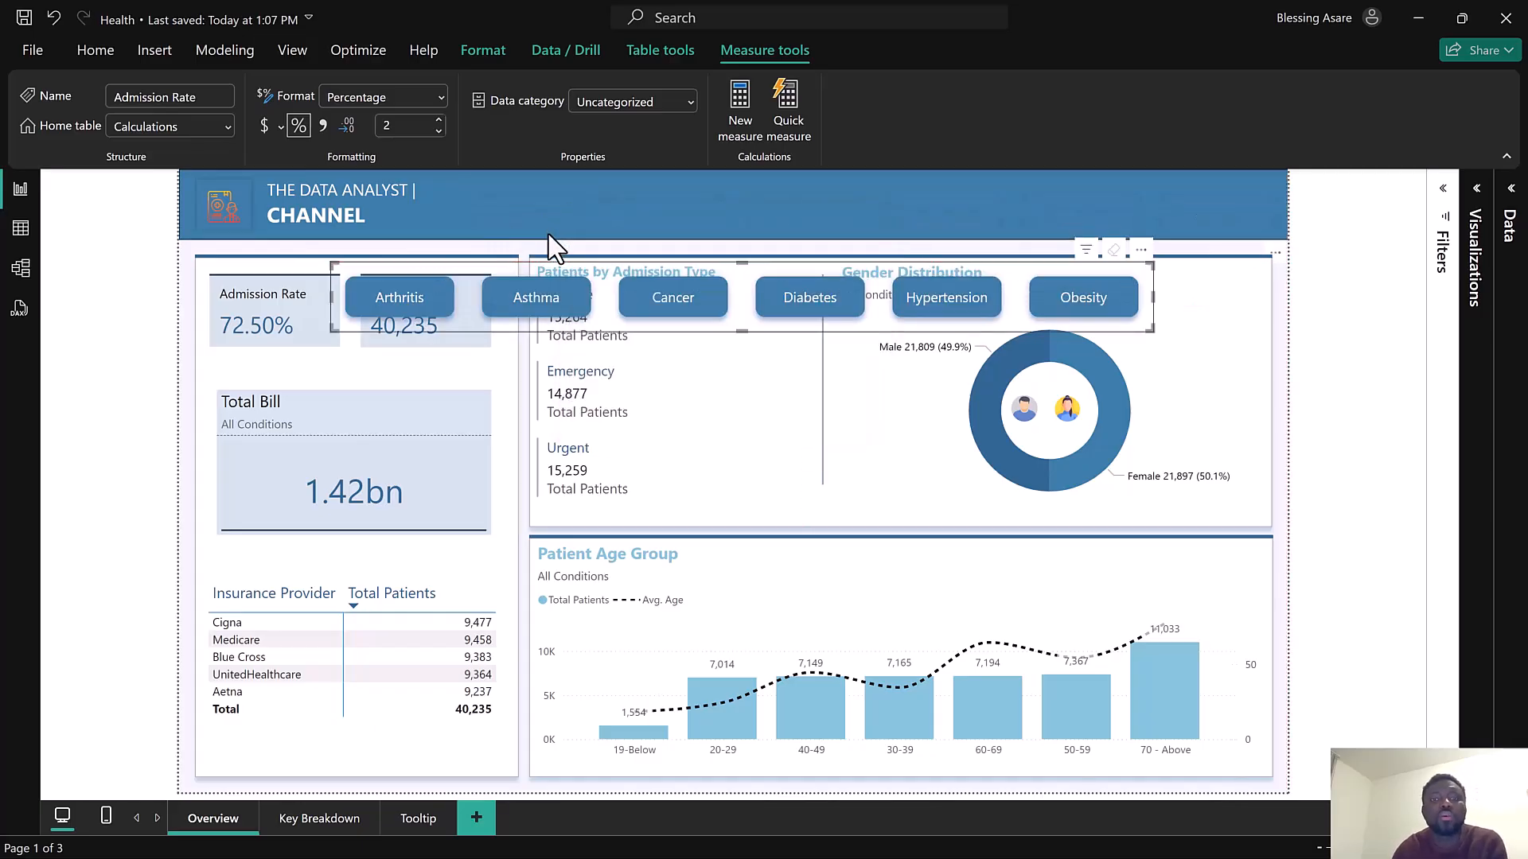
Undo the last change and filter the overview page by the Asthma, then Cancer, condition buttons
key("ctrl+z")
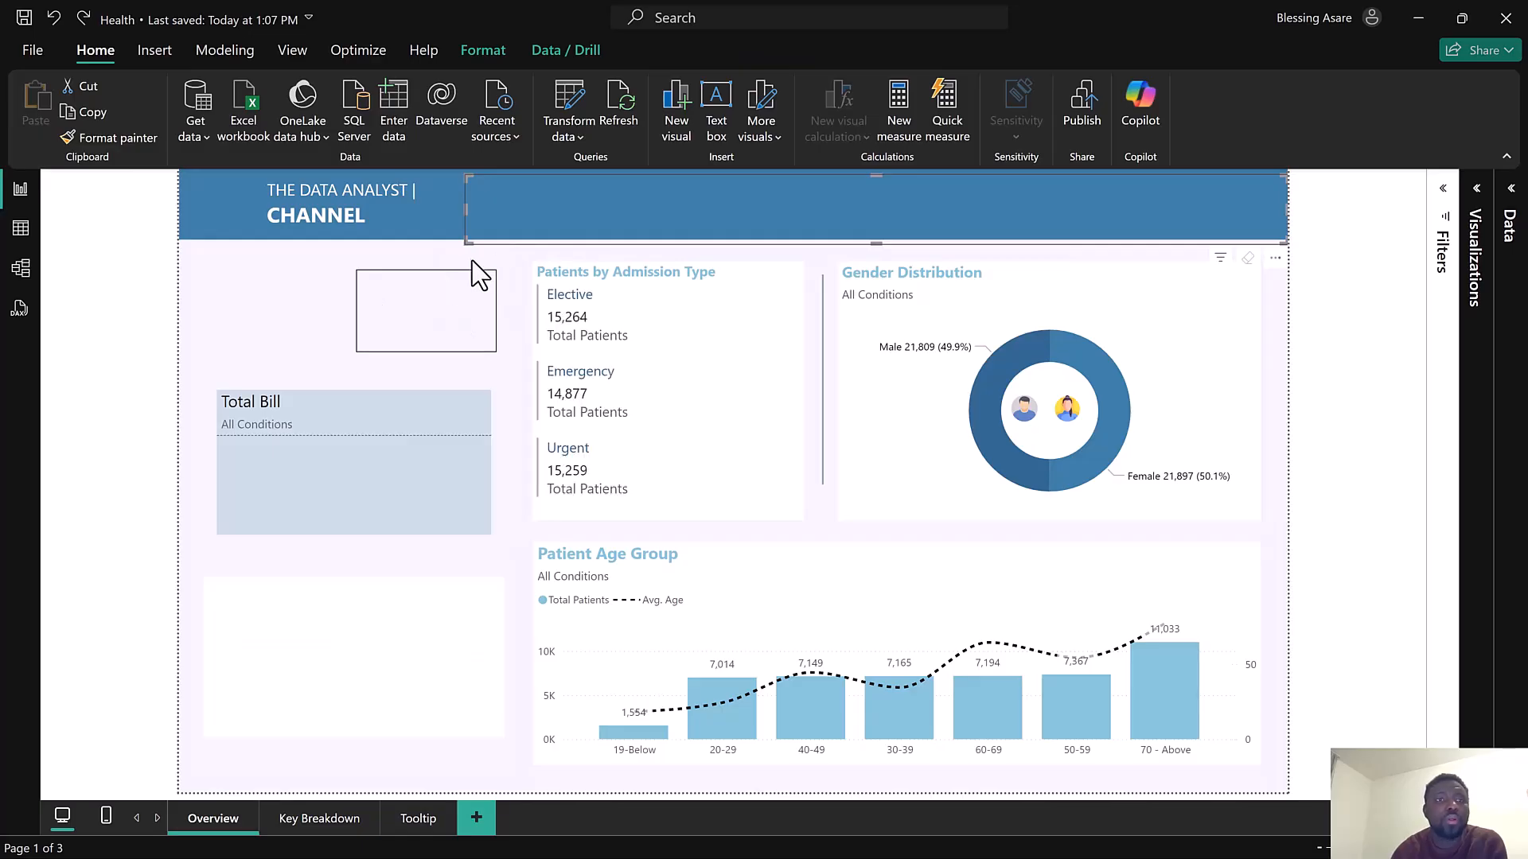
mouse_move(555, 227)
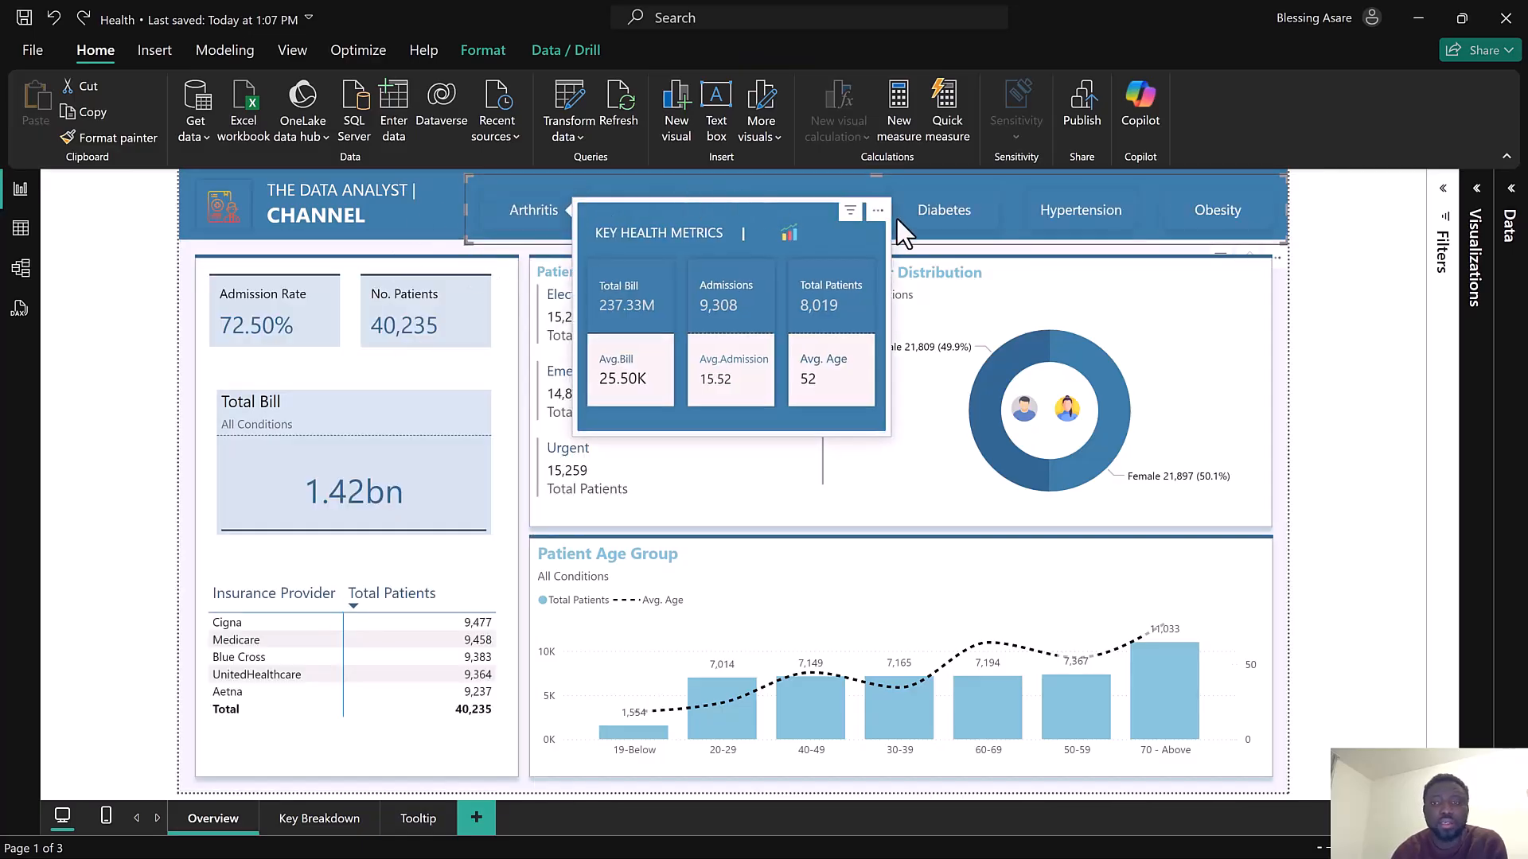
left_click(955, 209)
left_click(686, 215)
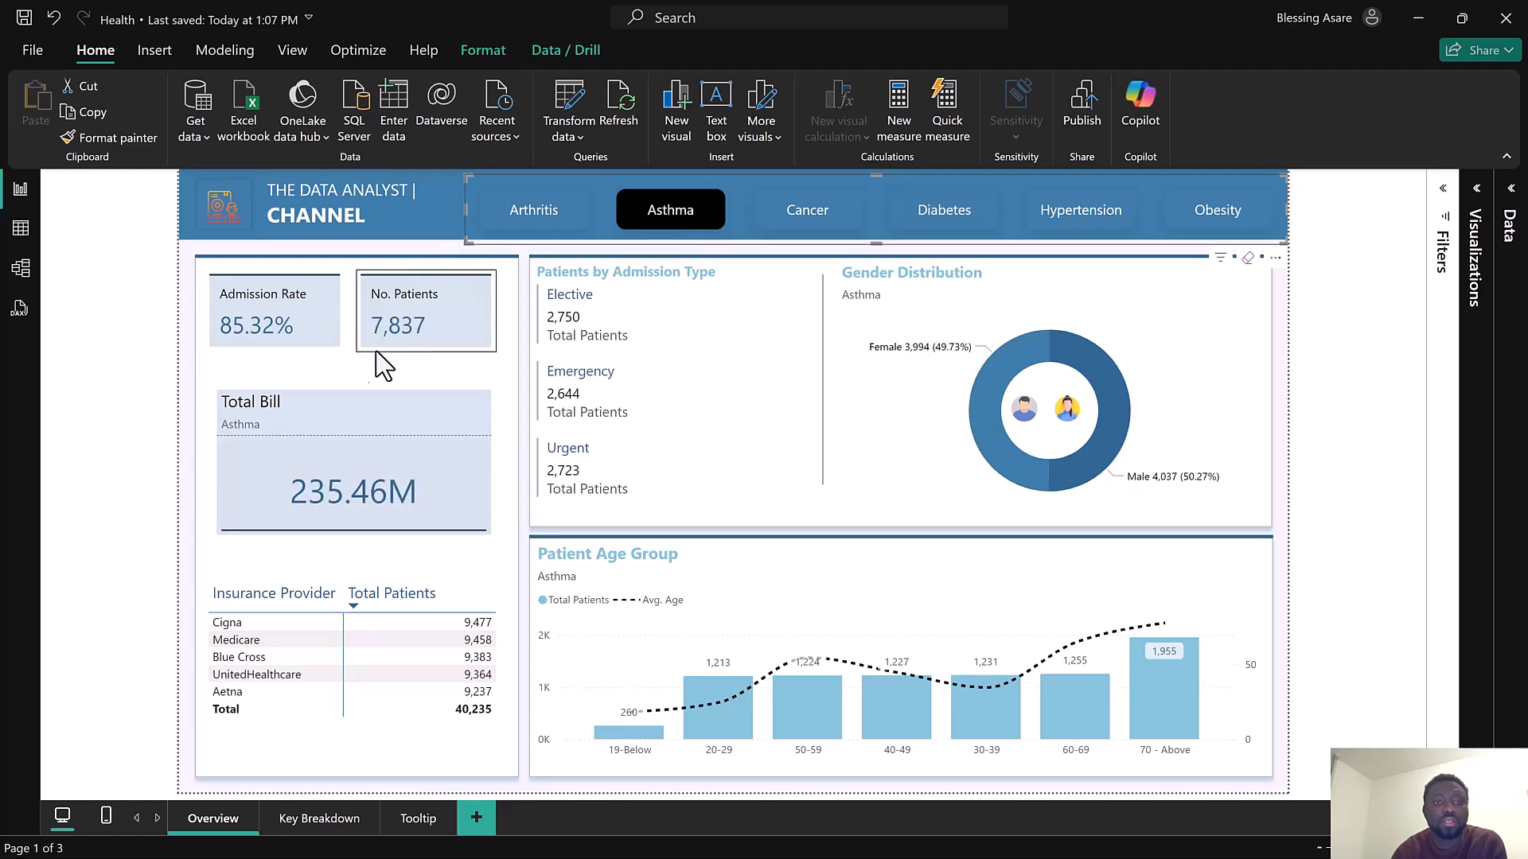
left_click(819, 227)
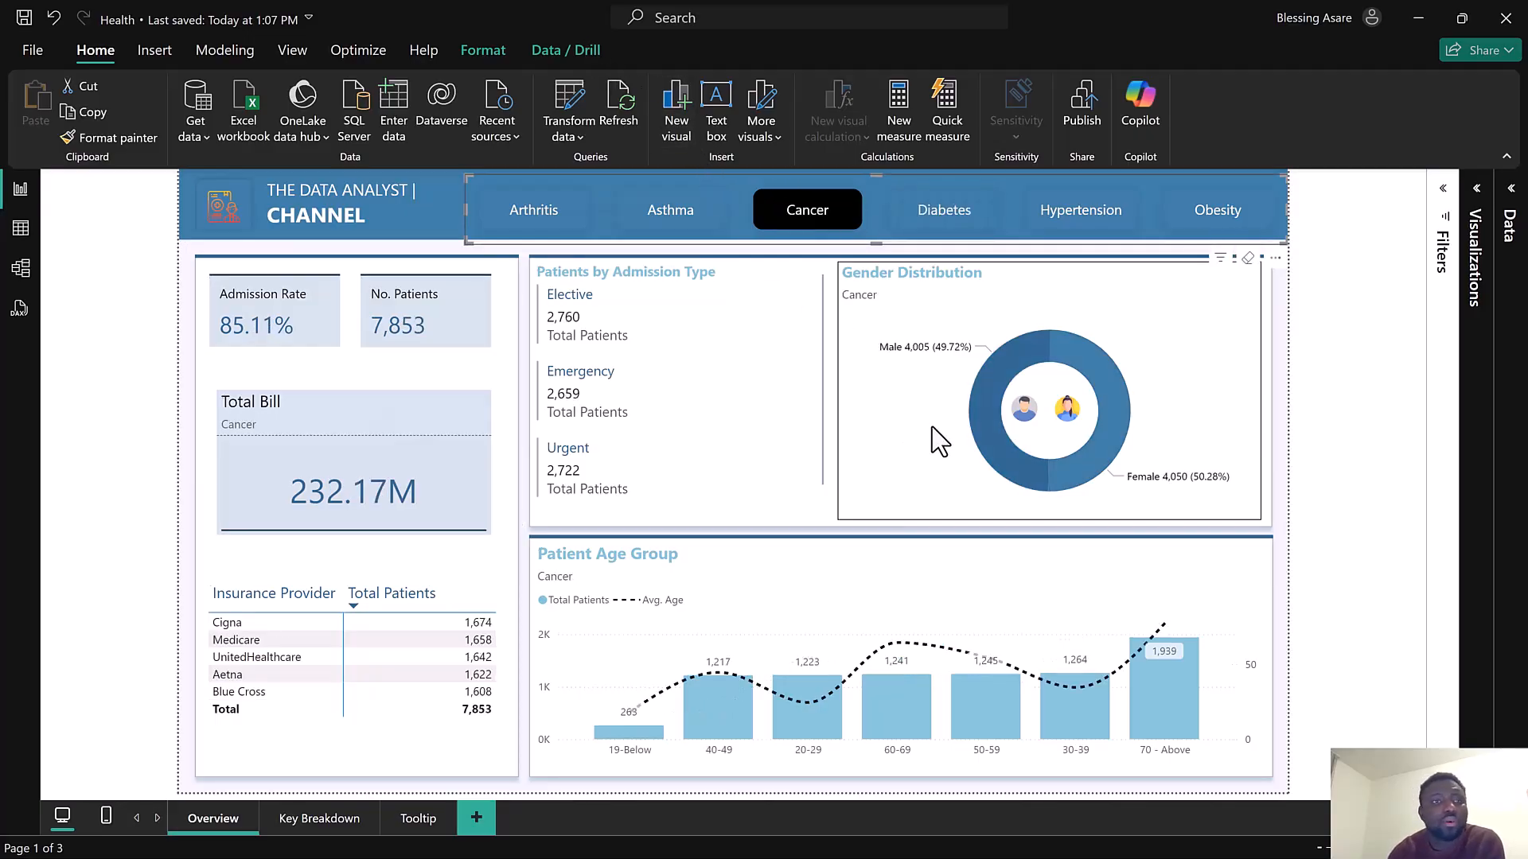
Browse the finished report: the gender chart tooltip and the Key Breakdown page filtered to ages 30-39
mouse_move(988, 420)
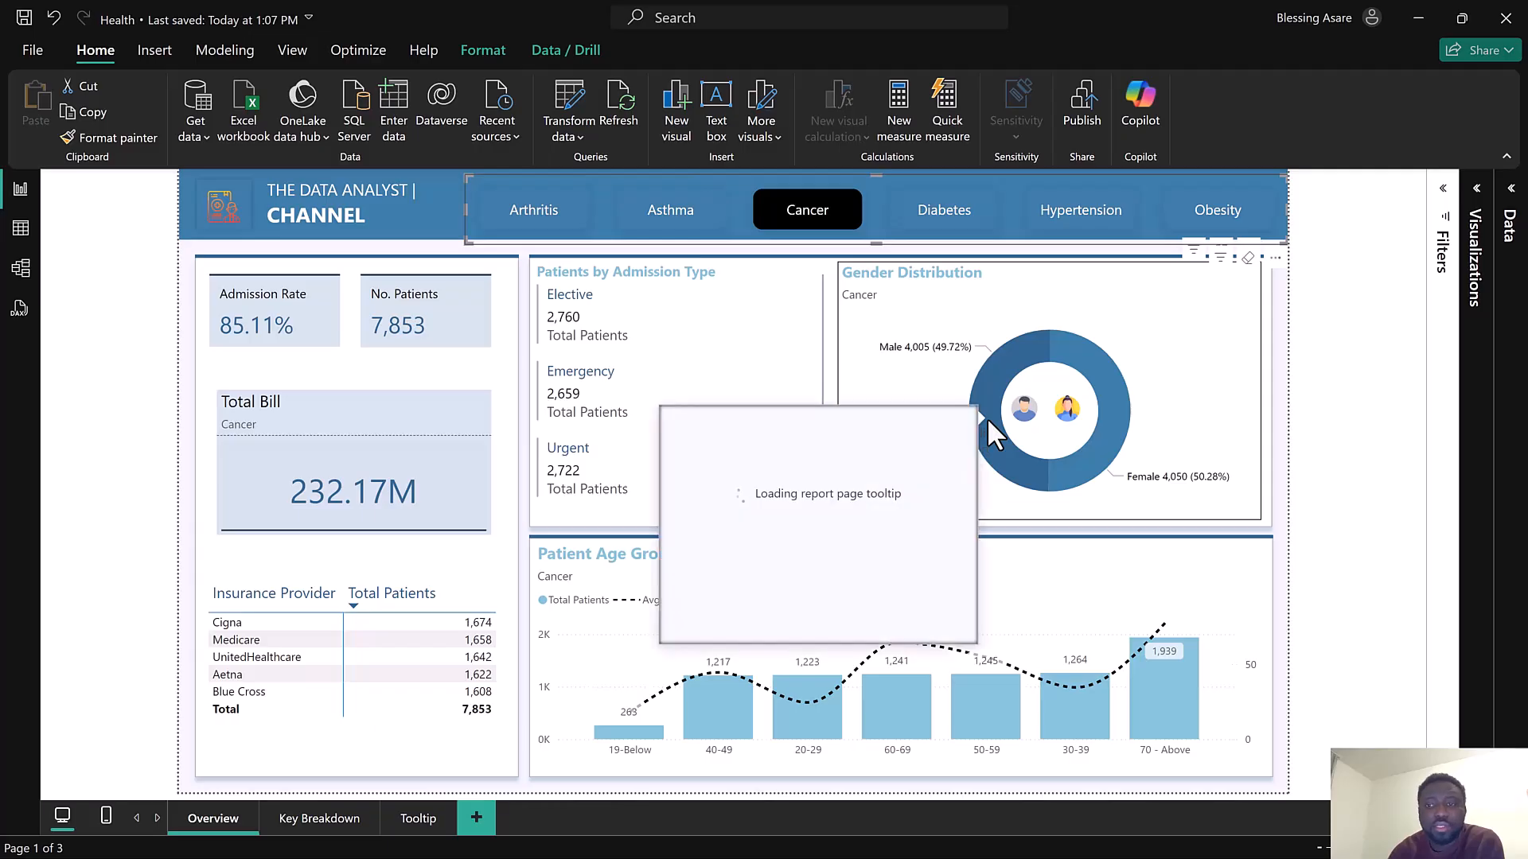
mouse_move(1079, 355)
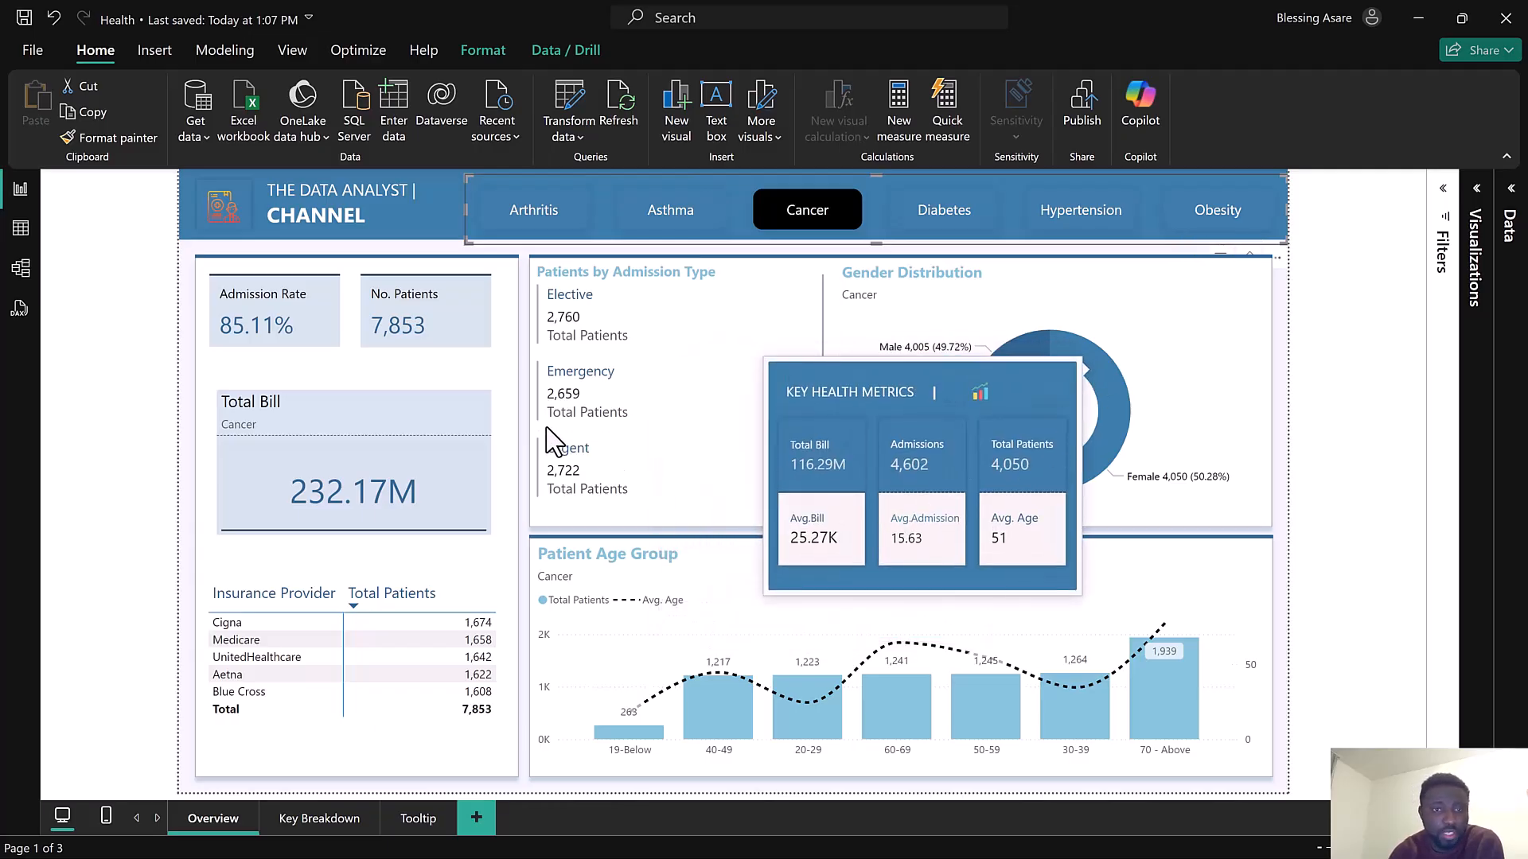
left_click(326, 820)
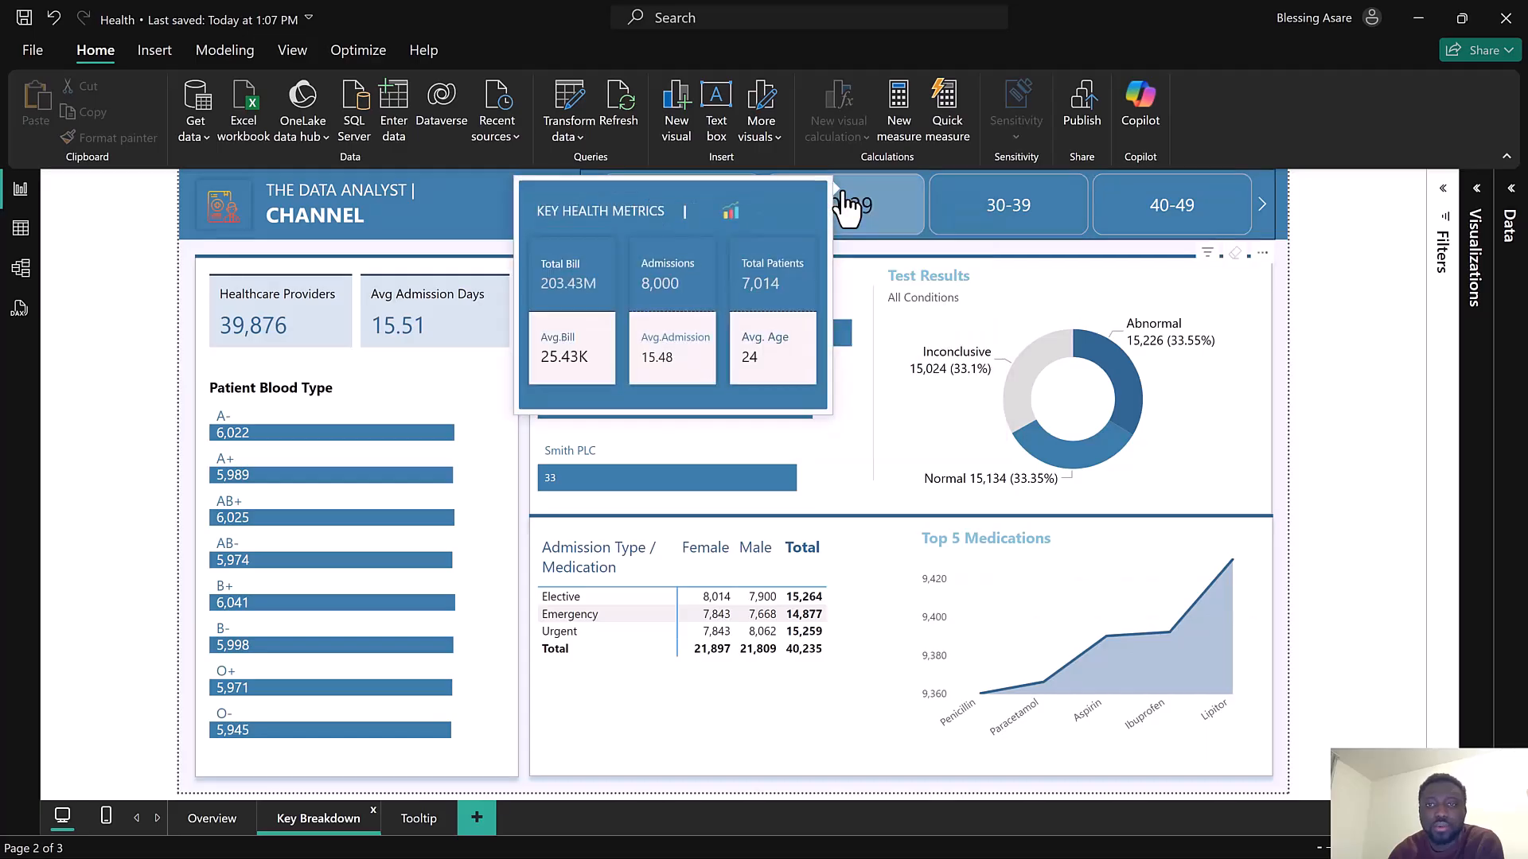
left_click(972, 230)
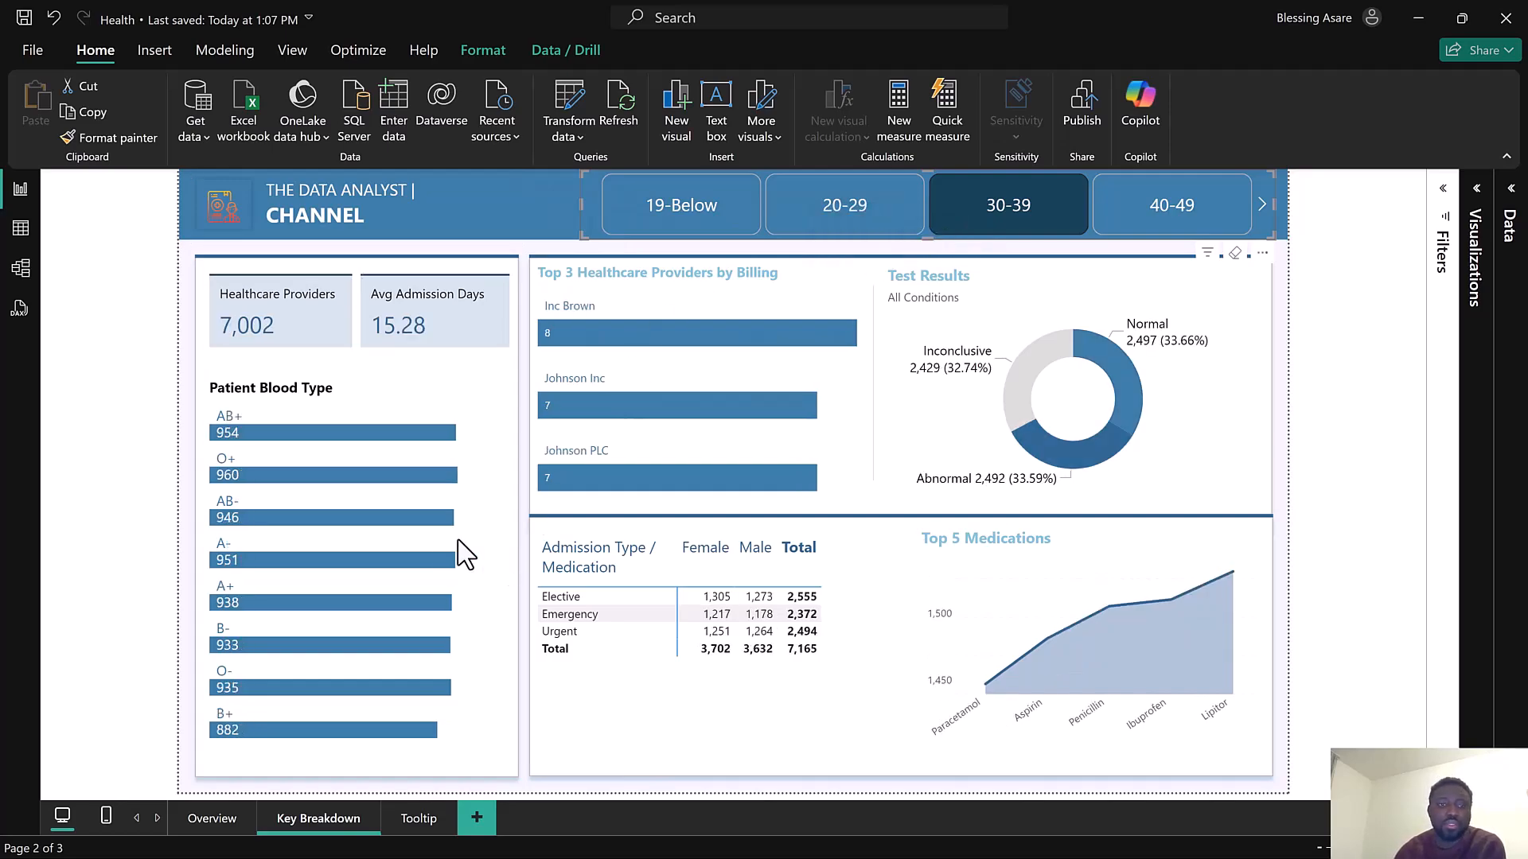
left_click(212, 818)
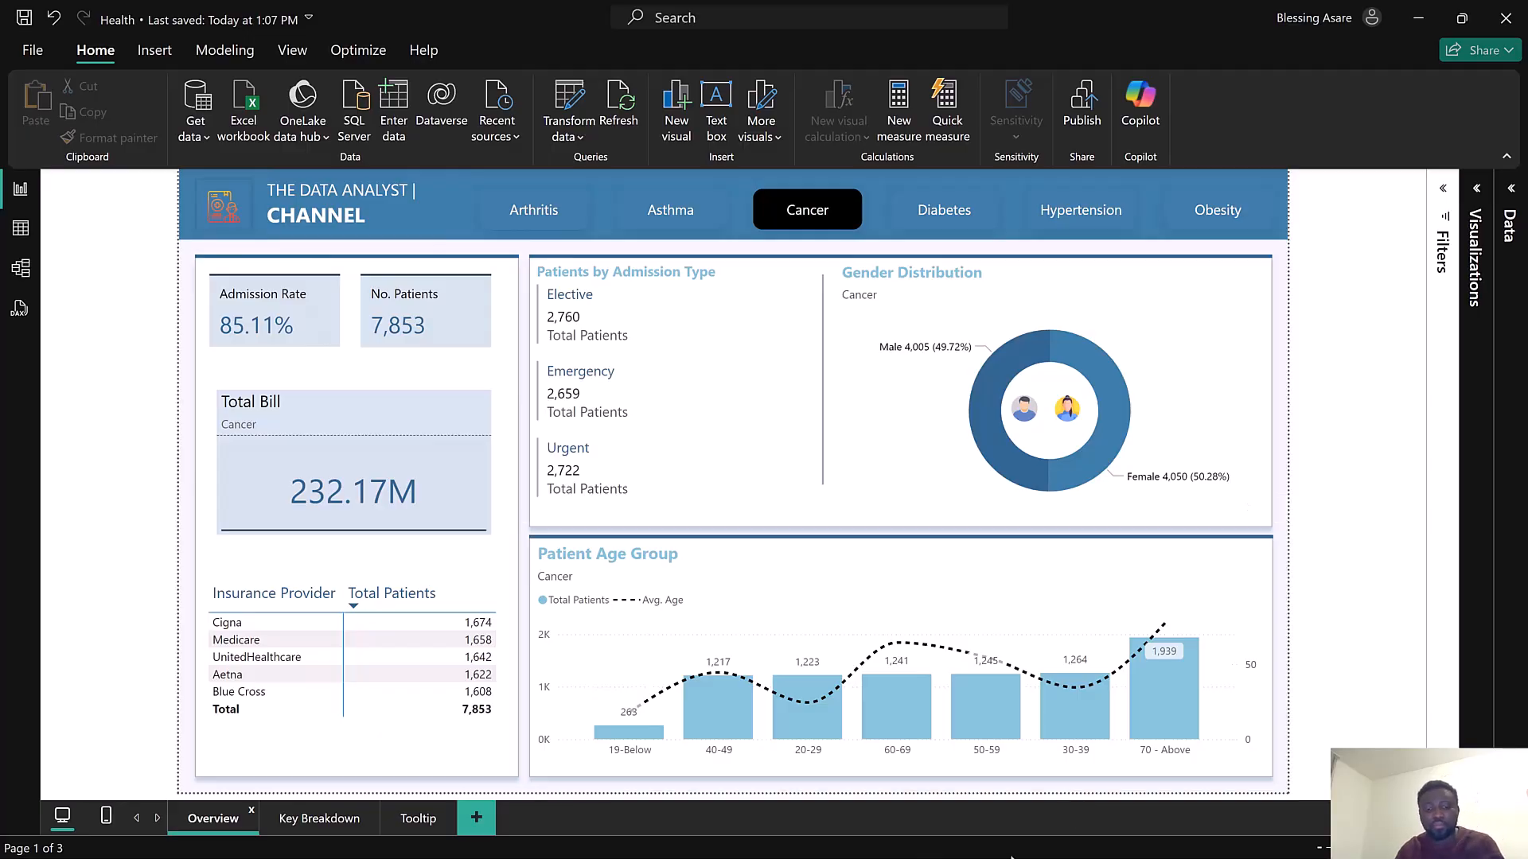
Launch a new blank Power BI Desktop report
key("super")
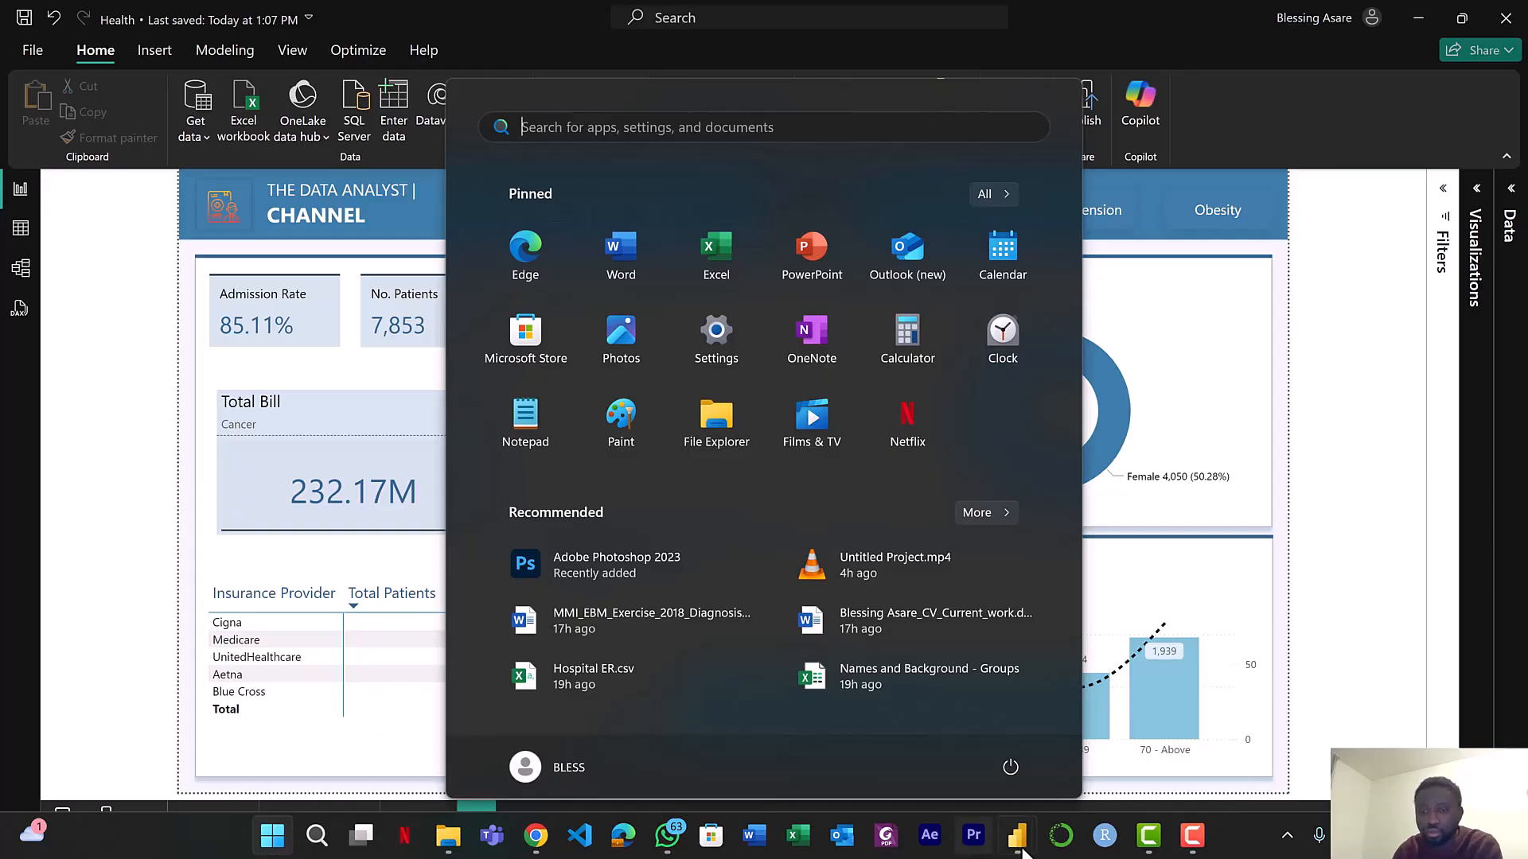
mouse_move(1020, 844)
left_click(1113, 752)
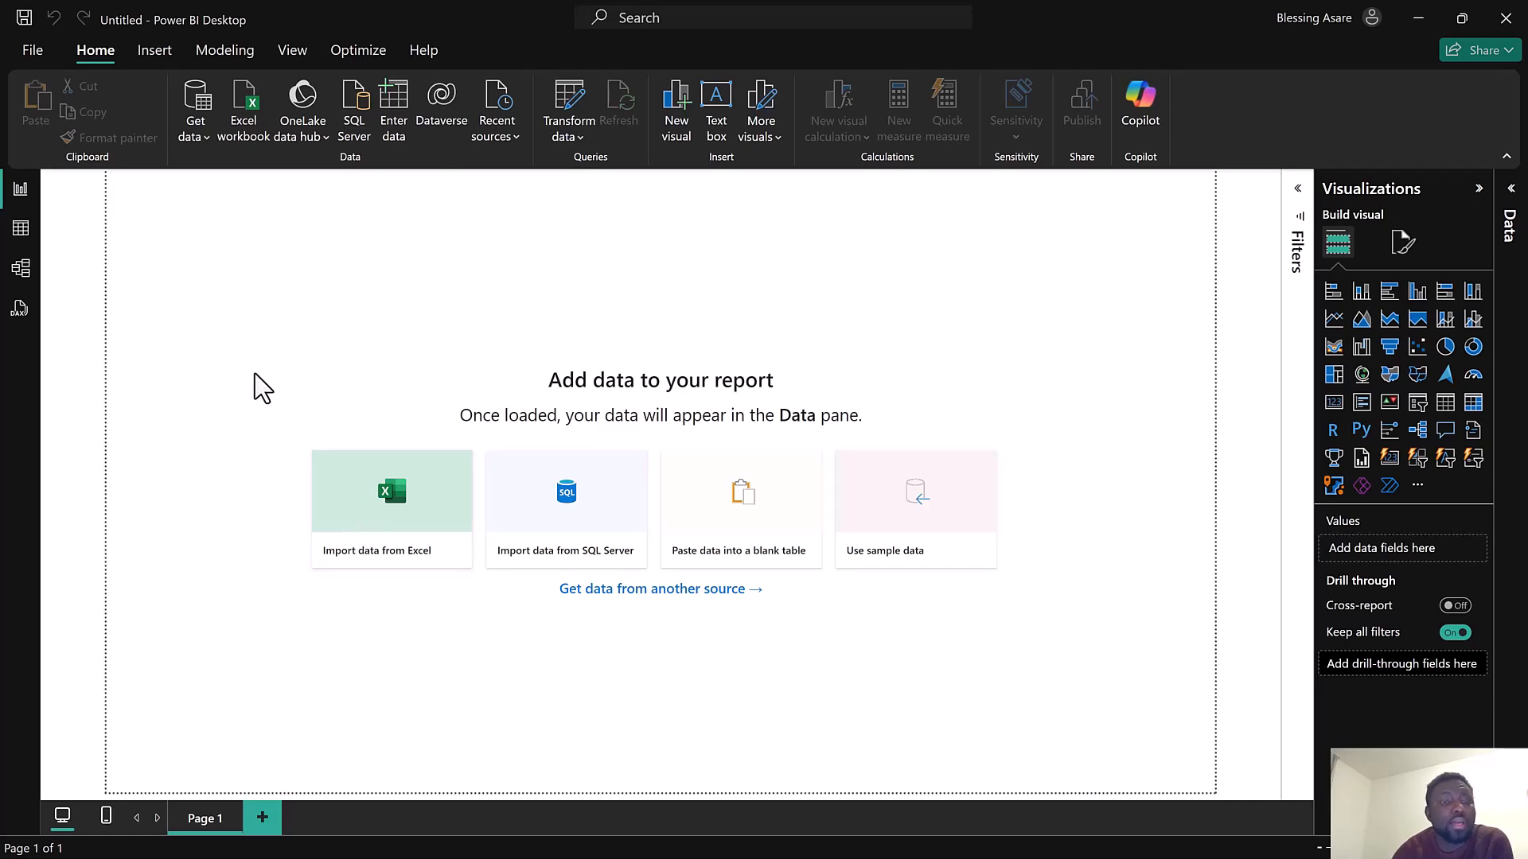
Import healthcare_dataset.csv from the HealthCare Dataset folder as a Text/CSV source
left_click(192, 134)
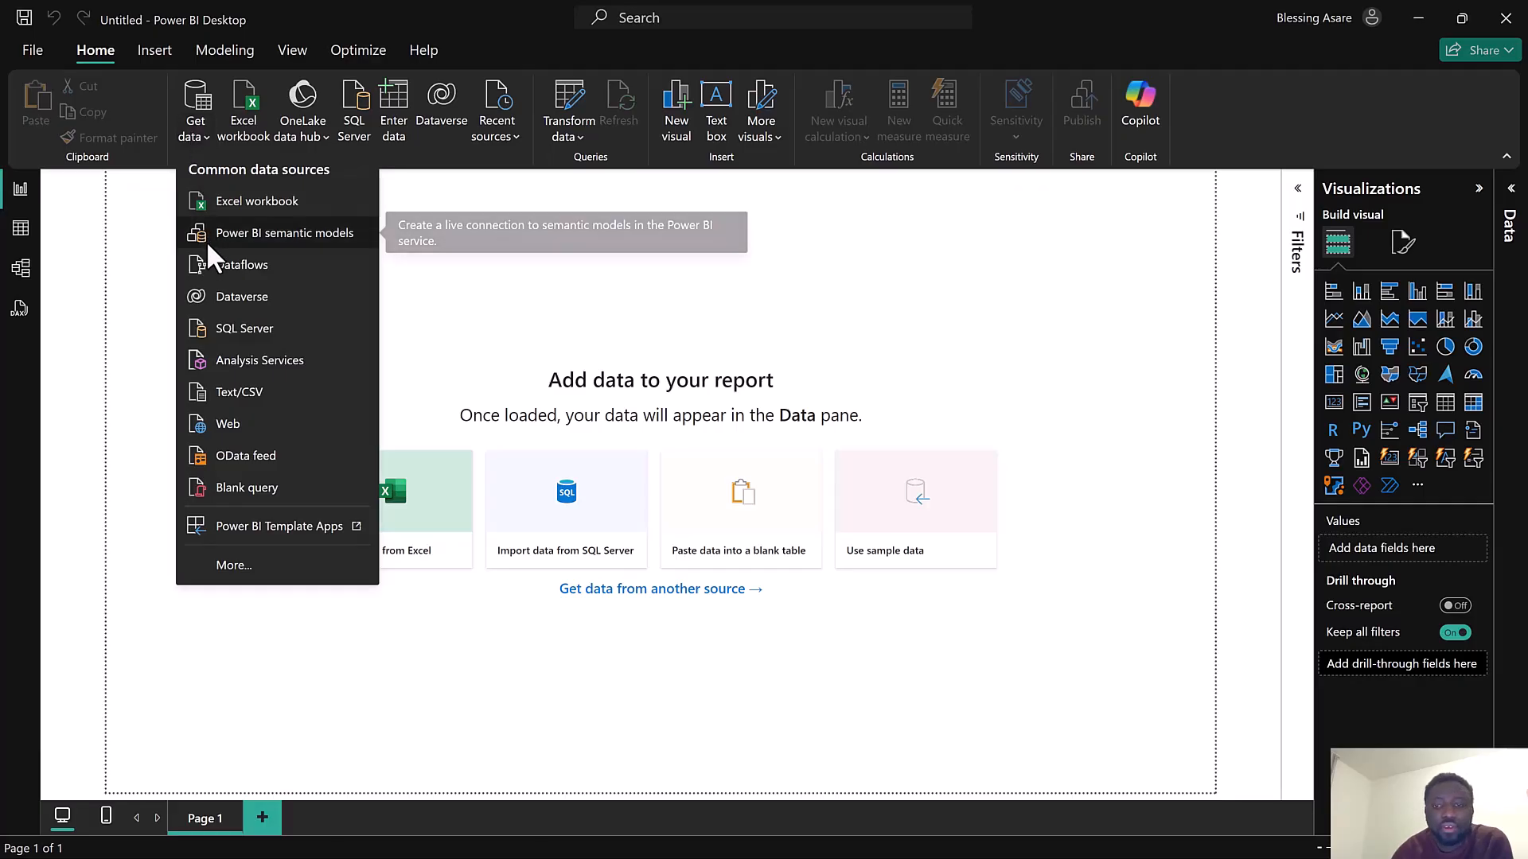
left_click(227, 395)
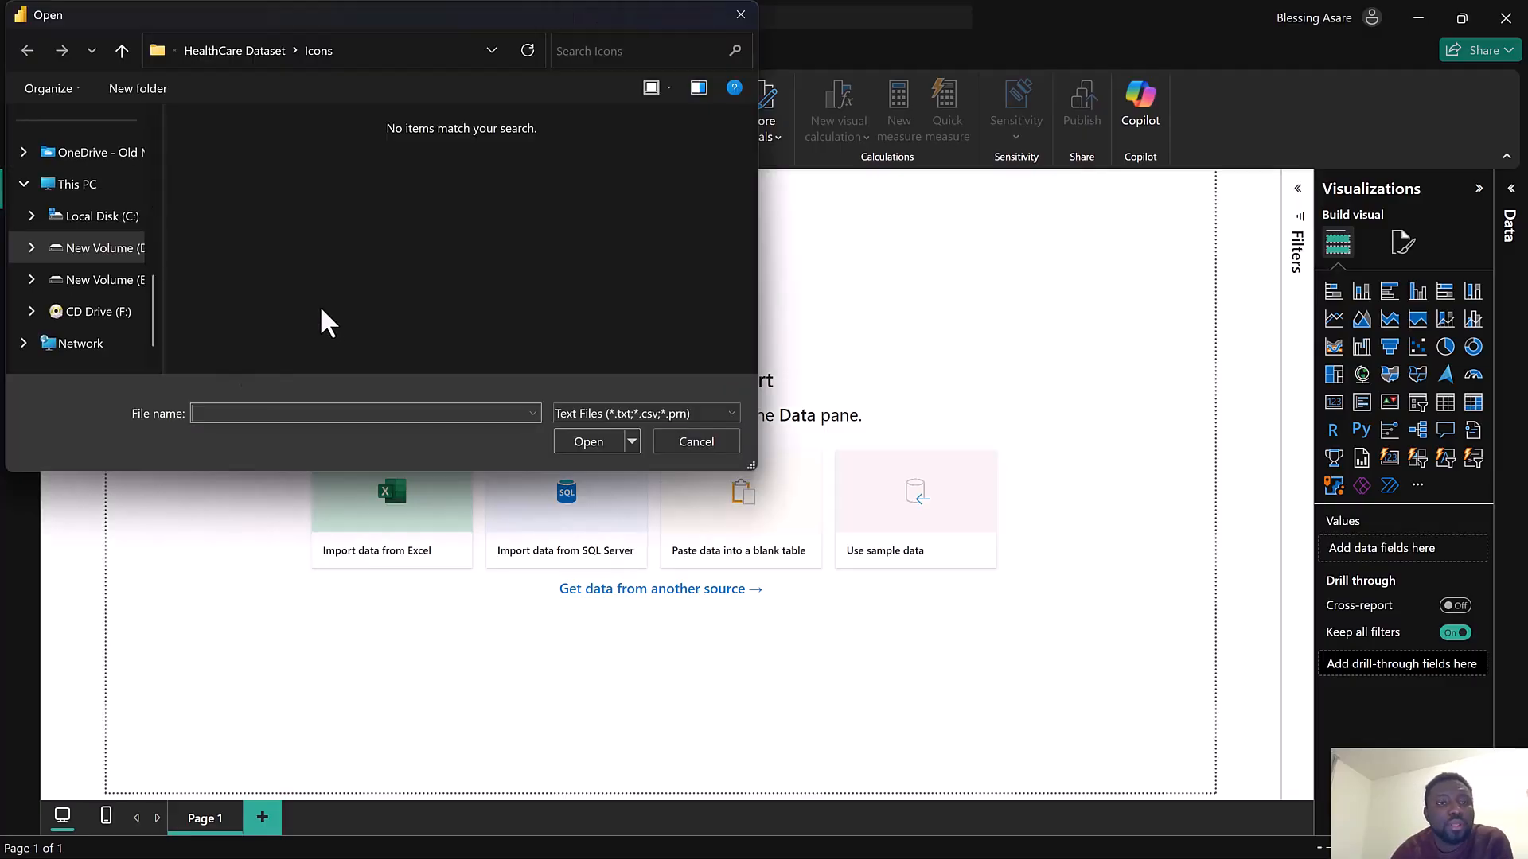
scroll(104, 207, "down", 2)
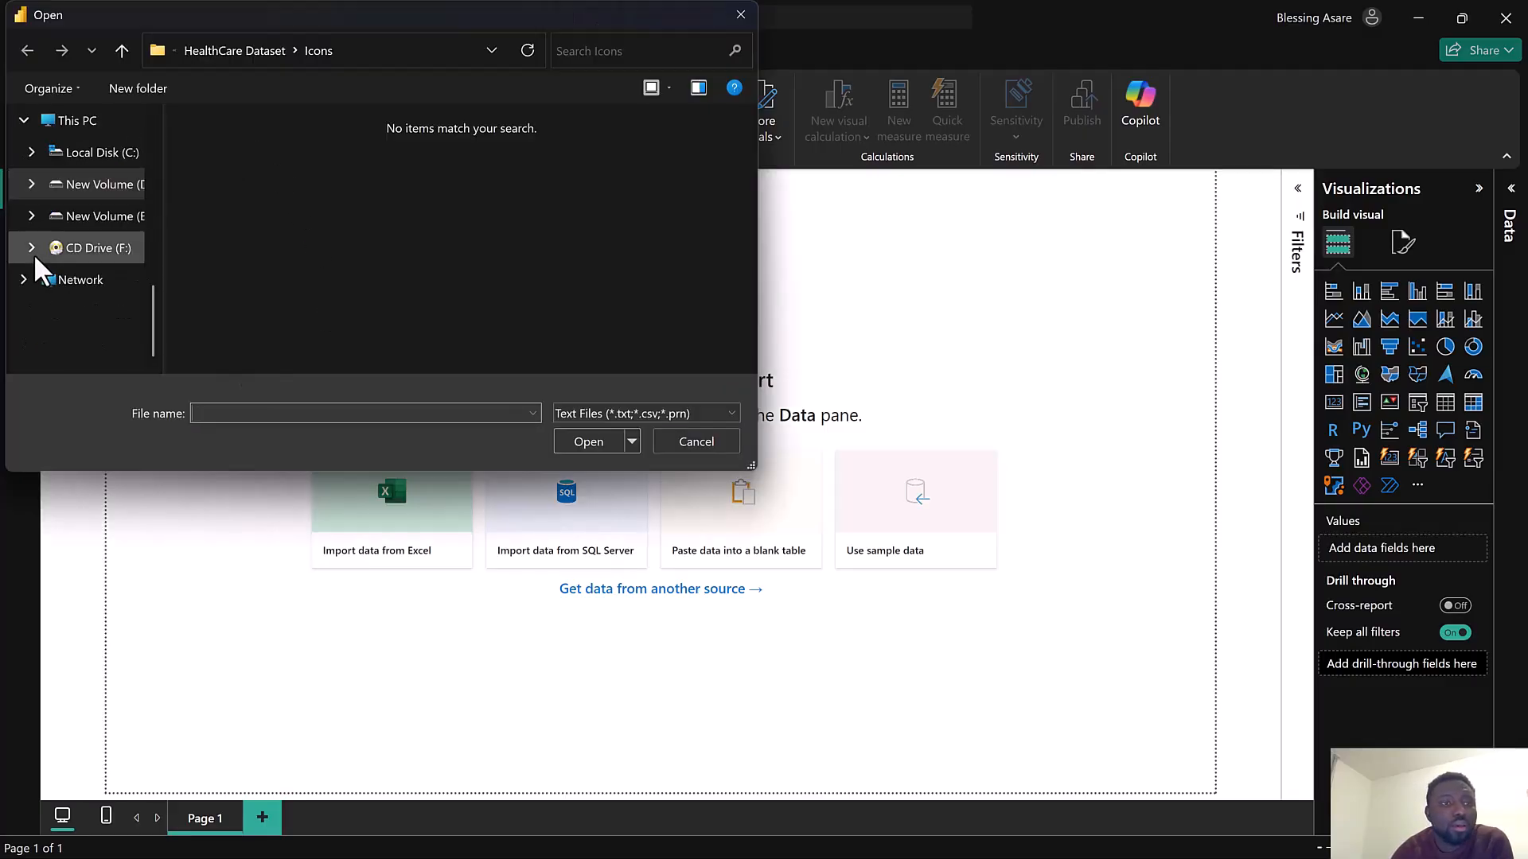
scroll(90, 280, "up", 3)
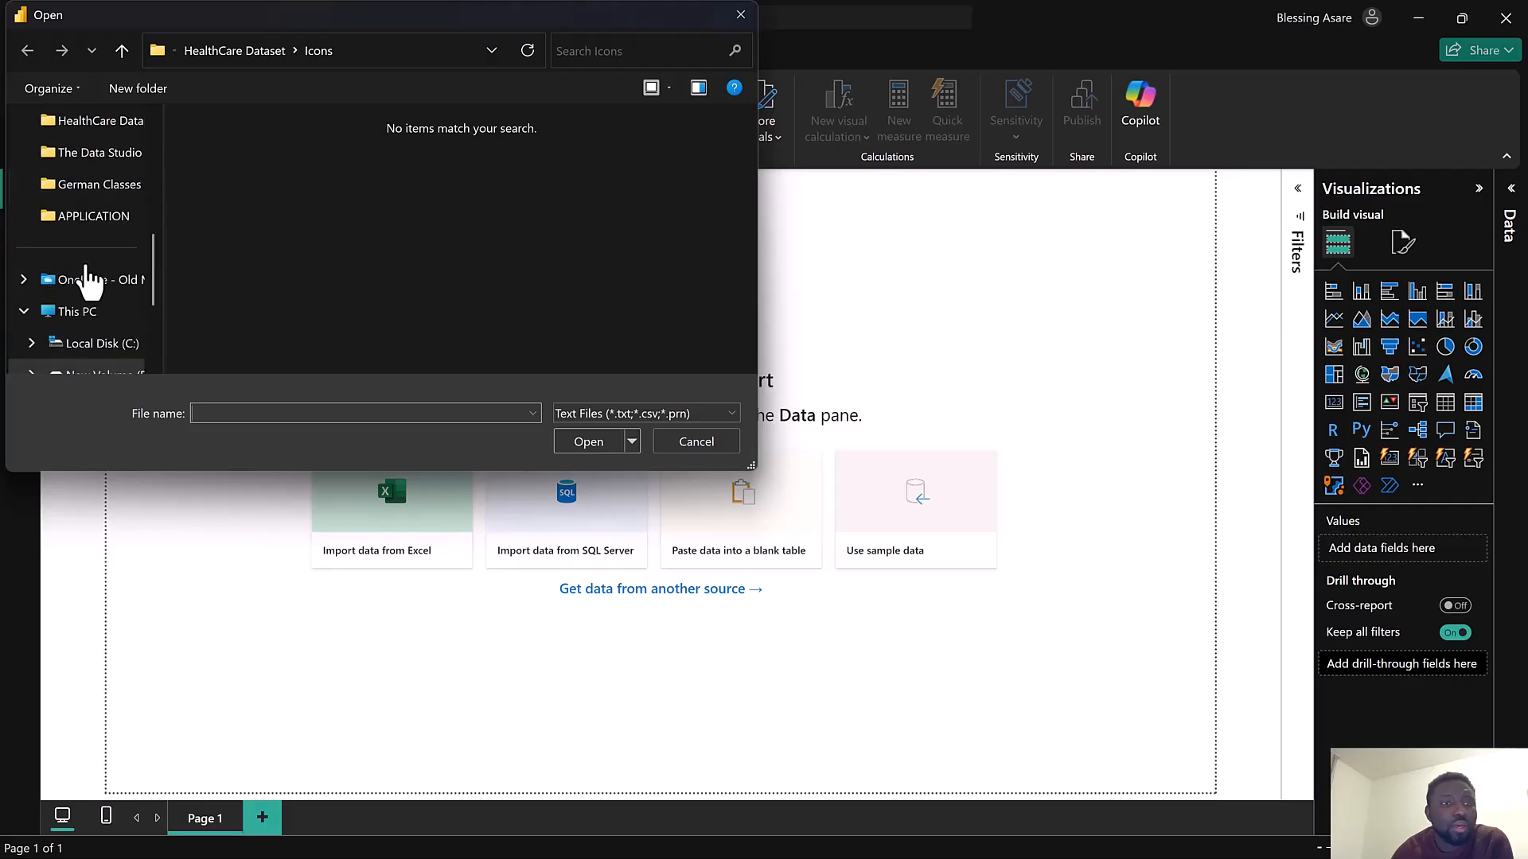
left_click(106, 135)
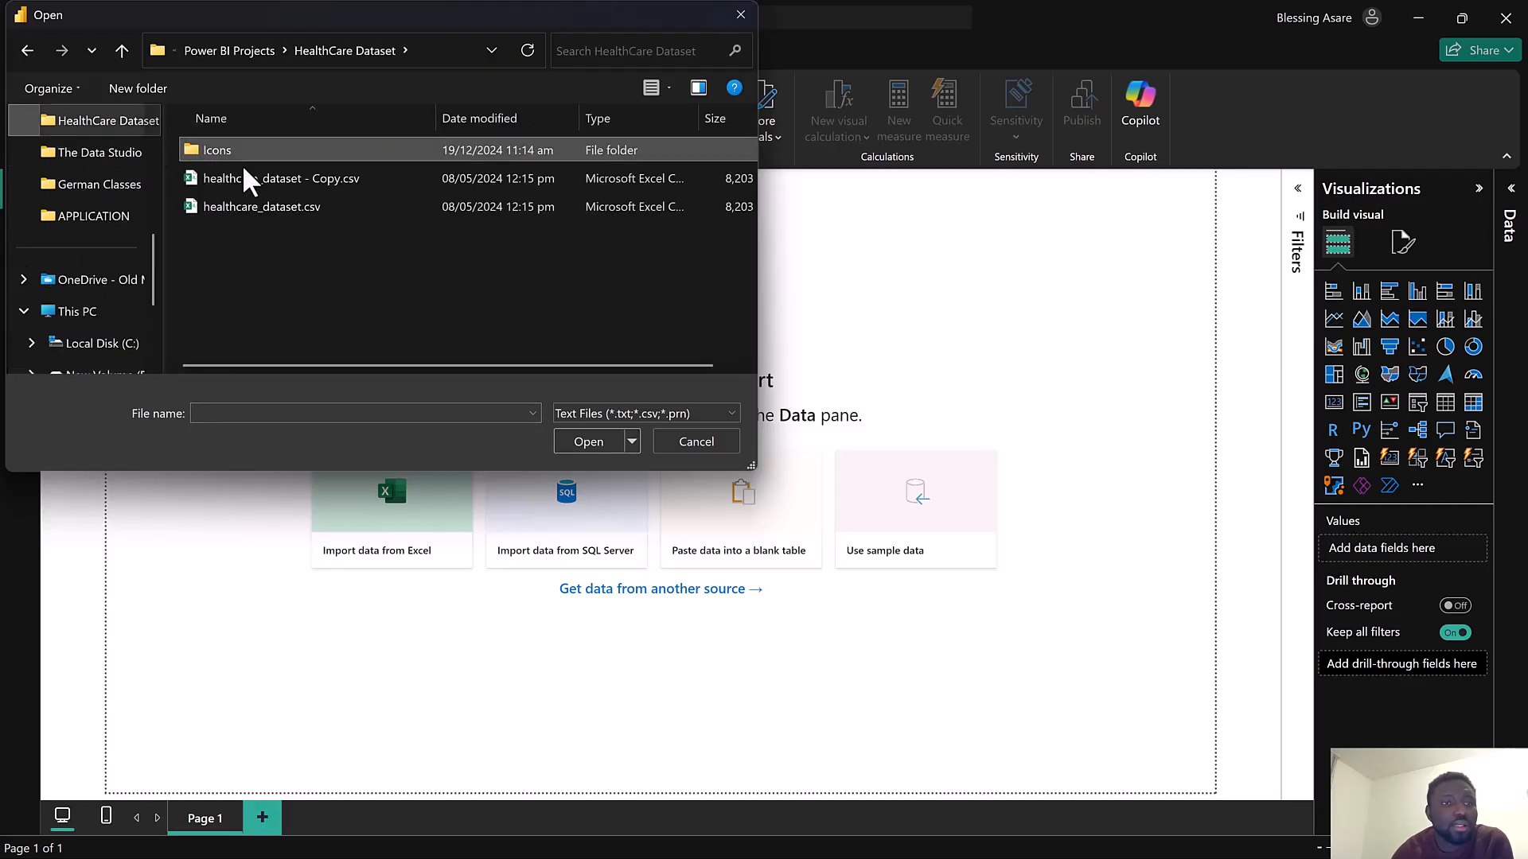
left_click(290, 206)
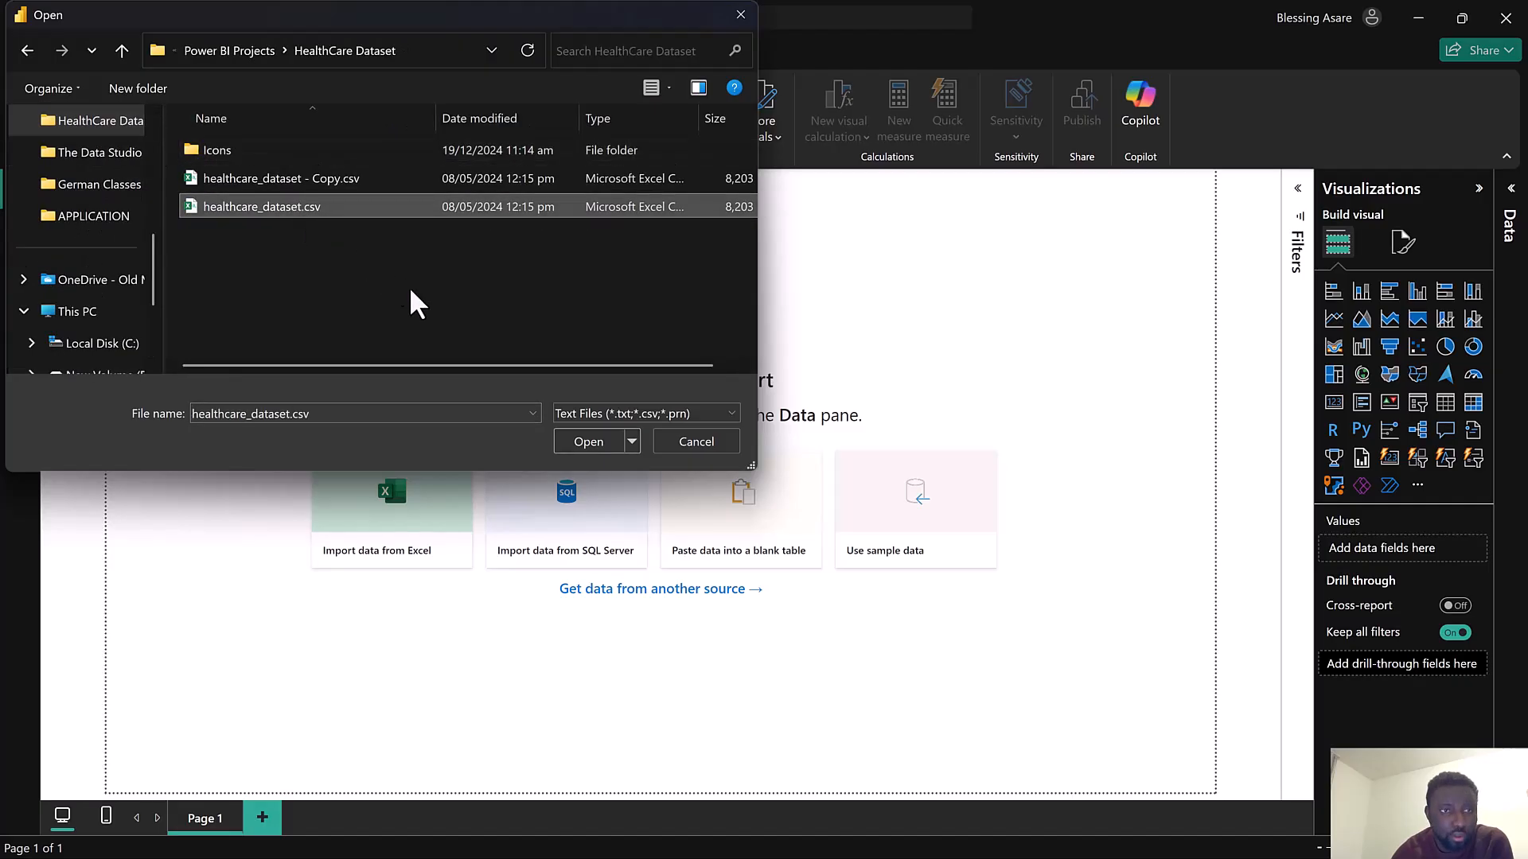
left_click(590, 444)
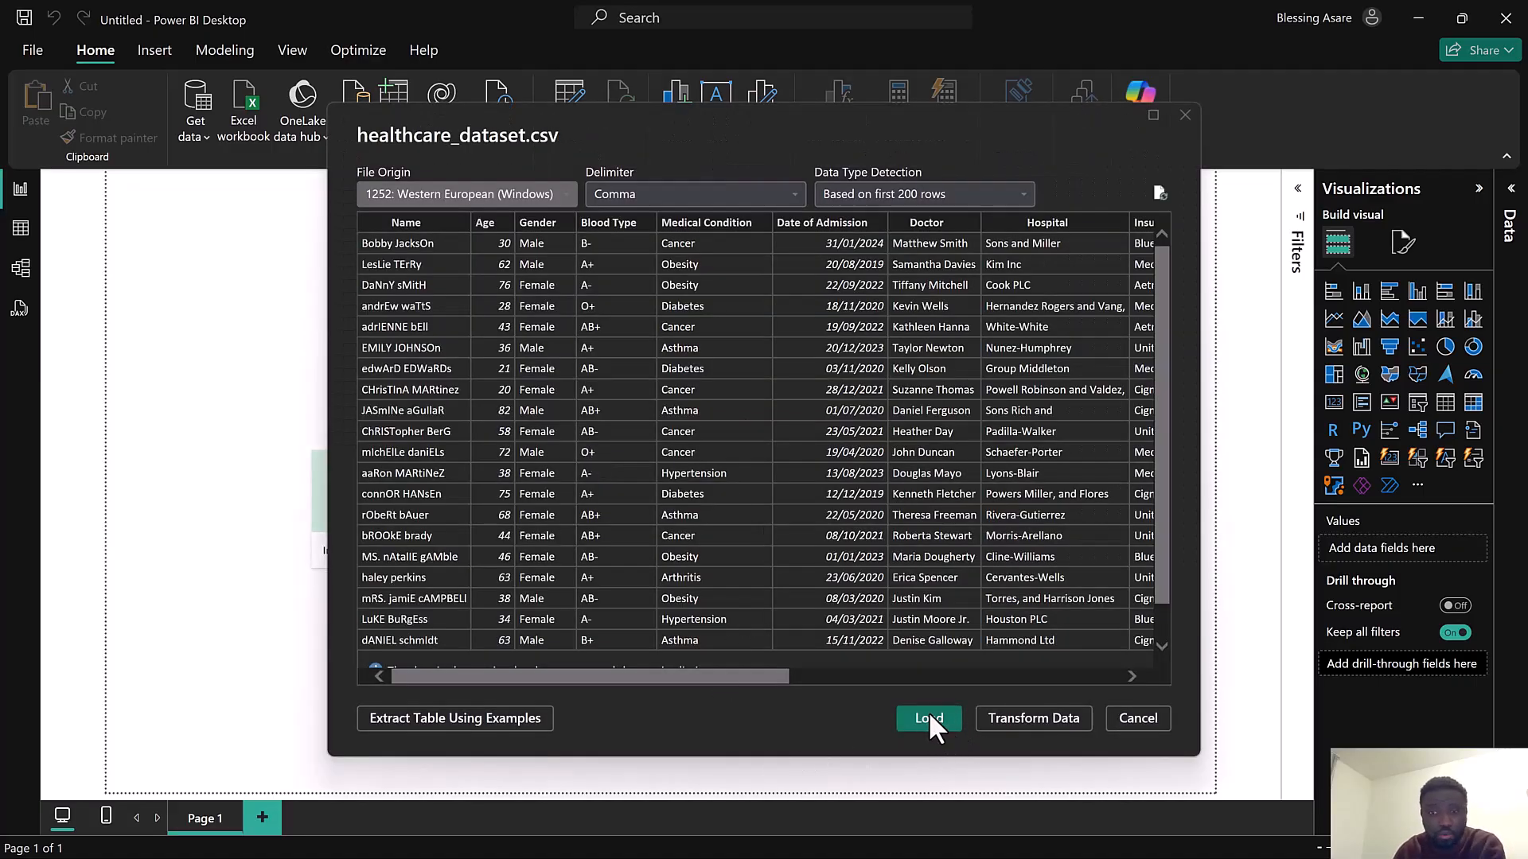
Open the dataset in Power Query Editor with Transform Data
left_click(1019, 721)
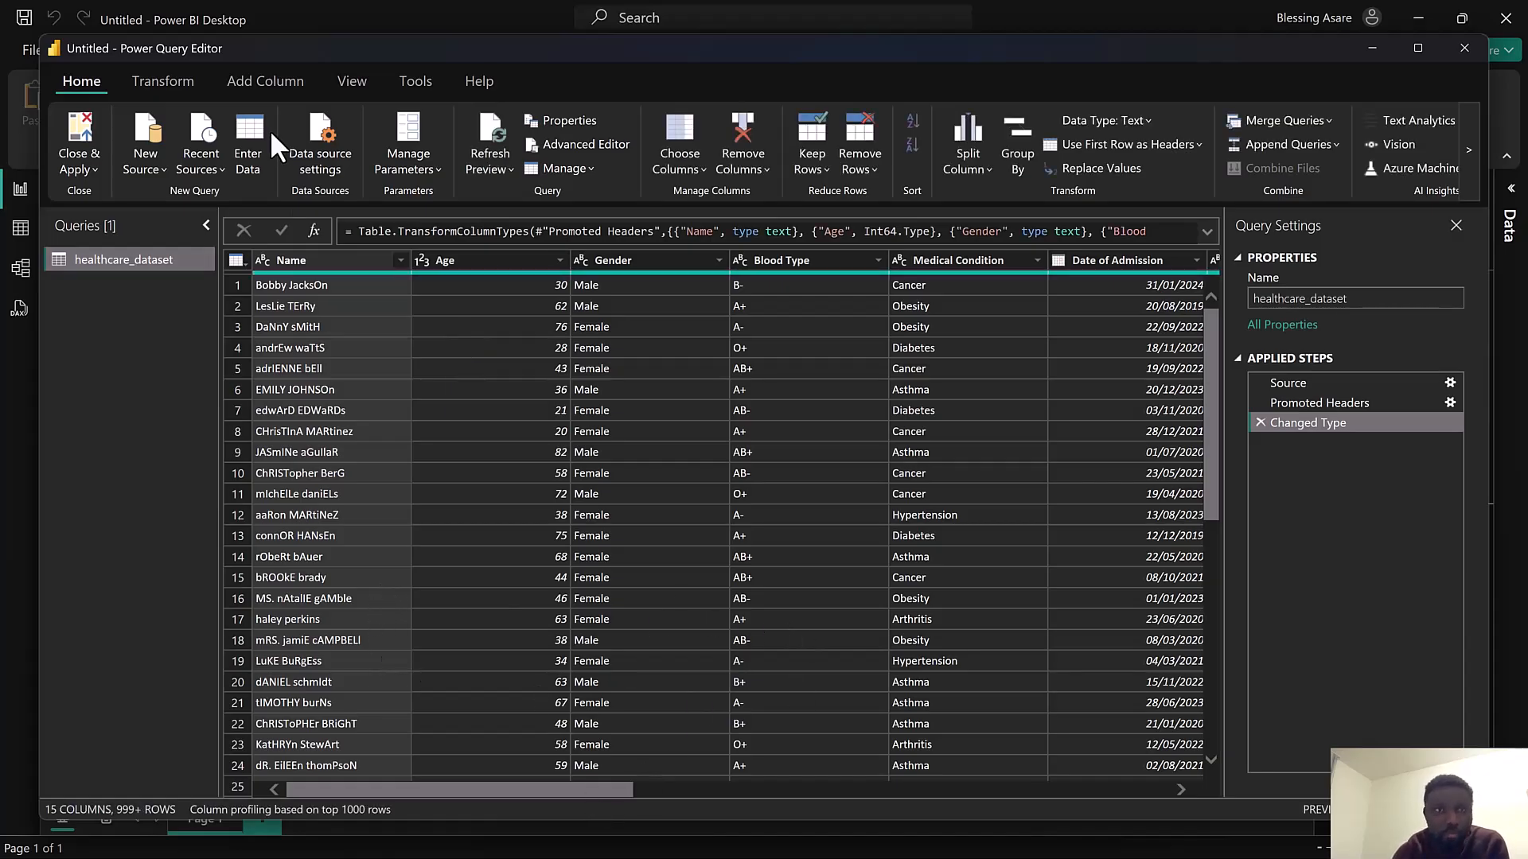
left_click(309, 16)
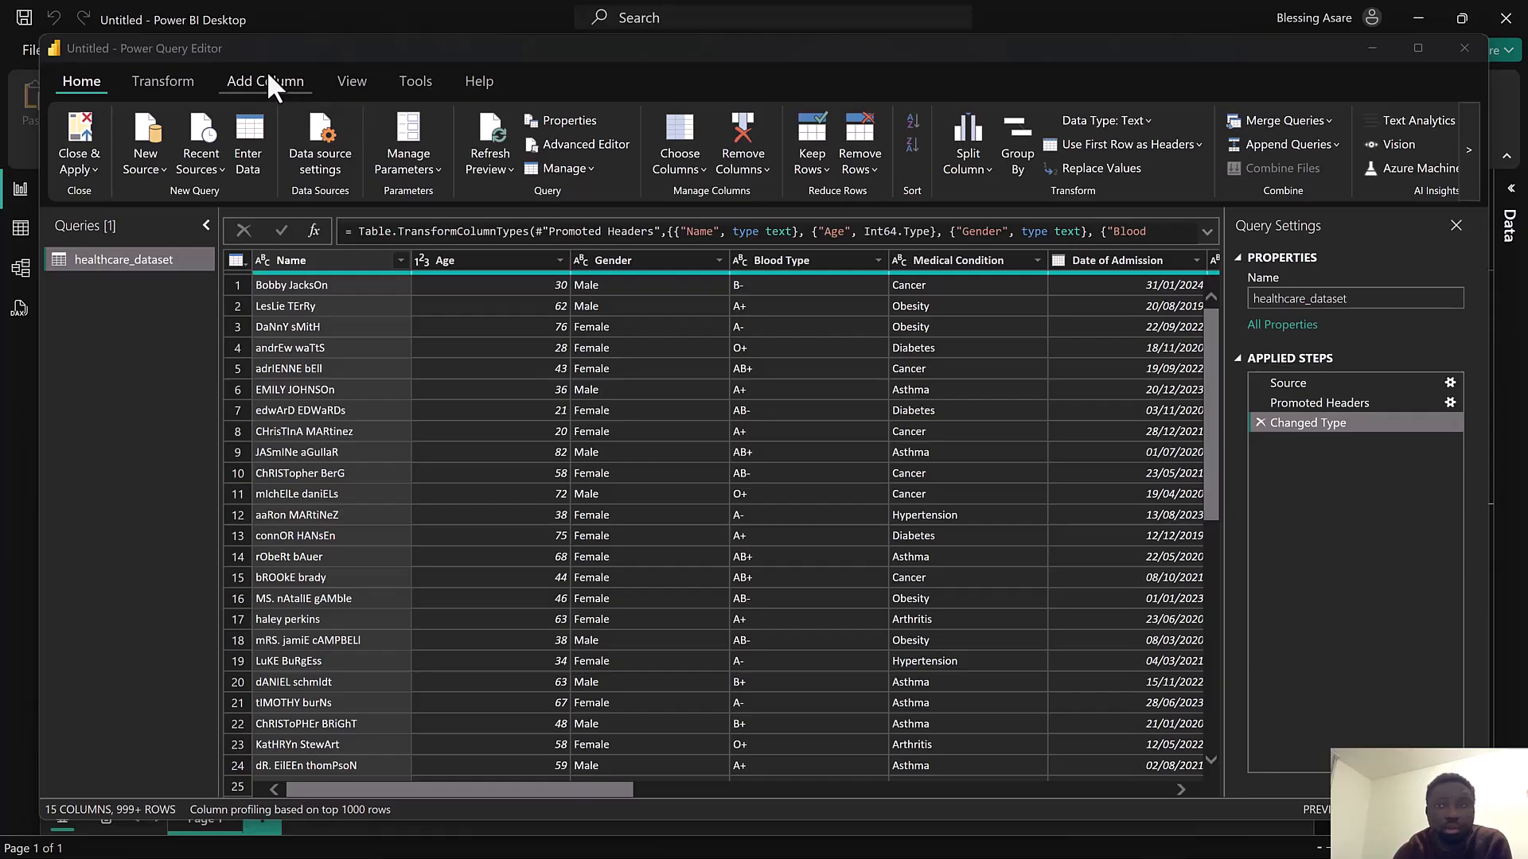
Inspect the column profile and column quality previews, then turn them off
left_click(343, 81)
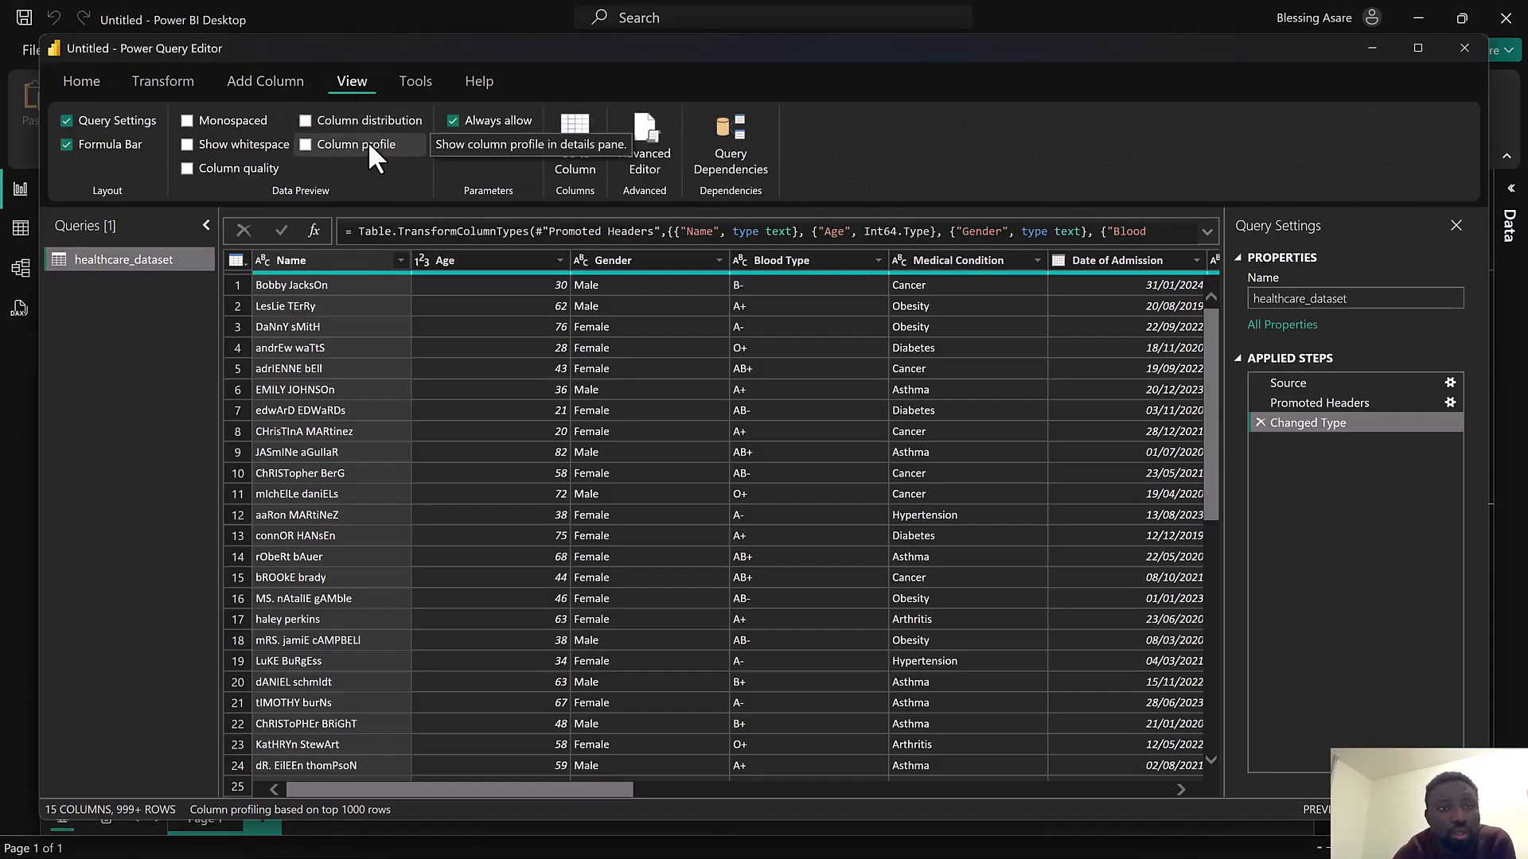
left_click(313, 142)
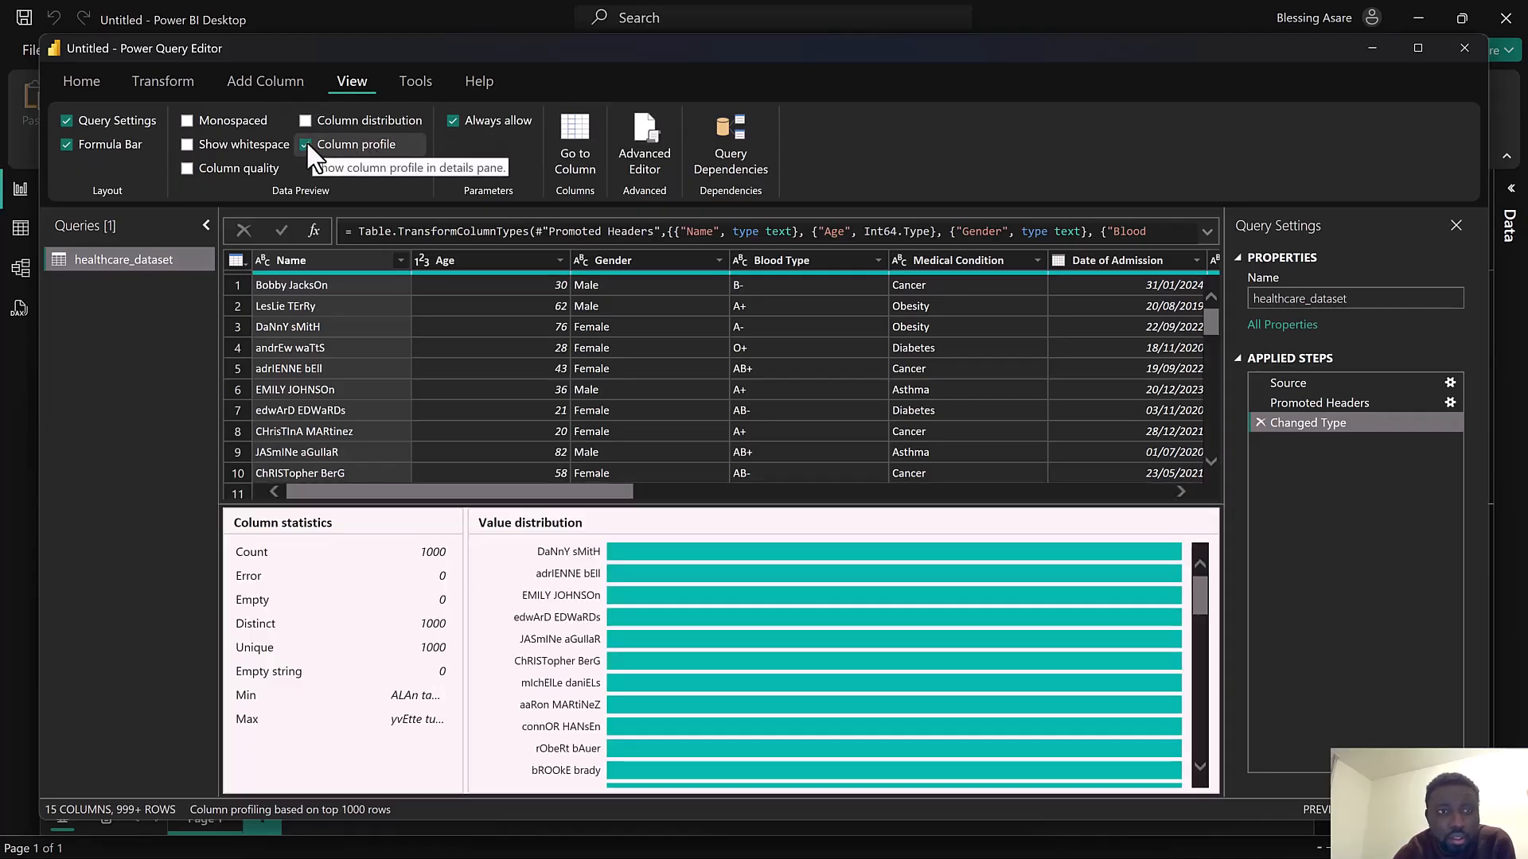
left_click(306, 144)
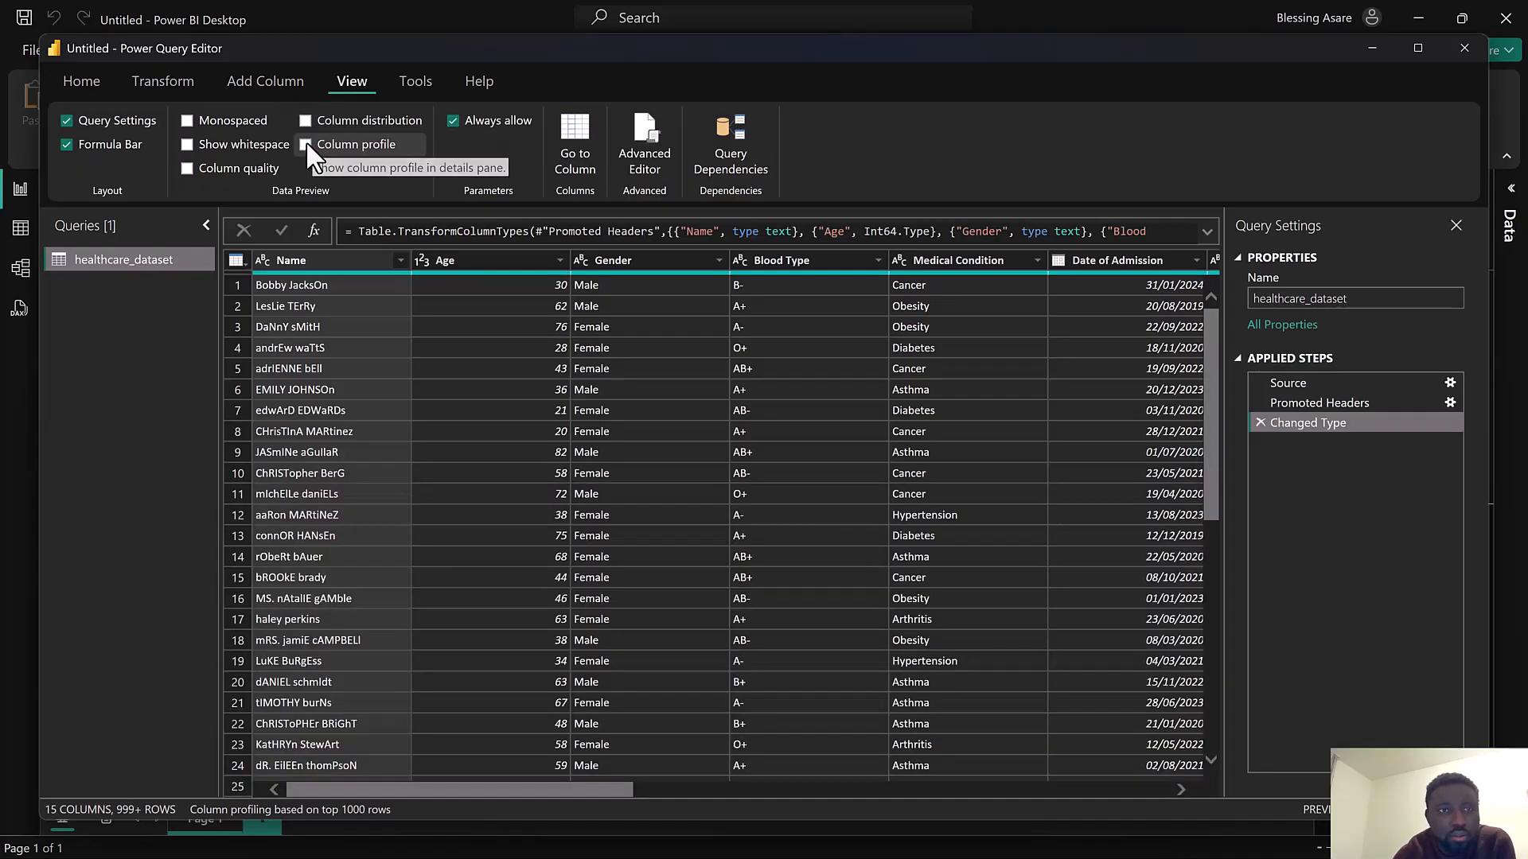
left_click(187, 168)
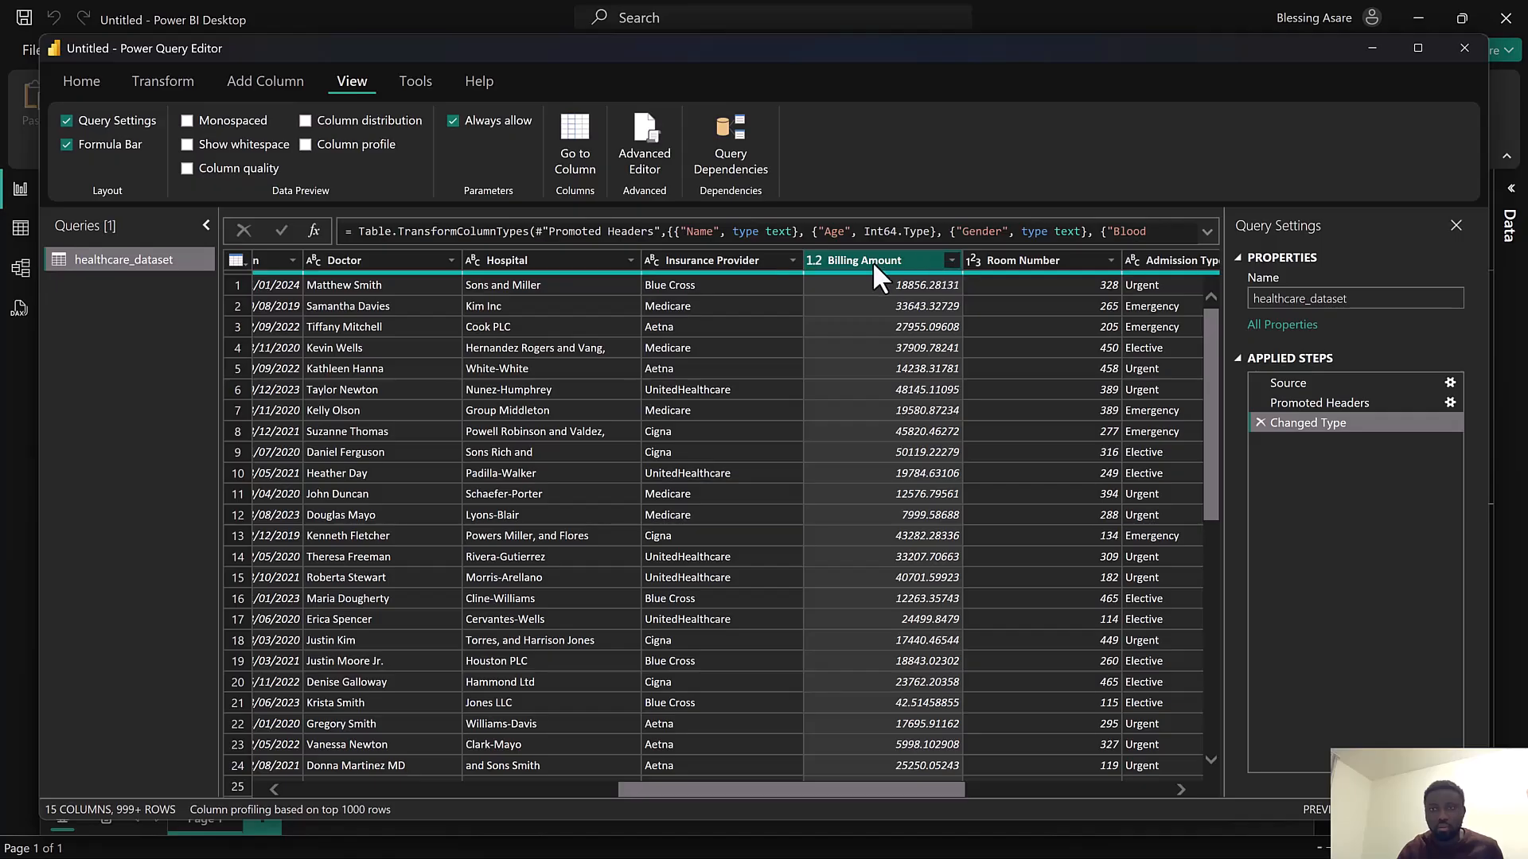
Round the Billing Amount column to 2 decimal places
scroll(900, 430, "down", 2)
scroll(900, 429, "up", 2)
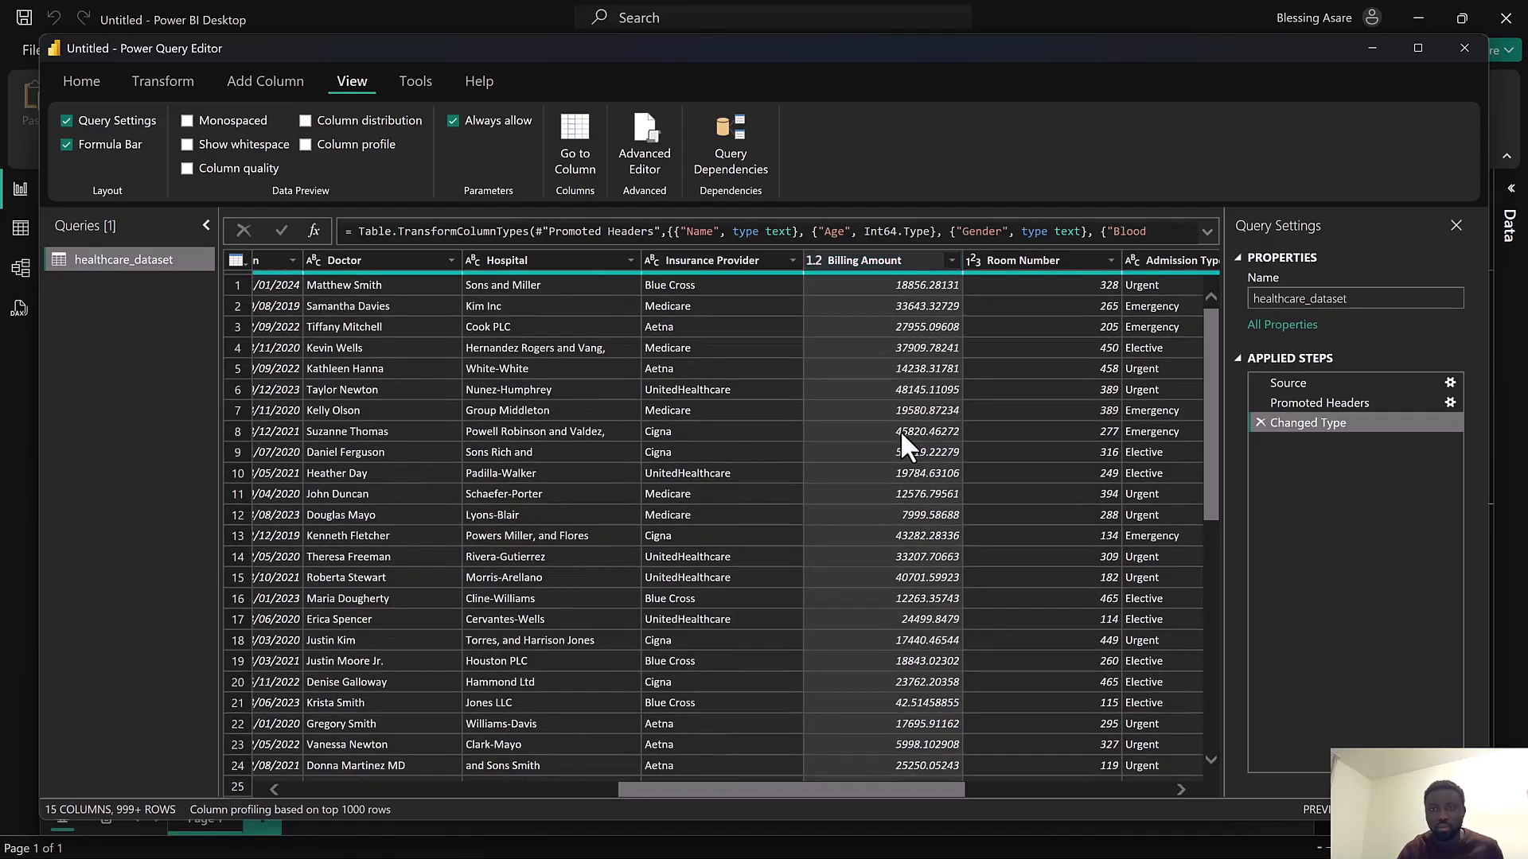
right_click(895, 256)
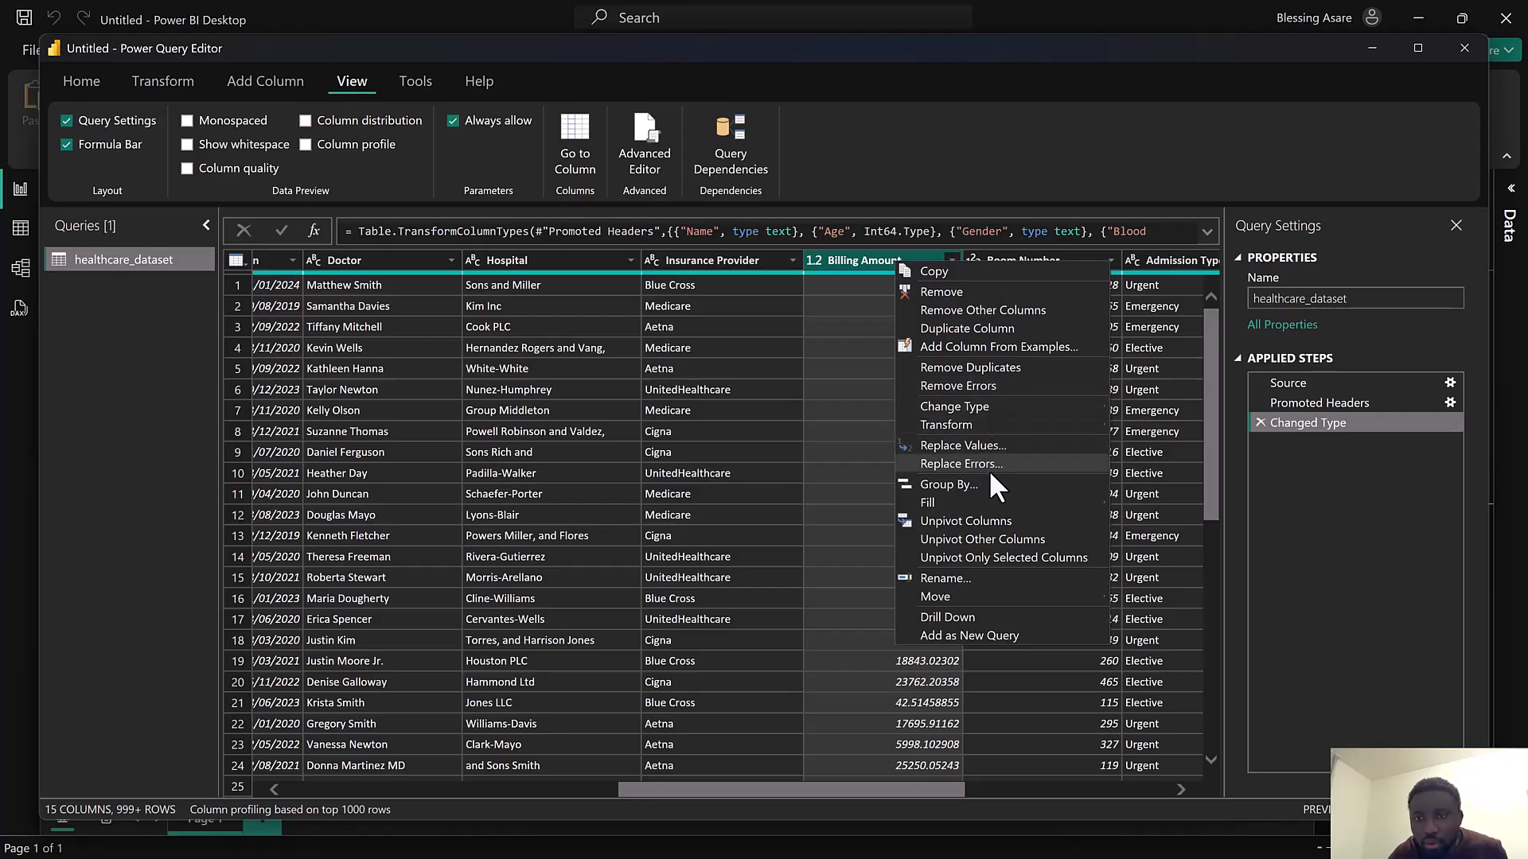
mouse_move(1035, 427)
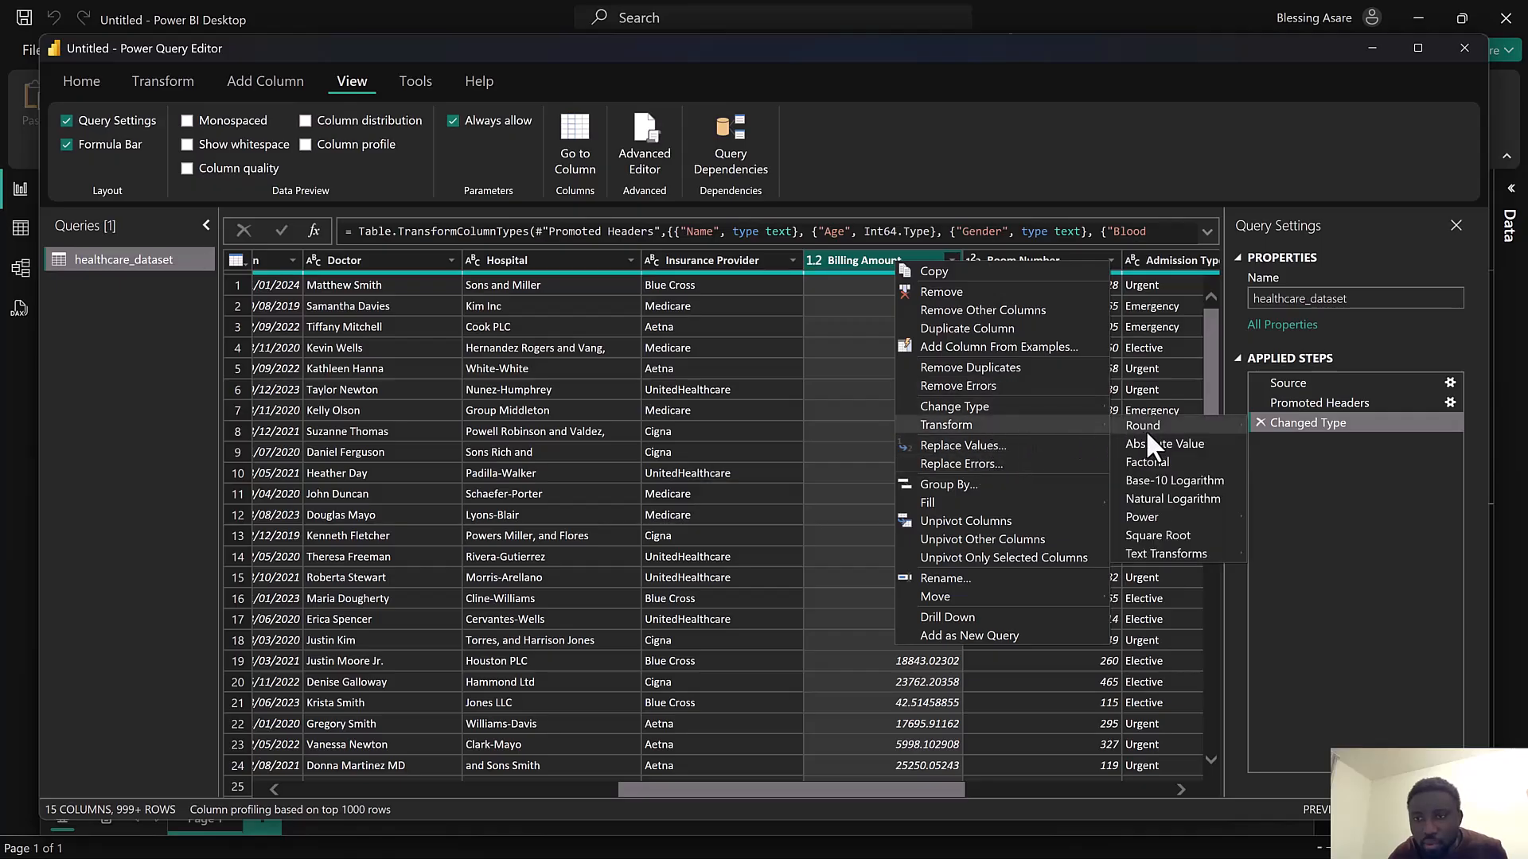
mouse_move(1146, 426)
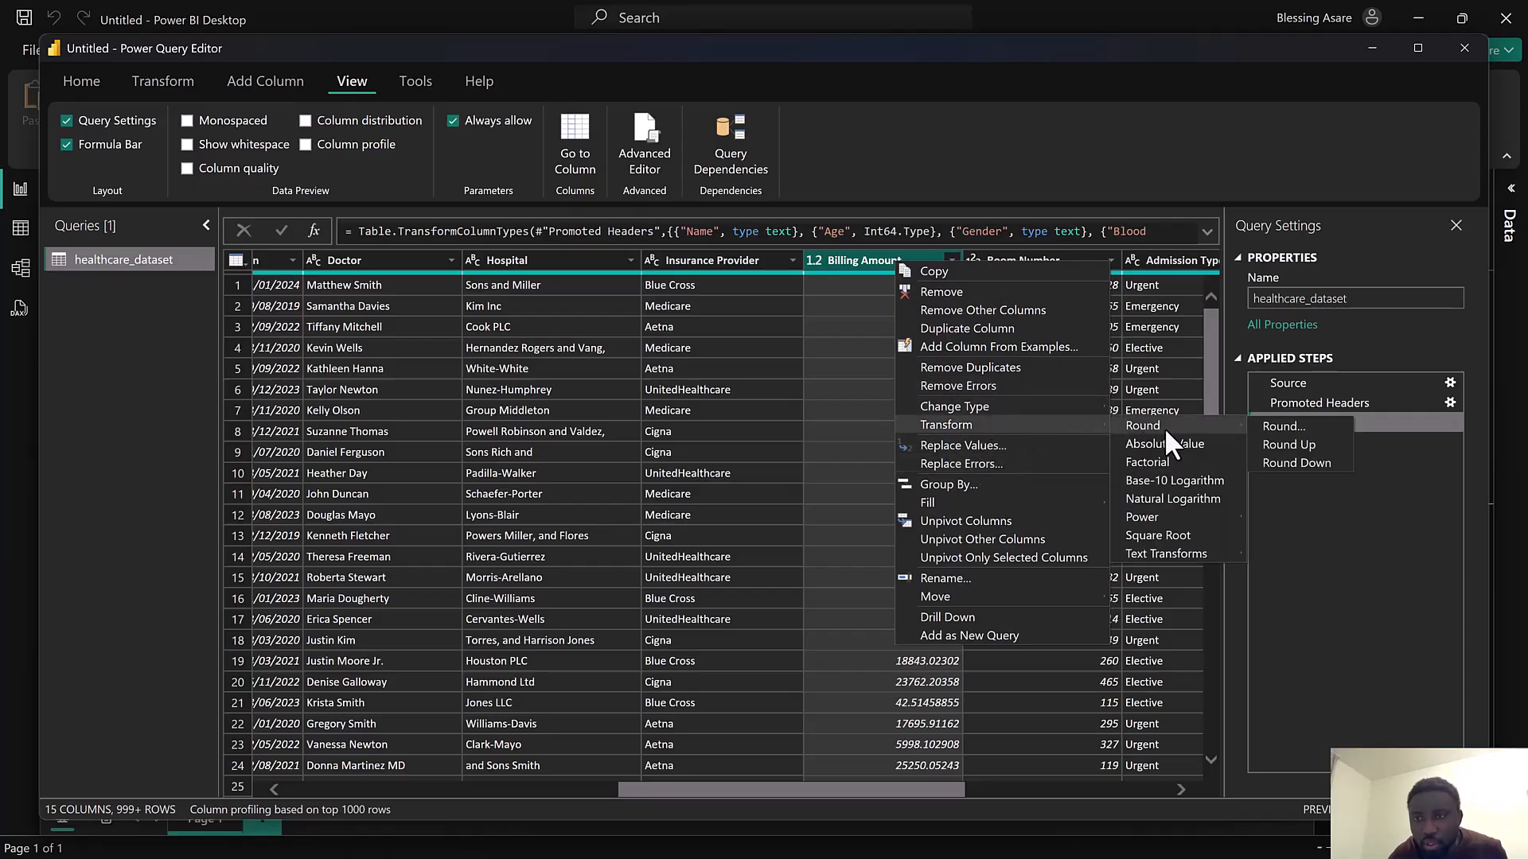
left_click(1284, 426)
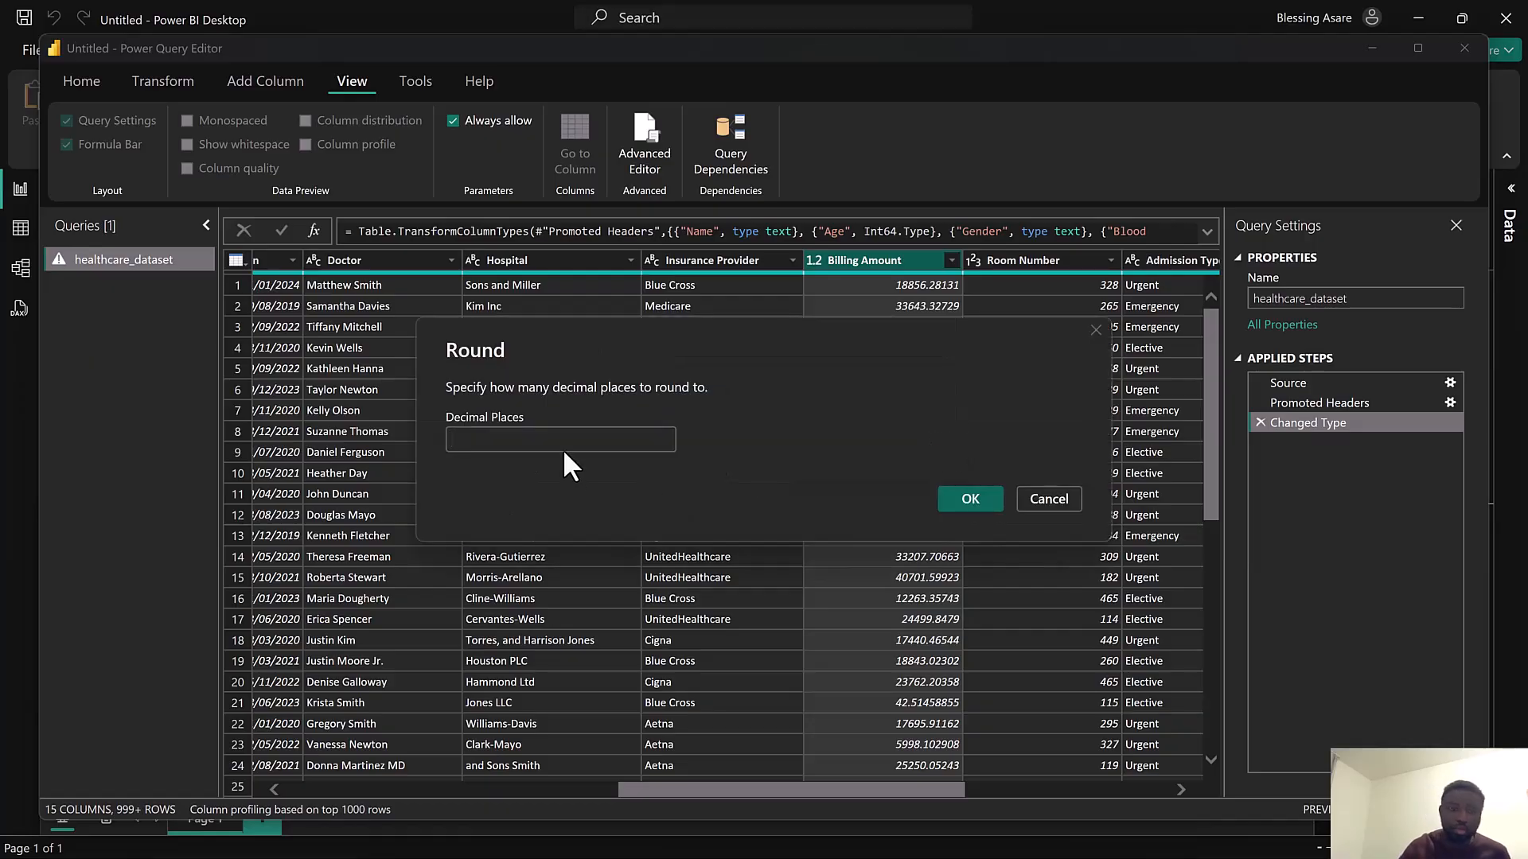
type("2")
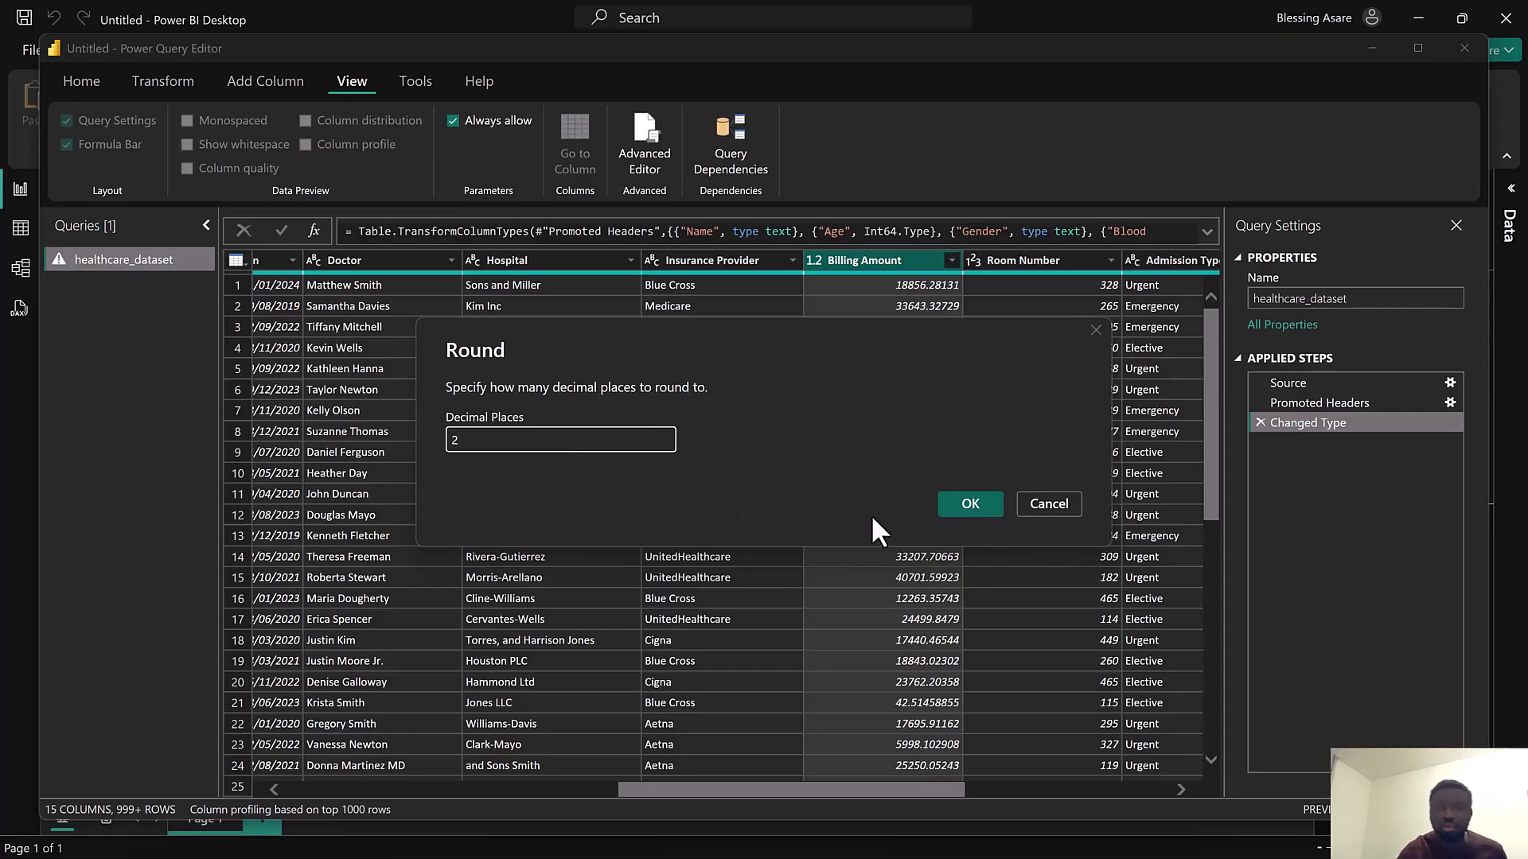
left_click(966, 504)
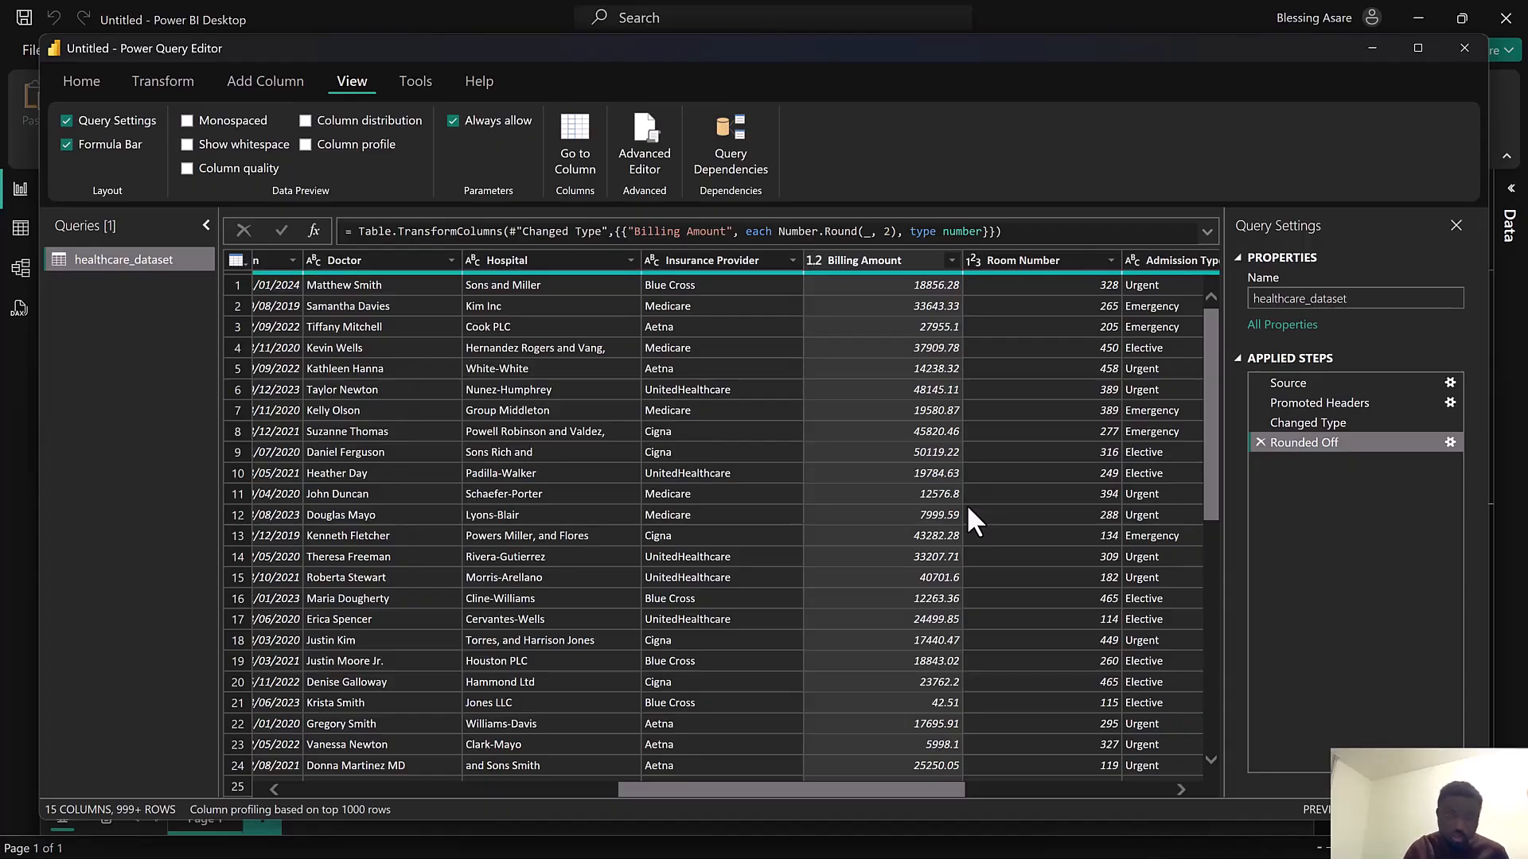
Start a new custom column and name it Admission Period
left_click_drag(879, 788, 1028, 793)
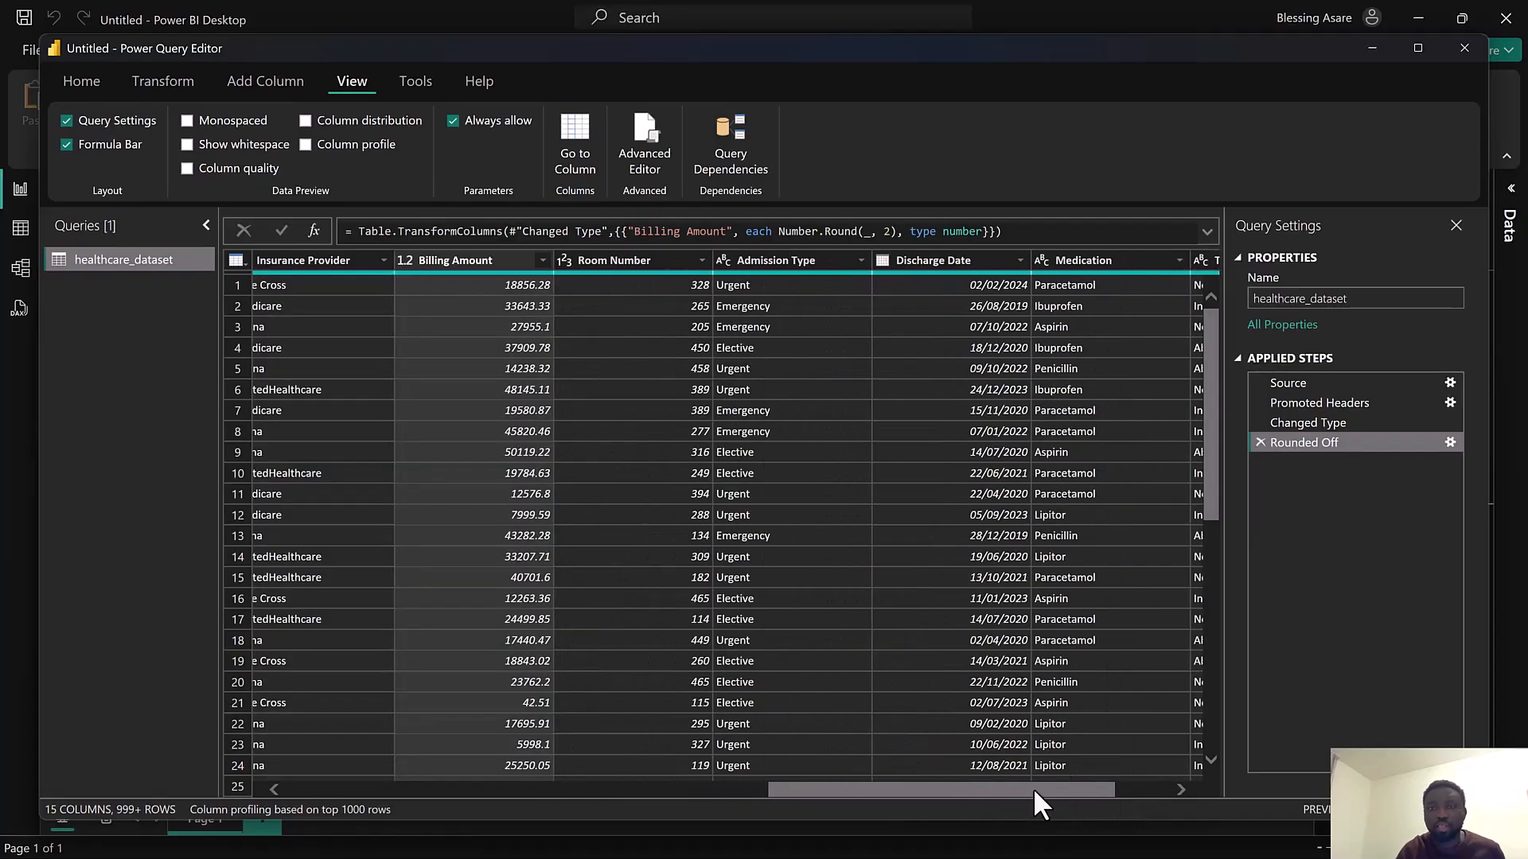
left_click_drag(837, 784, 644, 782)
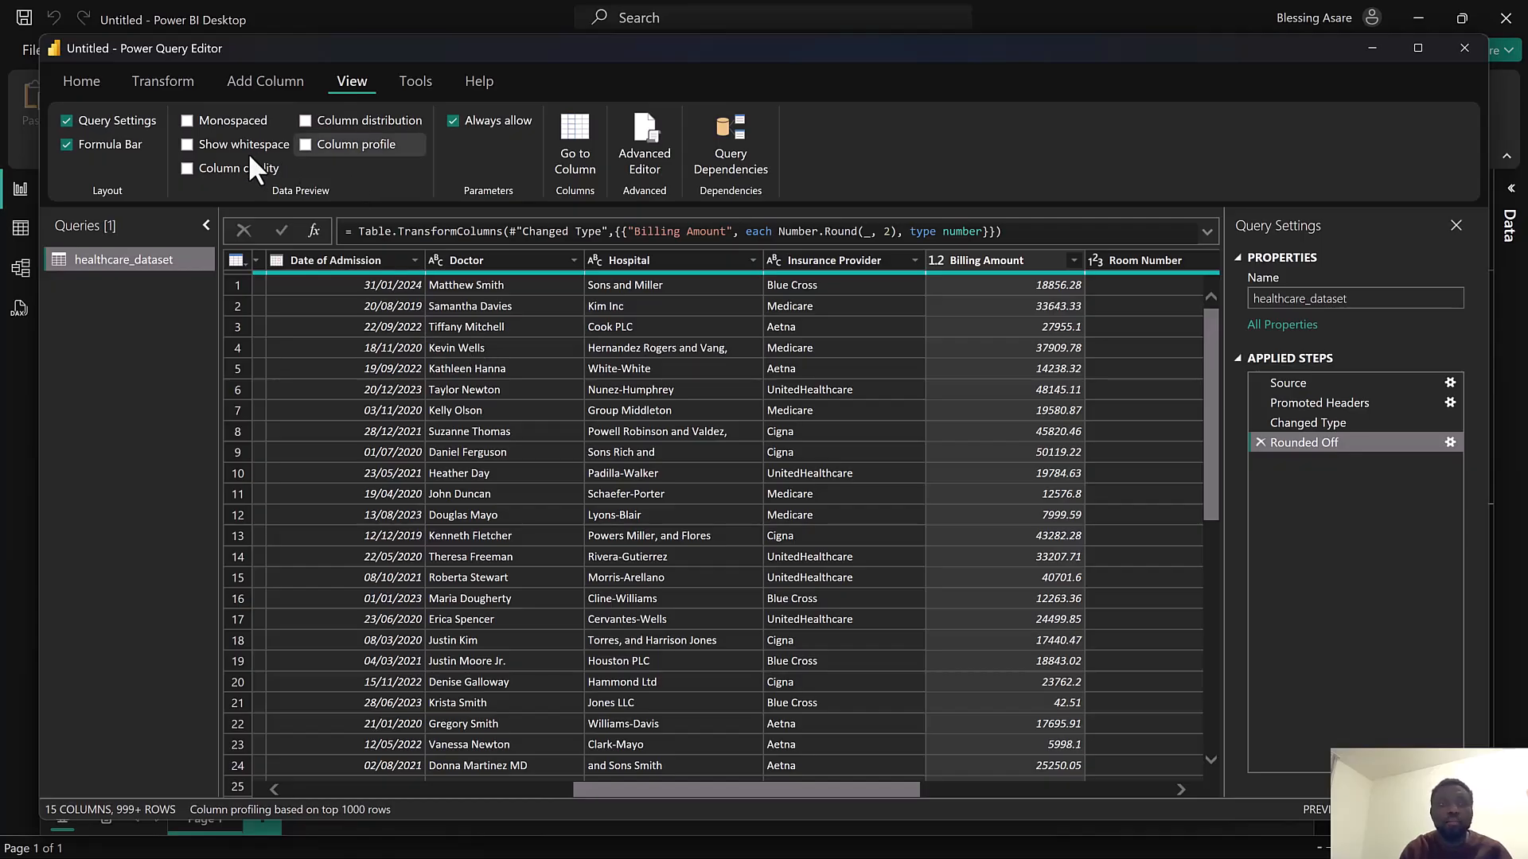
left_click(283, 101)
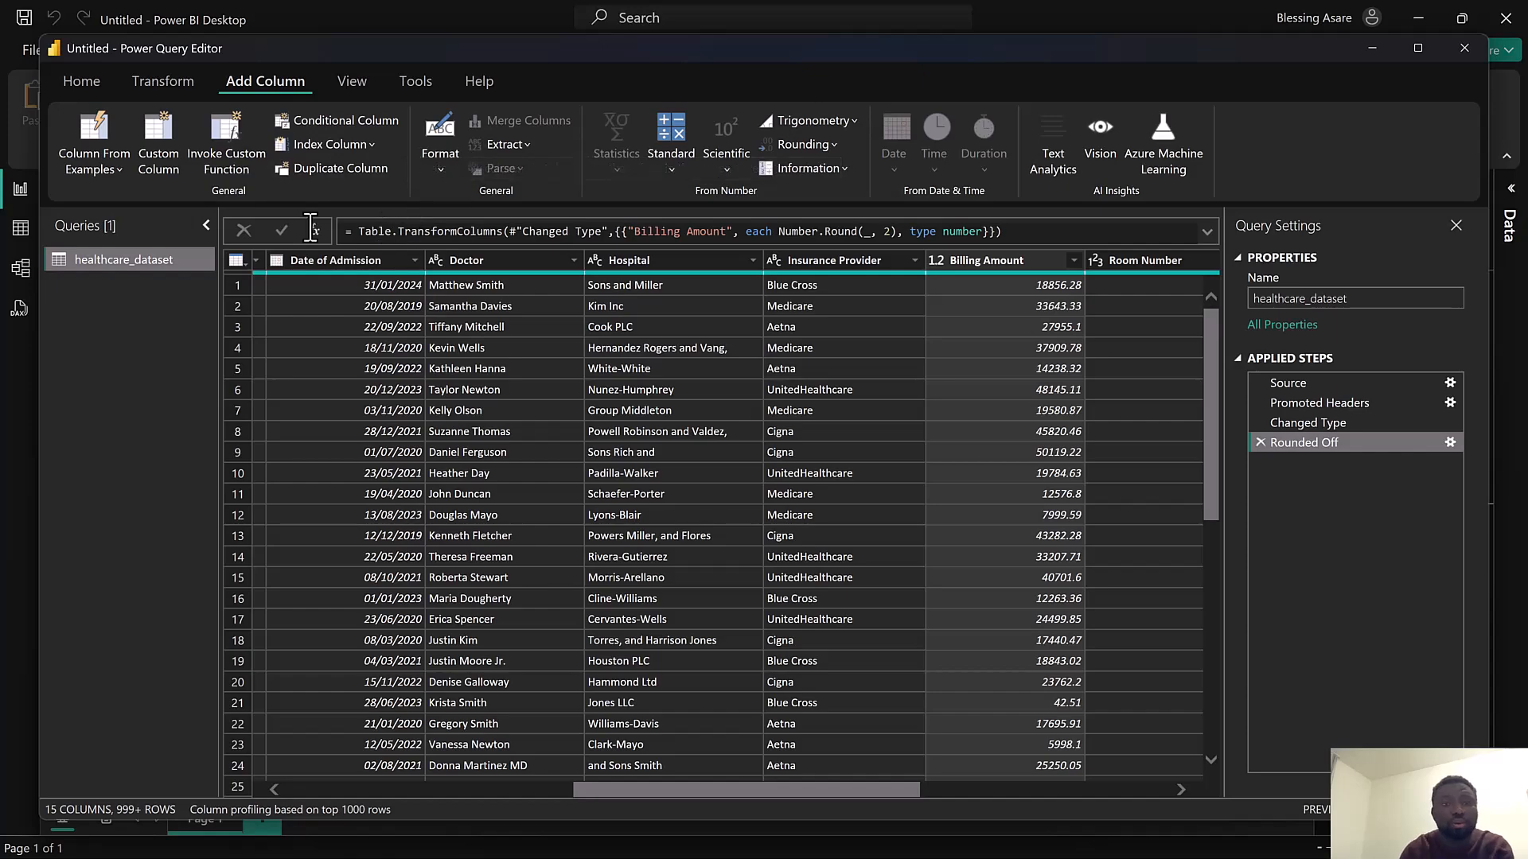
left_click(154, 144)
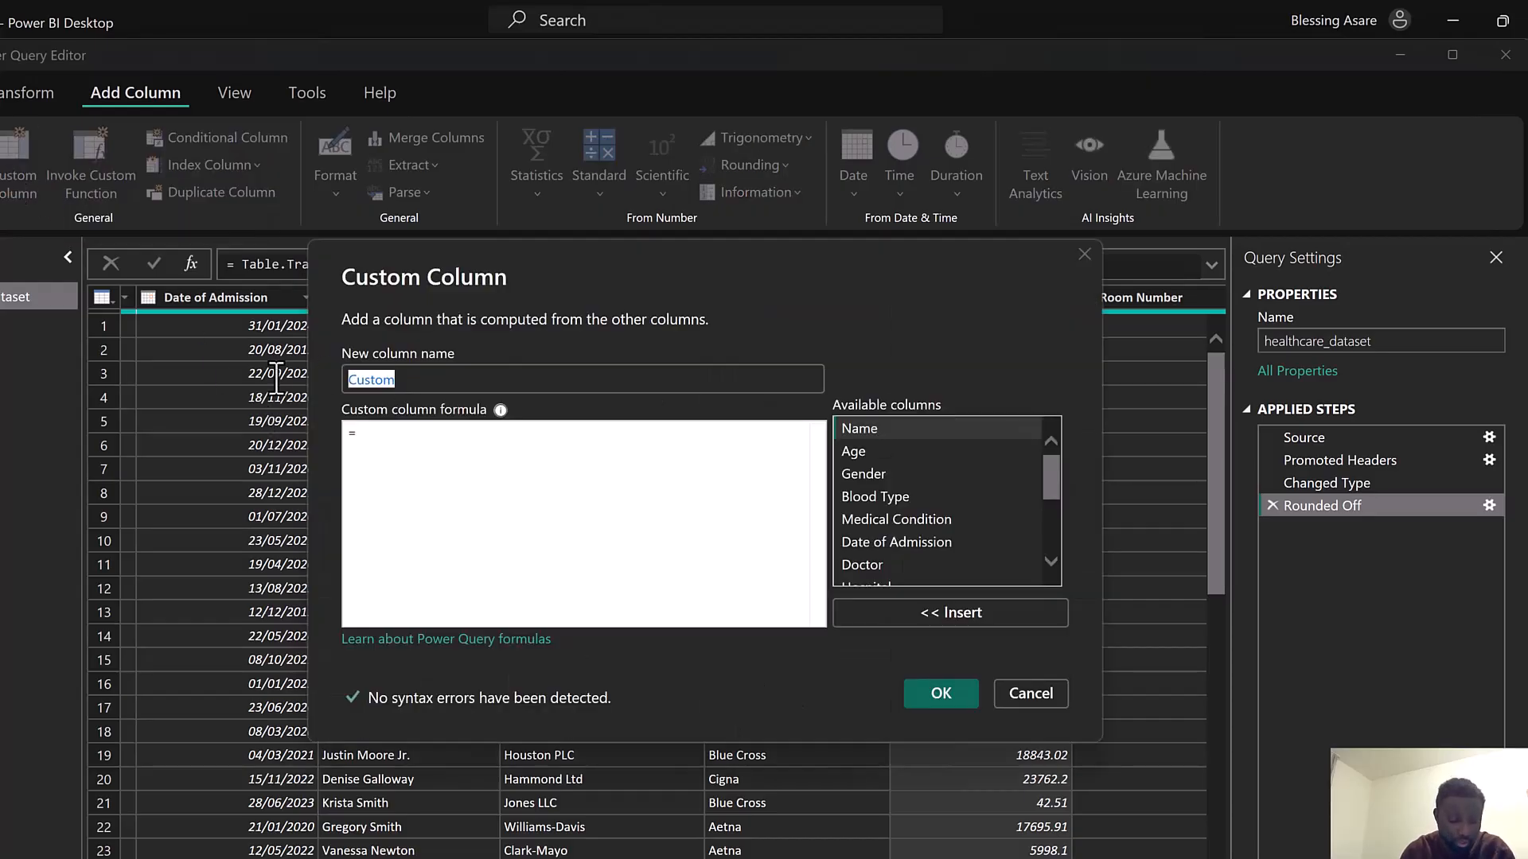
type("Ad is")
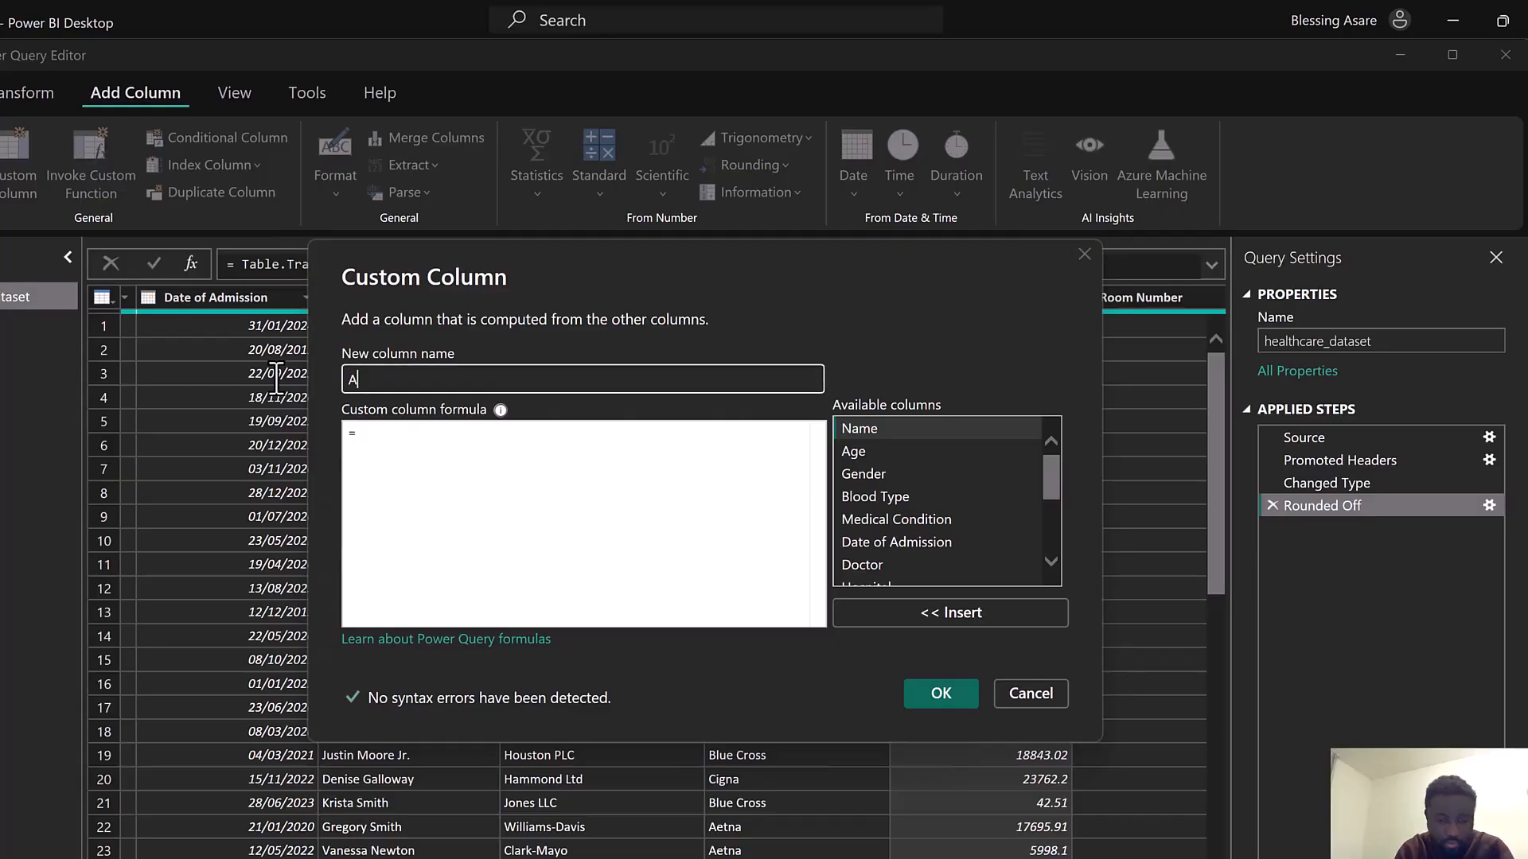
key("BackSpace")
key("BackSpace")
key("BackSpace")
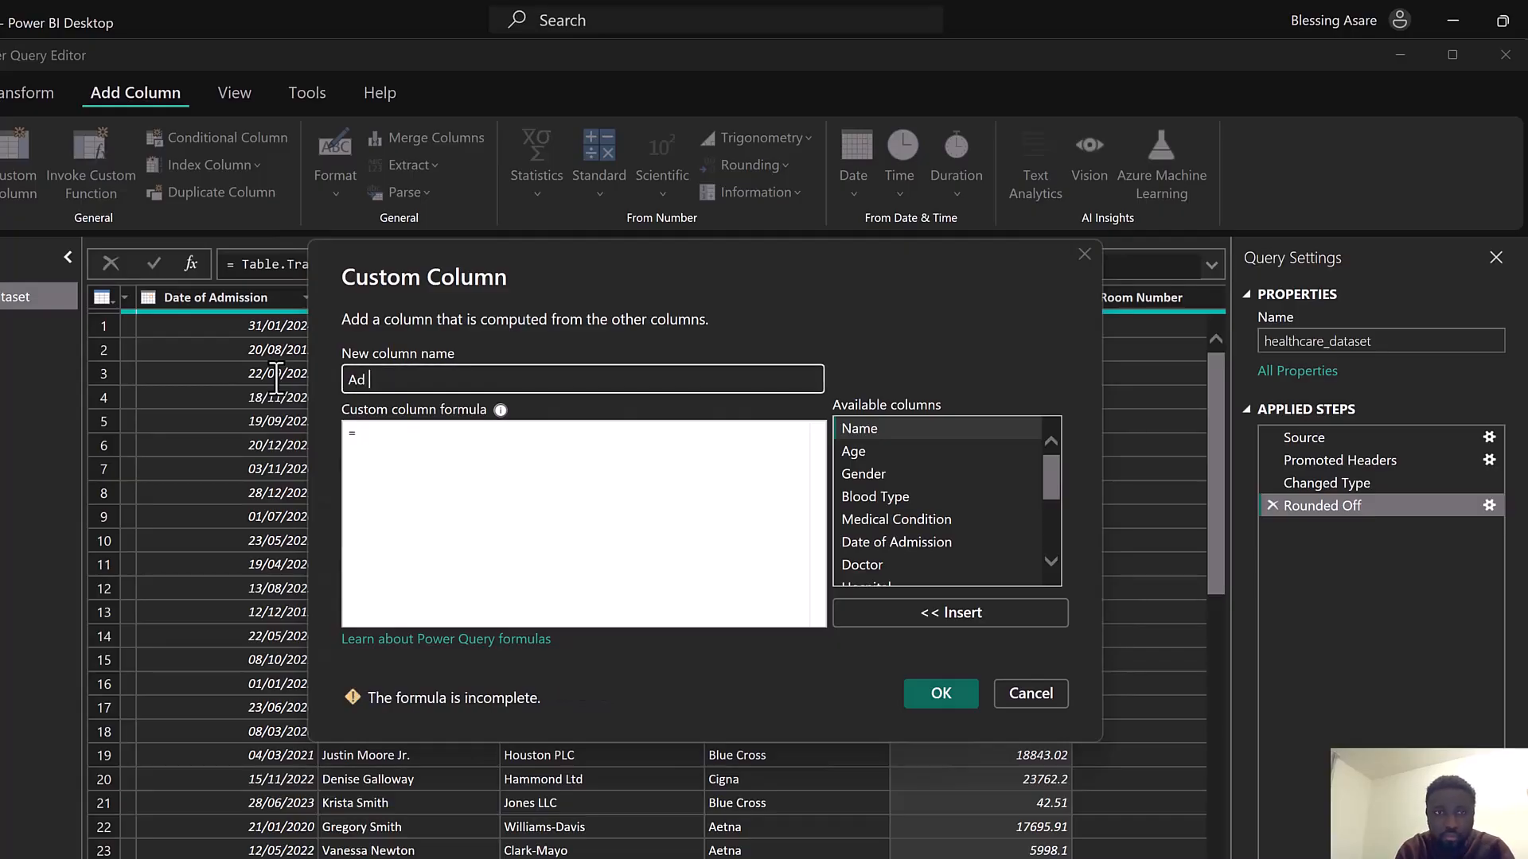
type("mission Period")
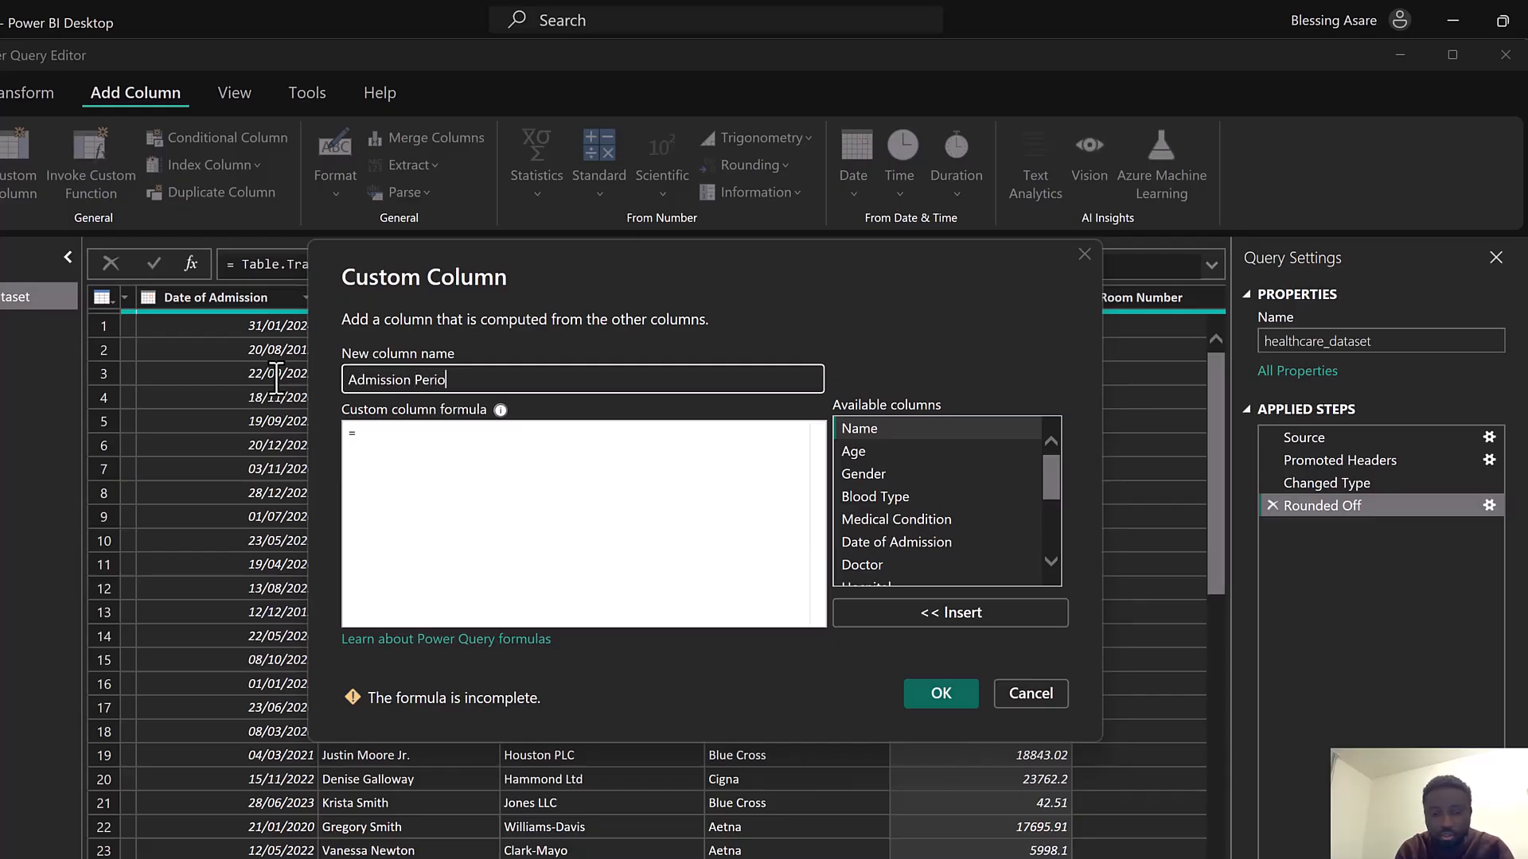
Enter the formula Duration.Days([Discharge Date]-[Date of Admission]) for the custom column and confirm it
left_click(383, 433)
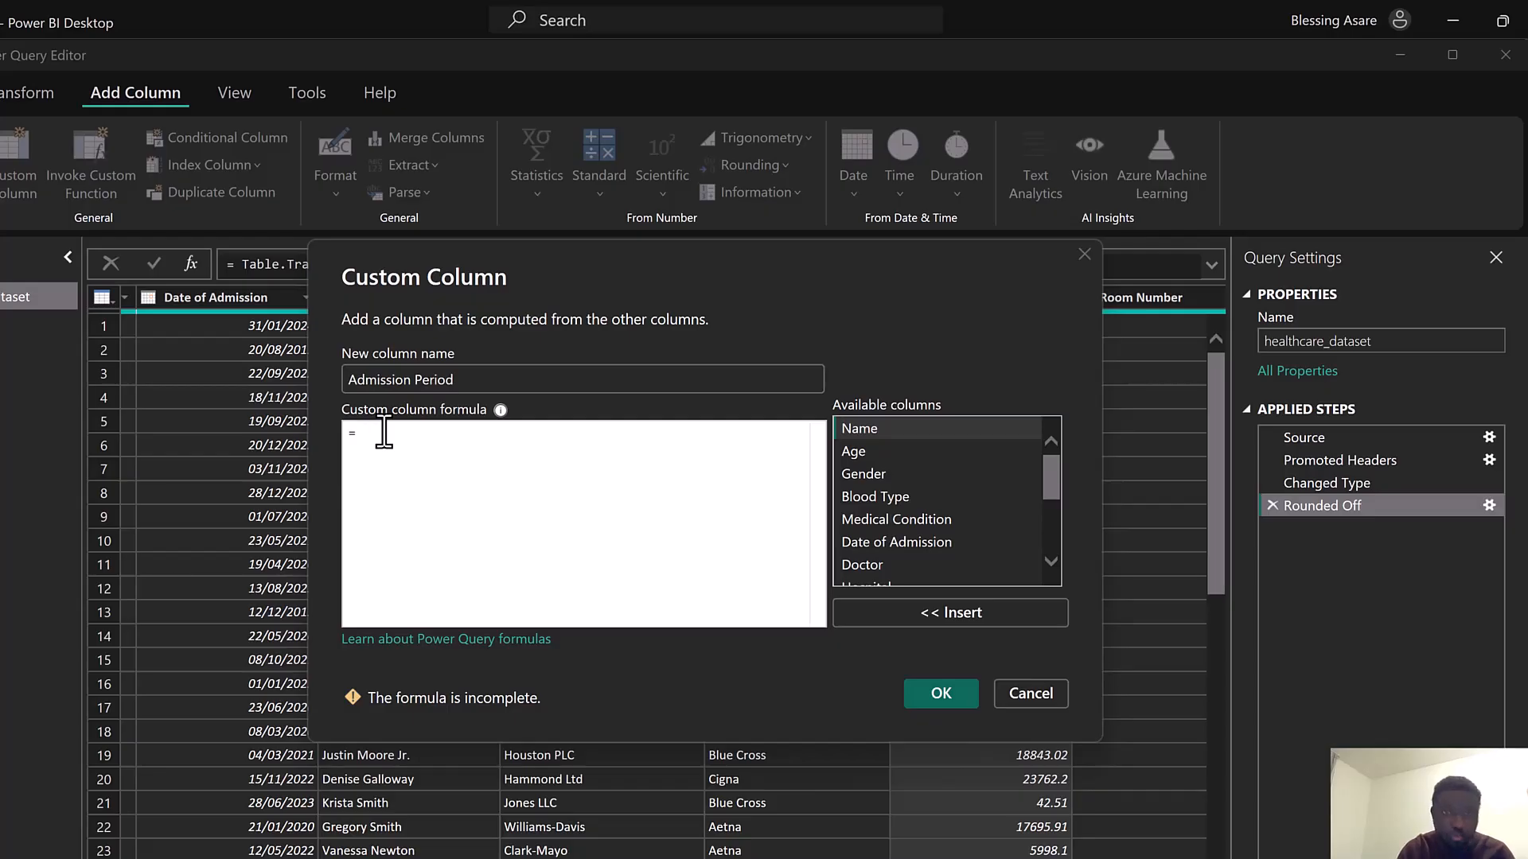
type("D")
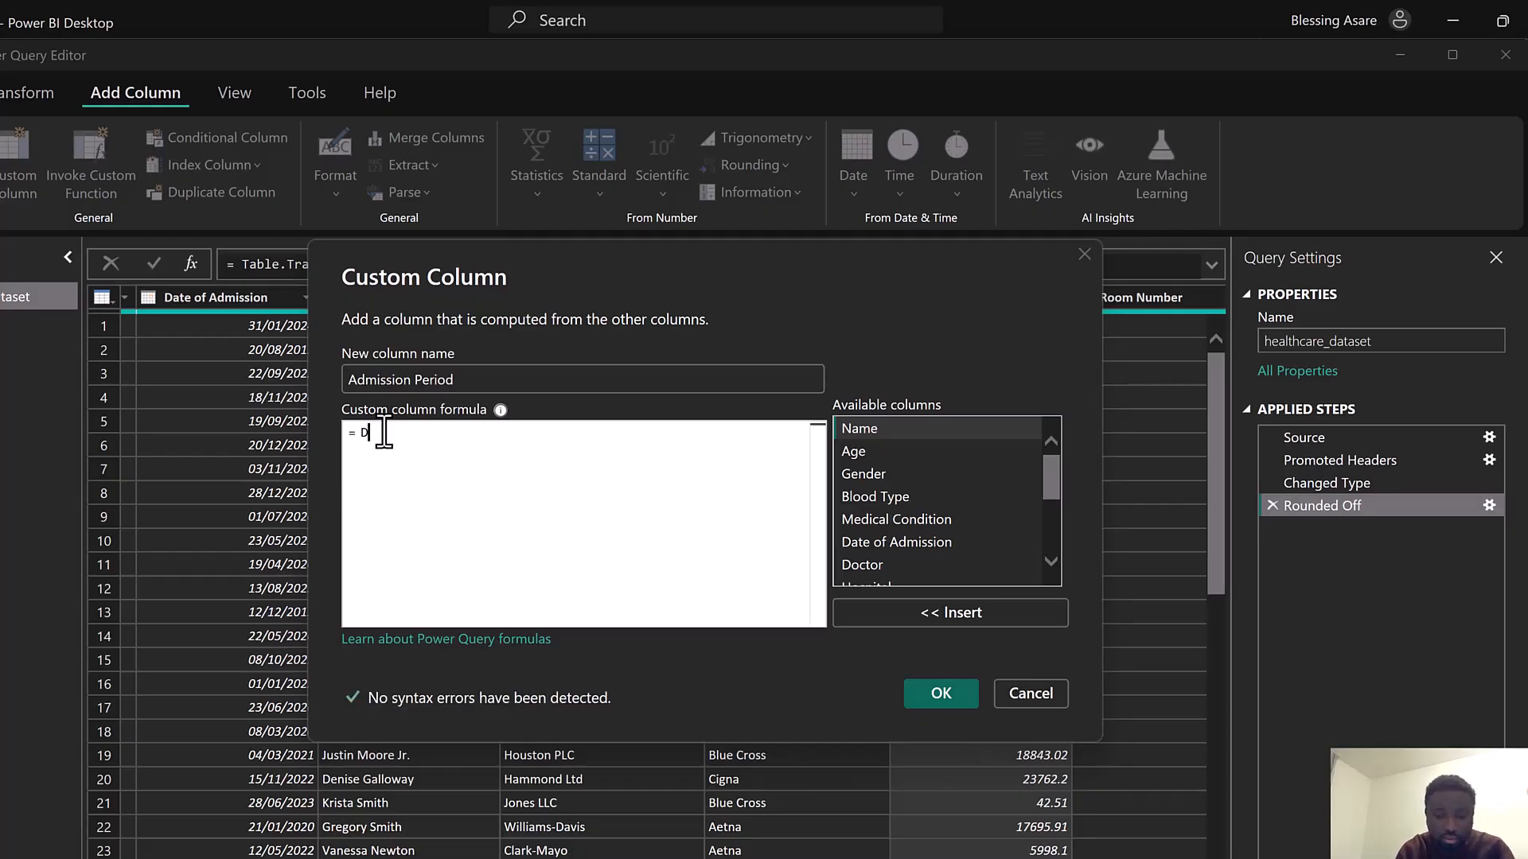
type("uain.Da")
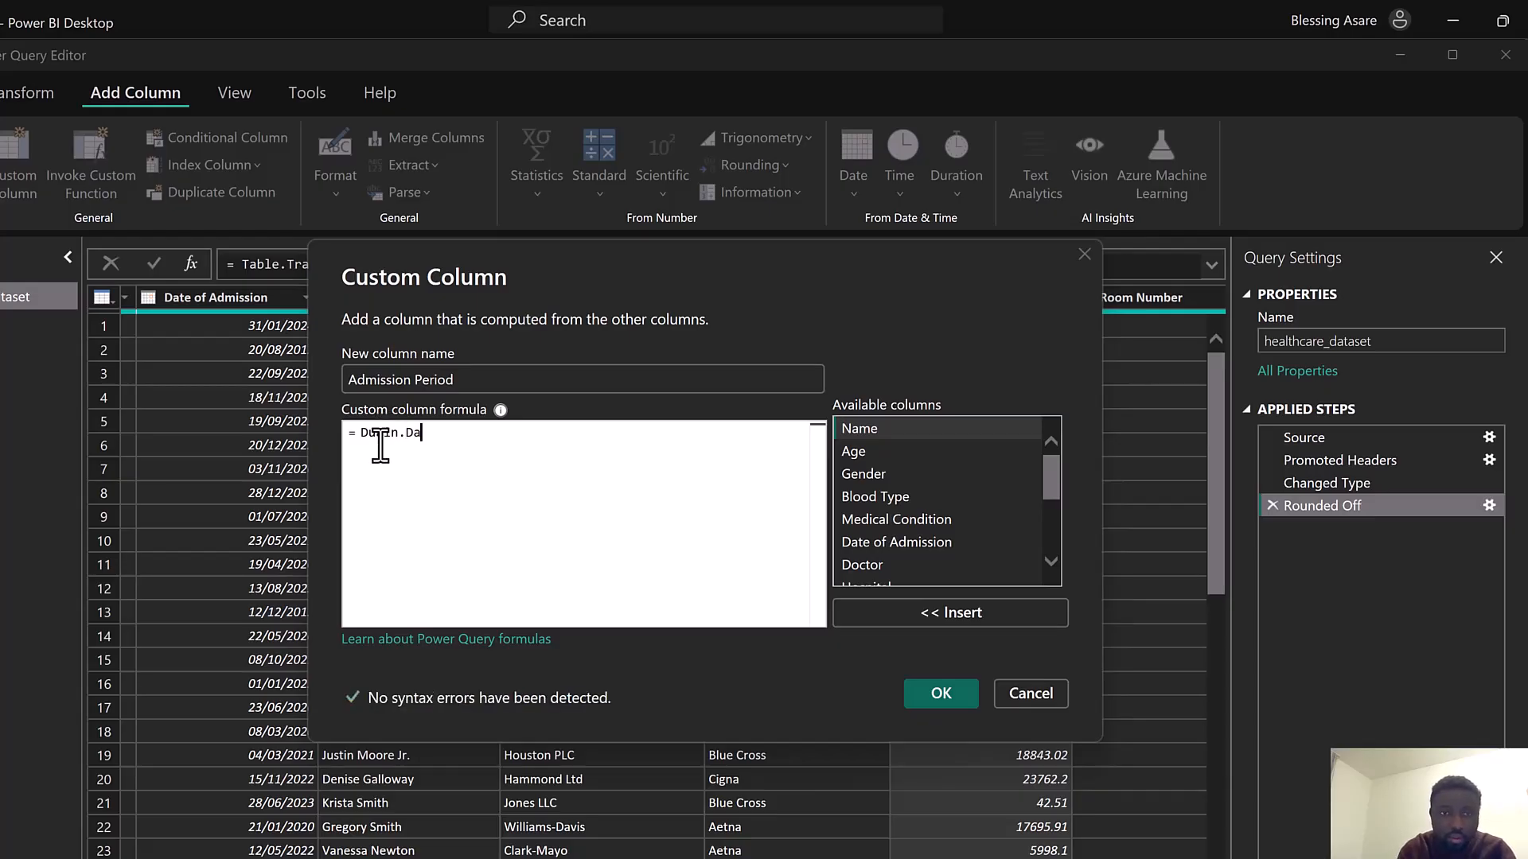
key("BackSpace")
key("BackSpace")
key("BackSpace")
key("BackSpace")
key("BackSpace")
key("BackSpace")
key("BackSpace")
type("ur")
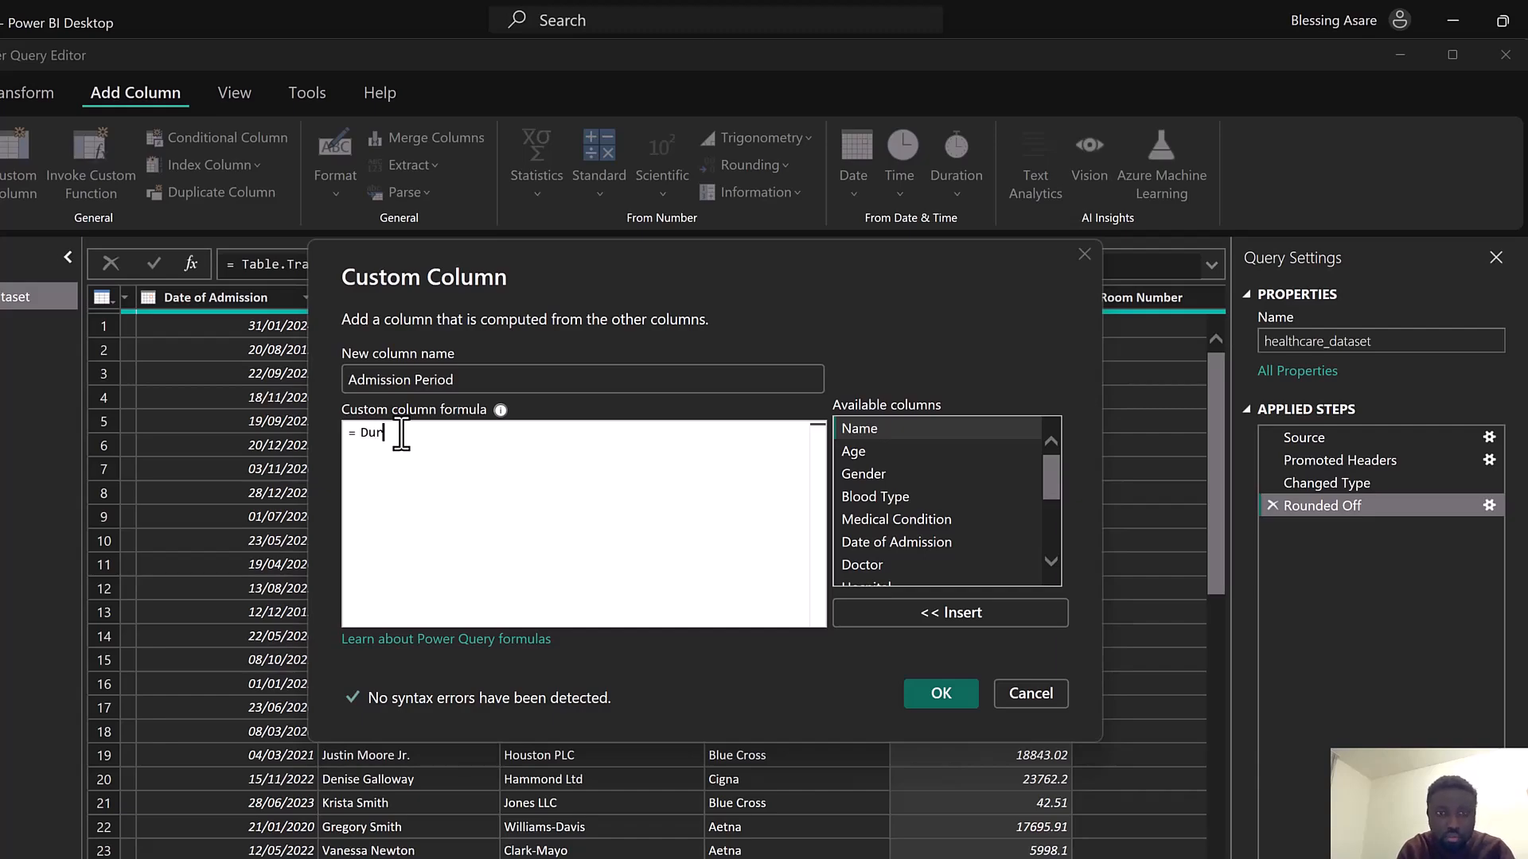
type("ation")
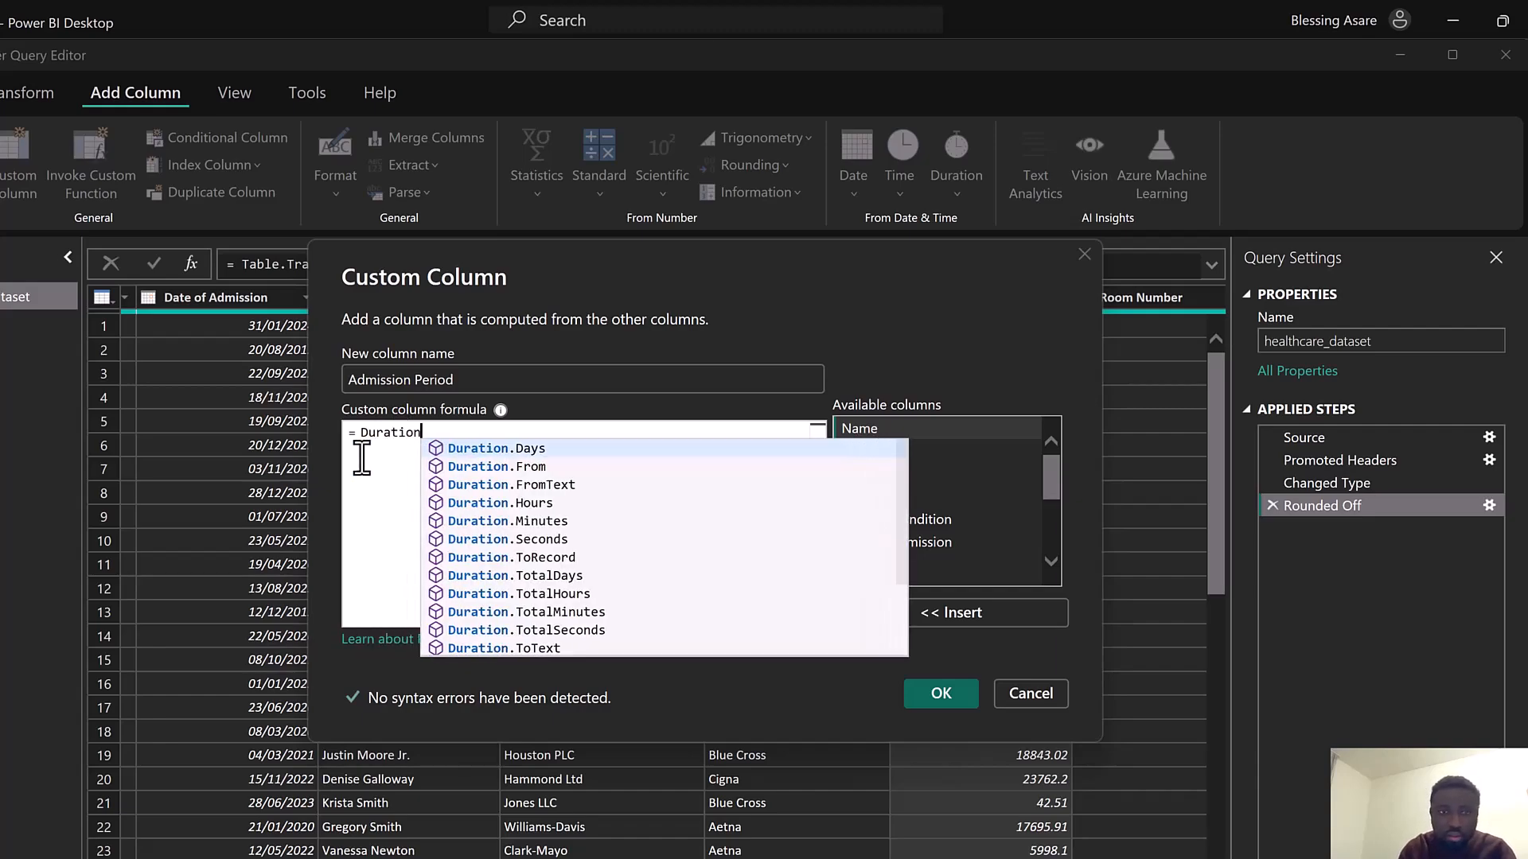
left_click(444, 450)
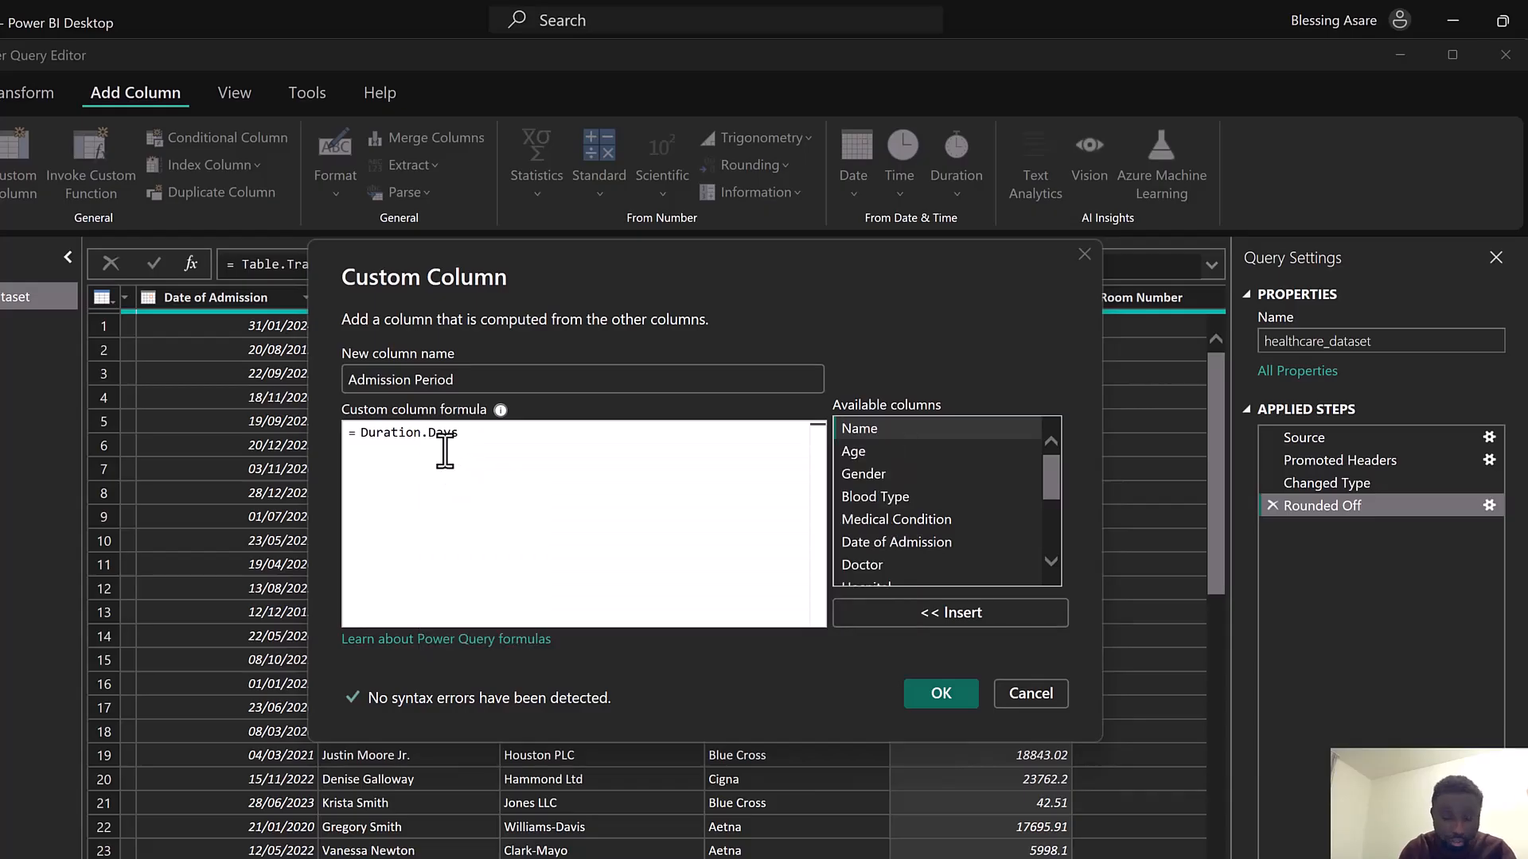
type("(")
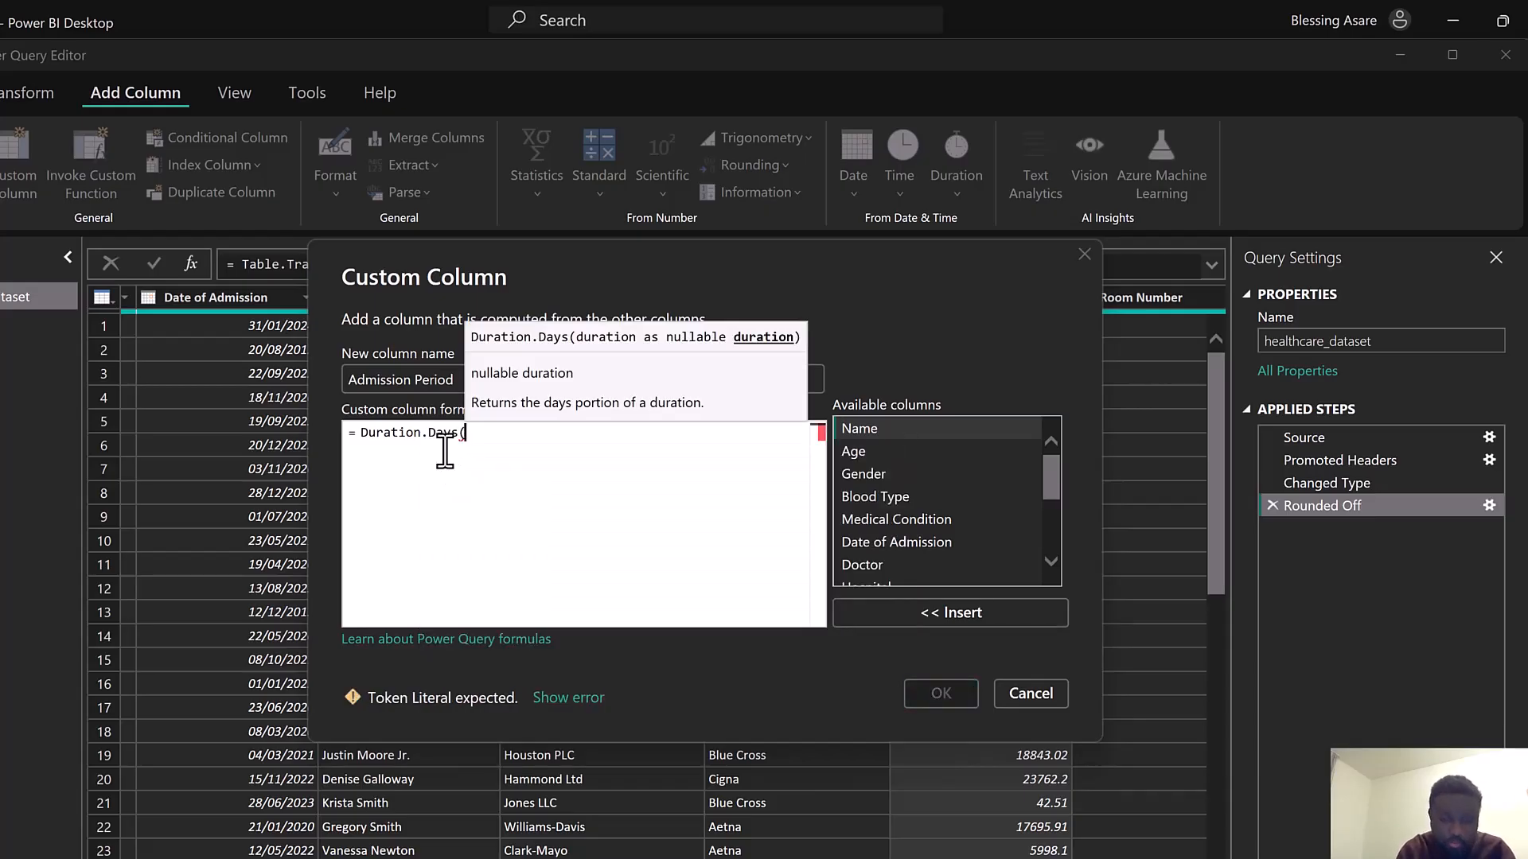
type("Dis")
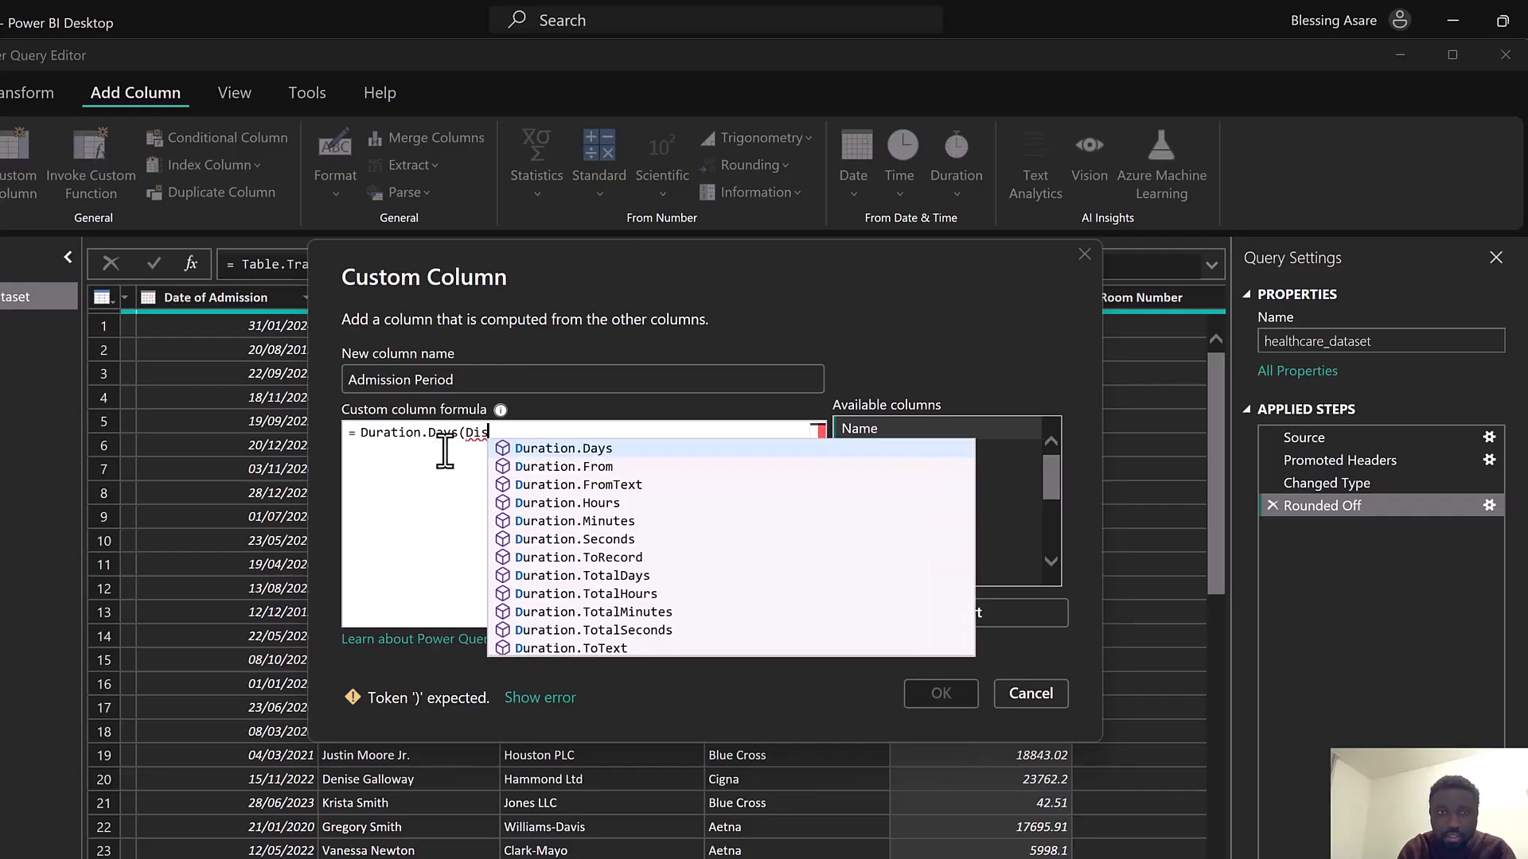
left_click(535, 449)
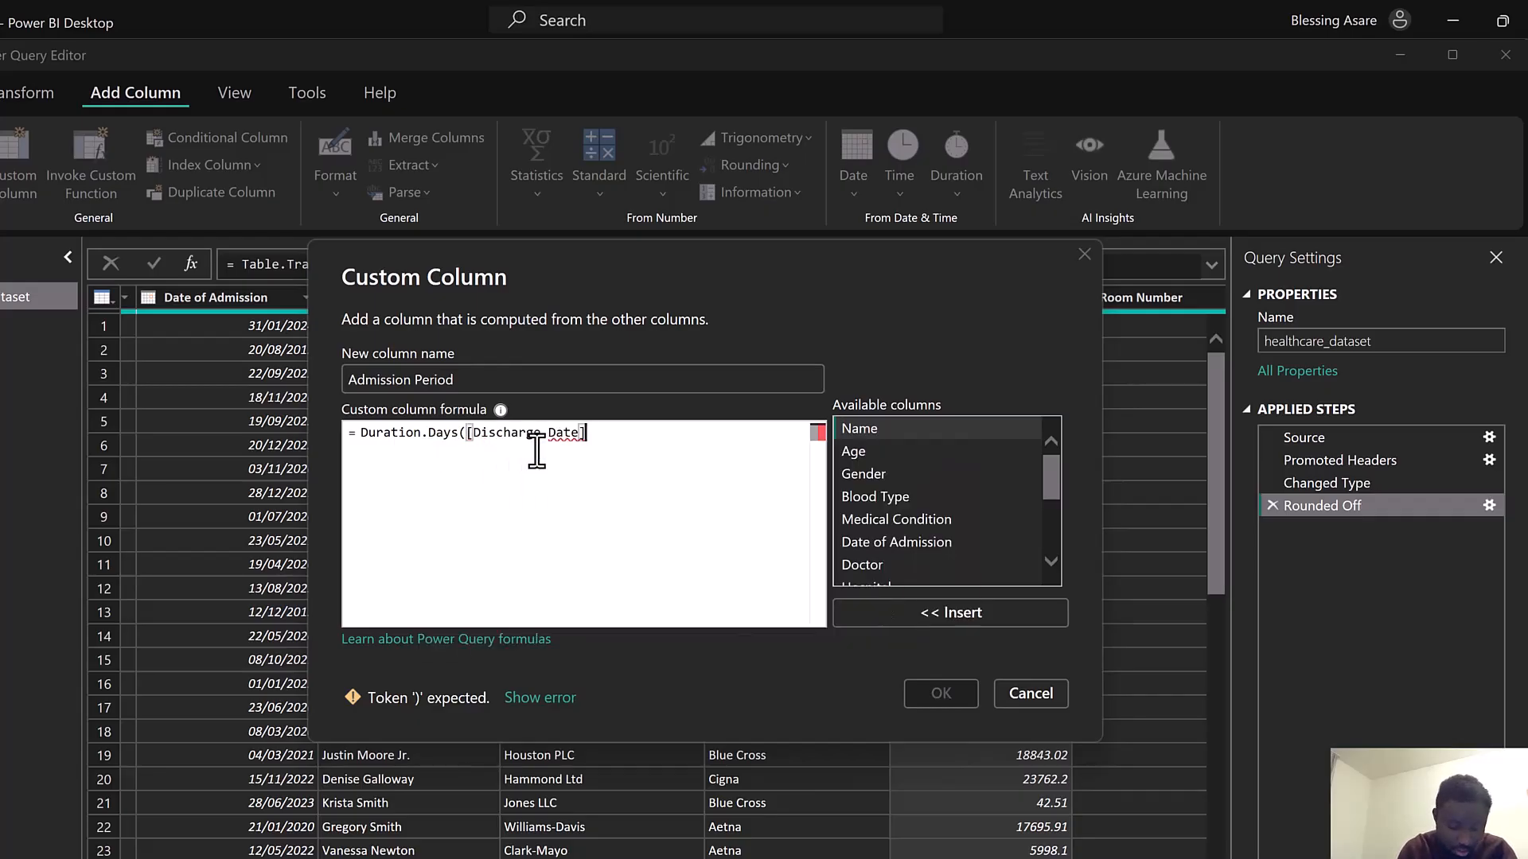
type("-")
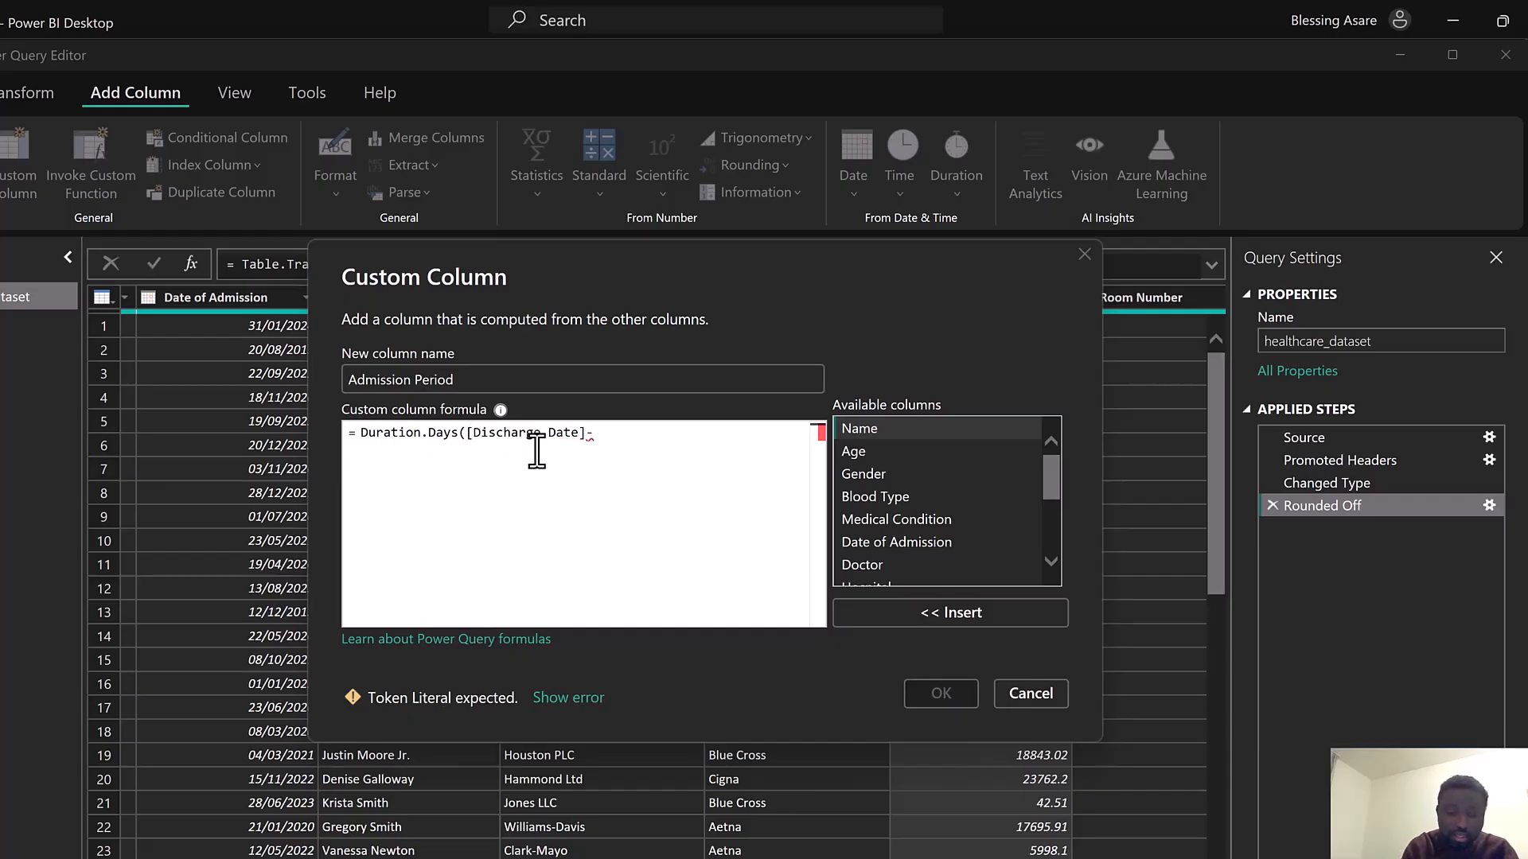
type("Admis")
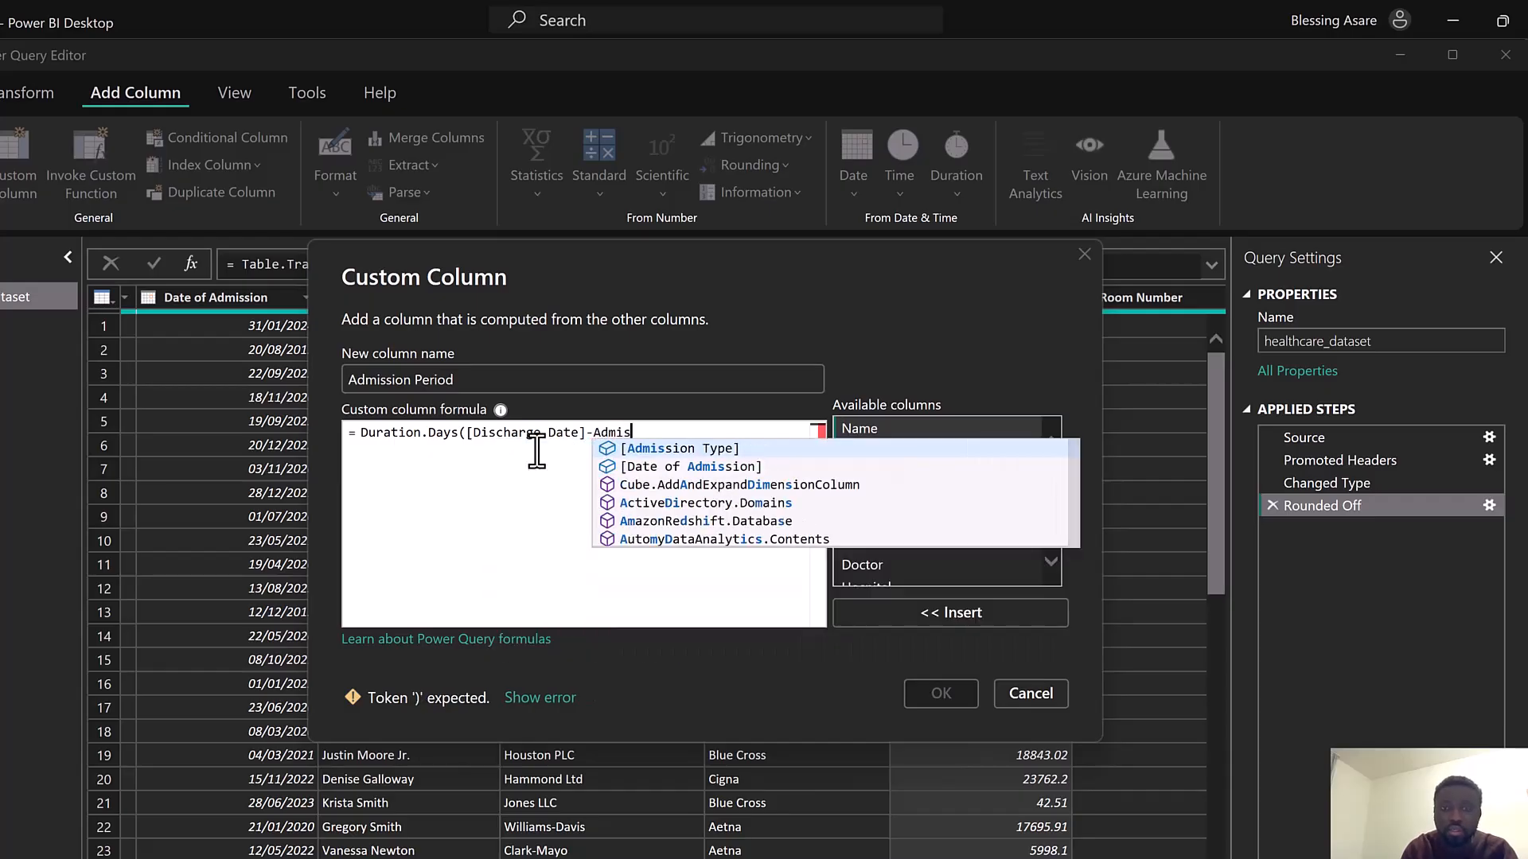
left_click(701, 467)
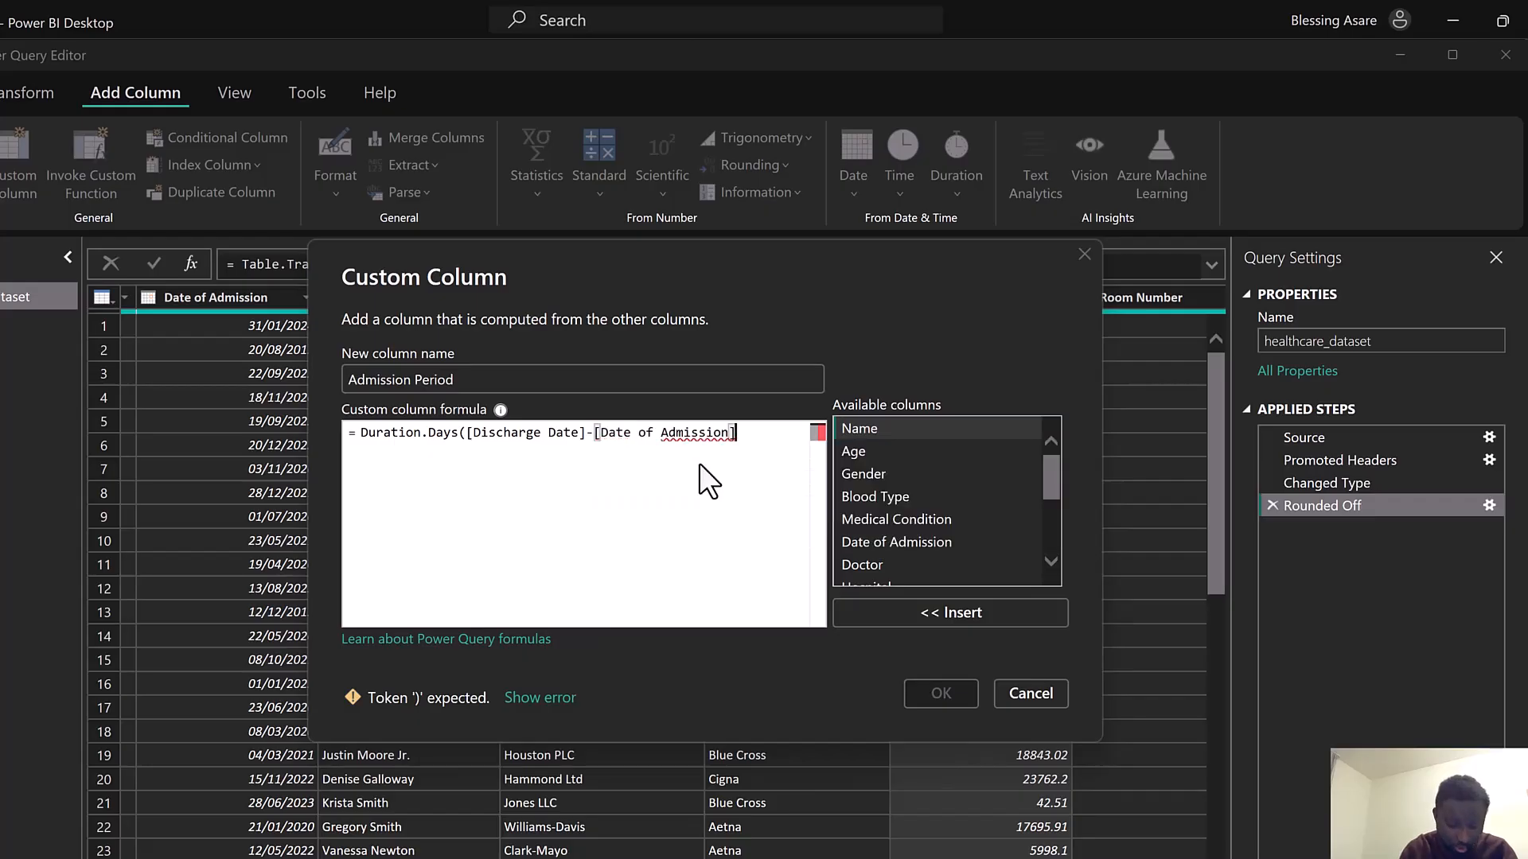
type(")")
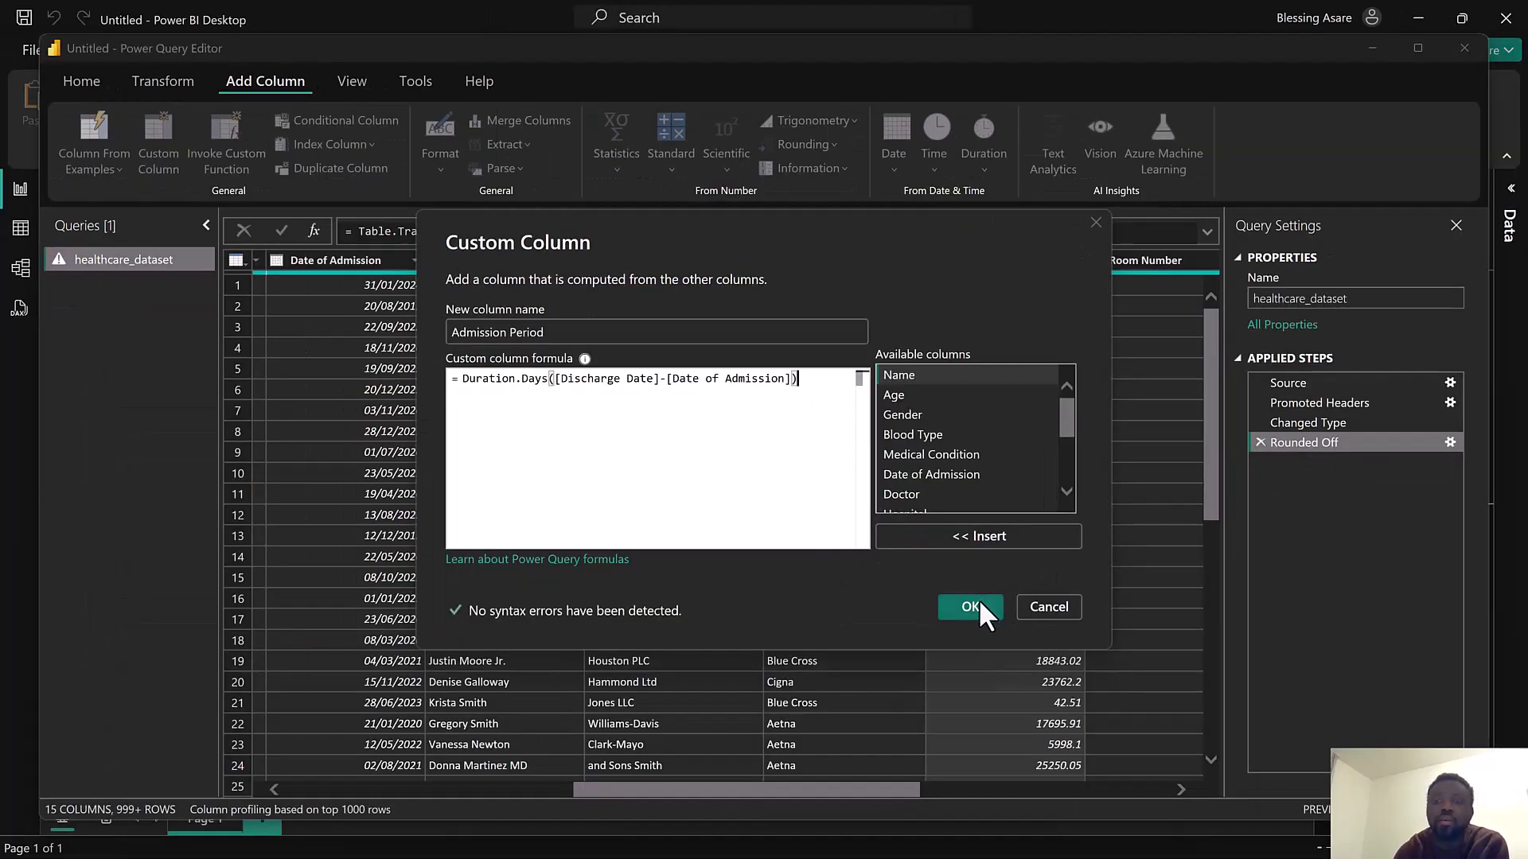
left_click(970, 607)
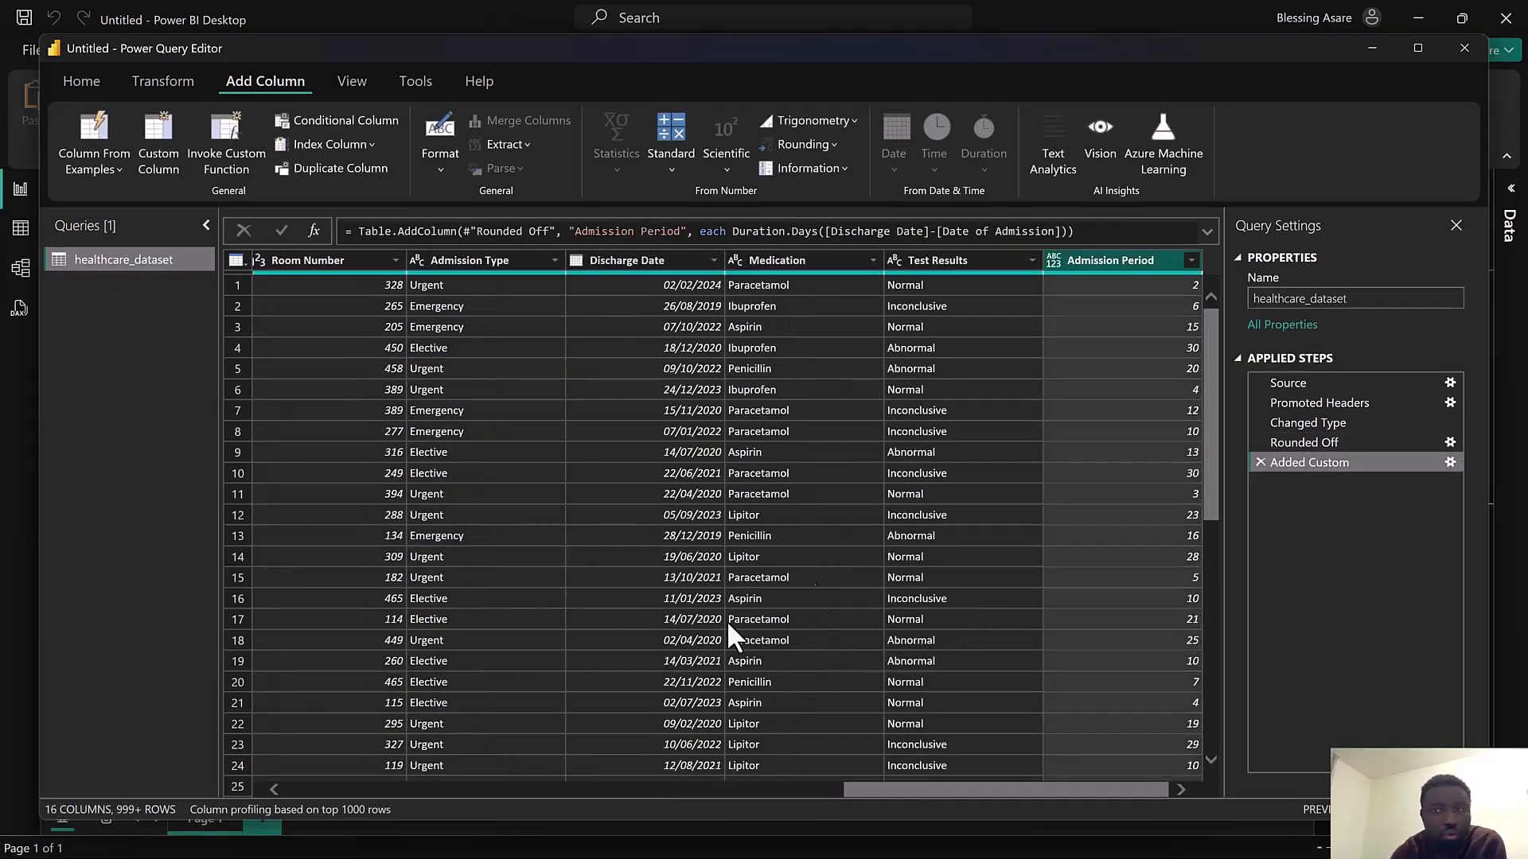
Change the Admission Period column's data type to Whole Number
left_click(1190, 261)
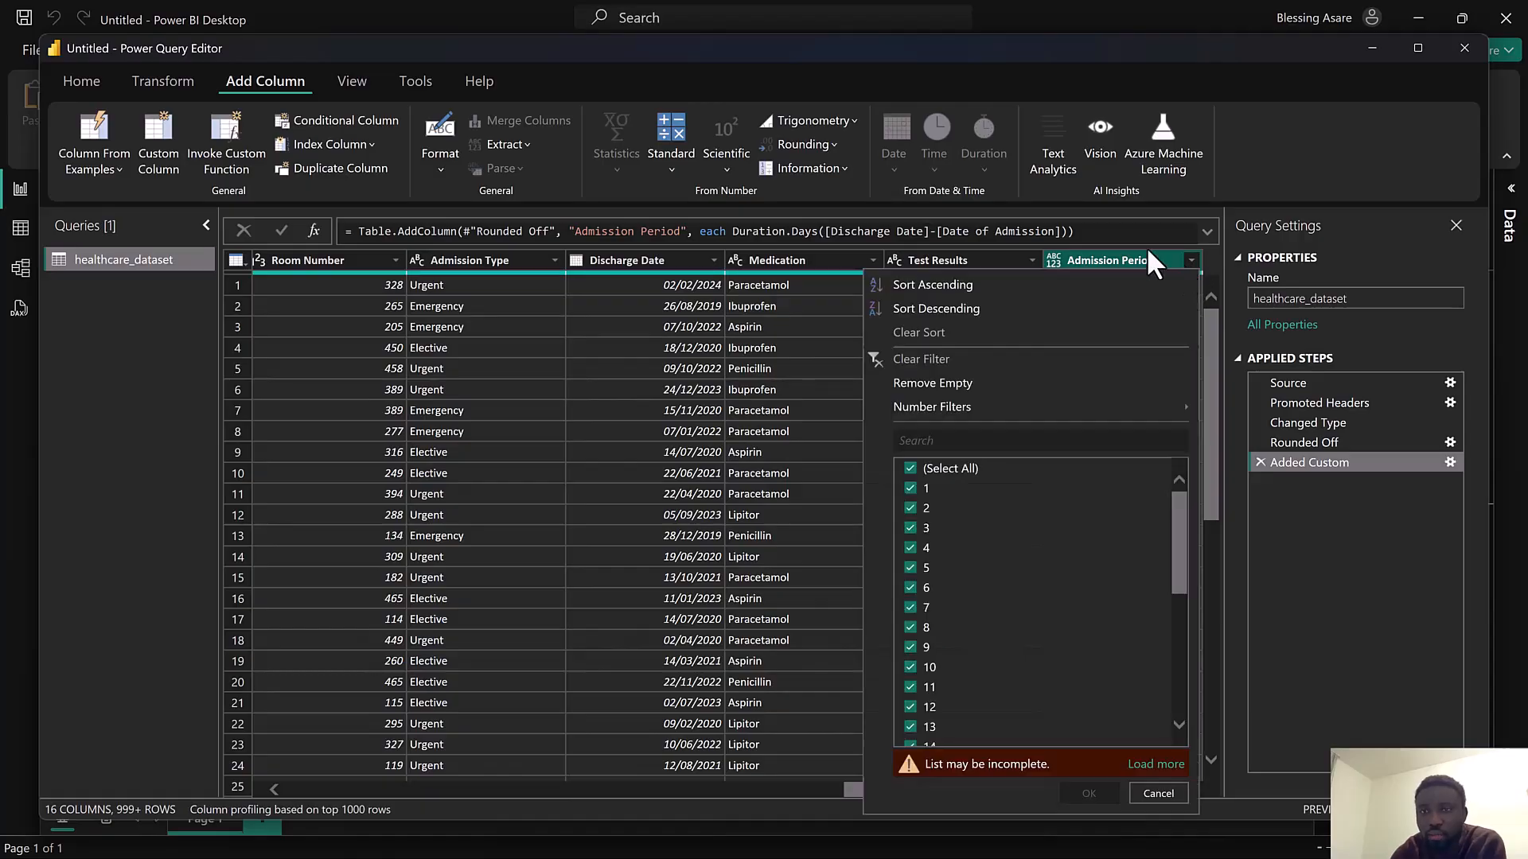
left_click(1054, 260)
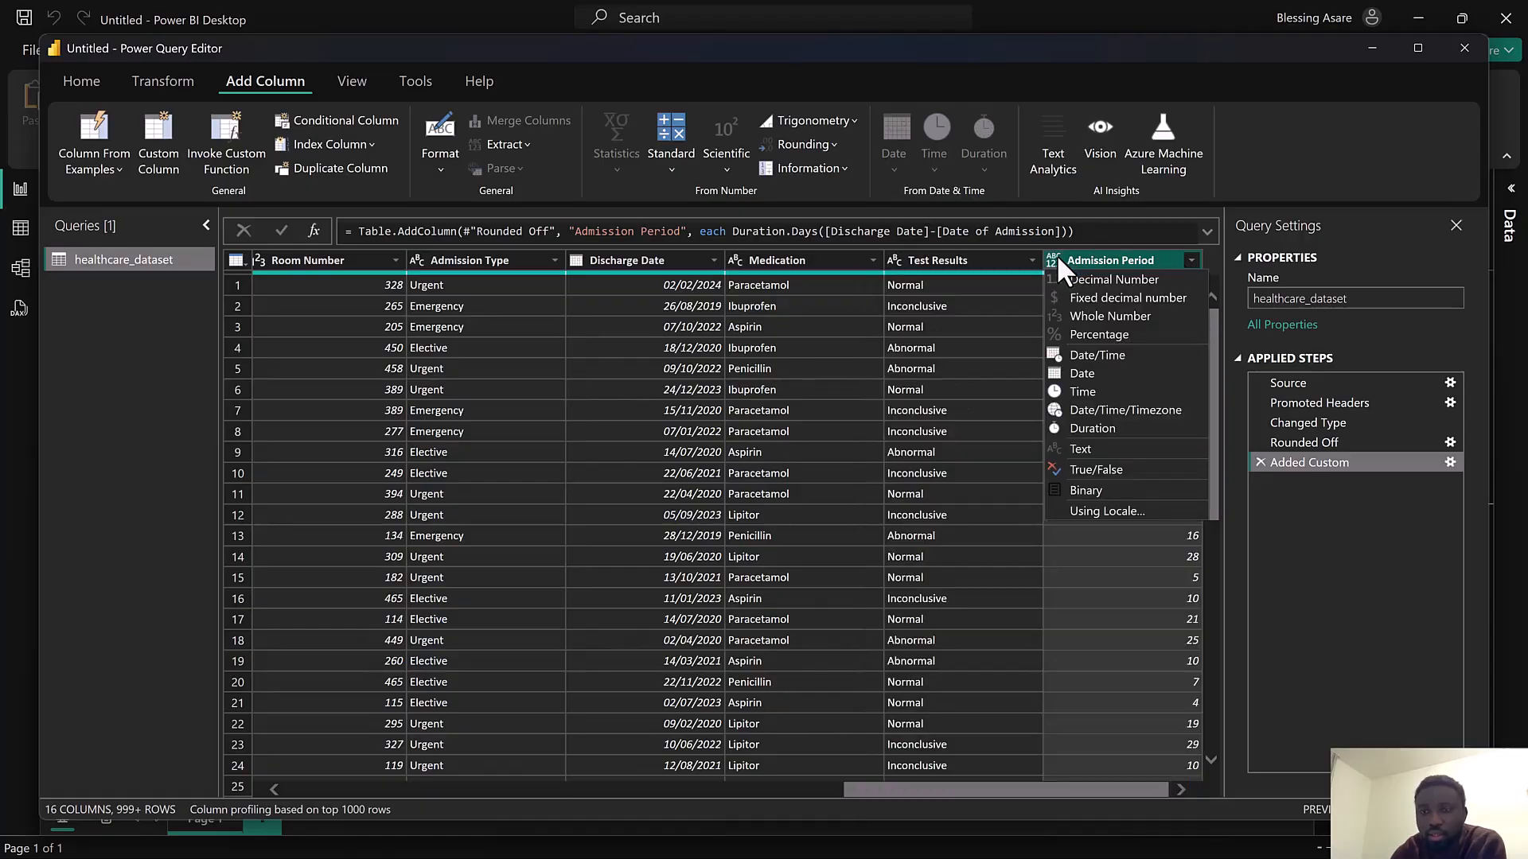
left_click(1078, 316)
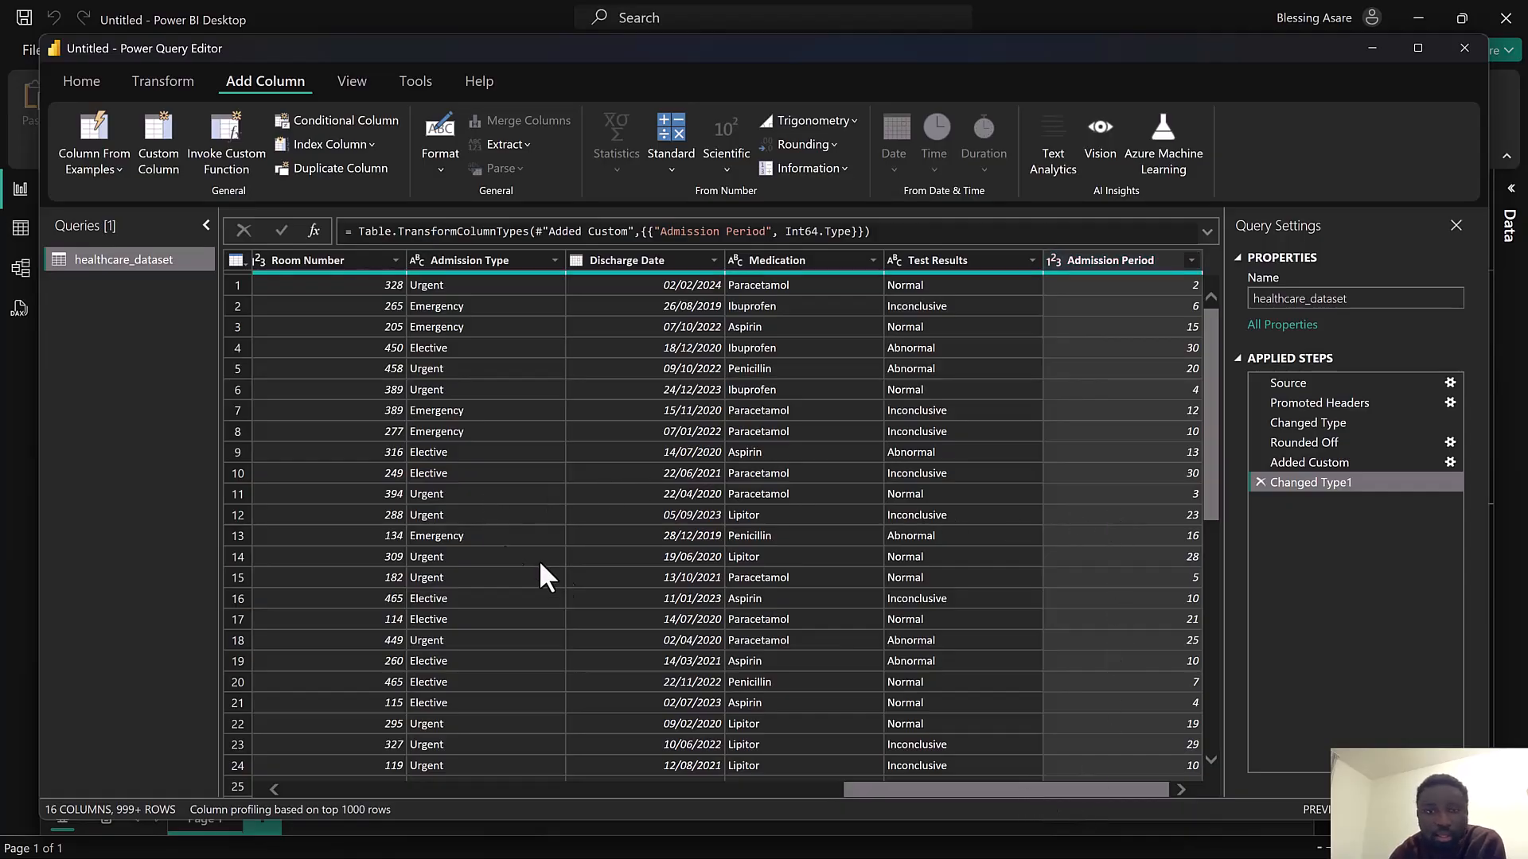
Close the Power Query Editor and apply the query changes
left_click_drag(884, 780, 307, 743)
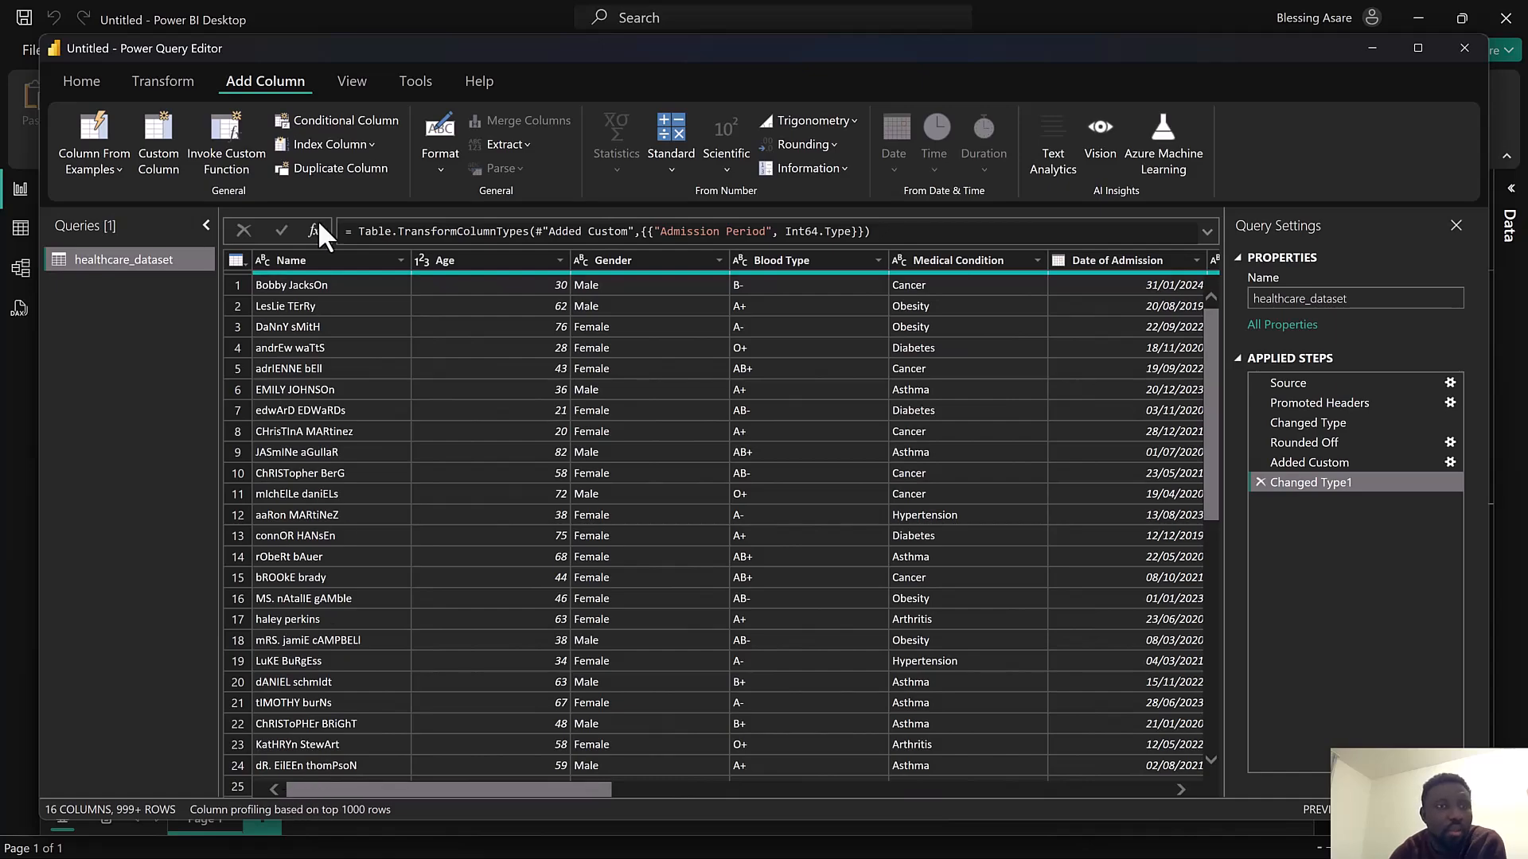
left_click(140, 79)
left_click(86, 81)
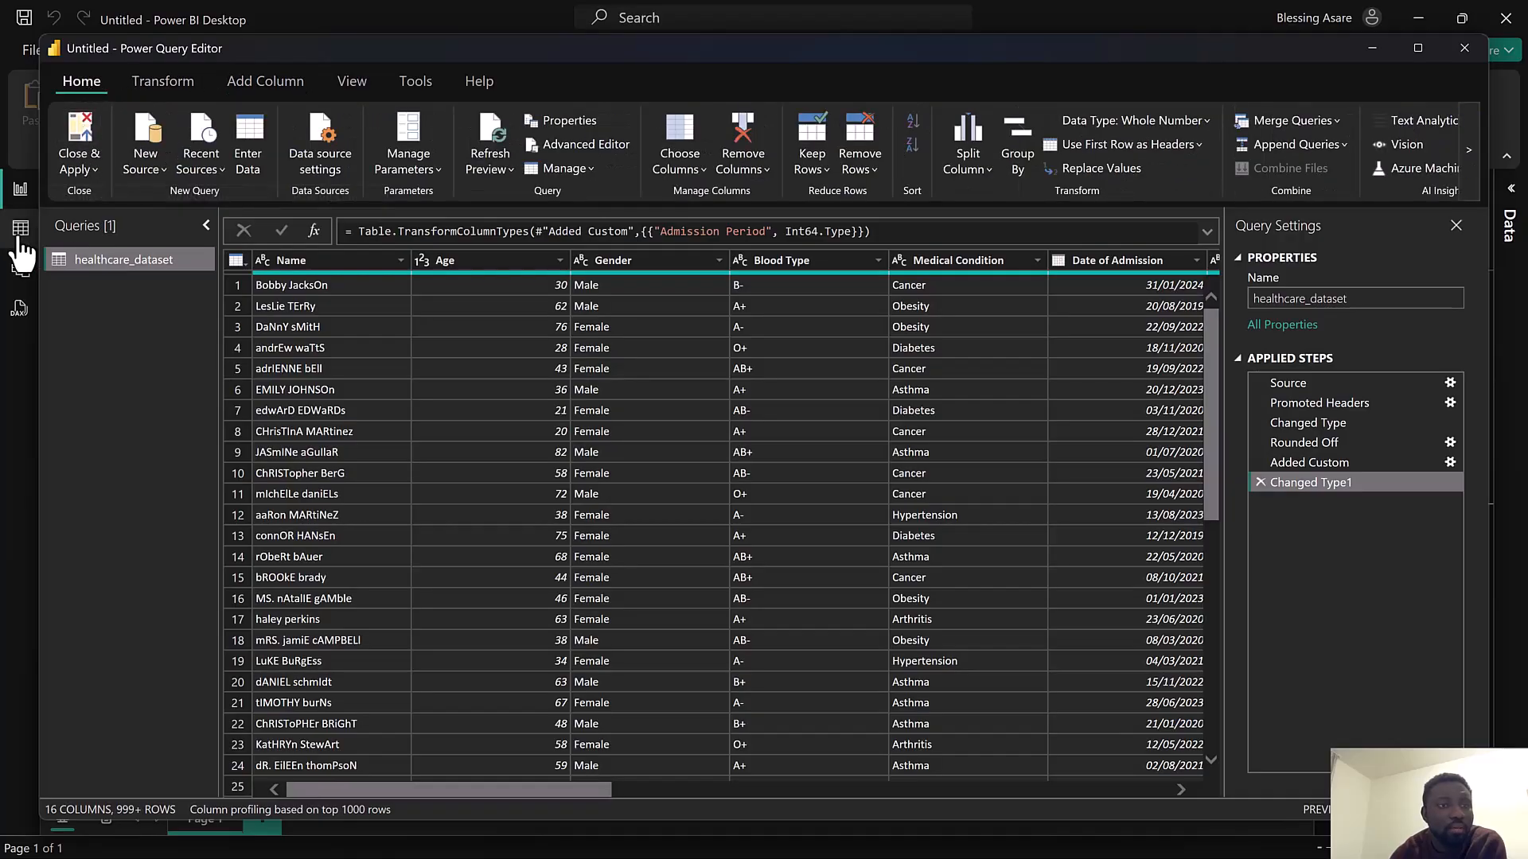
left_click(85, 159)
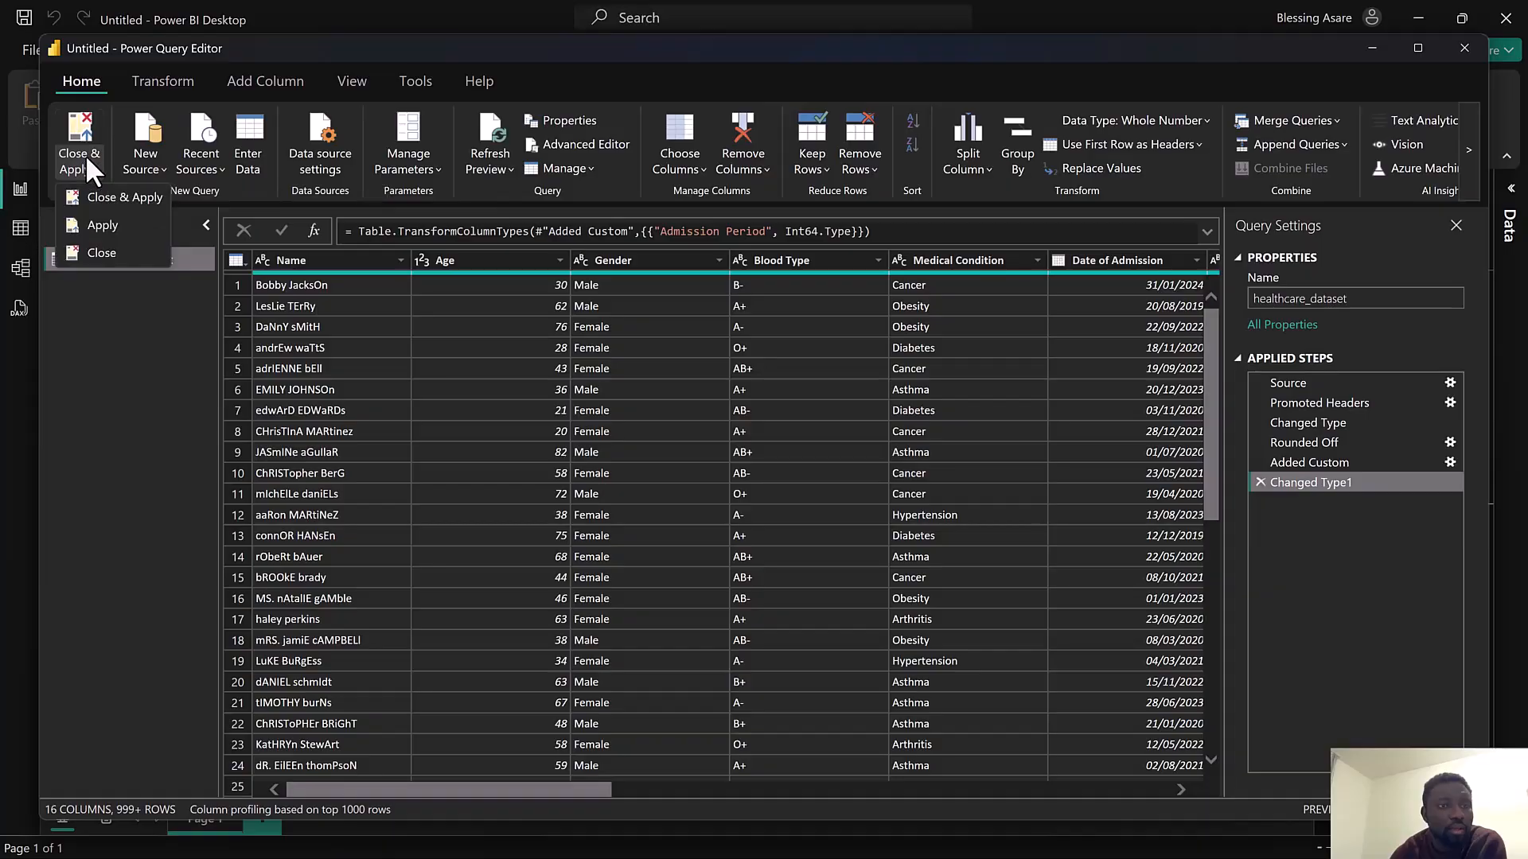
left_click(104, 198)
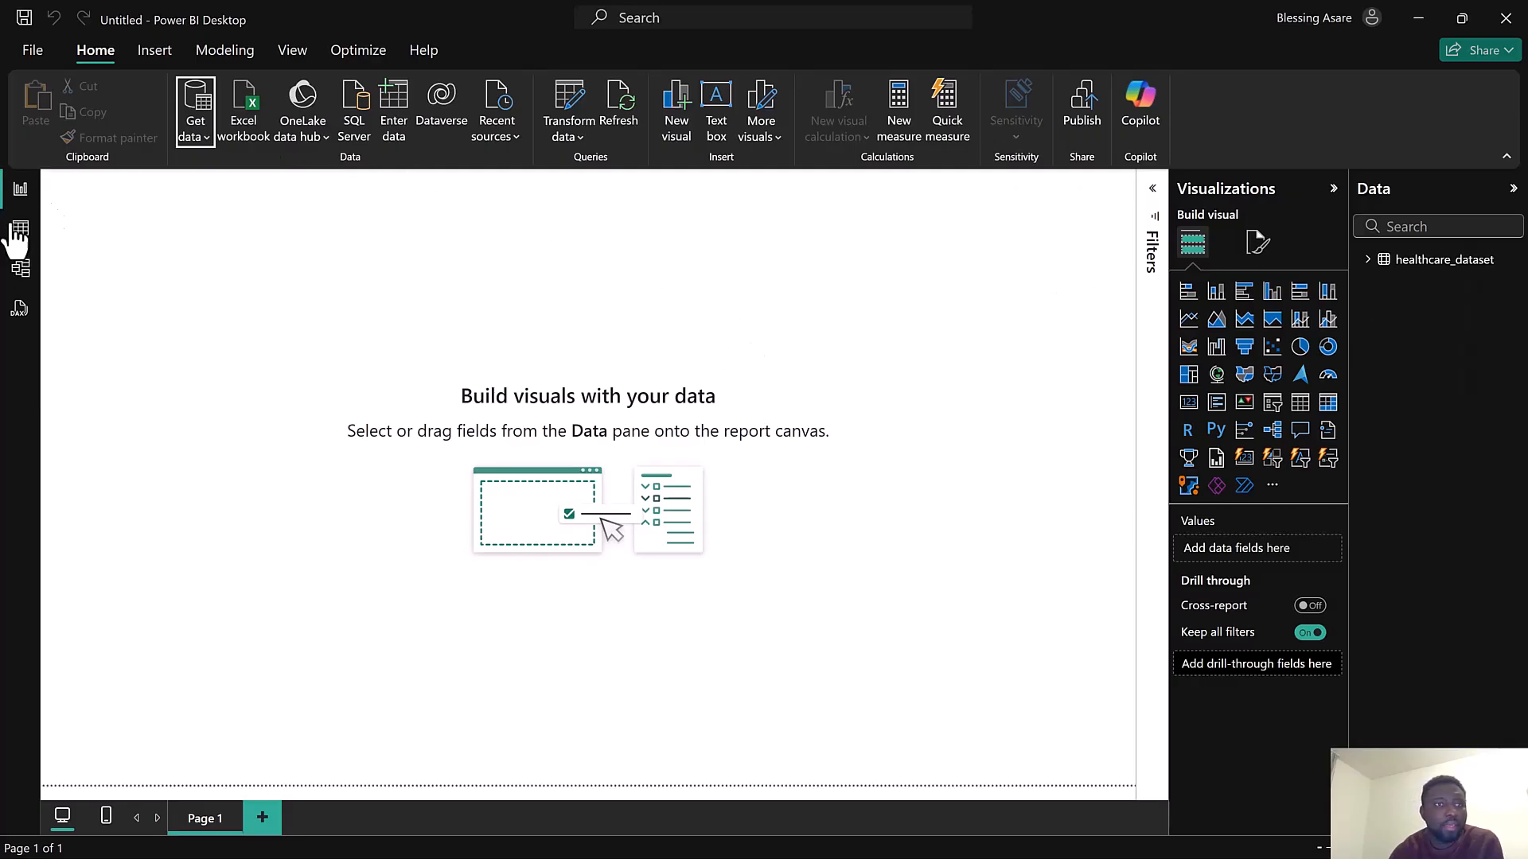
Create a new empty table named Calculations from the model view, then return to the report canvas
left_click(24, 271)
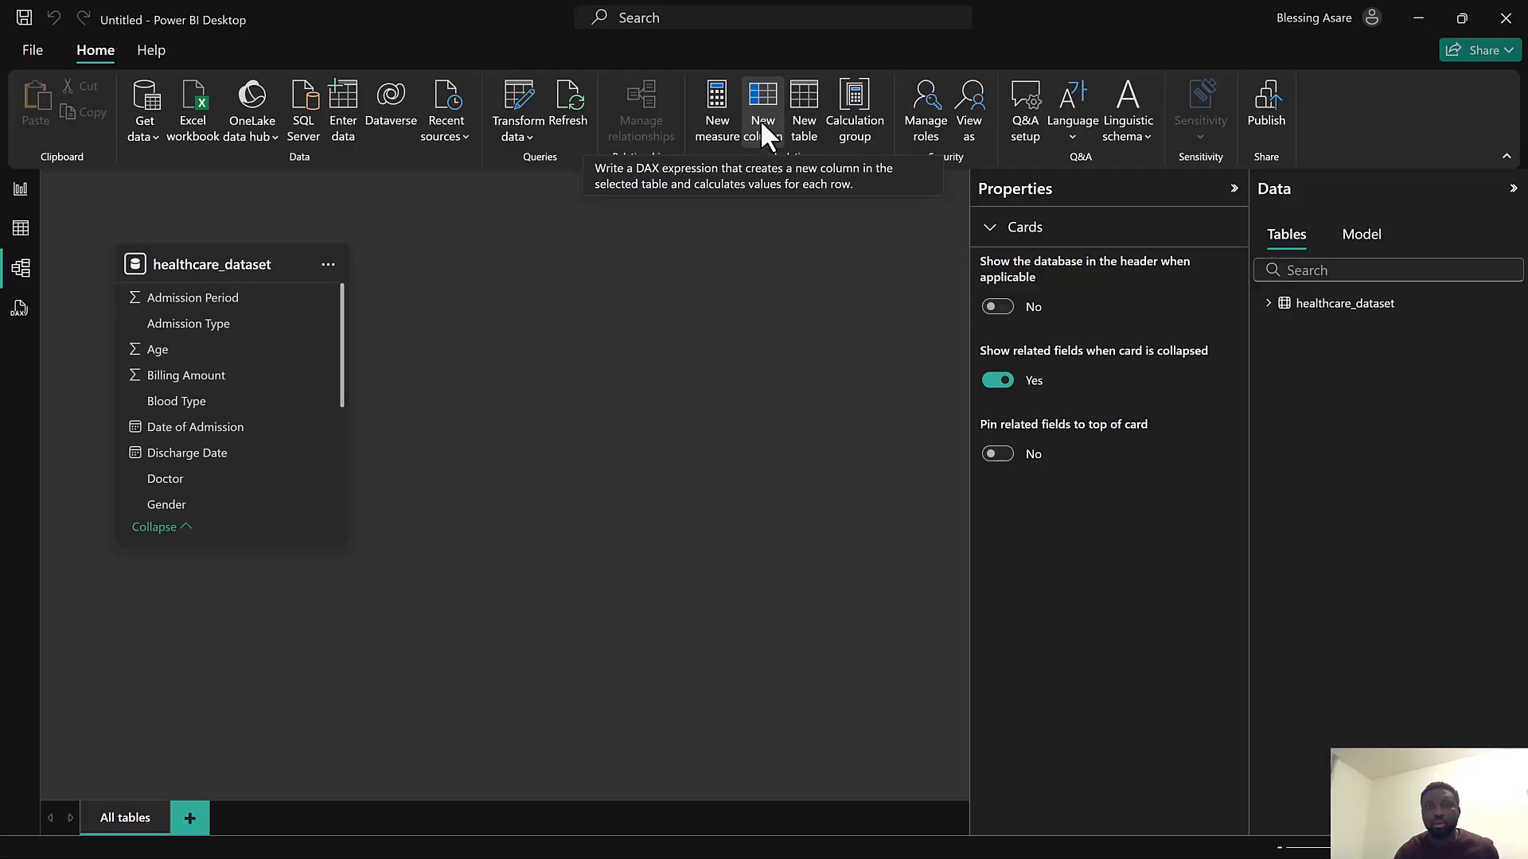
left_click(804, 118)
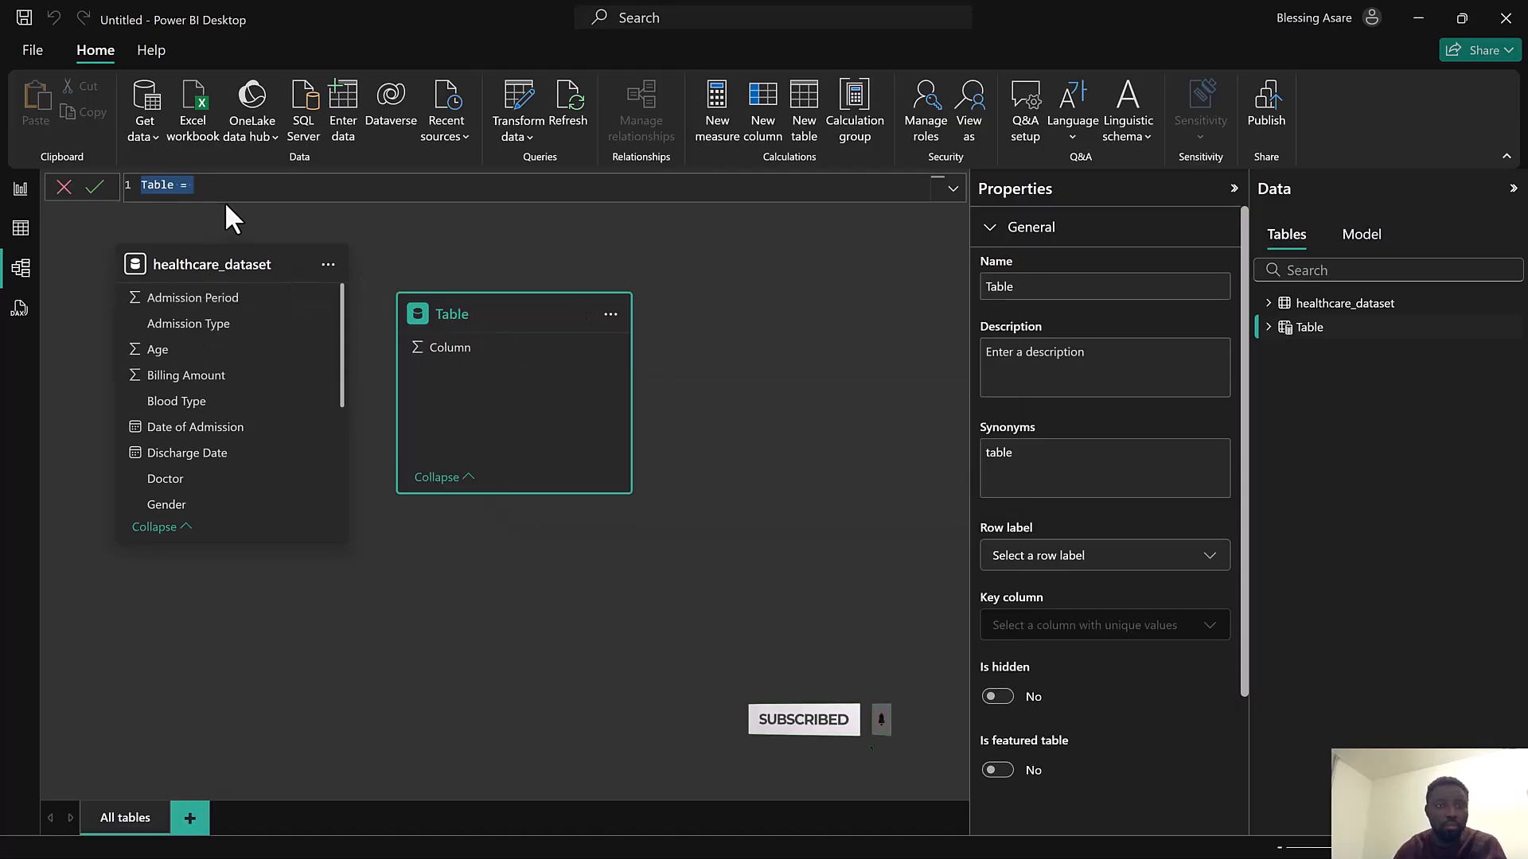
type("Cal")
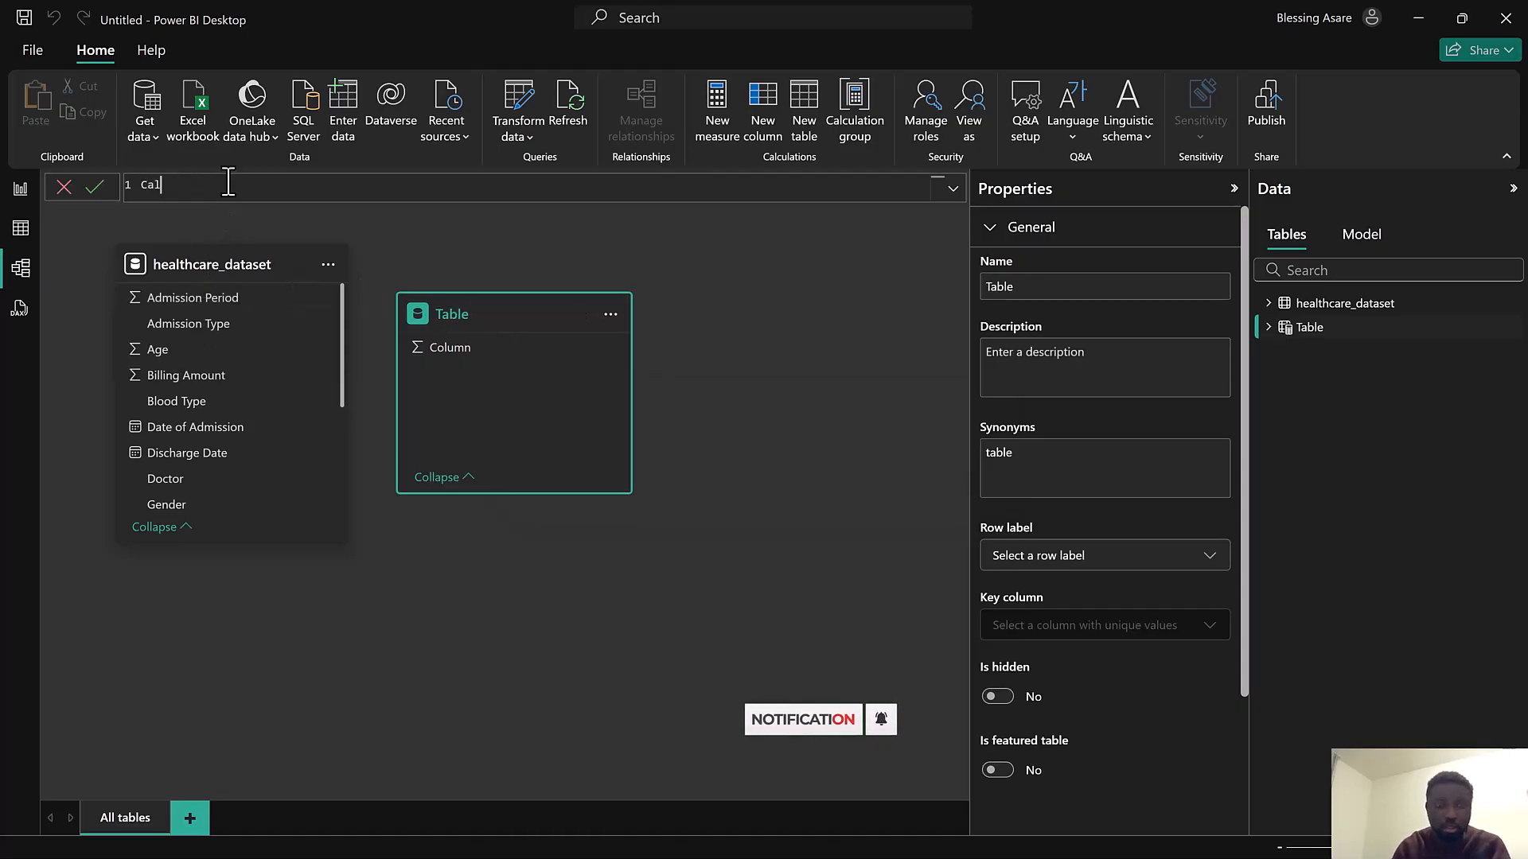
type("cula")
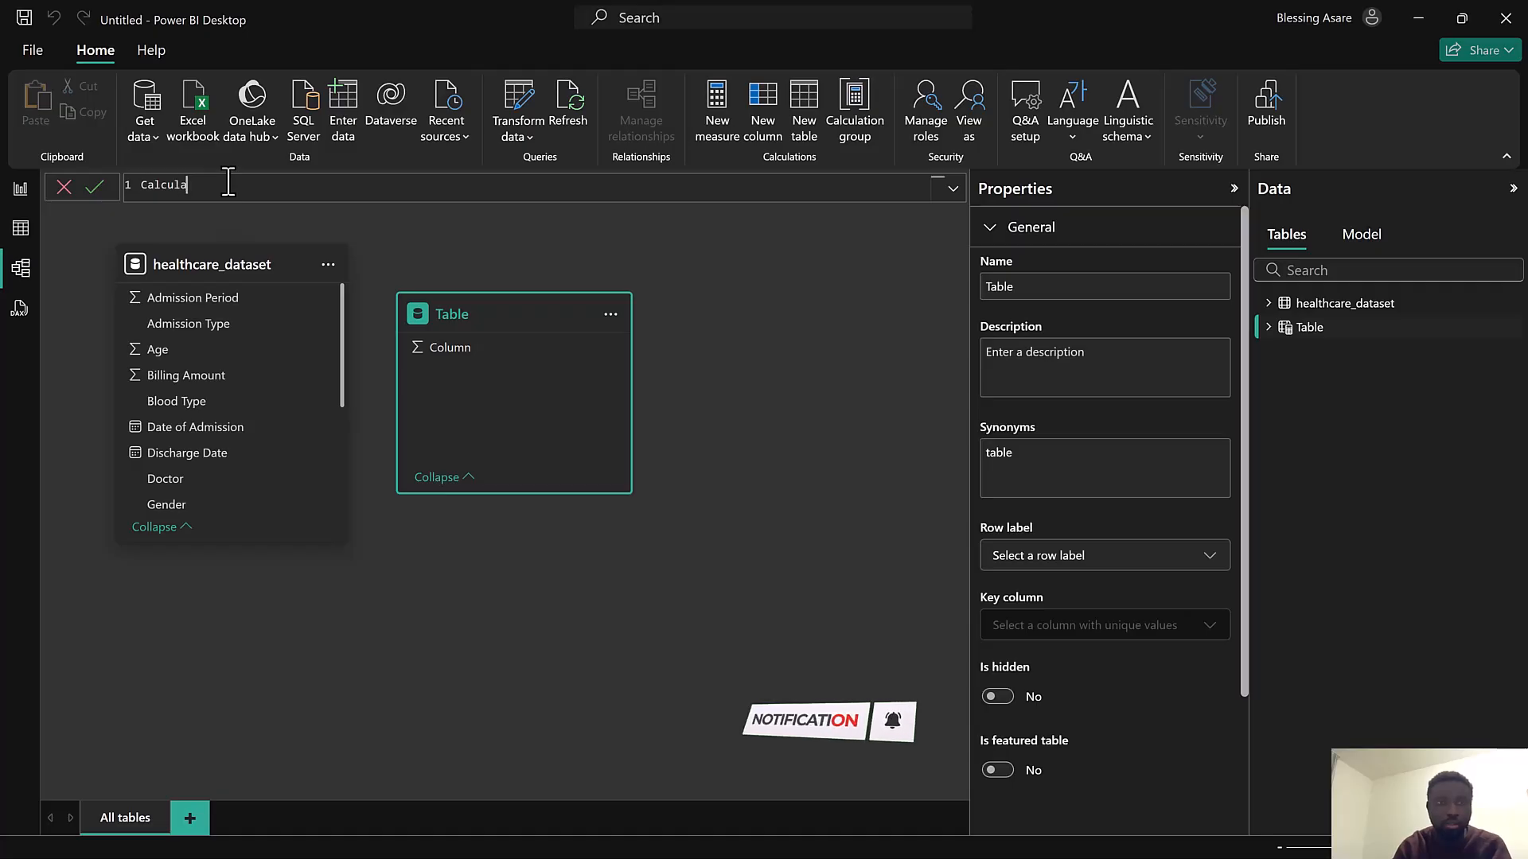
type("tions")
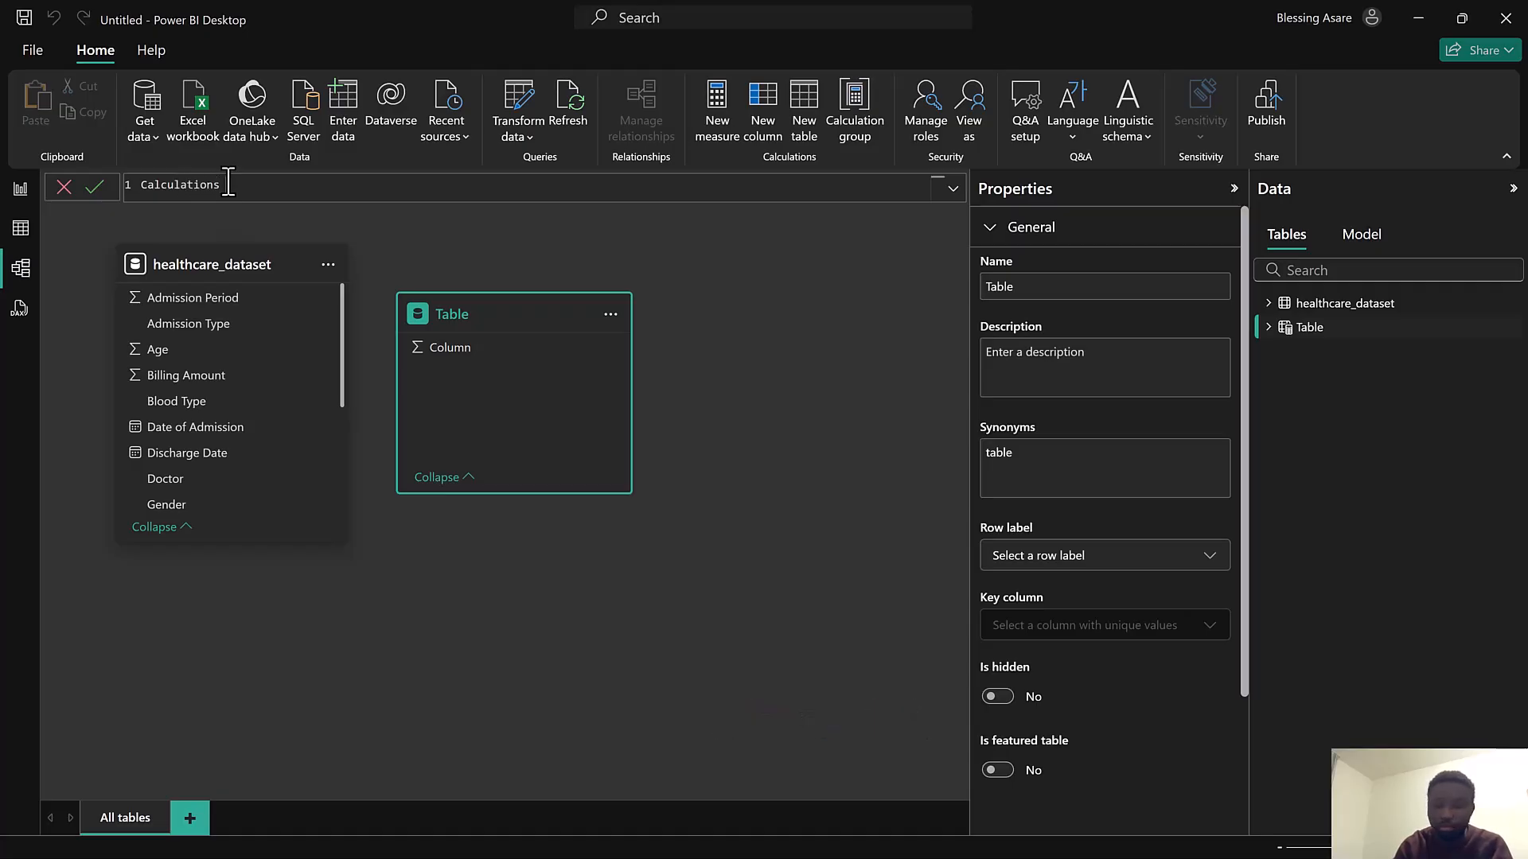
type(" =")
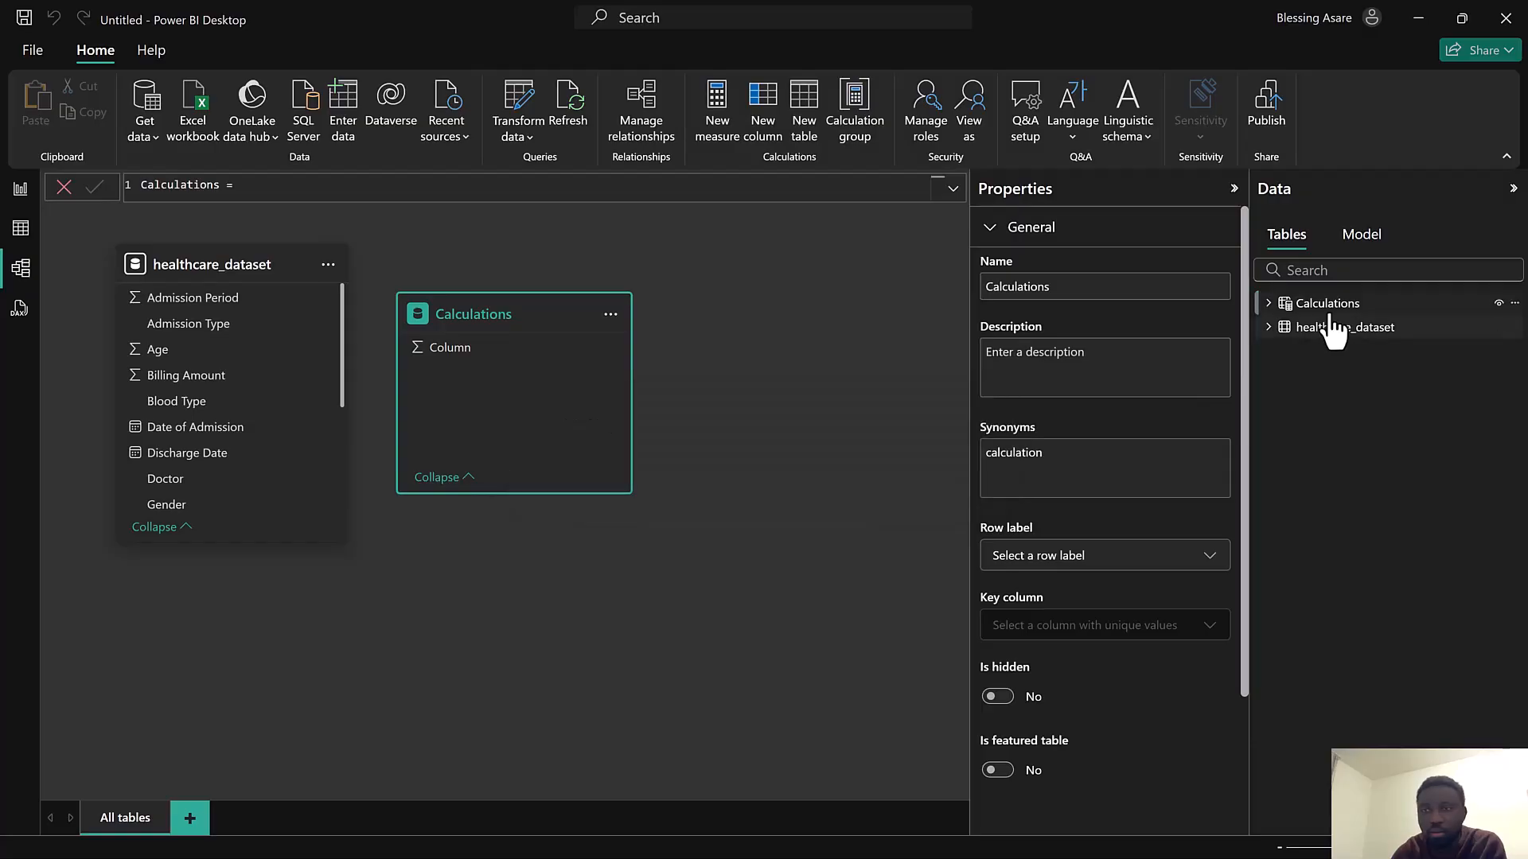
left_click(32, 195)
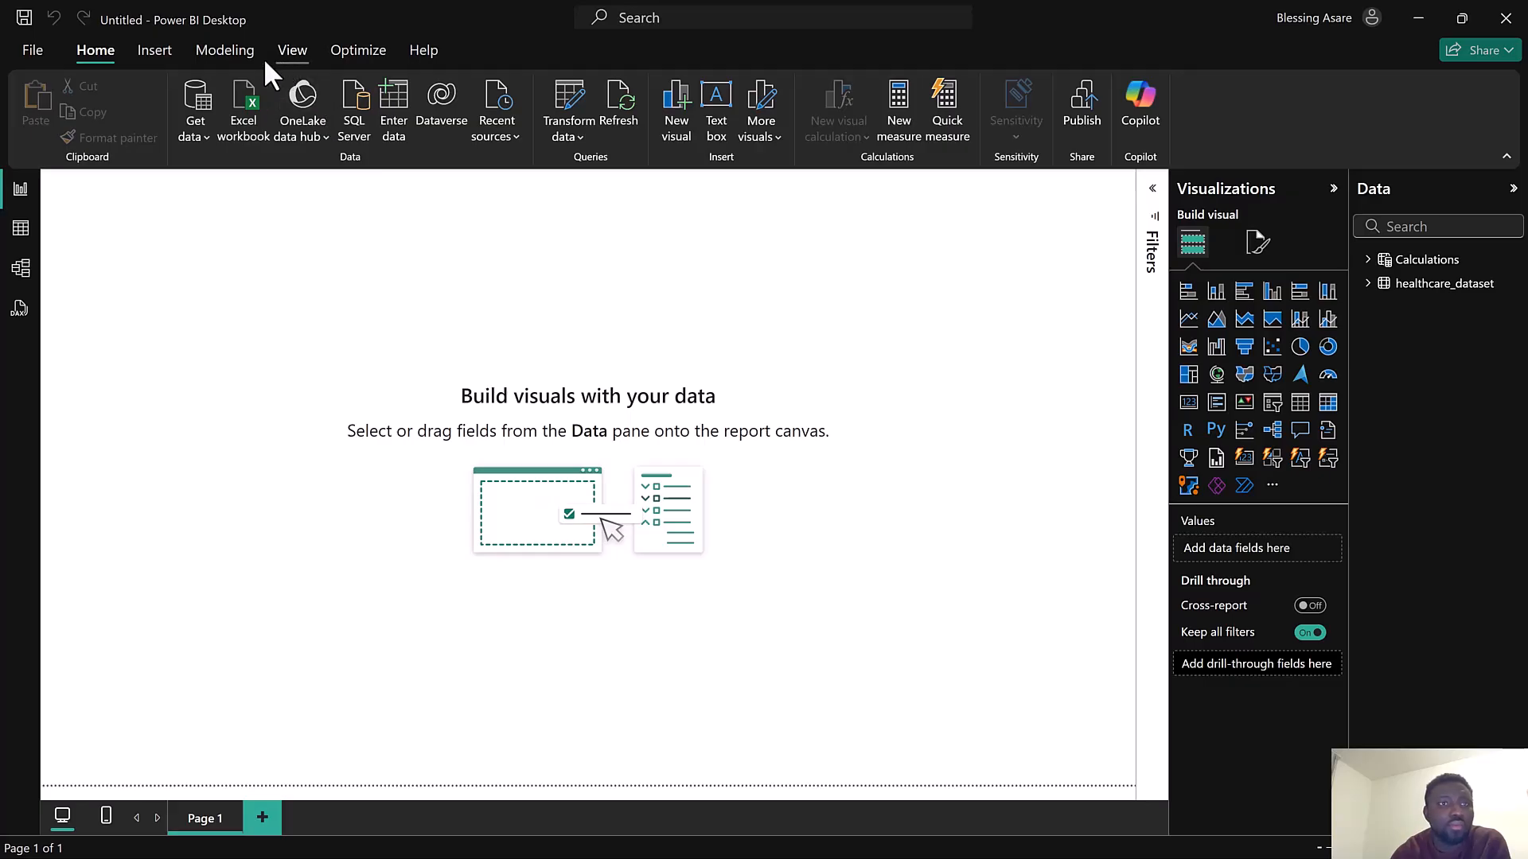
Insert a rectangle shape and stretch it to cover the whole report canvas
left_click(149, 53)
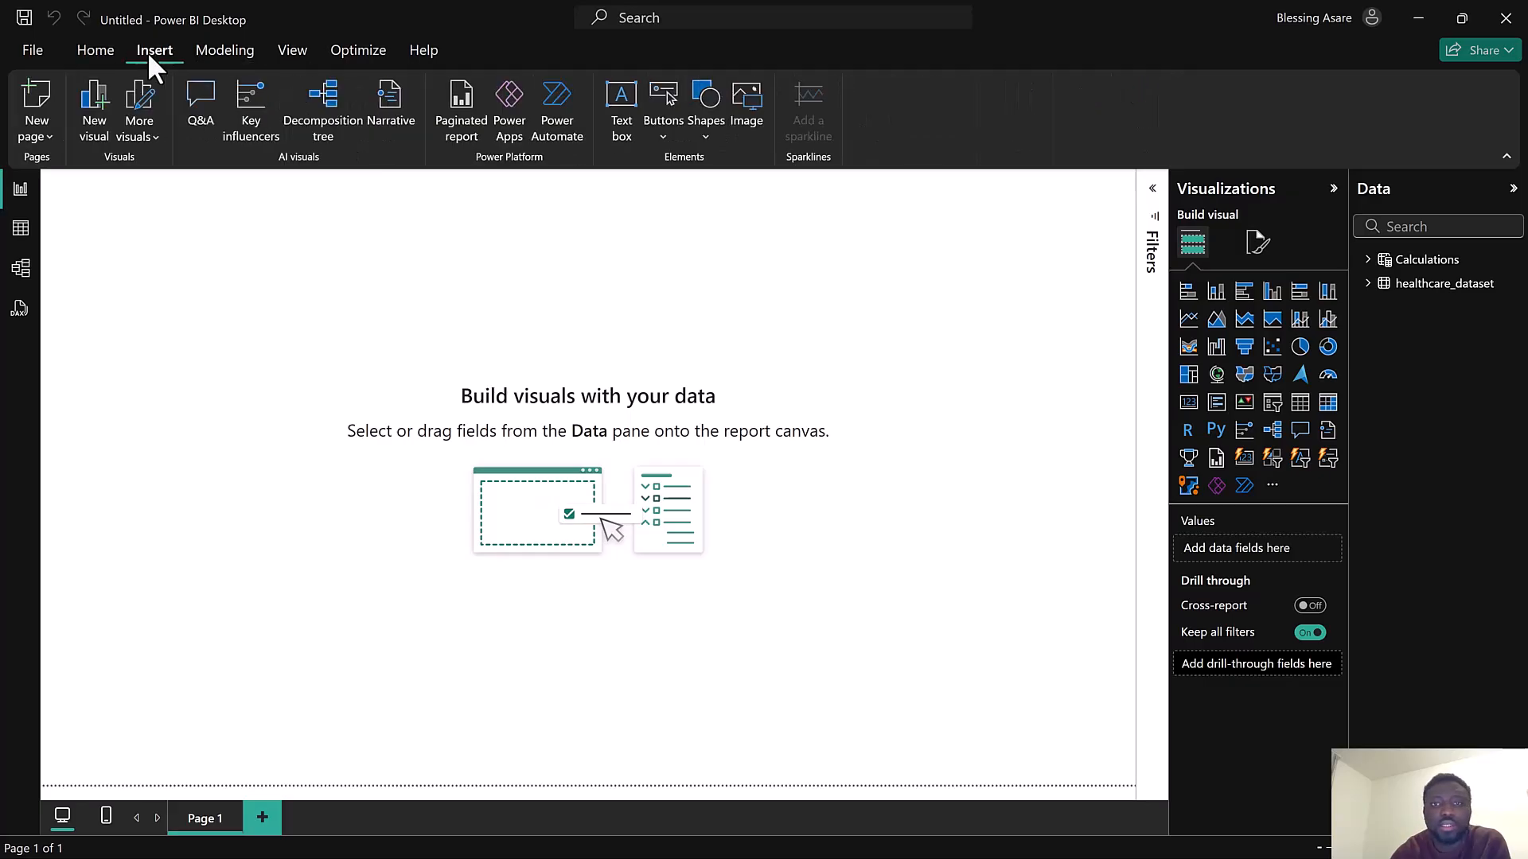
left_click(699, 132)
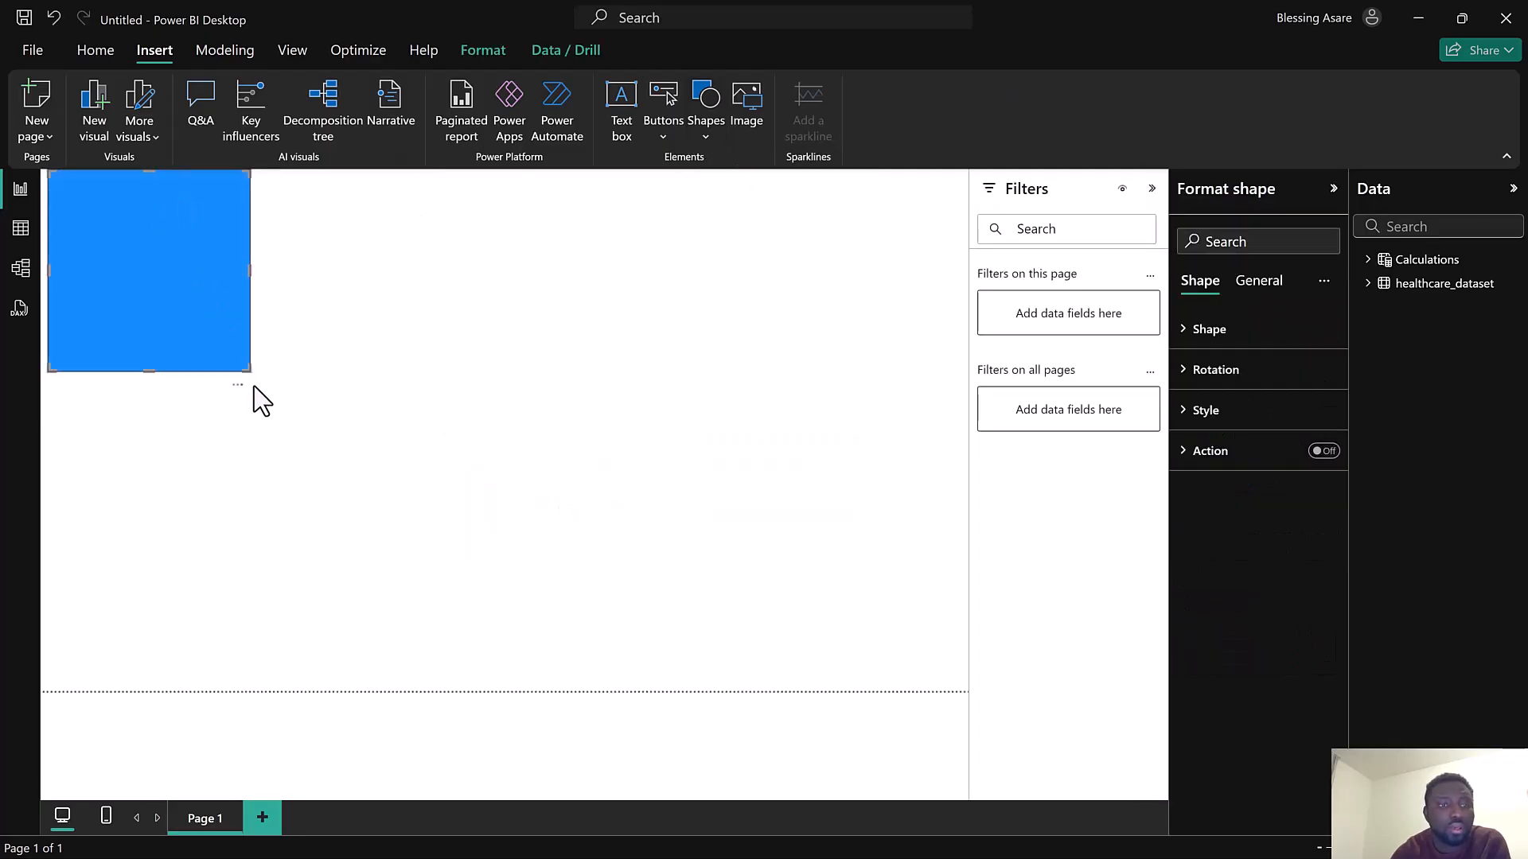
left_click_drag(249, 371, 965, 691)
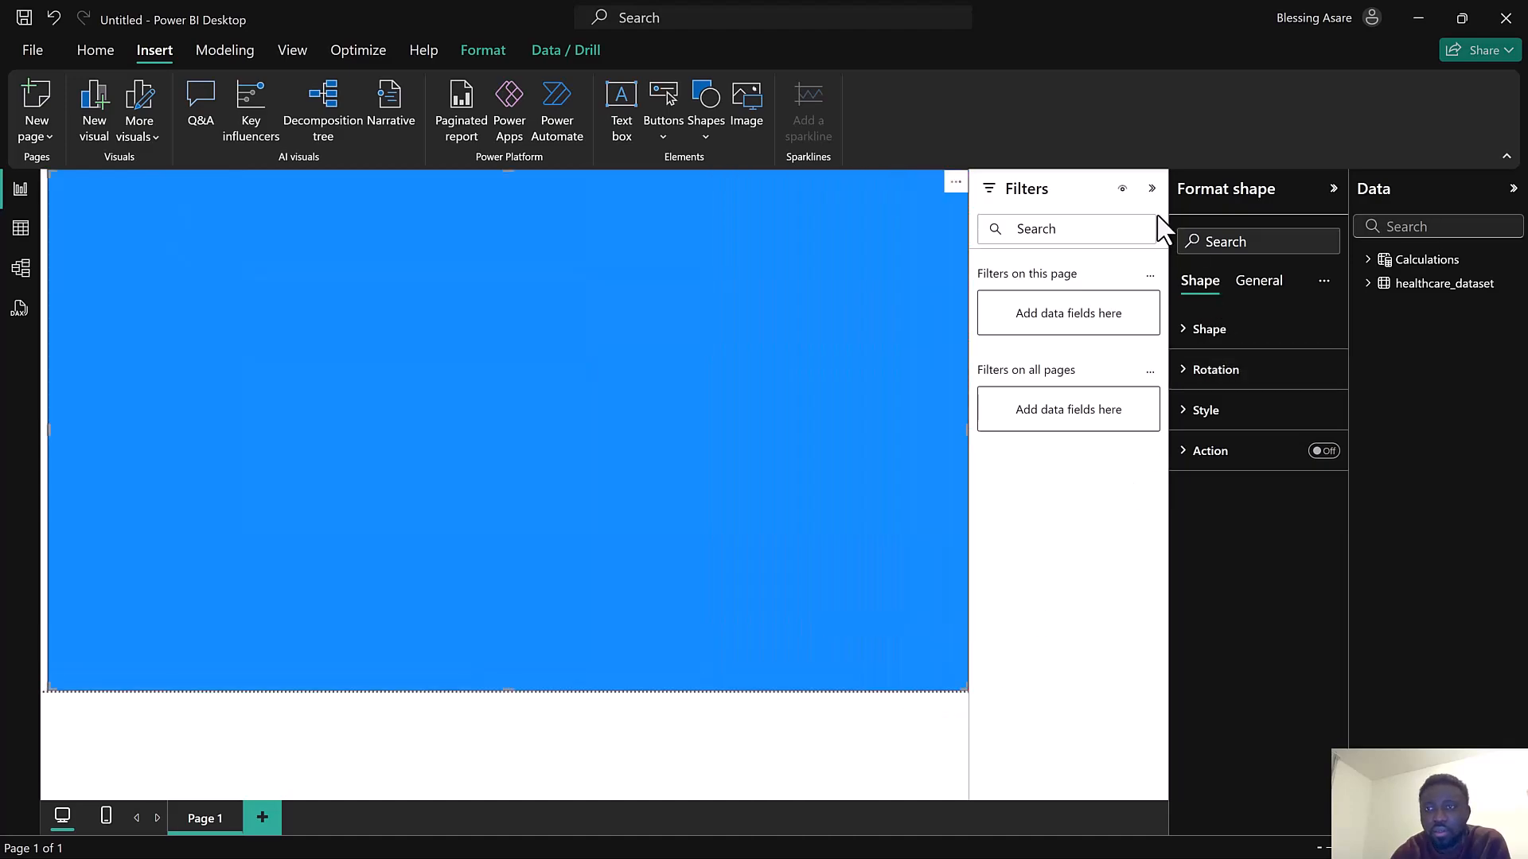
left_click(1154, 190)
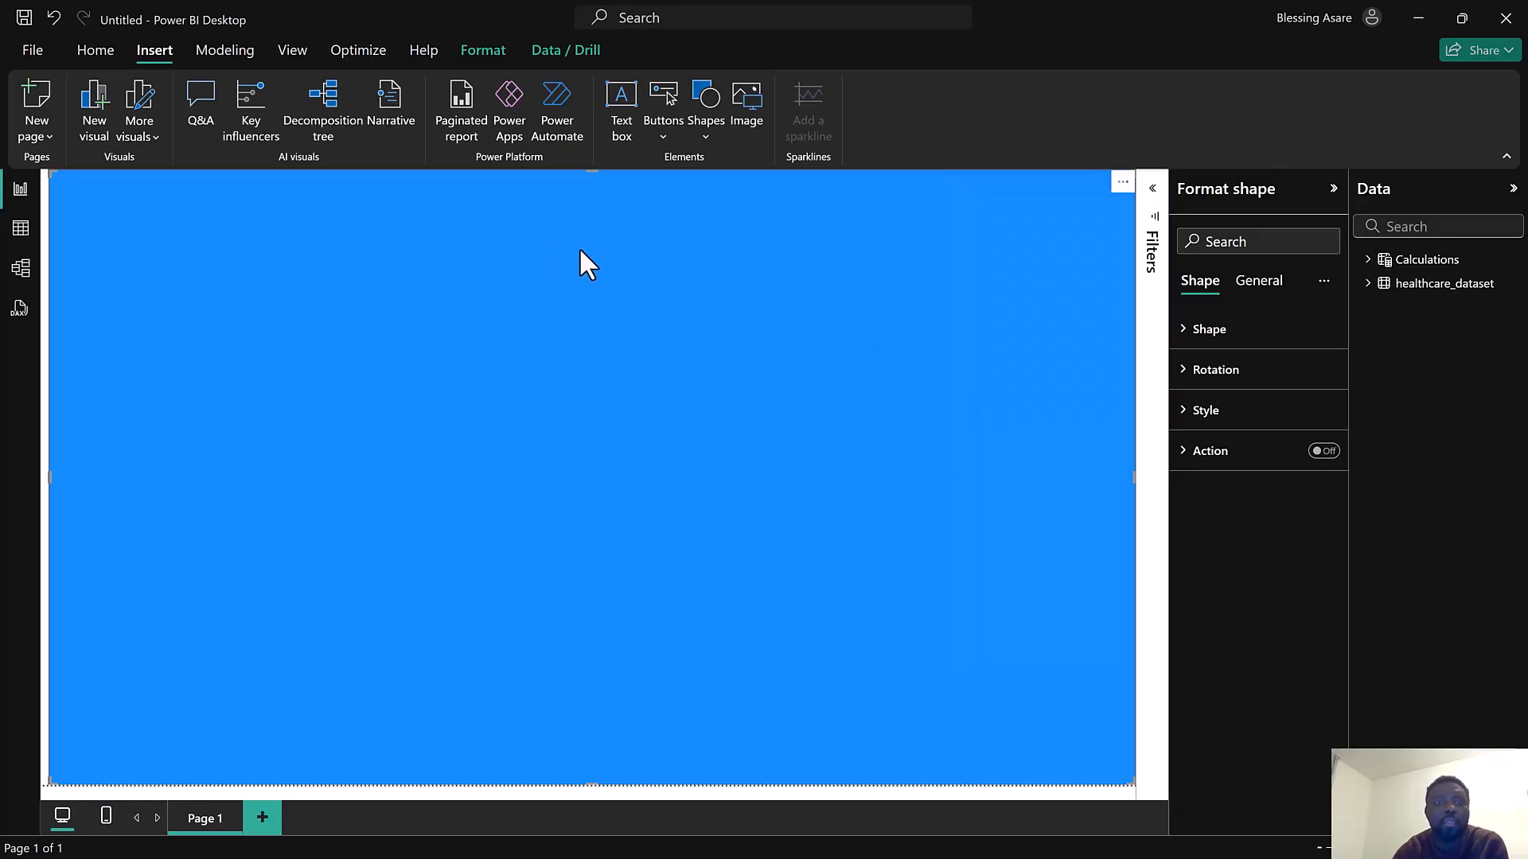
Open the Customize theme dialog for the report's theme colors
left_click(294, 47)
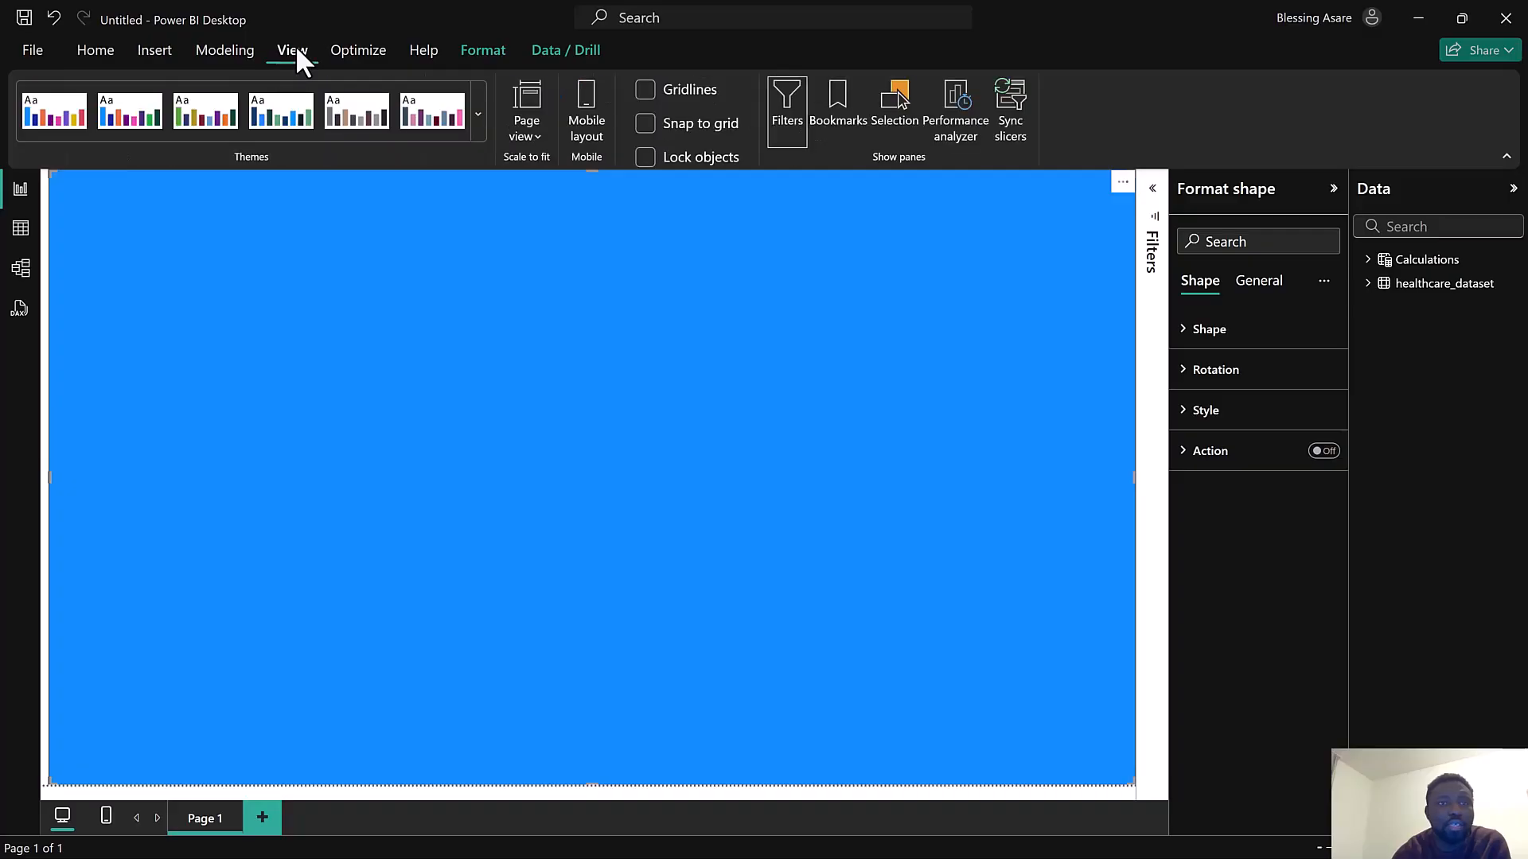
left_click(477, 116)
left_click(164, 806)
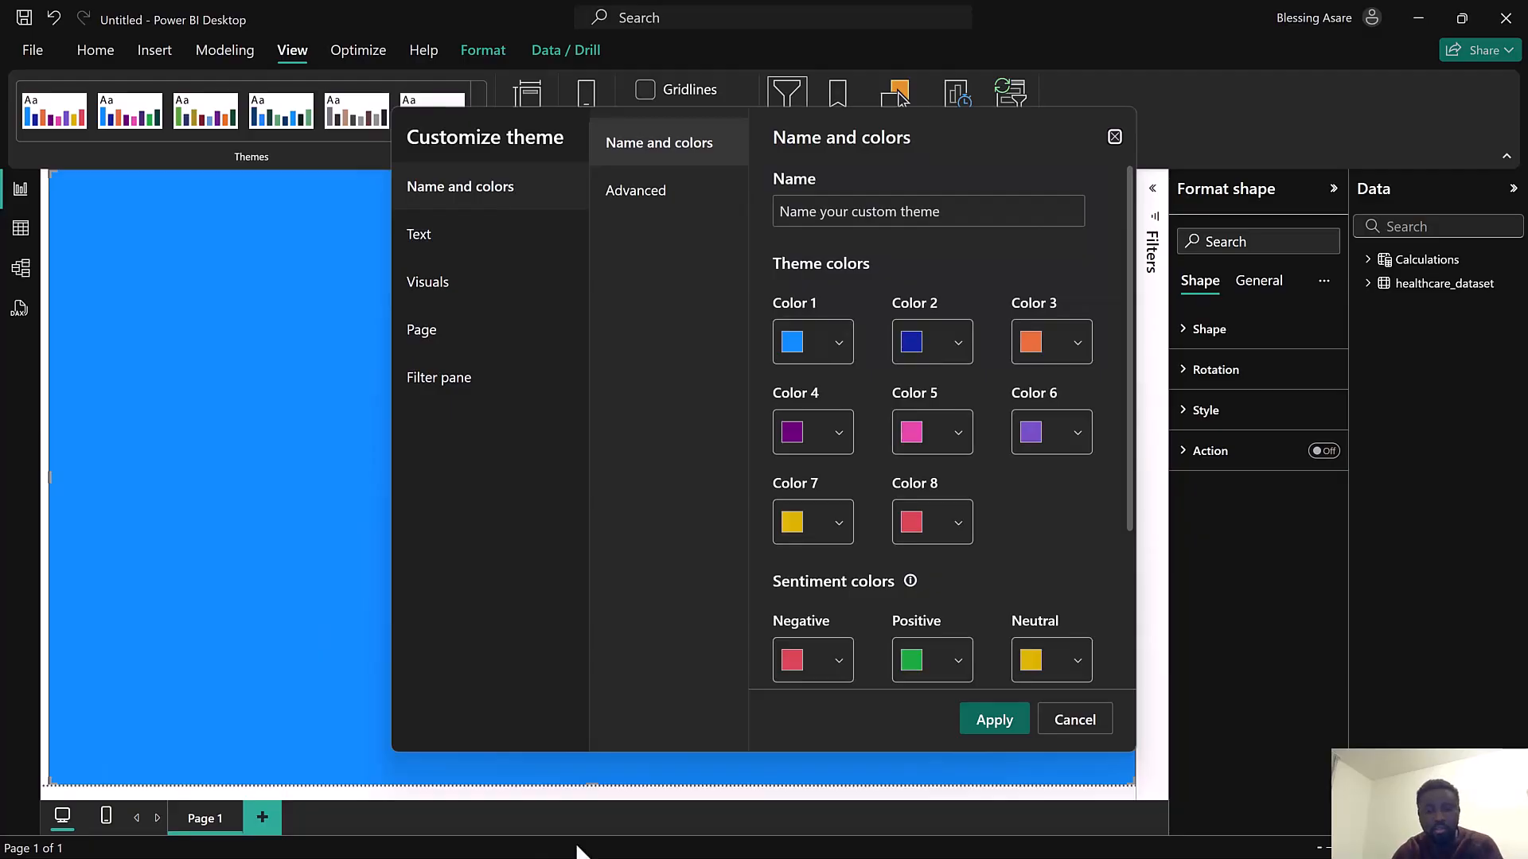
Switch to Chrome and try to search Google for coolors
key("super")
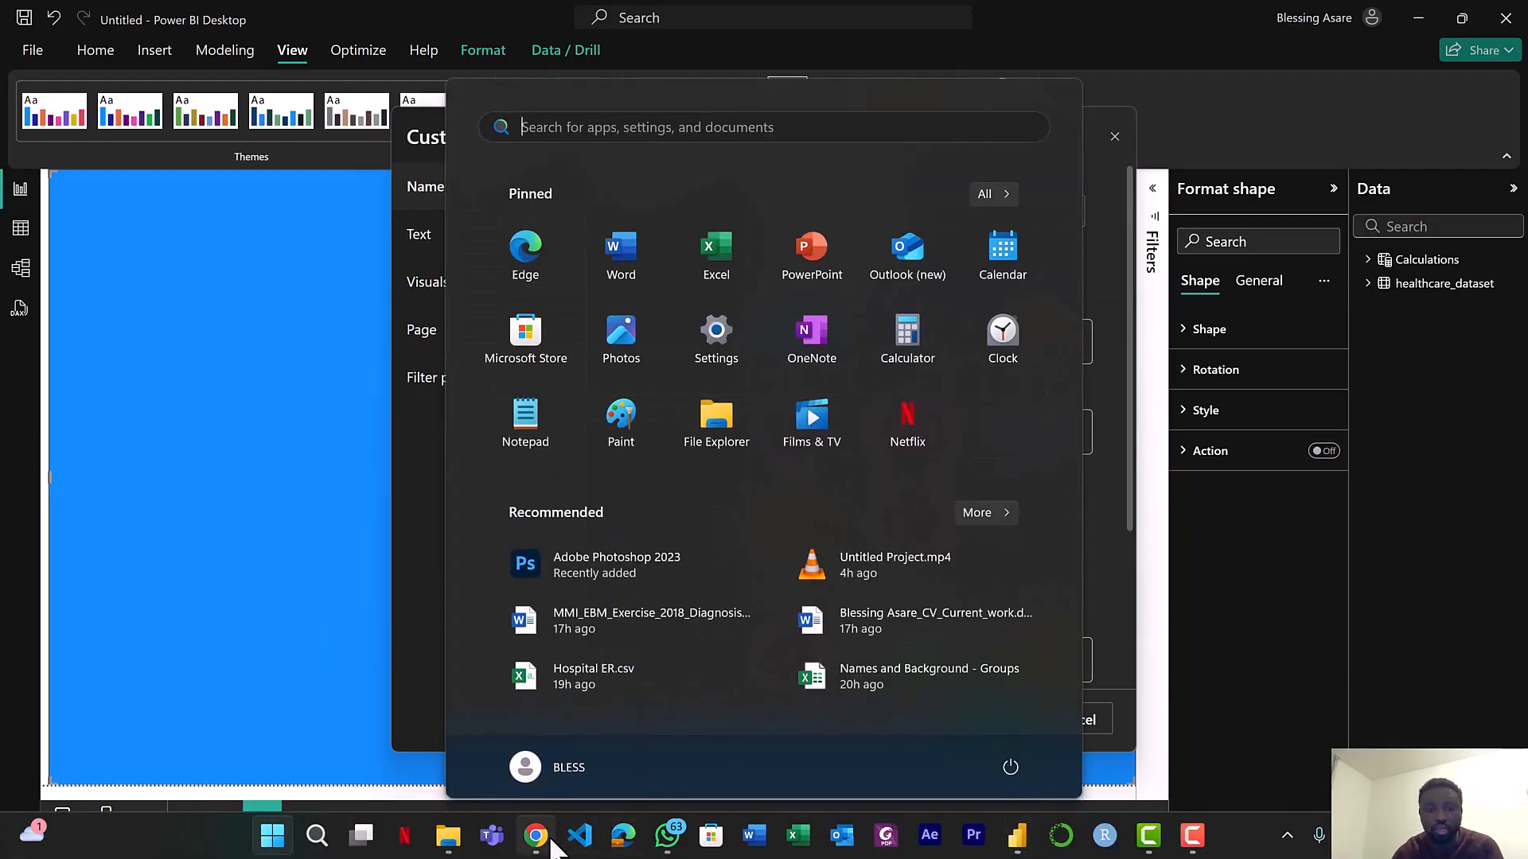
left_click(547, 839)
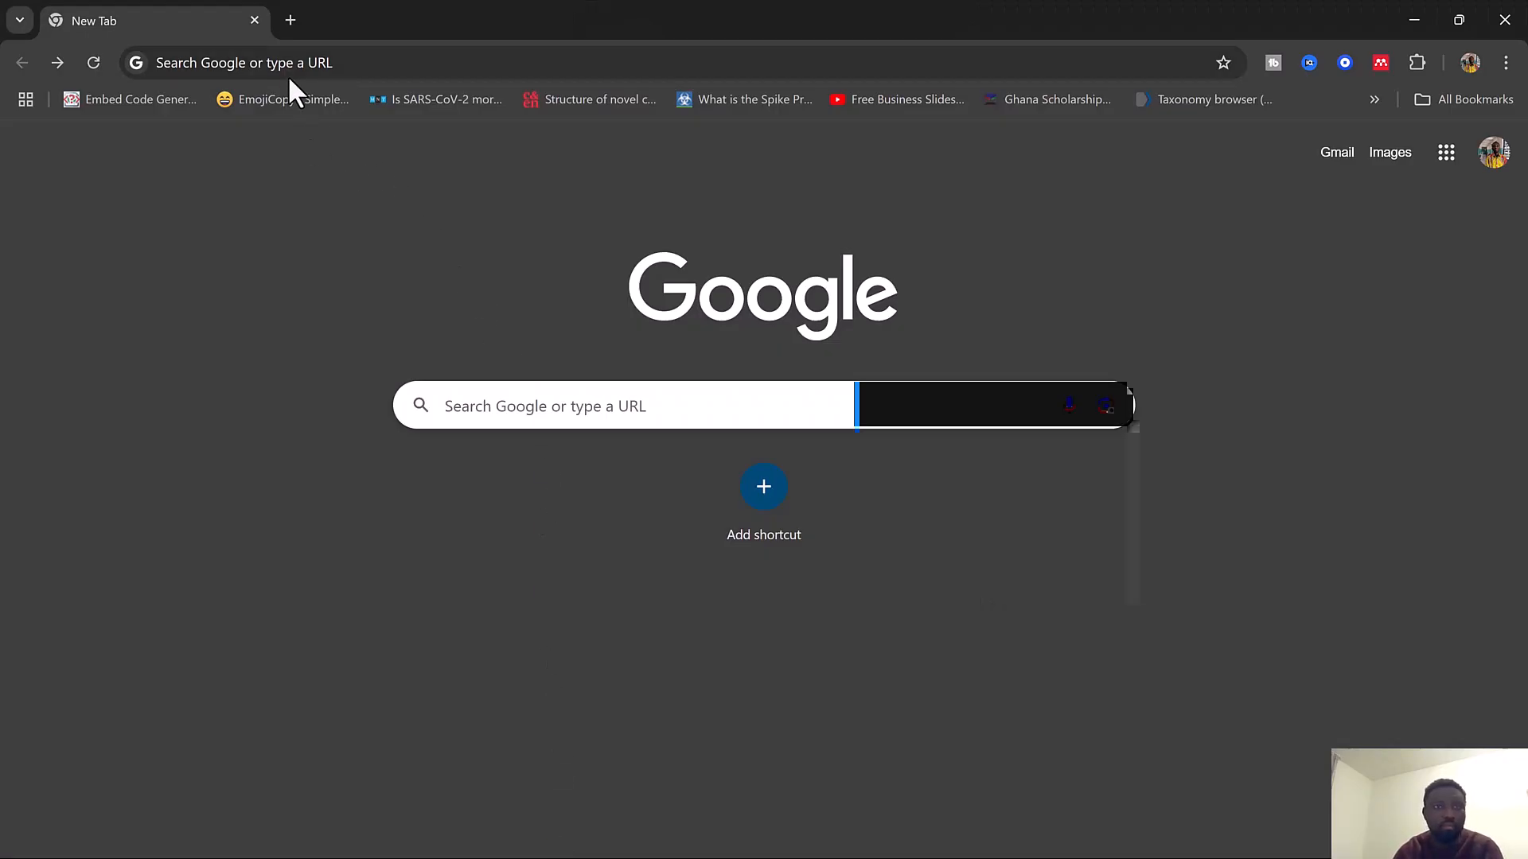
left_click(285, 63)
type("co")
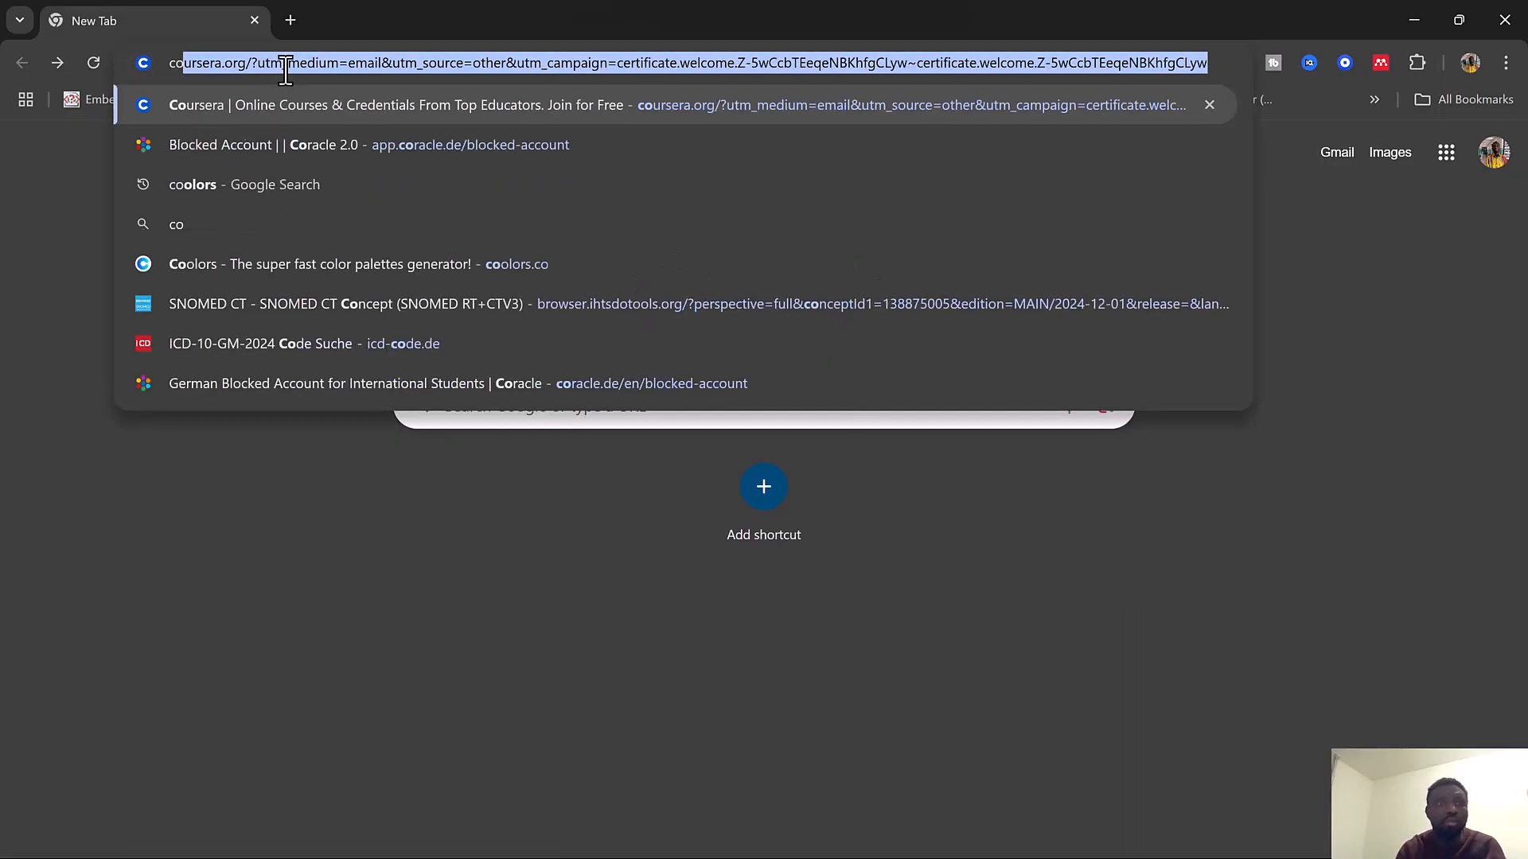
type("ol")
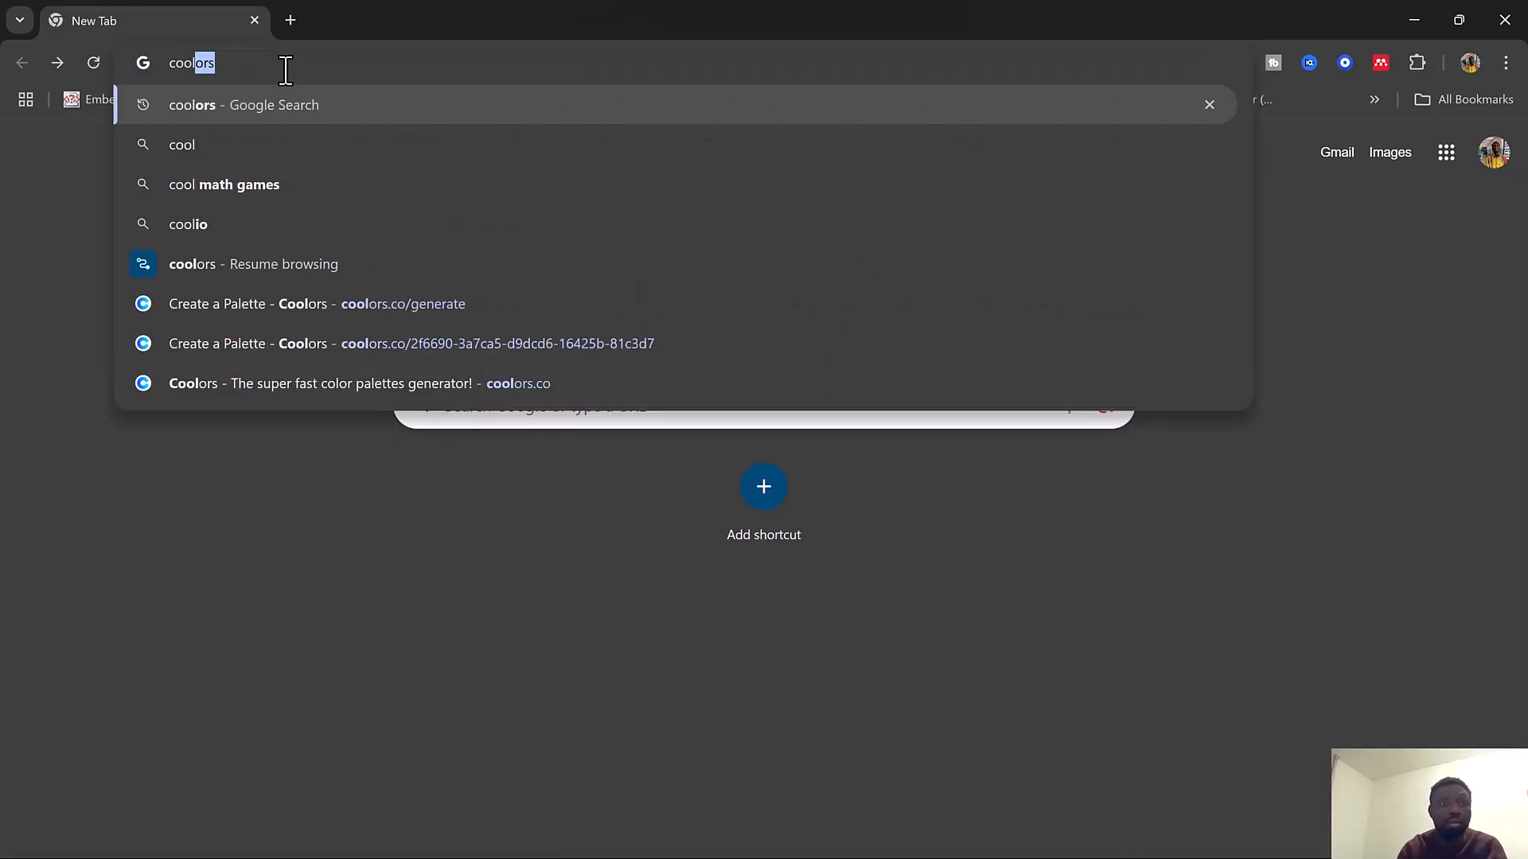
left_click(255, 106)
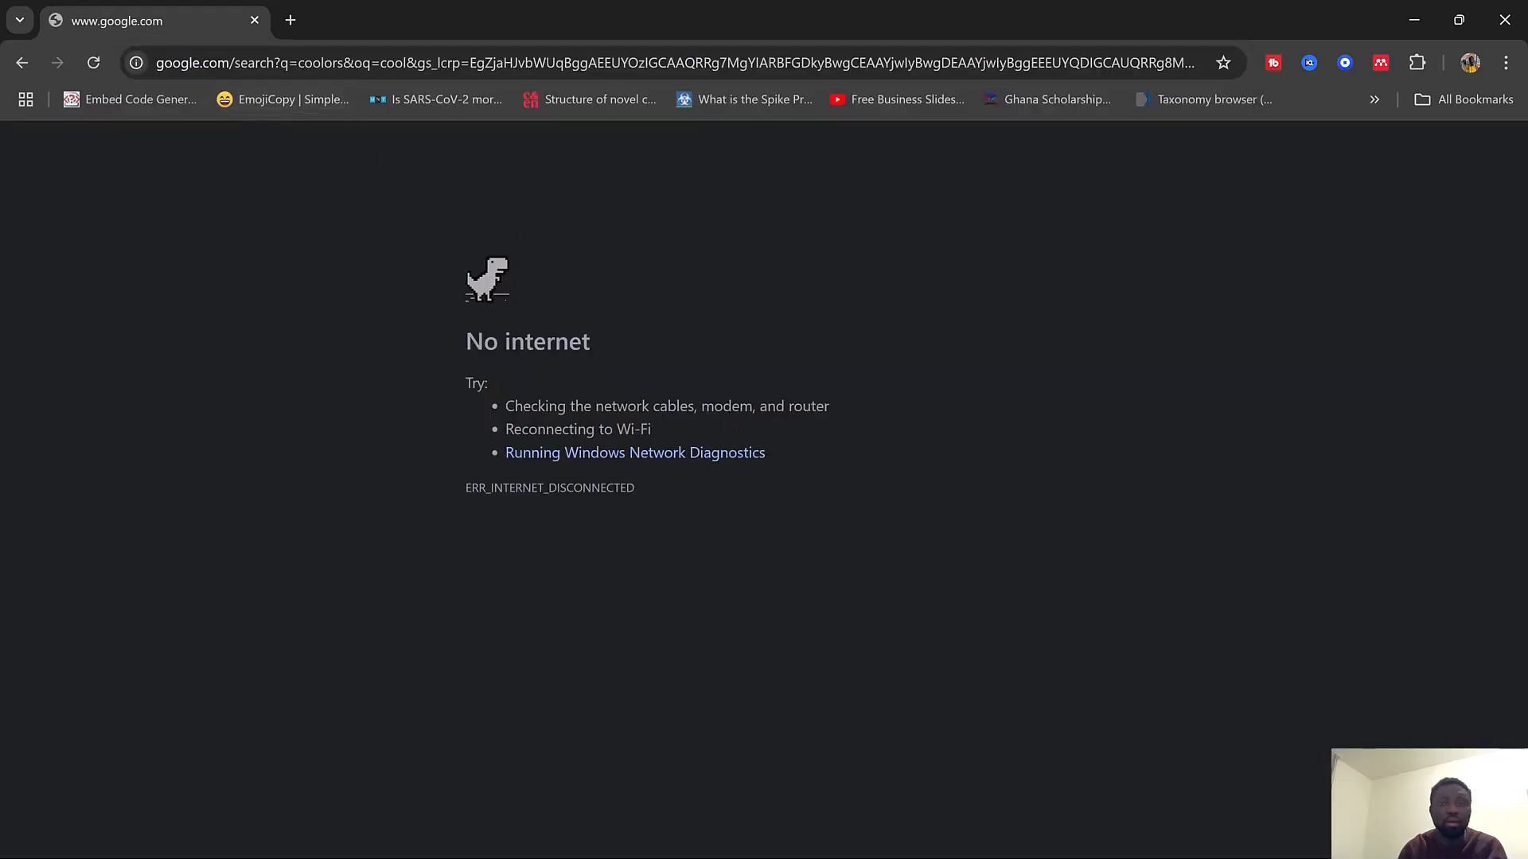
Reconnect the computer's network from the Windows quick settings
key("super")
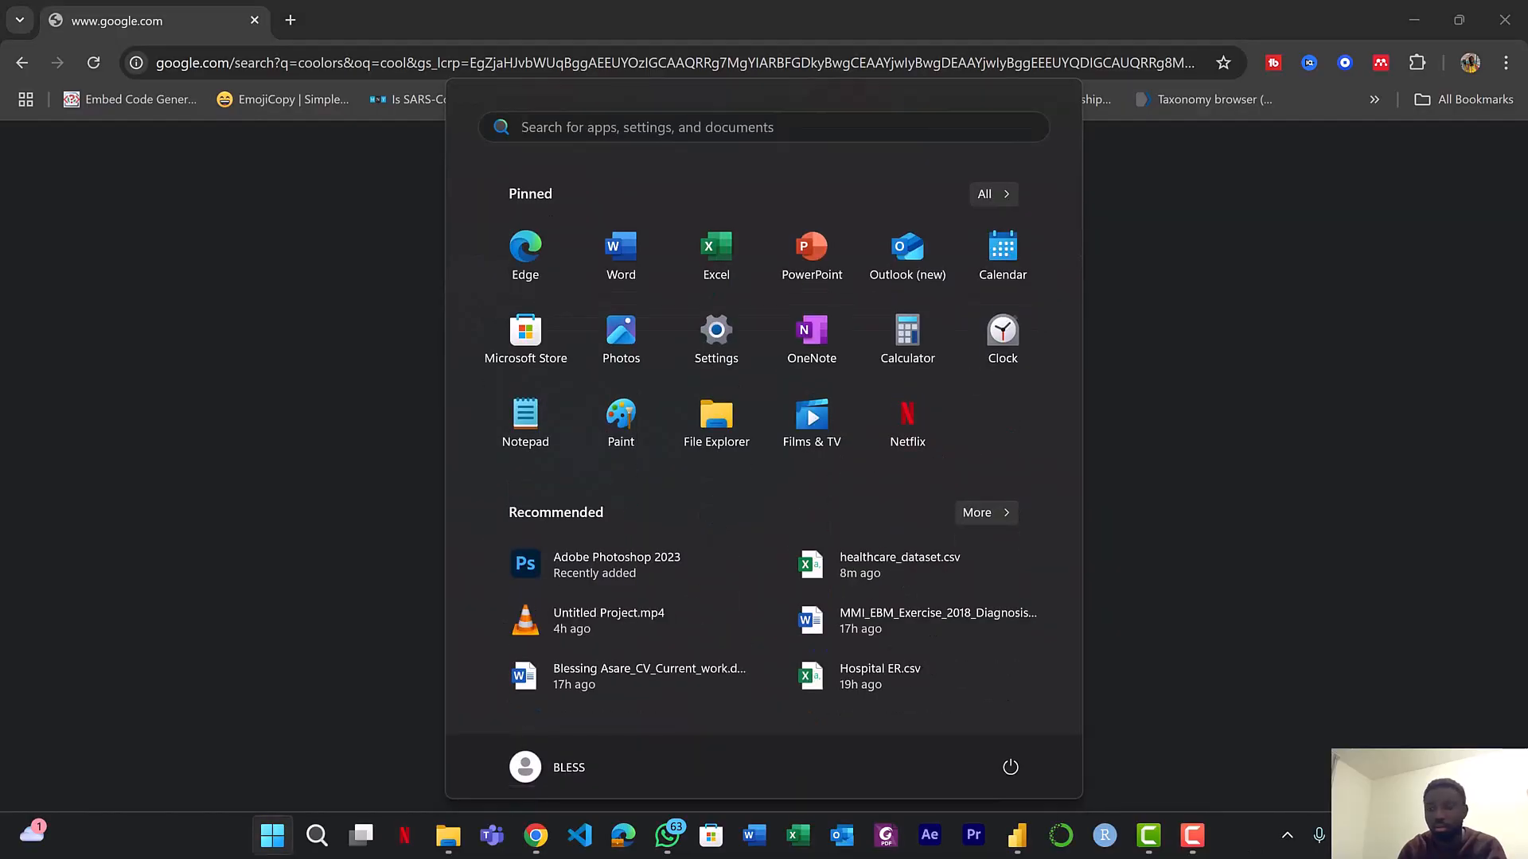
key("super+a")
left_click(1209, 470)
left_click(1240, 322)
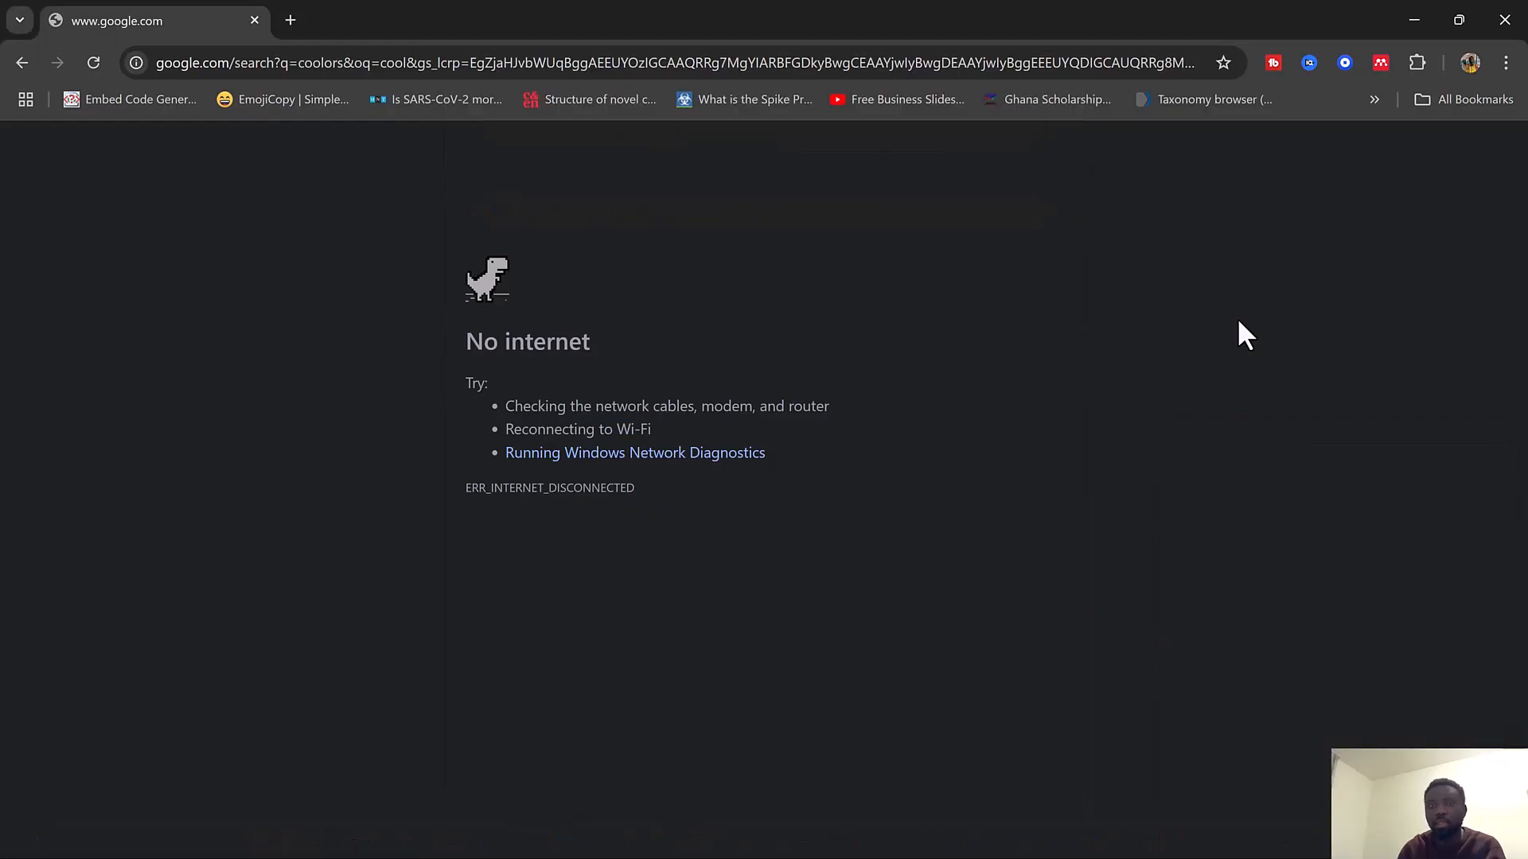
Open coolors.co in the browser and start the color palette generator
left_click(294, 64)
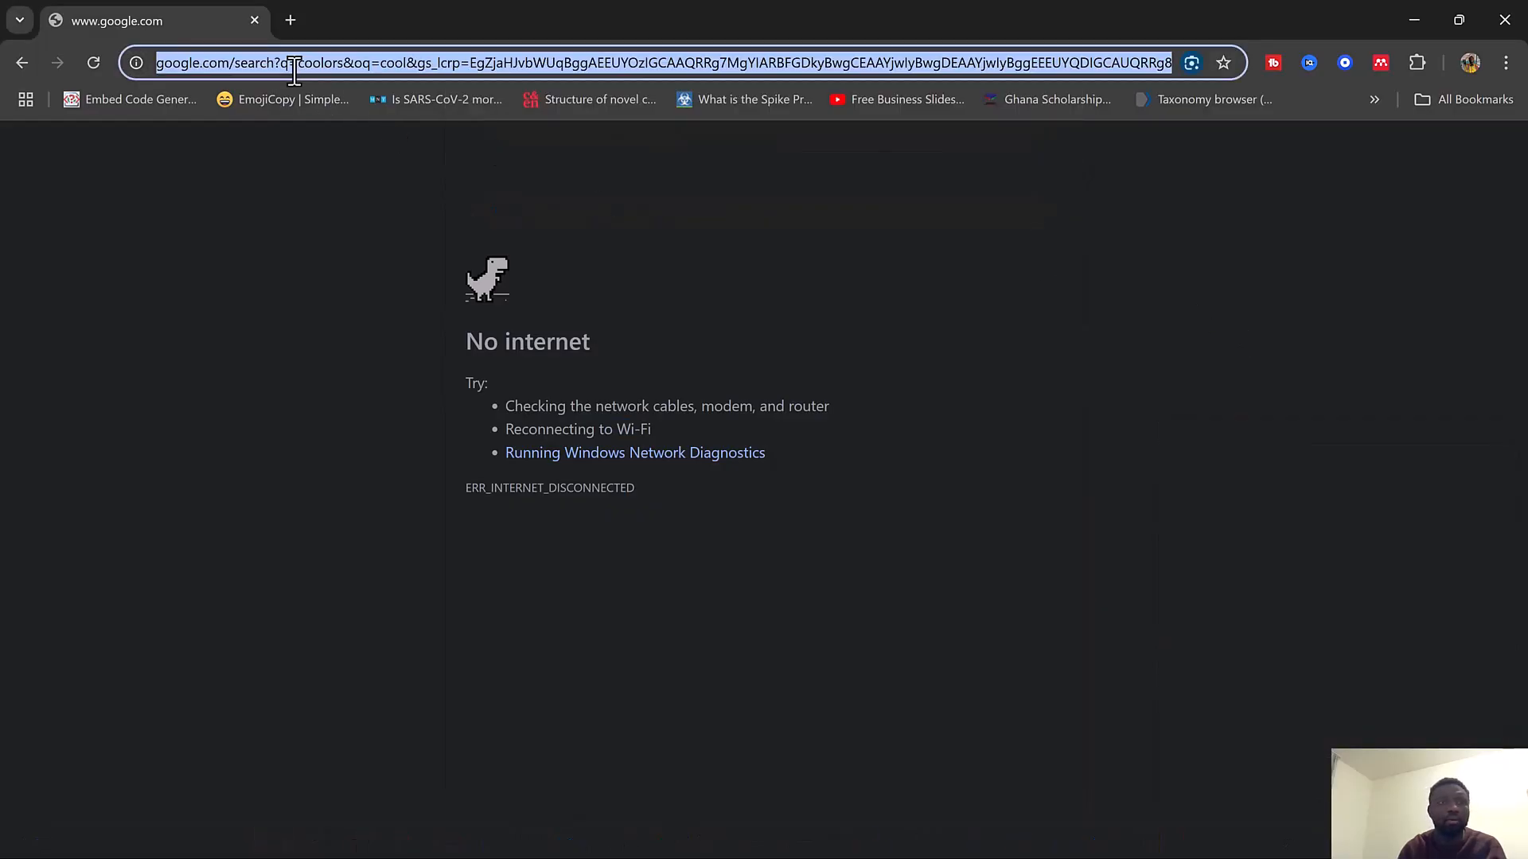
type("co")
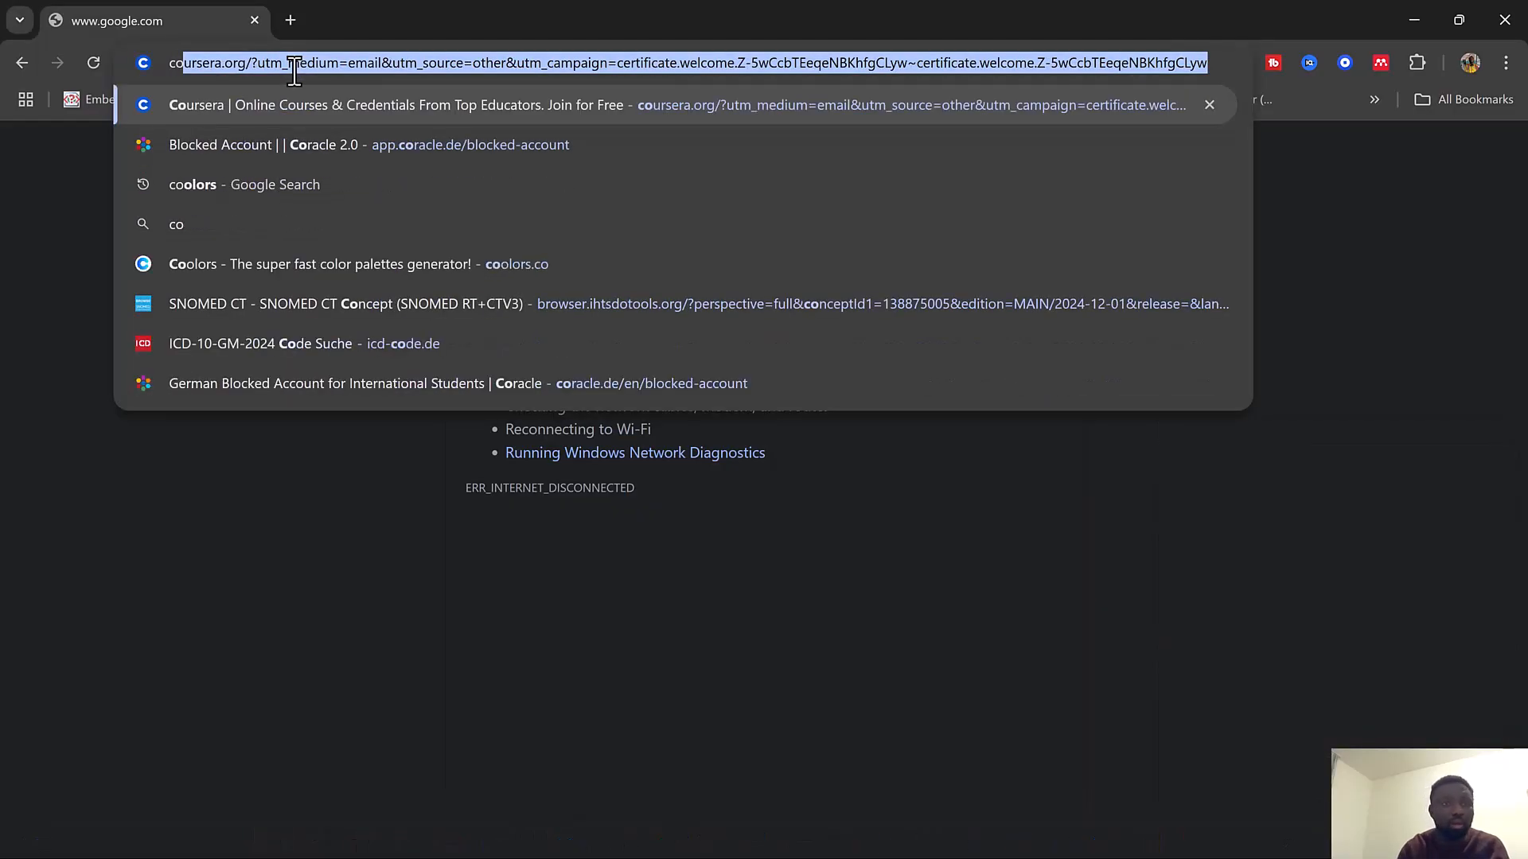
left_click(246, 300)
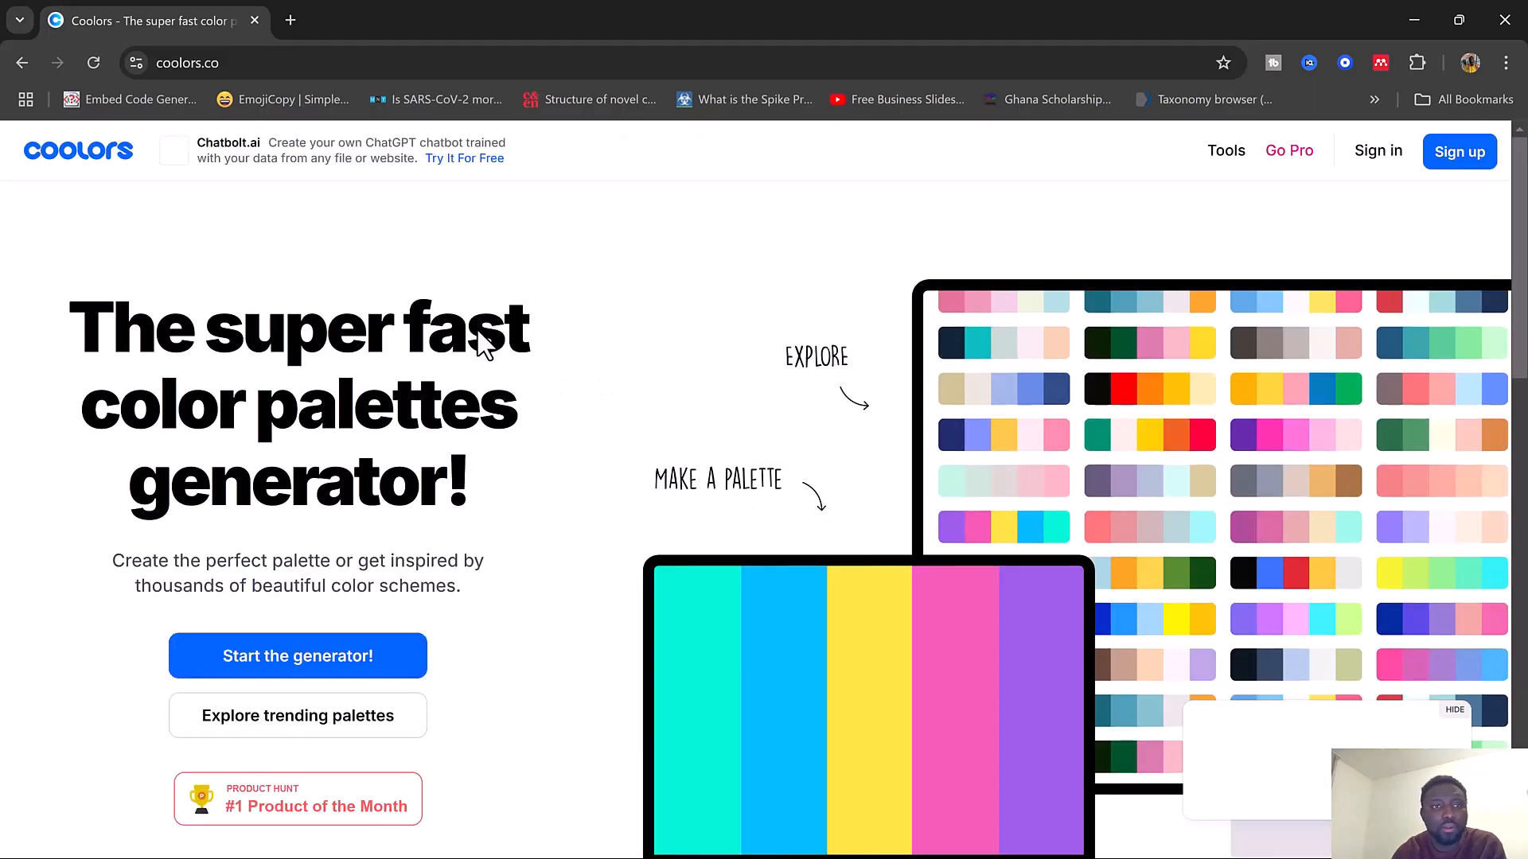
left_click(298, 657)
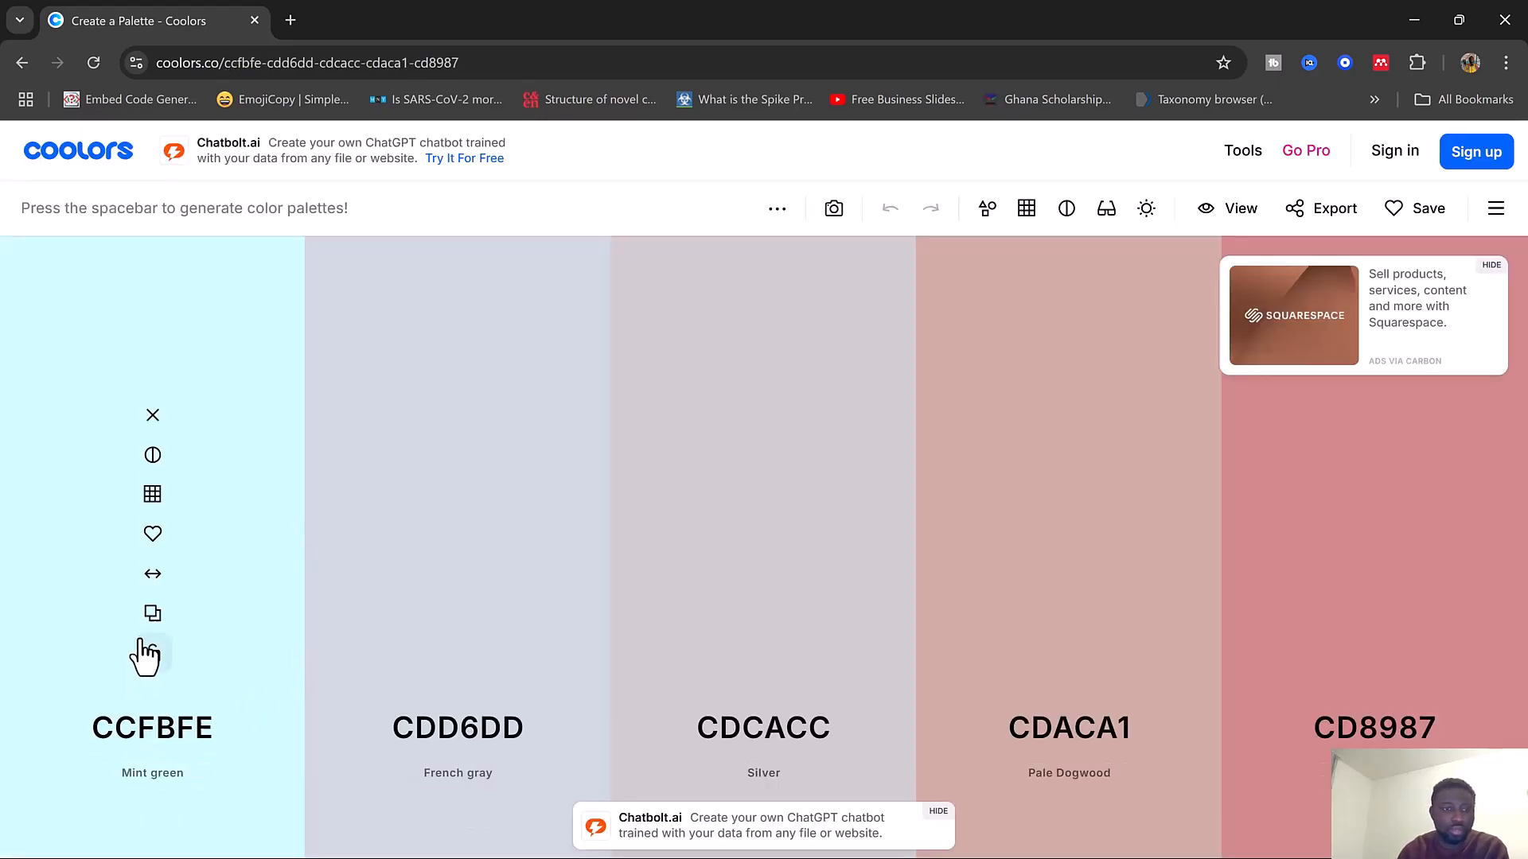
Set the first palette color to hex 2F6690
left_click(145, 726)
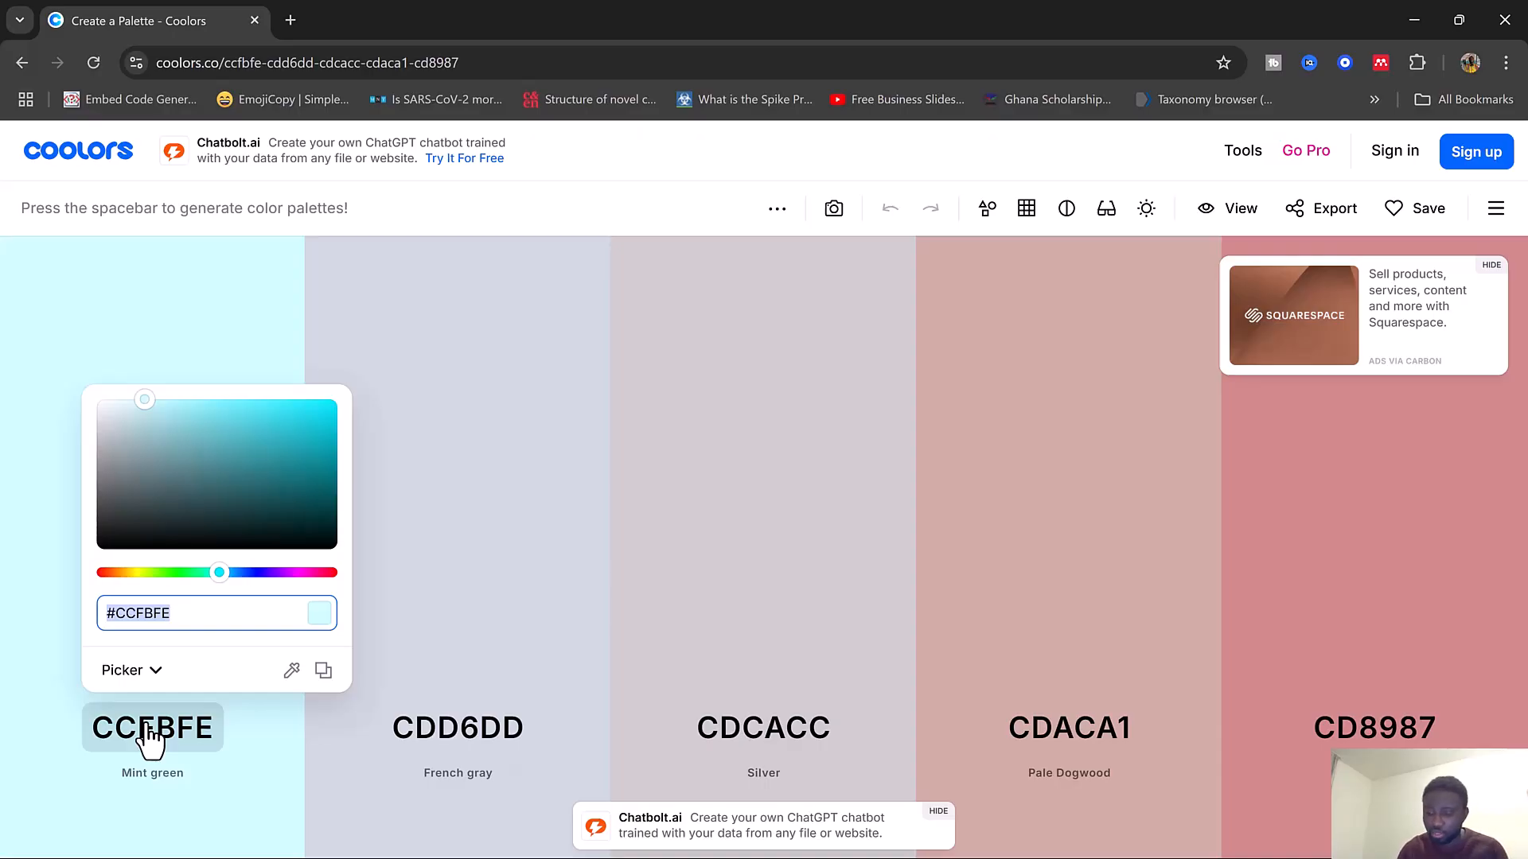
type("2")
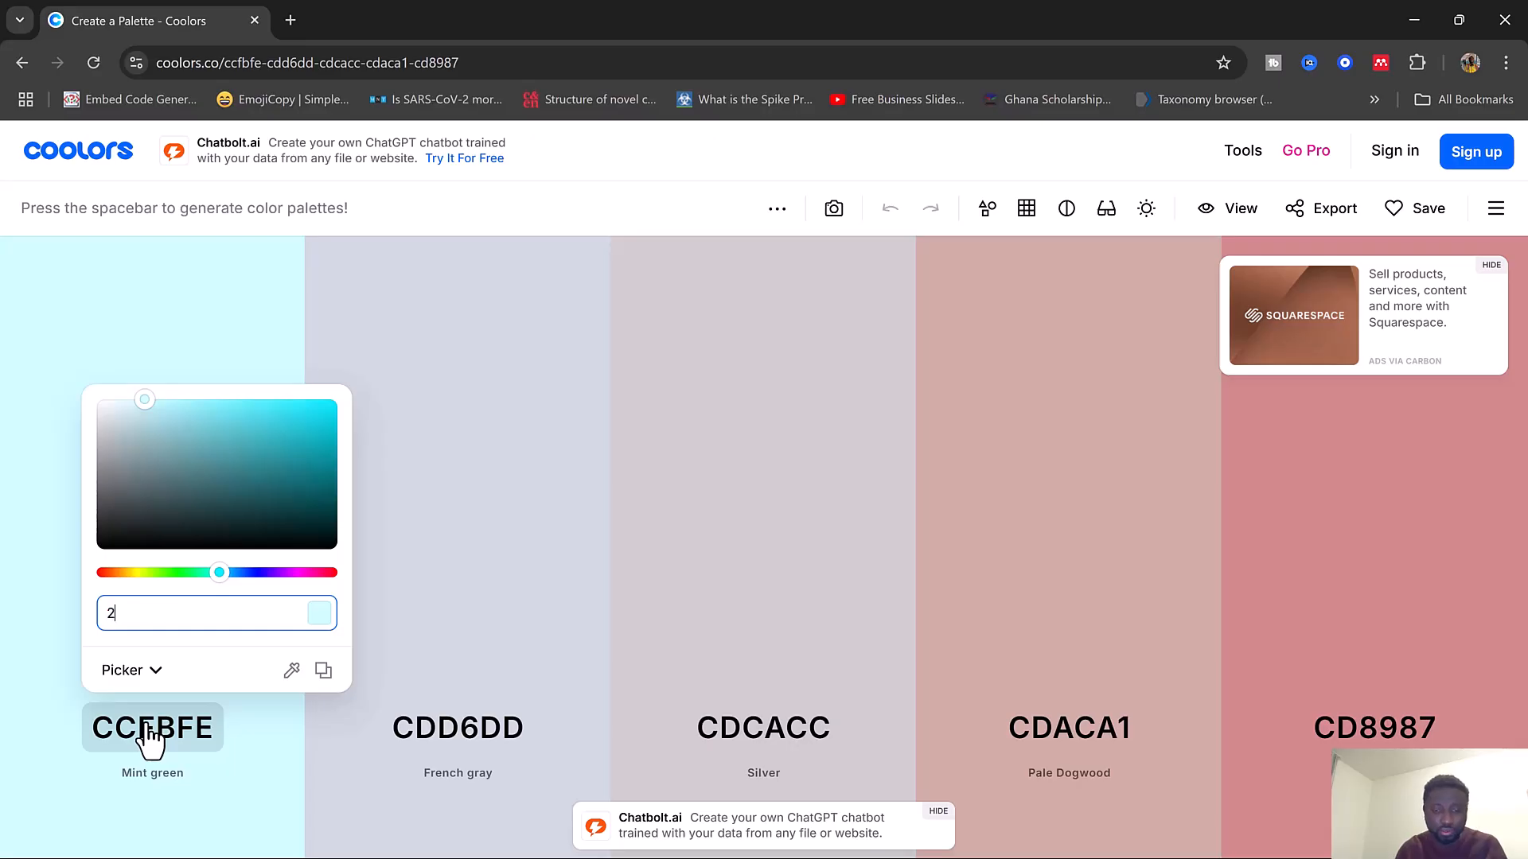
type("f")
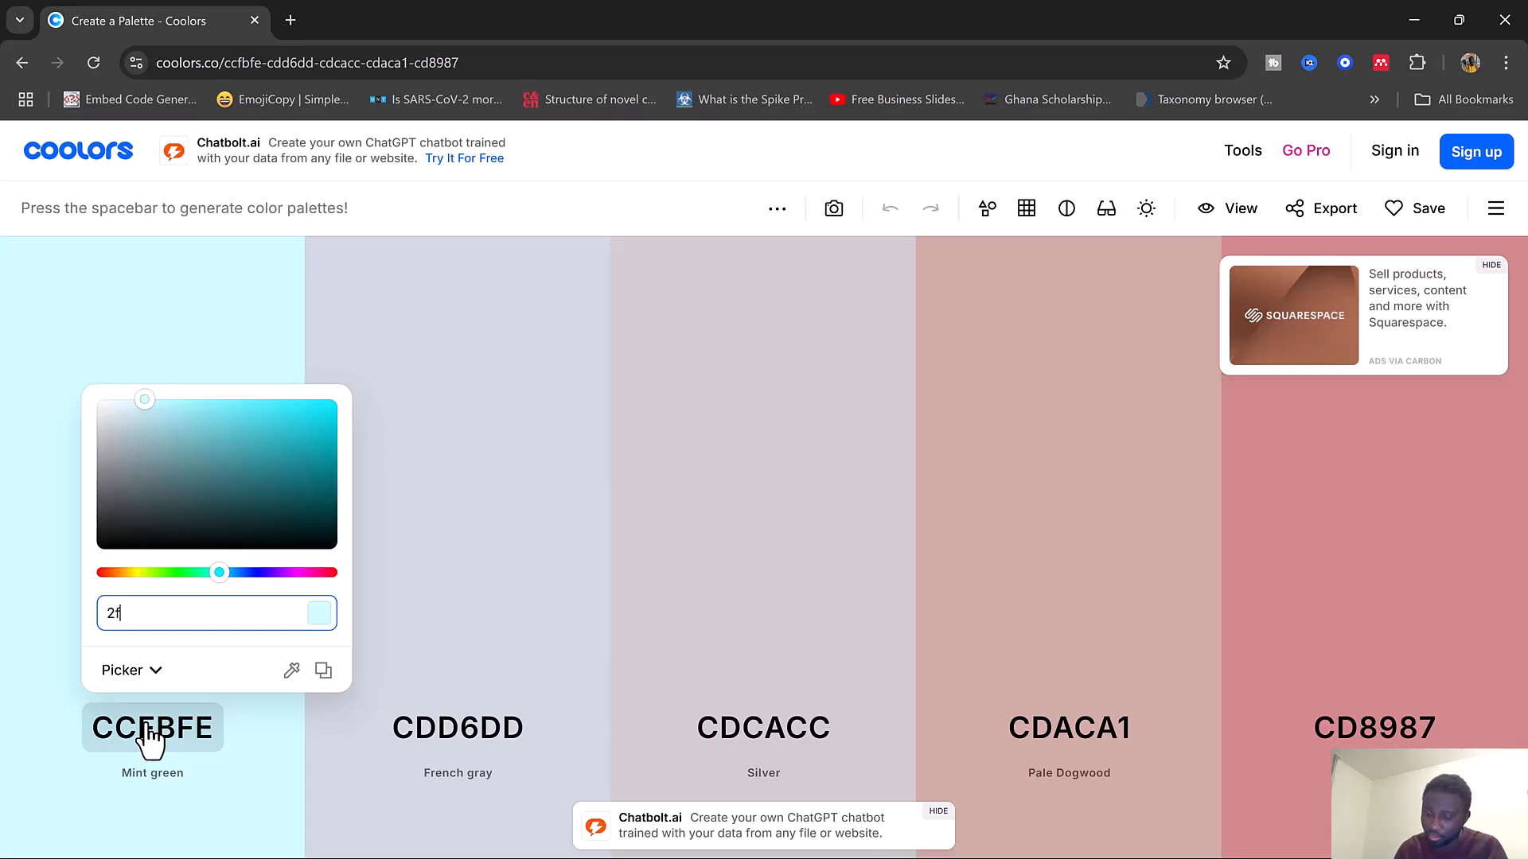
type("66")
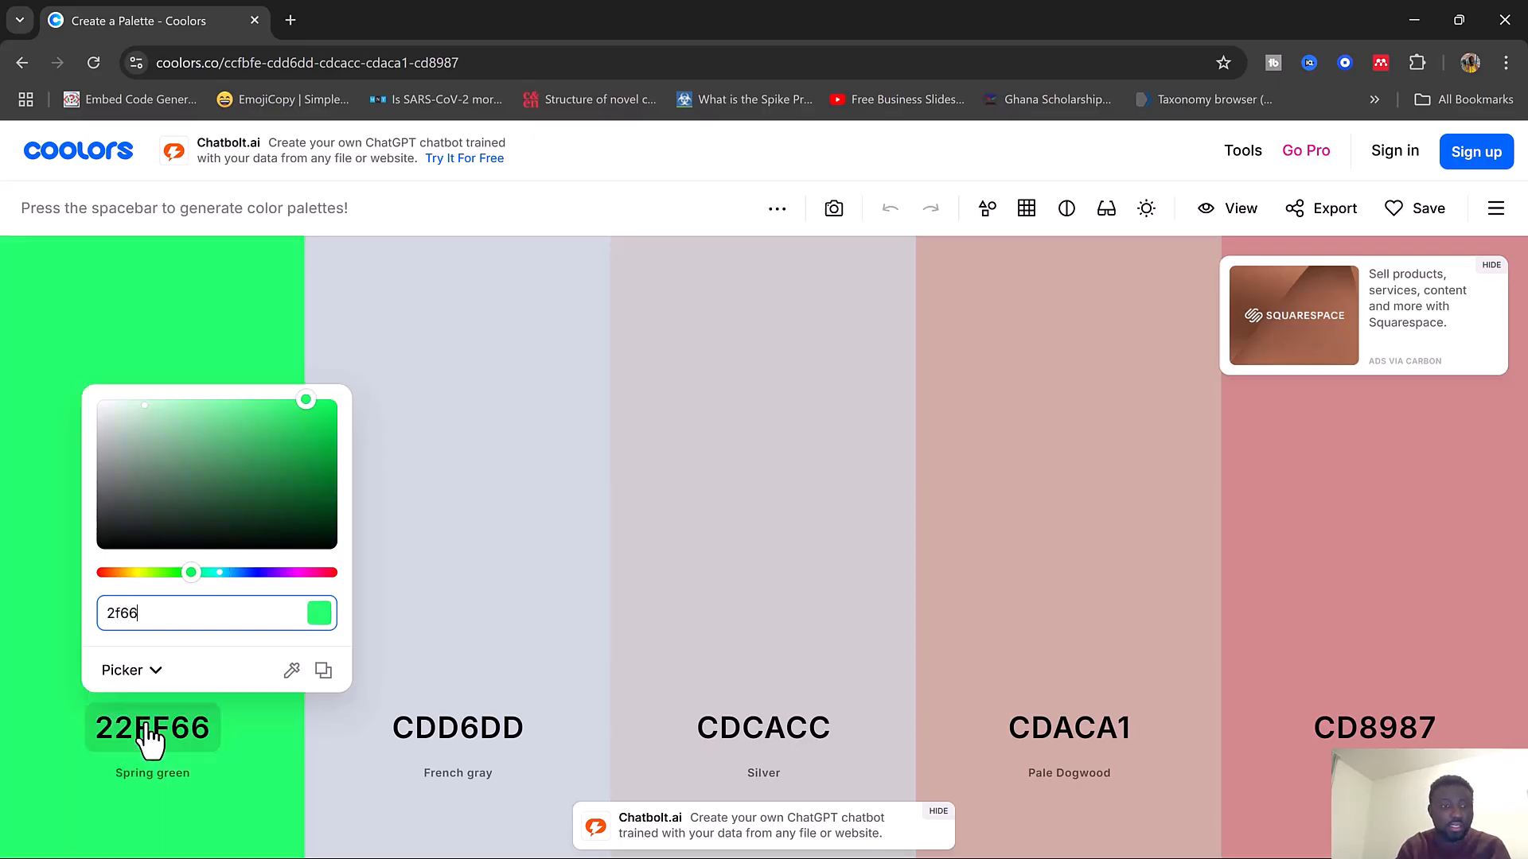
type("90")
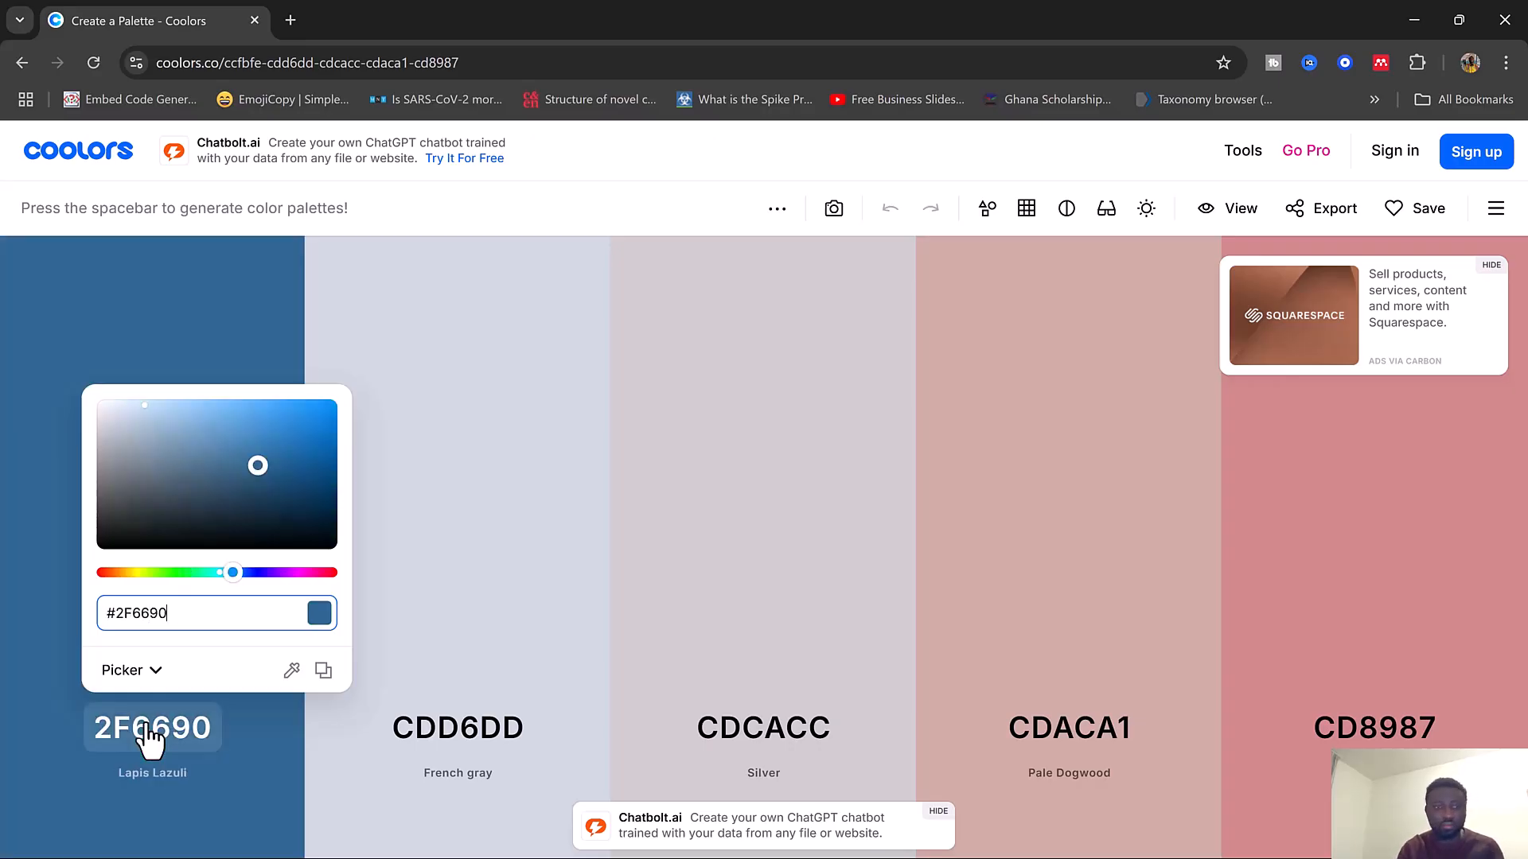
Set the second palette color to hex 3A7CA5
left_click(460, 738)
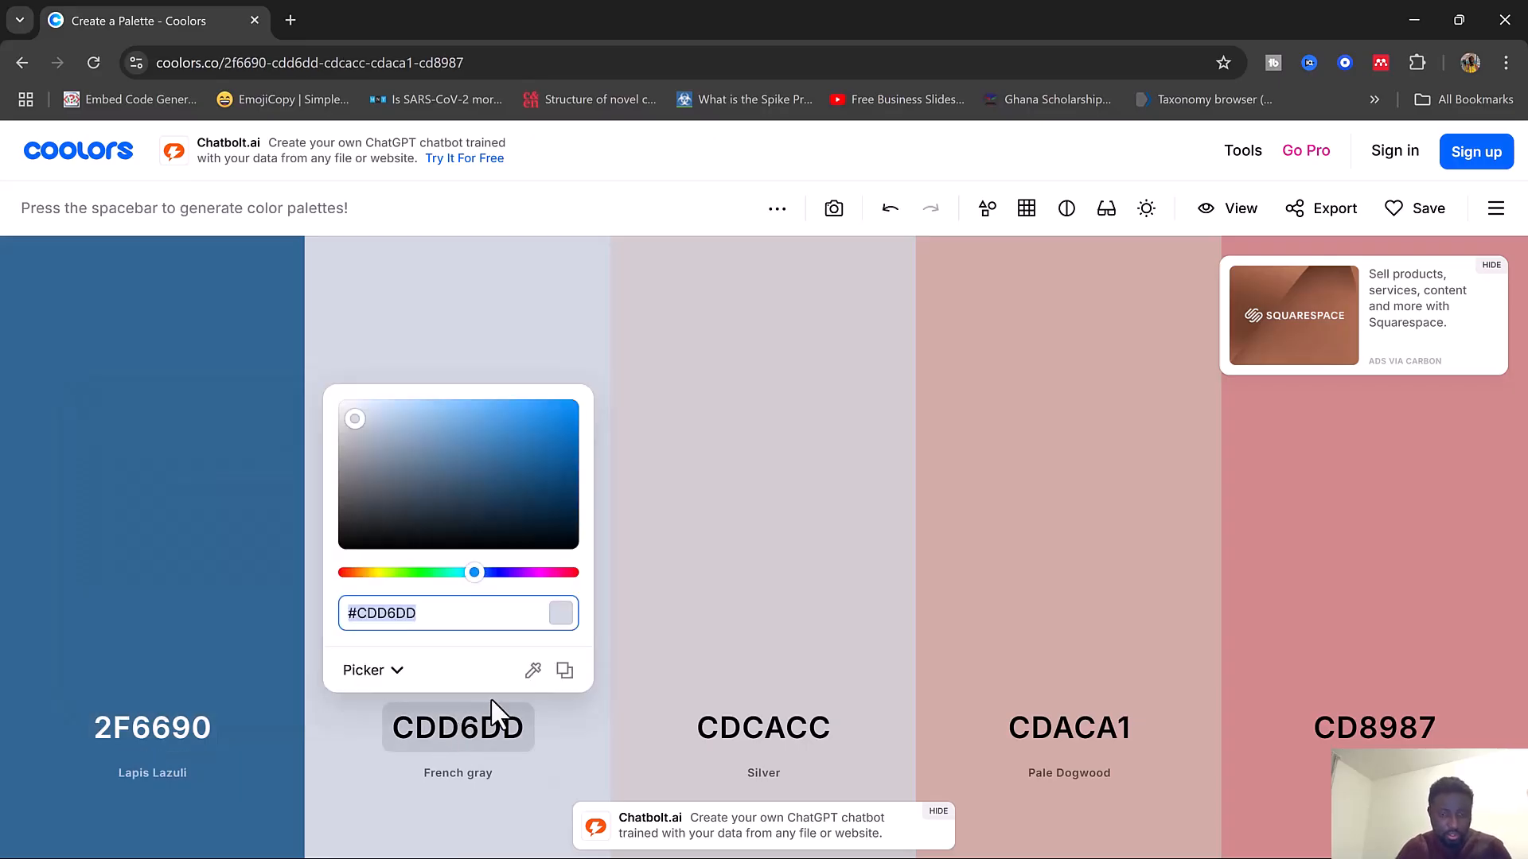
type("3a")
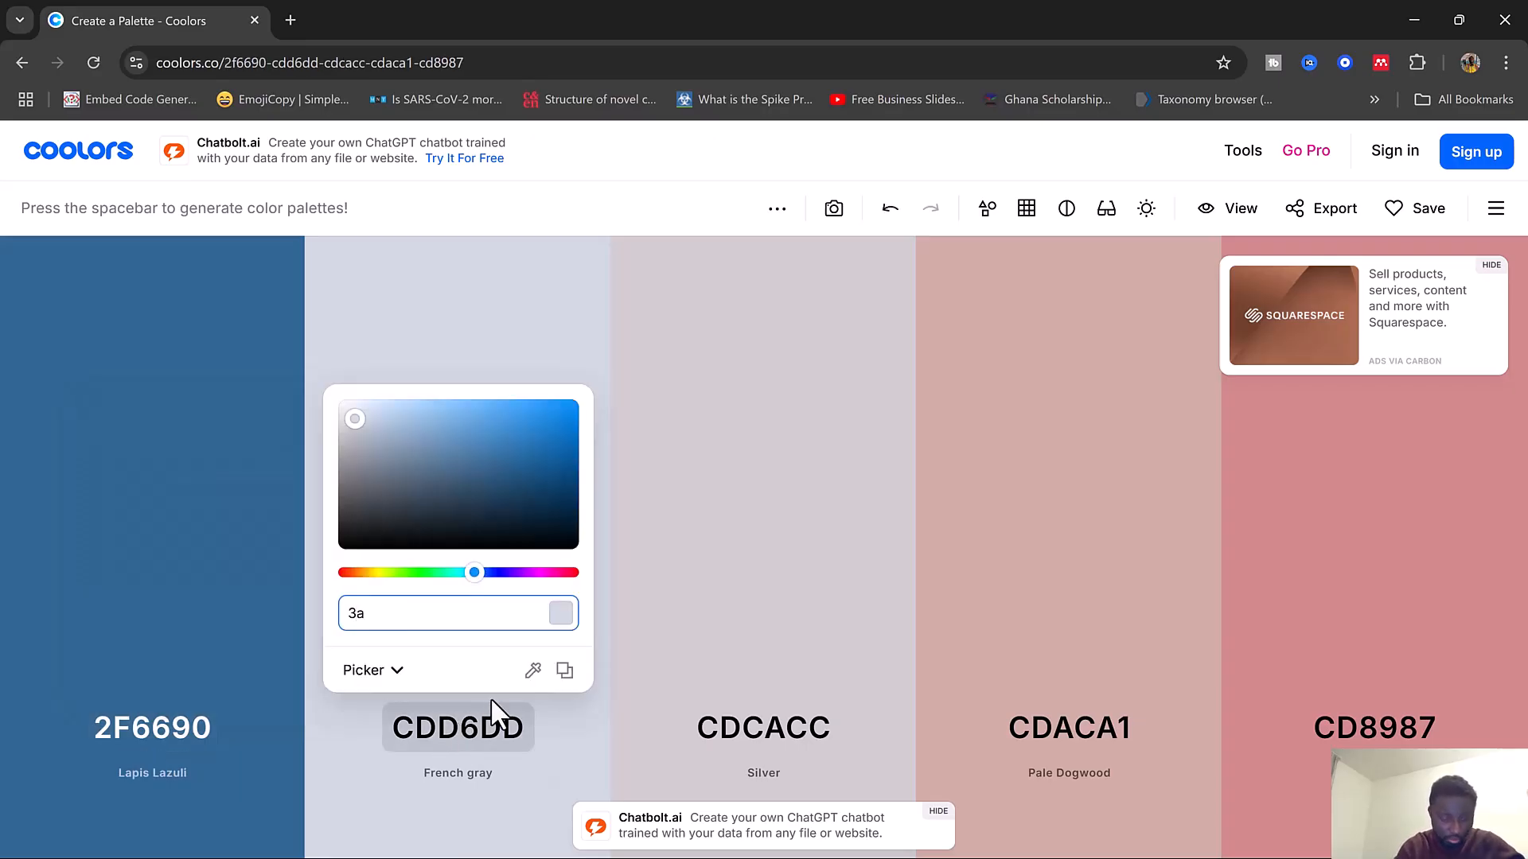
type("7c")
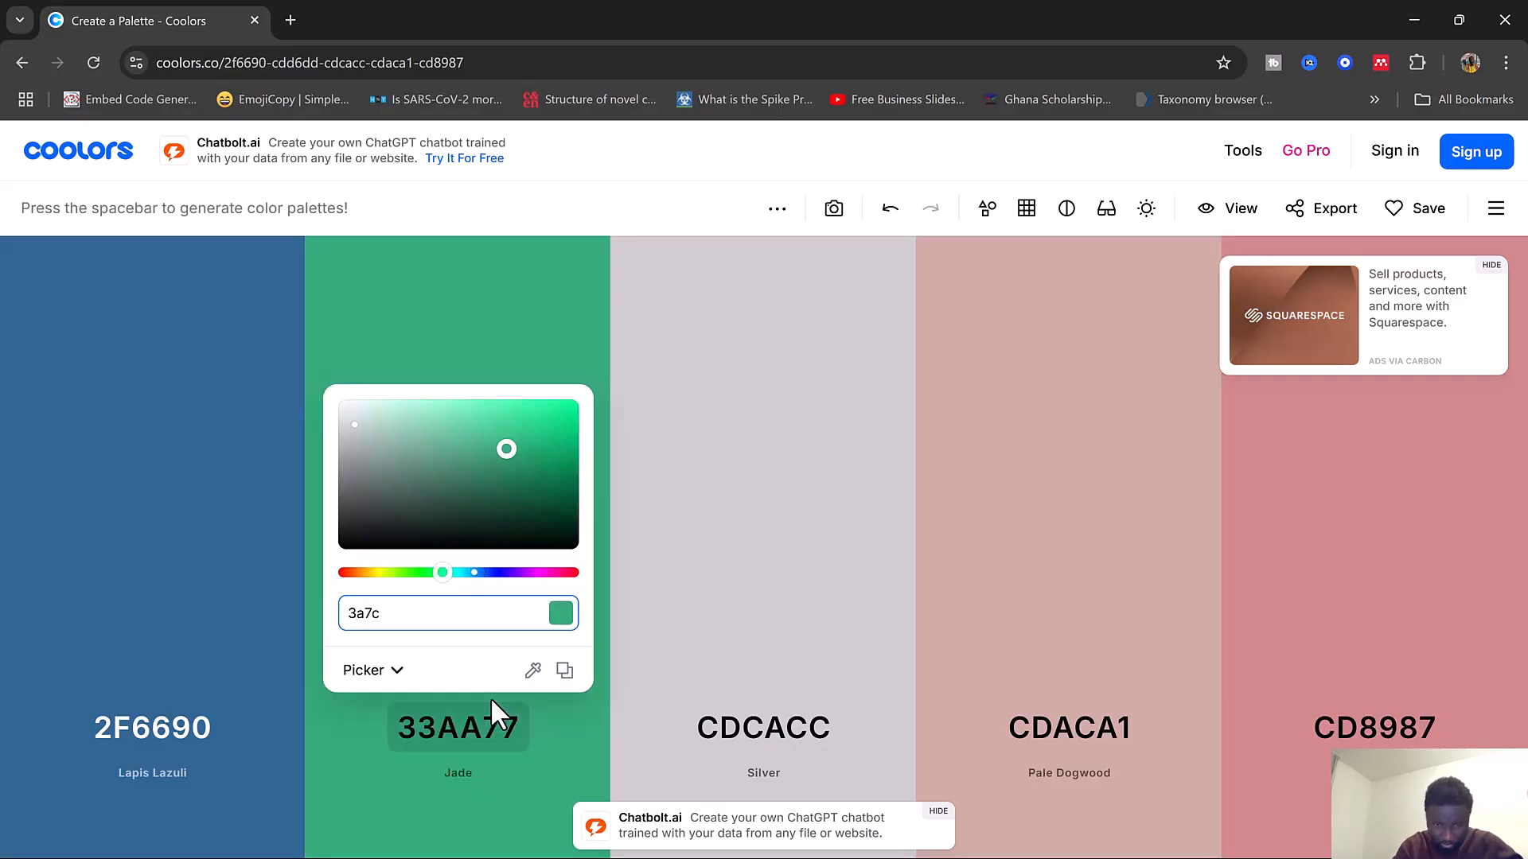
type("a5")
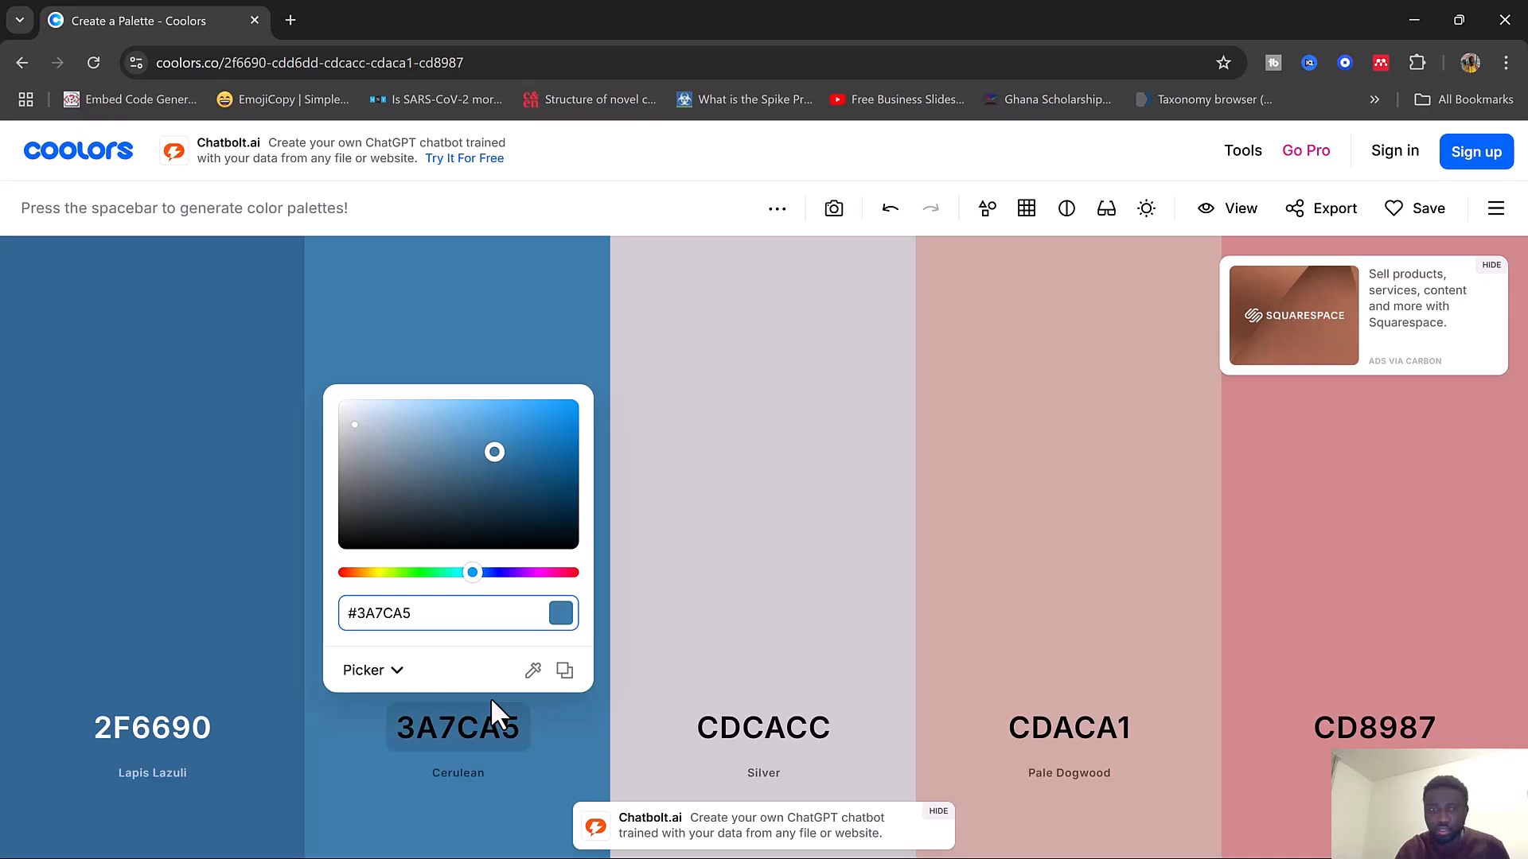
Set the third palette color to hex D9DCD6
left_click(774, 748)
left_click(770, 745)
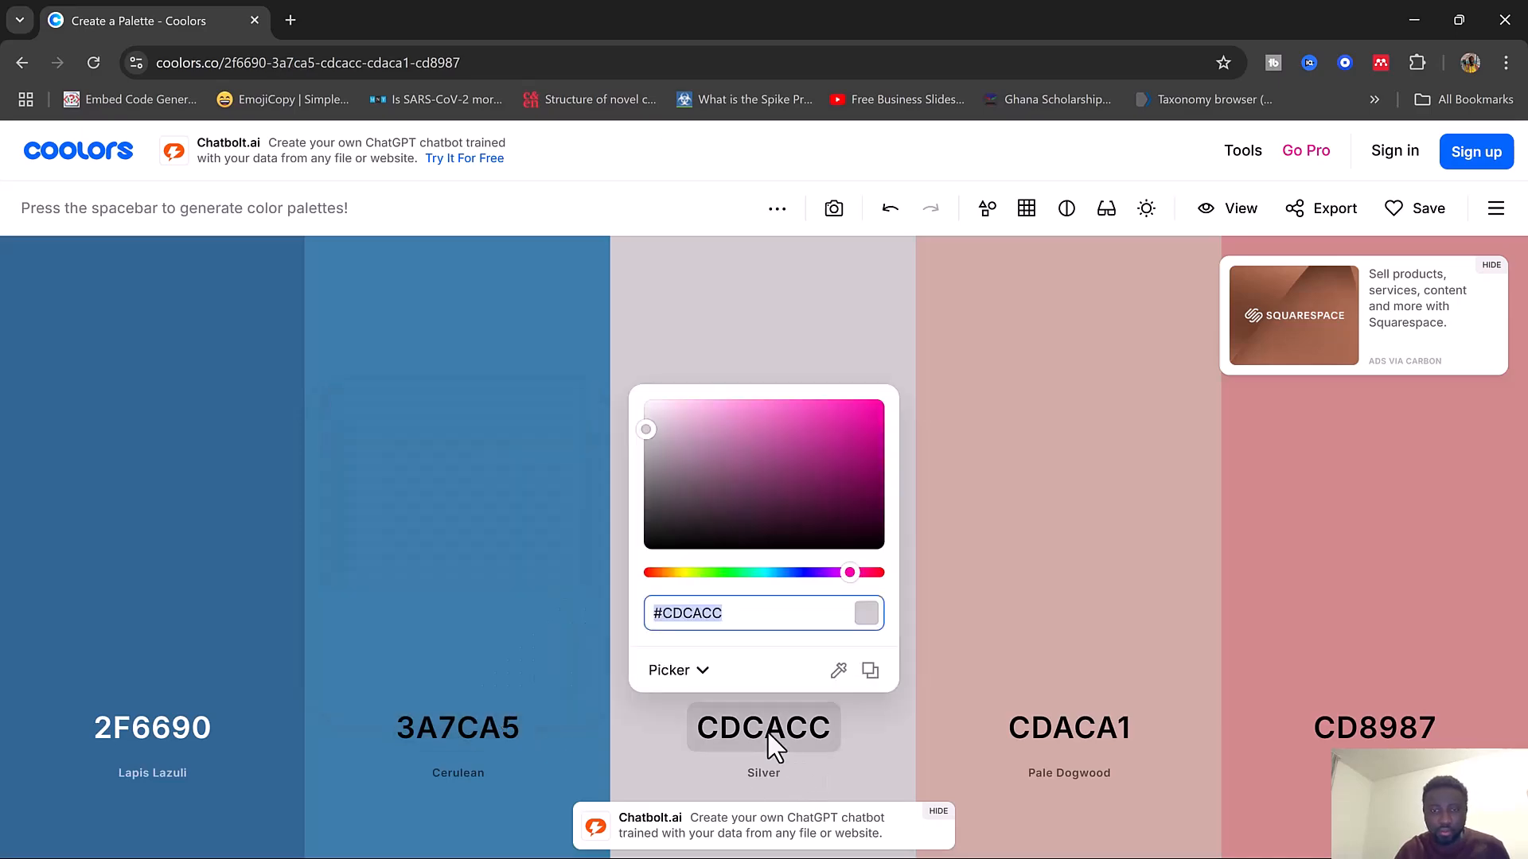
type("D9")
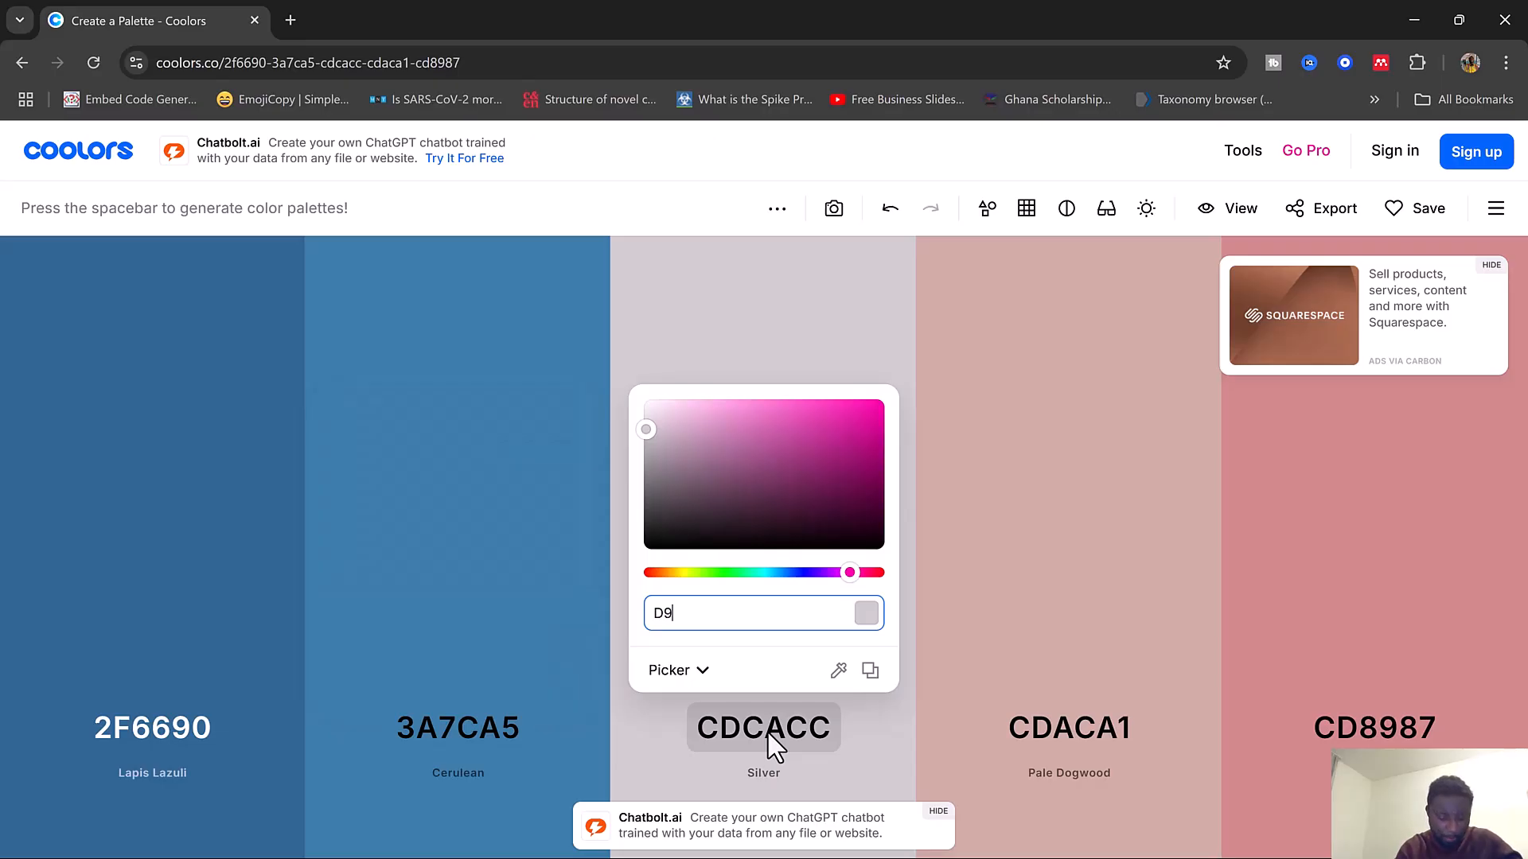
type("DC")
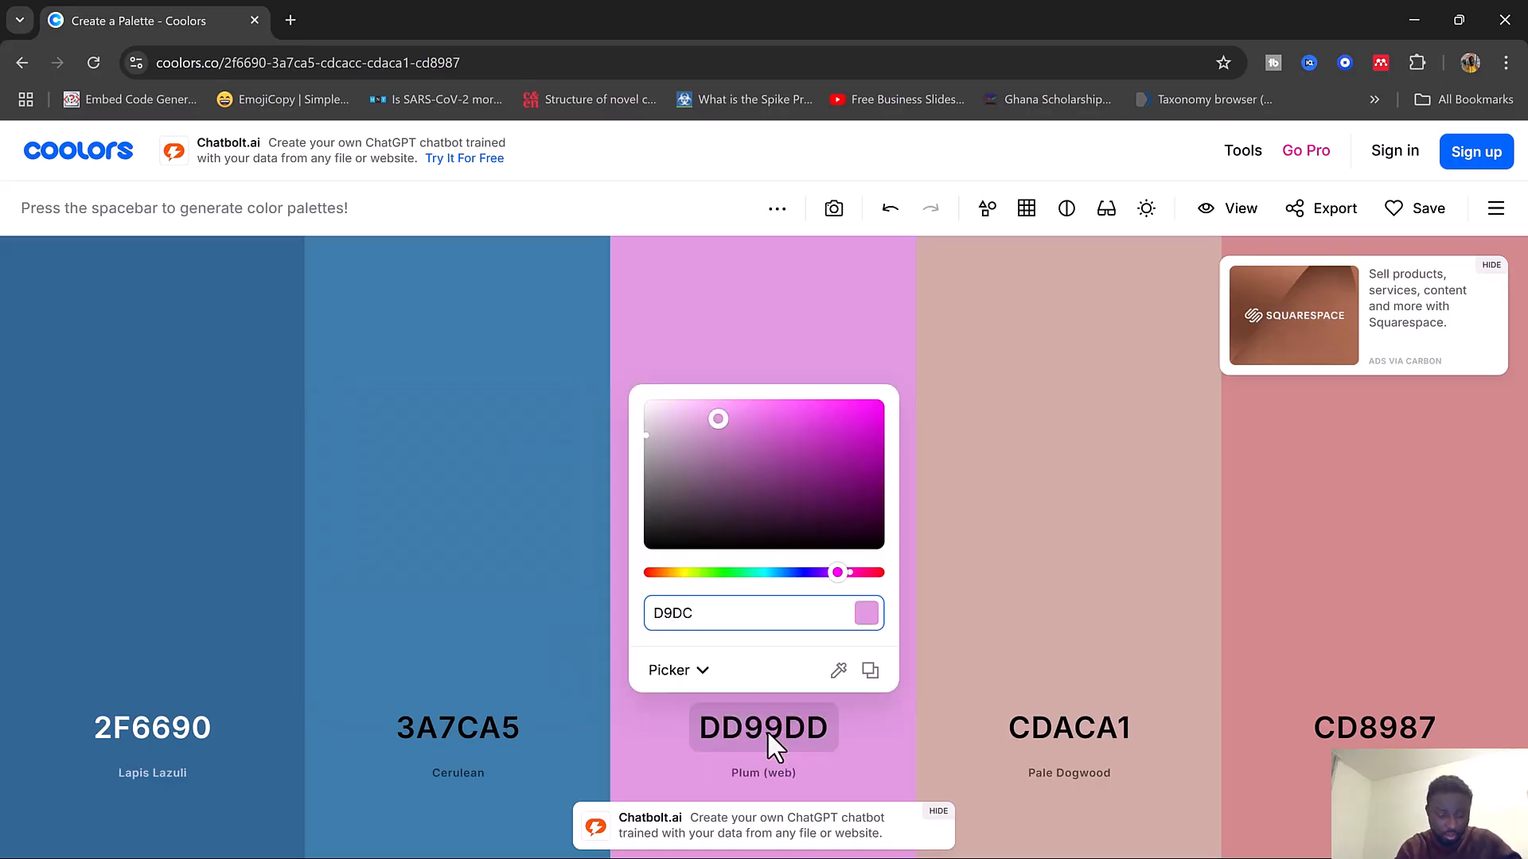
type("D6")
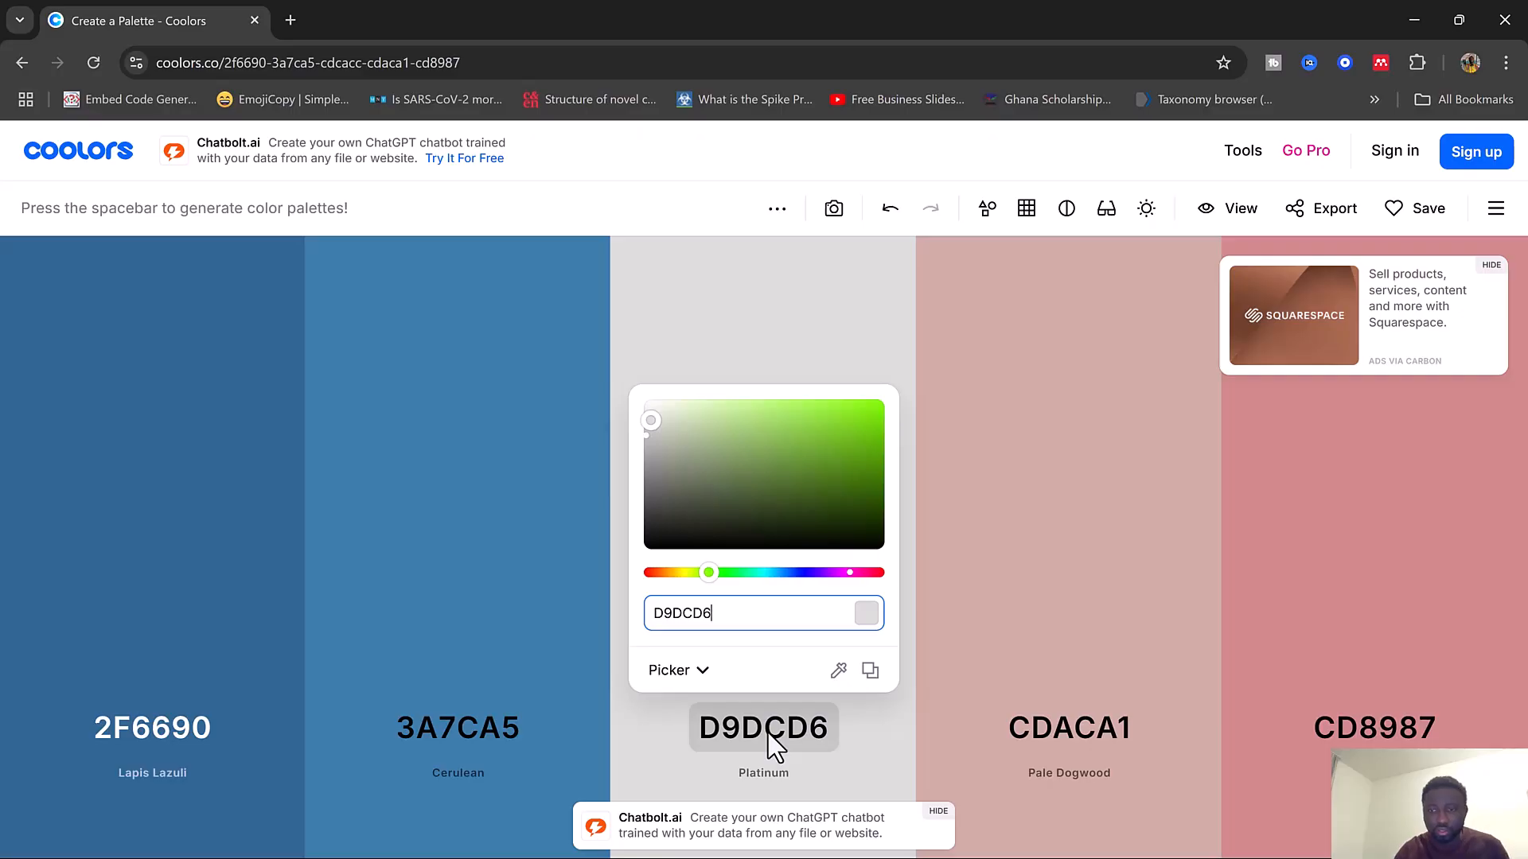
Set the fourth palette color to hex 16425B
left_click(1058, 752)
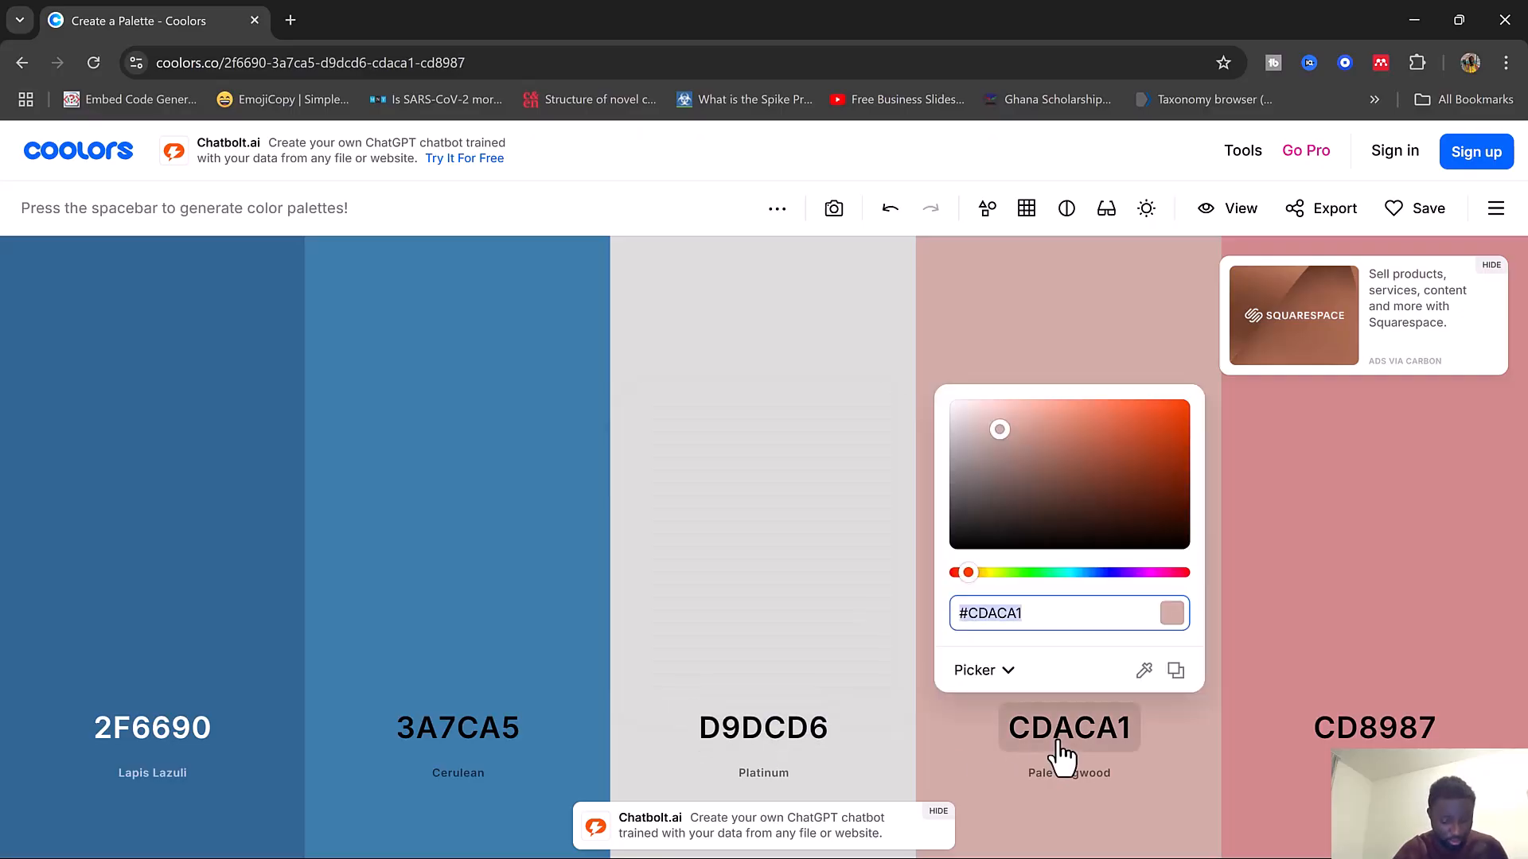
type("16")
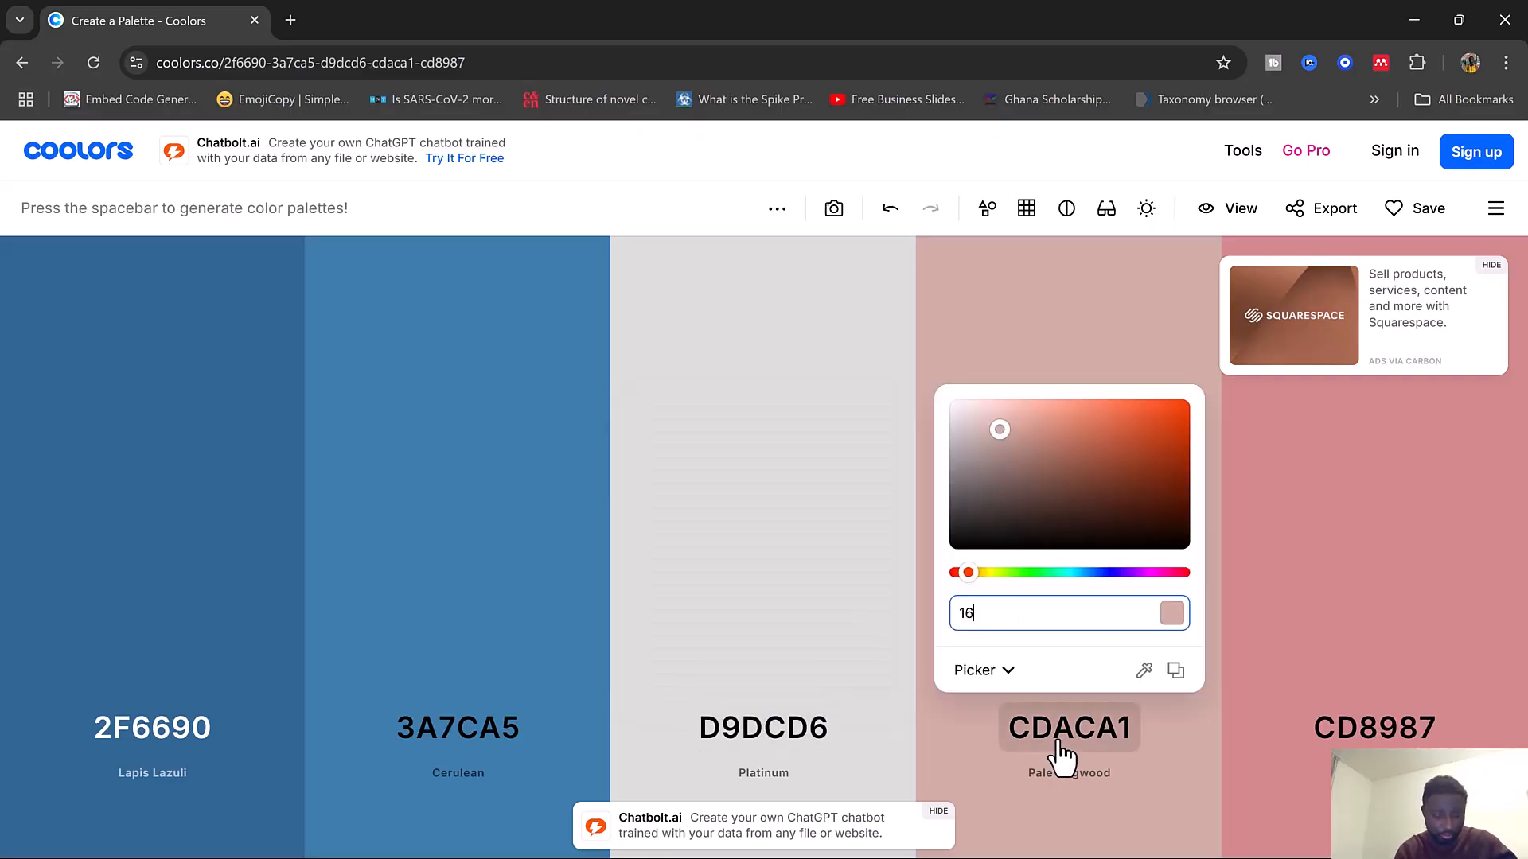
type("42")
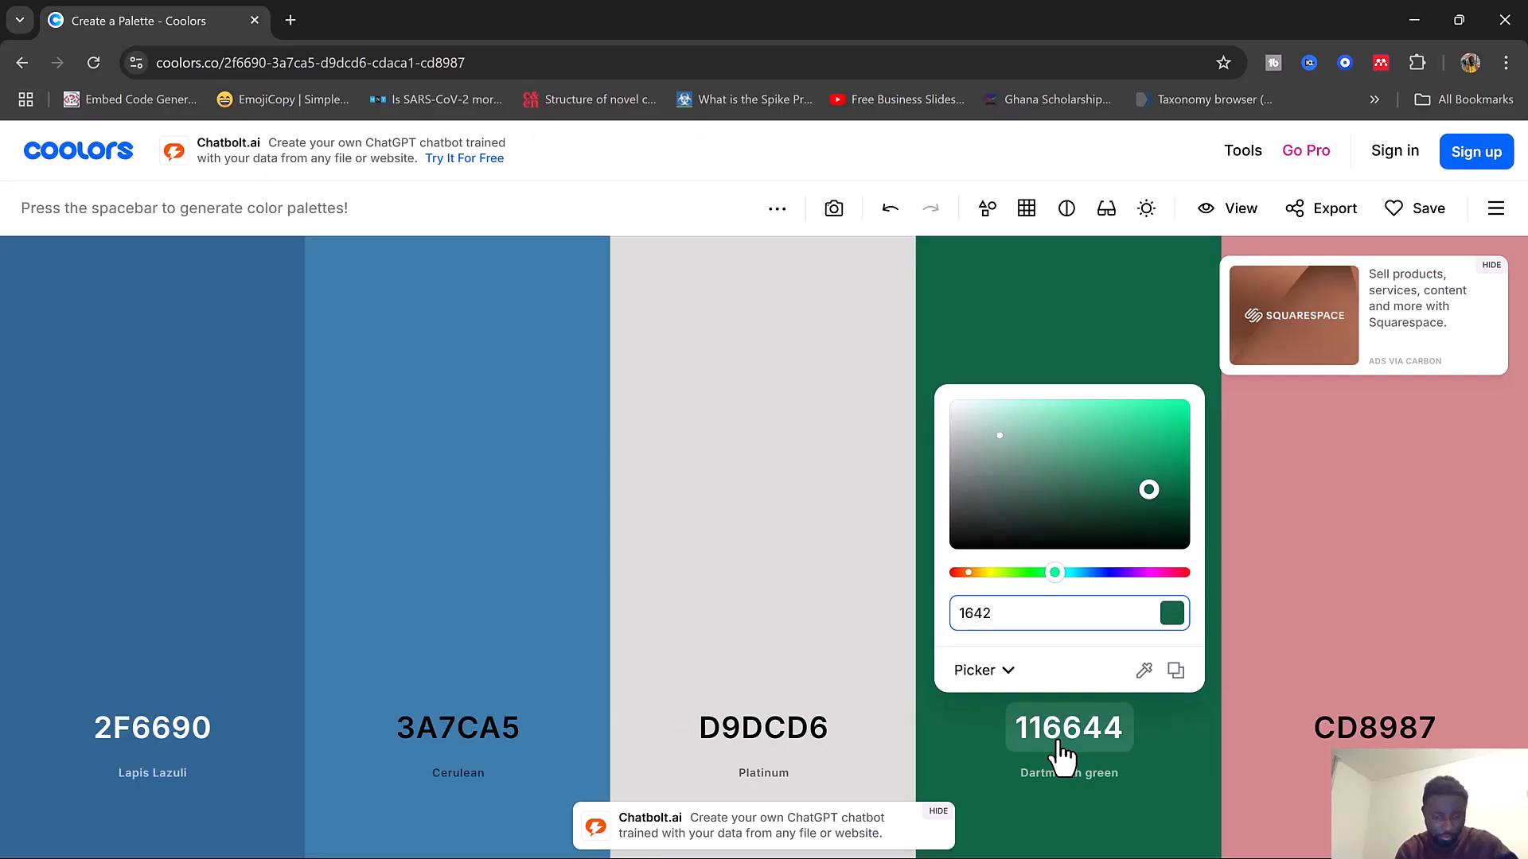
type("5")
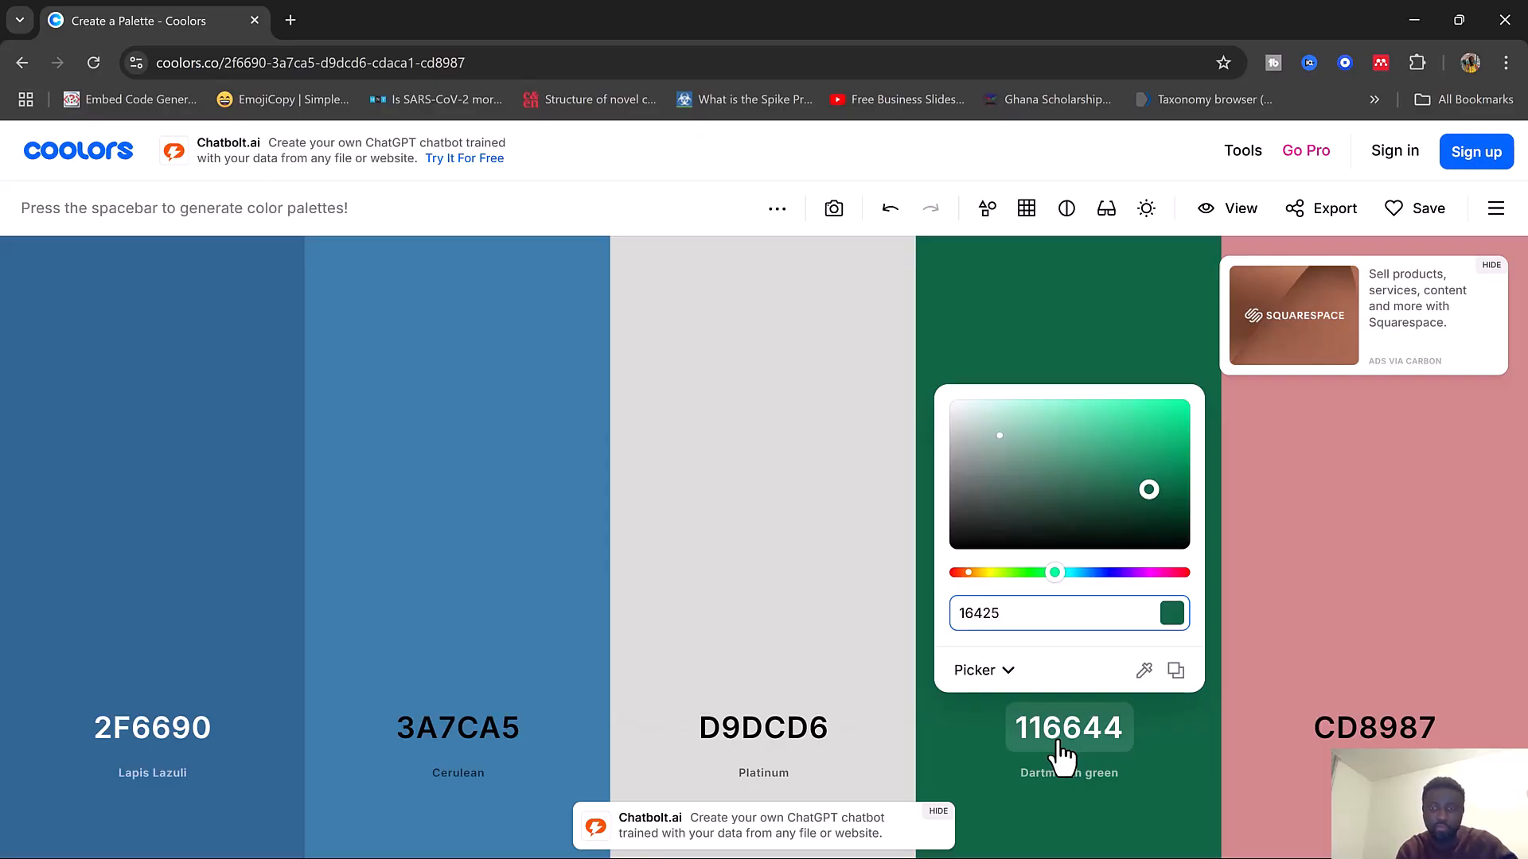
type("B")
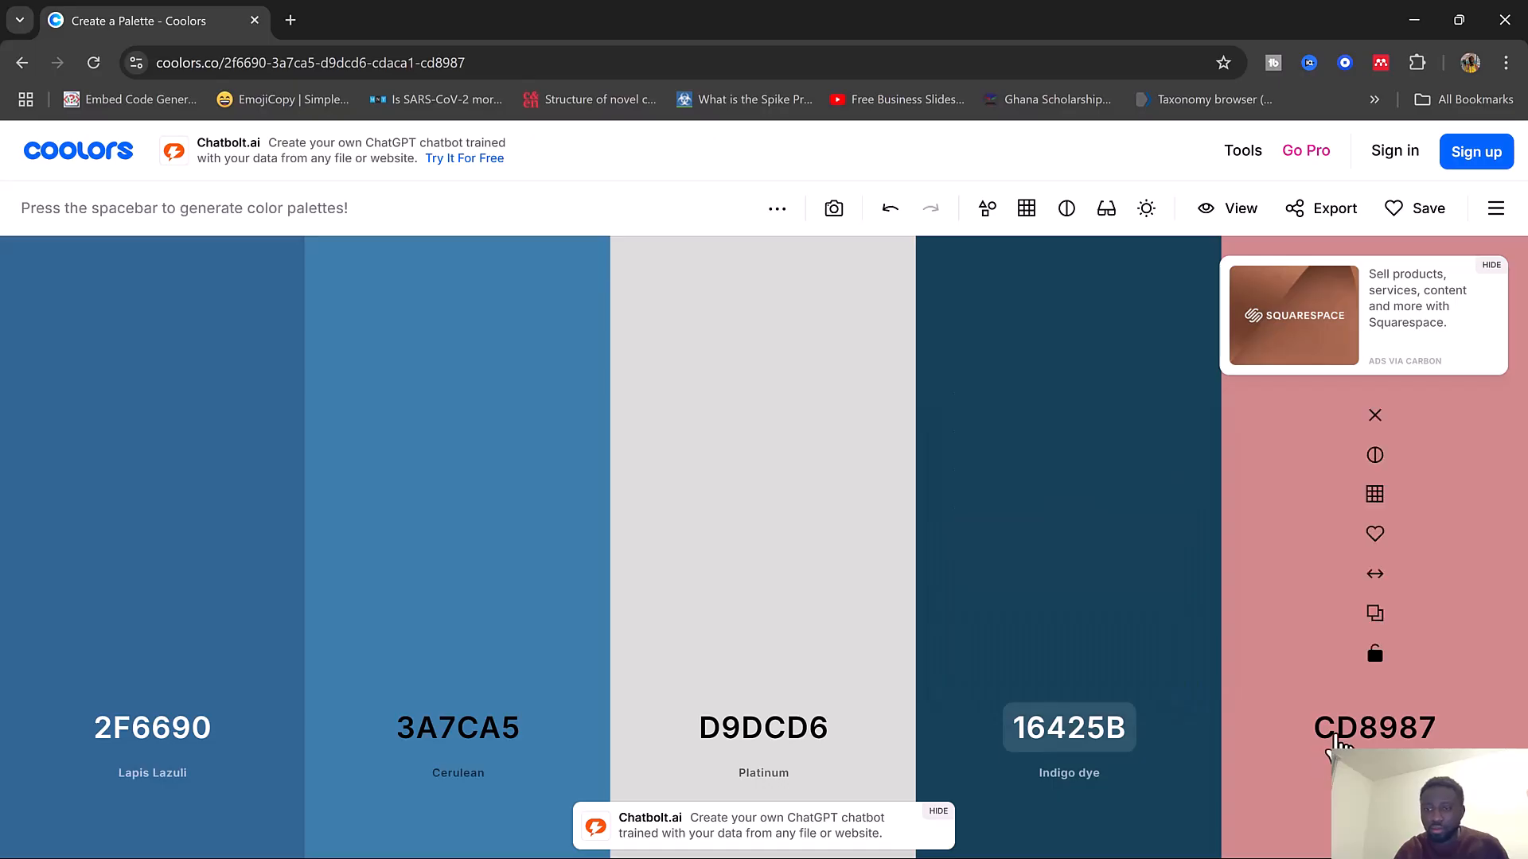
Set the fifth palette color to hex 81C3D7
left_click(1339, 742)
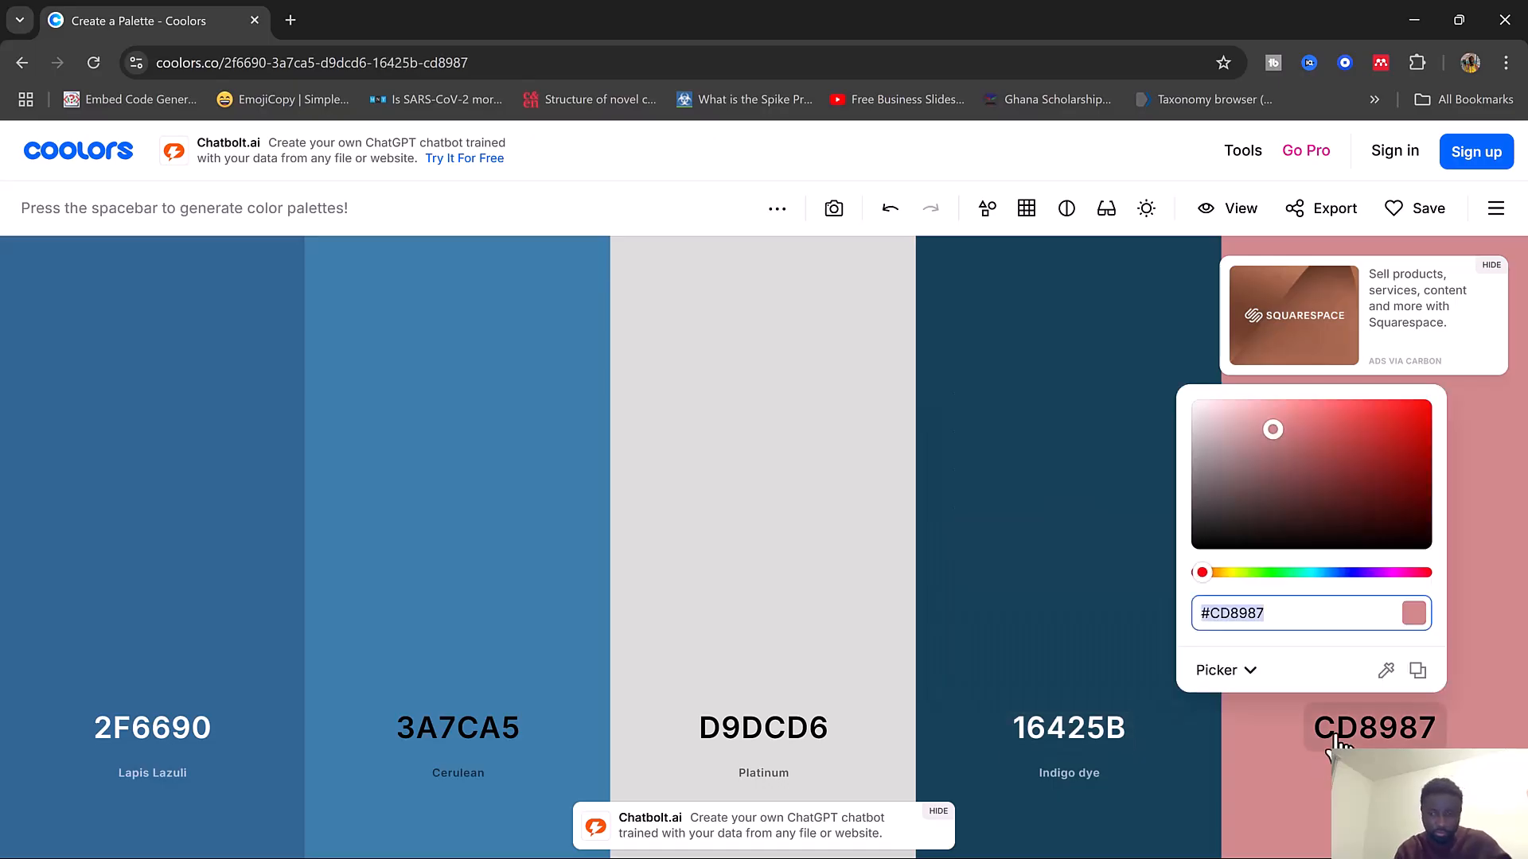
type("81C3D7")
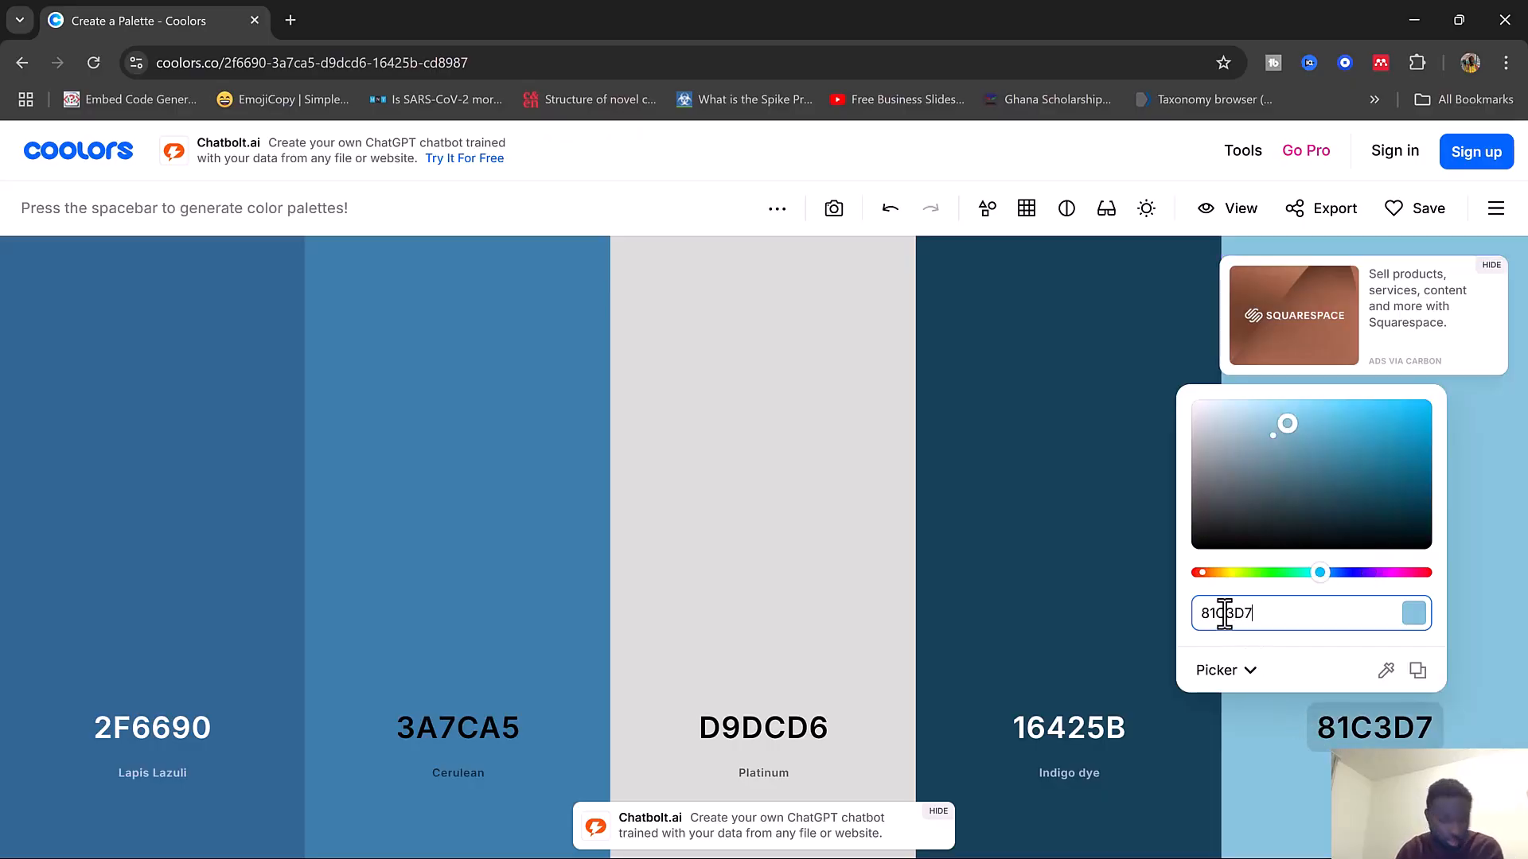
left_click(977, 169)
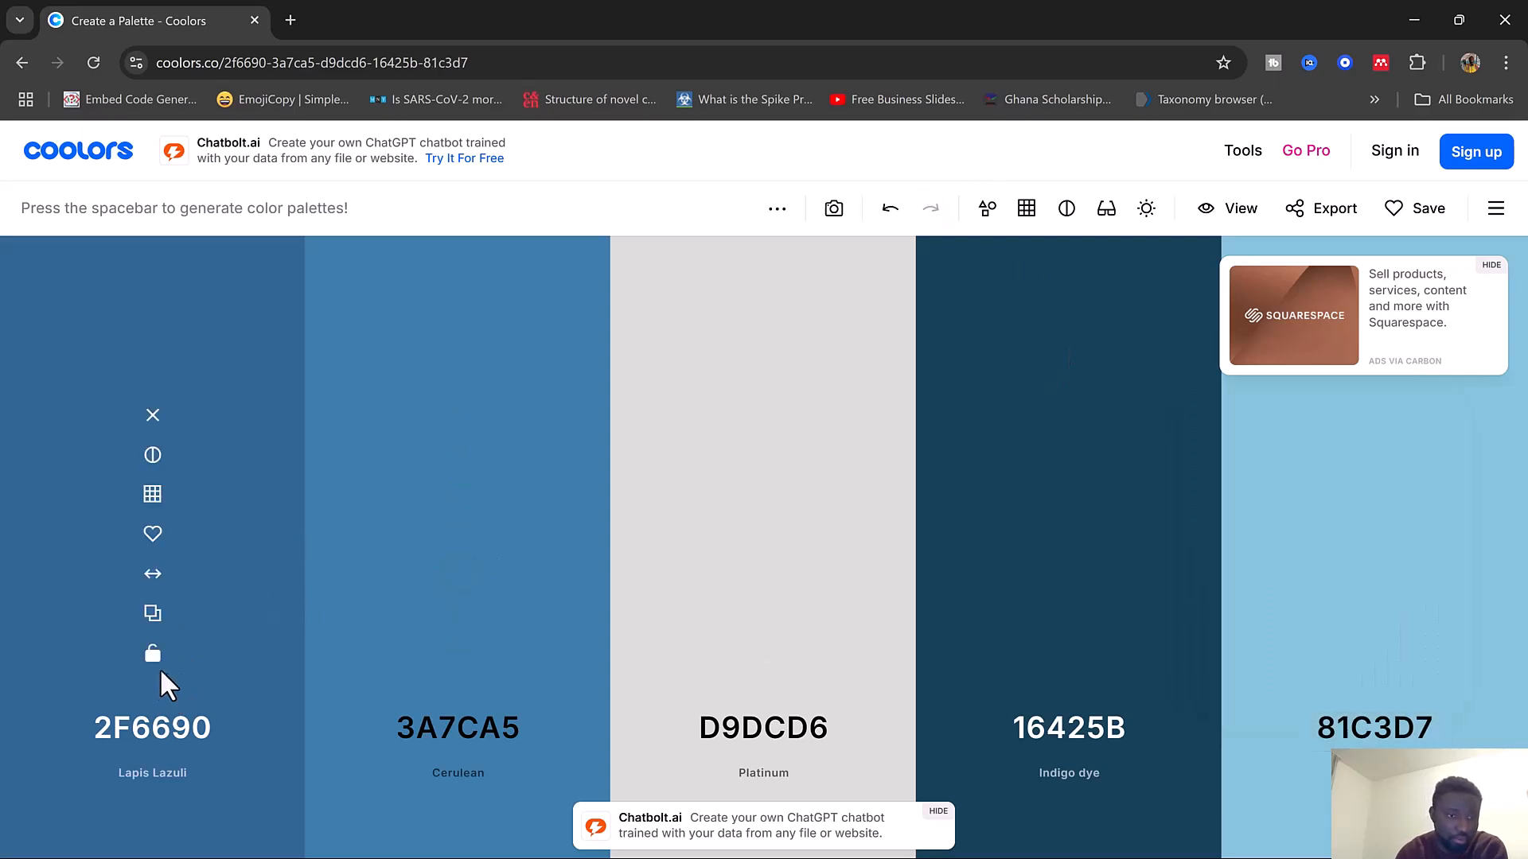
Copy the first palette color's hex code and switch to the Power BI Desktop window
left_click(154, 614)
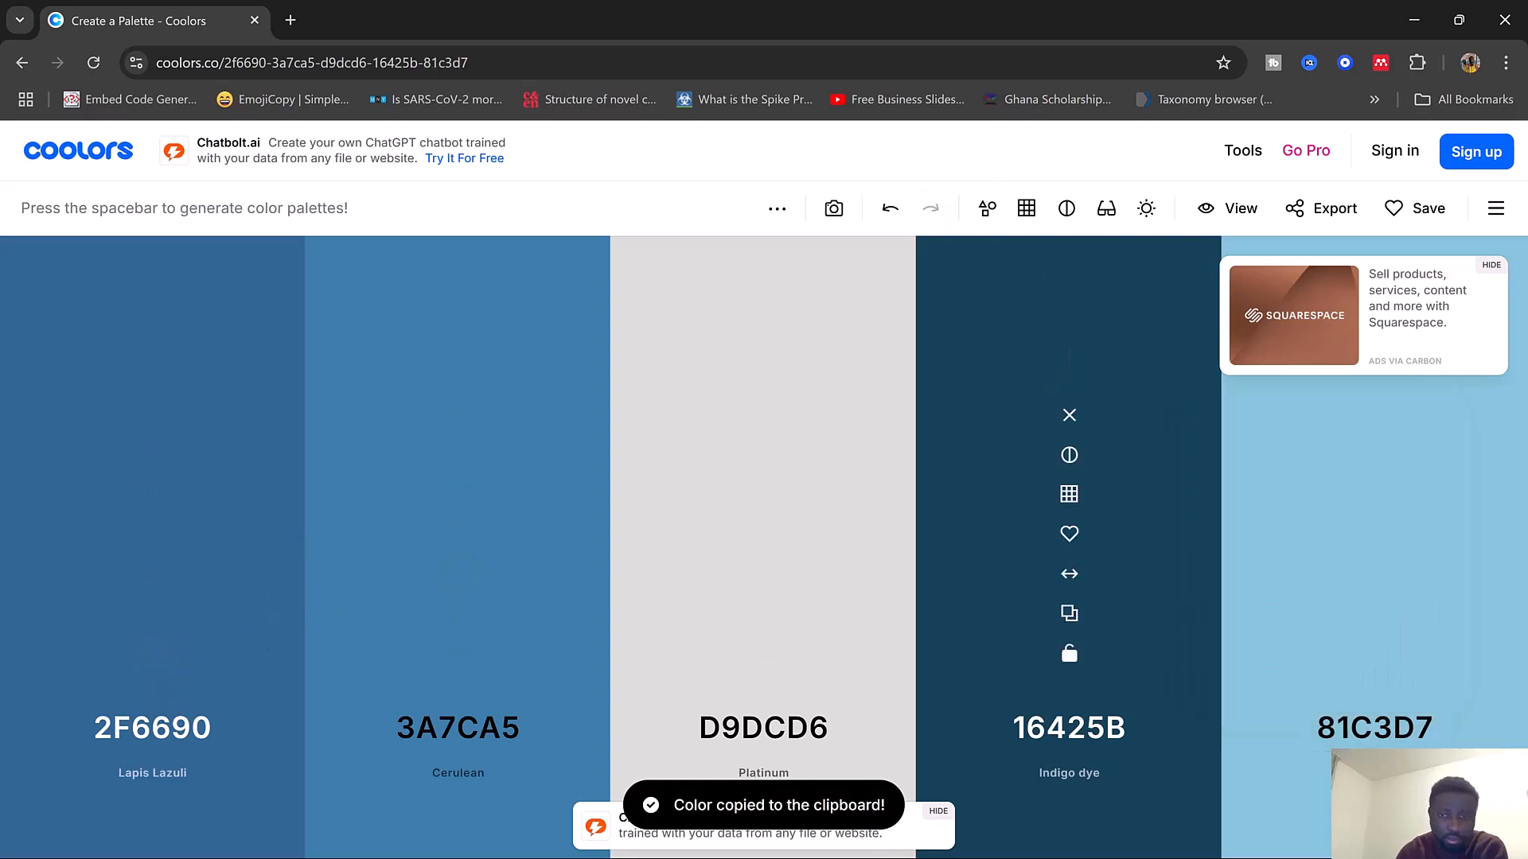
key("super")
mouse_move(1157, 851)
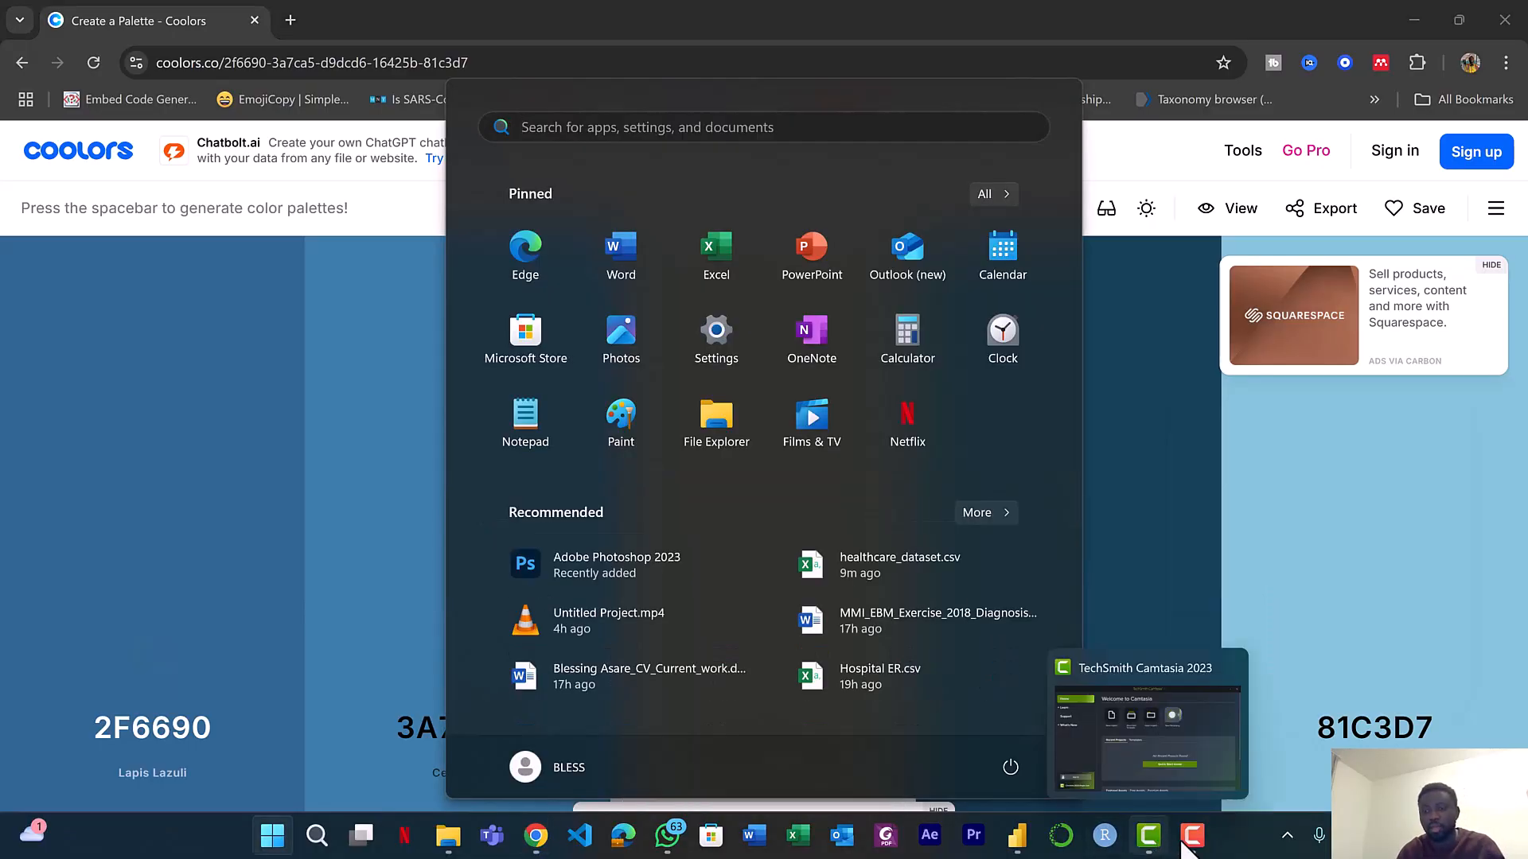
mouse_move(1017, 836)
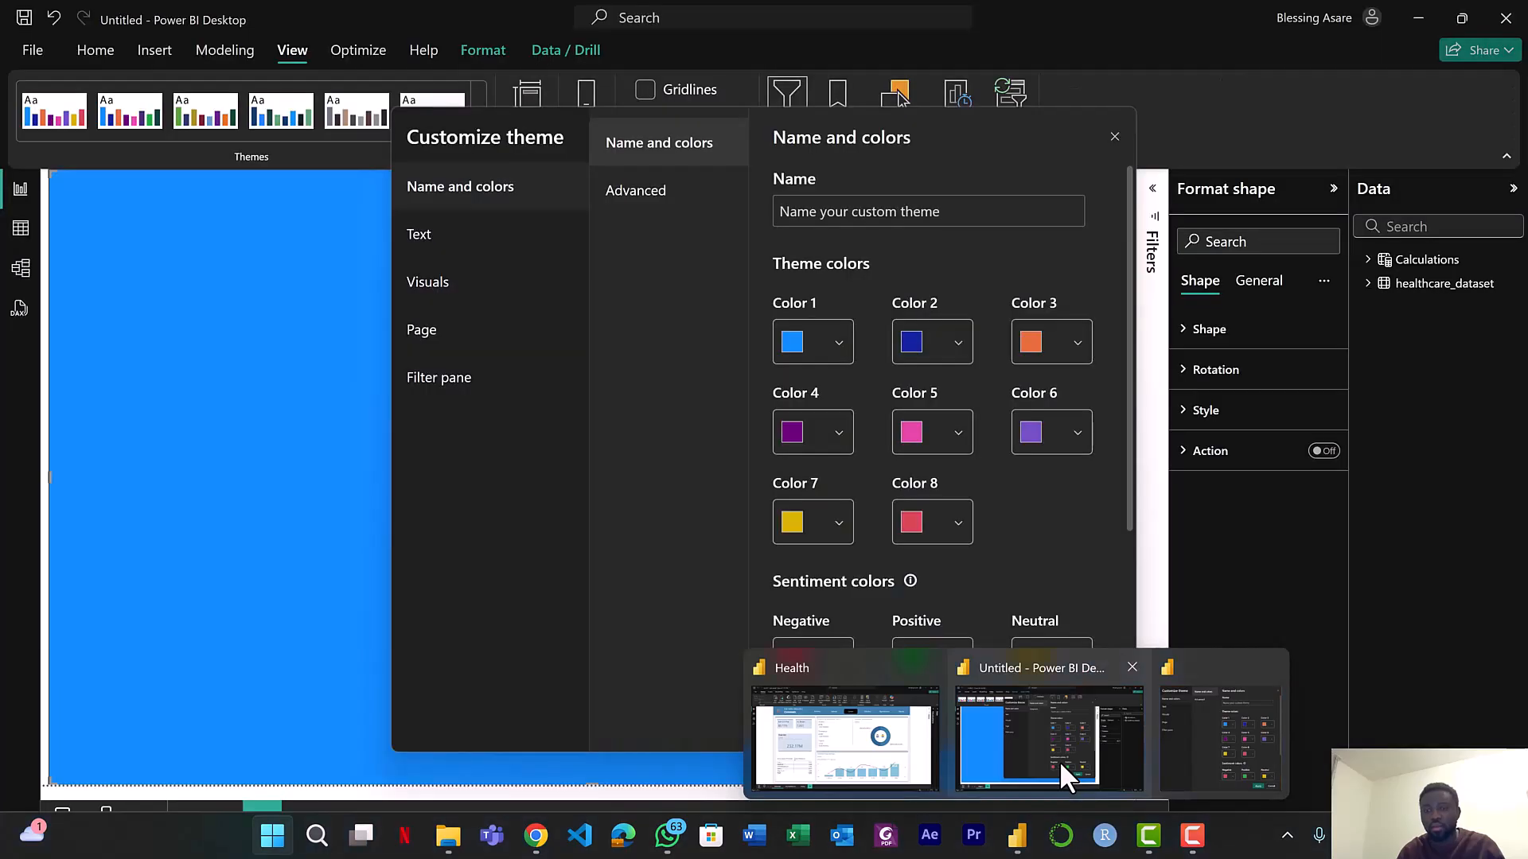
left_click(1059, 761)
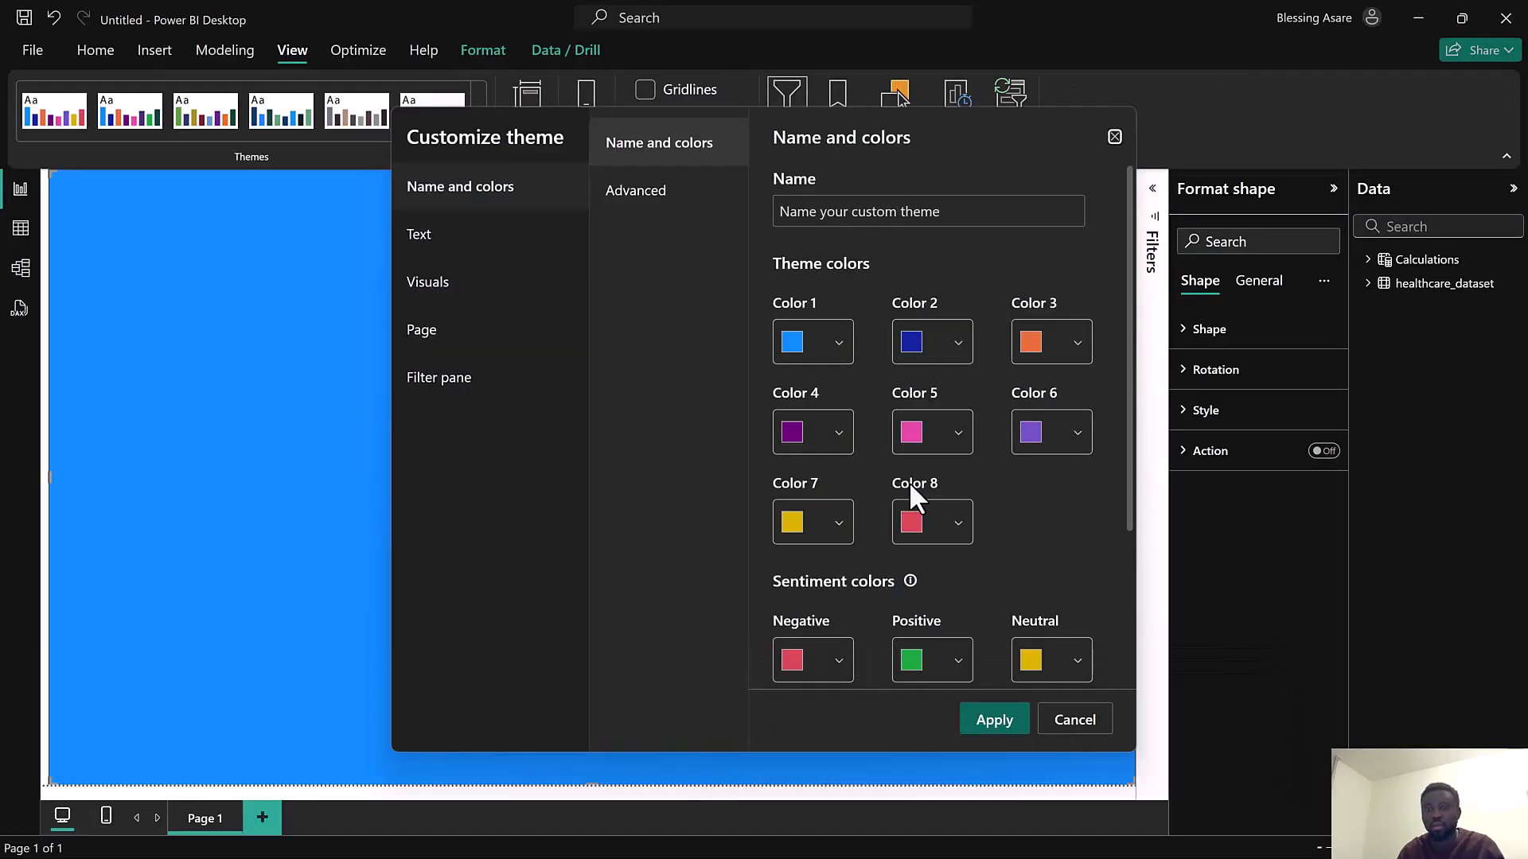
Set theme Color 1 to the copied hex 2F6690 in the Customize theme dialog
left_click(791, 347)
left_click(831, 670)
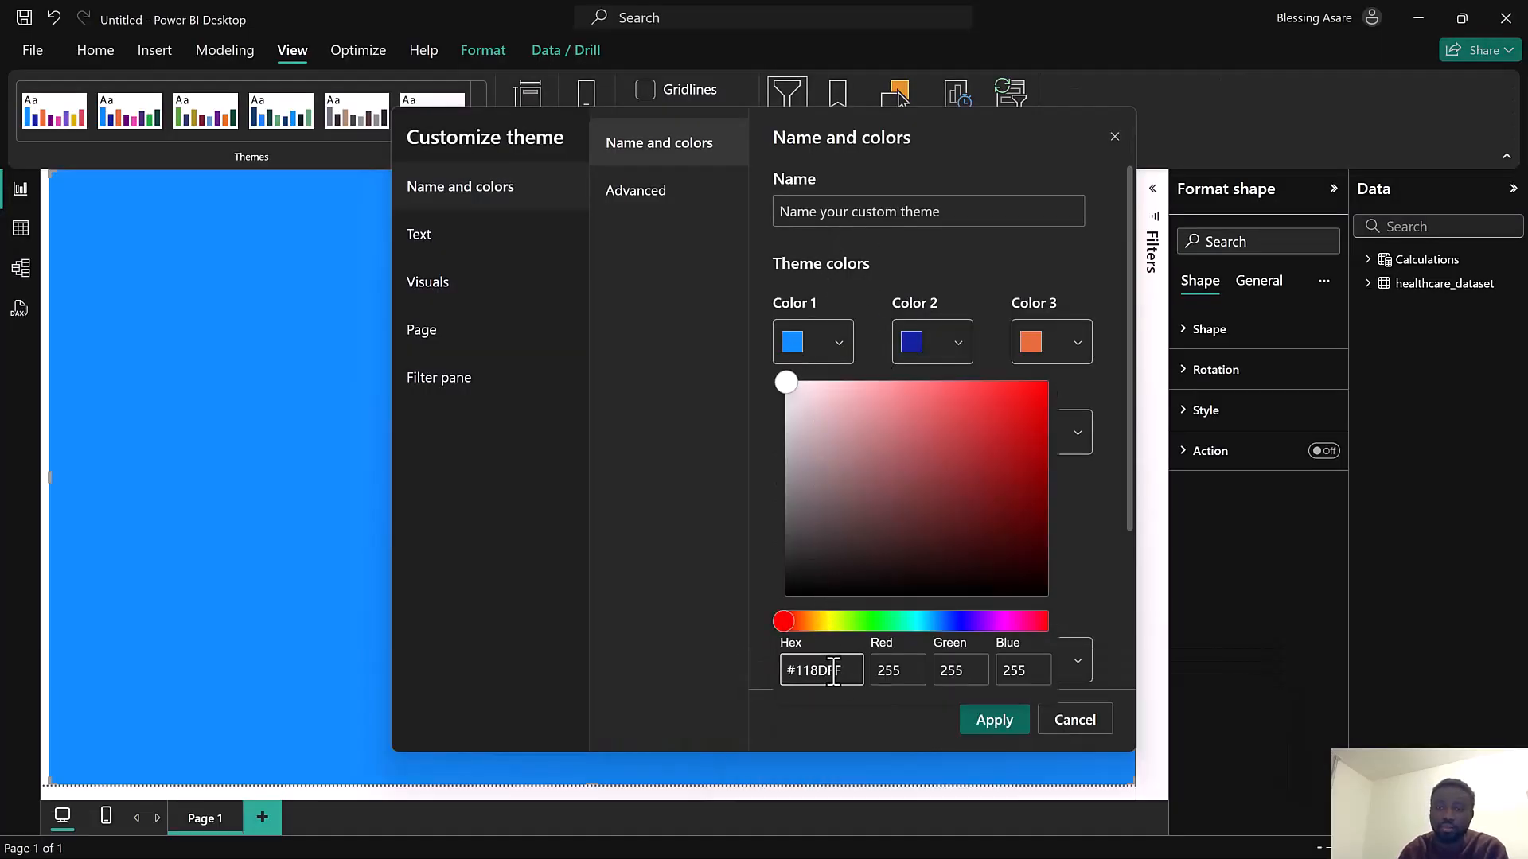
key("BackSpace")
key("BackSpace")
key("BackSpace")
key("BackSpace")
key("BackSpace")
key("BackSpace")
key("BackSpace")
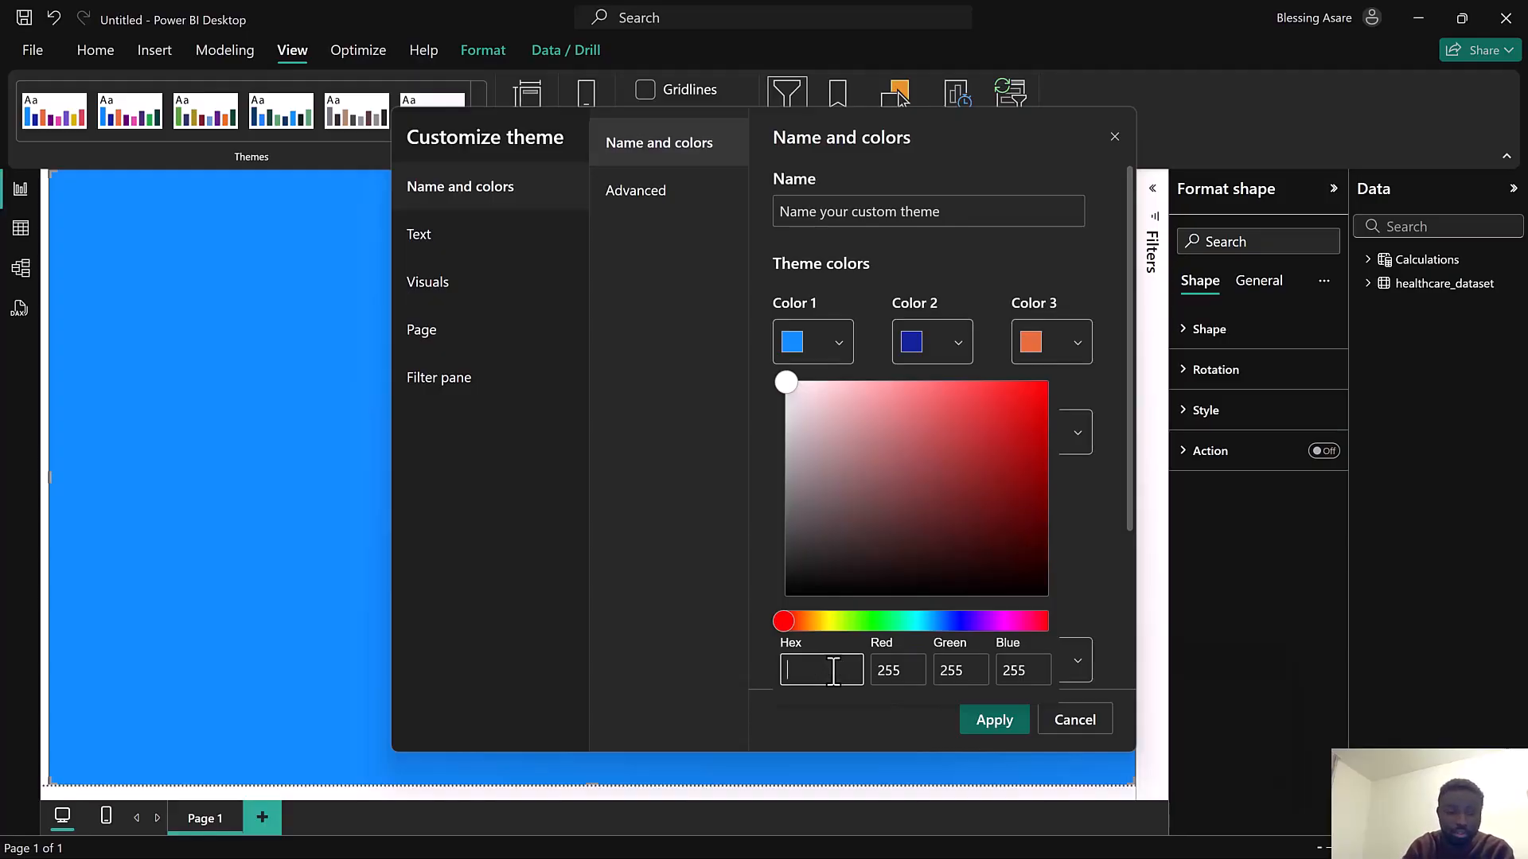
key("ctrl+v")
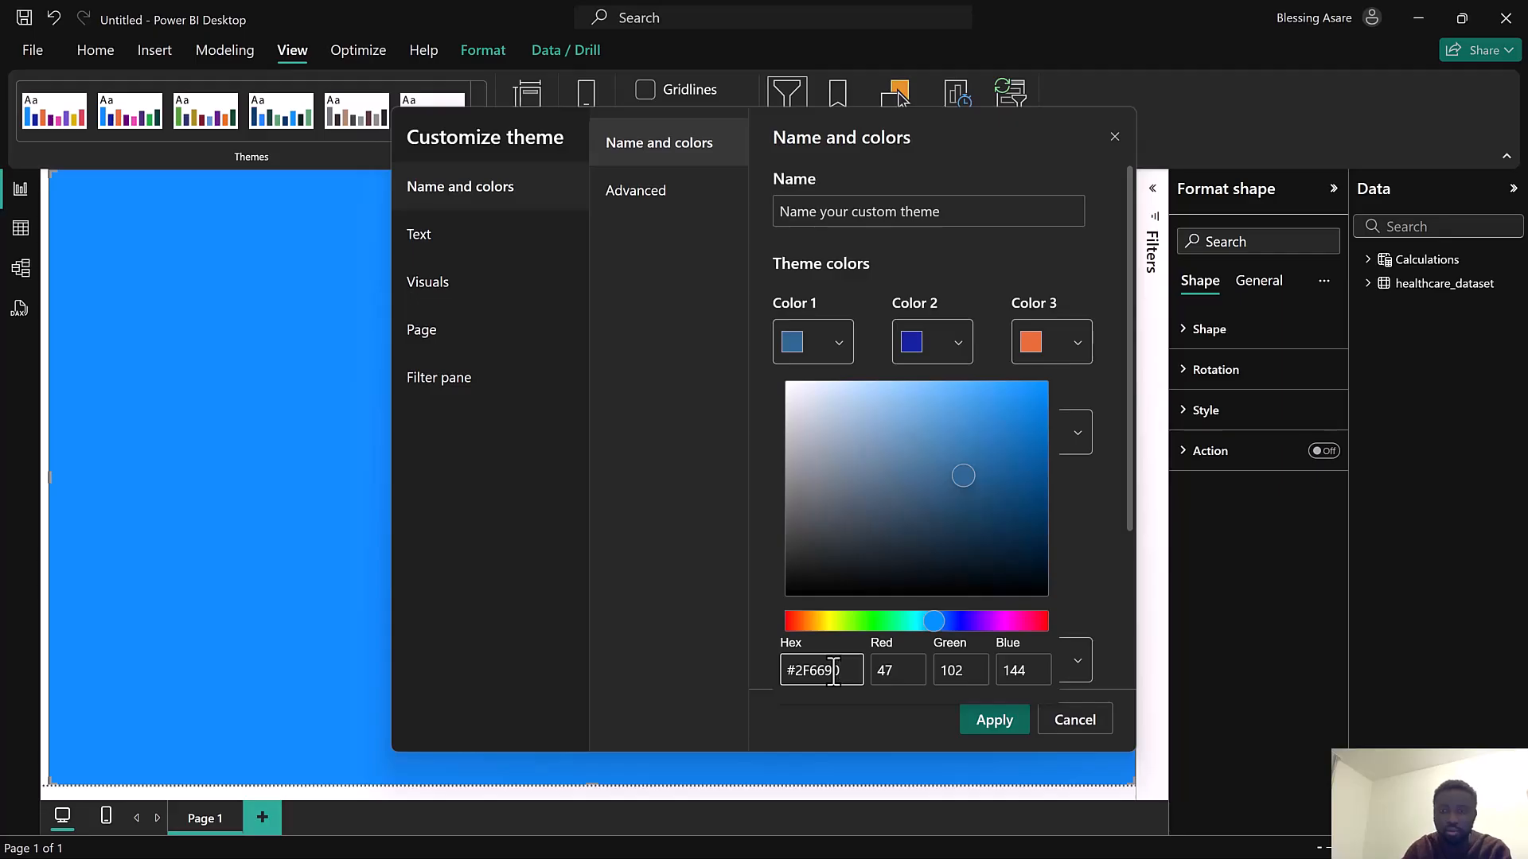
left_click(986, 713)
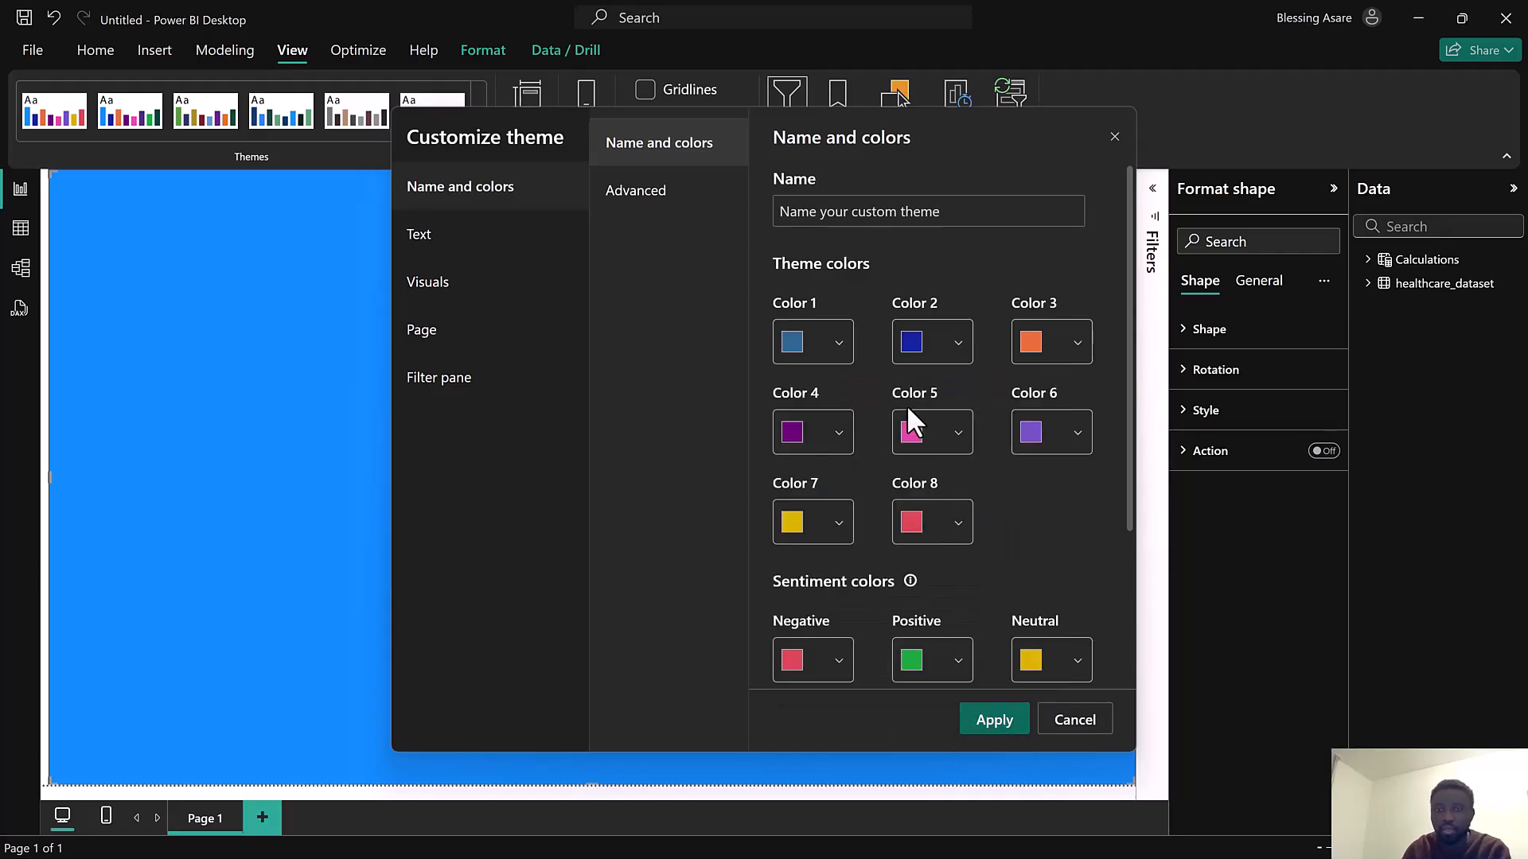
Set theme Color 2 to hex 3A7CA5
left_click(910, 342)
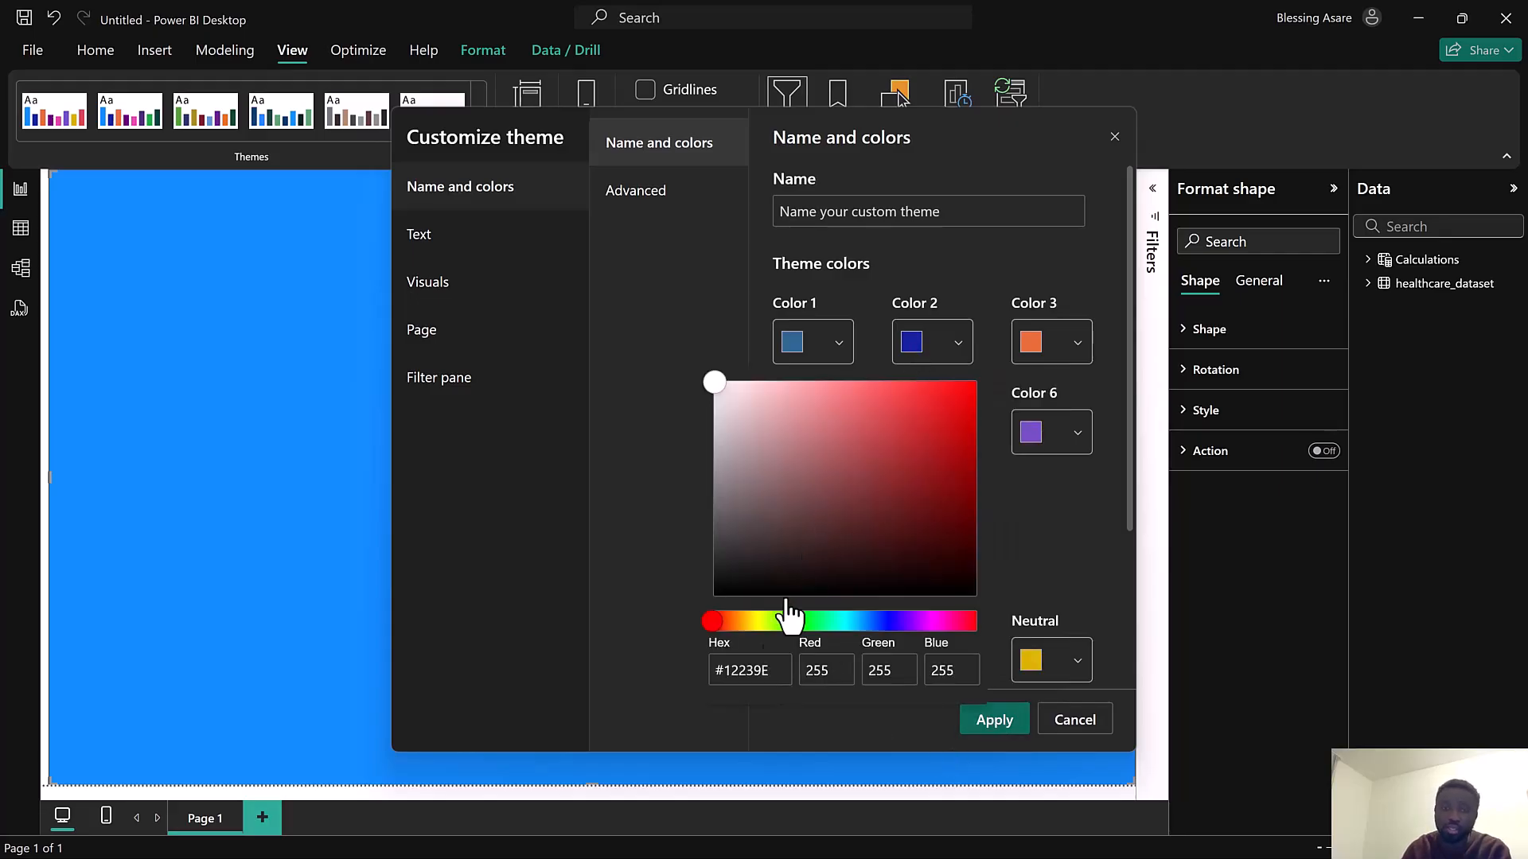
left_click(768, 684)
key("BackSpace")
key("BackSpace")
key("BackSpace")
key("BackSpace")
key("BackSpace")
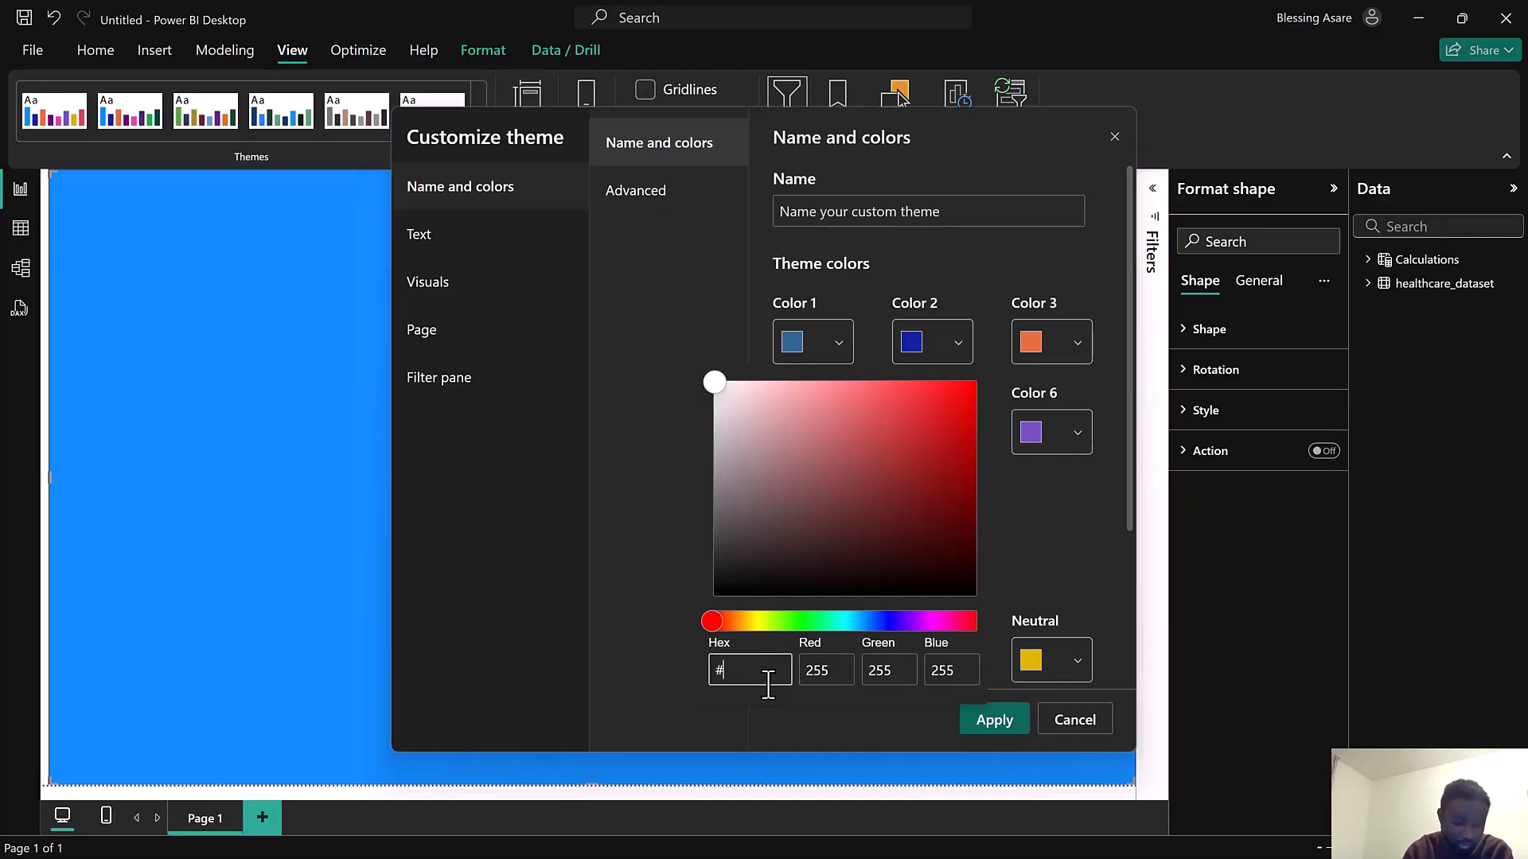
type("3")
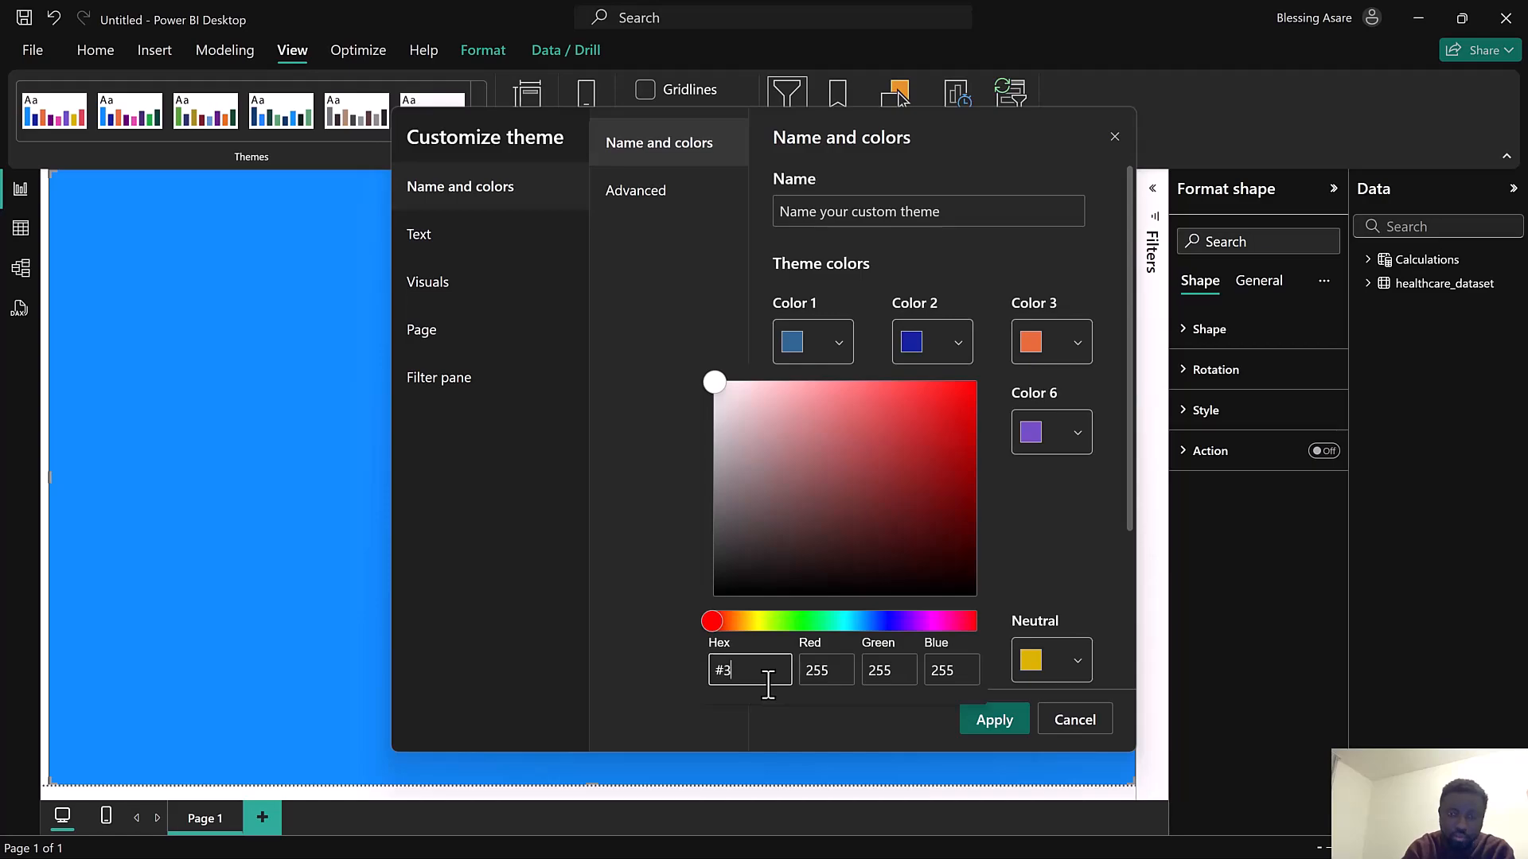
type("A7CA5")
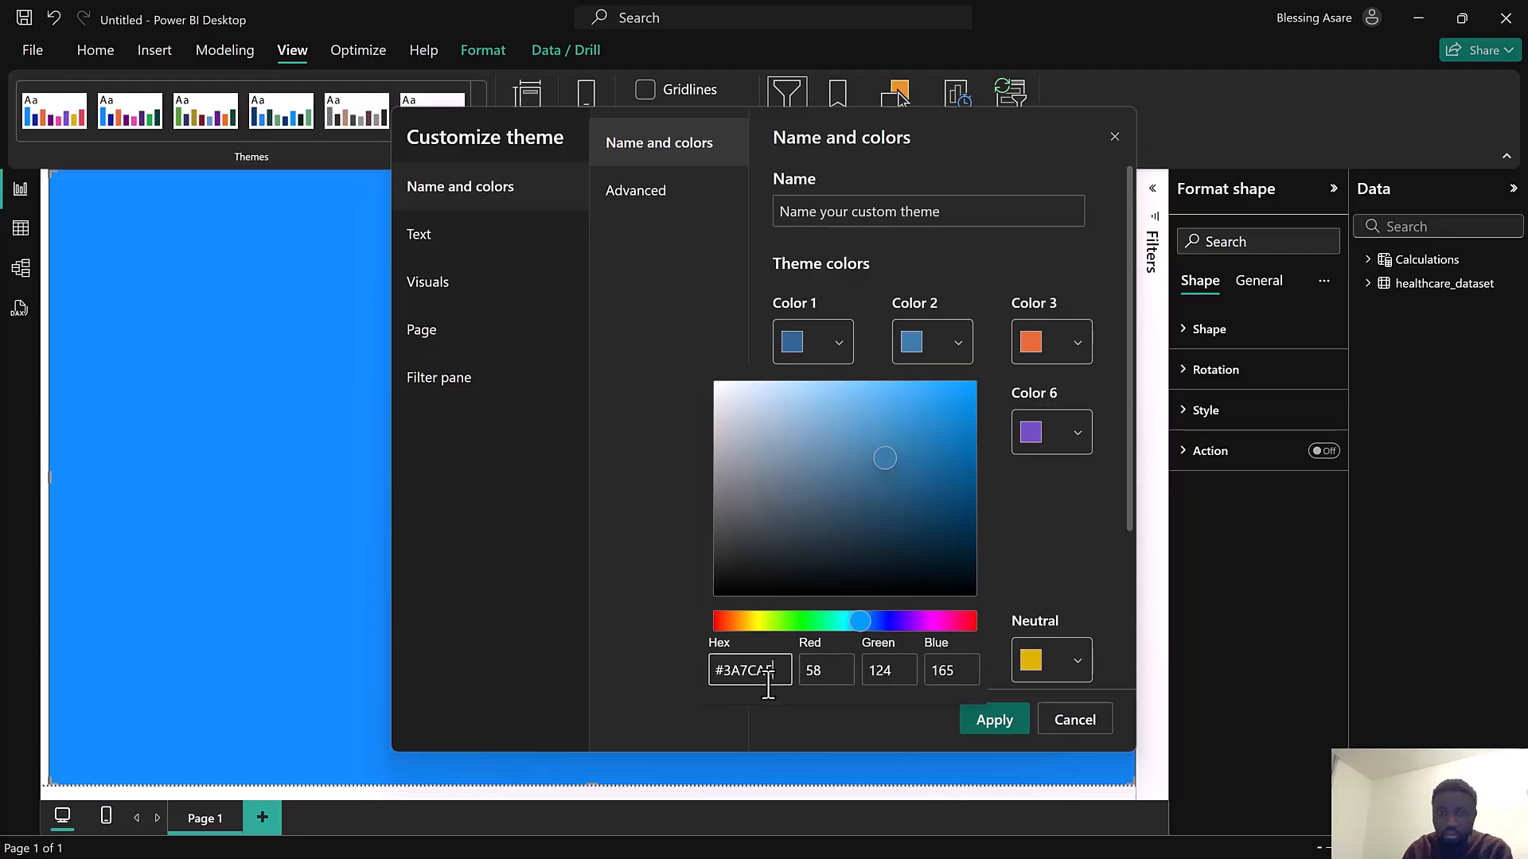
left_click(908, 704)
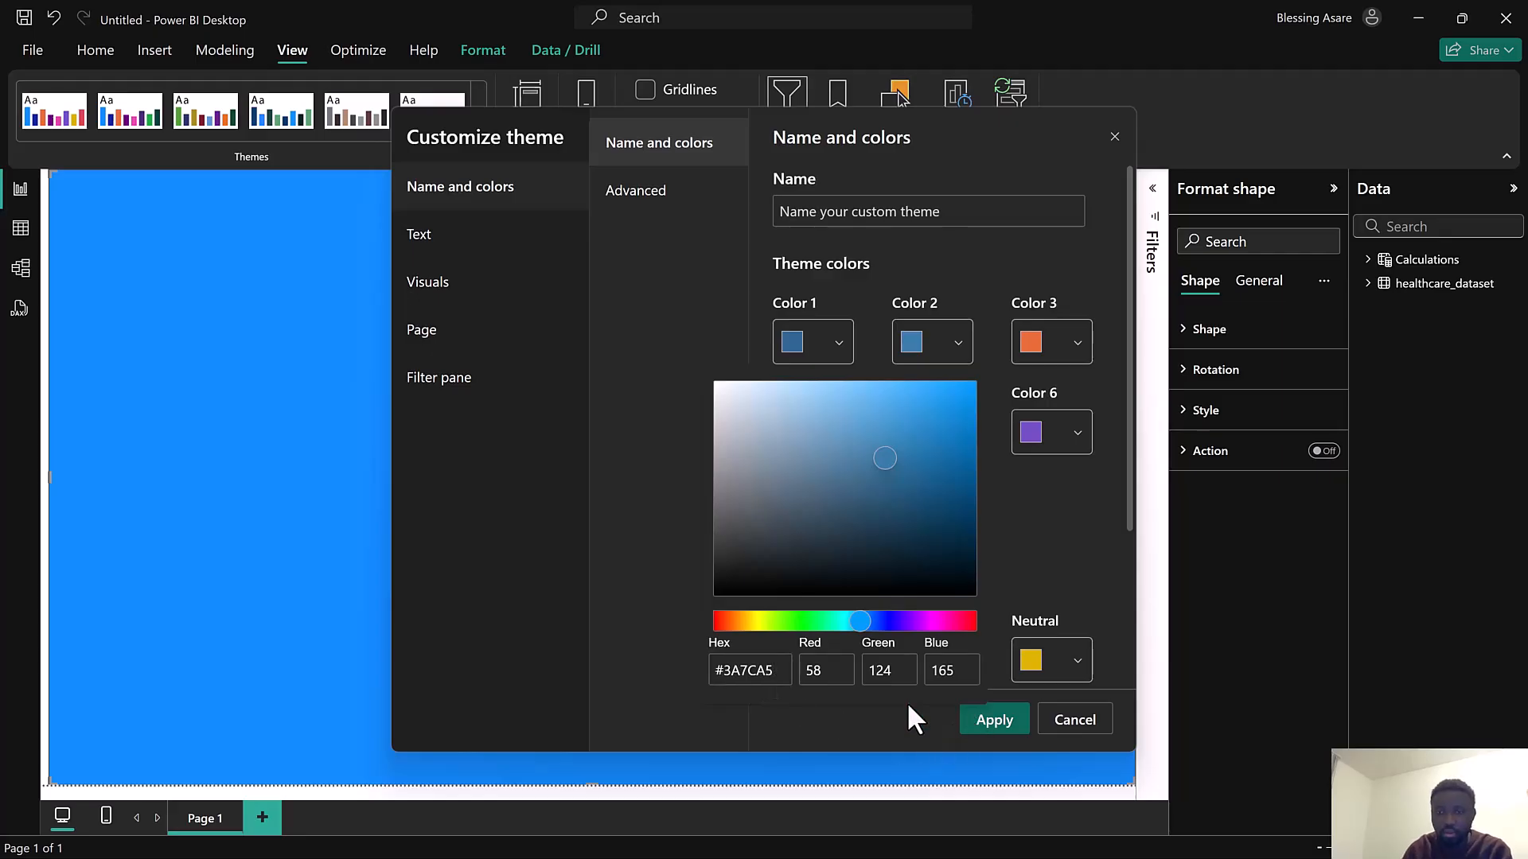
left_click(968, 718)
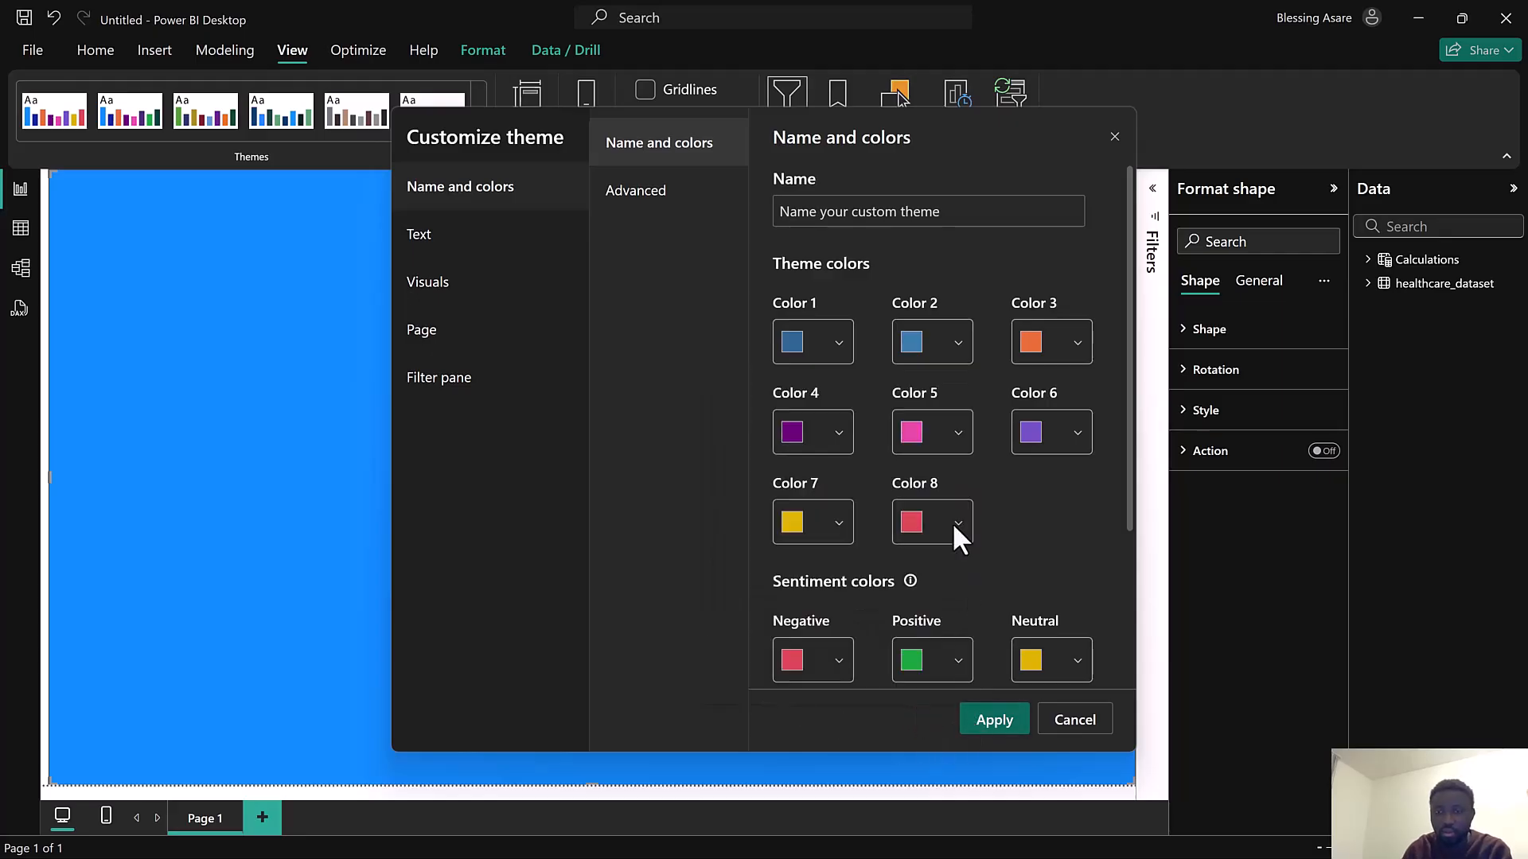
Set theme Color 3 to hex 16425B
left_click(1029, 340)
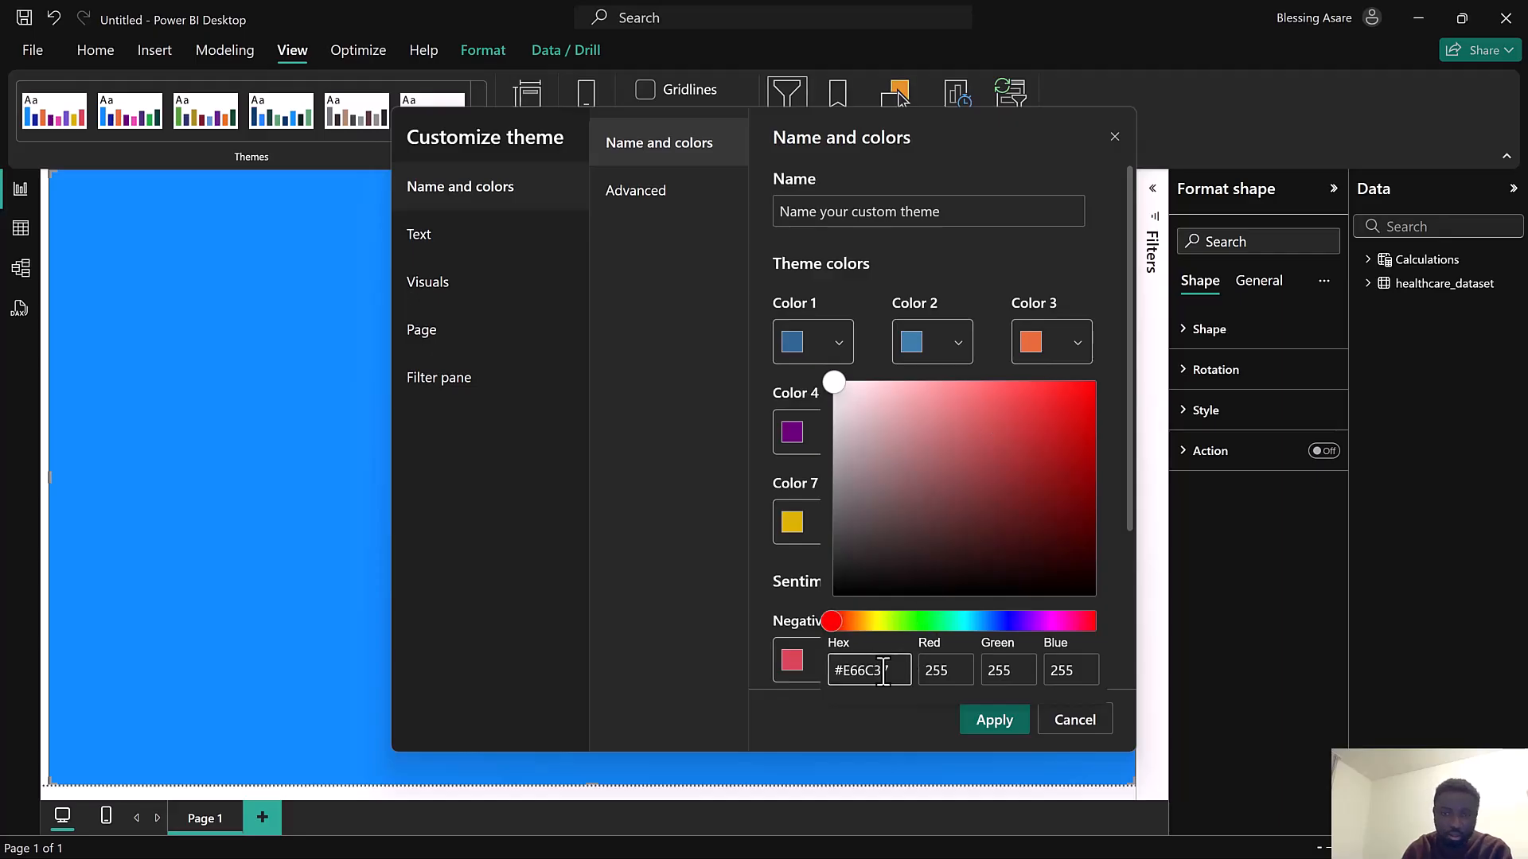
left_click_drag(879, 670, 795, 666)
key("BackSpace")
type("164")
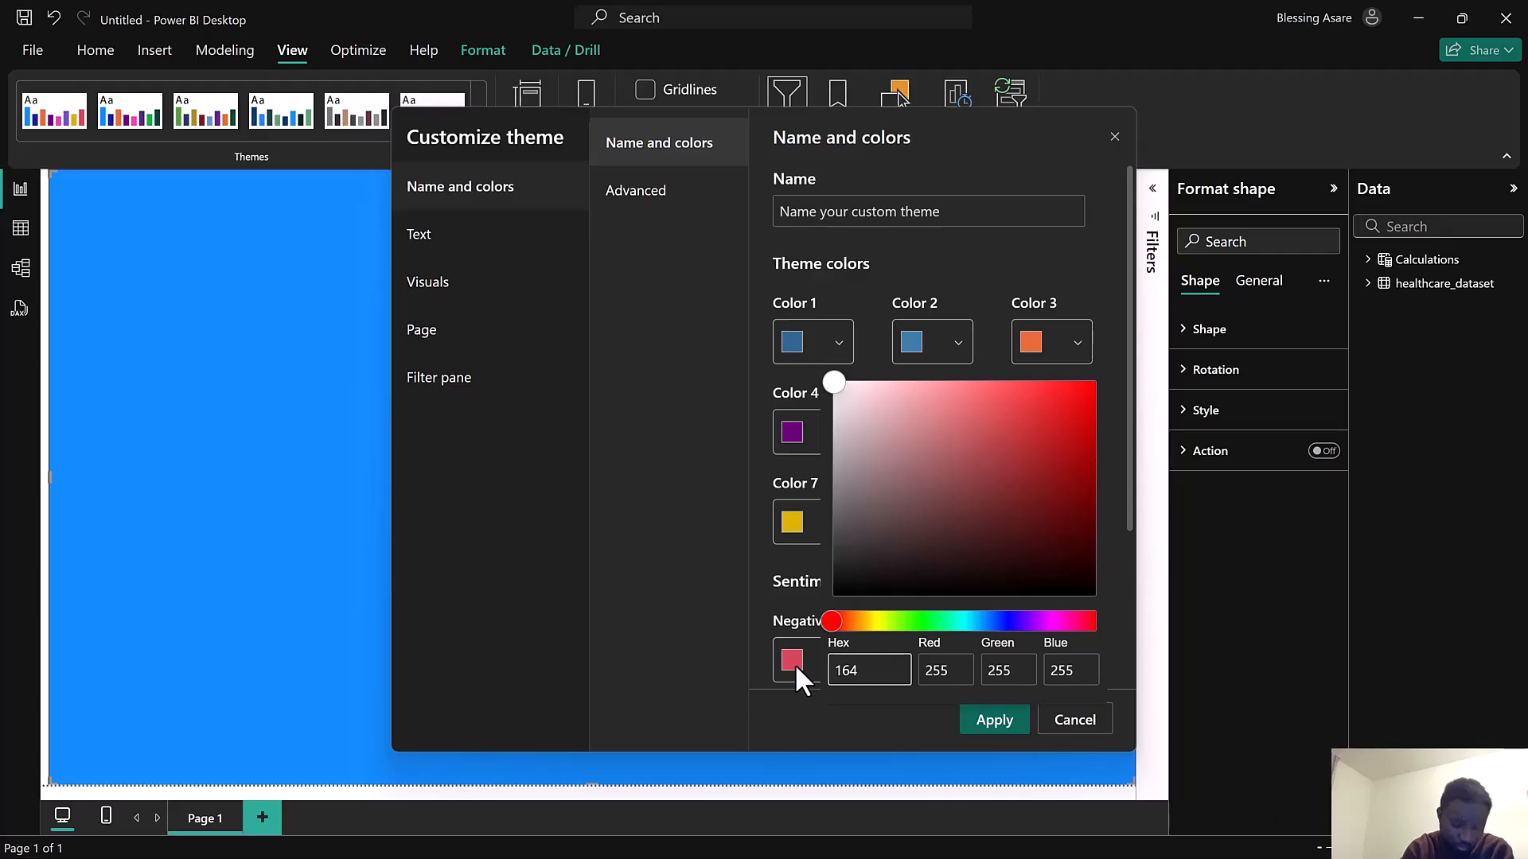
type("25")
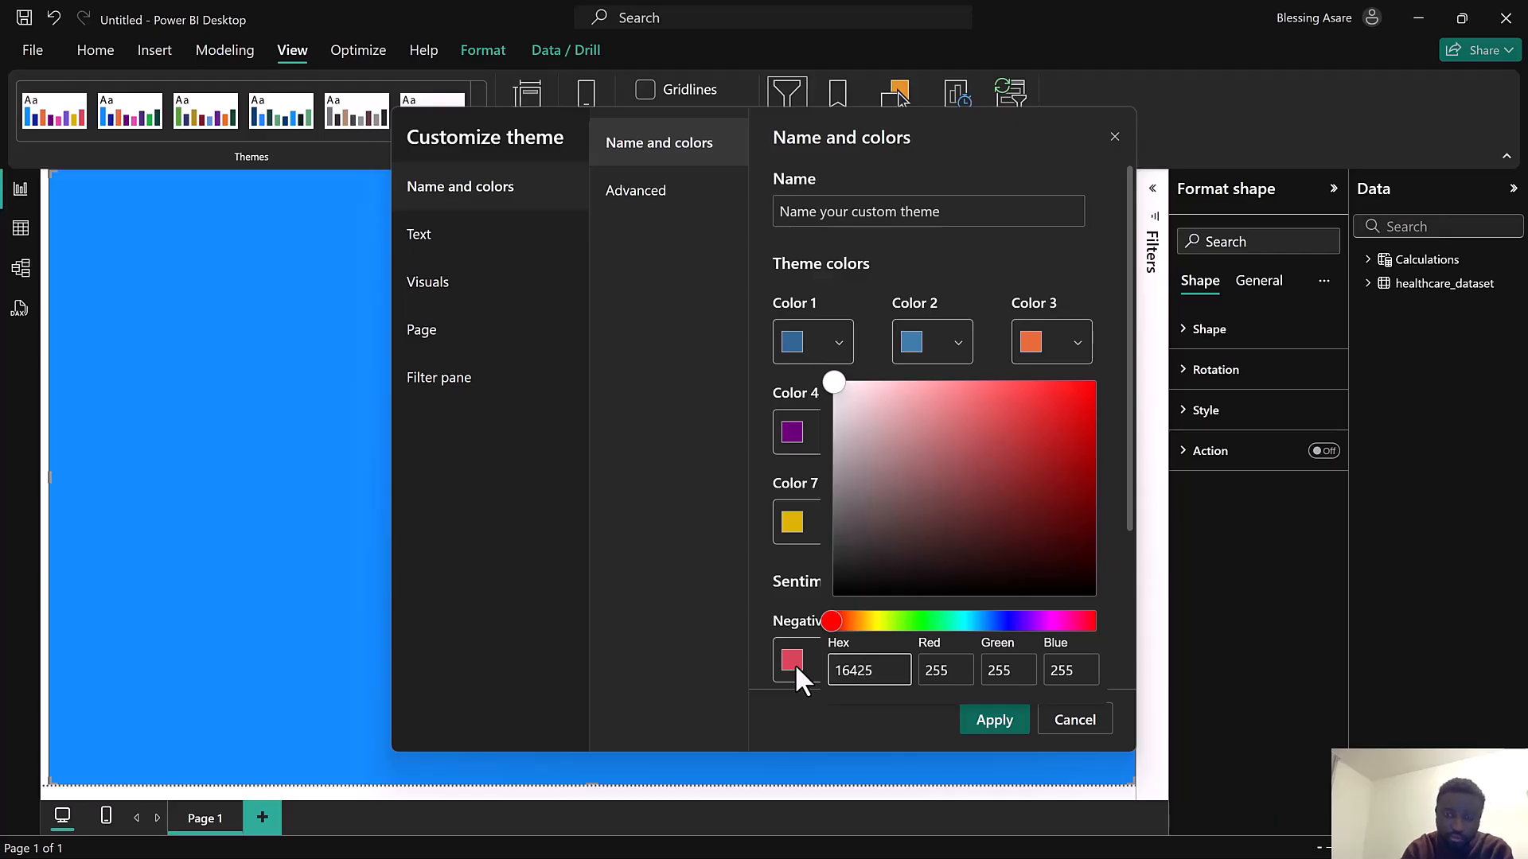
type("B")
left_click(979, 727)
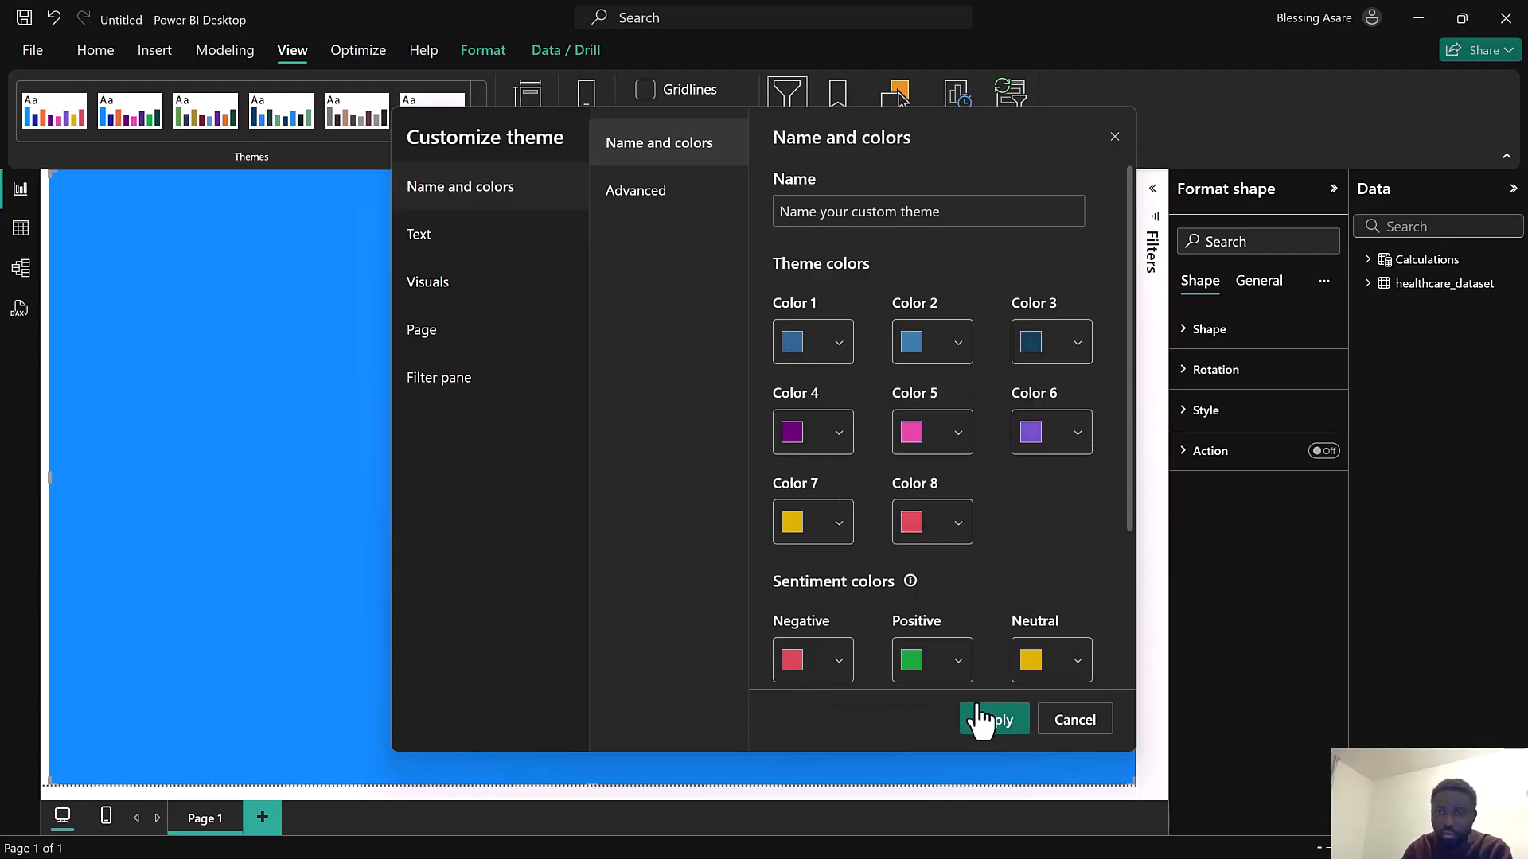
left_click(795, 437)
left_click_drag(661, 569, 532, 562)
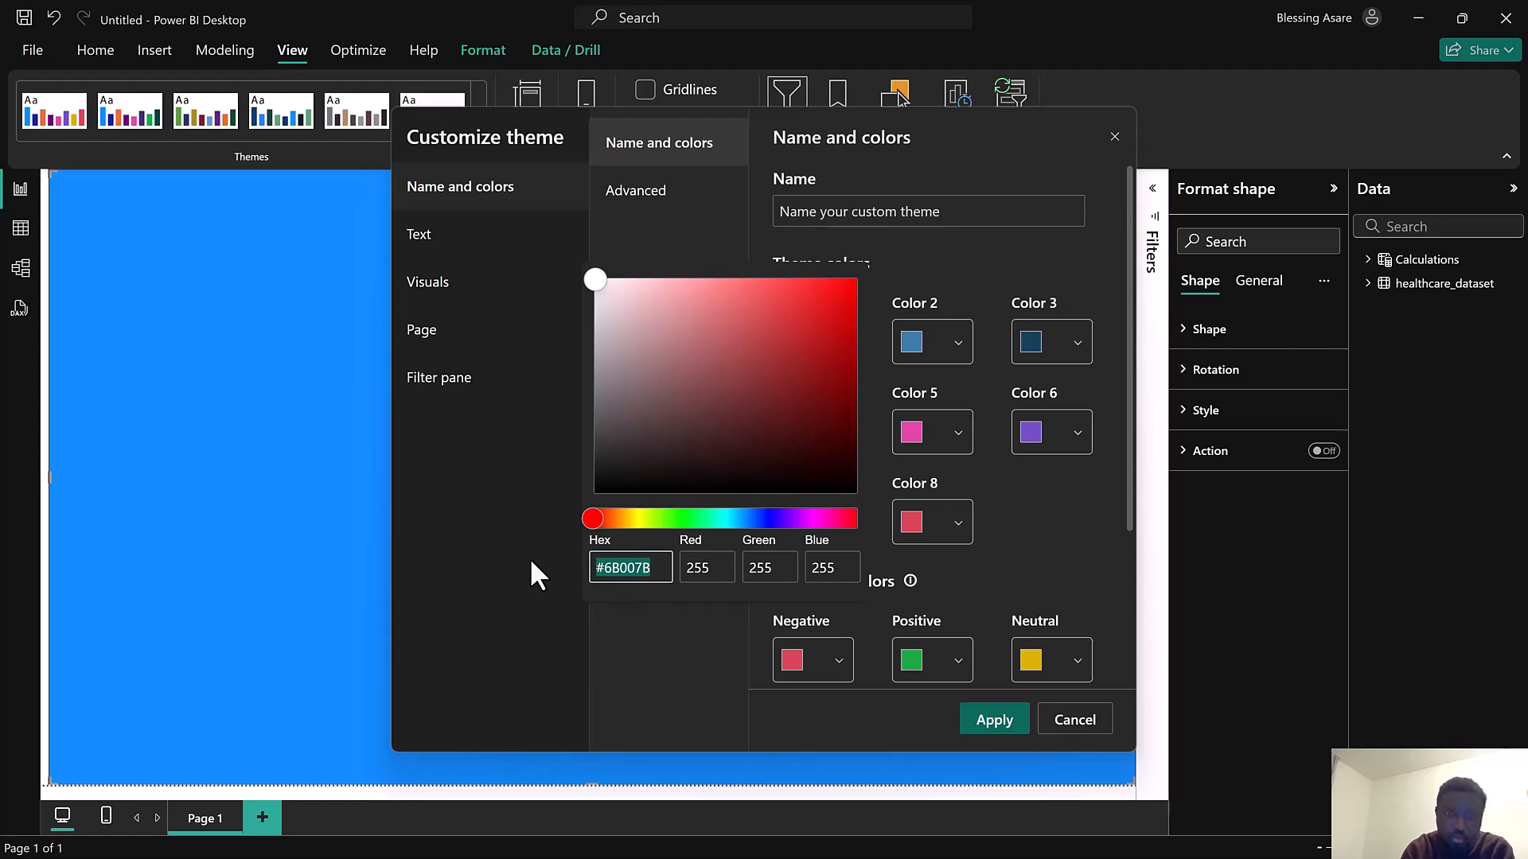
left_click(906, 182)
Set theme Color 3 to hex D9DCD6
left_click(1030, 341)
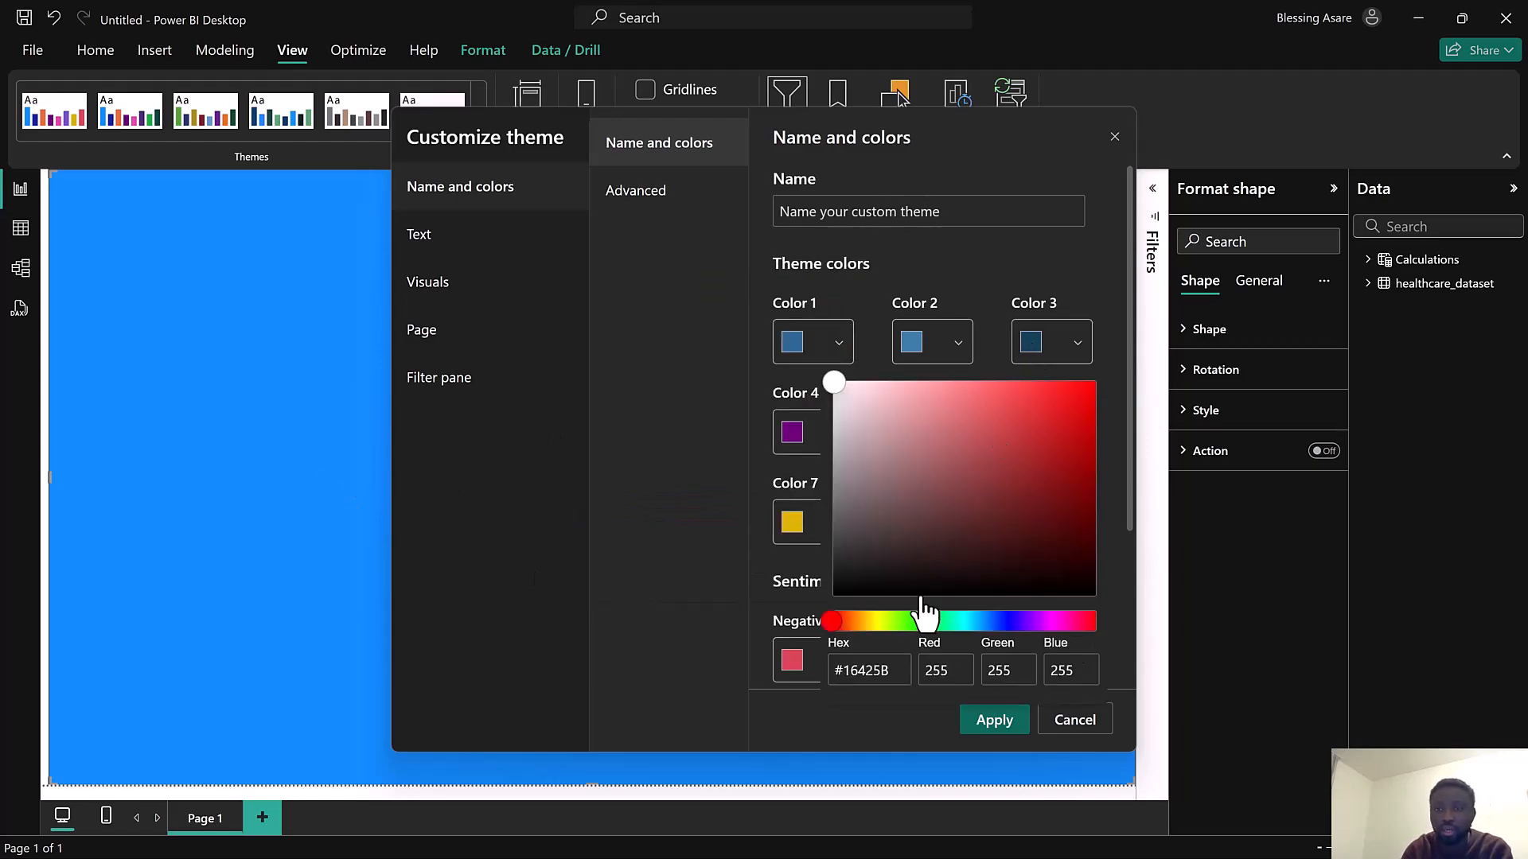
left_click(890, 671)
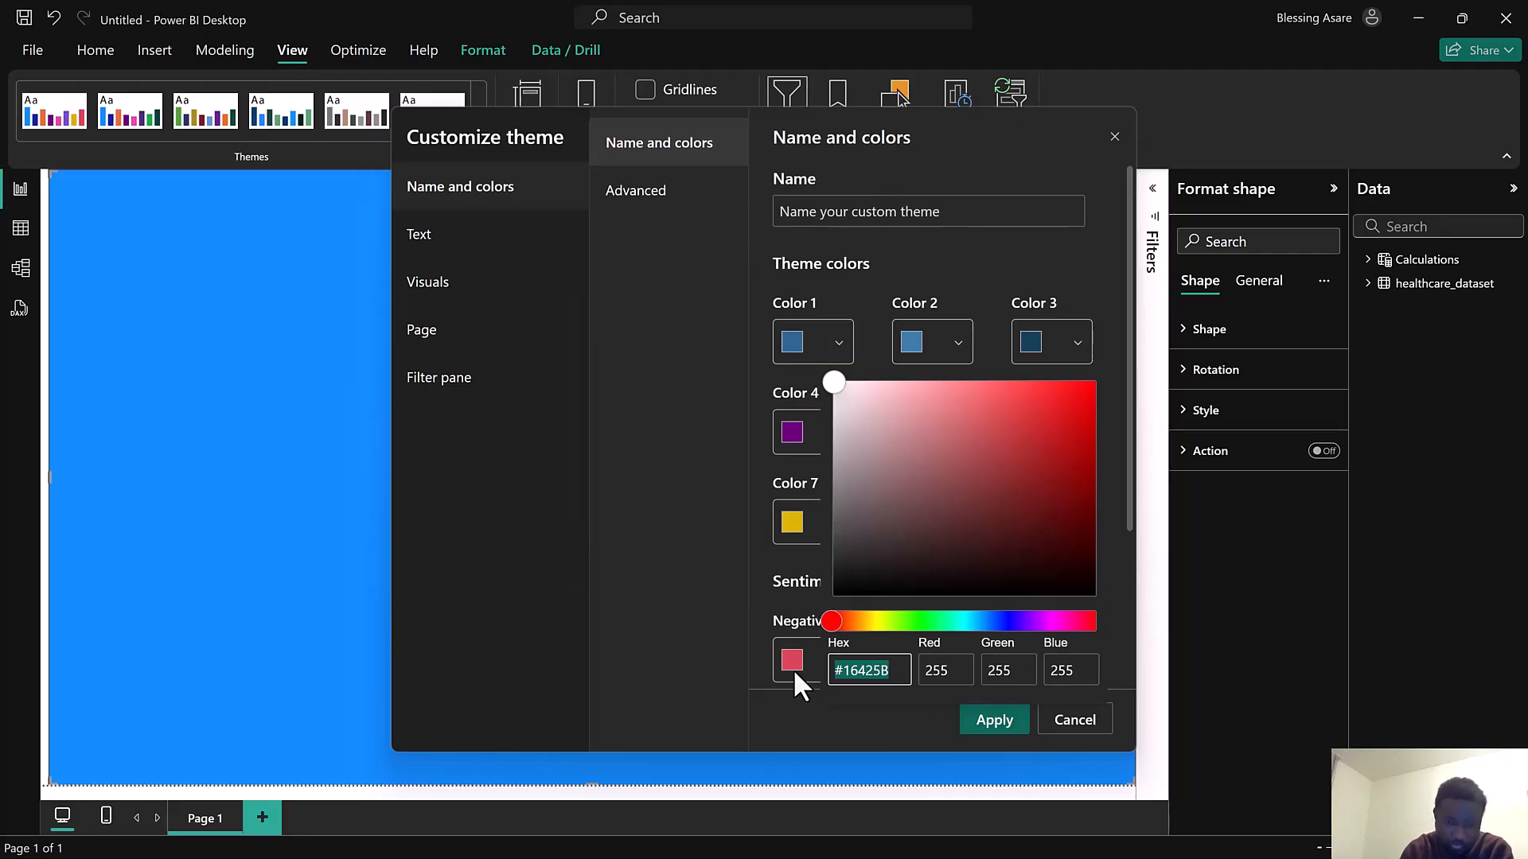
type("D9")
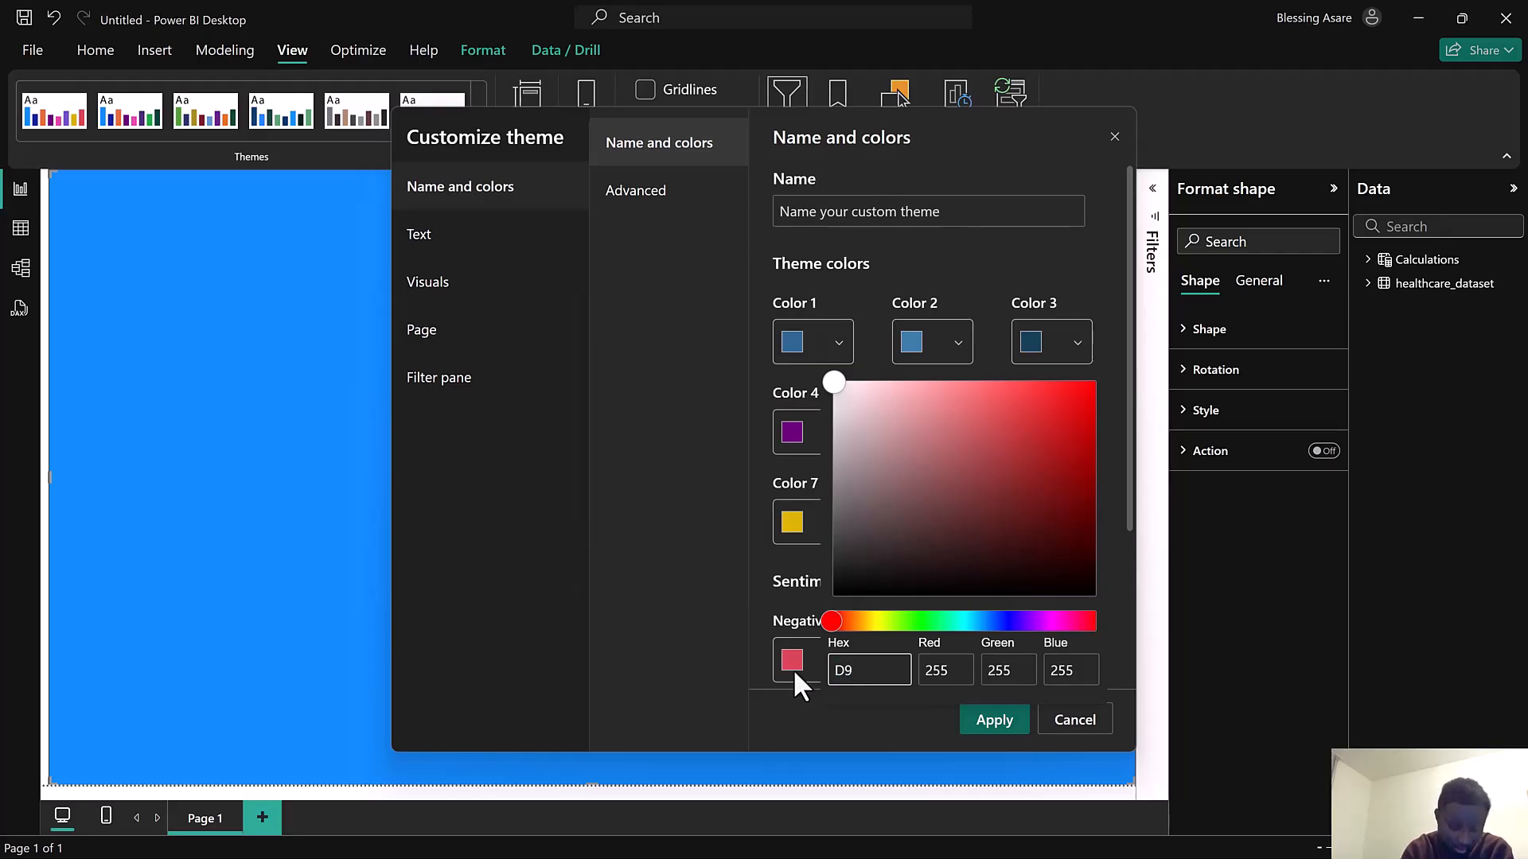
type("DCD6")
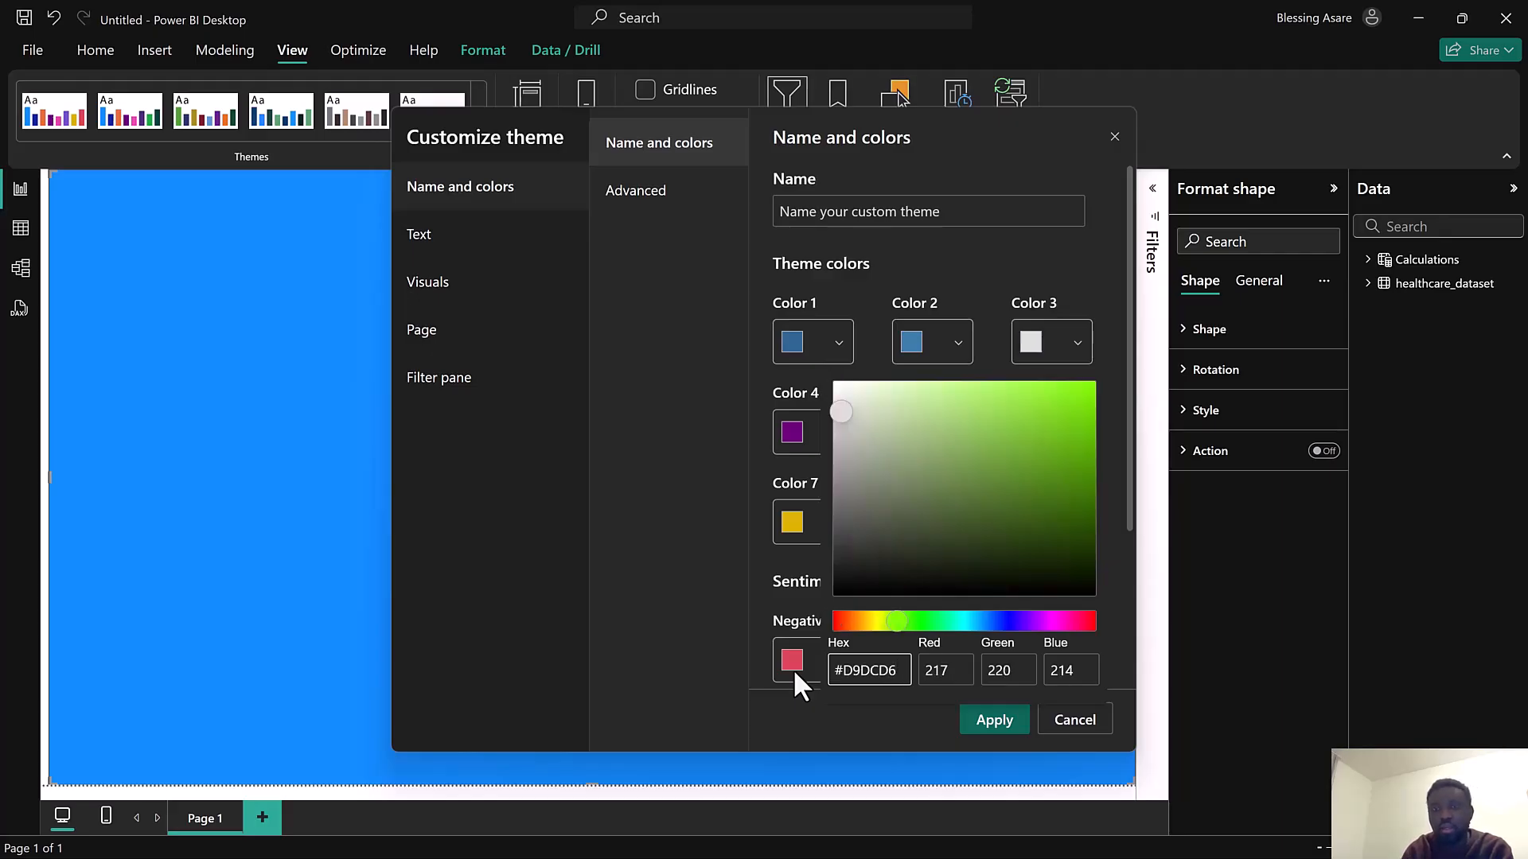
left_click(790, 433)
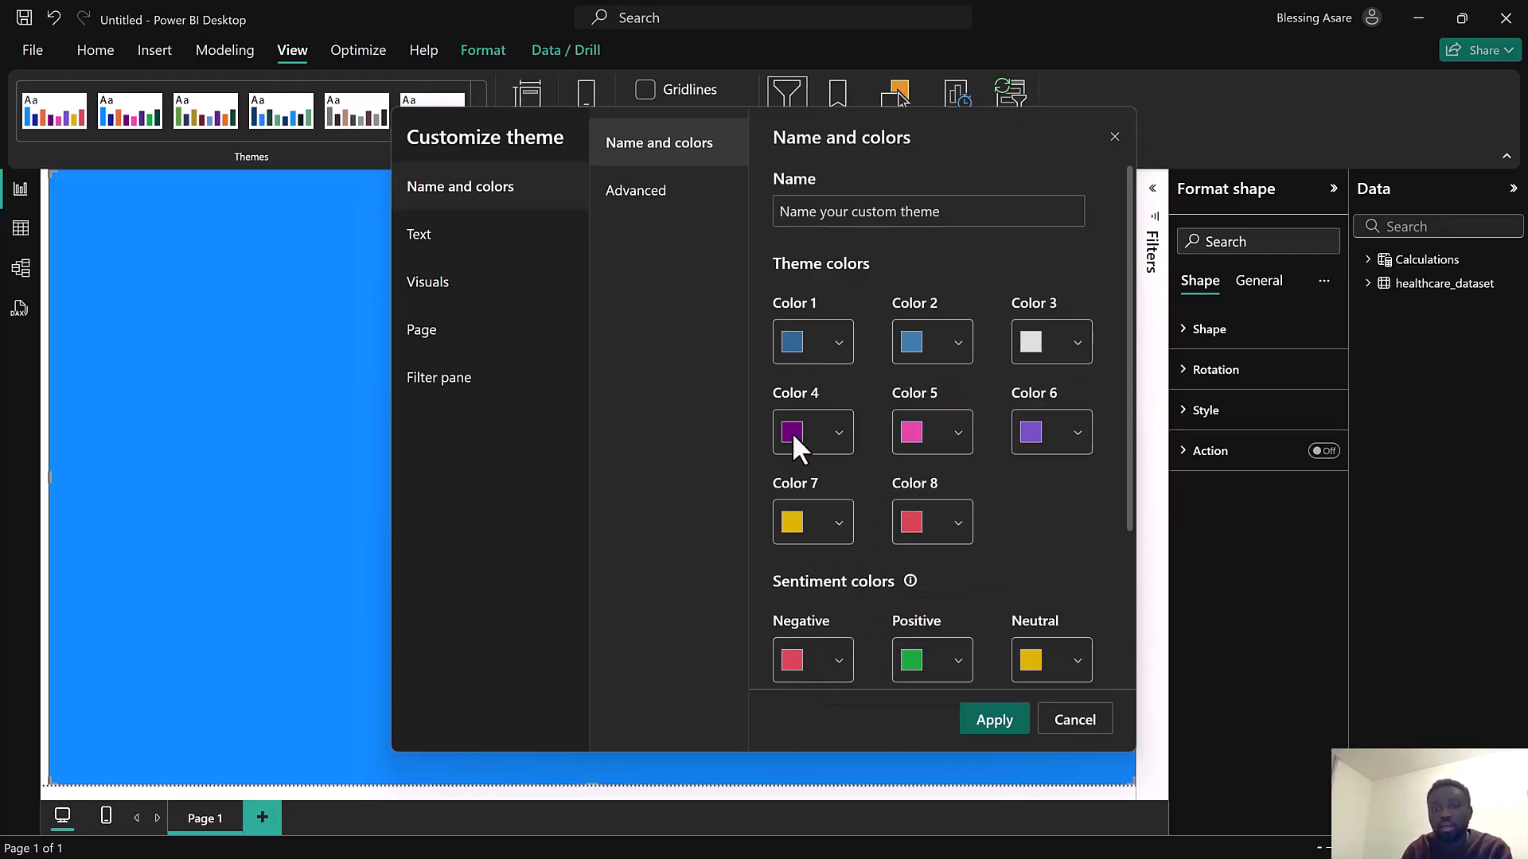
Set theme Color 4 to hex 16425B
left_click(791, 432)
left_click(628, 568)
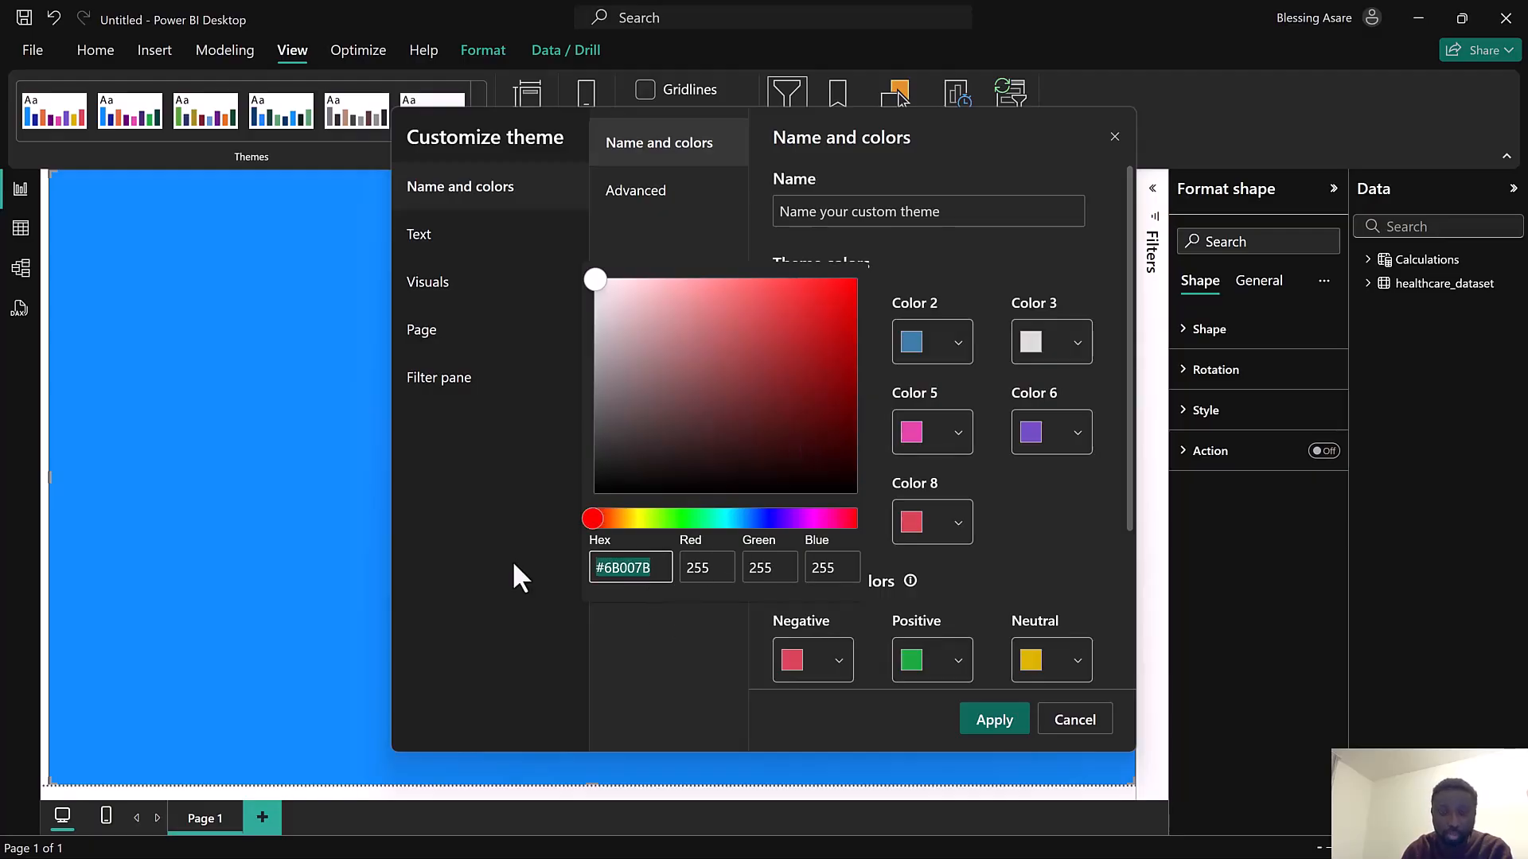
type("16")
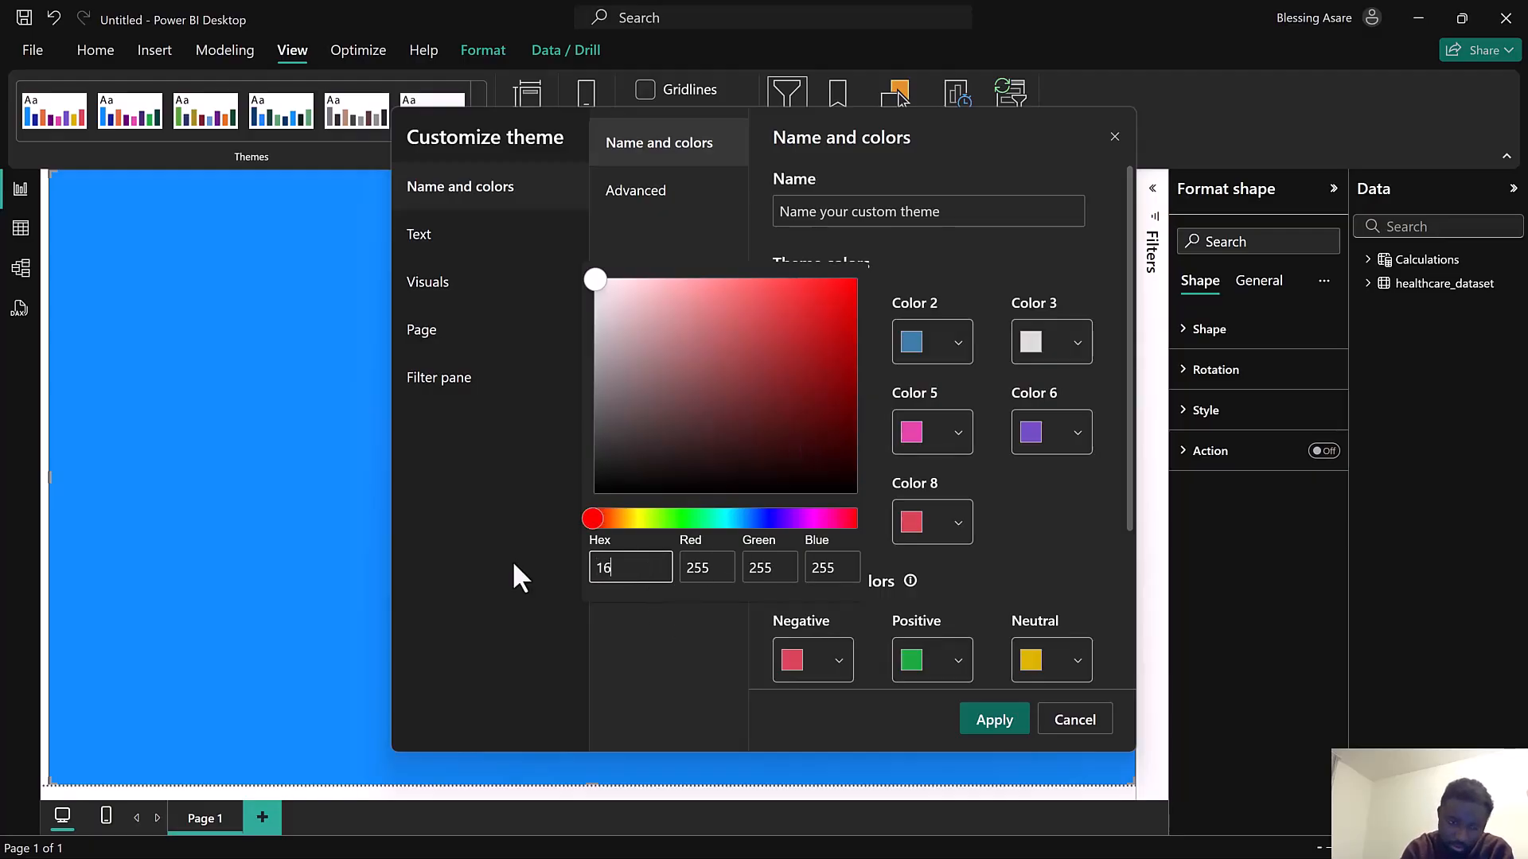
type("425B")
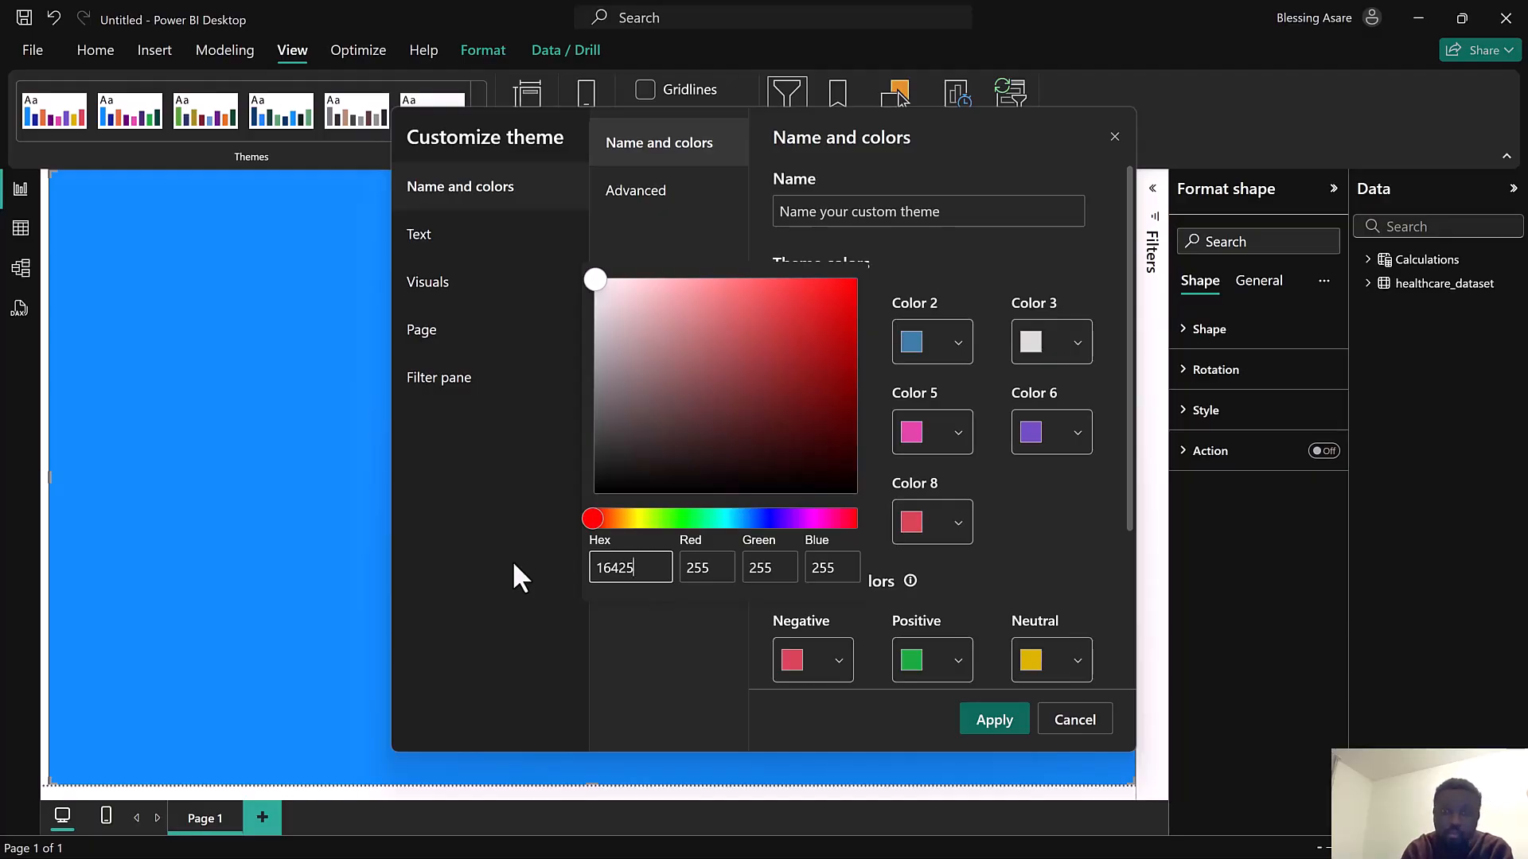
left_click(967, 714)
Set theme Color 5 to hex 81C3D7 and apply the customized theme
left_click(923, 435)
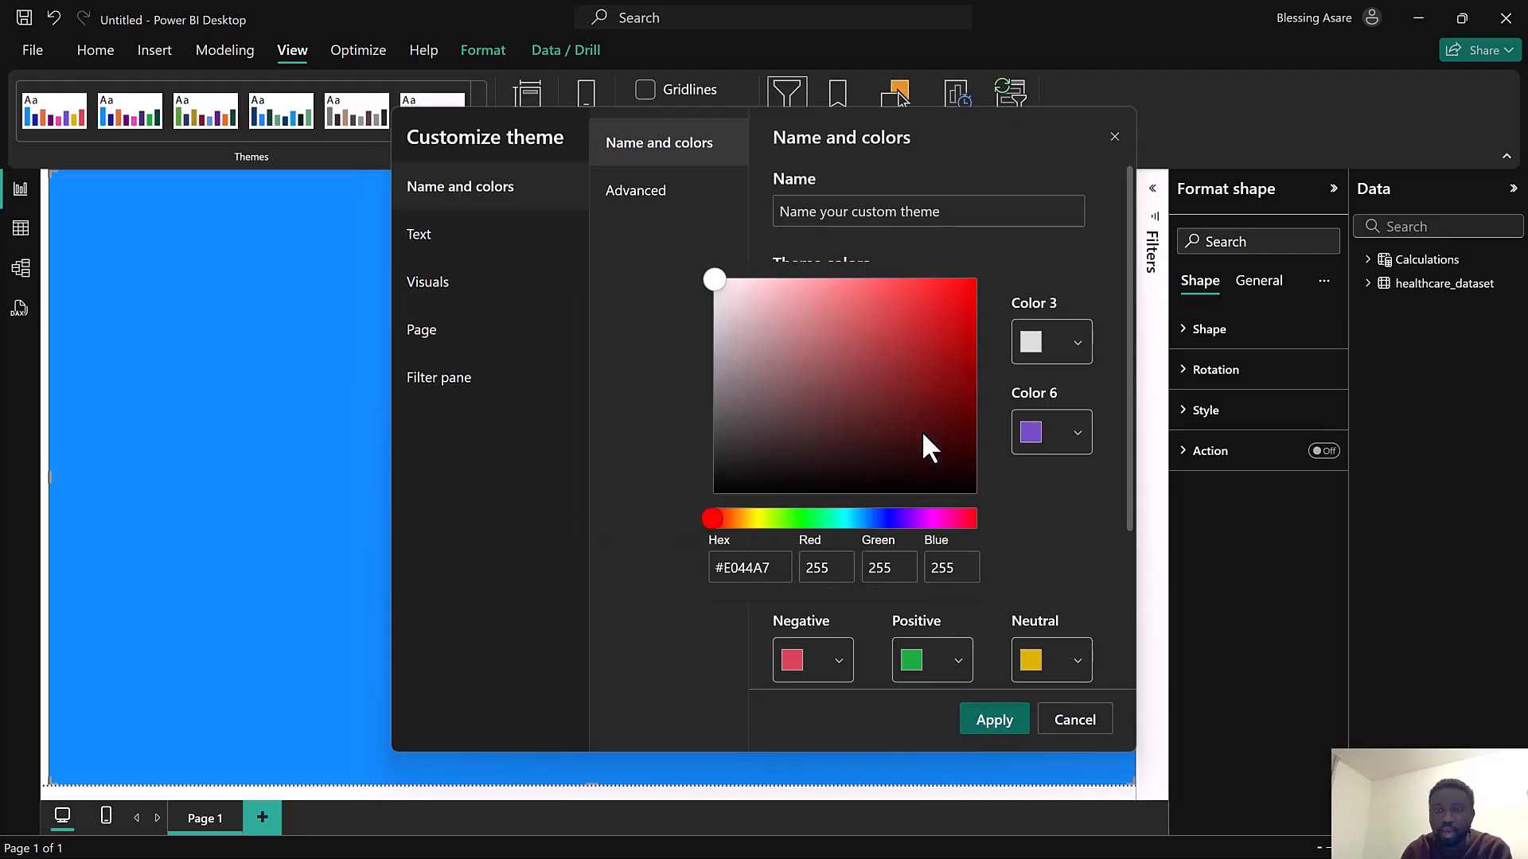
left_click_drag(776, 568, 653, 564)
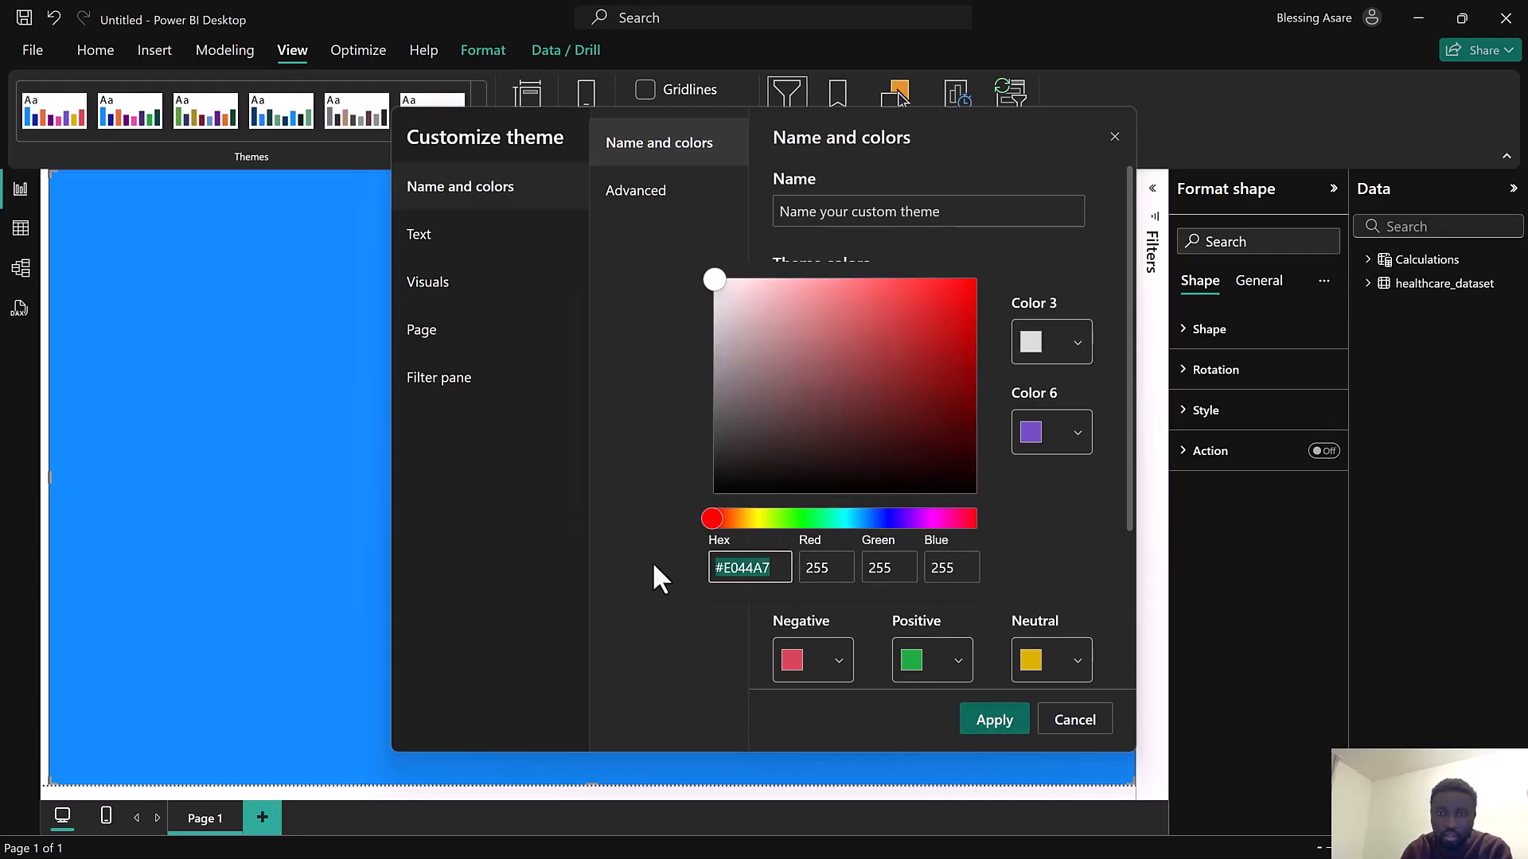
type("8")
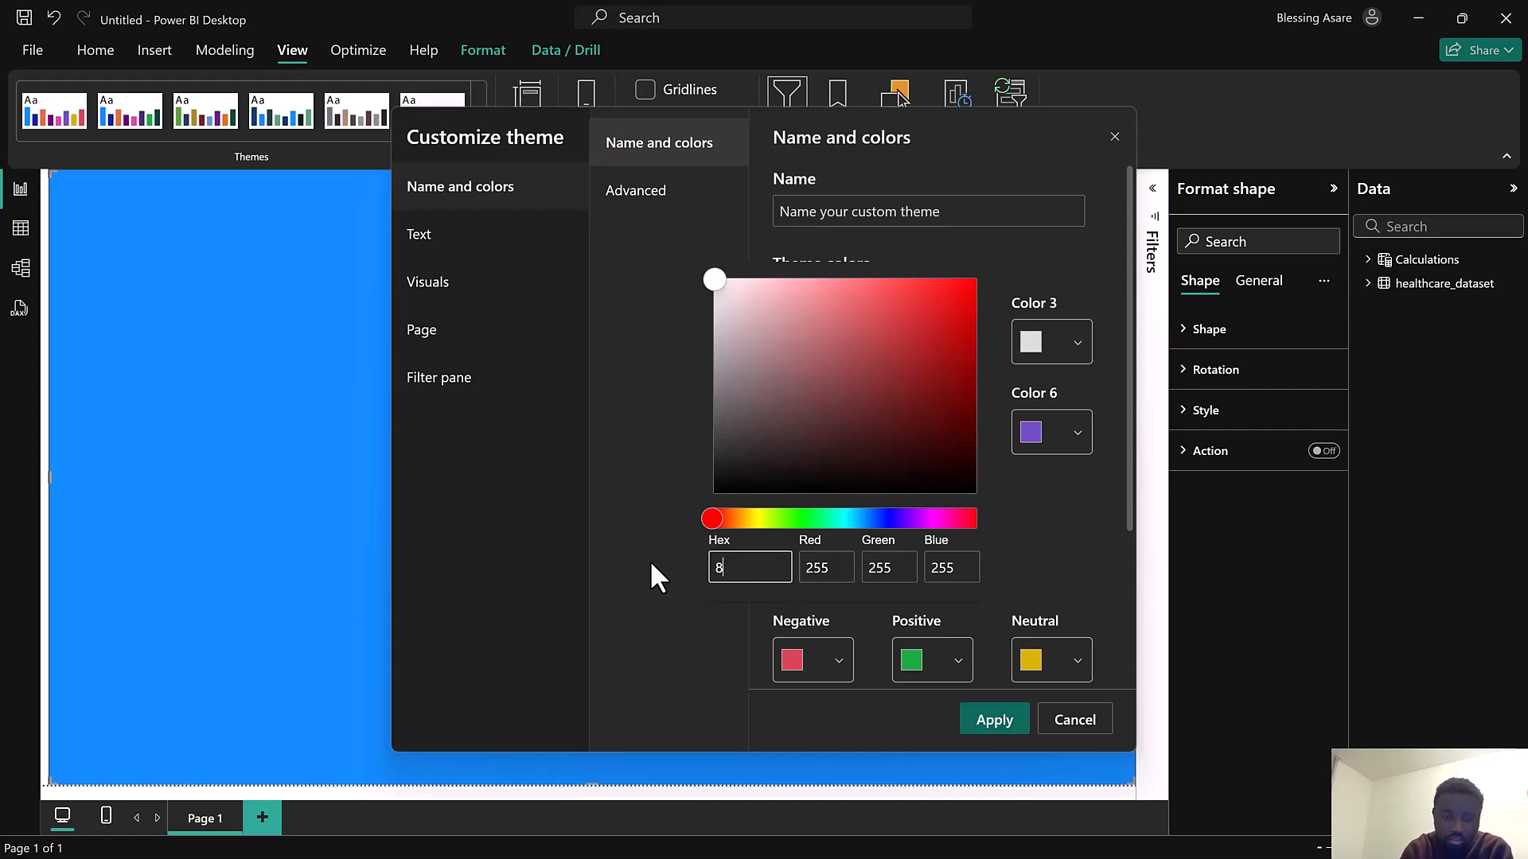
type("1C3D7")
left_click(1055, 505)
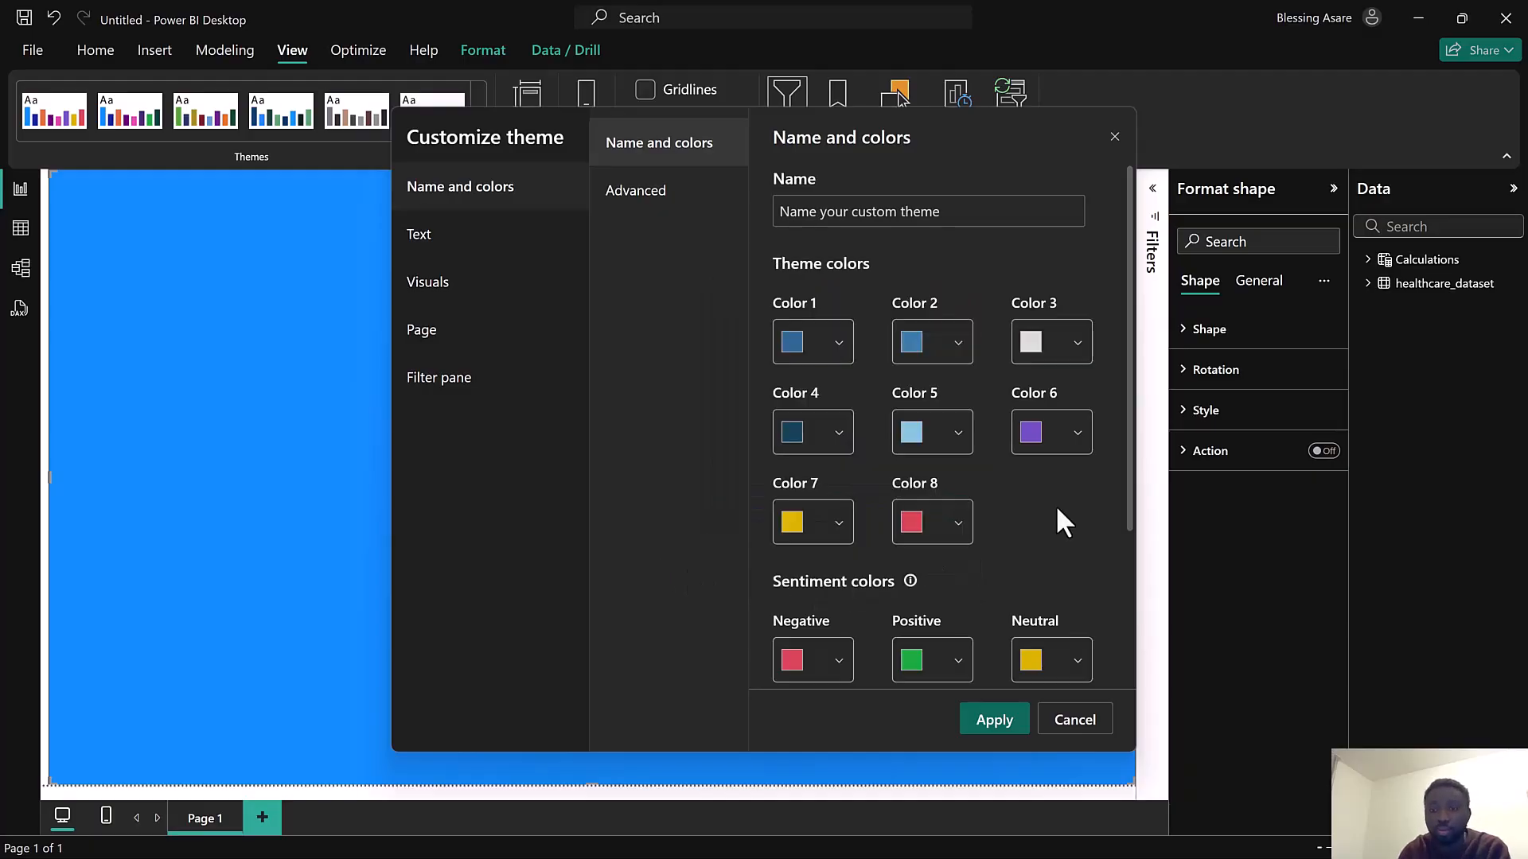
left_click(996, 721)
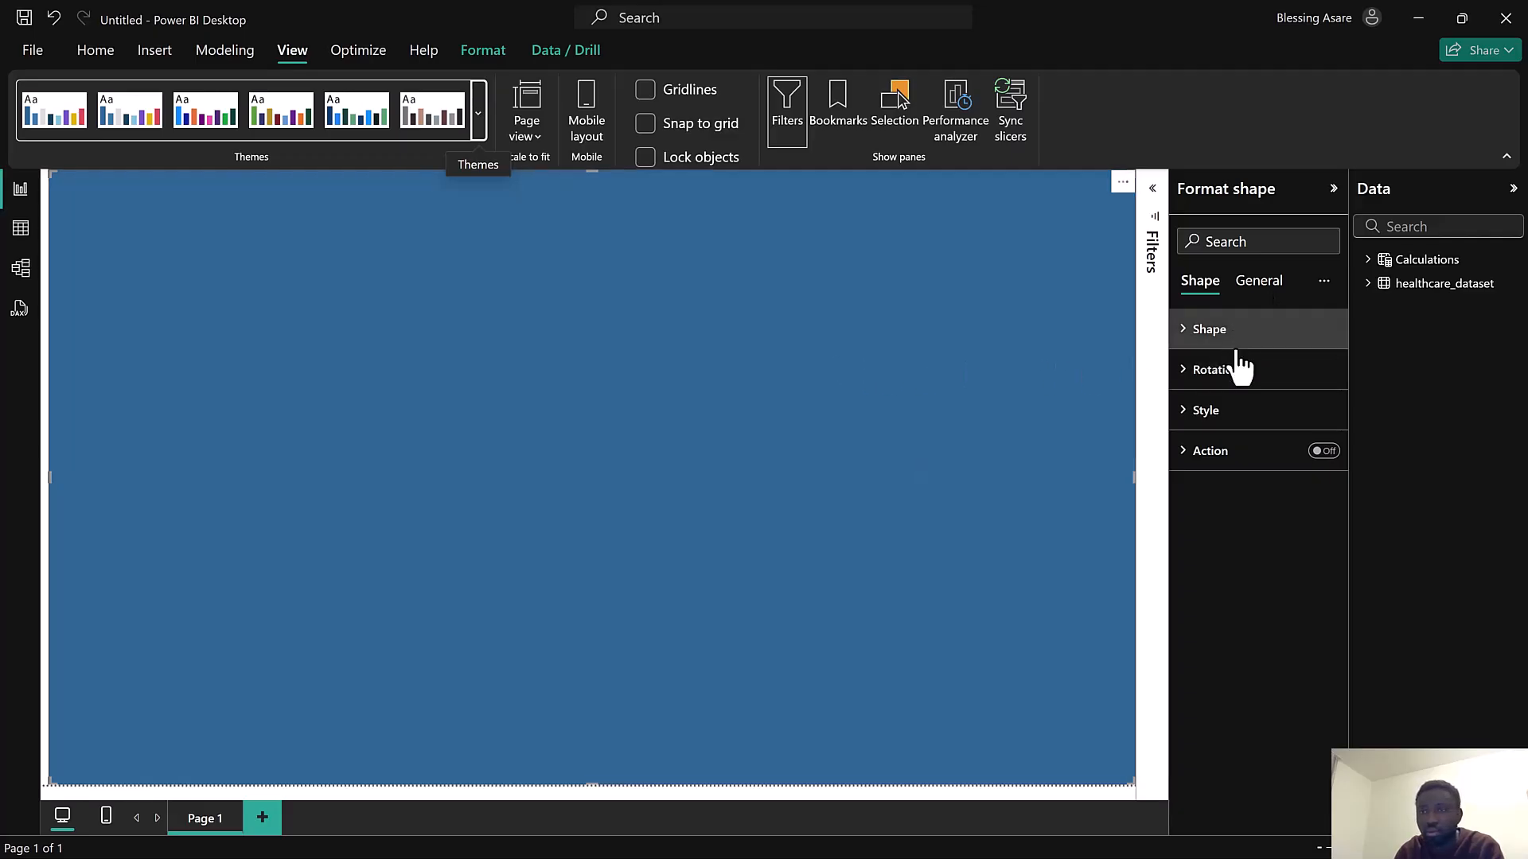
Open the fill color palette for the full-page background shape
left_click(1259, 285)
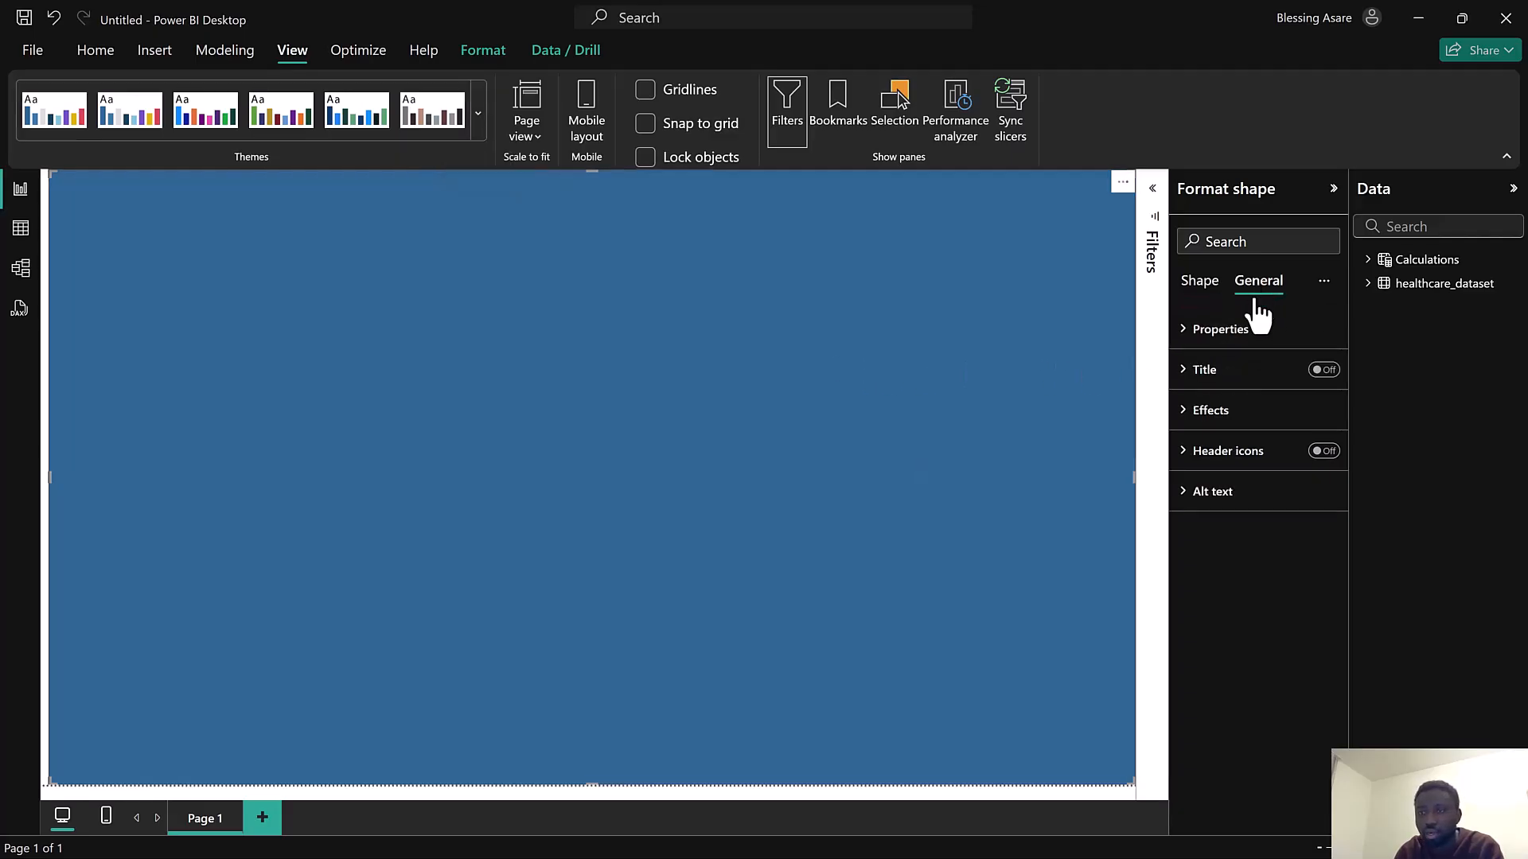
left_click(1261, 412)
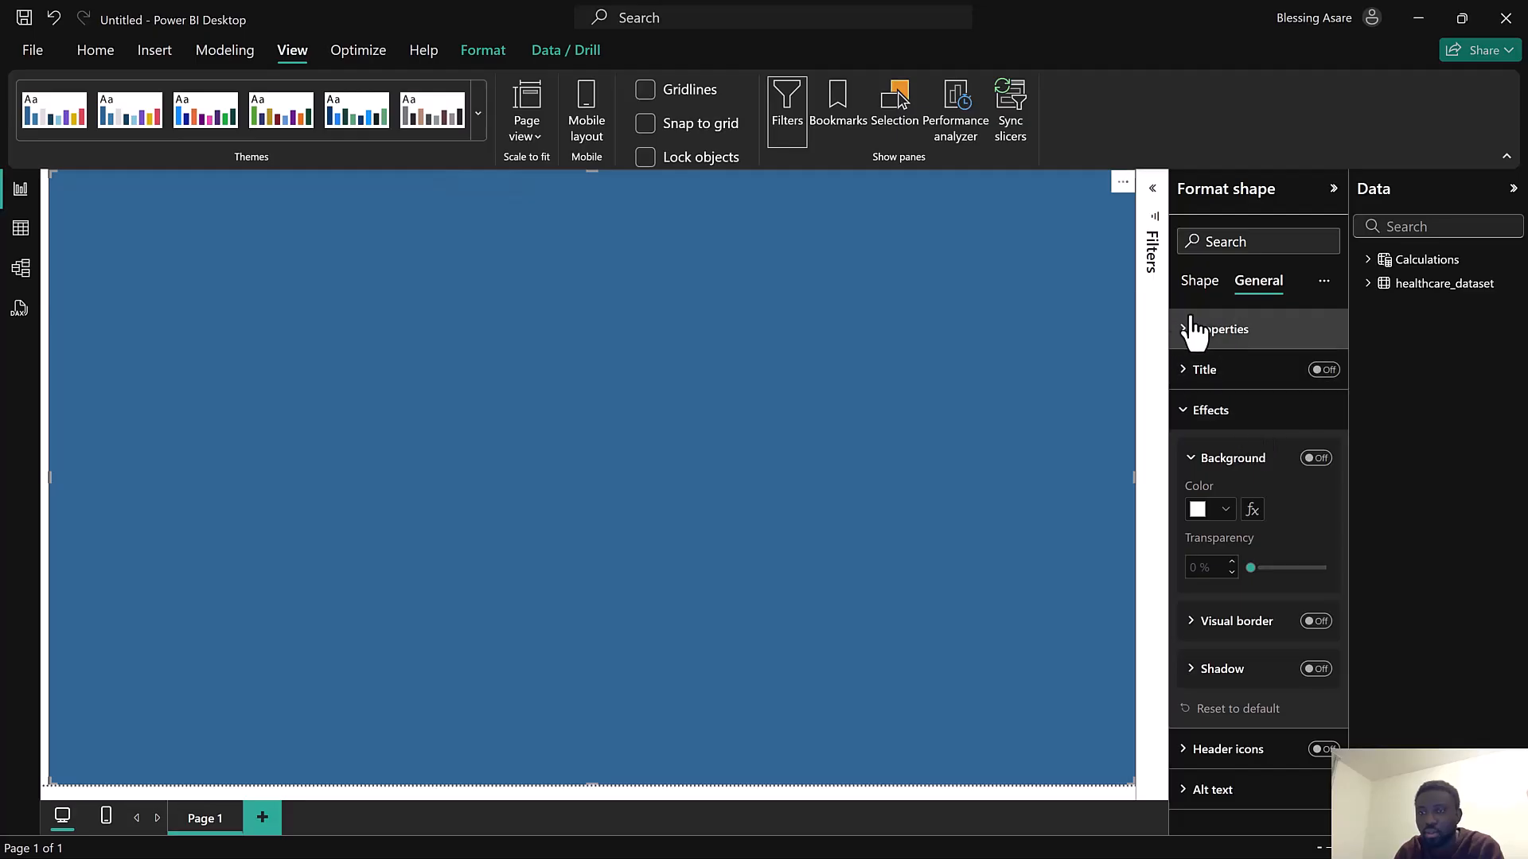
left_click(1199, 288)
left_click(1215, 349)
left_click(1214, 350)
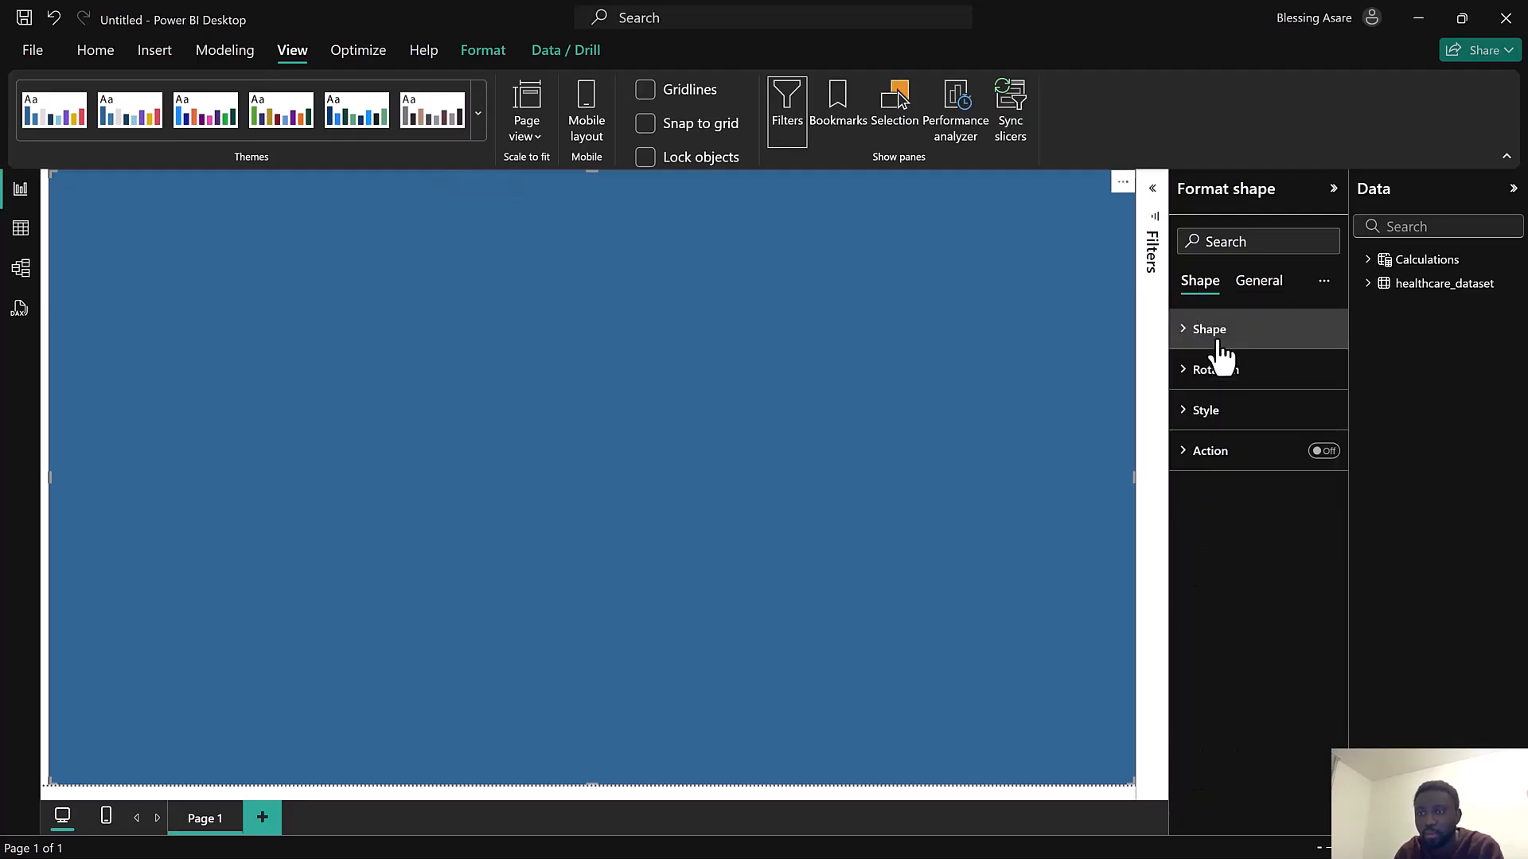
left_click(1215, 414)
left_click(1197, 512)
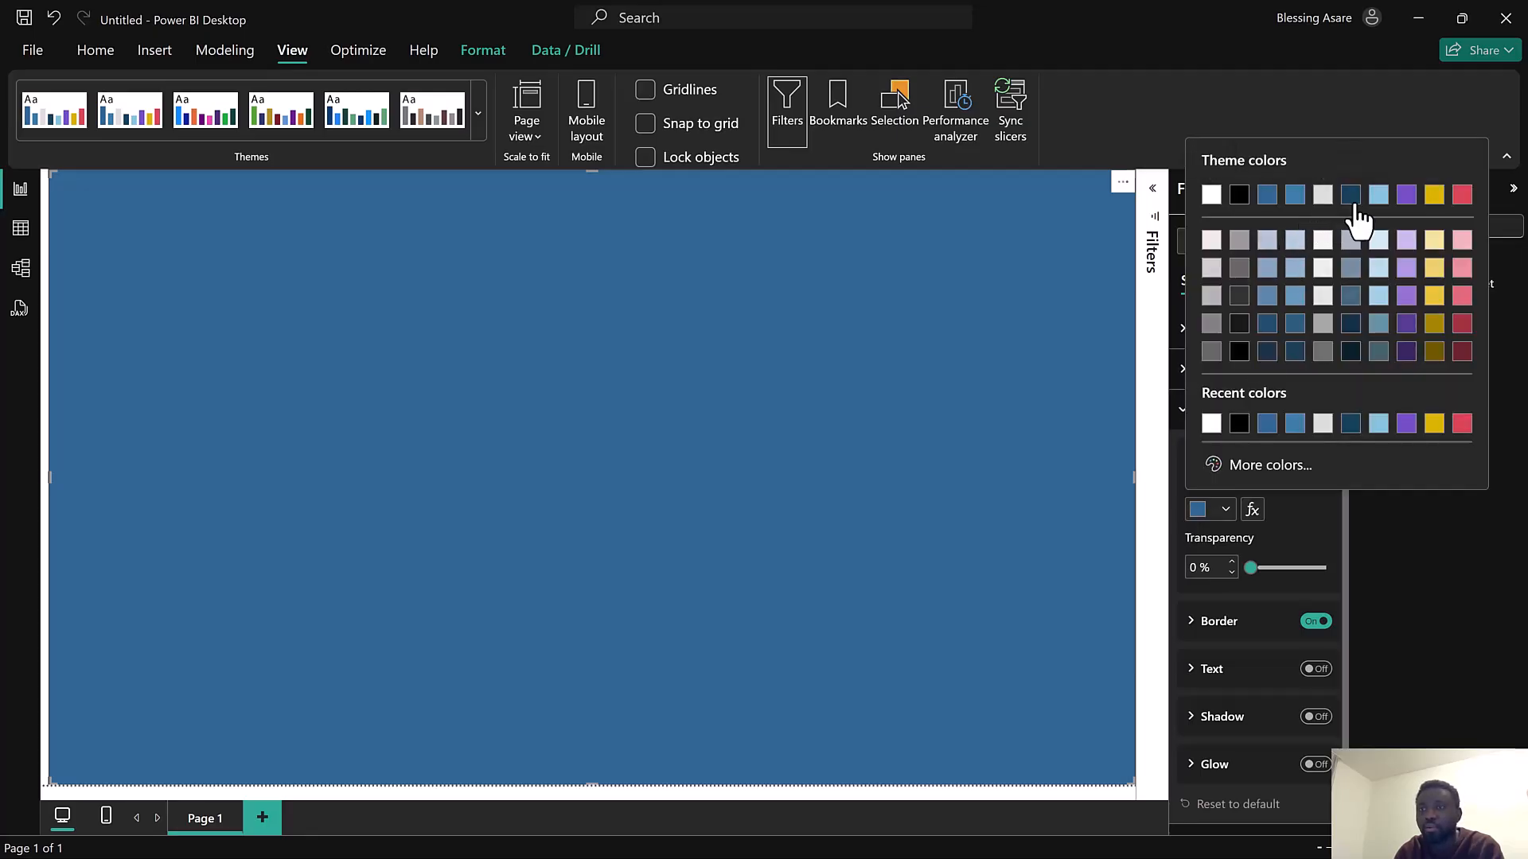
Switch to the reference Health report to compare its colors, then return to the new report
key("super")
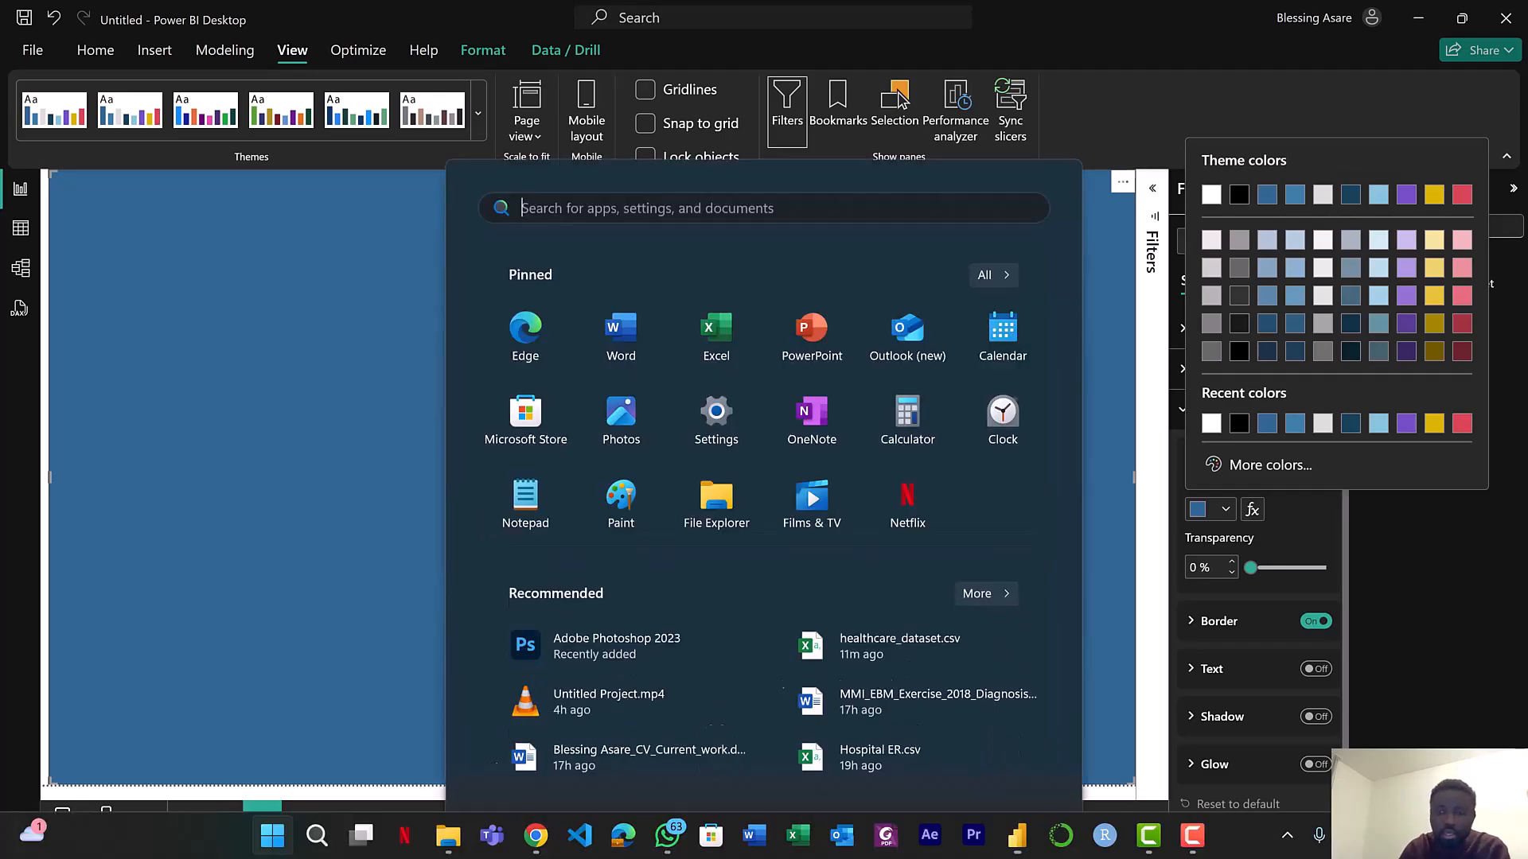
mouse_move(1020, 844)
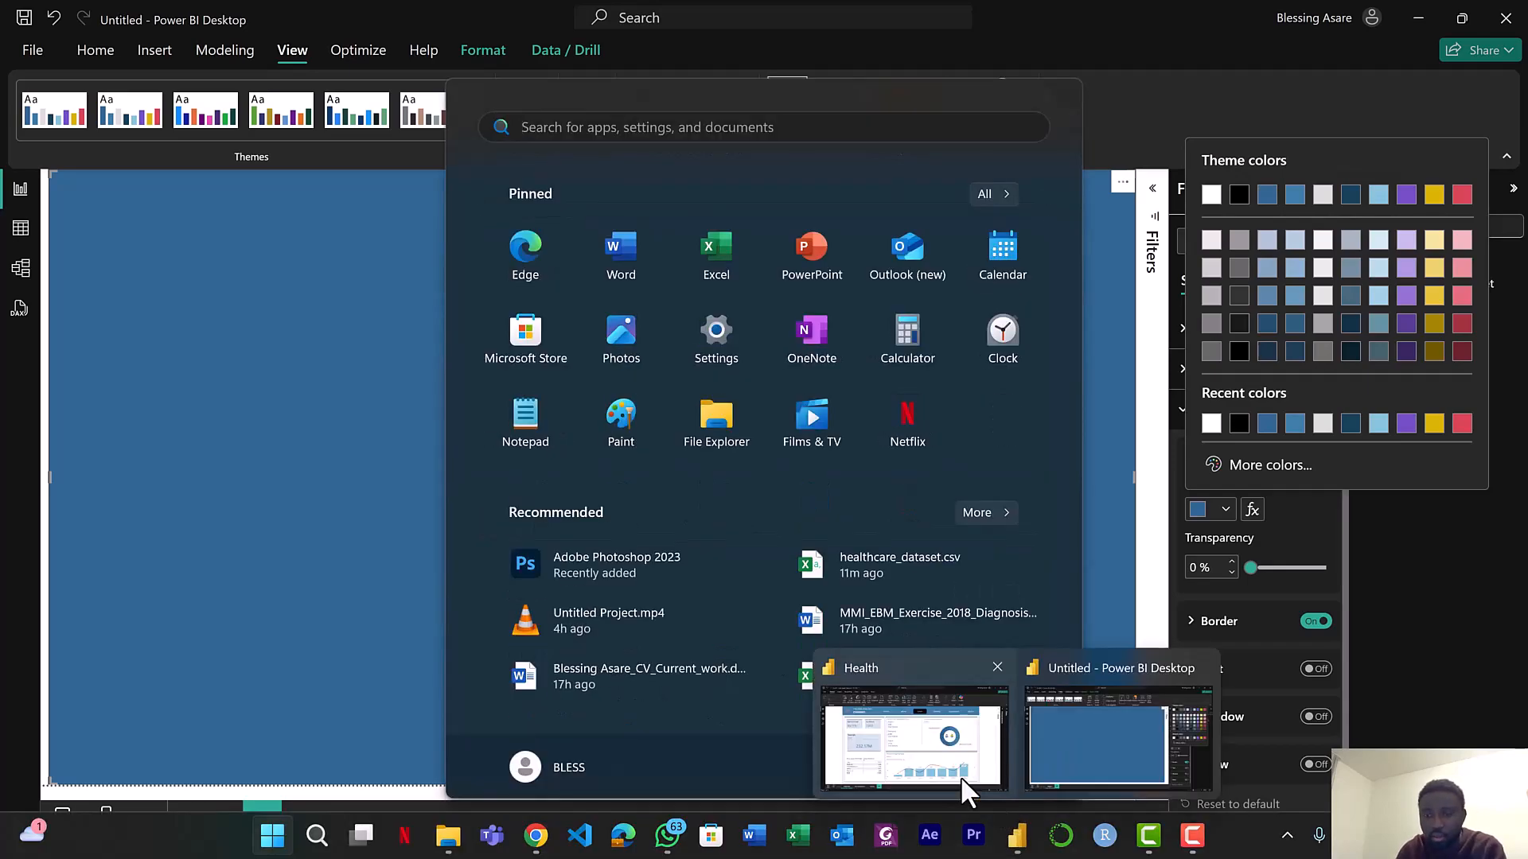
left_click(961, 776)
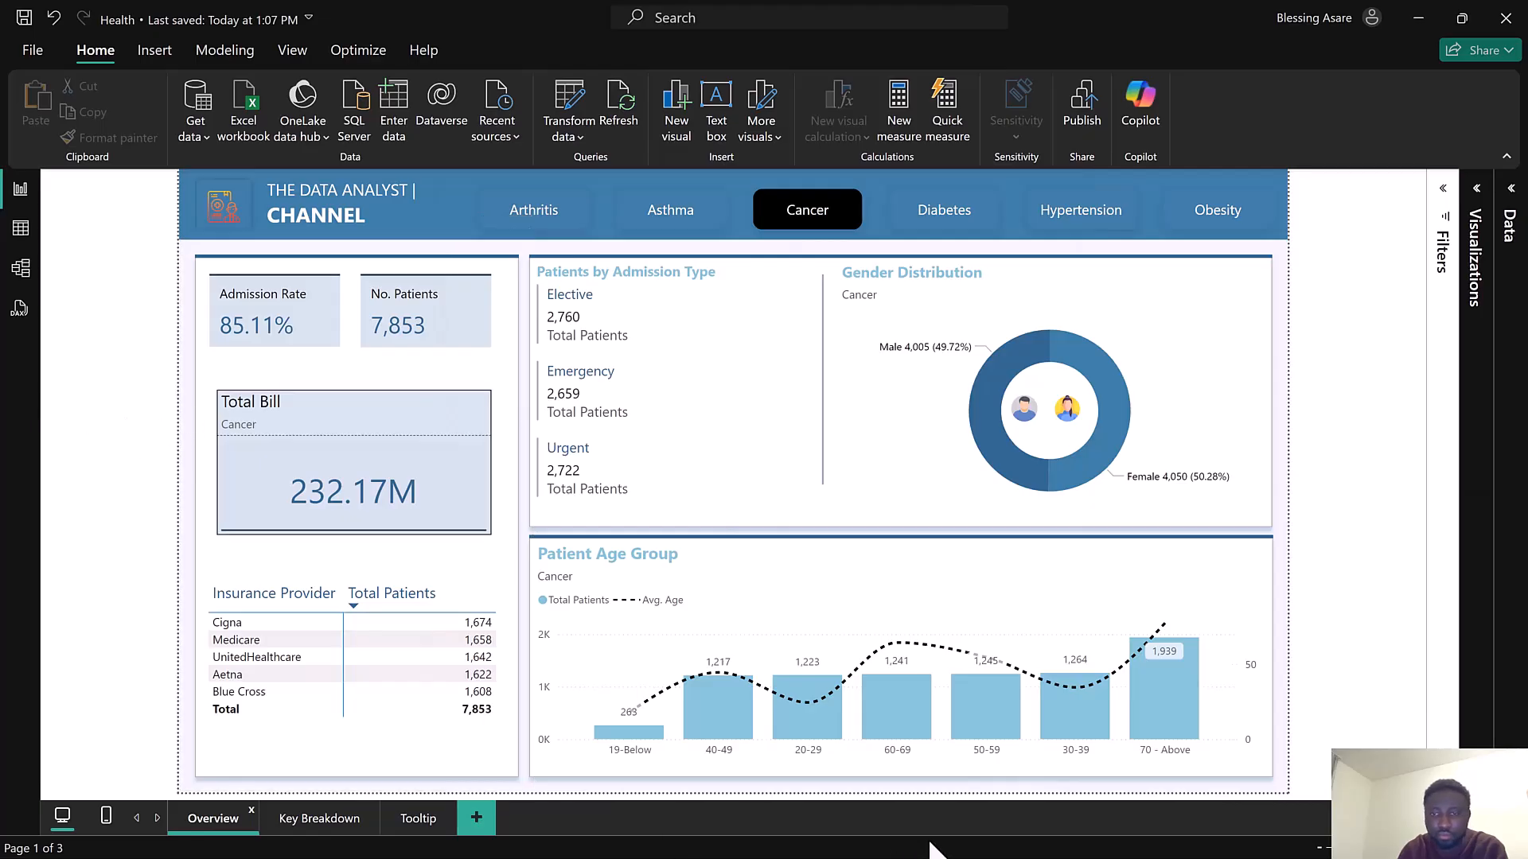
key("super")
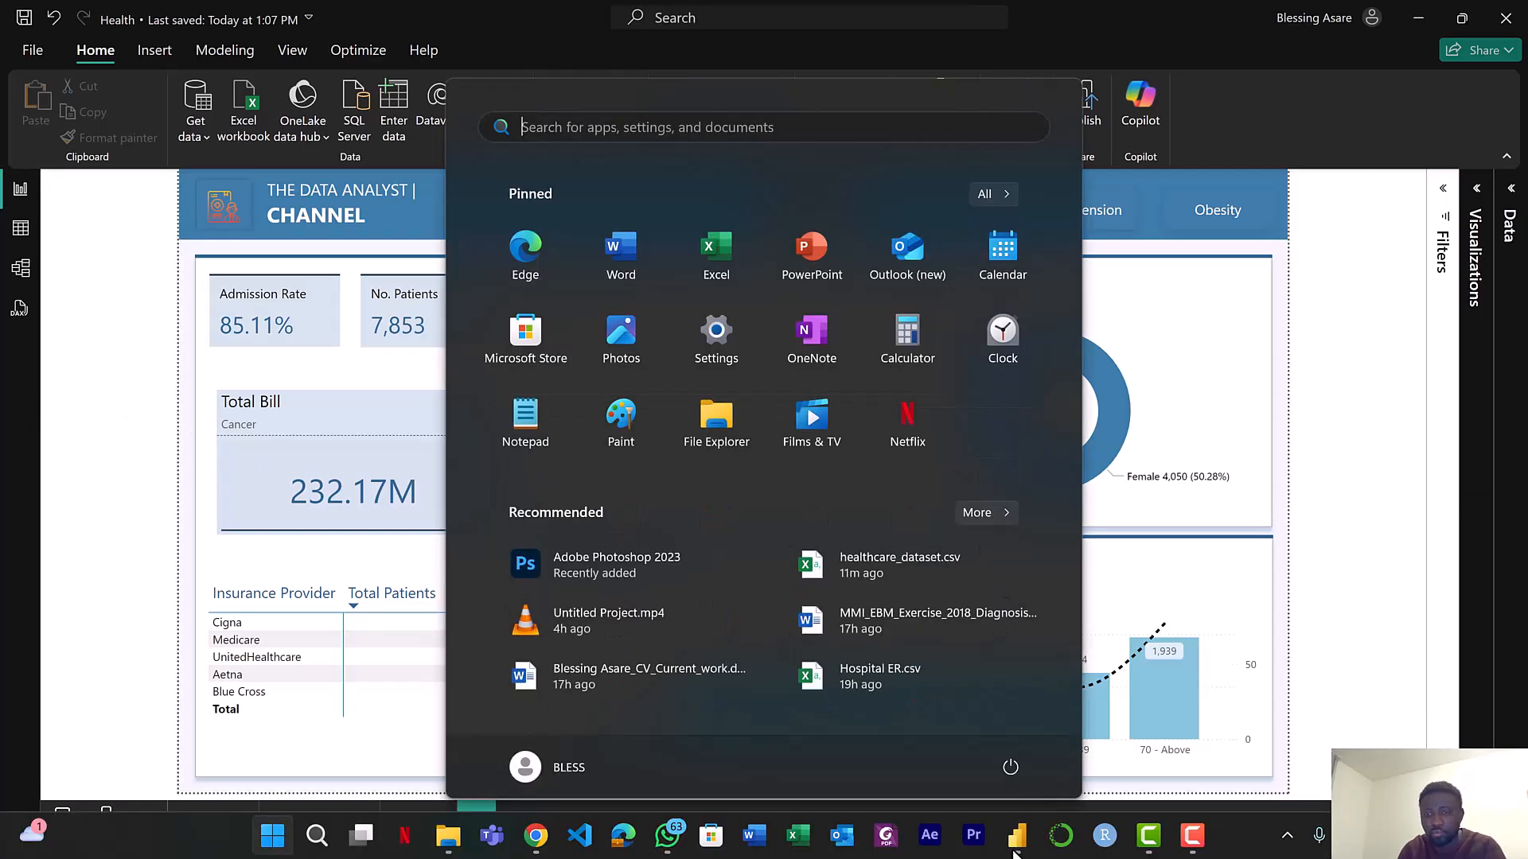
key("super")
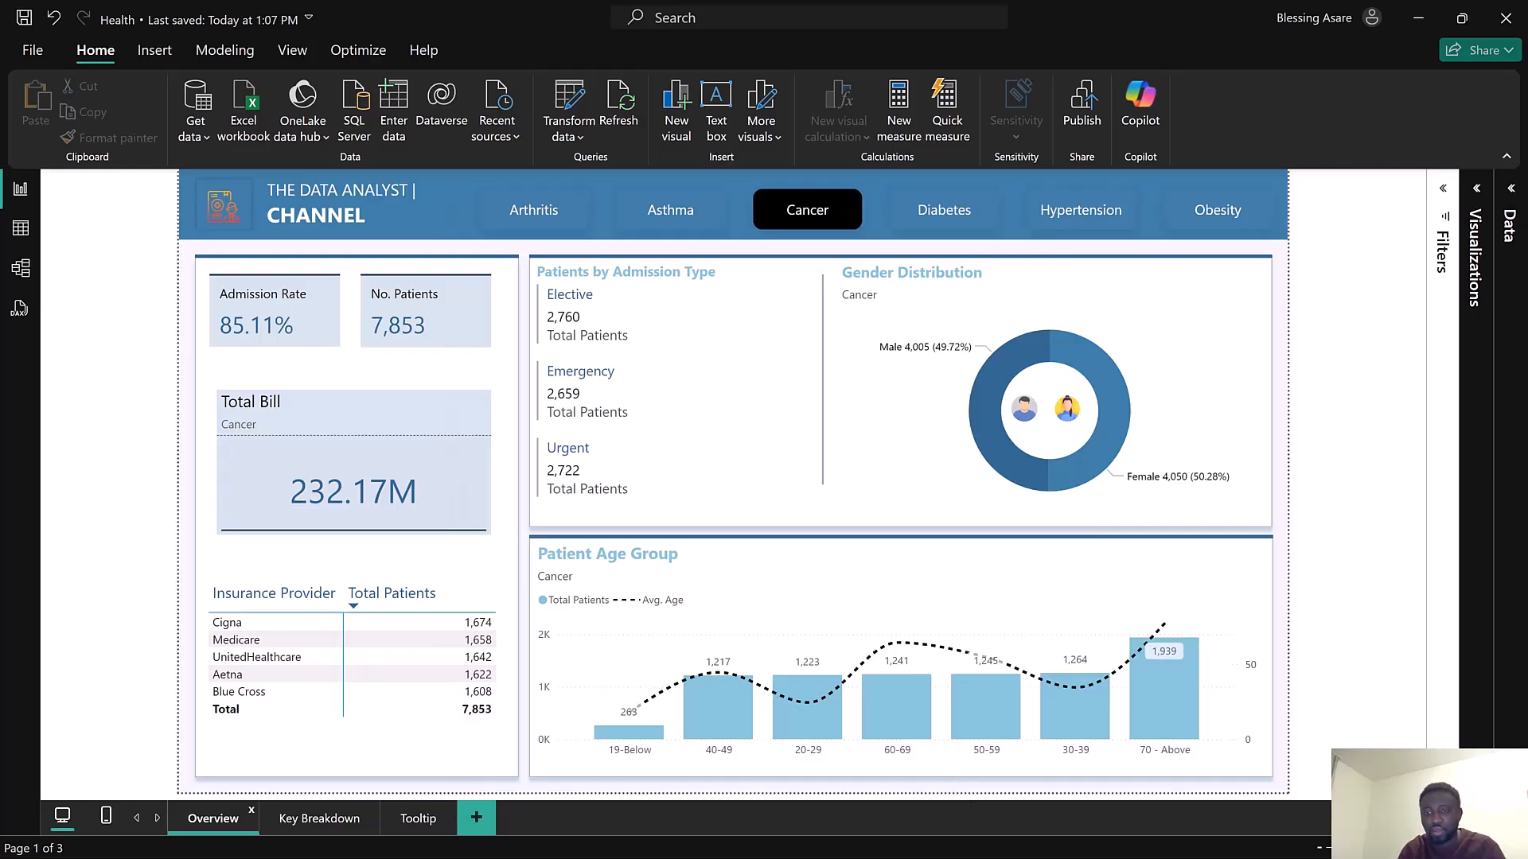
key("super")
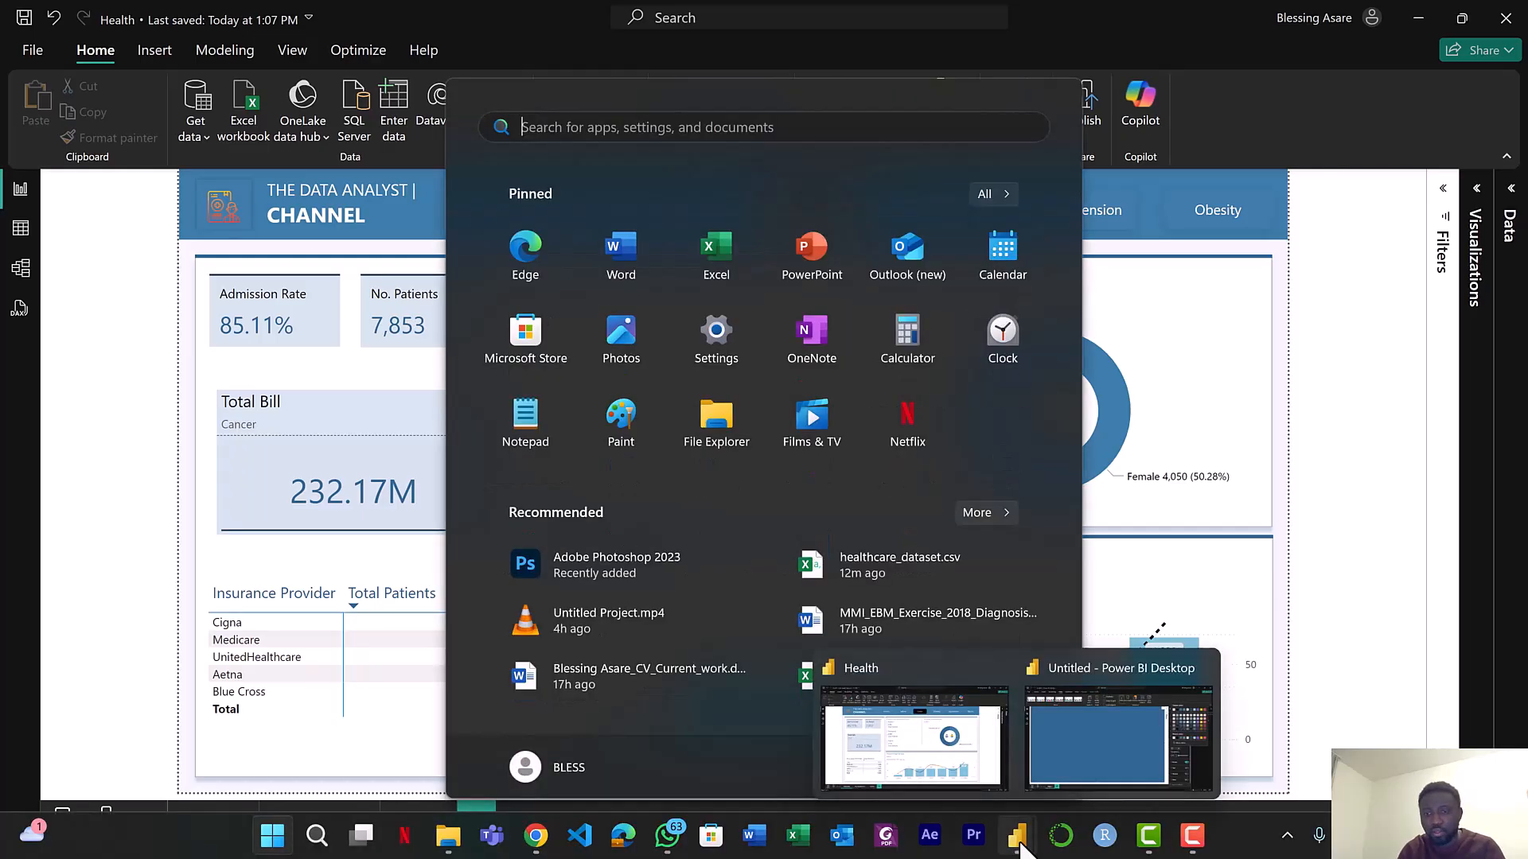
left_click(1087, 757)
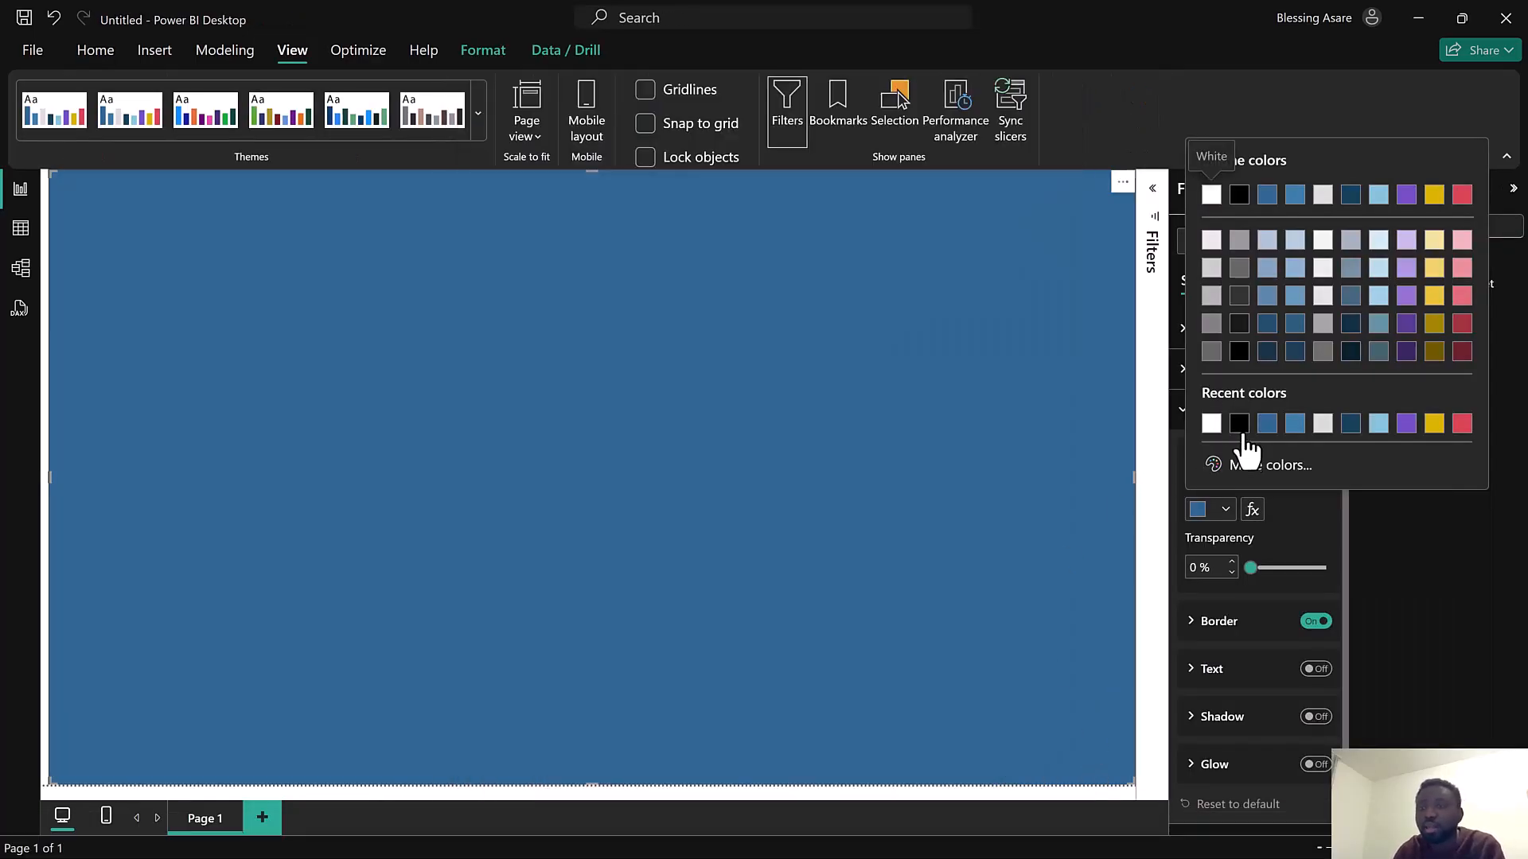
Set the background shape's fill to the medium blue theme color with 79% transparency
left_click(1295, 195)
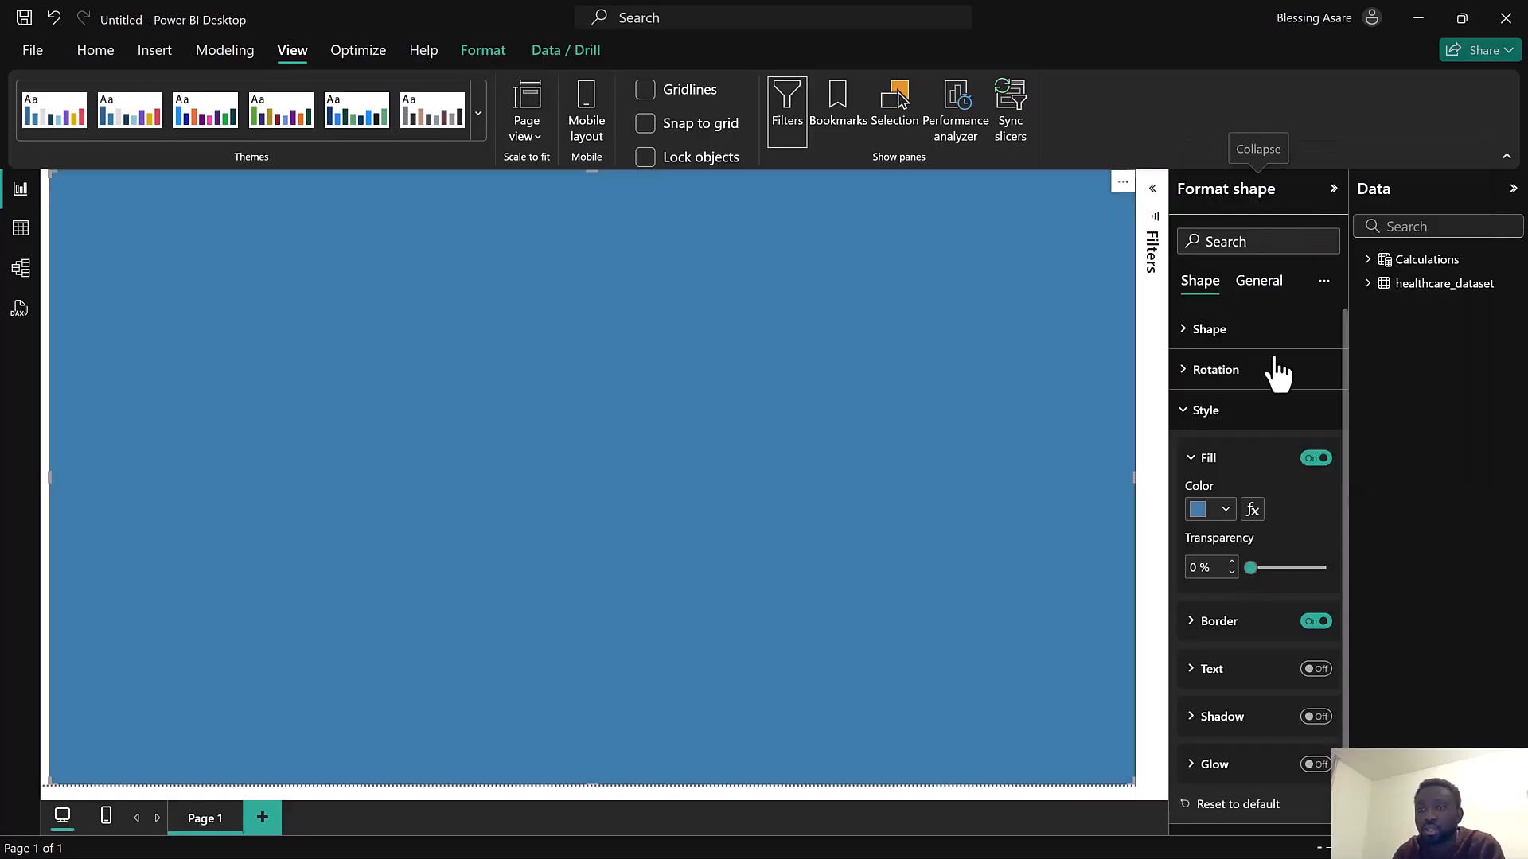
left_click(1255, 570)
left_click_drag(1283, 572, 1311, 569)
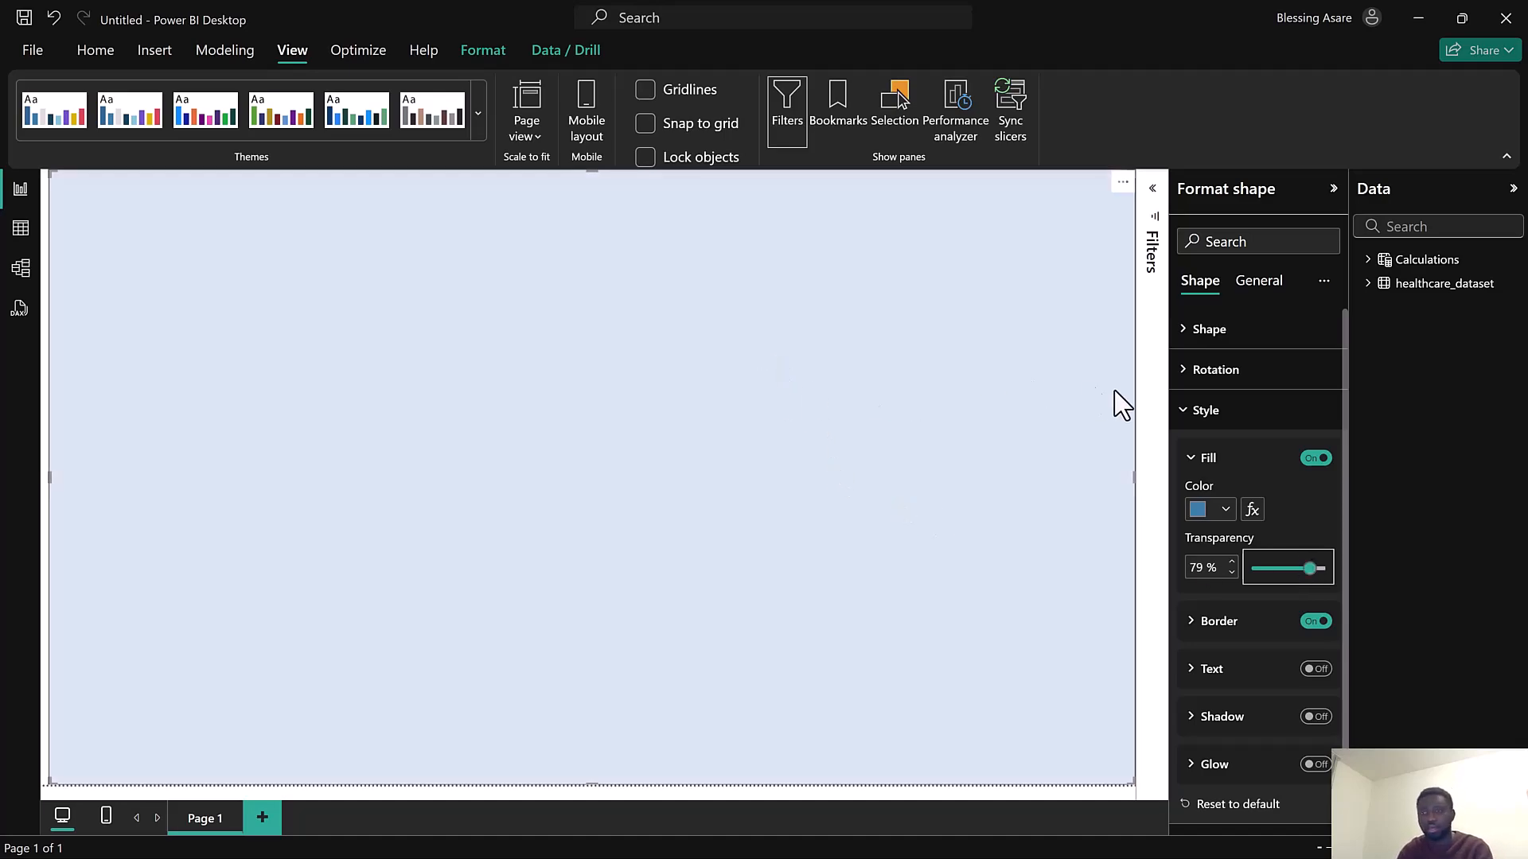
Align the background shape with the left edge of the page
left_click(1196, 412)
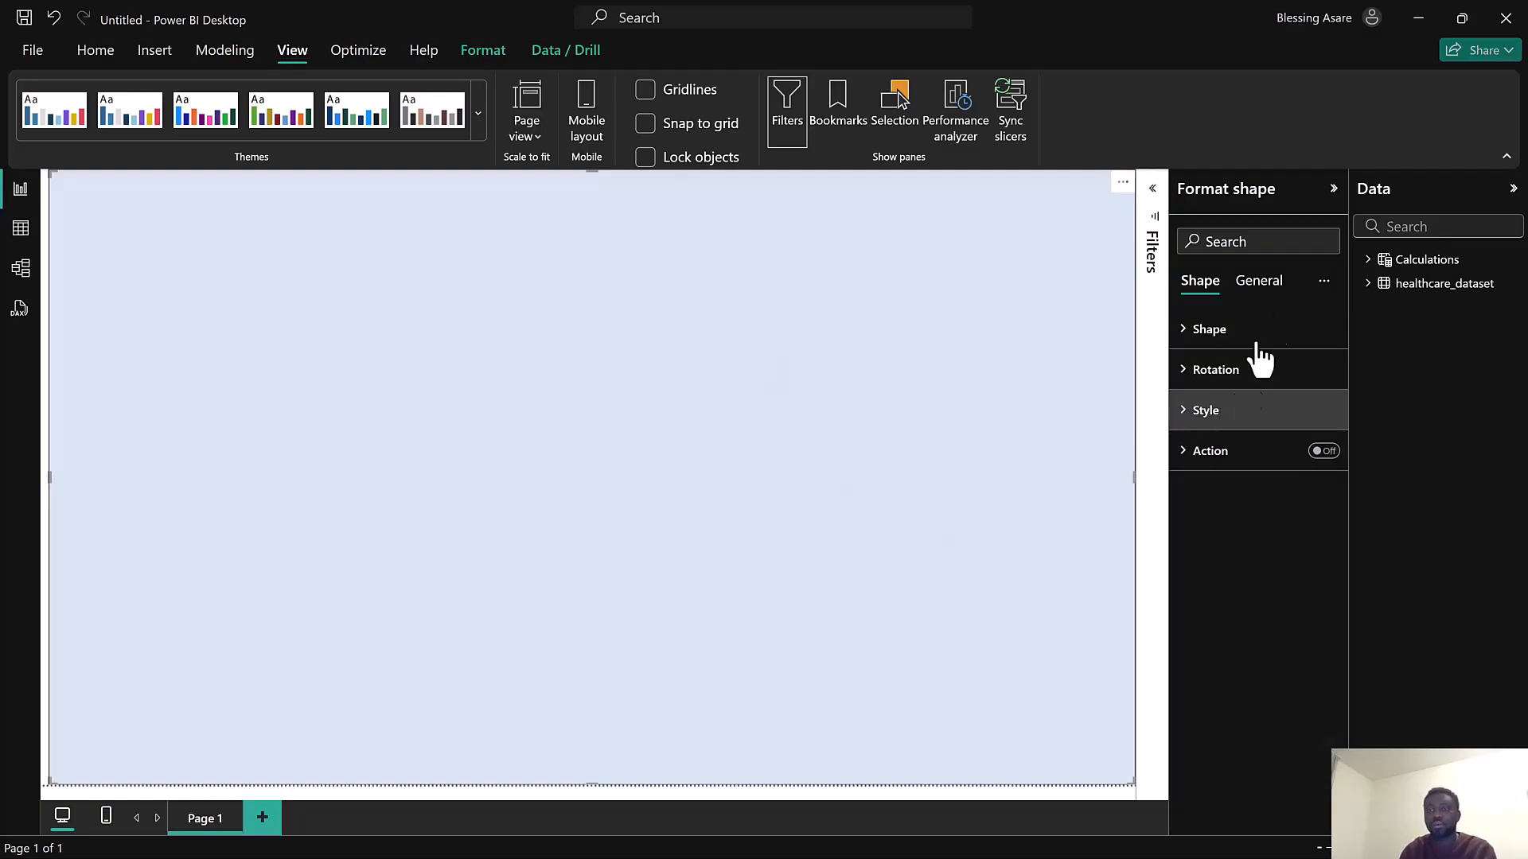
left_click(1333, 190)
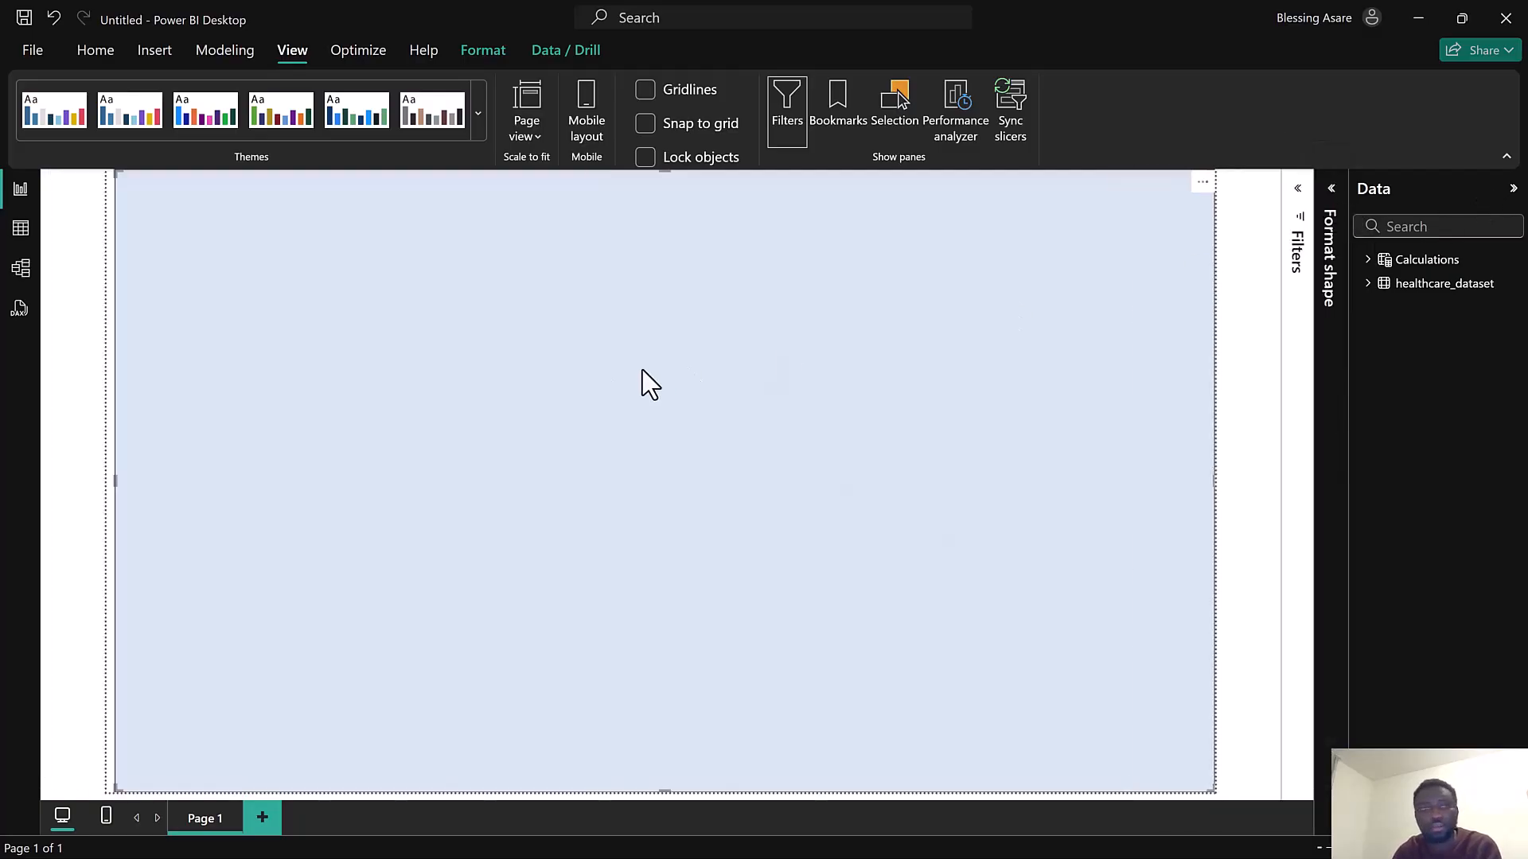
mouse_move(129, 175)
left_mouse_down()
mouse_move(111, 171)
mouse_move(116, 199)
left_mouse_up()
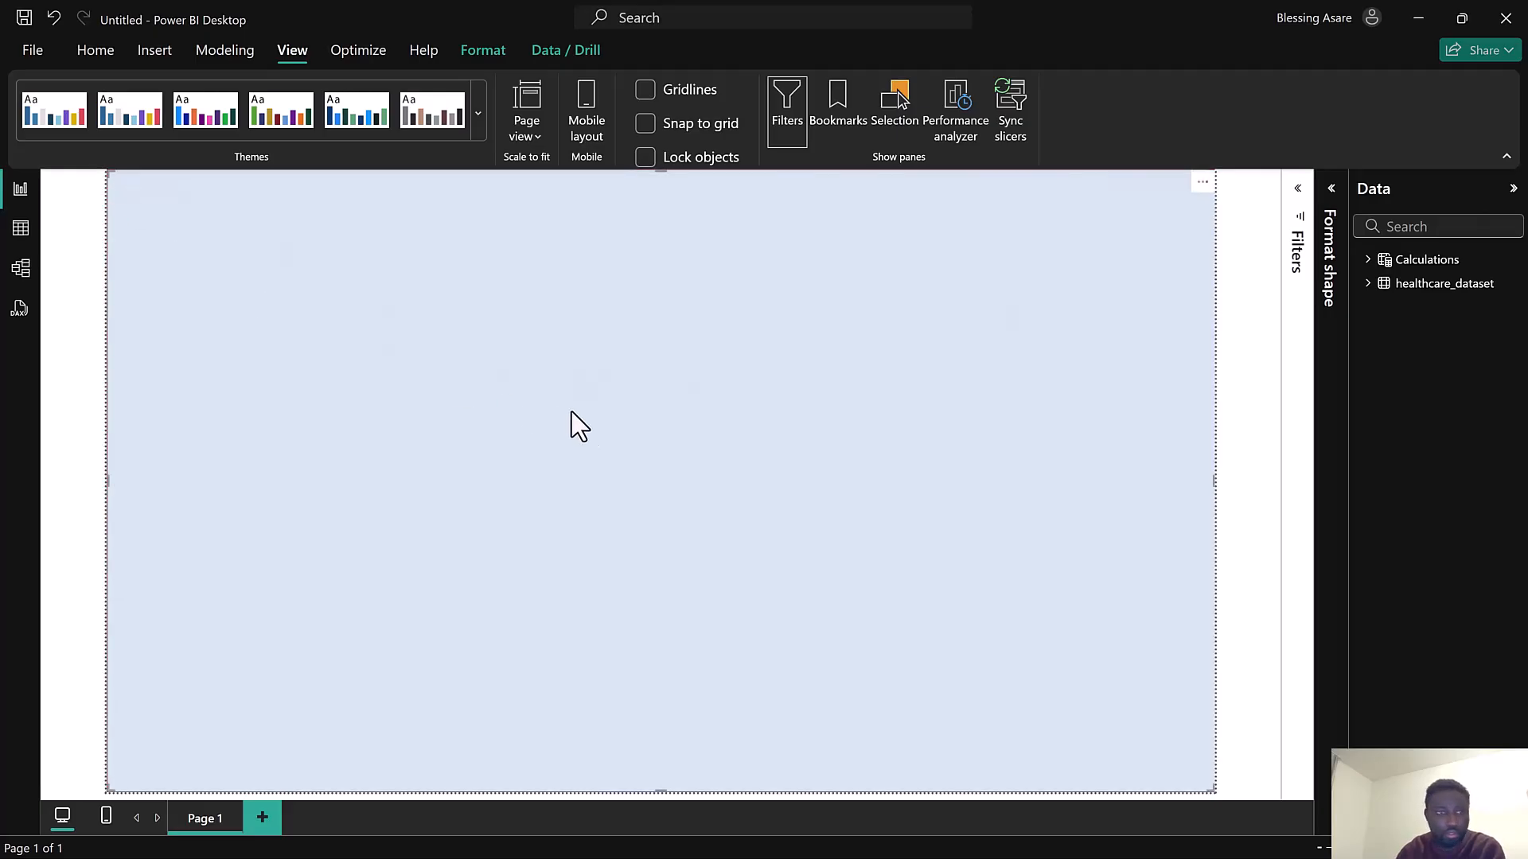
left_click(54, 371)
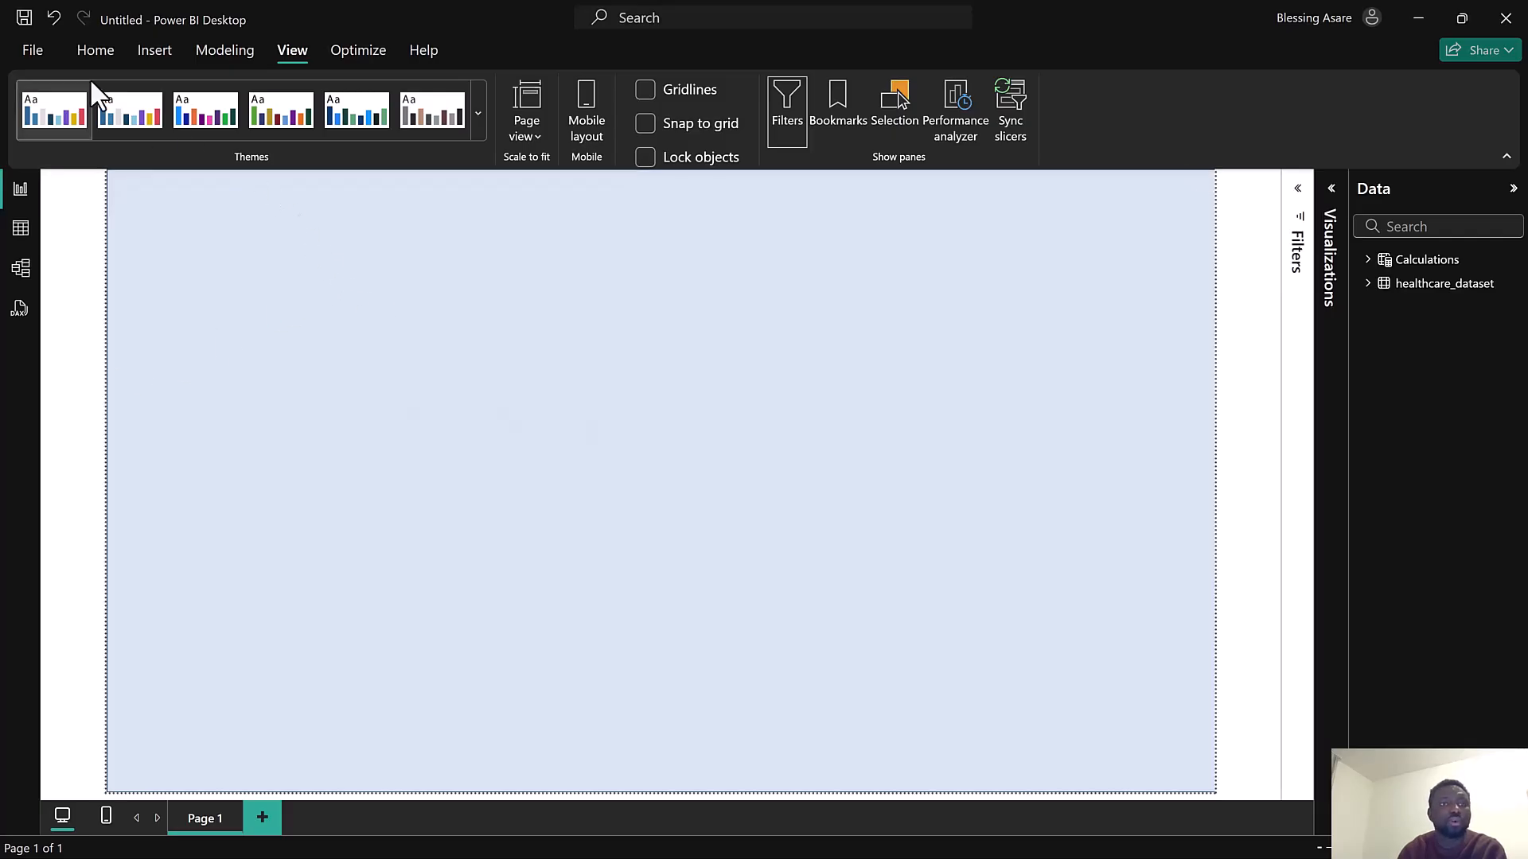
left_click(85, 53)
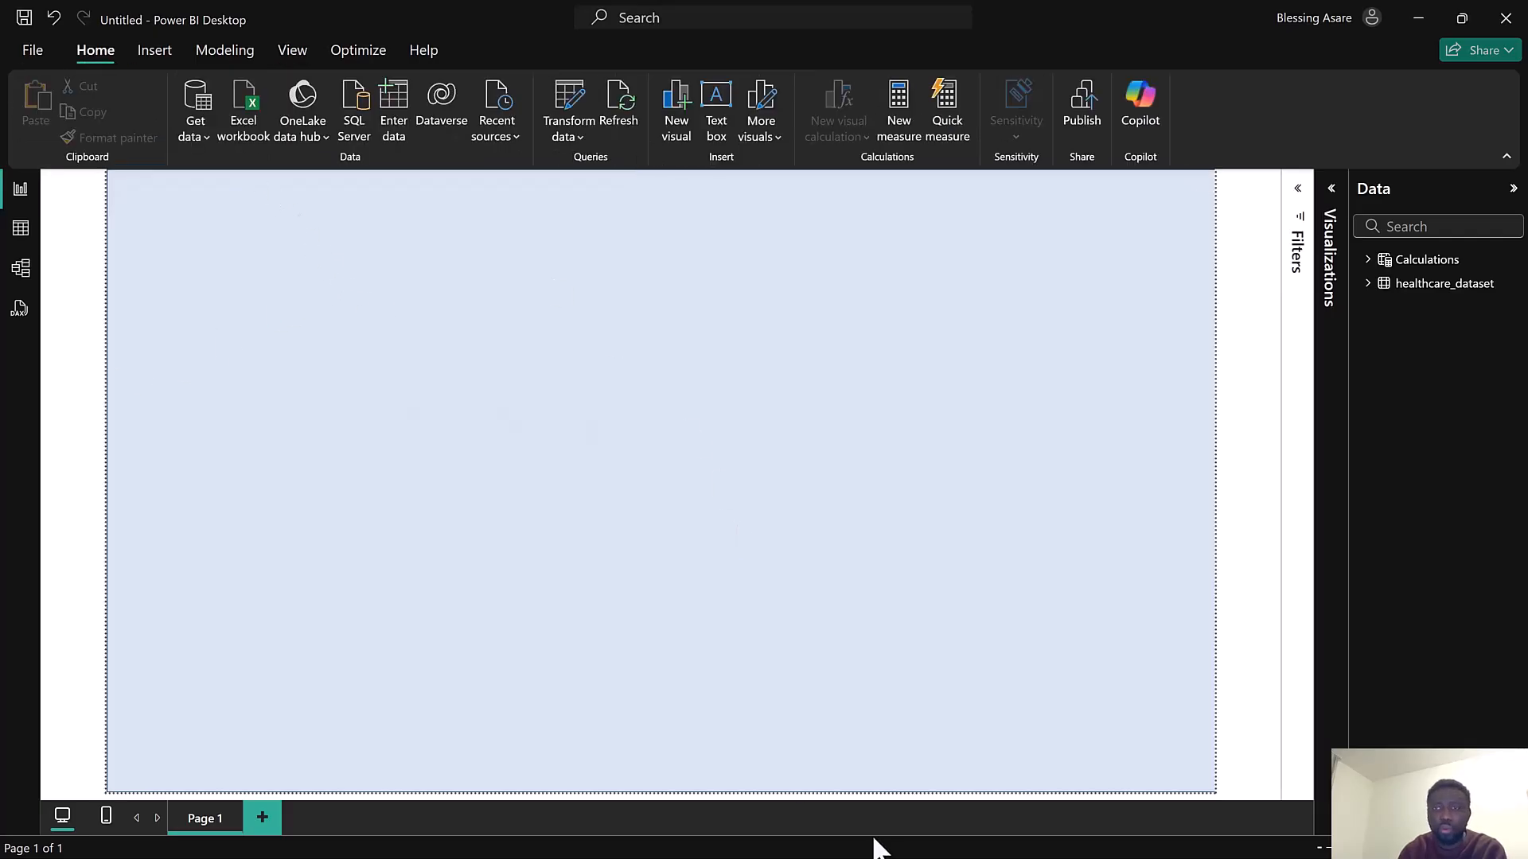
Examine the header banner in the reference Health report, then minimize that window
mouse_move(1049, 853)
key("super")
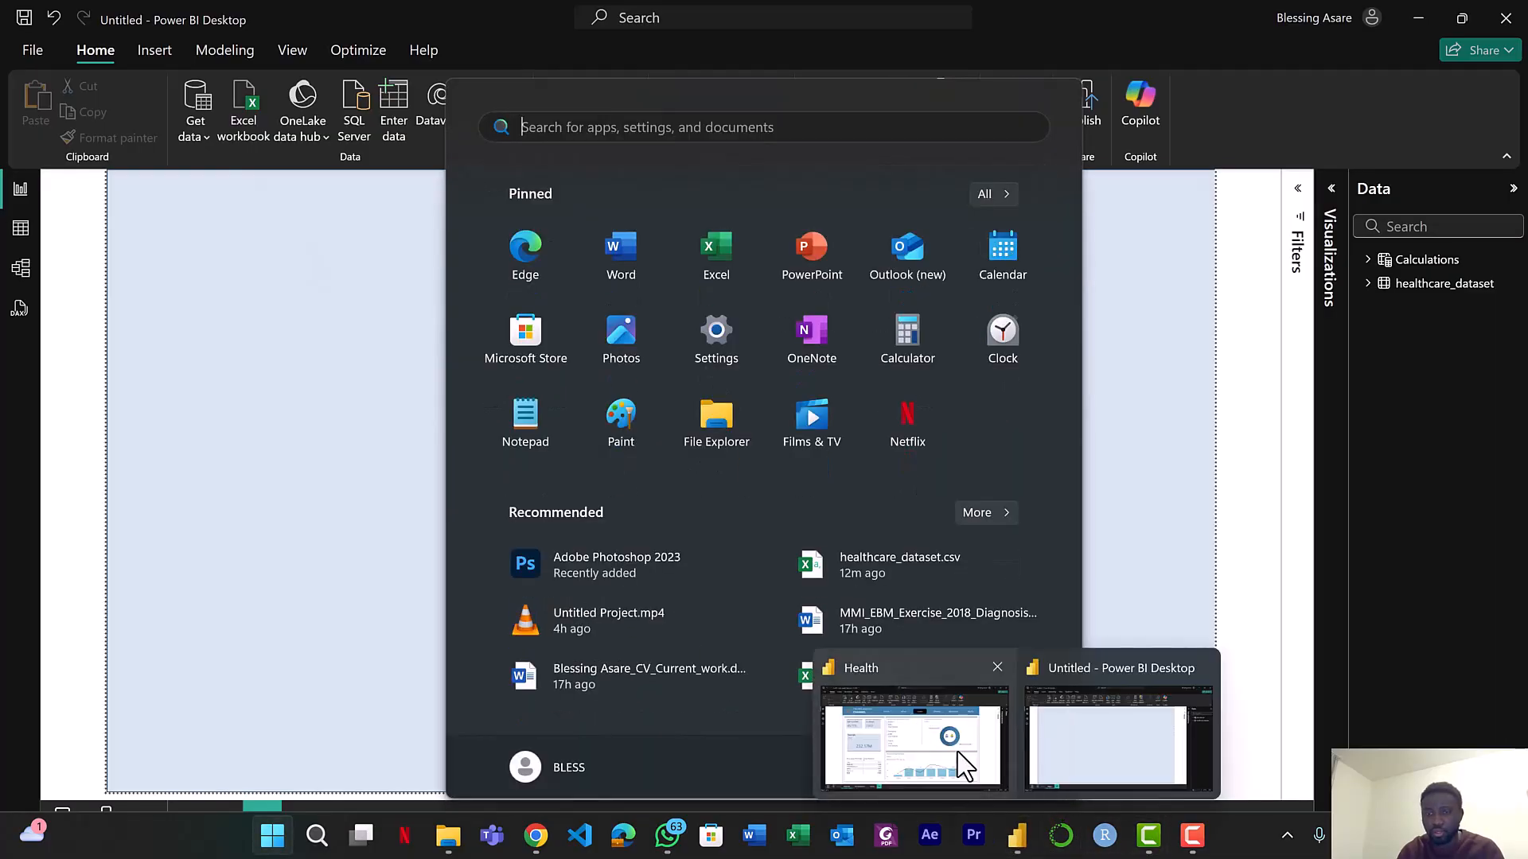
left_click(958, 752)
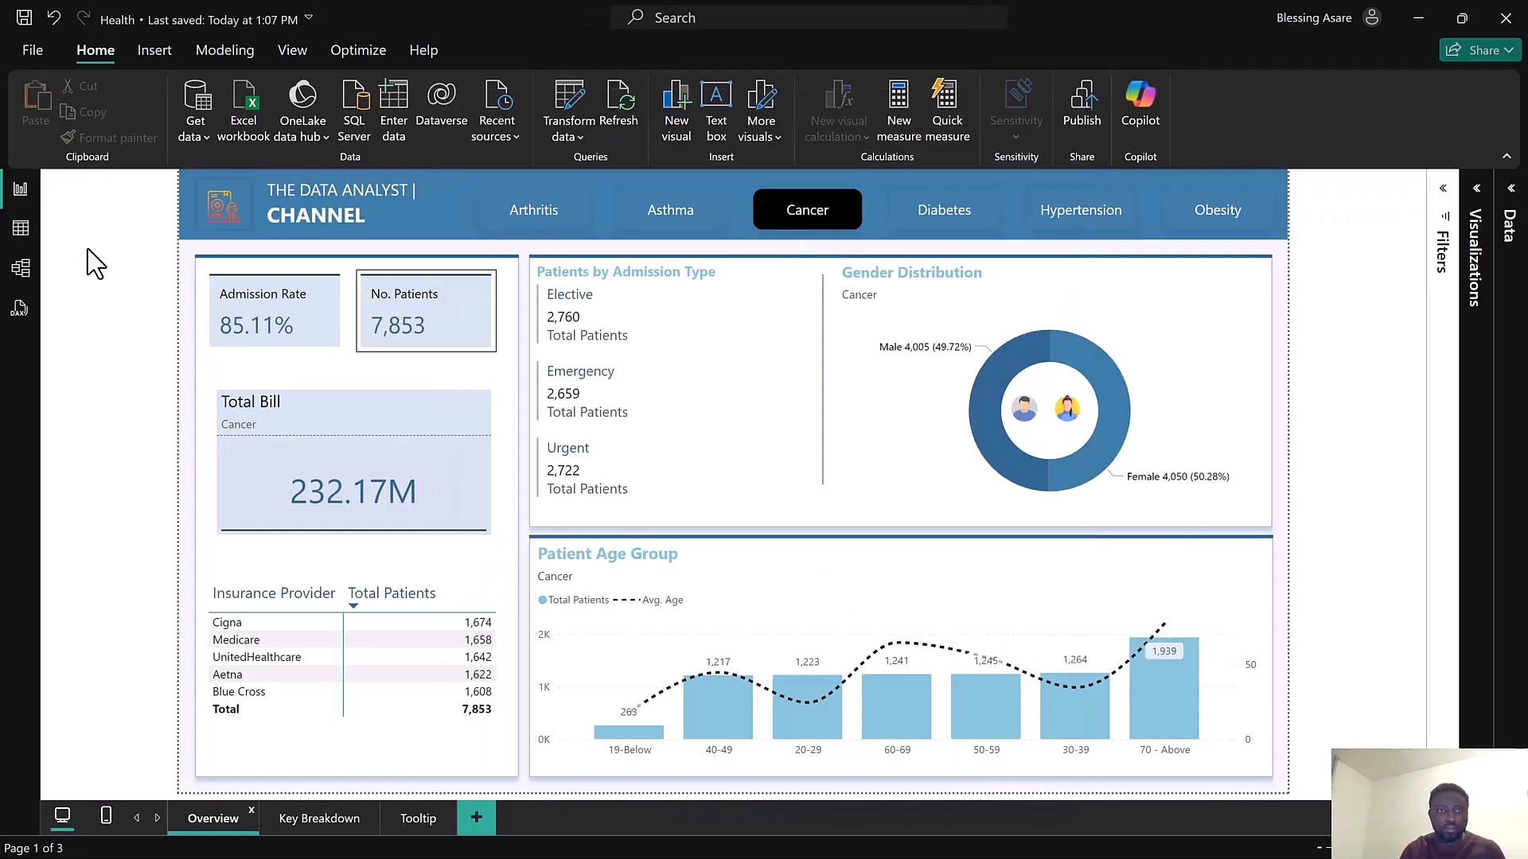
left_click(181, 209)
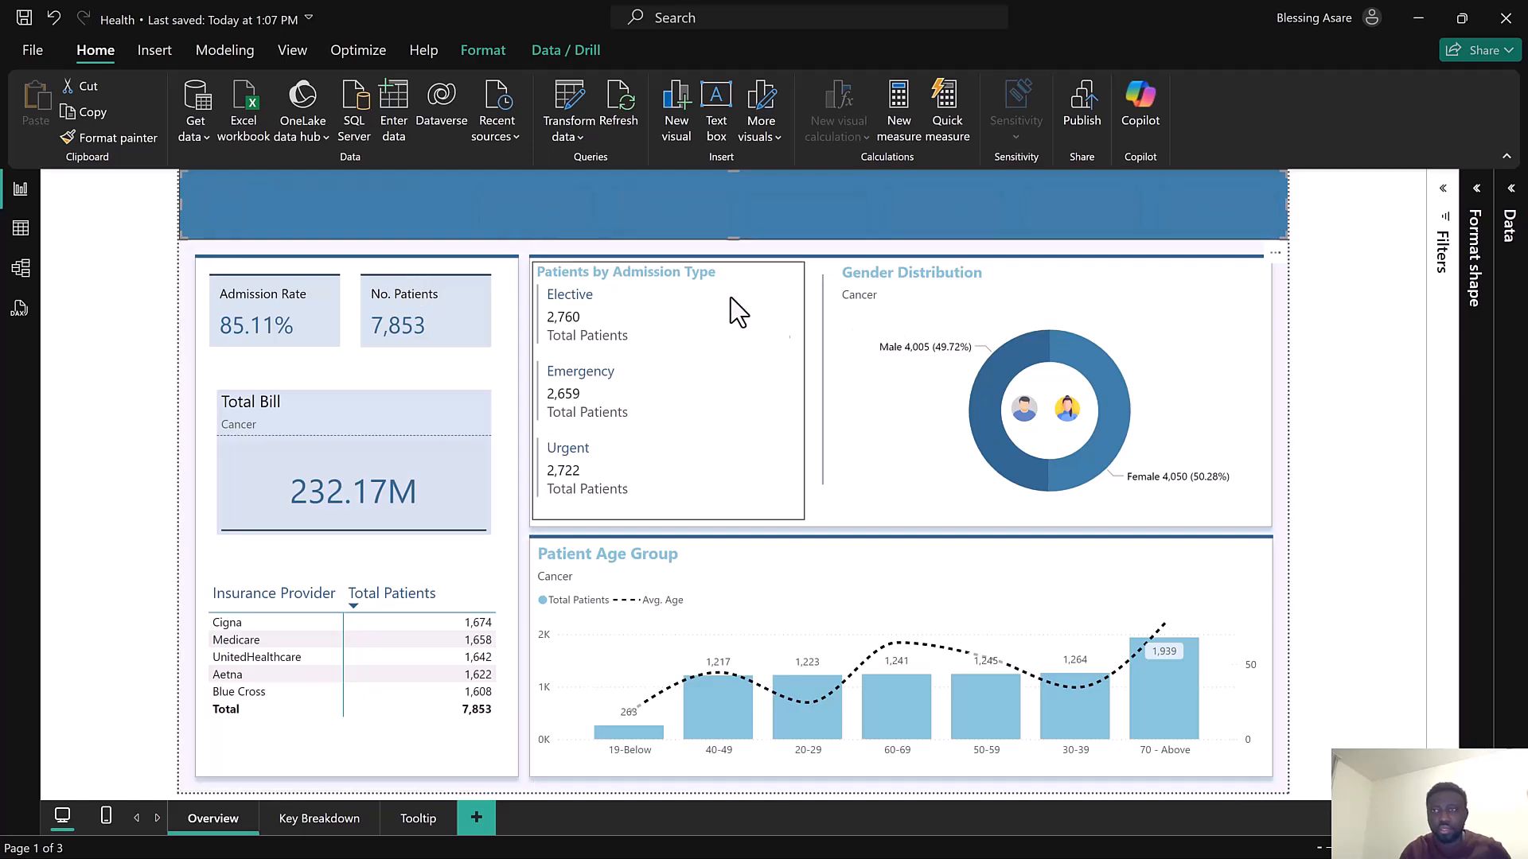
left_click(156, 305)
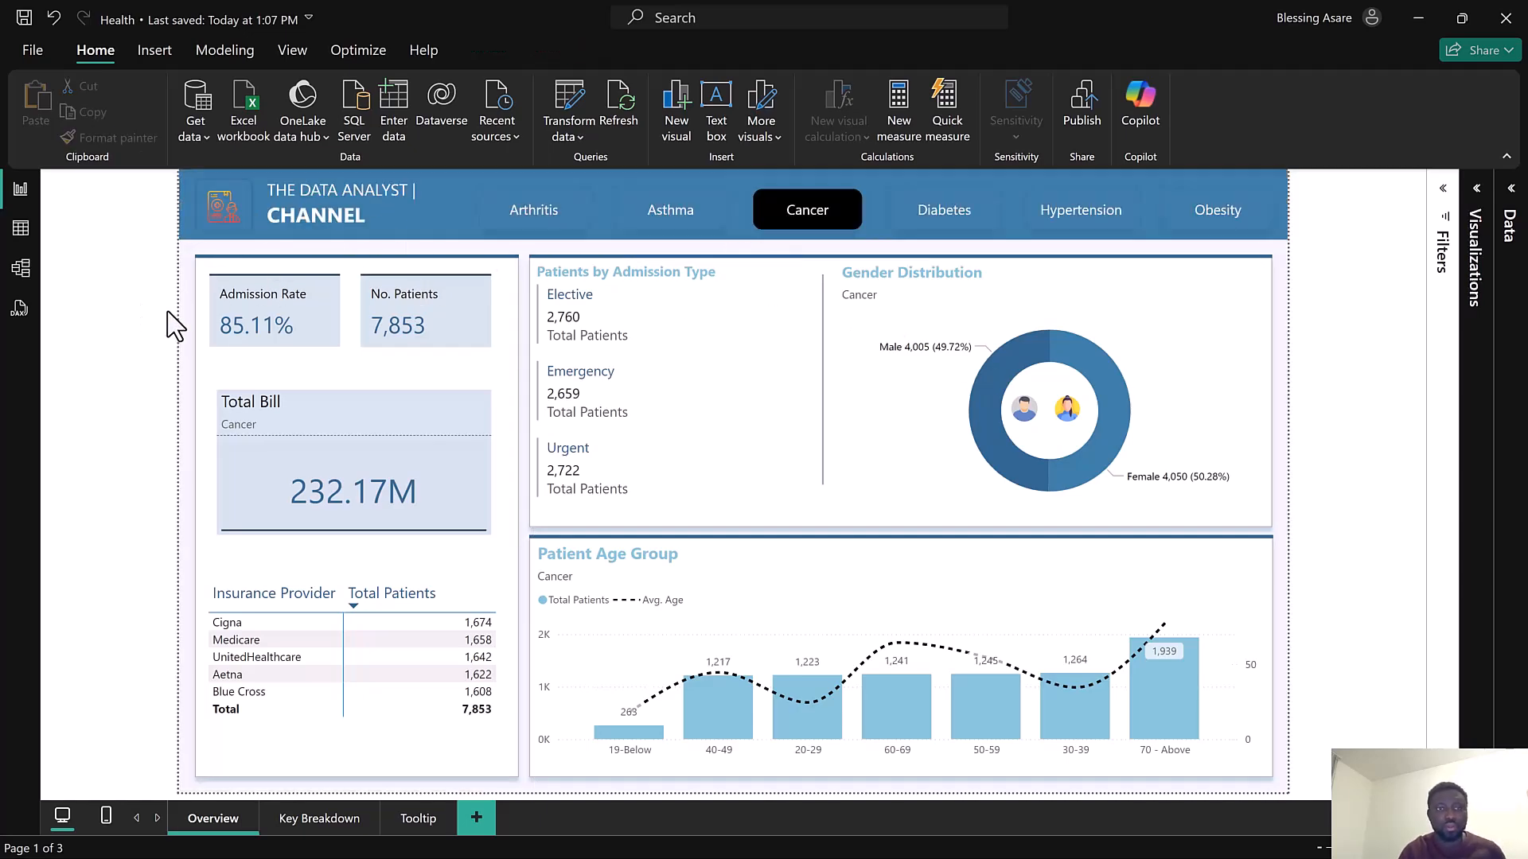
left_click(1416, 17)
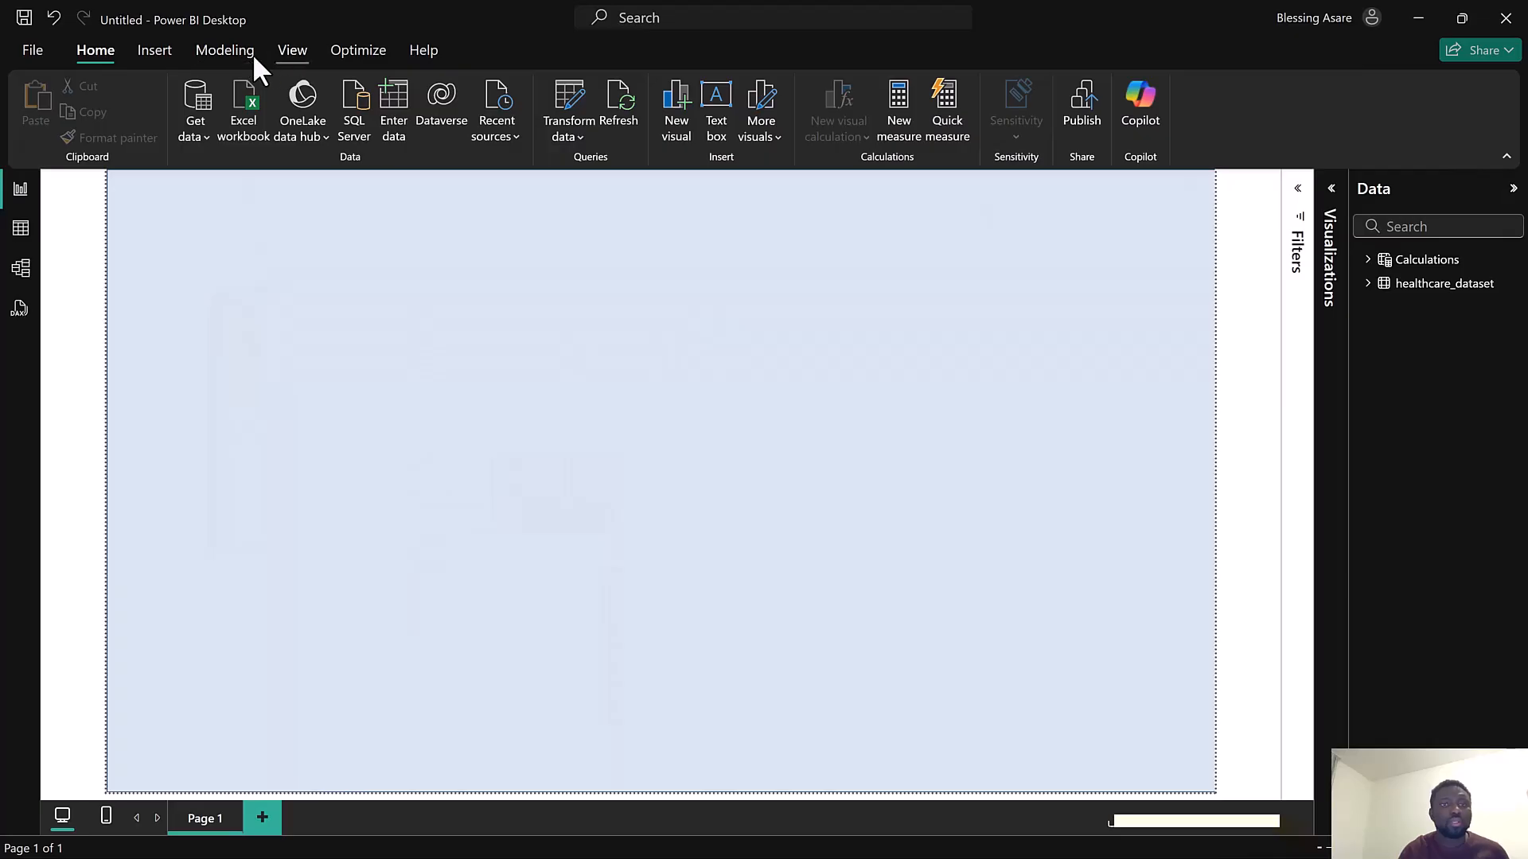
Insert a rectangle shape and stretch it into a header banner across the top of the page
left_click(157, 52)
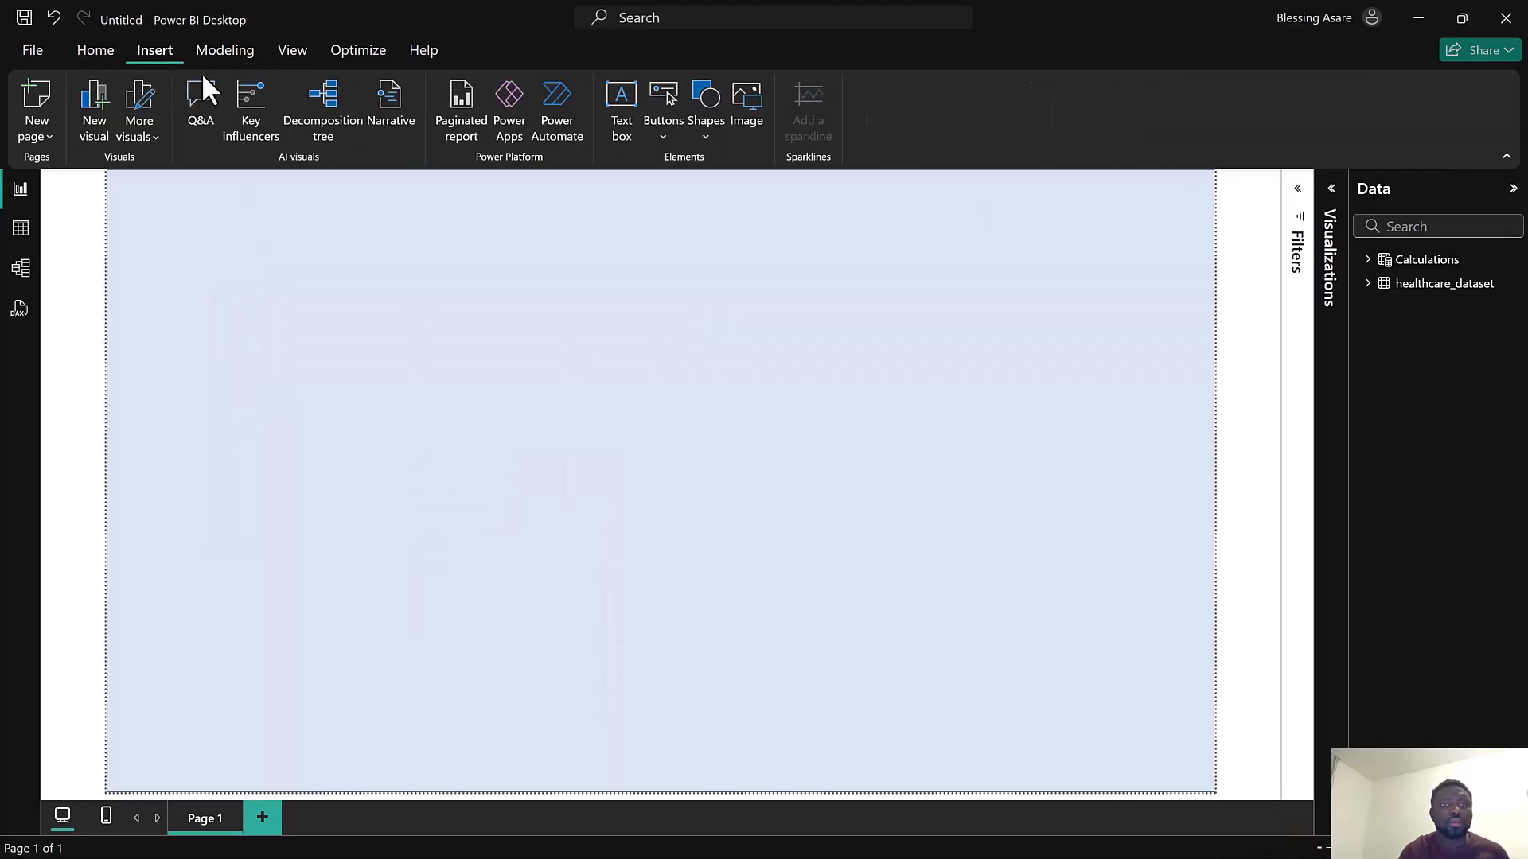
left_click(698, 126)
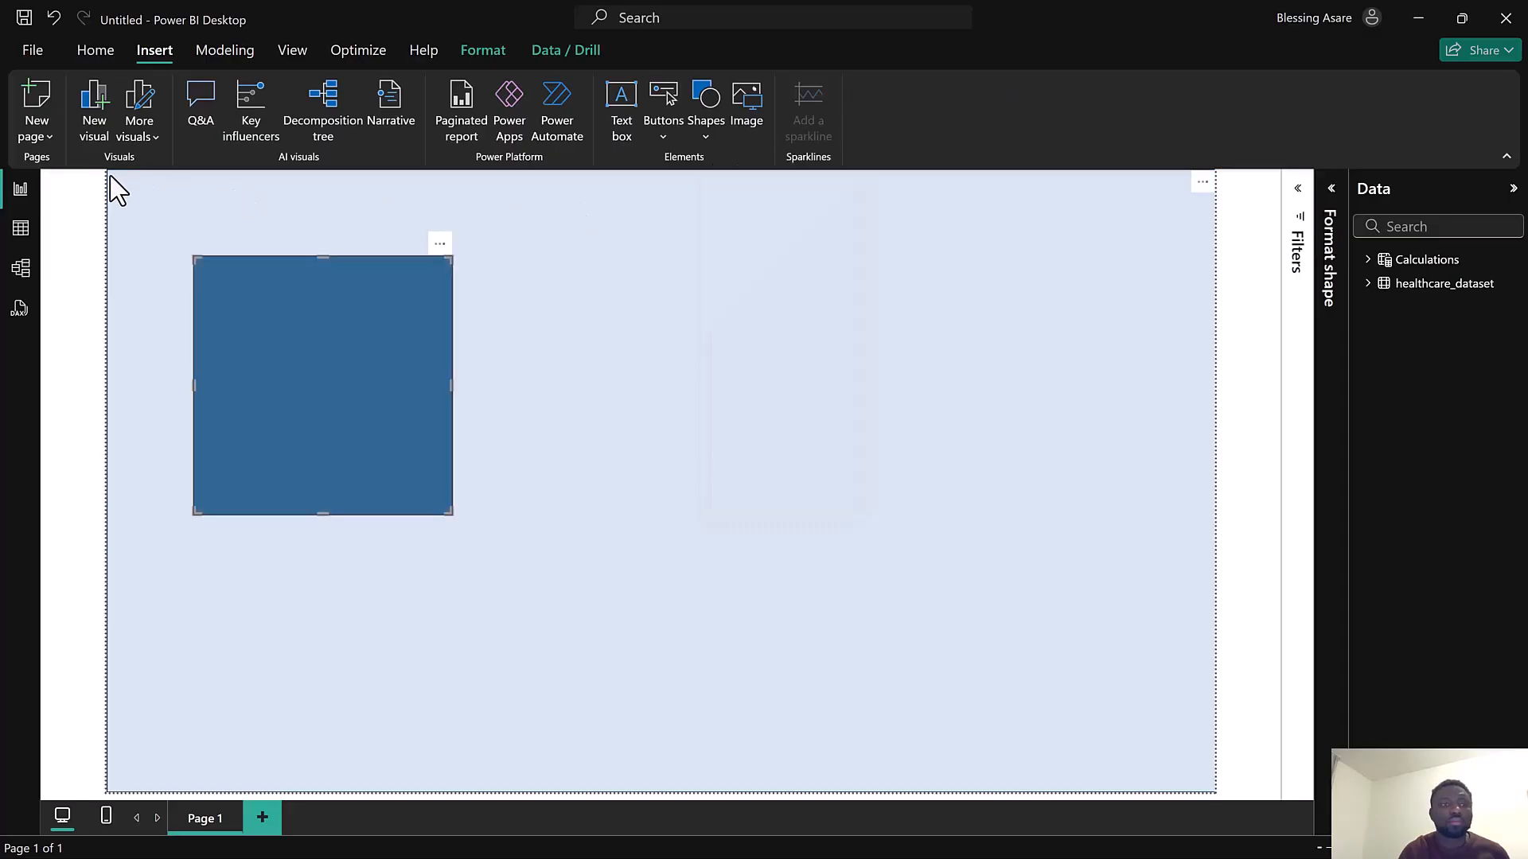
left_click_drag(245, 316, 156, 184)
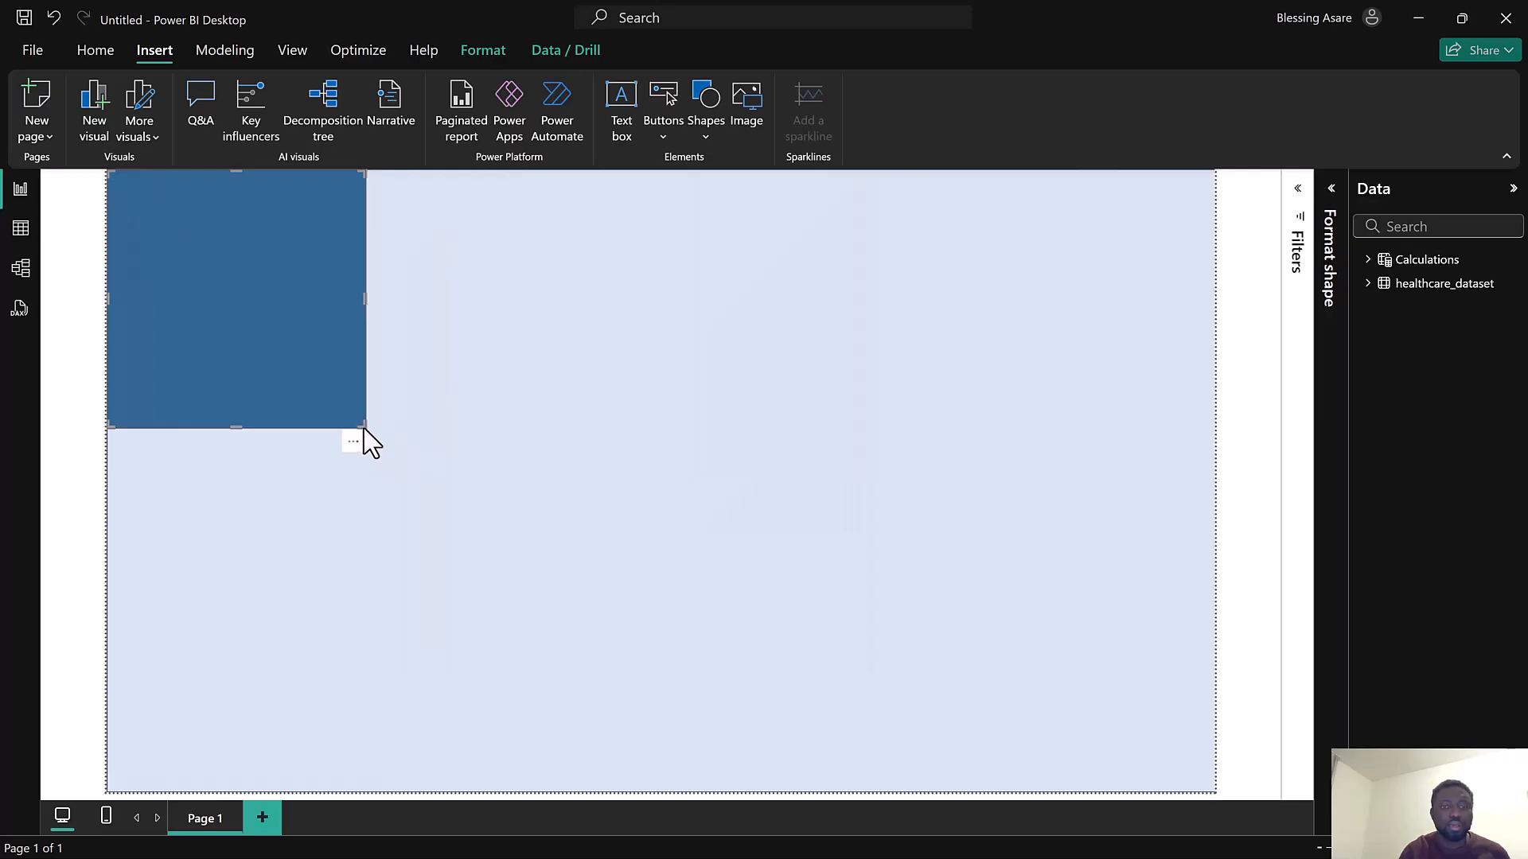
left_click_drag(365, 429, 1208, 247)
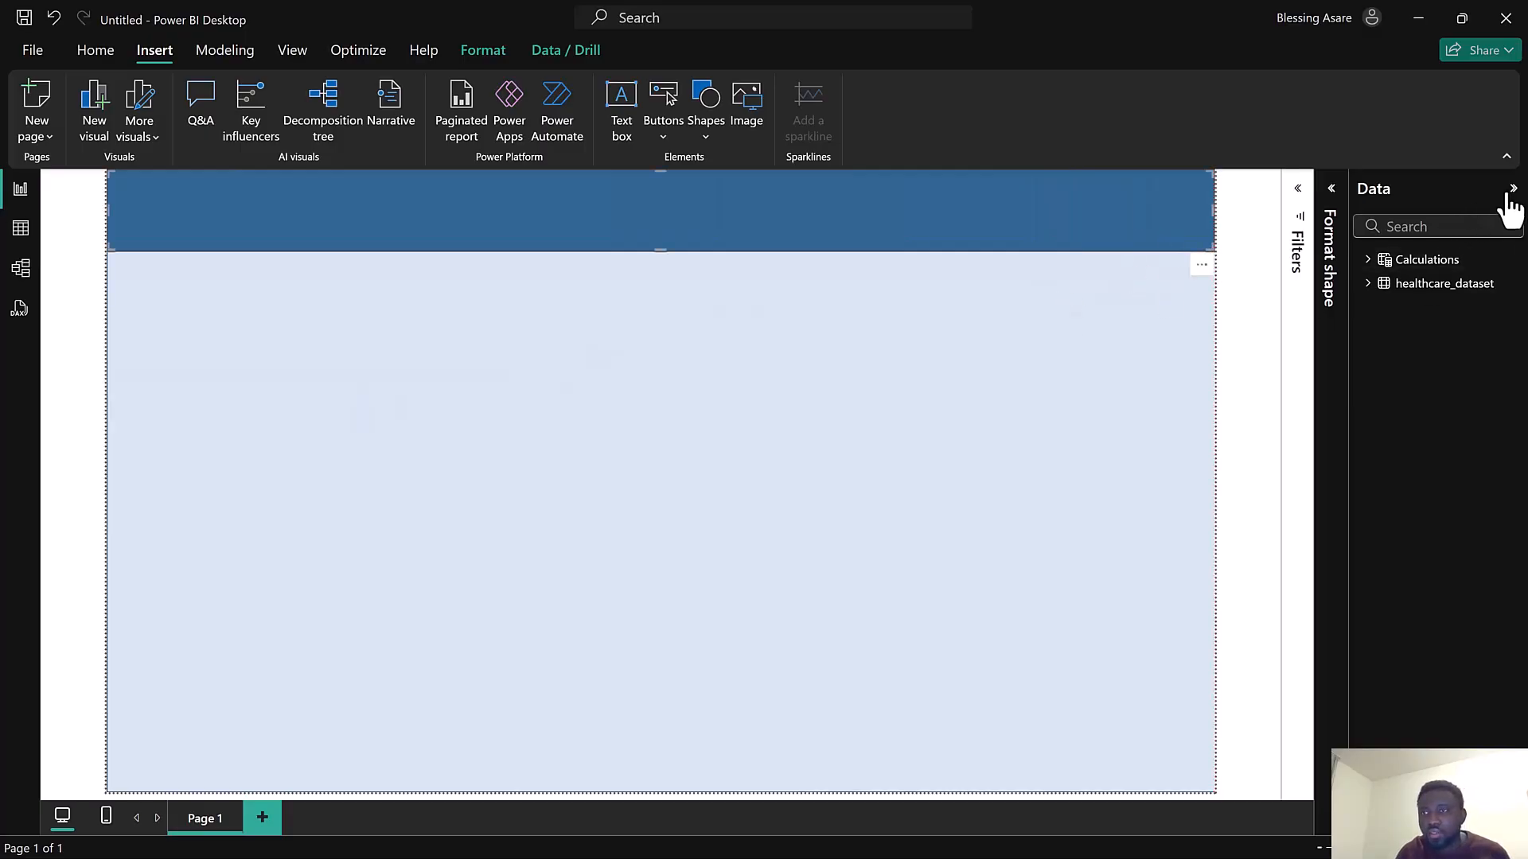
Set the header banner's fill to the medium blue theme color
left_click(1333, 195)
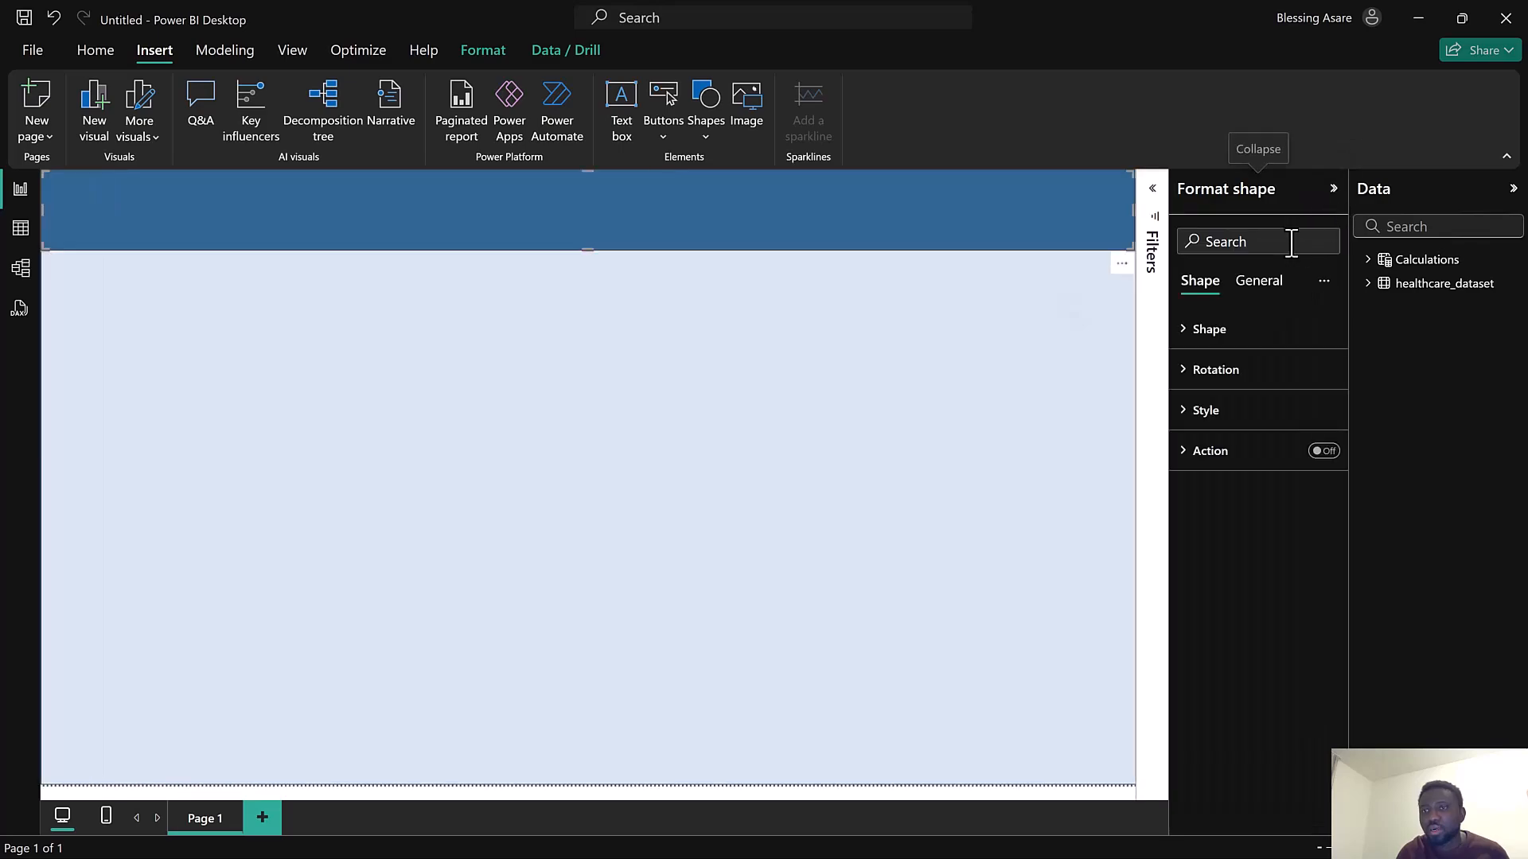
left_click(1255, 287)
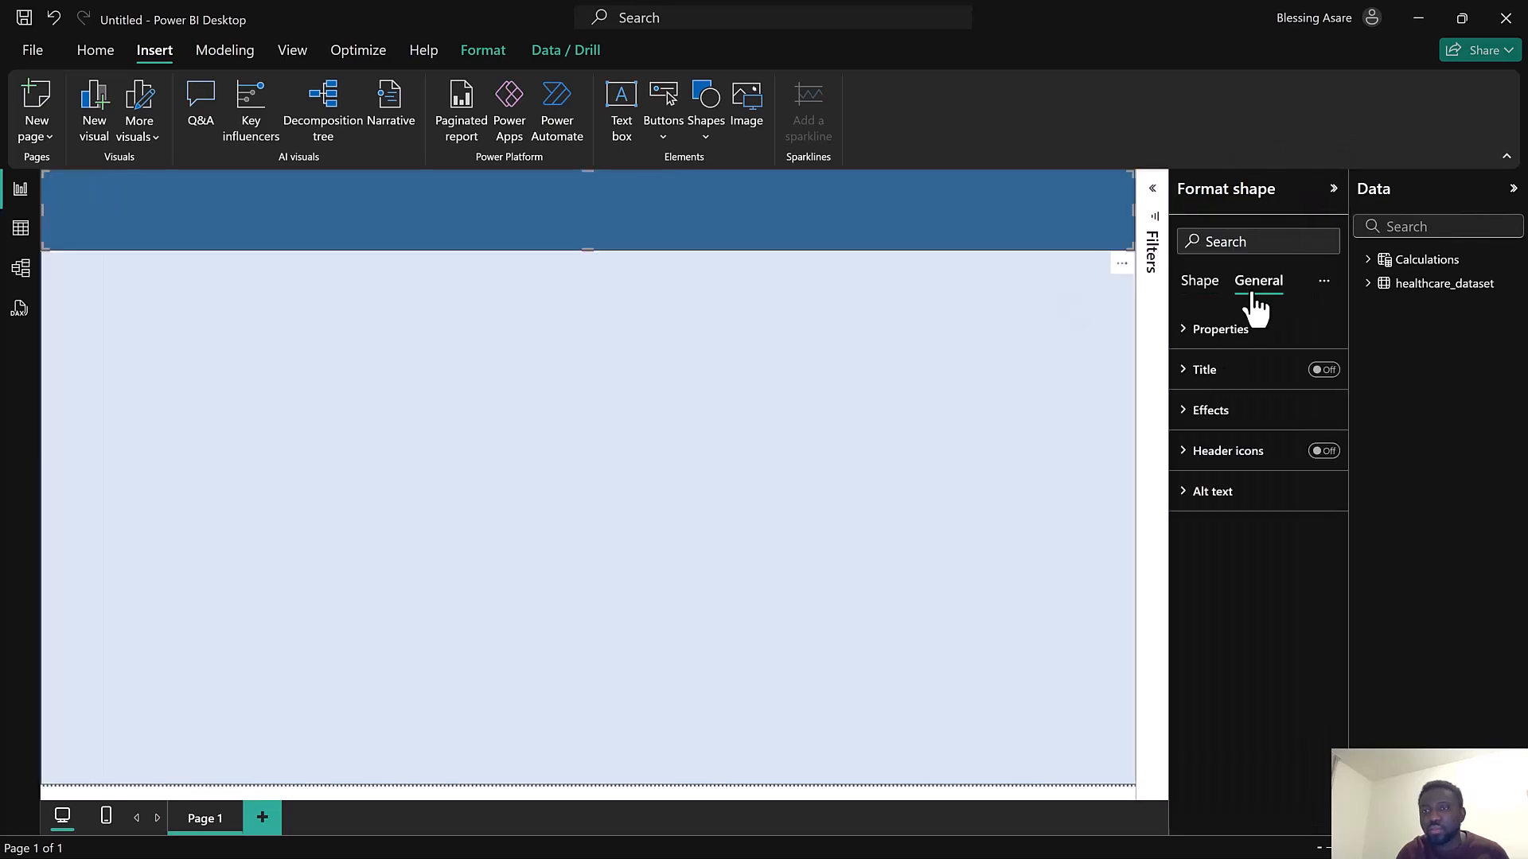
left_click(1238, 413)
left_click(1213, 405)
left_click(1200, 282)
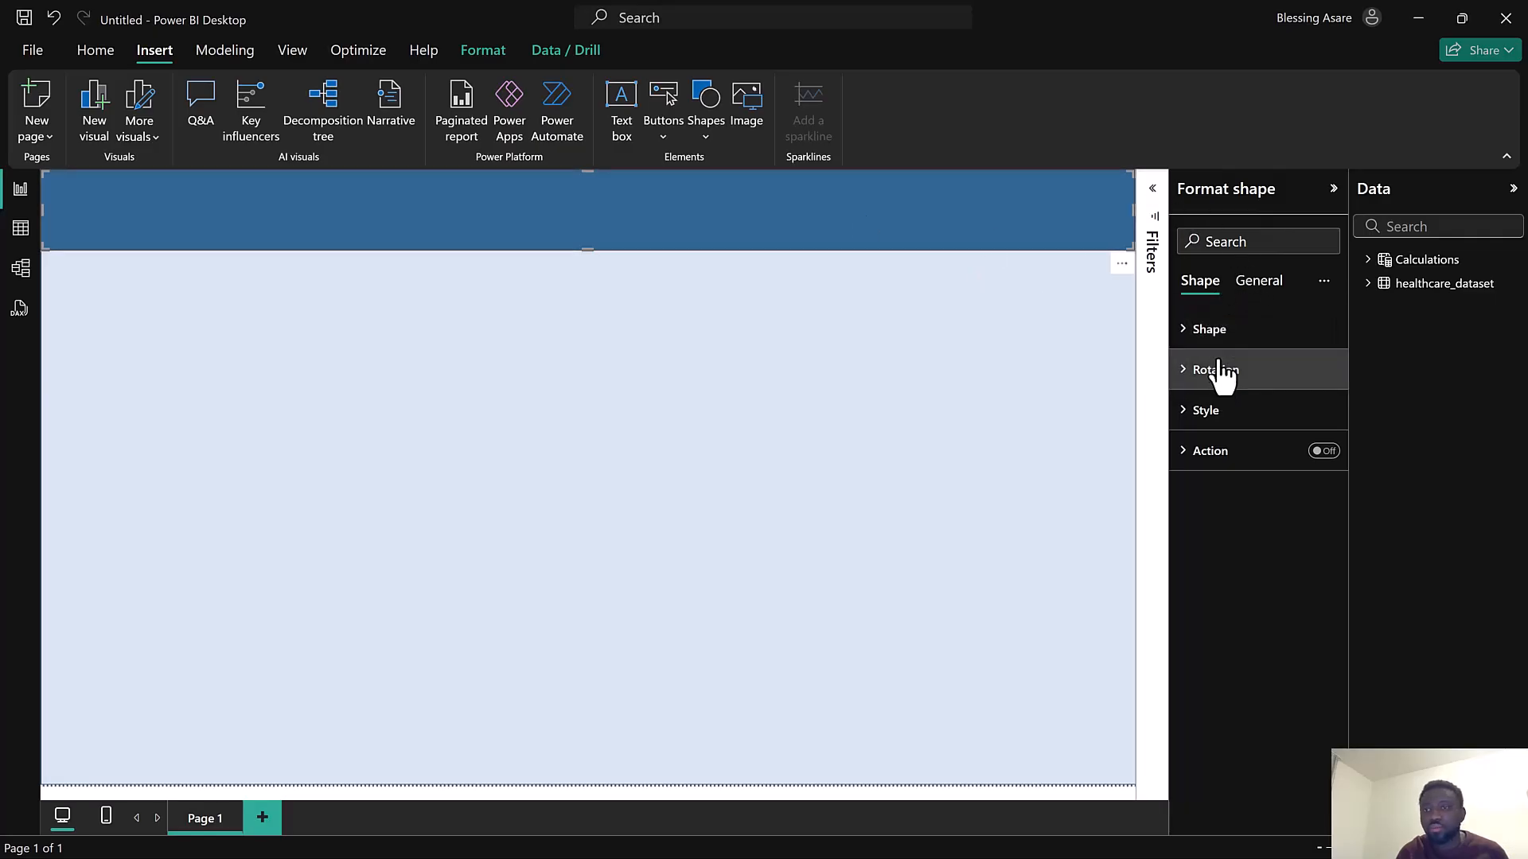
left_click(1216, 414)
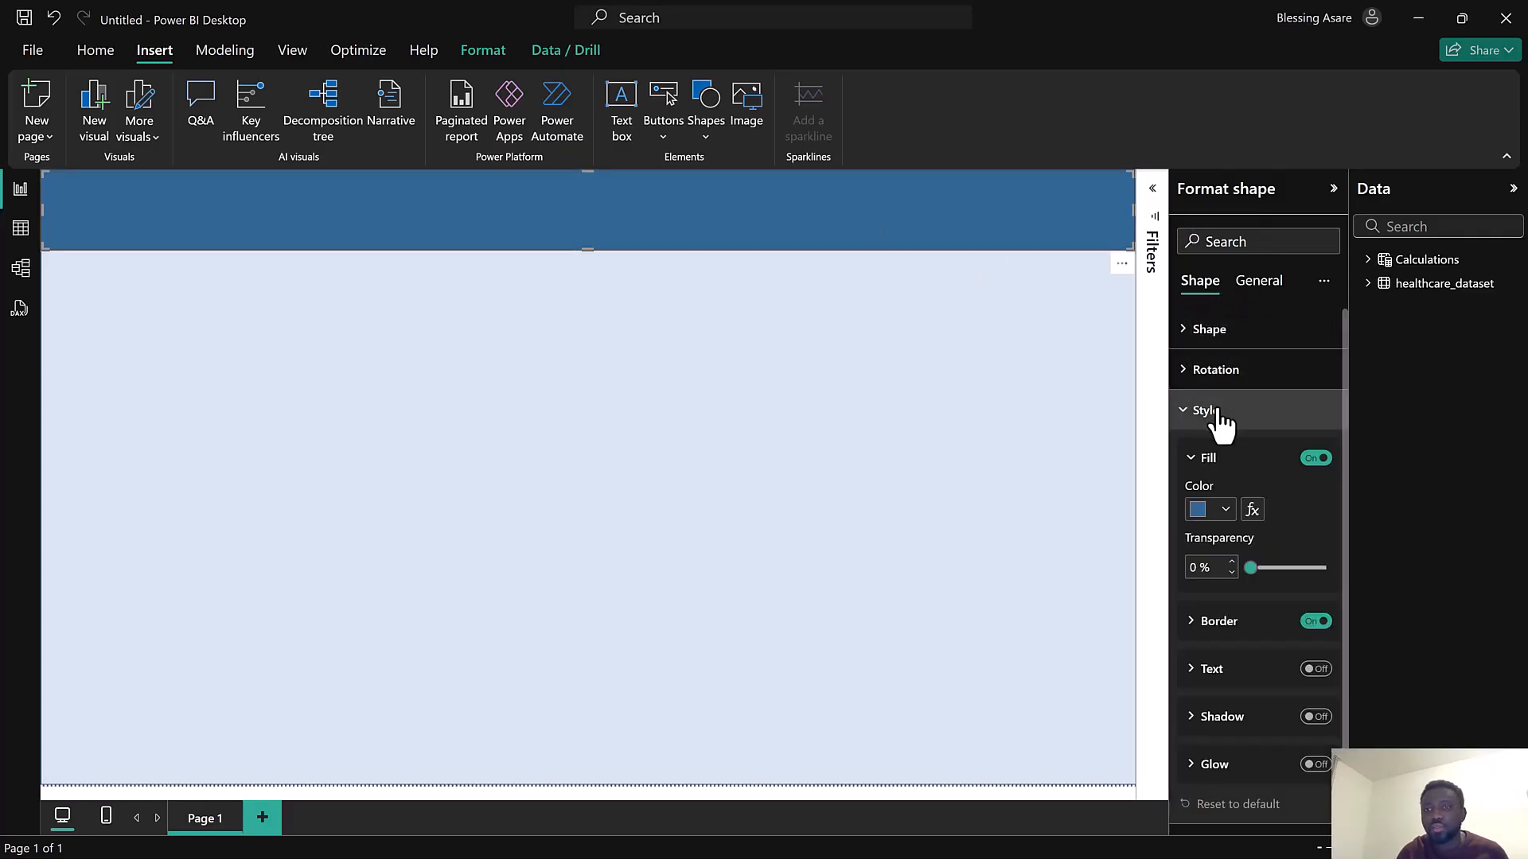
left_click(1200, 511)
left_click(1295, 197)
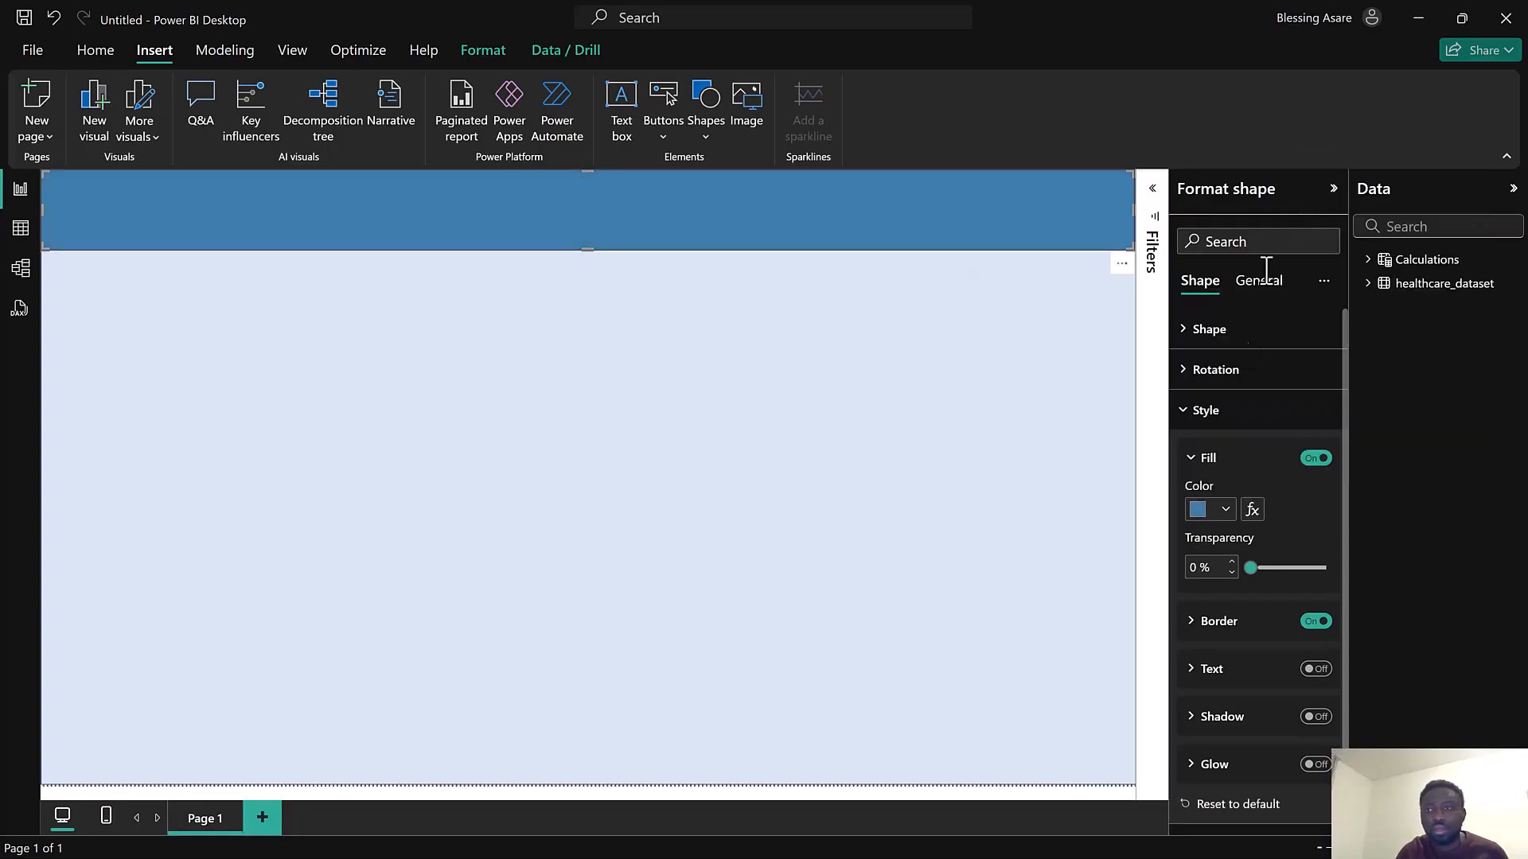
left_click(1200, 510)
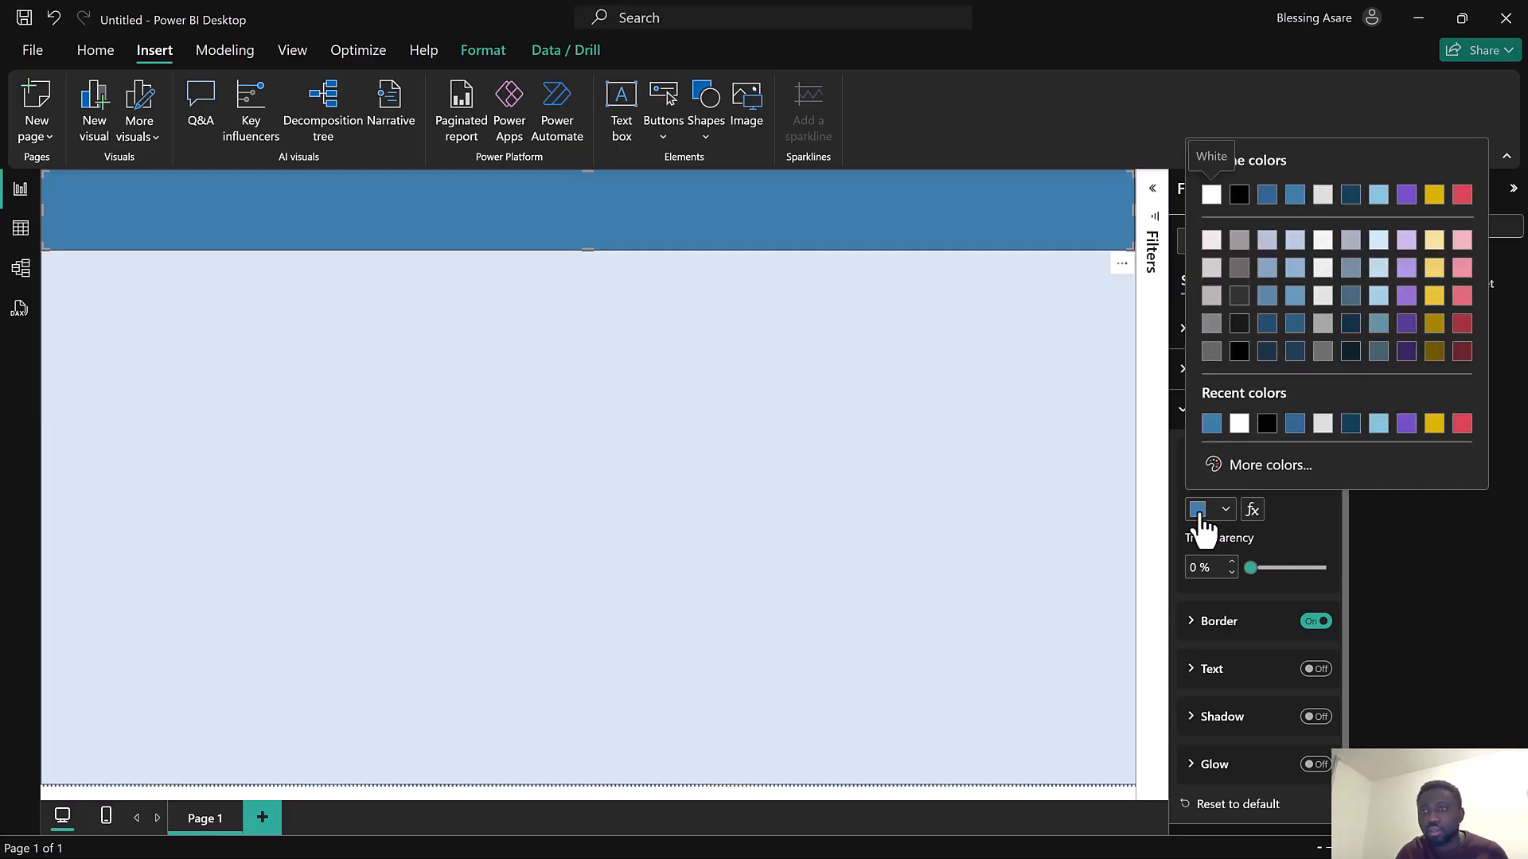
left_click(1165, 727)
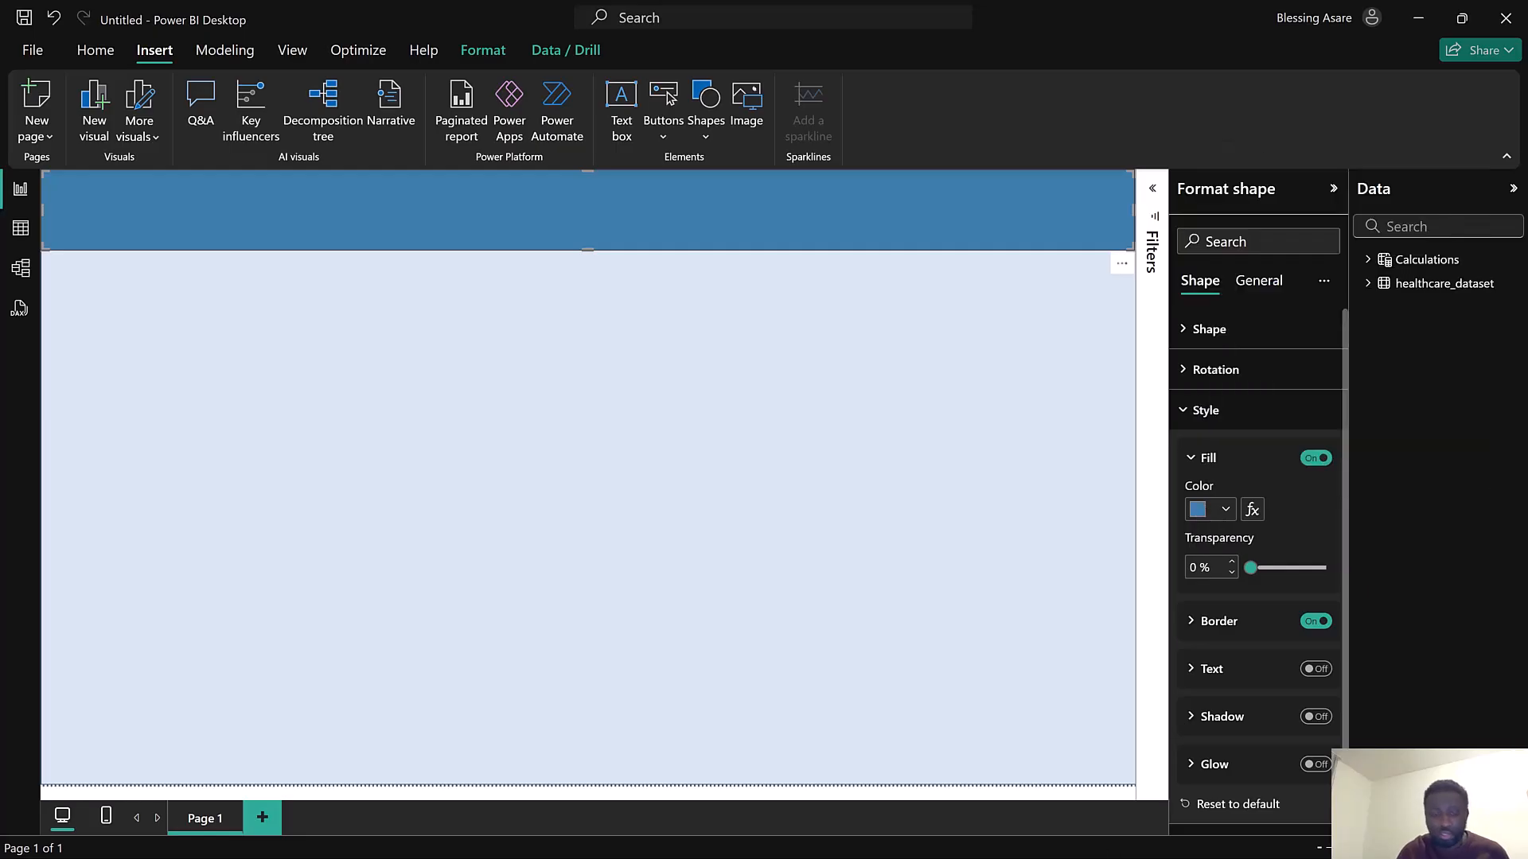
key("super")
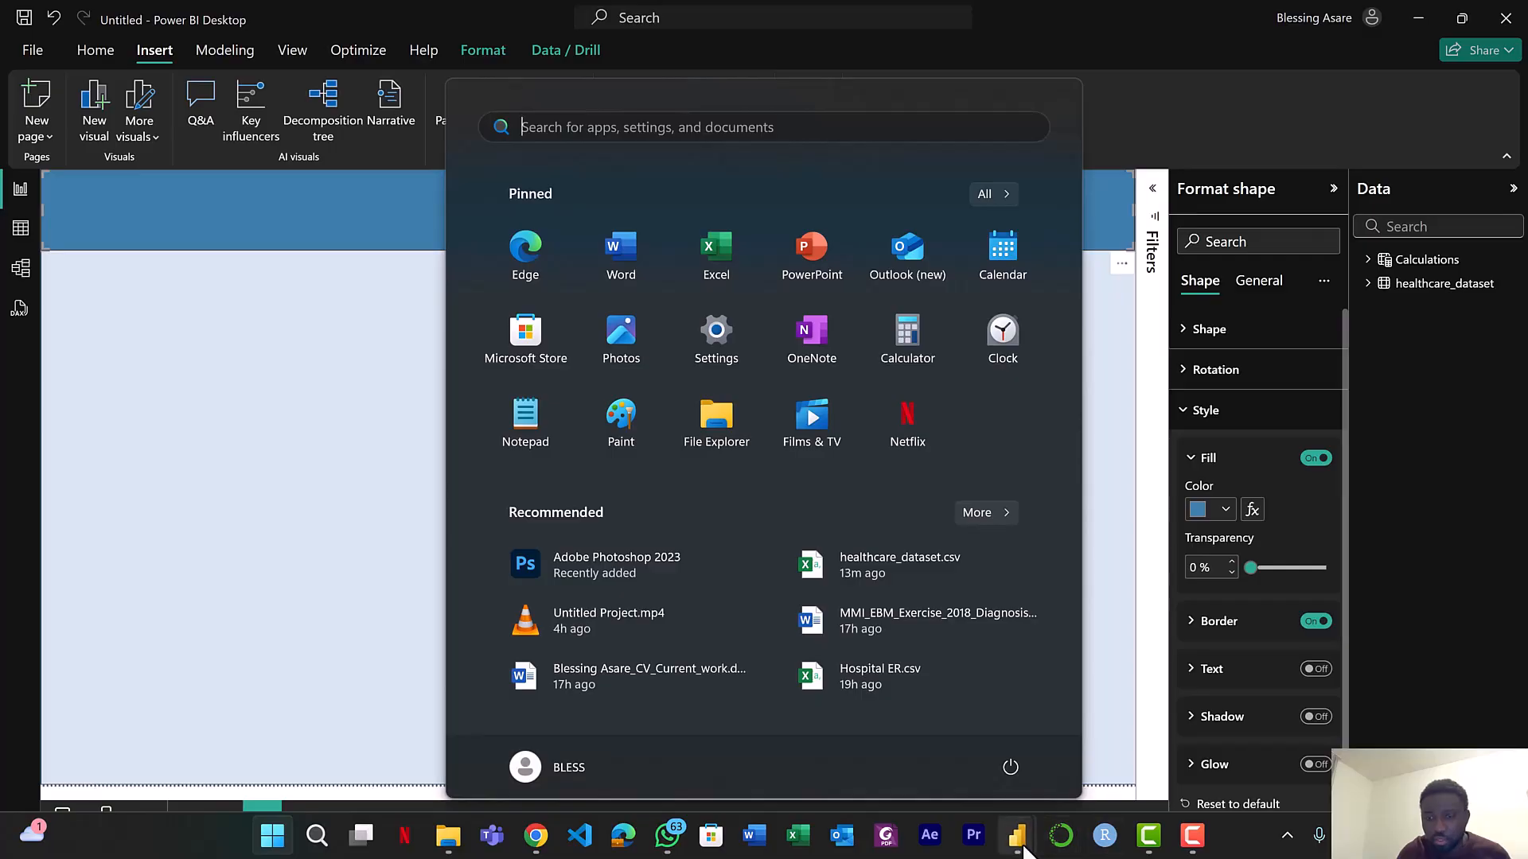
mouse_move(1017, 835)
left_click(959, 756)
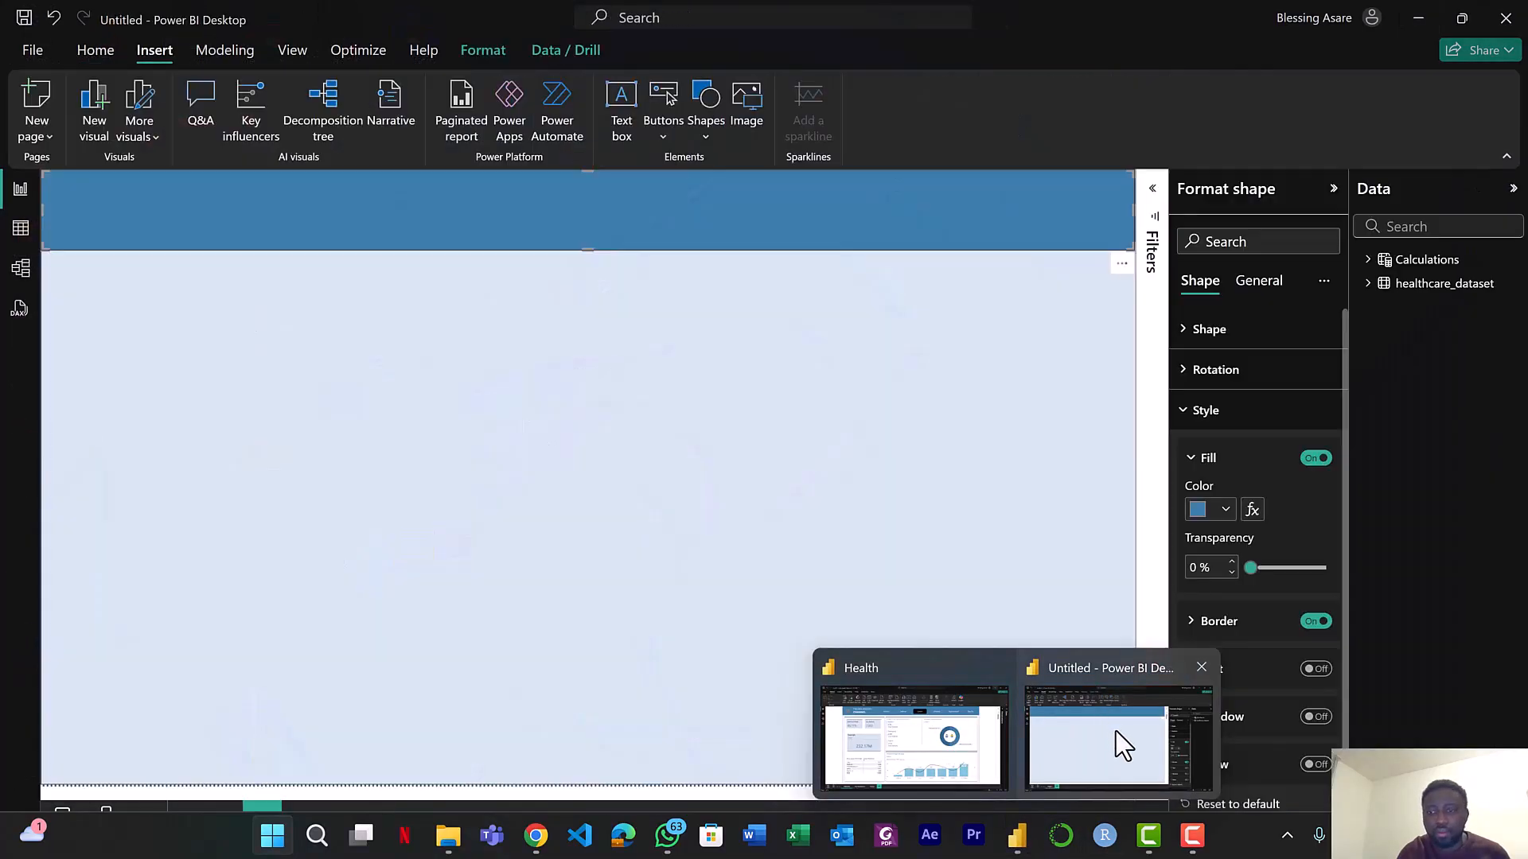
left_click(1116, 732)
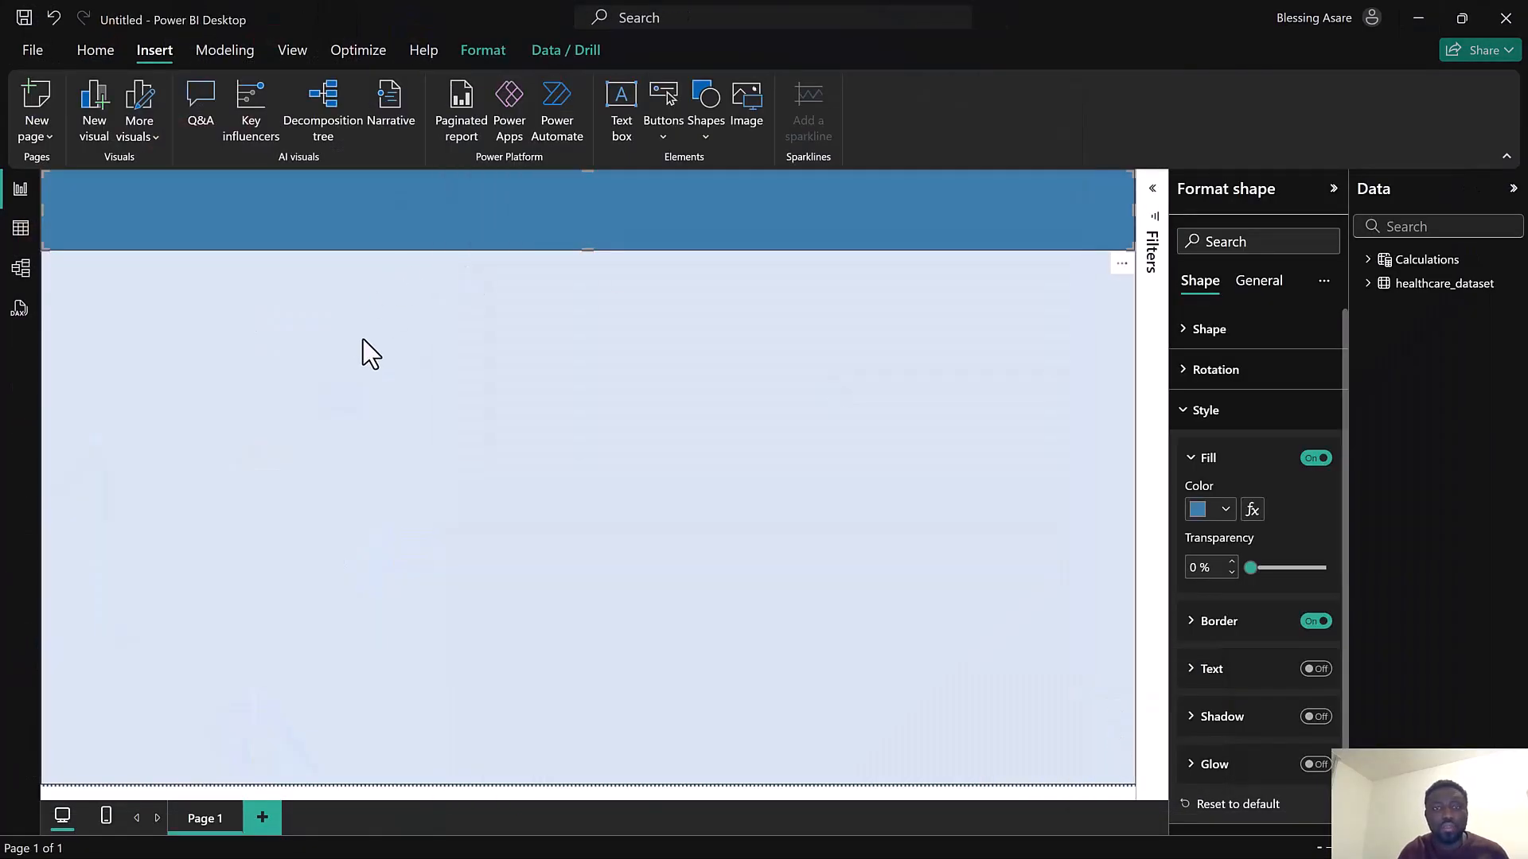
Review the background shape's shape, rotation and style settings, toggling its border
left_click(363, 339)
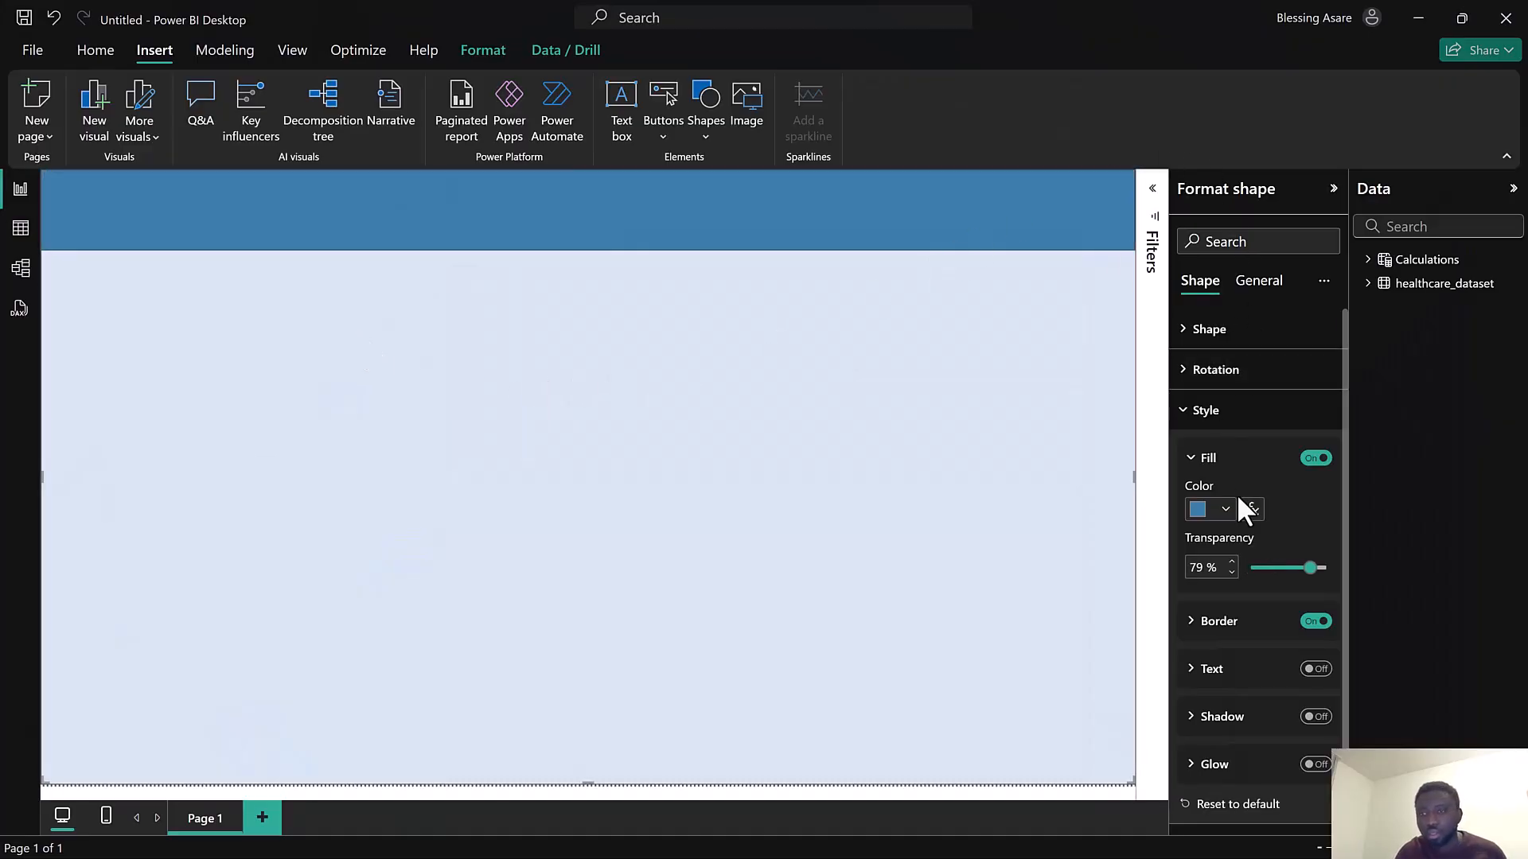
scroll(1237, 494, "down", 1)
scroll(1237, 493, "up", 1)
left_click(1235, 417)
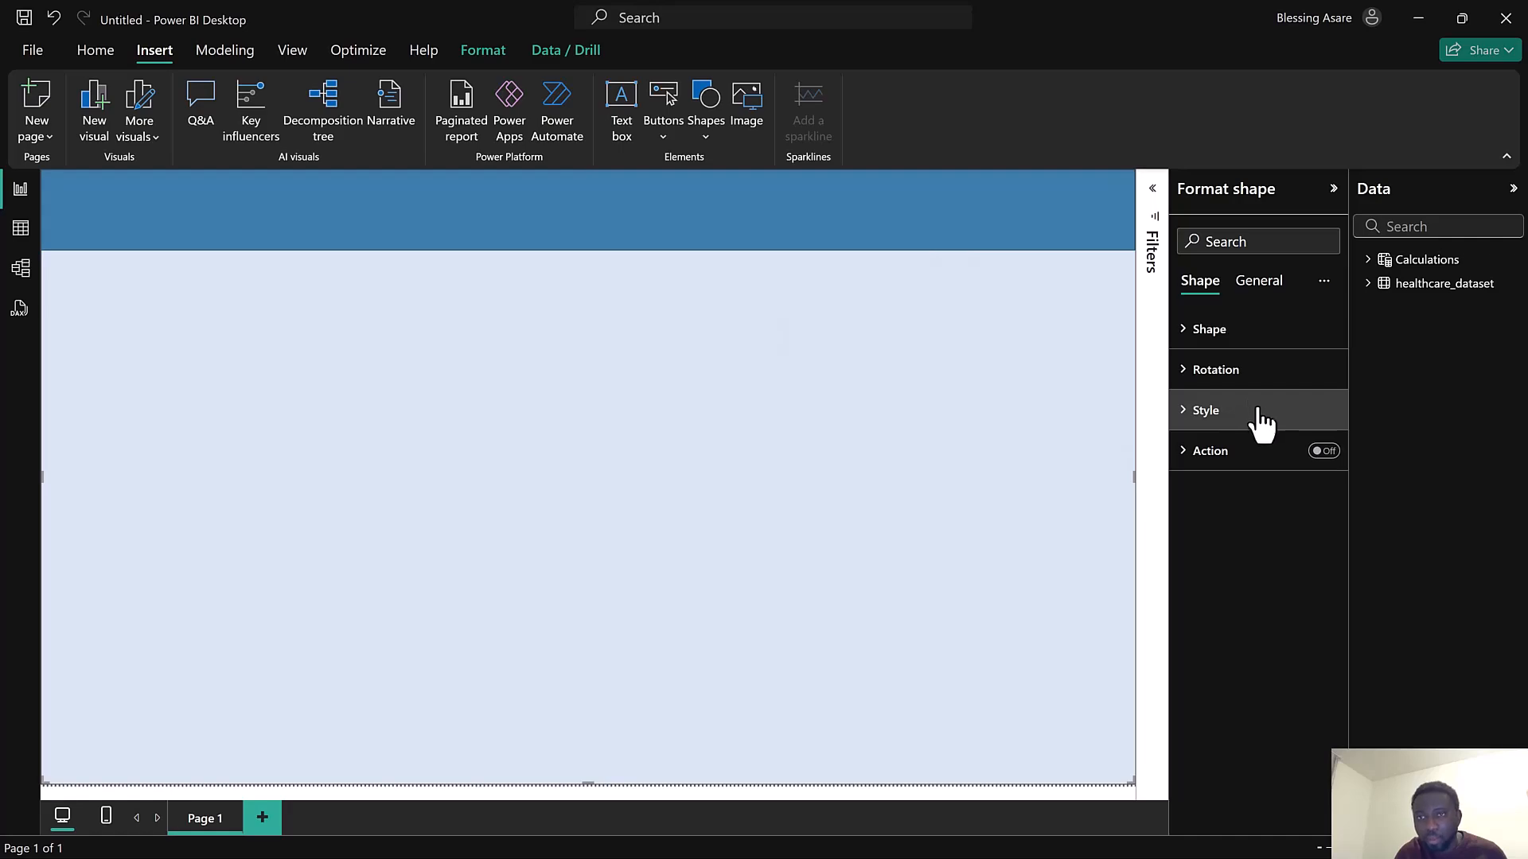
left_click(1244, 342)
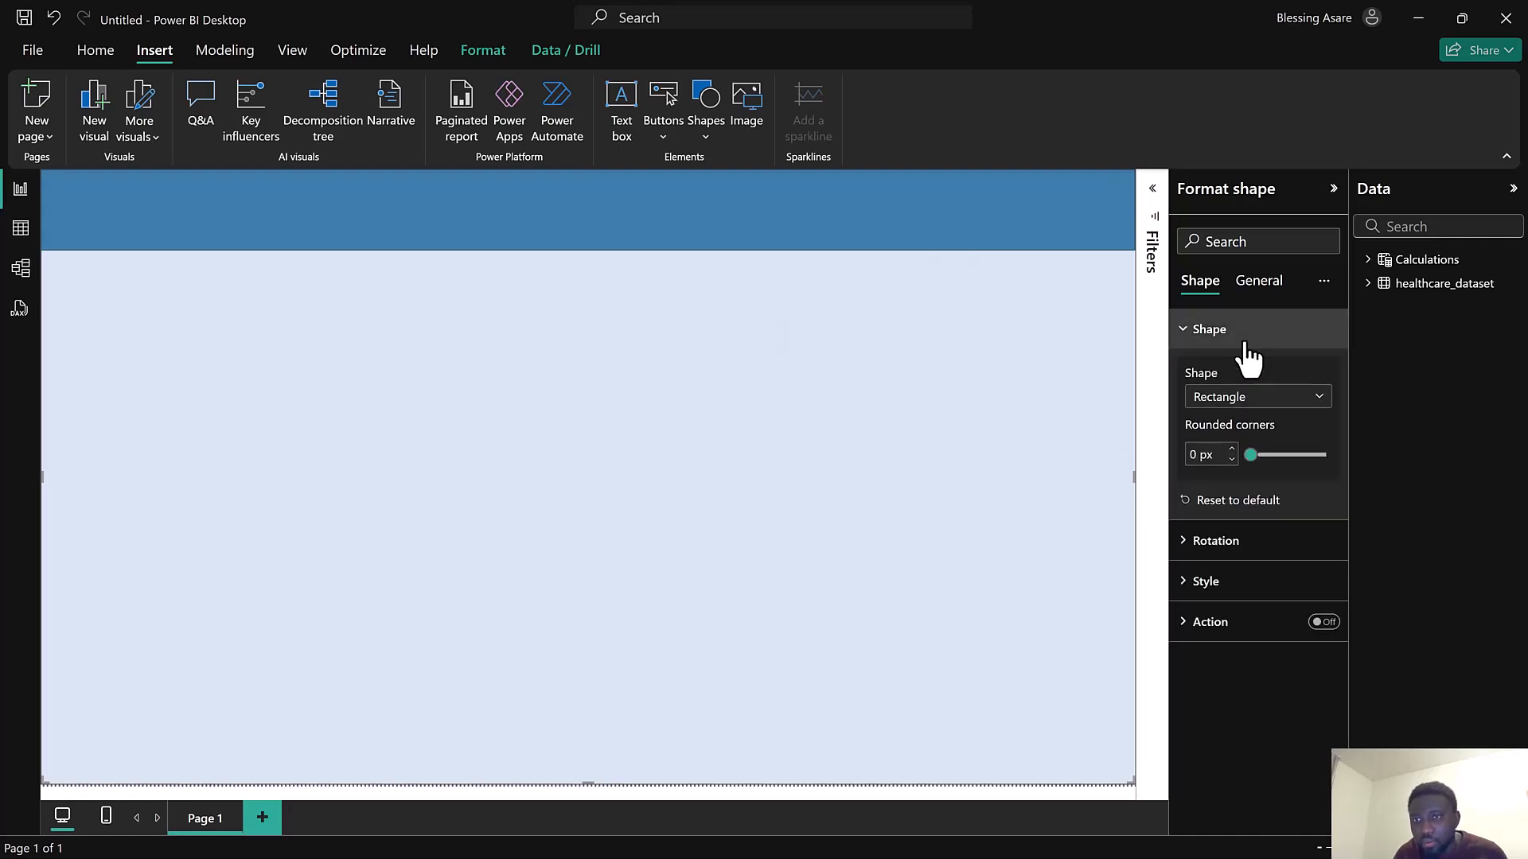
left_click(1245, 344)
left_click(1244, 383)
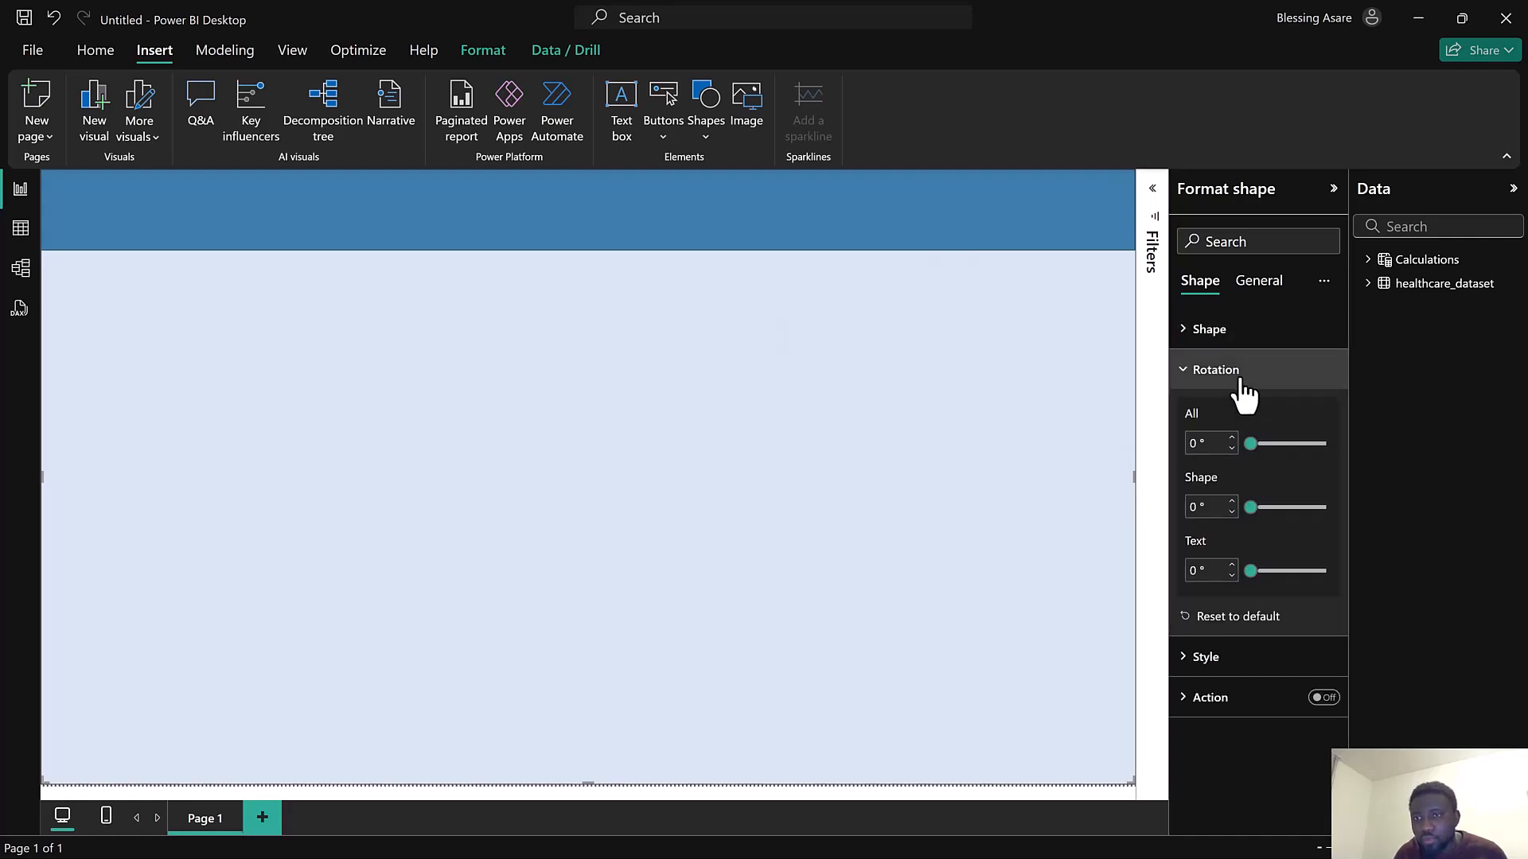
left_click(1241, 376)
left_click(1239, 412)
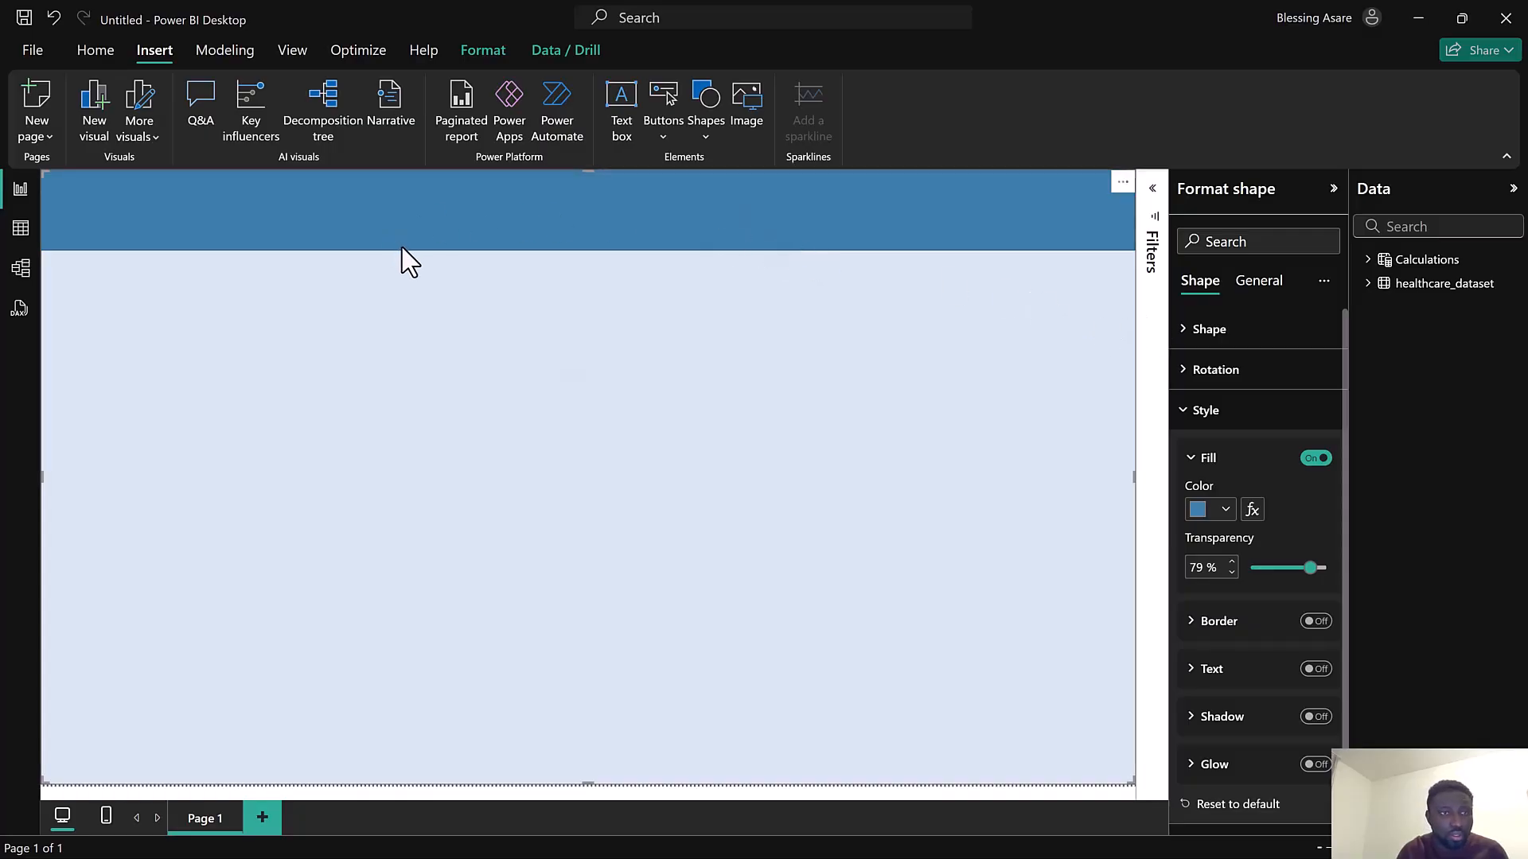
left_click(1314, 622)
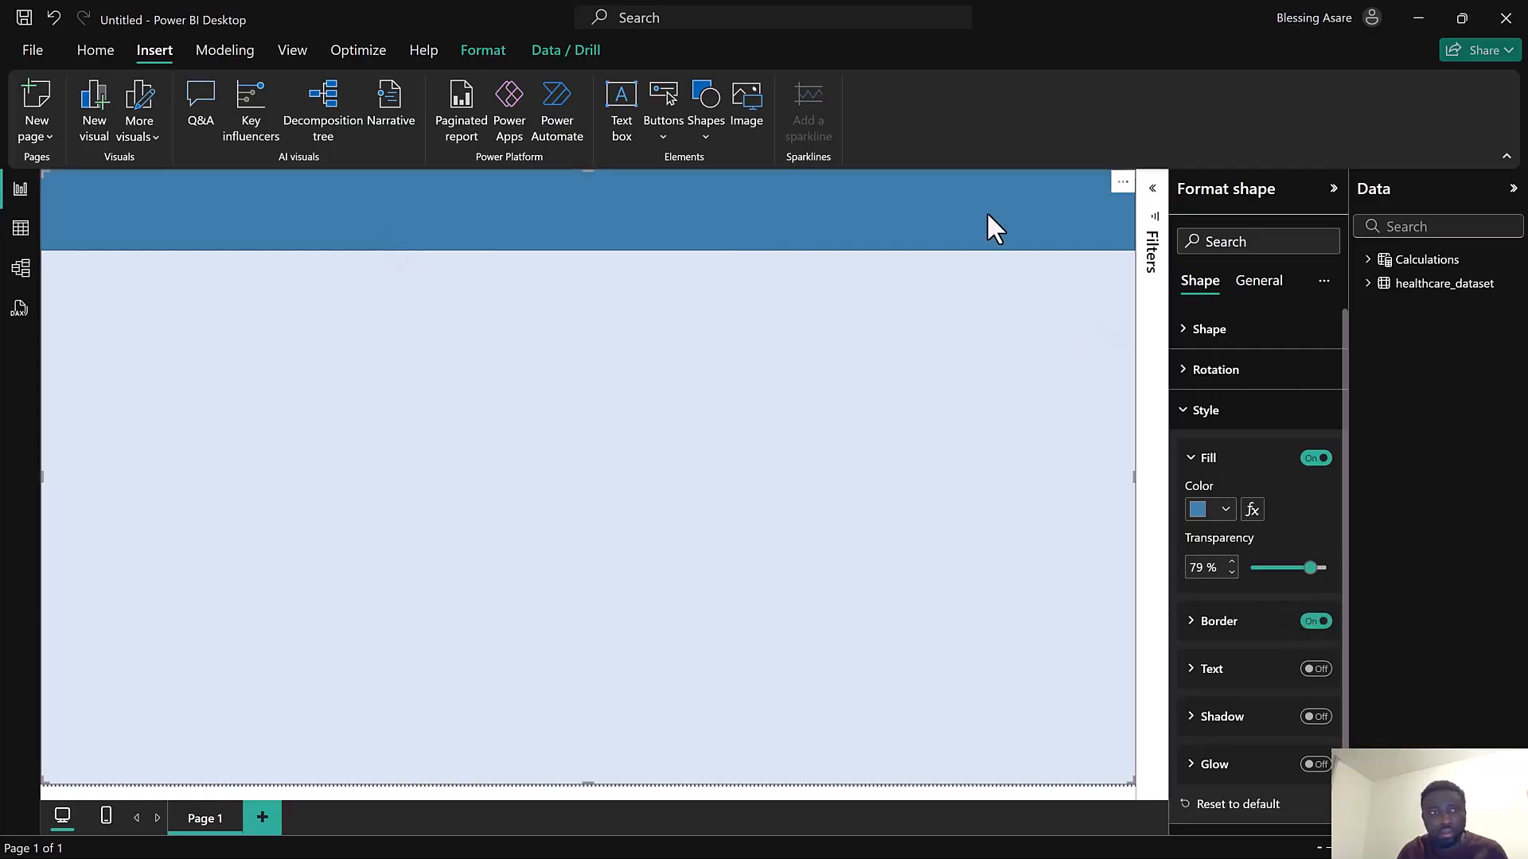
left_click(589, 797)
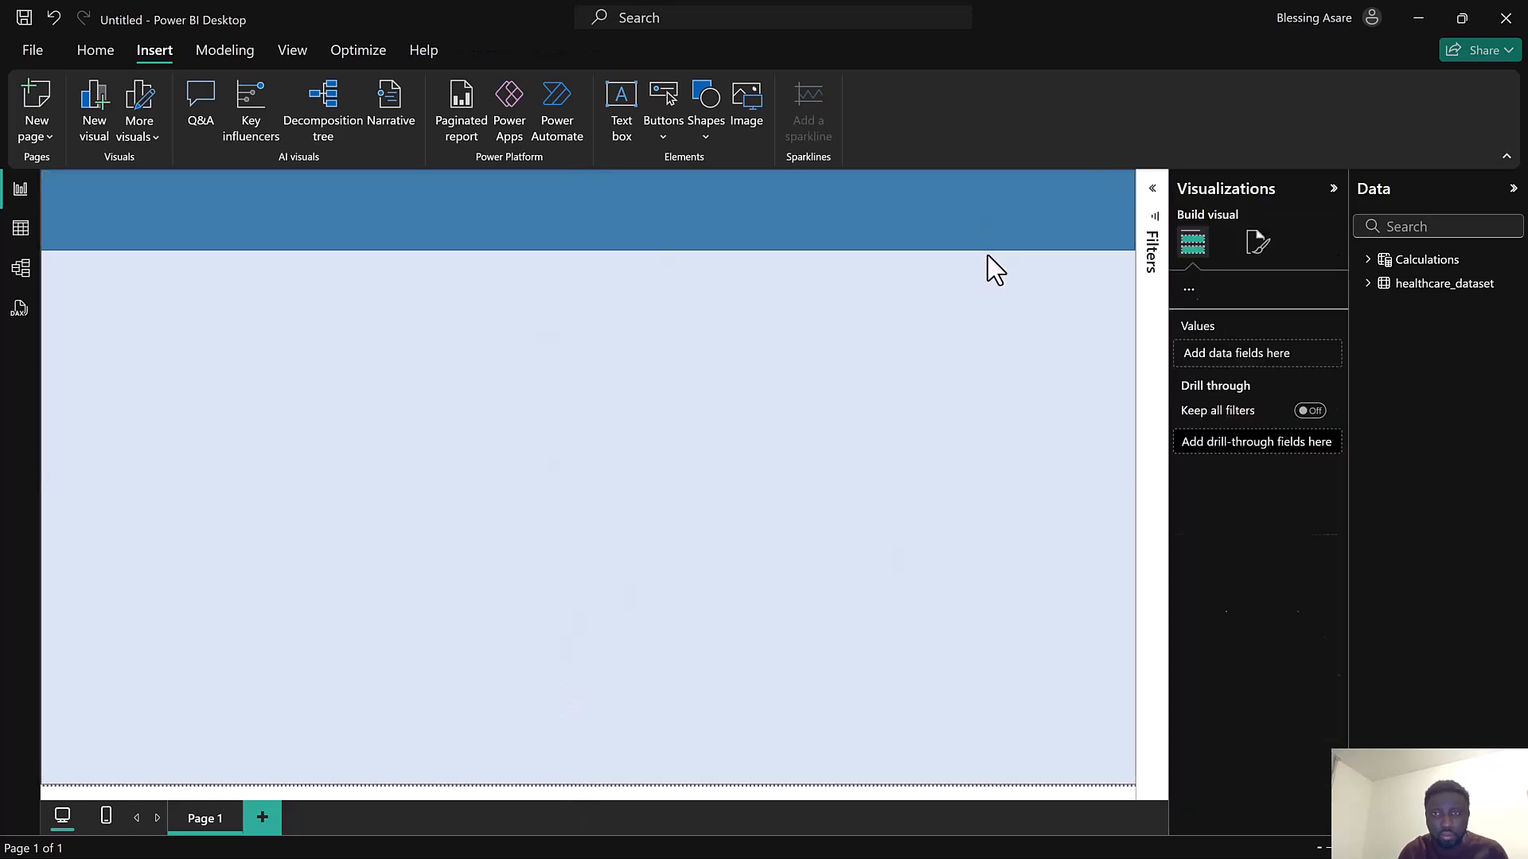
Review the header banner's rotation and style settings, then compare them with the background shape's
left_click(998, 226)
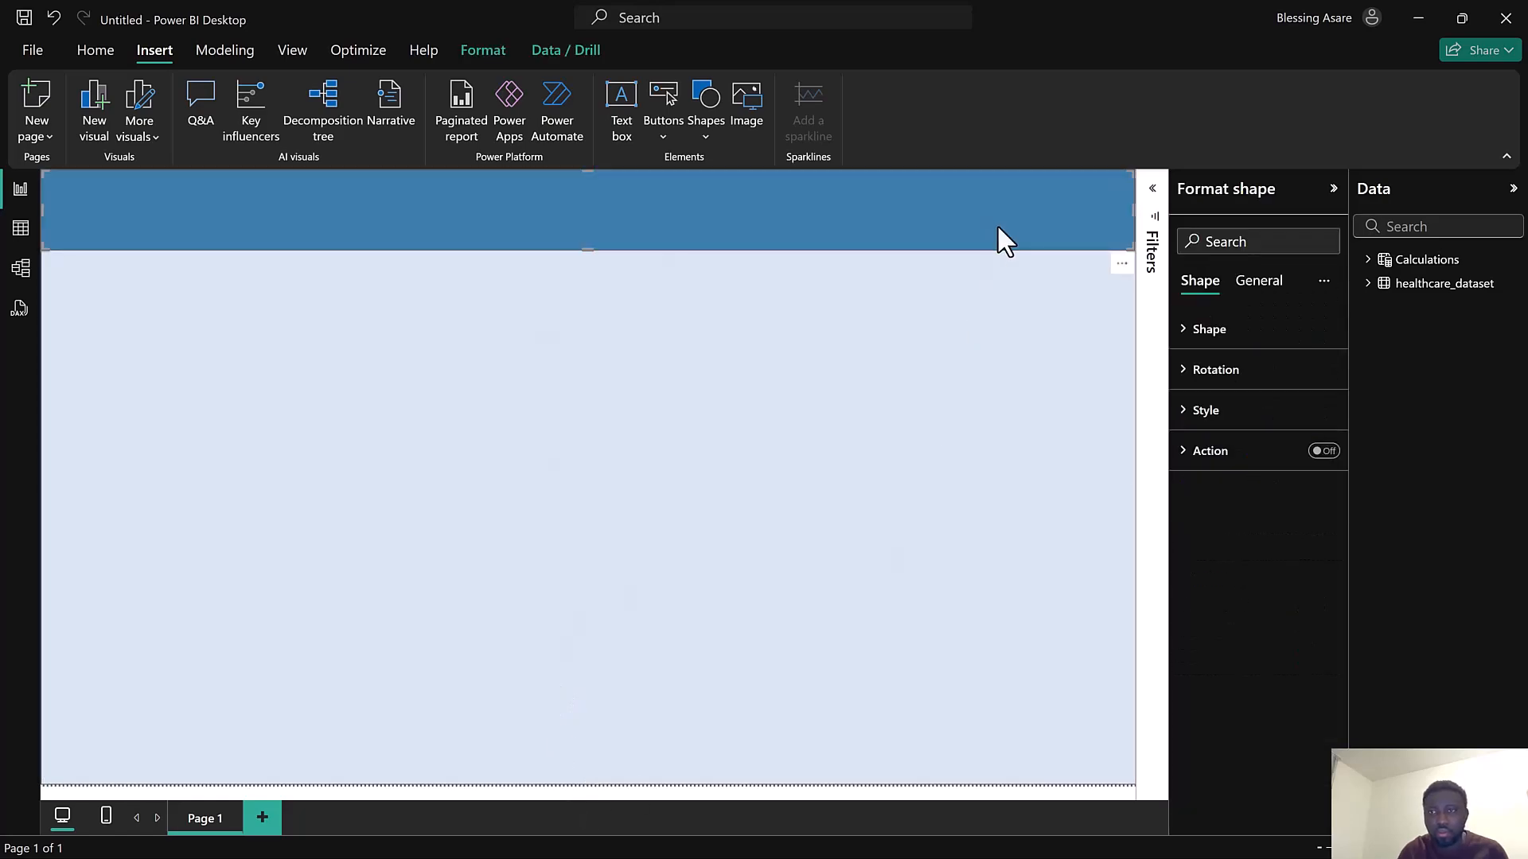
left_click(1226, 381)
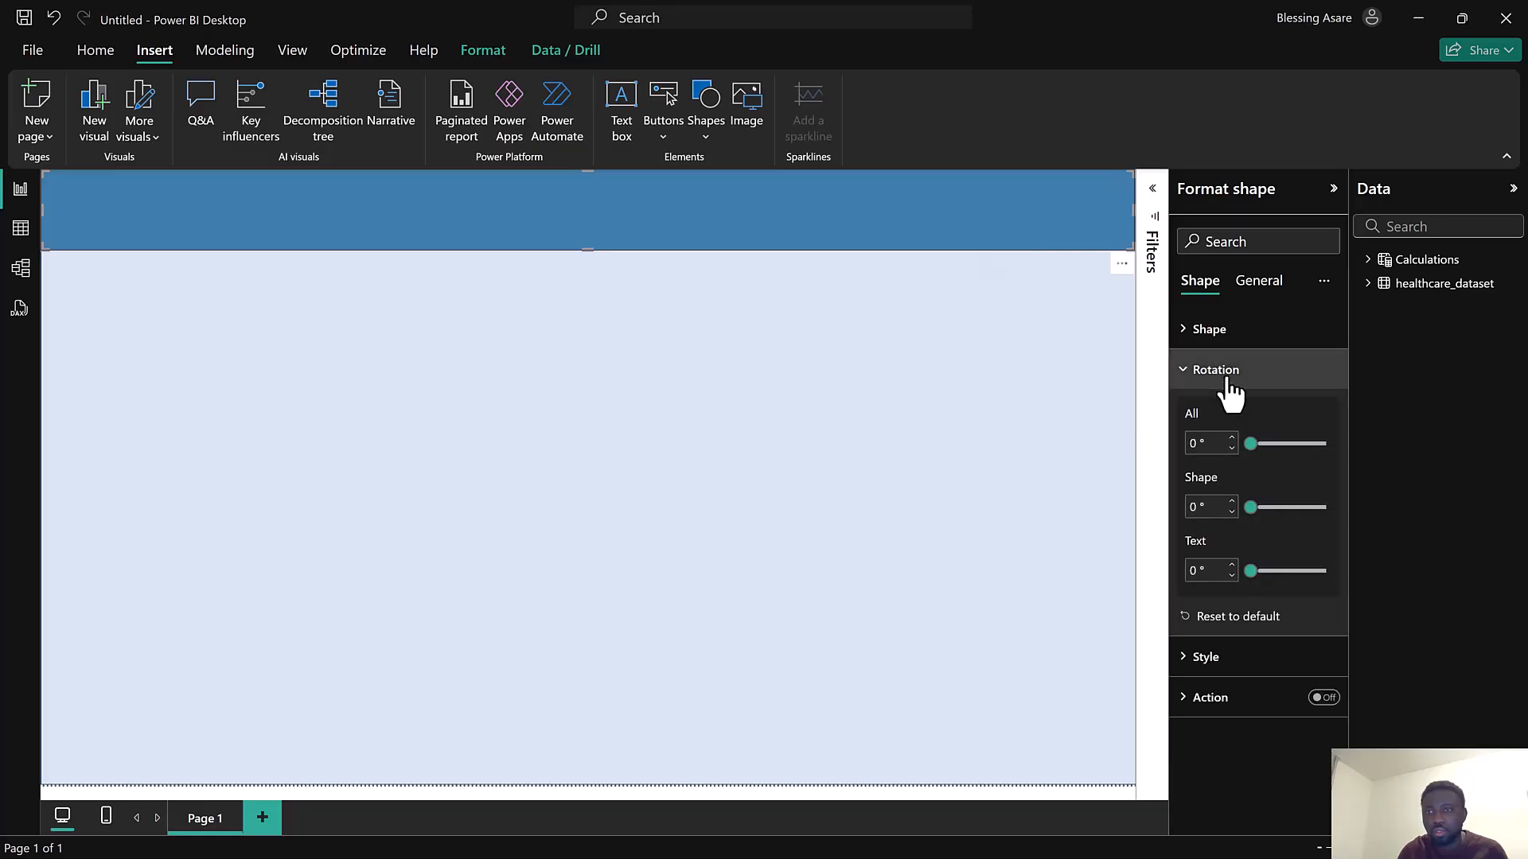
left_click(1227, 381)
left_click(1226, 411)
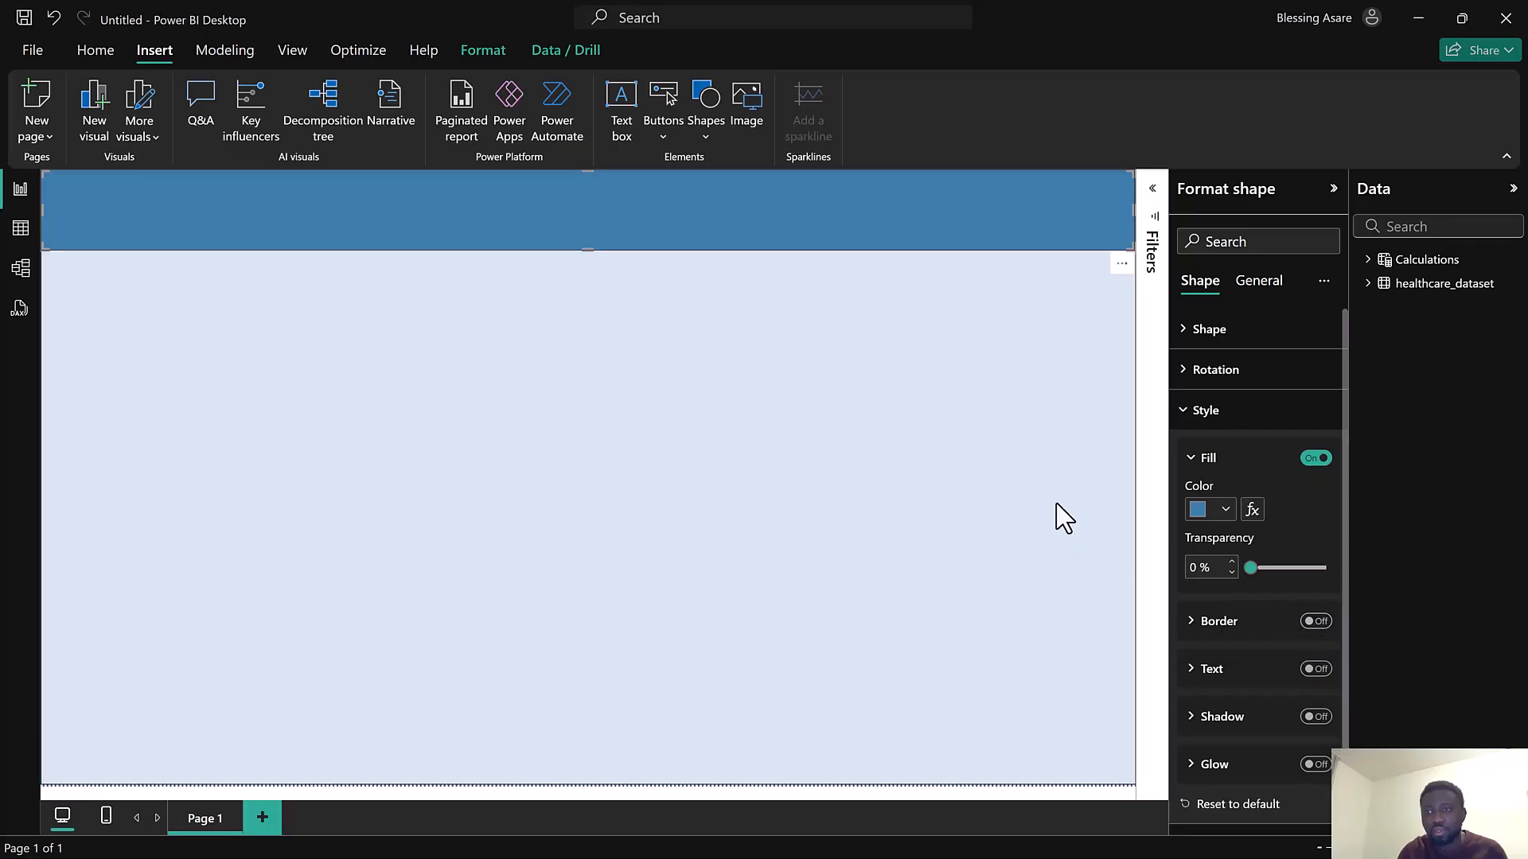
left_click(1016, 352)
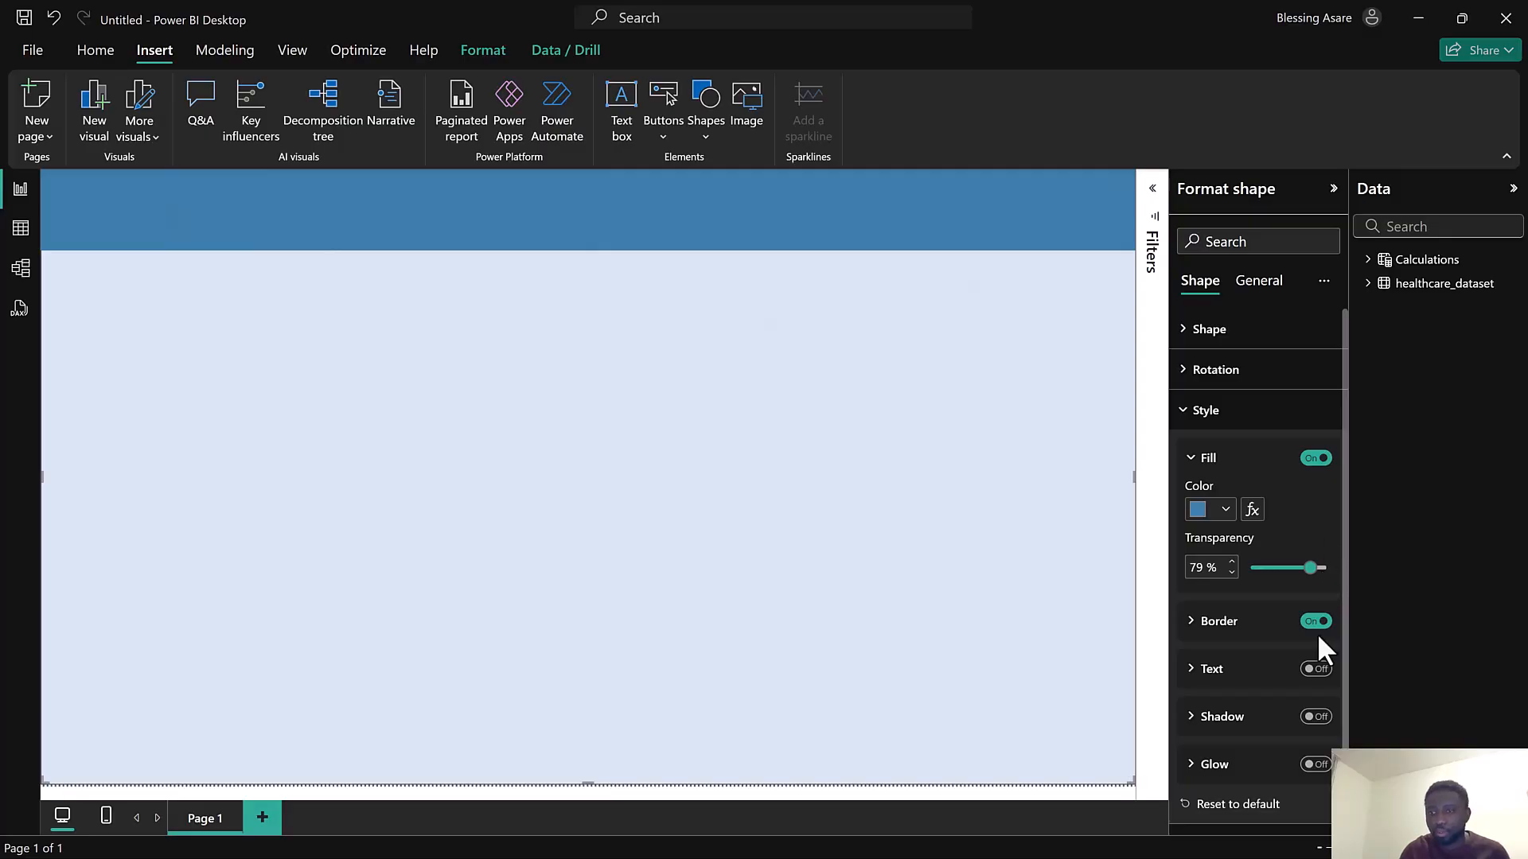
left_click(1232, 412)
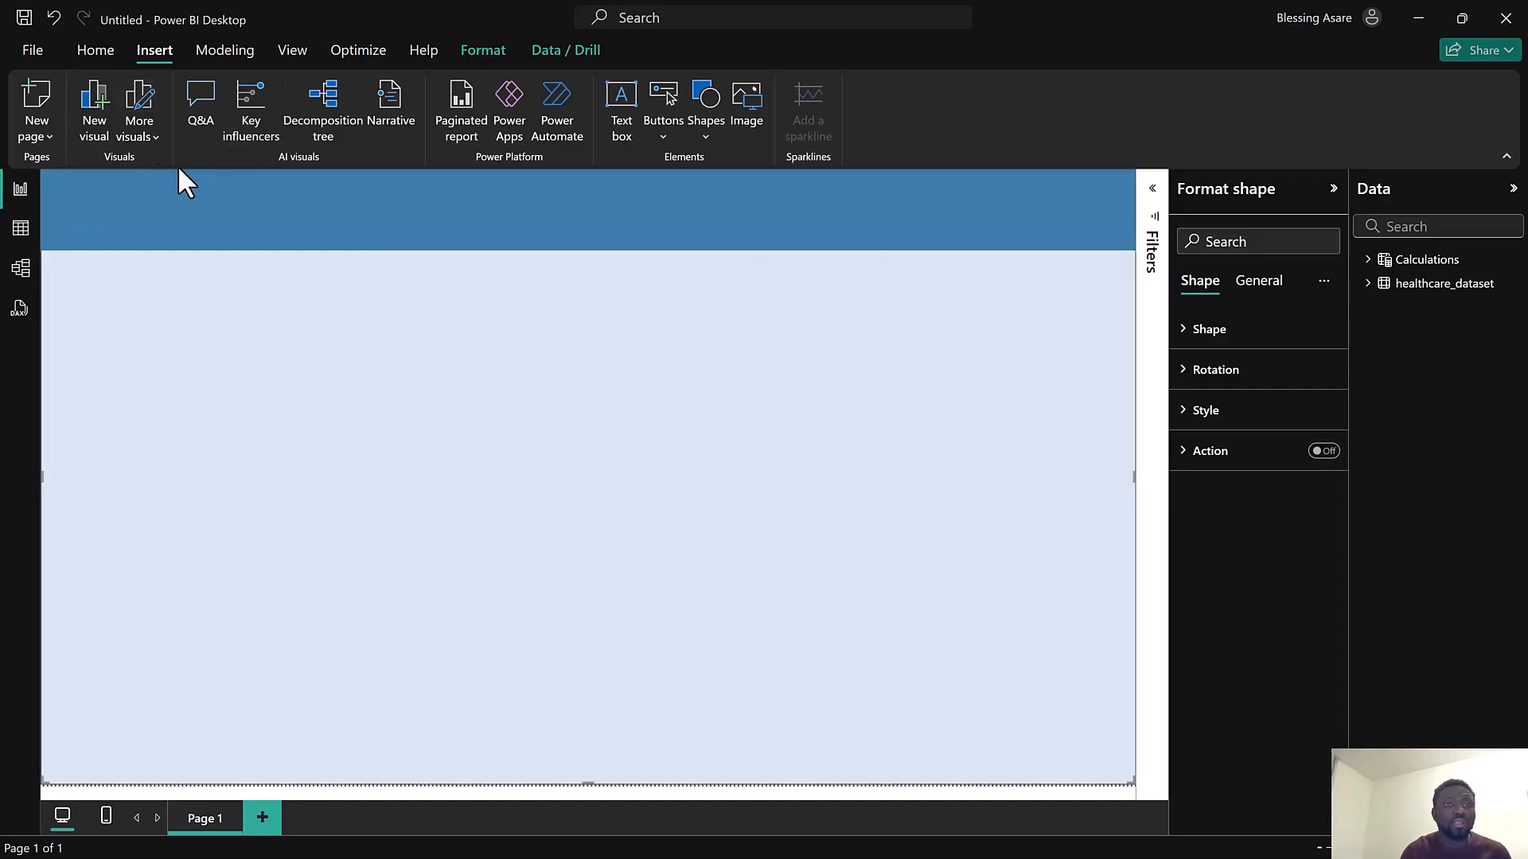
Insert a new Card visual below the header and add the Age field to it
left_click(87, 103)
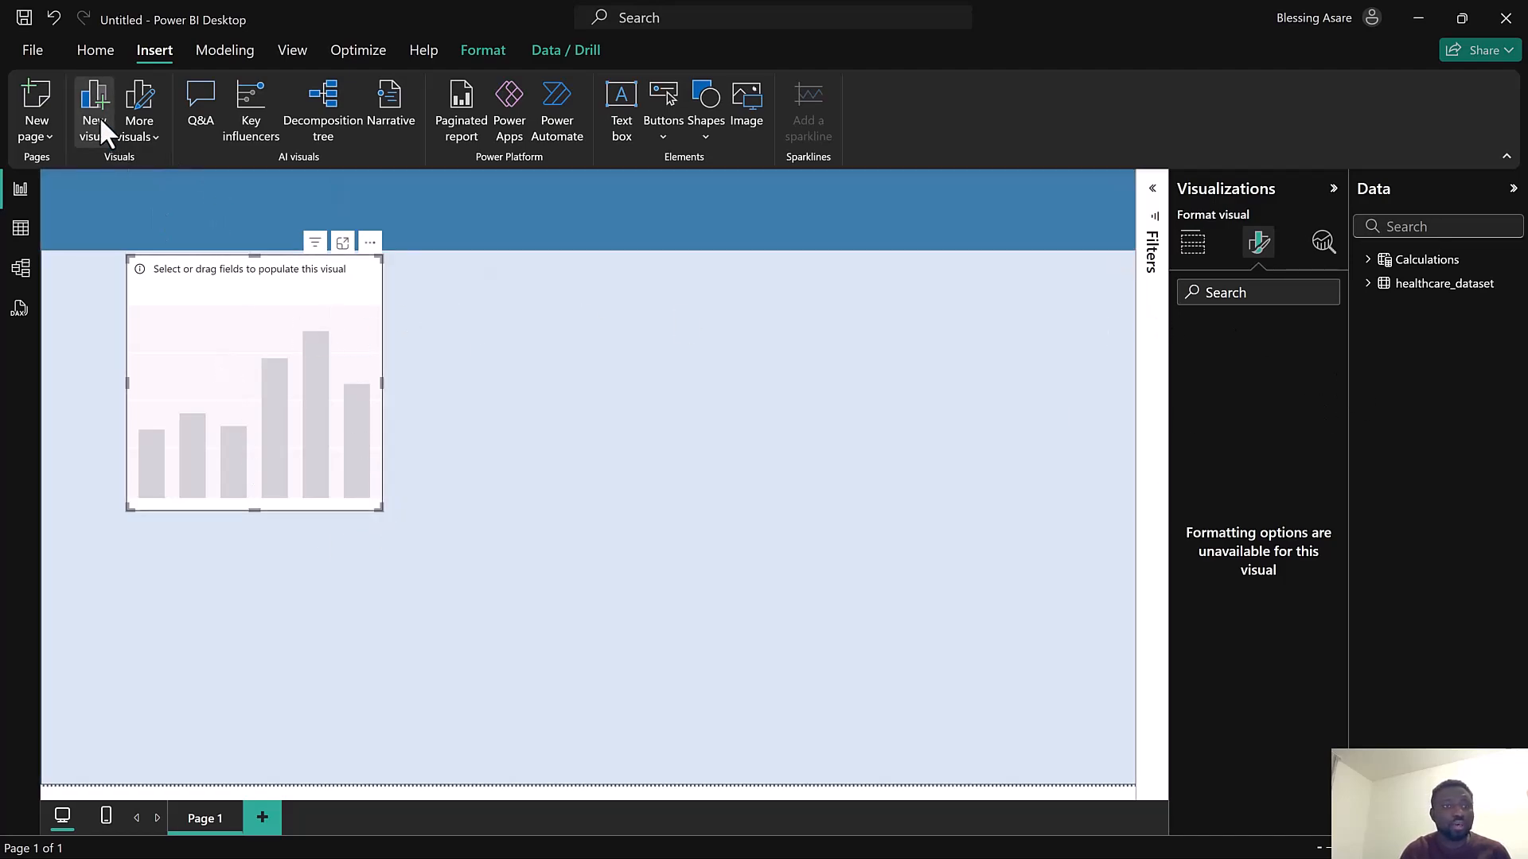
left_click(92, 58)
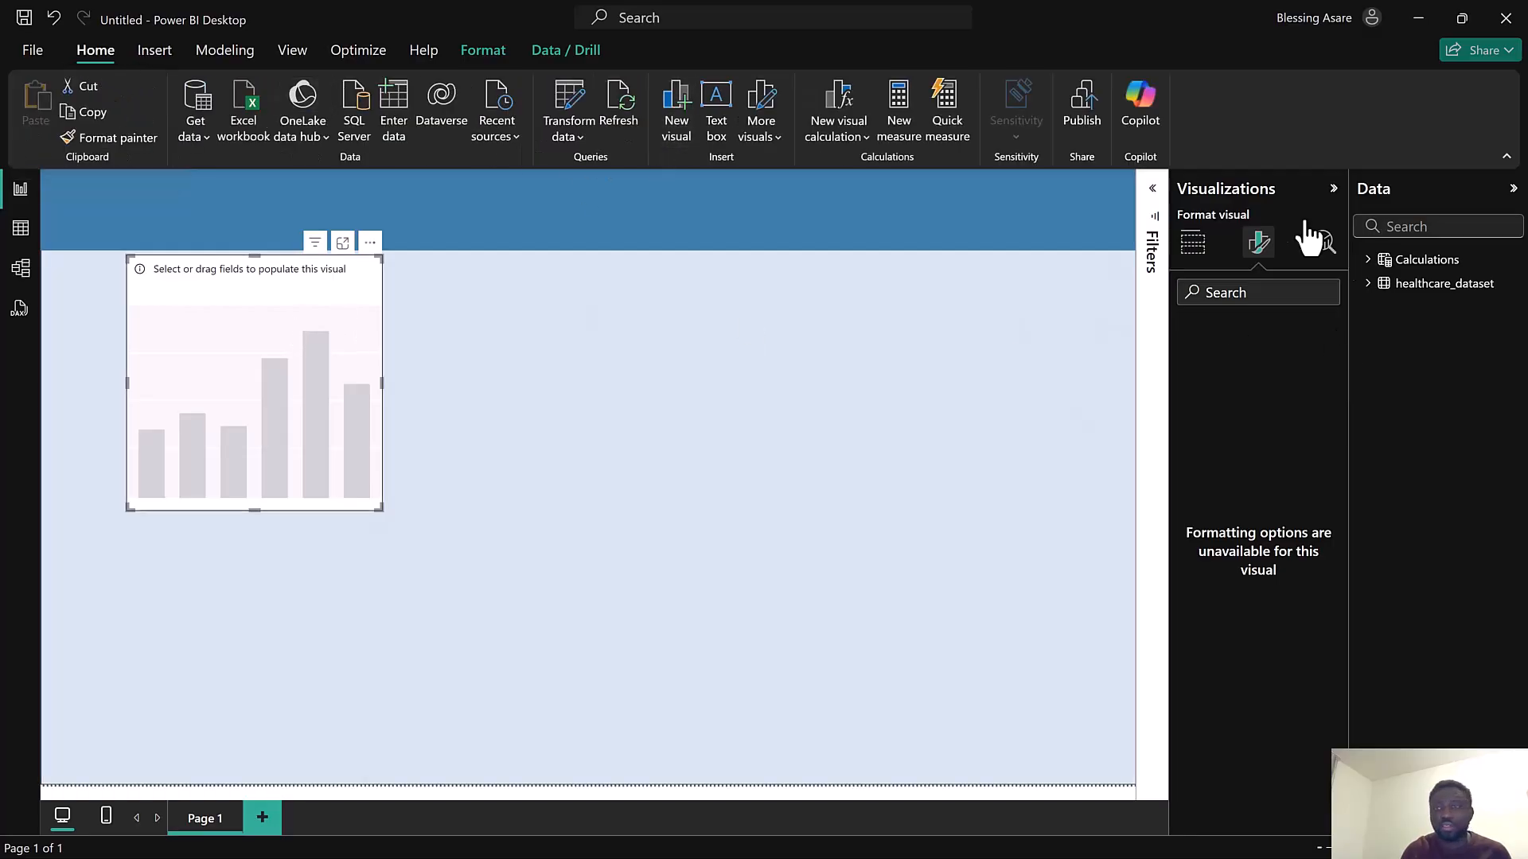
left_click(1193, 243)
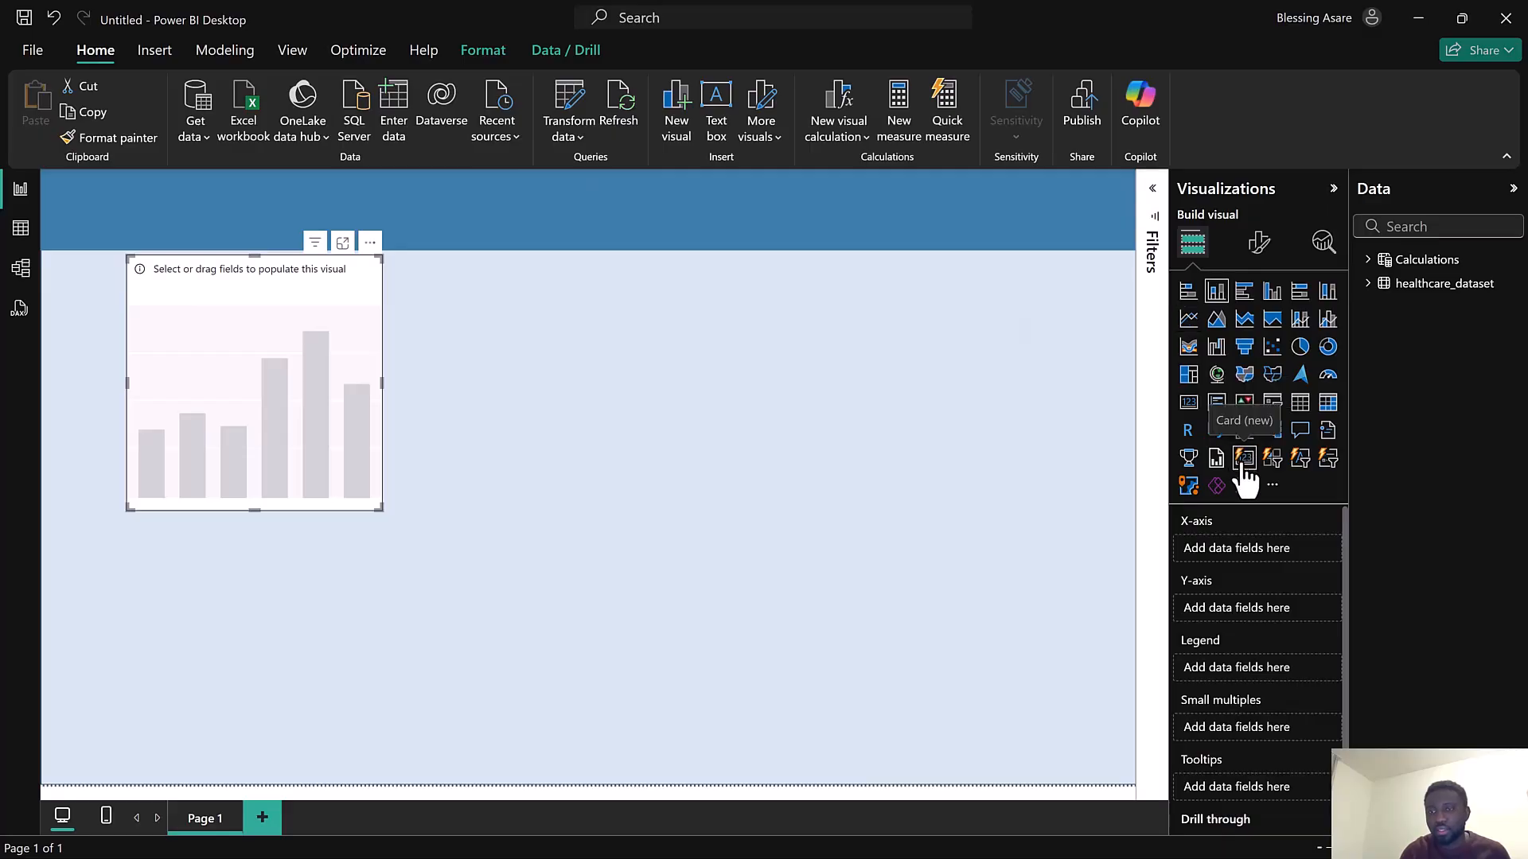
left_click(1244, 461)
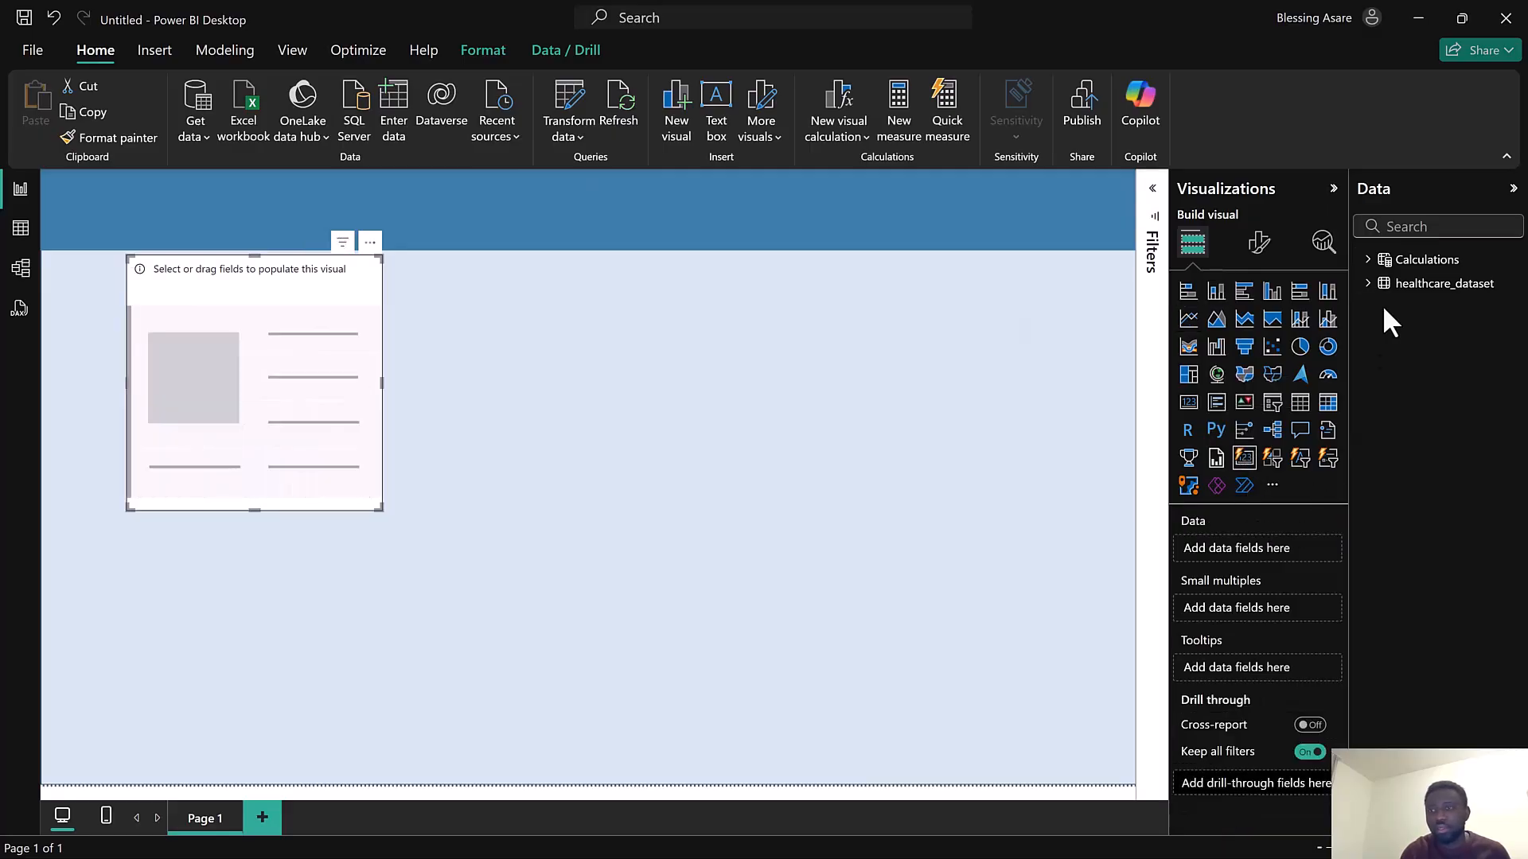
left_click(1371, 285)
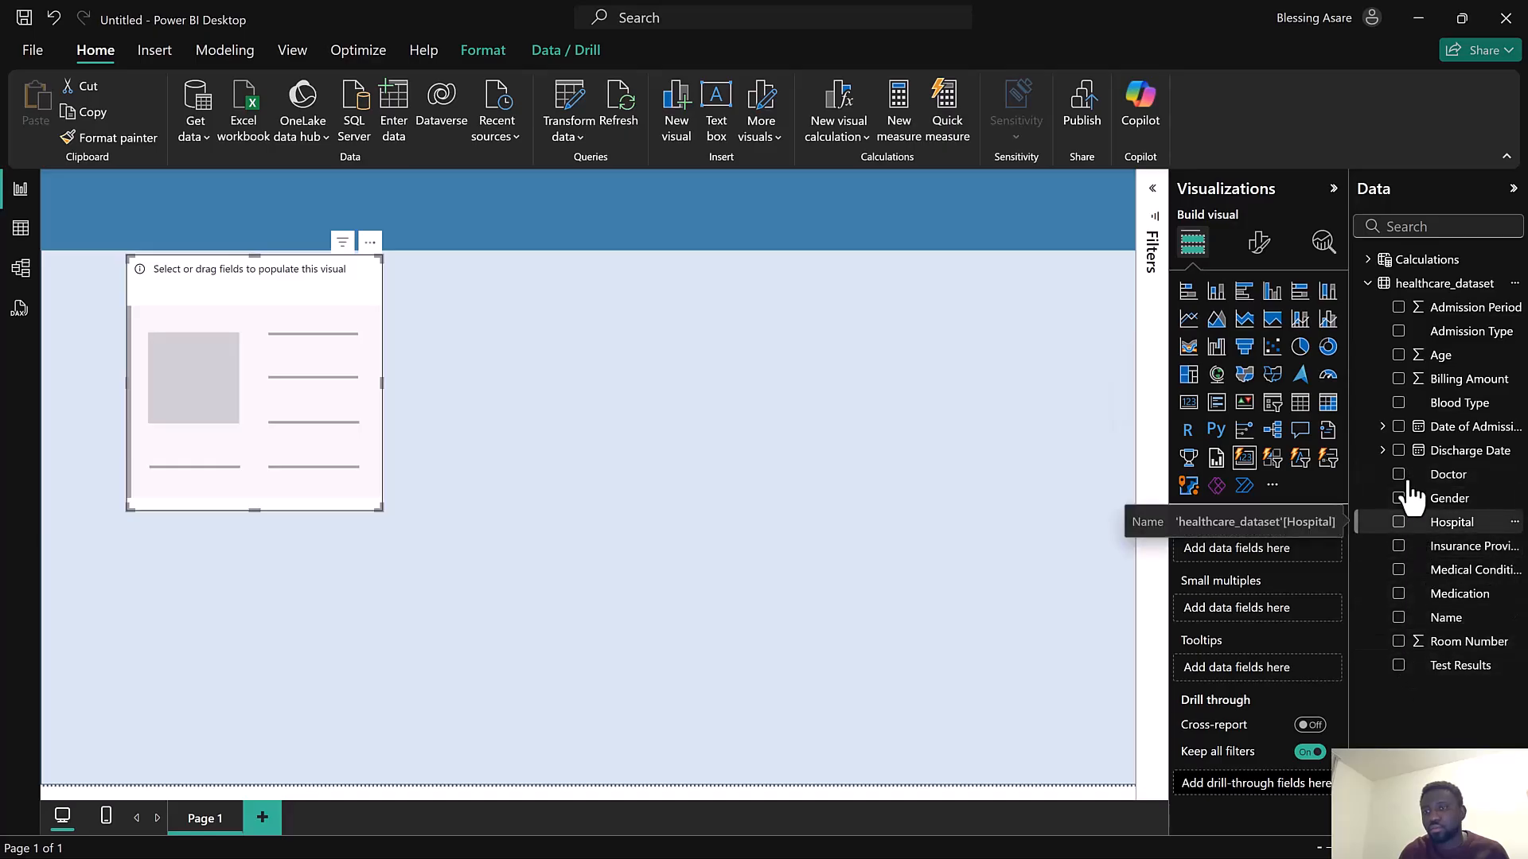
left_click(1399, 355)
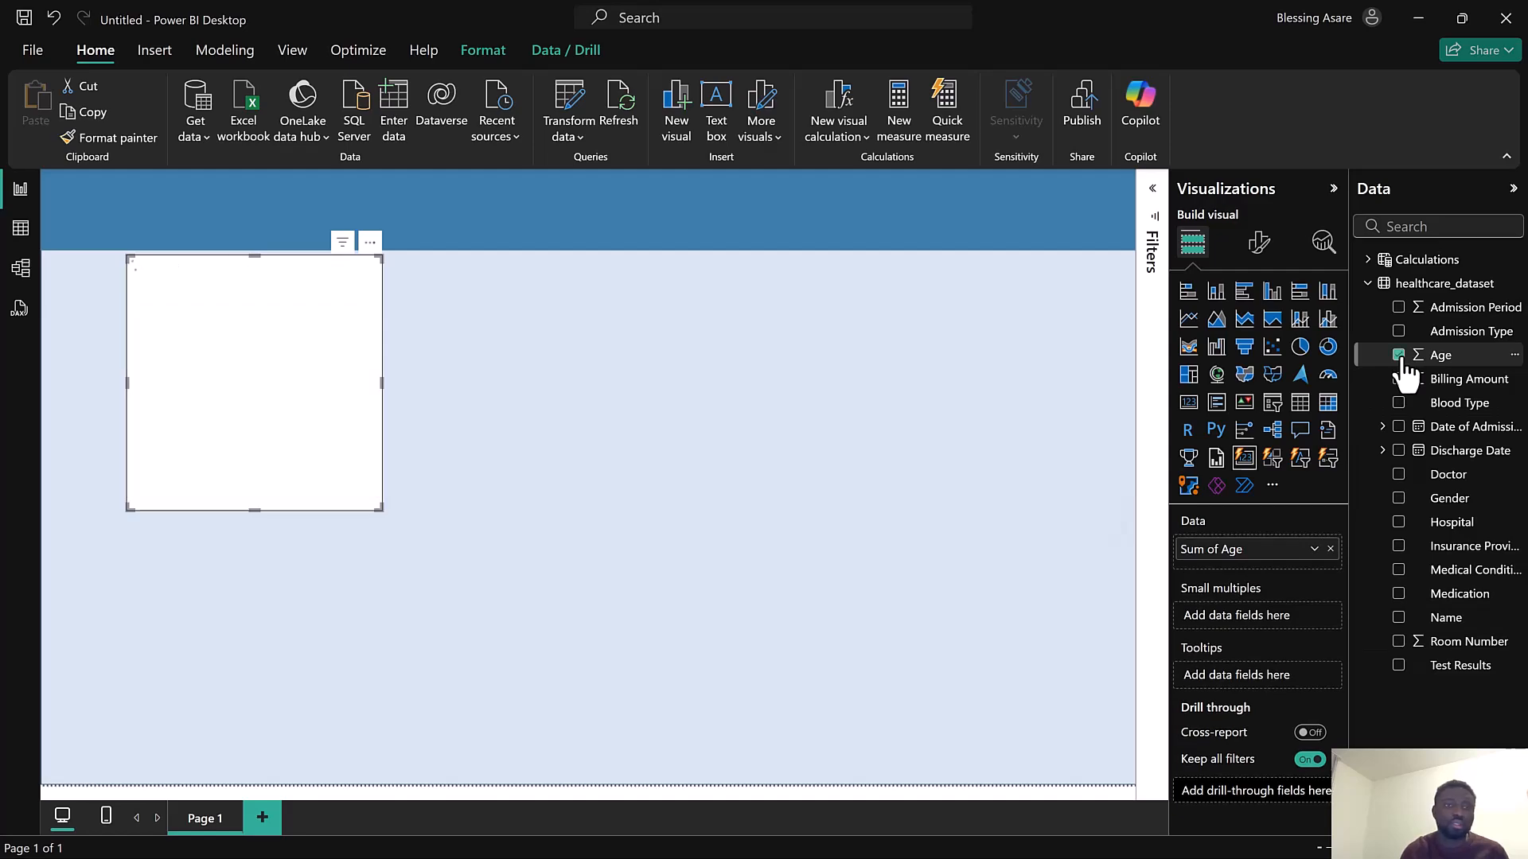
Turn off the card's callout values and its label
left_click(1260, 243)
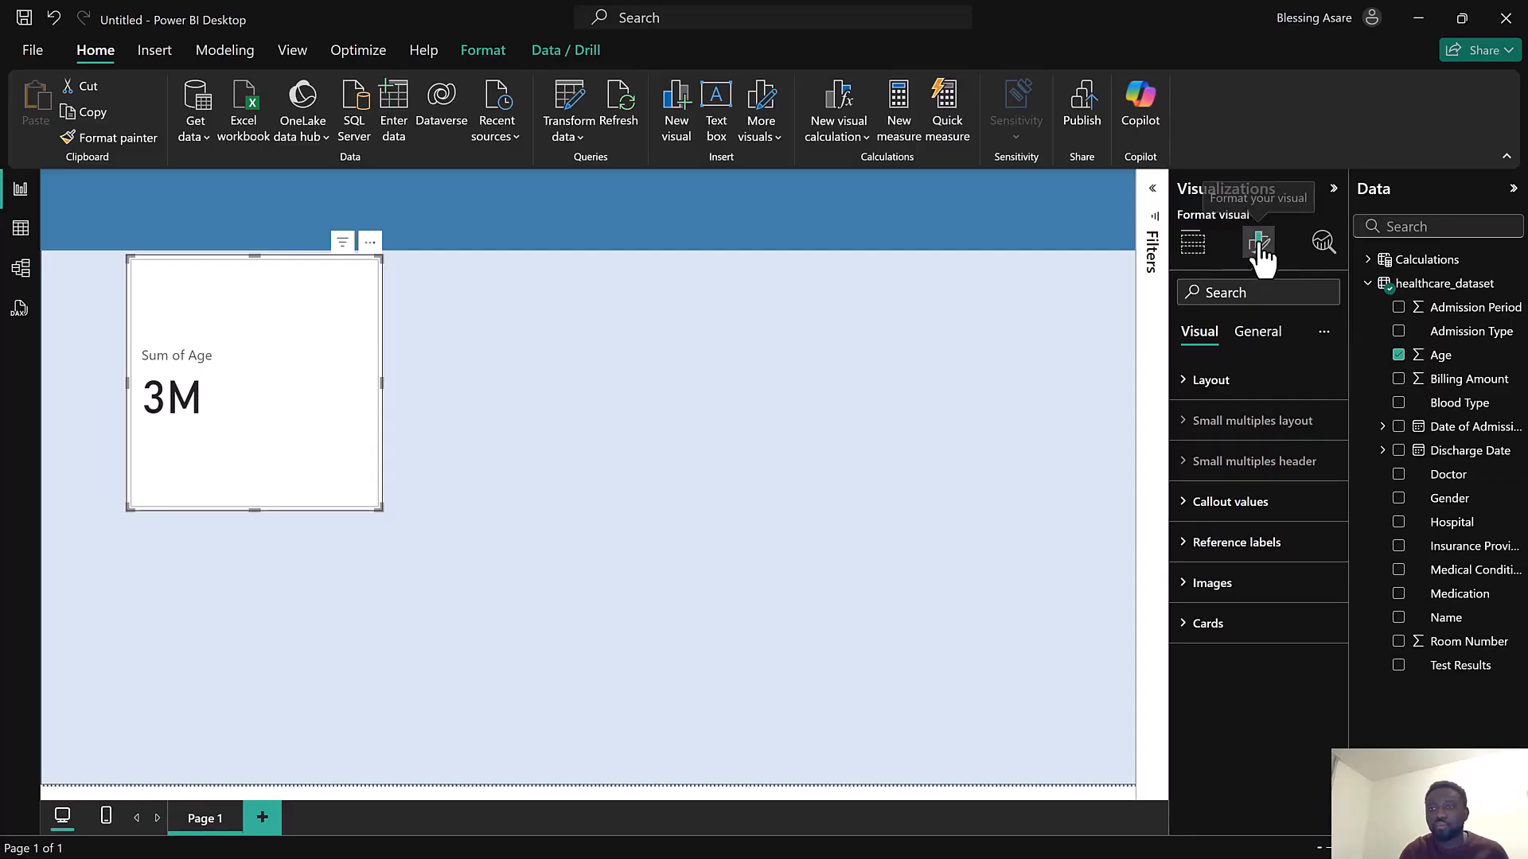
left_click(1263, 350)
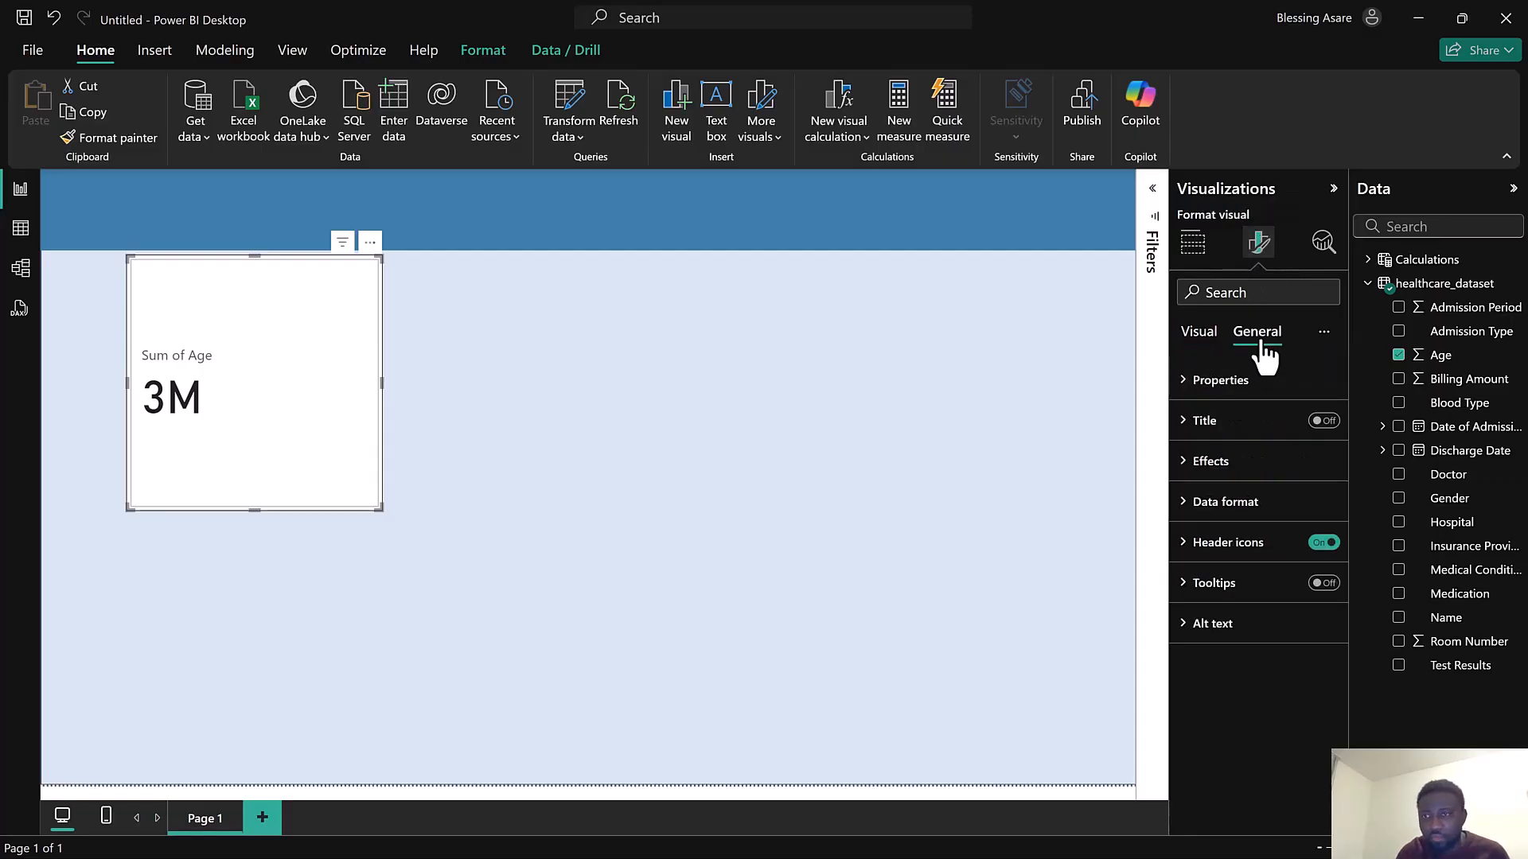
left_click(1206, 338)
left_click(1223, 506)
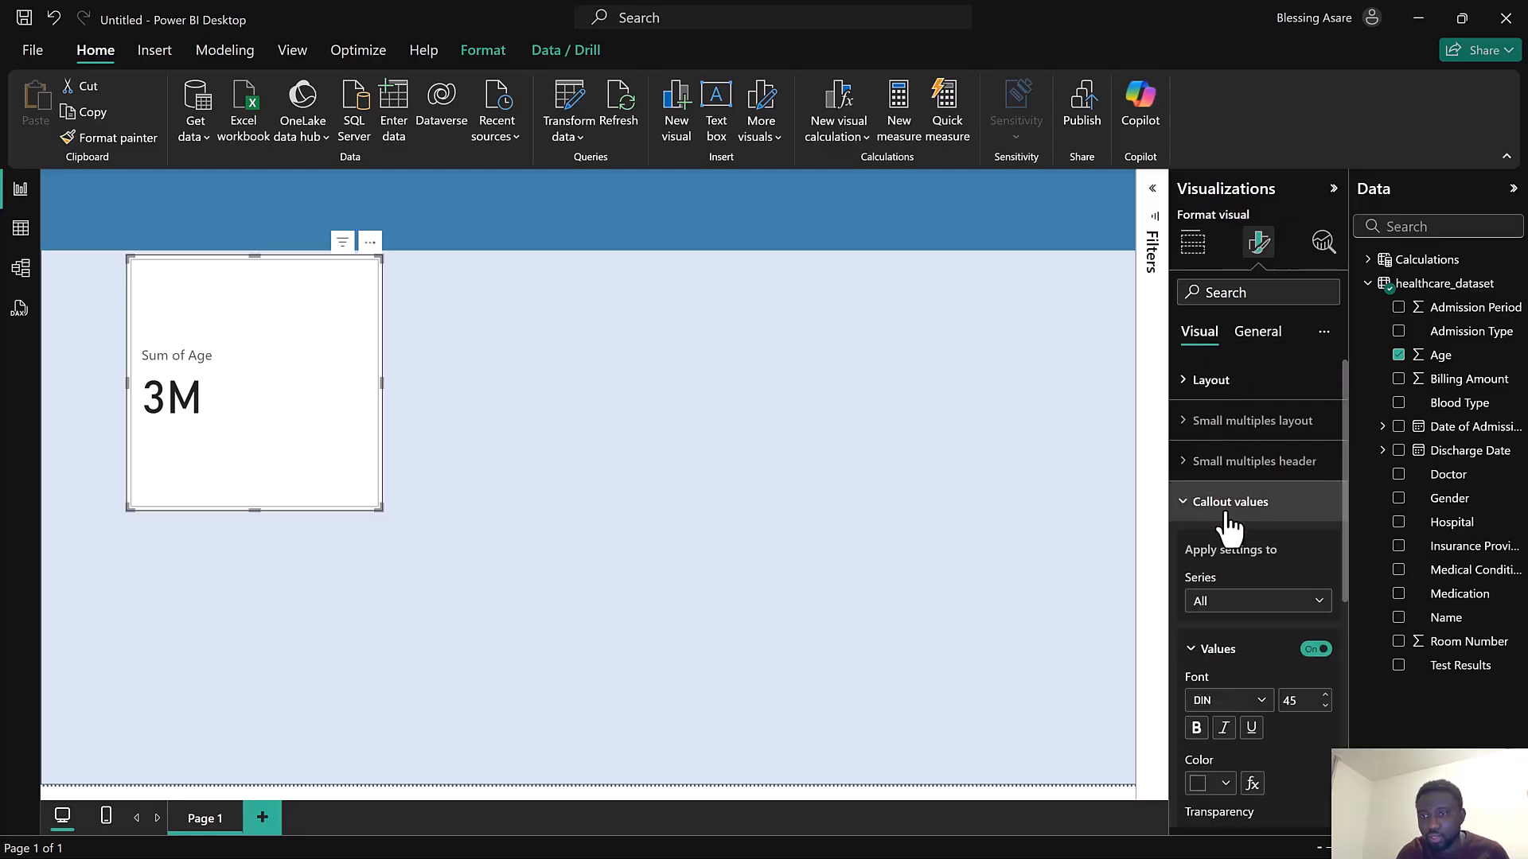
scroll(1230, 525, "down", 1)
left_click(1315, 550)
scroll(1282, 561, "down", 3)
left_click(1318, 600)
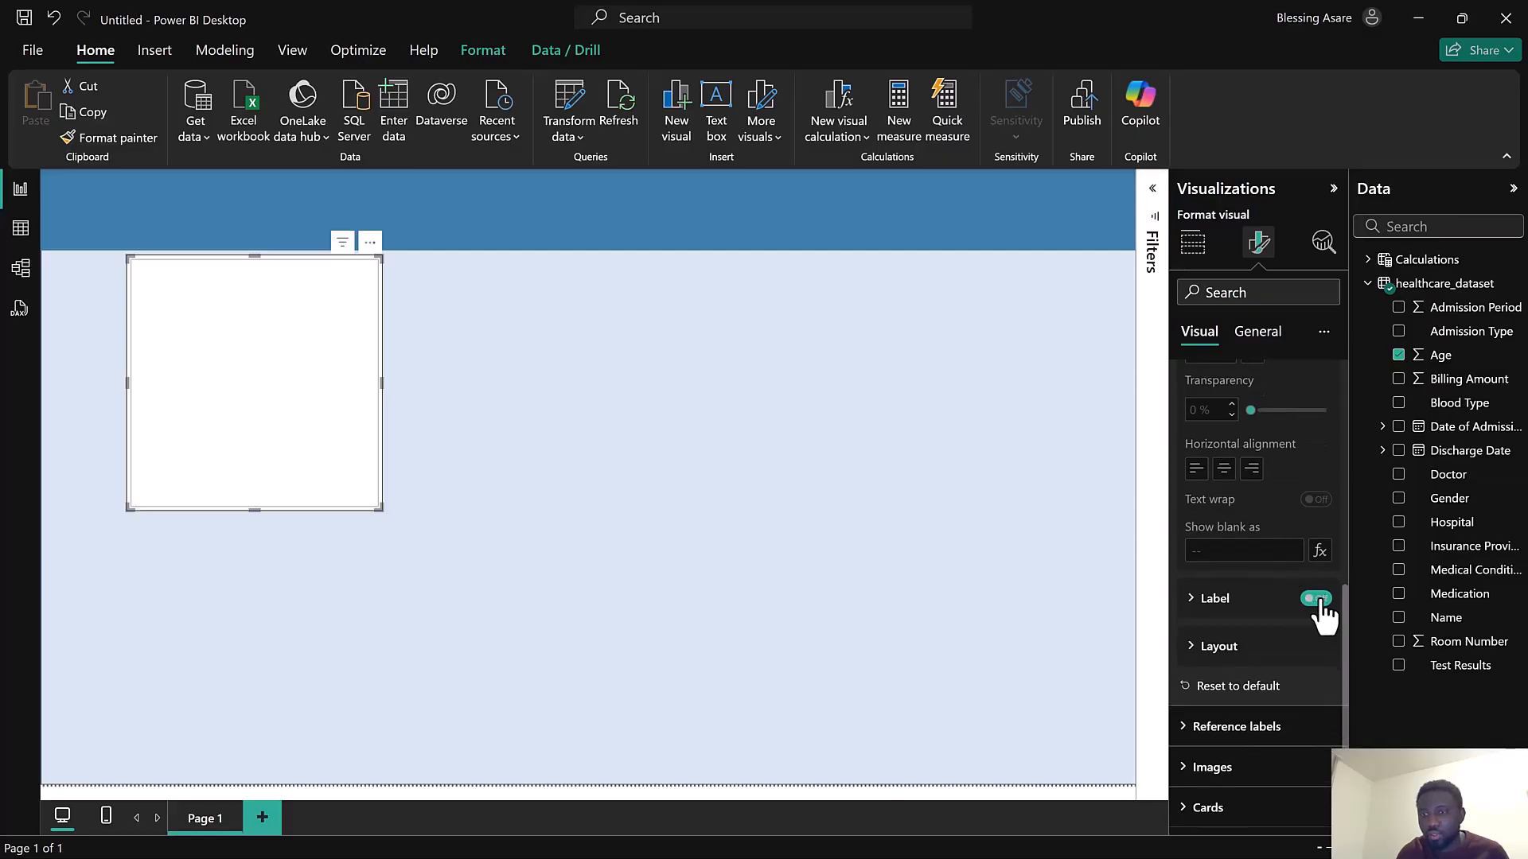
Turn off the card visual's general background effect
left_click(1258, 331)
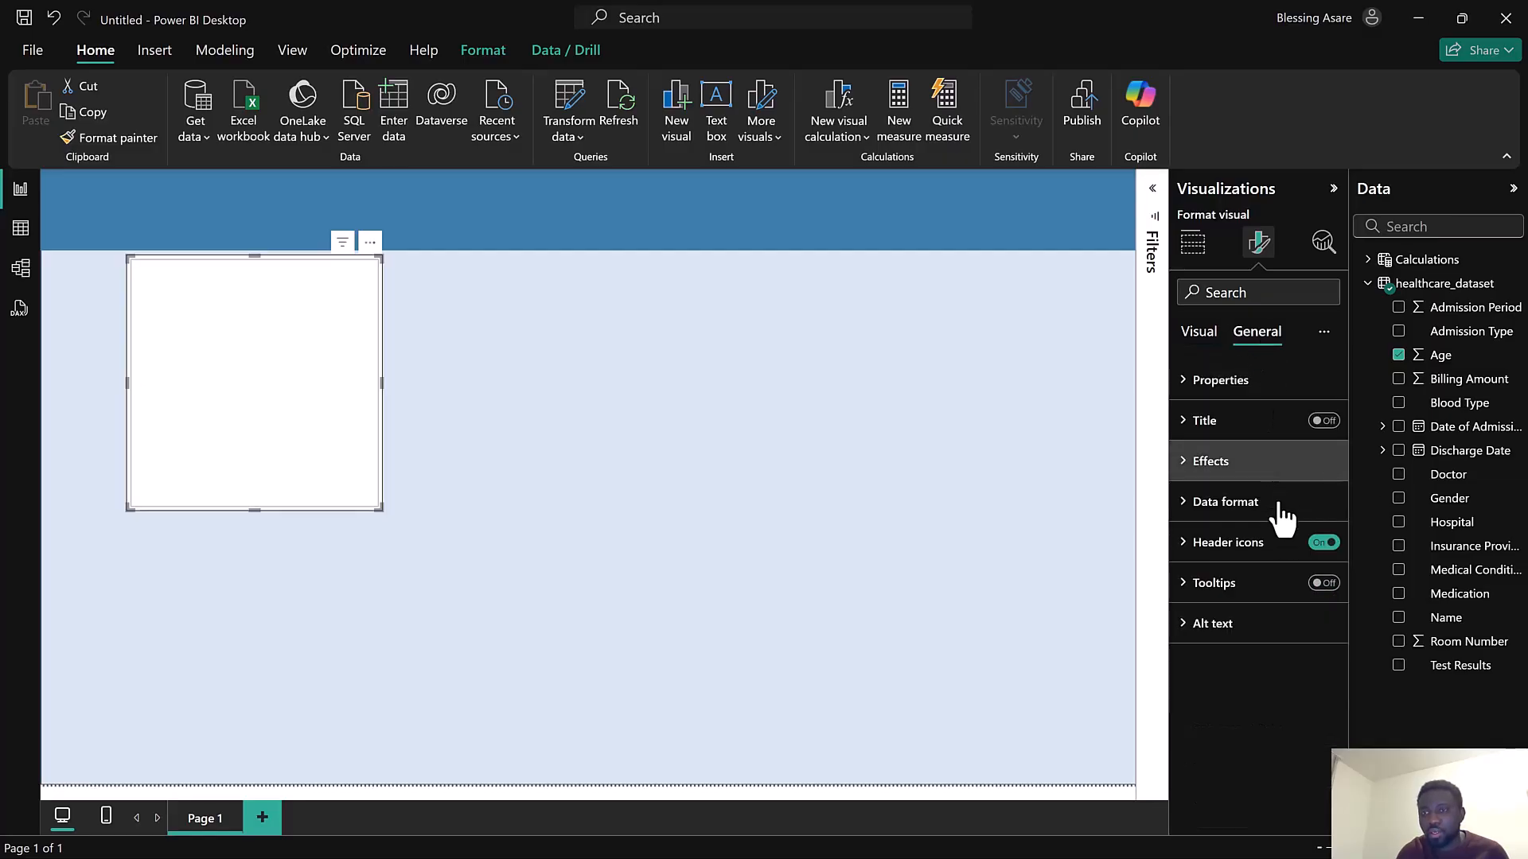
left_click(1186, 466)
left_click(1315, 510)
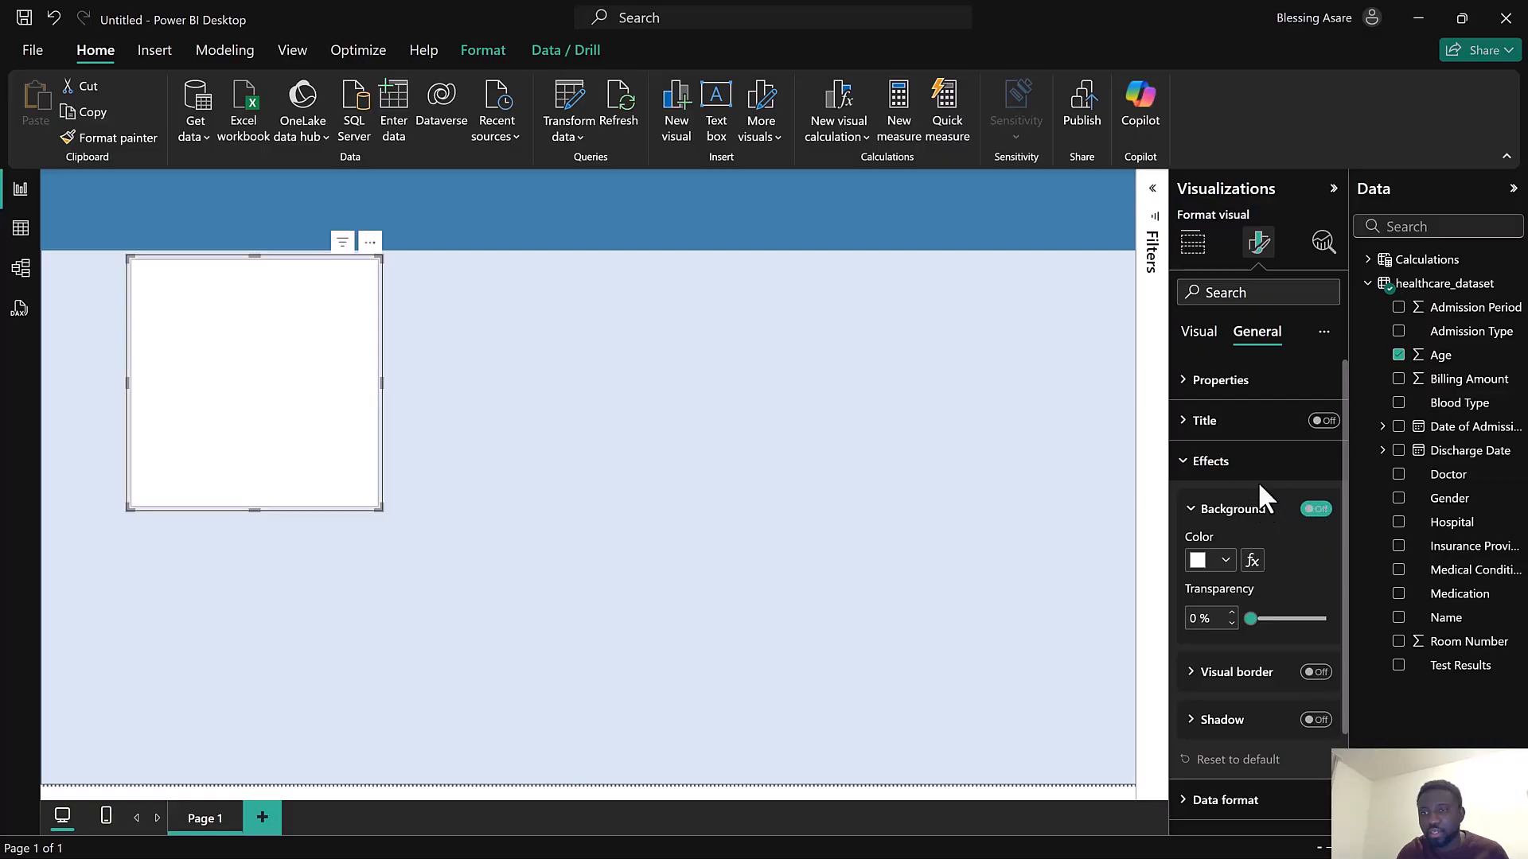
Set the card's background color to the recently used medium blue
left_click(1217, 333)
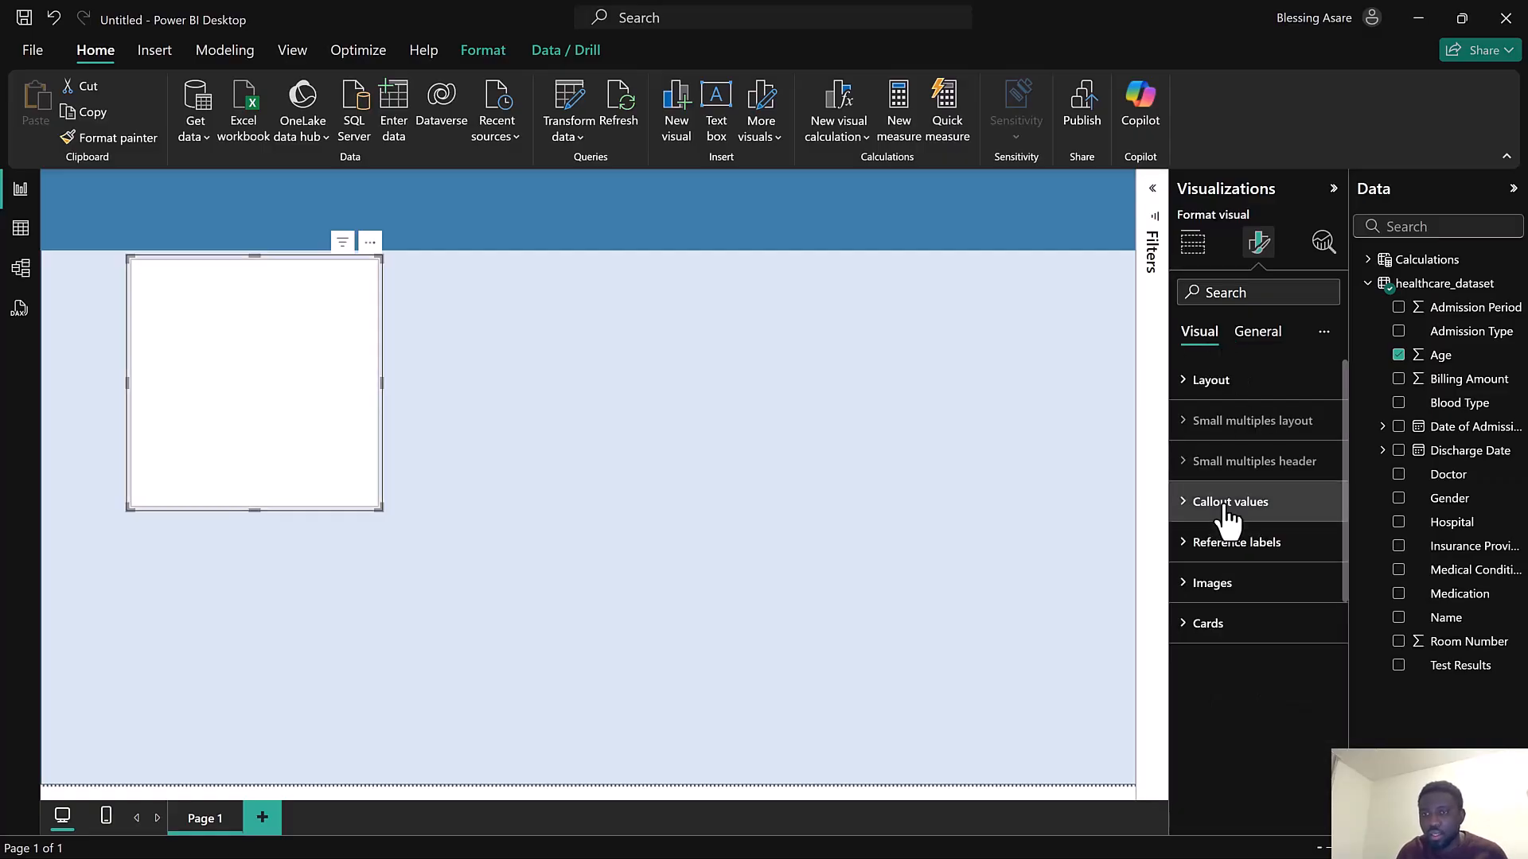
left_click(1231, 624)
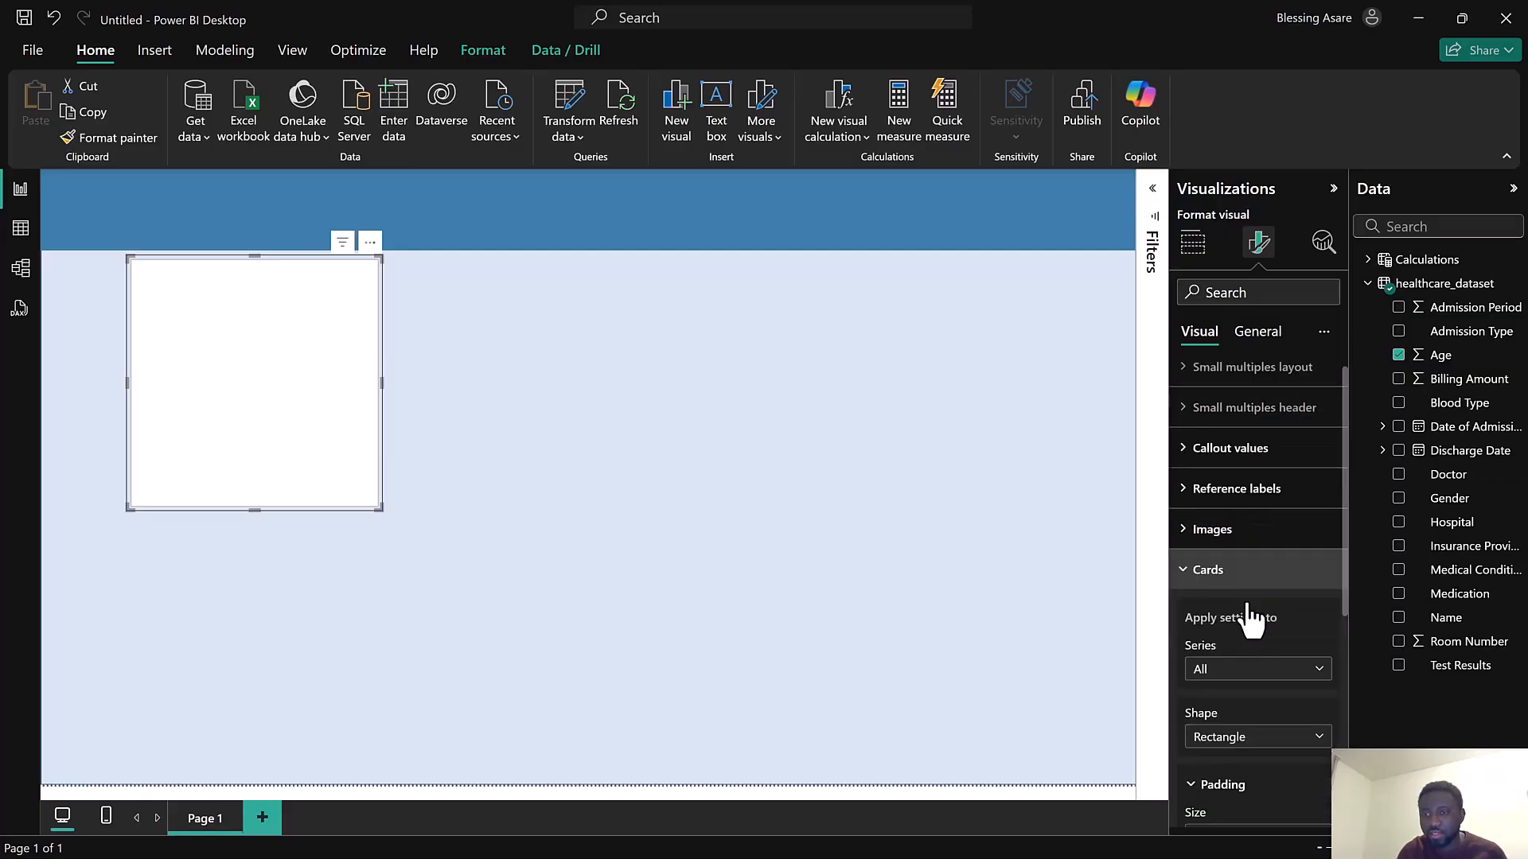
scroll(1246, 602, "down", 4)
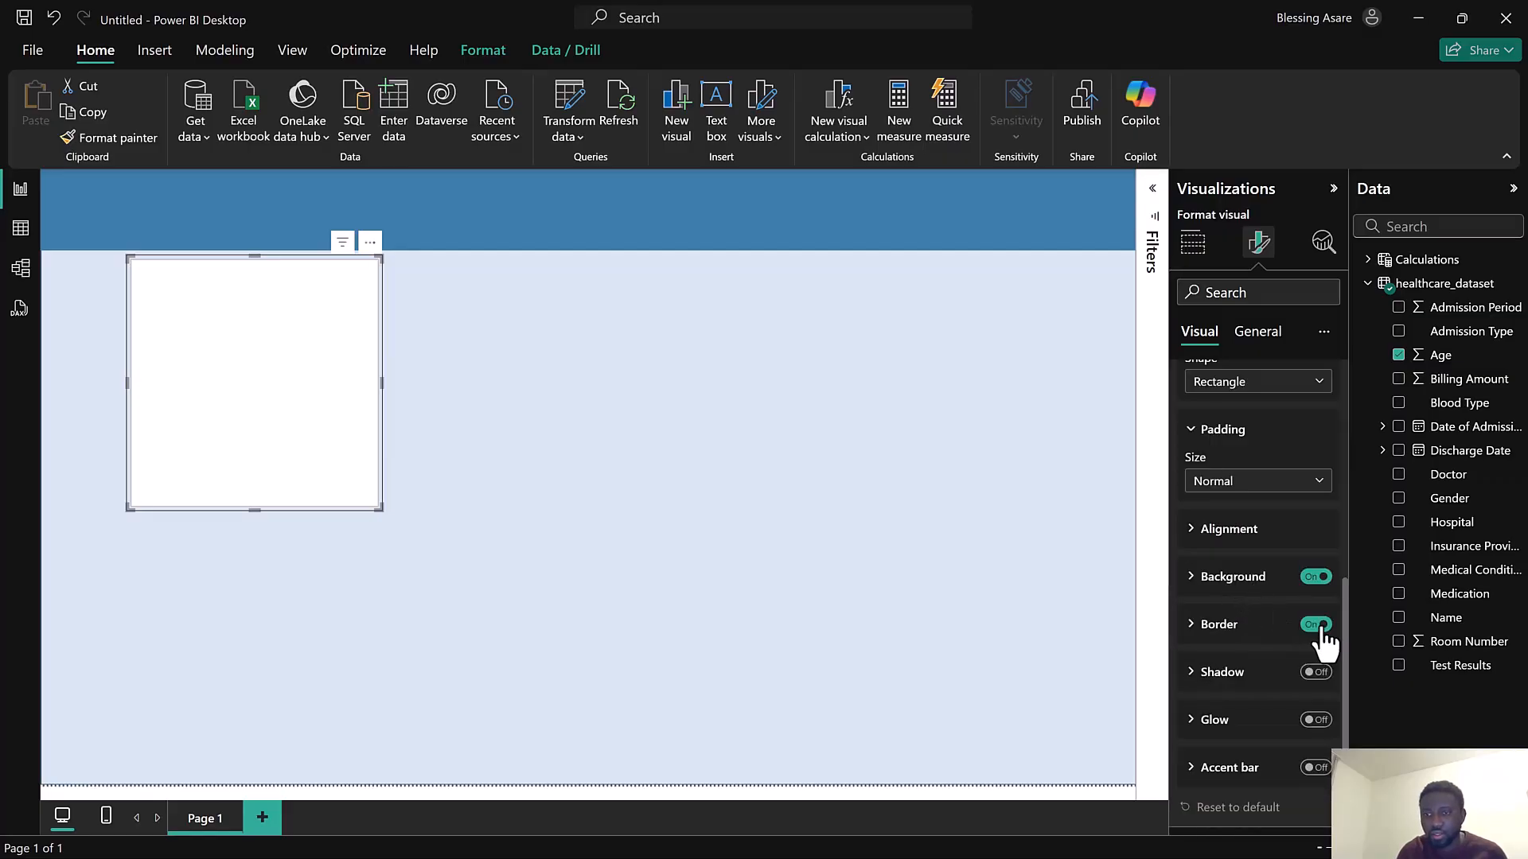
left_click(1233, 578)
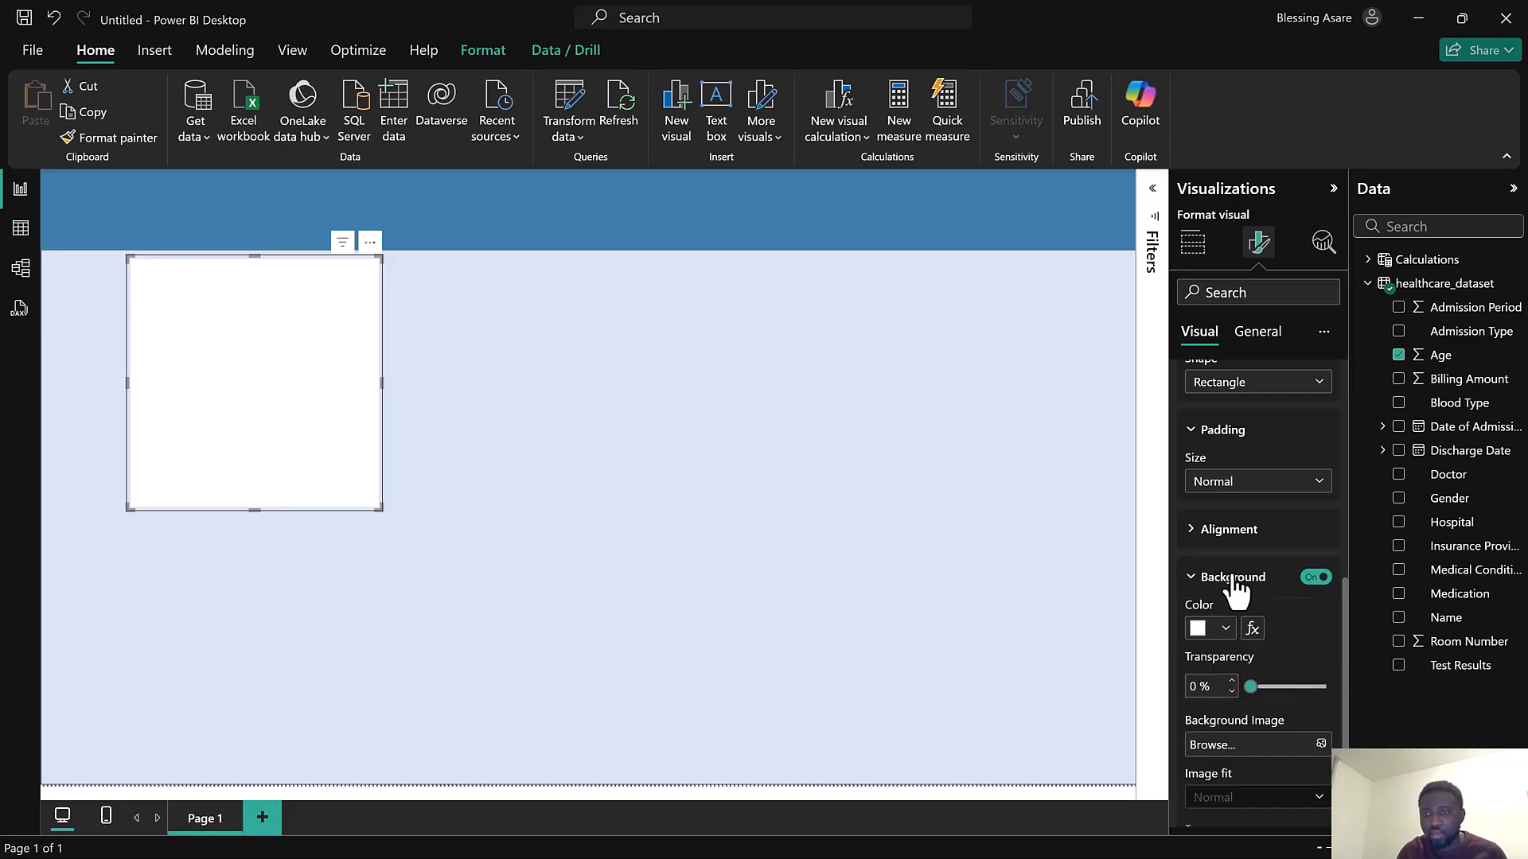
left_click(1204, 532)
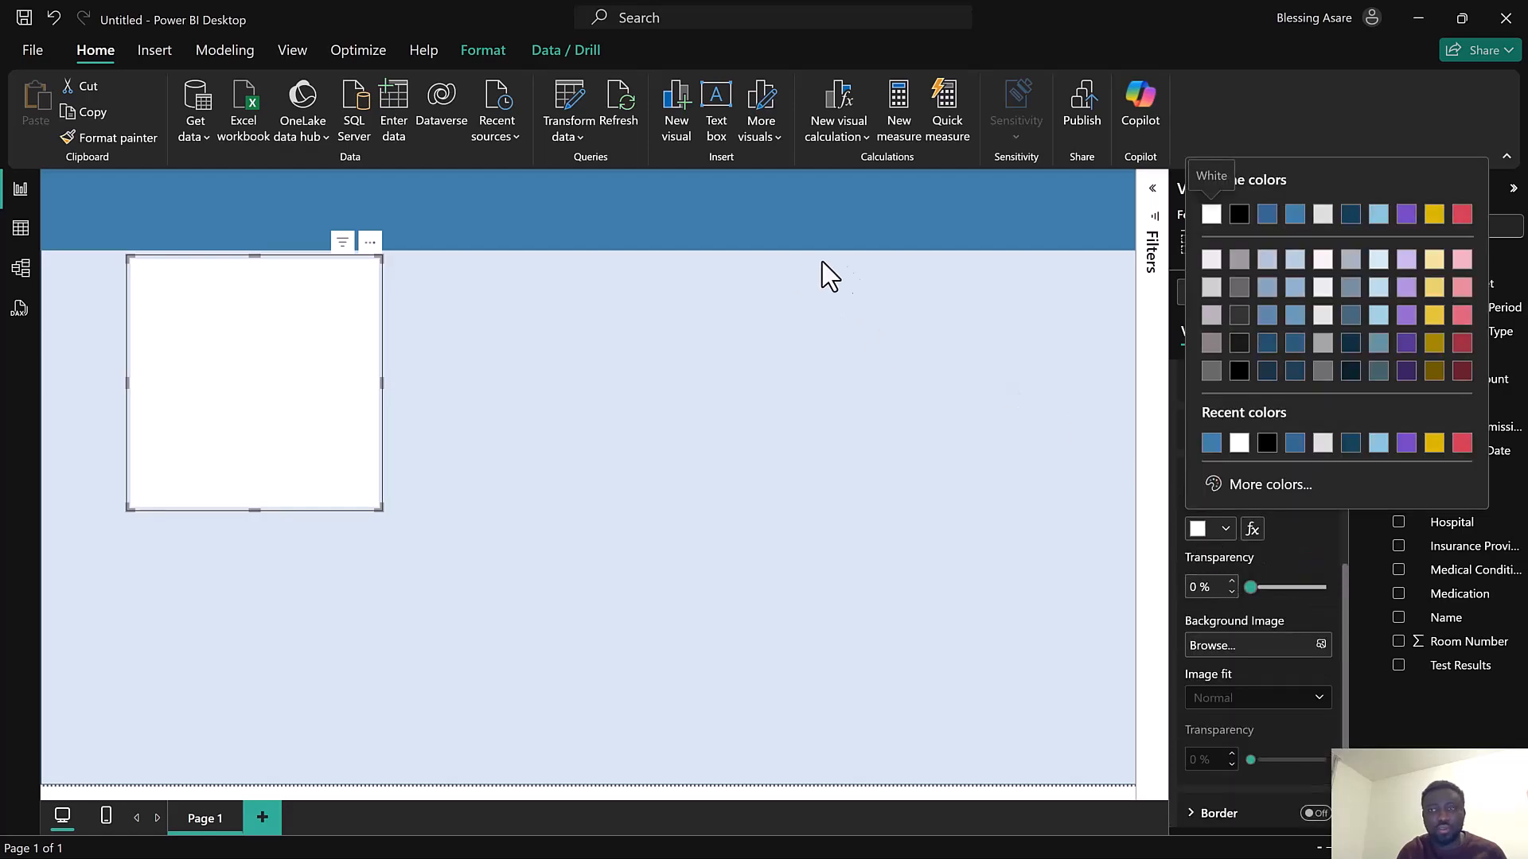
left_click(1210, 445)
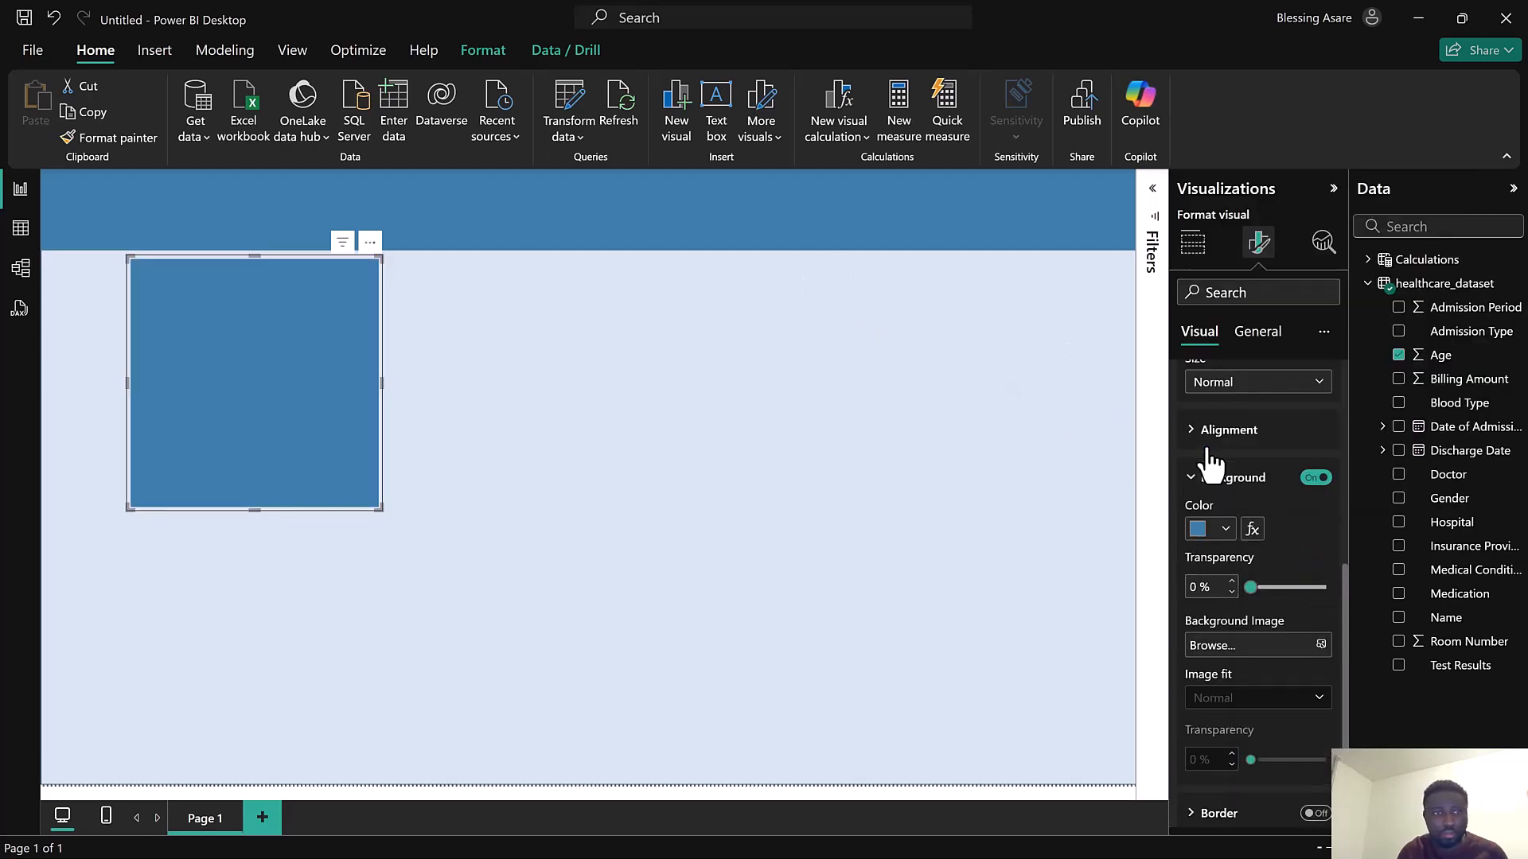
left_click(1202, 530)
left_click(1295, 215)
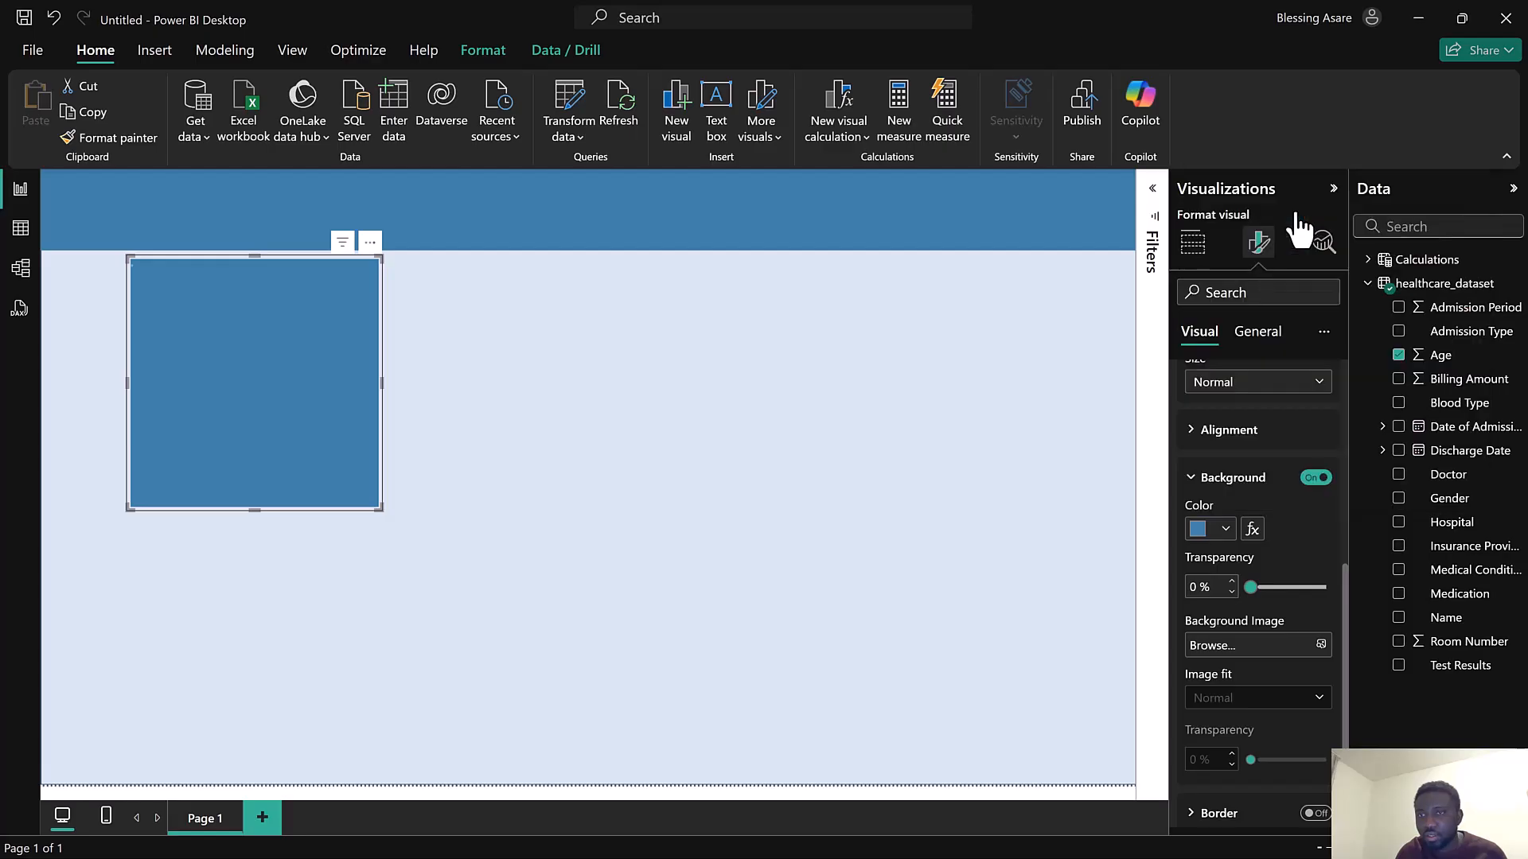
scroll(1252, 557, "down", 2)
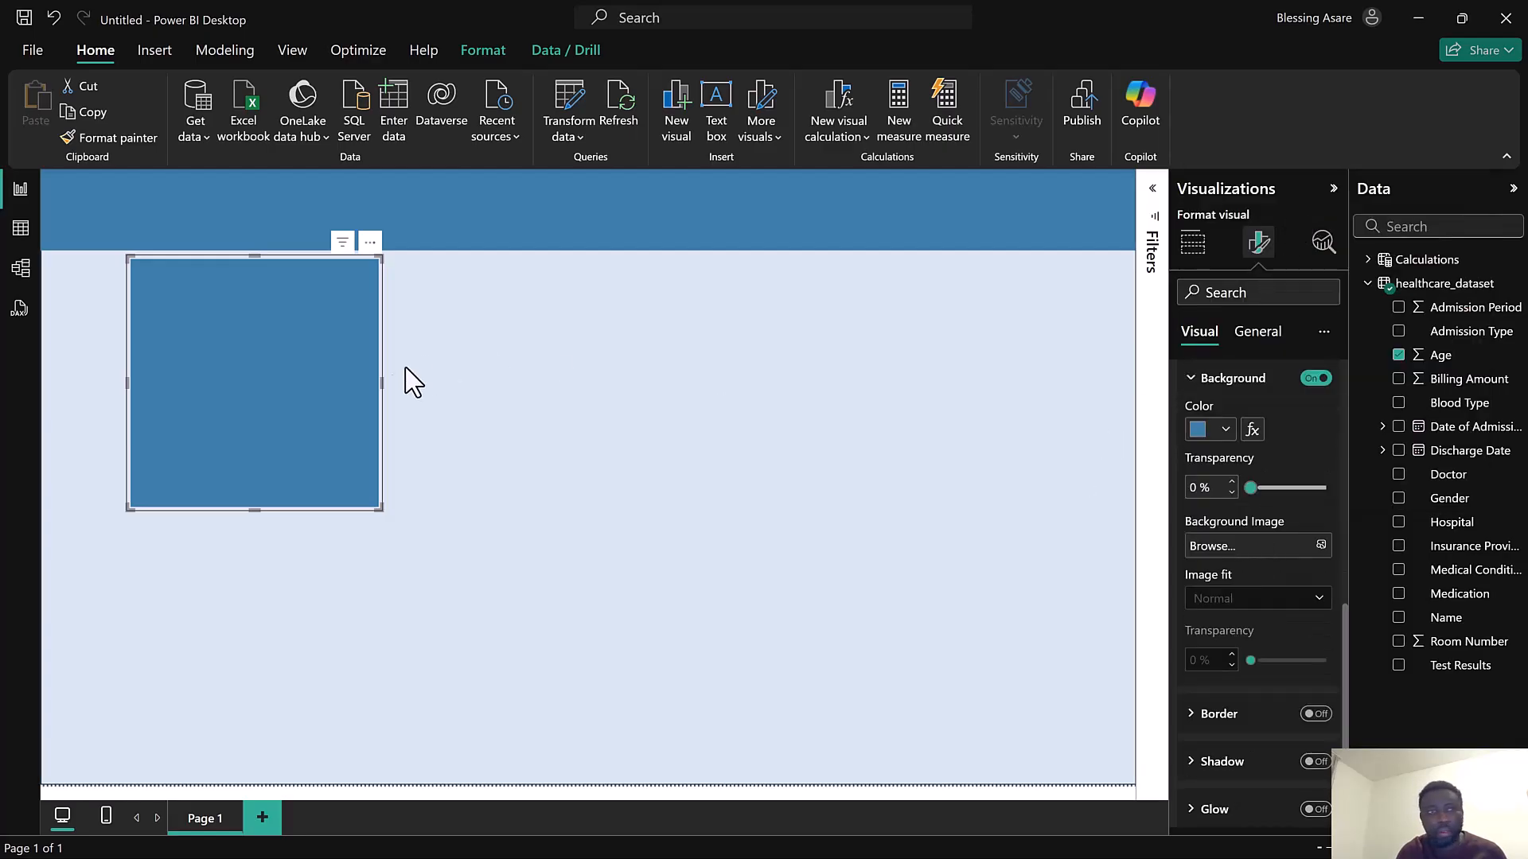
Move the card up and to the left, then switch on its shadow and glow effects
left_click_drag(326, 368, 294, 375)
scroll(1286, 727, "down", 2)
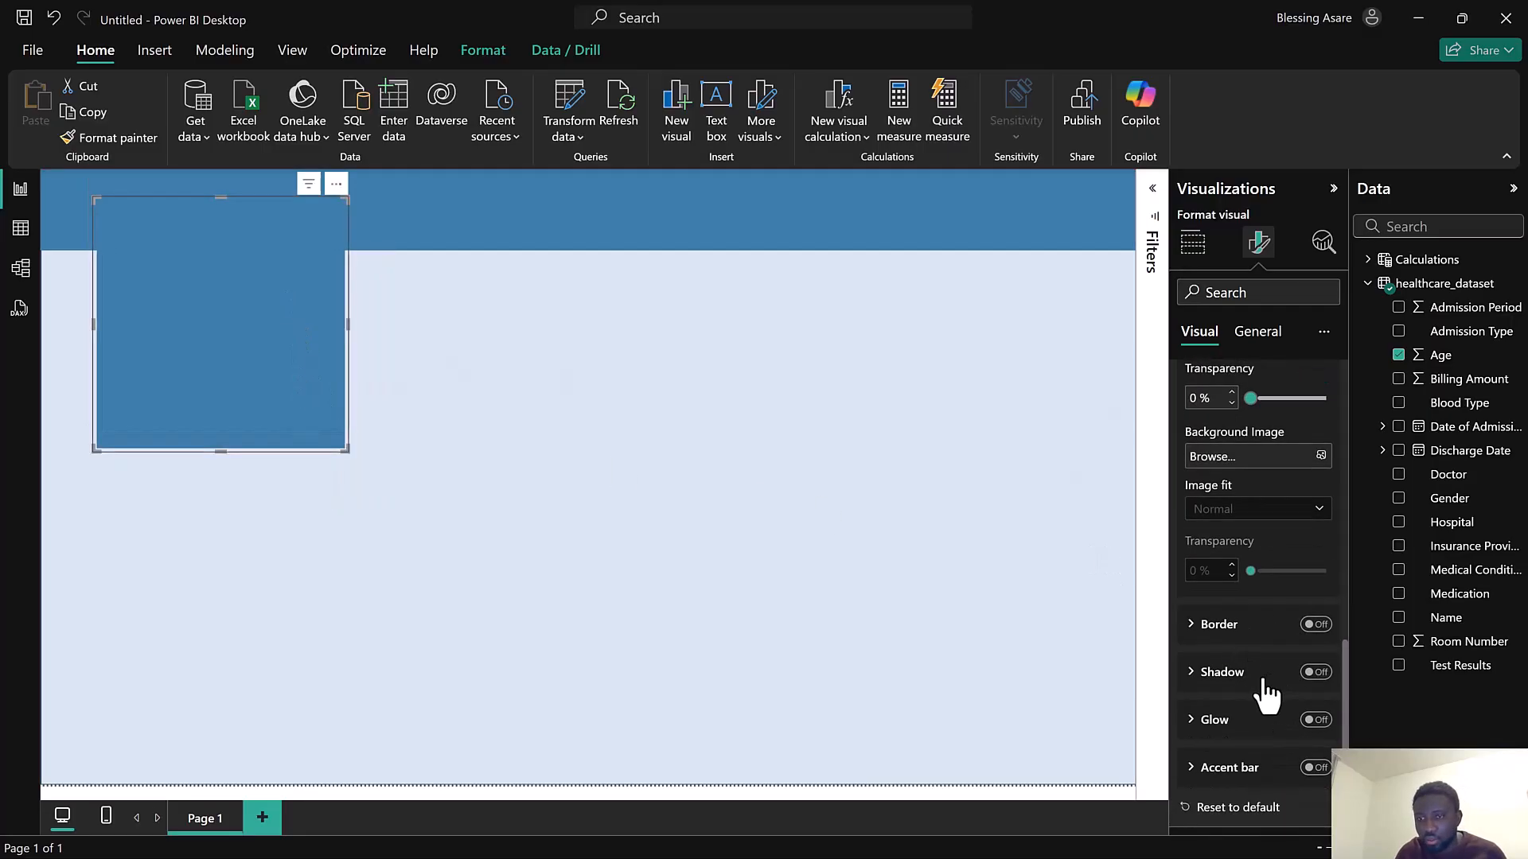
left_click(1314, 672)
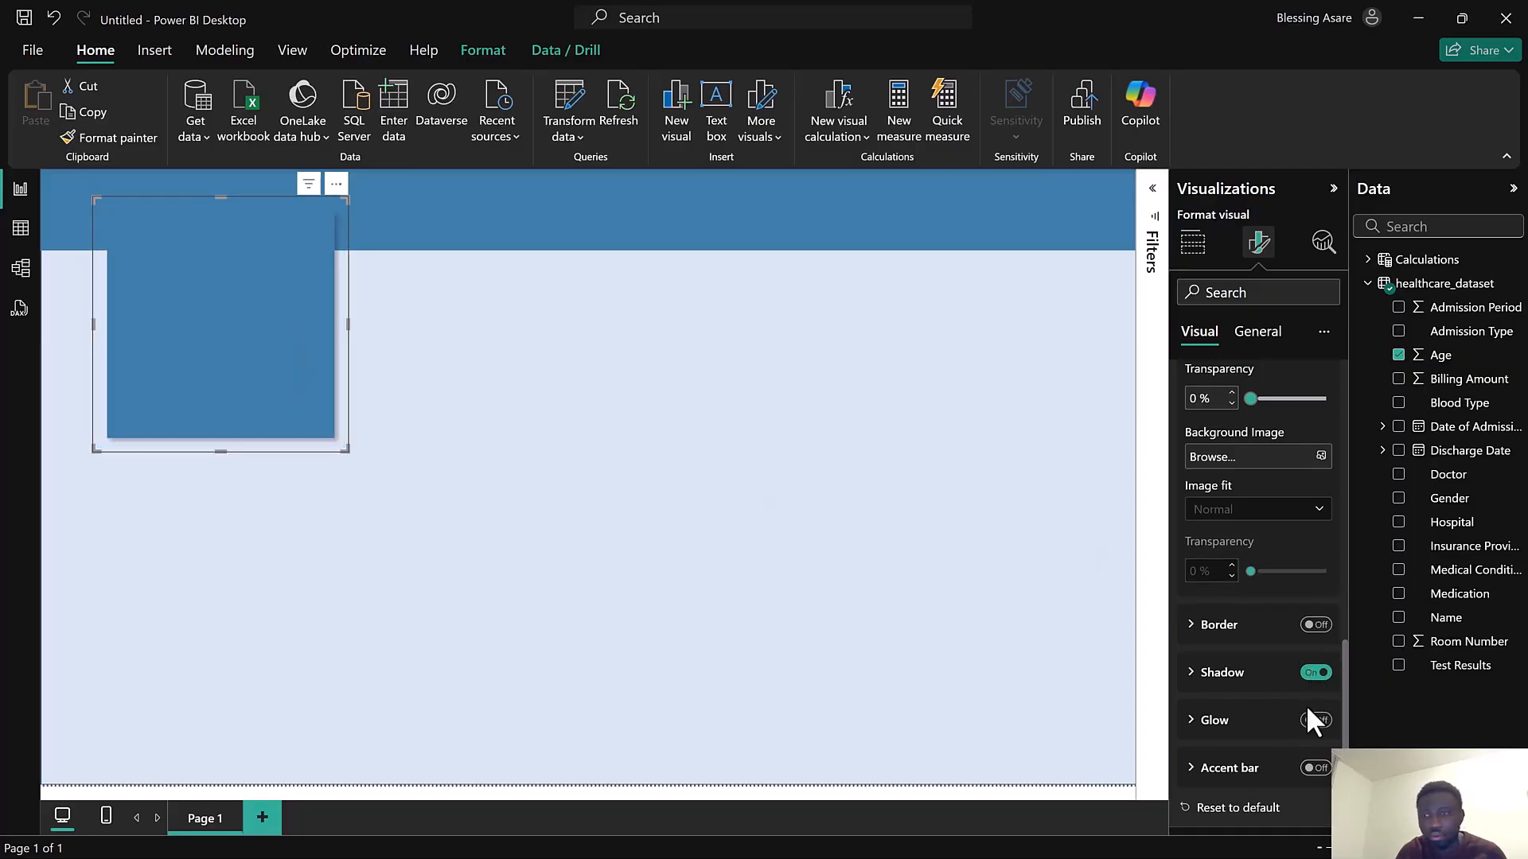
left_click(1313, 721)
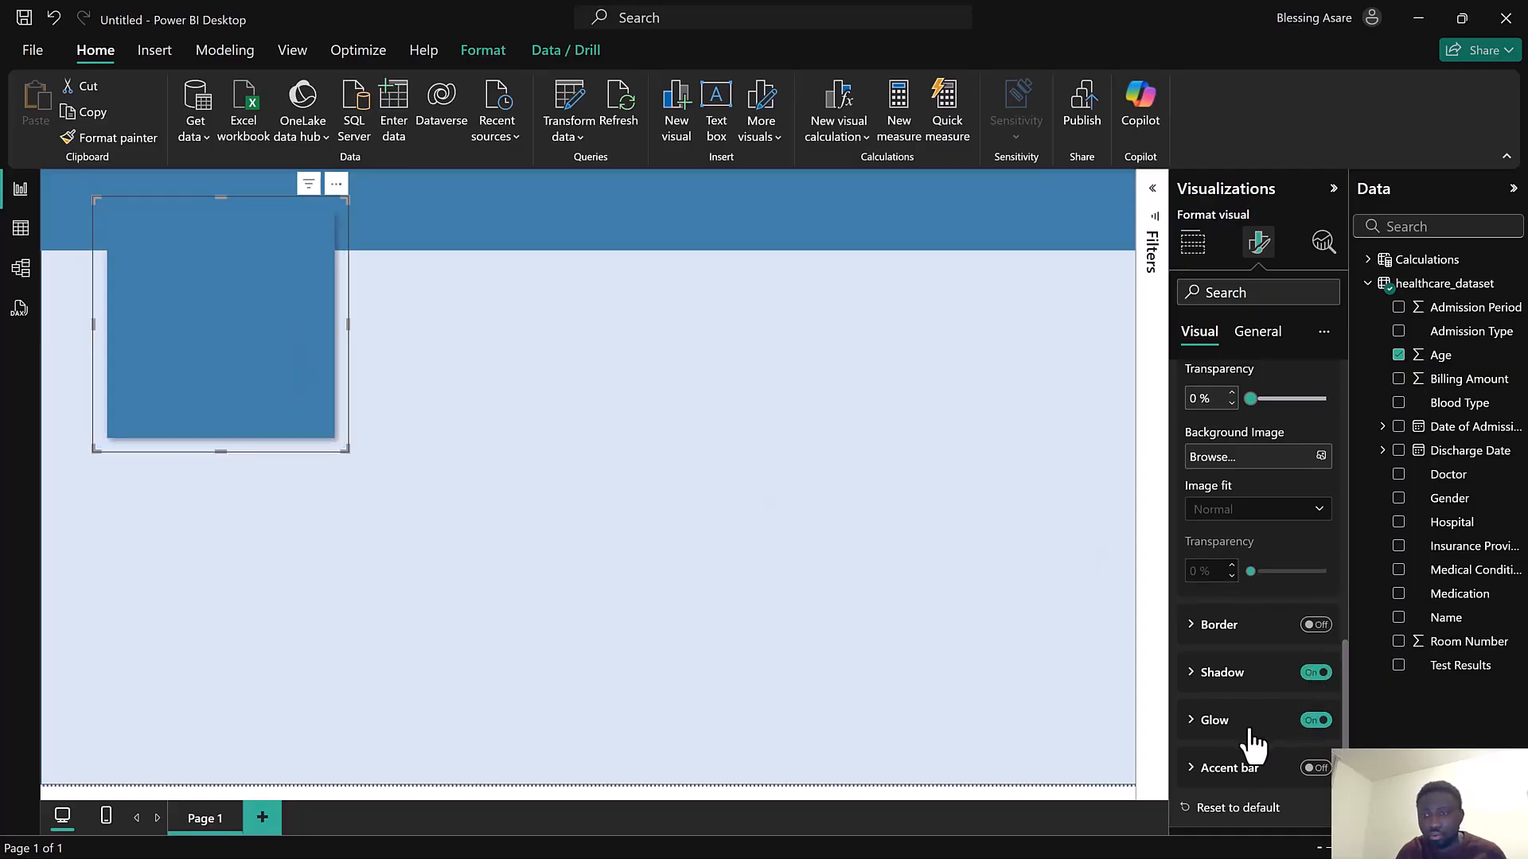
Set the card's shadow color to the medium blue theme color and expand the glow settings
left_click(1228, 677)
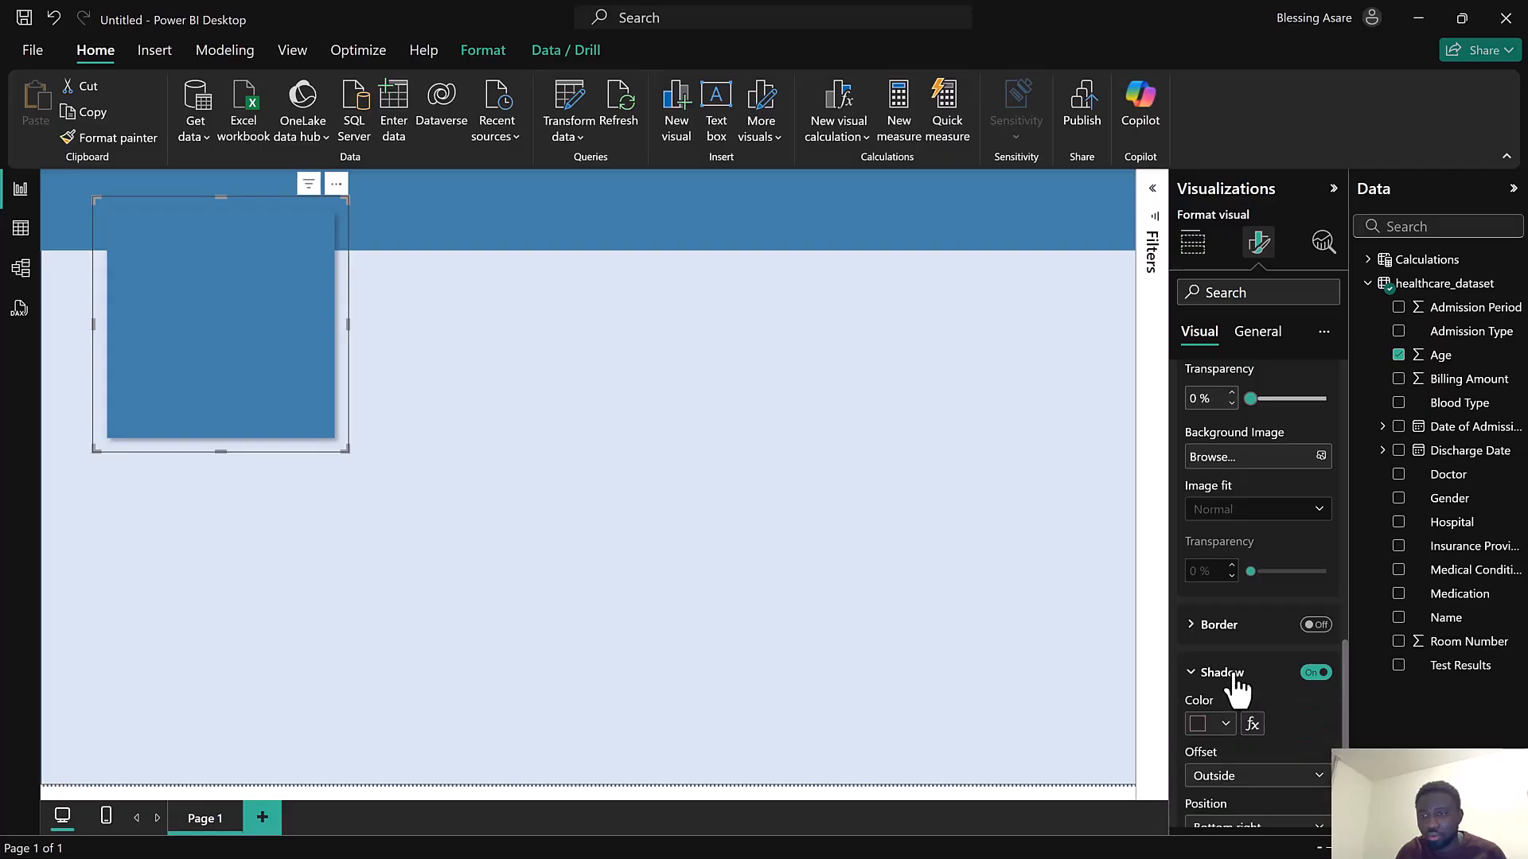
left_click(1203, 725)
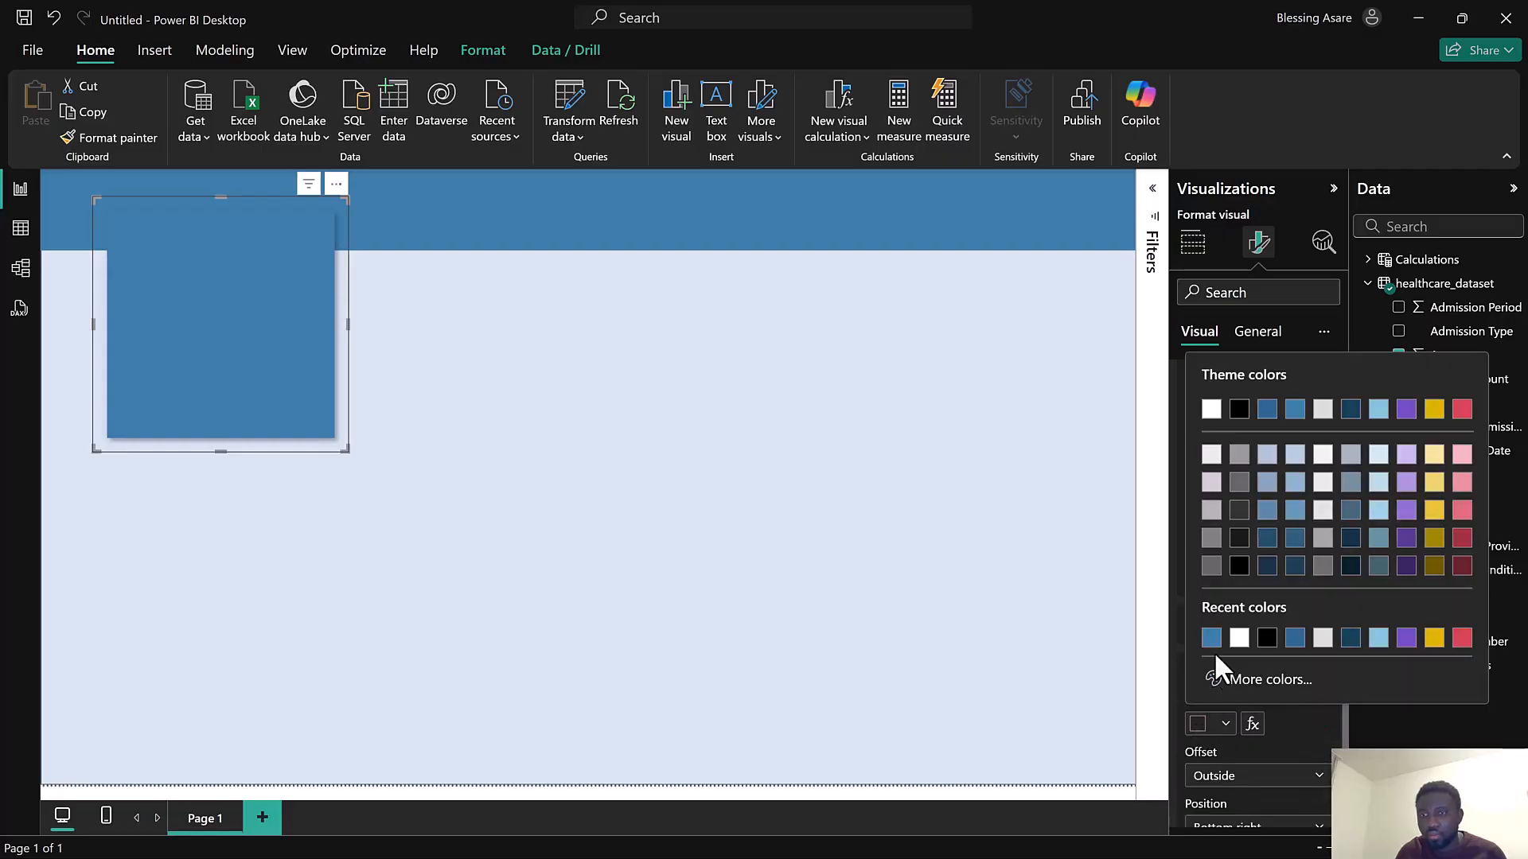
left_click(1295, 409)
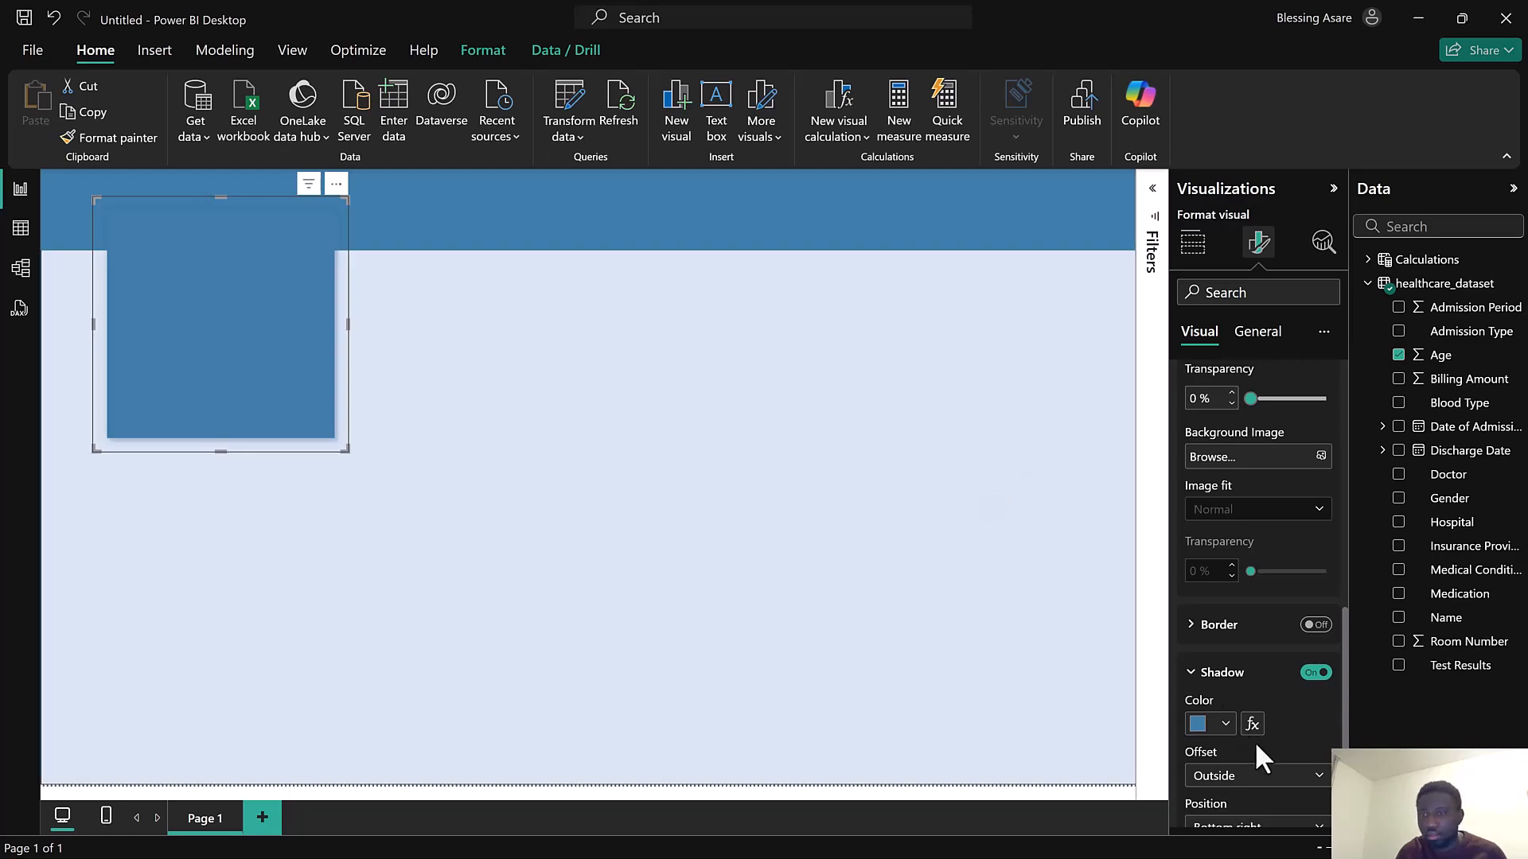
scroll(1248, 743, "down", 3)
left_click(1240, 717)
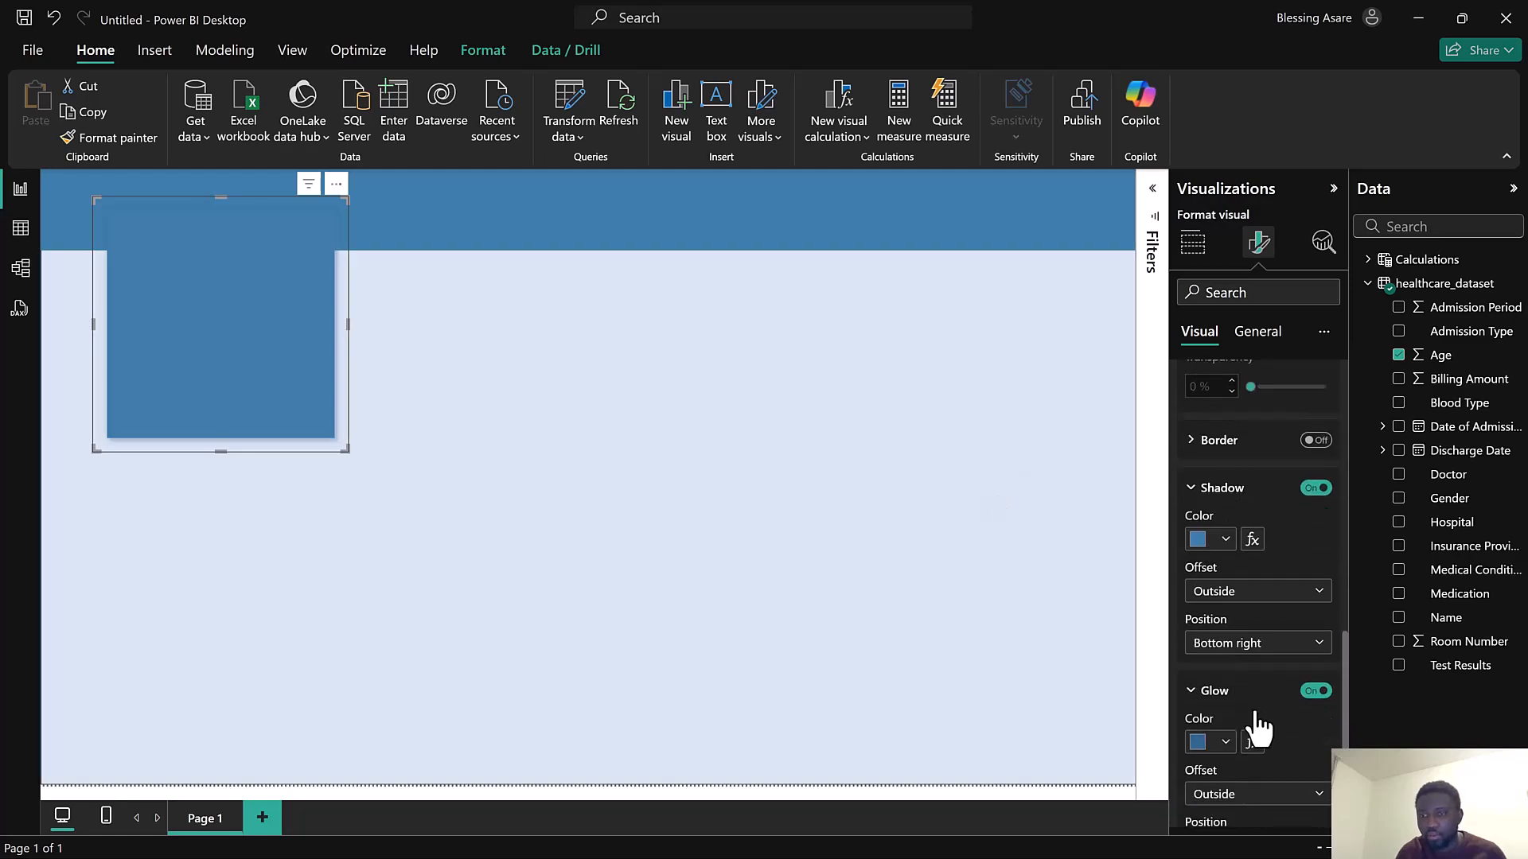
scroll(1229, 692, "down", 3)
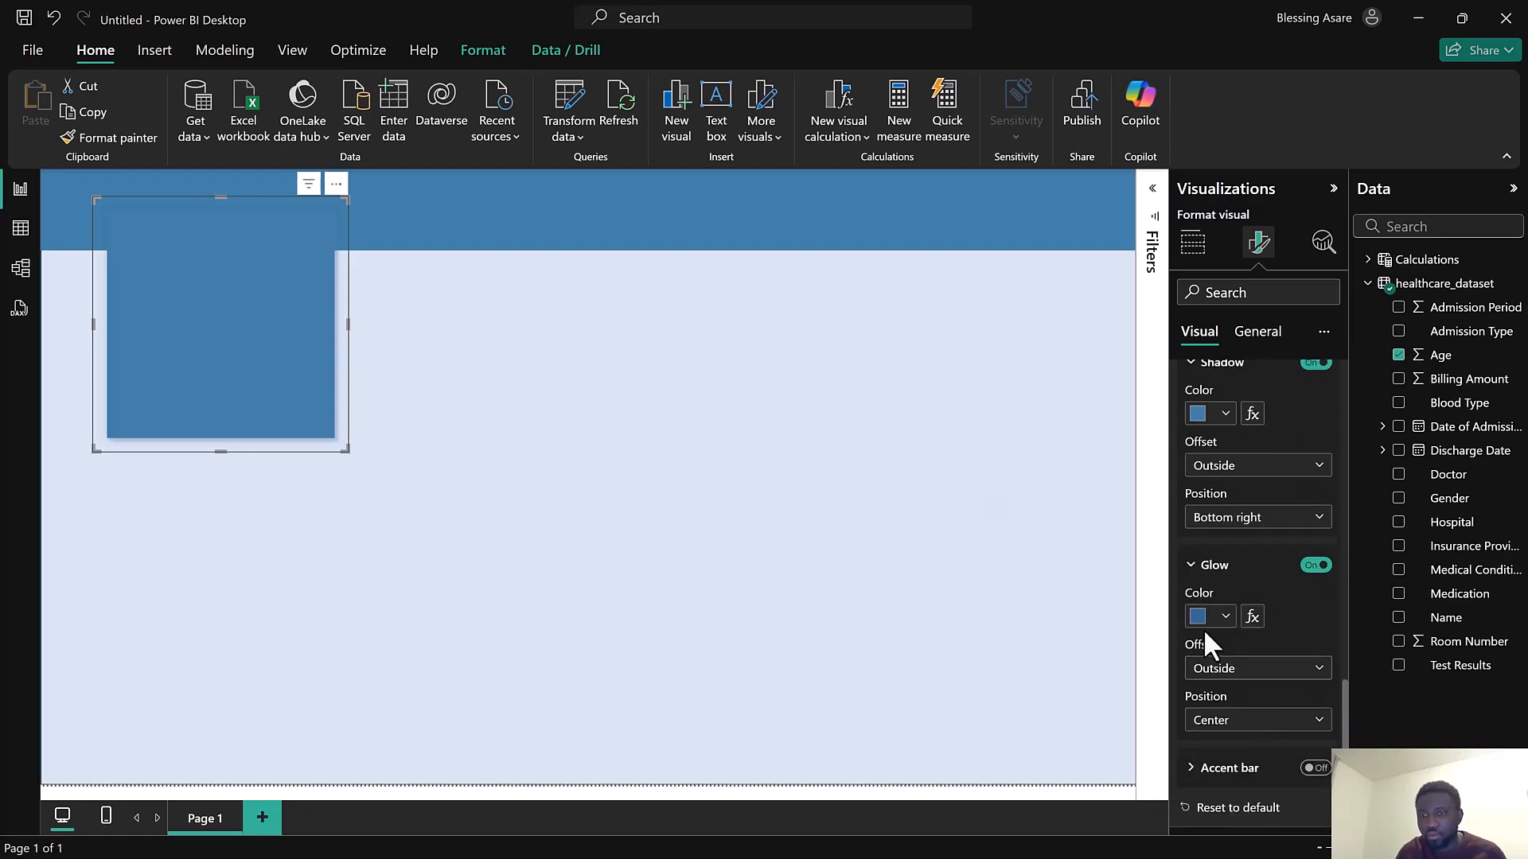
Shrink the card to a small square and place it in the top-left corner of the header banner
left_click(352, 446)
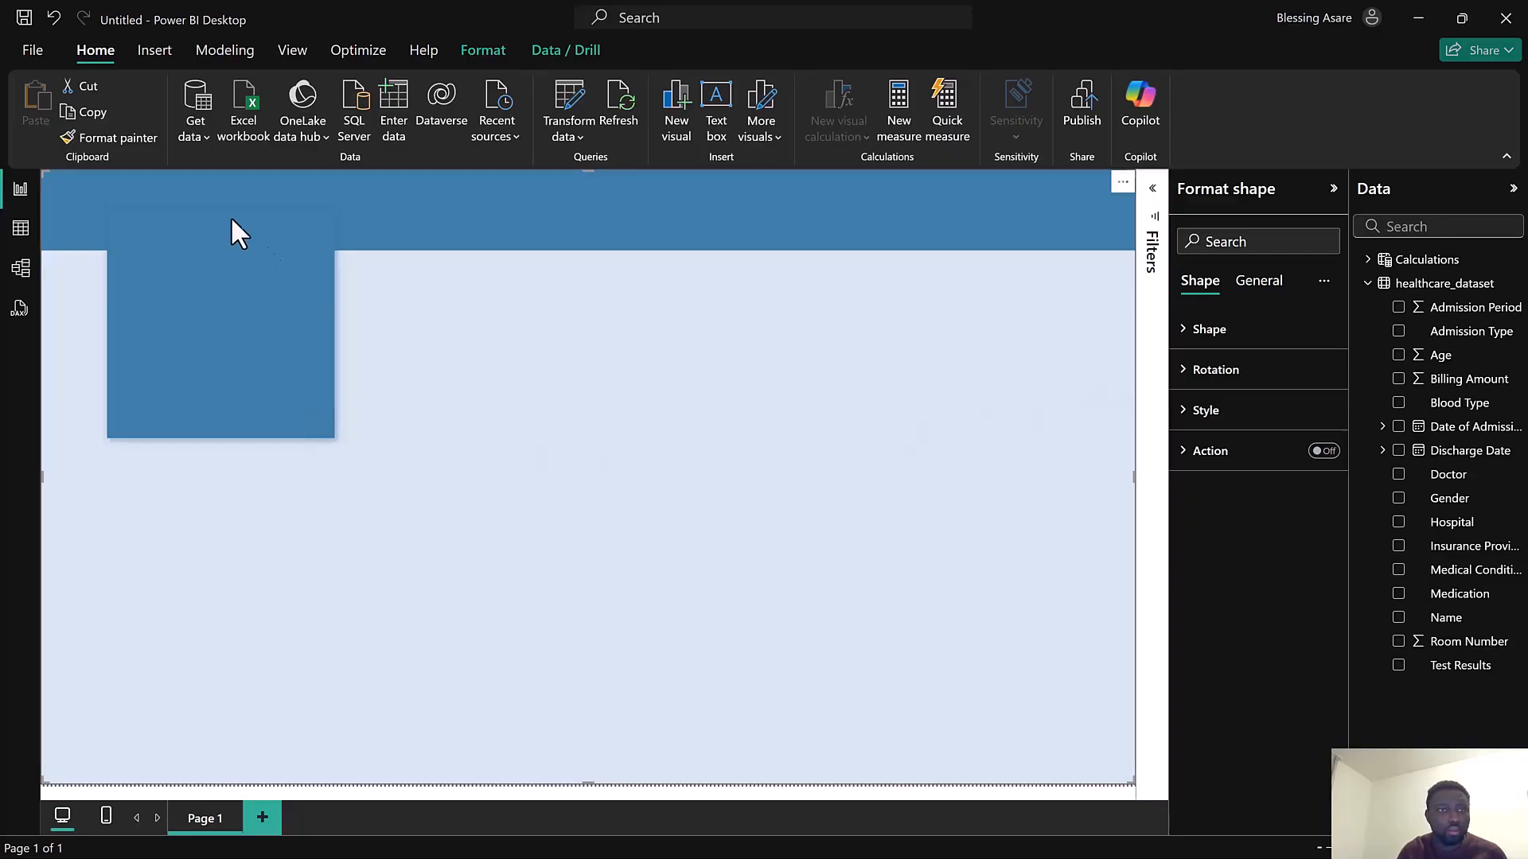
left_click(1335, 191)
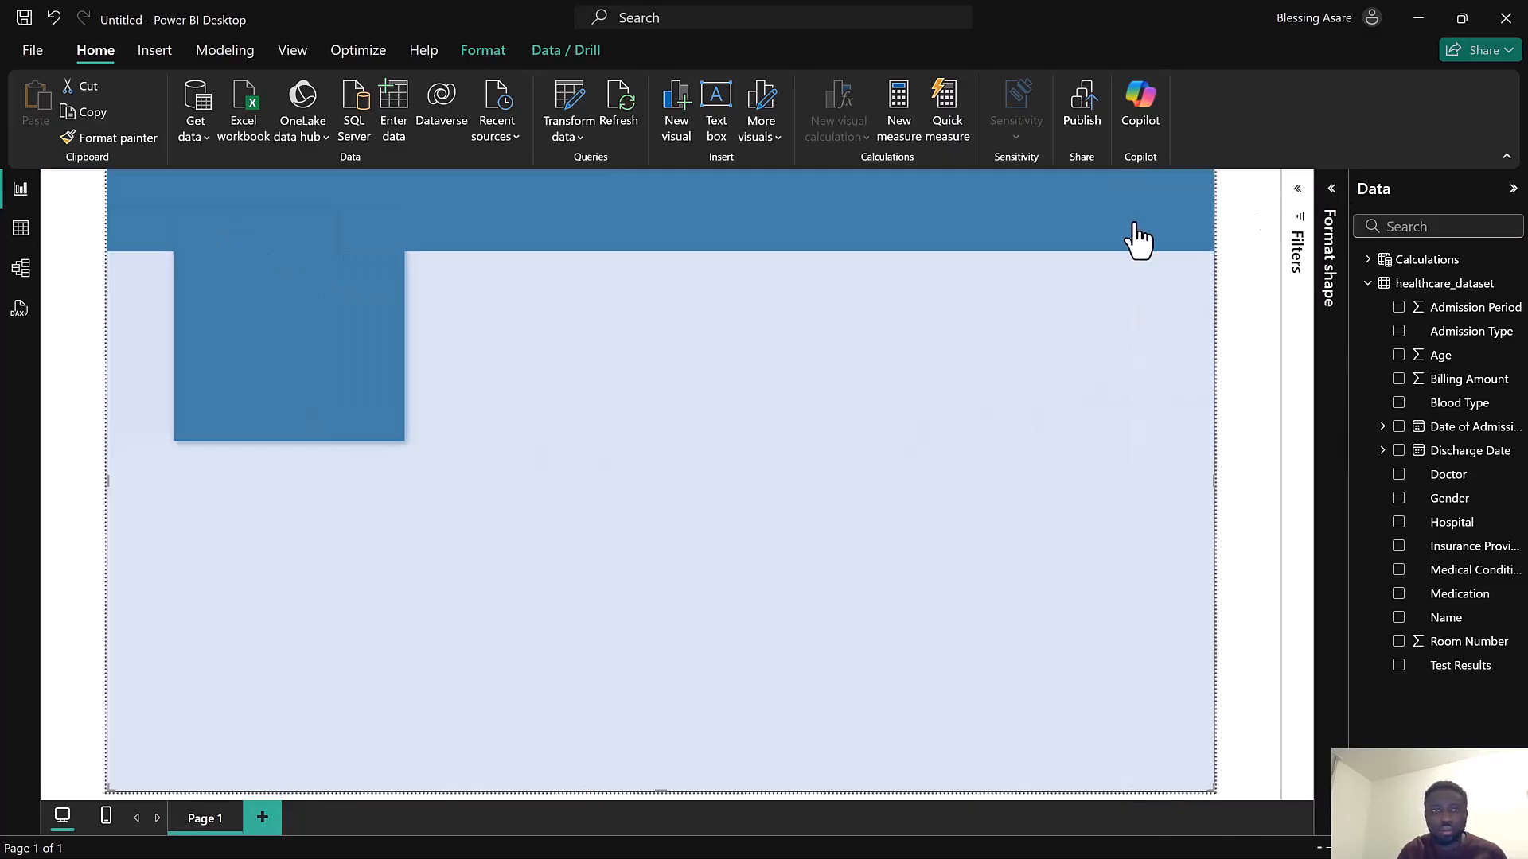
left_click(45, 334)
left_click(217, 326)
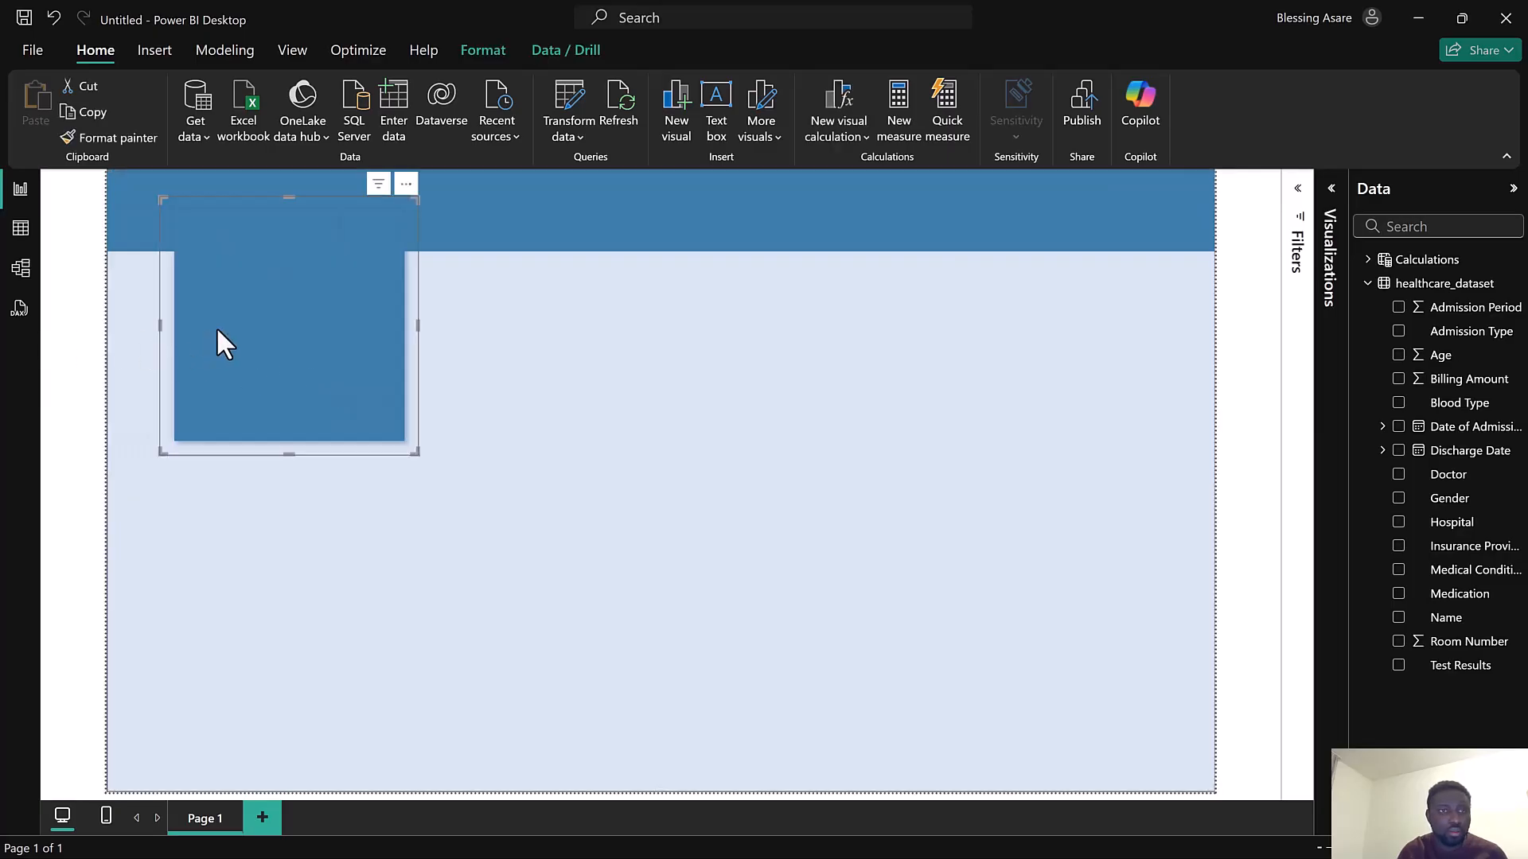
left_click_drag(419, 455, 184, 218)
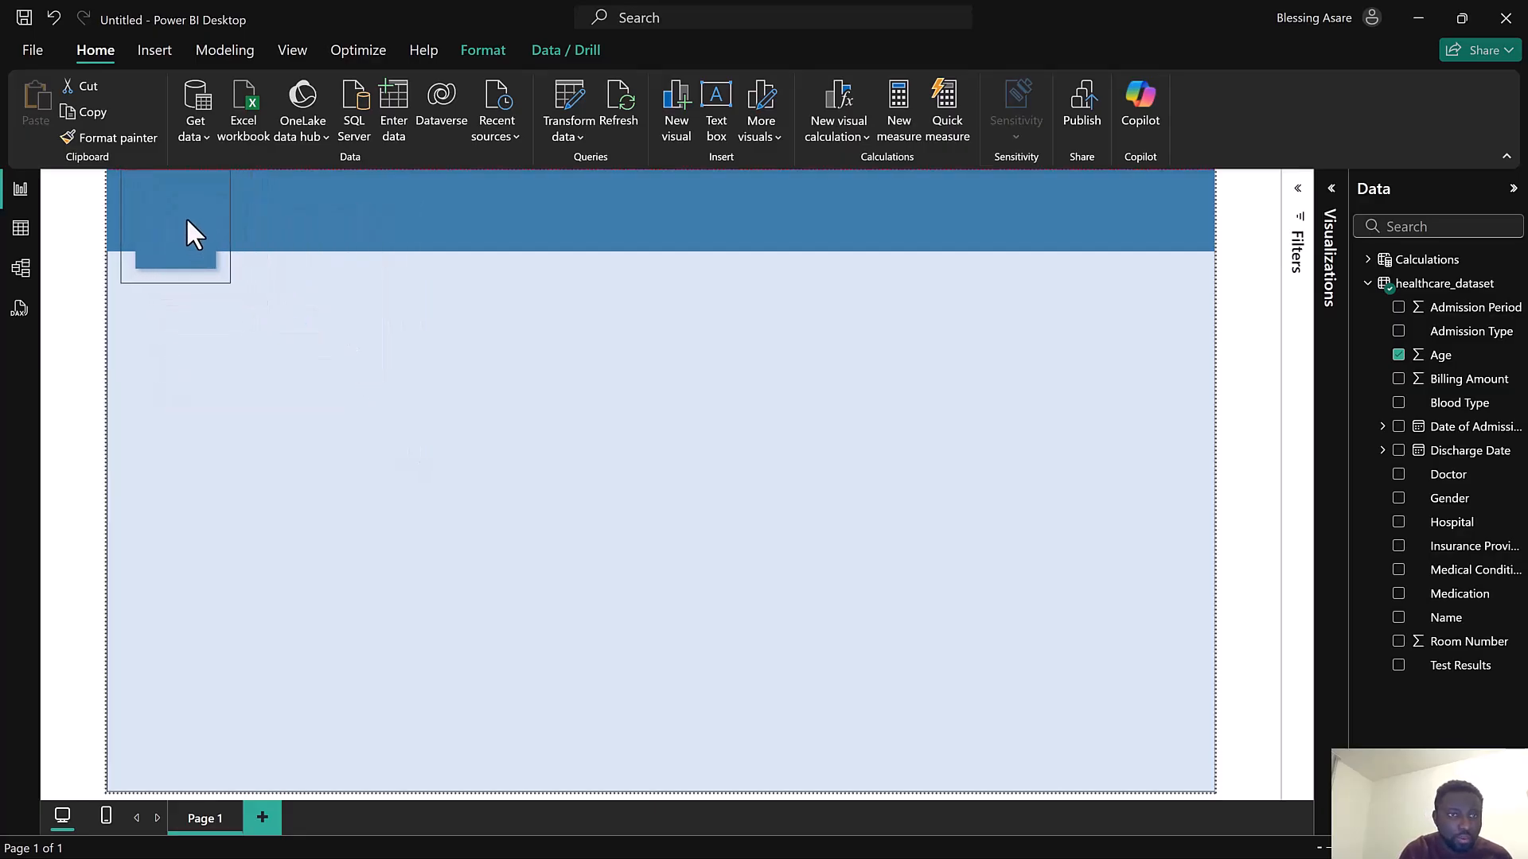
left_click_drag(227, 278, 178, 229)
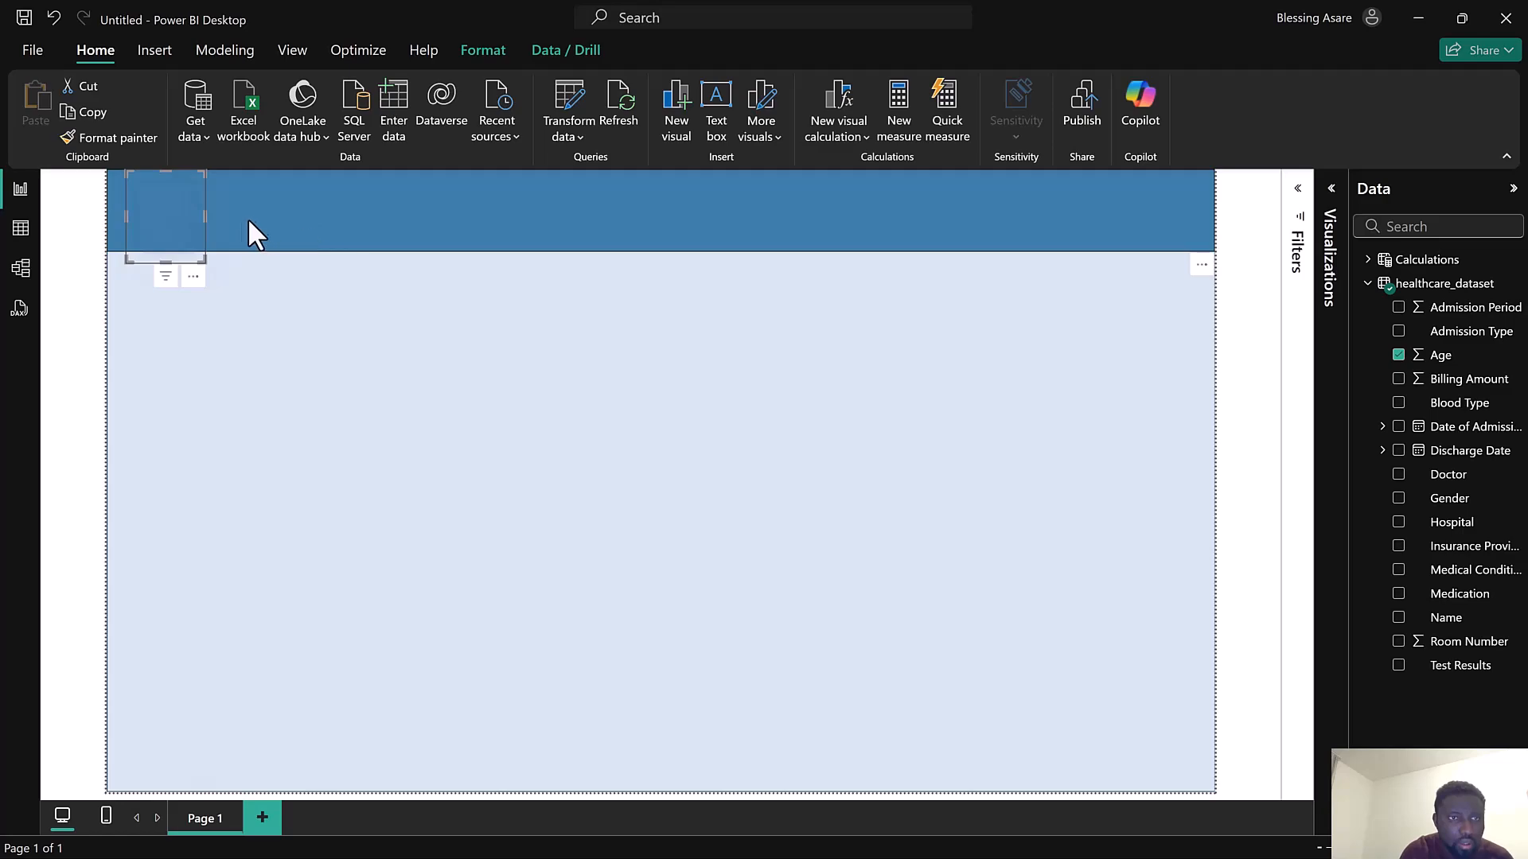
left_click_drag(175, 218, 164, 205)
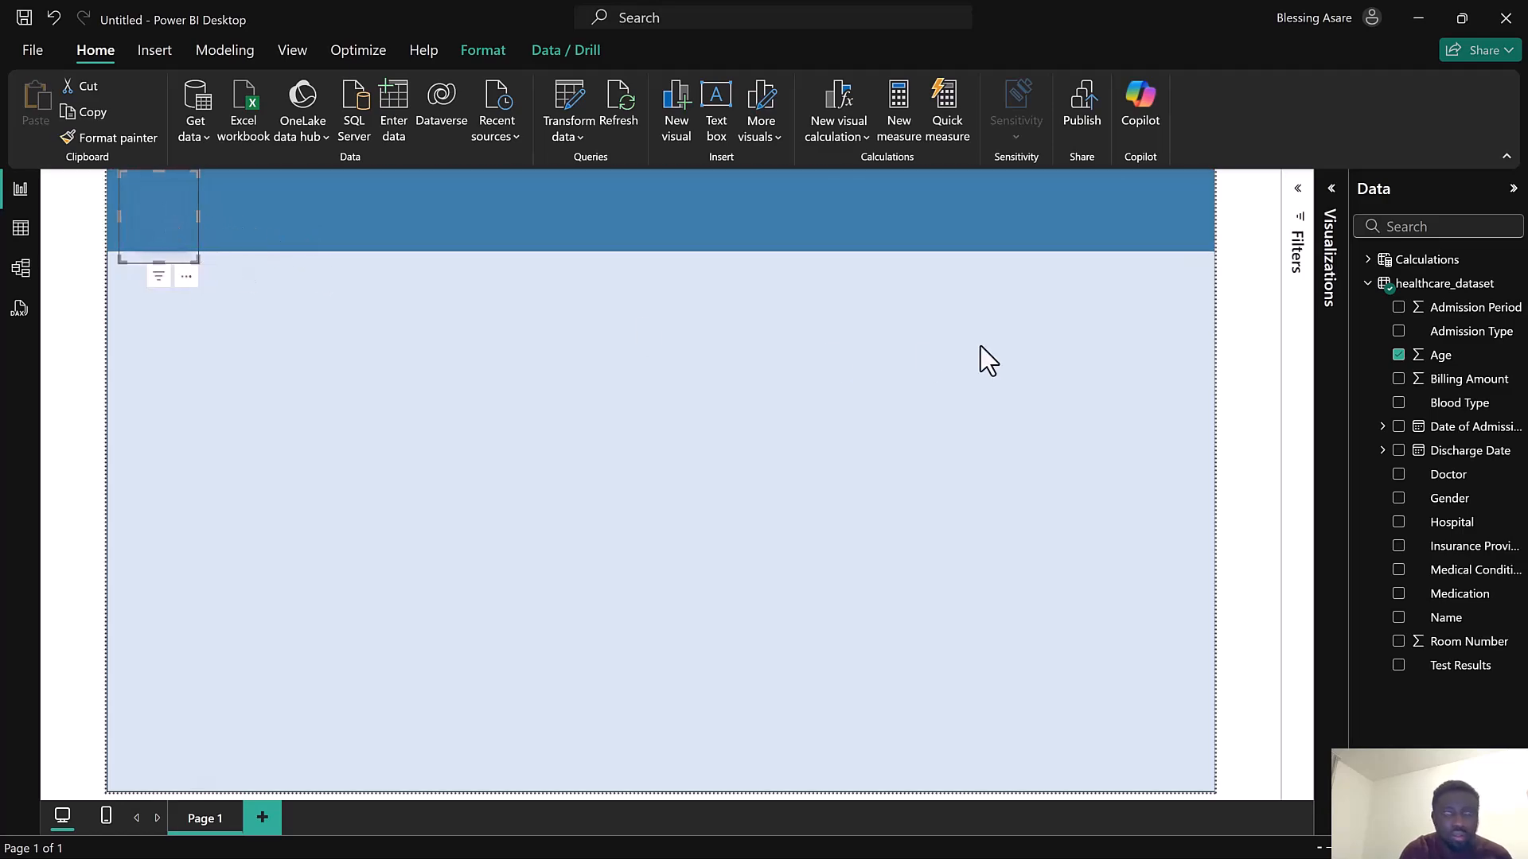
Open the card's Cards formatting options and switch its border on and back off
left_click(1332, 191)
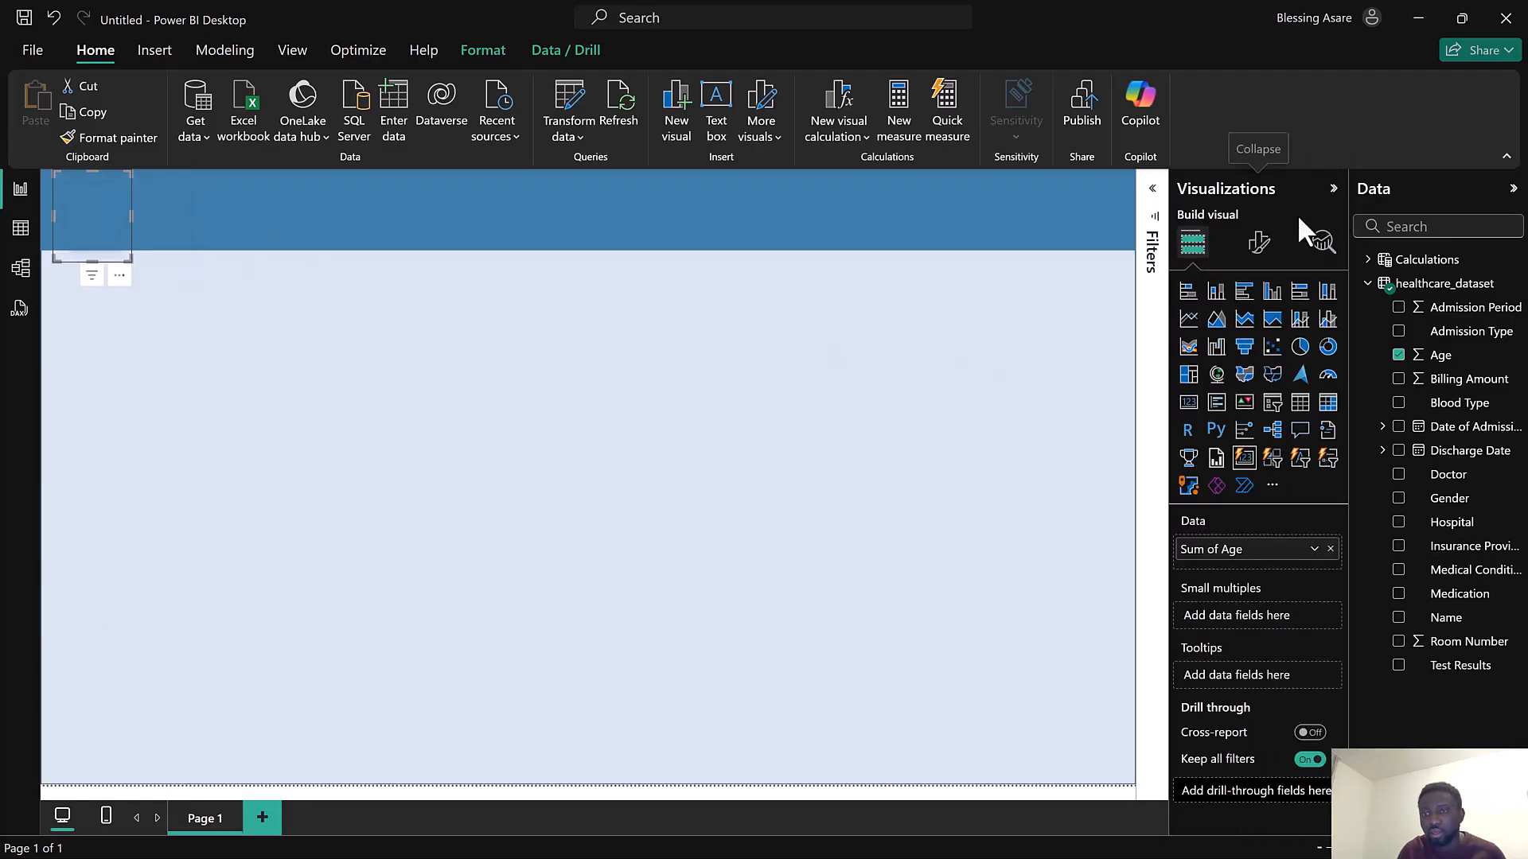
left_click(1258, 243)
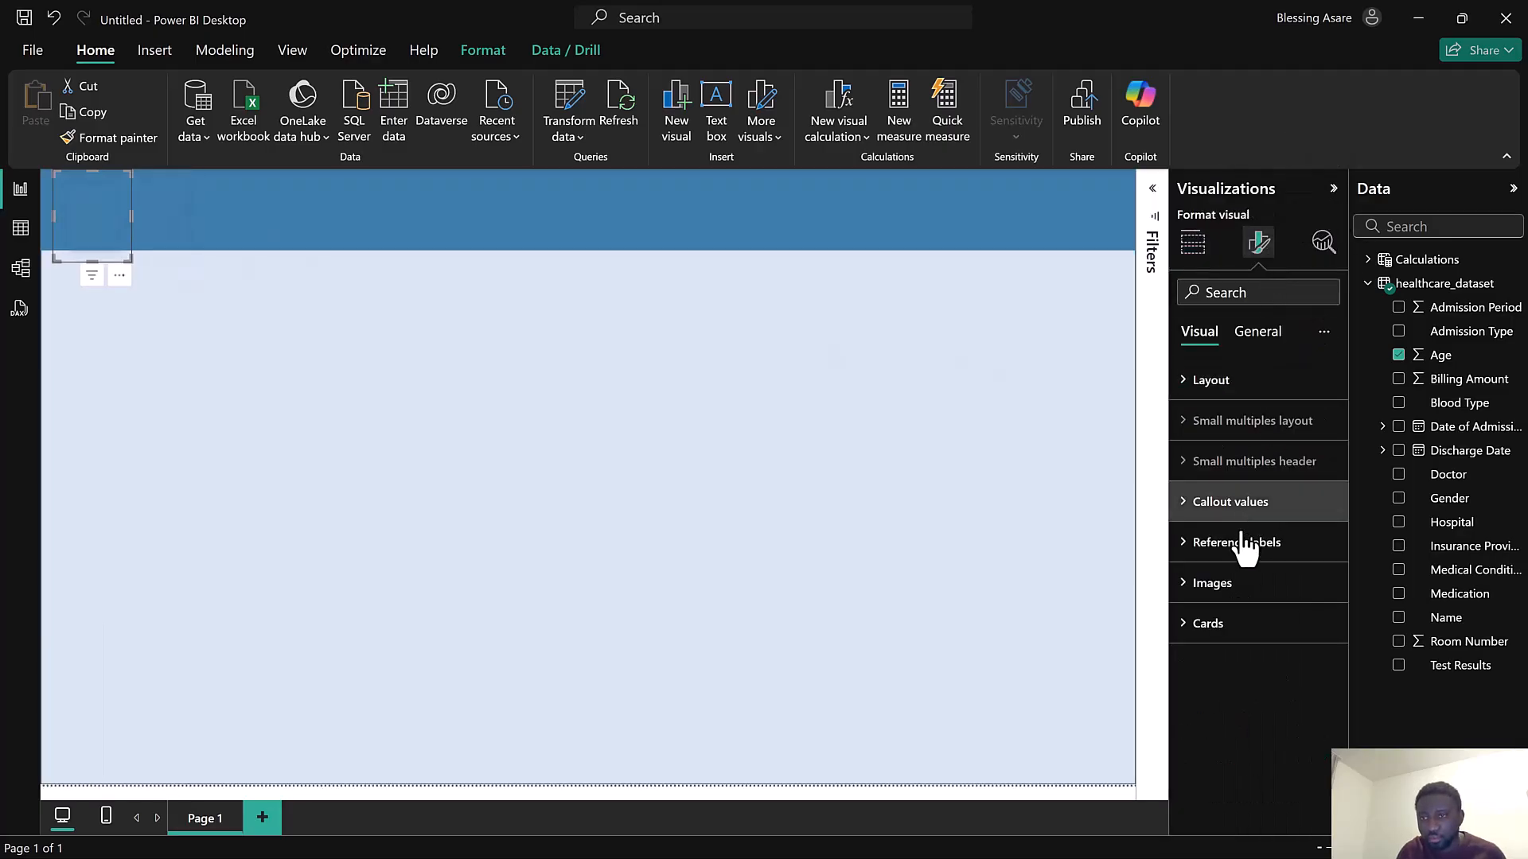
left_click(1239, 624)
scroll(1268, 648, "down", 3)
scroll(1274, 750, "down", 2)
scroll(1272, 741, "down", 1)
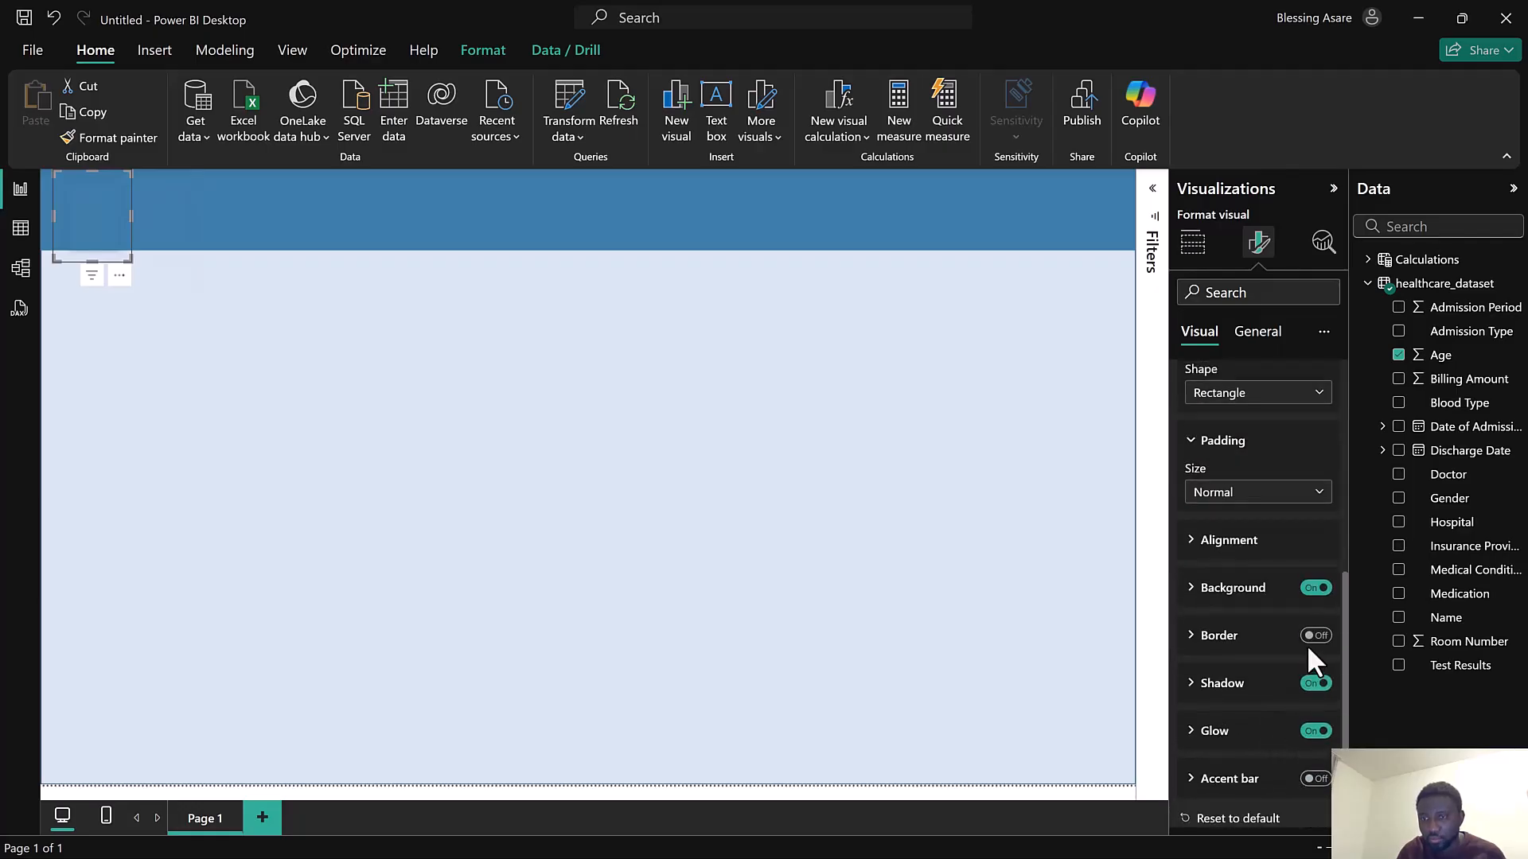
left_click(1315, 635)
left_click(1315, 639)
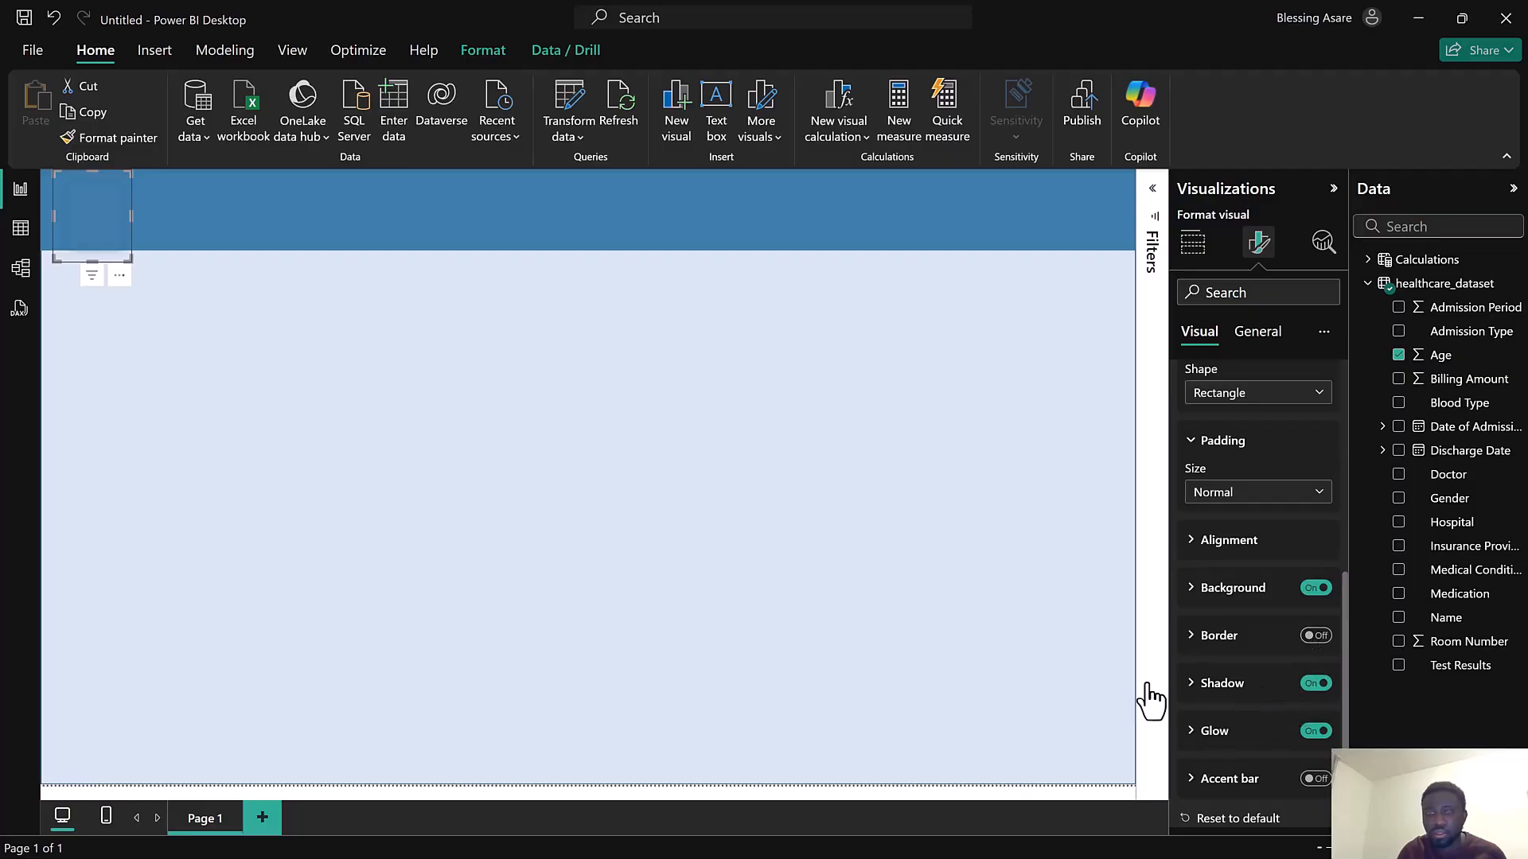
Nudge the card upward and set its glow position to Bottom
left_click_drag(86, 218, 81, 198)
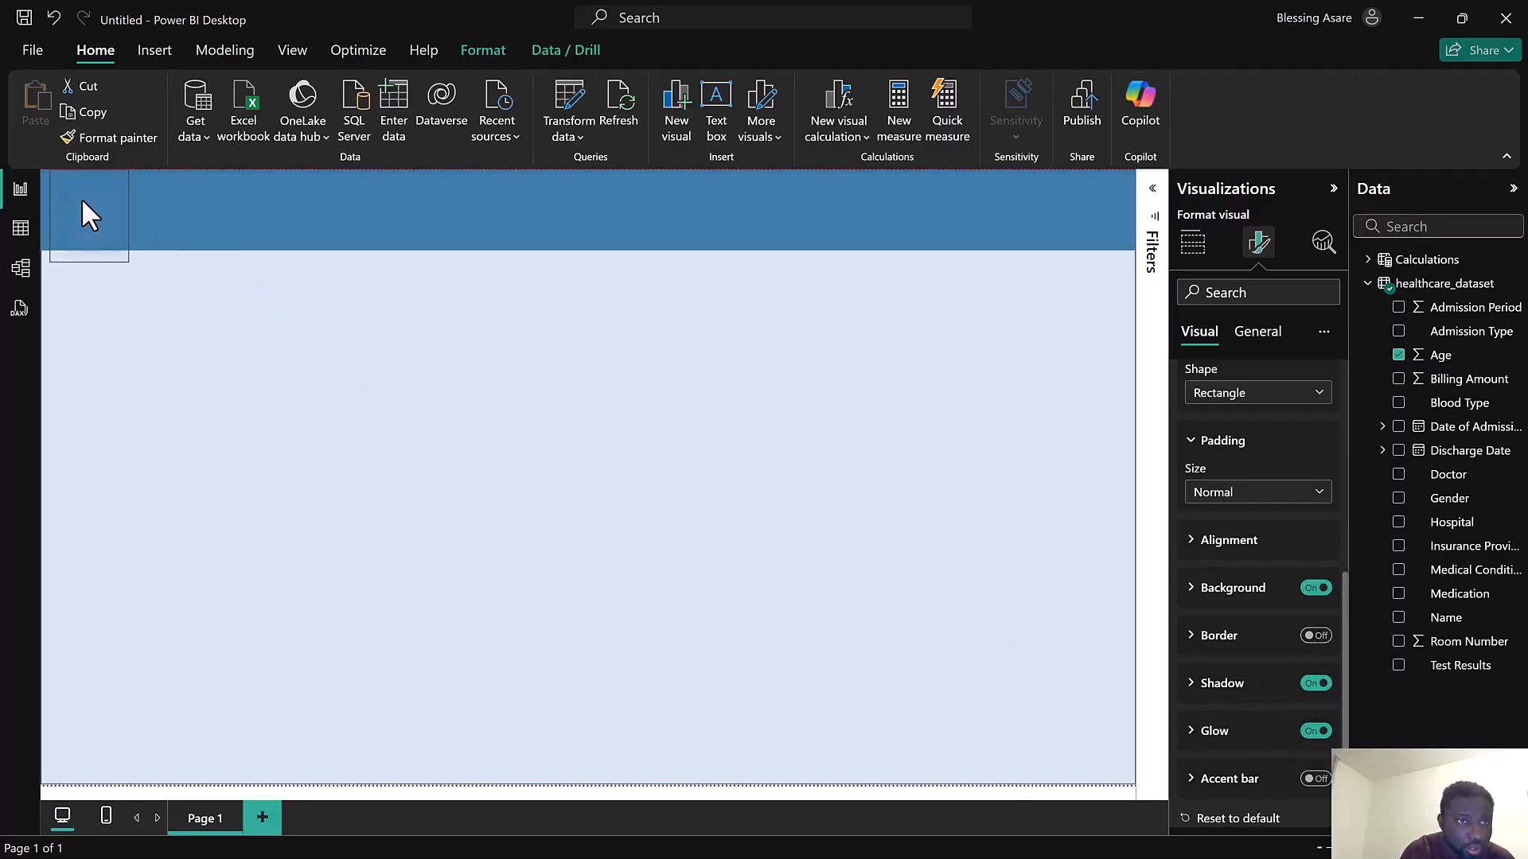
left_click(1239, 736)
left_click(1234, 669)
left_click(1234, 733)
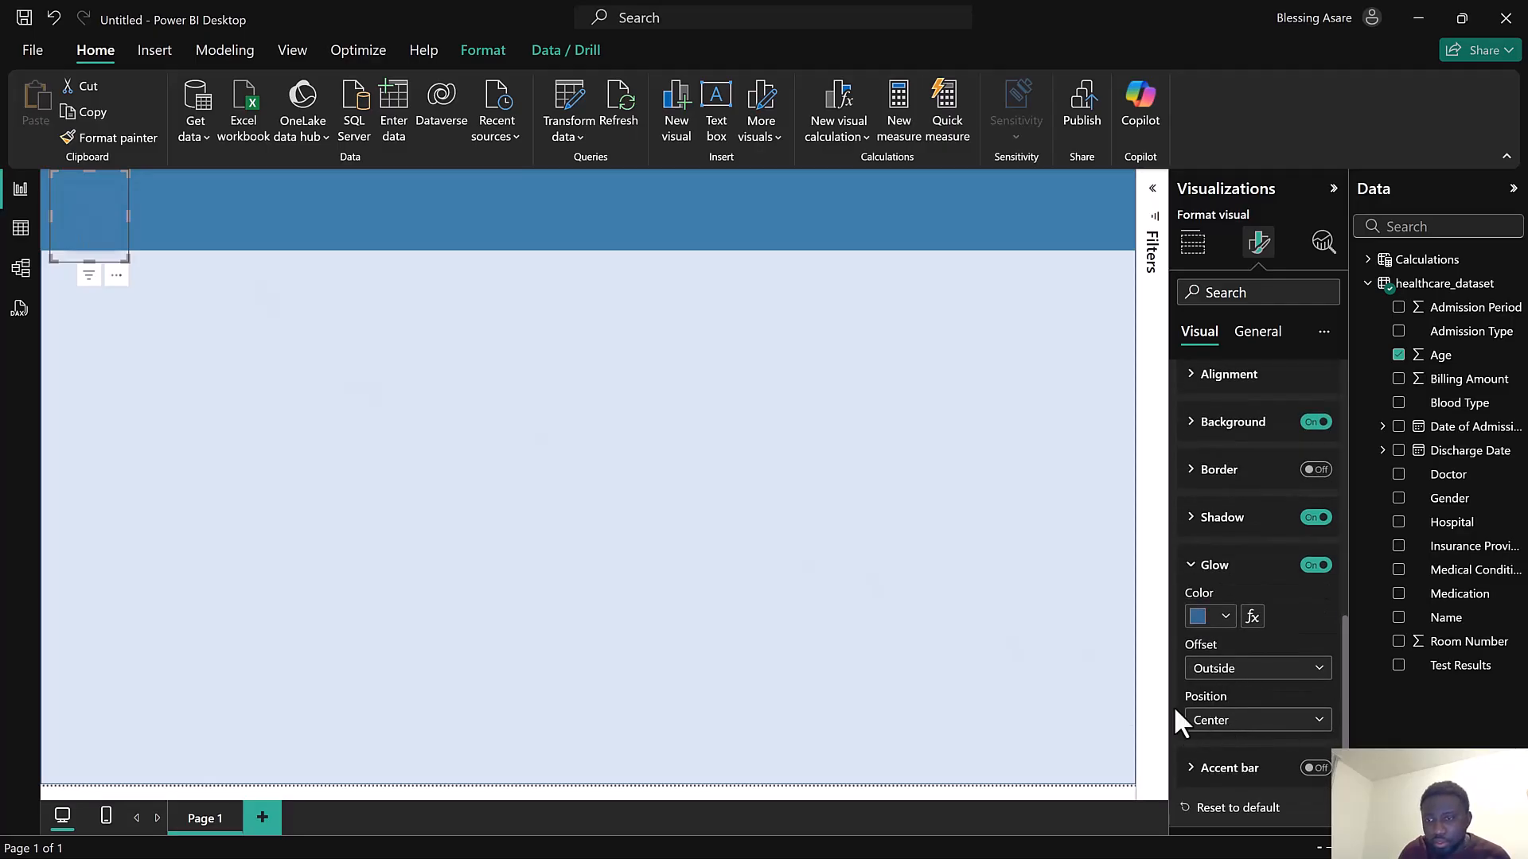
left_click(1252, 723)
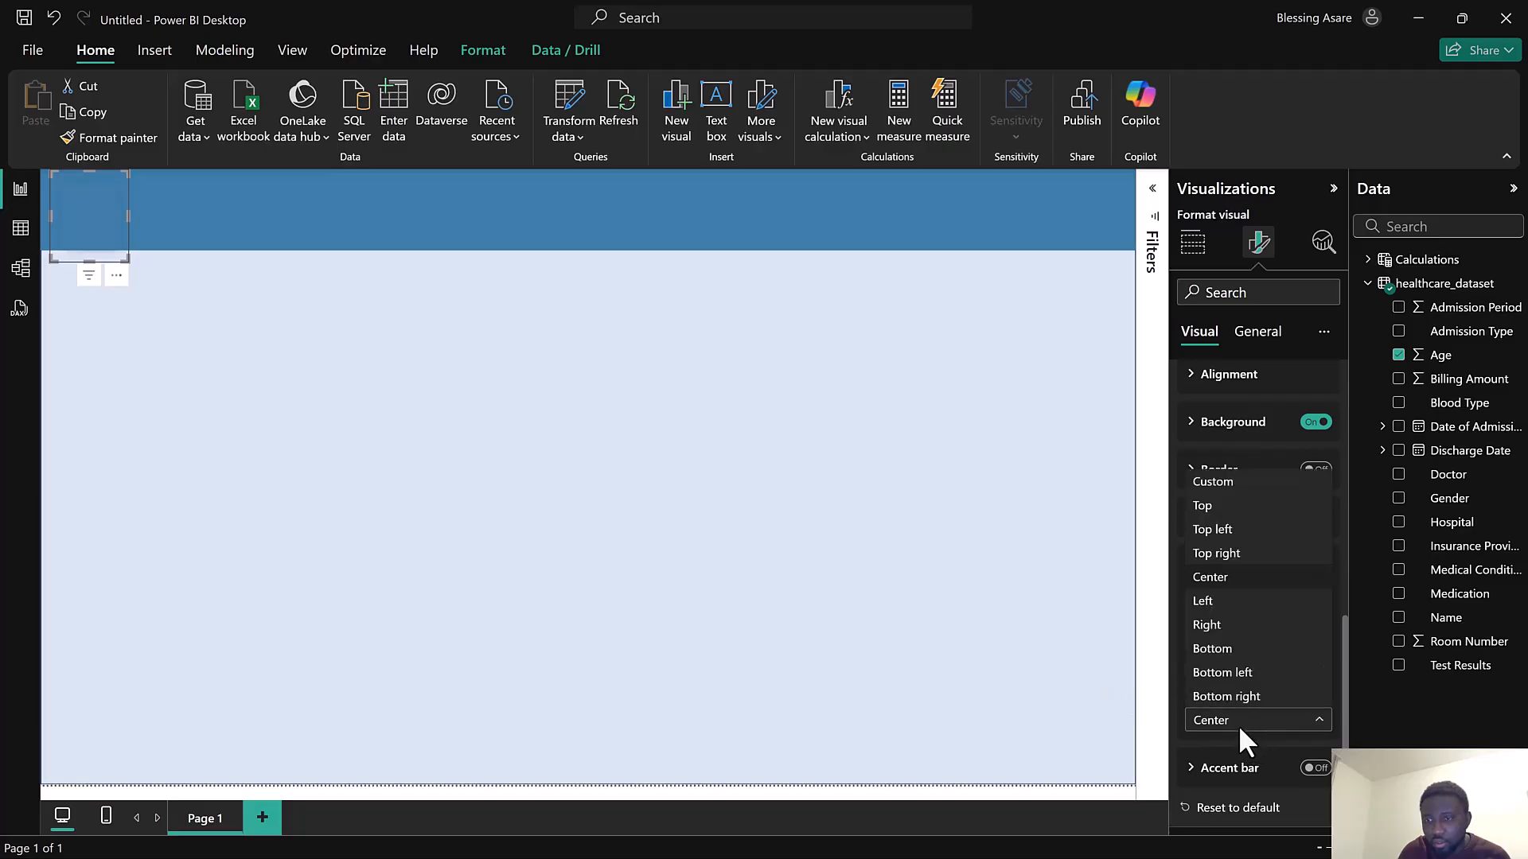
left_click(1223, 654)
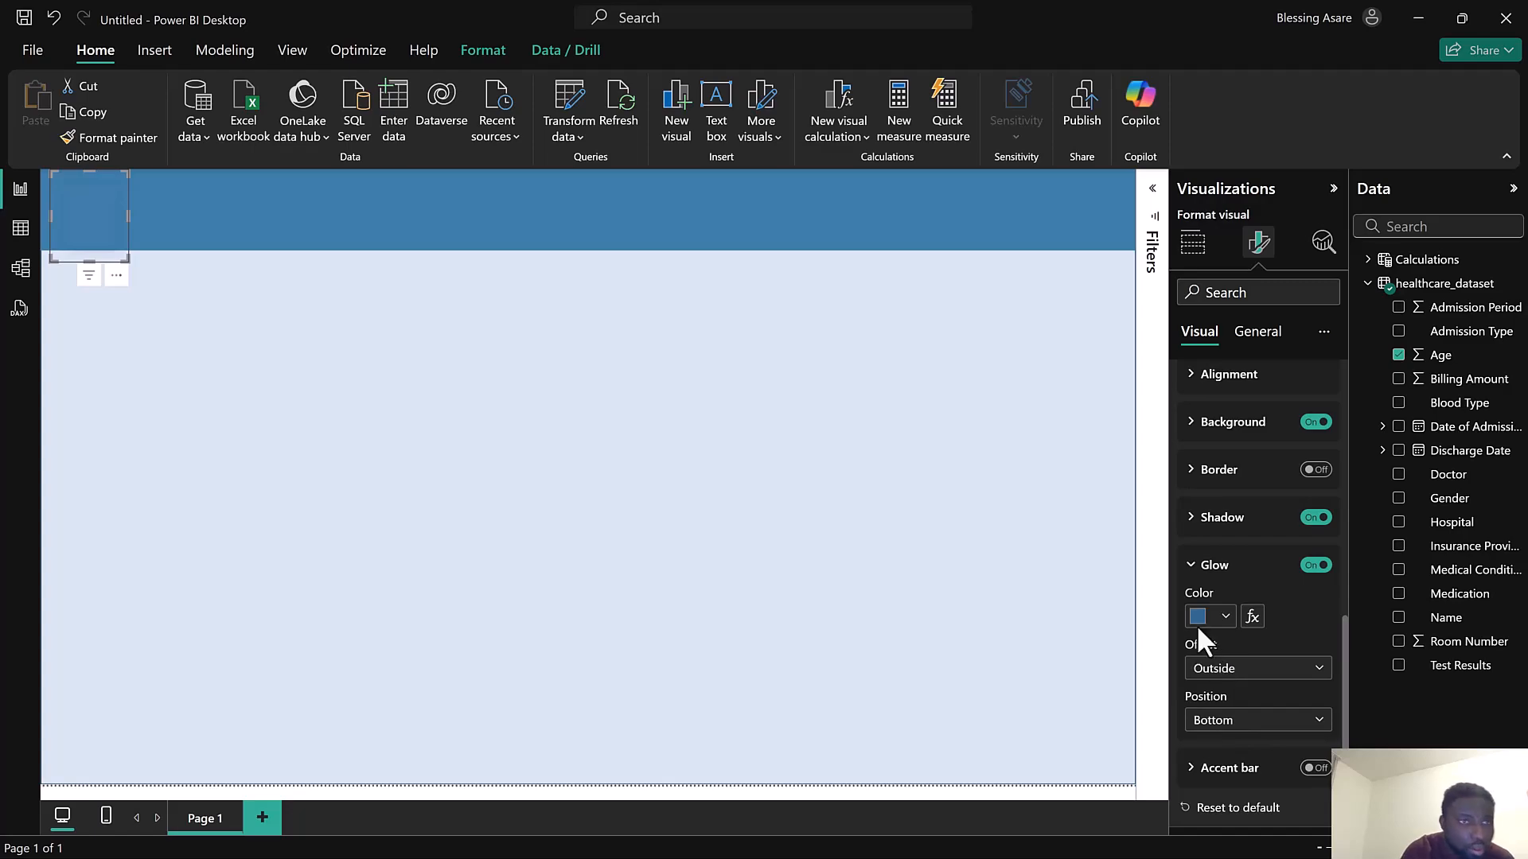
Set the card's shadow position to Bottom, then resize and move the card into the banner's top-left corner
left_click(1231, 529)
left_click(1253, 675)
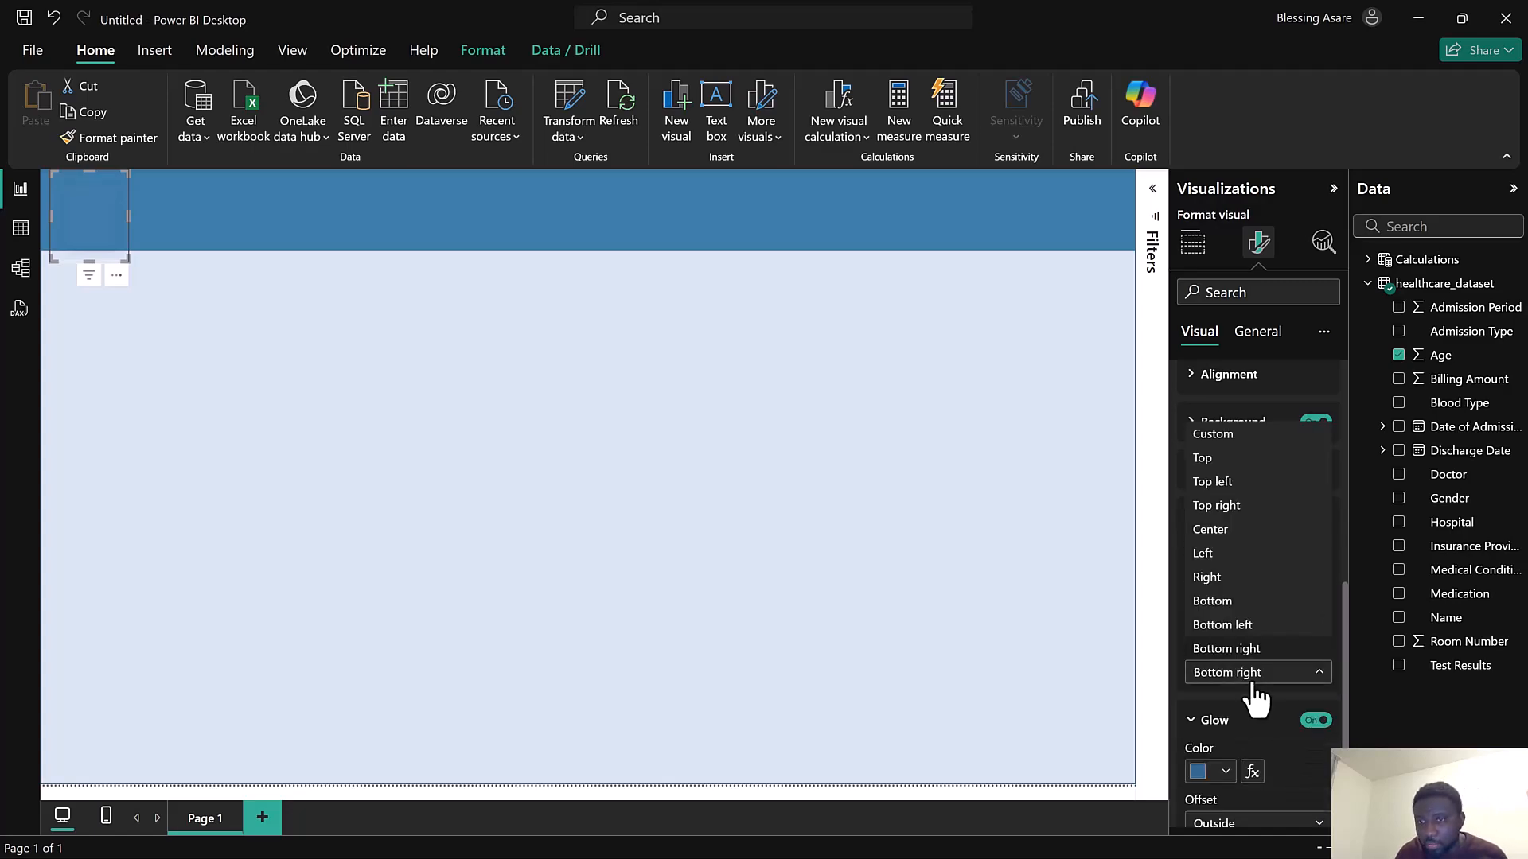
left_click(1220, 529)
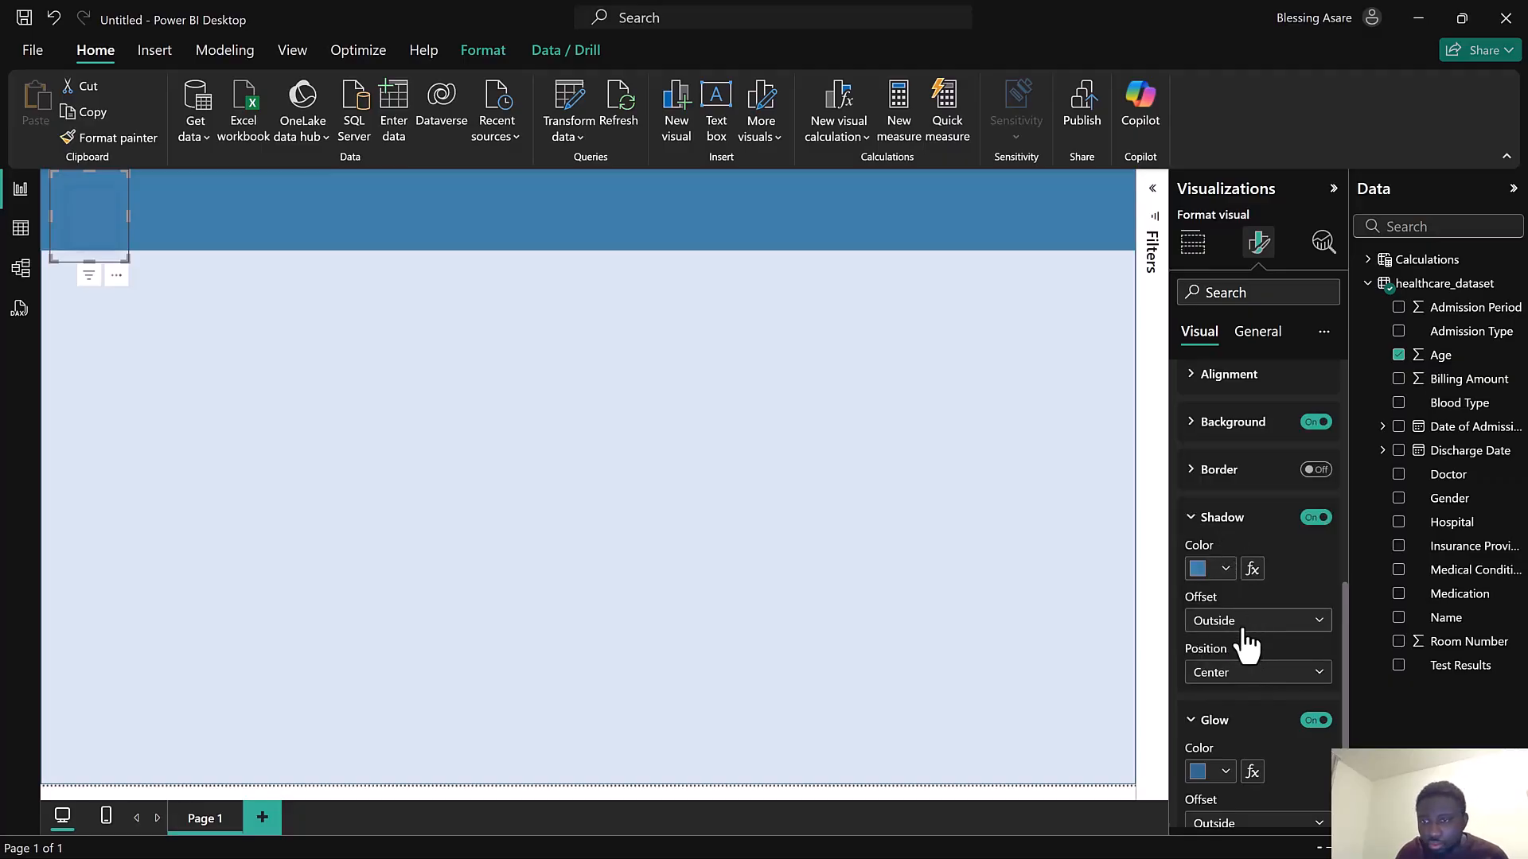
left_click(1239, 673)
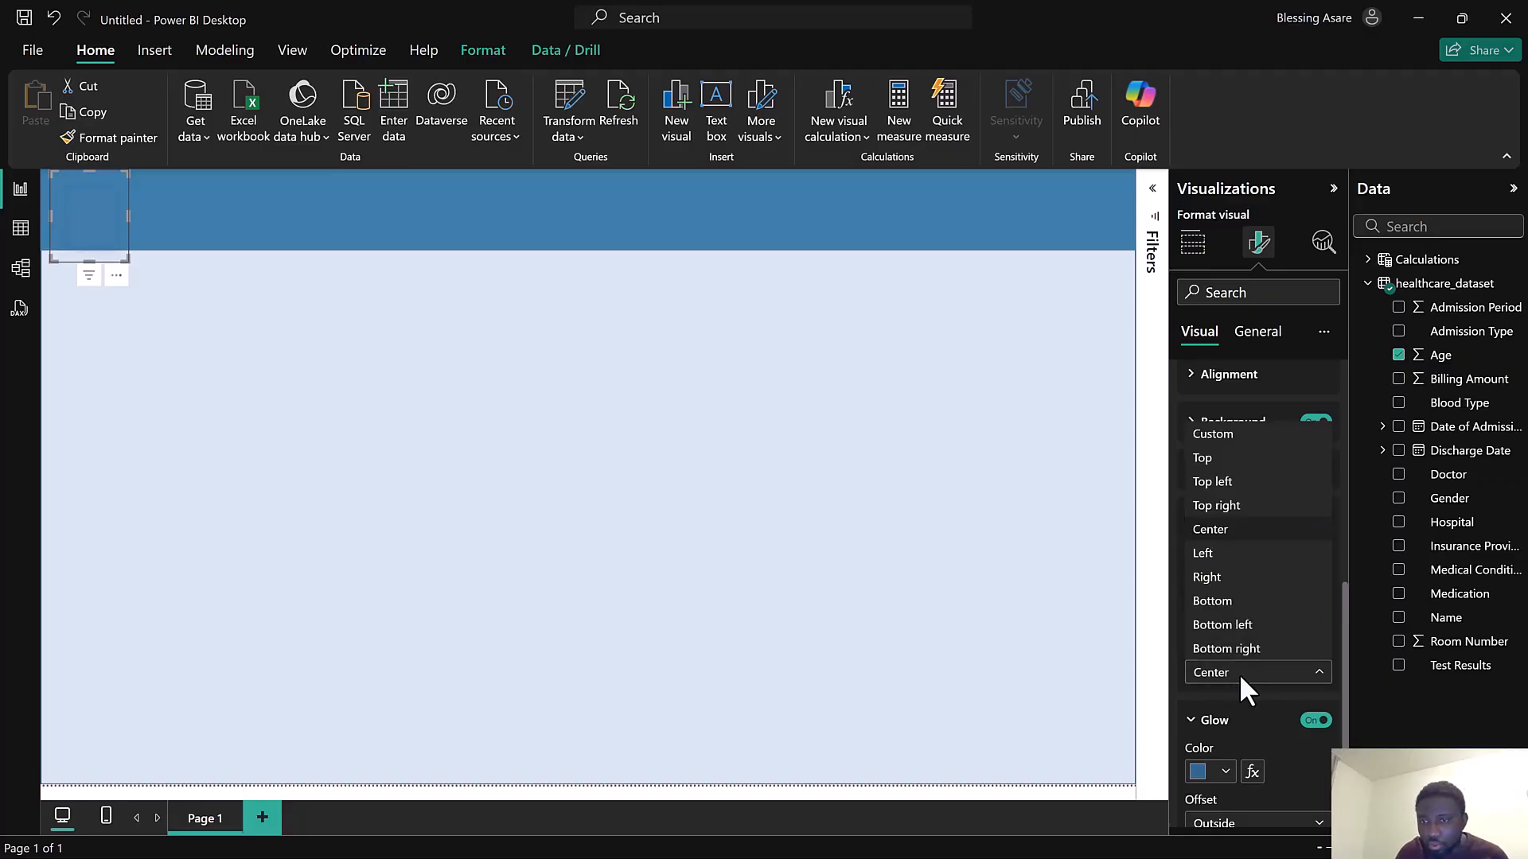
left_click(1227, 597)
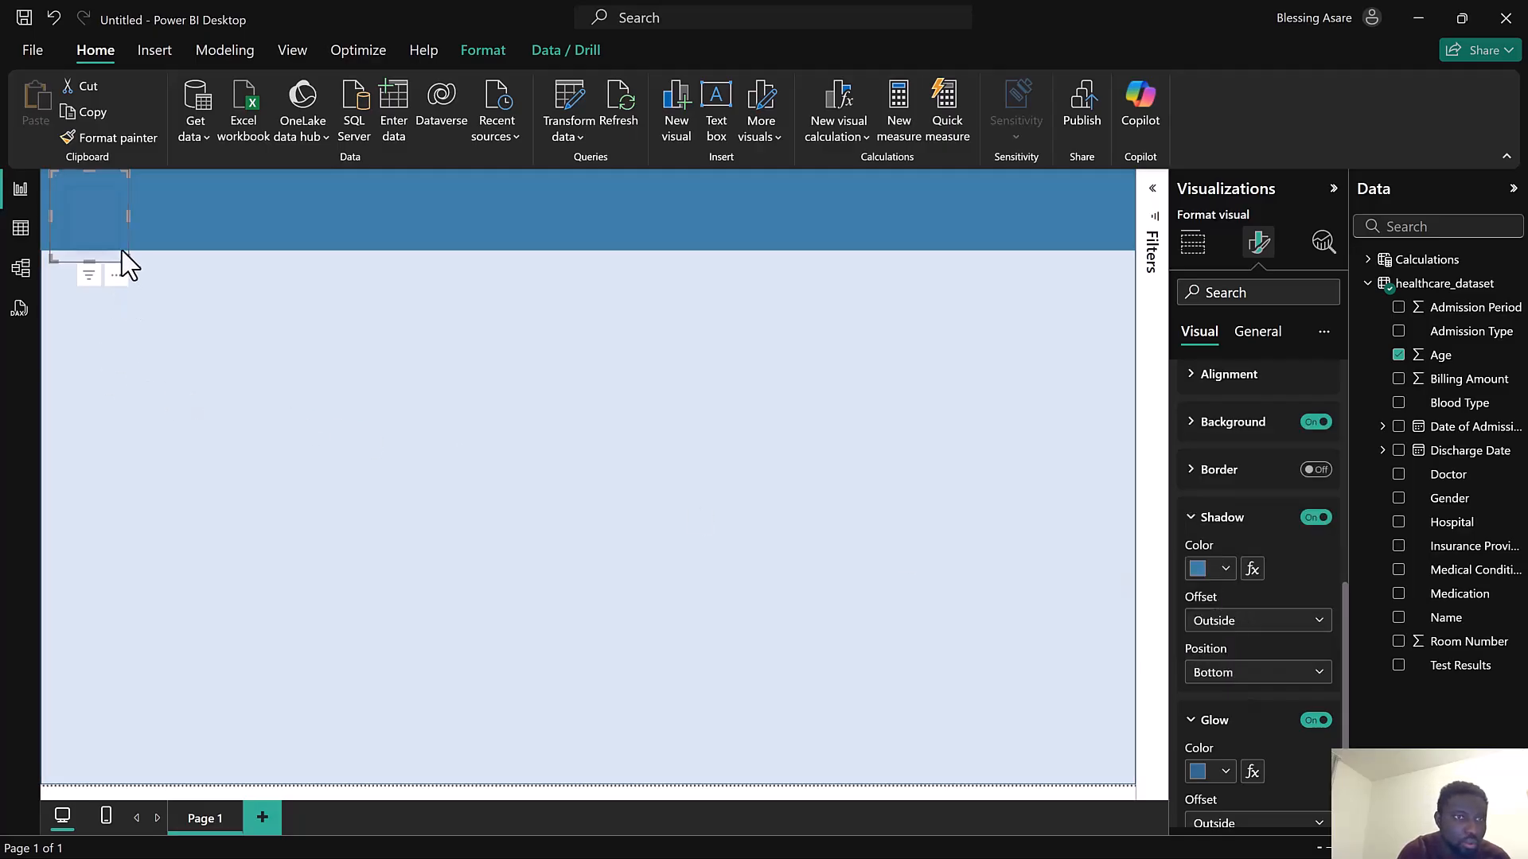
left_click_drag(123, 260, 141, 271)
left_click_drag(79, 225, 46, 204)
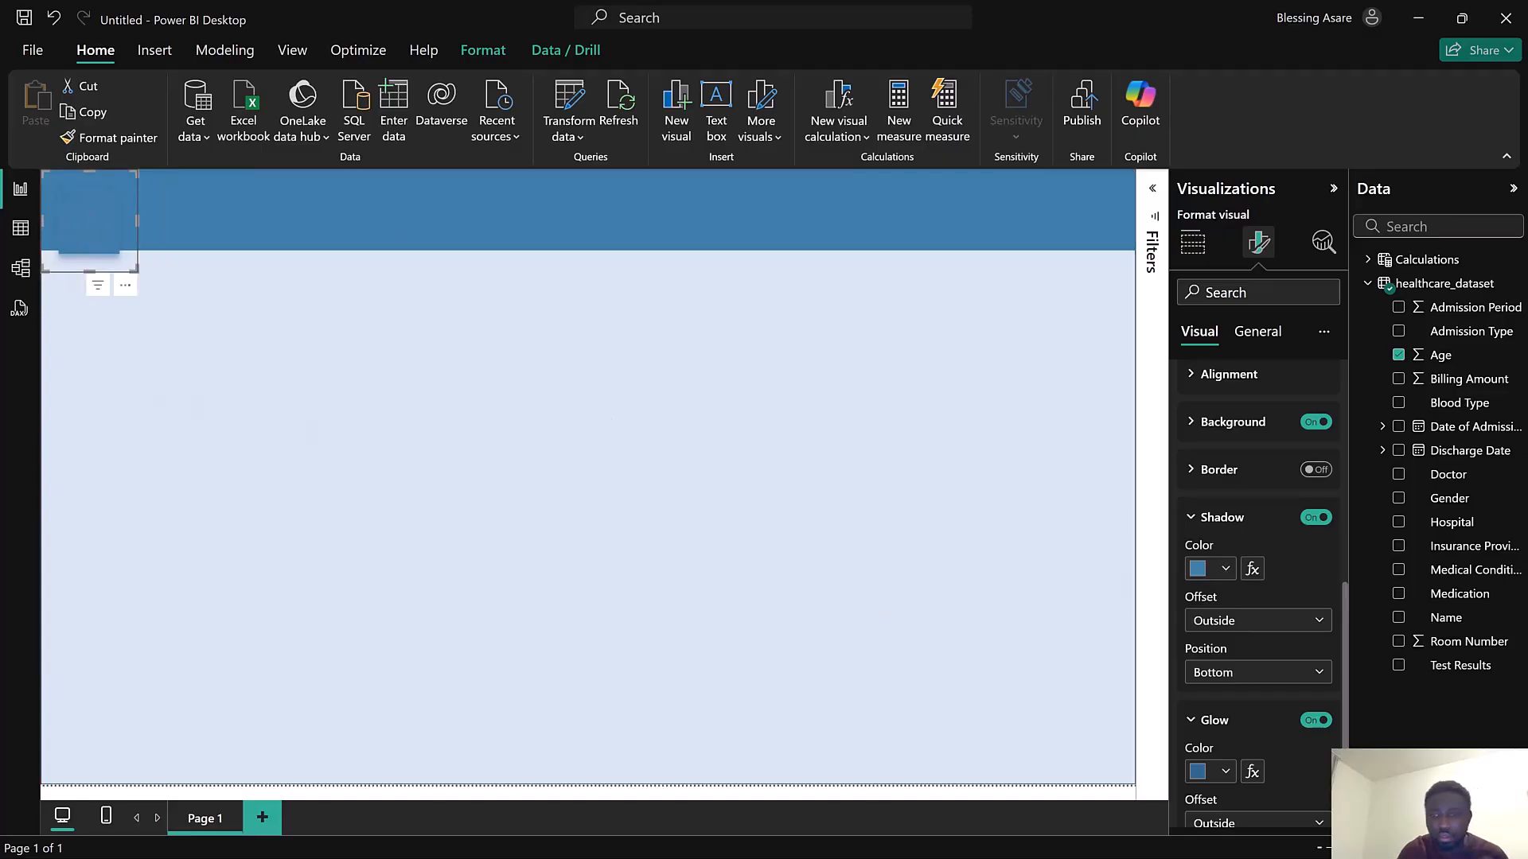
key("super")
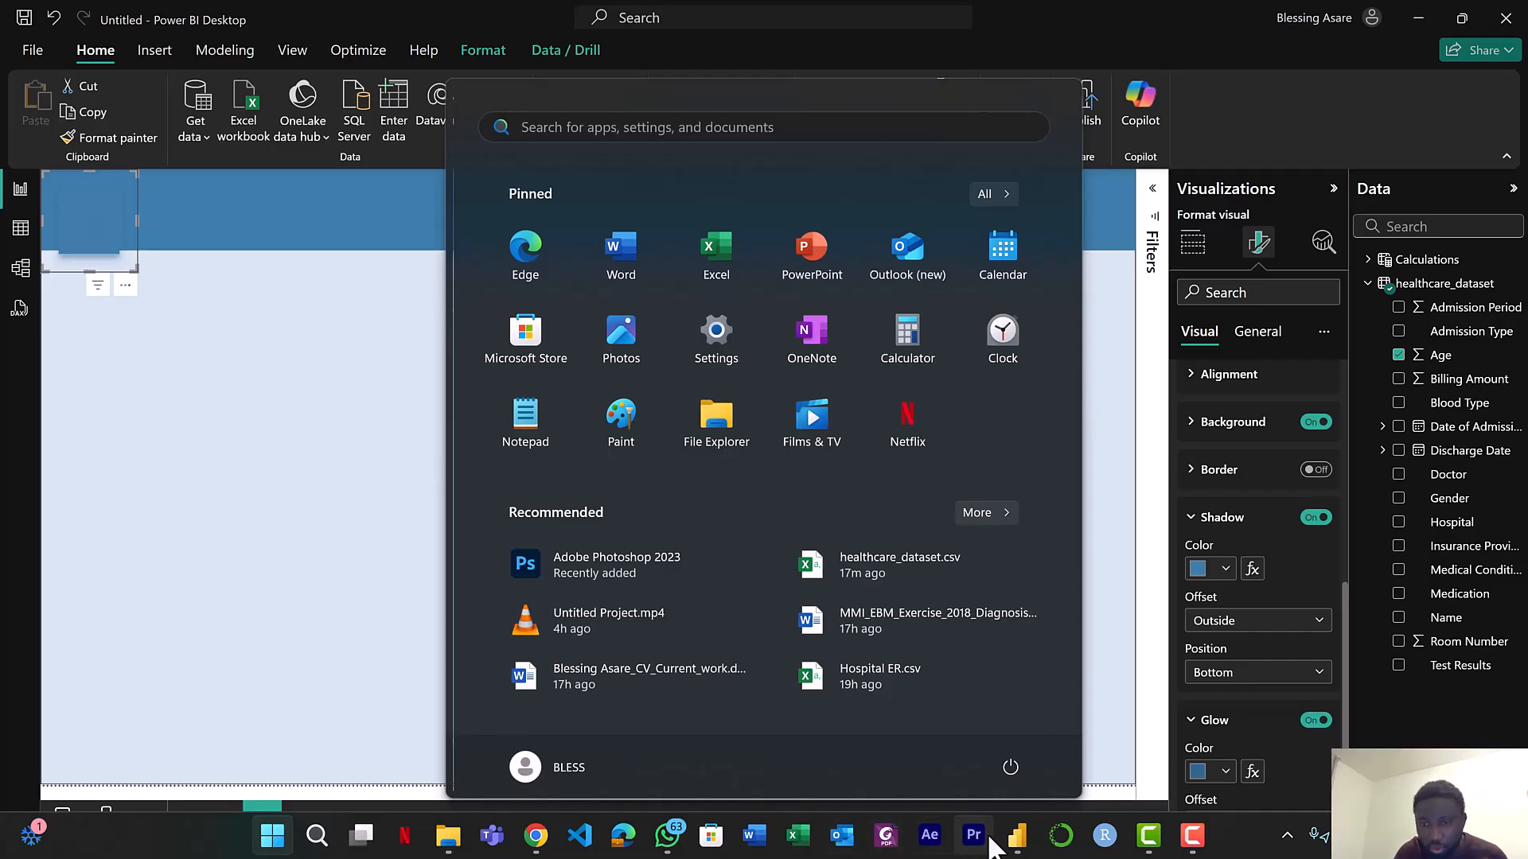
mouse_move(1015, 840)
left_click(929, 745)
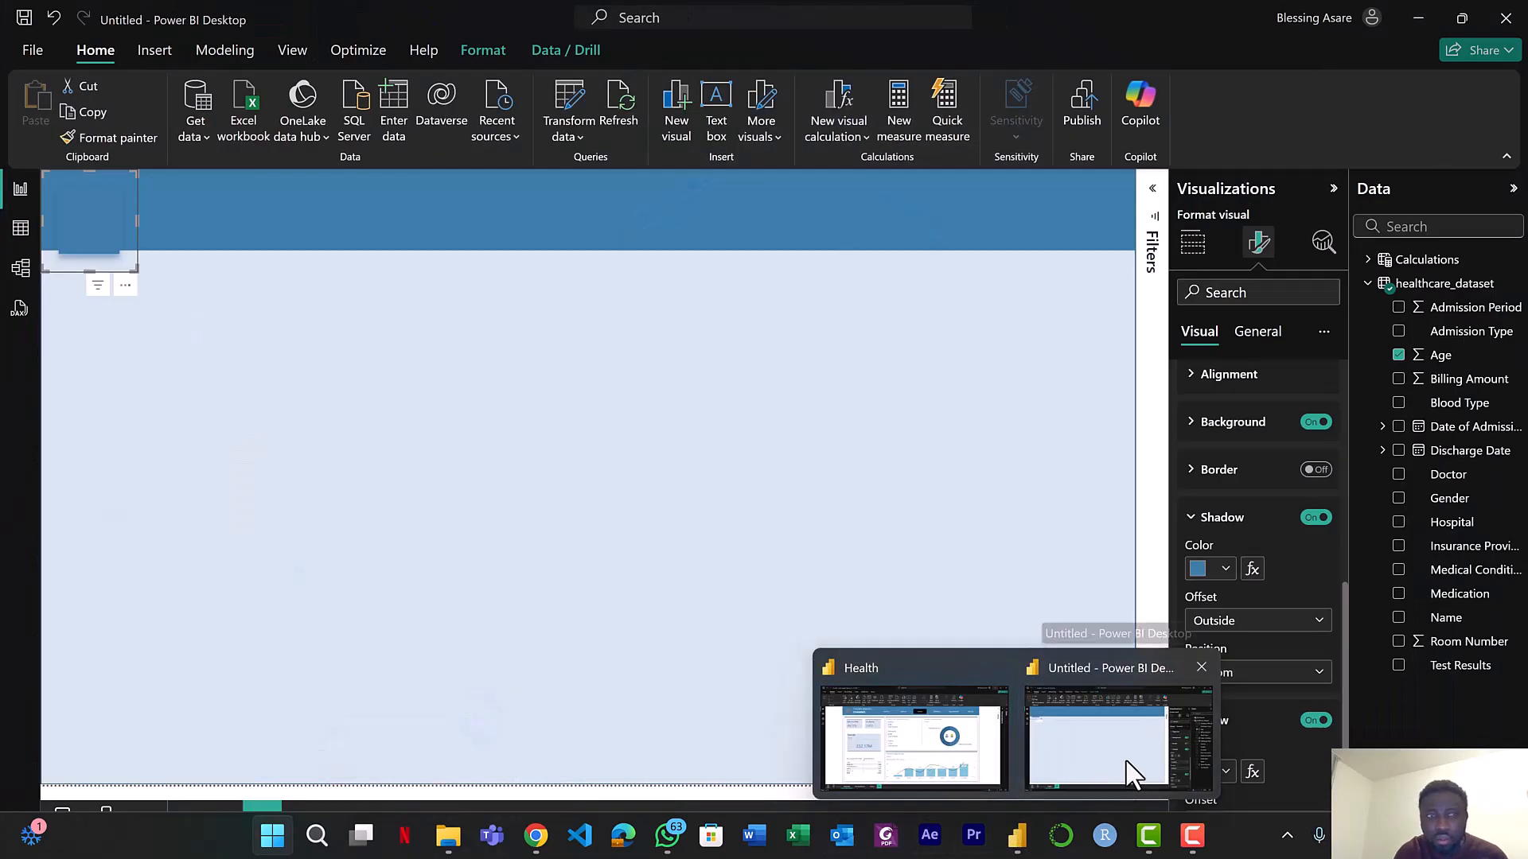
left_click(1133, 776)
key("super")
key("Escape")
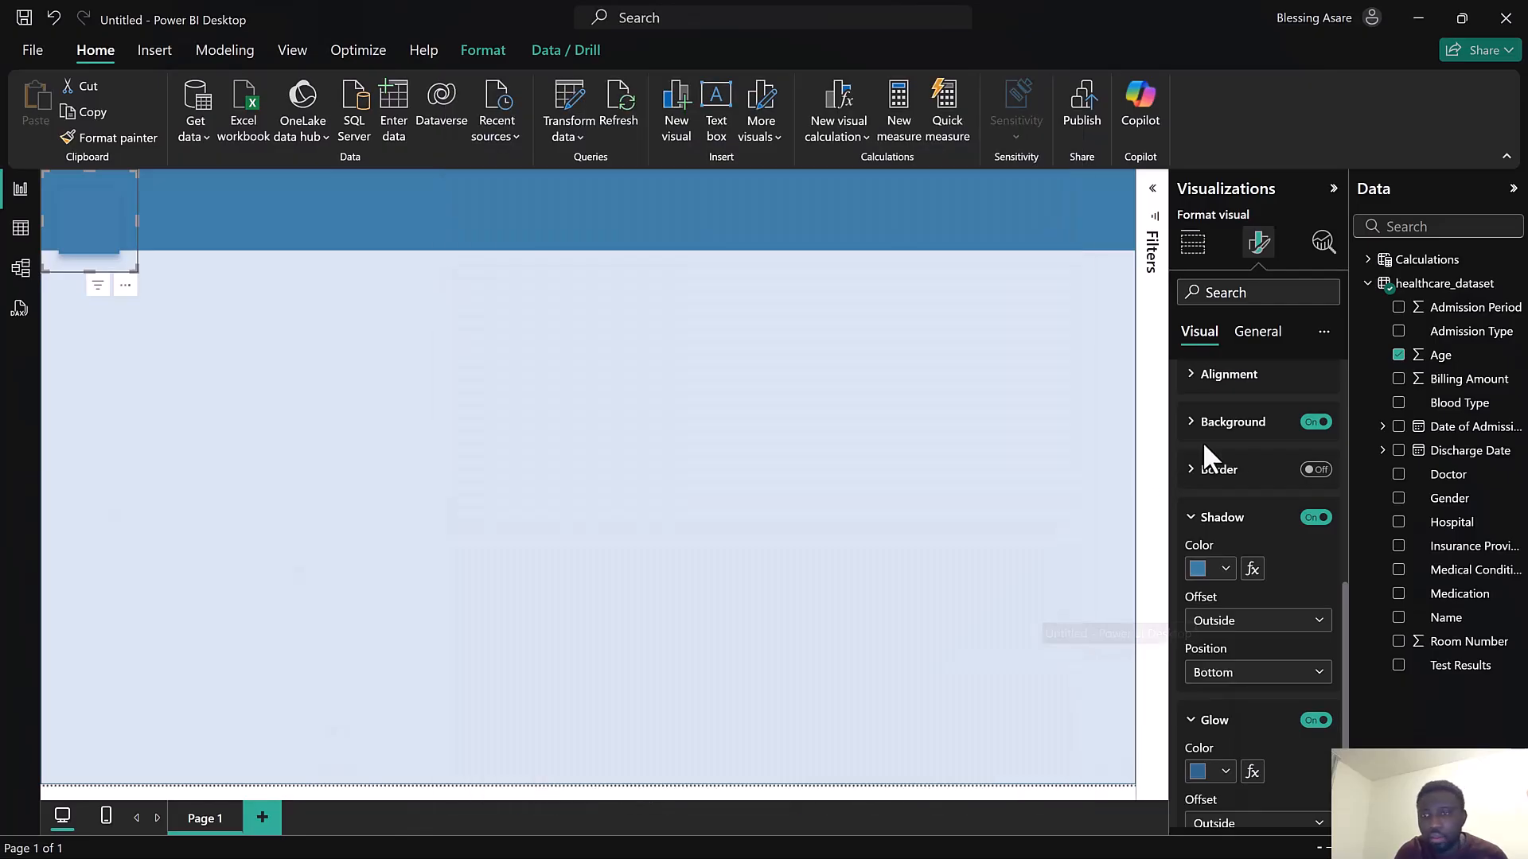
Set the card's shadow color to dark gray and enlarge the card slightly
left_click(1199, 570)
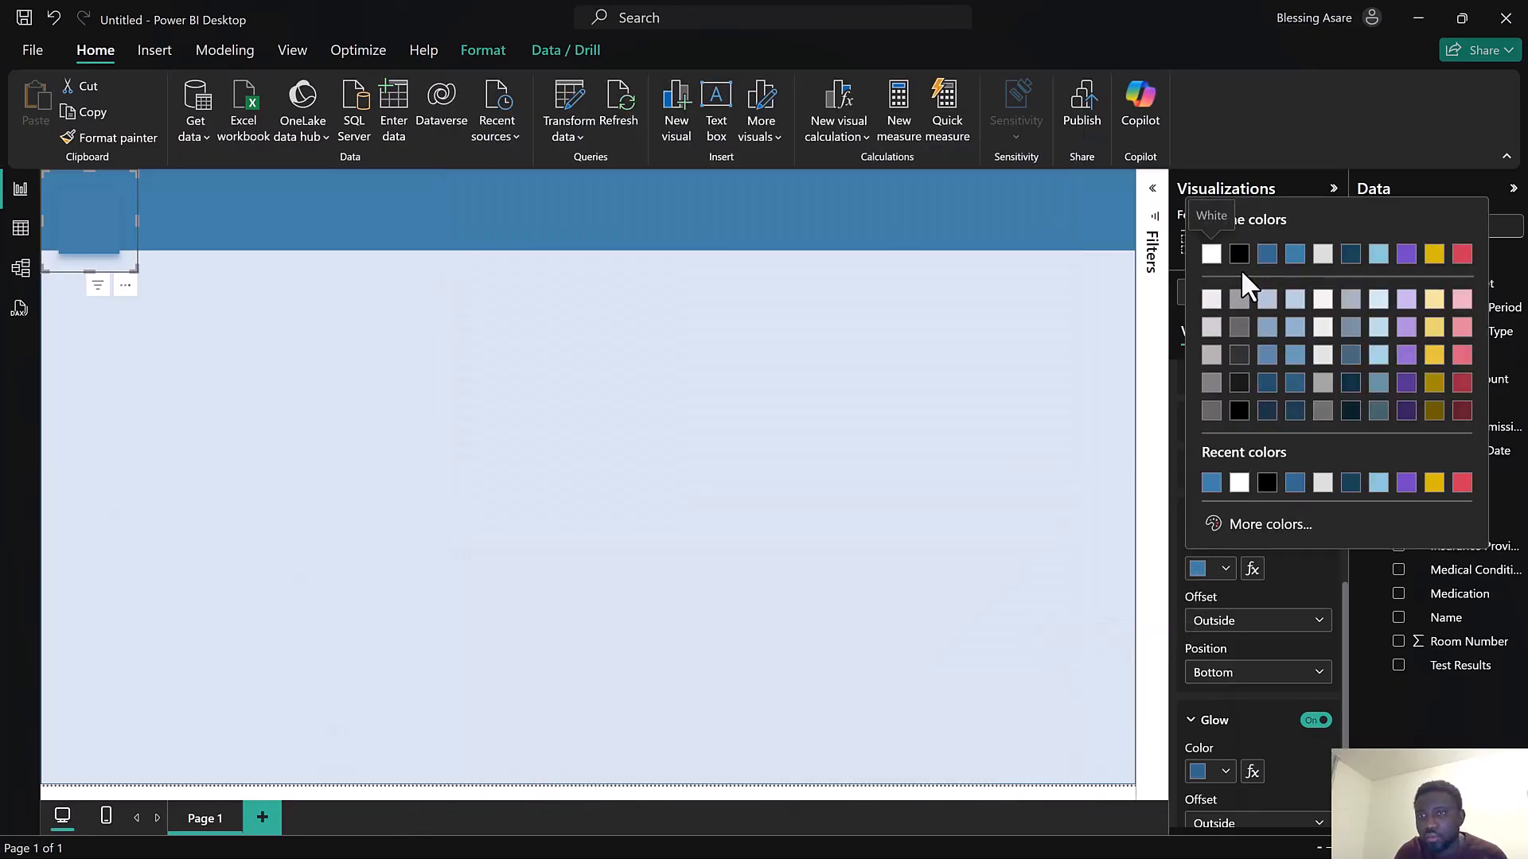
left_click(1241, 384)
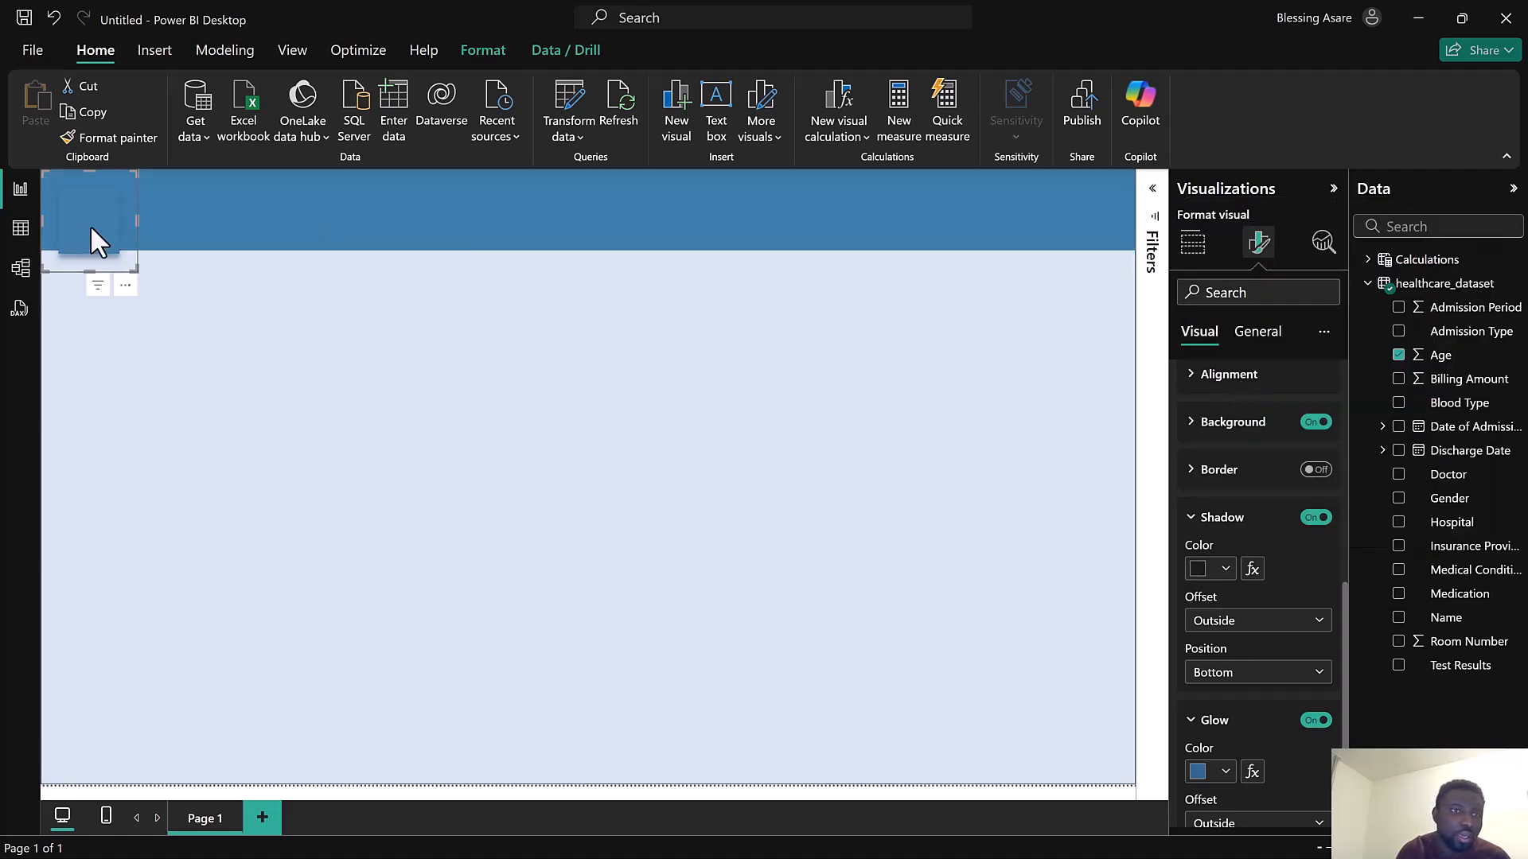
mouse_move(129, 271)
left_mouse_down()
mouse_move(129, 250)
mouse_move(146, 254)
left_mouse_up()
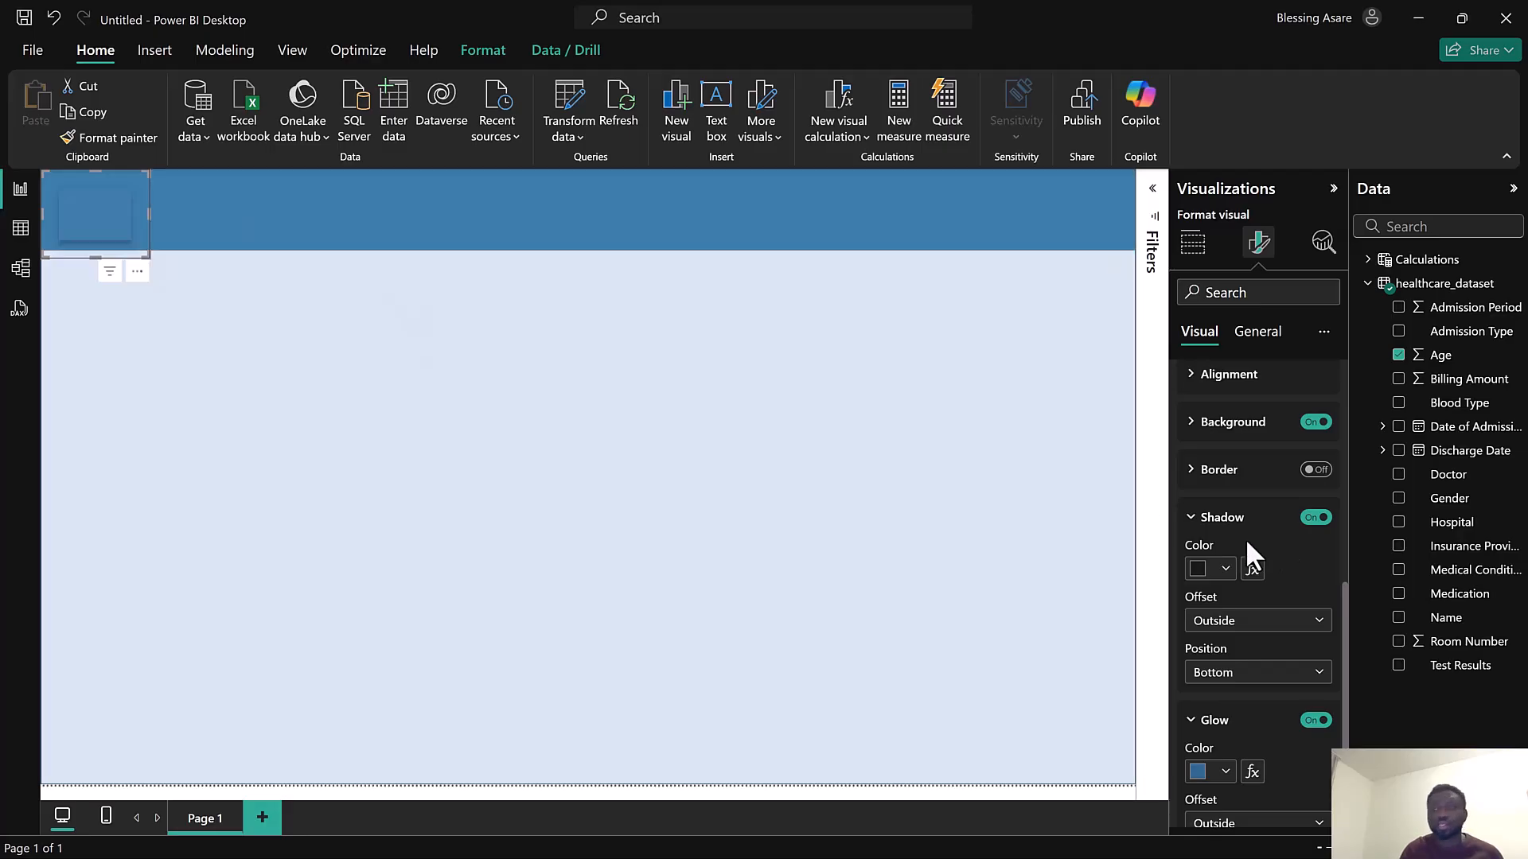
Turn on the card's image and load medical-history.png from the Icons folder, then narrow the card slightly
left_click(1206, 471)
scroll(1219, 438, "up", 4)
left_click(1210, 573)
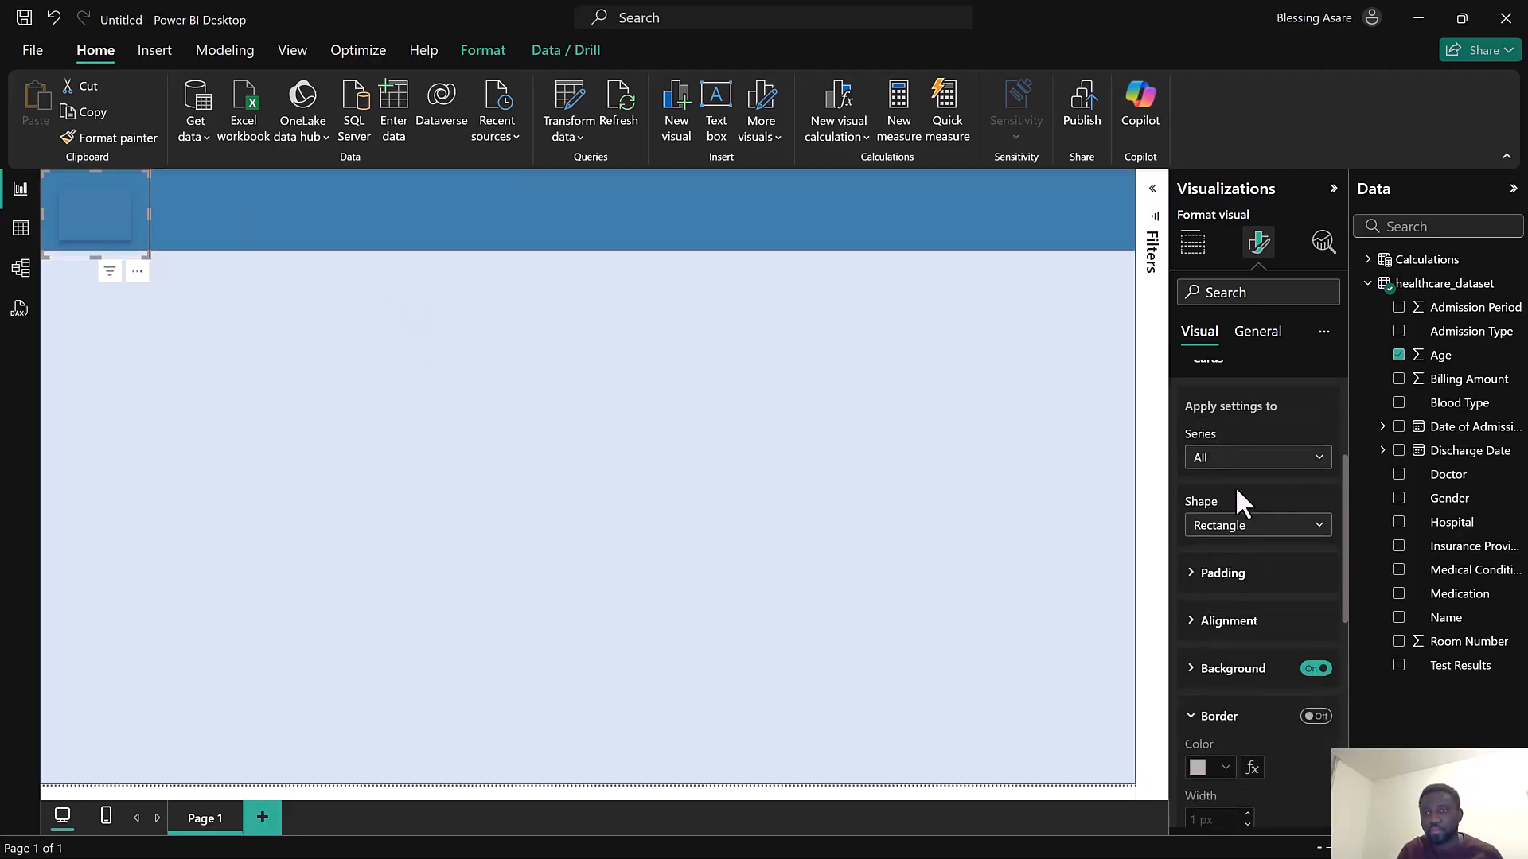
scroll(1235, 501, "up", 3)
left_click(1225, 559)
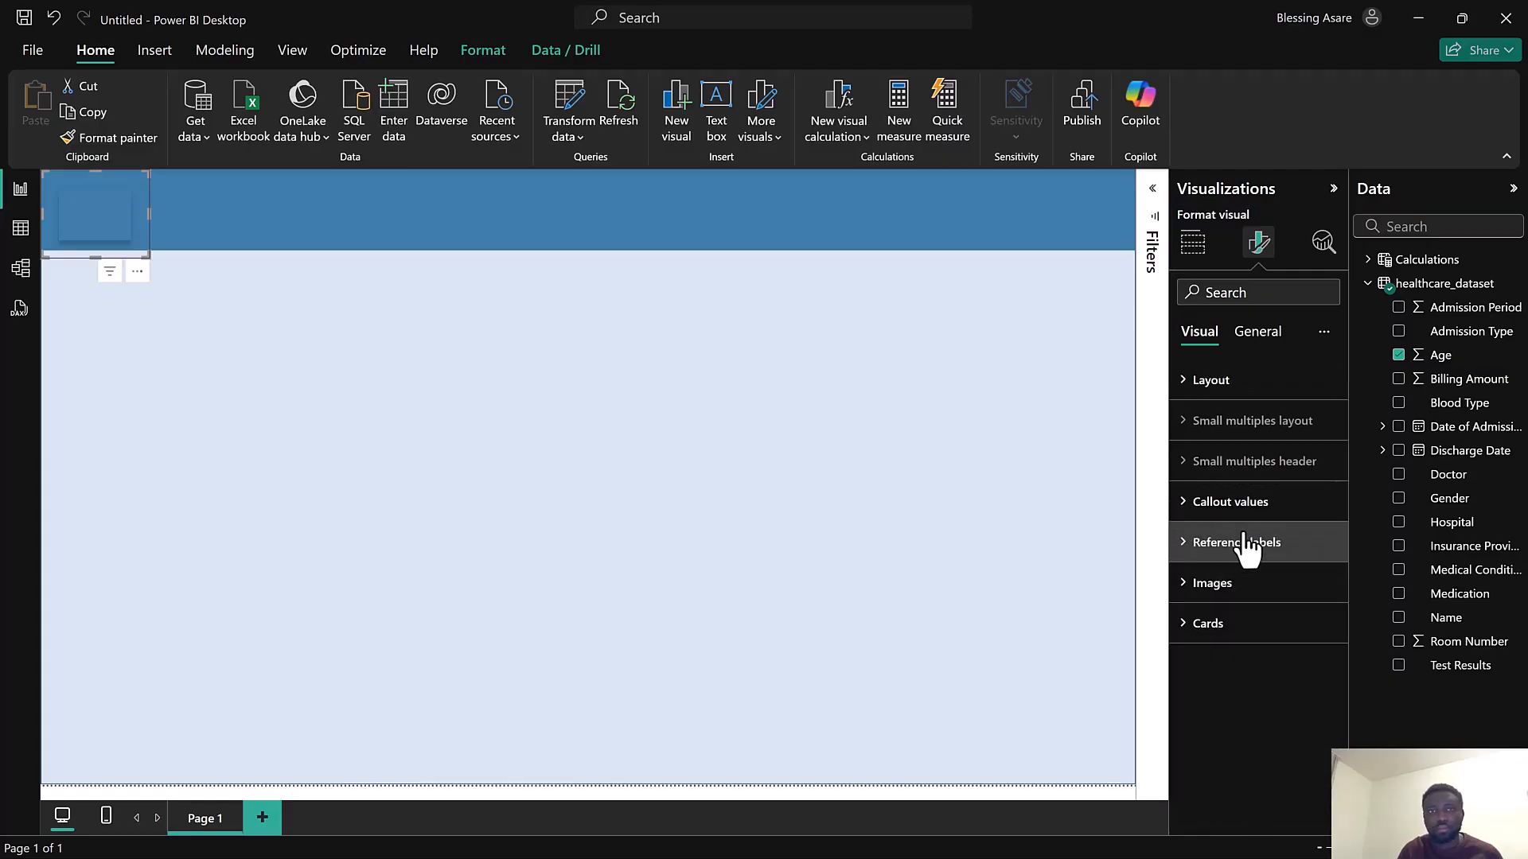
left_click(1241, 597)
scroll(1244, 603, "down", 3)
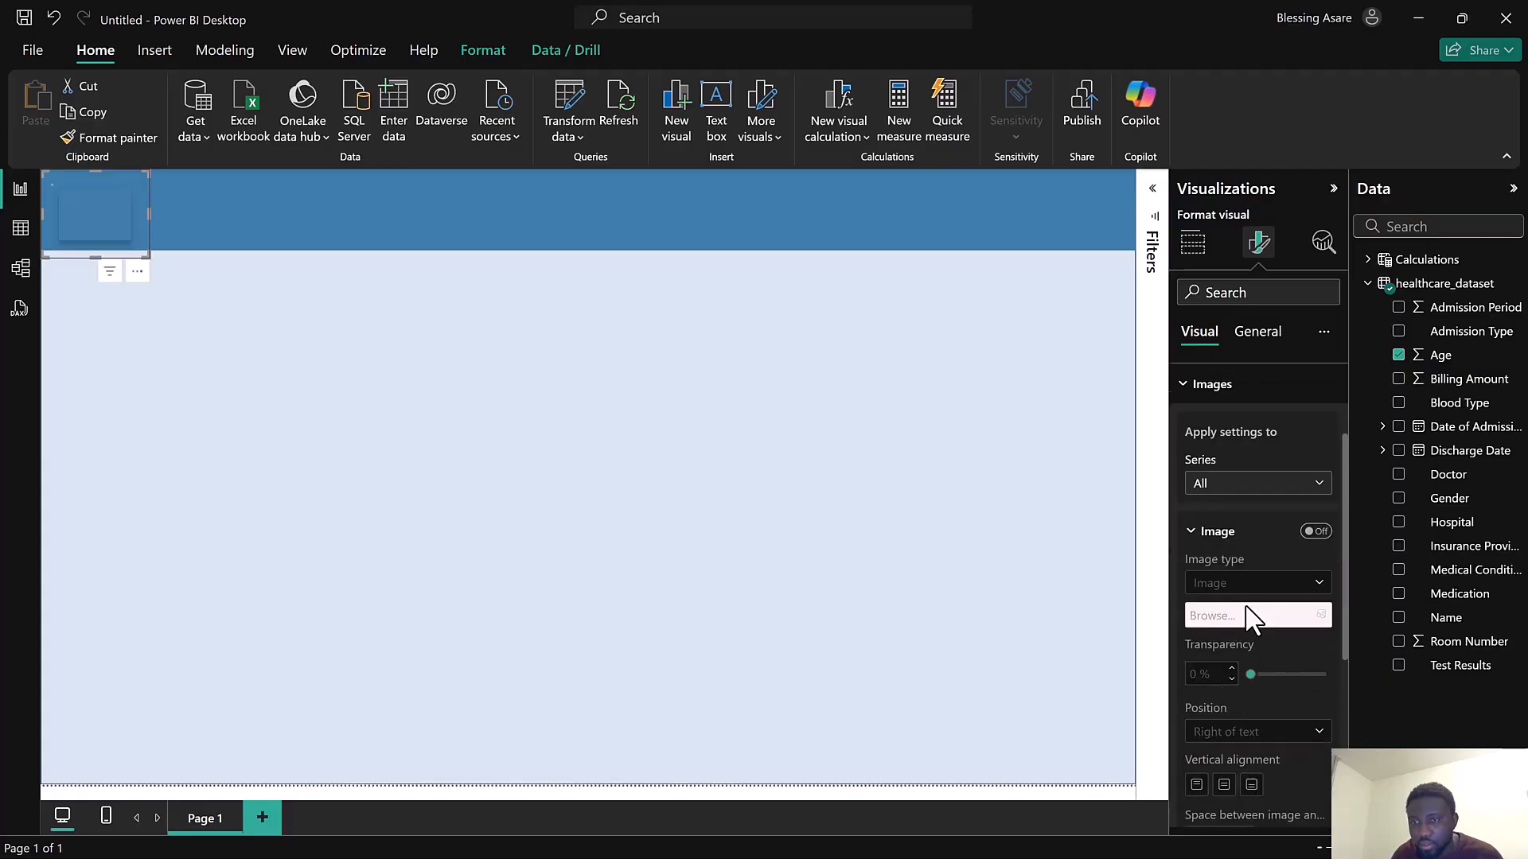
left_click(1315, 533)
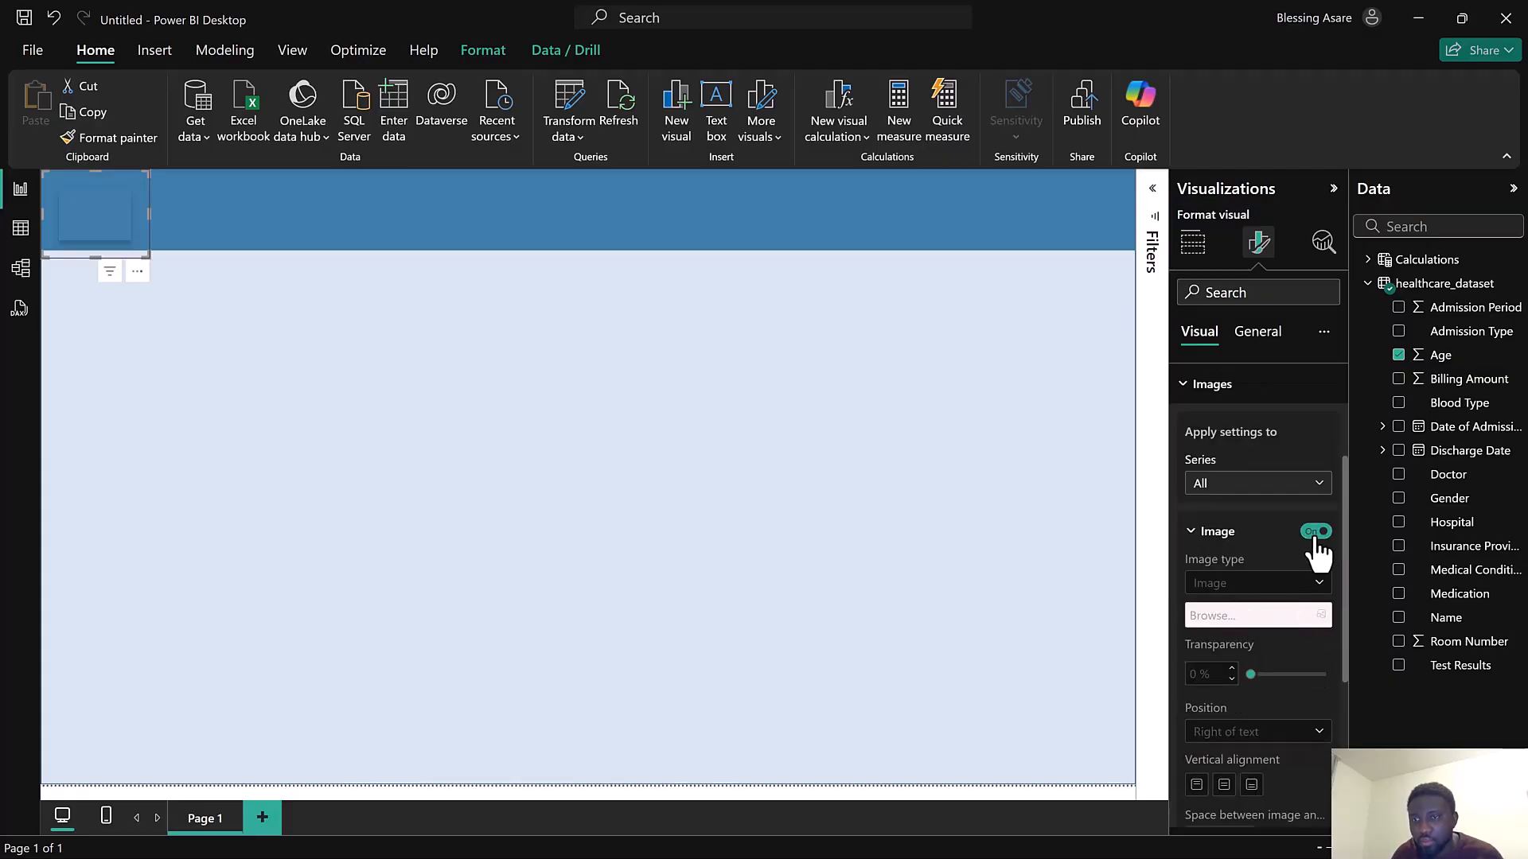
left_click(1322, 615)
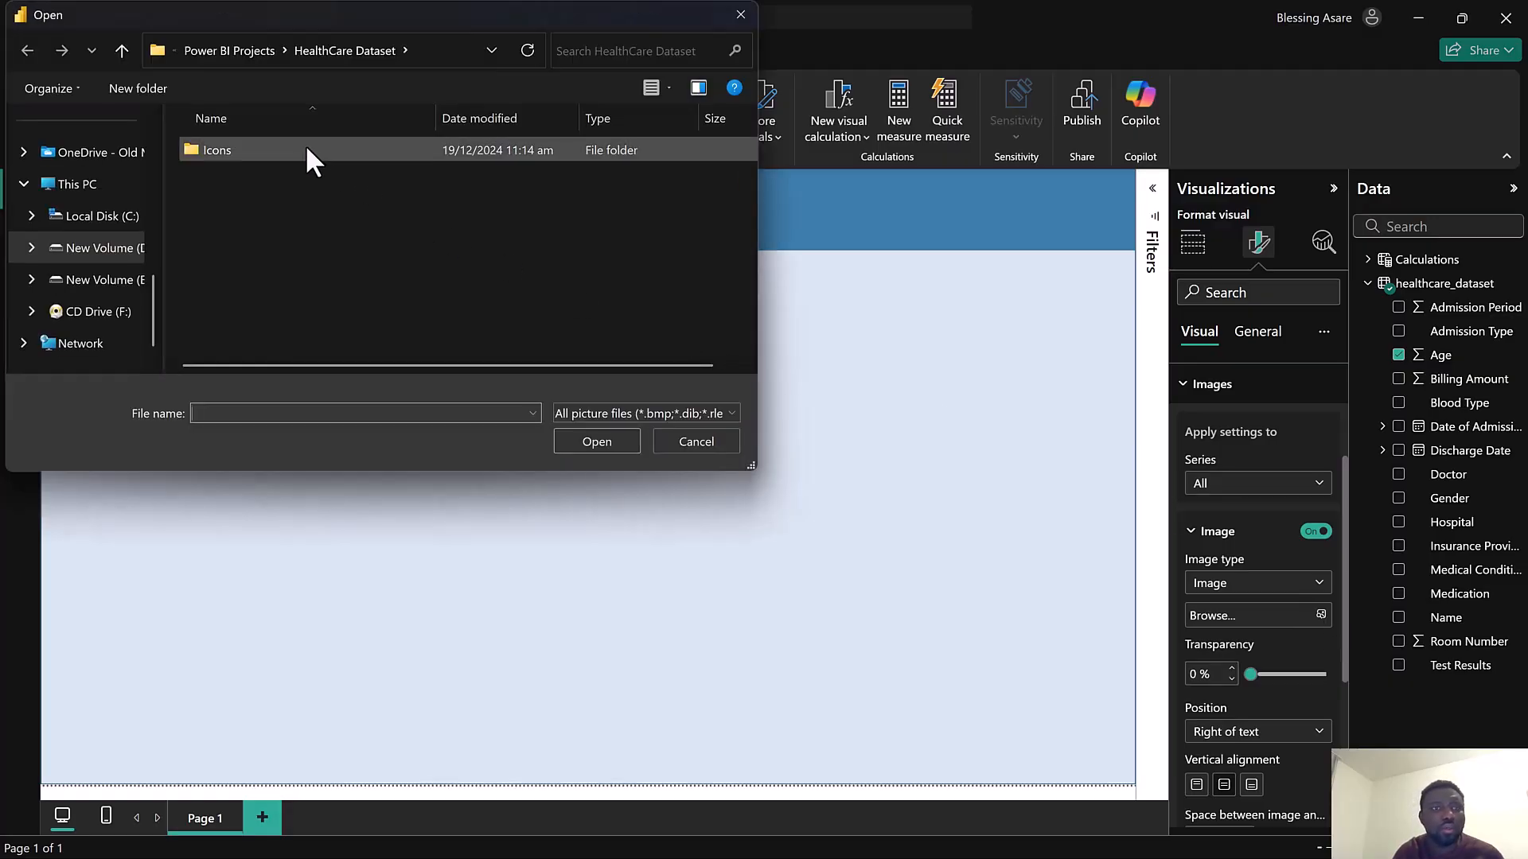
double_click(277, 143)
left_click(376, 155)
left_click(600, 440)
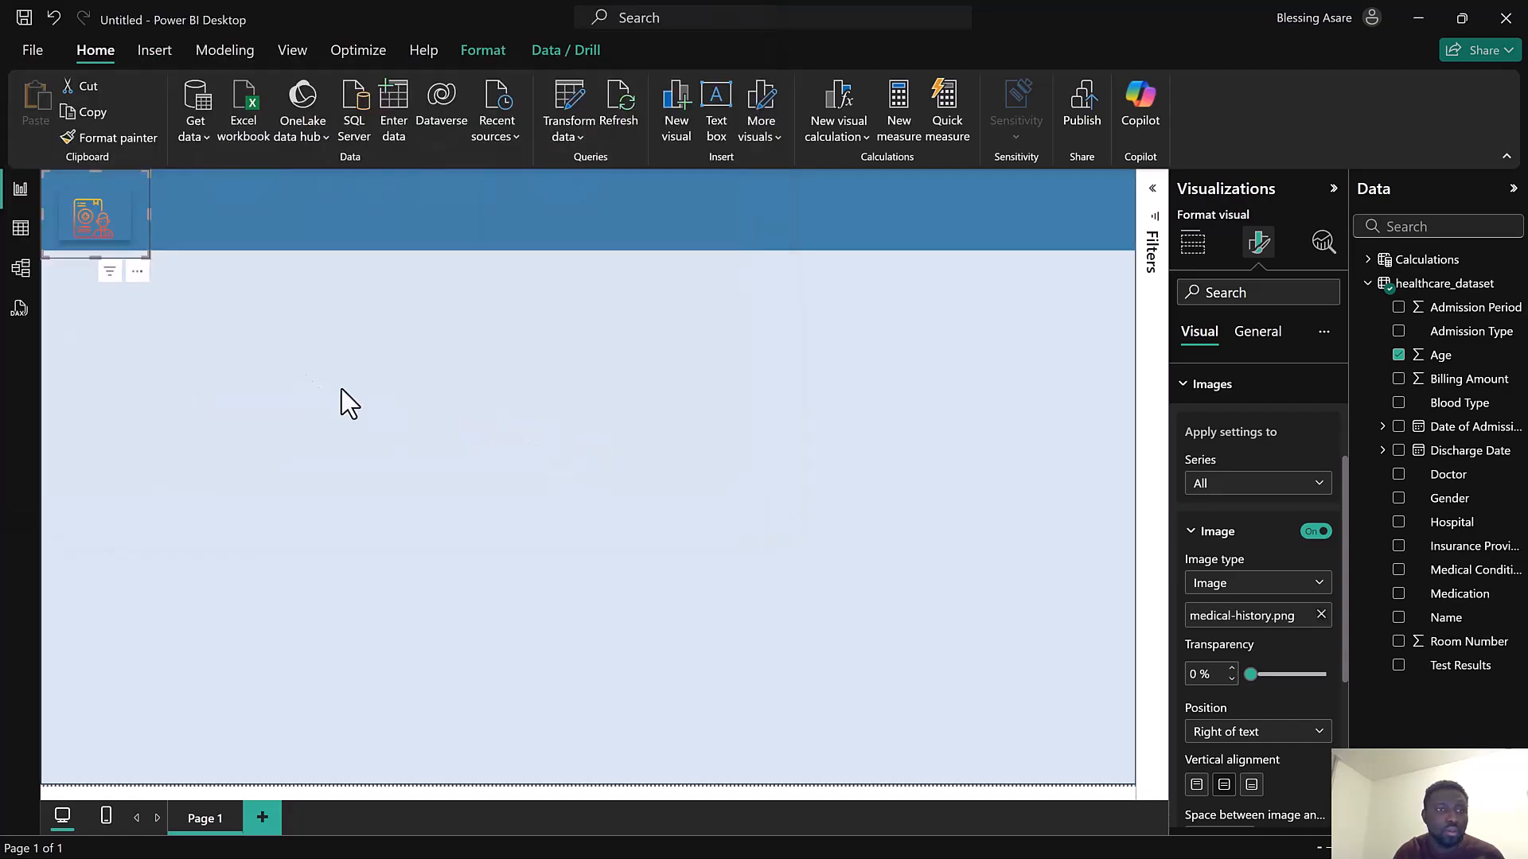
mouse_move(151, 257)
left_mouse_down()
mouse_move(119, 253)
mouse_move(138, 256)
left_mouse_up()
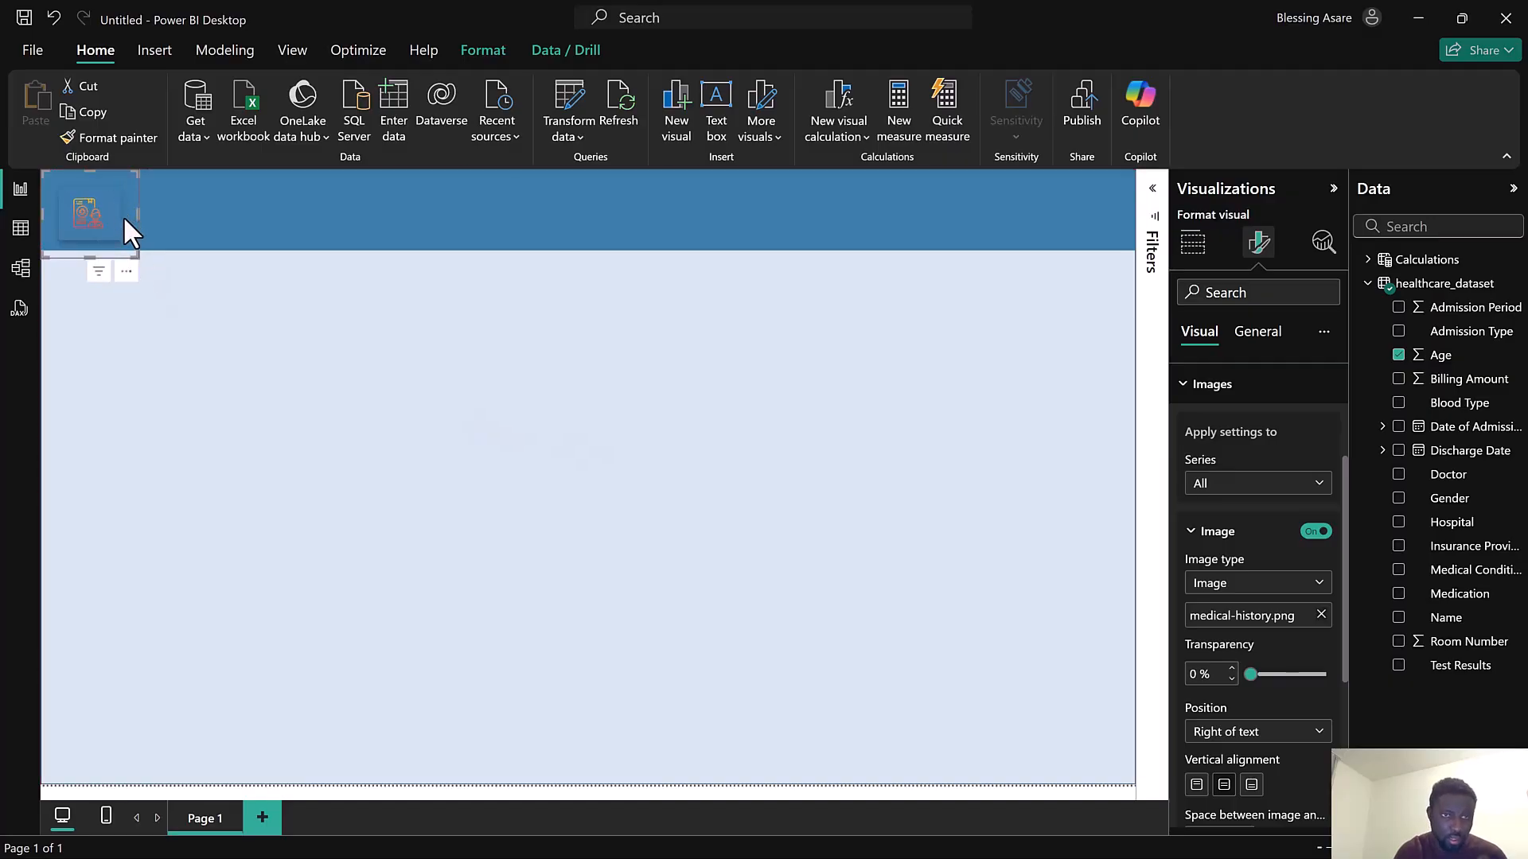
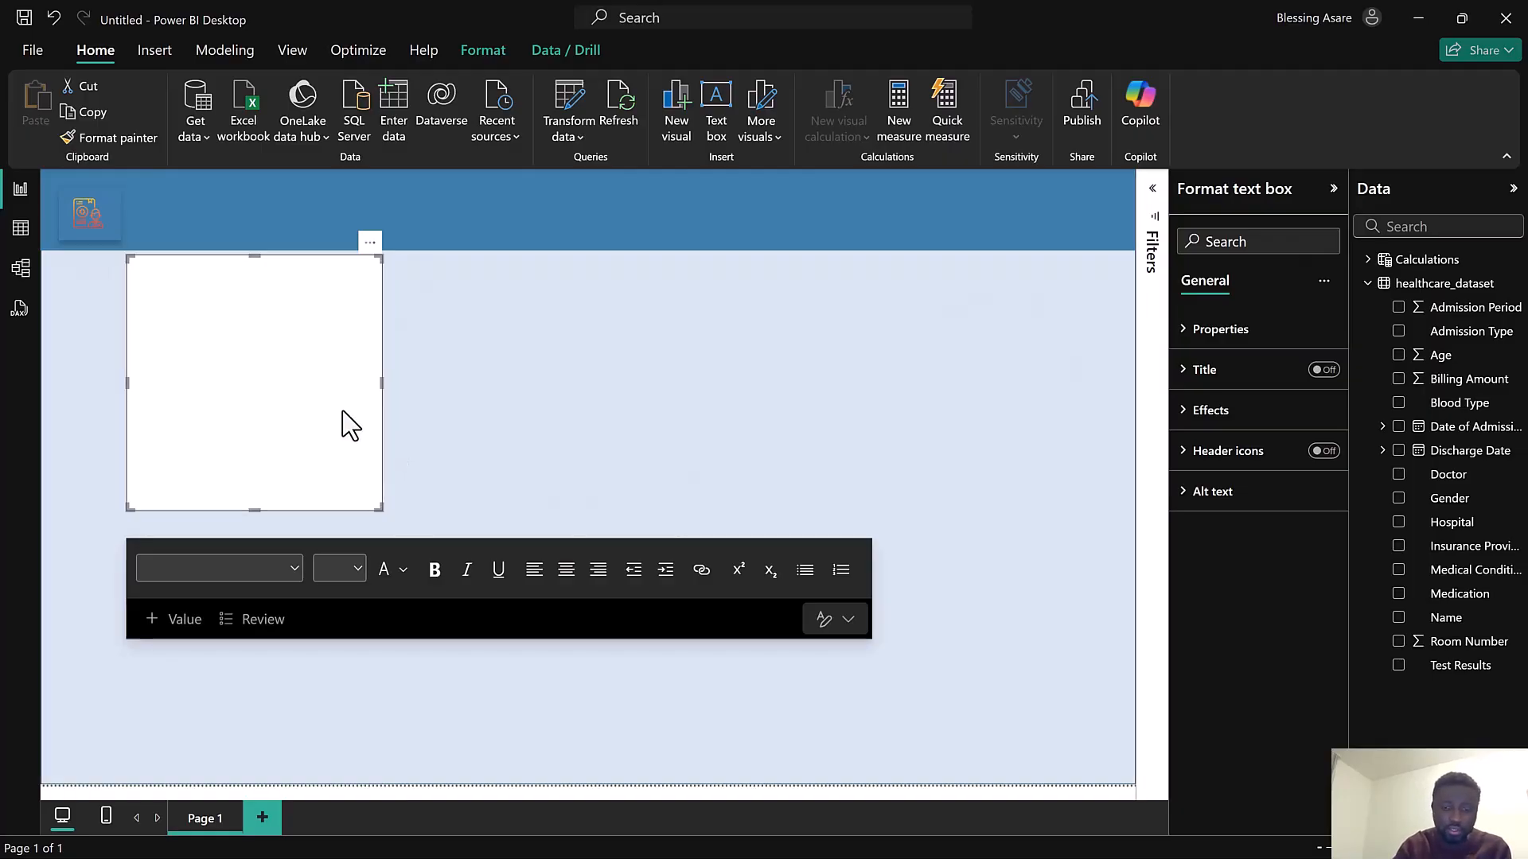
Enter the header text "THE DATA ANALYST | CHANNEL" in the text box
type("HE")
type("ALTH")
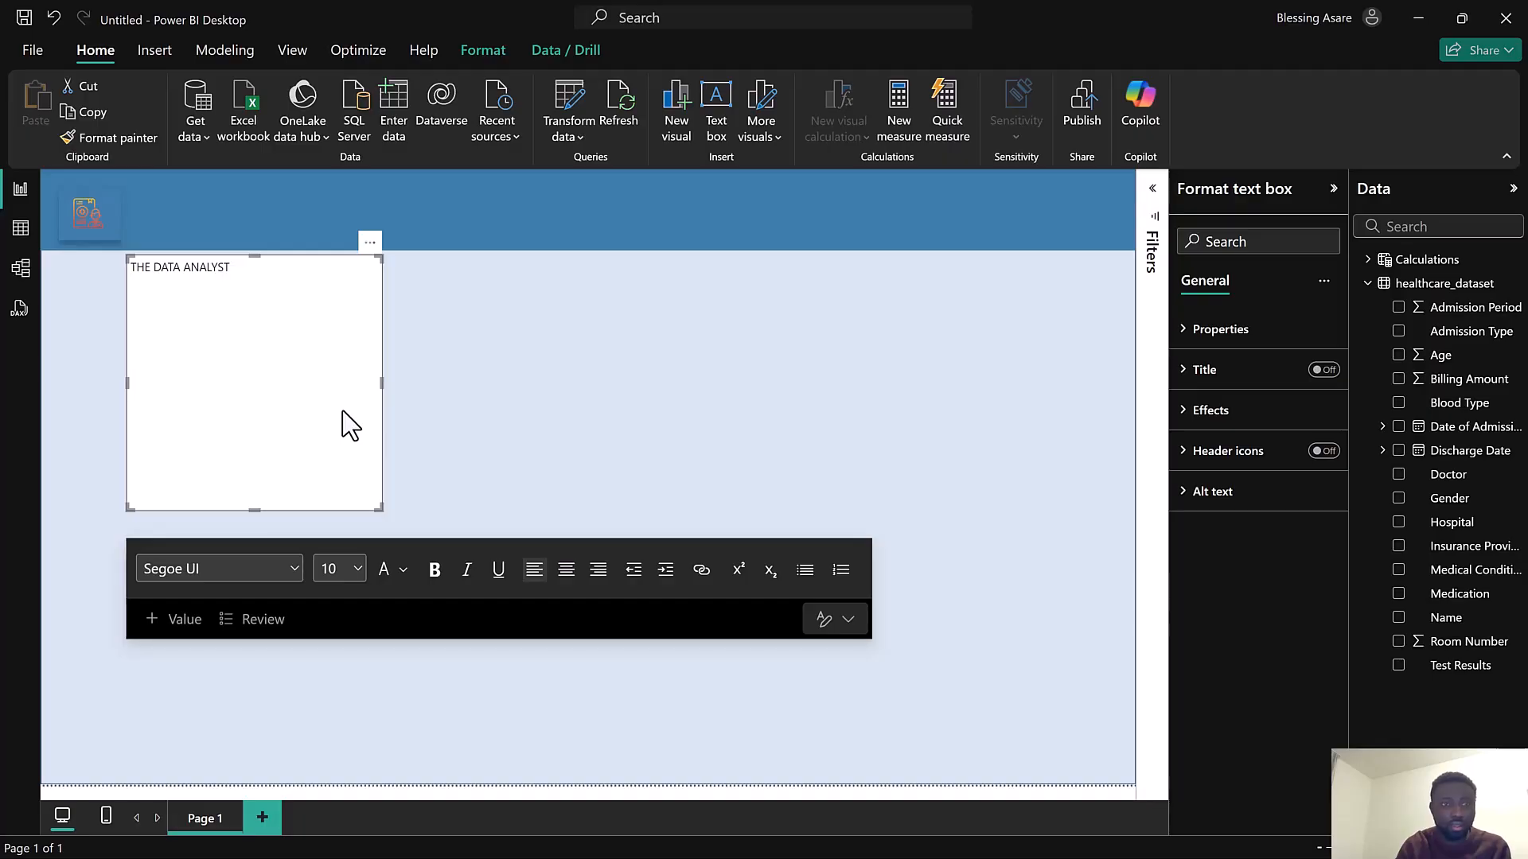
type("HANNEL")
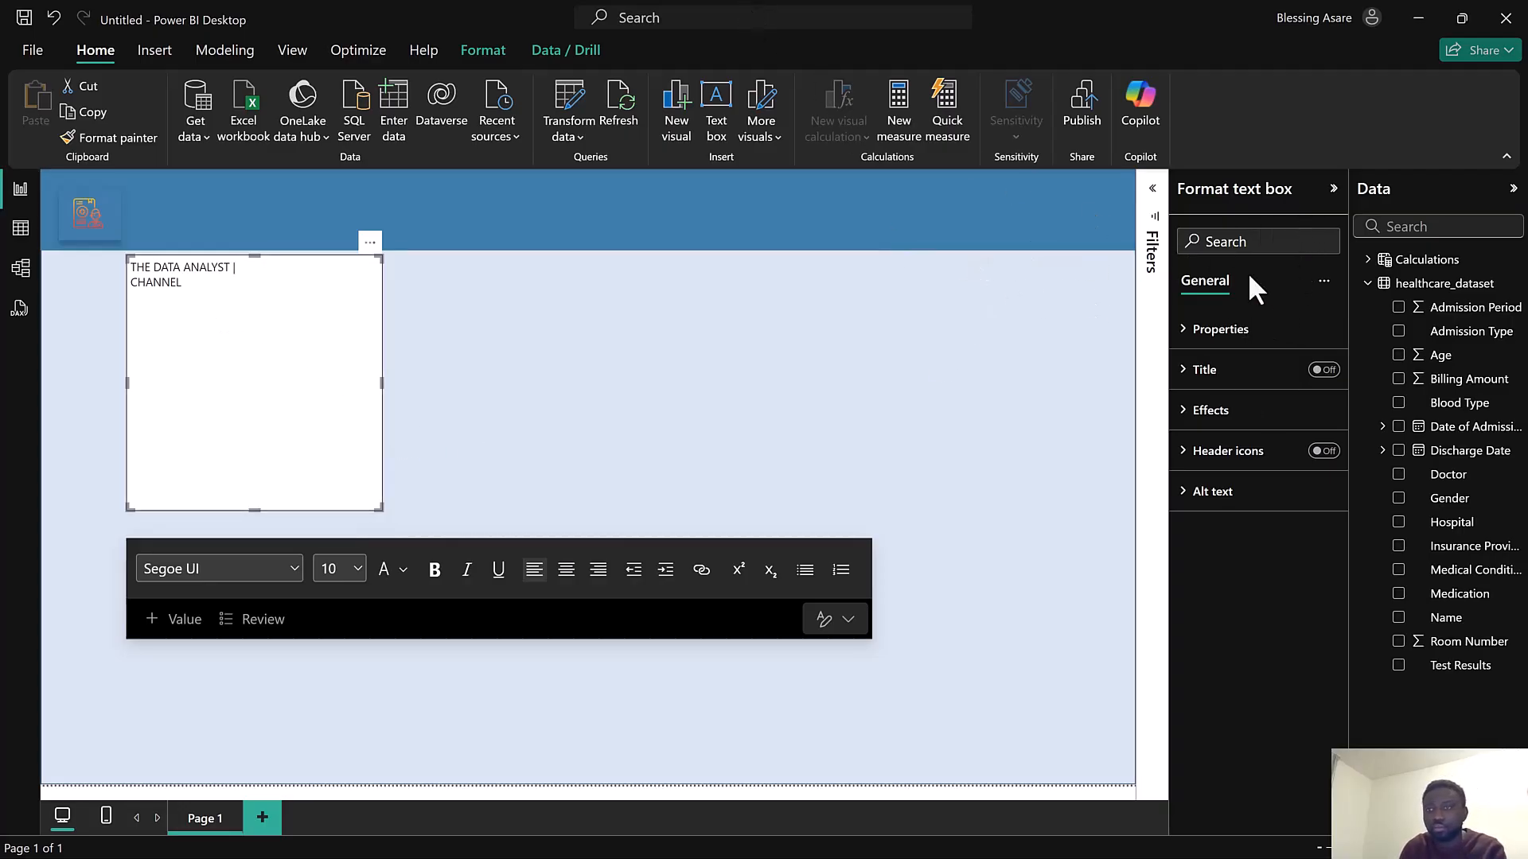
Turn off the text box background, then move it up into the banner and shrink it to fit
left_click(1210, 410)
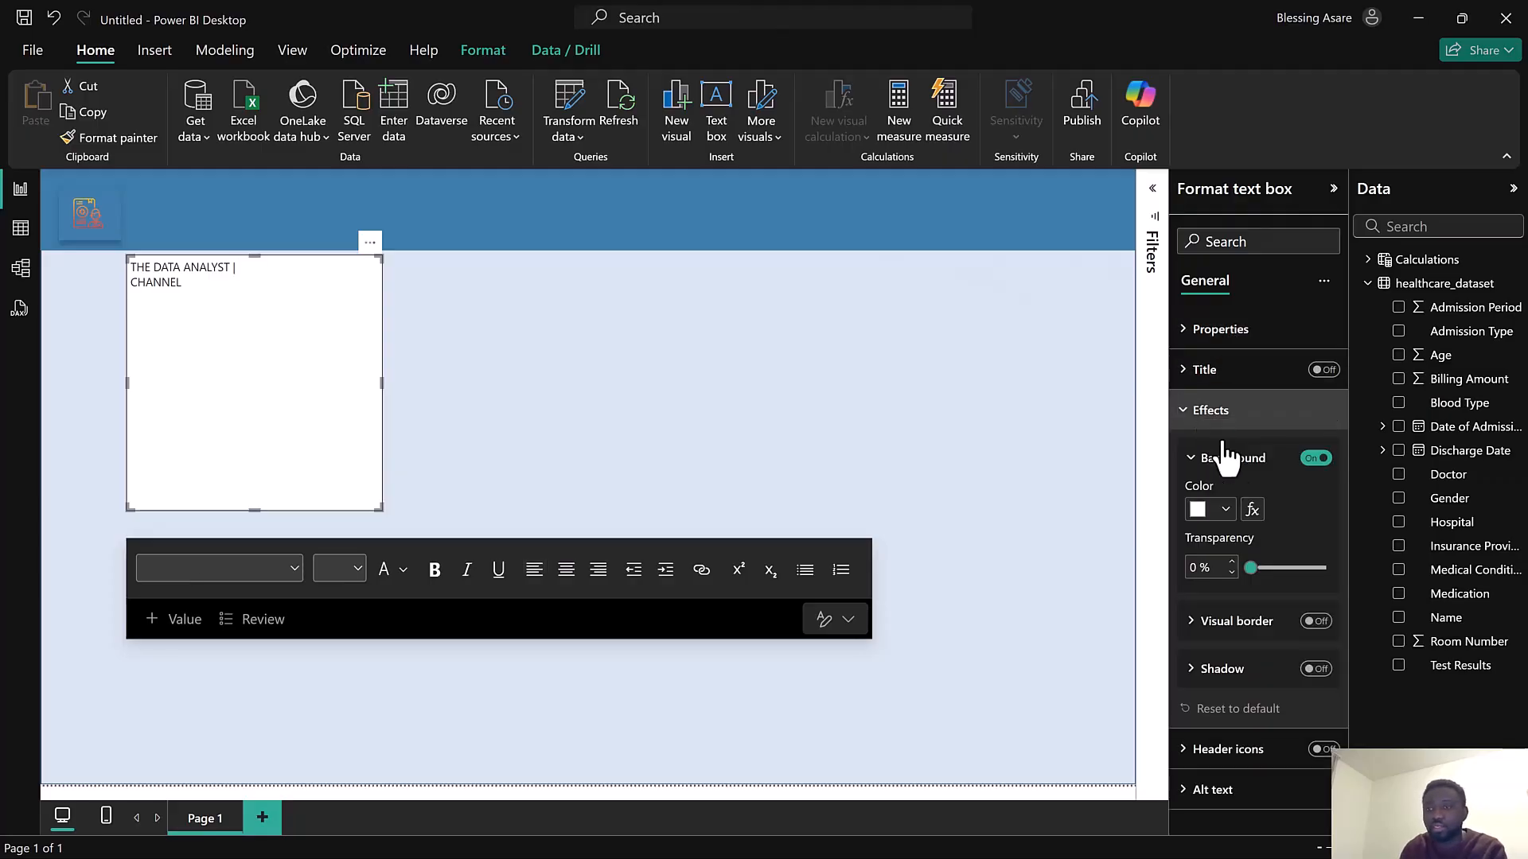
left_click(1313, 462)
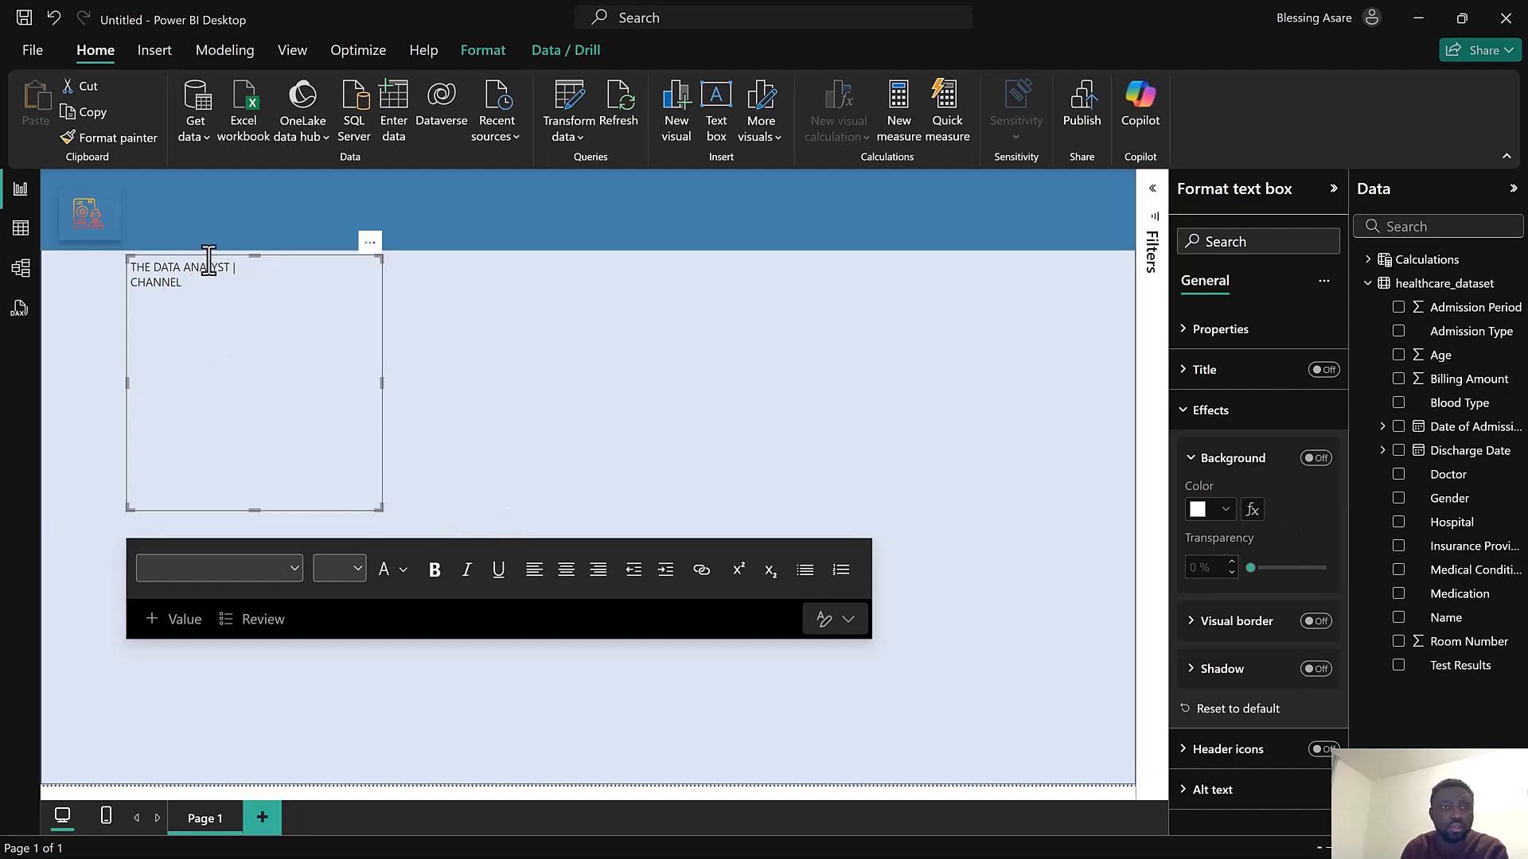
left_click_drag(209, 259, 211, 181)
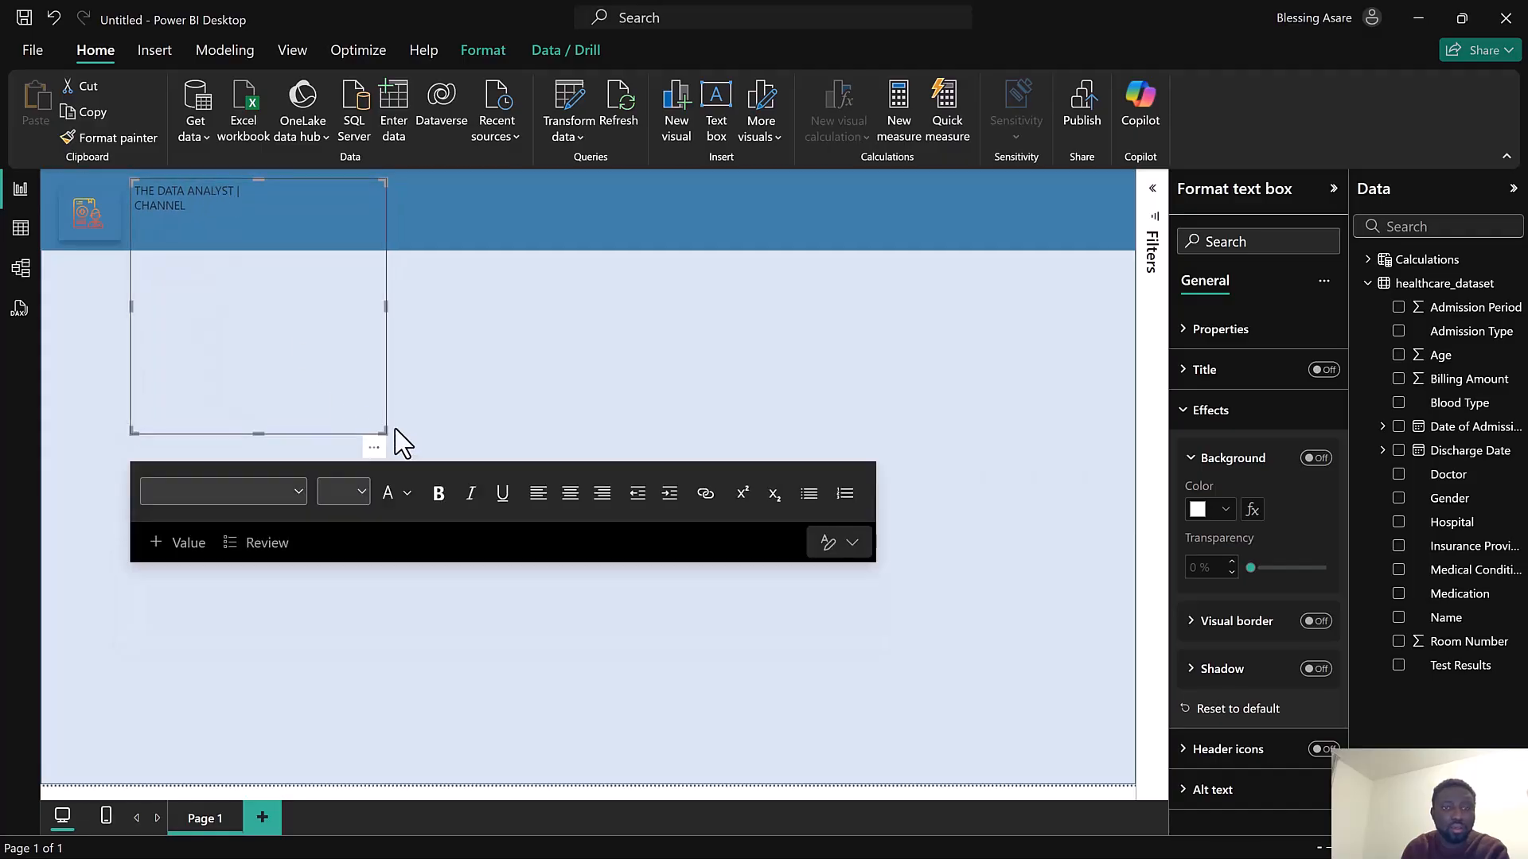
left_click_drag(383, 307, 375, 300)
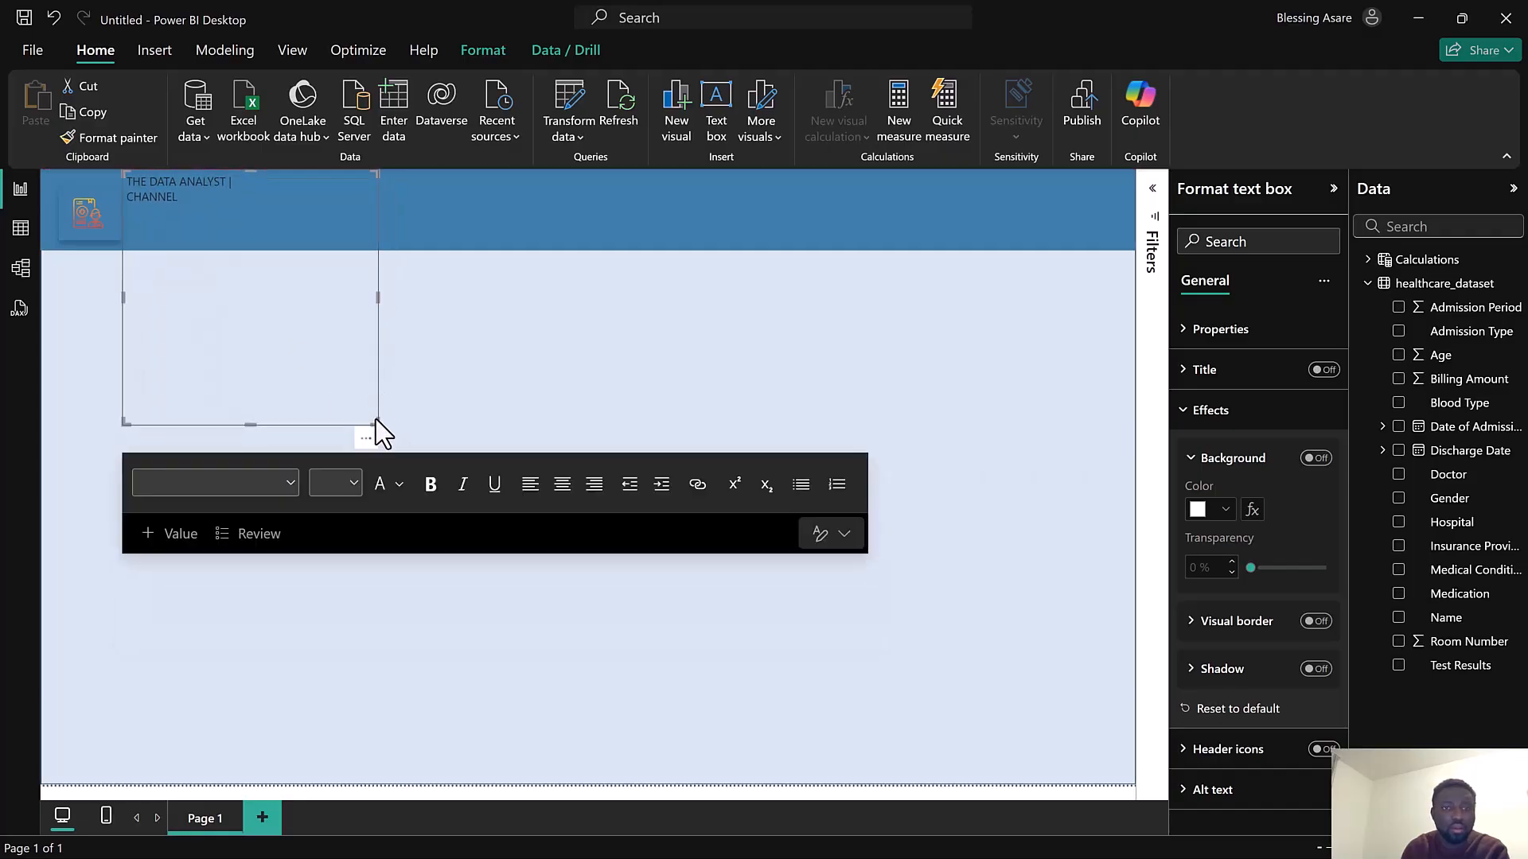
left_click_drag(377, 423, 325, 220)
Set the color of all the header text to white
left_click_drag(178, 197, 124, 179)
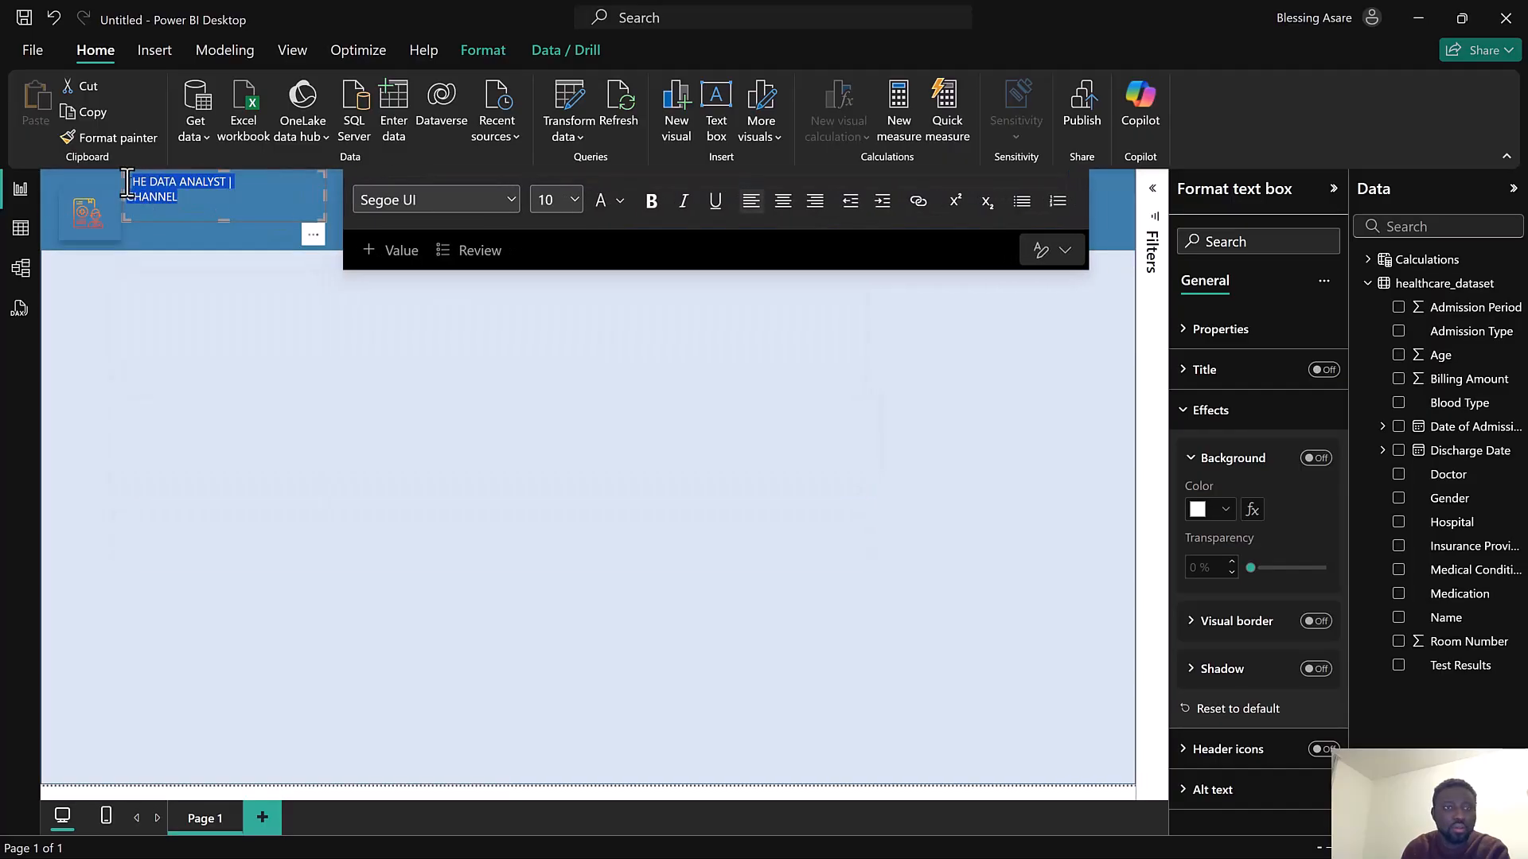
left_click(620, 201)
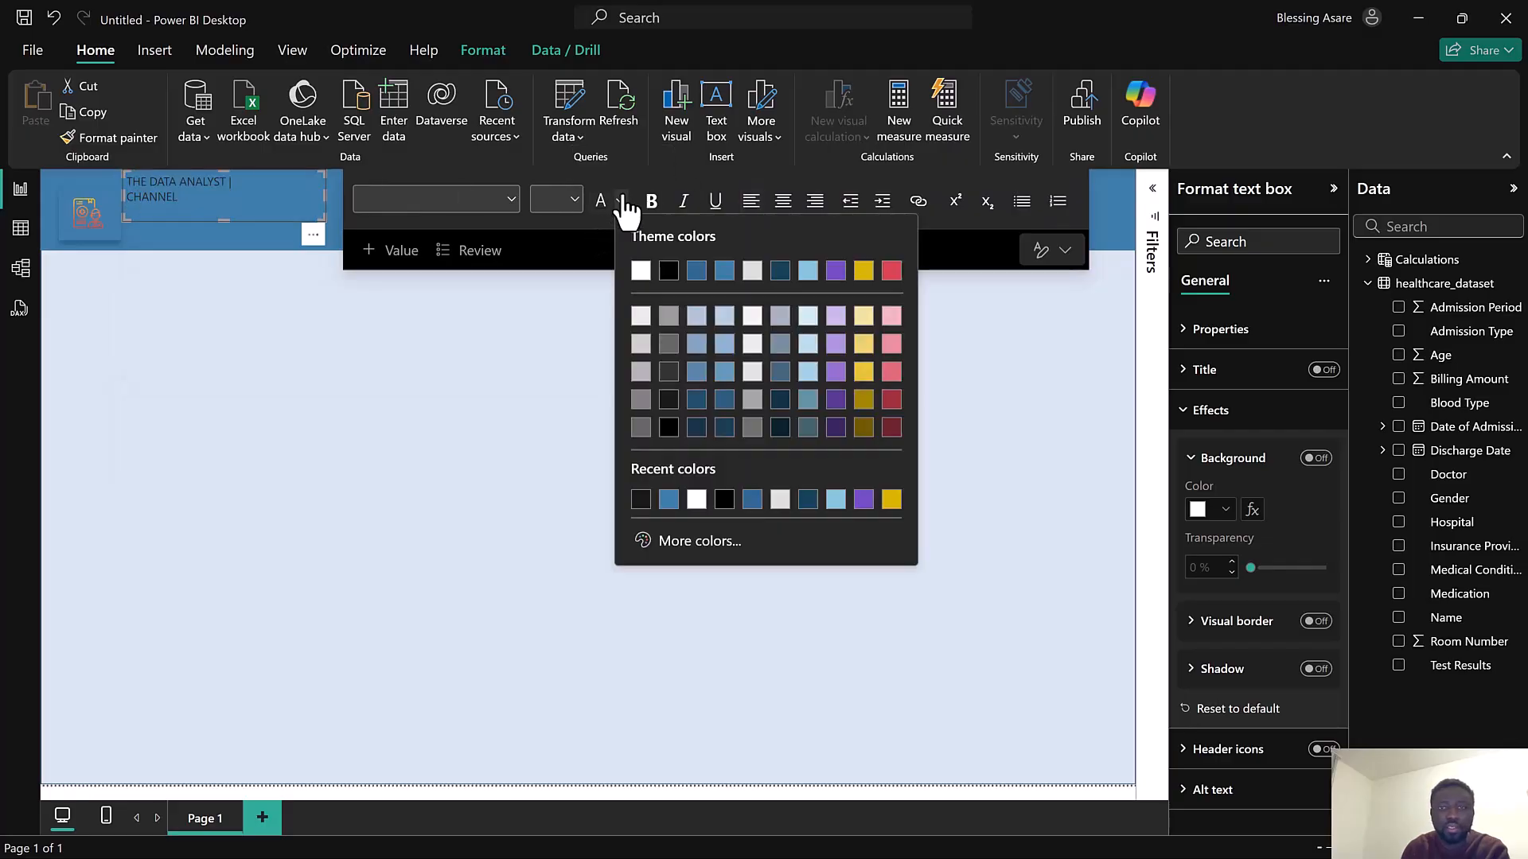
left_click(651, 271)
Make the "CHANNEL" line 18 pt and bold
left_click_drag(185, 204, 129, 198)
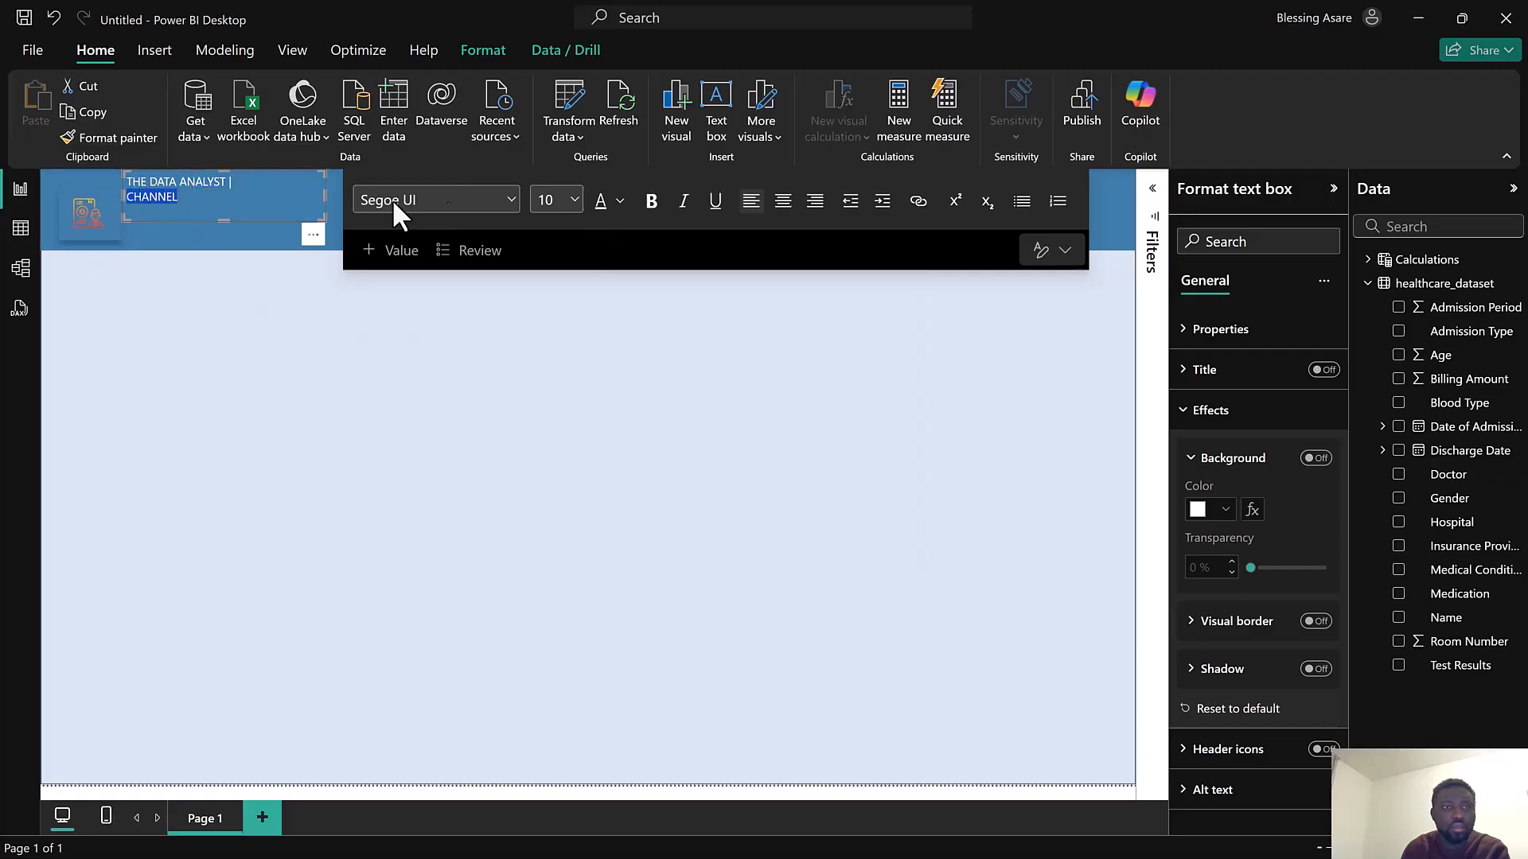
left_click(575, 198)
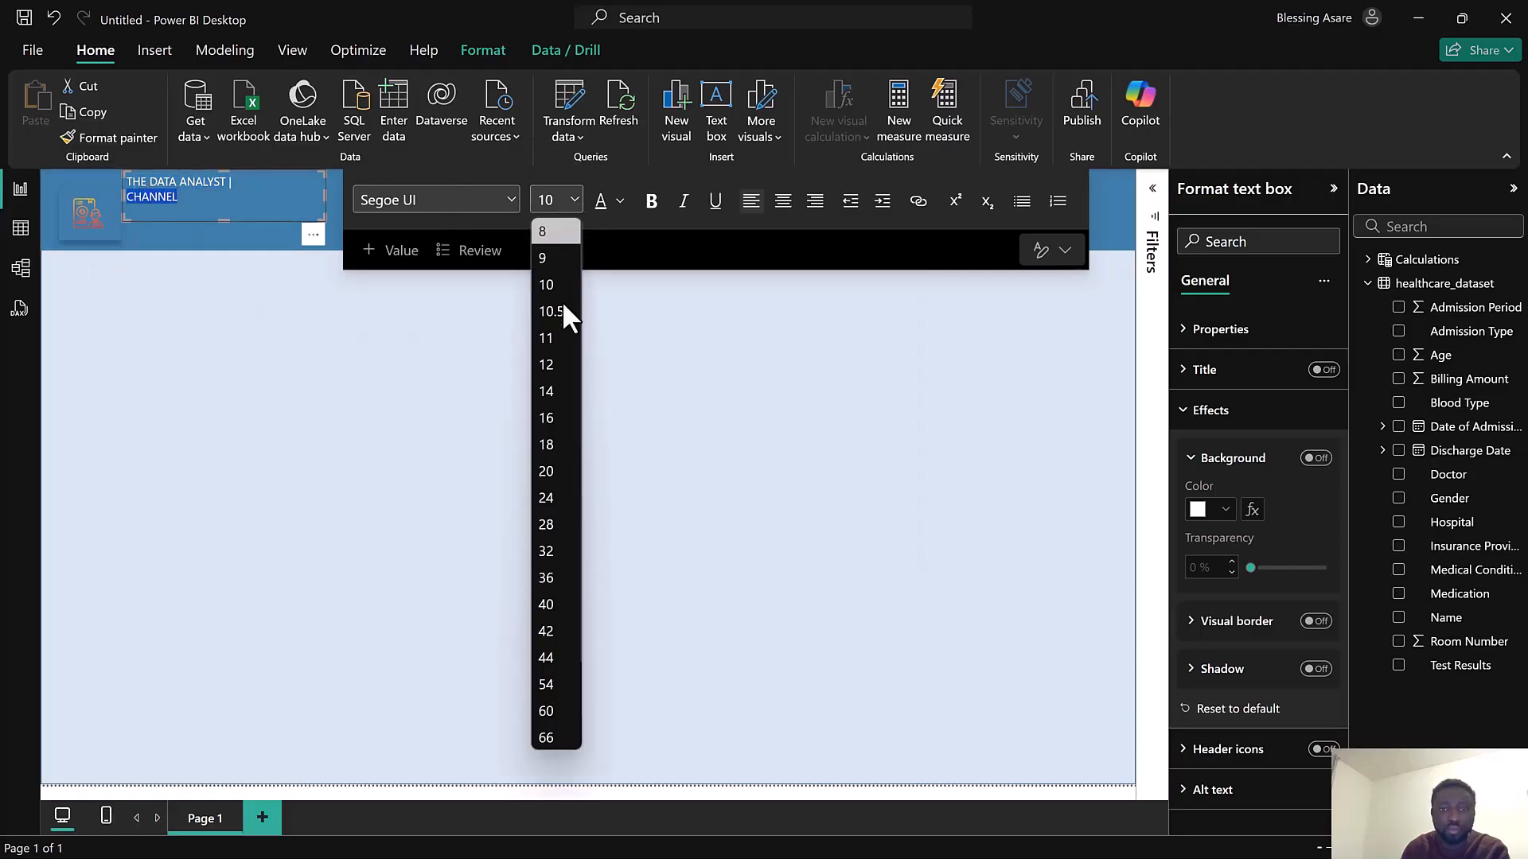
left_click(550, 447)
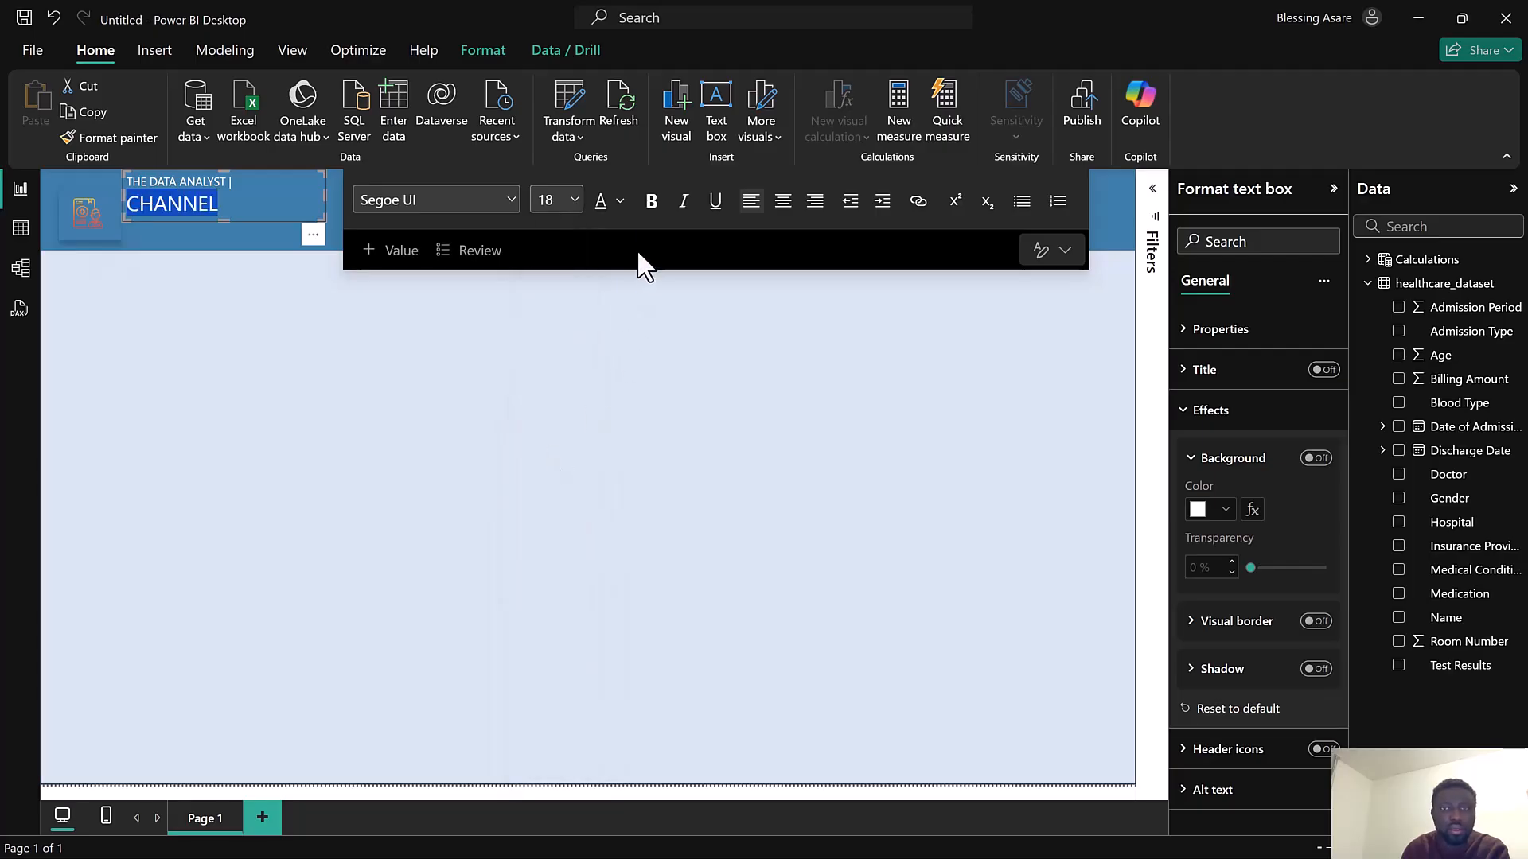
left_click(650, 203)
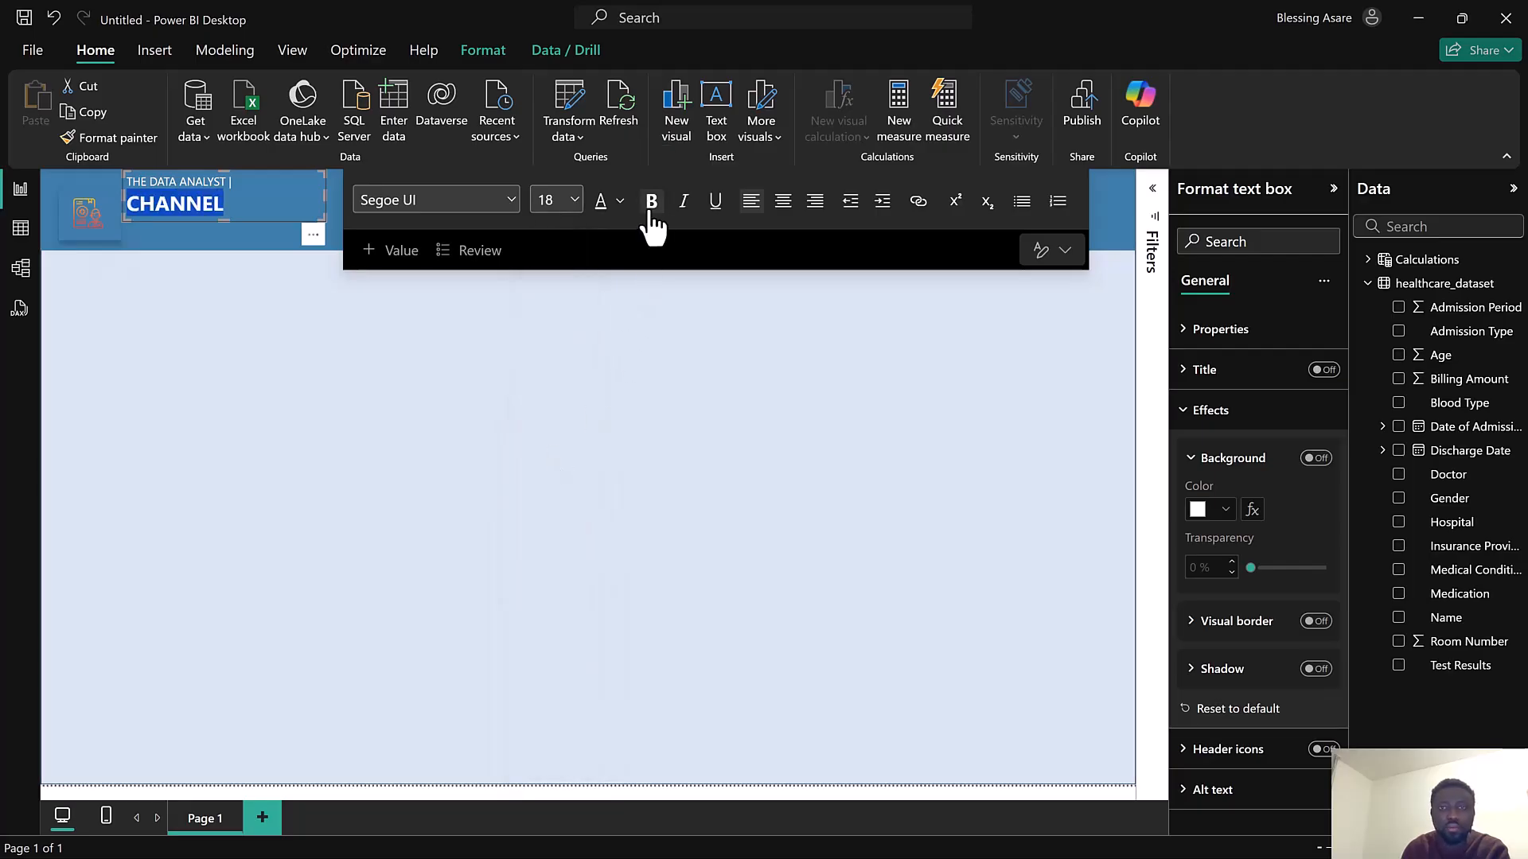
Set the "THE DATA ANALYST |" line to 12 pt
left_click(233, 182)
left_click_drag(166, 179, 128, 180)
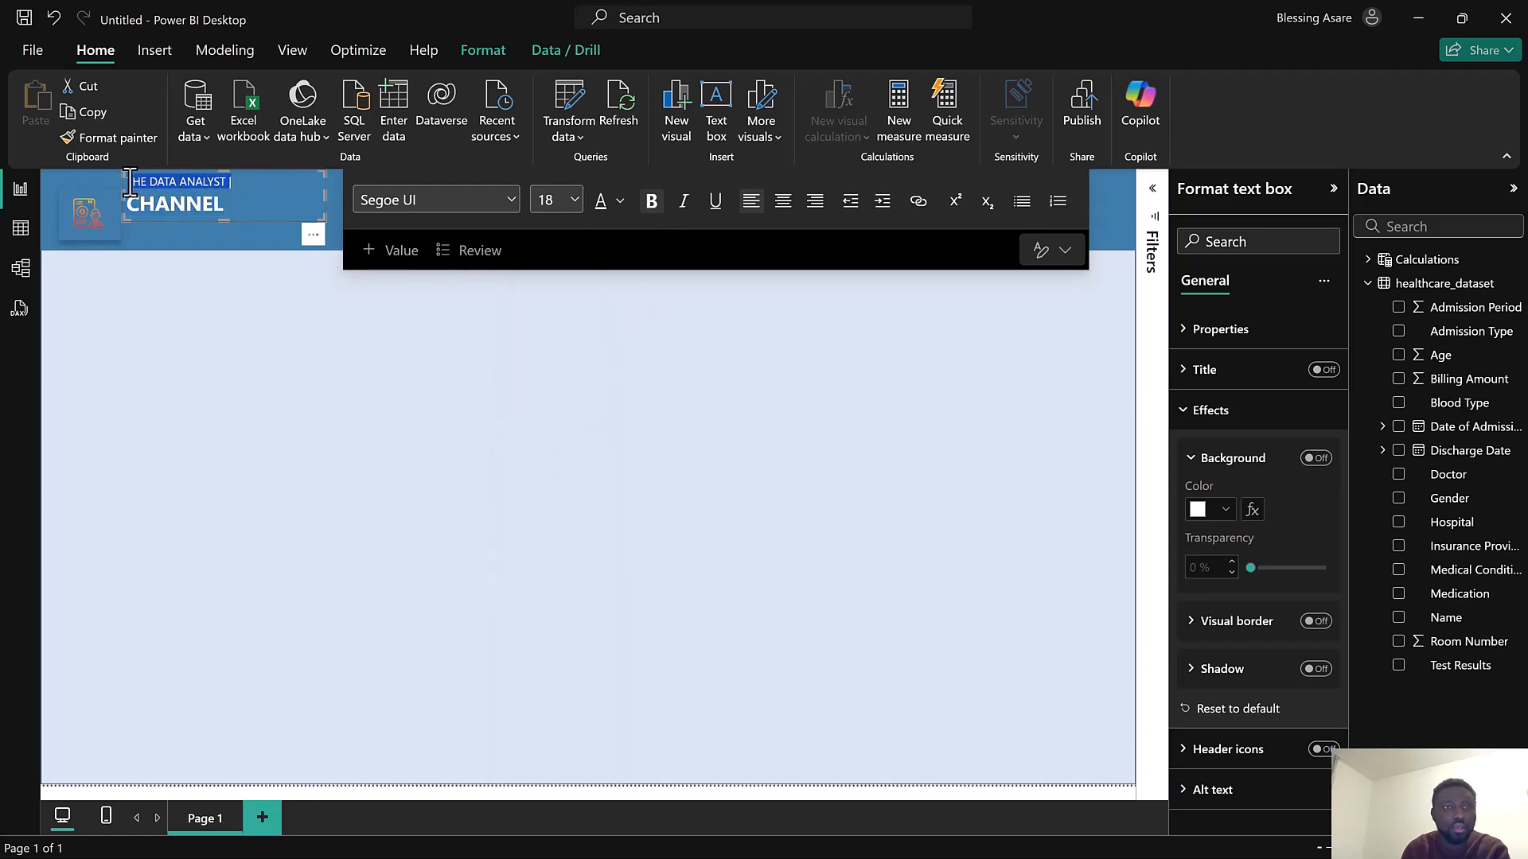
left_click(573, 199)
left_click(548, 365)
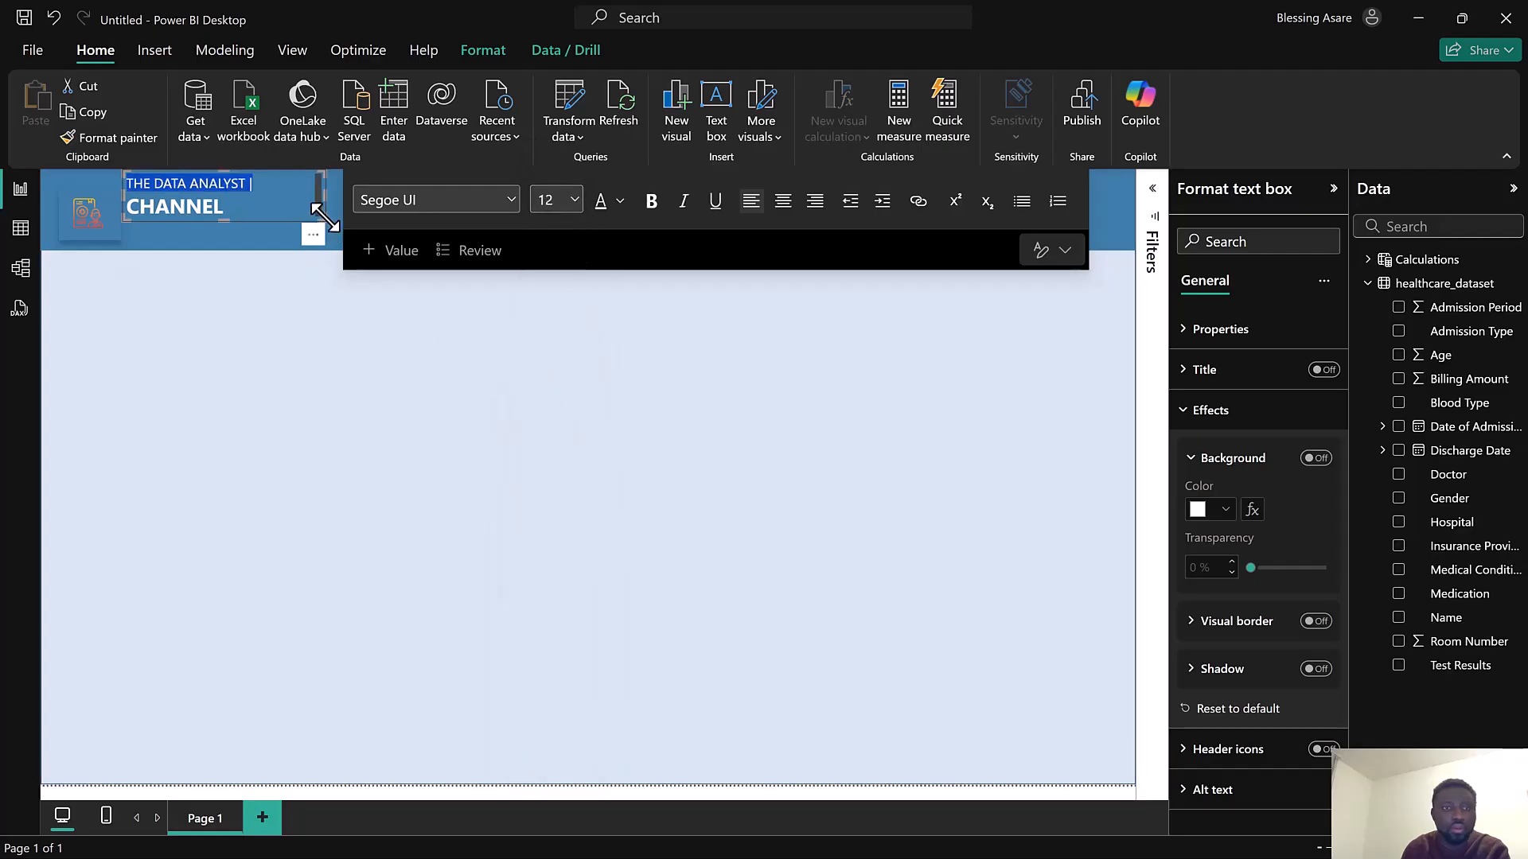
Shift the header text box beside the icon card and shrink the icon card to fit the banner
left_click_drag(327, 222, 331, 229)
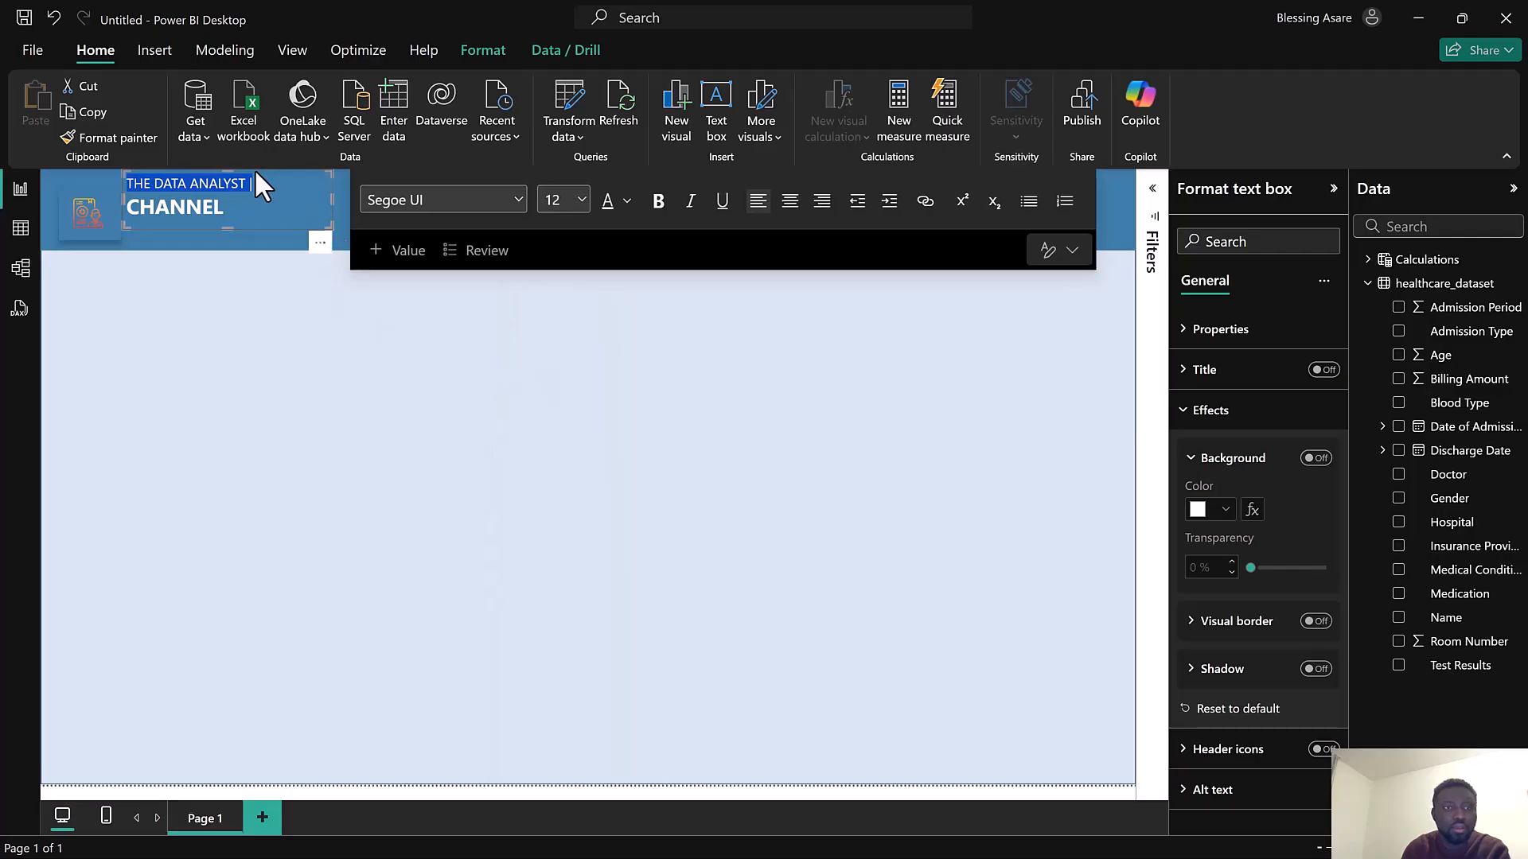
left_click_drag(256, 172, 260, 180)
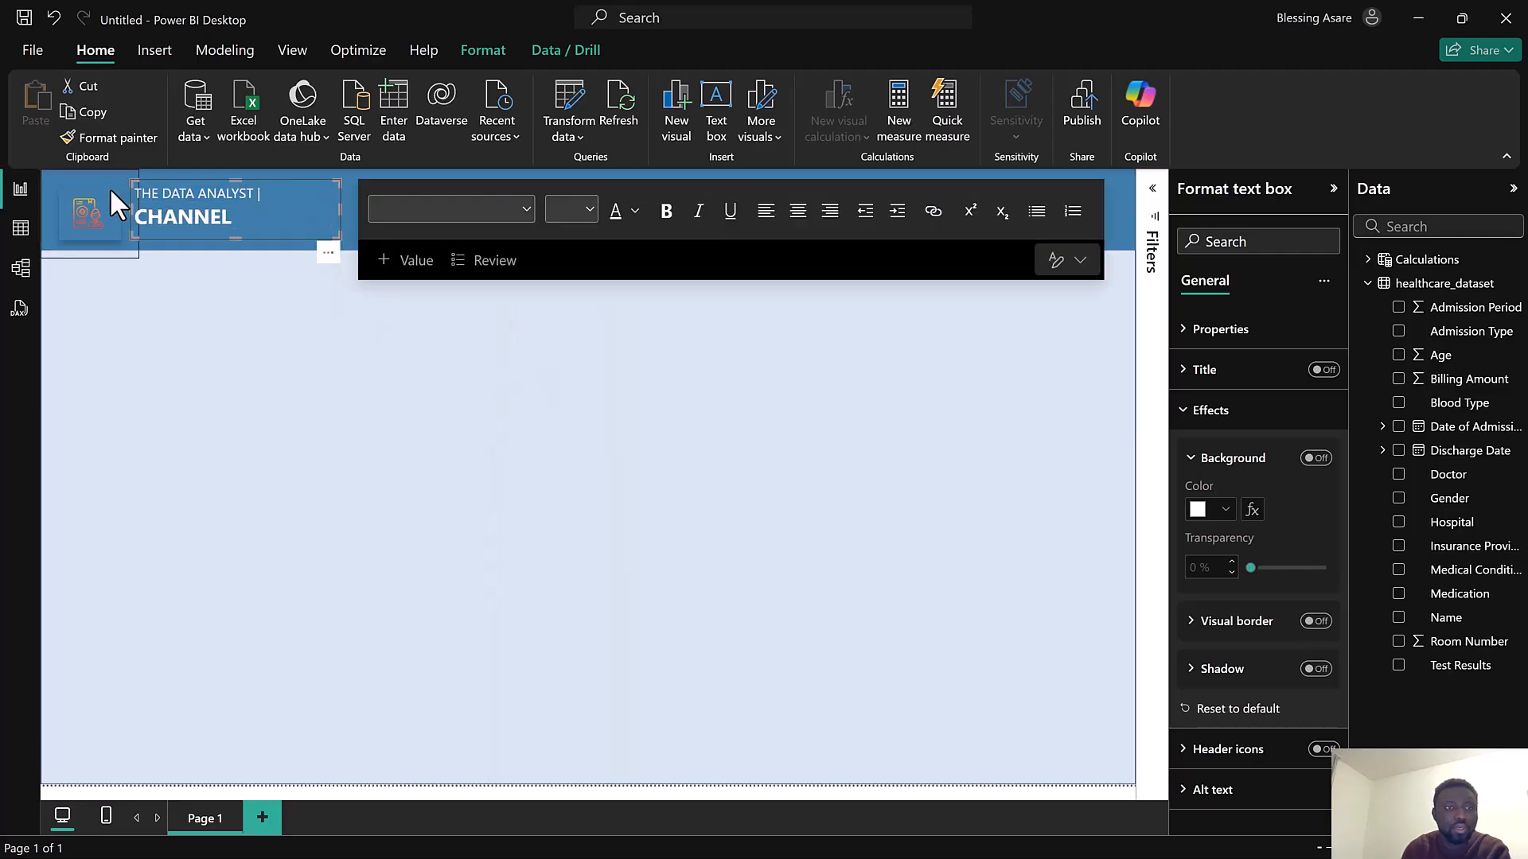
left_click(129, 253)
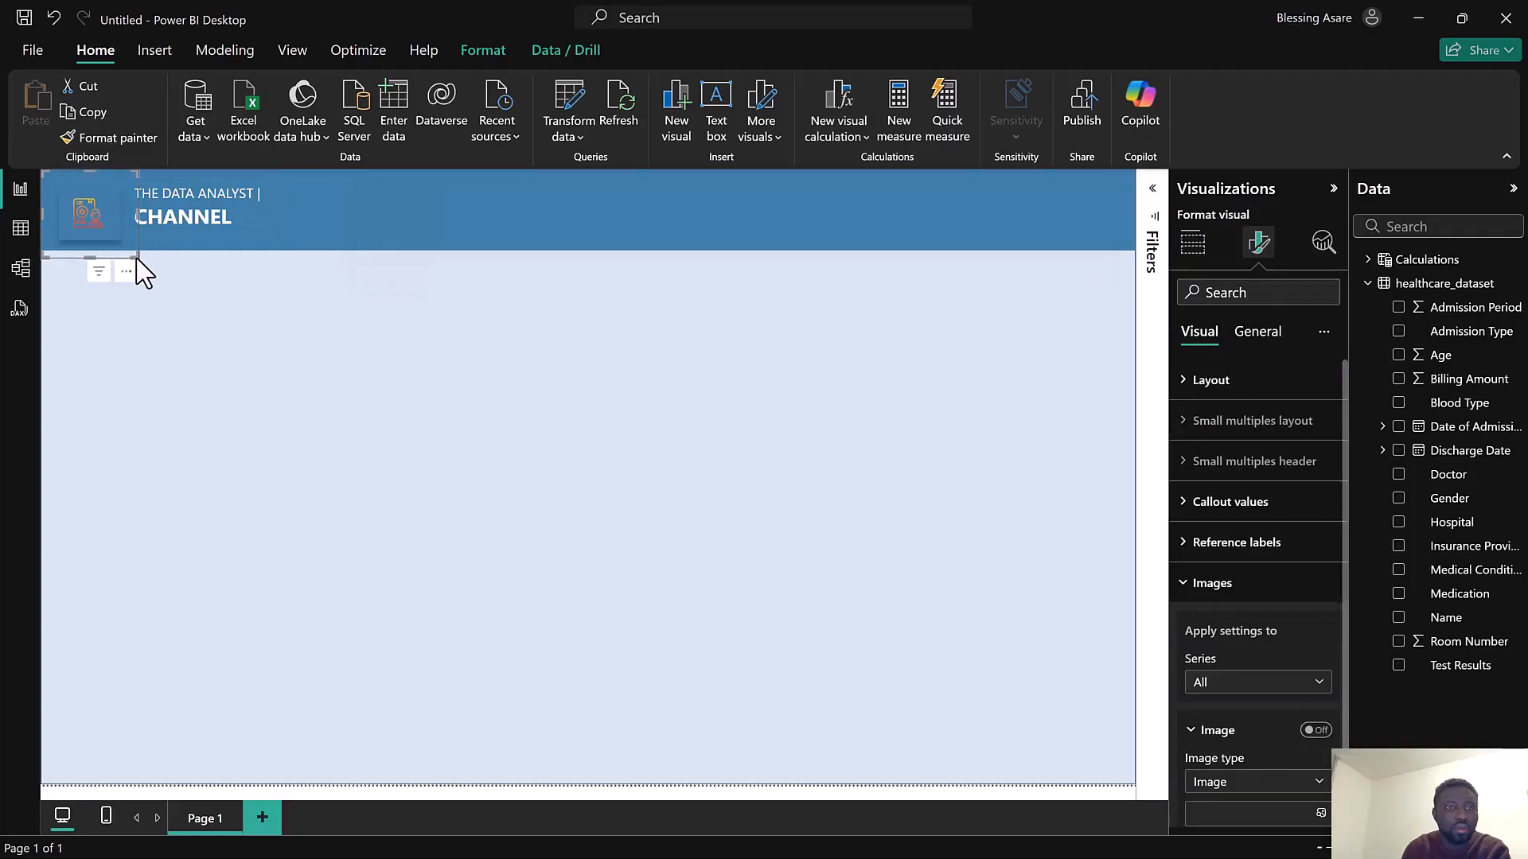
left_click_drag(137, 256, 56, 240)
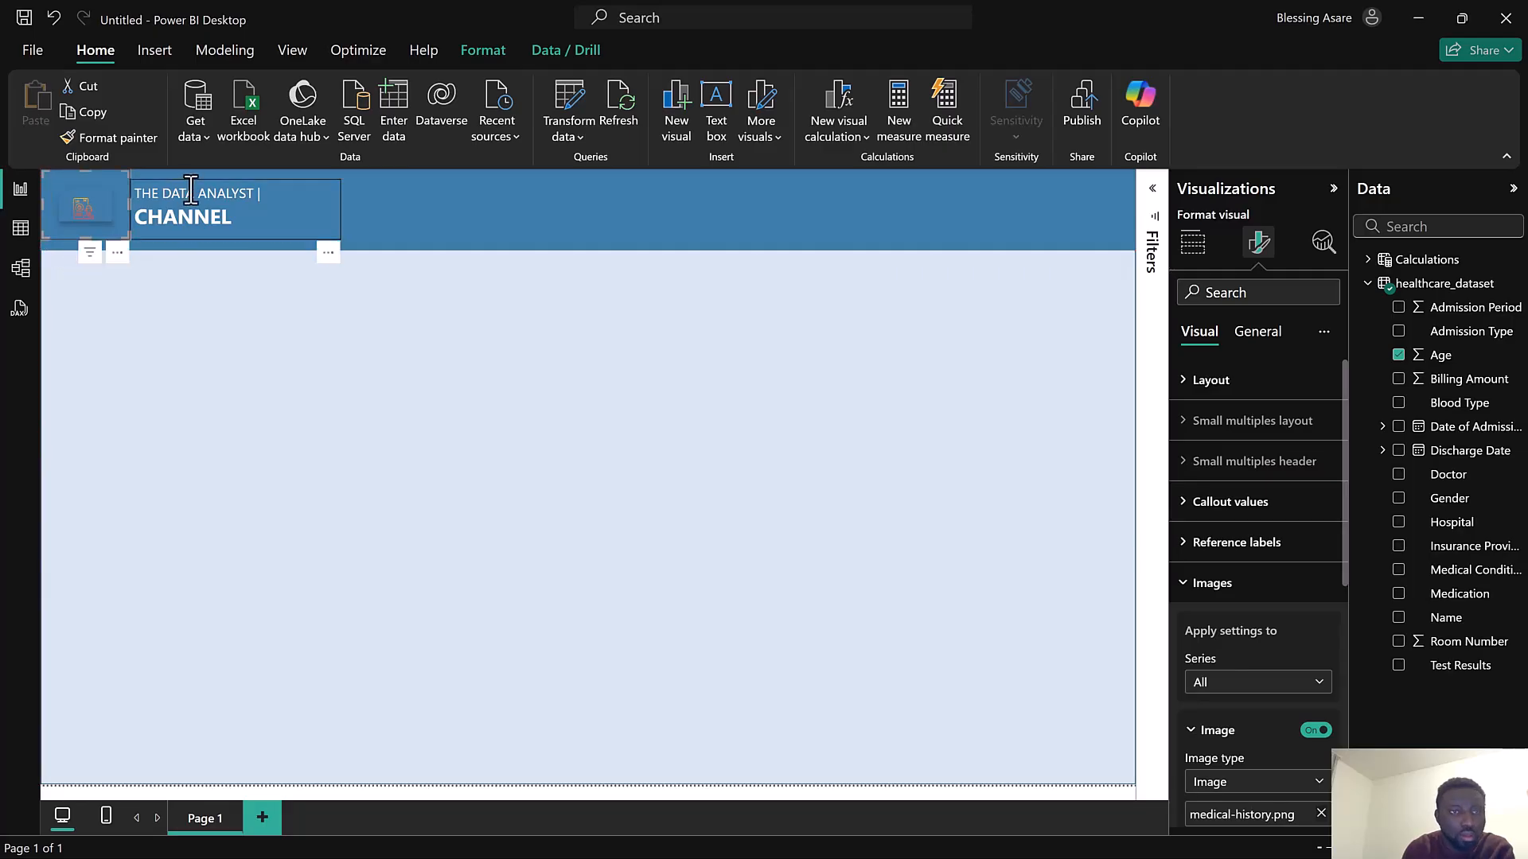
Move the header text box left against the icon card and narrow it
left_click(199, 179)
left_click_drag(203, 178, 196, 177)
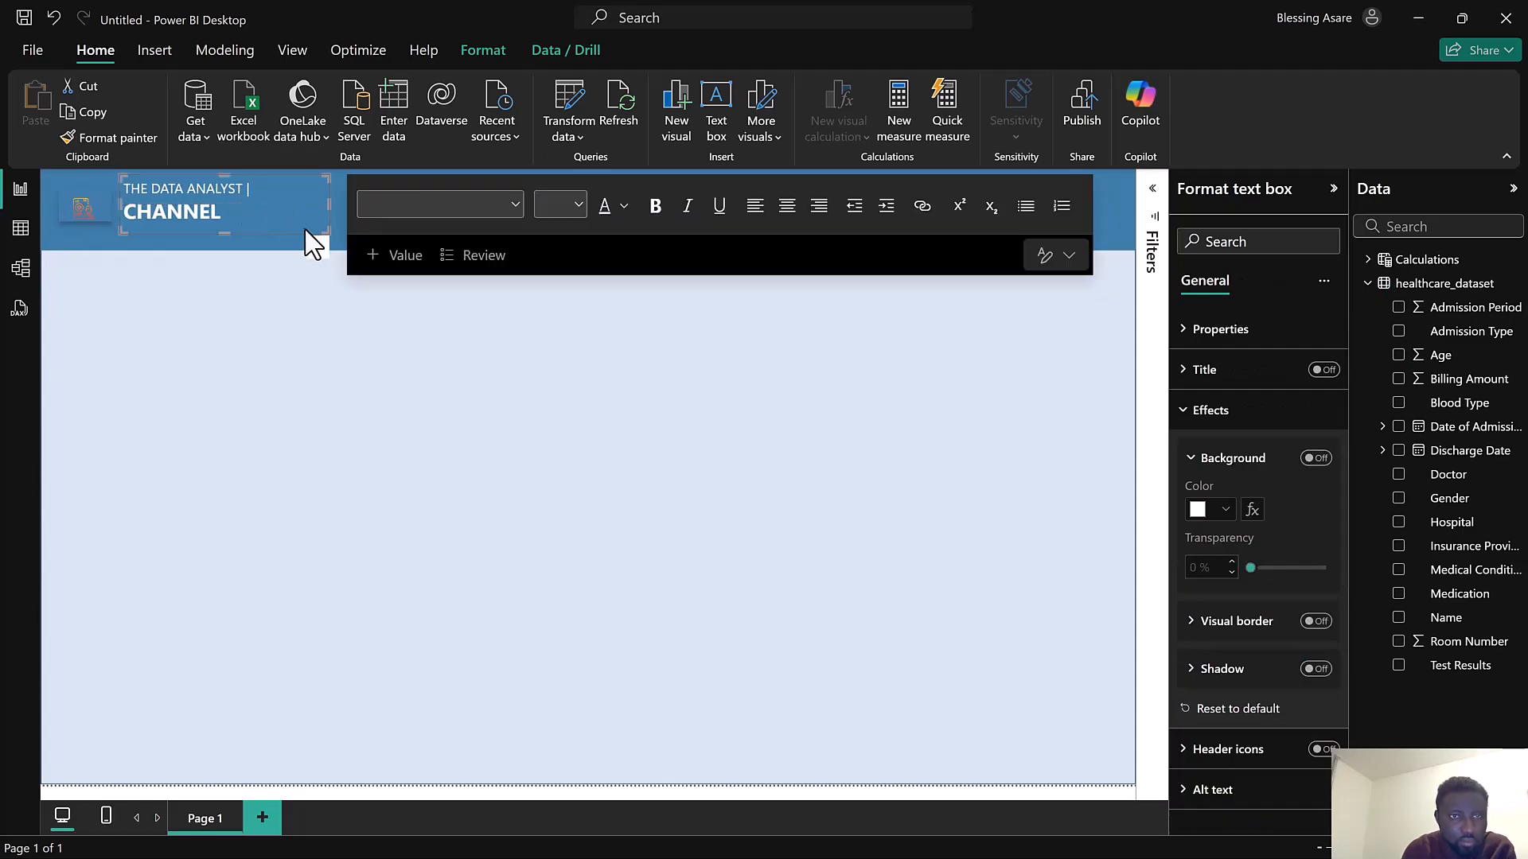
left_click_drag(311, 231, 288, 231)
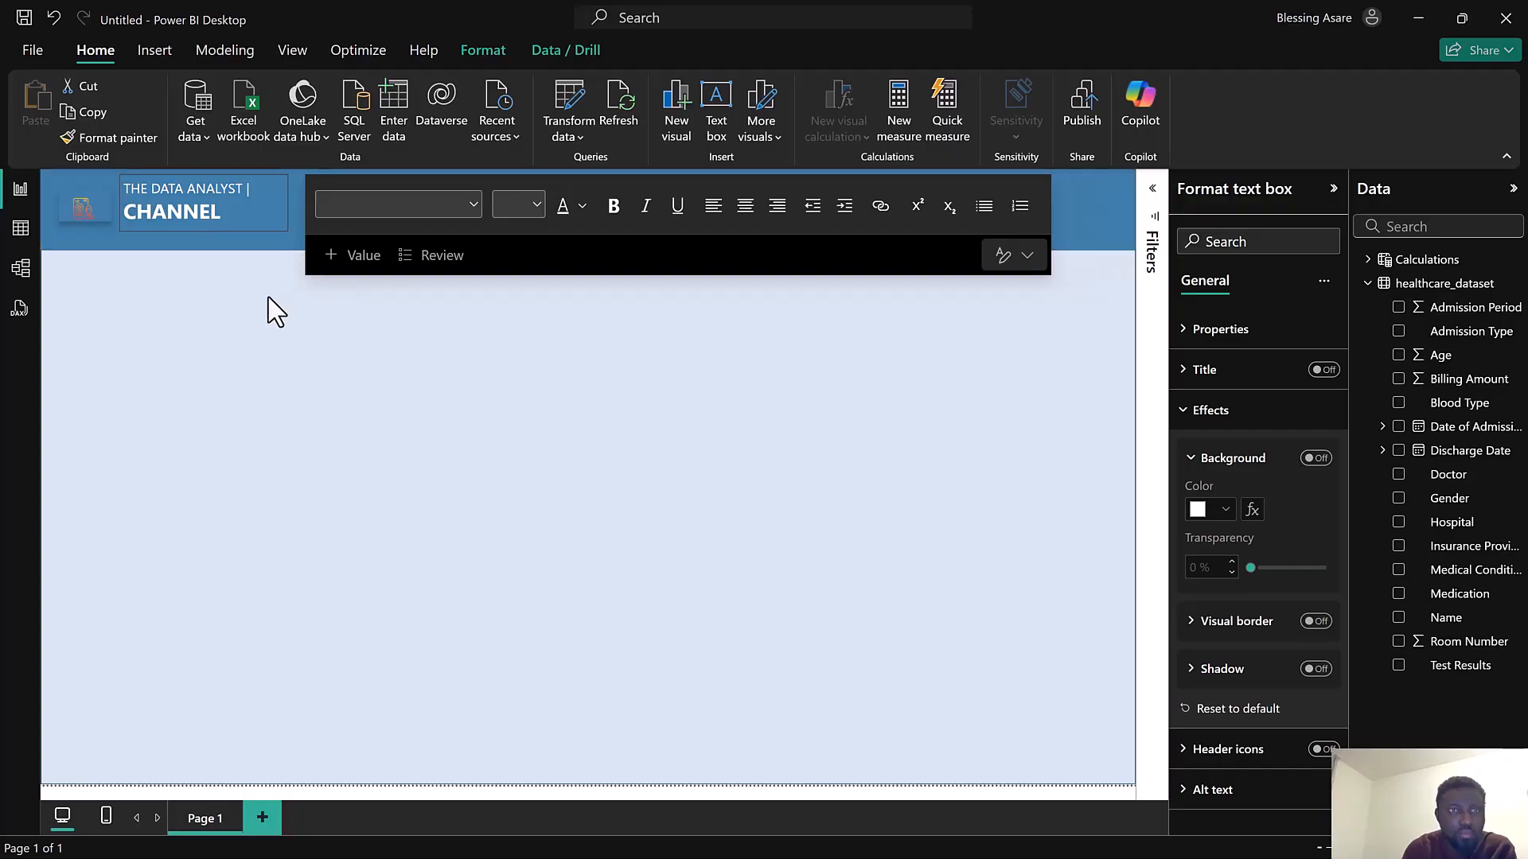
left_click(331, 342)
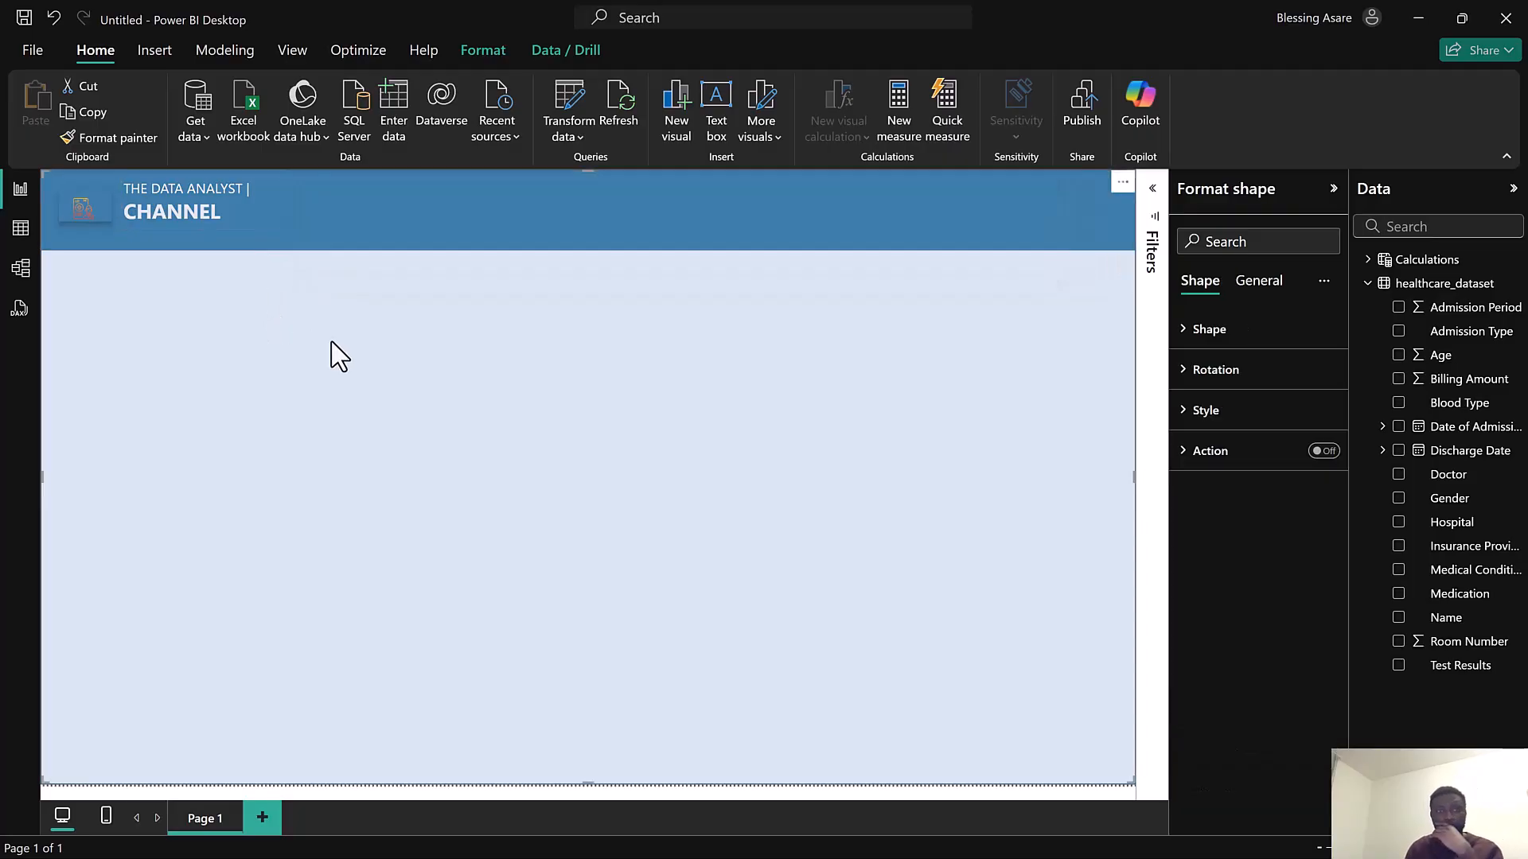
Save the report as Tutorials
left_click(27, 14)
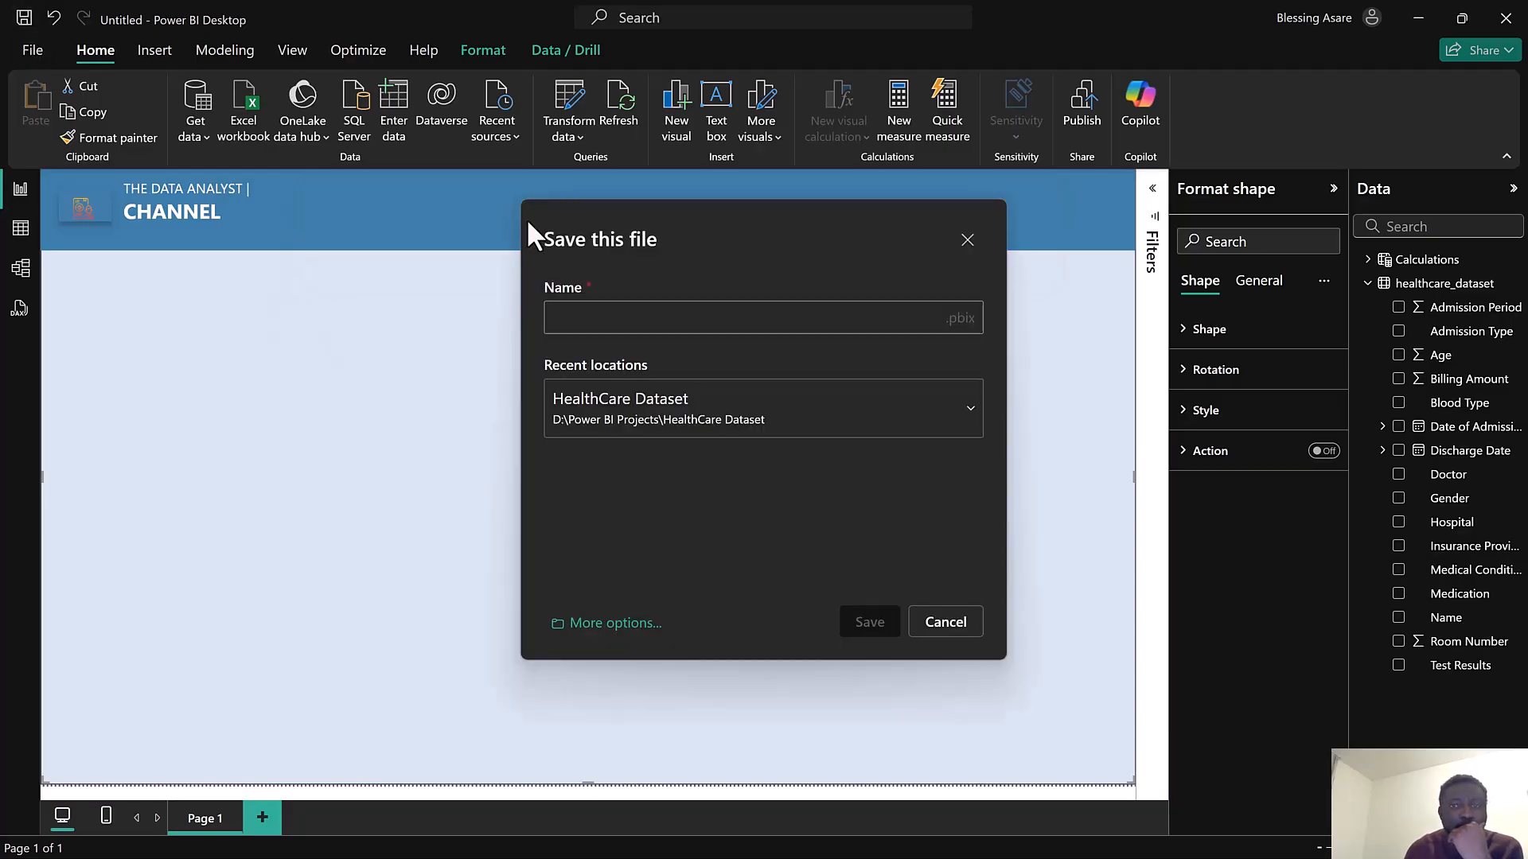
type("Tu")
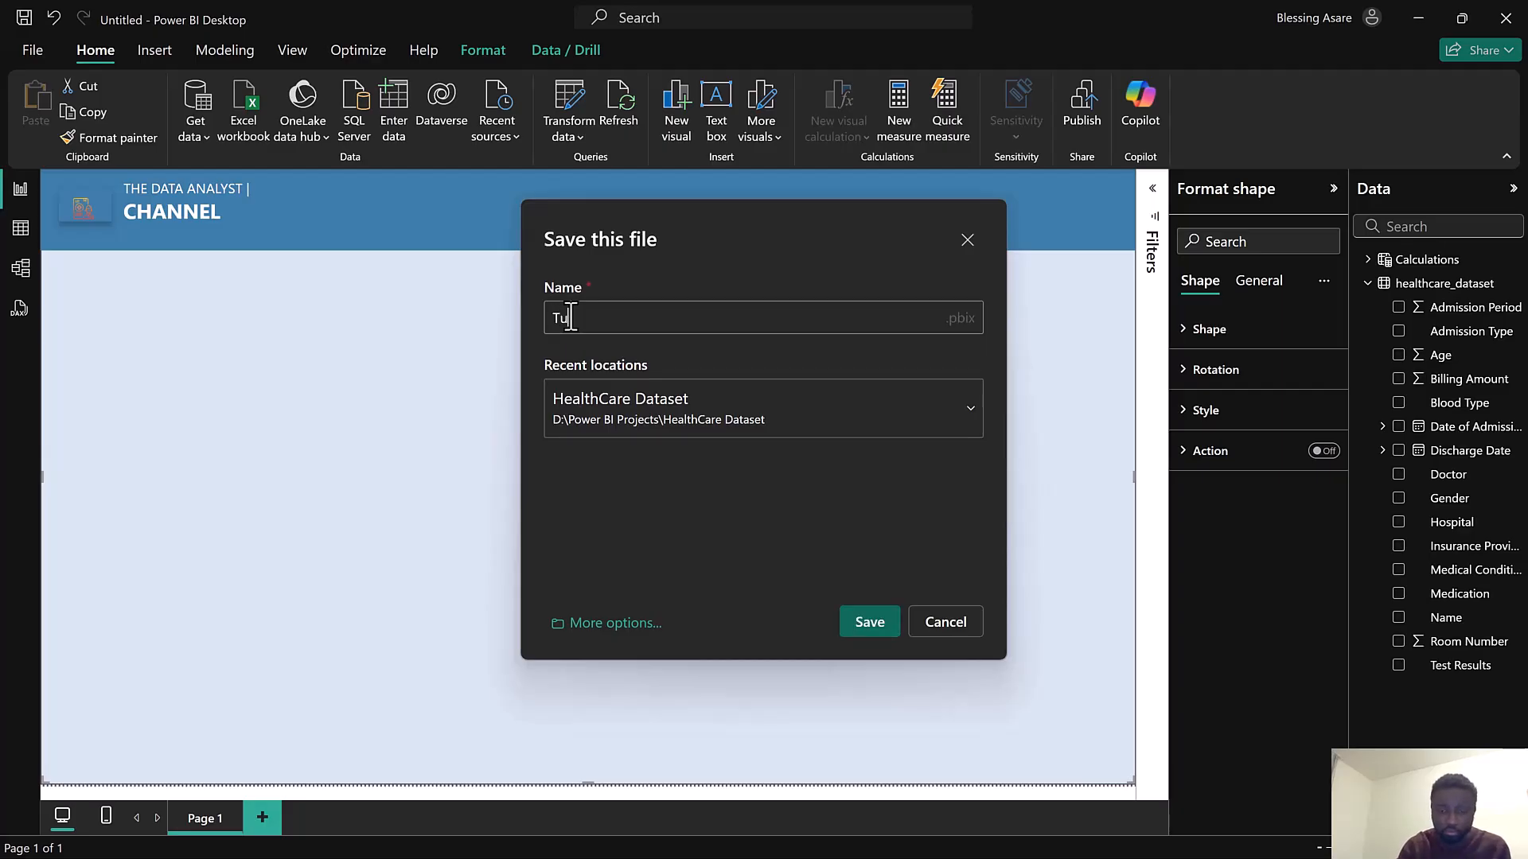
type("torials")
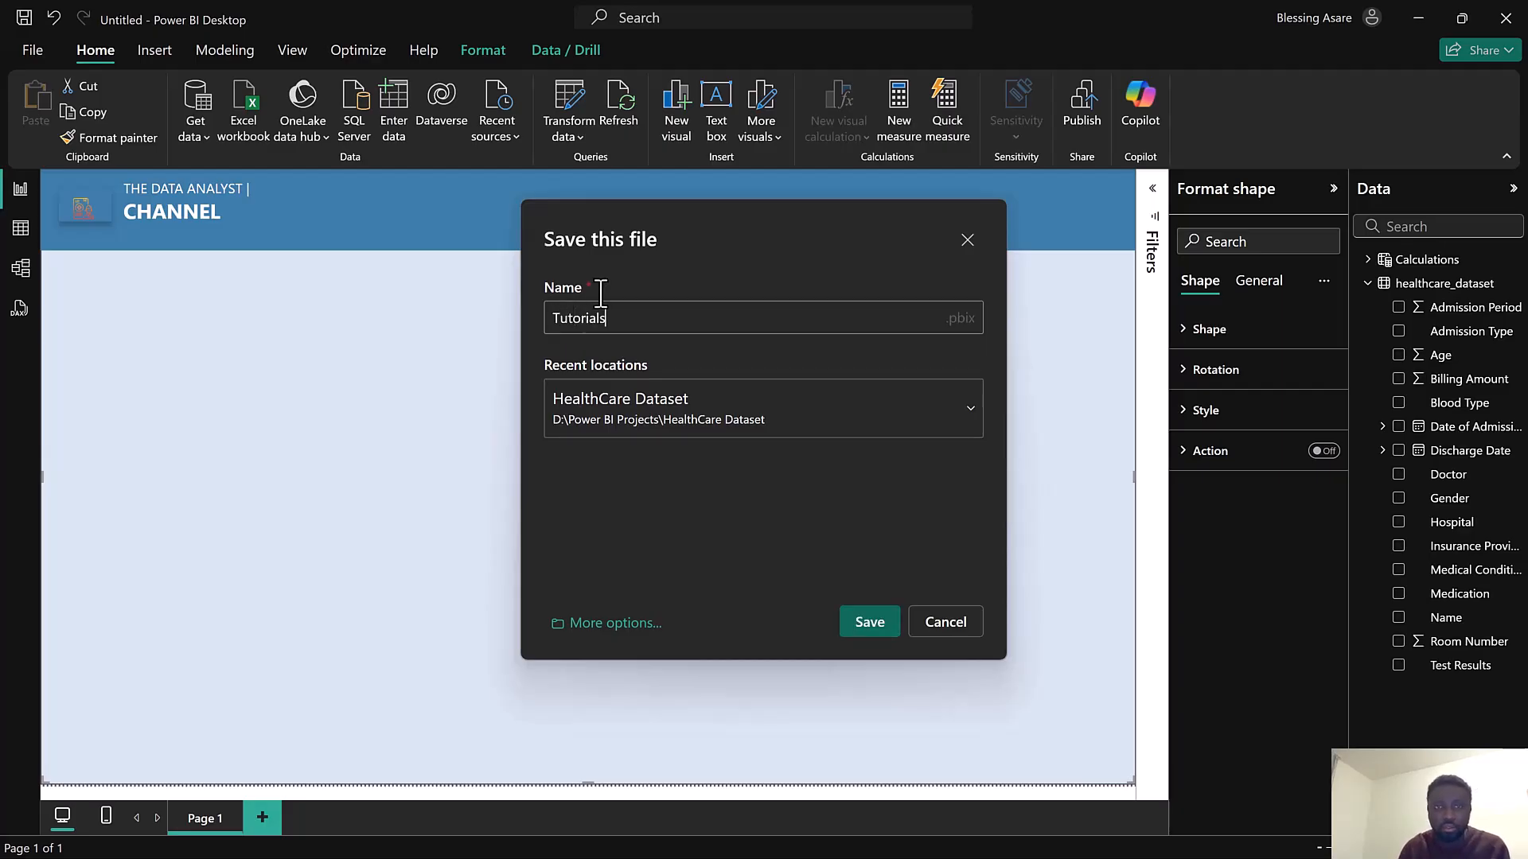
left_click(869, 624)
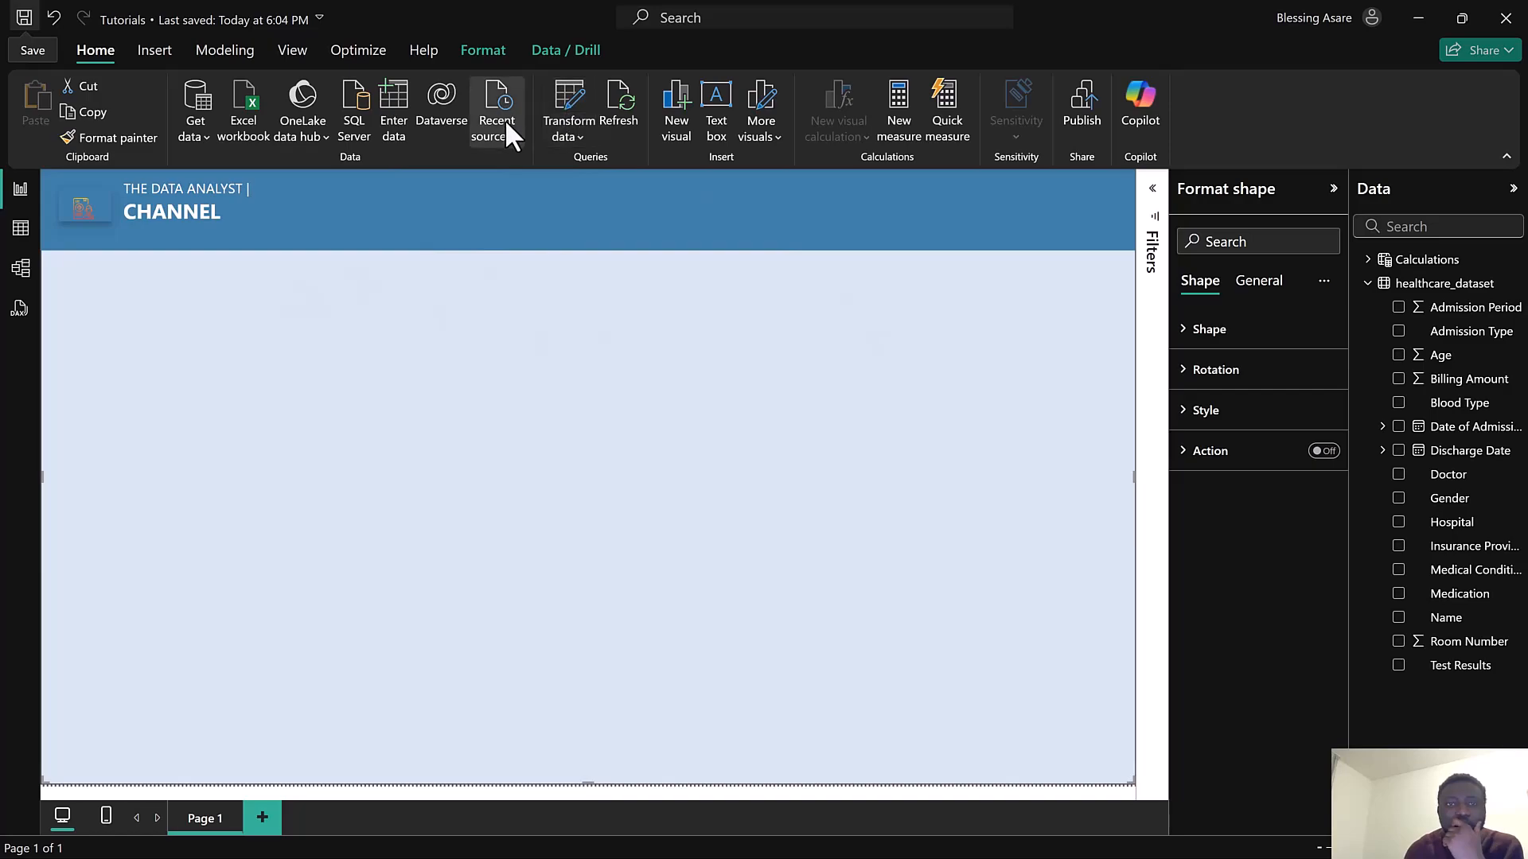
left_click(677, 111)
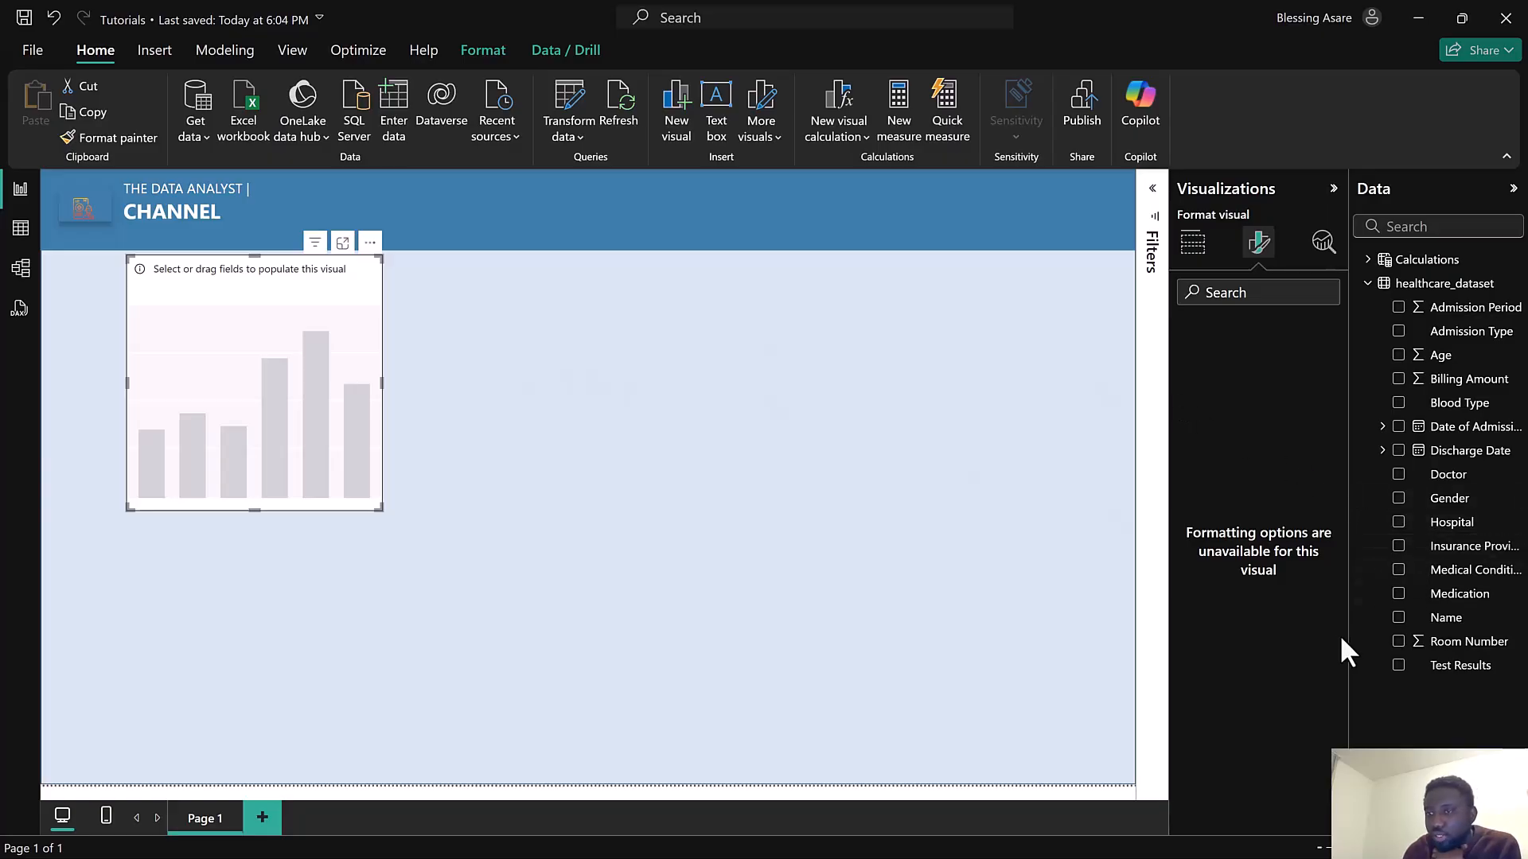
left_click(1399, 595)
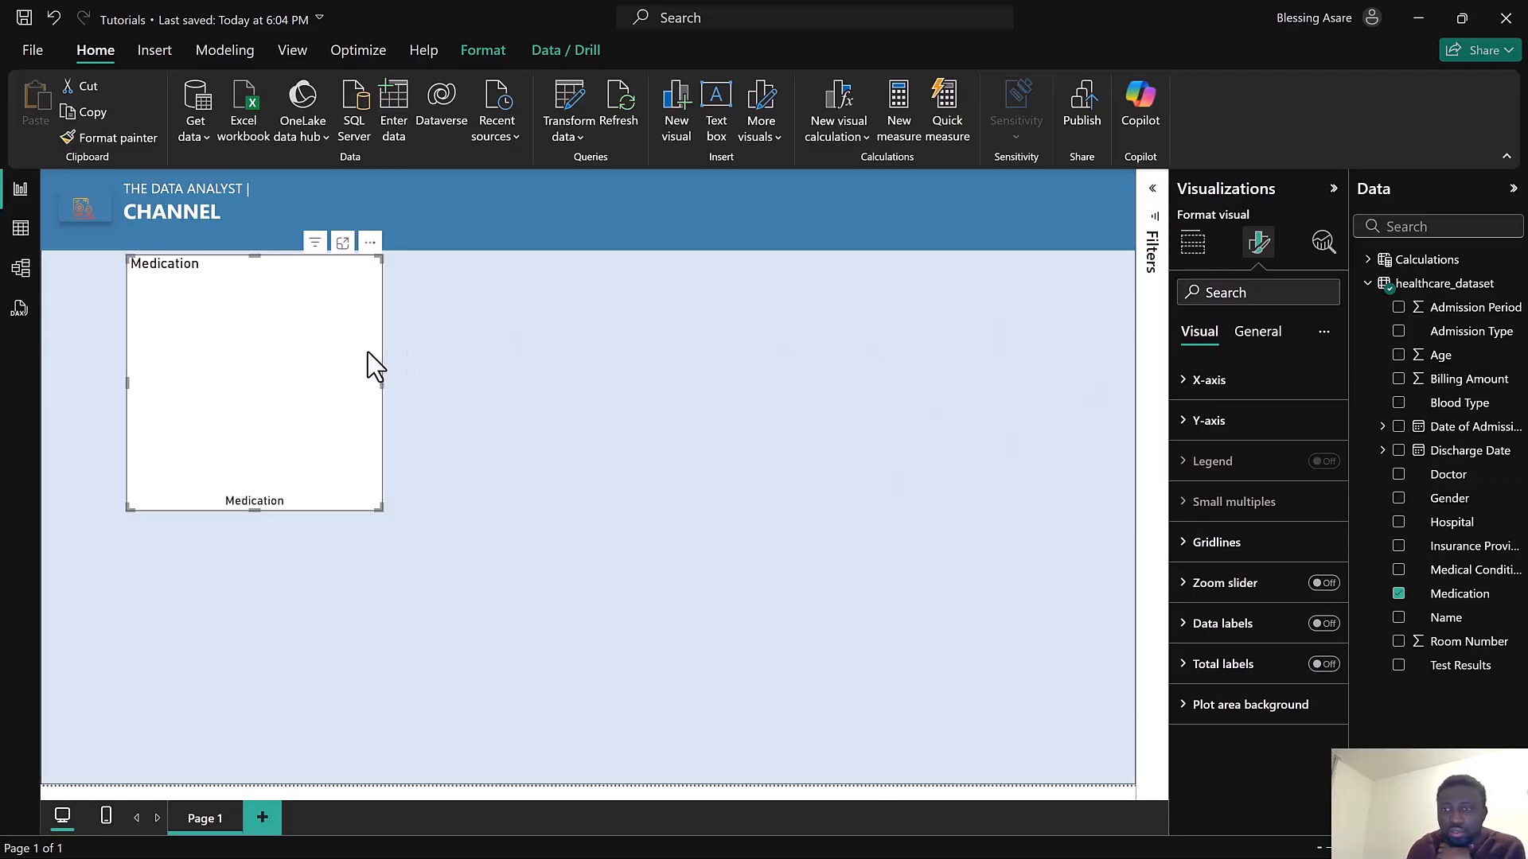
key("Delete")
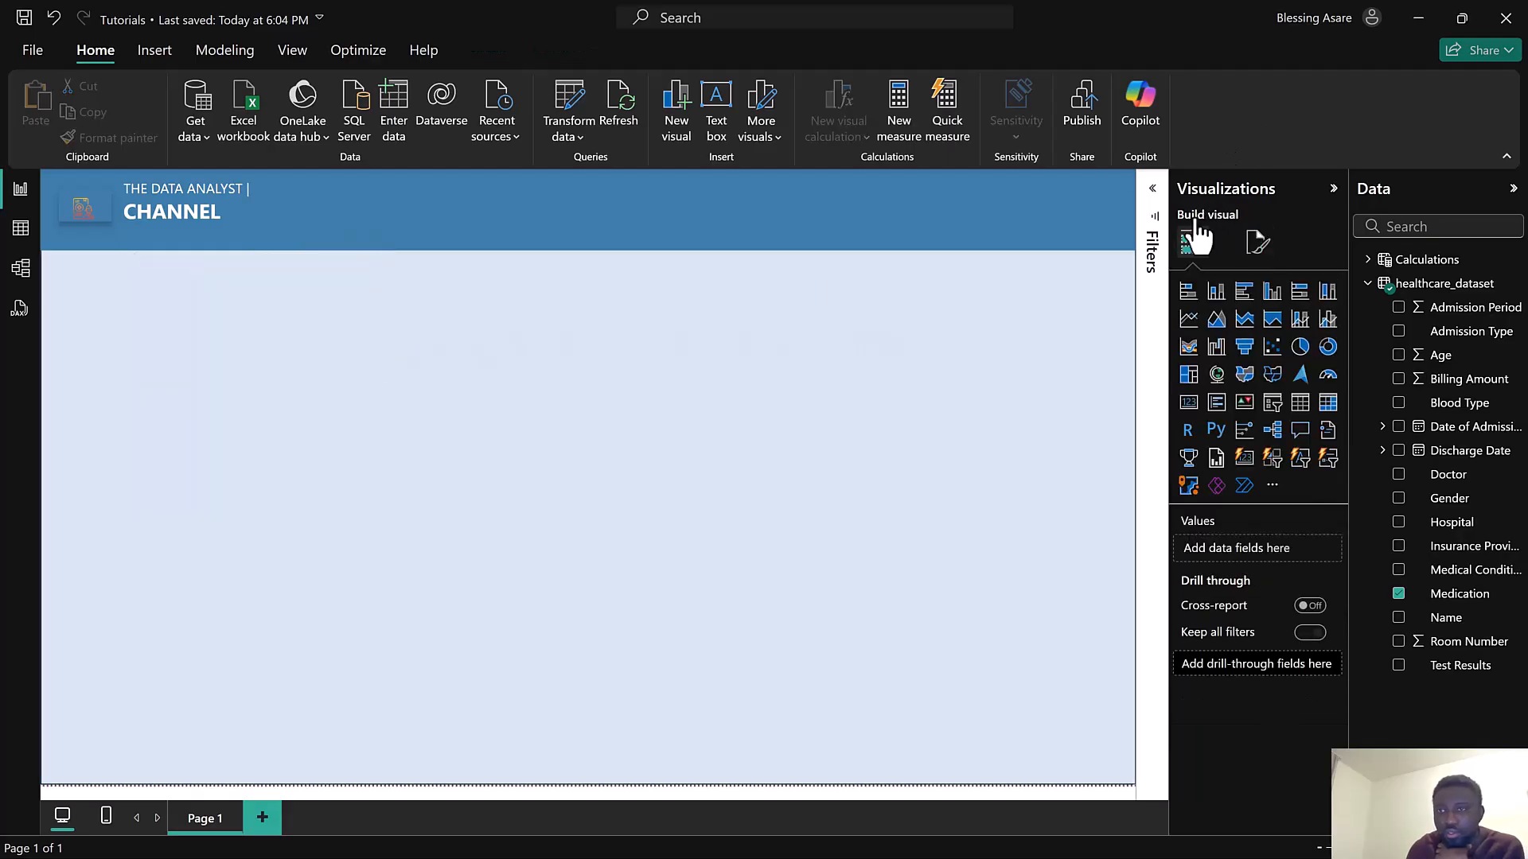
Insert a new card visual and add the Medication field to it
left_click(677, 123)
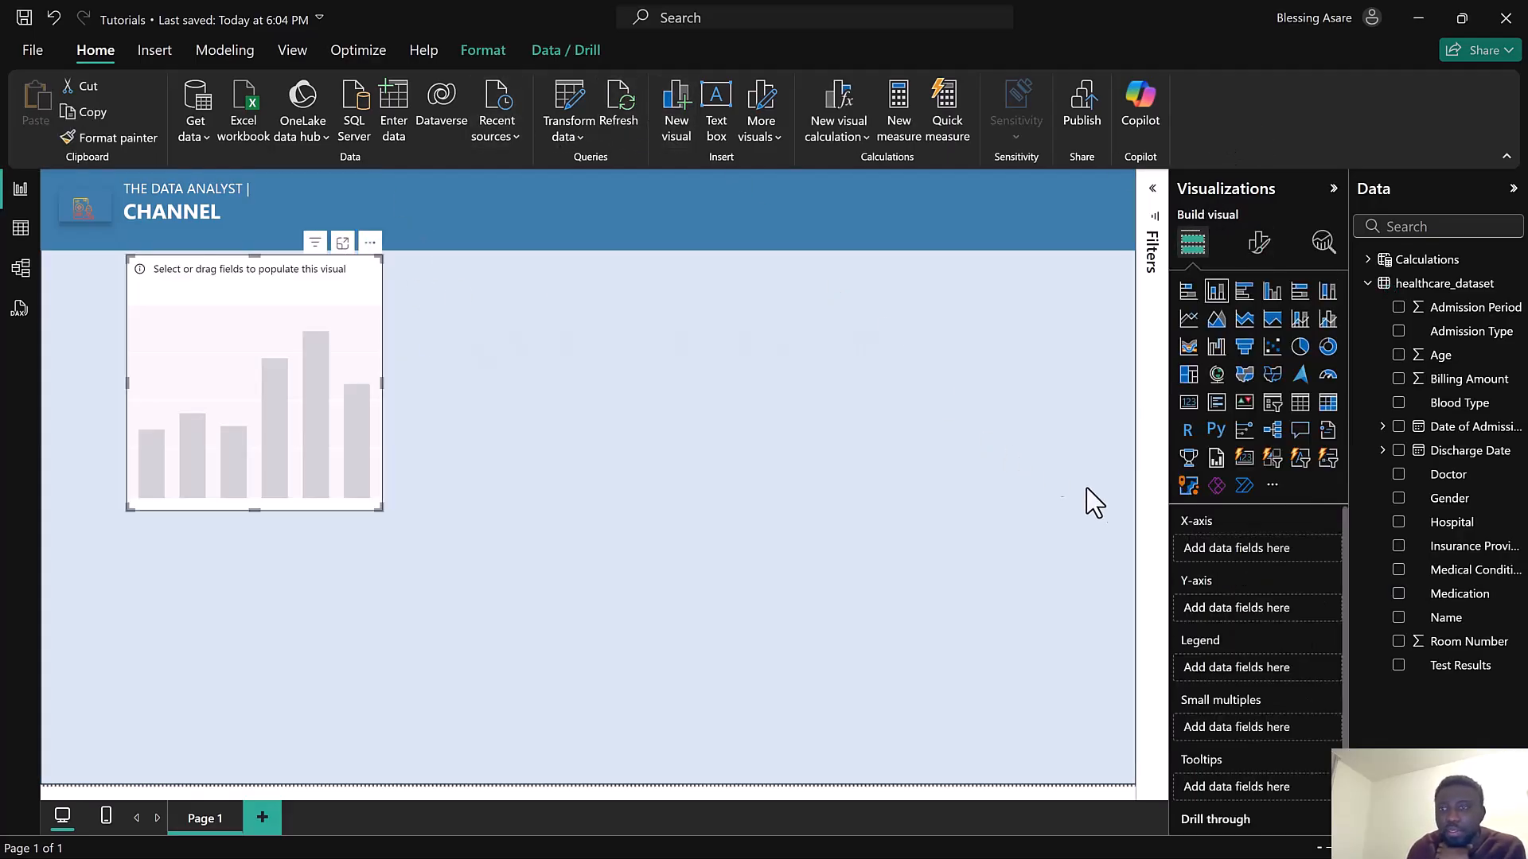
left_click(1245, 460)
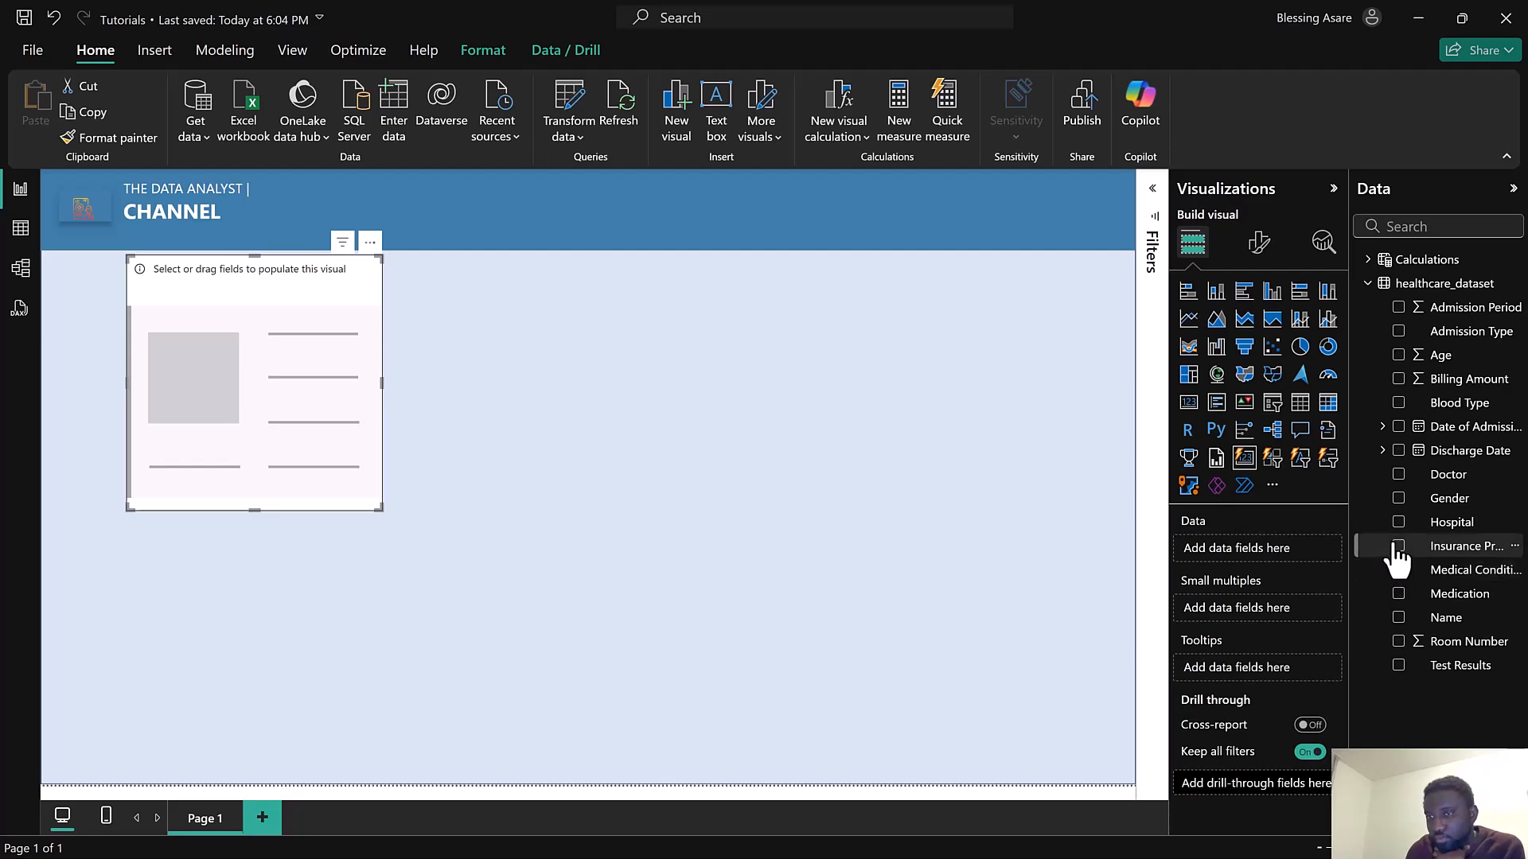
left_click(1398, 593)
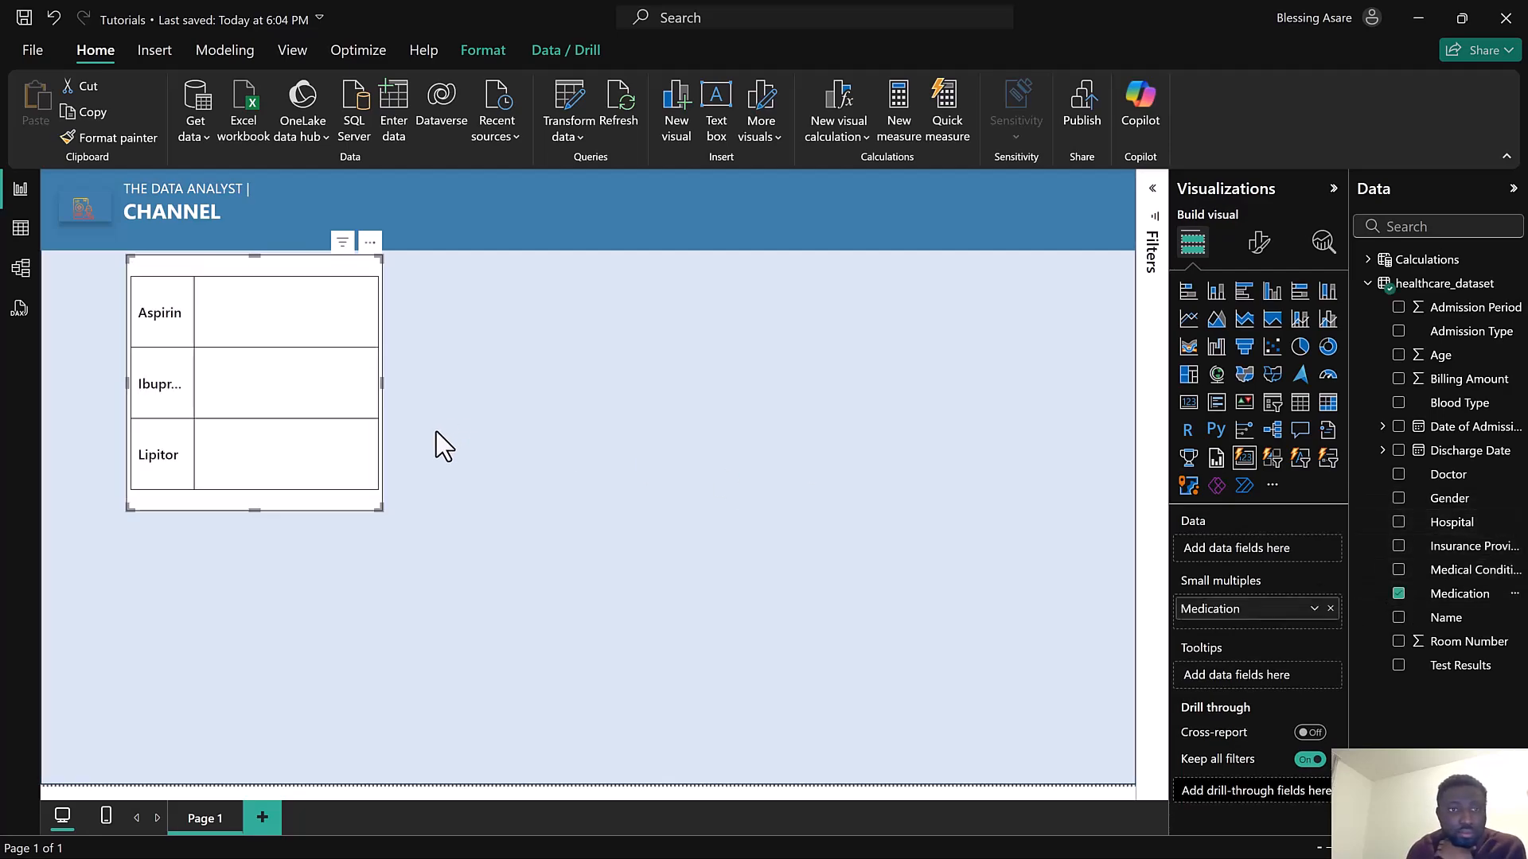
Set the card visual's maximum cards shown to 1 in its layout settings
left_click(1260, 253)
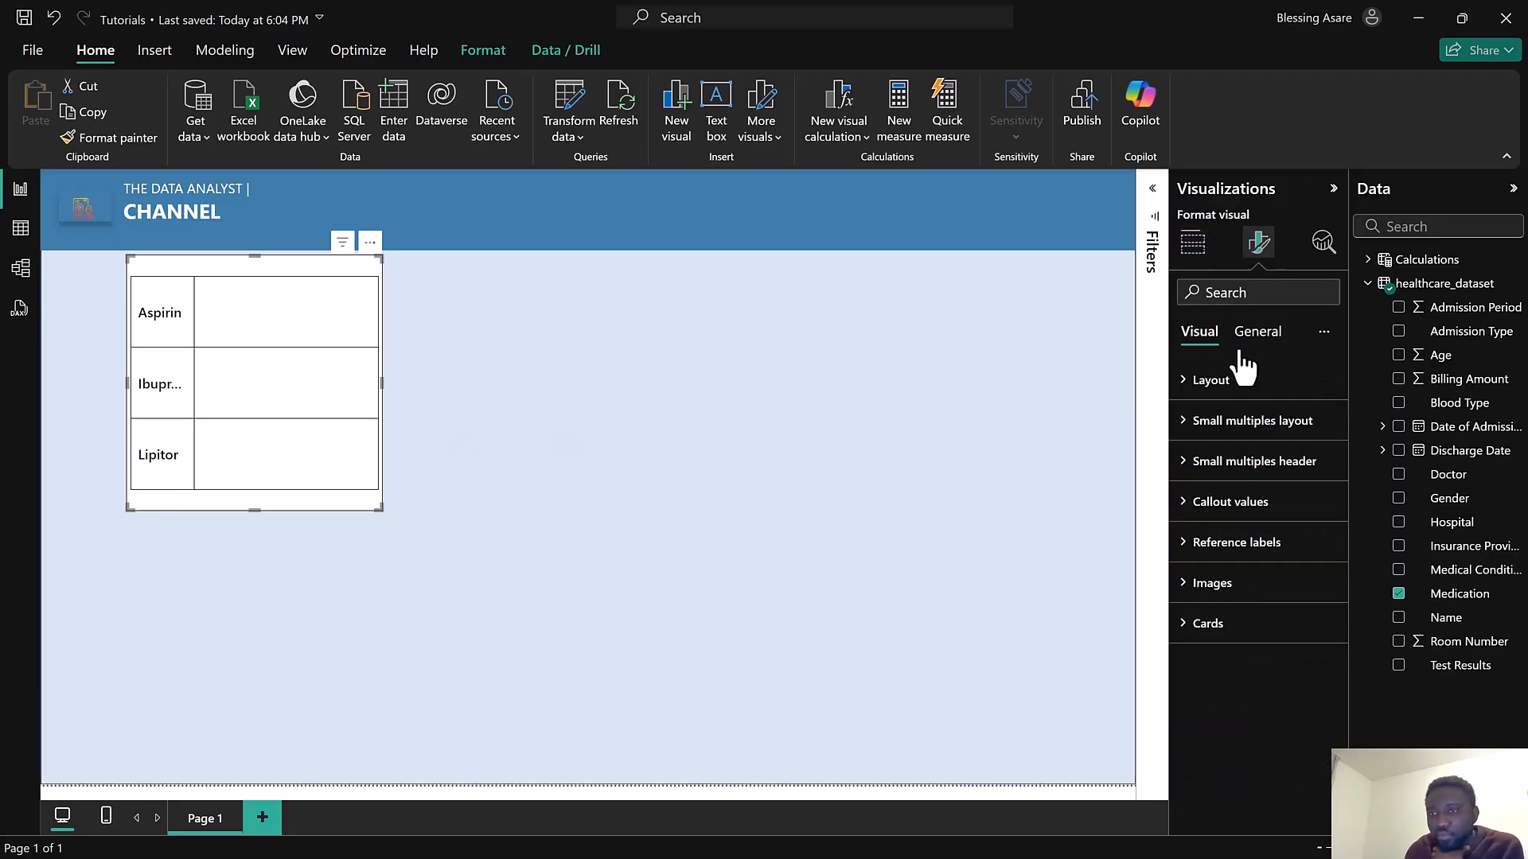
left_click(1234, 388)
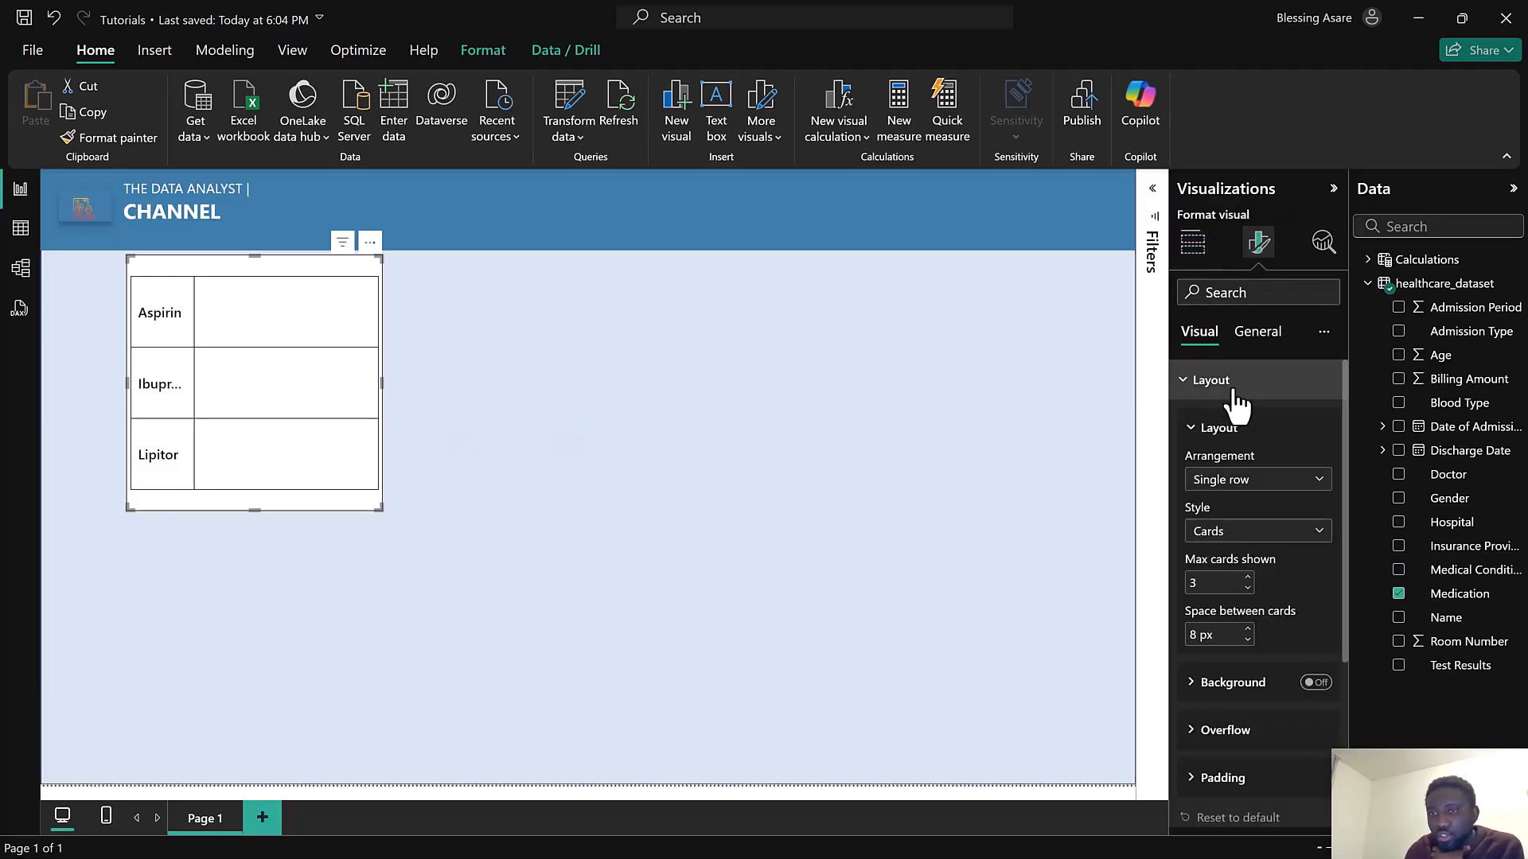
left_click(1247, 578)
left_click(1247, 578)
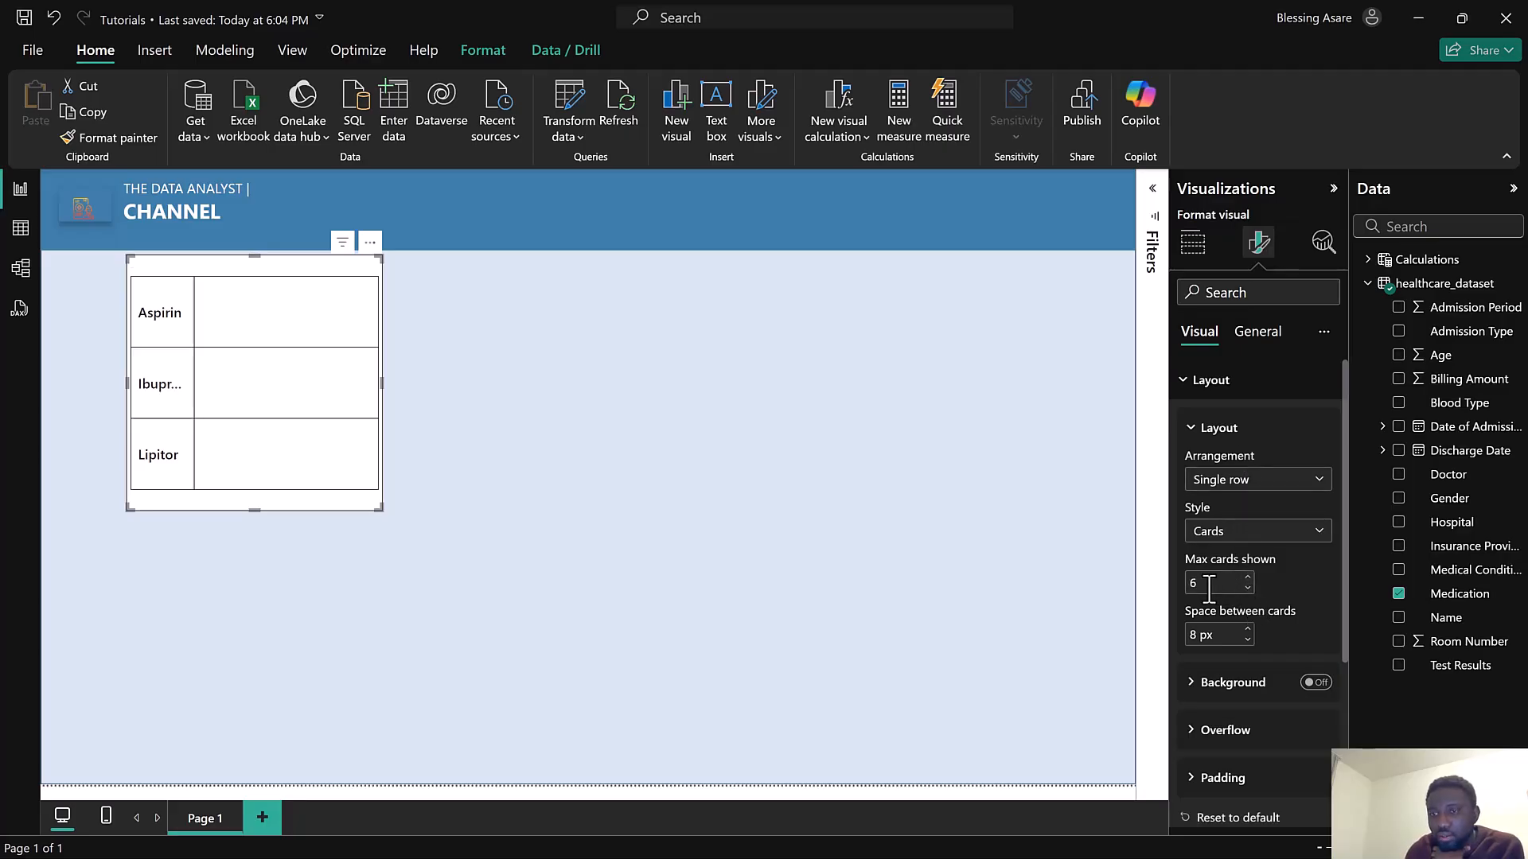
type("1")
scroll(1284, 603, "down", 1)
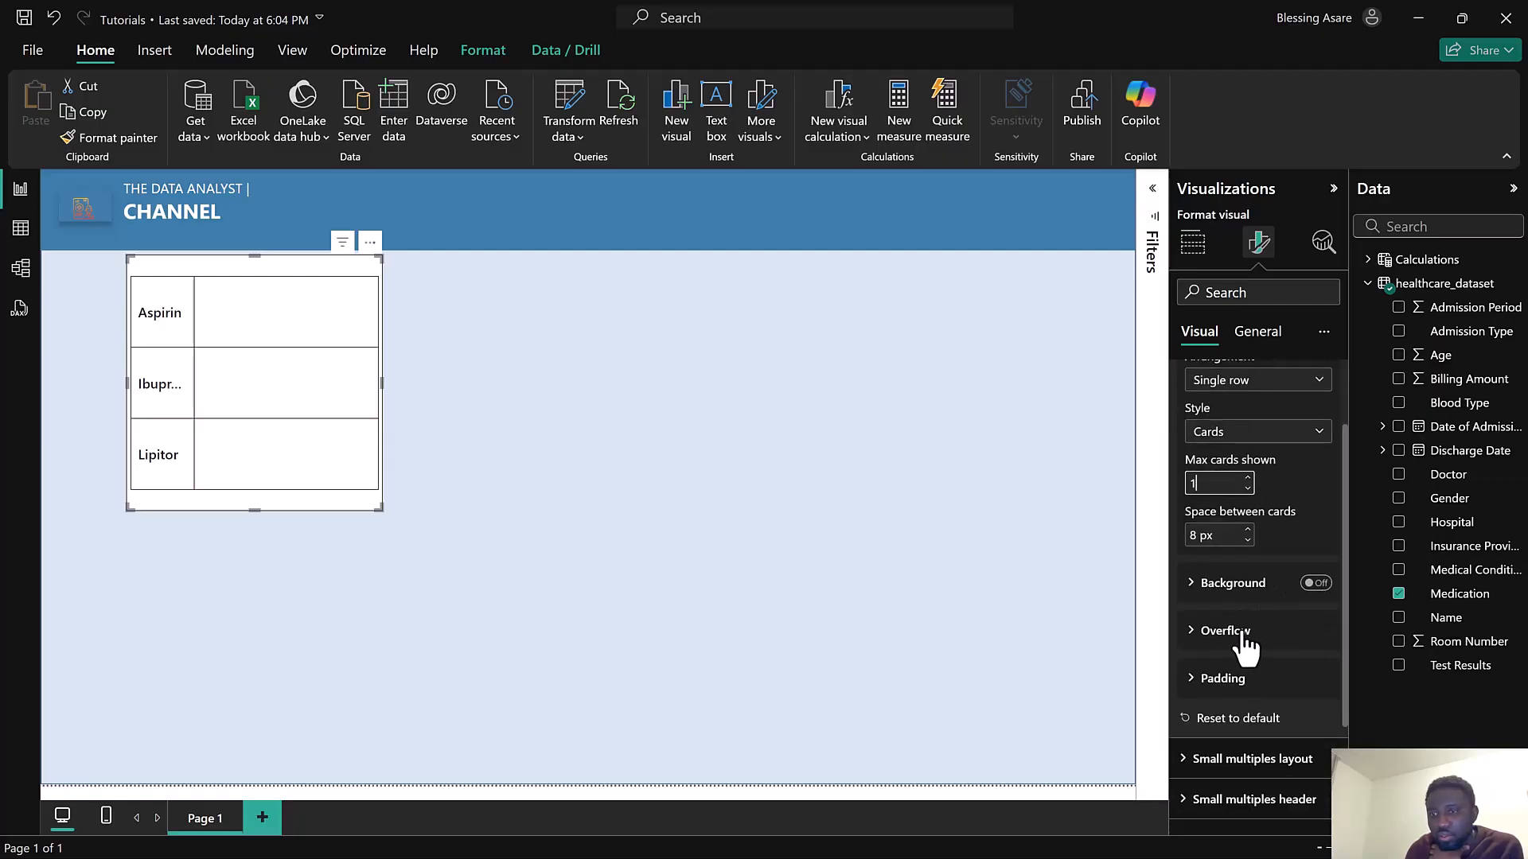
Reduce the space between cards to 5 px and widen the card visual to about twice its width
scroll(1245, 648, "down", 1)
scroll(1245, 649, "down", 1)
scroll(1245, 648, "up", 3)
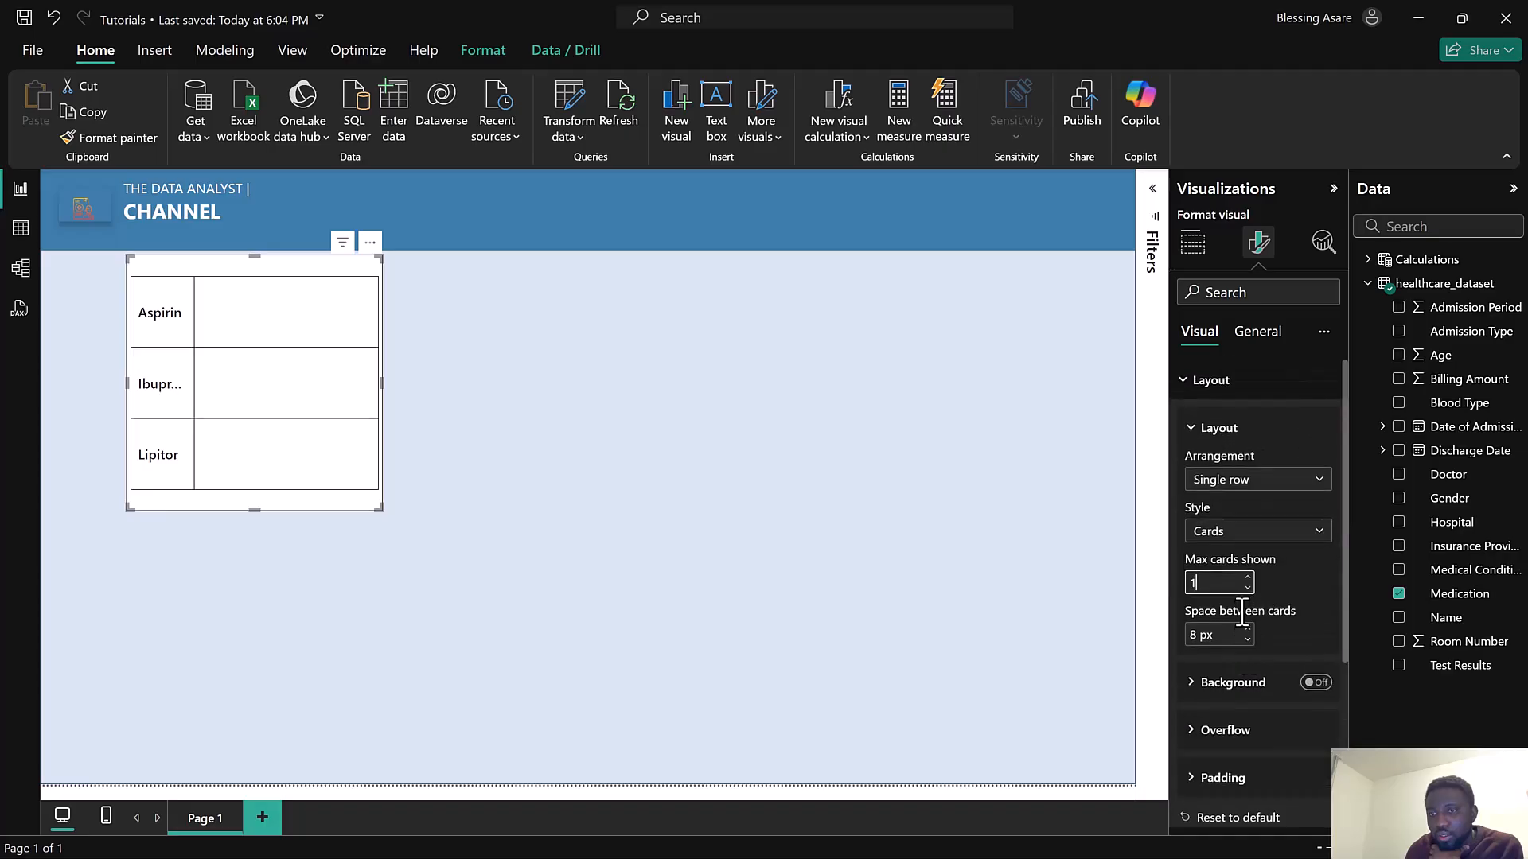
left_click(1248, 642)
left_click(1247, 642)
left_click(1248, 642)
left_click_drag(380, 508, 653, 452)
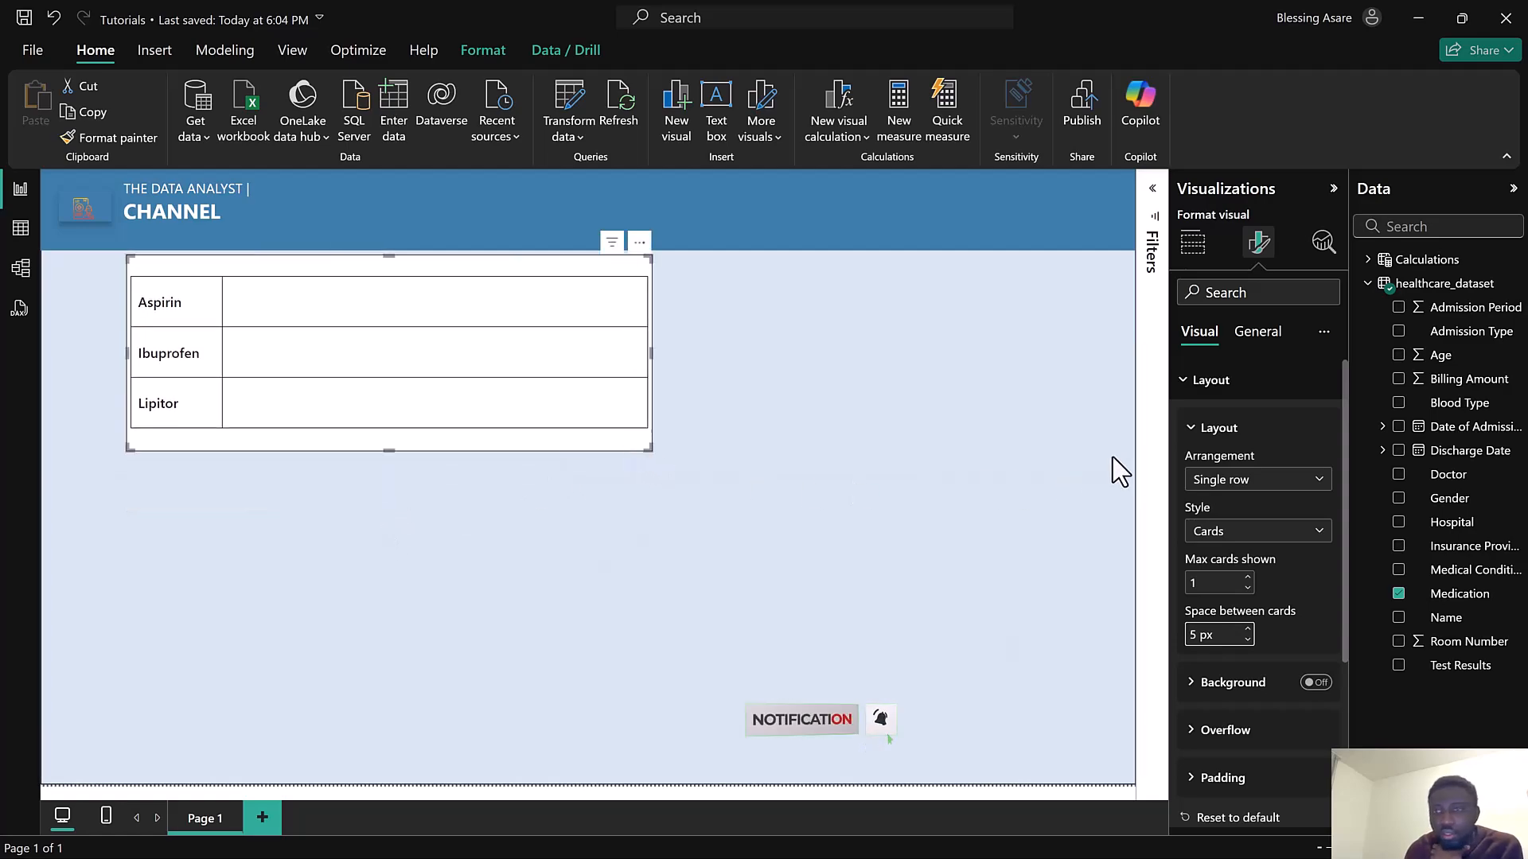
Set the card visual's layout arrangement to Single column
left_click(1207, 582)
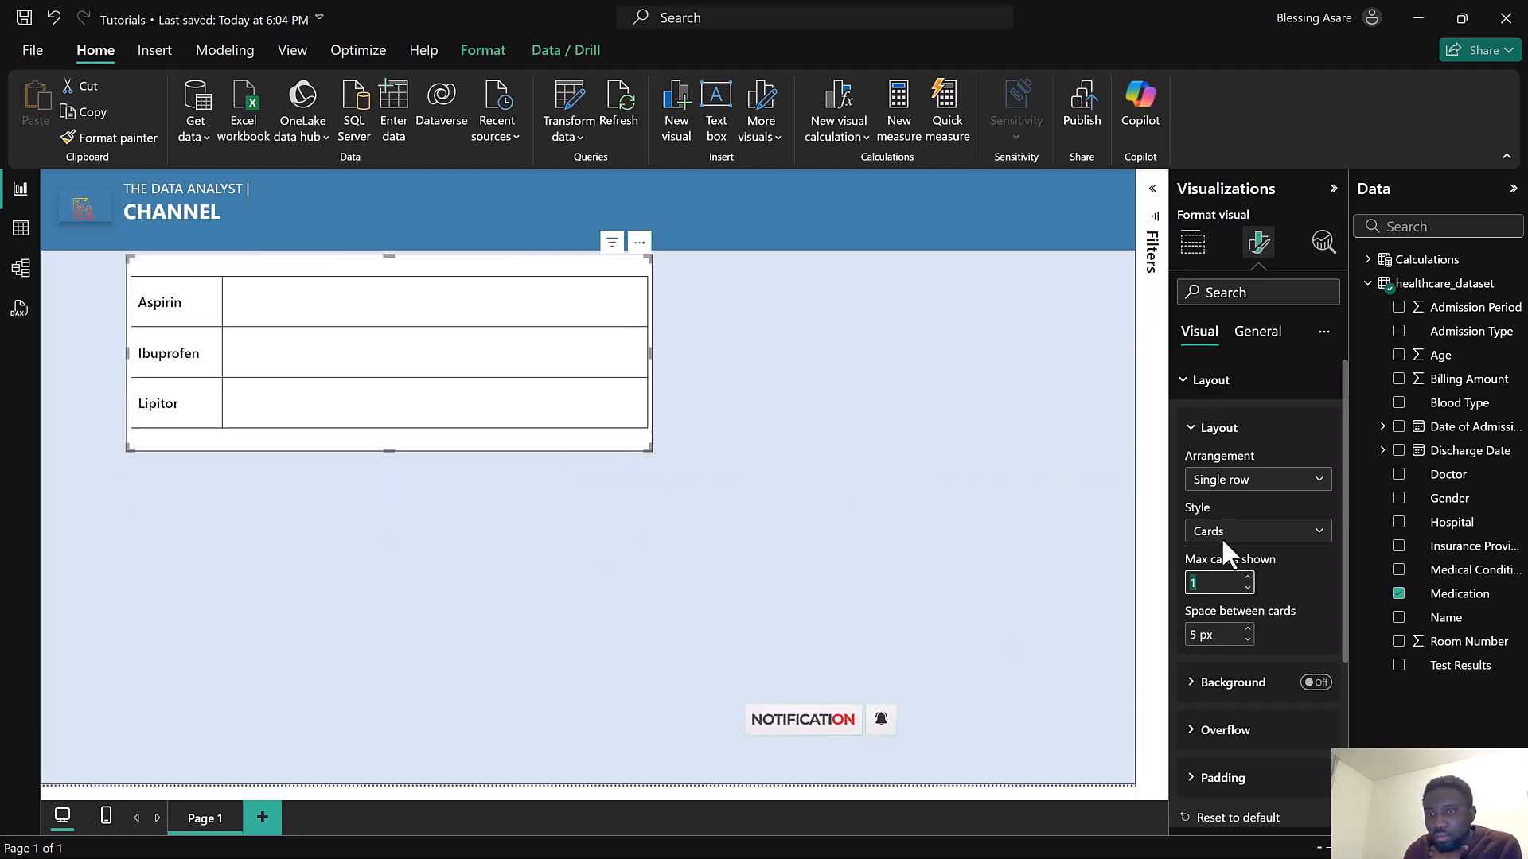
left_click(1239, 500)
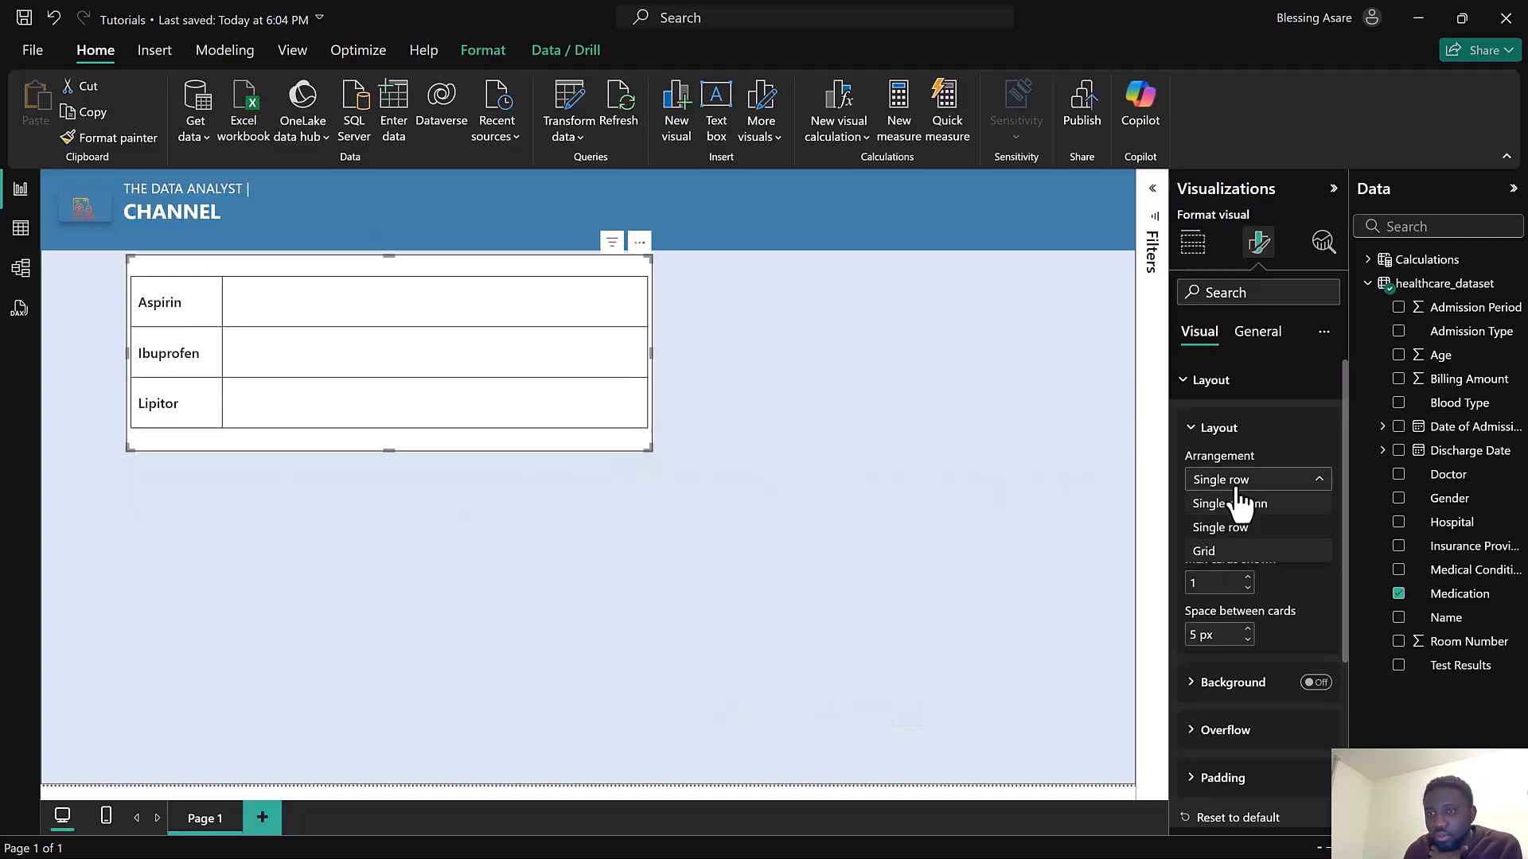
left_click(1238, 505)
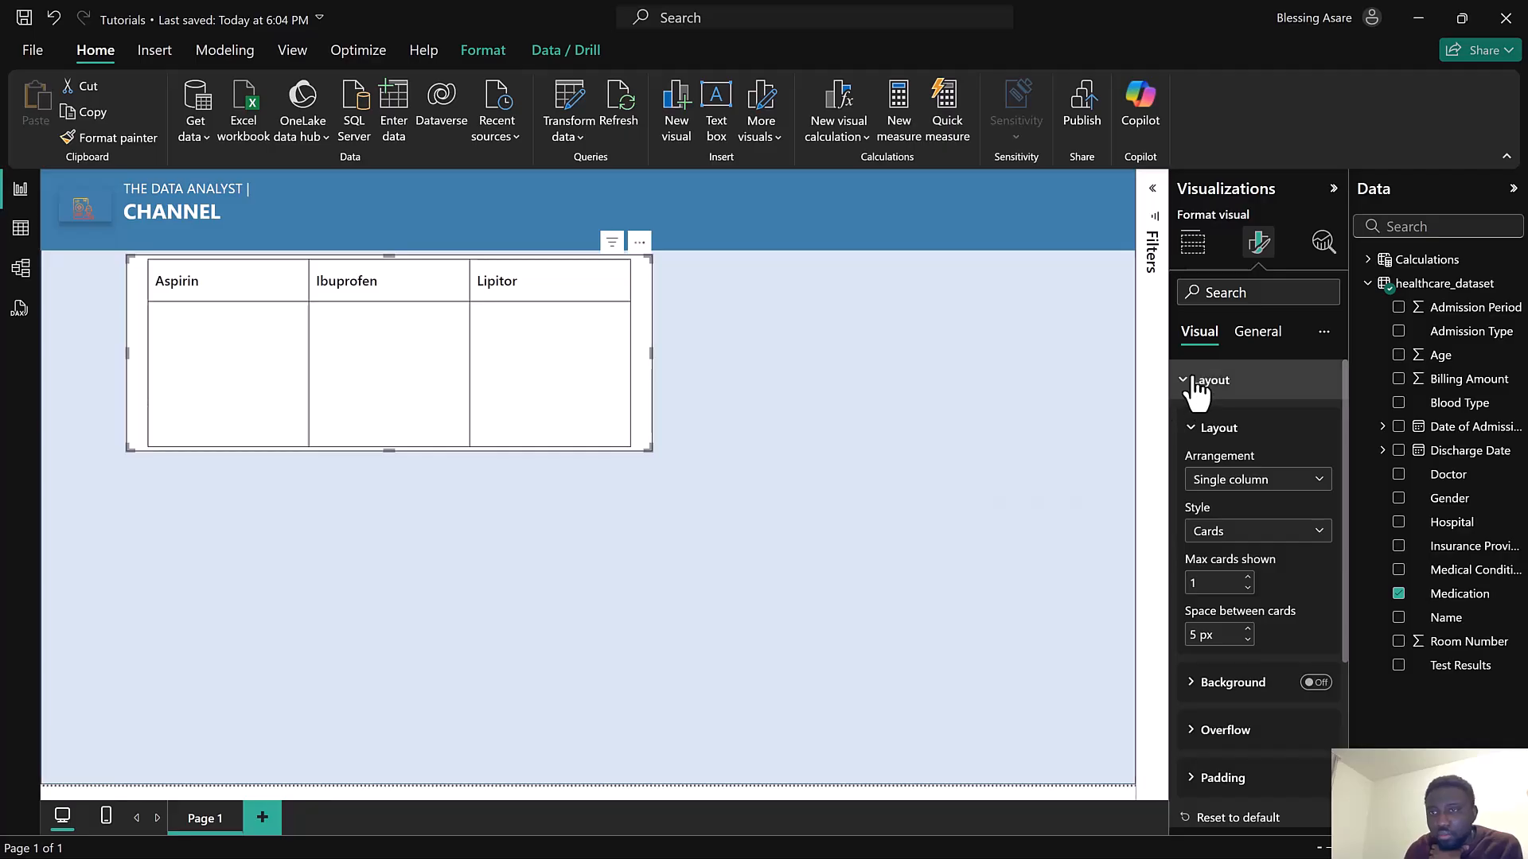
Convert the card into a tile slicer and give its buttons a Rounded Rectangle shape with 10 px corners
left_click(1193, 247)
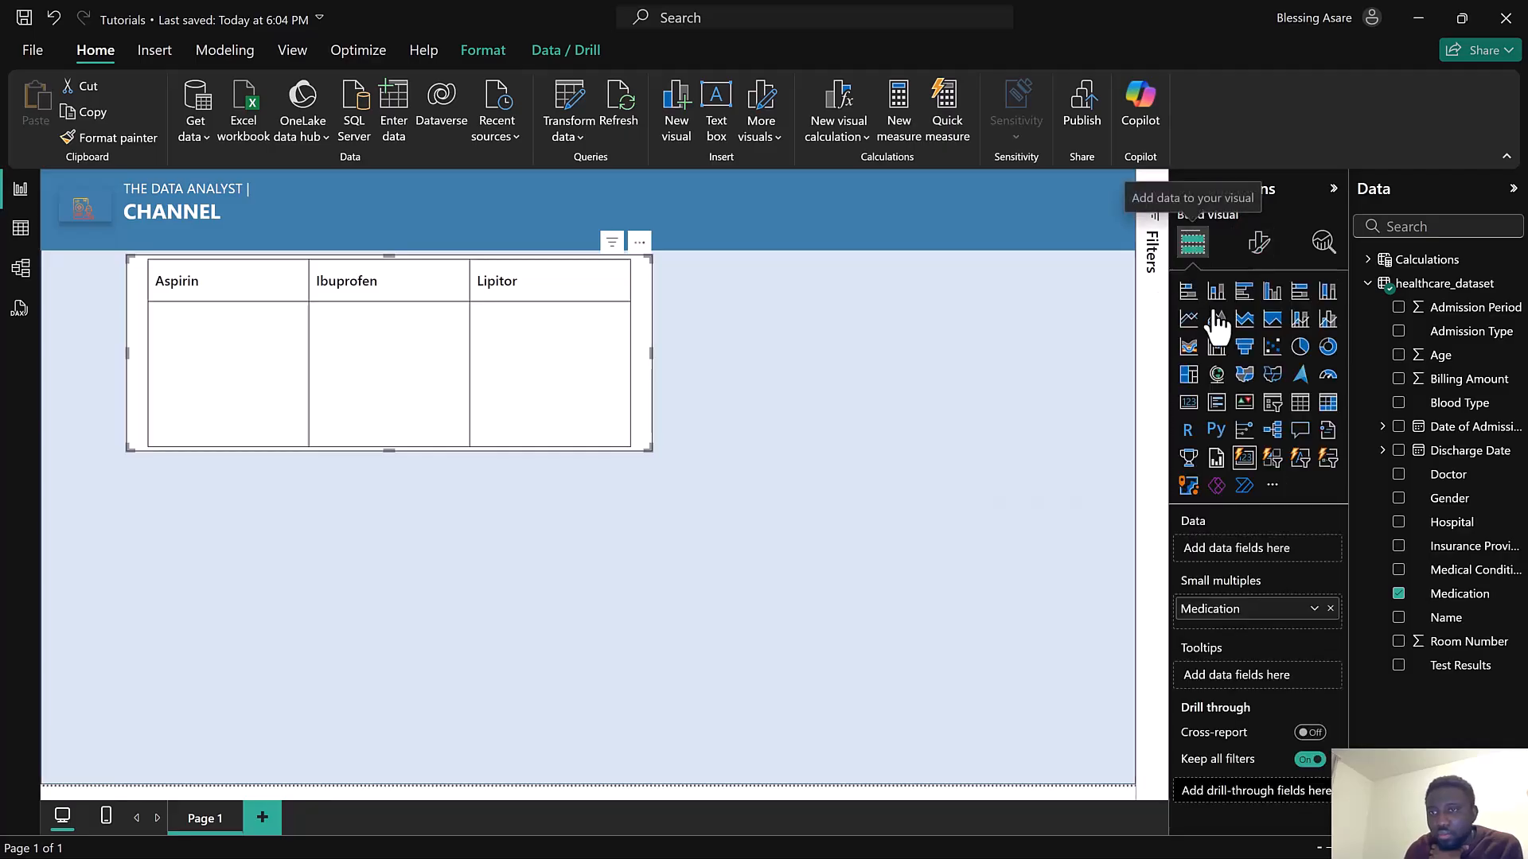
left_click(1275, 460)
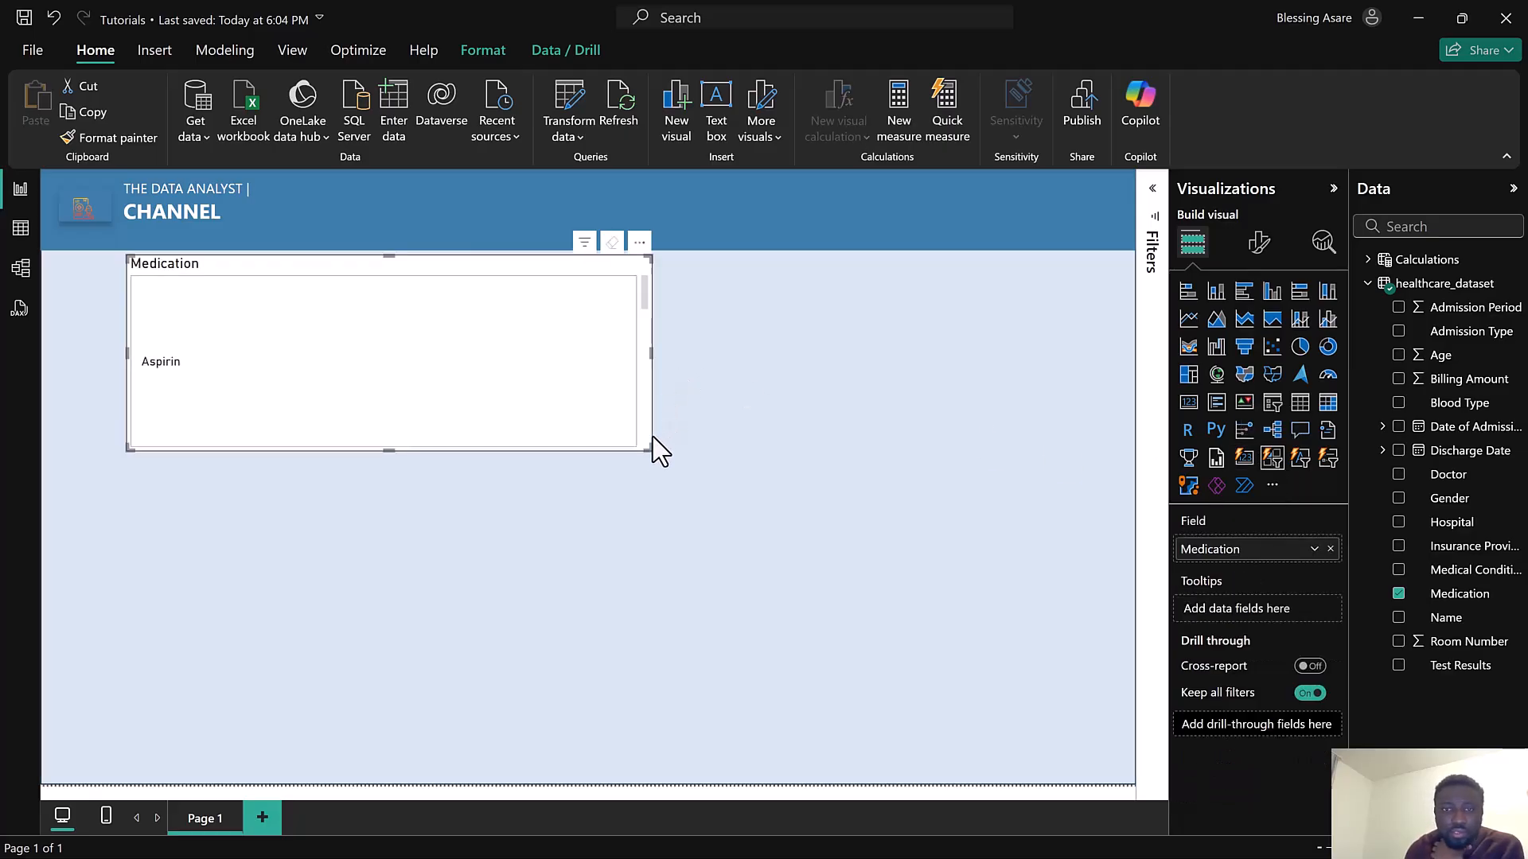
left_click(1259, 245)
left_click(1220, 423)
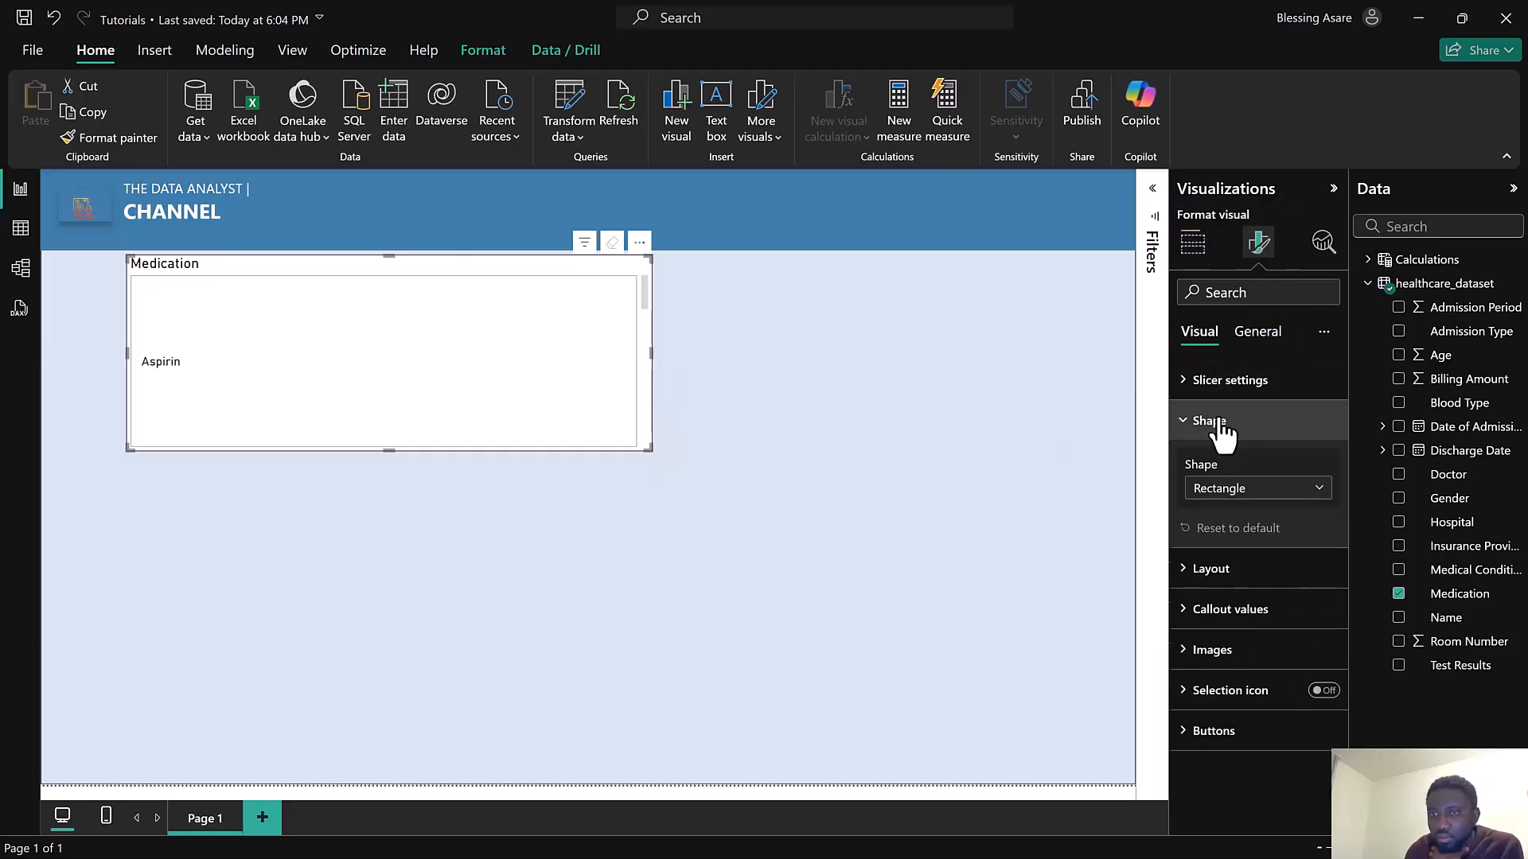
left_click(1246, 493)
left_click(1246, 538)
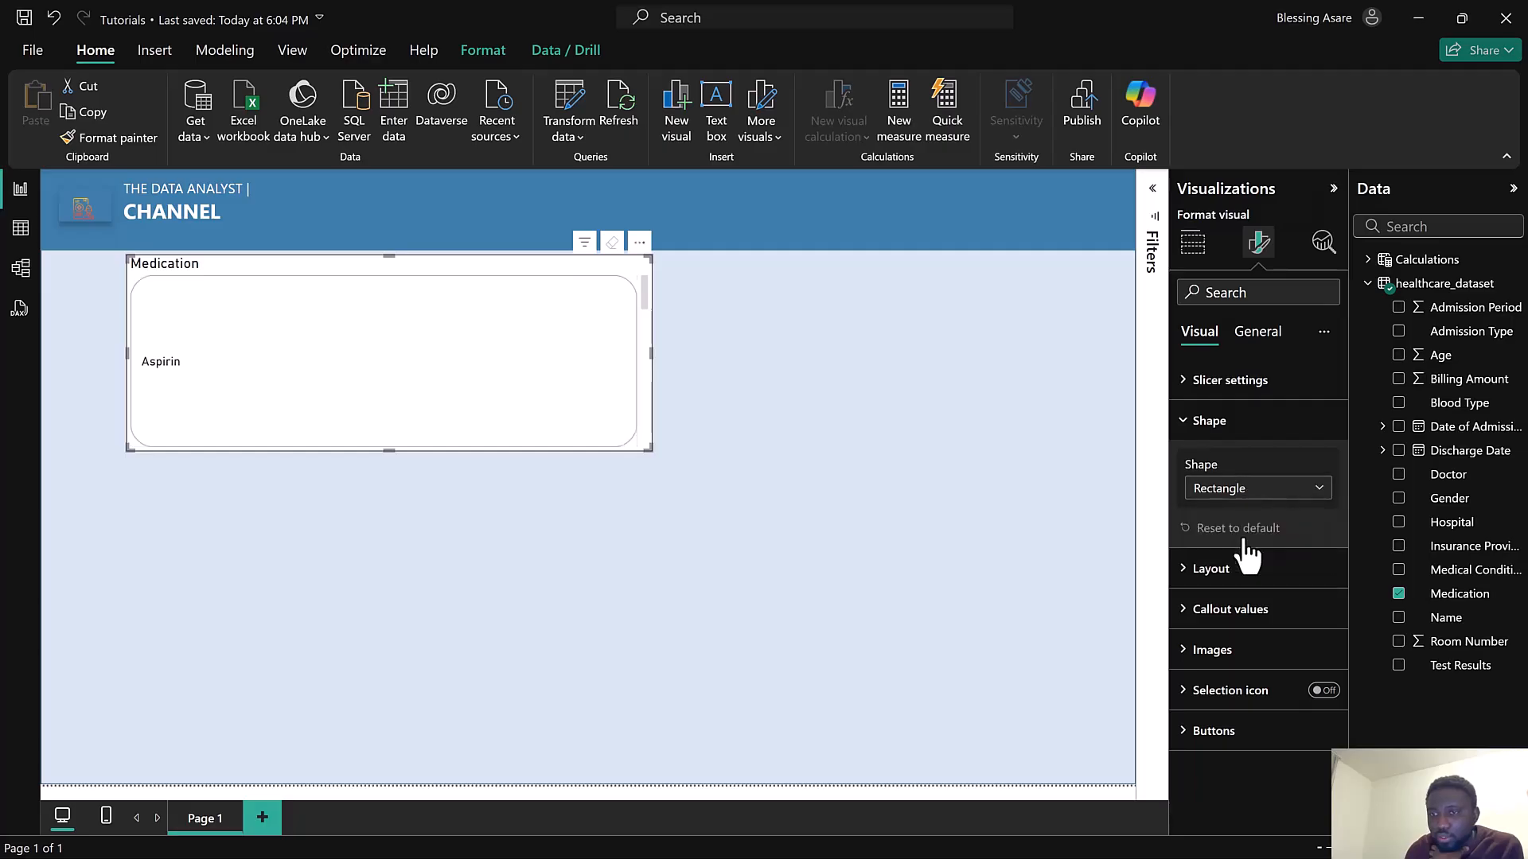
left_click_drag(1283, 545, 1265, 546)
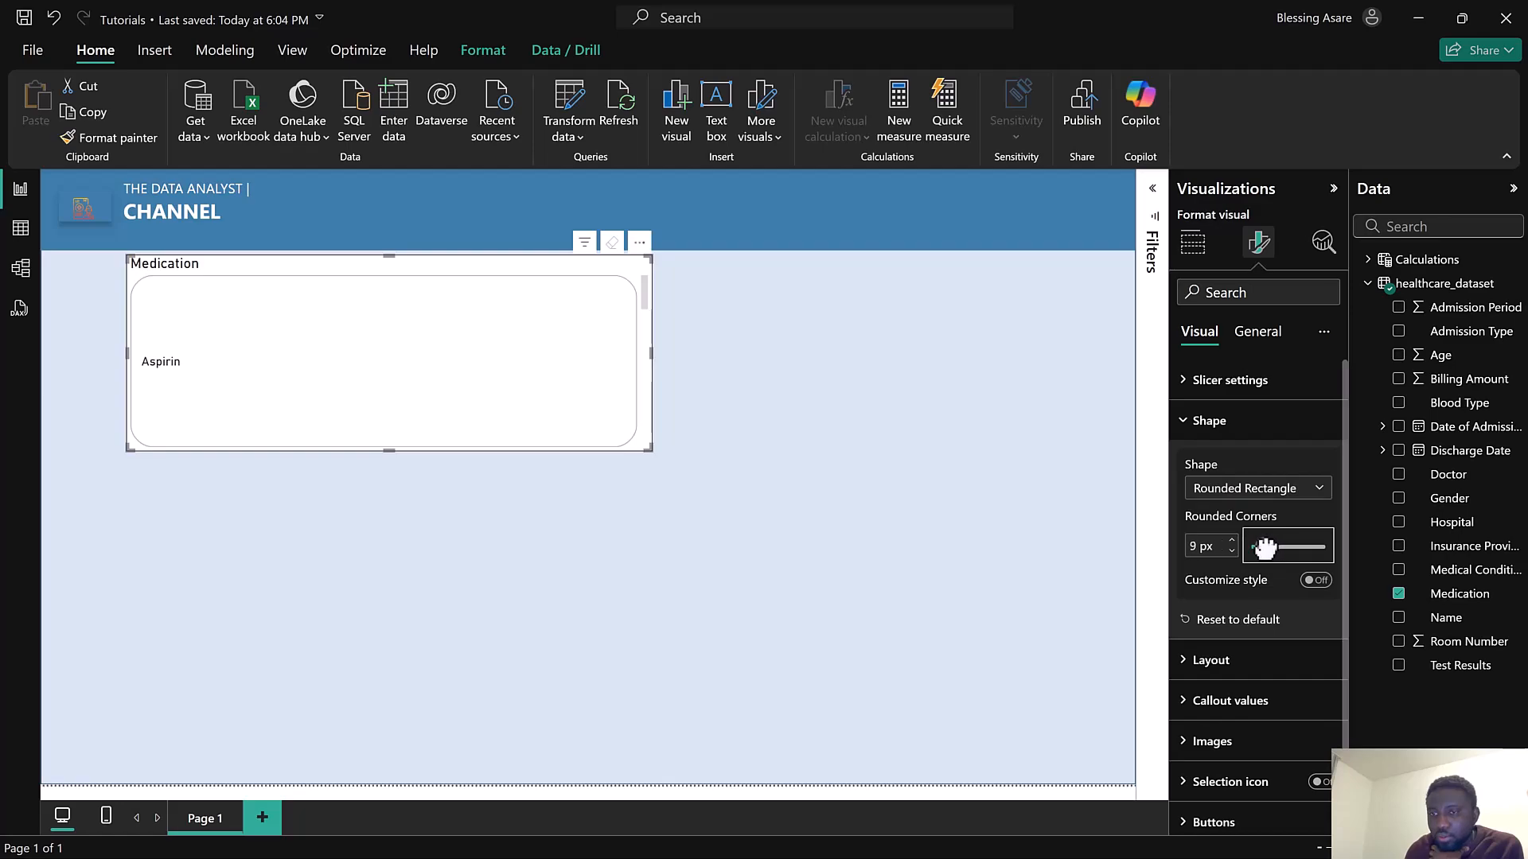
Set the slicer's layout arrangement to Single row
left_click(1234, 389)
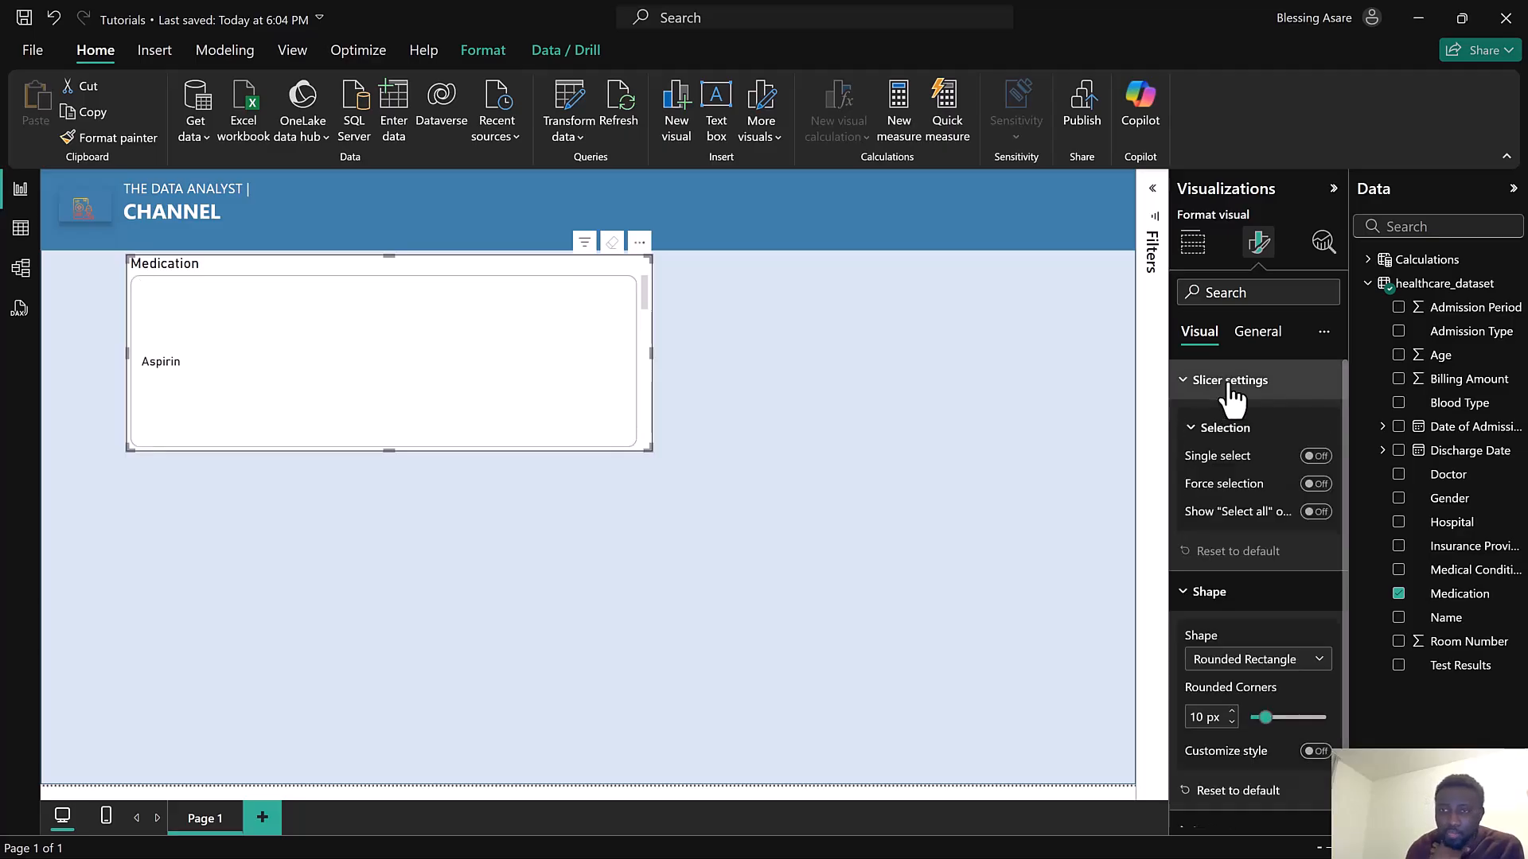
left_click(1226, 381)
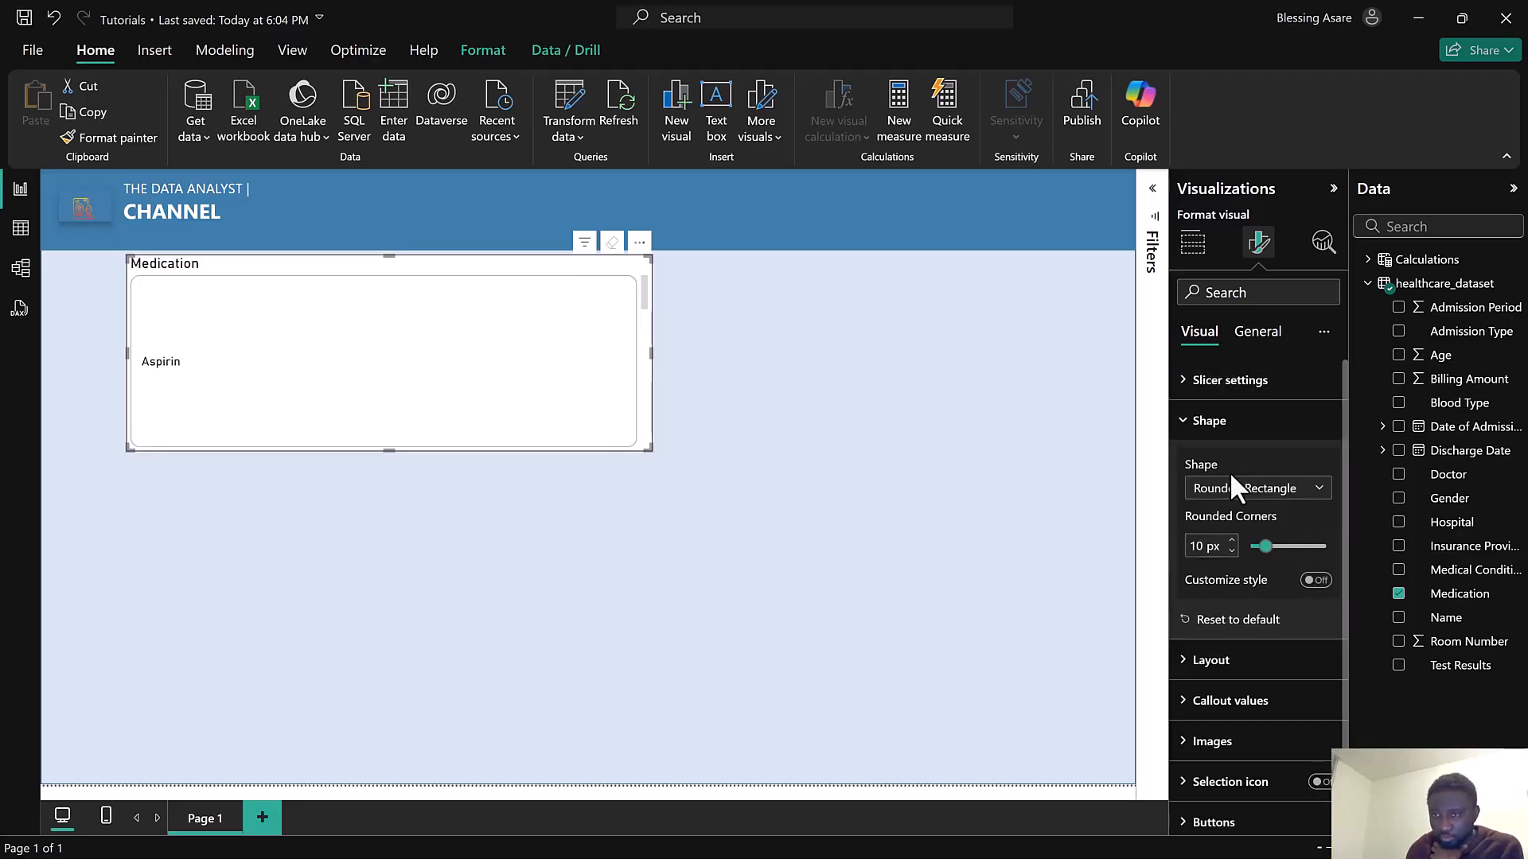
left_click(1240, 651)
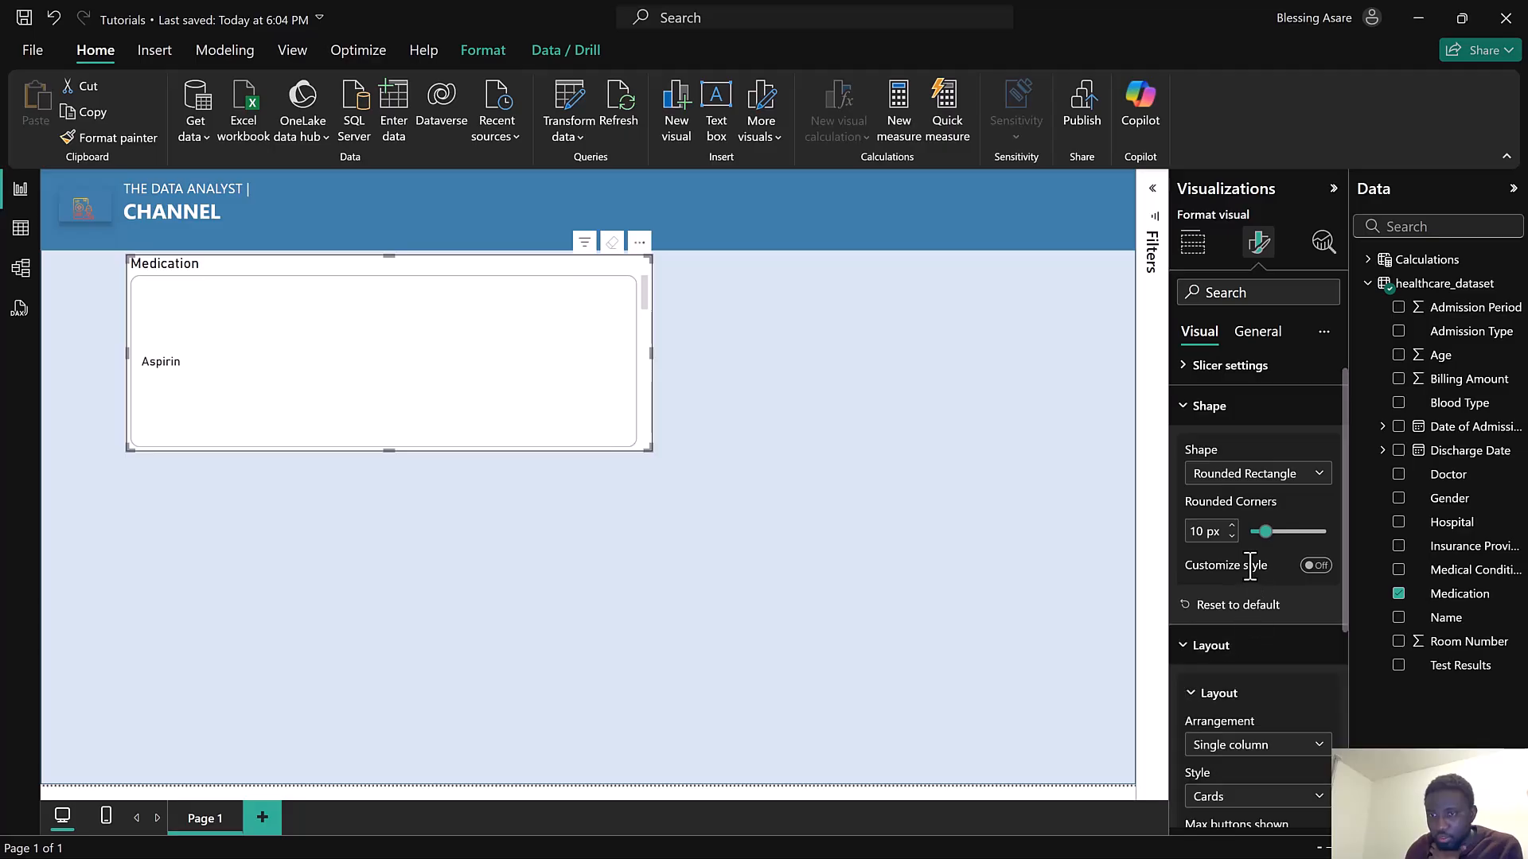
scroll(1246, 541, "down", 3)
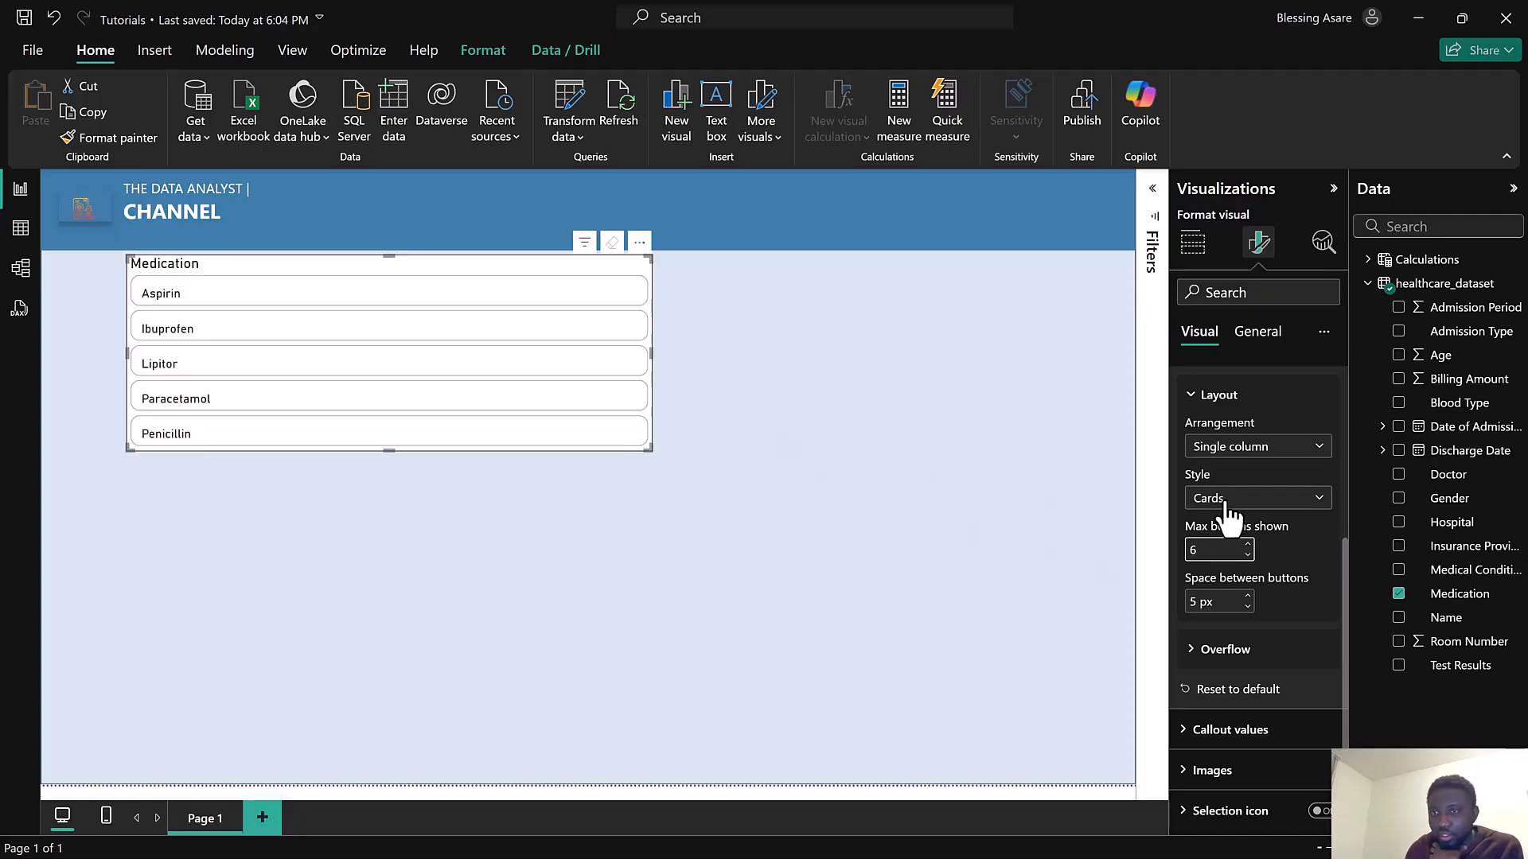
left_click(1232, 452)
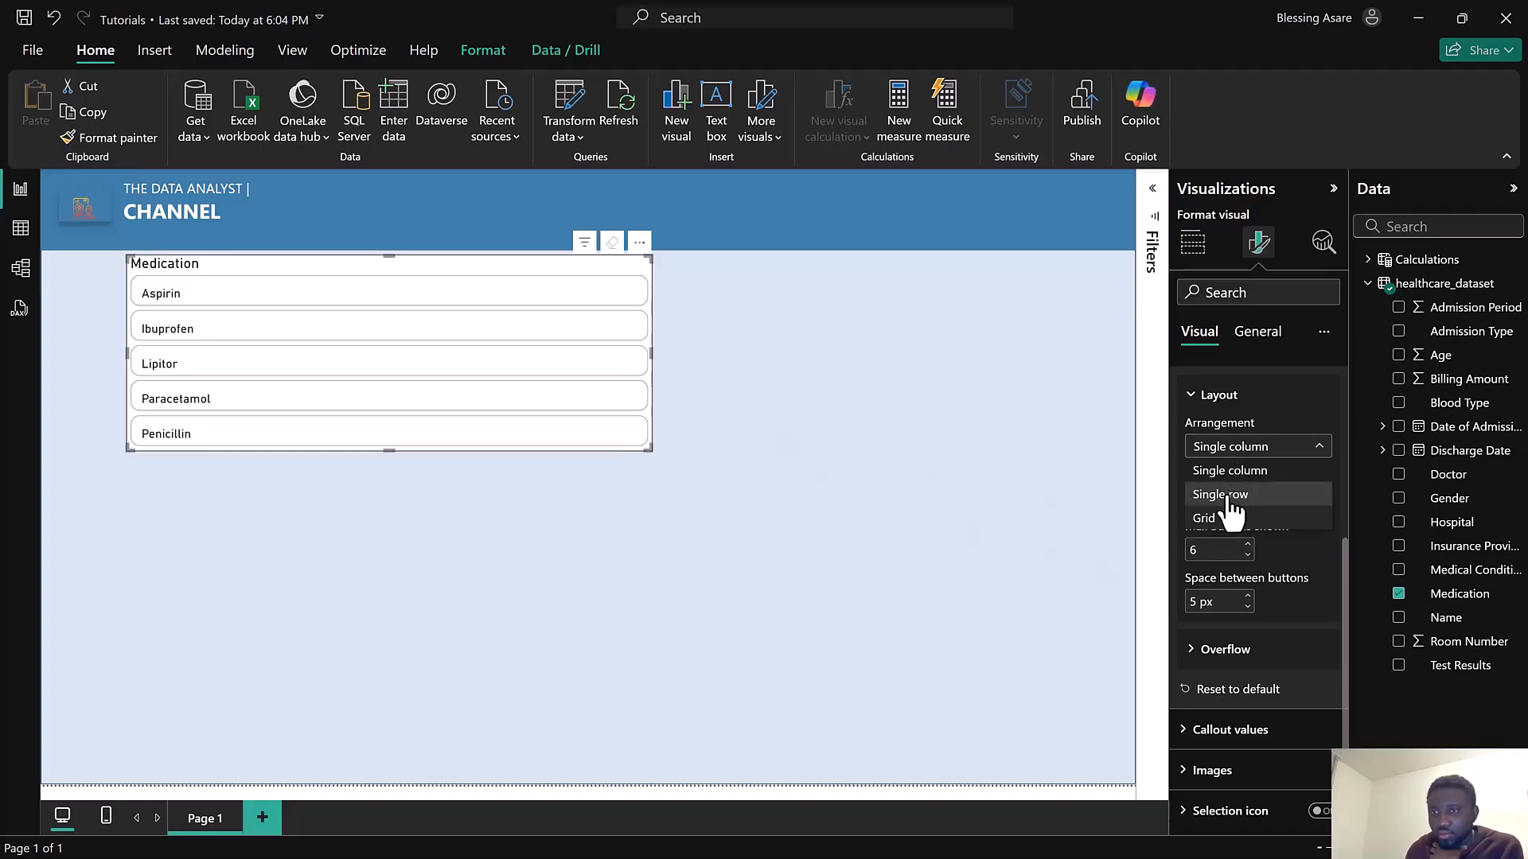
left_click(1226, 496)
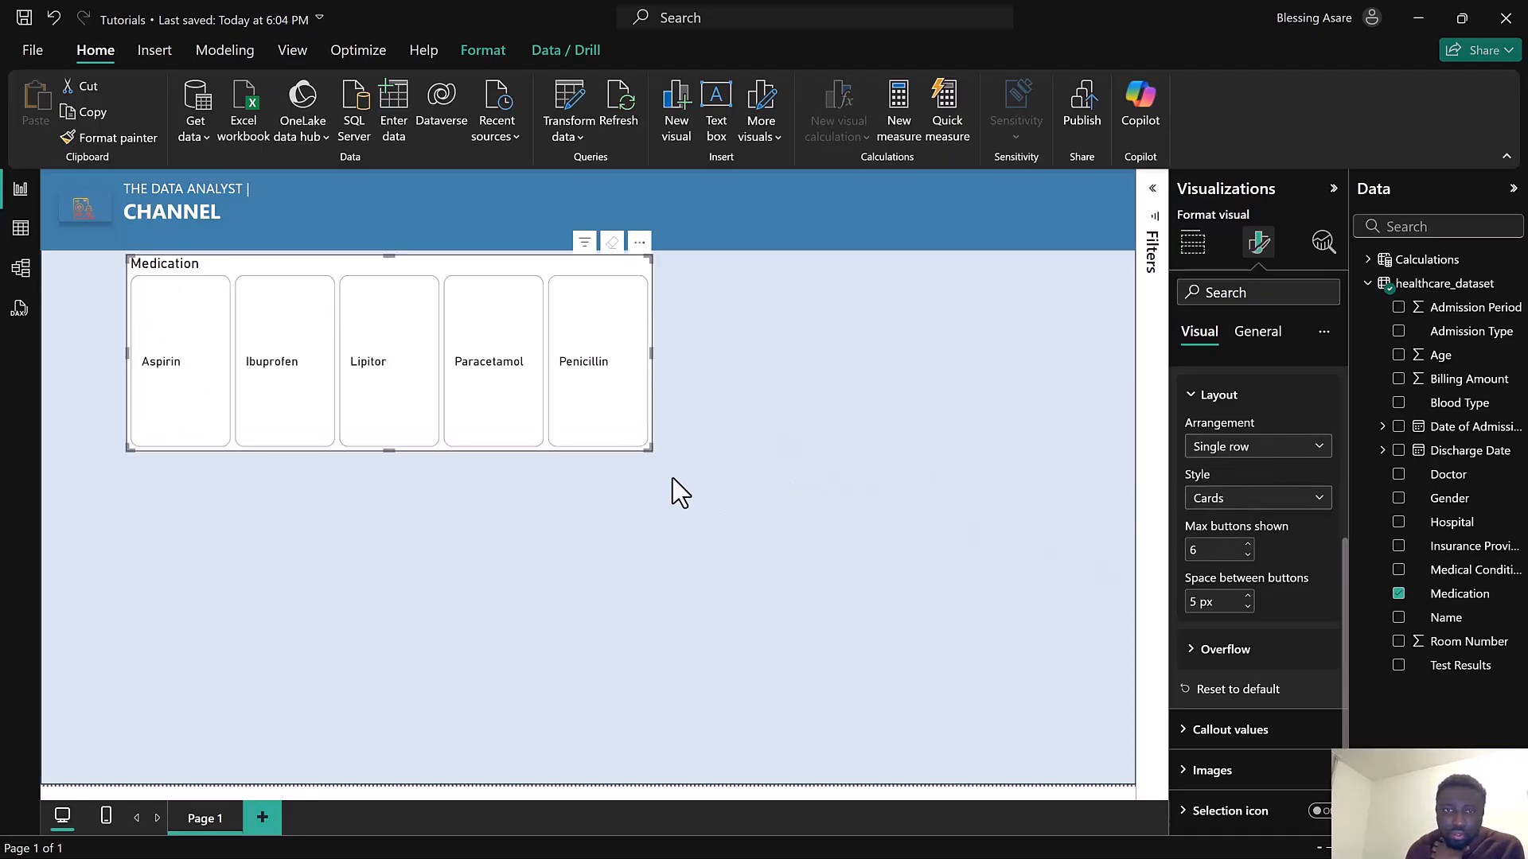
Turn off the slicer's title
left_click(1253, 340)
left_click(1266, 463)
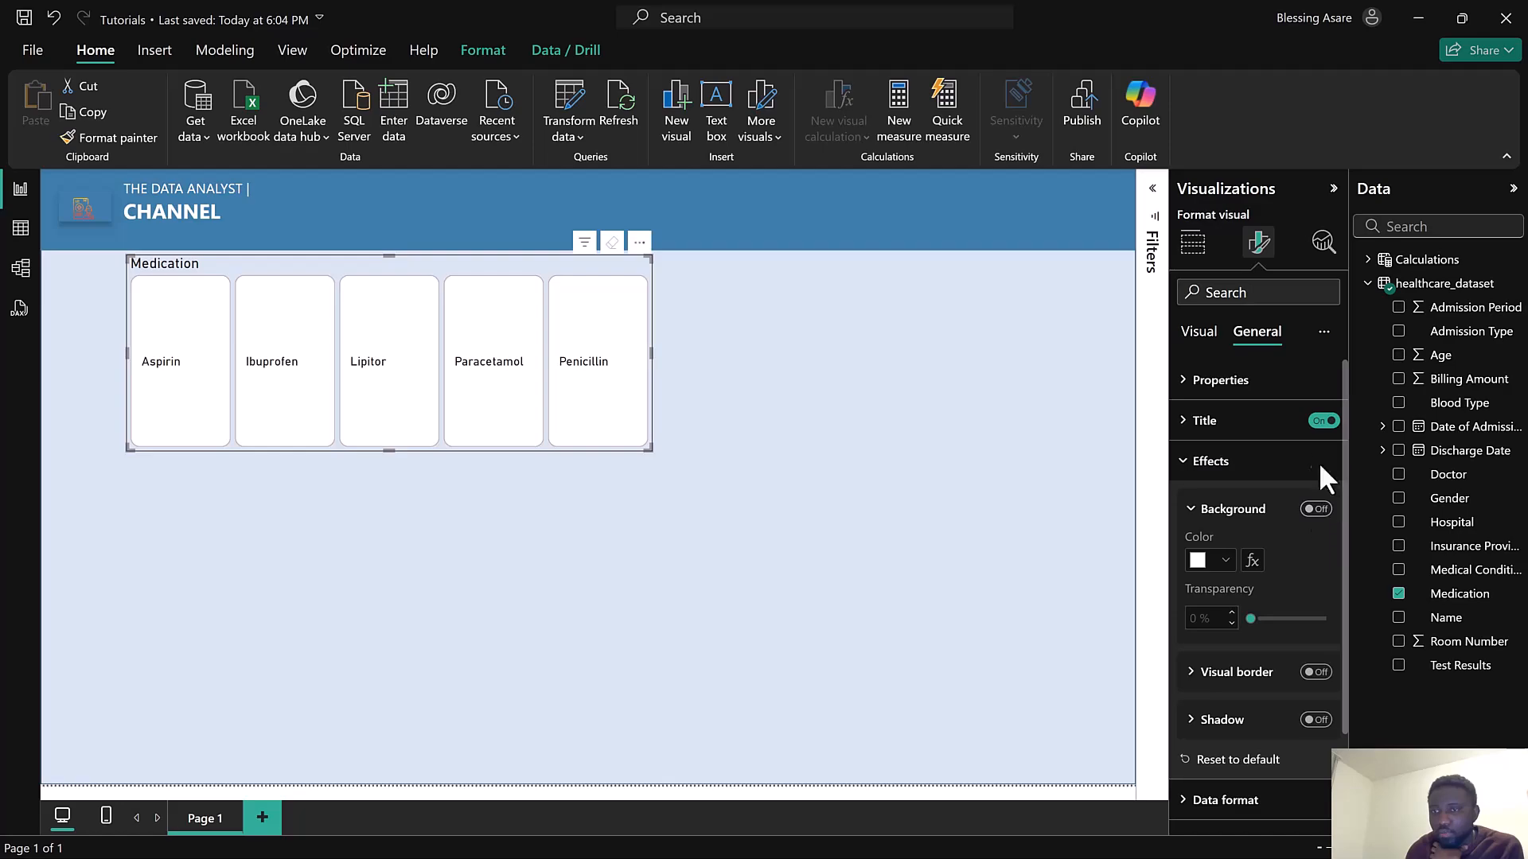
left_click(1321, 421)
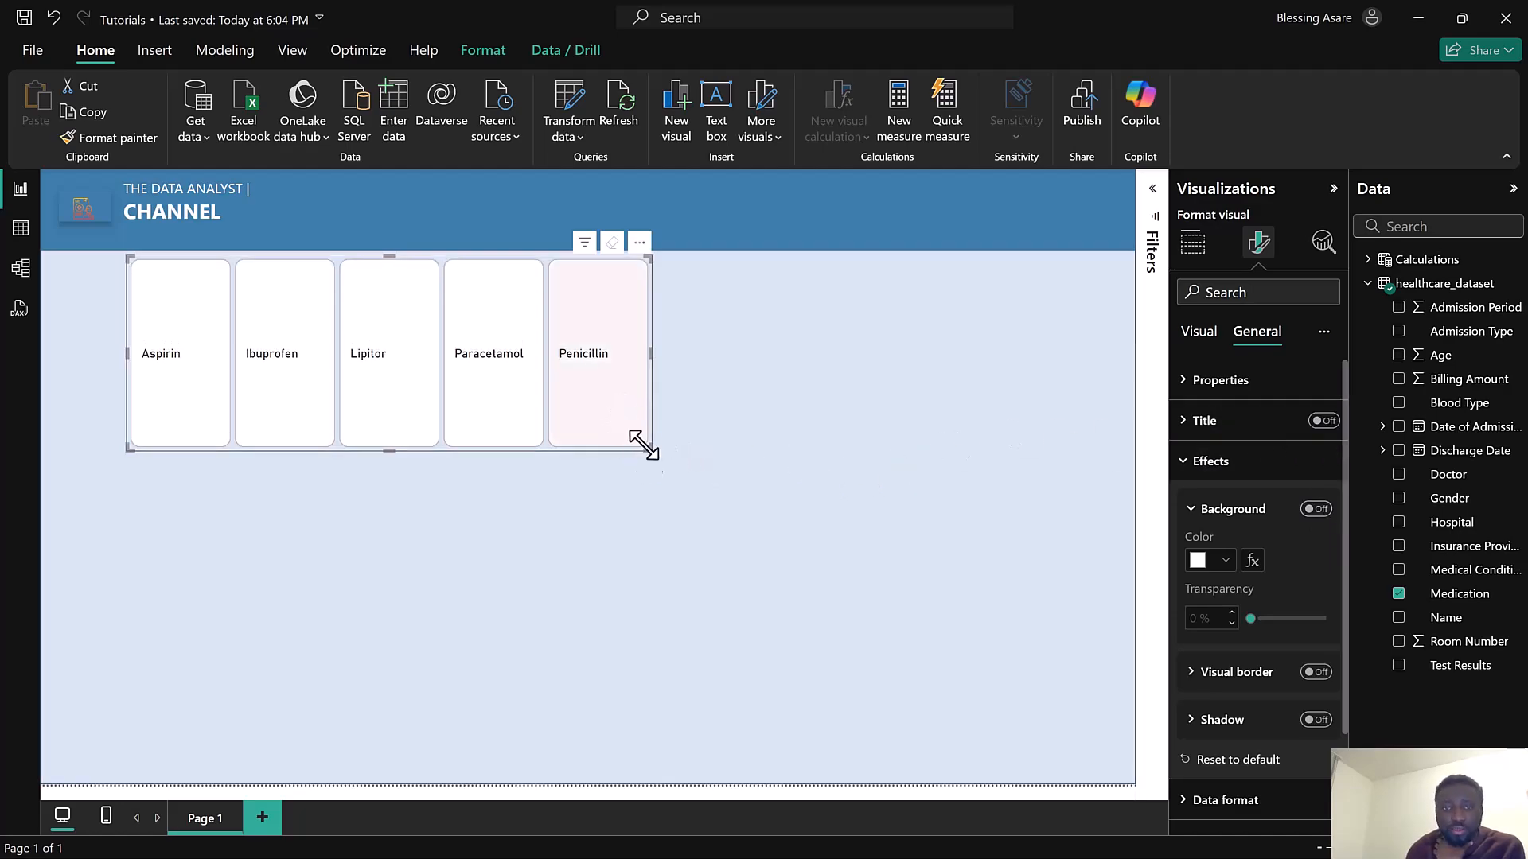
Move the slicer into the header banner beside the channel title and resize it into a thin strip across the banner
left_click_drag(651, 448, 853, 403)
left_click(660, 192)
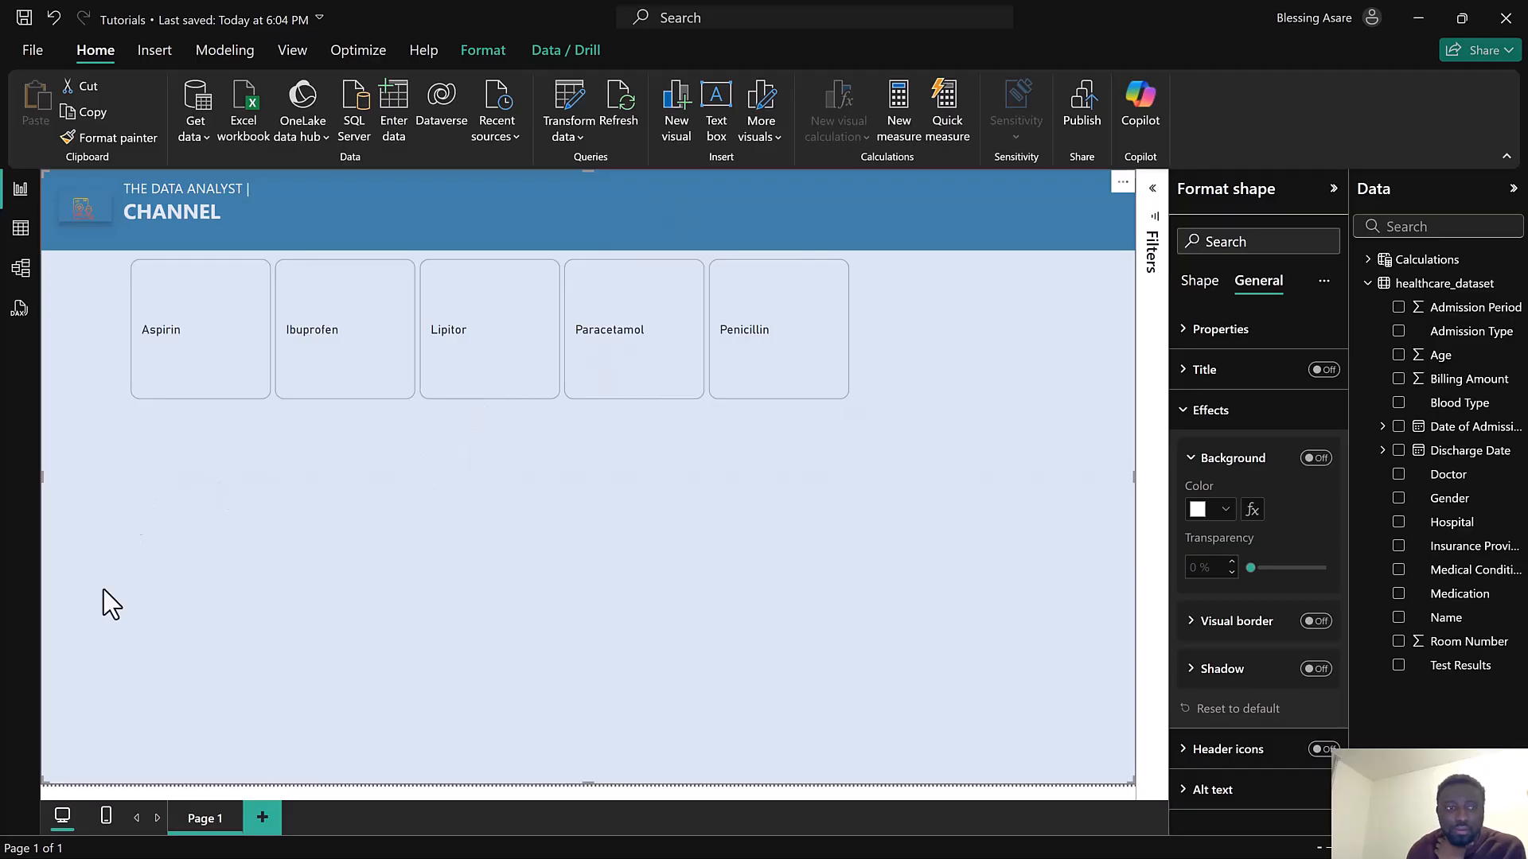
left_click(106, 793)
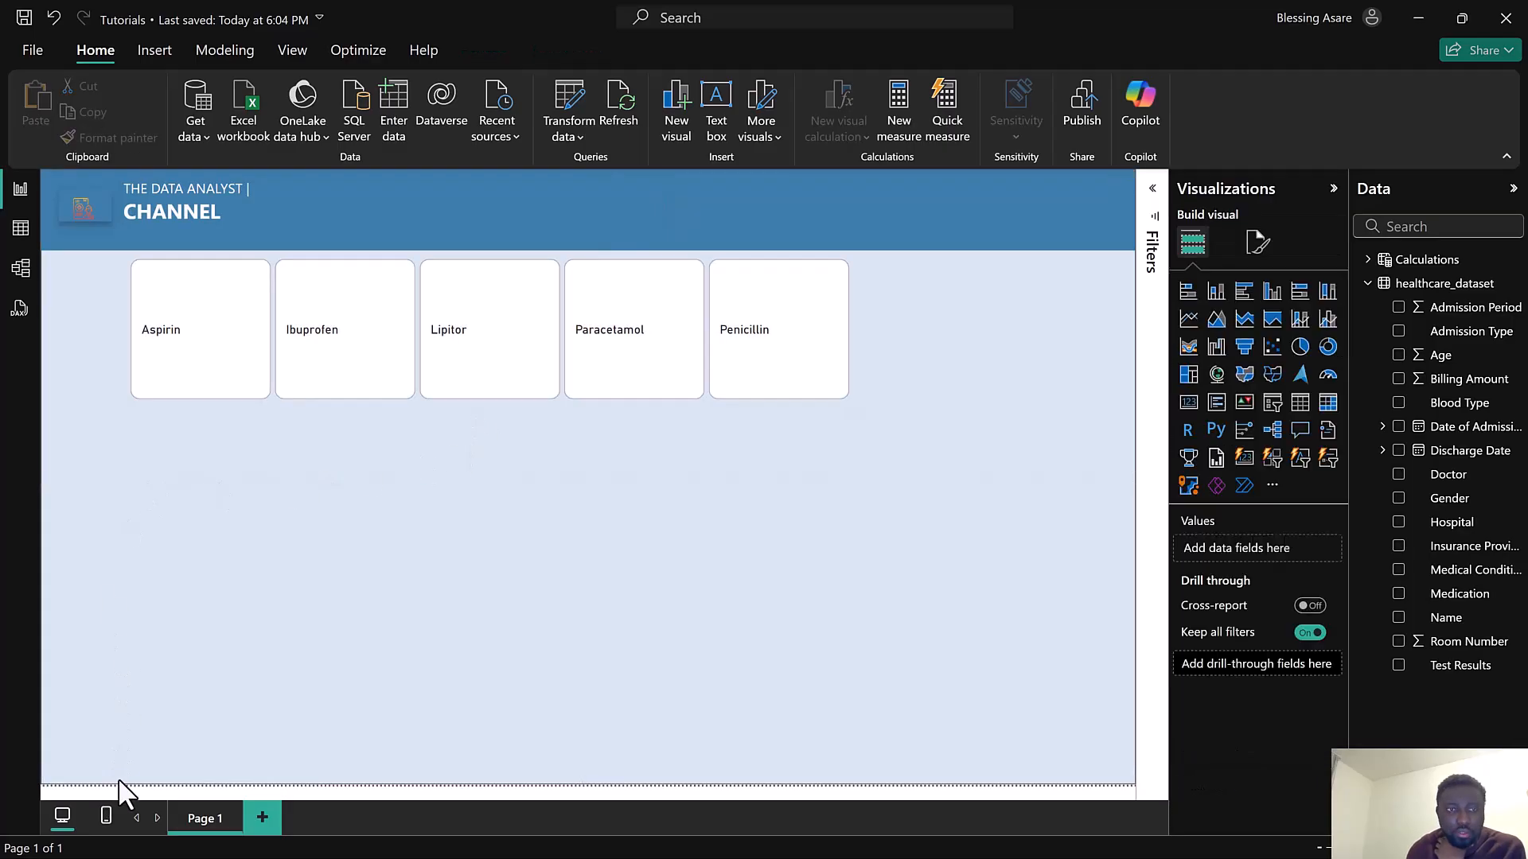
left_click(280, 271)
left_click_drag(274, 258, 414, 175)
left_click_drag(273, 320, 316, 241)
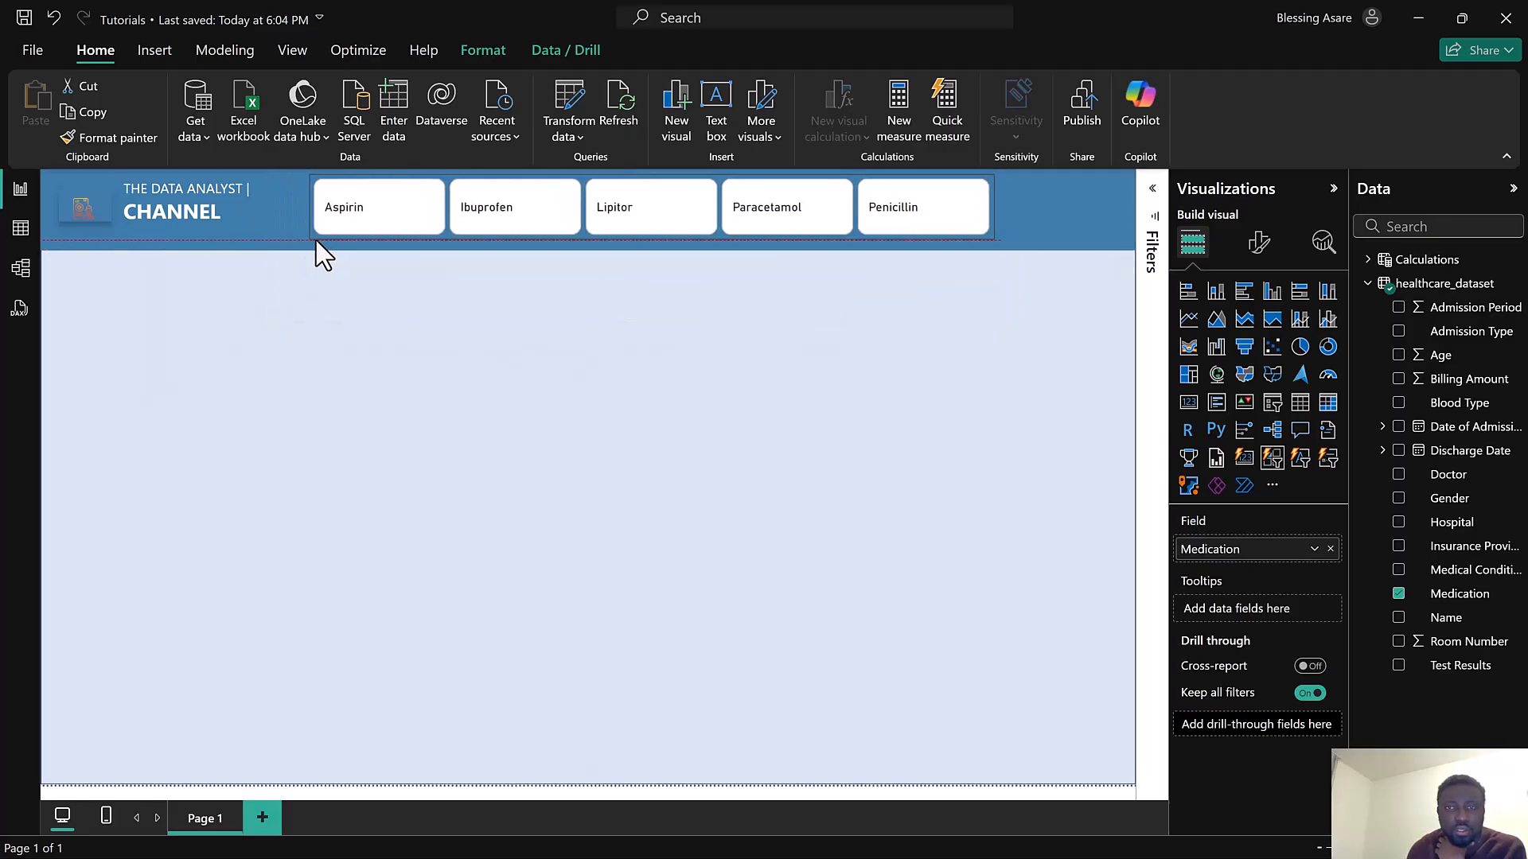
left_click_drag(991, 233, 1093, 245)
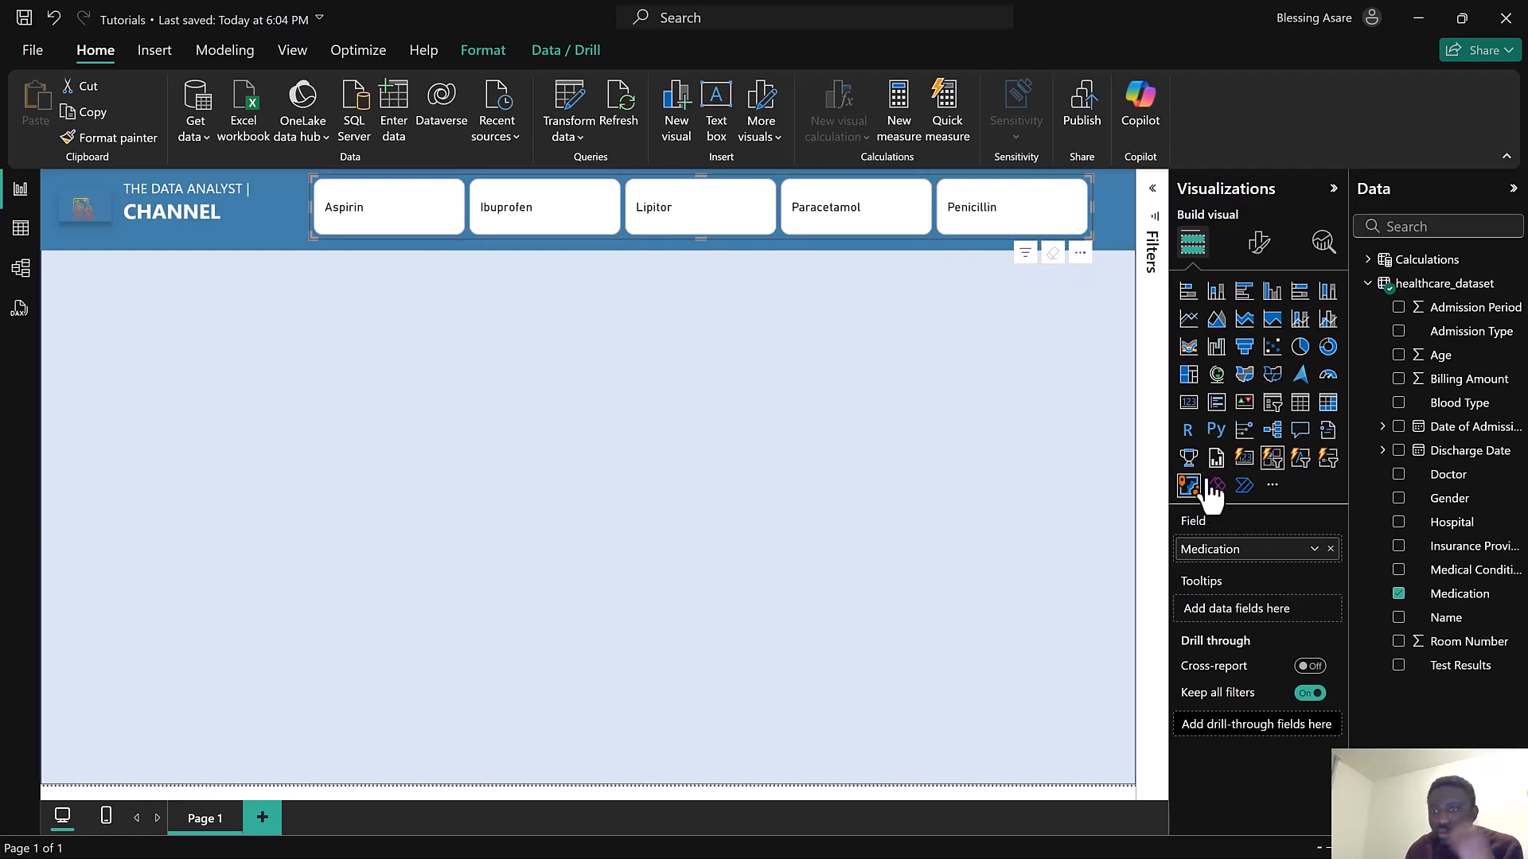
Replace the slicer's Medication field with Medical Condition and widen the slicer slightly
left_click(1330, 548)
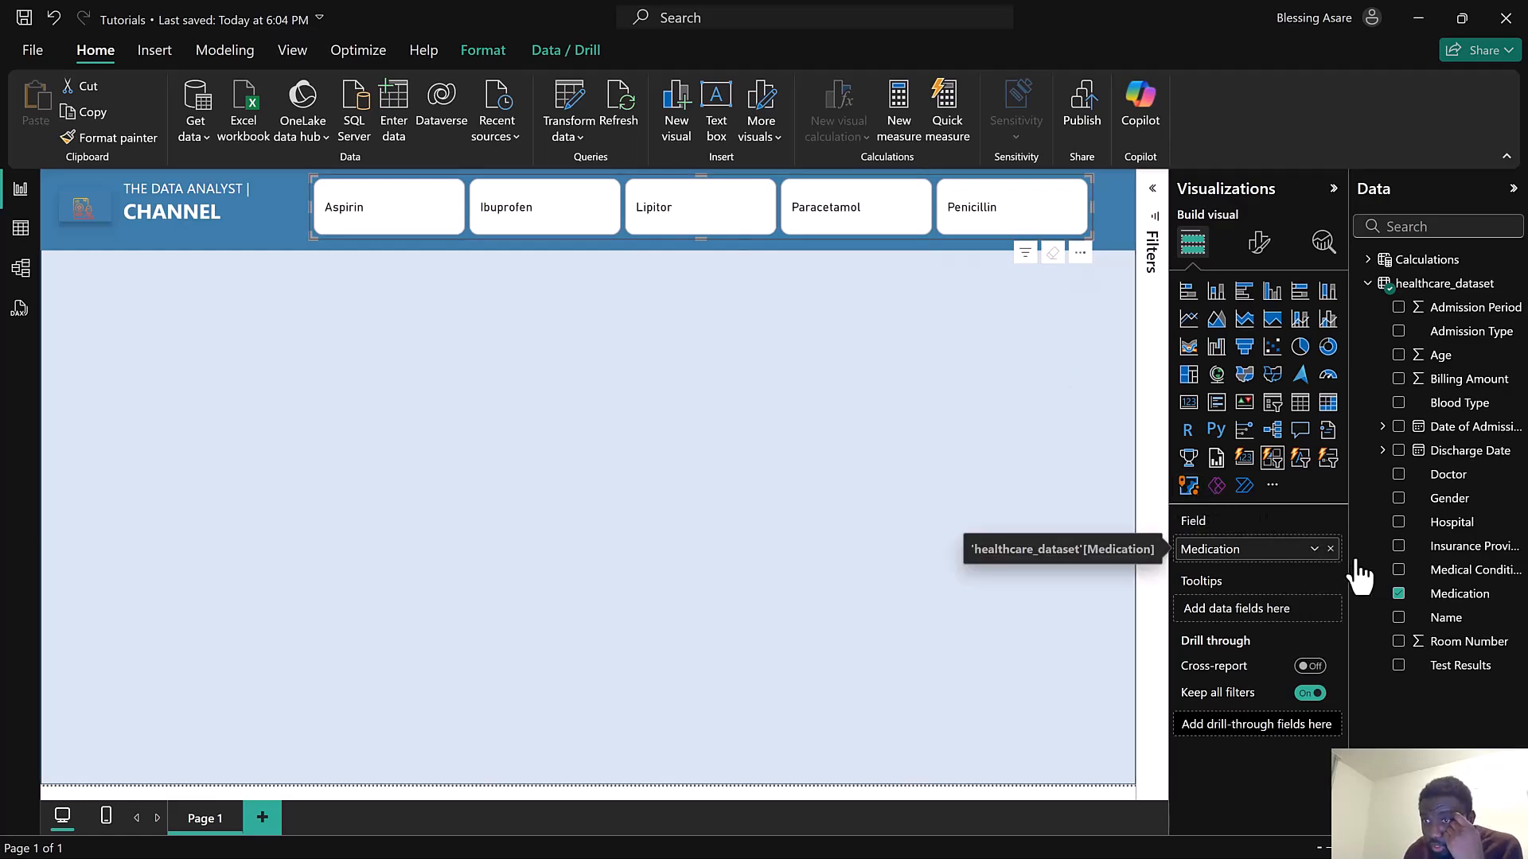
left_click(1400, 570)
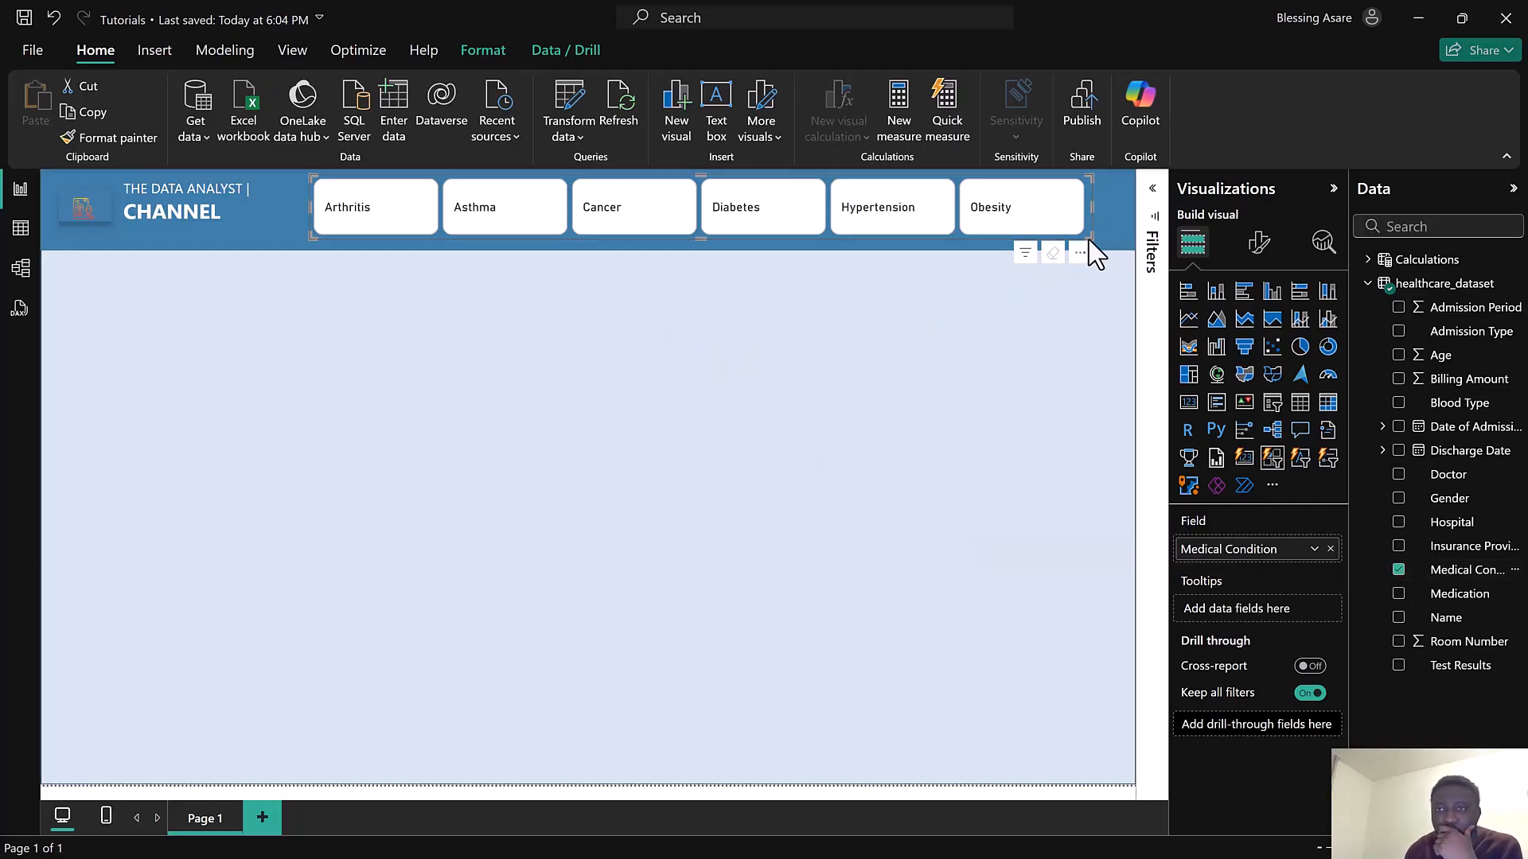
mouse_move(1089, 235)
left_mouse_down()
mouse_move(1117, 253)
mouse_move(1113, 239)
left_mouse_up()
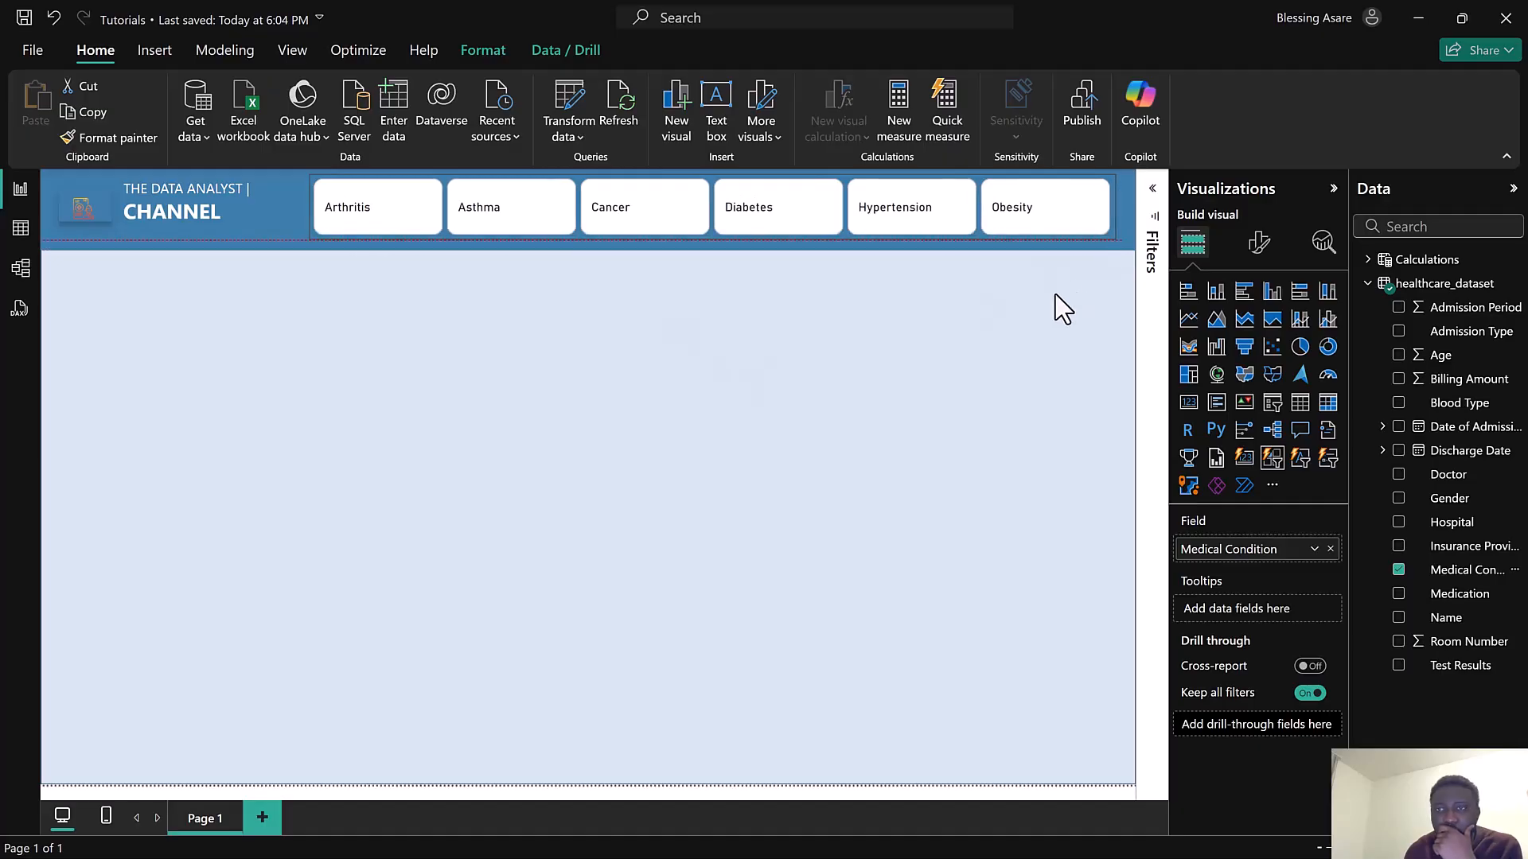
Set the slicer buttons' fill colour to the blue theme colour
left_click(1262, 246)
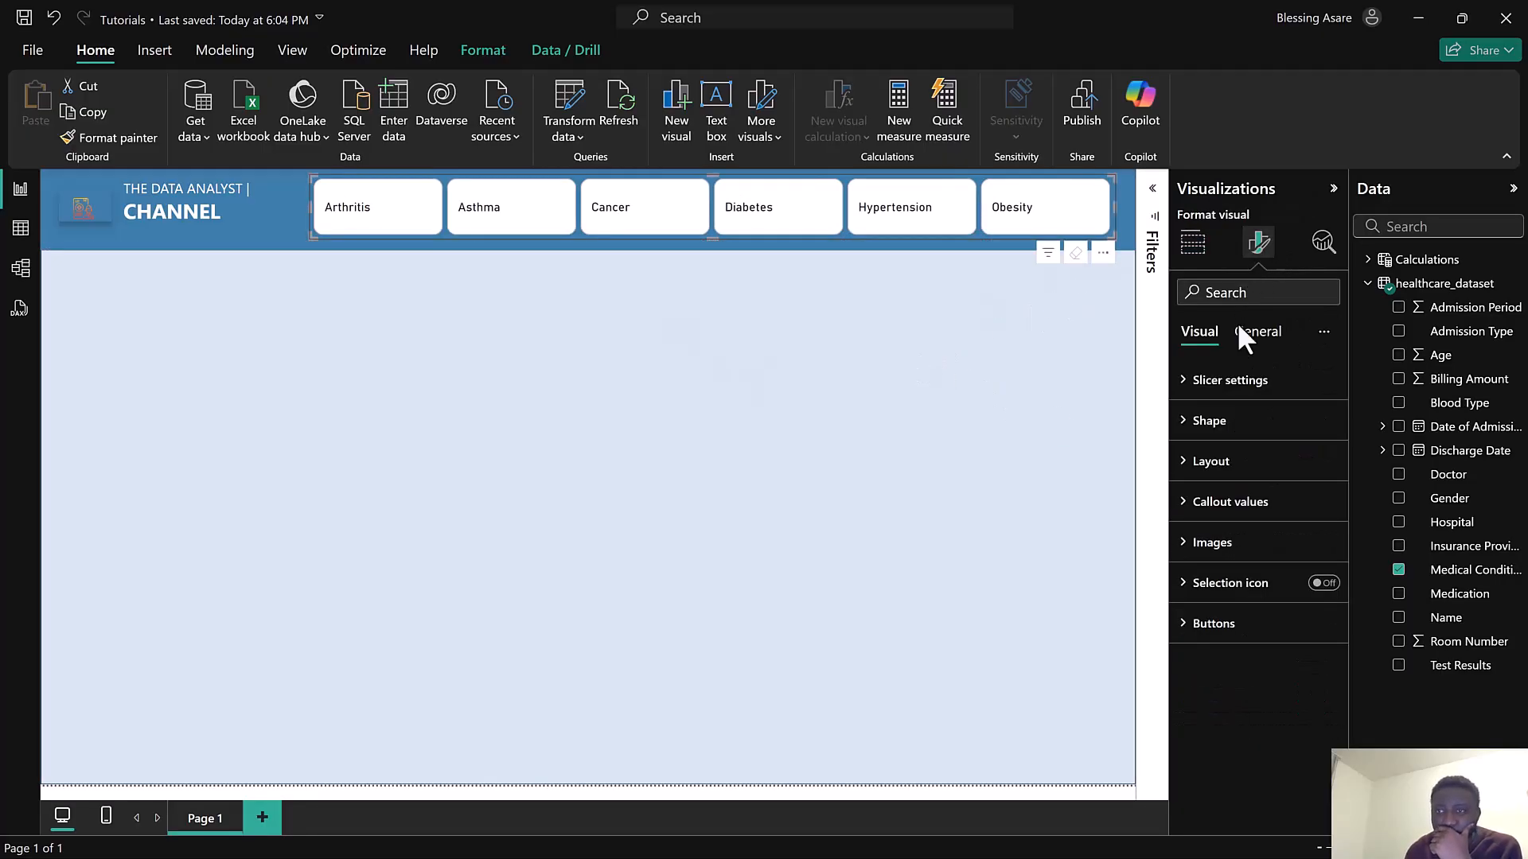
left_click(1227, 424)
left_click(1228, 429)
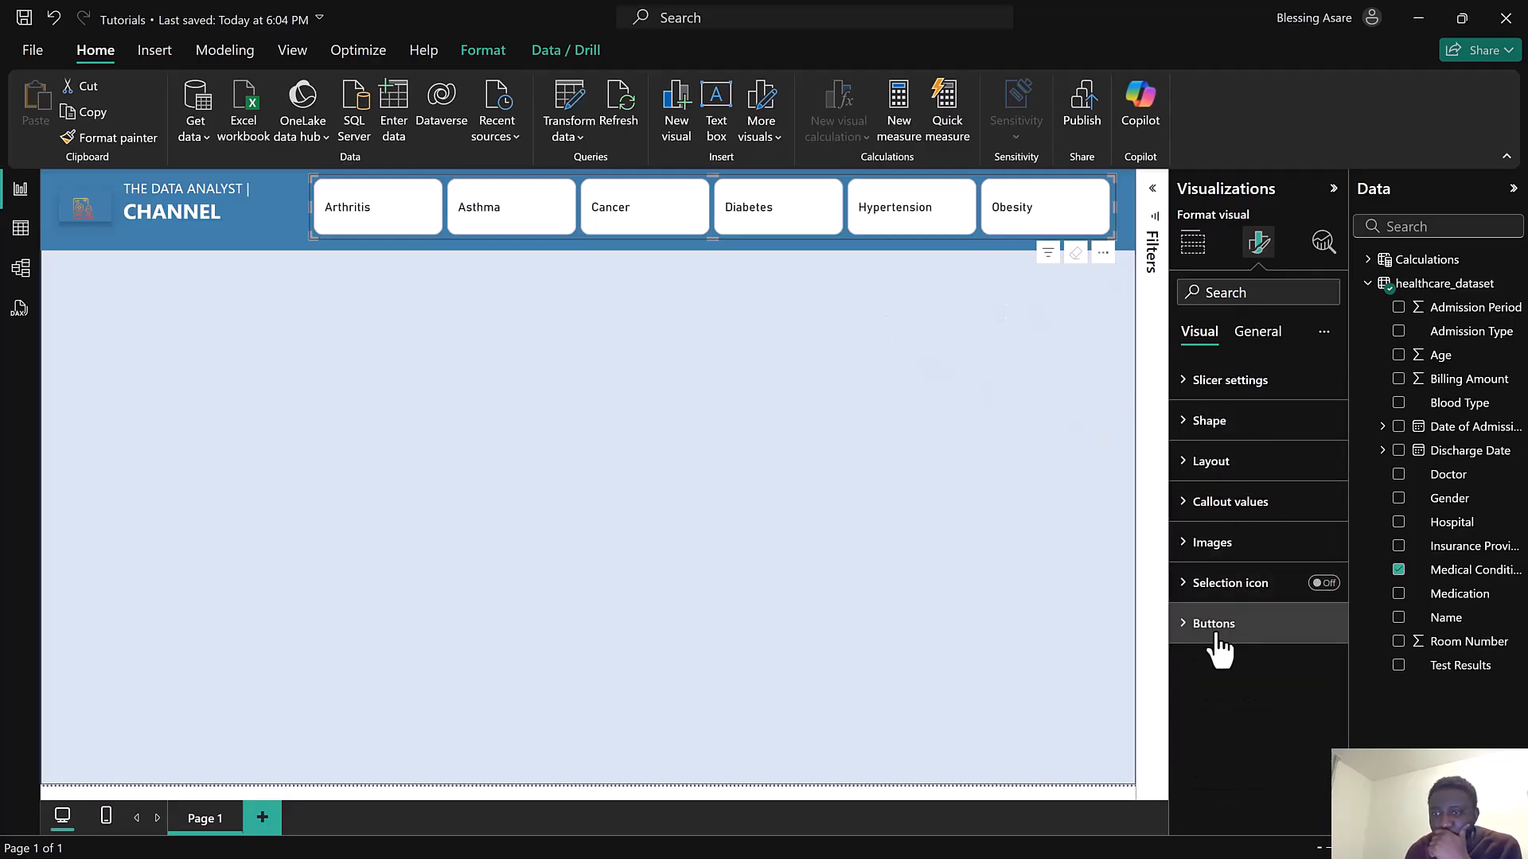
left_click(1215, 633)
scroll(1240, 654, "down", 4)
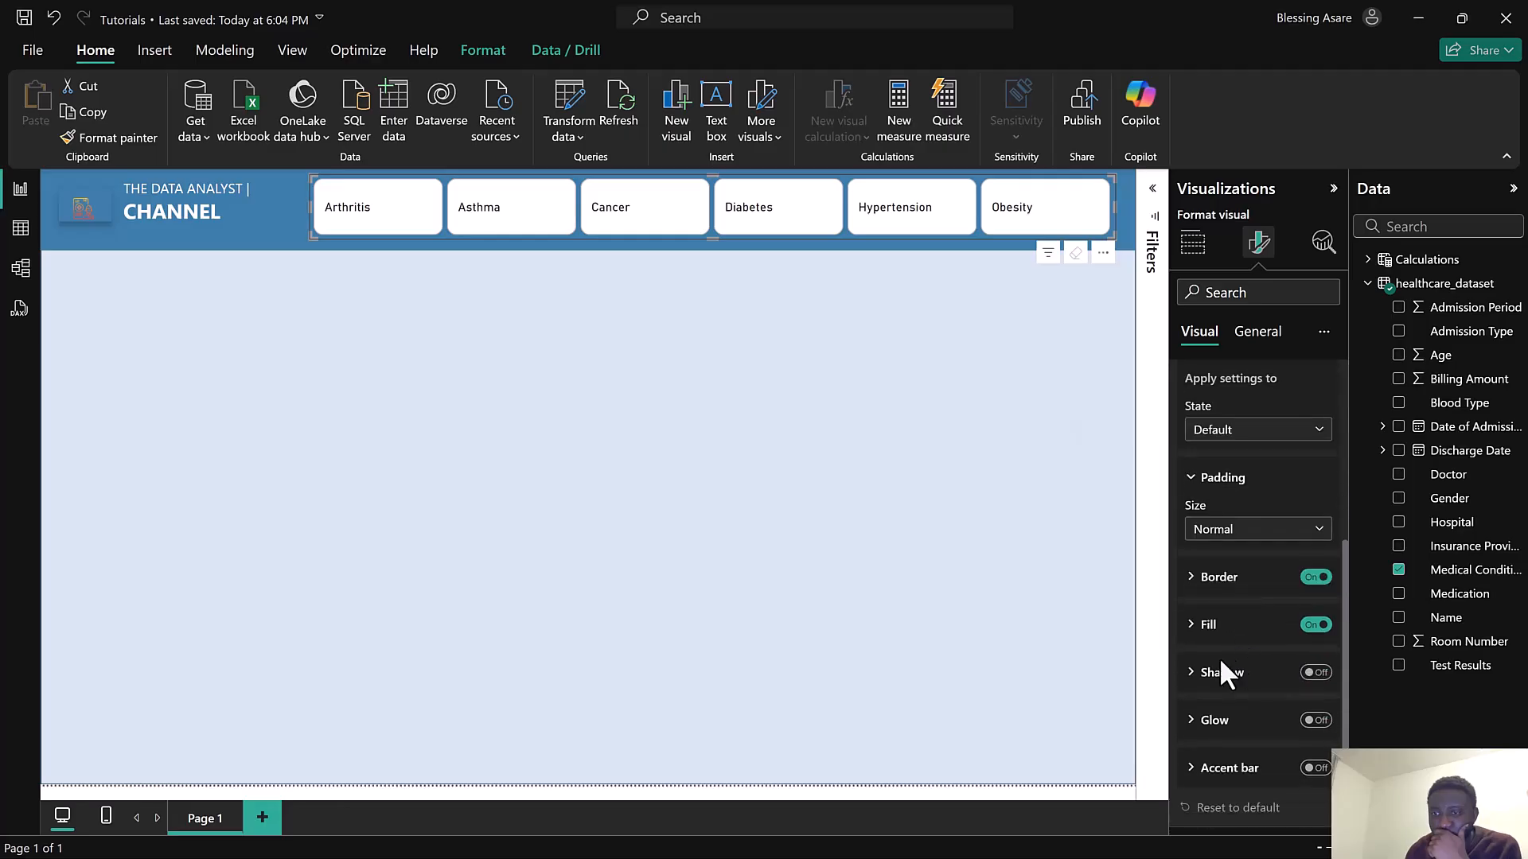
left_click(1209, 625)
scroll(1218, 627, "down", 4)
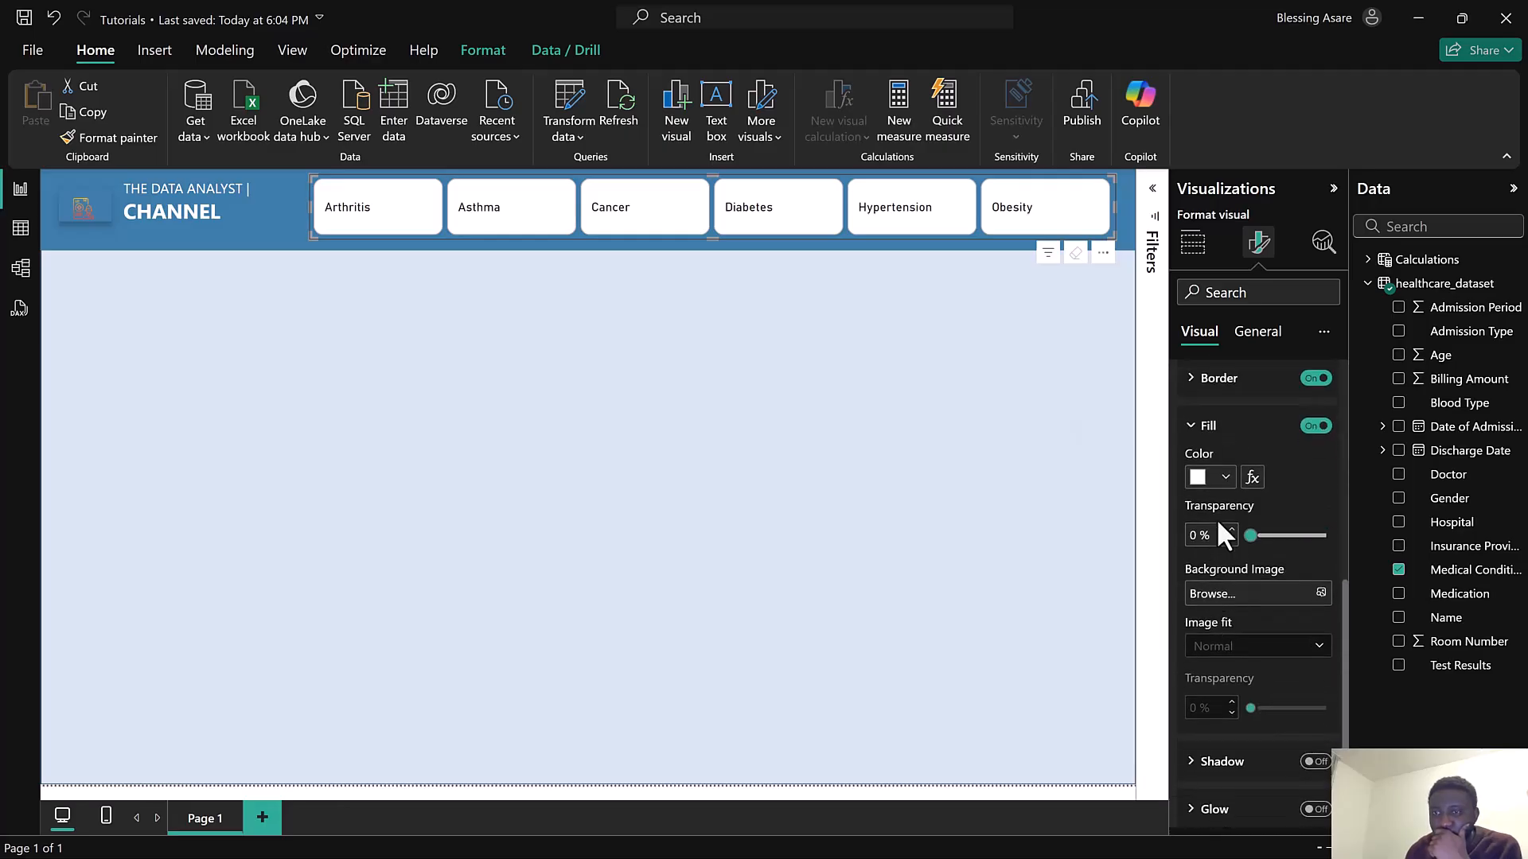
left_click(1202, 480)
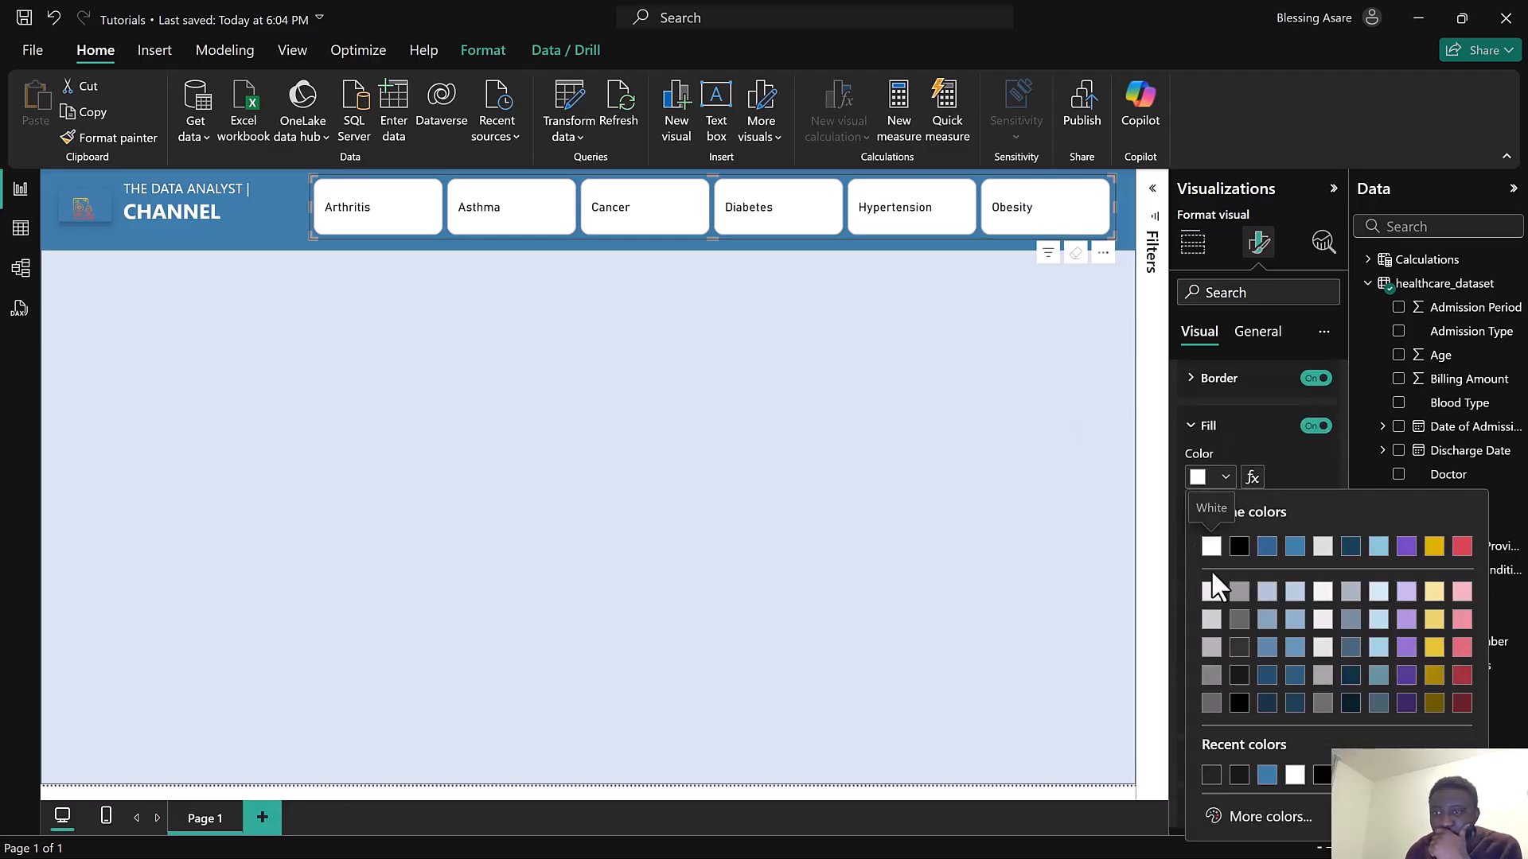
left_click(1295, 548)
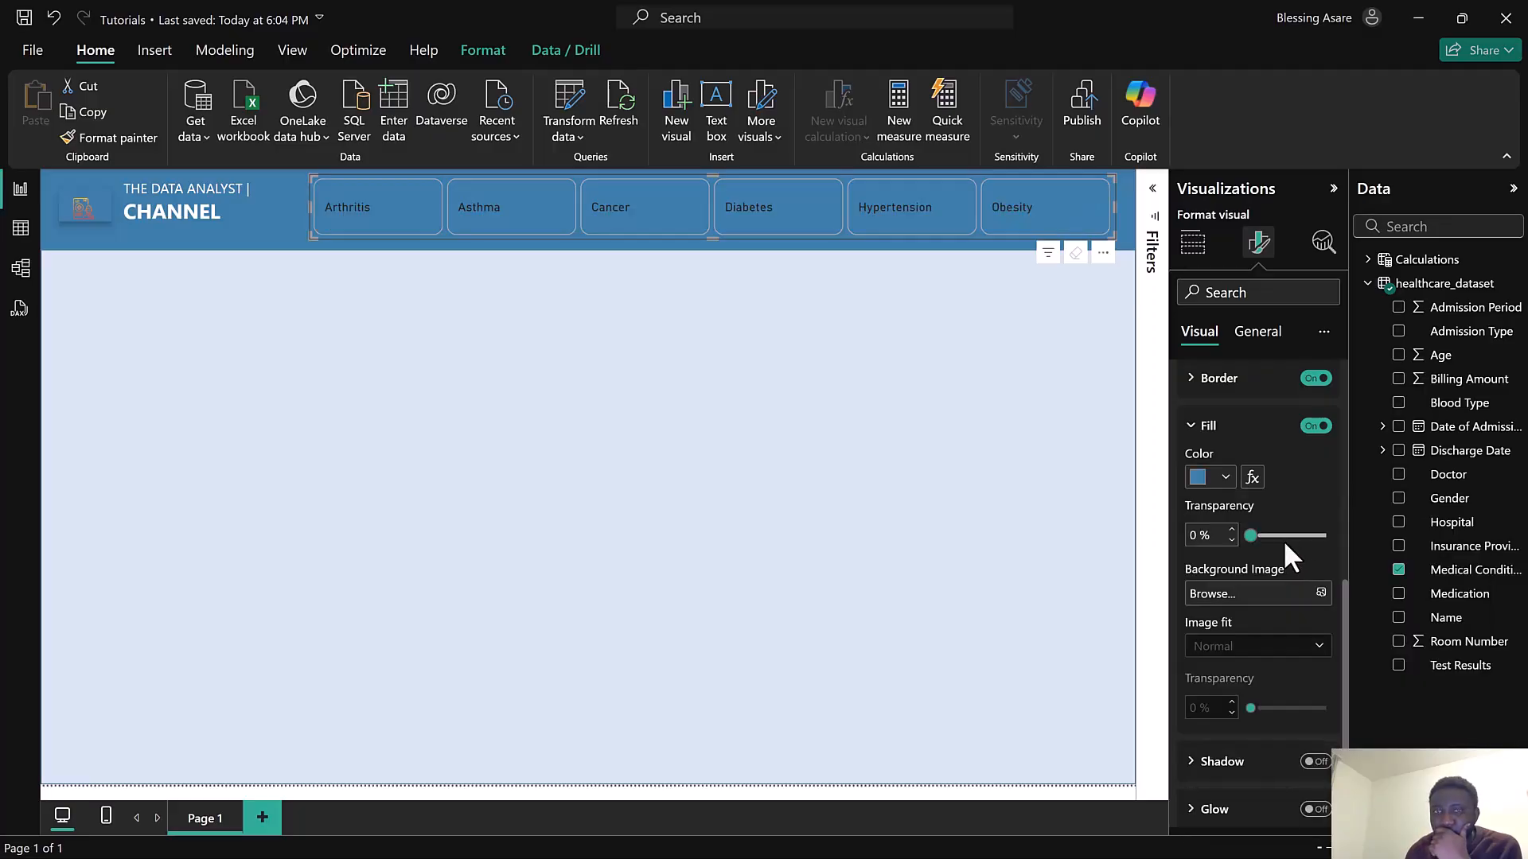
Turn off the slicer button borders and turn on their shadow
left_click(1316, 380)
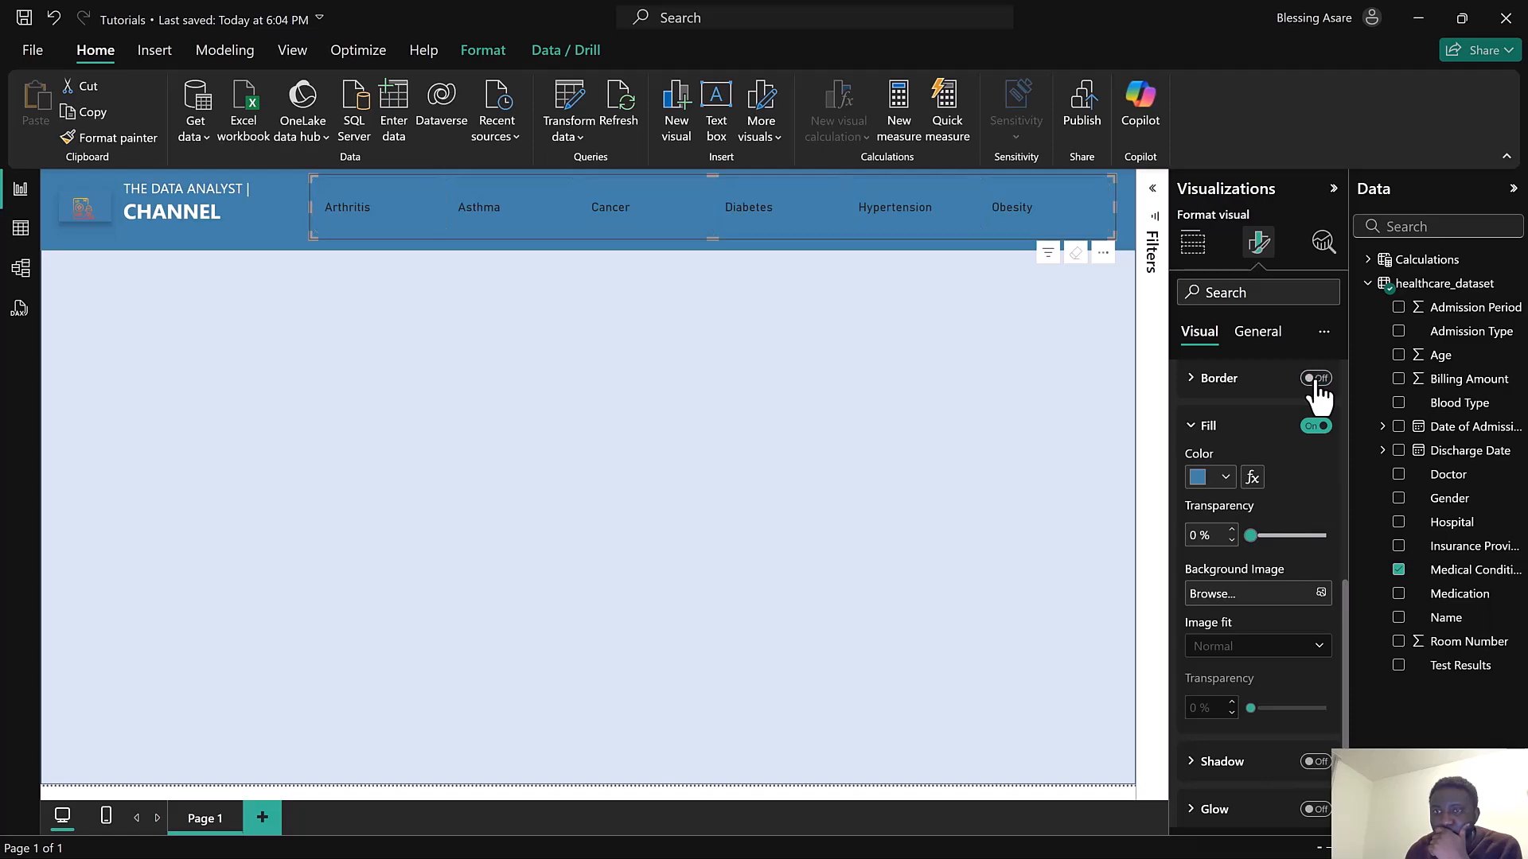
scroll(1283, 647, "down", 1)
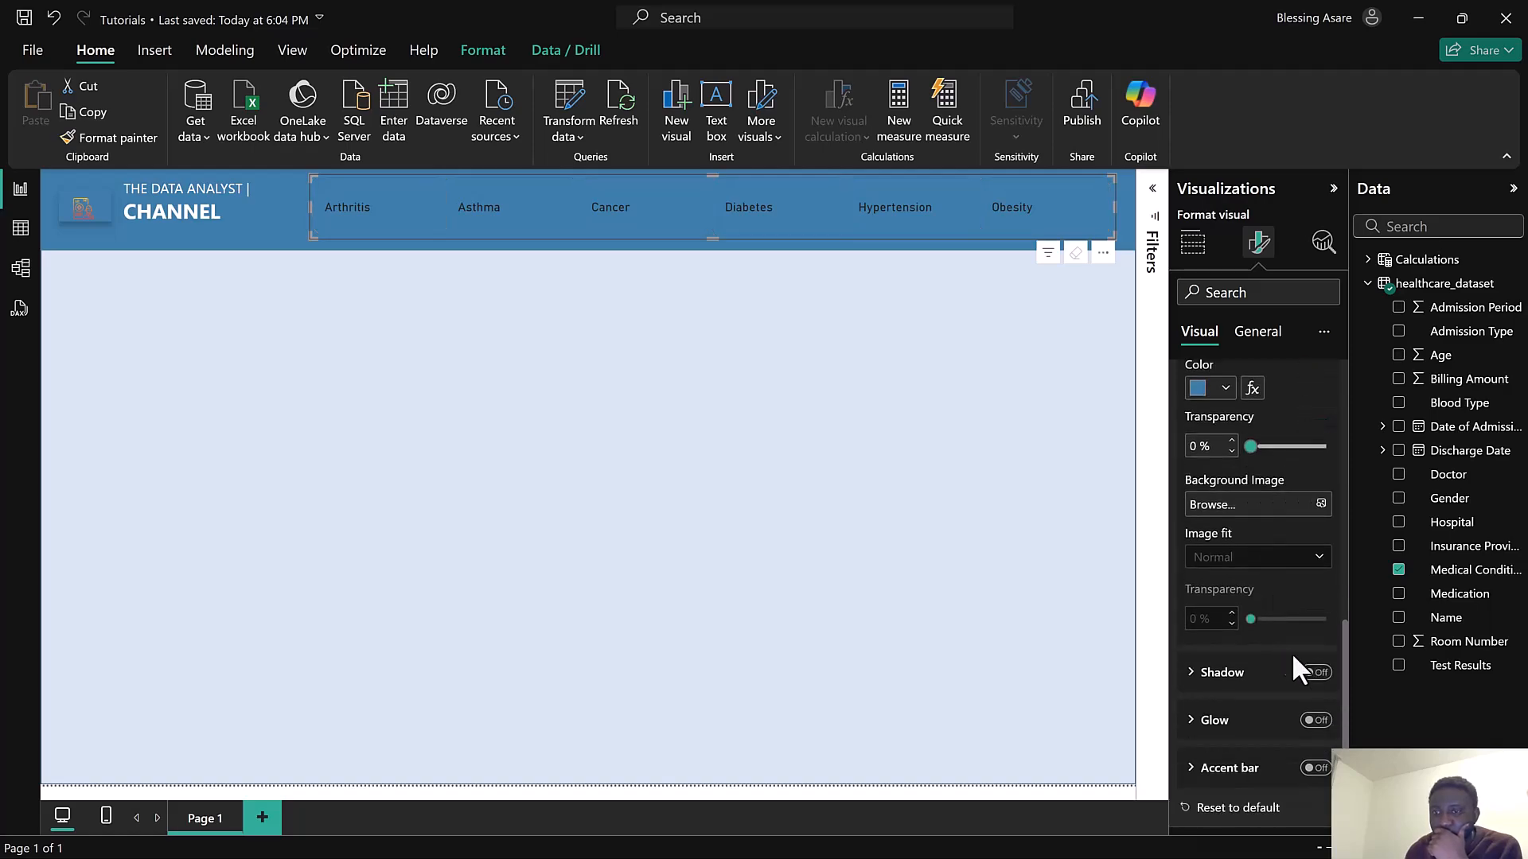
left_click(1314, 675)
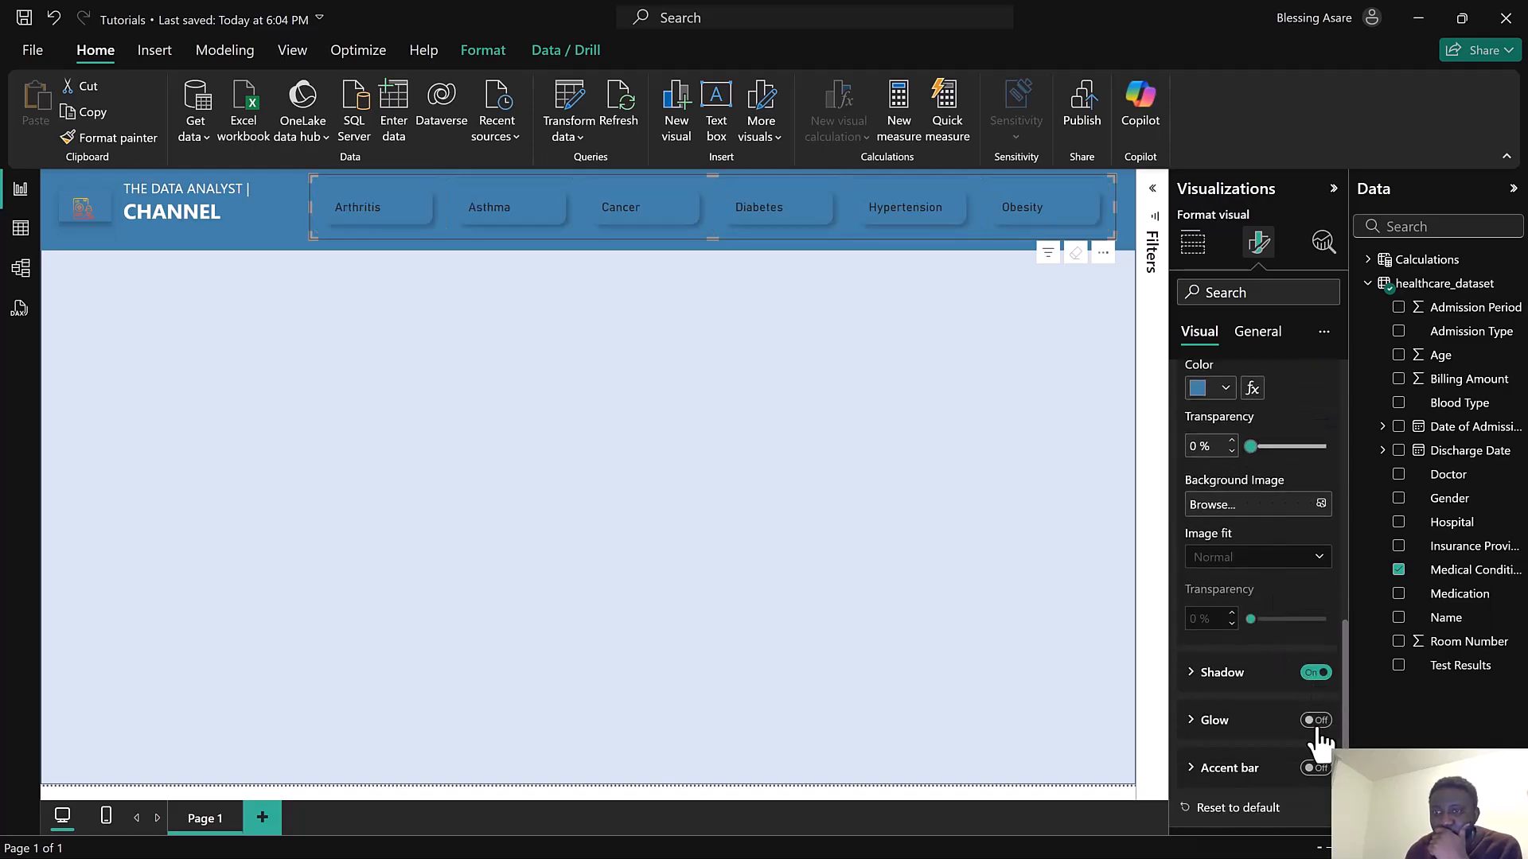
left_click(1226, 684)
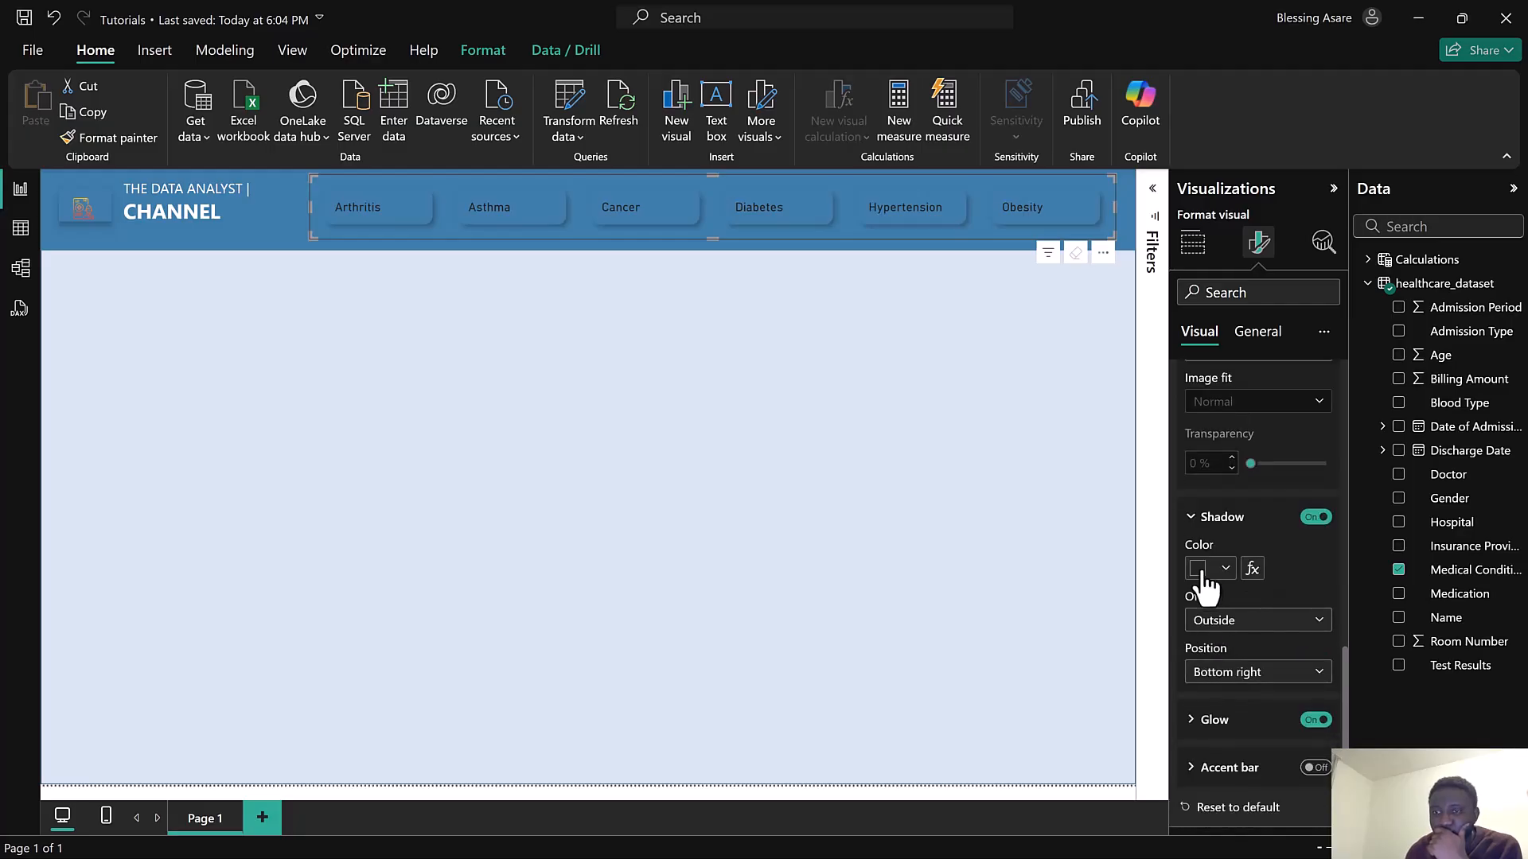
Set the slicer buttons' shadow colour to the blue theme colour and its position to Center
left_click(1204, 575)
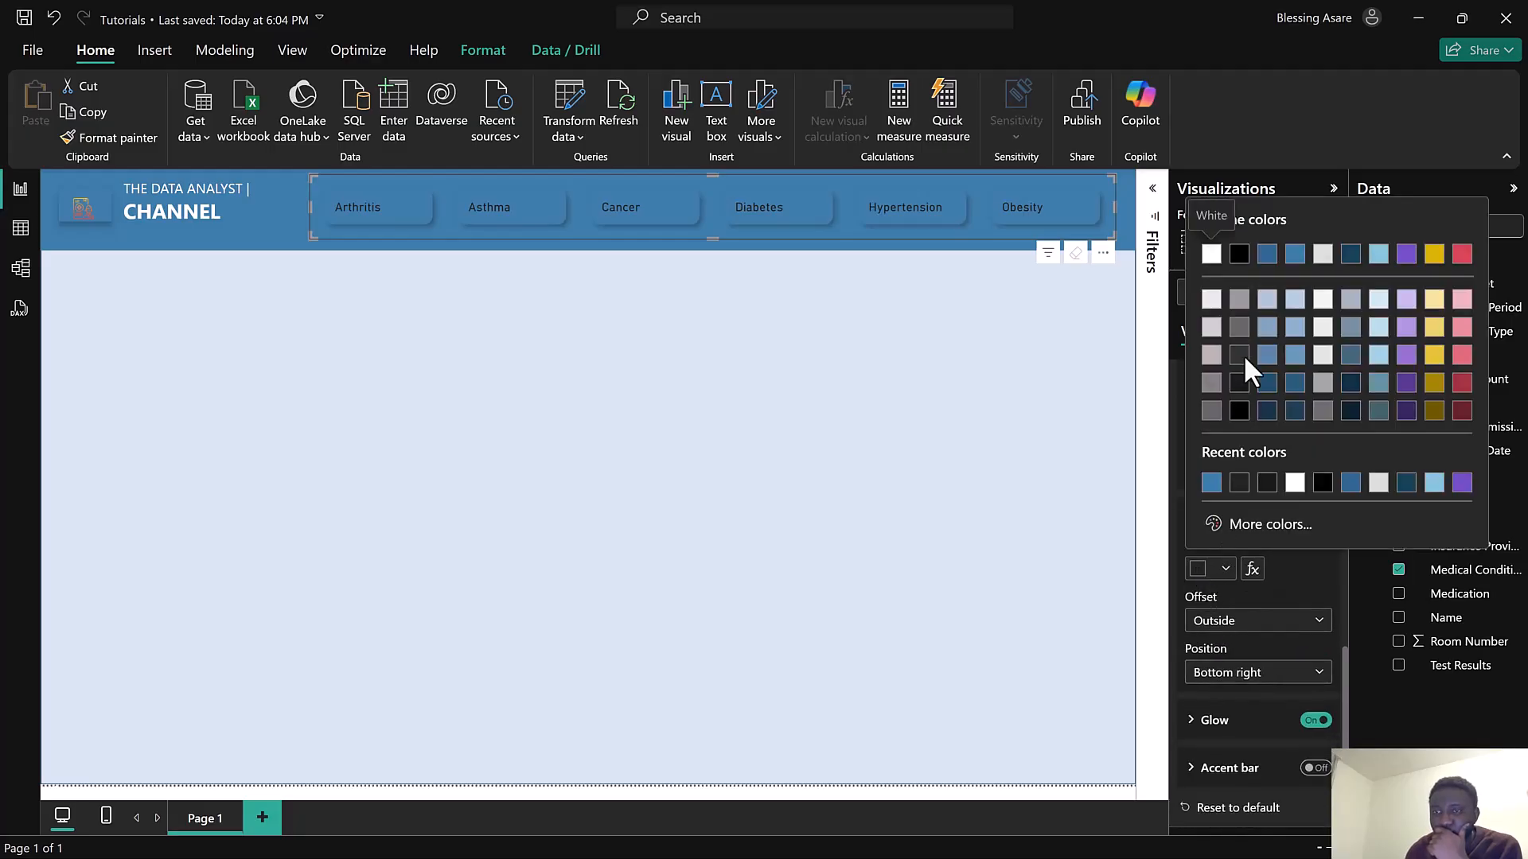
left_click(1294, 256)
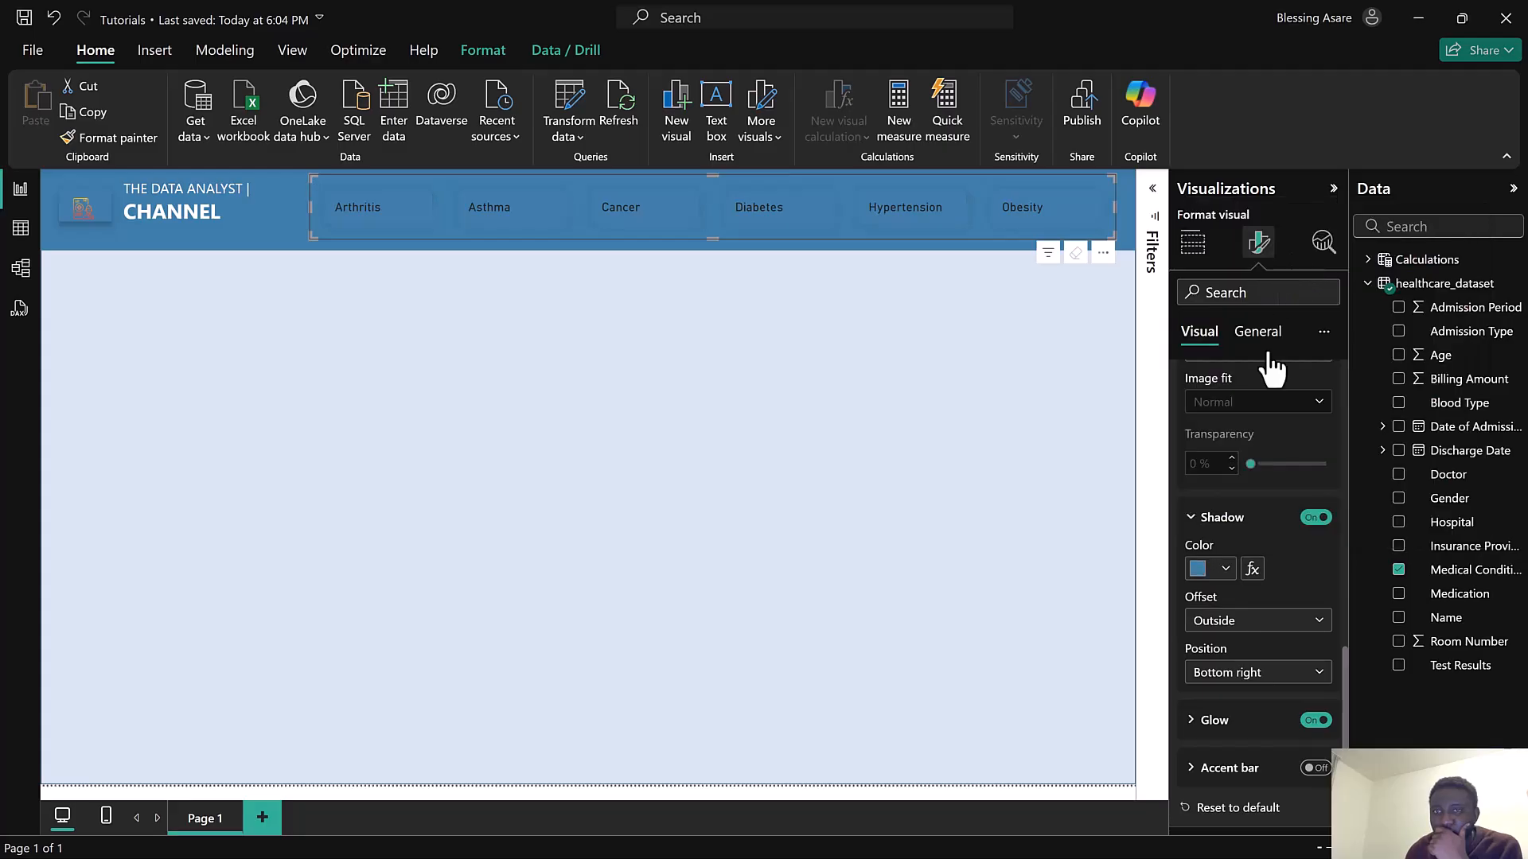
left_click(1204, 571)
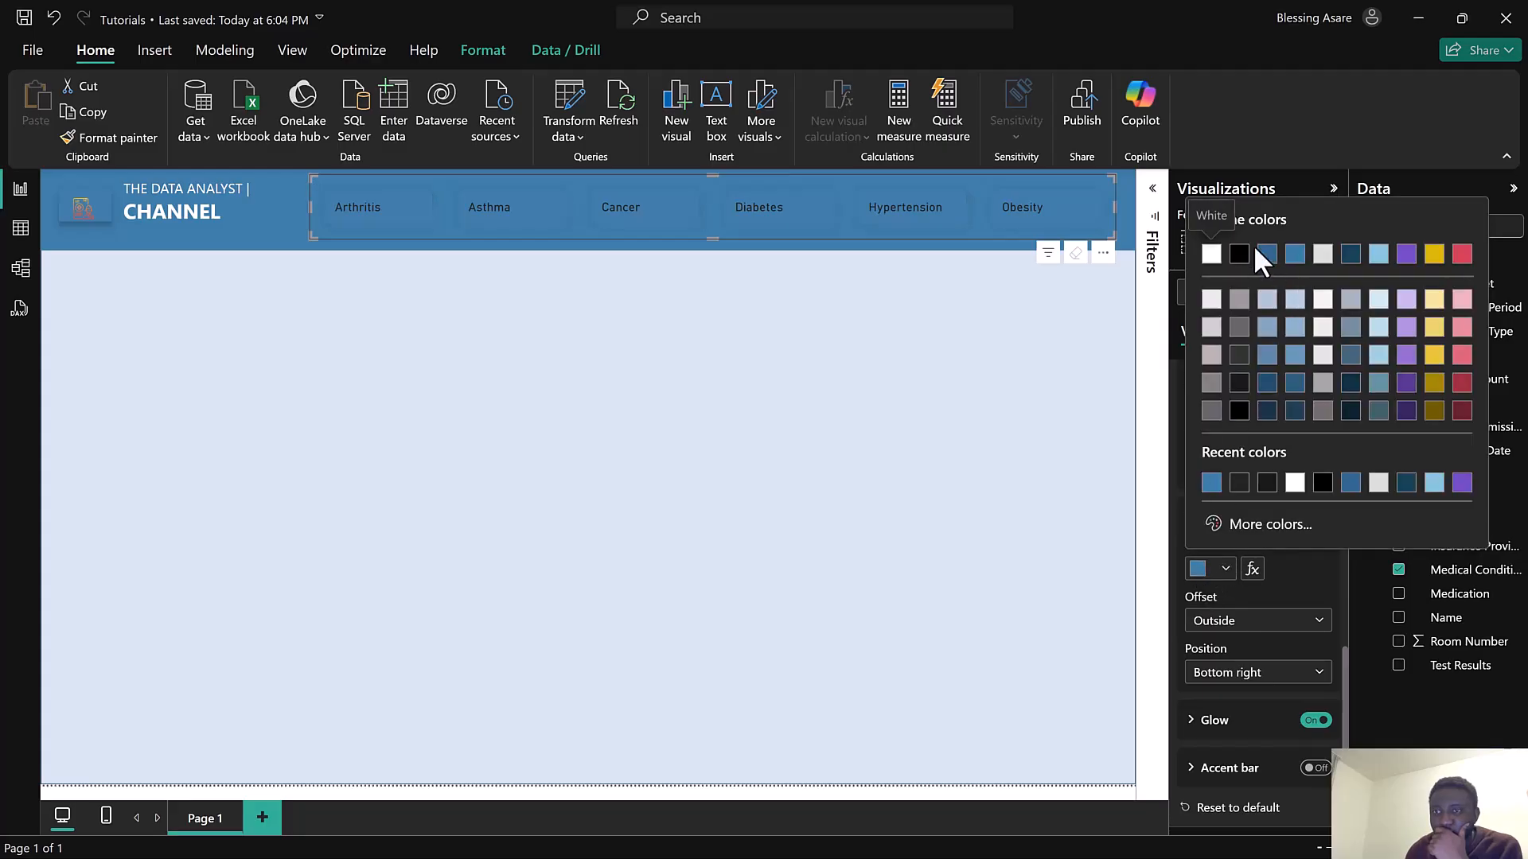
left_click(1245, 312)
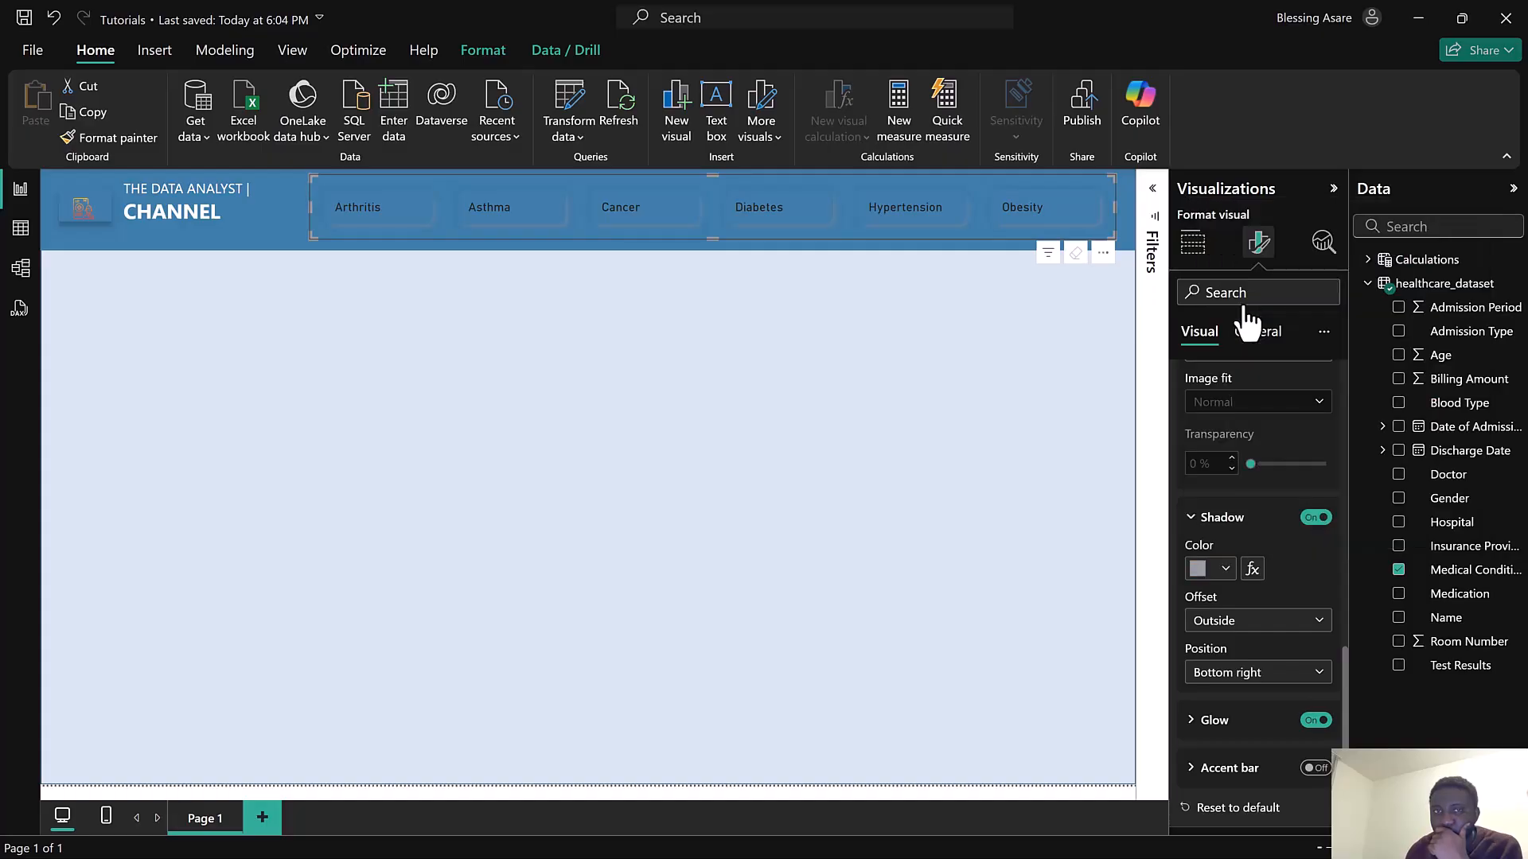
left_click(1203, 573)
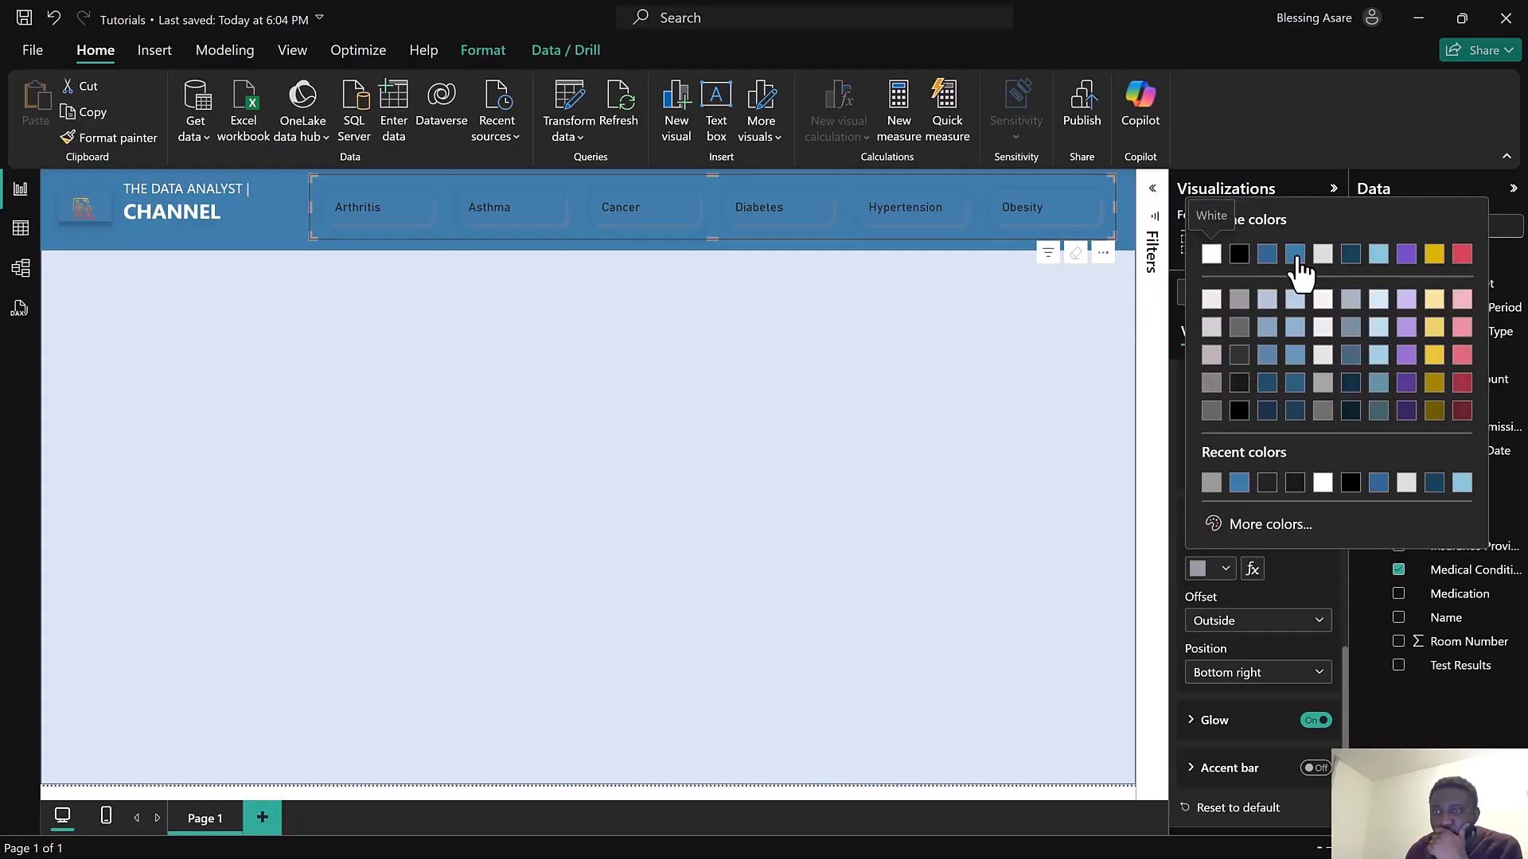
left_click(1323, 255)
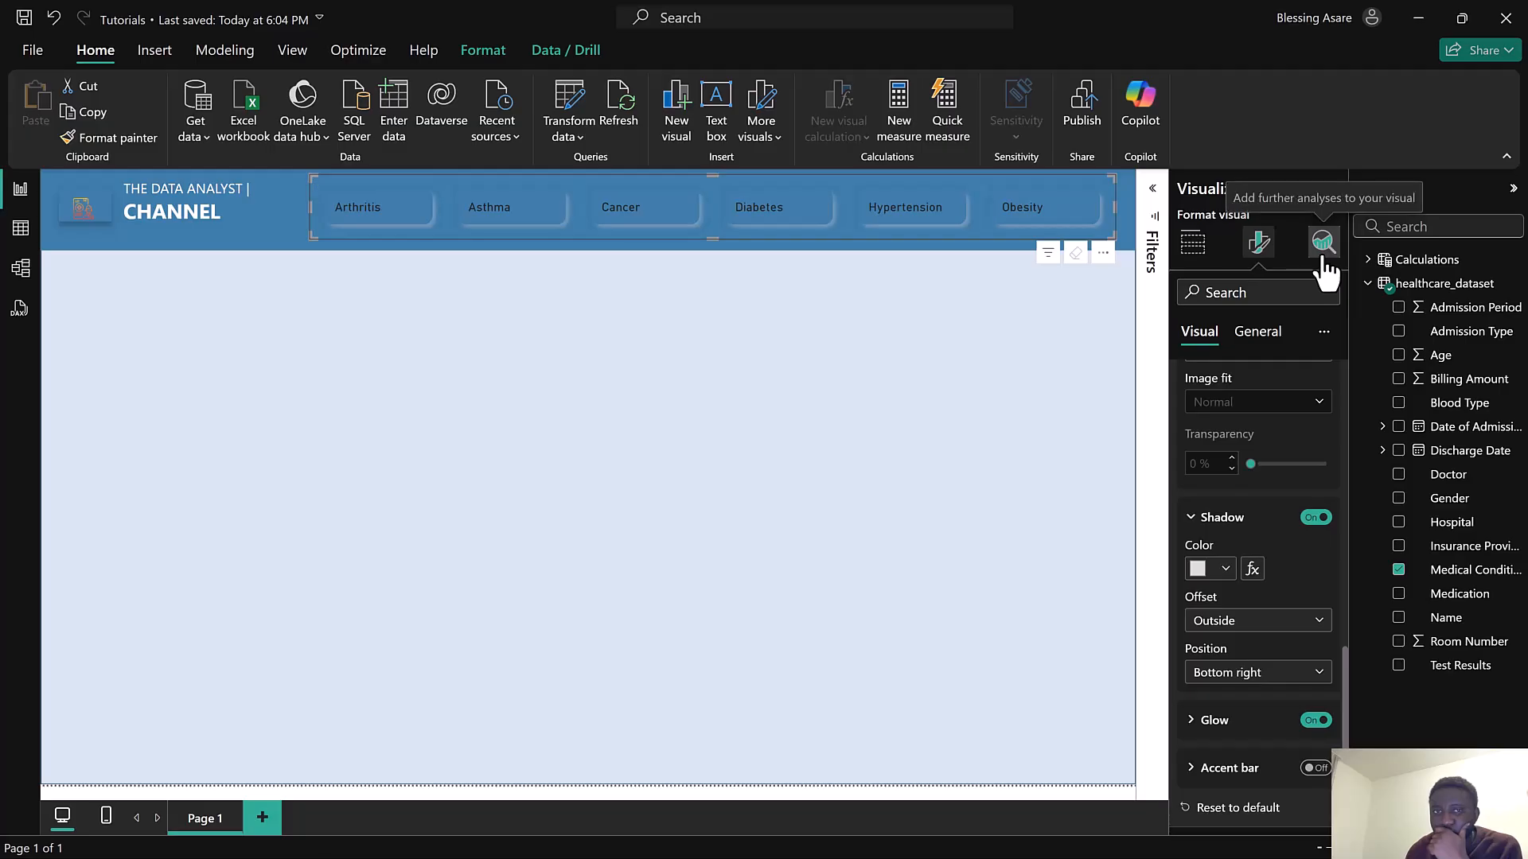
left_click(1202, 569)
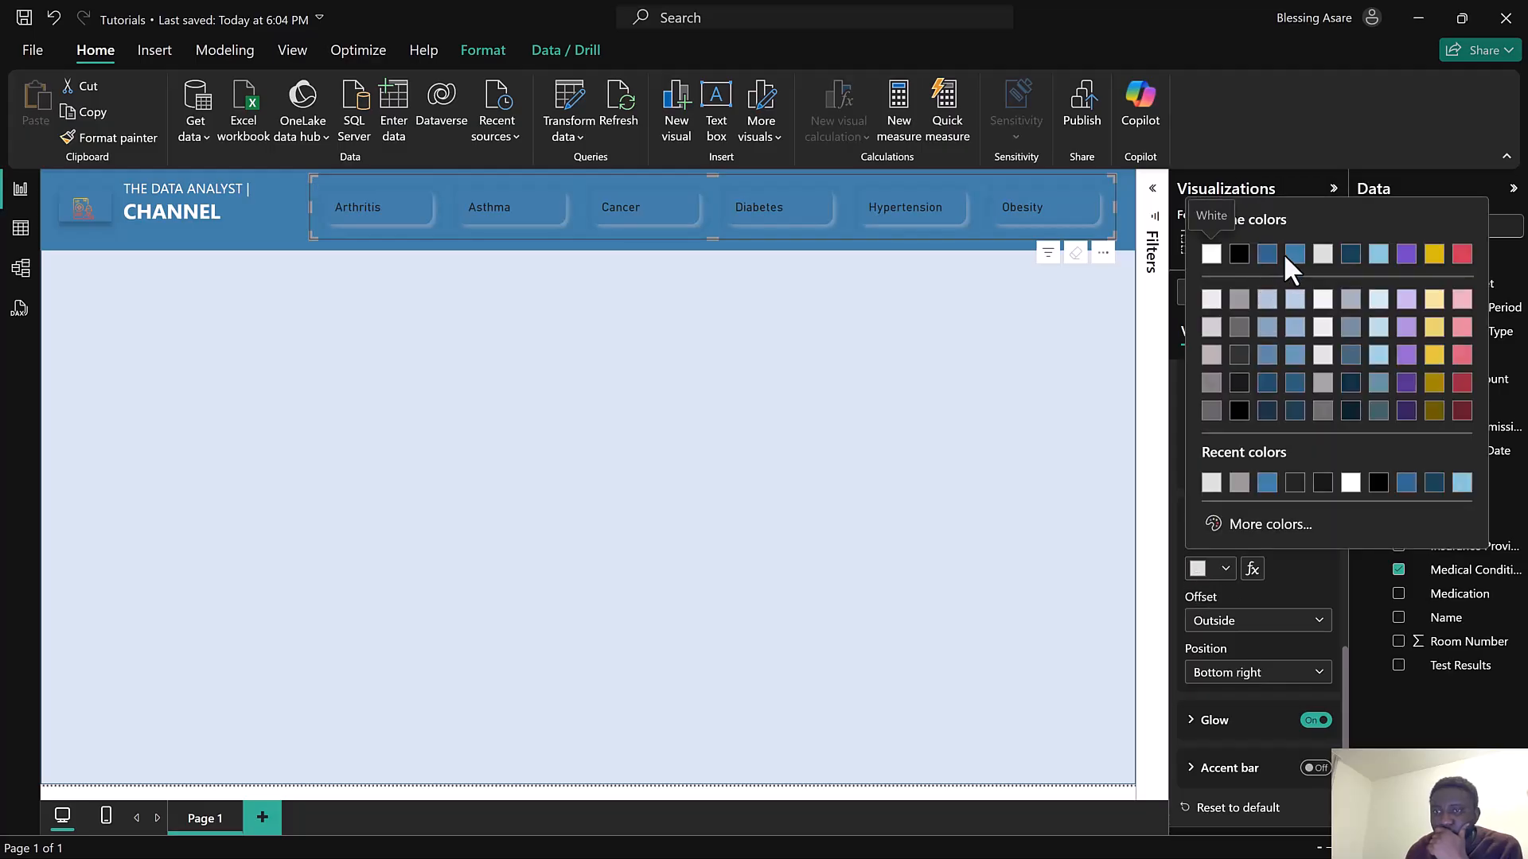
left_click(1294, 255)
left_click(1255, 677)
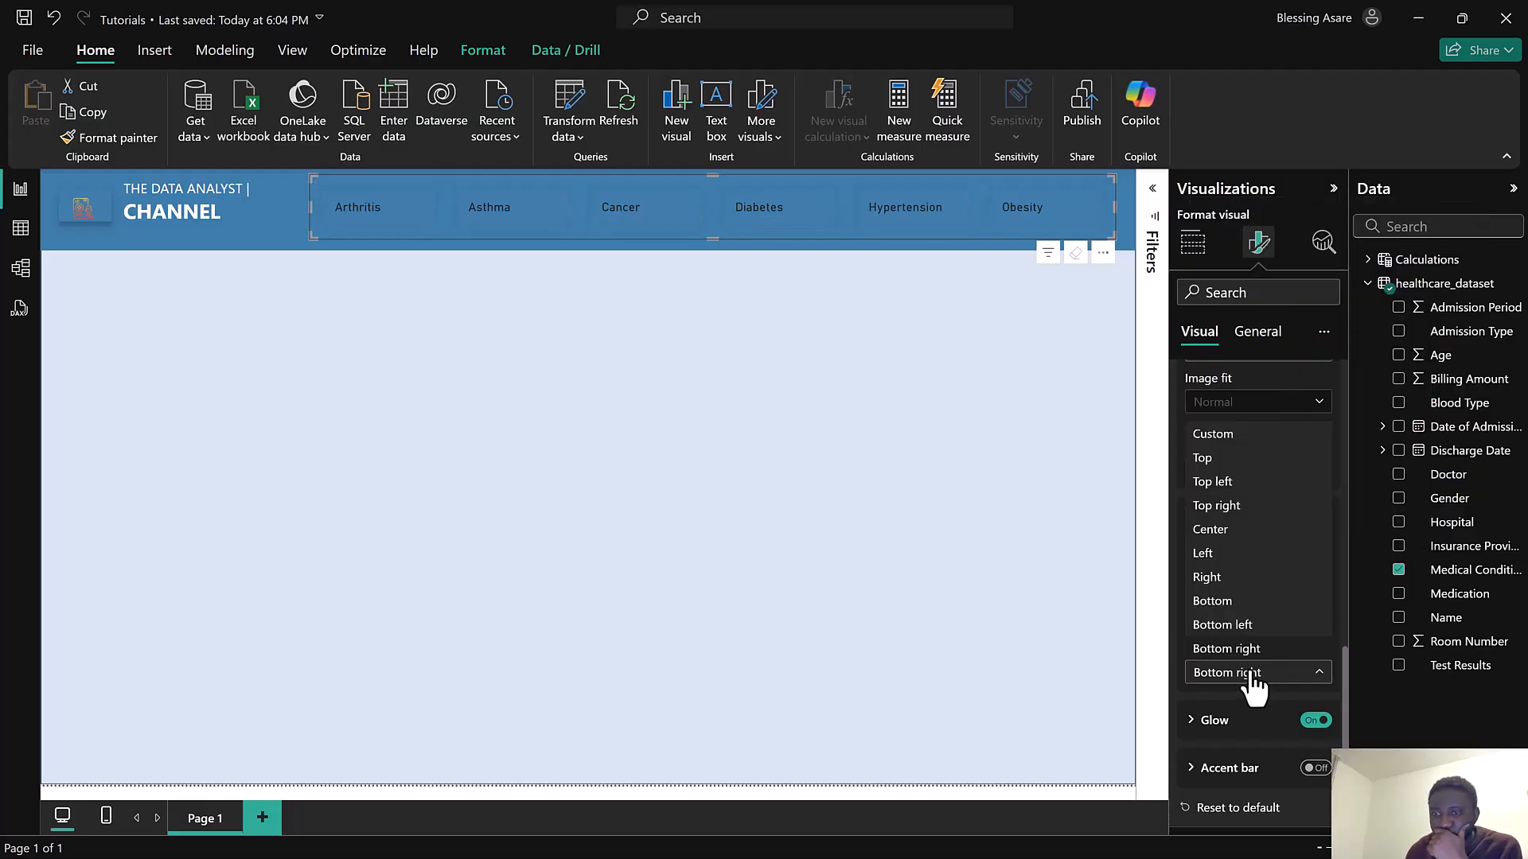
left_click(1213, 530)
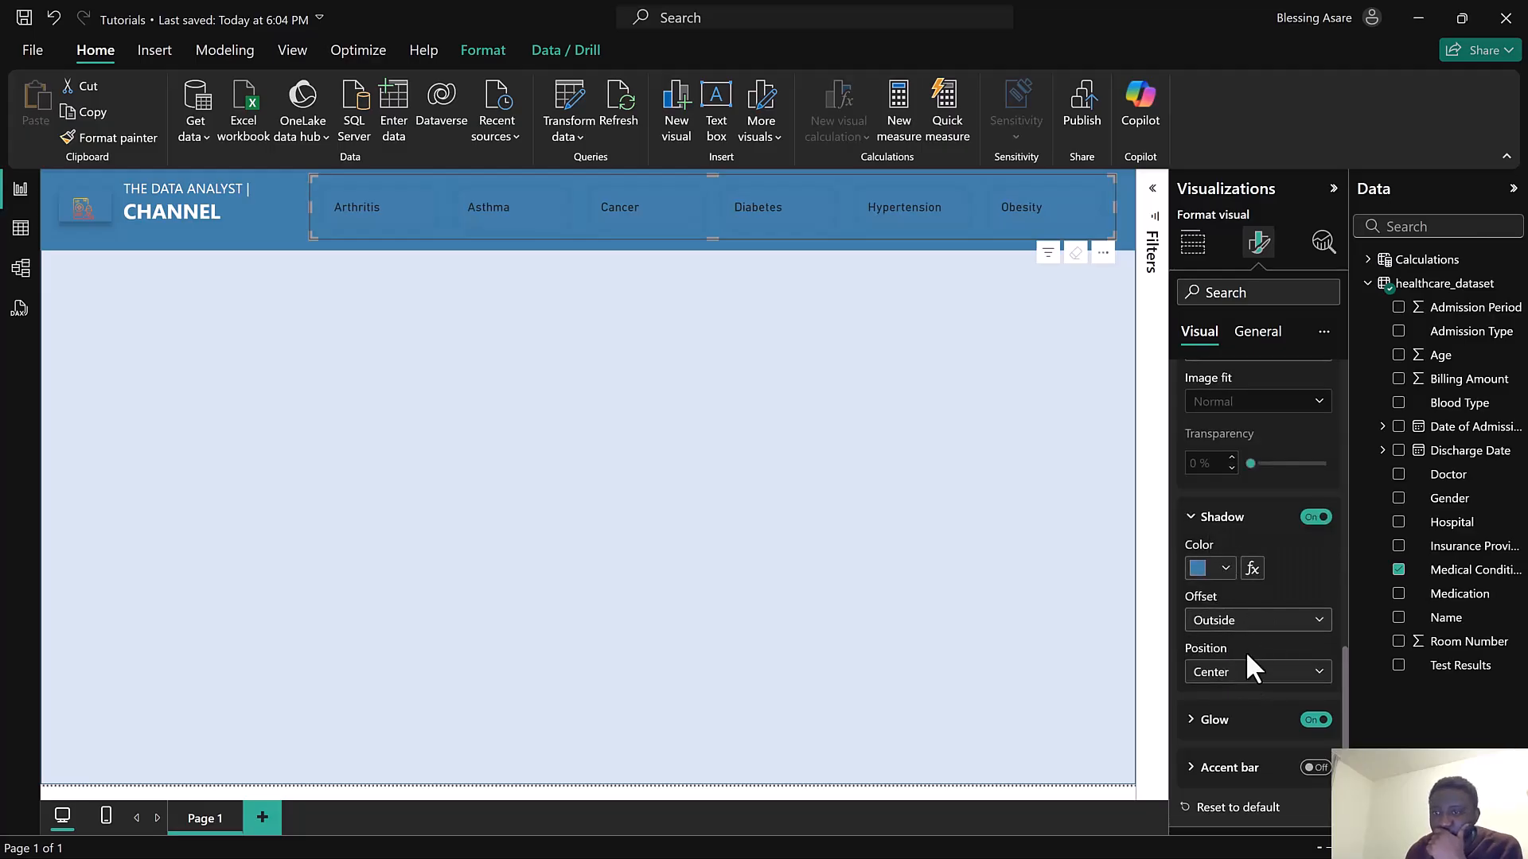
Set the slicer buttons' glow position to Bottom and nudge the slicer slightly down
left_click(1242, 721)
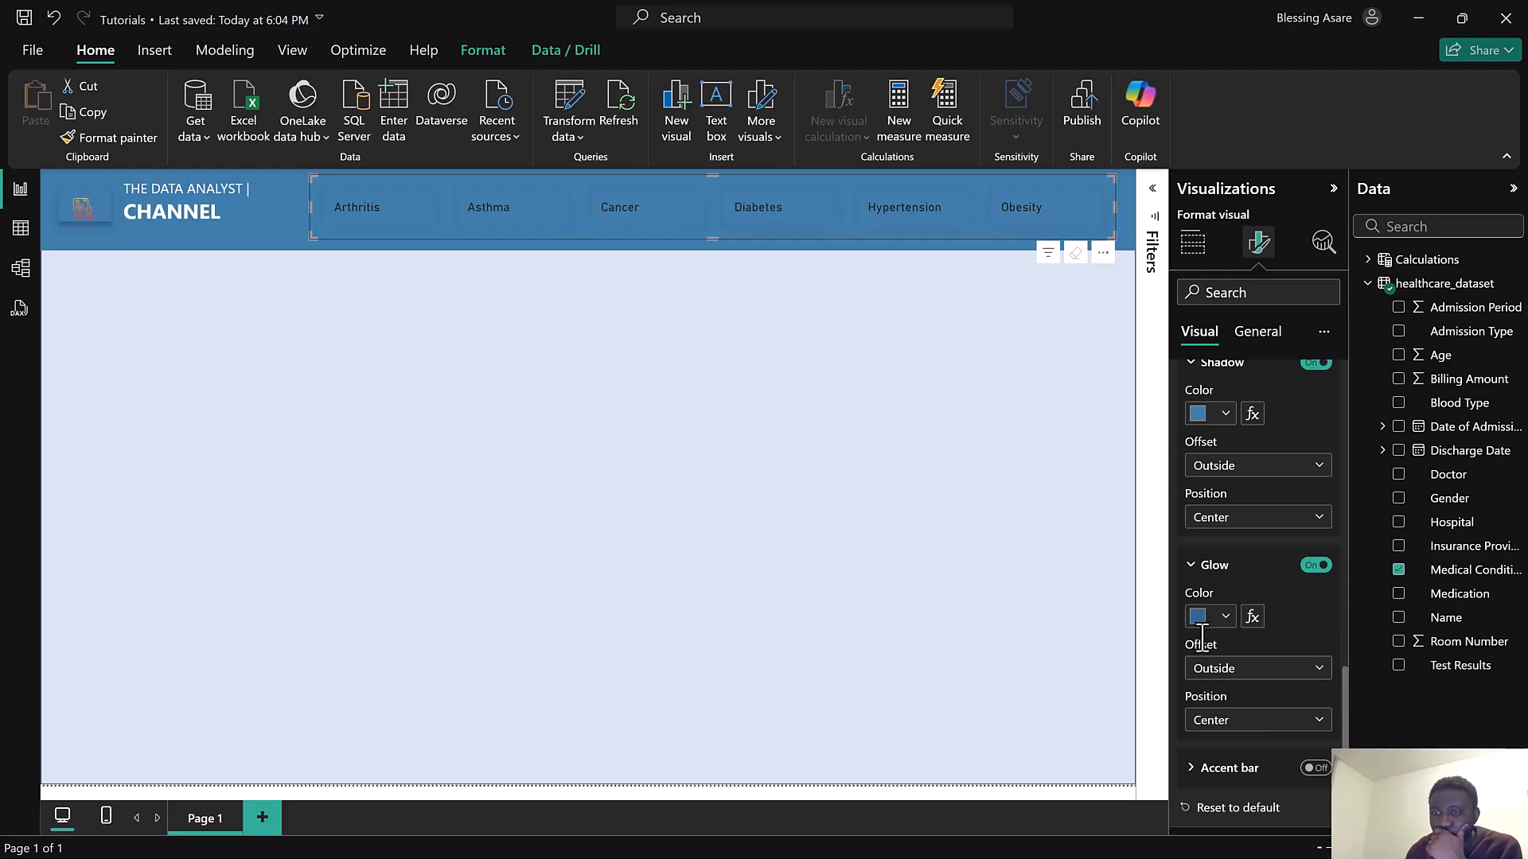
left_click(1219, 720)
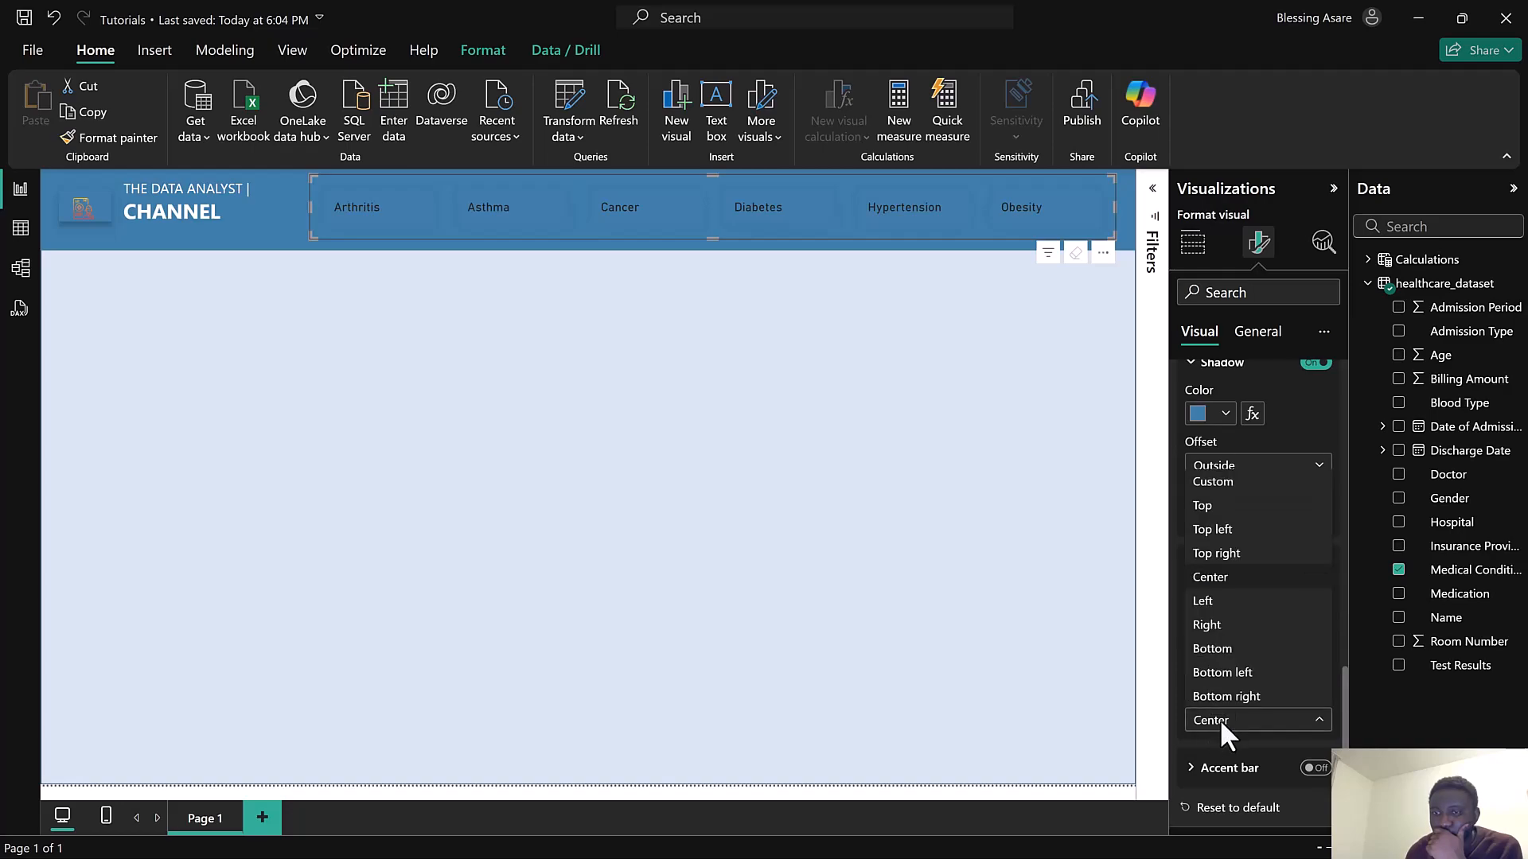
left_click(1227, 651)
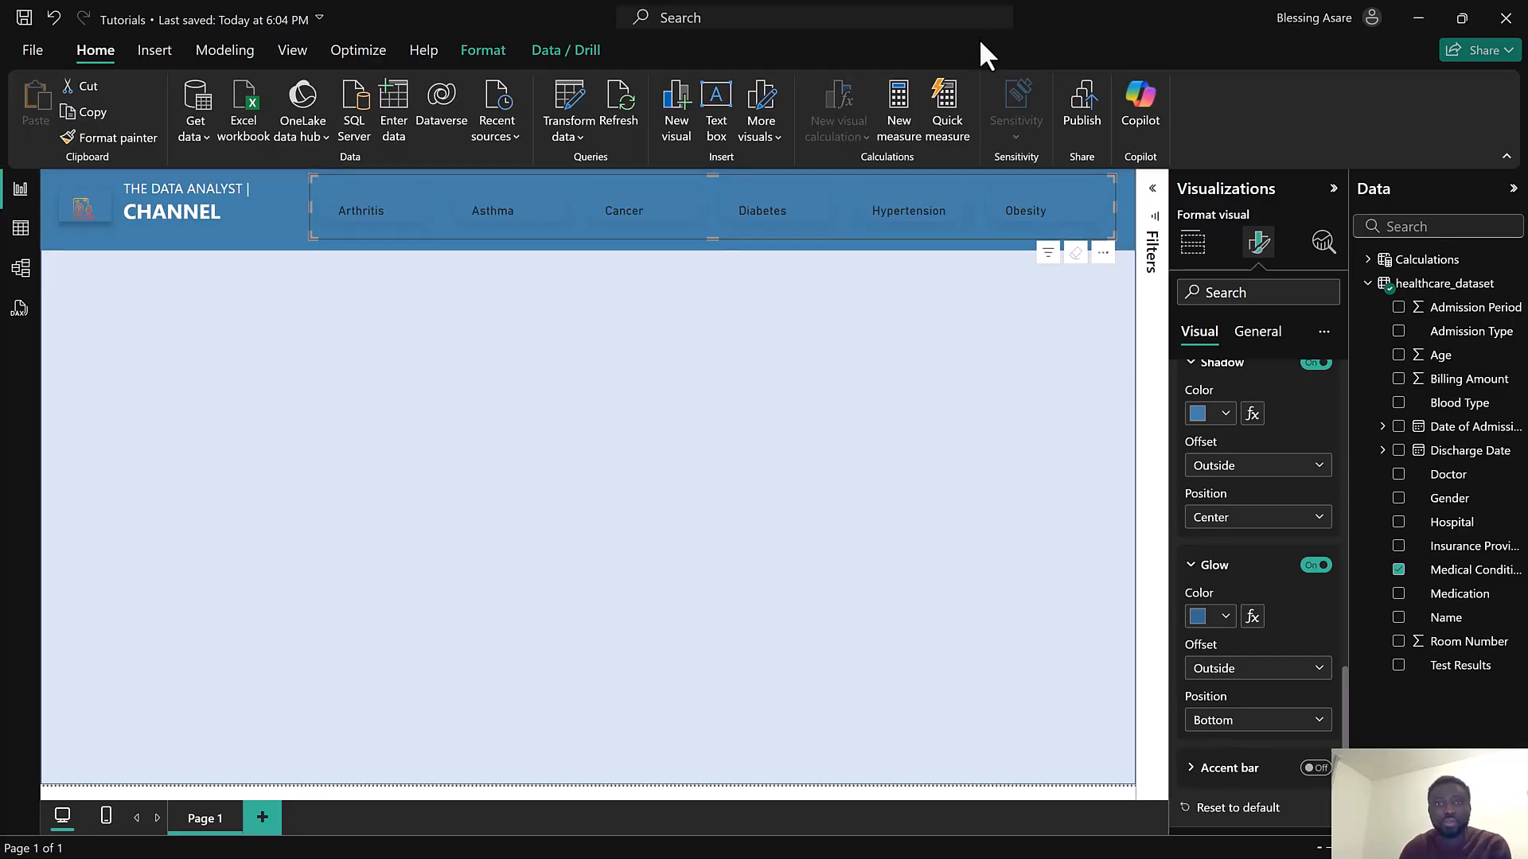
left_click_drag(312, 244, 310, 249)
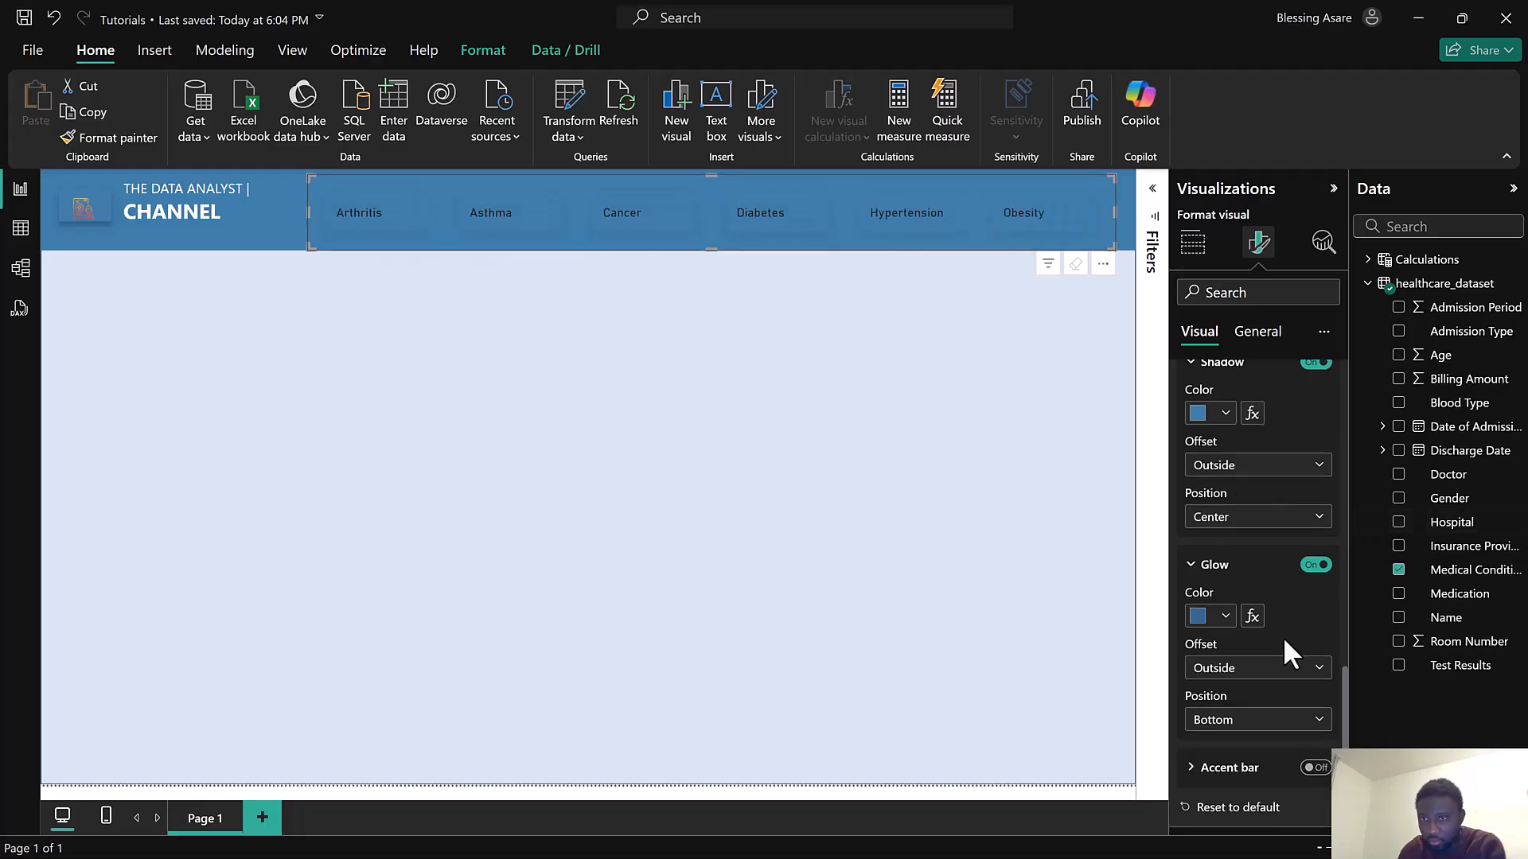
Set the slicer's default callout value font to Segoe UI at size 11
scroll(1265, 676, "up", 3)
scroll(1267, 589, "up", 2)
scroll(1267, 597, "down", 3)
left_click(1226, 468)
scroll(1232, 493, "up", 5)
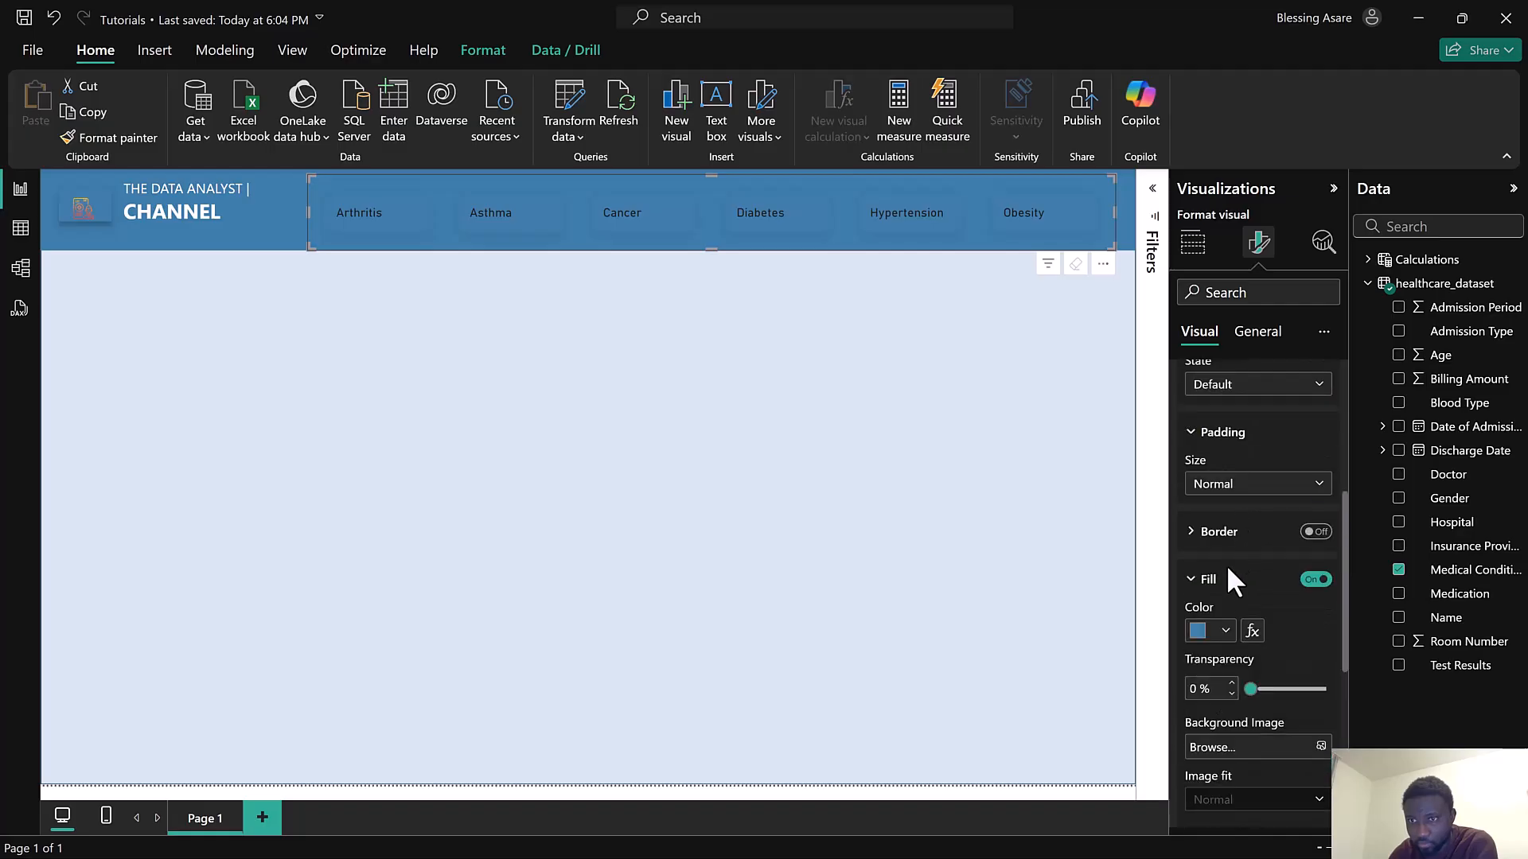
left_click(1230, 581)
scroll(1229, 593, "up", 3)
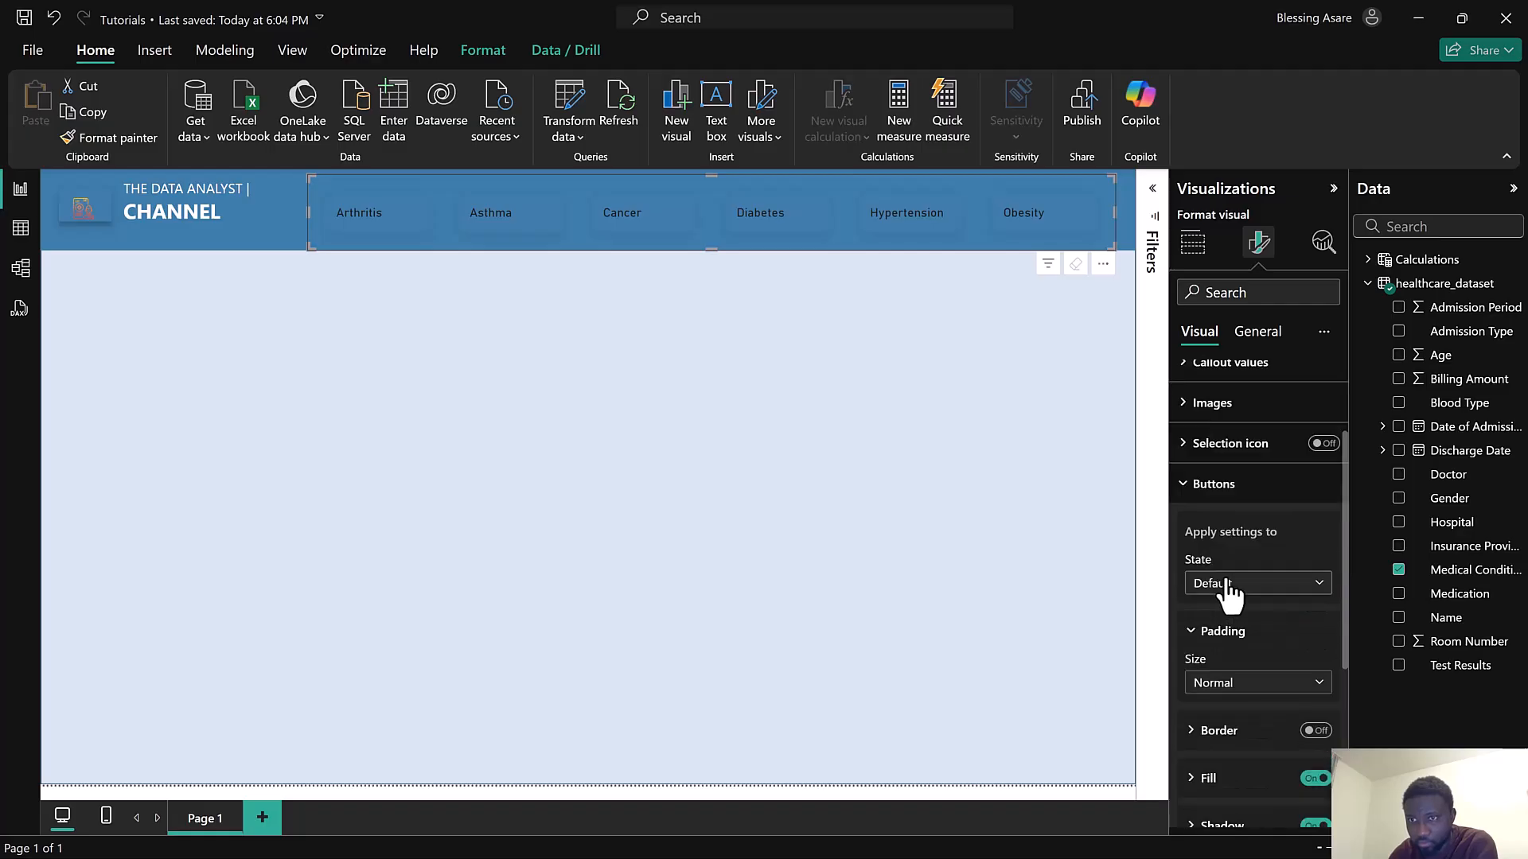
left_click(1216, 485)
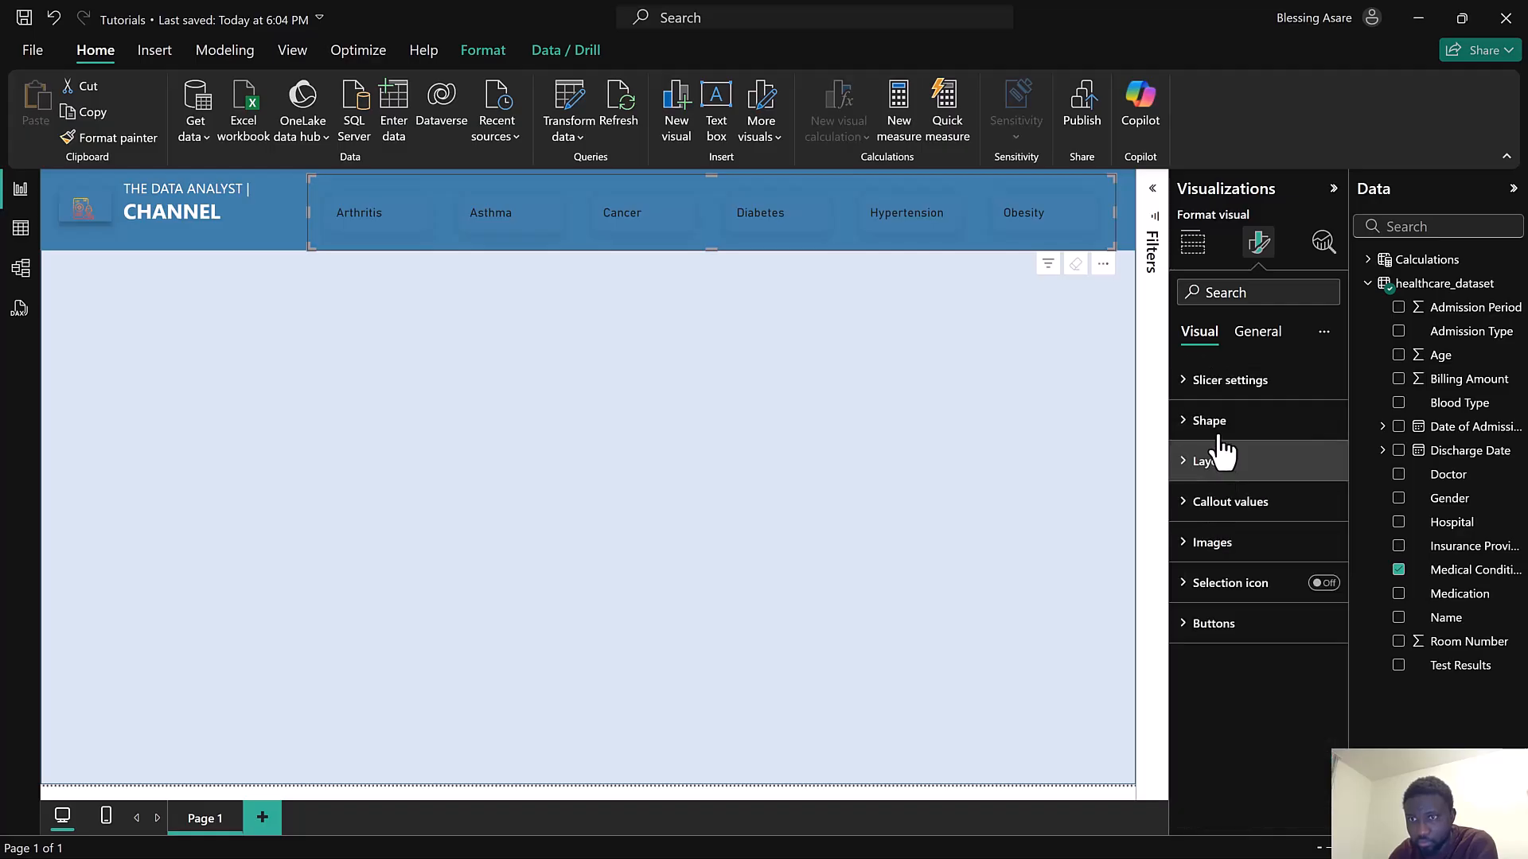
left_click(1230, 502)
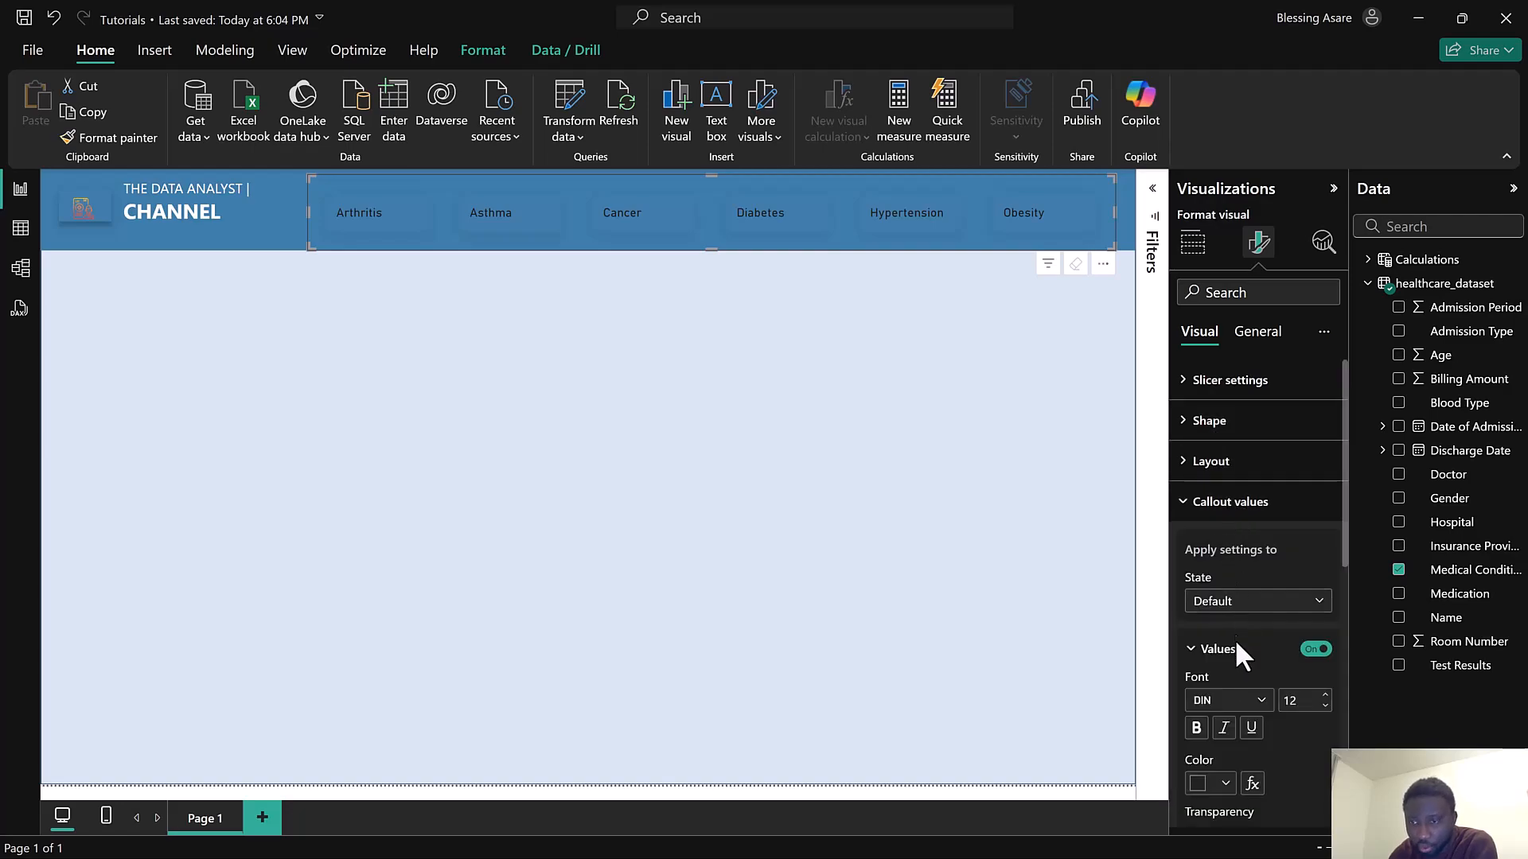
left_click(1324, 695)
left_click(1249, 705)
scroll(1249, 633, "down", 5)
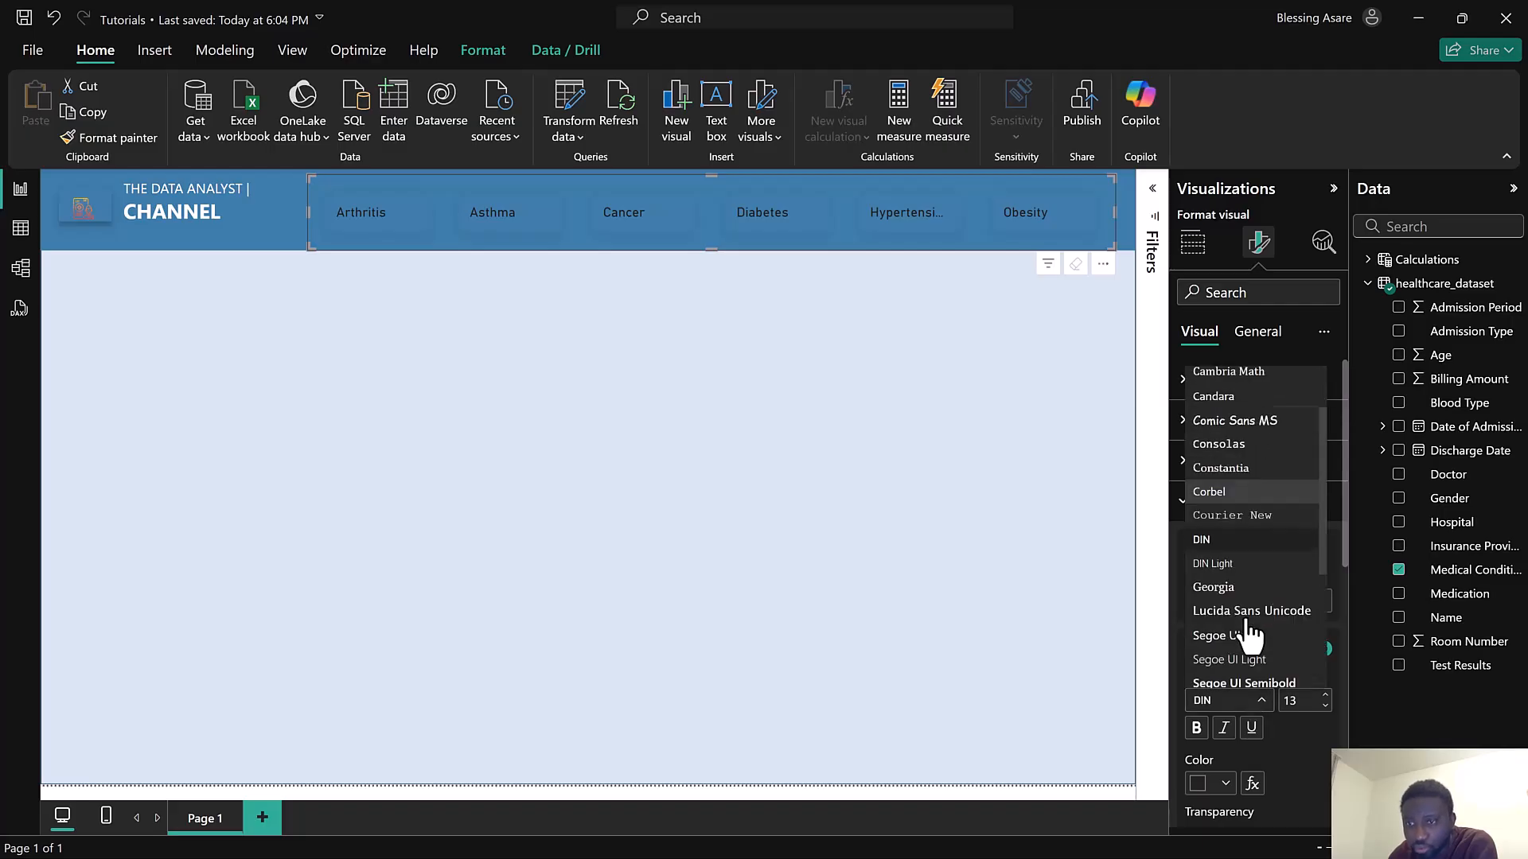
left_click(1239, 574)
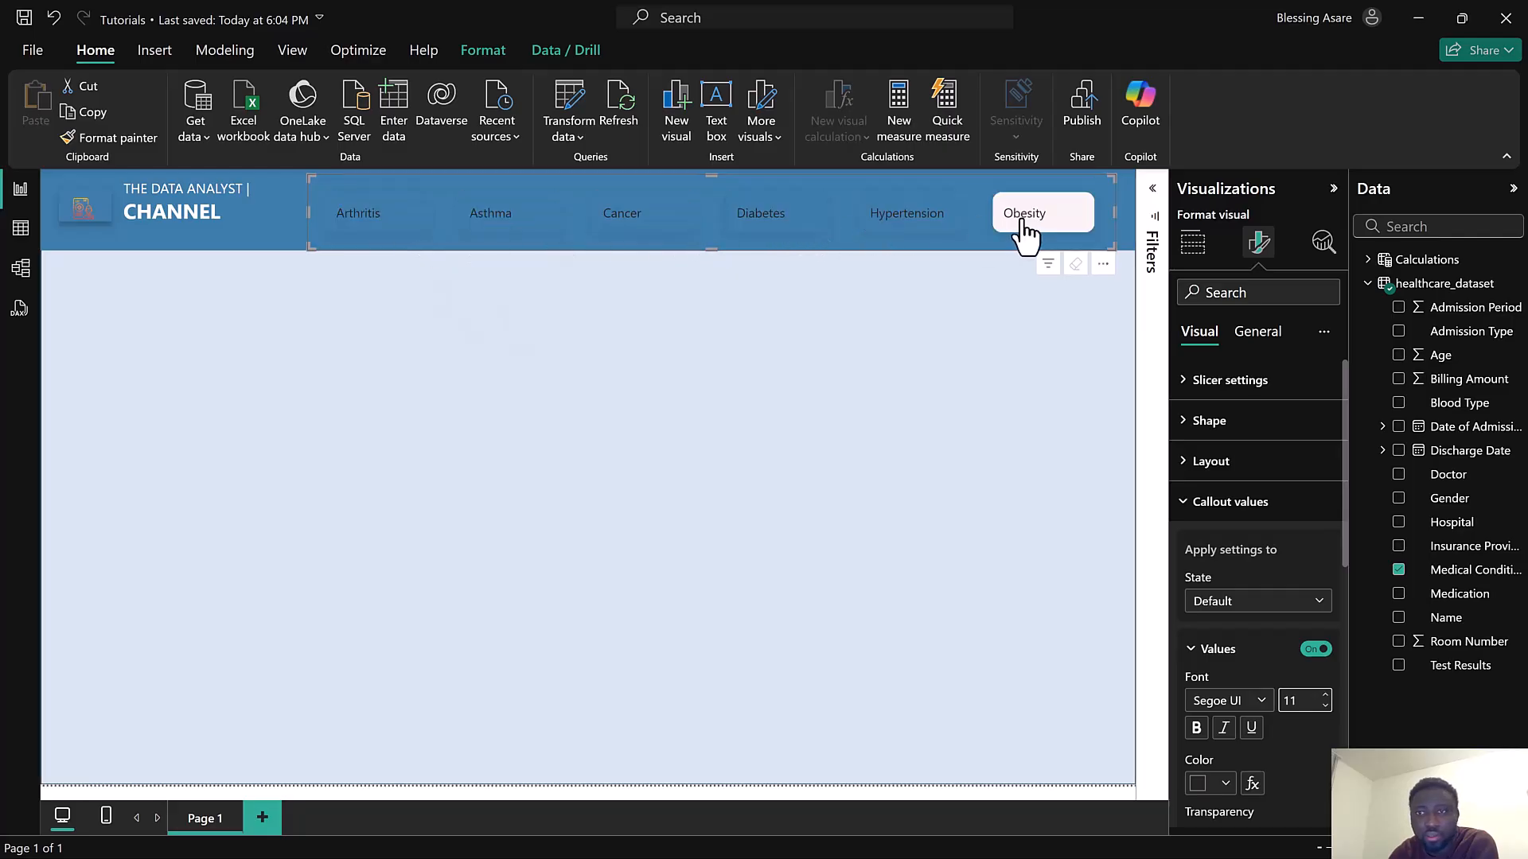
Switch the callout value settings to the Hover state and examine the reference report's slicer buttons on hover
left_click(1225, 601)
left_click(1218, 657)
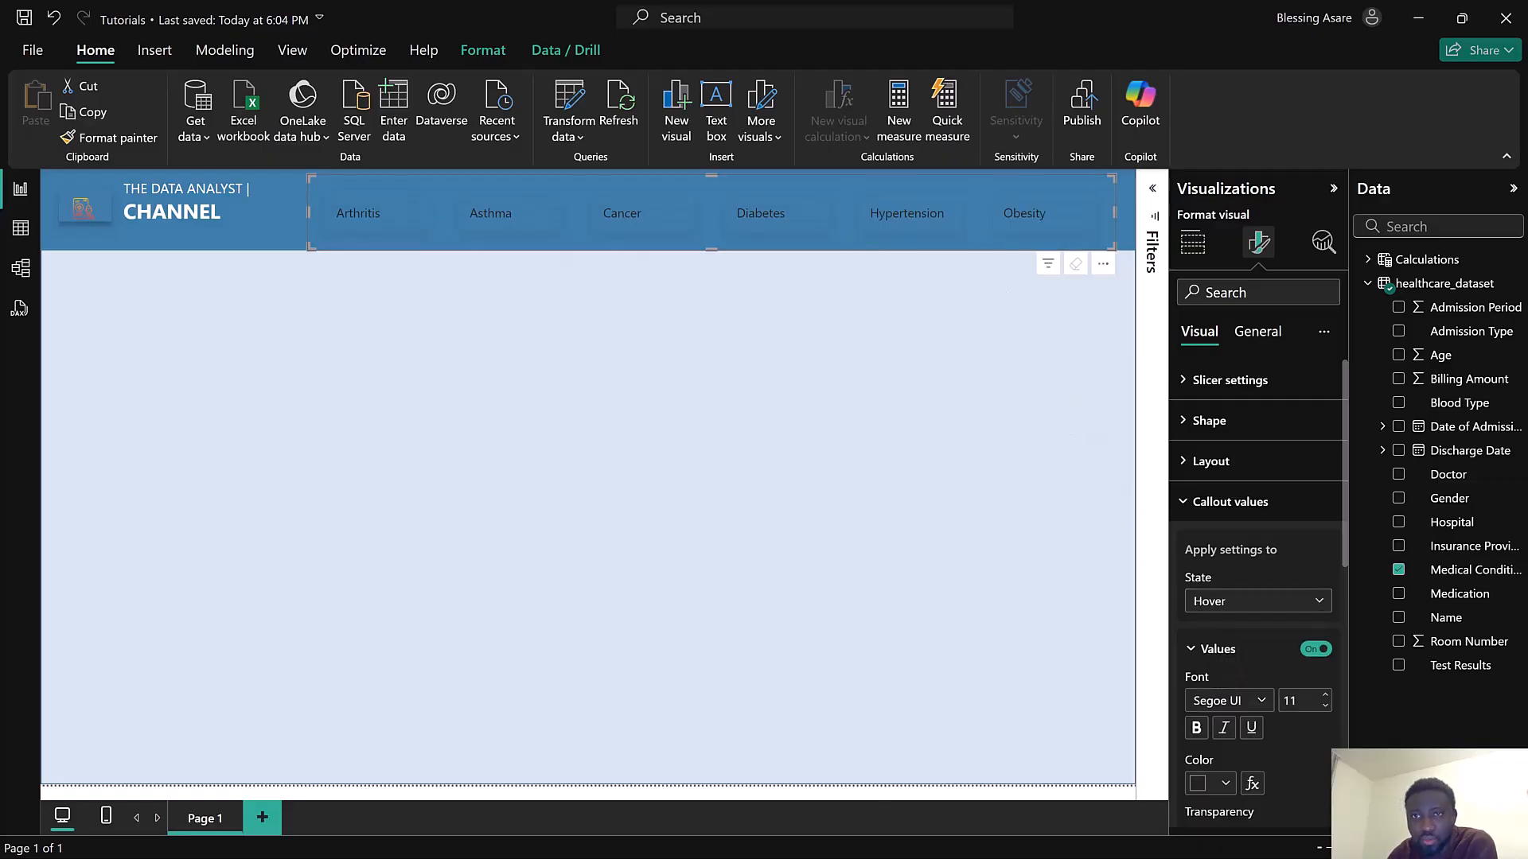
key("super")
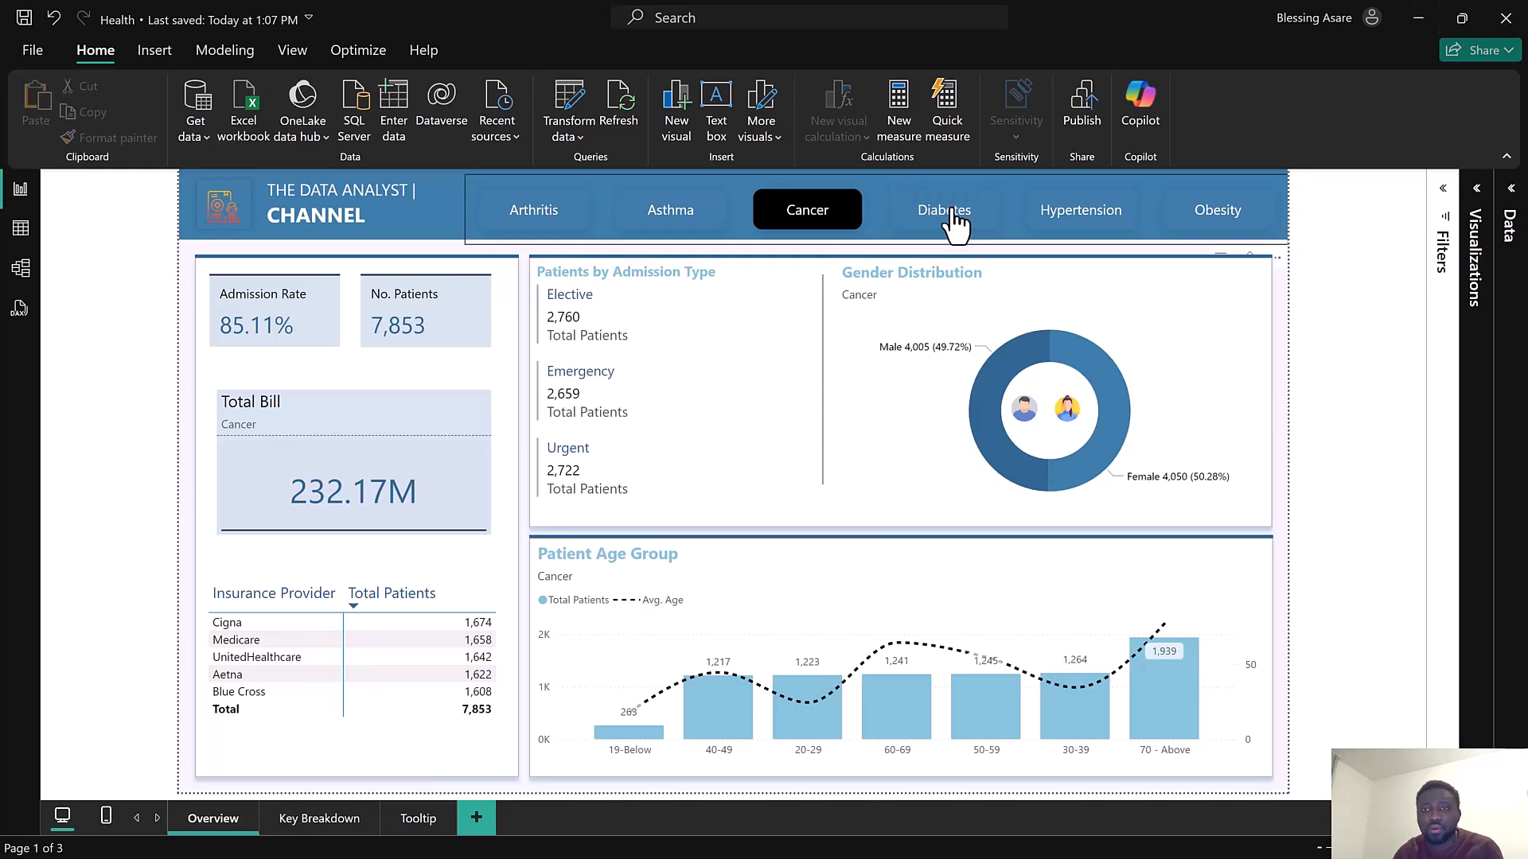
mouse_move(1072, 227)
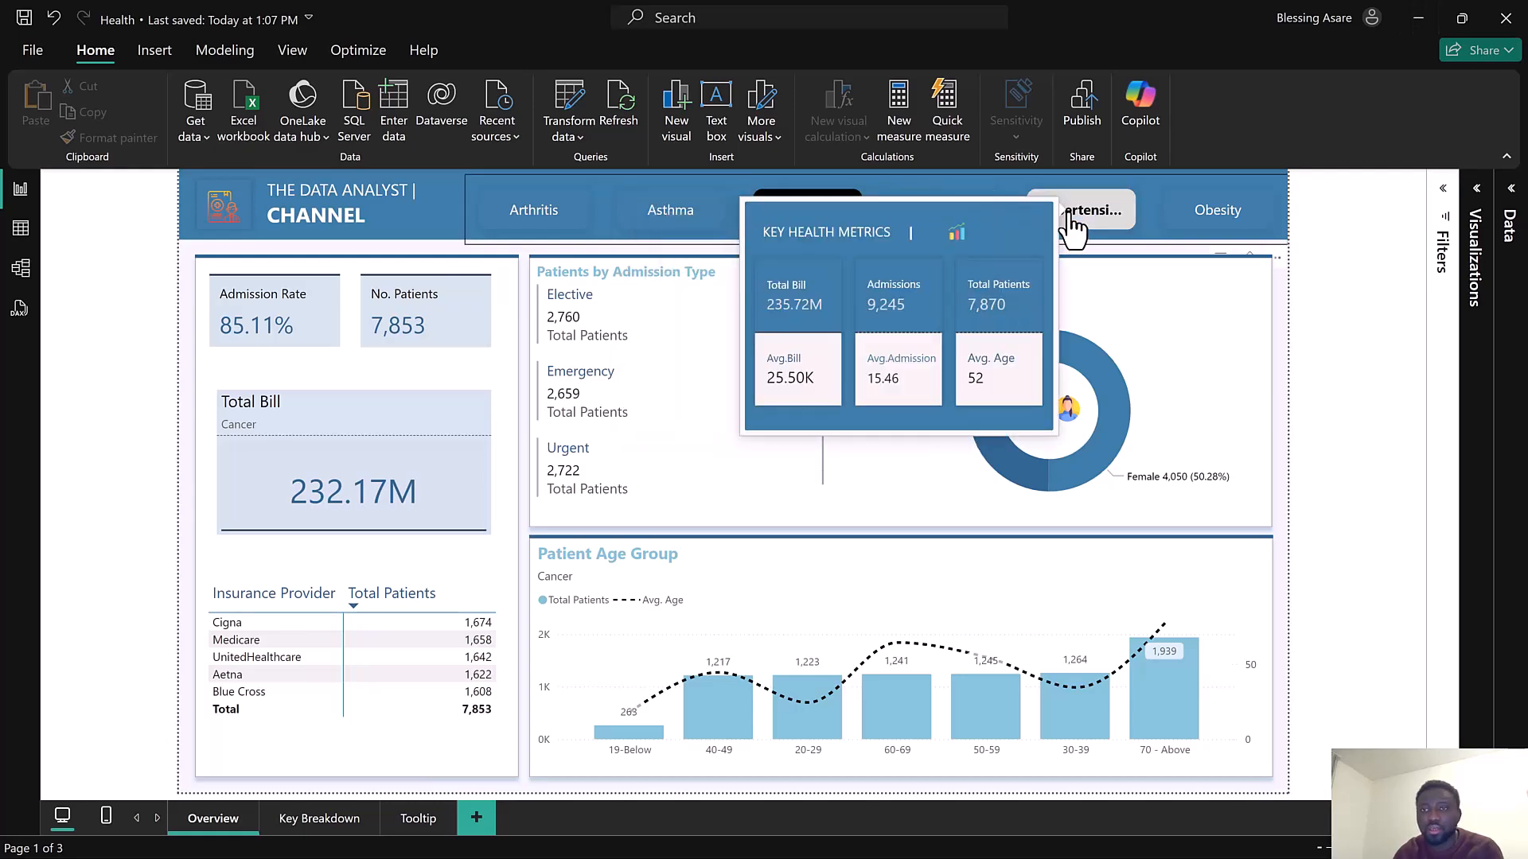
mouse_move(649, 231)
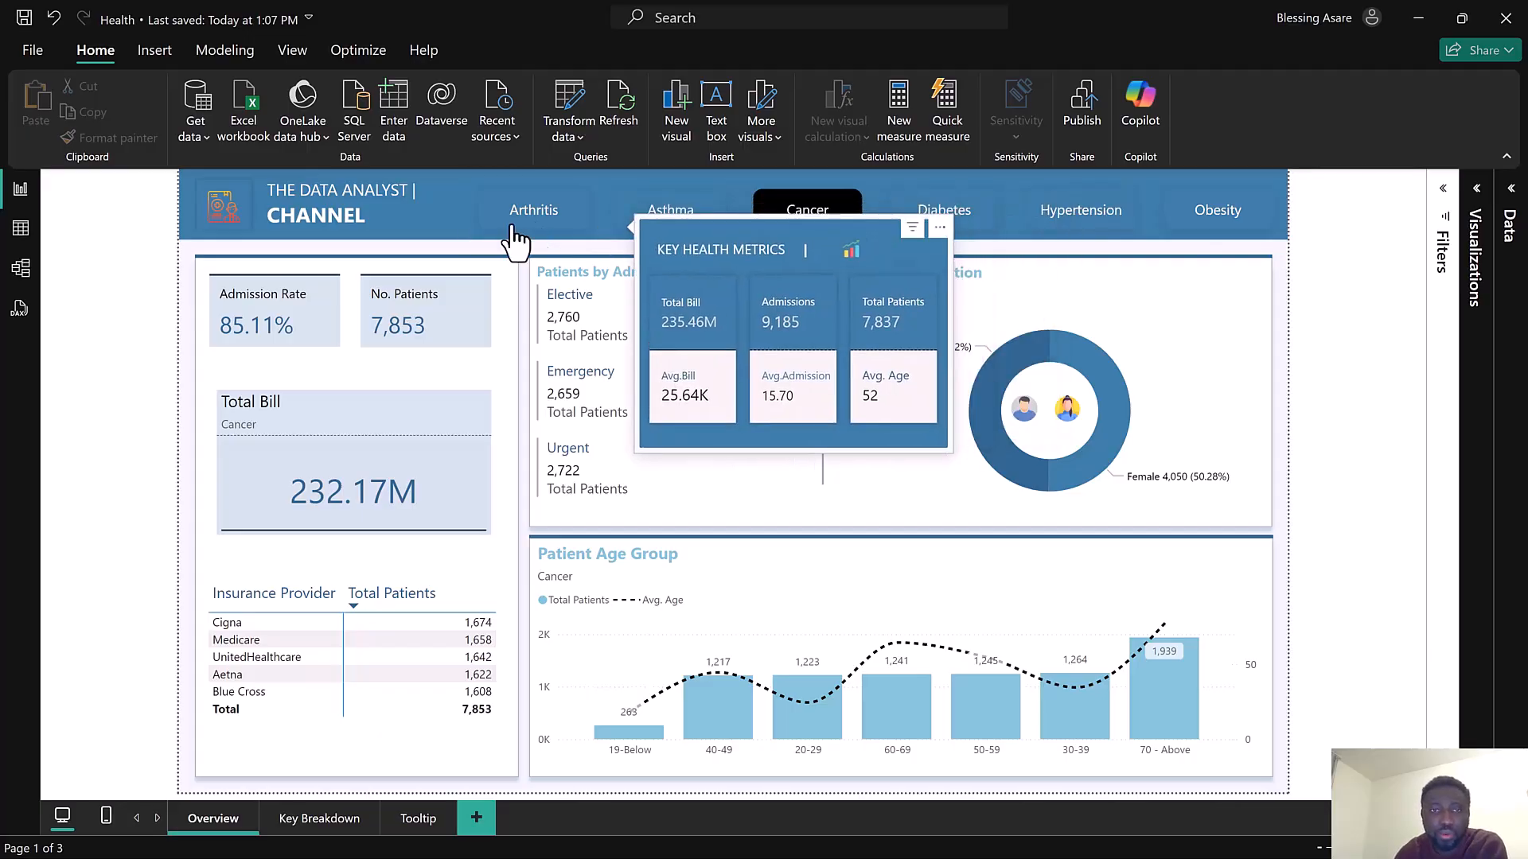
mouse_move(515, 239)
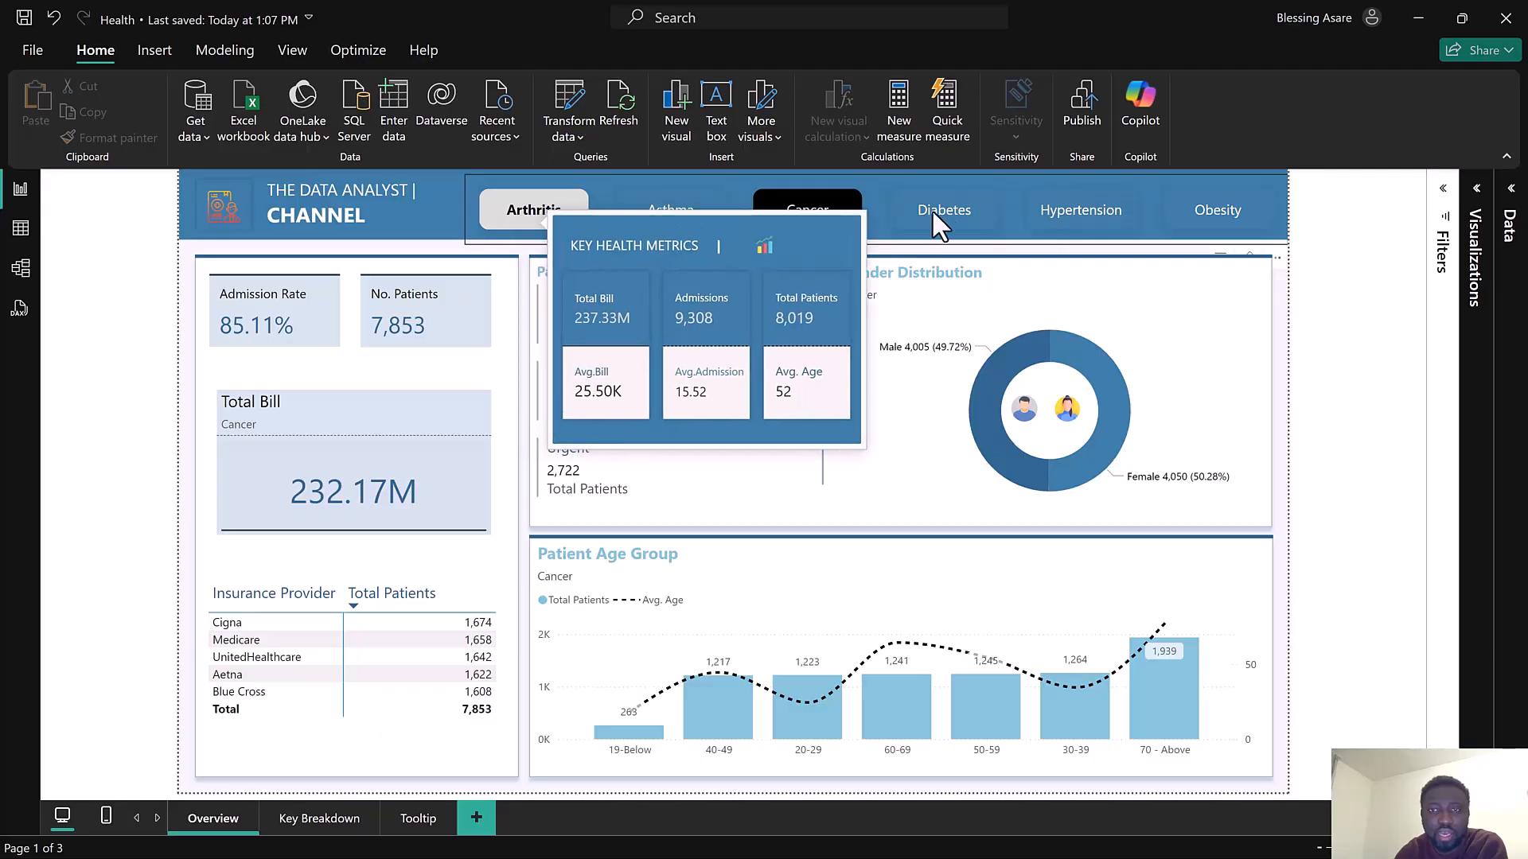
mouse_move(959, 212)
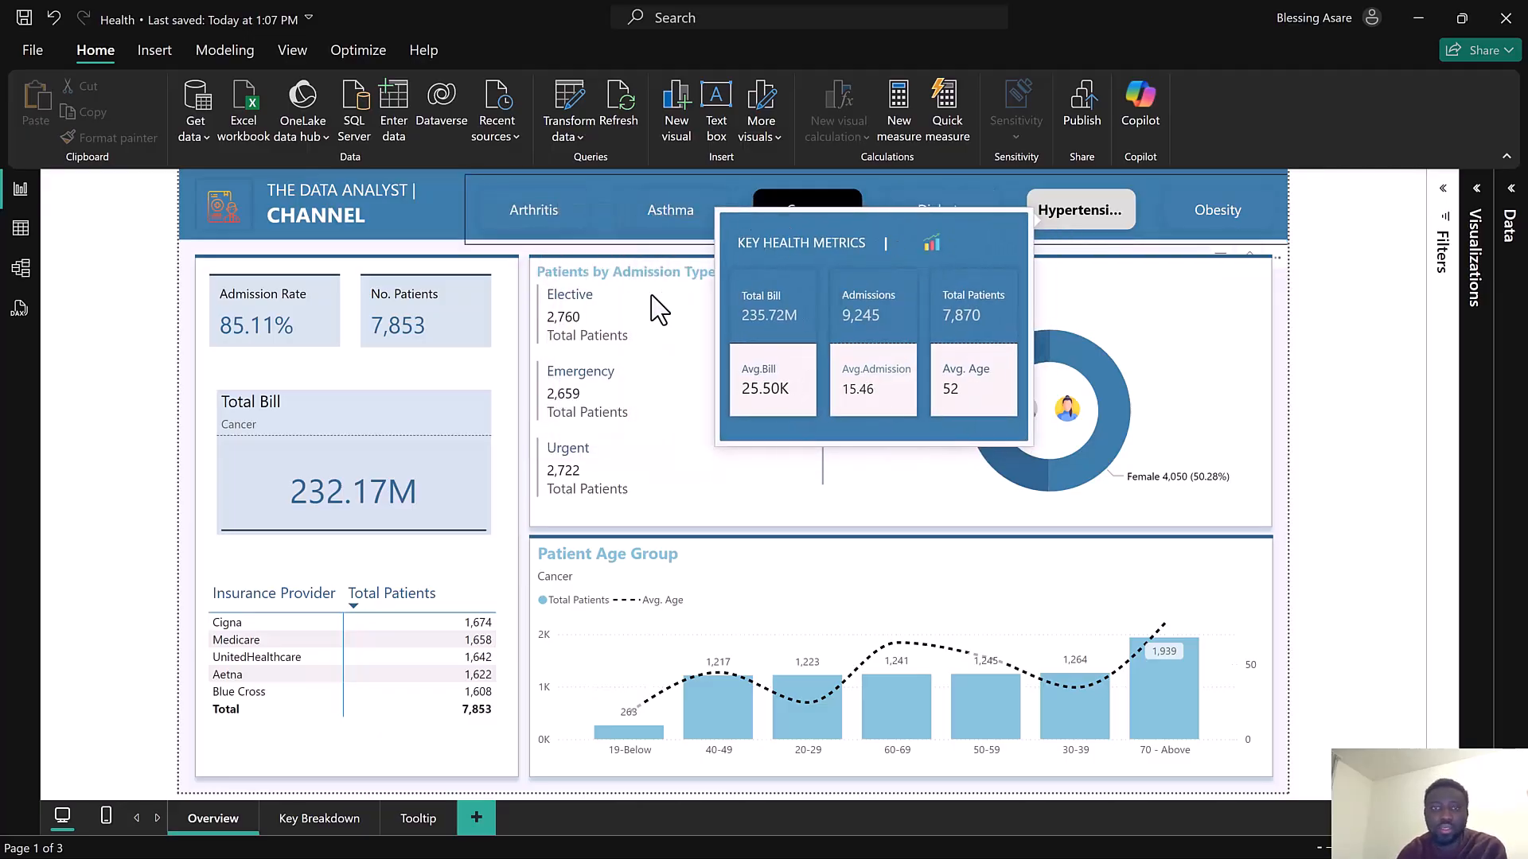
left_click(1418, 17)
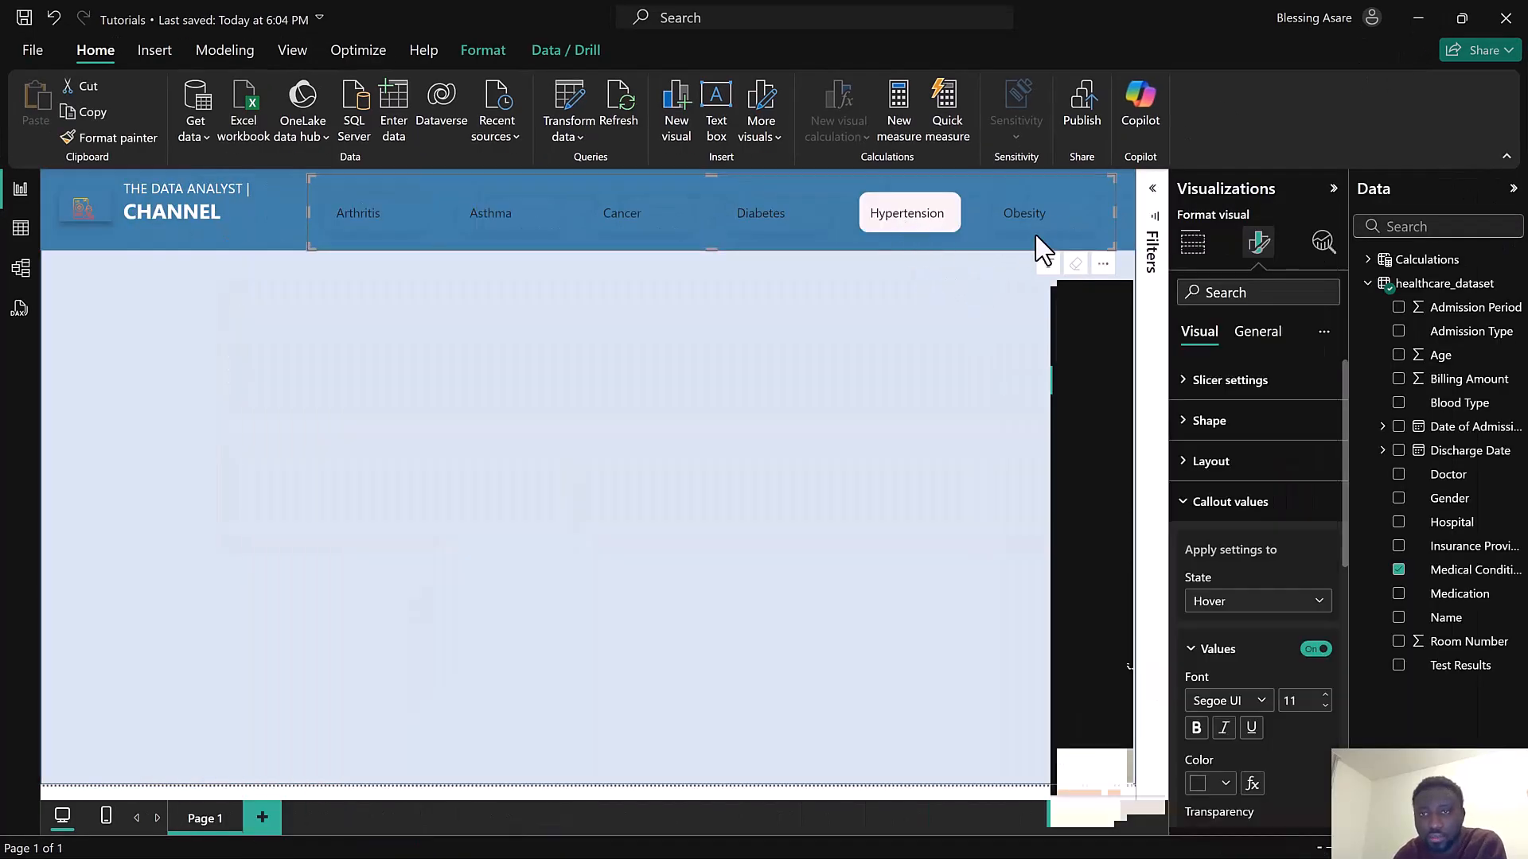
Set the callout value colour for the Hover state to black
scroll(1266, 613, "down", 1)
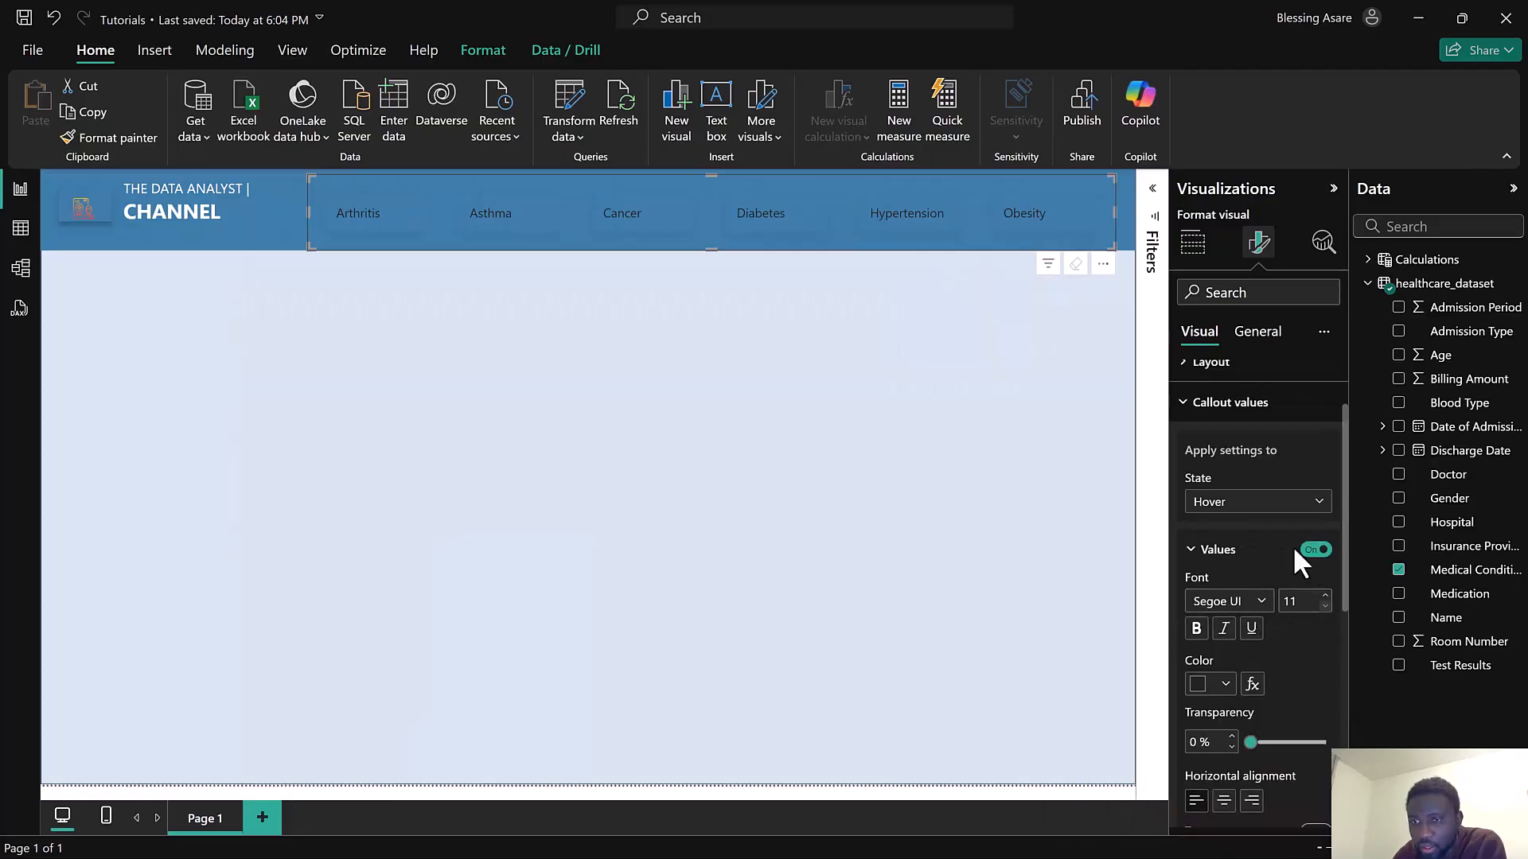
left_click(1241, 505)
left_click(1238, 549)
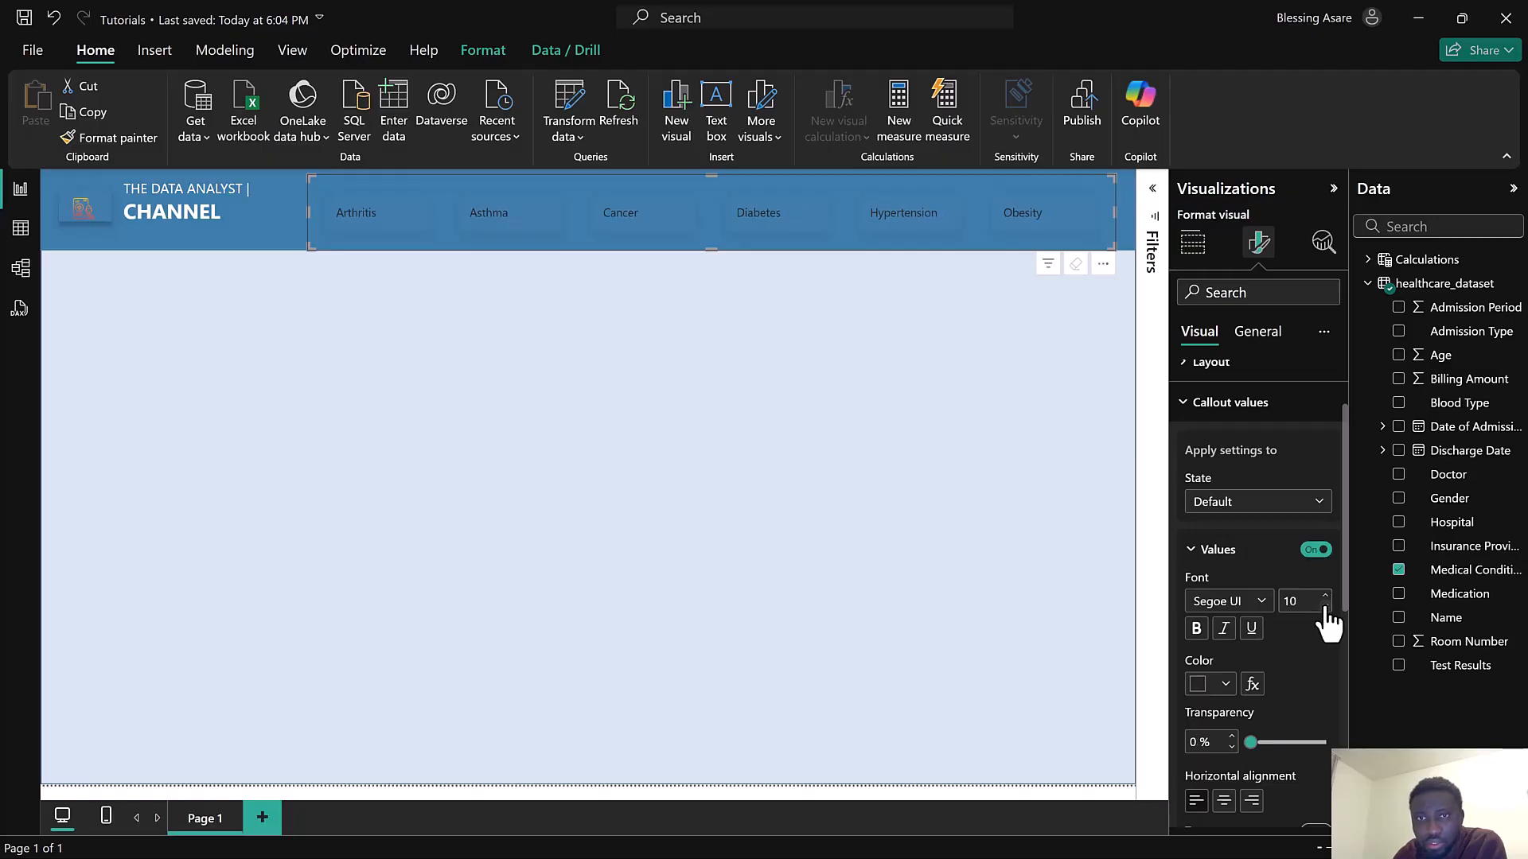
left_click(1288, 510)
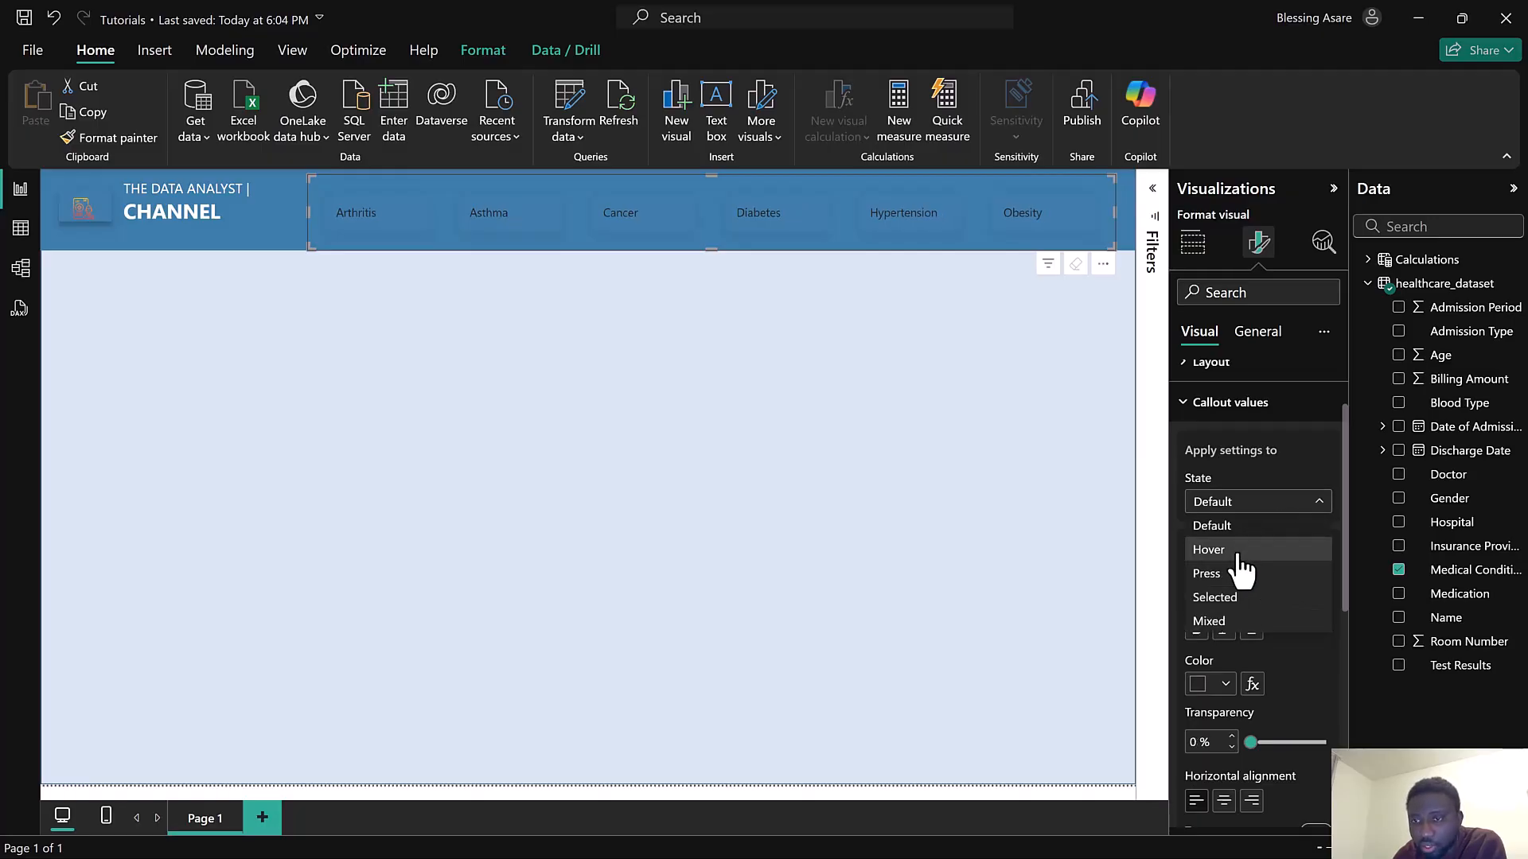
left_click(1237, 553)
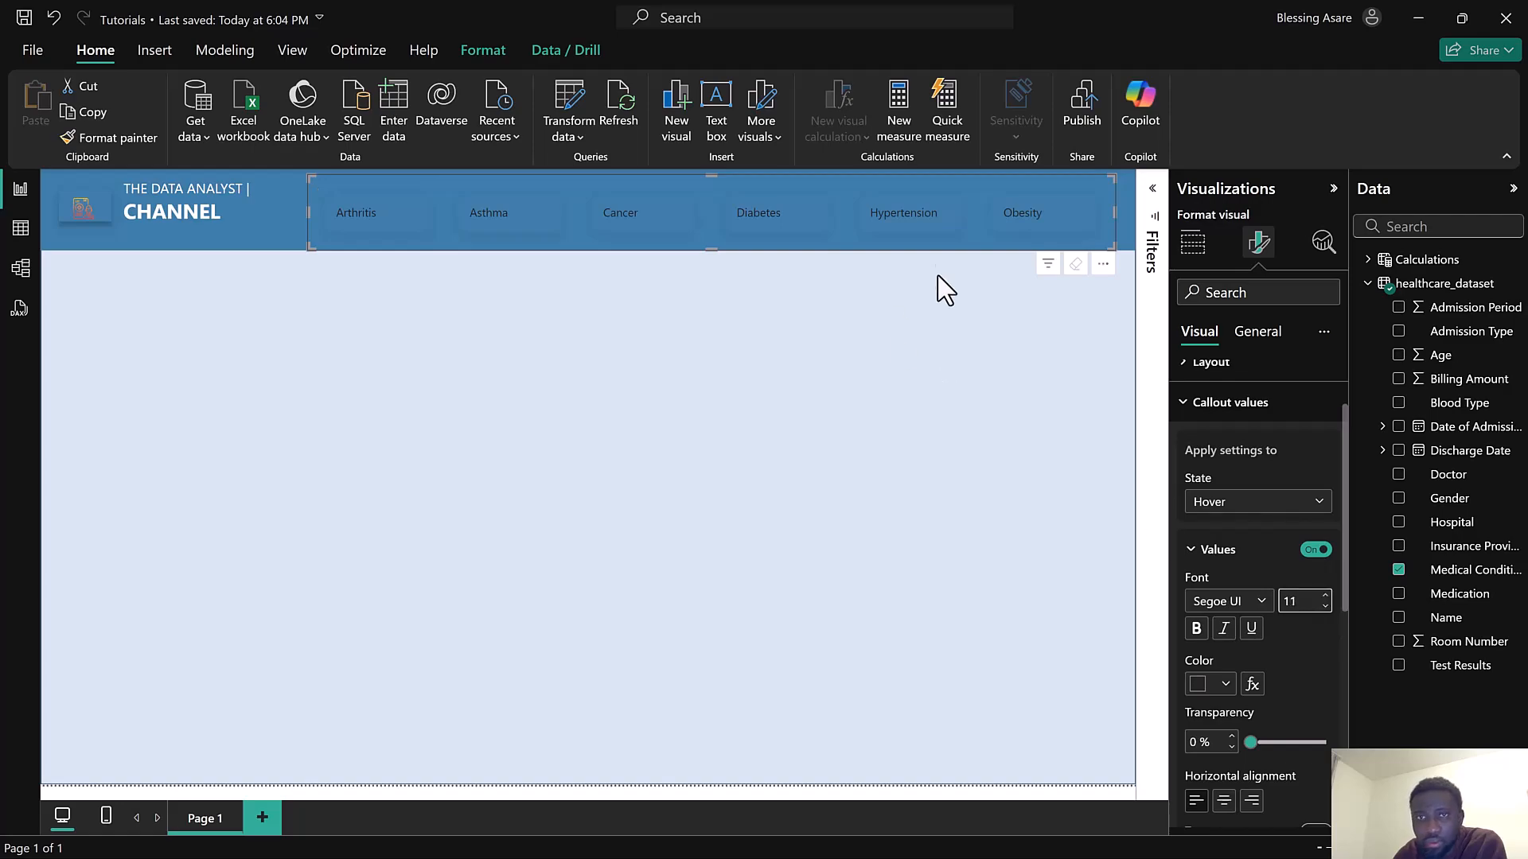
left_click(1325, 597)
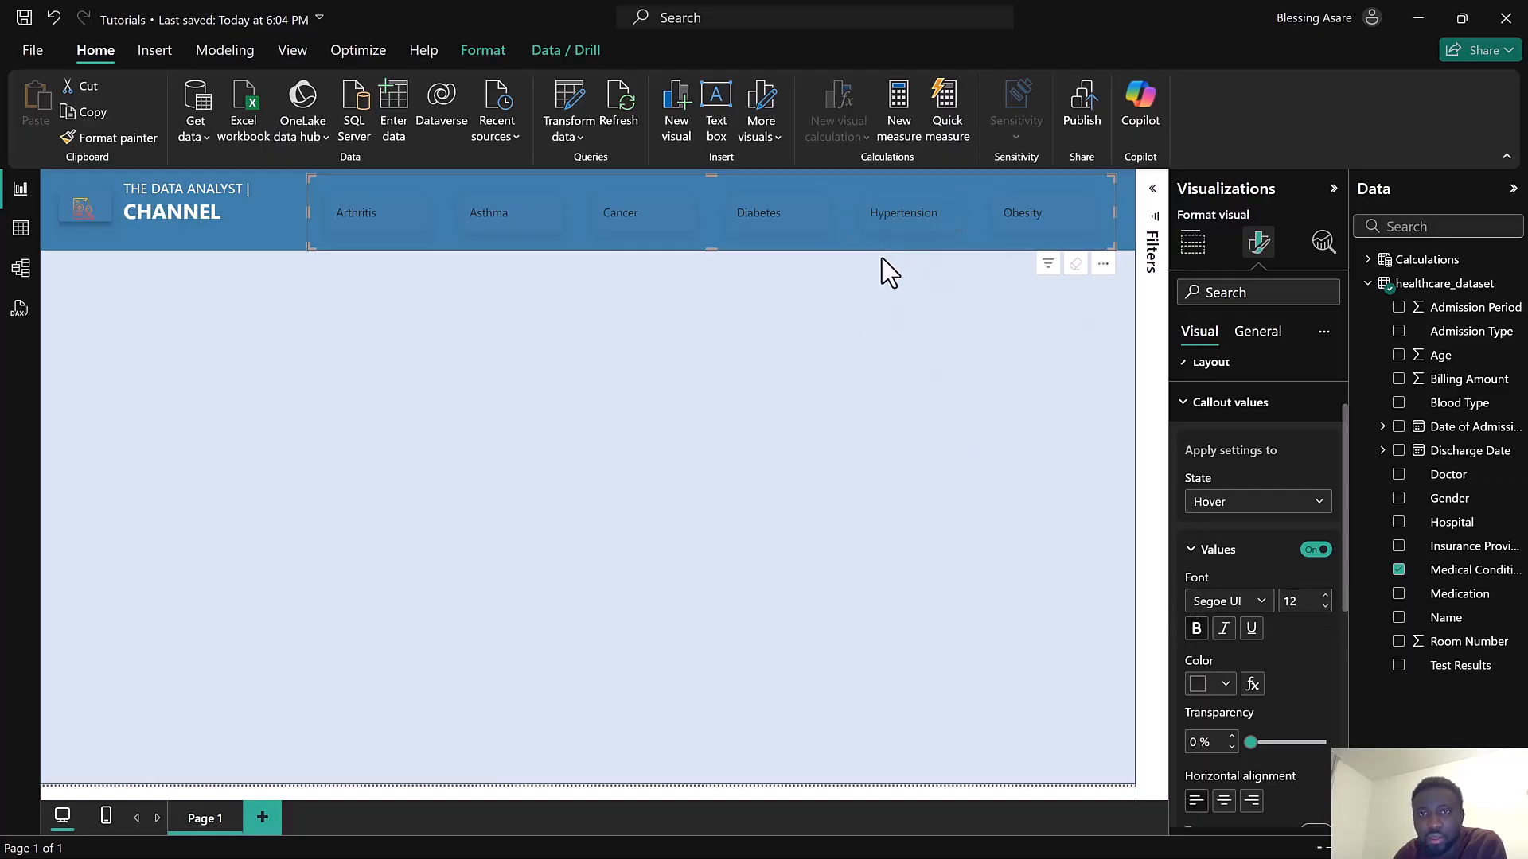
left_click(1325, 606)
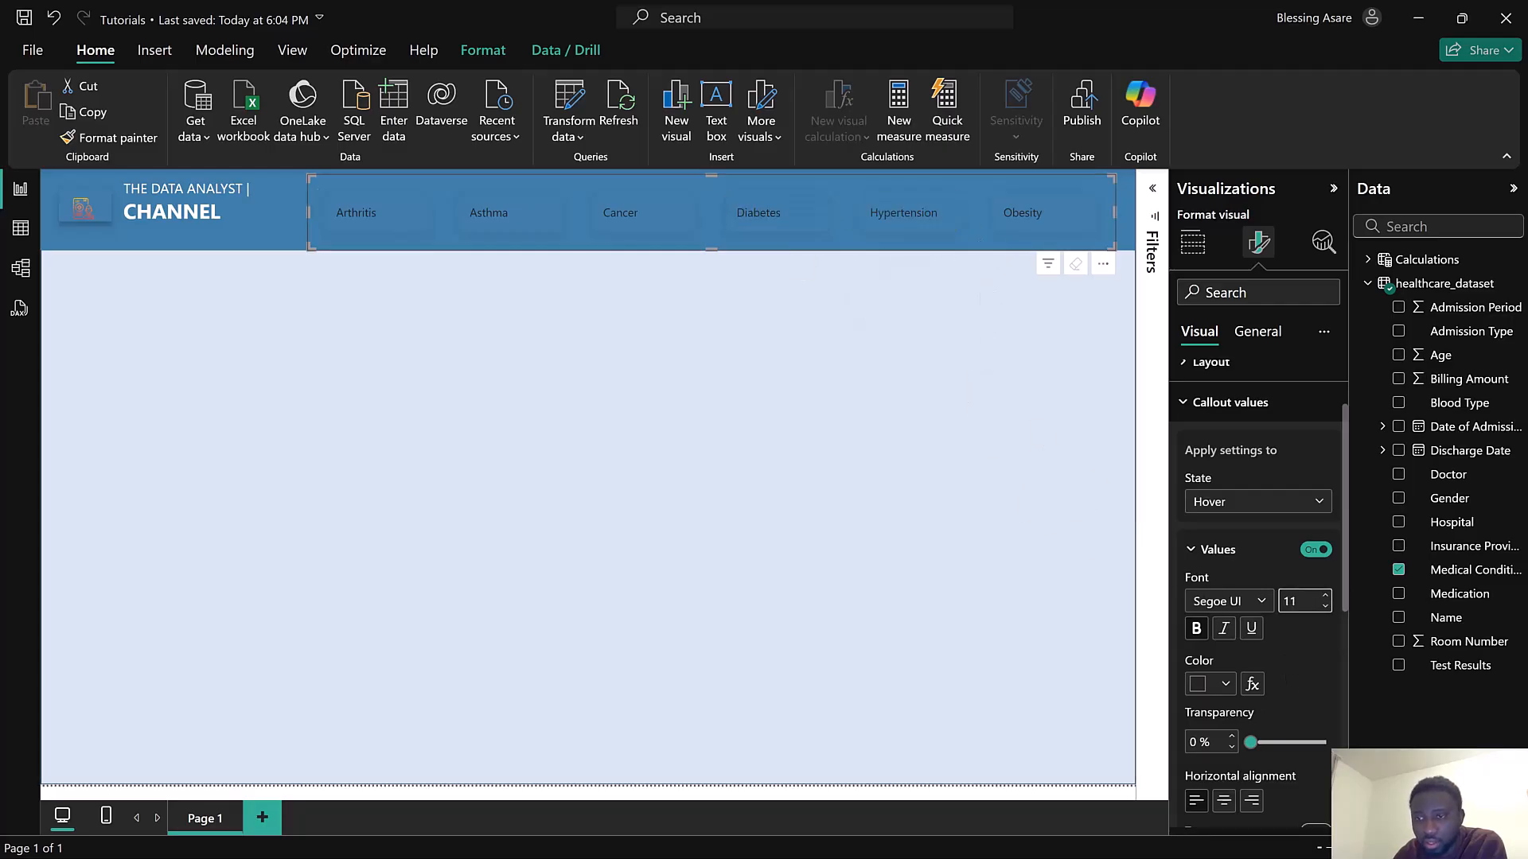
left_click(1204, 693)
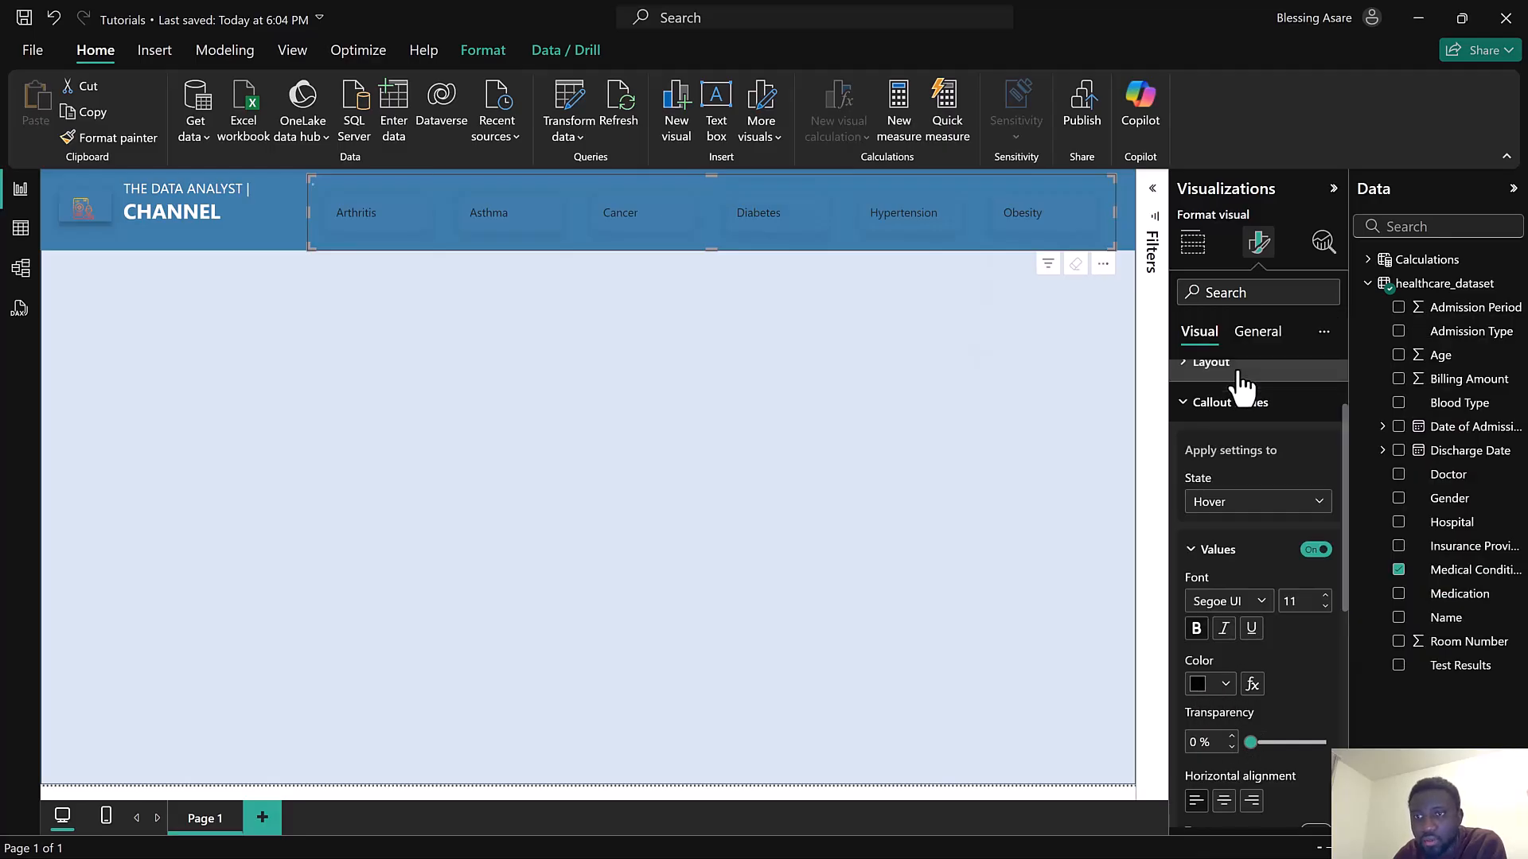
Switch to the Selected state and set its callout value colour to black
left_click(1232, 508)
left_click(1215, 601)
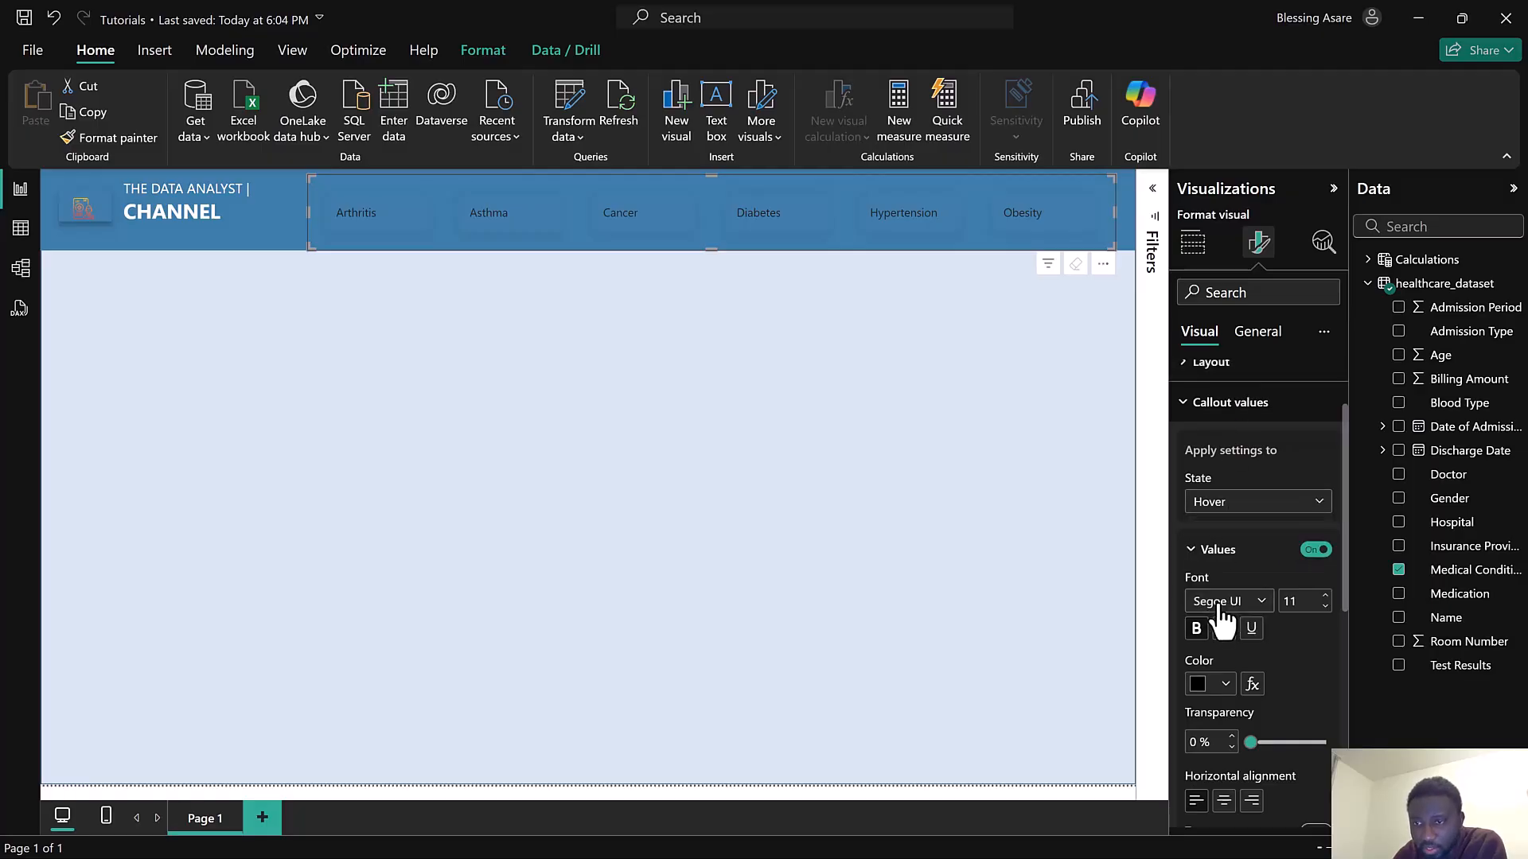
left_click(1199, 686)
left_click(1239, 370)
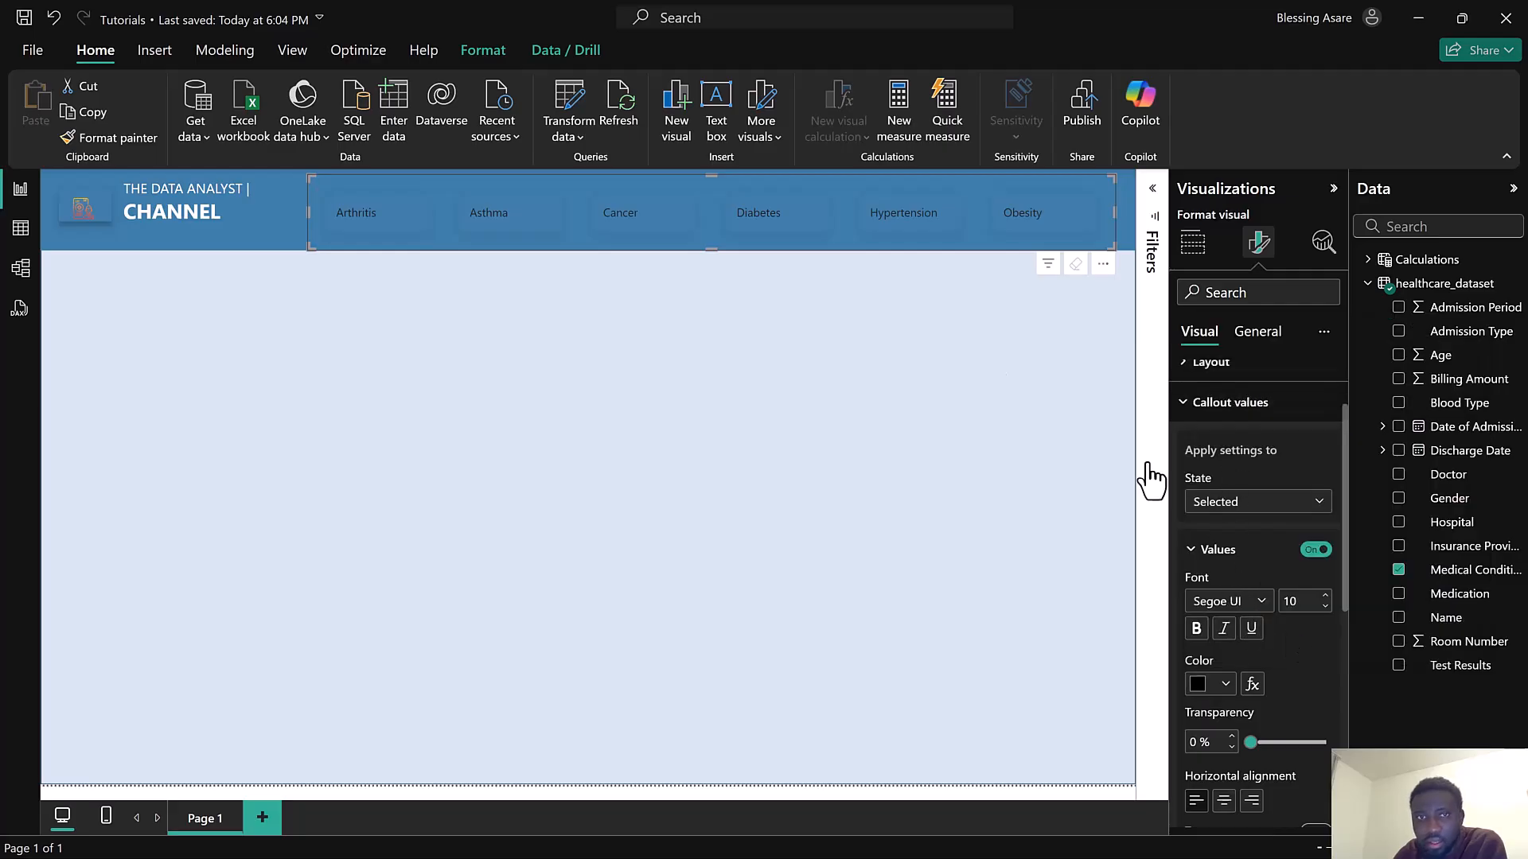
Preview a selected slicer button and set the Selected state callout value colour to white
left_click(793, 223)
left_click(792, 224)
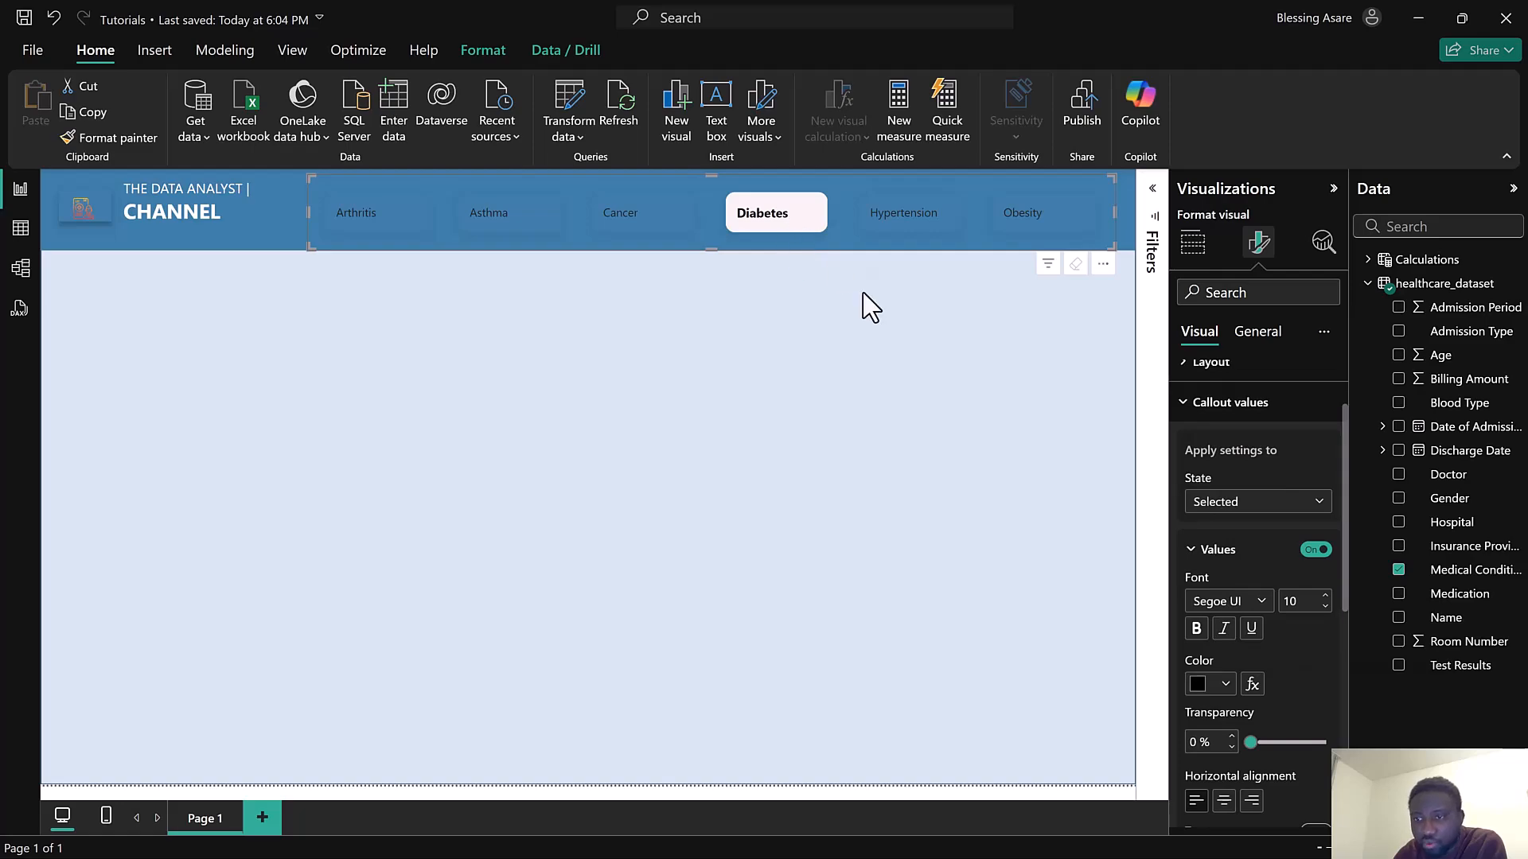
scroll(1310, 626, "down", 2)
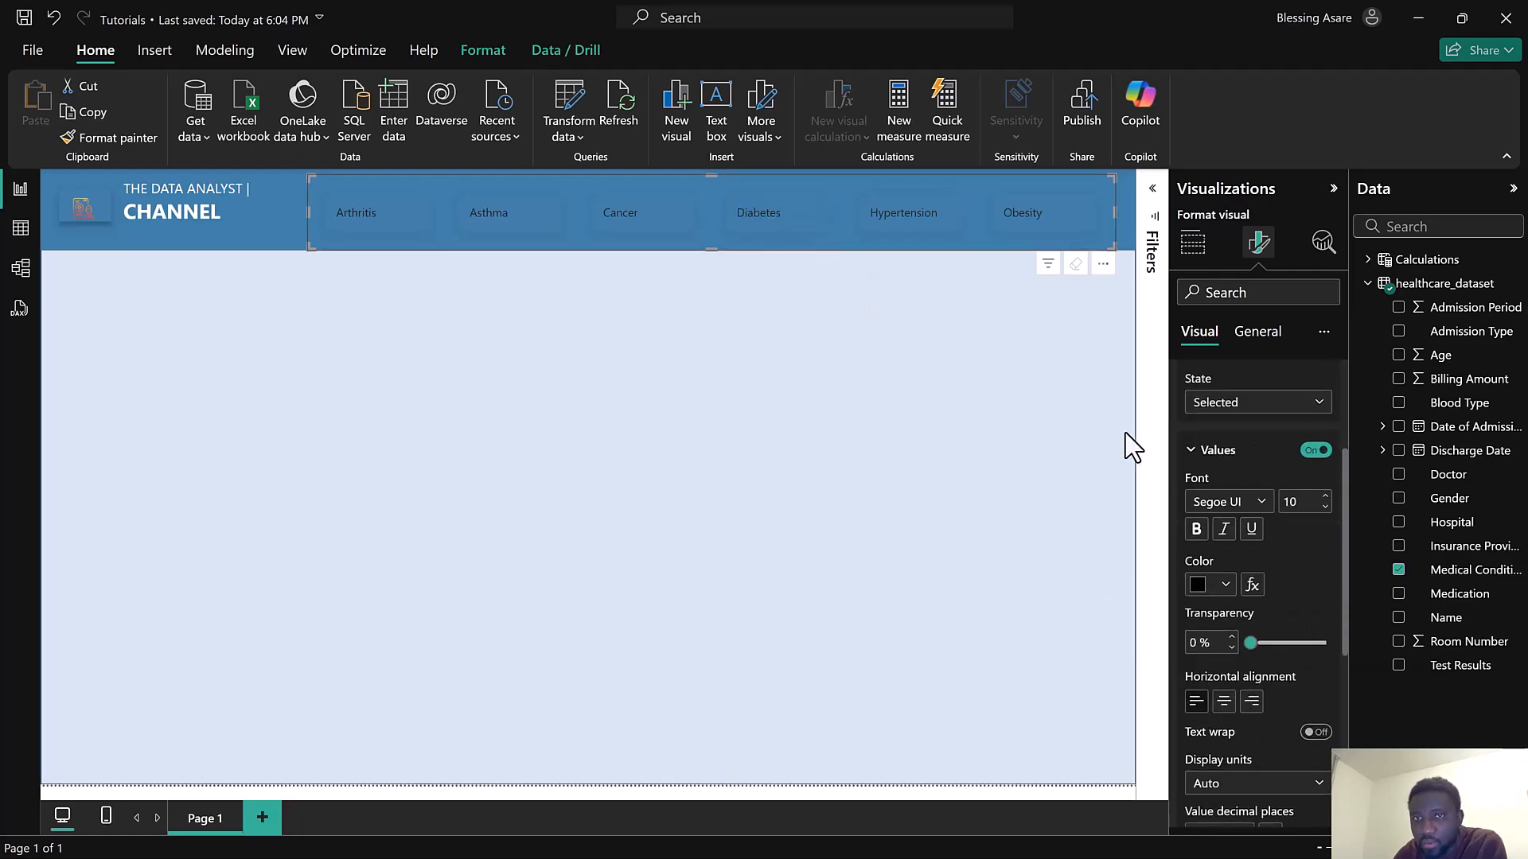
left_click(1198, 589)
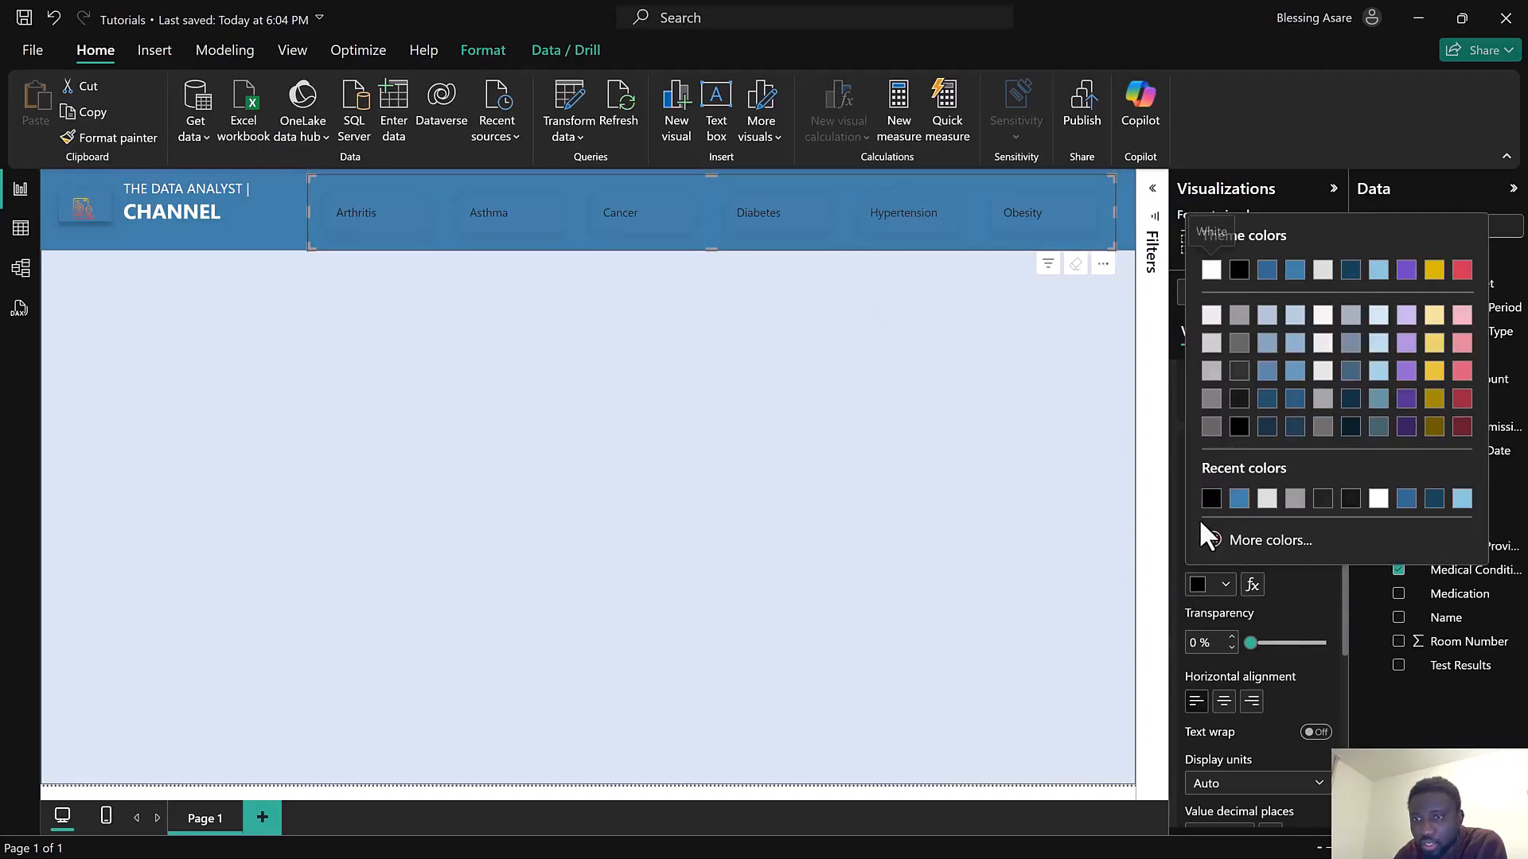
left_click(1213, 272)
Test the slicer's selected and hover styling by selecting different medical-condition buttons
scroll(1332, 613, "down", 6)
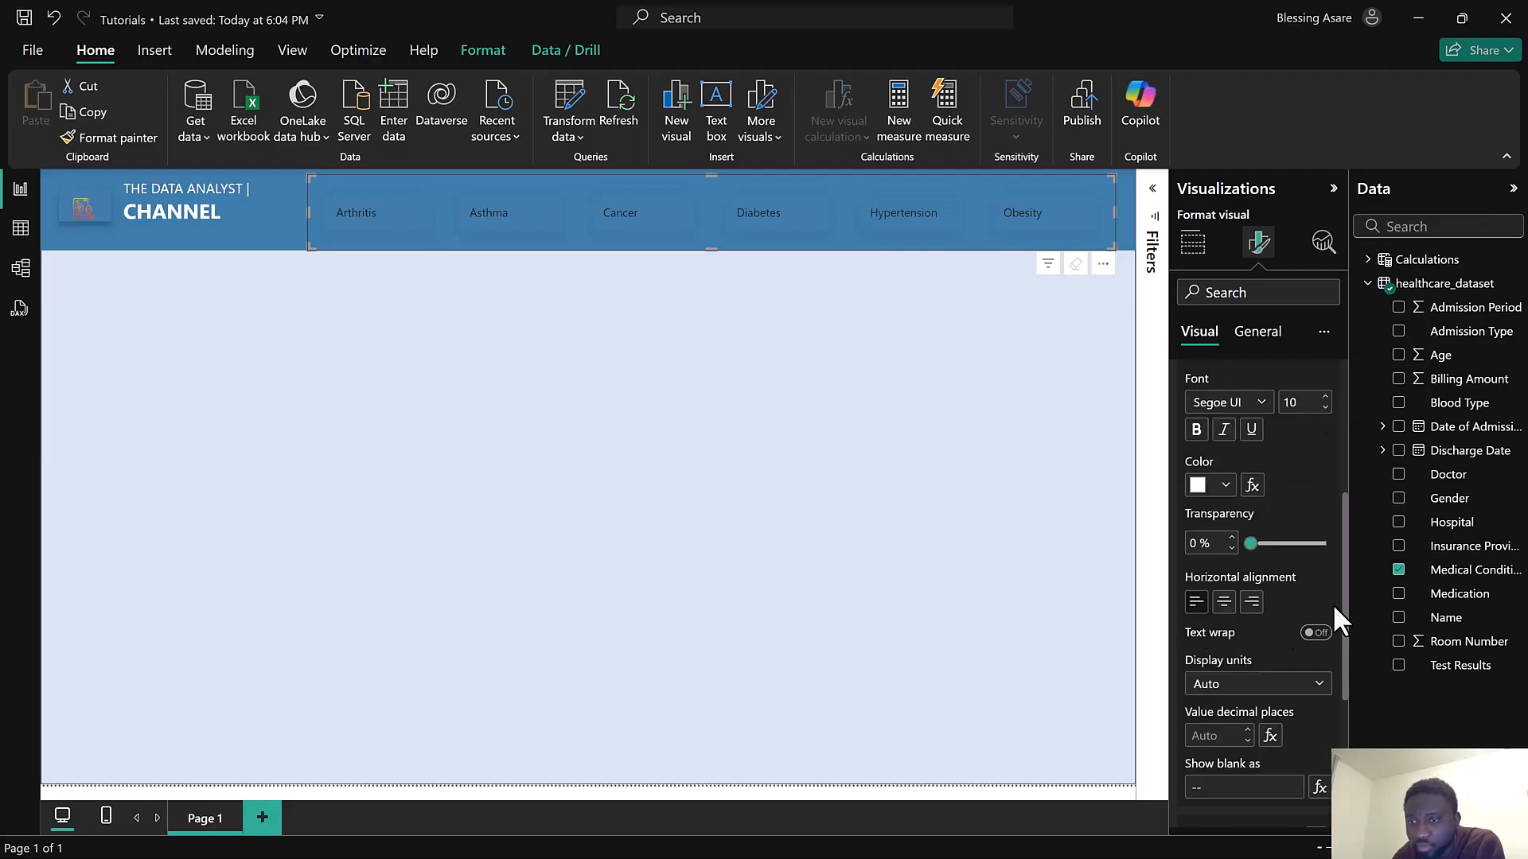
scroll(1332, 604, "down", 2)
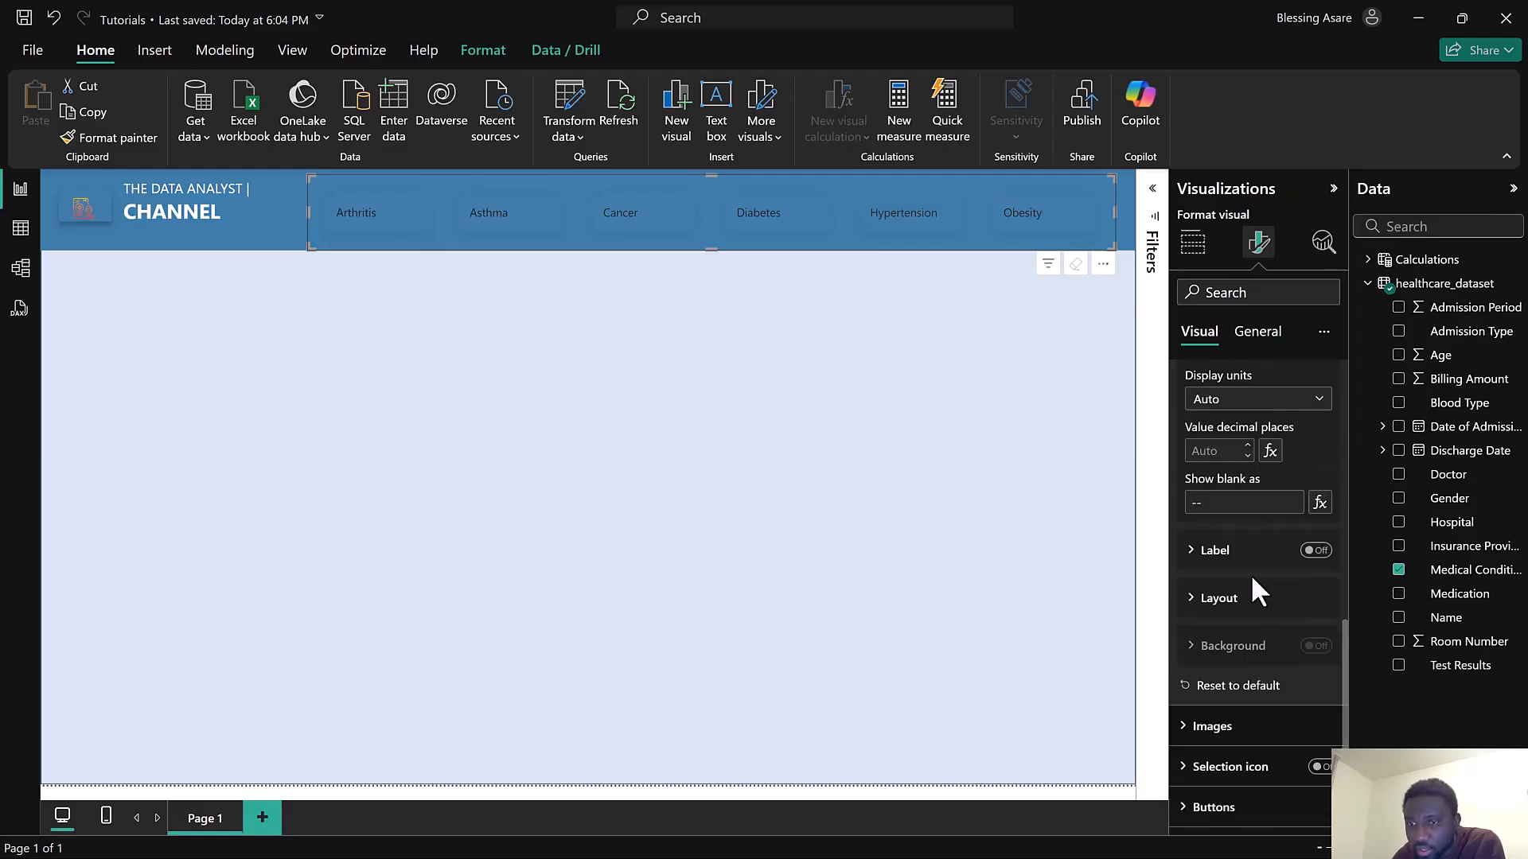
left_click(1246, 621)
left_click(1245, 620)
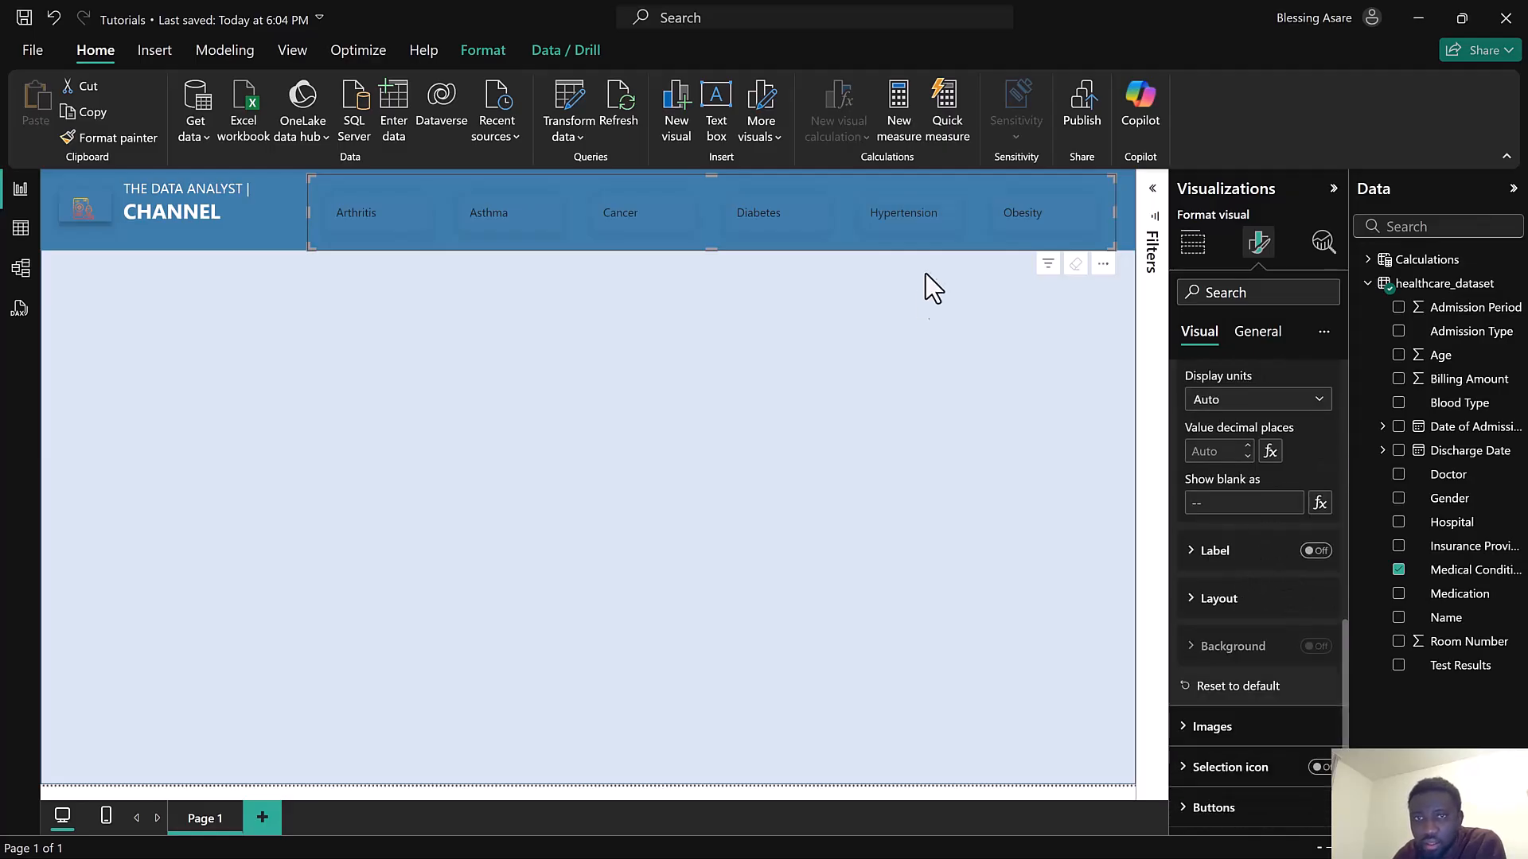
left_click(917, 227)
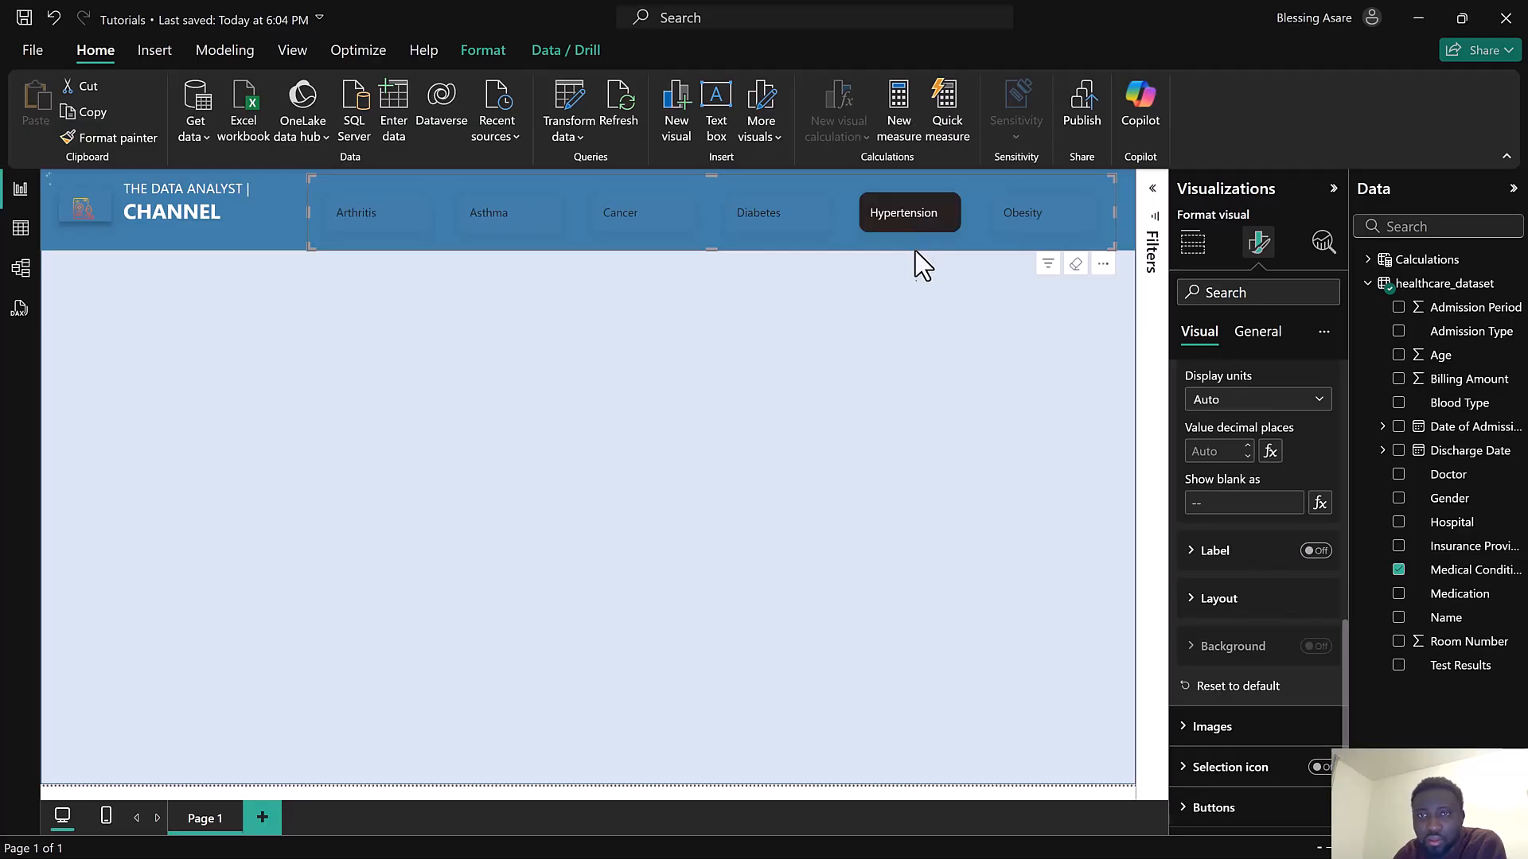
left_click(1045, 227)
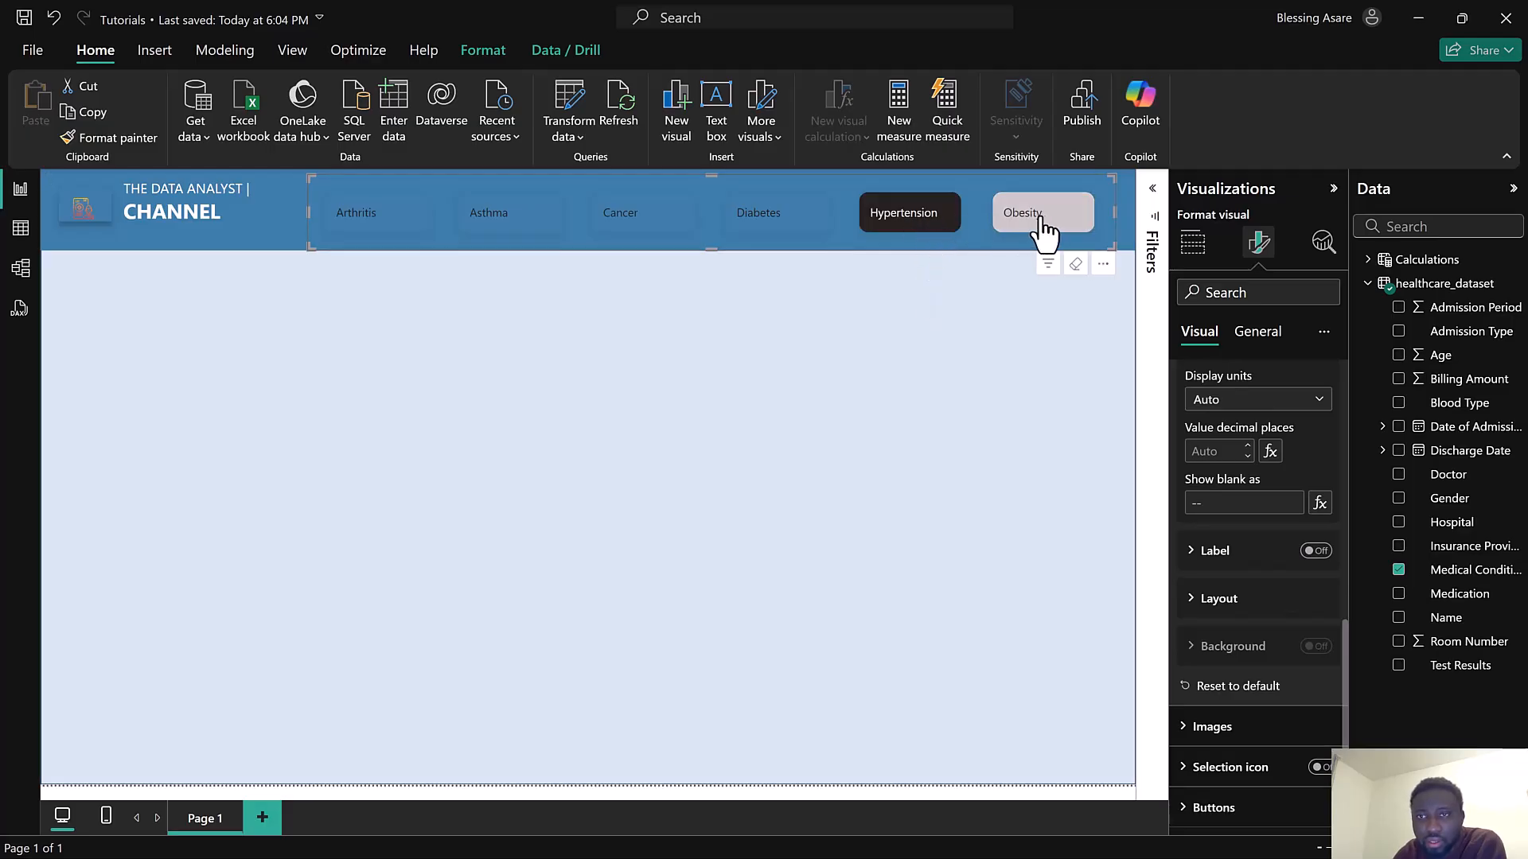
left_click(923, 229)
Center-align the slicer's callout values for the Selected state
scroll(1239, 518, "up", 4)
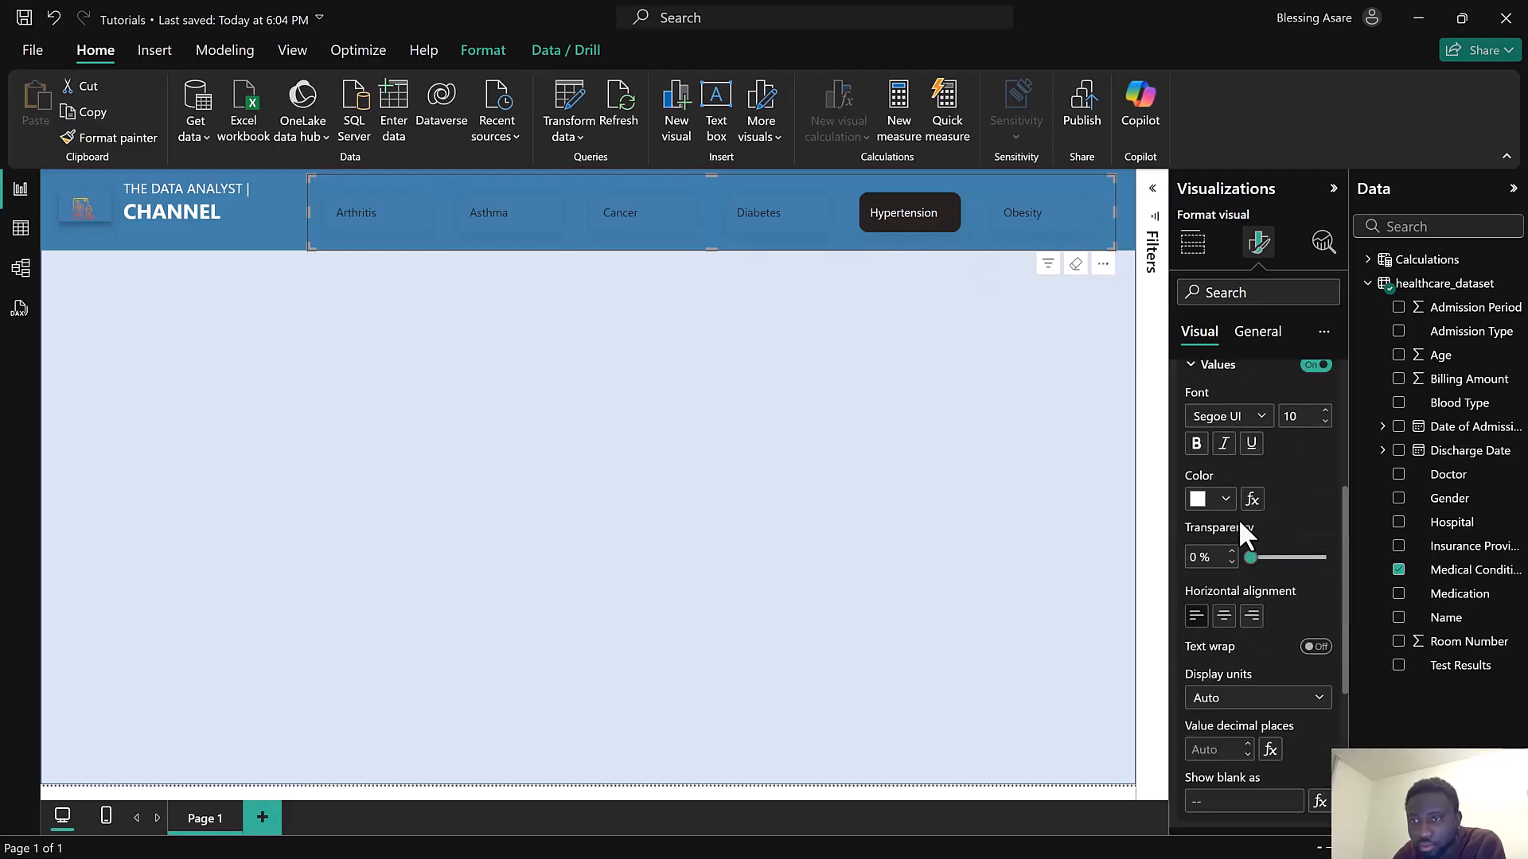
scroll(1239, 518, "up", 2)
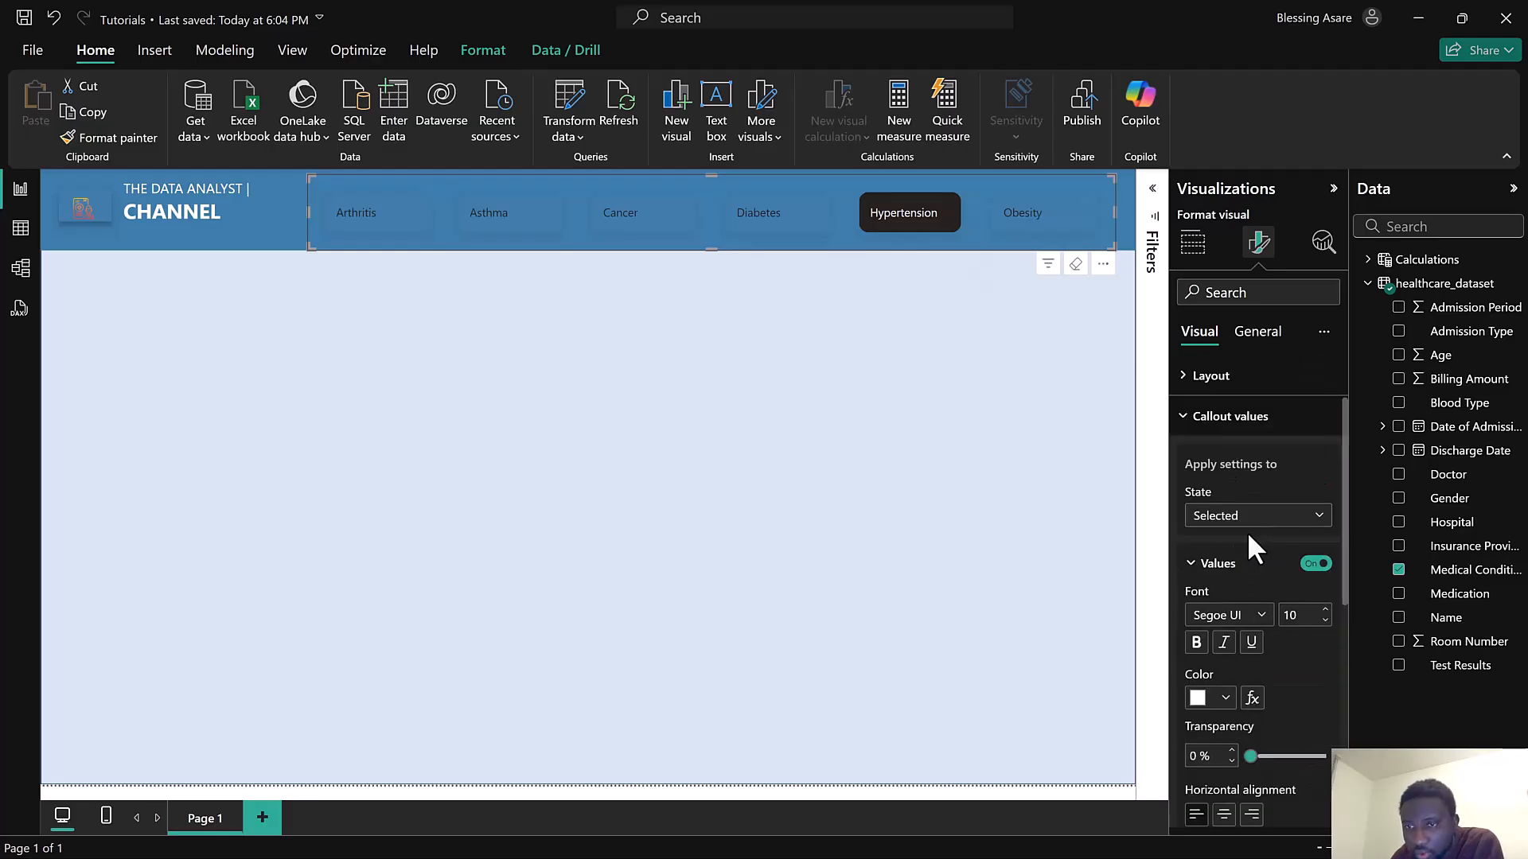
scroll(1247, 532, "down", 1)
scroll(1250, 535, "down", 3)
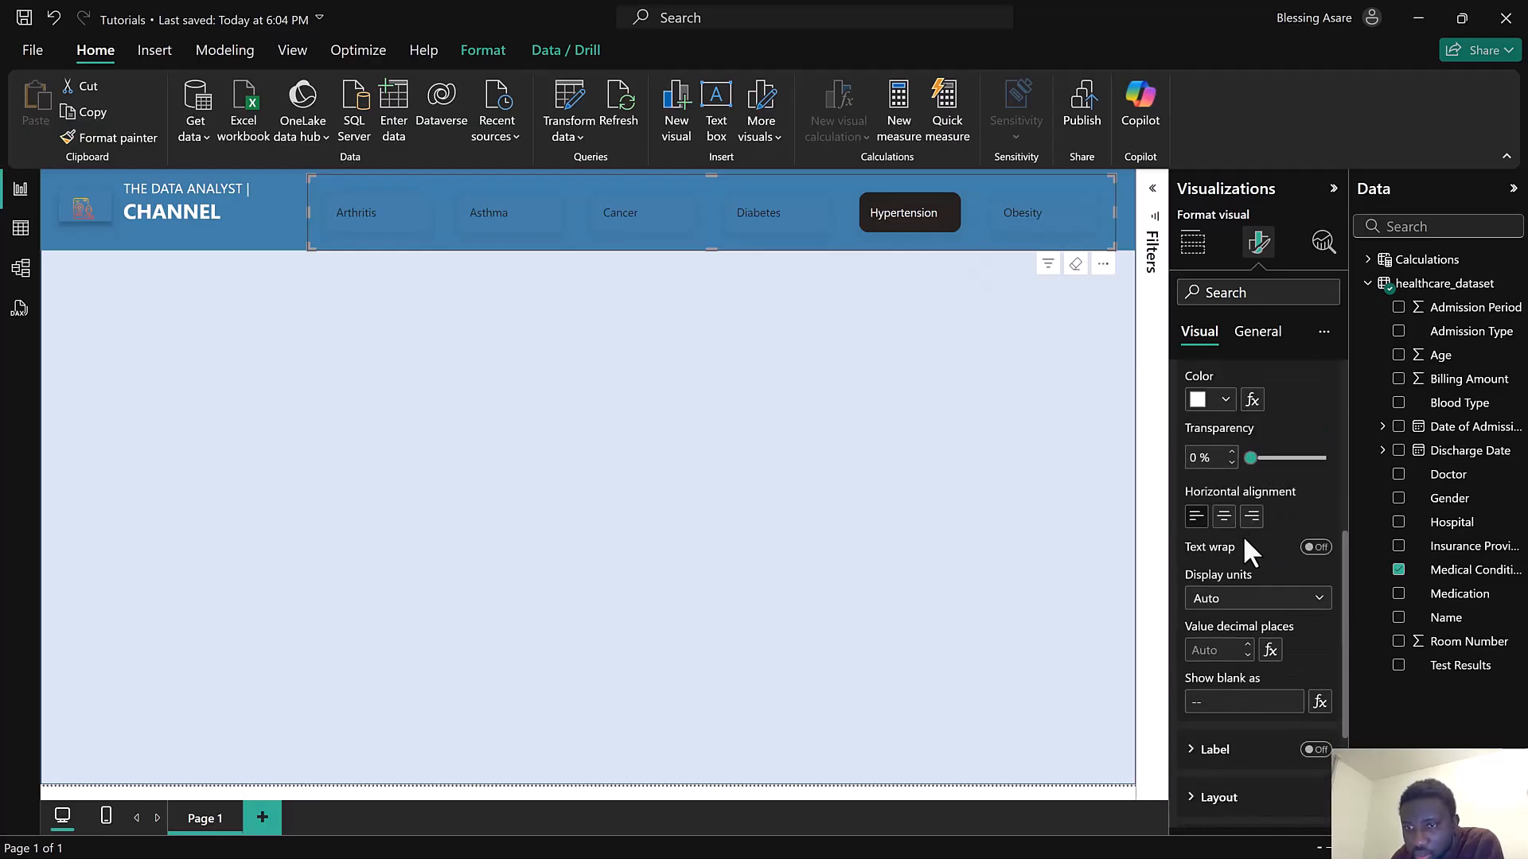
left_click(1224, 517)
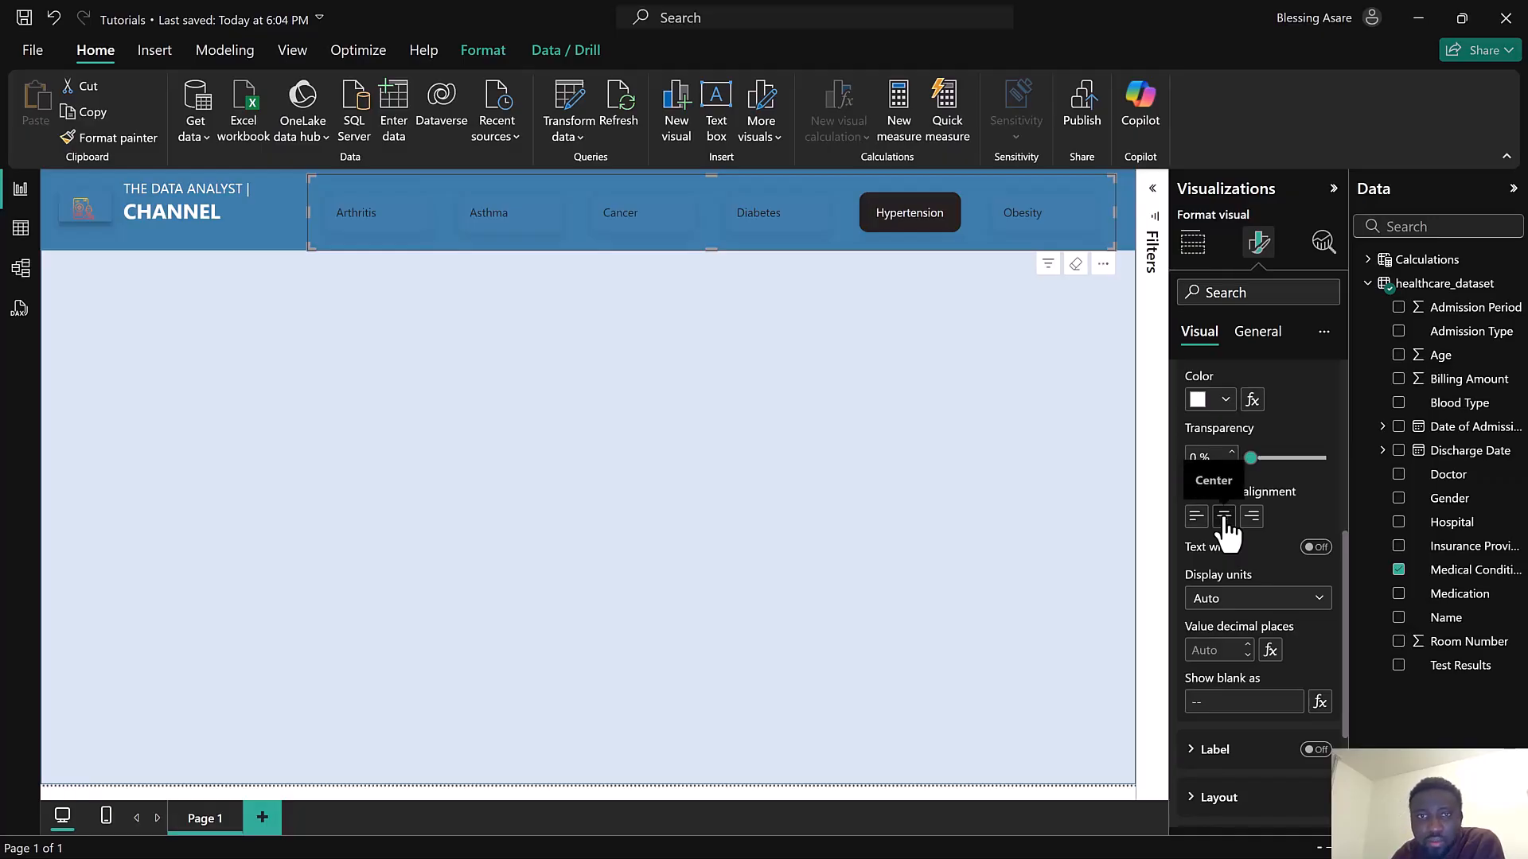
left_click(767, 227)
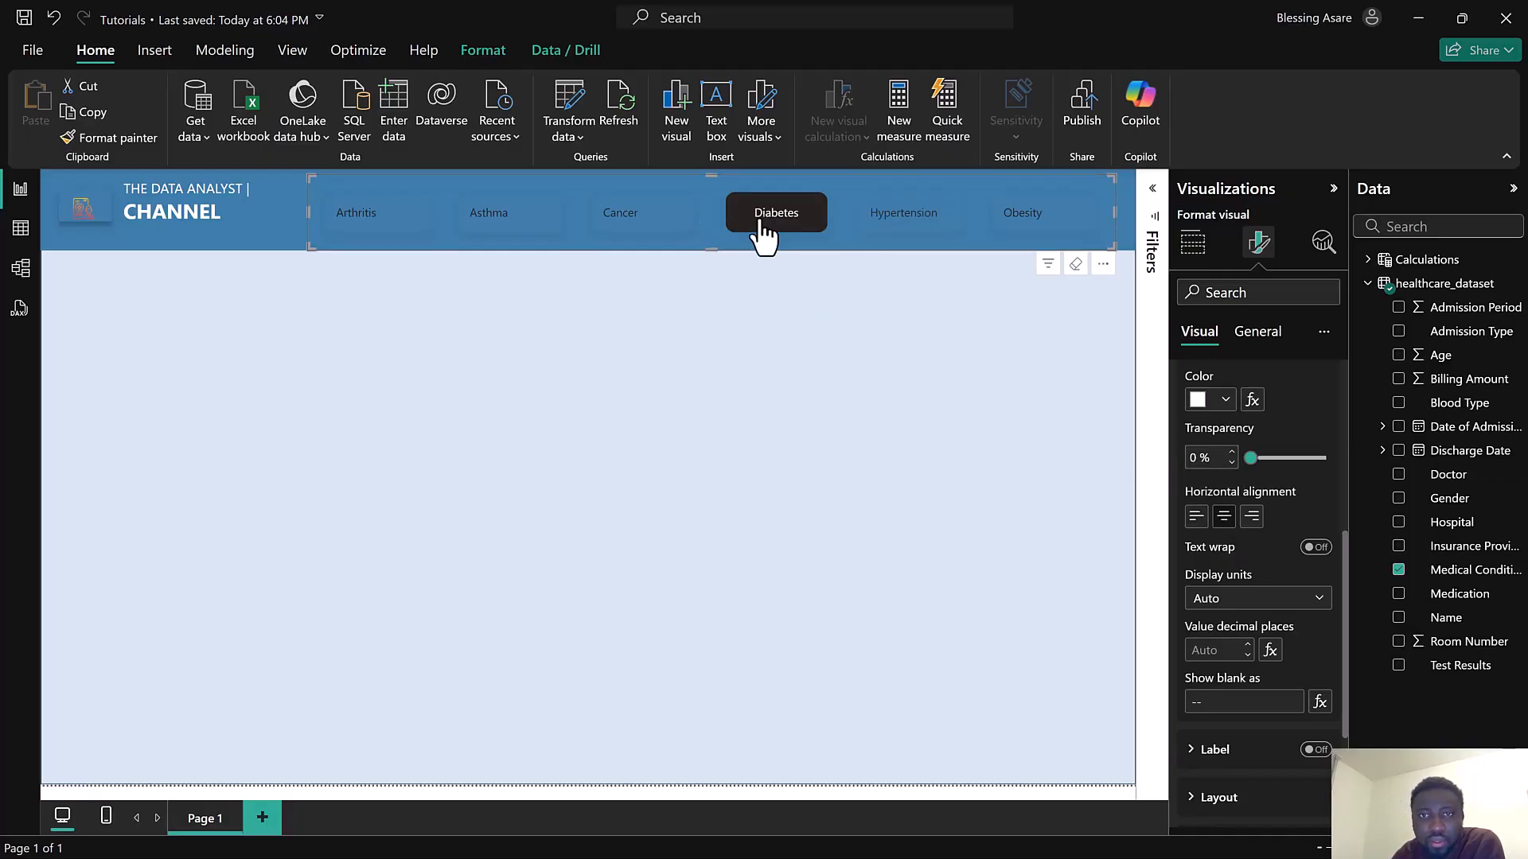
Collapse the callout value settings and inspect the slicer's button fill, shadow and glow options
scroll(1232, 537, "up", 3)
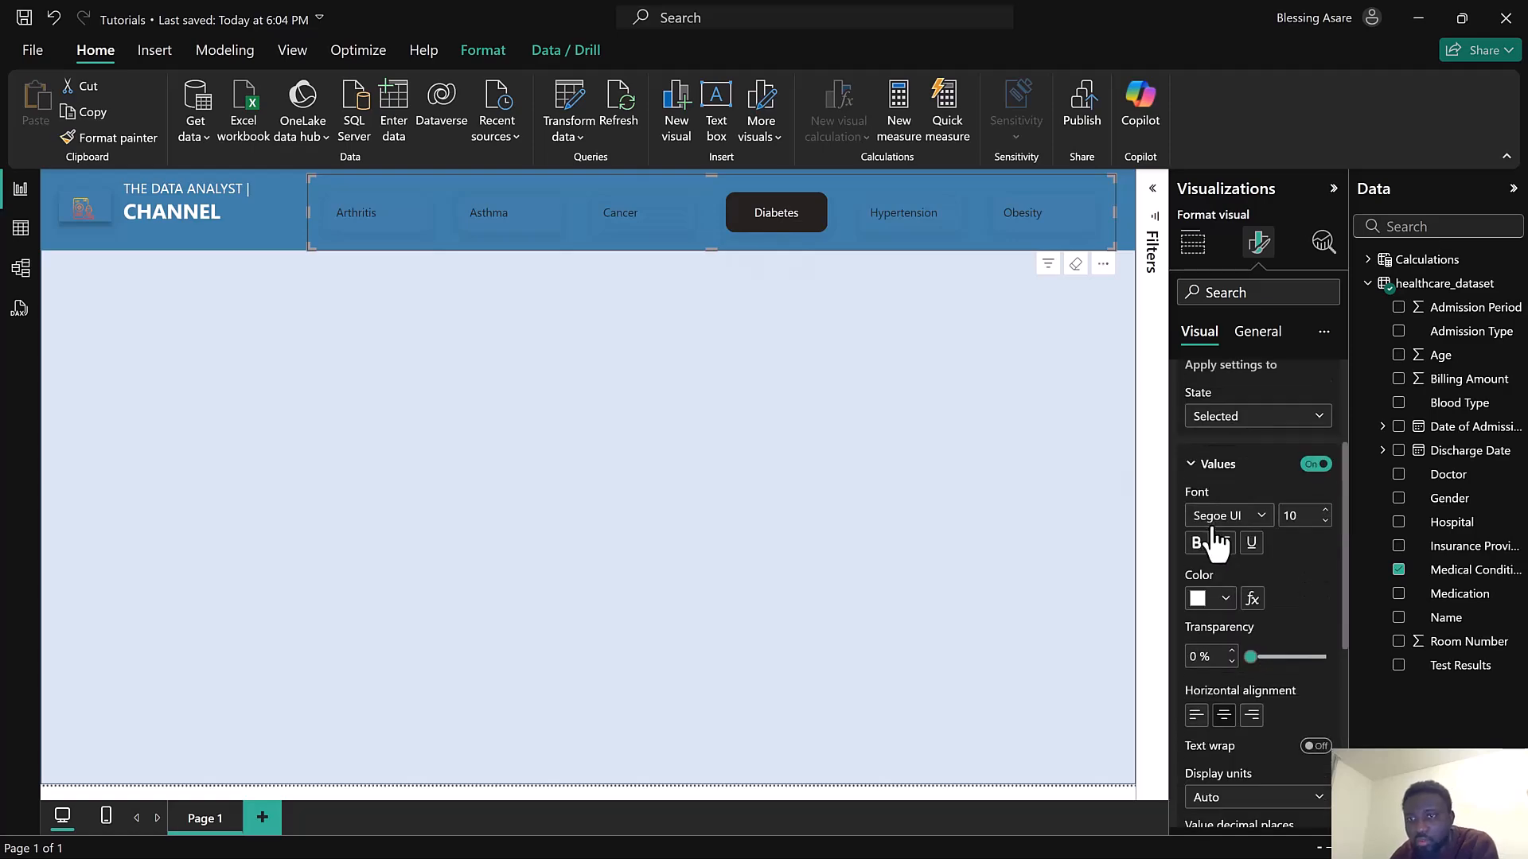
left_click(1209, 470)
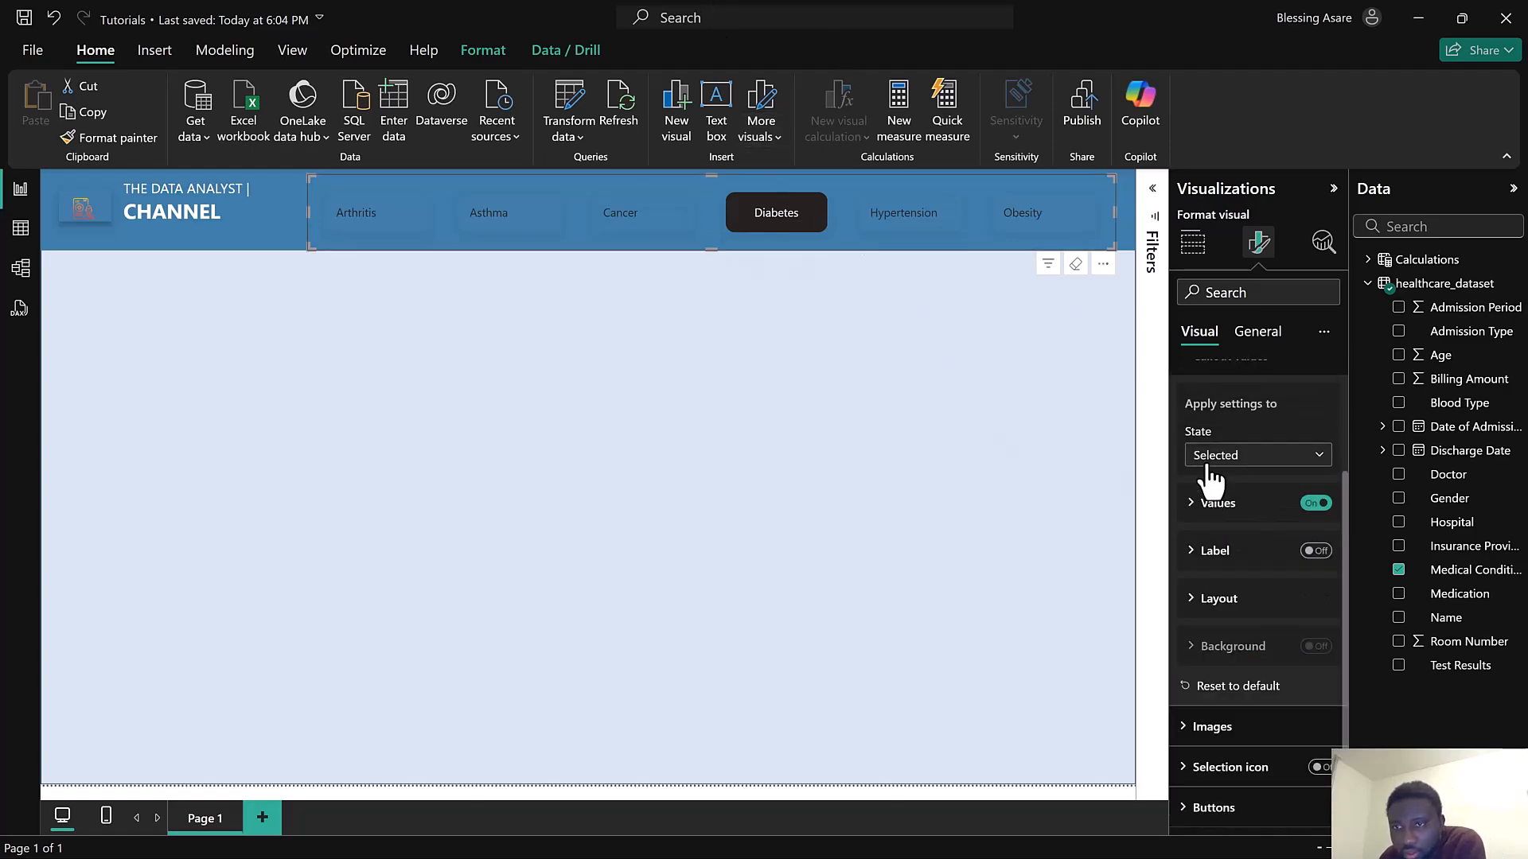
left_click(1214, 808)
scroll(1237, 684, "down", 5)
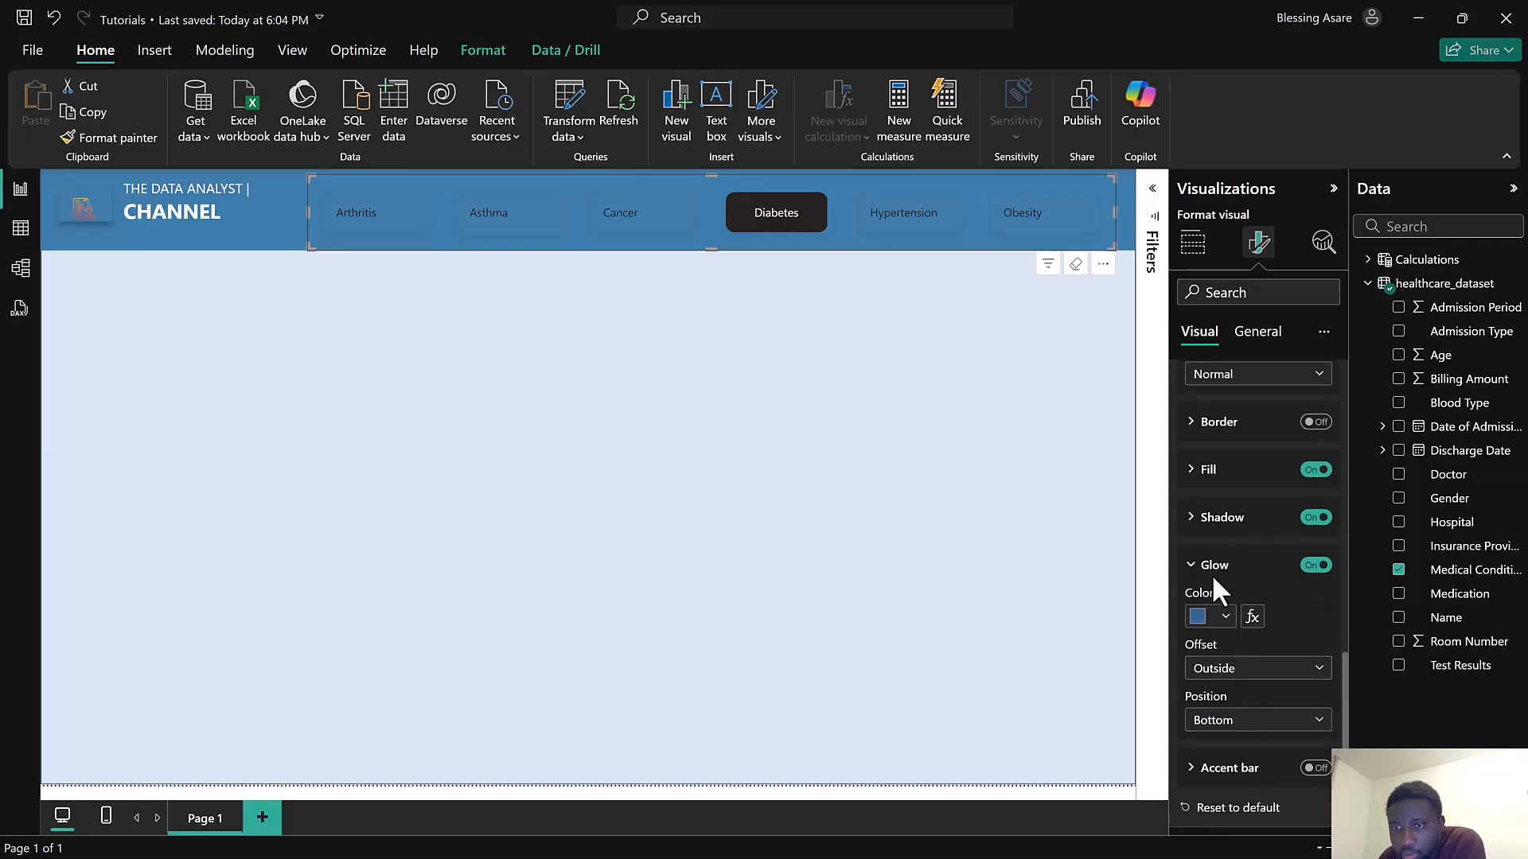
left_click(1218, 474)
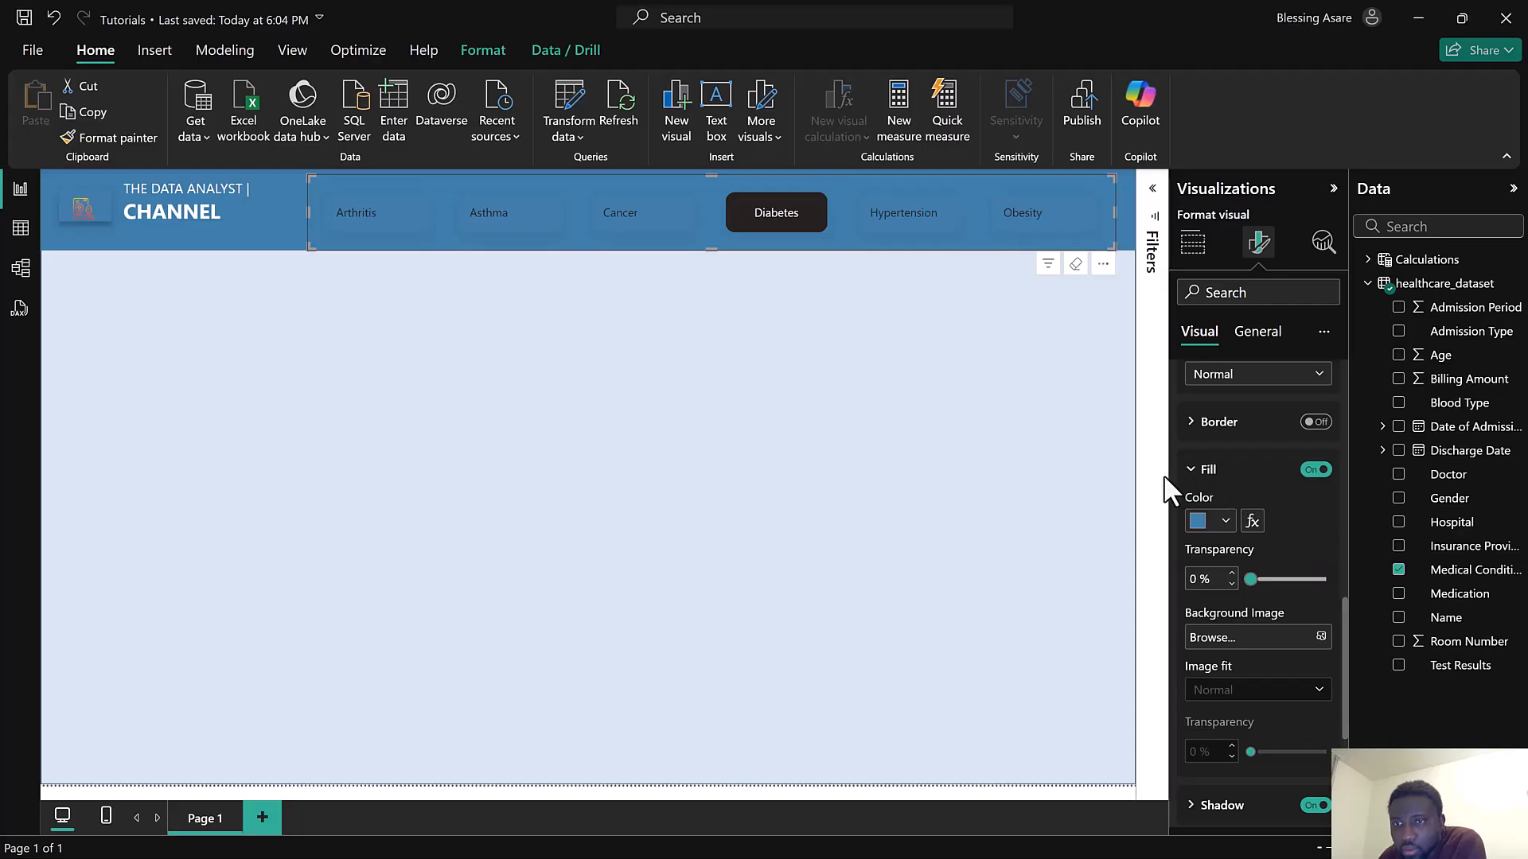
left_click(1211, 476)
scroll(1250, 454, "up", 4)
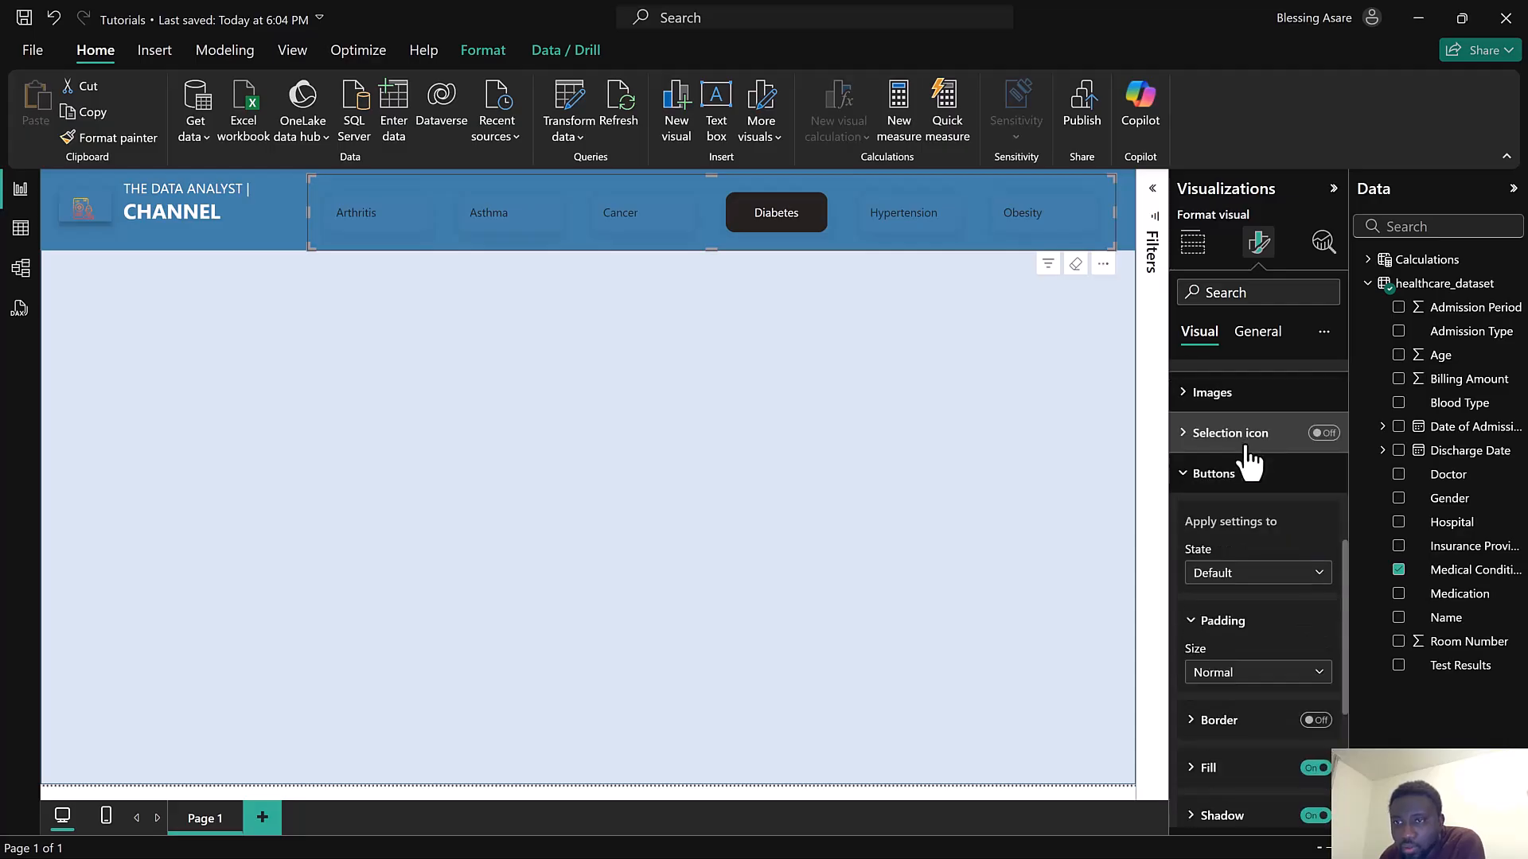
left_click(1255, 482)
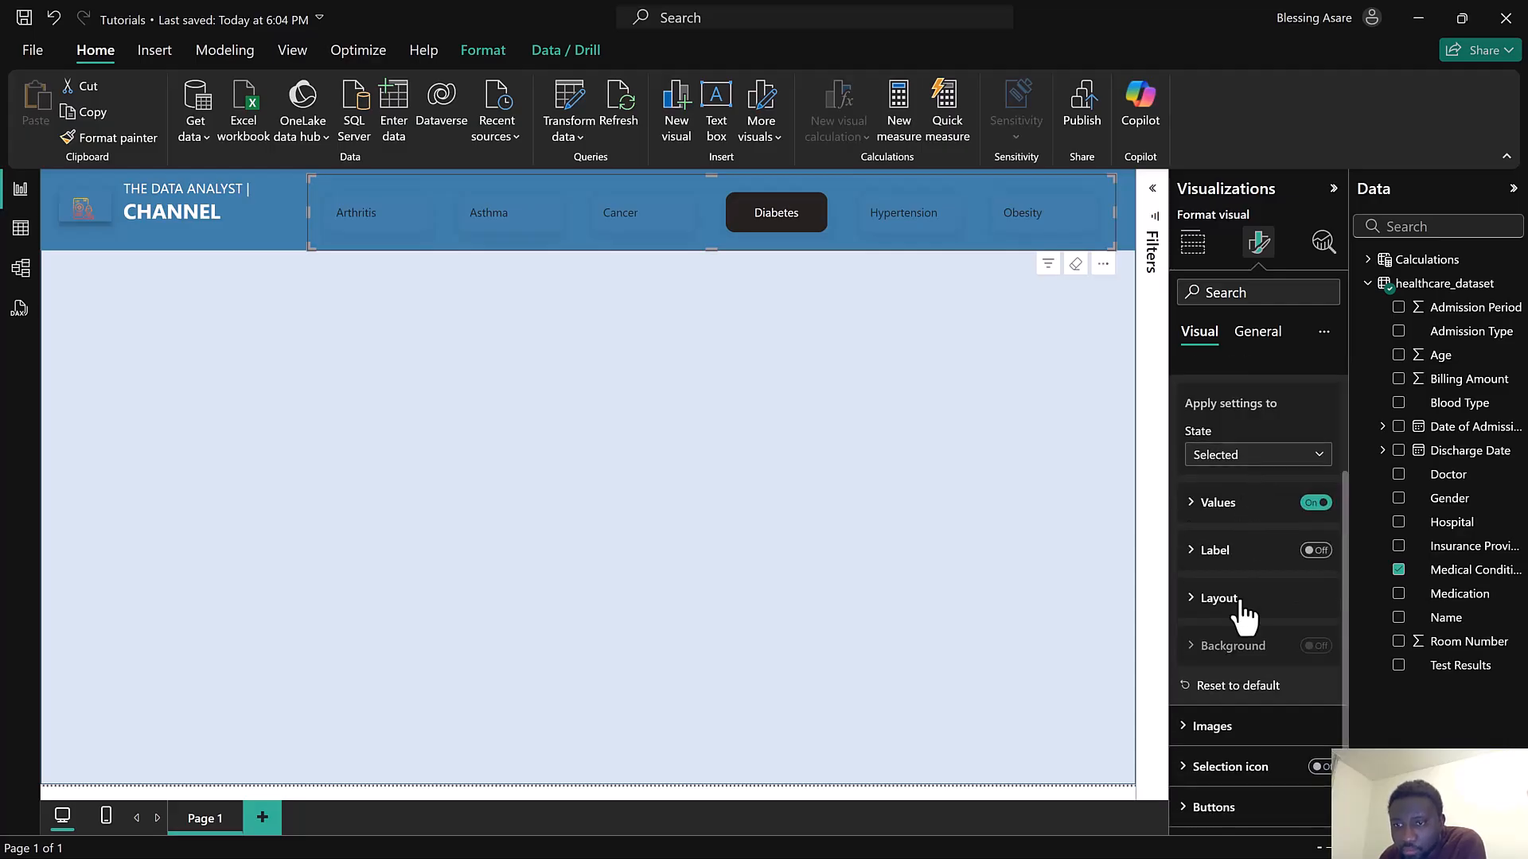
Switch the button settings to the Selected state and set its fill colour to black
left_click(1232, 813)
scroll(1244, 692, "down", 5)
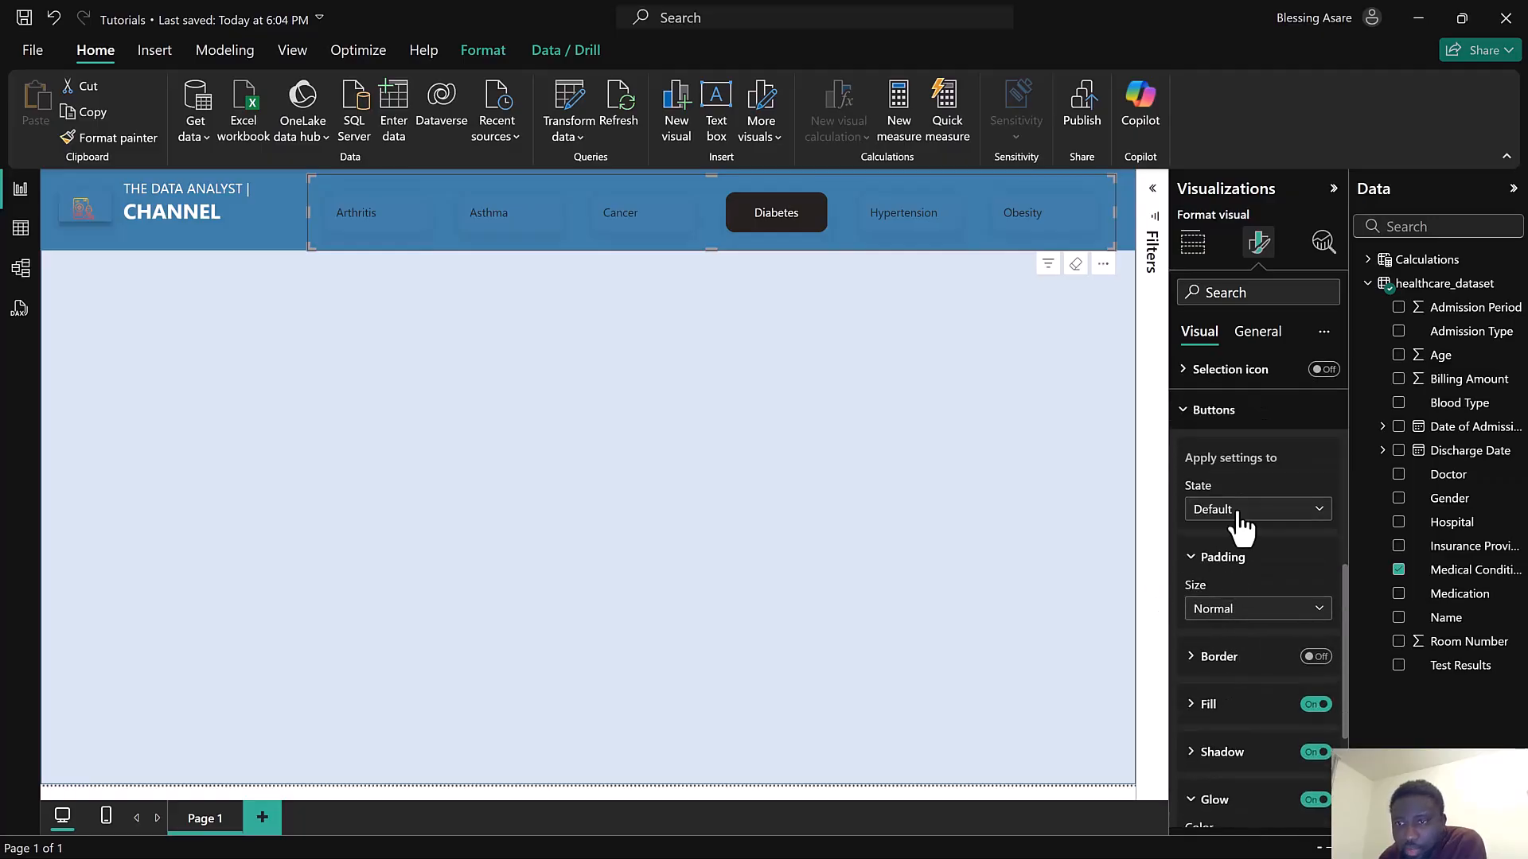
scroll(1241, 519, "up", 3)
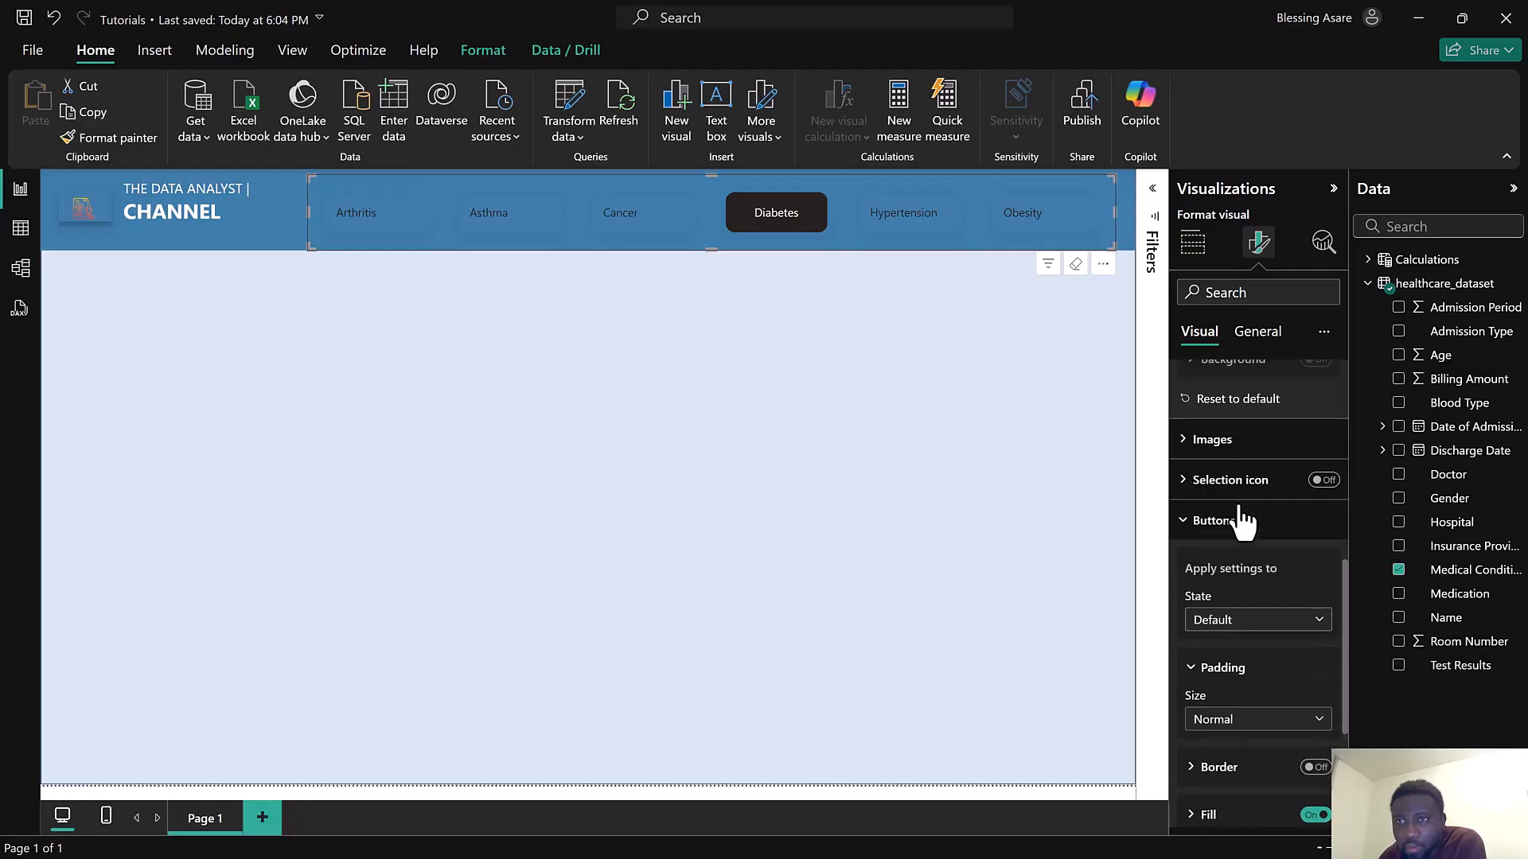
scroll(1240, 521, "down", 3)
left_click(1239, 513)
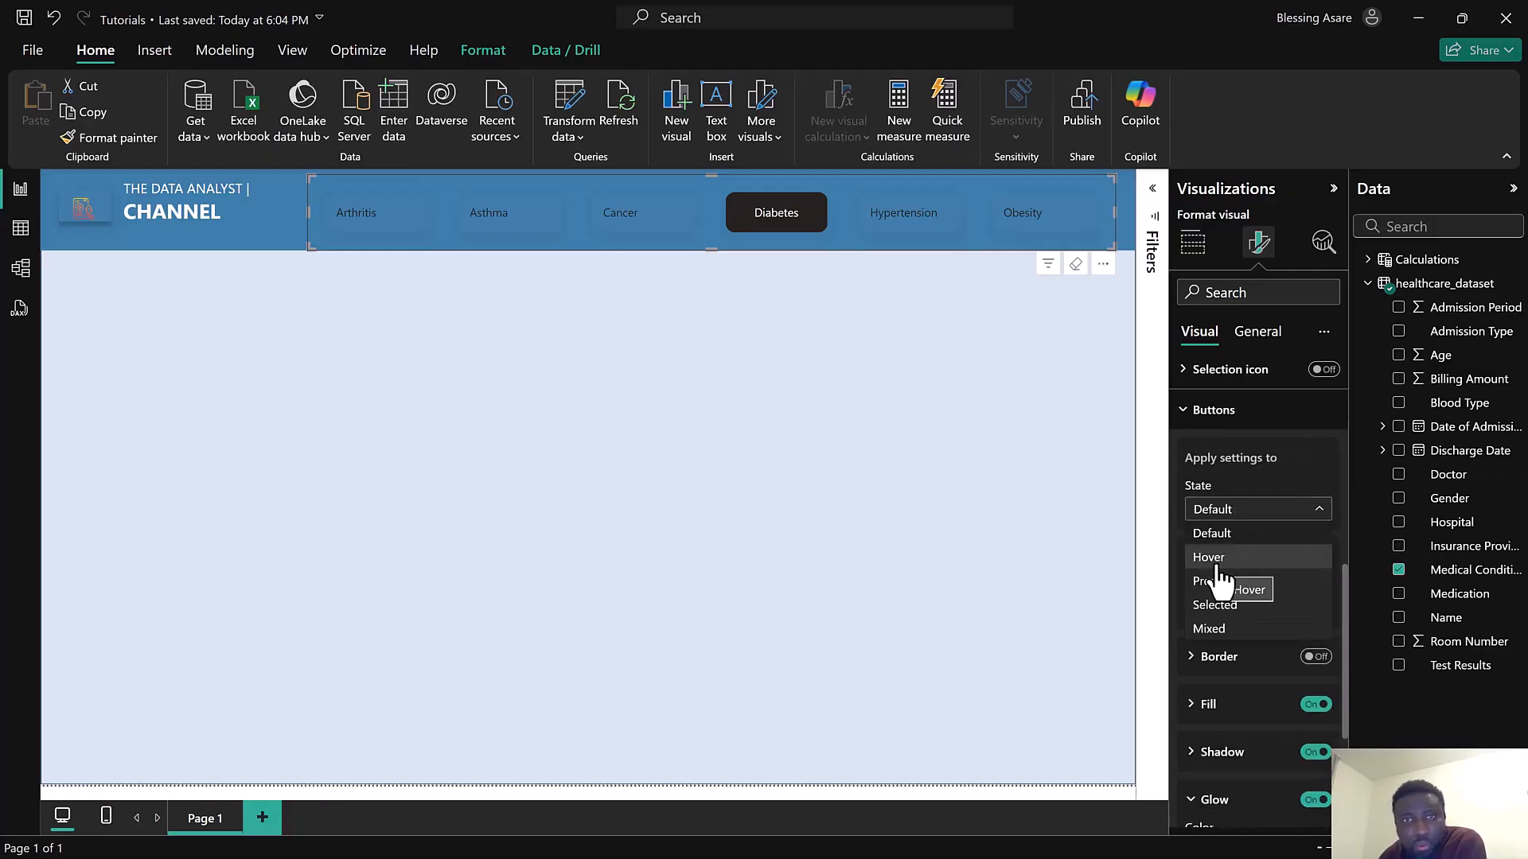
left_click(1215, 611)
scroll(1225, 629, "down", 2)
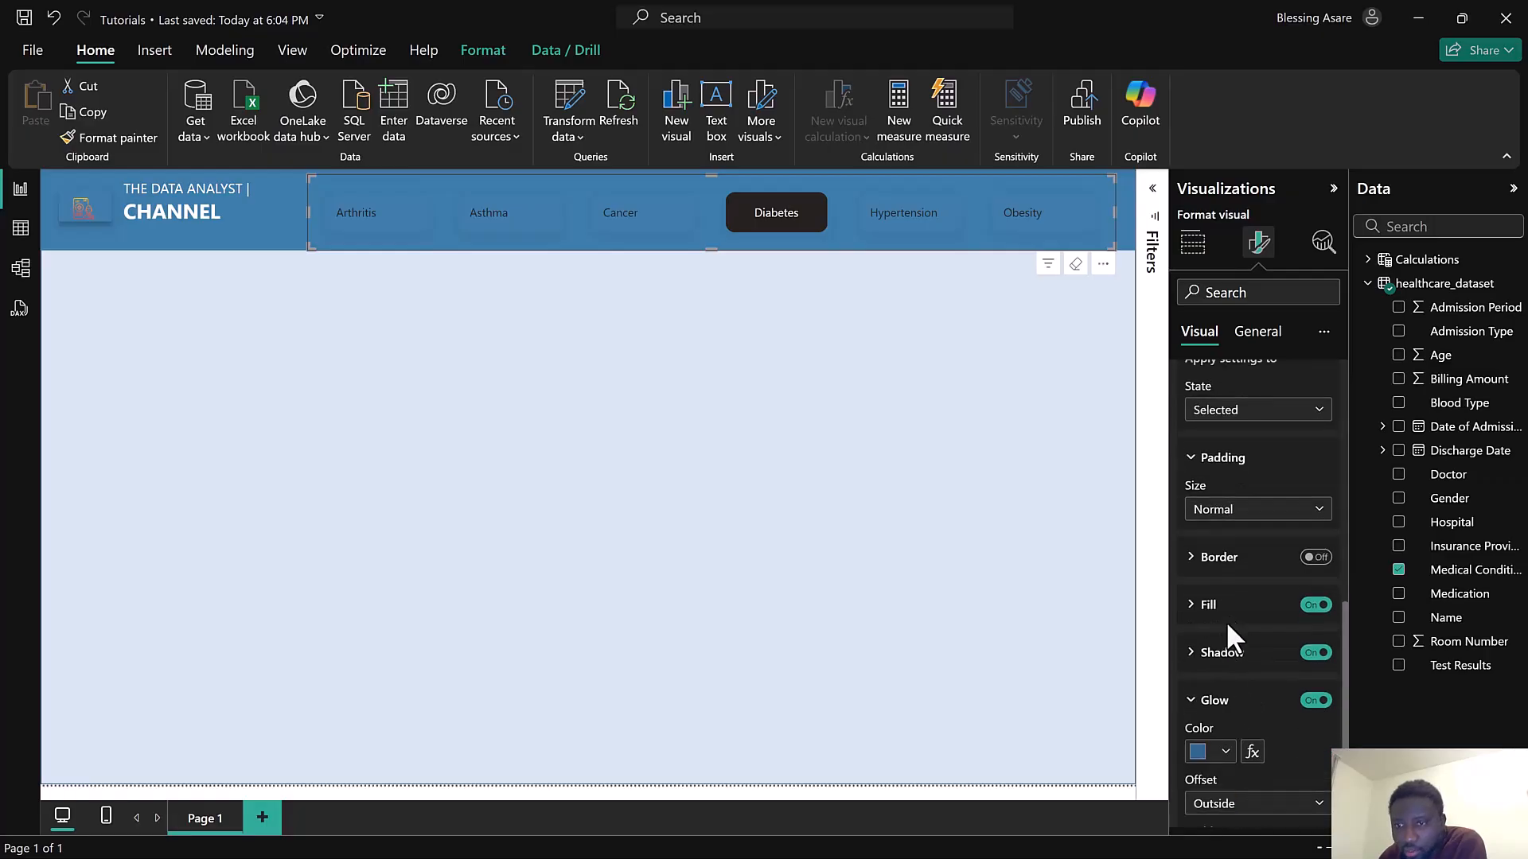
left_click(1210, 605)
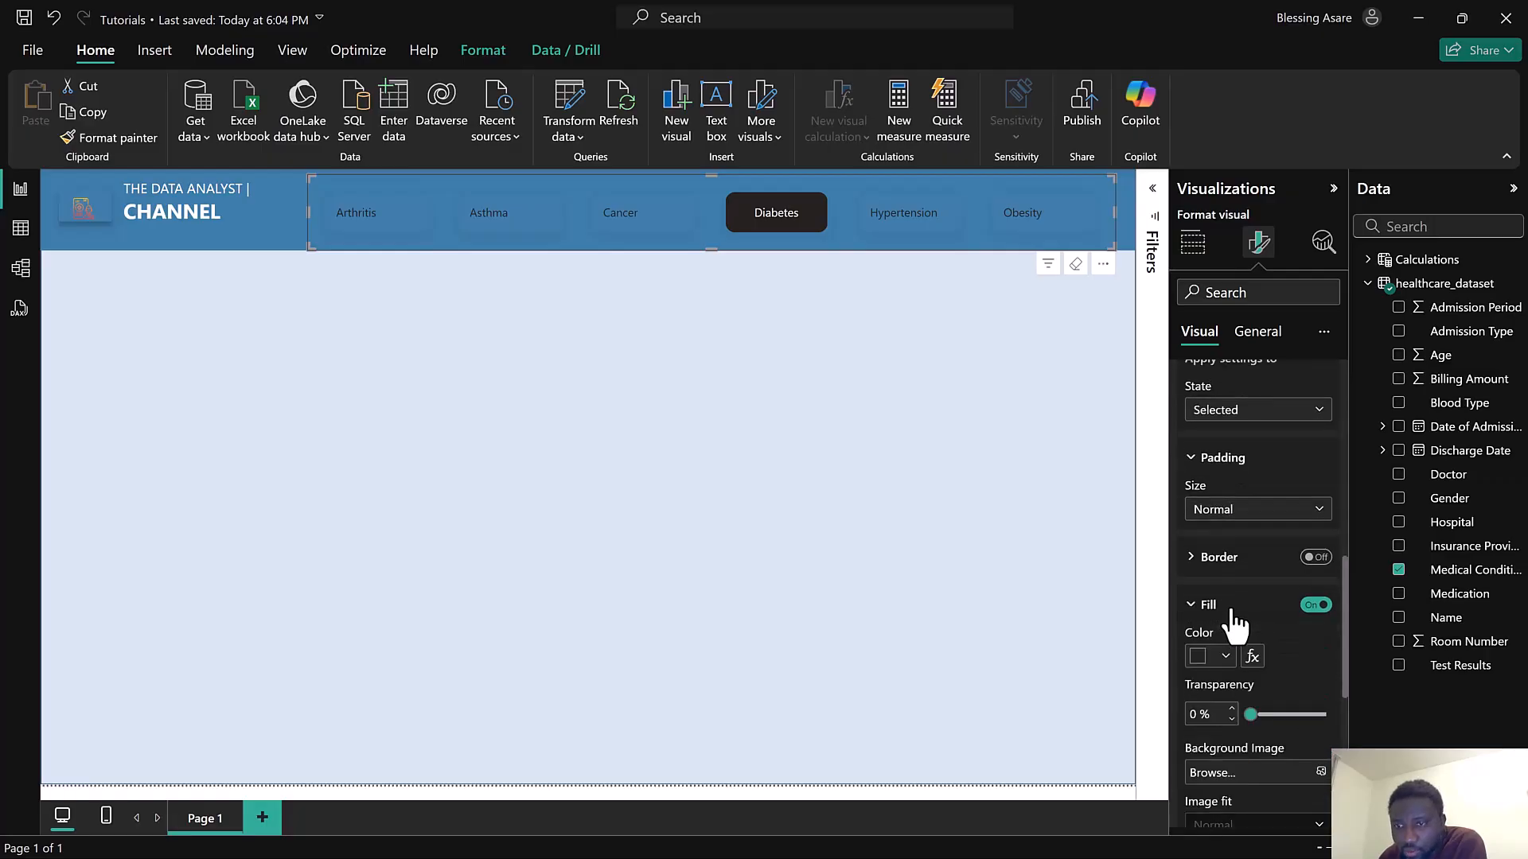
left_click(1199, 659)
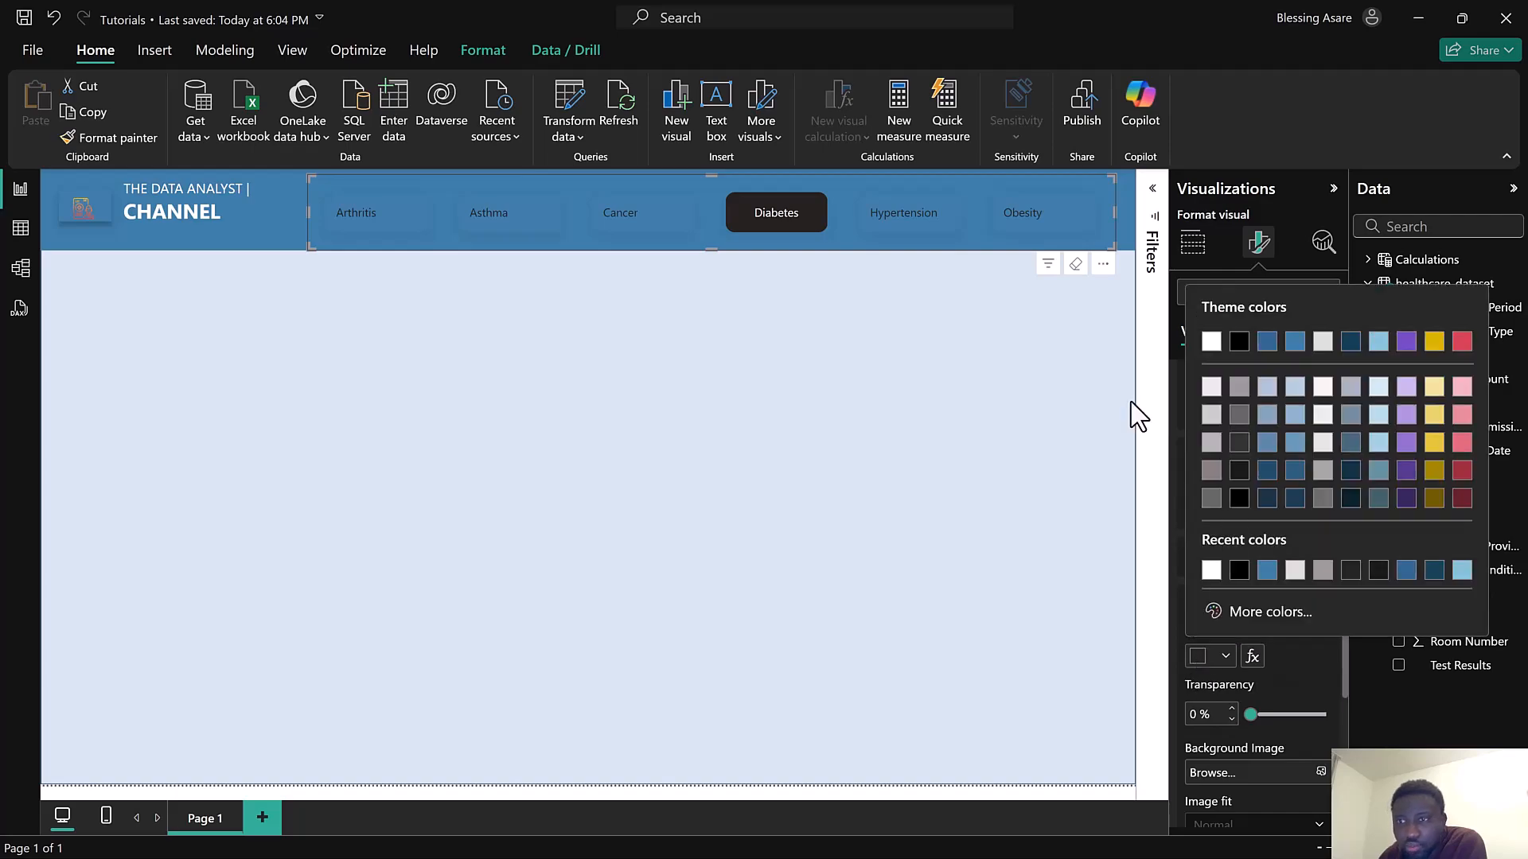
left_click(1239, 342)
left_click(909, 225)
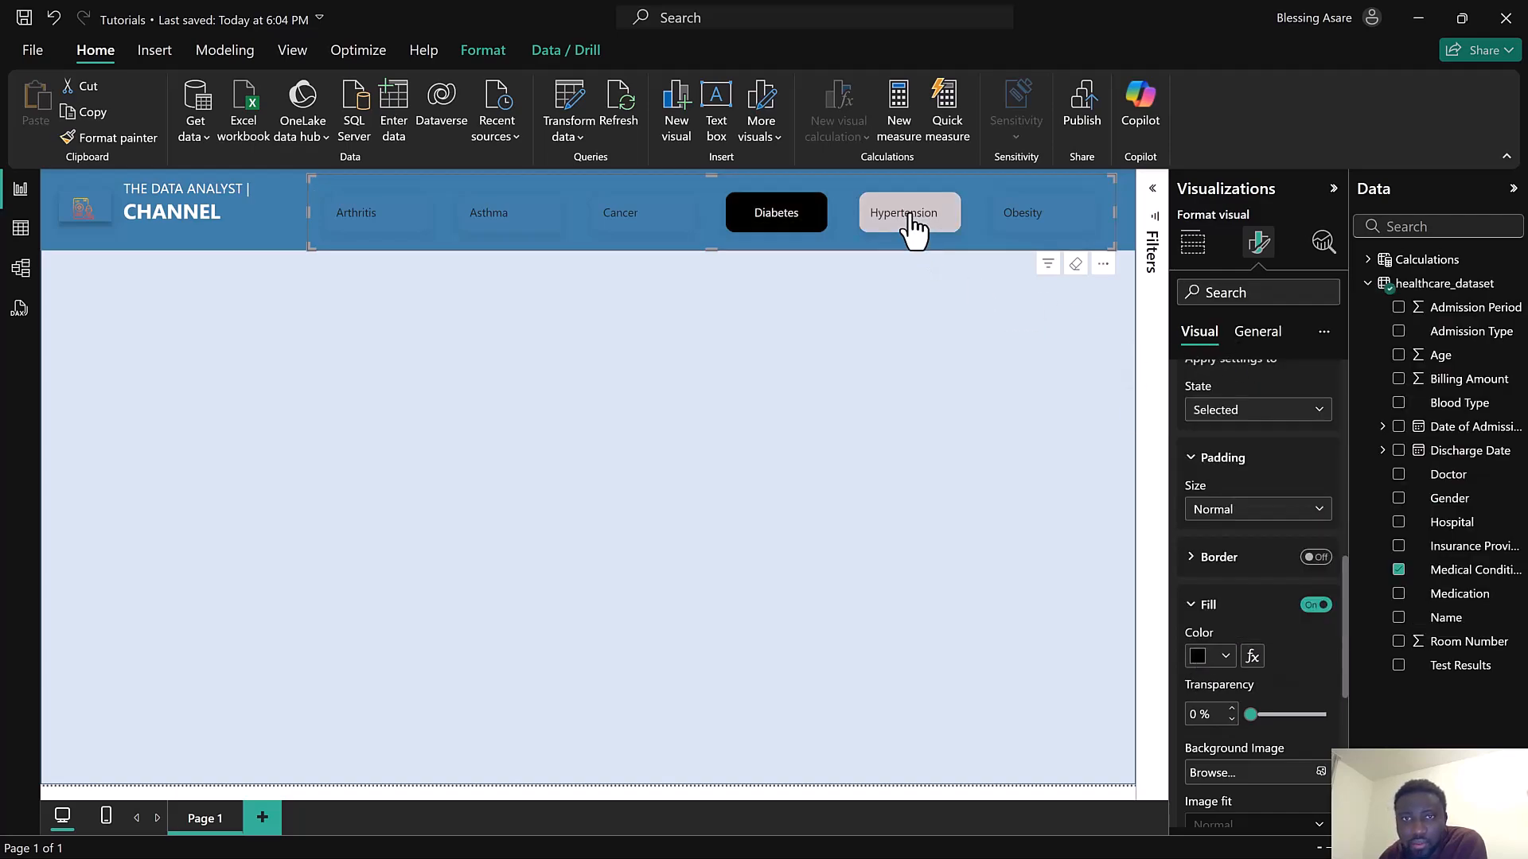
left_click(786, 225)
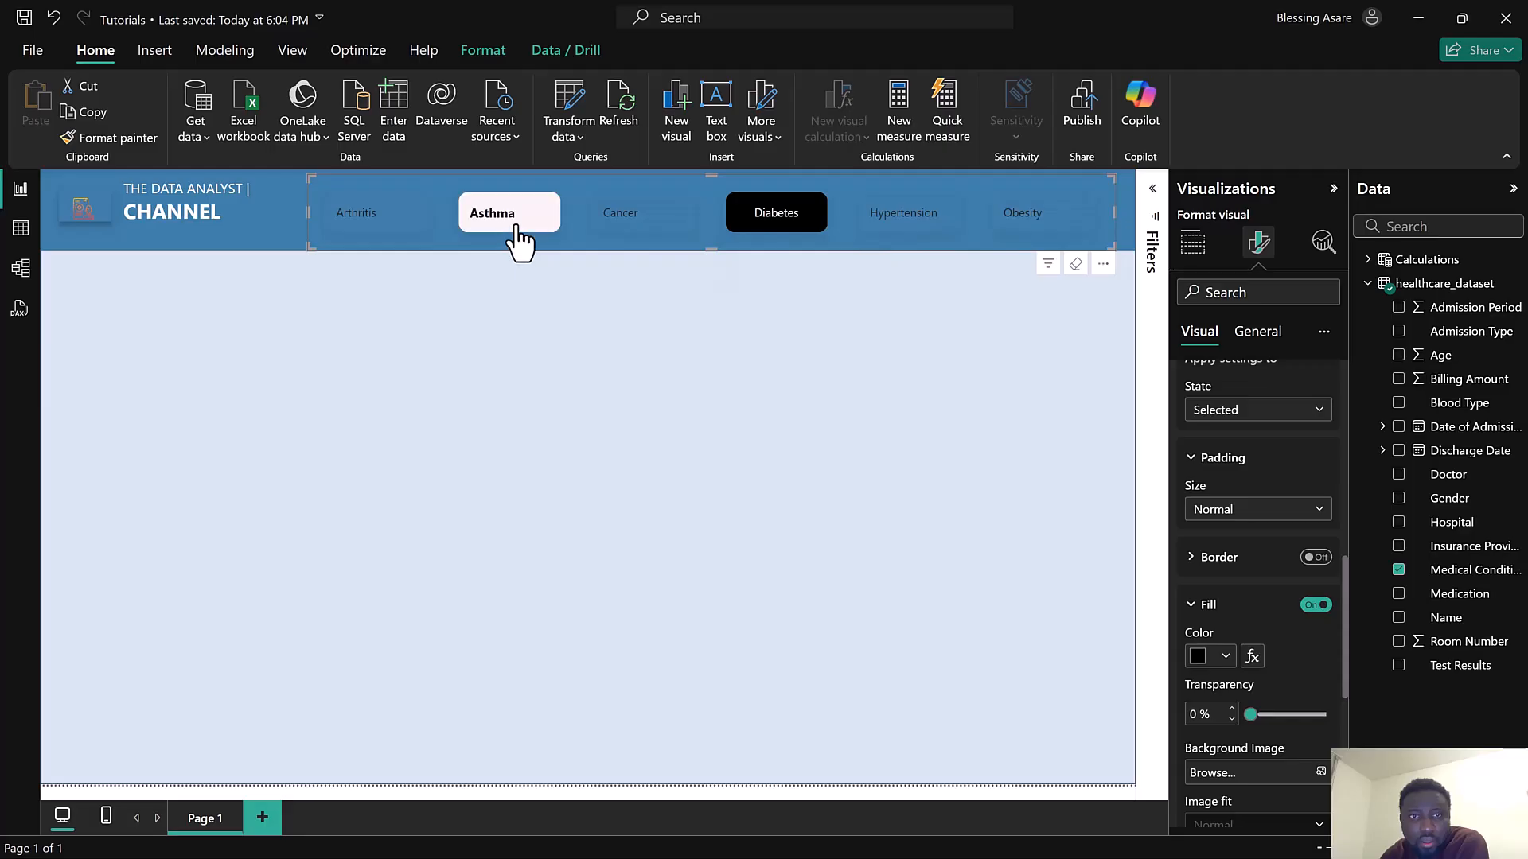
scroll(1277, 442, "up", 5)
scroll(1273, 434, "up", 4)
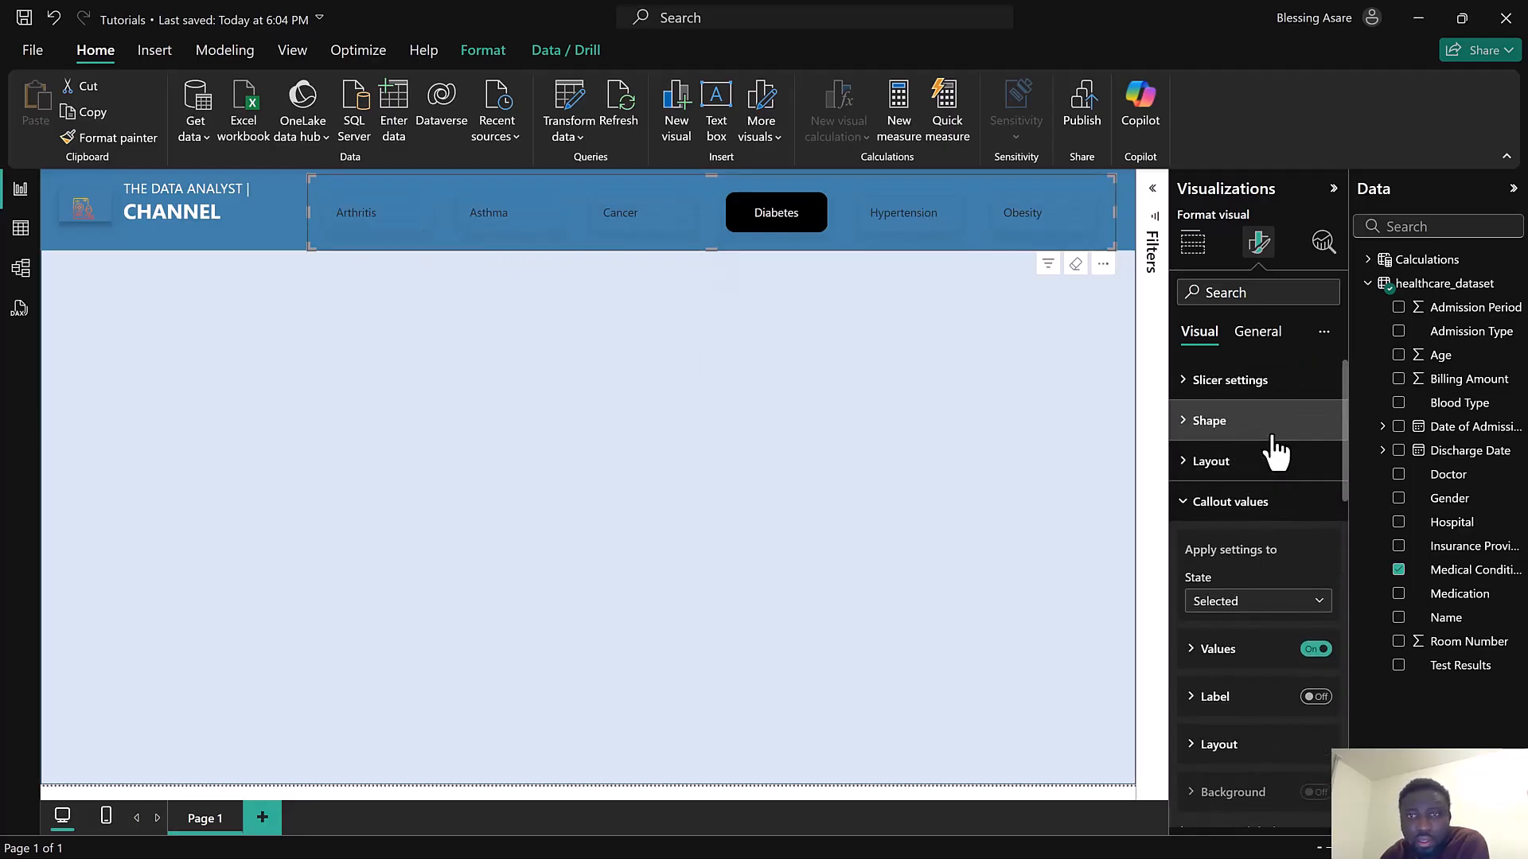
left_click(953, 387)
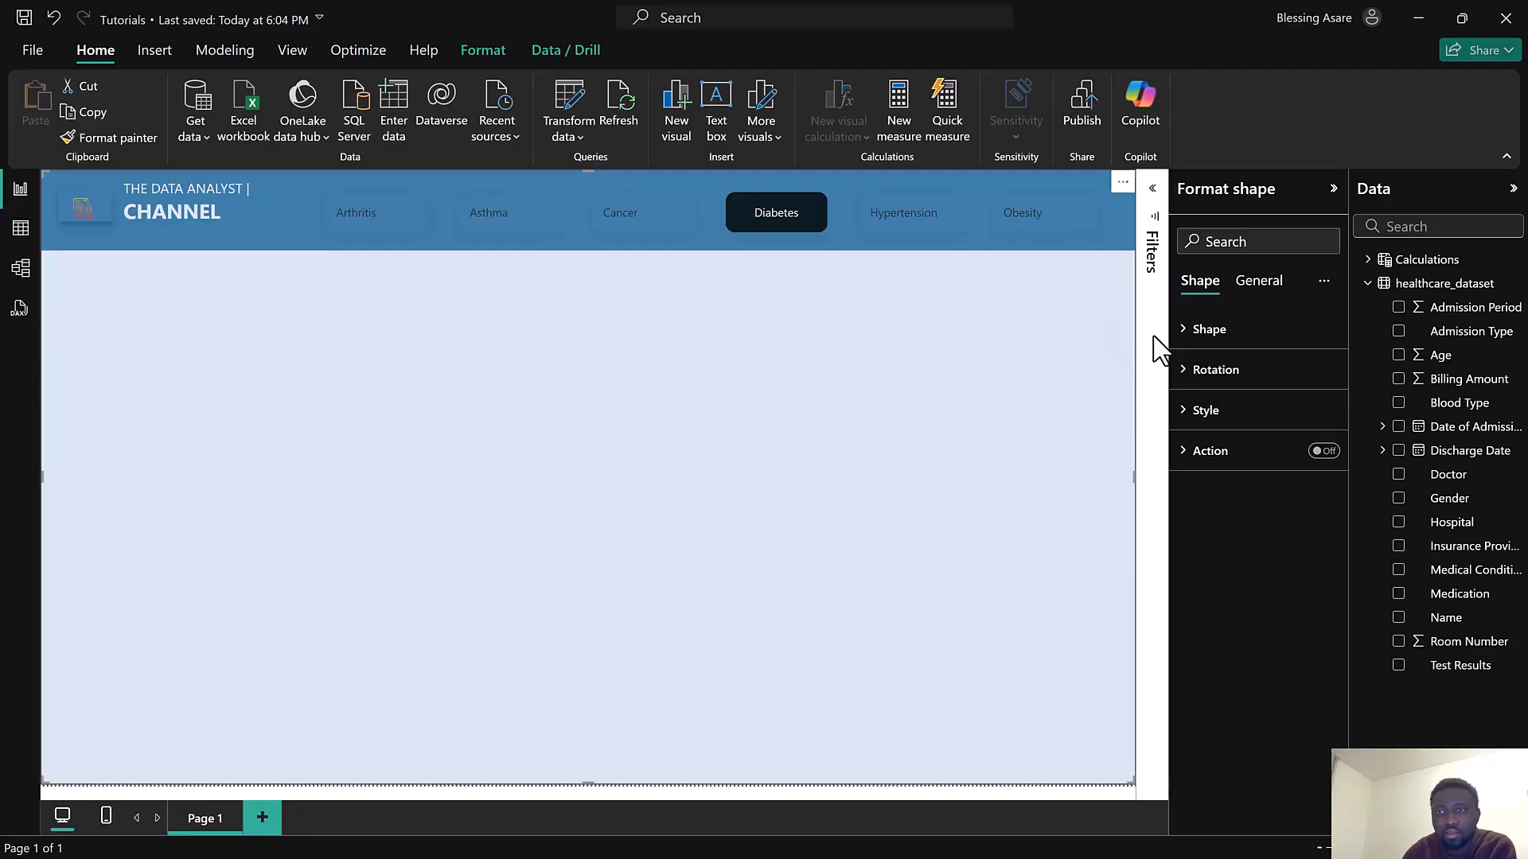
left_click(1334, 191)
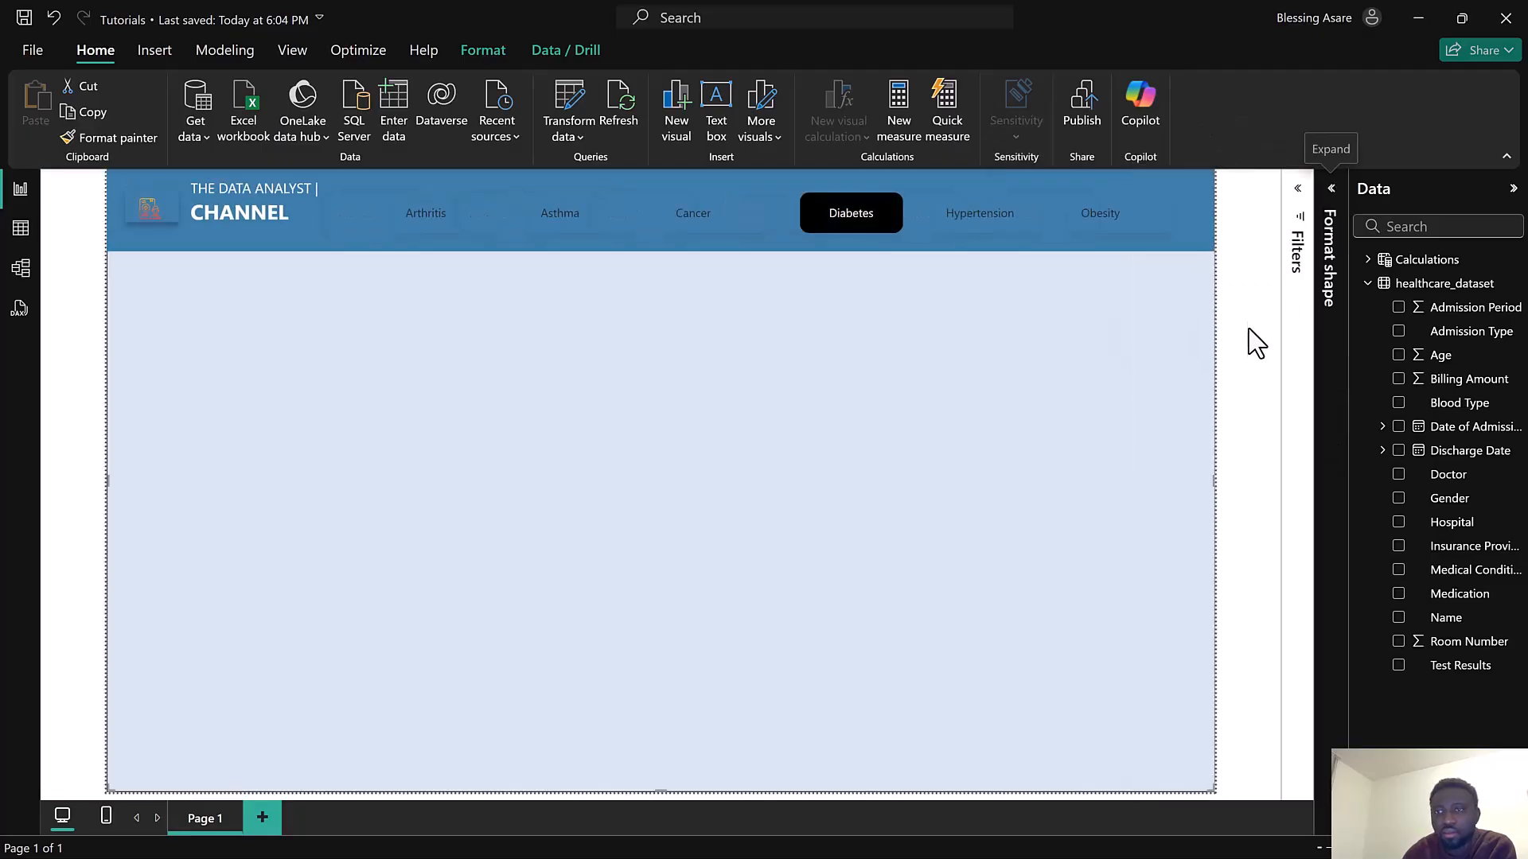
left_click(1331, 211)
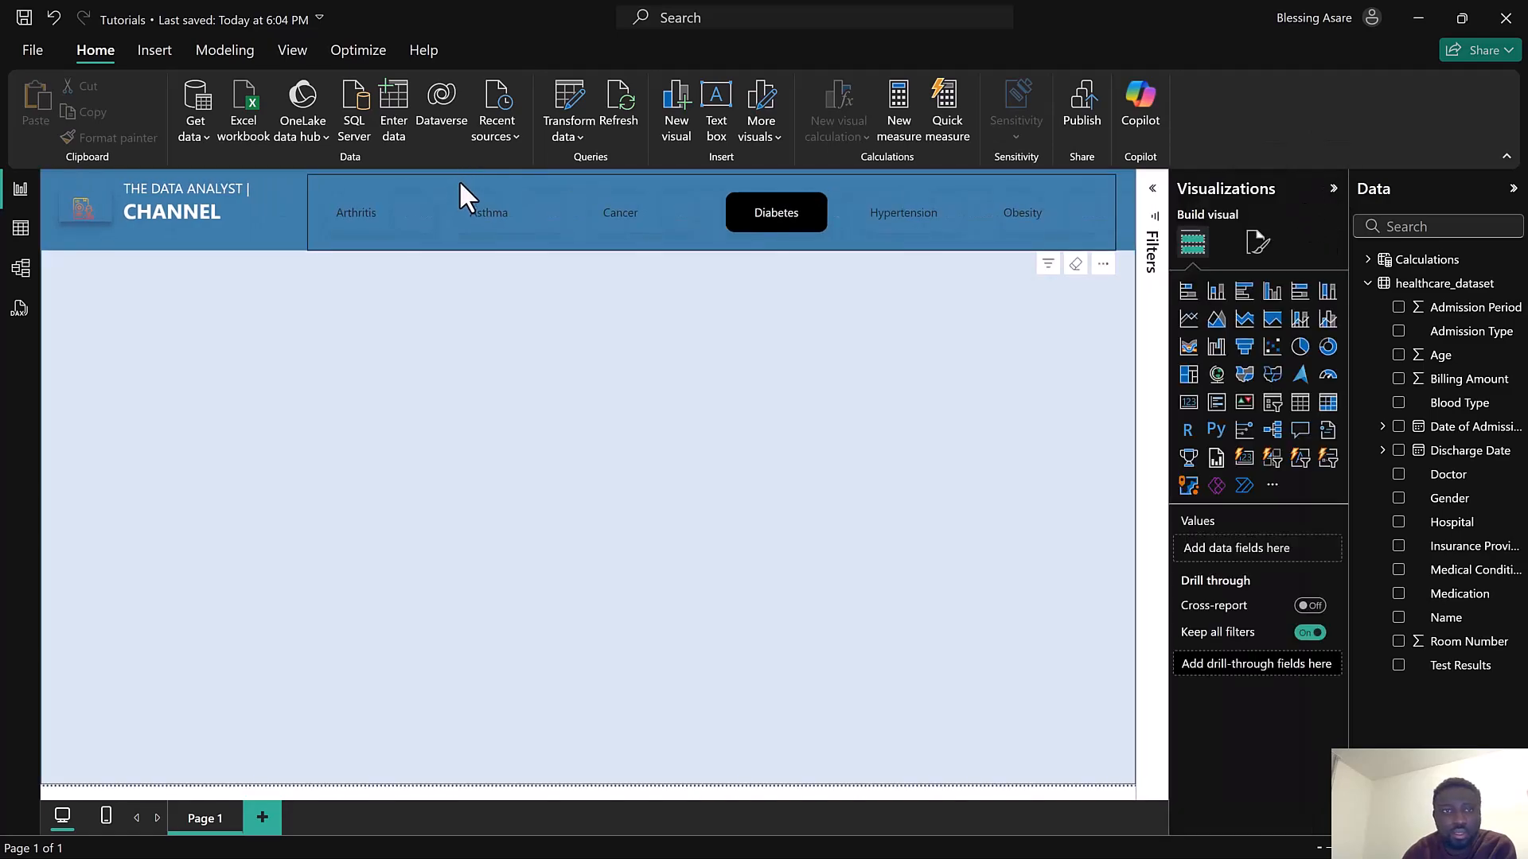
left_click(362, 239)
mouse_move(308, 249)
left_mouse_down()
mouse_move(313, 238)
mouse_move(307, 252)
left_mouse_up()
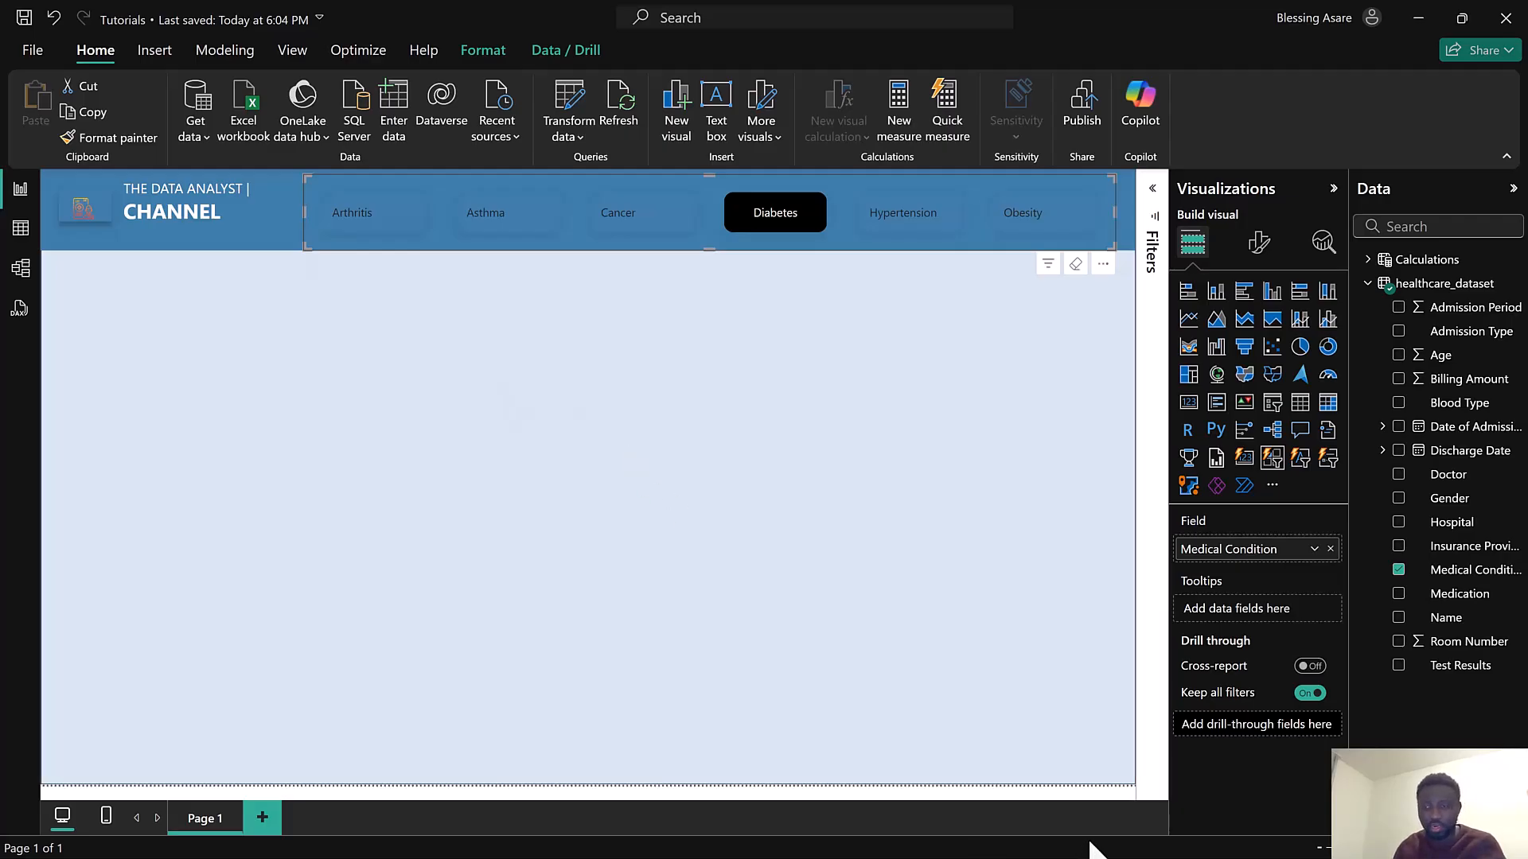
Switch to the Health reference report to compare, then reopen the slicer's formatting options
key("super")
mouse_move(1017, 834)
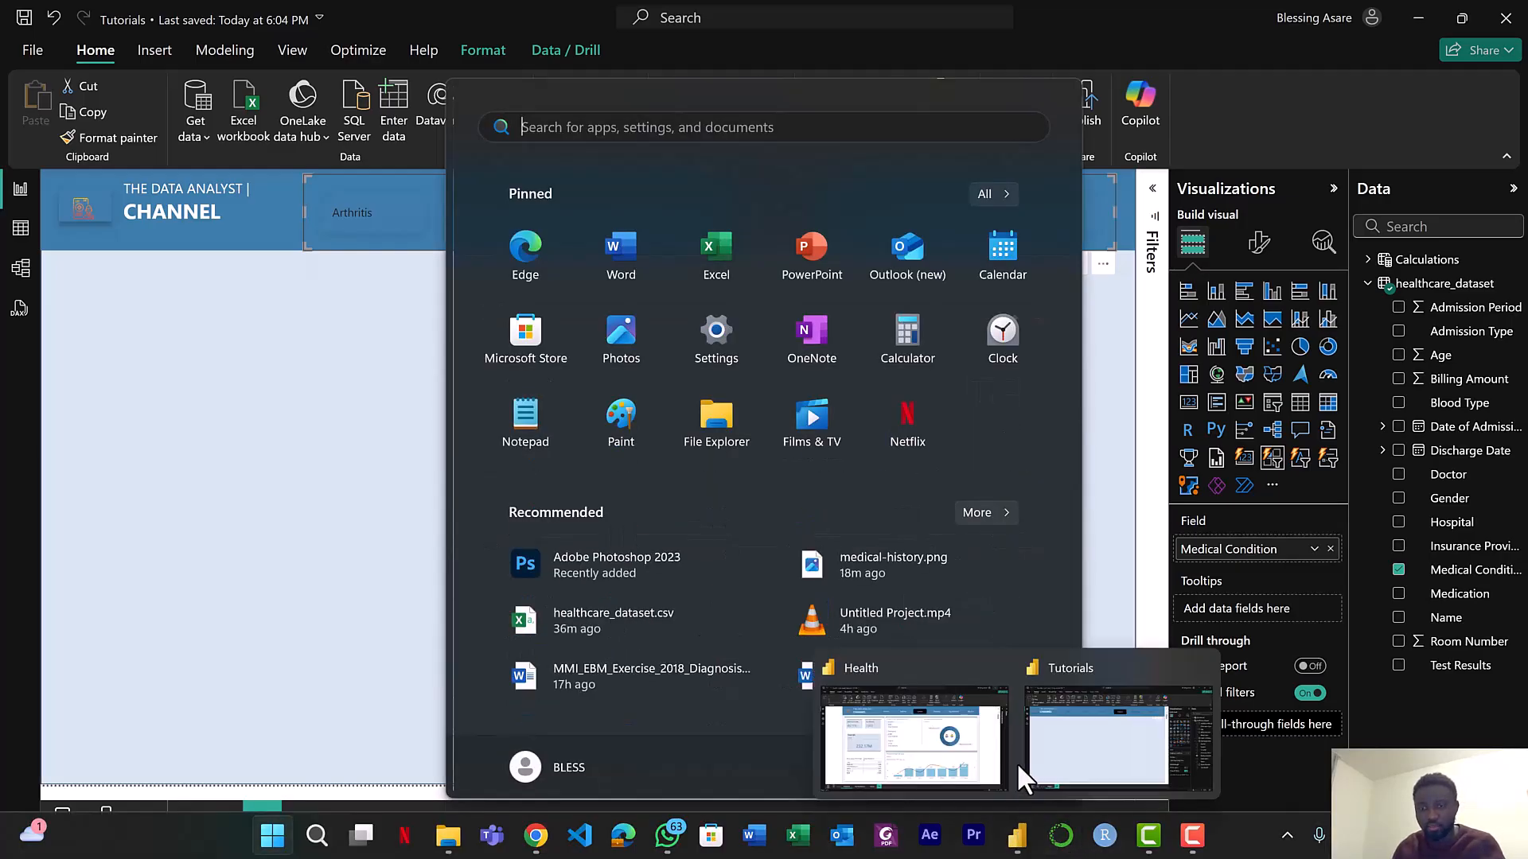
left_click(971, 741)
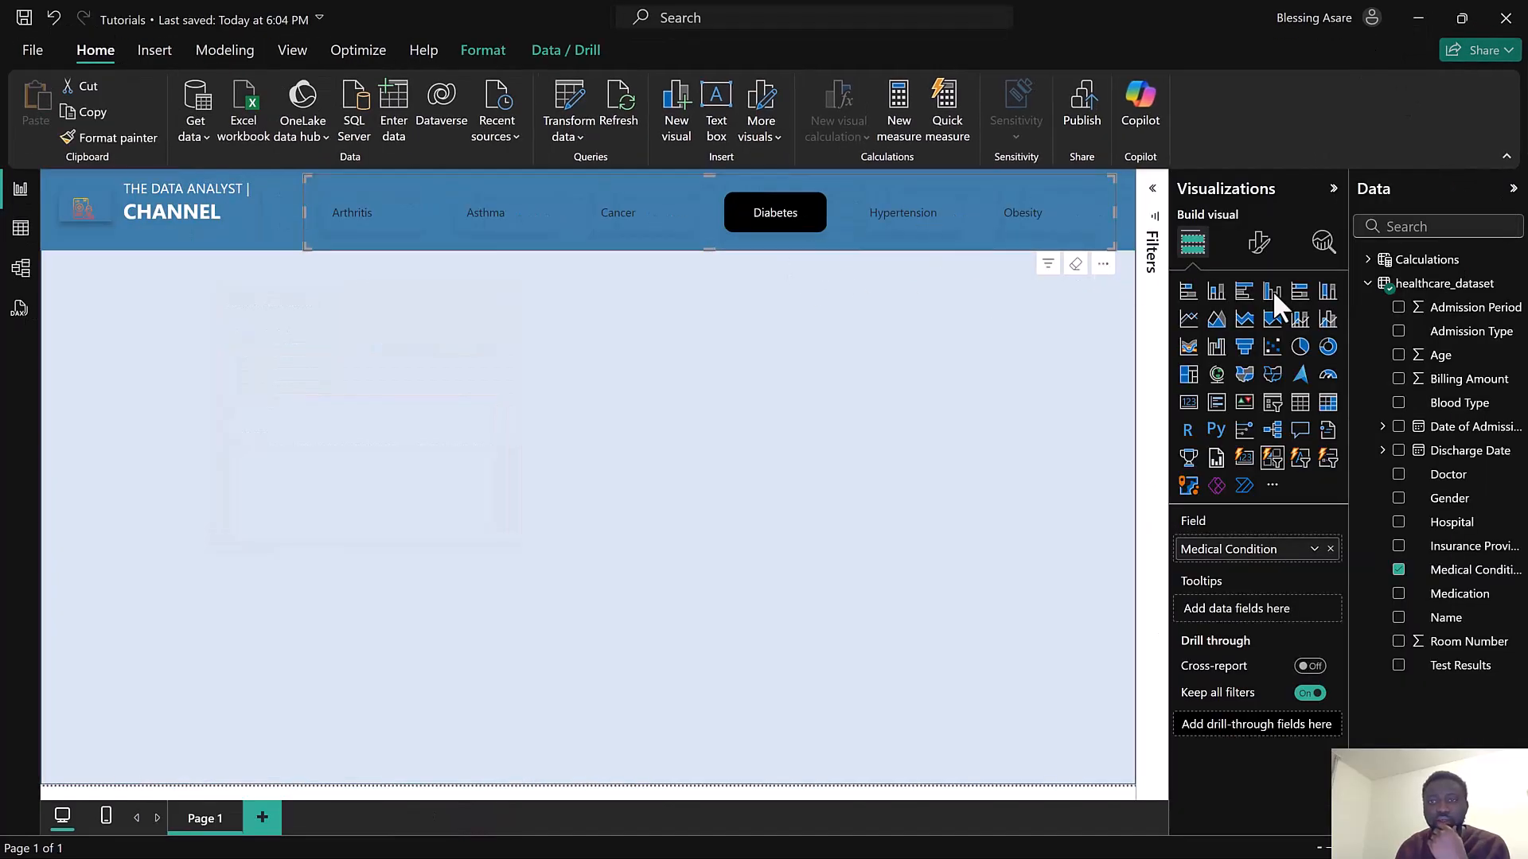
left_click(1258, 244)
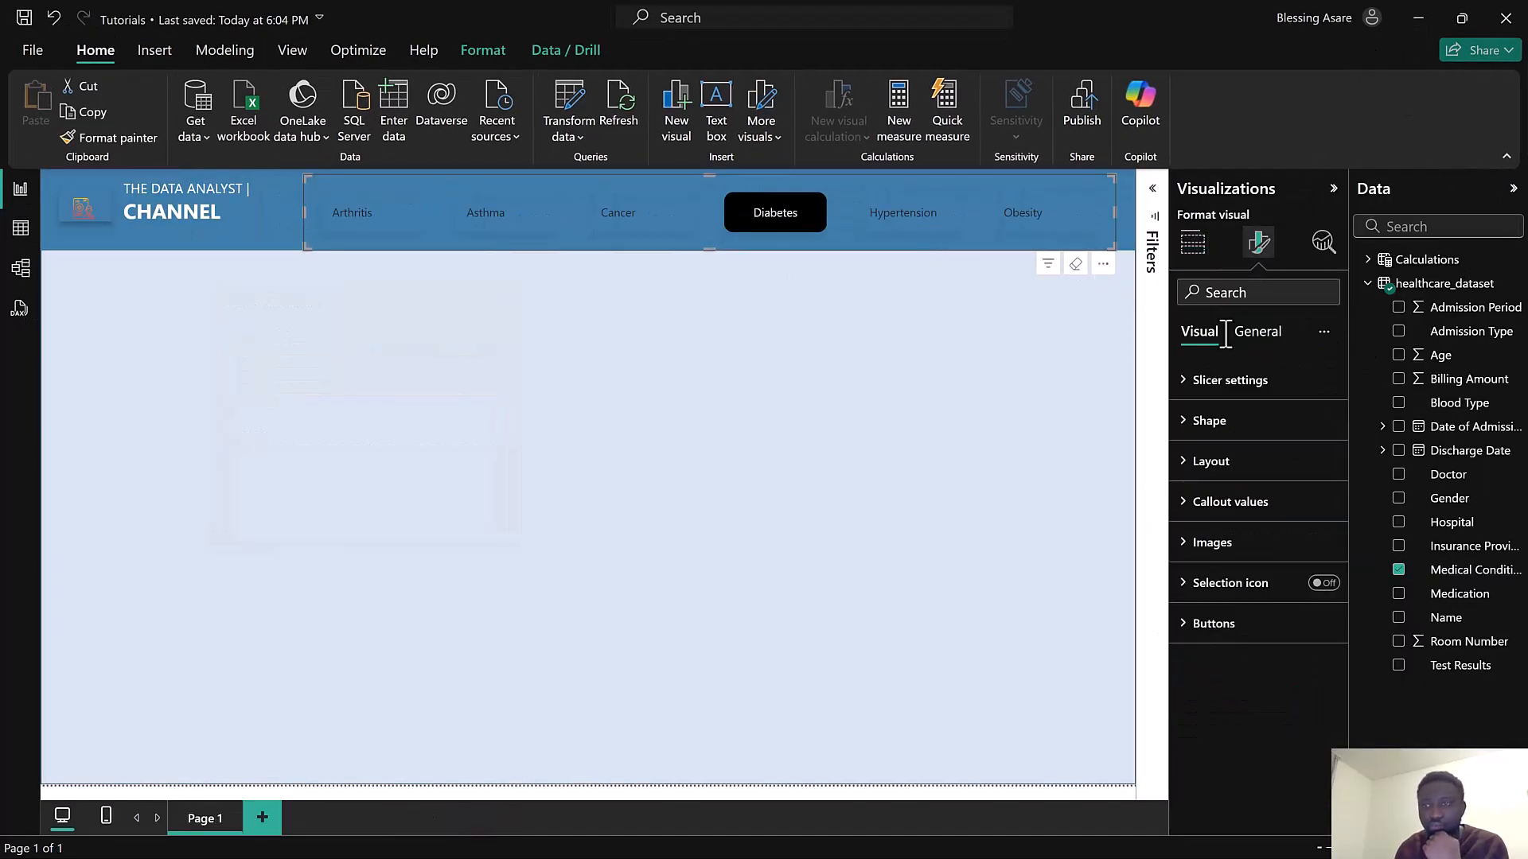
Set the slicer's callout value font colour to white for the Default state
left_click(1252, 516)
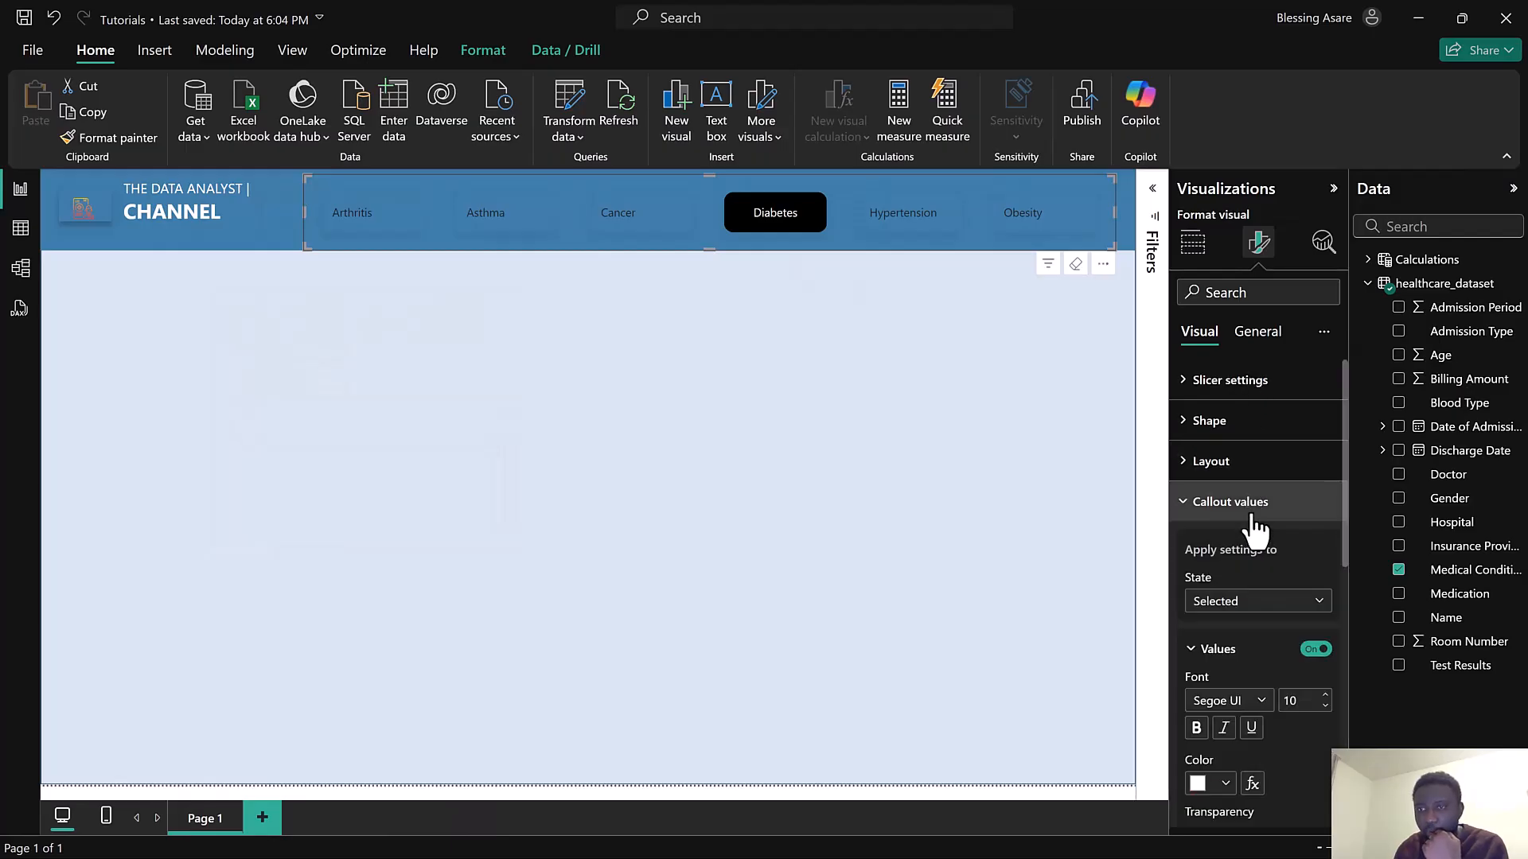
left_click(1236, 613)
left_click(1231, 626)
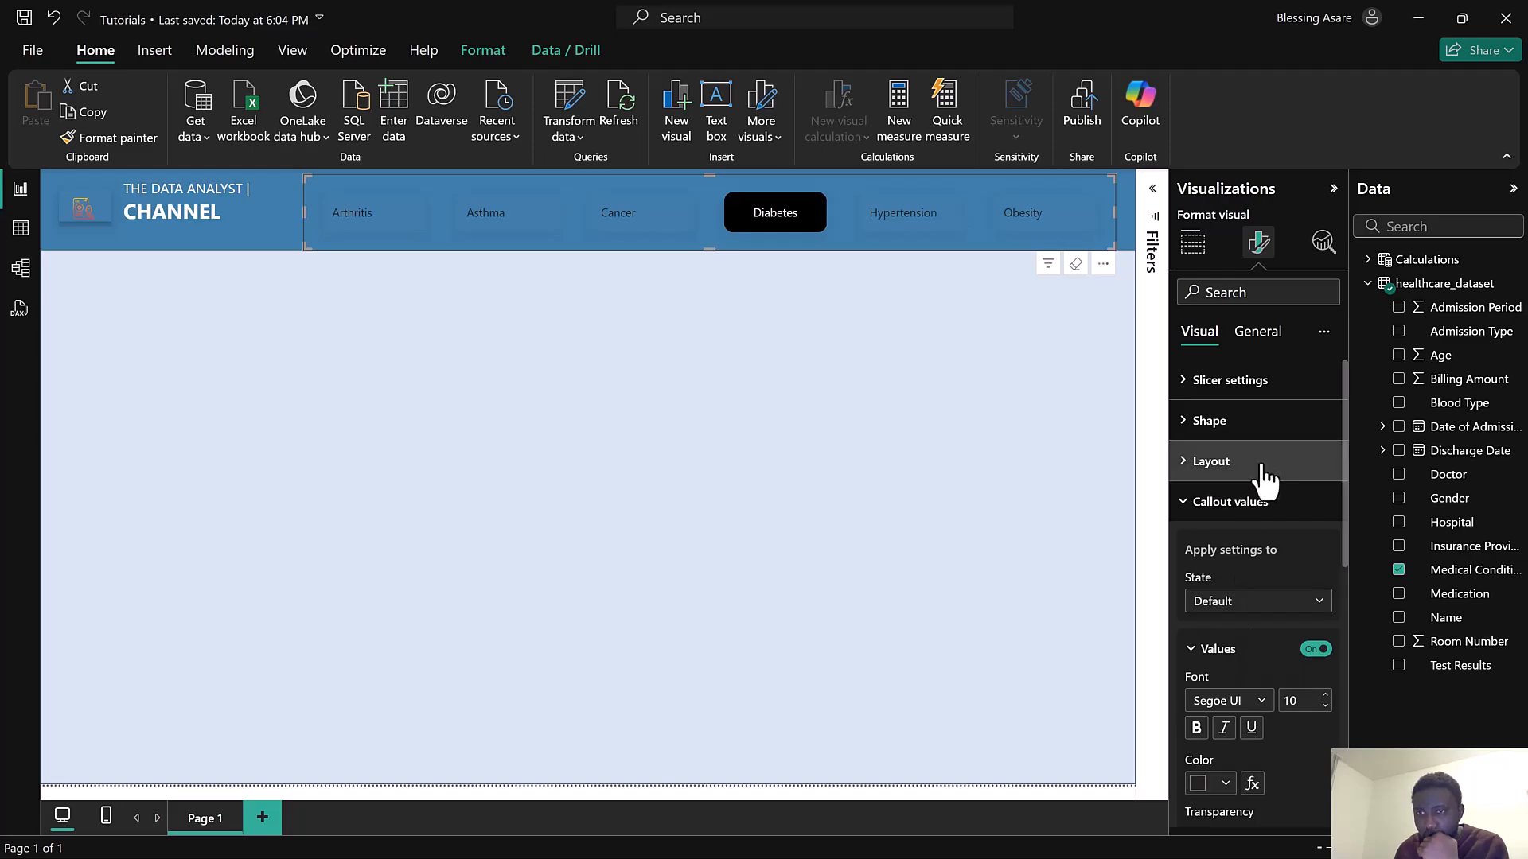
scroll(1241, 708, "down", 1)
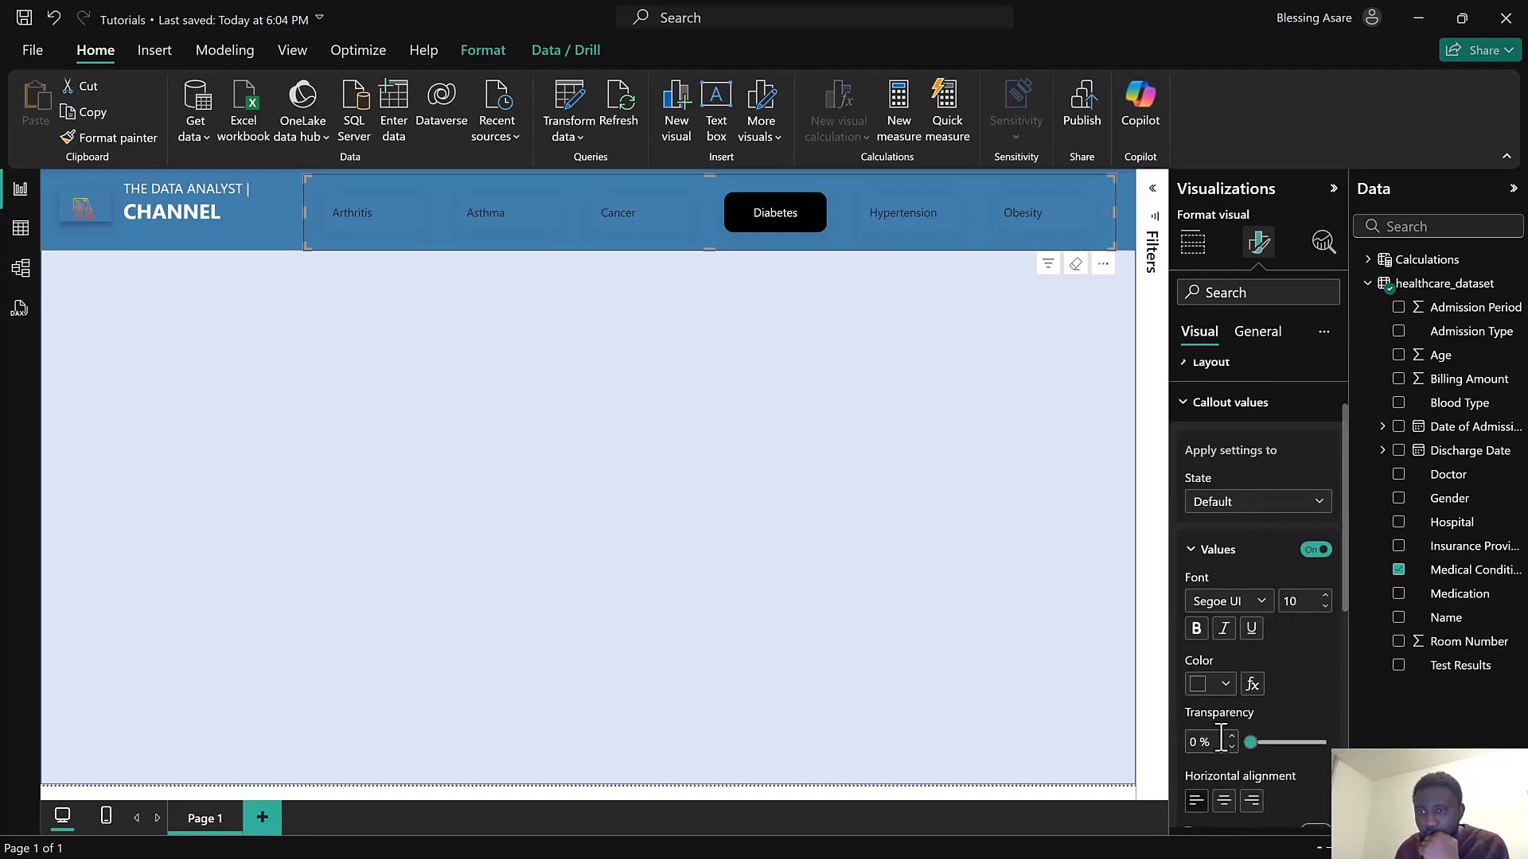
left_click(1204, 689)
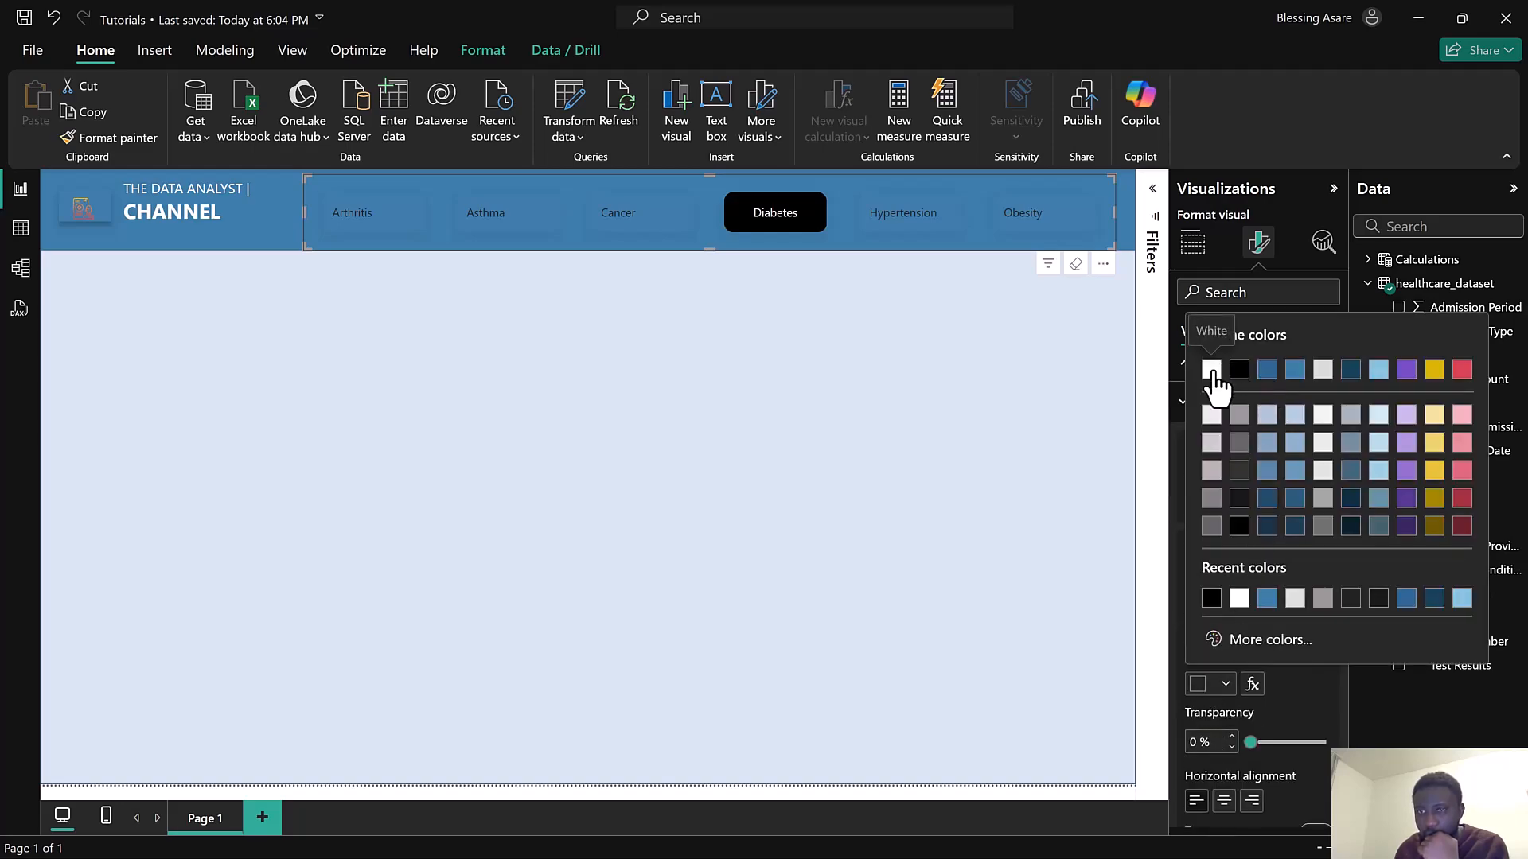
left_click(1213, 377)
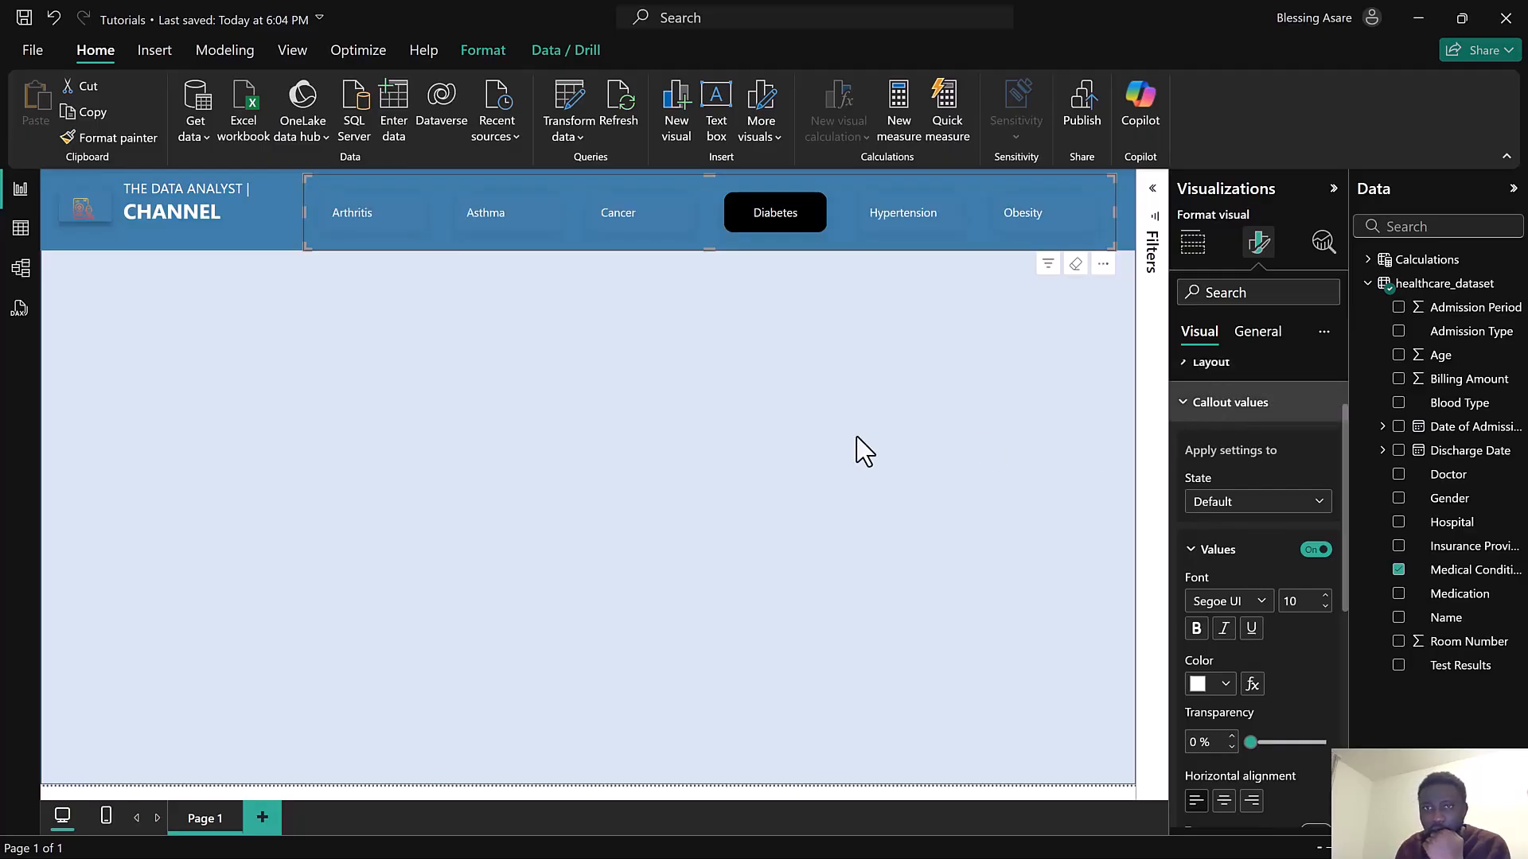
Test the slicer by selecting and then deselecting Cancer
left_click(650, 218)
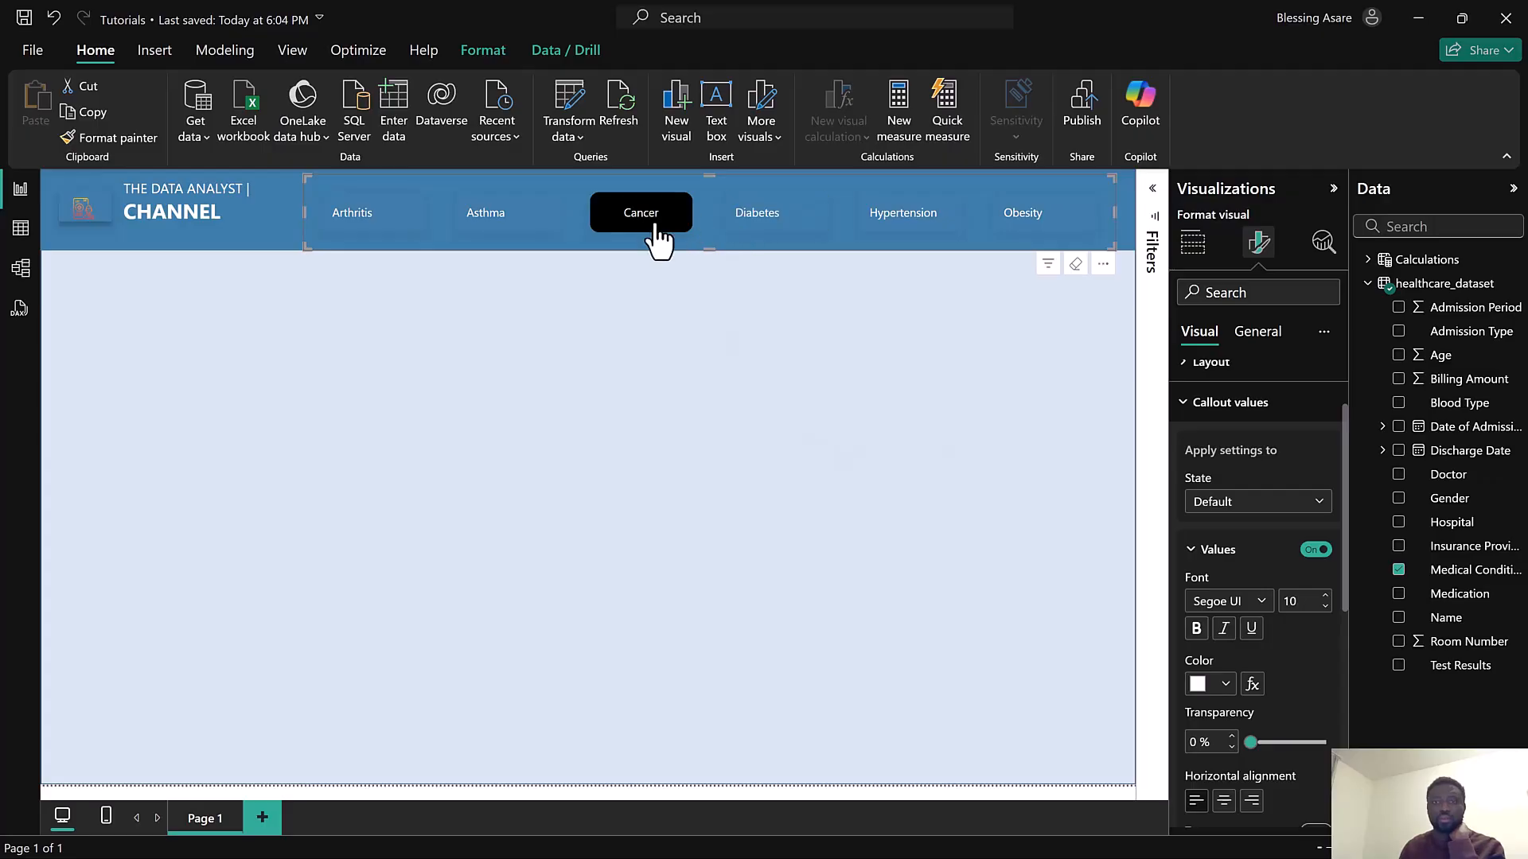
left_click(655, 229)
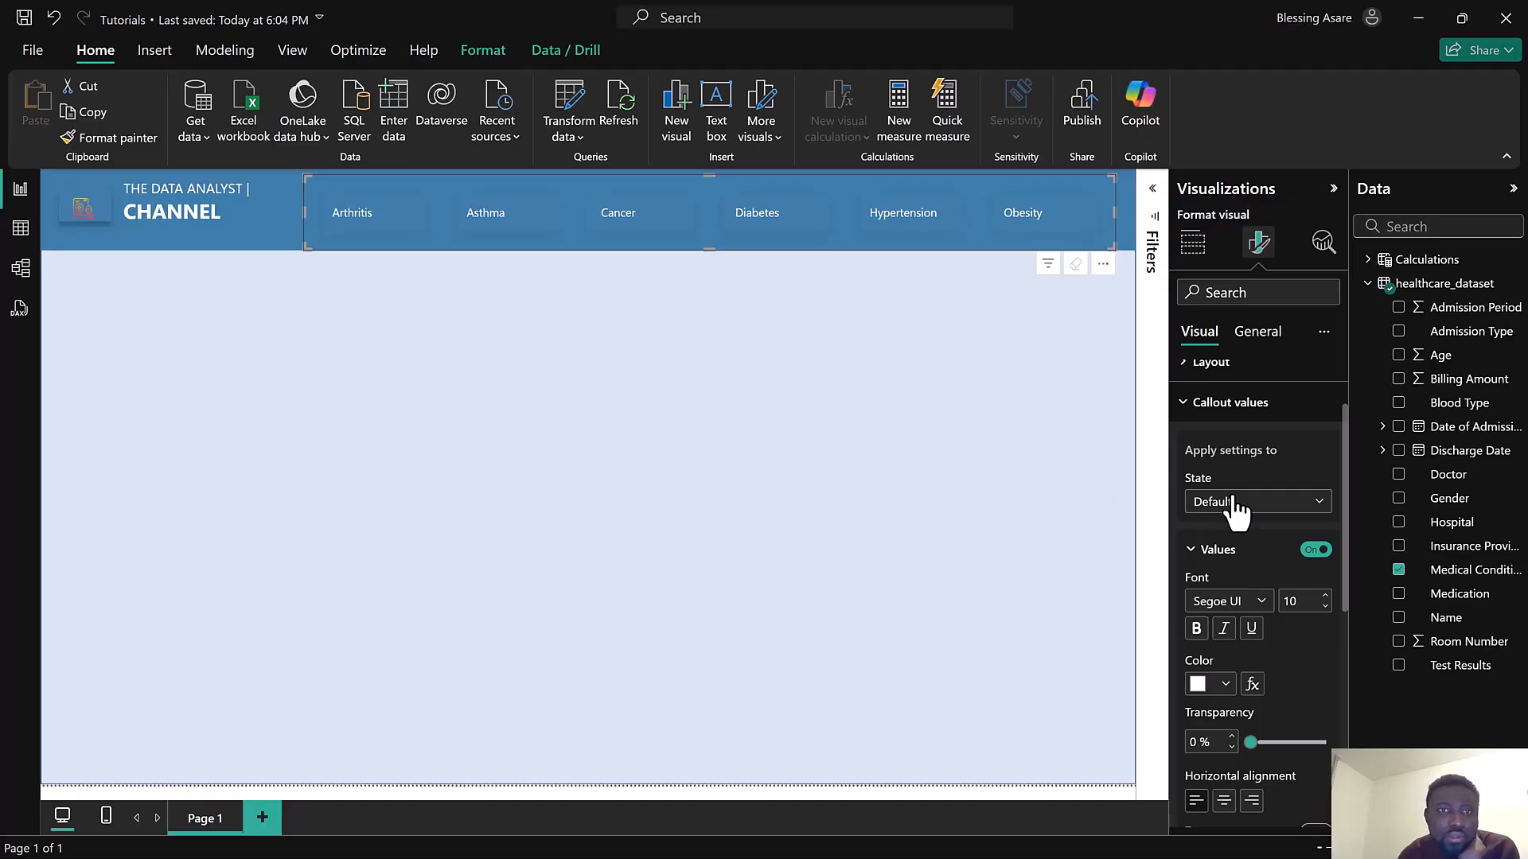
scroll(1285, 623, "down", 2)
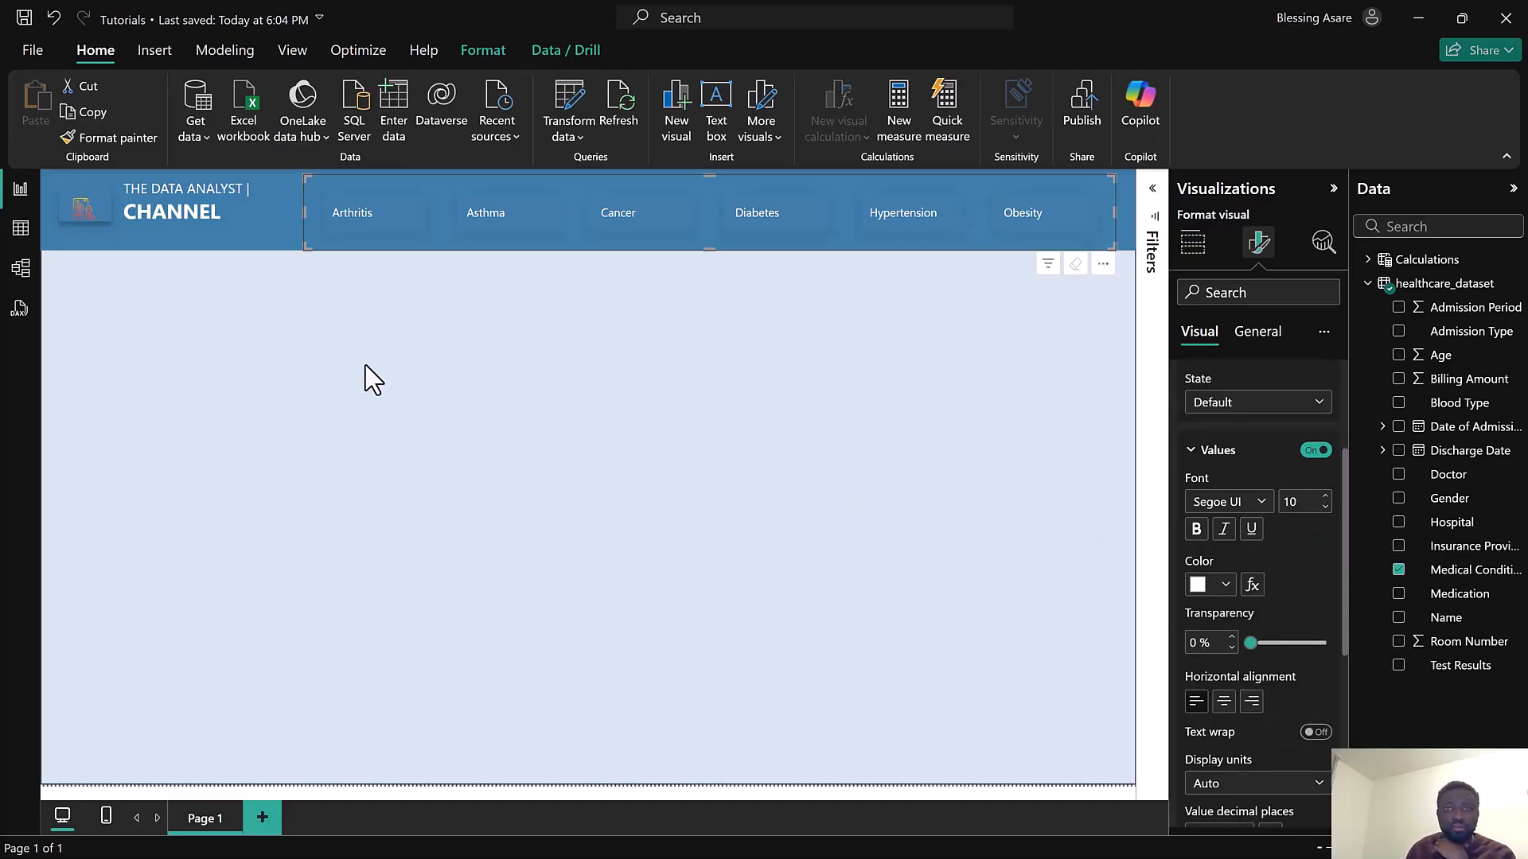
Create a new measure in the Calculations table named Total Admissions, opening the expanded formula editor
left_click(1369, 284)
left_click(1370, 264)
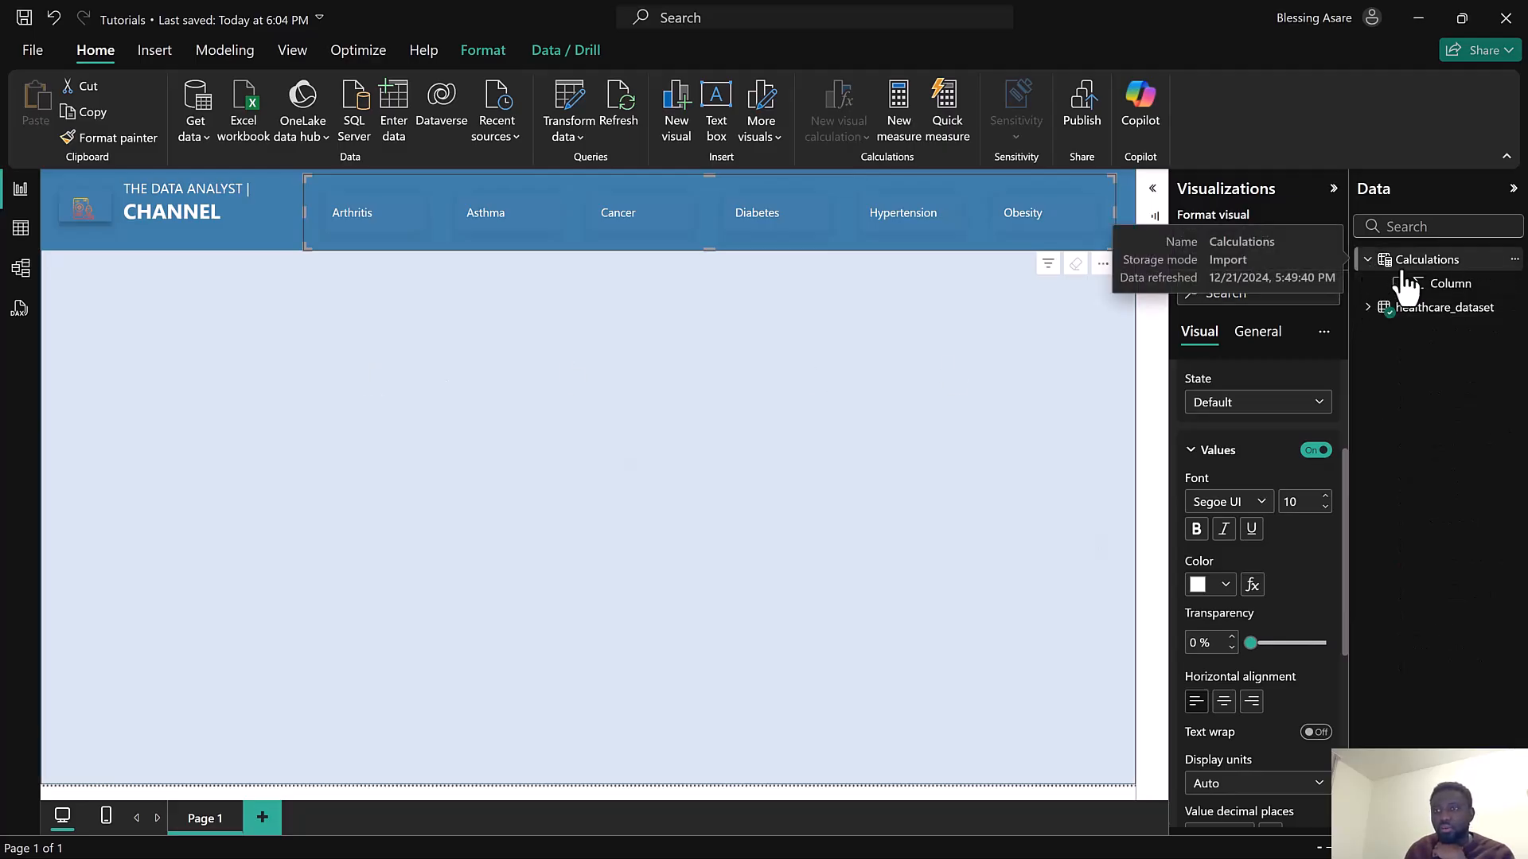
left_click(1515, 260)
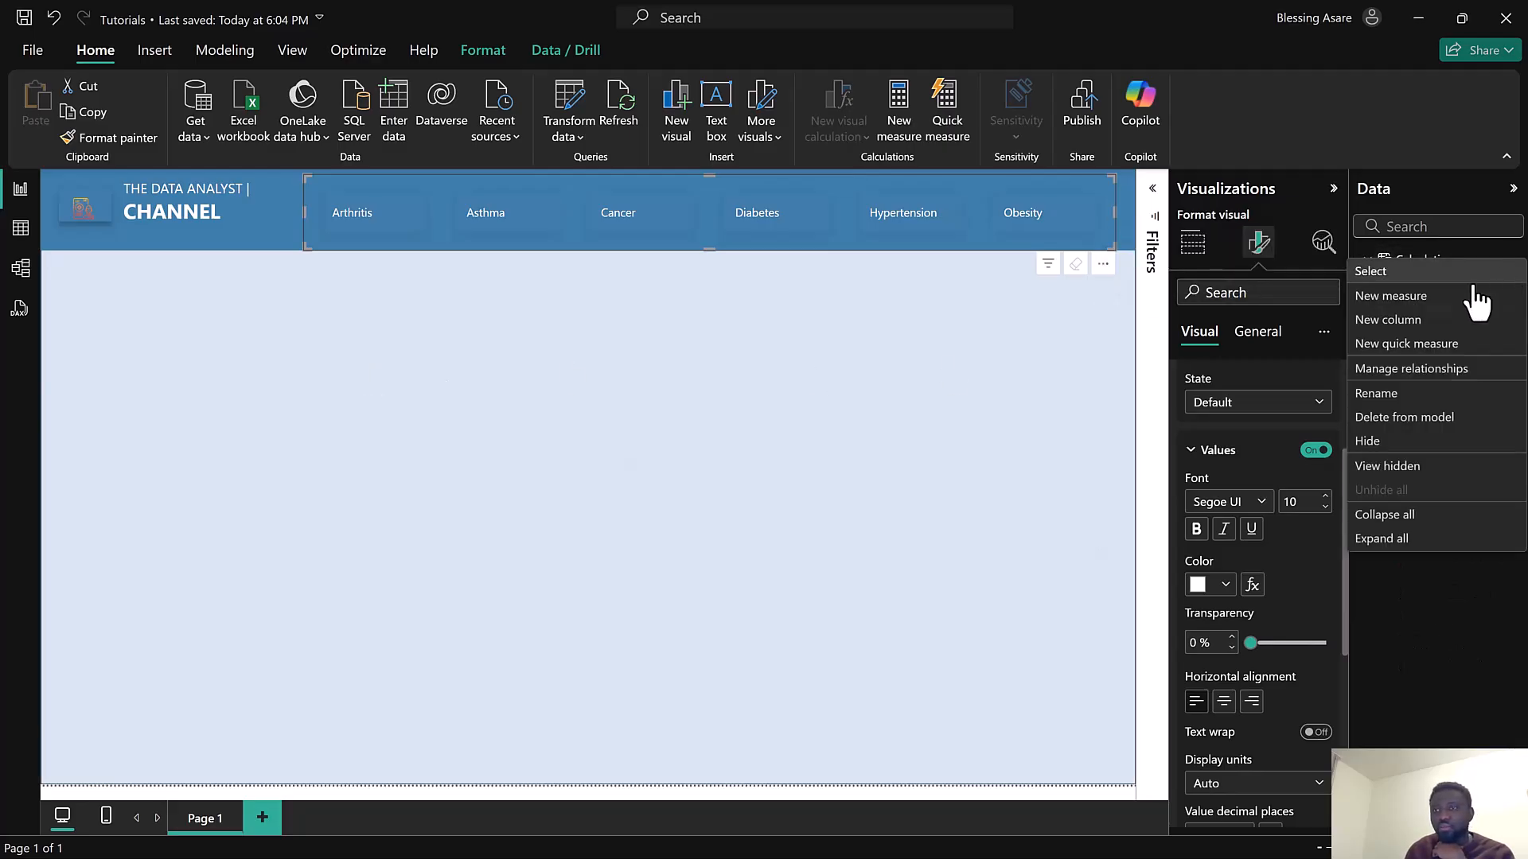
left_click(1417, 322)
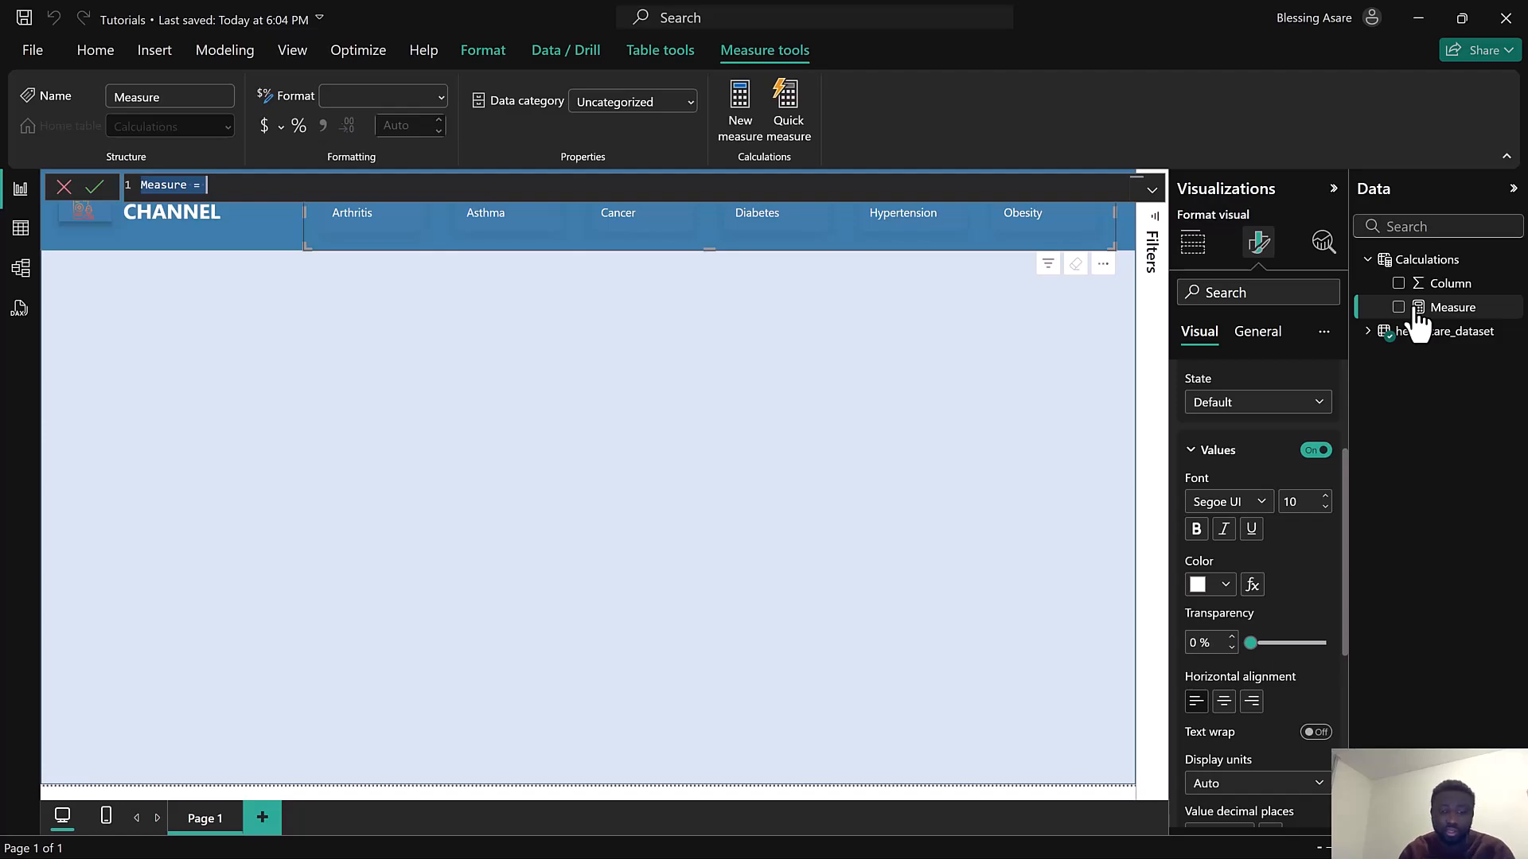
type("Total Admissions")
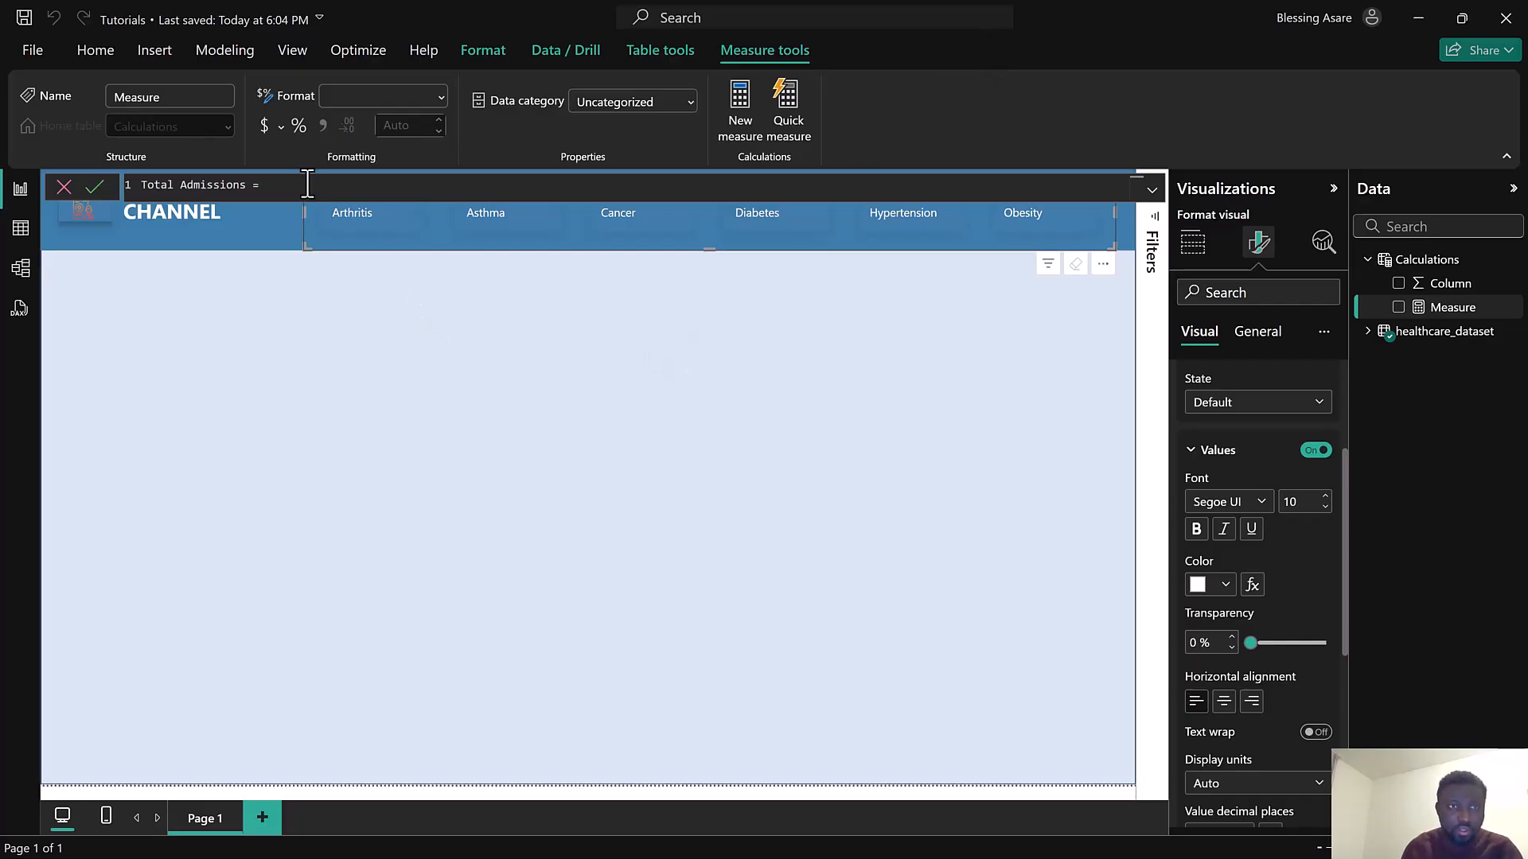
left_click(1151, 191)
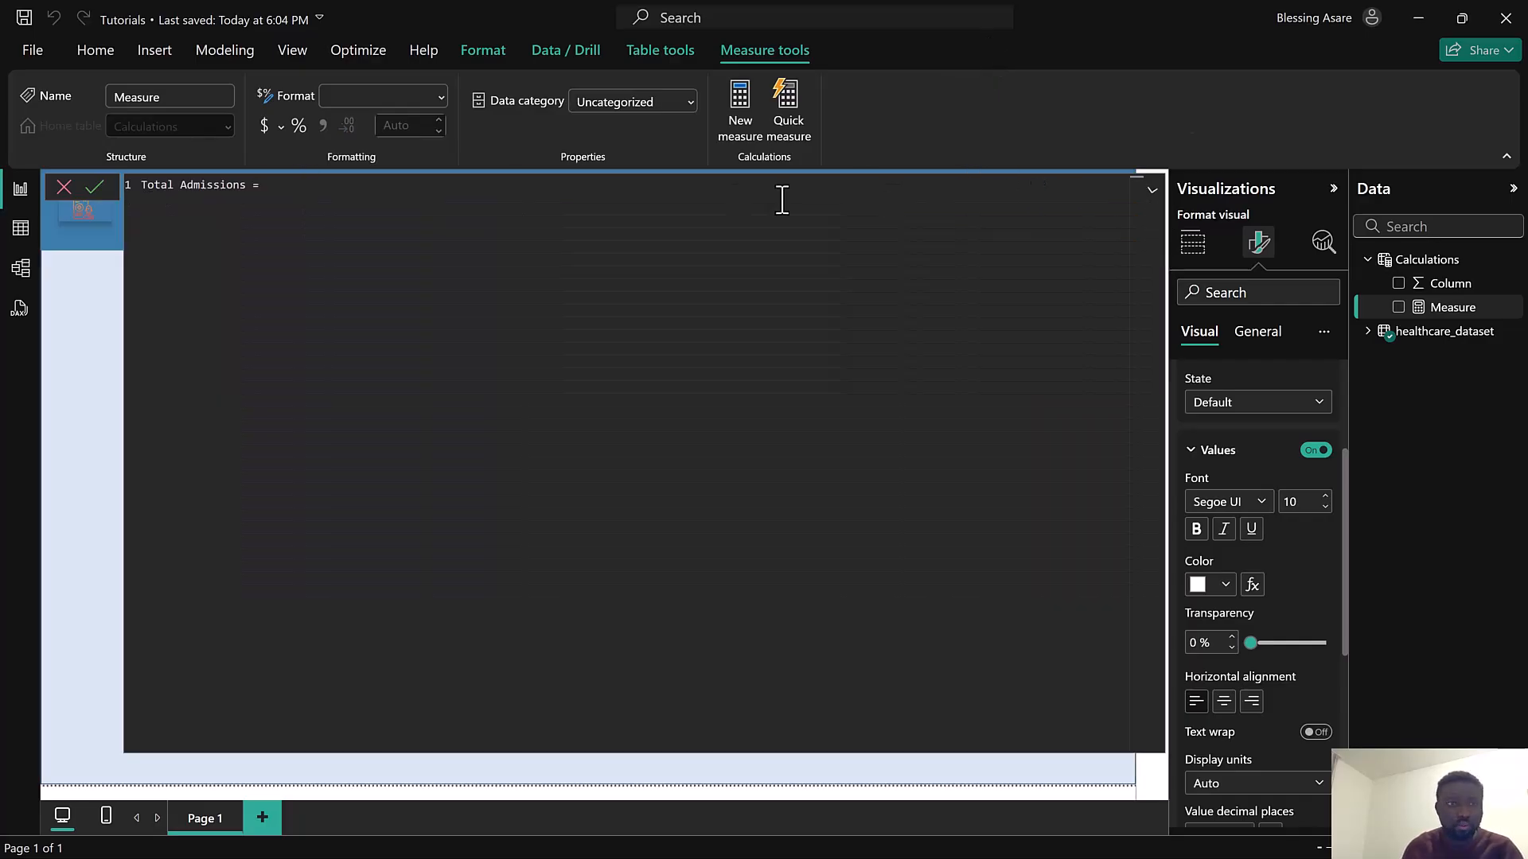
key("shift+Return")
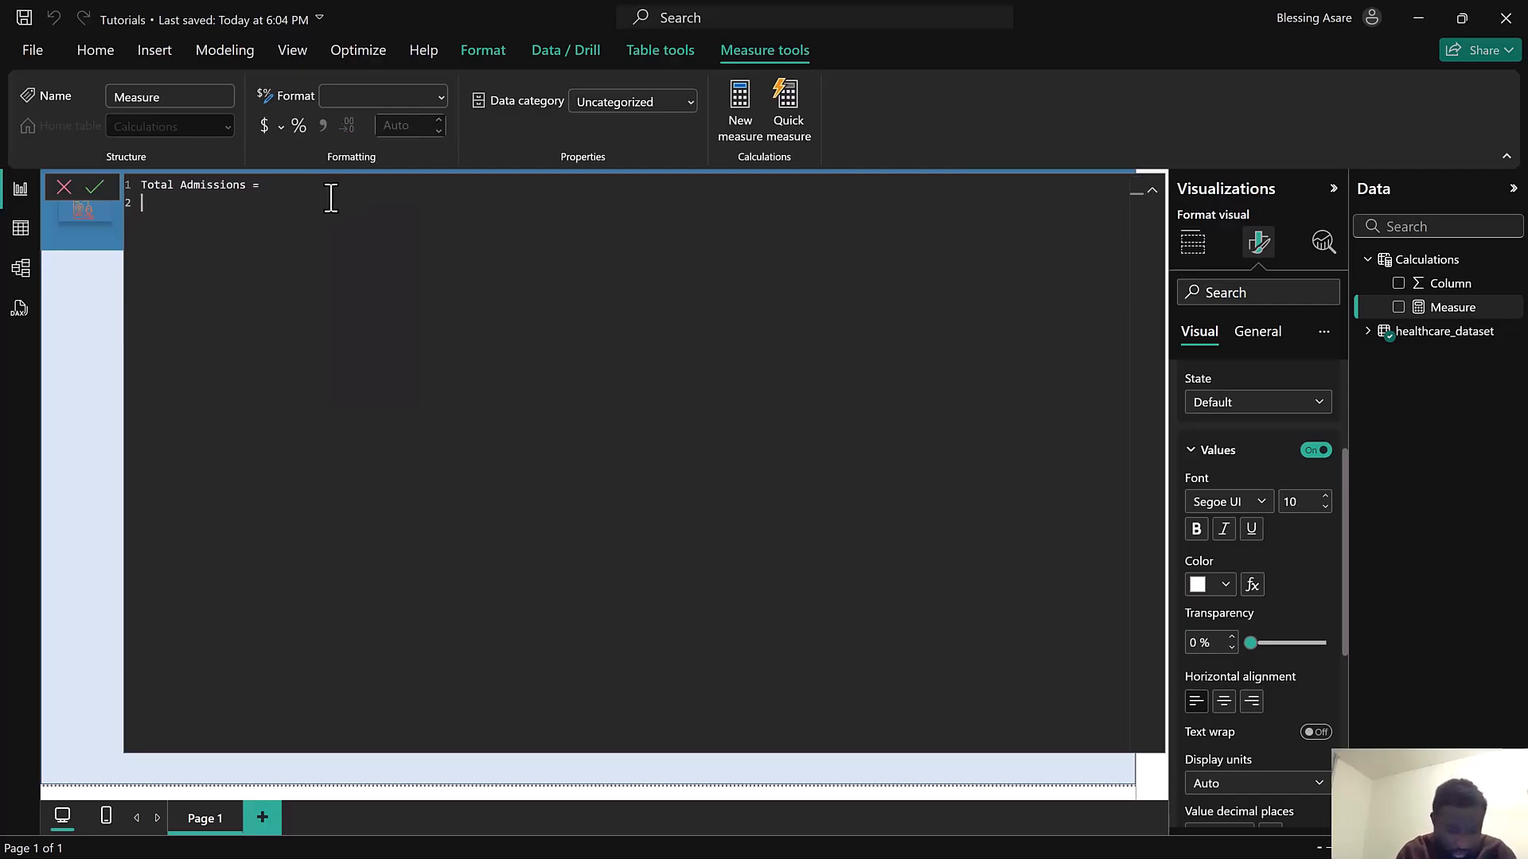
Enter the formula COUNTROWS(FILTER(healthcare_dataset)) for the Total Admissions measure
type("COUNT")
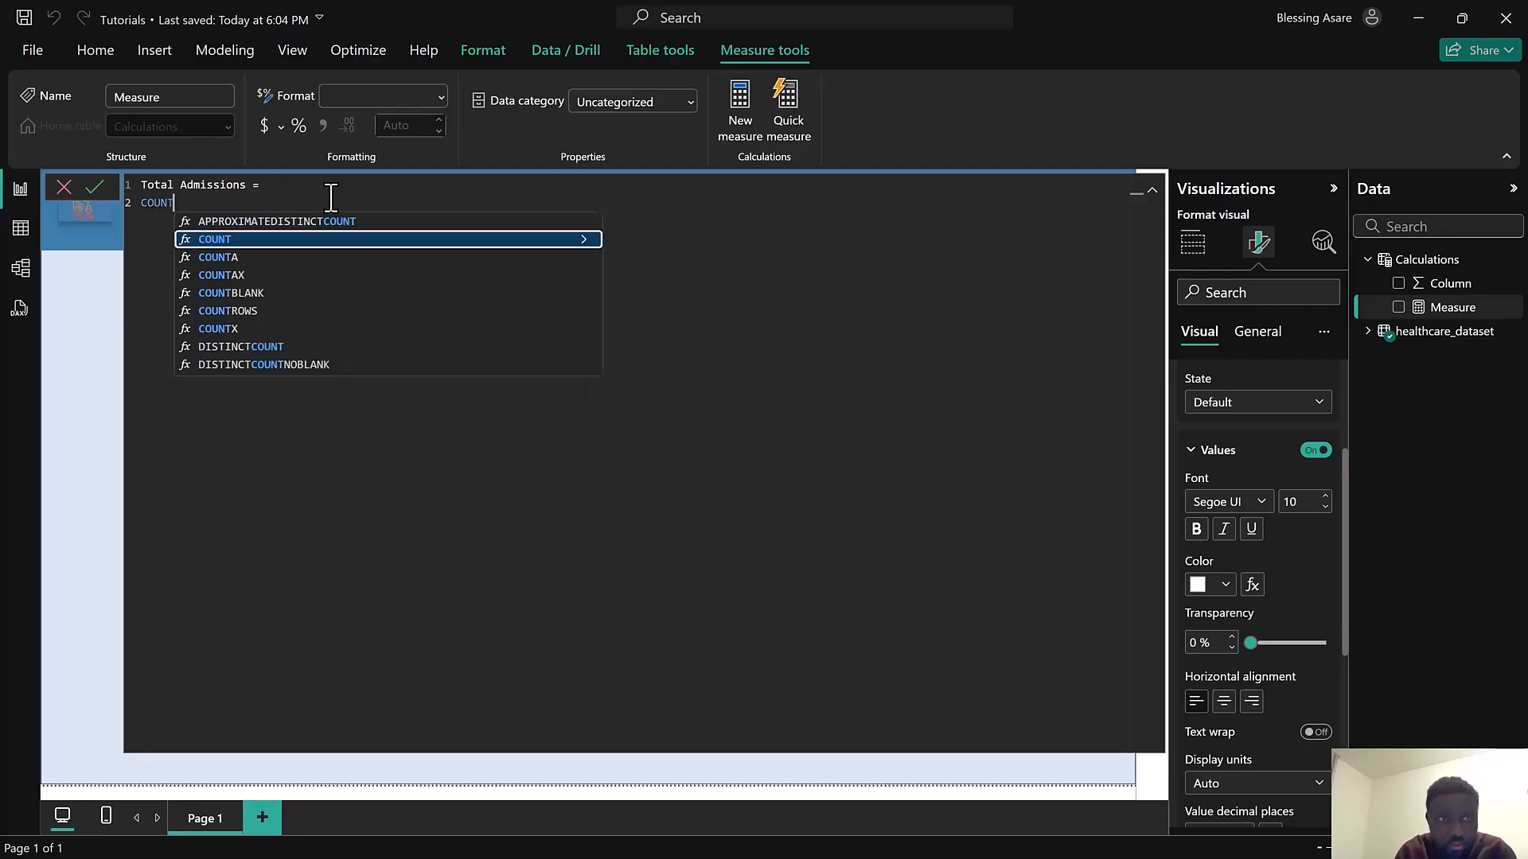
type("ROW")
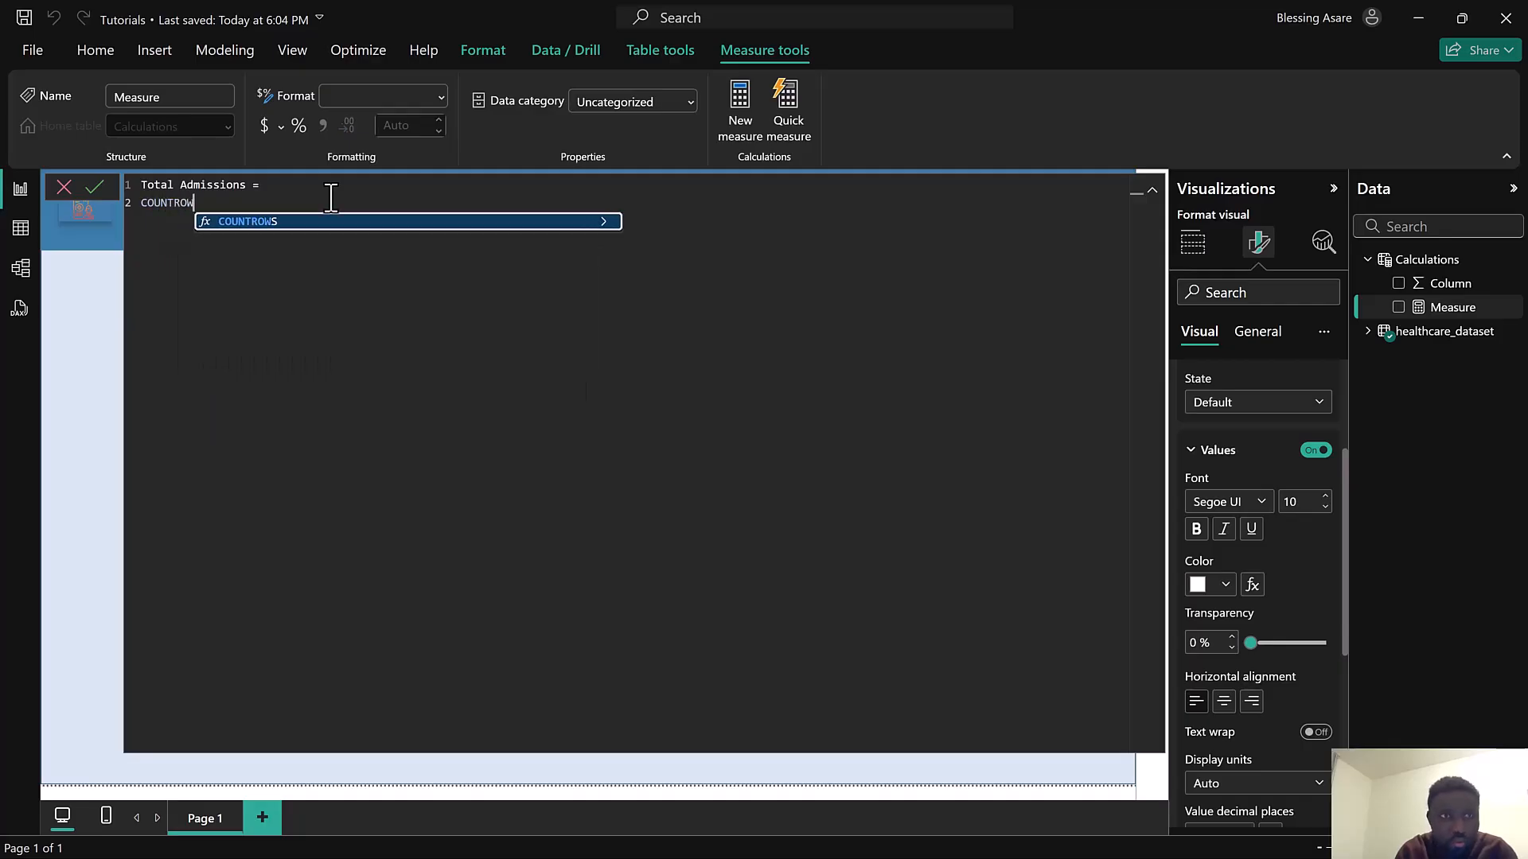
left_click(301, 223)
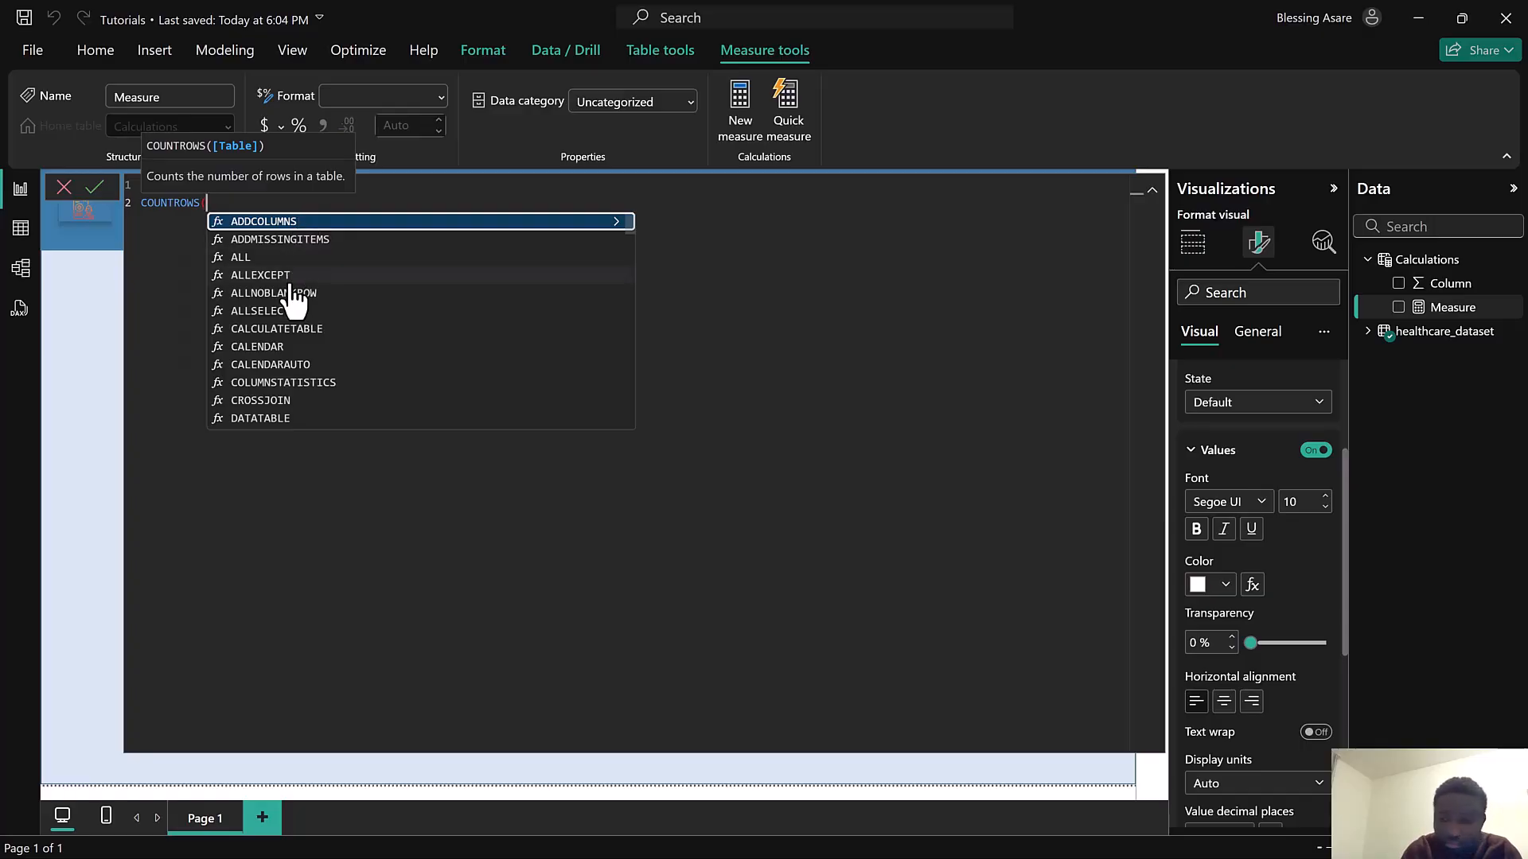
key("Tab")
key("BackSpace")
key("BackSpace")
key("BackSpace")
key("BackSpace")
key("BackSpace")
key("BackSpace")
key("BackSpace")
key("BackSpace")
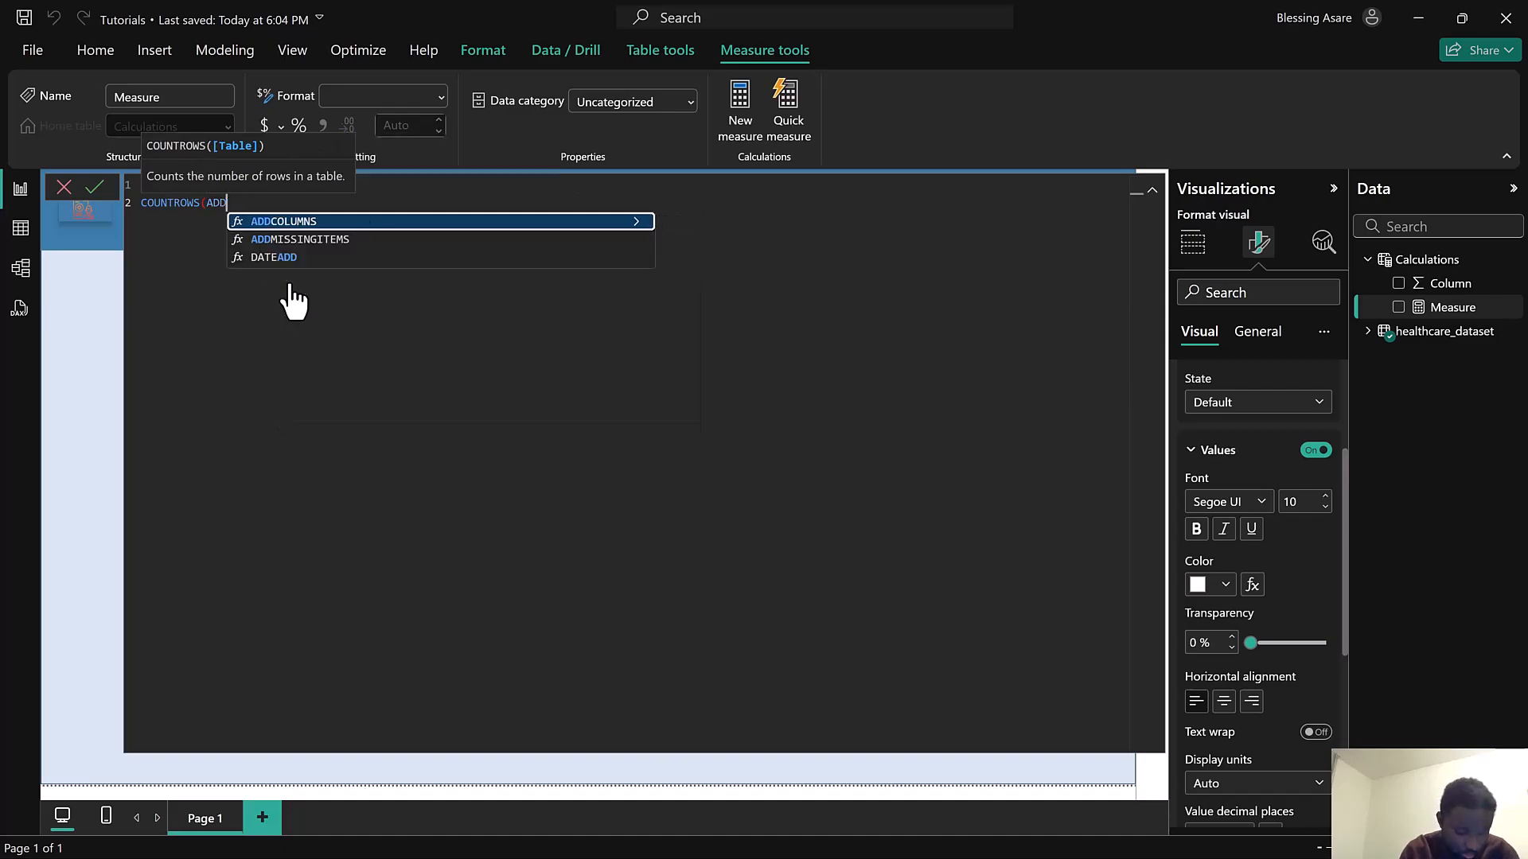
key("BackSpace")
key("BackSpace")
key("BackSpace")
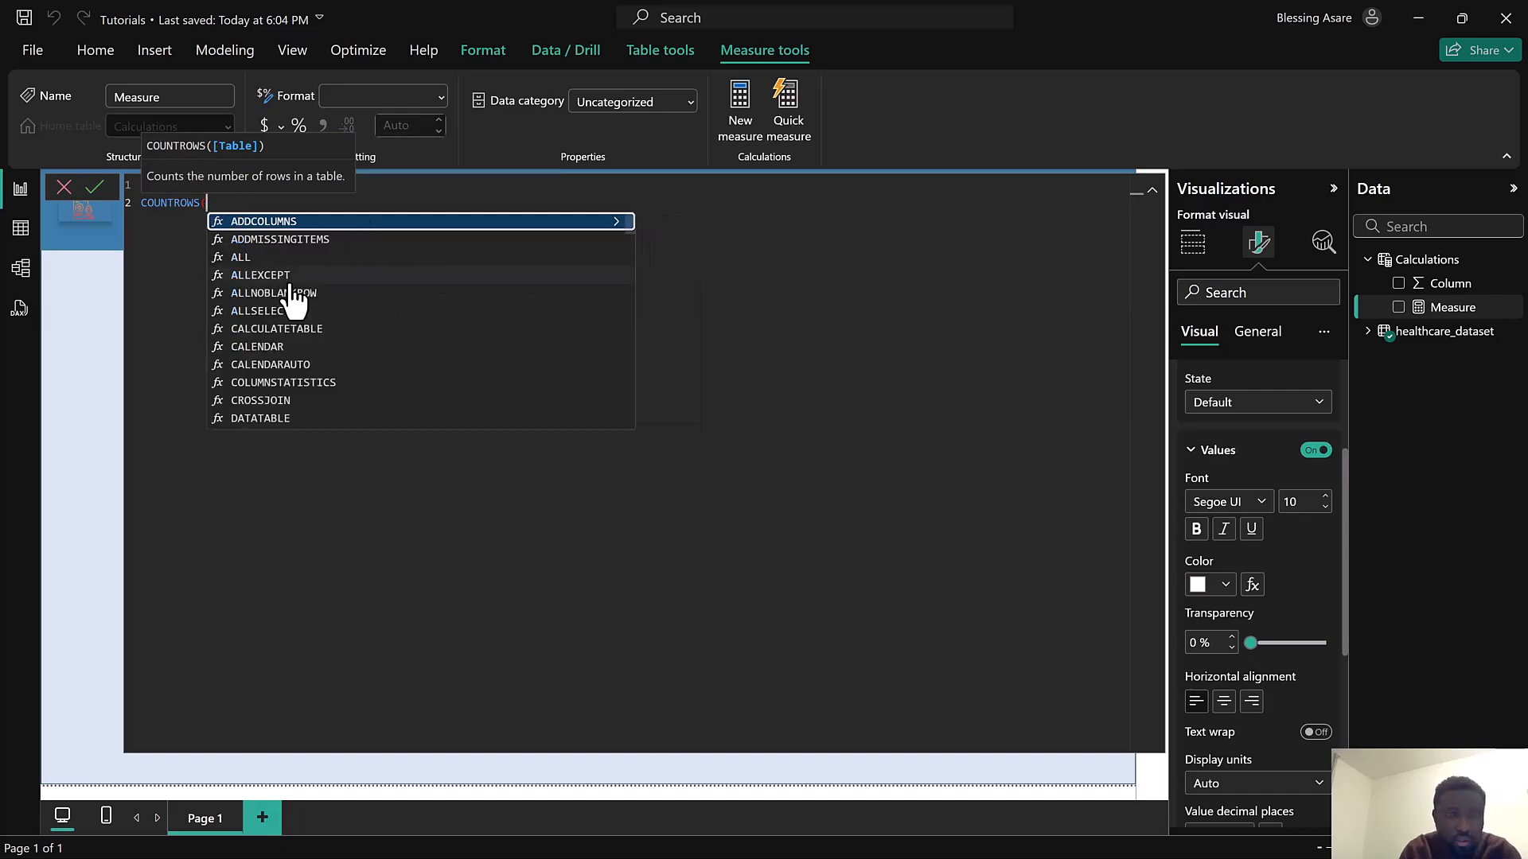
type("FIK")
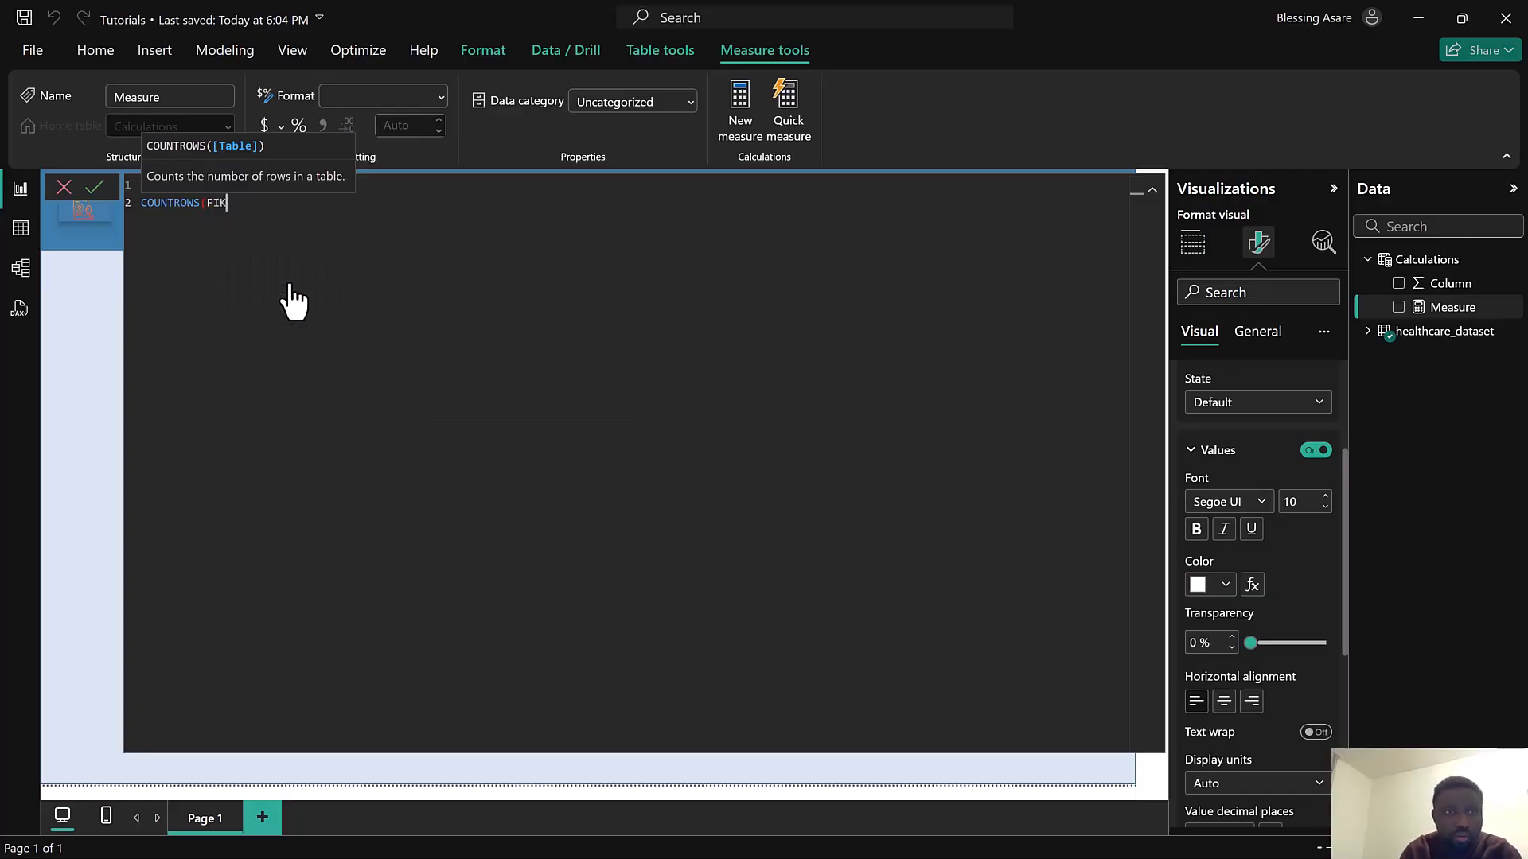
key("BackSpace")
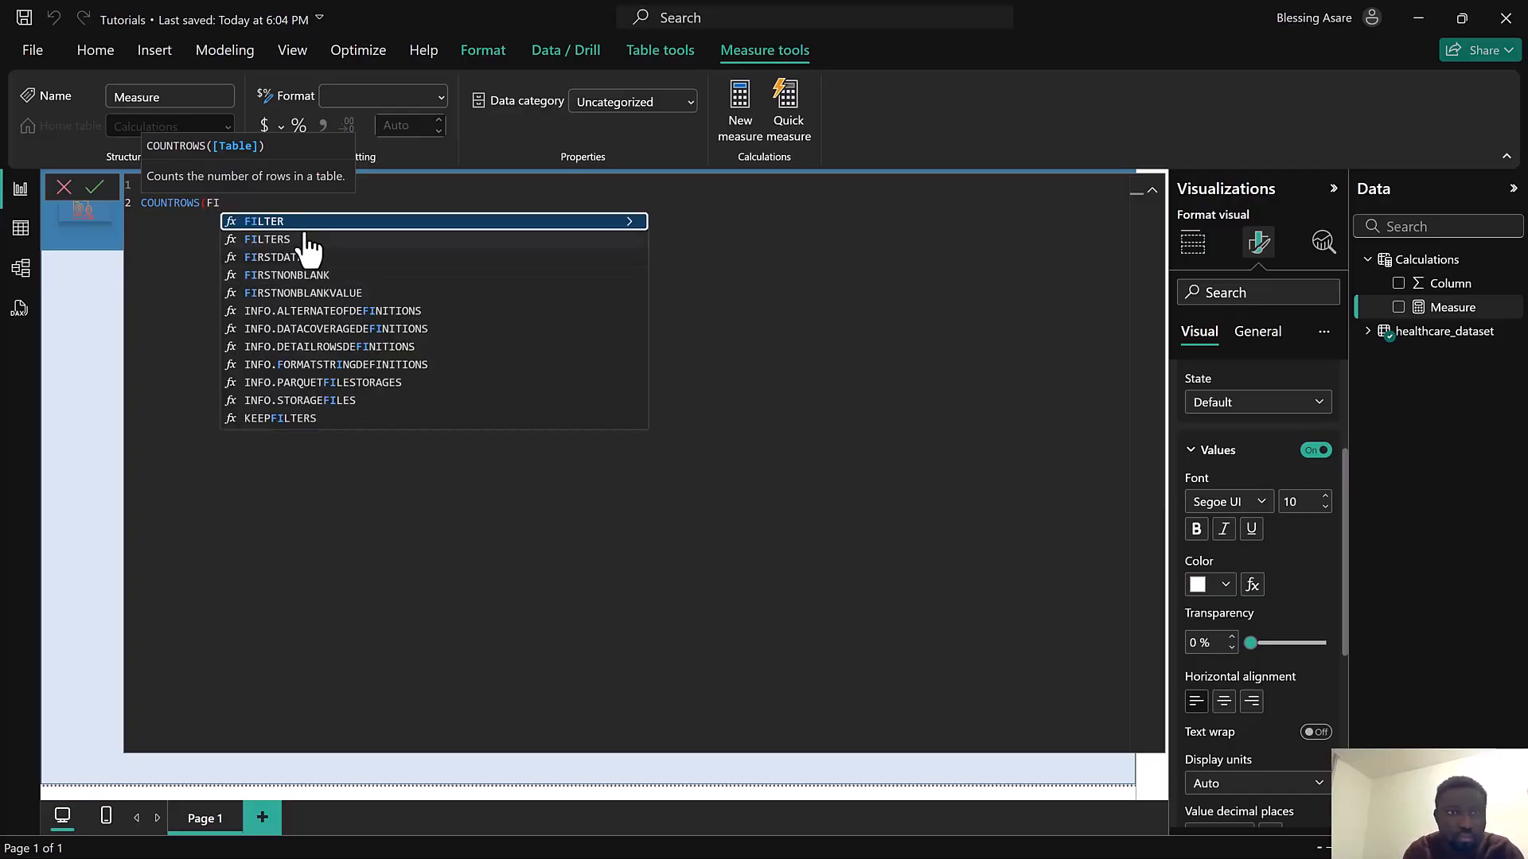
key("Tab")
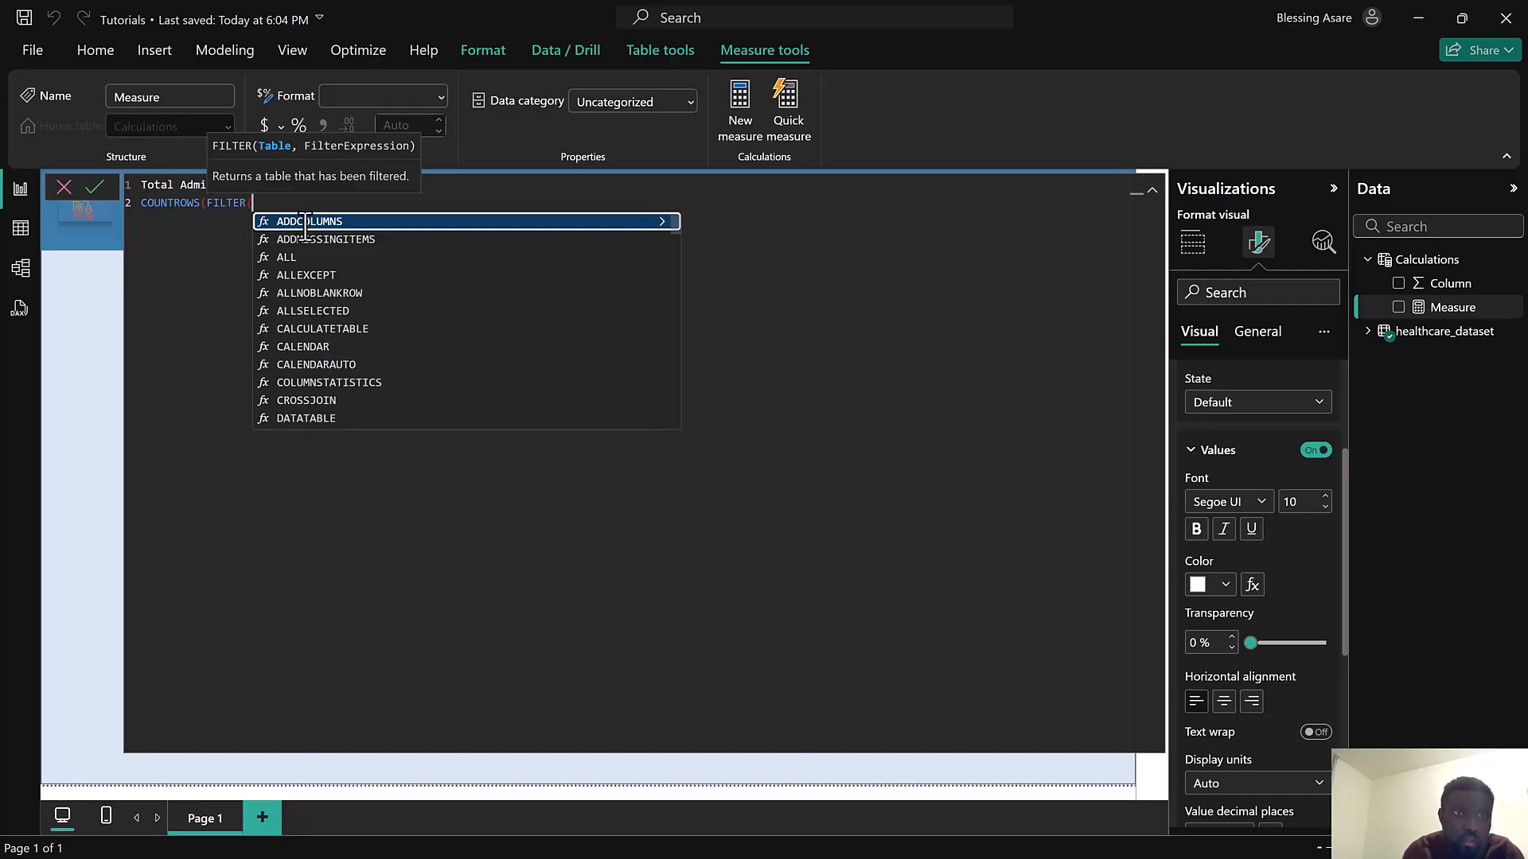
type("he")
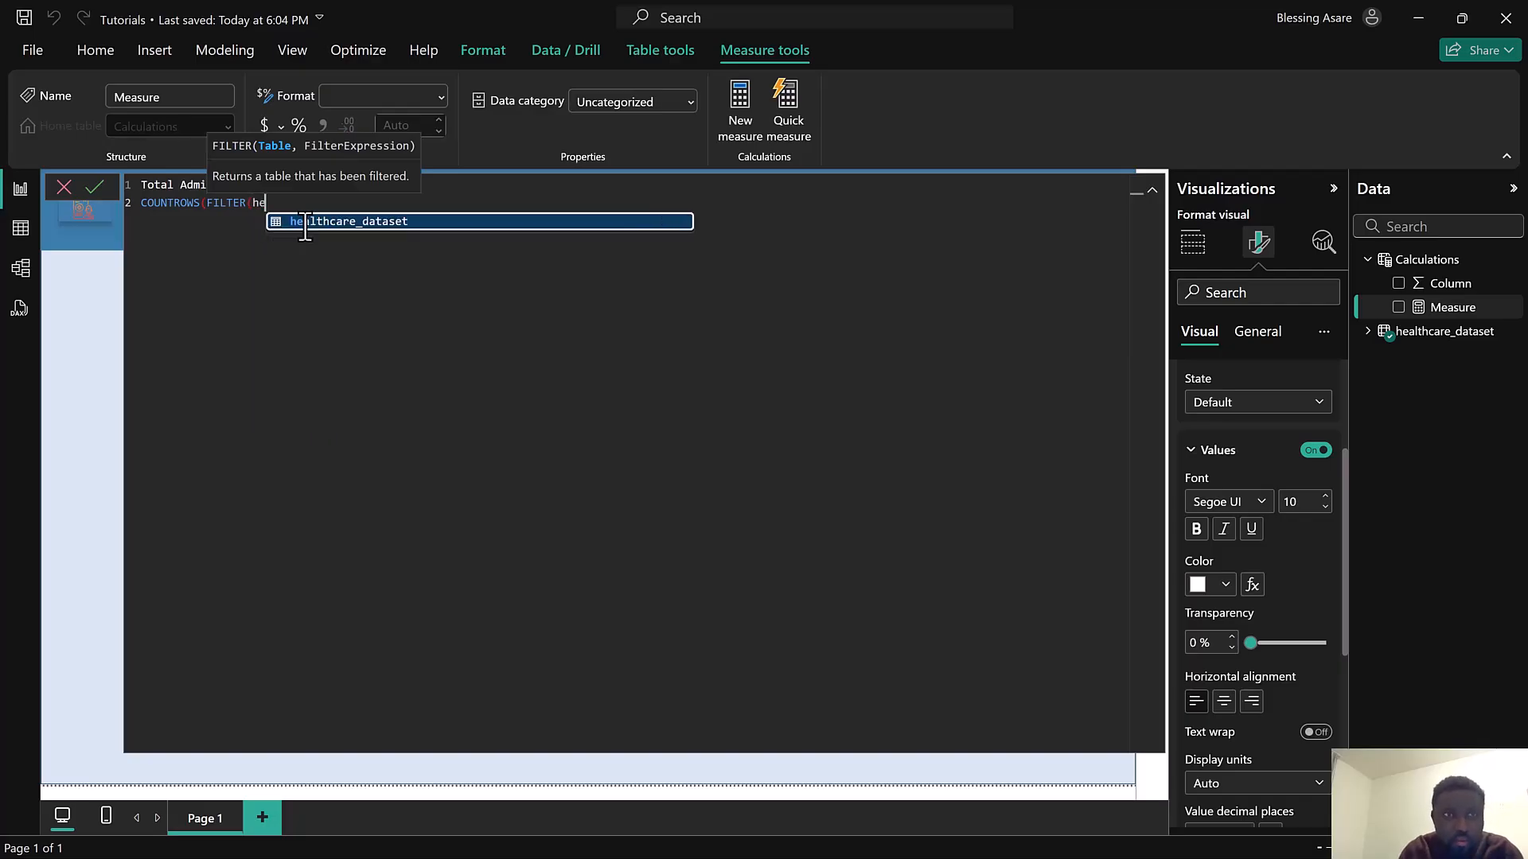
left_click(302, 223)
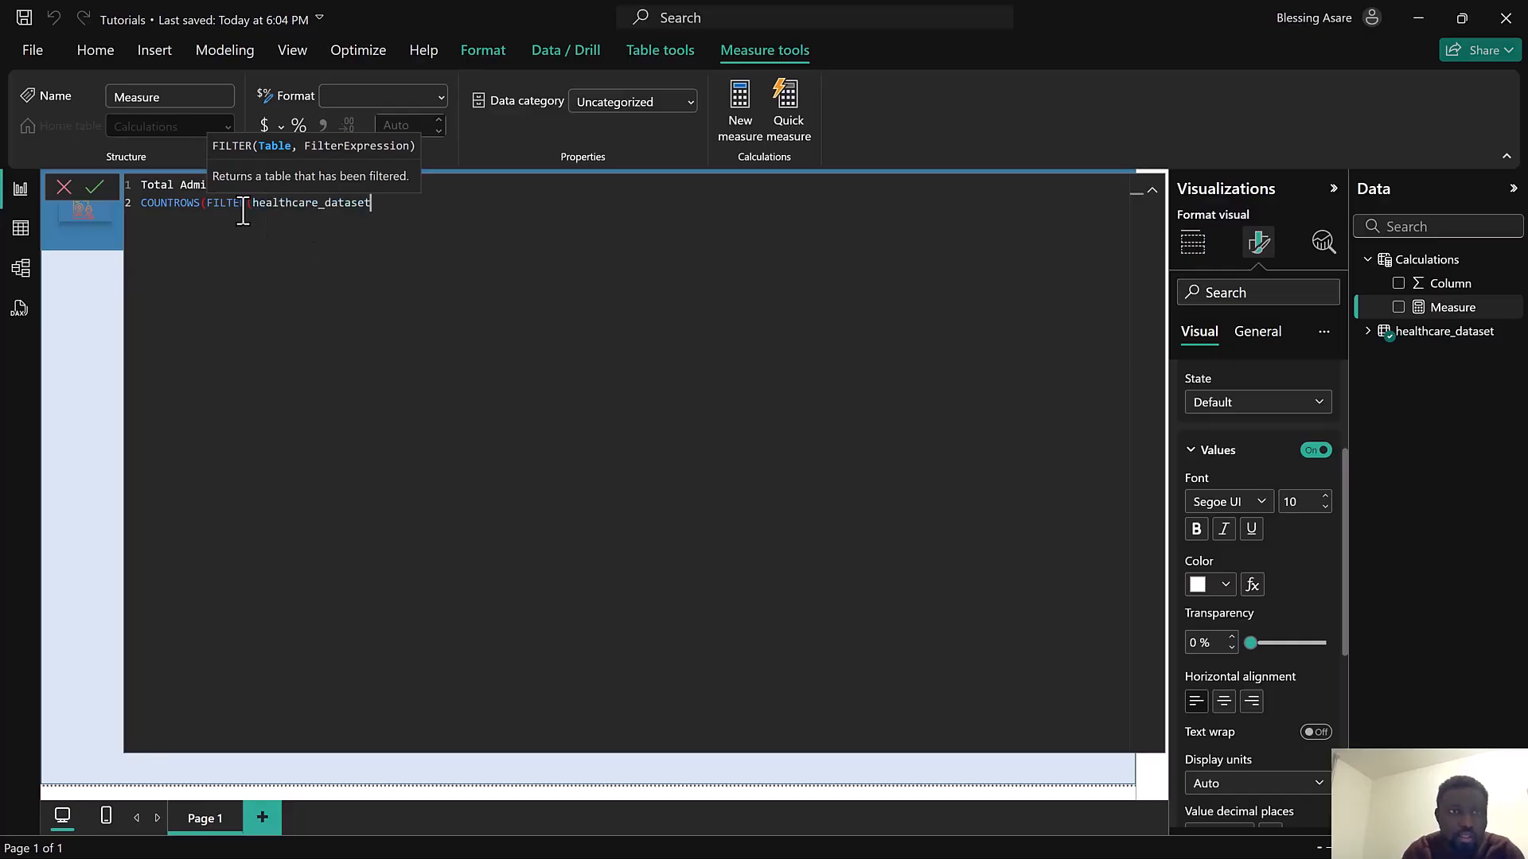
double_click(205, 211)
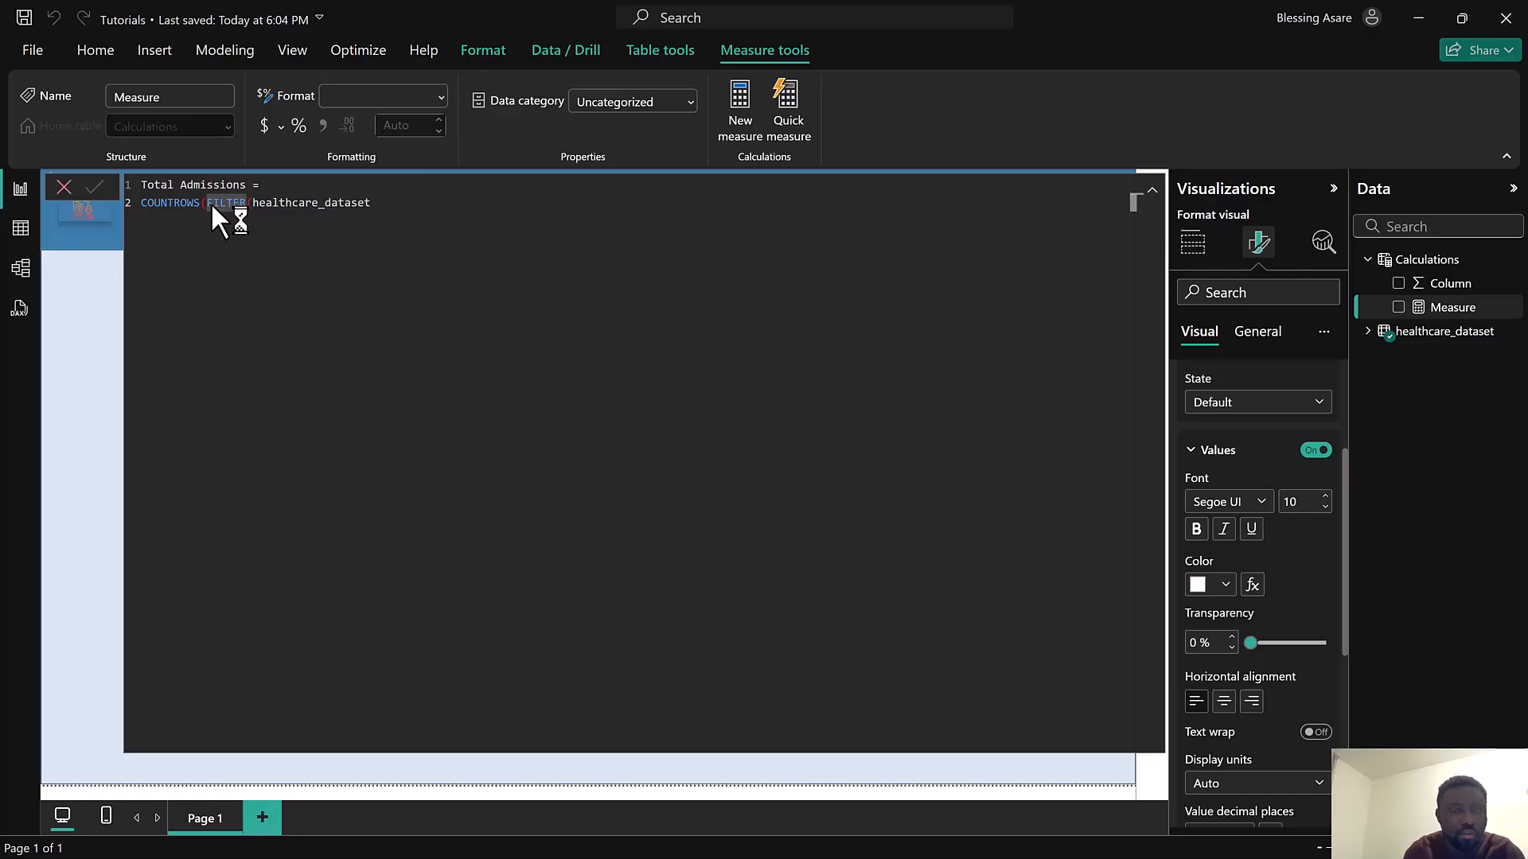
key("Return")
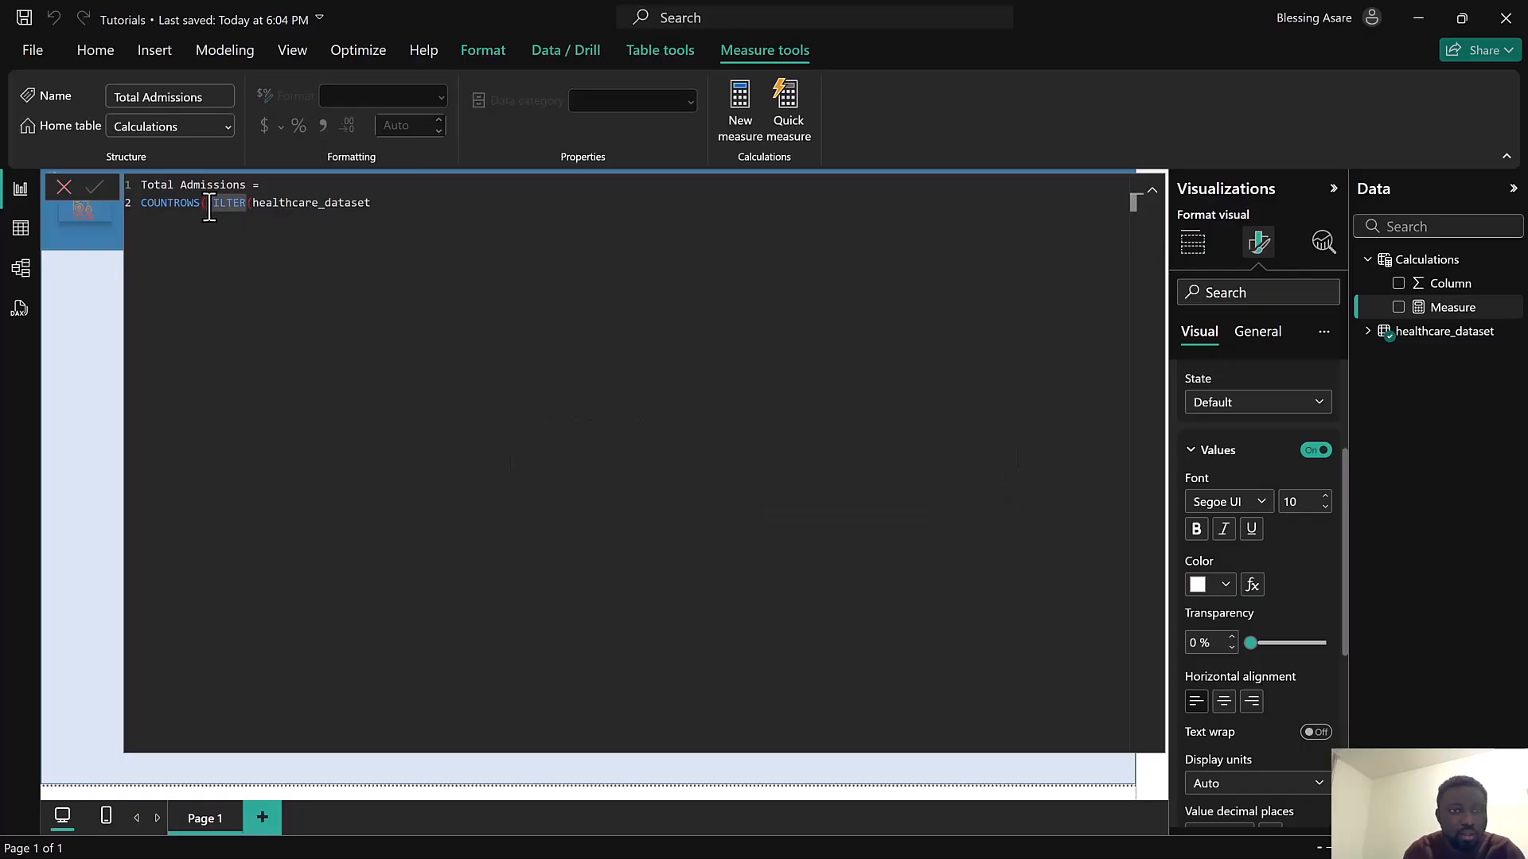
Reformat the formula so COUNTROWS, FILTER and healthcare_dataset sit on separate indented lines
left_click(208, 203)
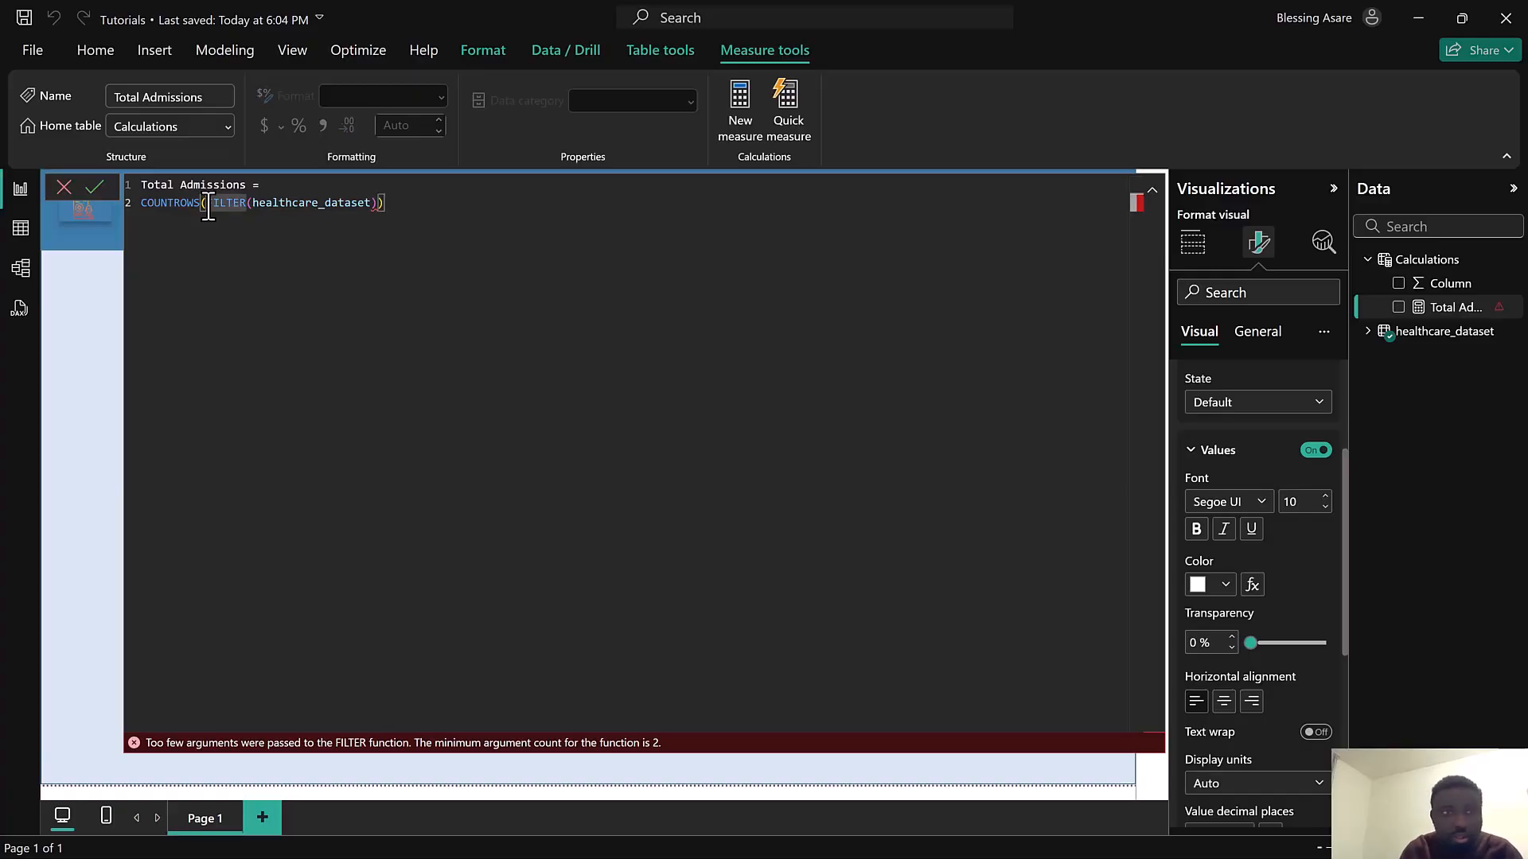
key("shift+Return")
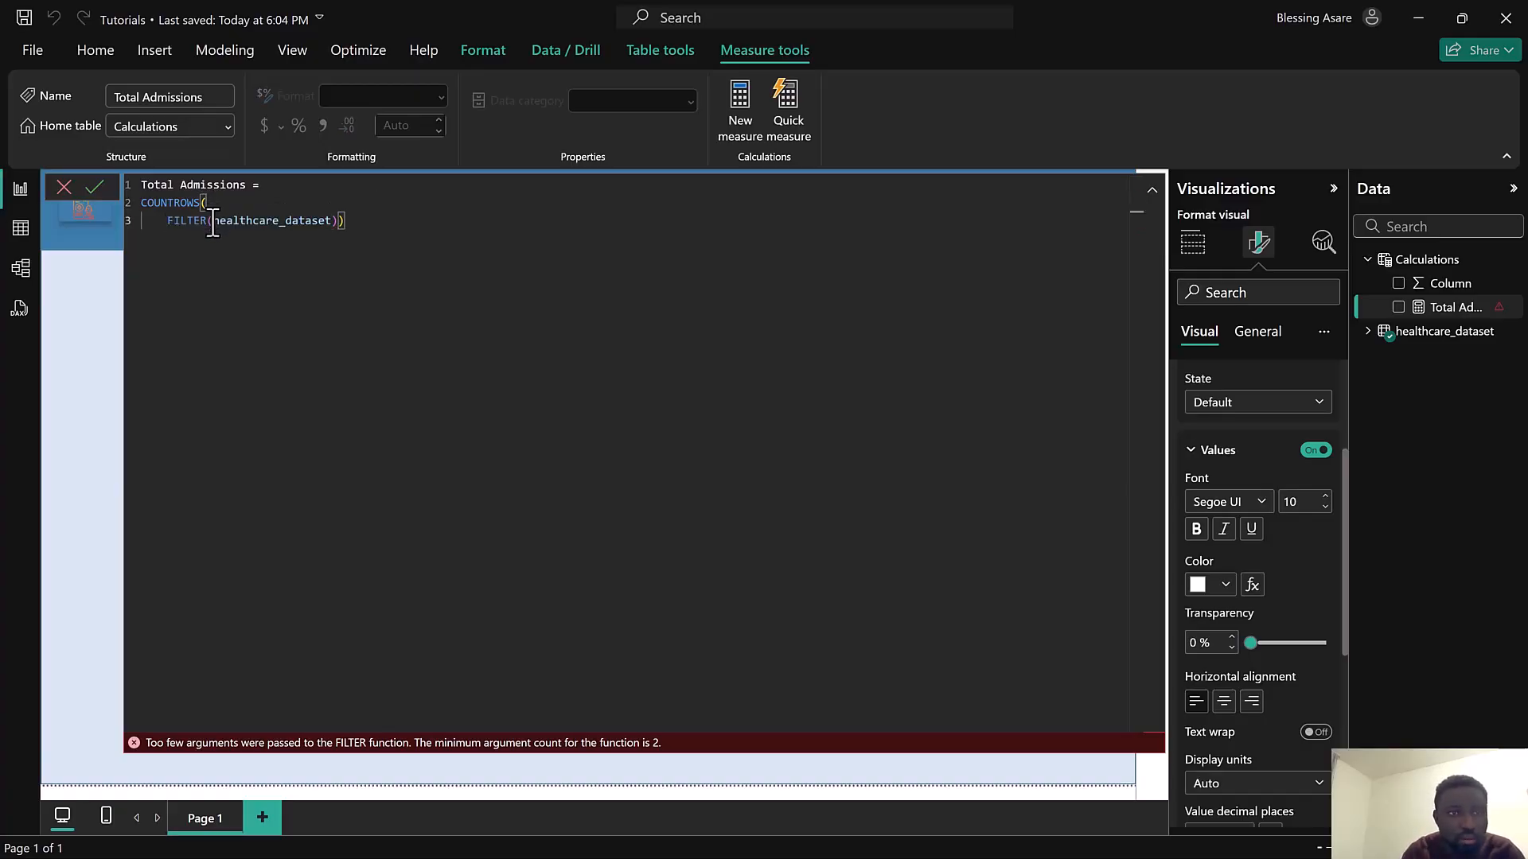
double_click(213, 222)
left_click(212, 223)
key("shift+Return")
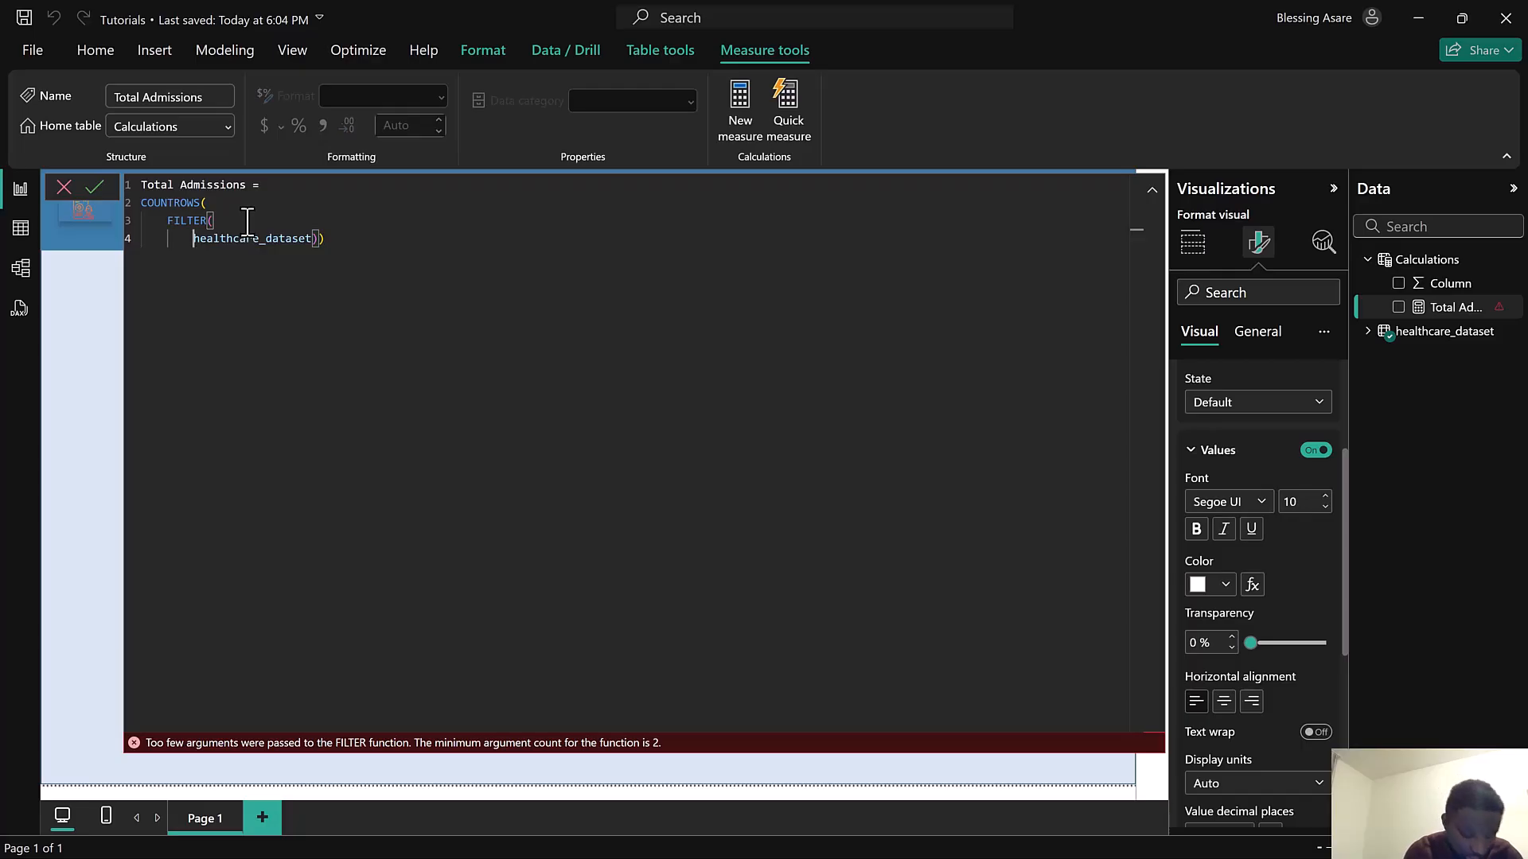
left_click(325, 240)
key("BackSpace")
key("BackSpace")
key("BackSpace")
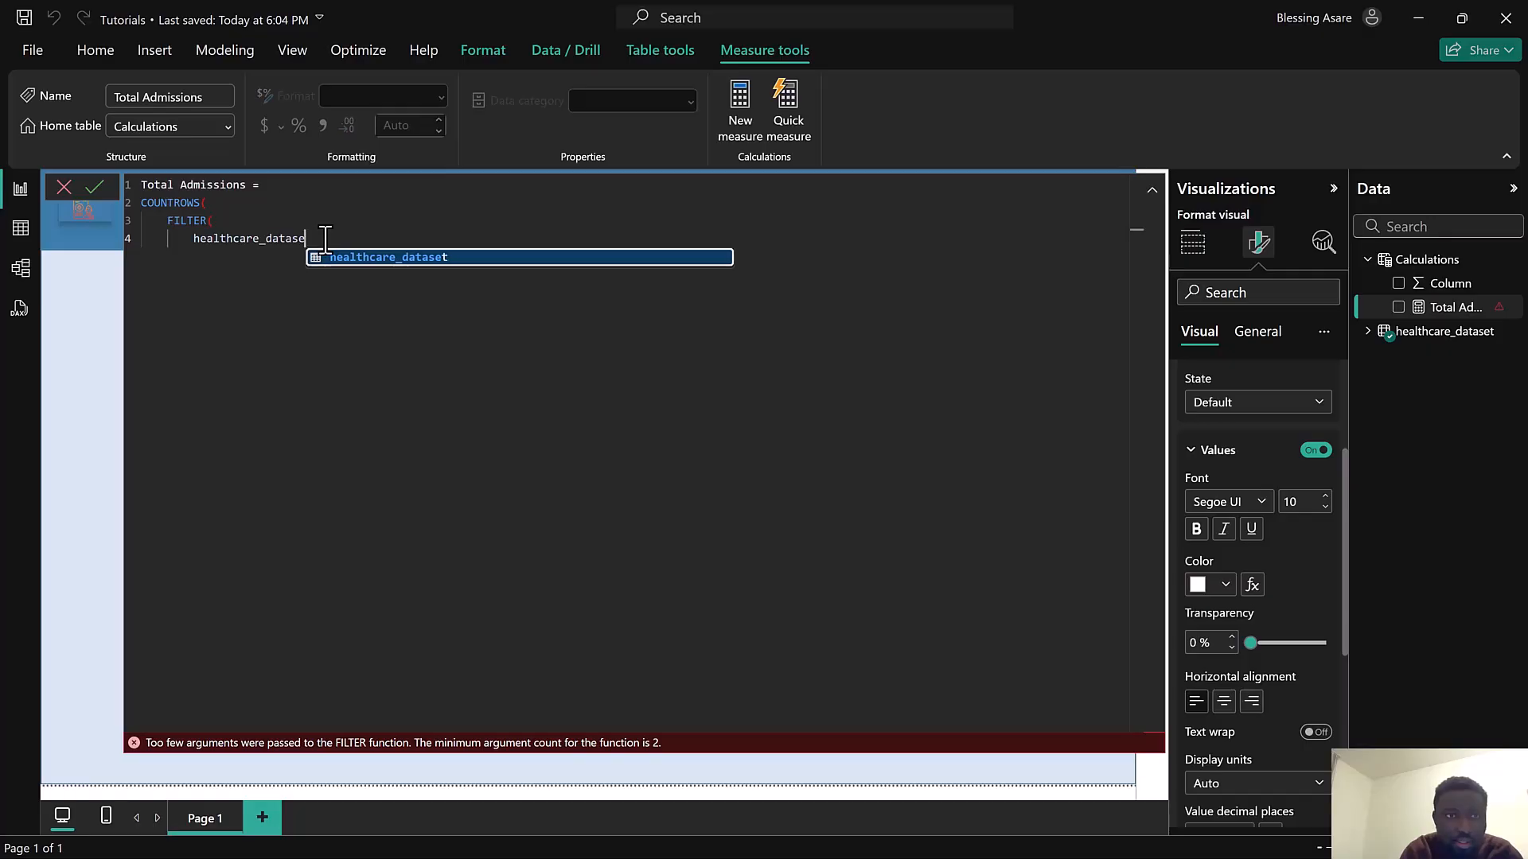
type("t")
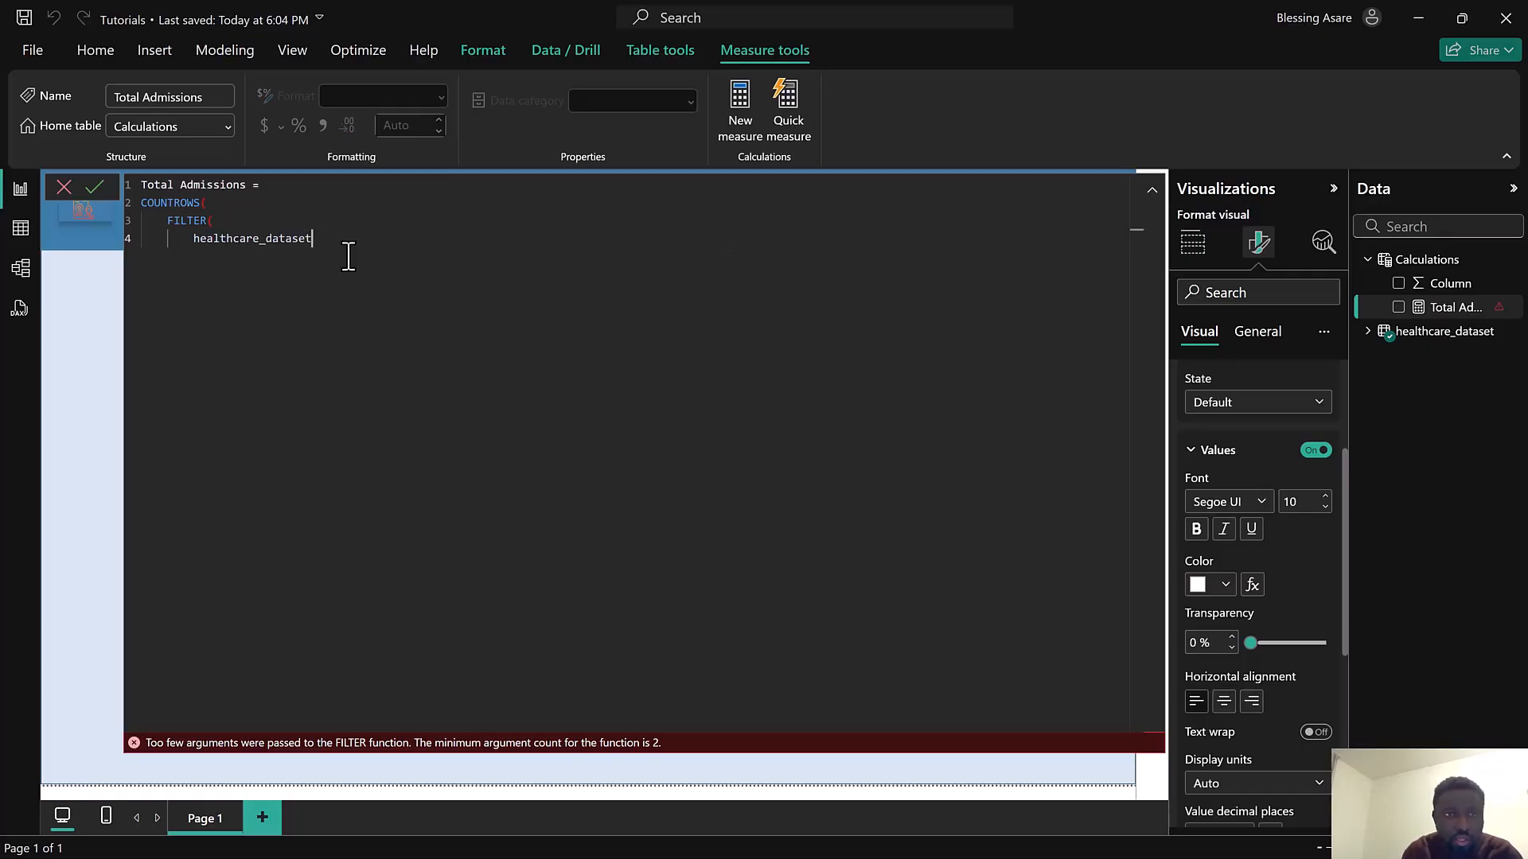
type(",")
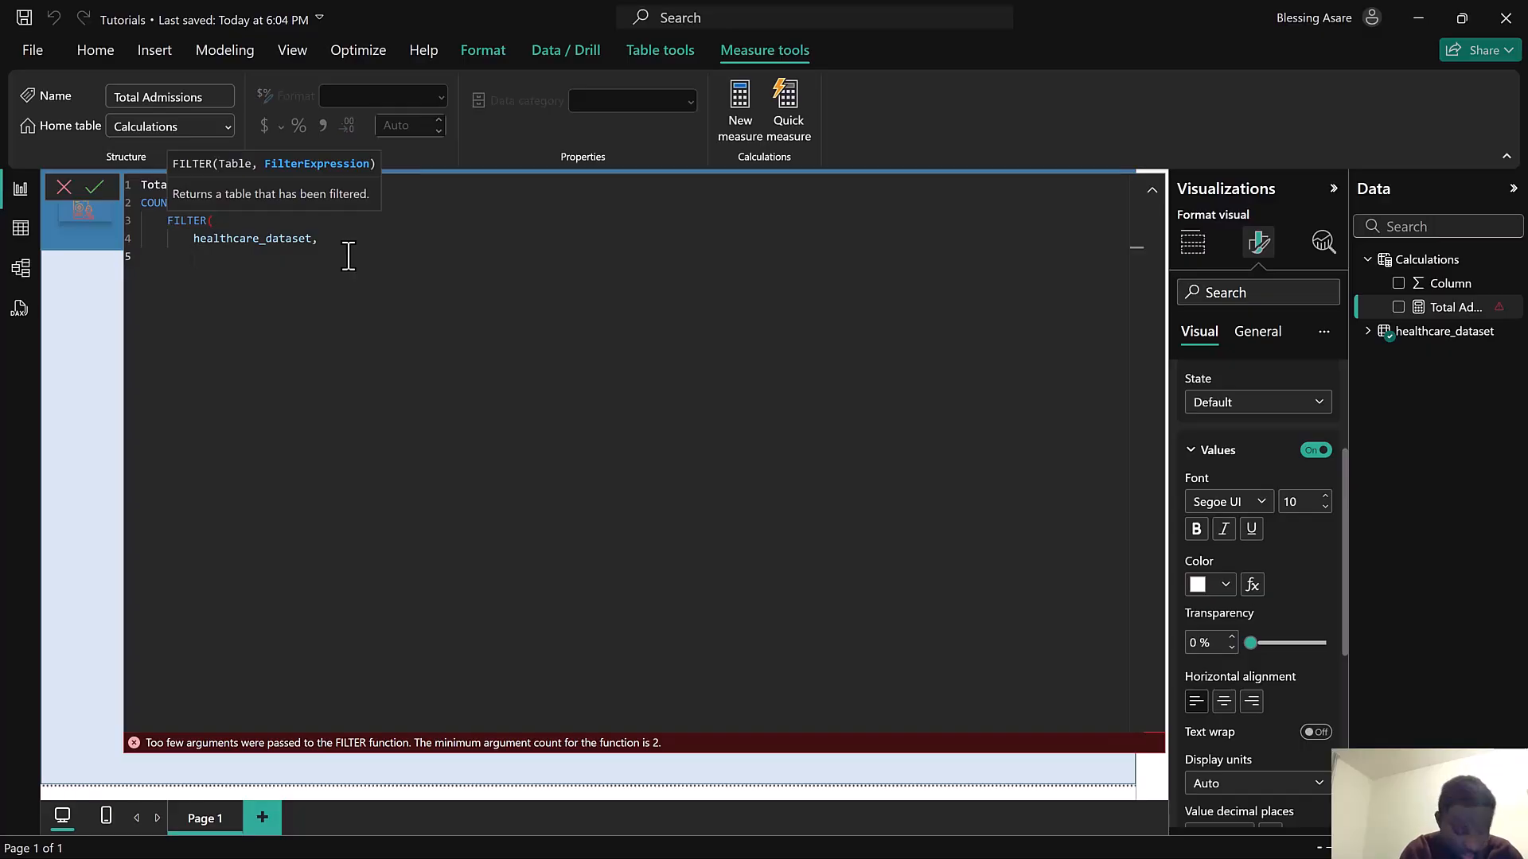
type("NOT")
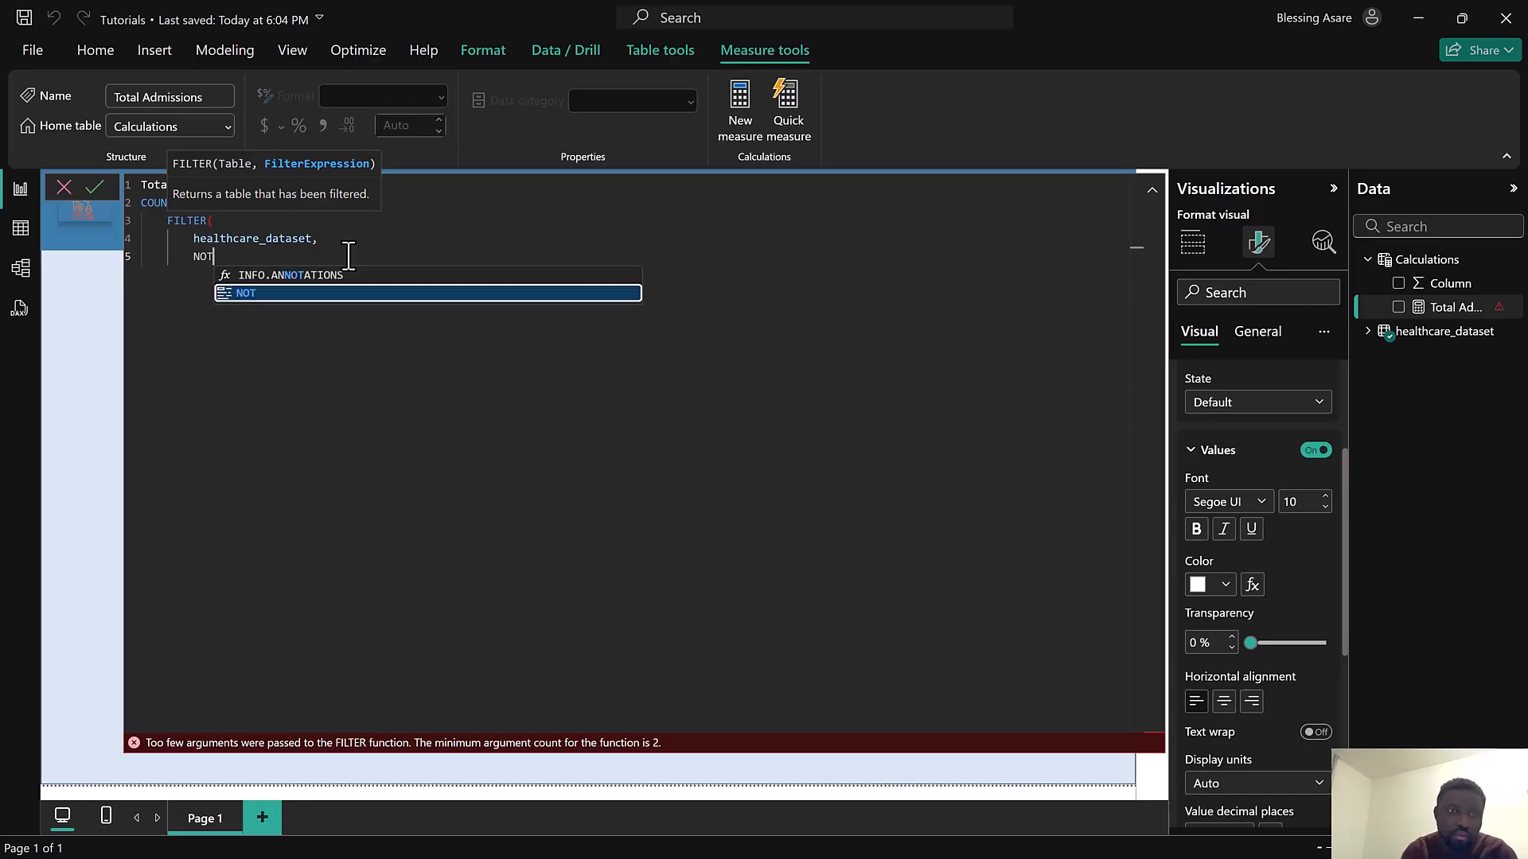
Add NOT(ISBLANK(healthcare_dataset[Date of Admission])) as the FILTER condition in the Total Admissions formula
left_click(310, 293)
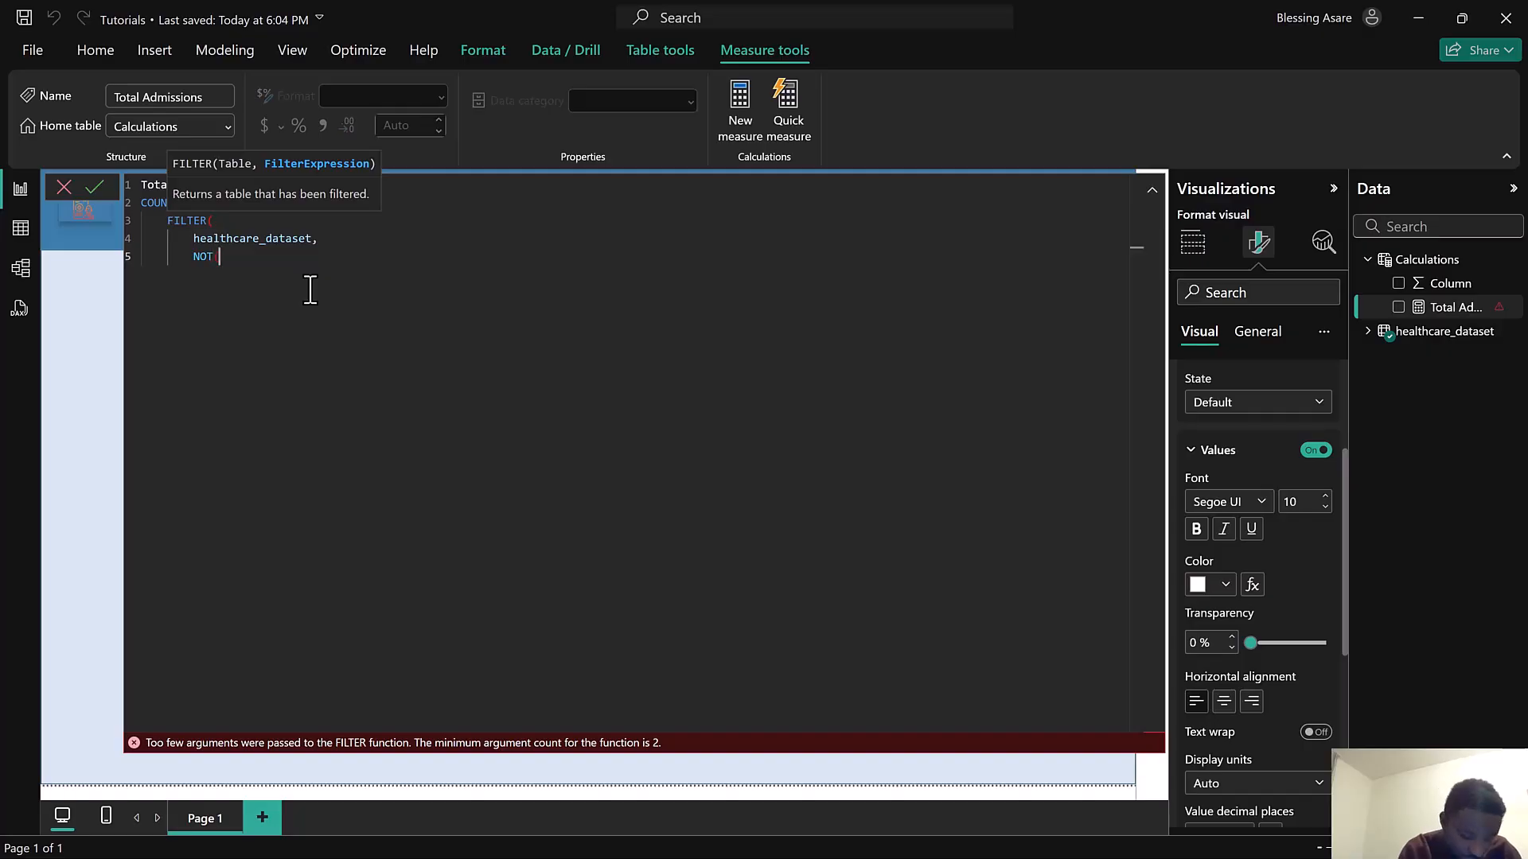
type("ISB")
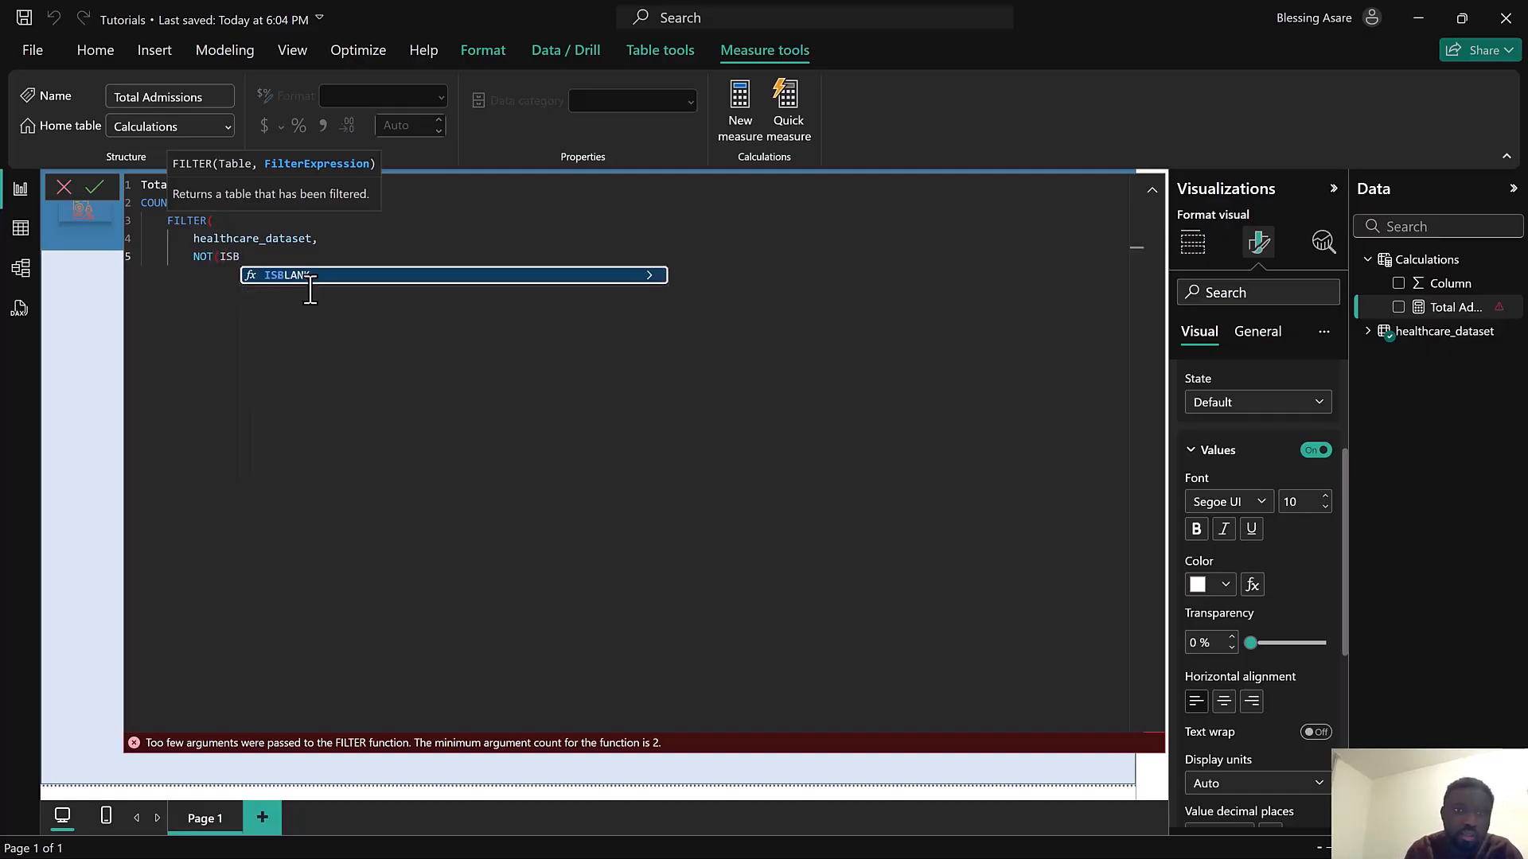
left_click(310, 280)
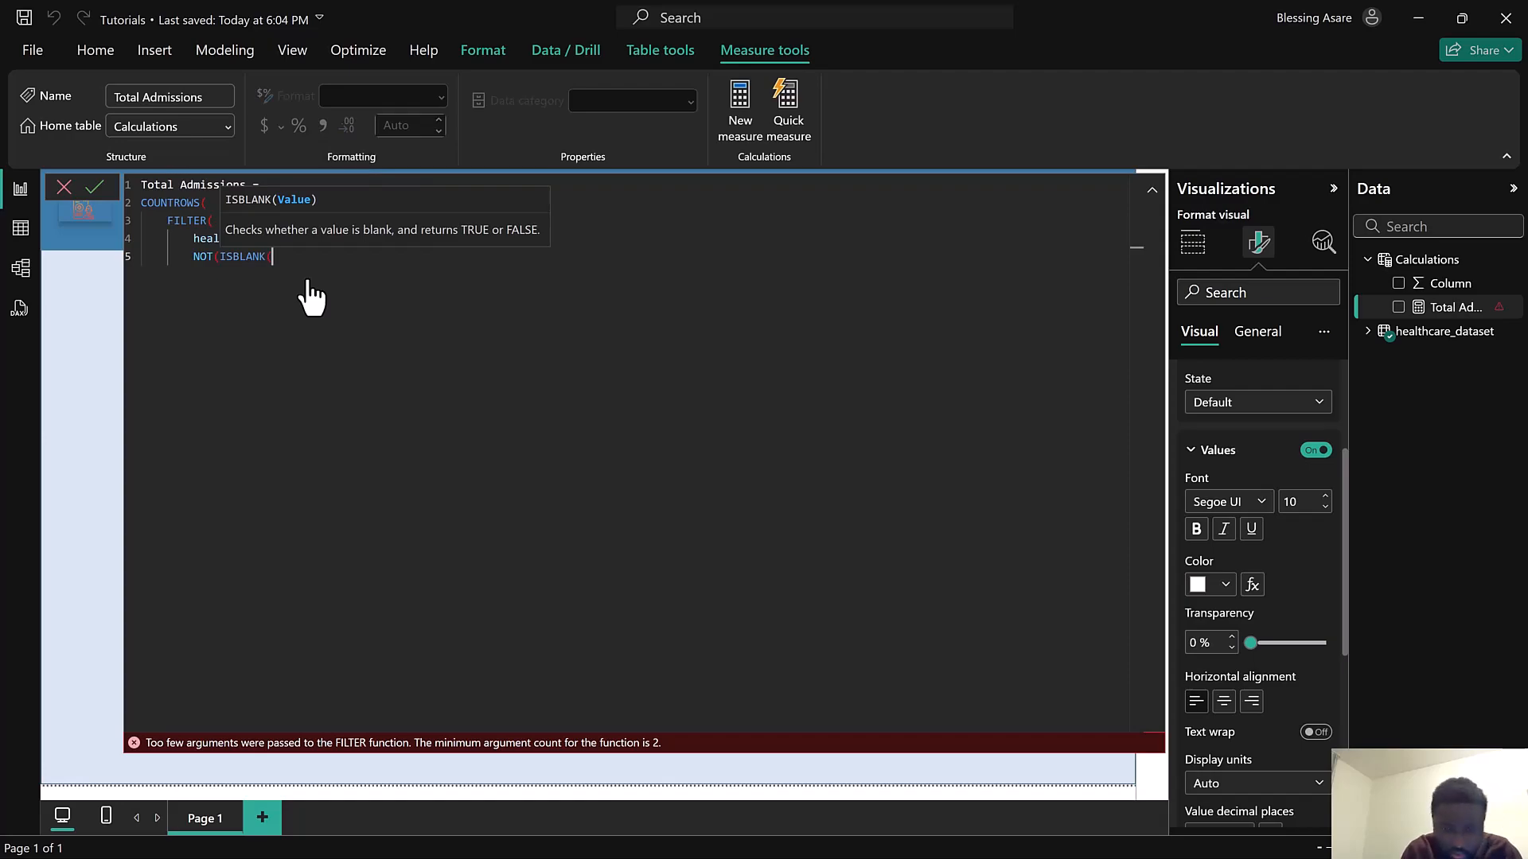
type("heal")
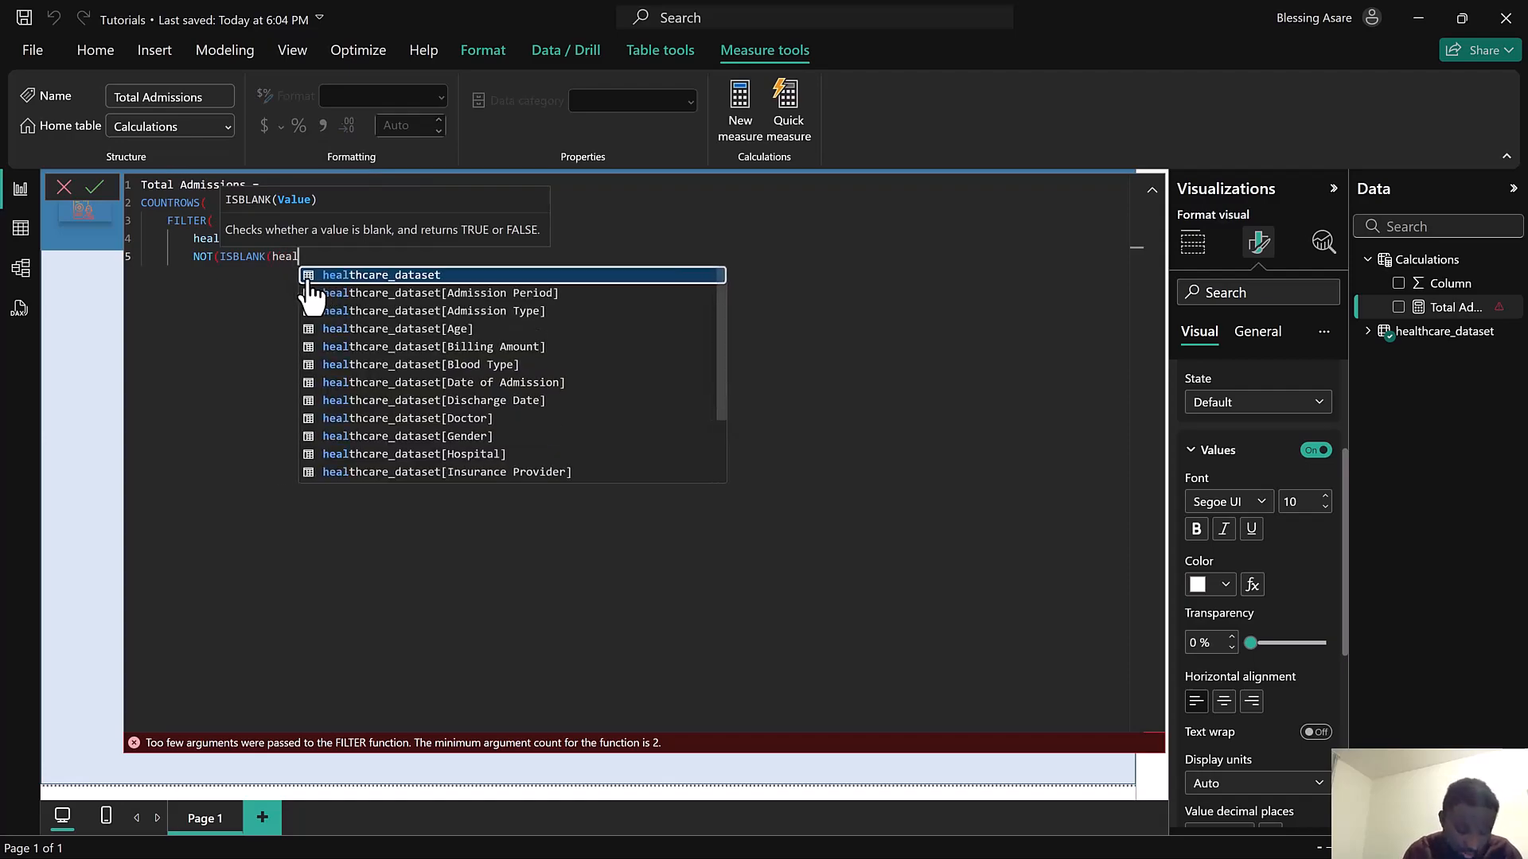
left_click(424, 382)
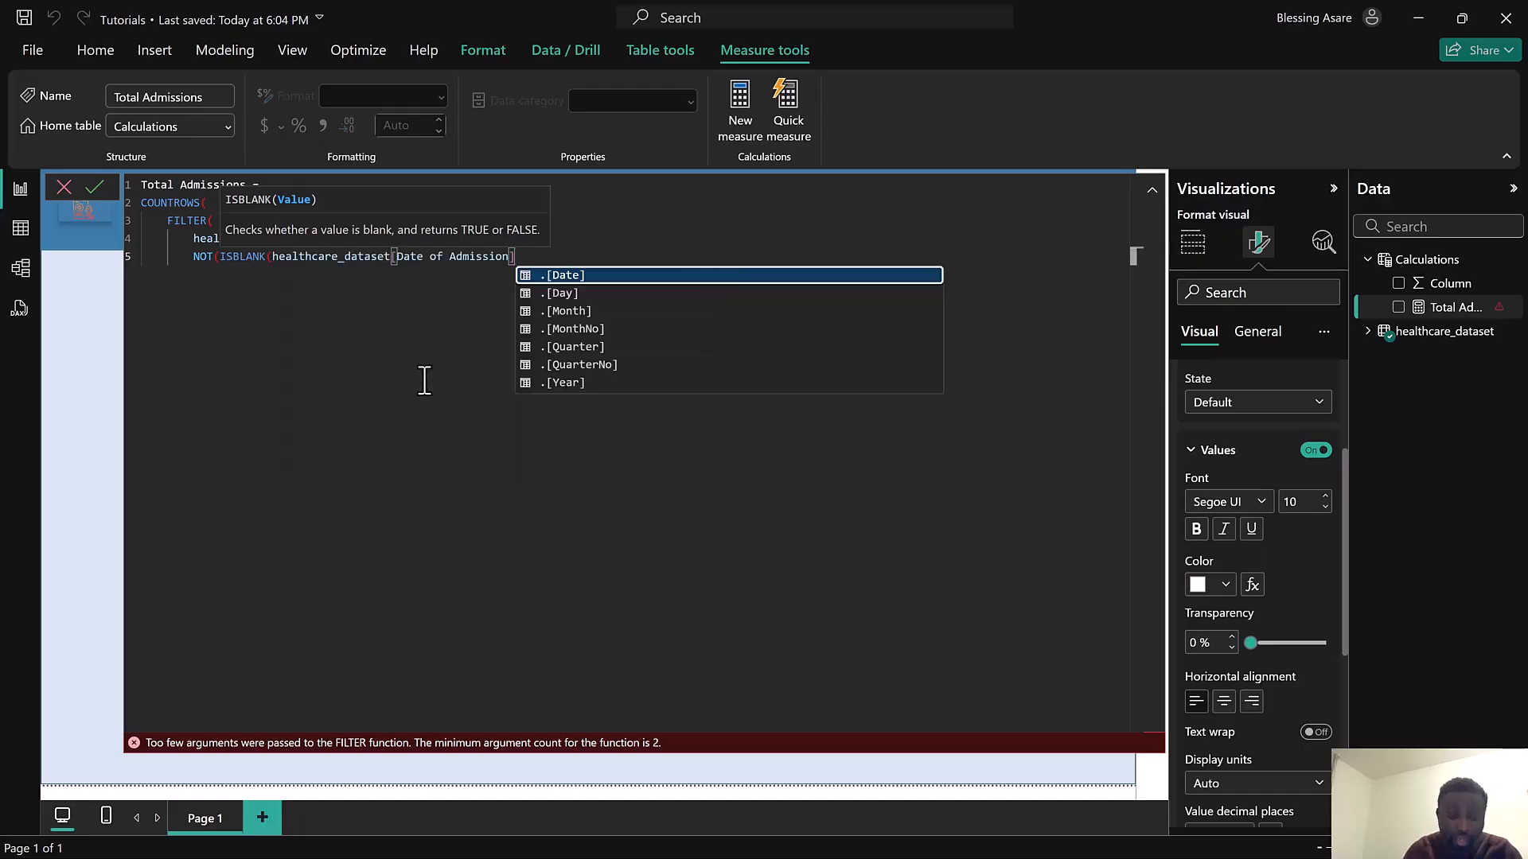
type(")")
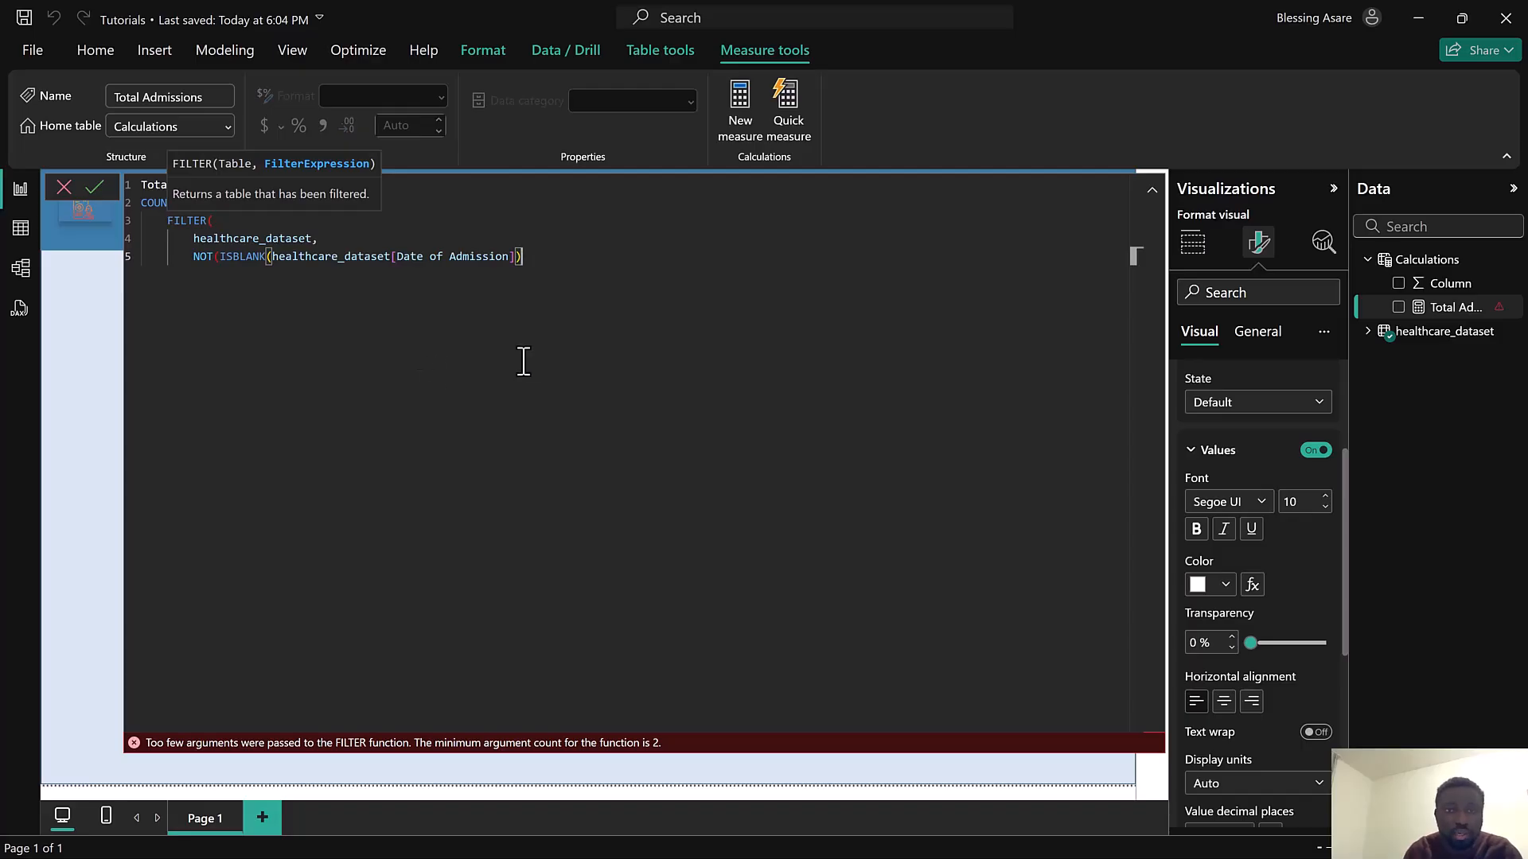
left_click(516, 263)
key("Return")
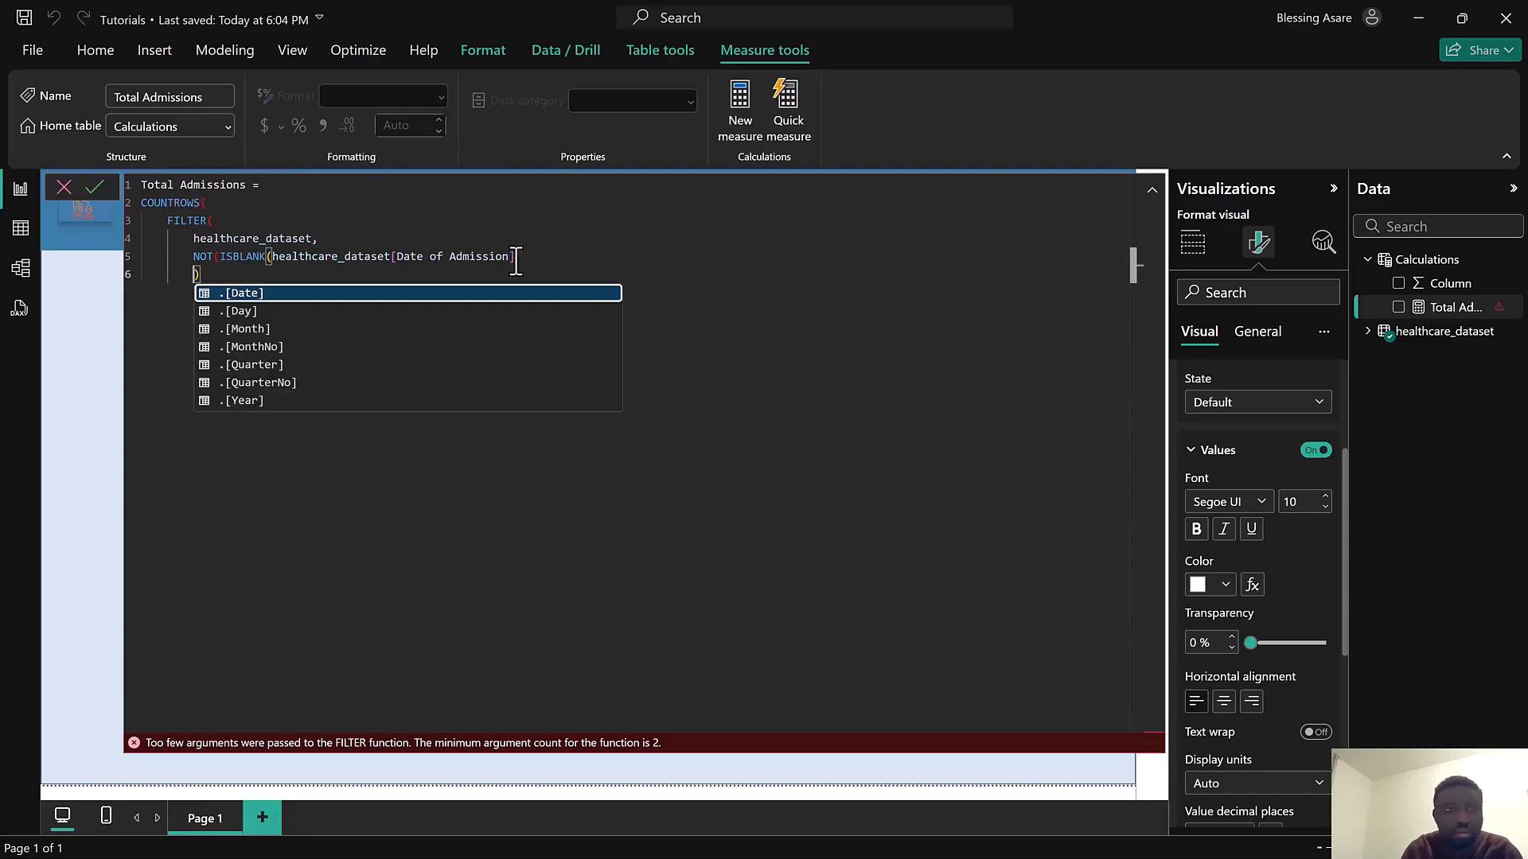
key("BackSpace")
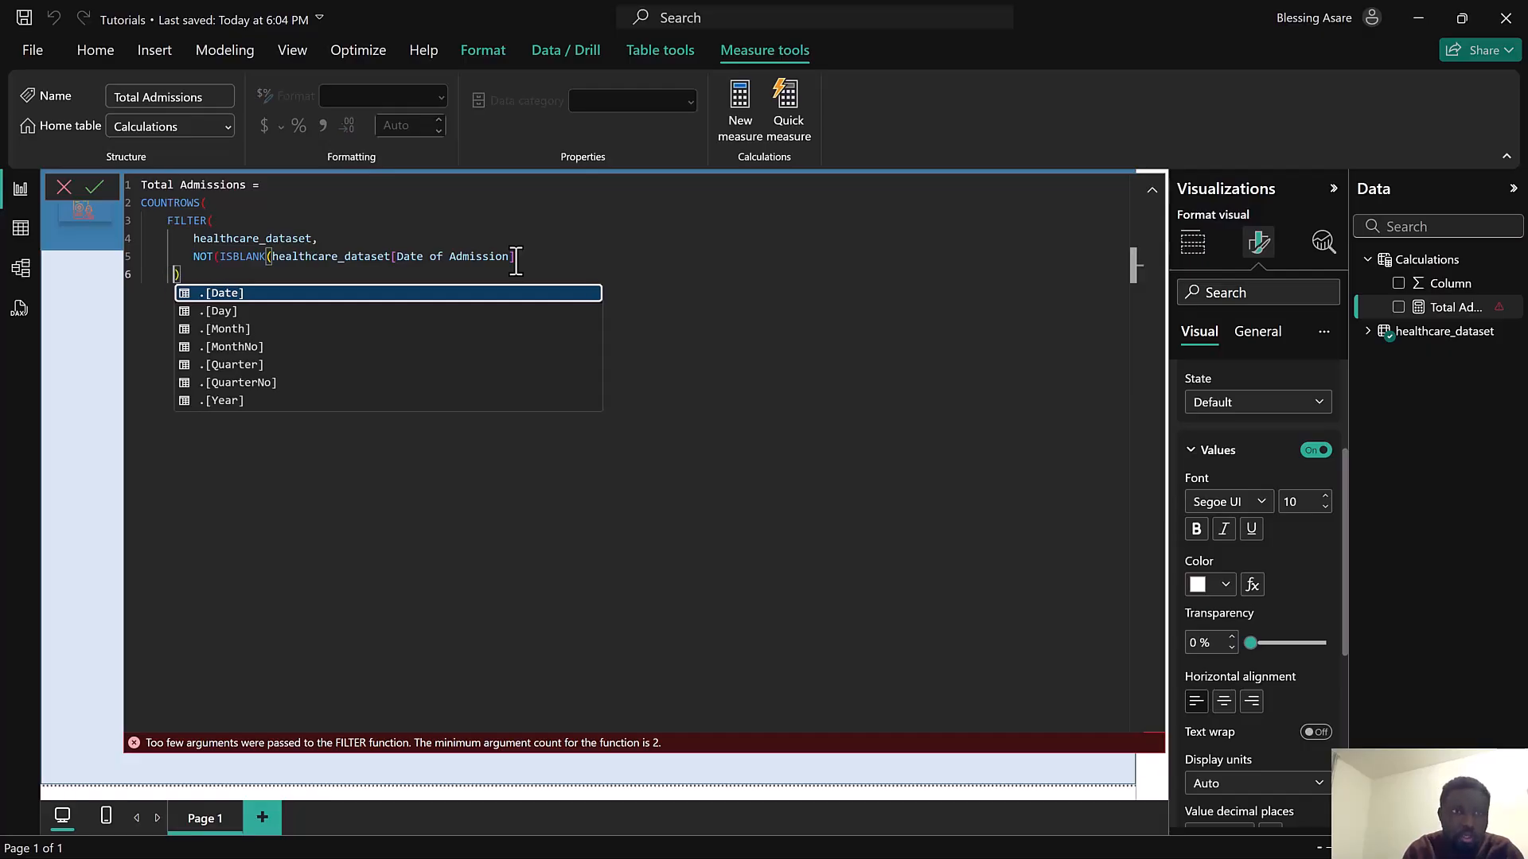
Close the remaining parentheses, commit the Total Admissions measure and collapse the formula editor
left_click(96, 189)
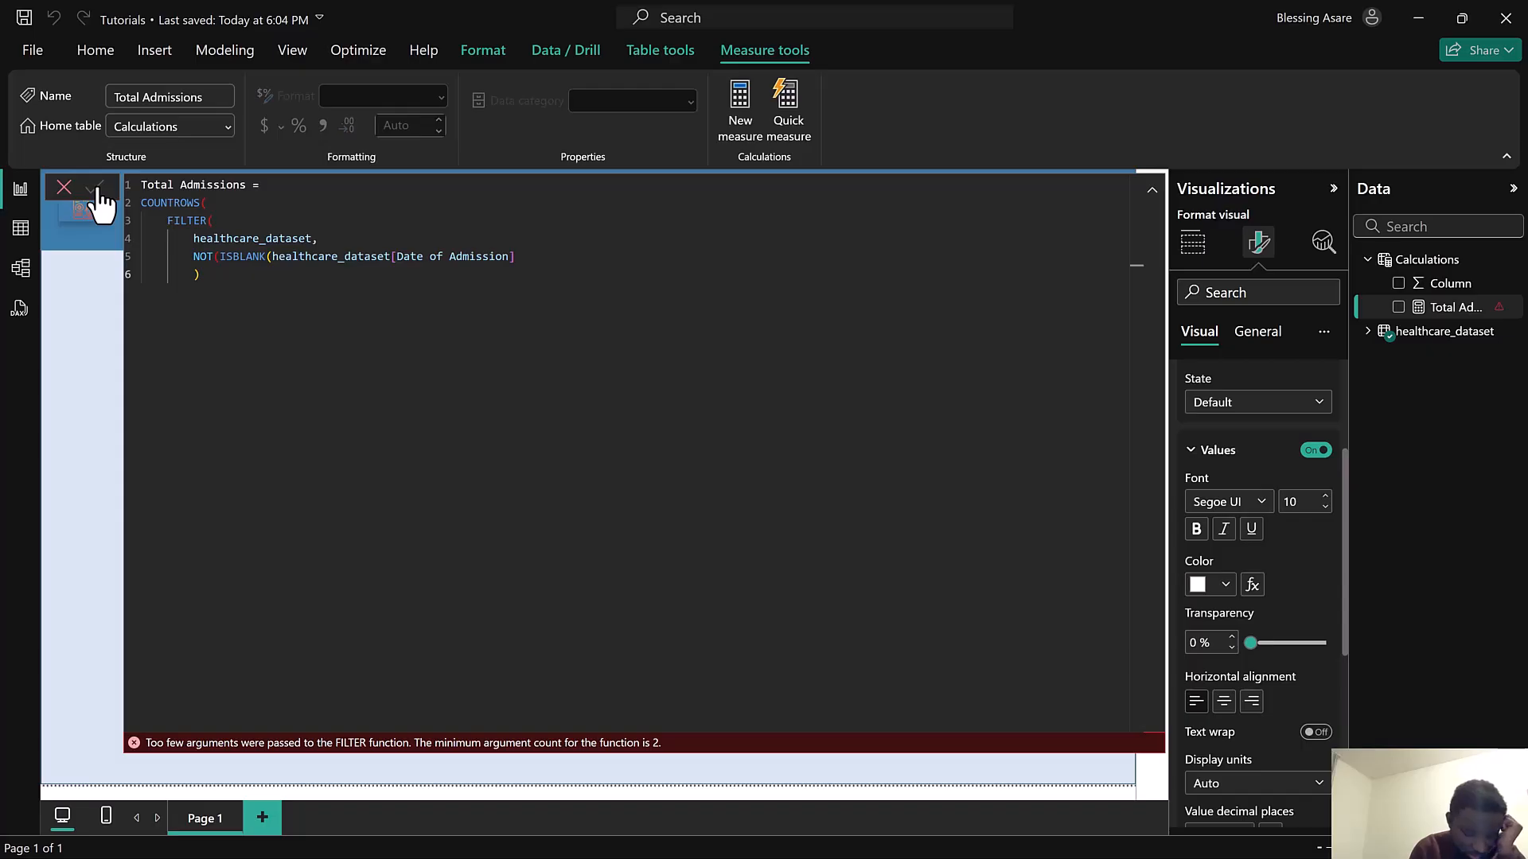
left_click(212, 274)
type(")")
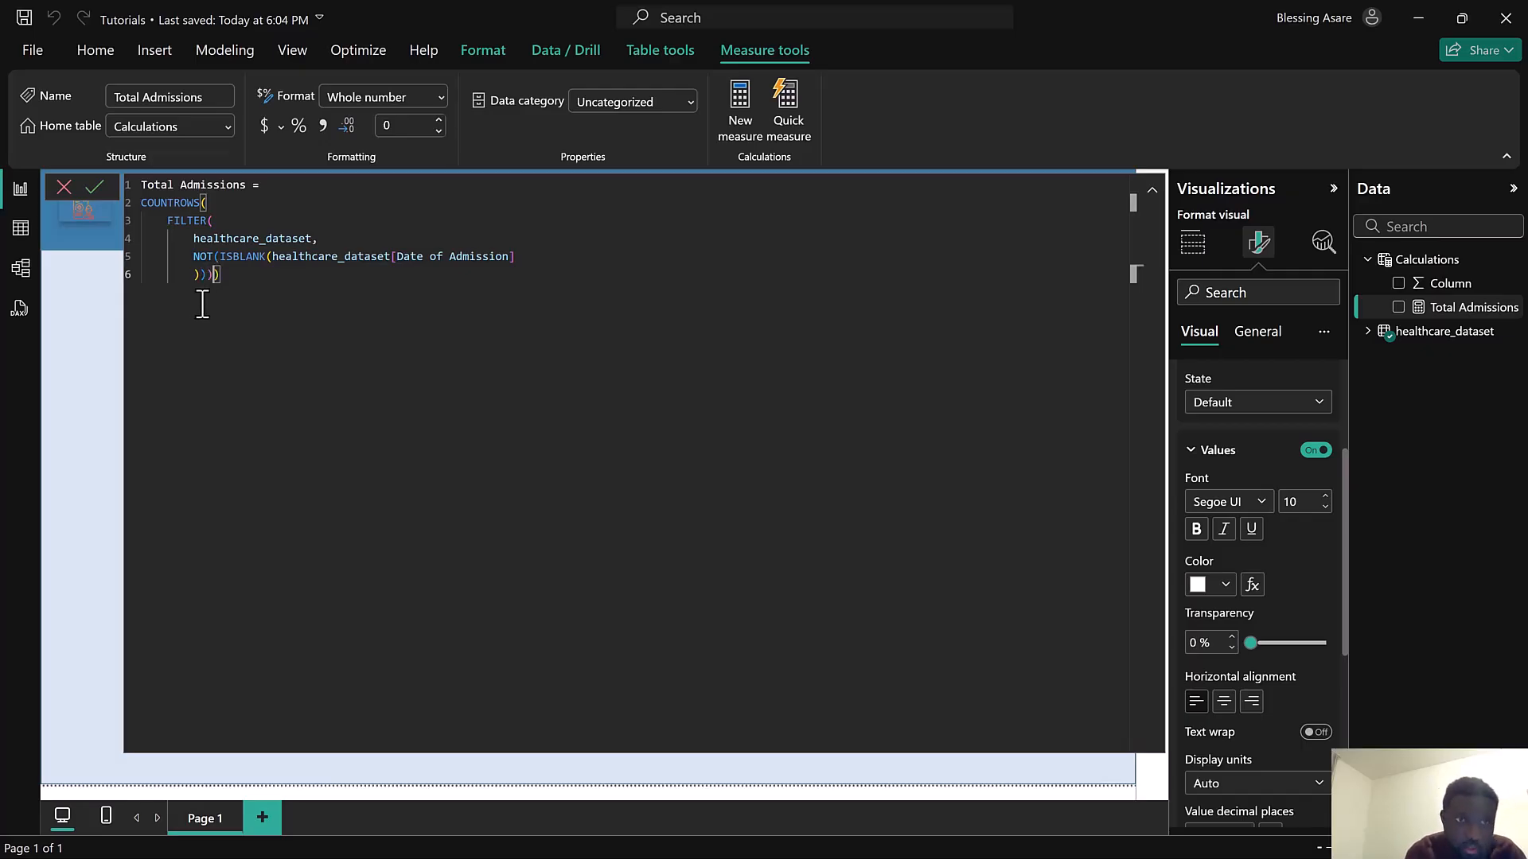
left_click(95, 187)
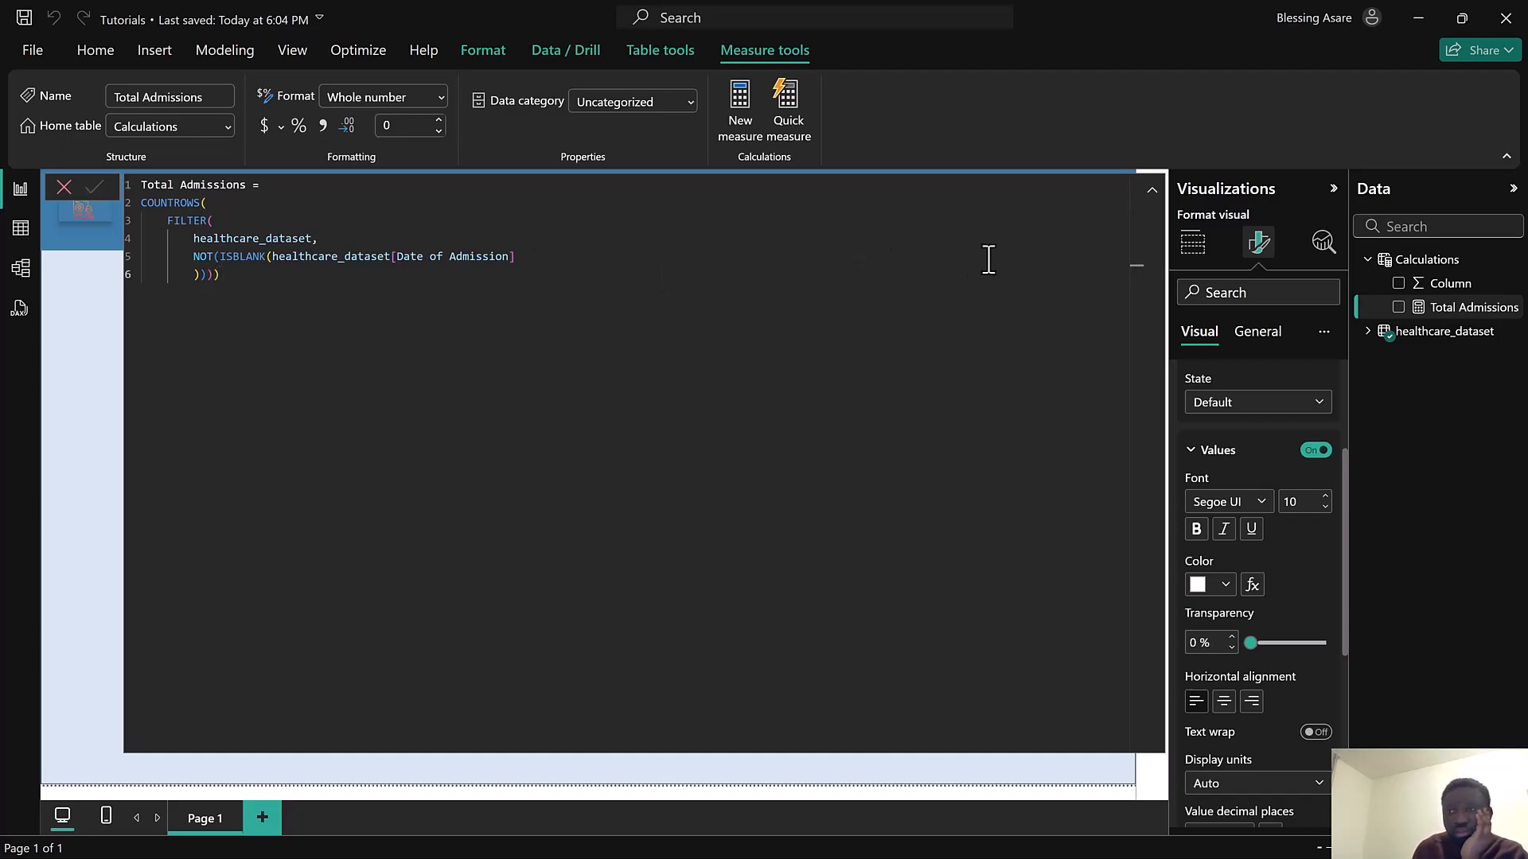
left_click(1152, 193)
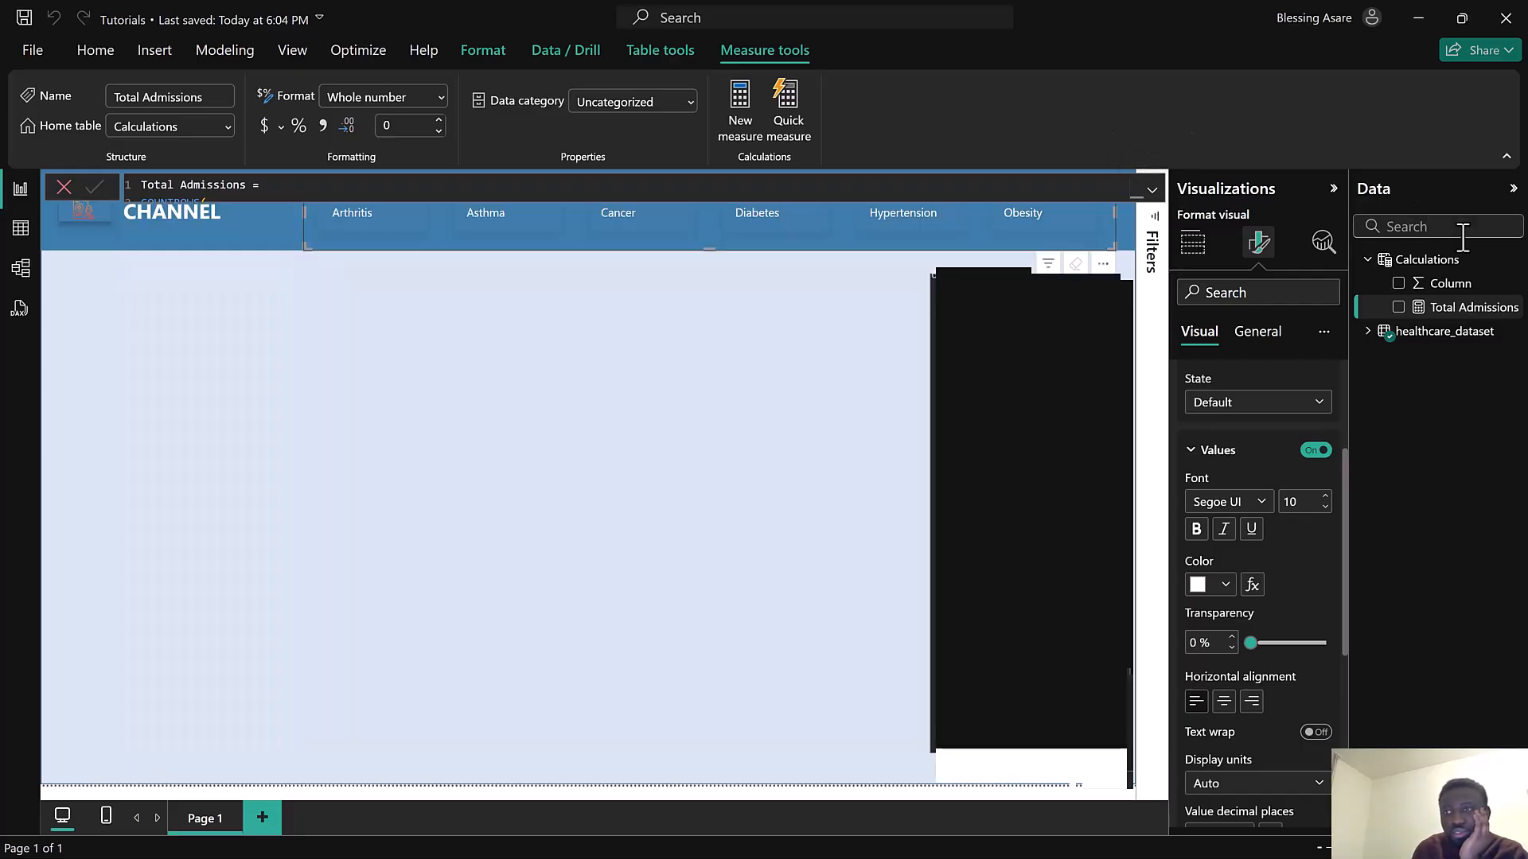
Create a new measure in the Calculations table and name it Total Patients
left_click(1515, 284)
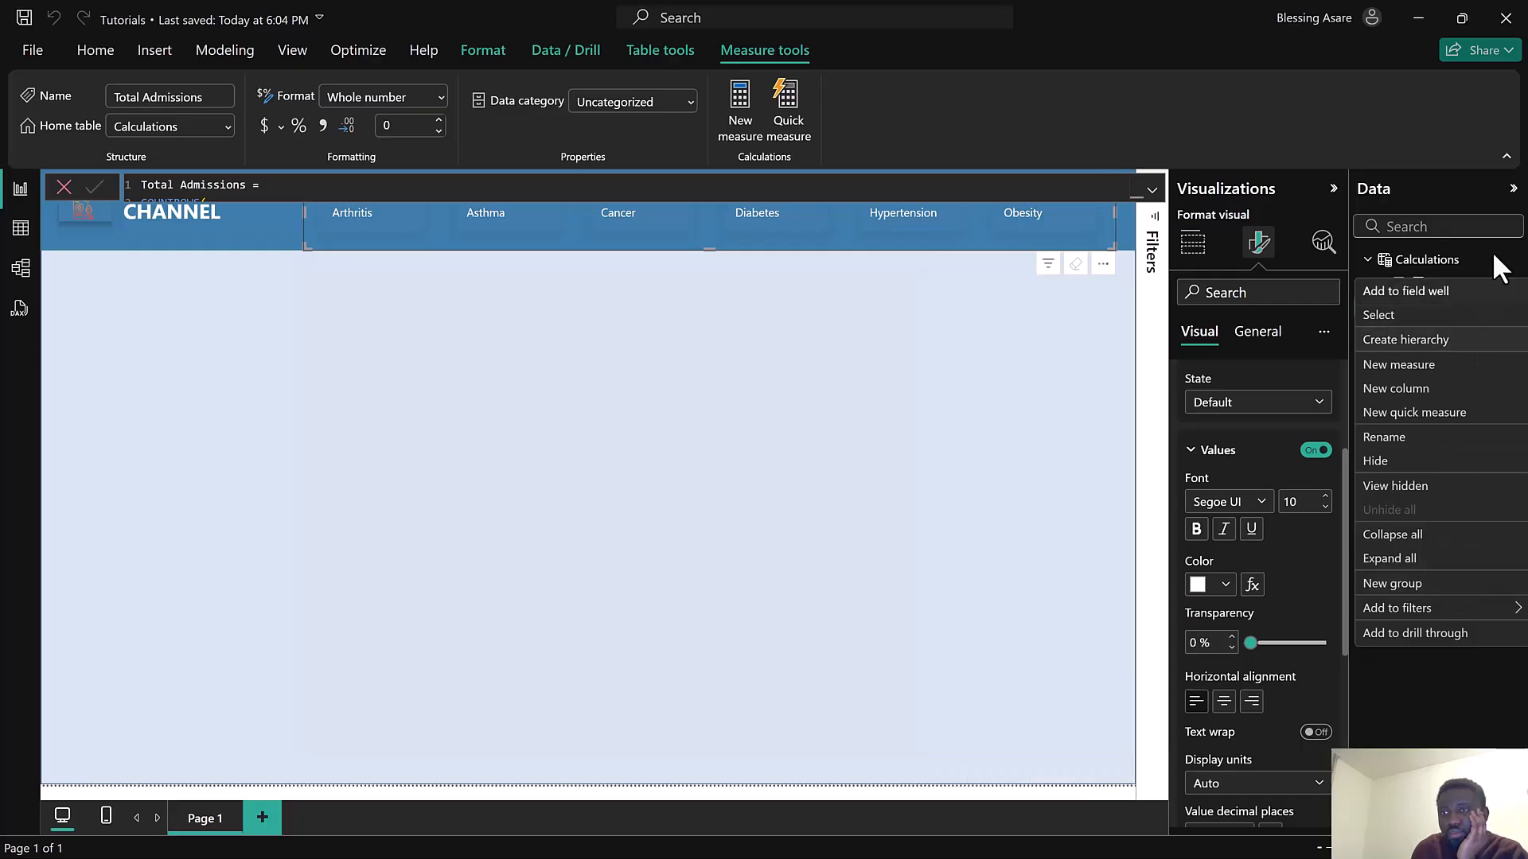
left_click(1512, 262)
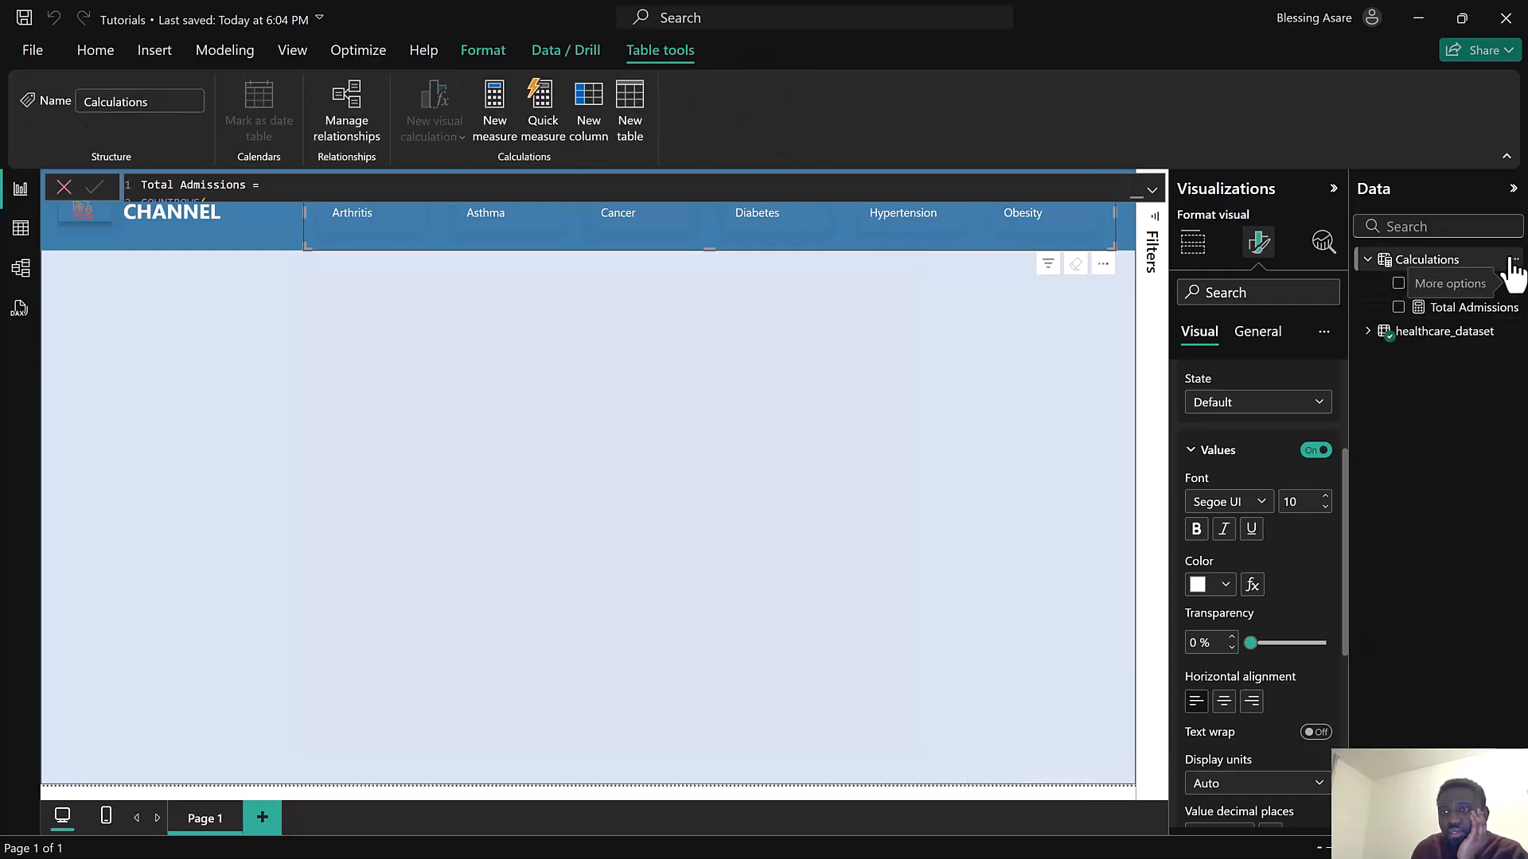
left_click(1513, 262)
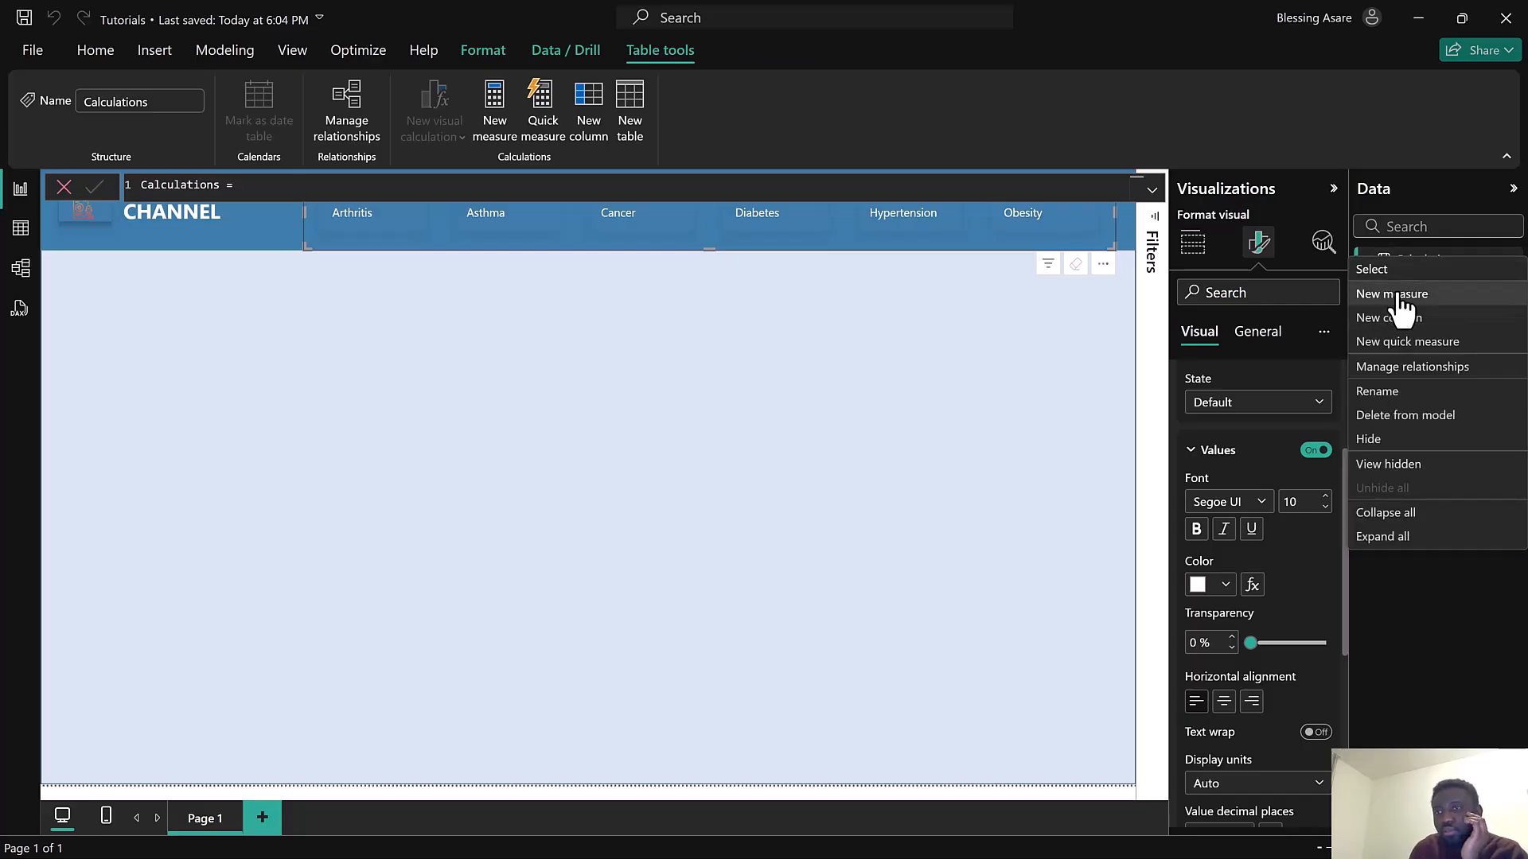
left_click(1400, 294)
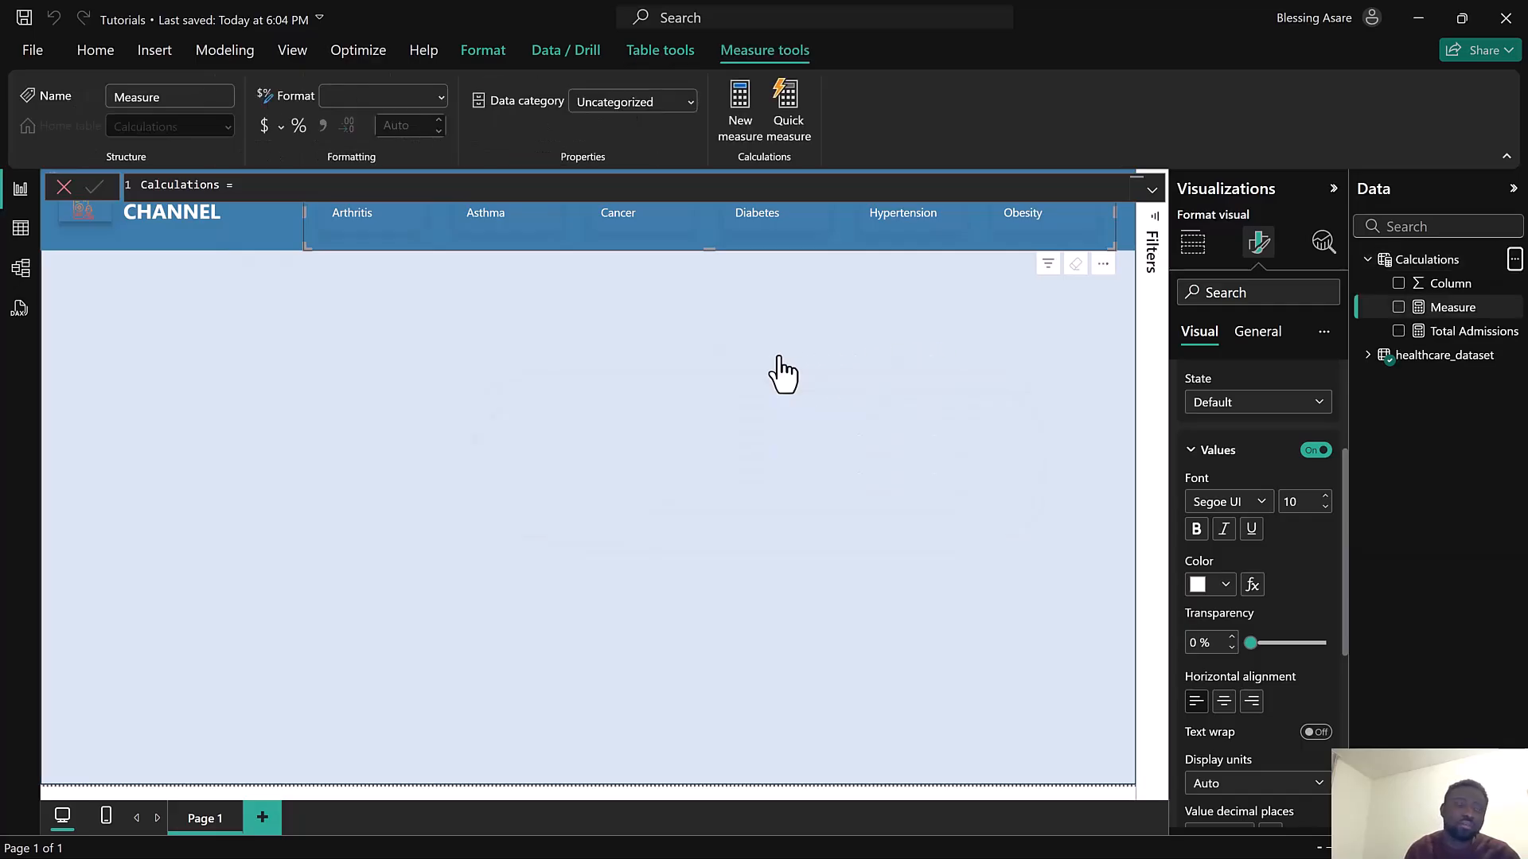
type("Total atien")
key("BackSpace")
key("BackSpace")
key("BackSpace")
key("BackSpace")
key("BackSpace")
type("Pat")
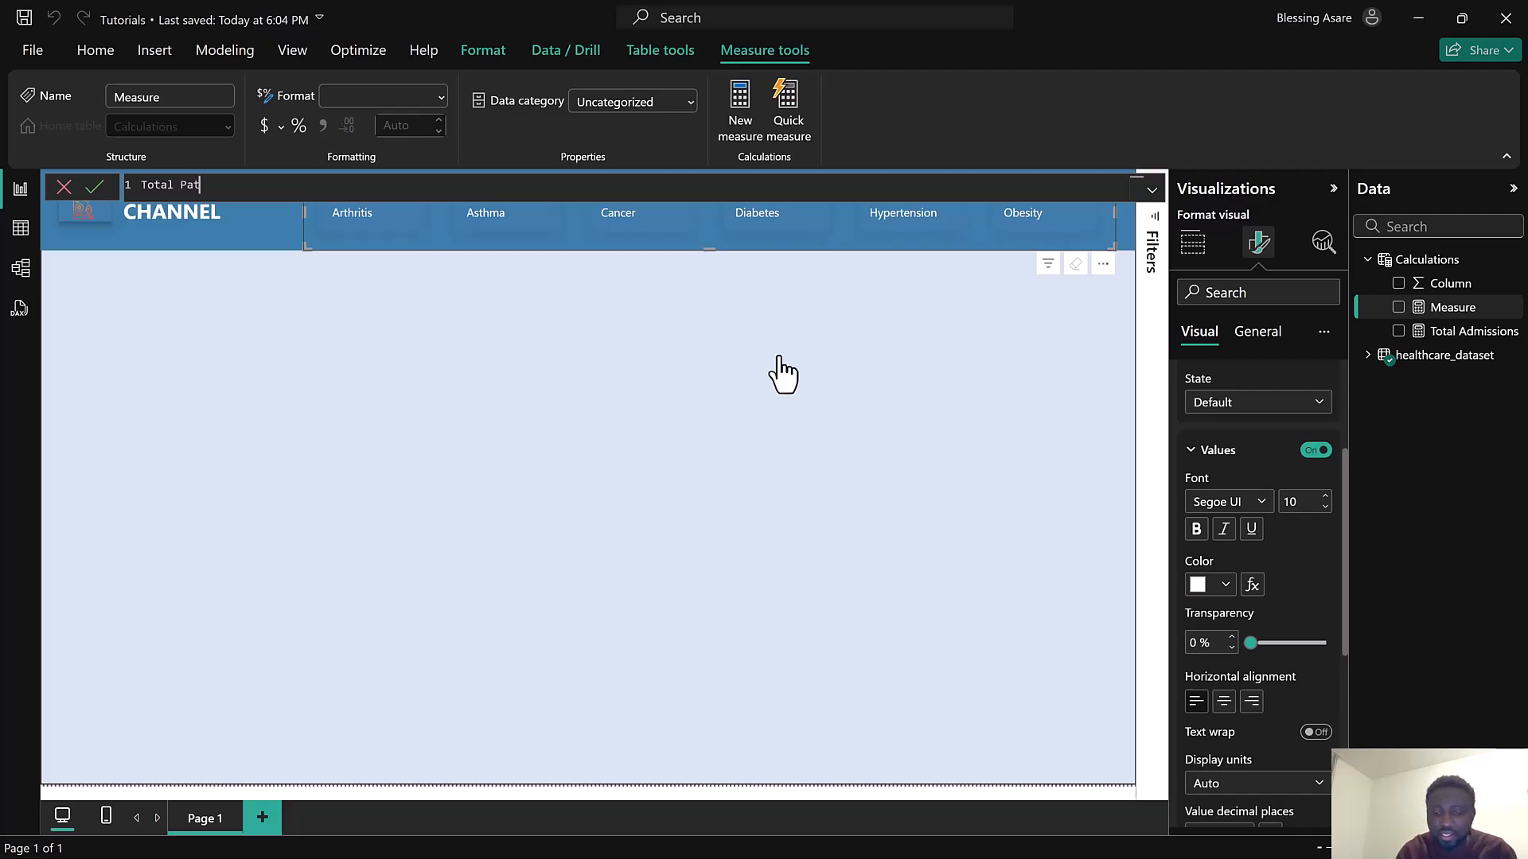
type("ients =")
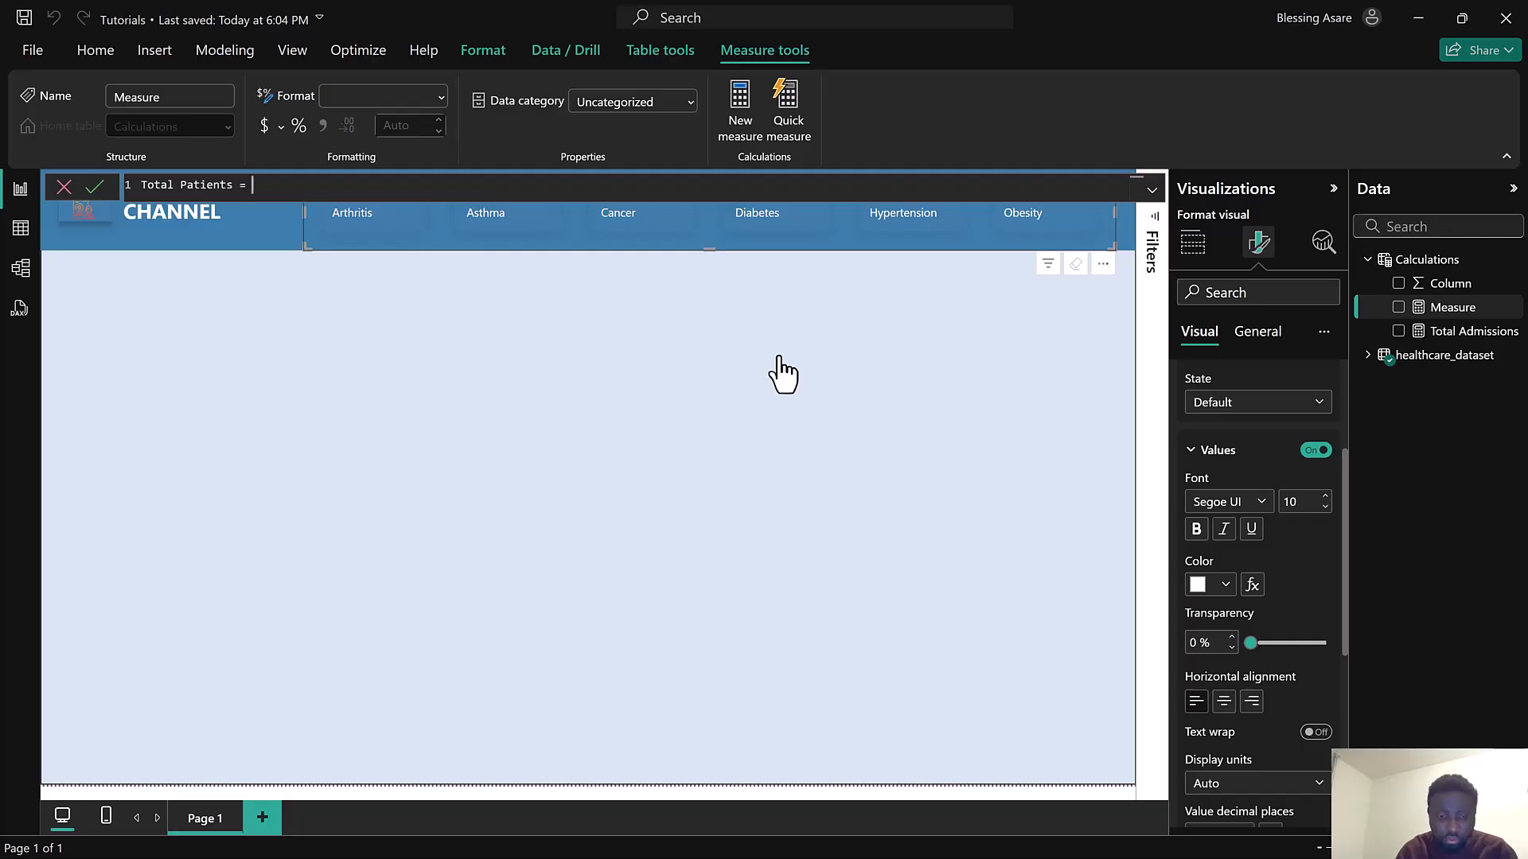
Define Total Patients as DISTINCTCOUNT(healthcare_dataset[Name]) on a new line and commit the measure
key("shift+Return")
type("DIST")
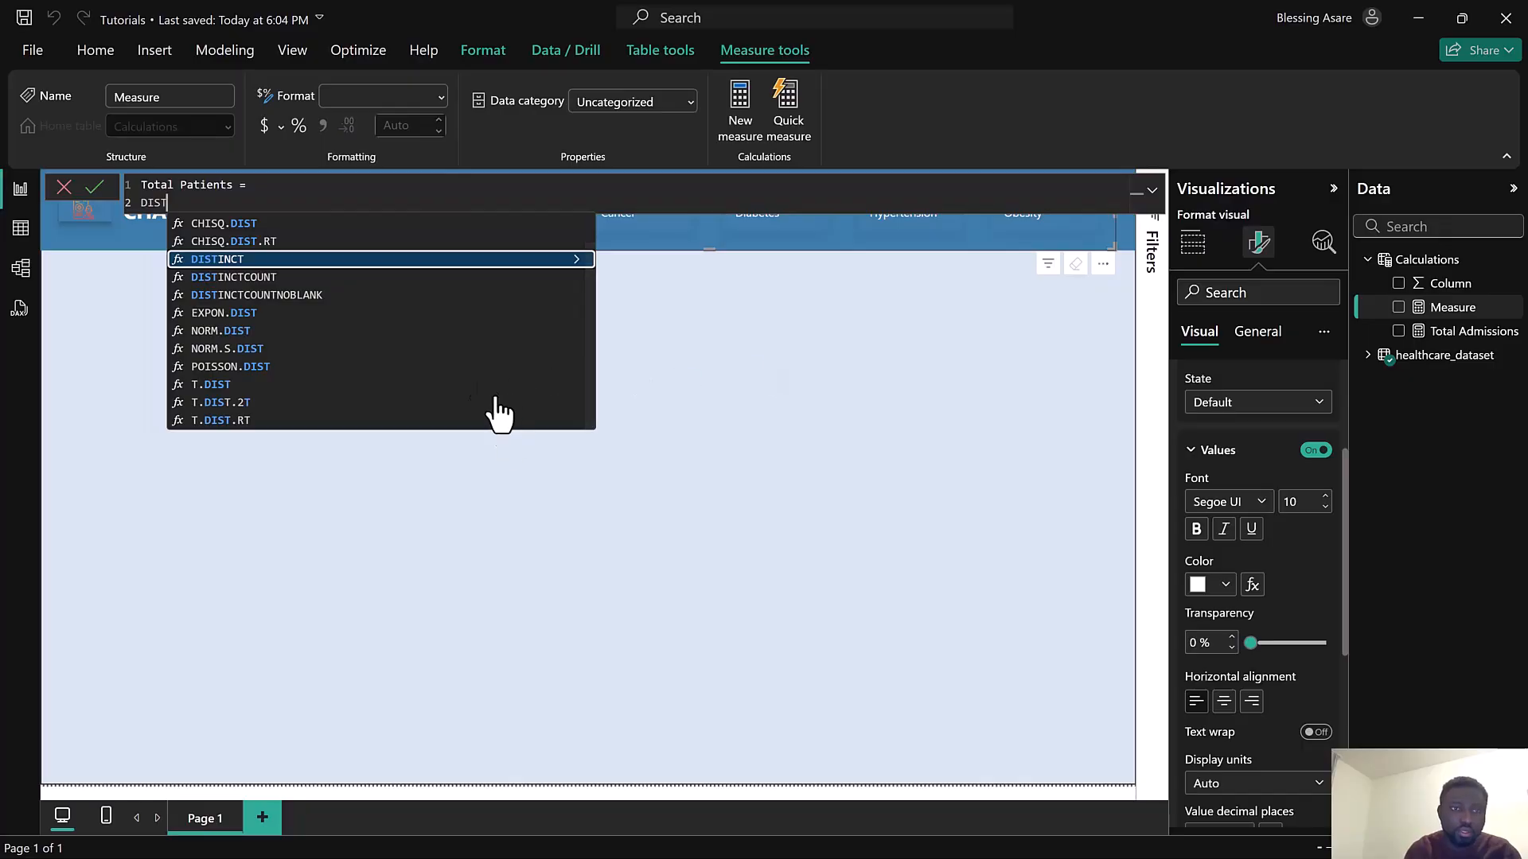
left_click(238, 275)
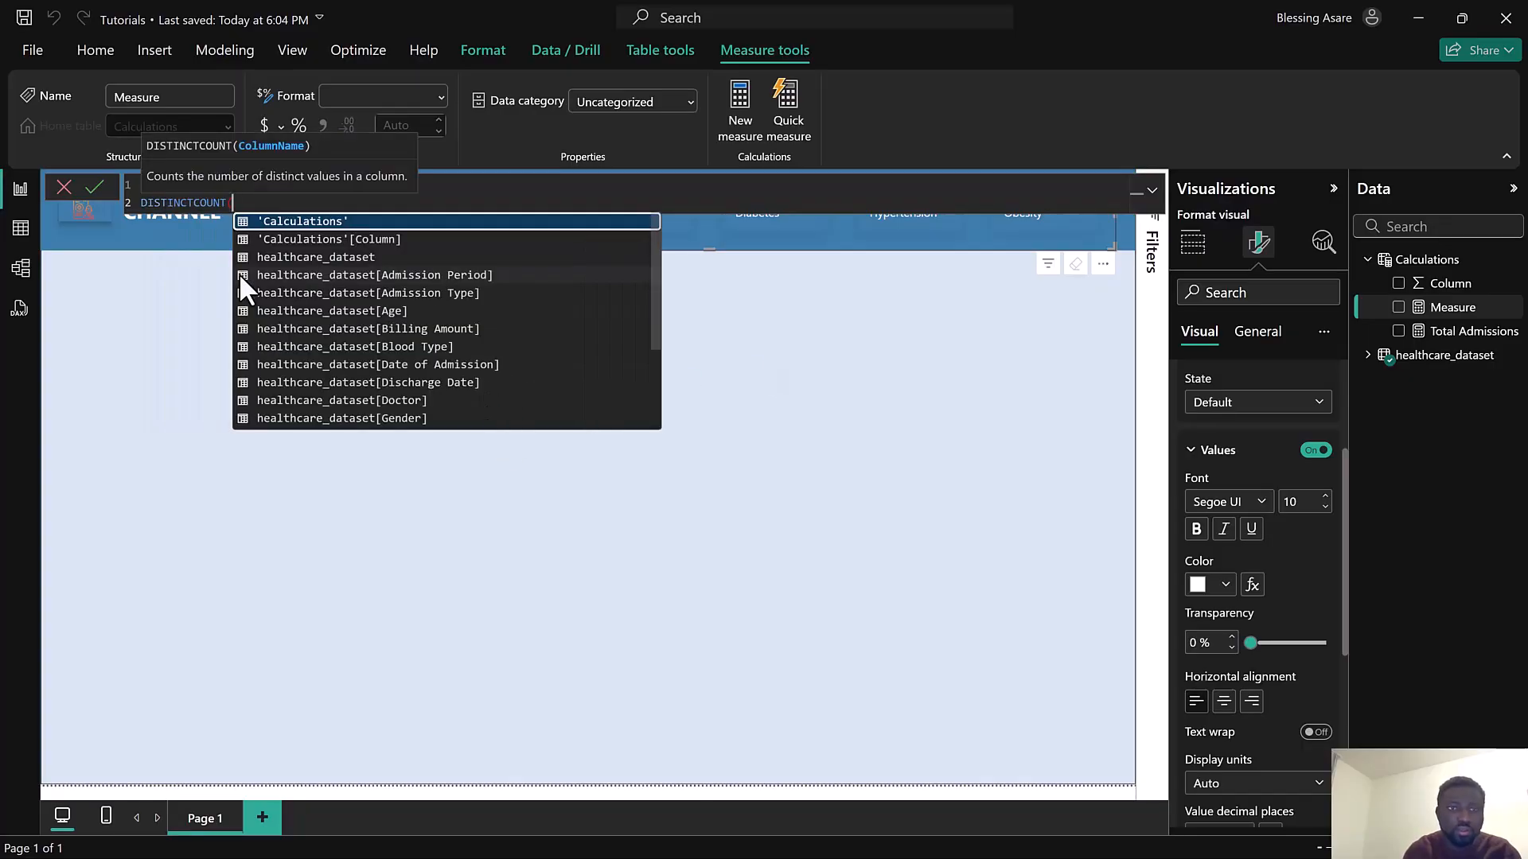
type("Heal")
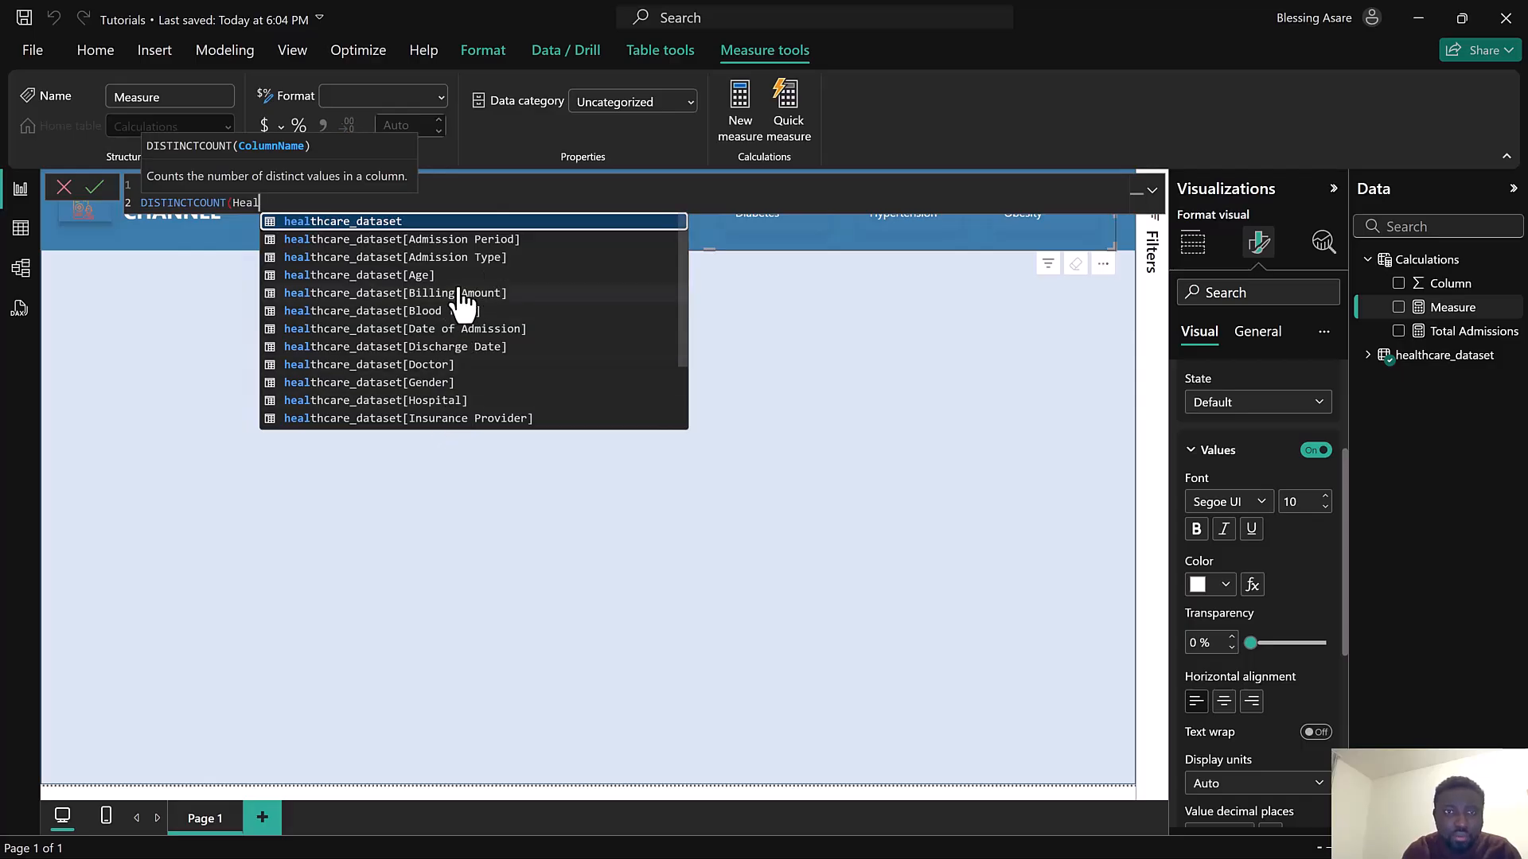
scroll(460, 302, "down", 2)
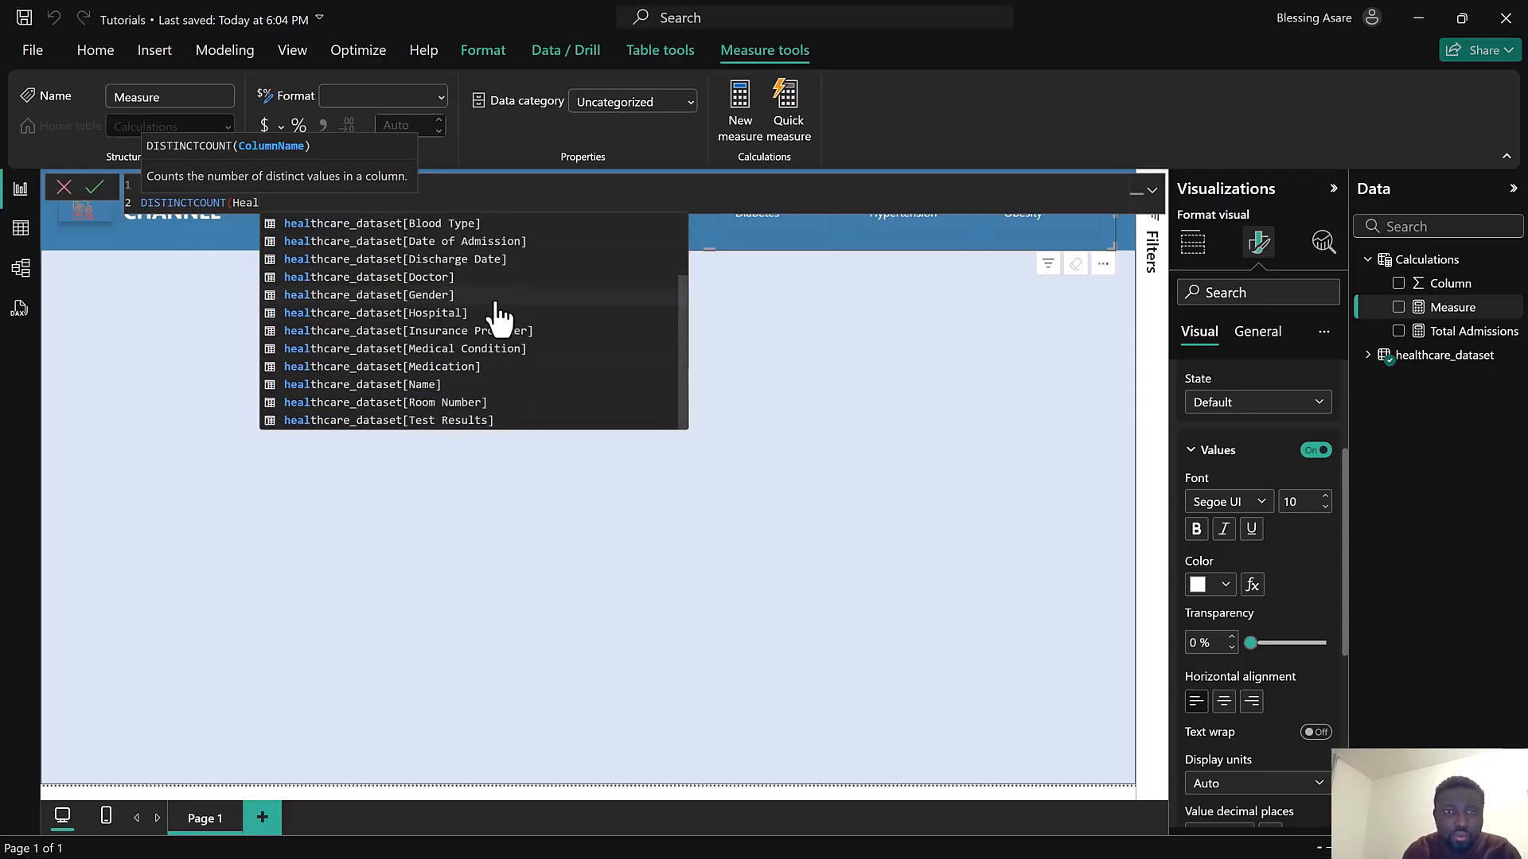
left_click(463, 388)
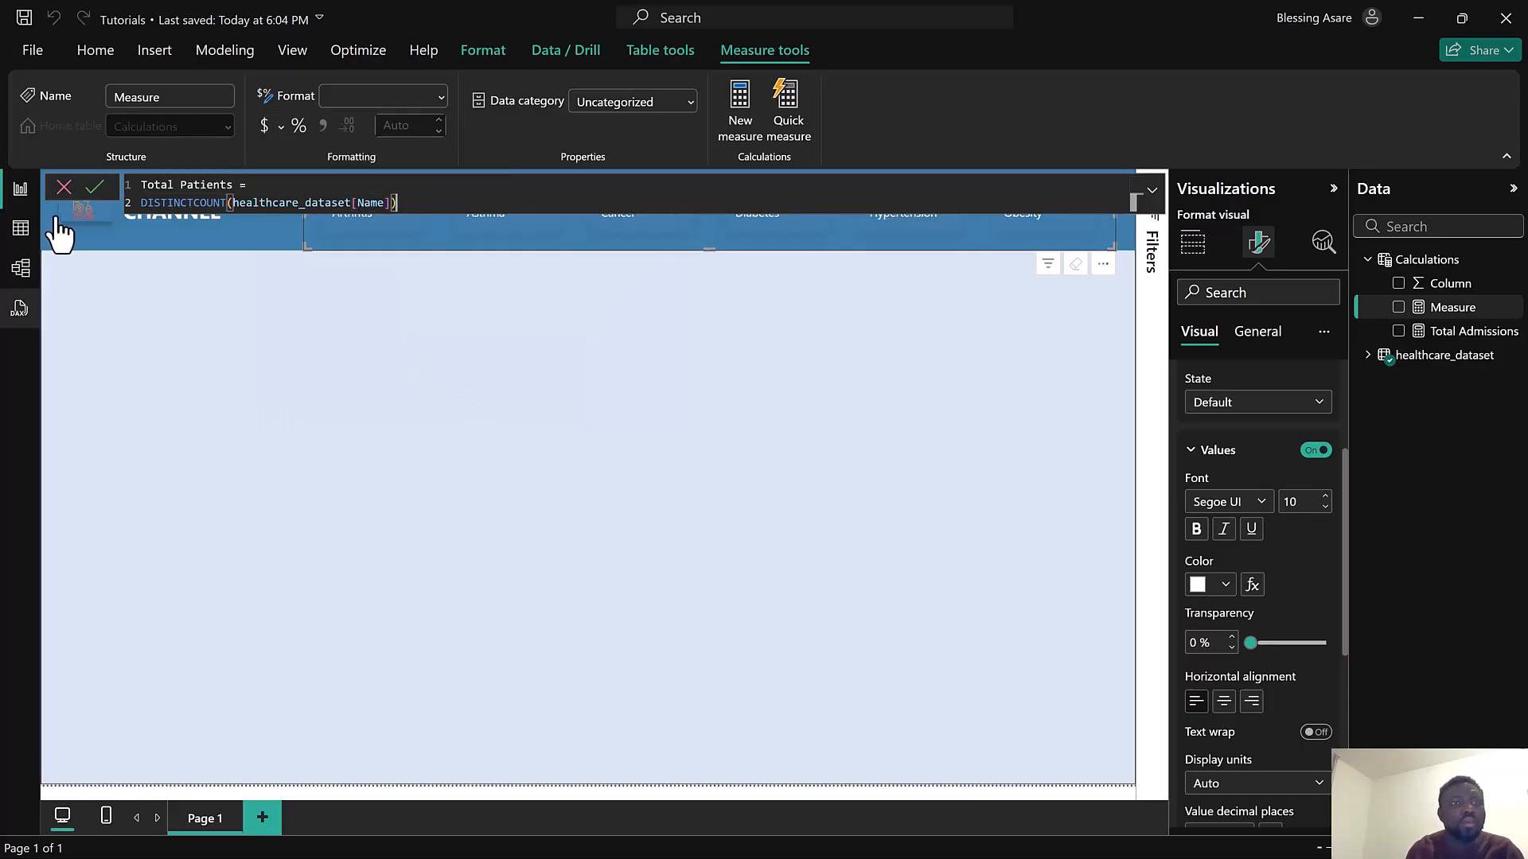
left_click(99, 188)
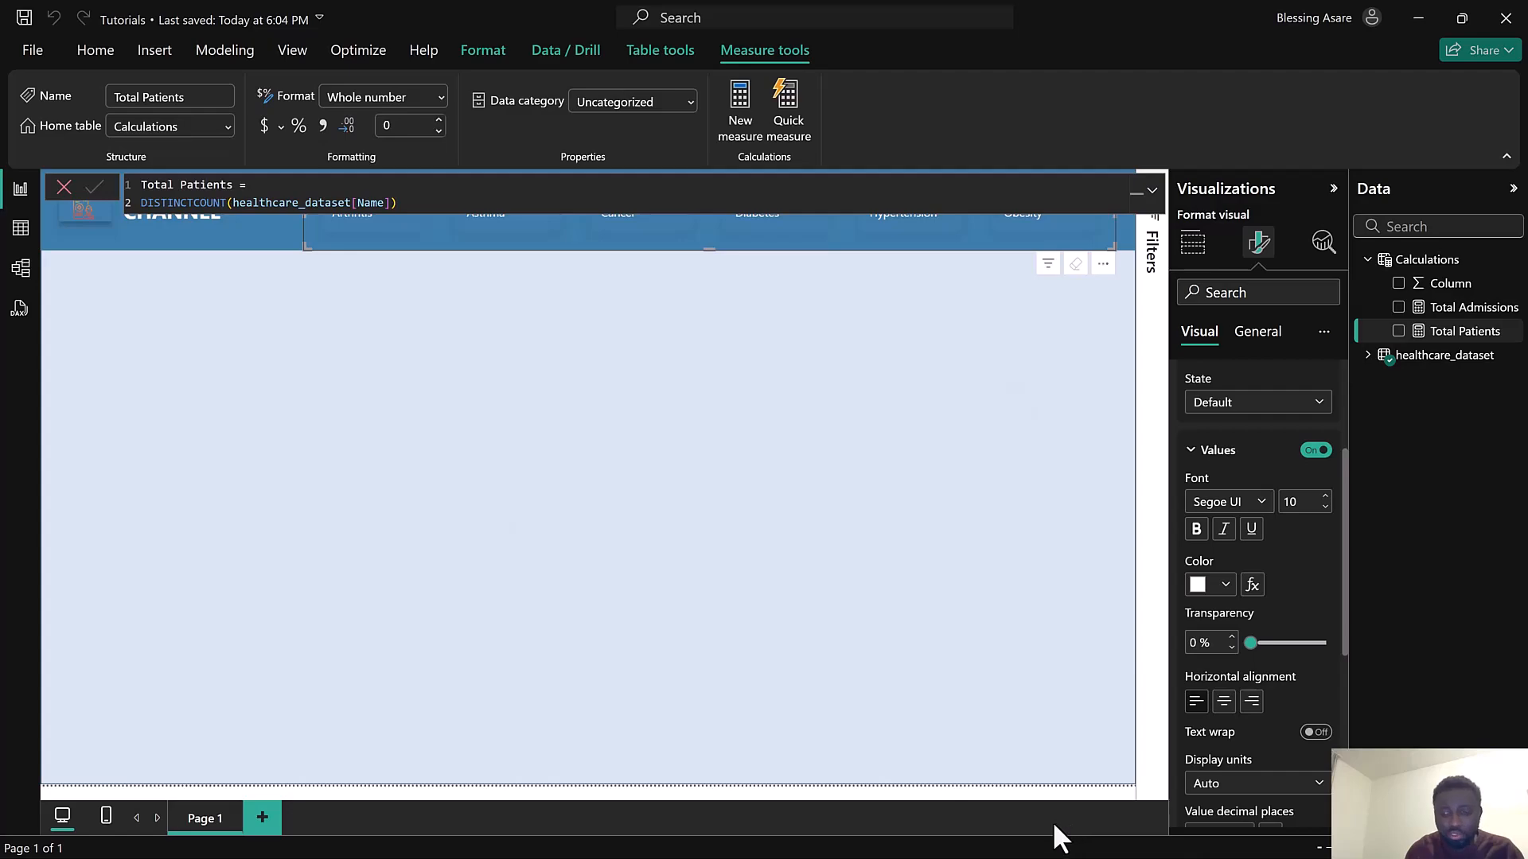
Switch to the finished Health report to review its dashboard, then return to the Tutorials file
key("super")
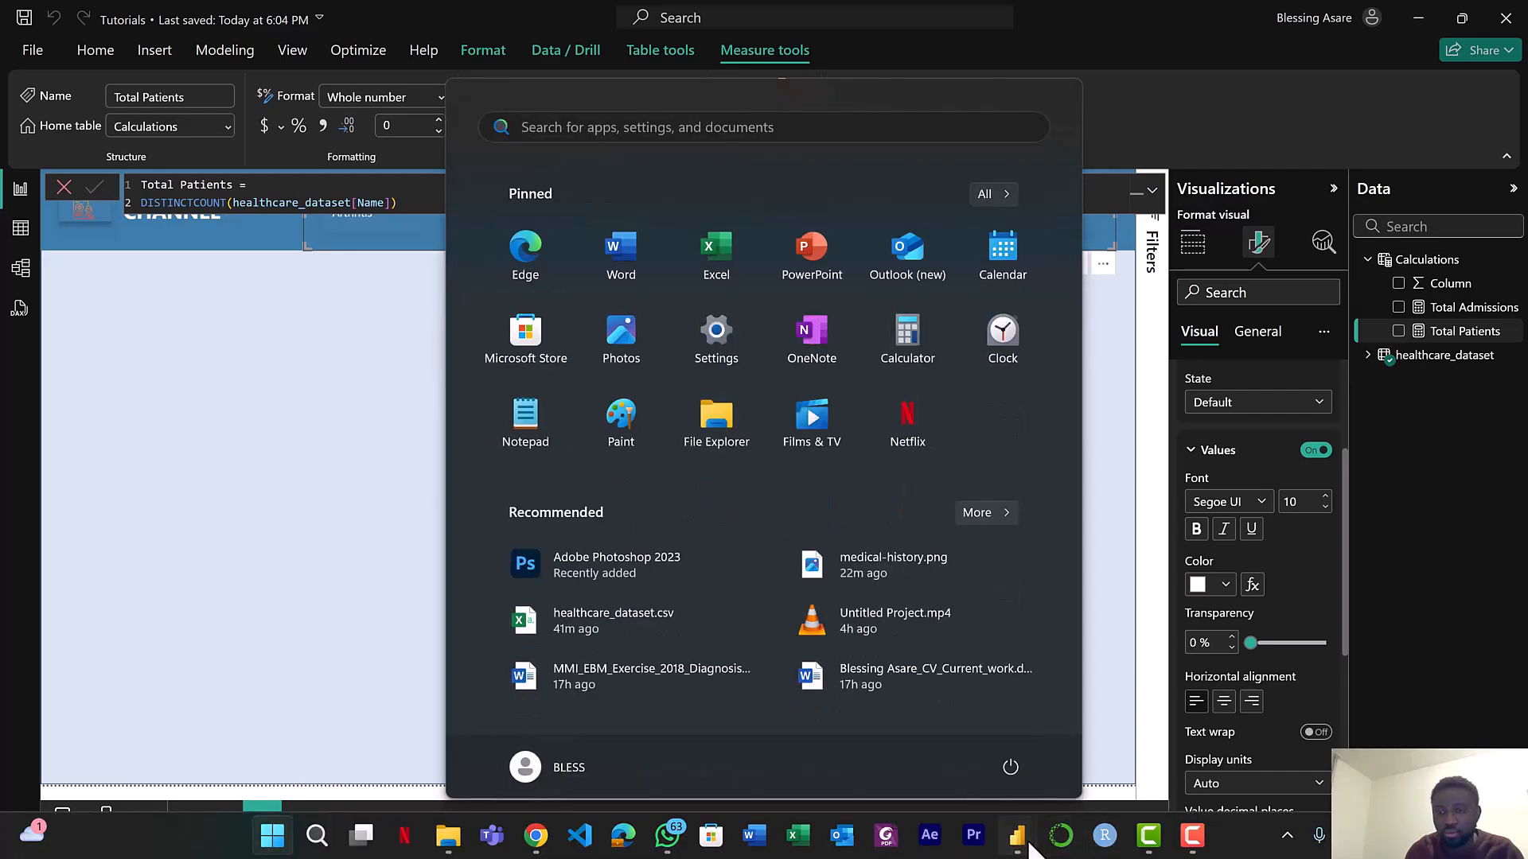
mouse_move(1023, 836)
left_click(915, 746)
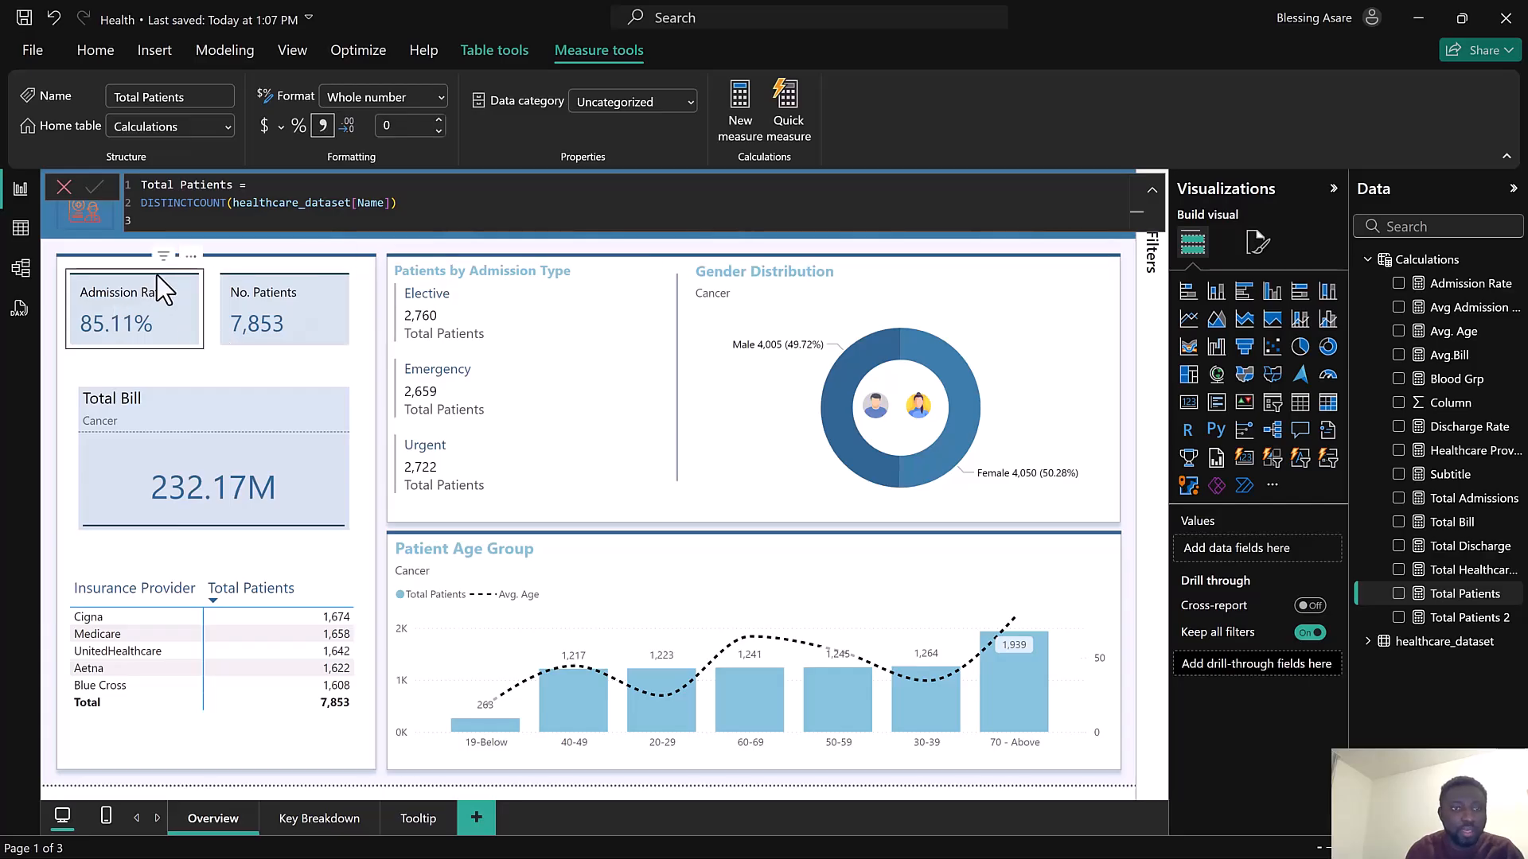
left_click(67, 187)
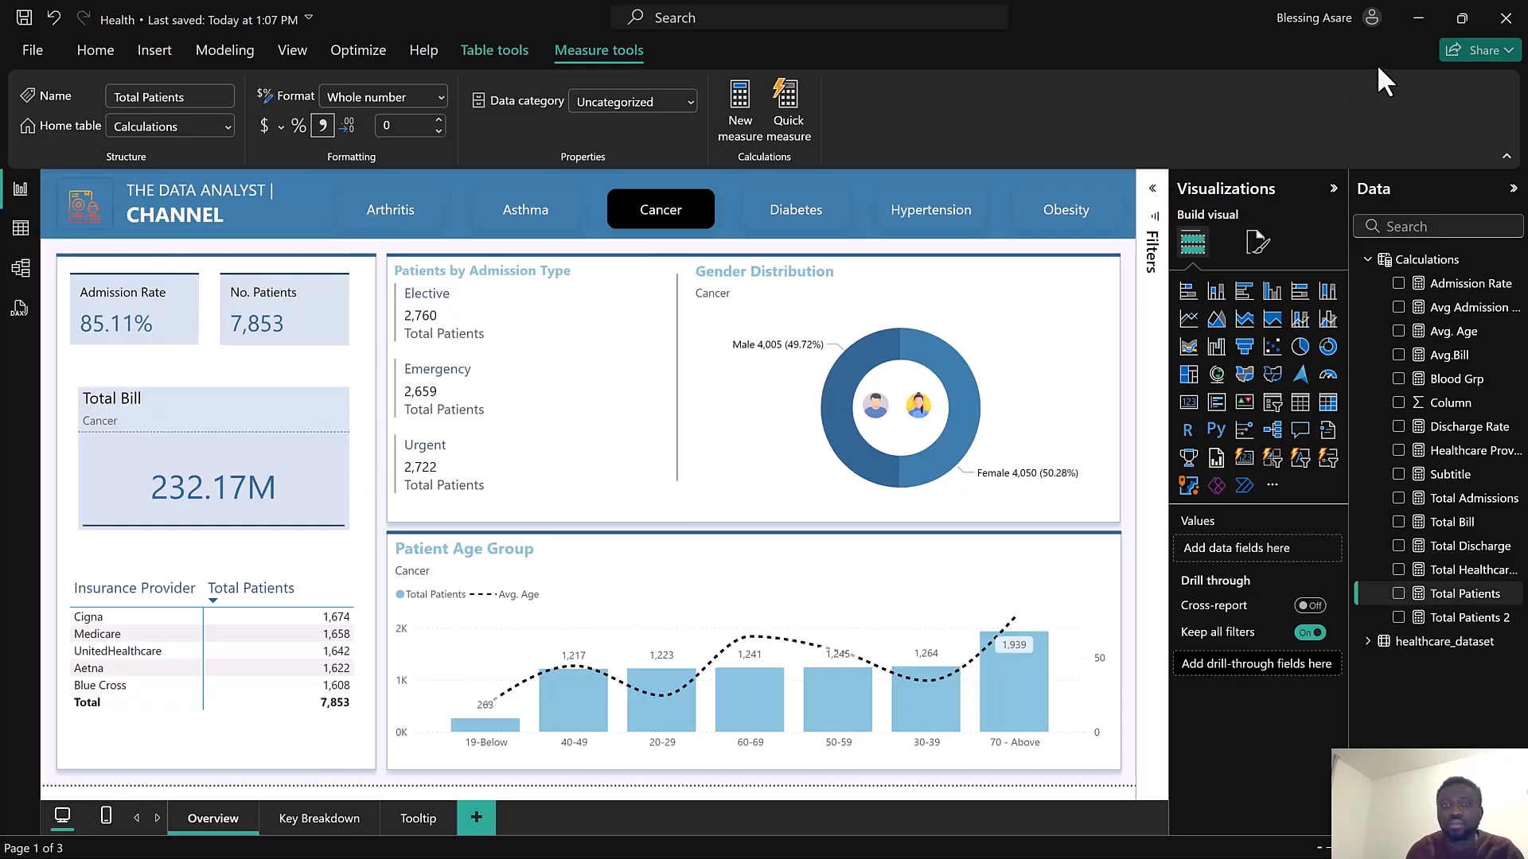
left_click(1419, 16)
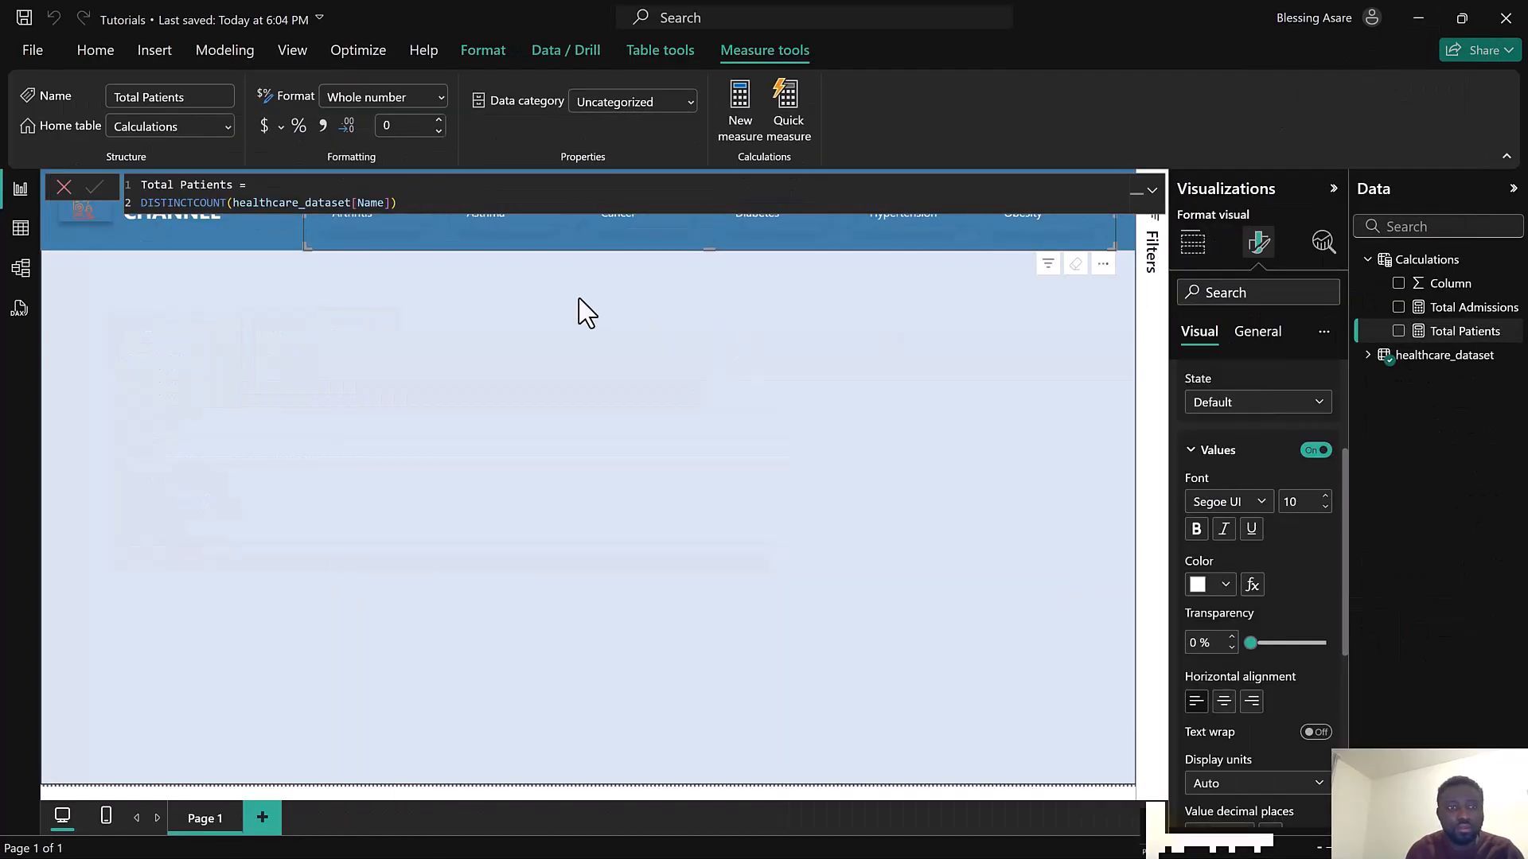
Close the formula editor and create a new measure in the Calculations table named Admission Rate
left_click(64, 187)
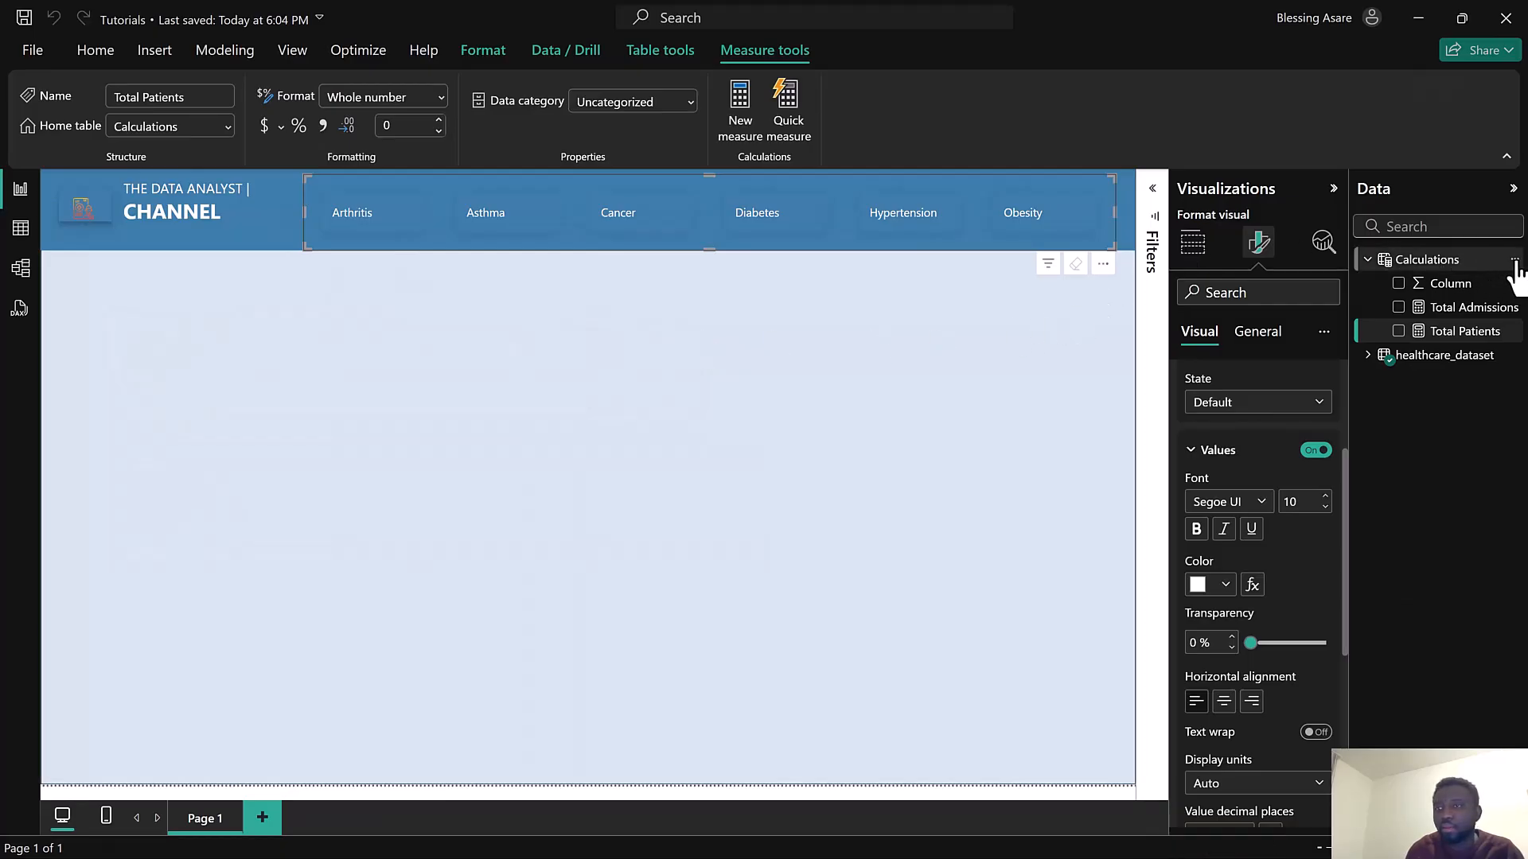
left_click(1515, 260)
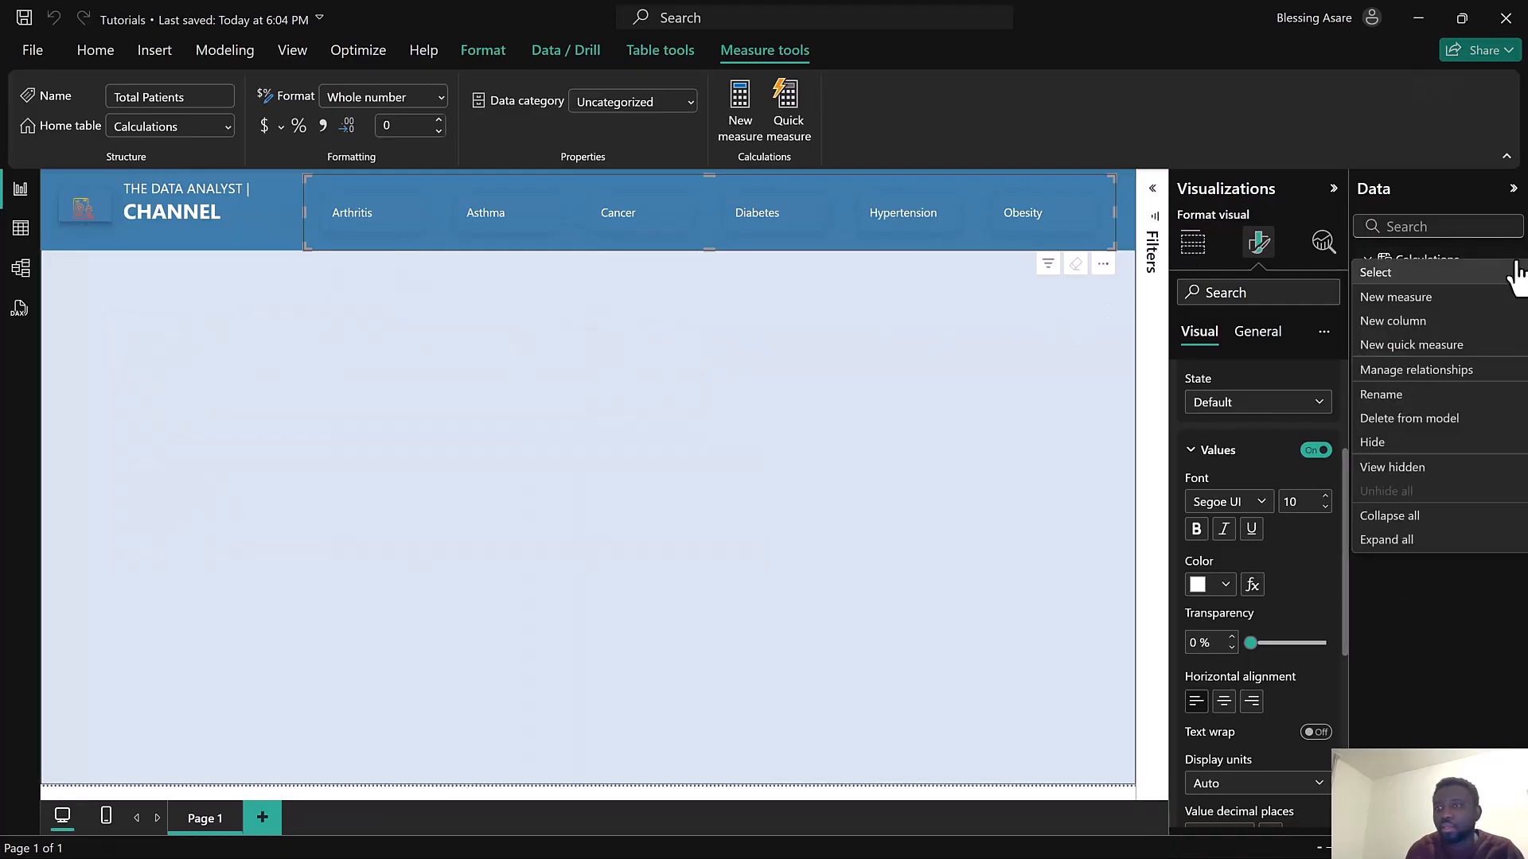
left_click(1422, 306)
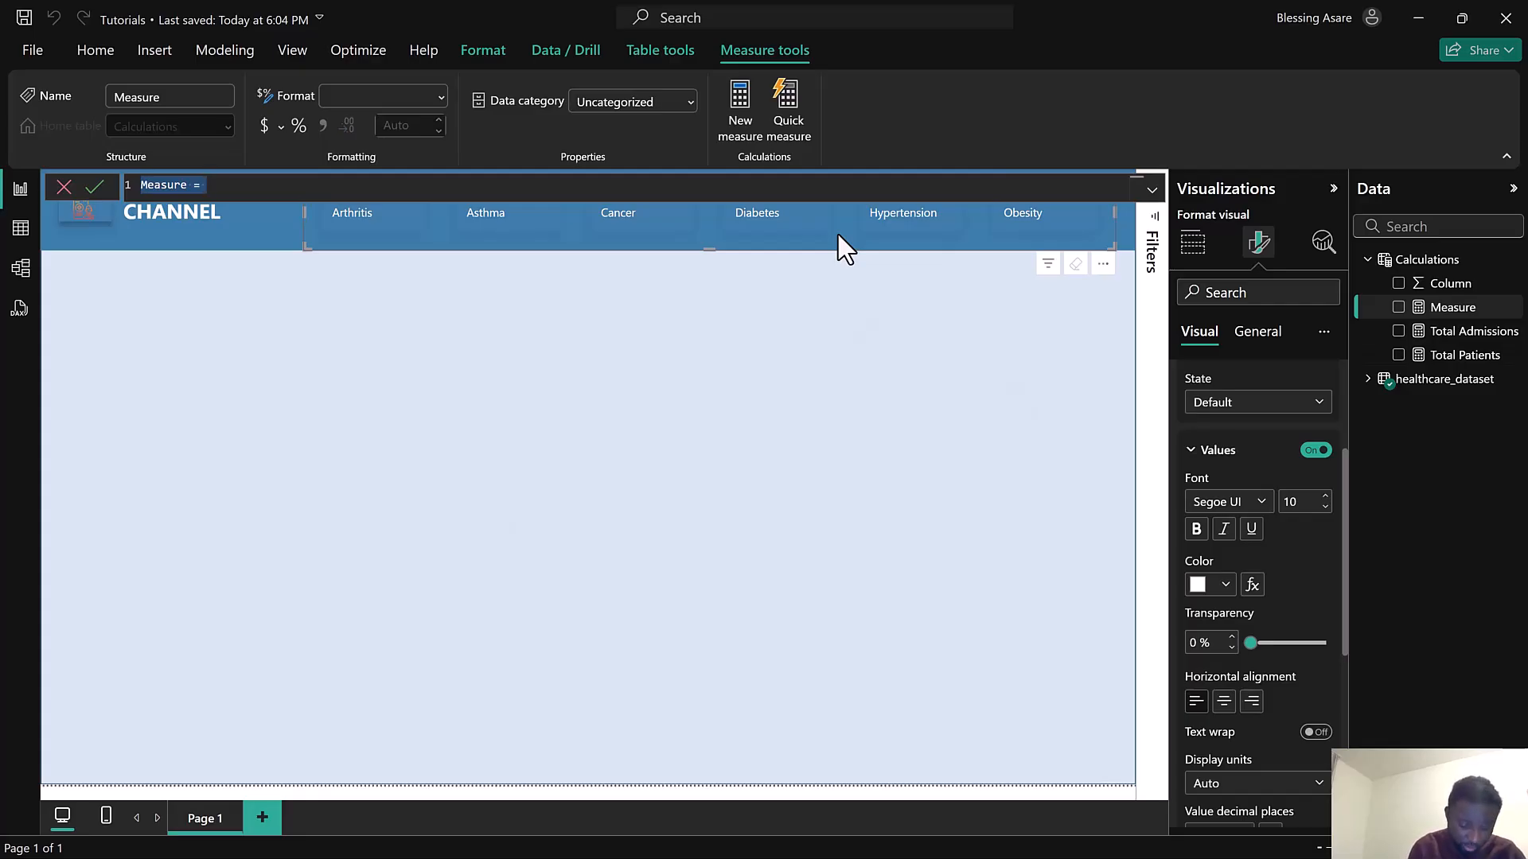
left_click(974, 25)
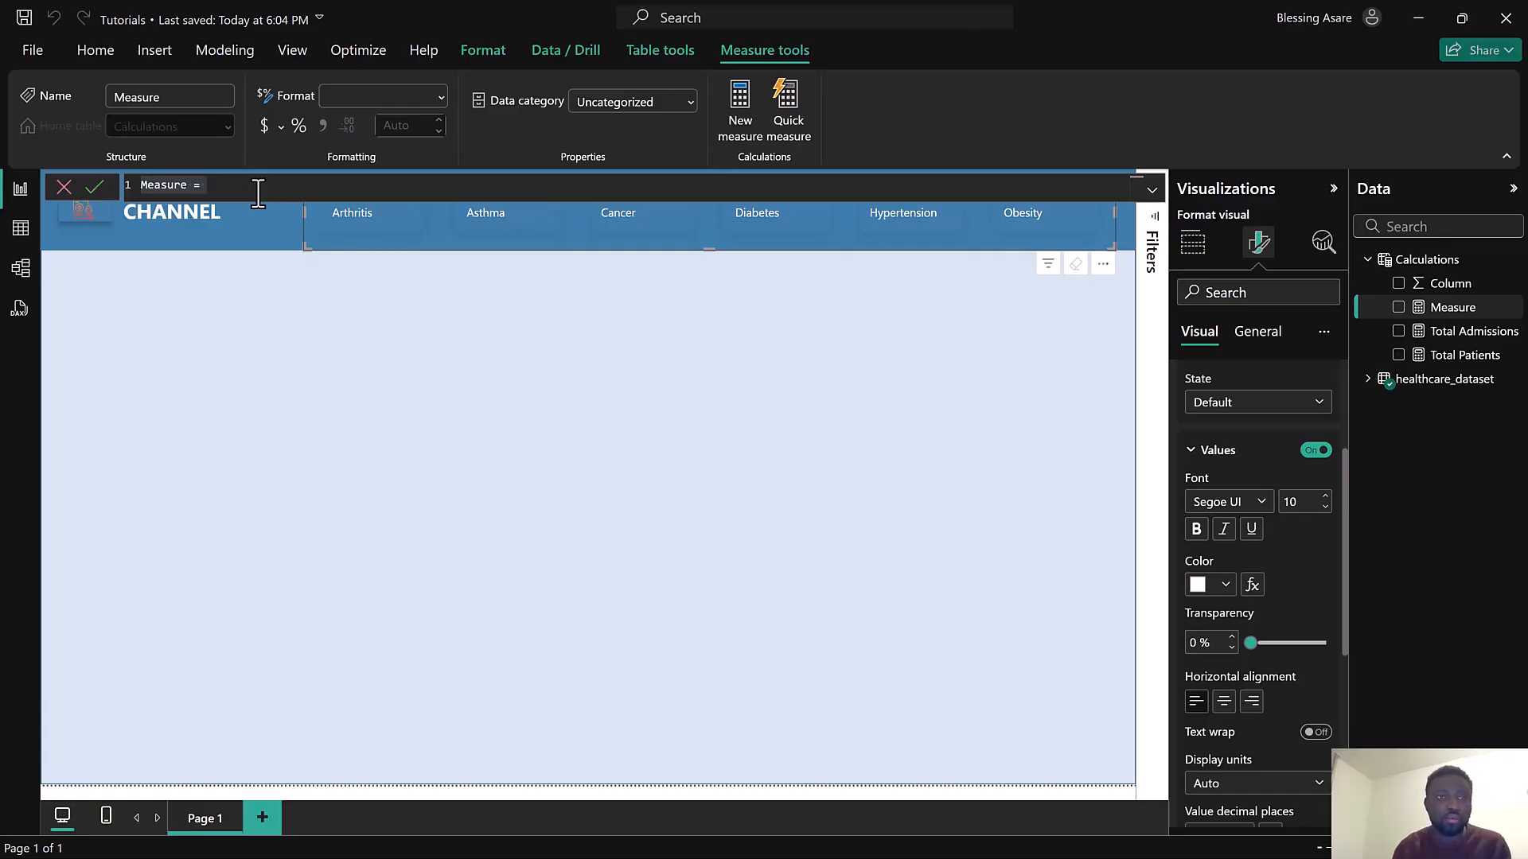
left_click_drag(258, 191, 129, 193)
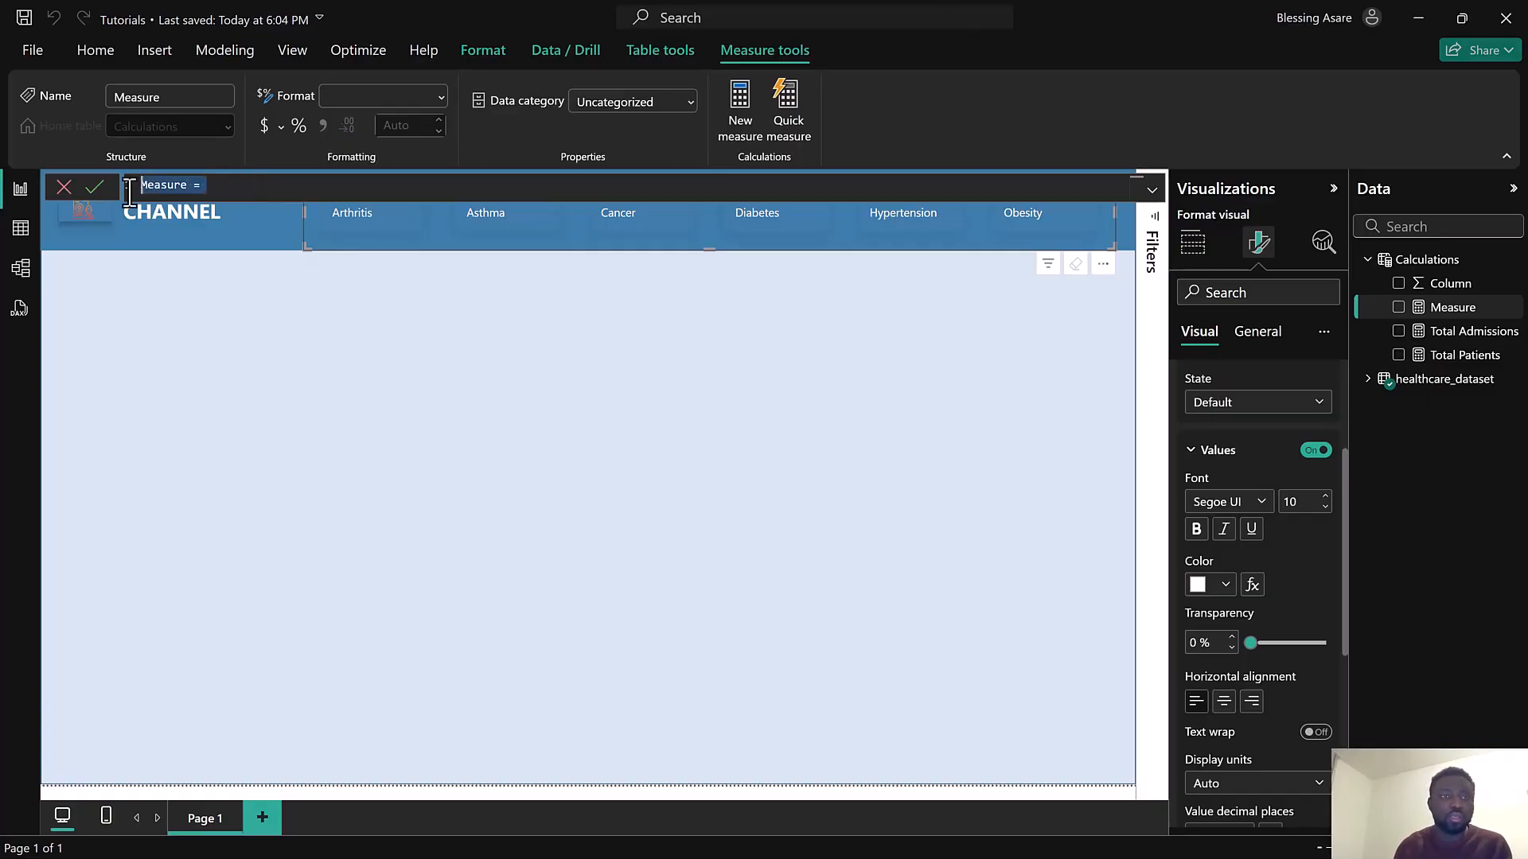
type("Tota")
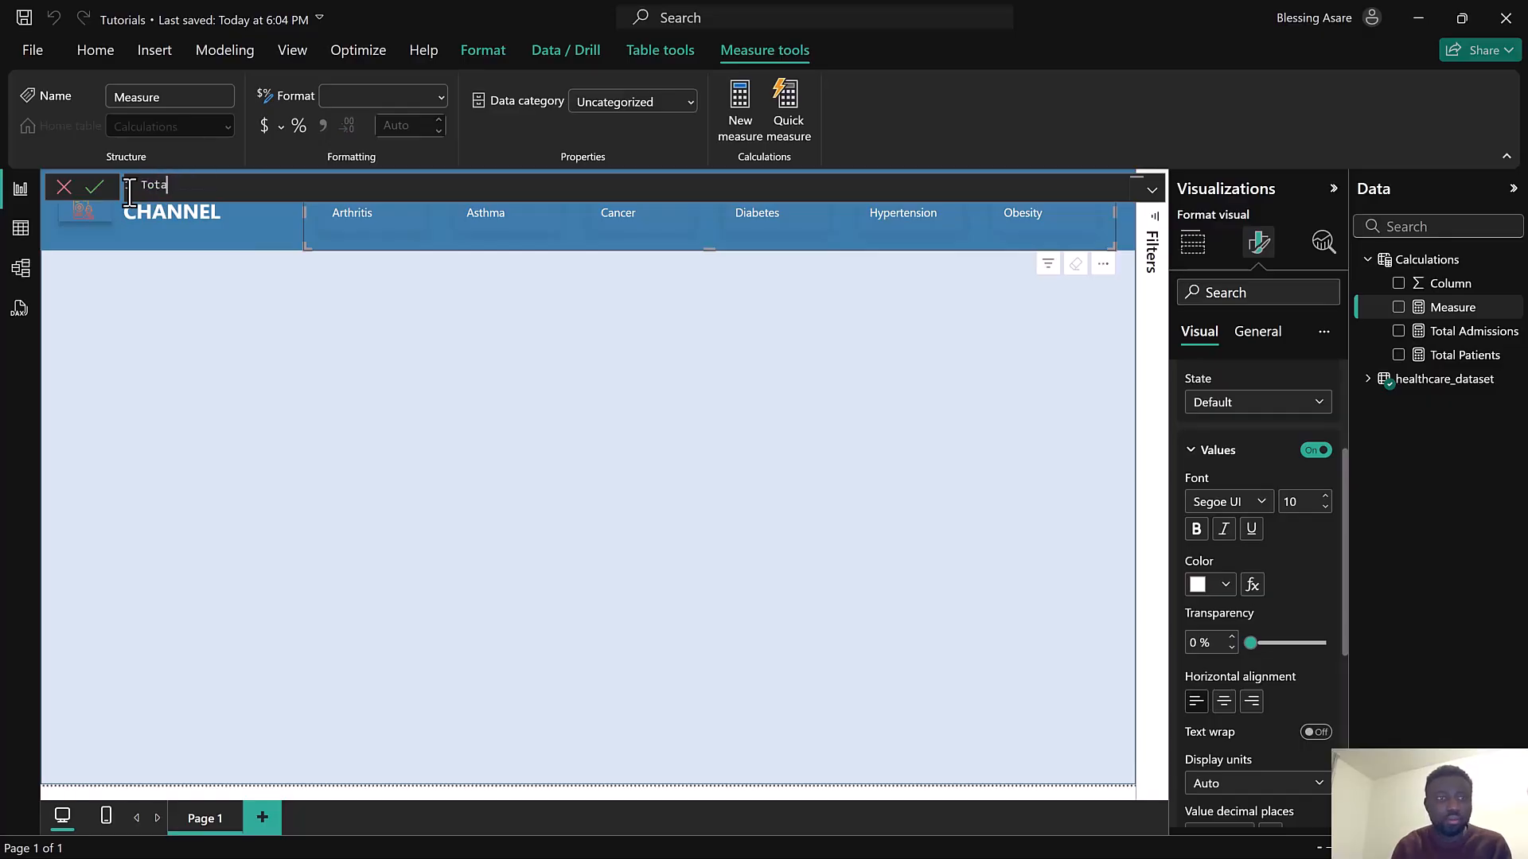
type("Admission Rate =")
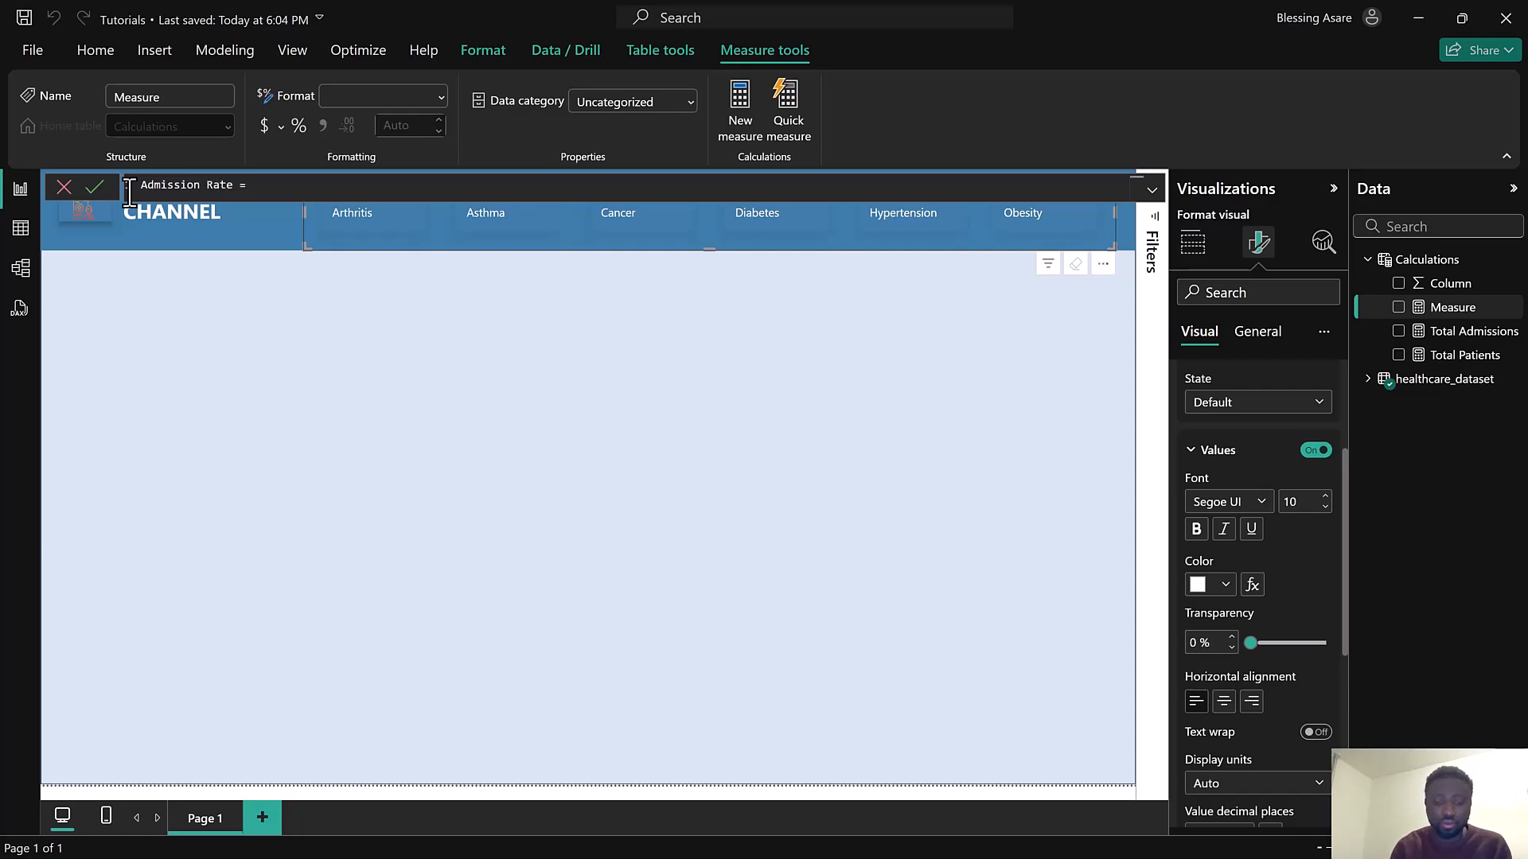
Define Admission Rate as DIVIDE([Total Patients], [Total Admissions], 0) on a new line and commit the measure
key("shift+Return")
type("DIVI")
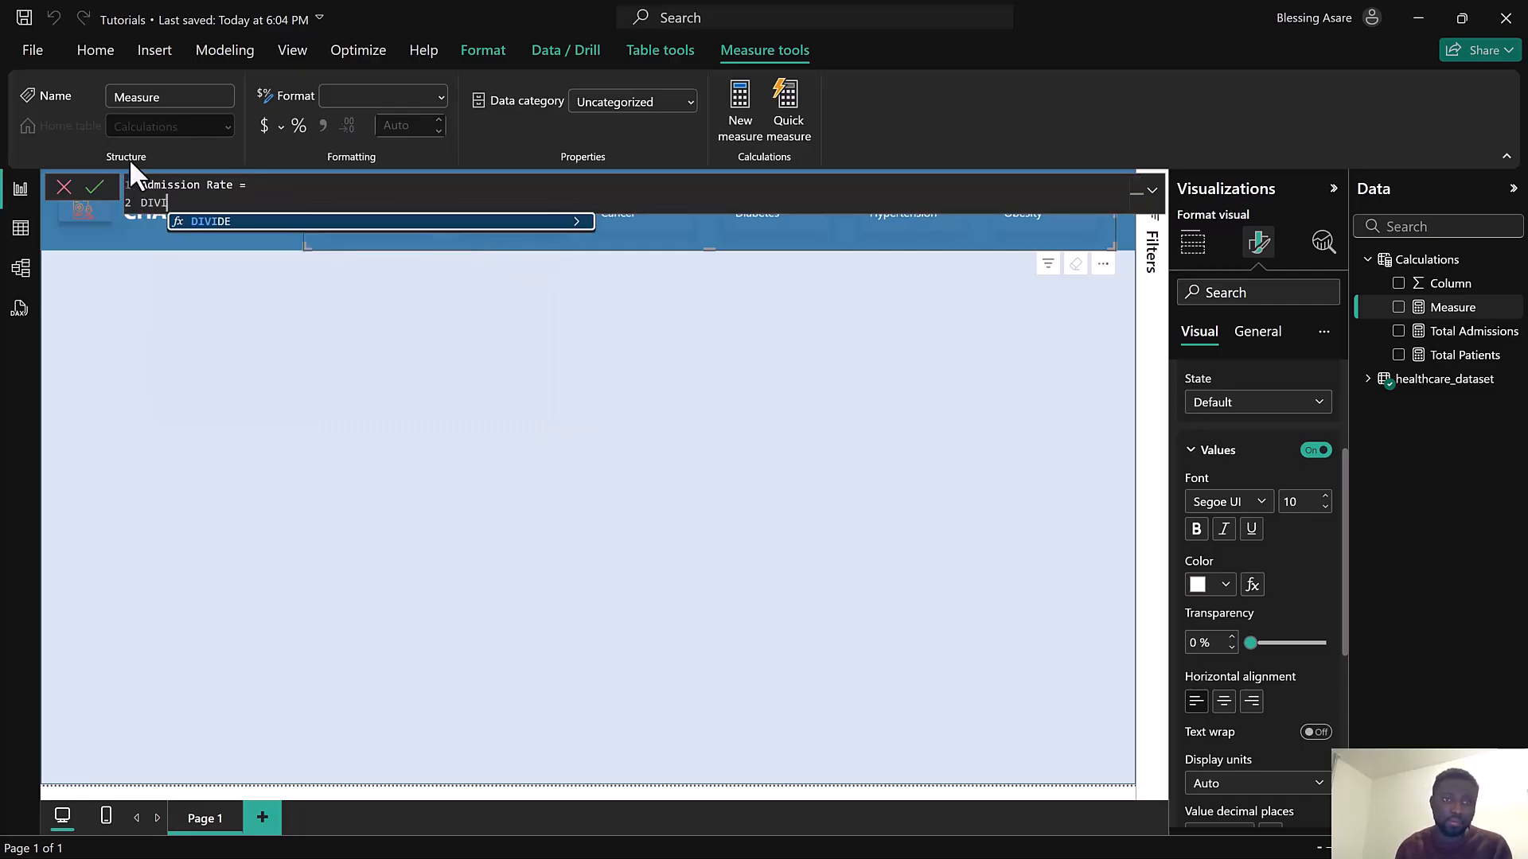
left_click(238, 222)
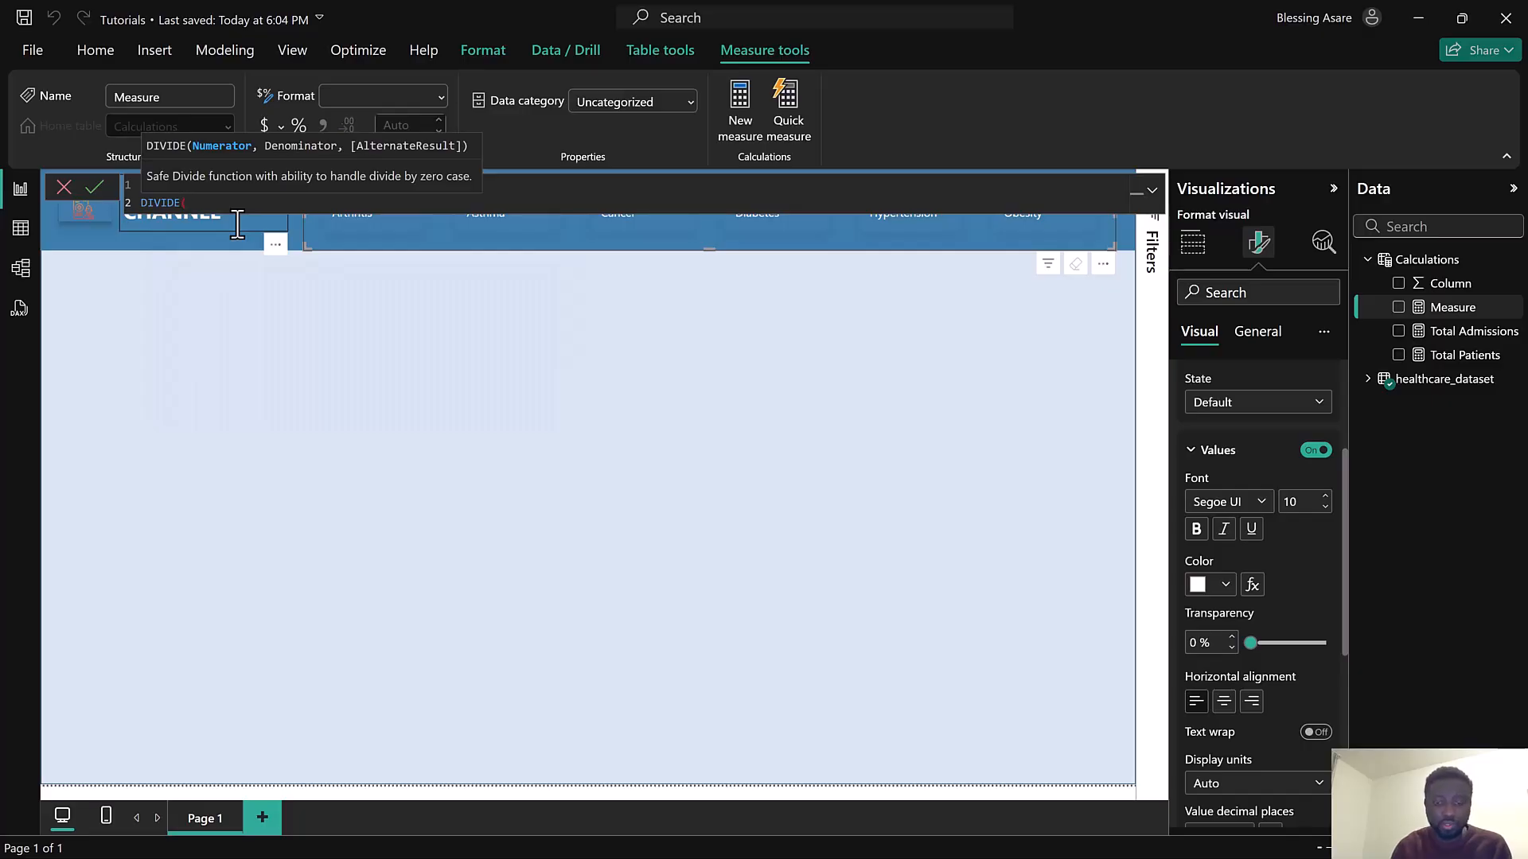
type("Total")
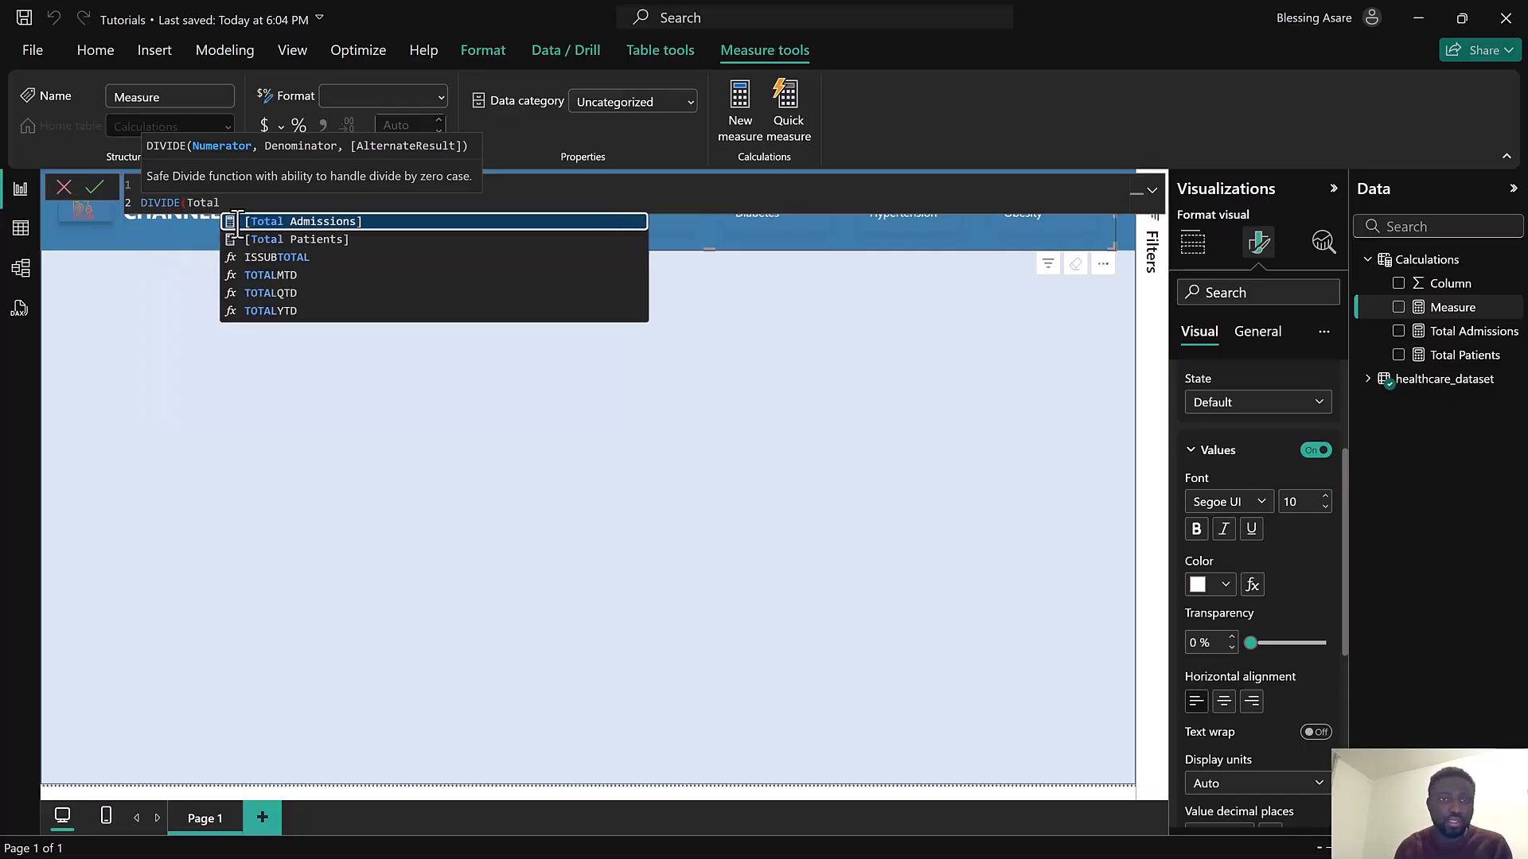
left_click(276, 240)
type(",")
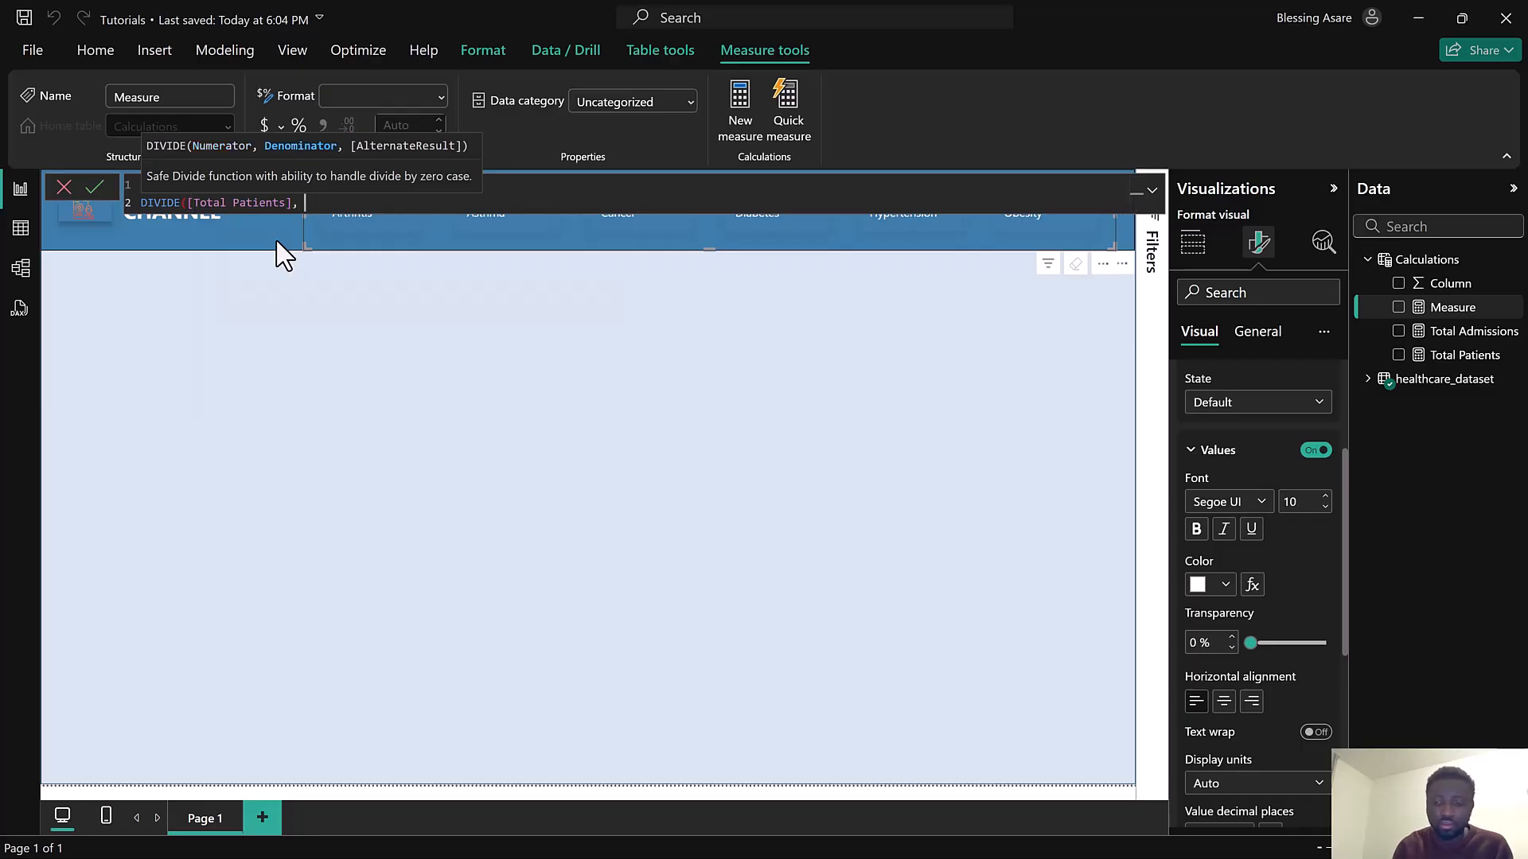
type(" [Total")
left_click(419, 229)
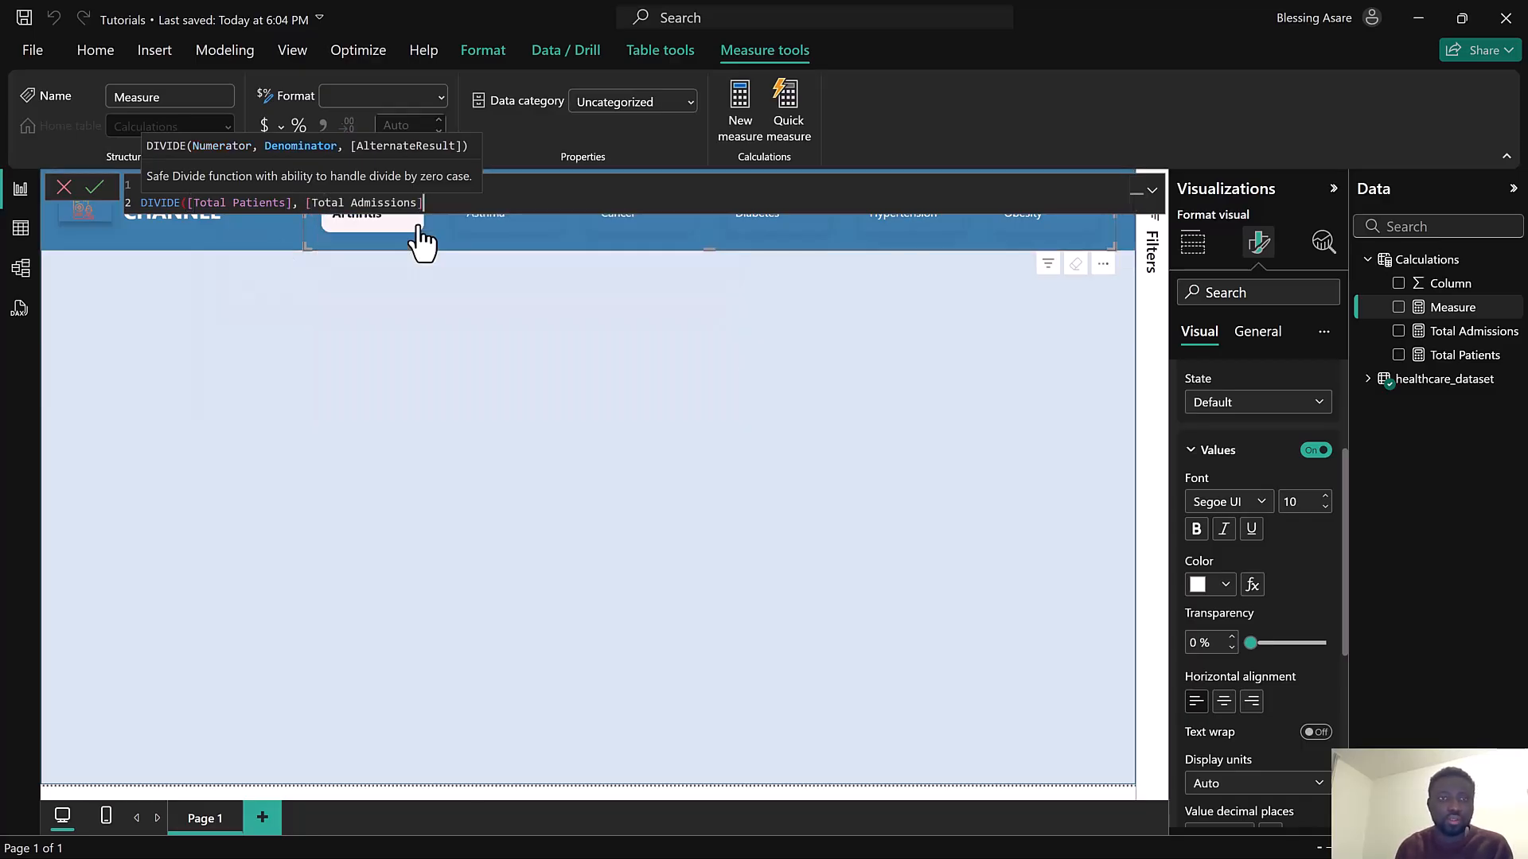
type(", ")
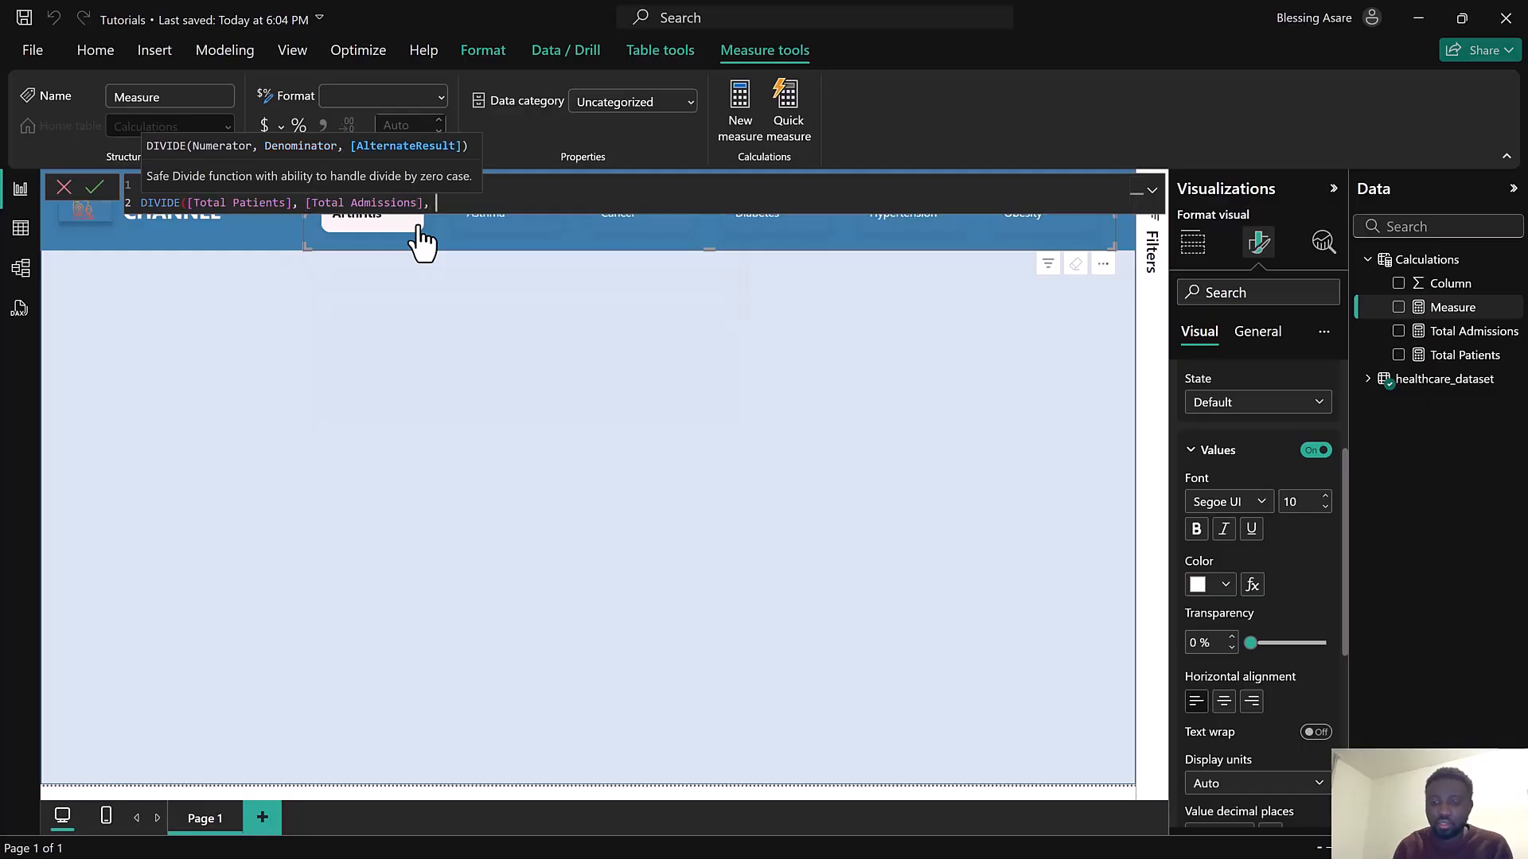
type("0)")
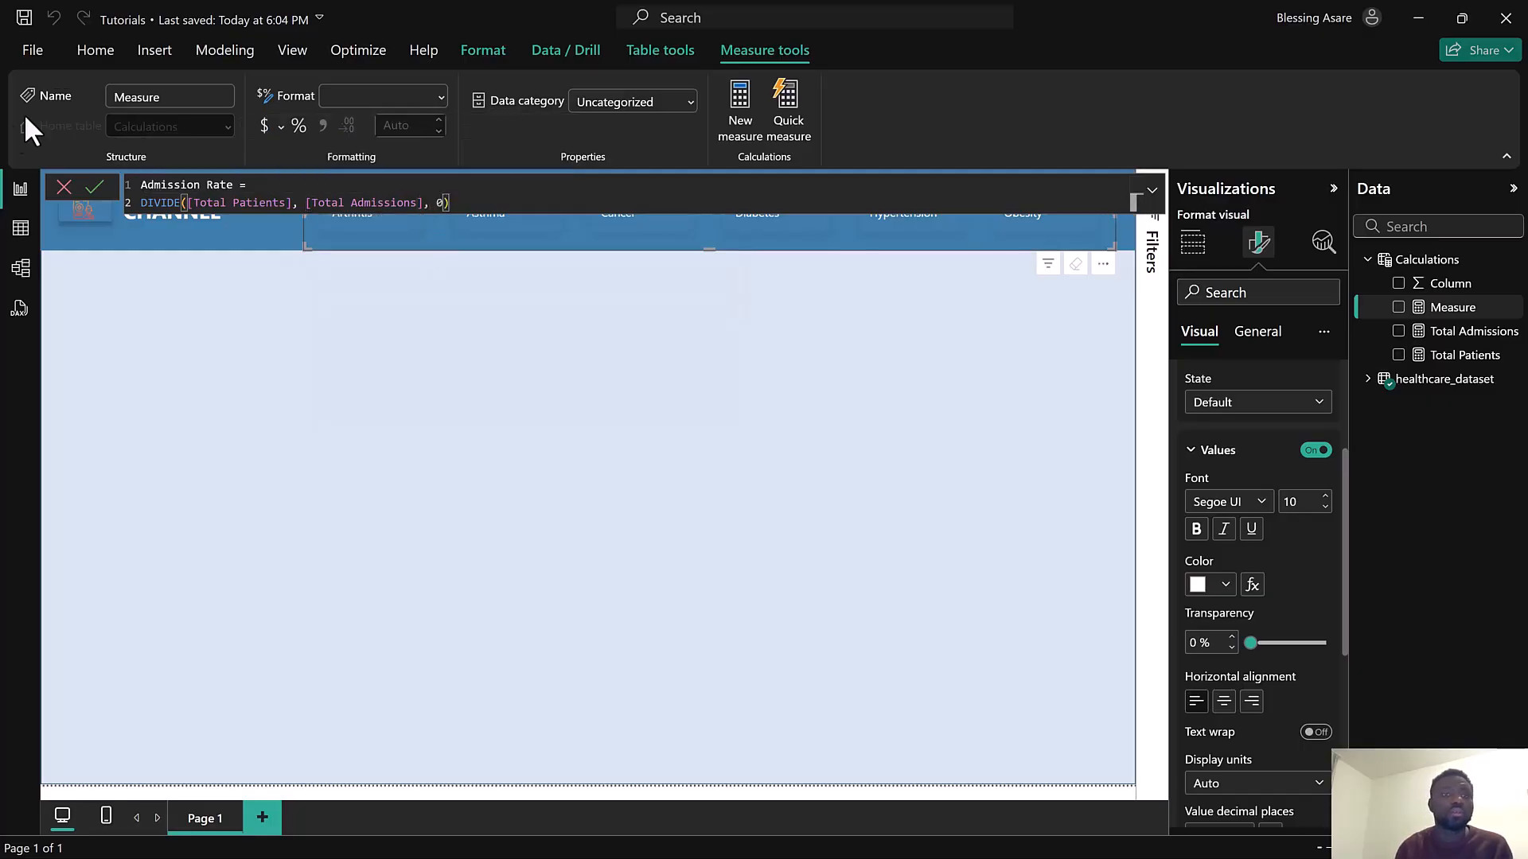
left_click(97, 189)
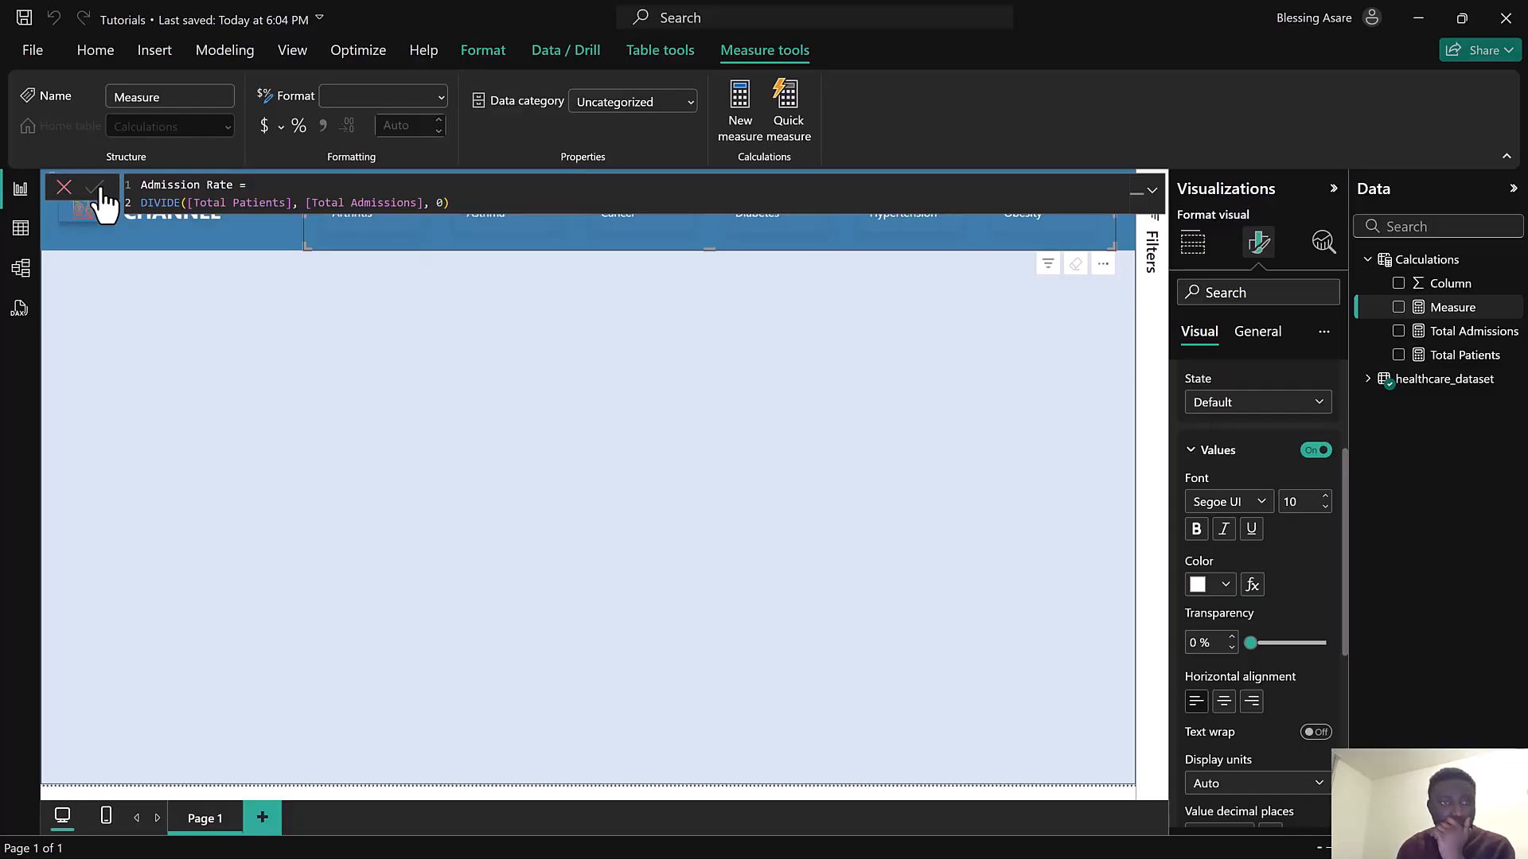
left_click(99, 189)
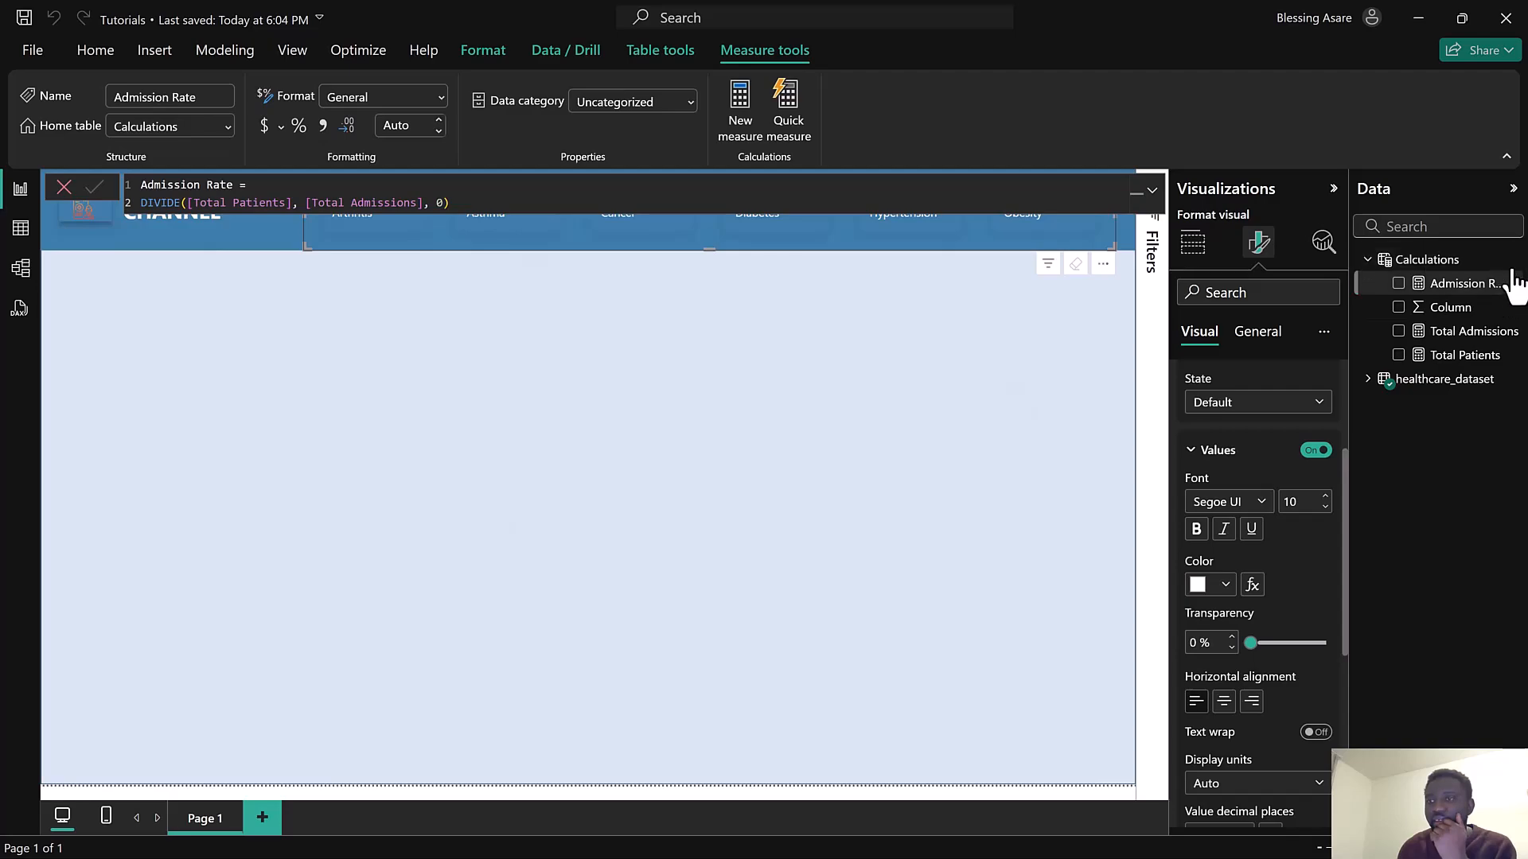
Create another new measure in the Calculations table and name it Total Bill
left_click(1514, 259)
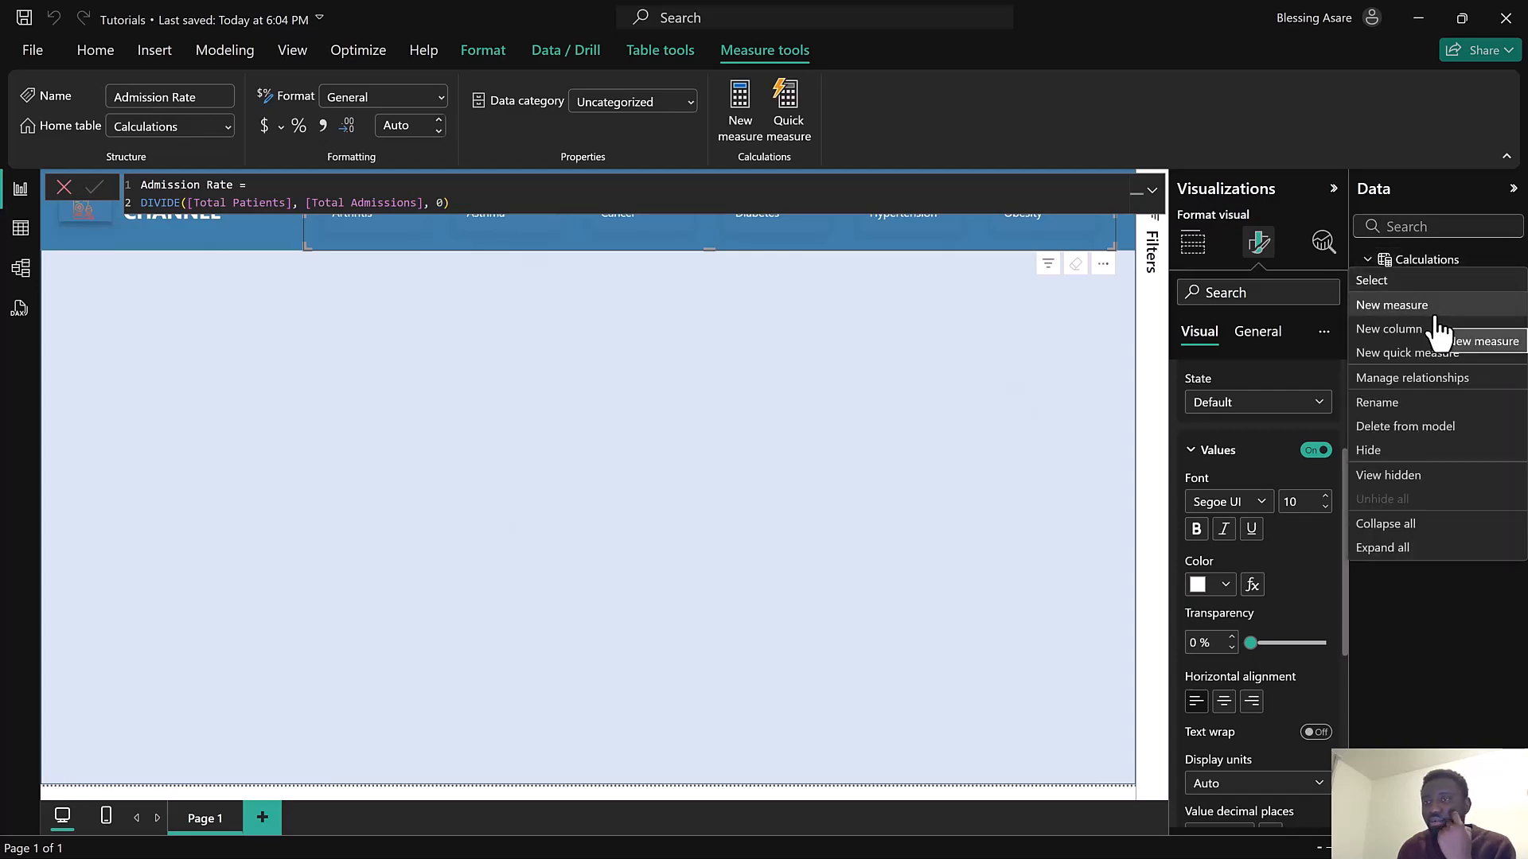
key("Escape")
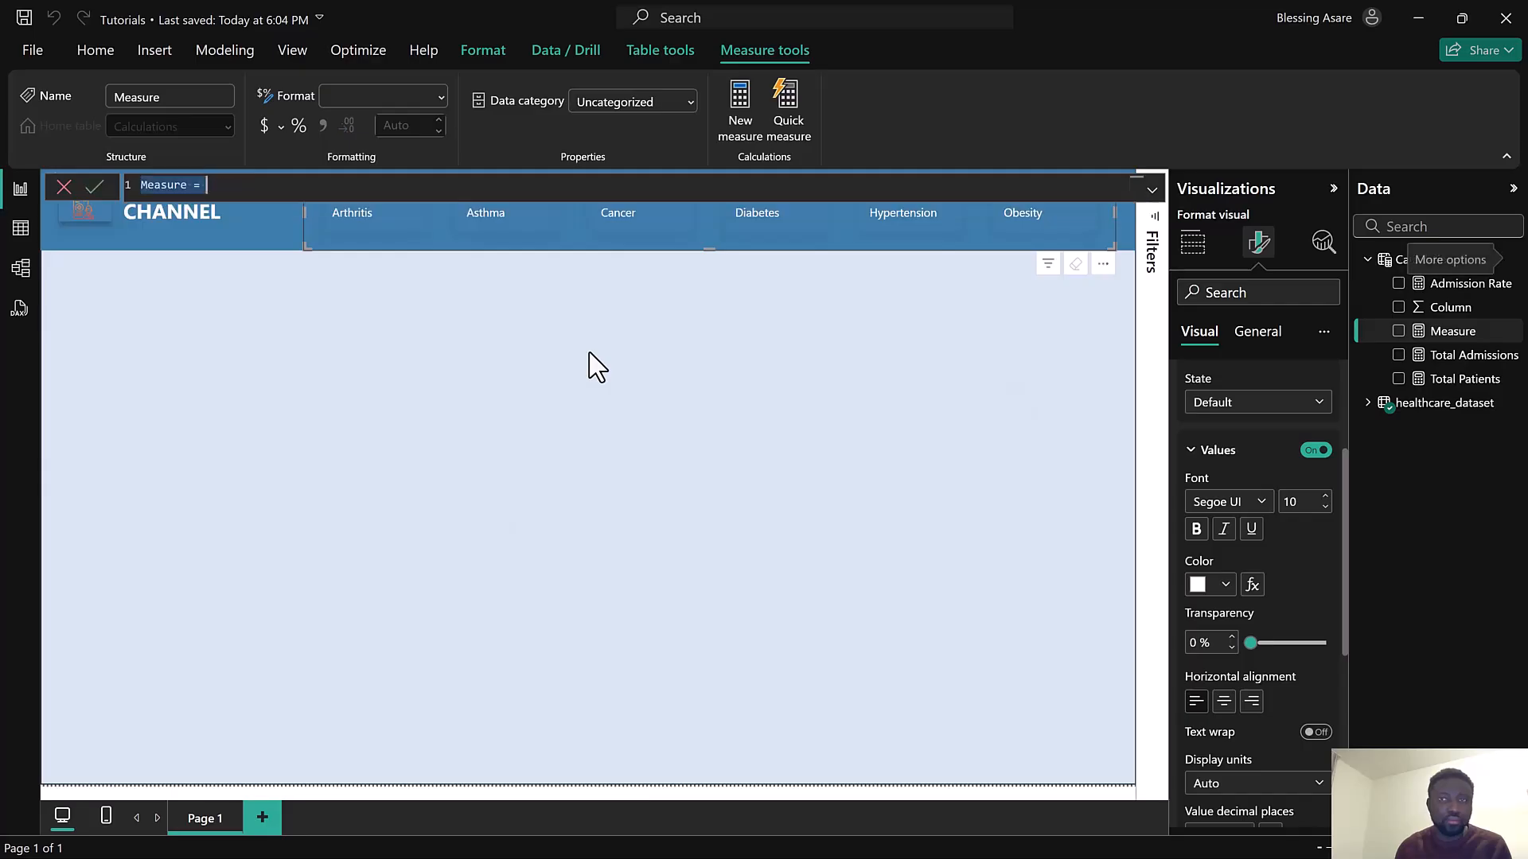
type("Total Bi")
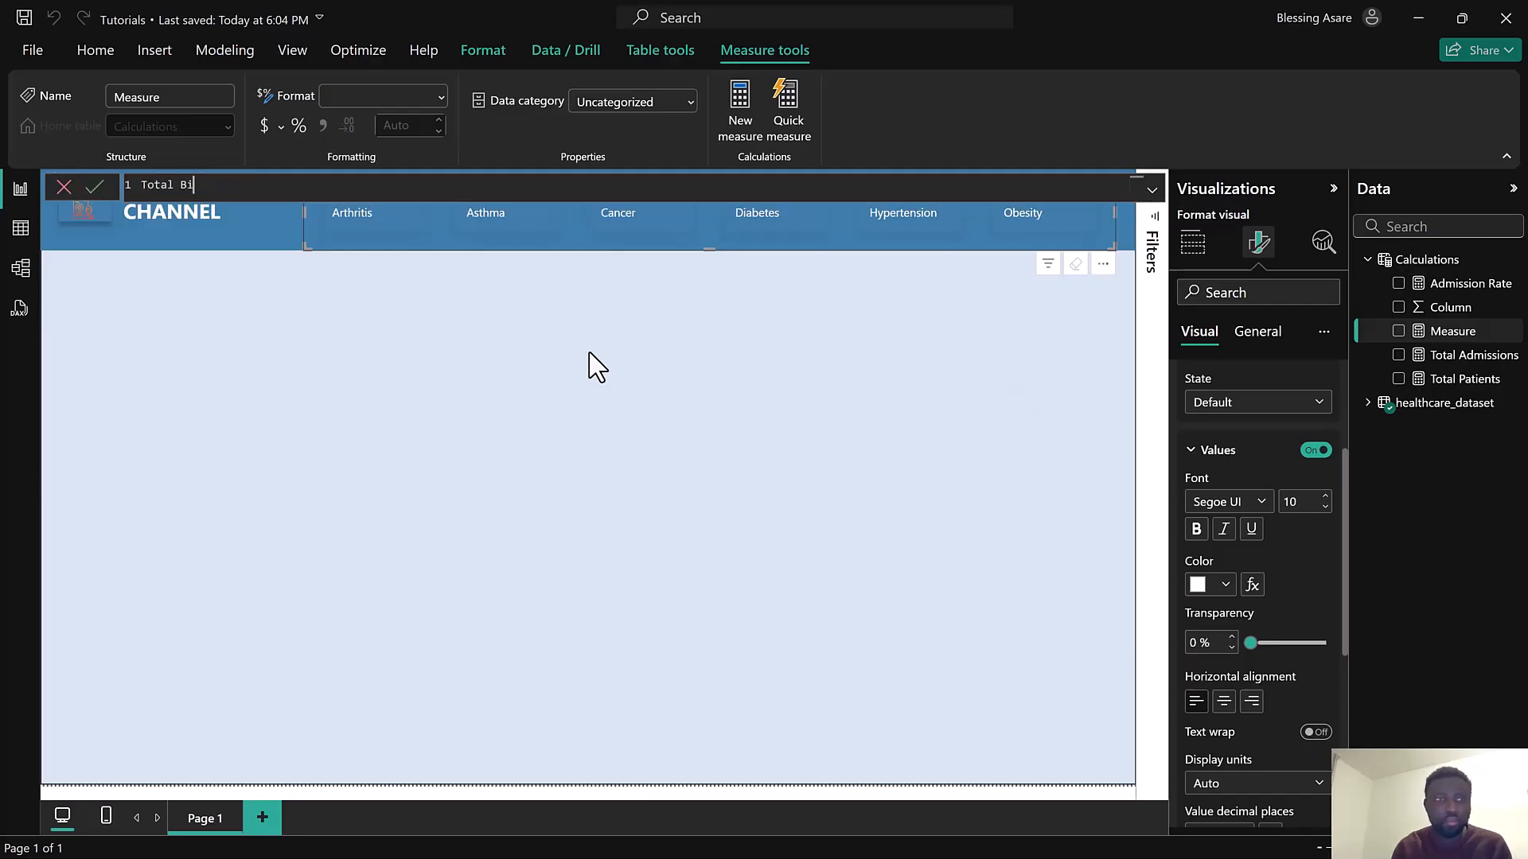
type("ll =")
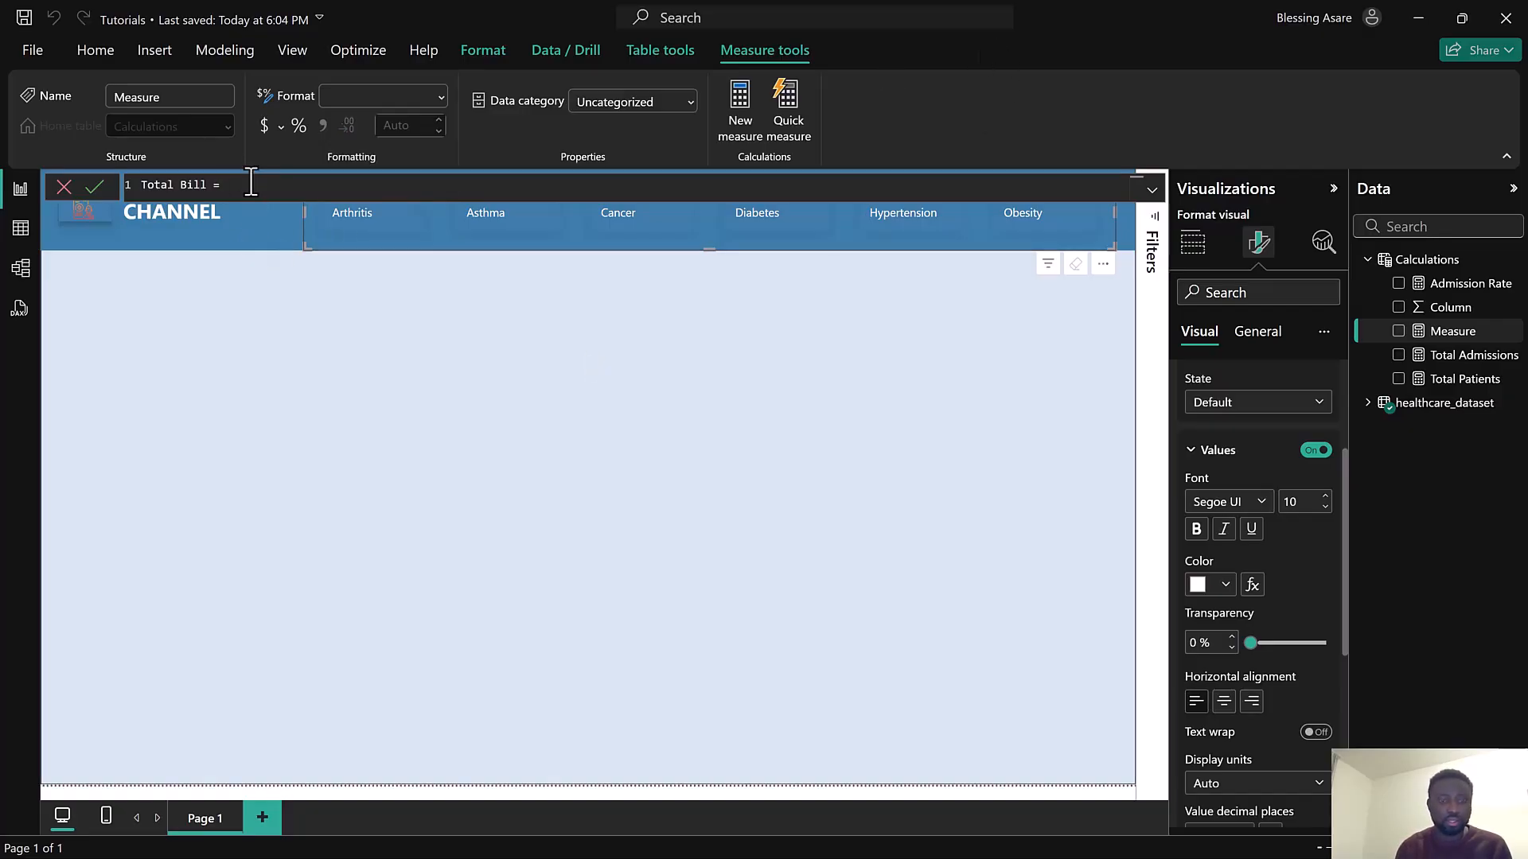
Define Total Bill as SUM(healthcare_dataset[Billing Amount]) and commit the measure
type("SUM")
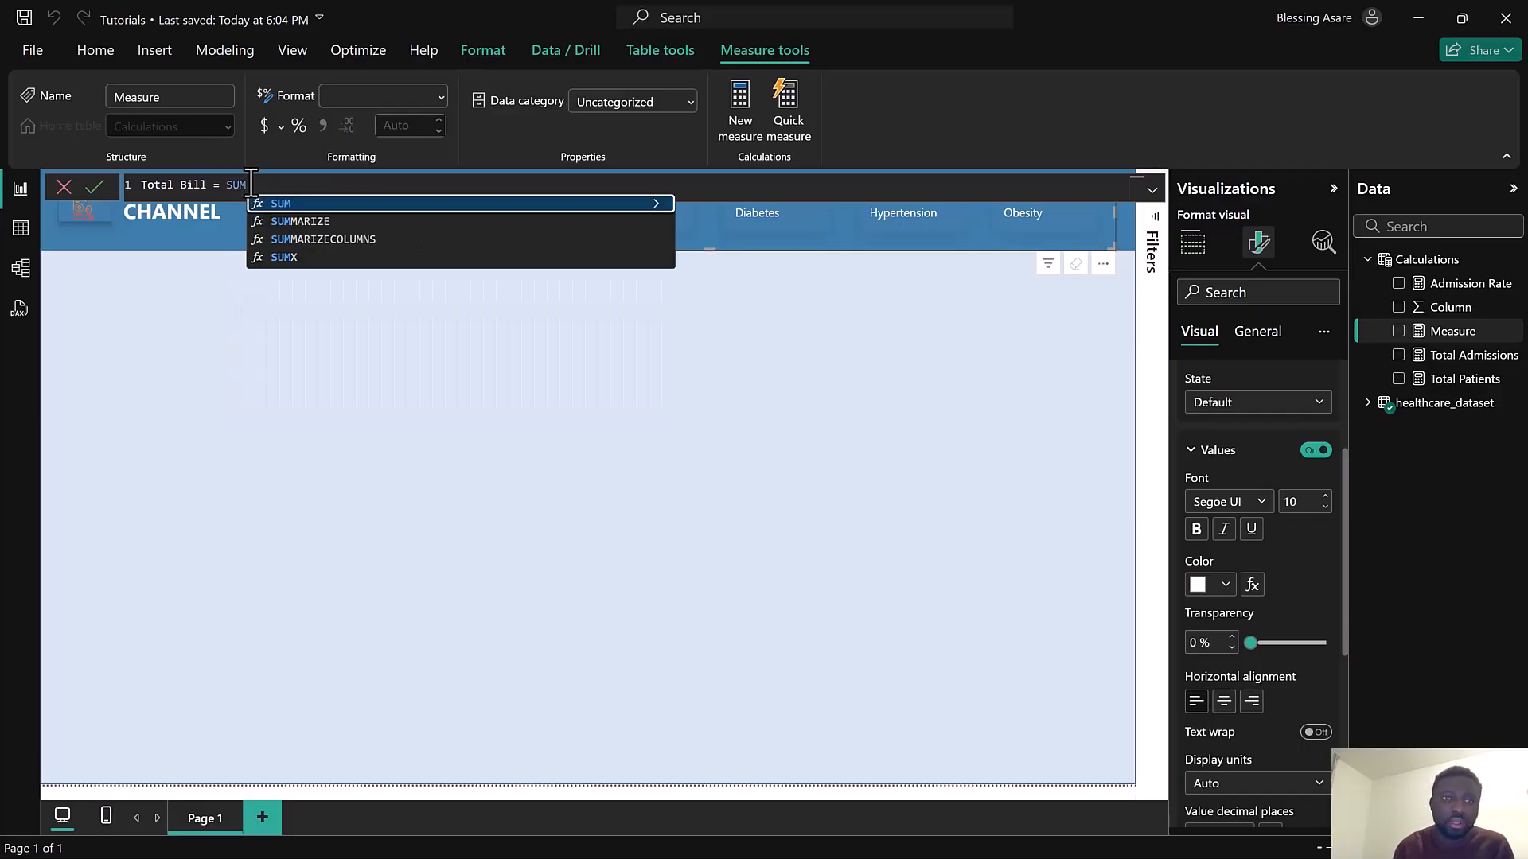
left_click(306, 208)
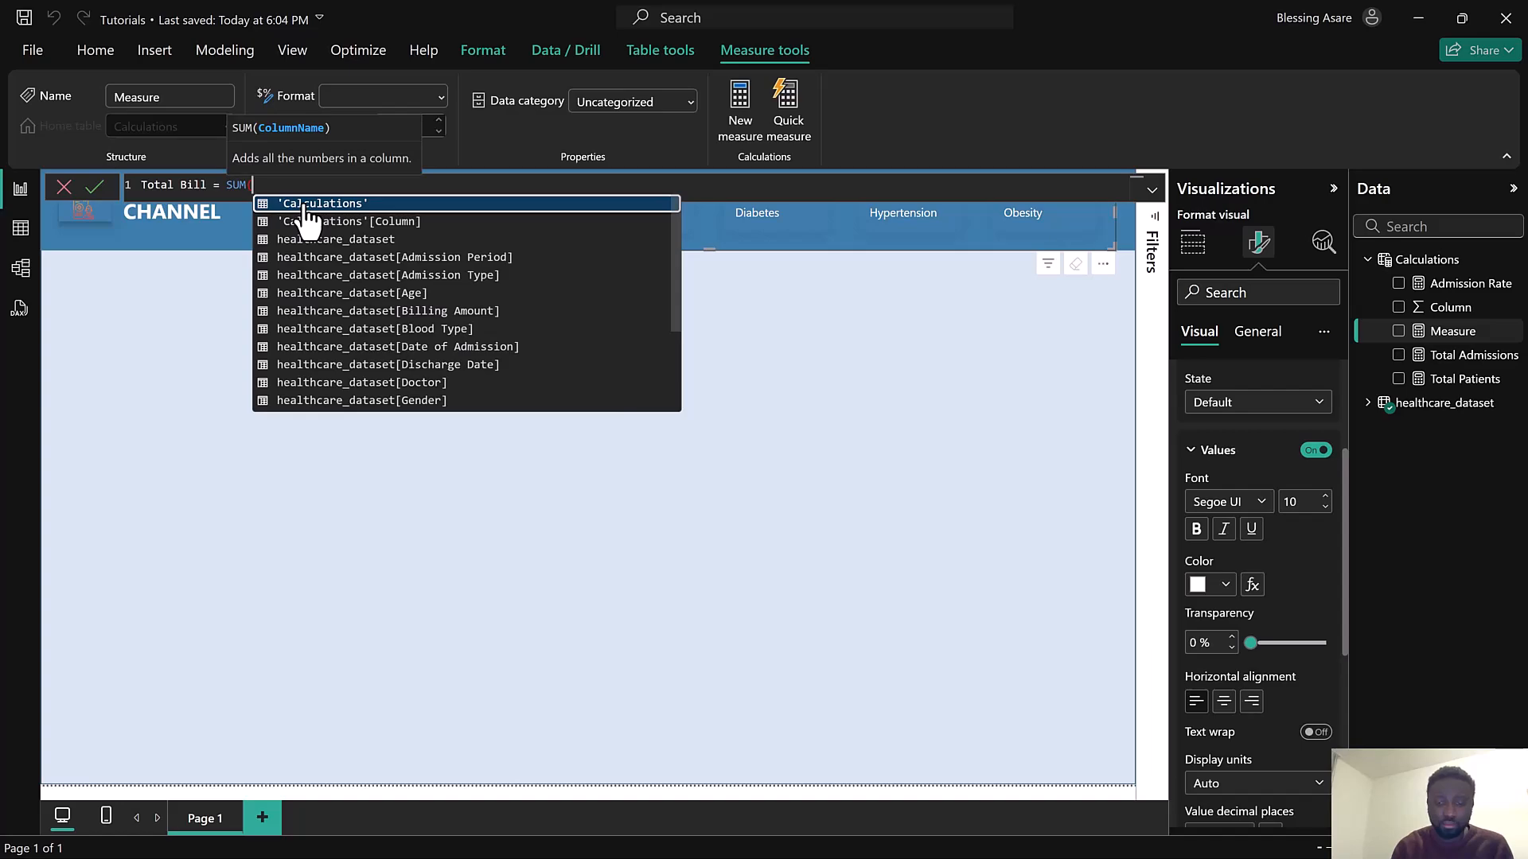
type("Bi")
left_click(306, 208)
type(")")
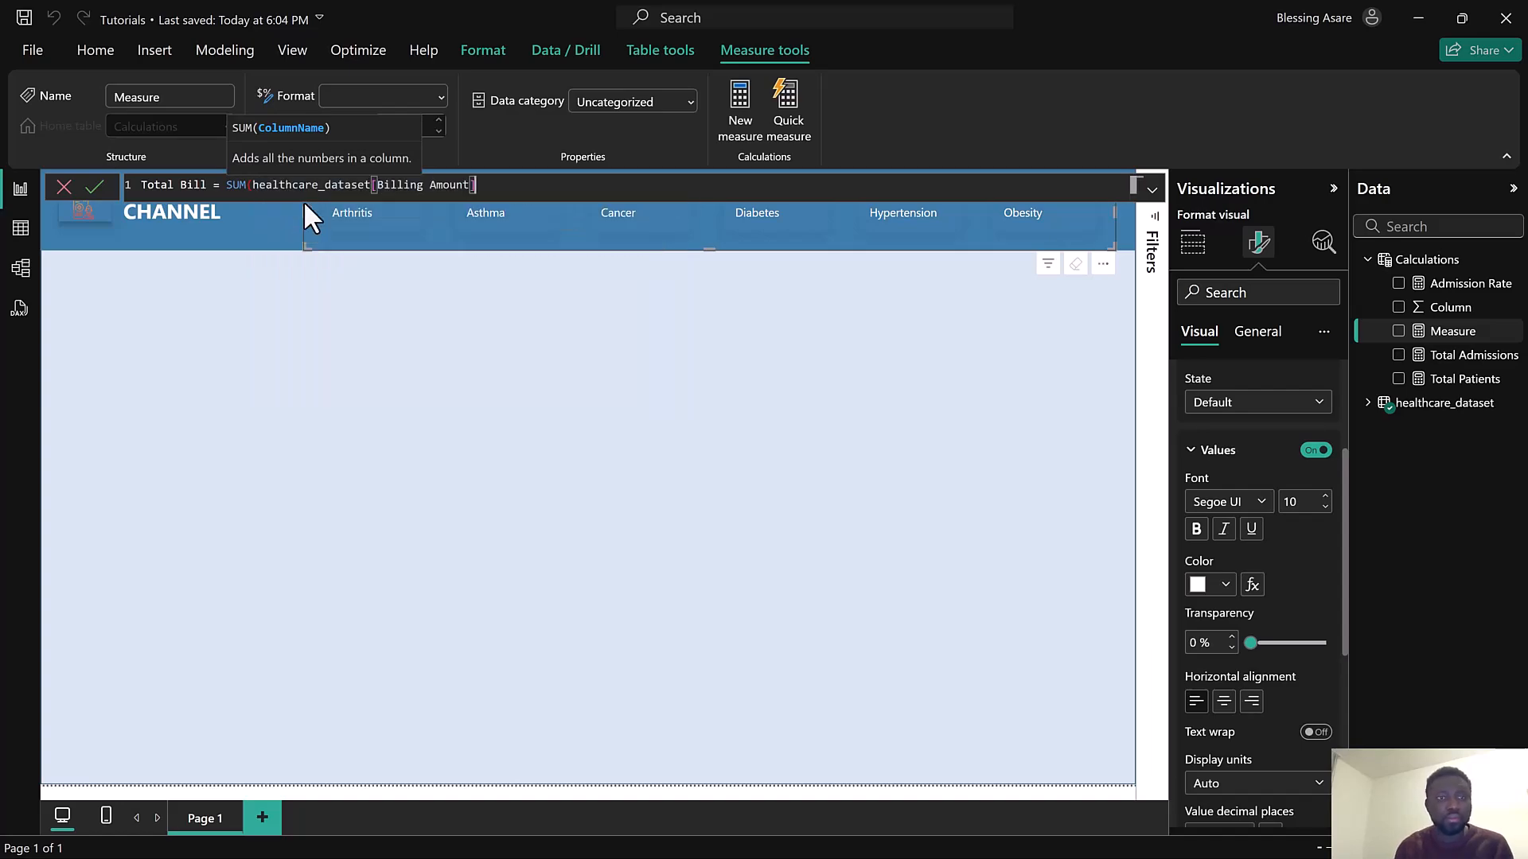
left_click(104, 191)
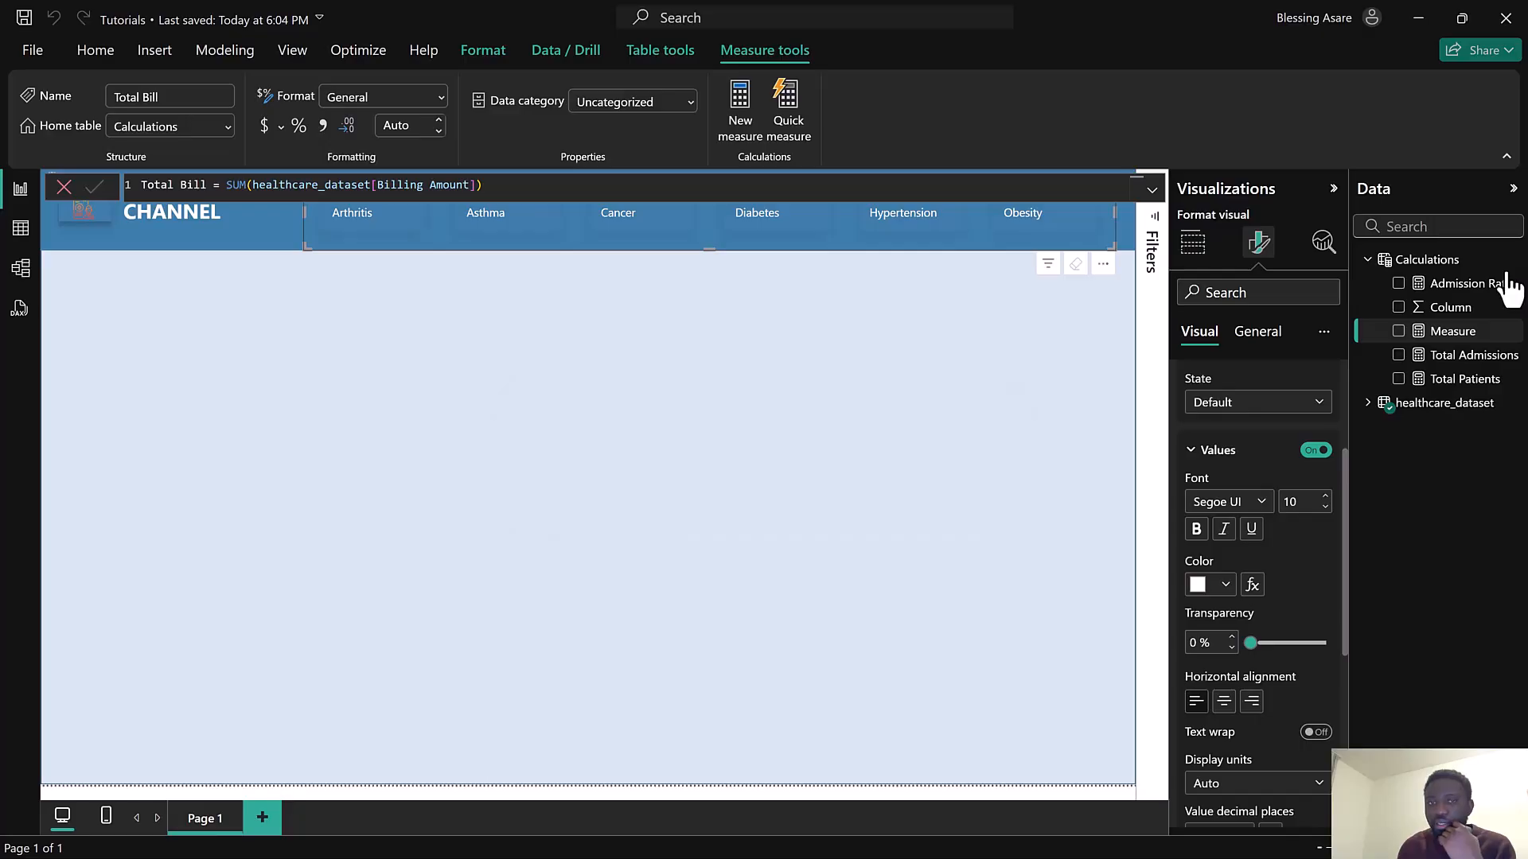
Look over the finished Health report's KPI cards, then switch back to the Tutorials report
left_click(1514, 263)
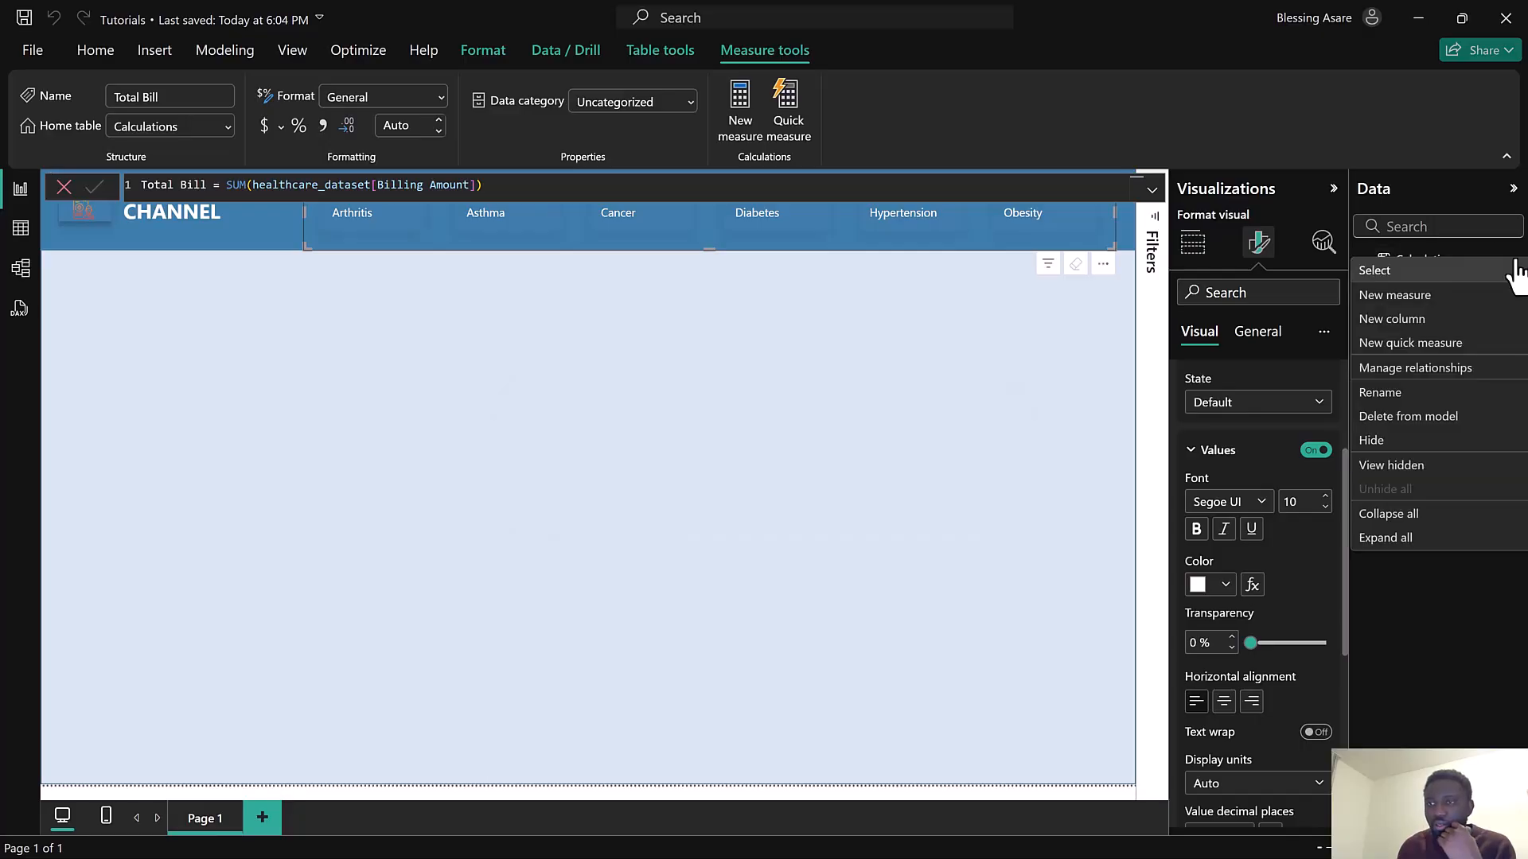
left_click(827, 421)
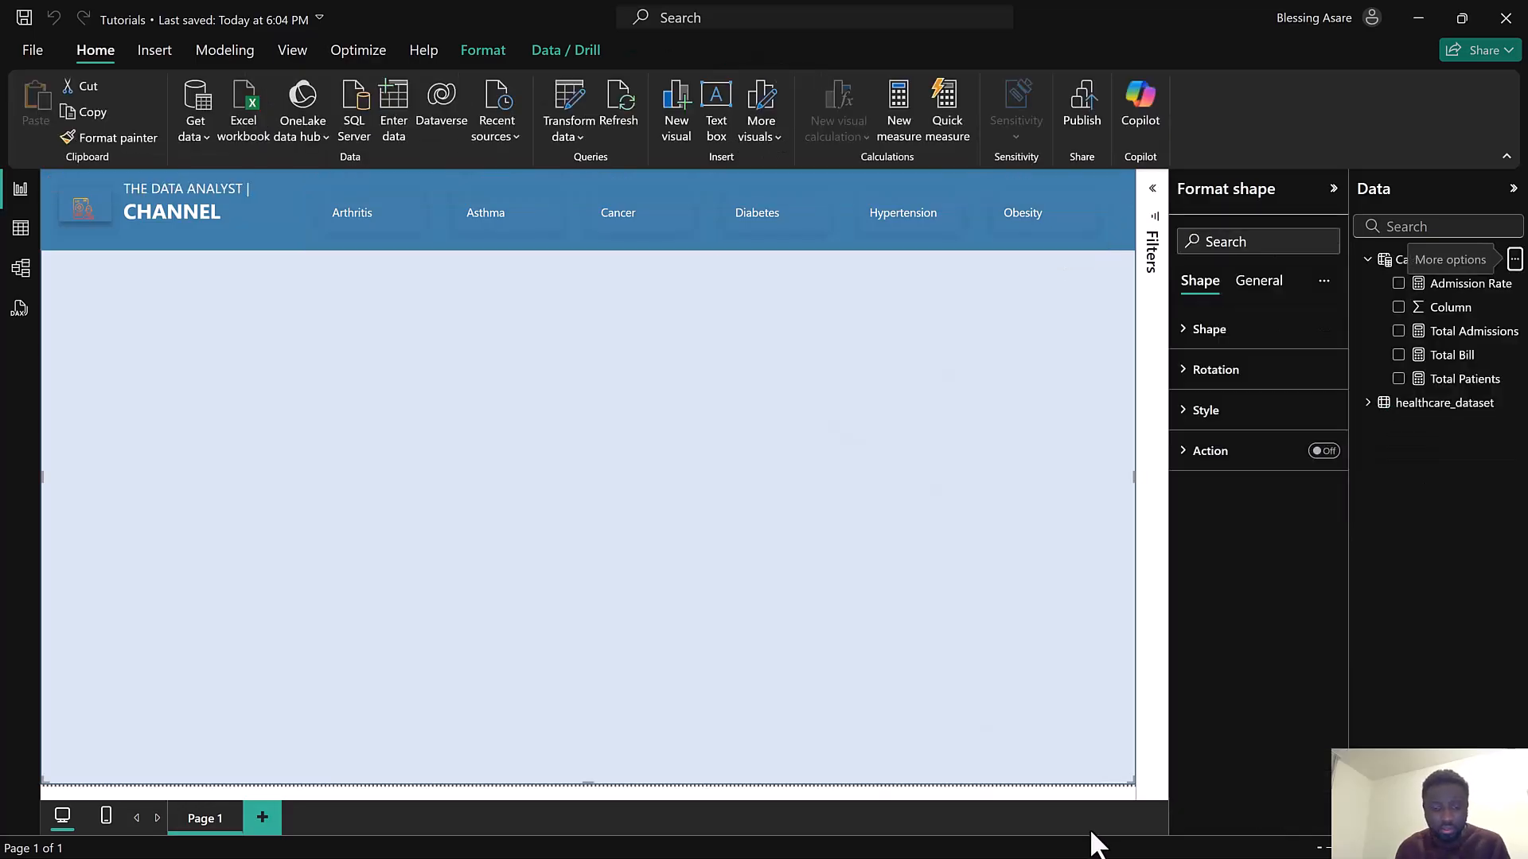
key("super")
mouse_move(1015, 842)
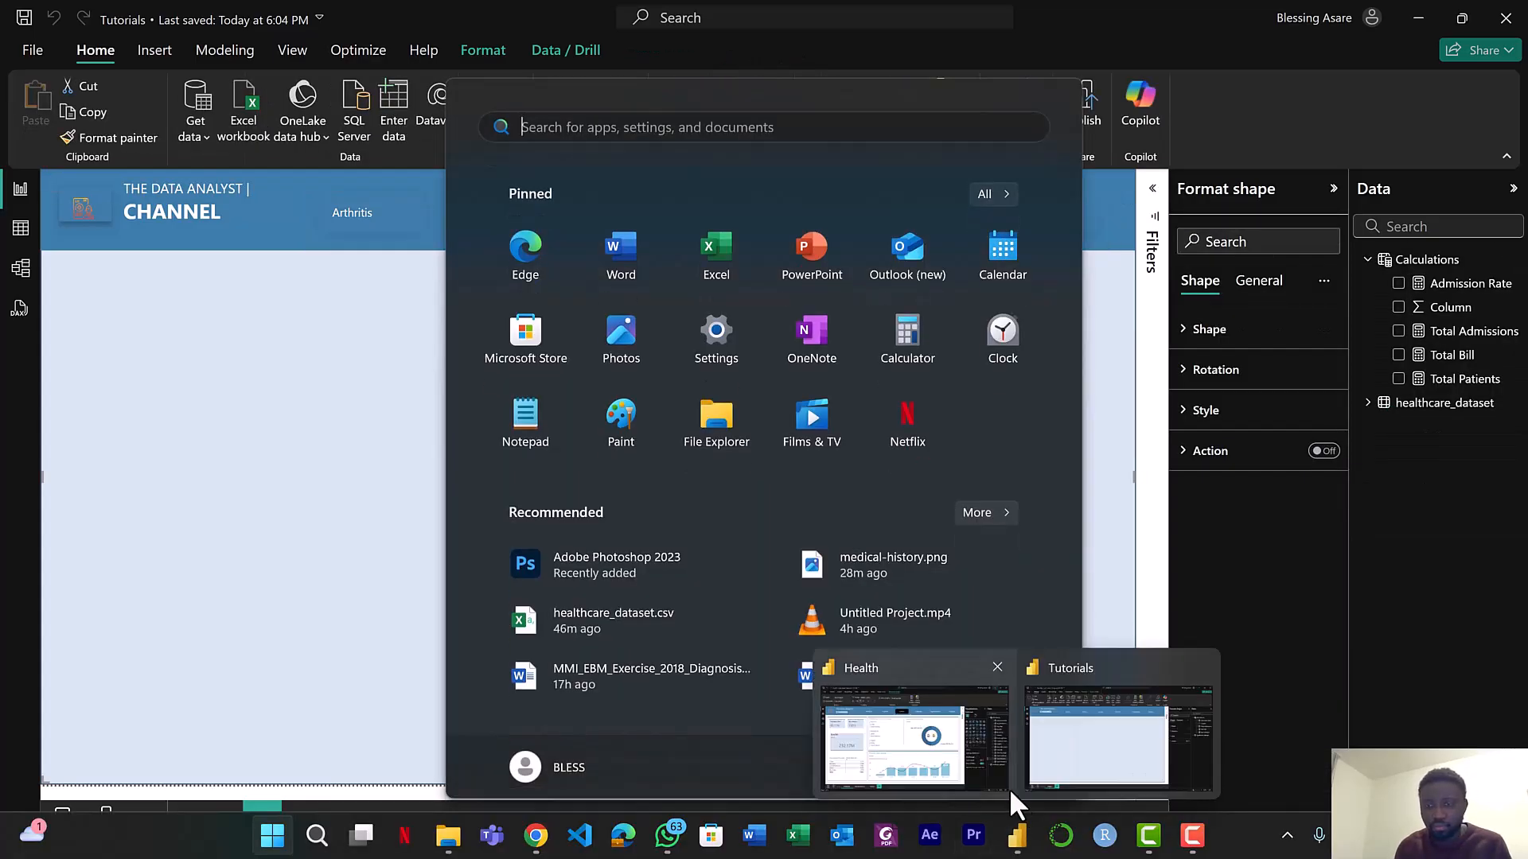
left_click(946, 765)
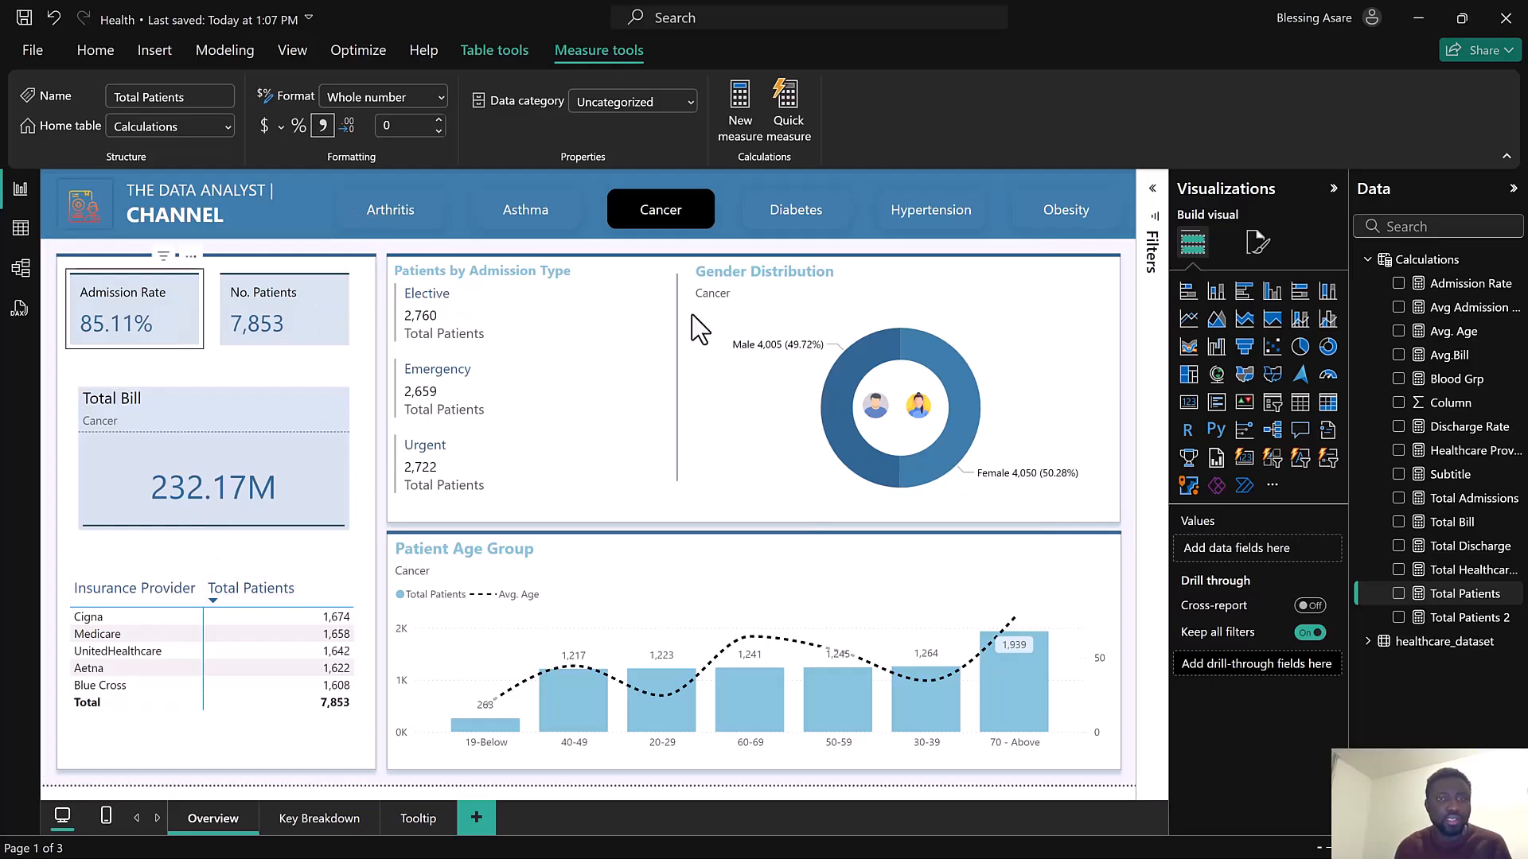
left_click(1419, 26)
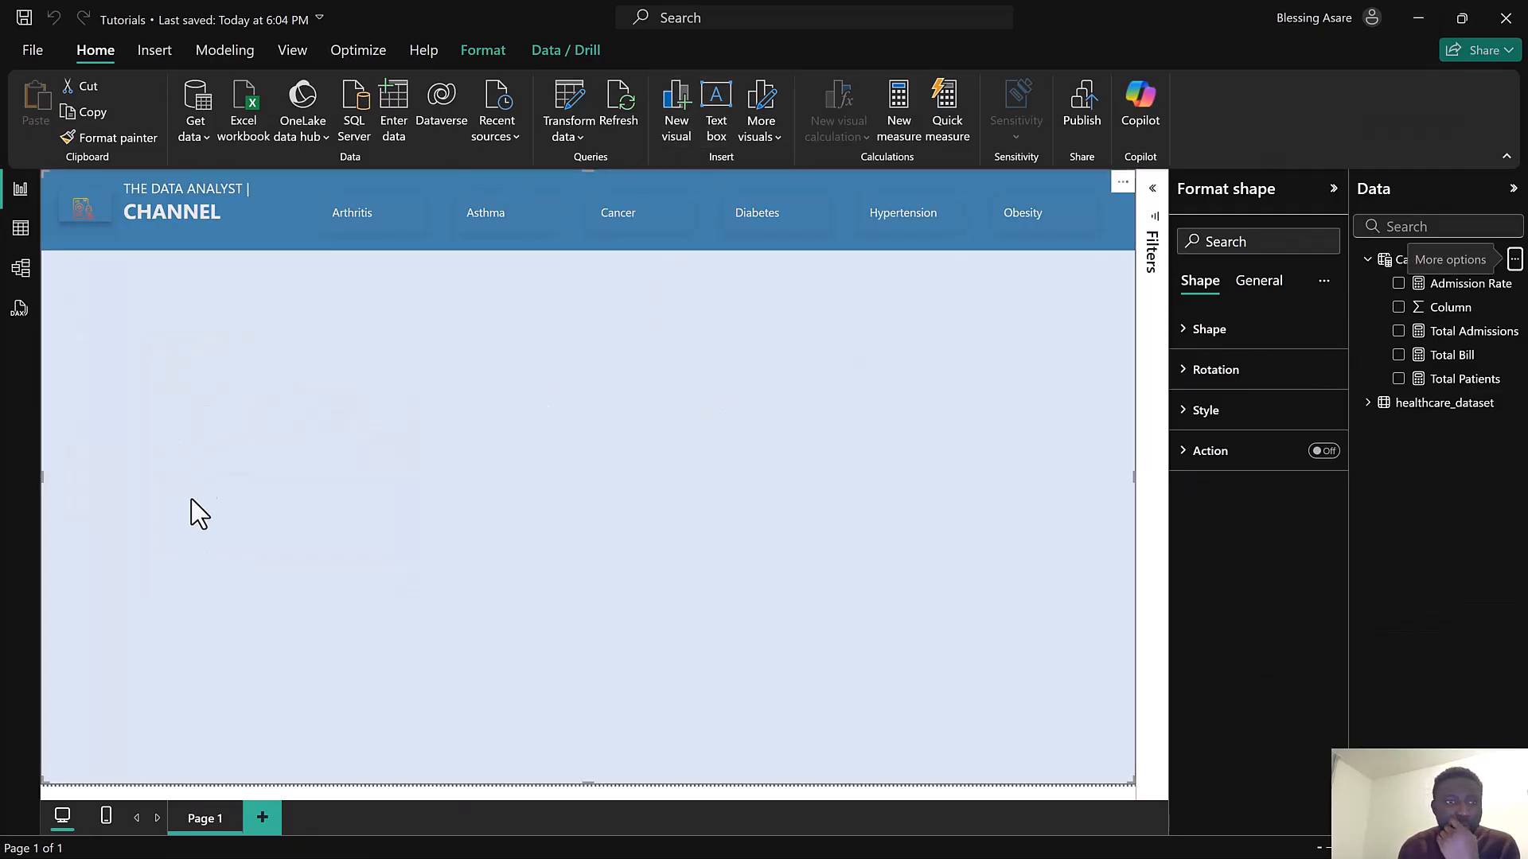
Insert a card visual at the canvas's top-left showing the Total Bill measure and open its format options
left_click(676, 114)
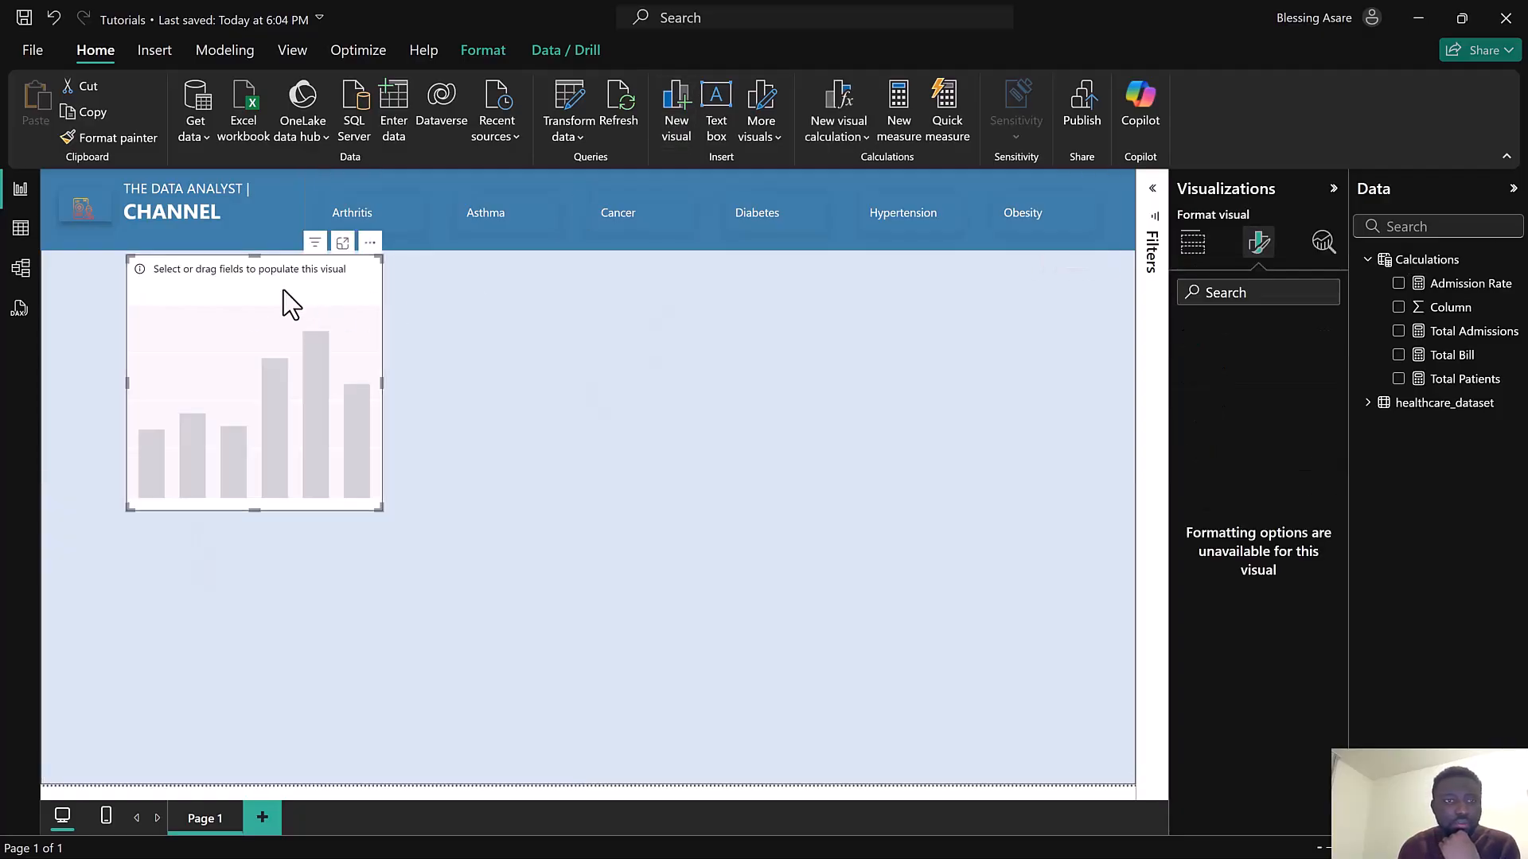
left_click_drag(225, 300, 238, 302)
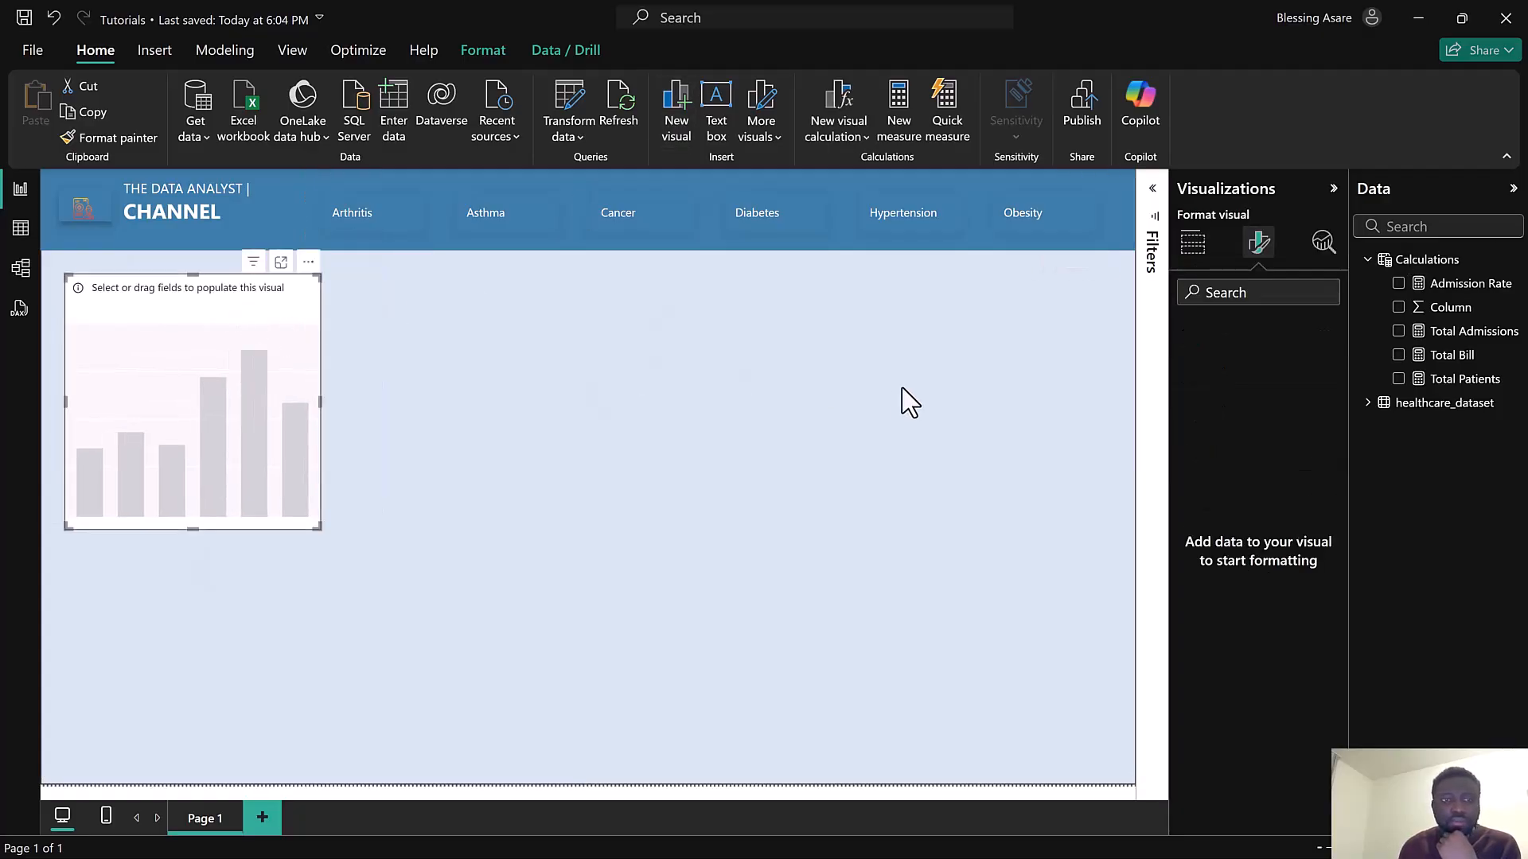
left_click(1193, 241)
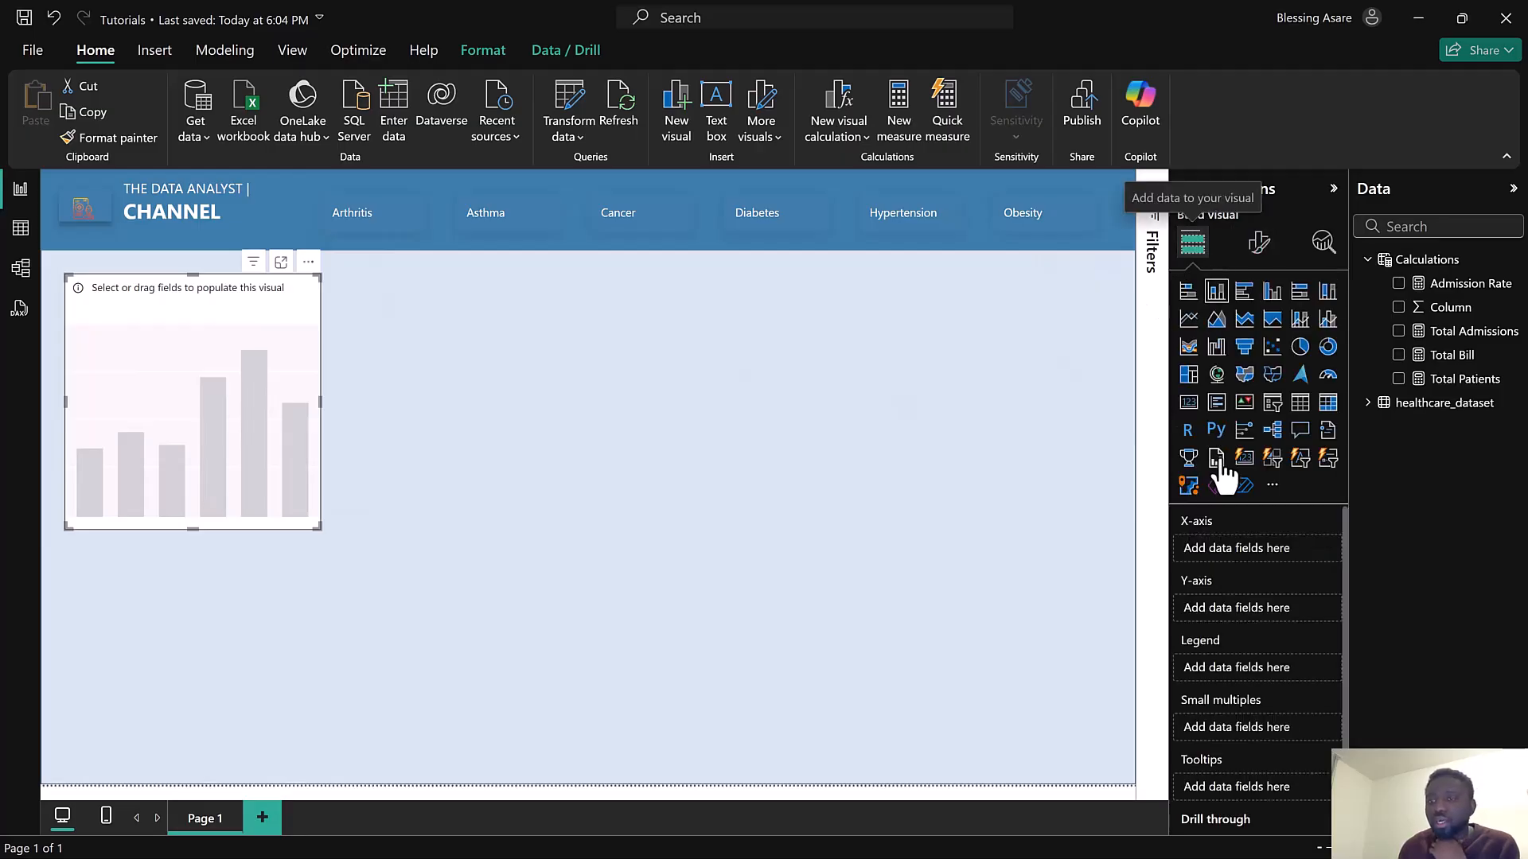
left_click(1244, 462)
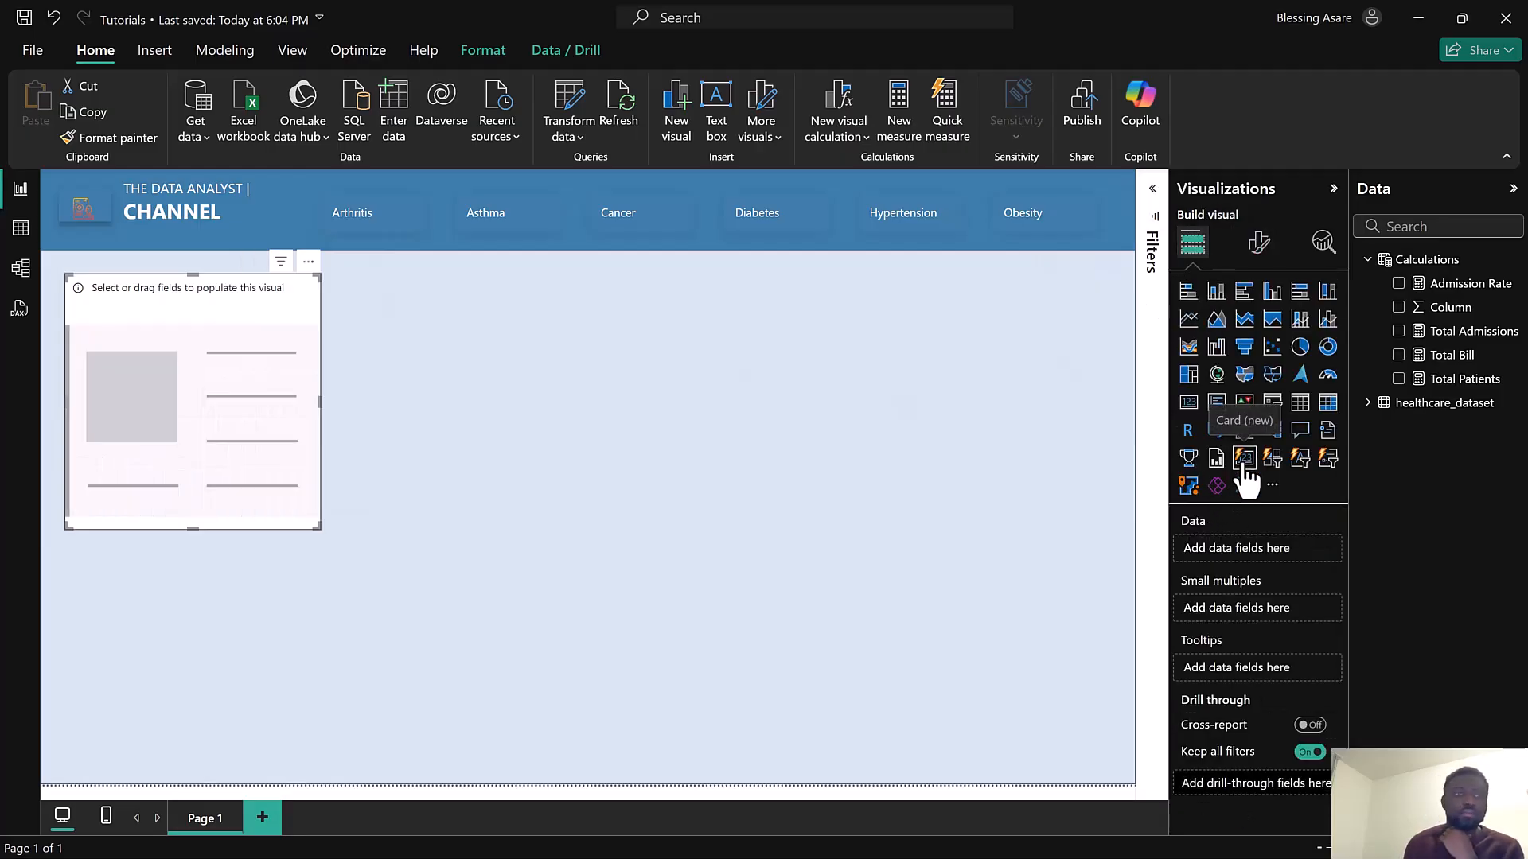
left_click(1398, 356)
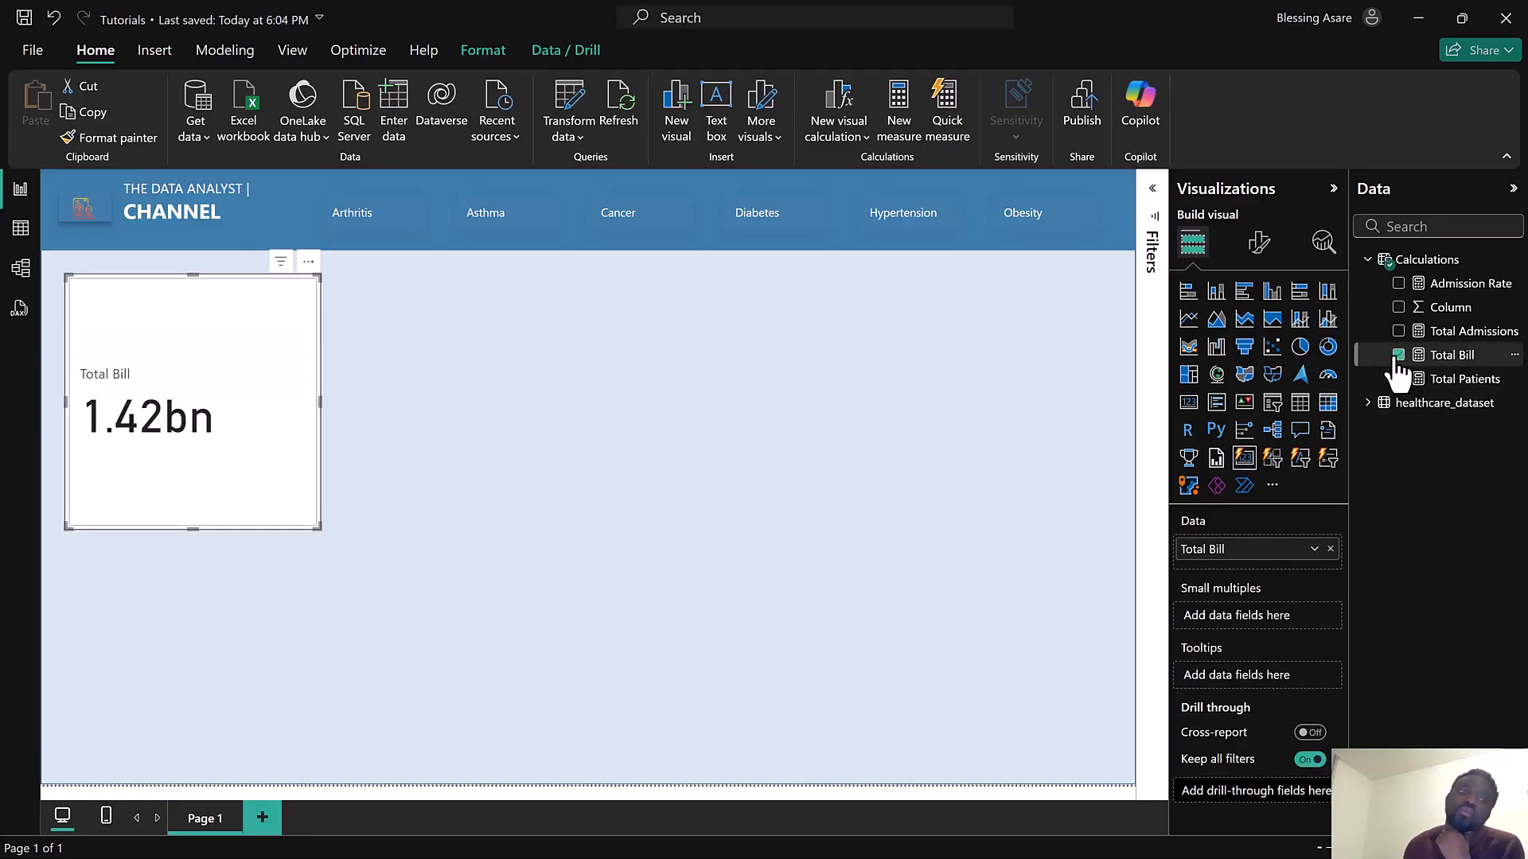
left_click(1259, 242)
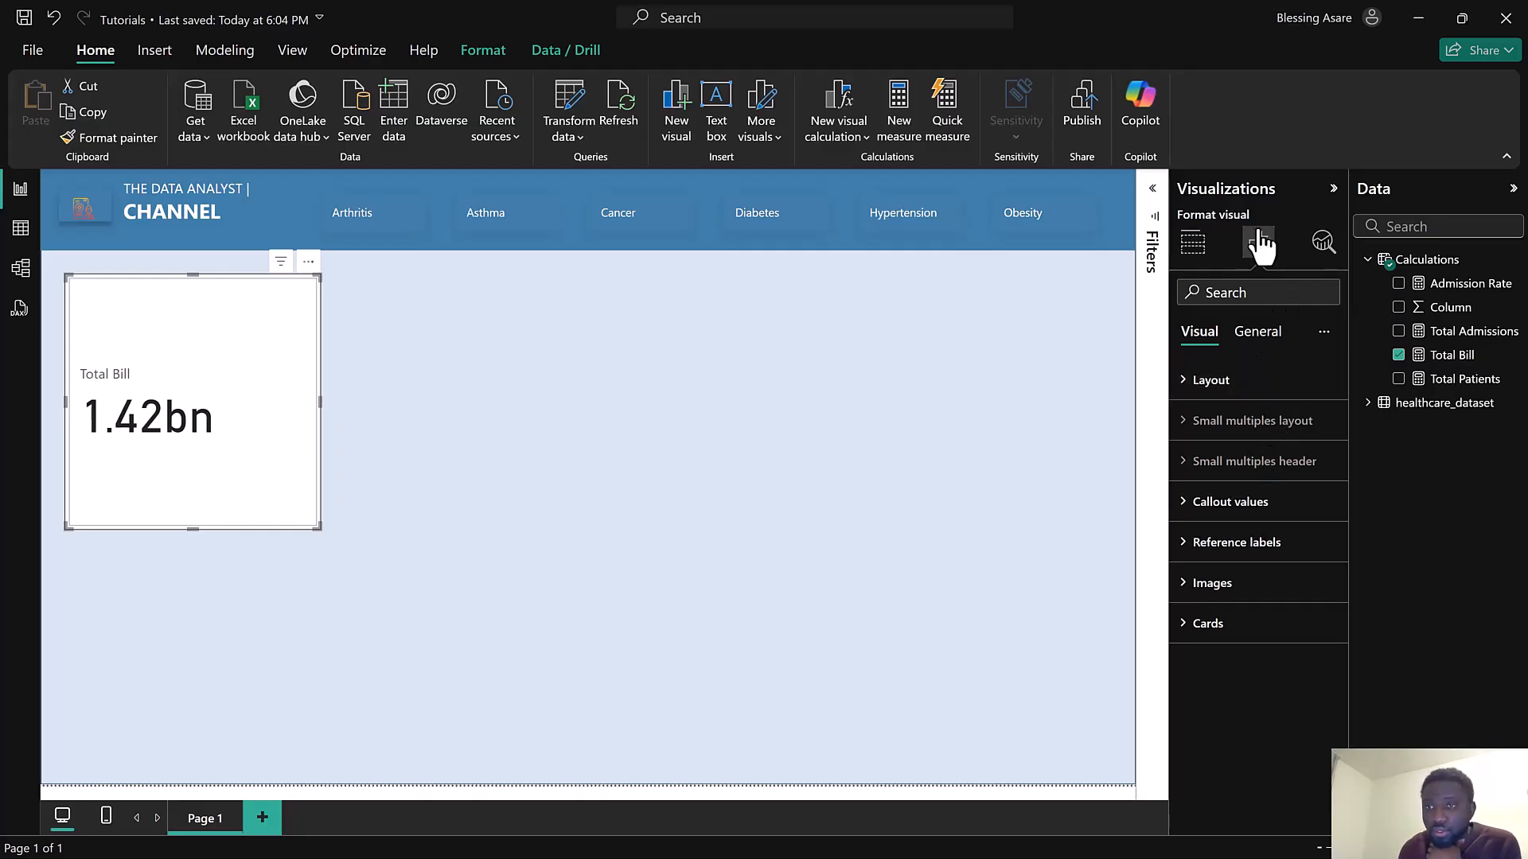
Turn off the Total Bill card's background in its general effects settings
left_click(1245, 624)
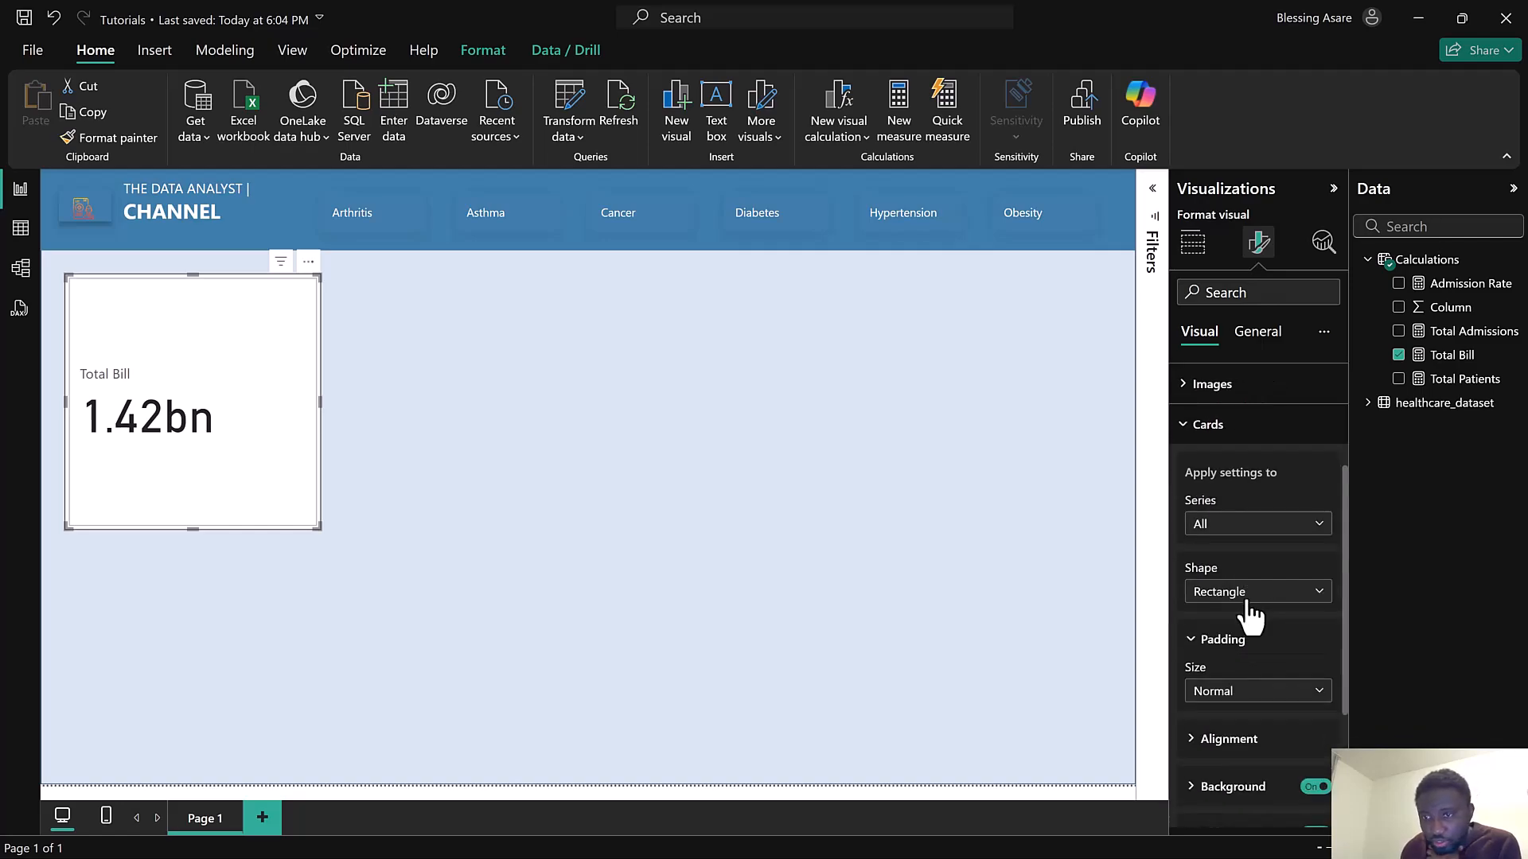
left_click(1238, 427)
left_click(1249, 350)
left_click(1258, 468)
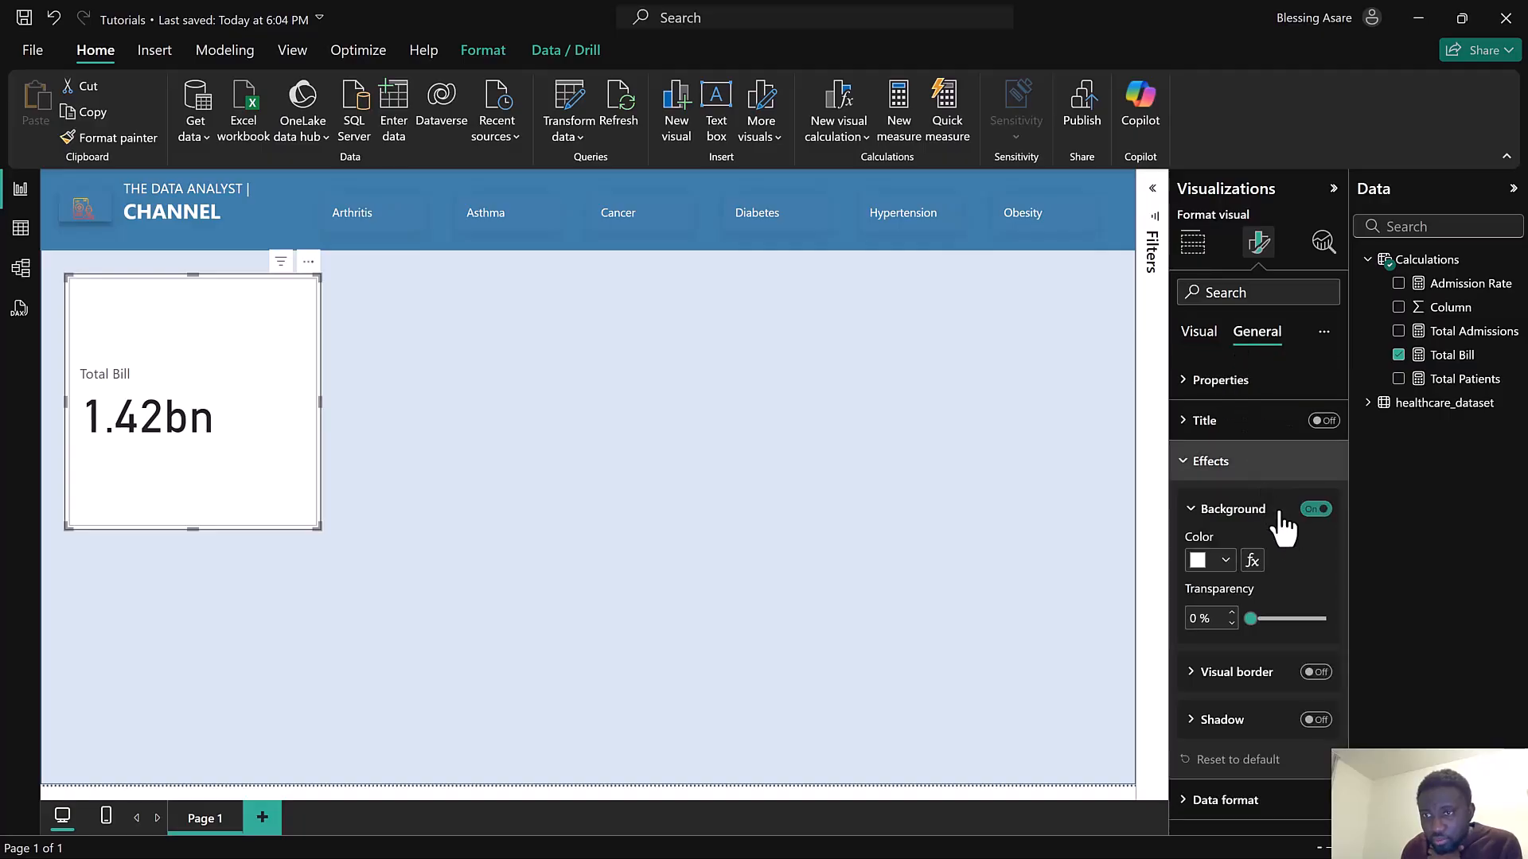
left_click(1315, 509)
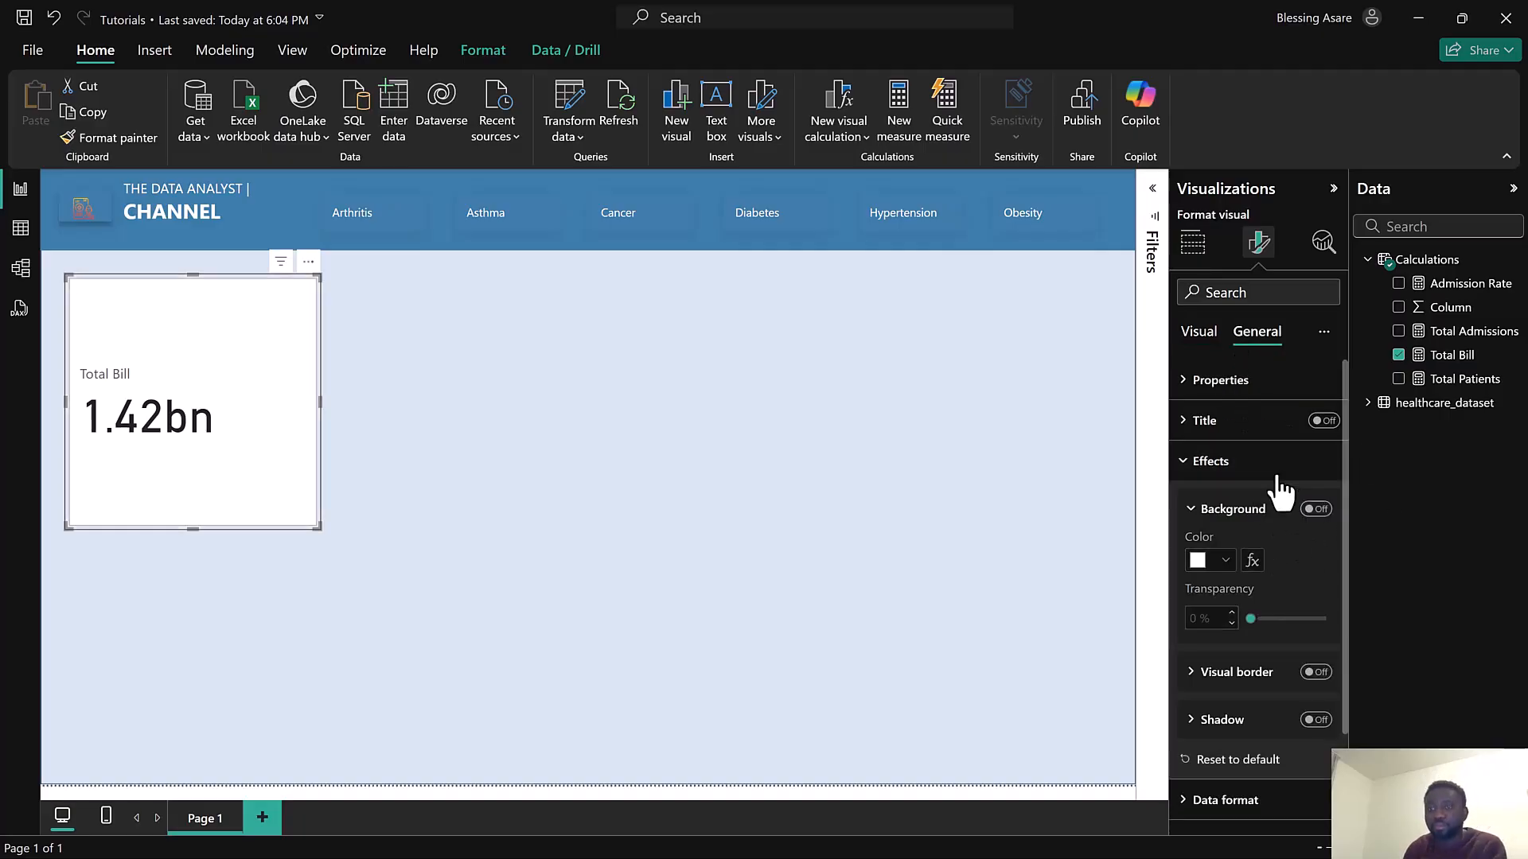
left_click(1256, 469)
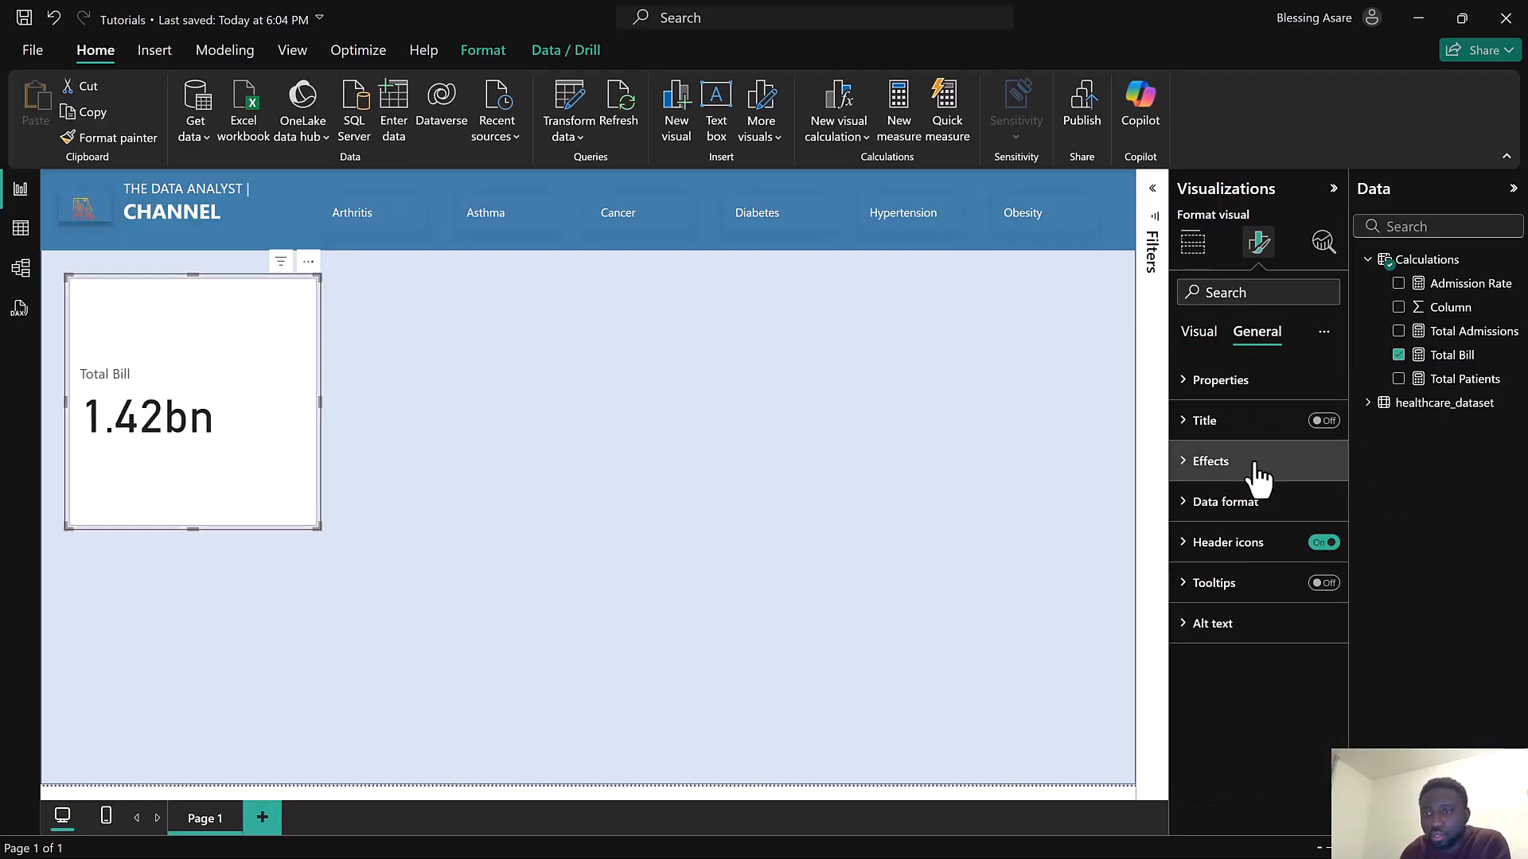
left_click(1200, 334)
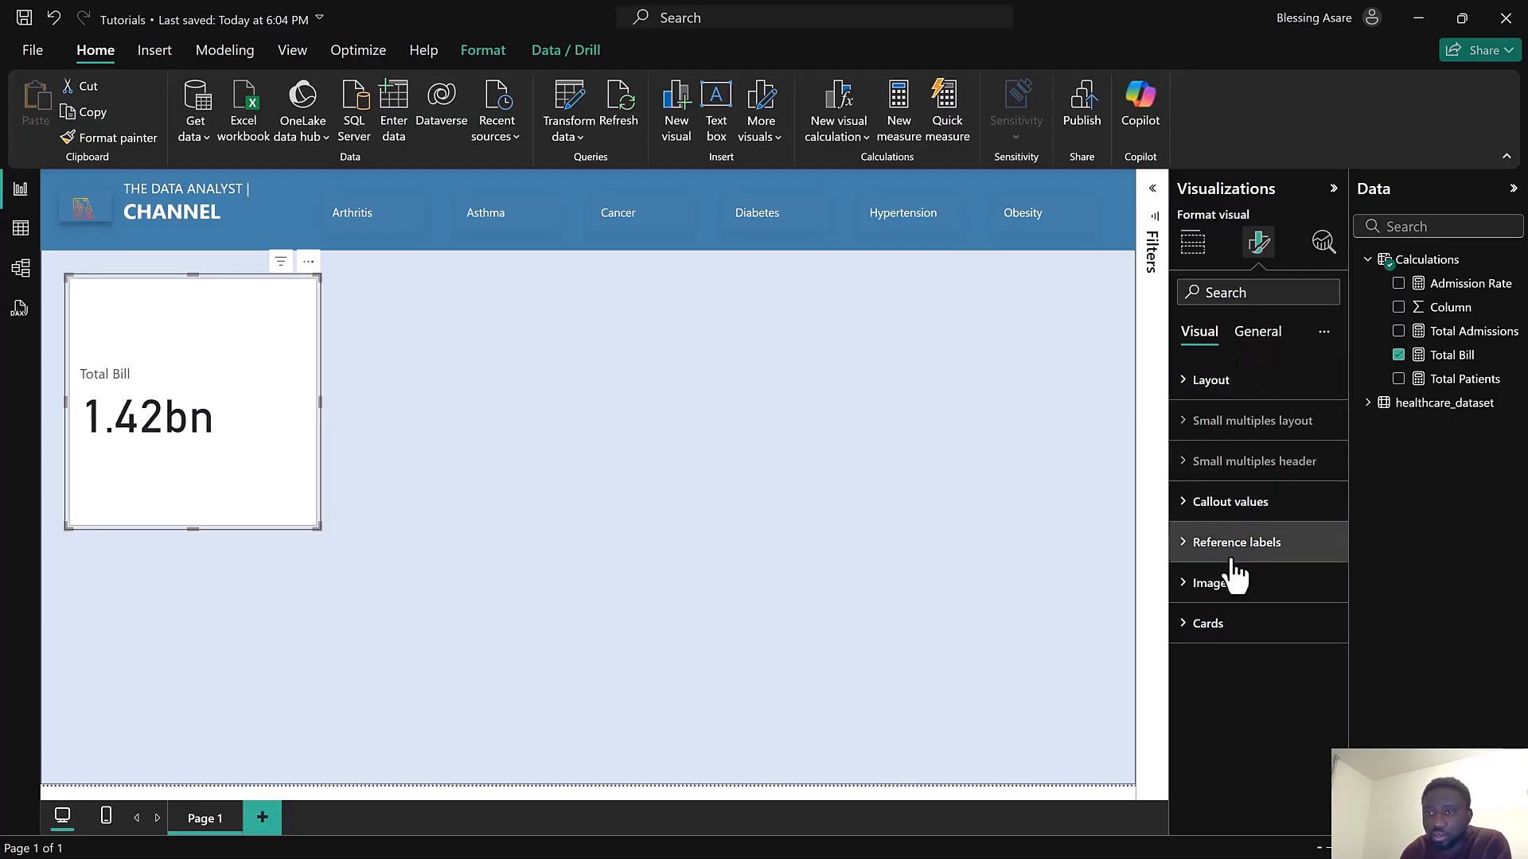
Hide the card's callout values and its category label
left_click(1256, 547)
left_click(1254, 543)
left_click(1249, 504)
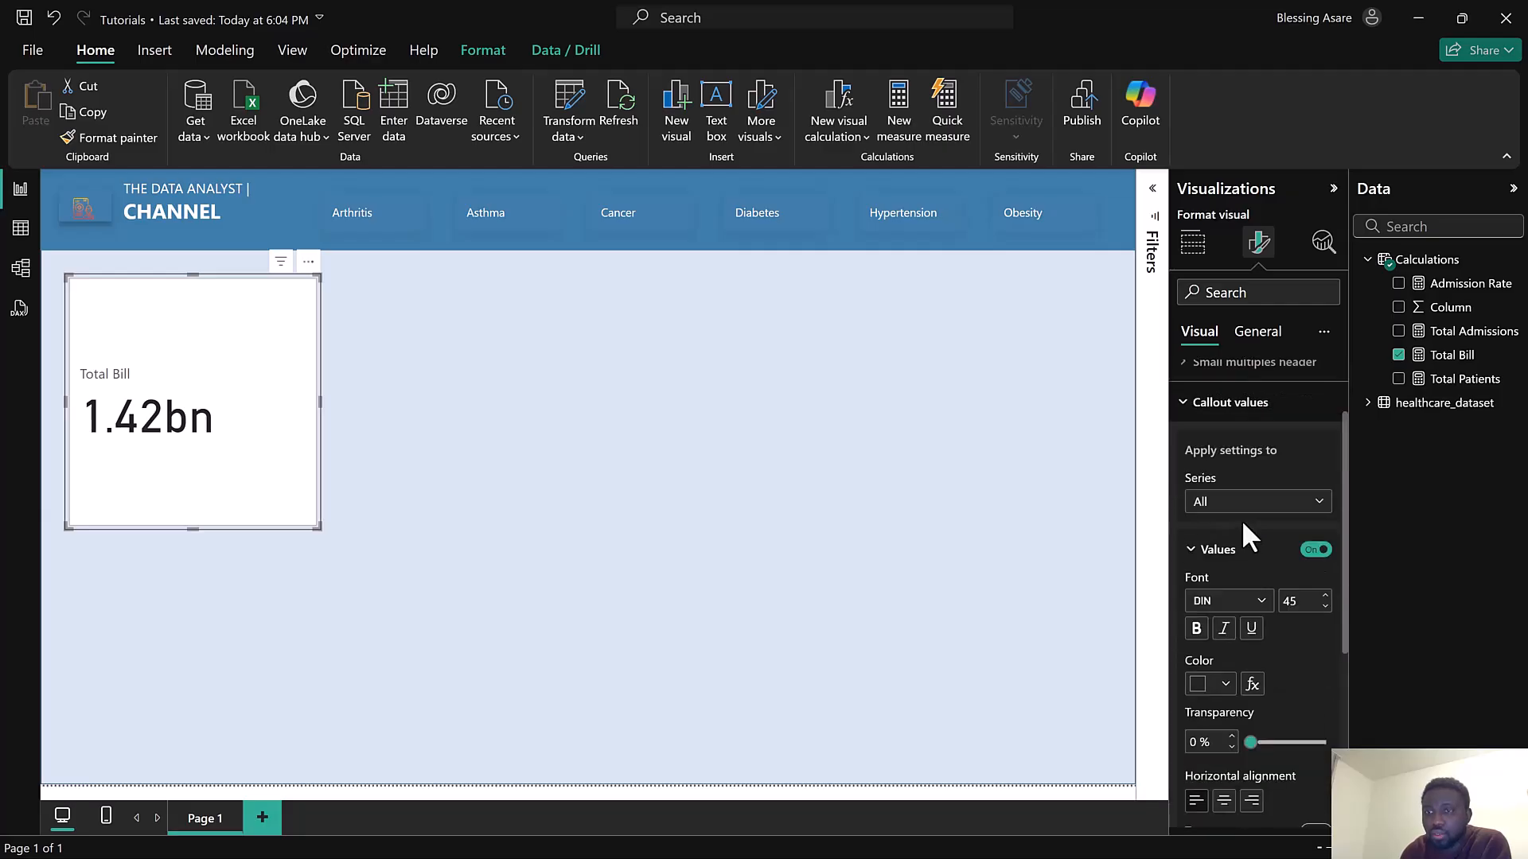
scroll(1243, 525, "down", 2)
left_click(1315, 451)
scroll(1289, 566, "down", 4)
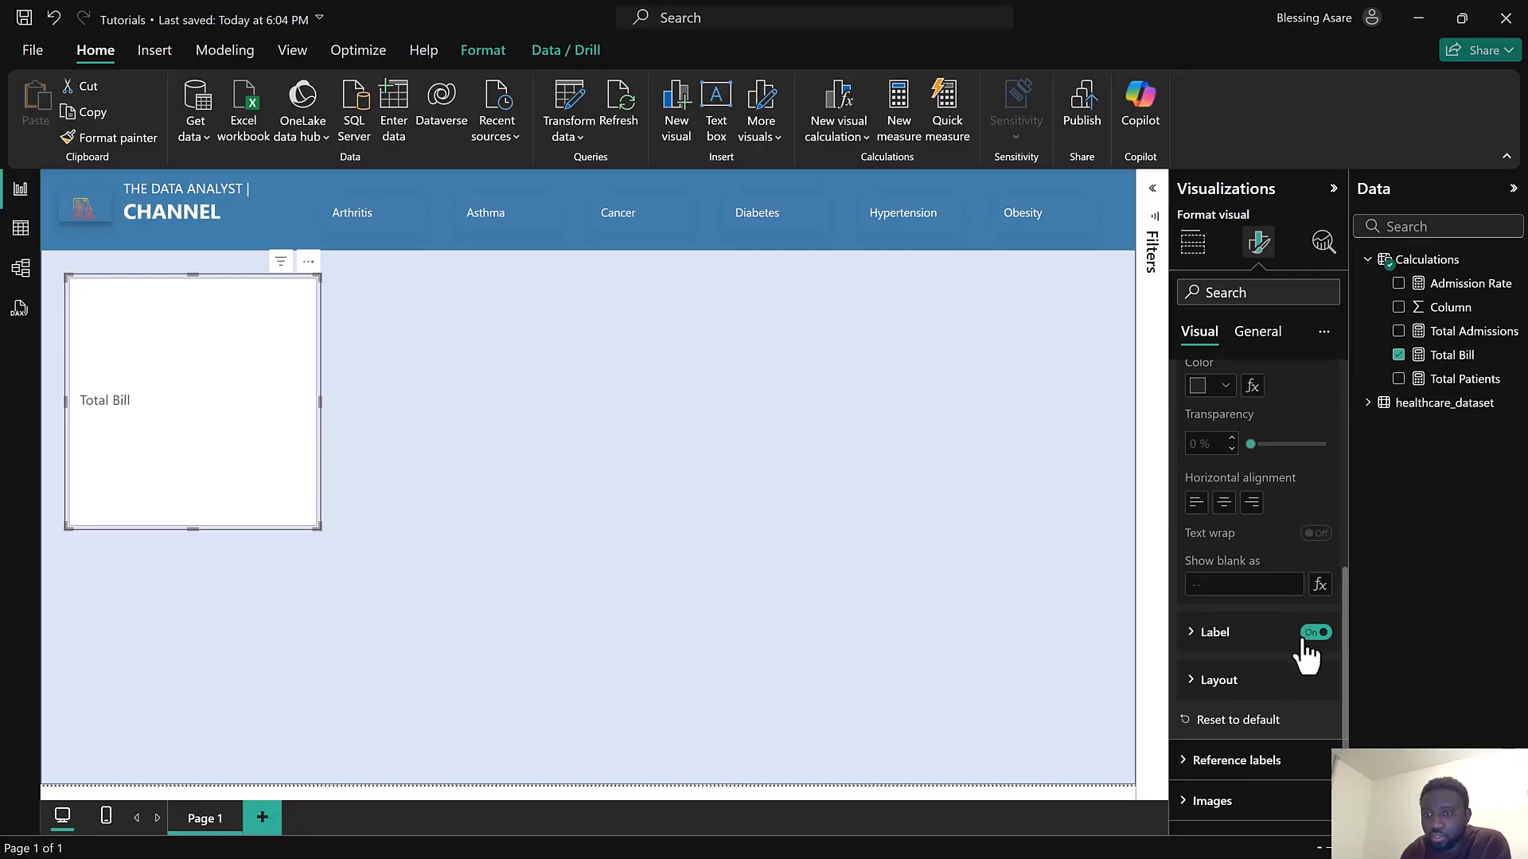
Move the card into the canvas's top-left corner and stretch it down to the canvas's bottom edge as a tall panel
left_click_drag(204, 326, 194, 316)
left_click_drag(303, 522, 308, 786)
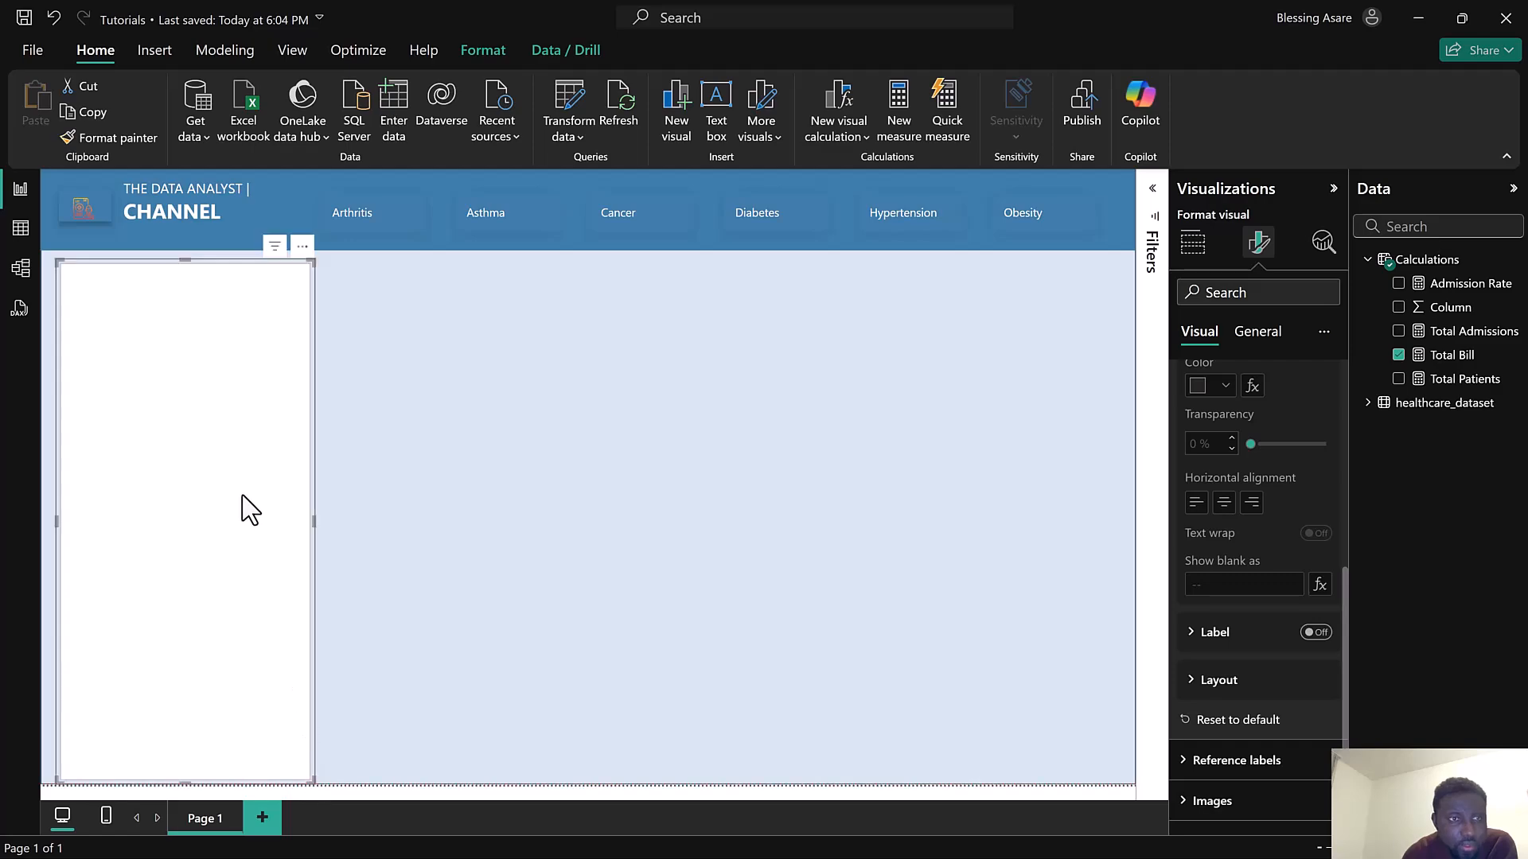
mouse_move(227, 492)
left_mouse_down()
mouse_move(226, 505)
mouse_move(237, 490)
left_mouse_up()
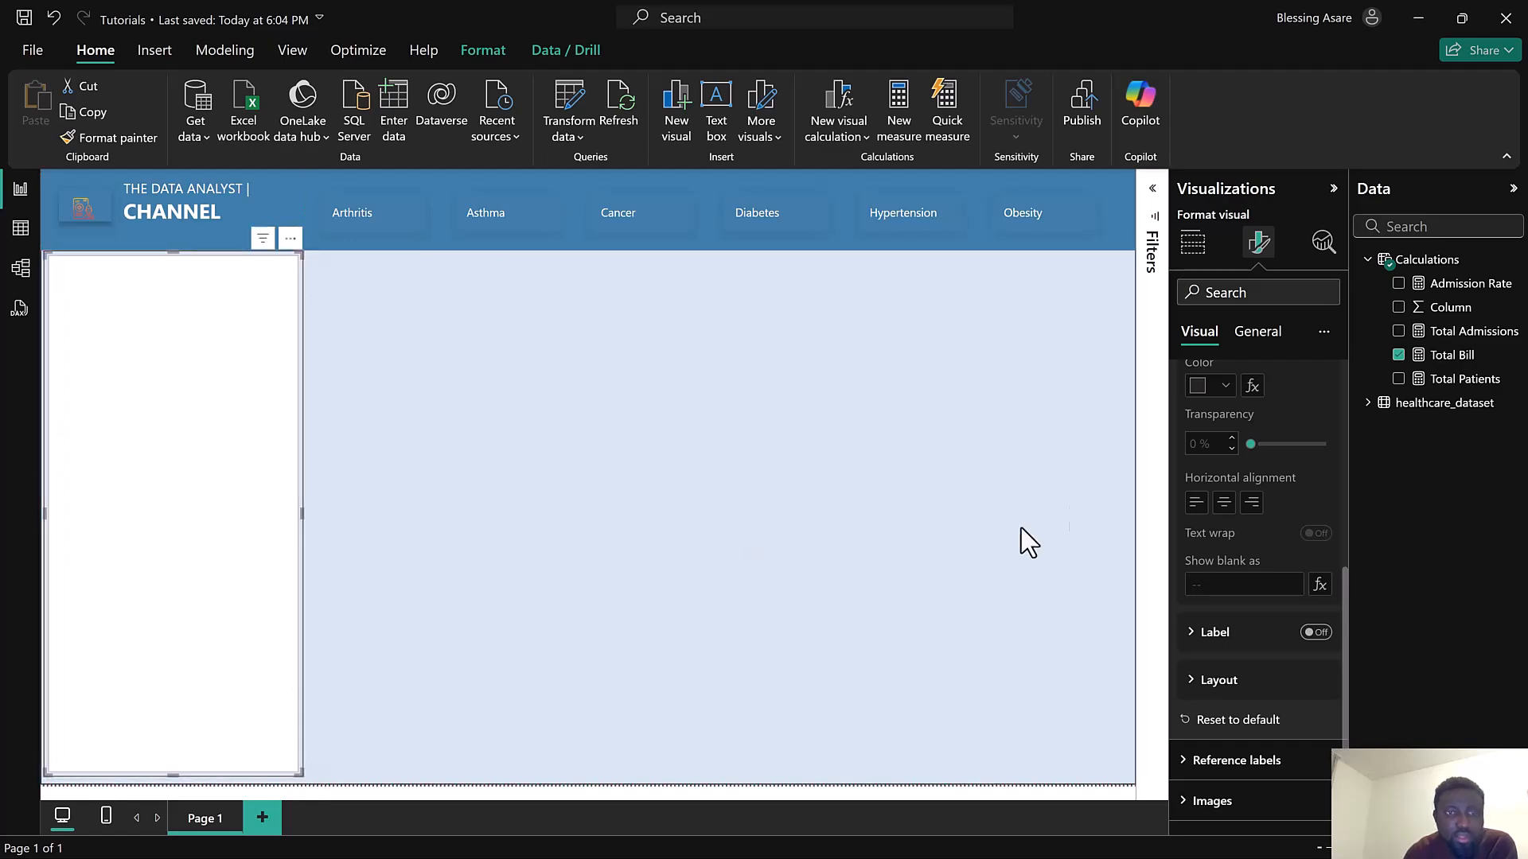
Turn off the card's border and switch on its shadow and glow effects
left_click(1196, 239)
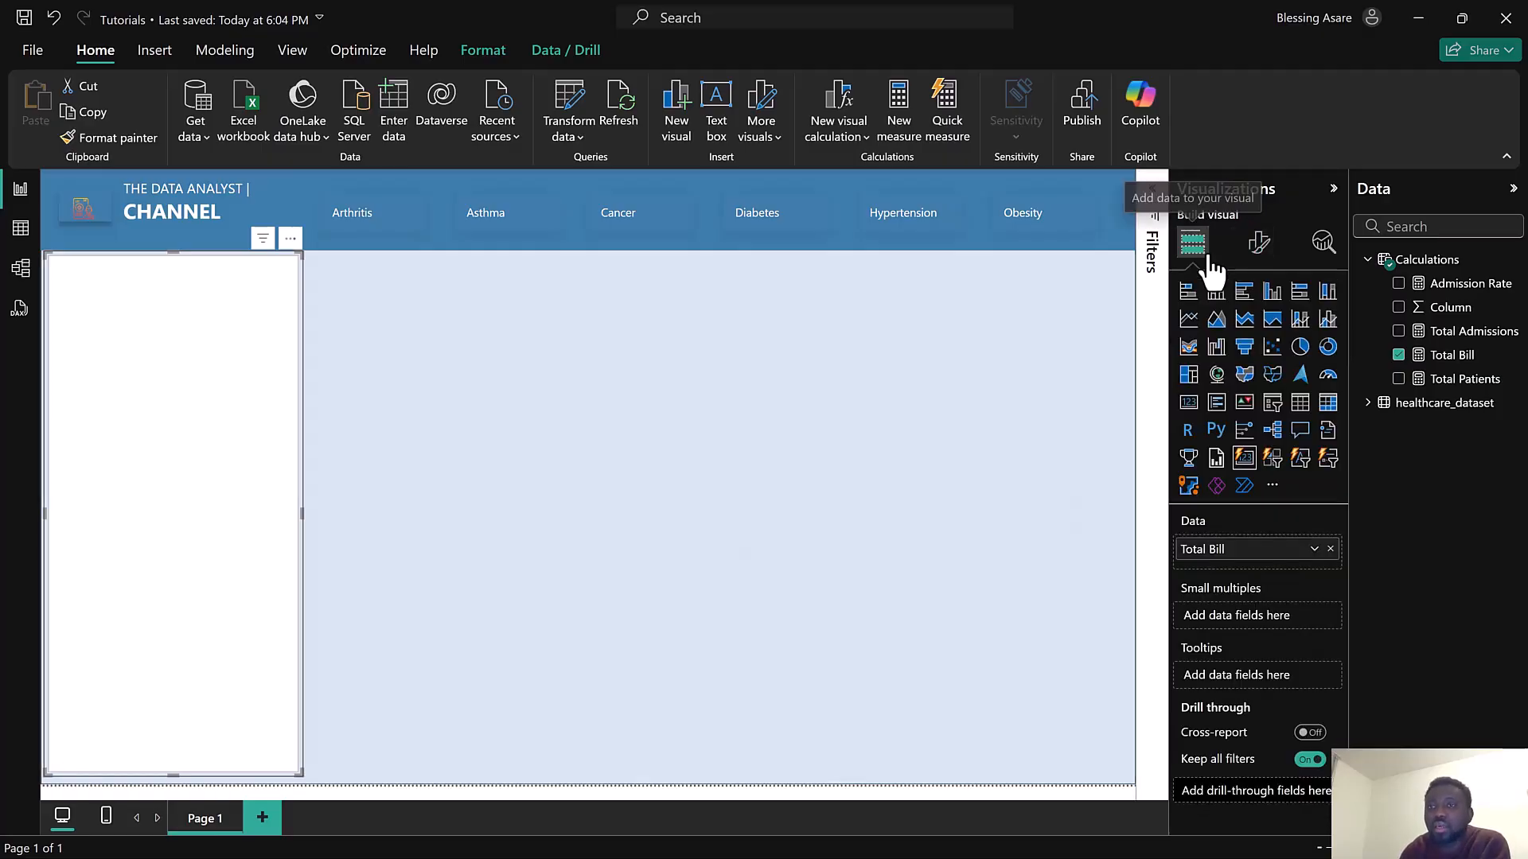
left_click(1260, 243)
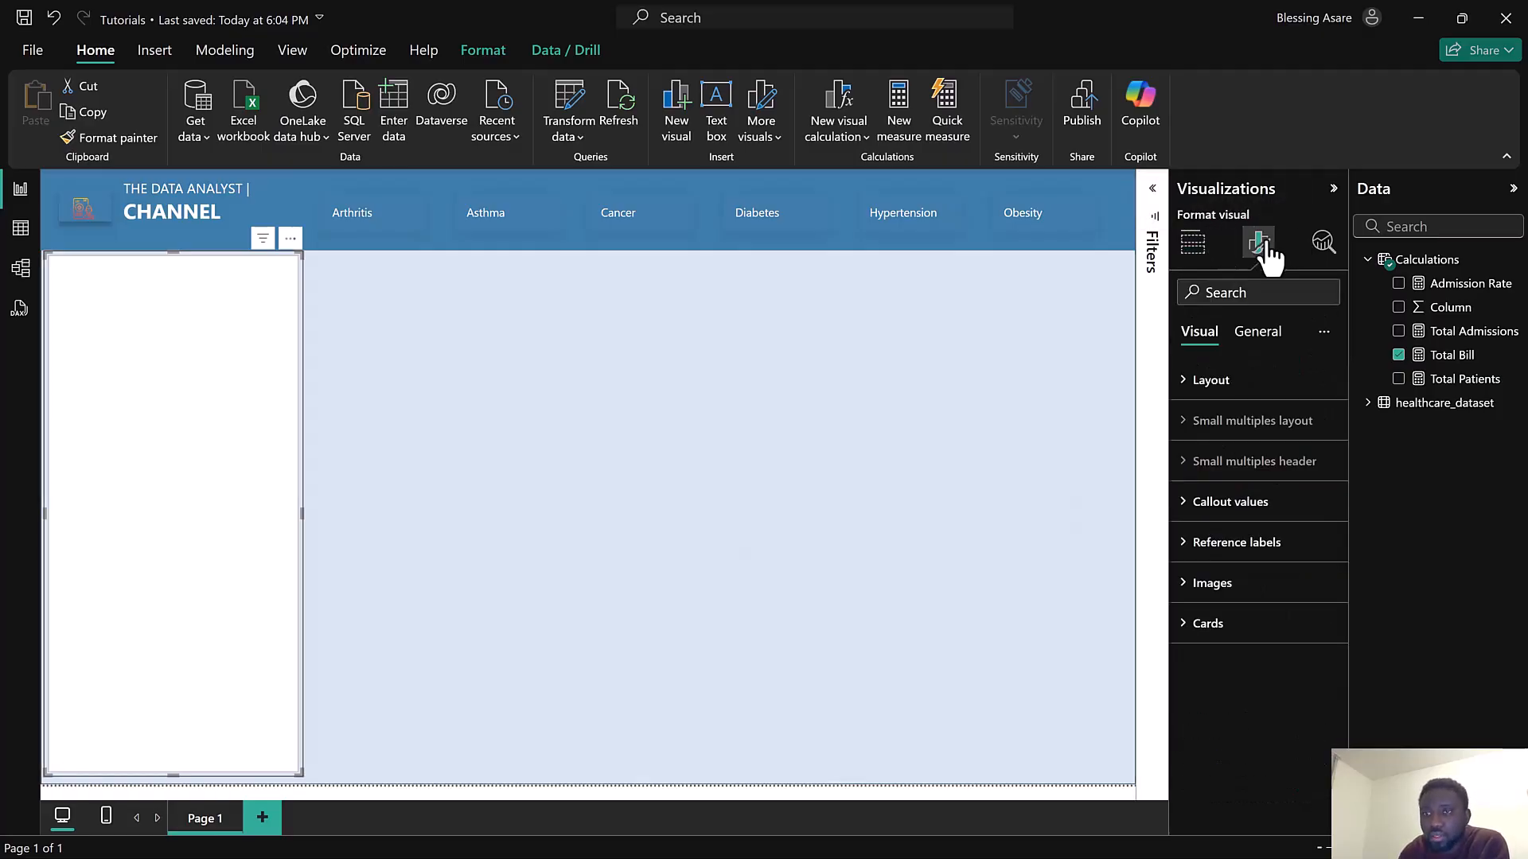
left_click(1239, 620)
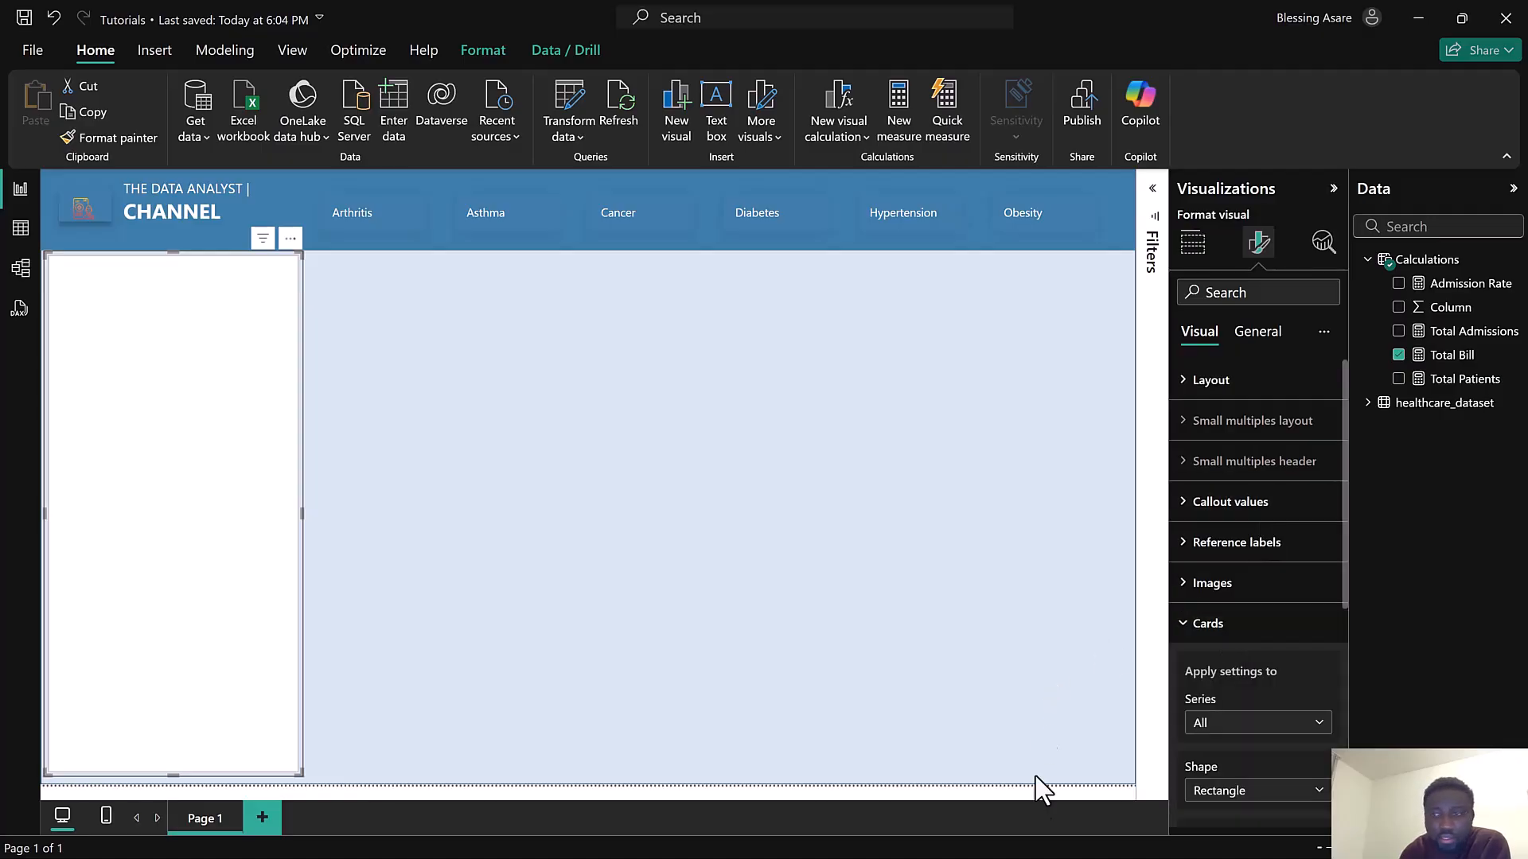
scroll(1297, 656, "down", 5)
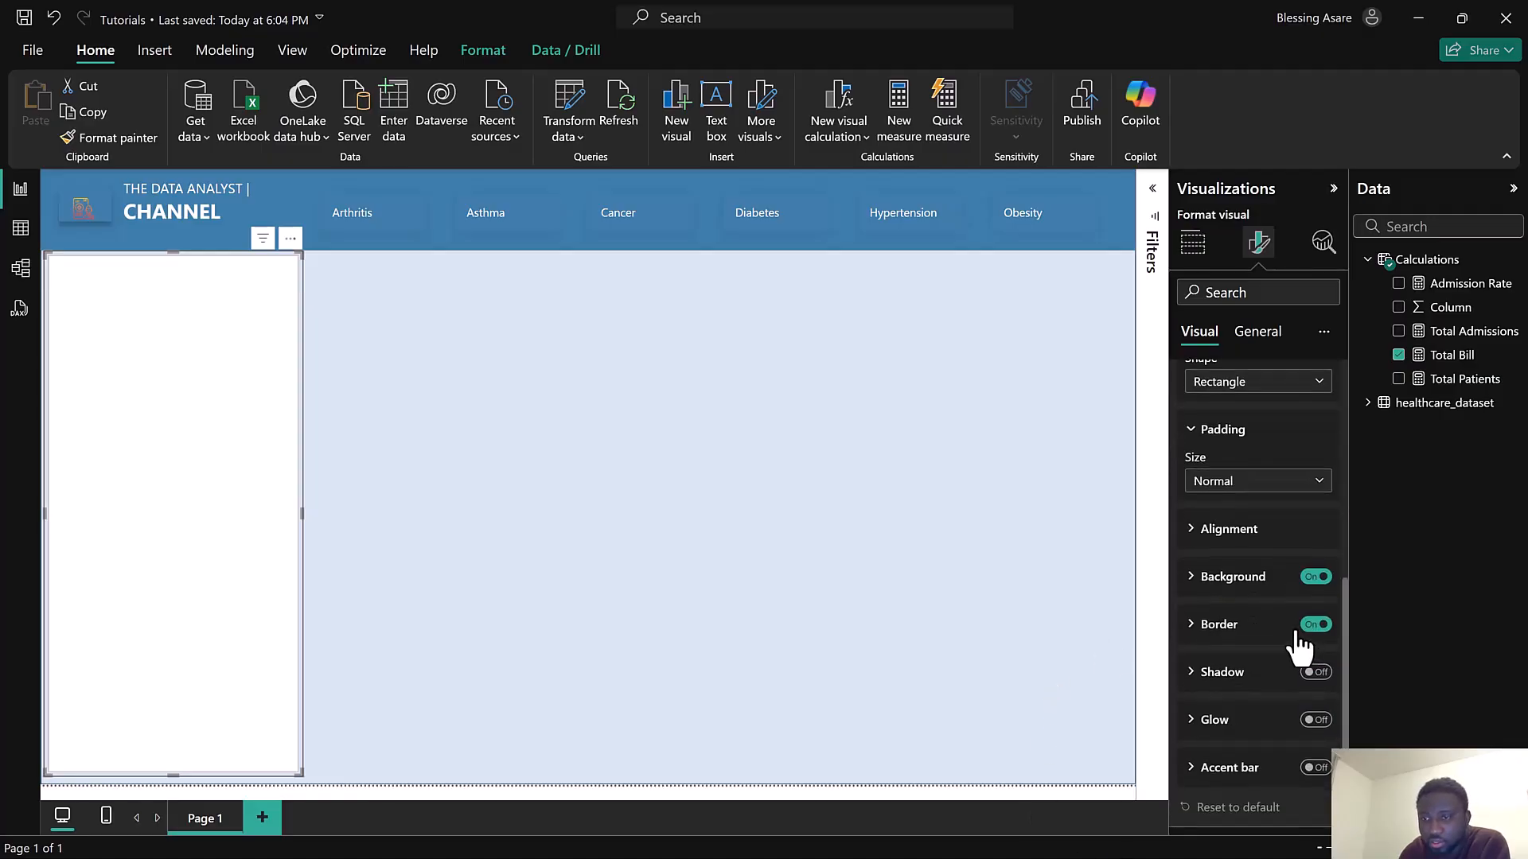
left_click(1317, 626)
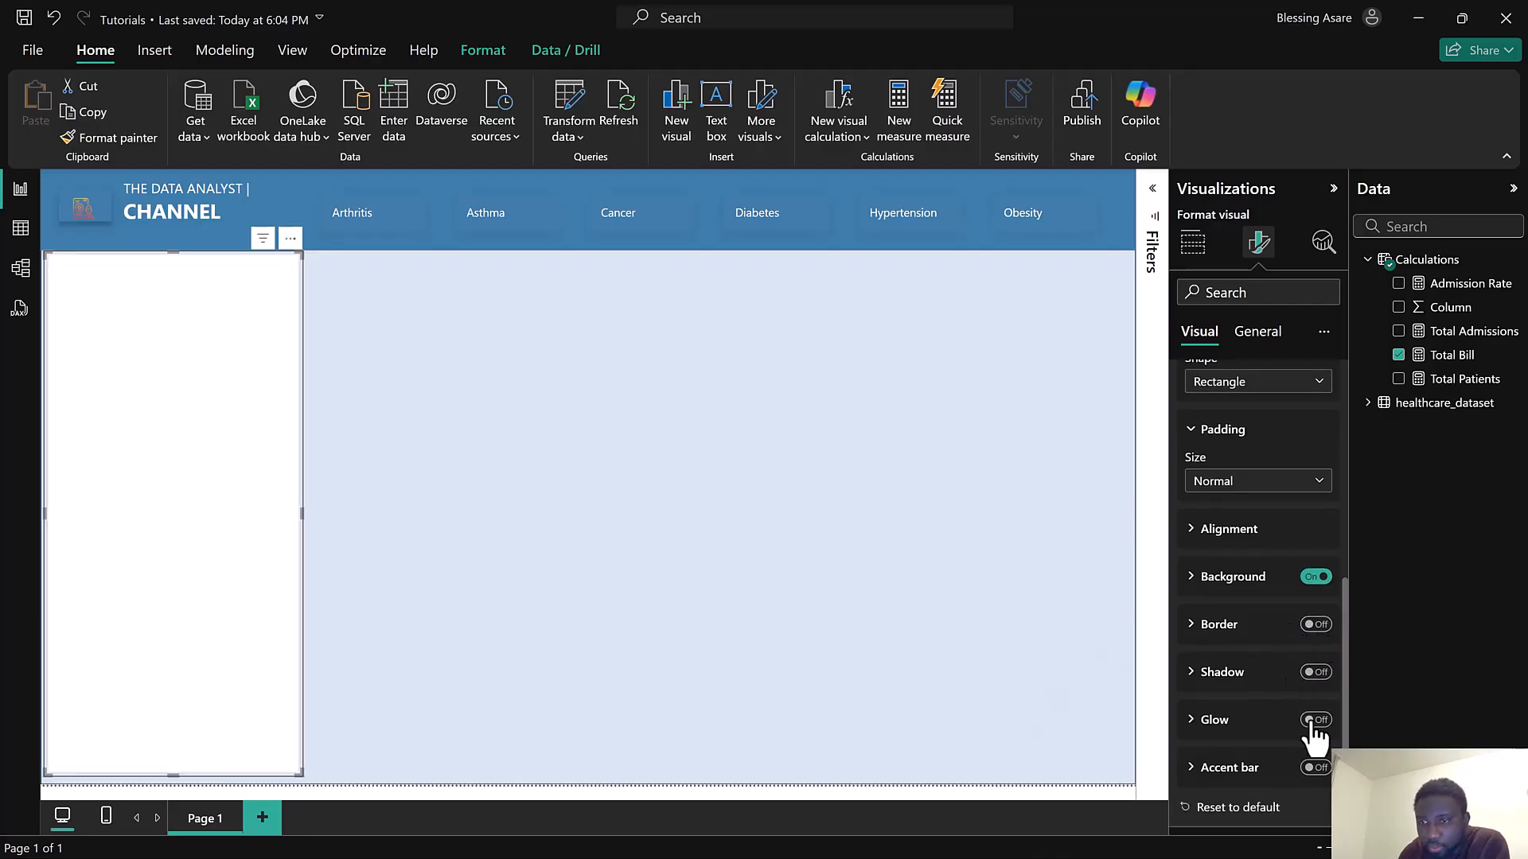
left_click(1311, 720)
left_click(1316, 673)
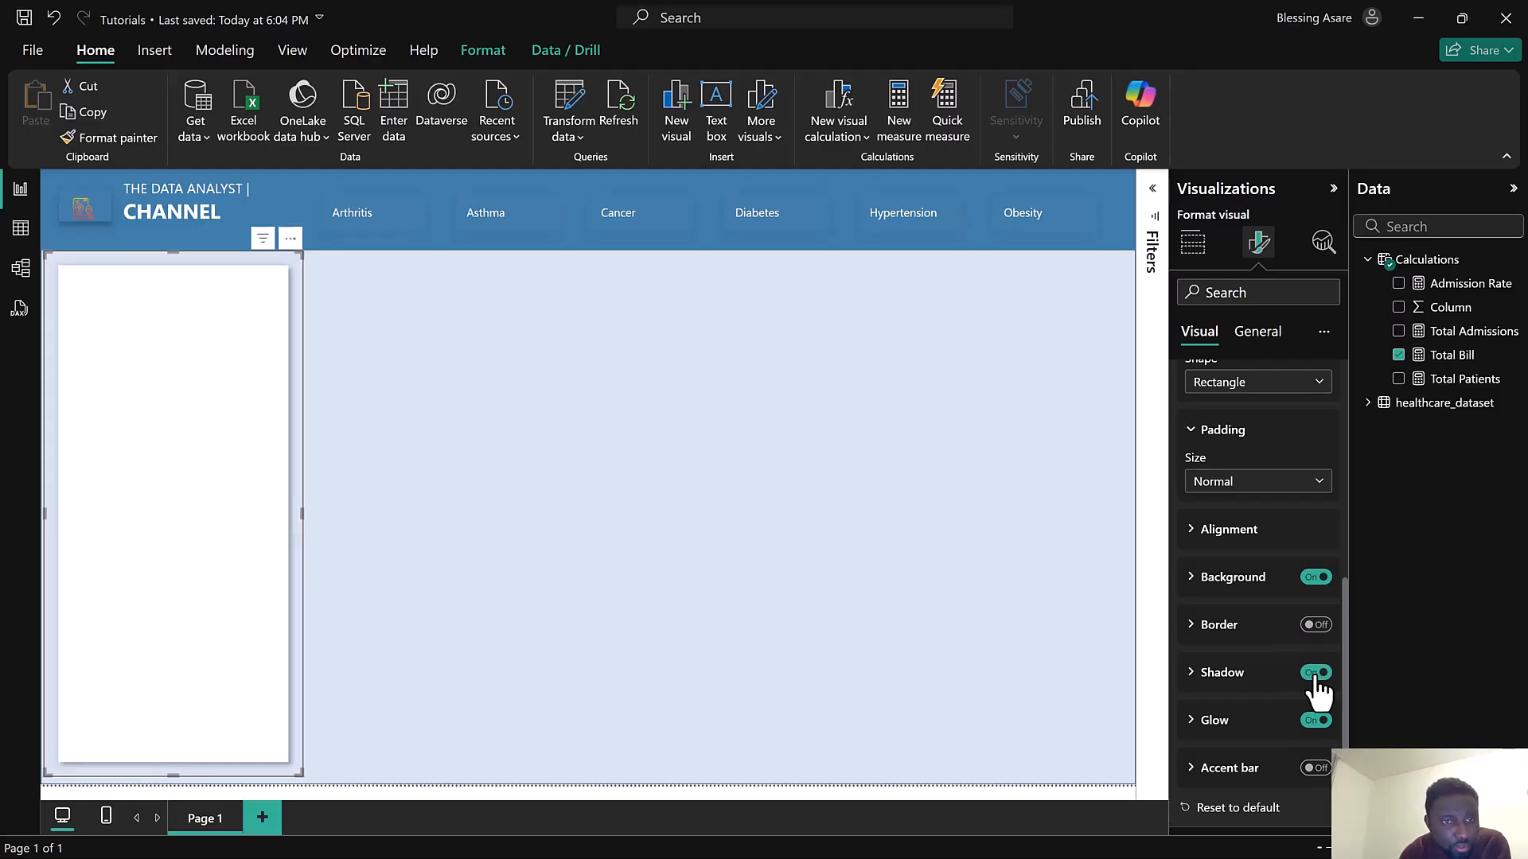
Set the card shadow's position to Center
left_click(1245, 675)
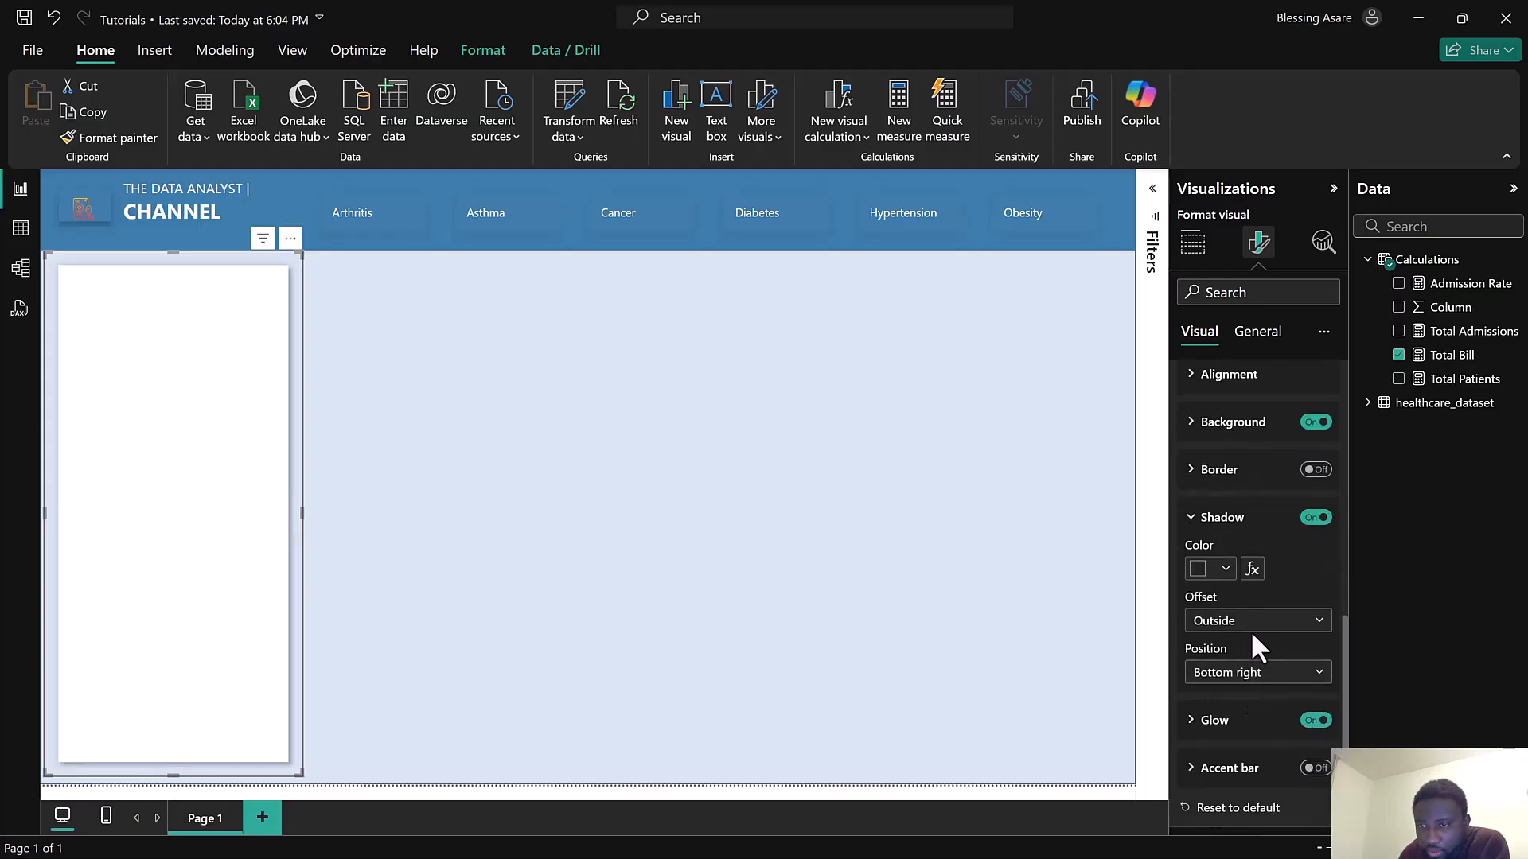
left_click(1252, 629)
left_click(1219, 673)
left_click(1235, 678)
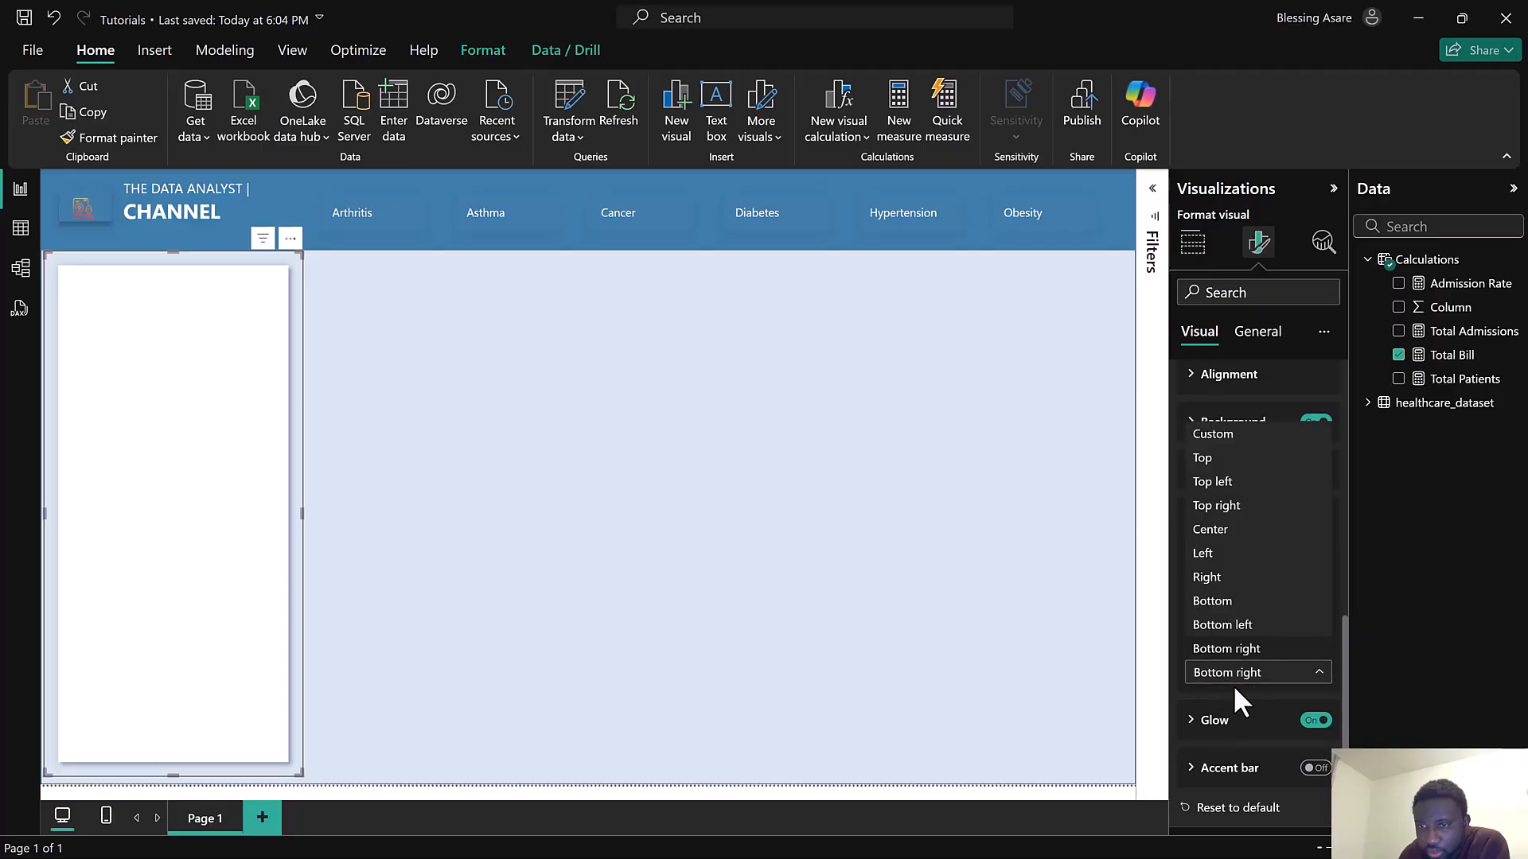
left_click(1232, 533)
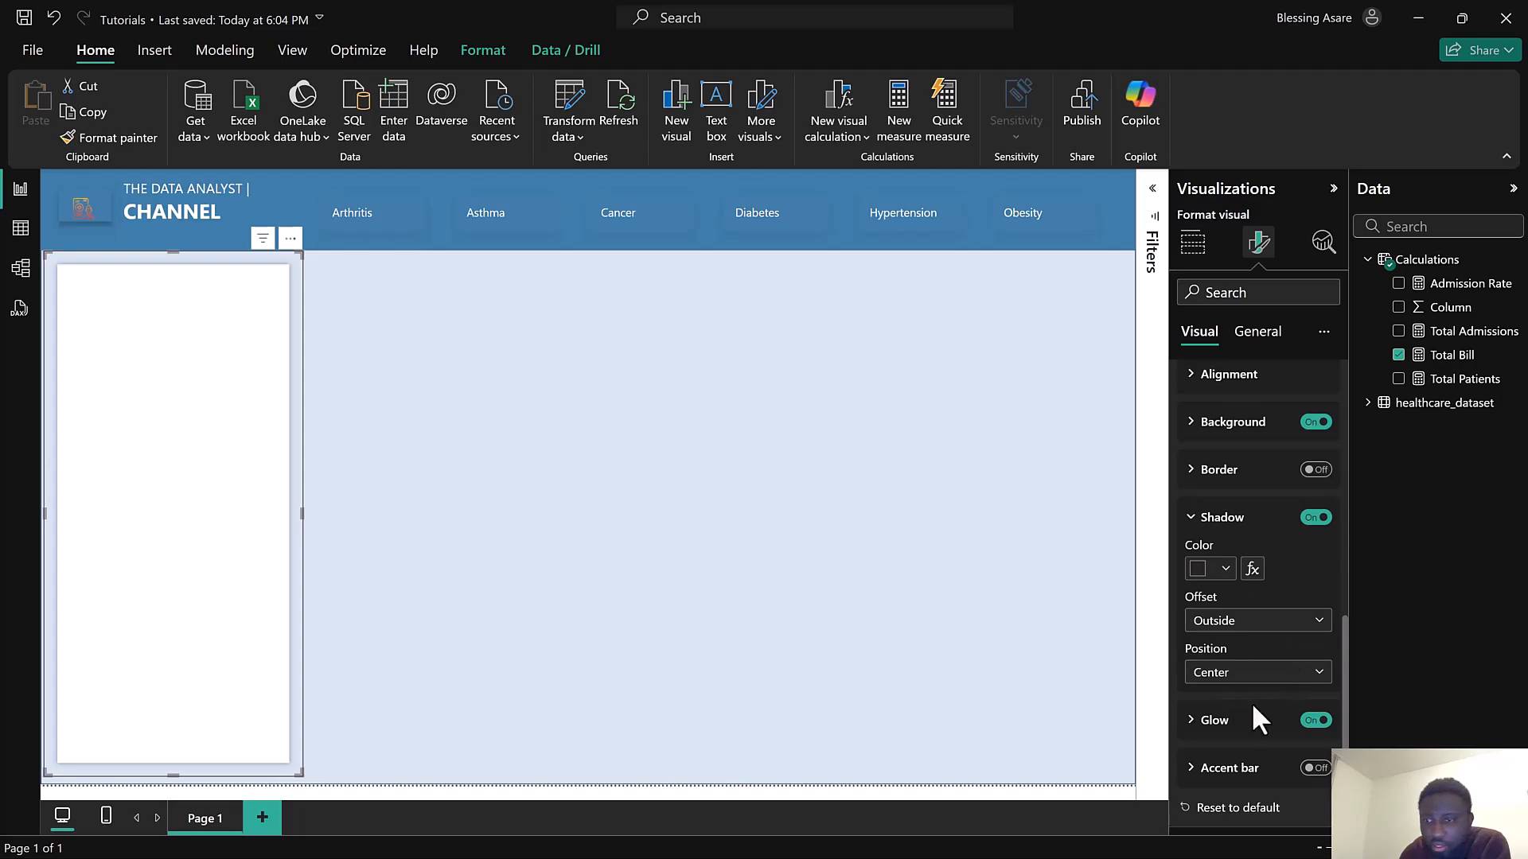
Set the card glow's position to Bottom
left_click(1239, 726)
scroll(1234, 682, "down", 2)
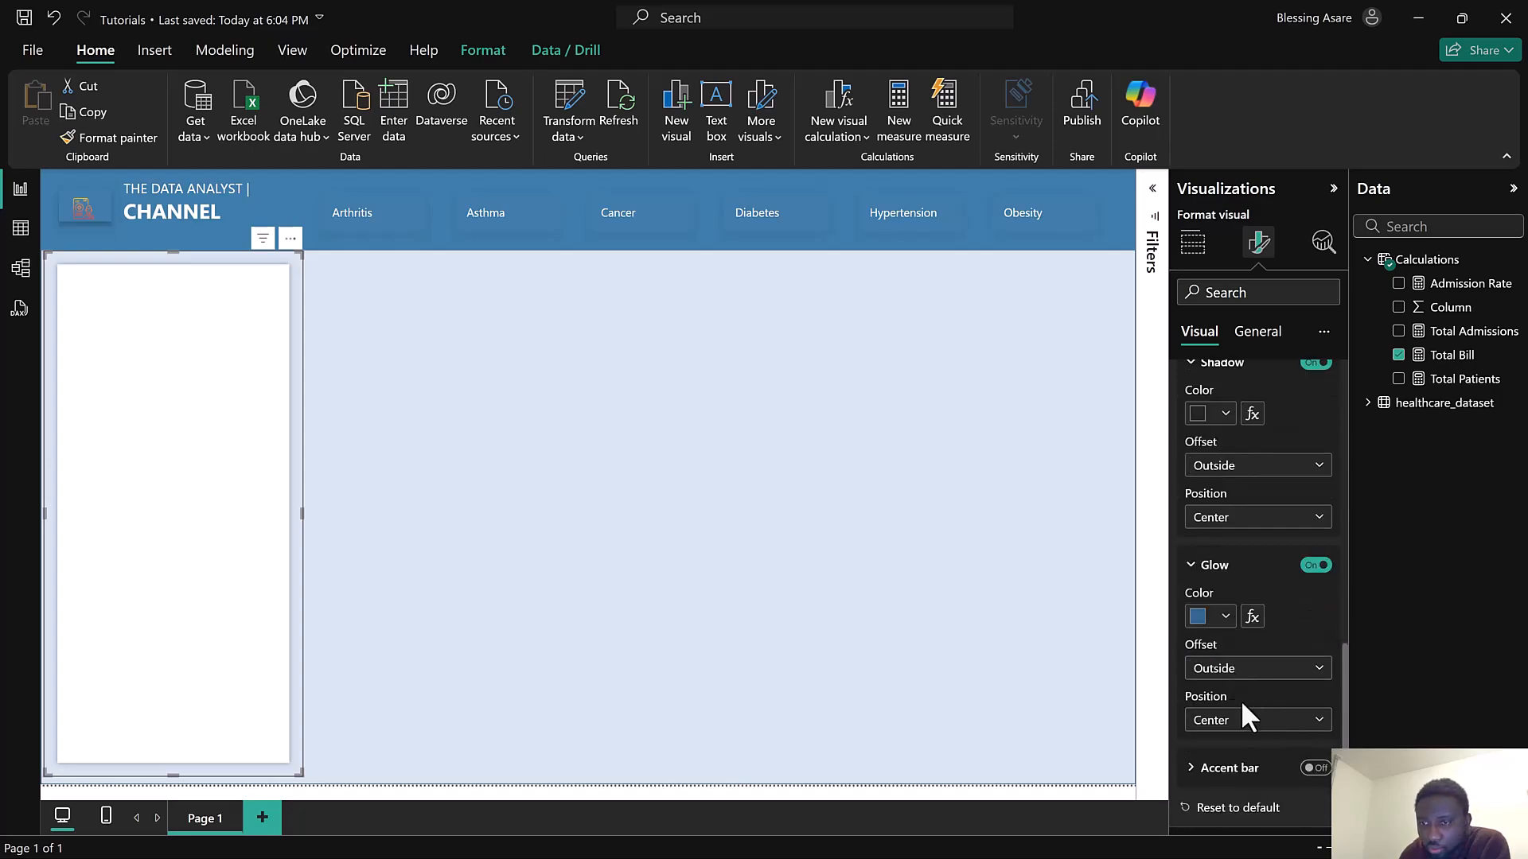
left_click(1228, 726)
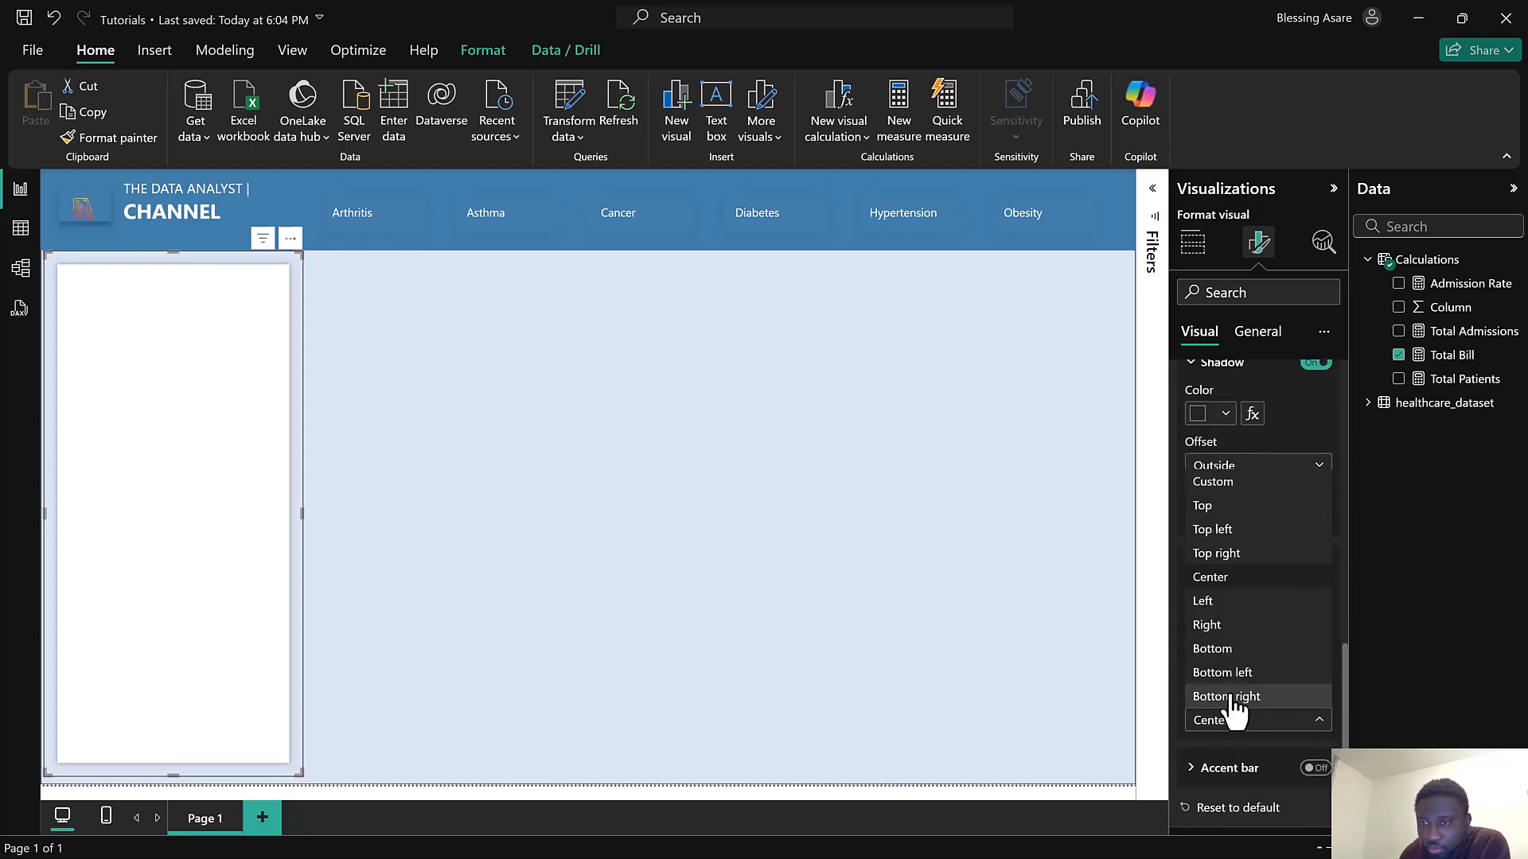
left_click(1230, 653)
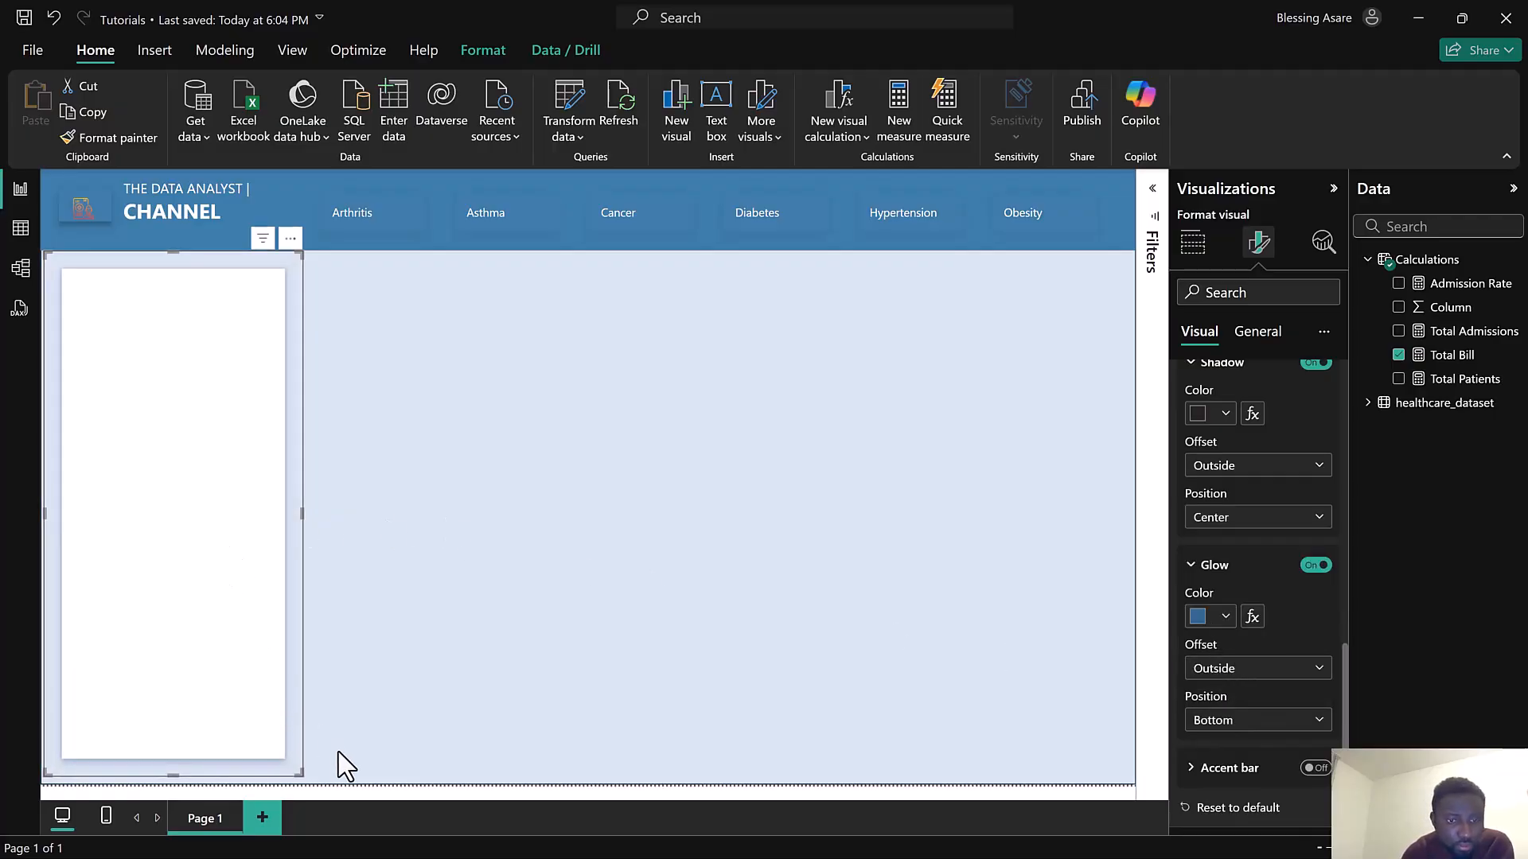
Widen the card slightly and shift it left against the canvas edge
left_click_drag(299, 772, 321, 787)
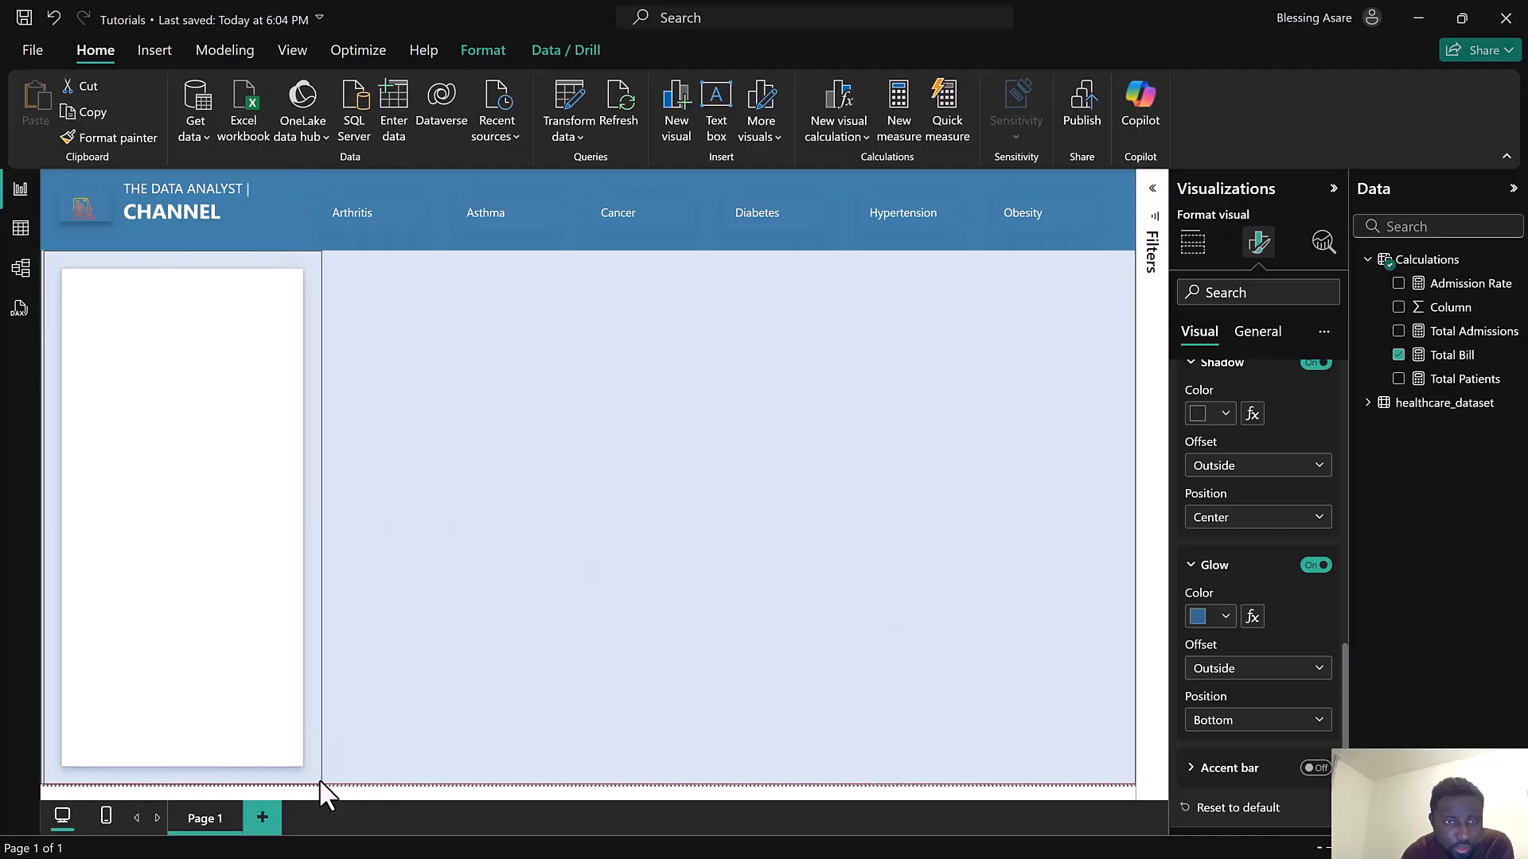
left_click_drag(205, 566, 172, 567)
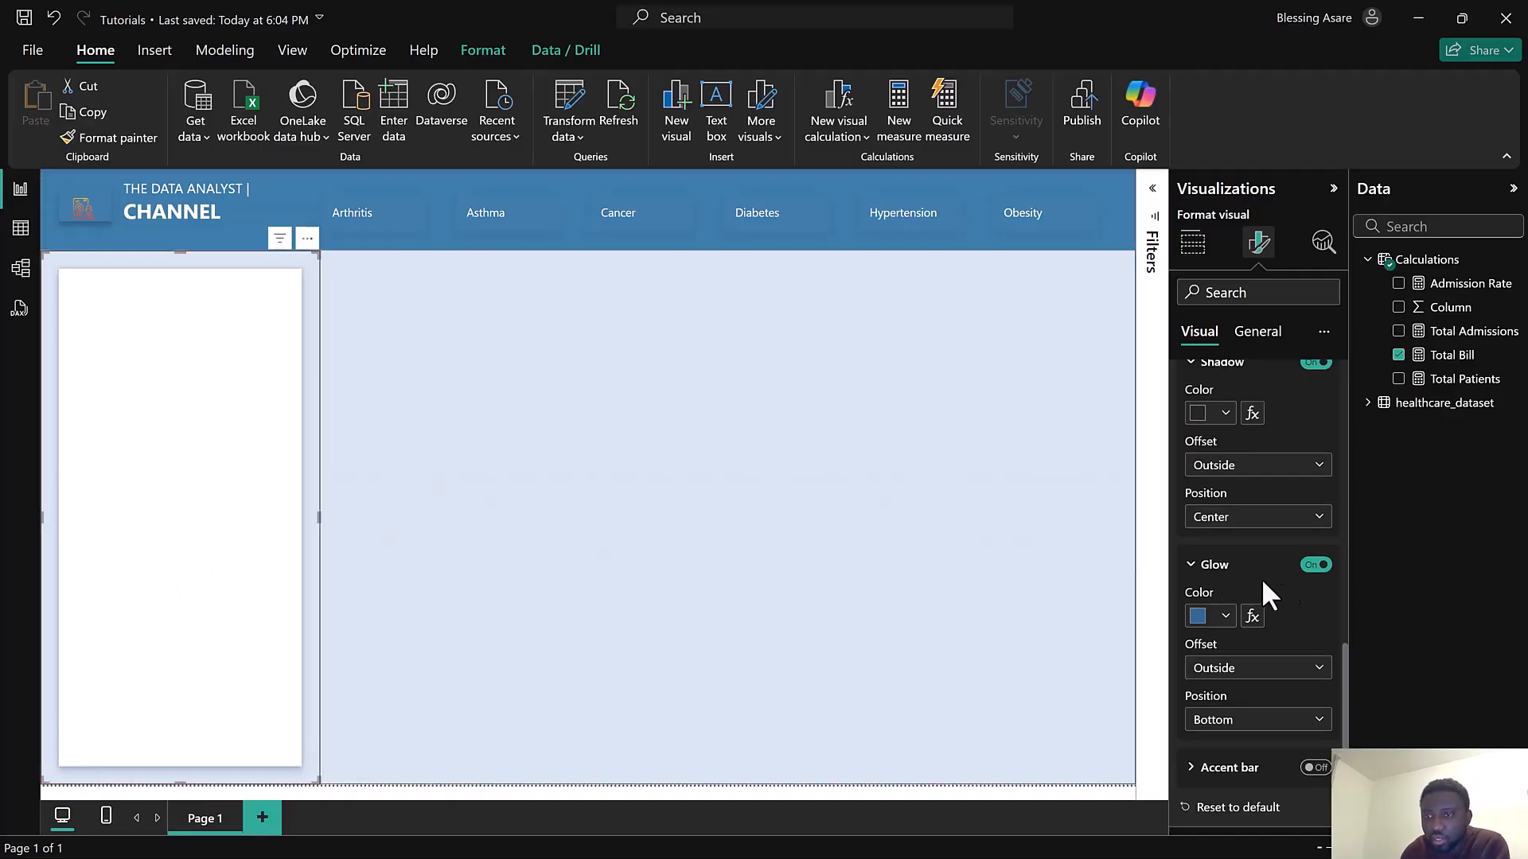
left_click(1204, 566)
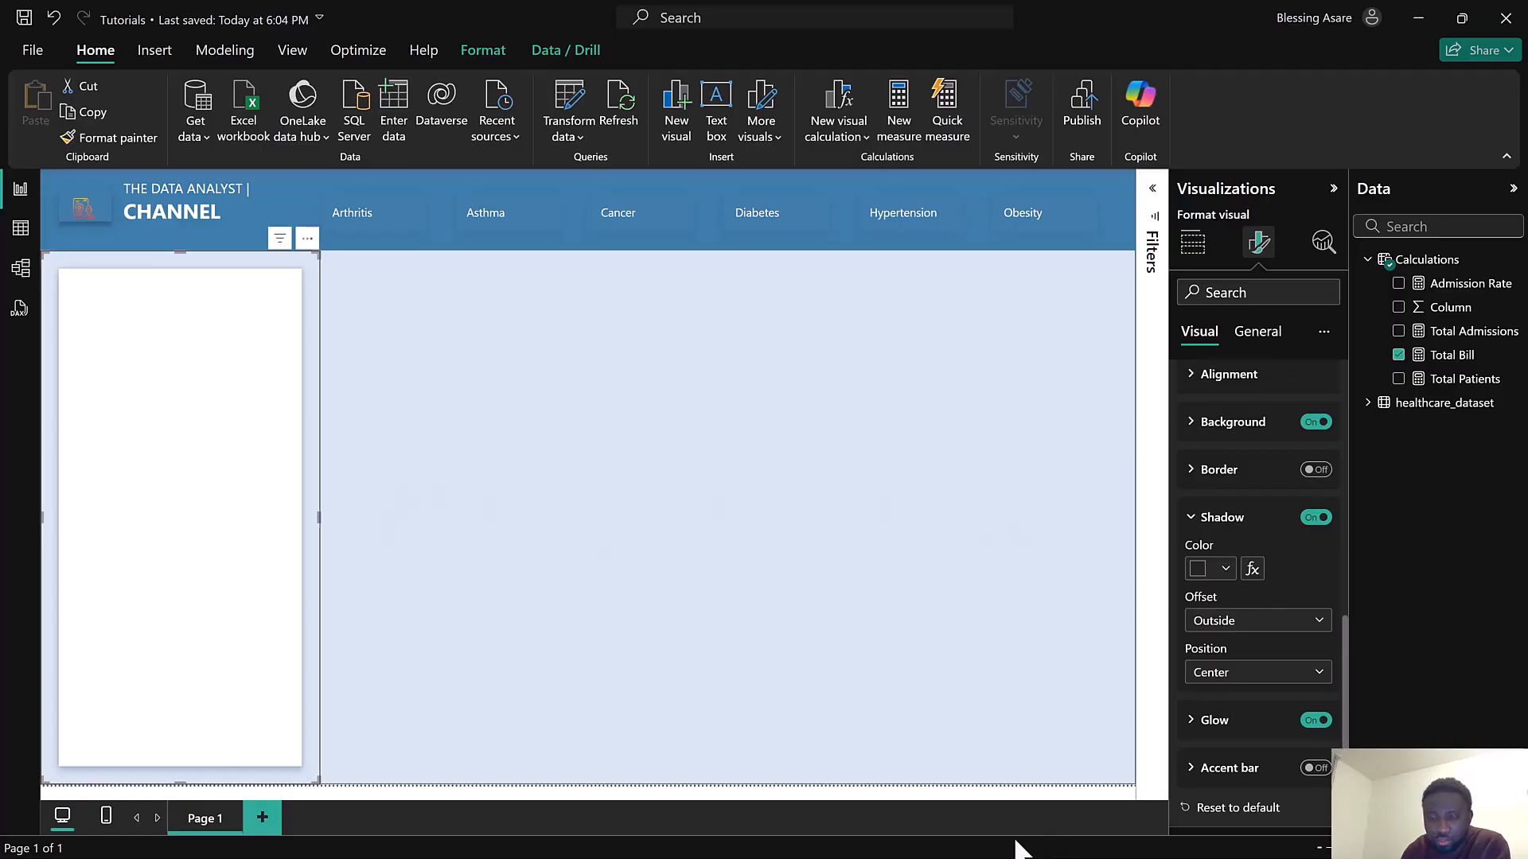
Switch to the Health report to compare its panel layout, then return to the Tutorials report
key("super")
mouse_move(1017, 846)
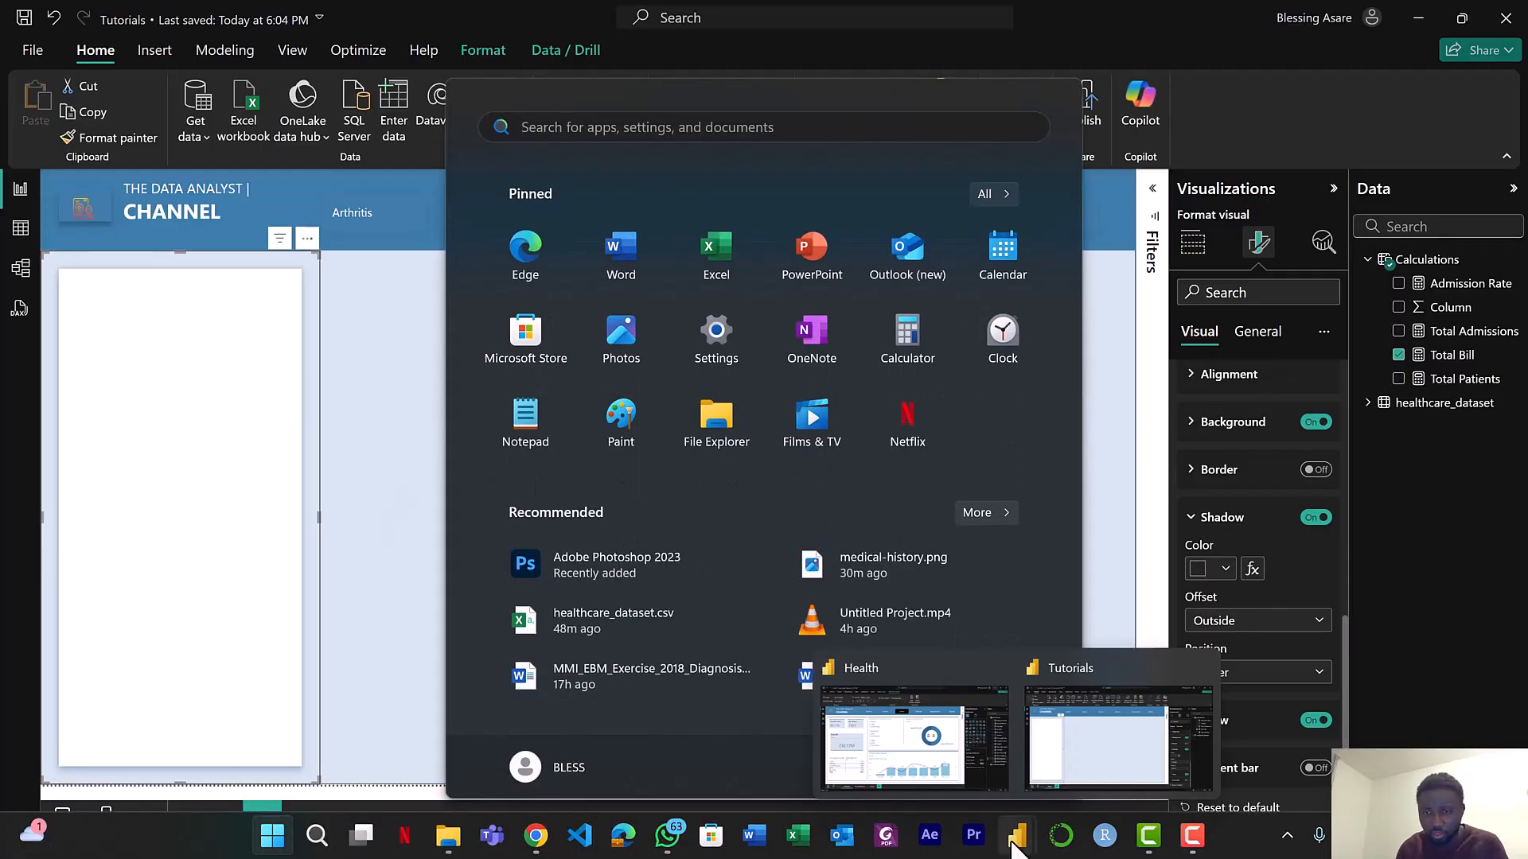
left_click(961, 775)
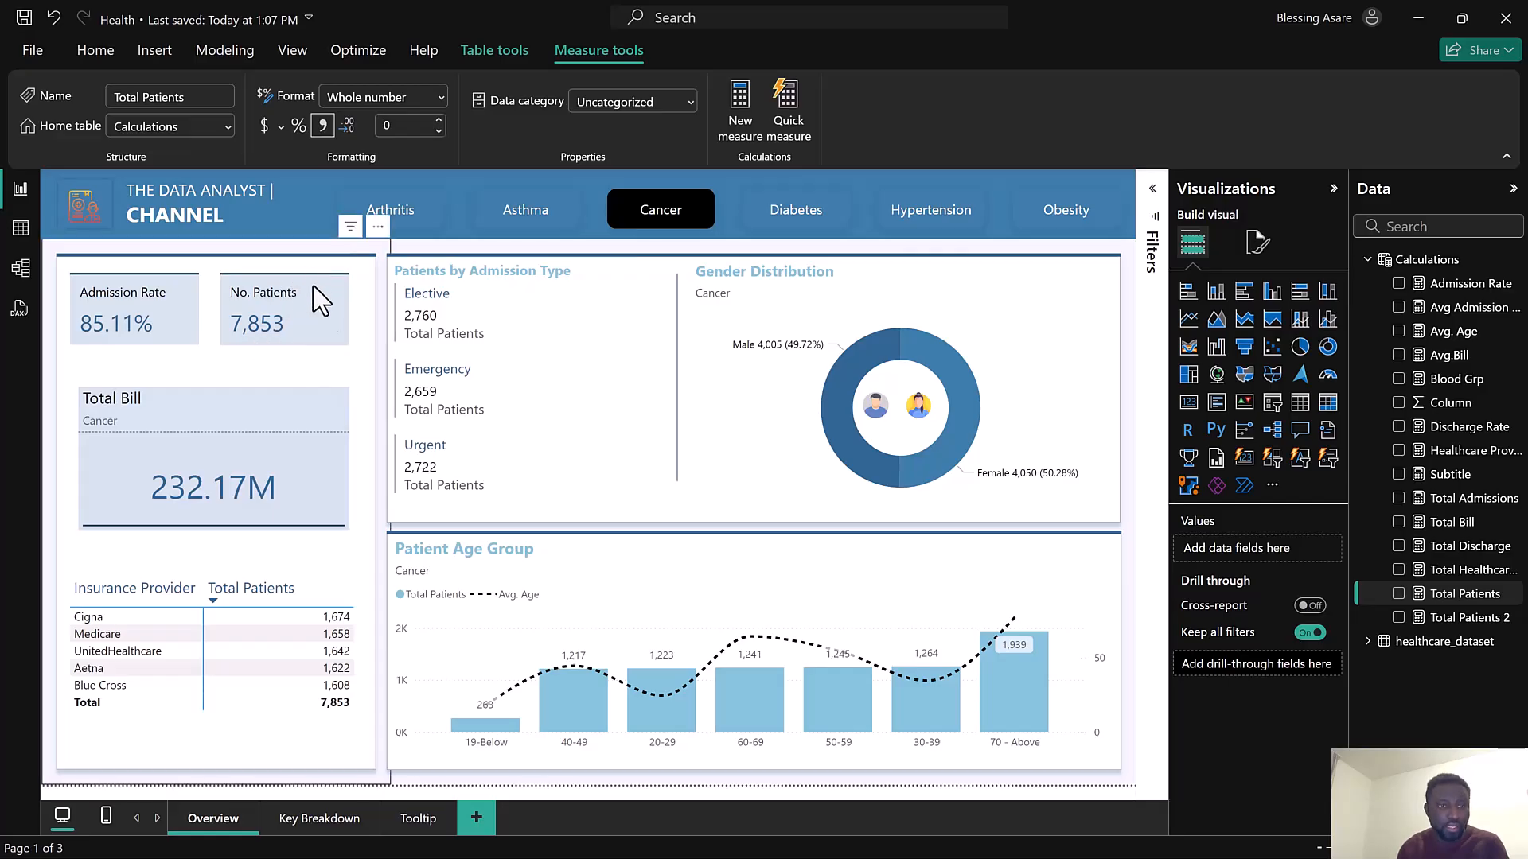
left_click(1418, 12)
Widen the card a bit more and give it a blue accent bar along the top, 4 px wide
left_click_drag(311, 776, 354, 777)
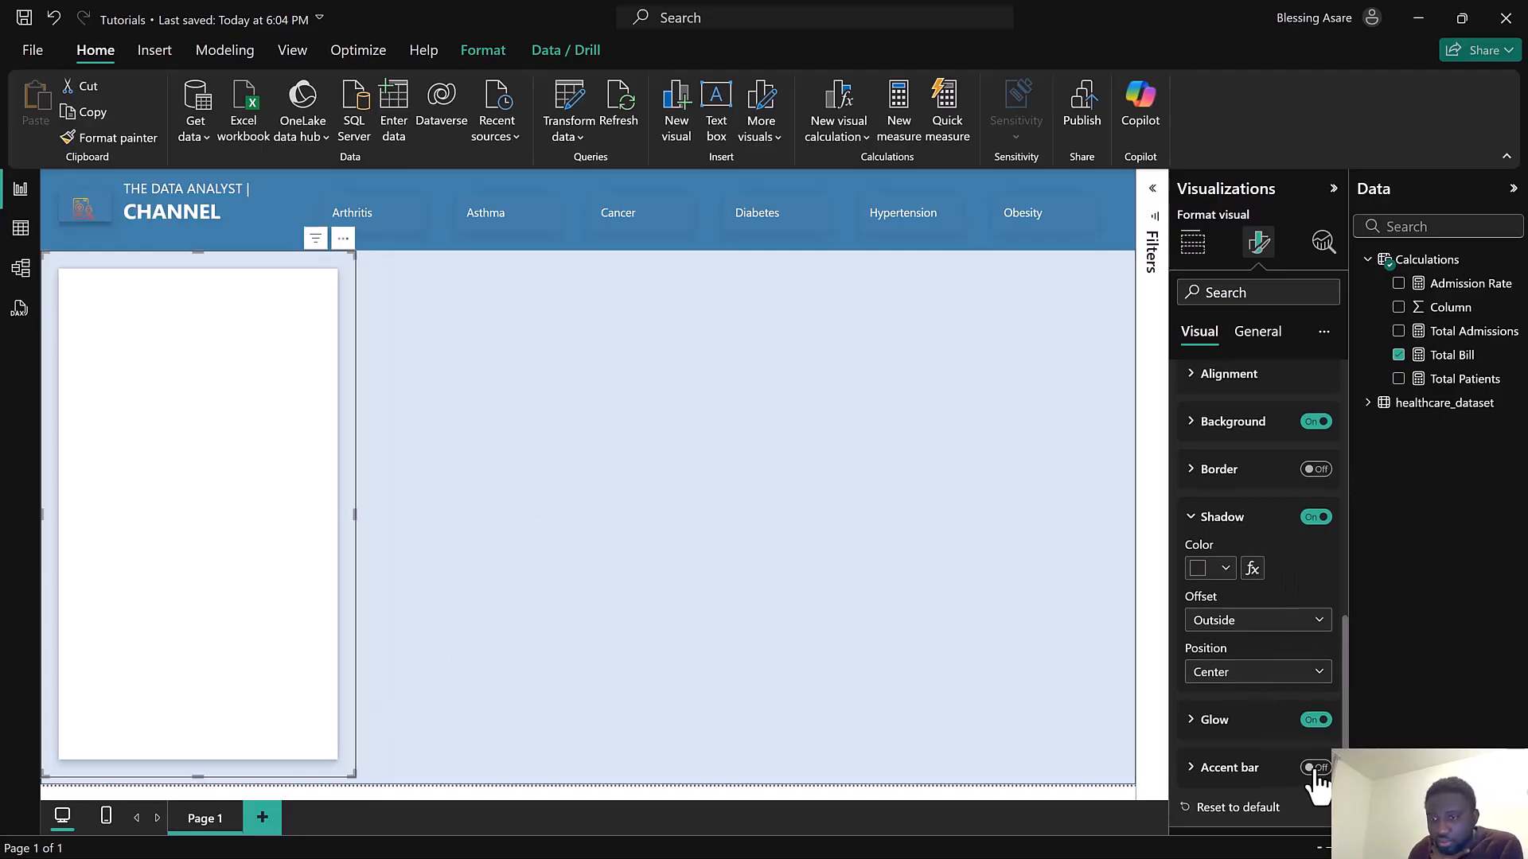
left_click(1230, 768)
left_click(1242, 612)
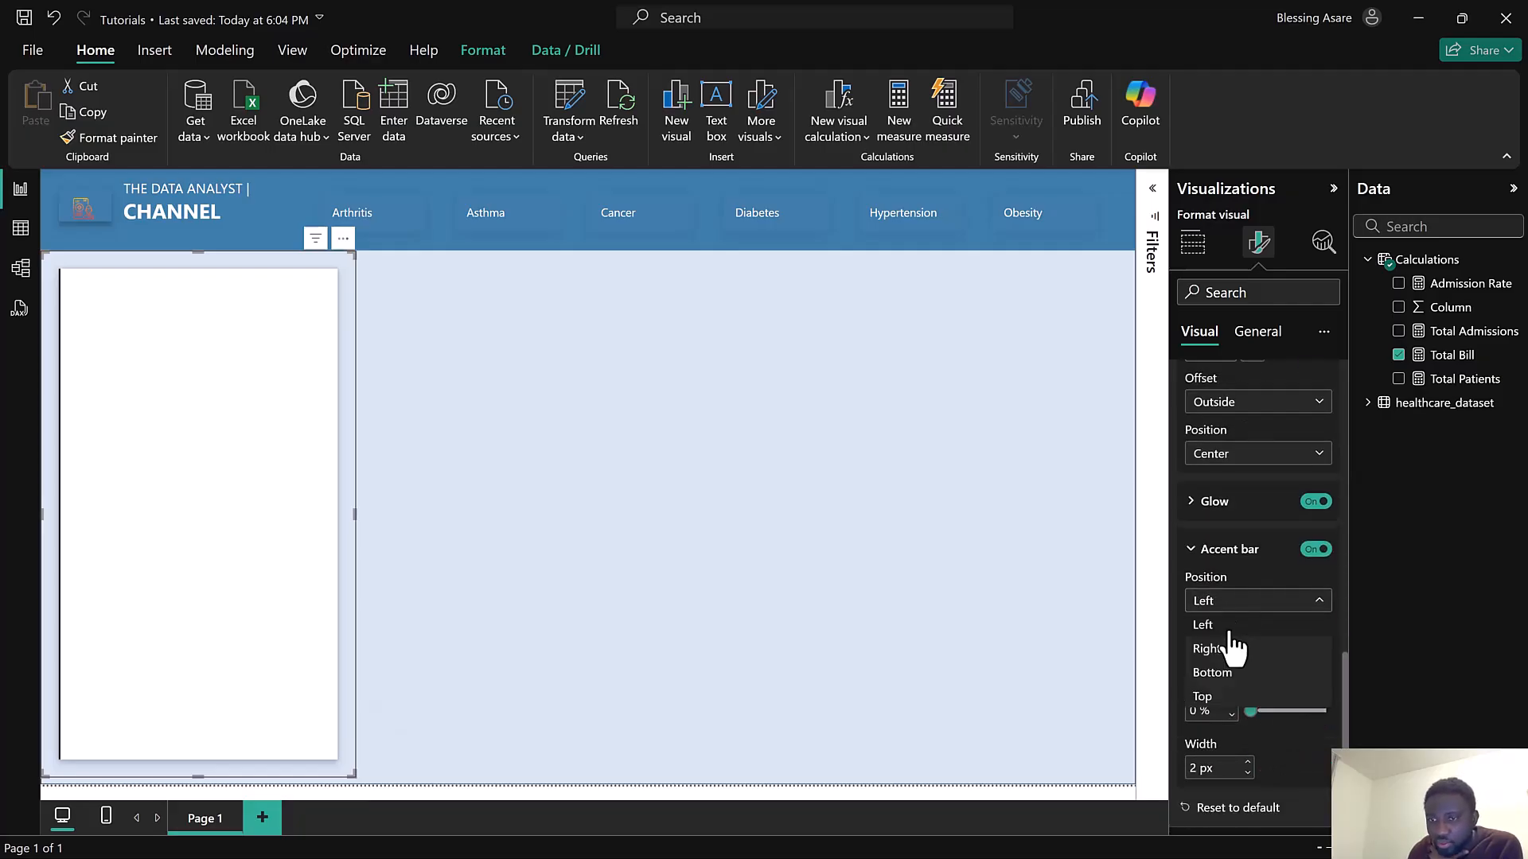
left_click(1218, 697)
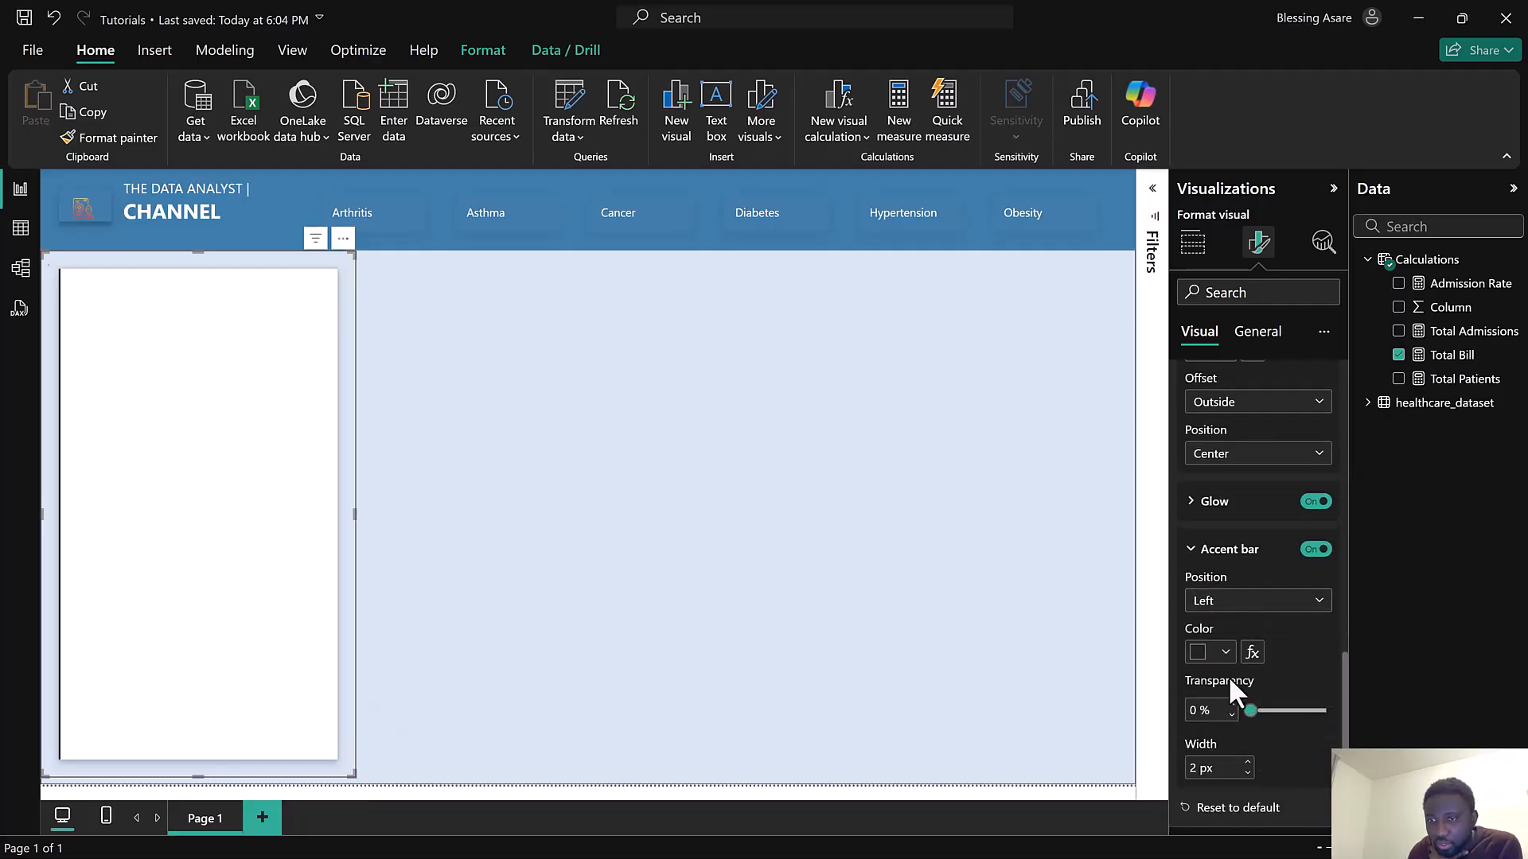
left_click(1201, 653)
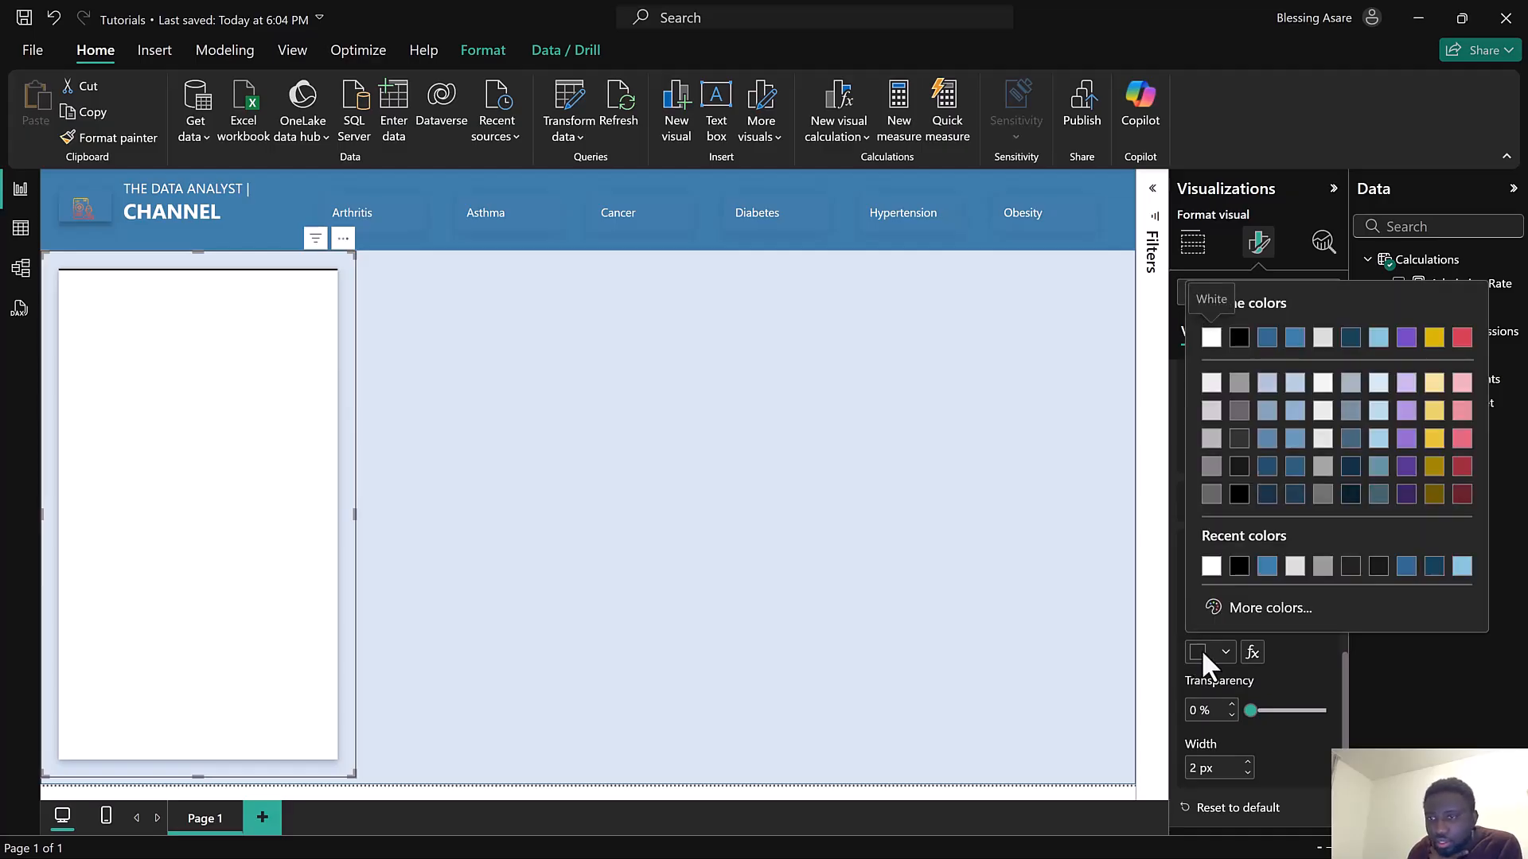
left_click(1267, 337)
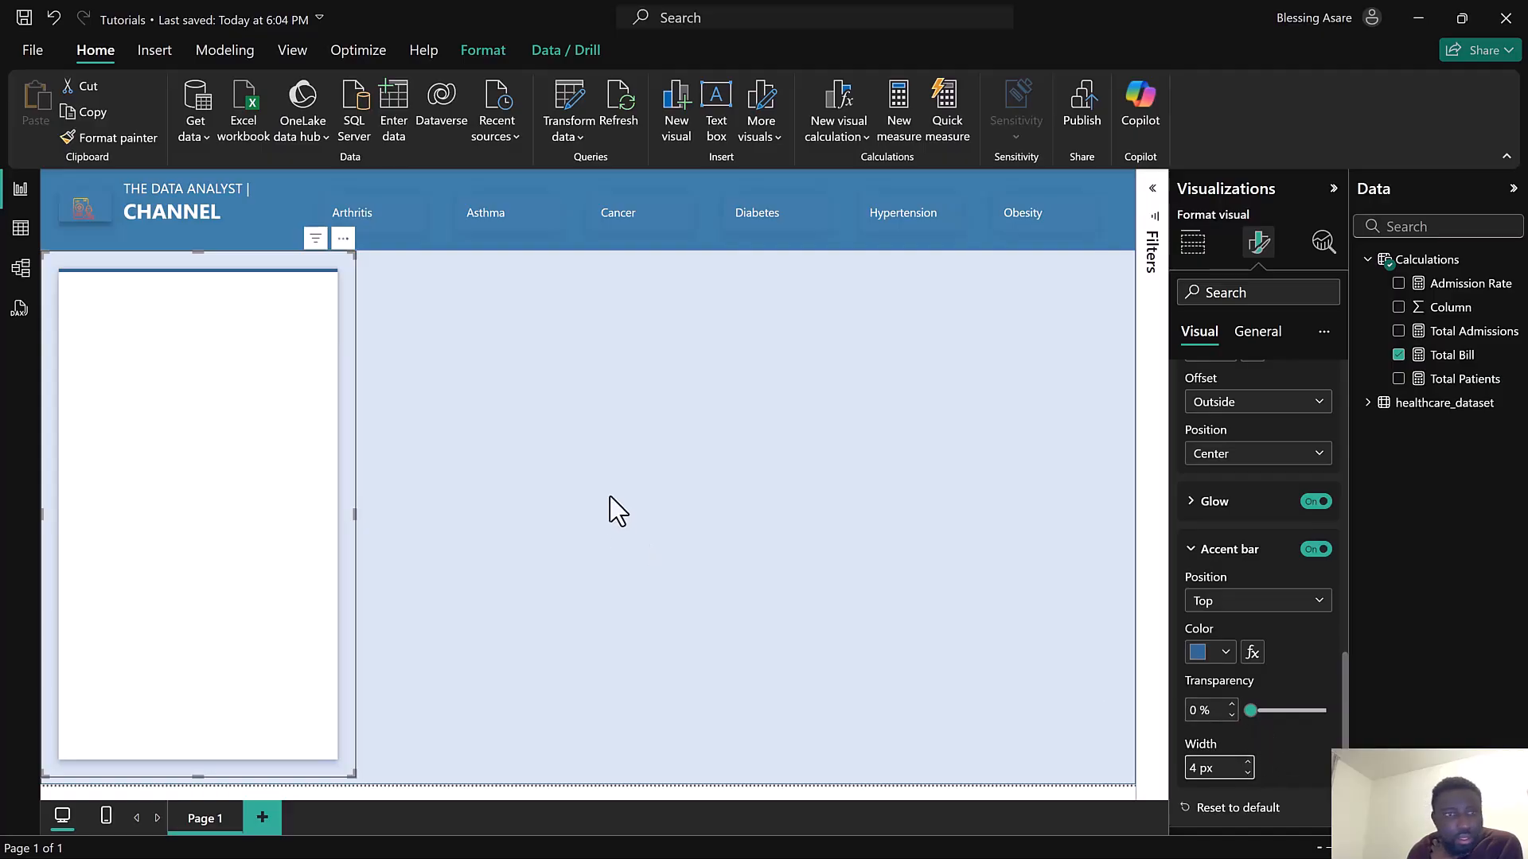
left_click(592, 446)
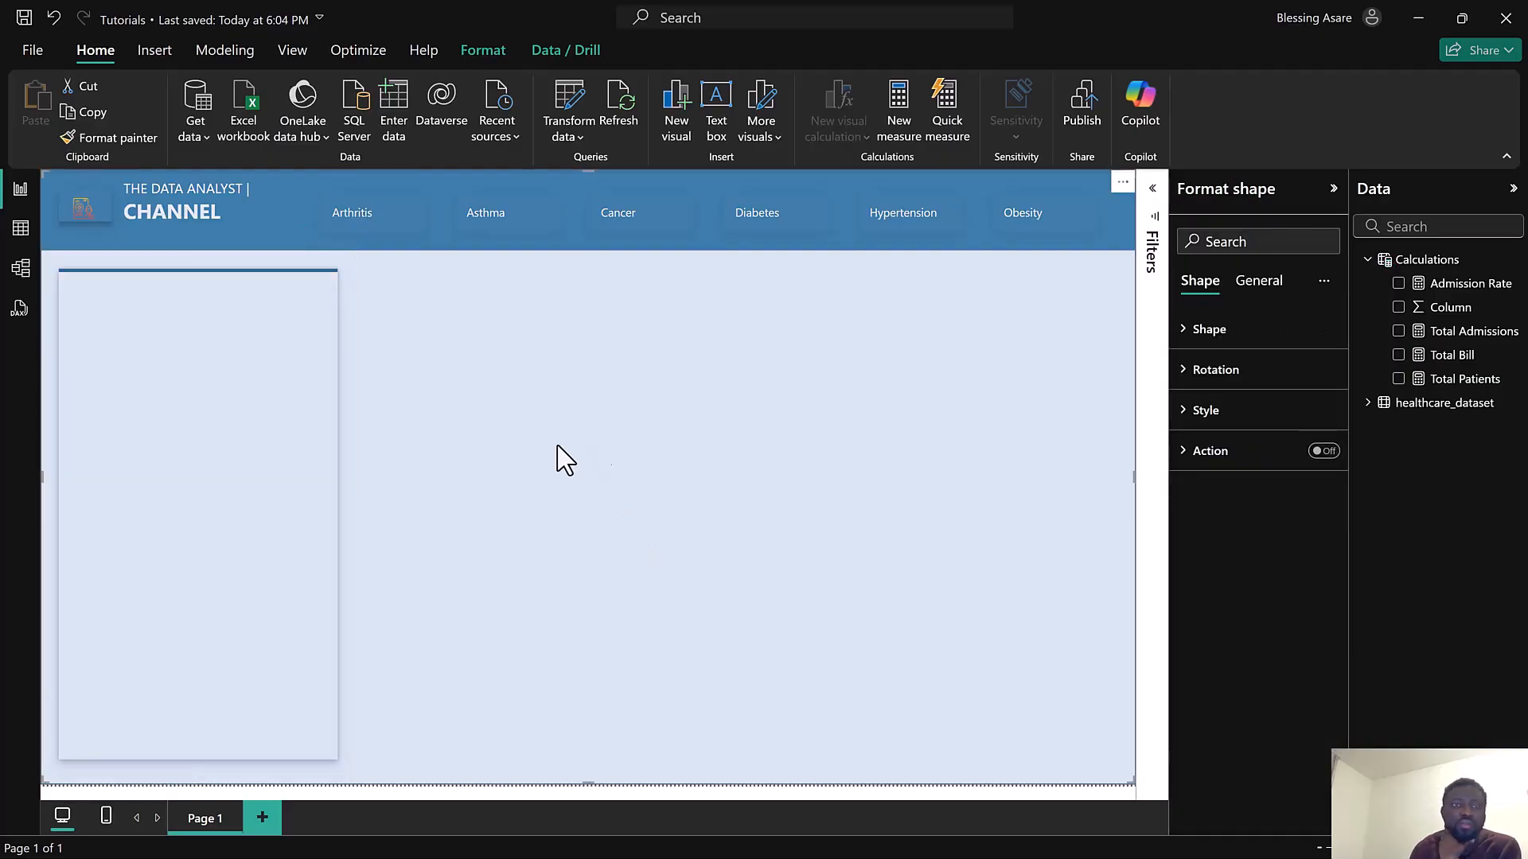
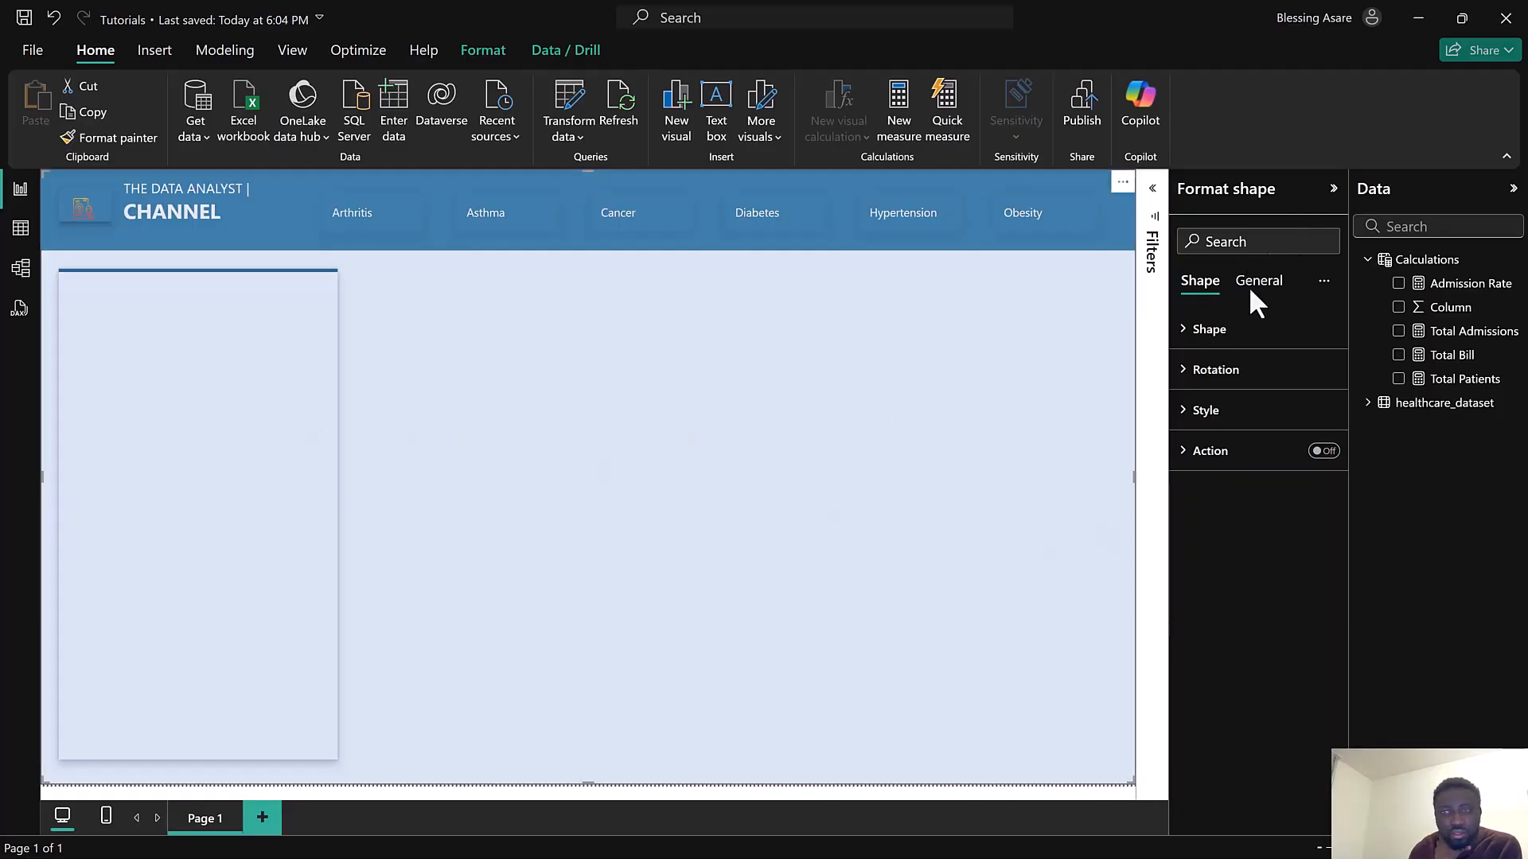
Examine the page's canvas background settings
left_click(1334, 191)
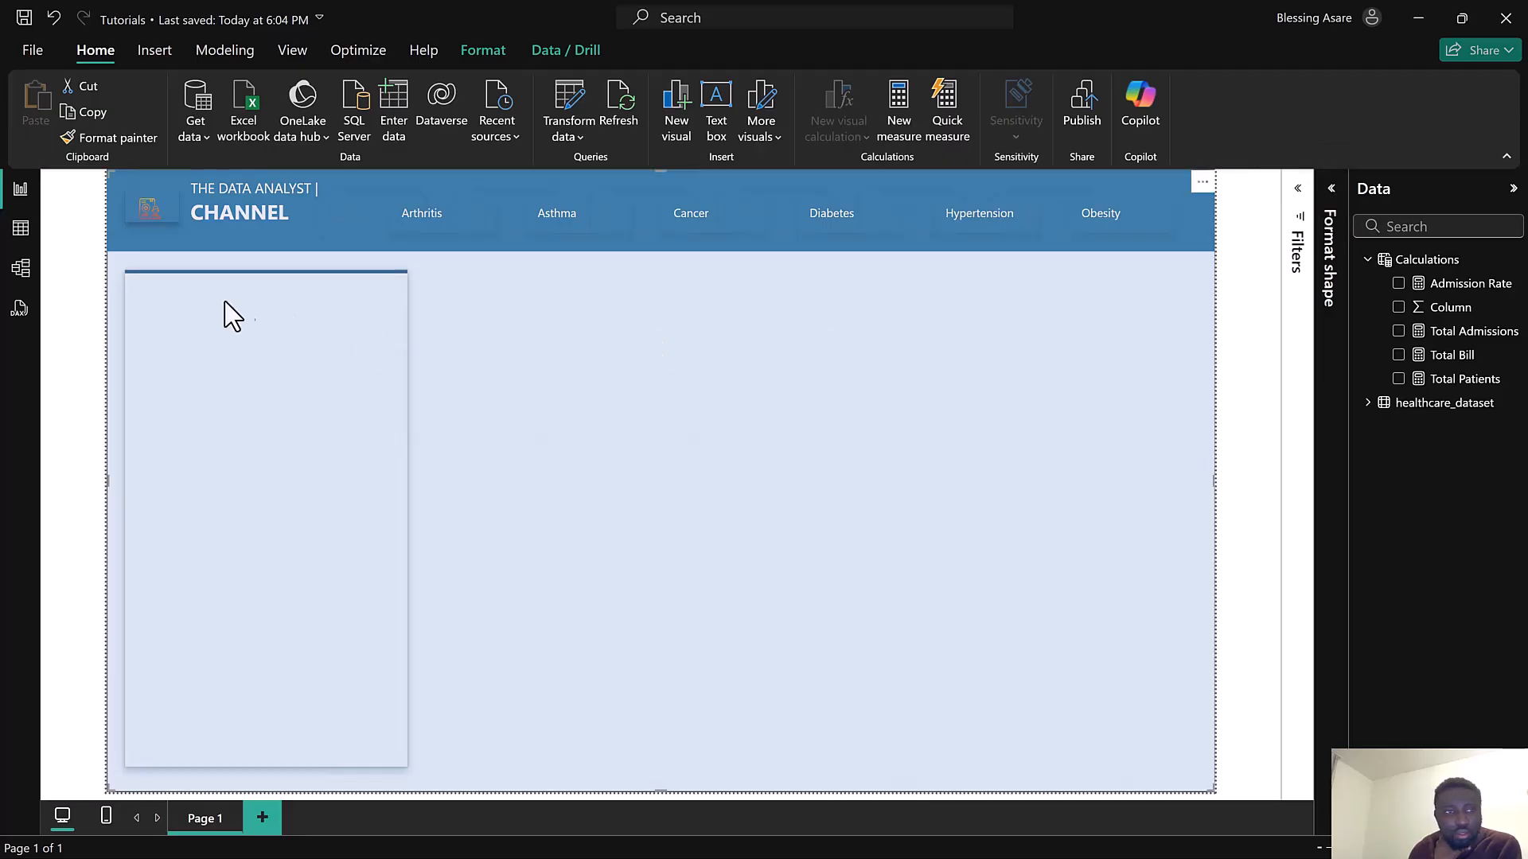
left_click(51, 313)
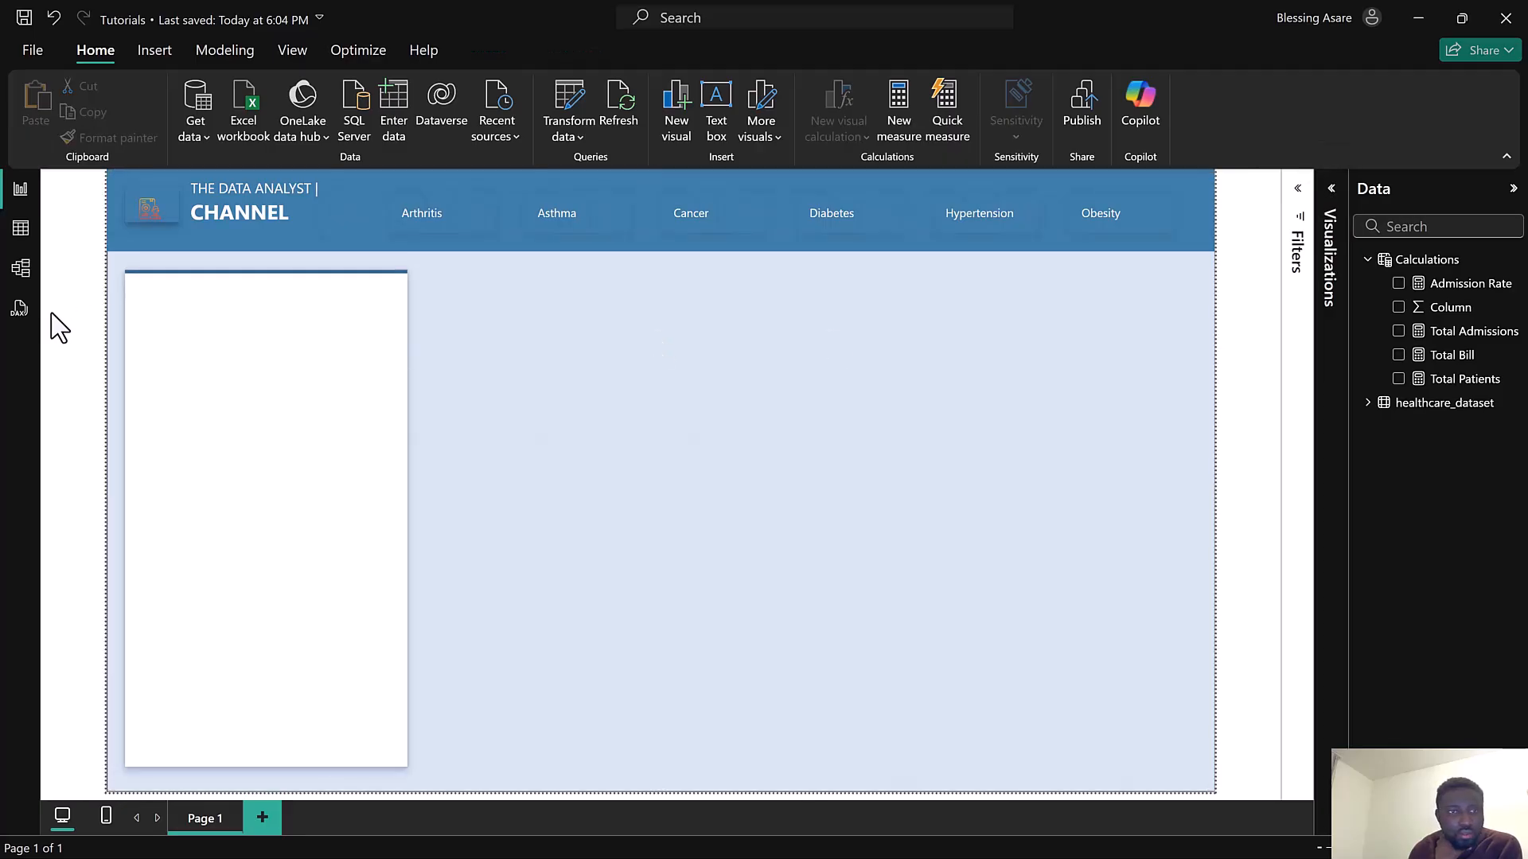
left_click(241, 353)
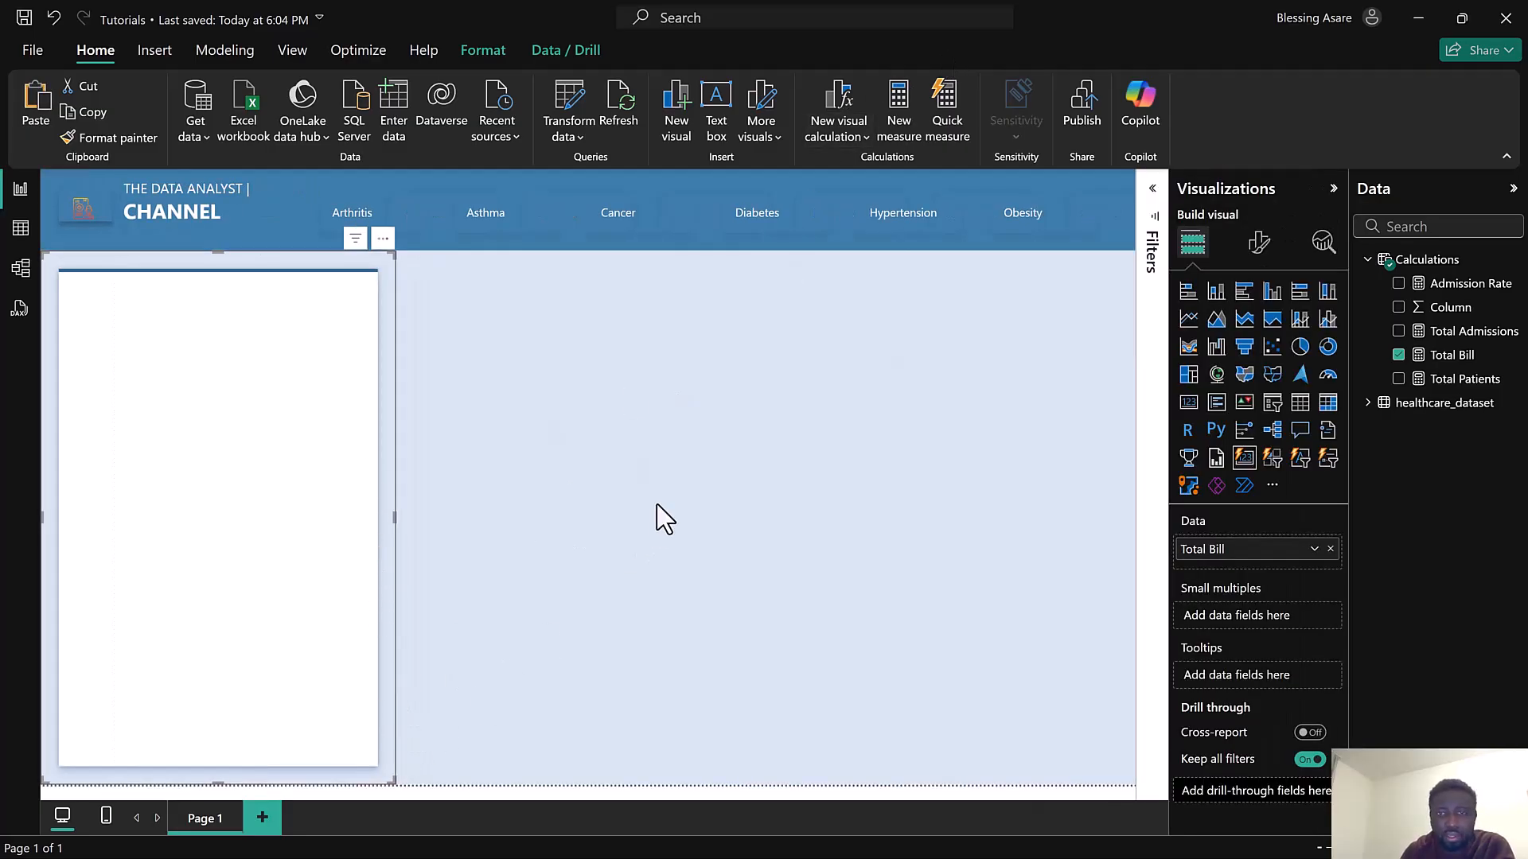
key("Escape")
left_click(1259, 242)
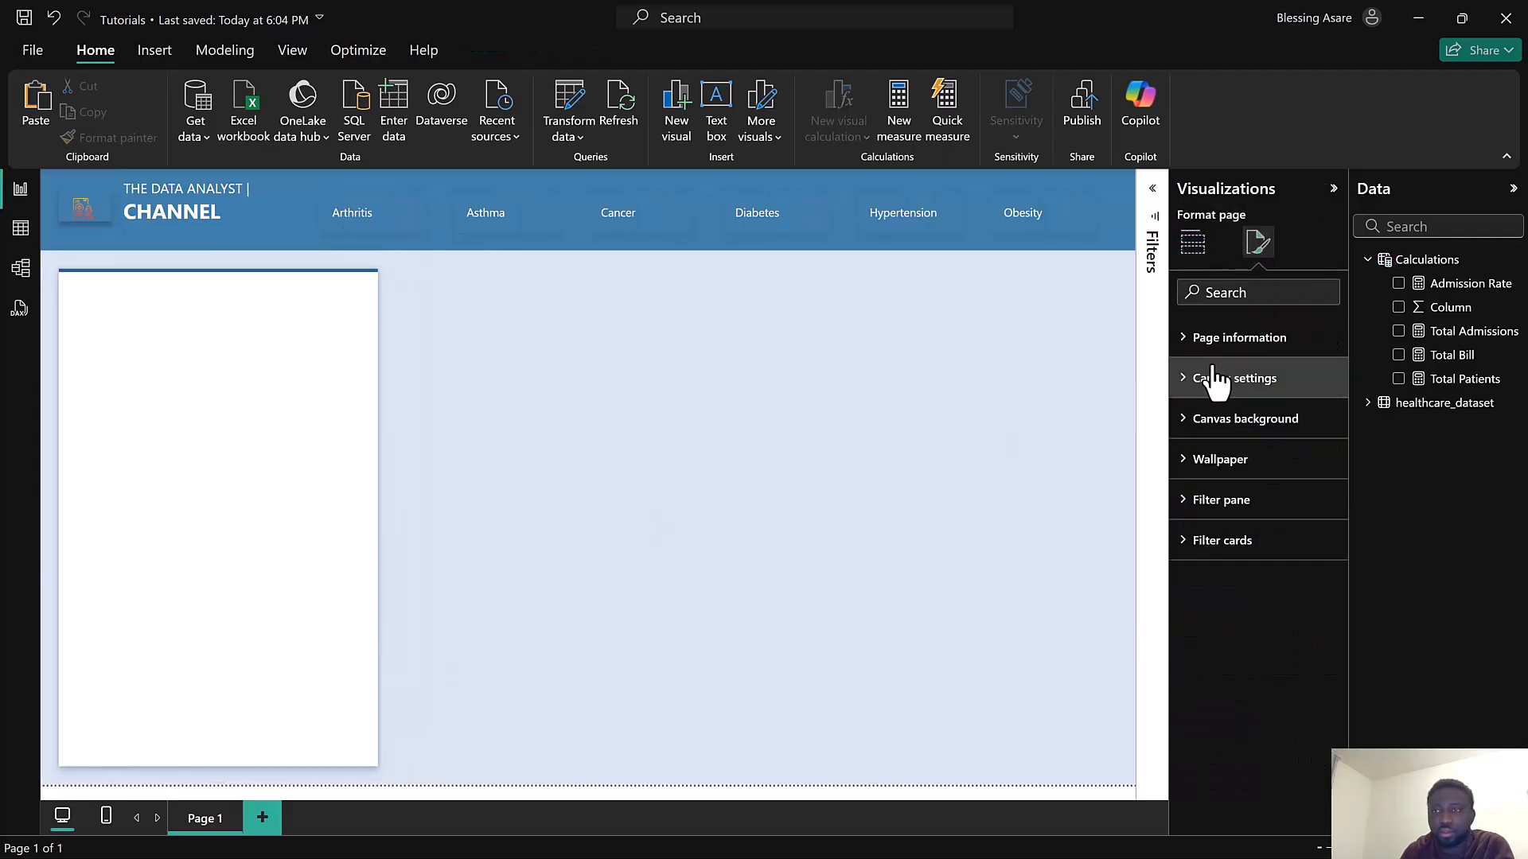
left_click(804, 342)
left_click(1259, 242)
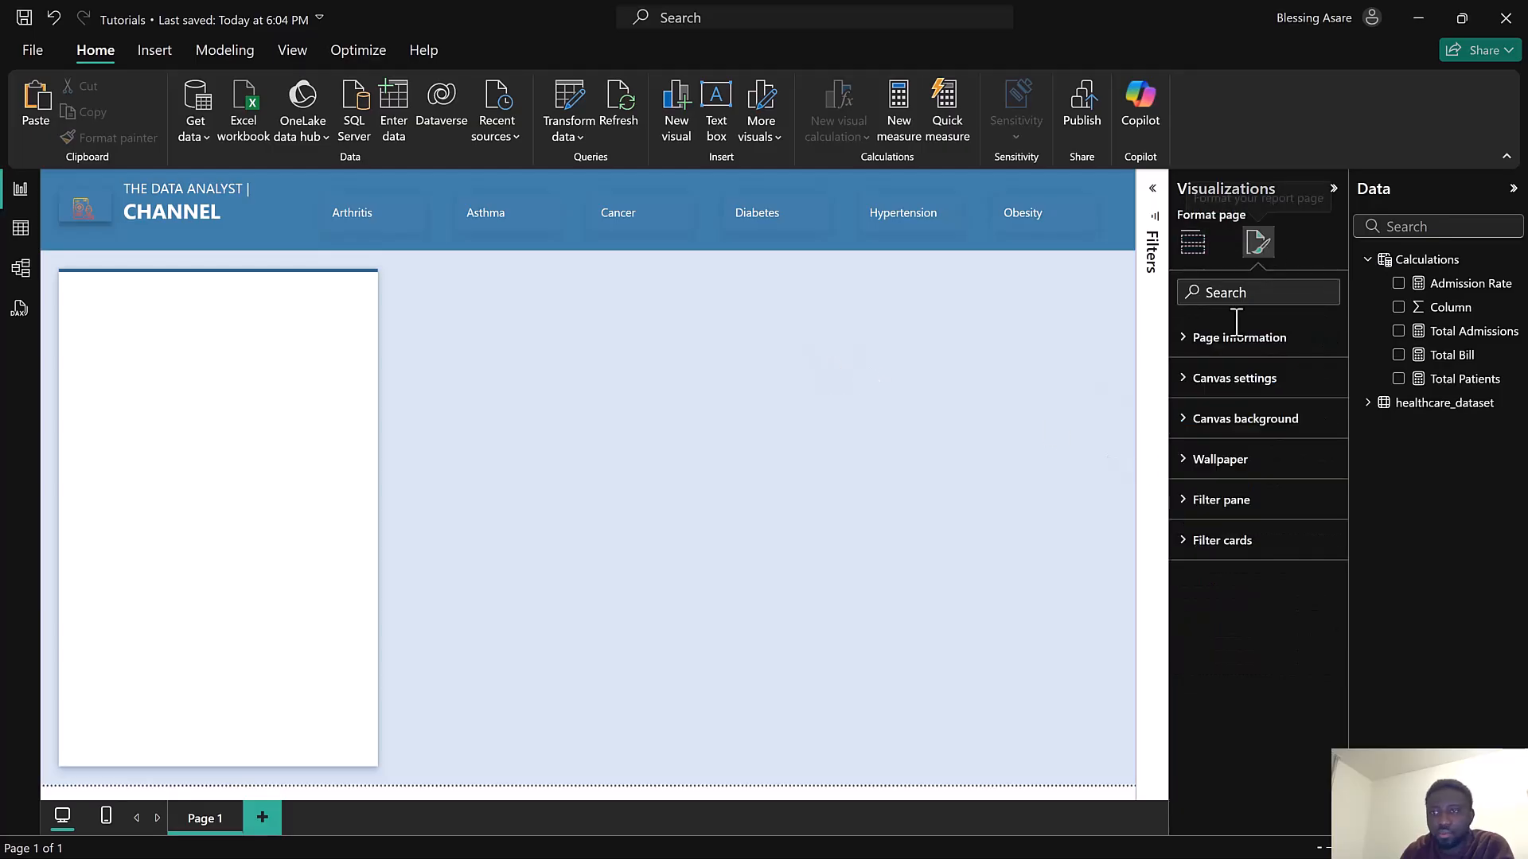
left_click(1232, 421)
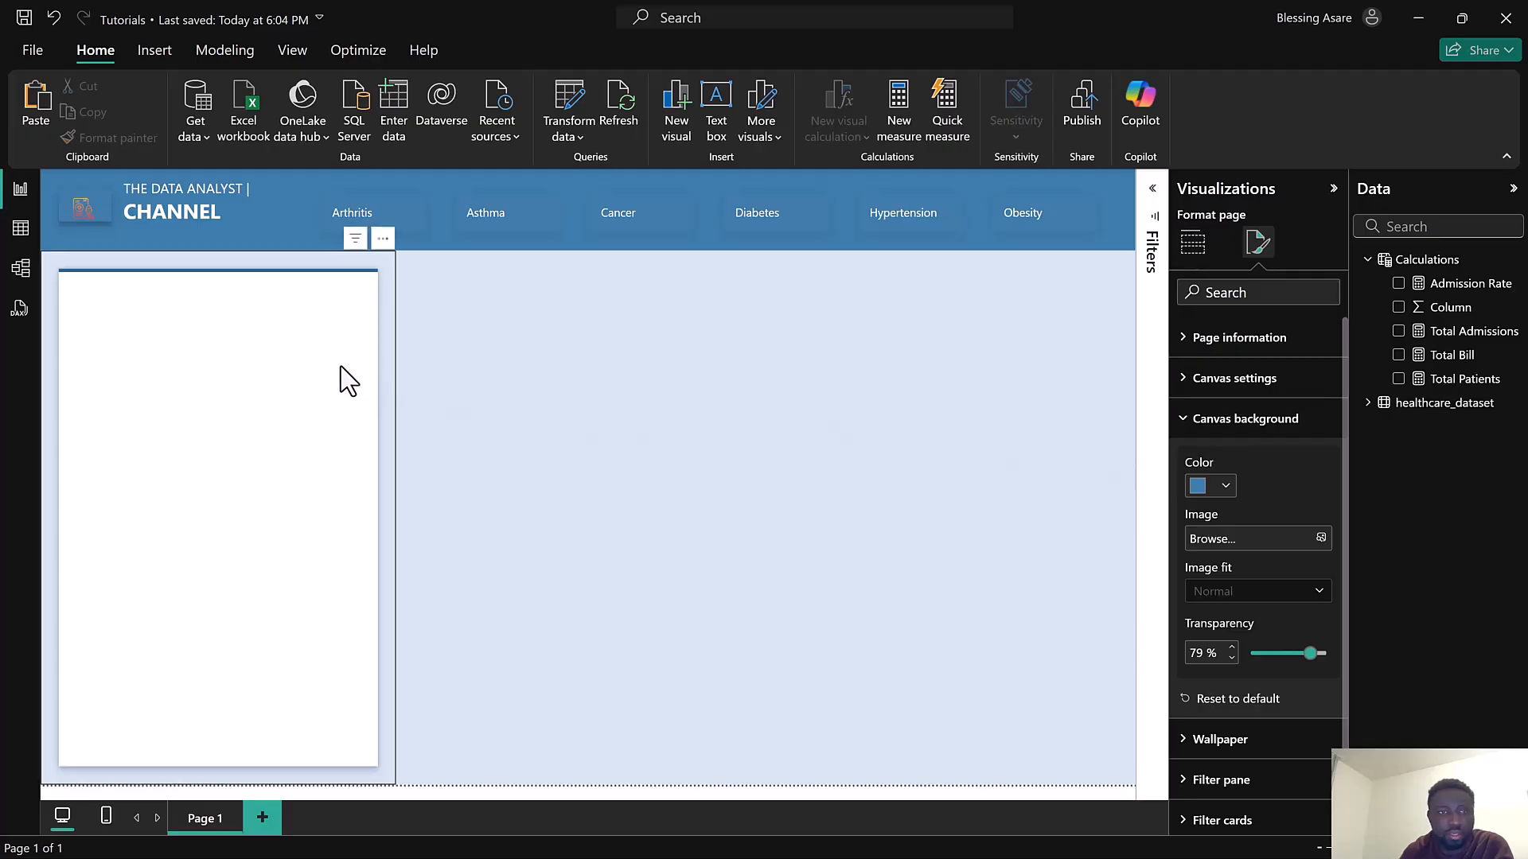
left_click(1206, 259)
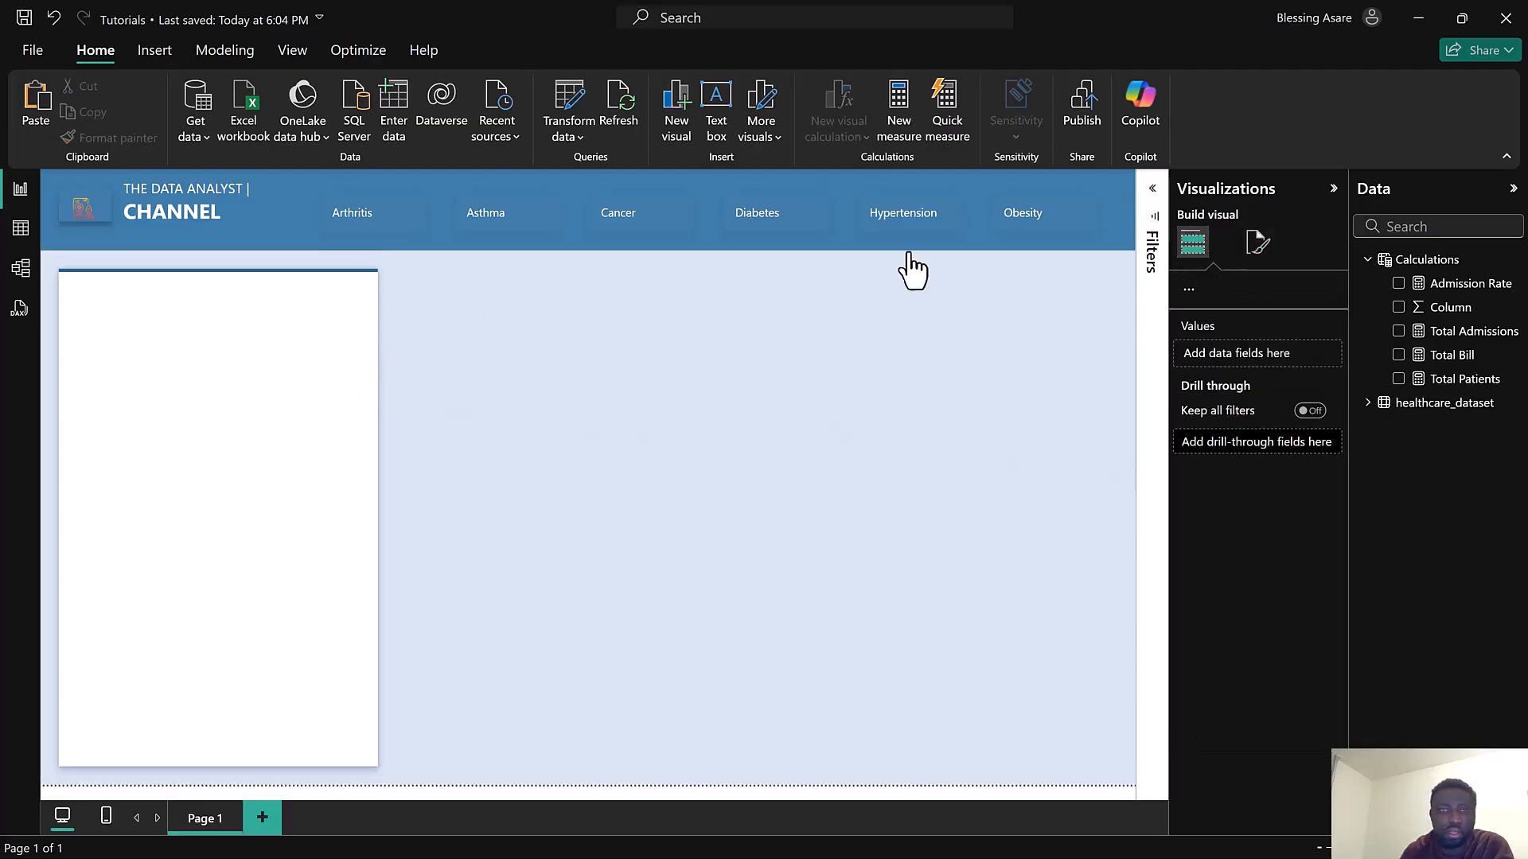
left_click(389, 350)
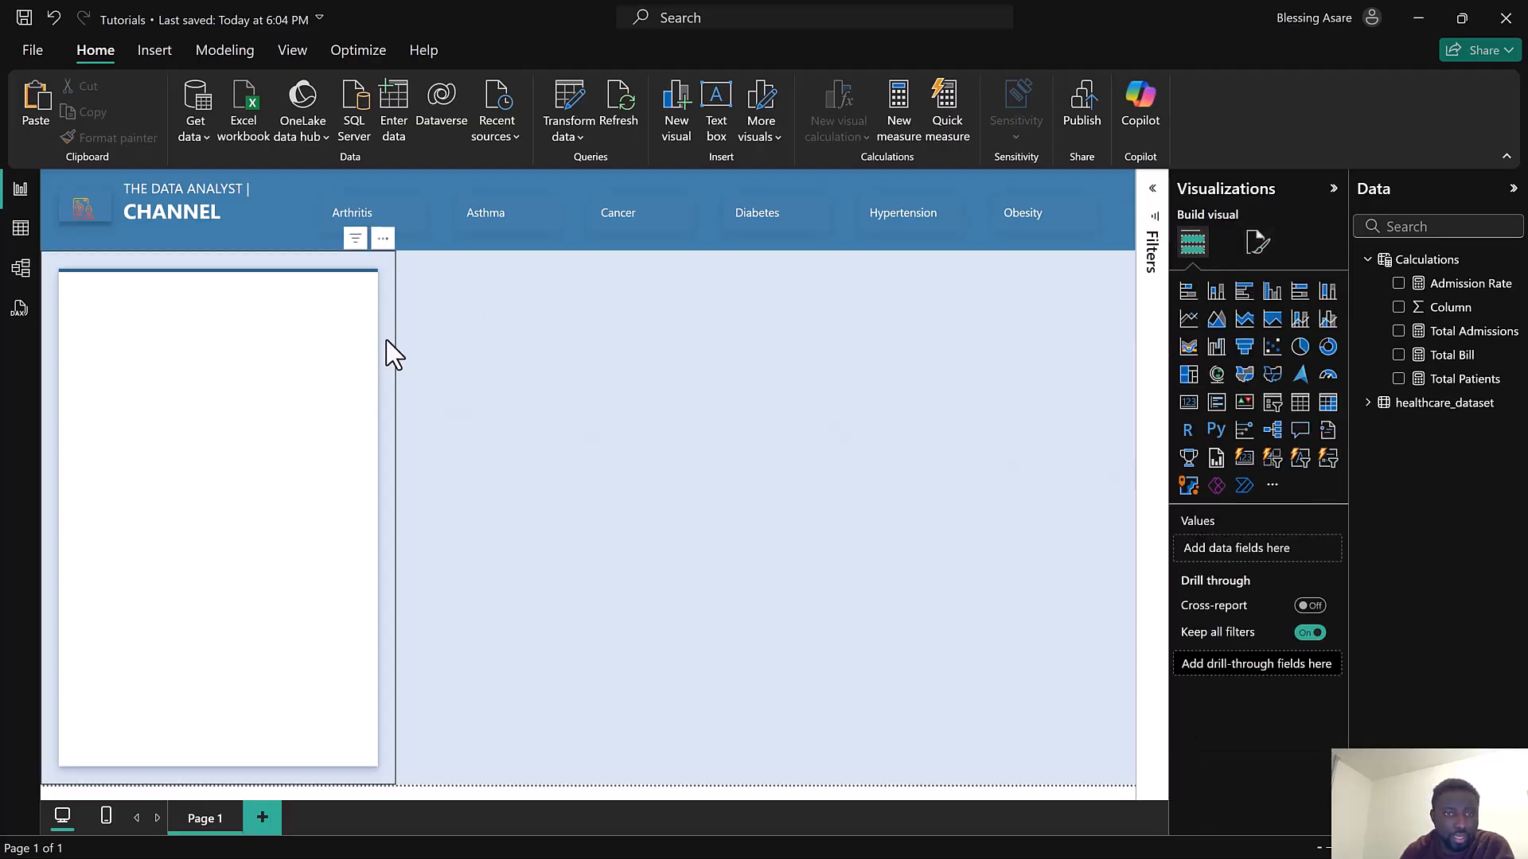
left_click(649, 365)
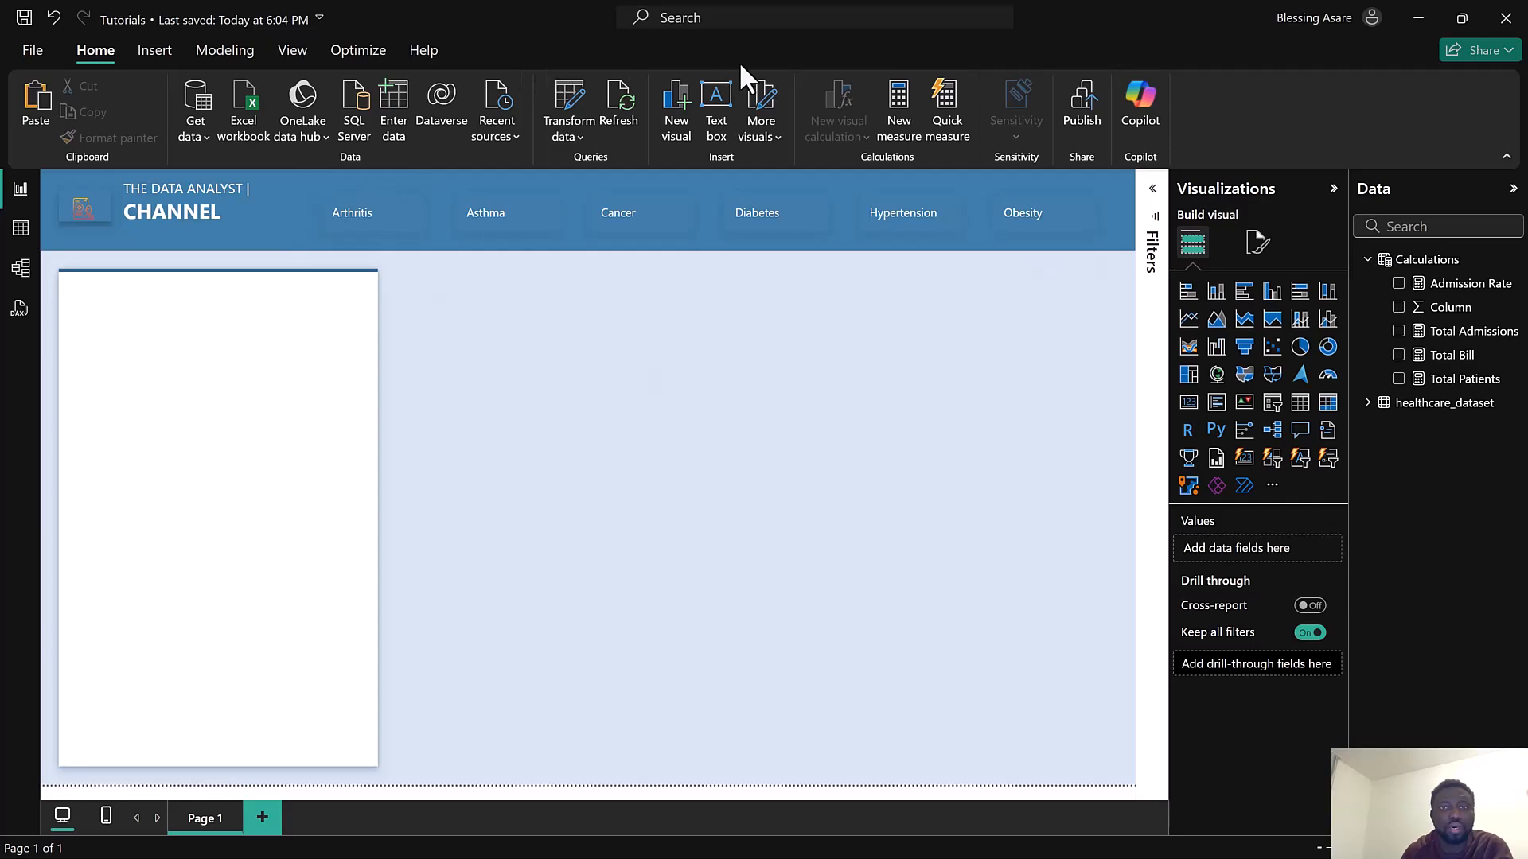
Insert a new column chart visual and resize it beside the side panel
left_click(686, 113)
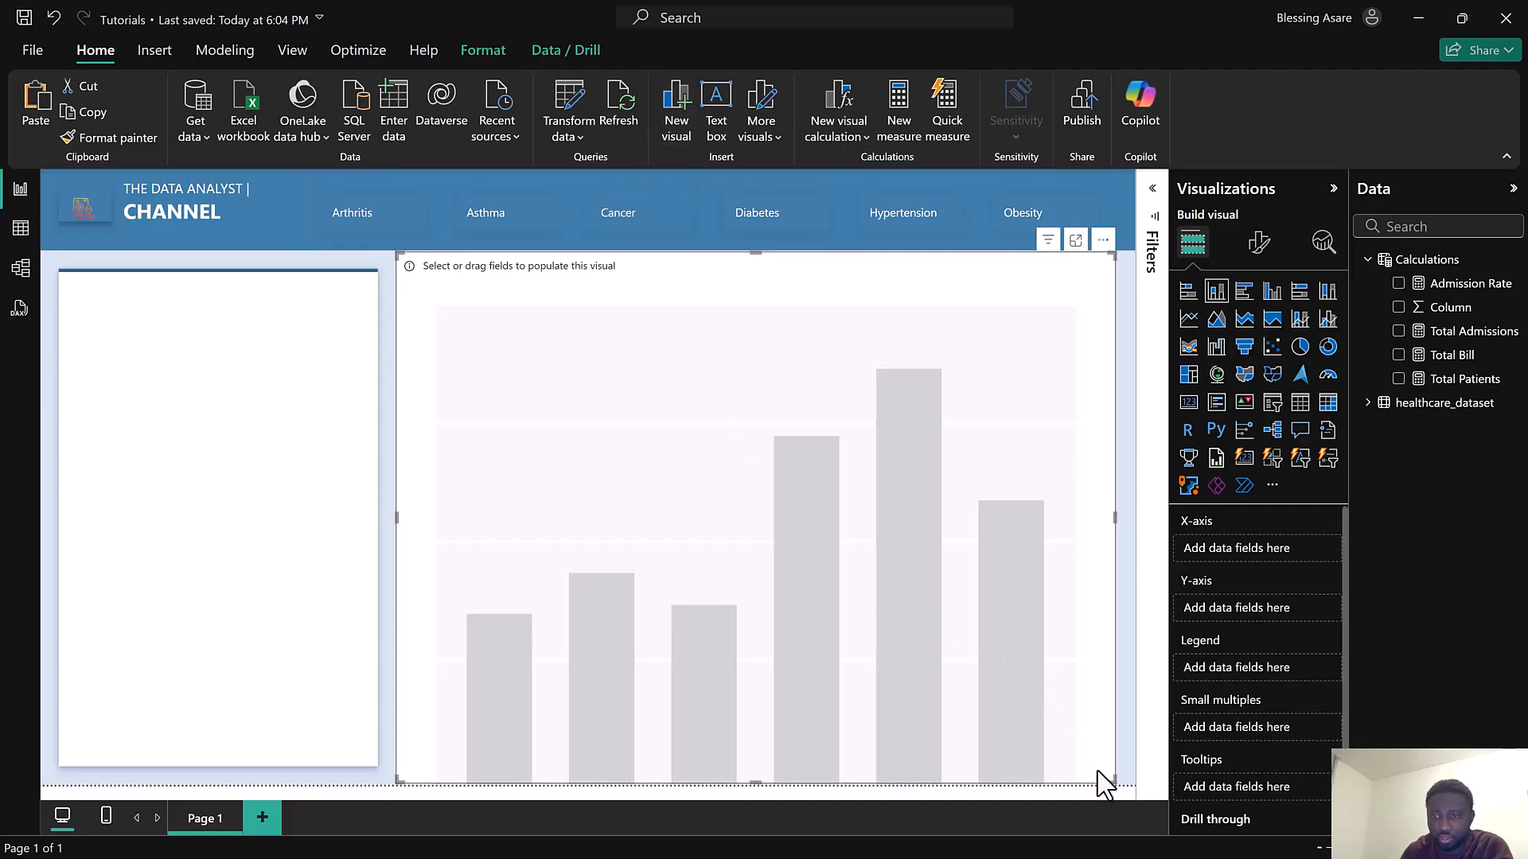
left_click_drag(1112, 784, 928, 580)
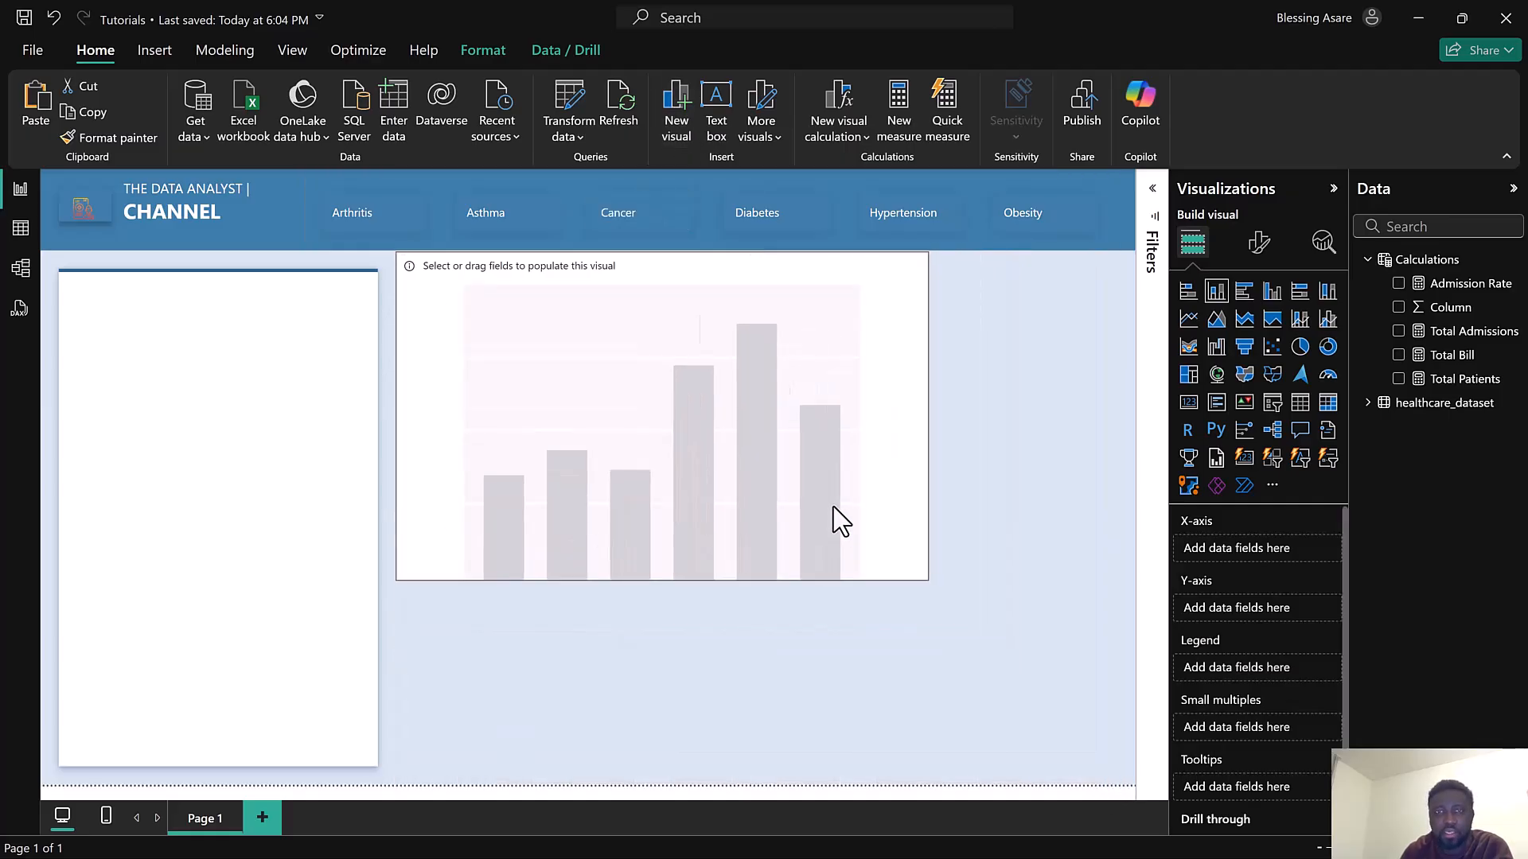
left_click_drag(834, 508, 827, 505)
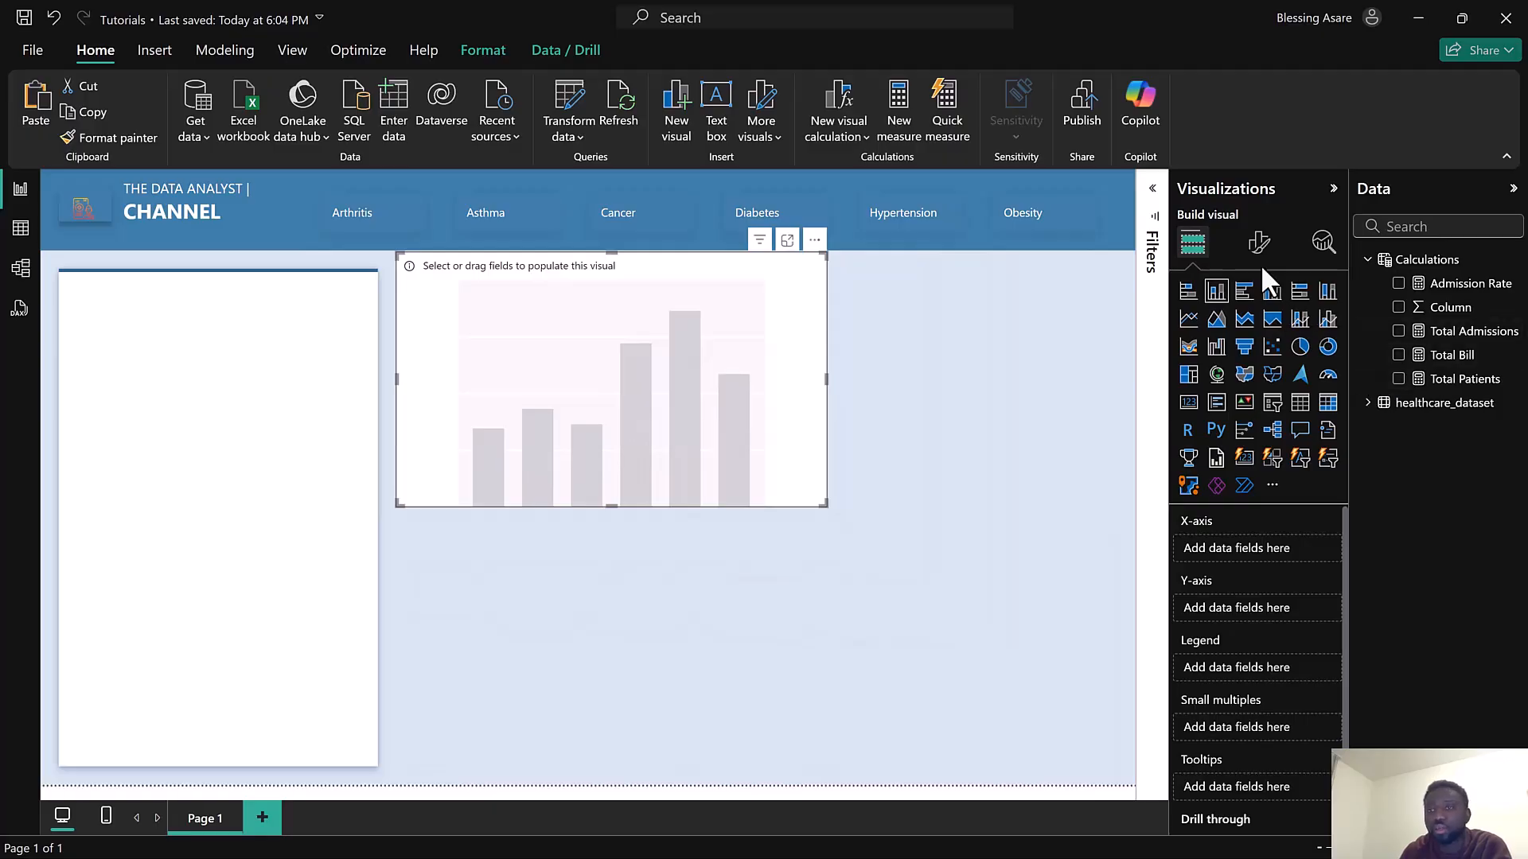
Add the Admission Rate measure to the visual and switch it to a card visual
left_click(1260, 243)
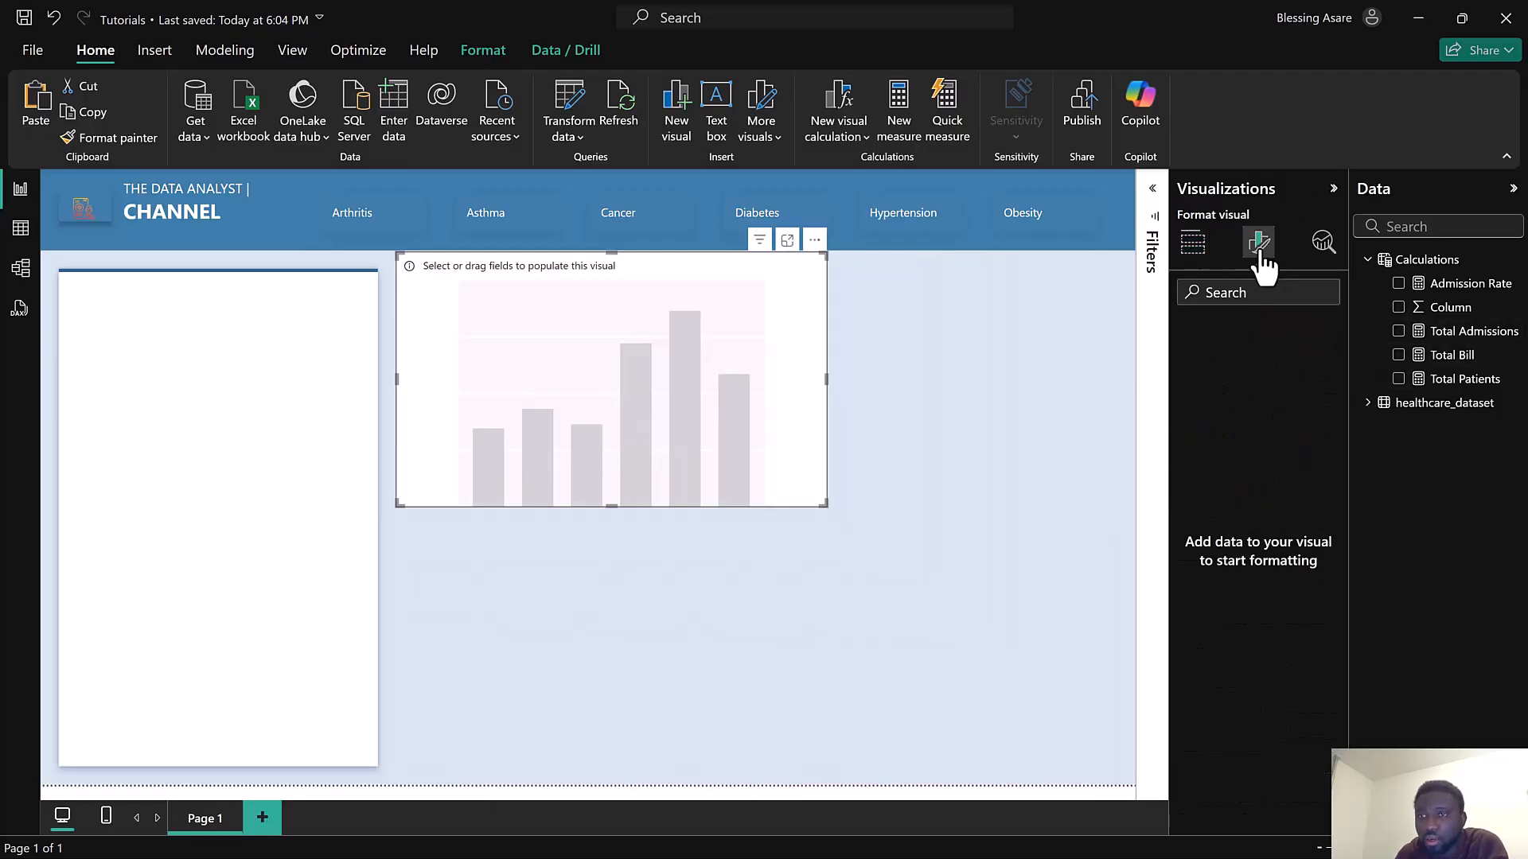
left_click(1196, 244)
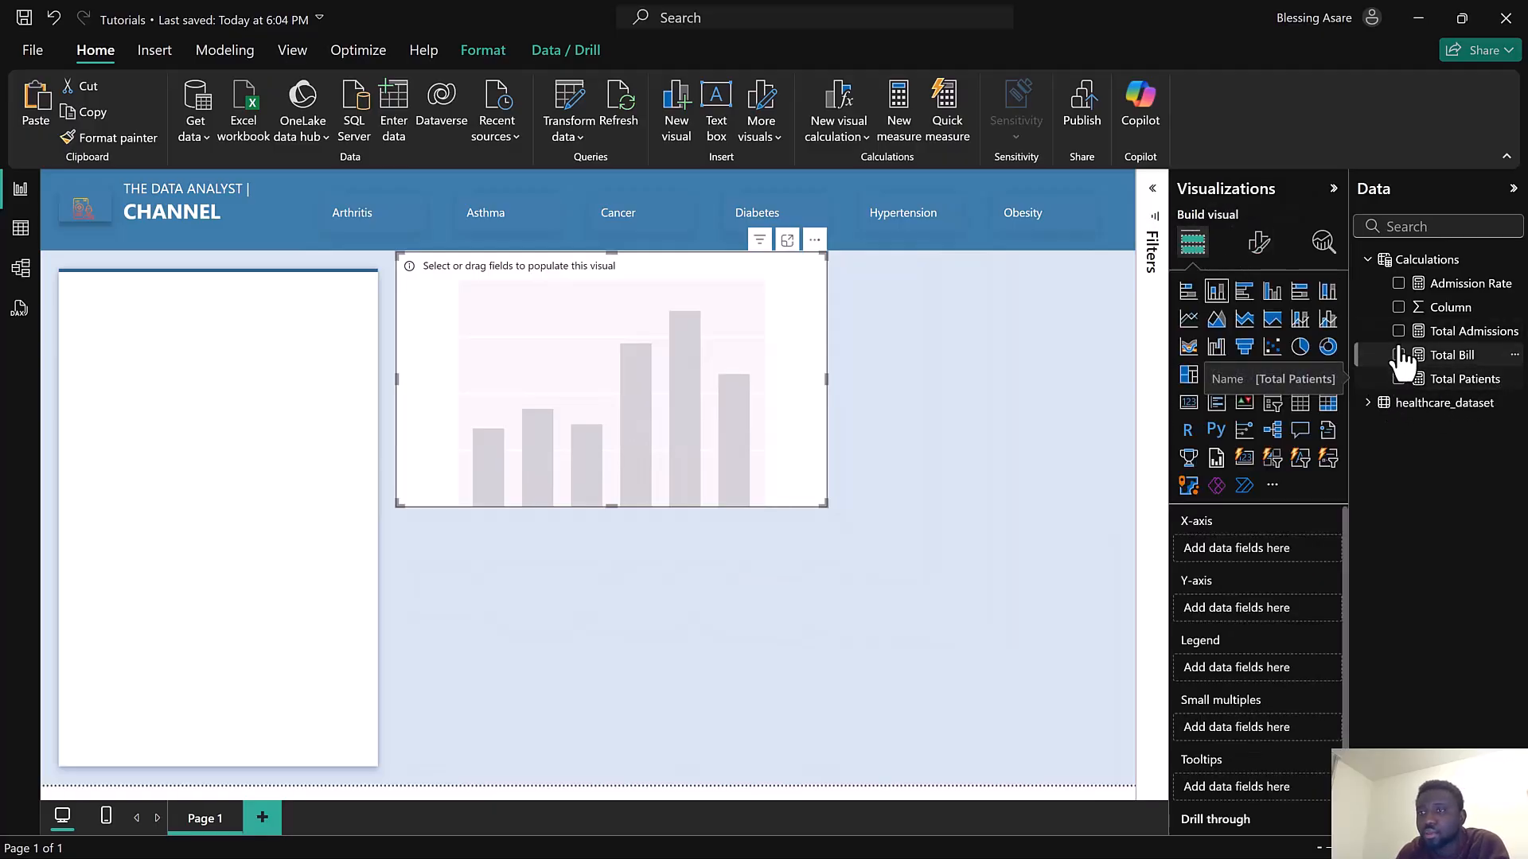
left_click(1400, 285)
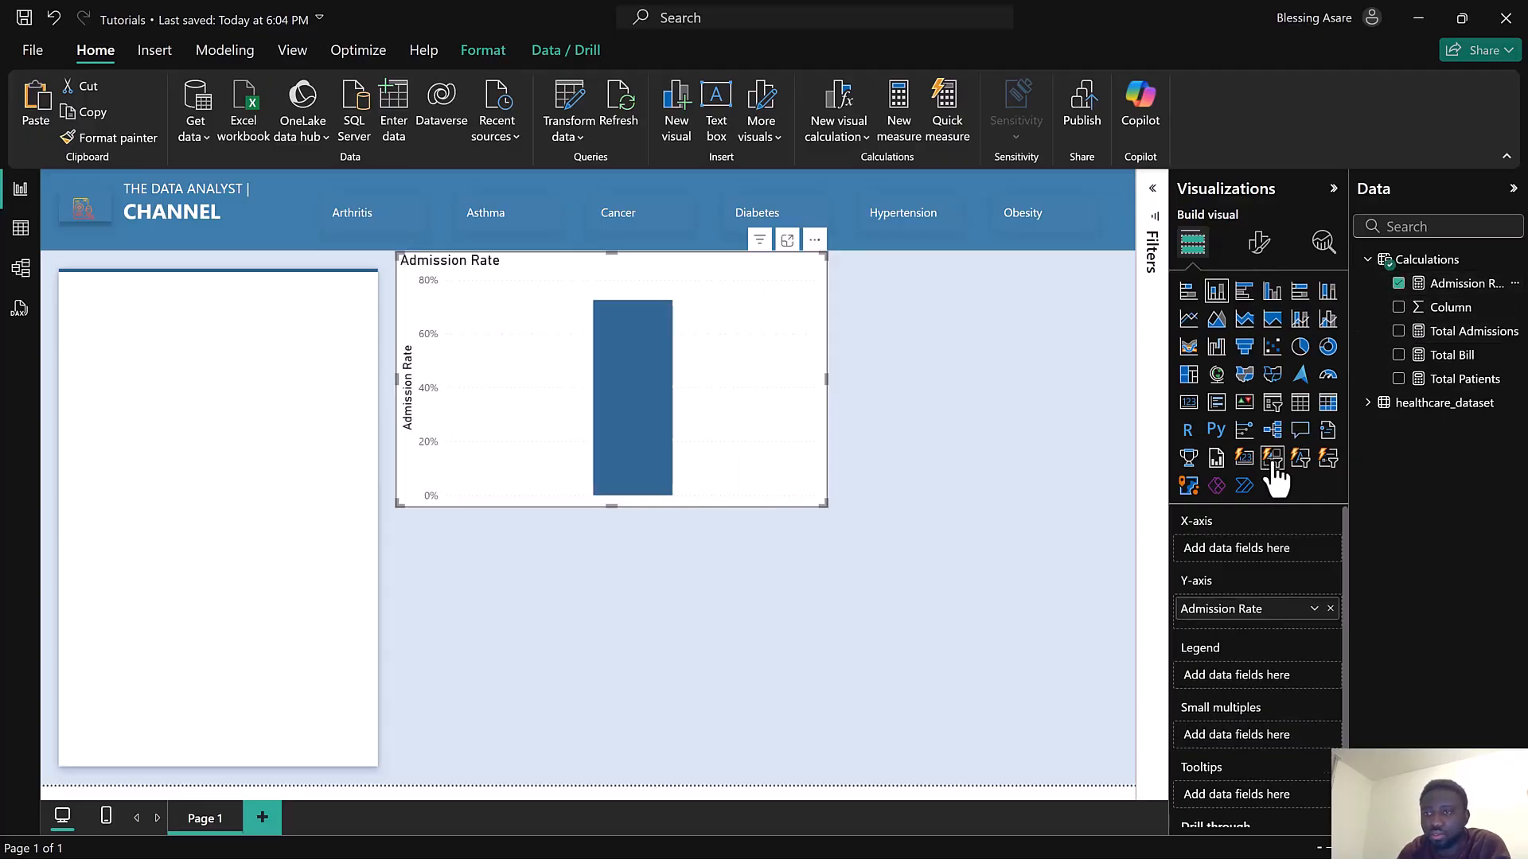
left_click(1247, 461)
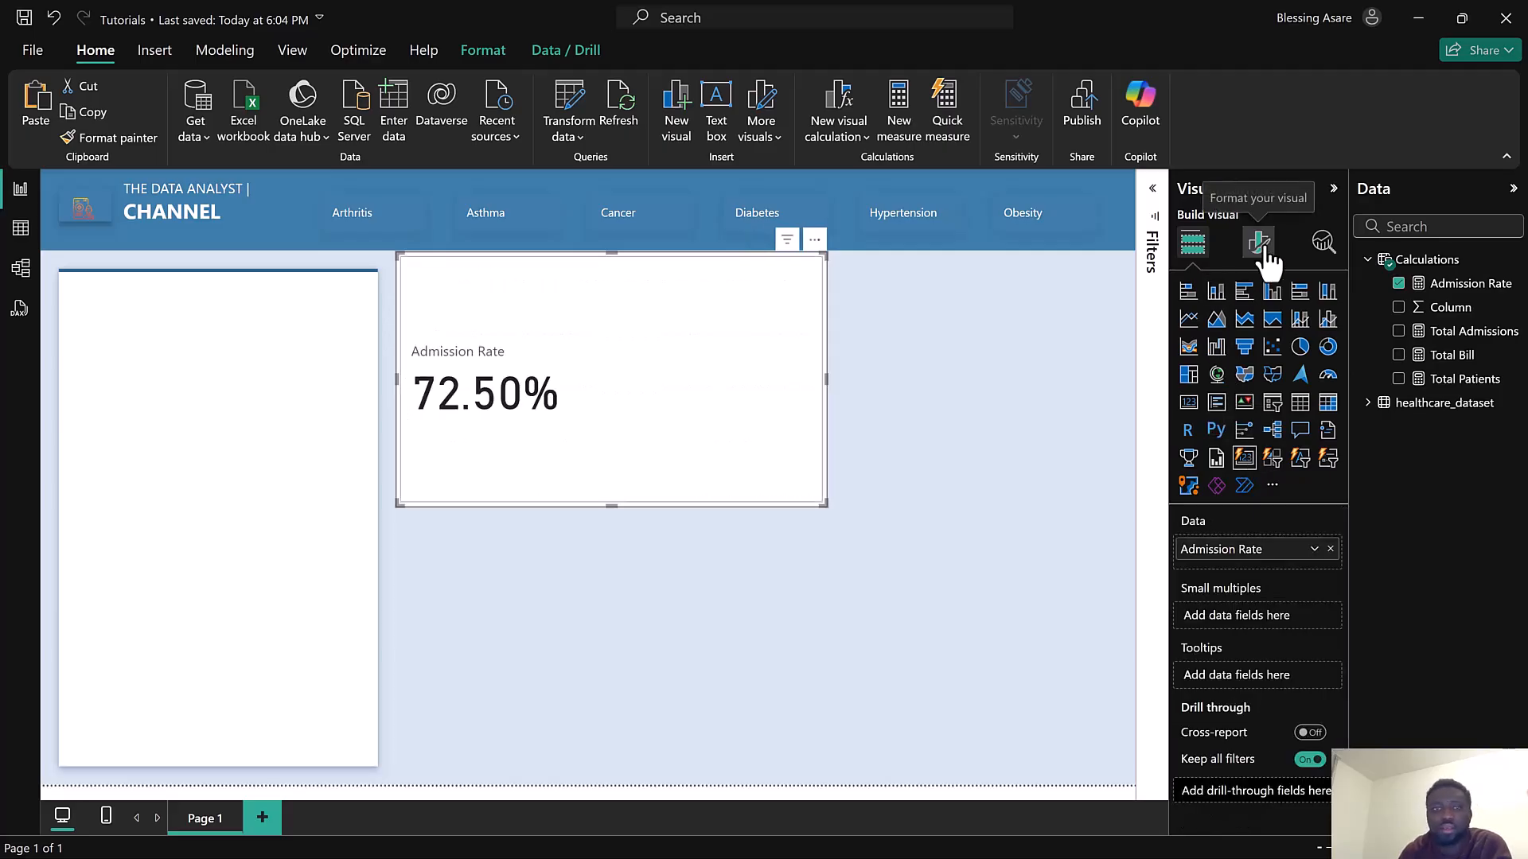
Inspect the Admission Rate formula, then shrink the card to about half its width
left_click(1460, 290)
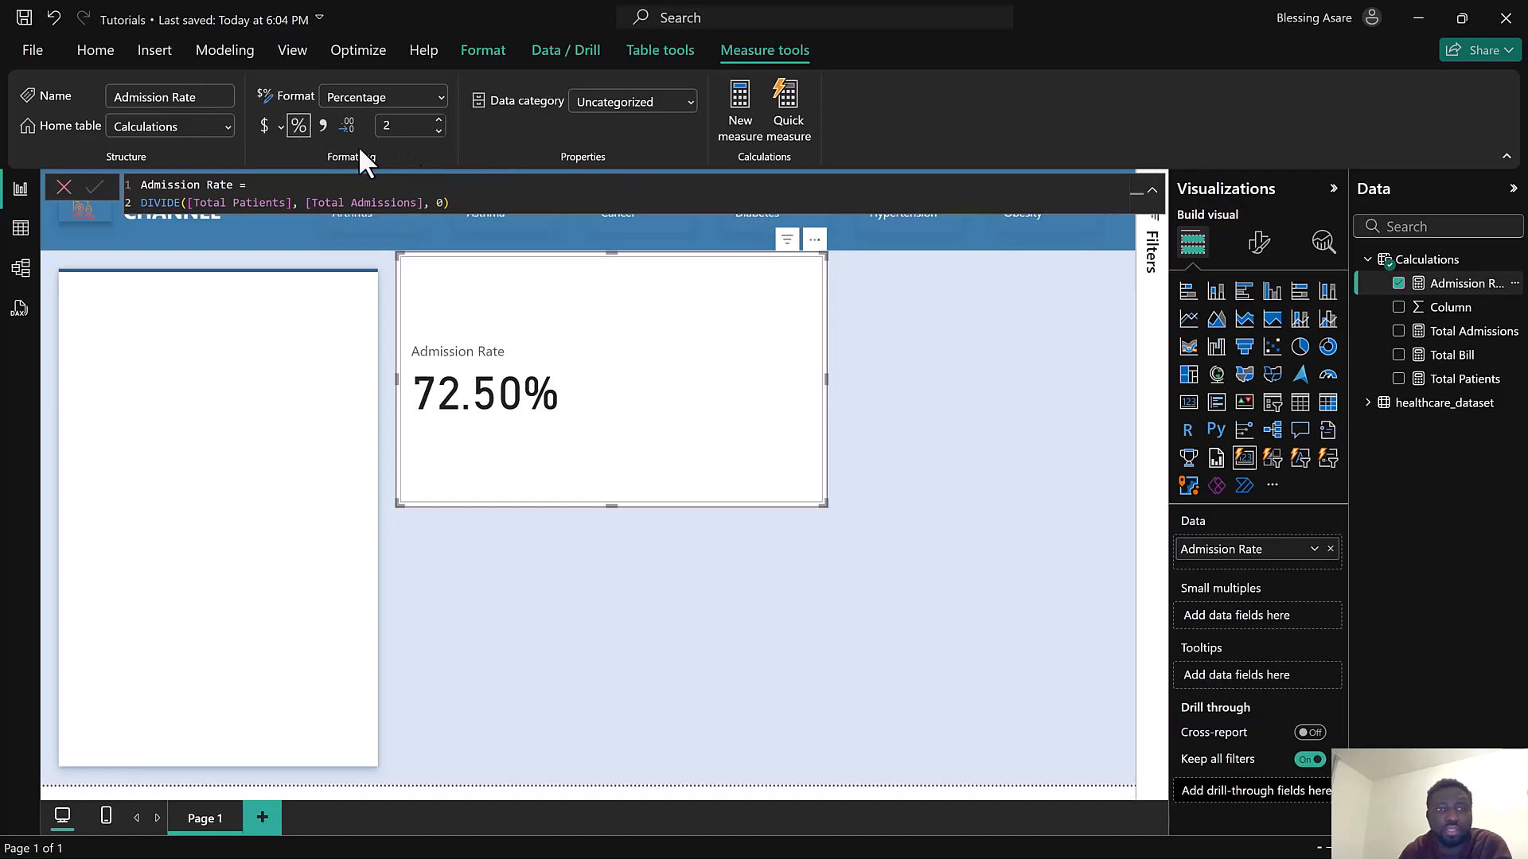
left_click(64, 187)
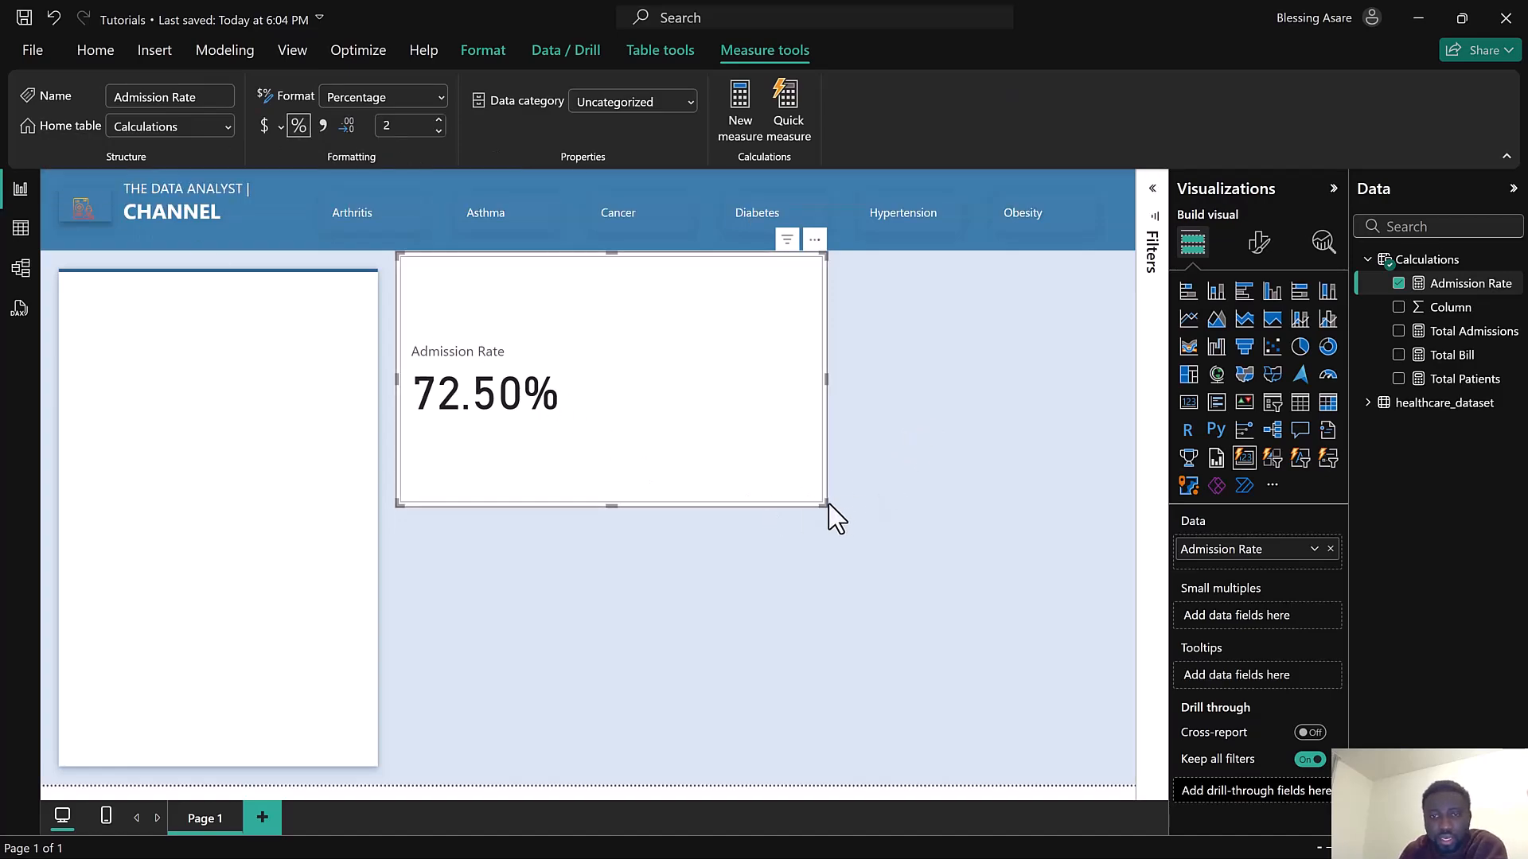
left_click_drag(828, 504, 698, 479)
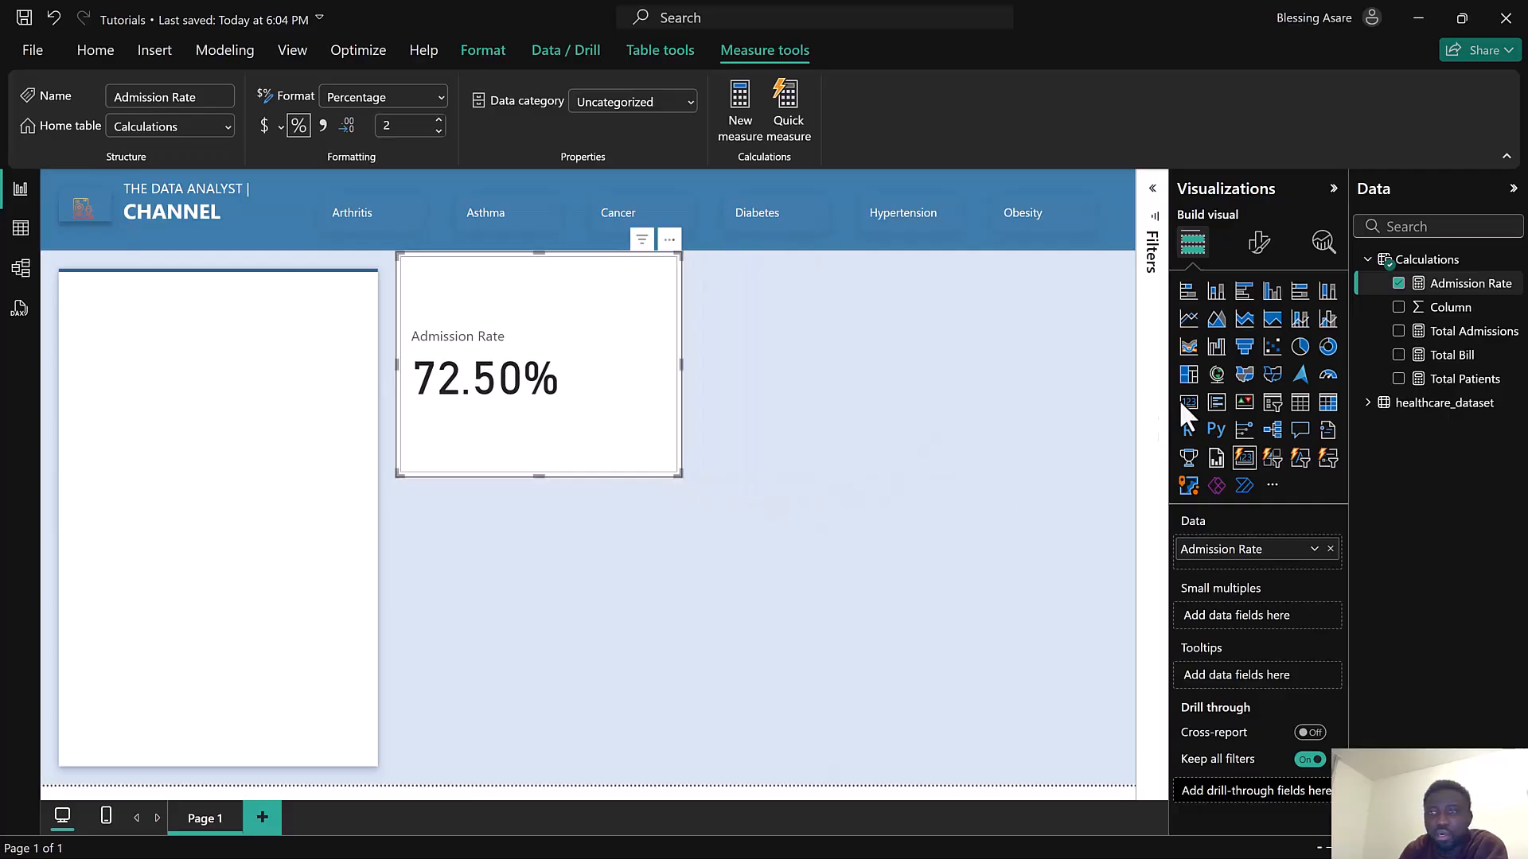
Turn off the card's general effects background
left_click(1260, 251)
left_click(1254, 332)
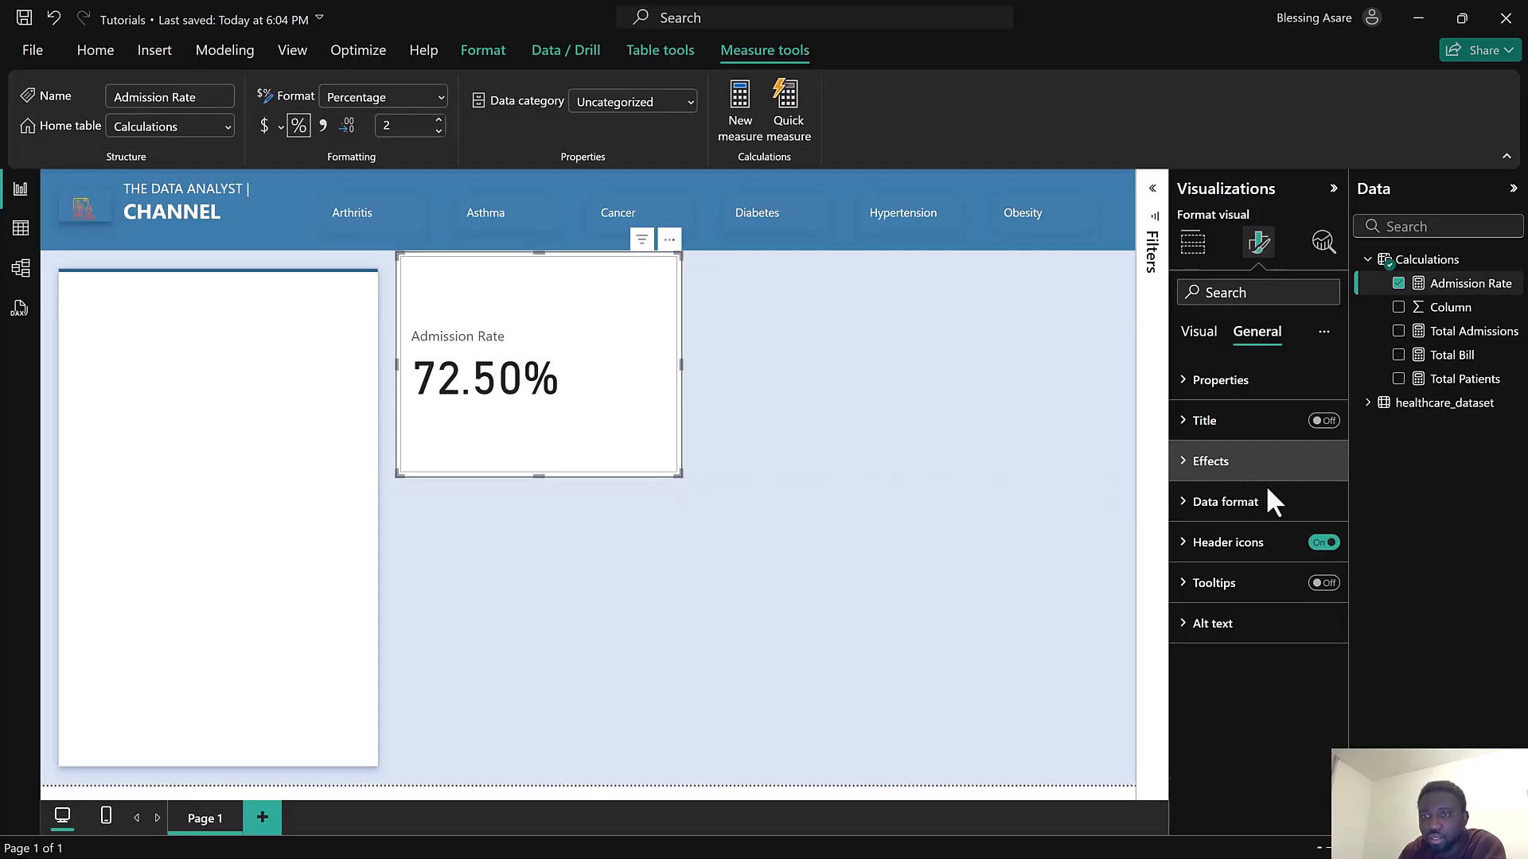
left_click(1265, 466)
left_click(1314, 509)
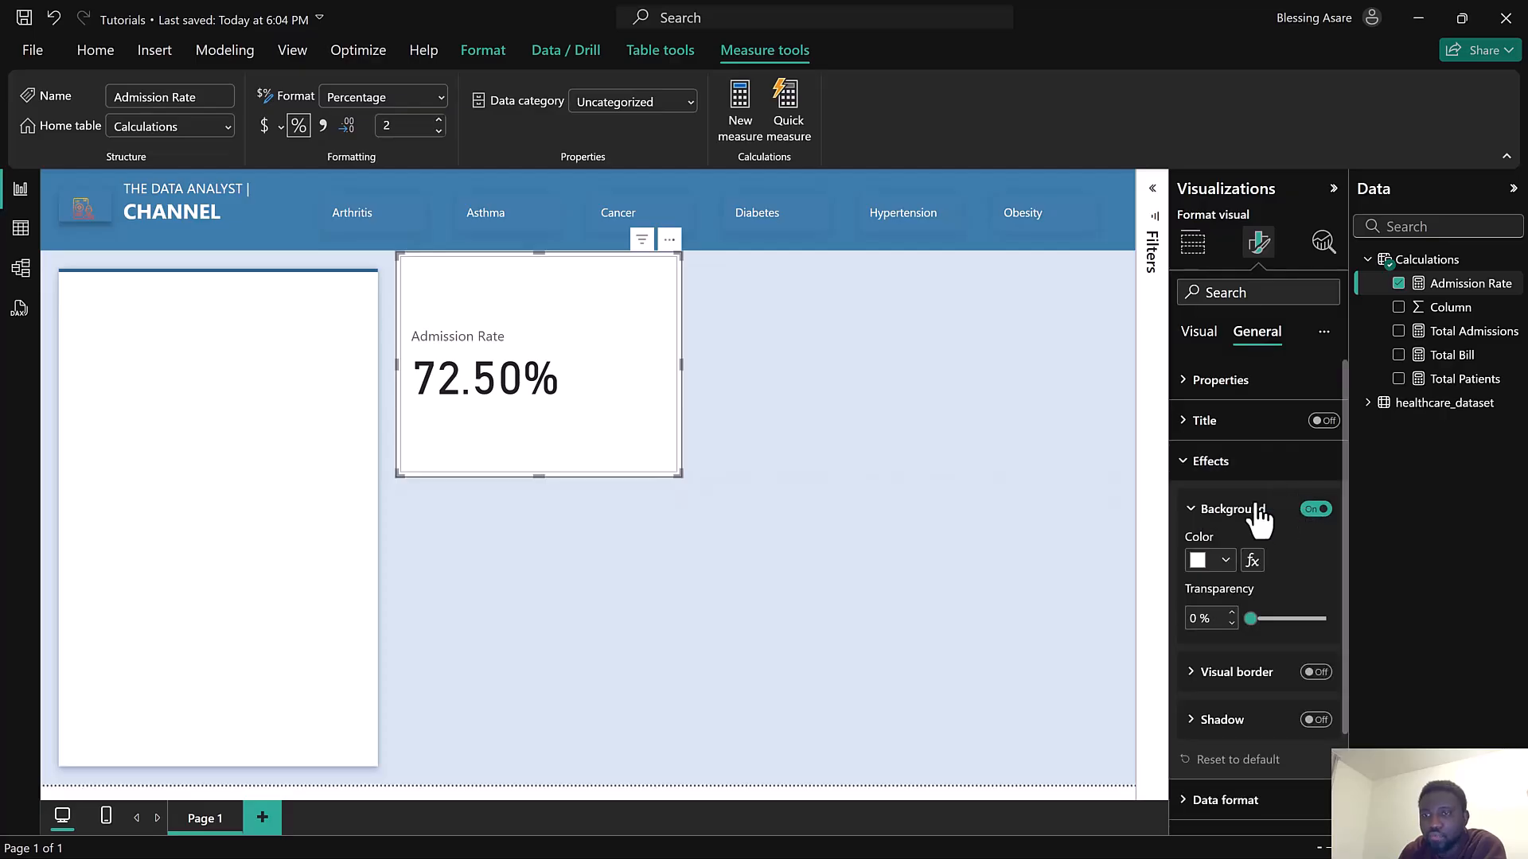
Turn on the card background in blue with 75% transparency
left_click(1203, 337)
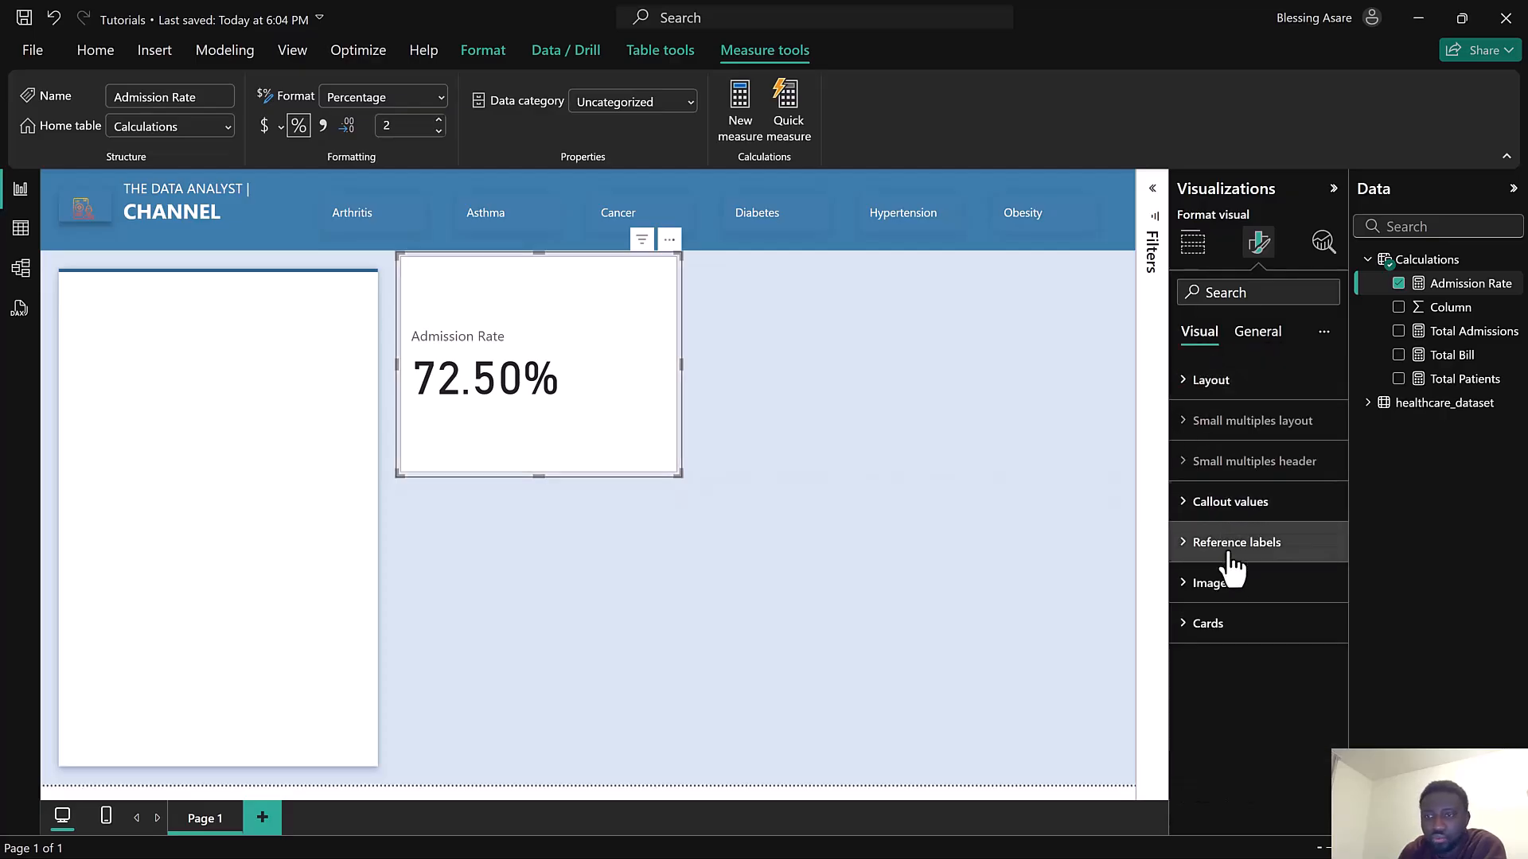
left_click(1244, 628)
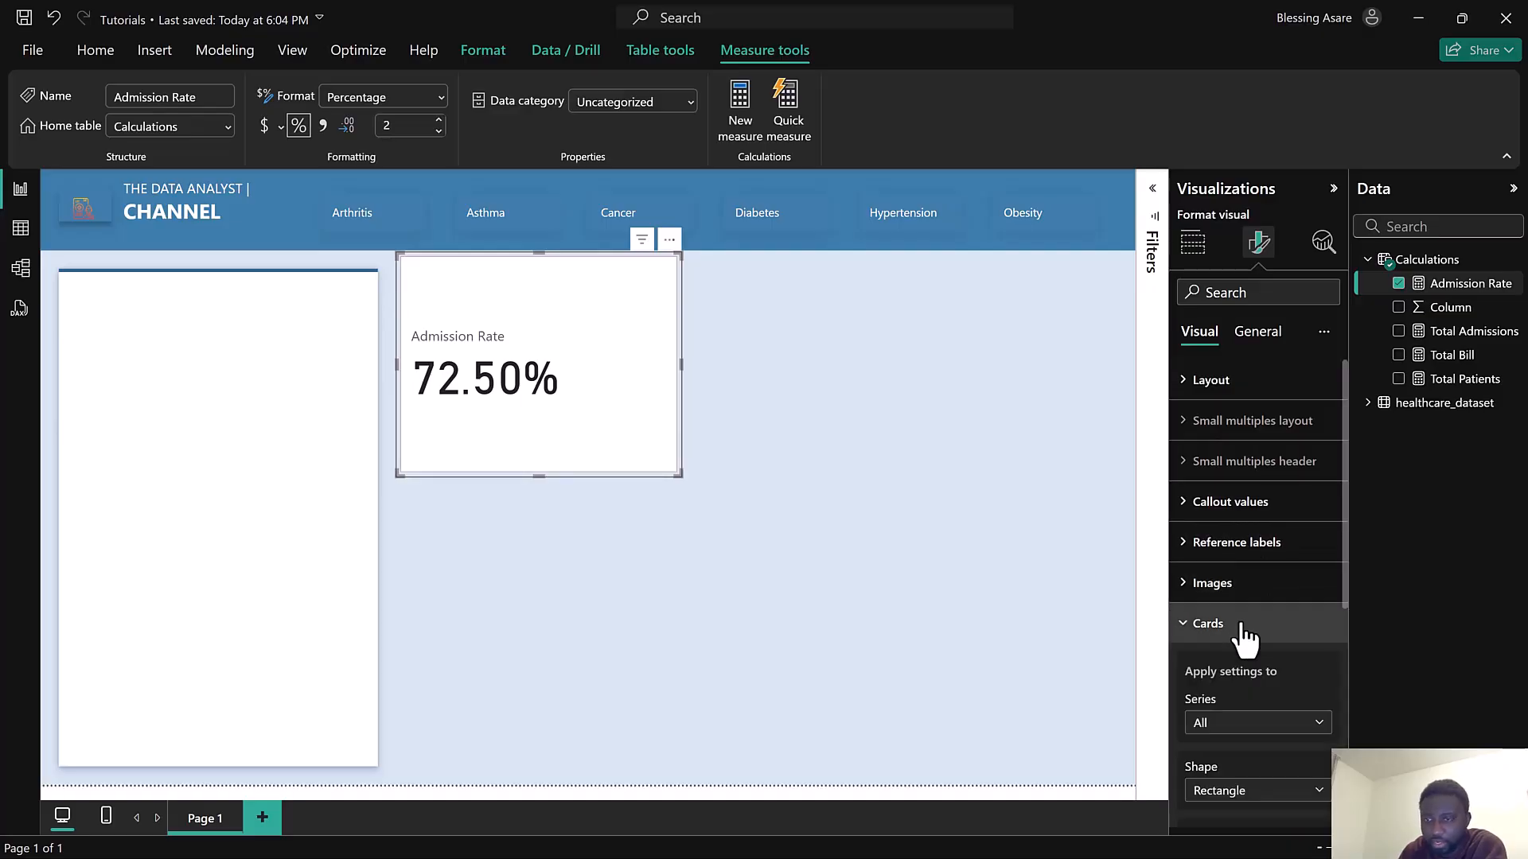
scroll(1244, 633, "down", 5)
left_click(1317, 637)
left_click(1241, 589)
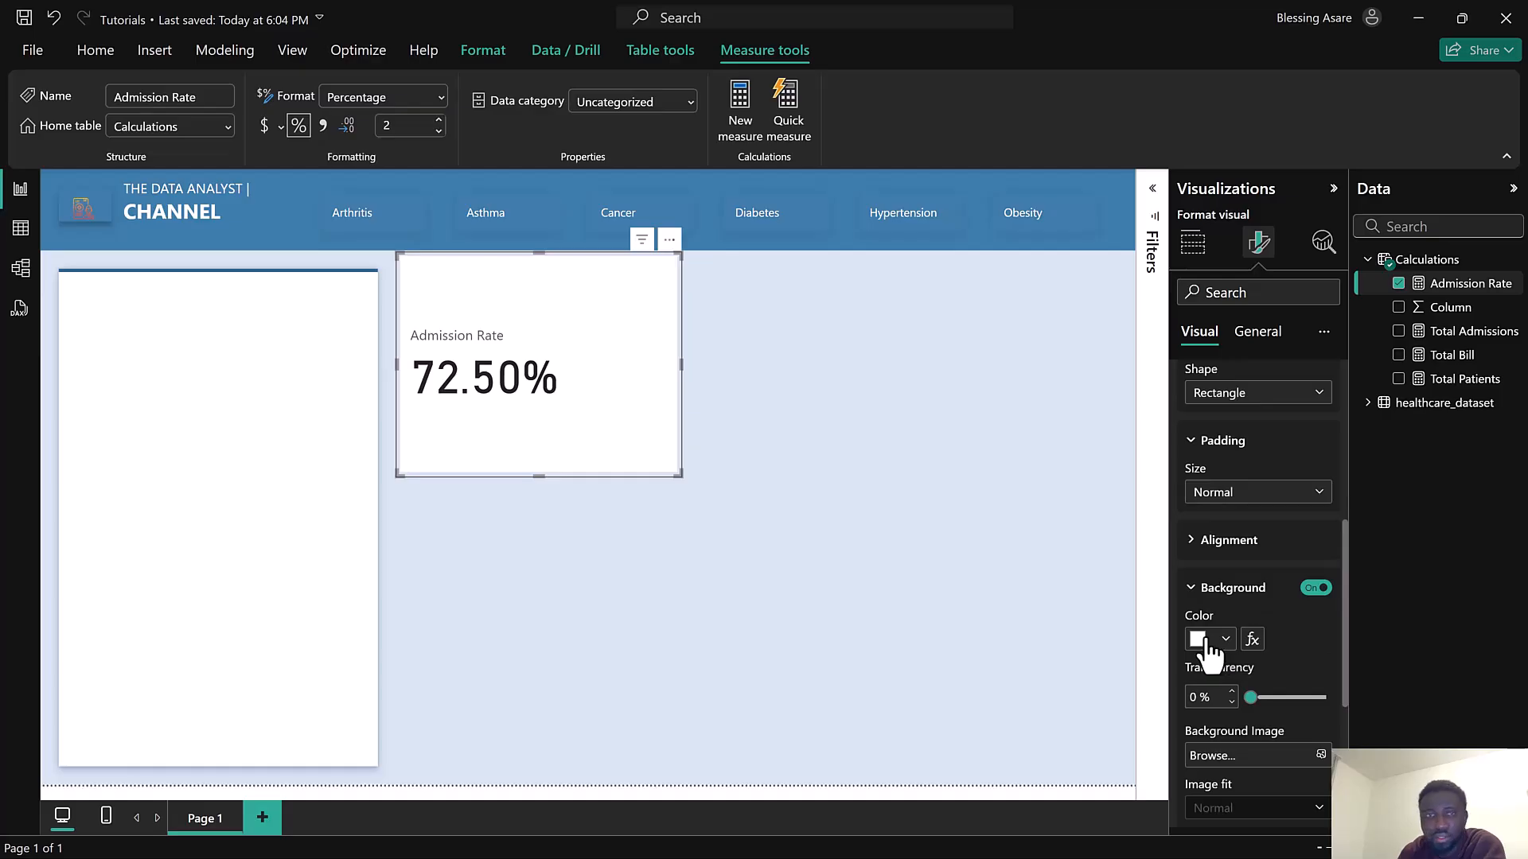
left_click(1203, 639)
left_click(1295, 324)
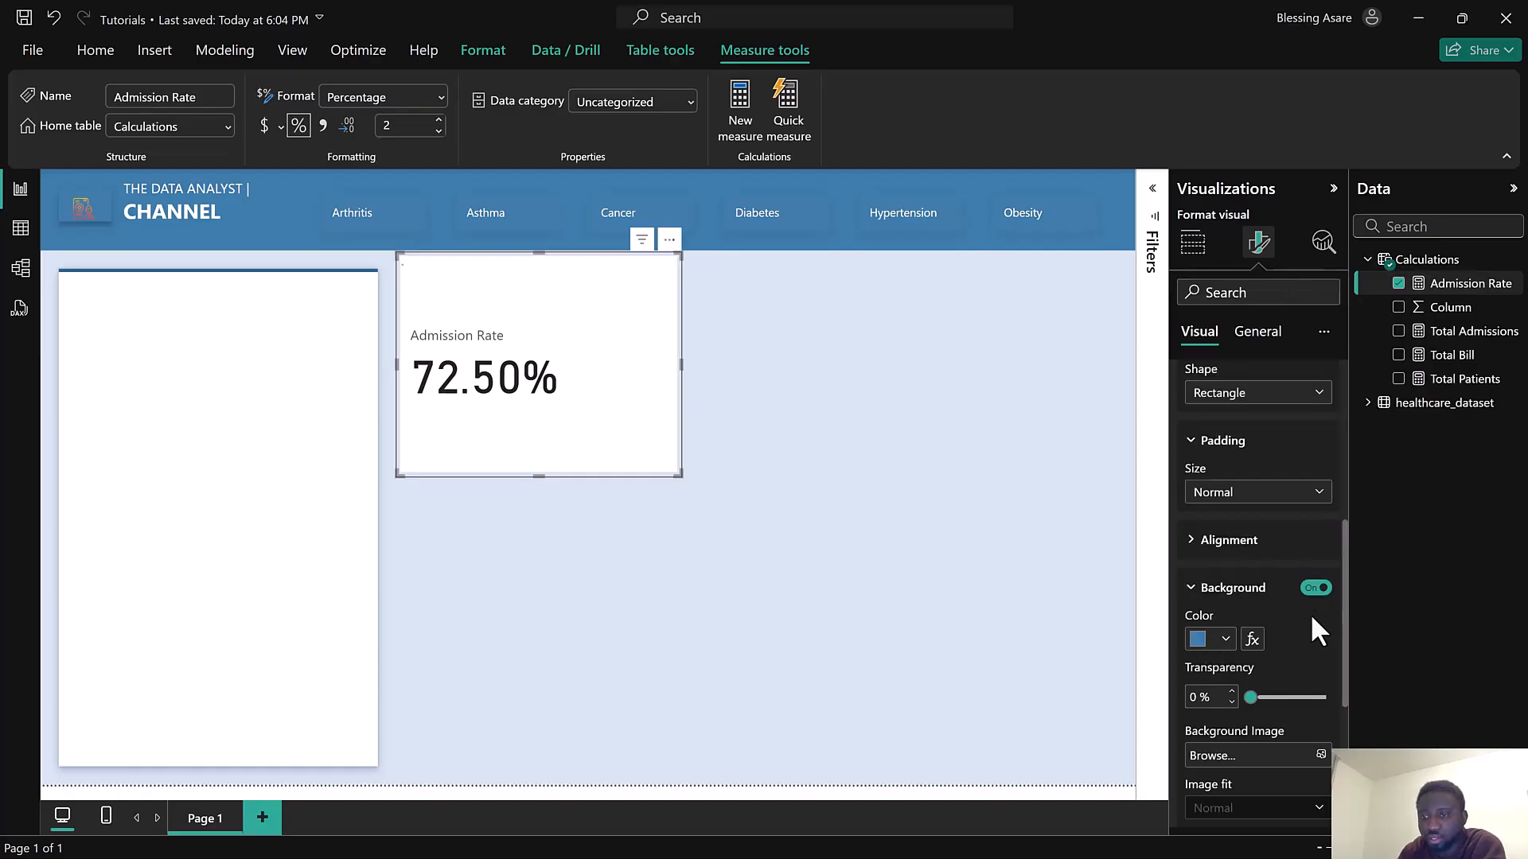
left_click_drag(1251, 697, 1304, 710)
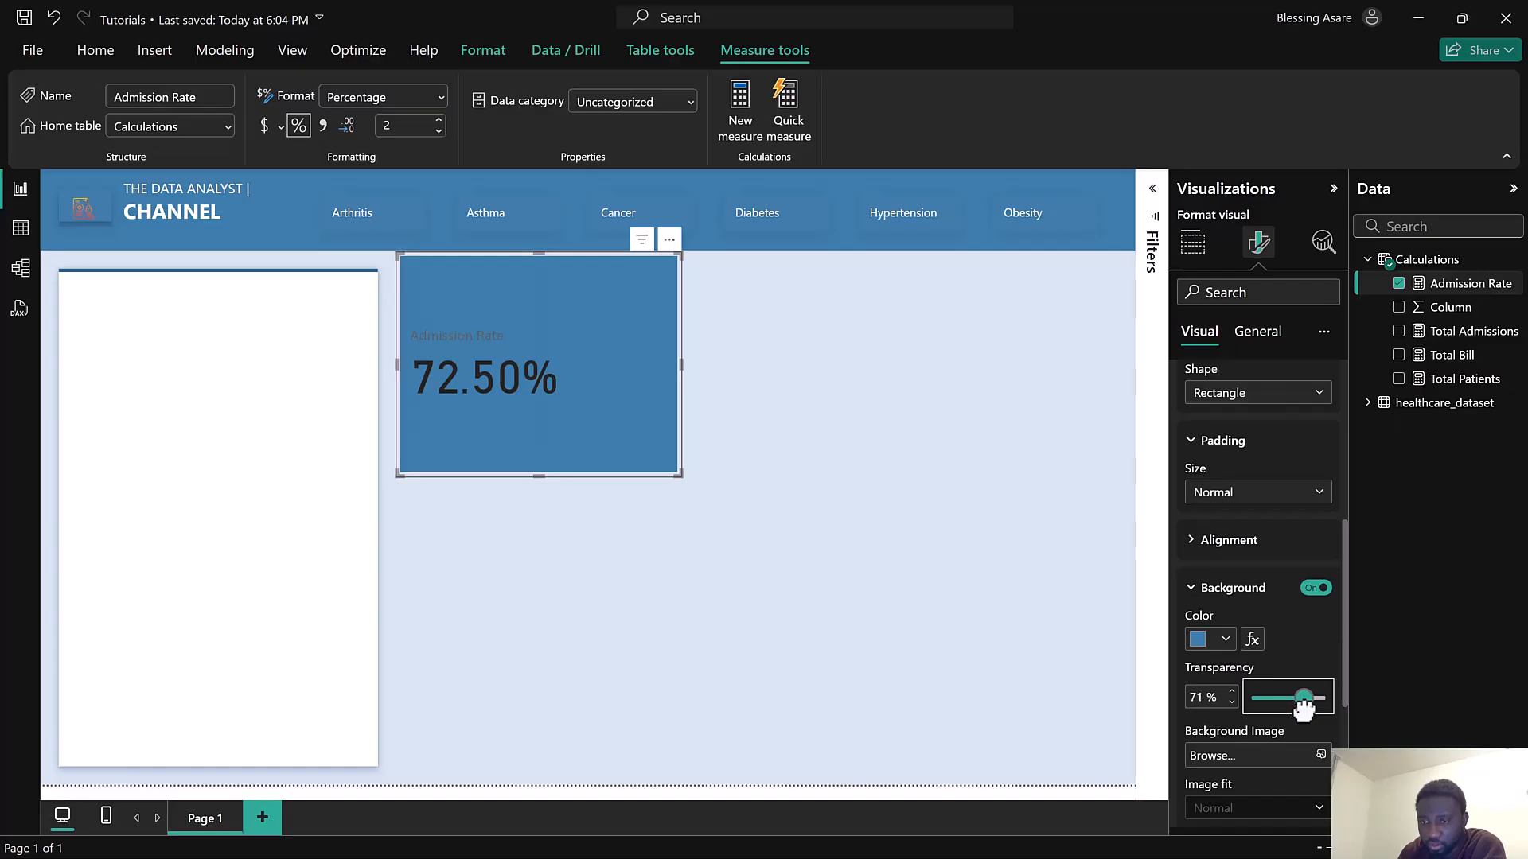
double_click(1204, 698)
type("75")
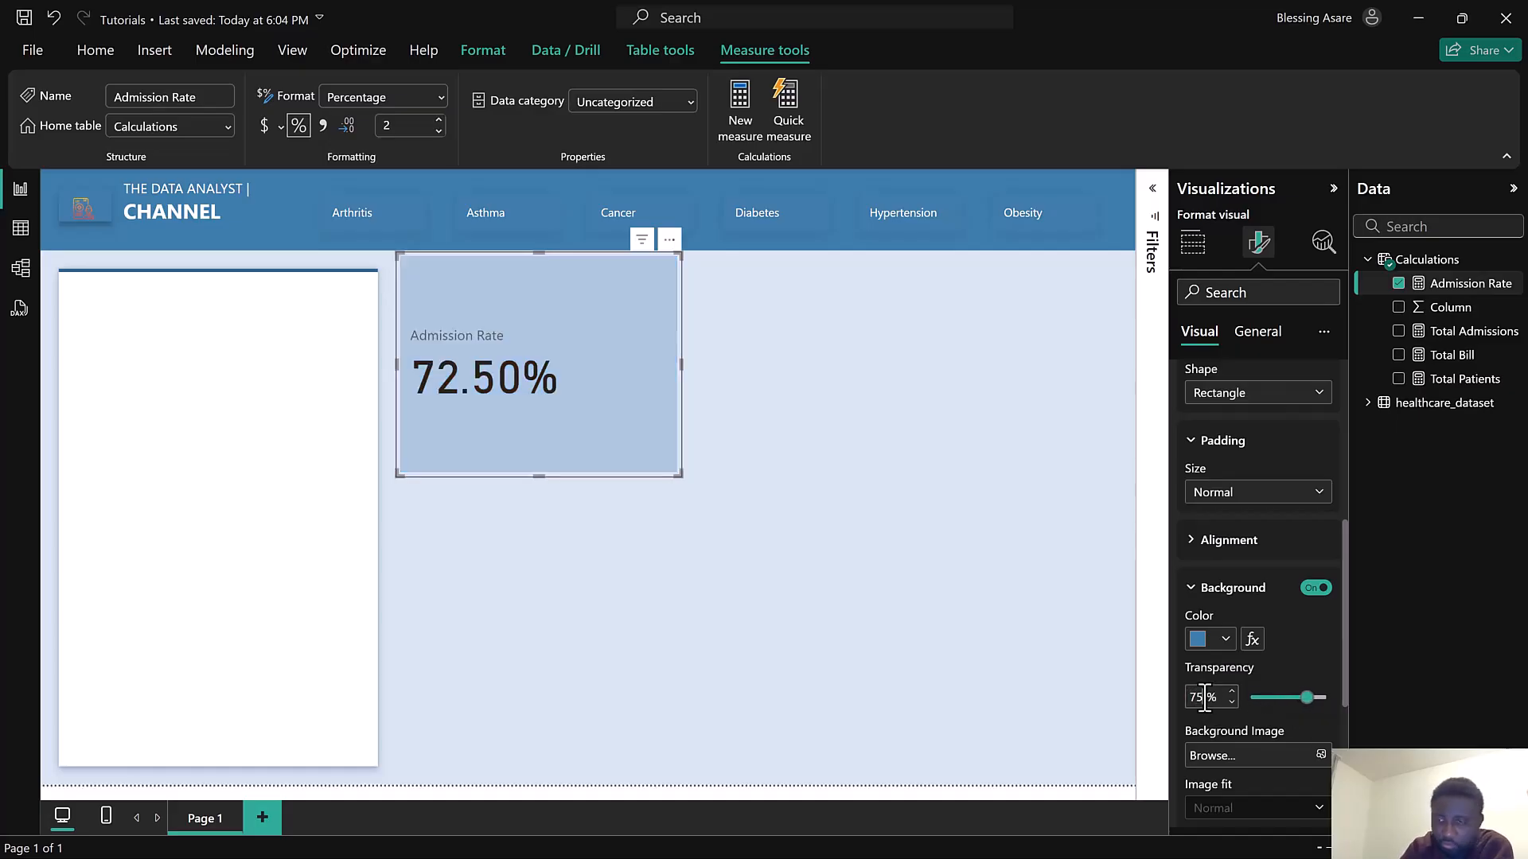
Shrink the Admission Rate card further to a smaller tile
left_click(1194, 589)
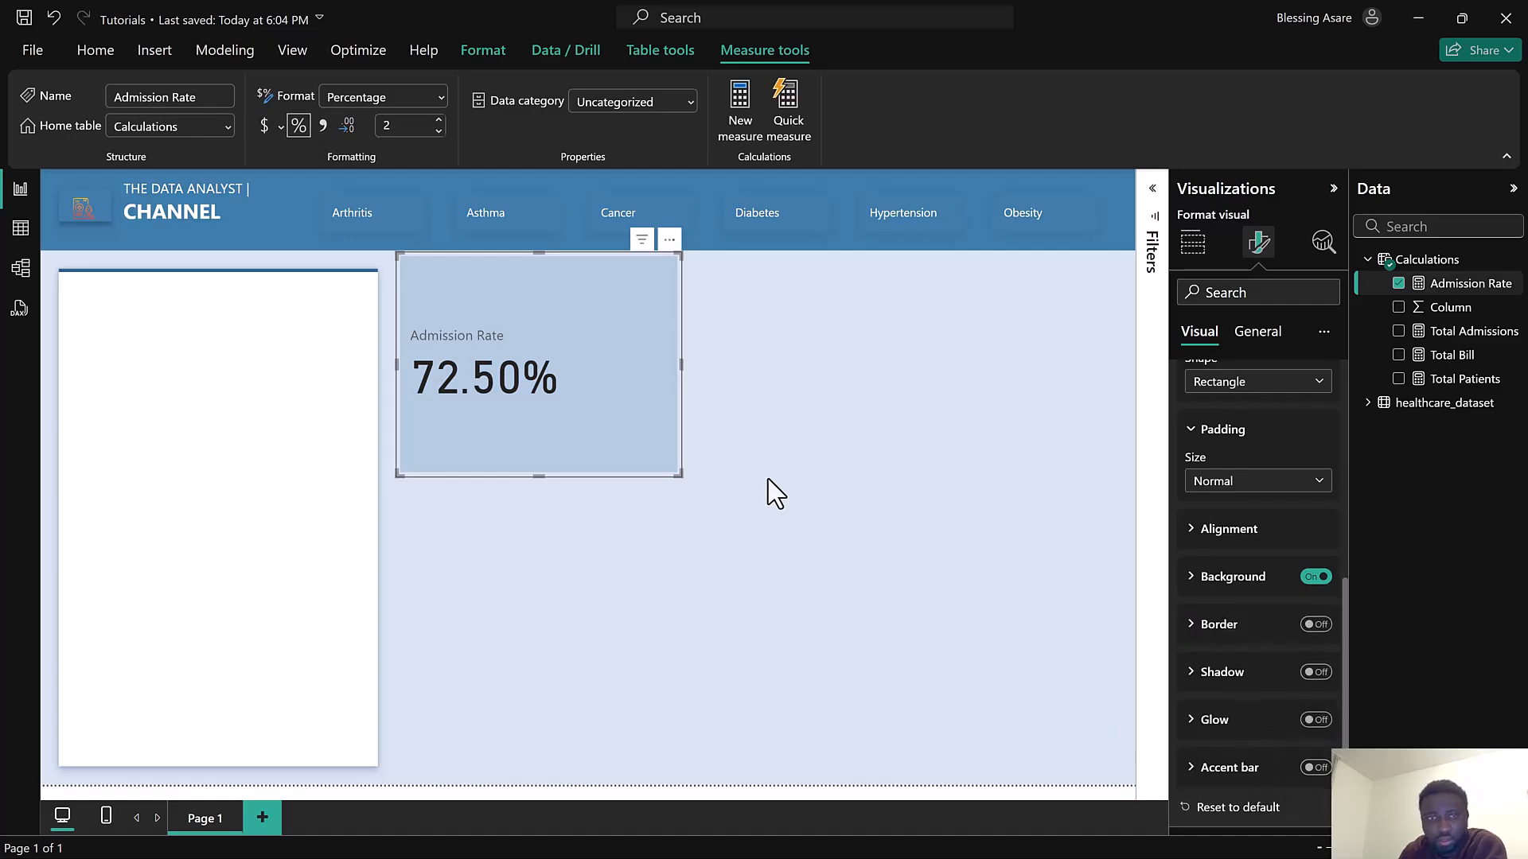
left_click_drag(671, 471, 609, 428)
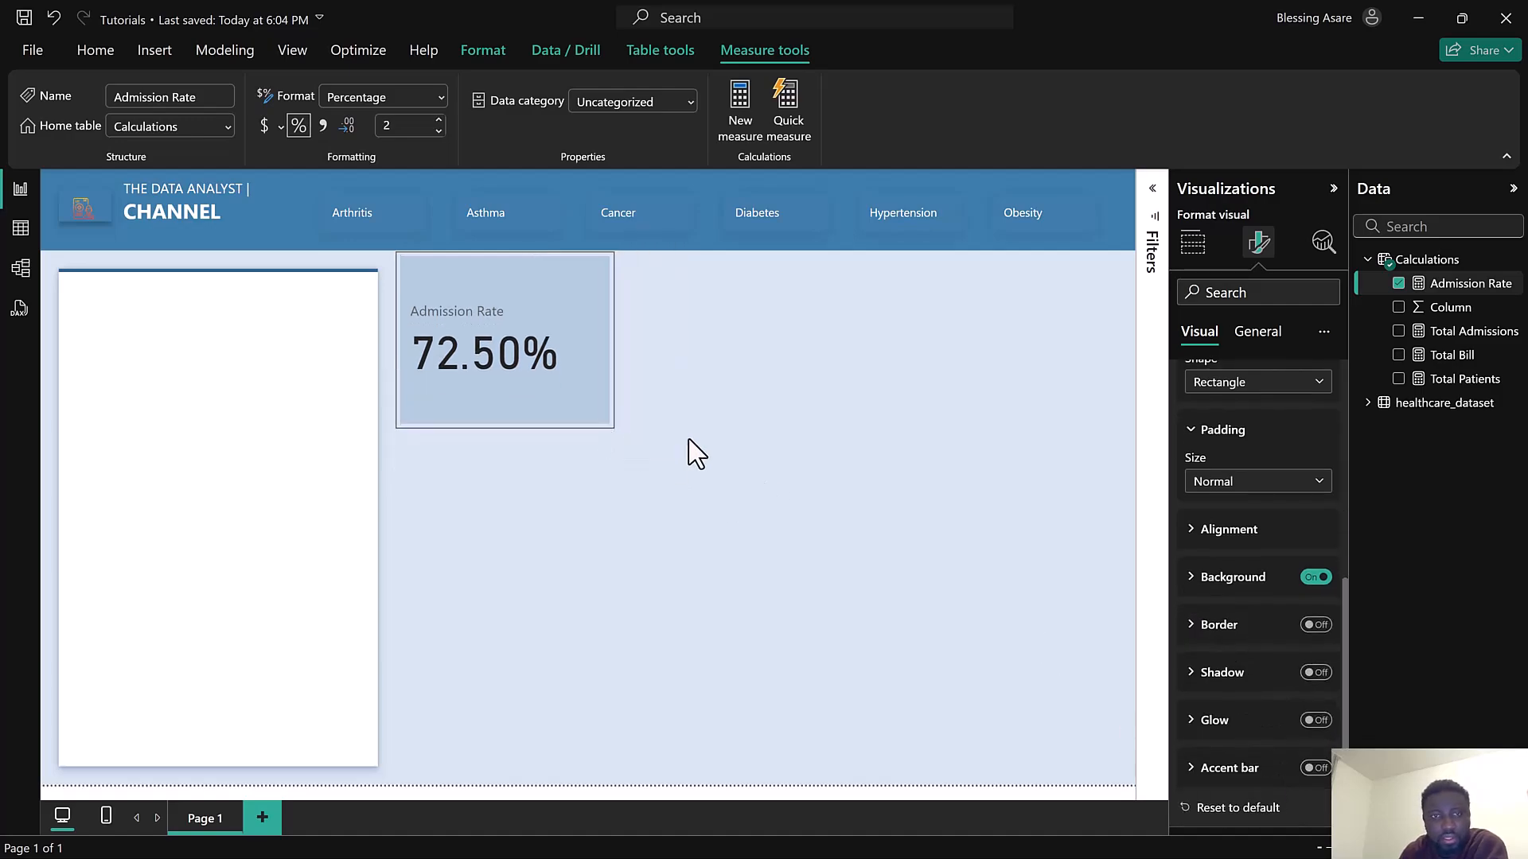
Set the card's callout value font to Segoe UI at size 18
scroll(1249, 454, "up", 3)
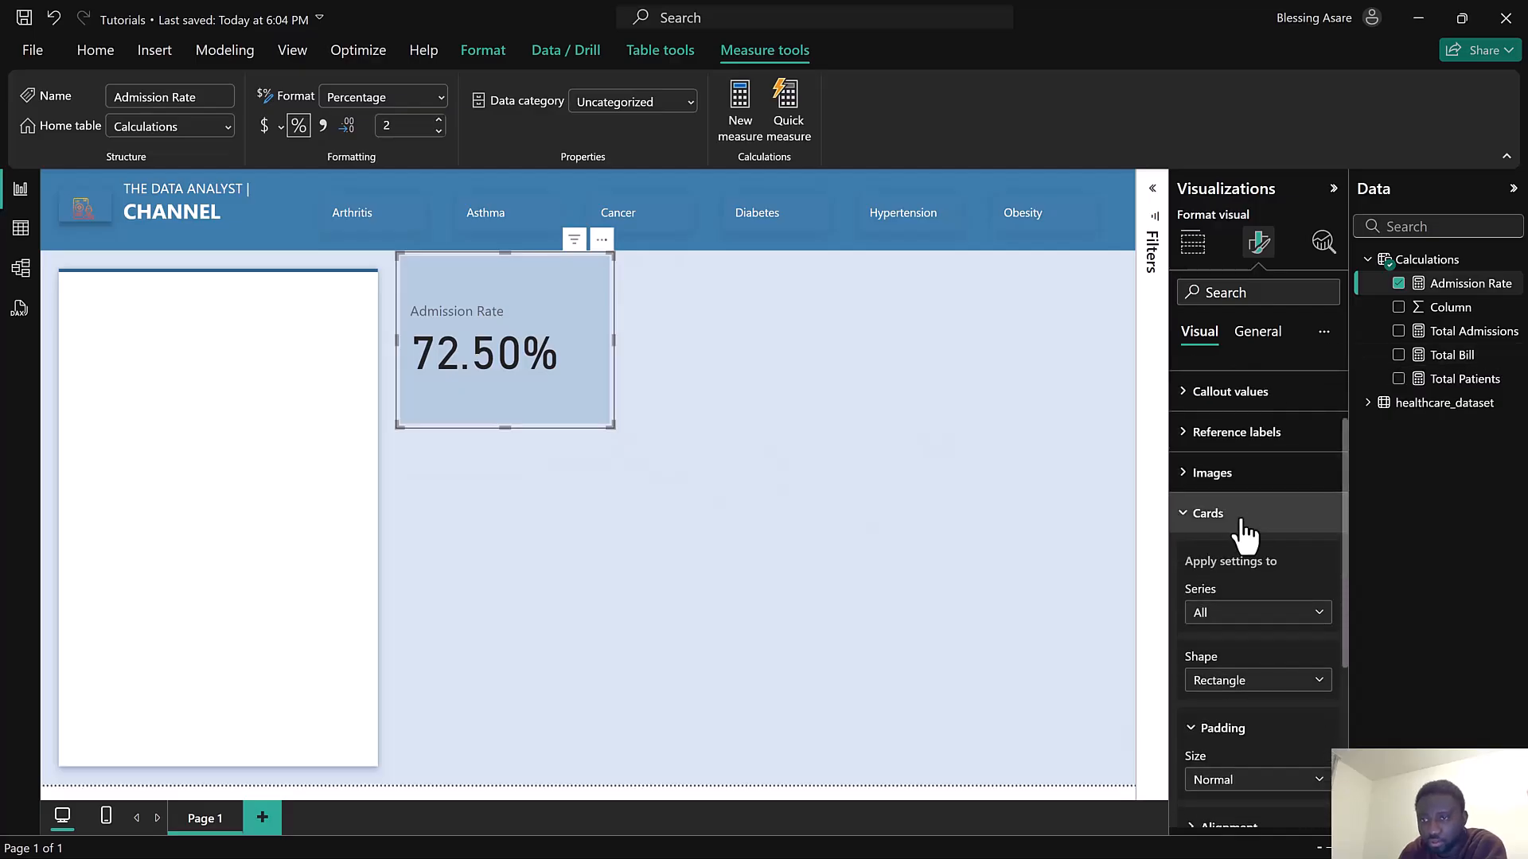
left_click(1242, 515)
left_click(1249, 507)
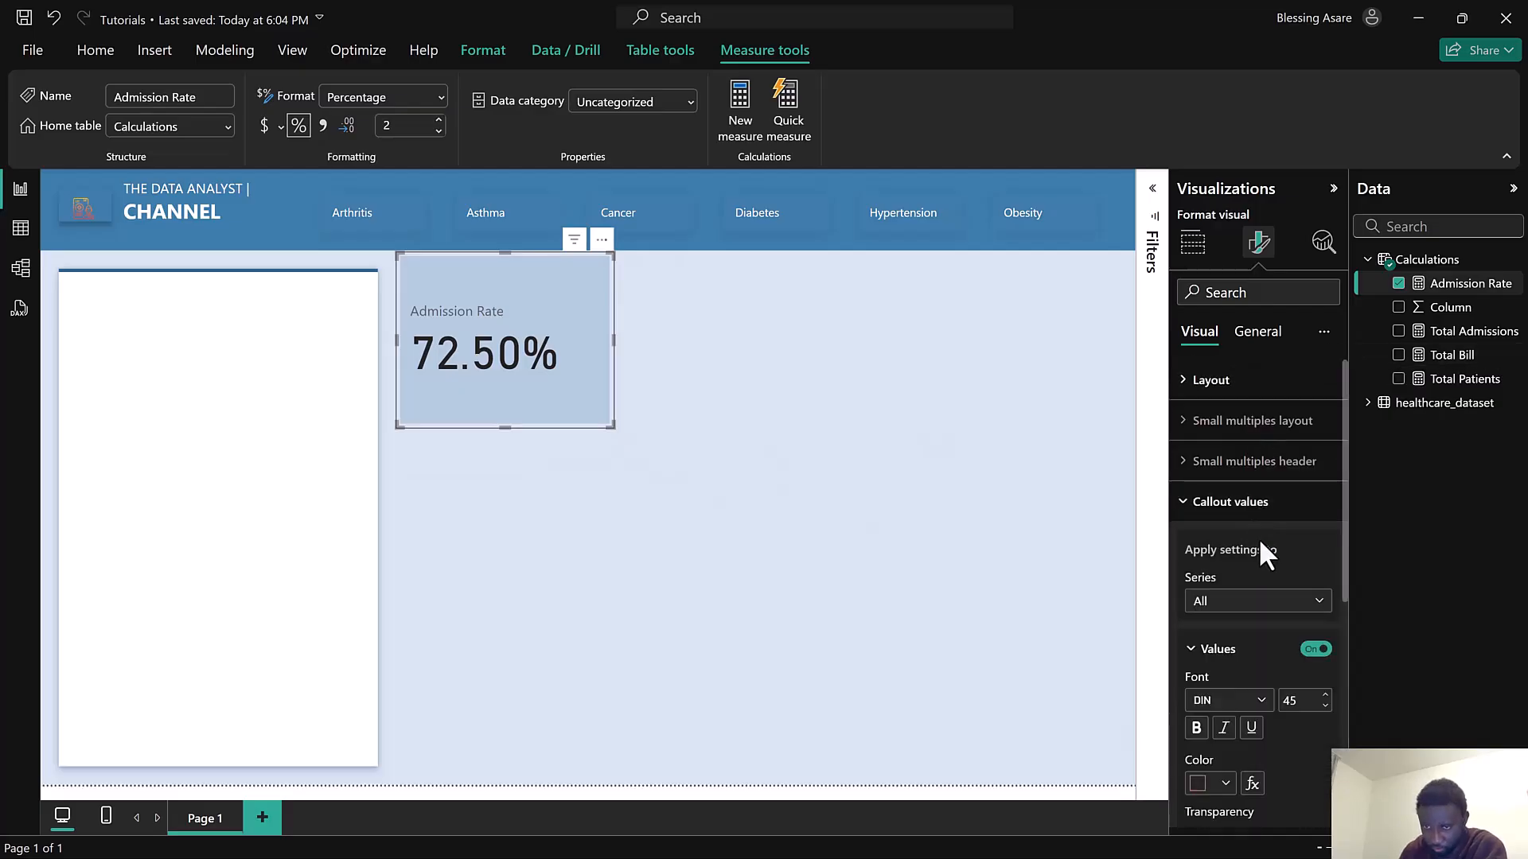
scroll(1262, 552, "down", 2)
scroll(1262, 547, "down", 1)
left_click(1209, 509)
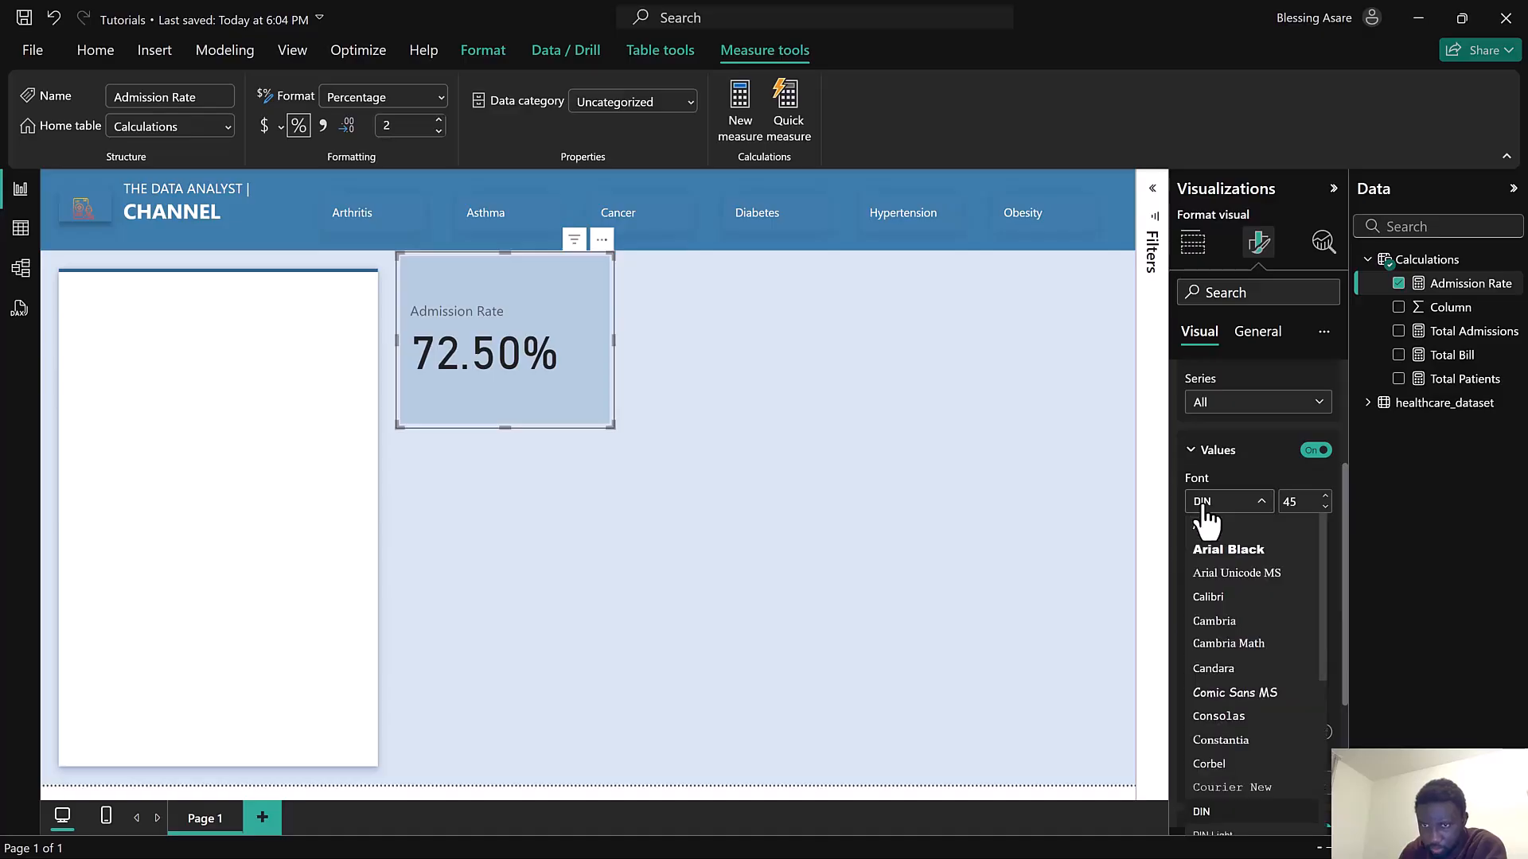
scroll(1245, 665, "down", 3)
scroll(1246, 673, "down", 2)
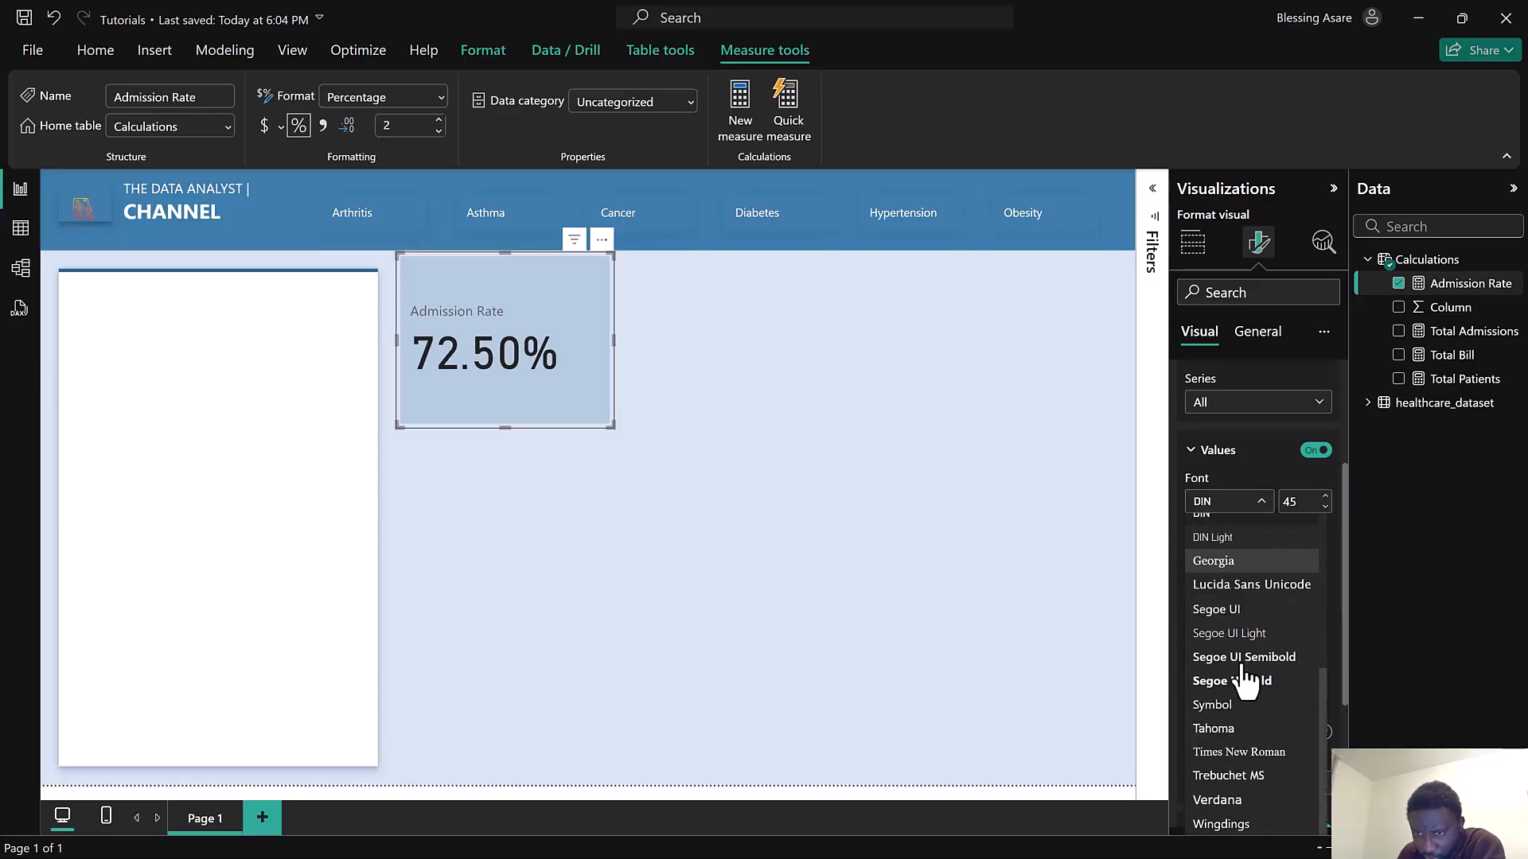
left_click(1243, 609)
double_click(1300, 503)
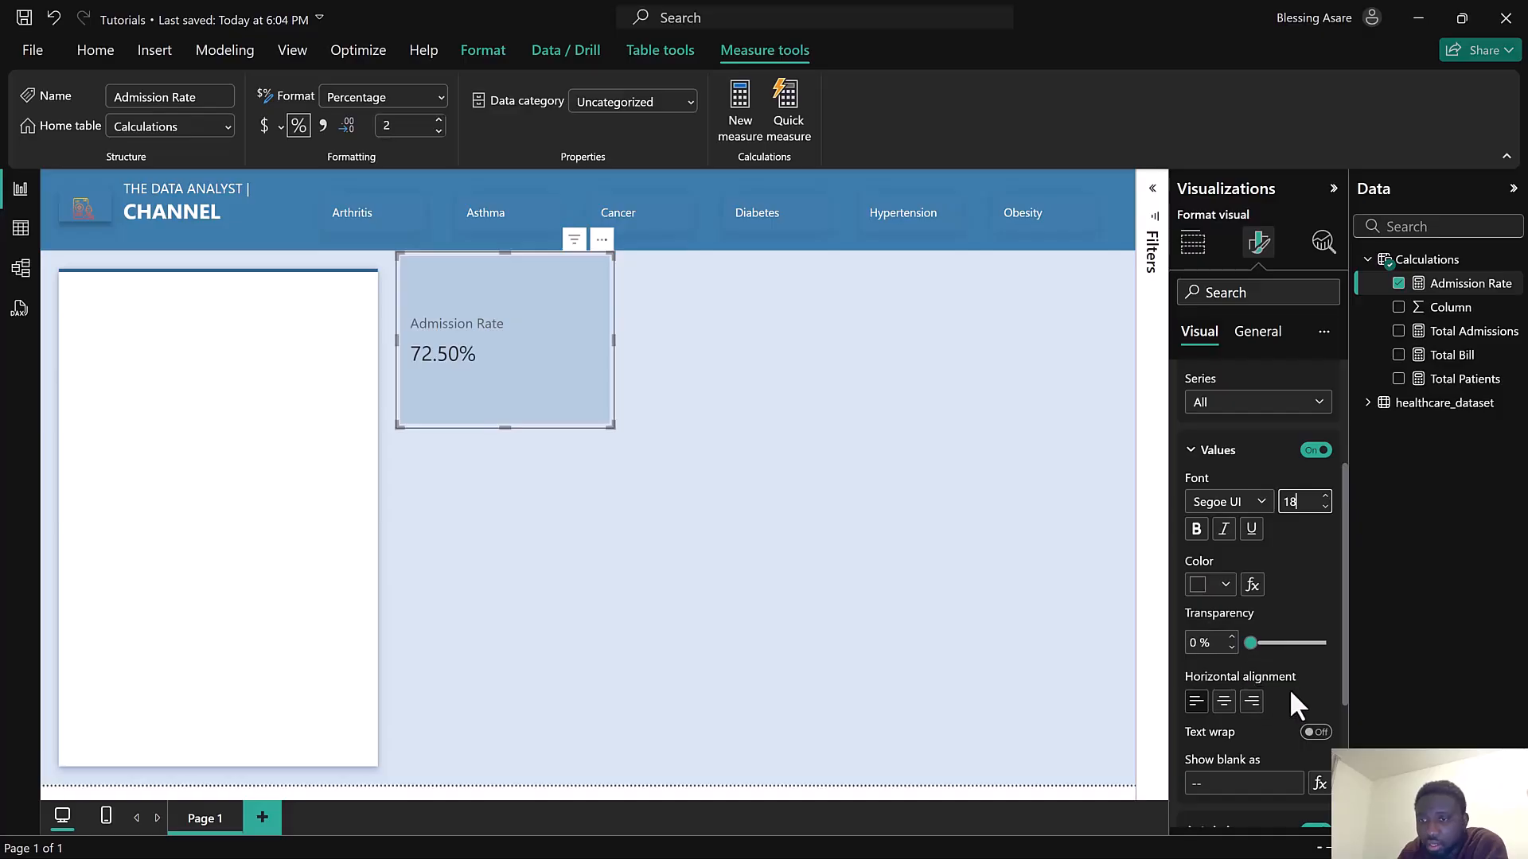
scroll(1282, 684, "down", 3)
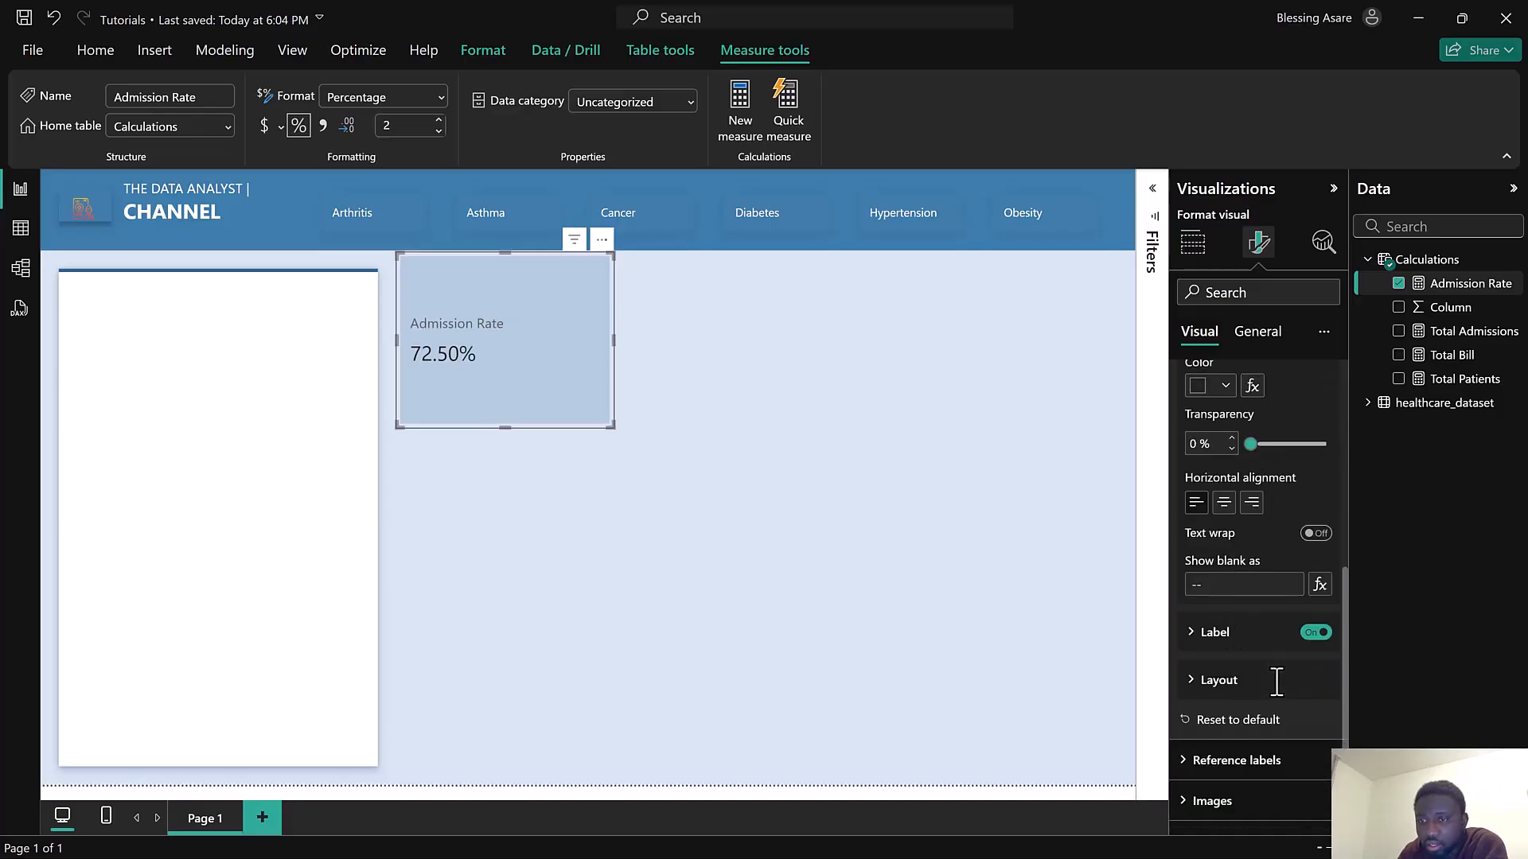
Expand the Admission Rate card's label settings and set the label colour to grey
left_click(1233, 651)
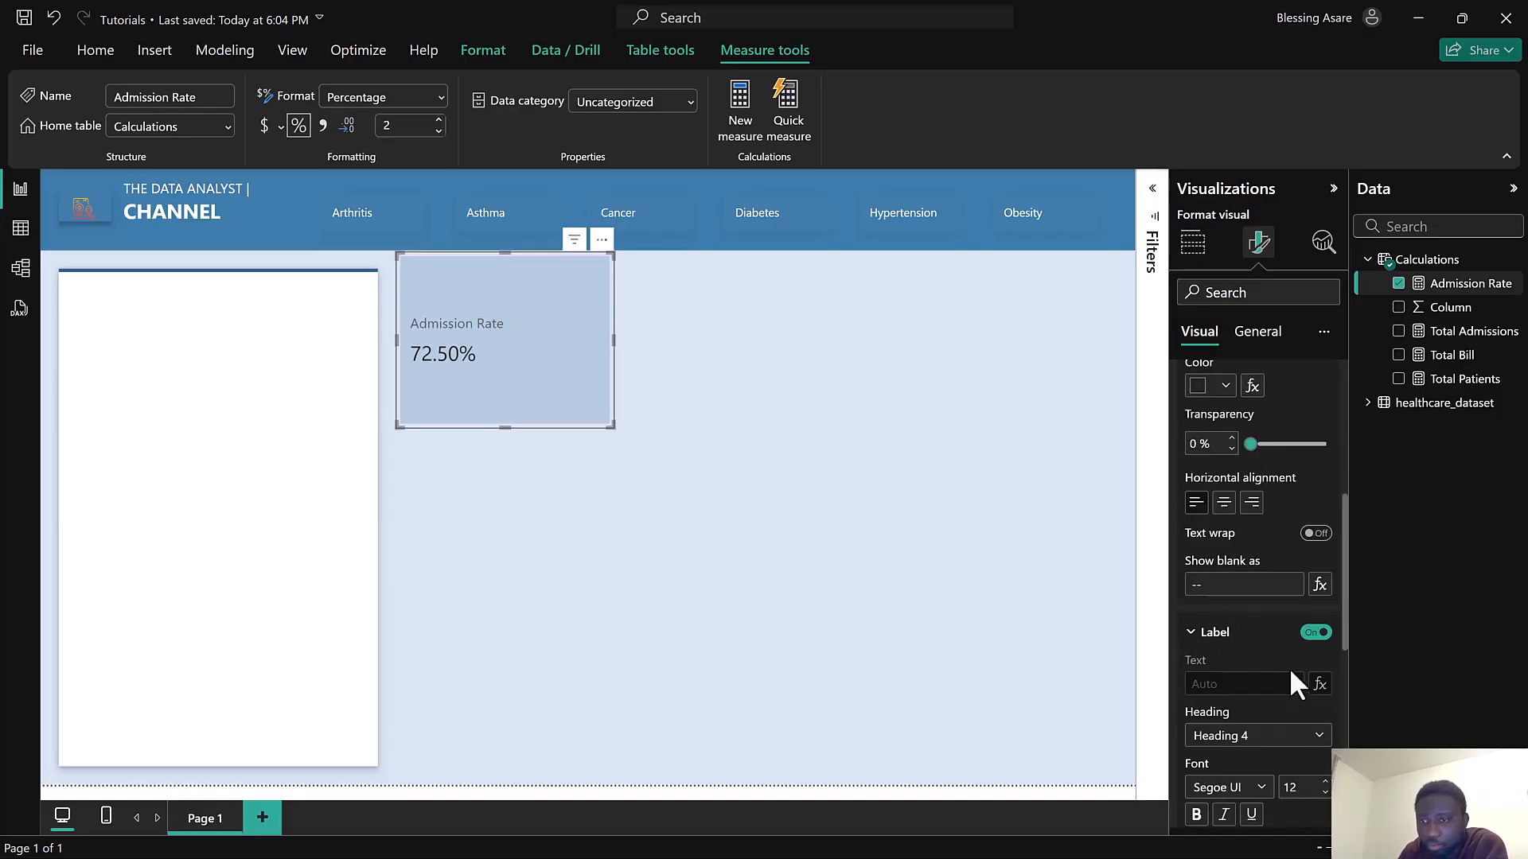
scroll(1289, 668, "down", 3)
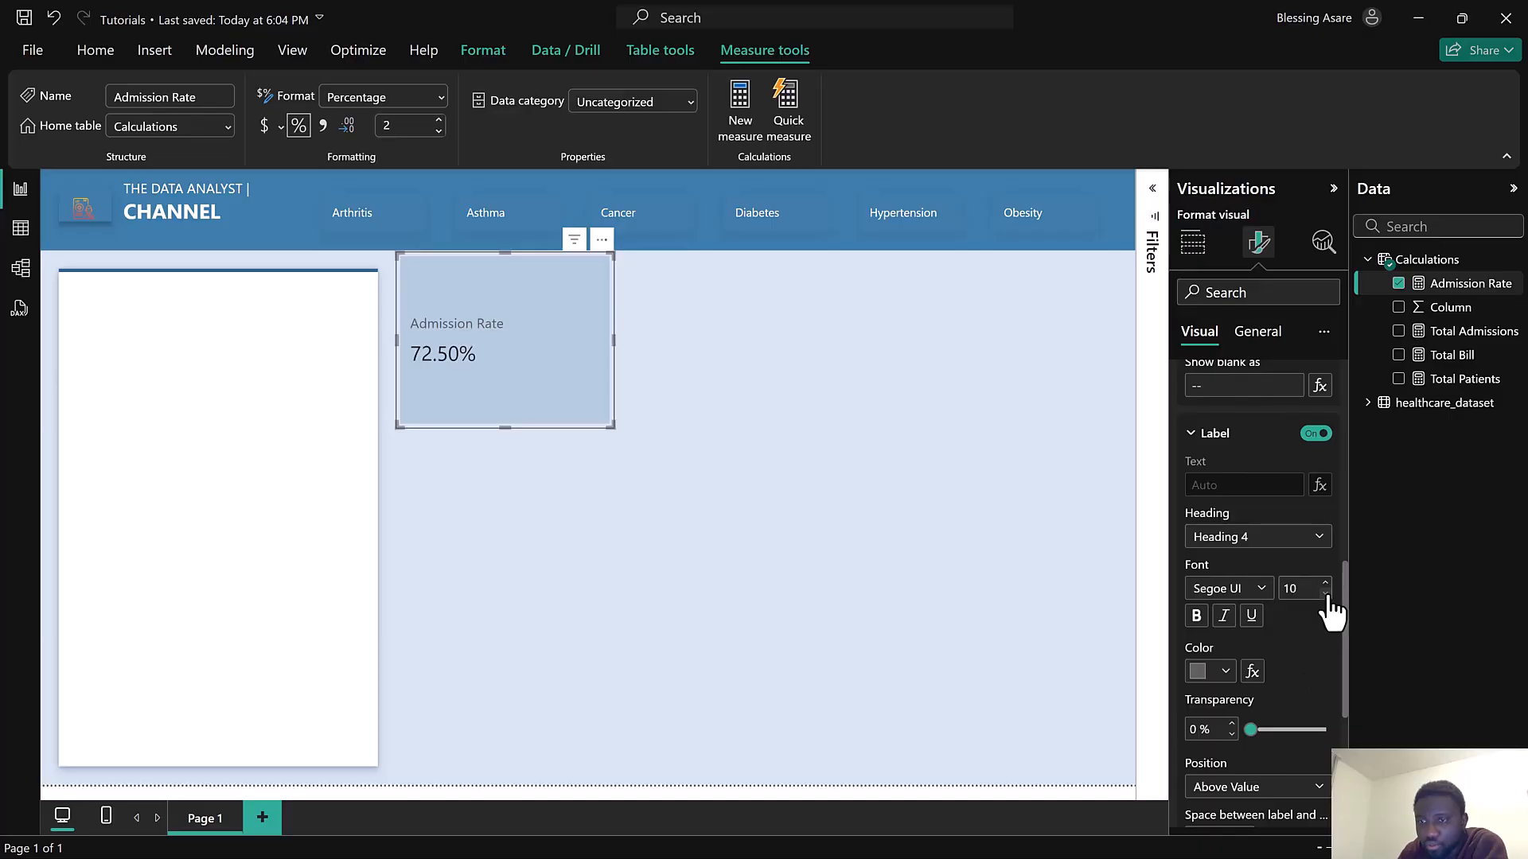
left_click(1203, 673)
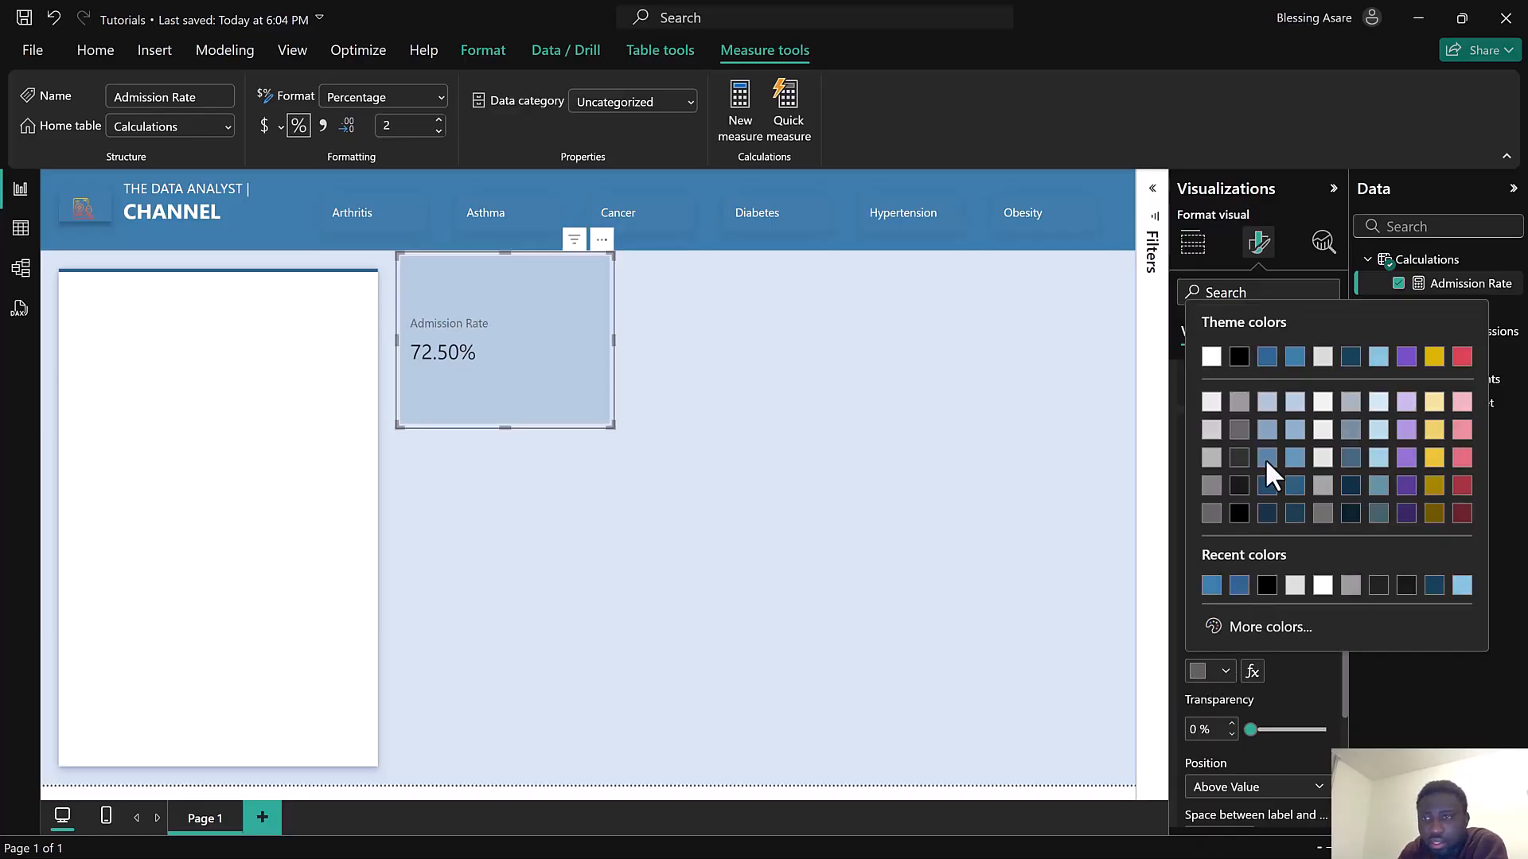
left_click(1240, 358)
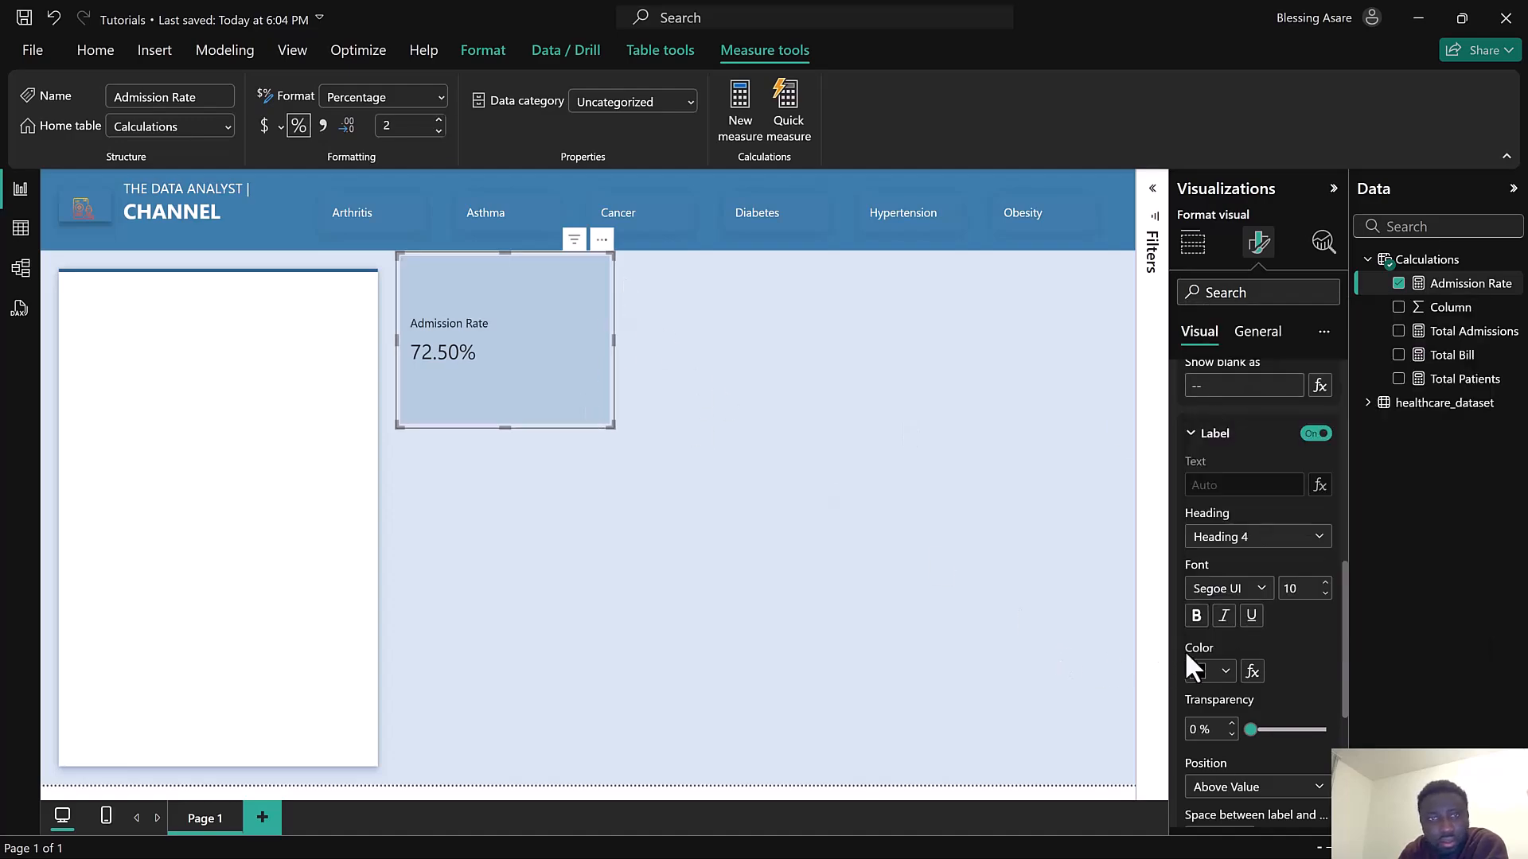
left_click(1200, 672)
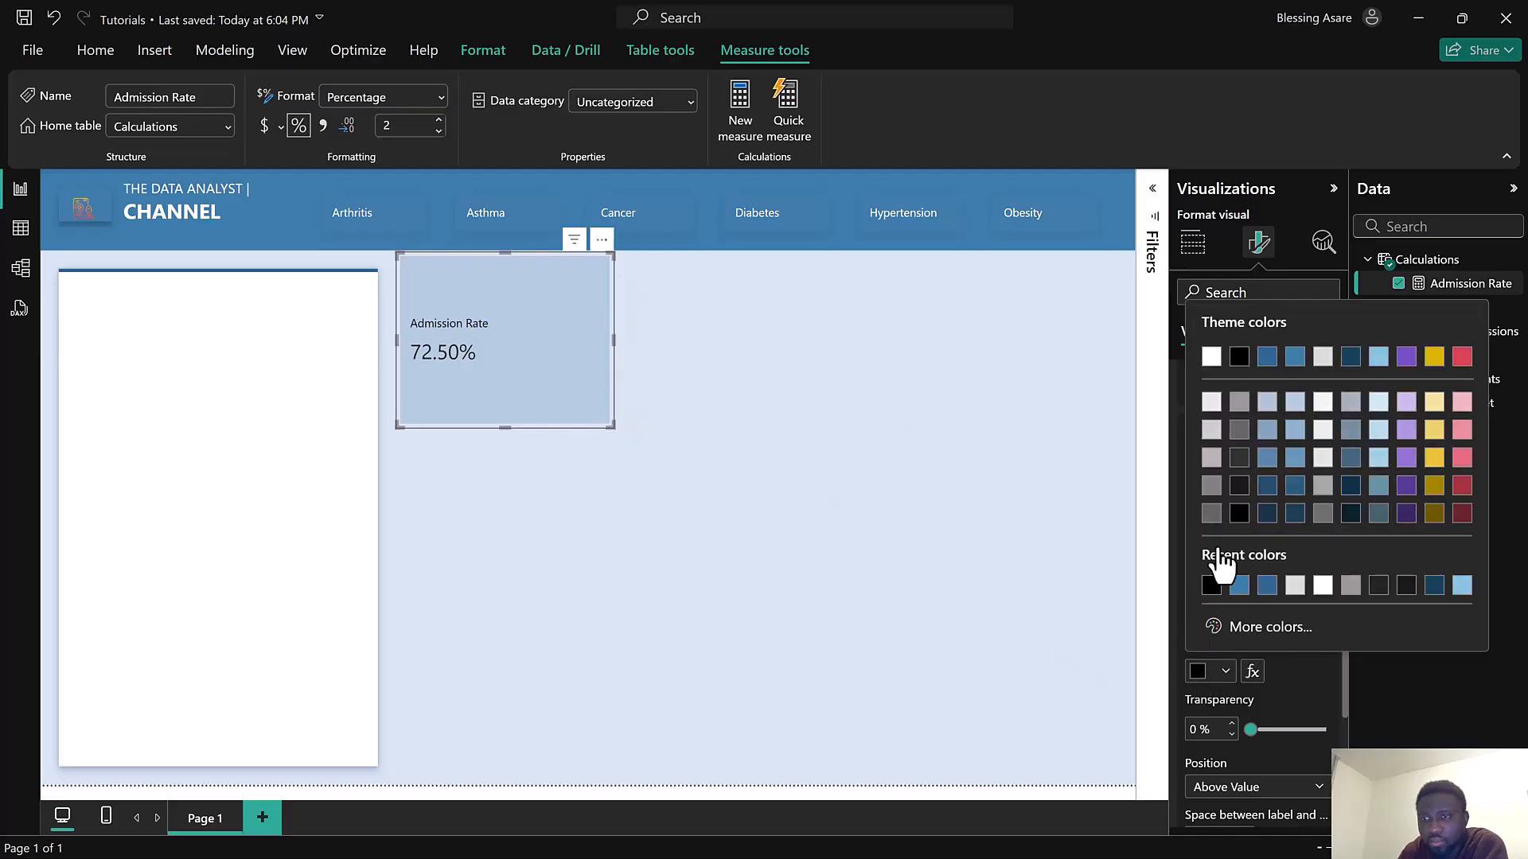
left_click(1238, 403)
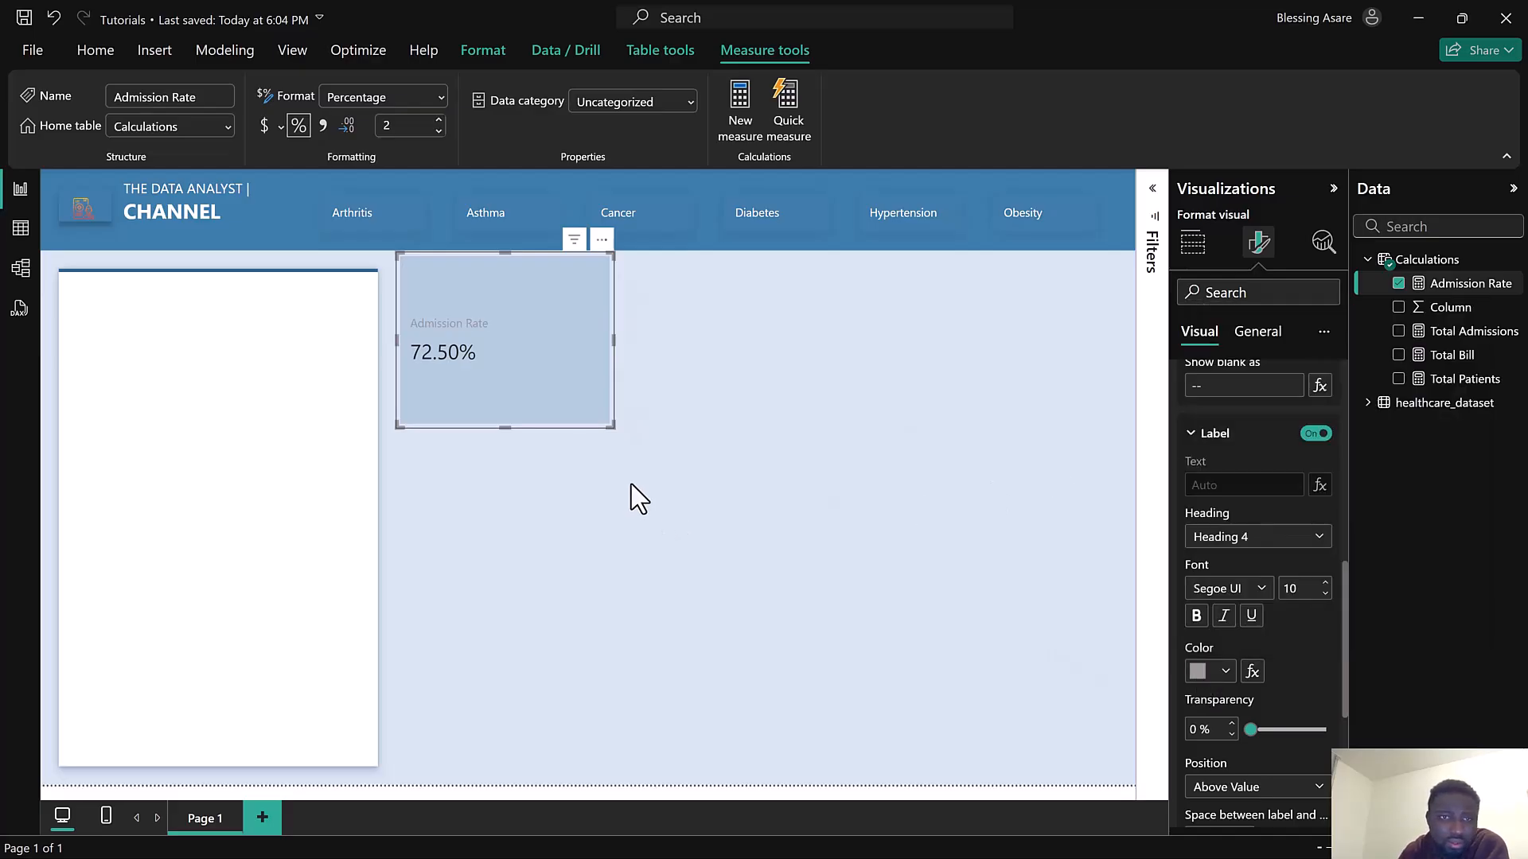
left_click(1199, 670)
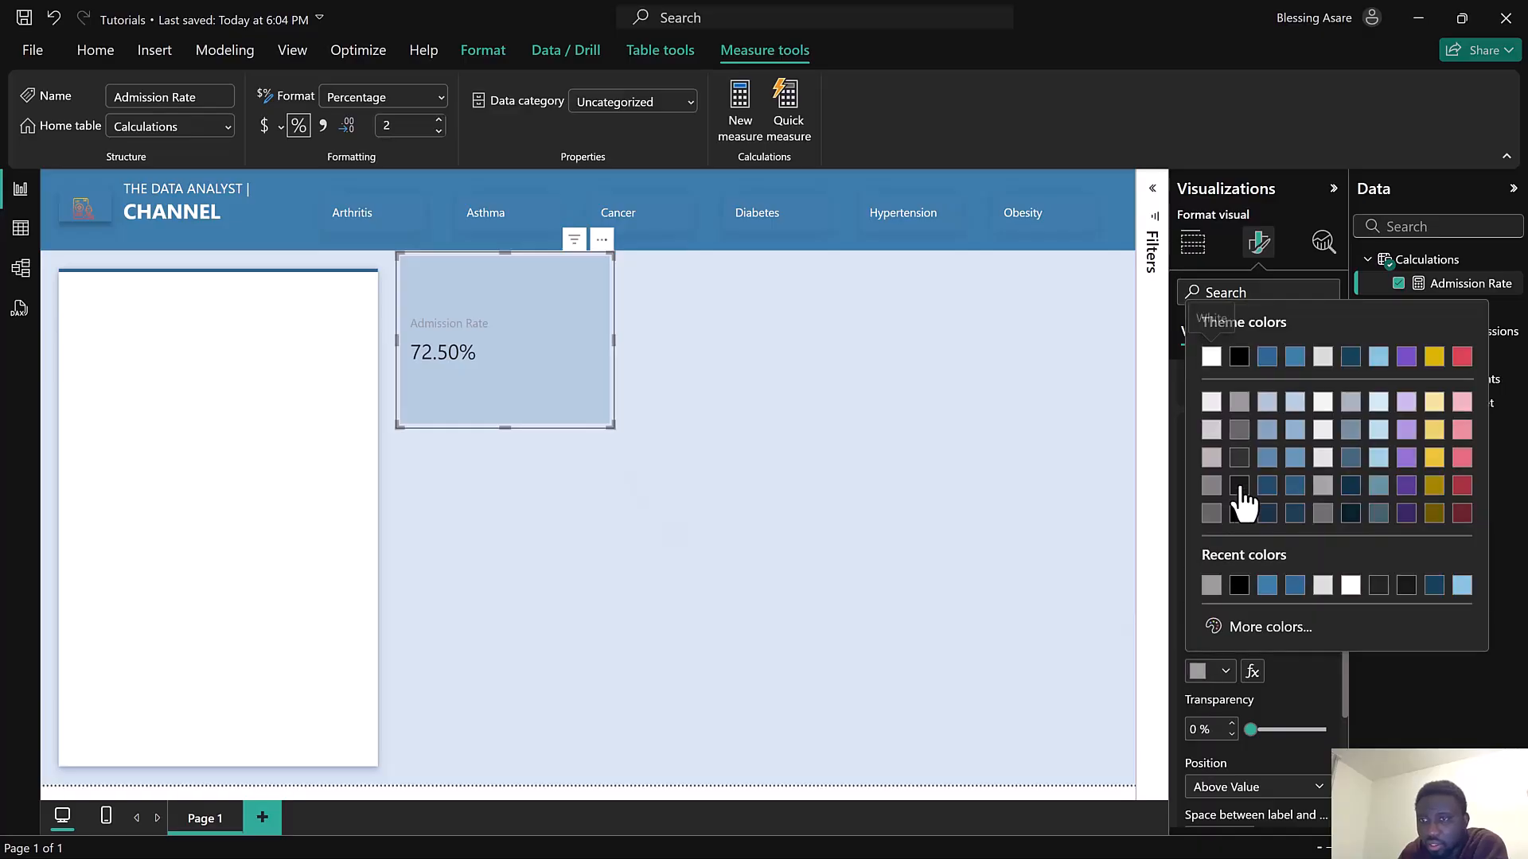
left_click(1240, 432)
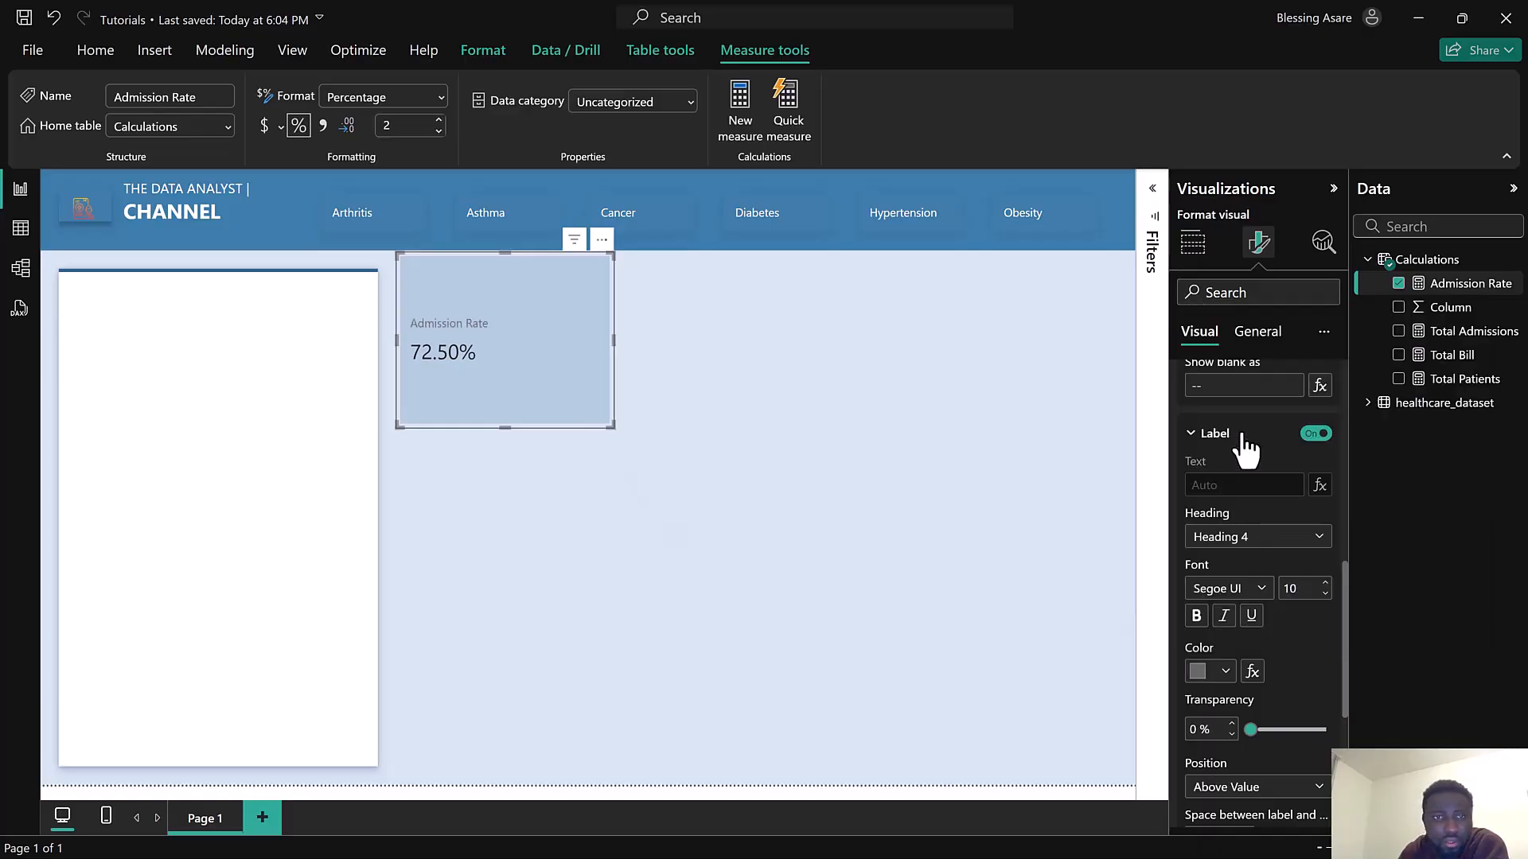
Move the Admission Rate card onto the white side panel
left_click_drag(613, 257, 232, 355)
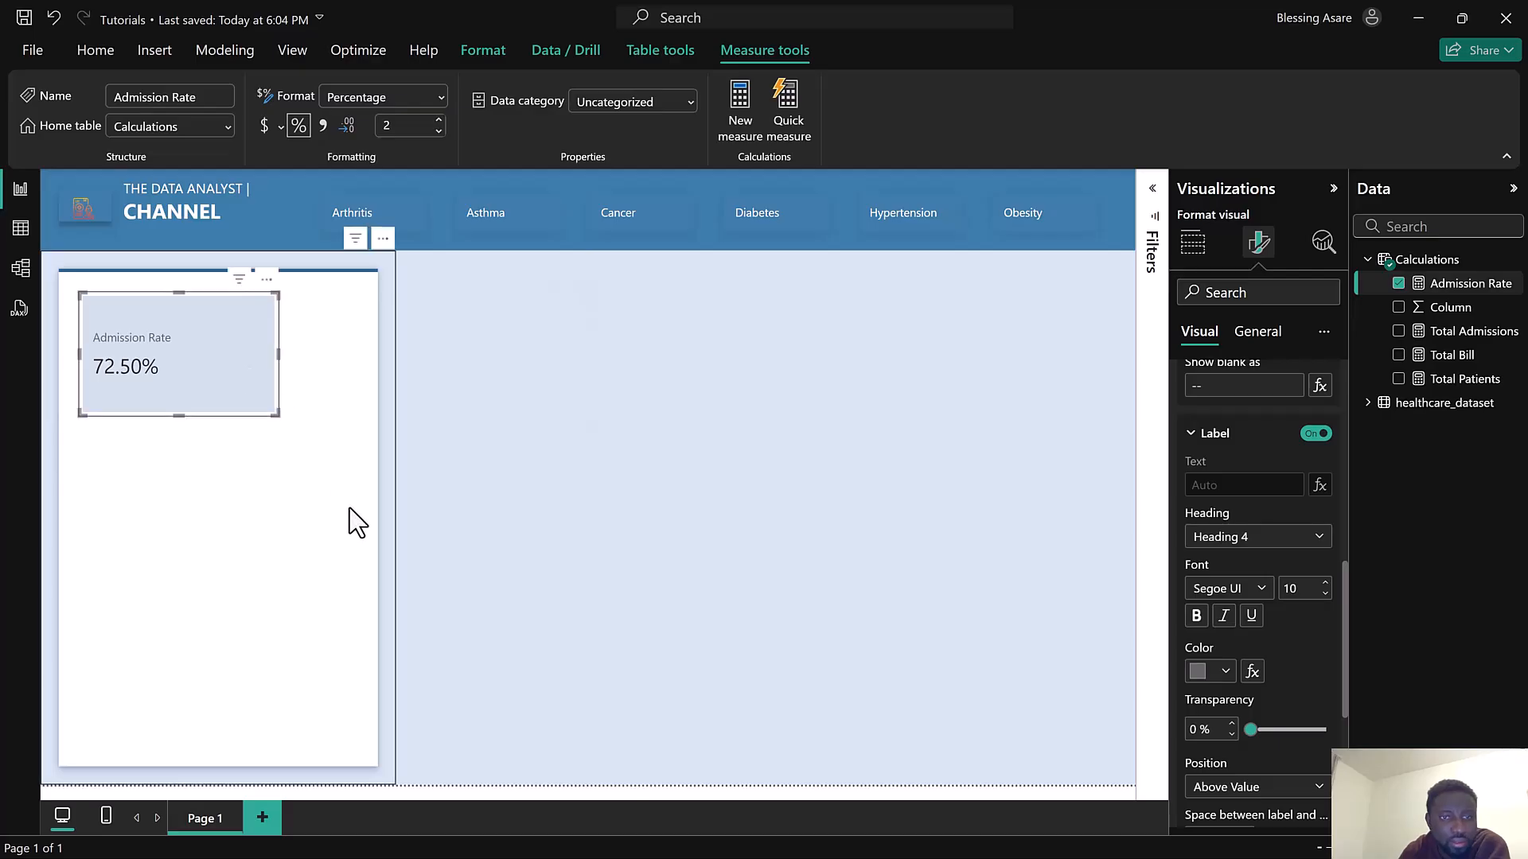
left_click(272, 409)
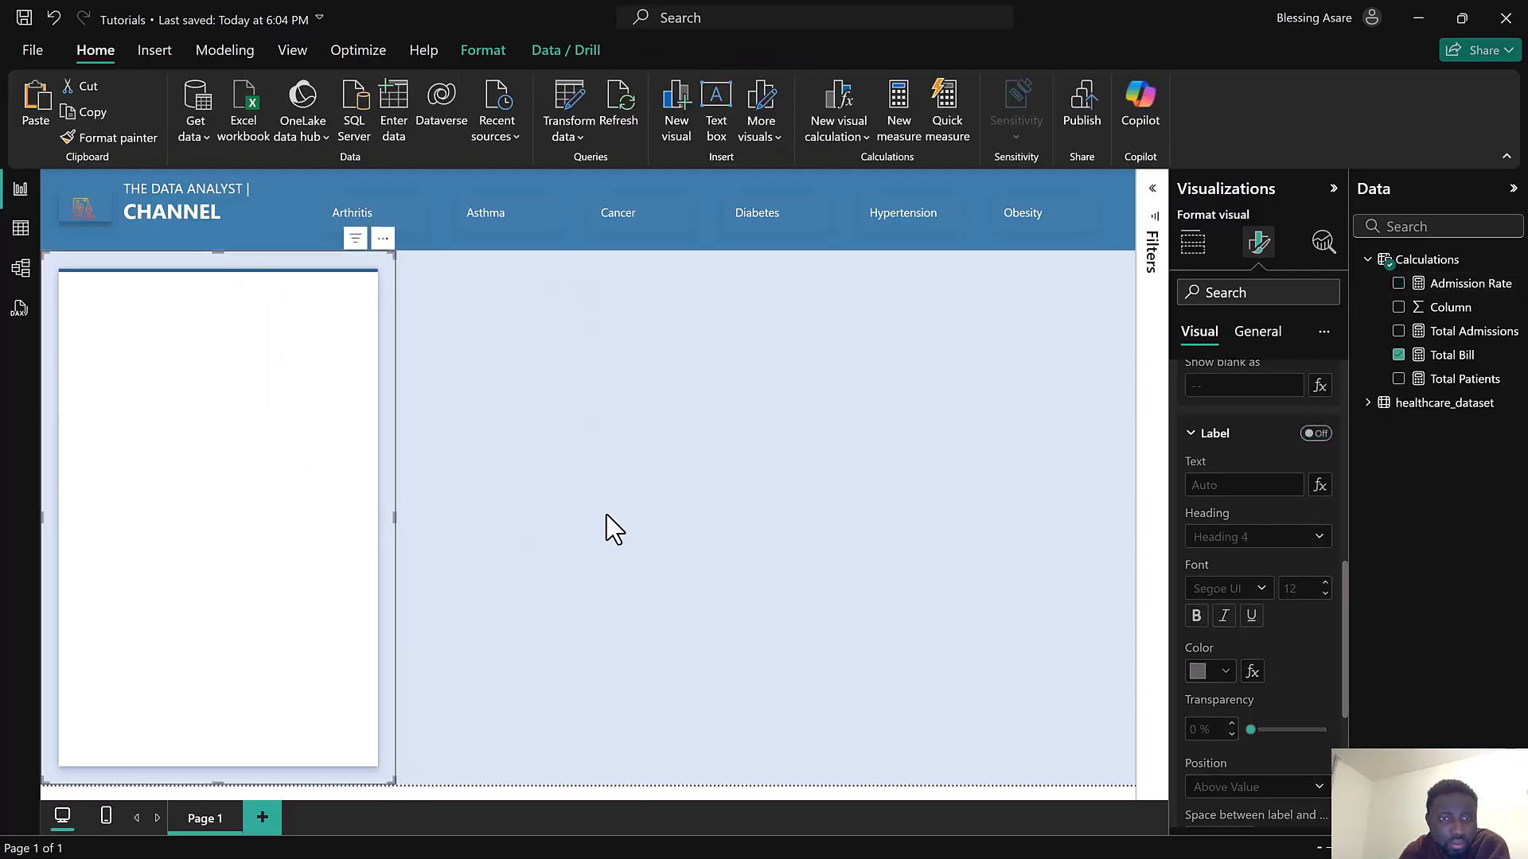
left_click(547, 515)
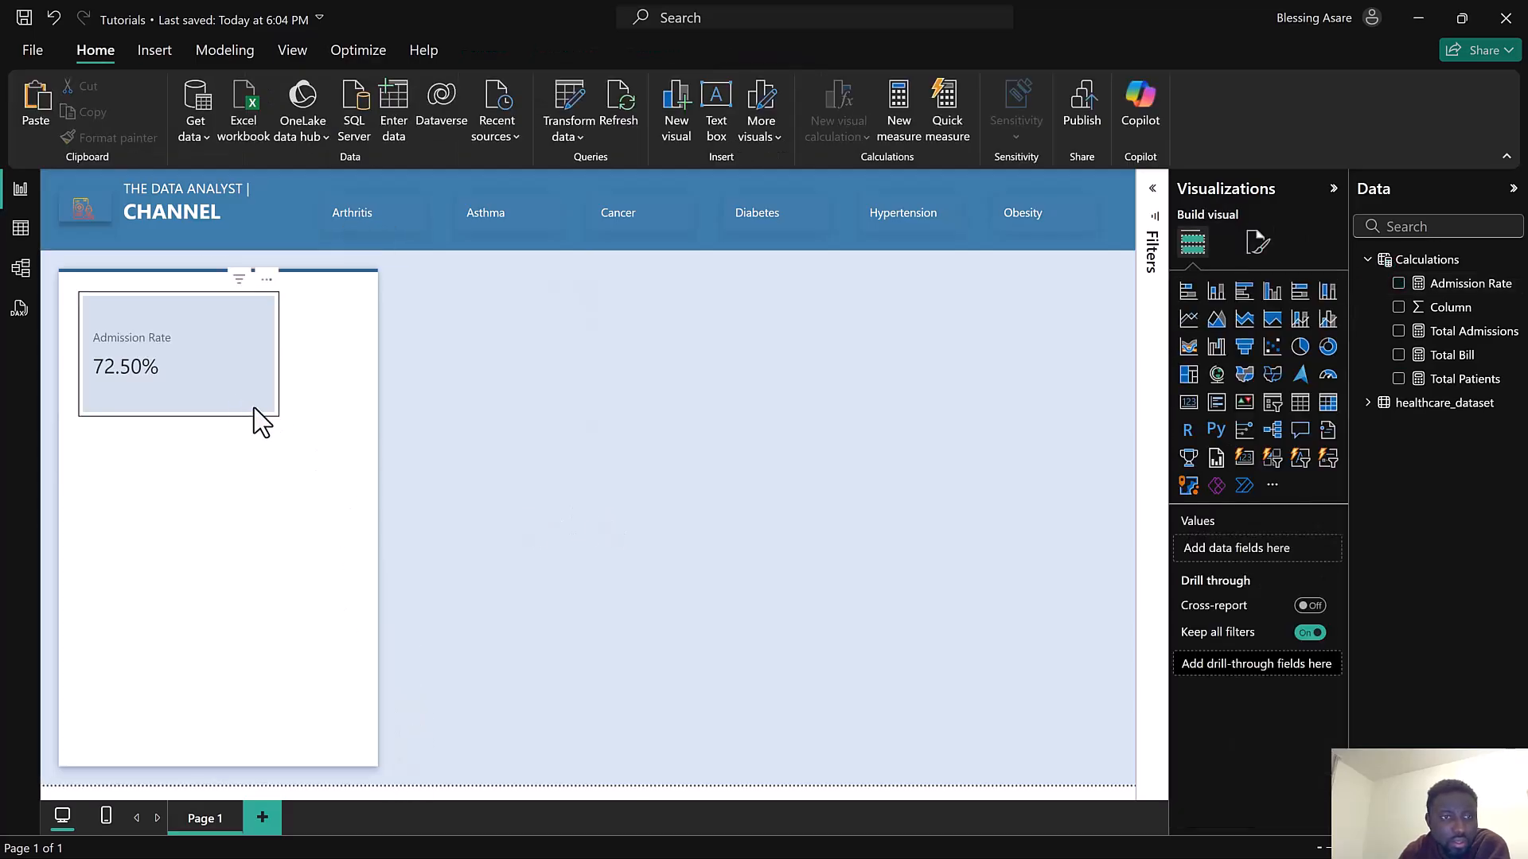
Shrink the card and position it near the side panel's top-left corner
left_click_drag(276, 417, 231, 387)
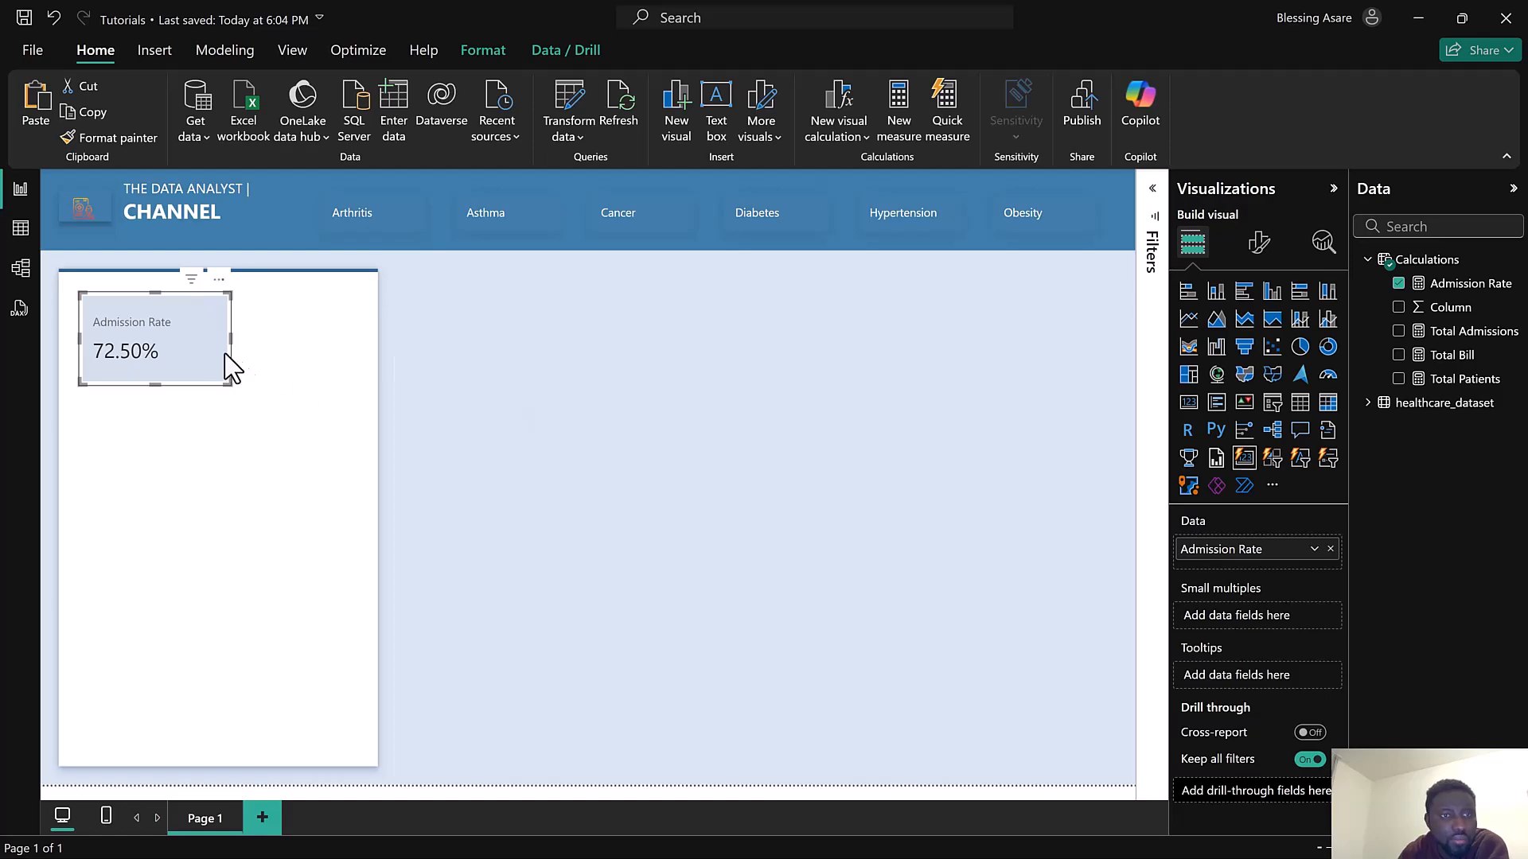
left_click_drag(205, 307, 191, 301)
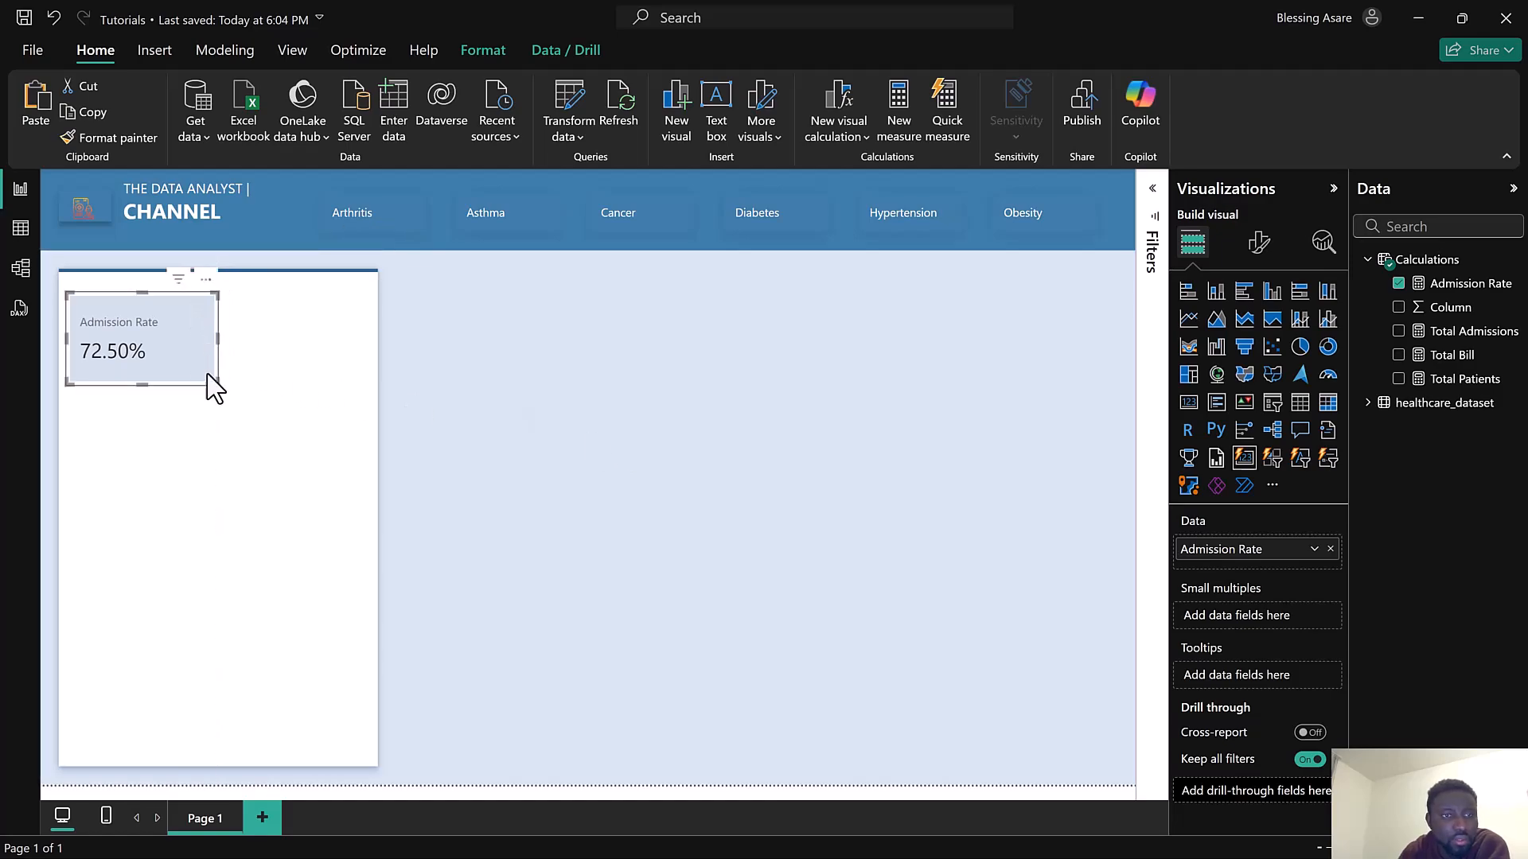
left_click_drag(215, 387, 207, 382)
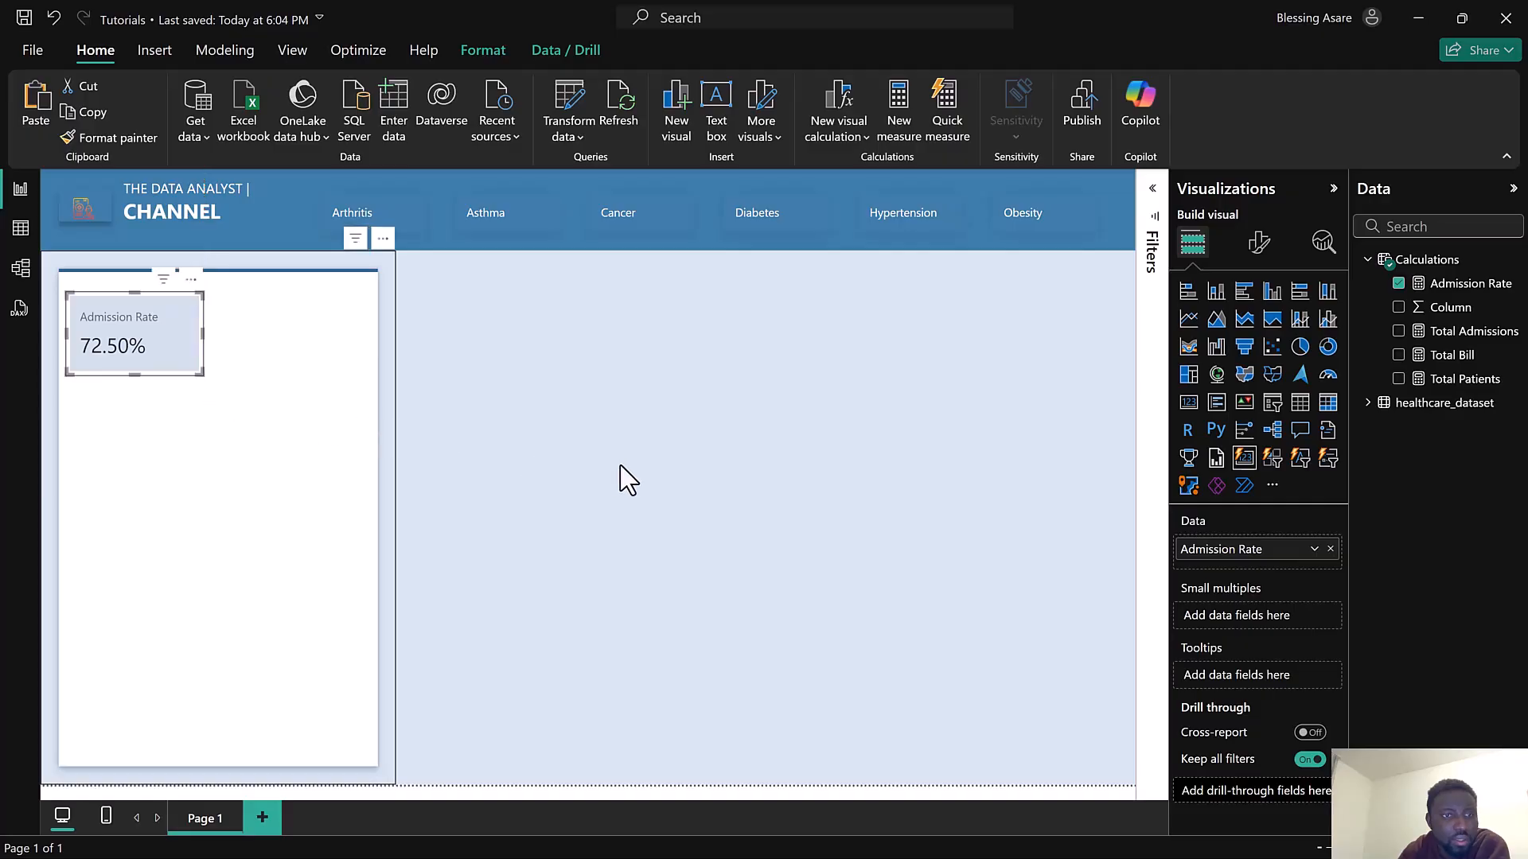
Turn on the card's accent bar, positioned at the top, in blue
left_click(1254, 251)
left_click(1246, 624)
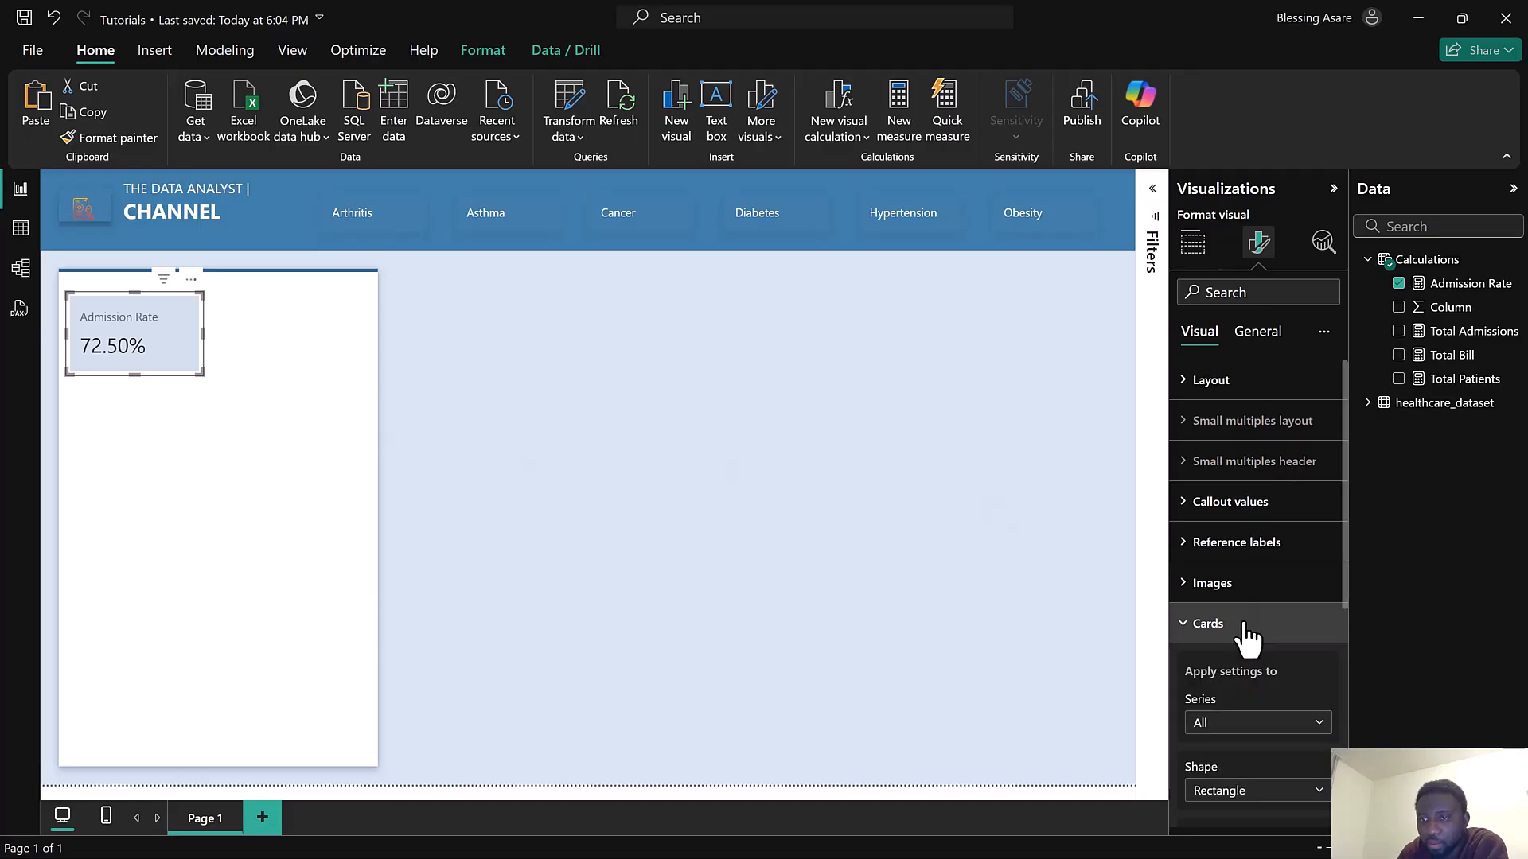
scroll(1245, 632, "down", 5)
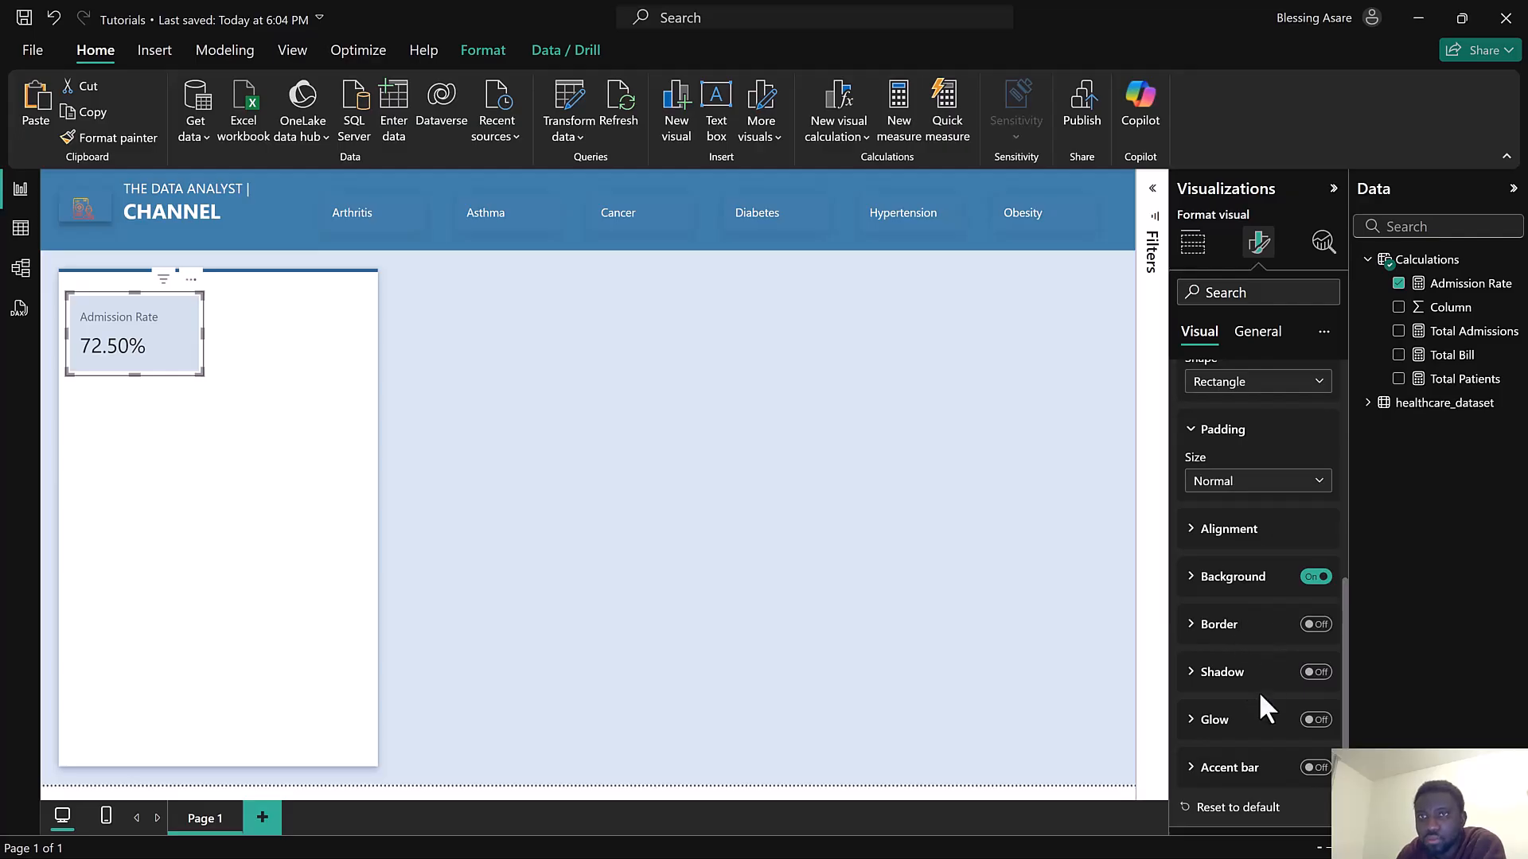
left_click(1316, 768)
left_click(1225, 770)
scroll(1225, 756, "down", 3)
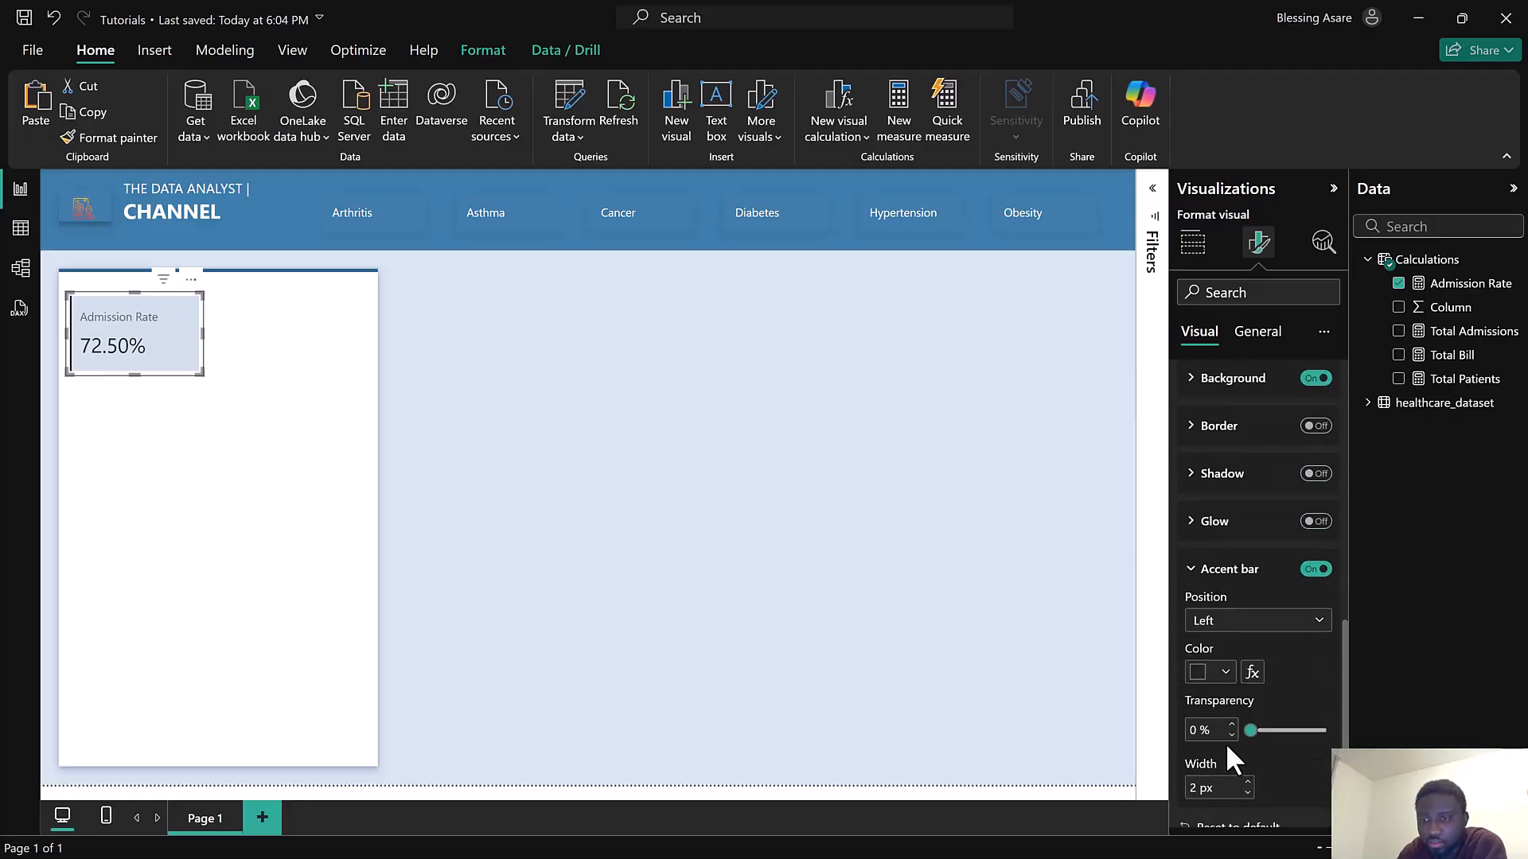
left_click(1228, 629)
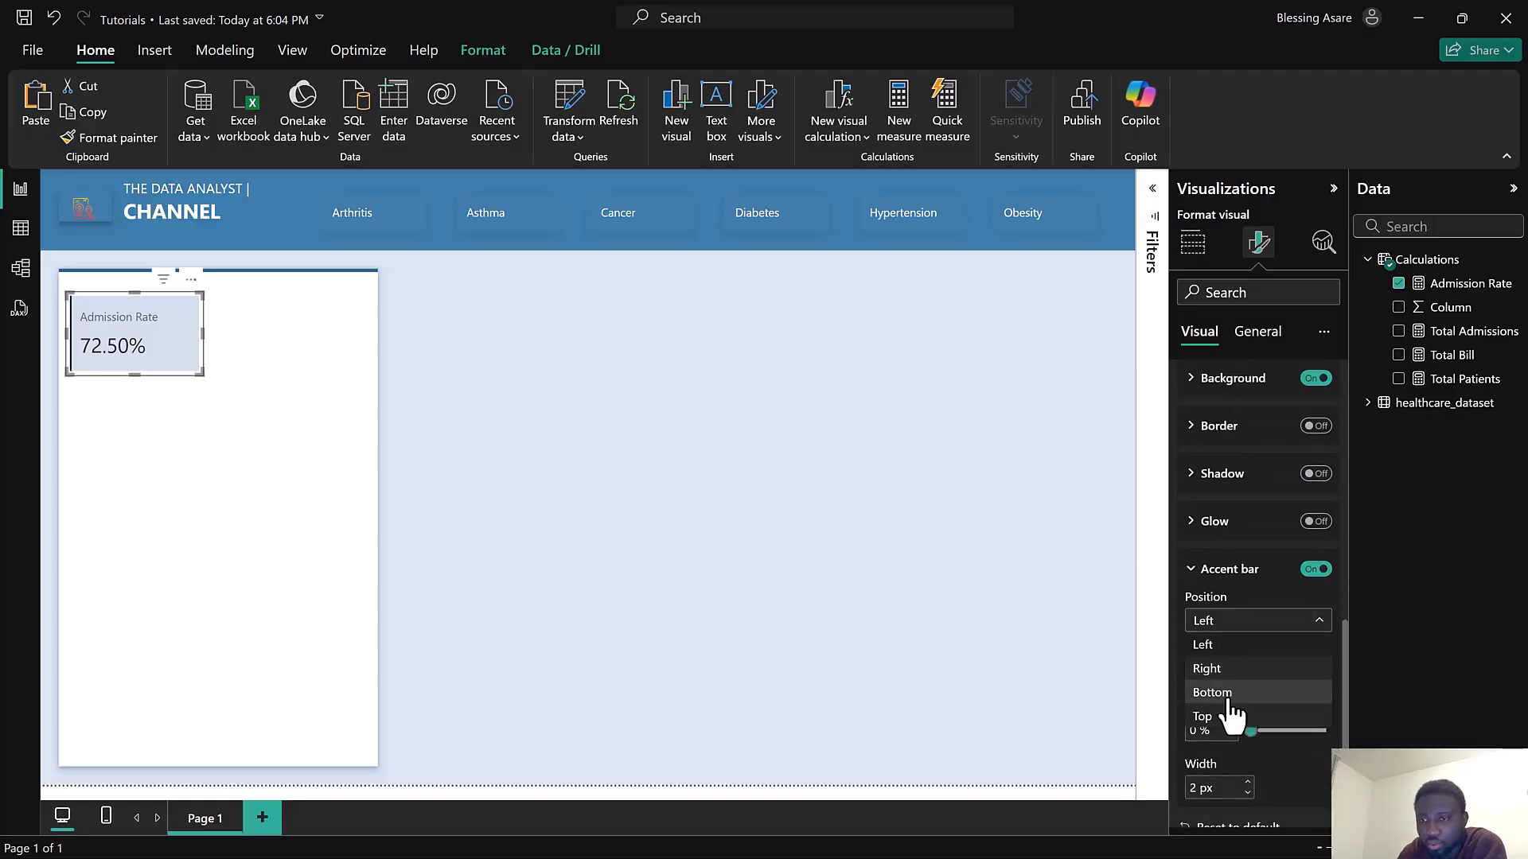
left_click(1229, 718)
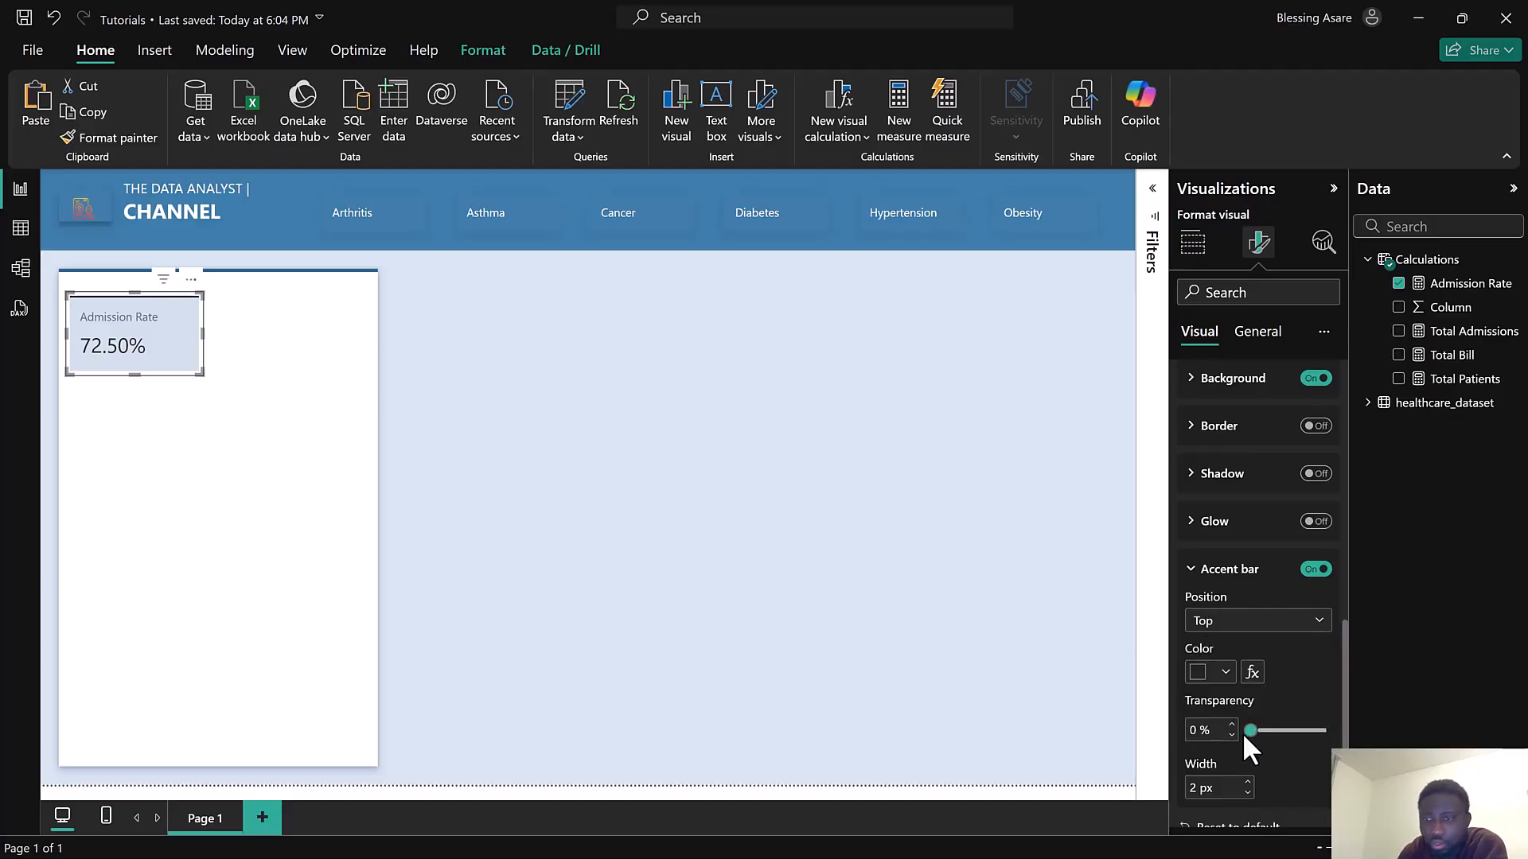
left_click(1203, 675)
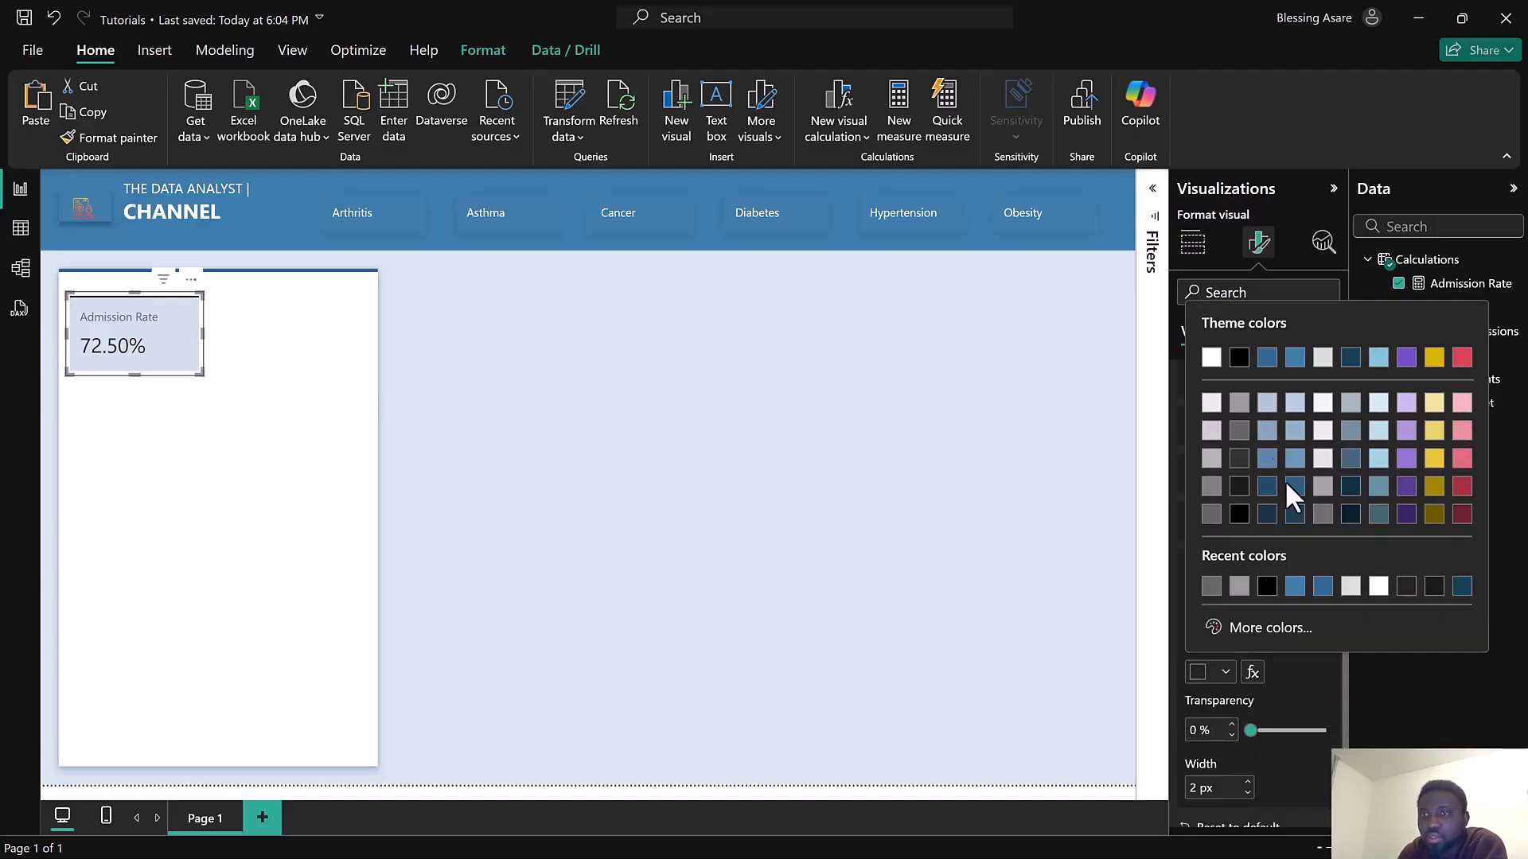
left_click(1270, 359)
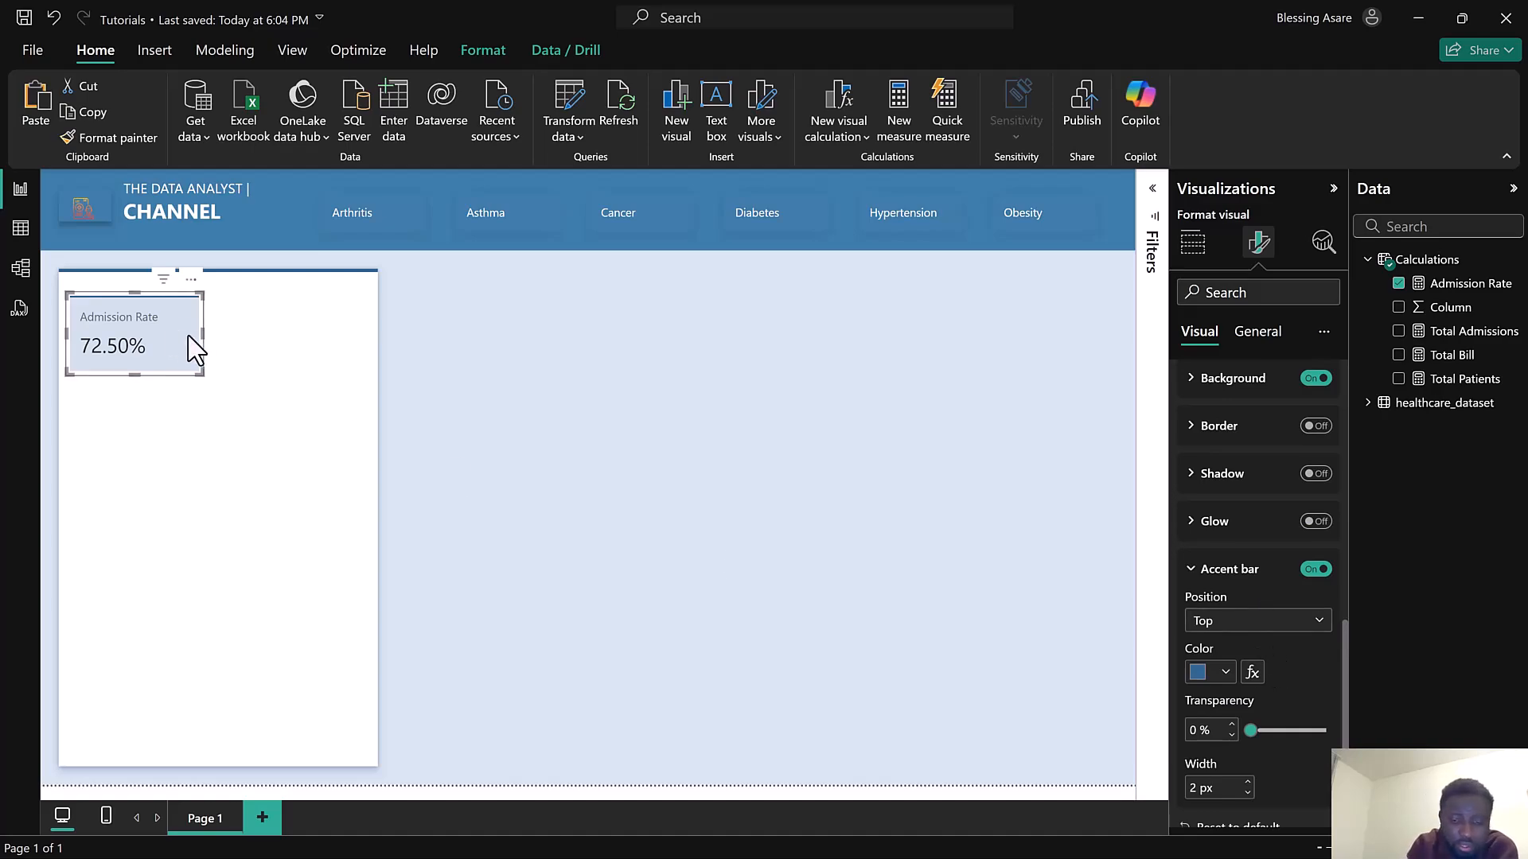
Duplicate the Admission Rate card and place the copy beside it in the side panel
key("ctrl+c")
key("ctrl+v")
left_click_drag(191, 346, 331, 333)
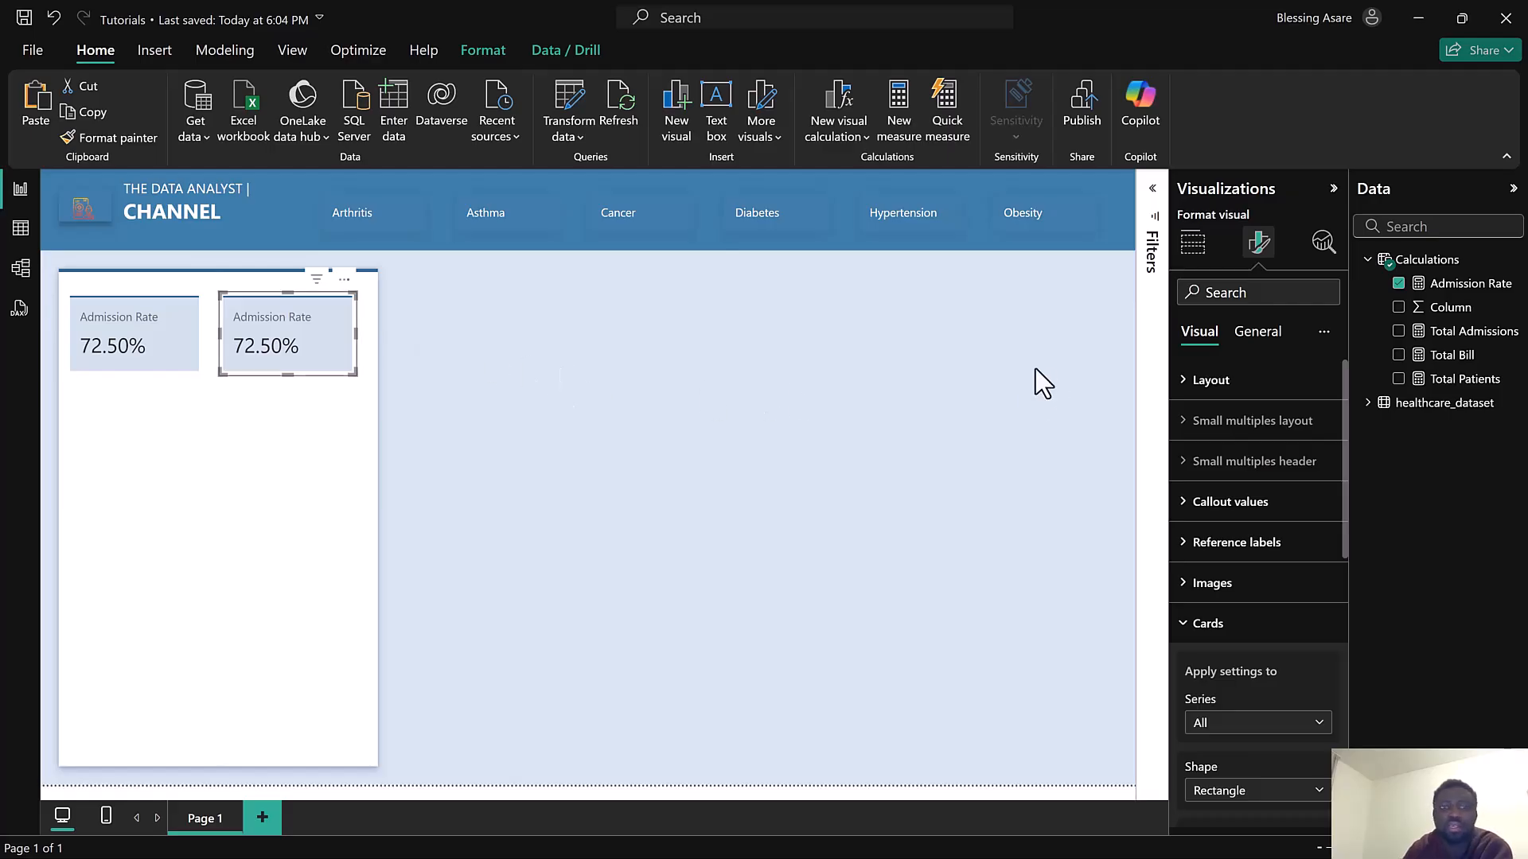
Swap the copied card's field from Admission Rate to Total Patients
left_click(1399, 283)
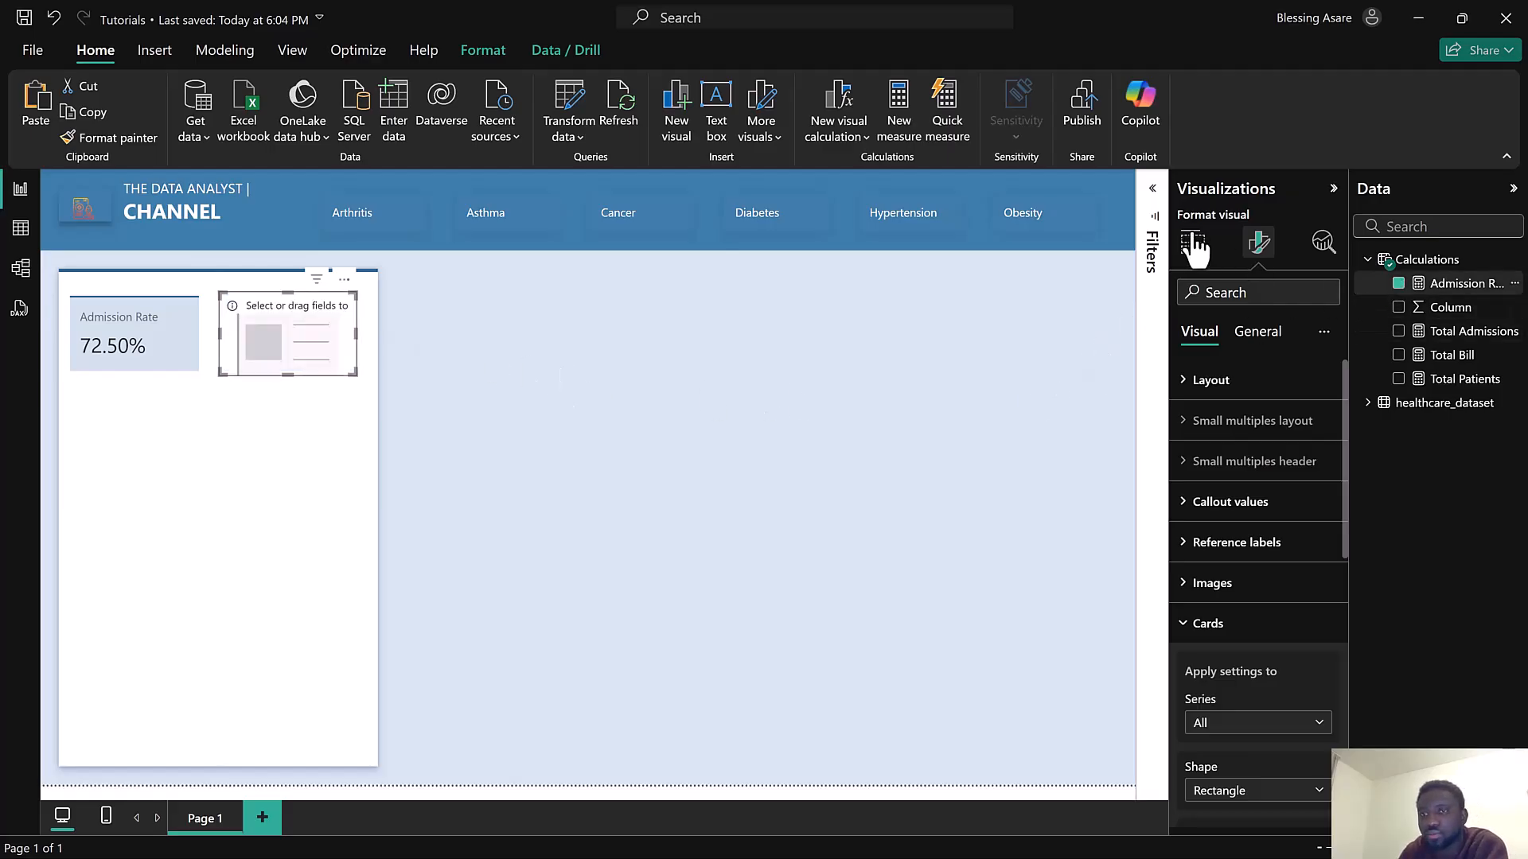
left_click(1193, 243)
left_click(1398, 379)
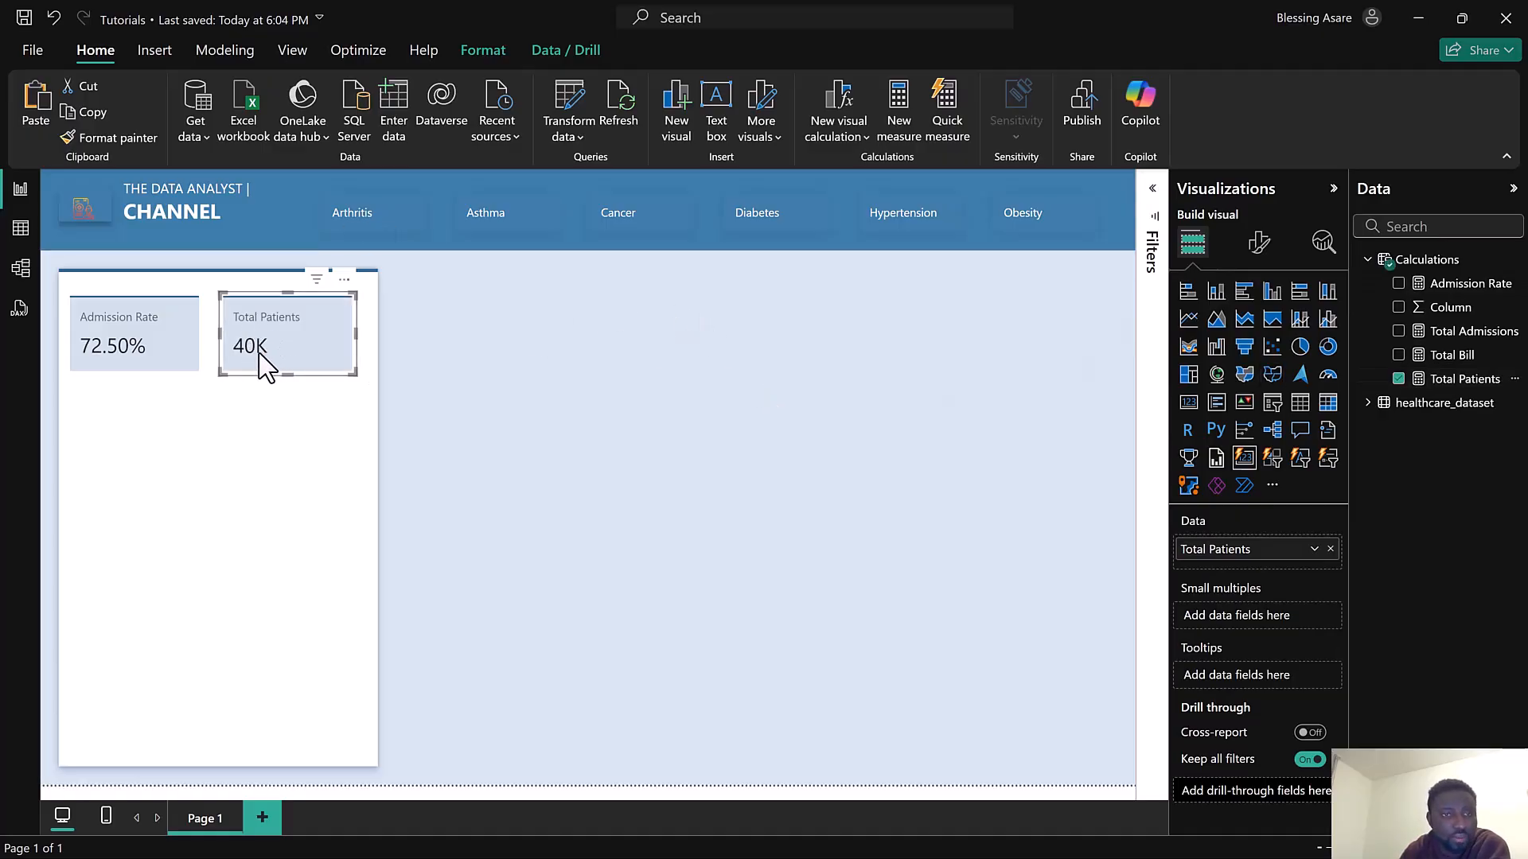
Try to rename the card's field display name to No. of Patients
double_click(1186, 549)
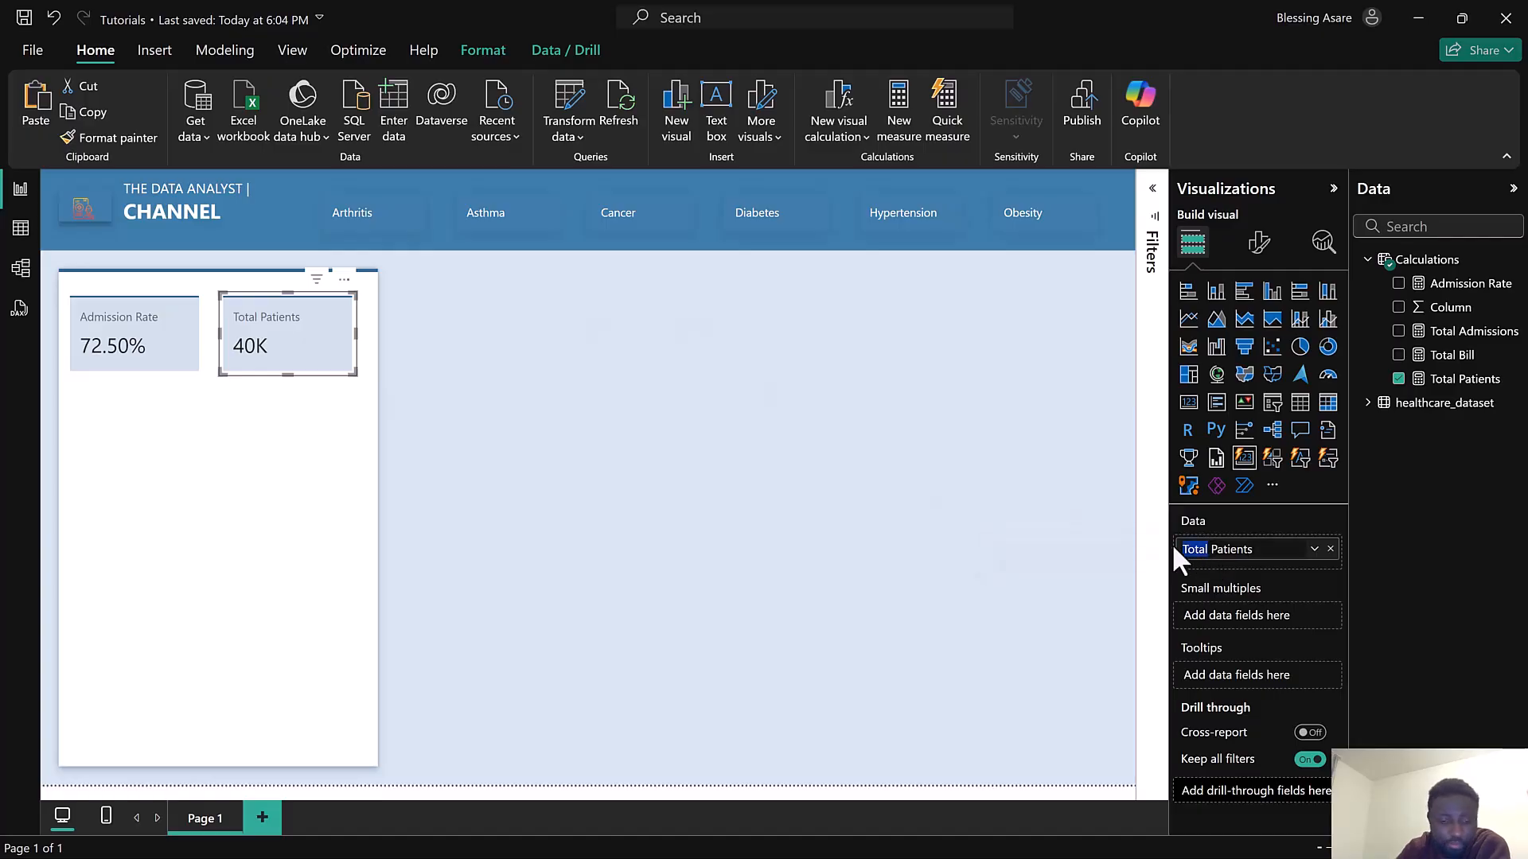
key("BackSpace")
type("No.")
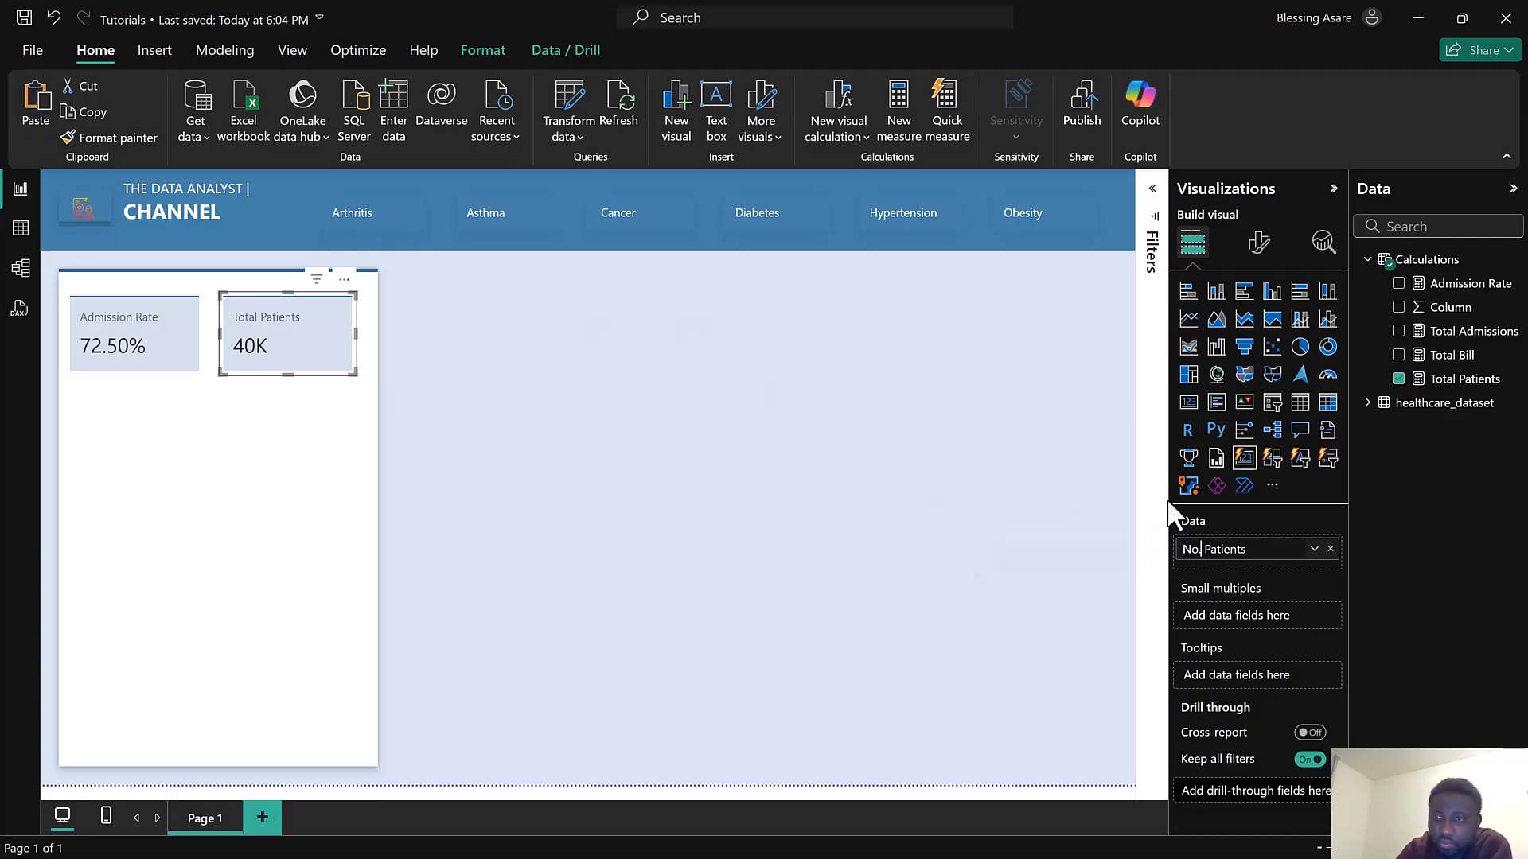
type(" of")
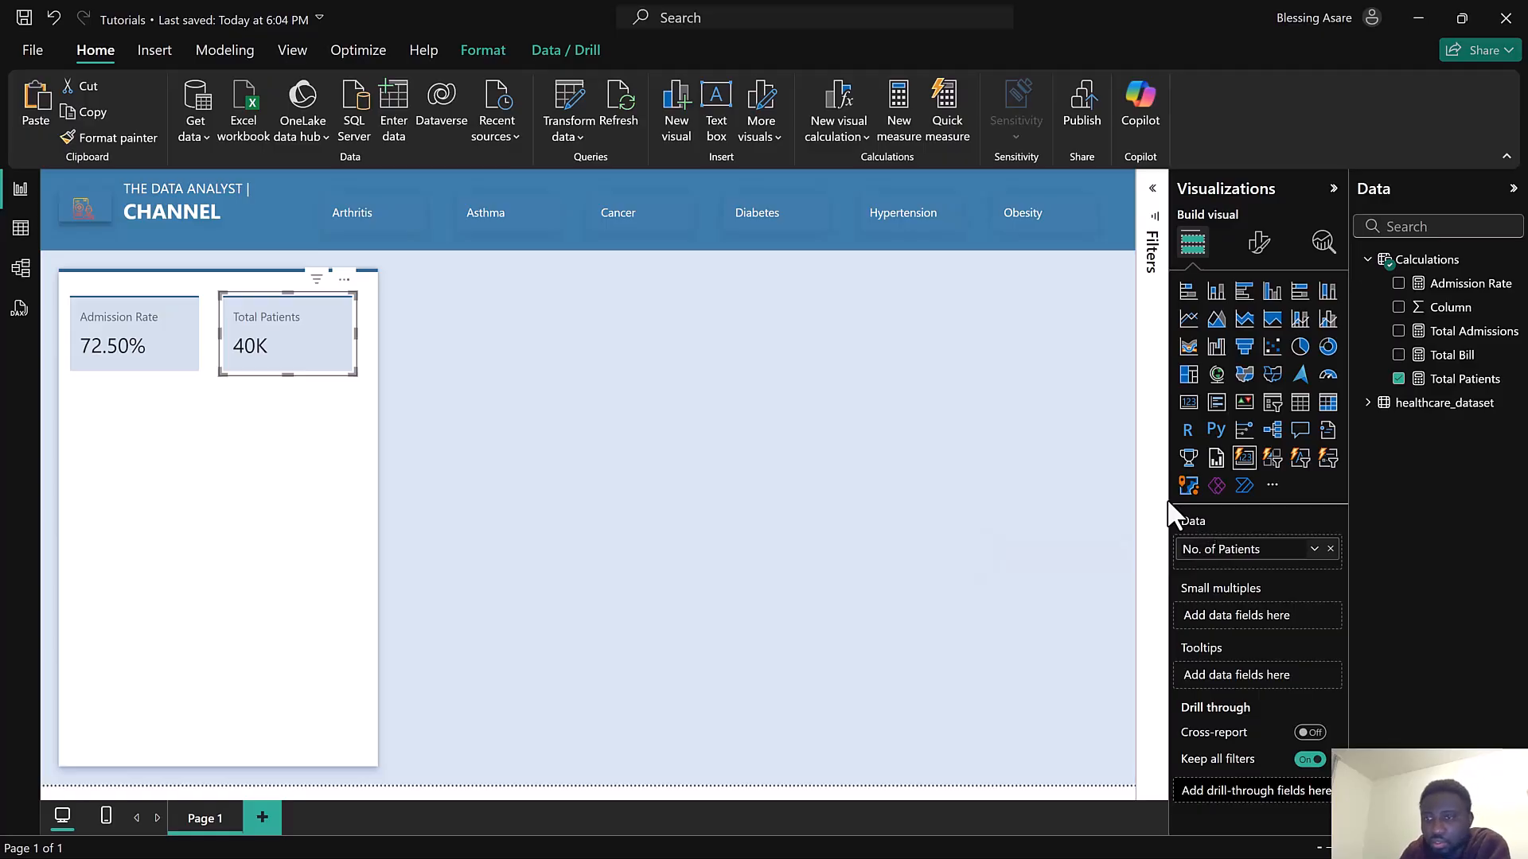
left_click(908, 475)
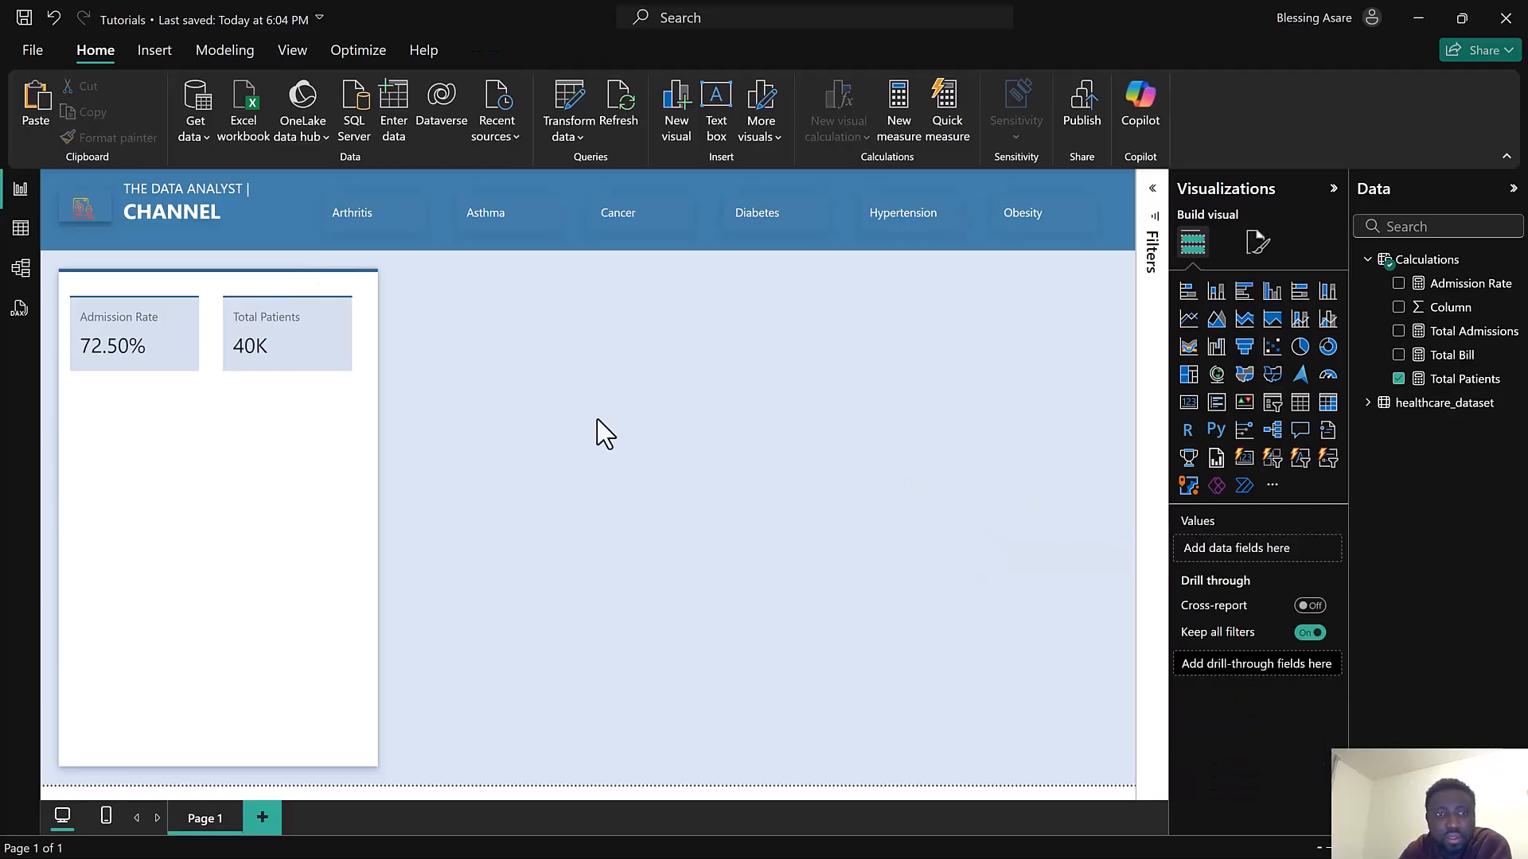
Set the Total Patients card's callout value display units to None
left_click(348, 354)
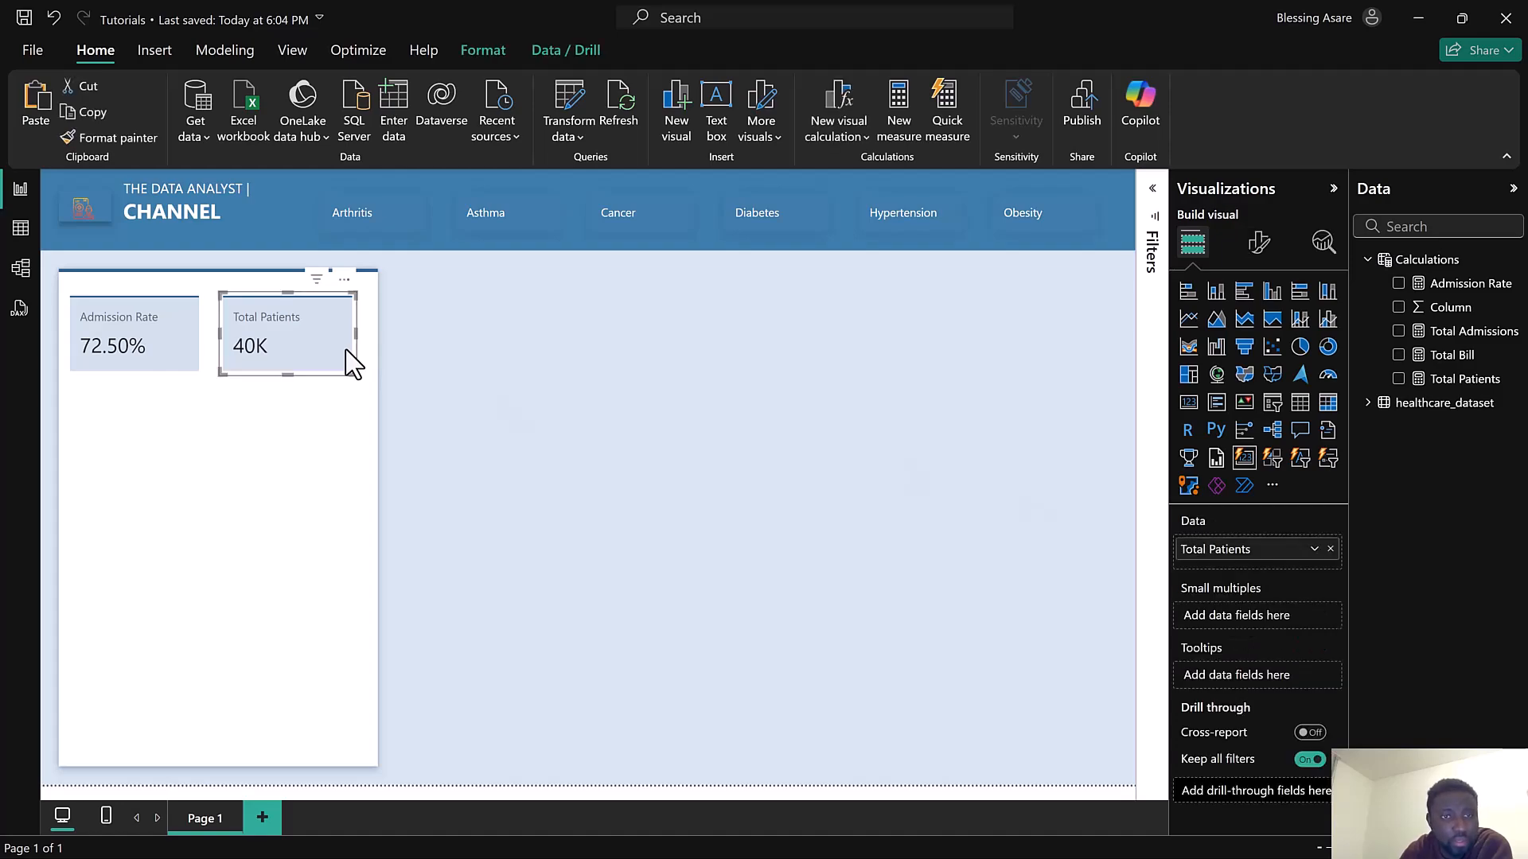
left_click(1266, 245)
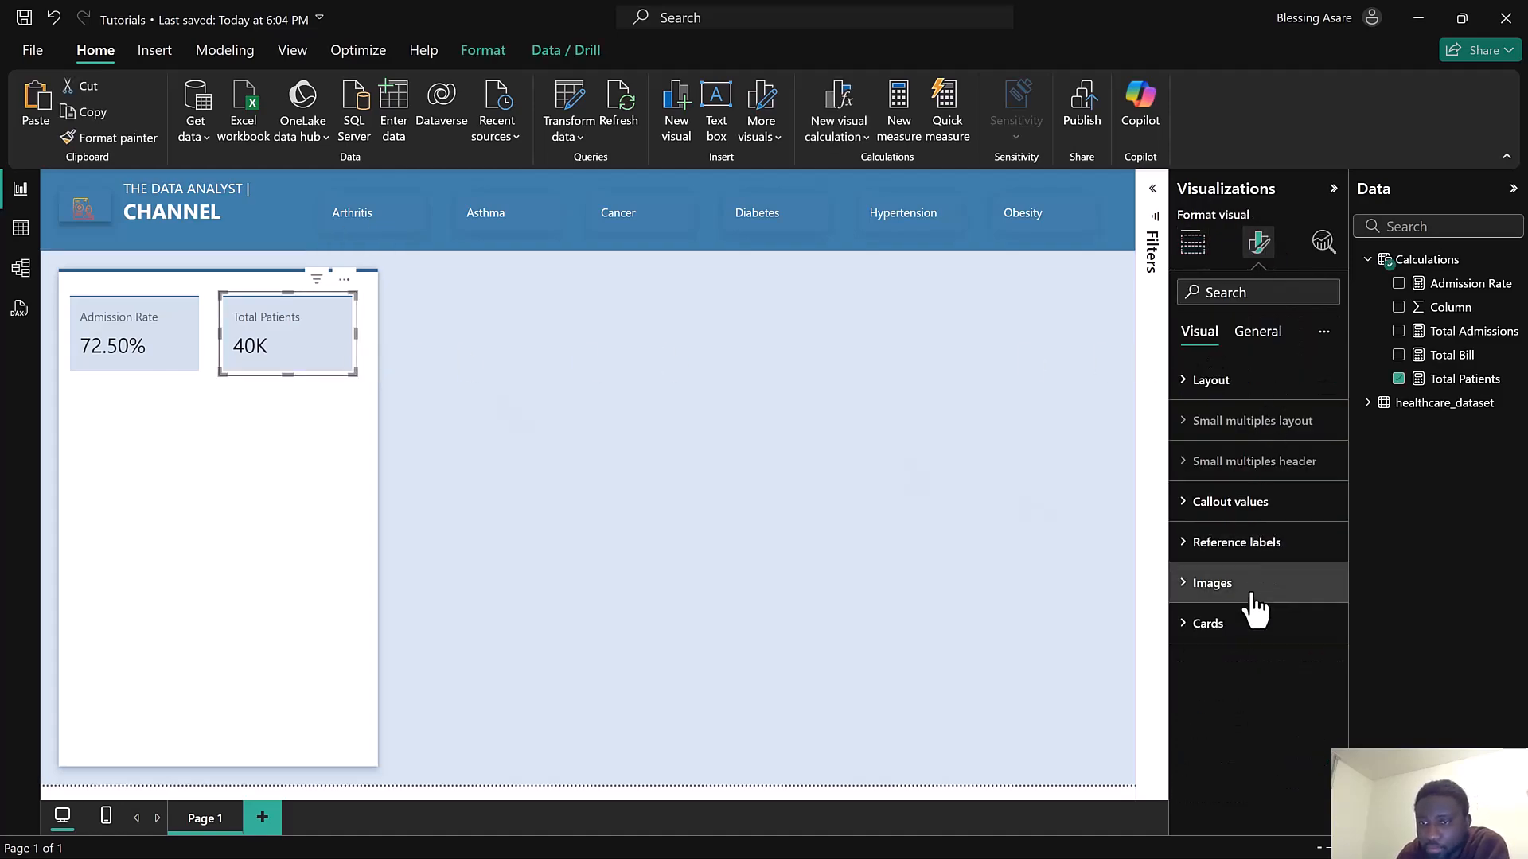
left_click(1257, 630)
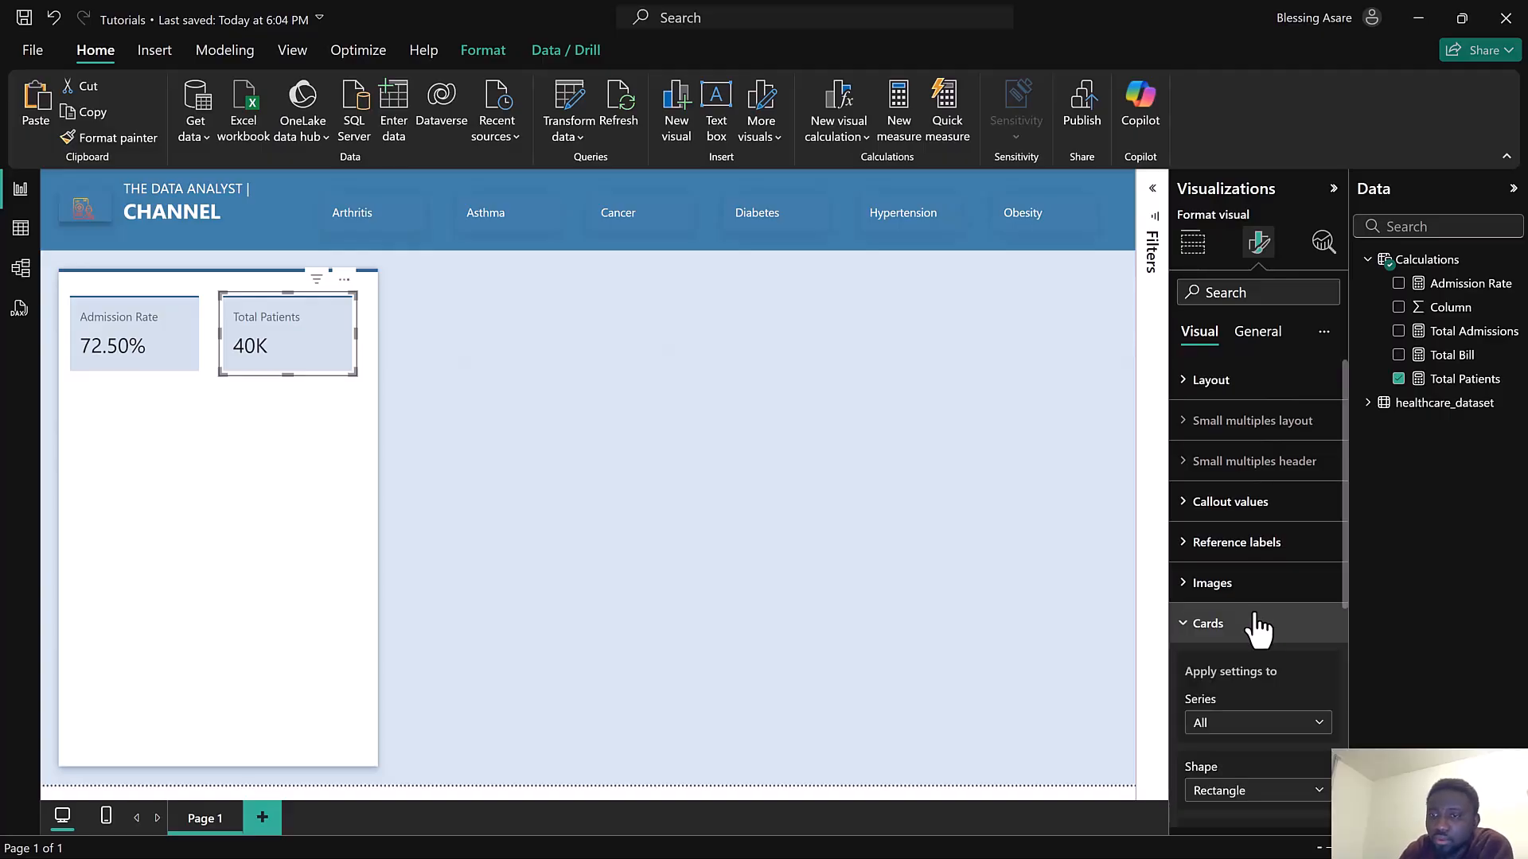
left_click(1257, 626)
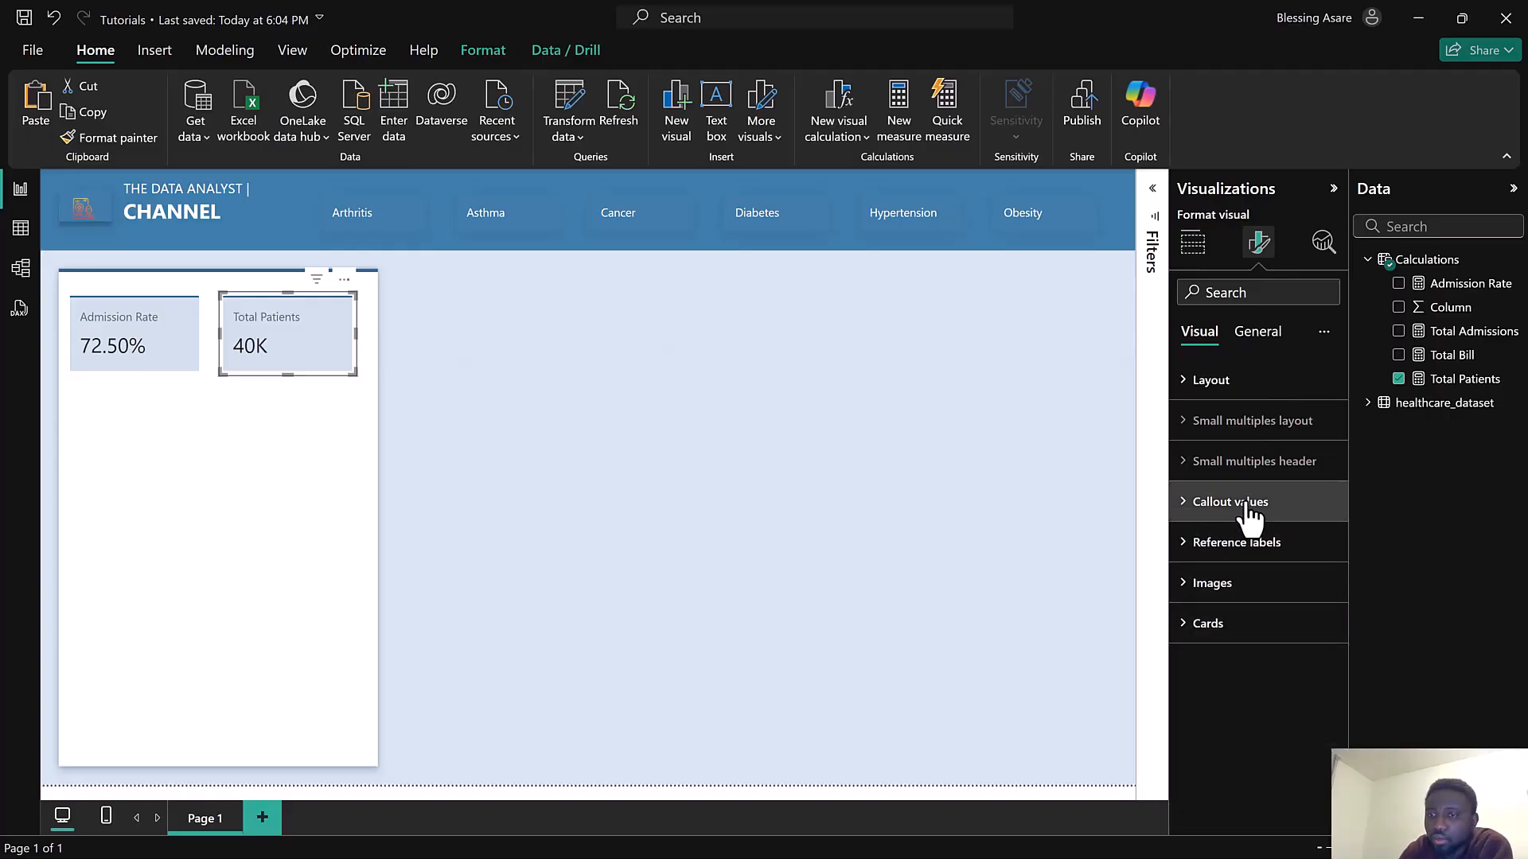
left_click(1249, 506)
left_click(1224, 605)
left_click(1232, 661)
scroll(1261, 605, "down", 4)
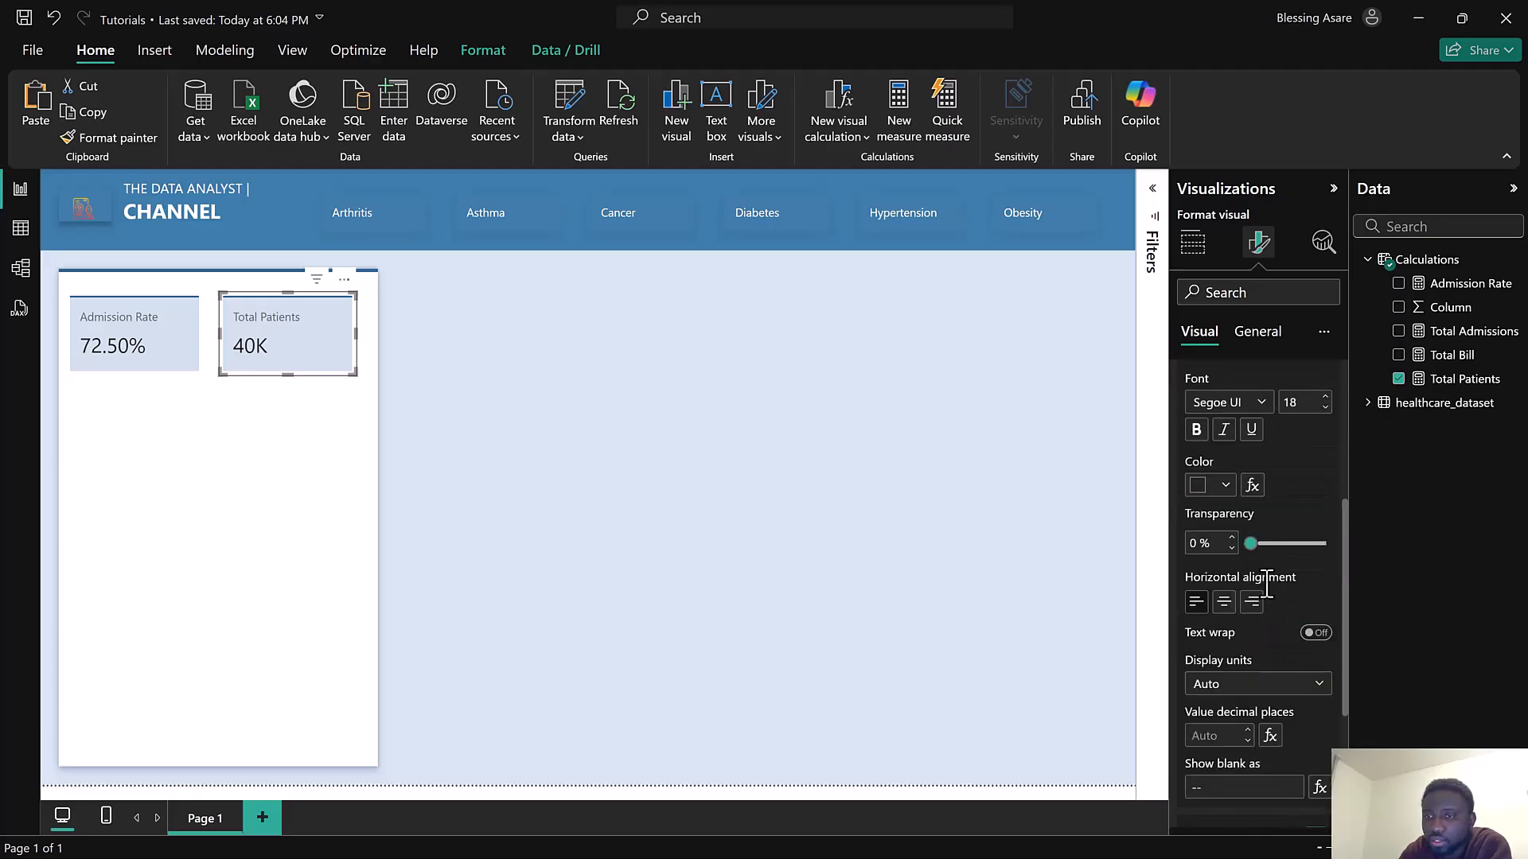
scroll(1281, 573, "down", 3)
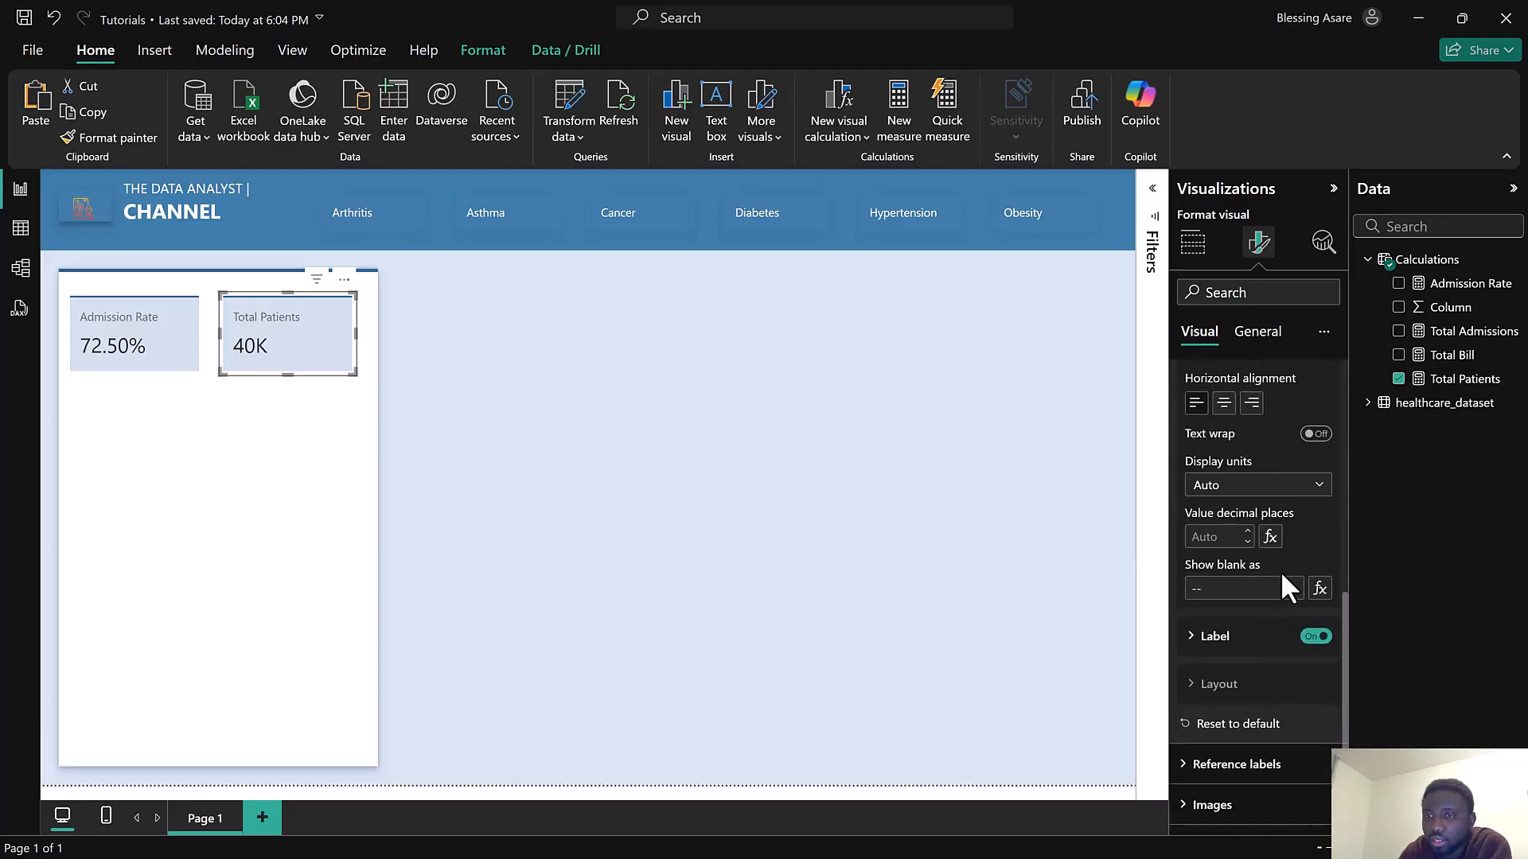
left_click(1293, 487)
left_click(1244, 535)
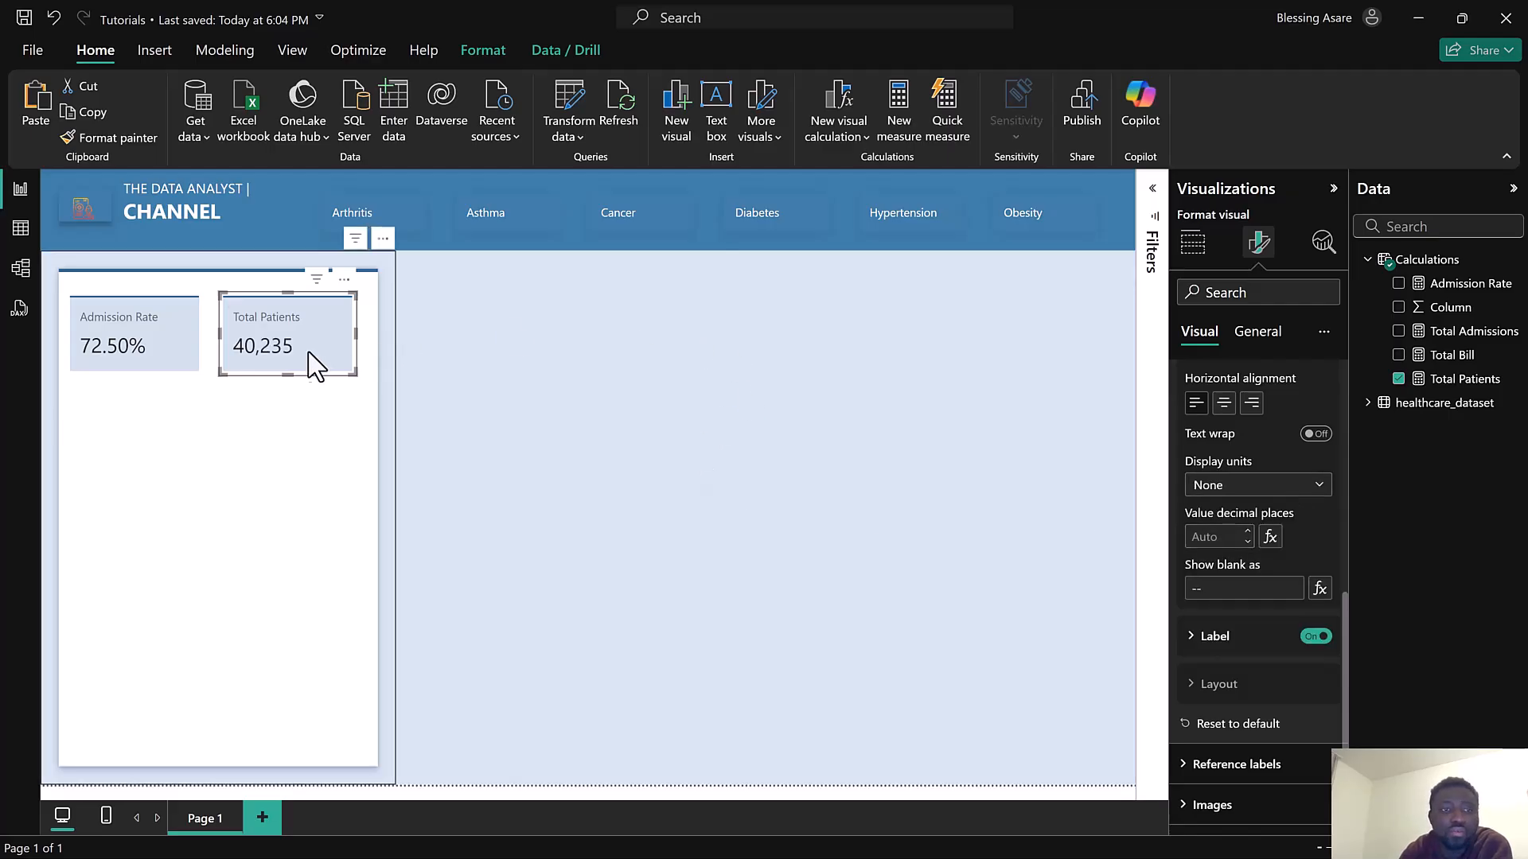
Open the Total Patients measure to review its DAX formula without changing it
left_click(1472, 383)
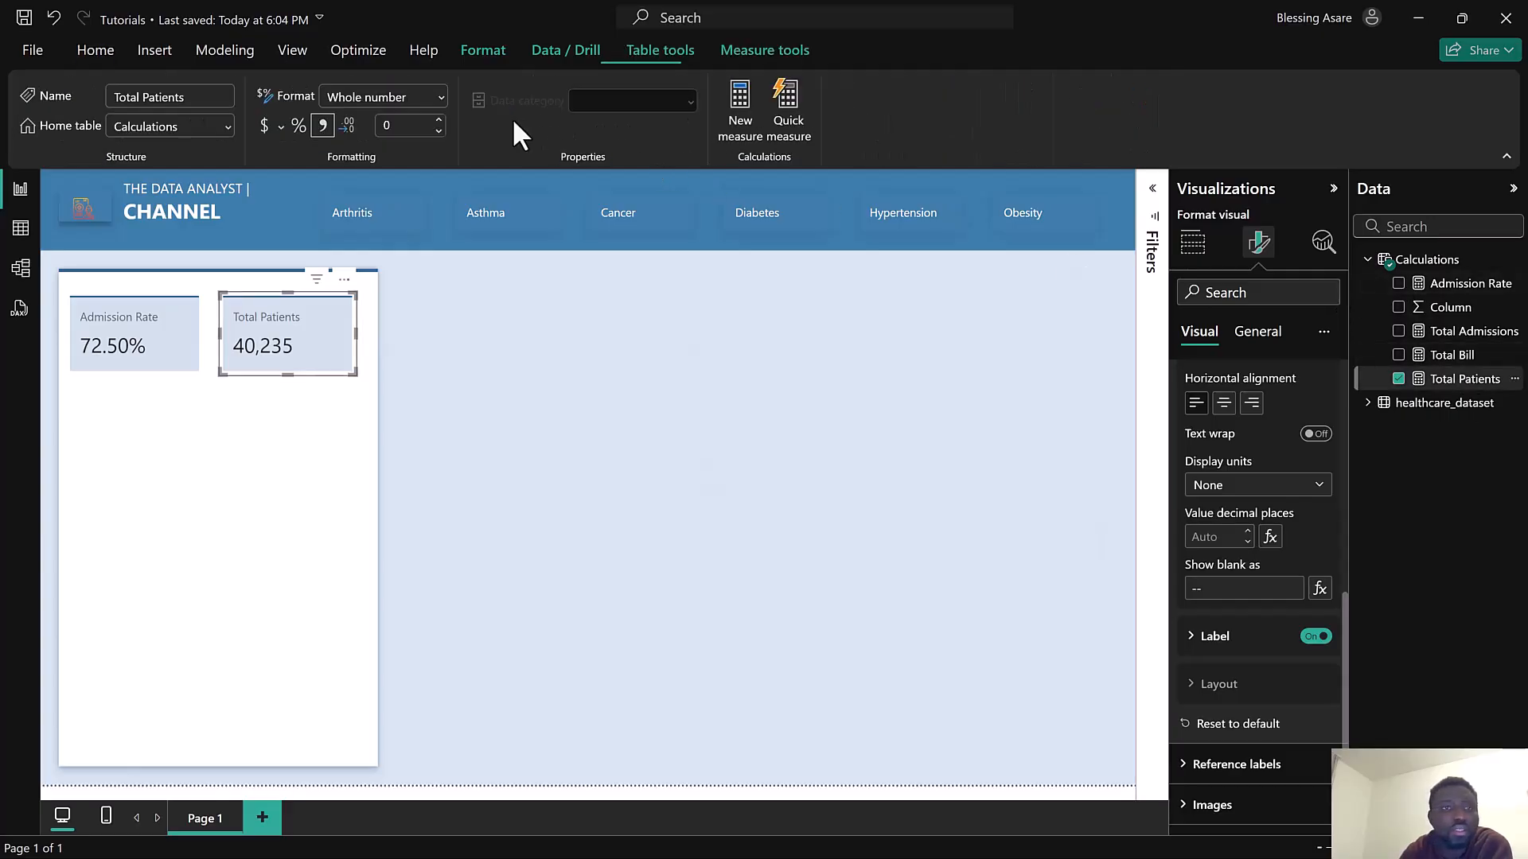
left_click(323, 125)
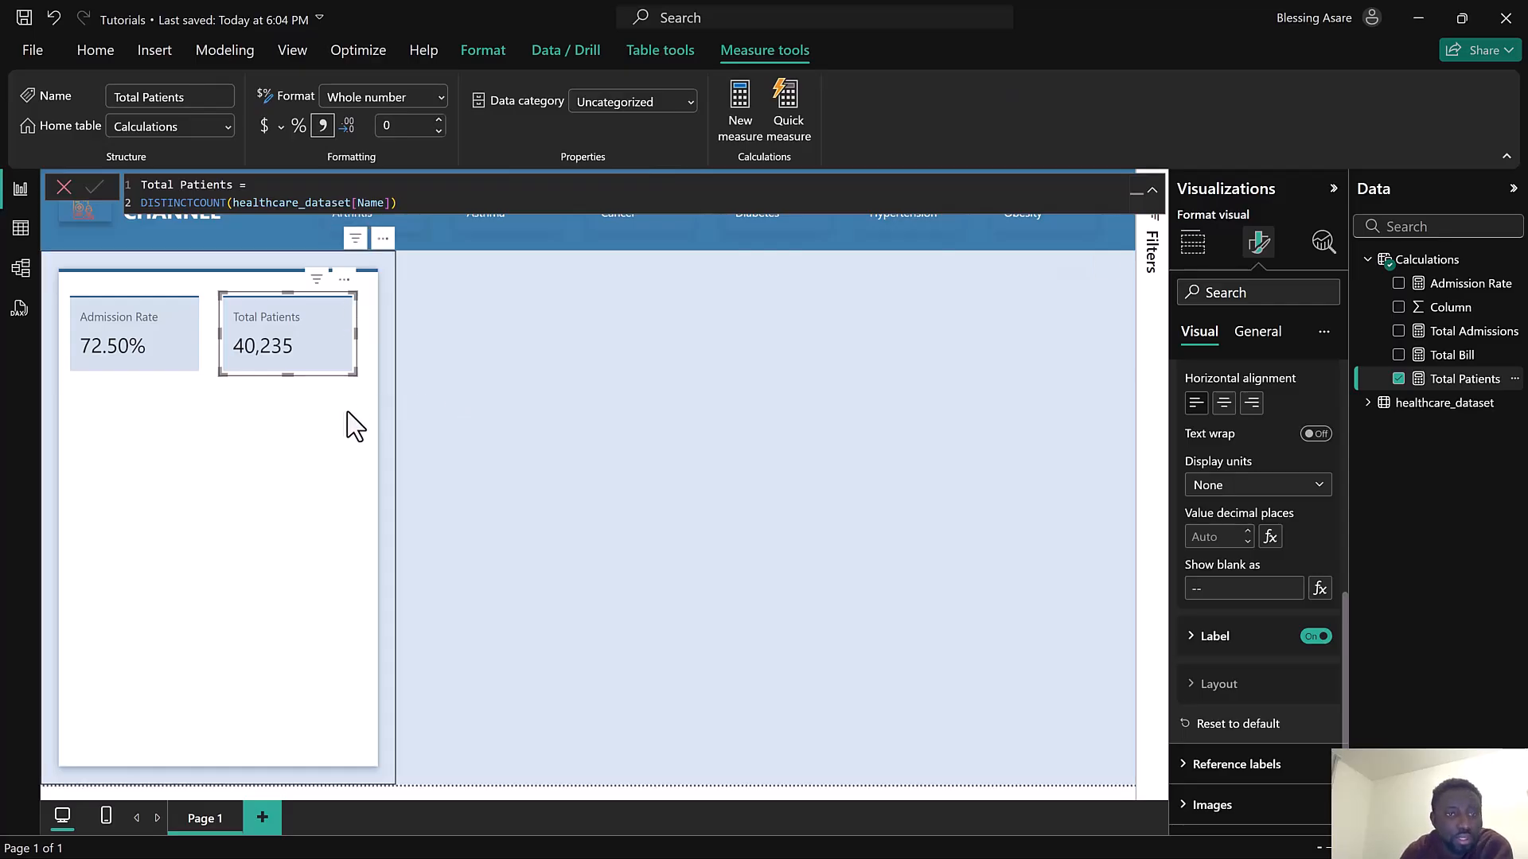
left_click(63, 187)
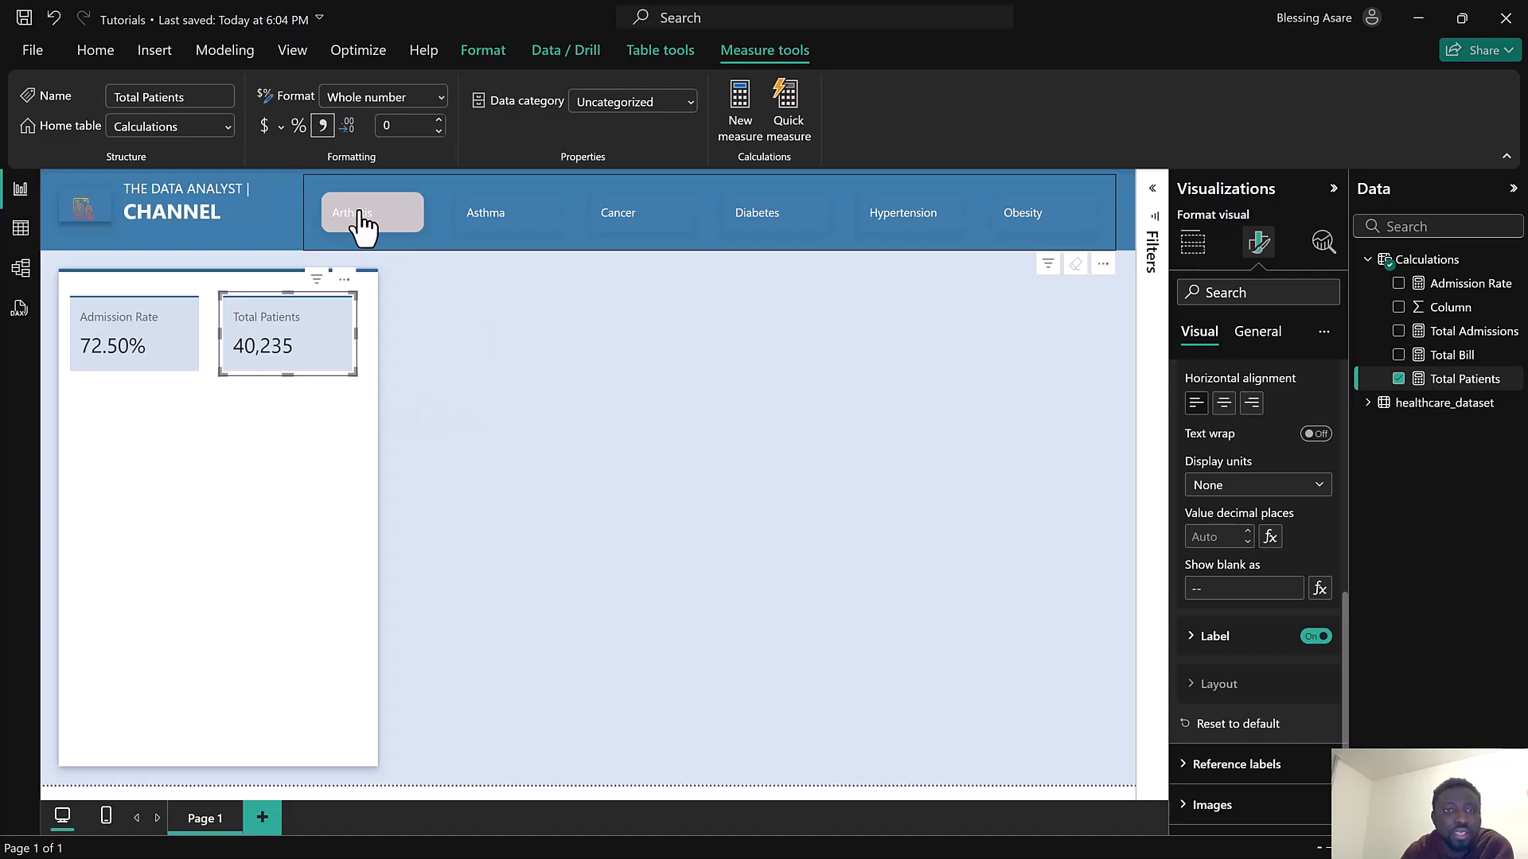
Test the medical-condition slicer by selecting Asthma and then Cancer
left_click(362, 223)
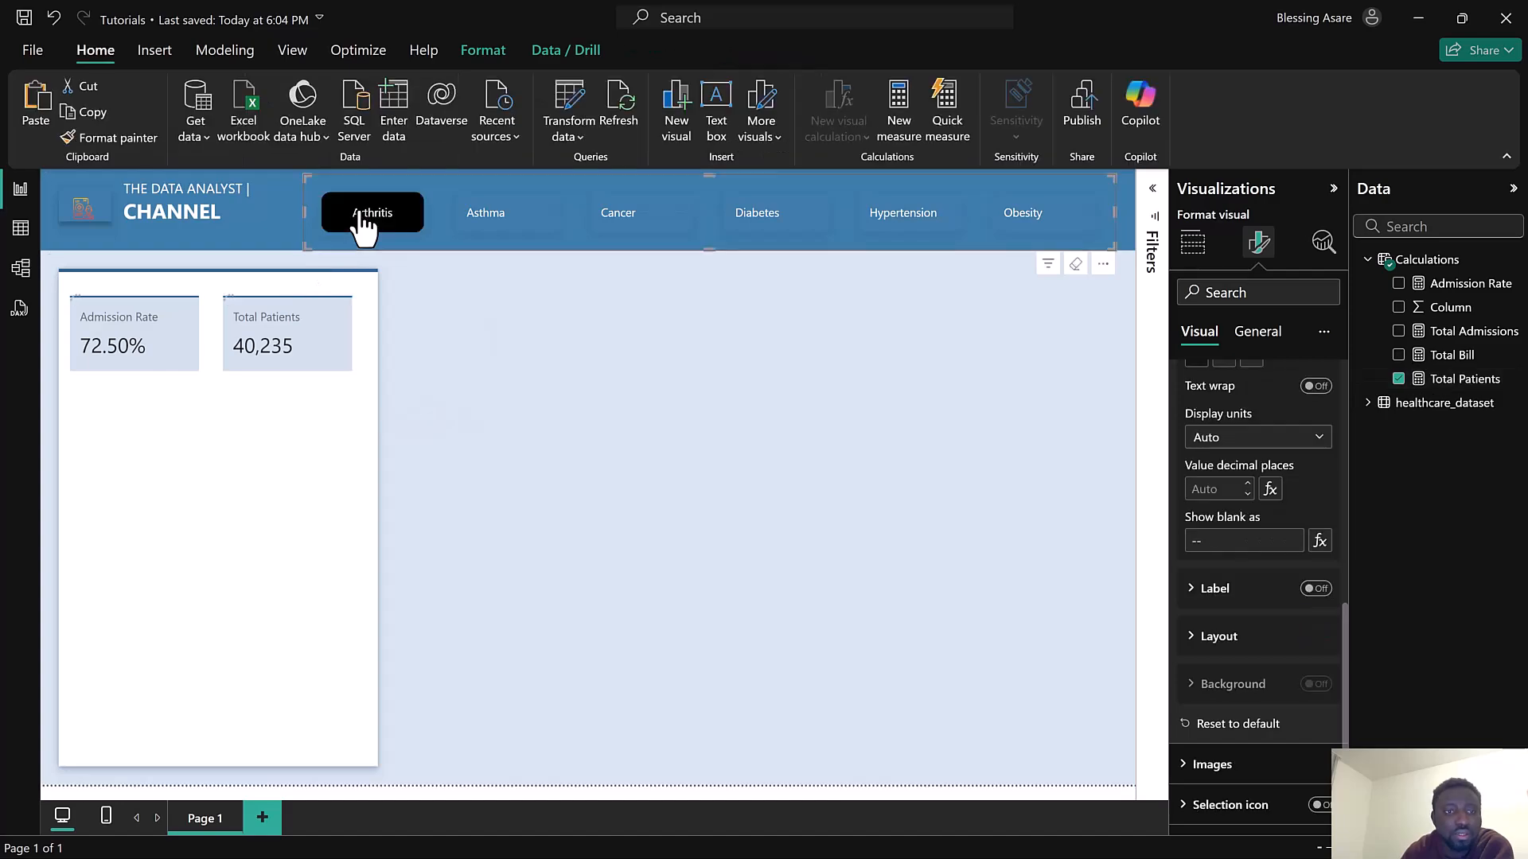
left_click(507, 225)
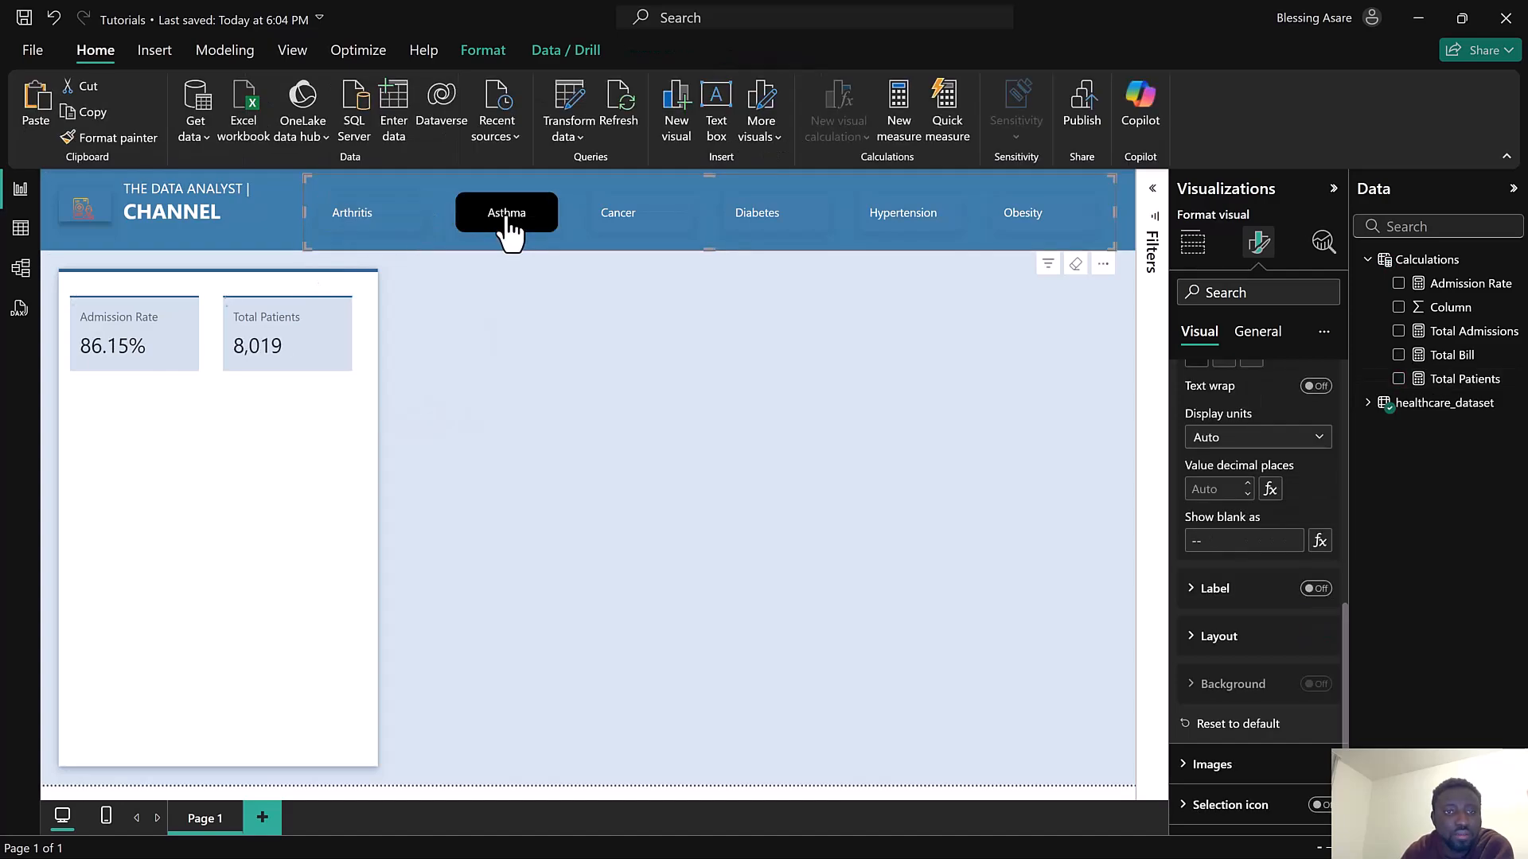
left_click(605, 228)
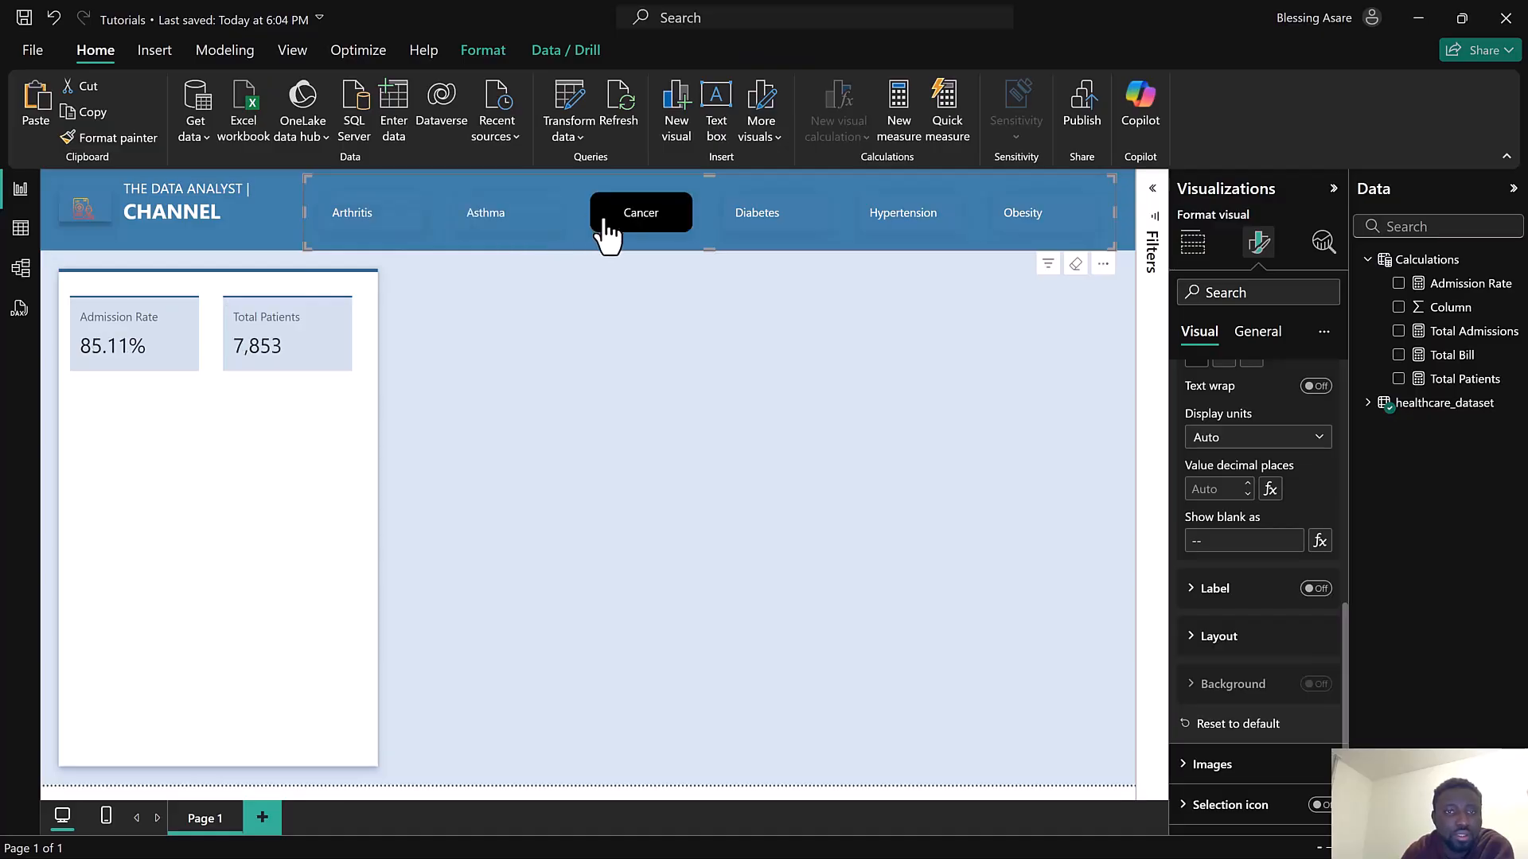
Duplicate the Total Patients card below the top cards and nudge the two top cards into alignment
left_click(356, 296)
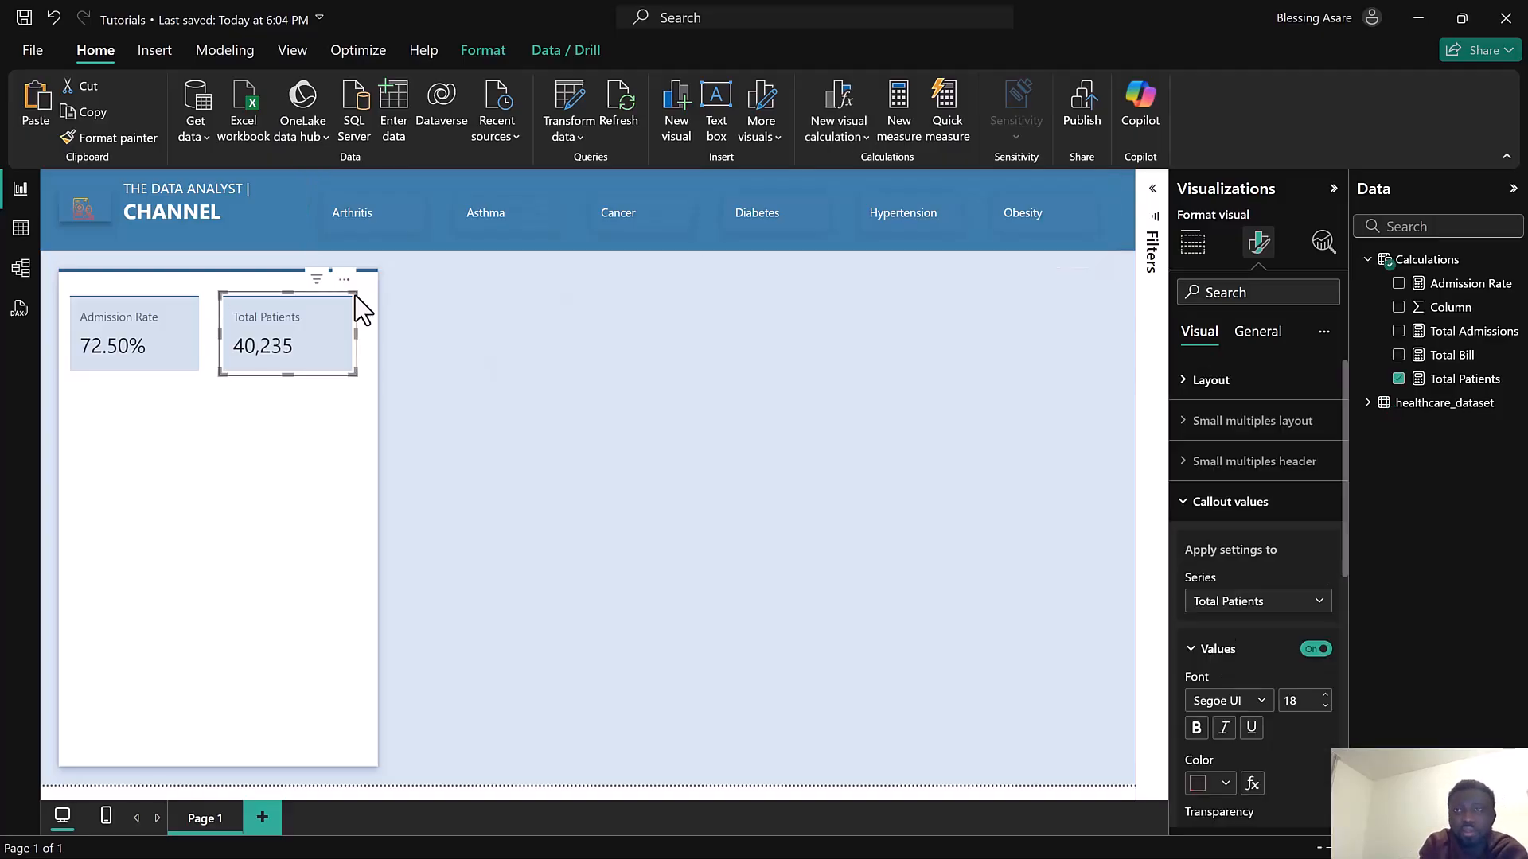
left_click_drag(355, 294, 164, 532)
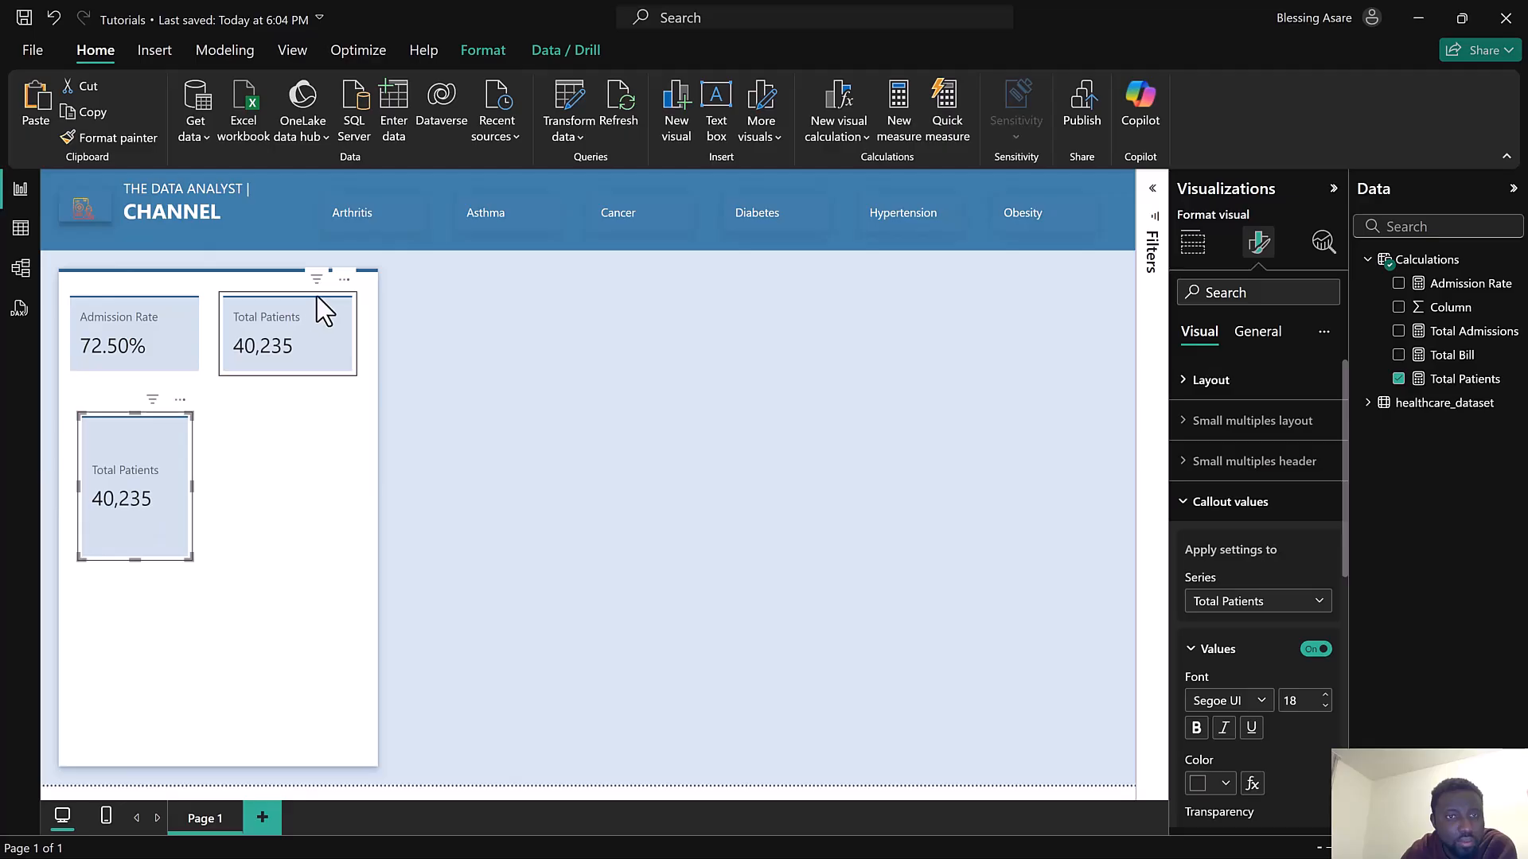
left_click_drag(316, 294, 288, 304)
left_click_drag(159, 298, 172, 293)
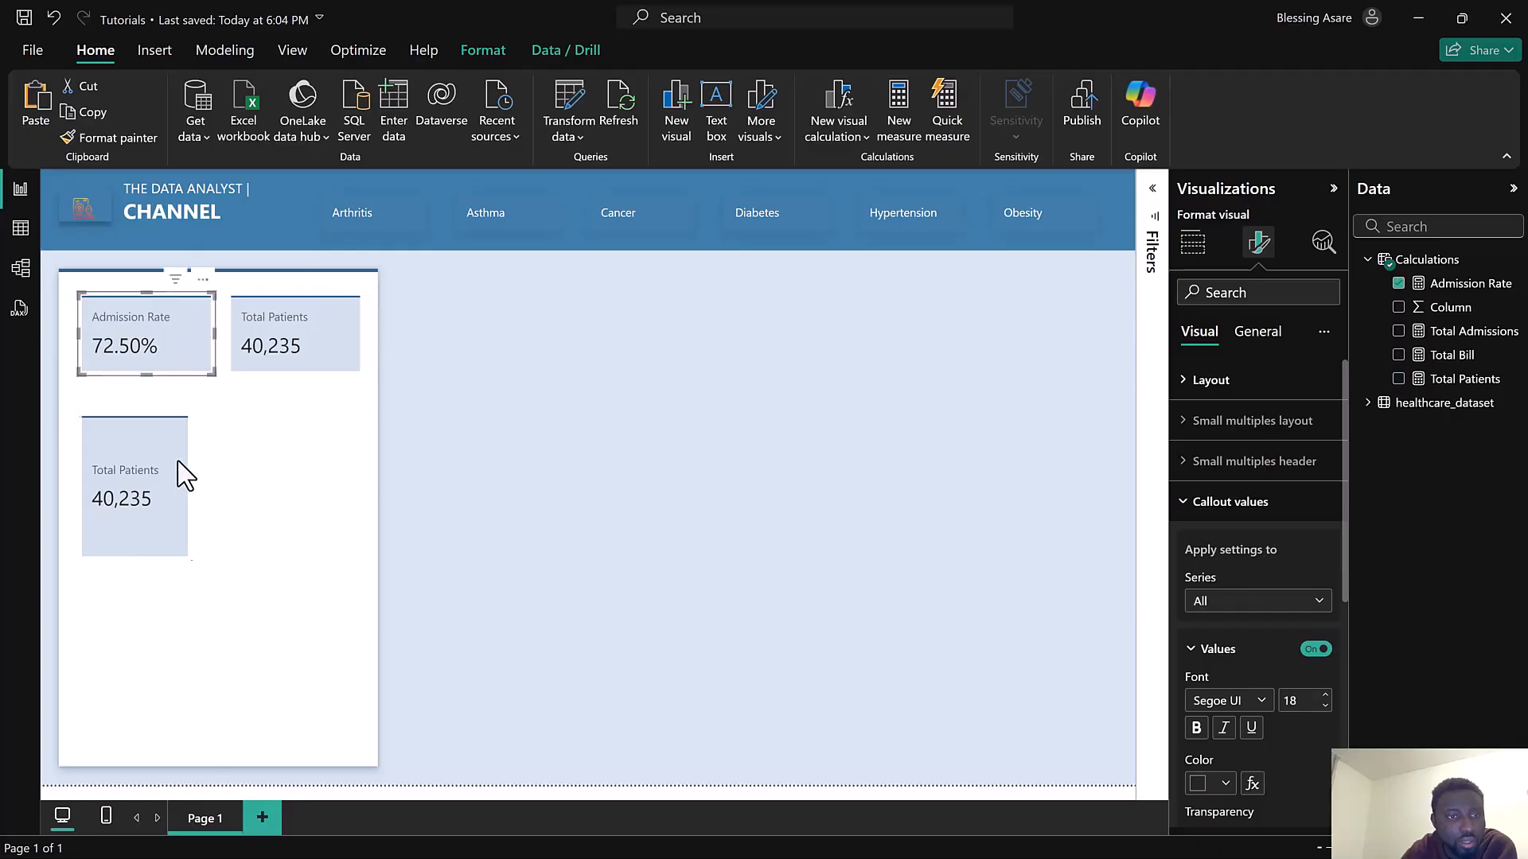
Widen the copied card to span the side panel beneath the two top cards
left_click(189, 554)
left_click_drag(189, 554, 346, 557)
left_click_drag(243, 428, 246, 409)
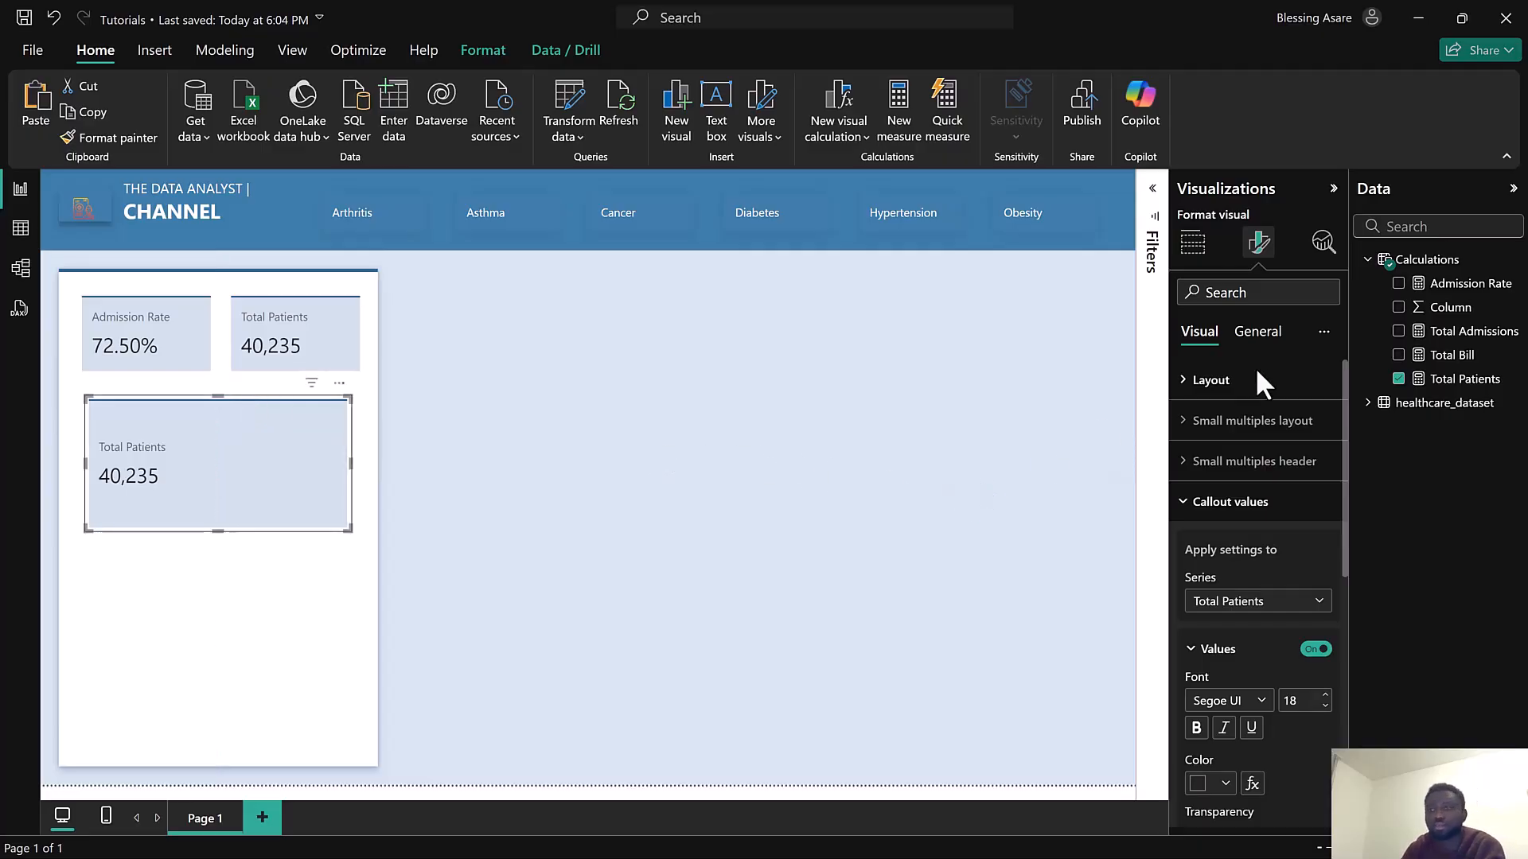
Swap the wide card's field from Total Patients to Total Bill
left_click(1398, 381)
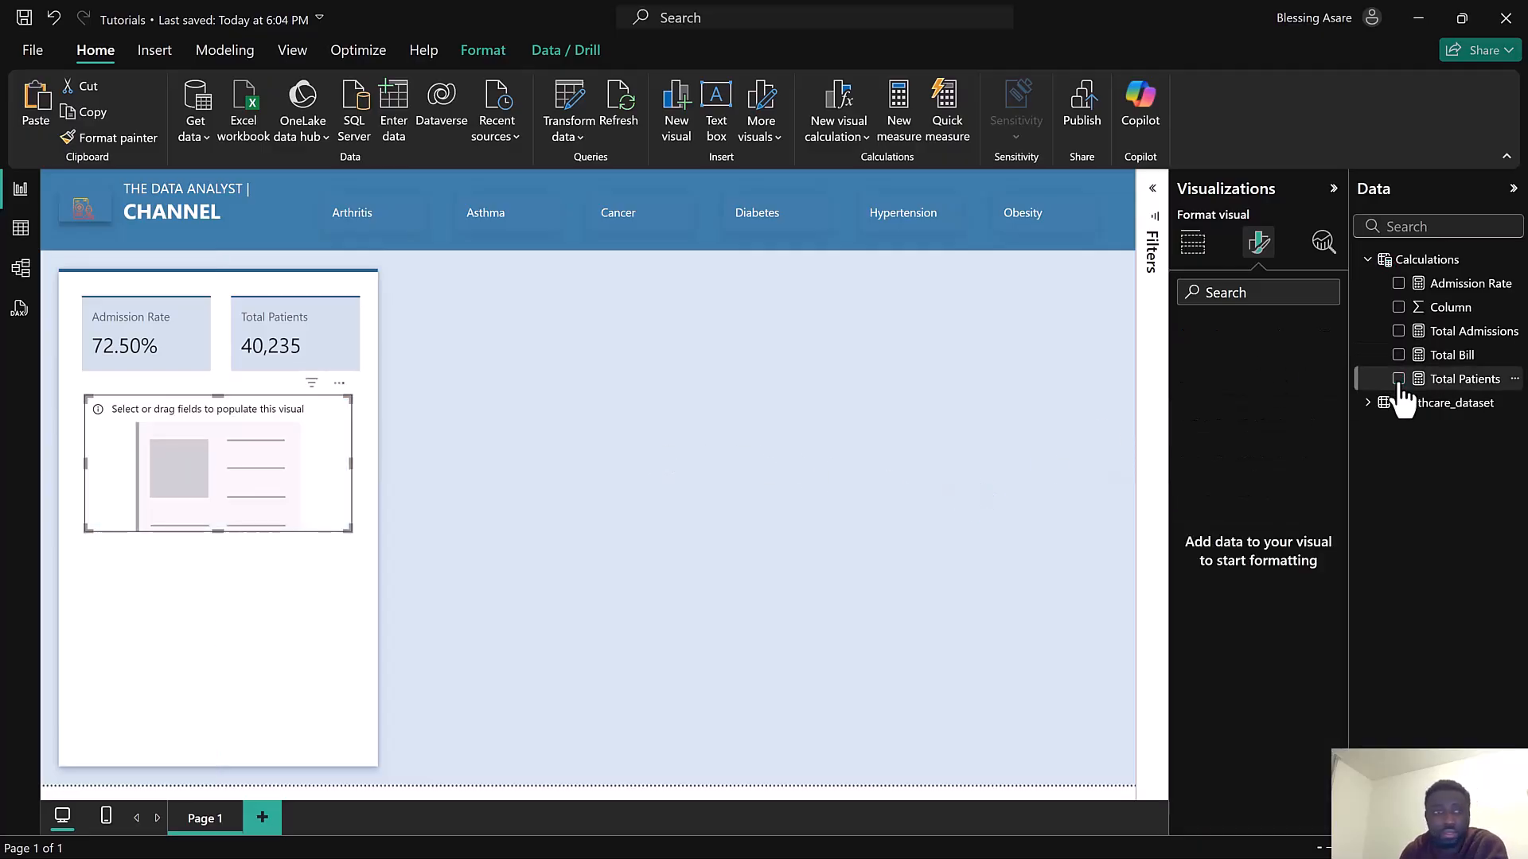
left_click(1193, 241)
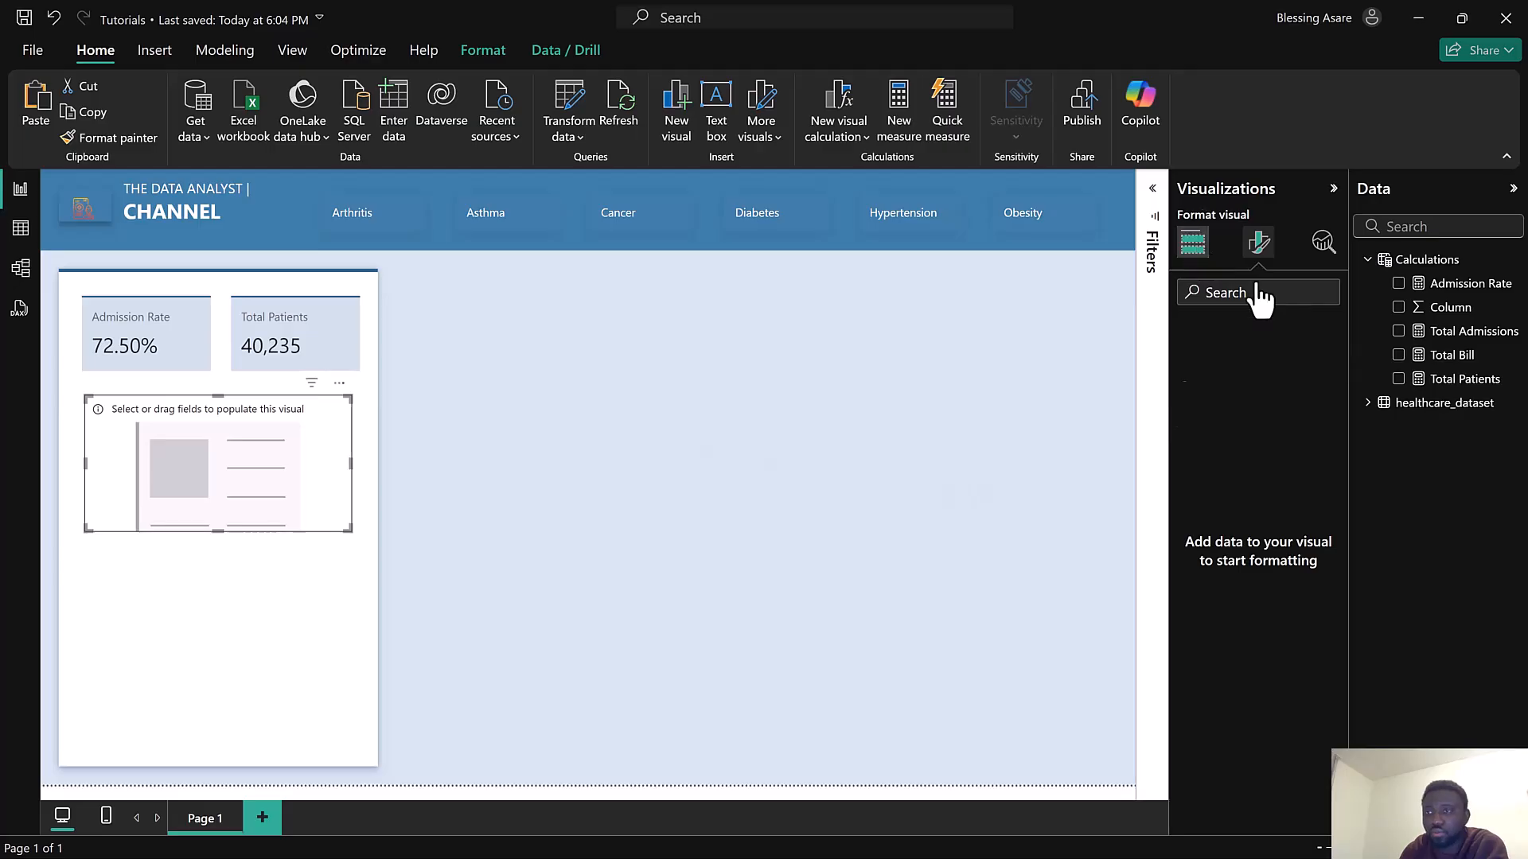
left_click(1399, 356)
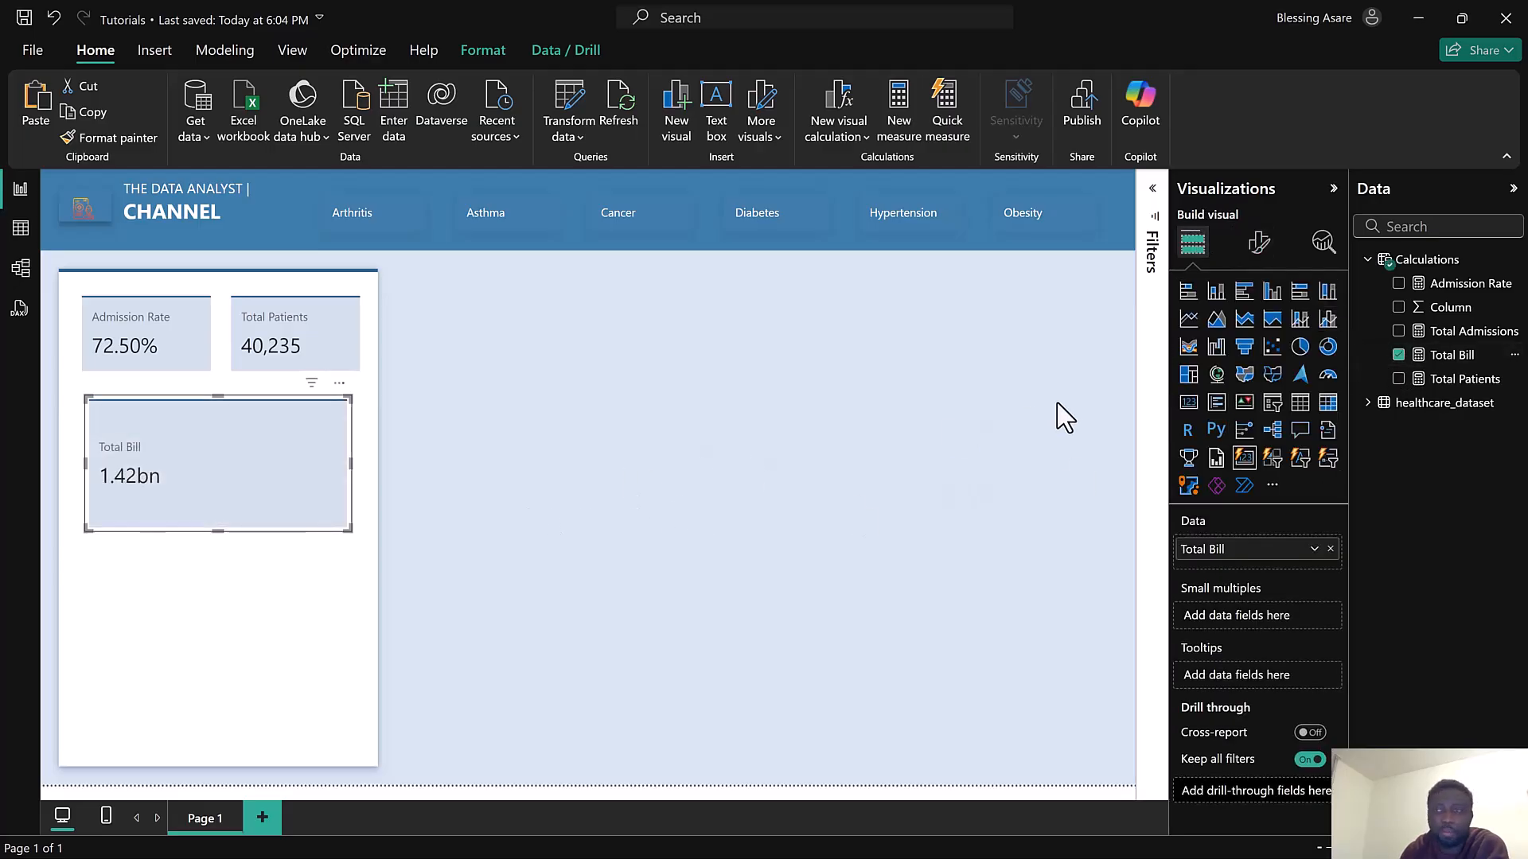
Set the Total Bill card's callout value font size to 20 and center-align it
left_click(1265, 253)
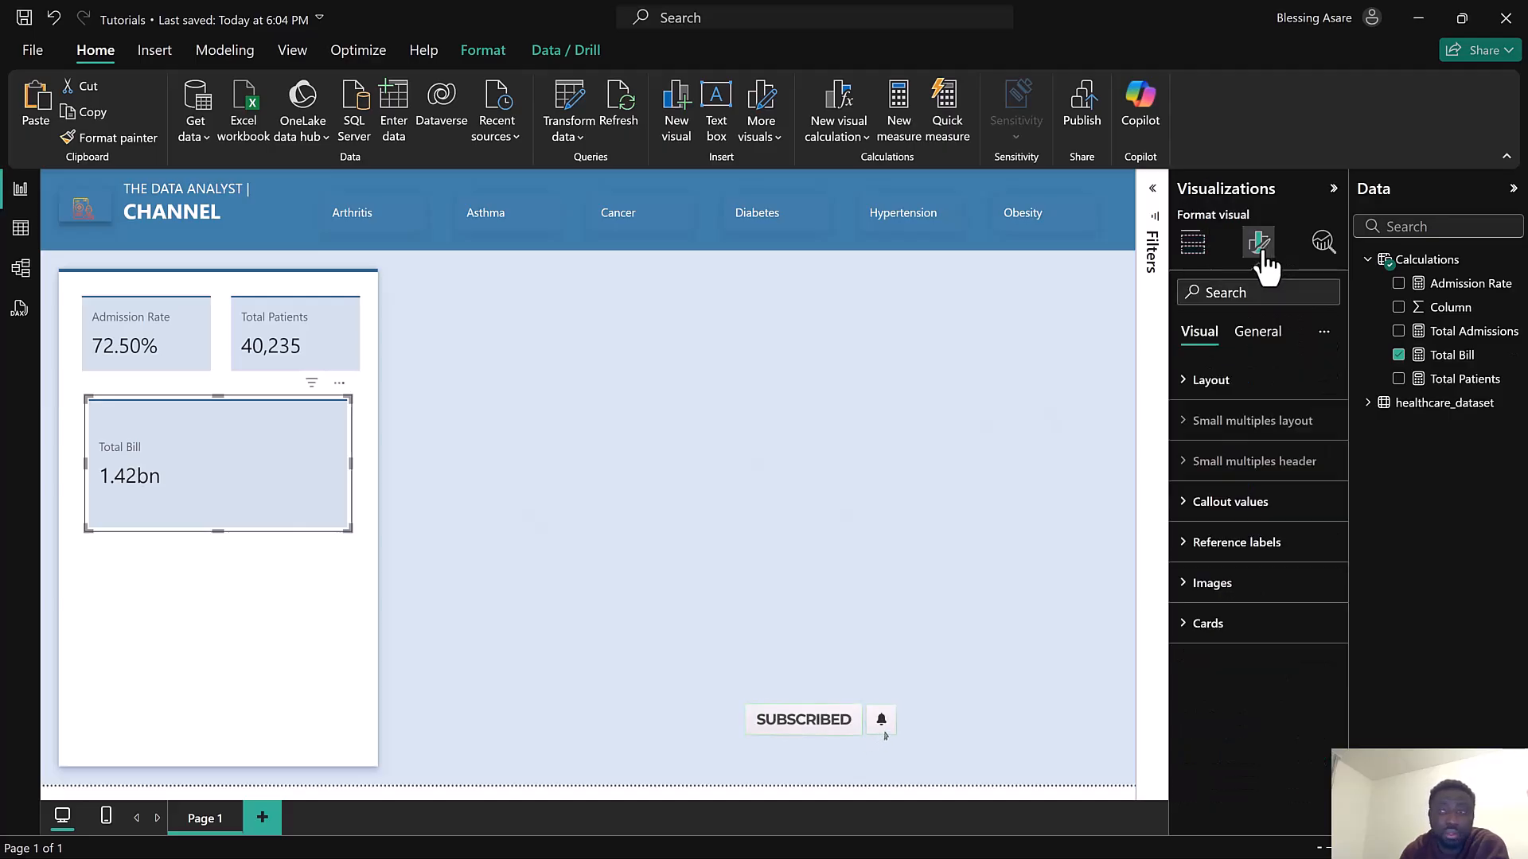
left_click(1253, 334)
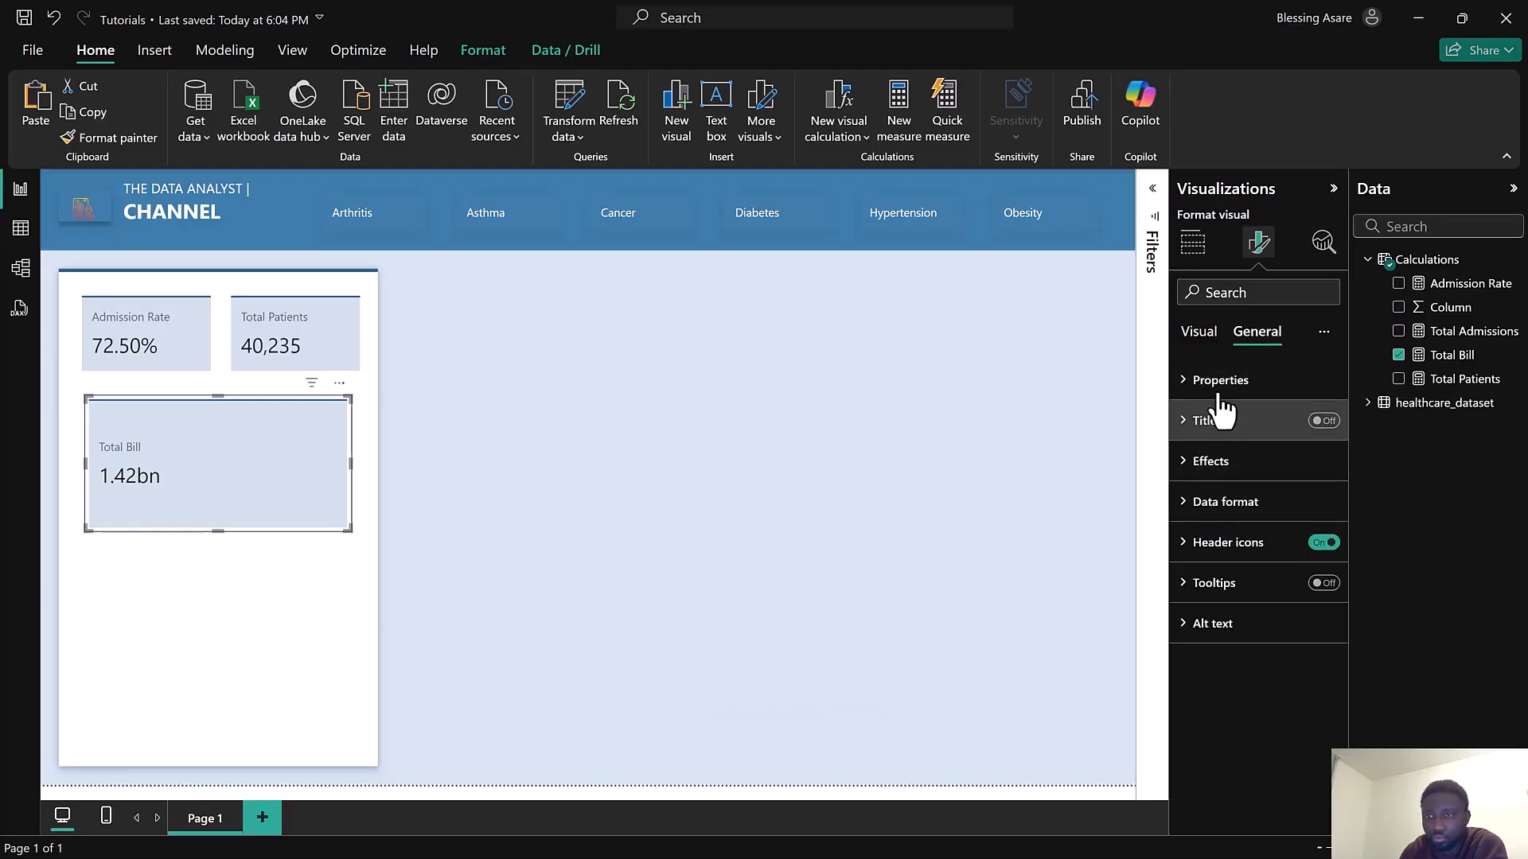
left_click(1201, 336)
left_click(1228, 524)
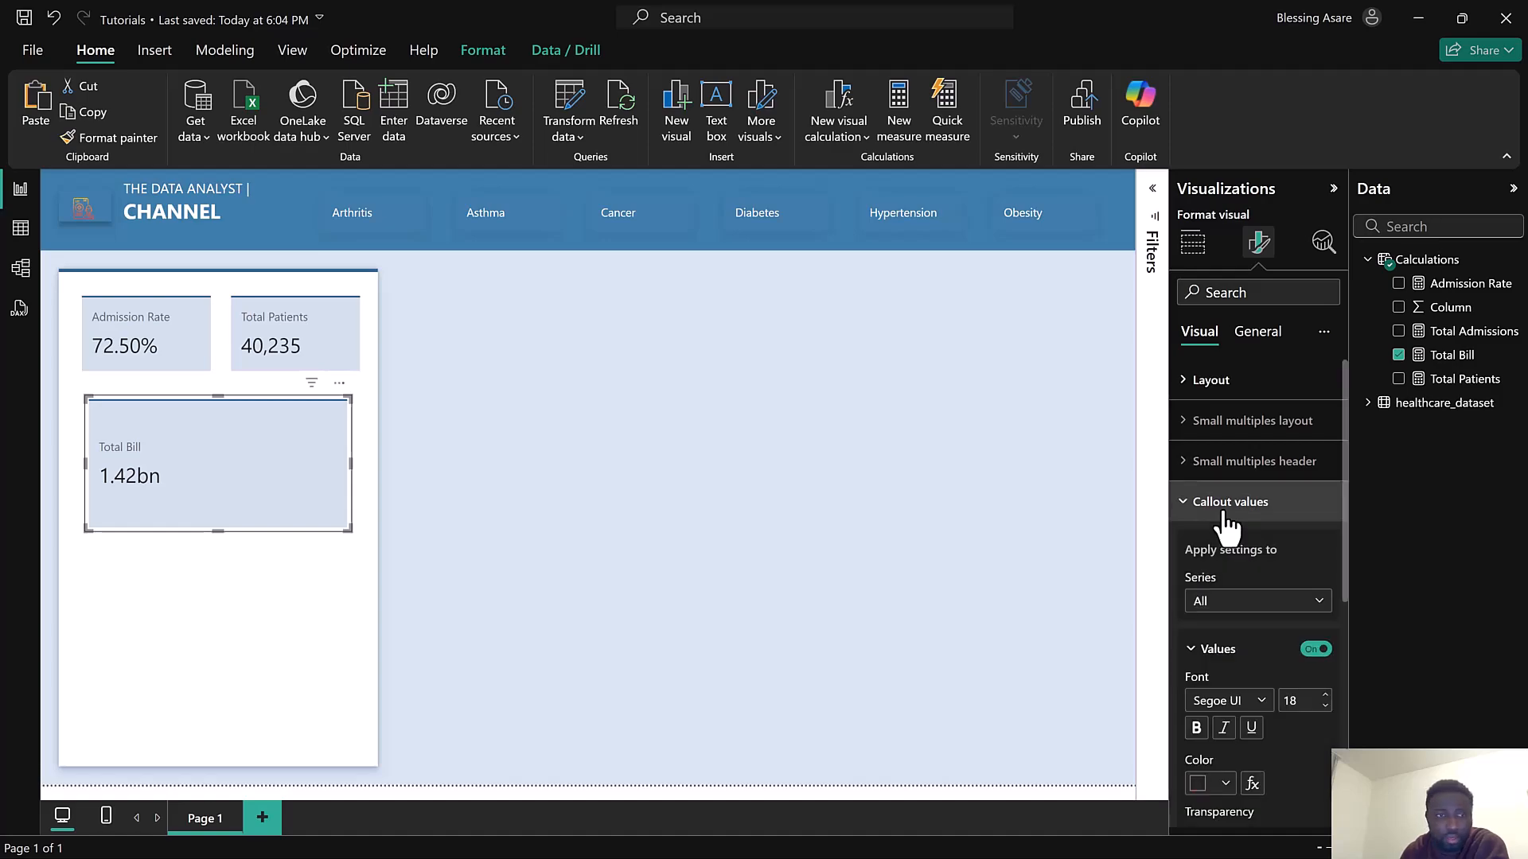
scroll(1257, 628, "down", 2)
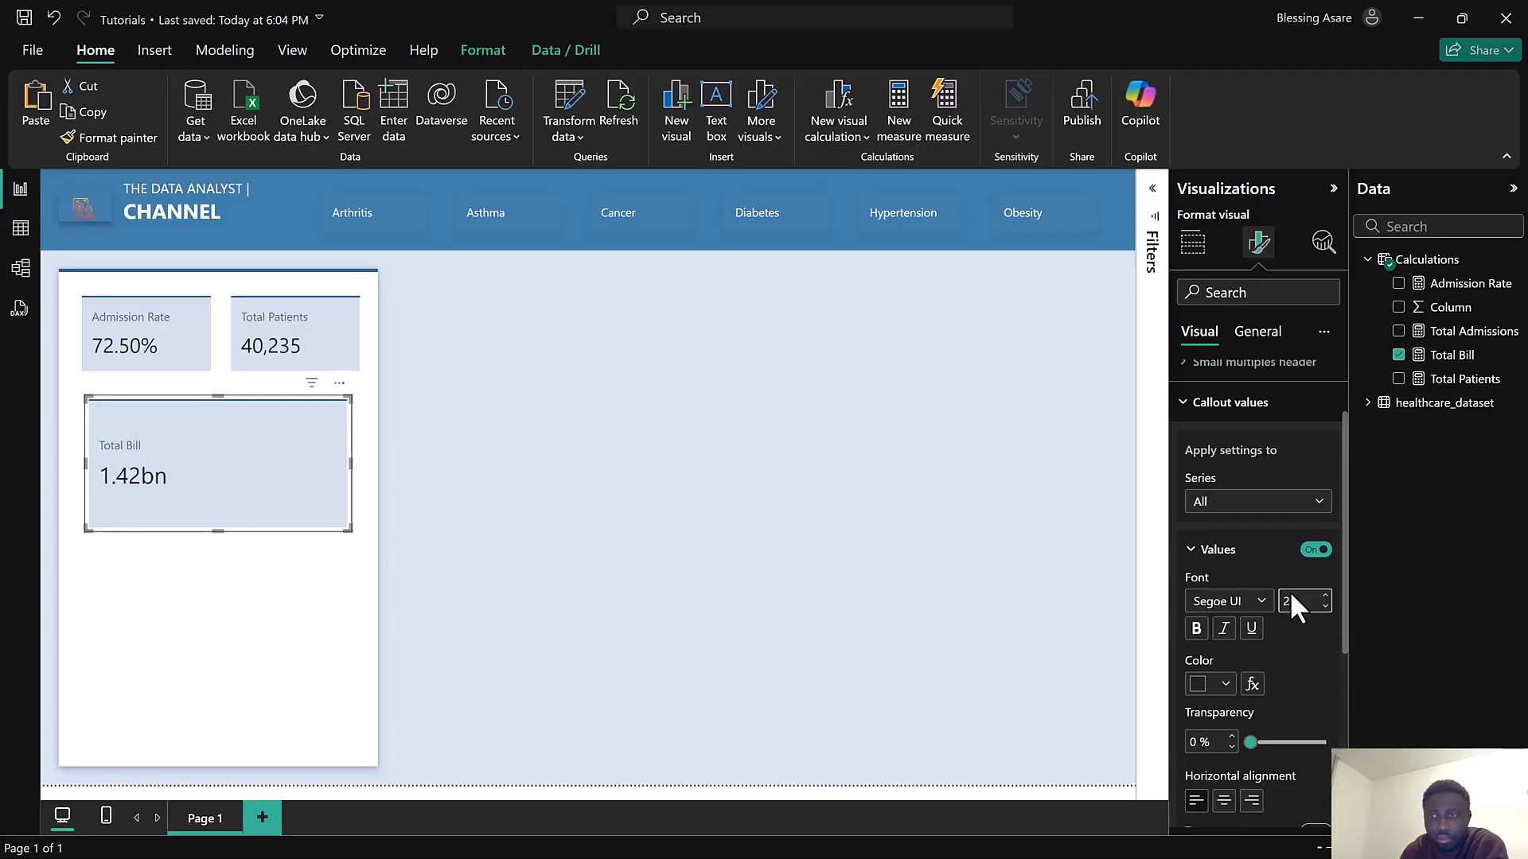
scroll(1281, 621, "down", 2)
left_click(1224, 701)
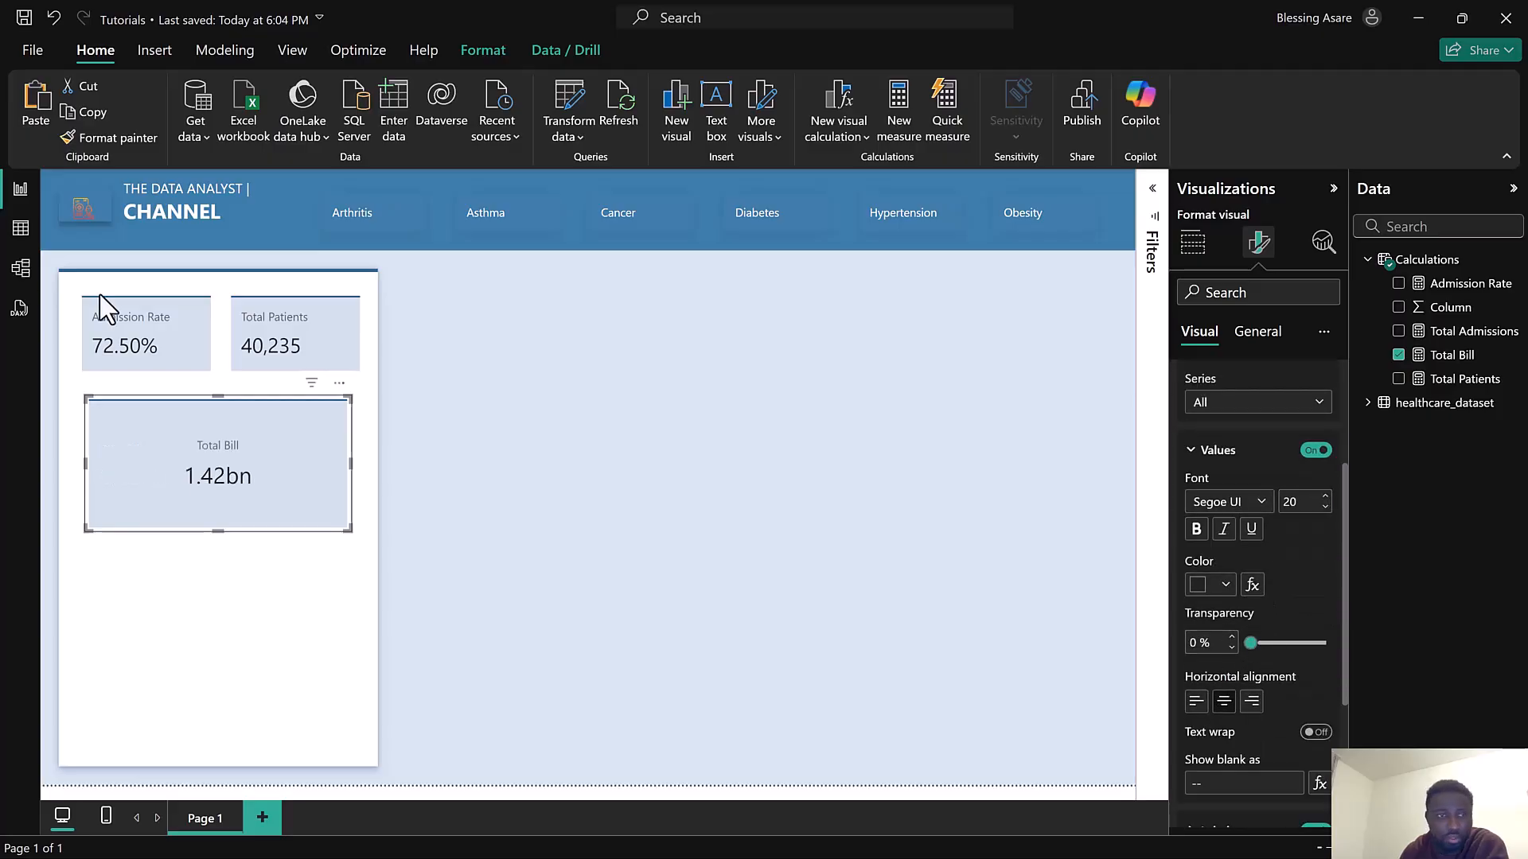
Test the slicer again by selecting Asthma and Cancer, then clearing the selection
left_click(483, 226)
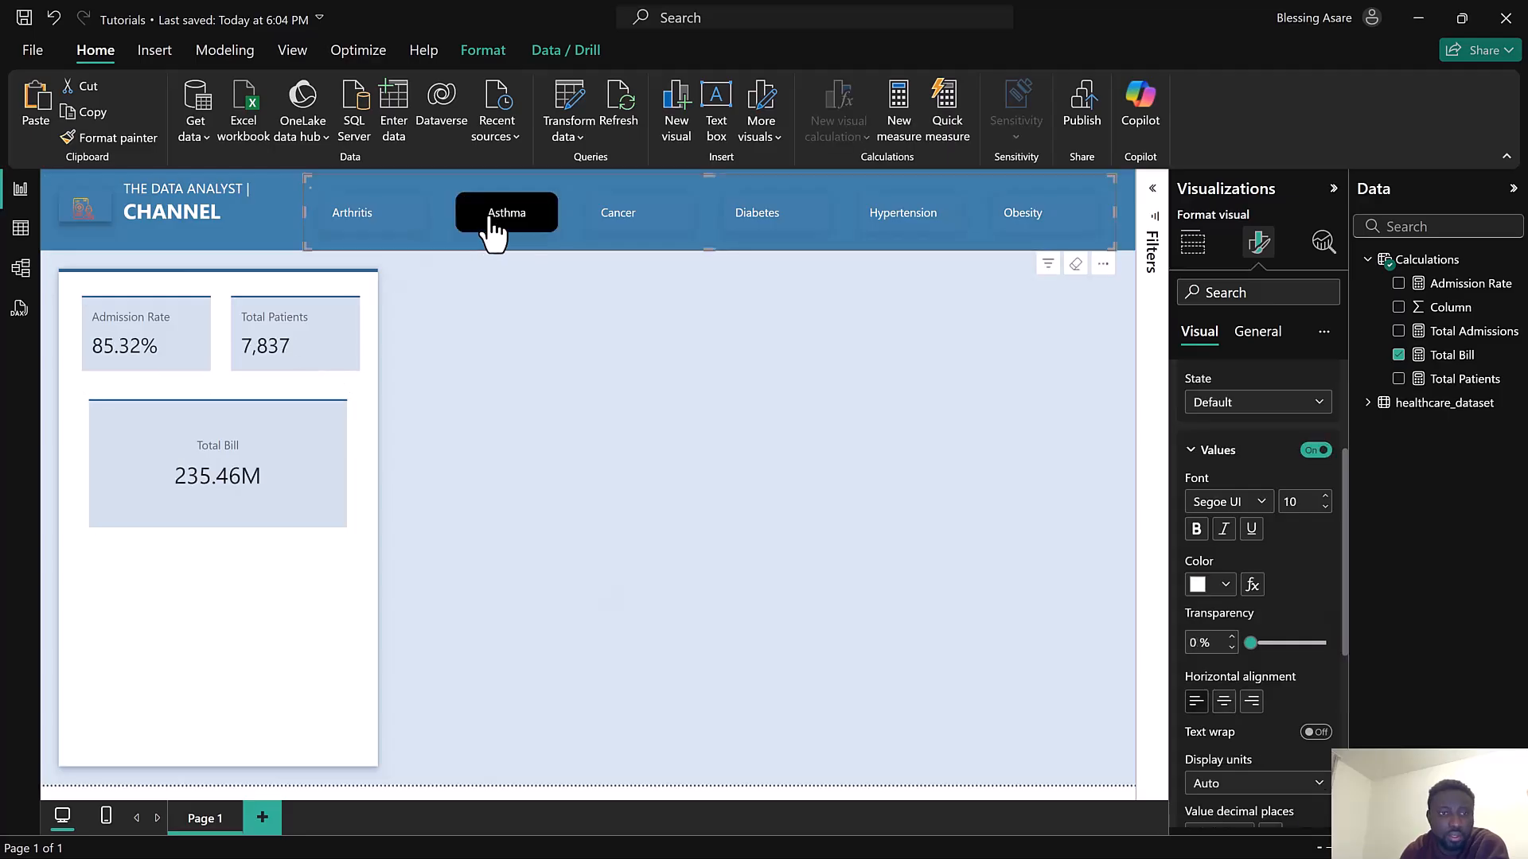
left_click(621, 227)
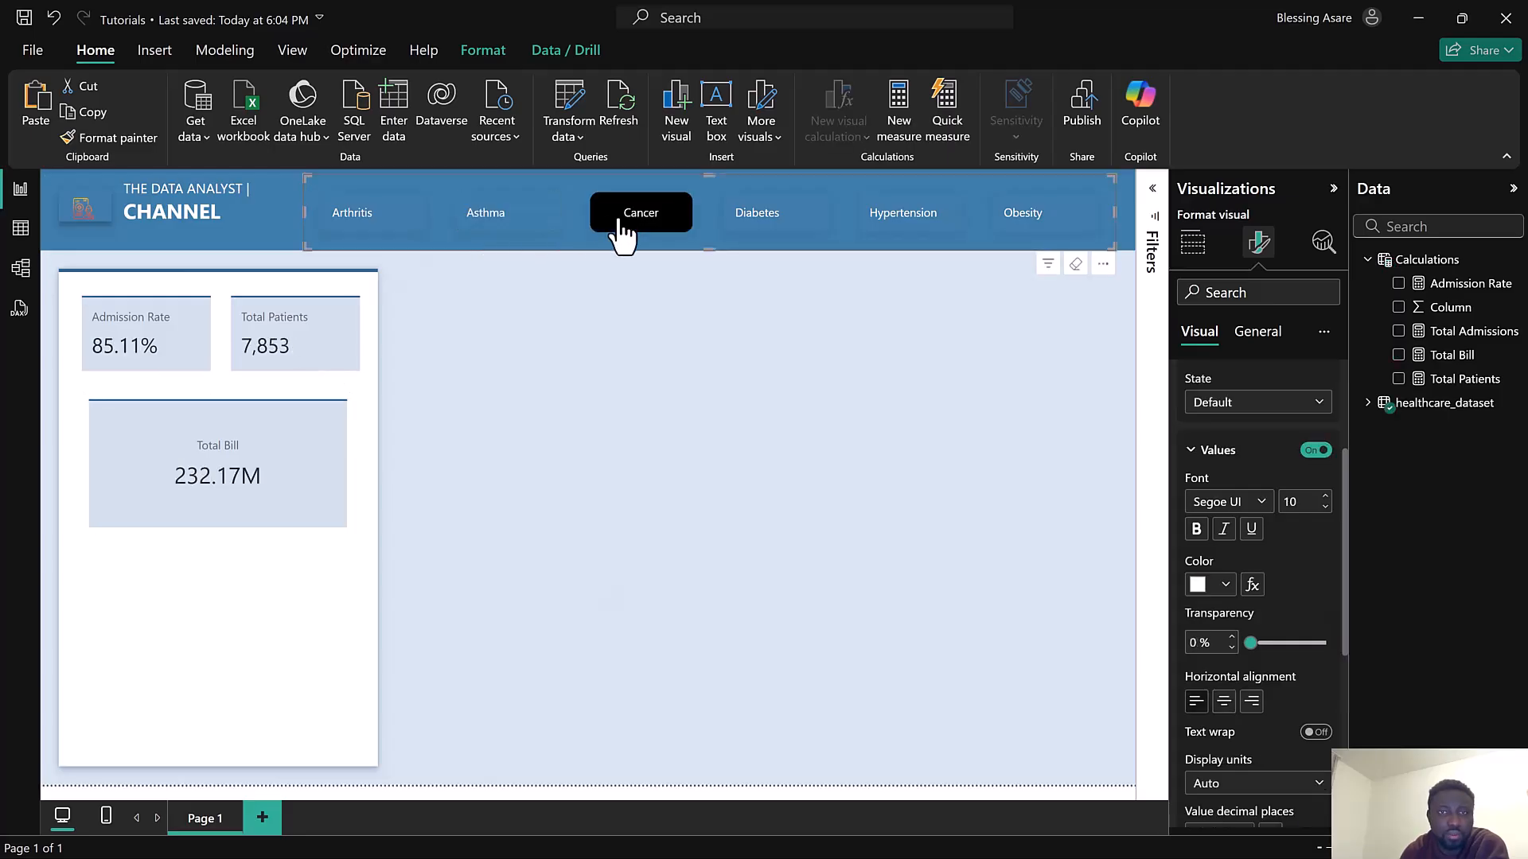
left_click(621, 229)
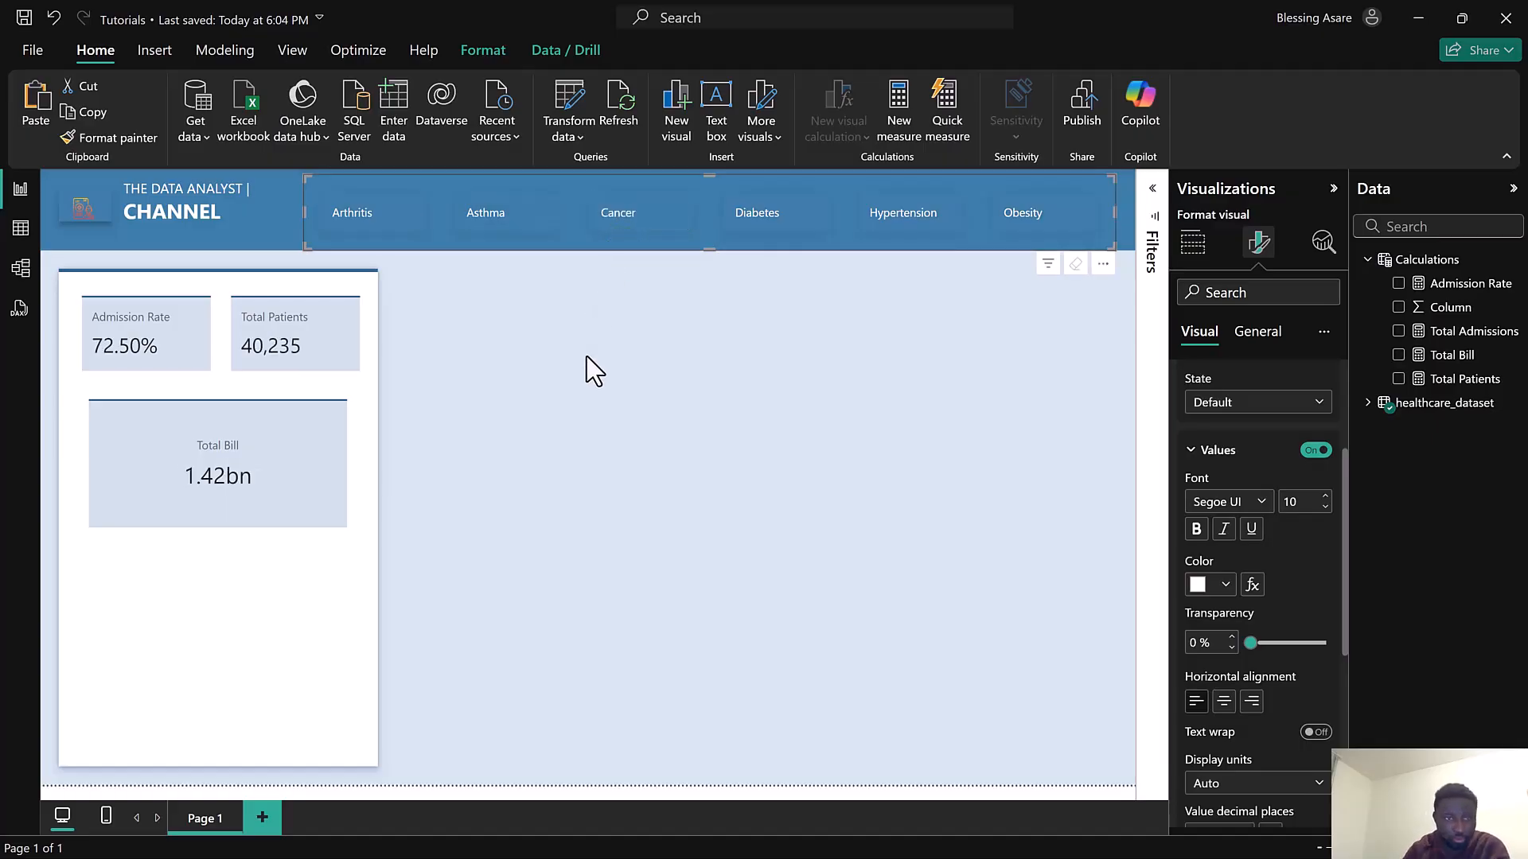
Nudge the Total Bill card slightly upward in the side panel
left_click(147, 414)
left_click_drag(143, 413, 142, 400)
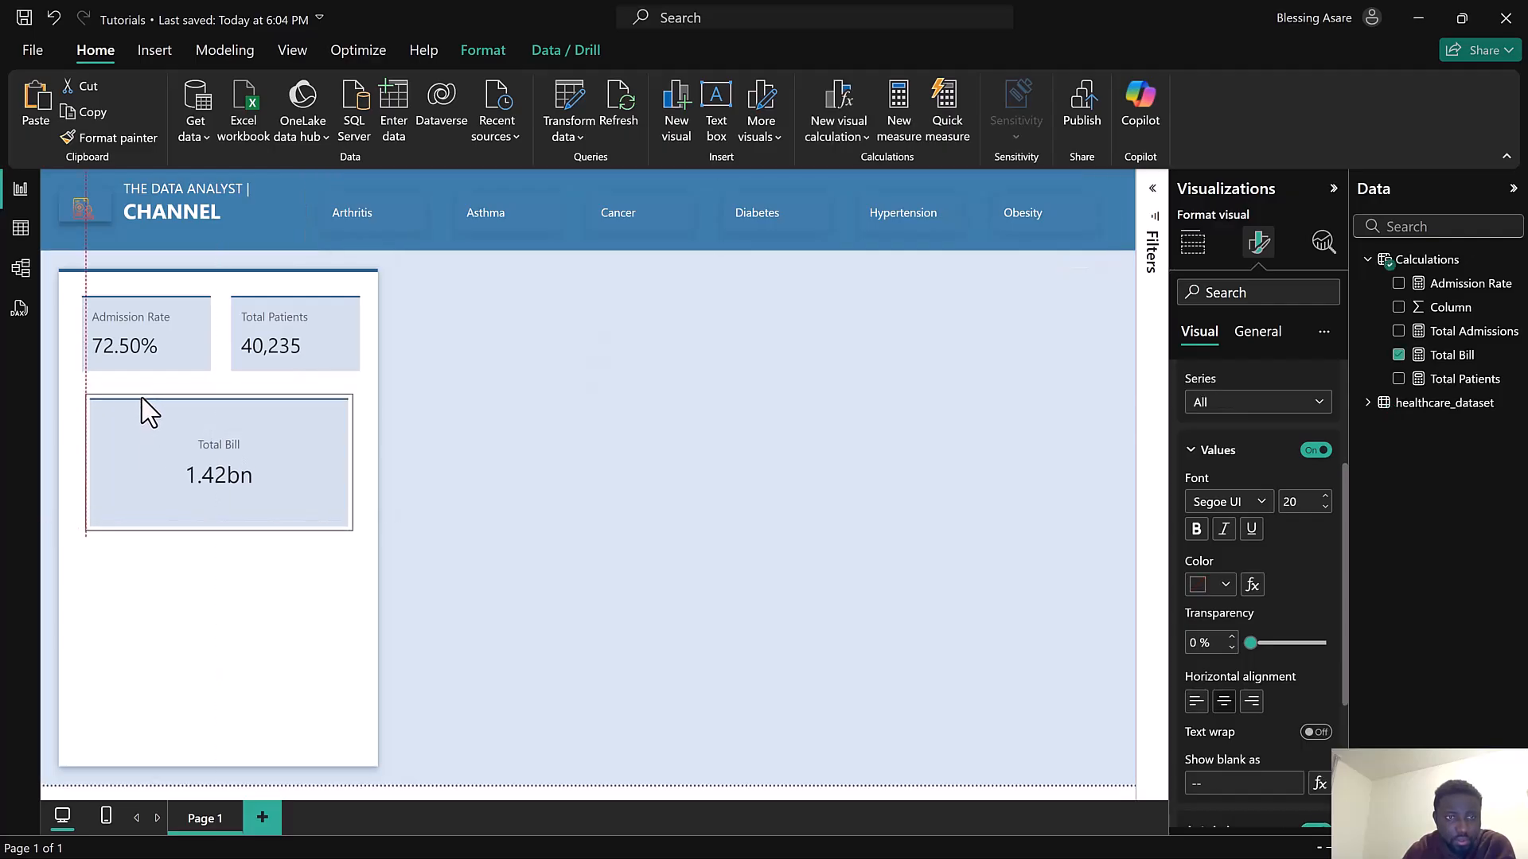
Add a matrix visual with Insurance Provider as rows and Total Patients as values
left_click(737, 384)
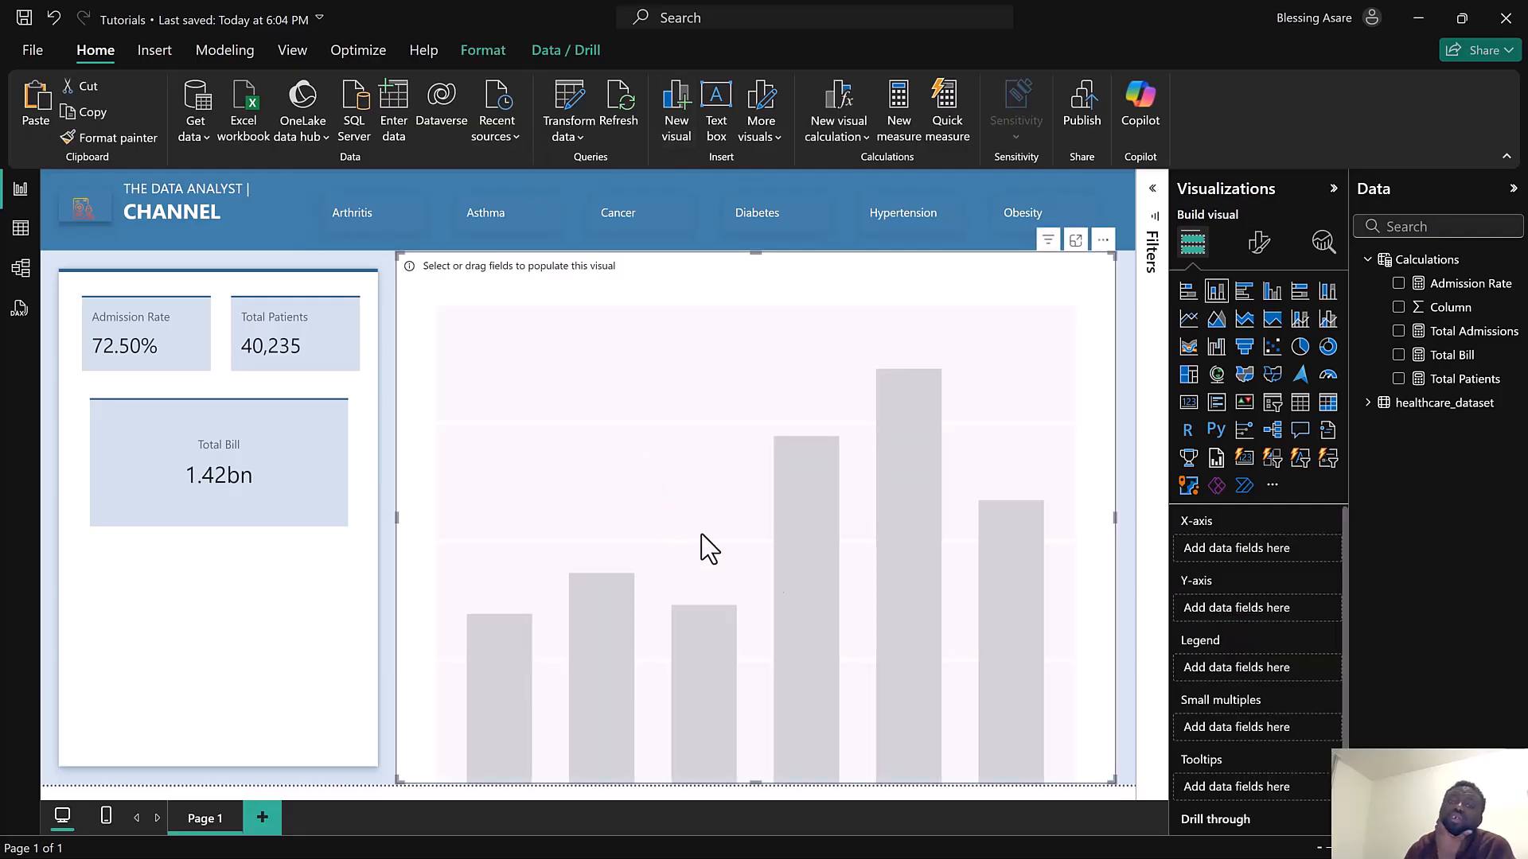
left_click_drag(1099, 777, 937, 537)
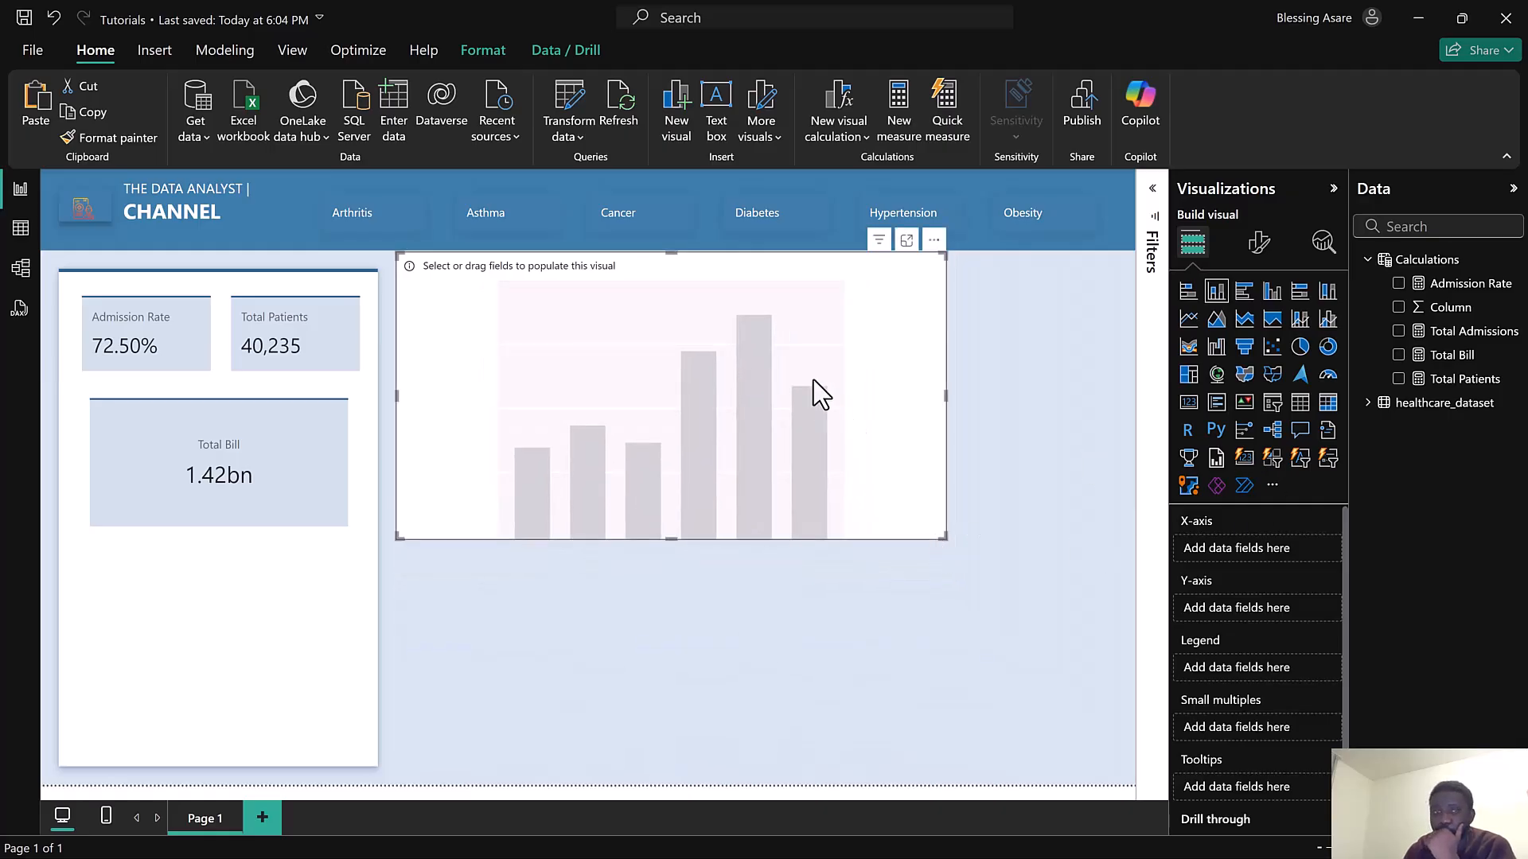
left_click(1328, 404)
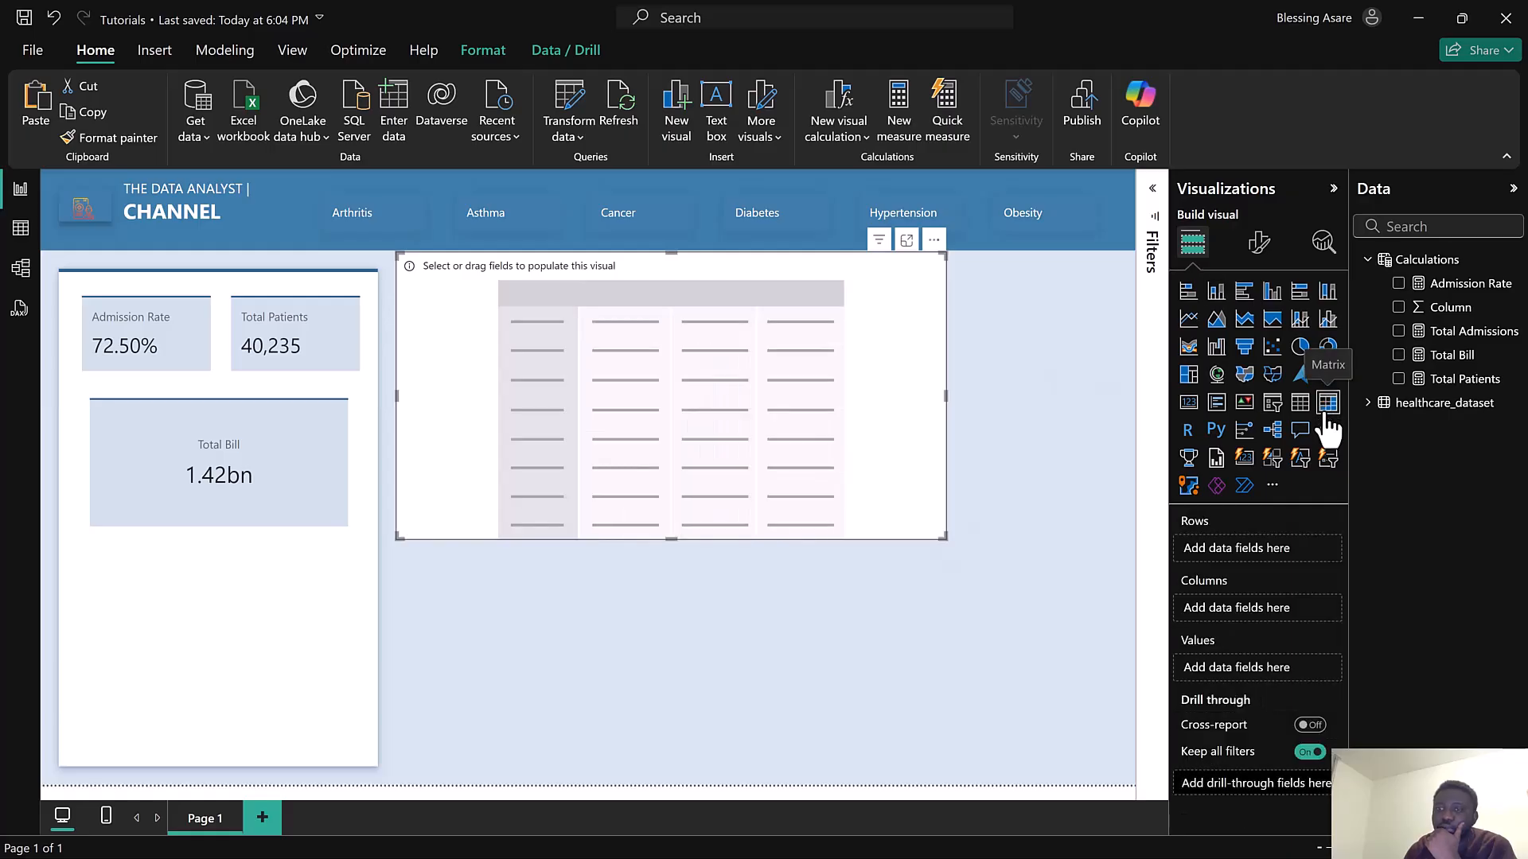
left_click(1372, 407)
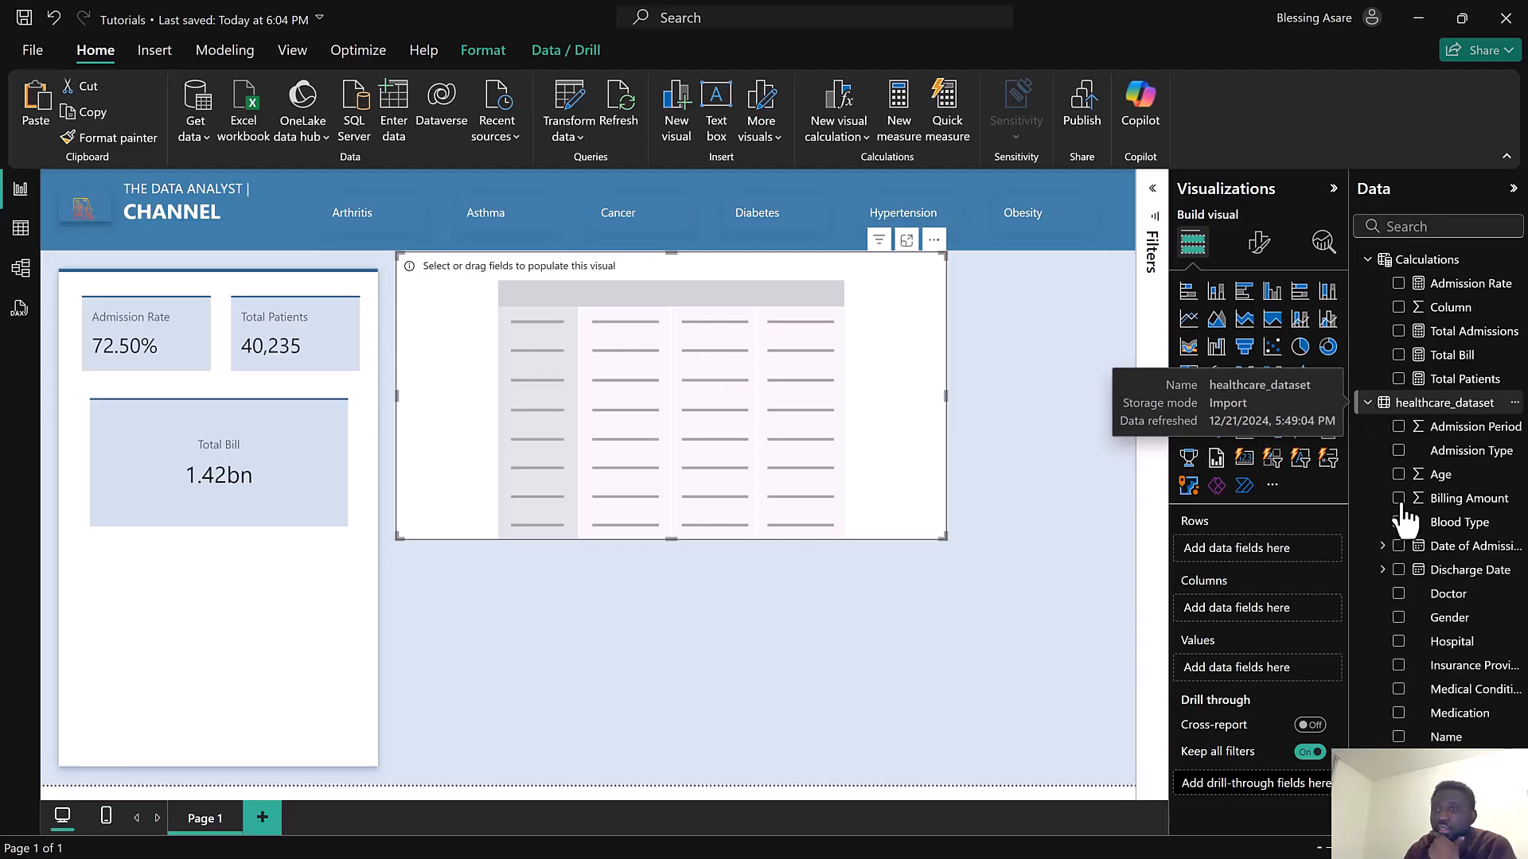
left_click(1399, 667)
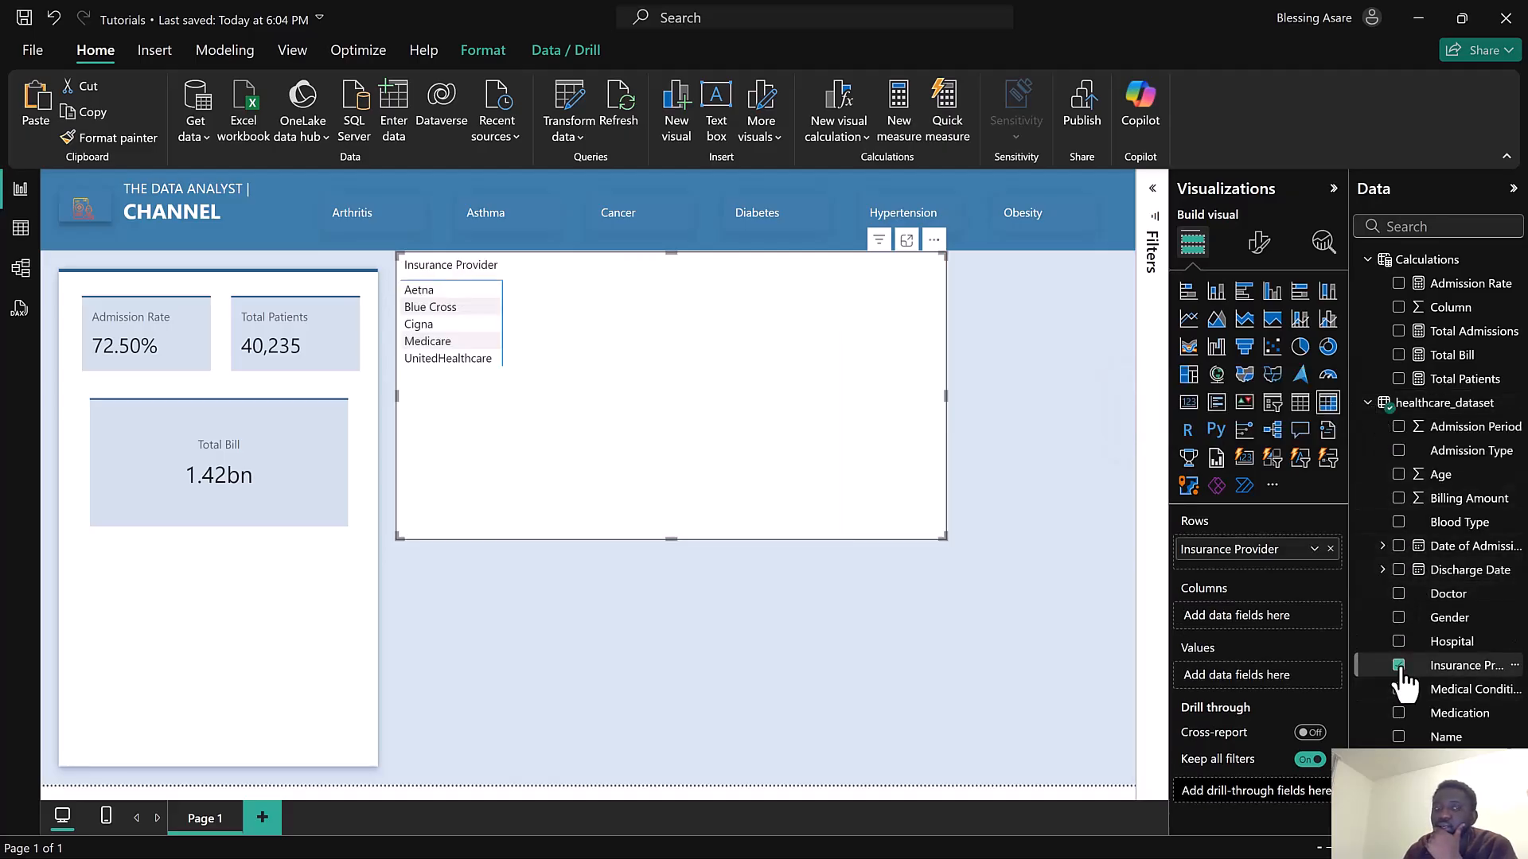
left_click(1400, 379)
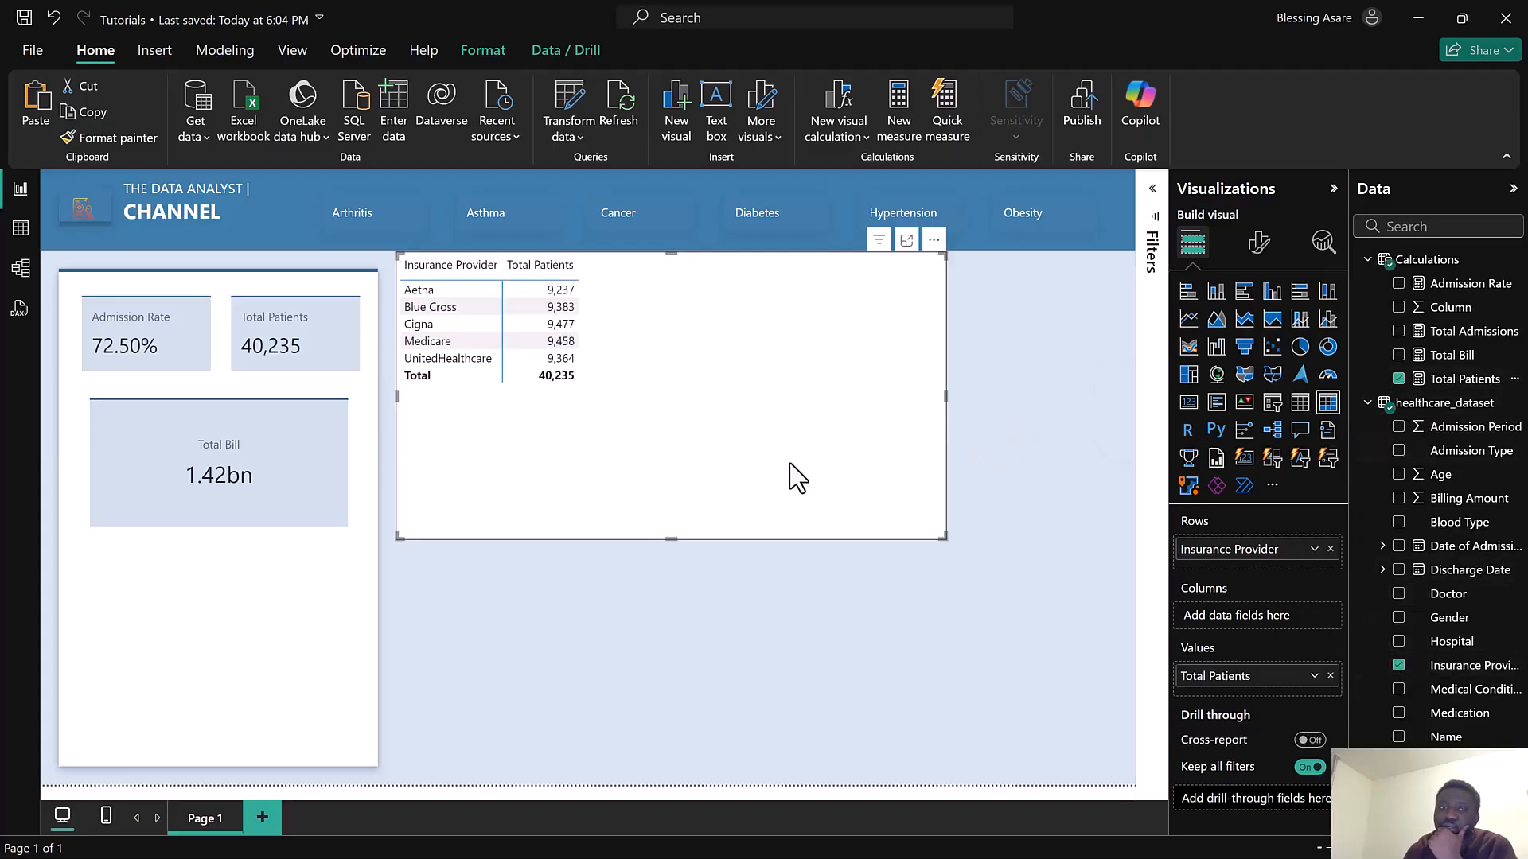
Resize the matrix and place it at the bottom of the side panel, widening its columns
left_click_drag(938, 537, 632, 408)
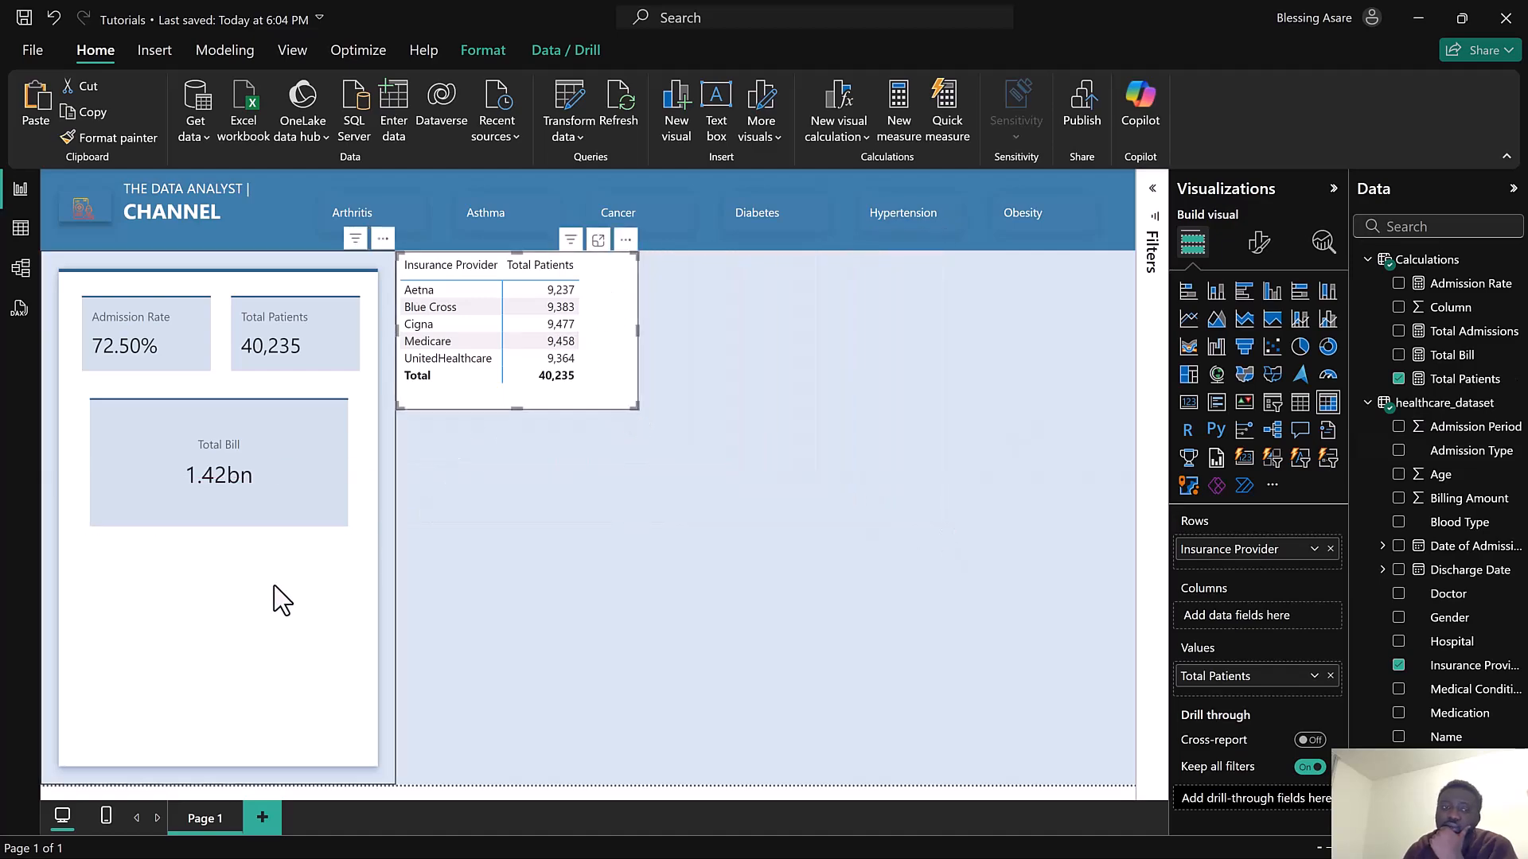
left_click_drag(602, 401, 367, 736)
left_click_drag(62, 732, 85, 731)
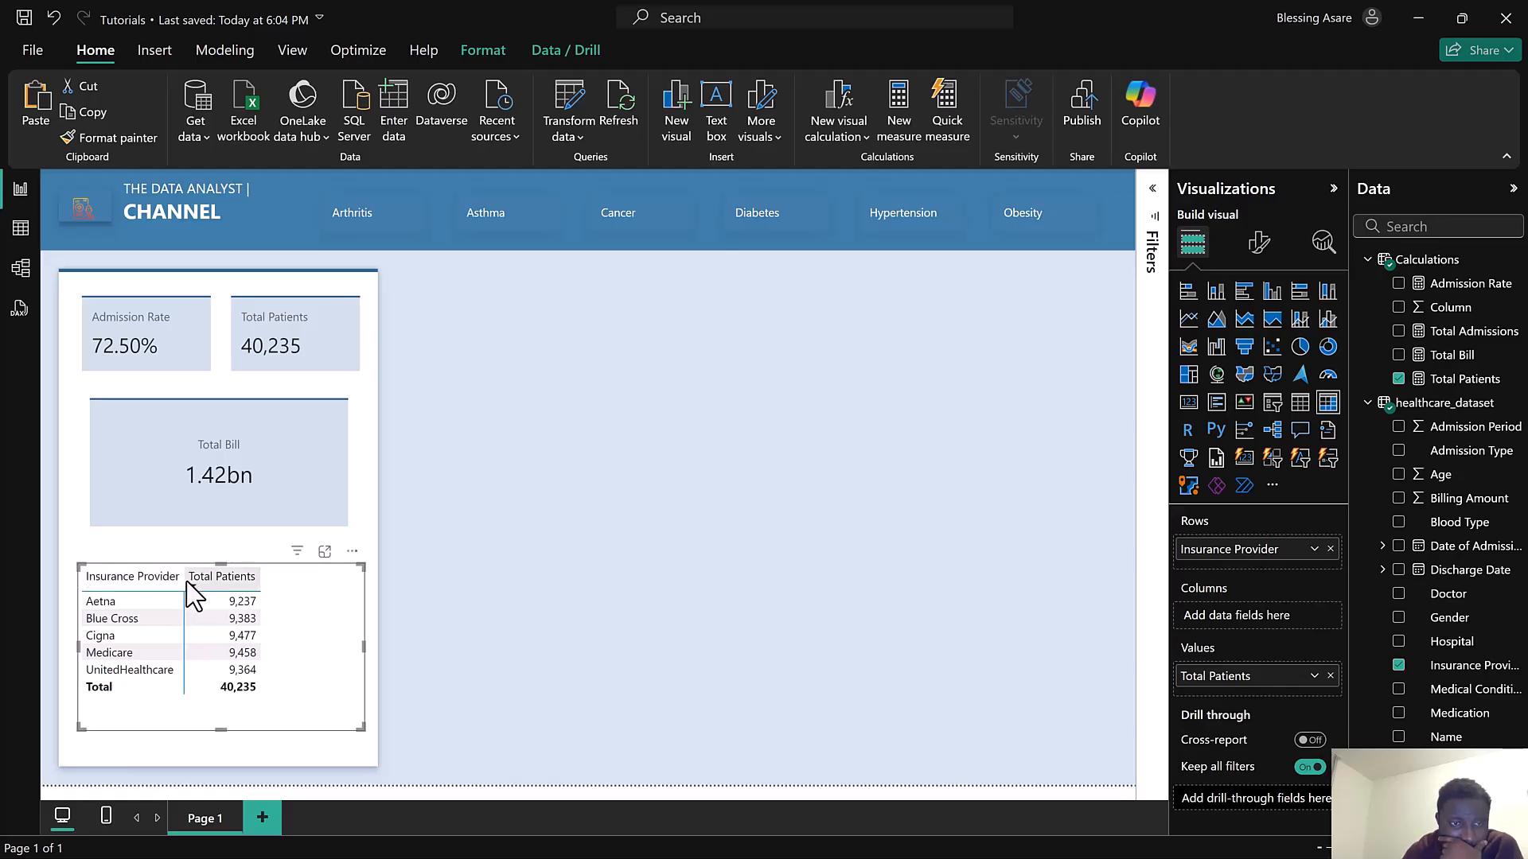
left_click_drag(184, 580, 211, 581)
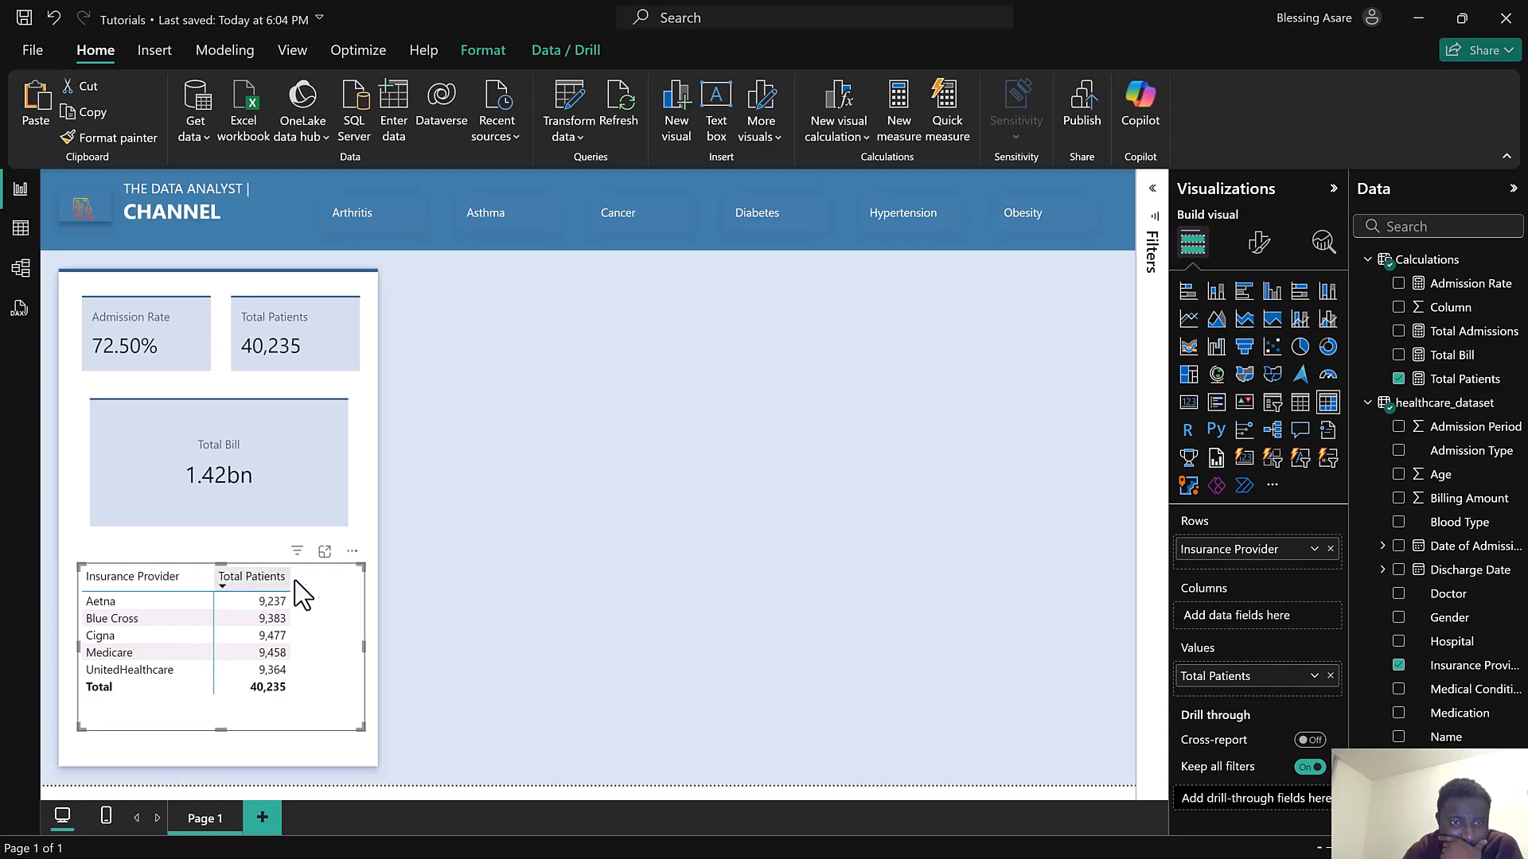
left_click_drag(288, 582, 301, 583)
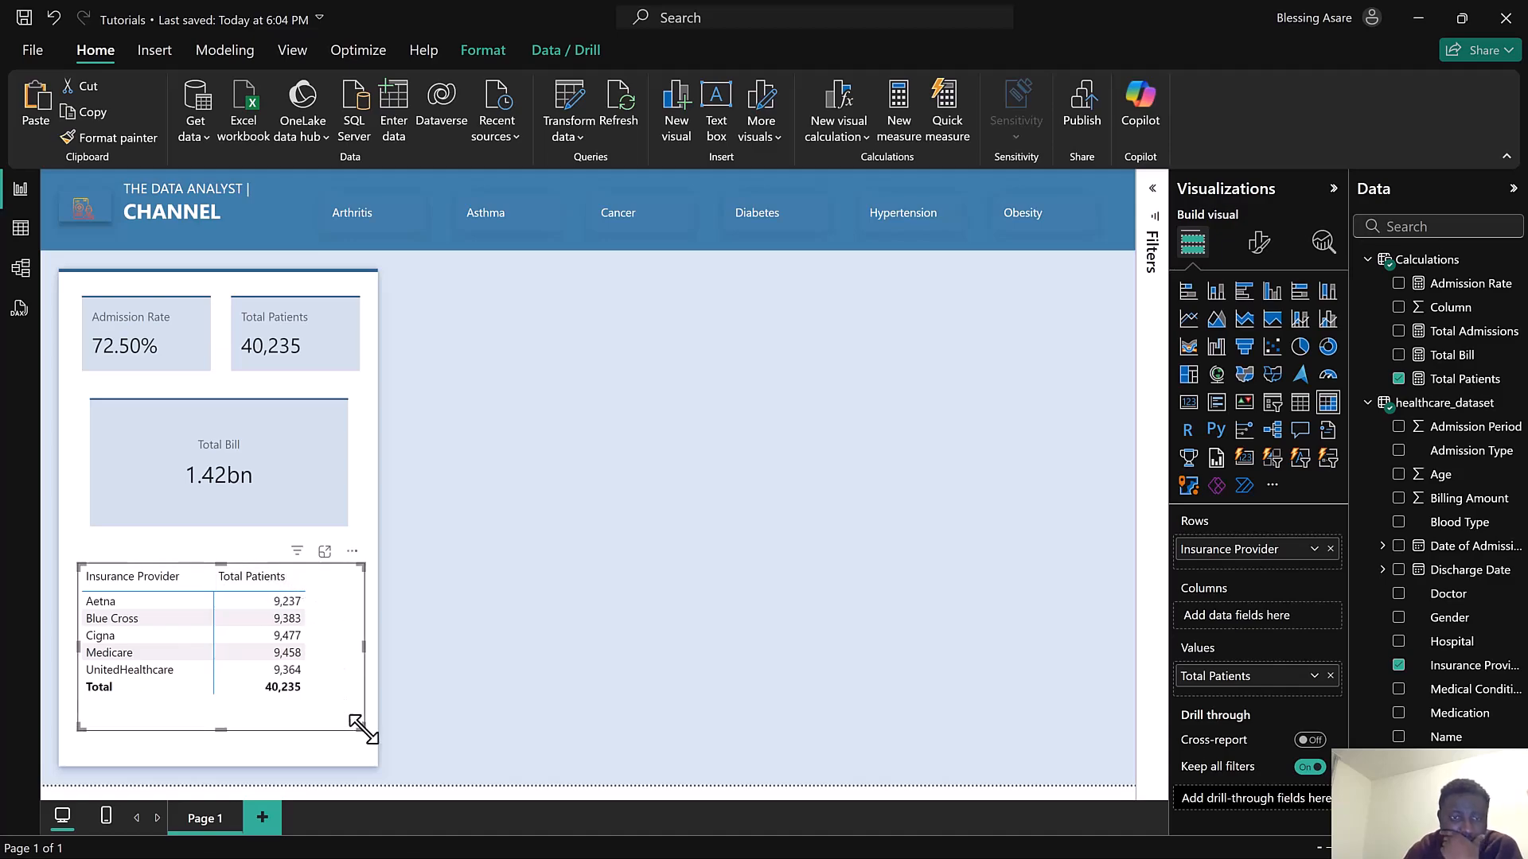
left_click_drag(357, 725, 348, 727)
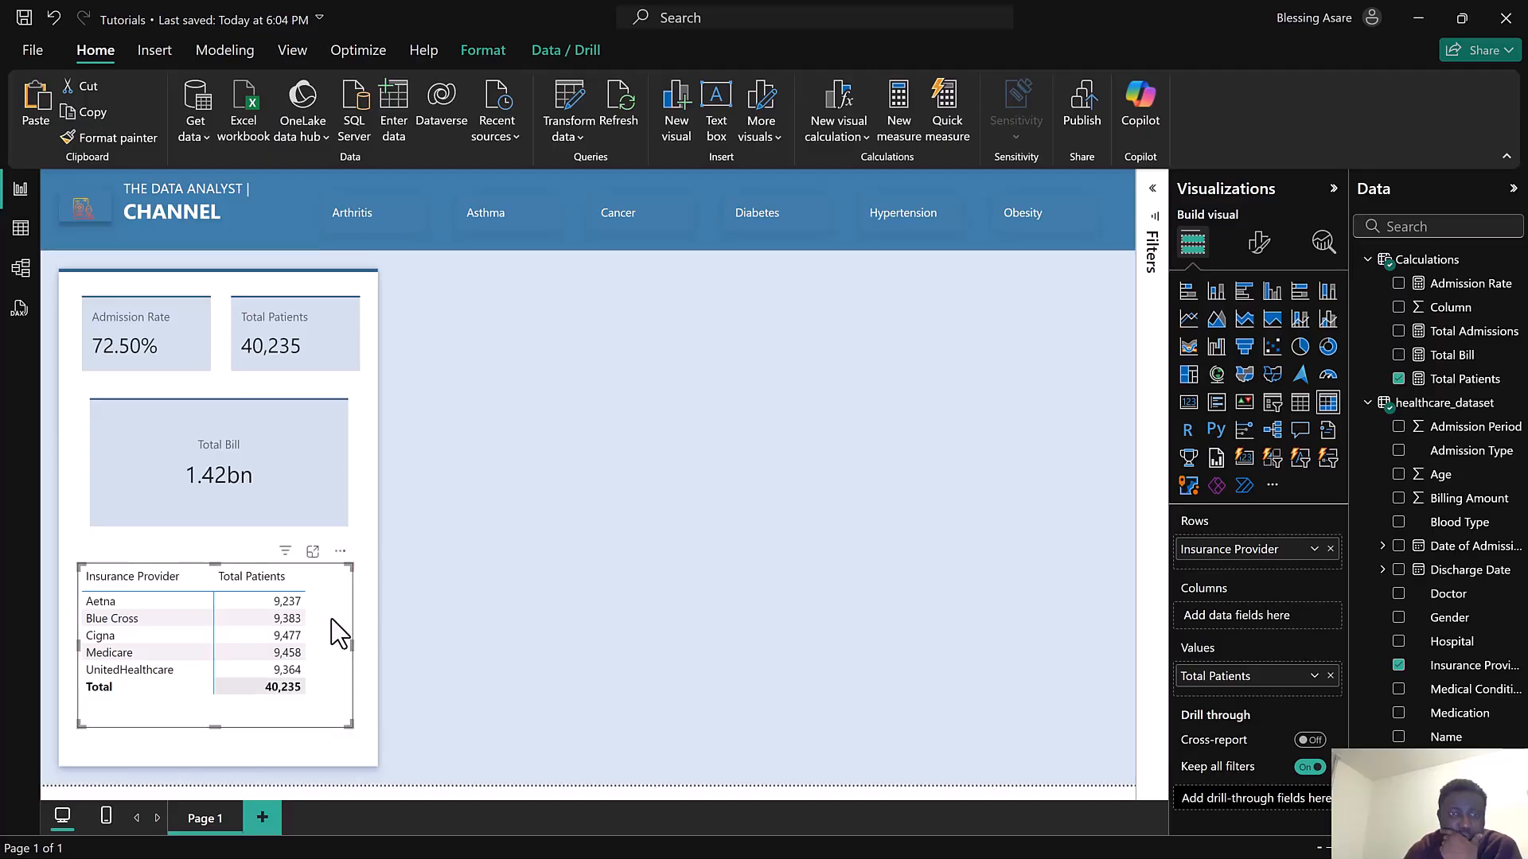
Browse the matrix's visual format settings, expanding sections such as cell elements and column headers
left_click(1259, 254)
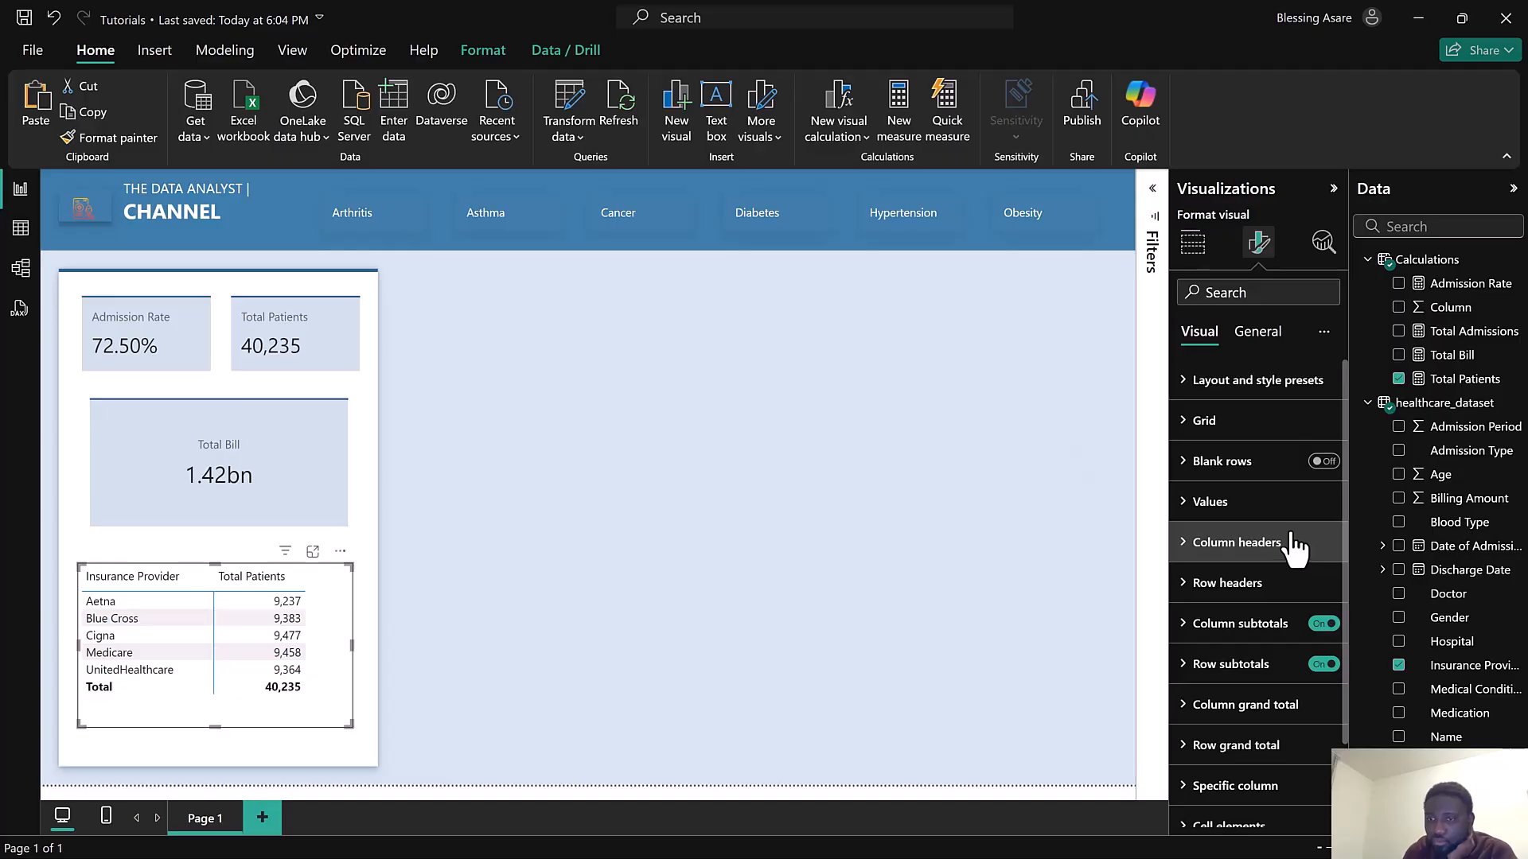
scroll(1293, 547, "down", 2)
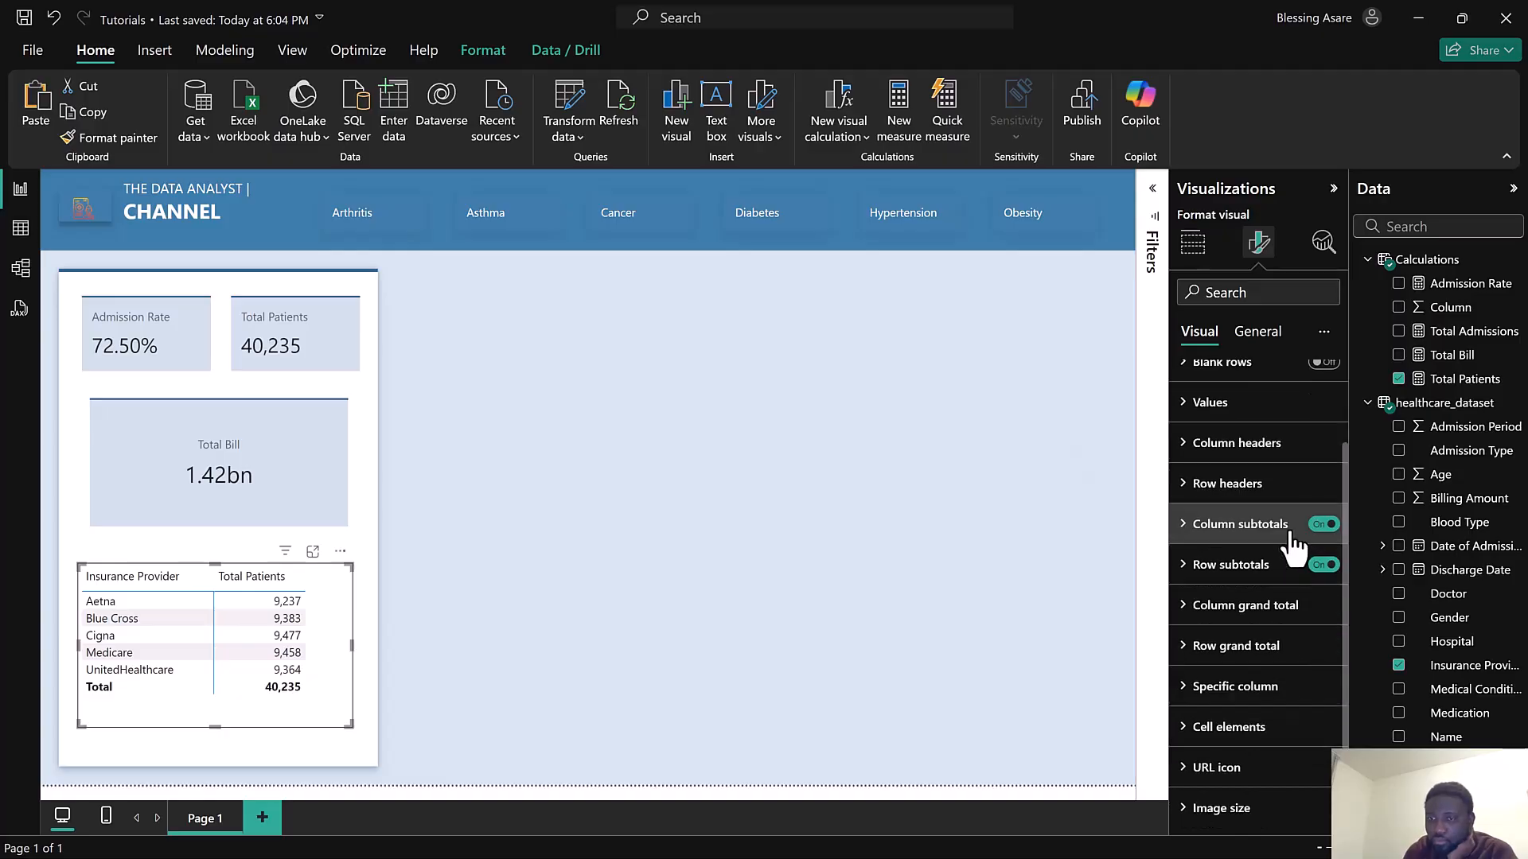
left_click(1274, 344)
left_click(1199, 336)
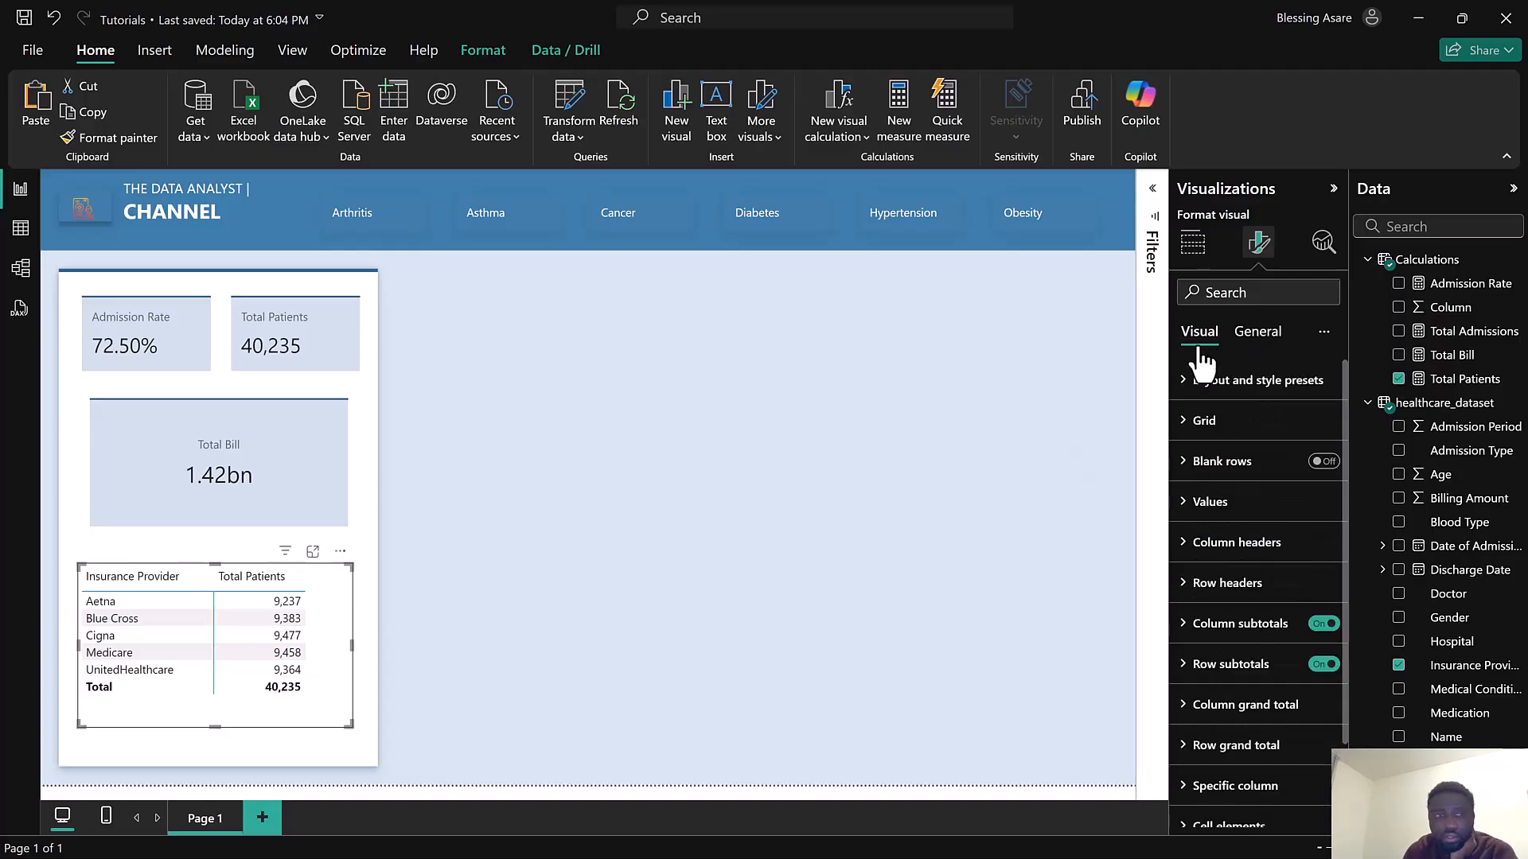
scroll(1254, 517, "down", 2)
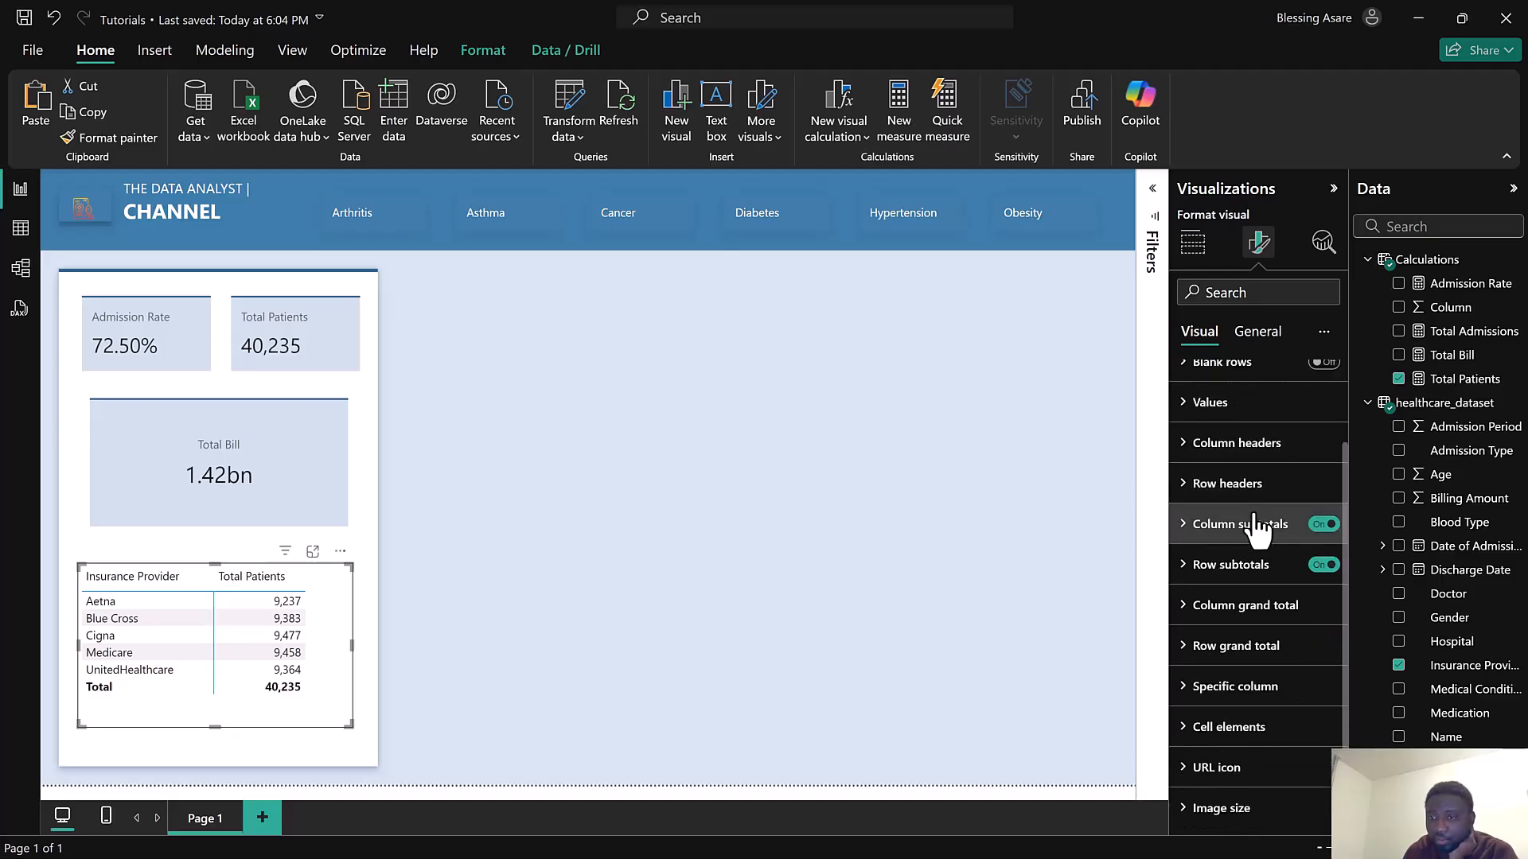
left_click(1281, 734)
scroll(1282, 704, "down", 3)
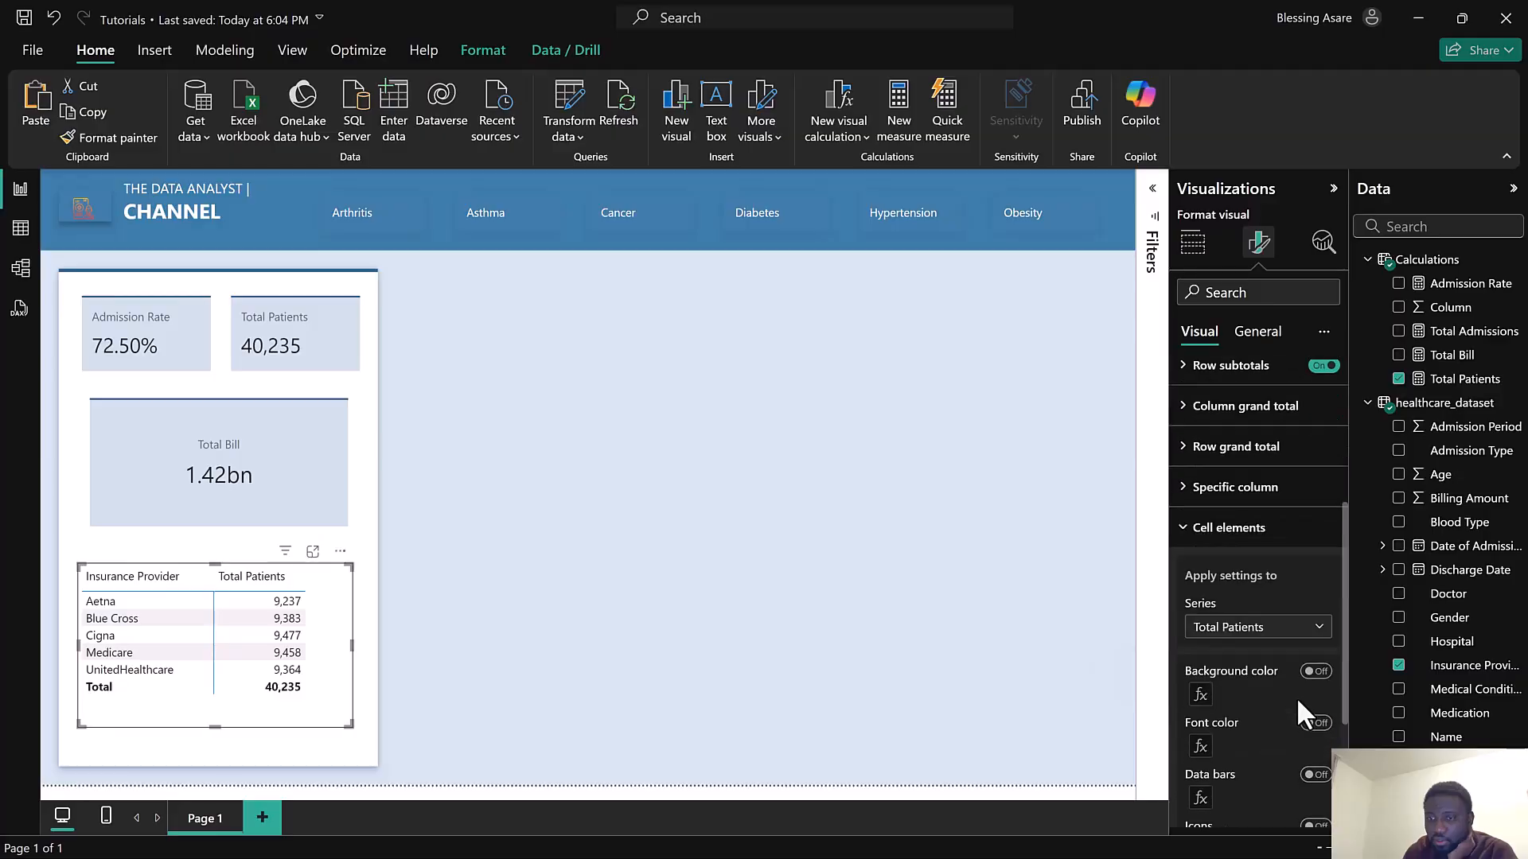
left_click(1257, 535)
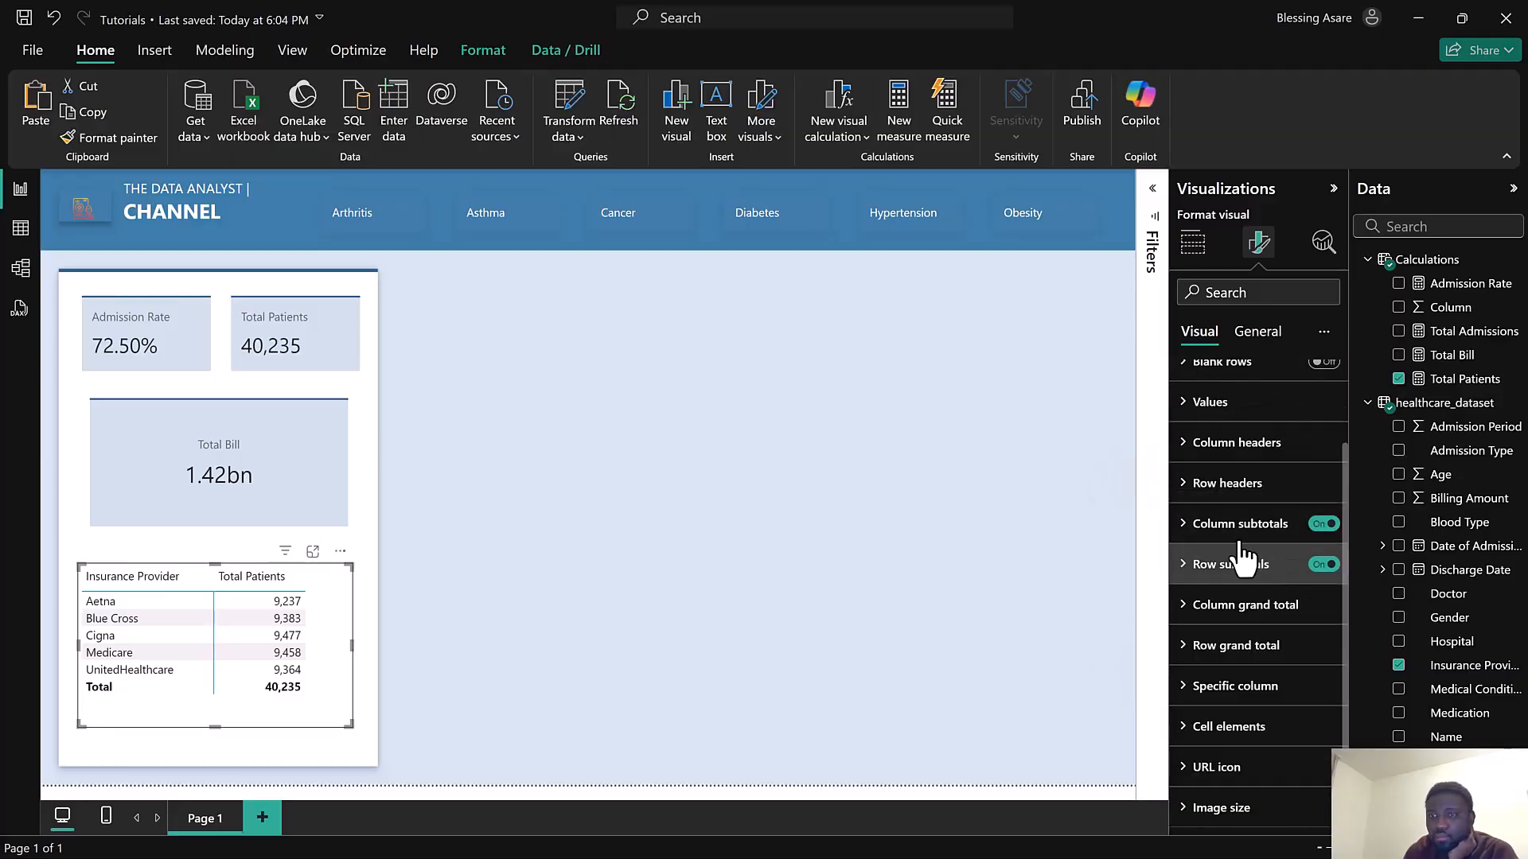
left_click(1258, 452)
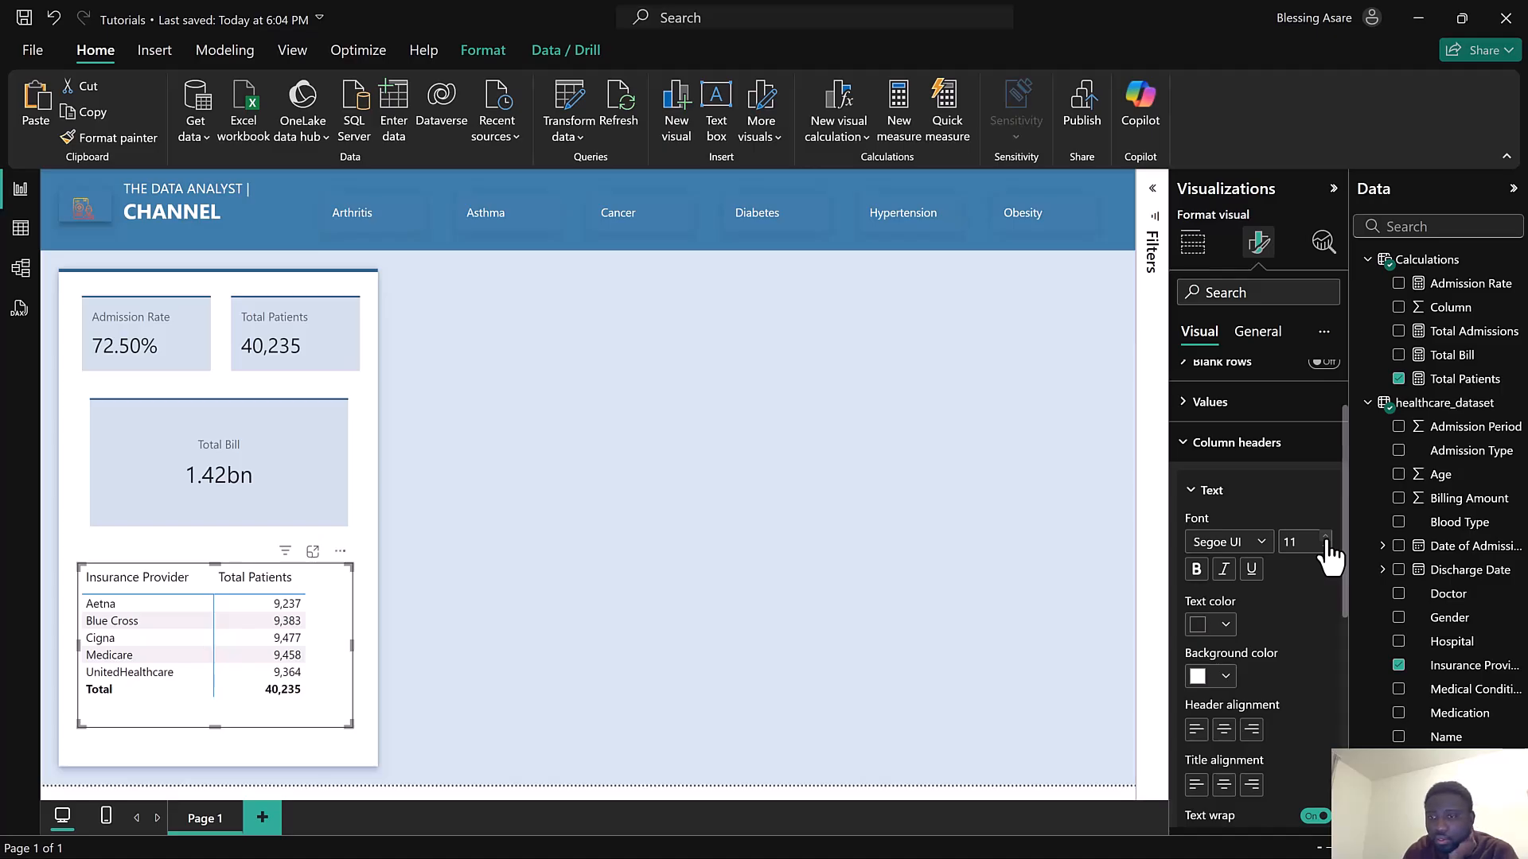
left_click(1226, 446)
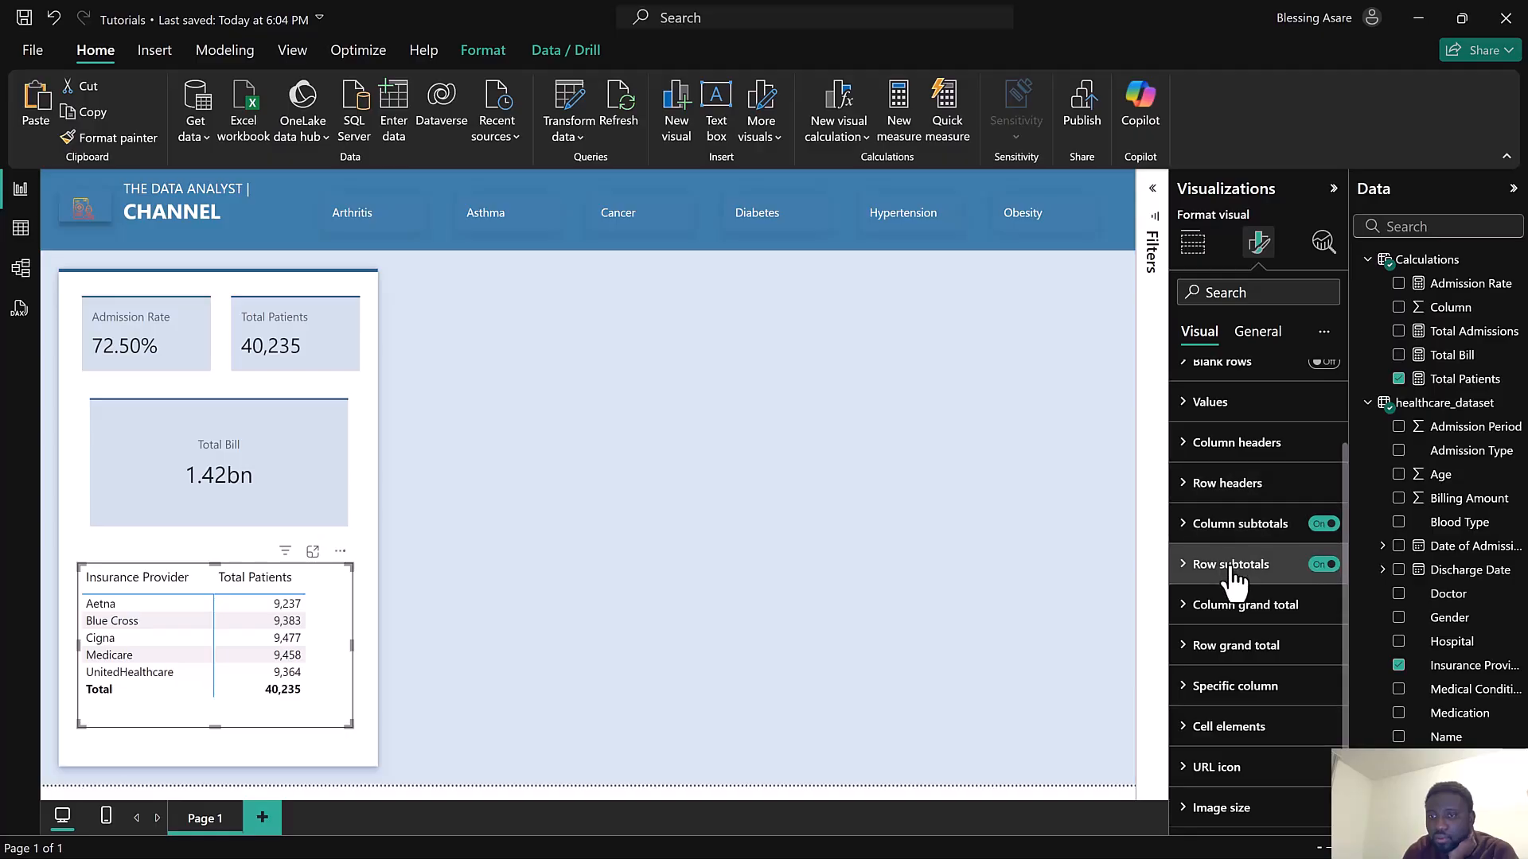
scroll(1249, 625, "up", 2)
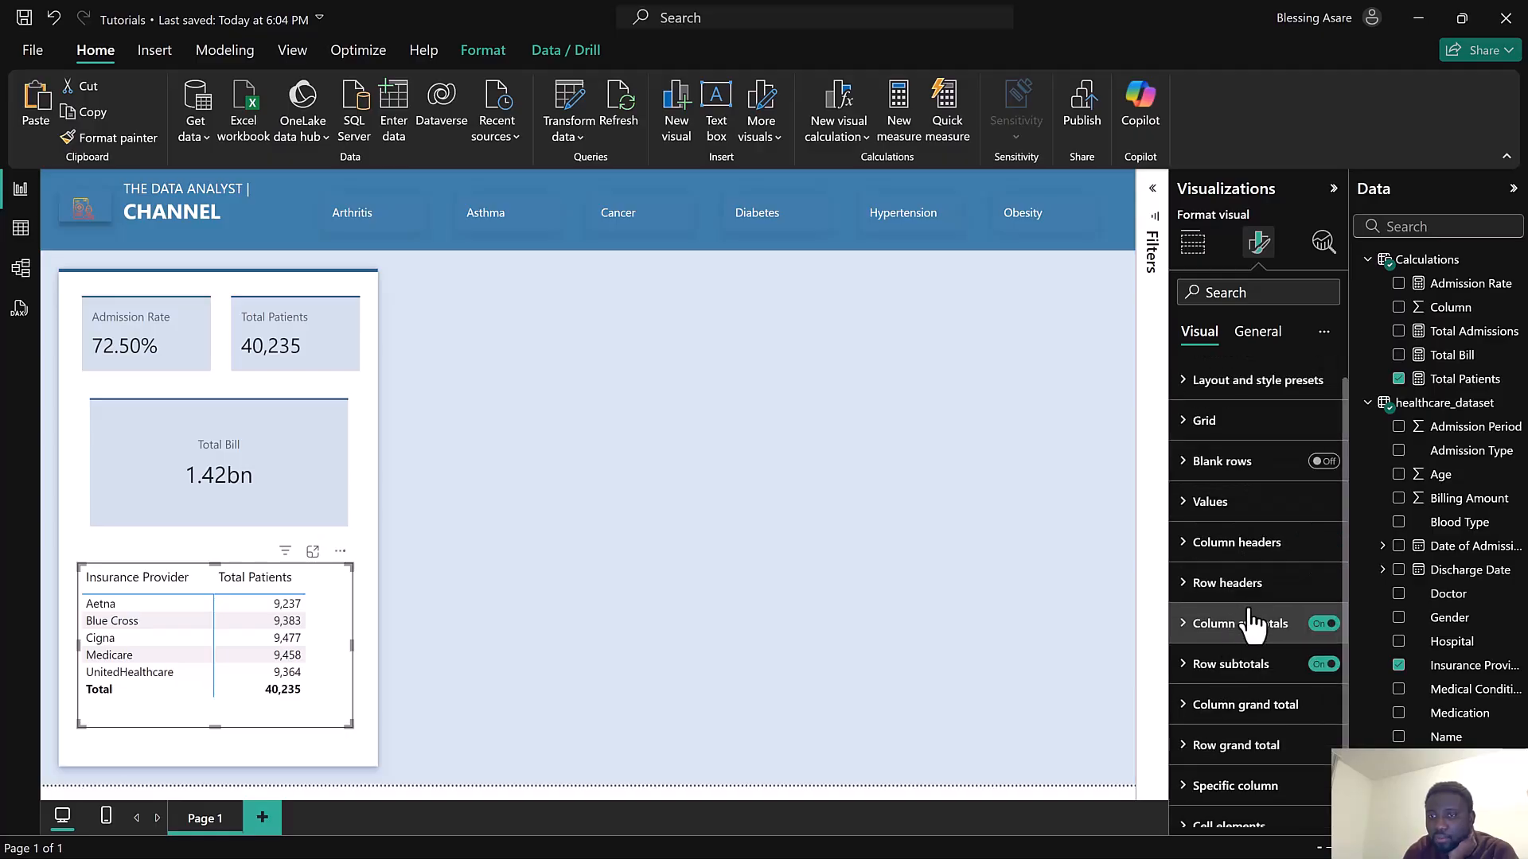
Toggle the matrix's horizontal and vertical gridlines in the grid settings and open the vertical gridline color
left_click(1243, 423)
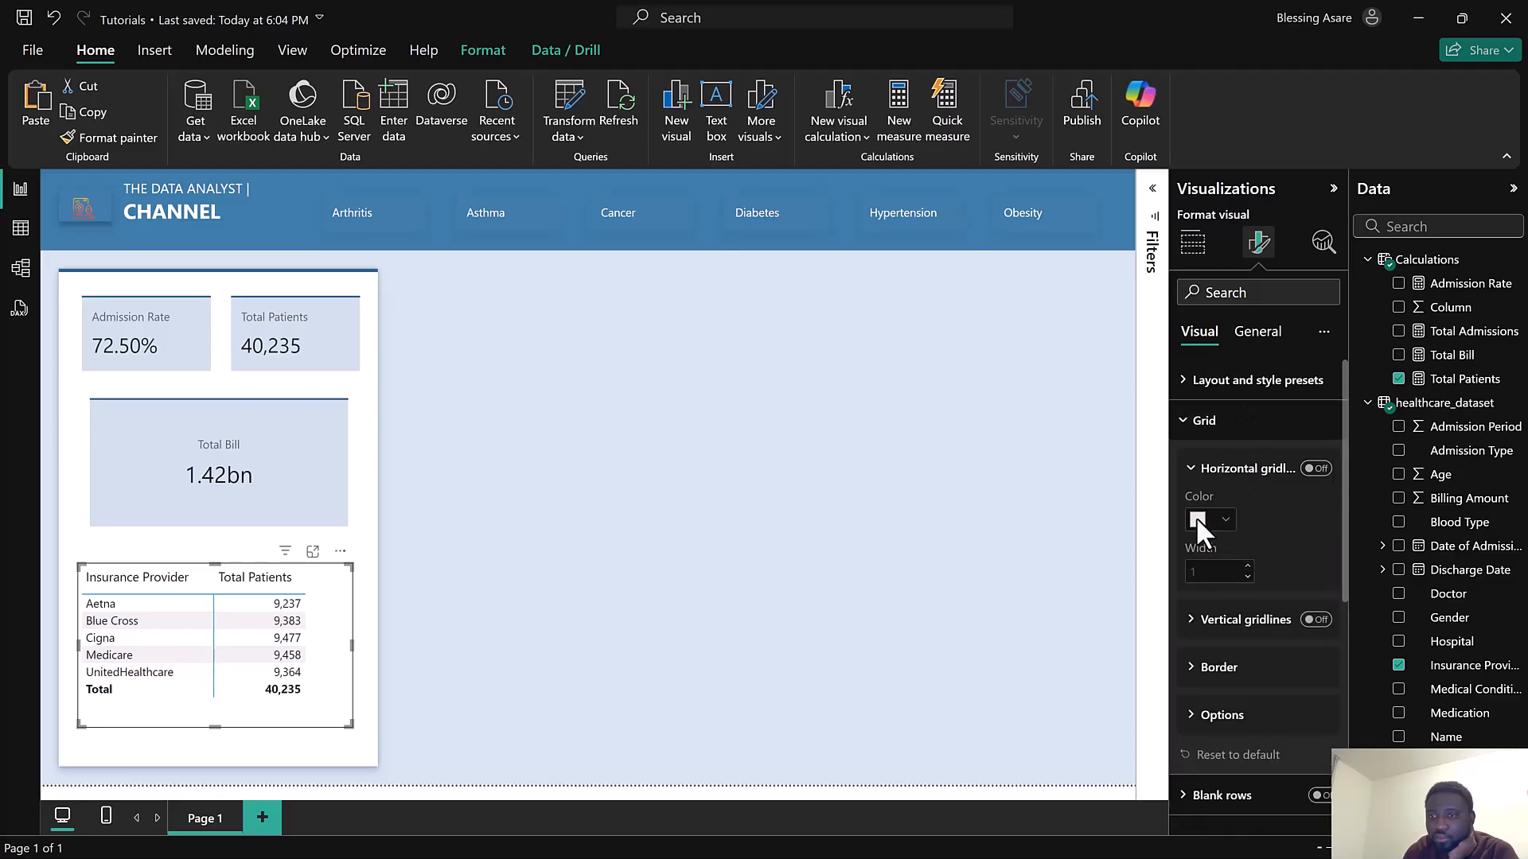
left_click(1317, 469)
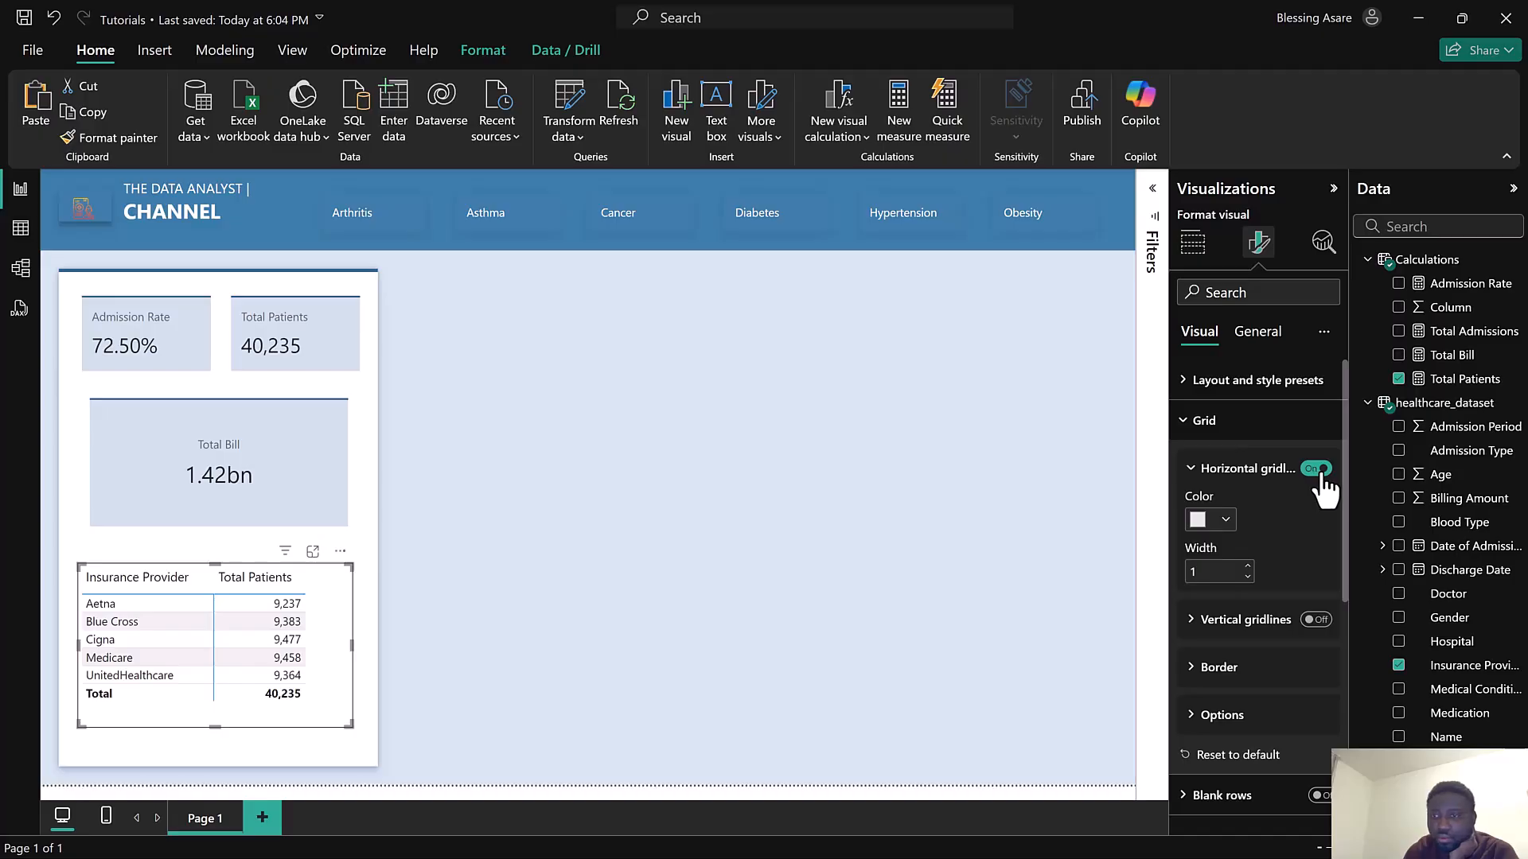
left_click(1316, 469)
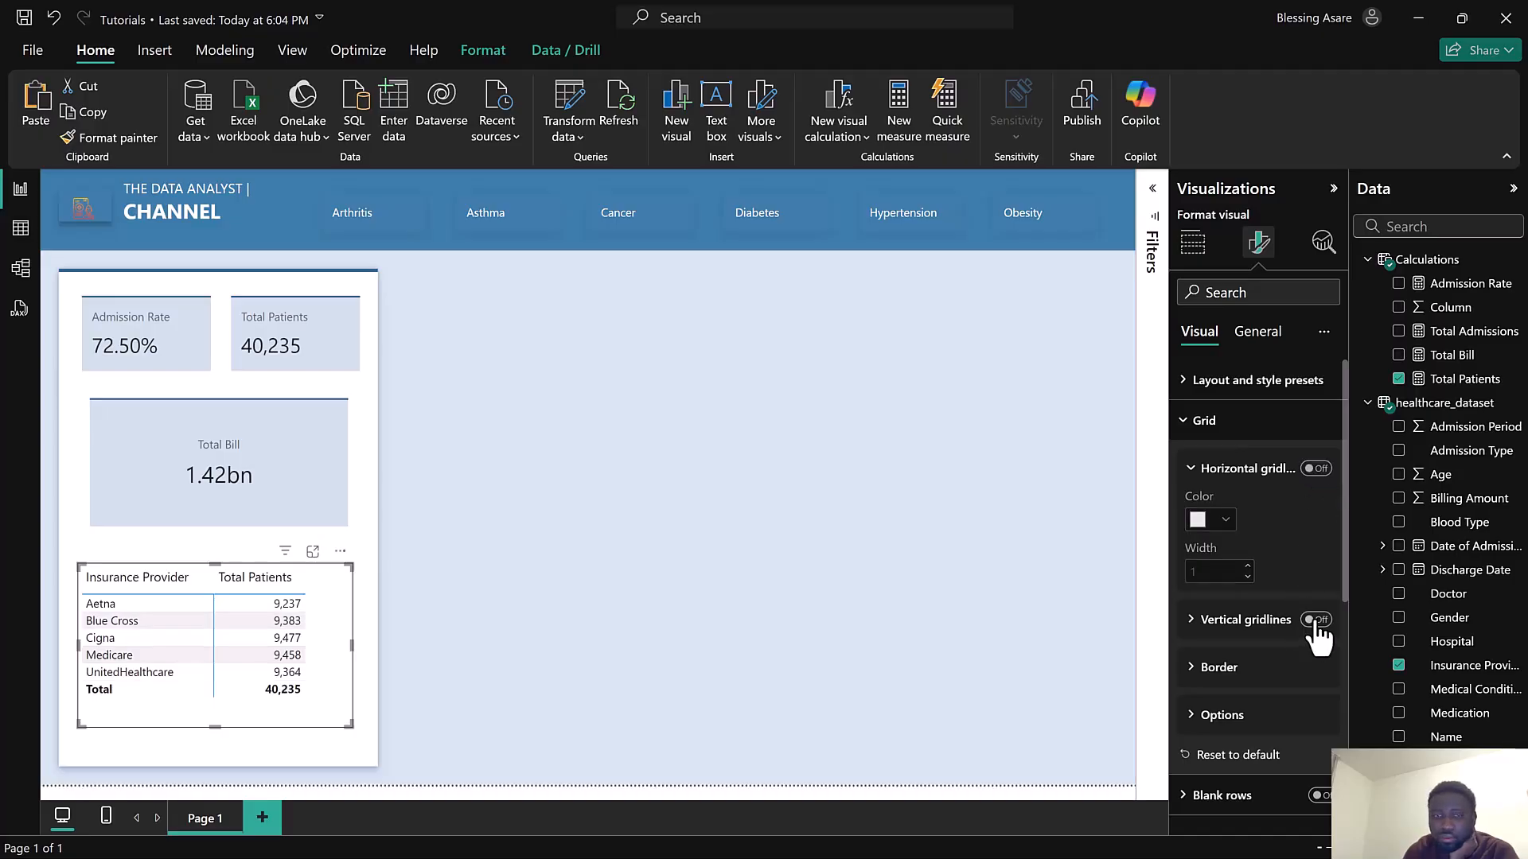
left_click(1313, 471)
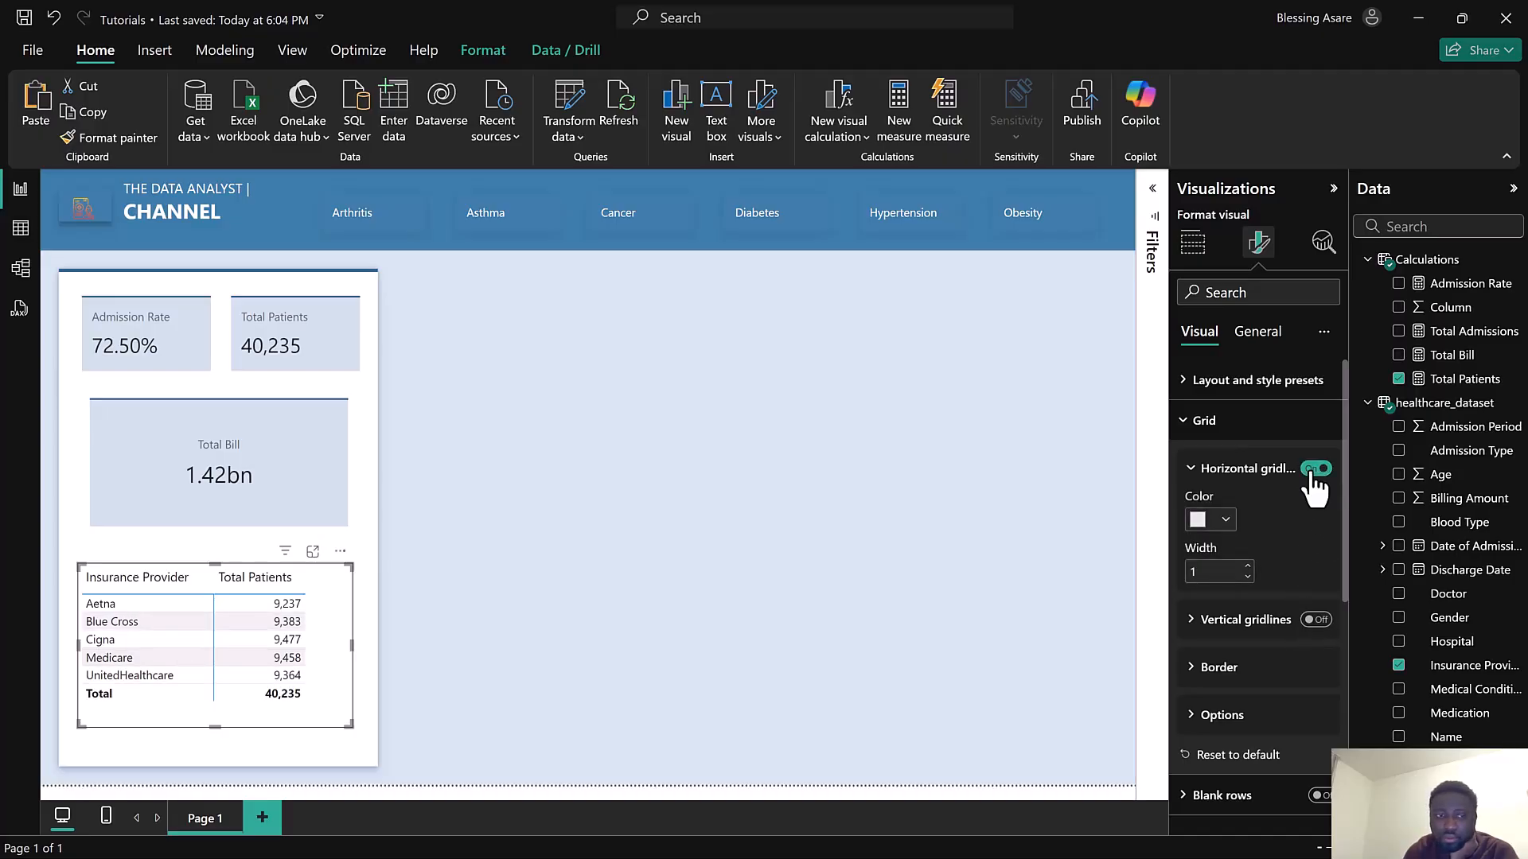
left_click(1313, 471)
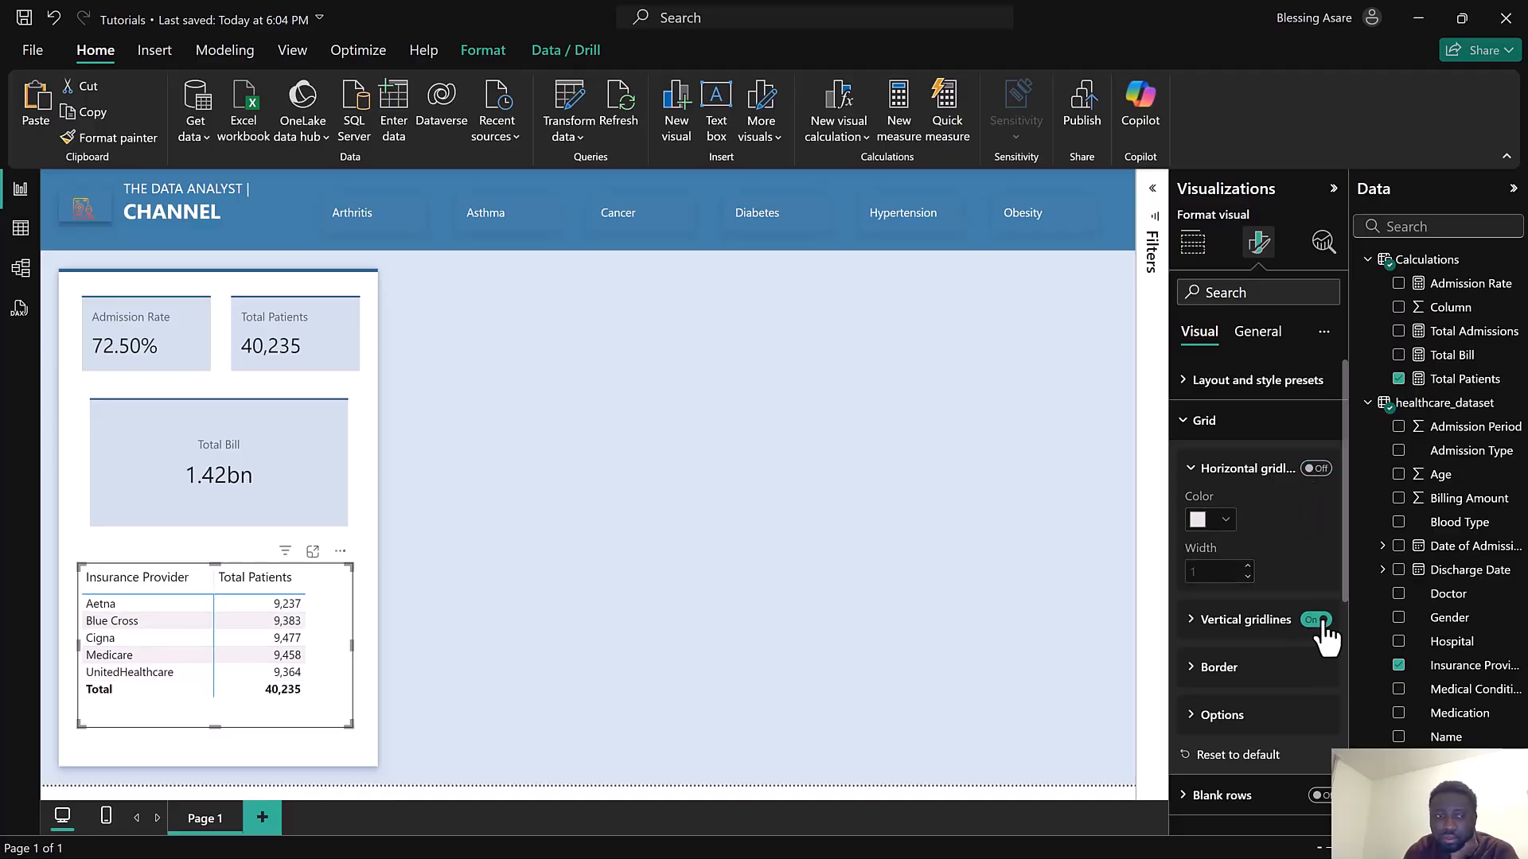
left_click(1213, 619)
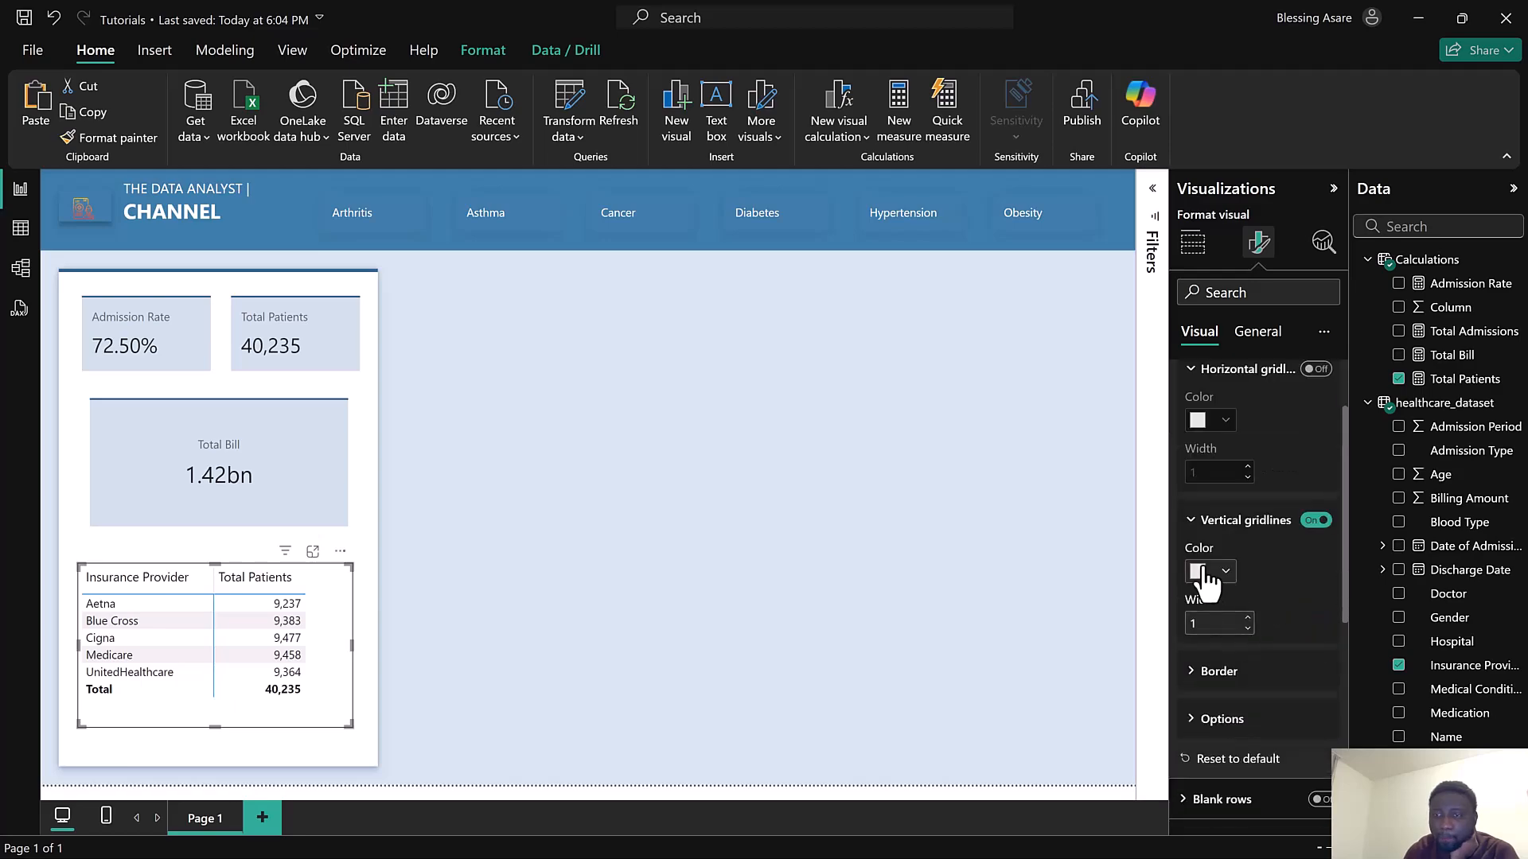
left_click(1202, 573)
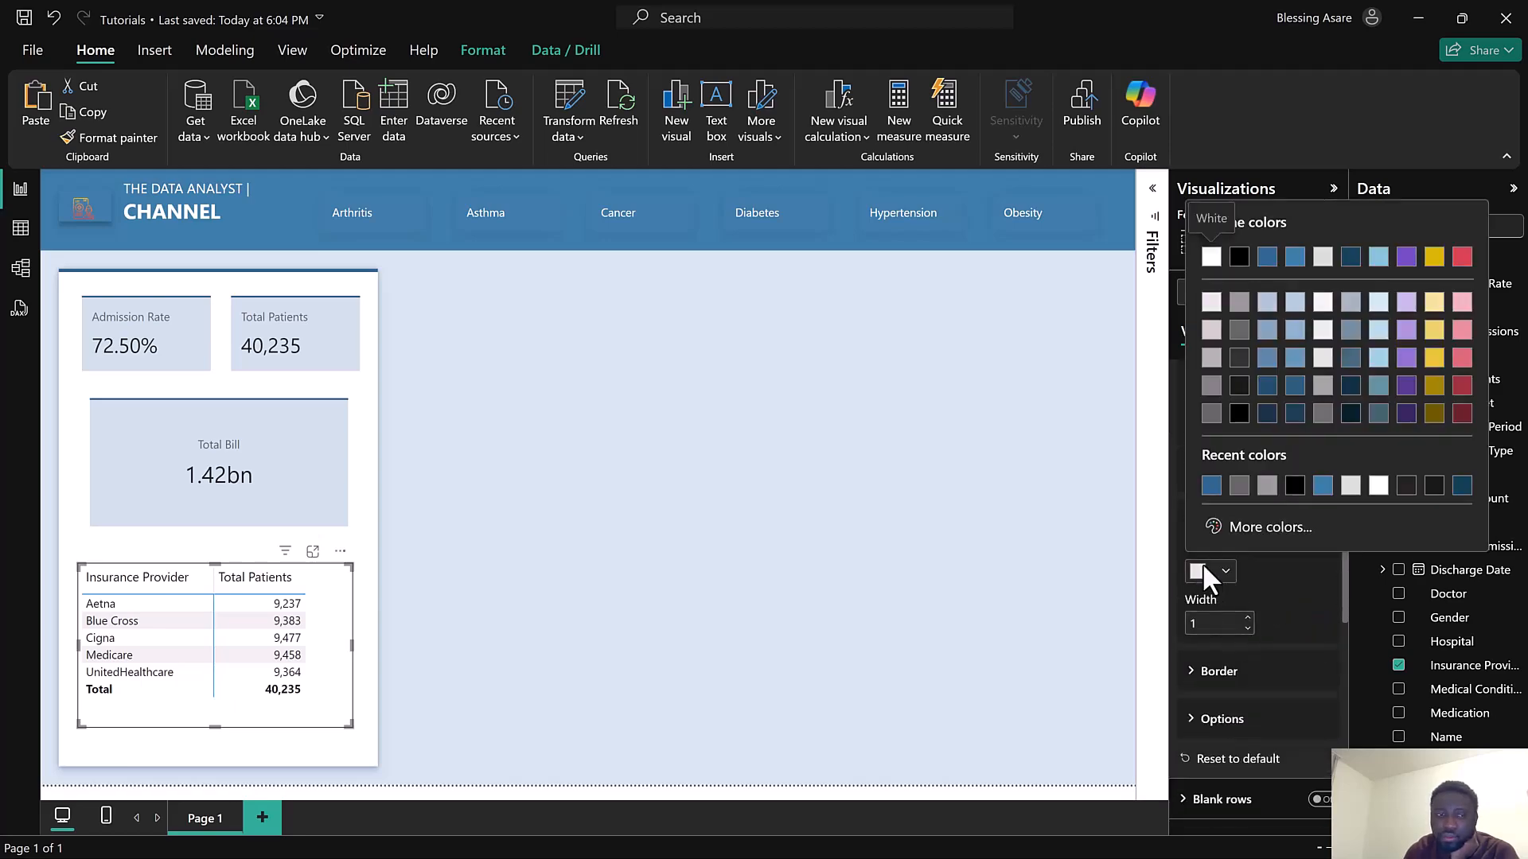
left_click(1202, 573)
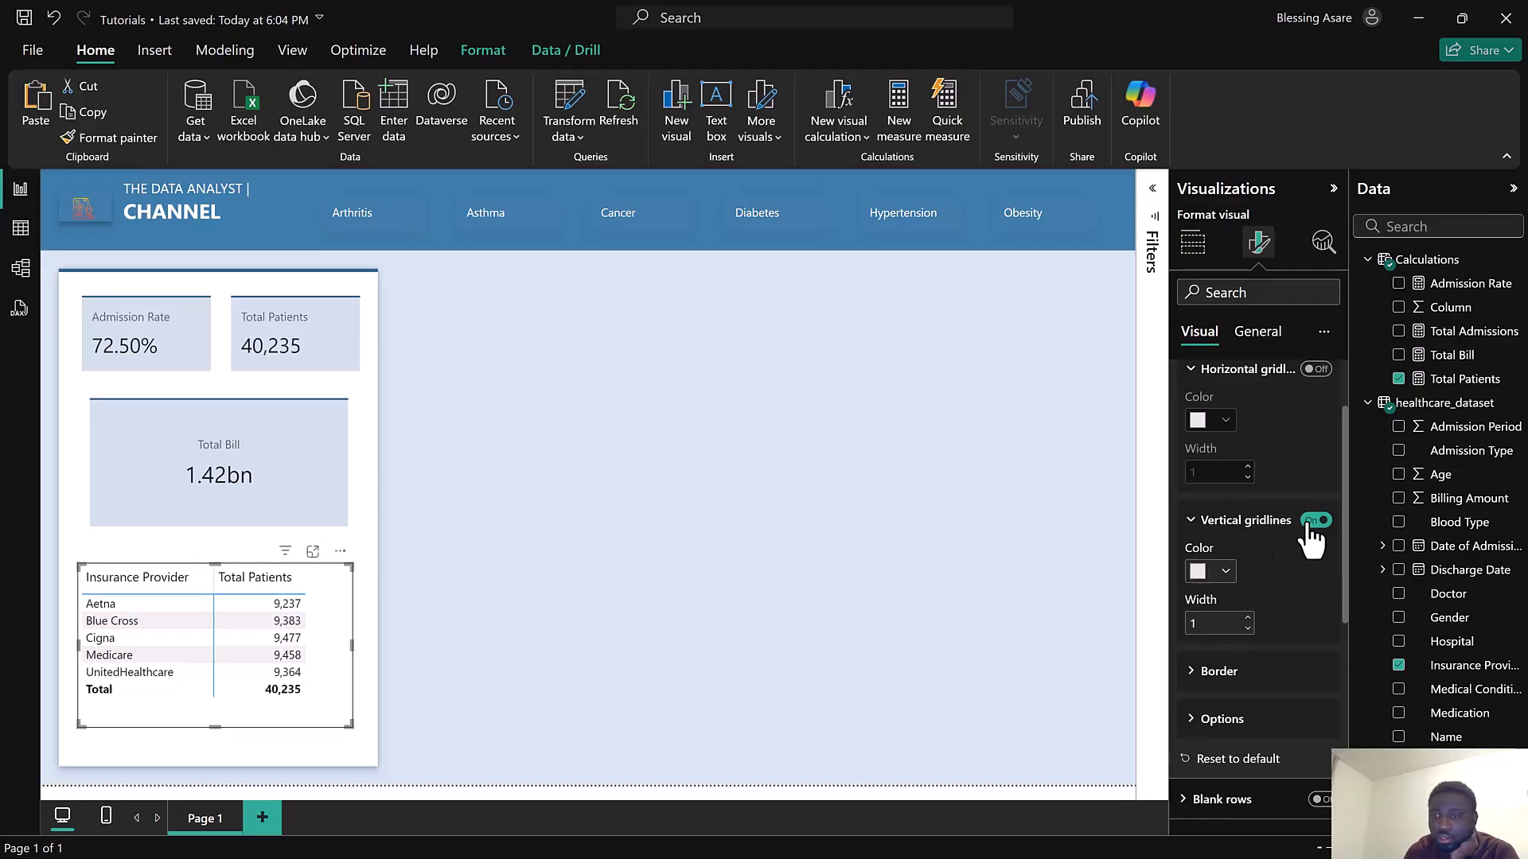
Set the matrix border color to theme color 2, #3A7CA5
left_click(1233, 675)
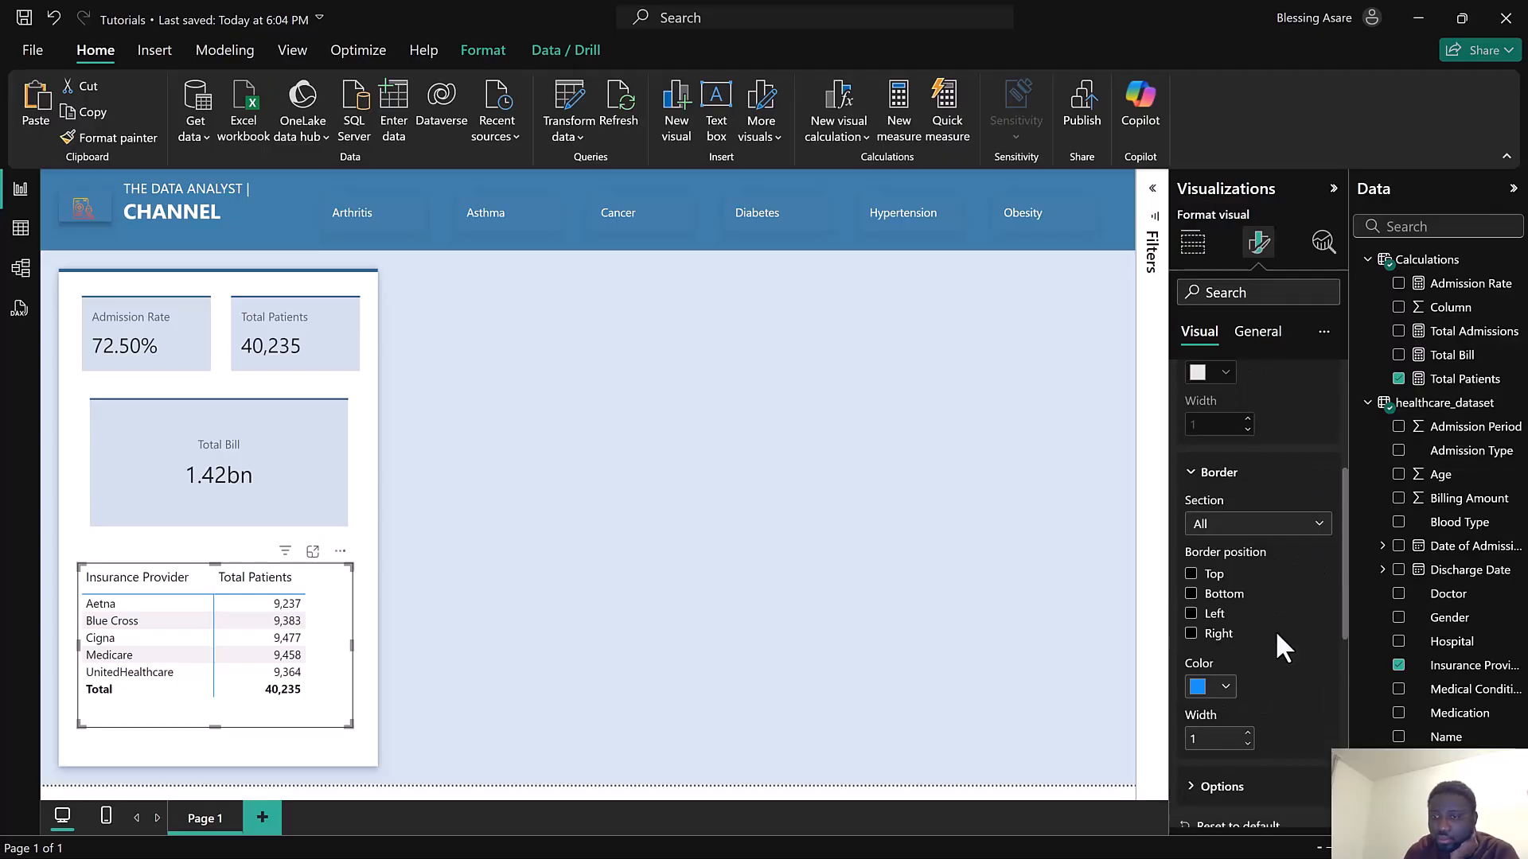
left_click(1203, 692)
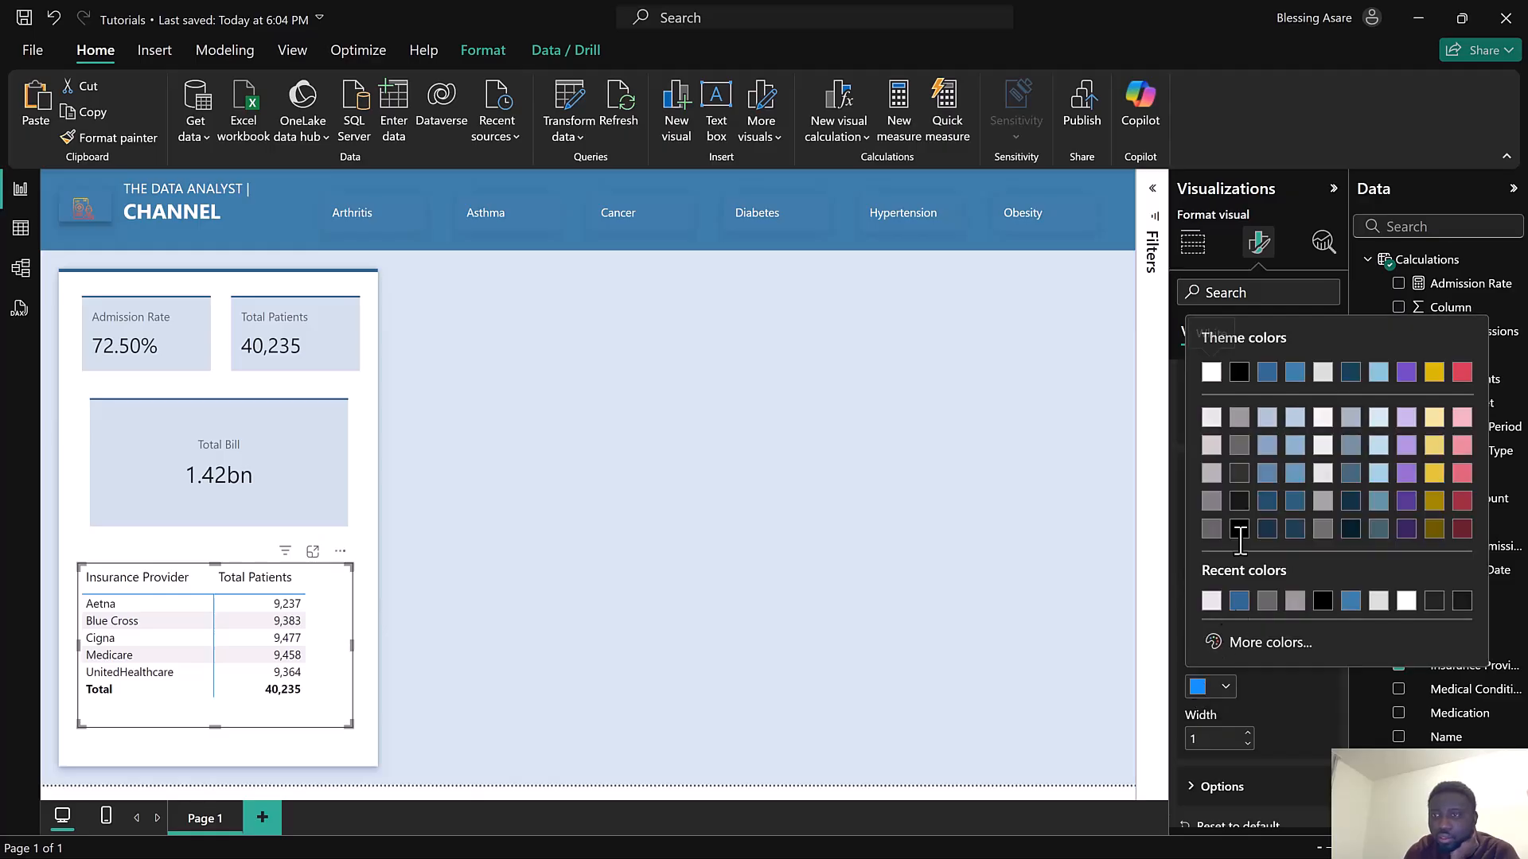
left_click(1295, 374)
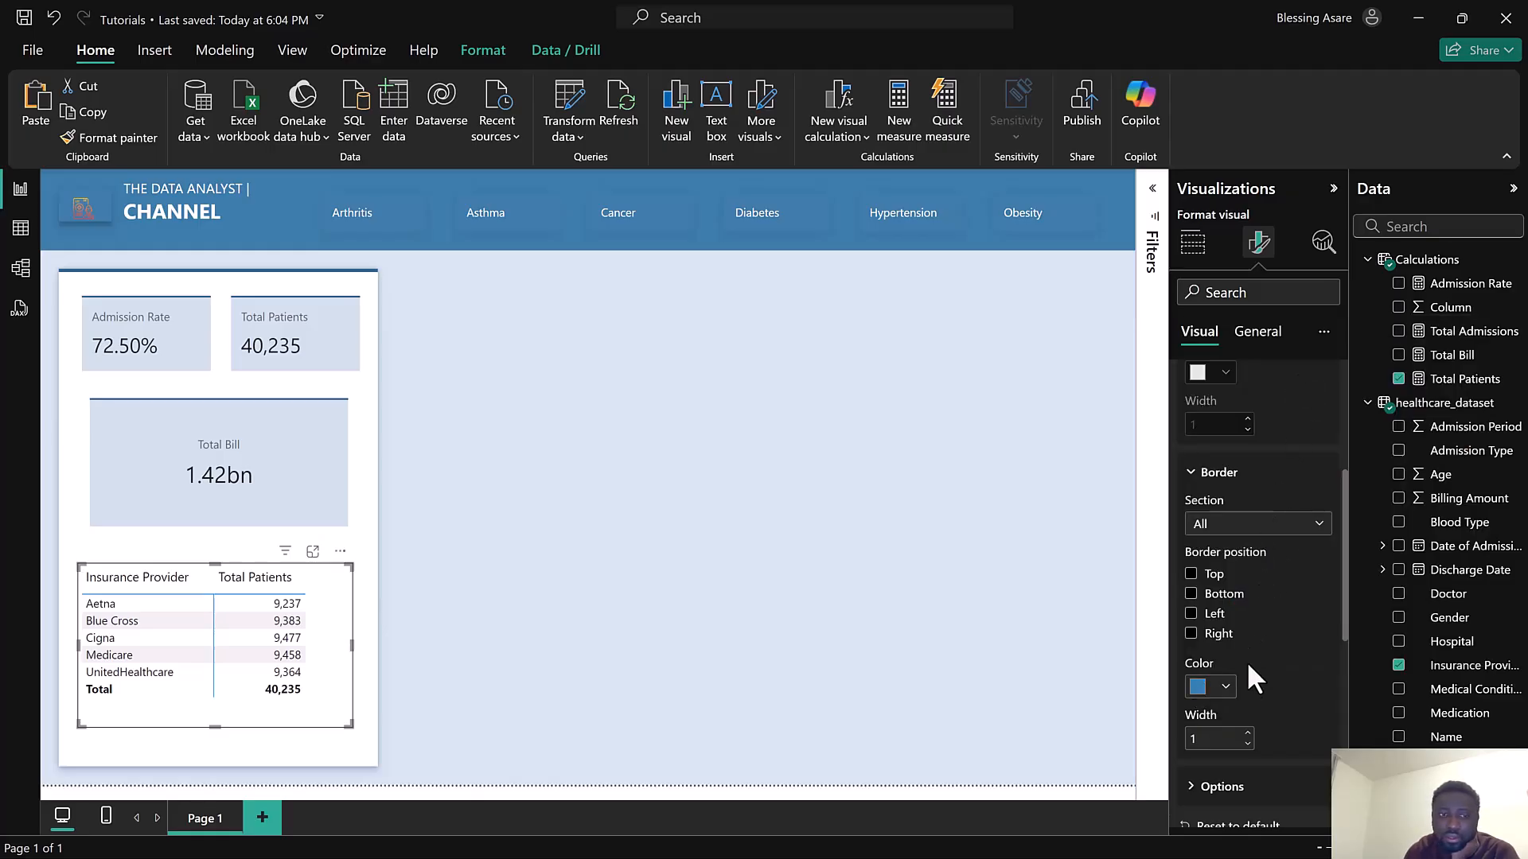
left_click(1248, 733)
Turn on the matrix's vertical gridlines and give them a blue color
scroll(1315, 376, "up", 3)
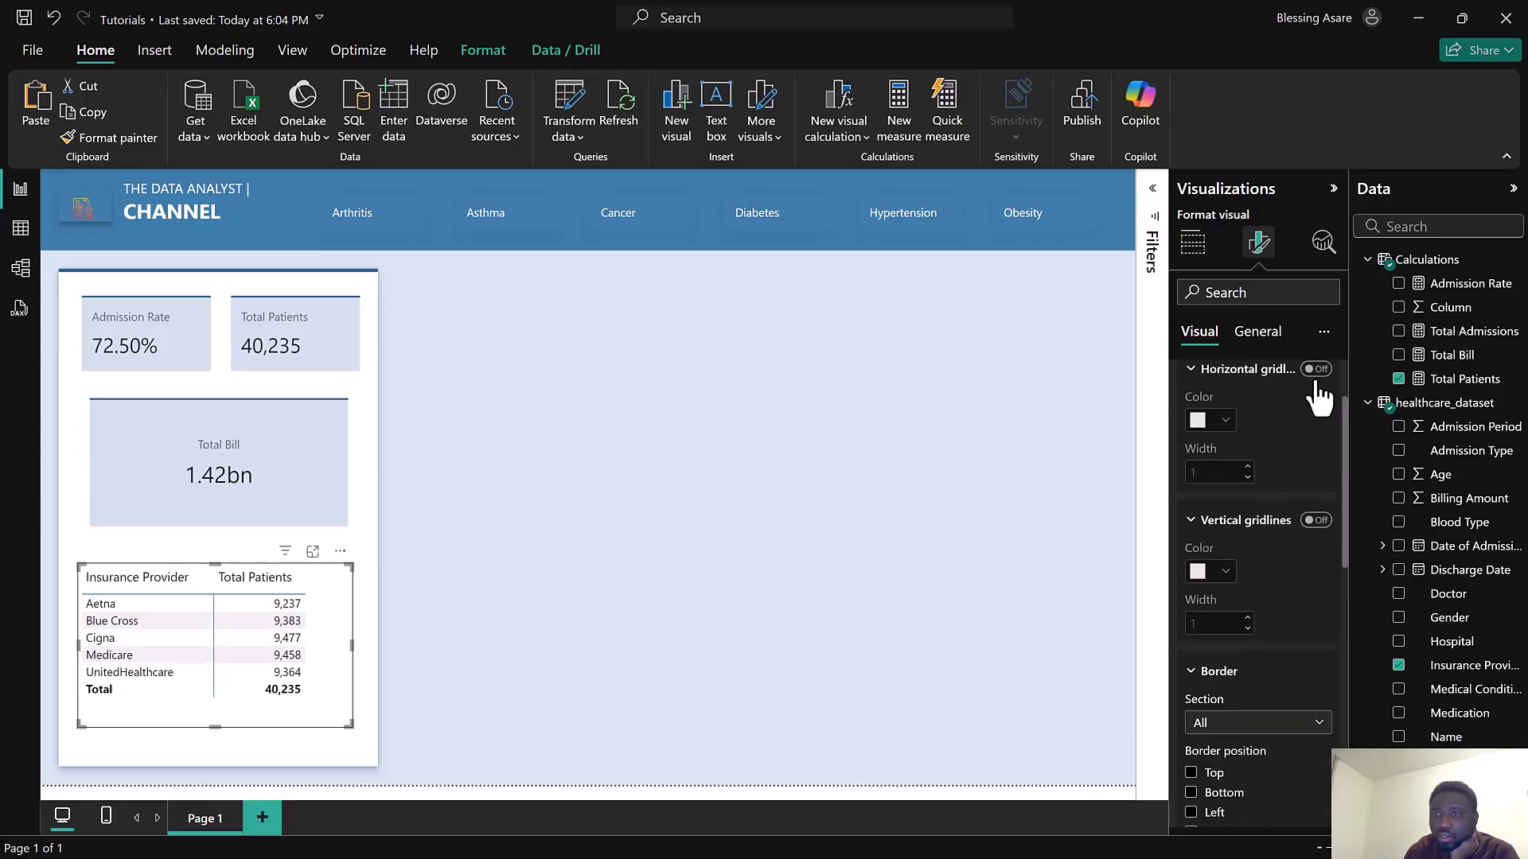
left_click(1316, 520)
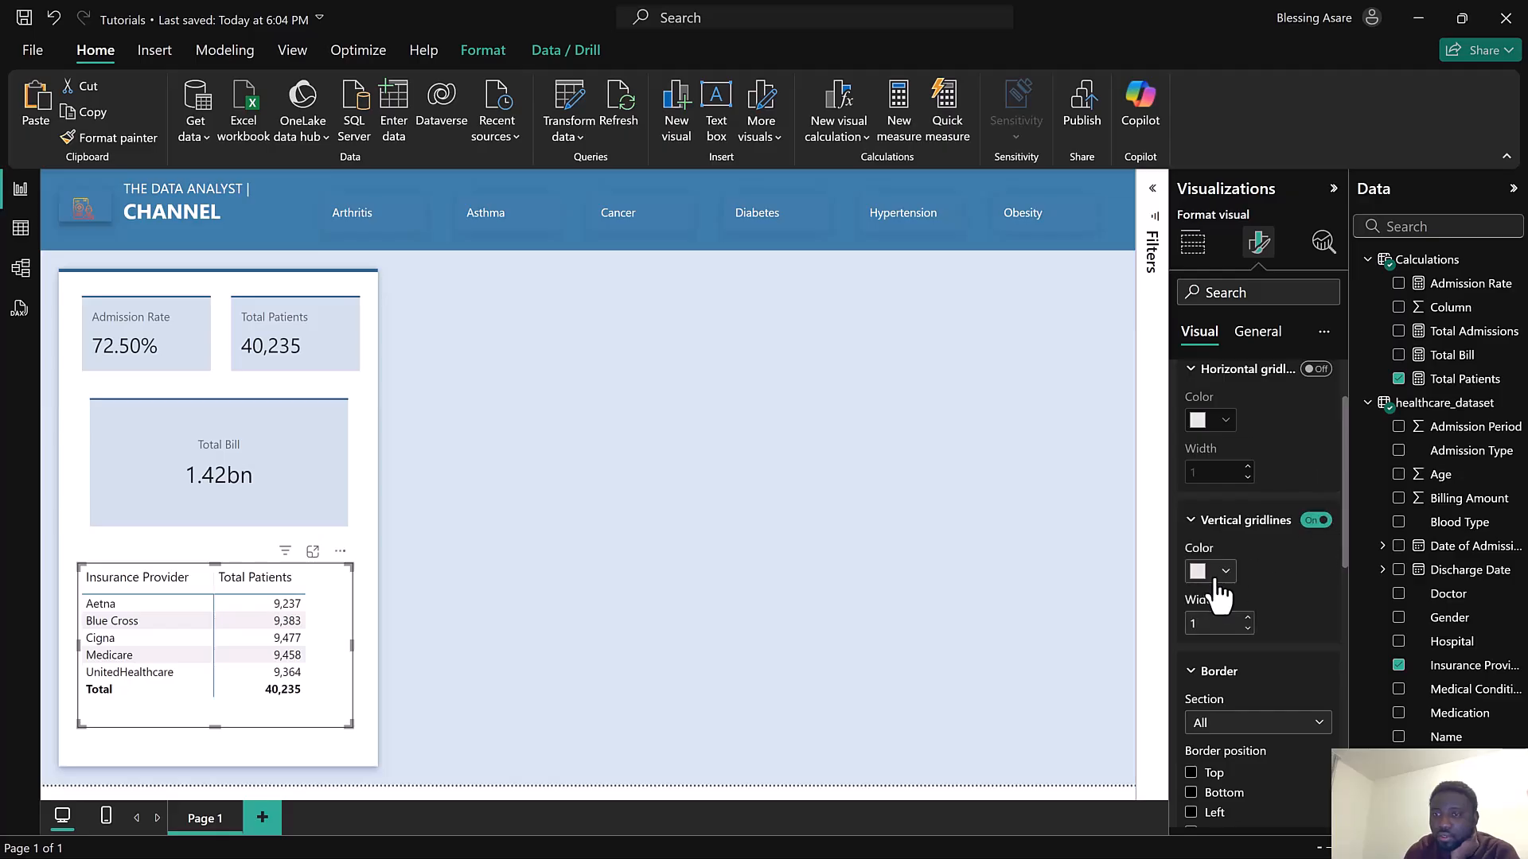
left_click(1199, 571)
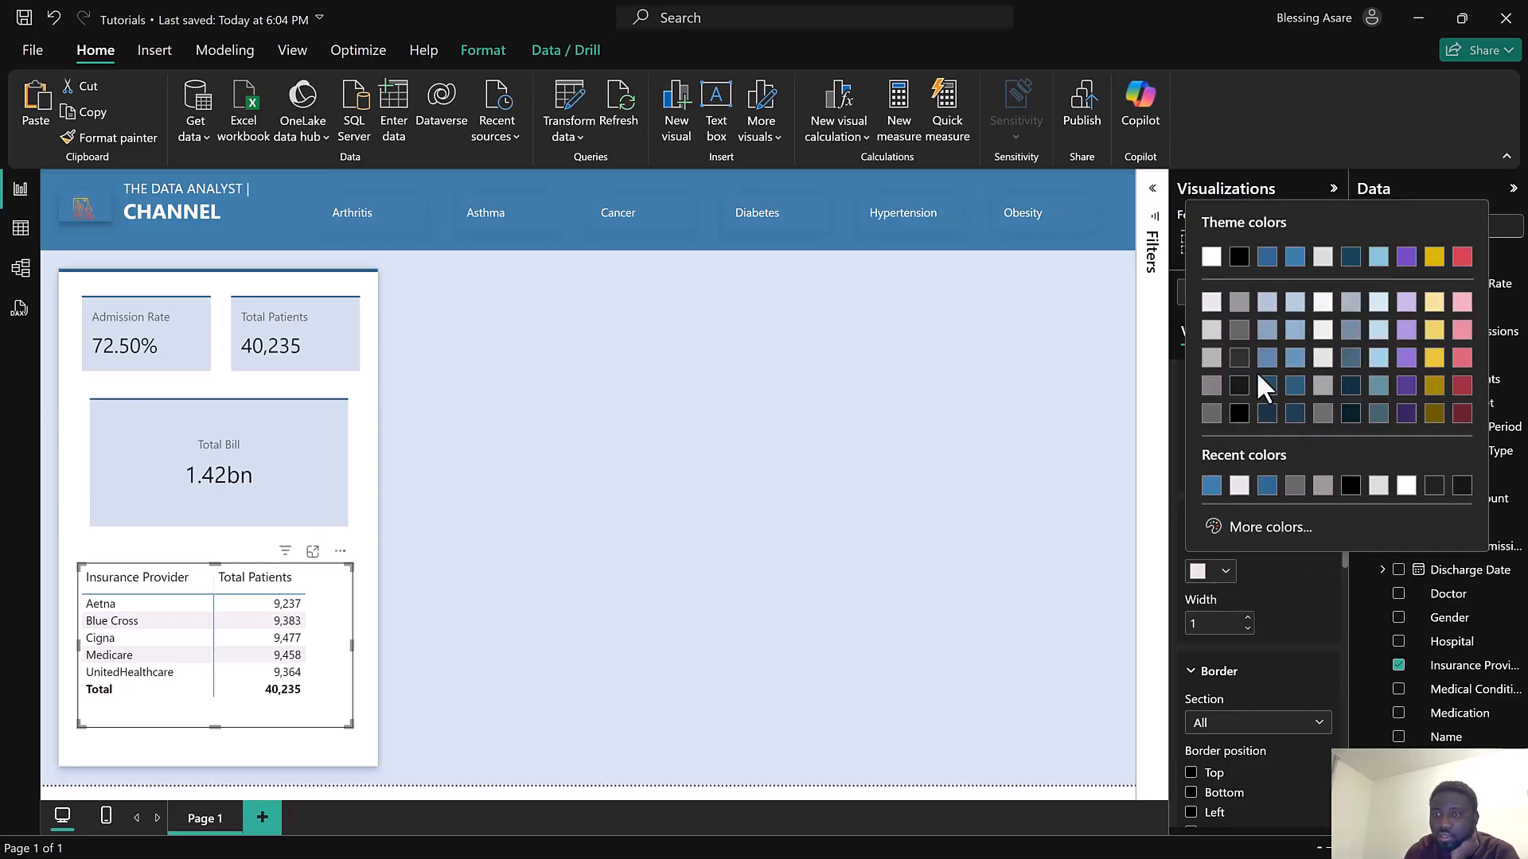
left_click(1245, 437)
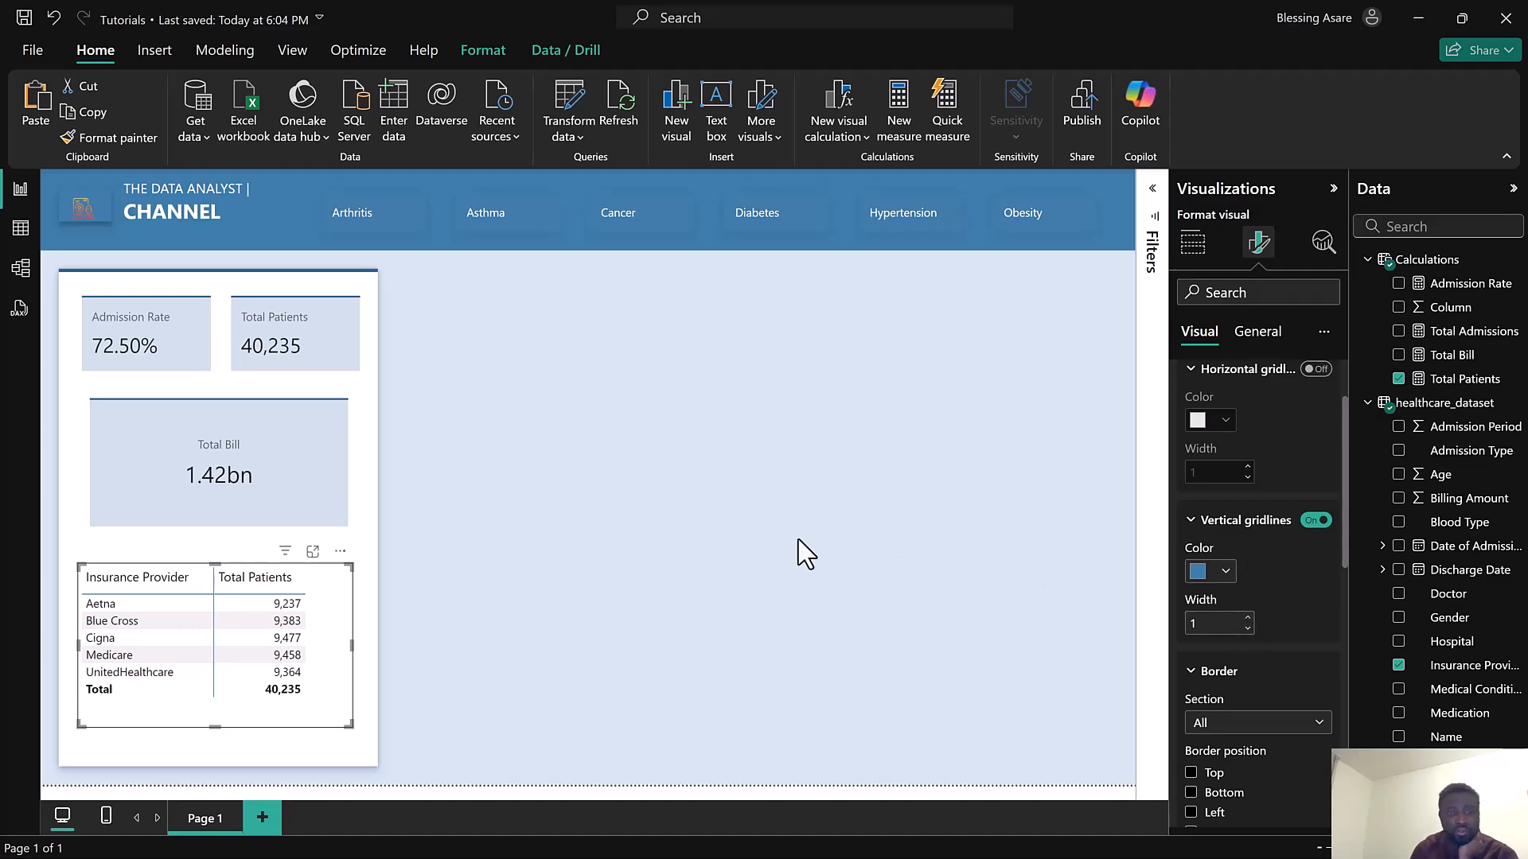
left_click(734, 544)
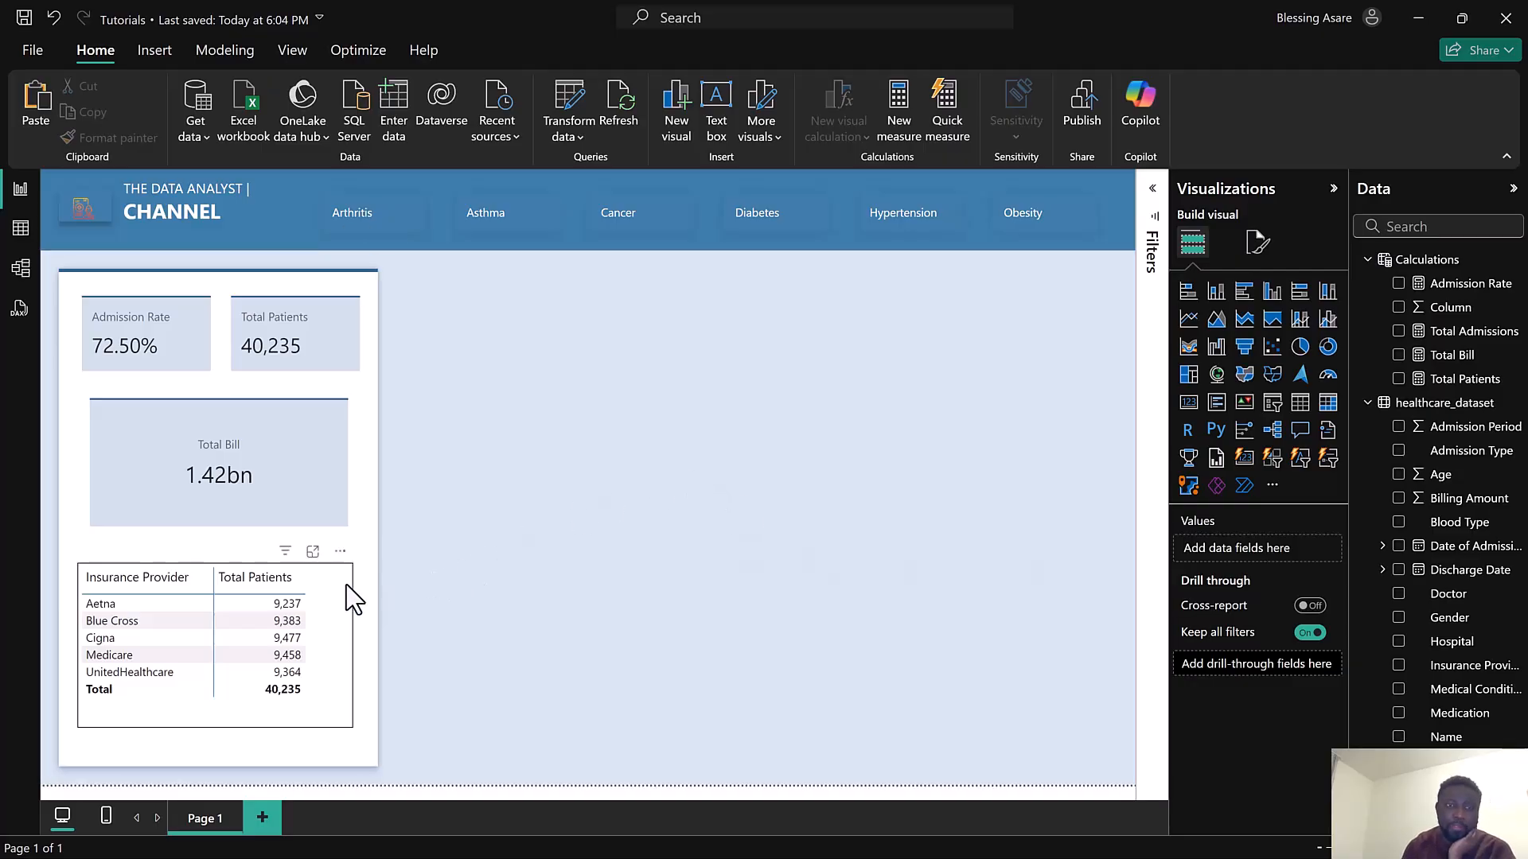
Duplicate the white side-panel shape and resize it into a wide panel across the top of the canvas beside the cards
left_click(363, 545)
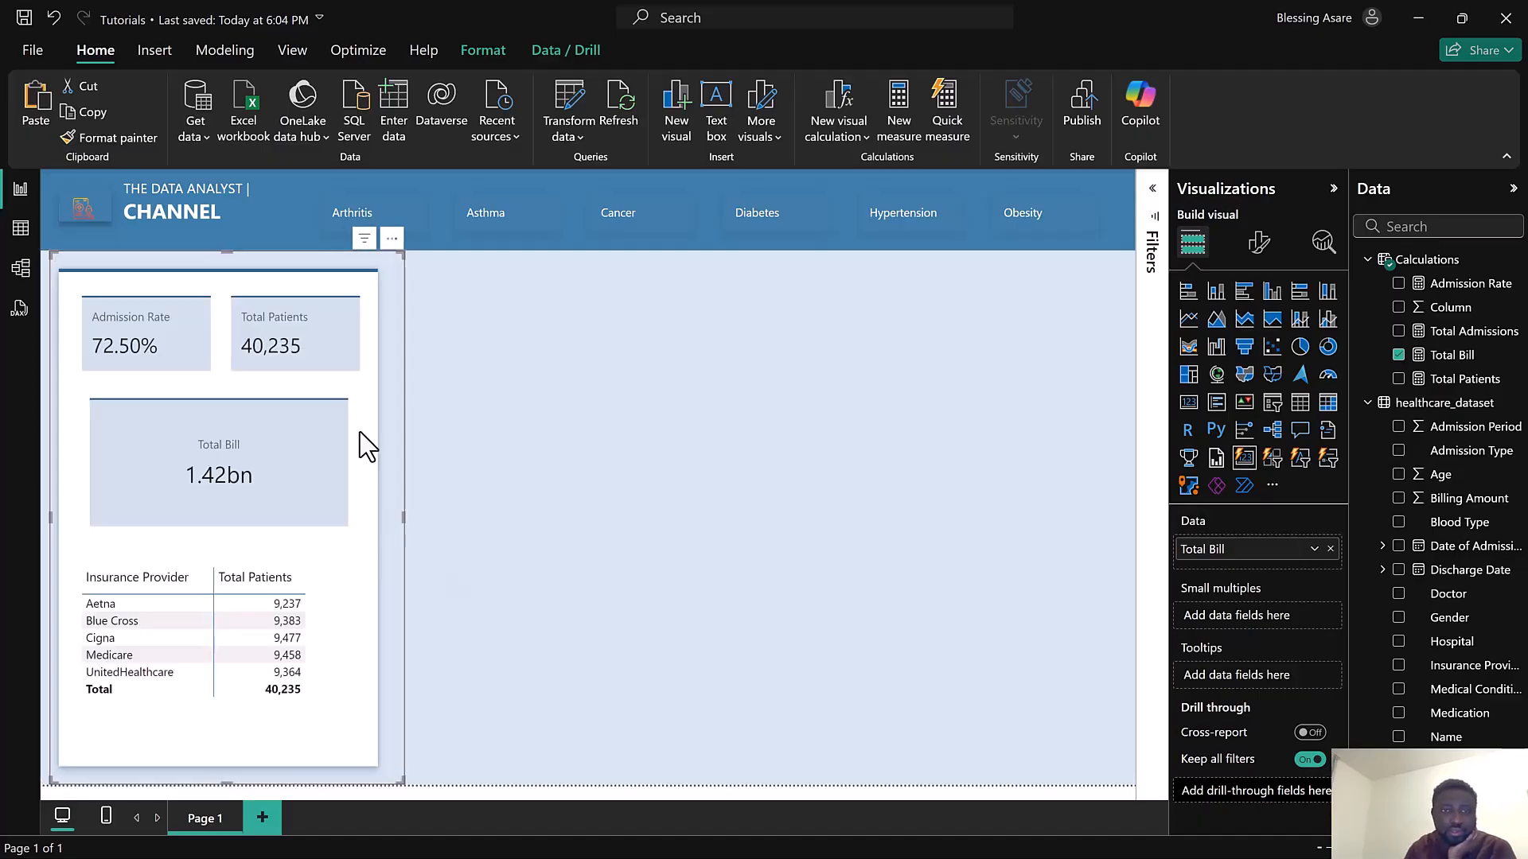
left_click_drag(440, 432, 678, 419)
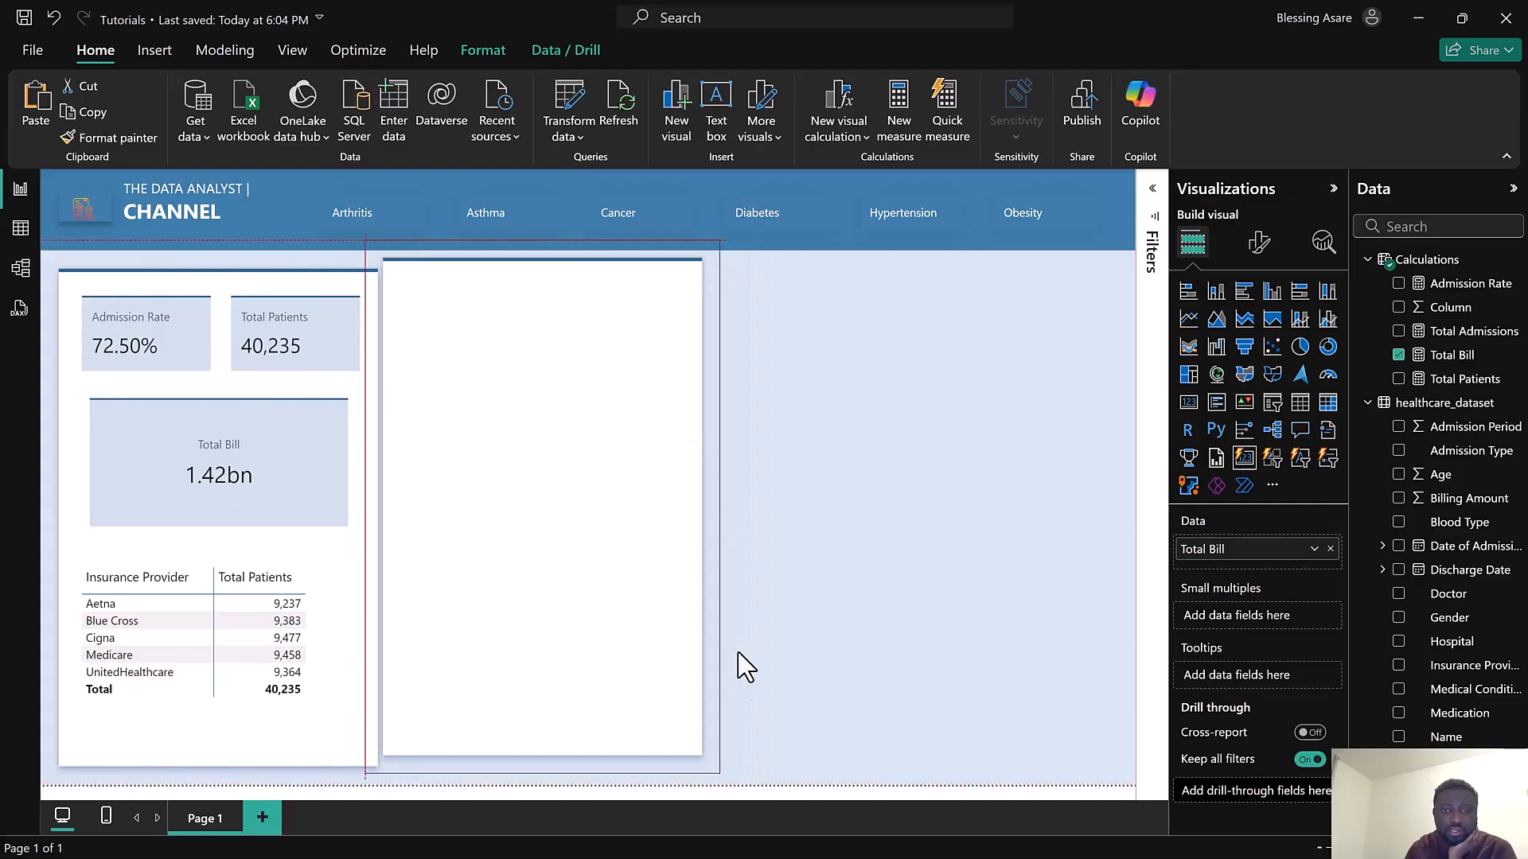
left_click_drag(915, 700, 1137, 513)
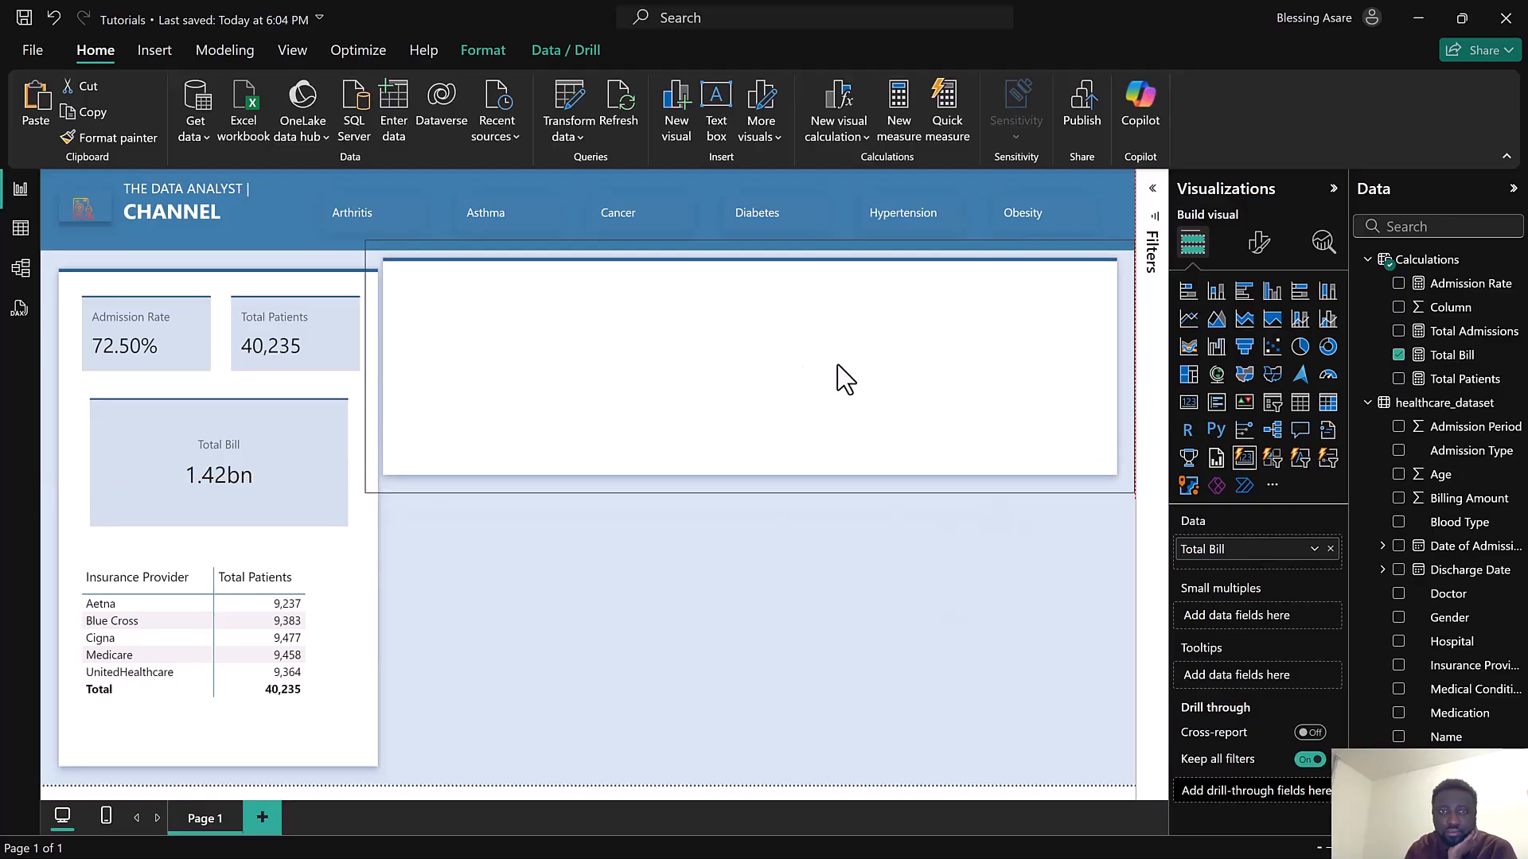
left_click_drag(744, 304, 745, 306)
left_click_drag(754, 500, 761, 550)
left_click_drag(718, 351, 709, 298)
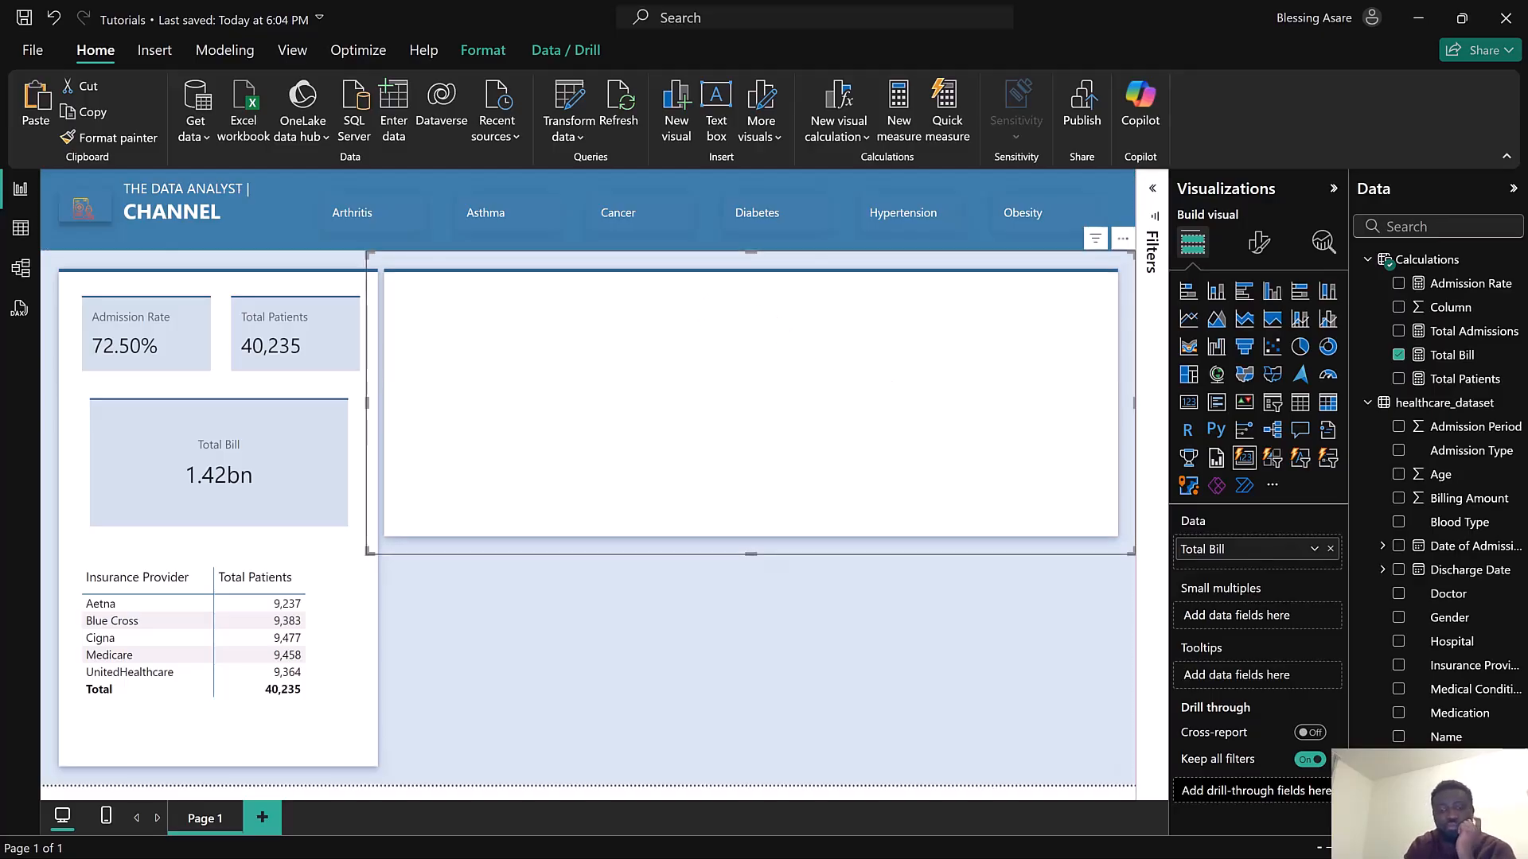
Switch to the finished Health report window for reference
key("super")
mouse_move(1021, 843)
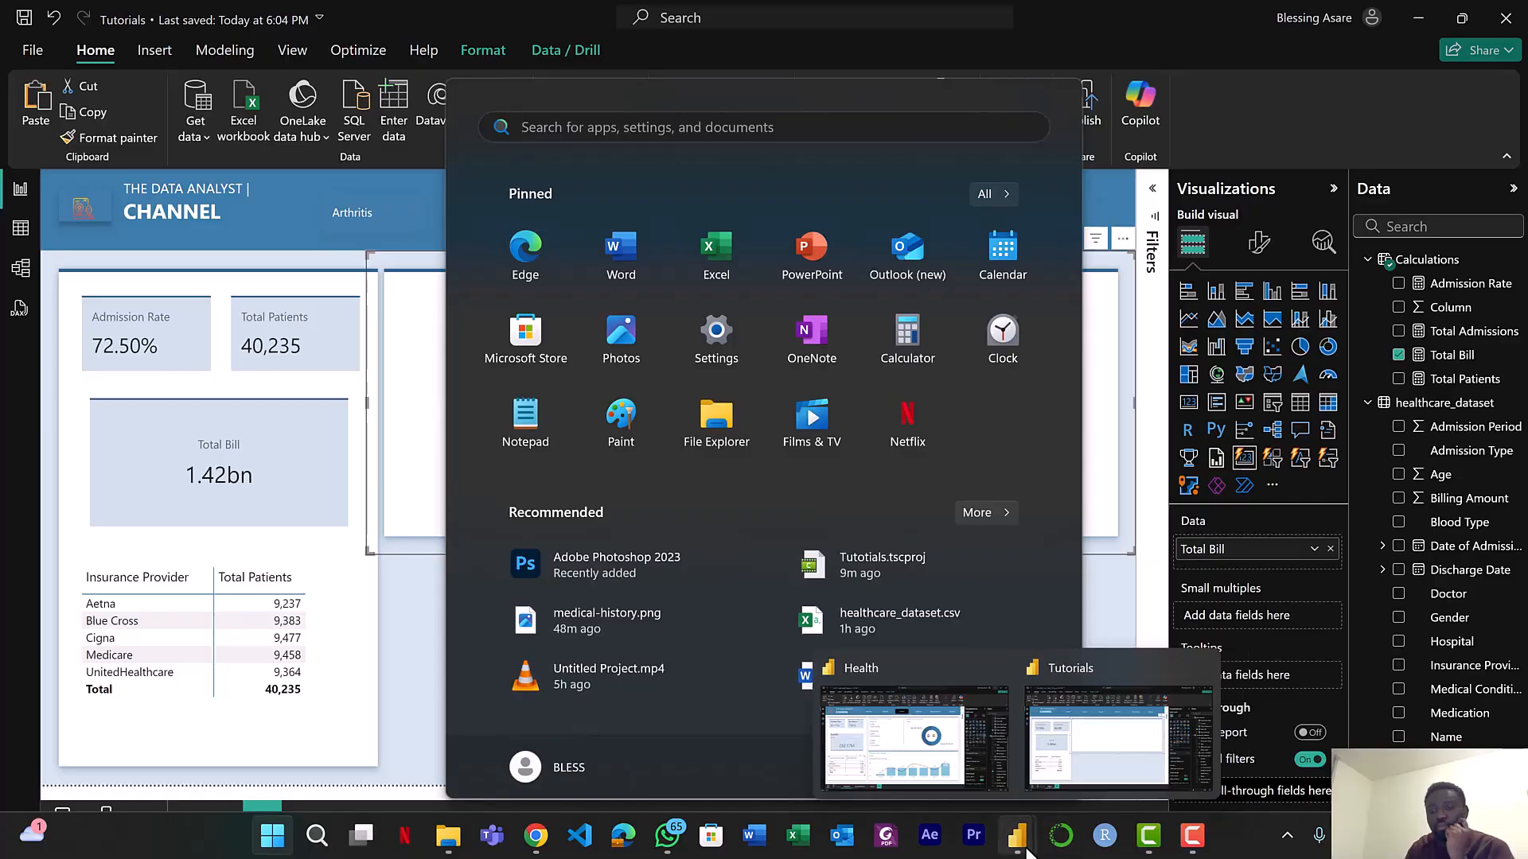
left_click(968, 752)
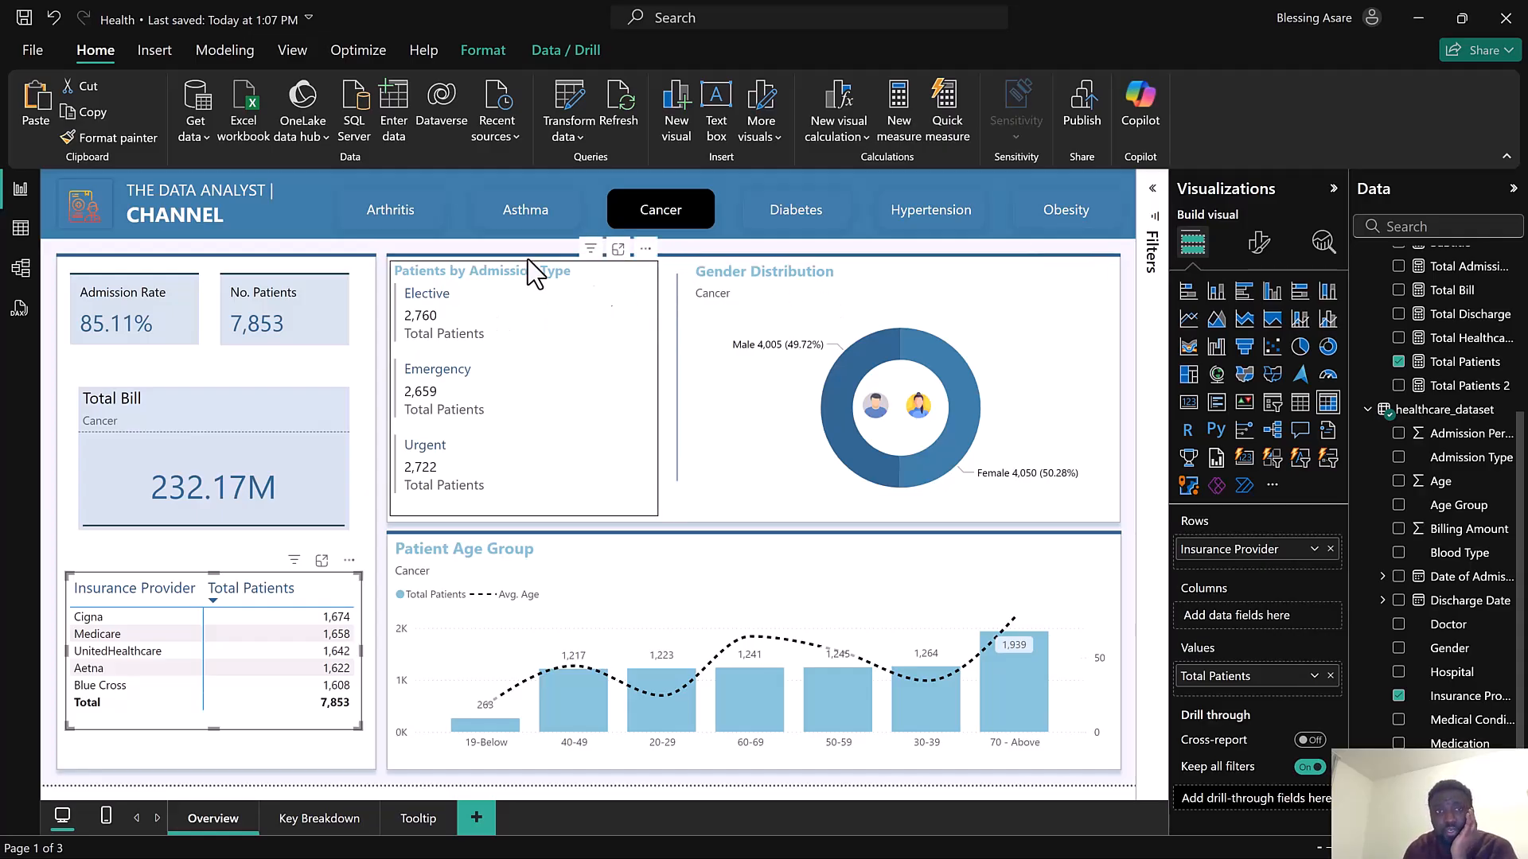
Preview the finished report by selecting Asthma and hovering over the condition buttons to view their tooltips
left_click(527, 217)
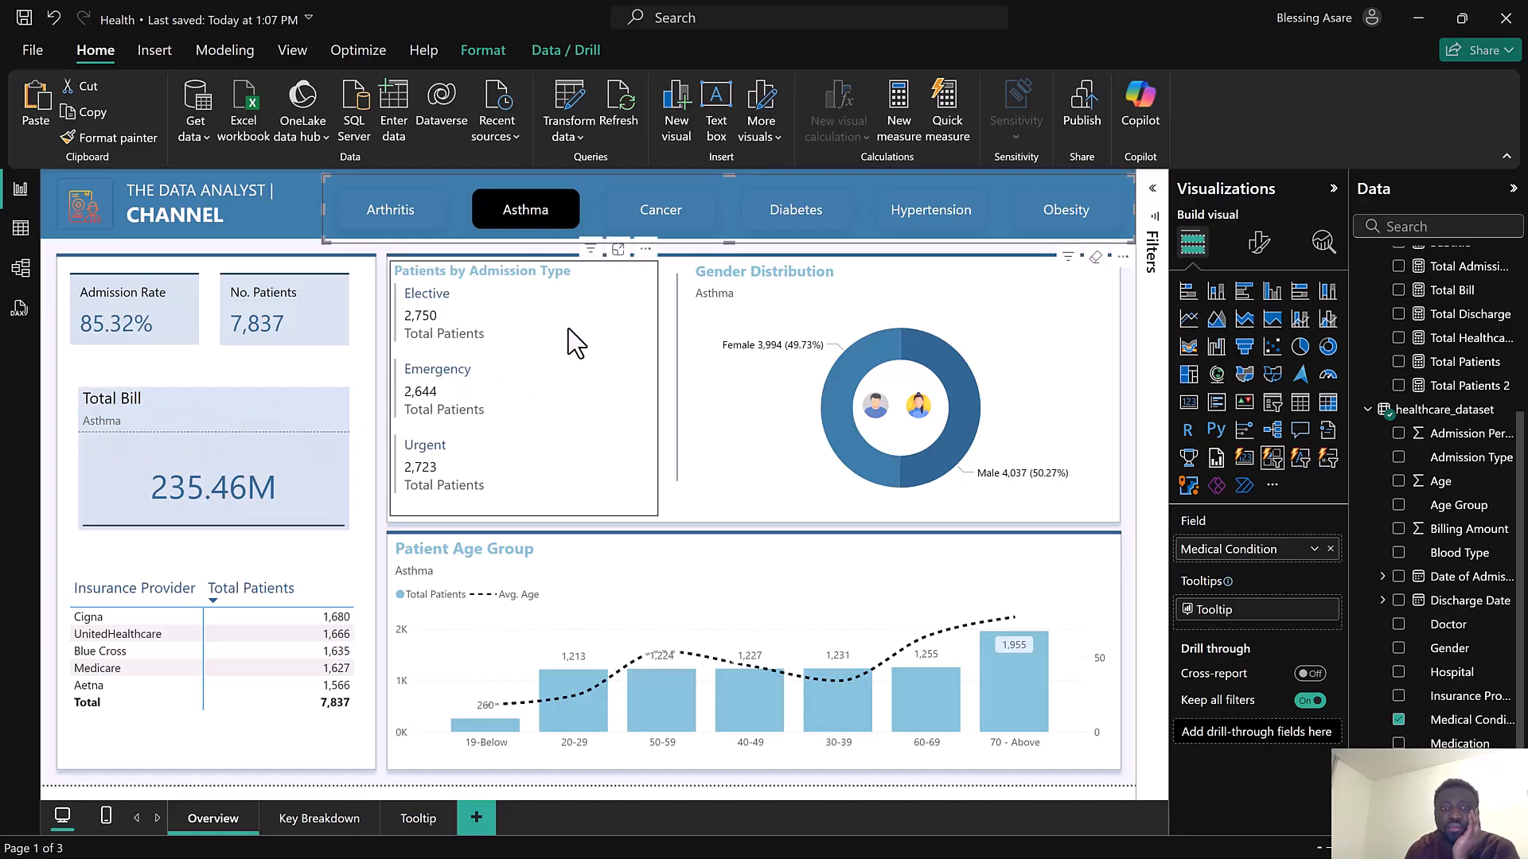
left_click(613, 271)
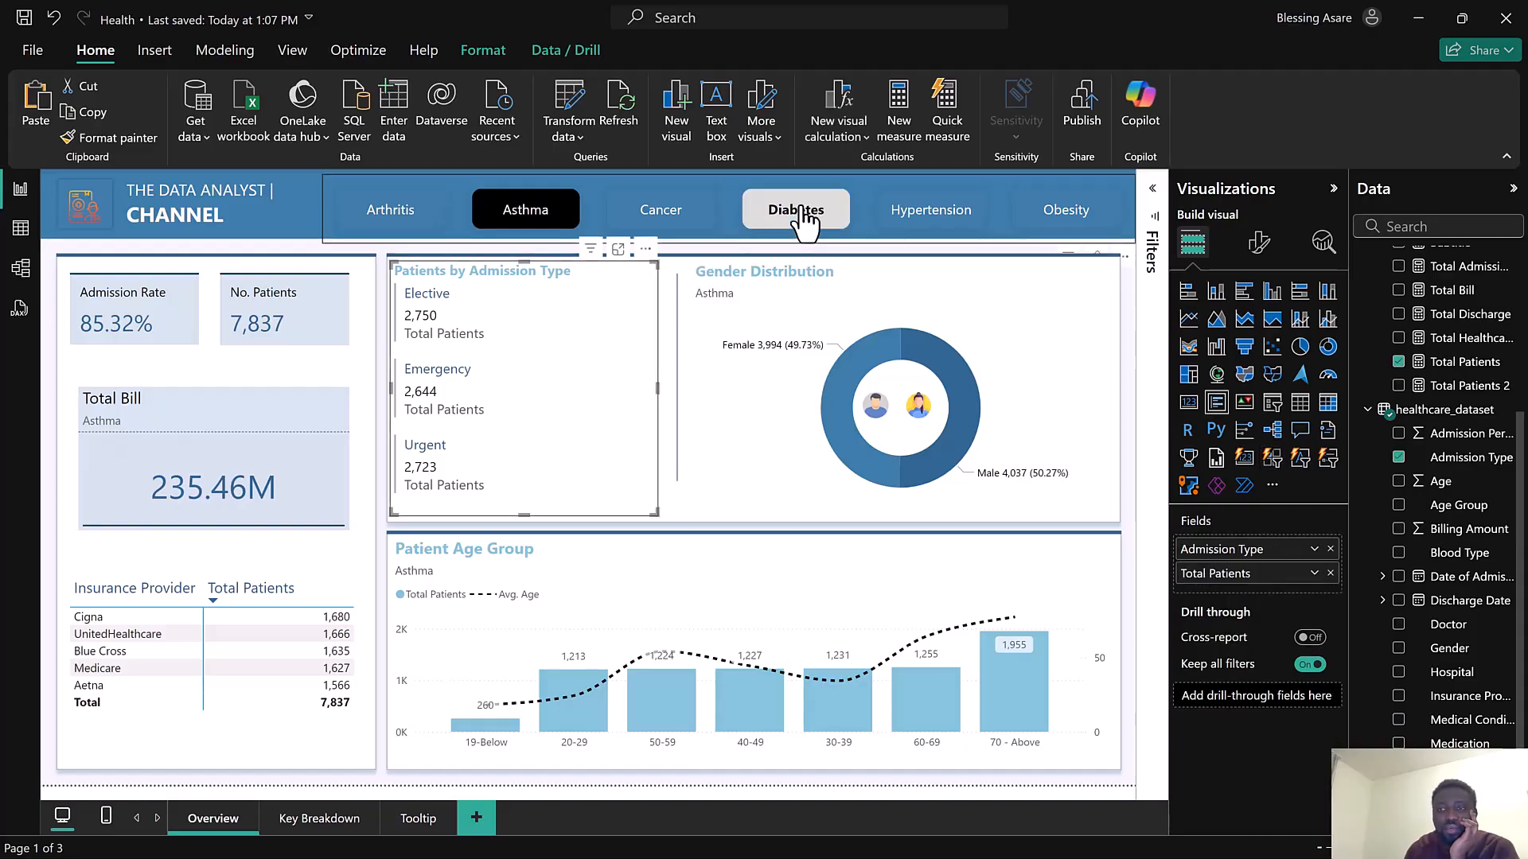
mouse_move(804, 225)
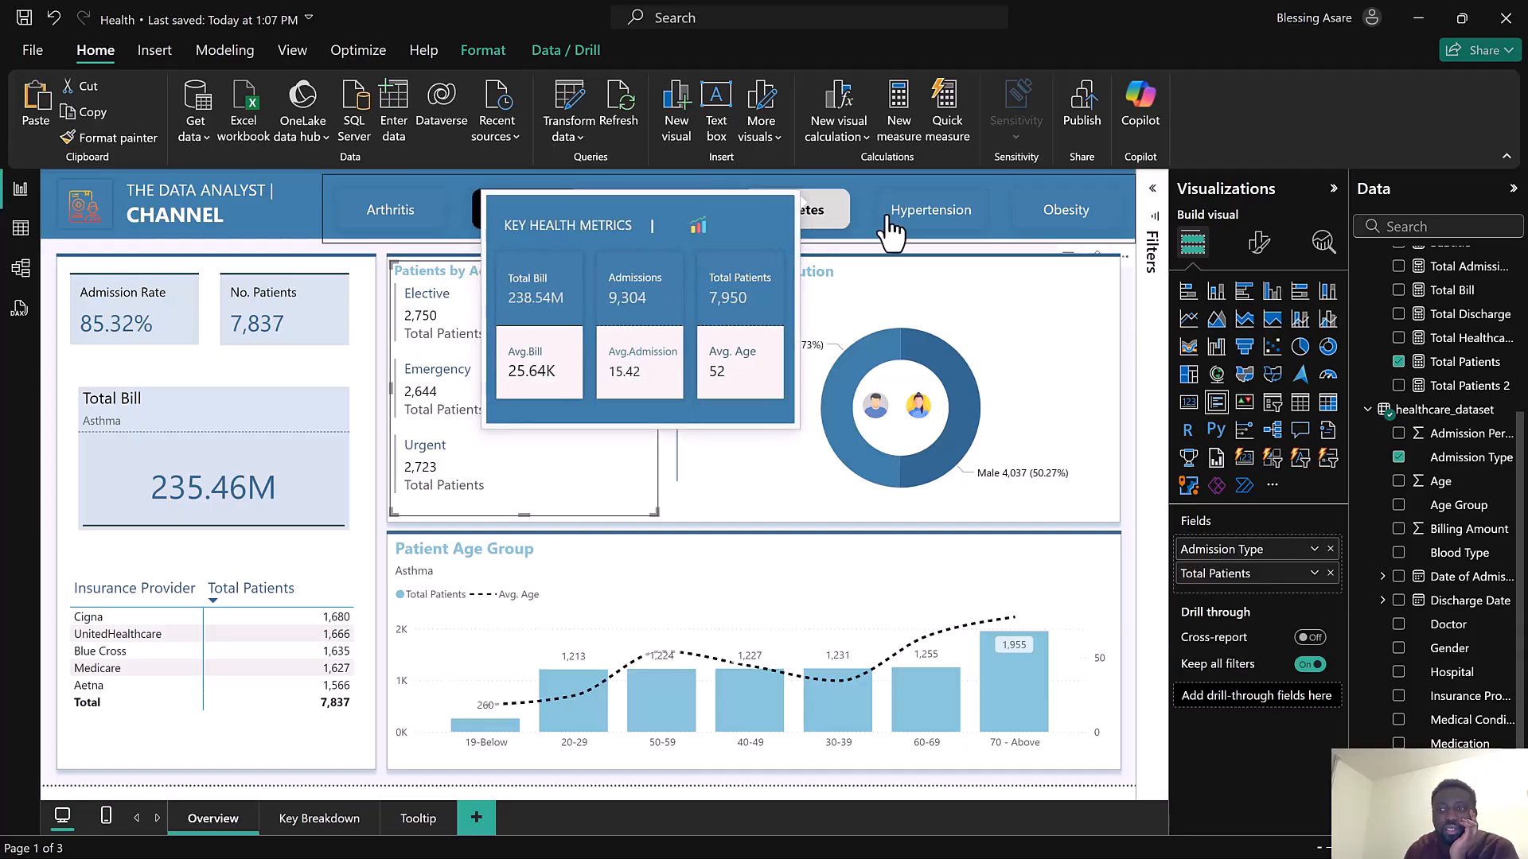
mouse_move(960, 235)
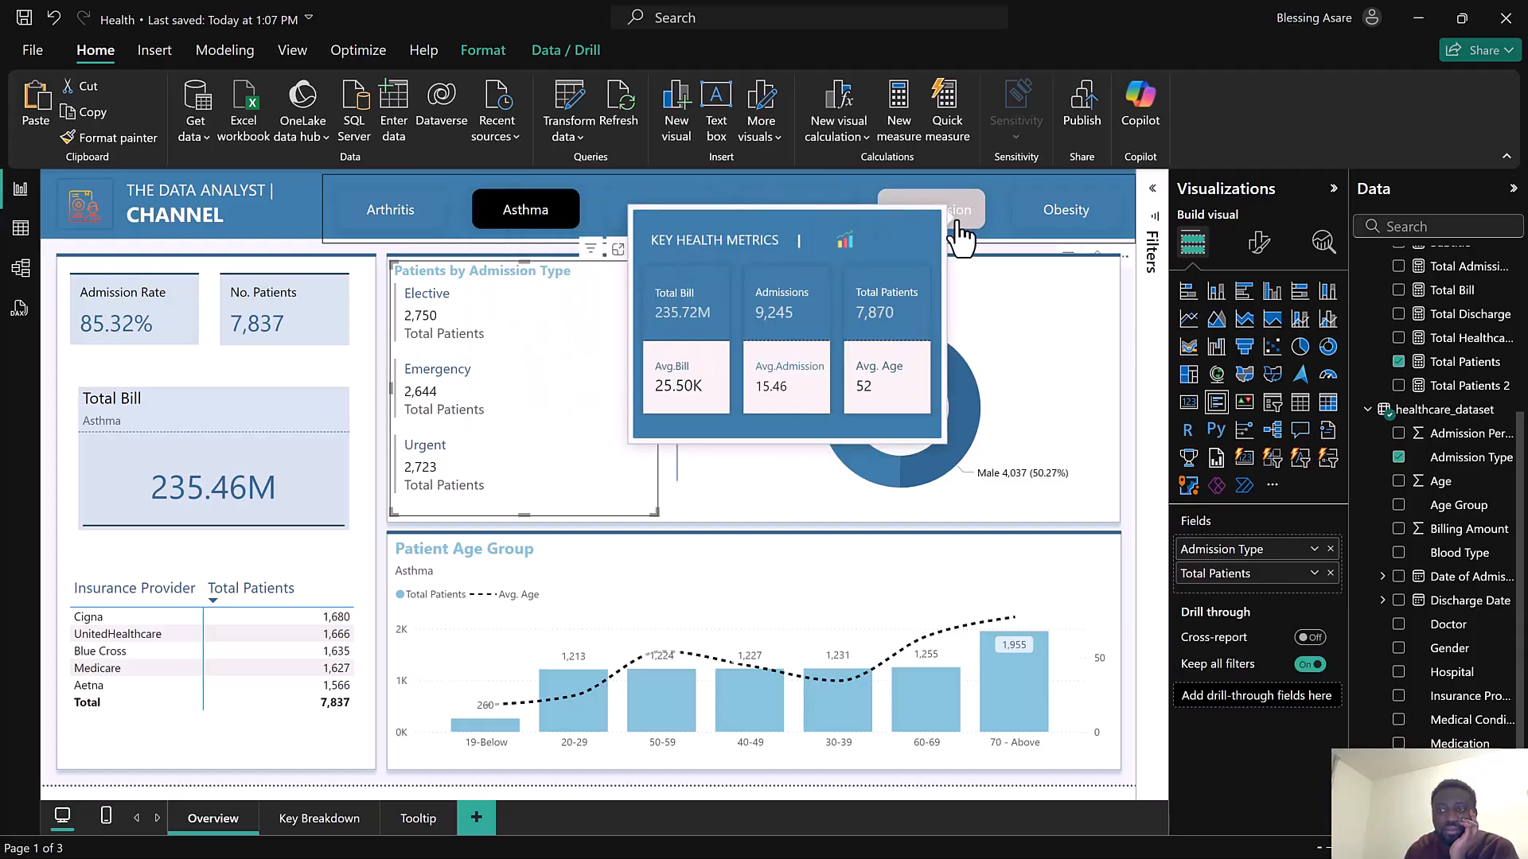
Preview the finished report by selecting Hypertension, then return to the working Tutorials report
left_click(960, 235)
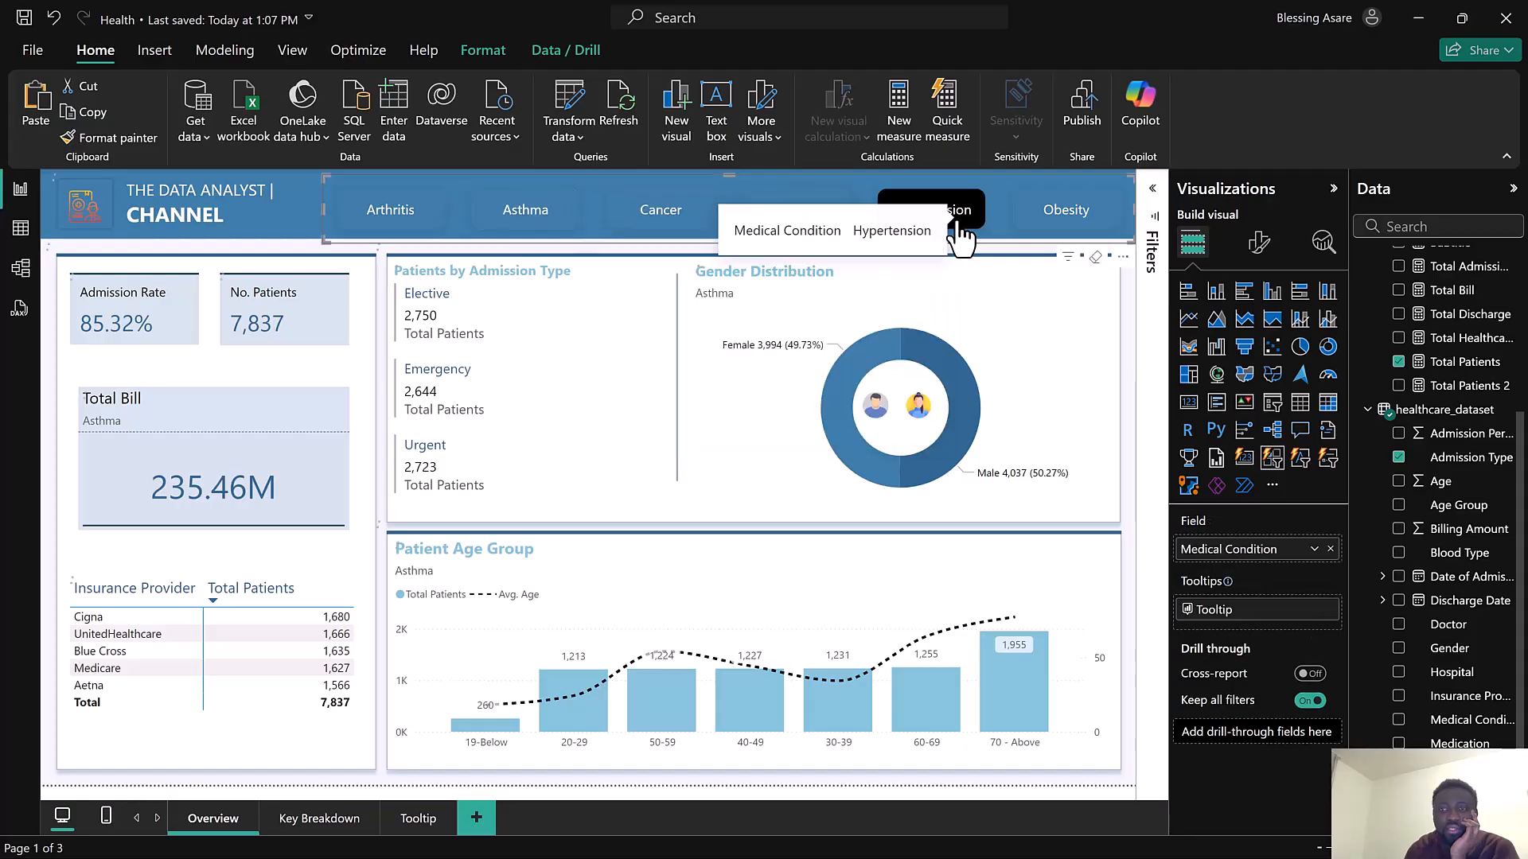
left_click(961, 235)
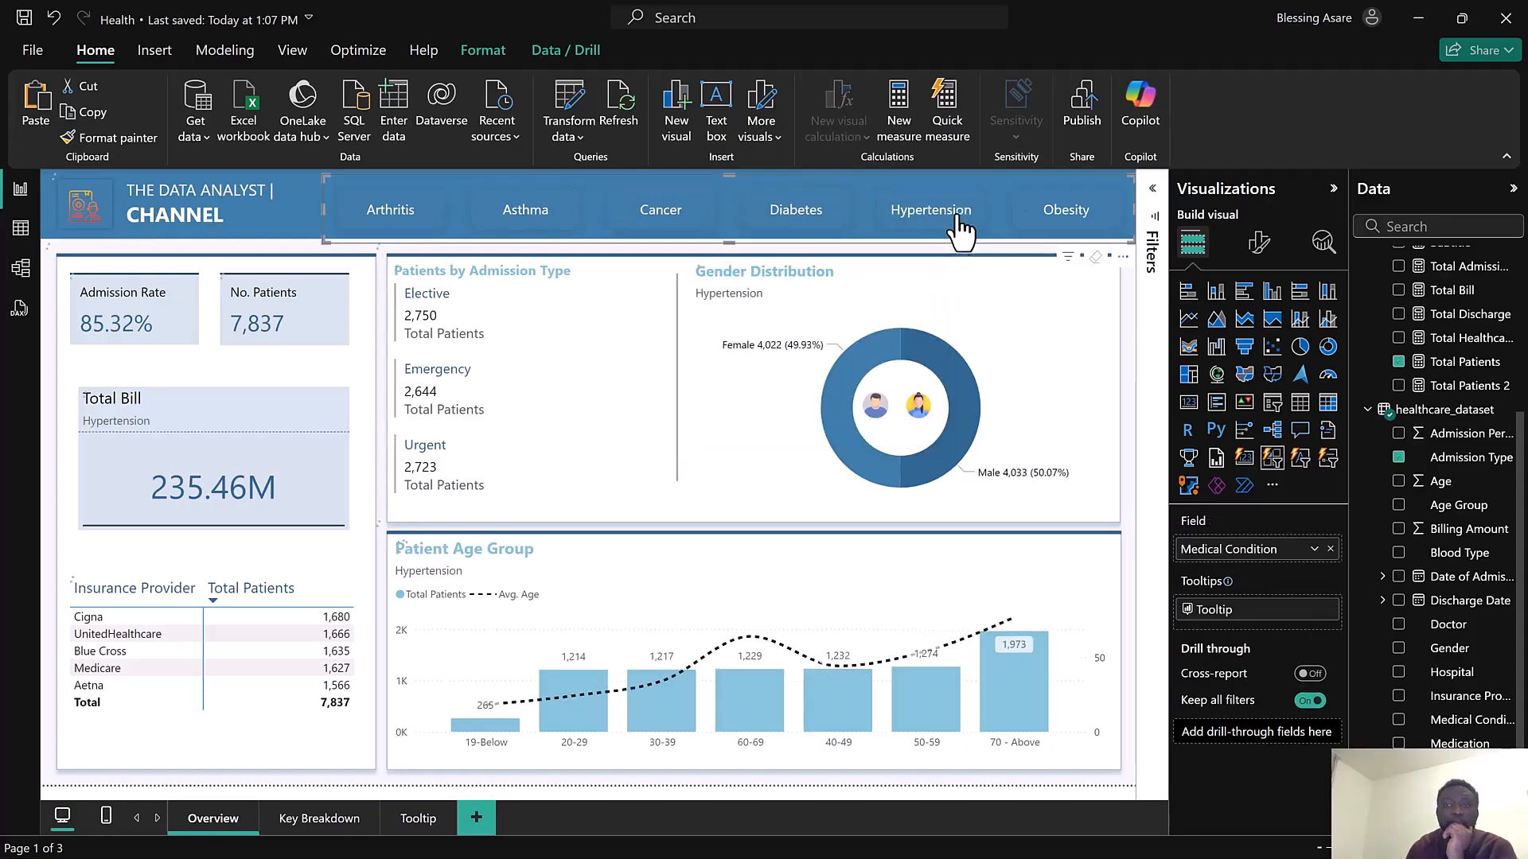
left_click(1421, 11)
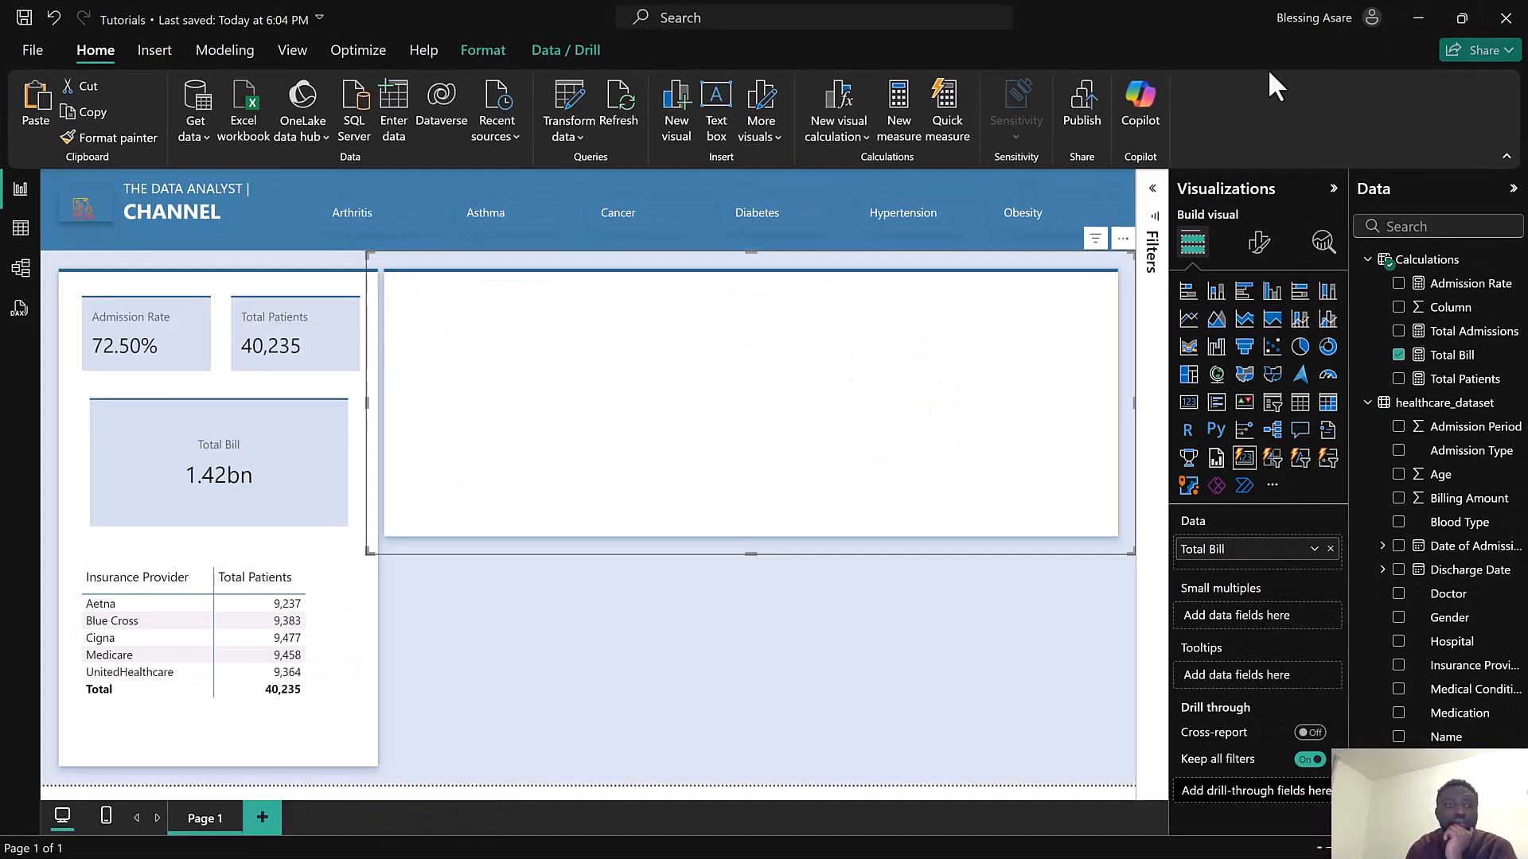
Left-align the callout value of the Total Bill card
left_click(270, 426)
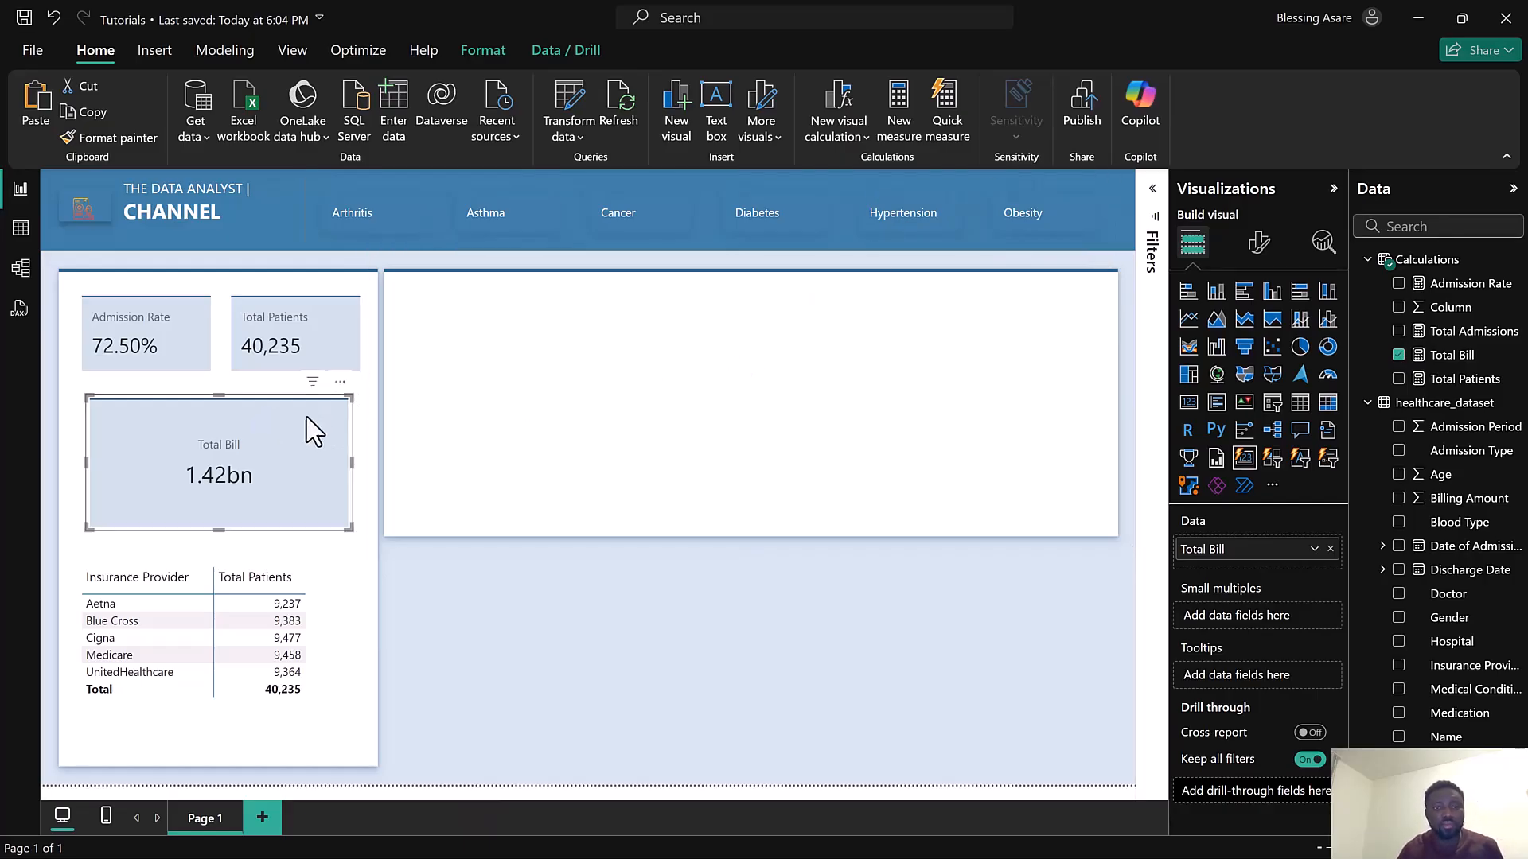
left_click(1260, 242)
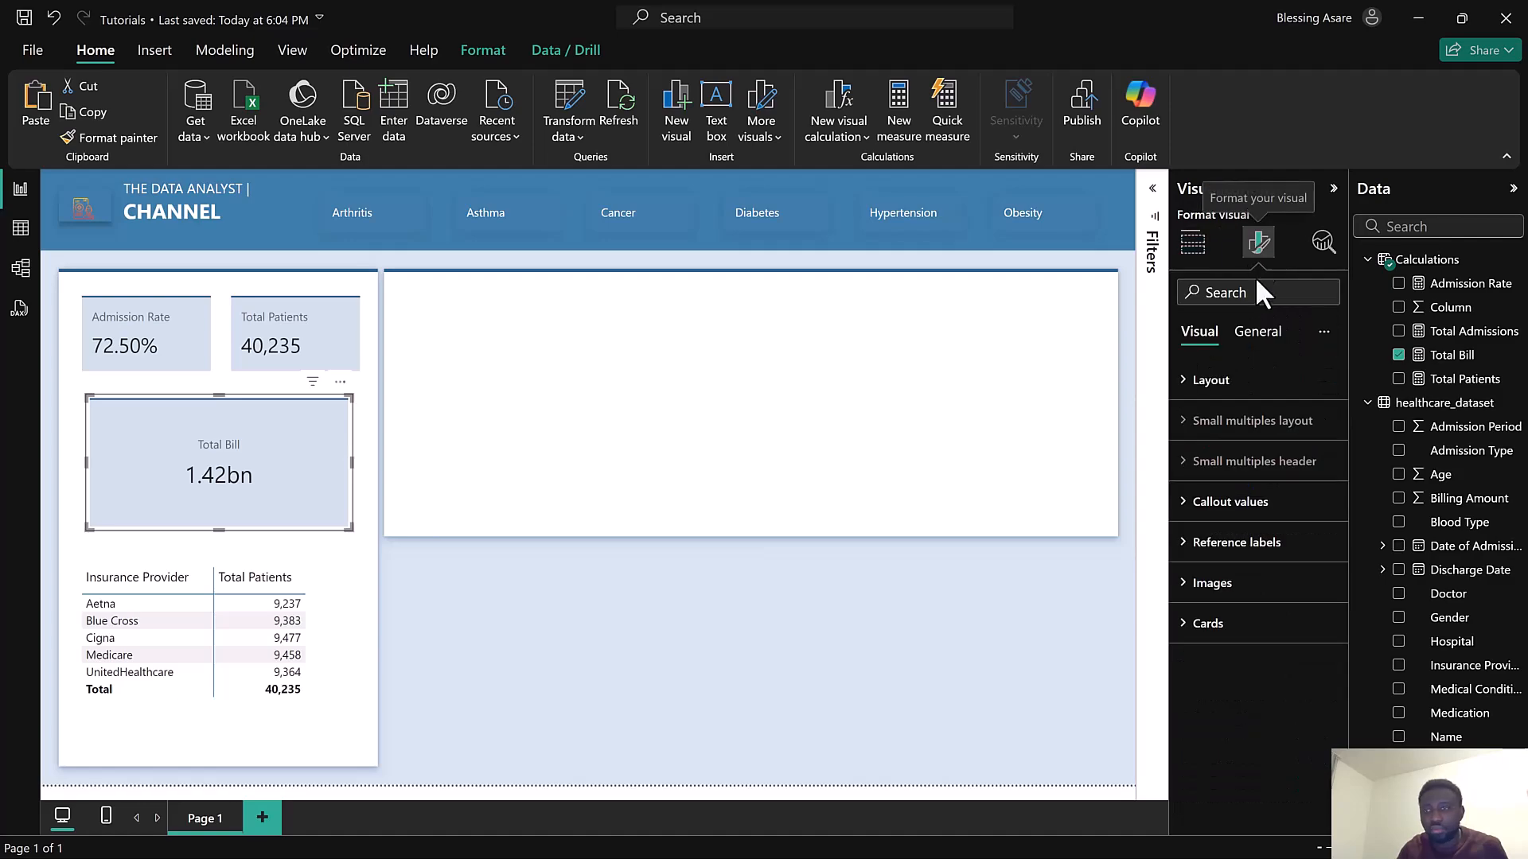
left_click(1236, 513)
scroll(1247, 527, "down", 3)
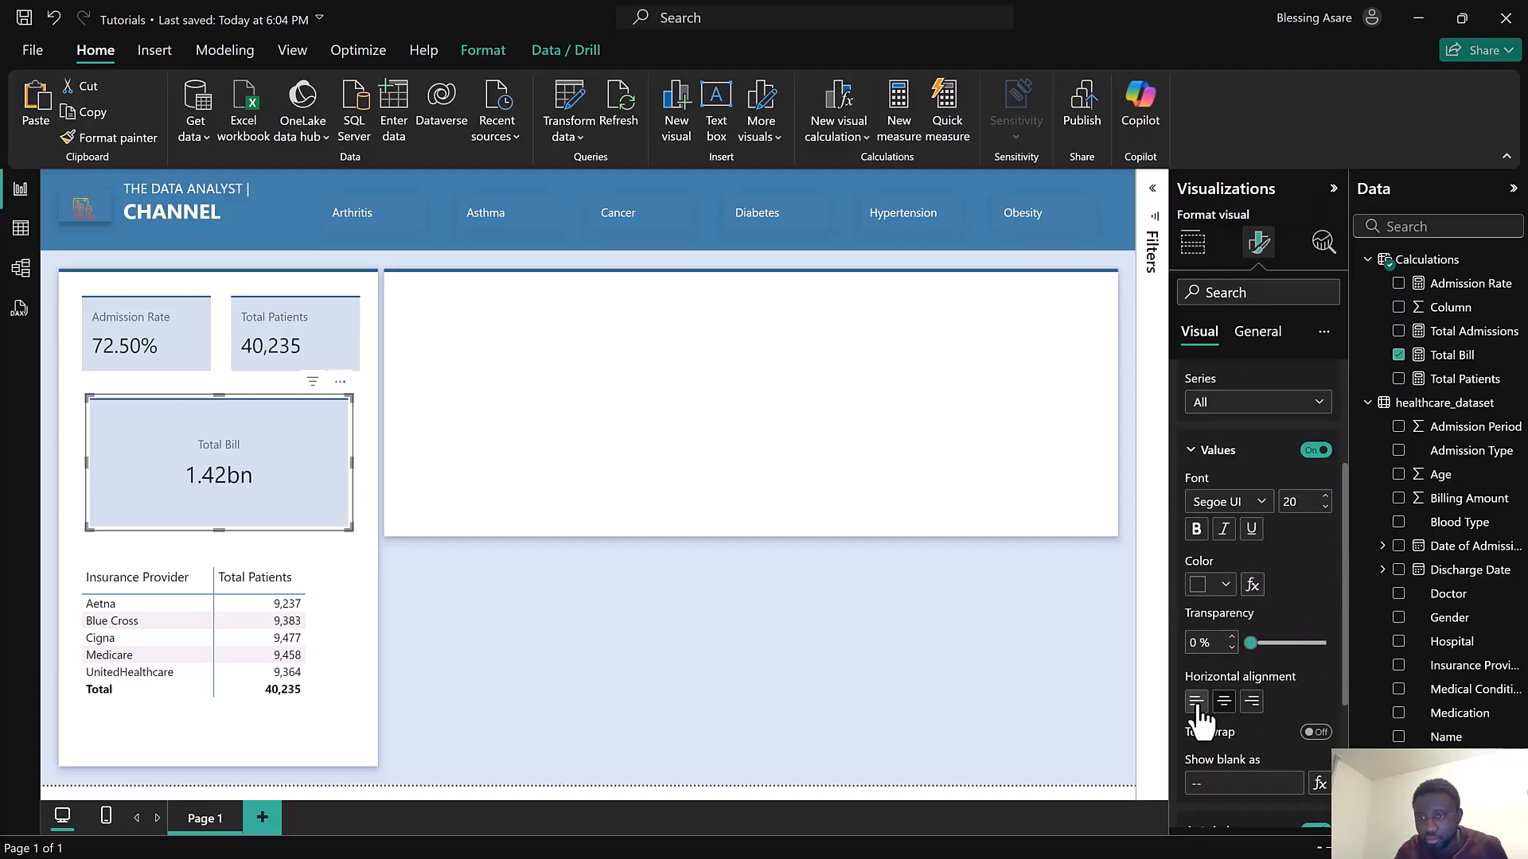
left_click(1196, 702)
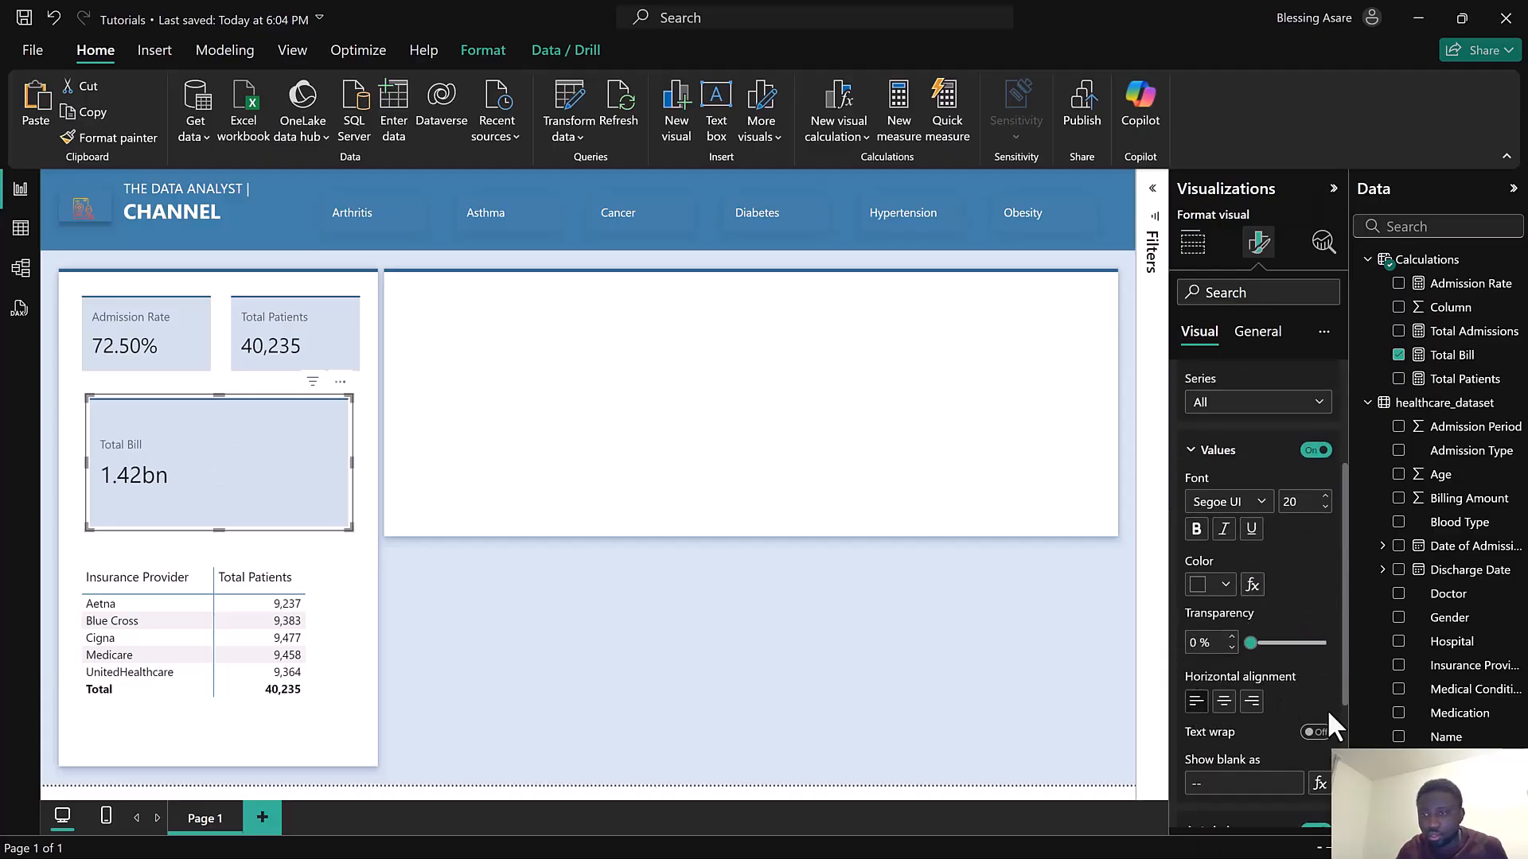
Set the Total Bill card's label font size to 13 and its color to black
scroll(1327, 713, "down", 3)
left_click(1228, 643)
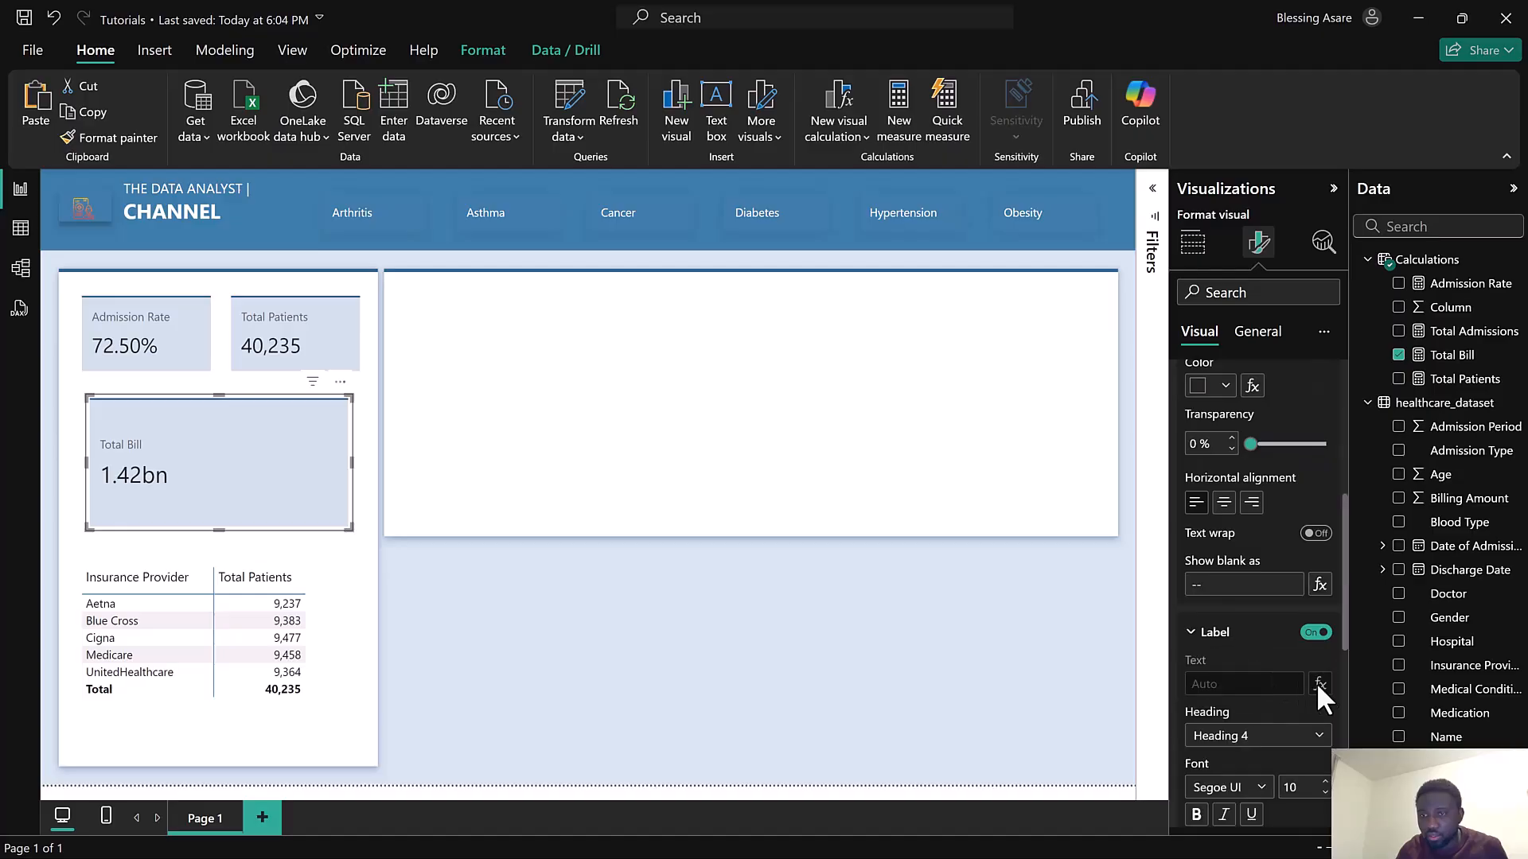
scroll(1309, 748, "down", 2)
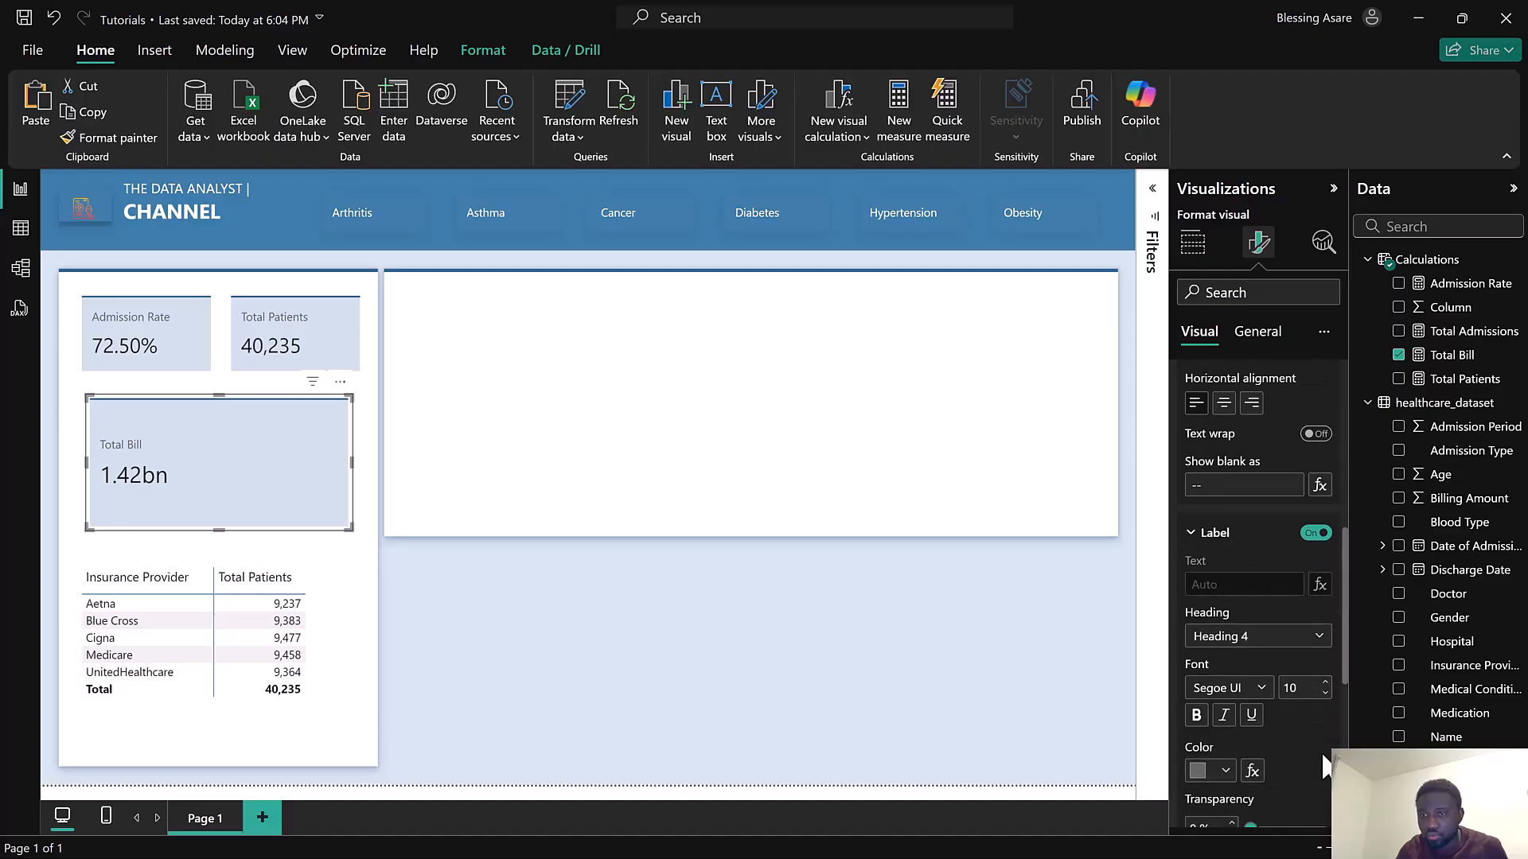
left_click(1326, 684)
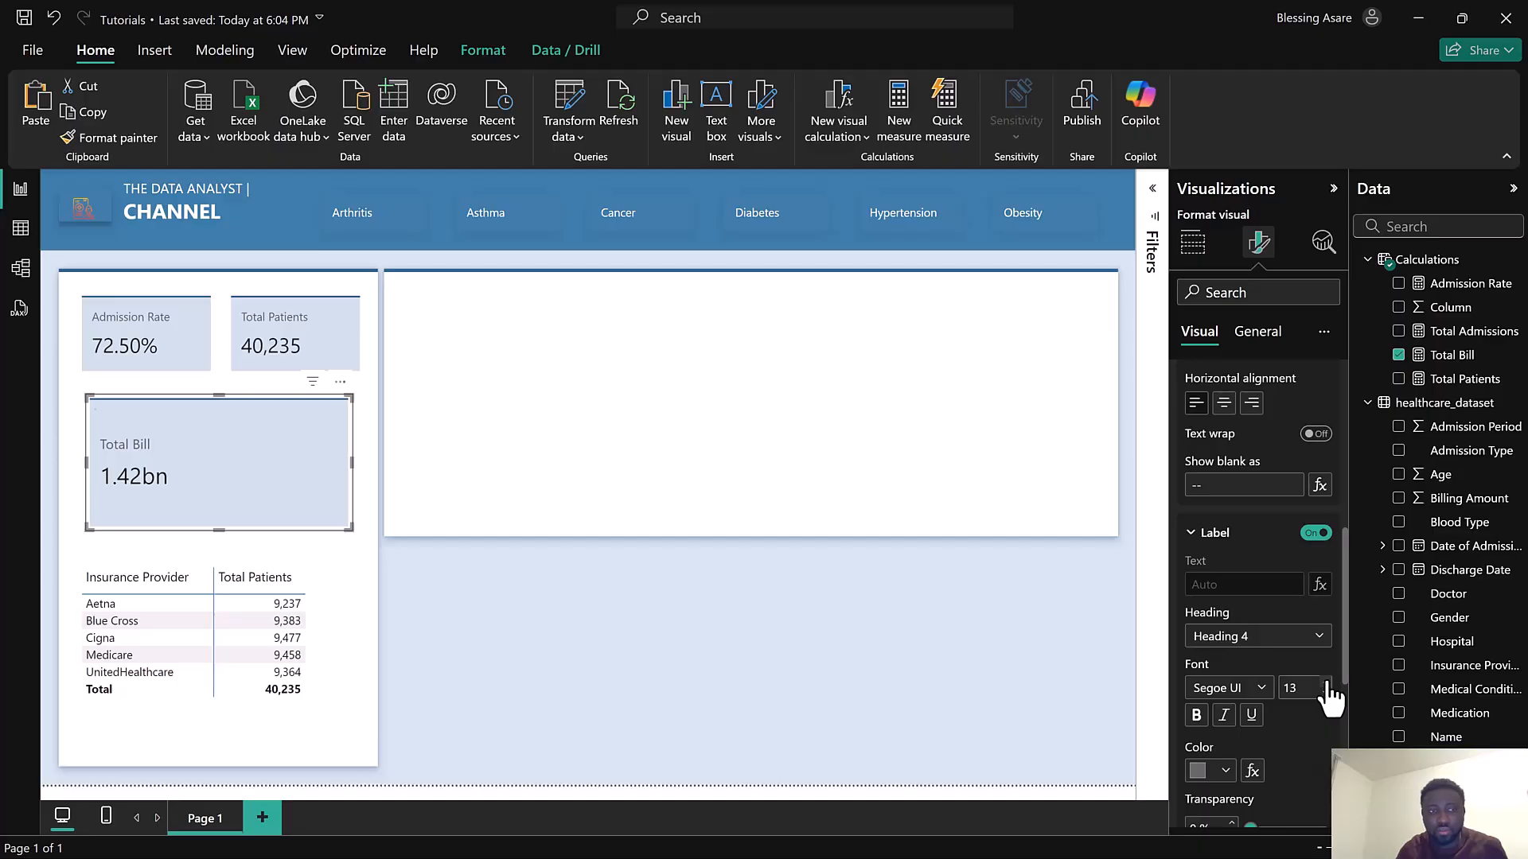
left_click(1205, 771)
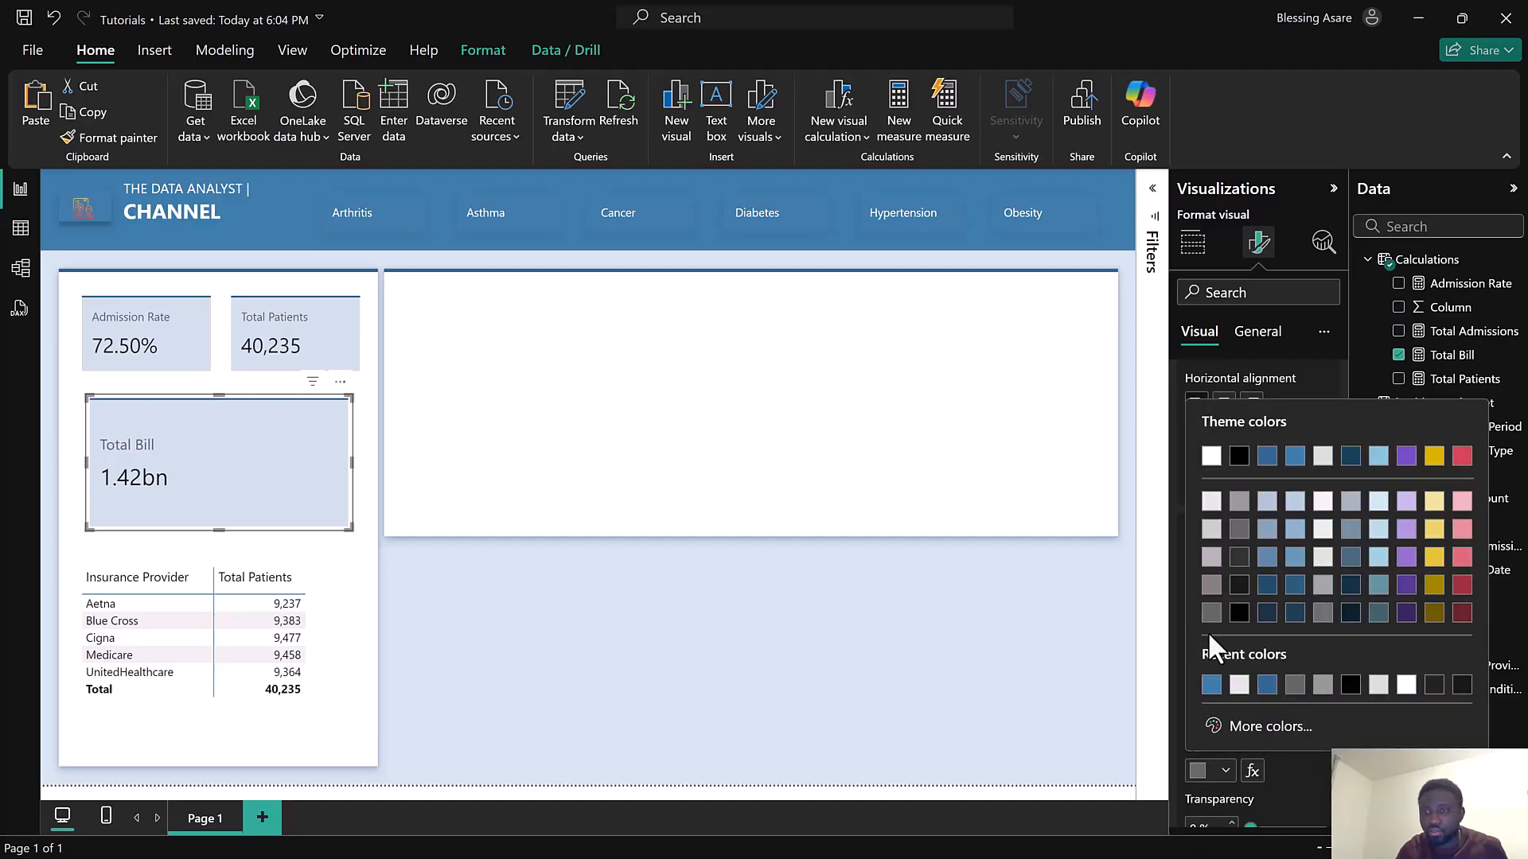
left_click(1240, 460)
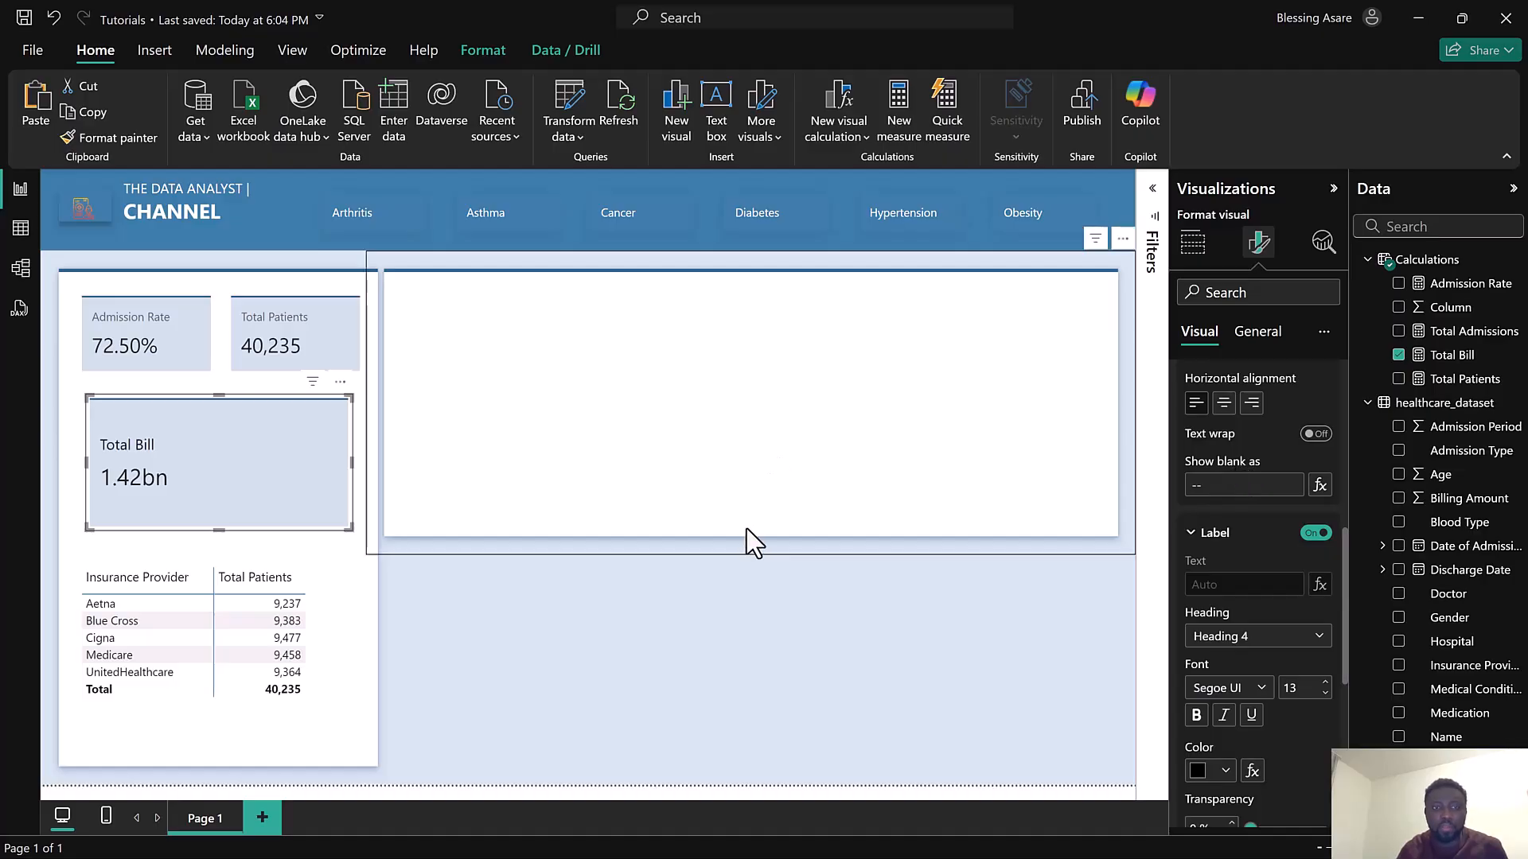
Examine the Total Bill card's callout, layout, cards and reference label formatting options
scroll(1291, 613, "down", 5)
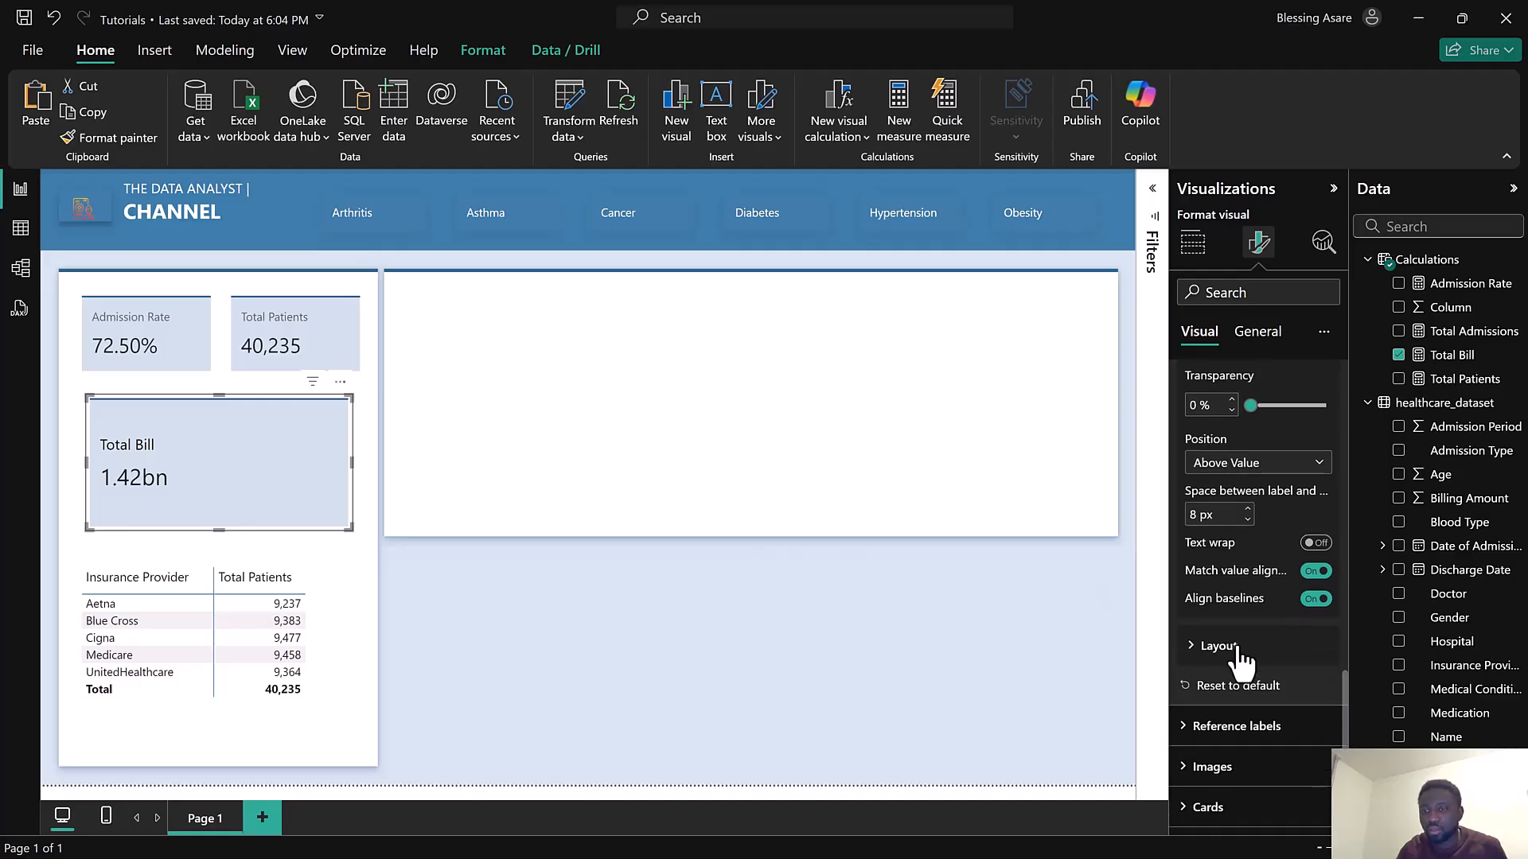
left_click(1217, 646)
left_click(1238, 647)
scroll(1241, 645, "up", 5)
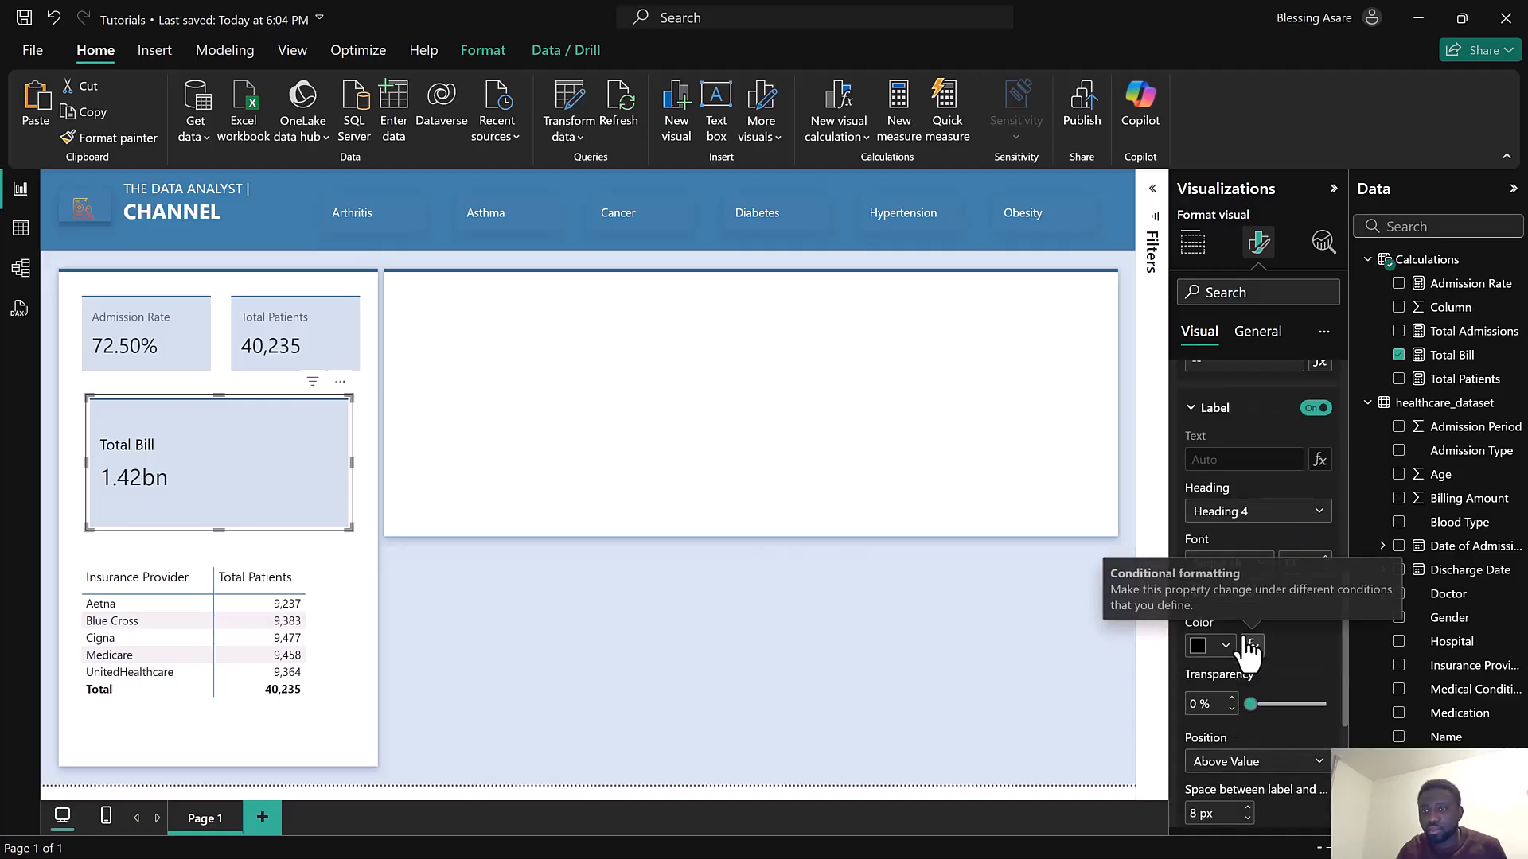
scroll(1243, 632, "up", 5)
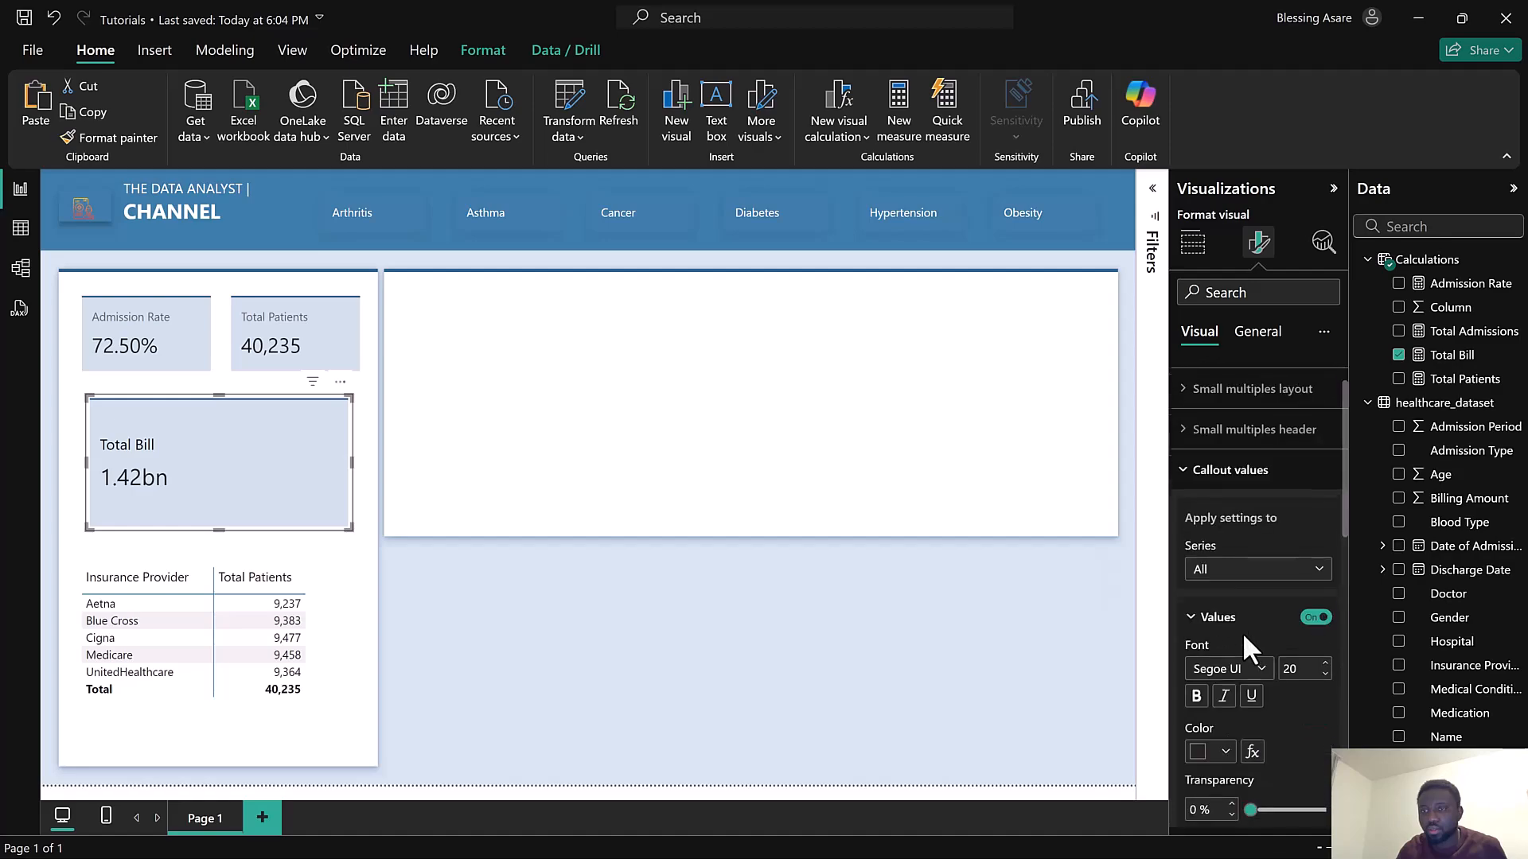
left_click(1251, 577)
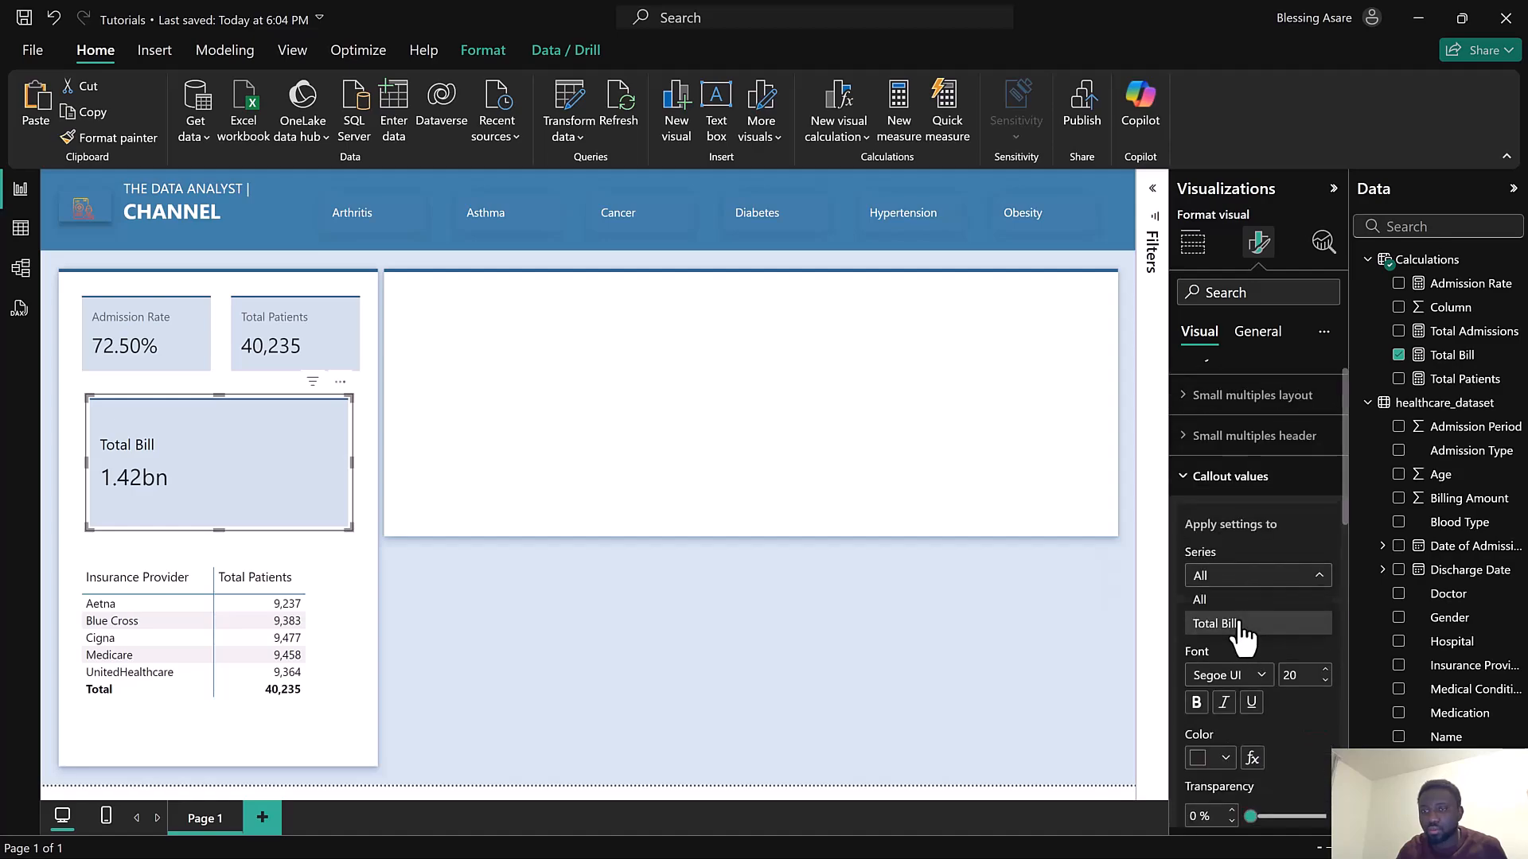
left_click(1241, 627)
scroll(1256, 641, "down", 10)
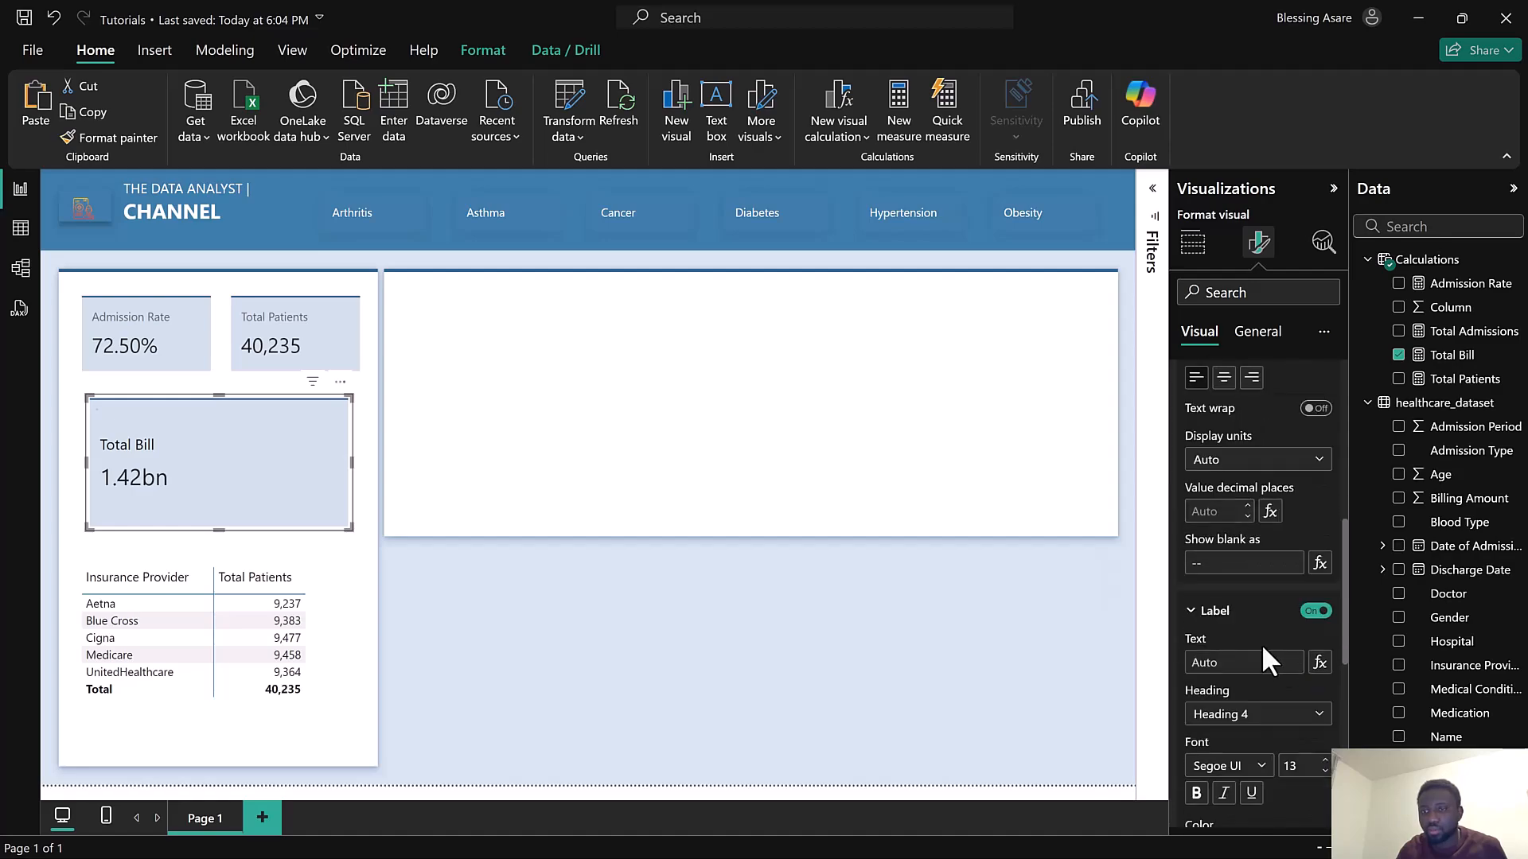
scroll(1265, 665, "down", 4)
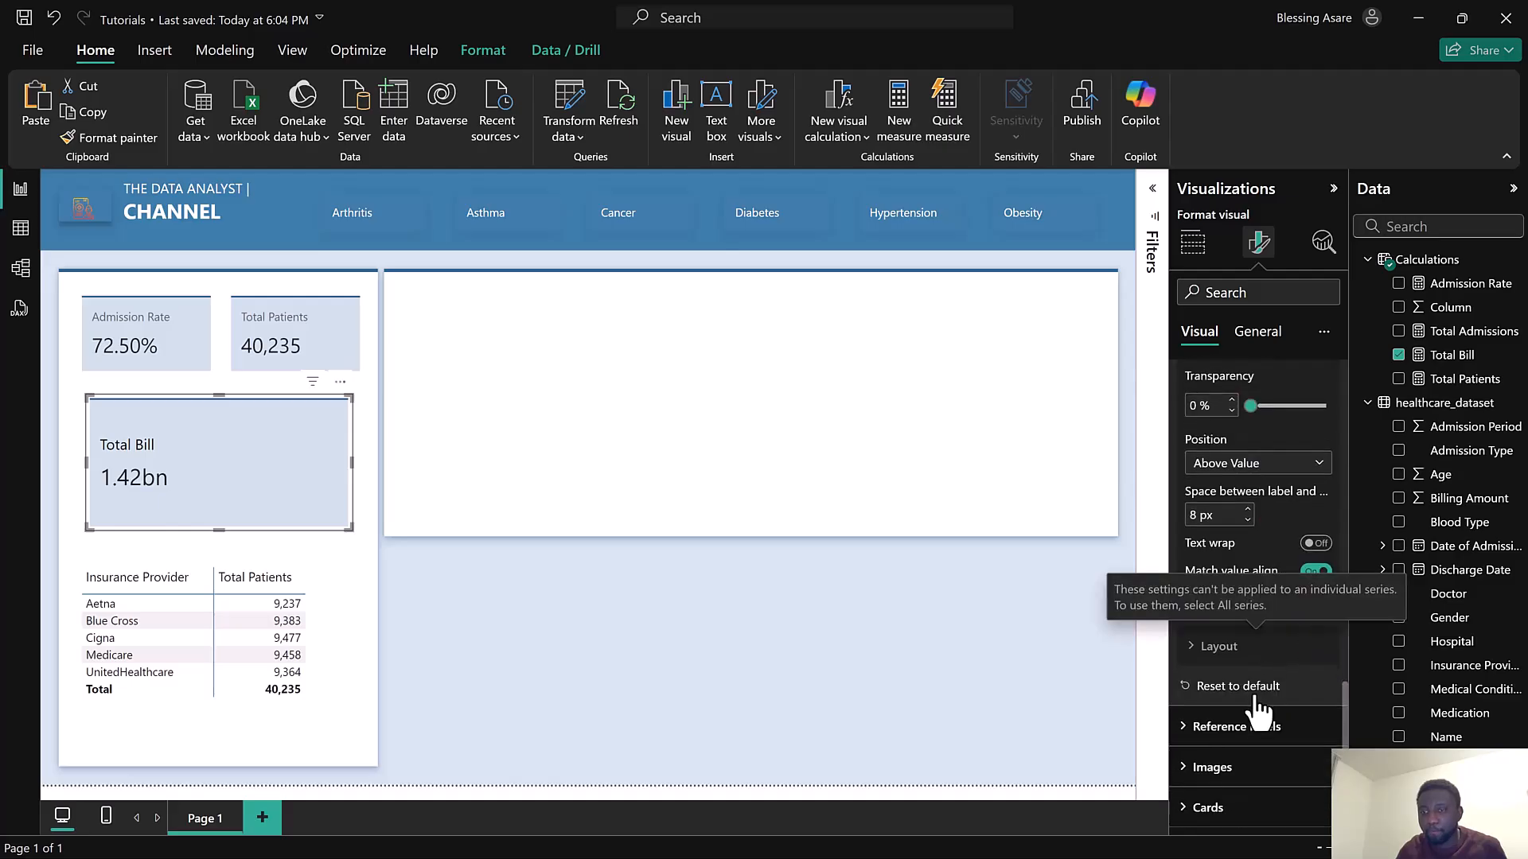
scroll(1261, 662, "up", 12)
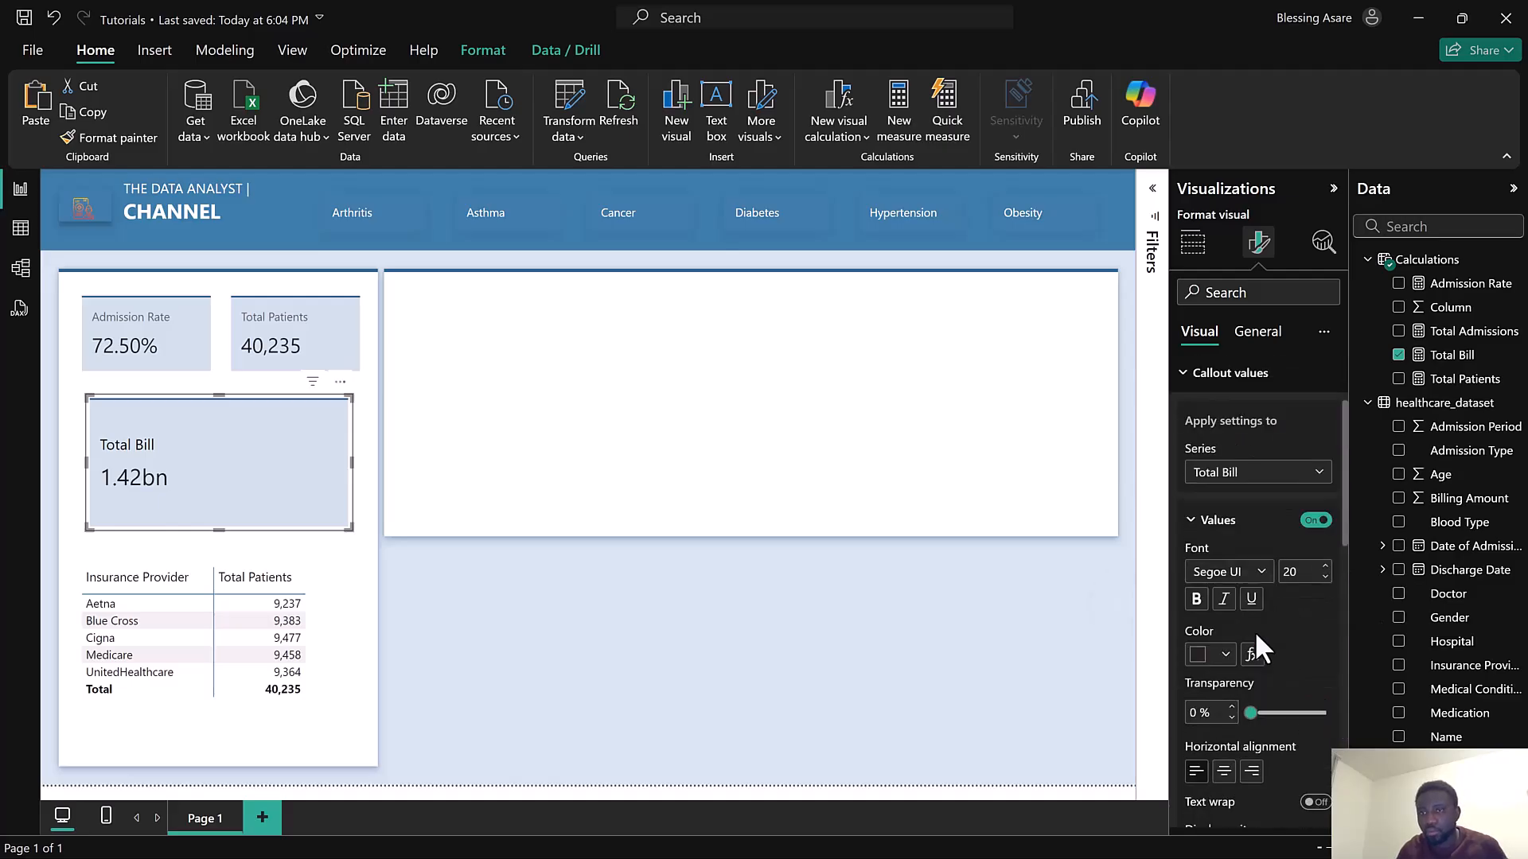
scroll(1237, 557, "up", 2)
left_click(1229, 488)
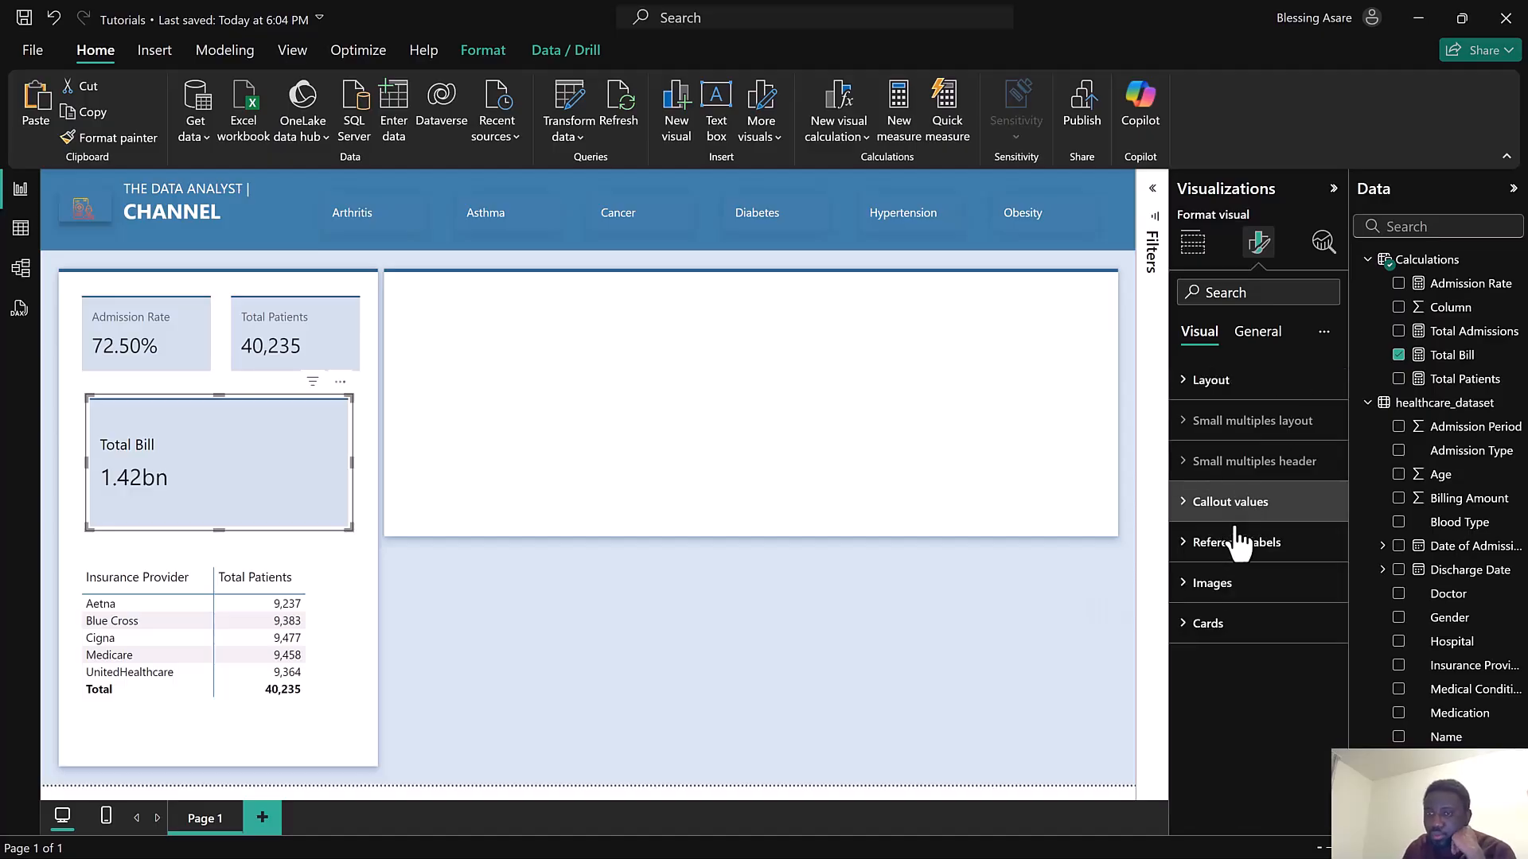
left_click(1243, 618)
scroll(1264, 579, "down", 4)
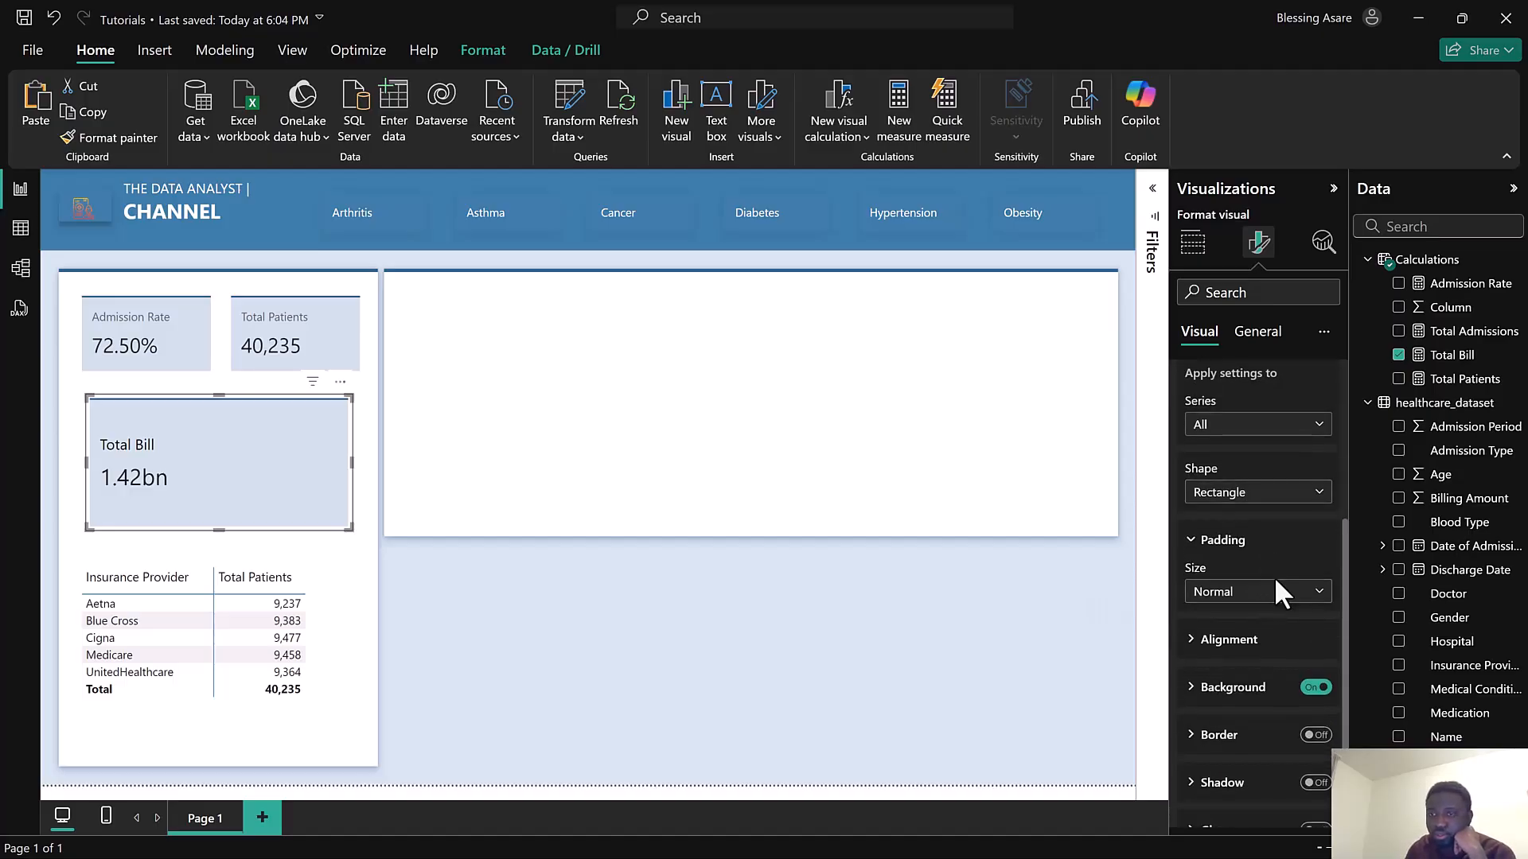
scroll(1282, 605, "down", 3)
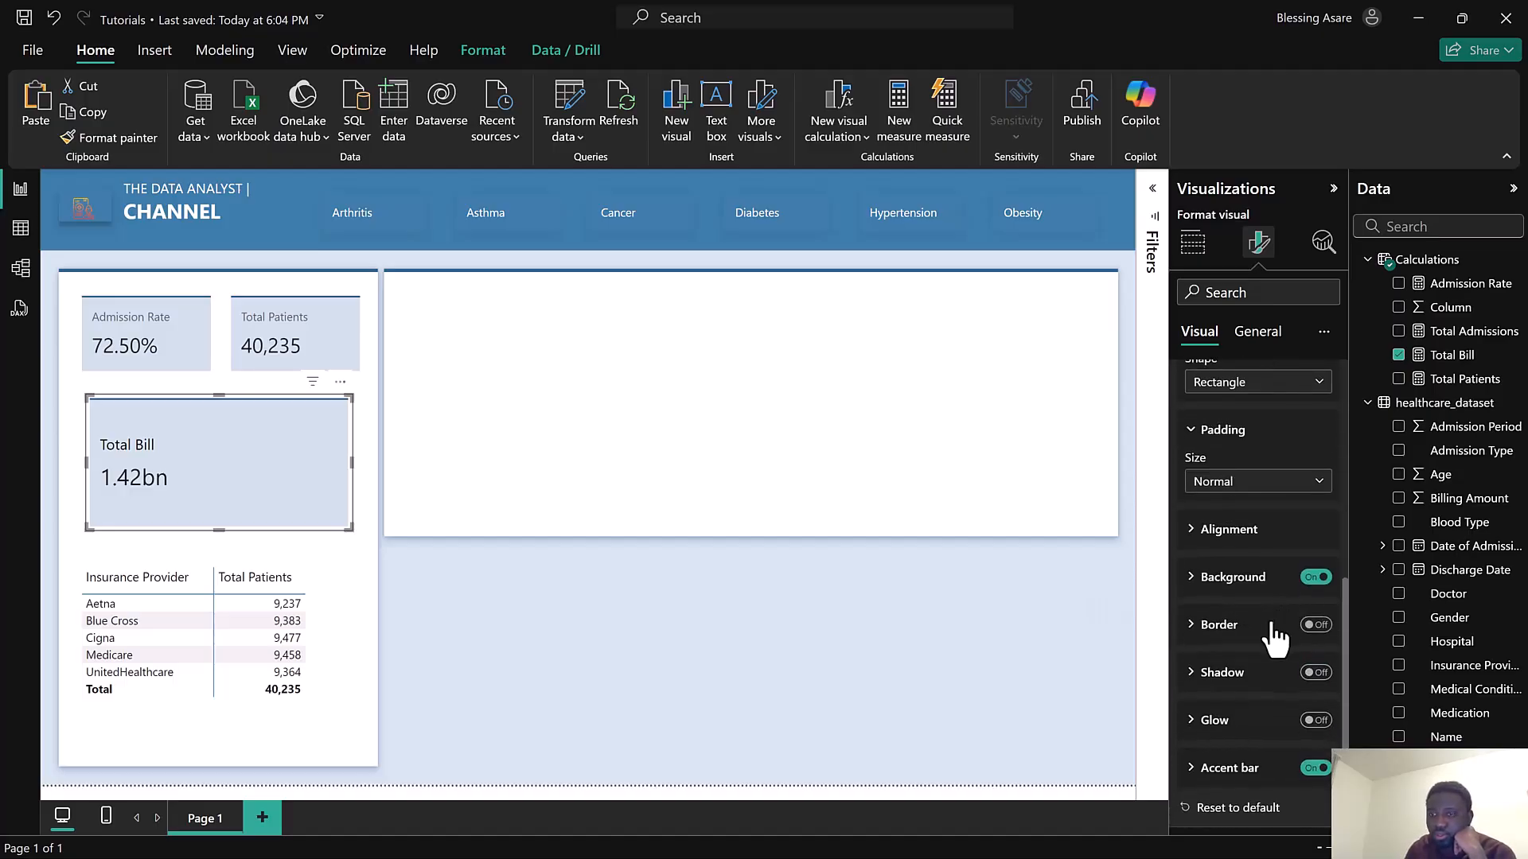
scroll(1266, 637, "up", 7)
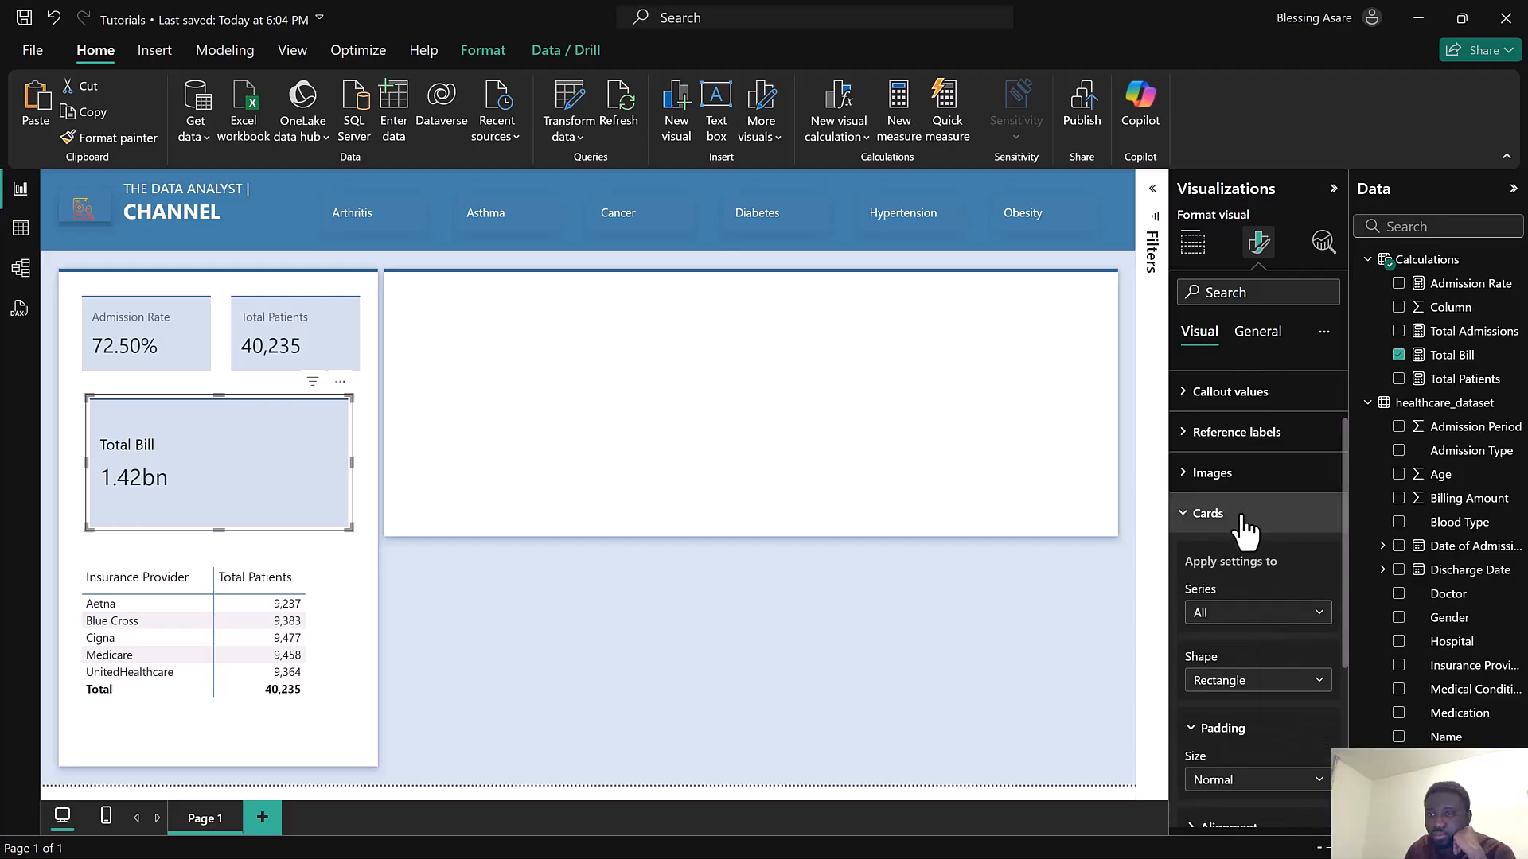
left_click(1210, 513)
left_click(1254, 555)
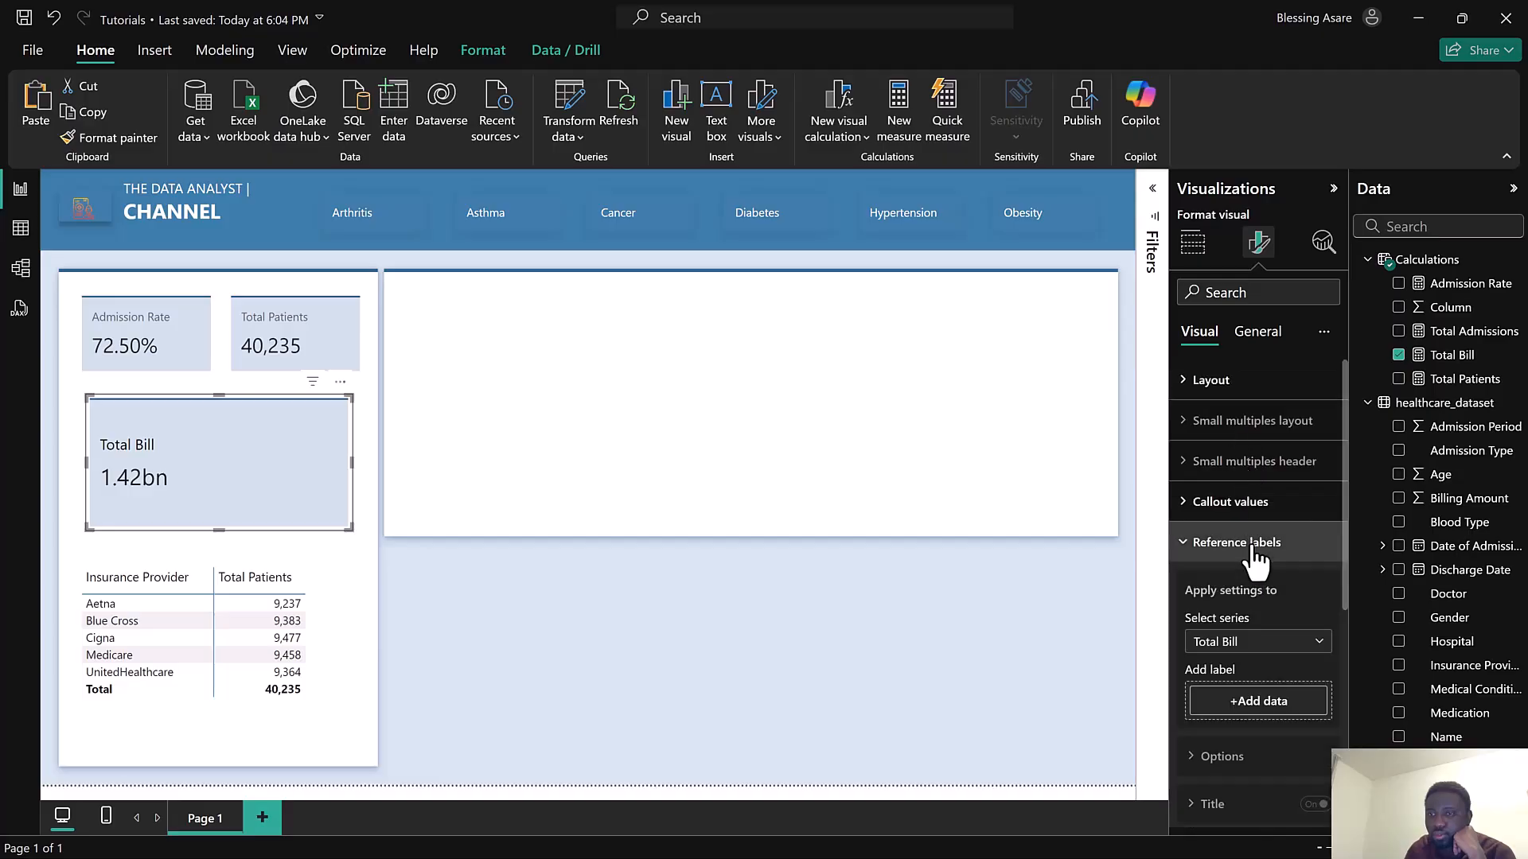
scroll(1254, 555, "down", 1)
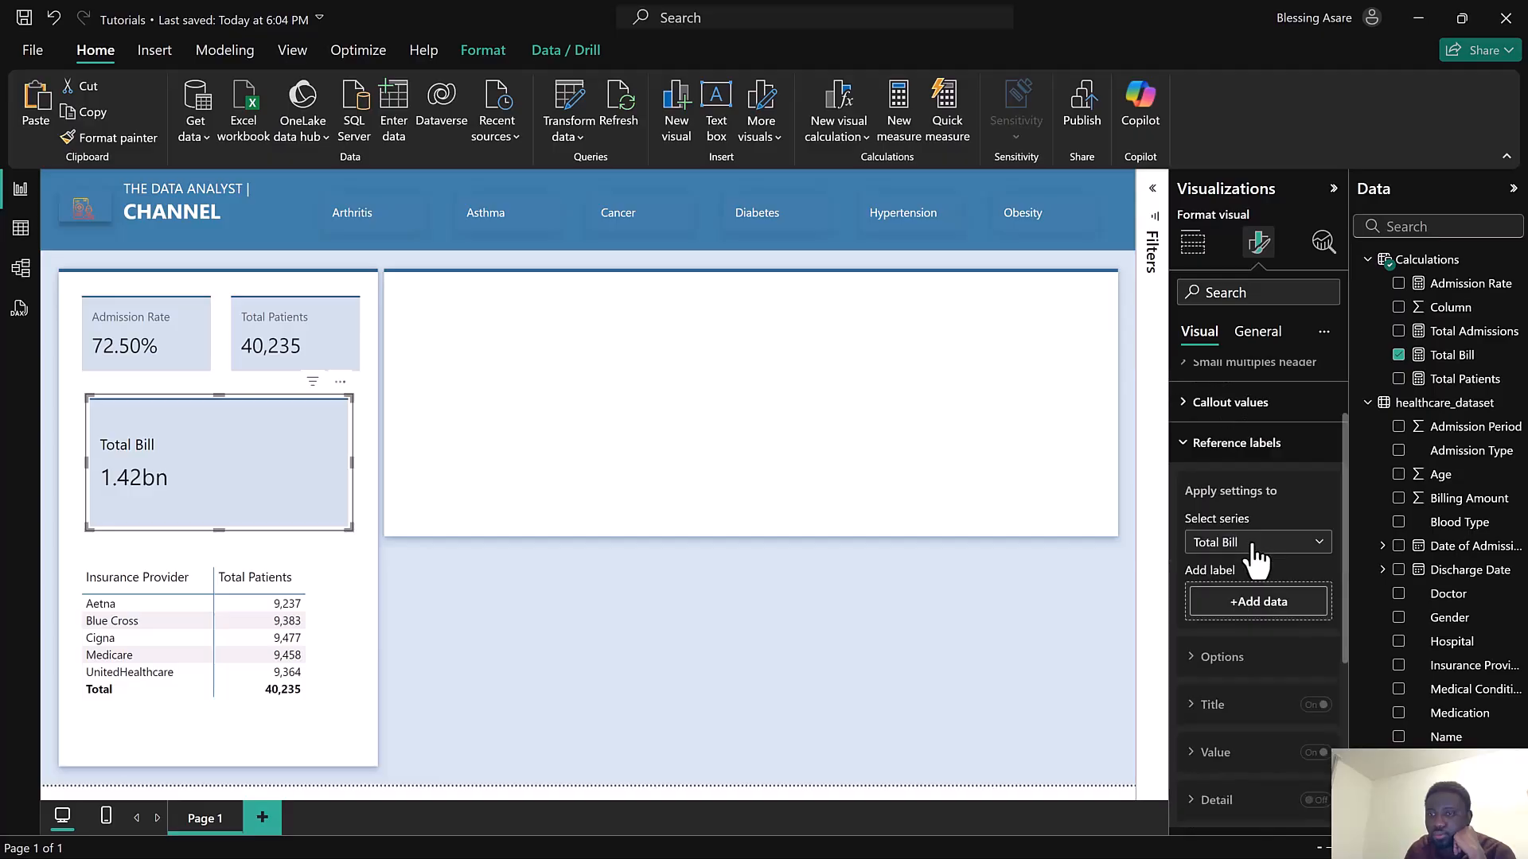
left_click(1230, 451)
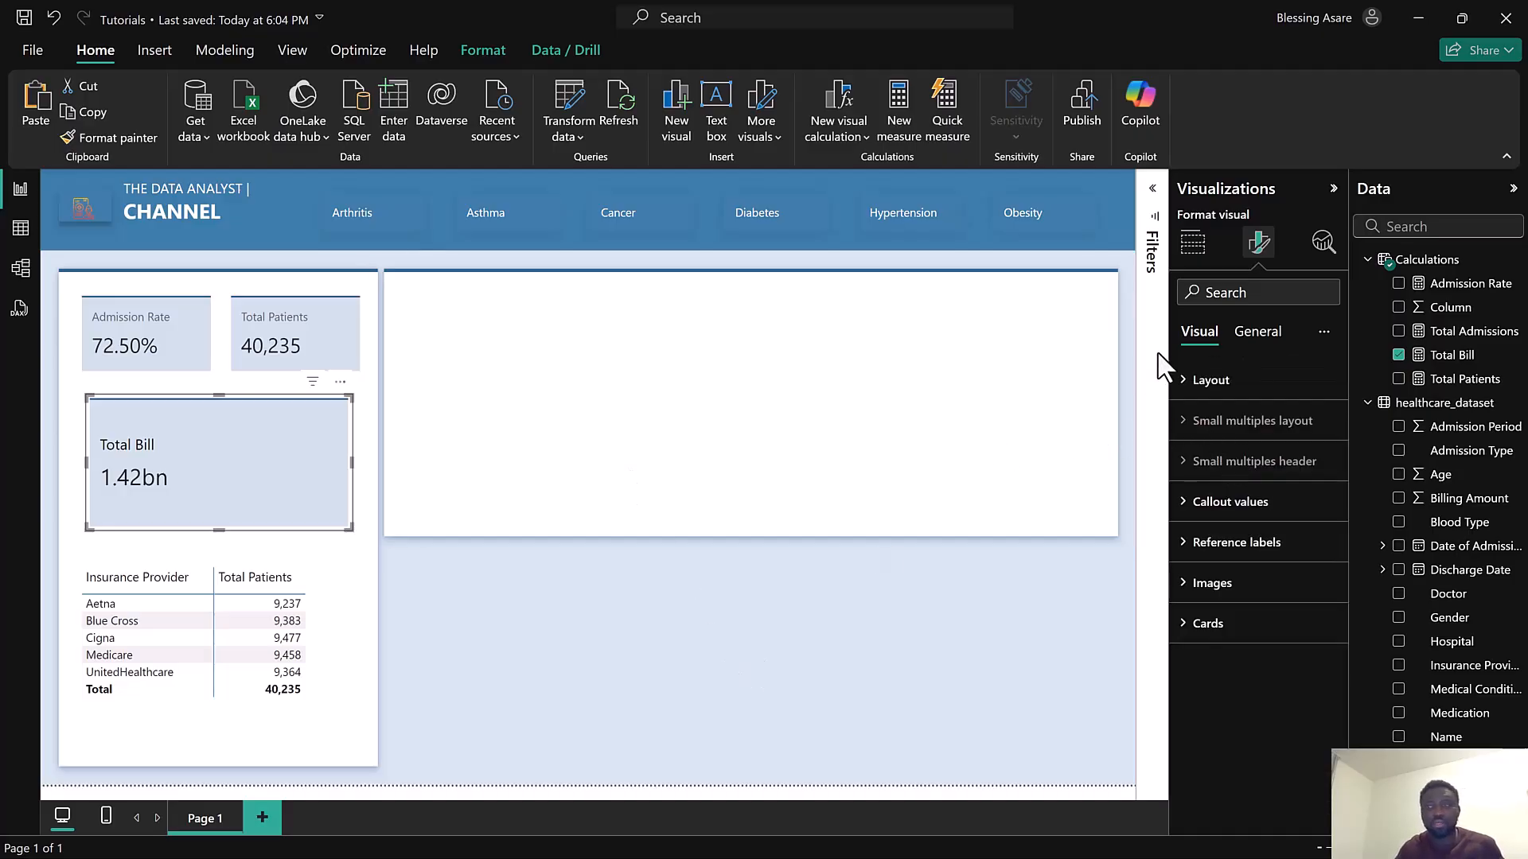
Create a new measure in the Calculations table named Subtitle
left_click(1514, 261)
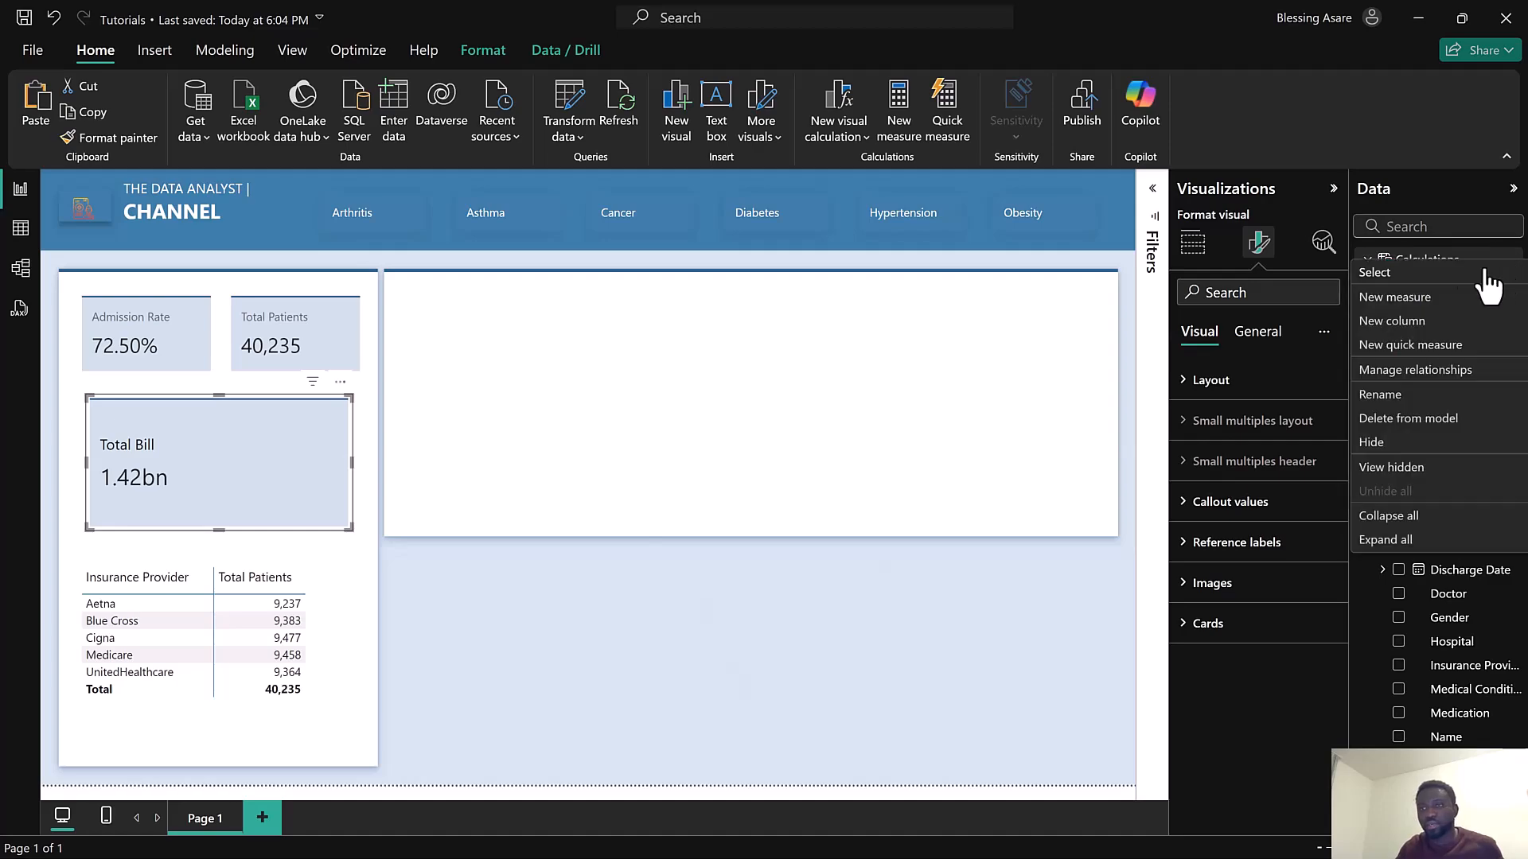
left_click(1415, 299)
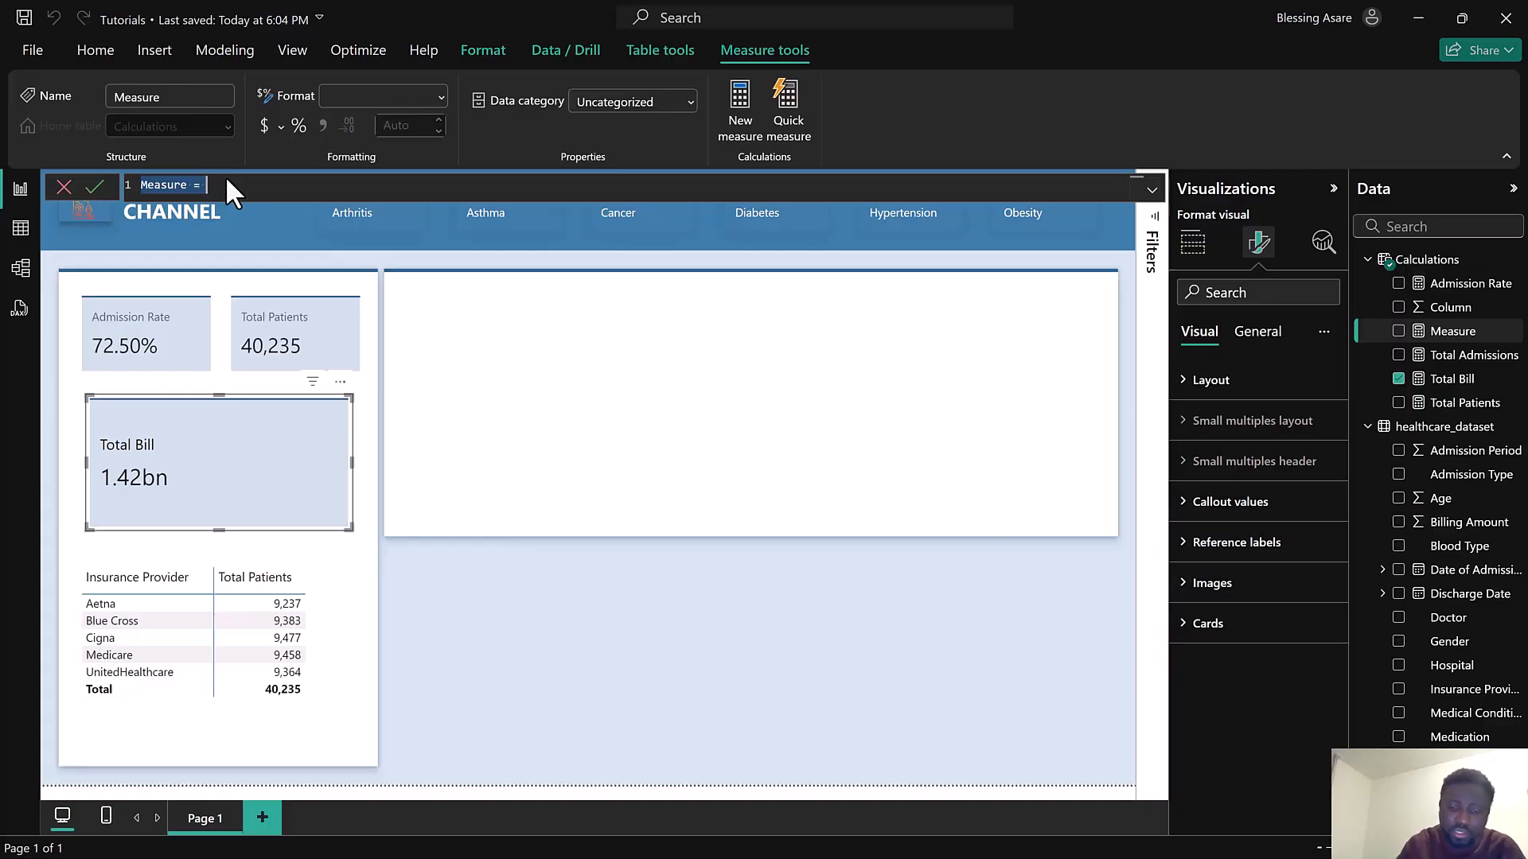
type("Subt")
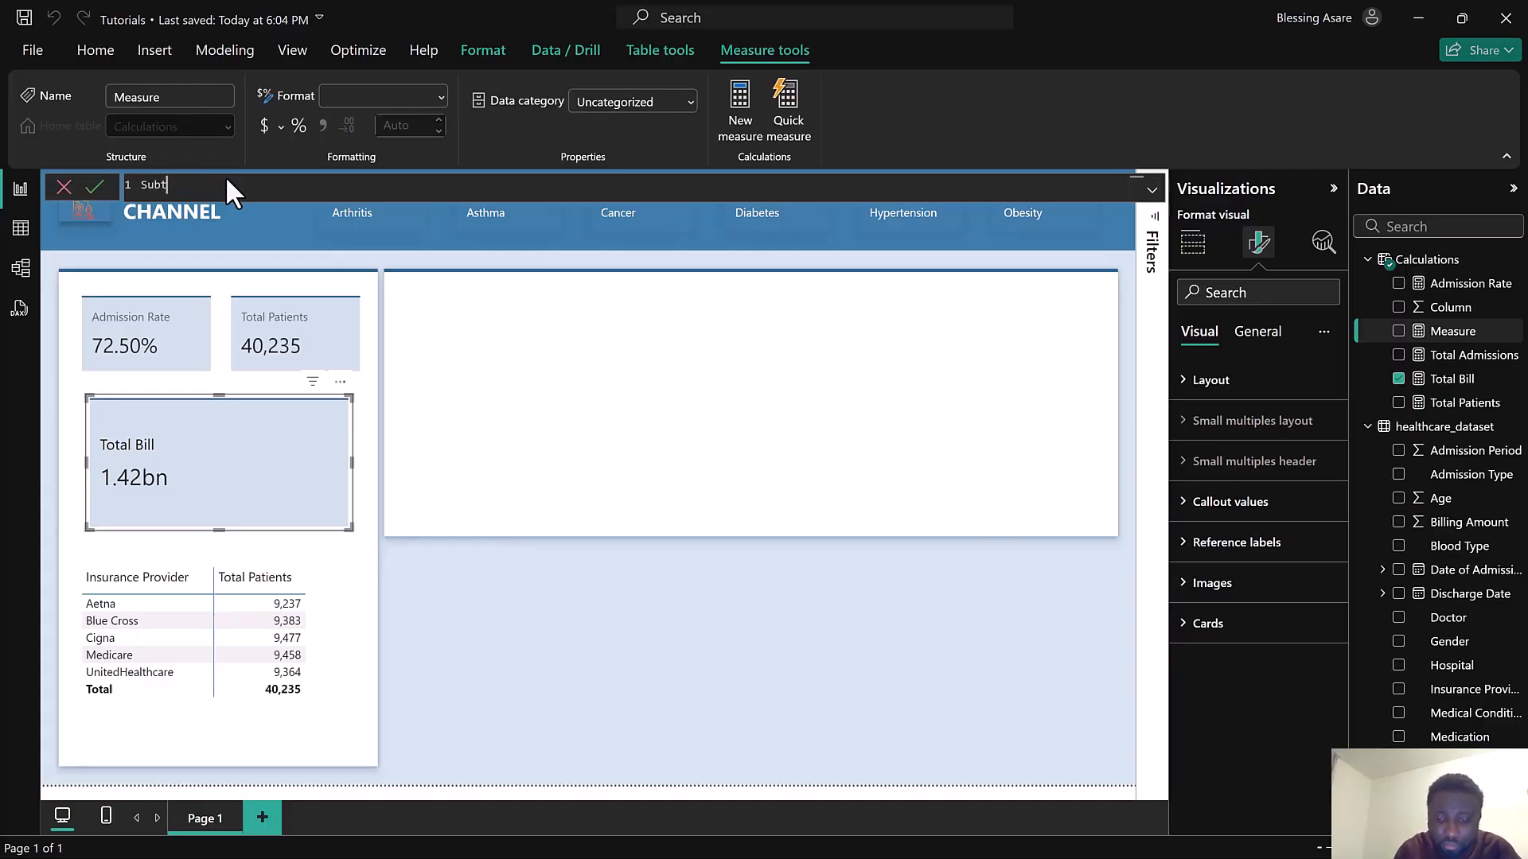
type("itle")
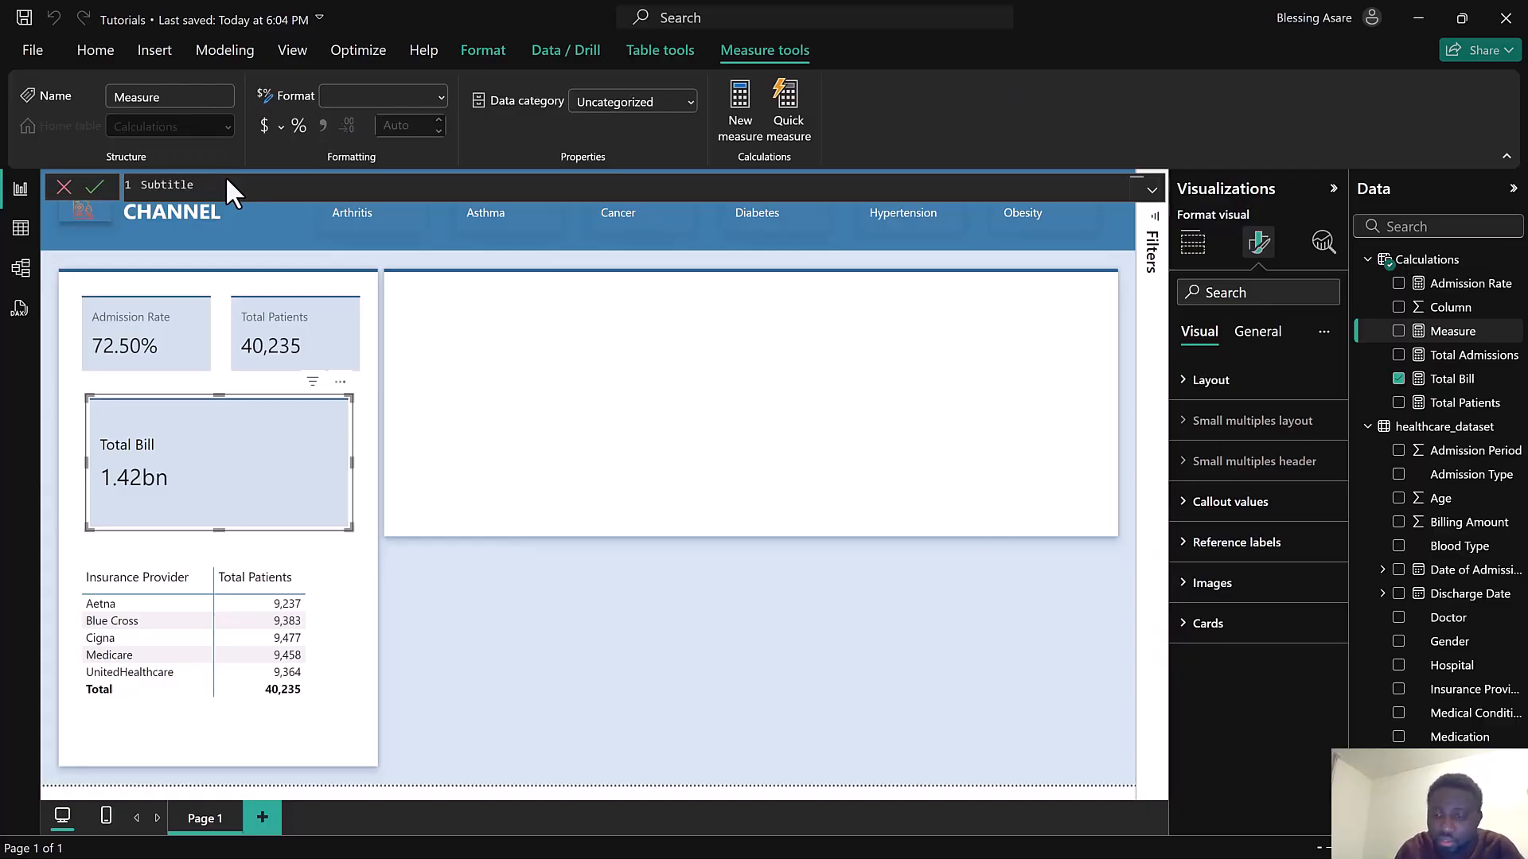
type(" = ")
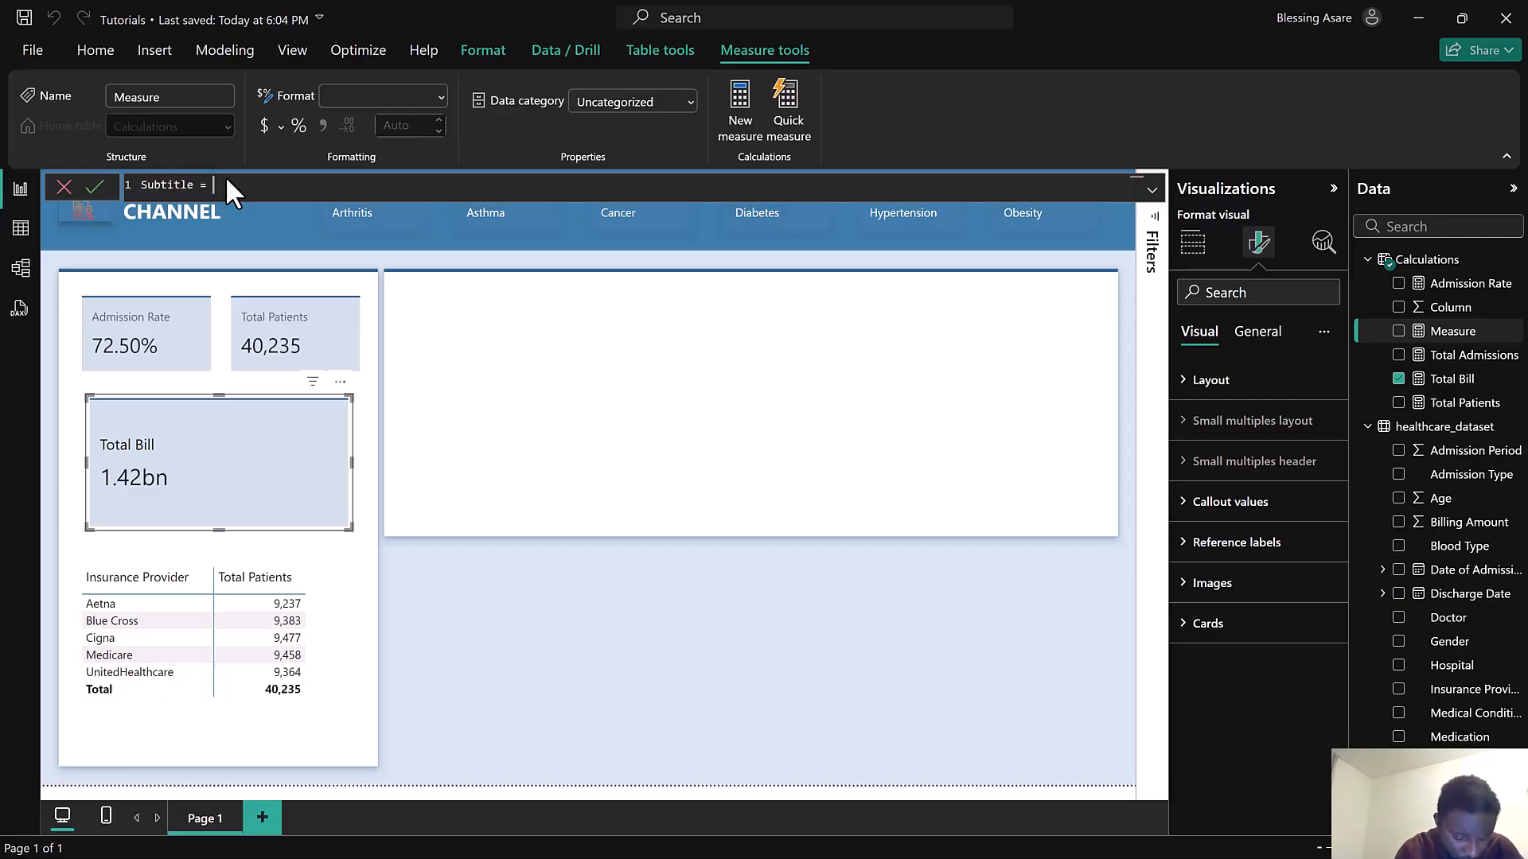
type("IF")
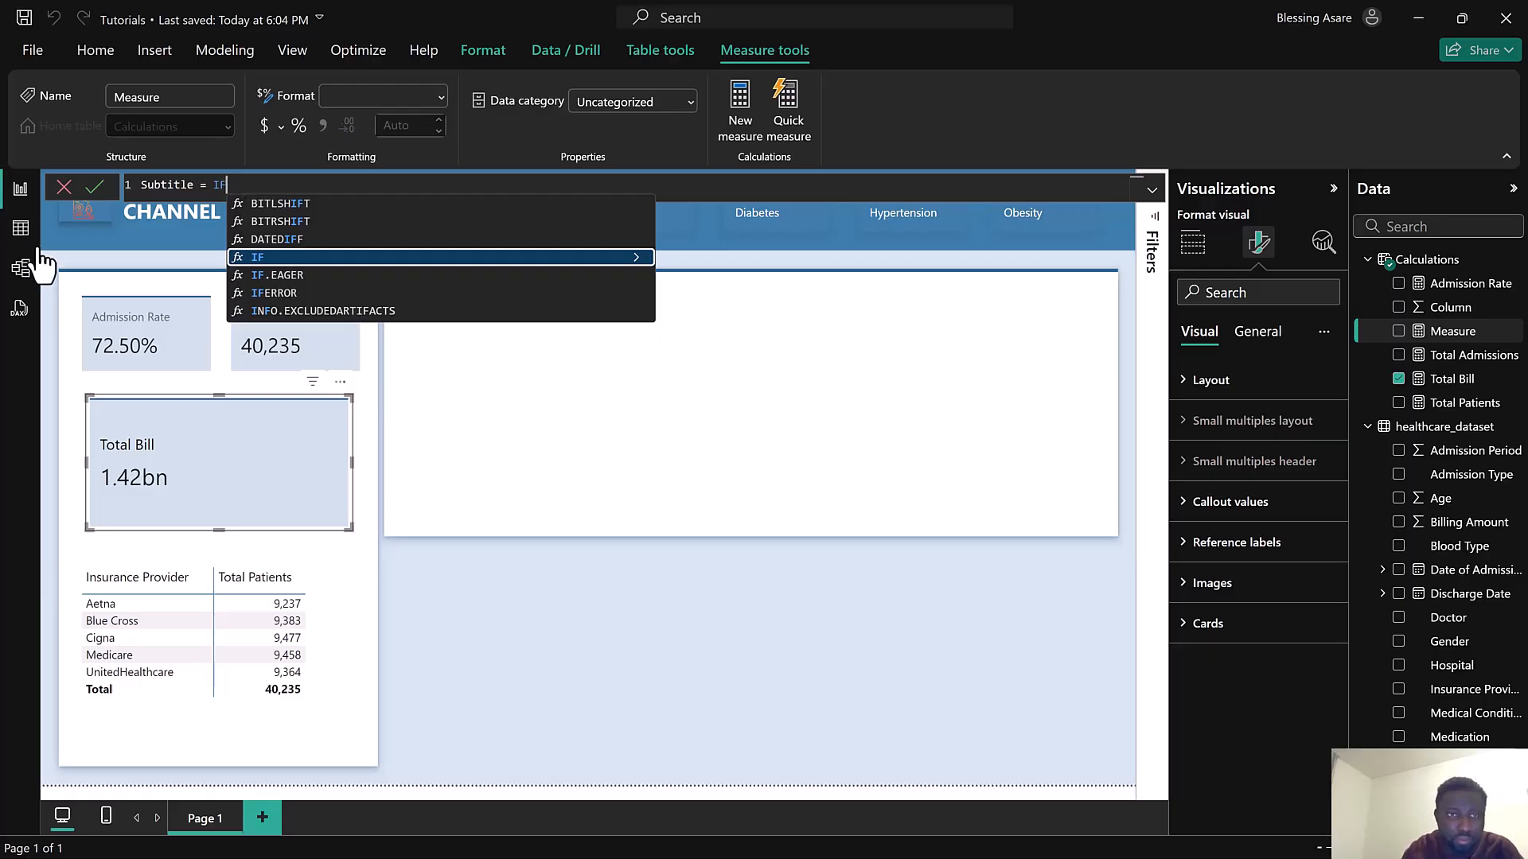
Start the Subtitle formula with IF(ISFILTERED(healthcare_dataset[Medical Condition]) as the condition
left_click(294, 258)
type("ISF")
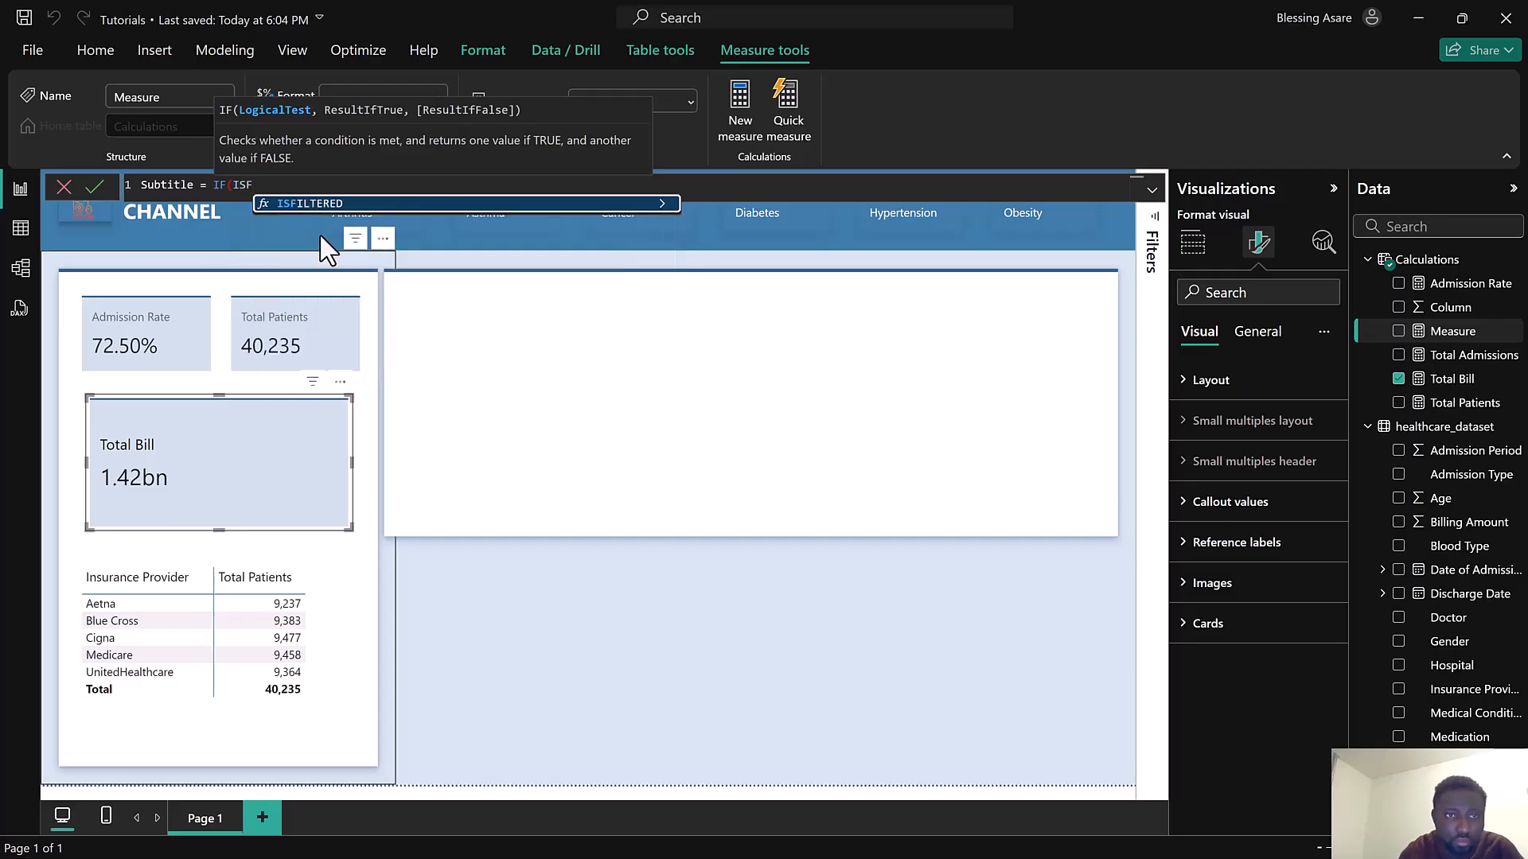
left_click(327, 206)
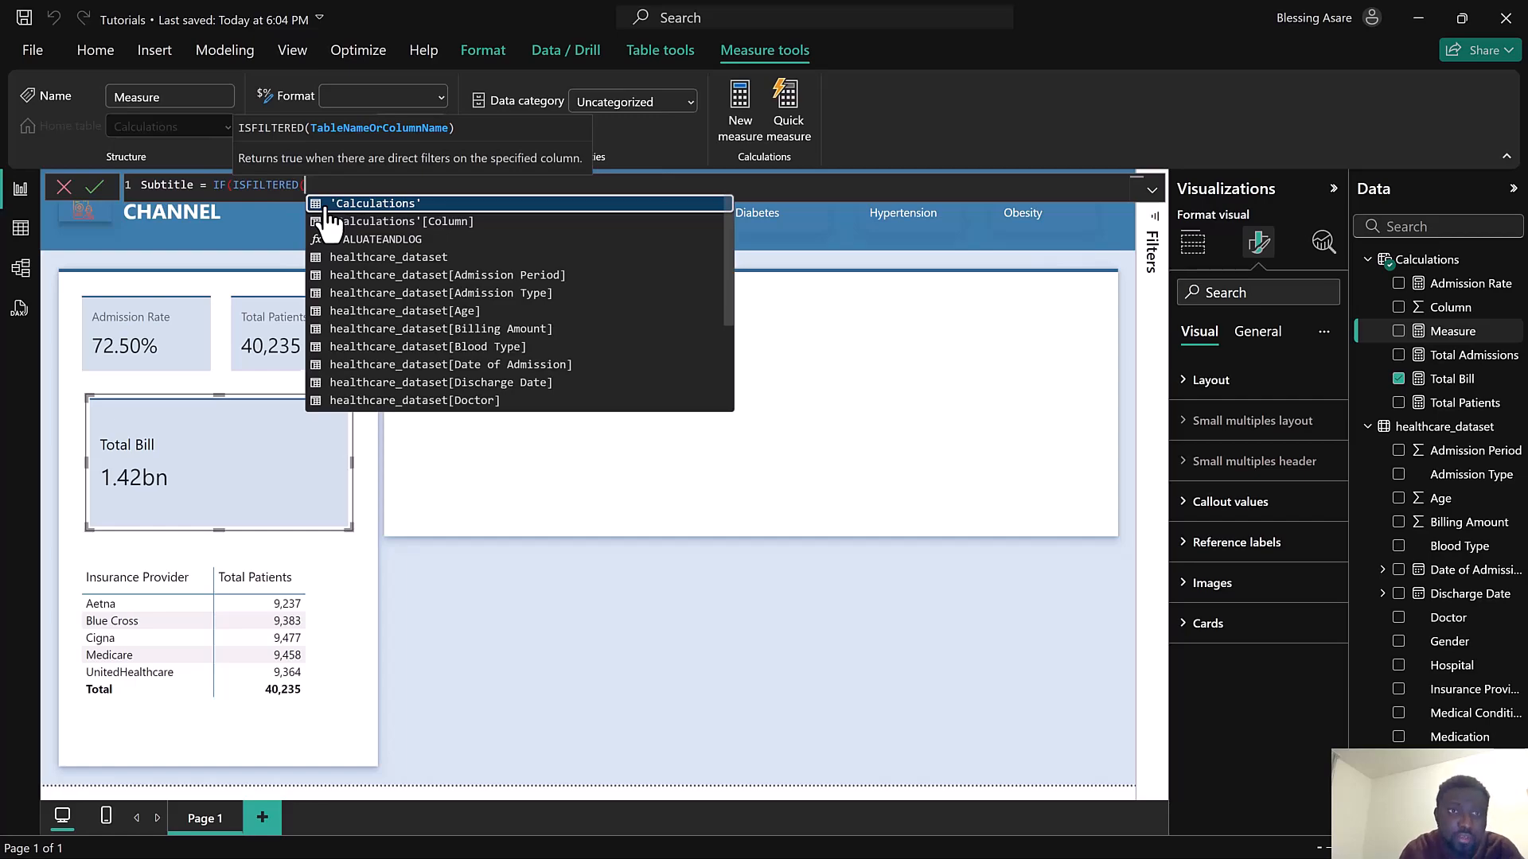
type("hea;")
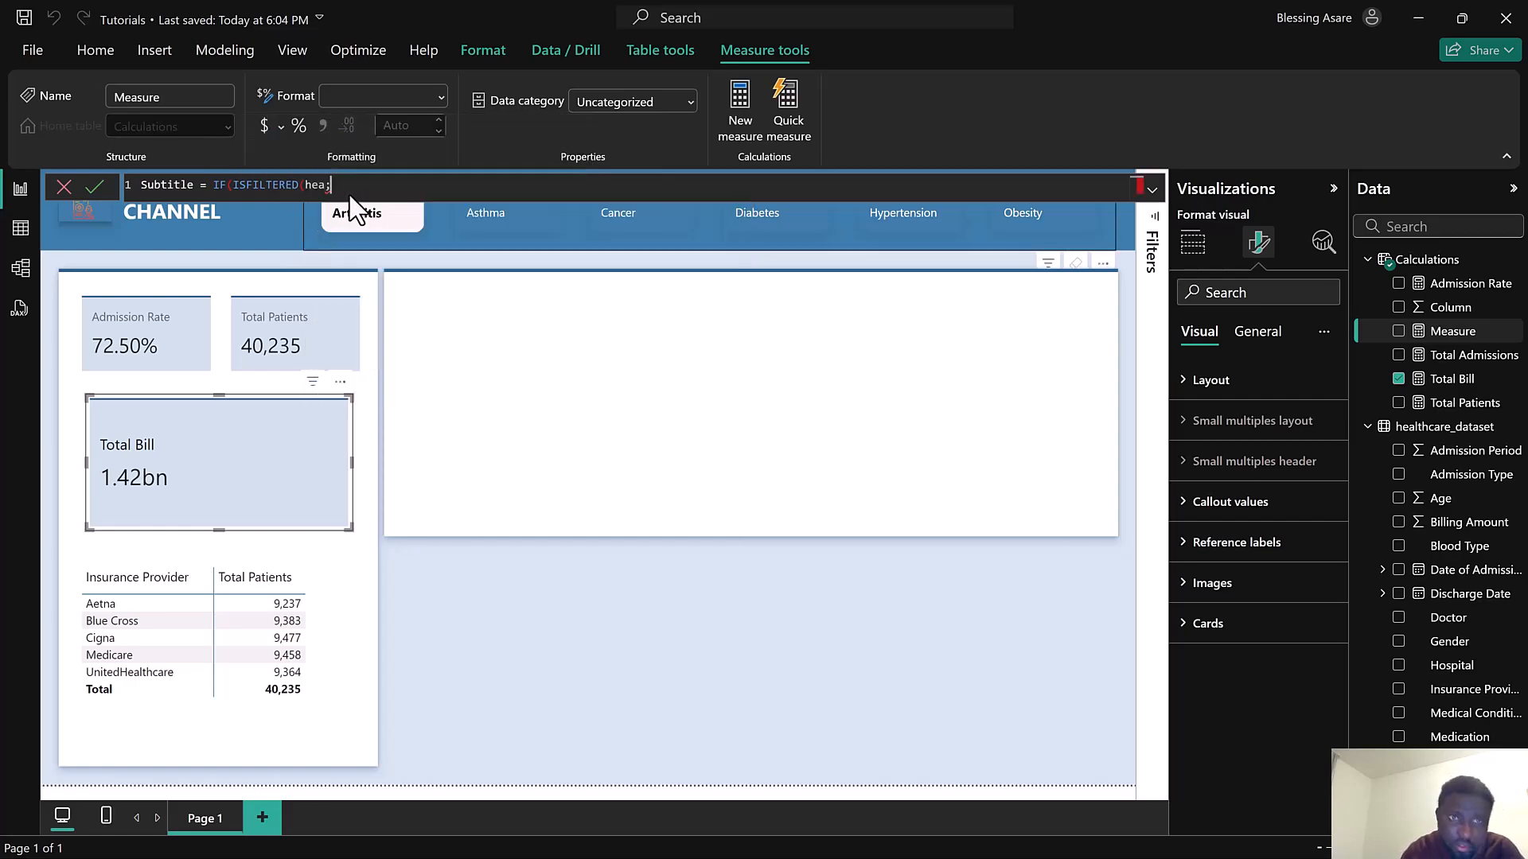
key("BackSpace")
type("l")
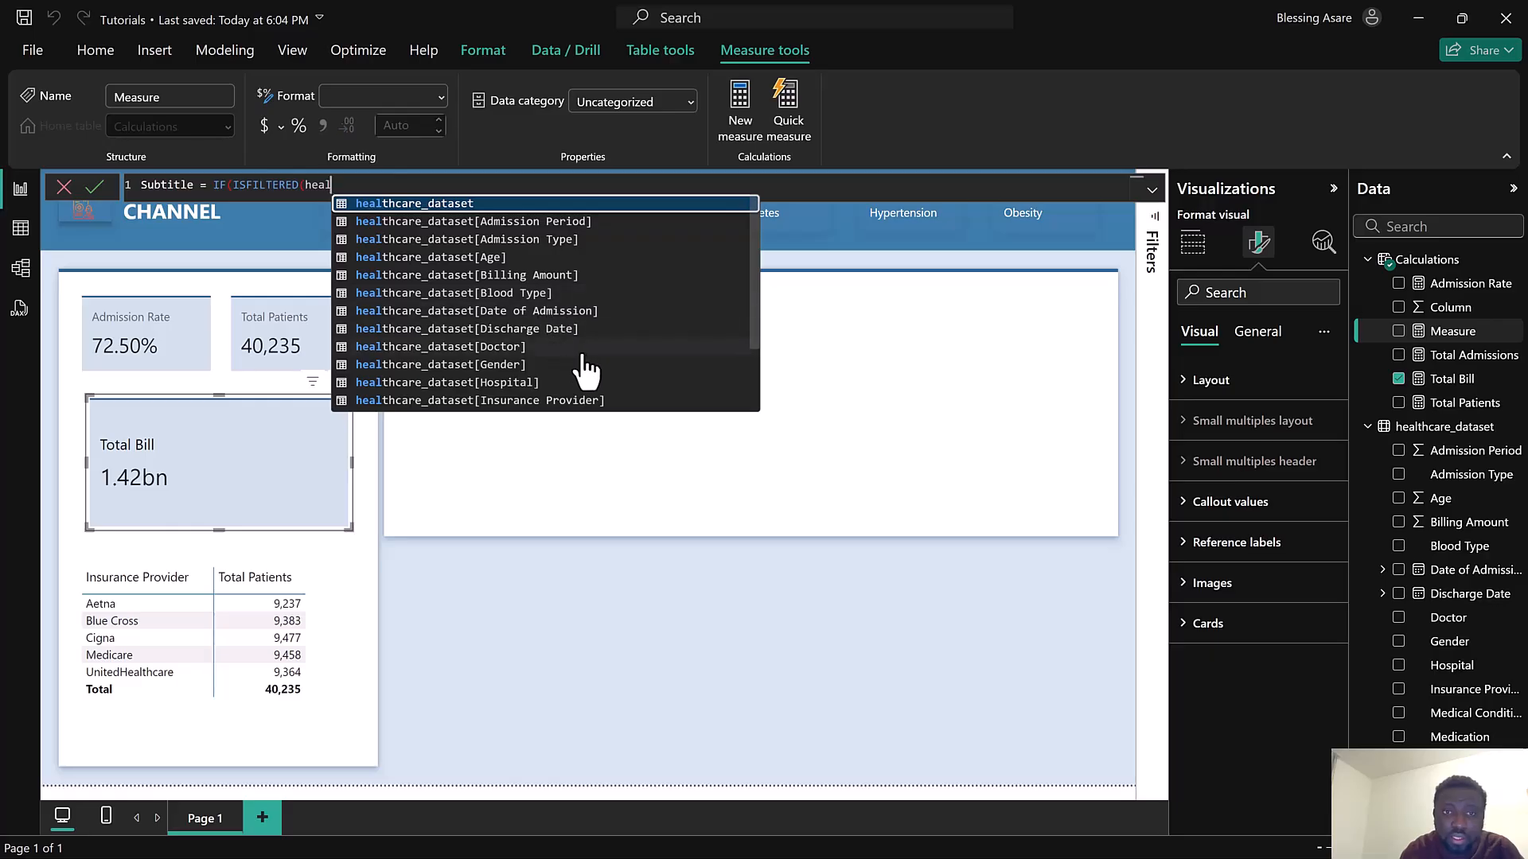
scroll(585, 366, "down", 1)
left_click(611, 367)
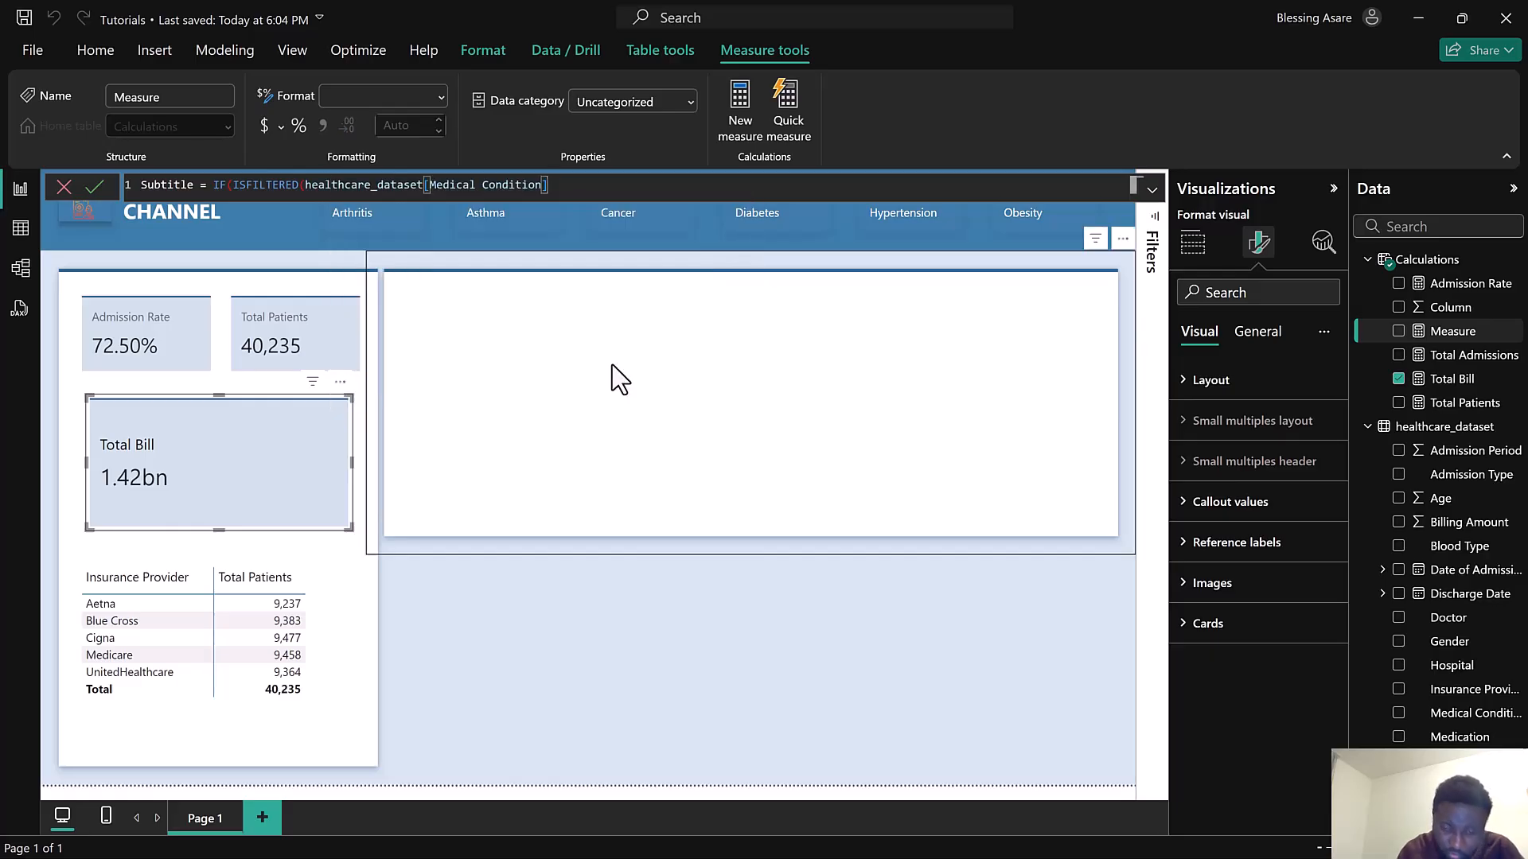
type(")")
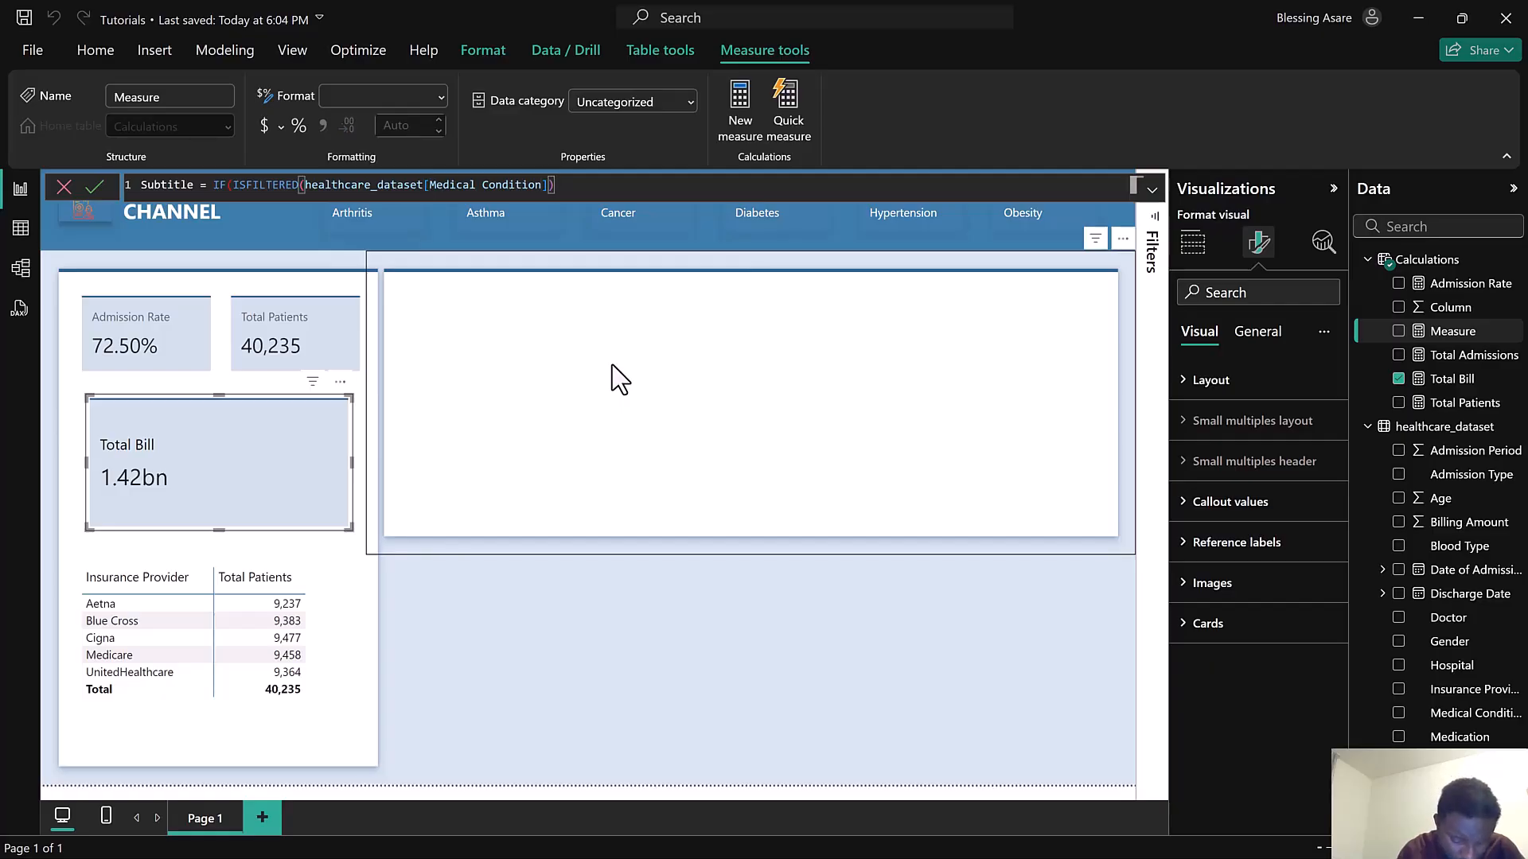
type(",sele")
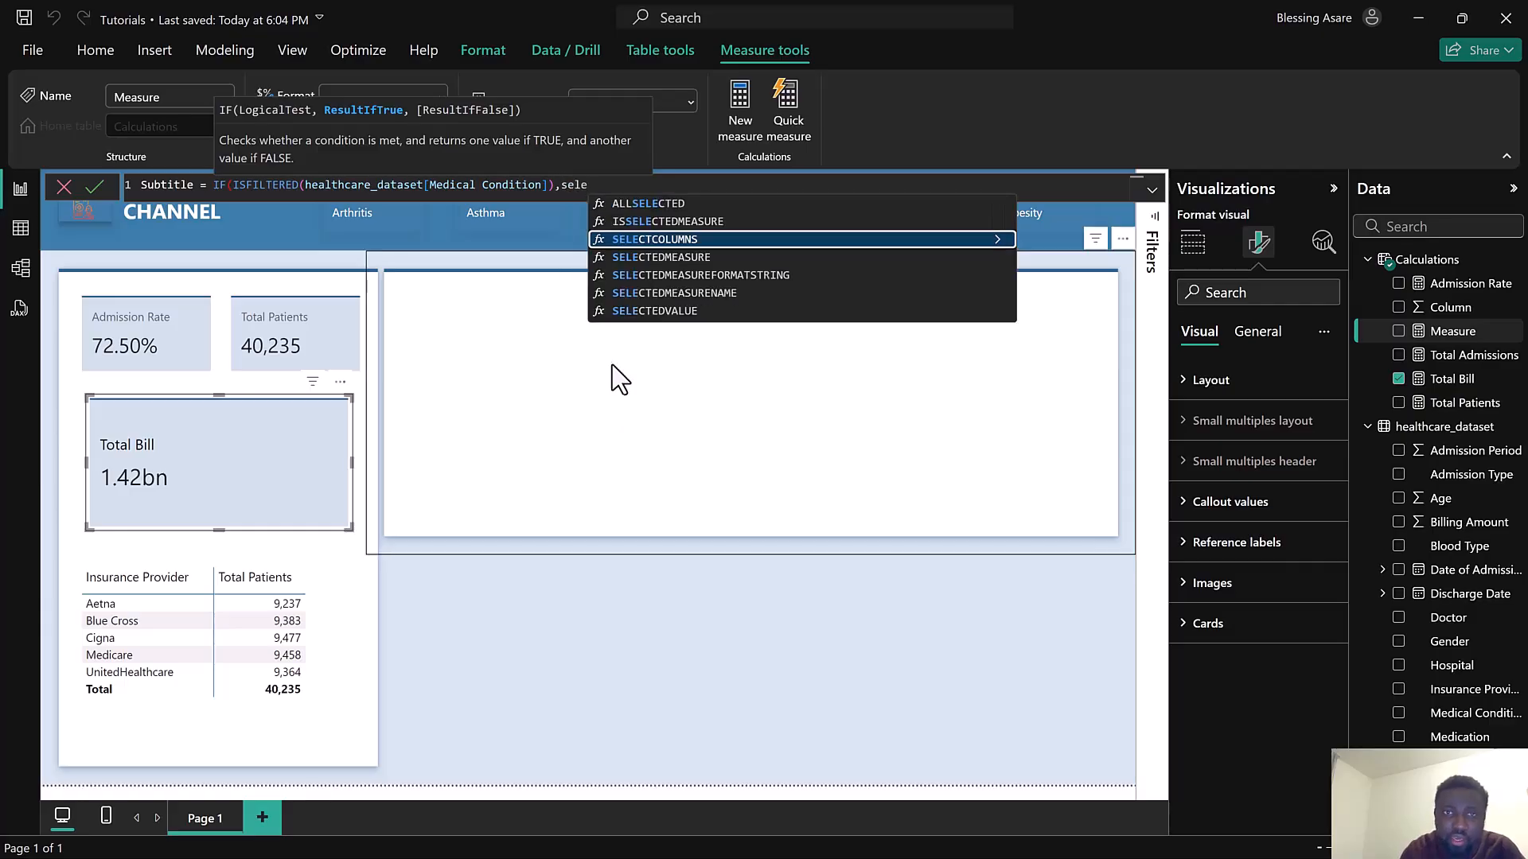
Complete the Subtitle measure with SELECTEDVALUE(healthcare_dataset[Medical Condition]) and "All Conditions" as the fallback, then commit it
left_click(667, 311)
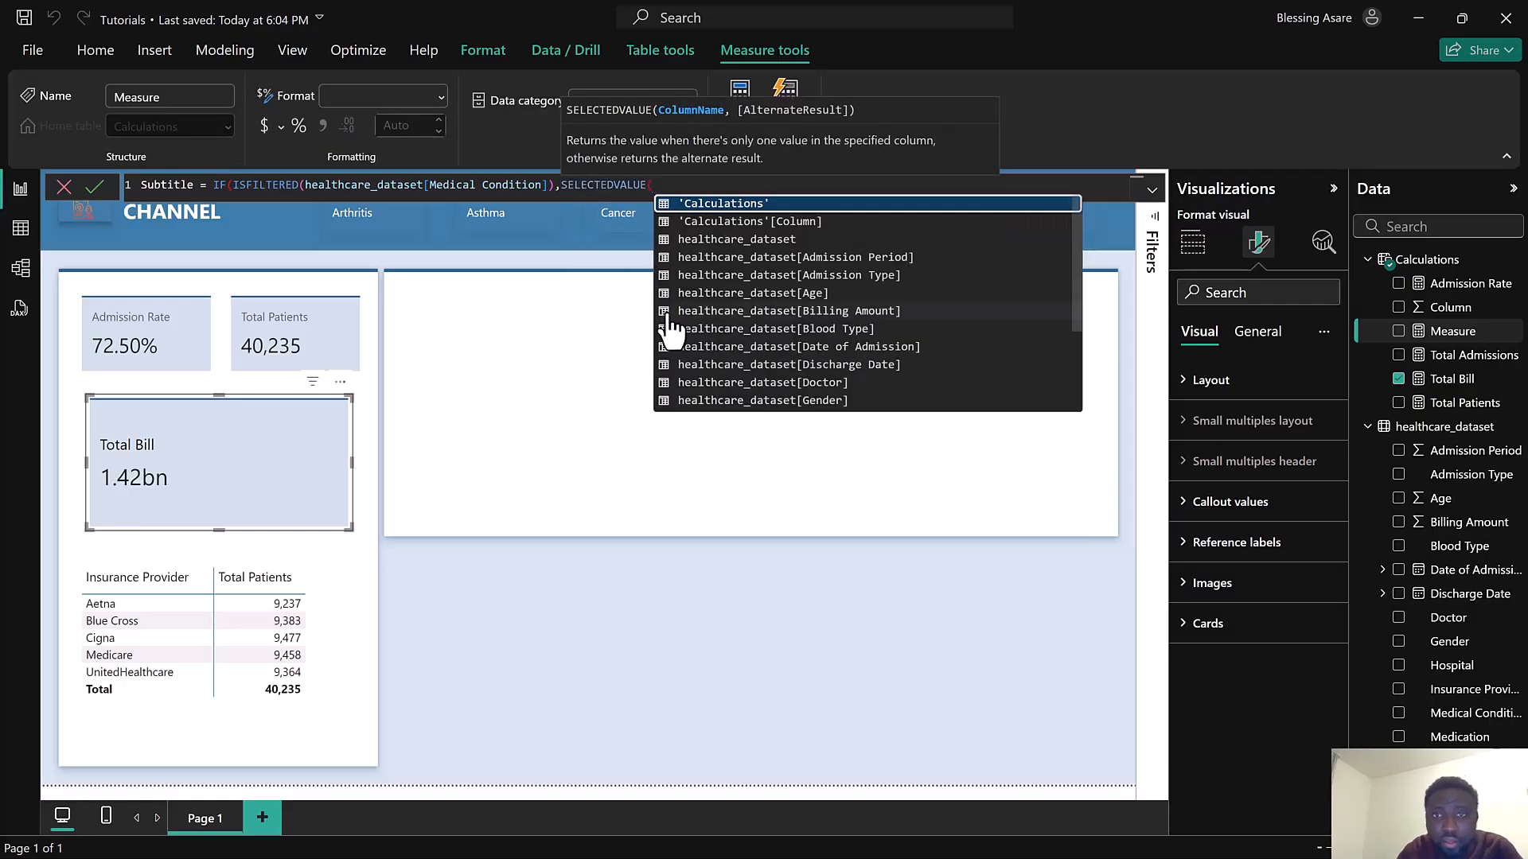
scroll(852, 326, "down", 2)
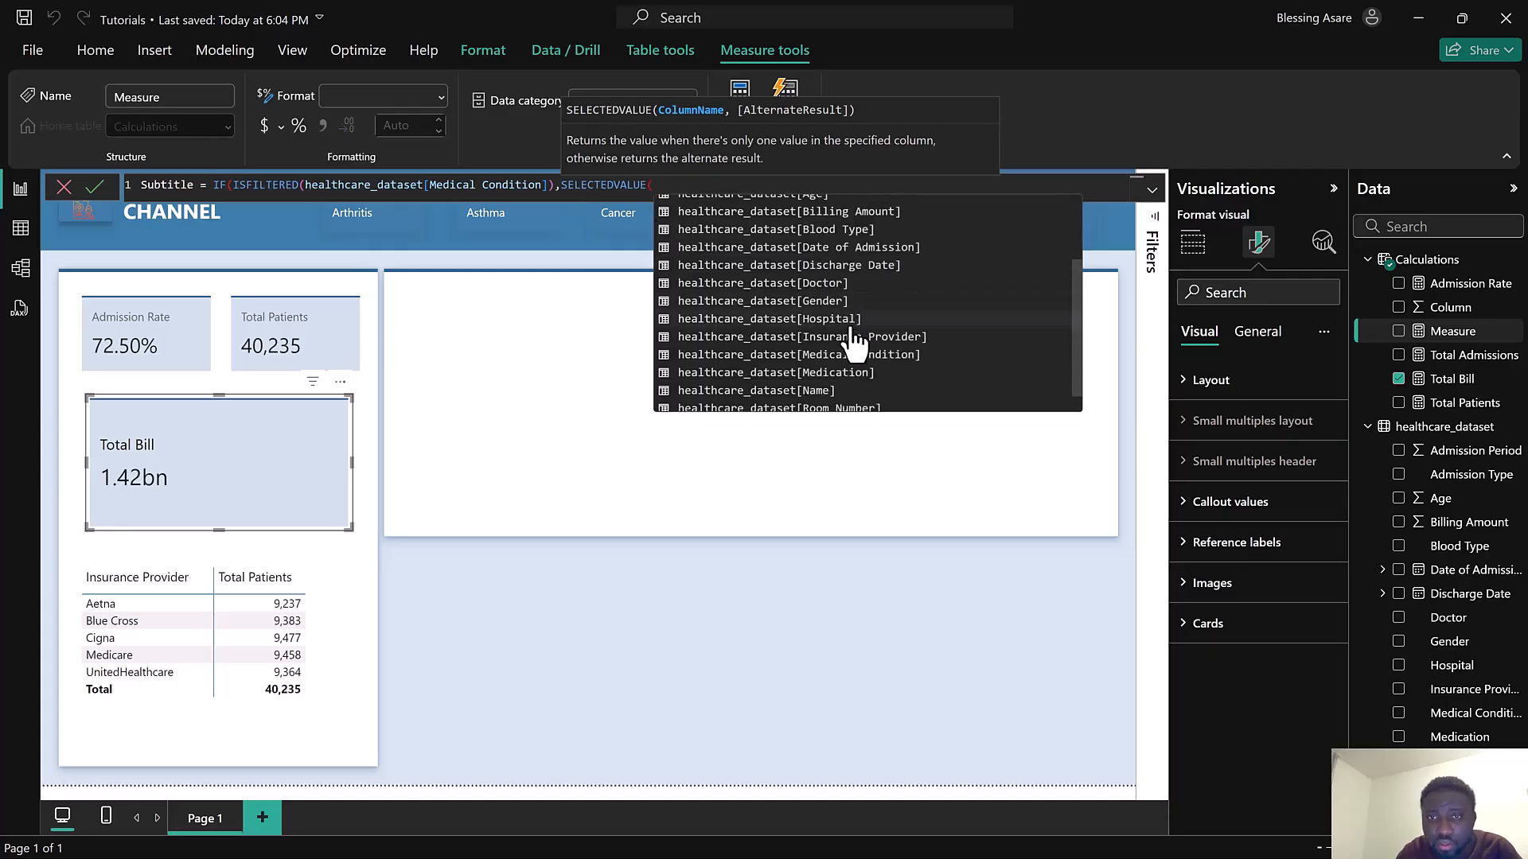
left_click(857, 354)
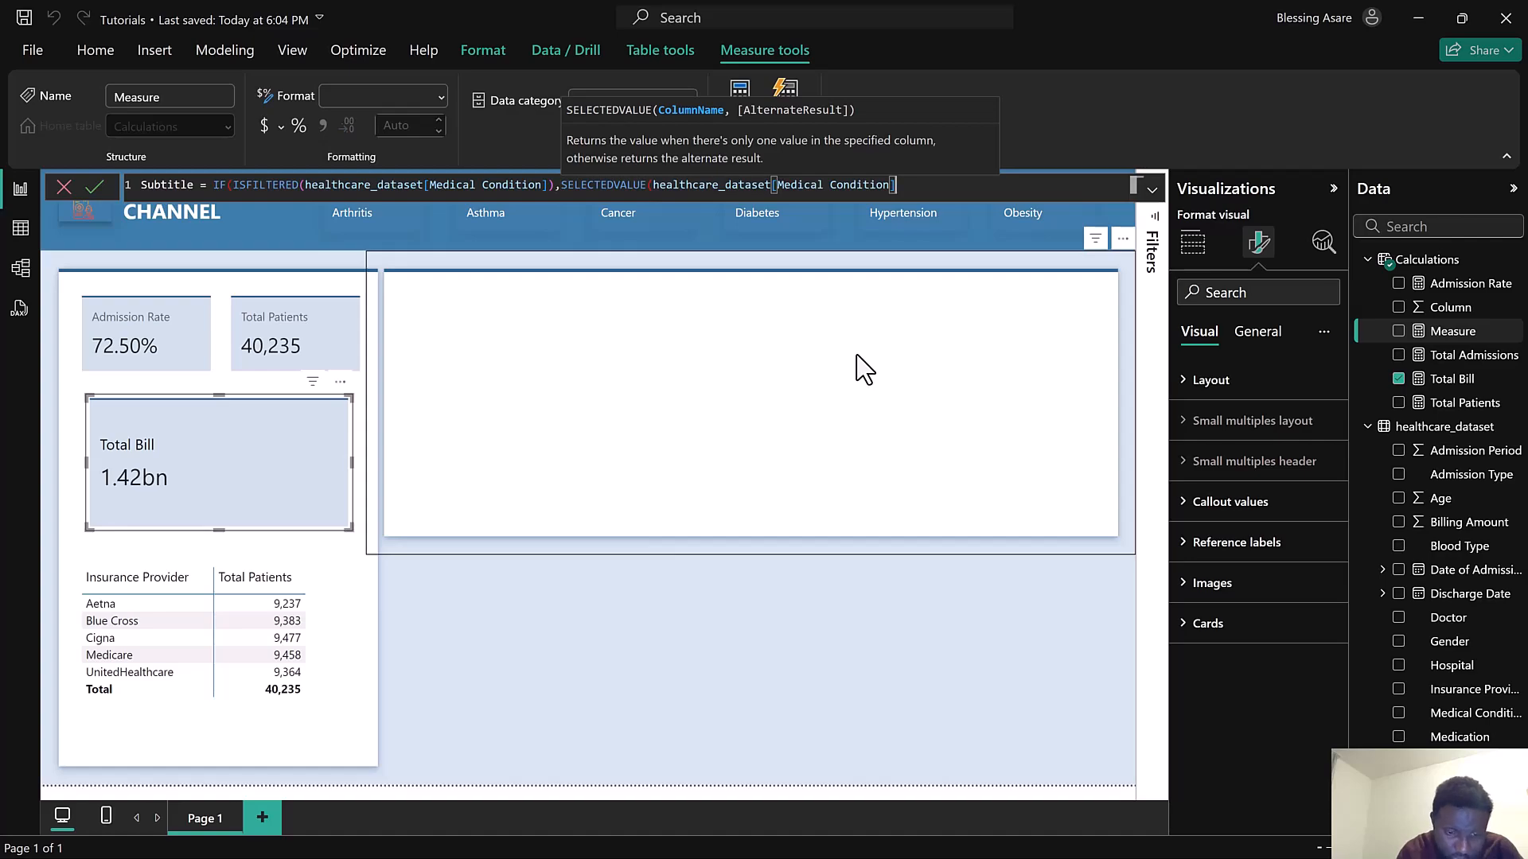
type("),")
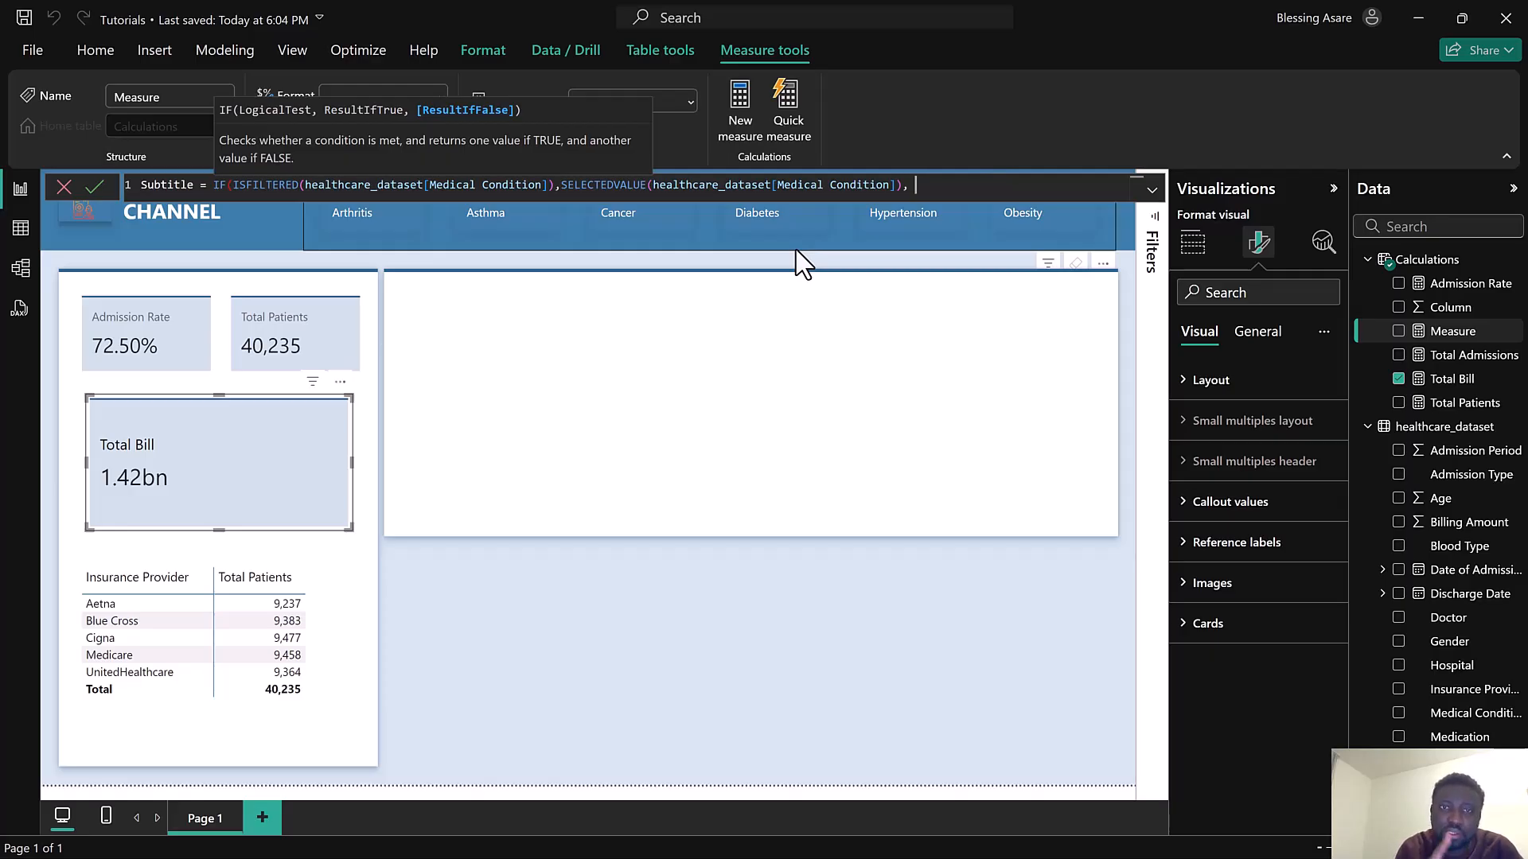
type("\"All Conditio")
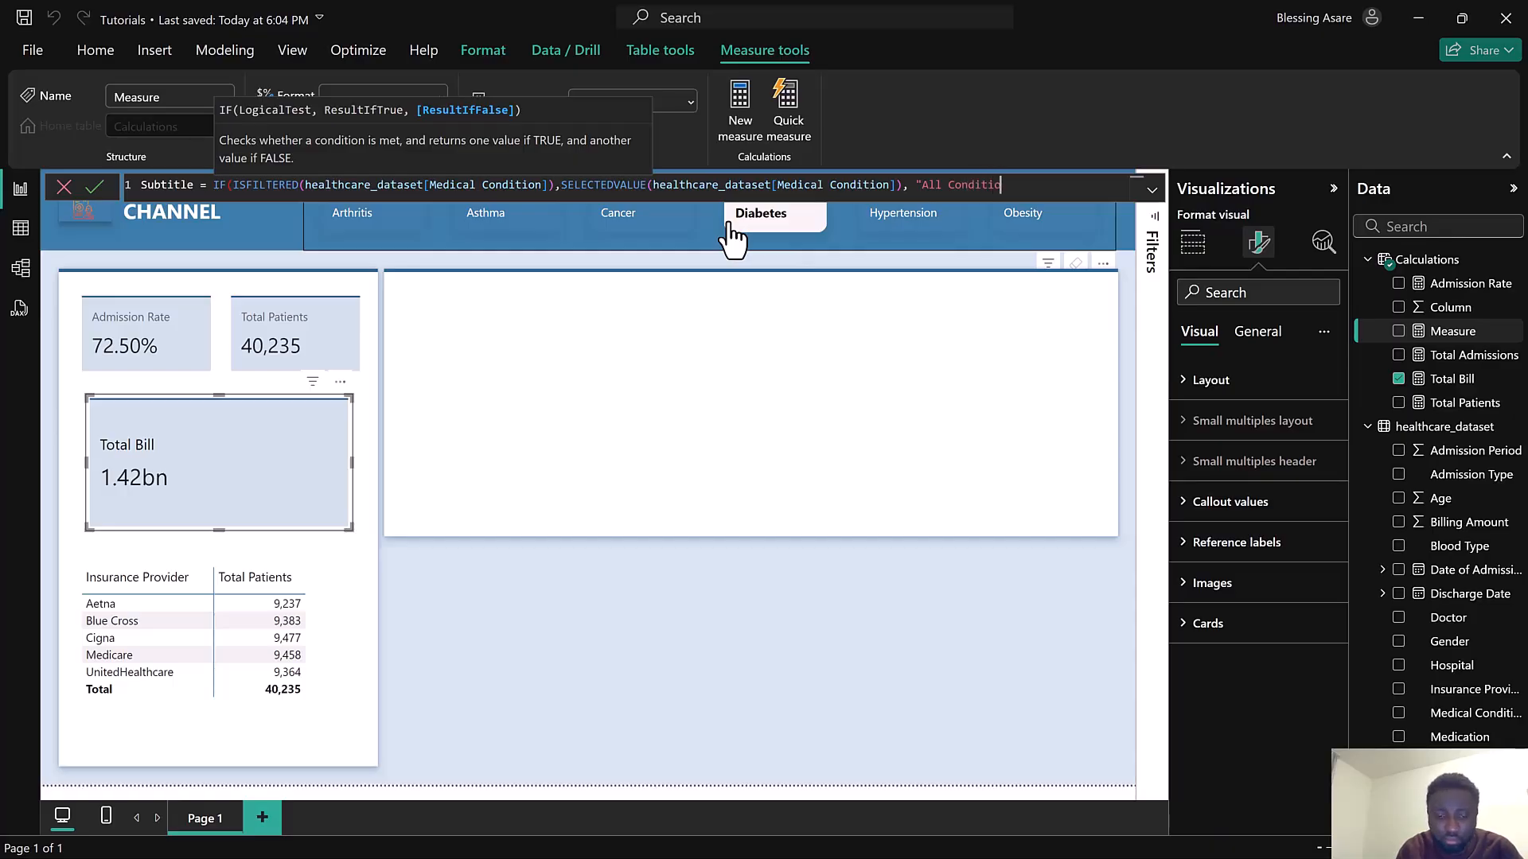
type("ns\"")
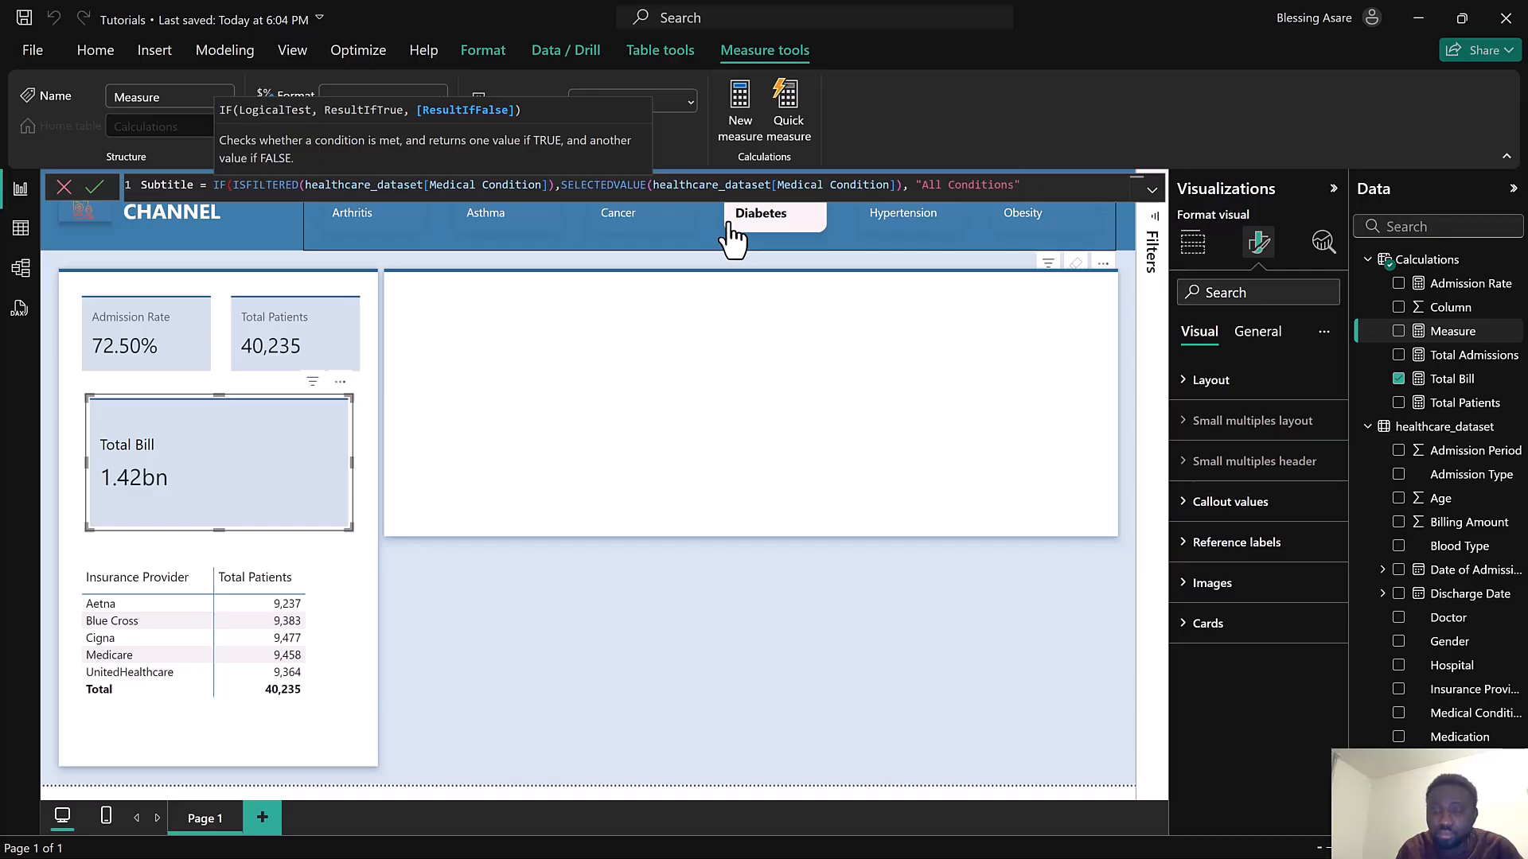
type(")")
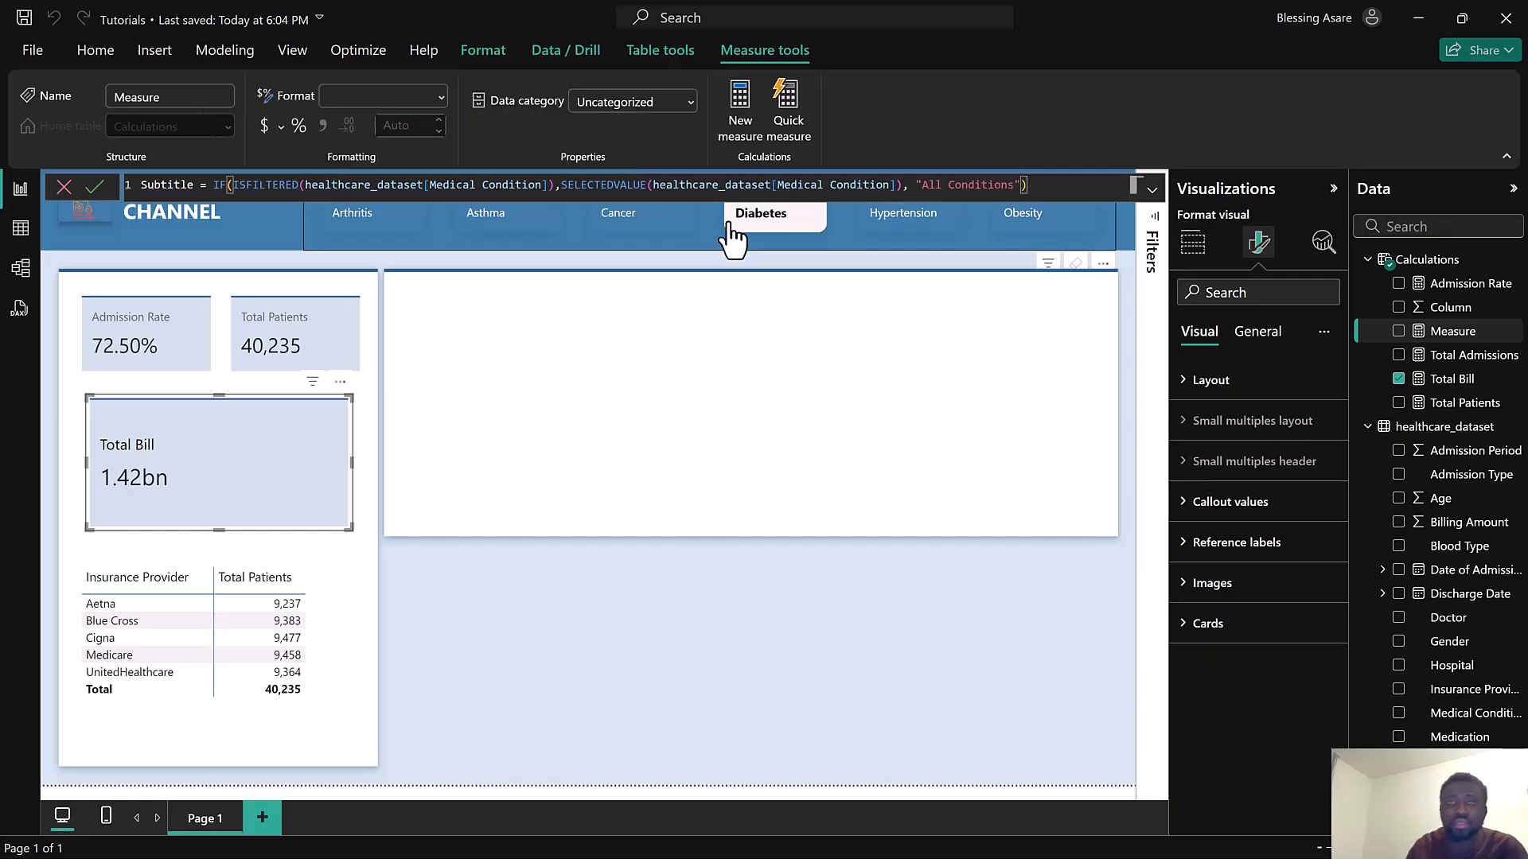
left_click(94, 189)
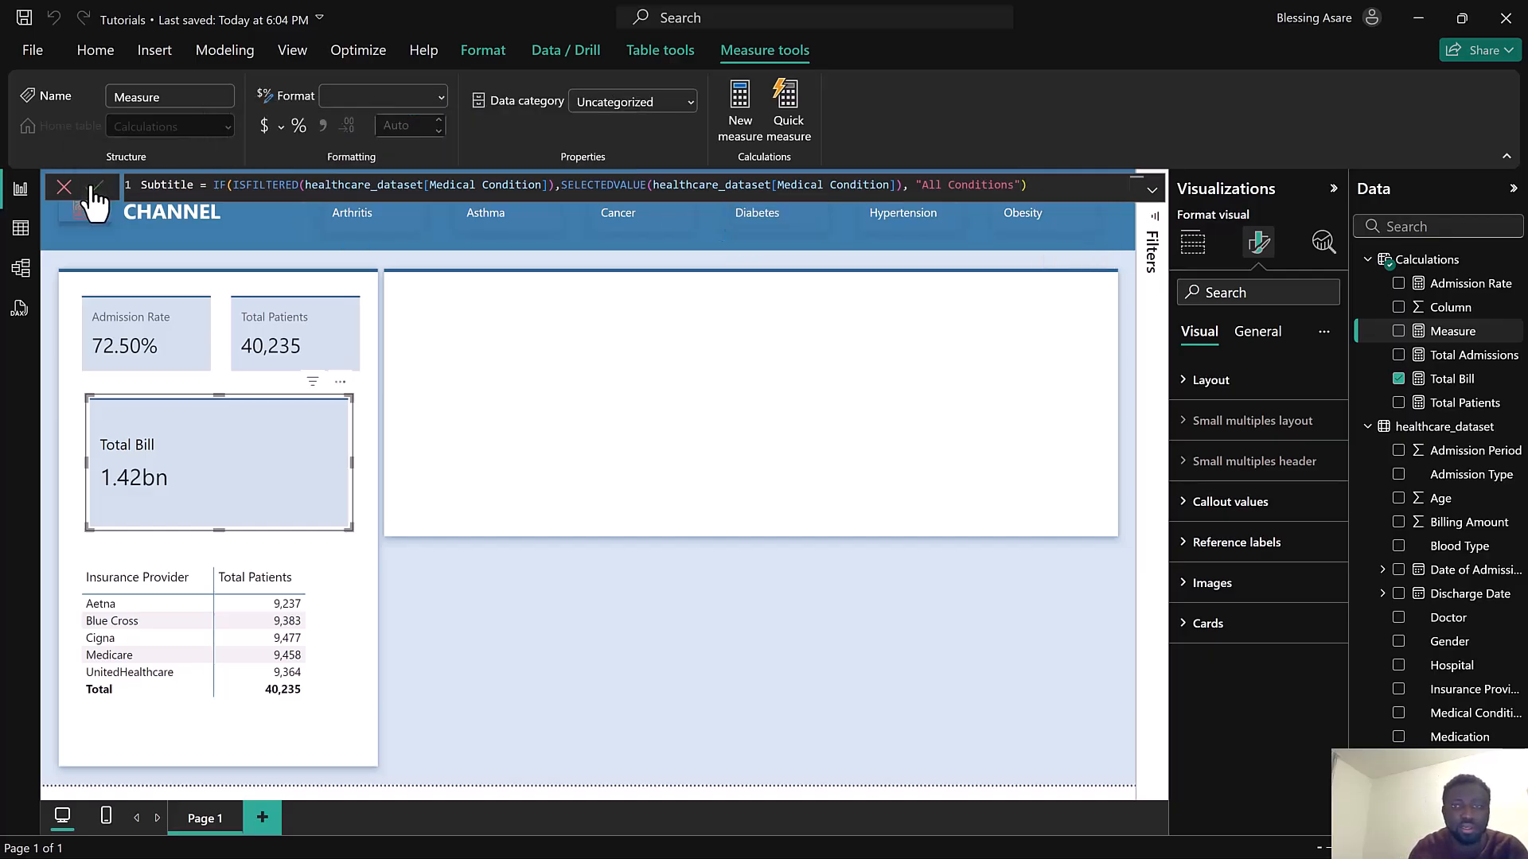
Turn off the callout value label on the Total Bill card
left_click(1255, 341)
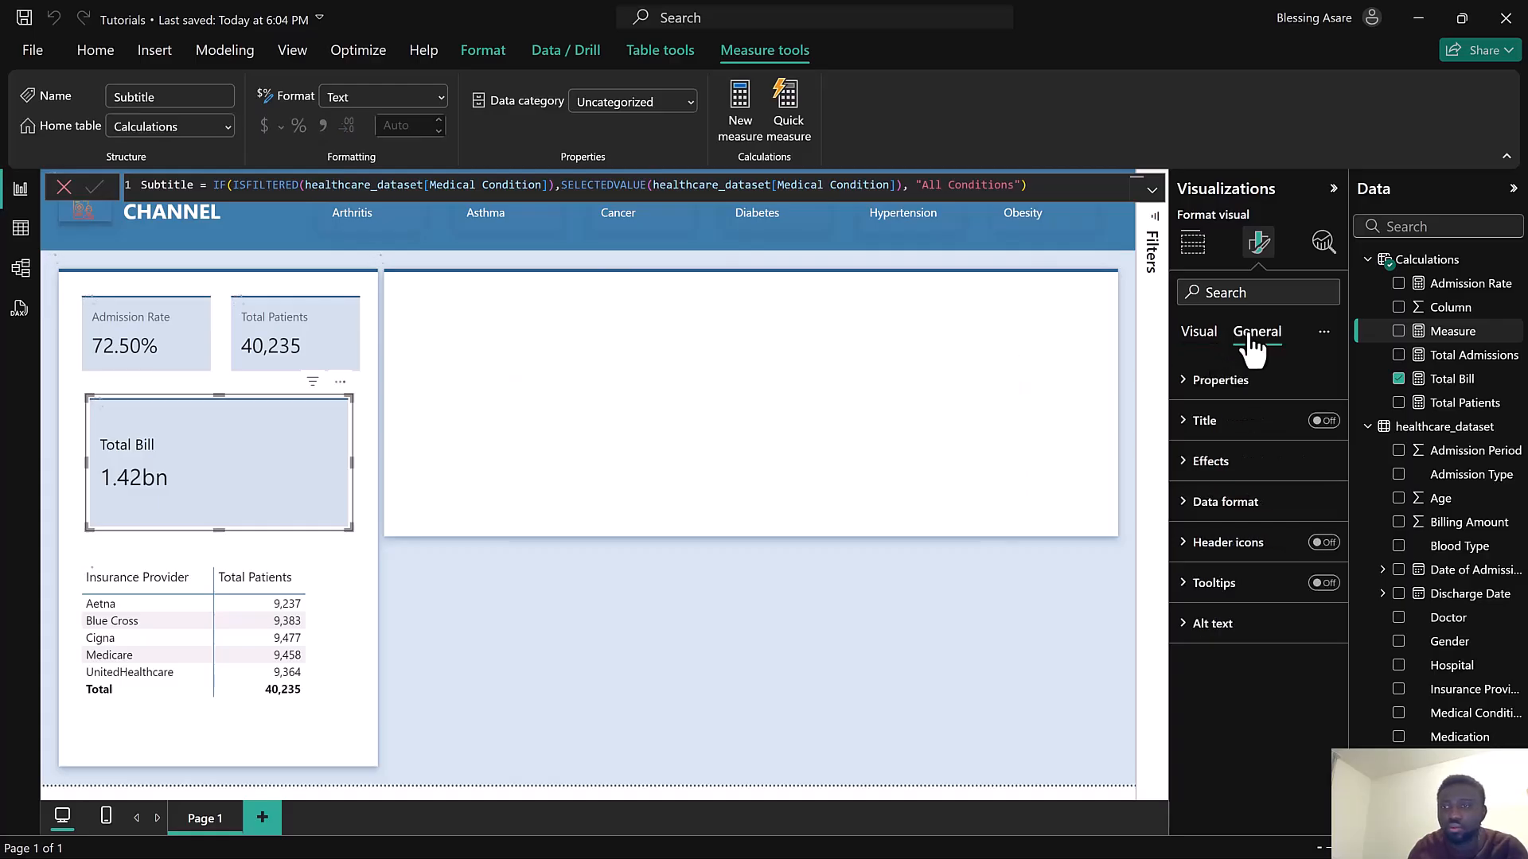
left_click(1199, 334)
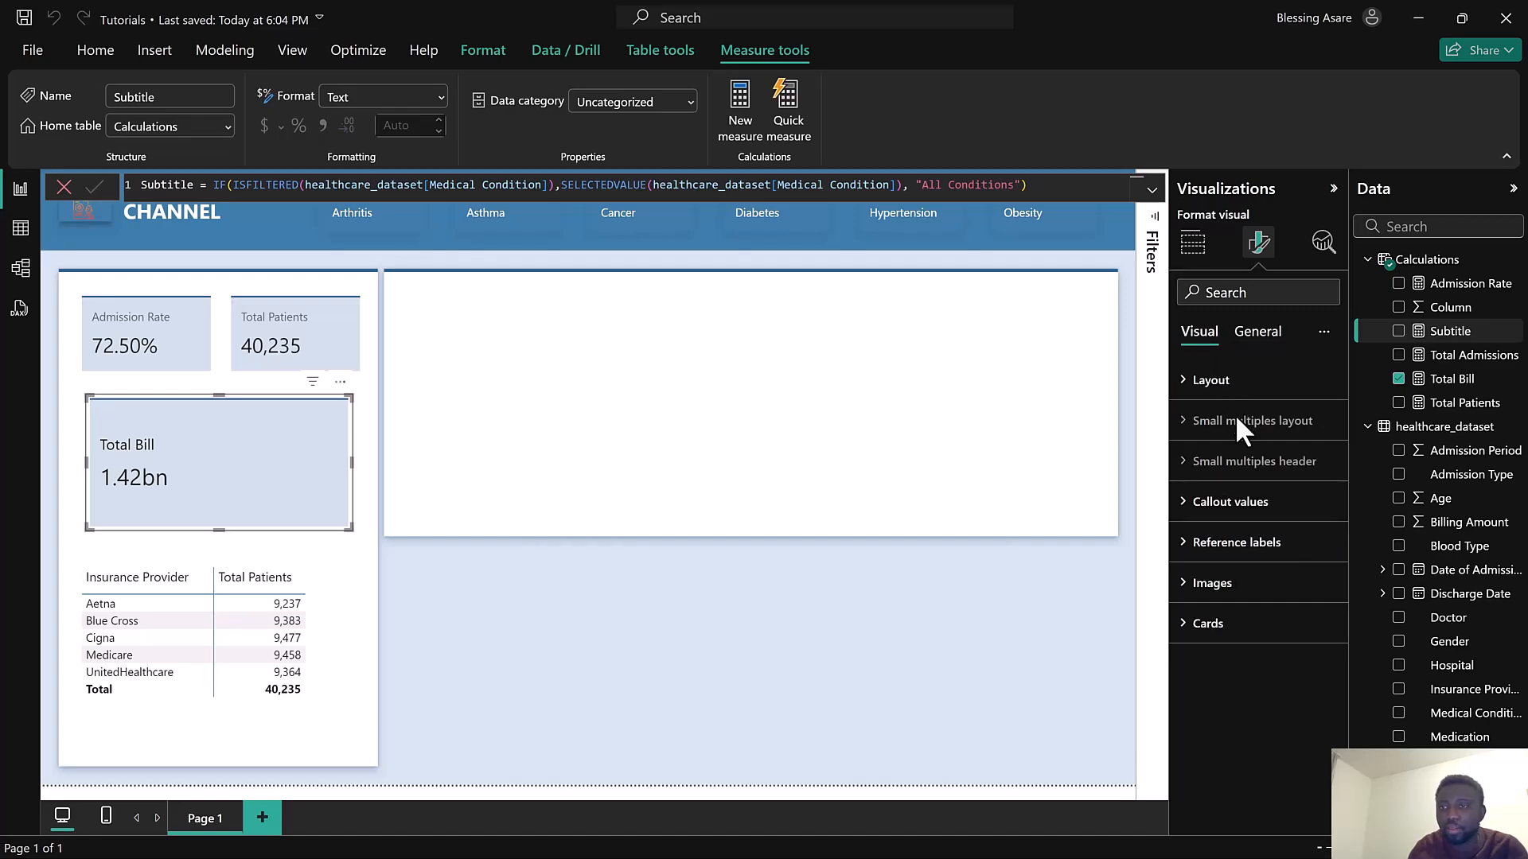
left_click(1256, 525)
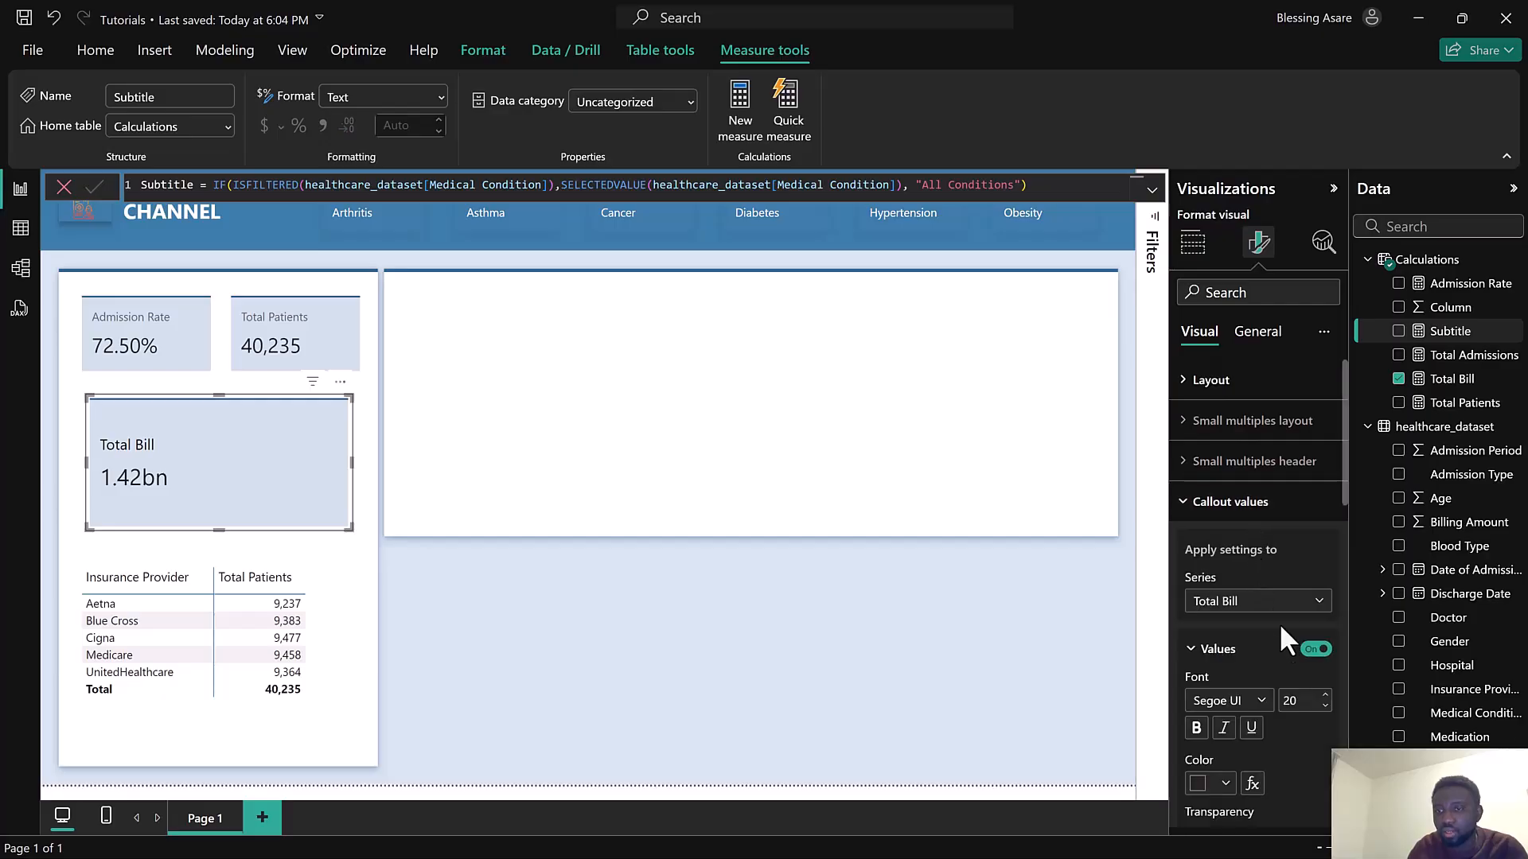
scroll(1278, 652, "down", 5)
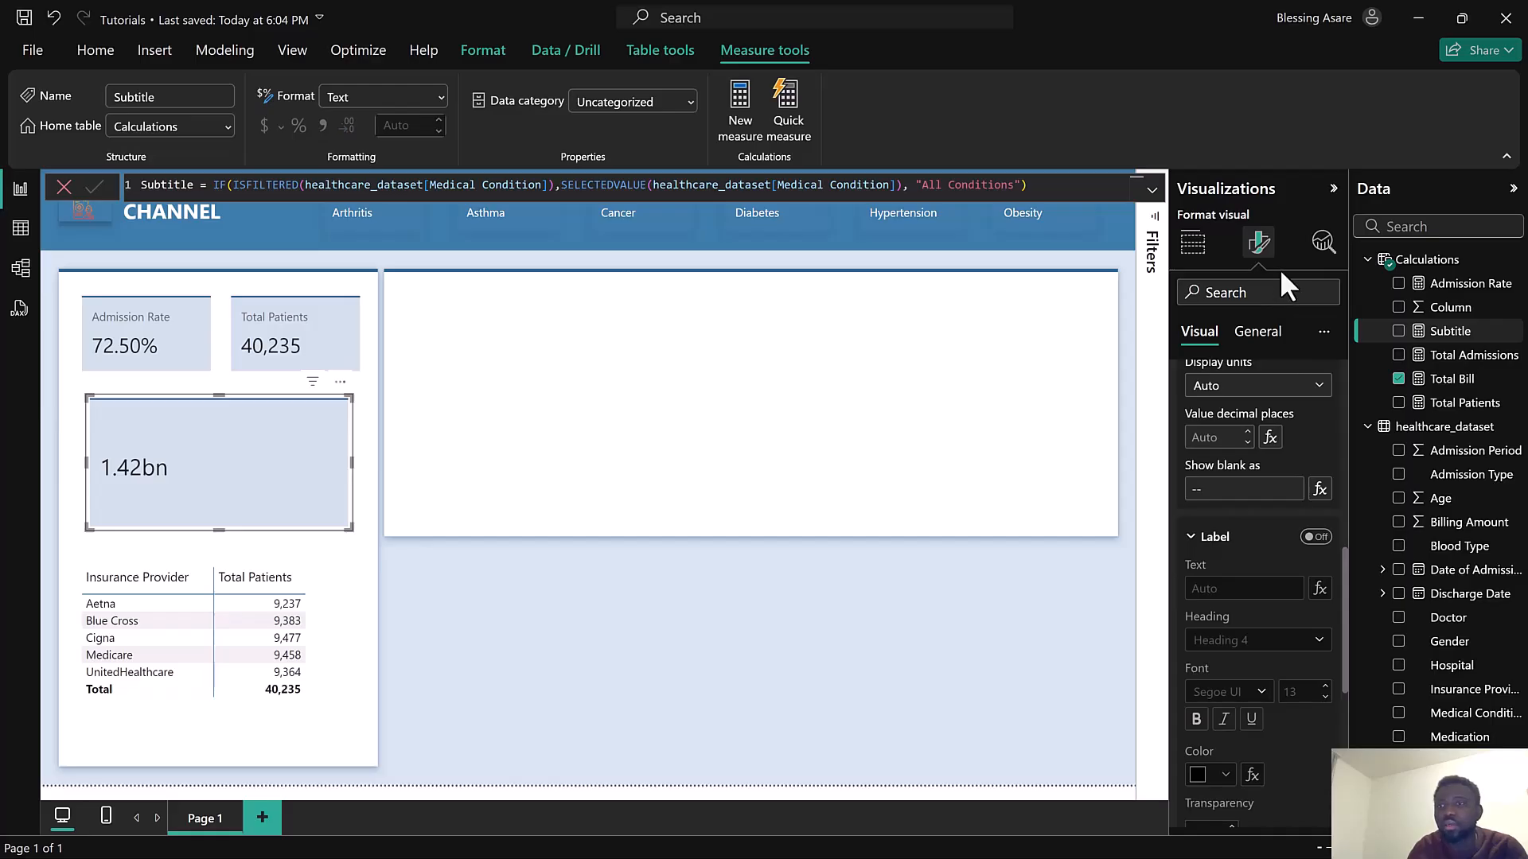
Turn on the Total Bill card's title and set its text to Total Bill
left_click(1260, 344)
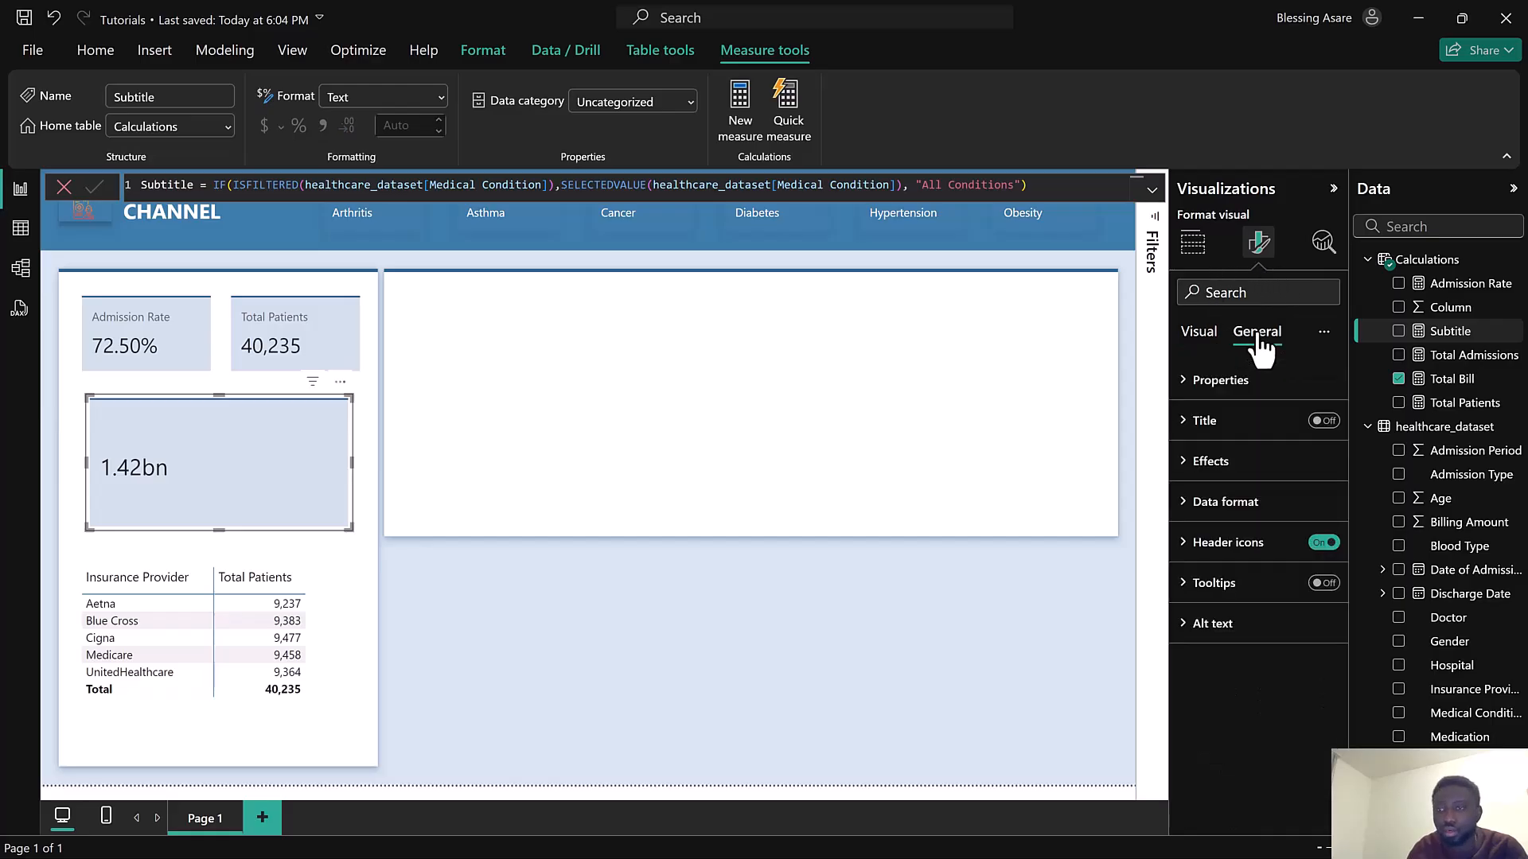
left_click(1321, 422)
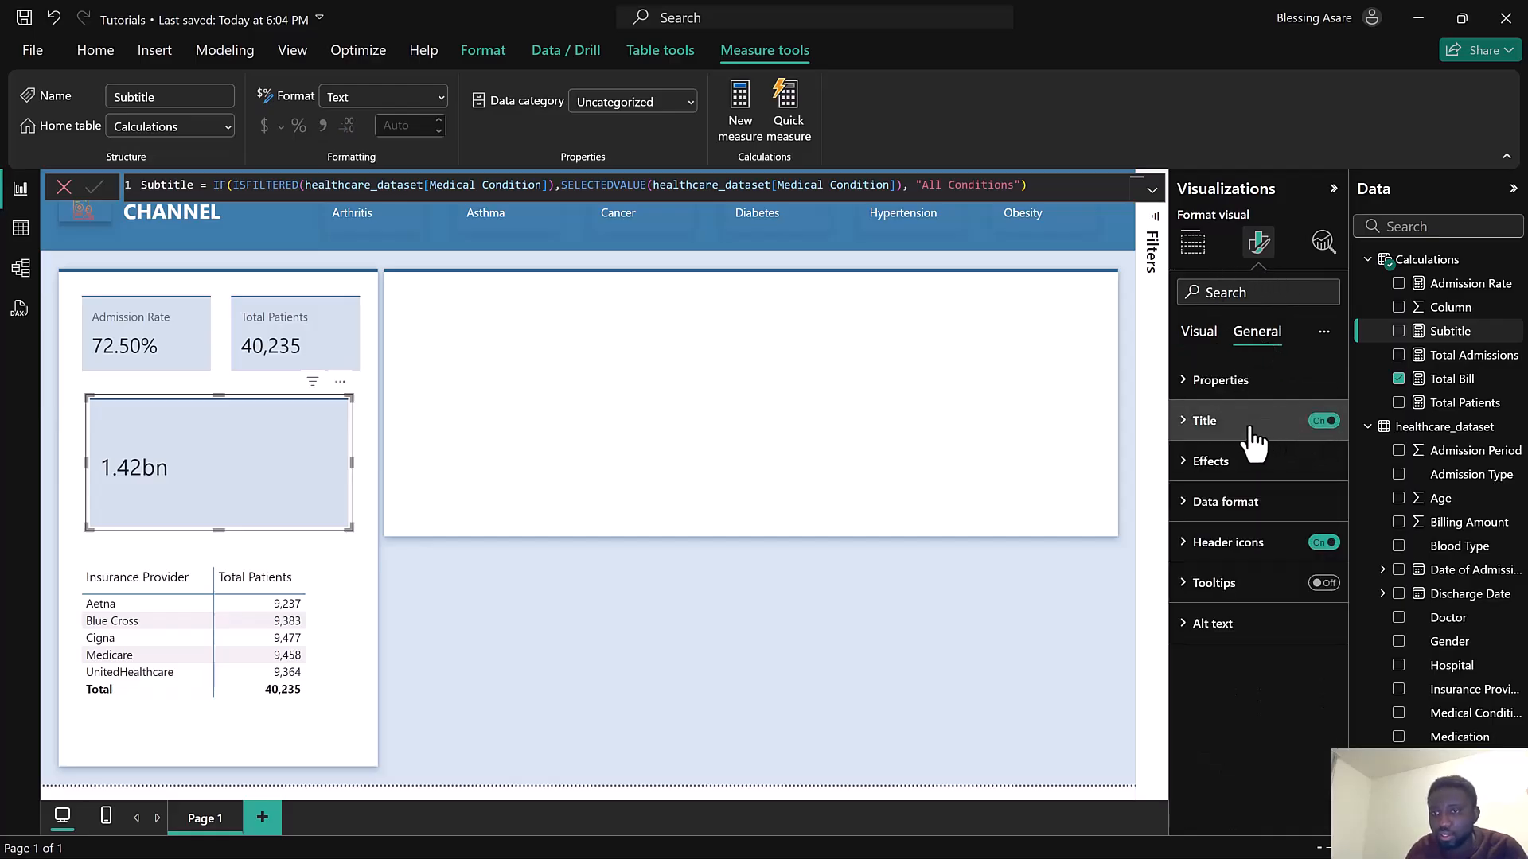
left_click(1251, 428)
left_click(1220, 518)
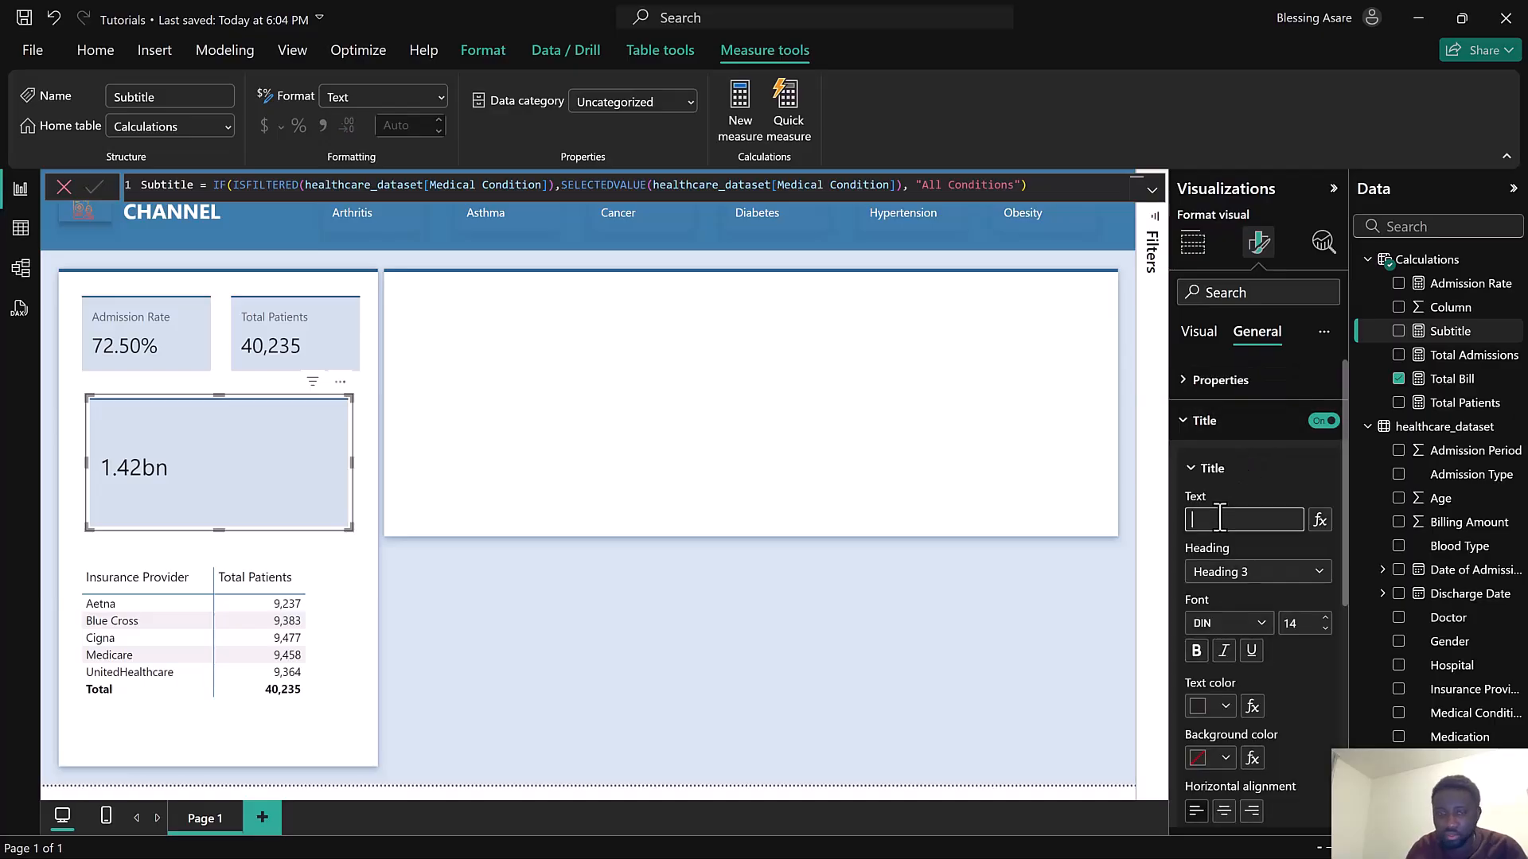
type("Total Bill")
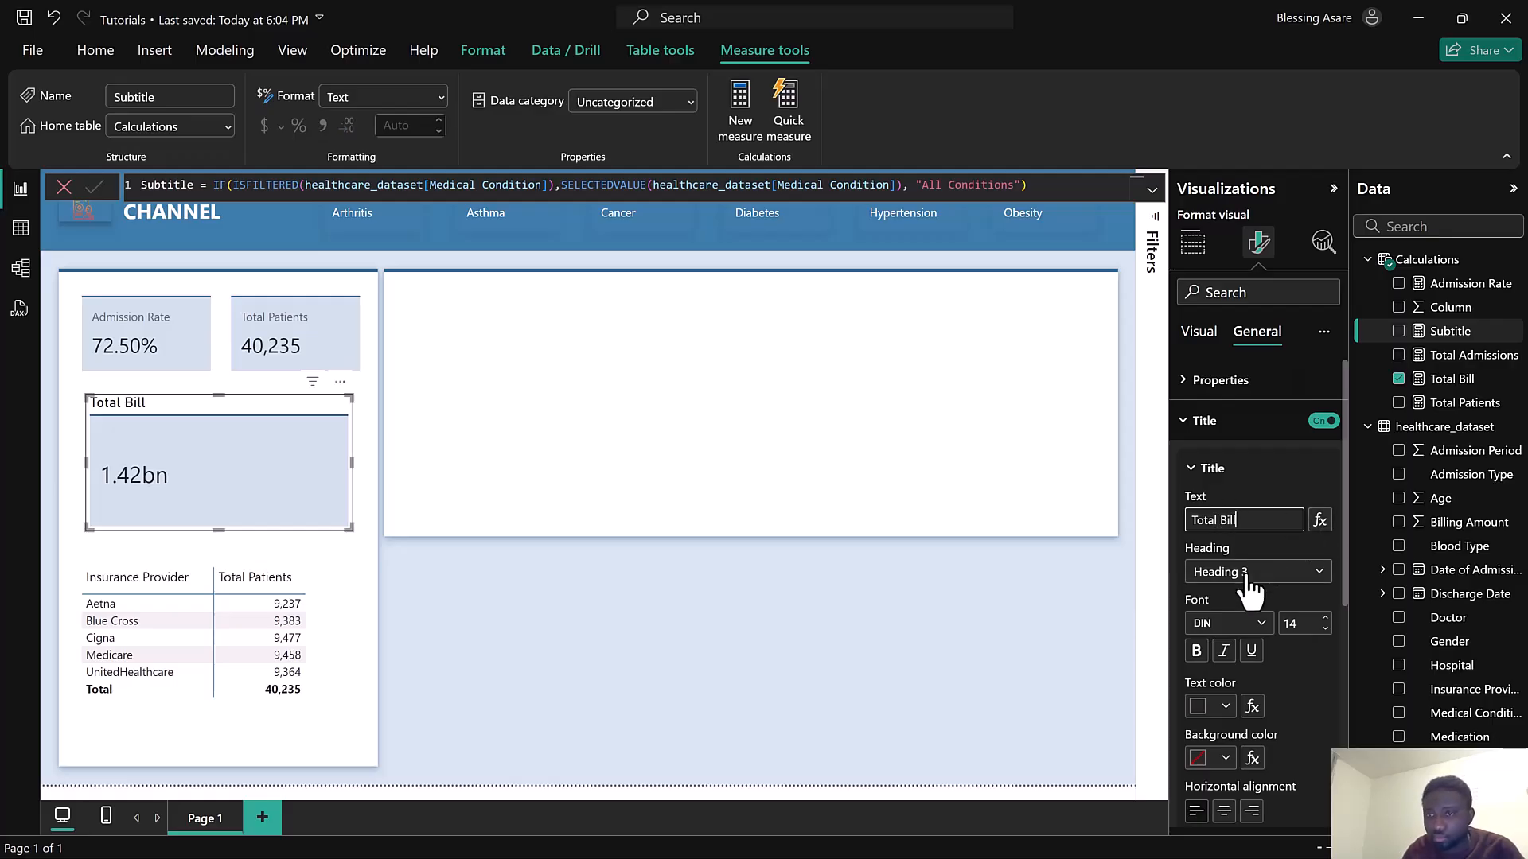
Enable a divider under the card's title and set its line style to Dashed
scroll(1252, 589, "down", 2)
scroll(1262, 637, "down", 2)
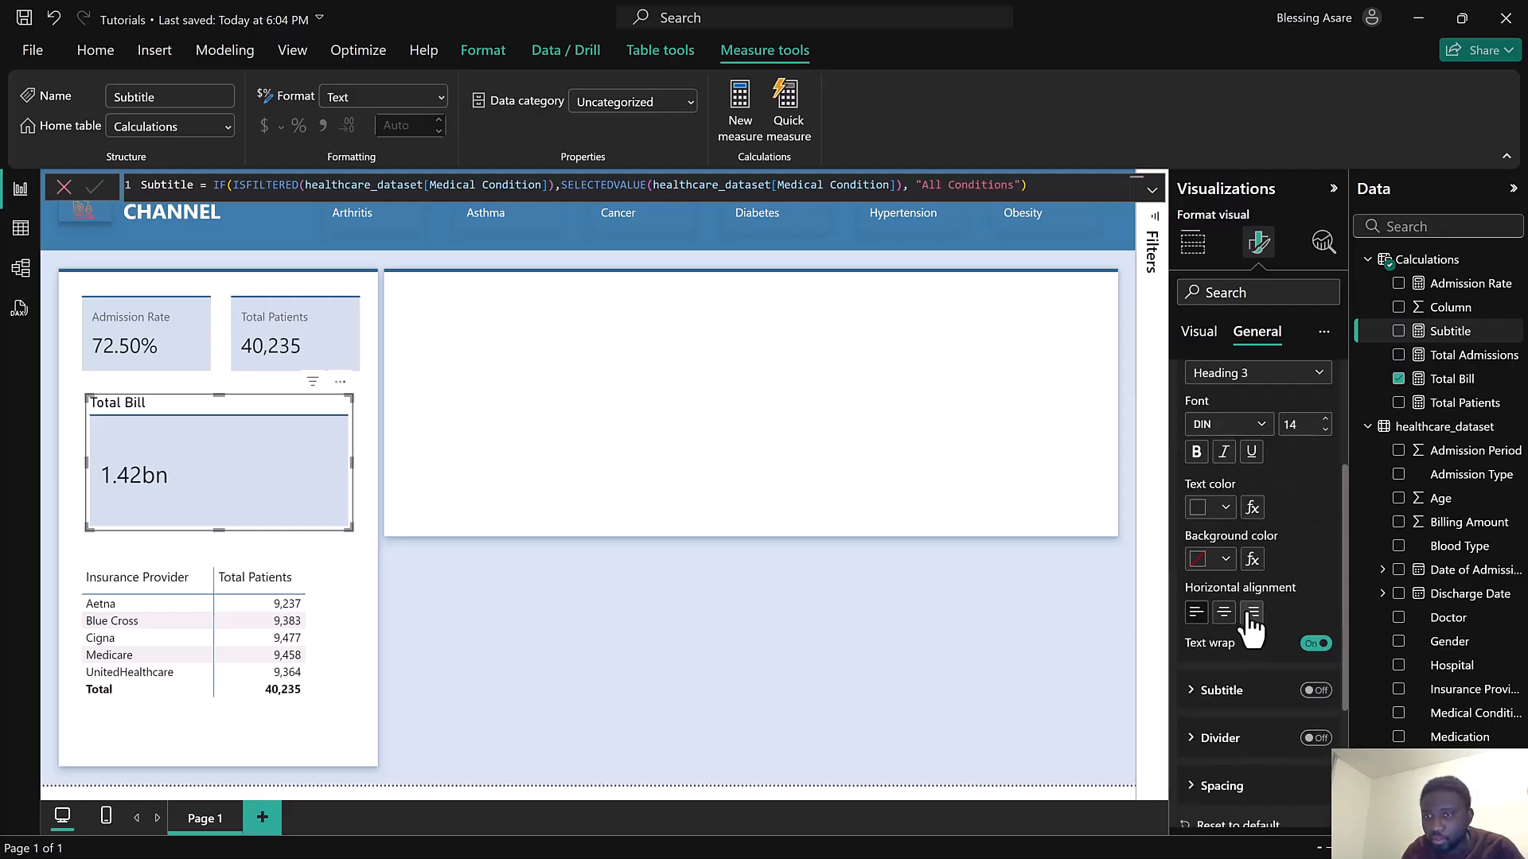
left_click(1316, 739)
left_click(1238, 752)
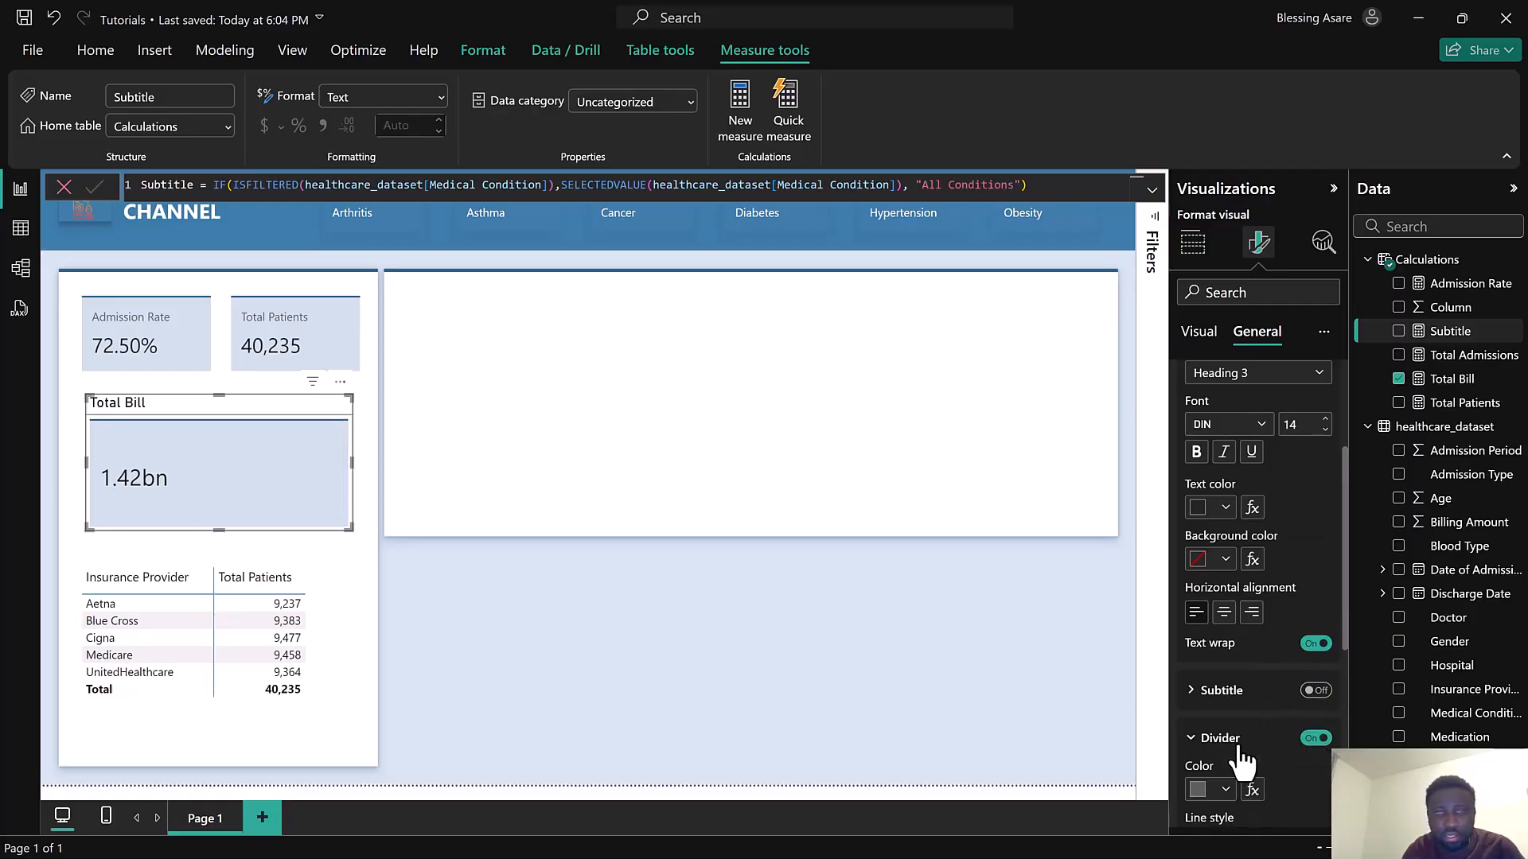
scroll(1240, 756, "down", 2)
left_click(1238, 746)
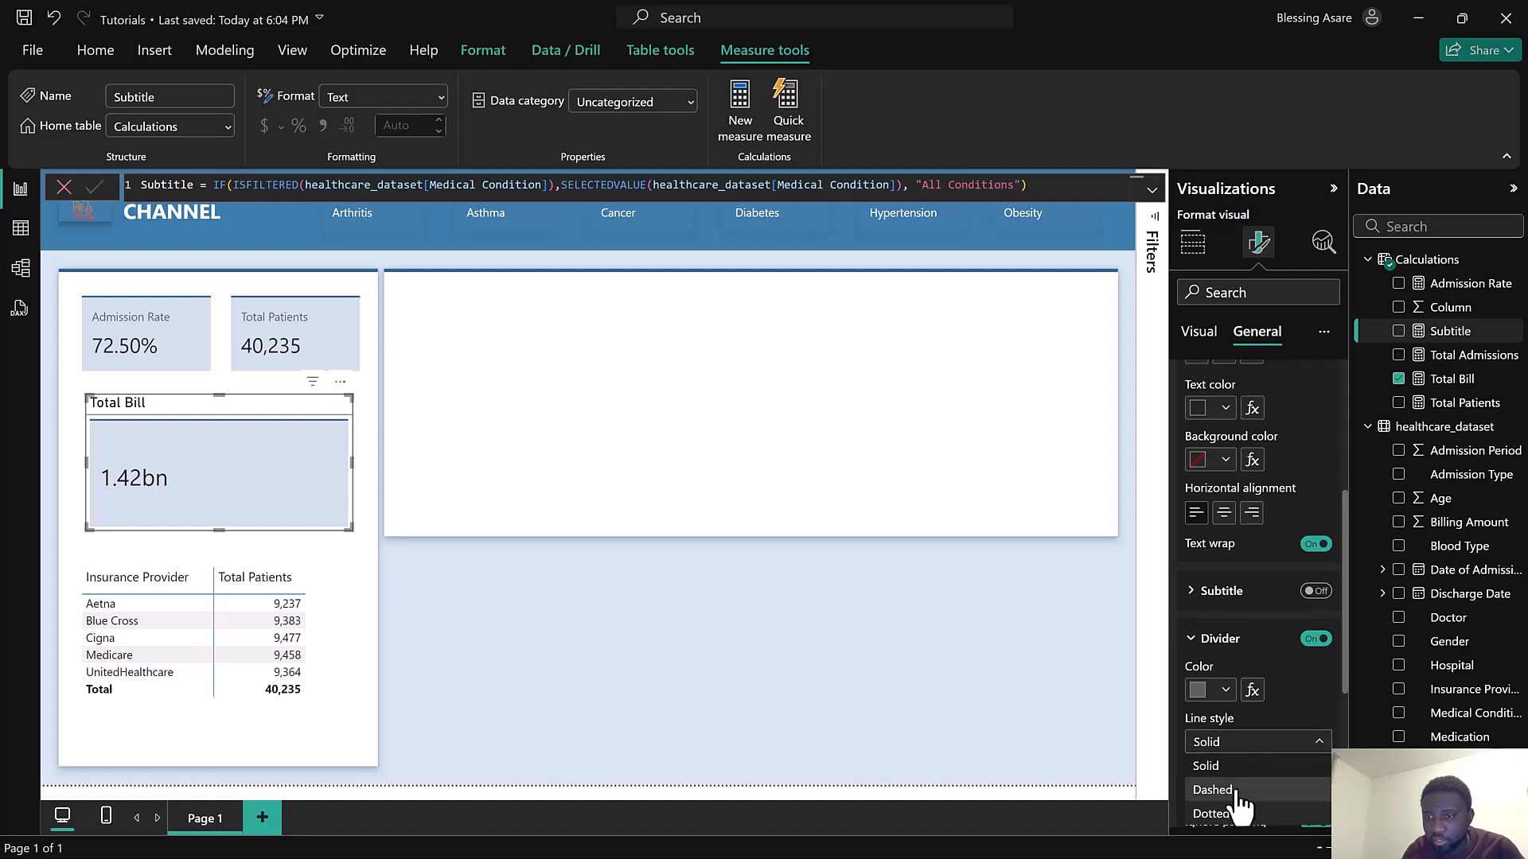
left_click(1238, 796)
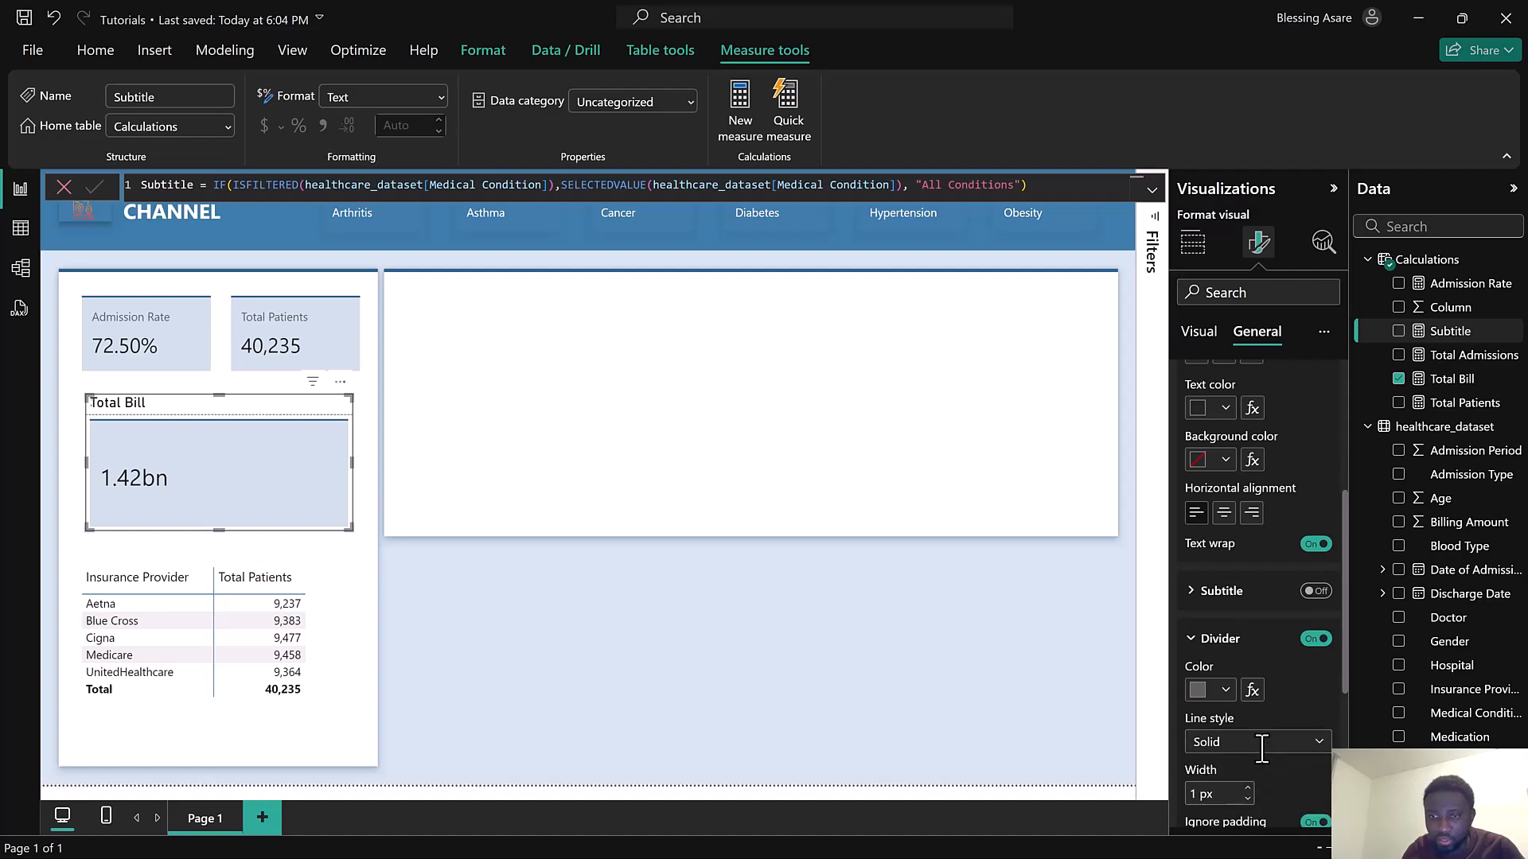
Move the Total Bill card's accent bar position to Bottom
scroll(1277, 740, "down", 4)
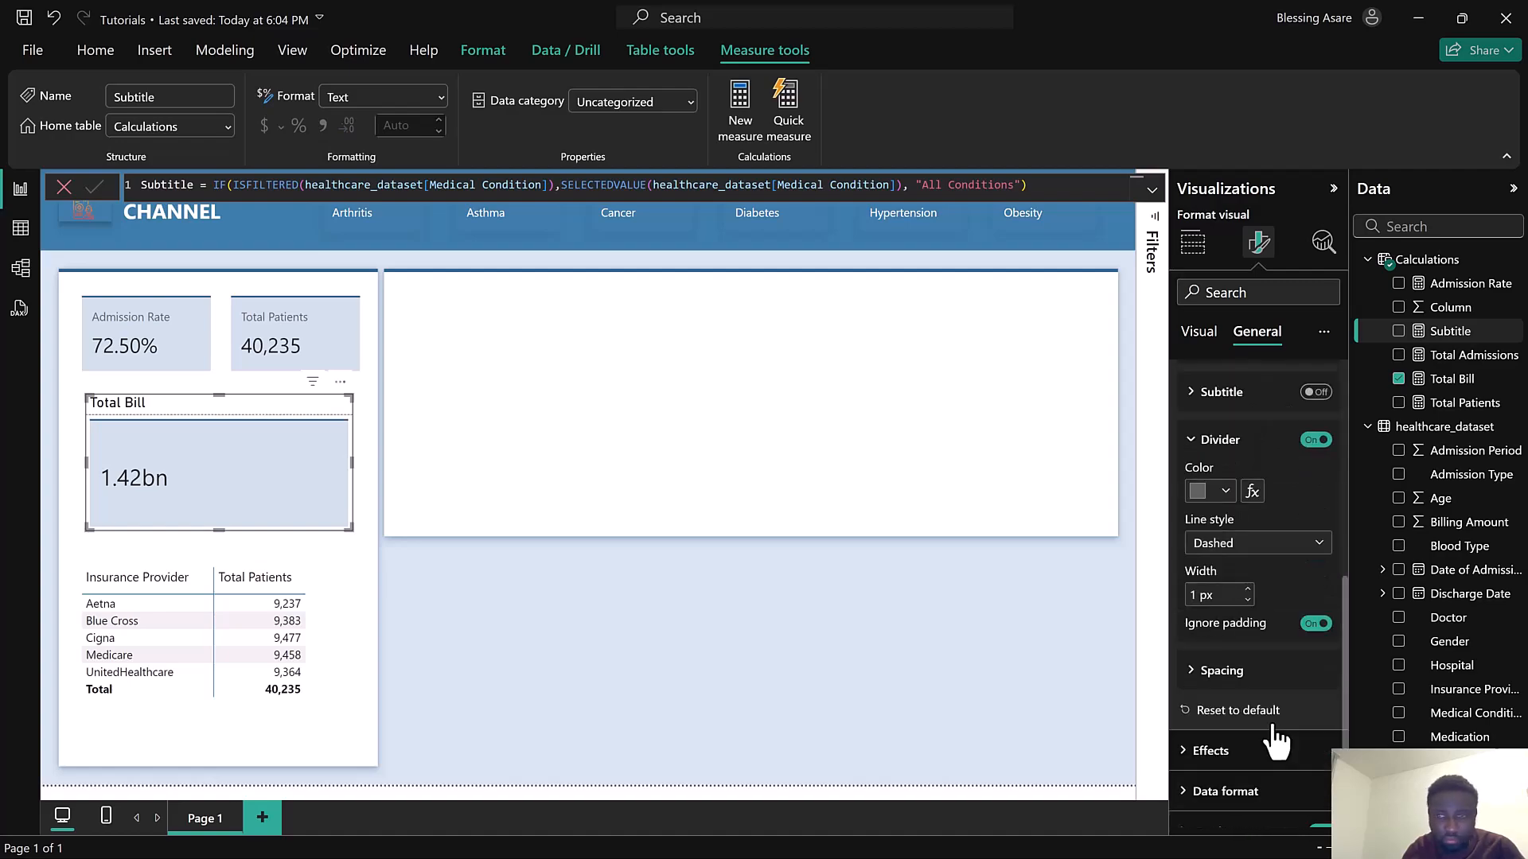
left_click(1203, 346)
scroll(1266, 629, "down", 5)
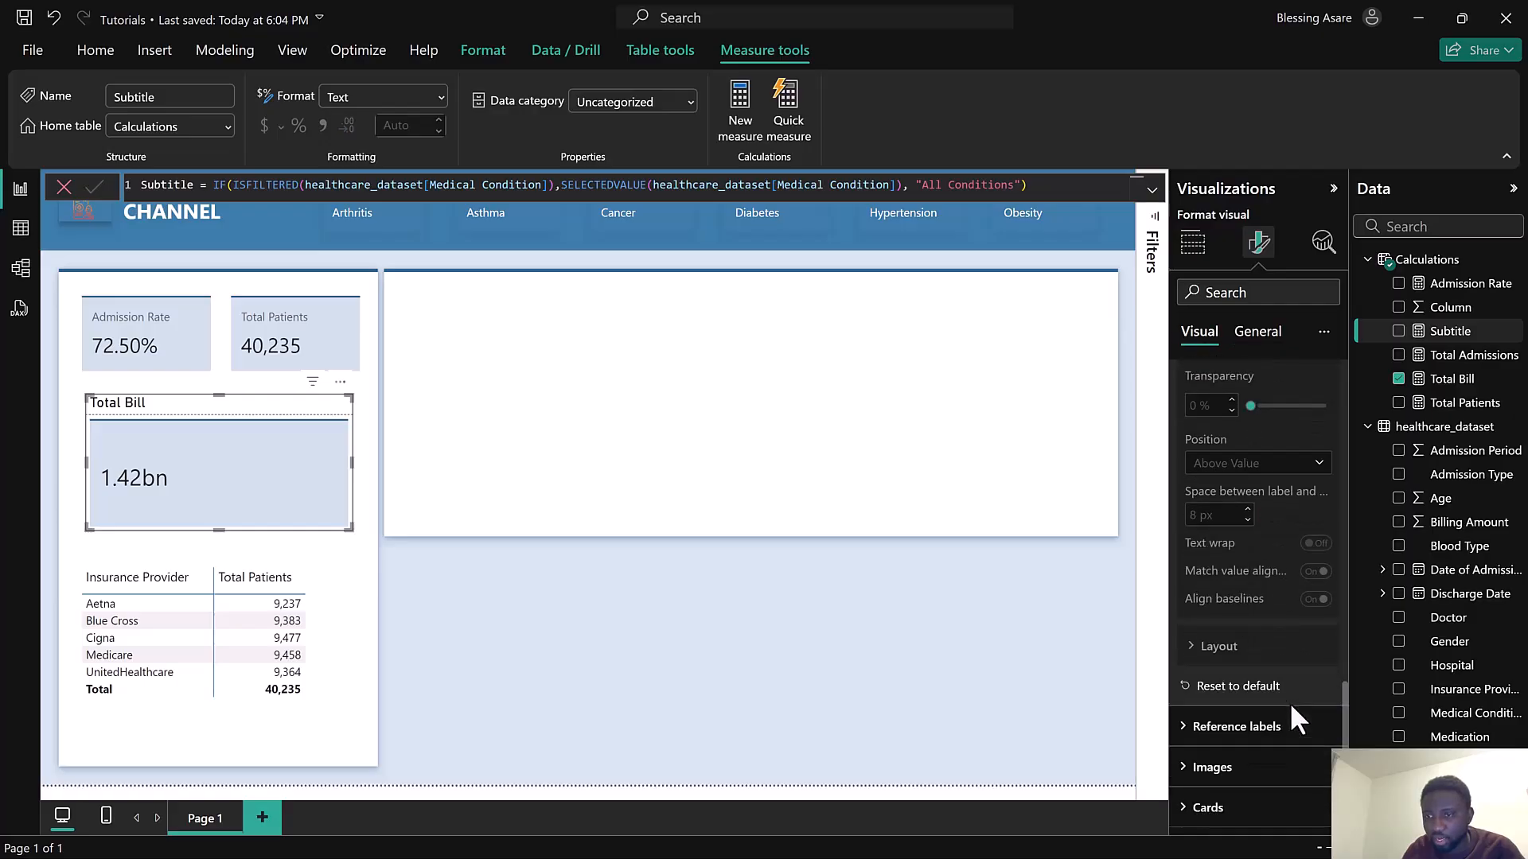
left_click(1269, 810)
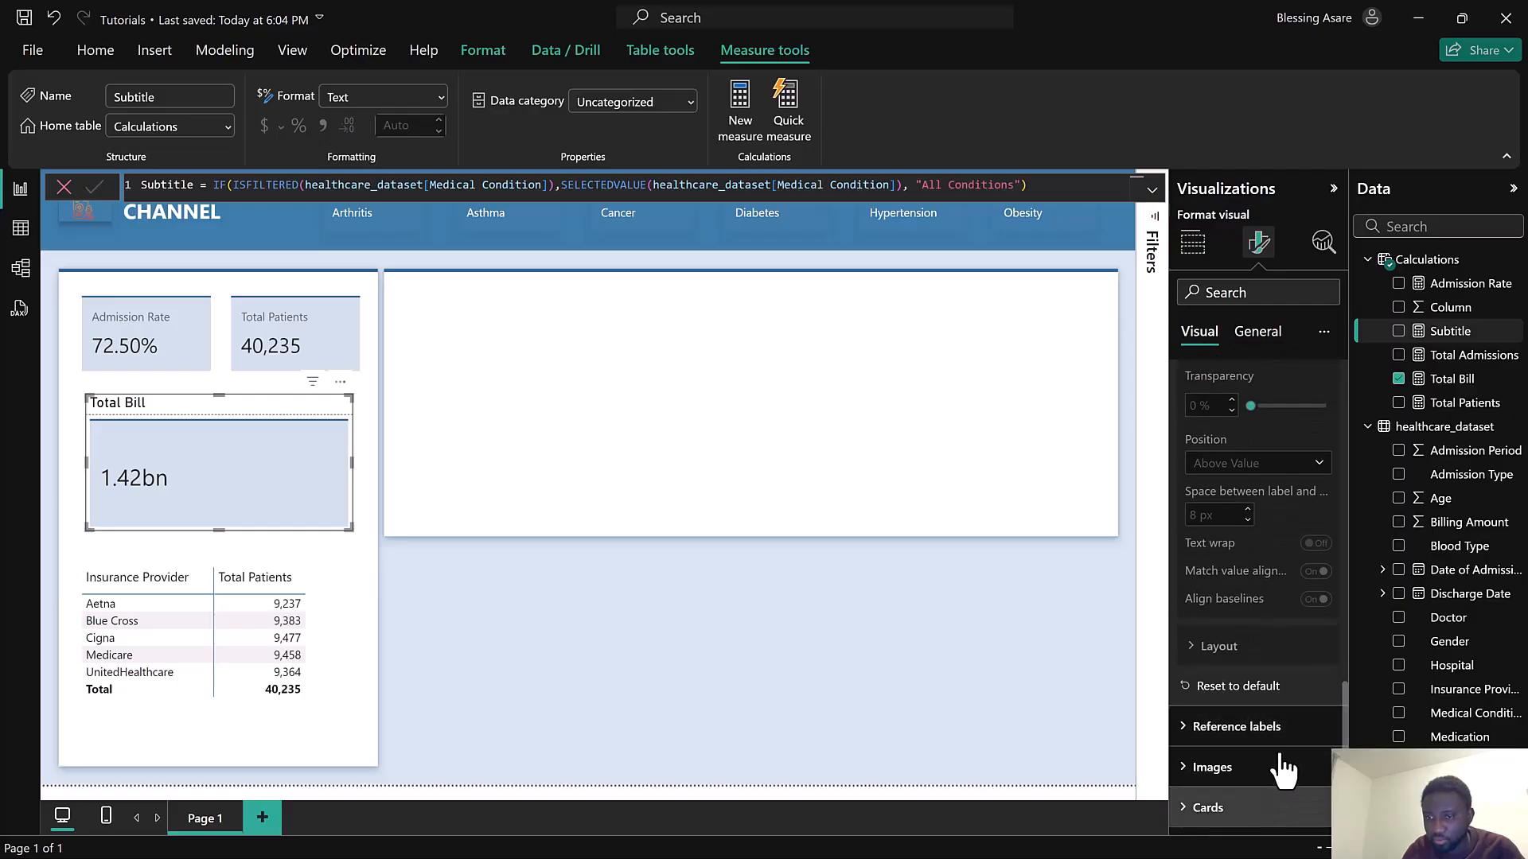
scroll(1293, 720, "down", 6)
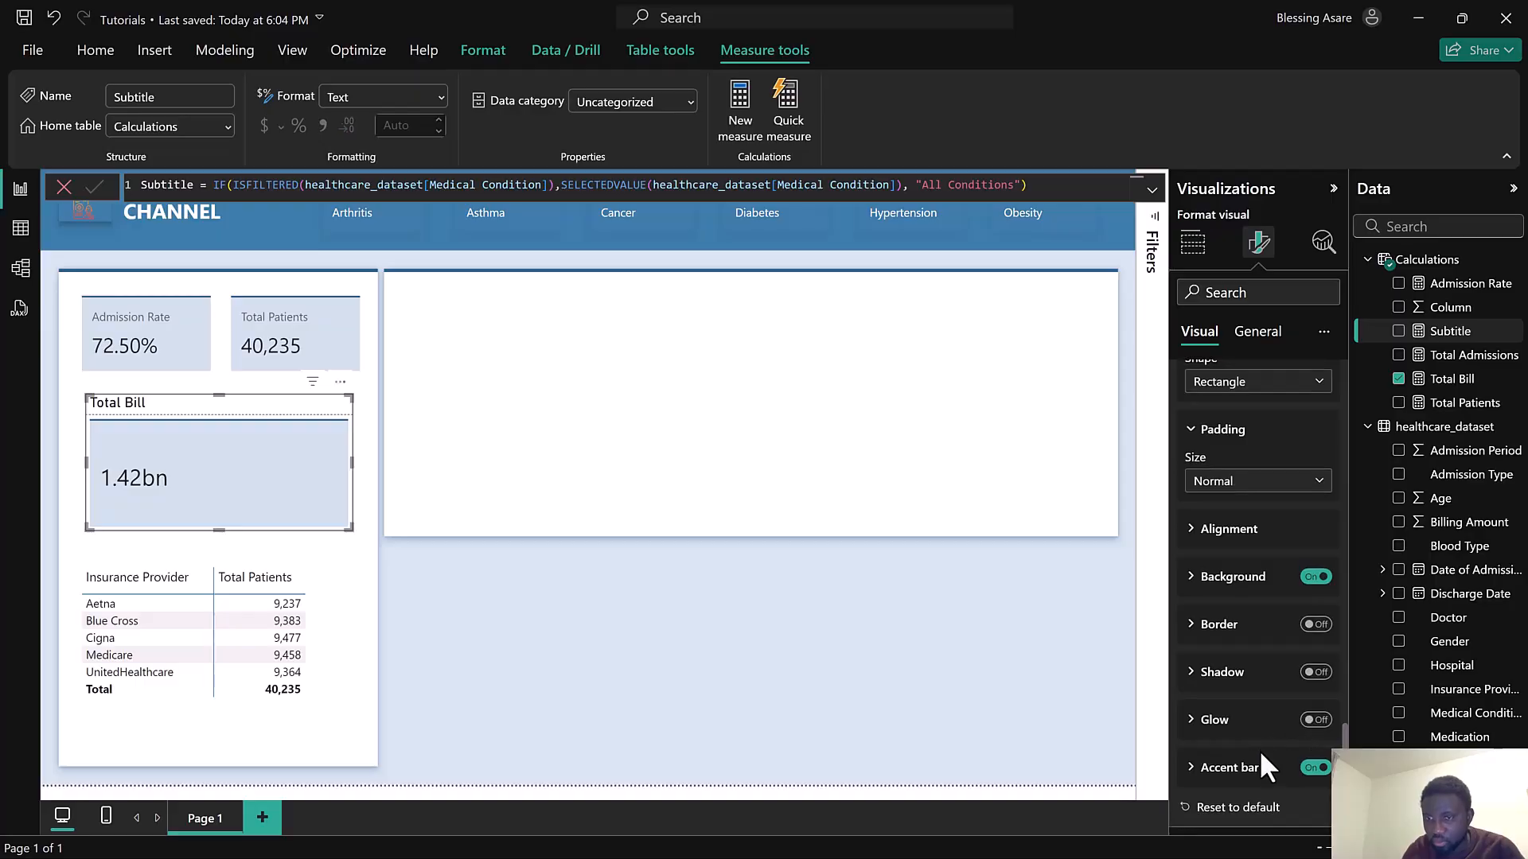
left_click(1261, 768)
scroll(1257, 756, "down", 3)
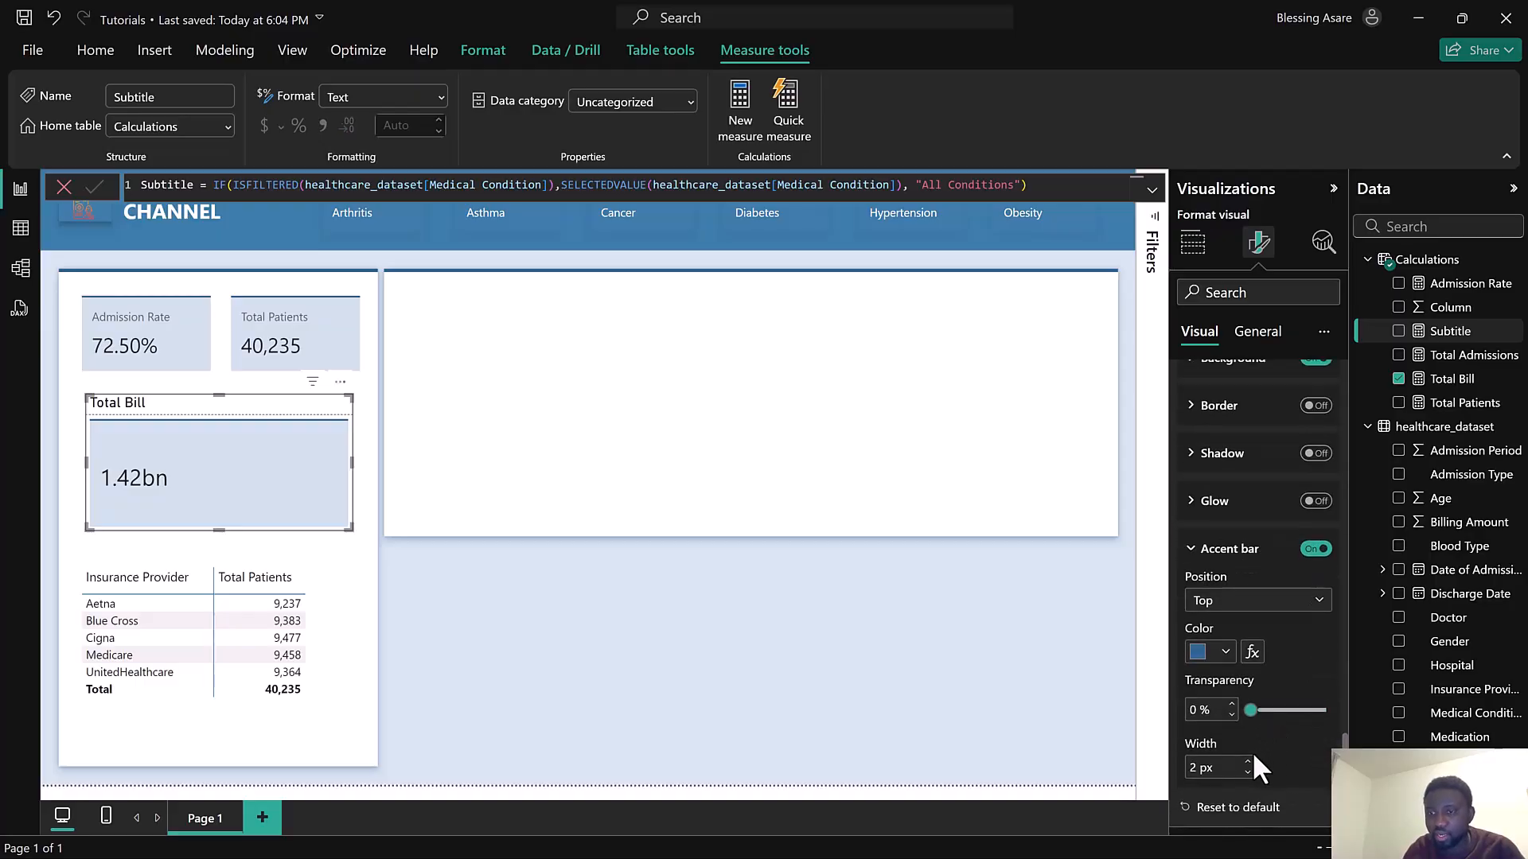
left_click(1230, 603)
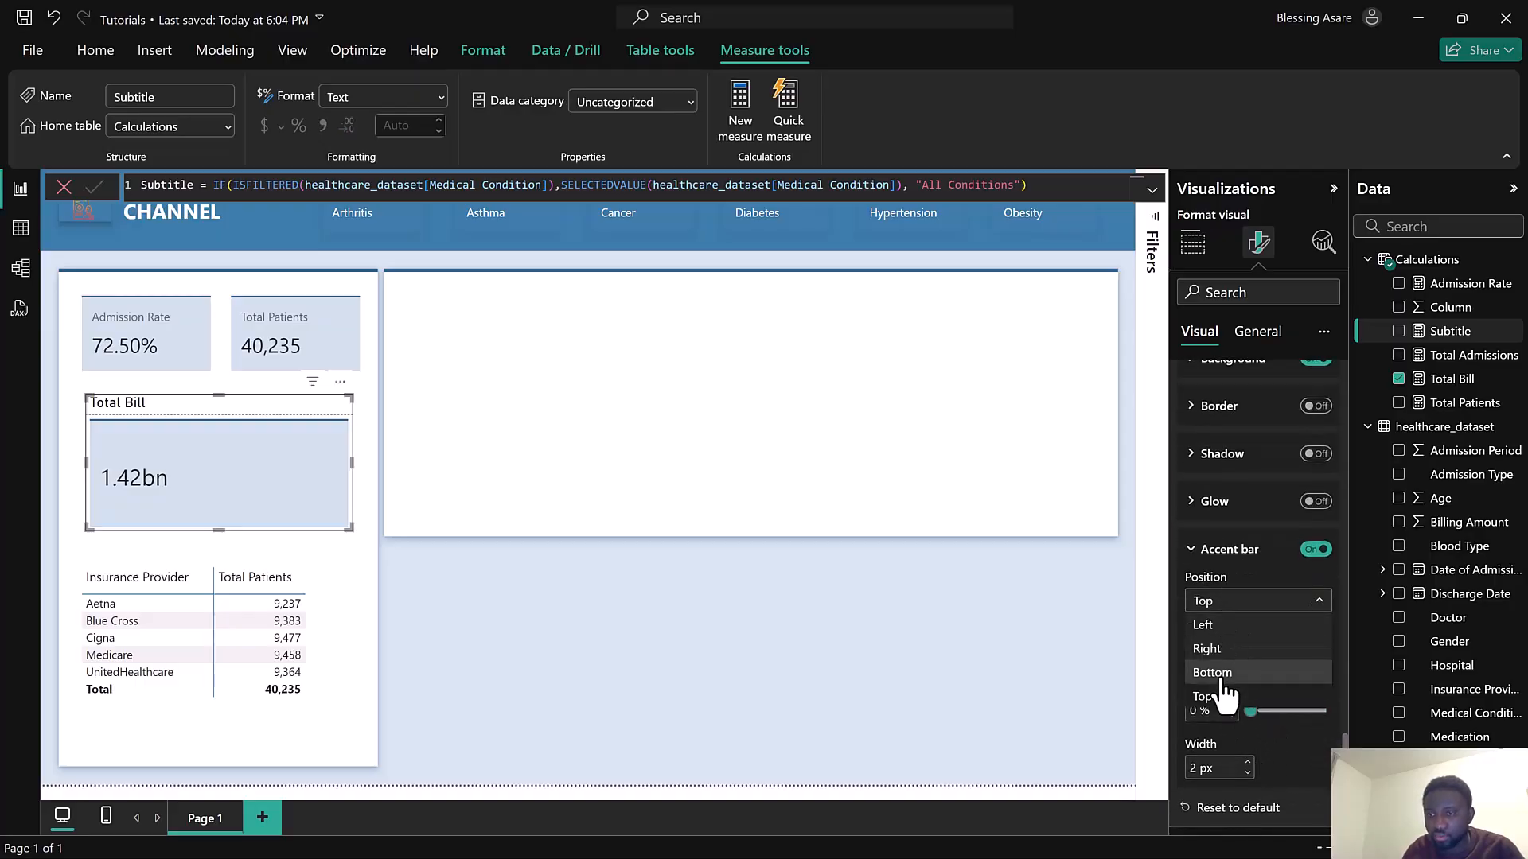
left_click(1220, 675)
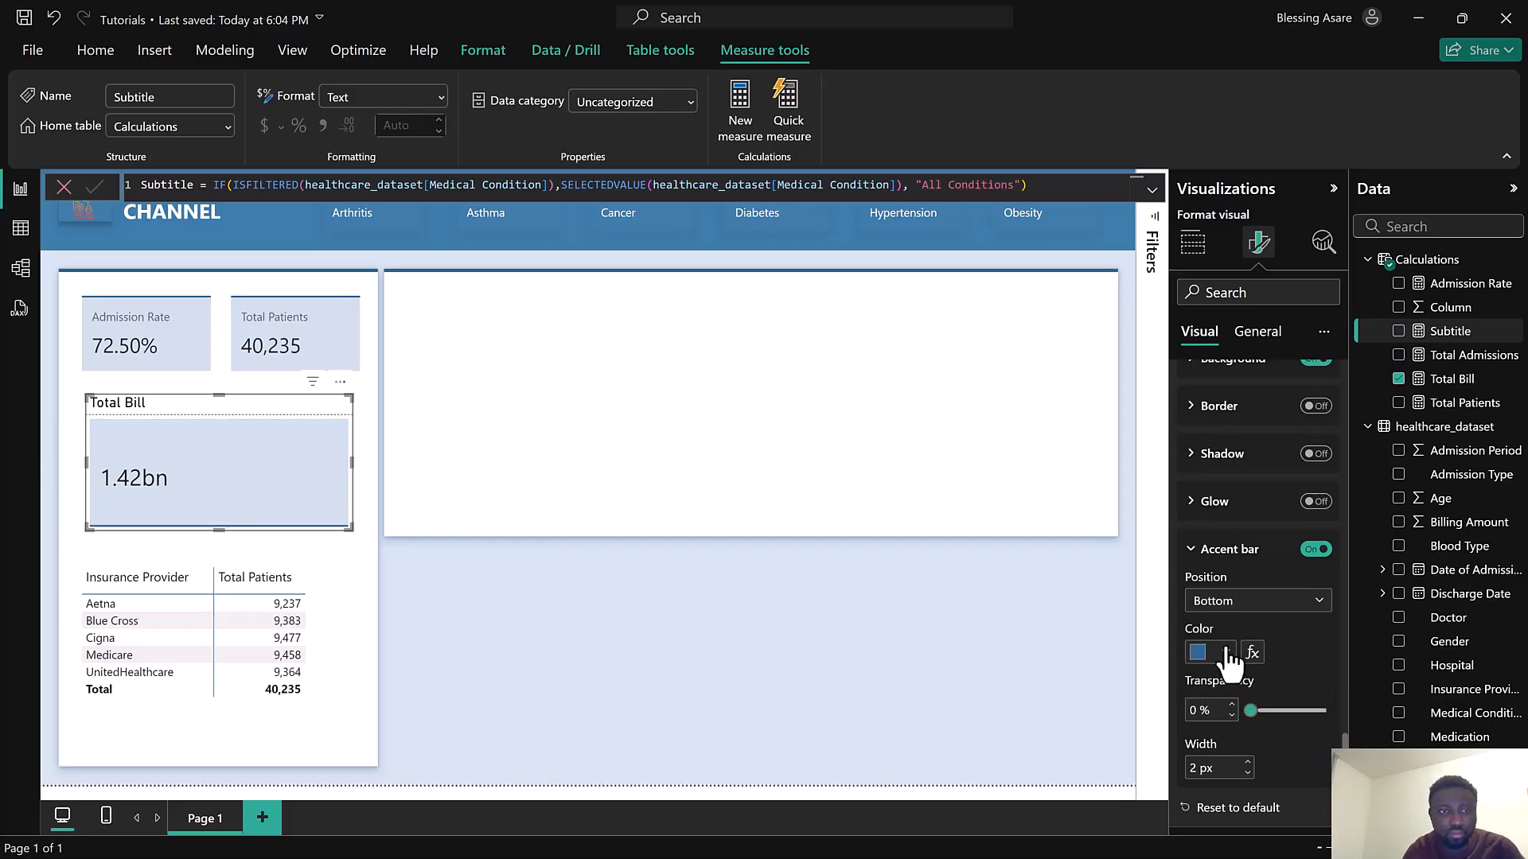
Turn on the Total Bill card's subtitle and base its text on the Subtitle measure as a field value
scroll(1233, 609, "up", 5)
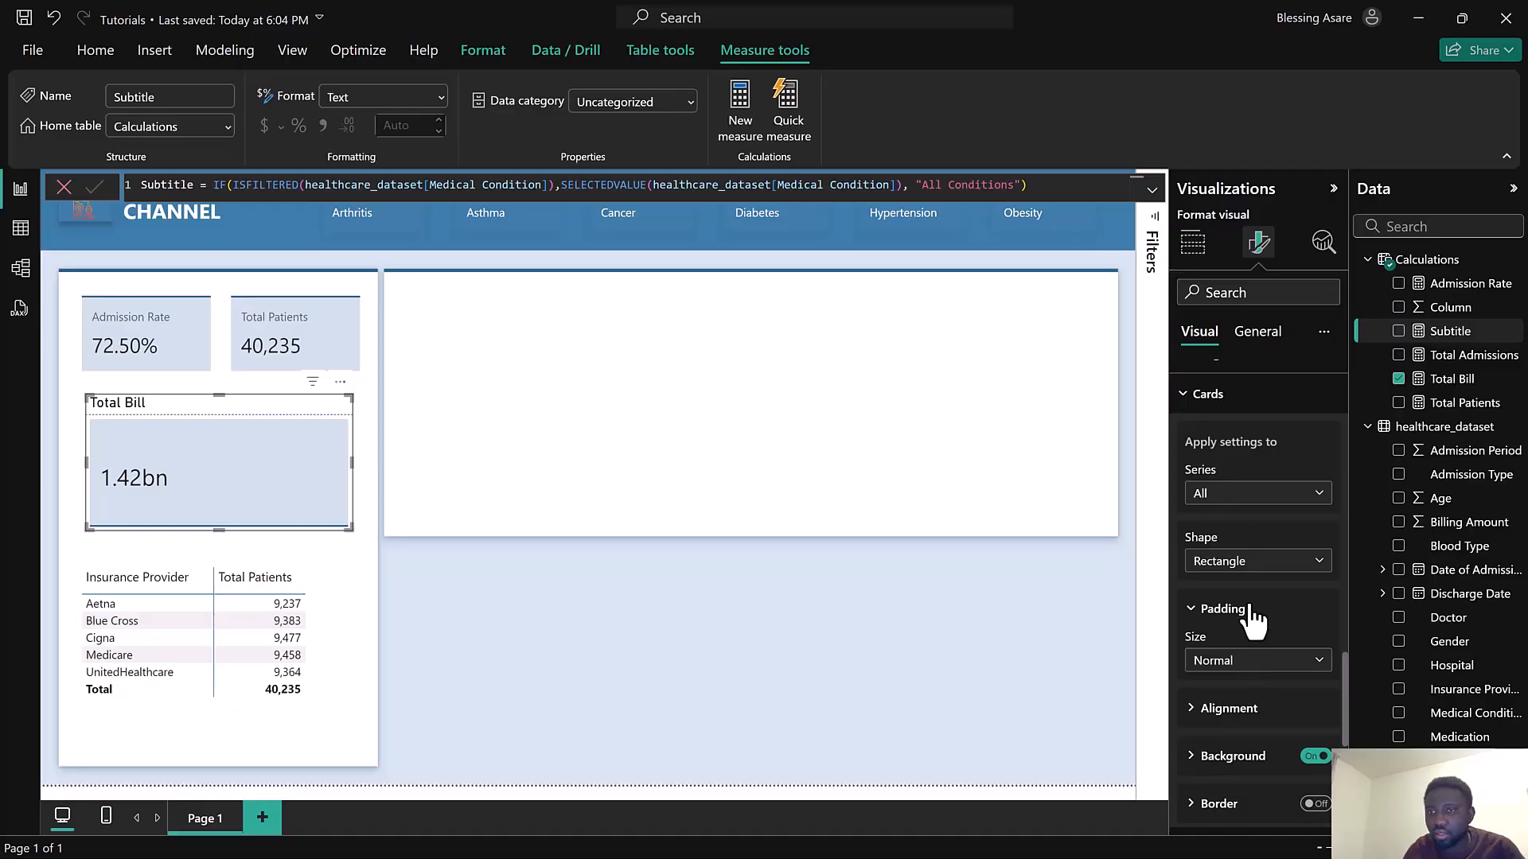
scroll(1249, 598, "up", 10)
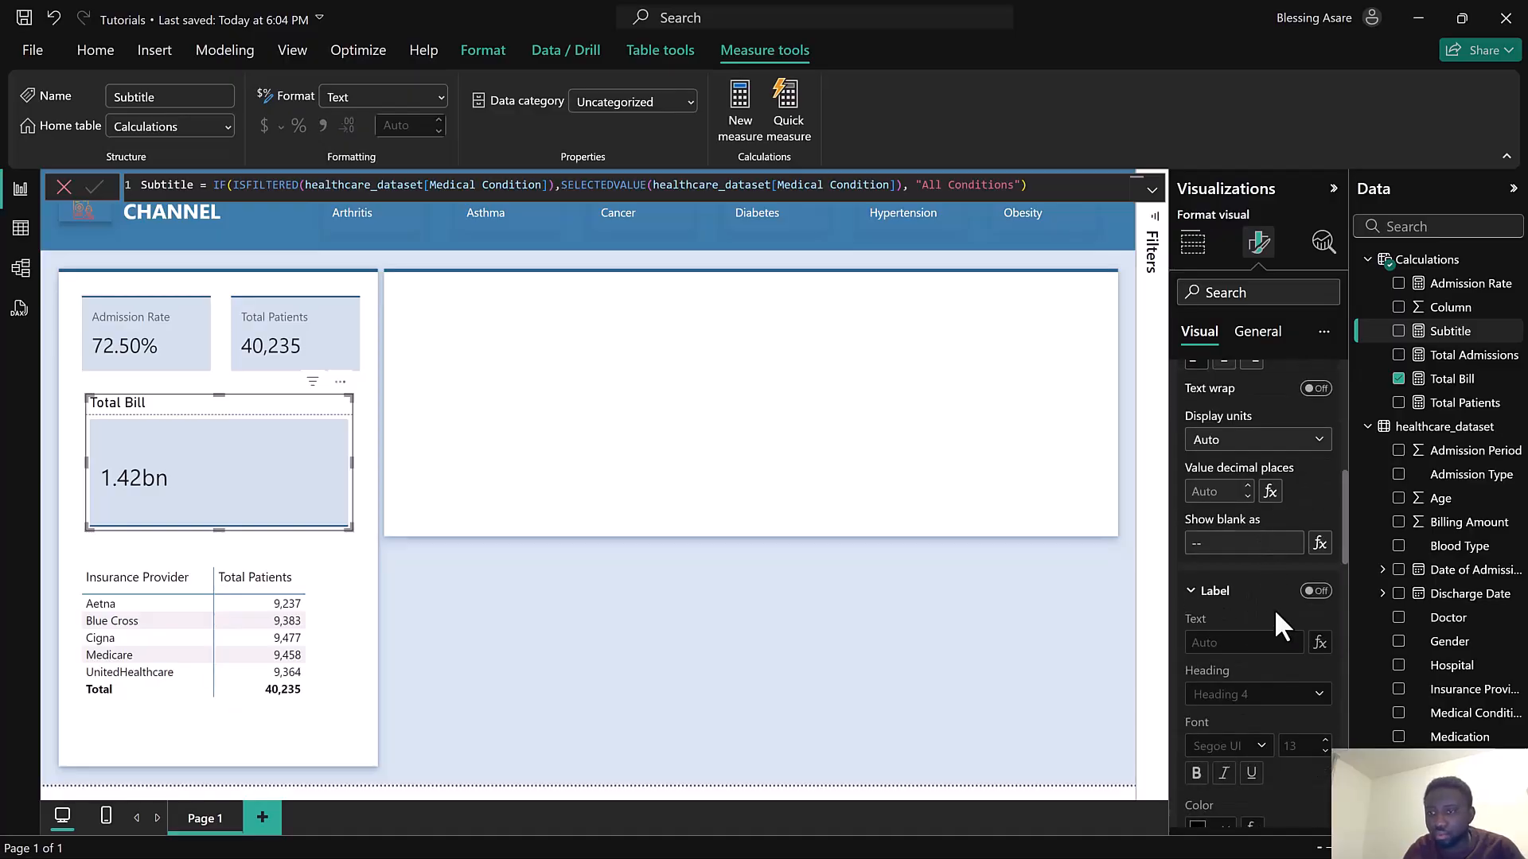
scroll(1271, 593, "up", 5)
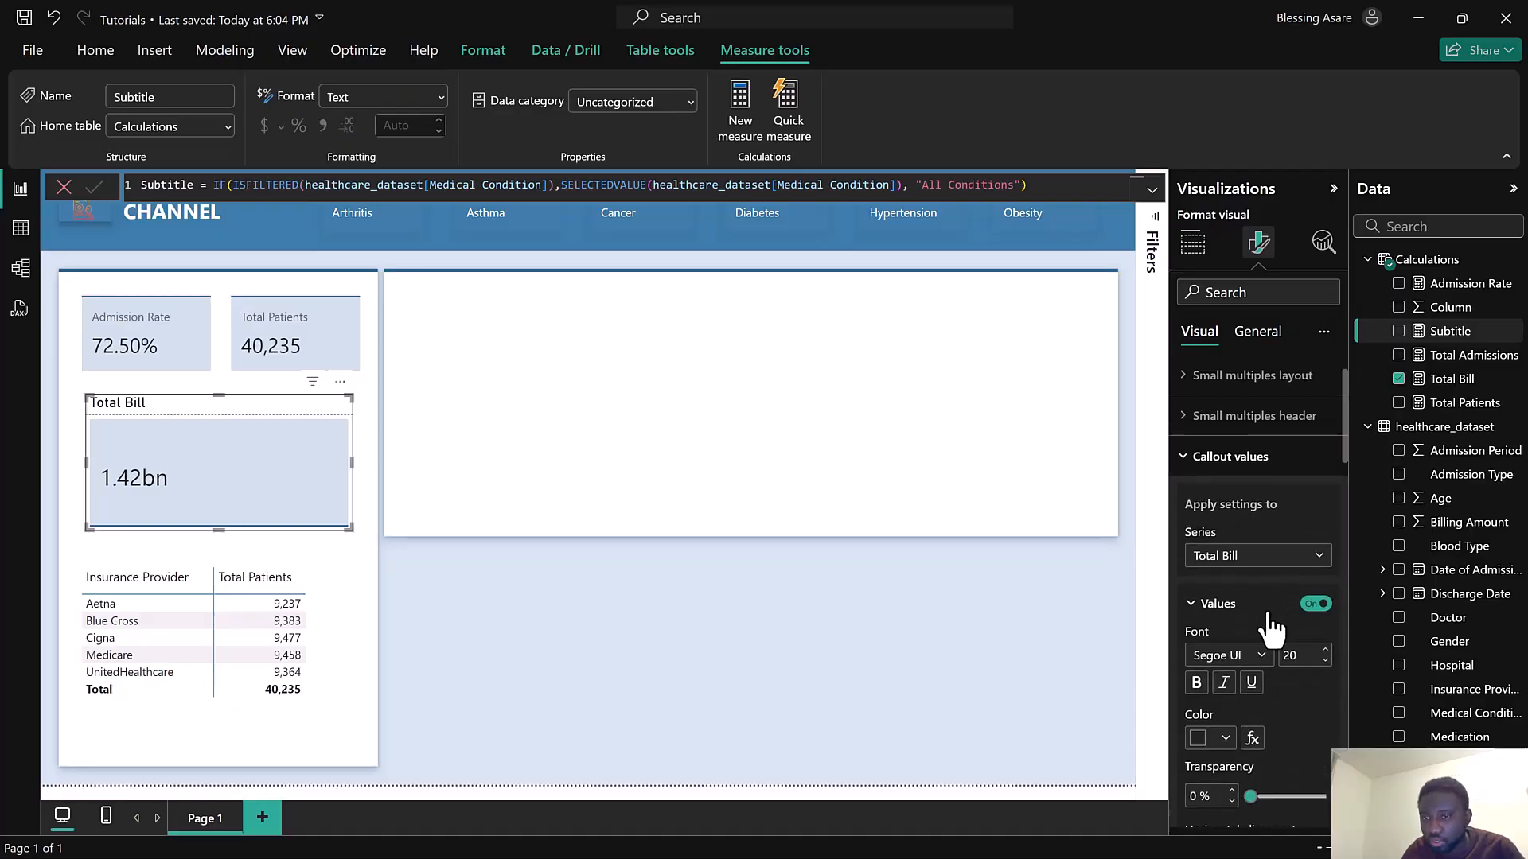
left_click(1248, 338)
scroll(1282, 614, "down", 3)
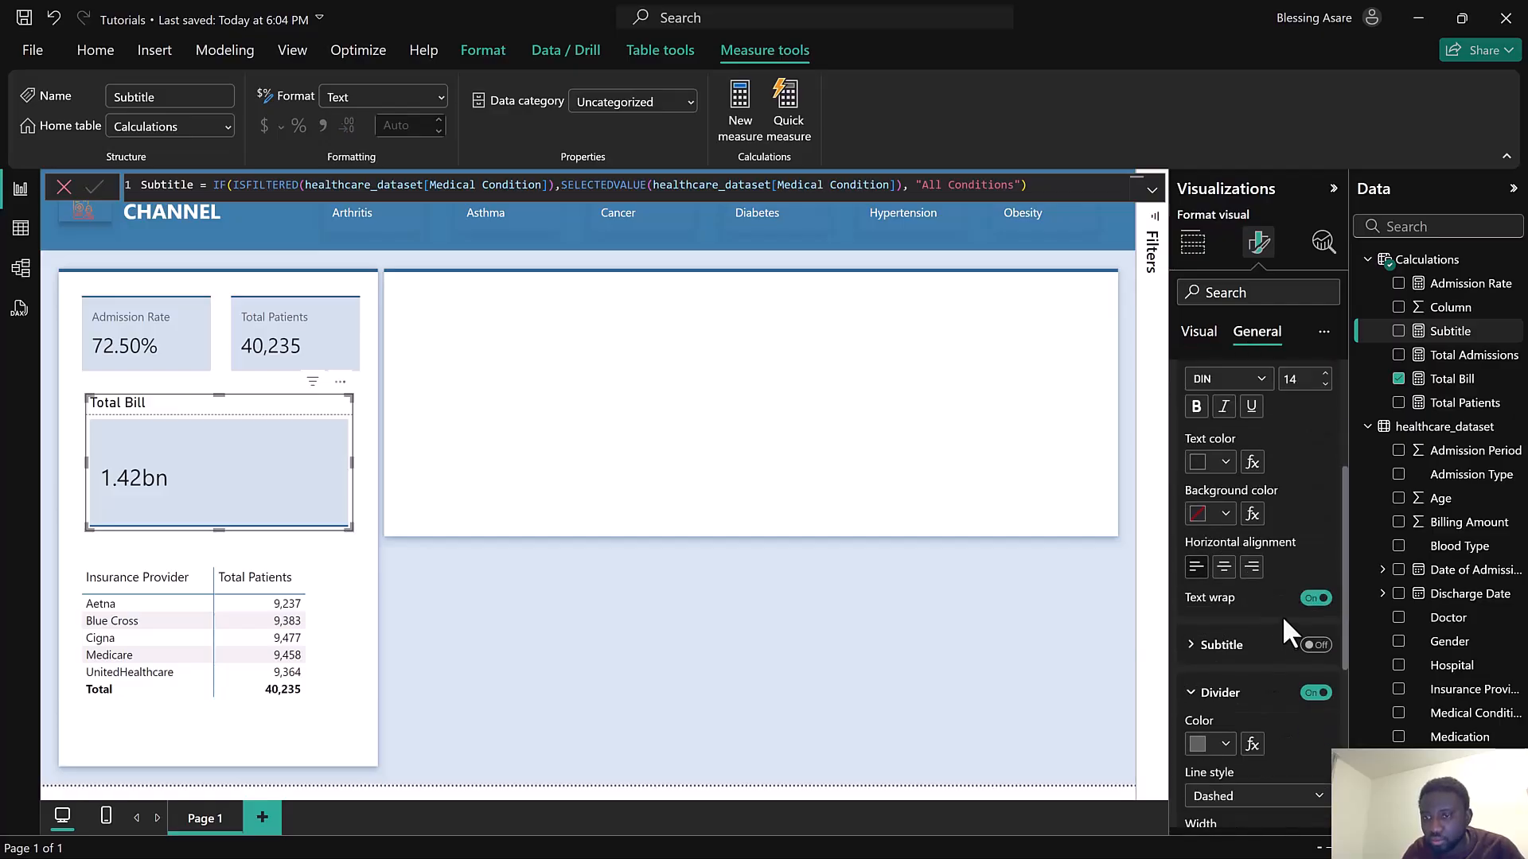
scroll(1287, 667, "down", 1)
left_click(1313, 545)
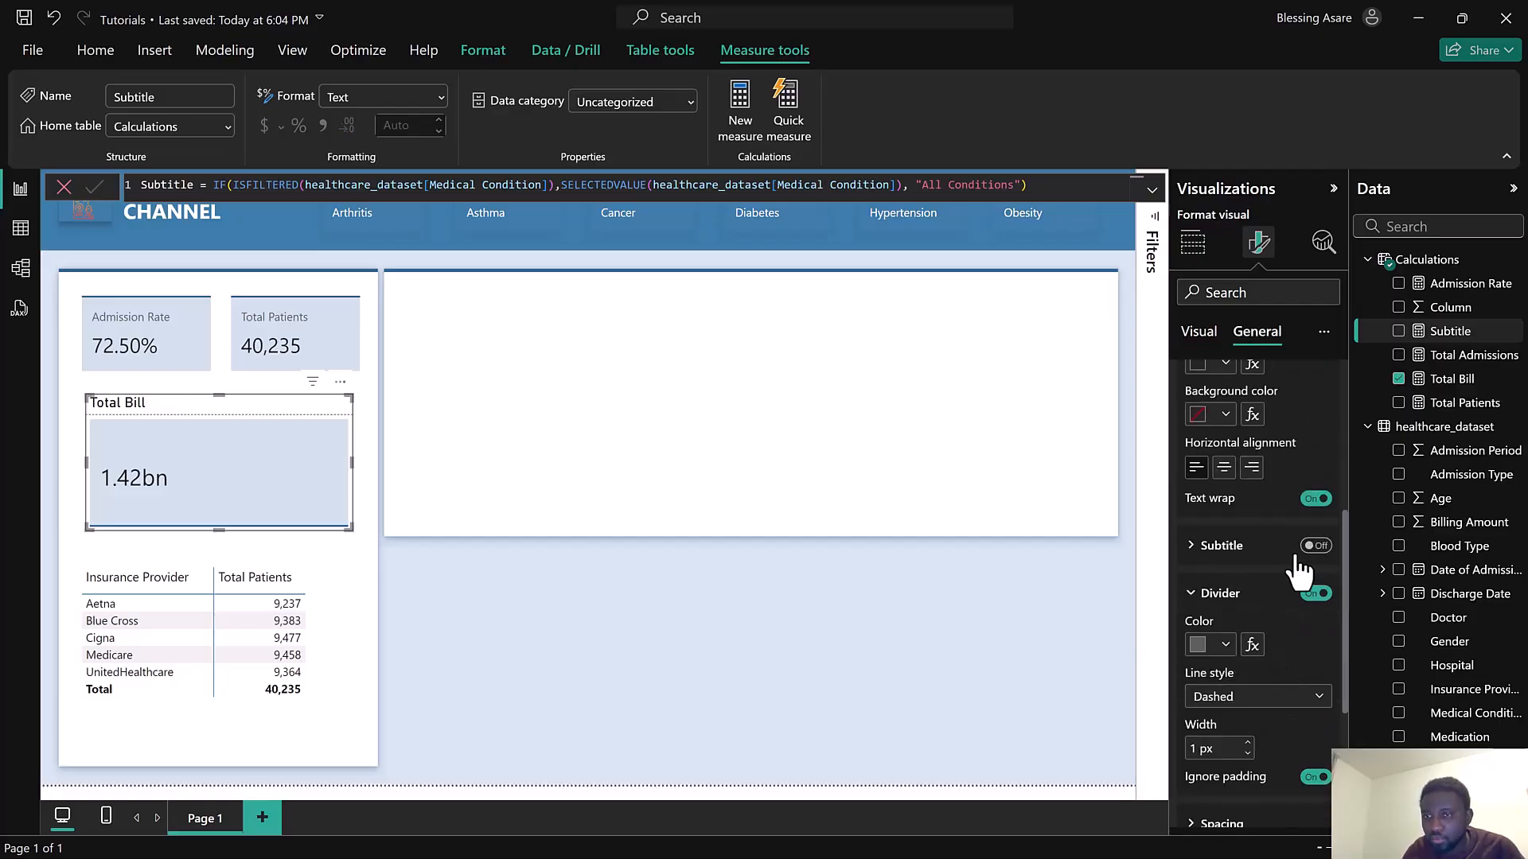
left_click(1223, 546)
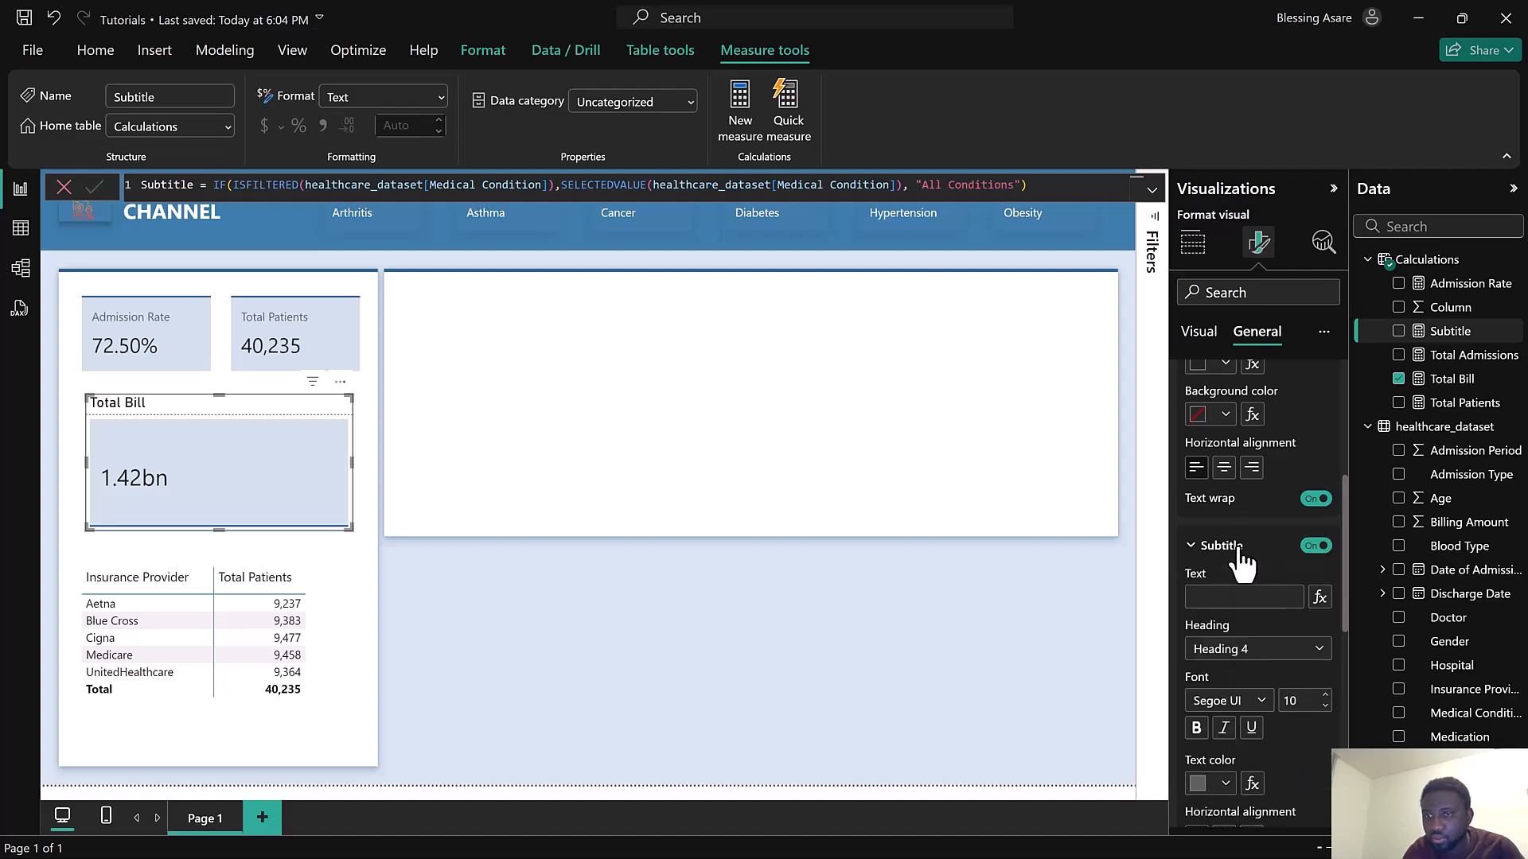
left_click(1318, 593)
left_click(495, 319)
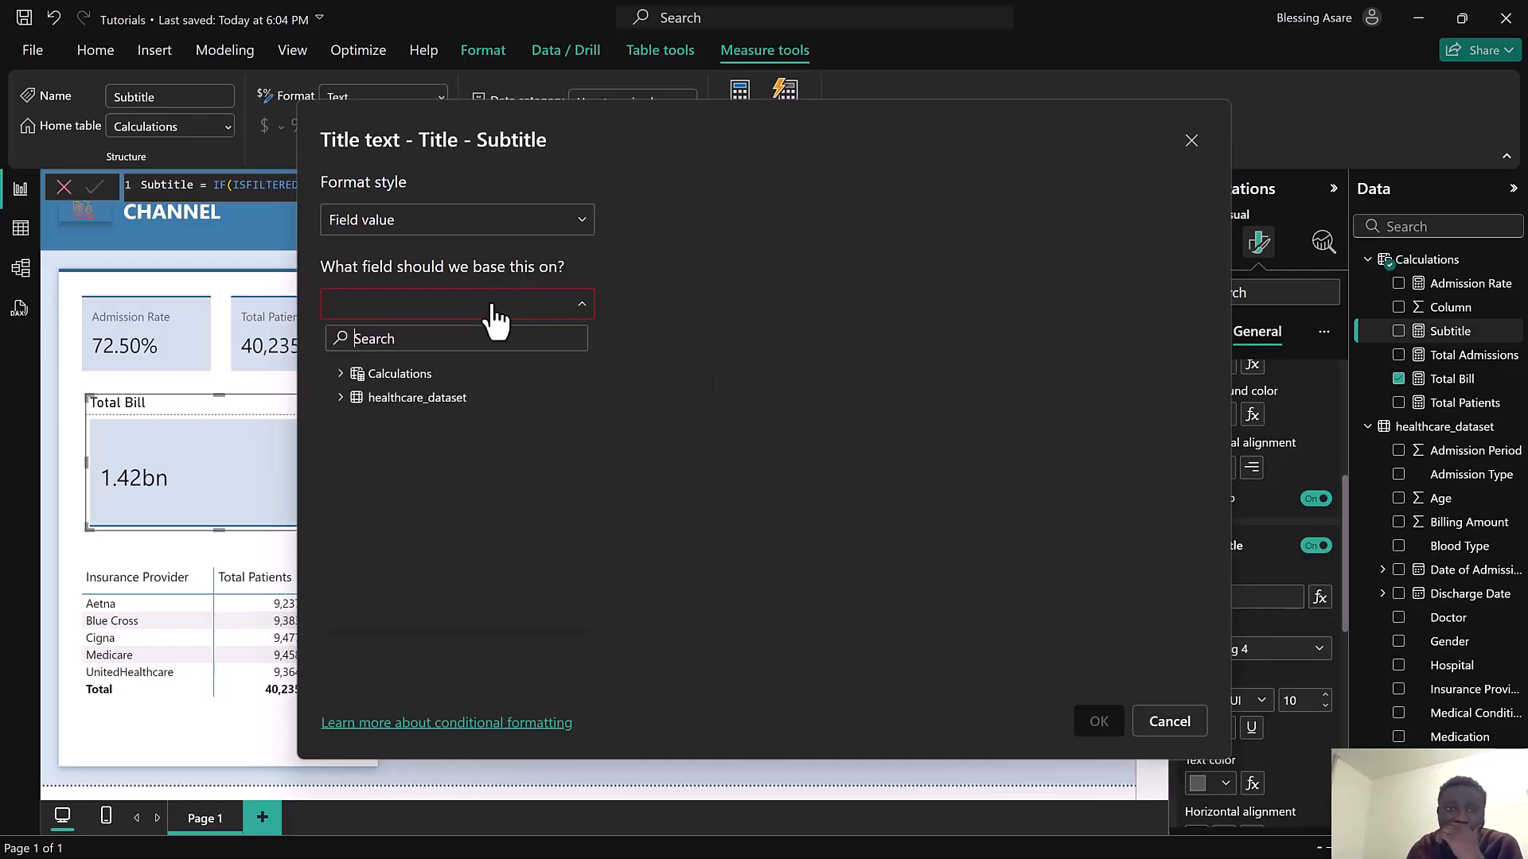
left_click(342, 375)
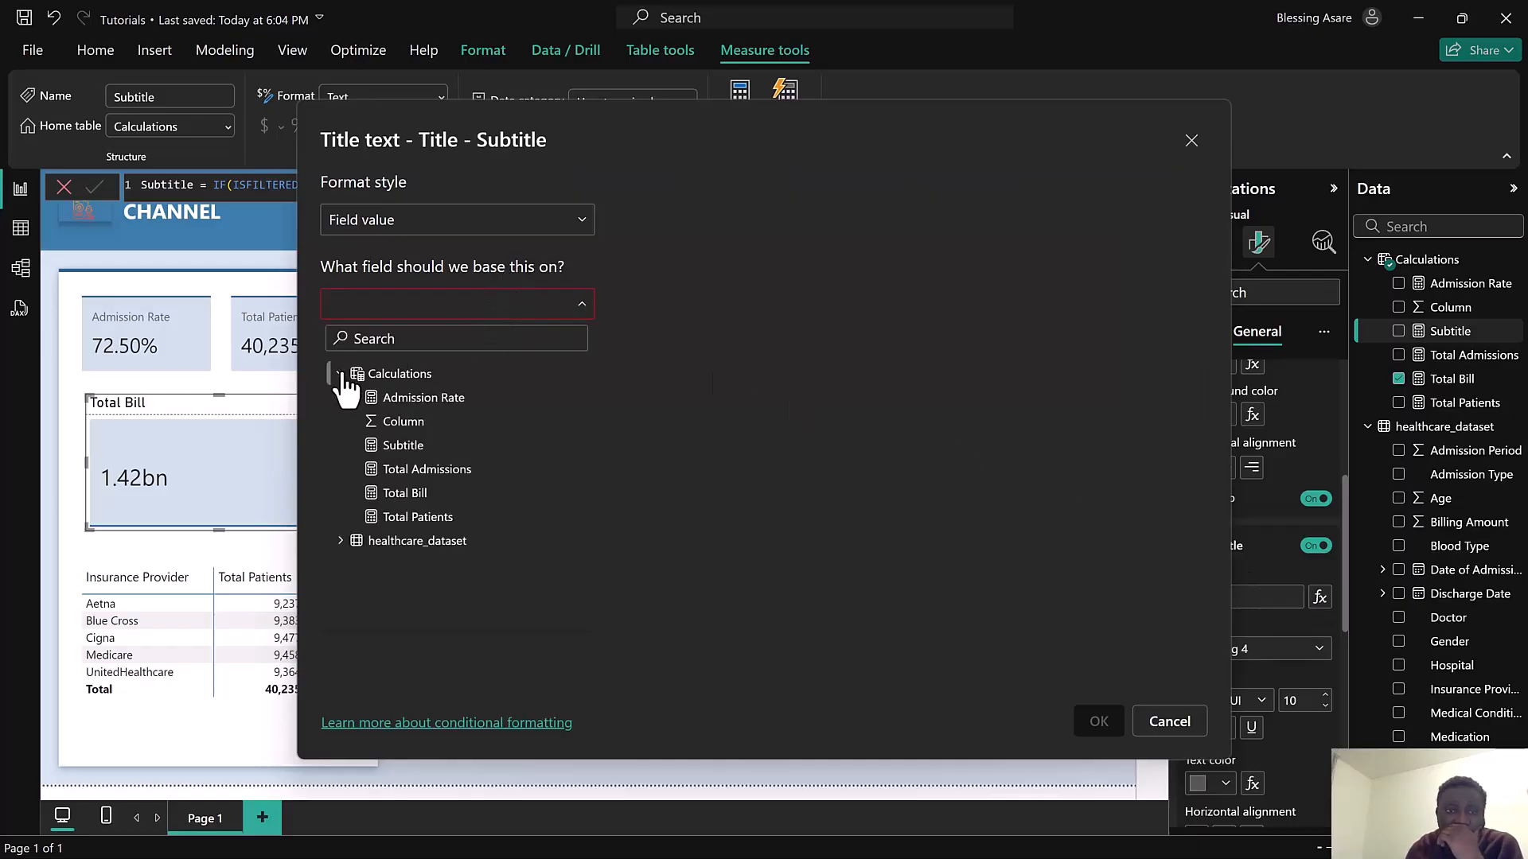
left_click(408, 446)
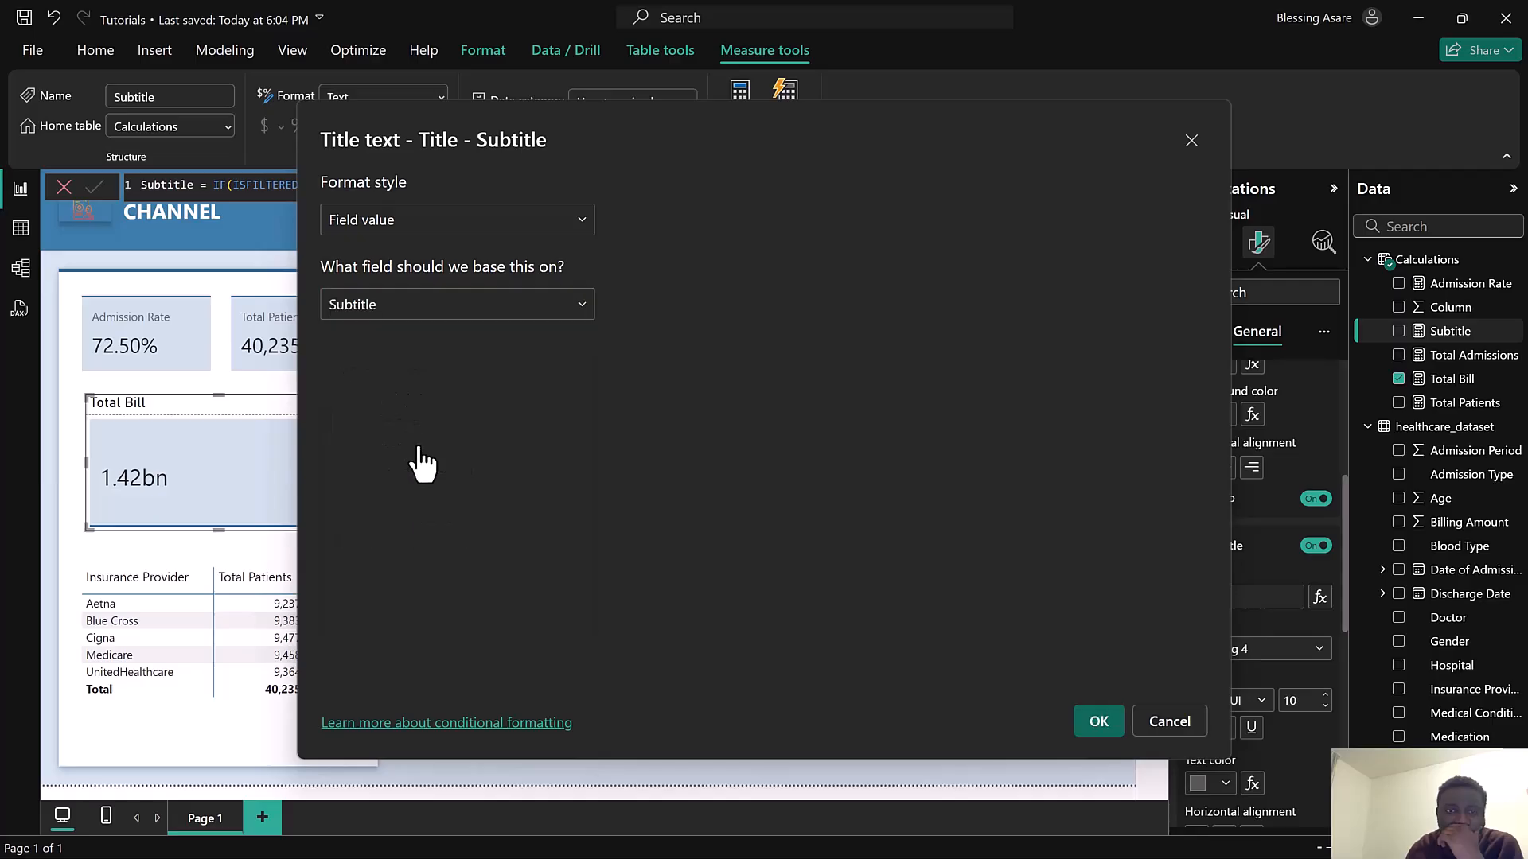
left_click(1100, 722)
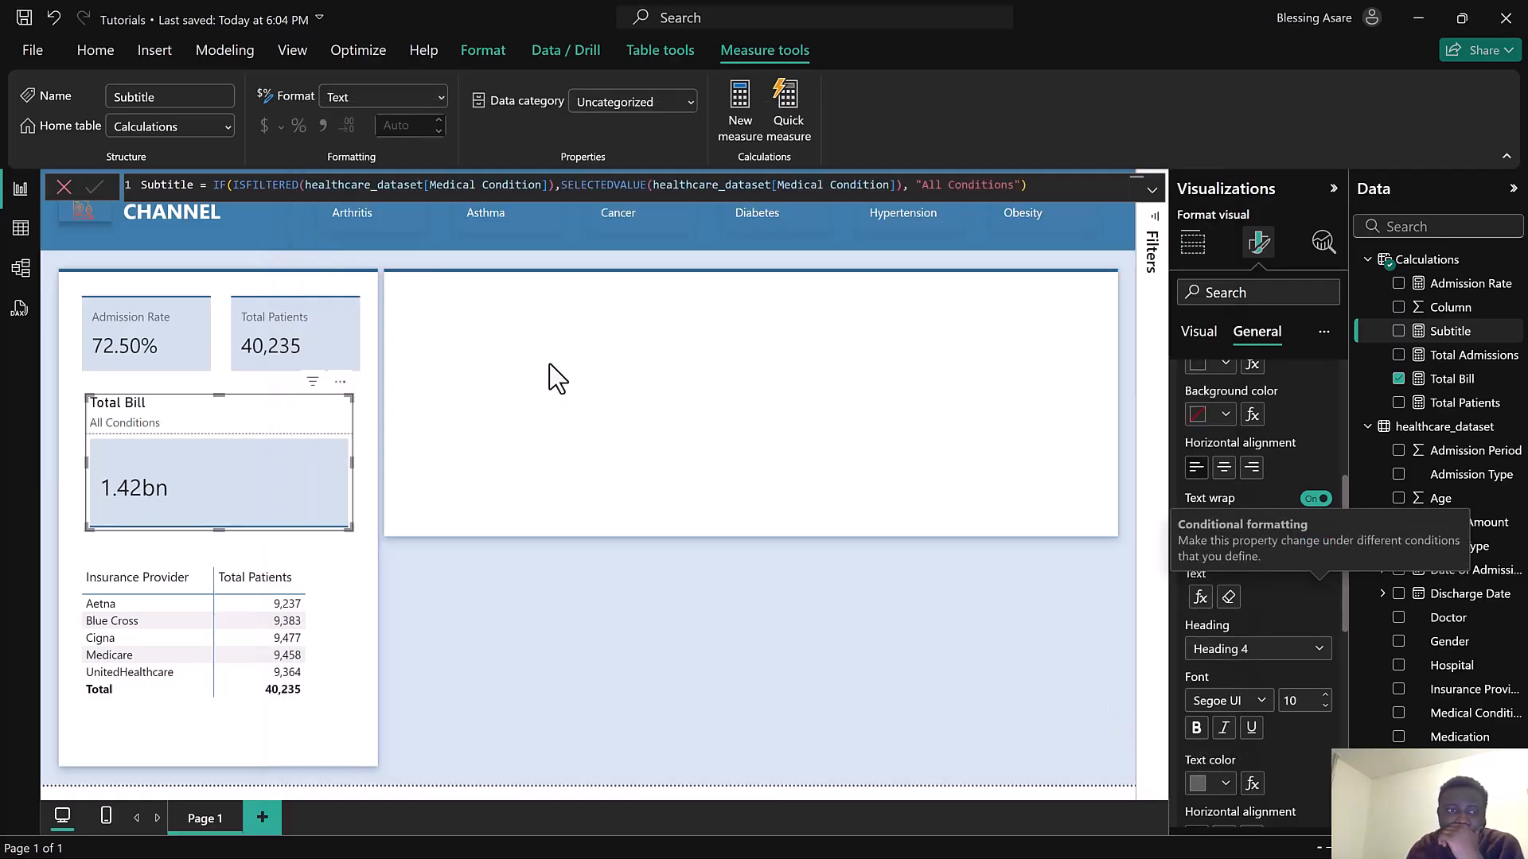
Test the dynamic subtitle by selecting Asthma in the condition slicer and clearing the selection
left_click(65, 187)
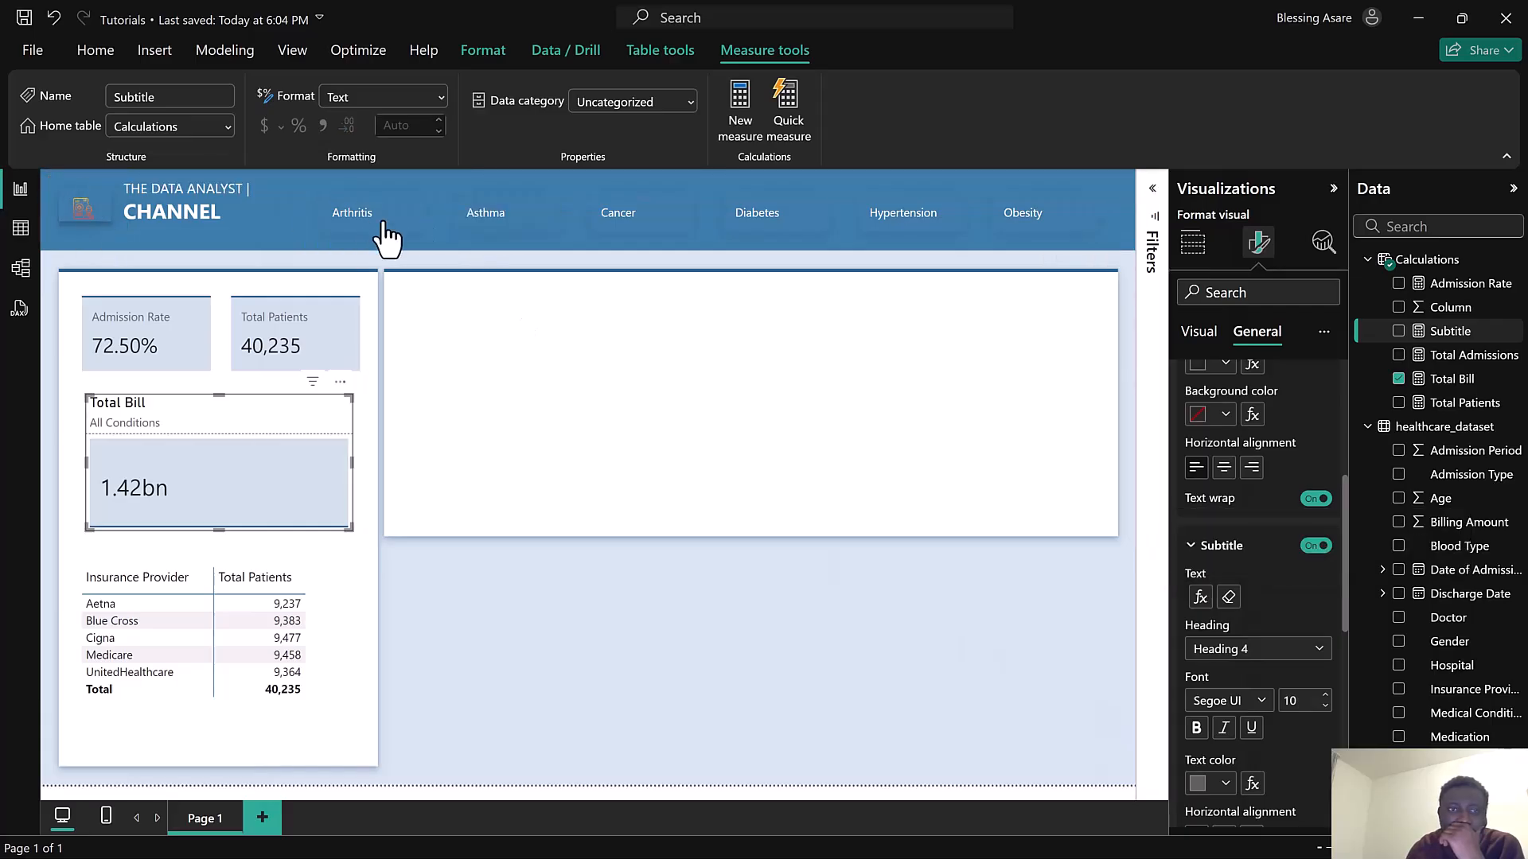
left_click(479, 233)
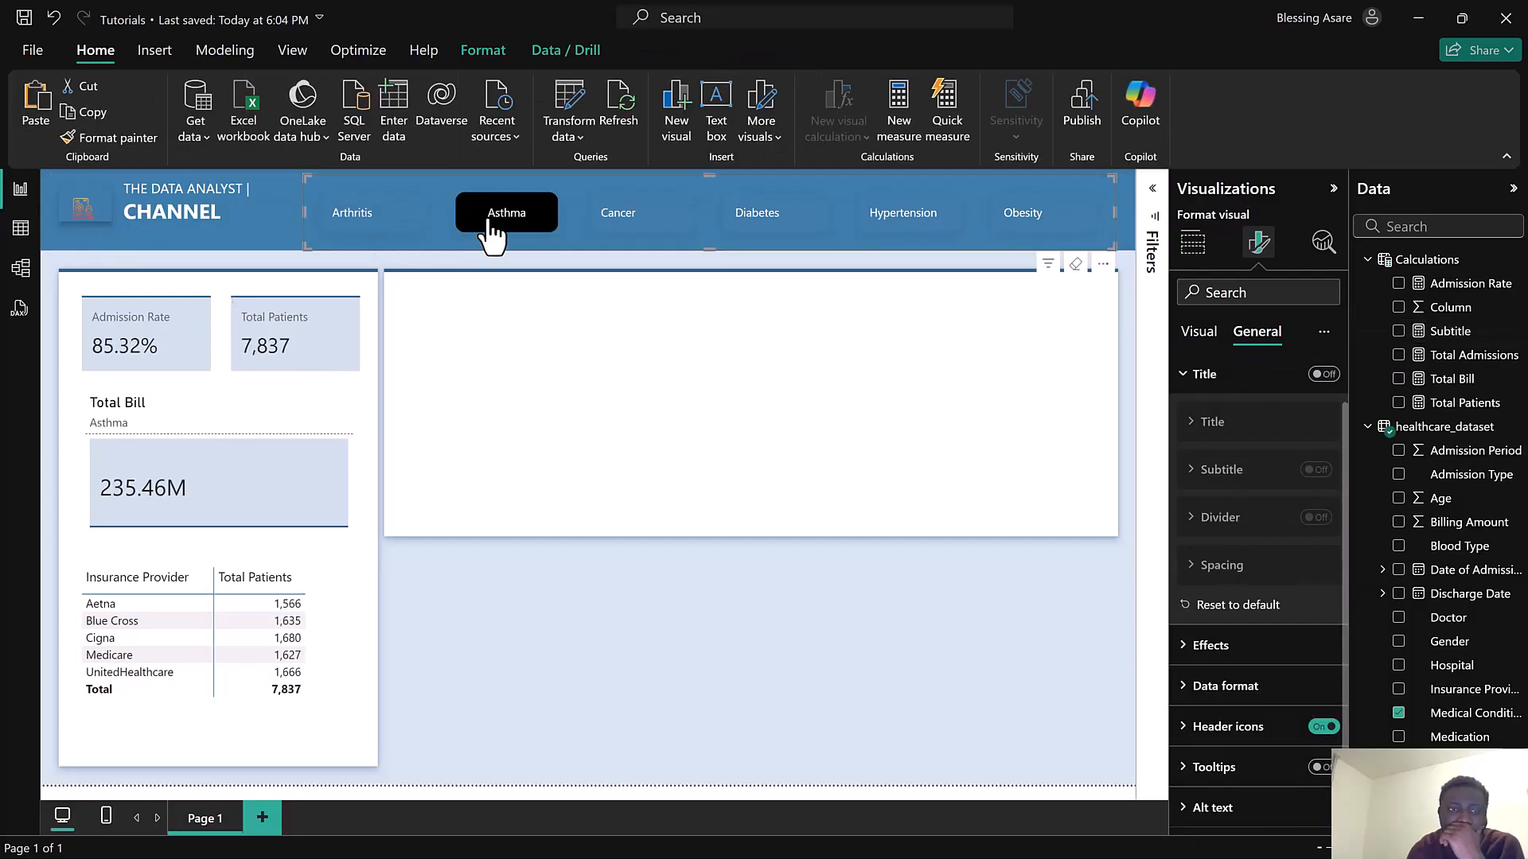
left_click(491, 231)
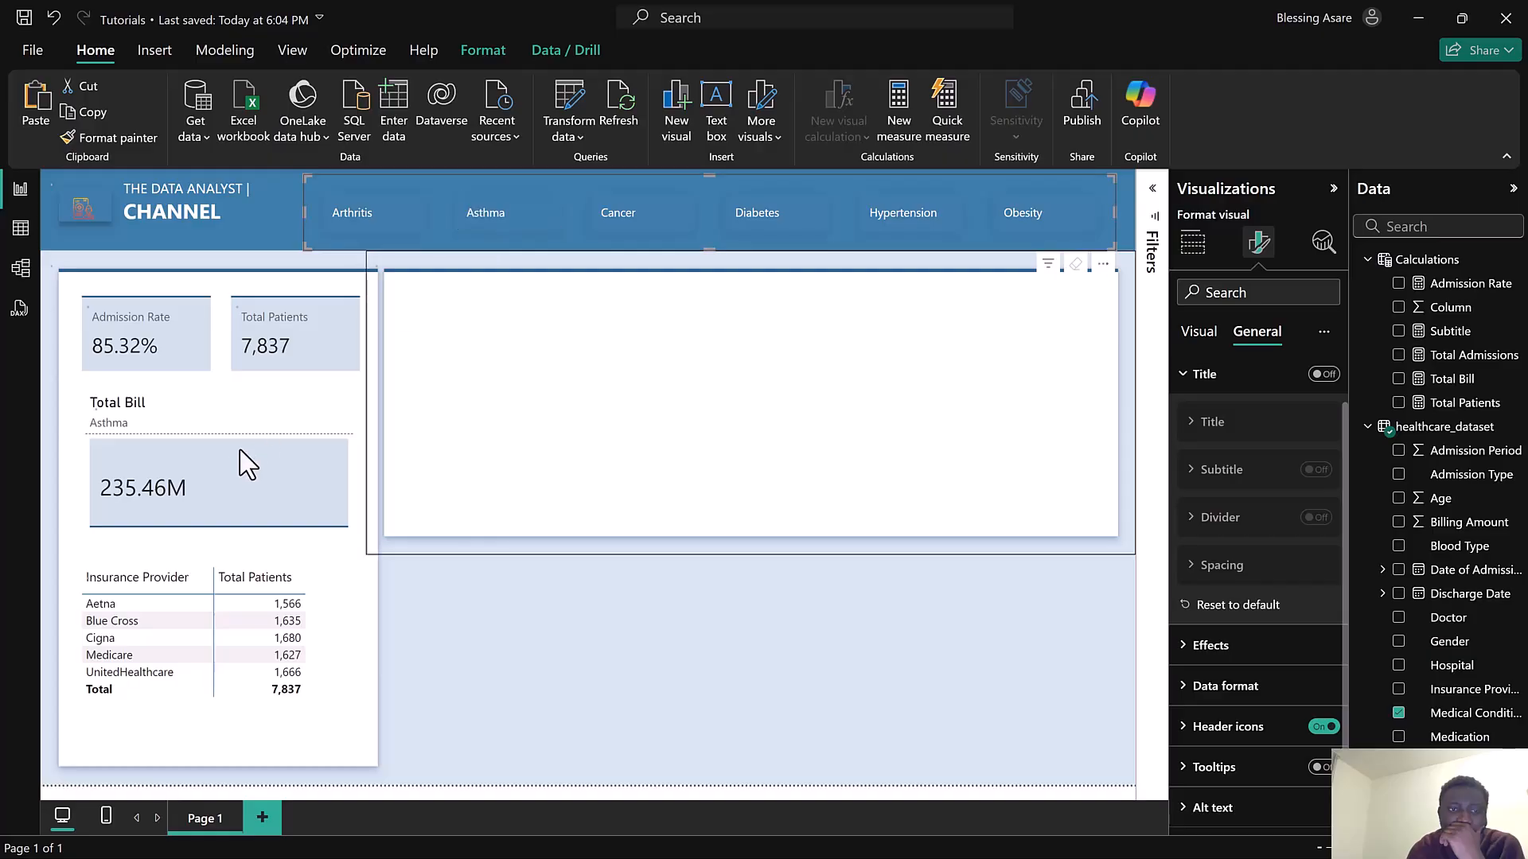
Turn on the Total Bill card's background with the theme blue colour at 75% transparency
left_click(275, 412)
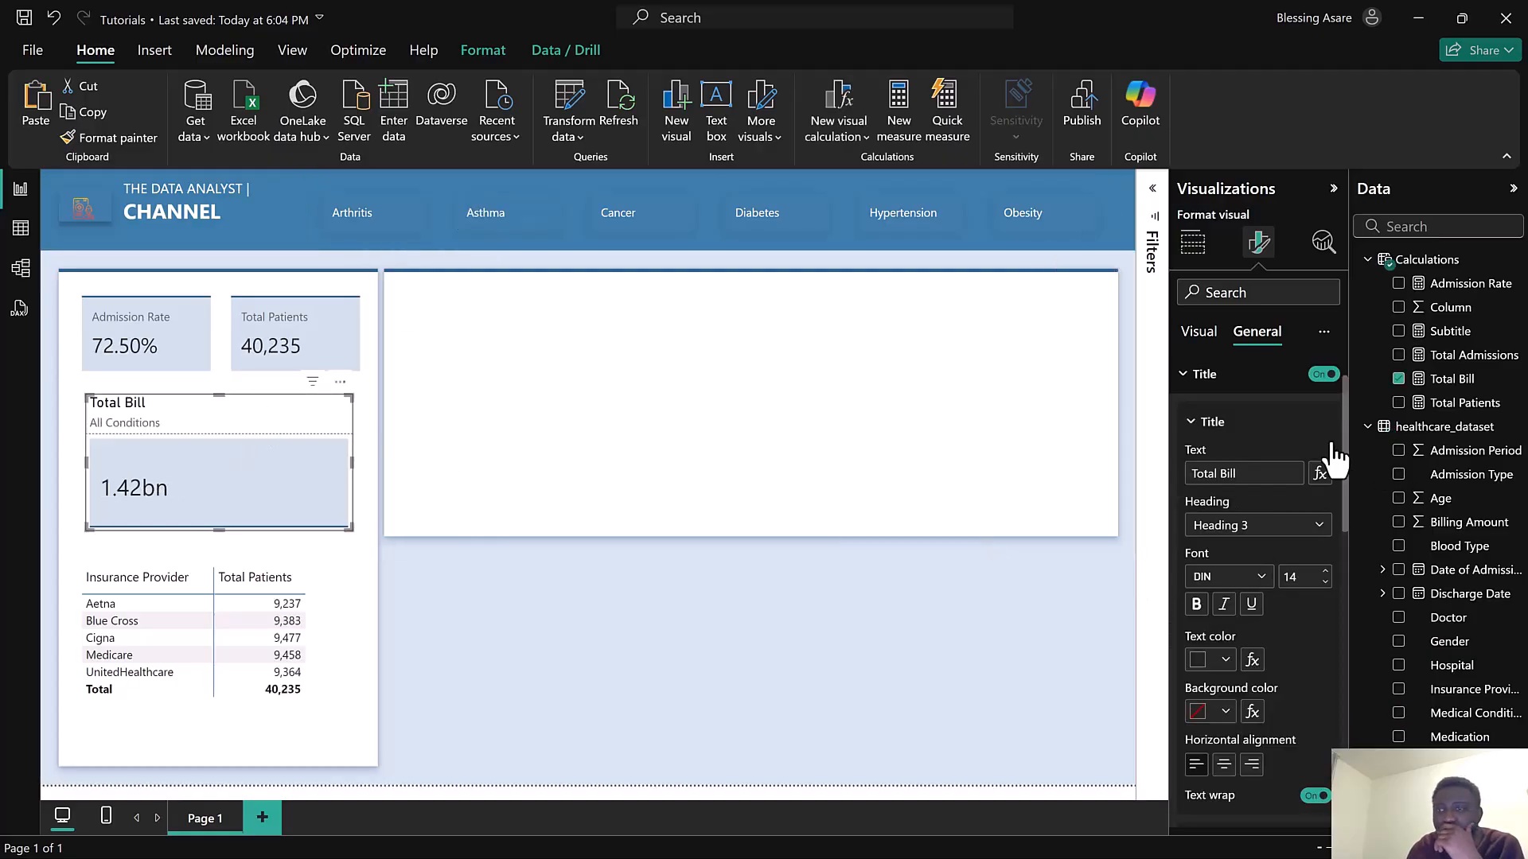
scroll(1278, 609, "down", 3)
scroll(1278, 609, "down", 4)
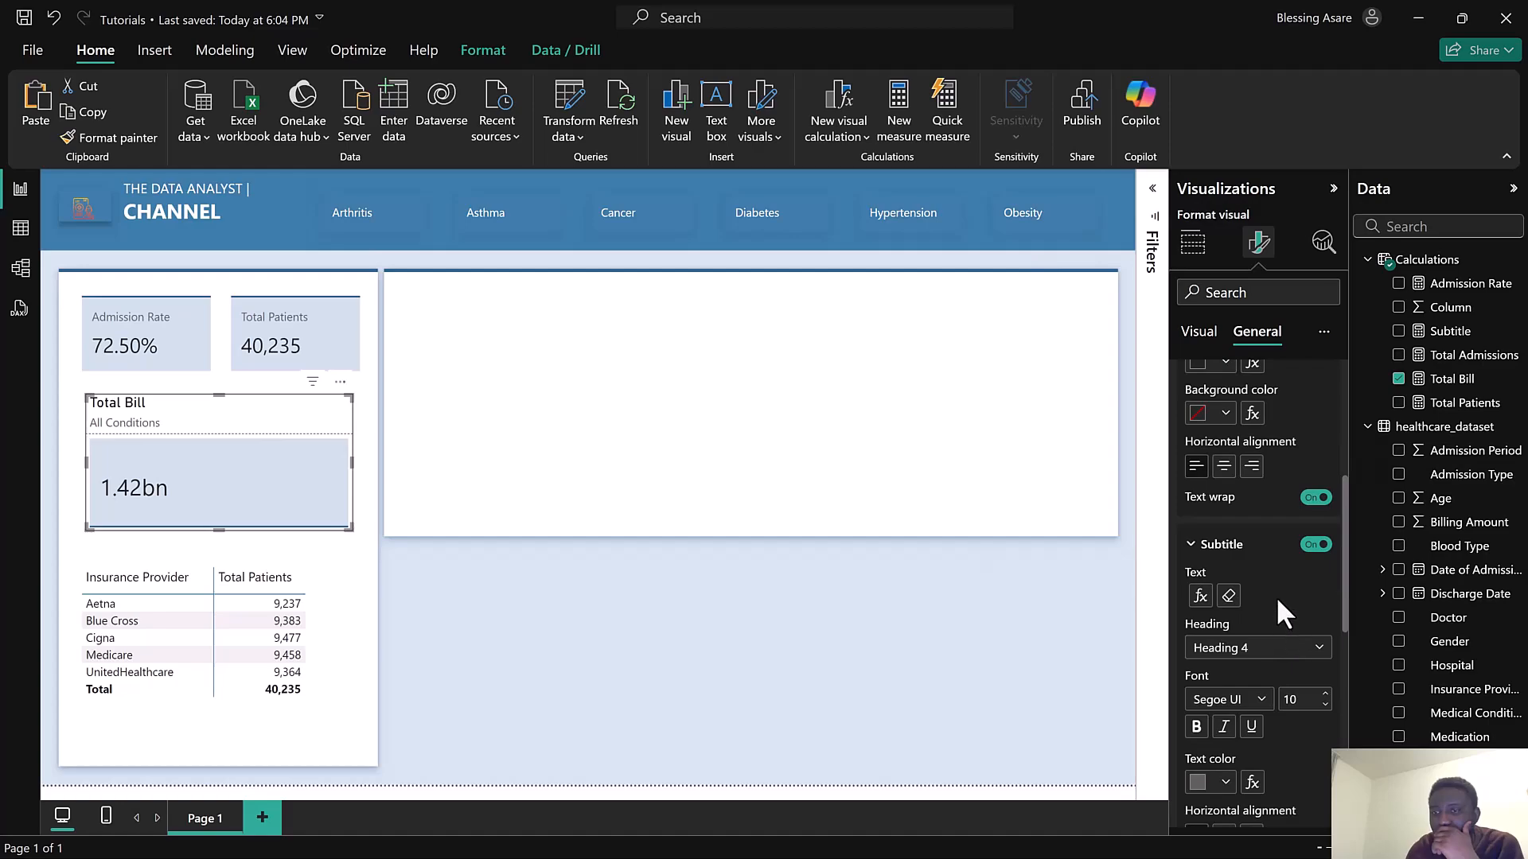
scroll(1278, 604, "down", 5)
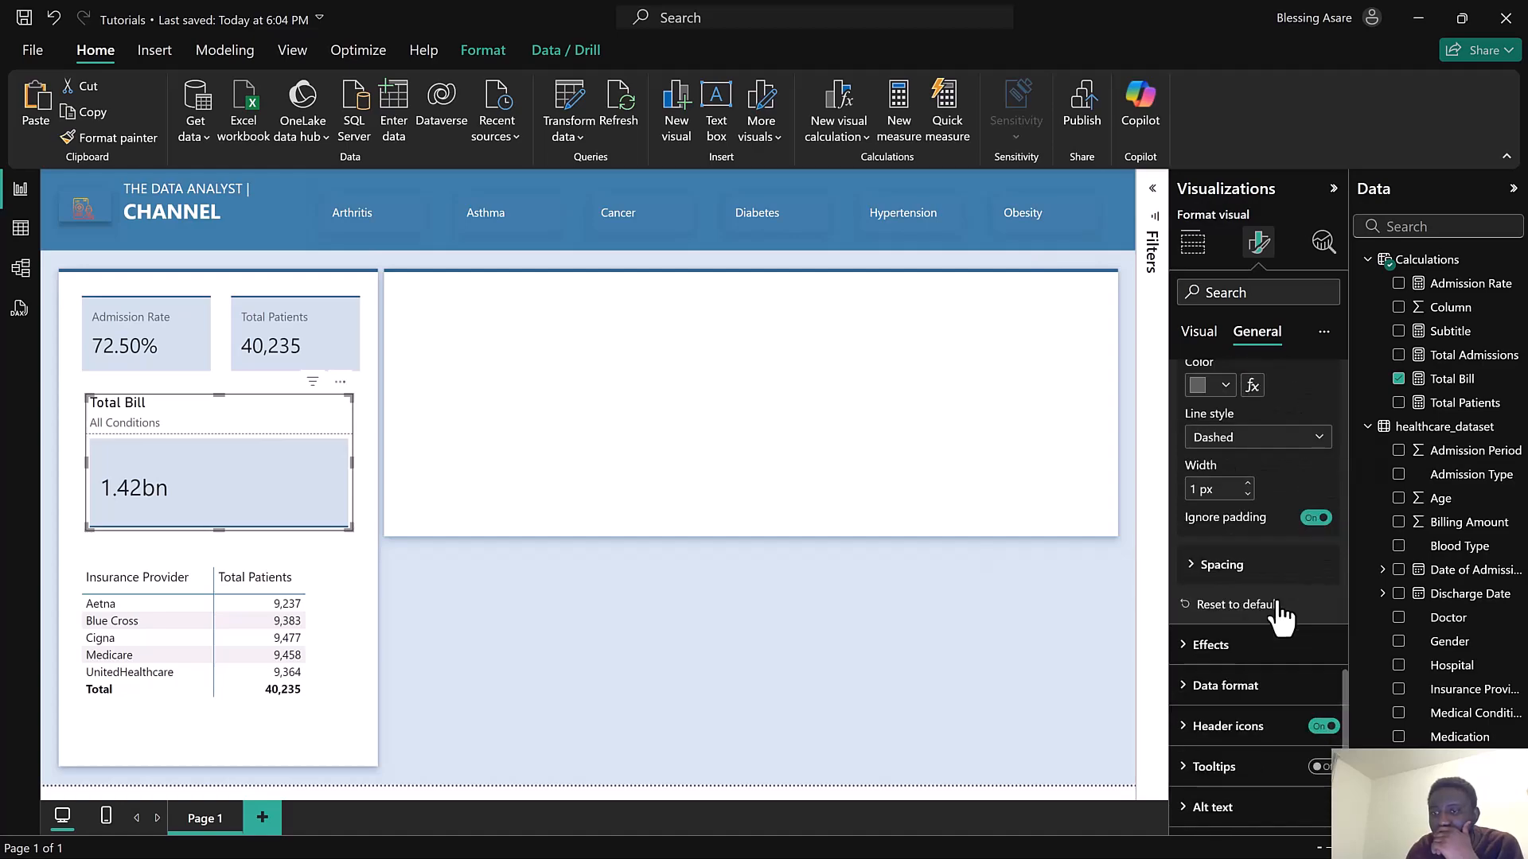
left_click(1272, 649)
scroll(1274, 659, "down", 3)
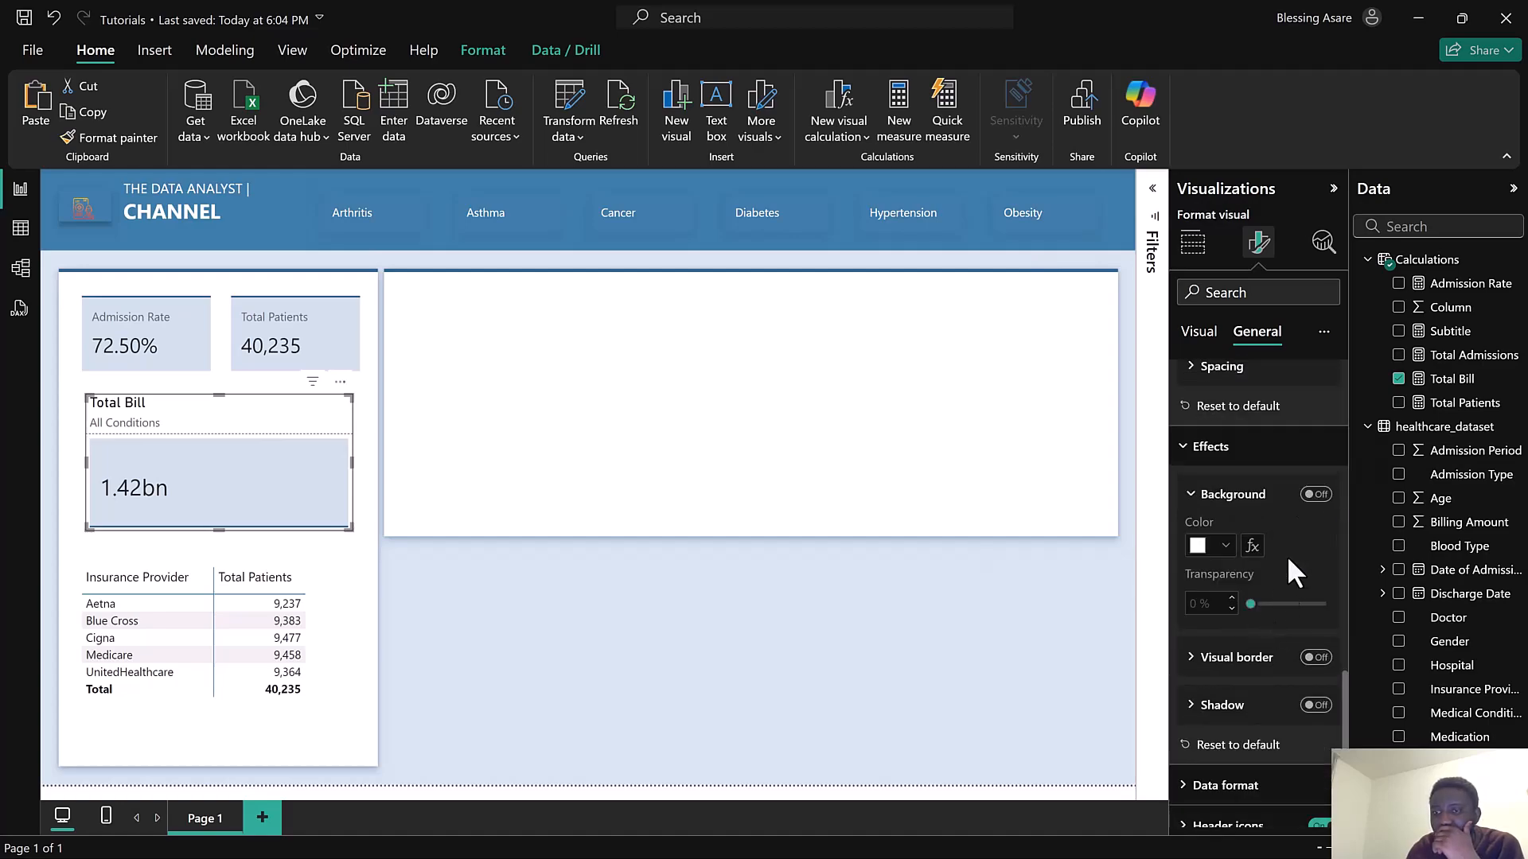
left_click(1315, 495)
scroll(1305, 636, "down", 2)
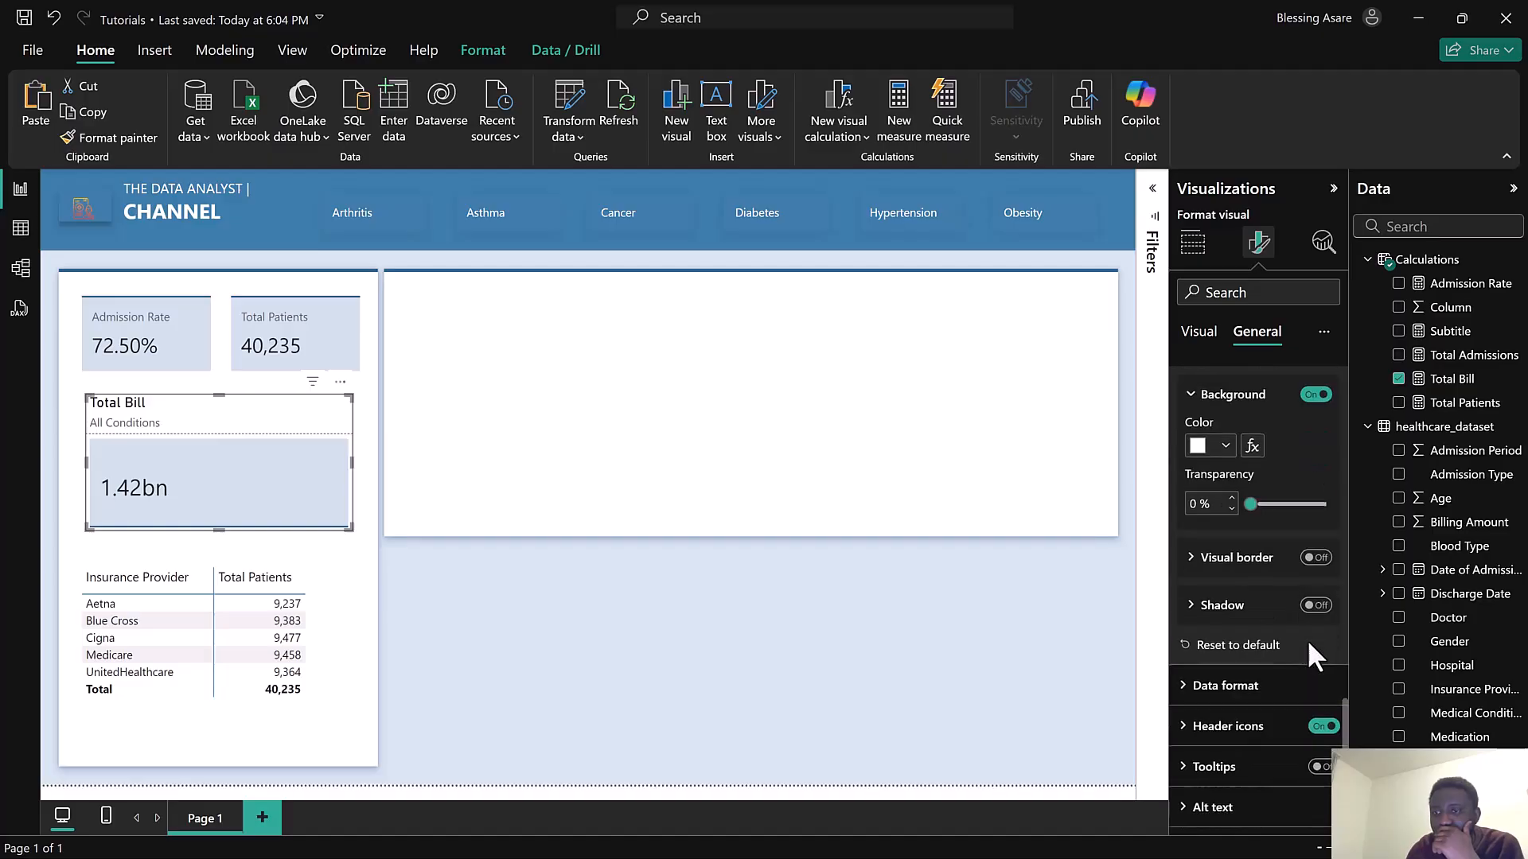
scroll(1297, 635, "up", 4)
left_click(1203, 646)
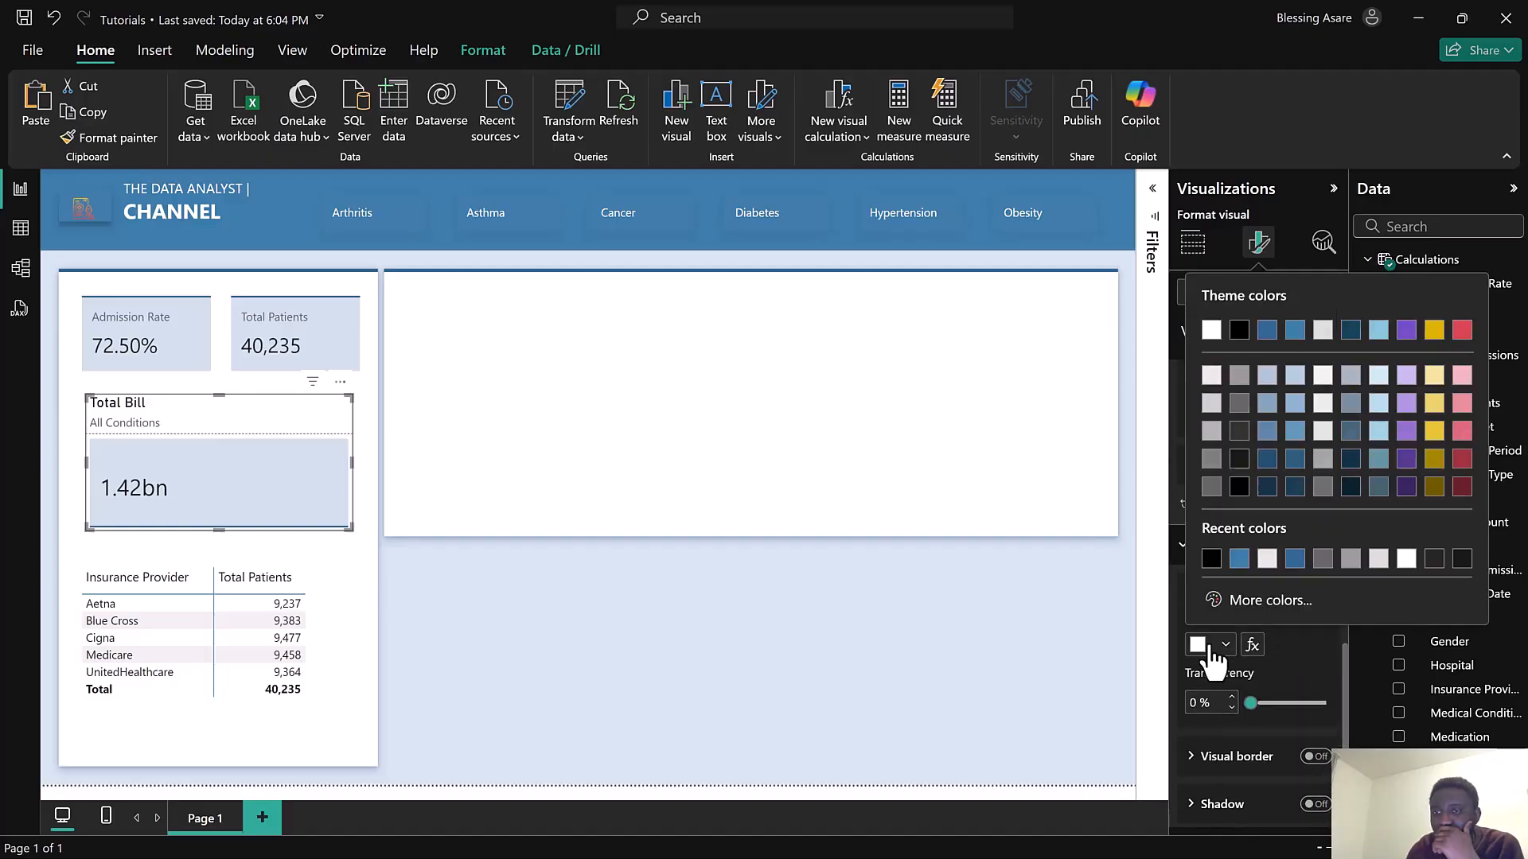
left_click(1294, 333)
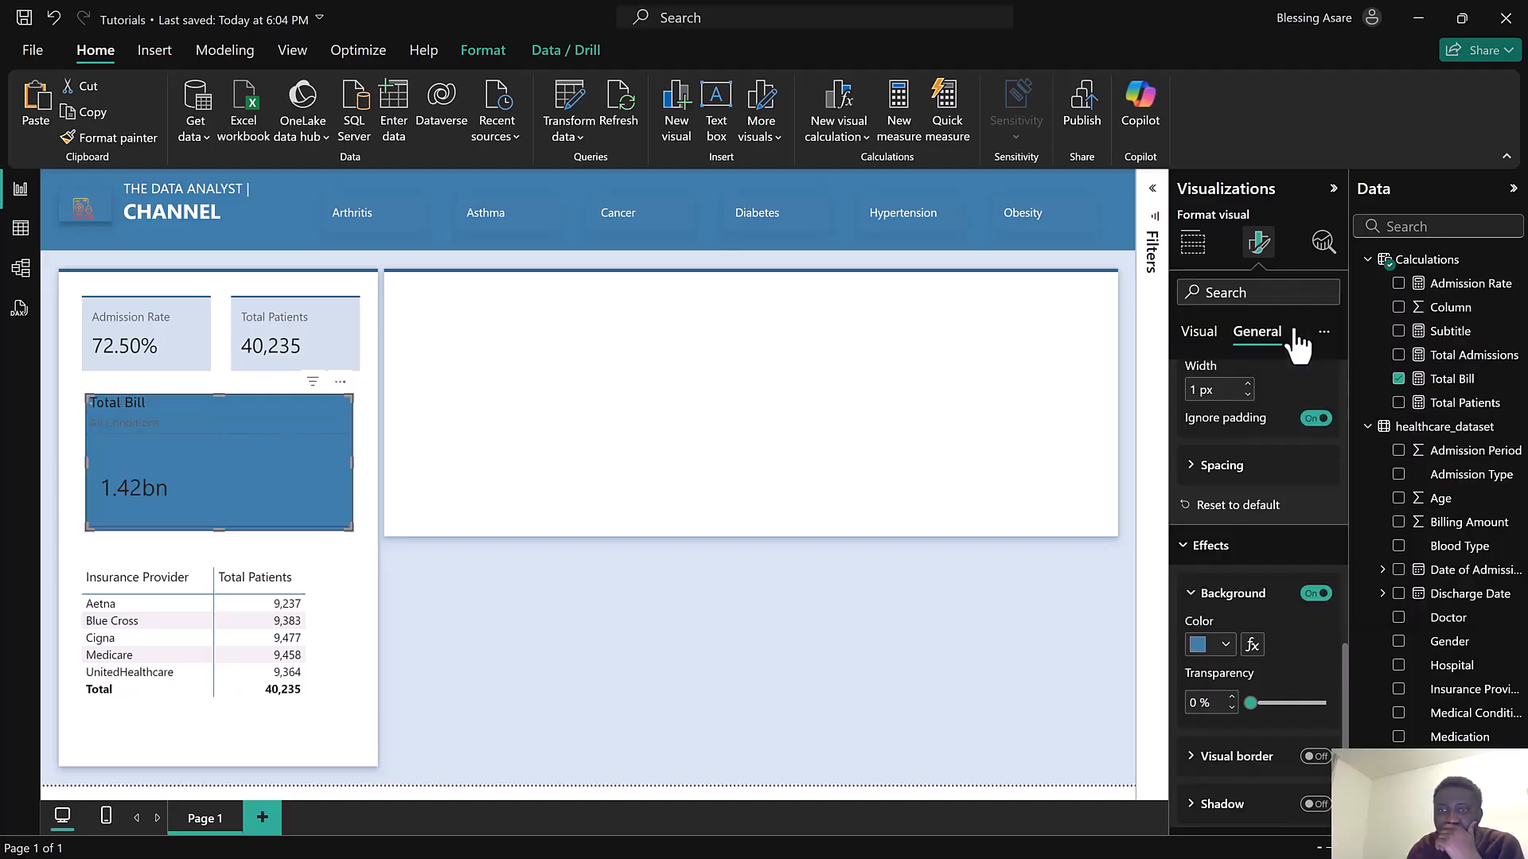
scroll(1269, 570, "down", 3)
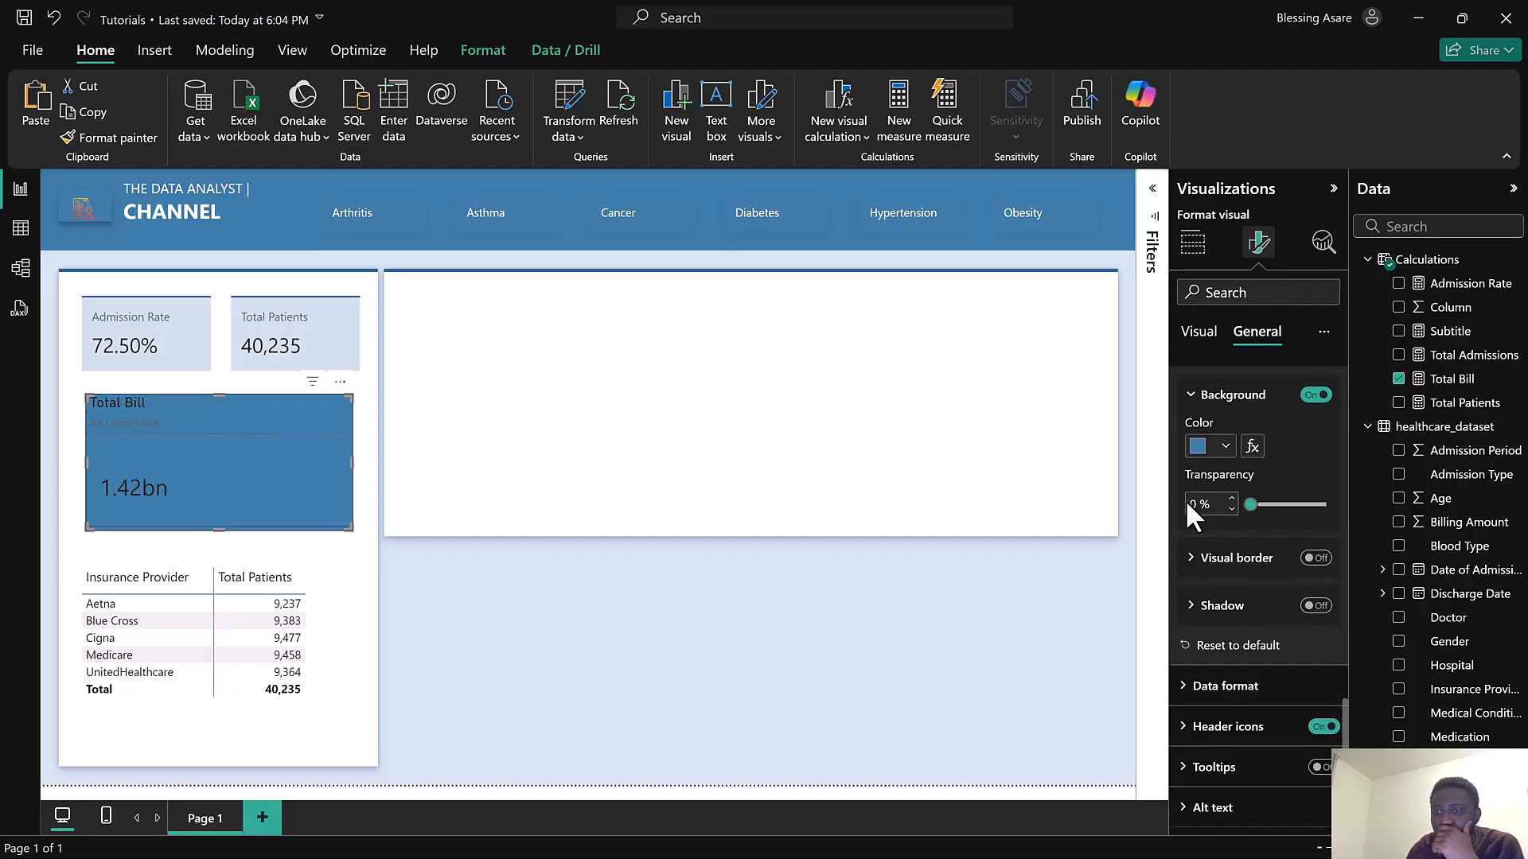
type("75")
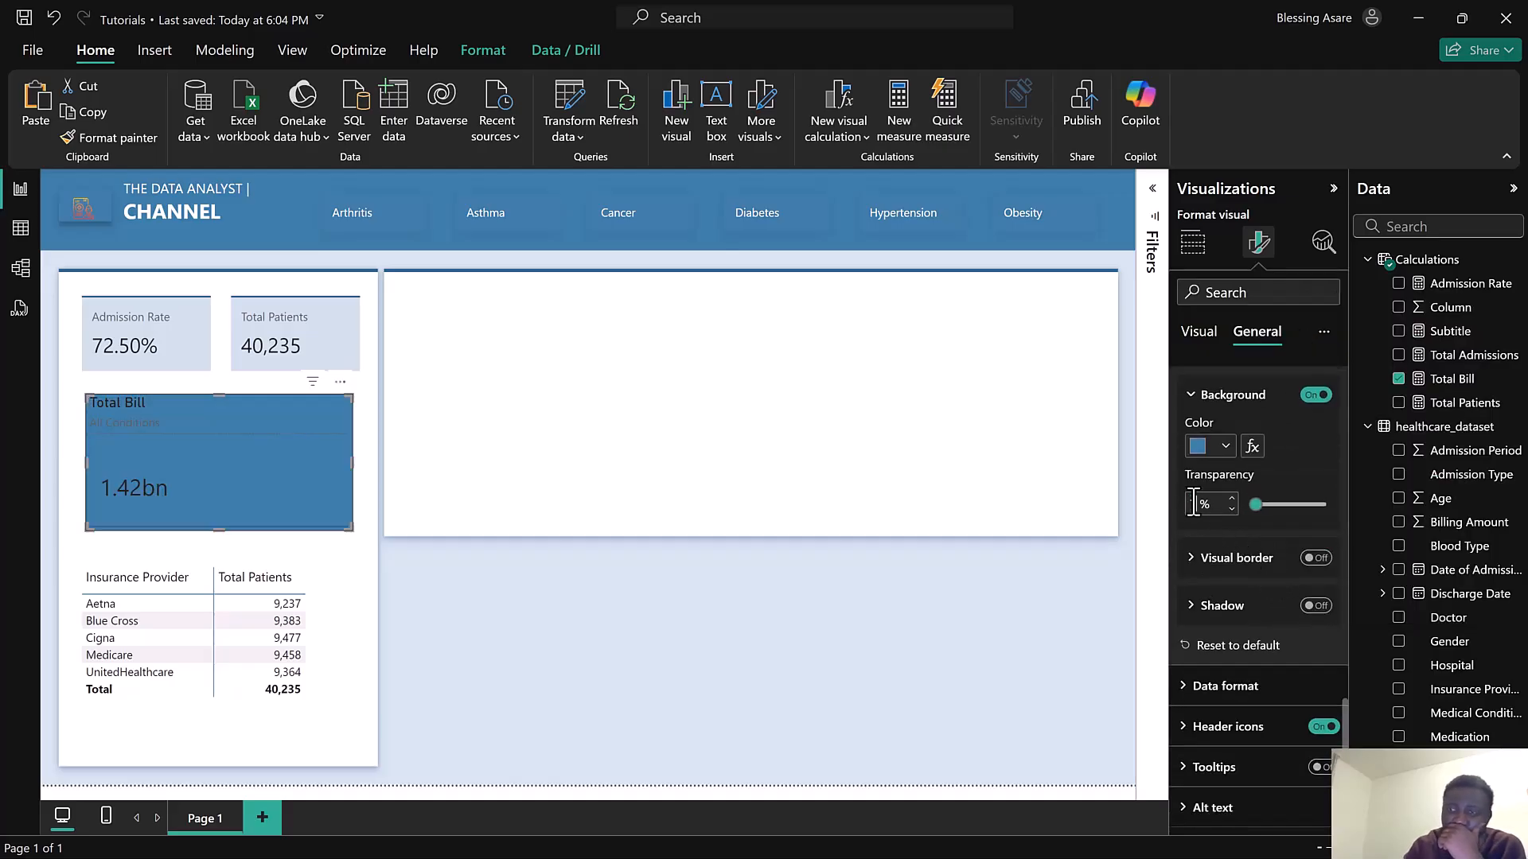
key("Return")
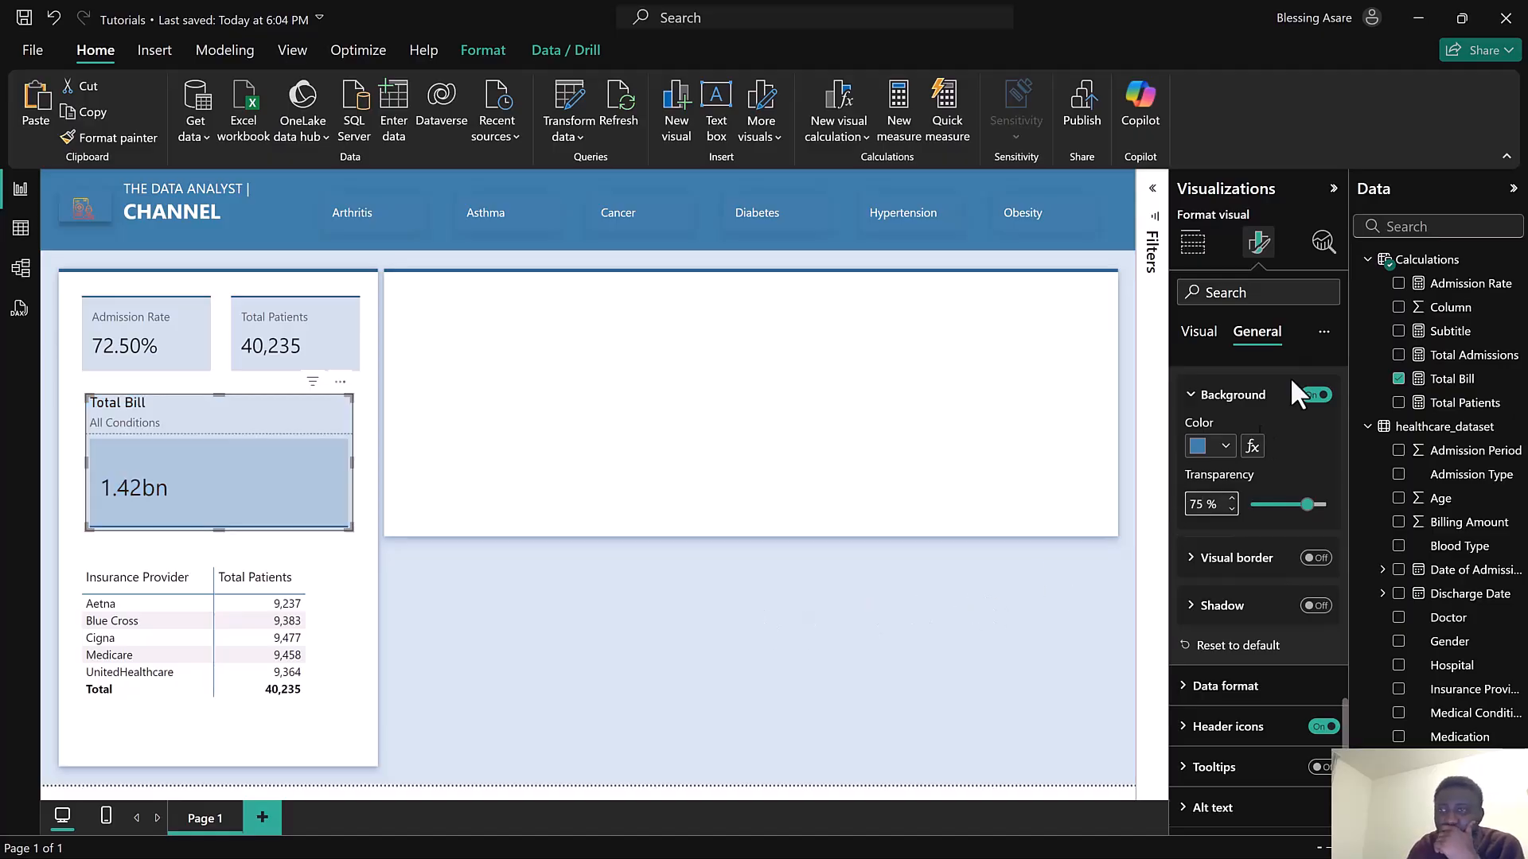
Turn off the background of the card element in the Total Bill card's Cards settings
left_click(1217, 333)
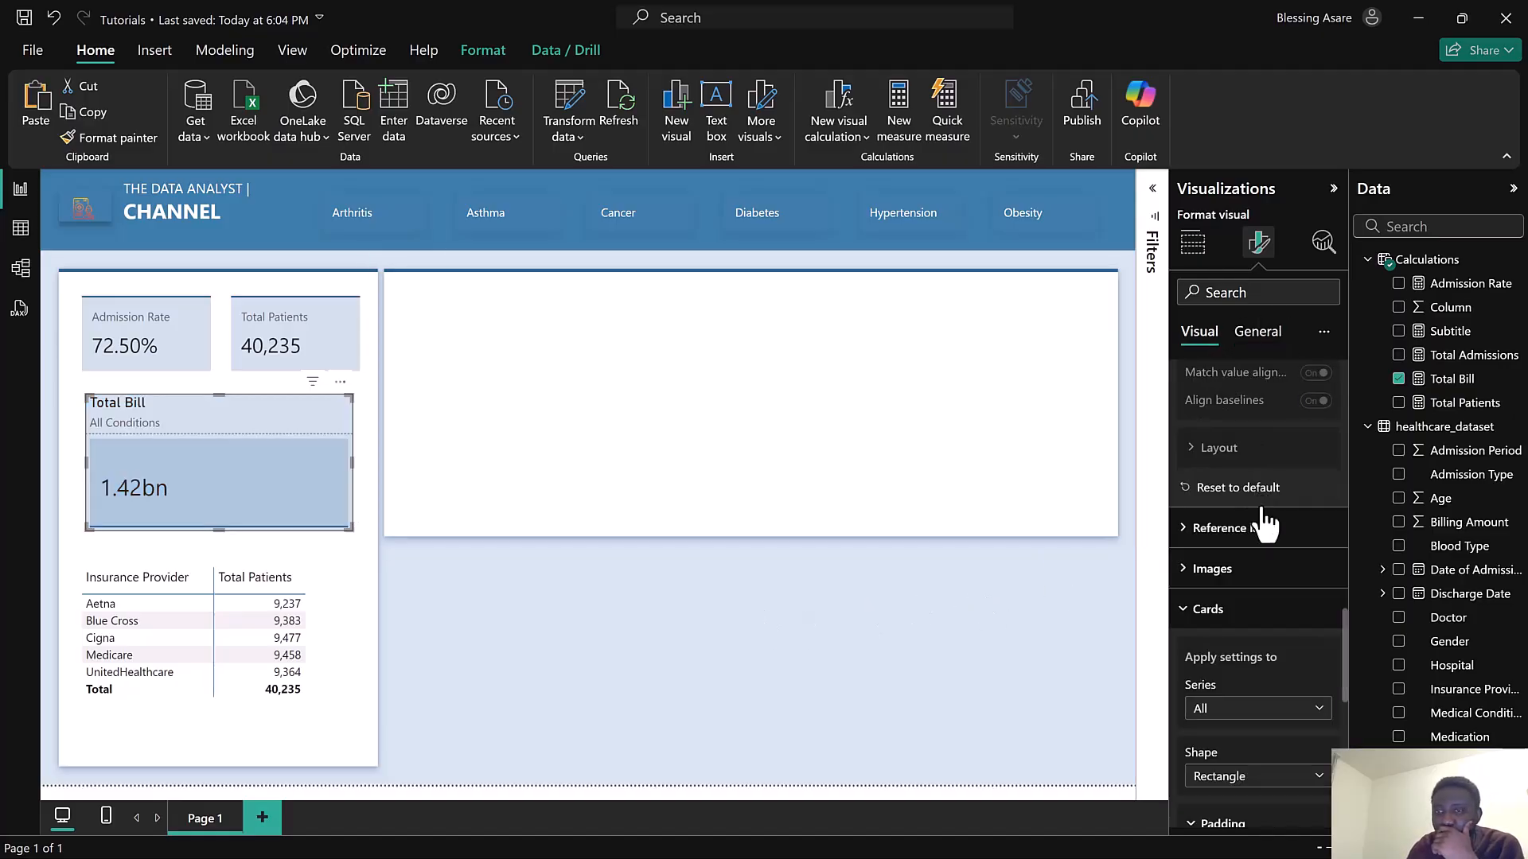
scroll(1272, 537, "down", 5)
scroll(1272, 537, "down", 3)
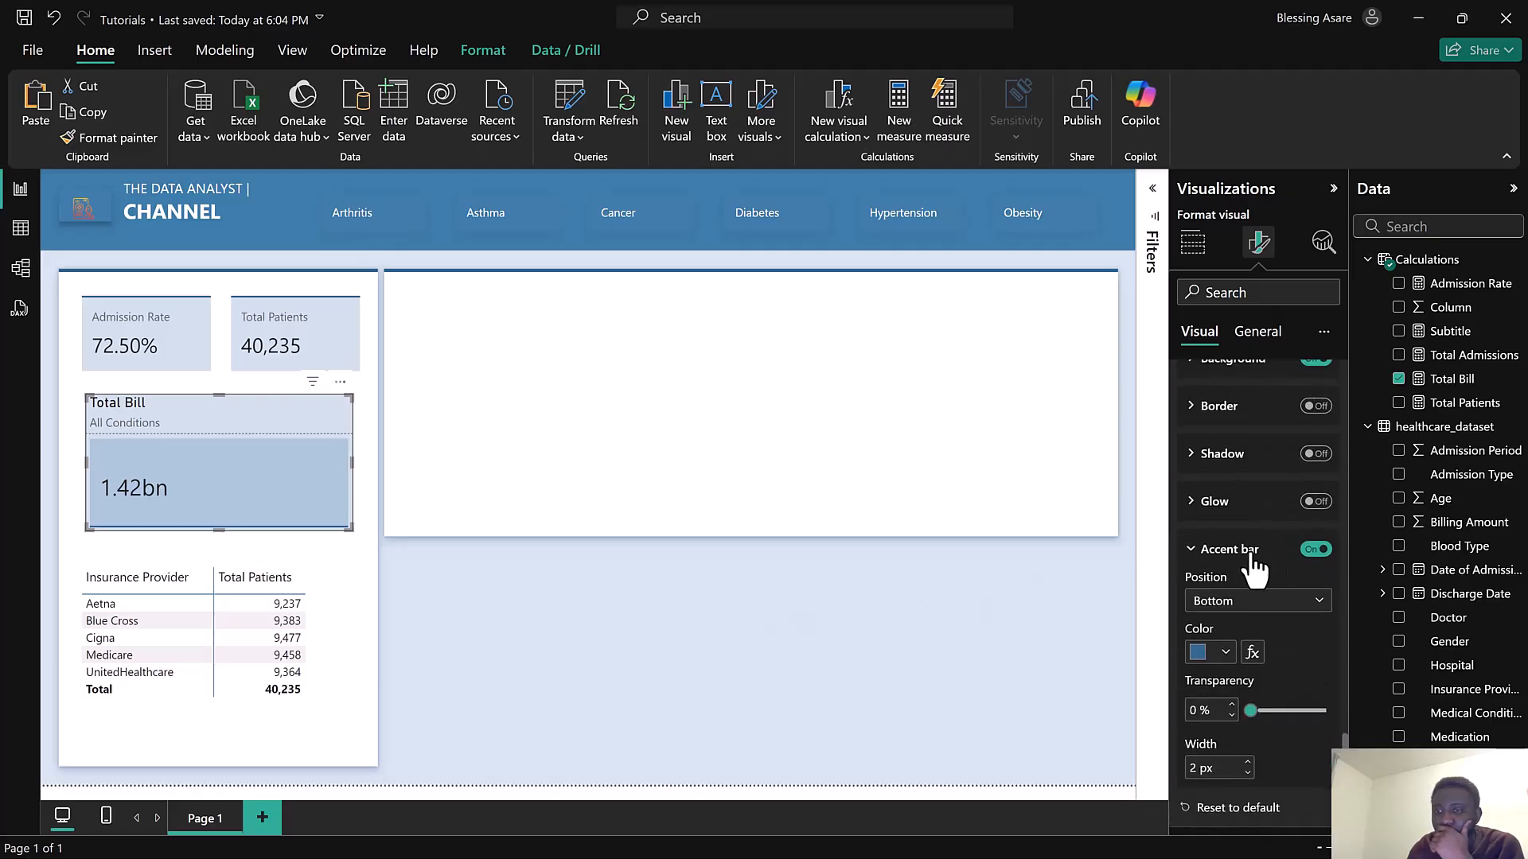
left_click(1256, 556)
scroll(1254, 542, "up", 2)
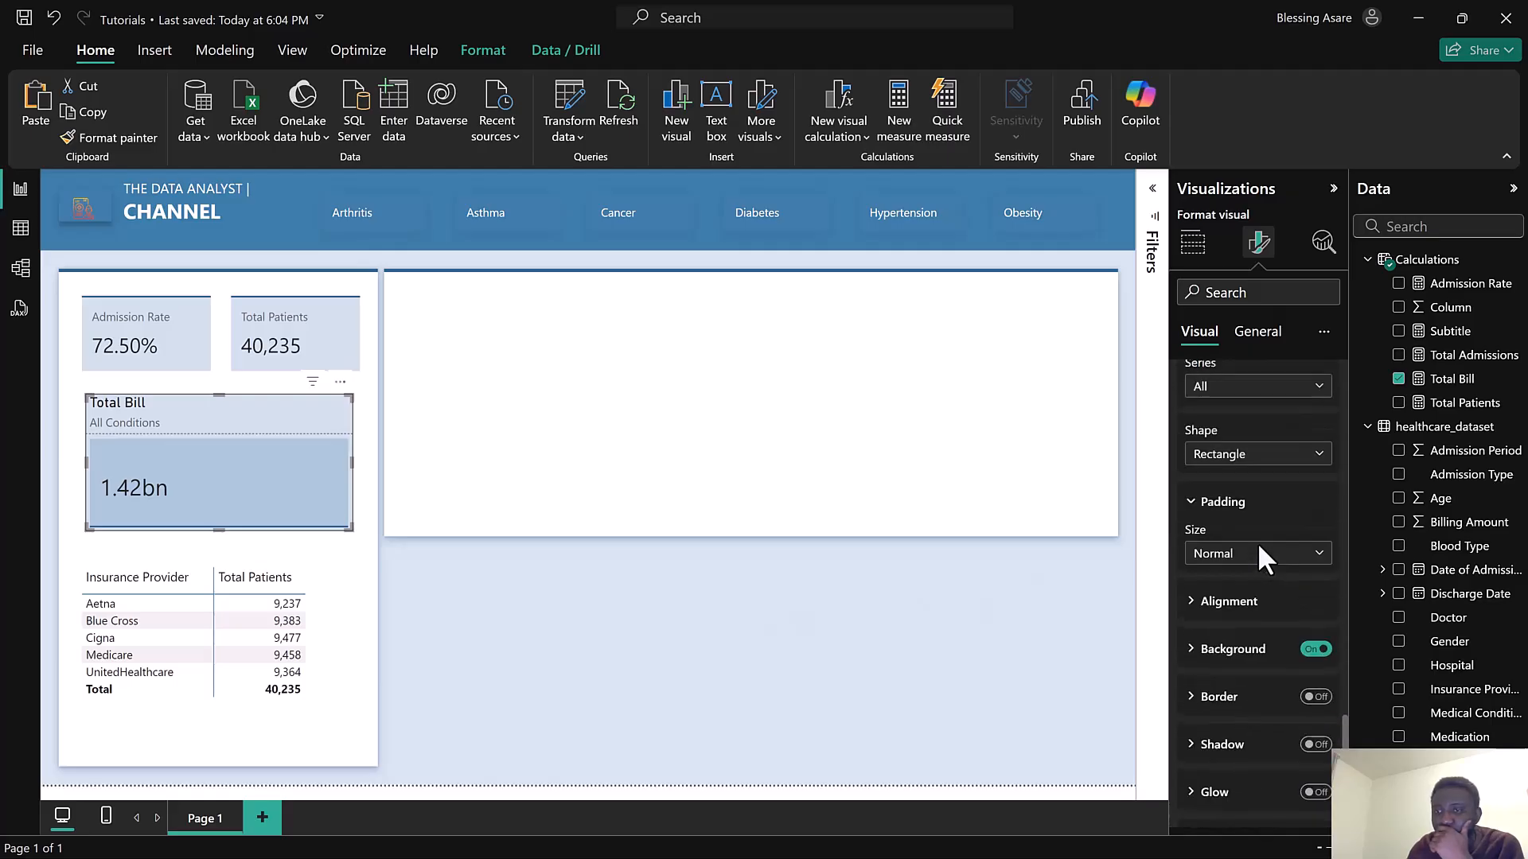
left_click(1314, 677)
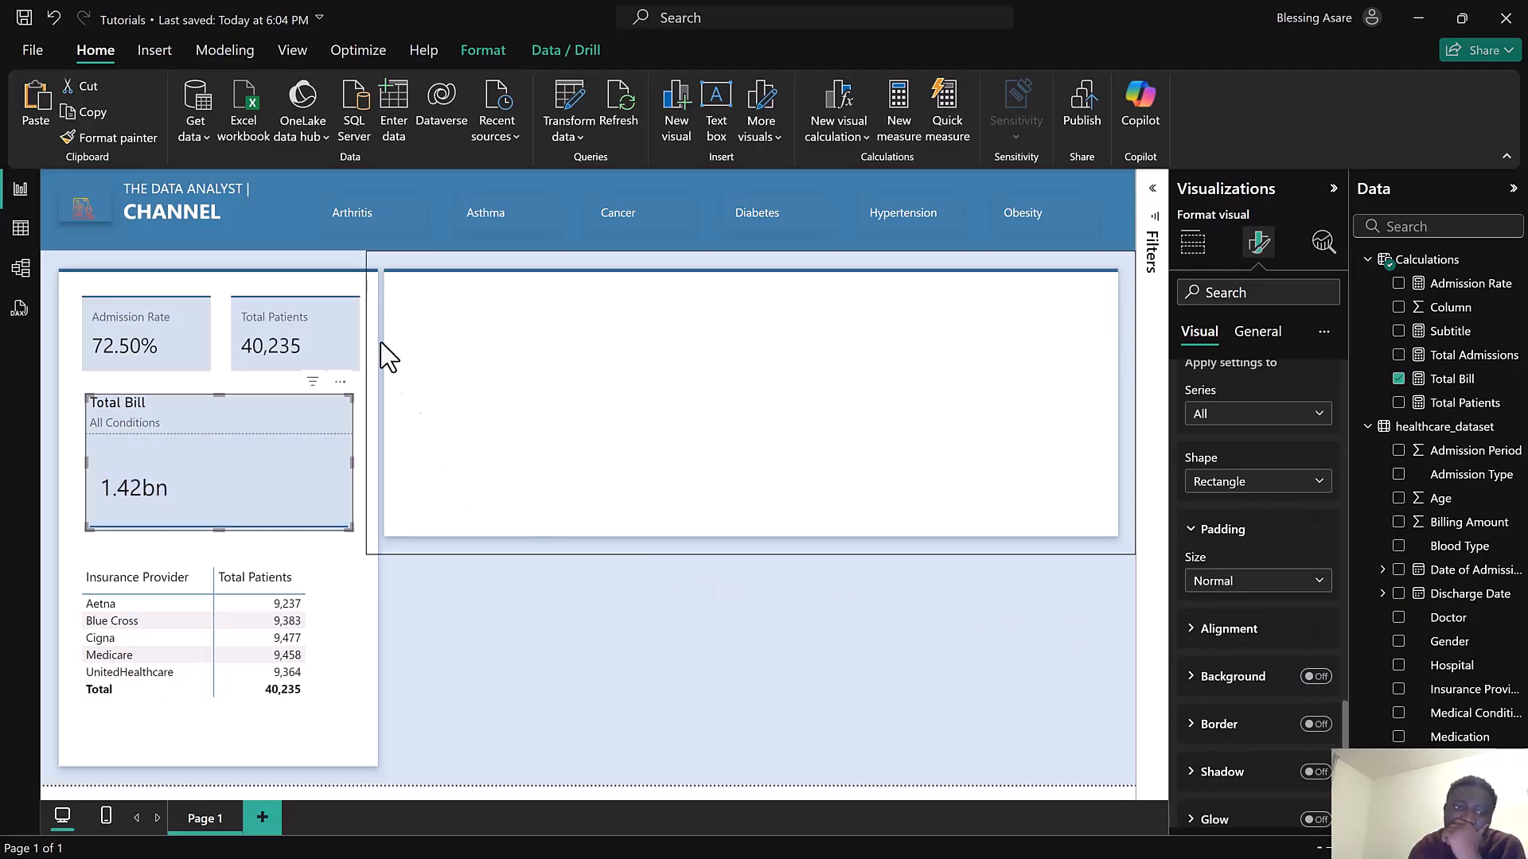
Filter the report to Asthma with the condition slicer
left_click(490, 231)
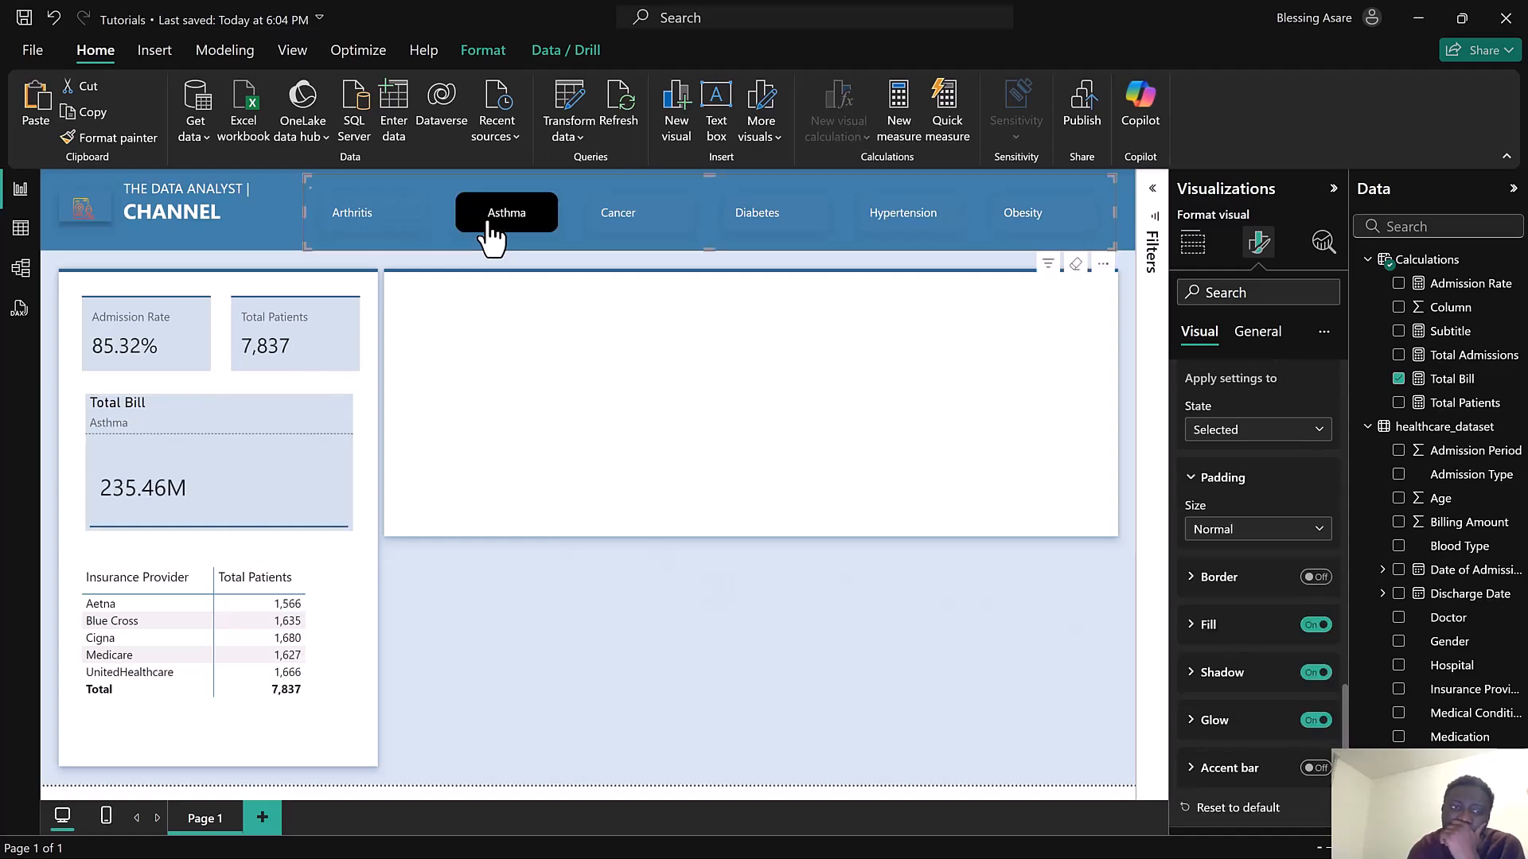
left_click(1253, 333)
scroll(1254, 532, "up", 4)
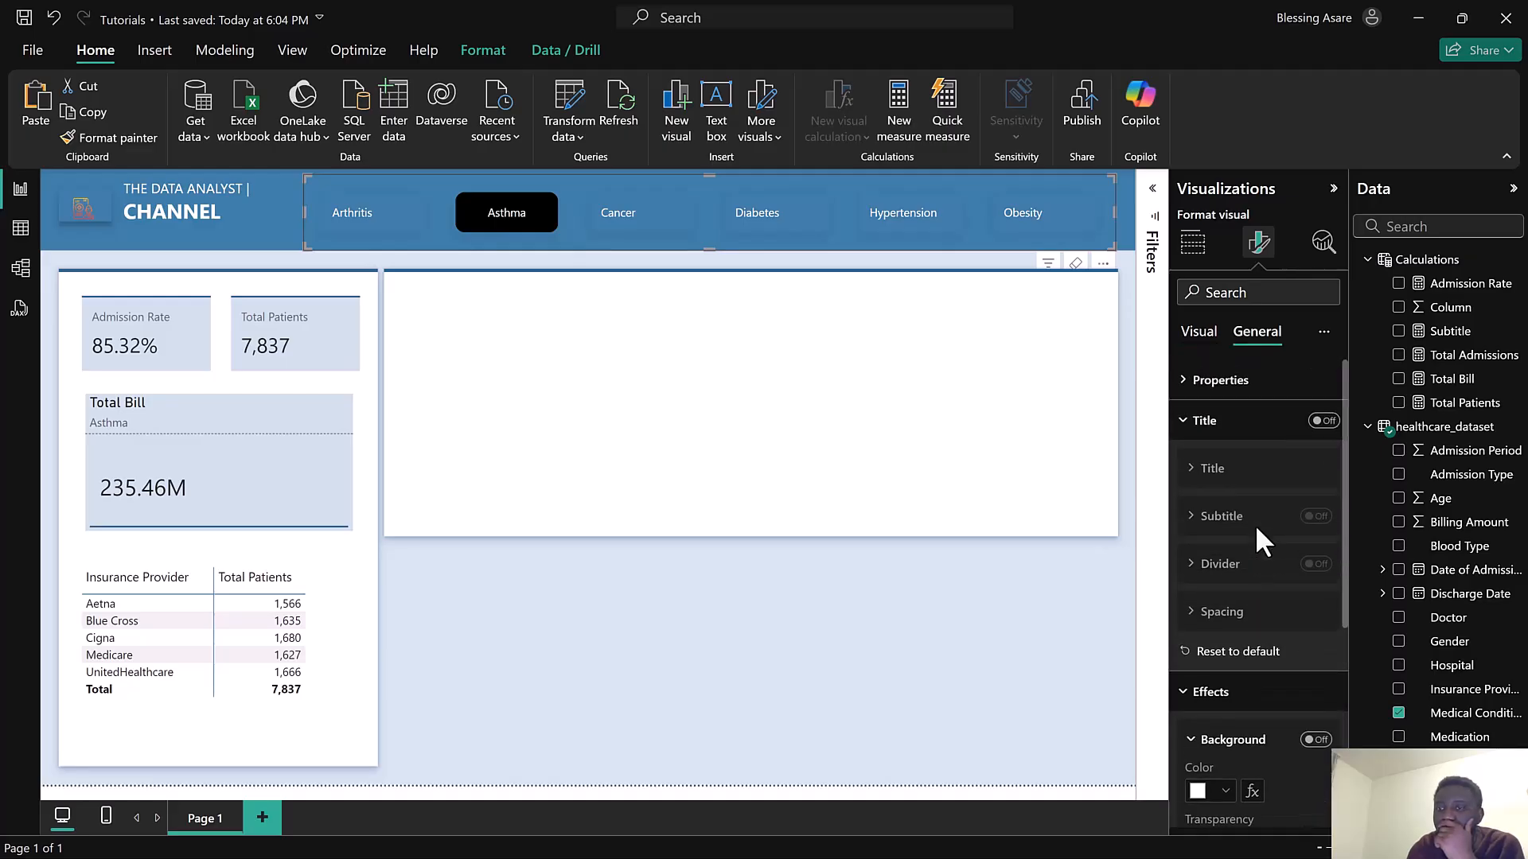
left_click(1235, 426)
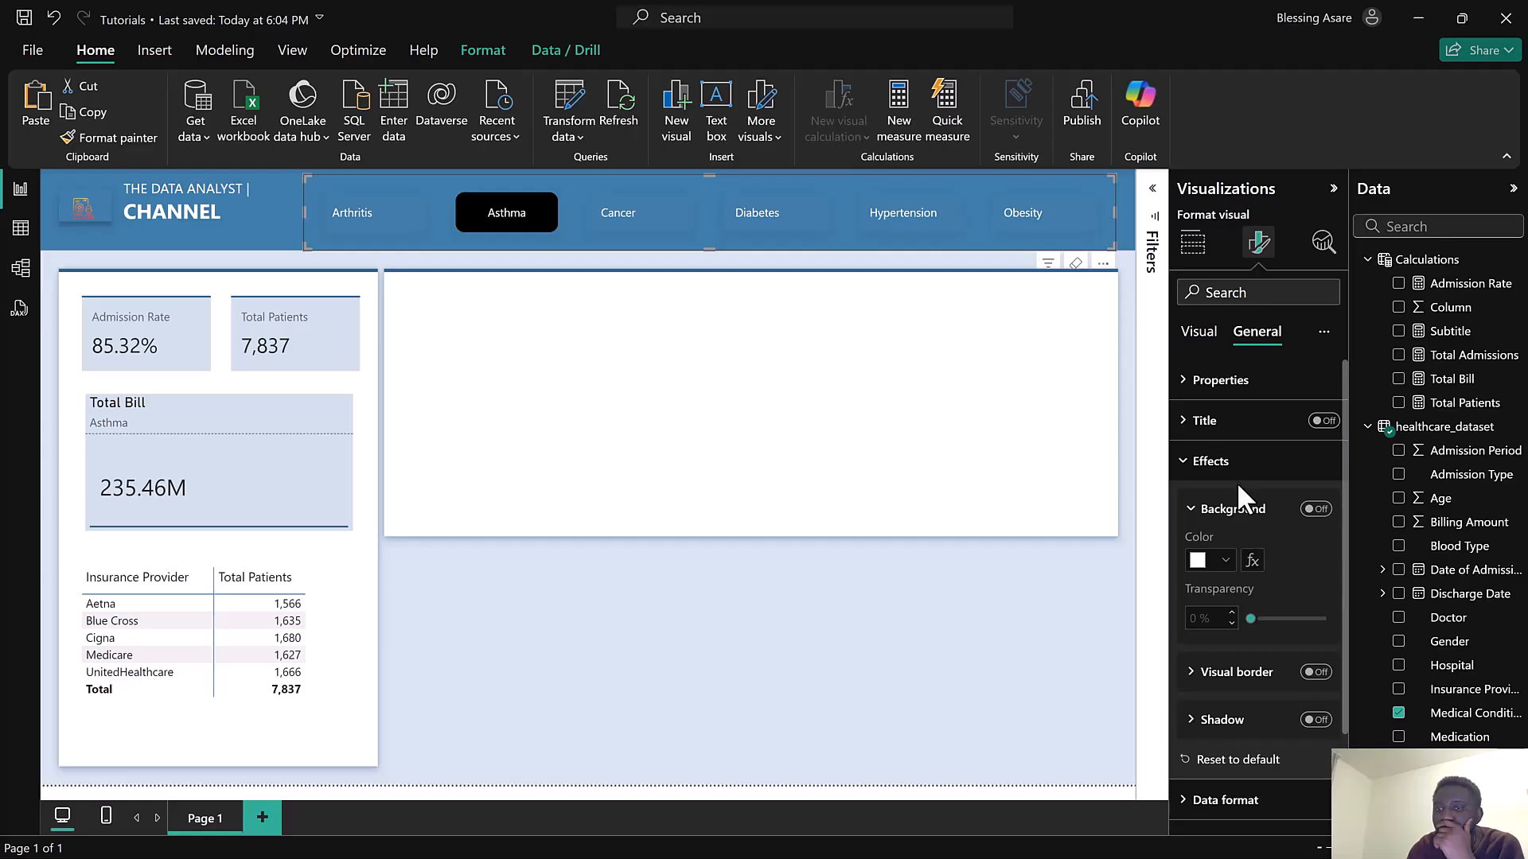
Set the Total Bill card's title font to Segoe UI, then preview it with Cancer selected in the slicer
left_click(310, 410)
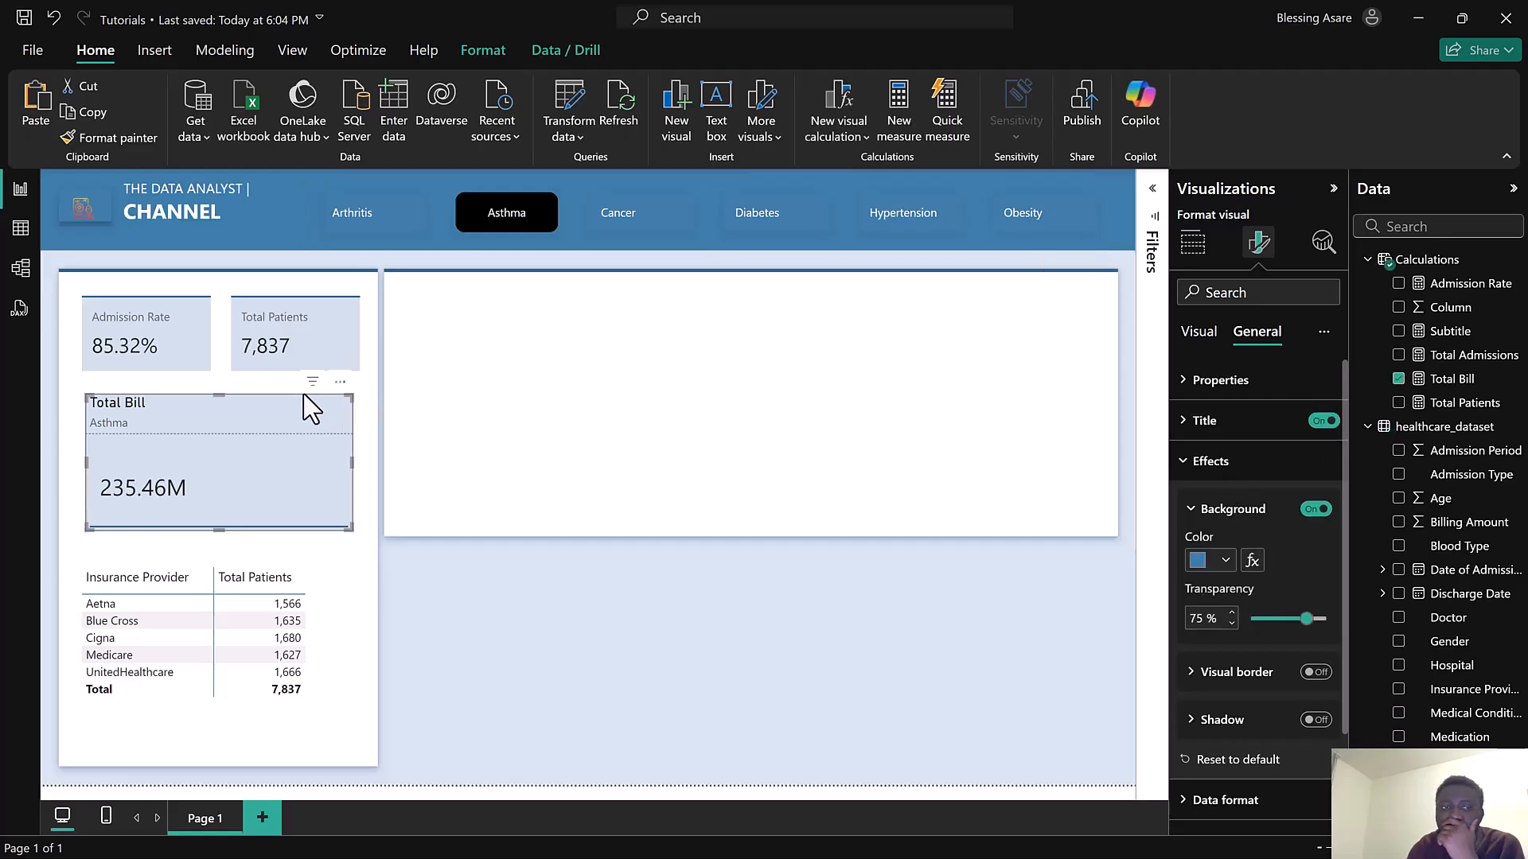
left_click(1236, 428)
left_click(1206, 623)
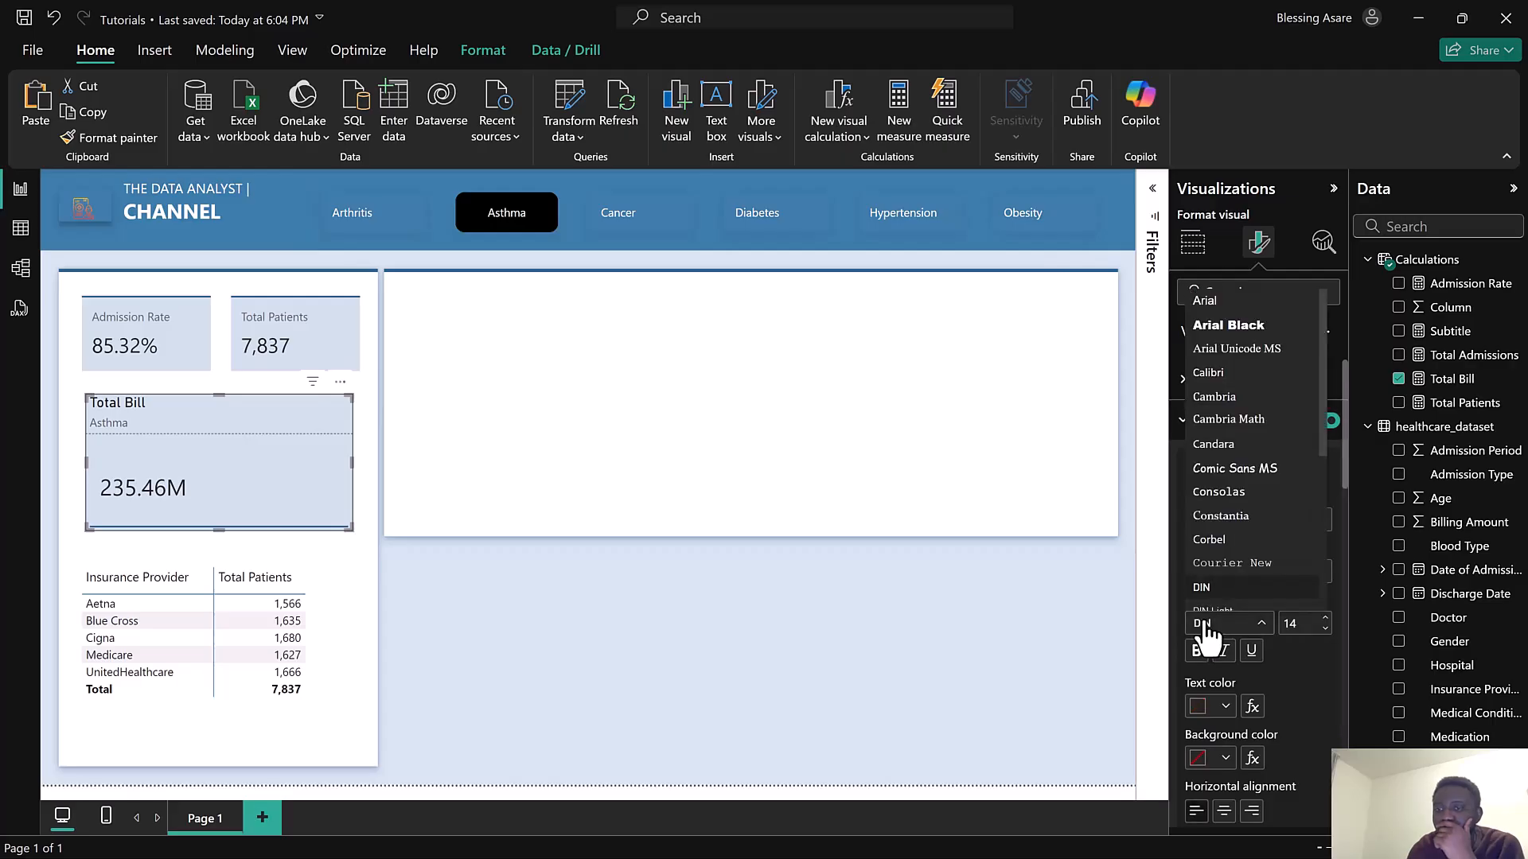
scroll(1234, 565, "down", 2)
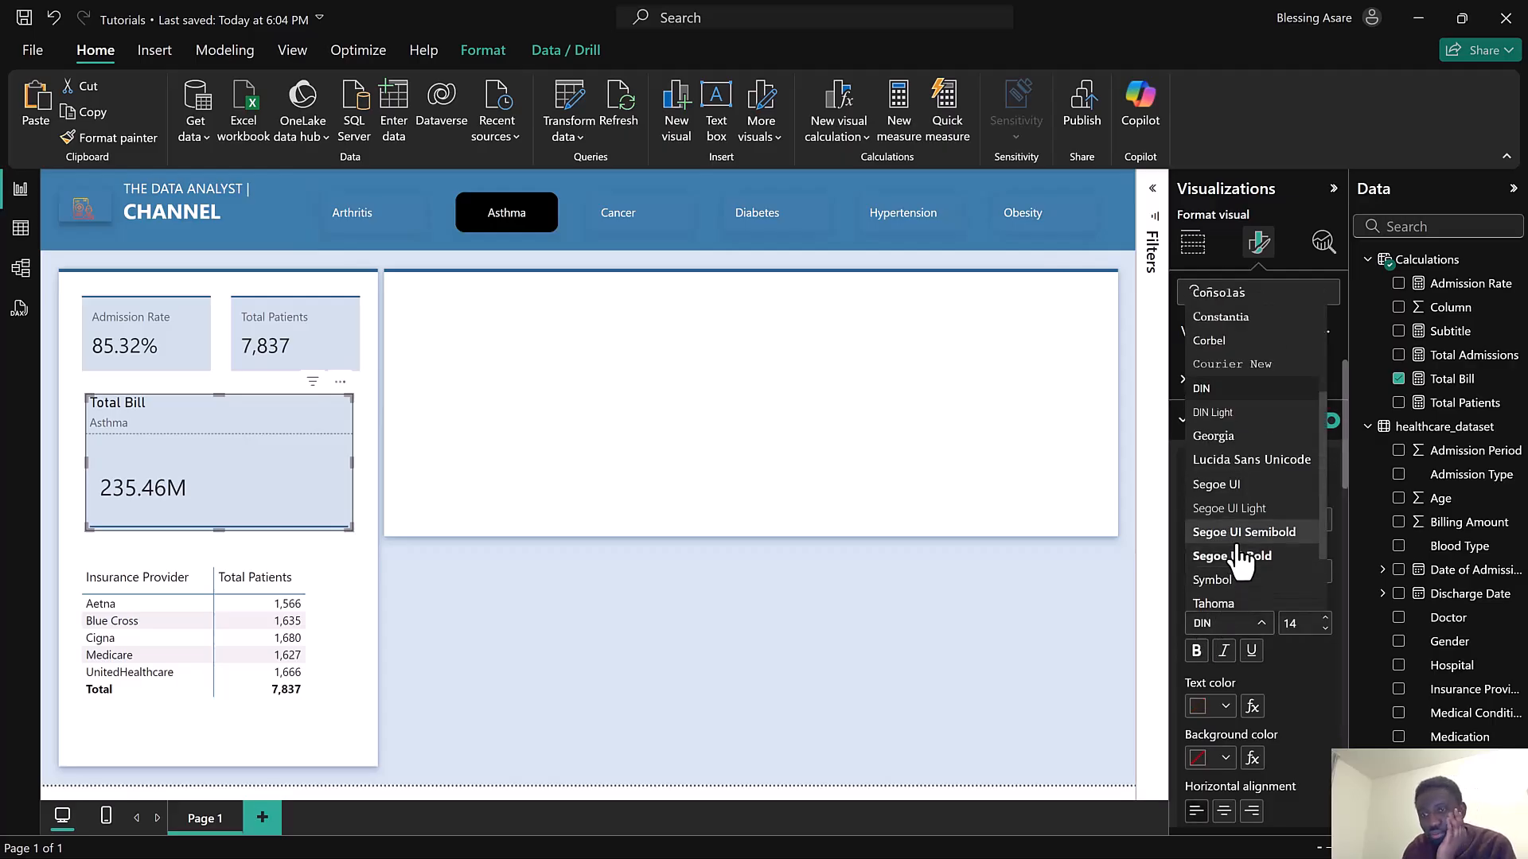
left_click(1225, 483)
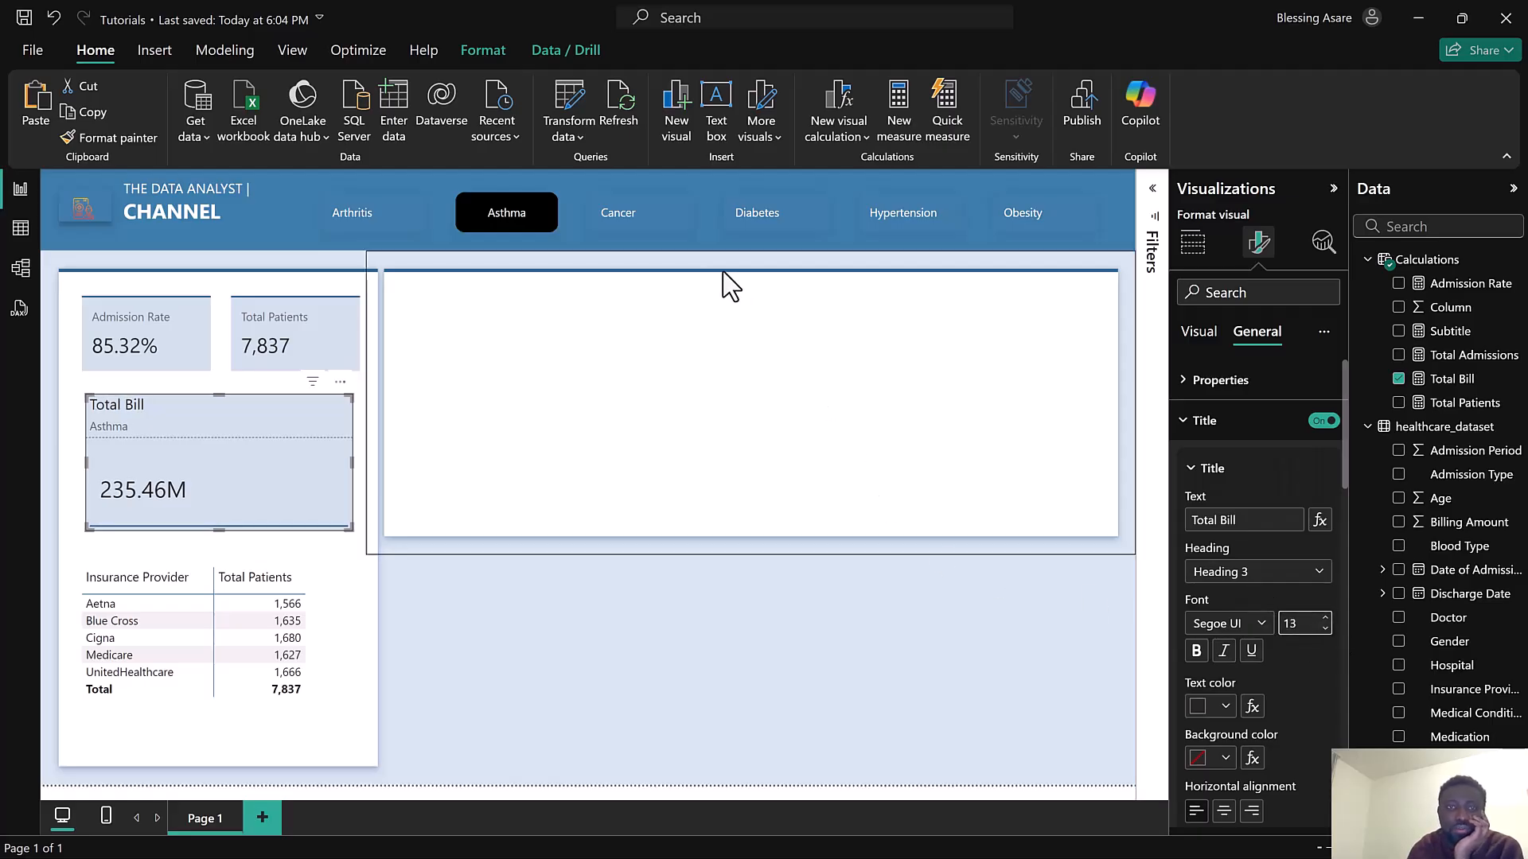
left_click(629, 229)
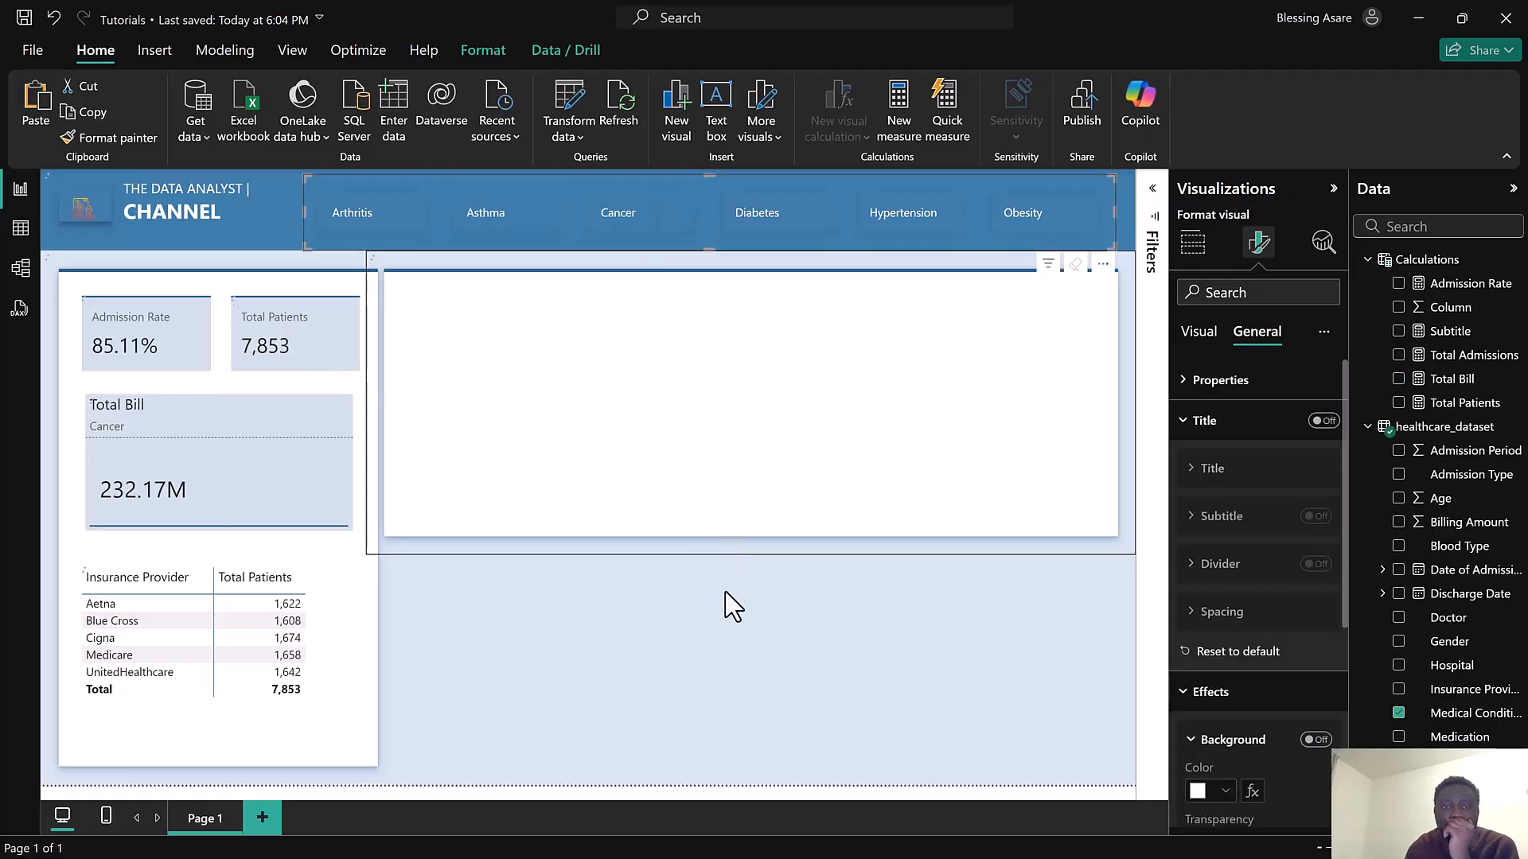
left_click(705, 545)
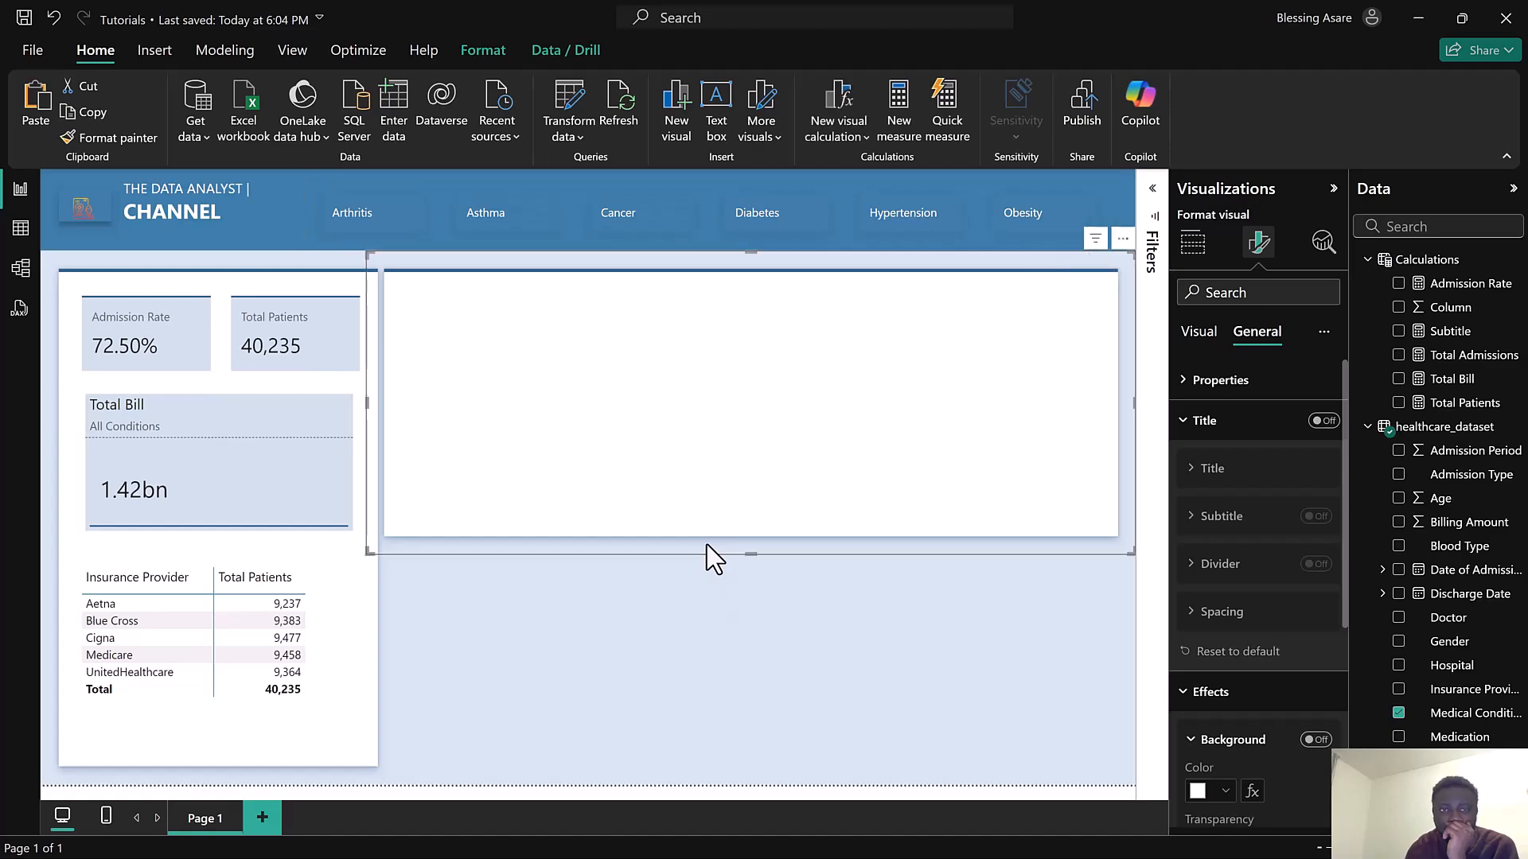
left_click(681, 107)
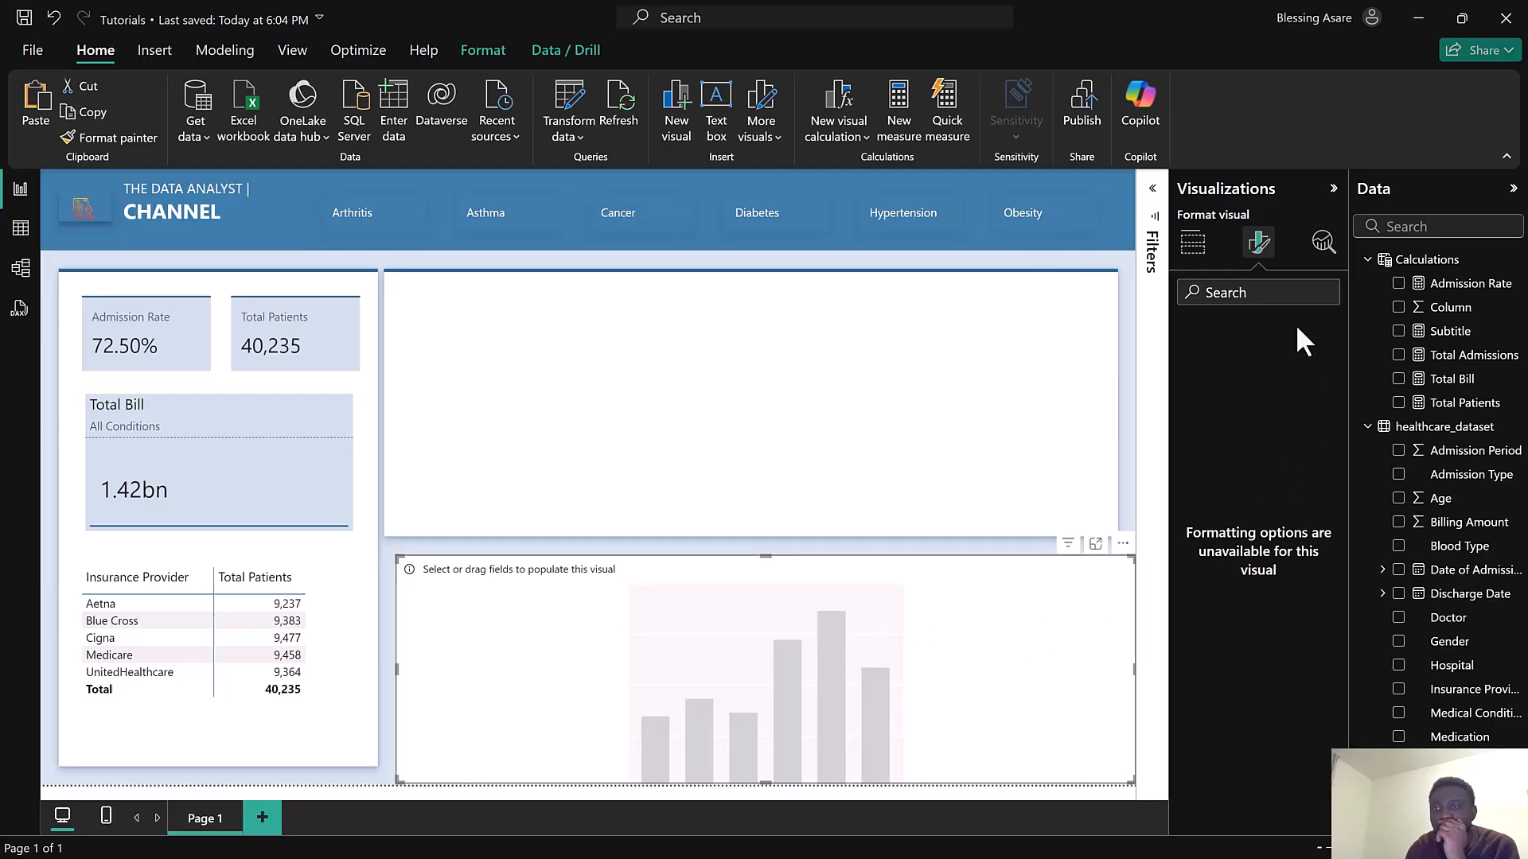
left_click(1193, 243)
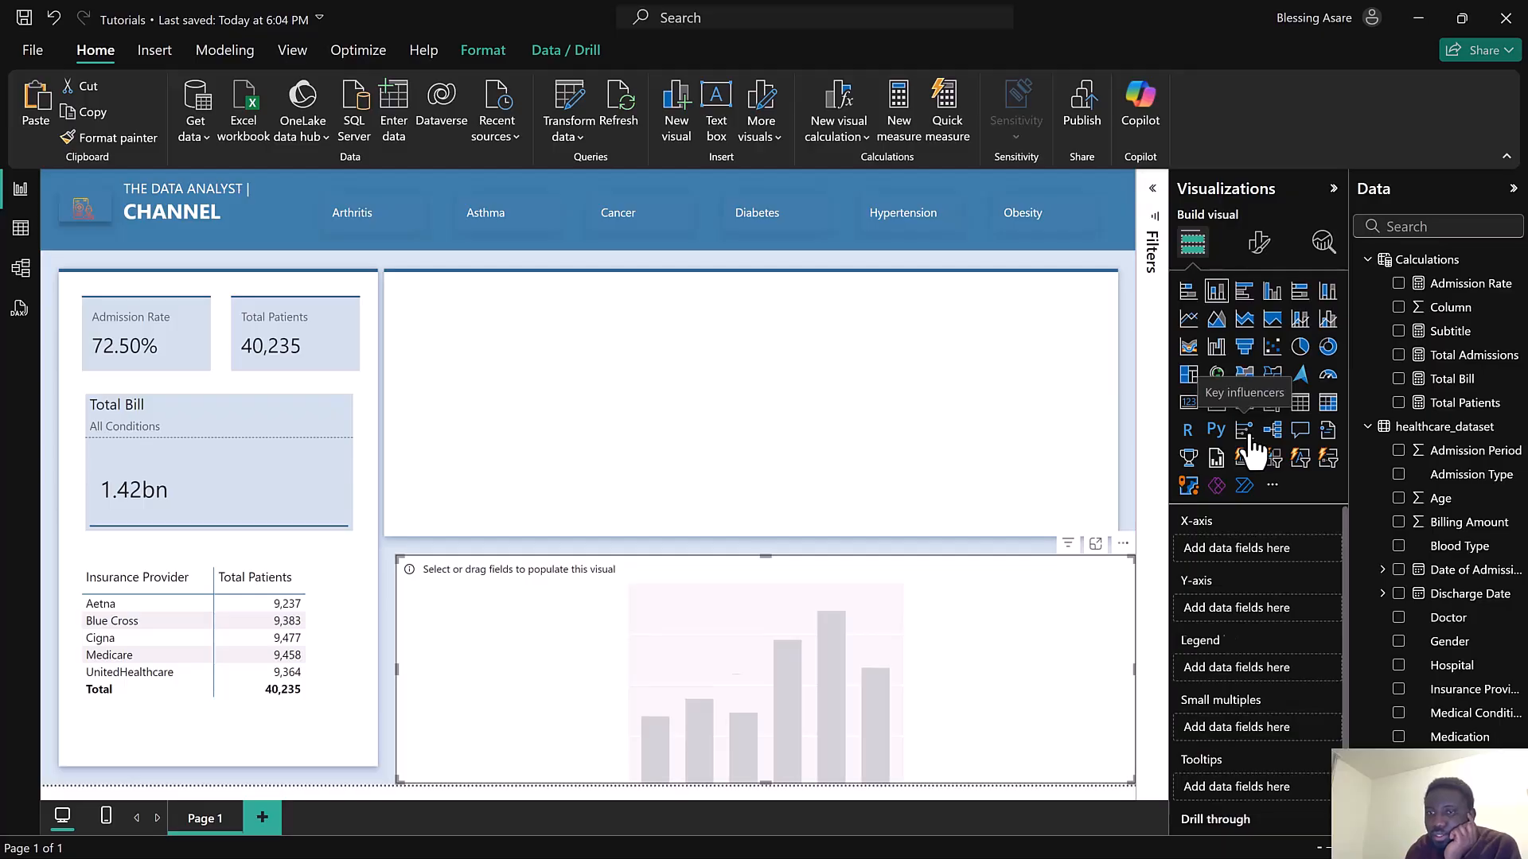
left_click(1246, 434)
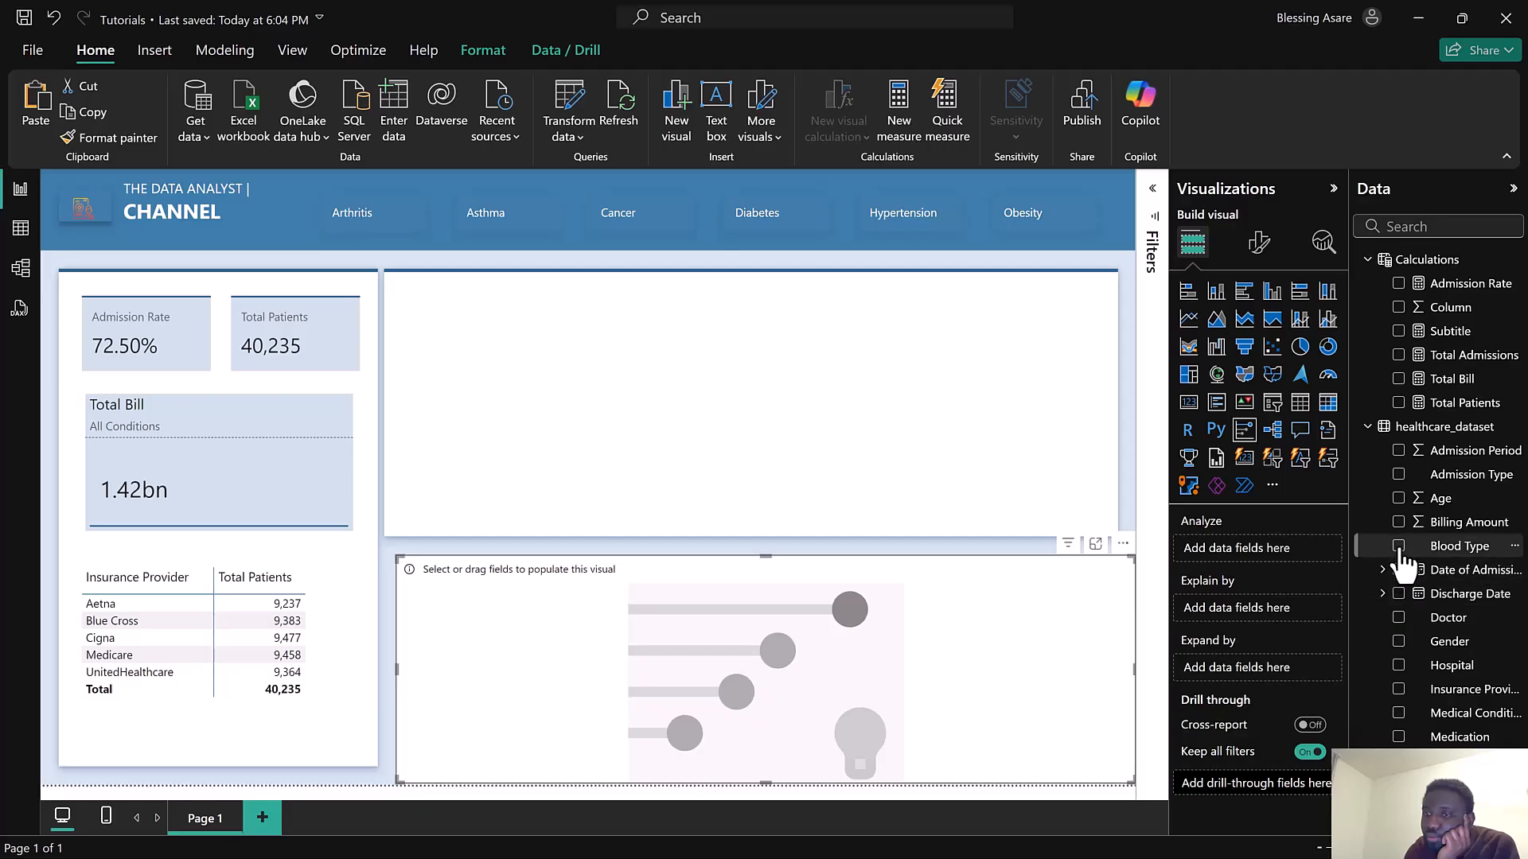
left_click(1398, 475)
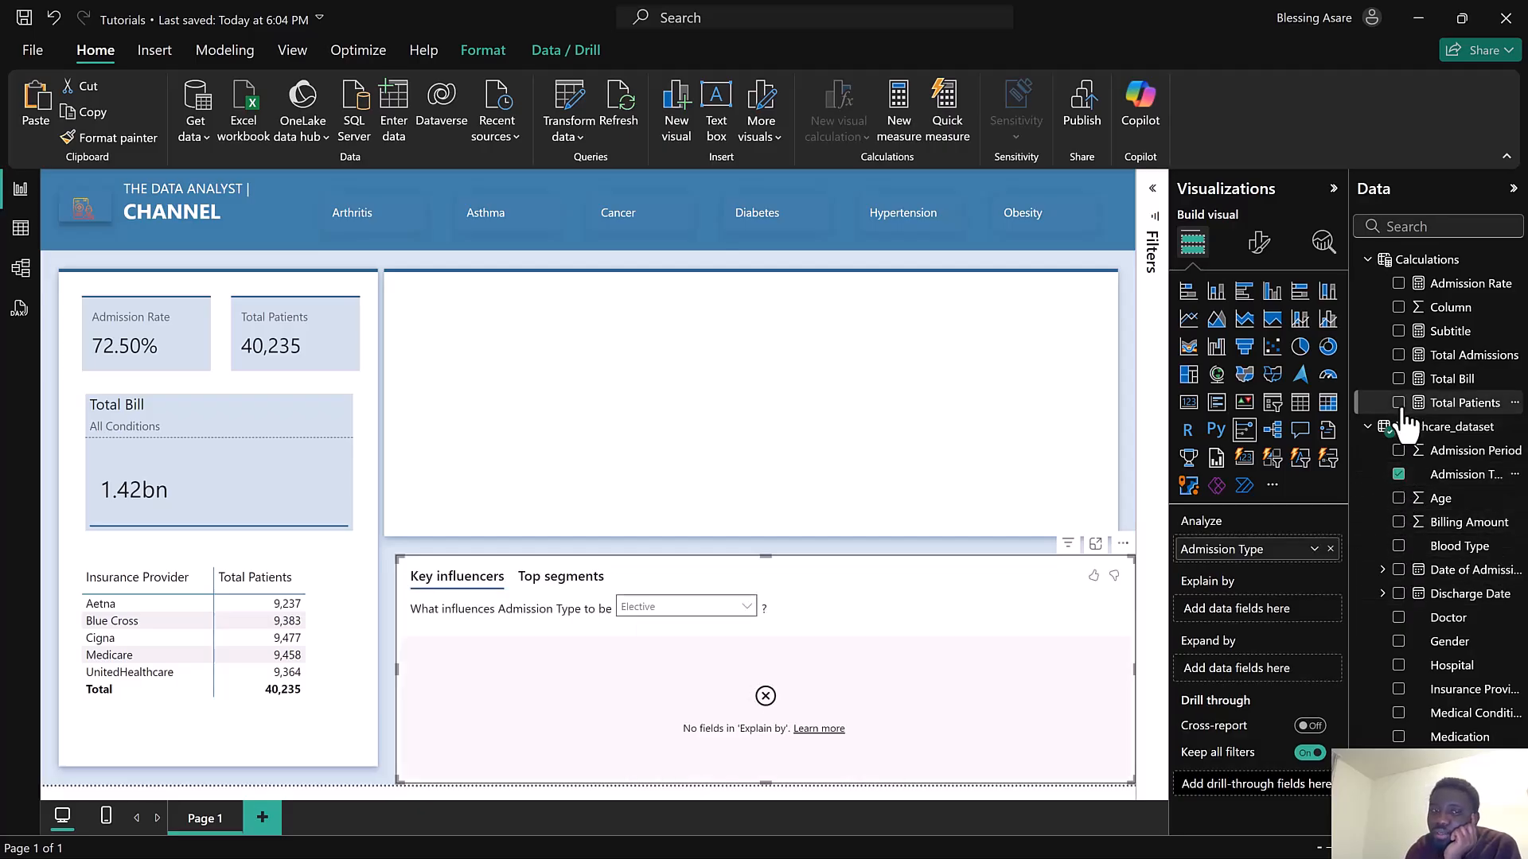
left_click(1398, 403)
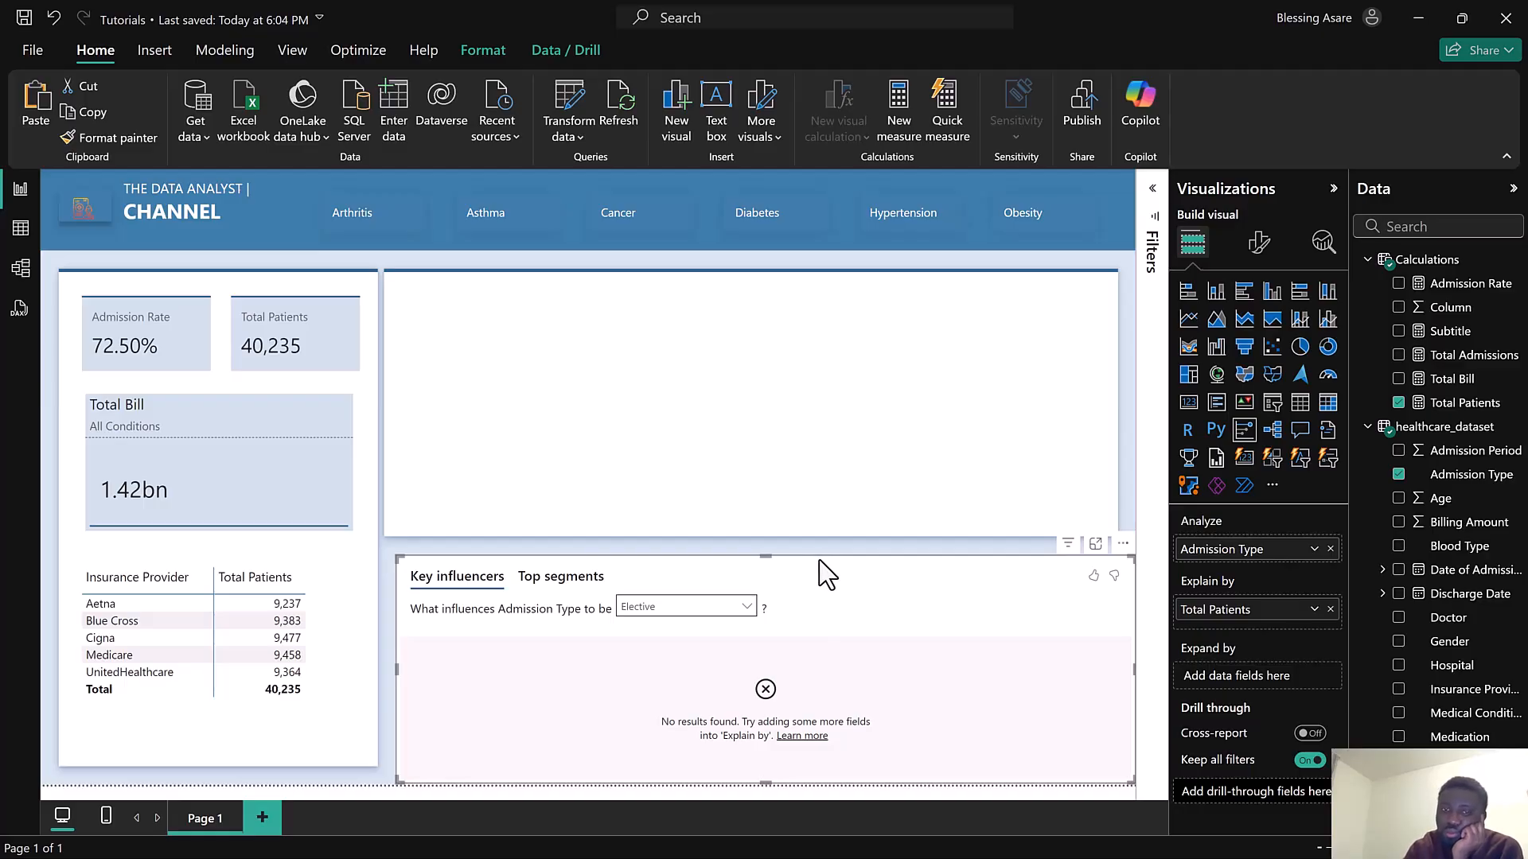
key("Delete")
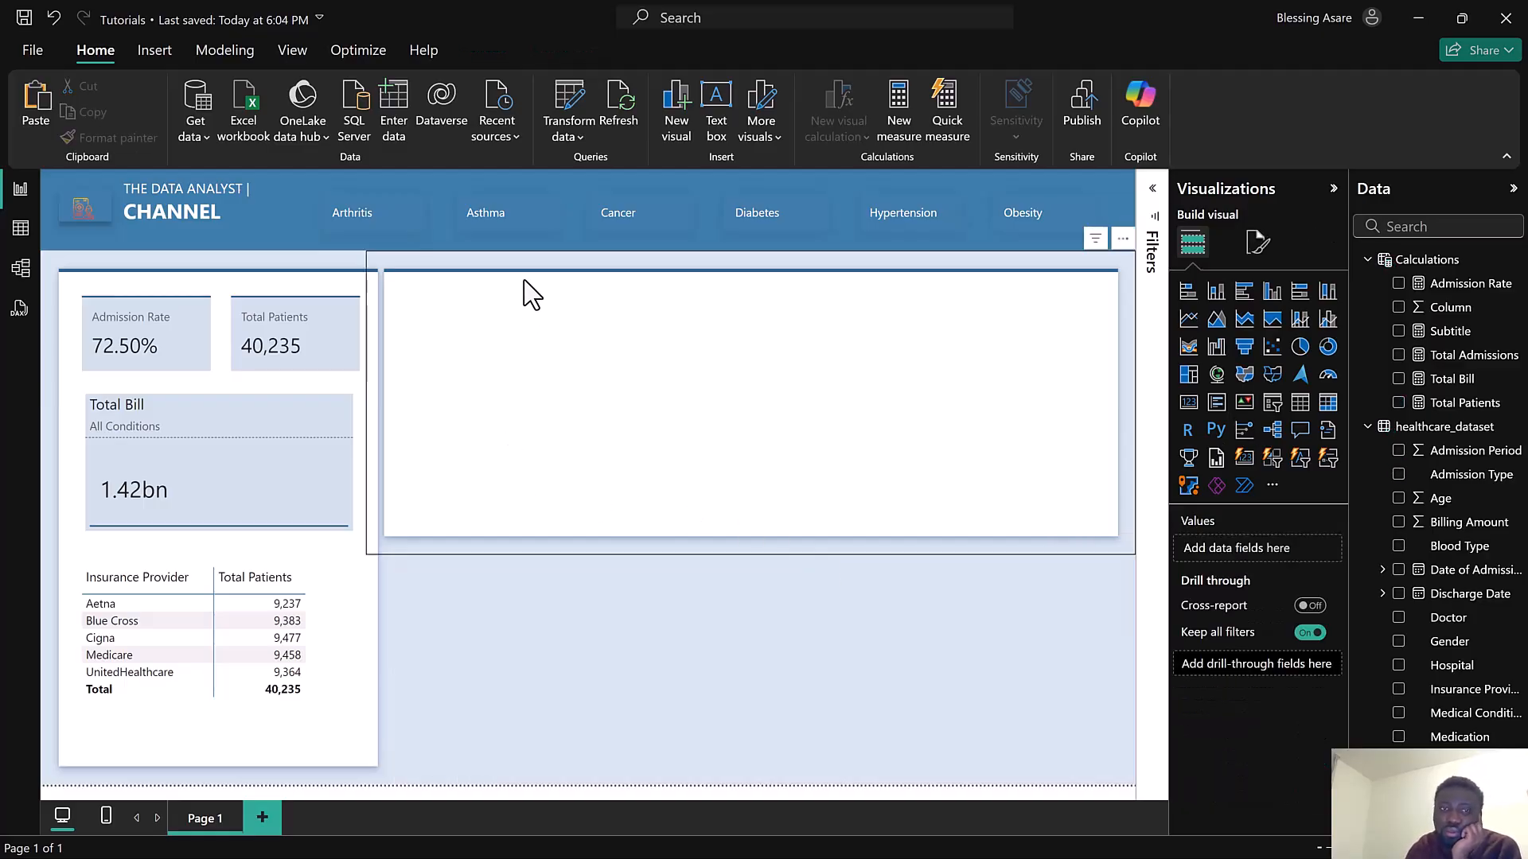
Insert a multi-row card showing Total Patients by Admission Type and place it at the top-left of the white panel
left_click(675, 113)
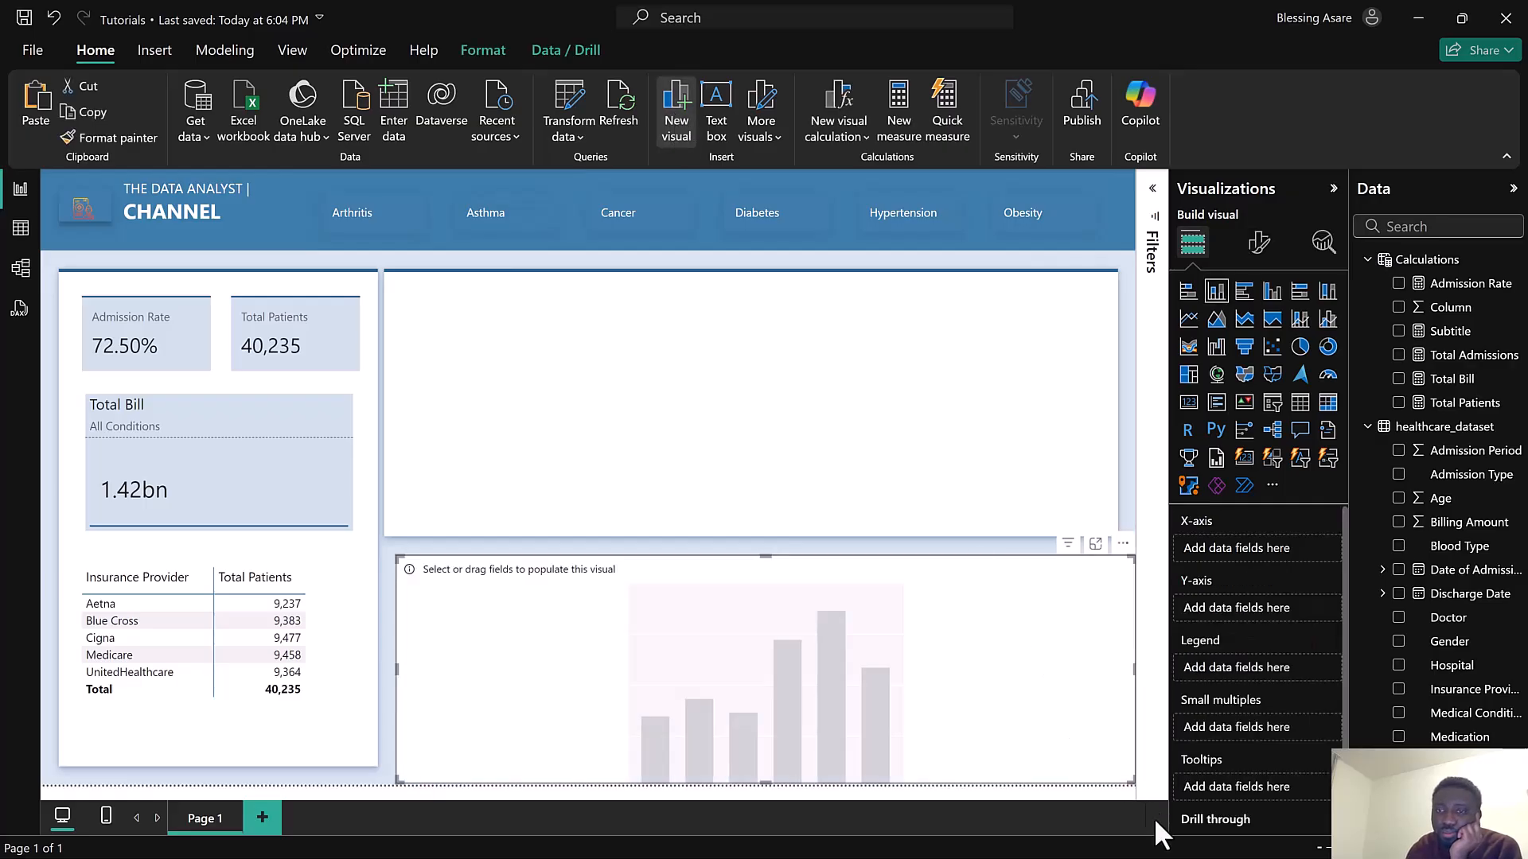
left_click_drag(1132, 782, 728, 785)
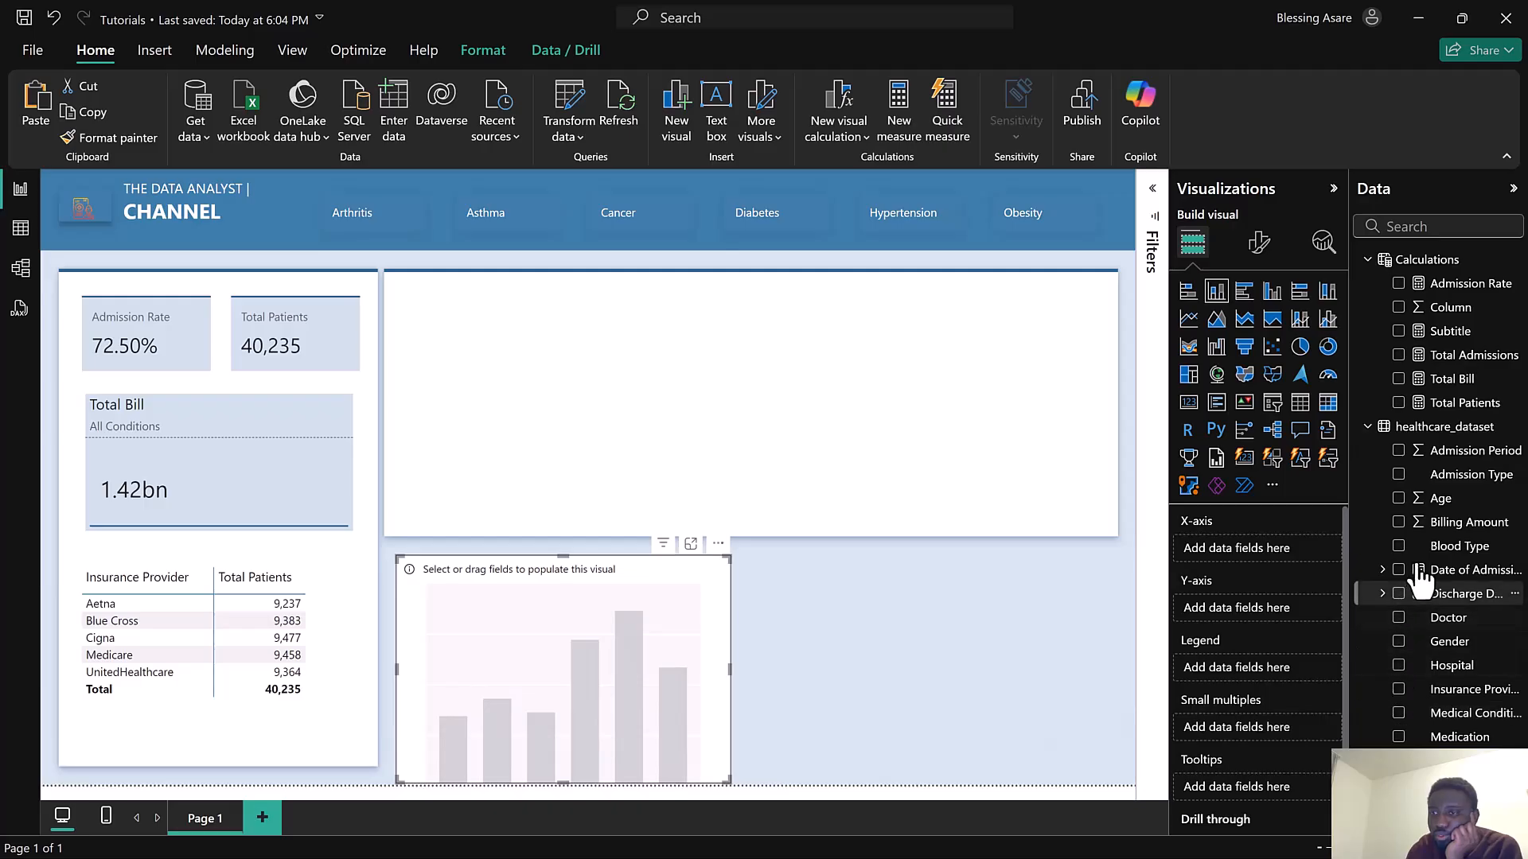
left_click(1403, 482)
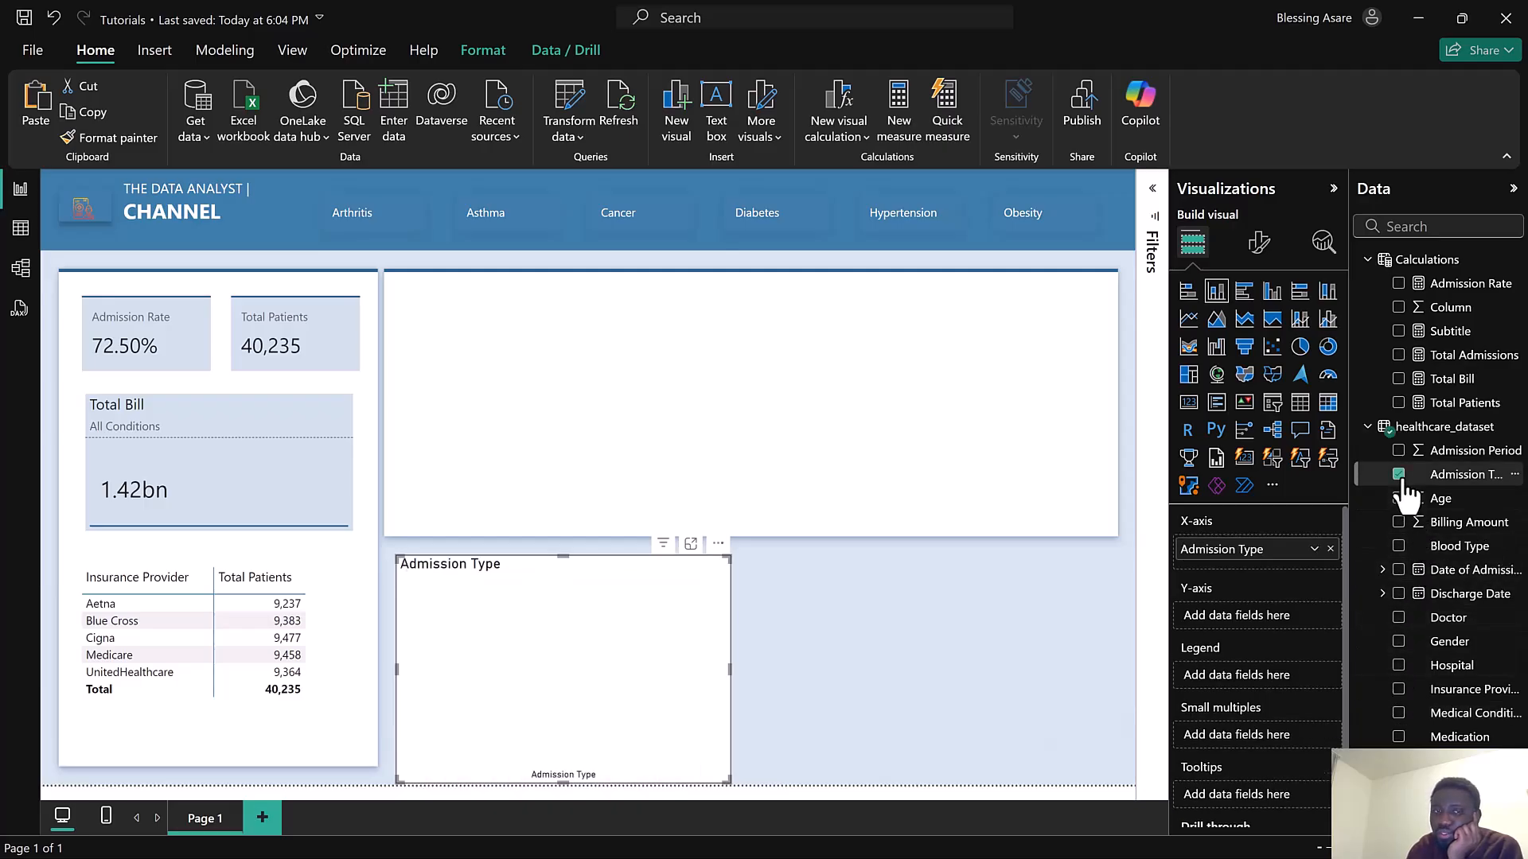
left_click(1401, 476)
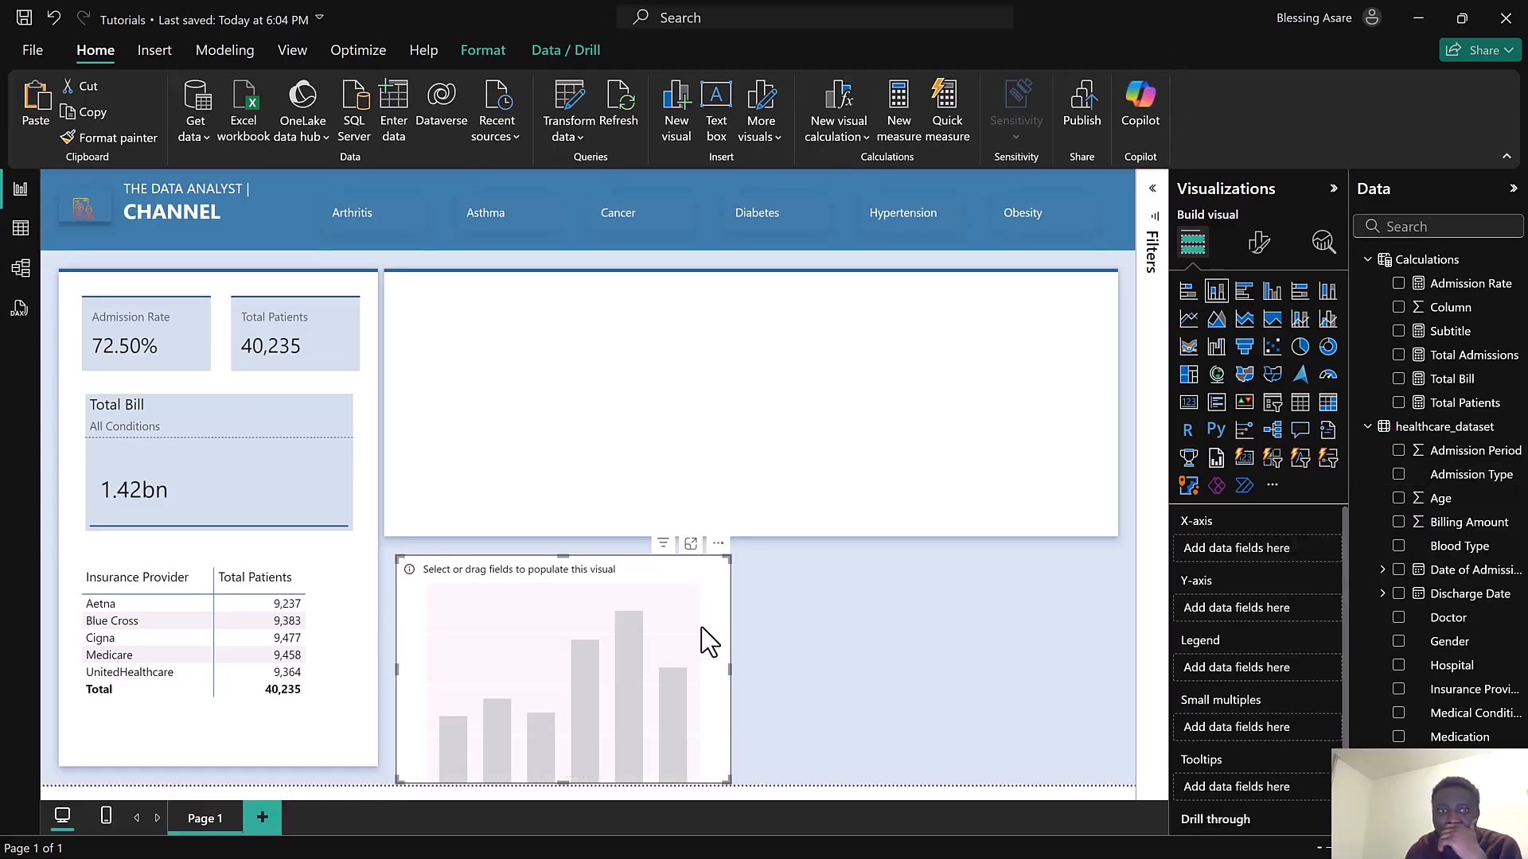
left_click(1216, 403)
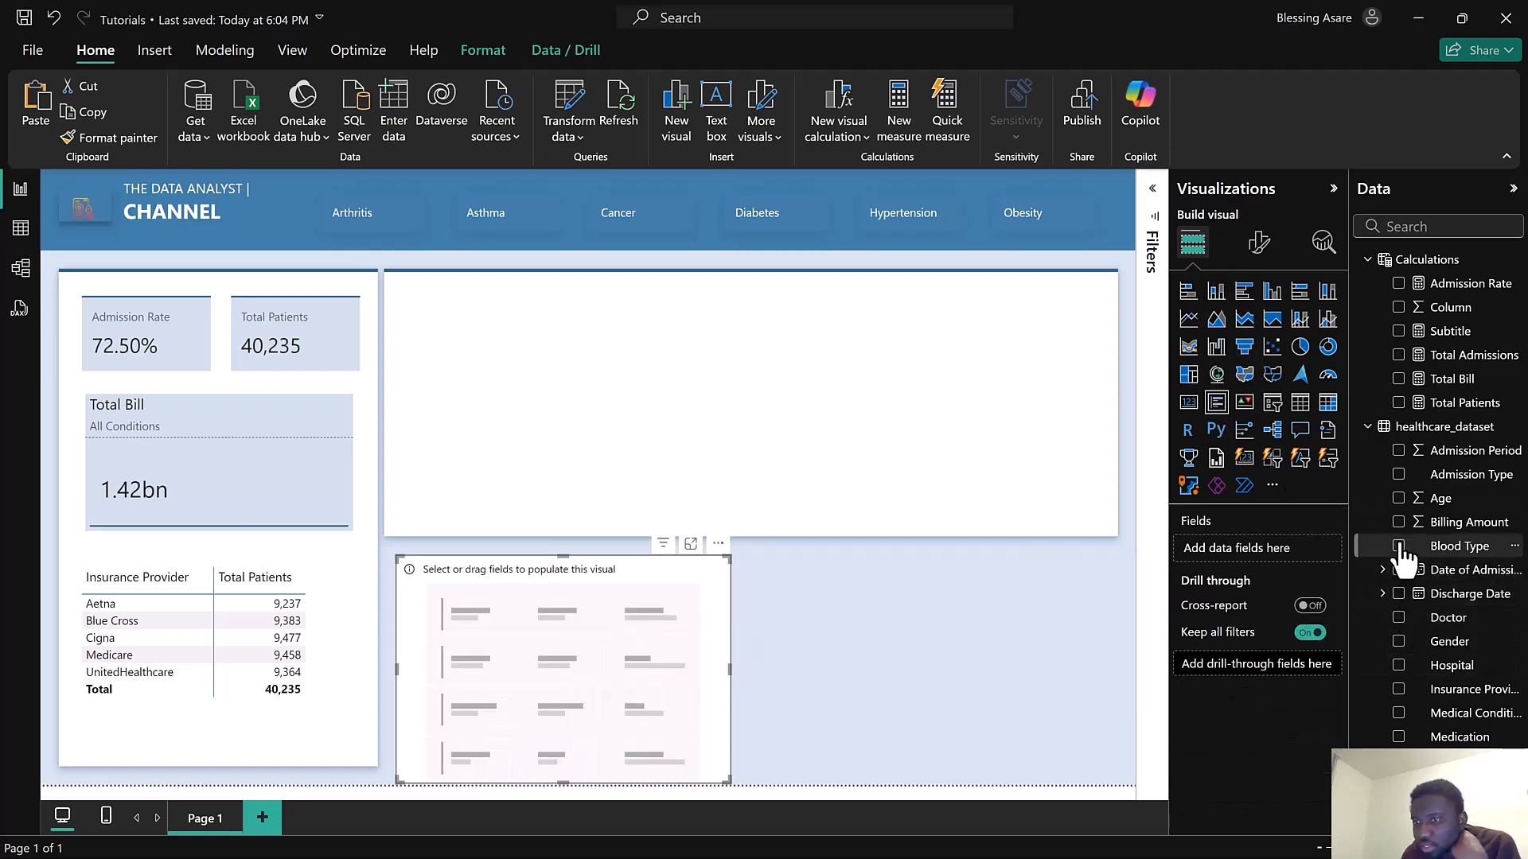
left_click(1399, 475)
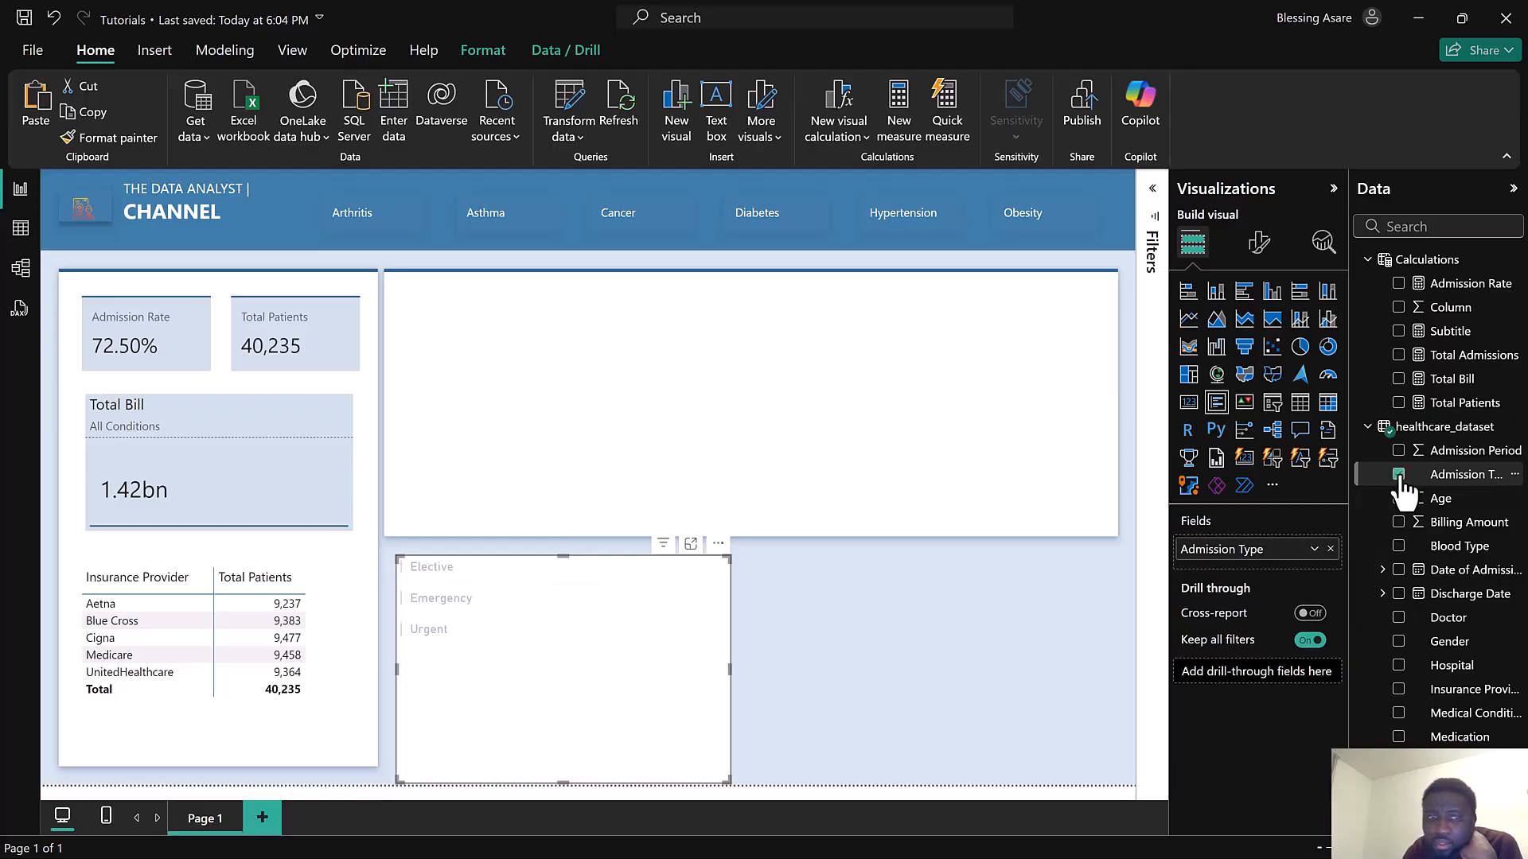
left_click(1399, 403)
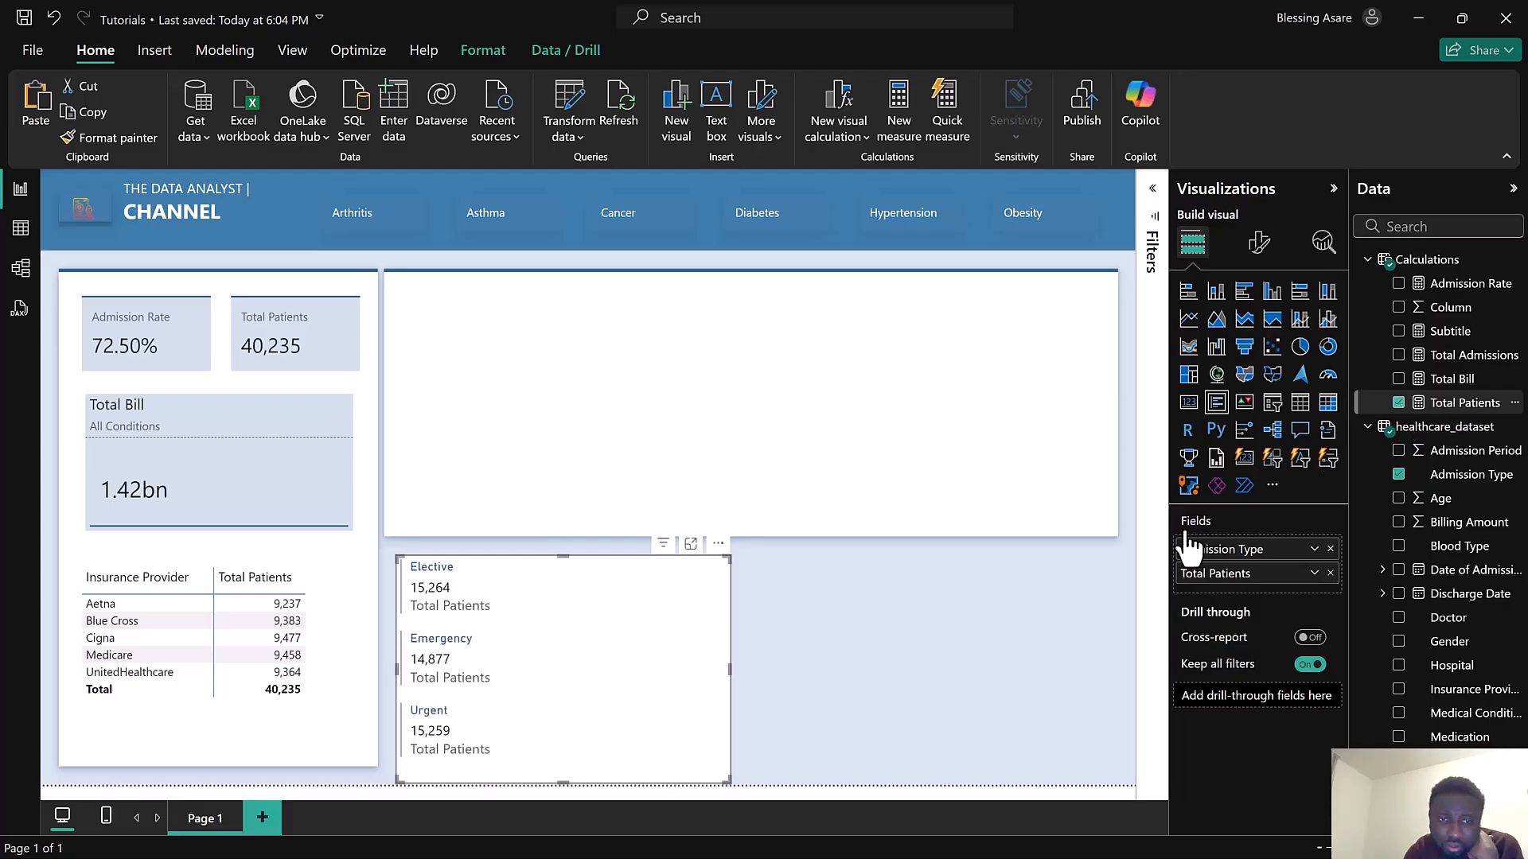
left_click_drag(652, 625, 644, 410)
left_click_drag(727, 509, 657, 526)
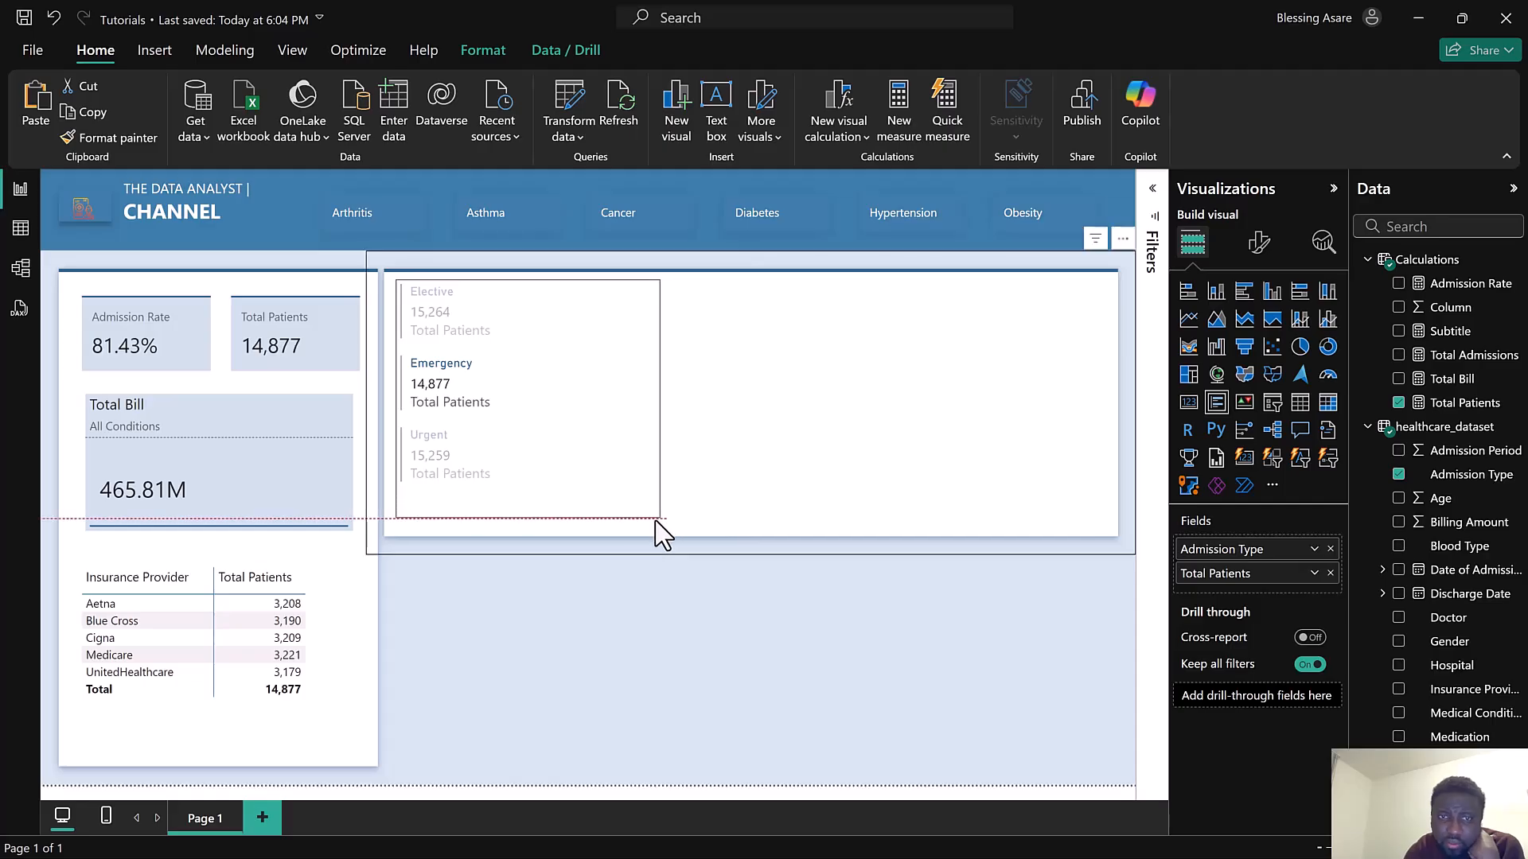
Turn off the background of the multi-row card
left_click(1260, 245)
left_click(1256, 331)
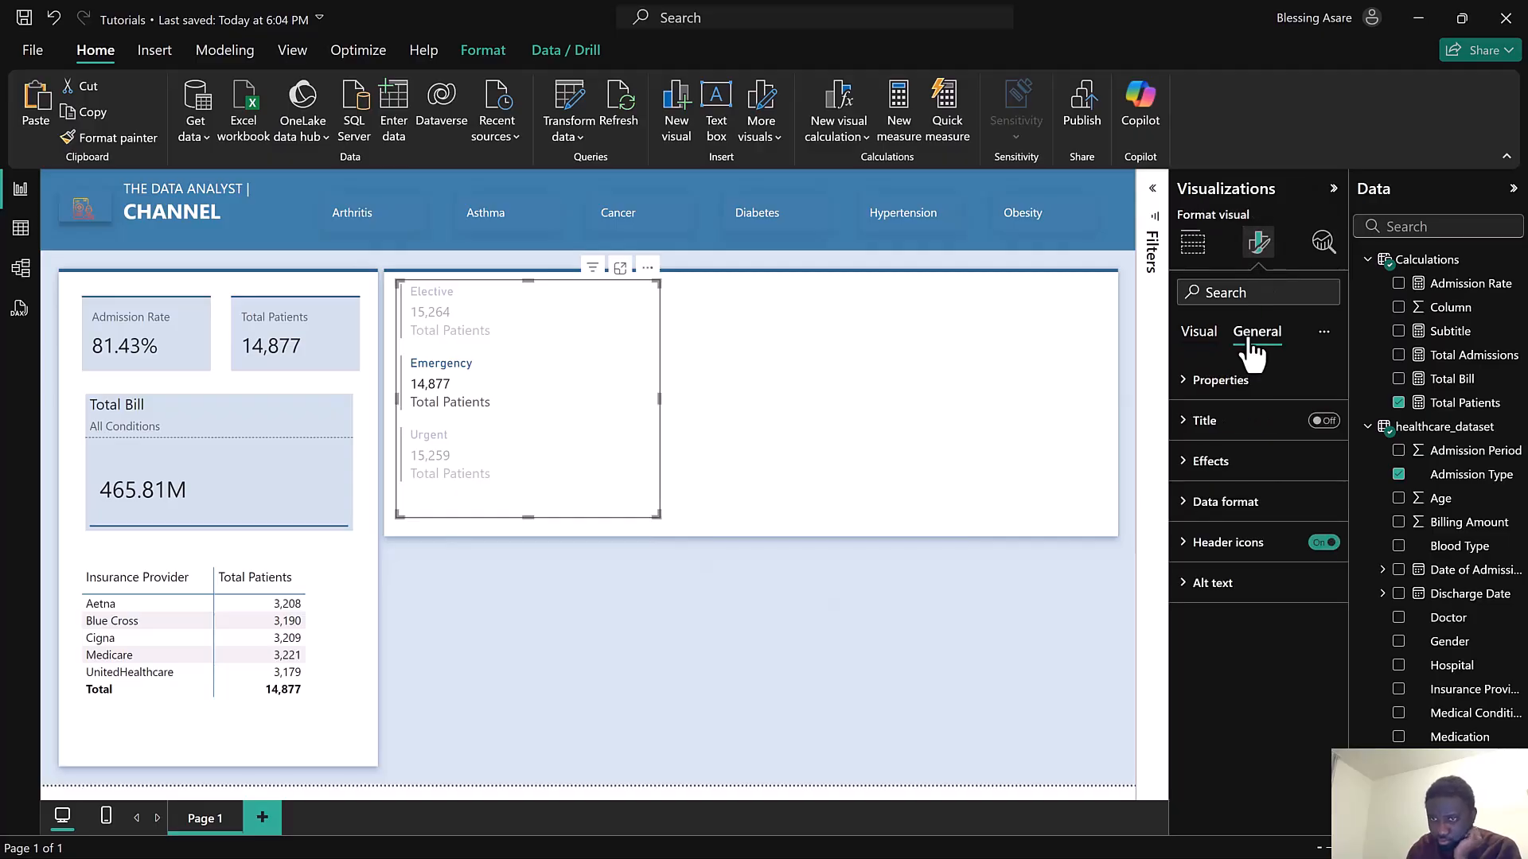
left_click(1273, 466)
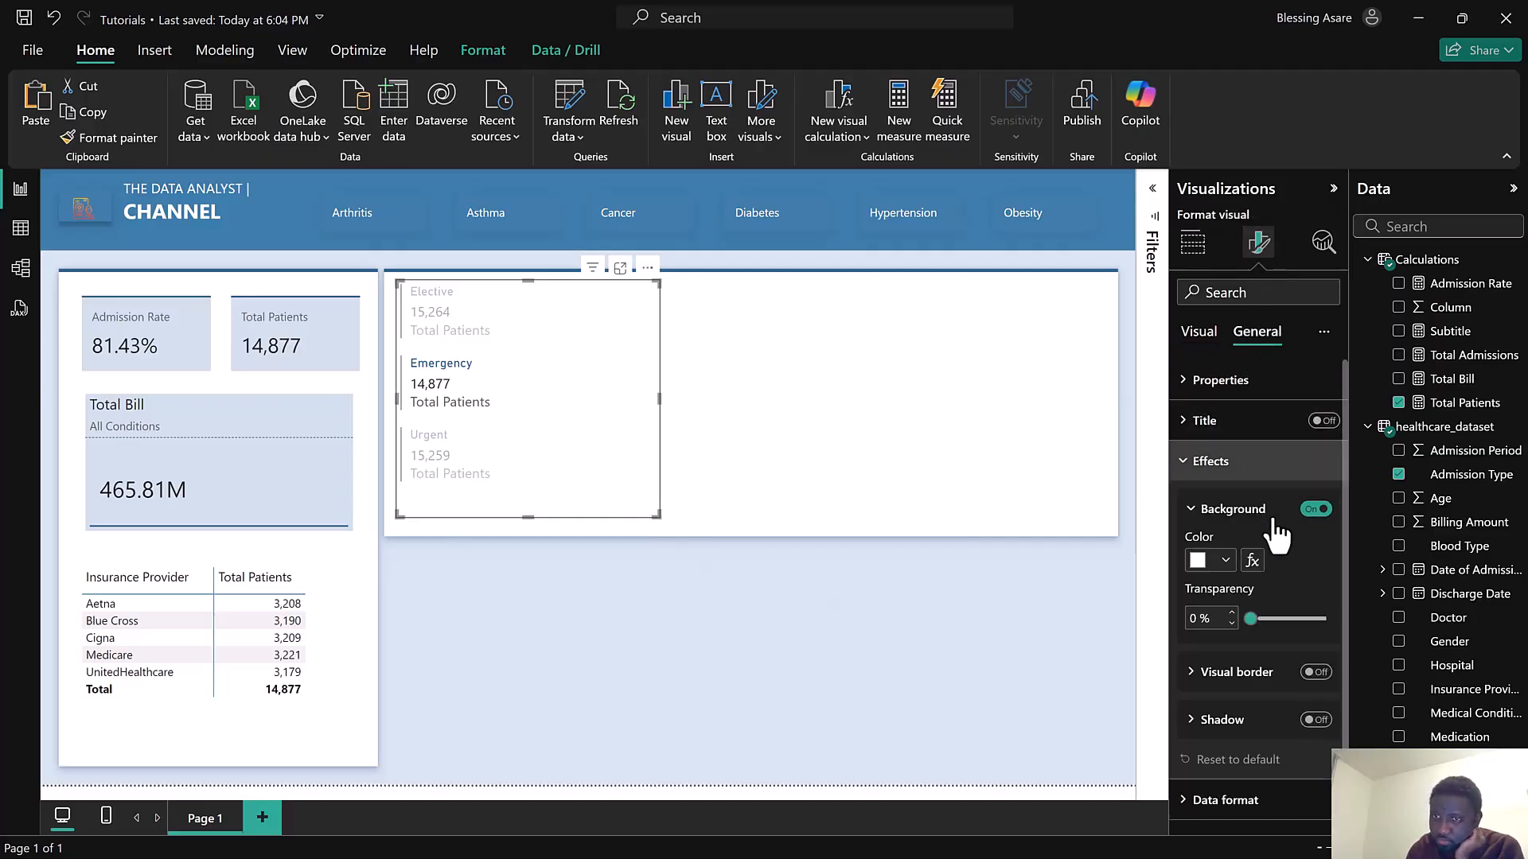
left_click(1317, 511)
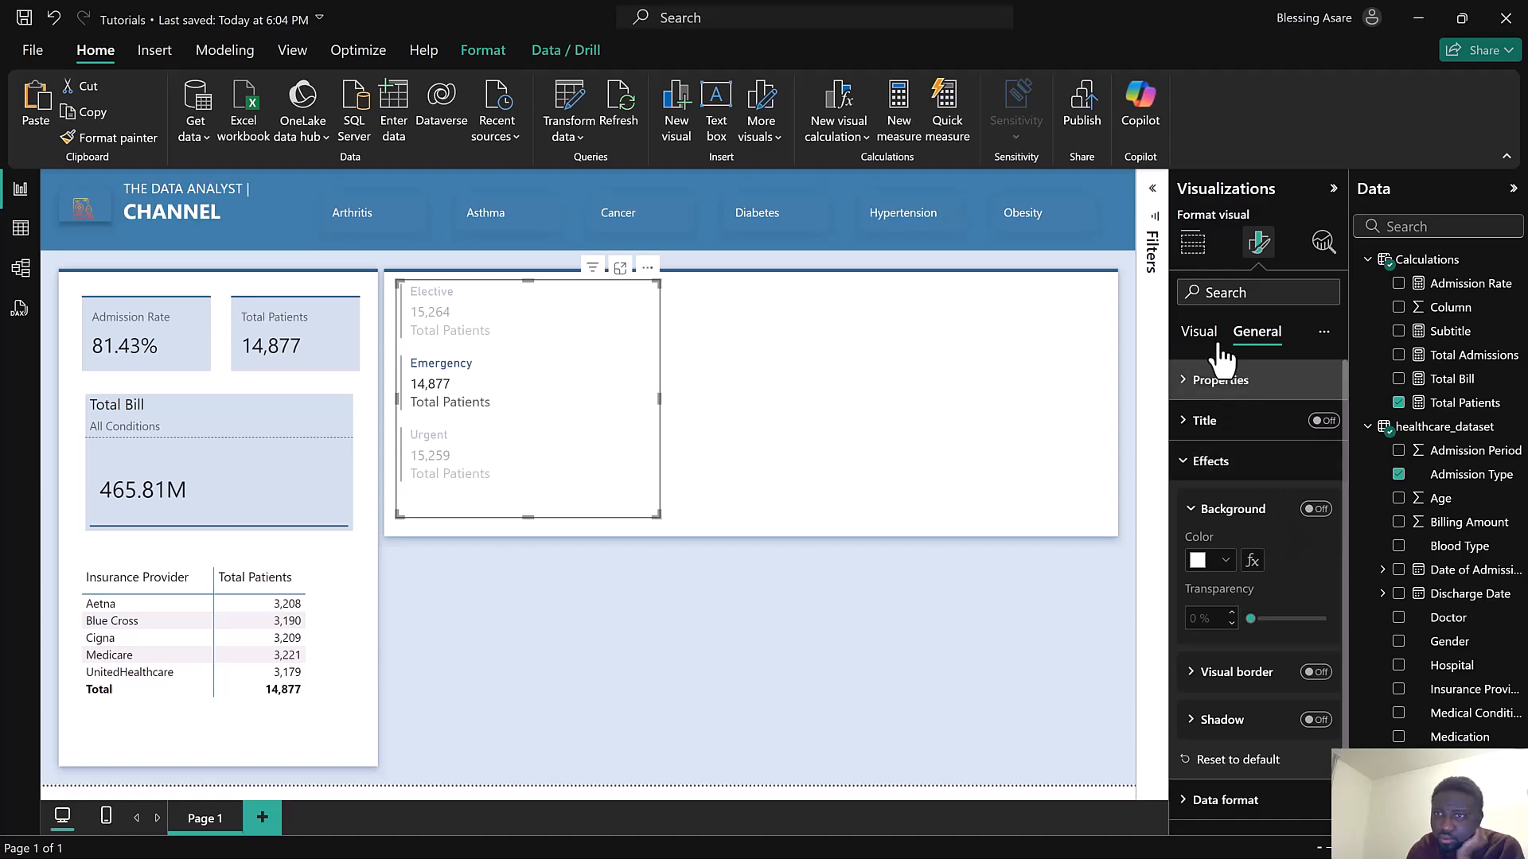
Set the font of the multi-row card's card titles to Segoe UI
left_click(1199, 334)
left_click(1220, 420)
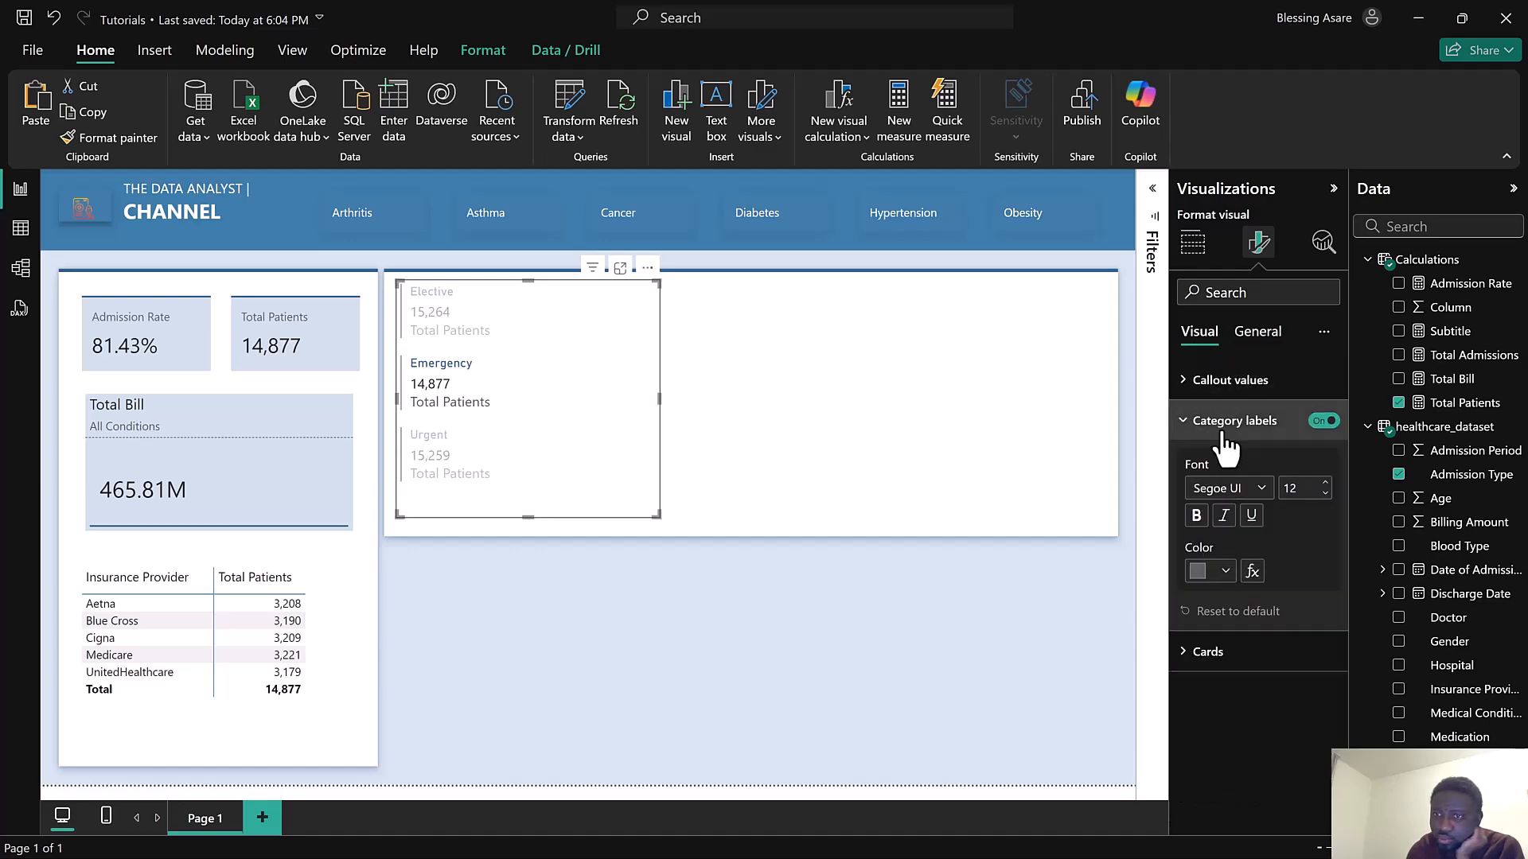
left_click(1234, 420)
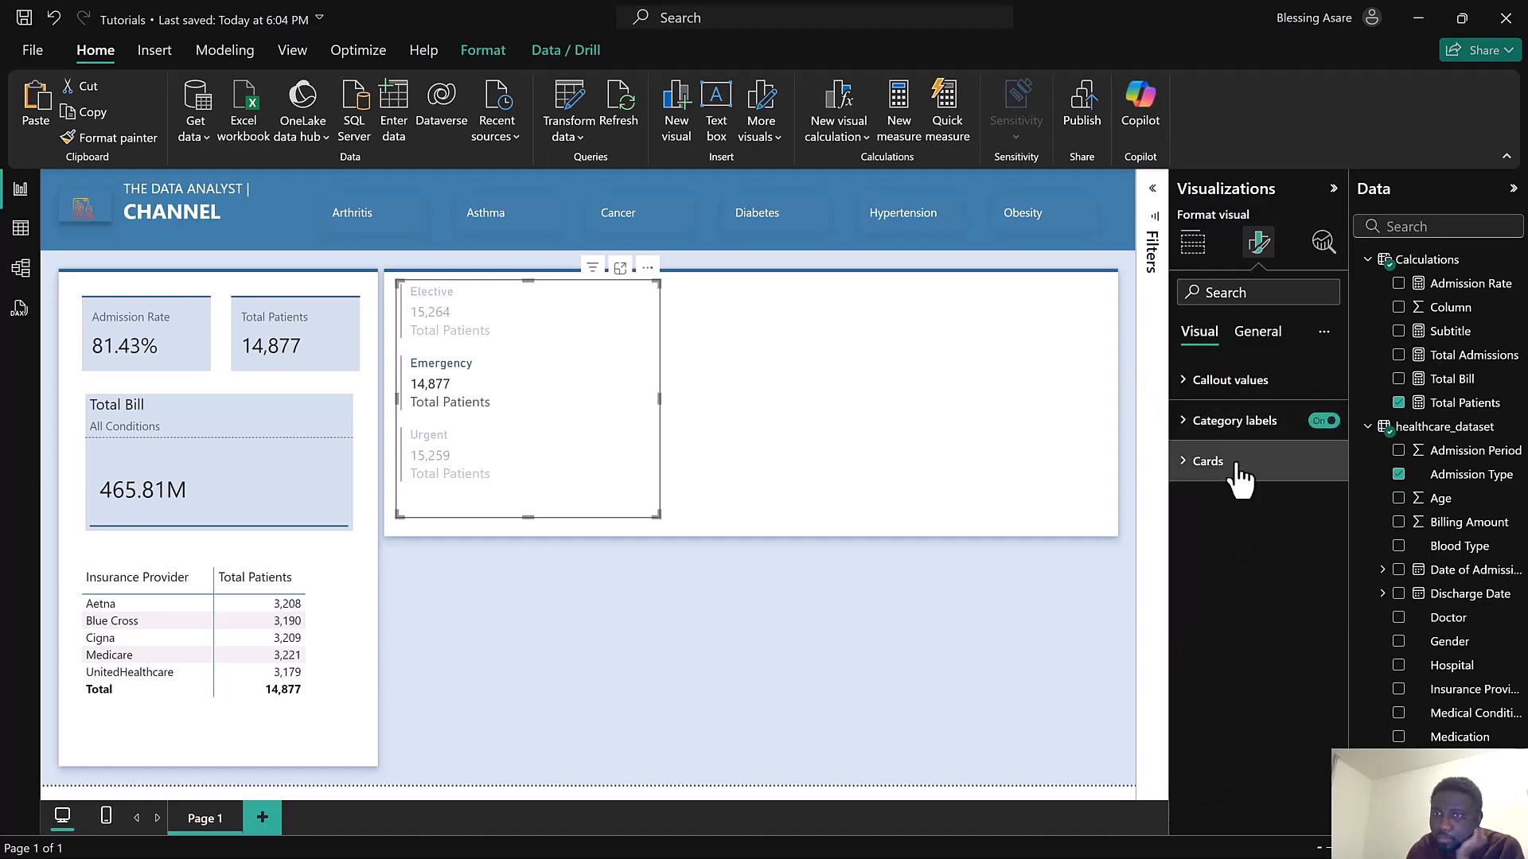
left_click(1237, 471)
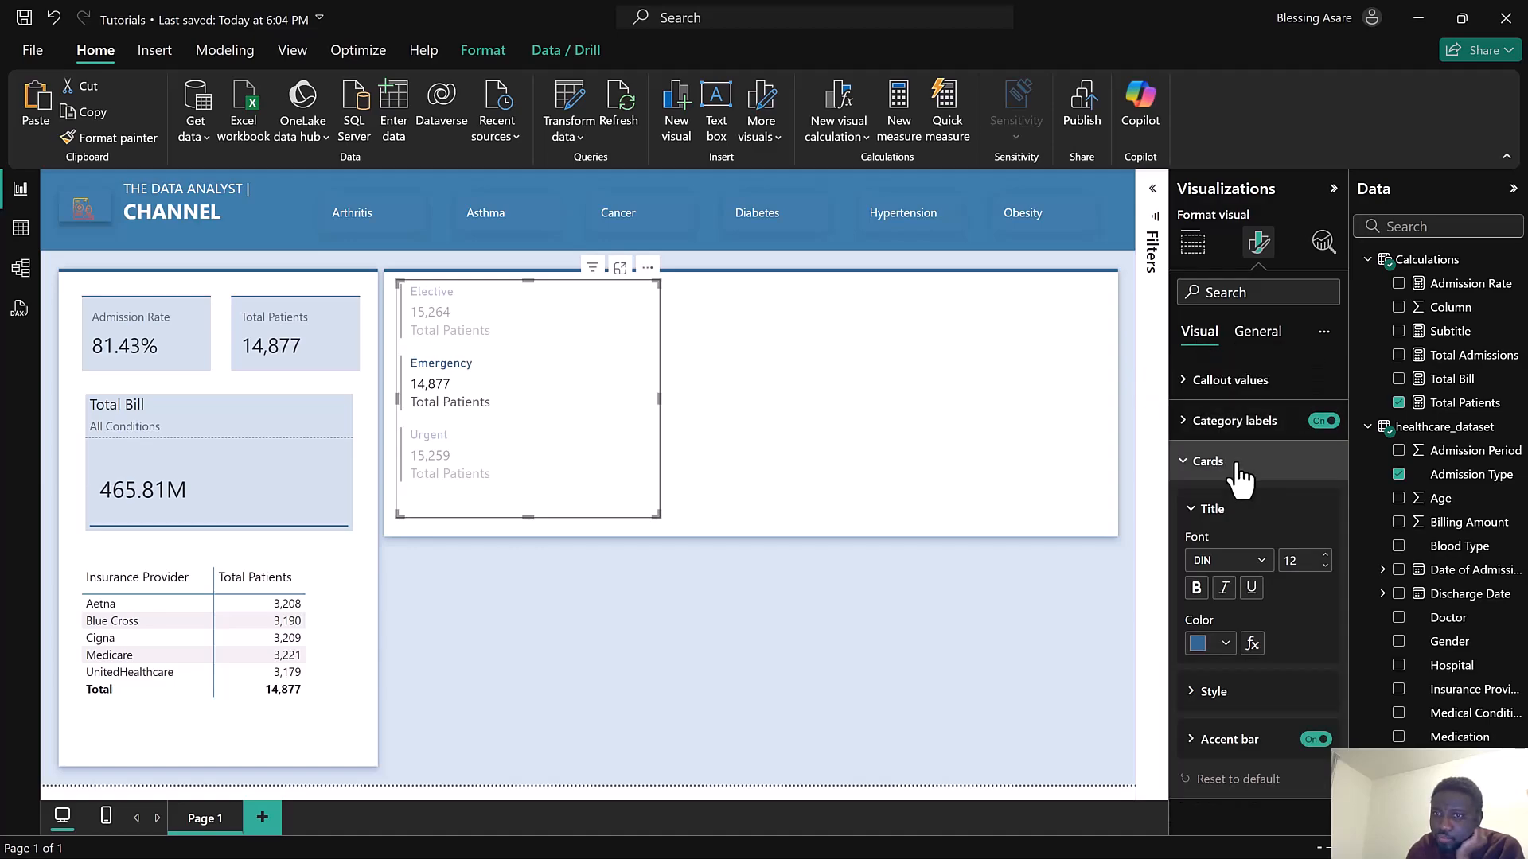
left_click(1224, 567)
scroll(1232, 518, "down", 2)
scroll(1238, 523, "down", 2)
left_click(1217, 421)
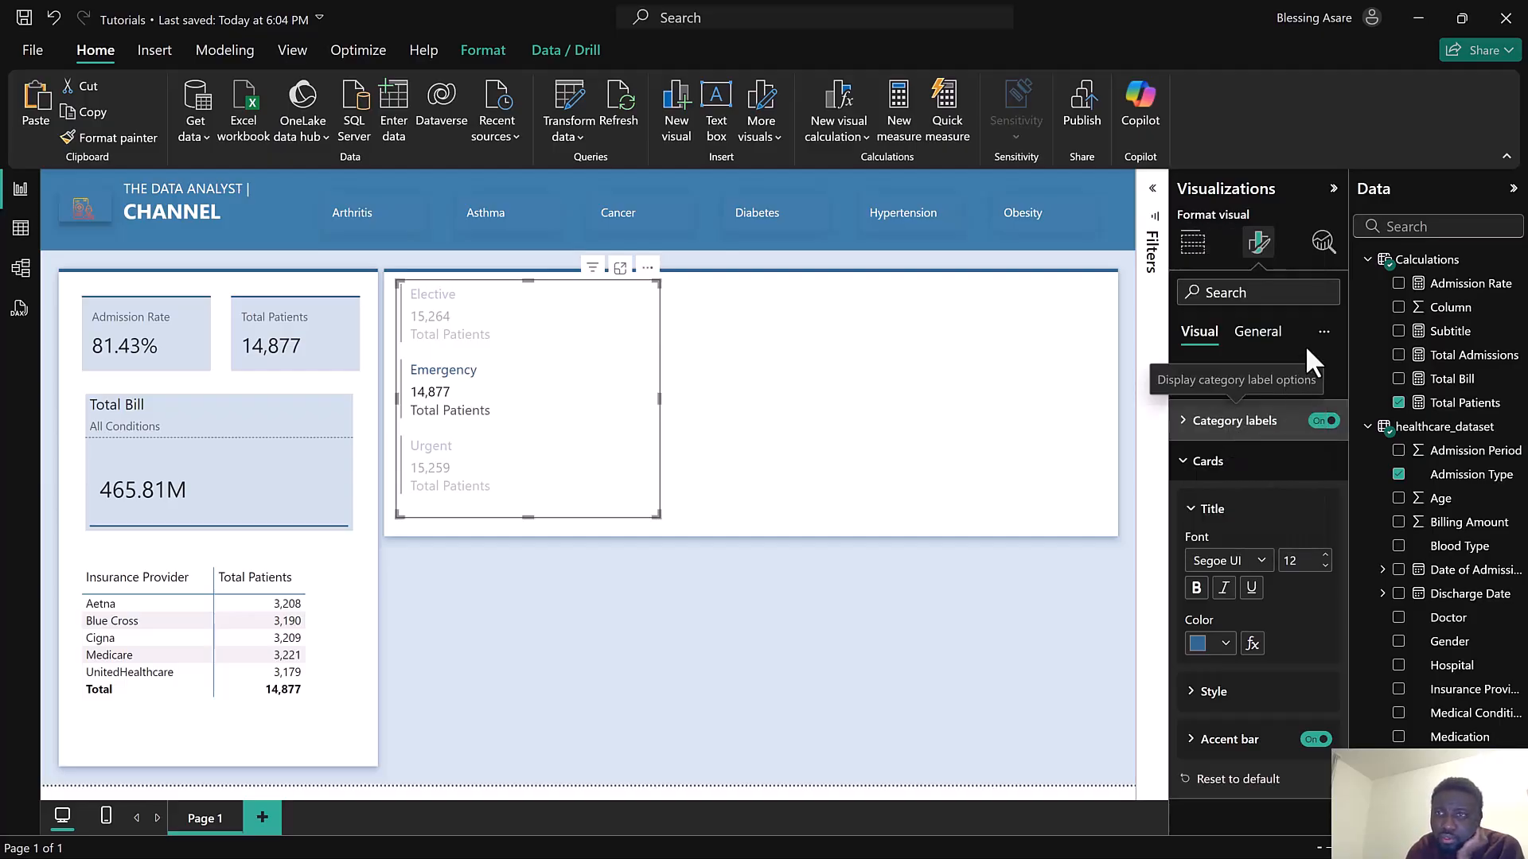
Turn on the multi-row card's title and set its text to Patients by Admission Type
left_click(1257, 331)
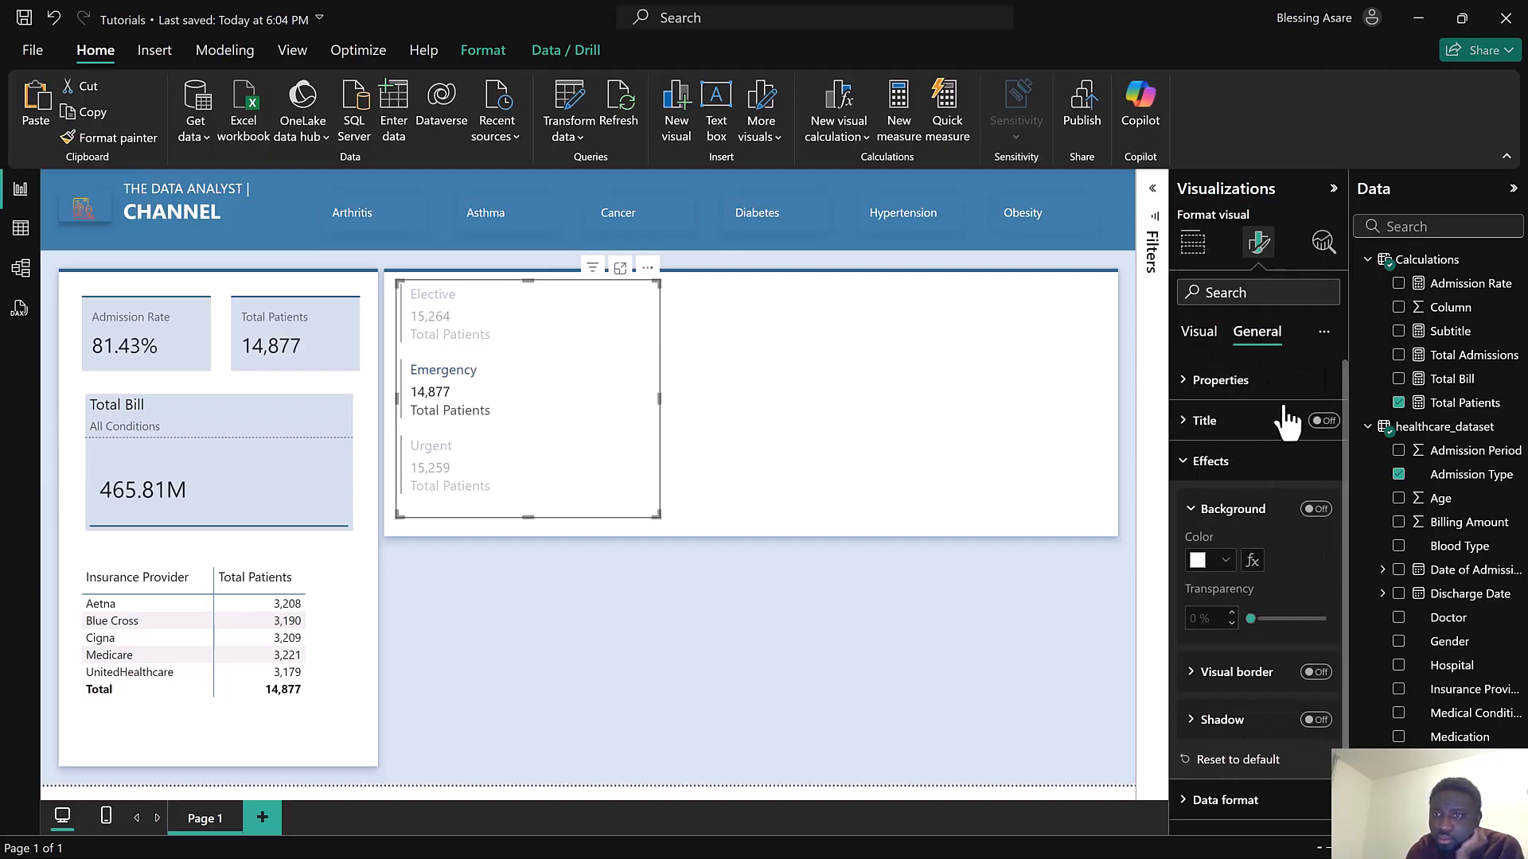
left_click(1222, 436)
left_click(1220, 522)
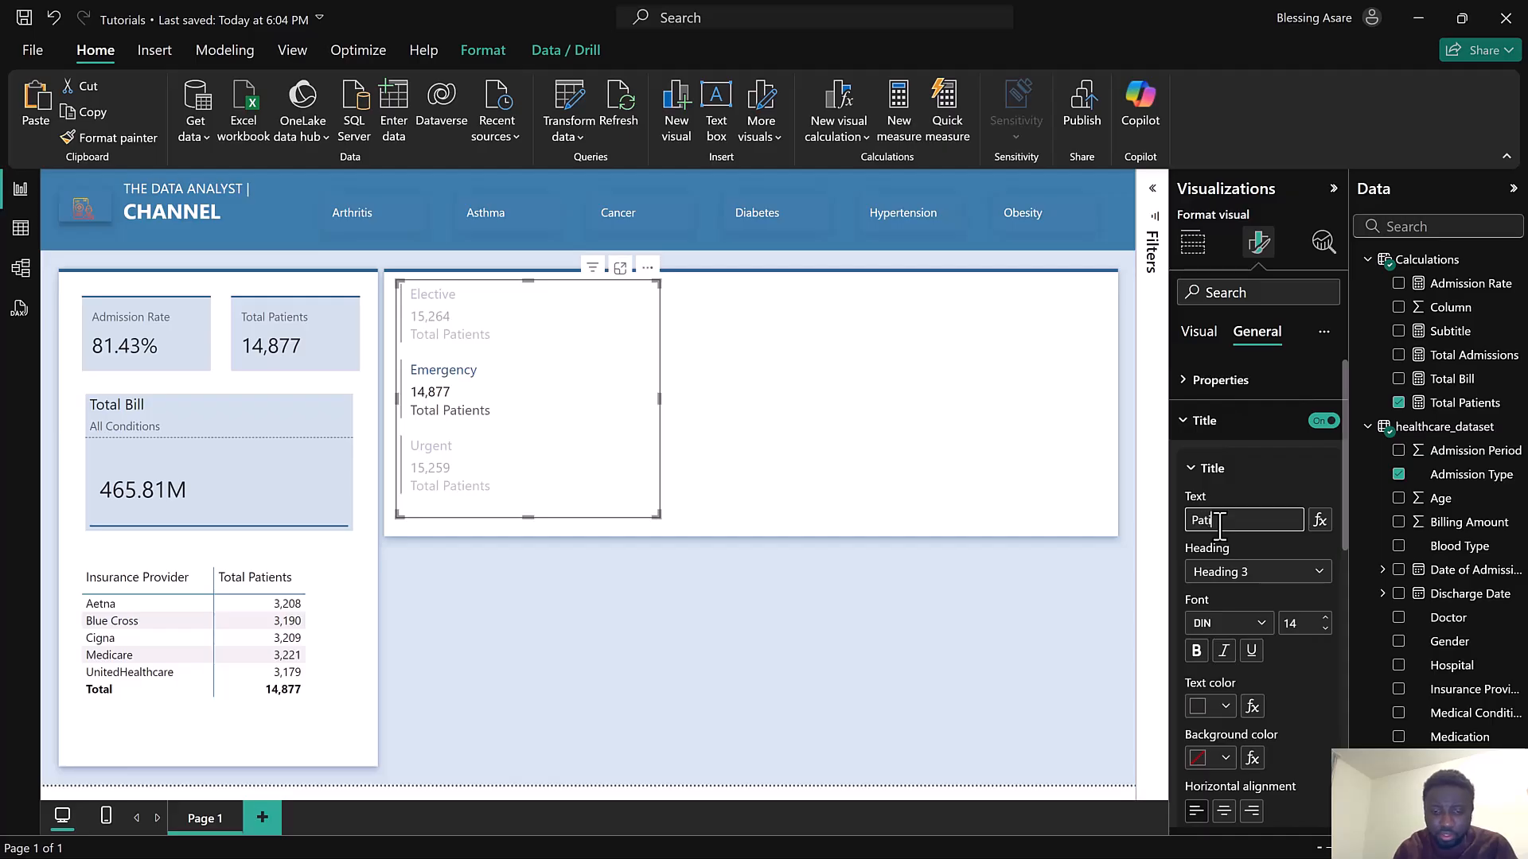
type("Patients b")
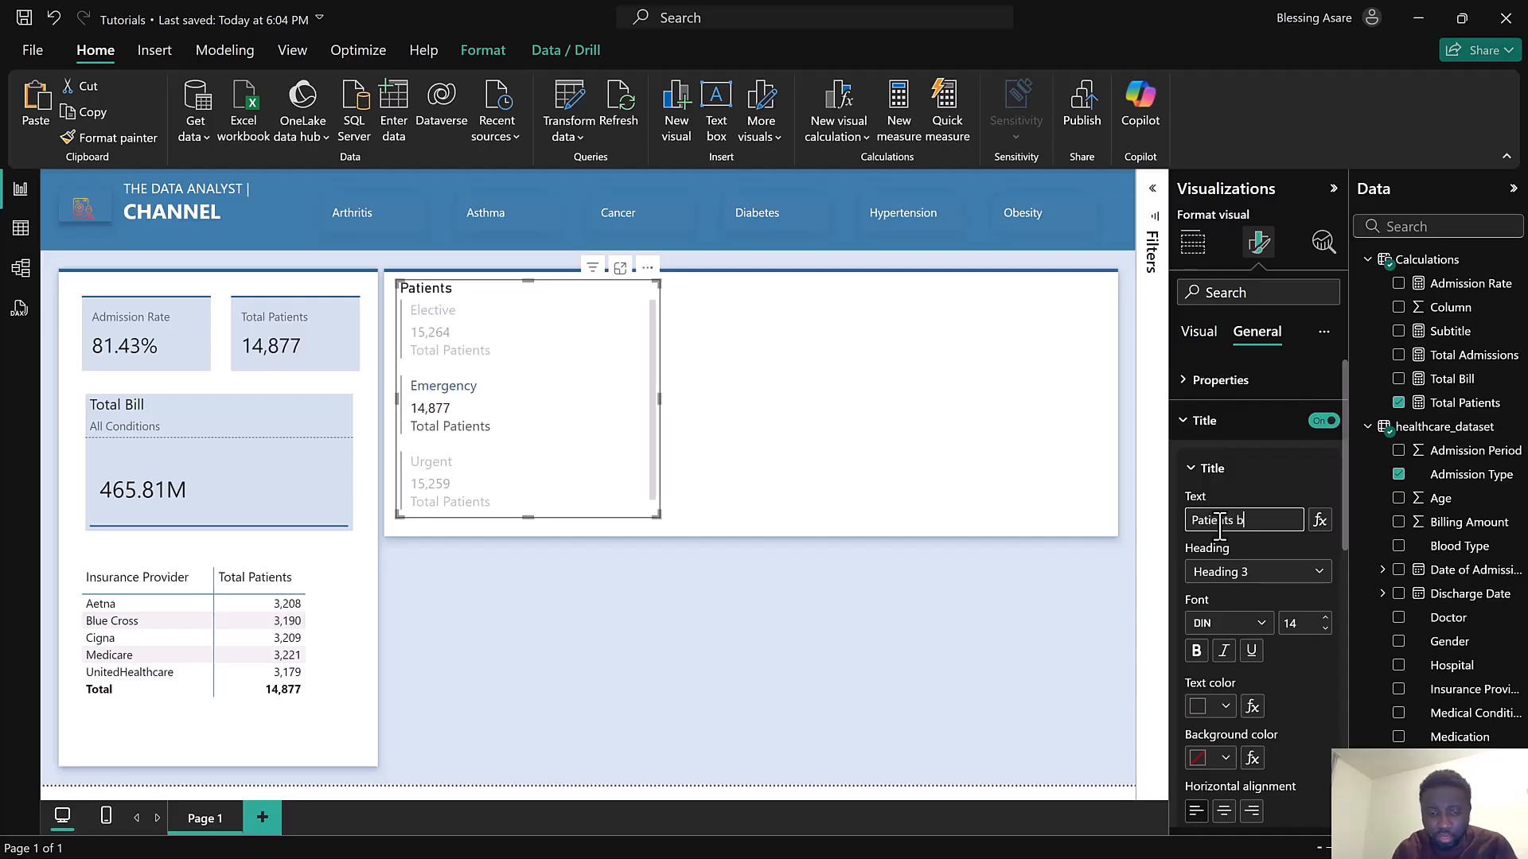
type("y Admission Ty")
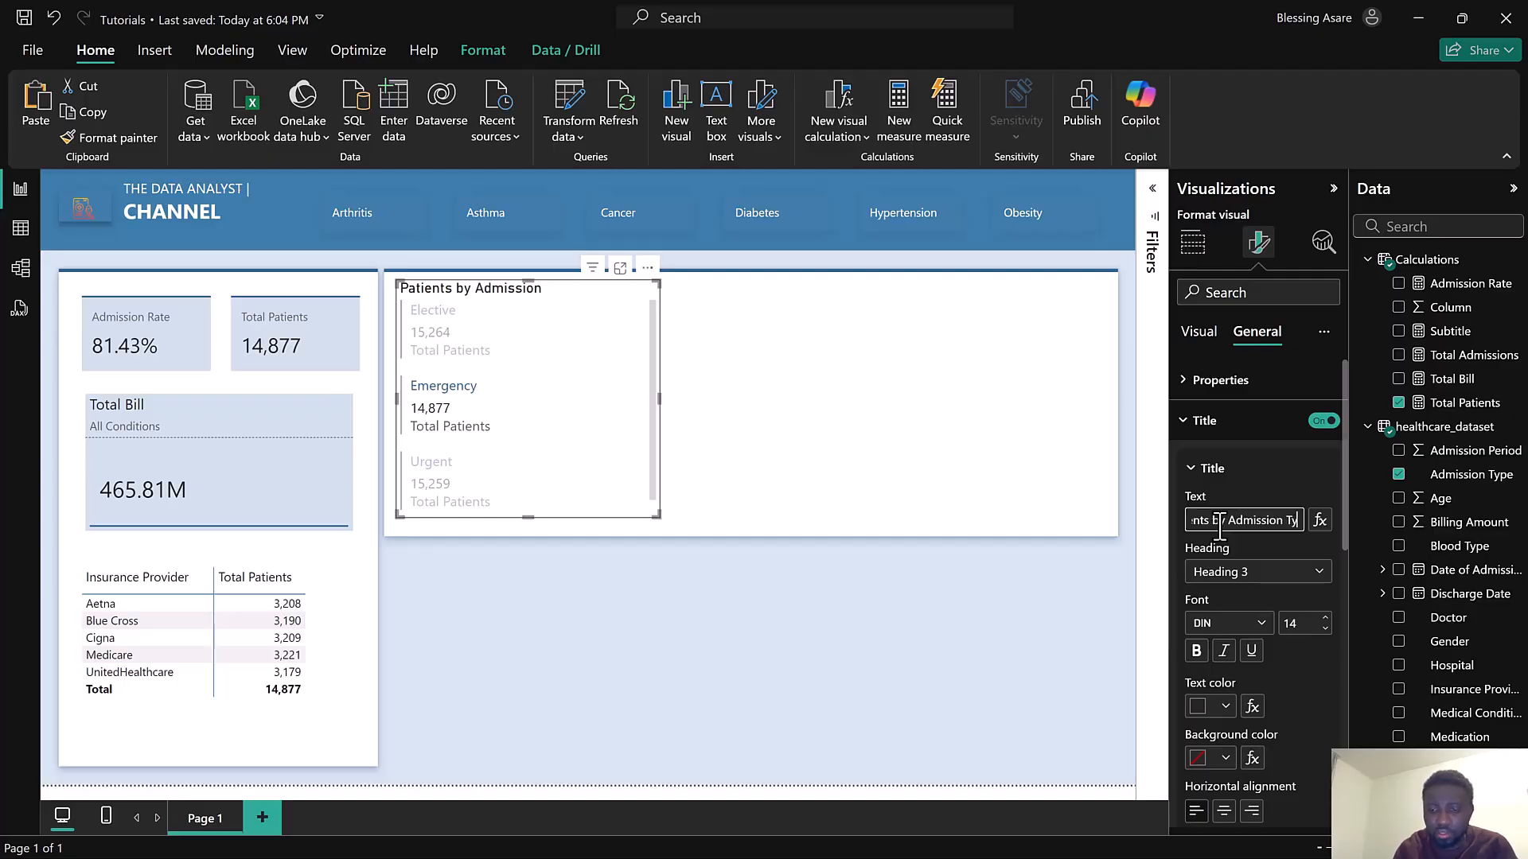
type("pe")
key("Return")
Set the multi-row card's title font to Segoe UI at size 12
left_click(1226, 629)
scroll(1242, 501, "down", 2)
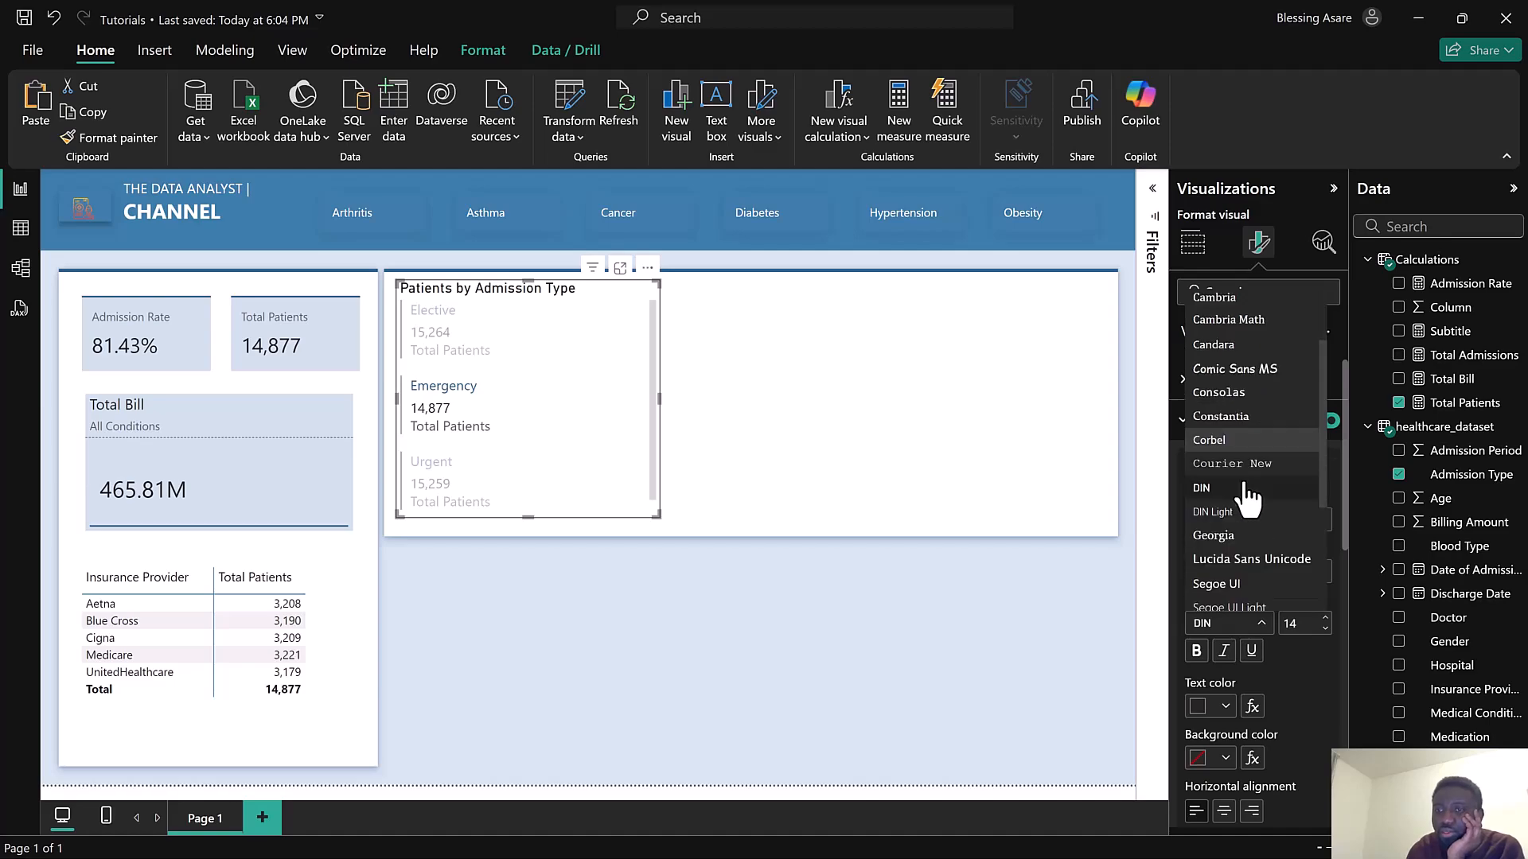
scroll(1239, 516, "down", 1)
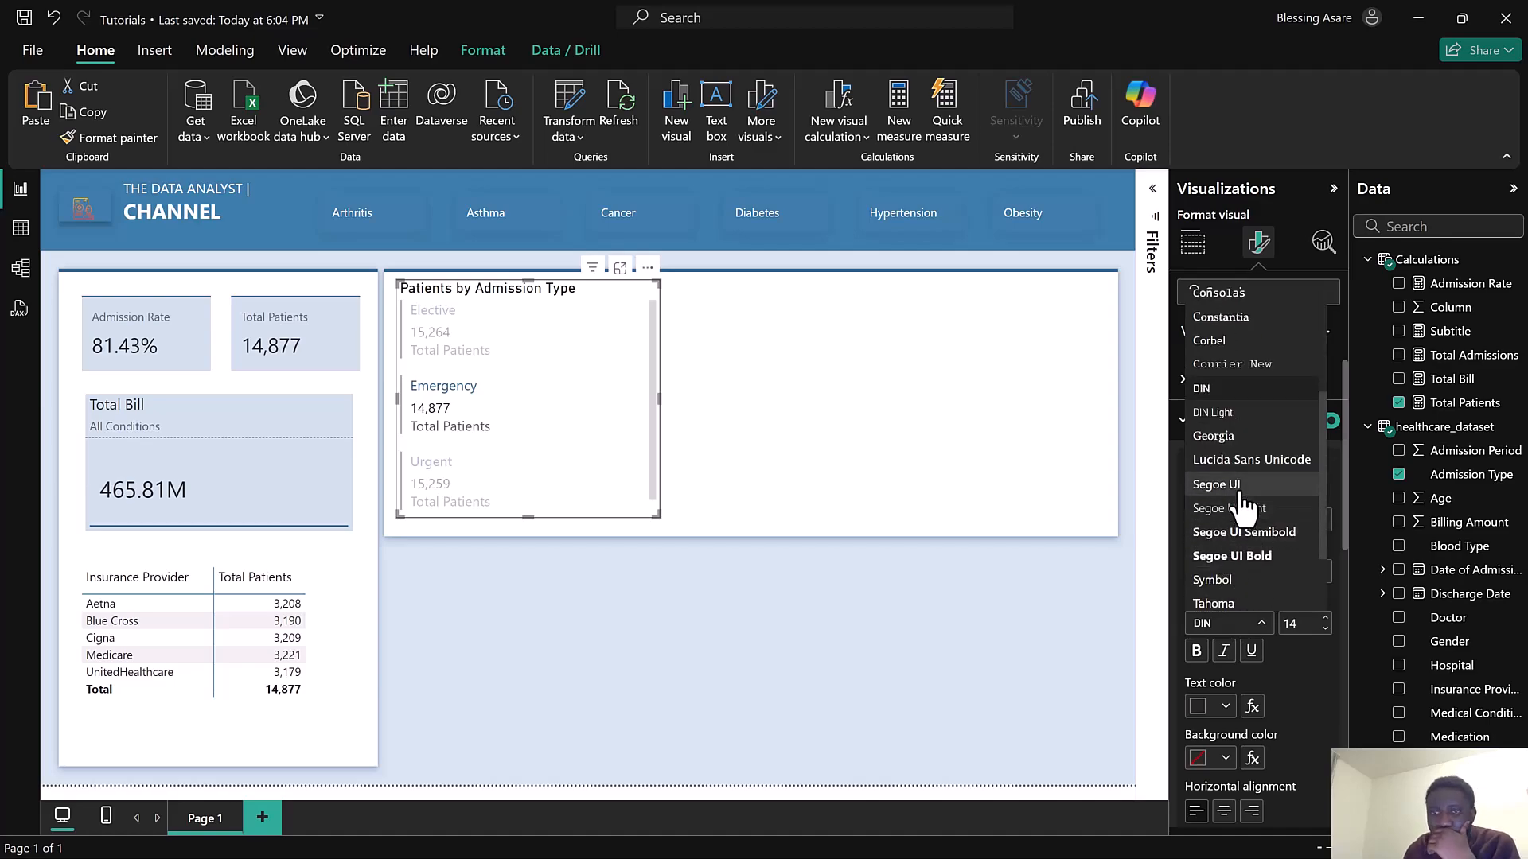
left_click(1243, 510)
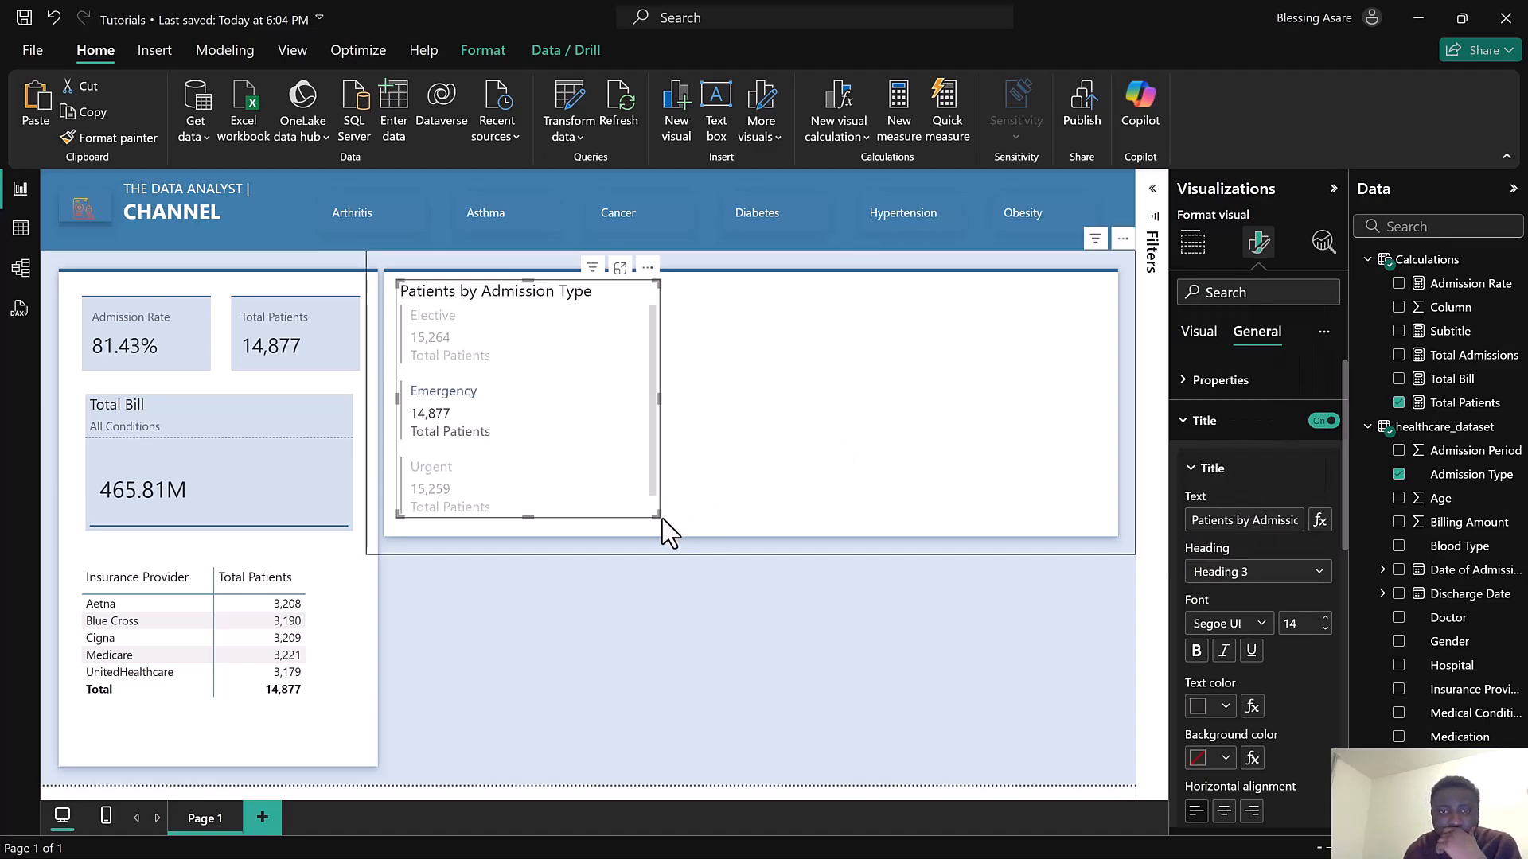
left_click_drag(653, 528, 678, 531)
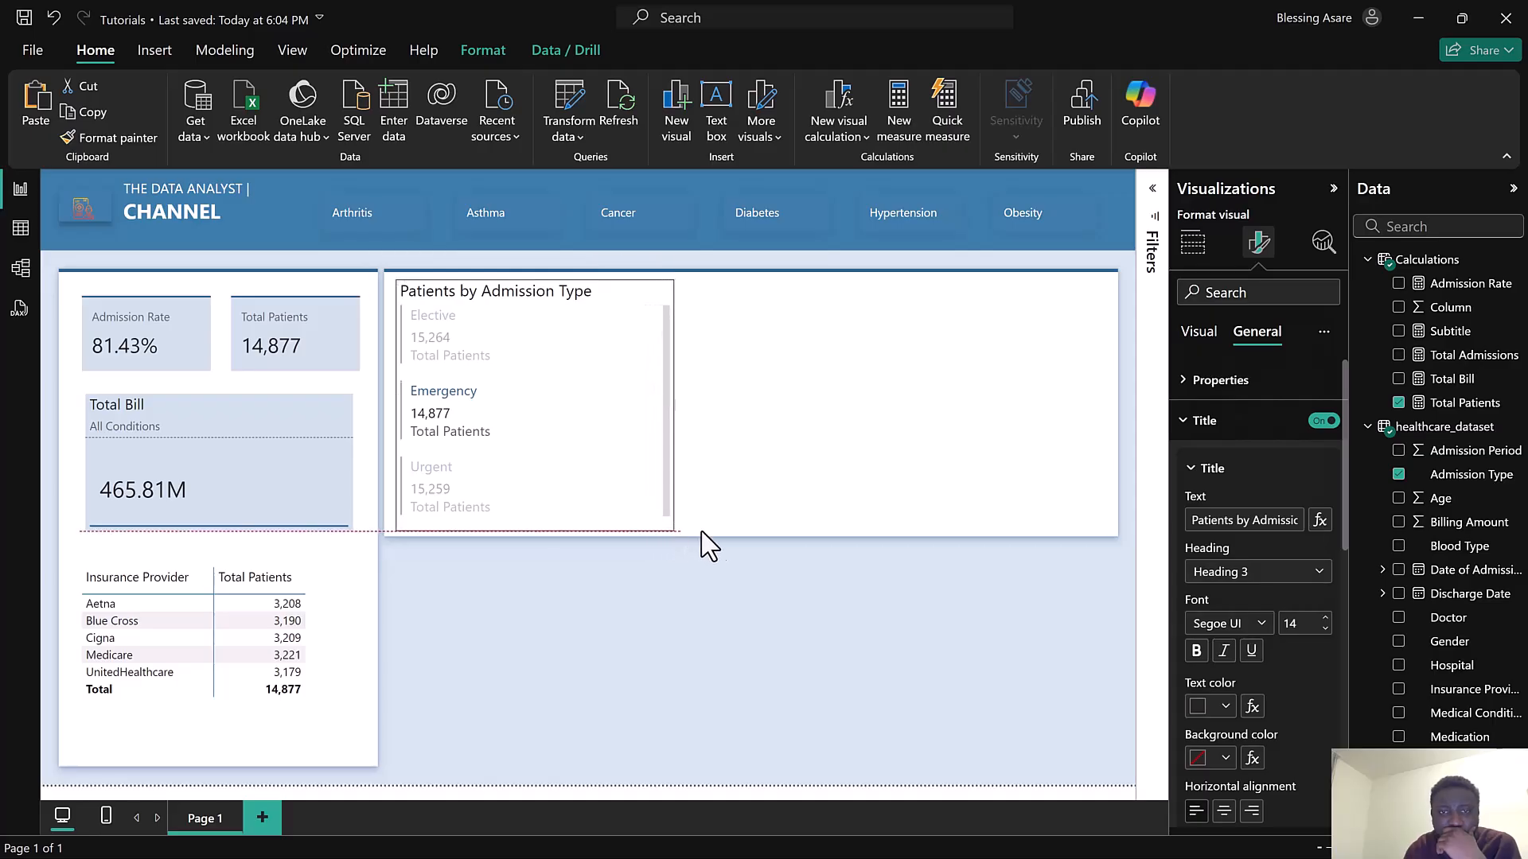
scroll(621, 473, "down", 1)
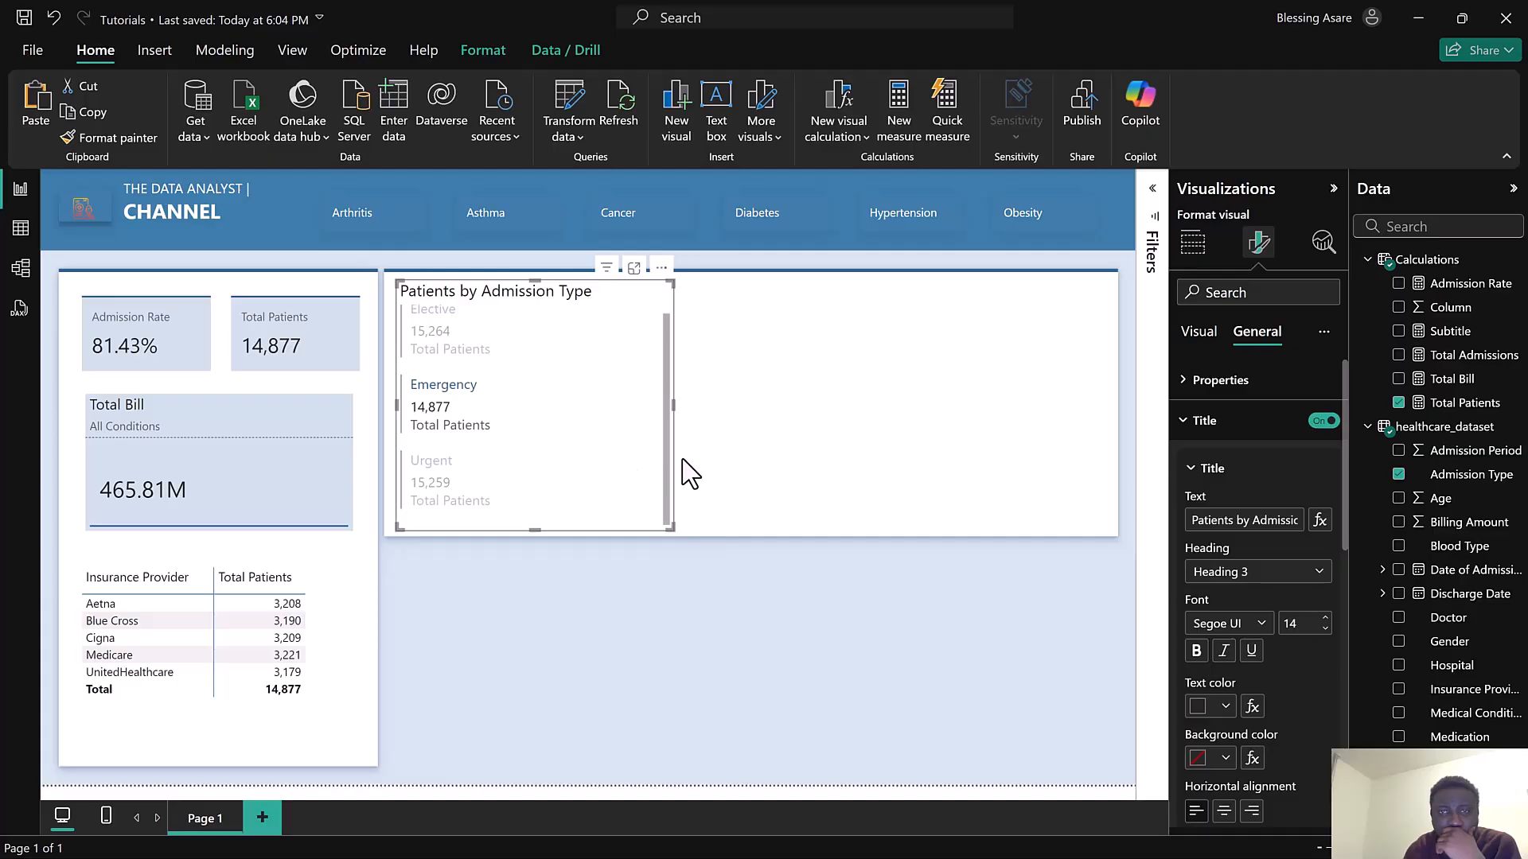
left_click(1325, 629)
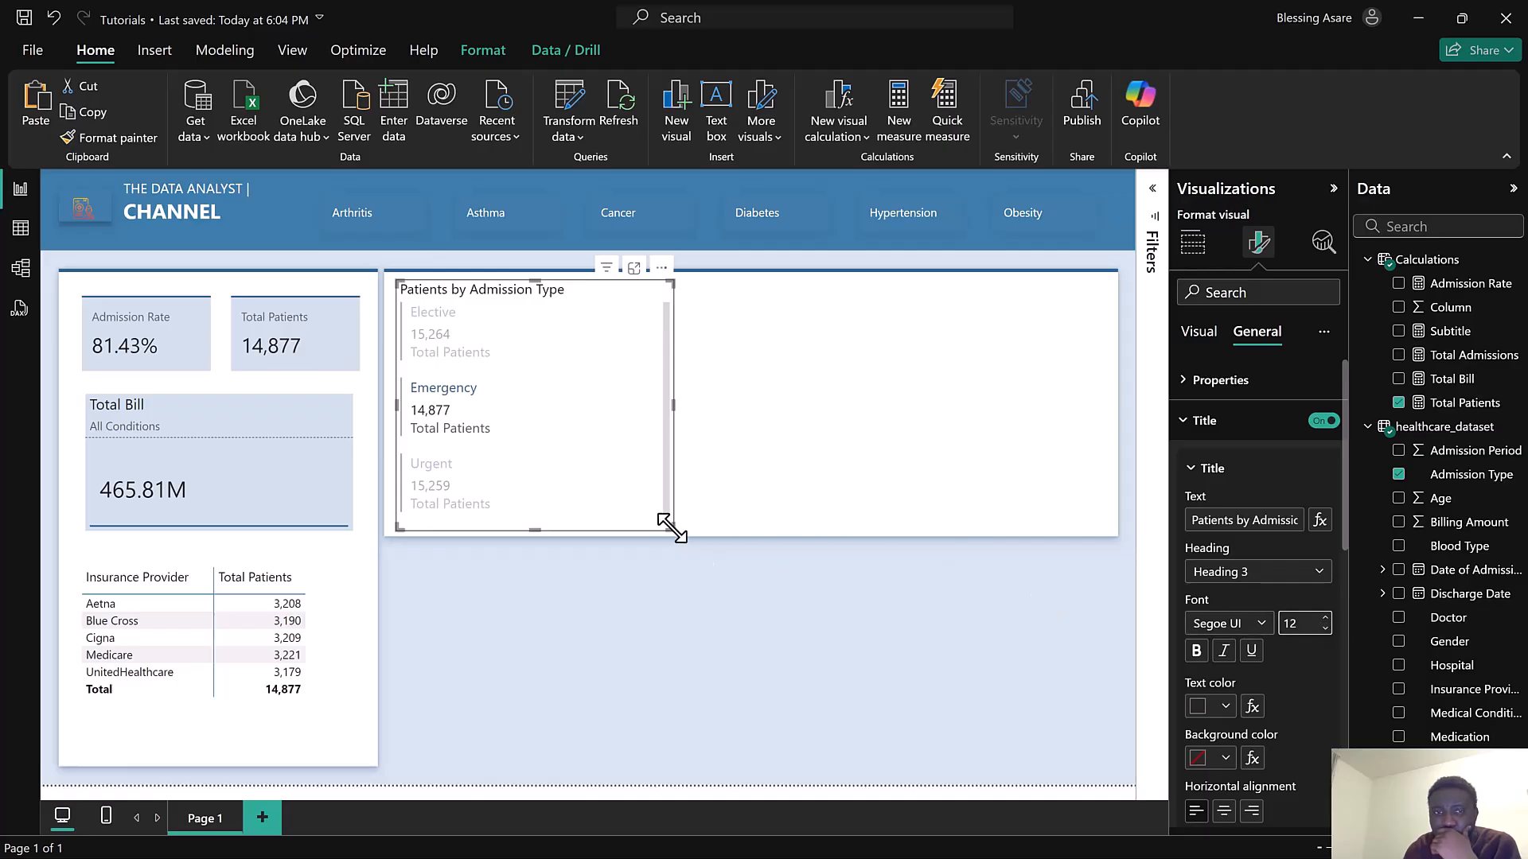
Widen the multi-row card and stretch the white panel slightly taller
left_click_drag(654, 524, 782, 502)
left_click(764, 551)
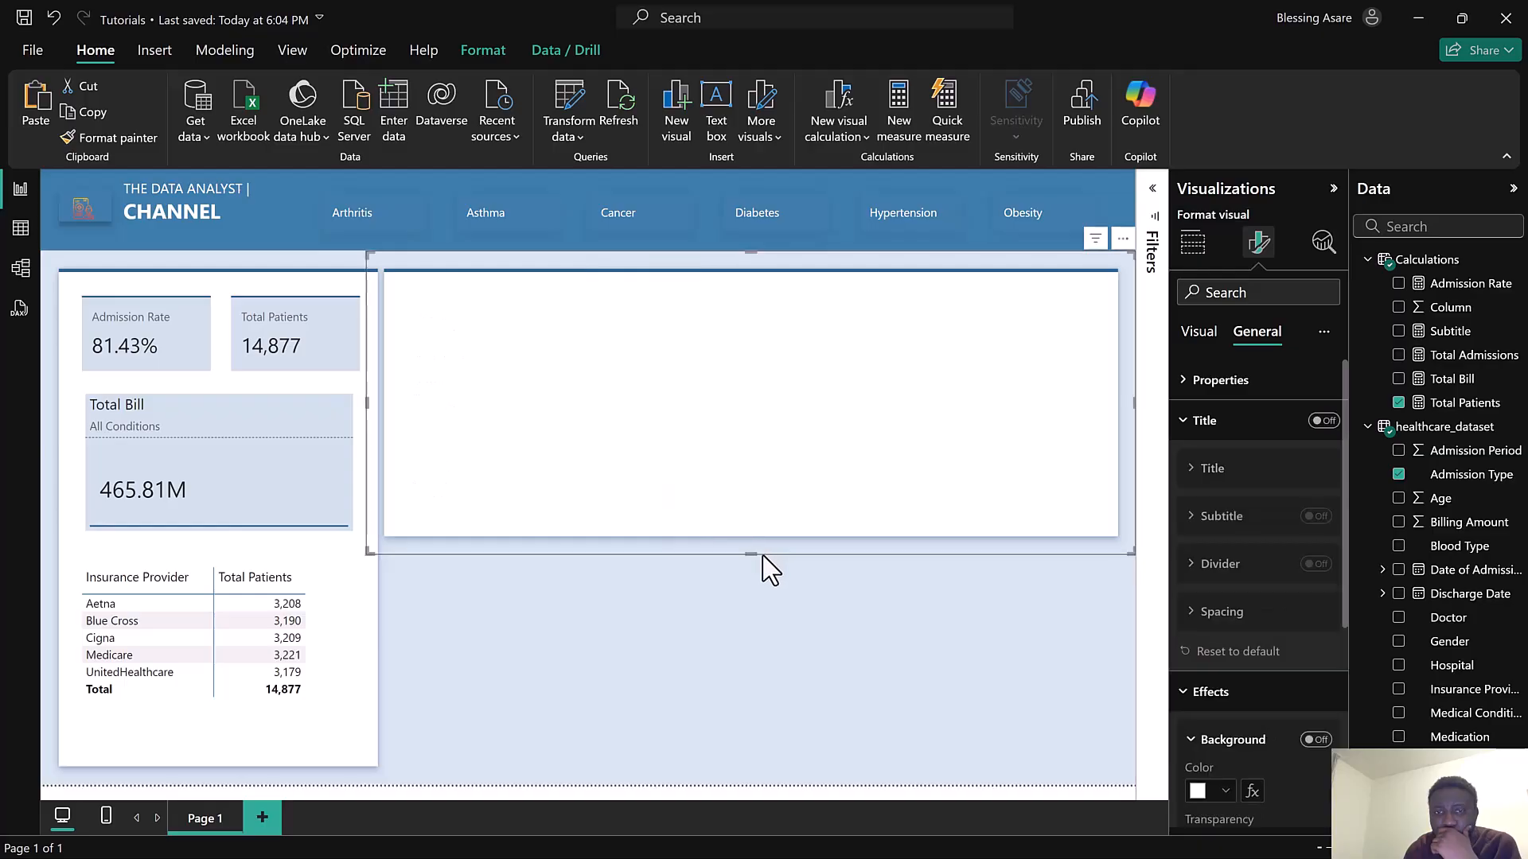
left_click_drag(752, 556, 751, 565)
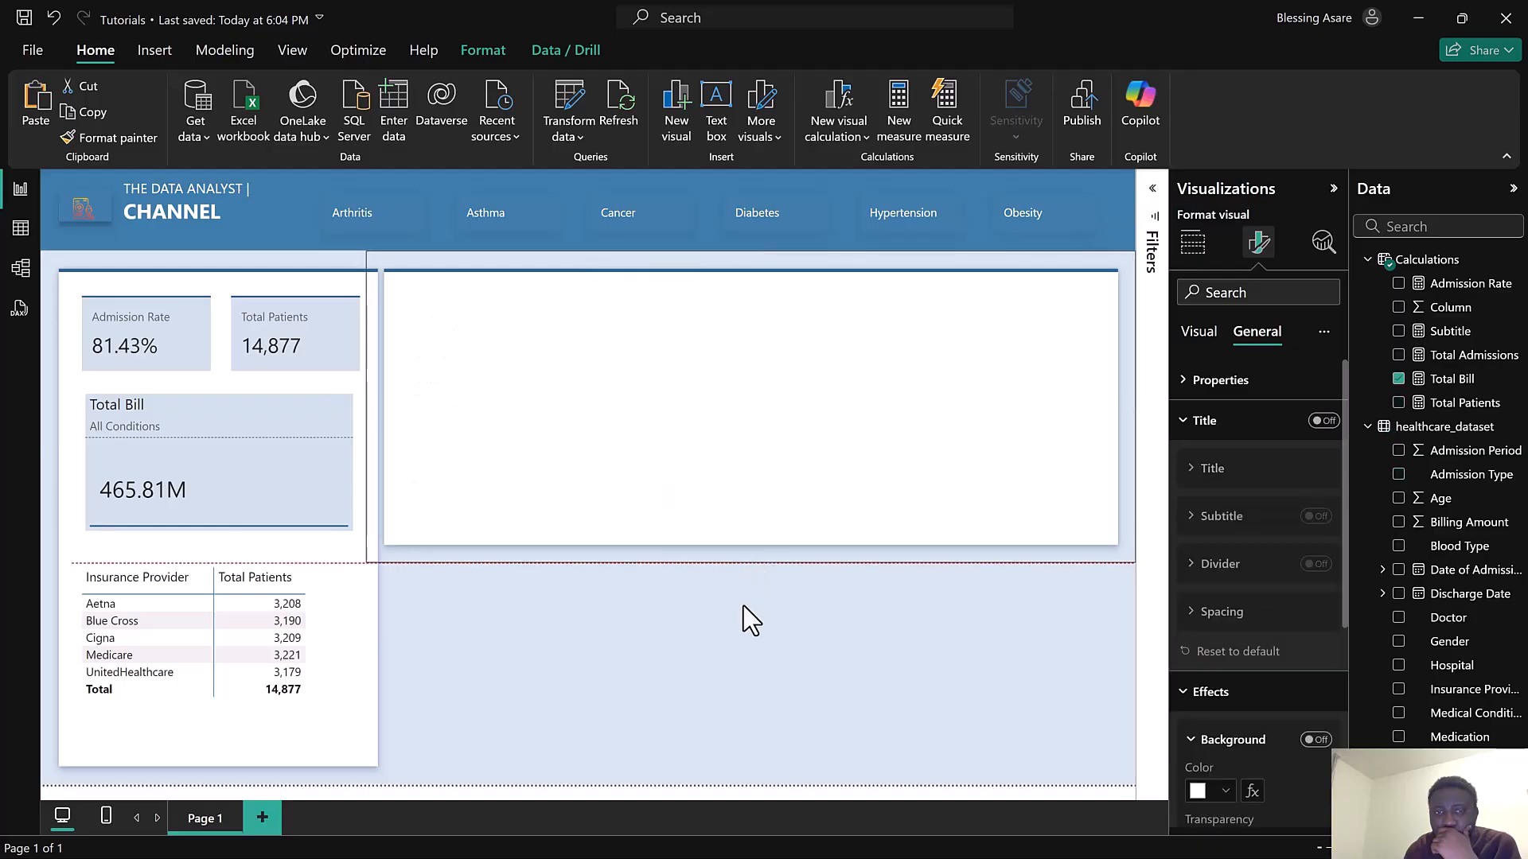
left_click(744, 605)
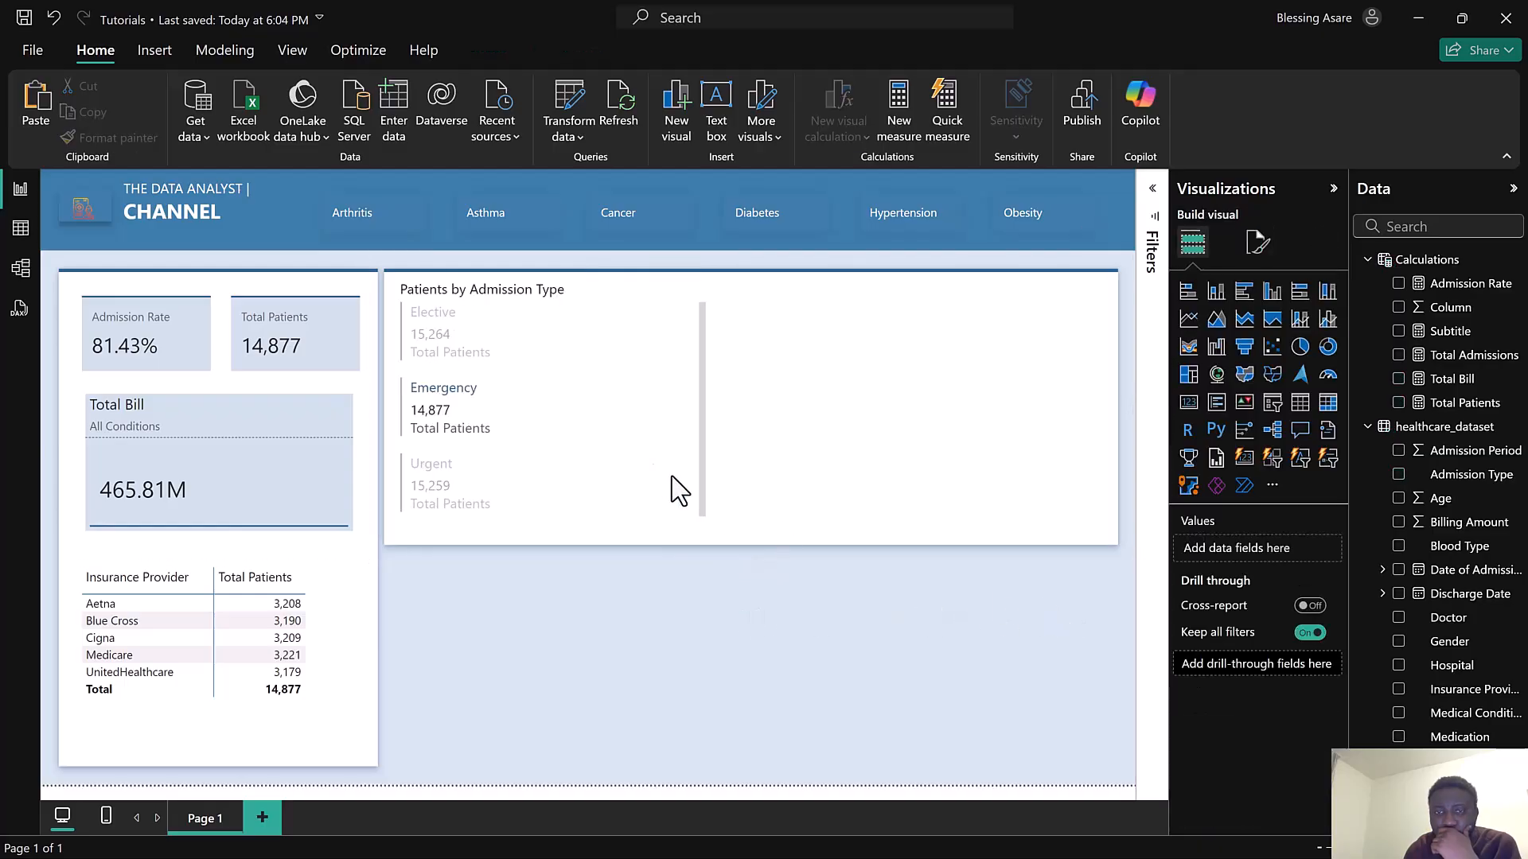
Resize the multi-row card slightly narrower within the white panel
left_click(699, 517)
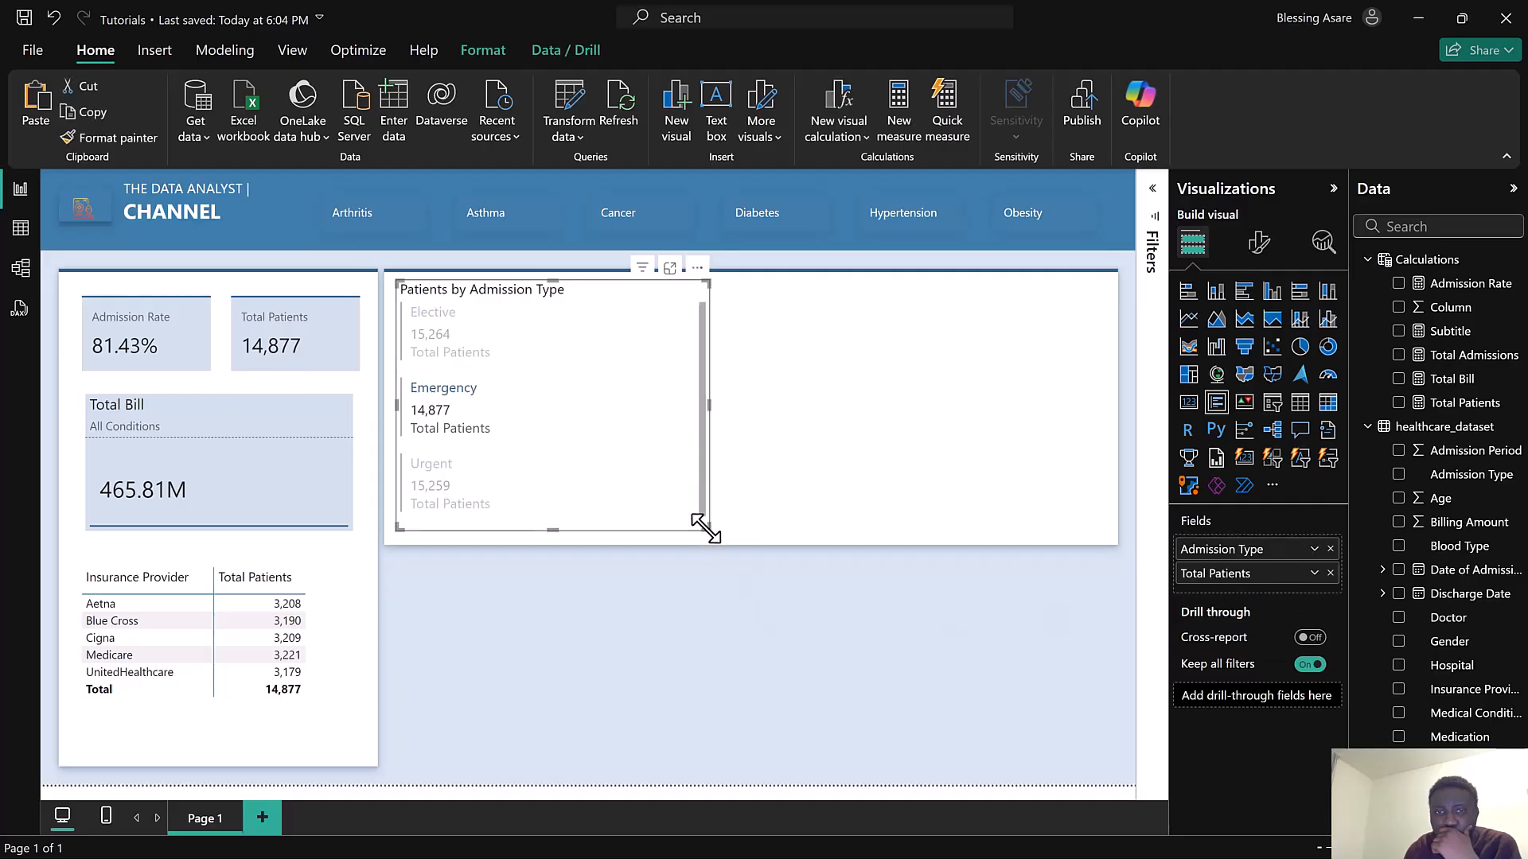
mouse_move(699, 529)
left_mouse_down()
mouse_move(703, 542)
mouse_move(666, 546)
mouse_move(620, 527)
mouse_move(672, 541)
left_mouse_up()
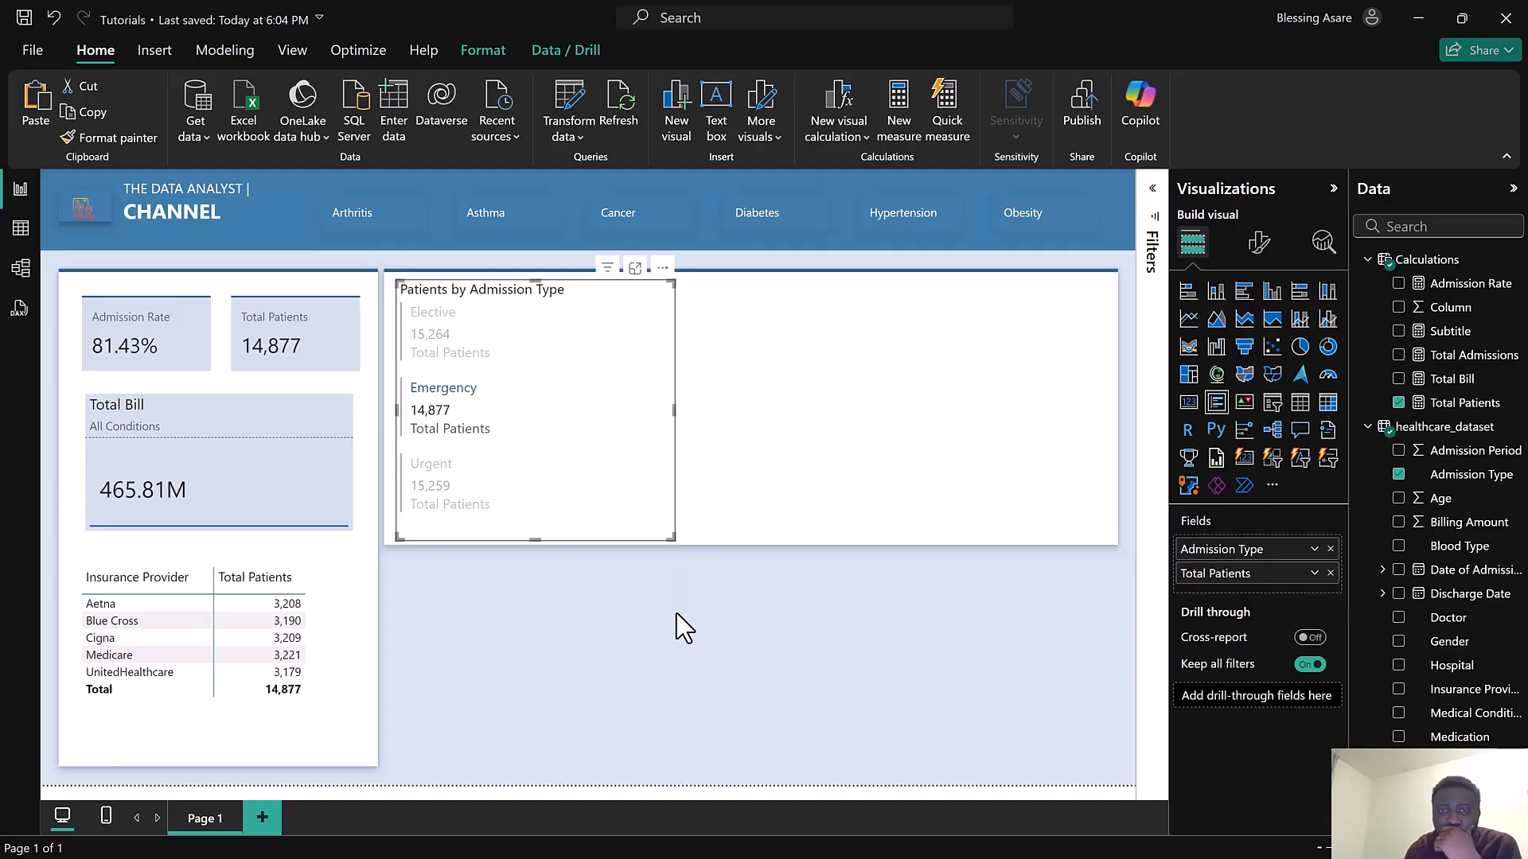
Make the multi-row card's title bold and set its text color to Theme color 2, 60% lighter
left_click(1266, 253)
left_click(1270, 341)
left_click(1238, 422)
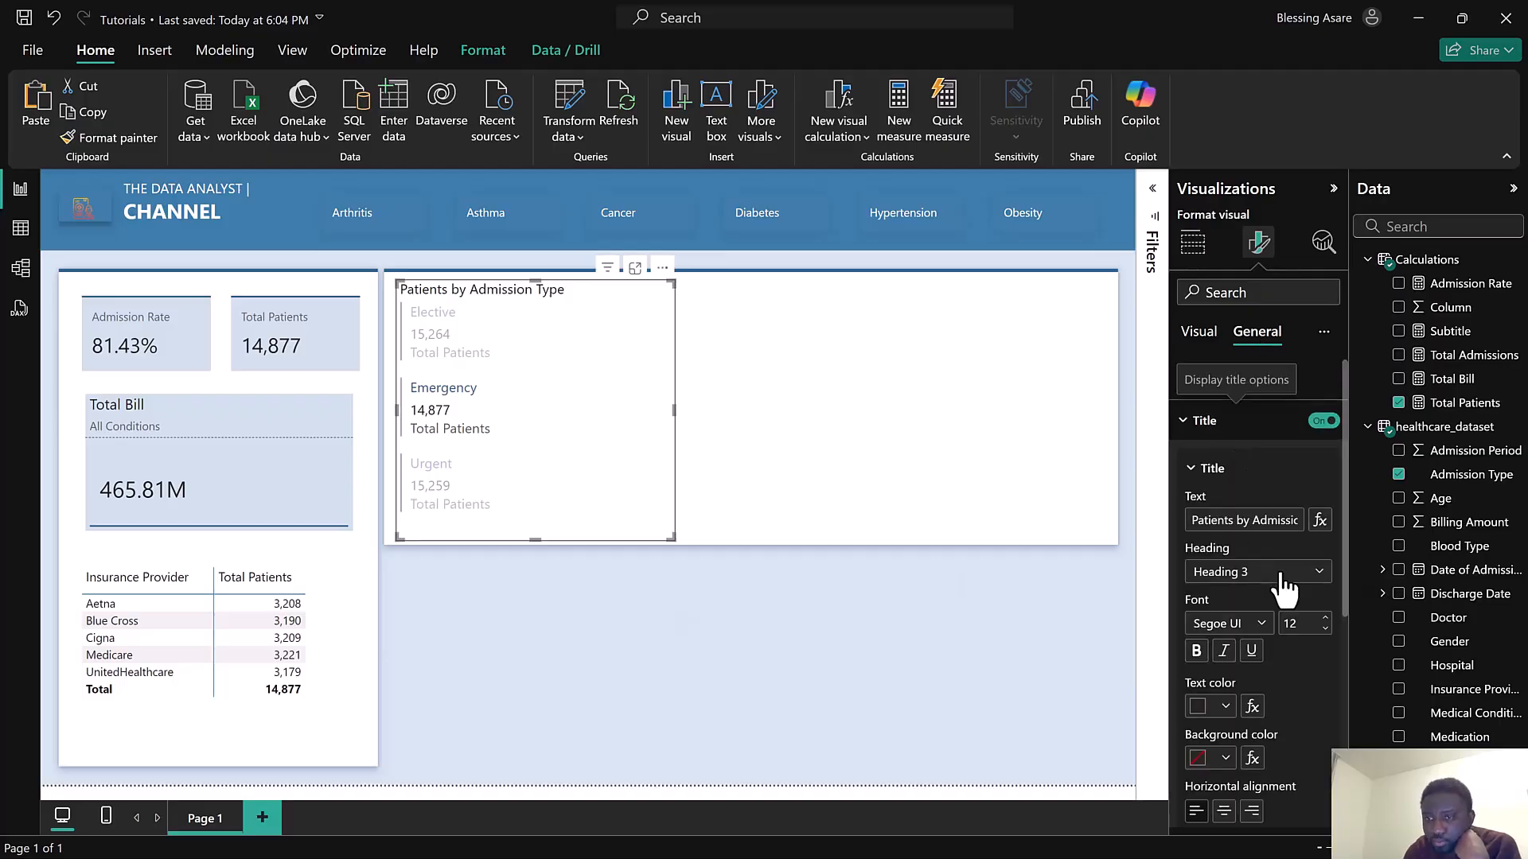
scroll(1282, 581, "down", 2)
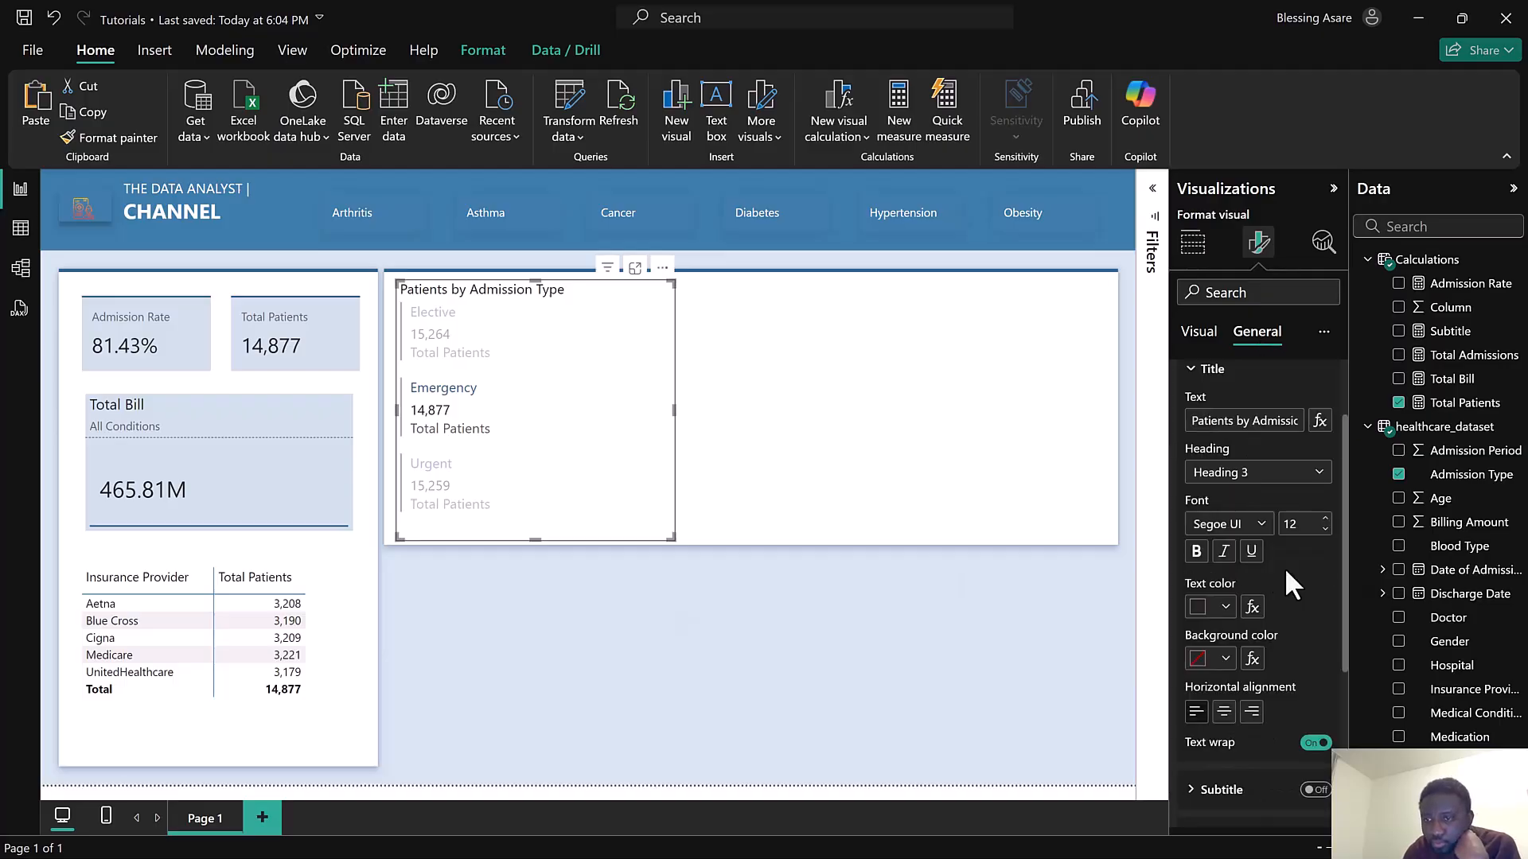
left_click(1200, 609)
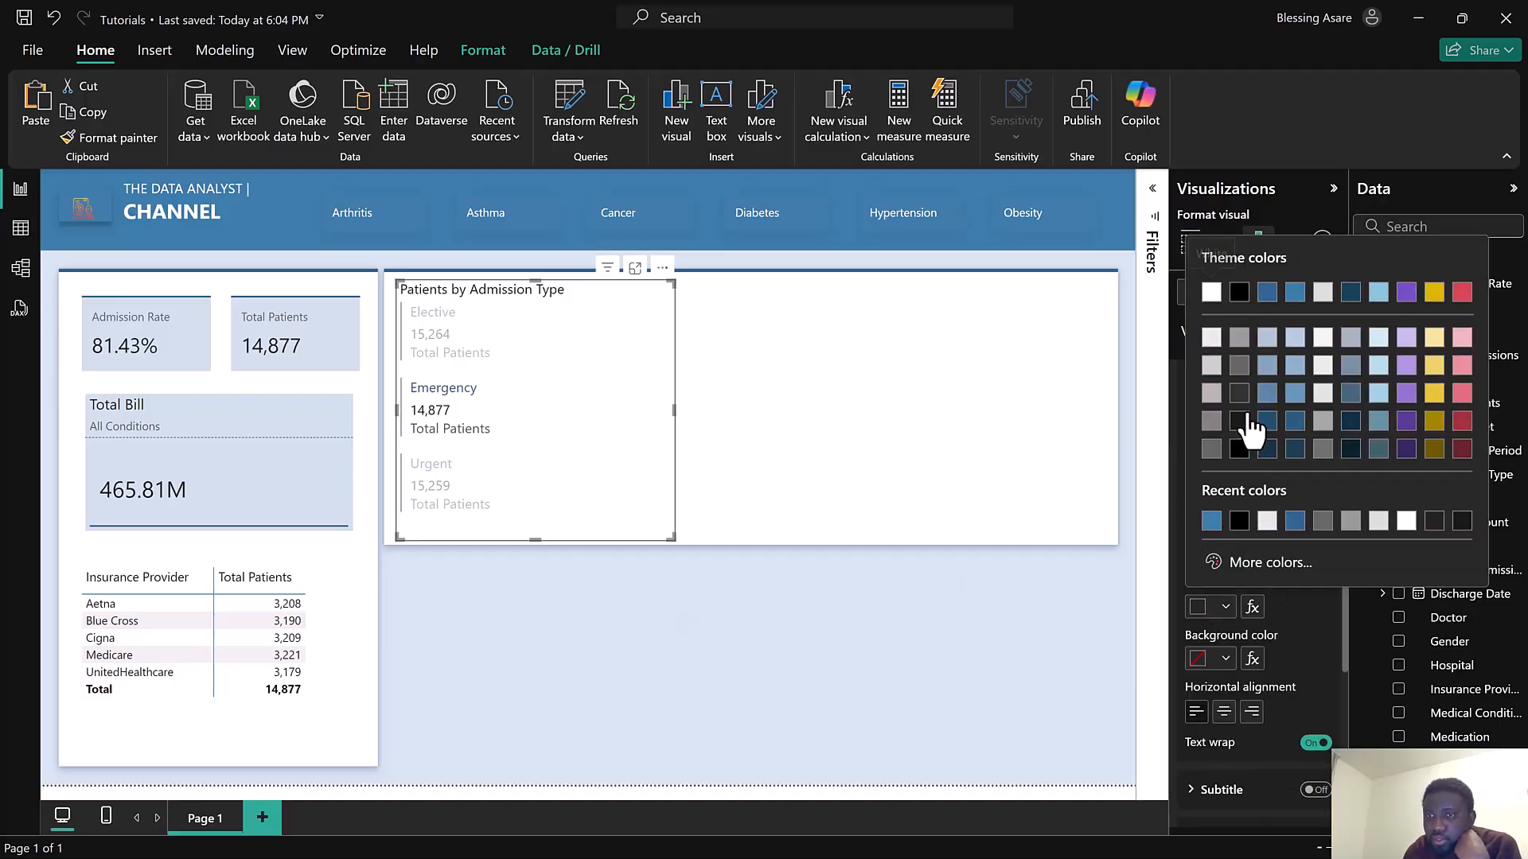
left_click(1295, 294)
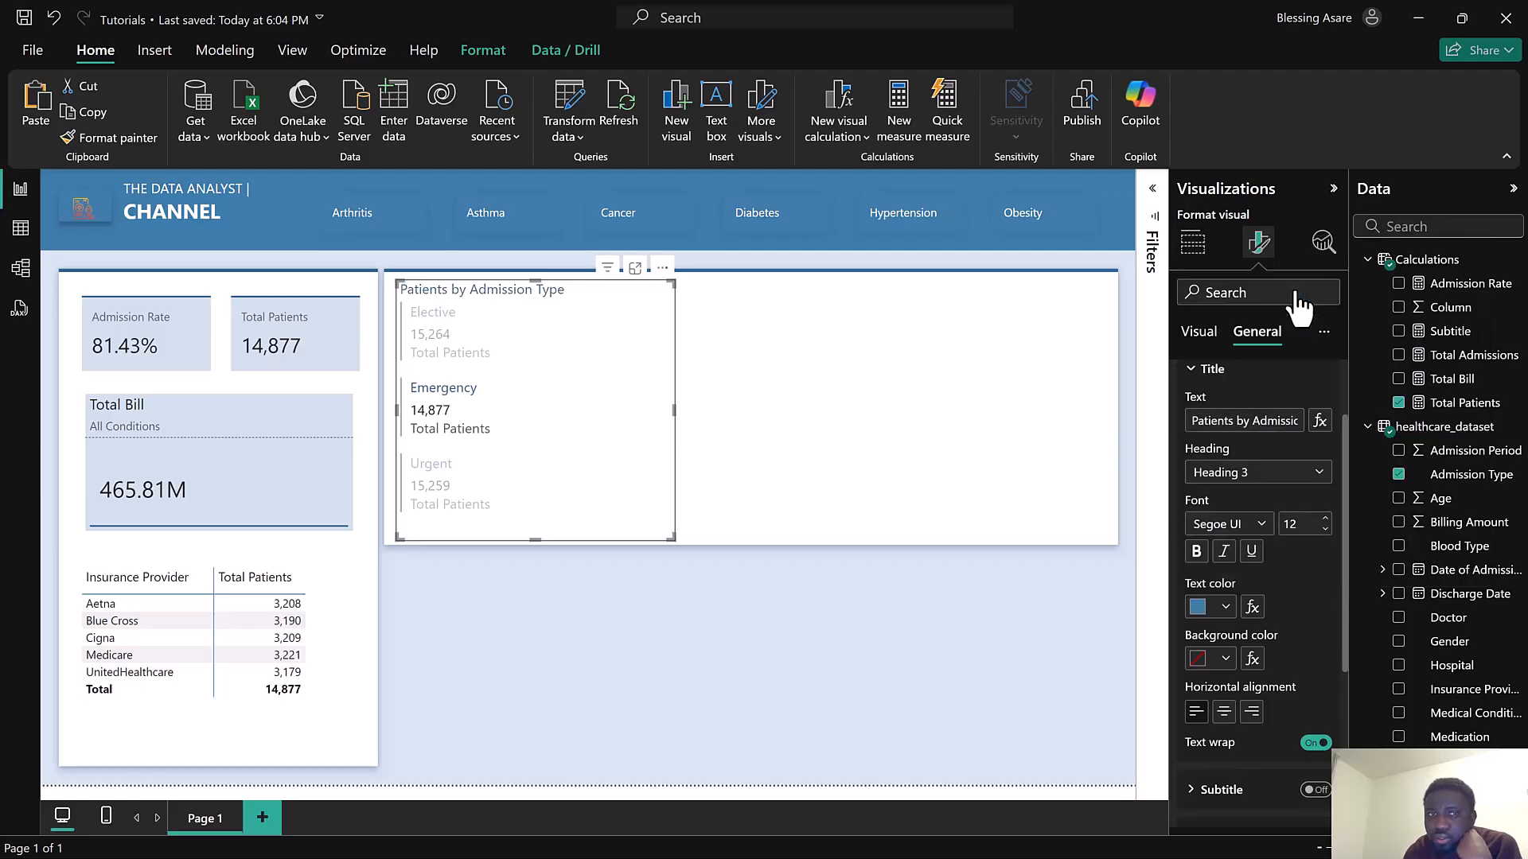
left_click(1197, 551)
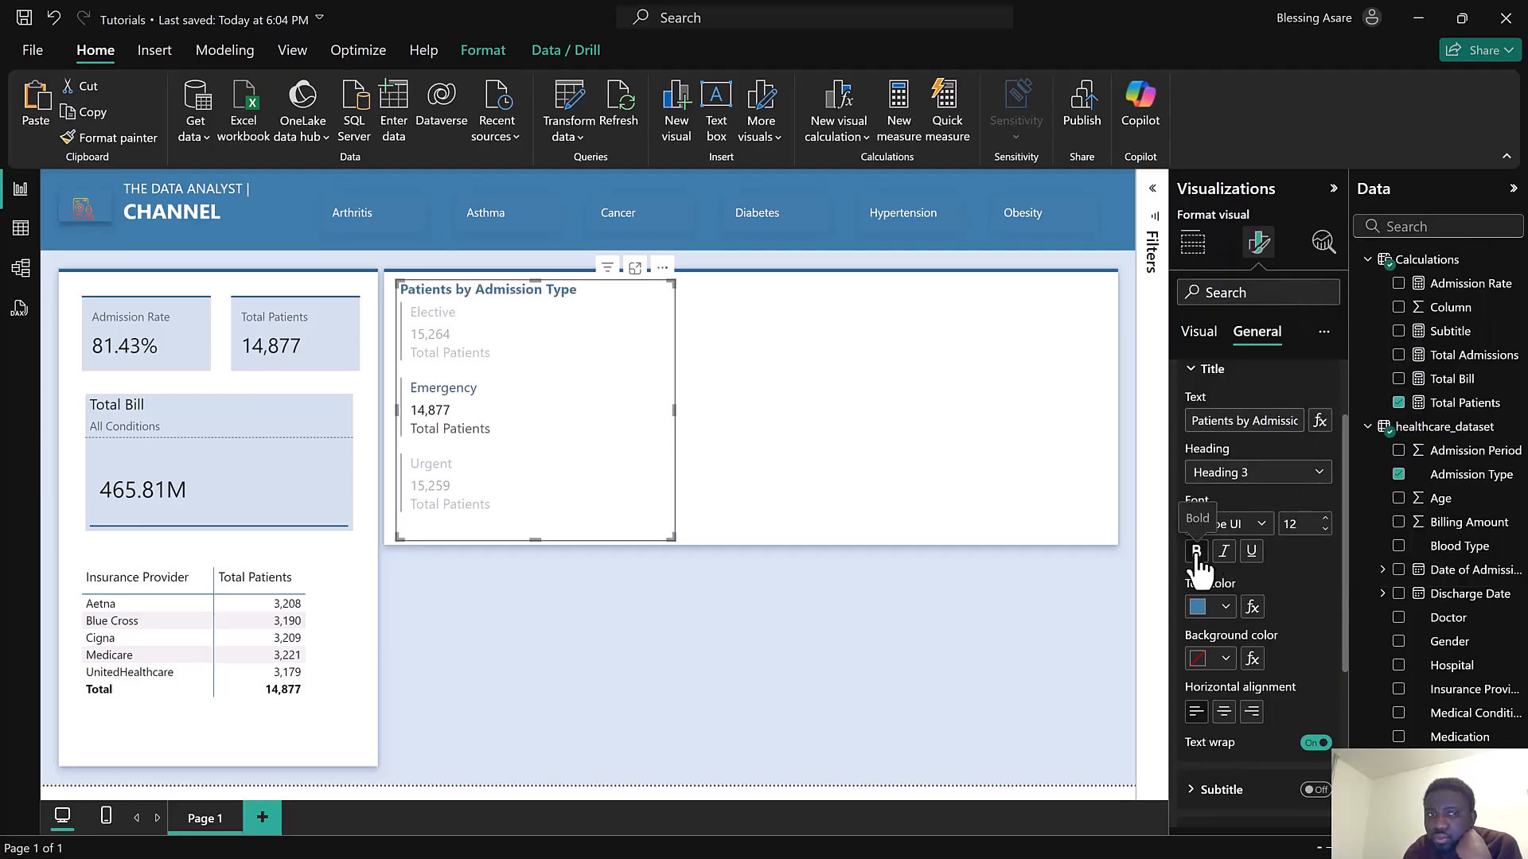
left_click(1196, 602)
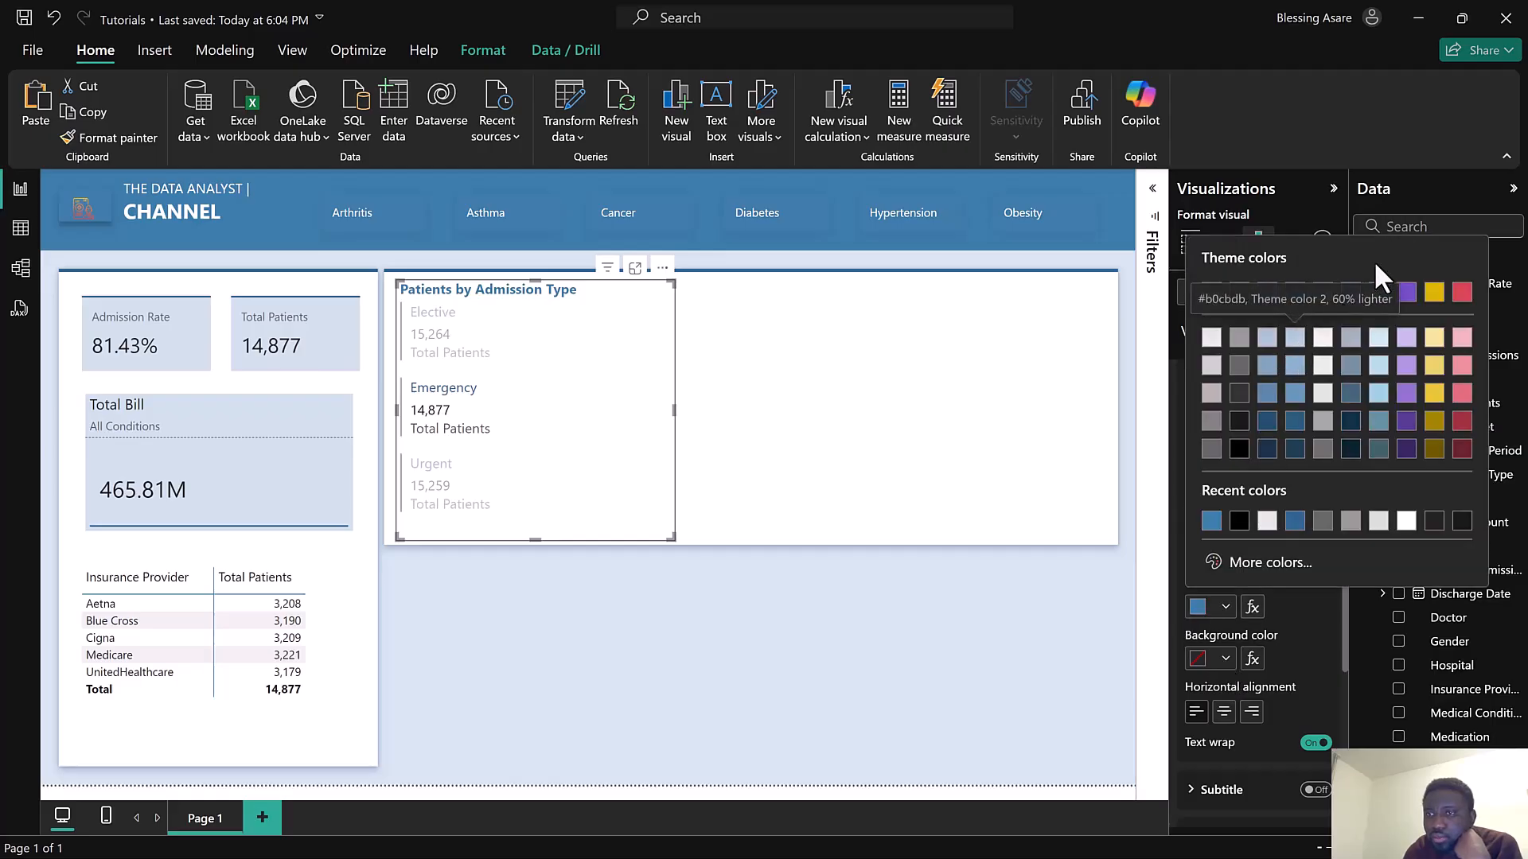
left_click(1379, 294)
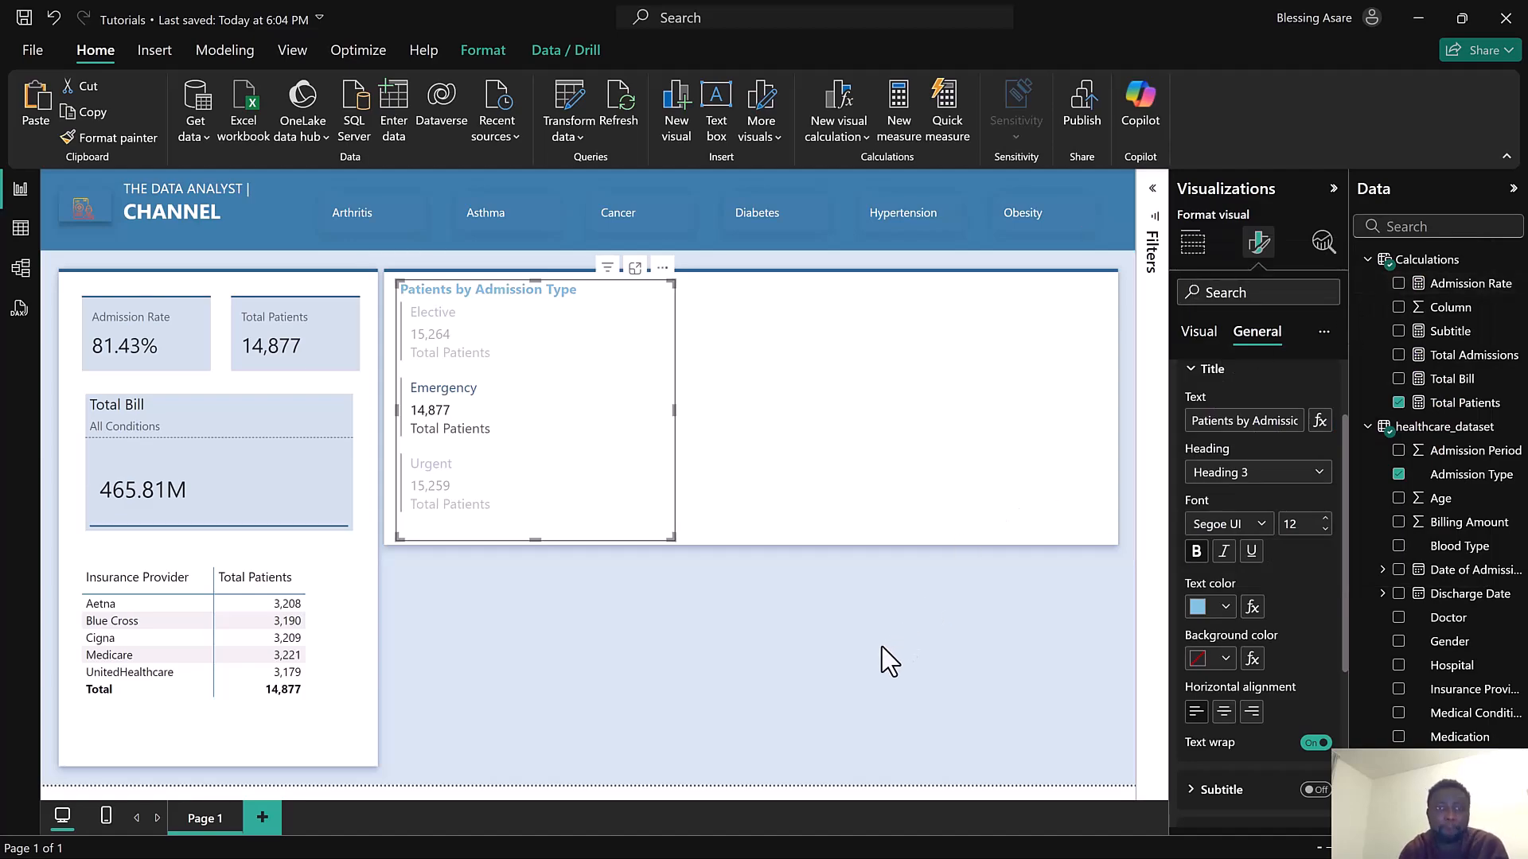
Select Cancer in the condition slicer to check how the cards respond
left_click(614, 230)
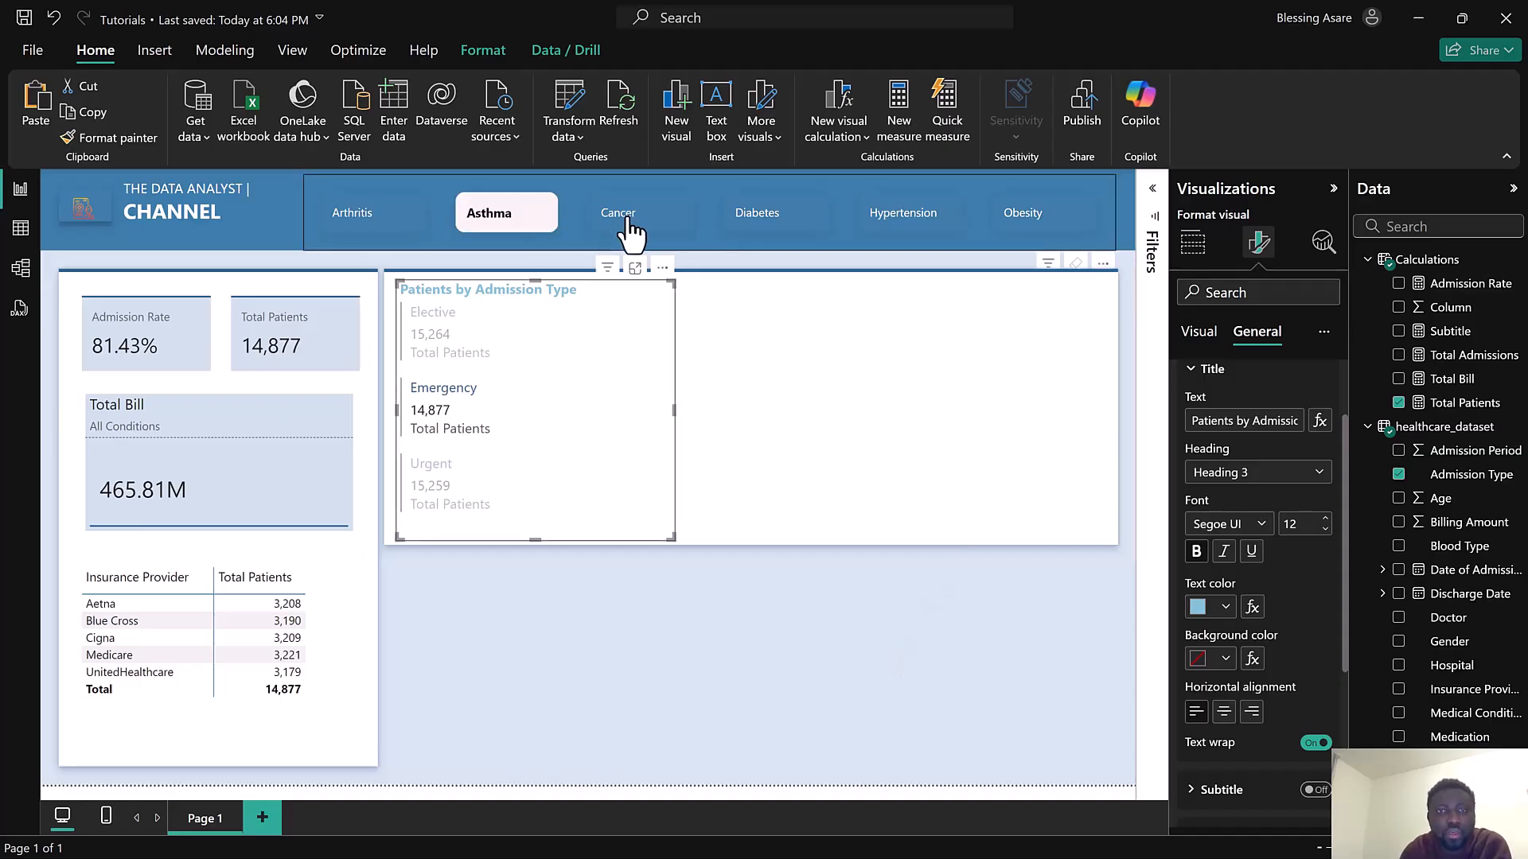
left_click(630, 230)
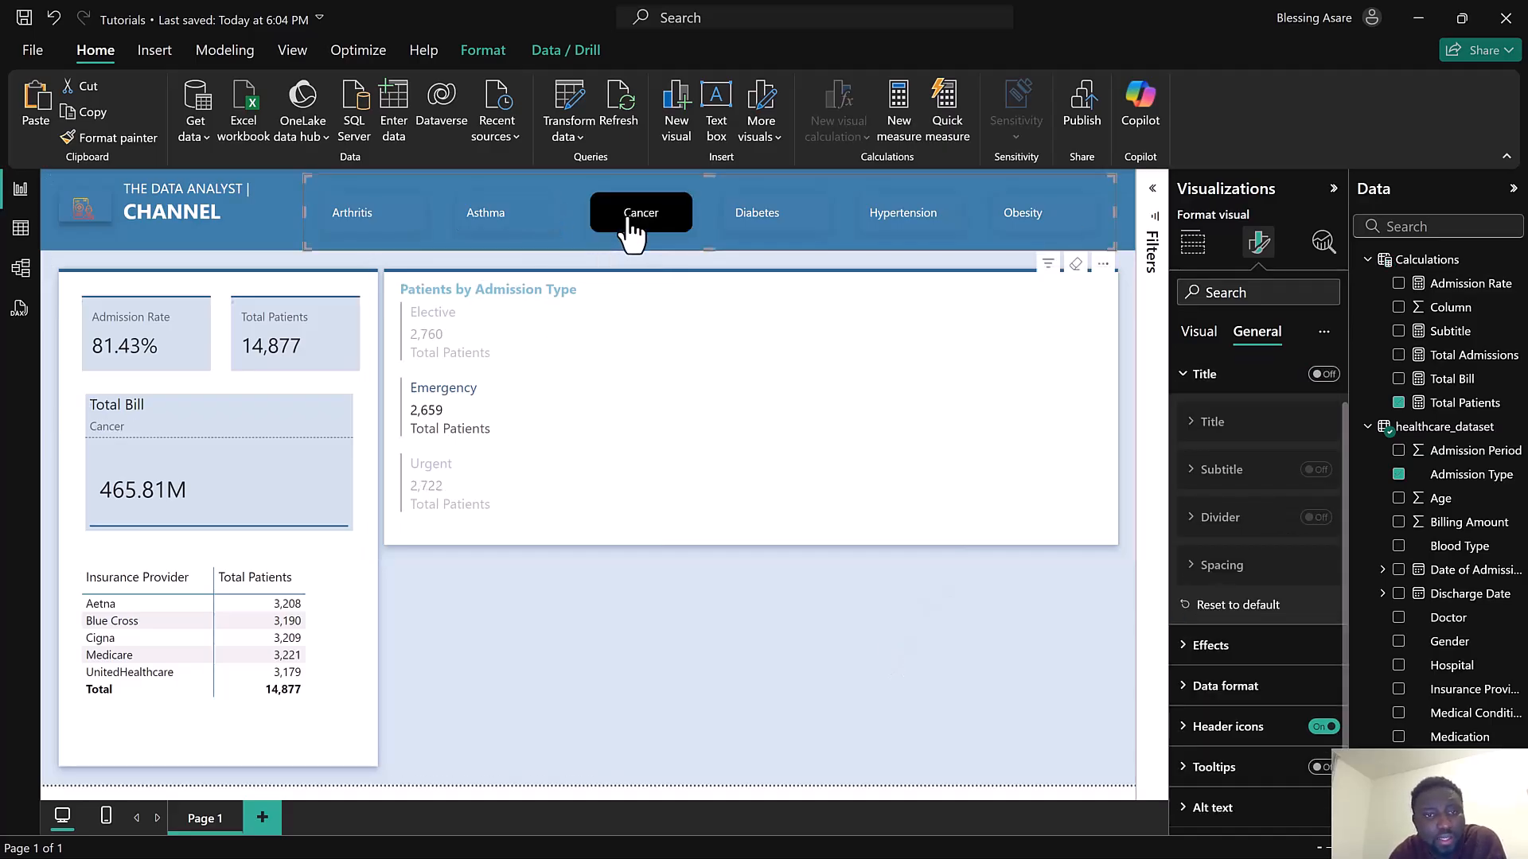
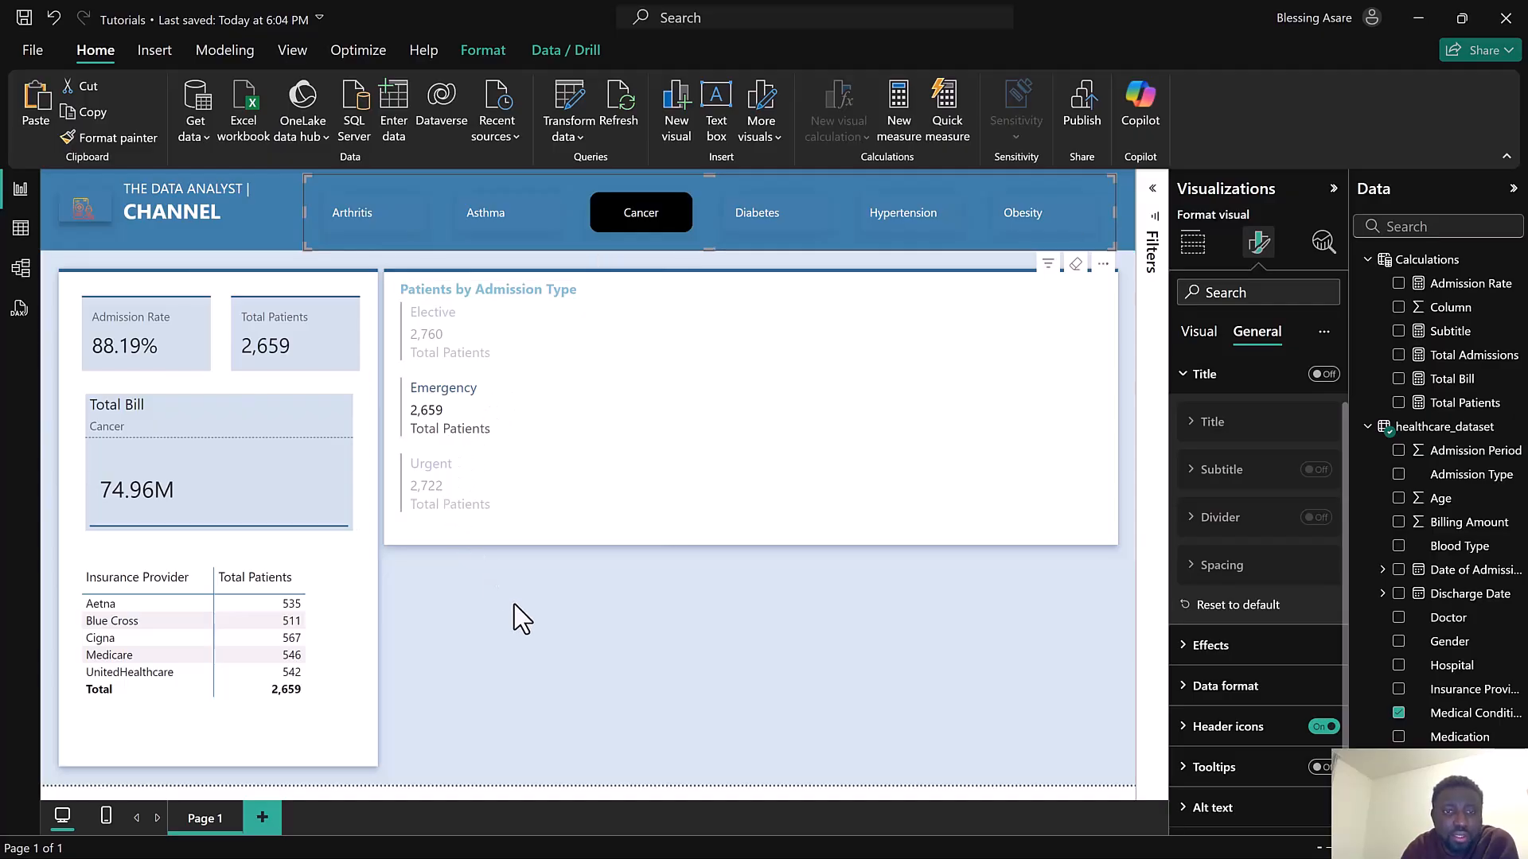
Test the condition slicer and the admission type card by selecting and clearing Cancer, Elective and Asthma
left_click(653, 208)
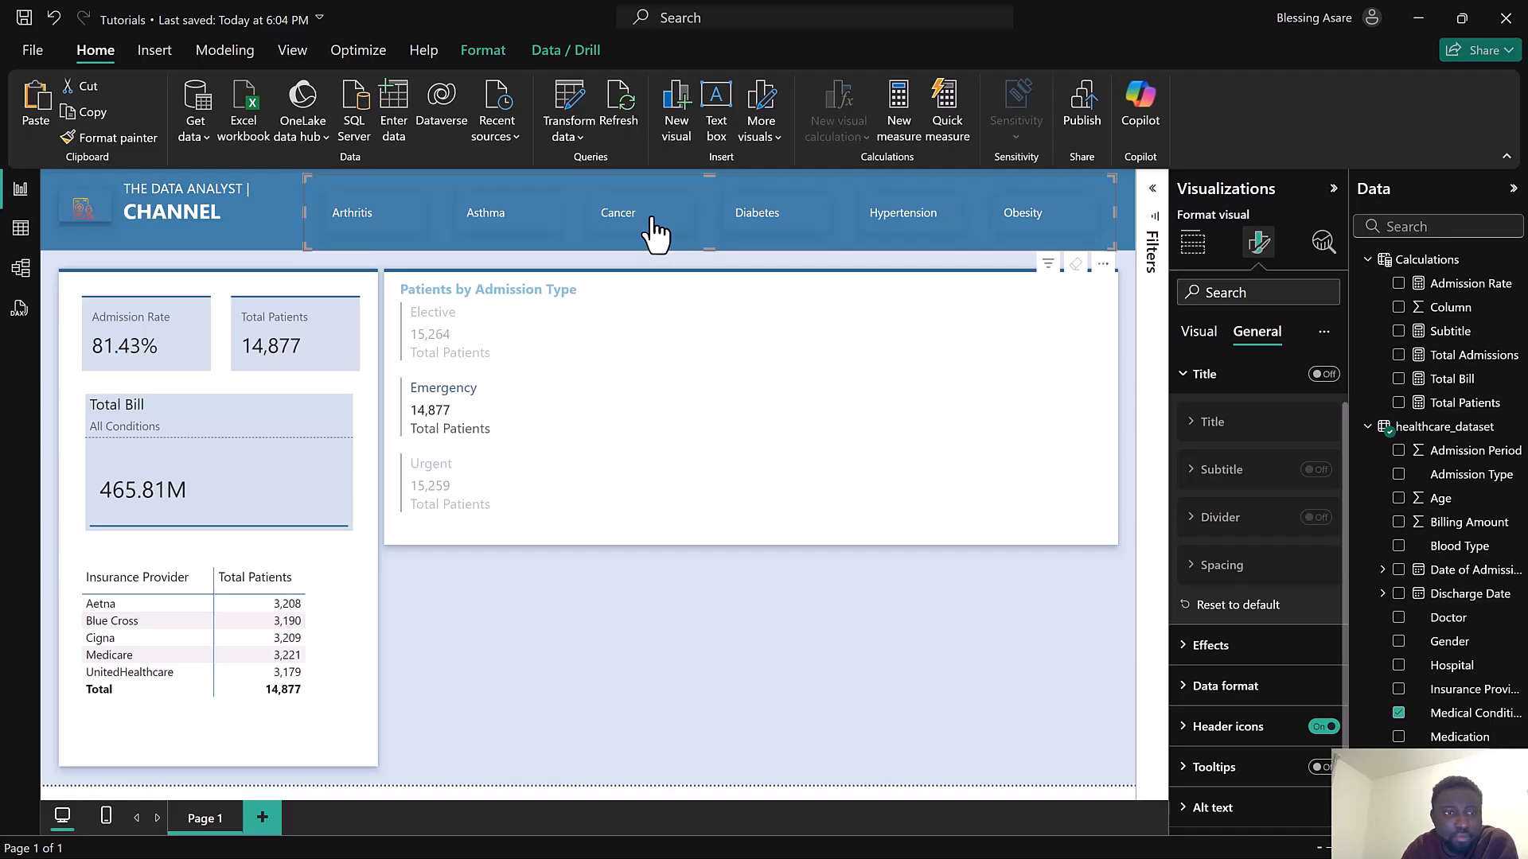
left_click(653, 231)
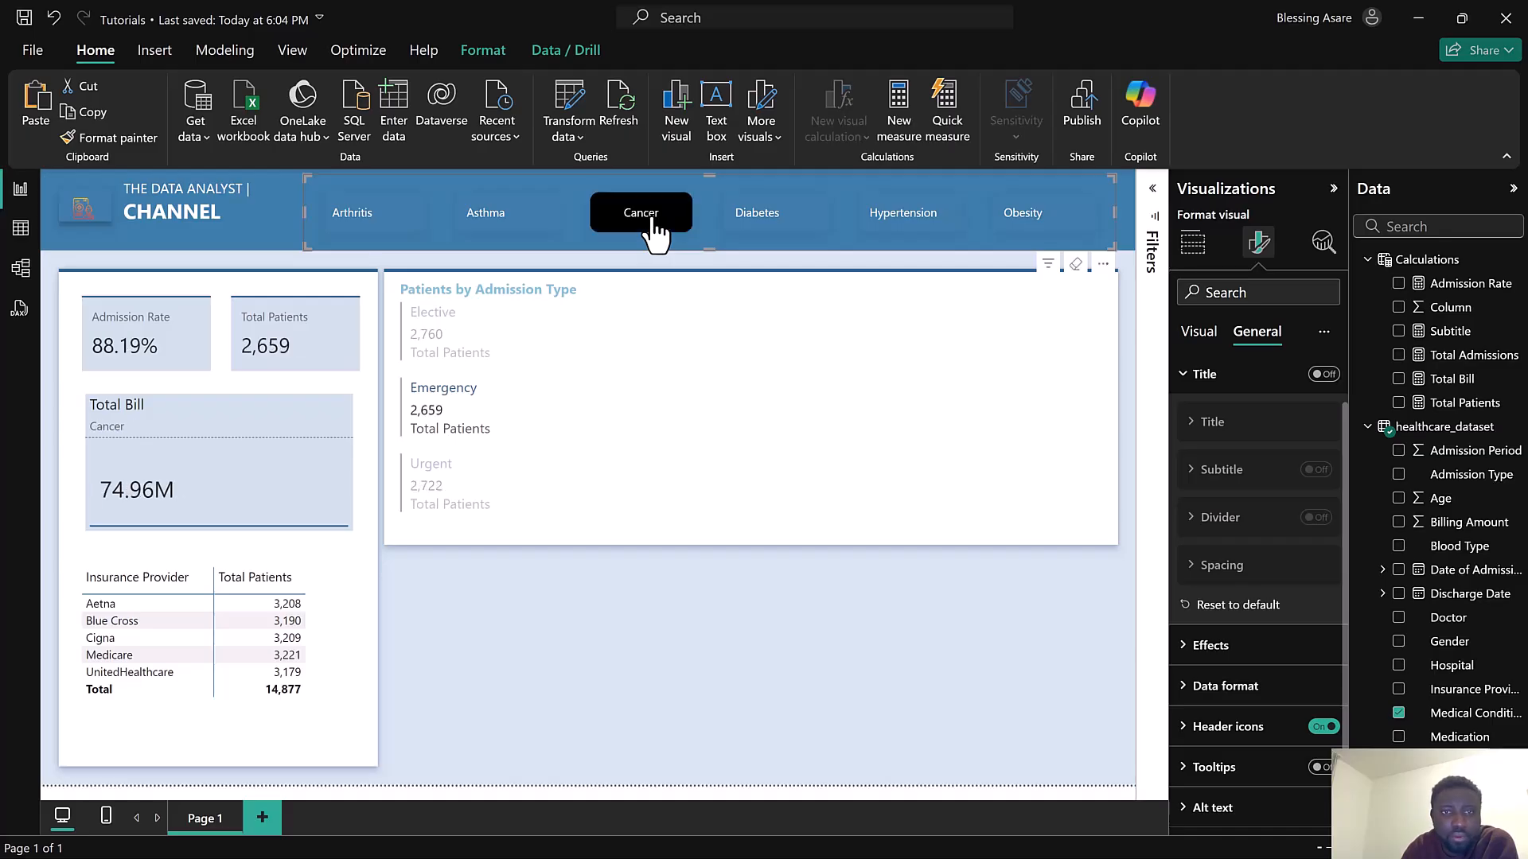
left_click(551, 337)
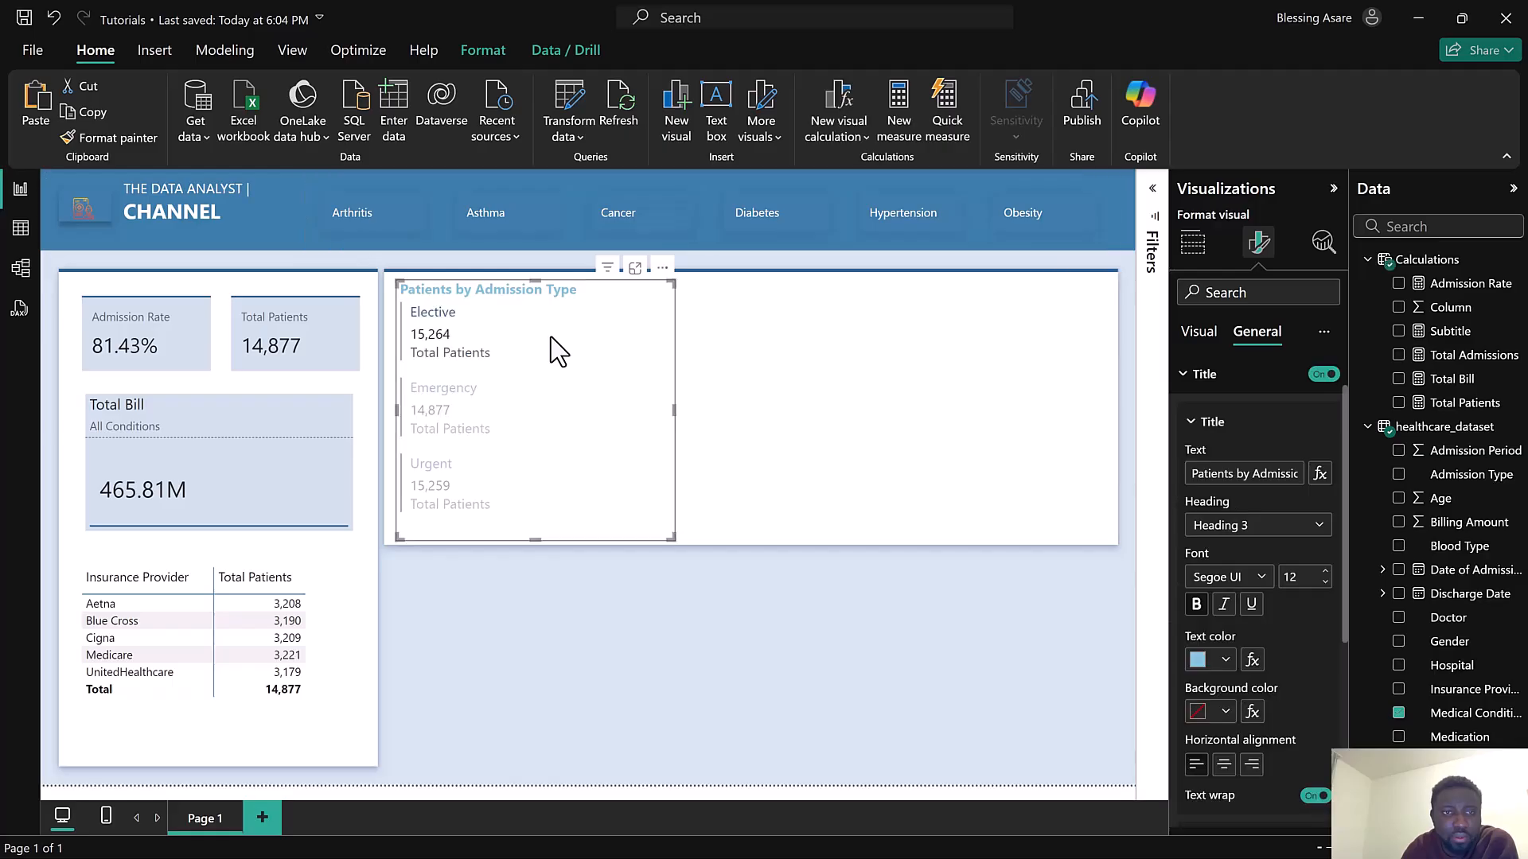
left_click(569, 312)
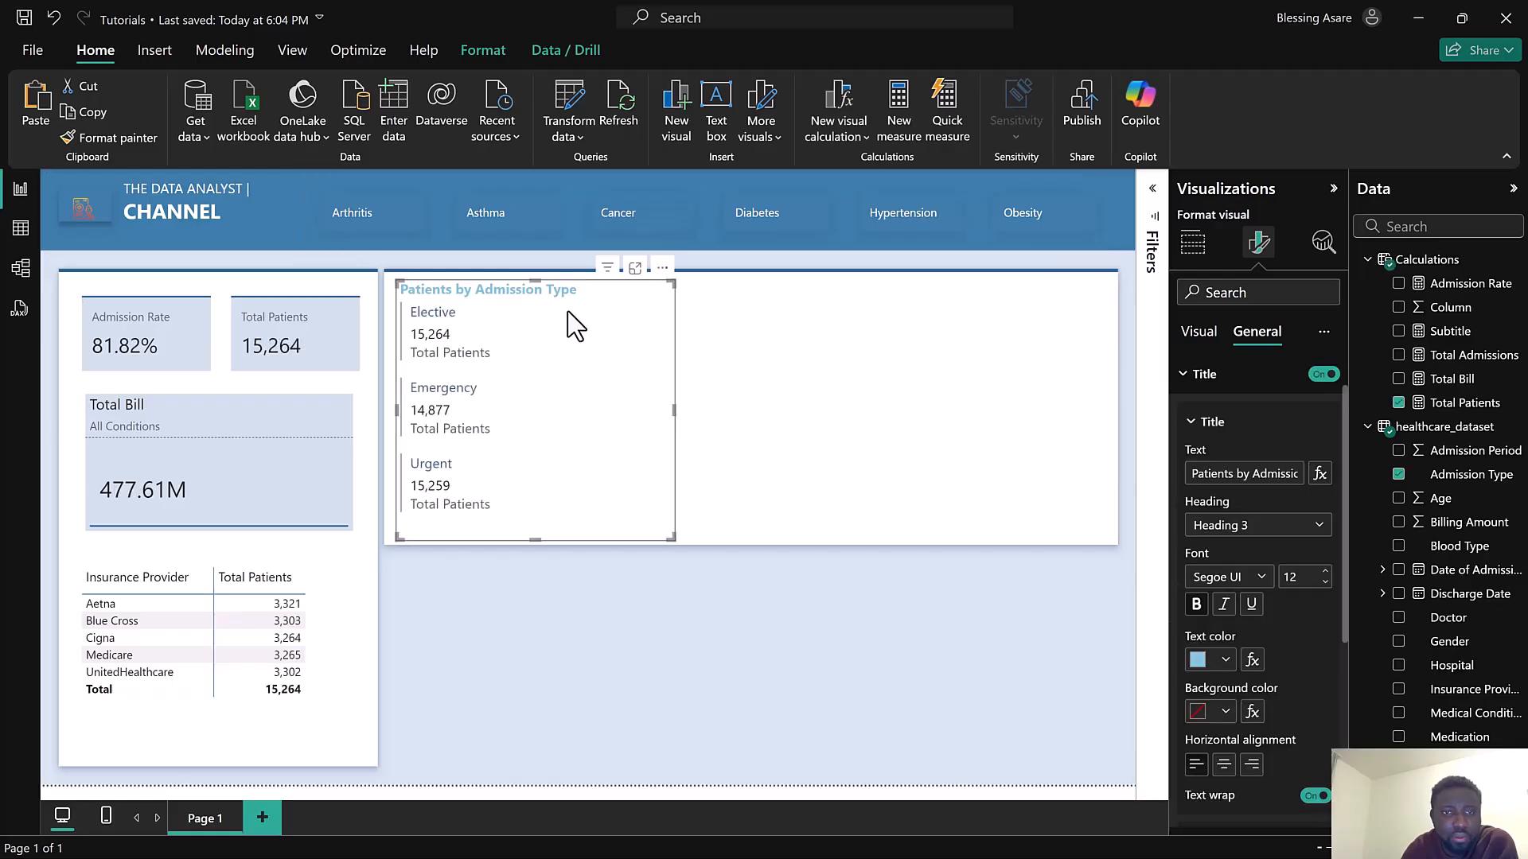
left_click(532, 236)
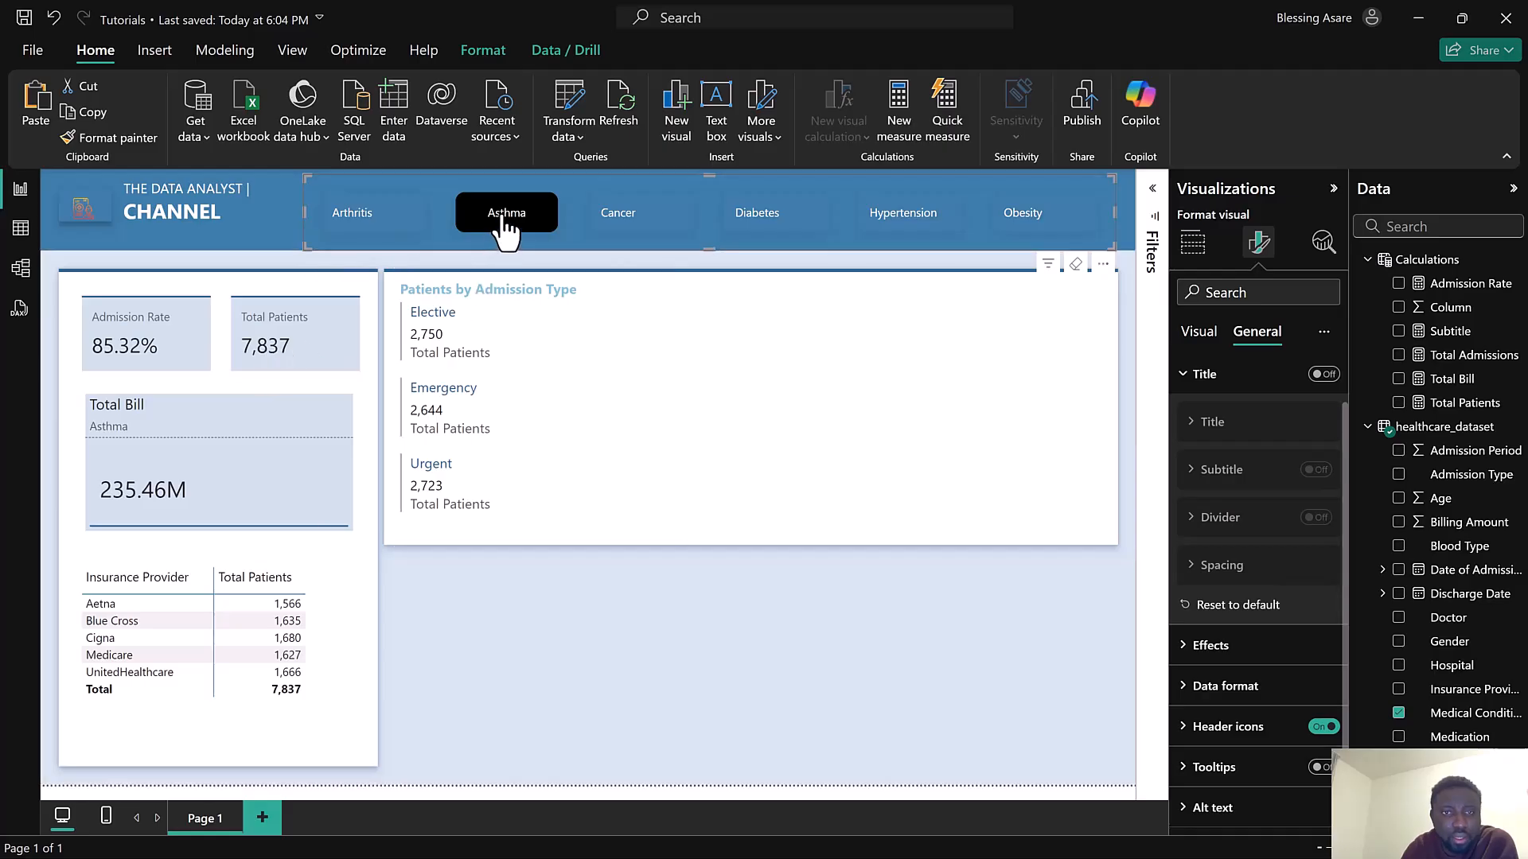
left_click(628, 233)
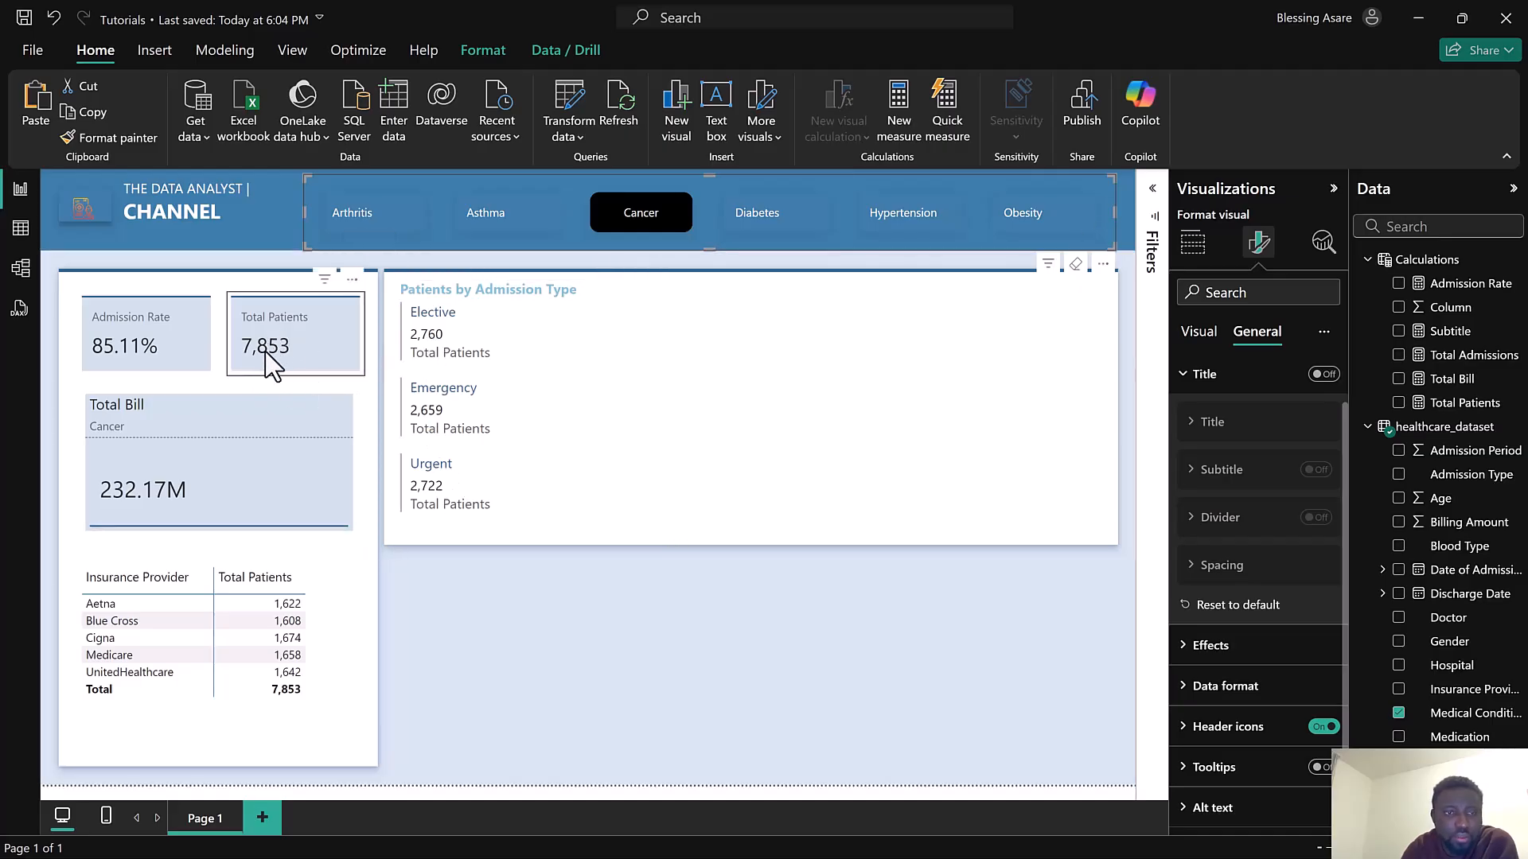
left_click(637, 223)
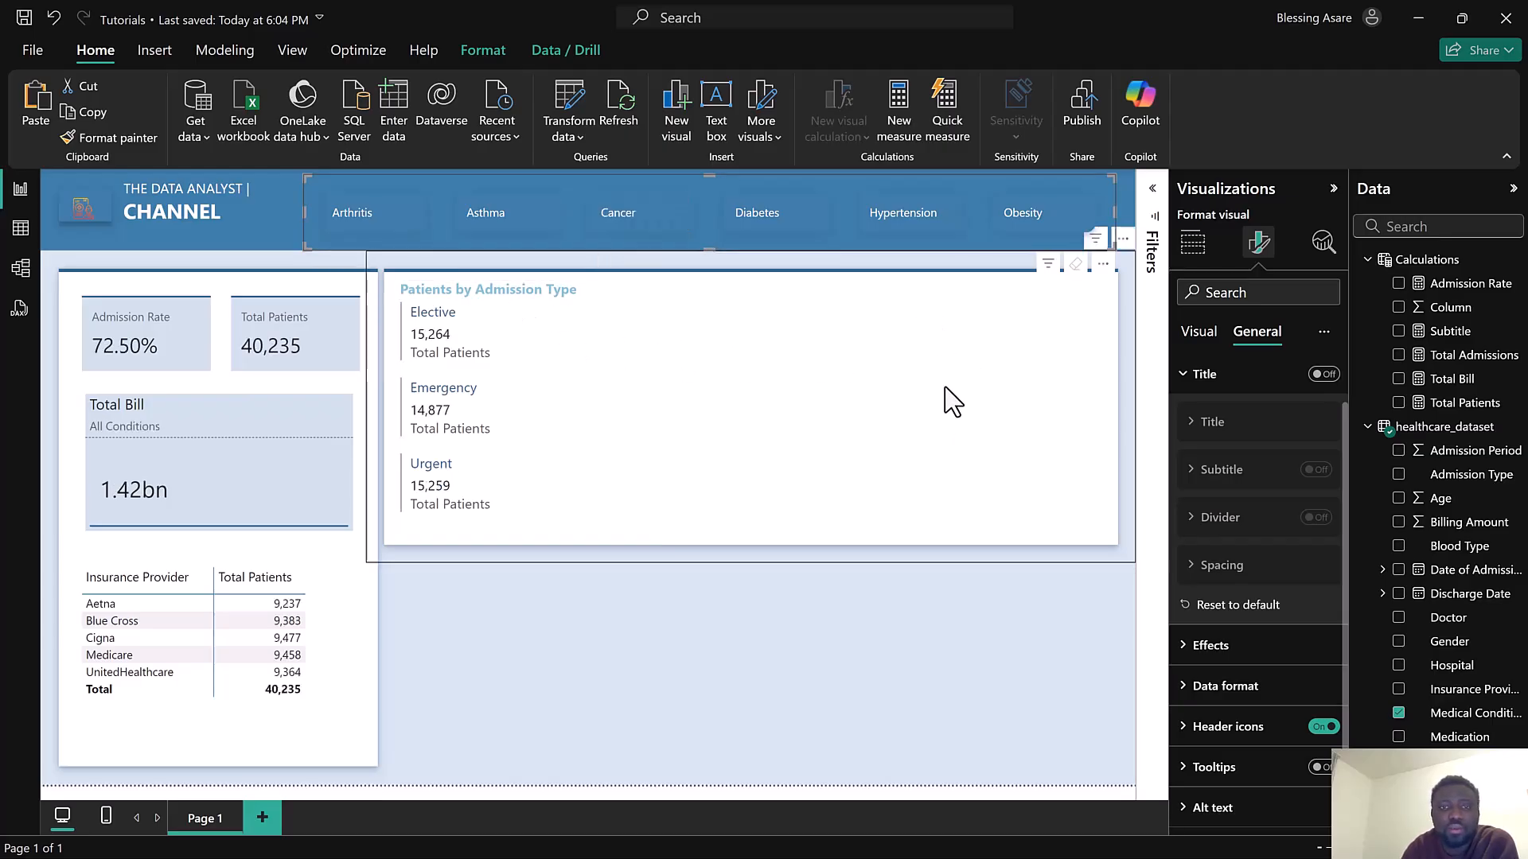
Add a new donut chart with Gender as the legend and Total Patients as the values
left_click(675, 131)
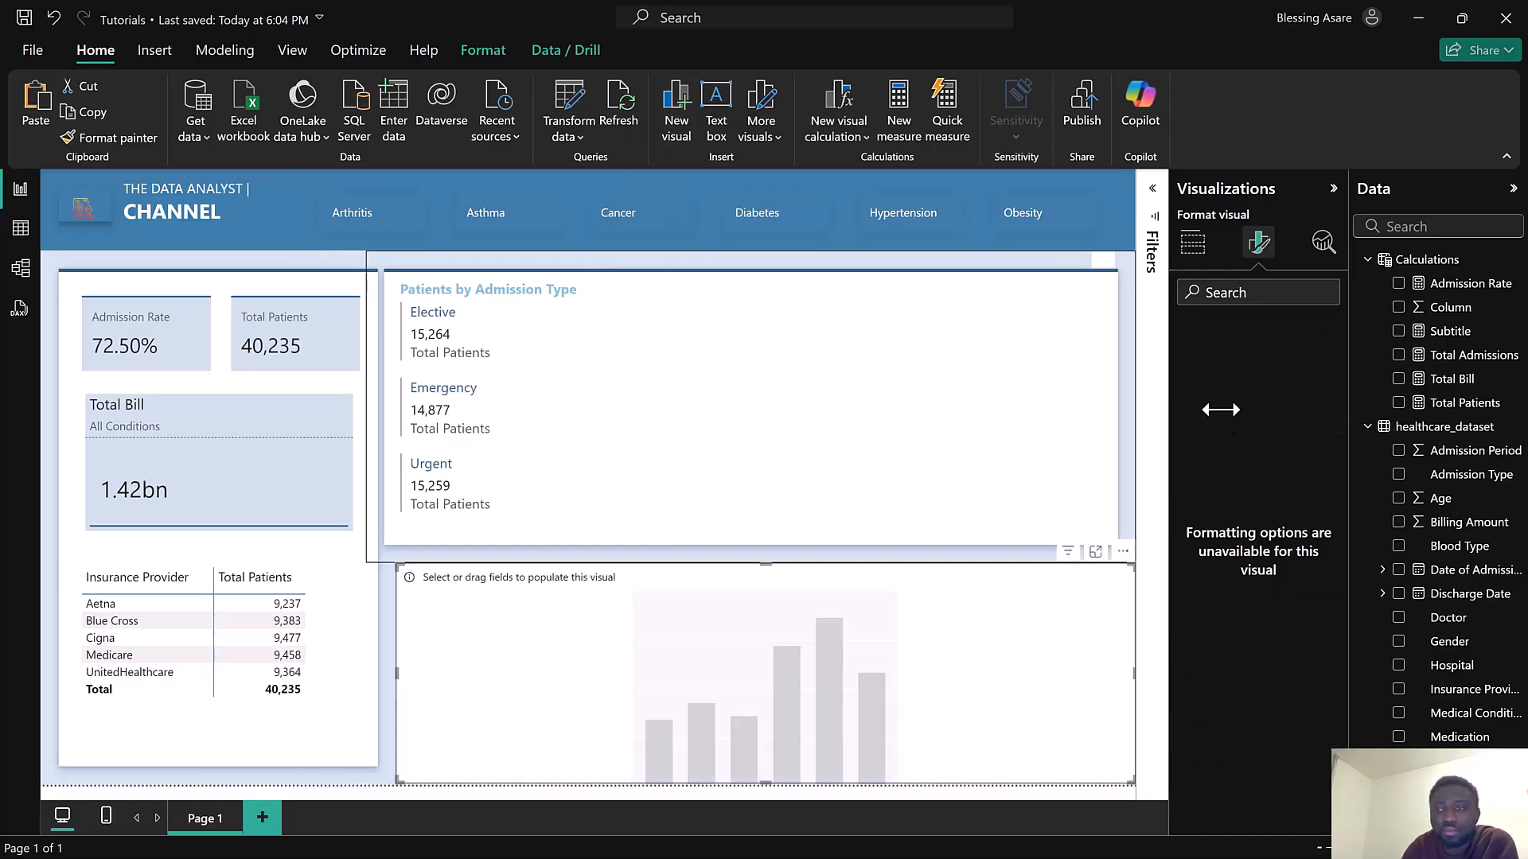
left_click(1198, 247)
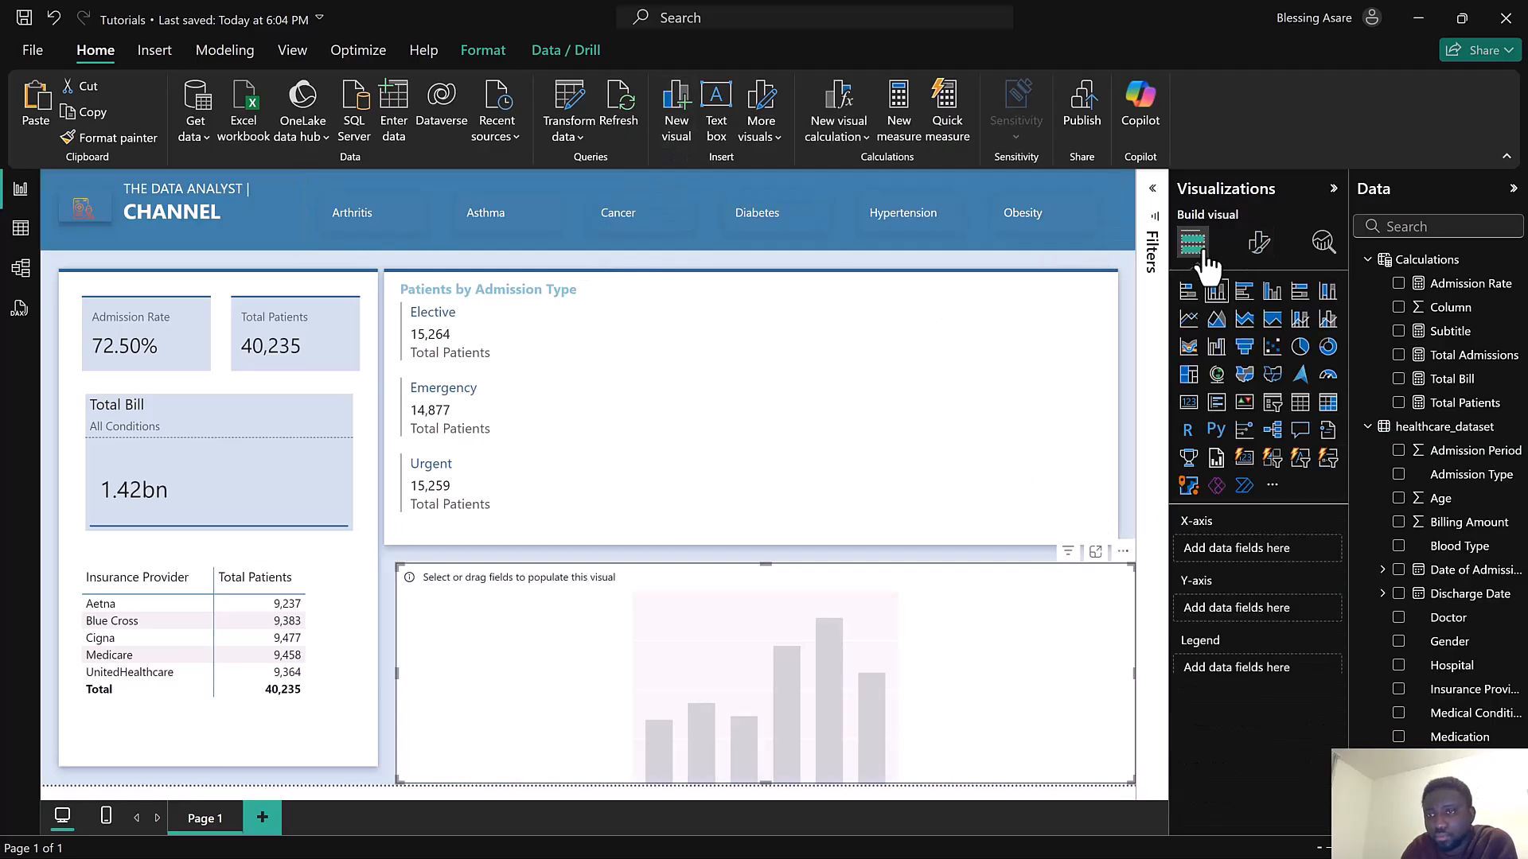
left_click(1328, 348)
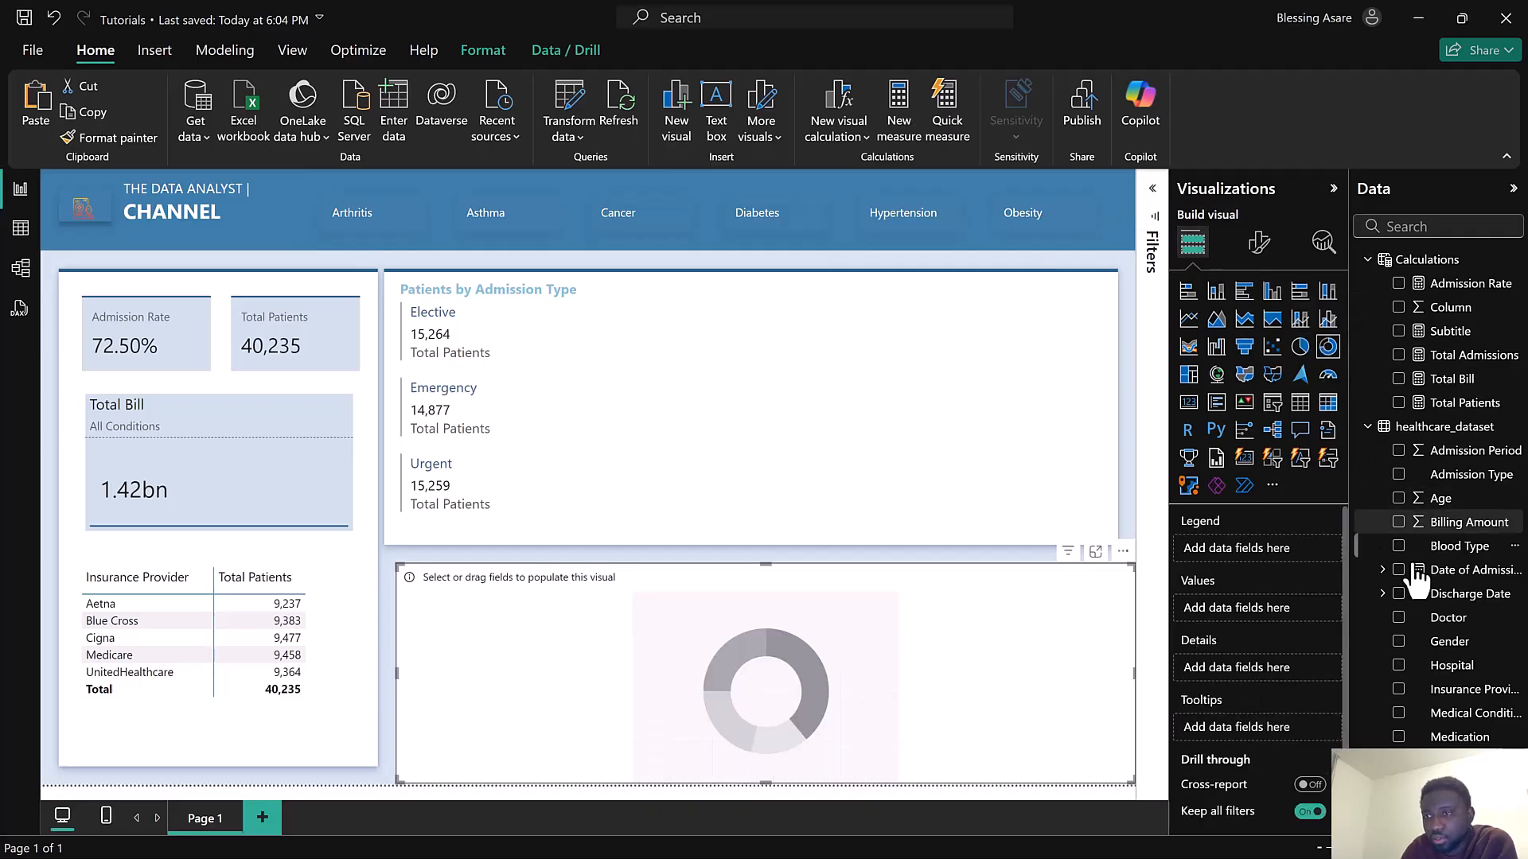
left_click(1400, 642)
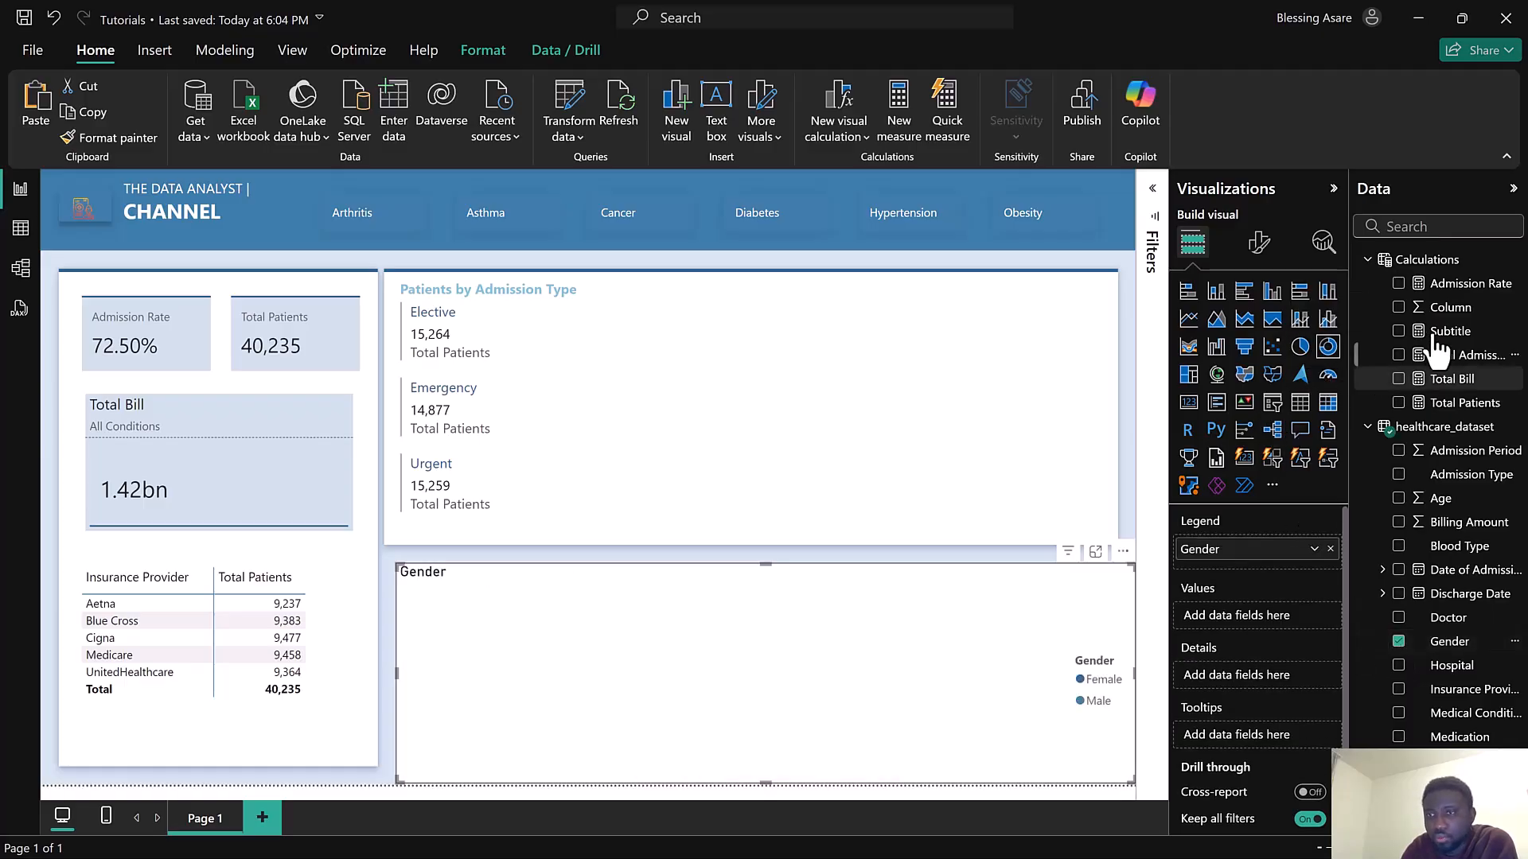
left_click_drag(1465, 402, 1256, 609)
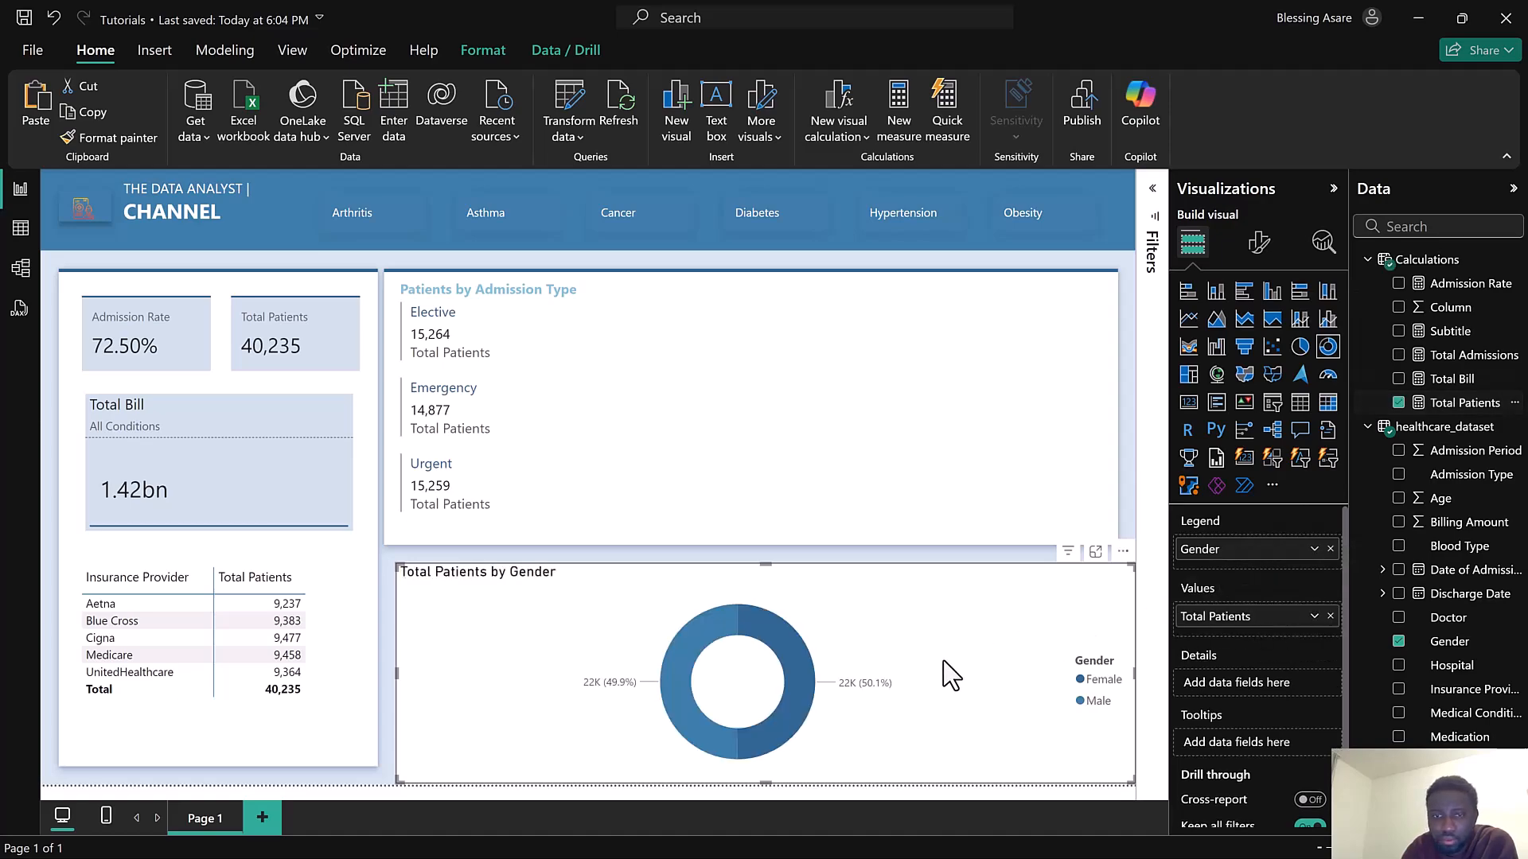
Resize the donut chart and place it in the right half of the admission type card area
left_click_drag(394, 783, 867, 786)
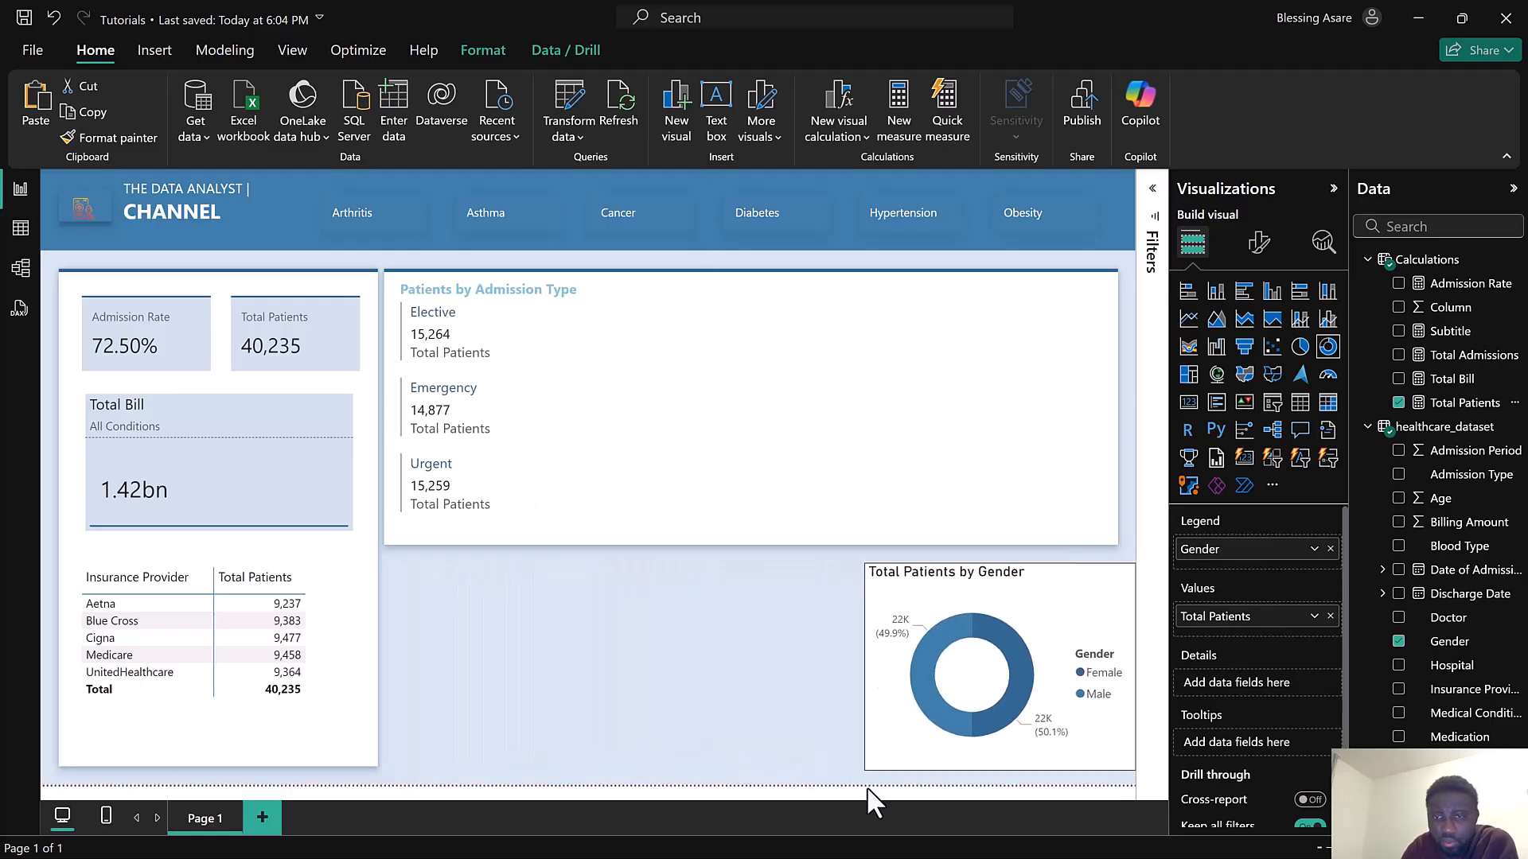
left_click_drag(923, 385, 974, 322)
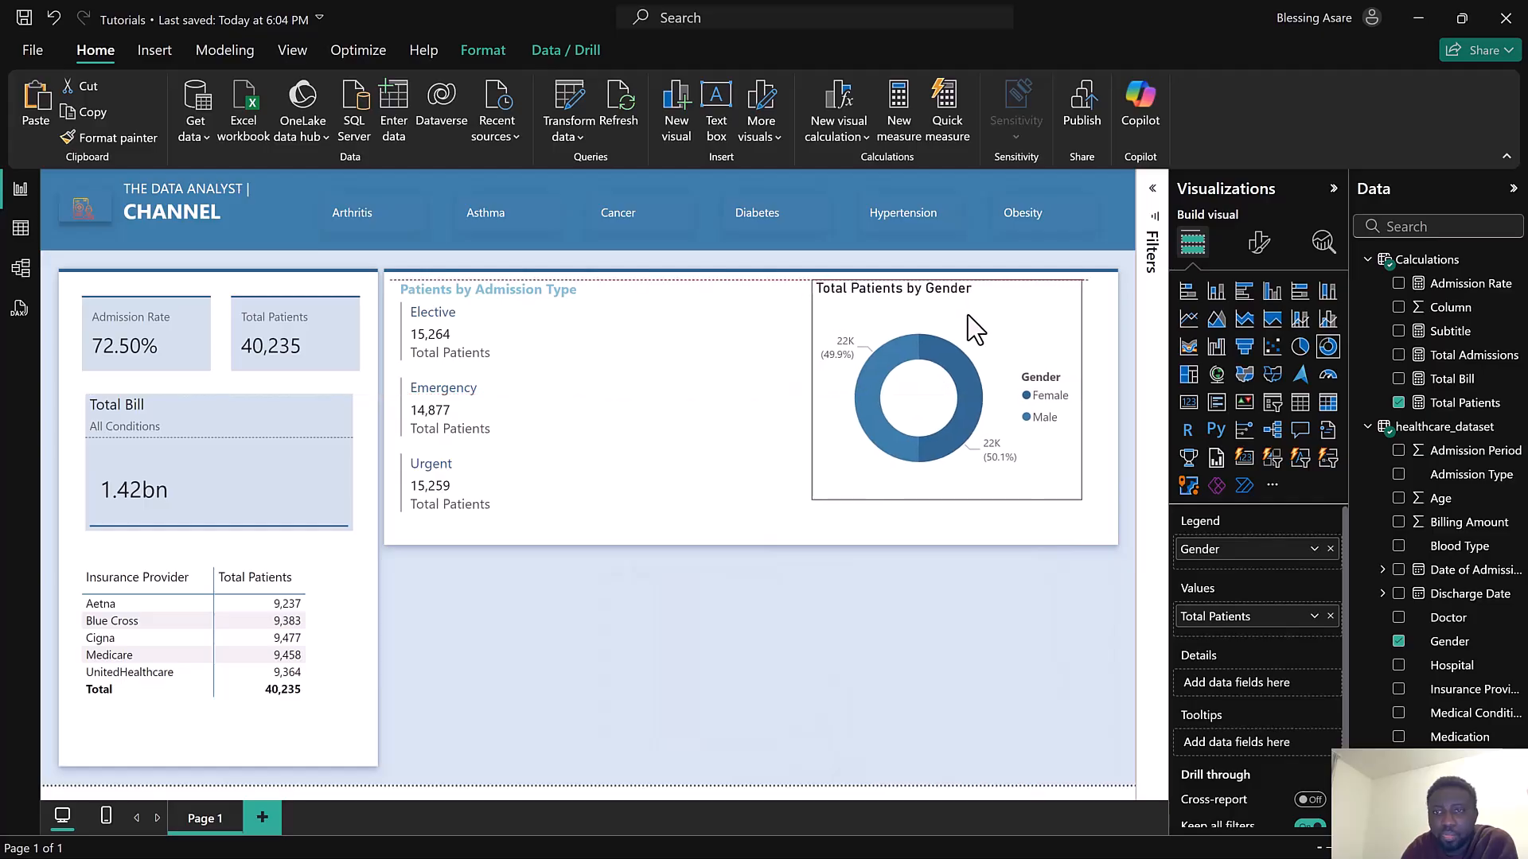
left_click_drag(1074, 497, 1097, 532)
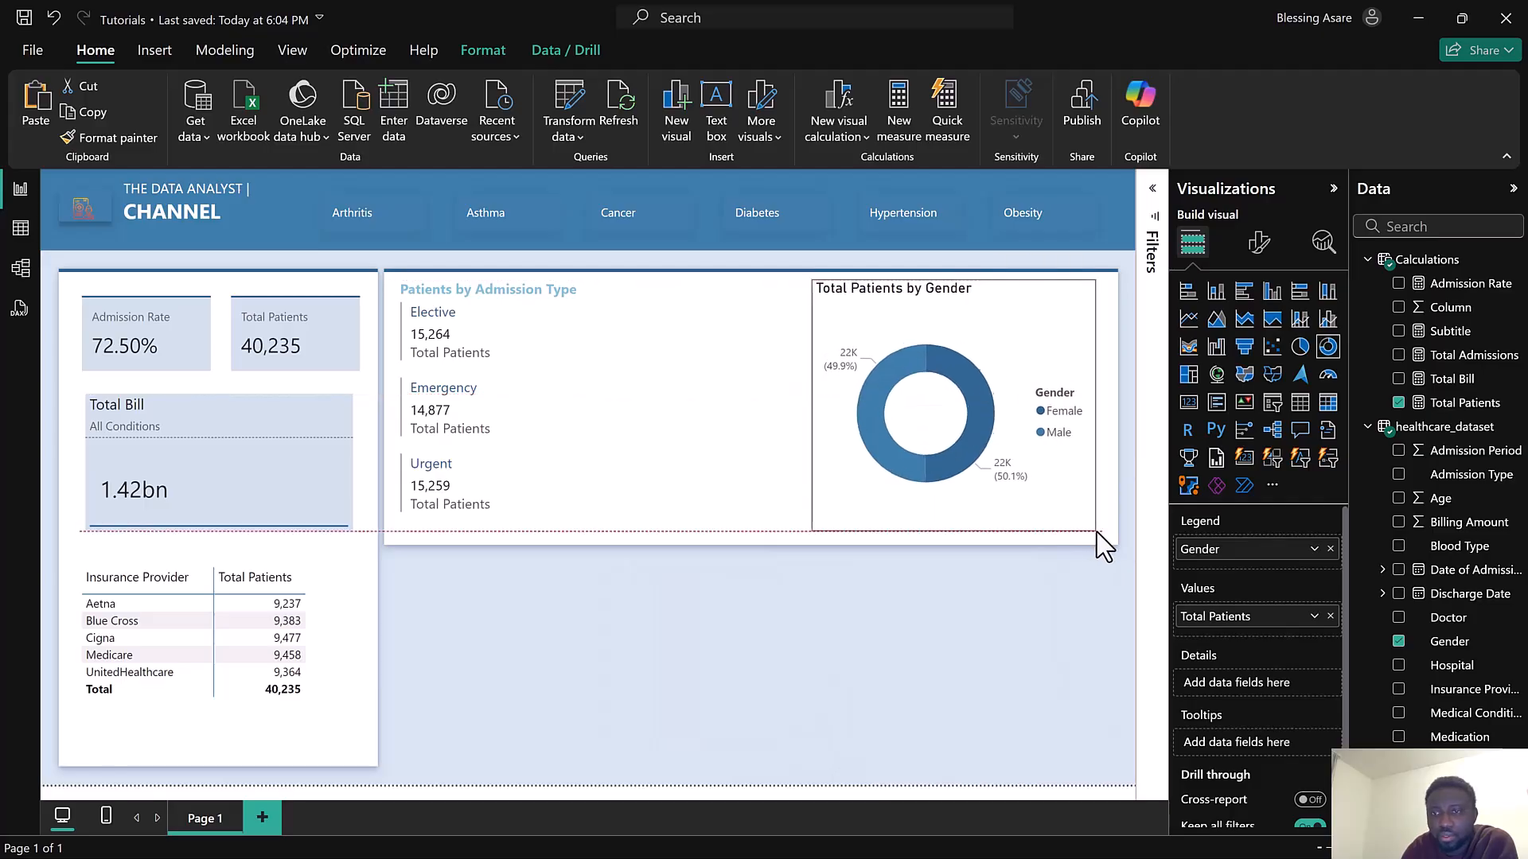
left_click_drag(812, 402, 733, 401)
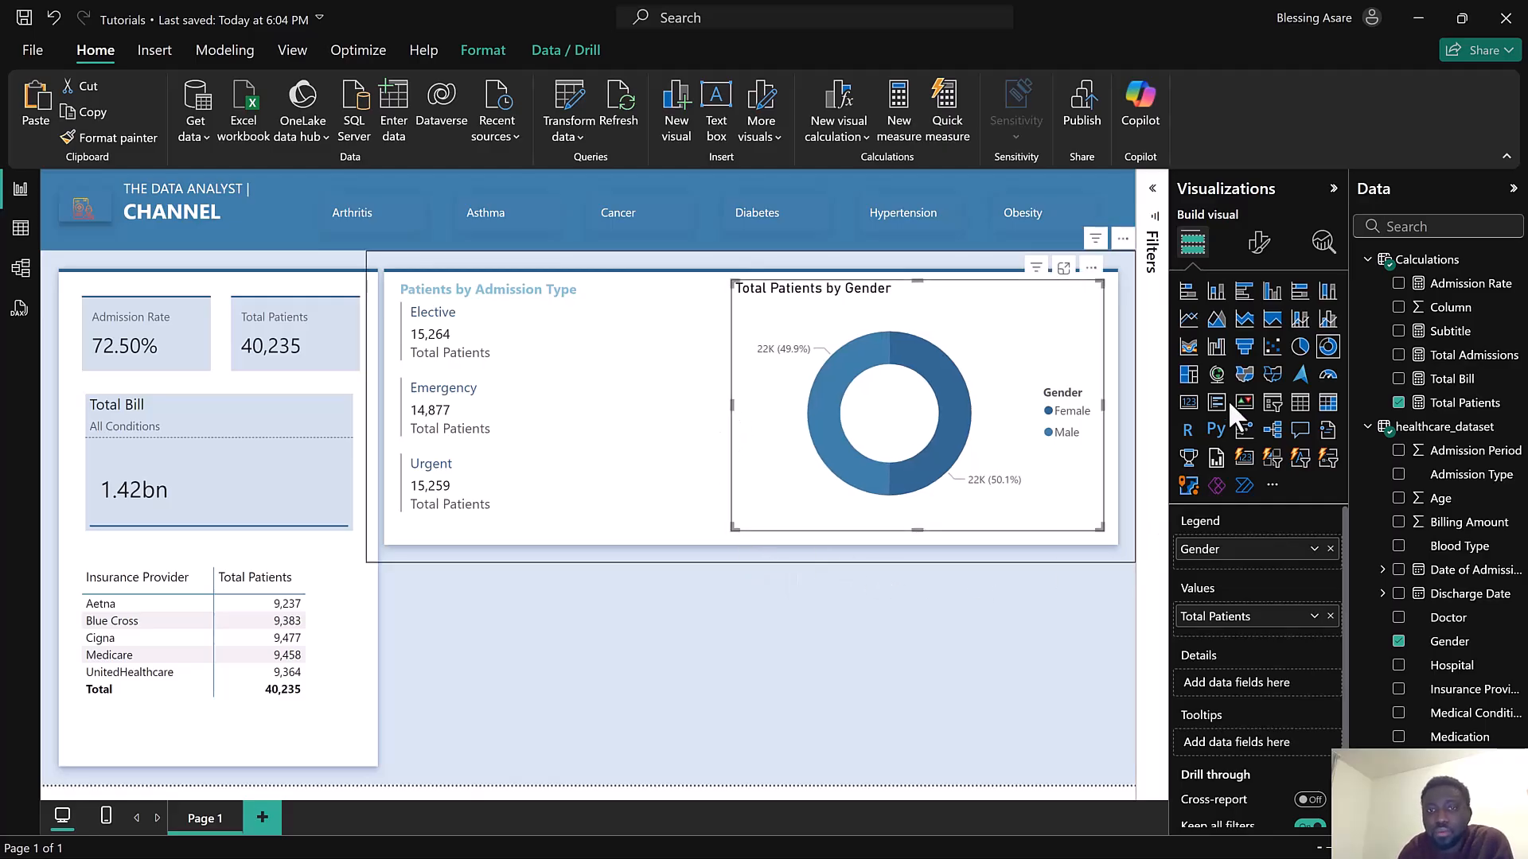
Open the donut chart's general effects settings and switch its background off
left_click(1261, 243)
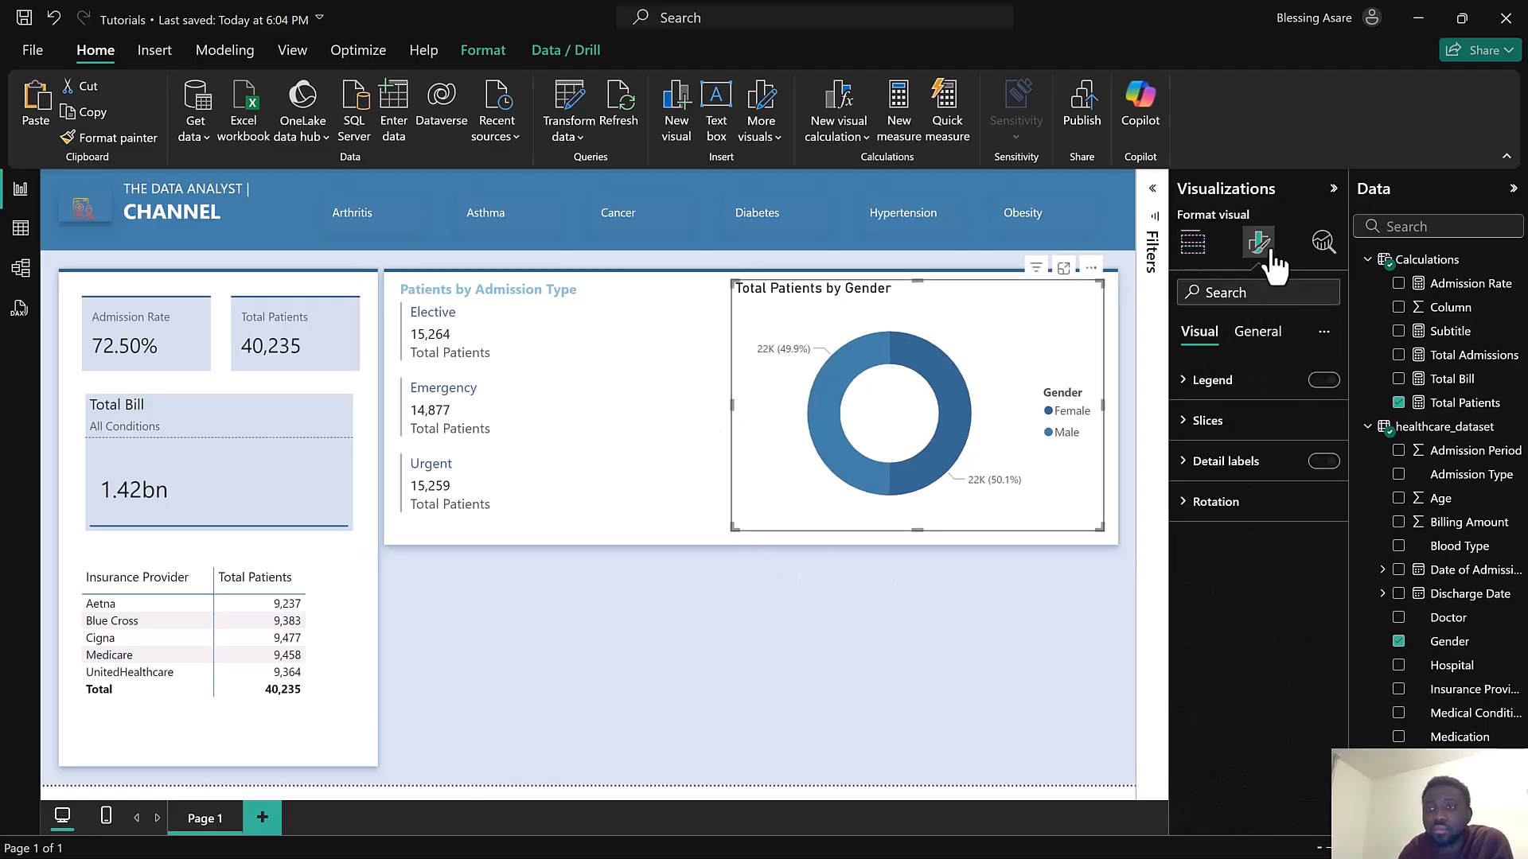
left_click(1276, 341)
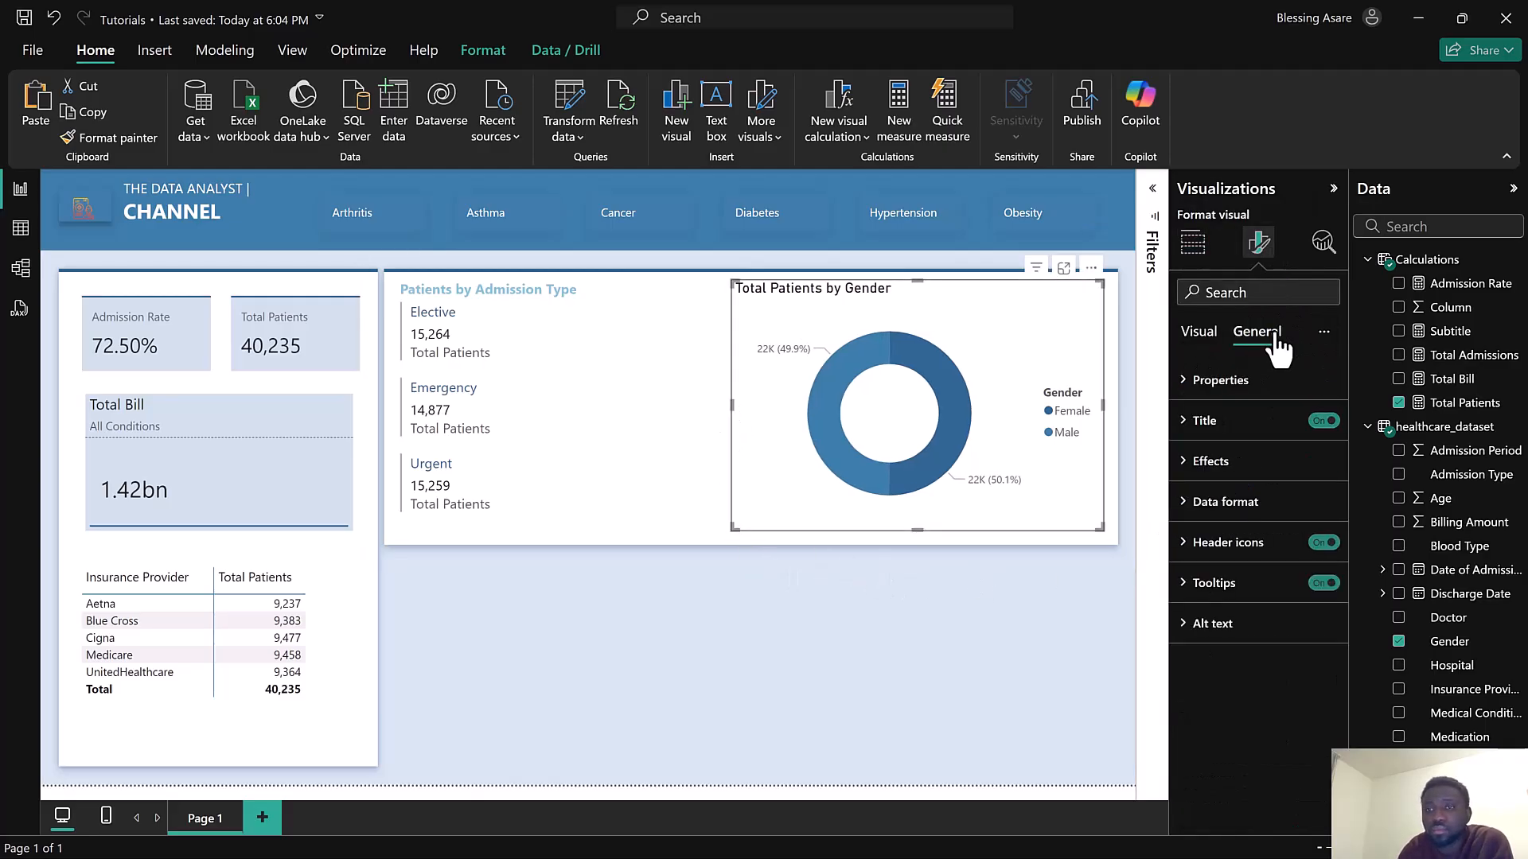
left_click(1284, 487)
left_click(1312, 510)
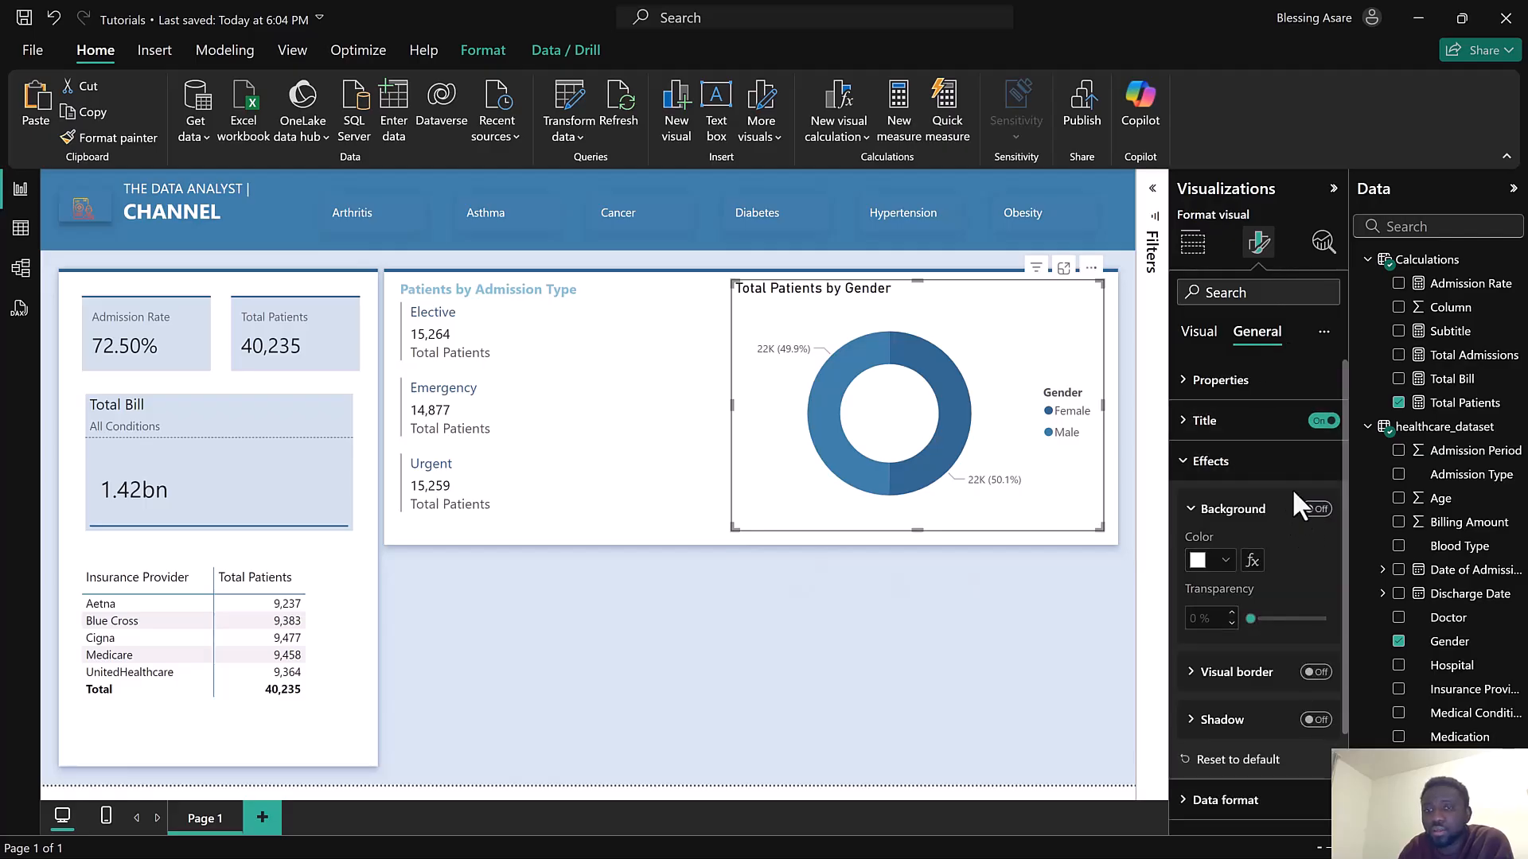
Format the donut chart title as Segoe UI, size 12, light blue and bold
left_click(1226, 430)
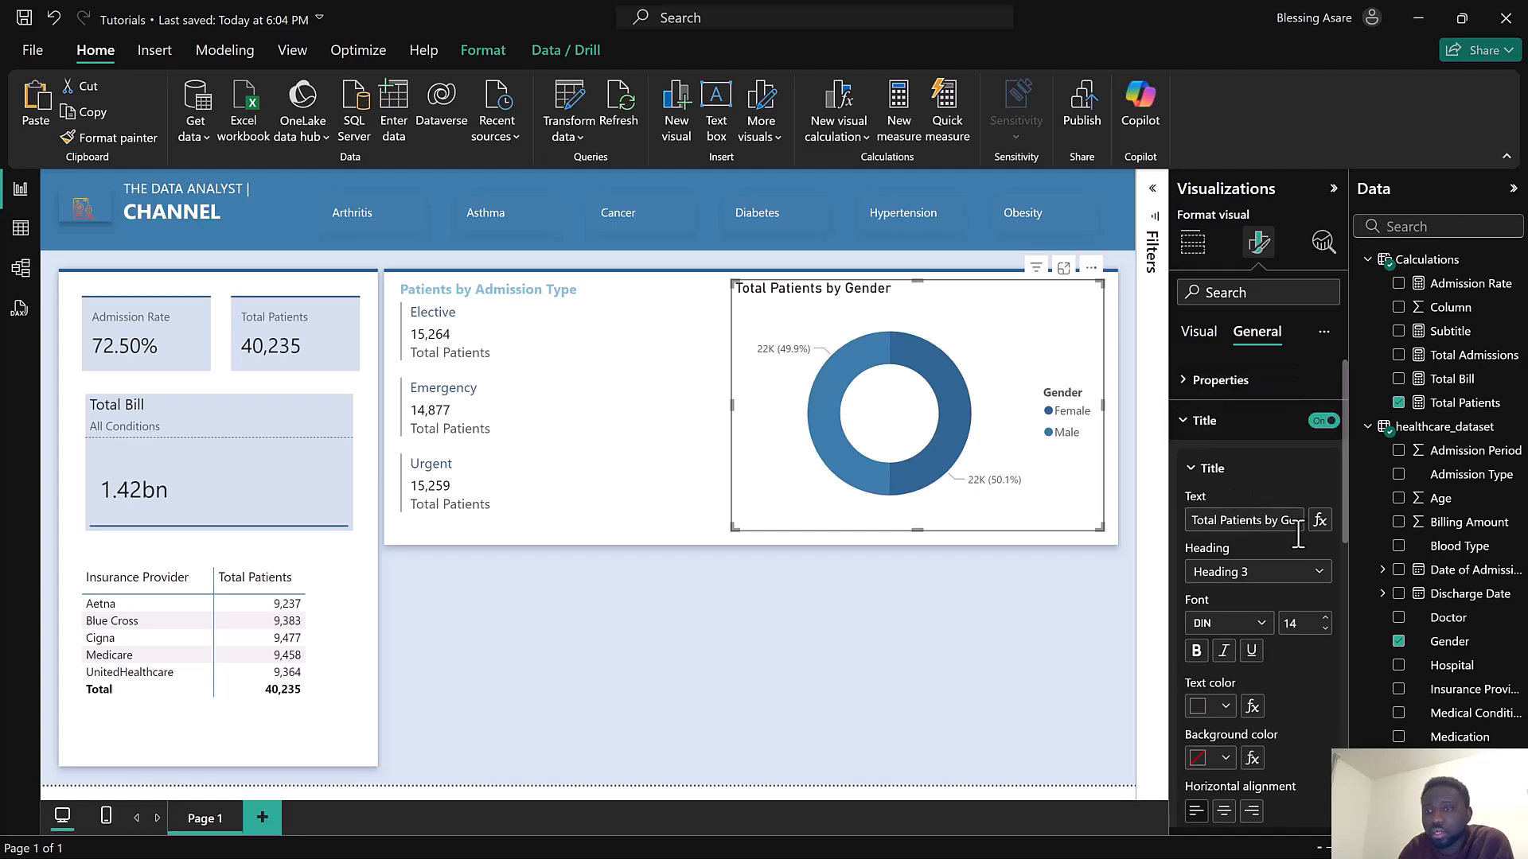
left_click(1325, 629)
left_click(1256, 629)
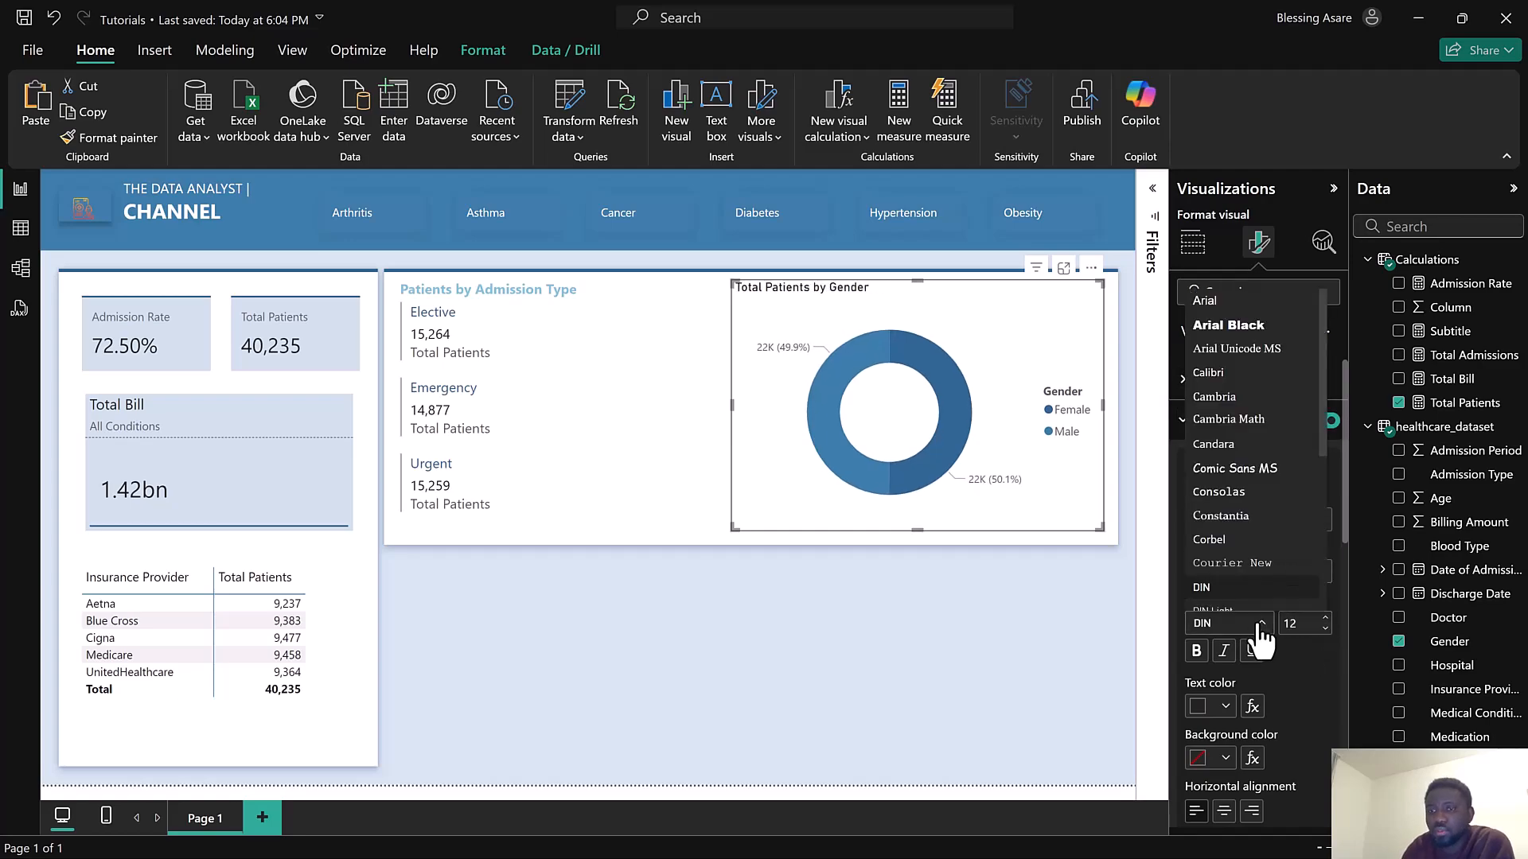
scroll(1252, 605, "down", 3)
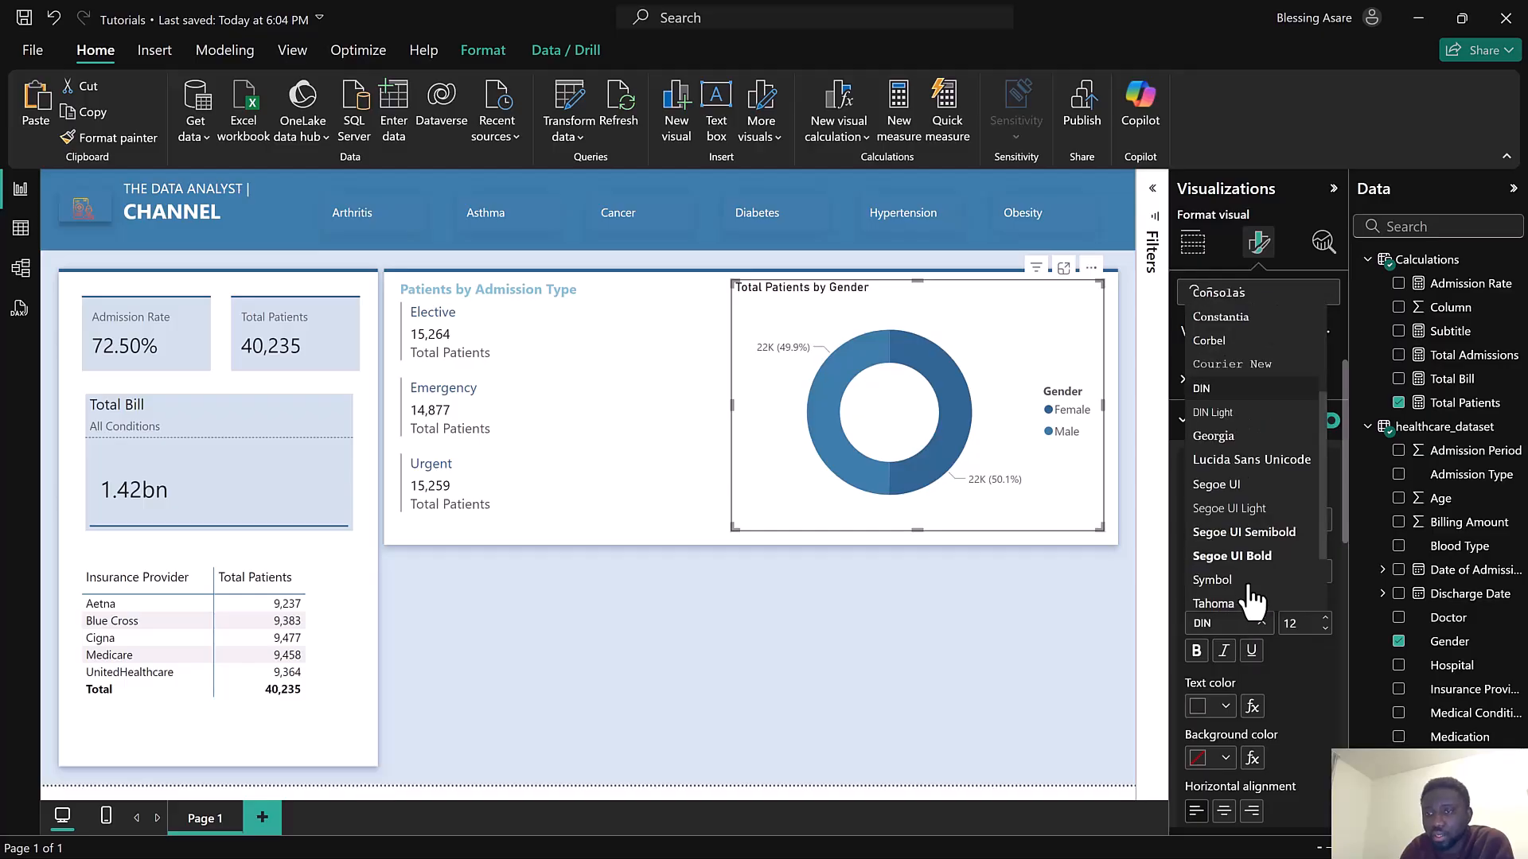
left_click(1216, 485)
left_click(1201, 707)
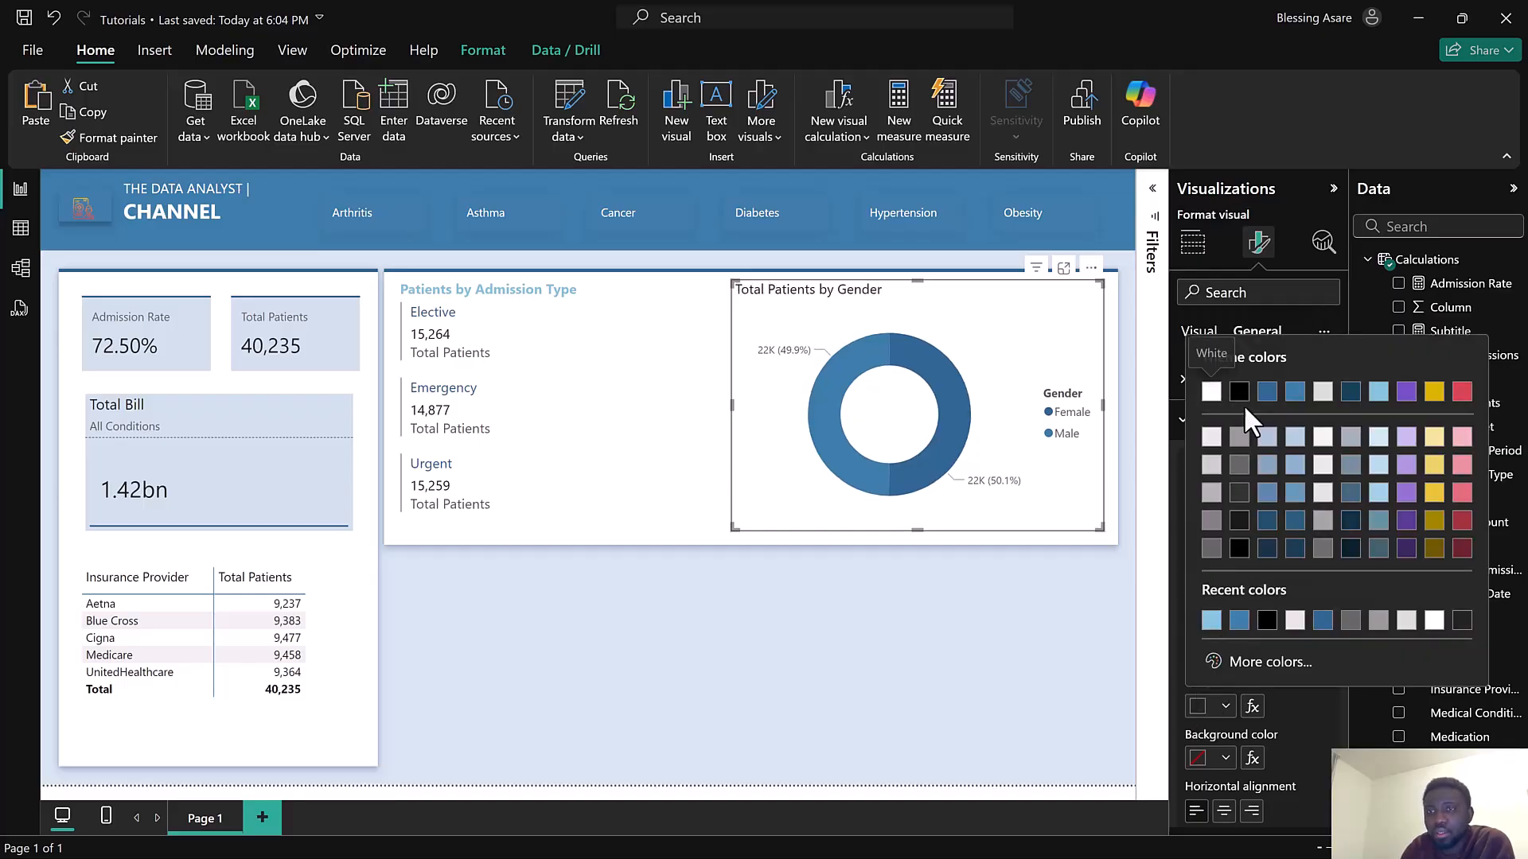
left_click(1378, 394)
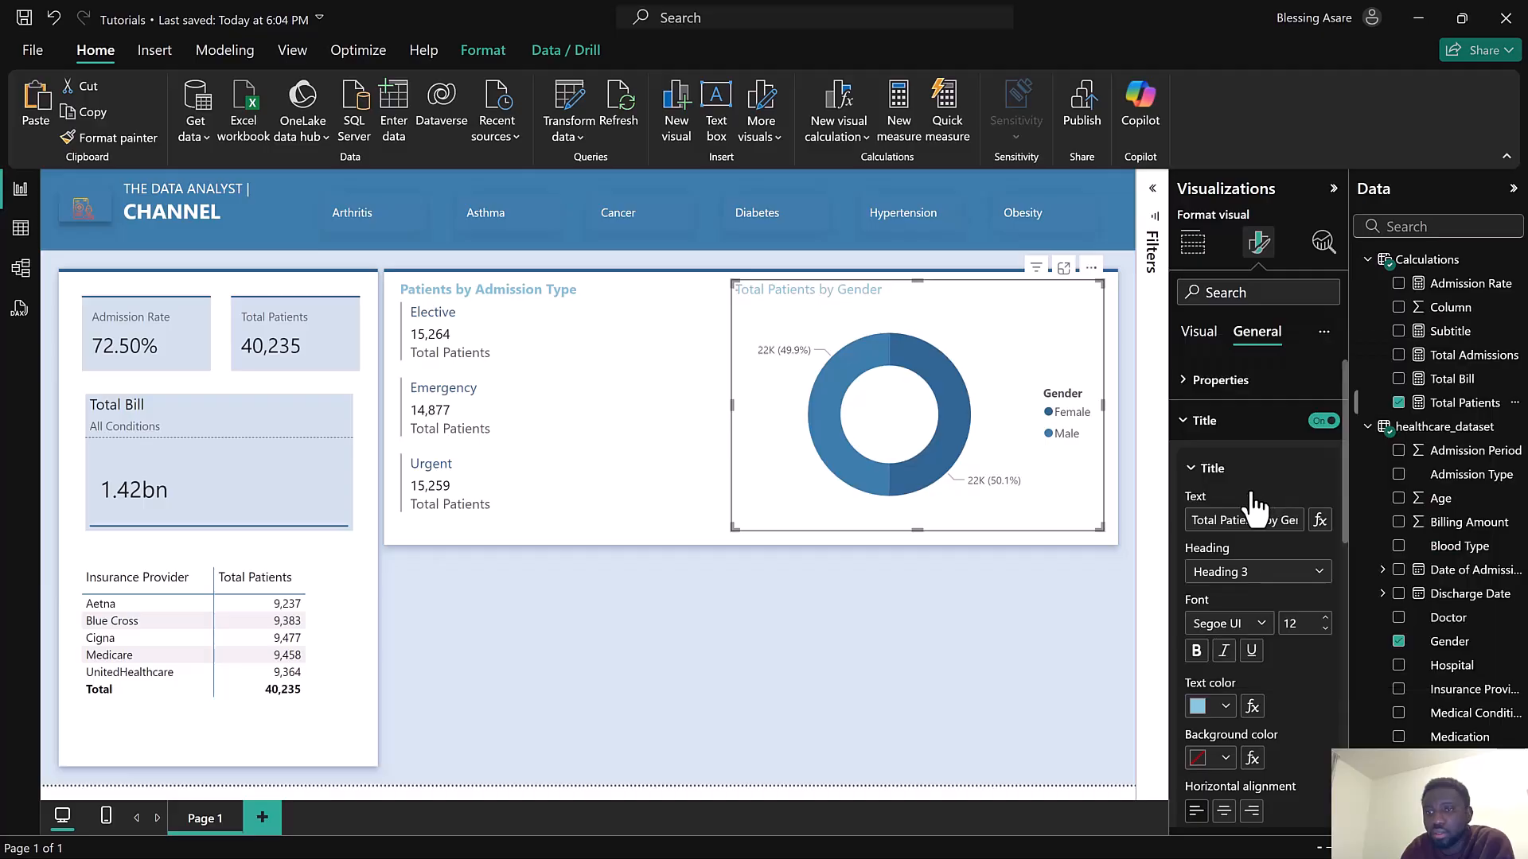
left_click(1196, 651)
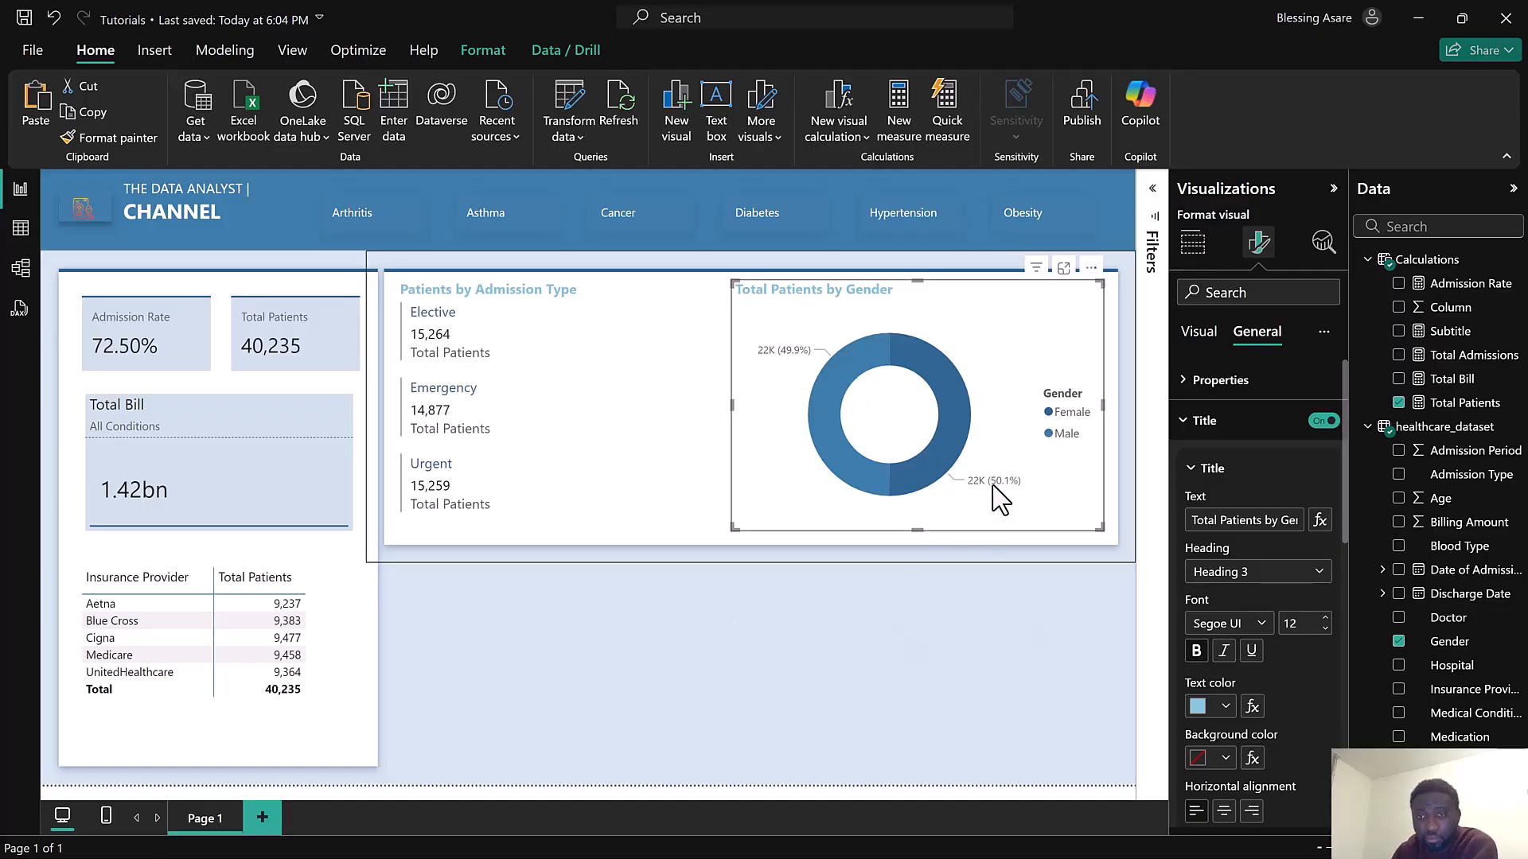
Set the donut chart's detail label contents to All detail labels
left_click(1199, 331)
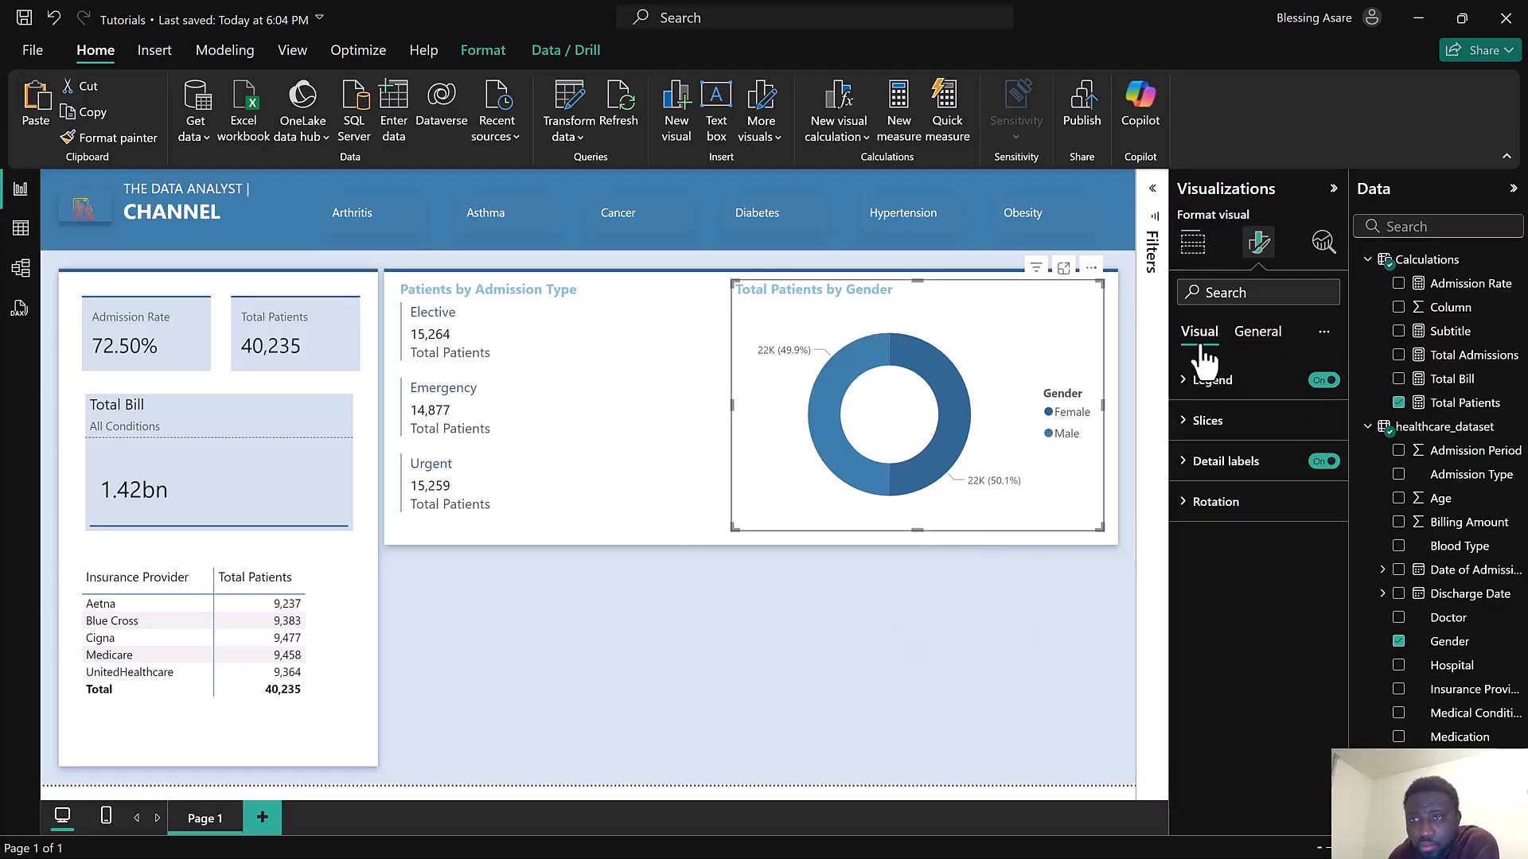
left_click(1227, 505)
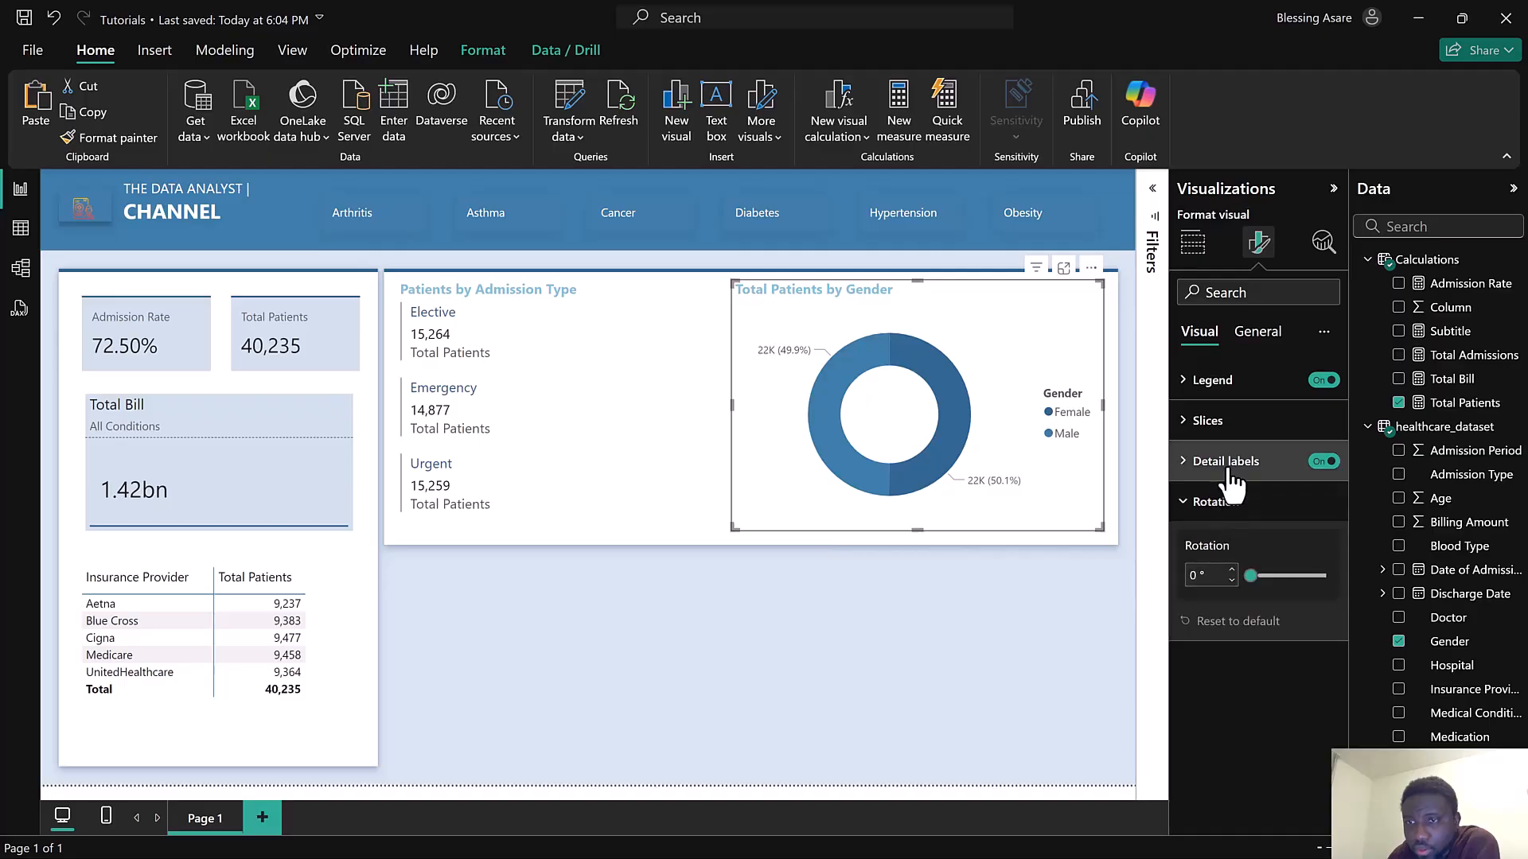
left_click(1228, 466)
scroll(1230, 477, "down", 1)
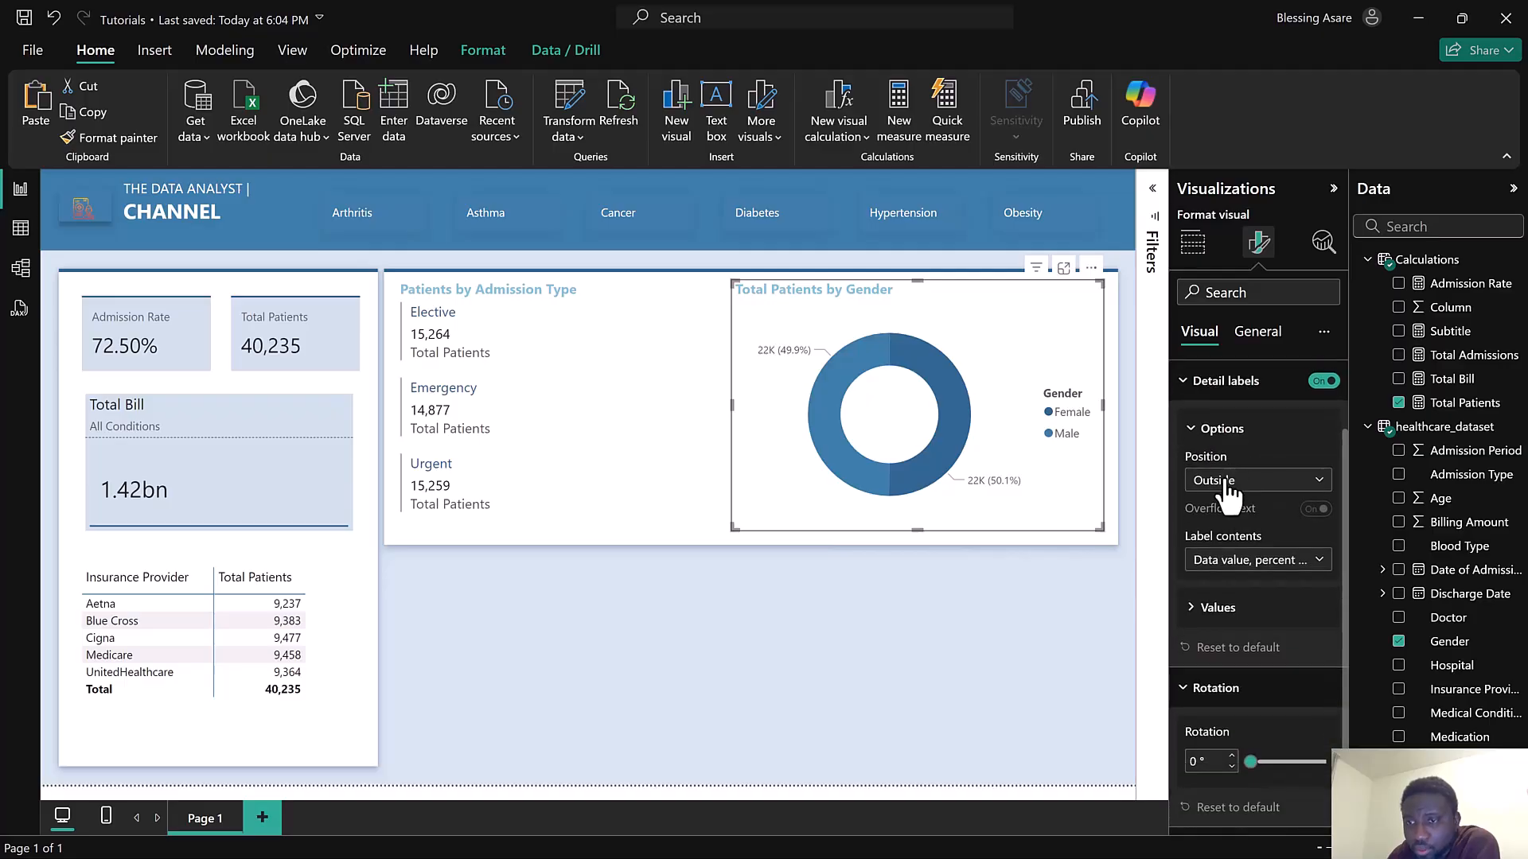
left_click(1243, 567)
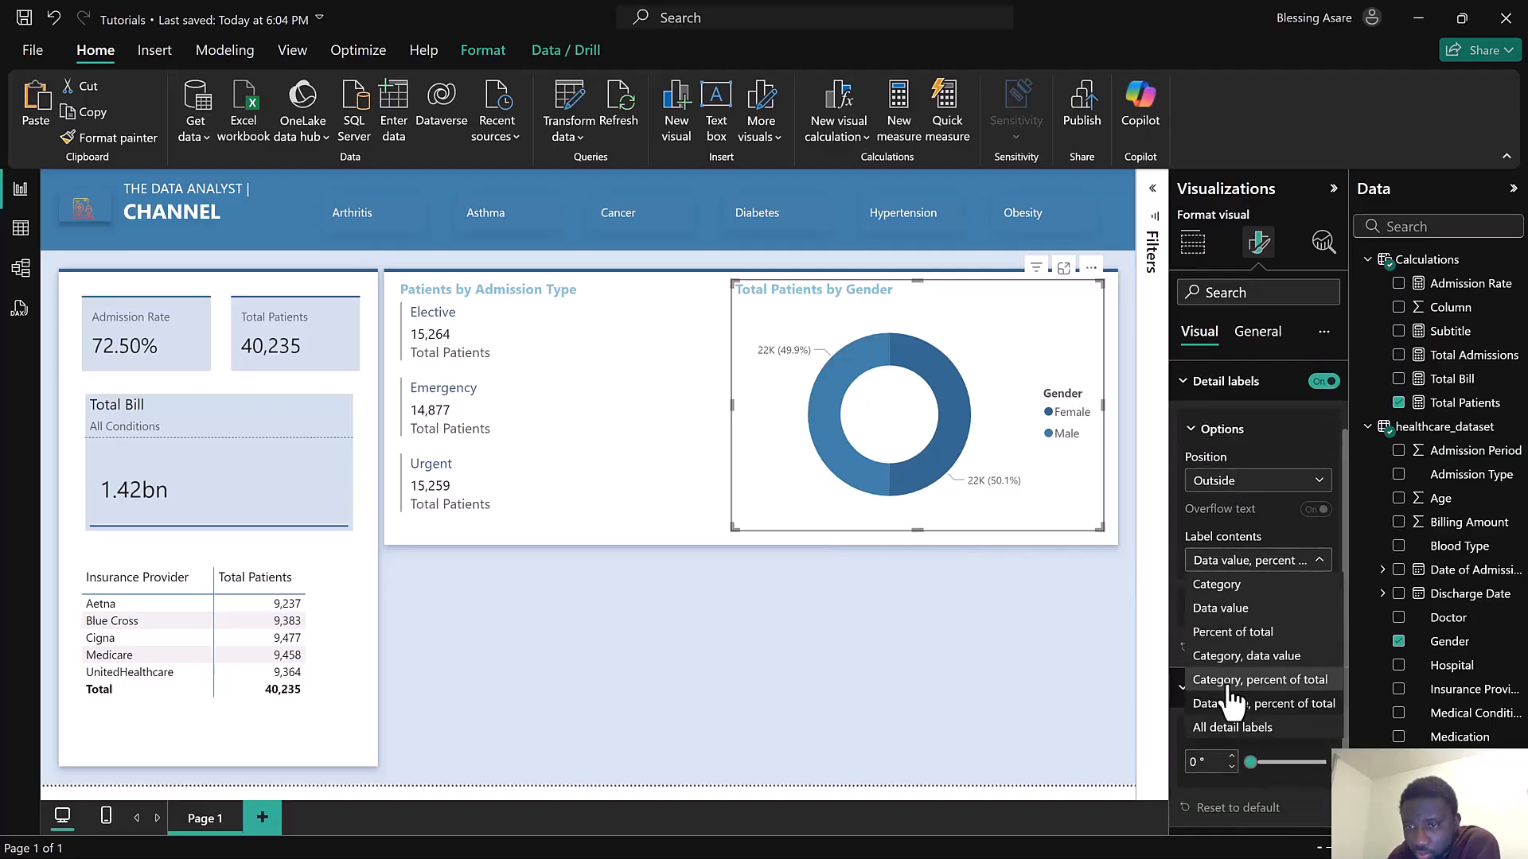
left_click(1231, 730)
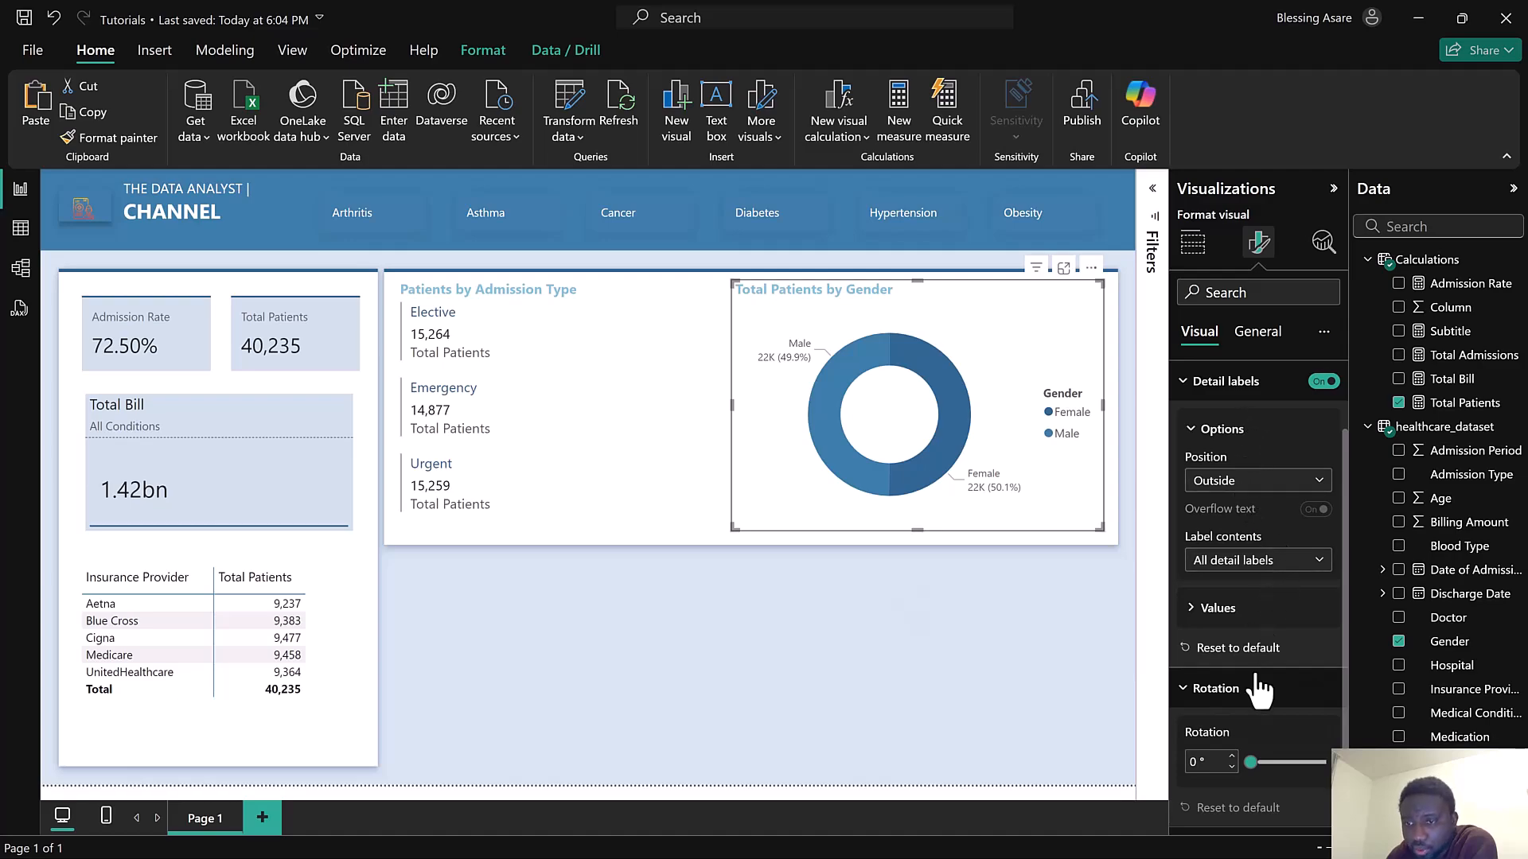
Set the detail label values' display units to None
left_click(1255, 614)
scroll(1252, 605, "down", 4)
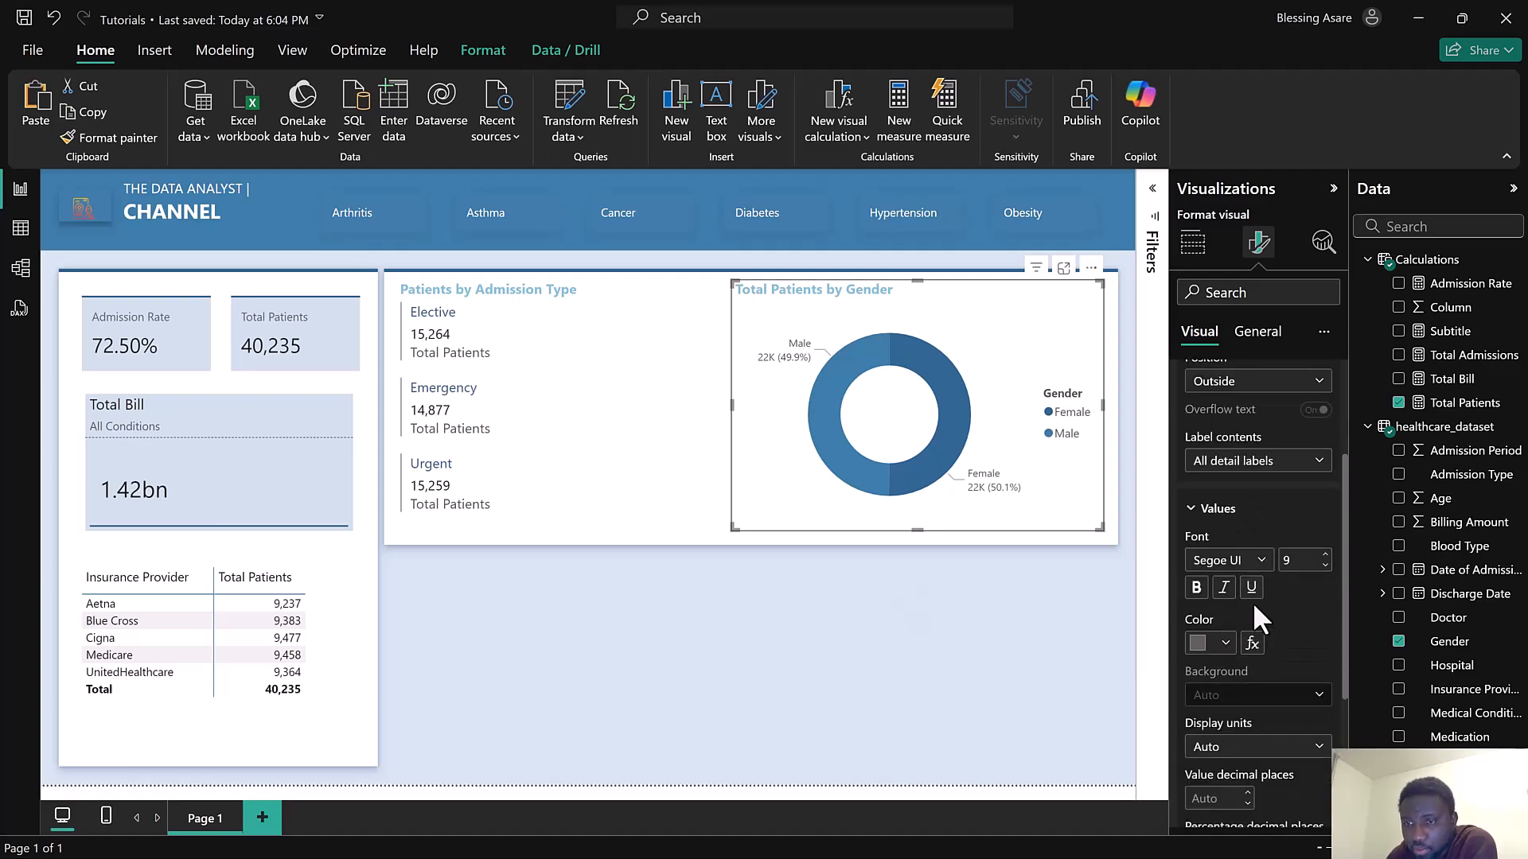
left_click(1255, 549)
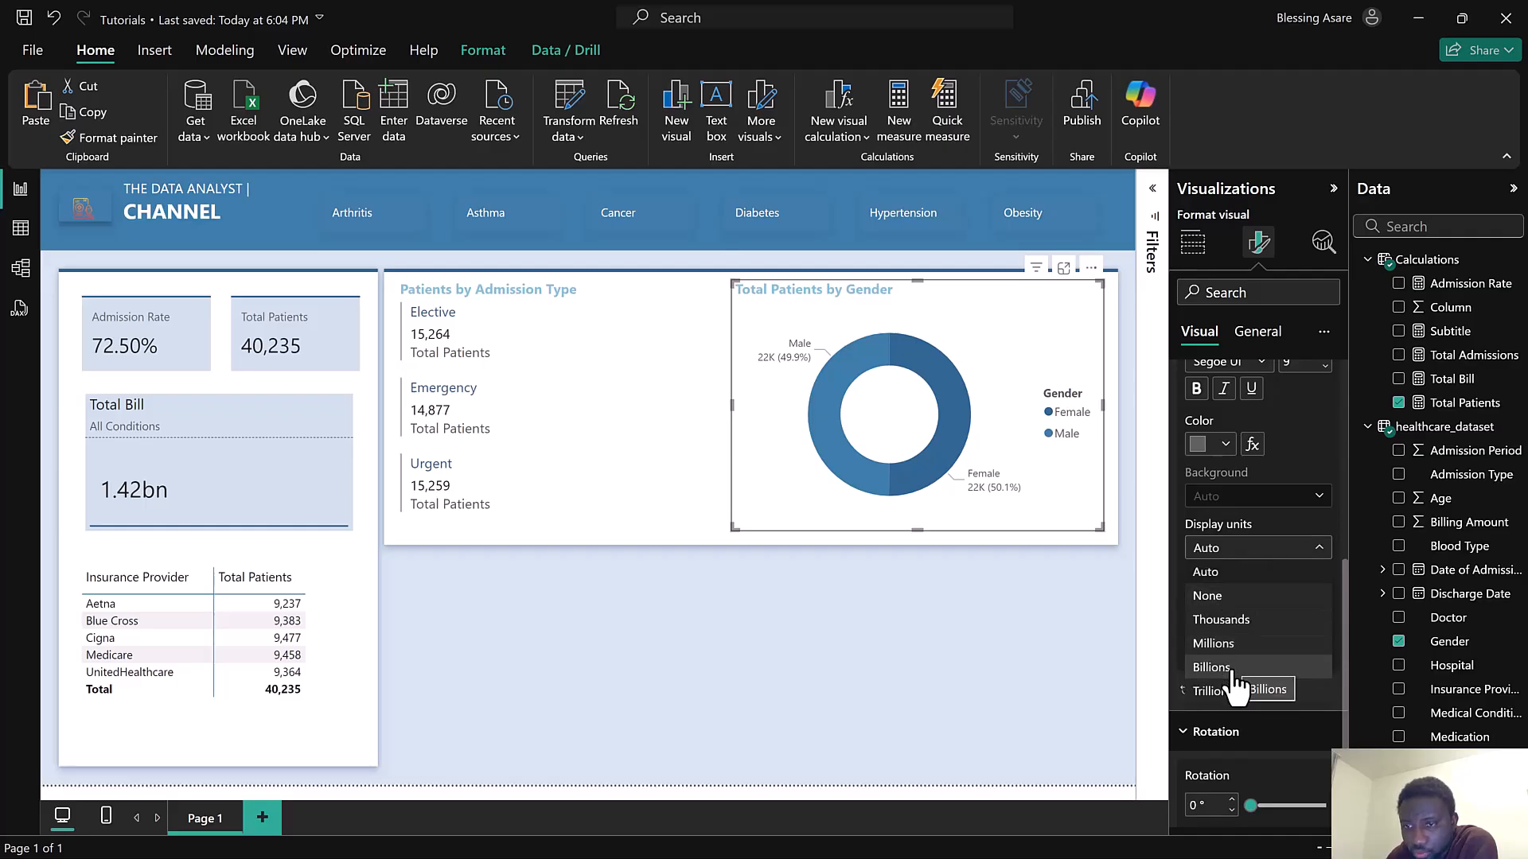
left_click(1219, 605)
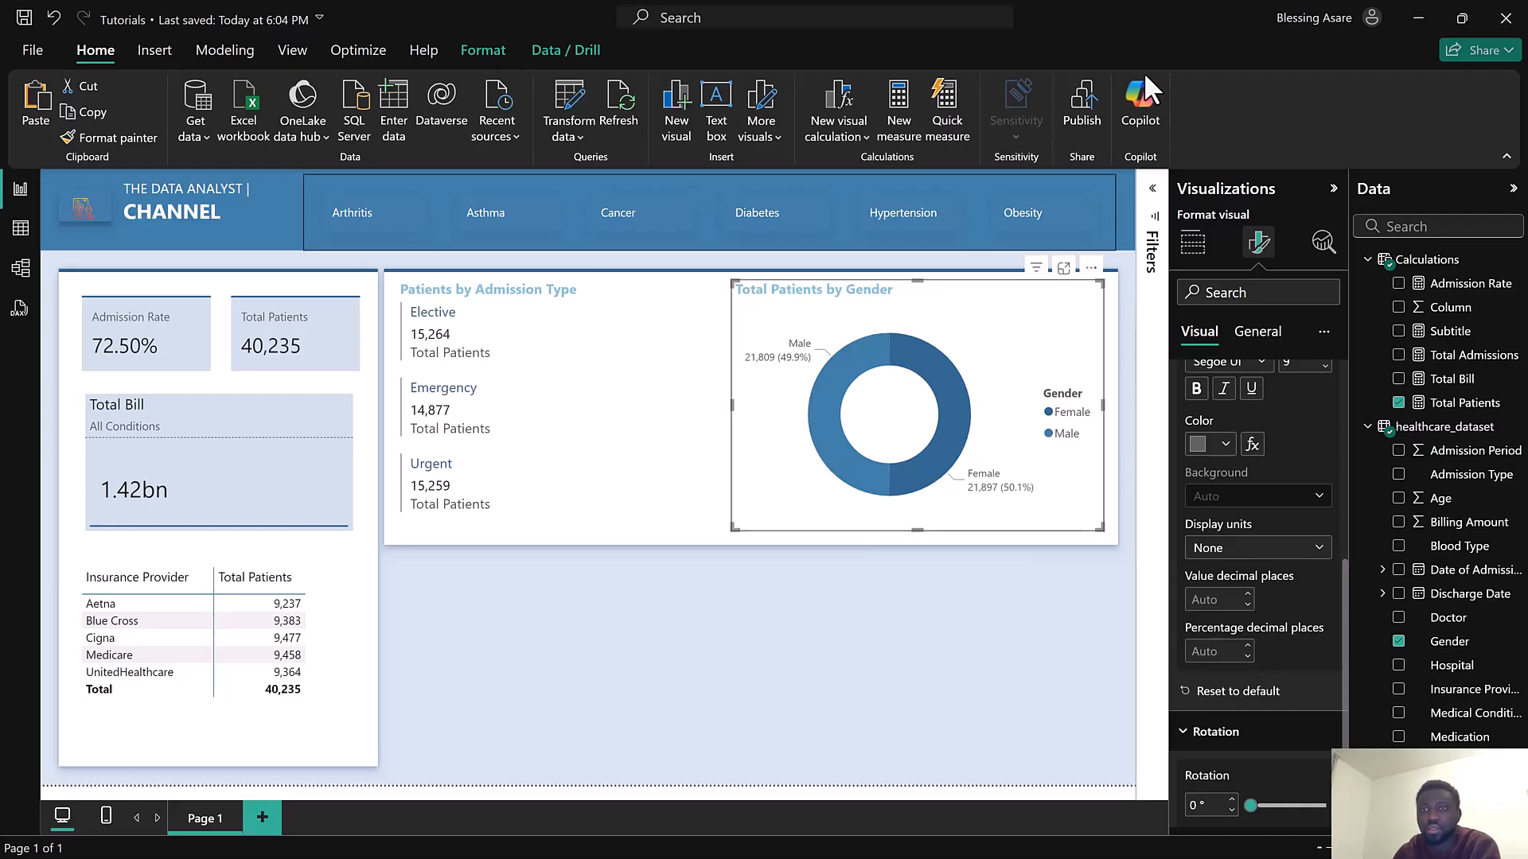
Turn off the legend of the Total Patients by Gender donut chart
left_click(1149, 27)
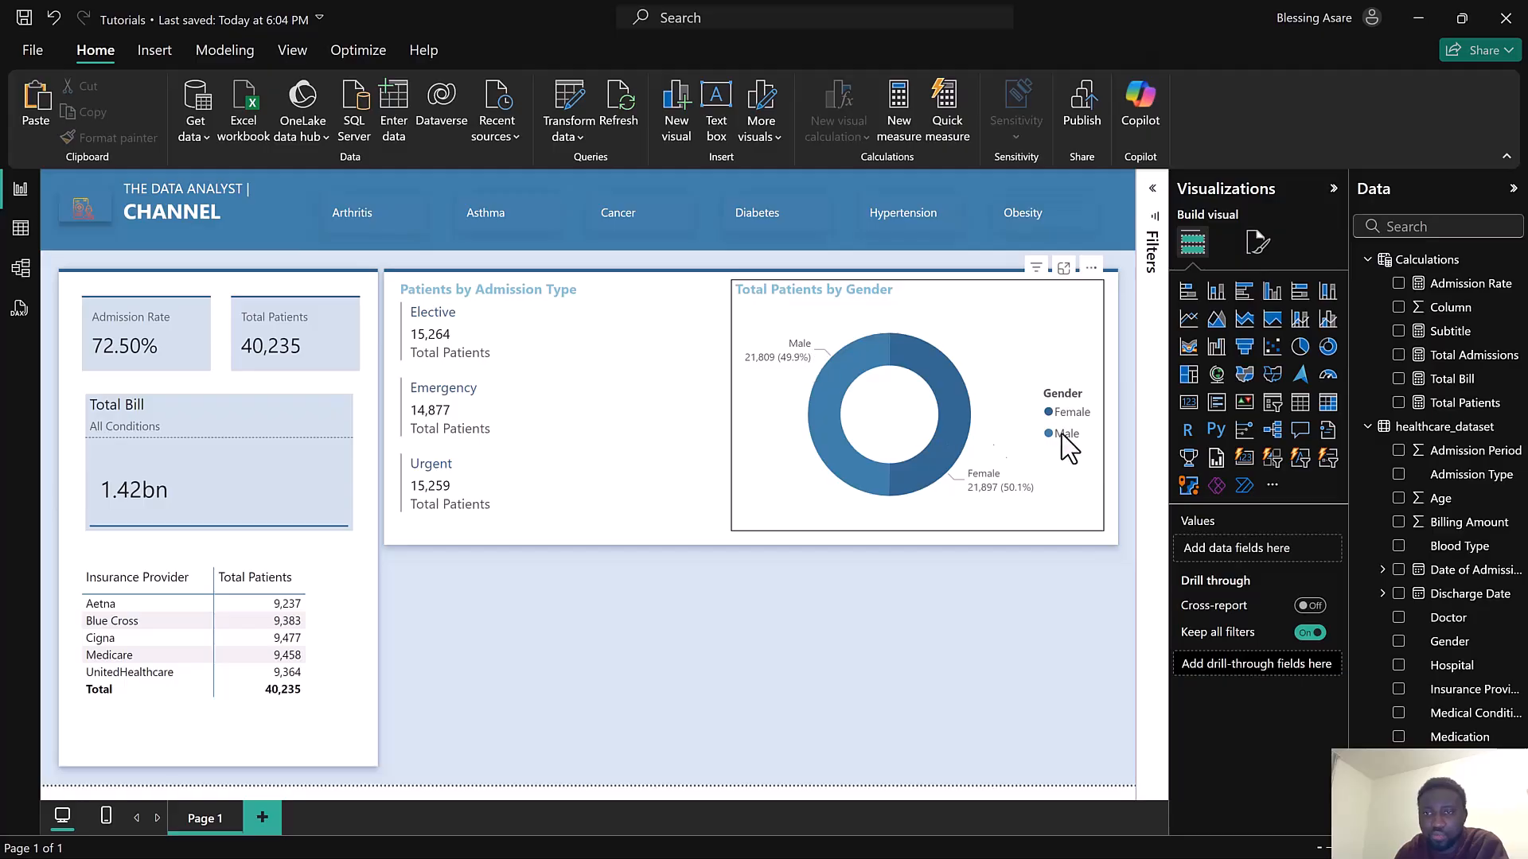
left_click(1256, 241)
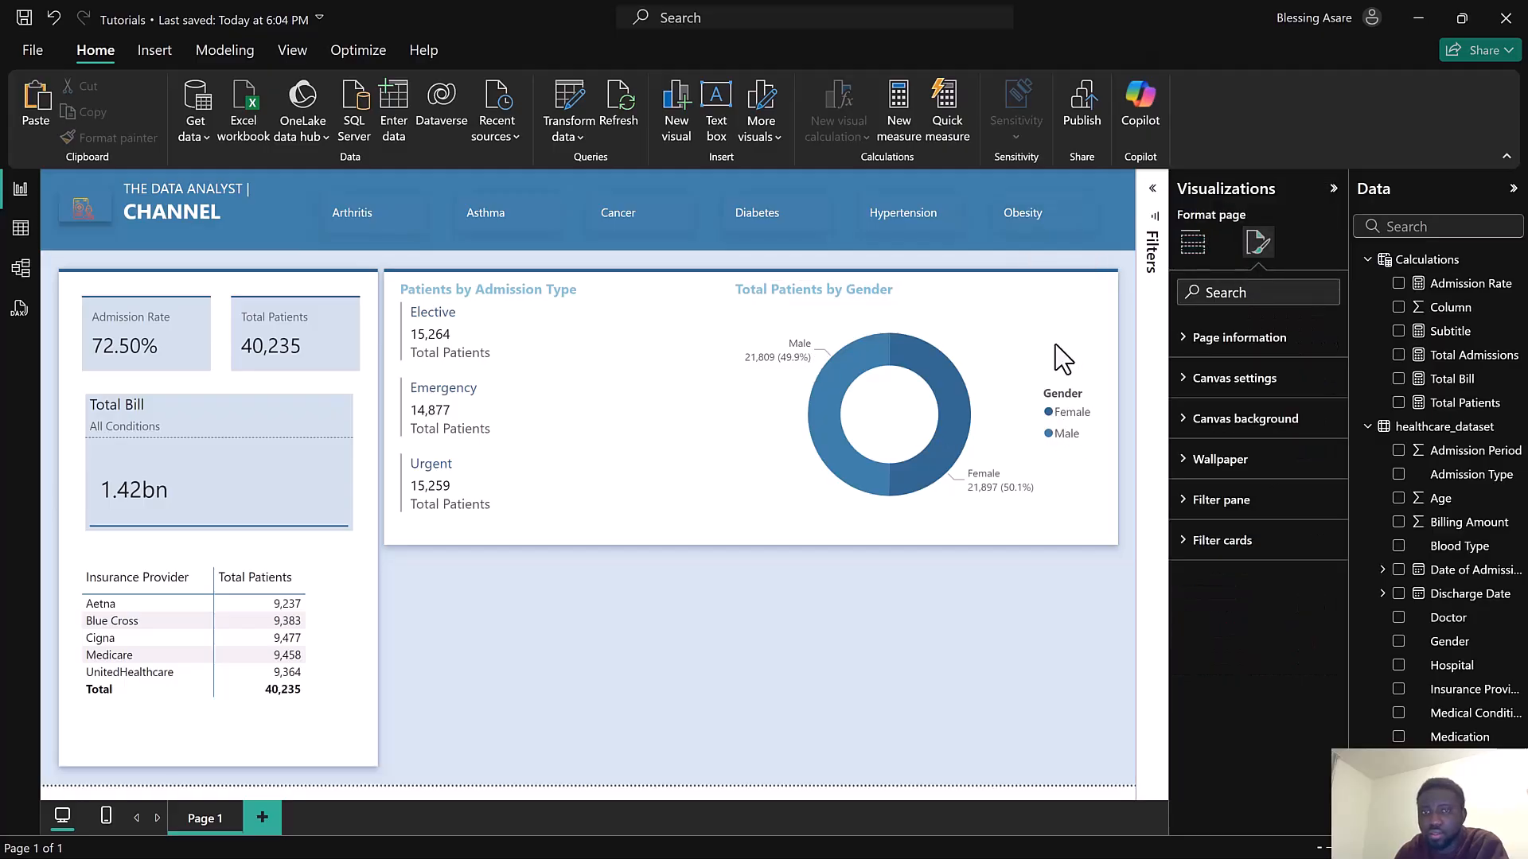
left_click(1011, 304)
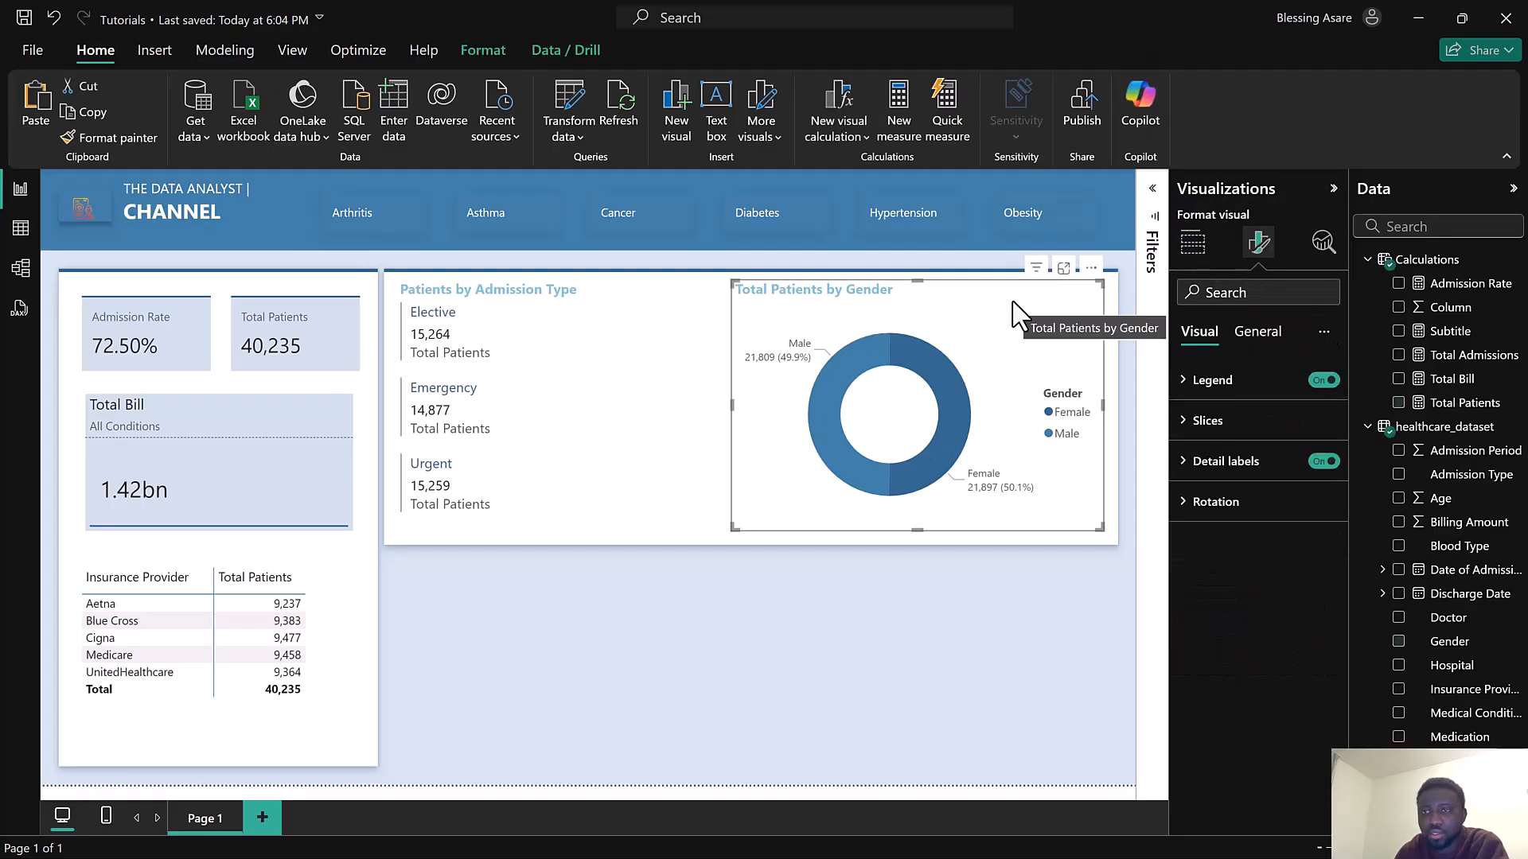
left_click(1309, 390)
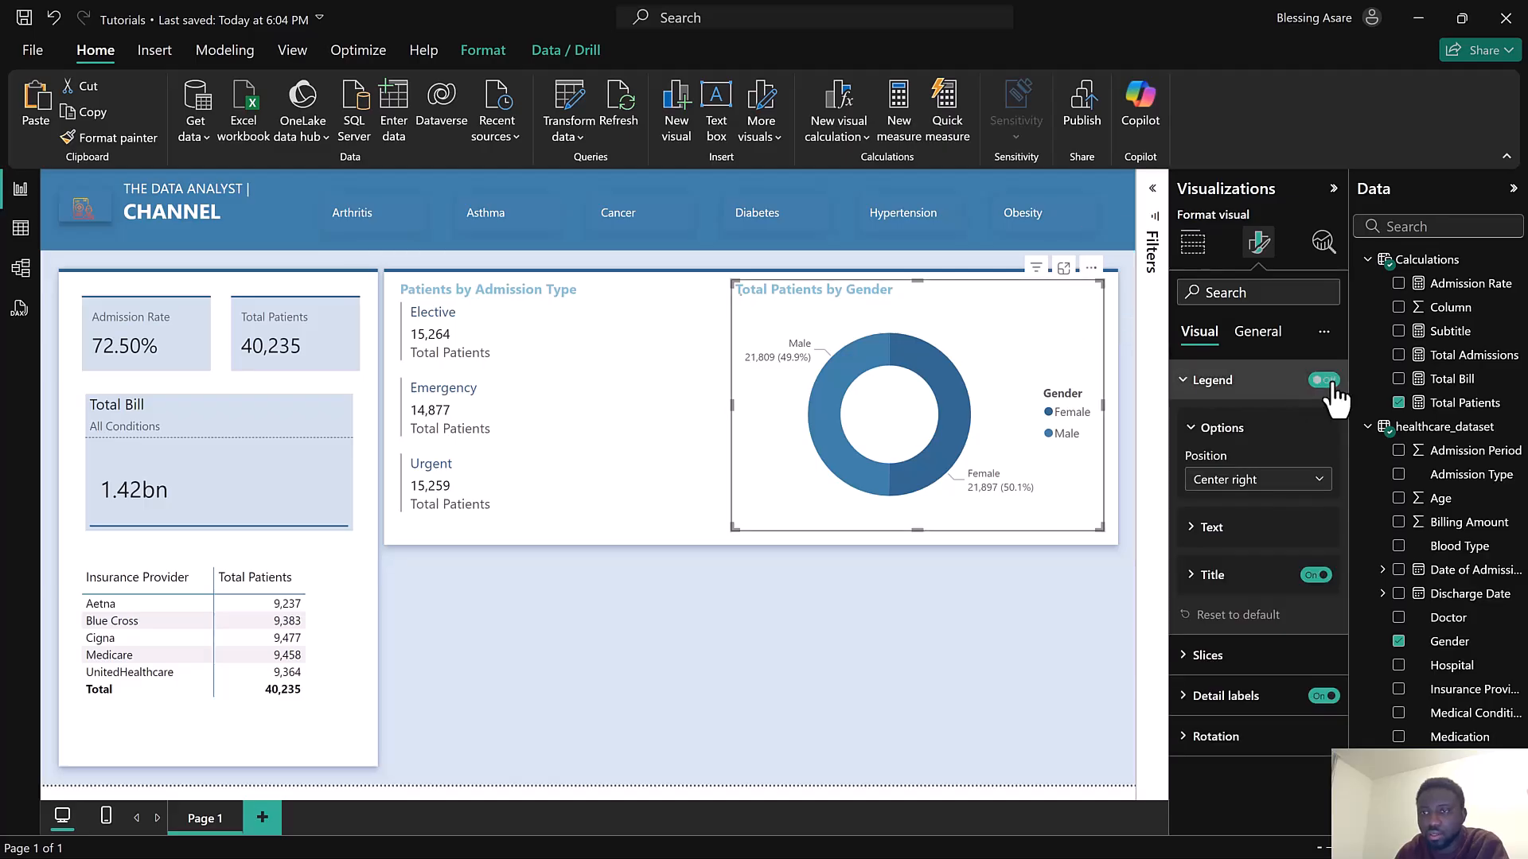
left_click(1324, 380)
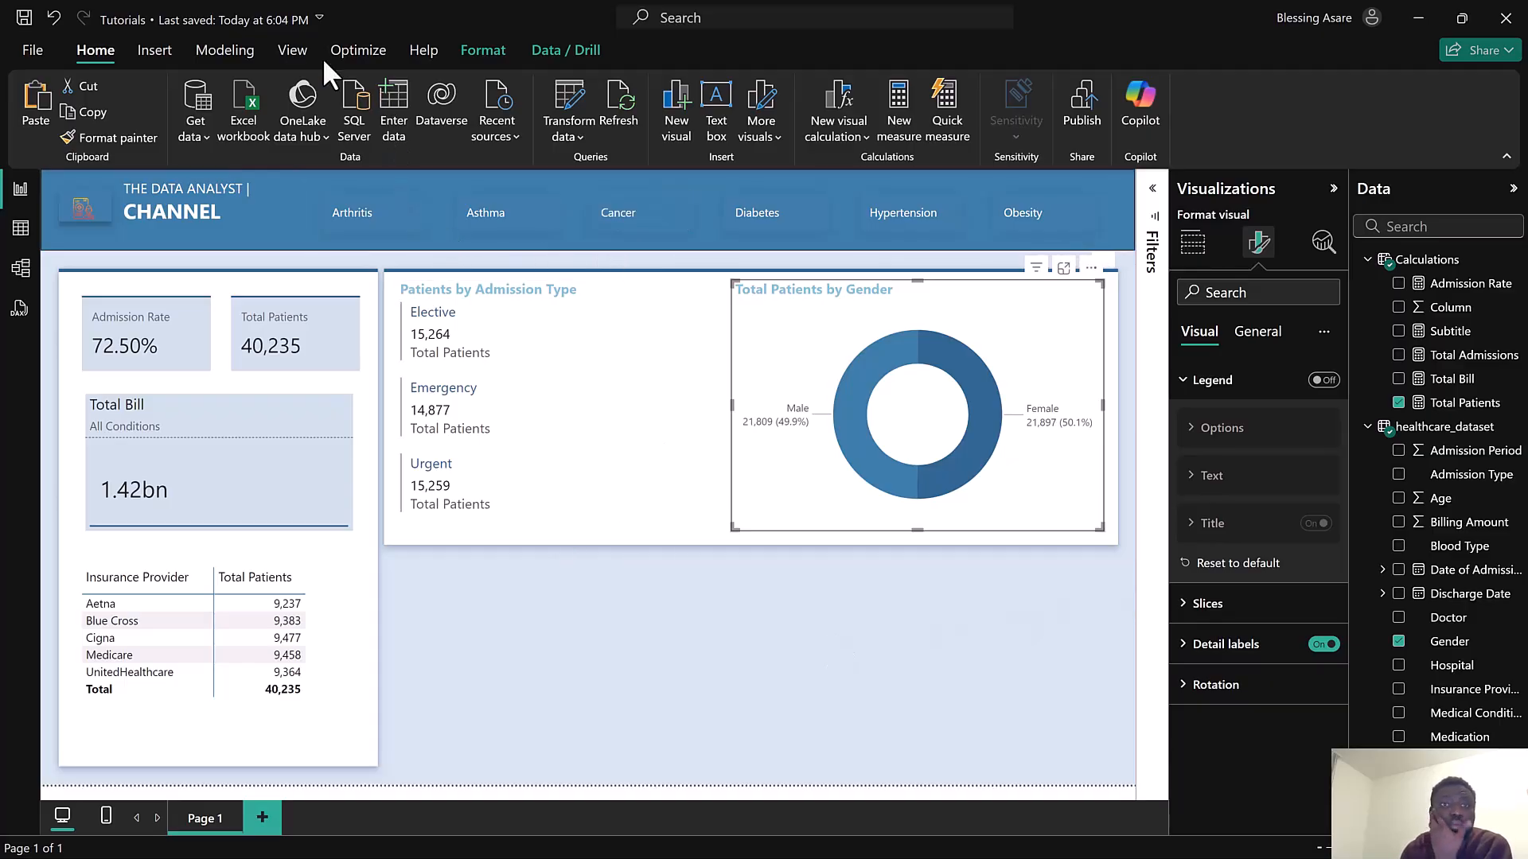
Insert the man.png icon as an image, shrink it and place it inside the donut chart's hole
left_click(155, 49)
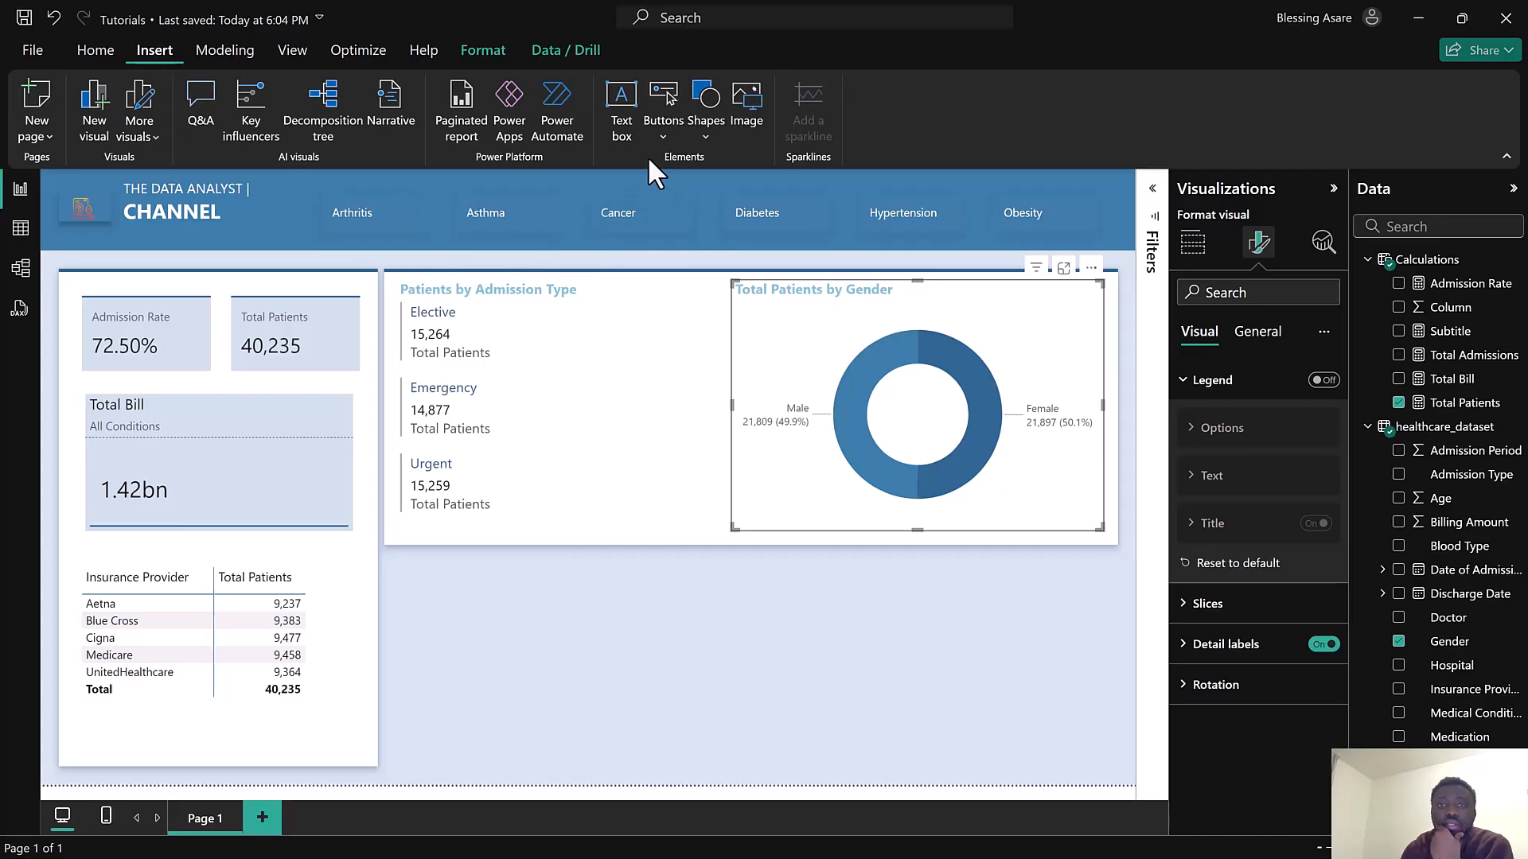
left_click(740, 102)
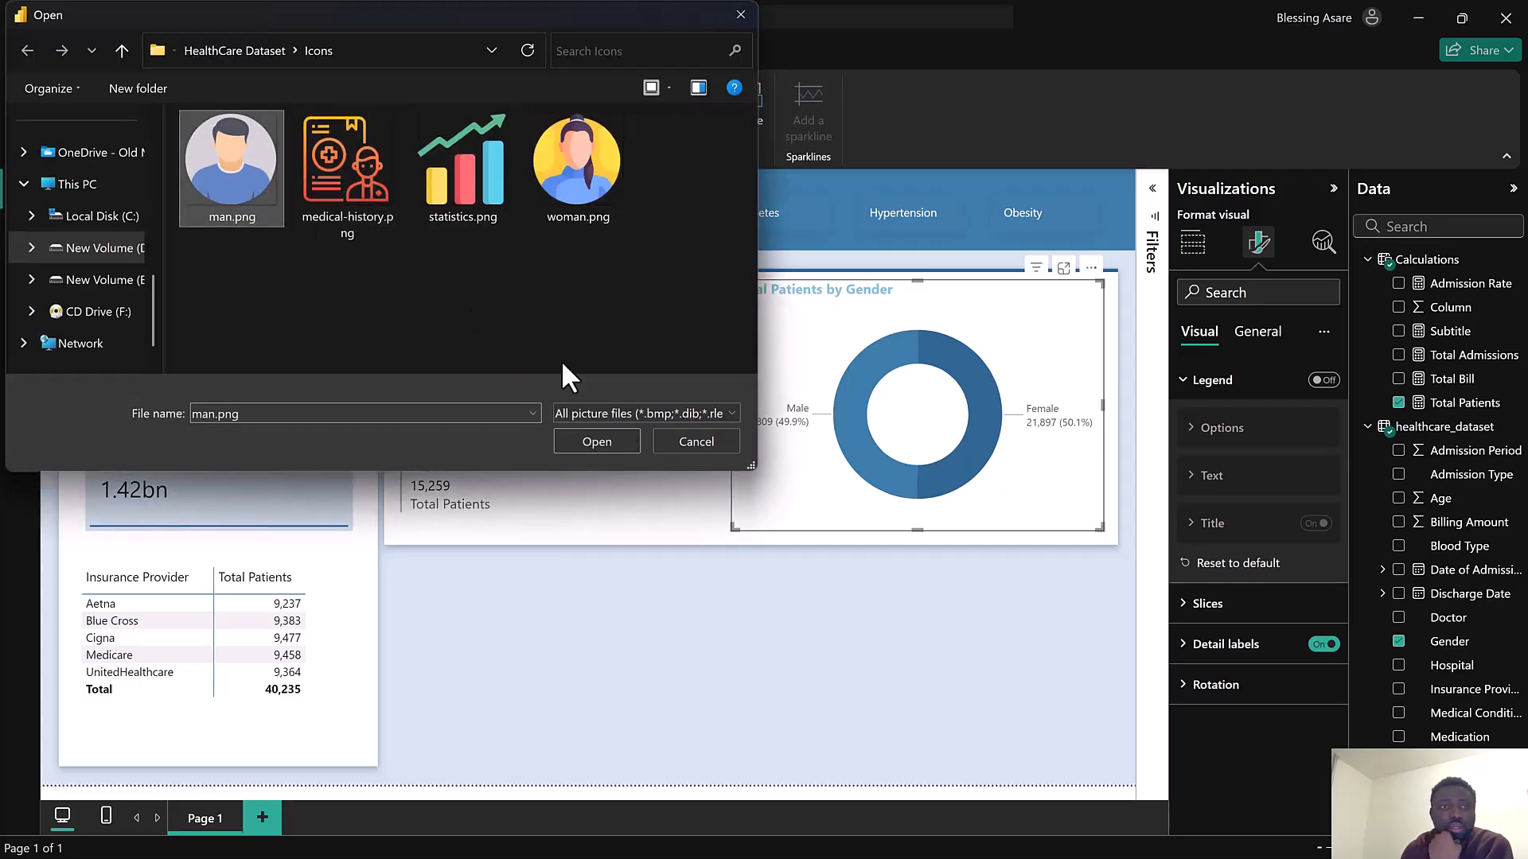
left_click(598, 440)
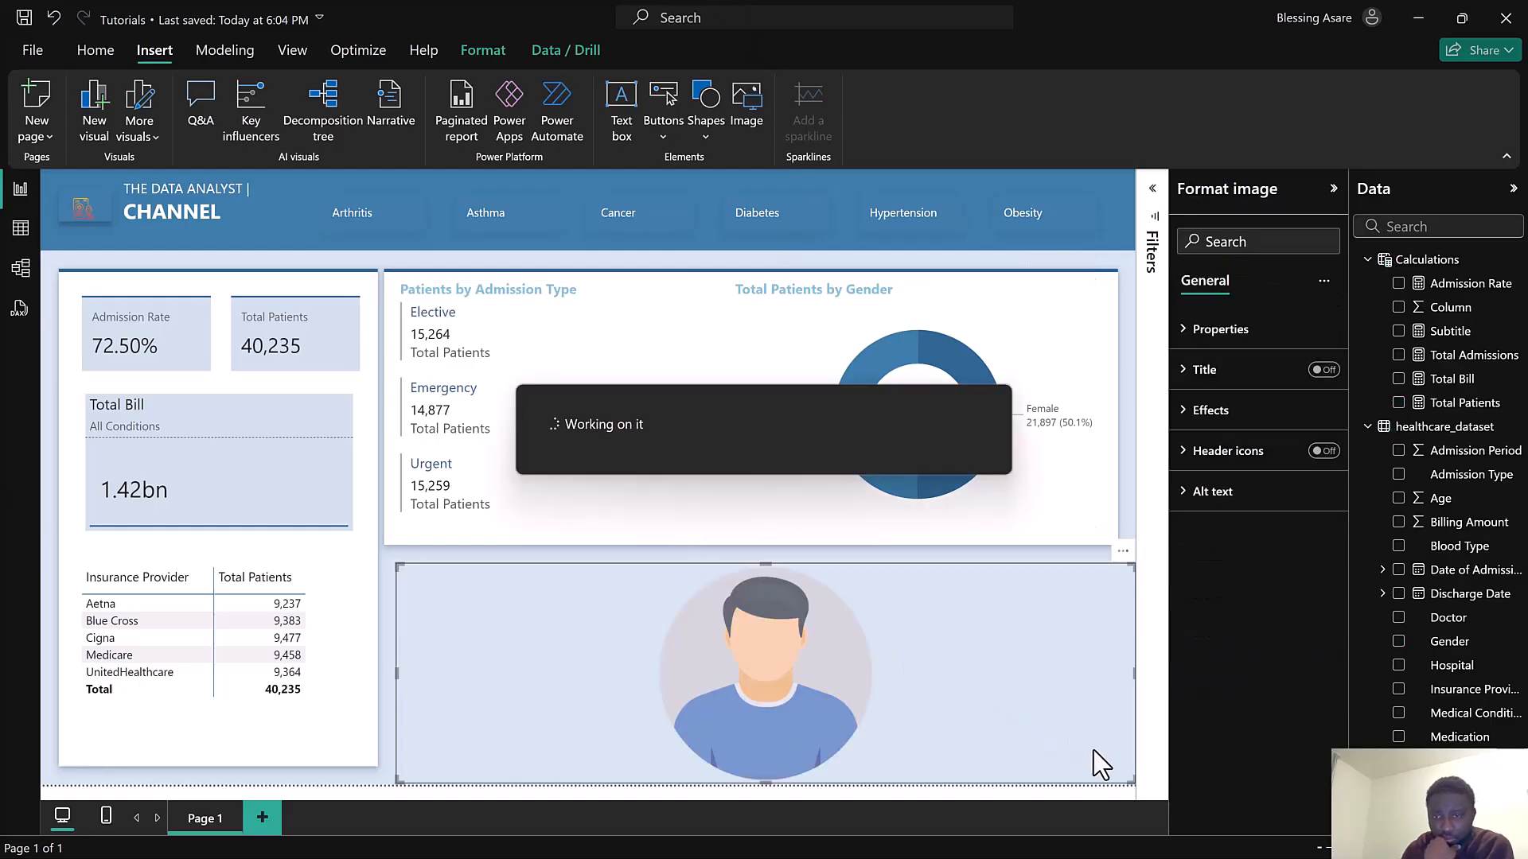
left_click_drag(1130, 790, 831, 693)
left_click_drag(477, 621, 840, 489)
left_click_drag(887, 432, 889, 414)
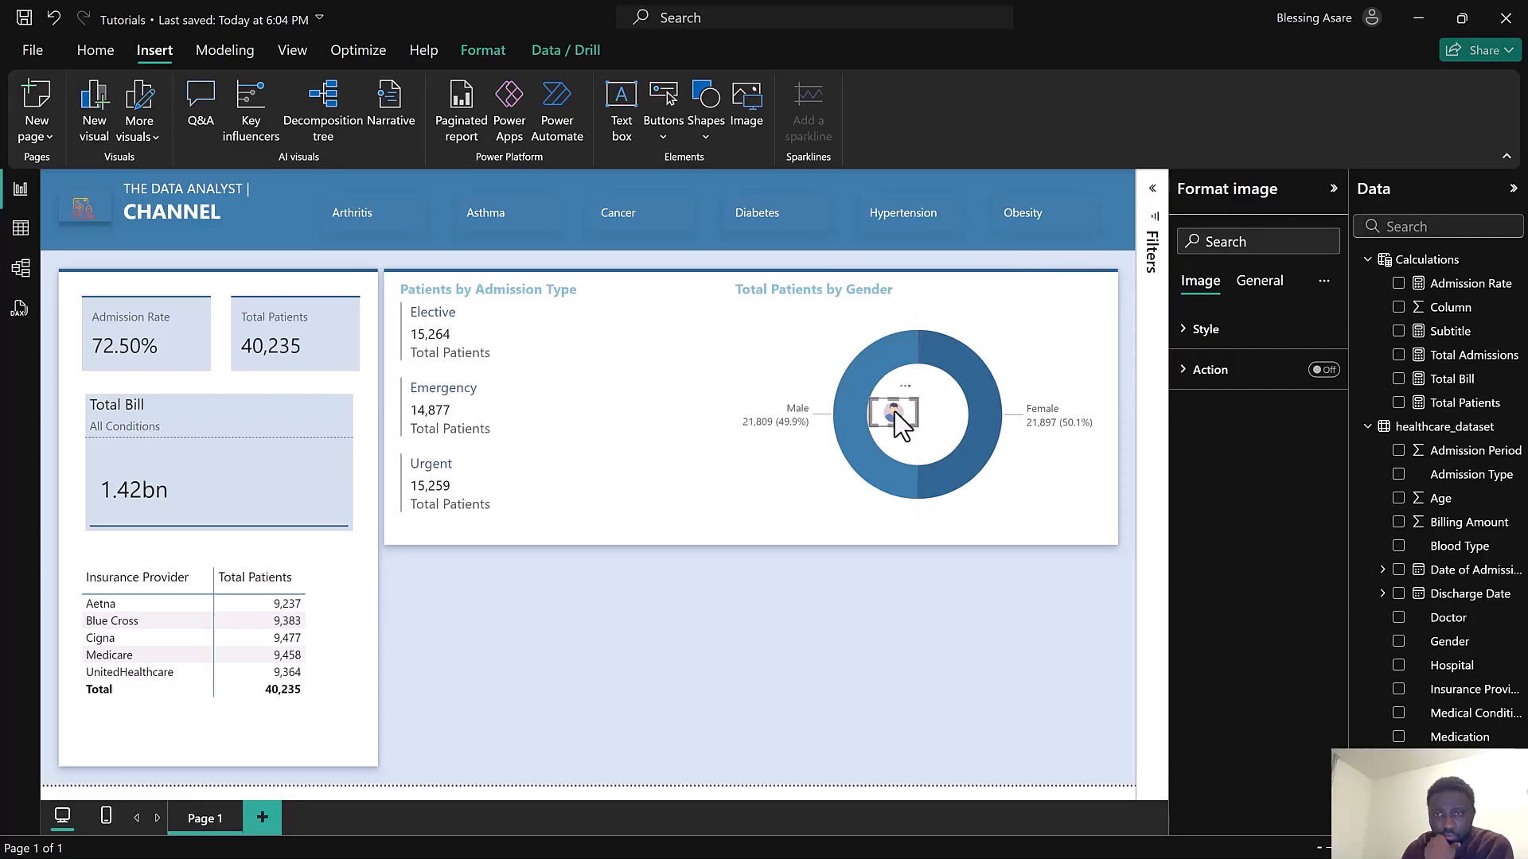
left_click_drag(896, 417, 895, 413)
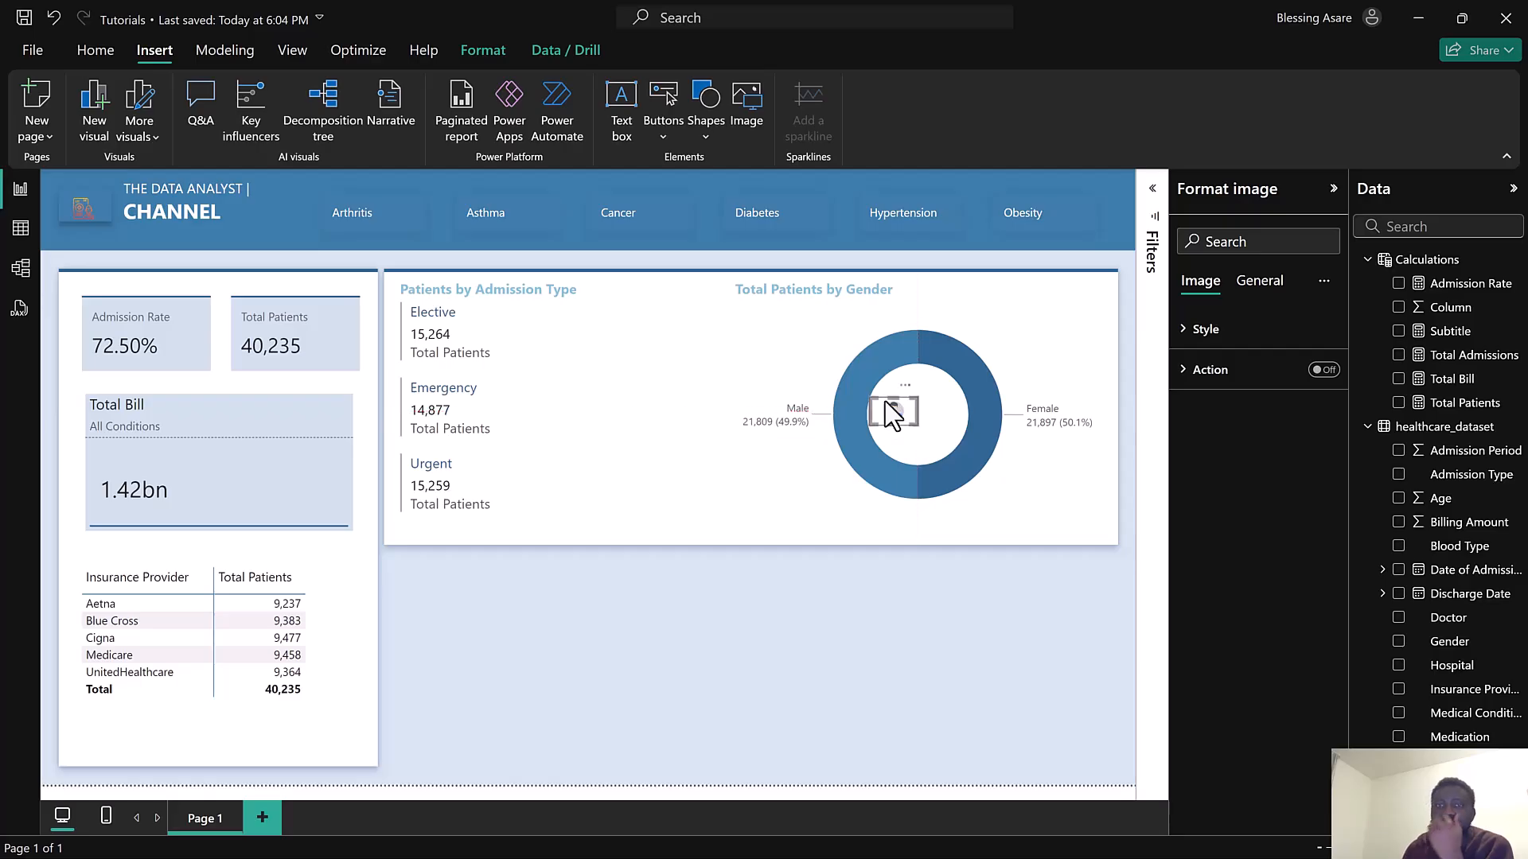
Insert the woman.png icon, shrink it and place it inside the donut hole beside the man icon
left_click(733, 121)
left_click(603, 188)
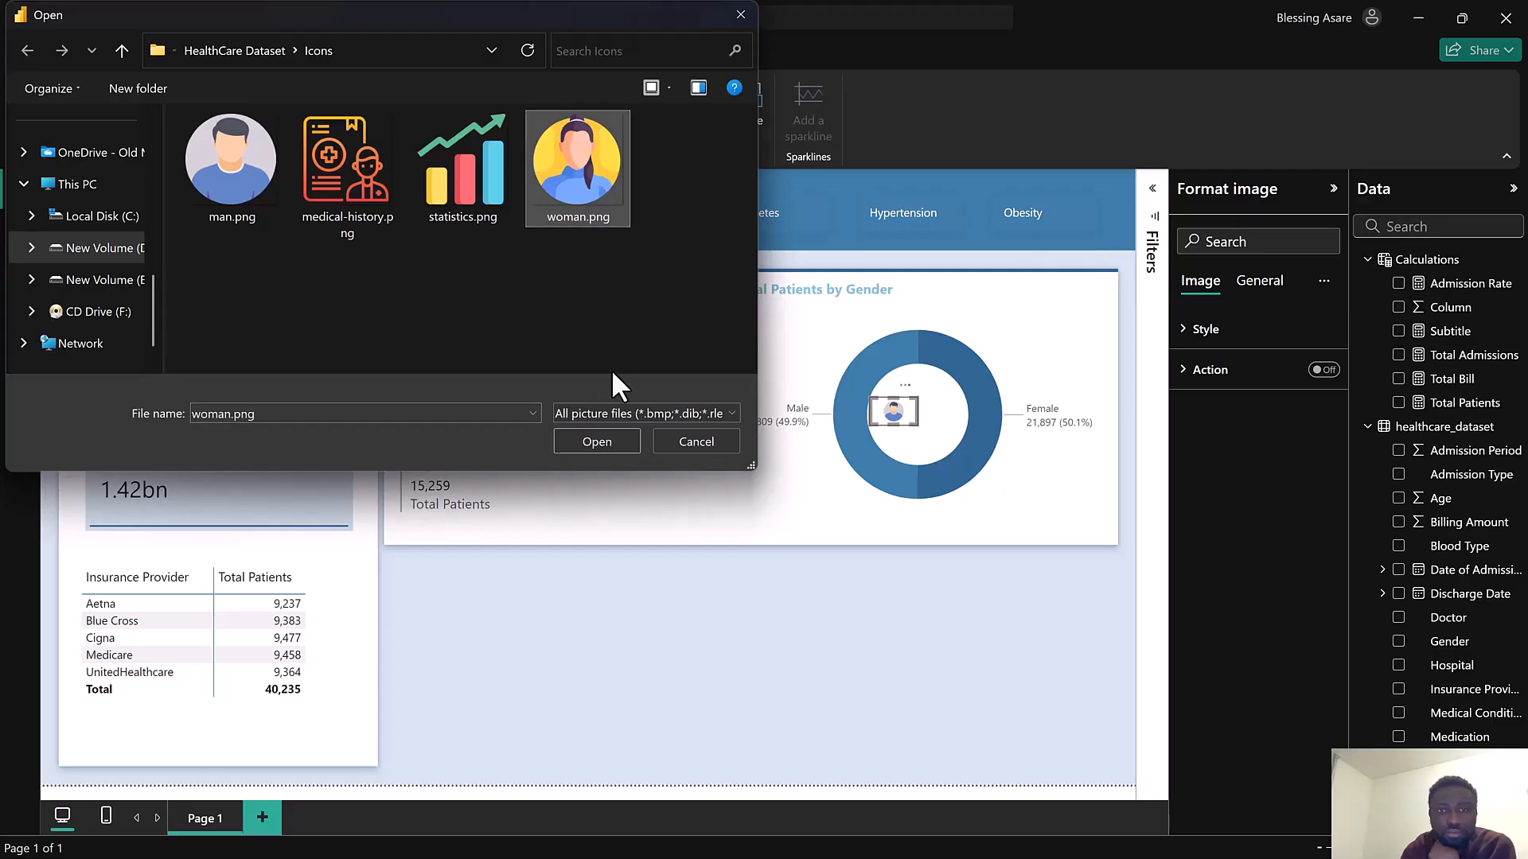
left_click(593, 444)
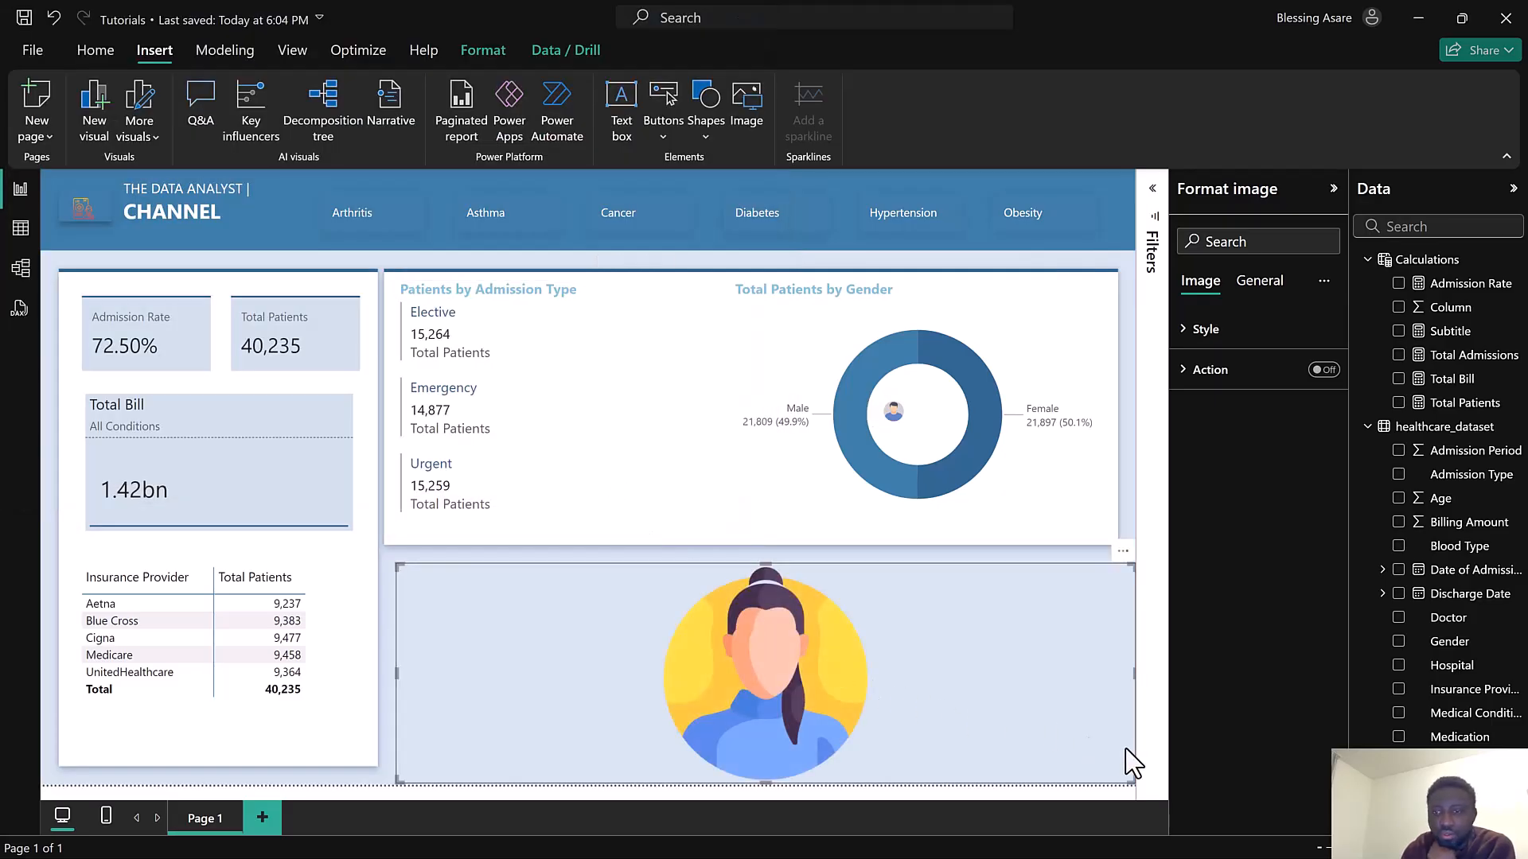
left_click_drag(1124, 782, 574, 616)
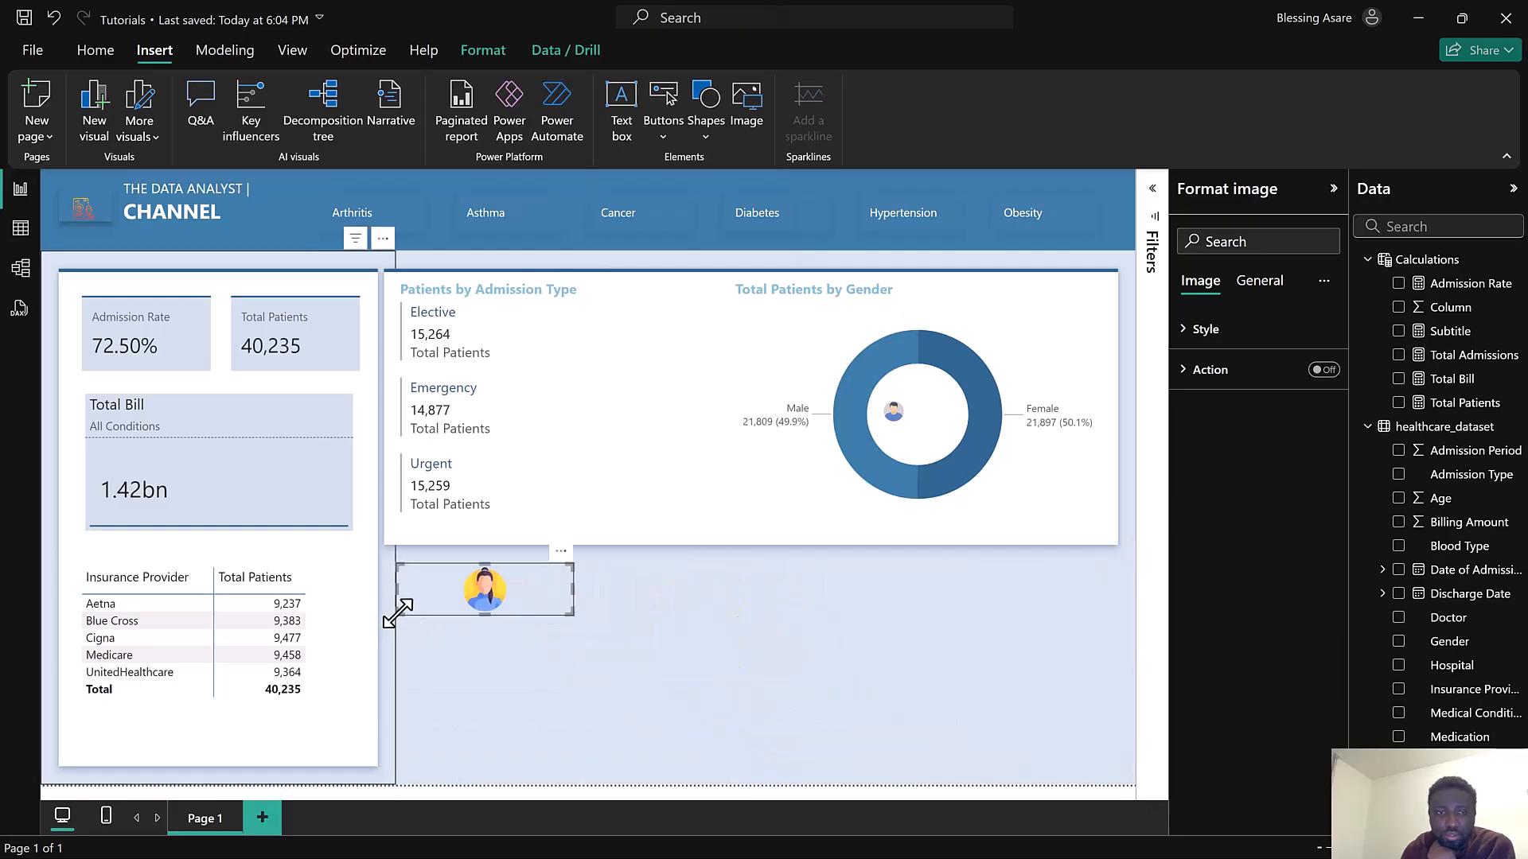
left_click_drag(420, 608, 551, 583)
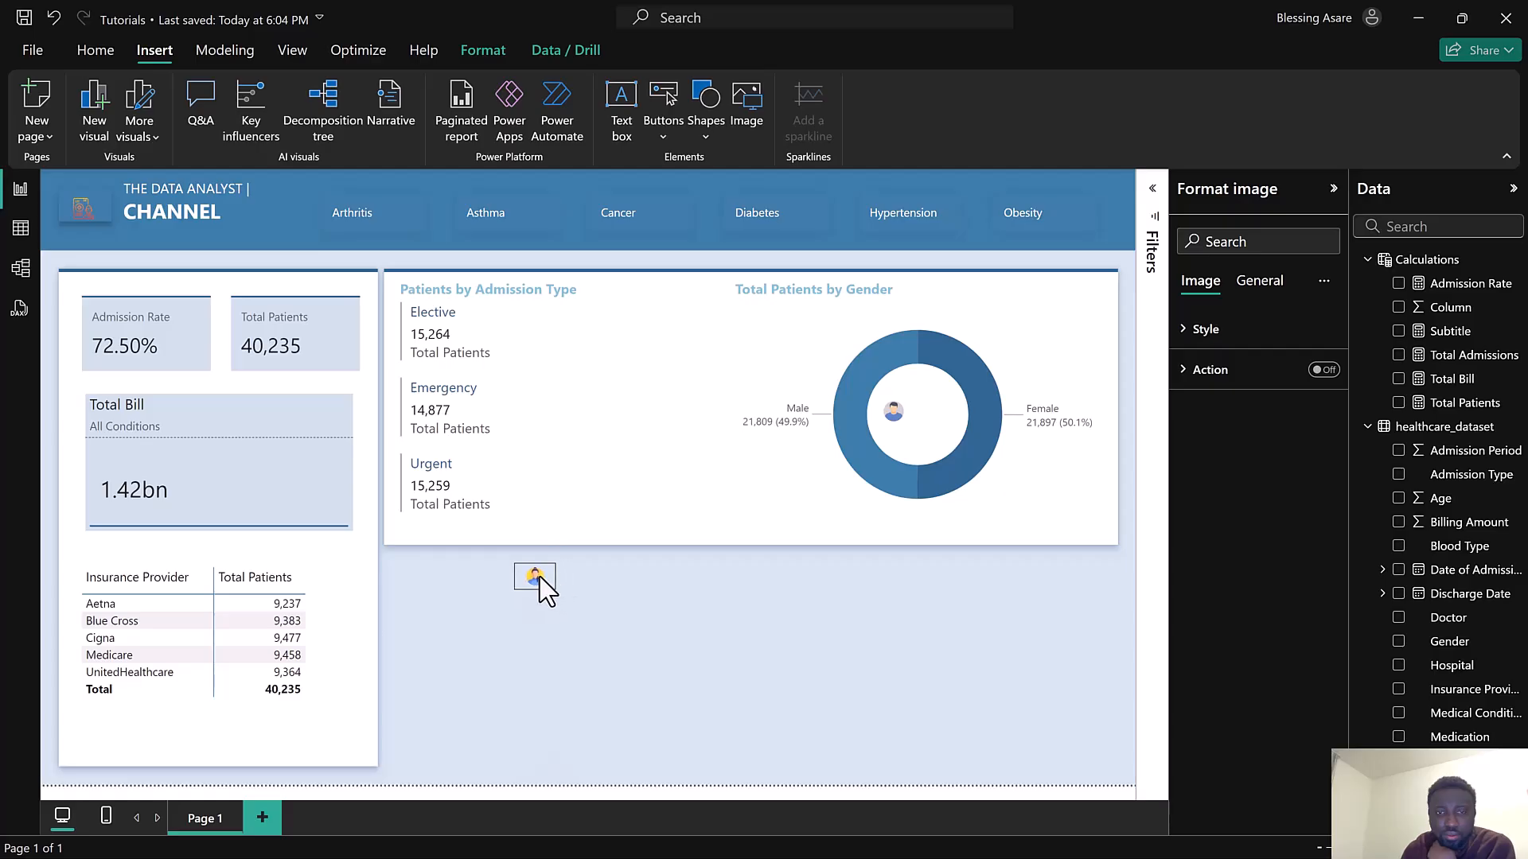
left_click_drag(533, 580, 935, 425)
left_click_drag(938, 415, 942, 413)
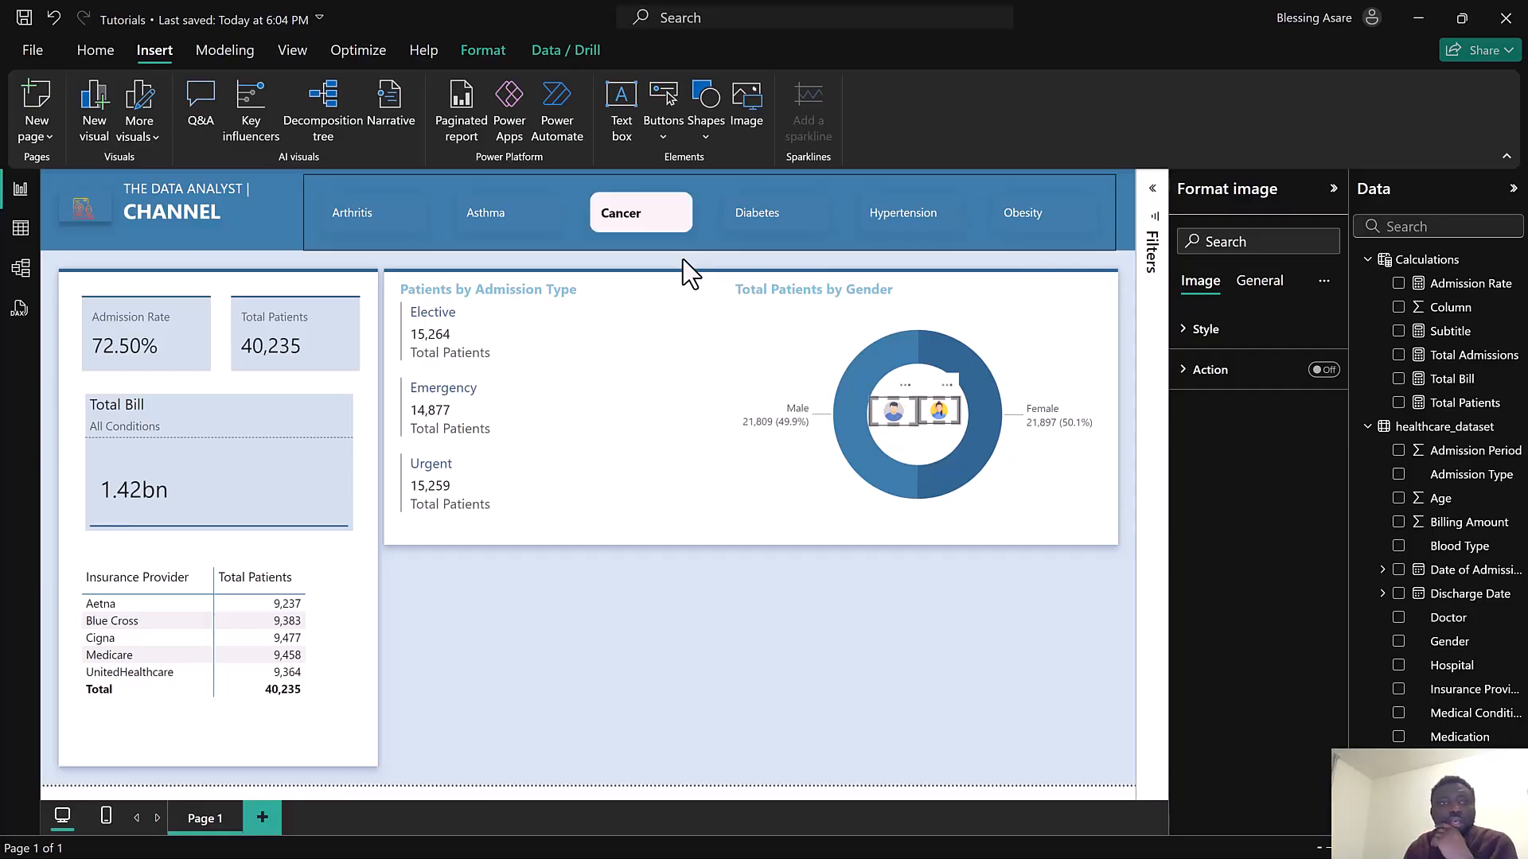
left_click(486, 48)
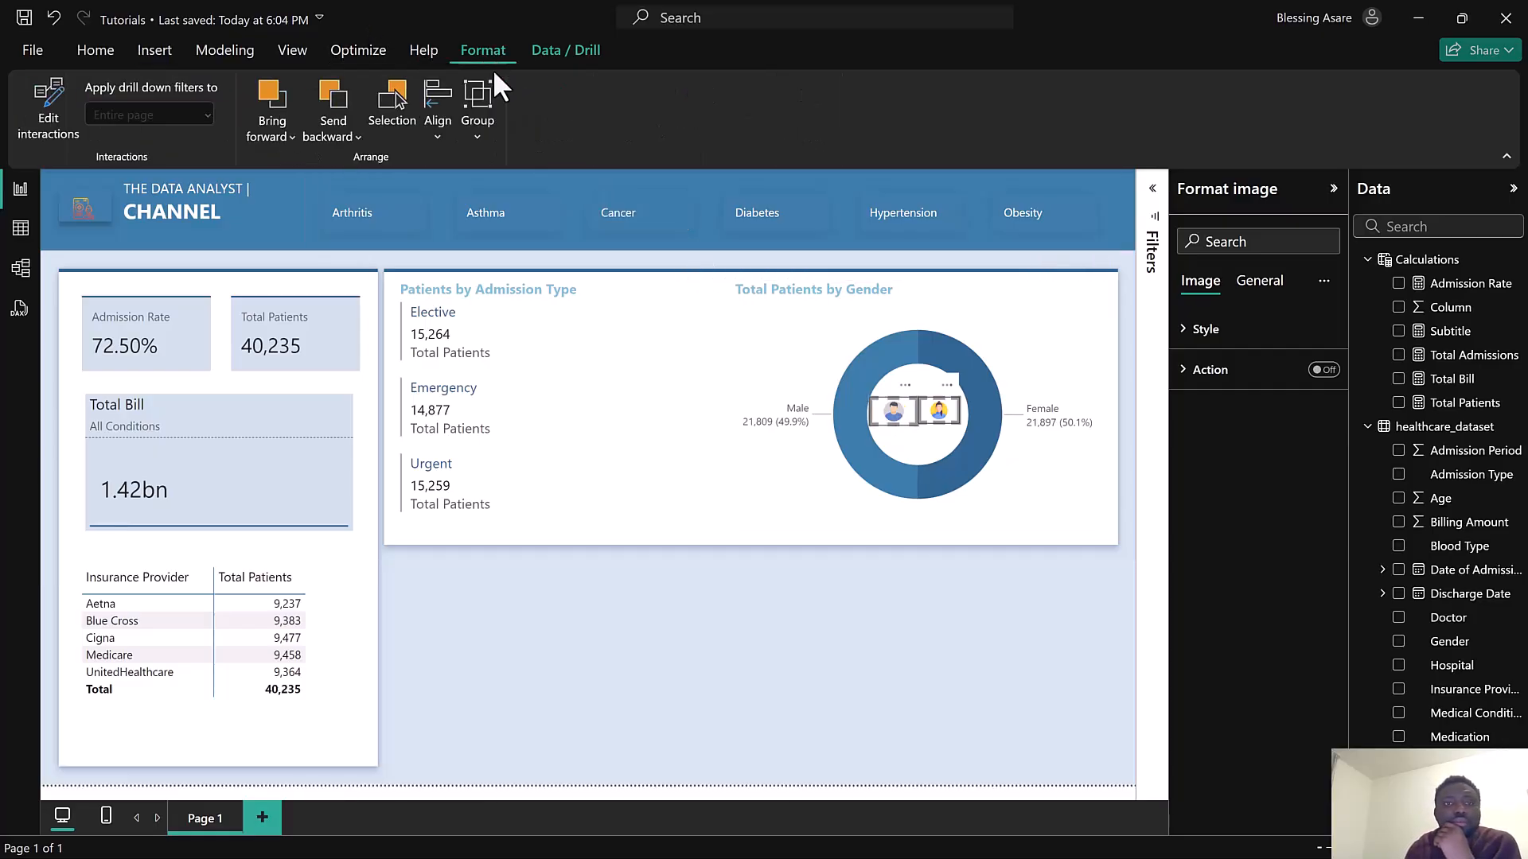
left_click(440, 131)
left_click(490, 298)
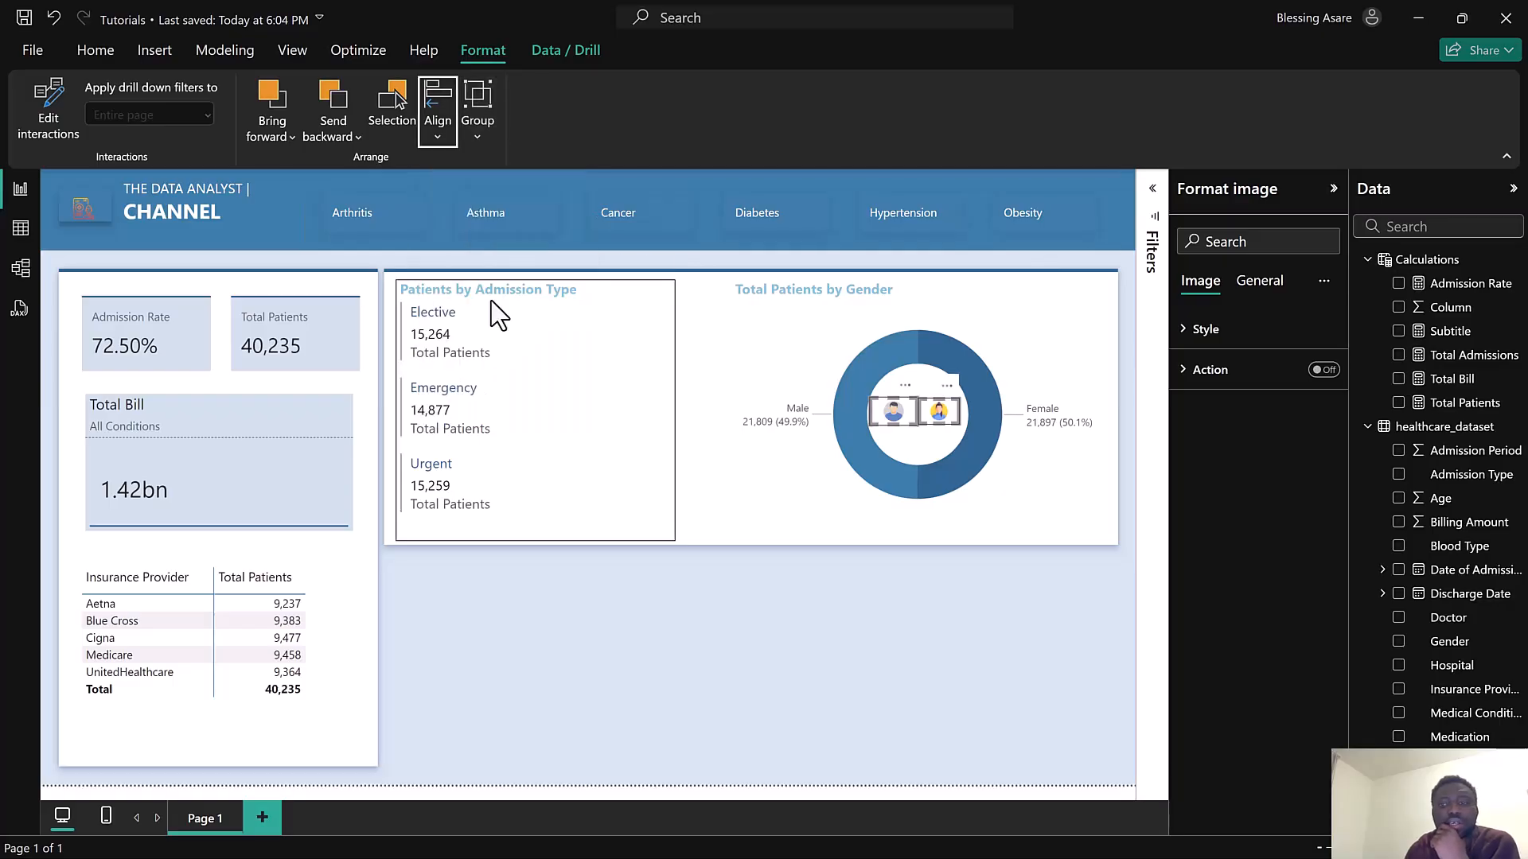
left_click(867, 614)
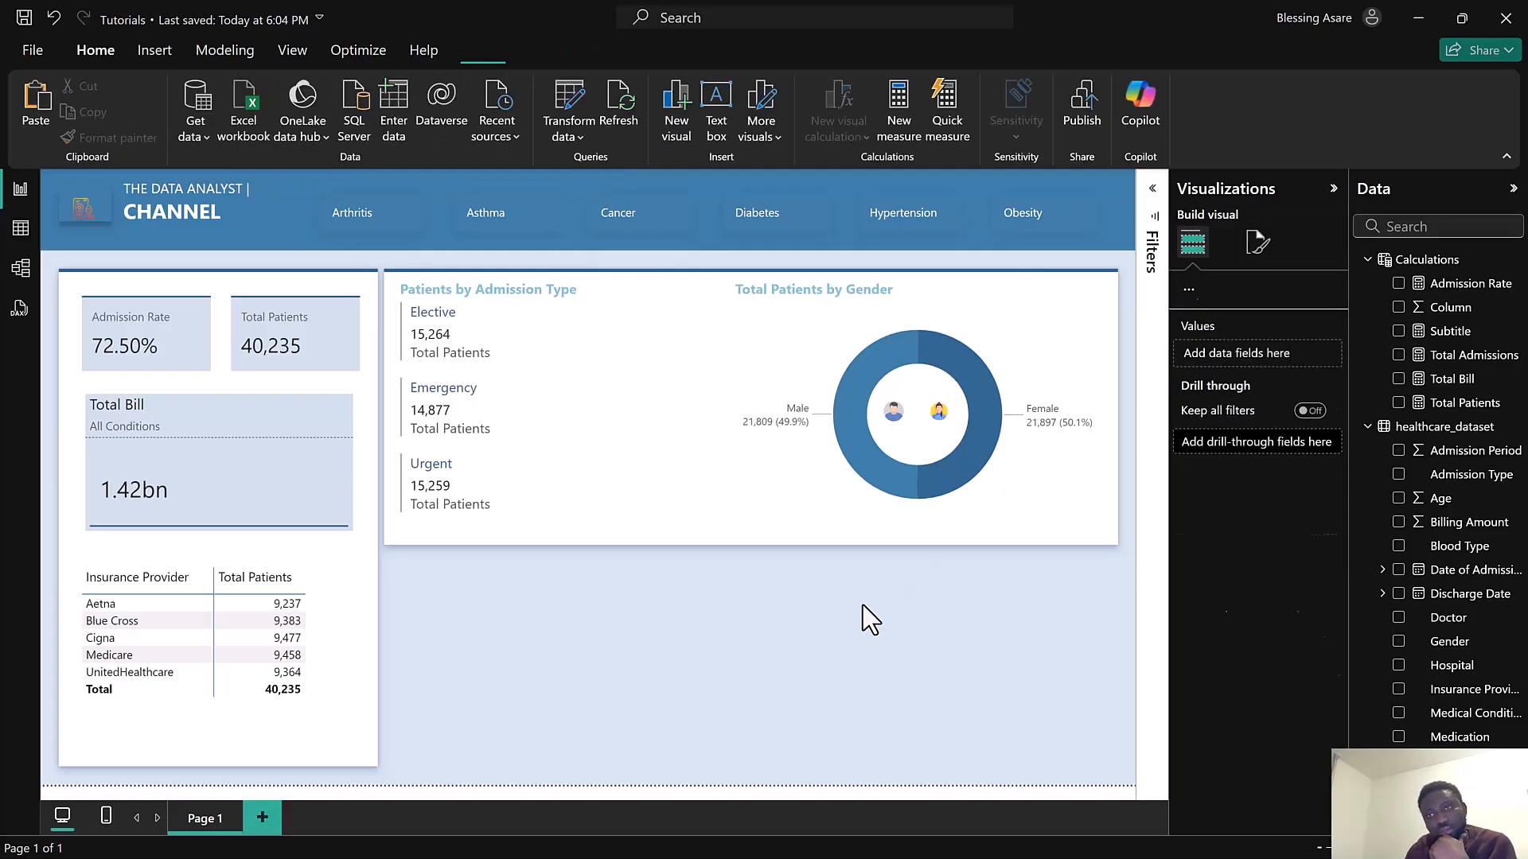
Test the condition slicer by selecting Asthma and then clearing the selection
left_click(484, 226)
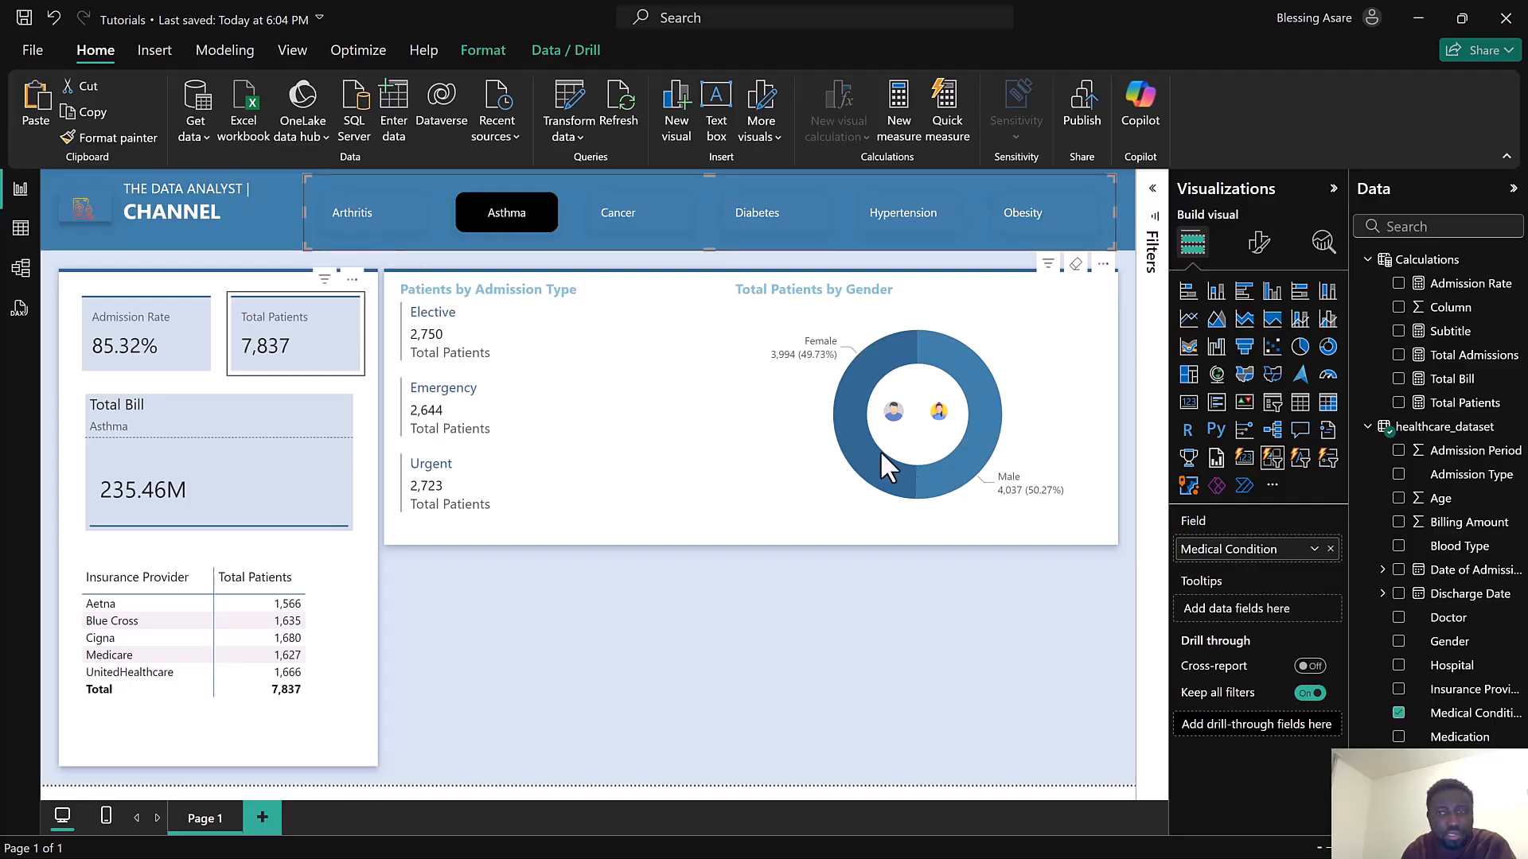
left_click(531, 231)
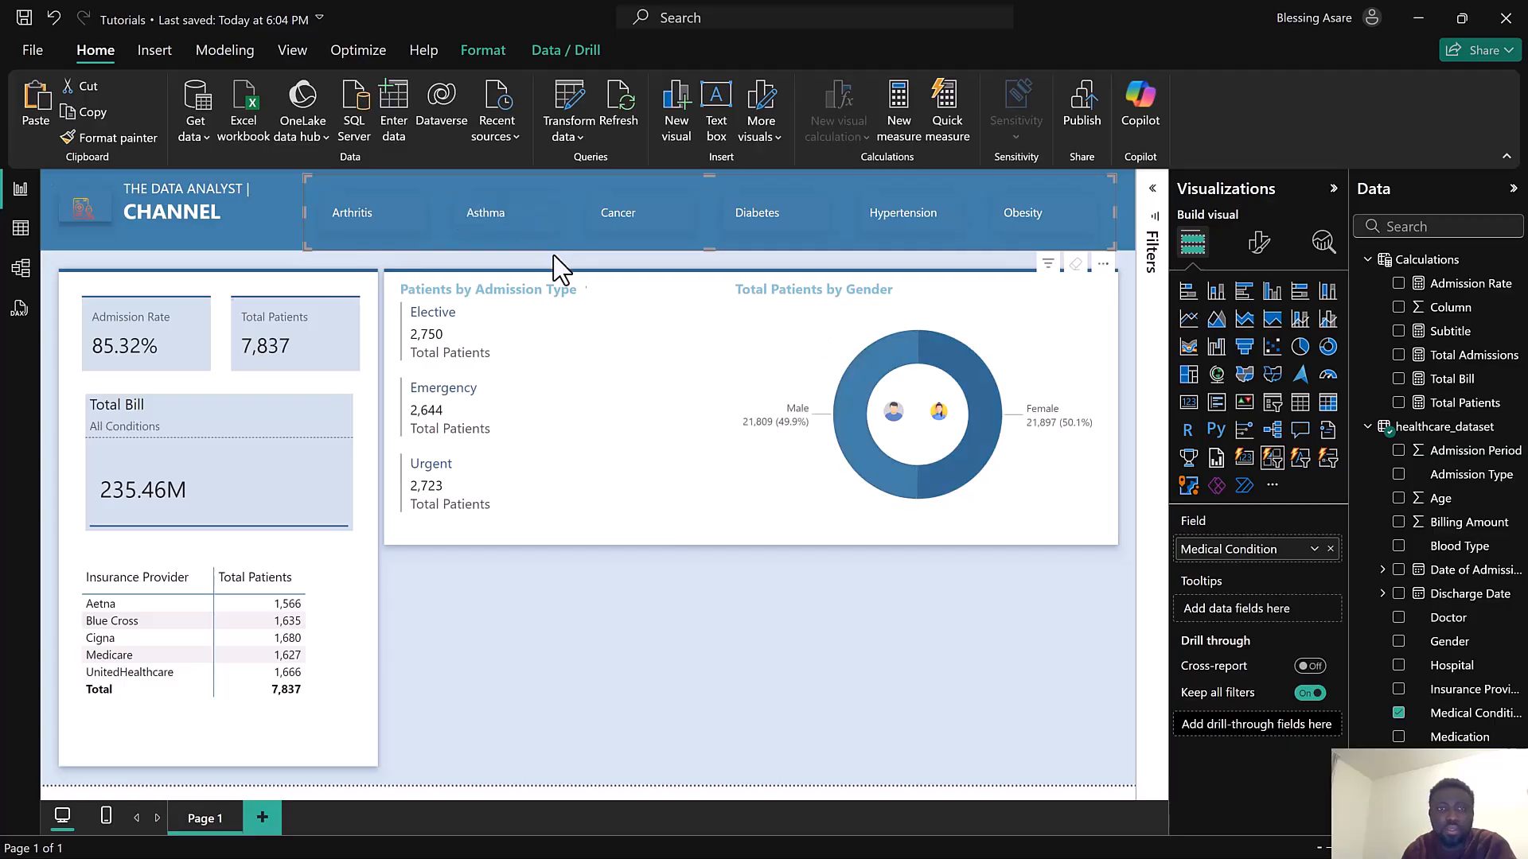
Move the blank background panel below the top visuals and resize it to fill the lower canvas area
left_click(733, 275)
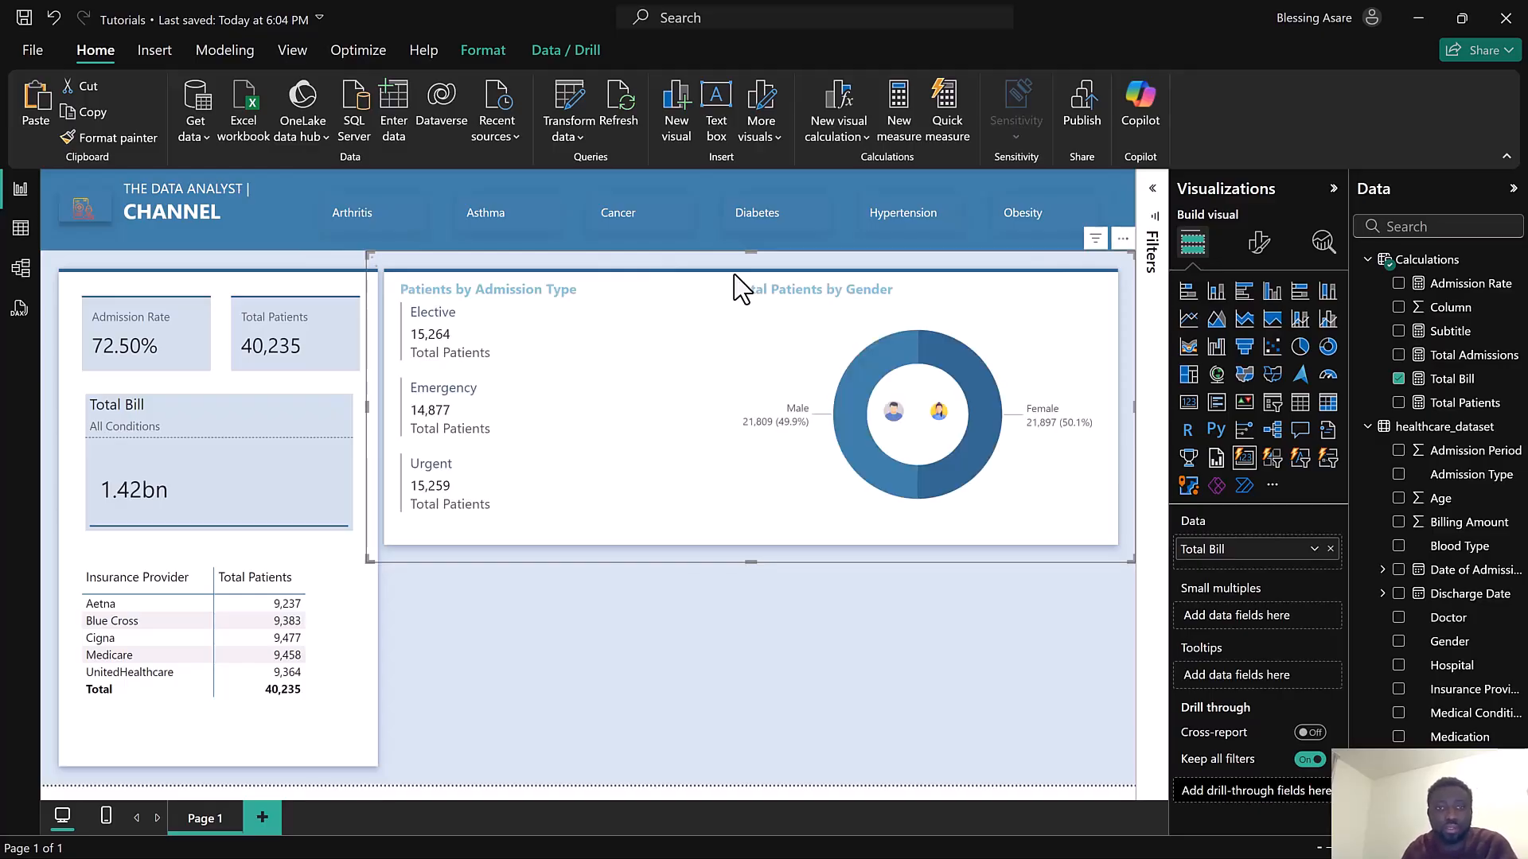
left_click_drag(718, 390, 487, 622)
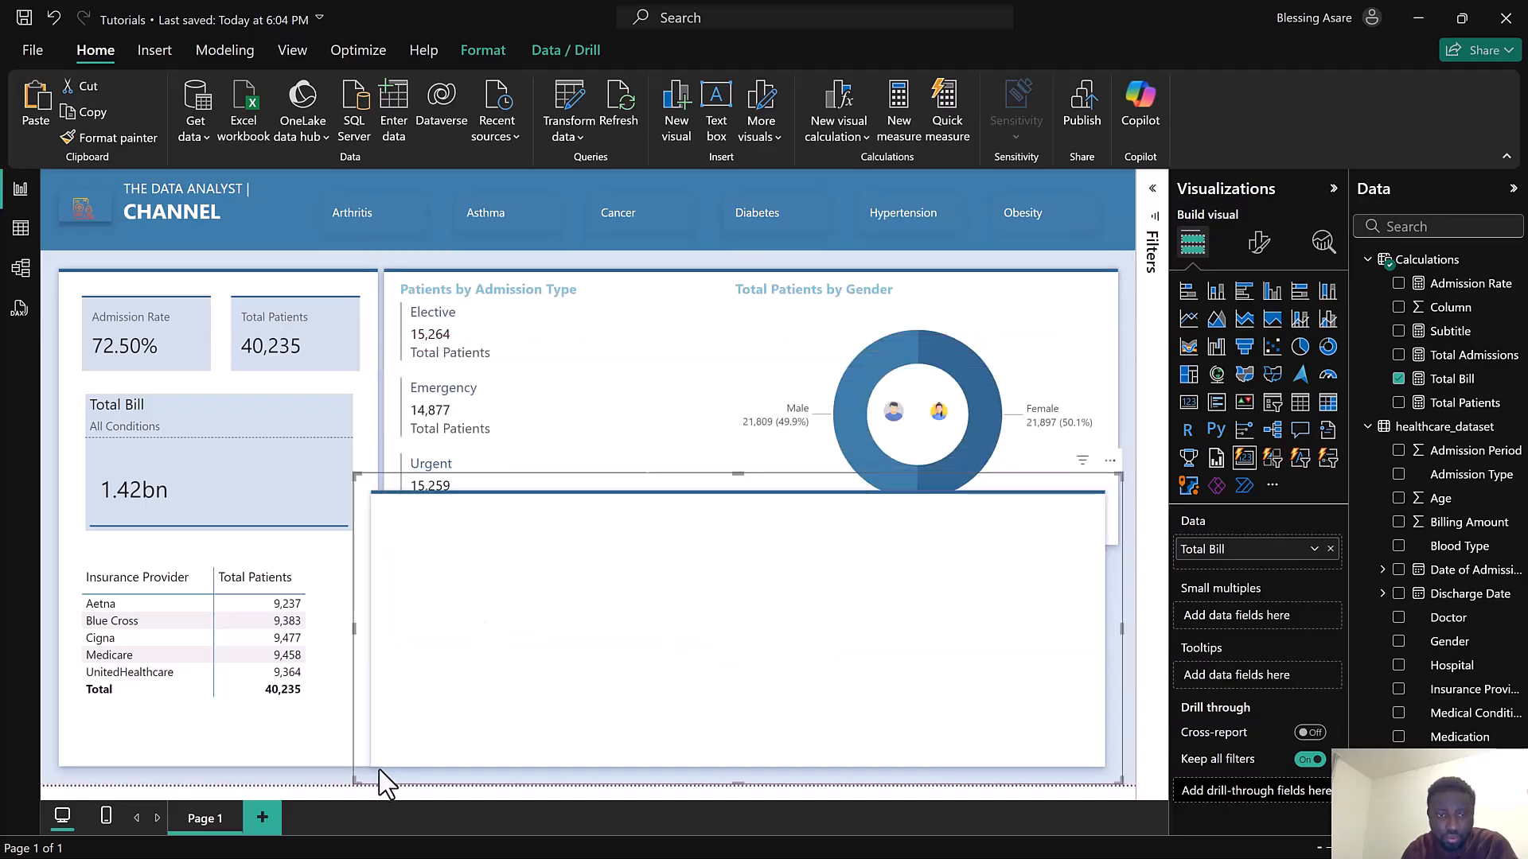
left_click_drag(356, 783, 456, 737)
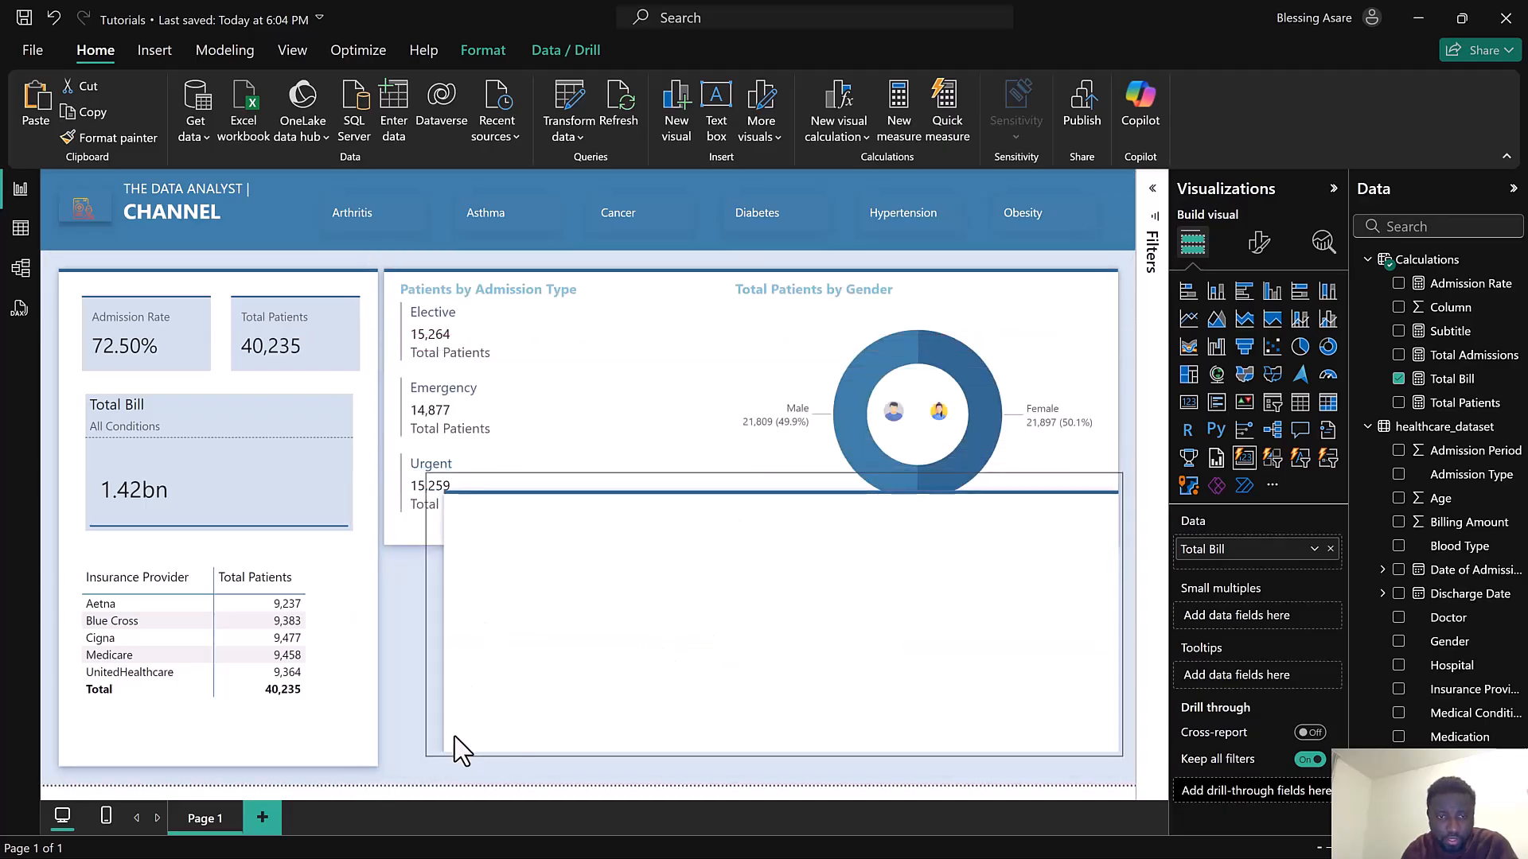
left_click_drag(498, 666, 386, 711)
left_click_drag(1009, 517, 1097, 563)
left_click_drag(637, 651, 687, 660)
left_click_drag(756, 770, 742, 785)
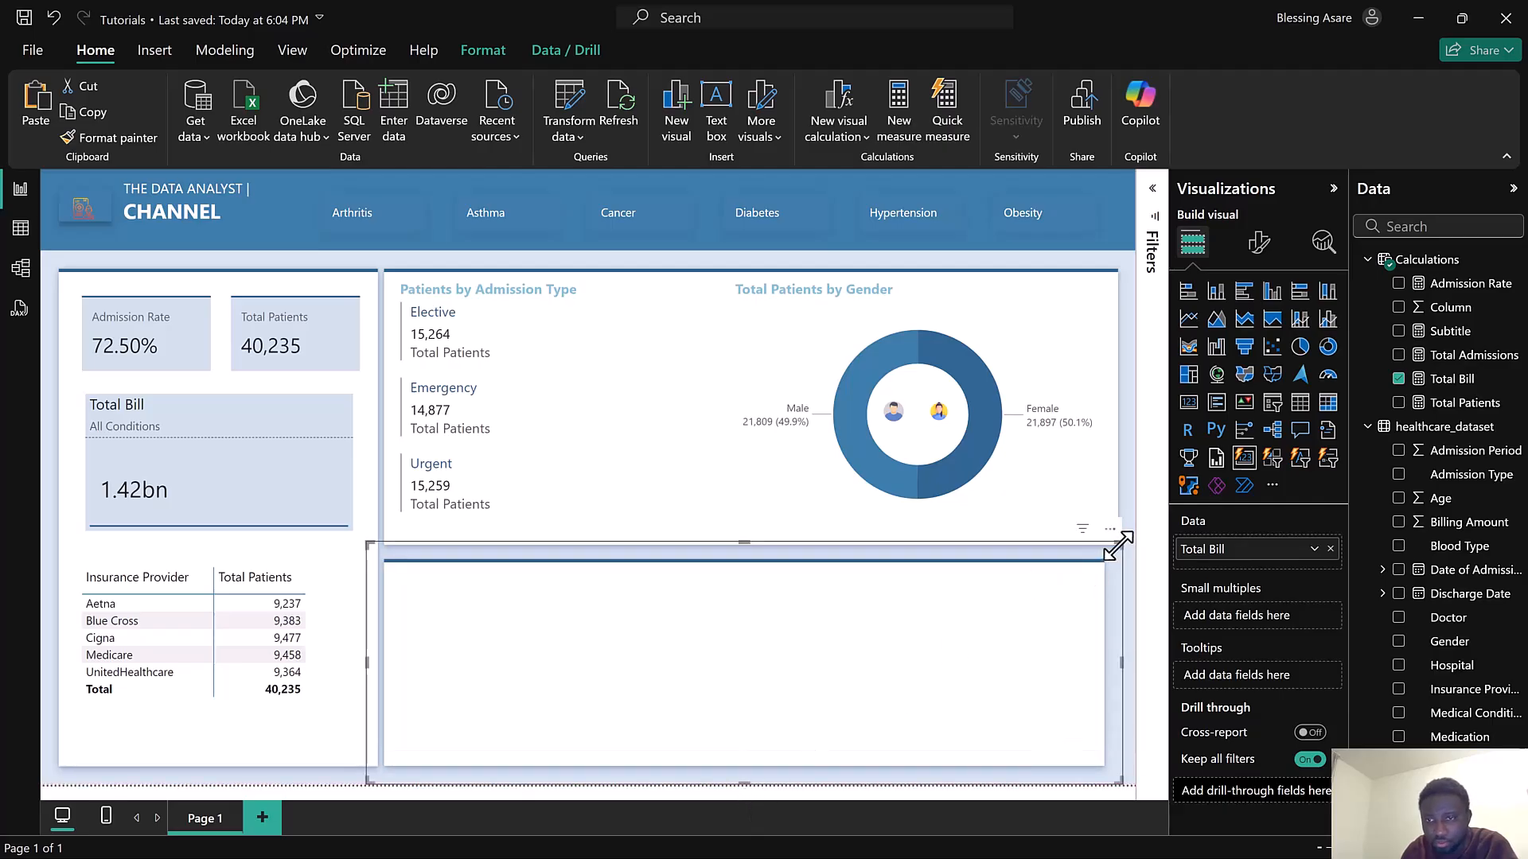
left_click_drag(1128, 546, 1134, 546)
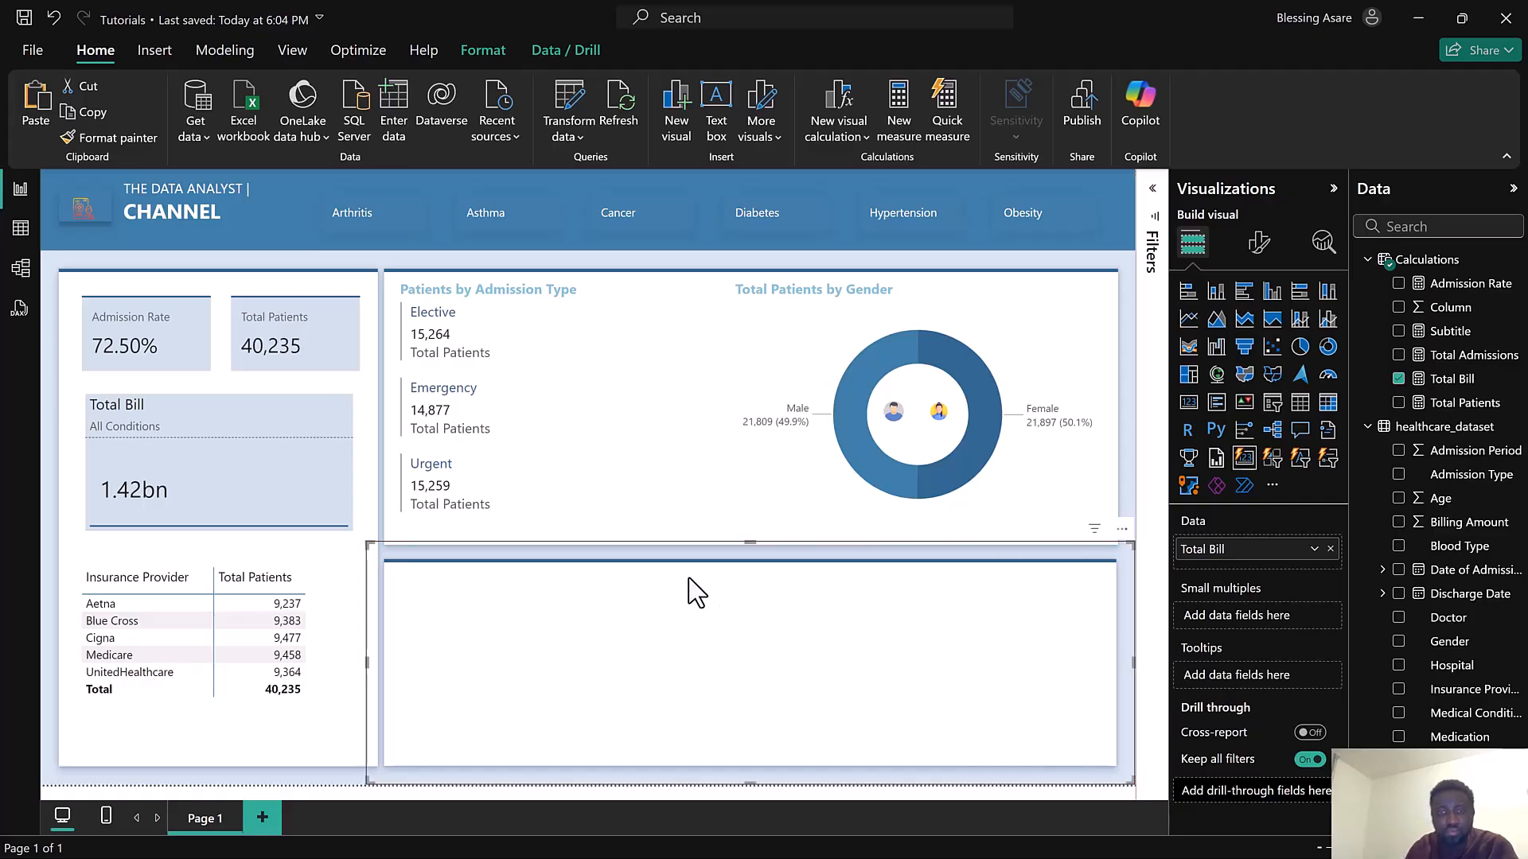
Save the report
left_click(25, 22)
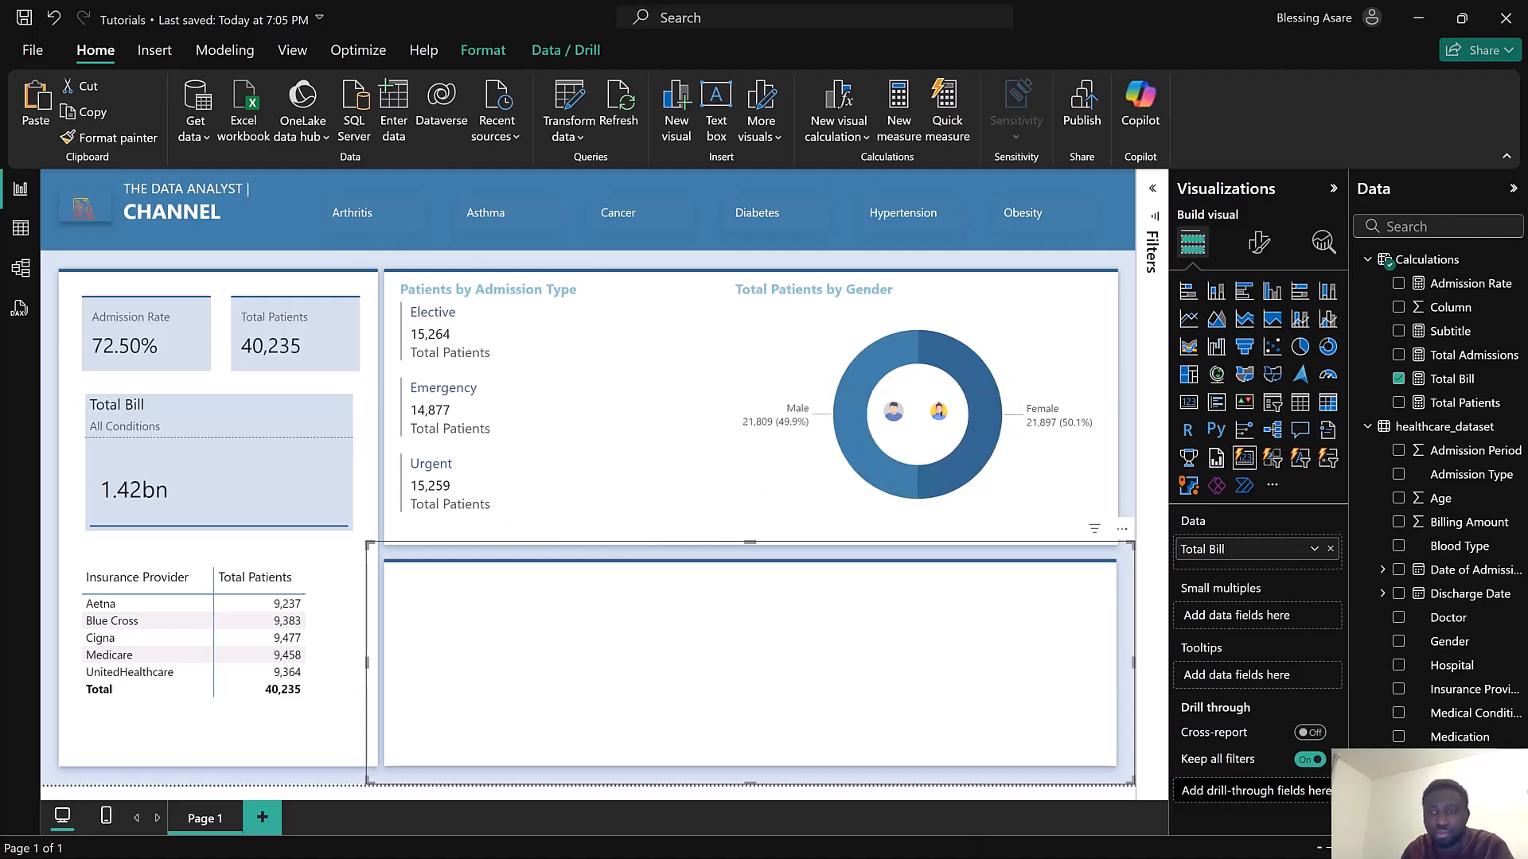
key("super")
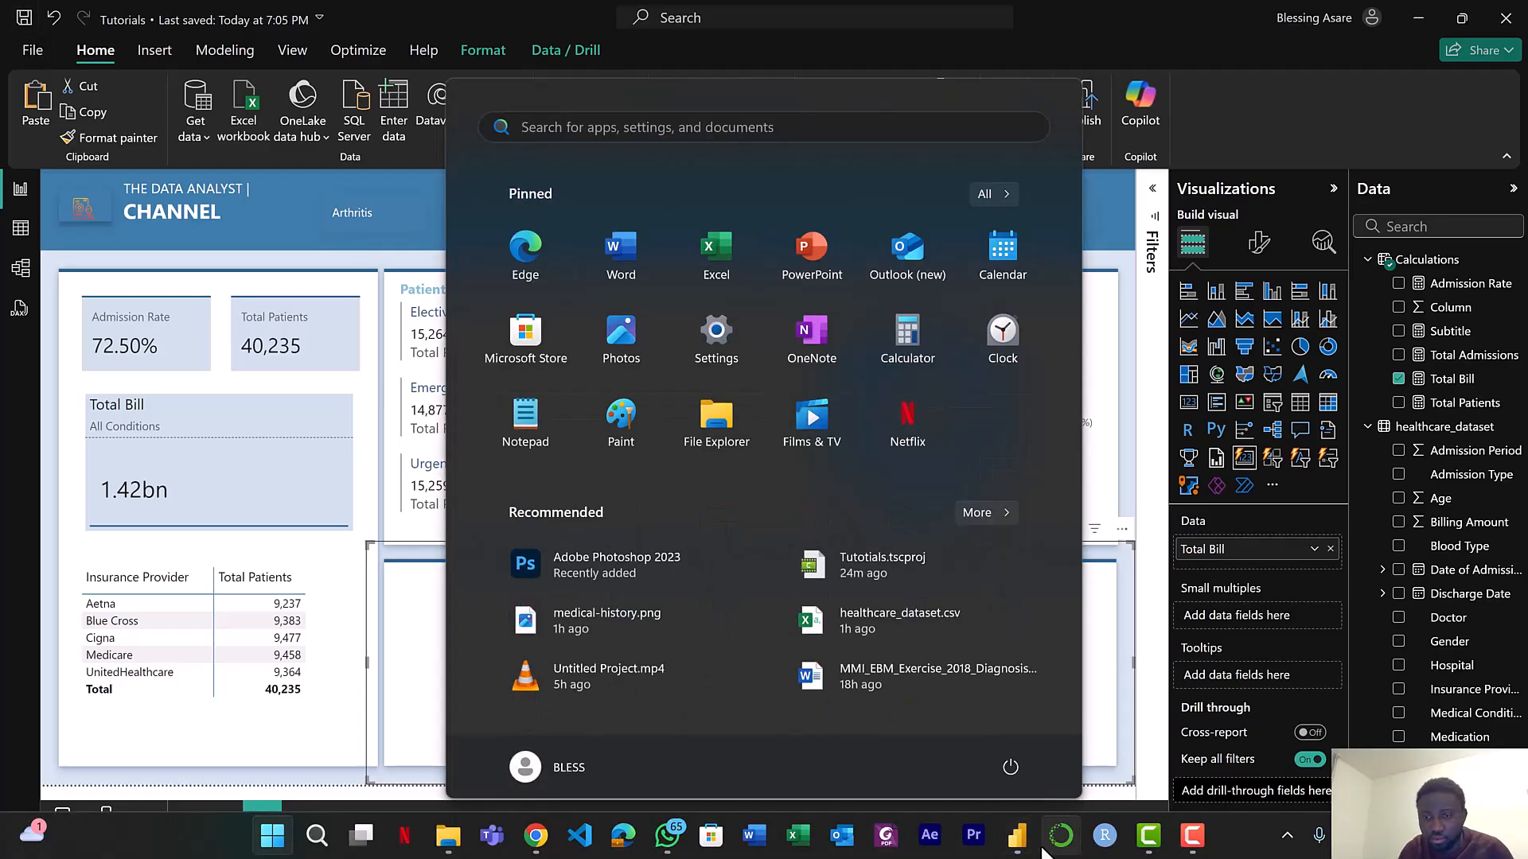
mouse_move(1019, 828)
left_click(931, 767)
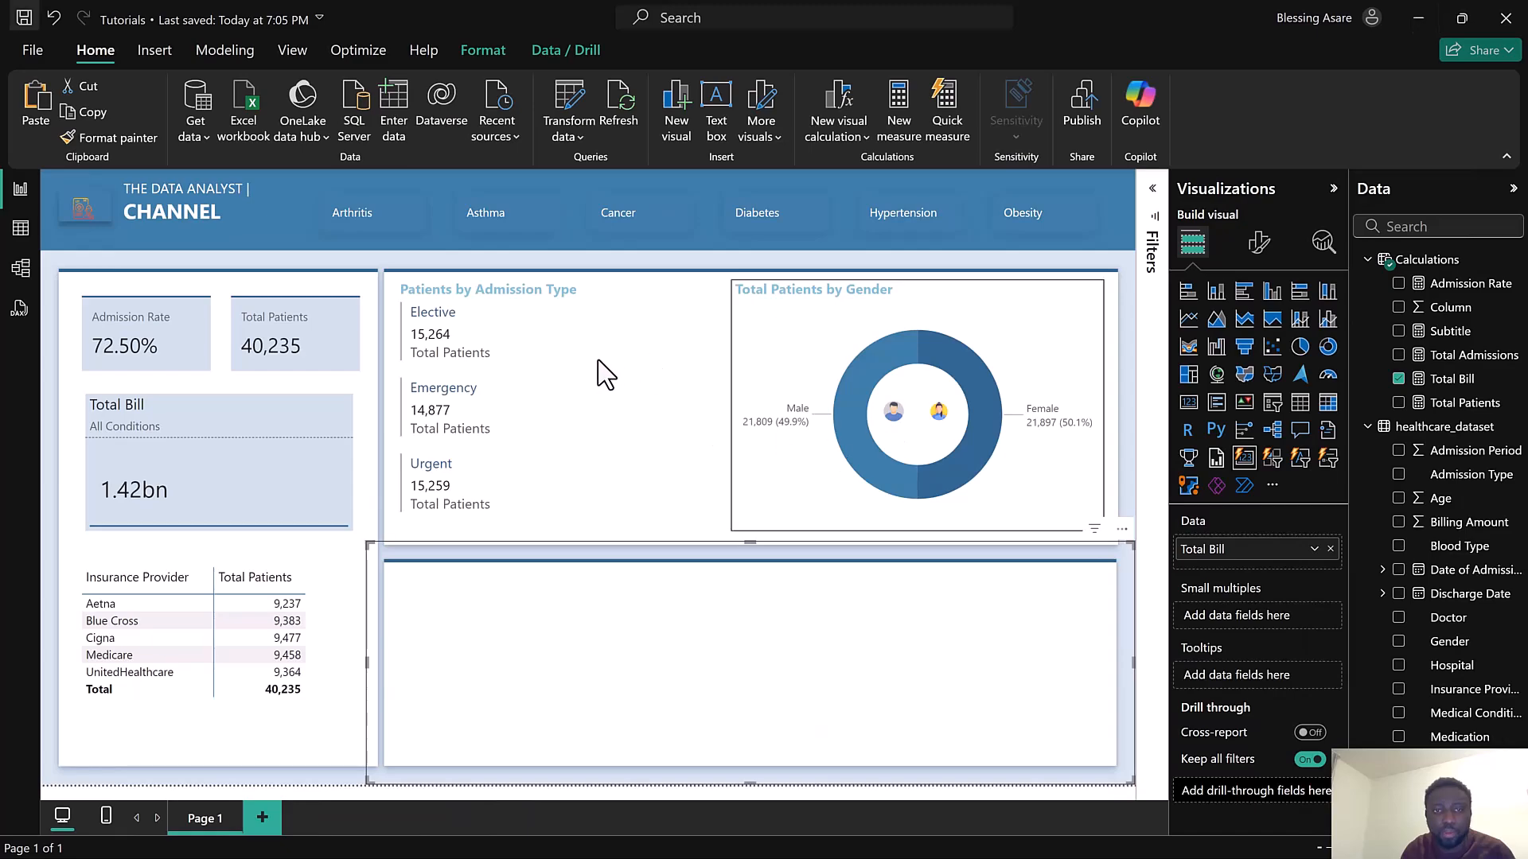
Resize the Patients by Admission Type card slightly narrower within the top panel
left_click(667, 541)
left_click_drag(666, 541, 640, 531)
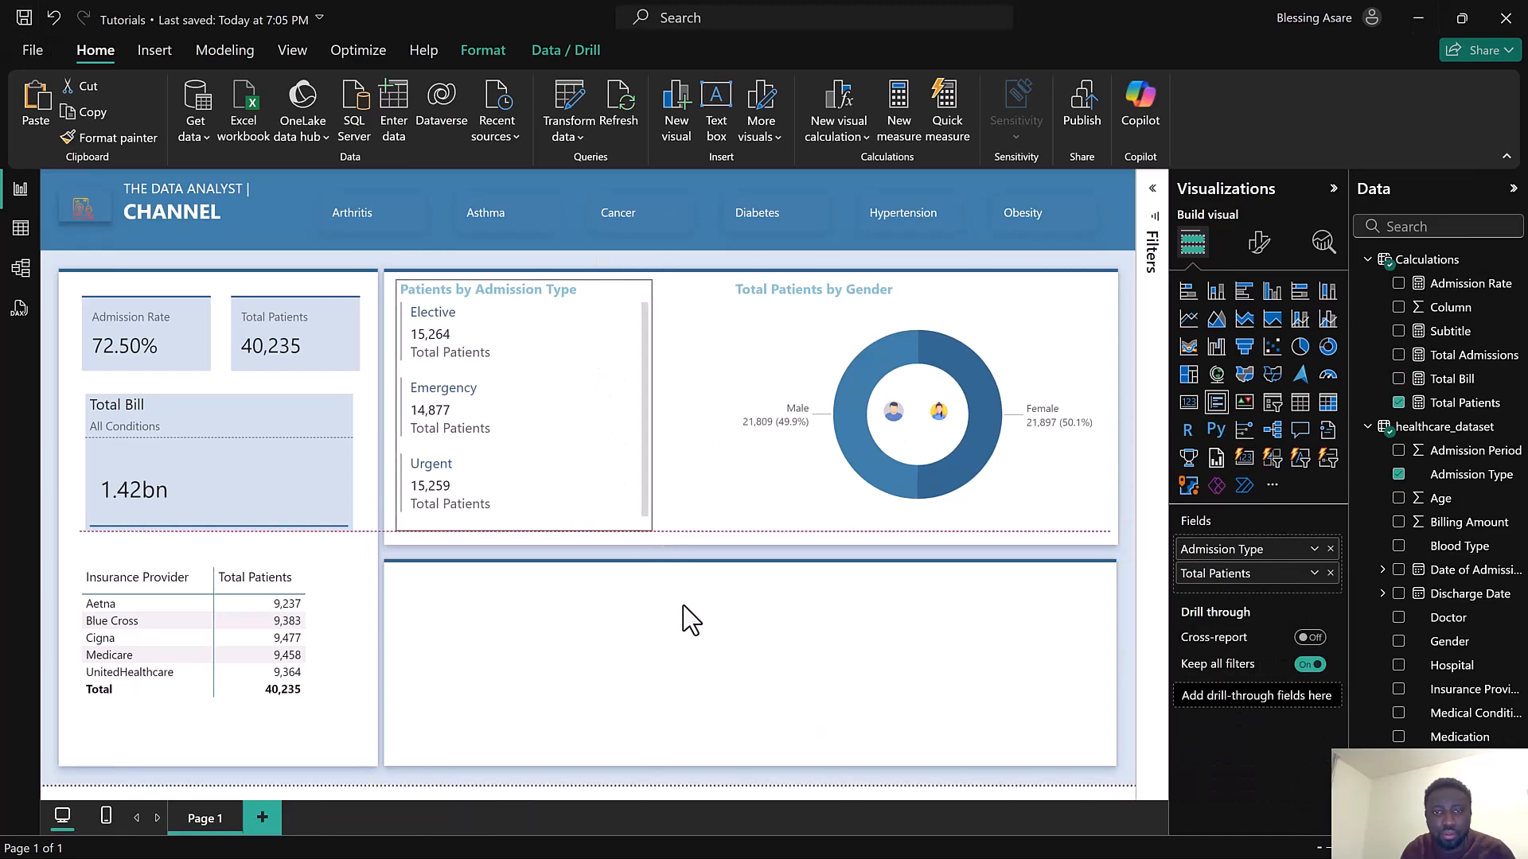
left_click(700, 652)
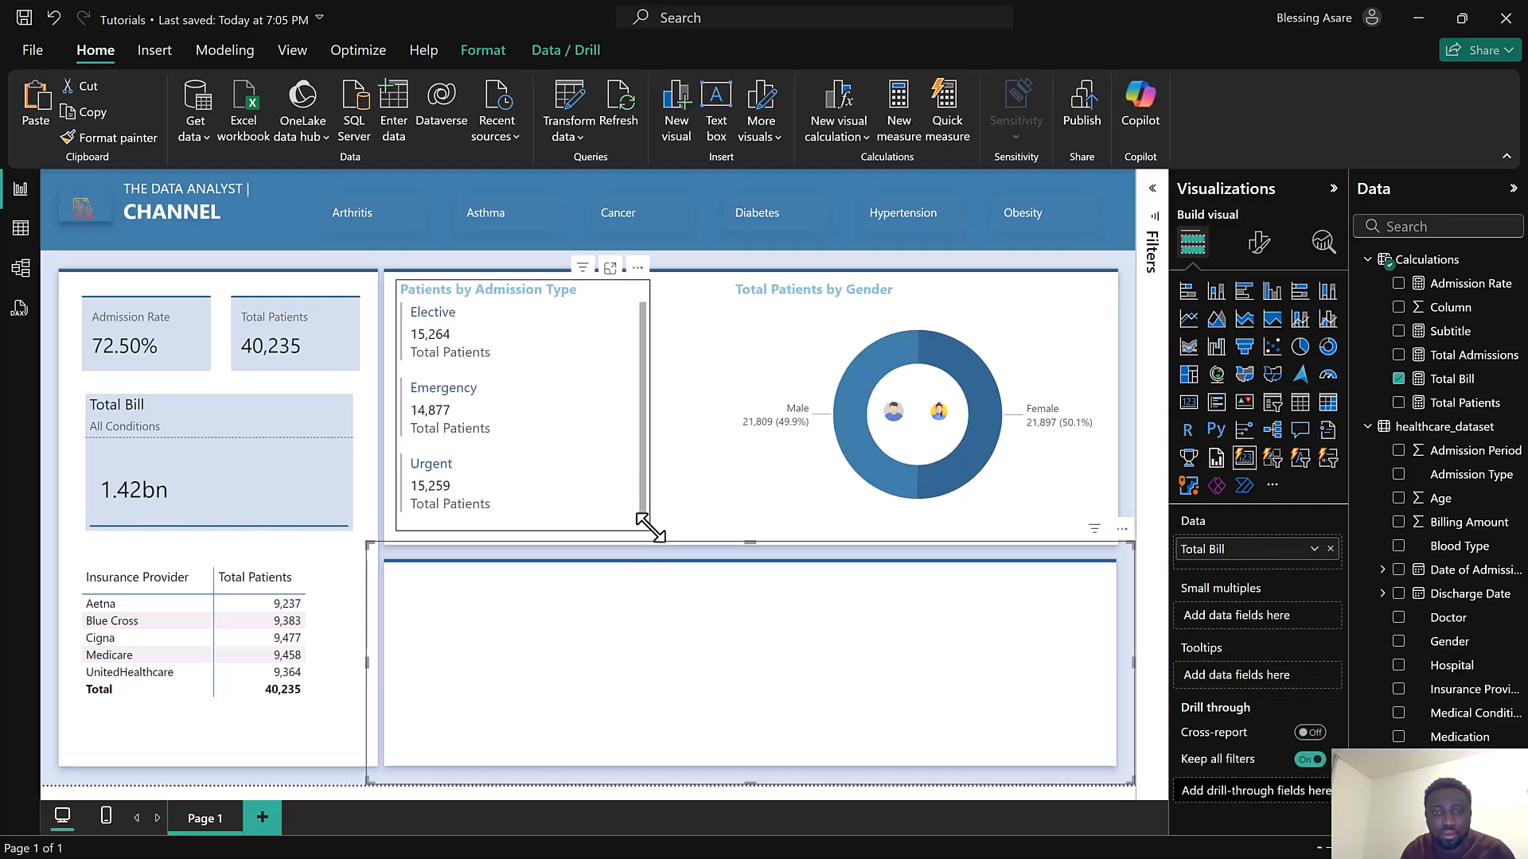
left_click(643, 526)
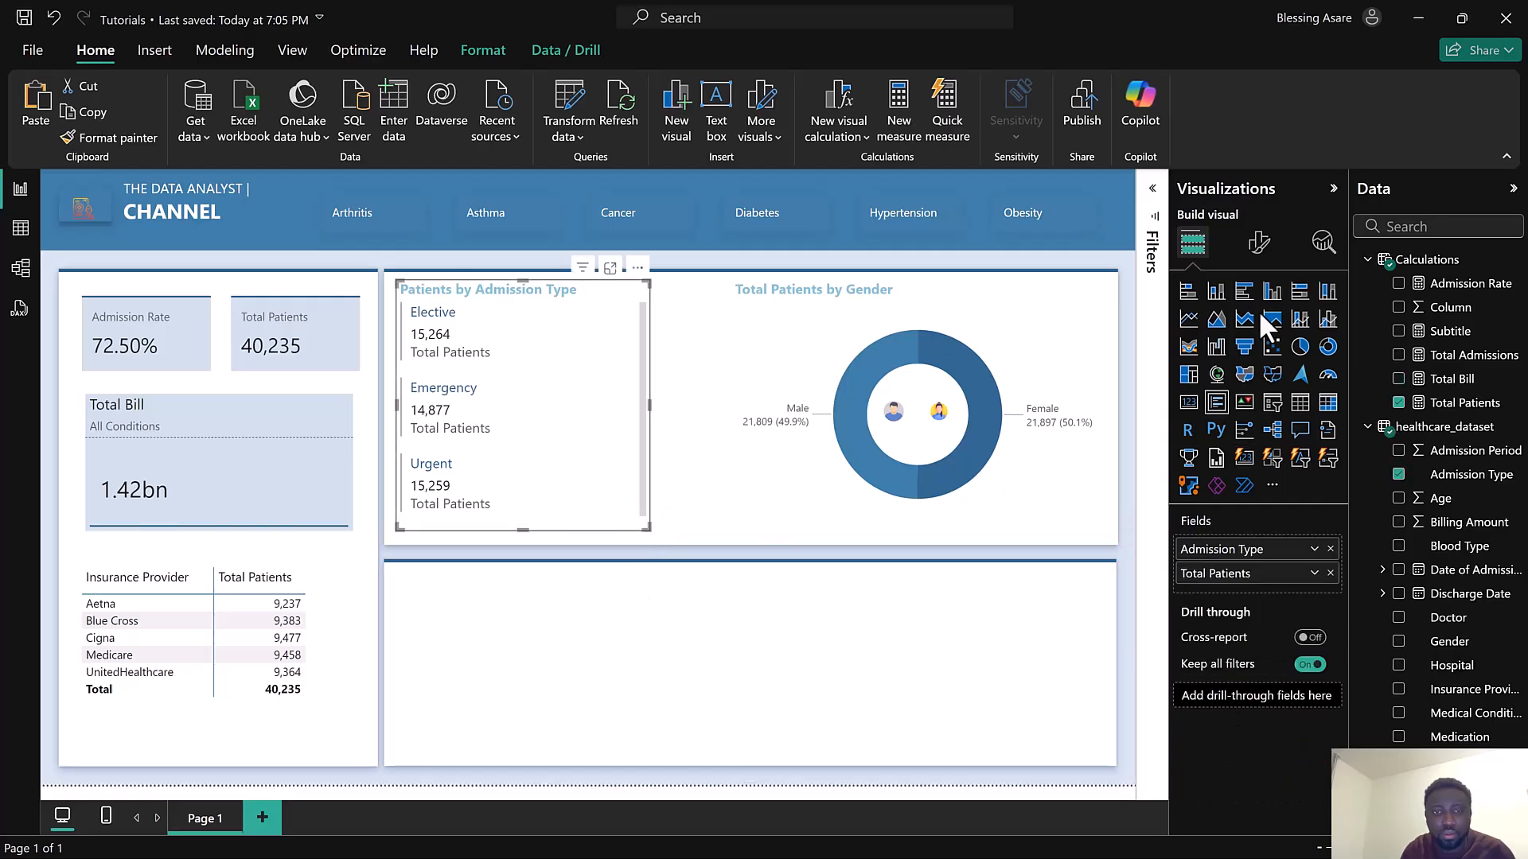
left_click(1257, 242)
left_click(1222, 427)
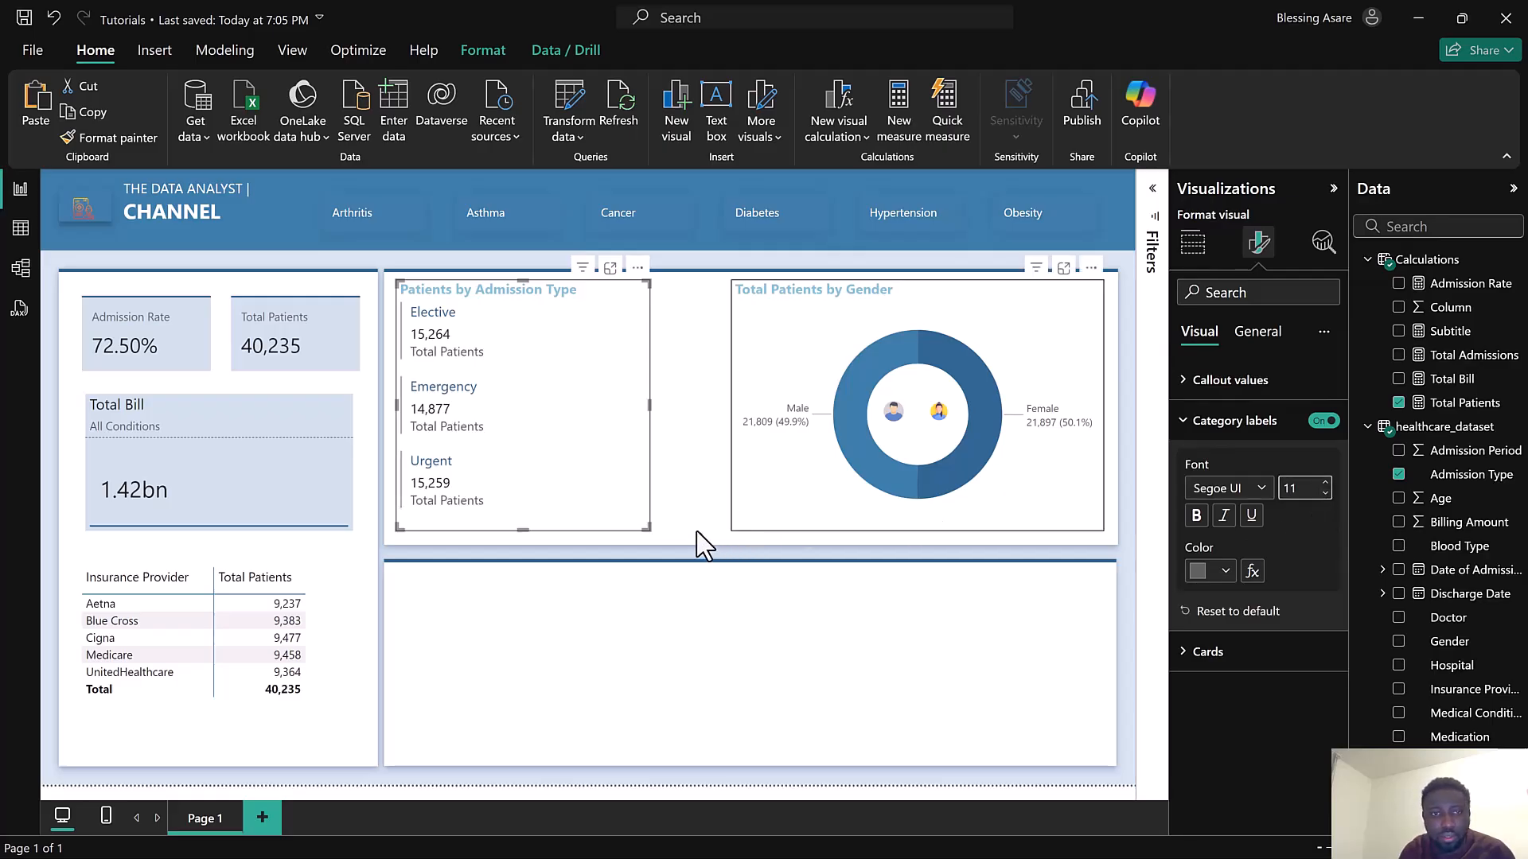
mouse_move(646, 525)
left_mouse_down()
mouse_move(640, 506)
mouse_move(641, 525)
left_mouse_up()
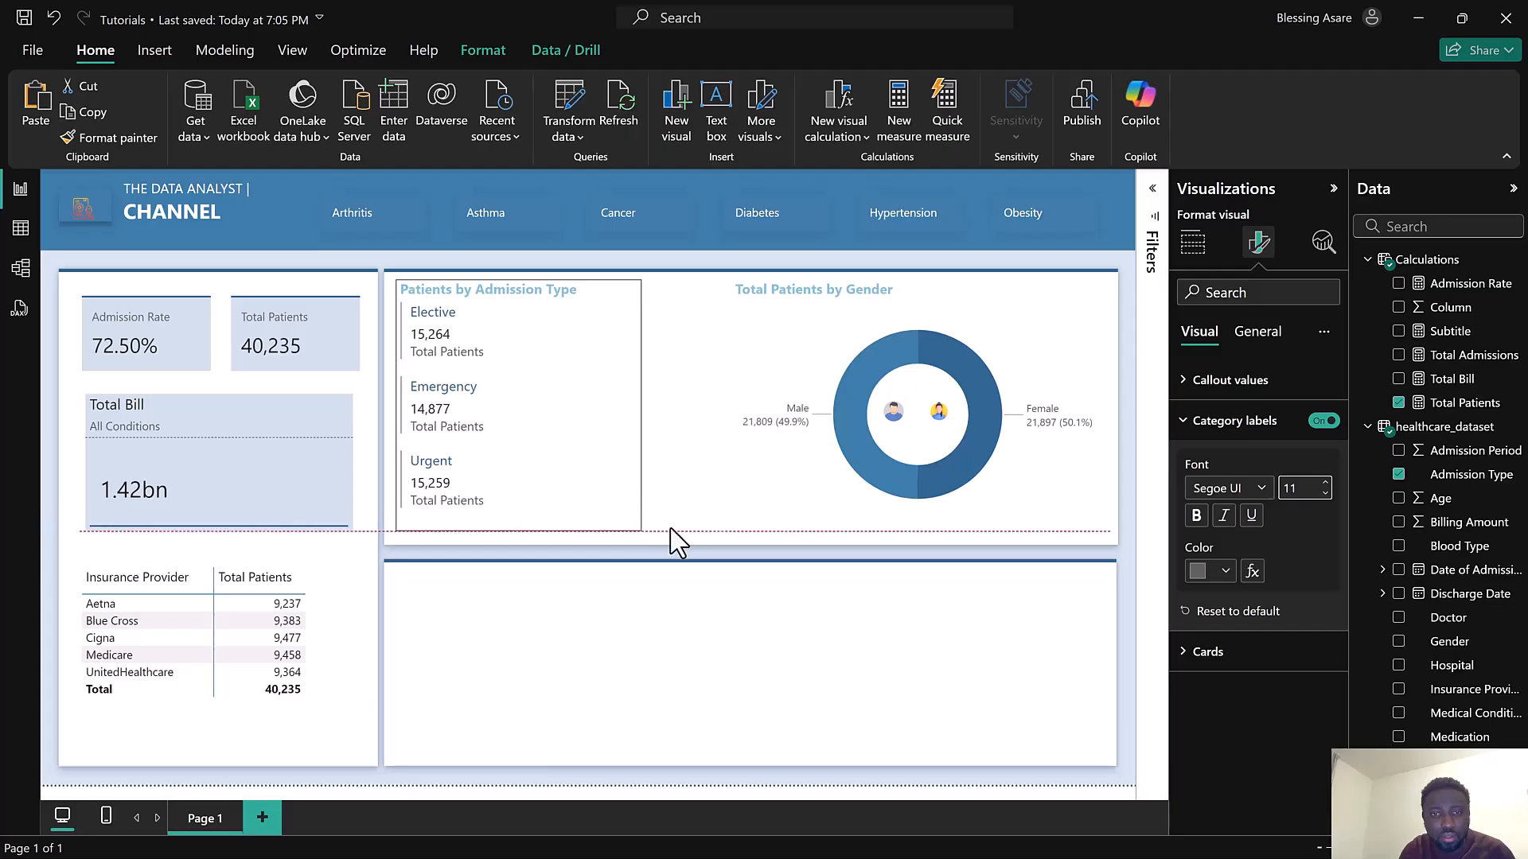
Raise the bottom edge of the top background panel so it clears the lower panel
left_click(683, 556)
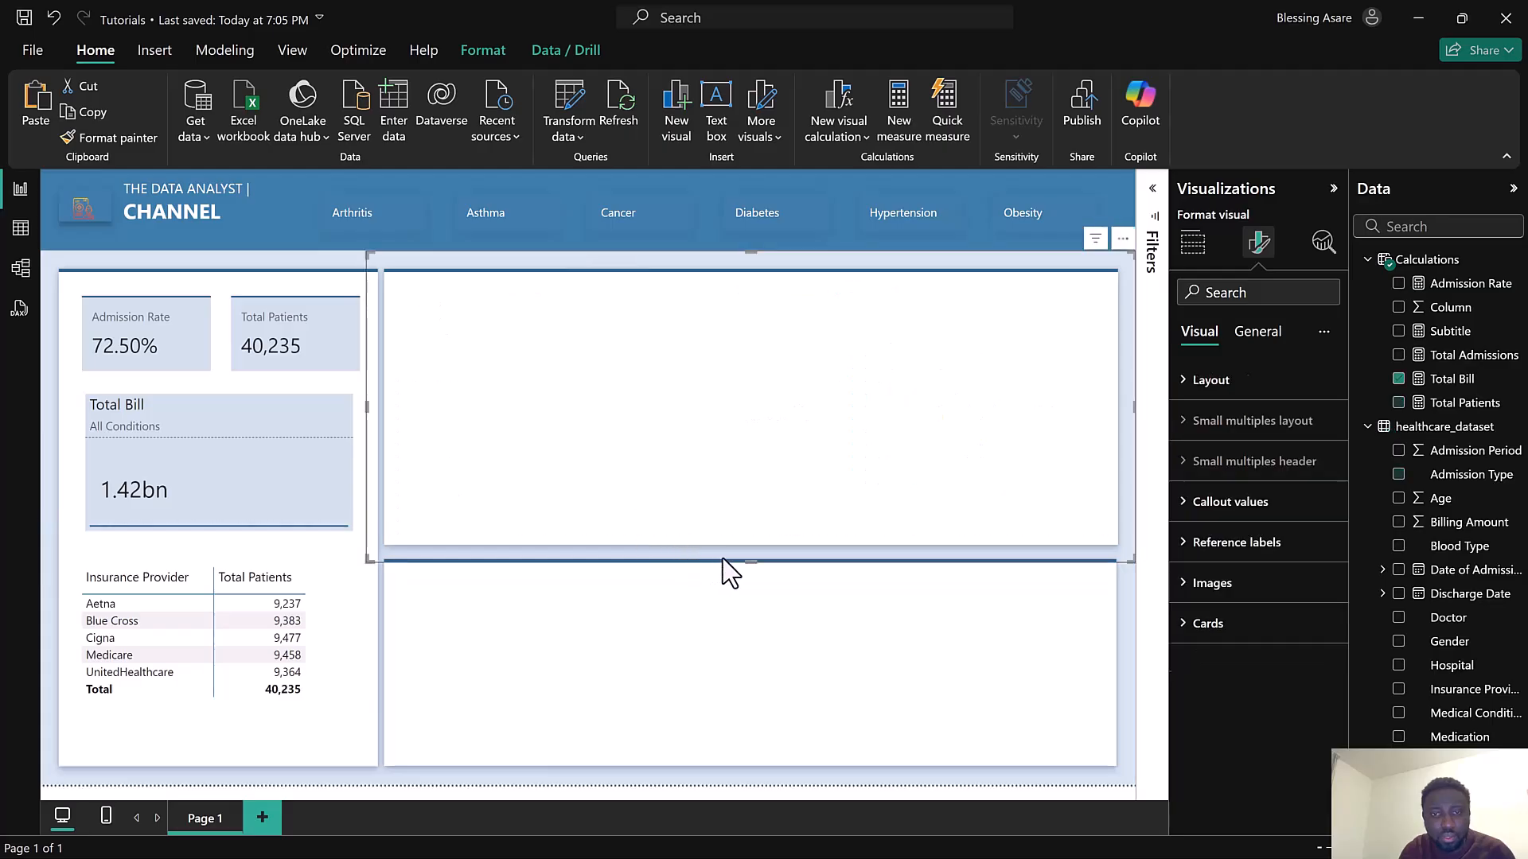
left_click_drag(757, 562, 756, 552)
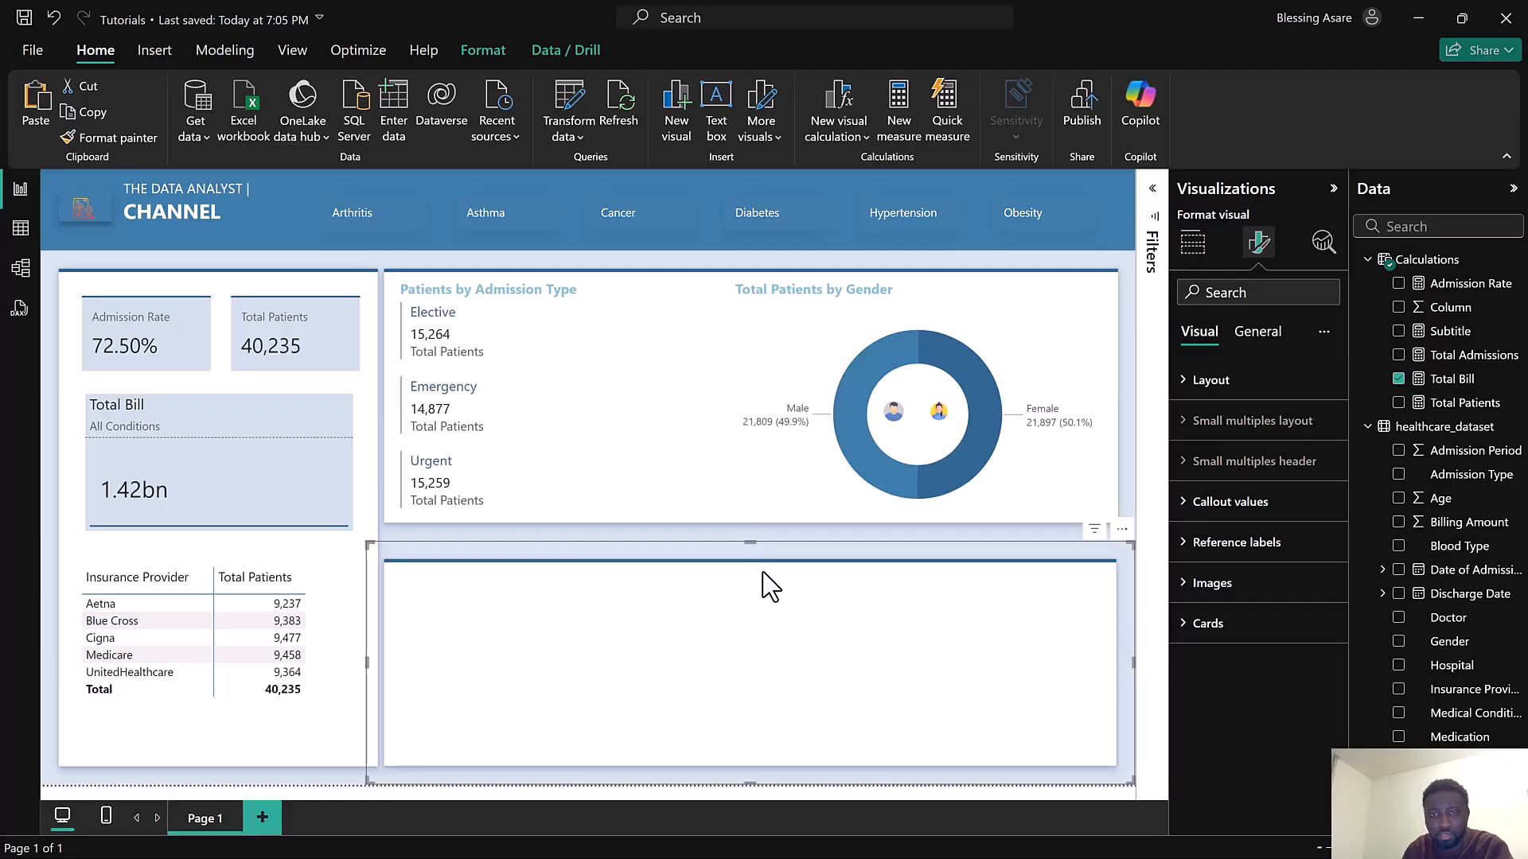
Extend the lower background panel's top edge up to just below the top panel, then save the report
left_click_drag(749, 540, 749, 519)
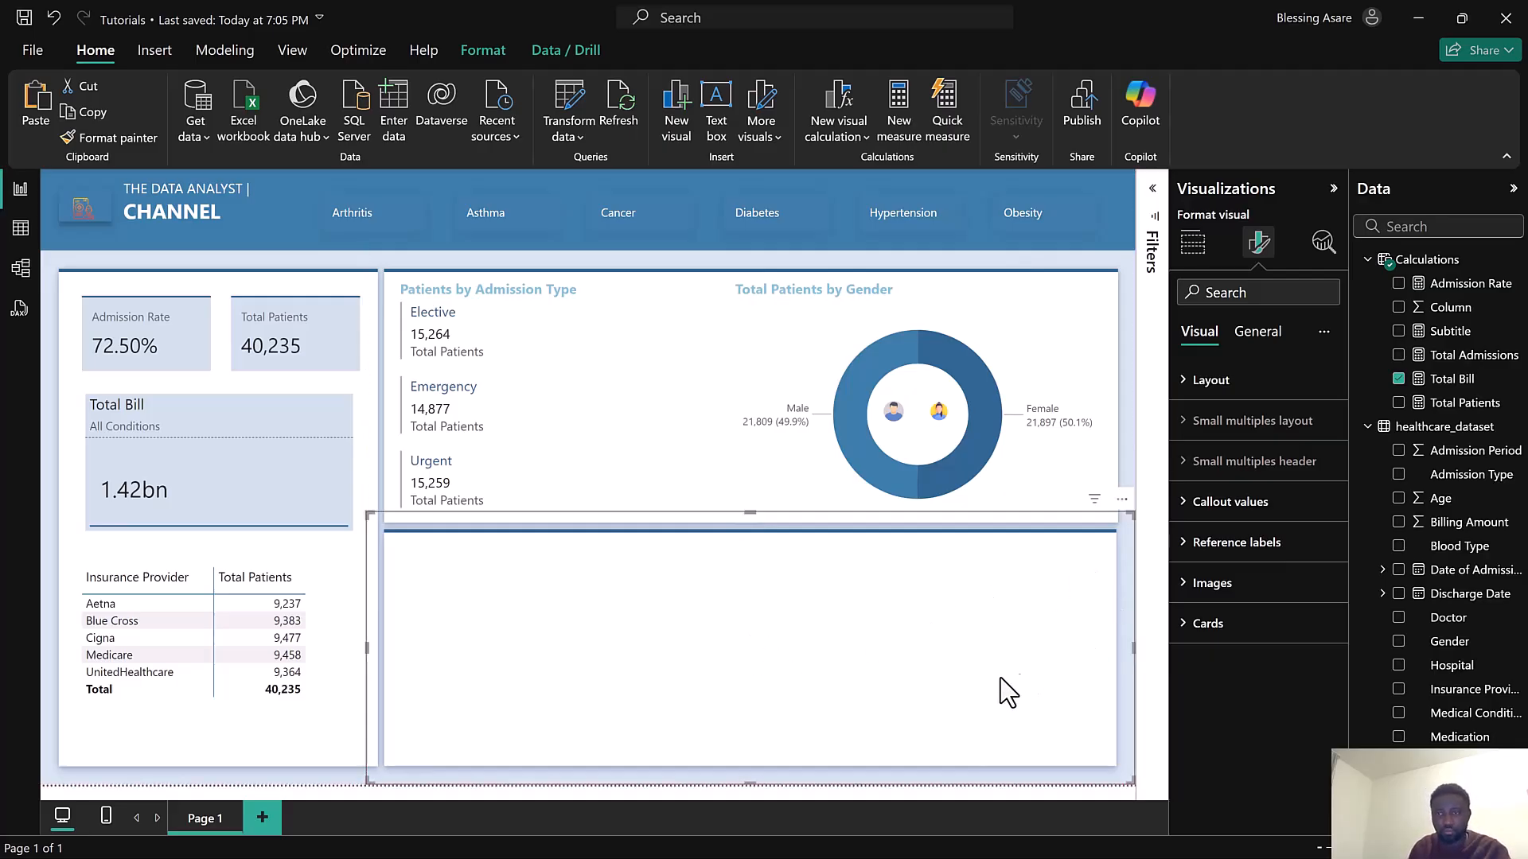
left_click(750, 503)
left_click_drag(730, 527, 727, 514)
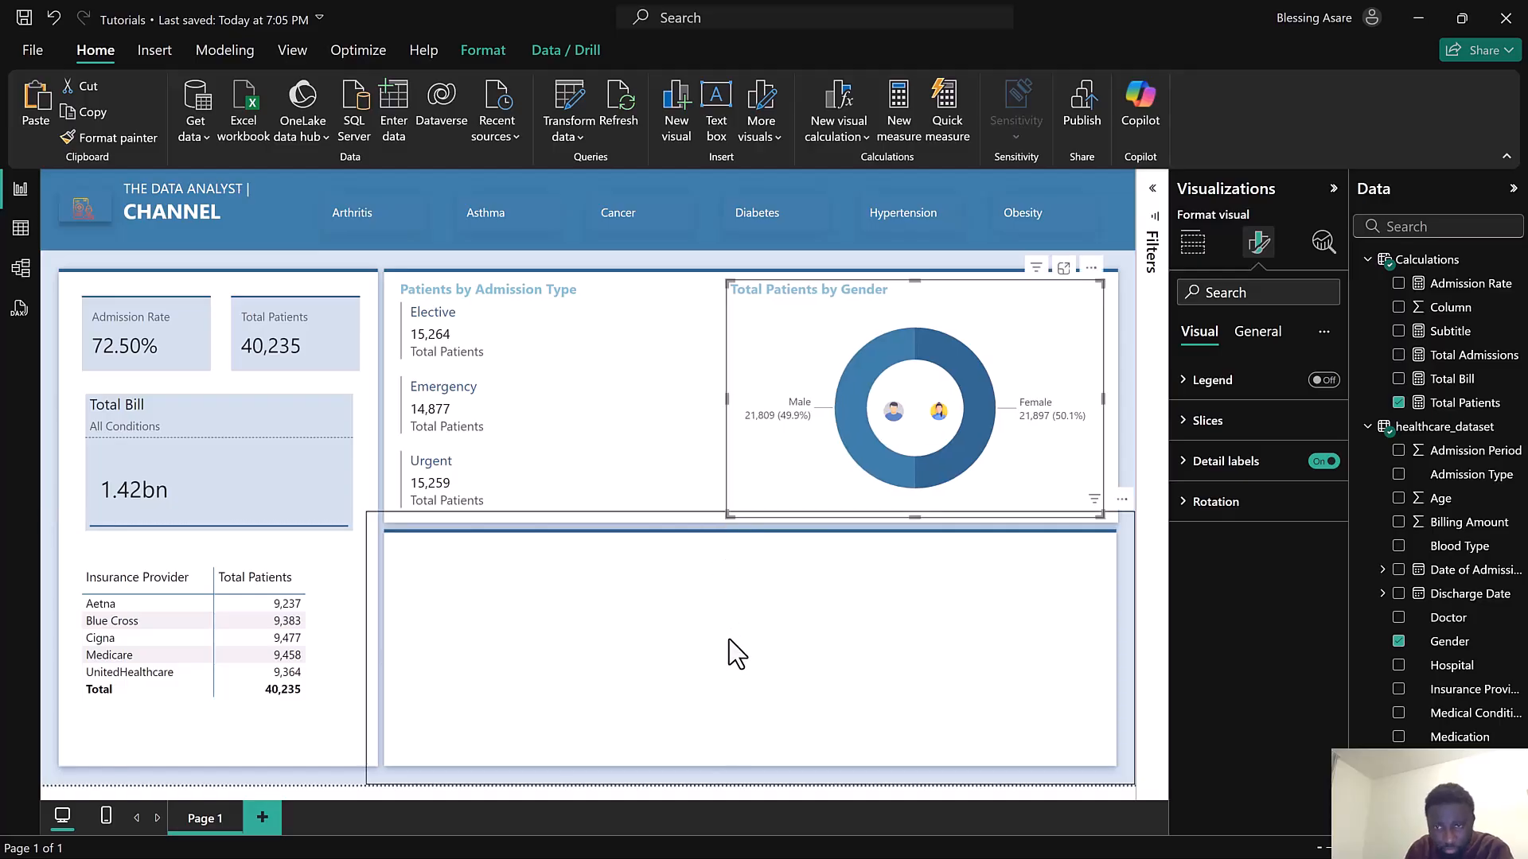
left_click(25, 20)
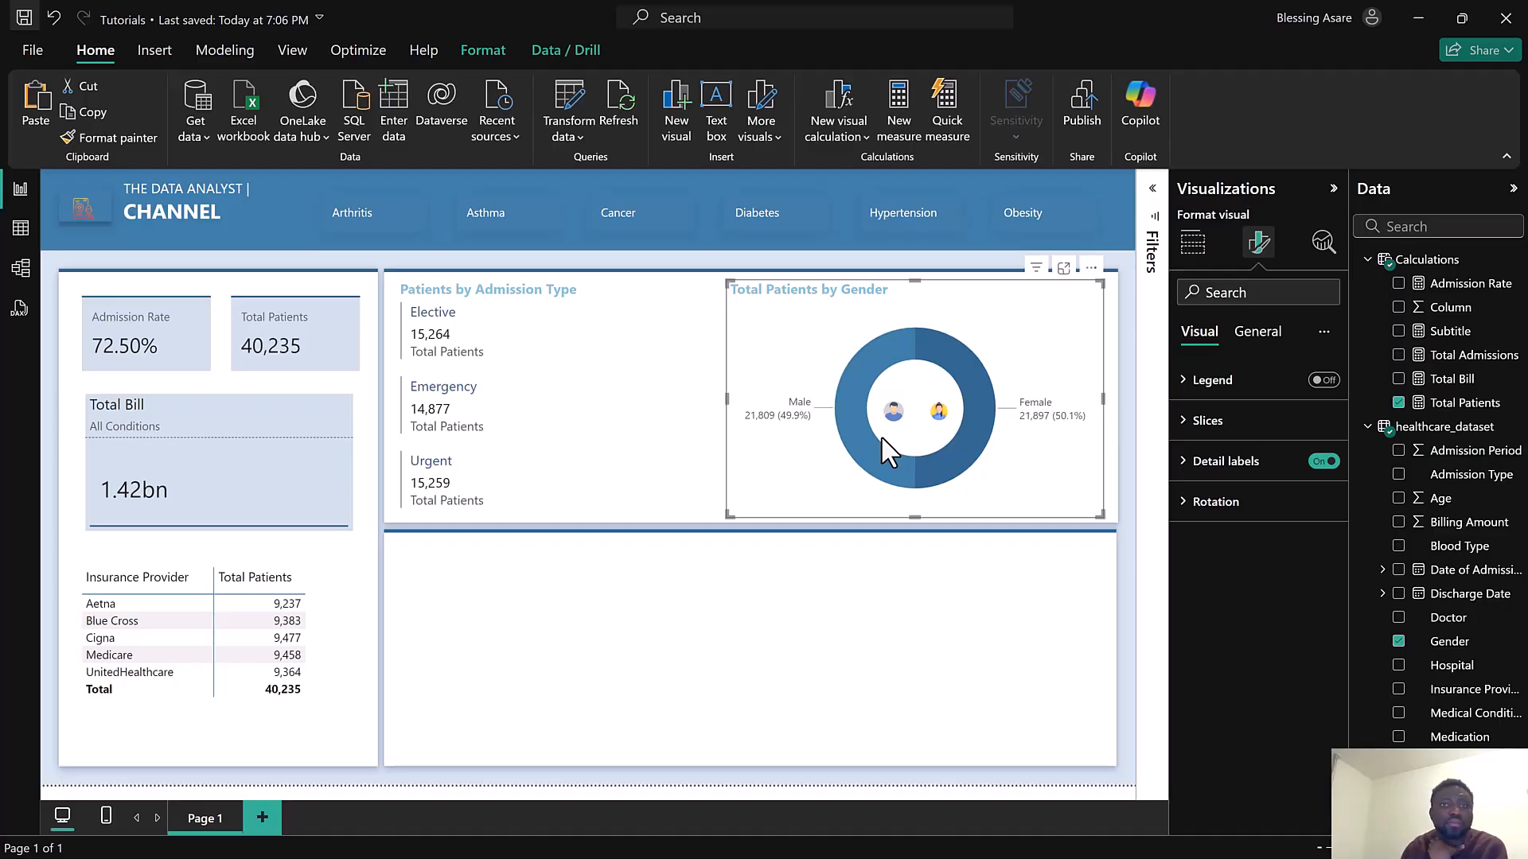
Open the Power Query editor and start adding a conditional column named Age Group
left_click(570, 102)
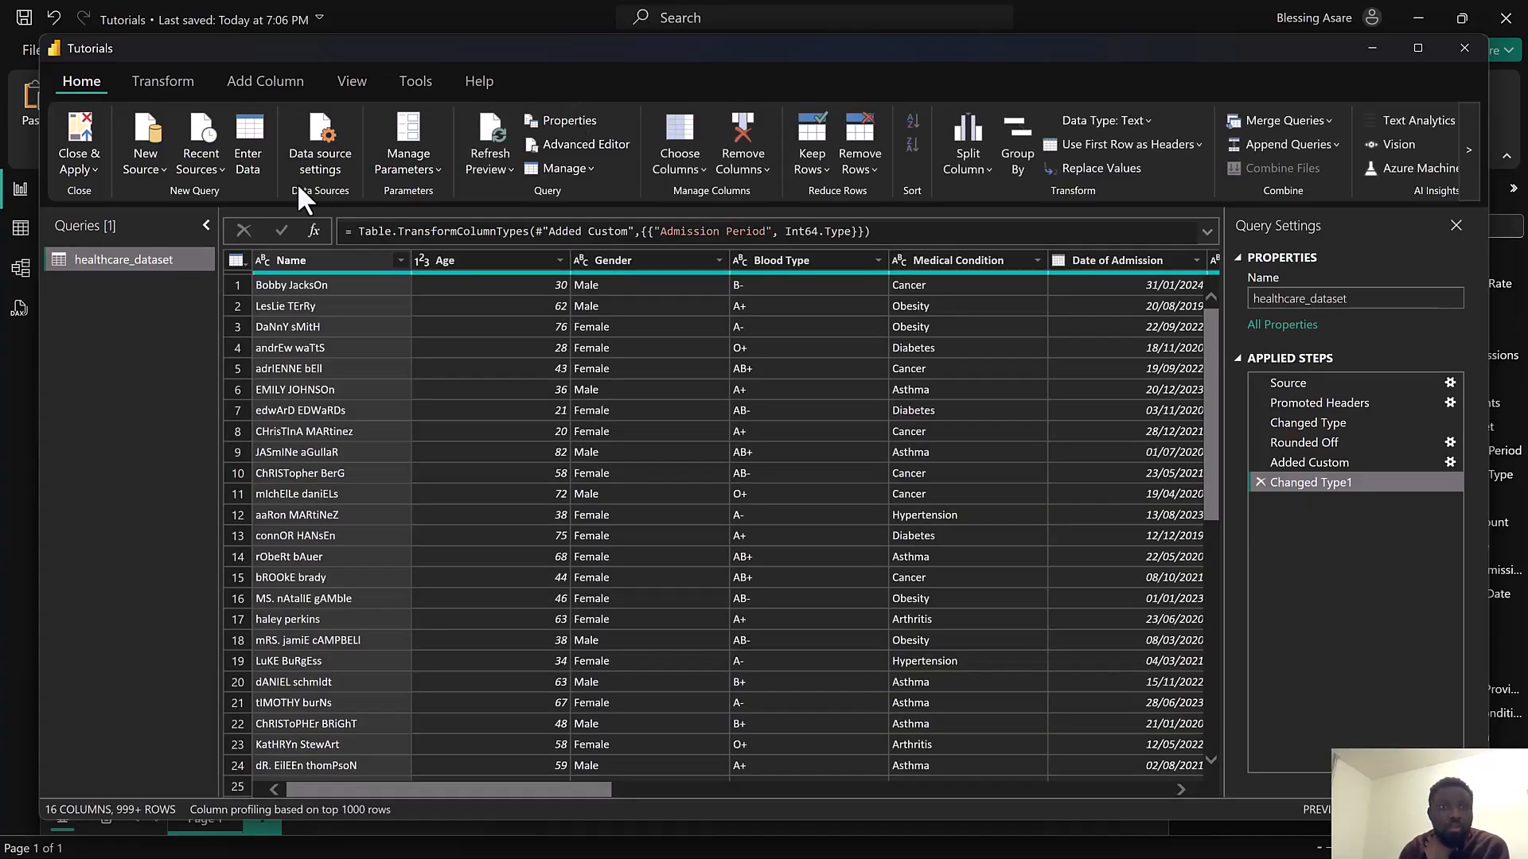
left_click(270, 75)
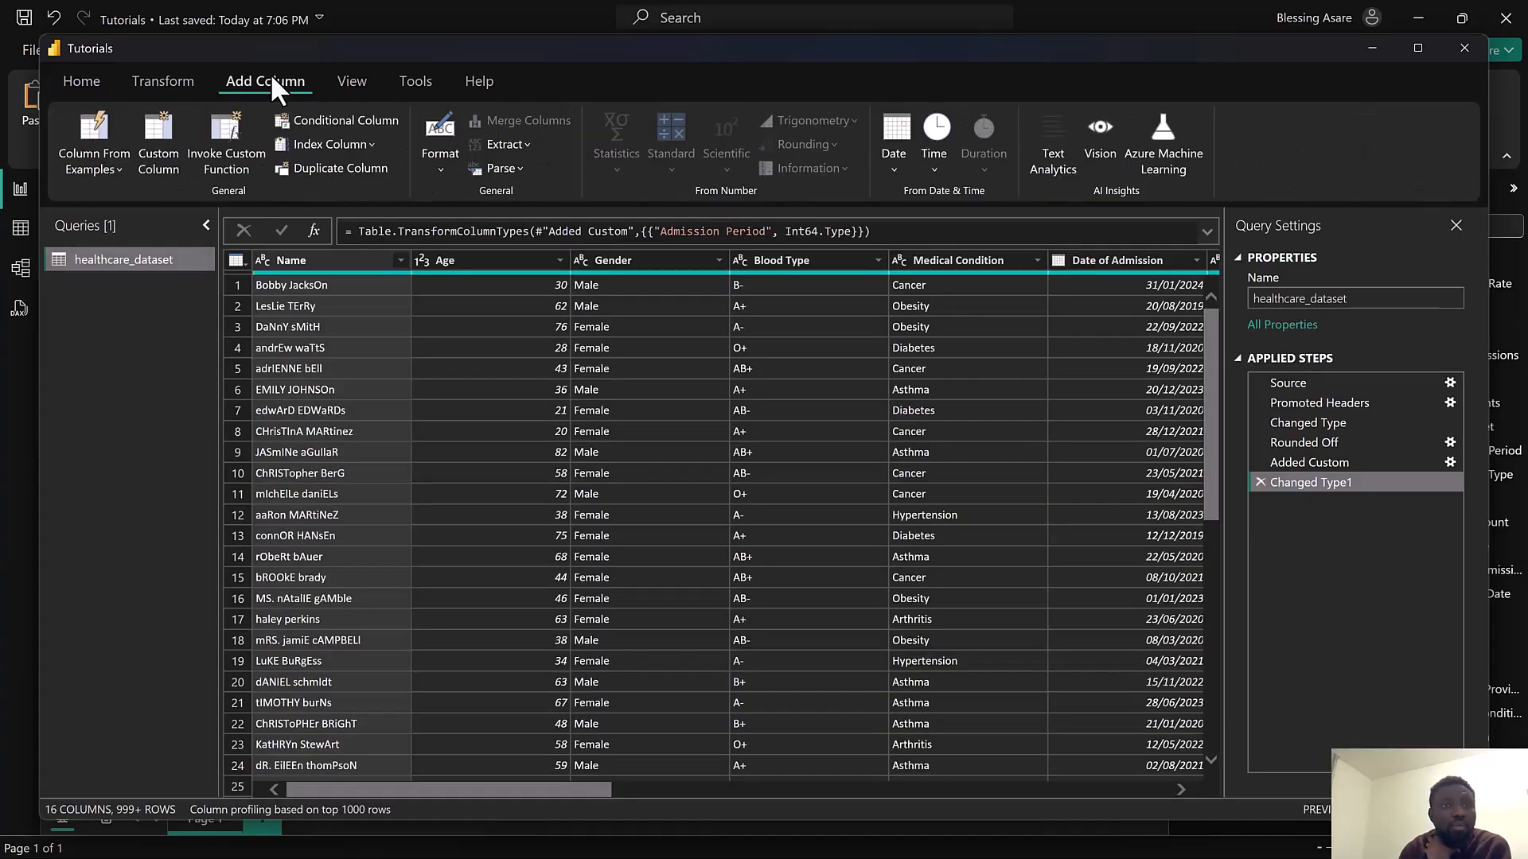
left_click(341, 120)
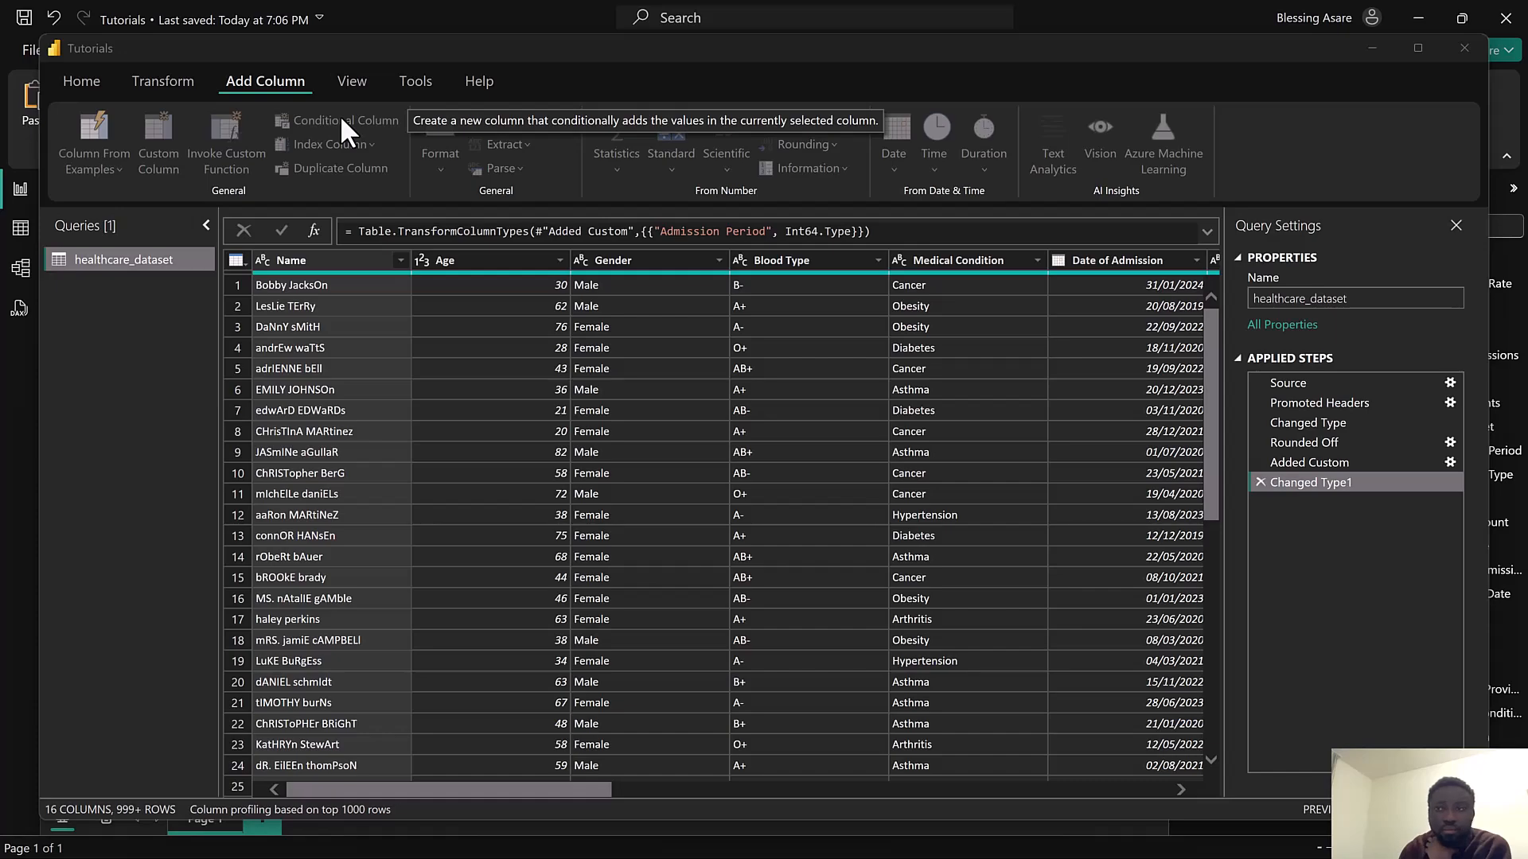
left_click(341, 120)
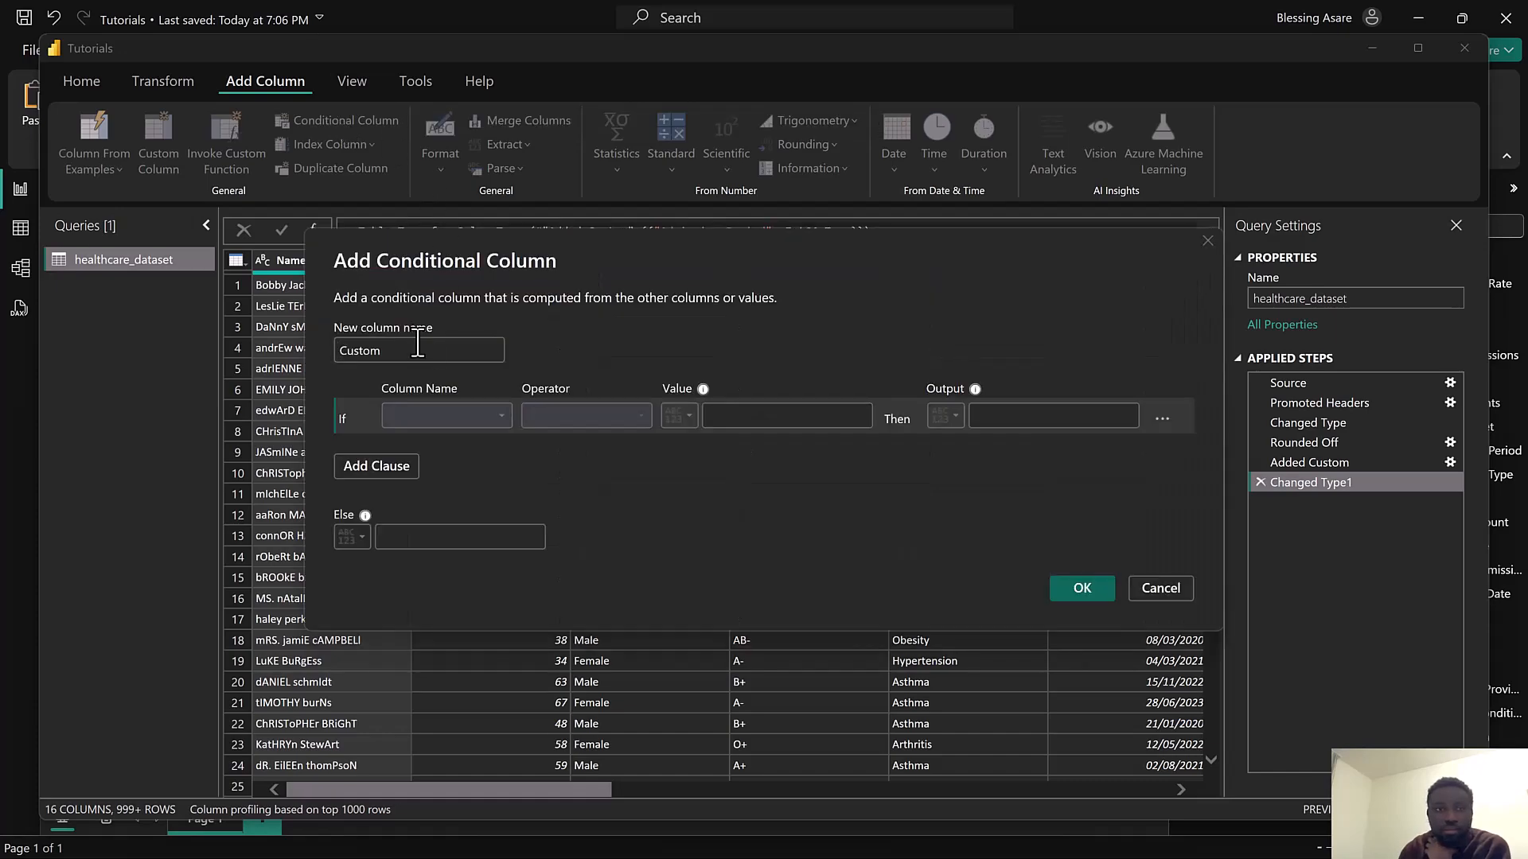
type("A")
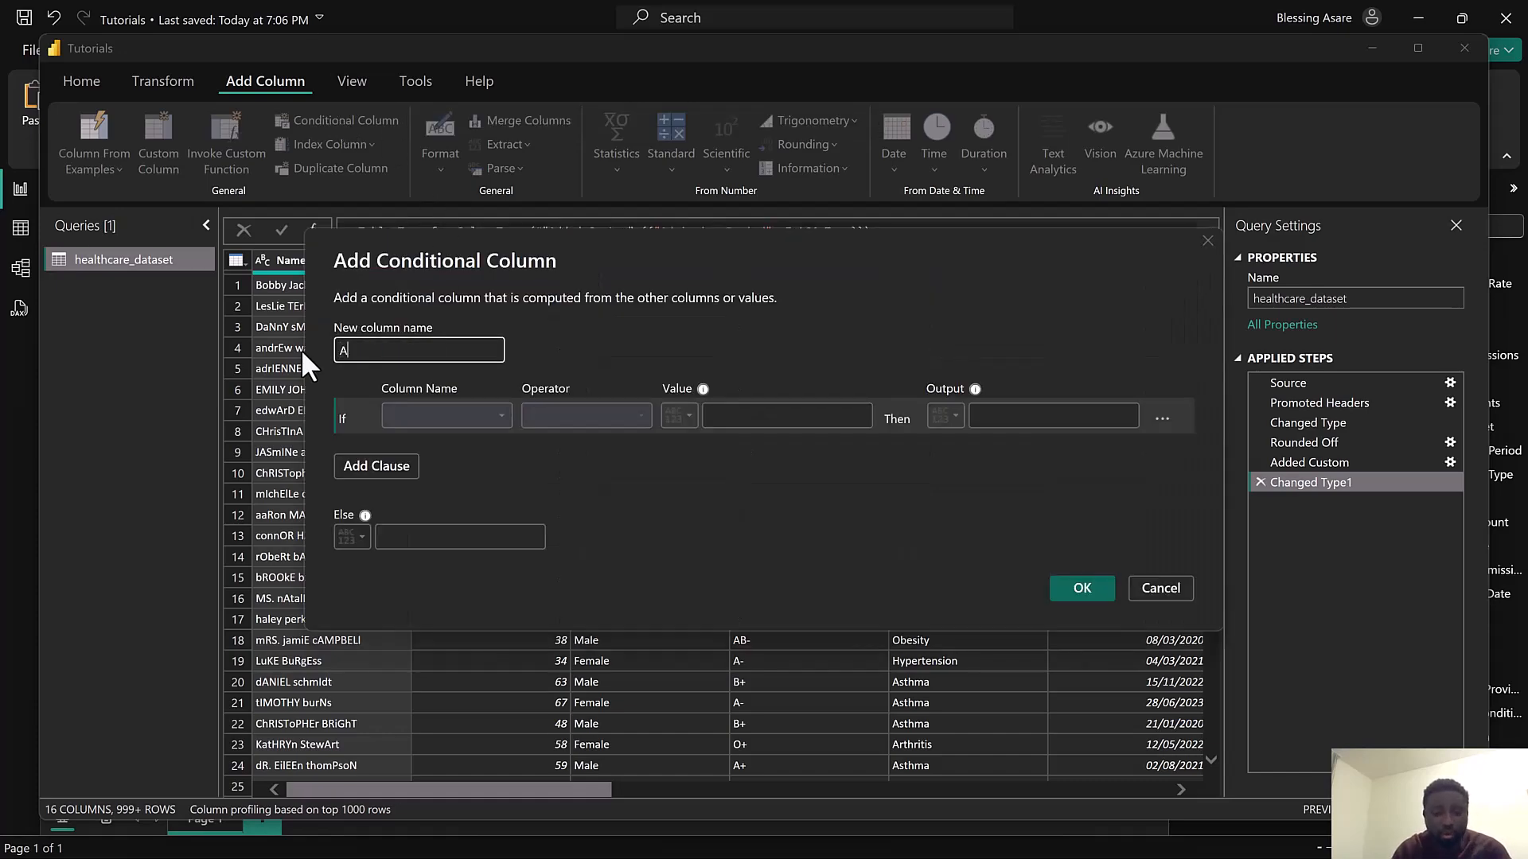
type("ge G")
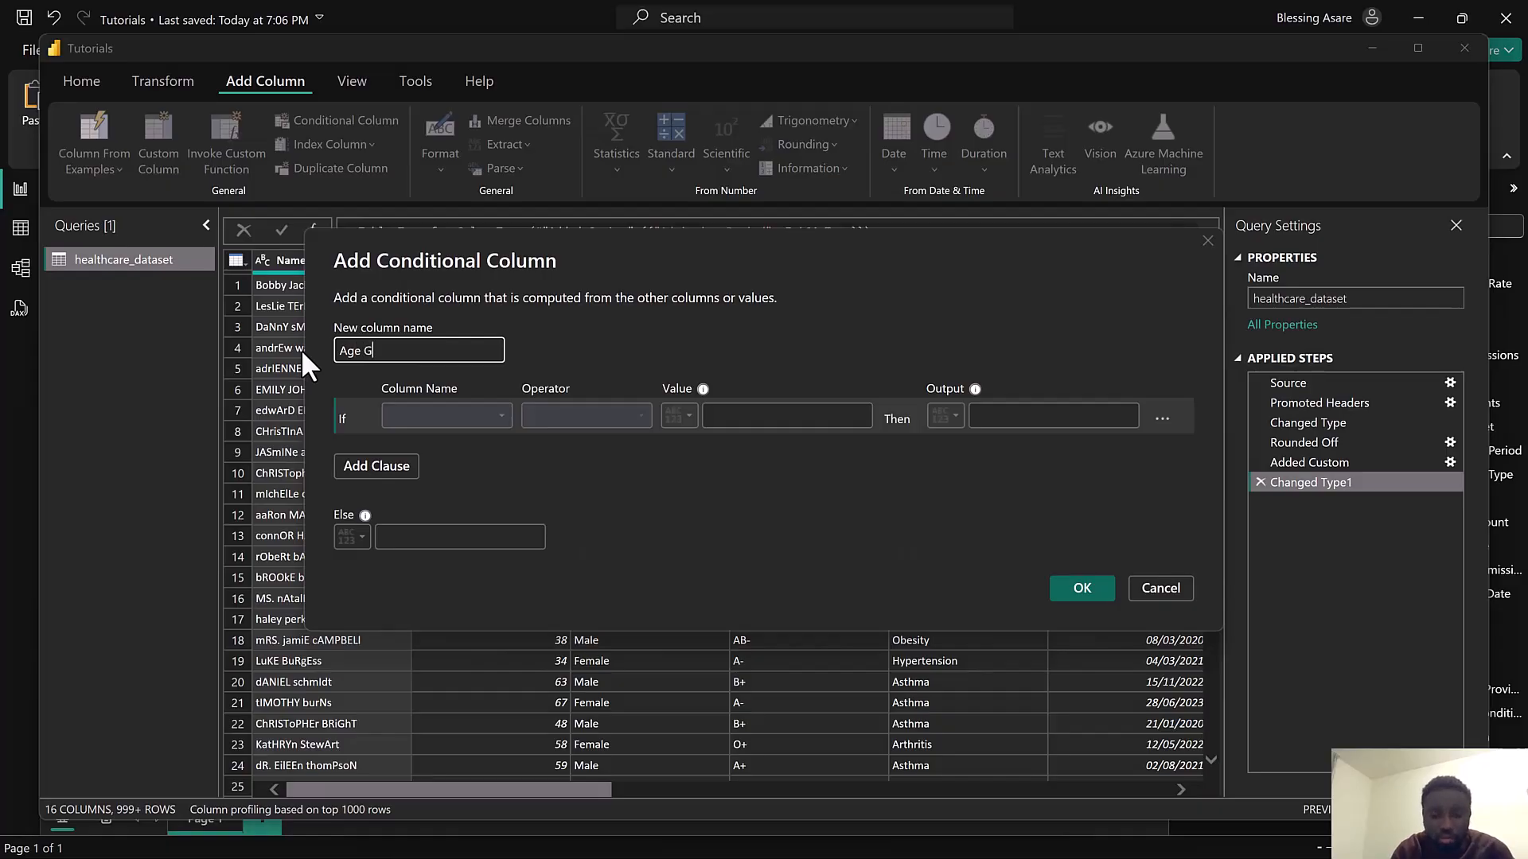
type("roup")
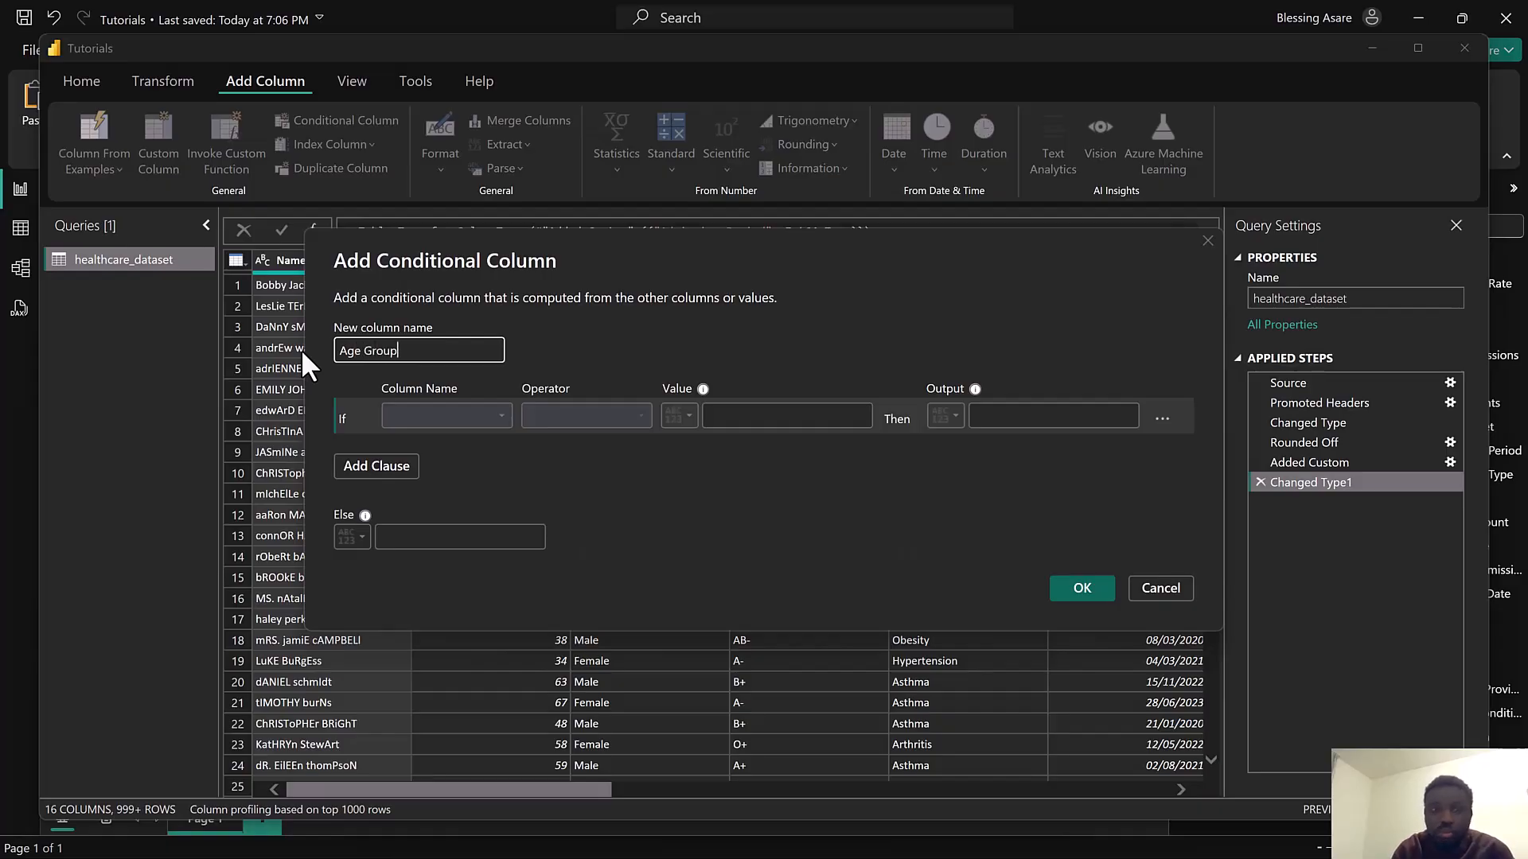
Set the first condition: if Age is greater than or equal to 70, output "70 - Above"
left_click(435, 416)
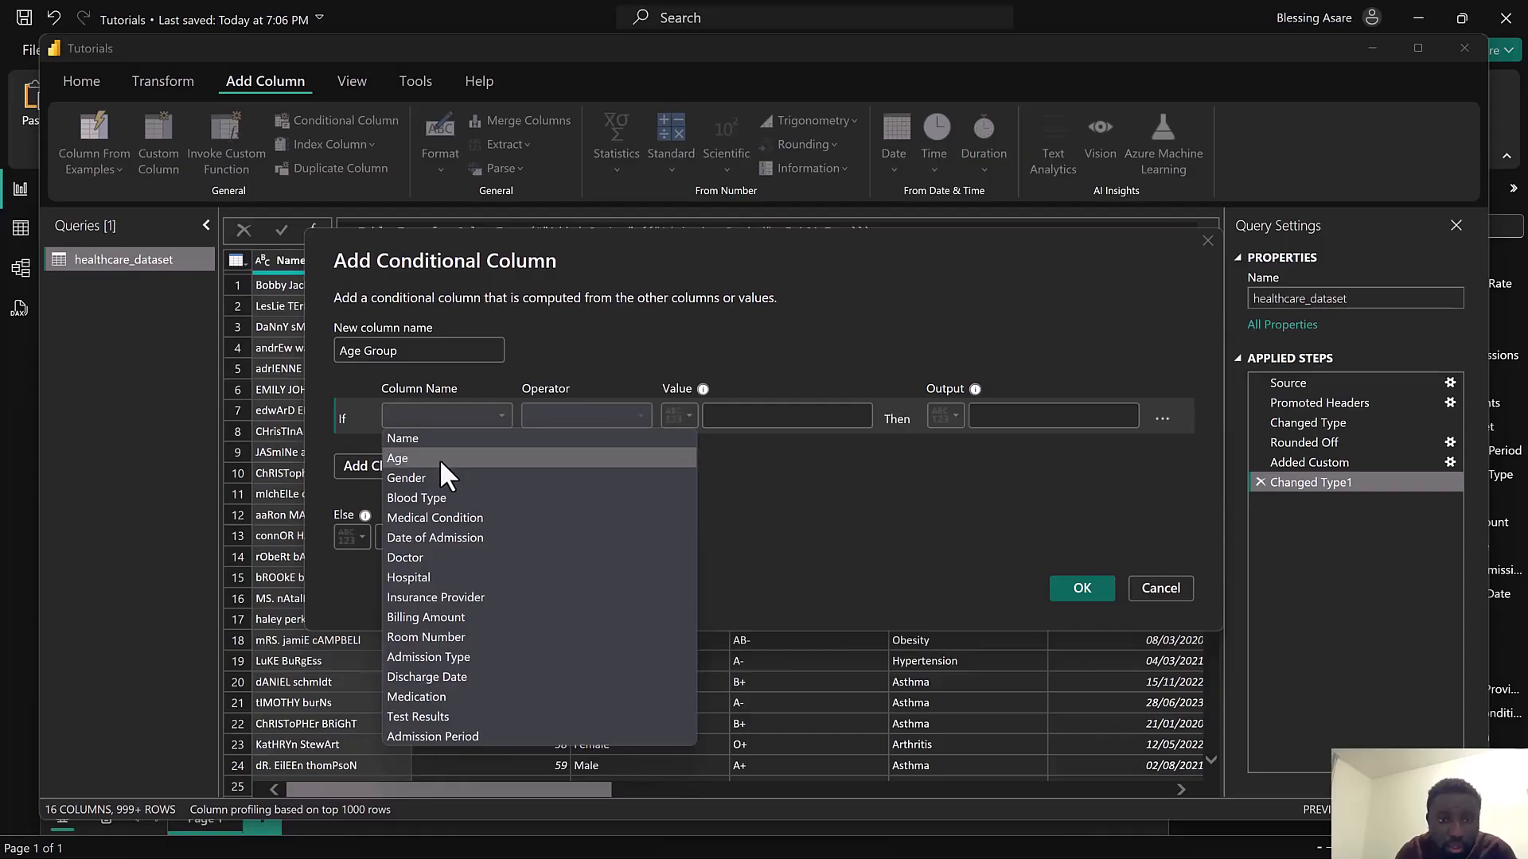
left_click(439, 458)
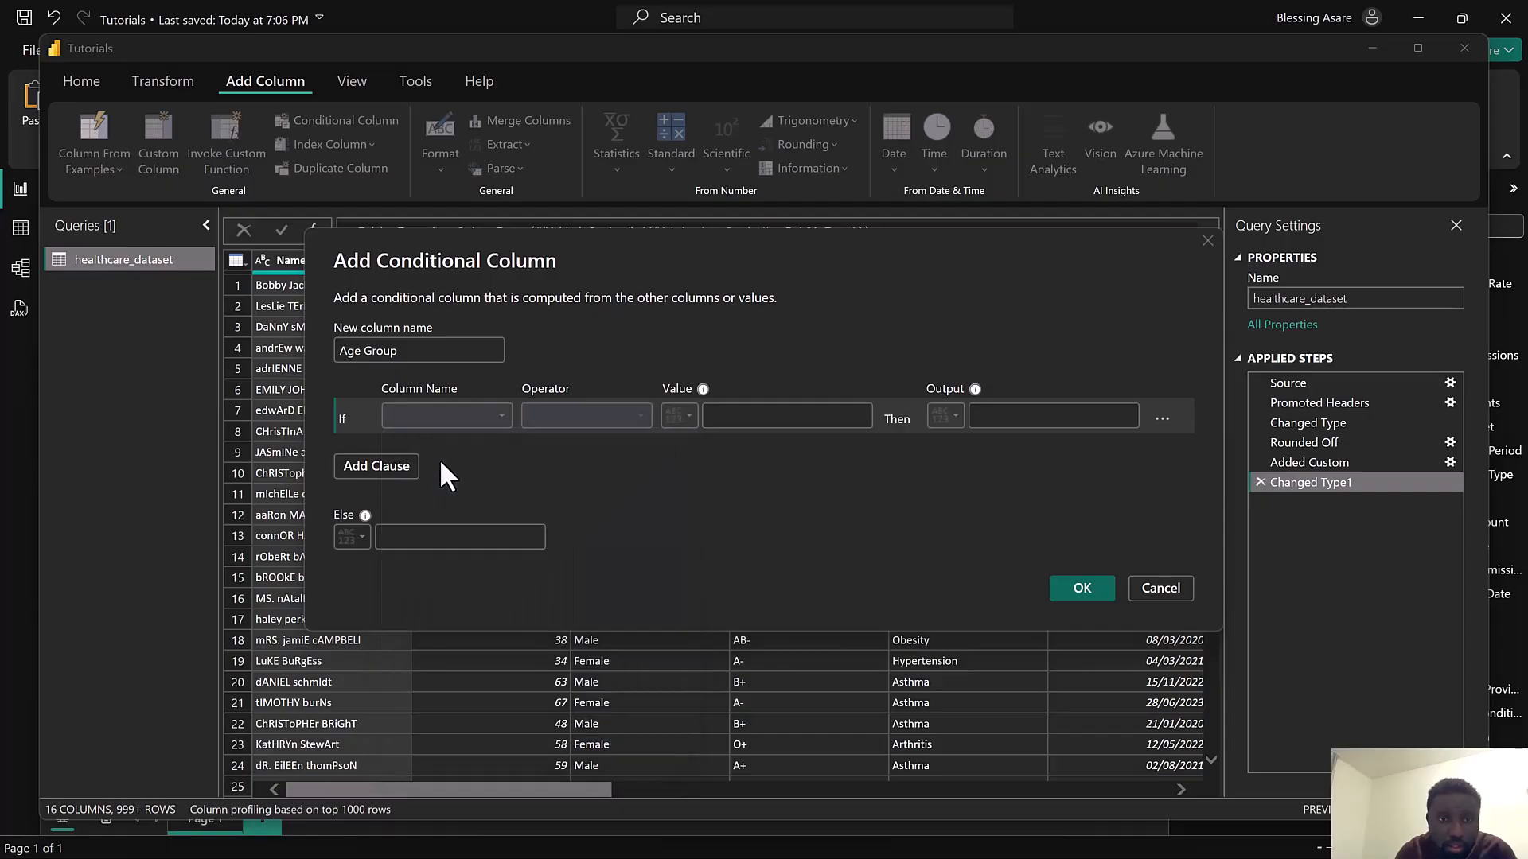
left_click(569, 429)
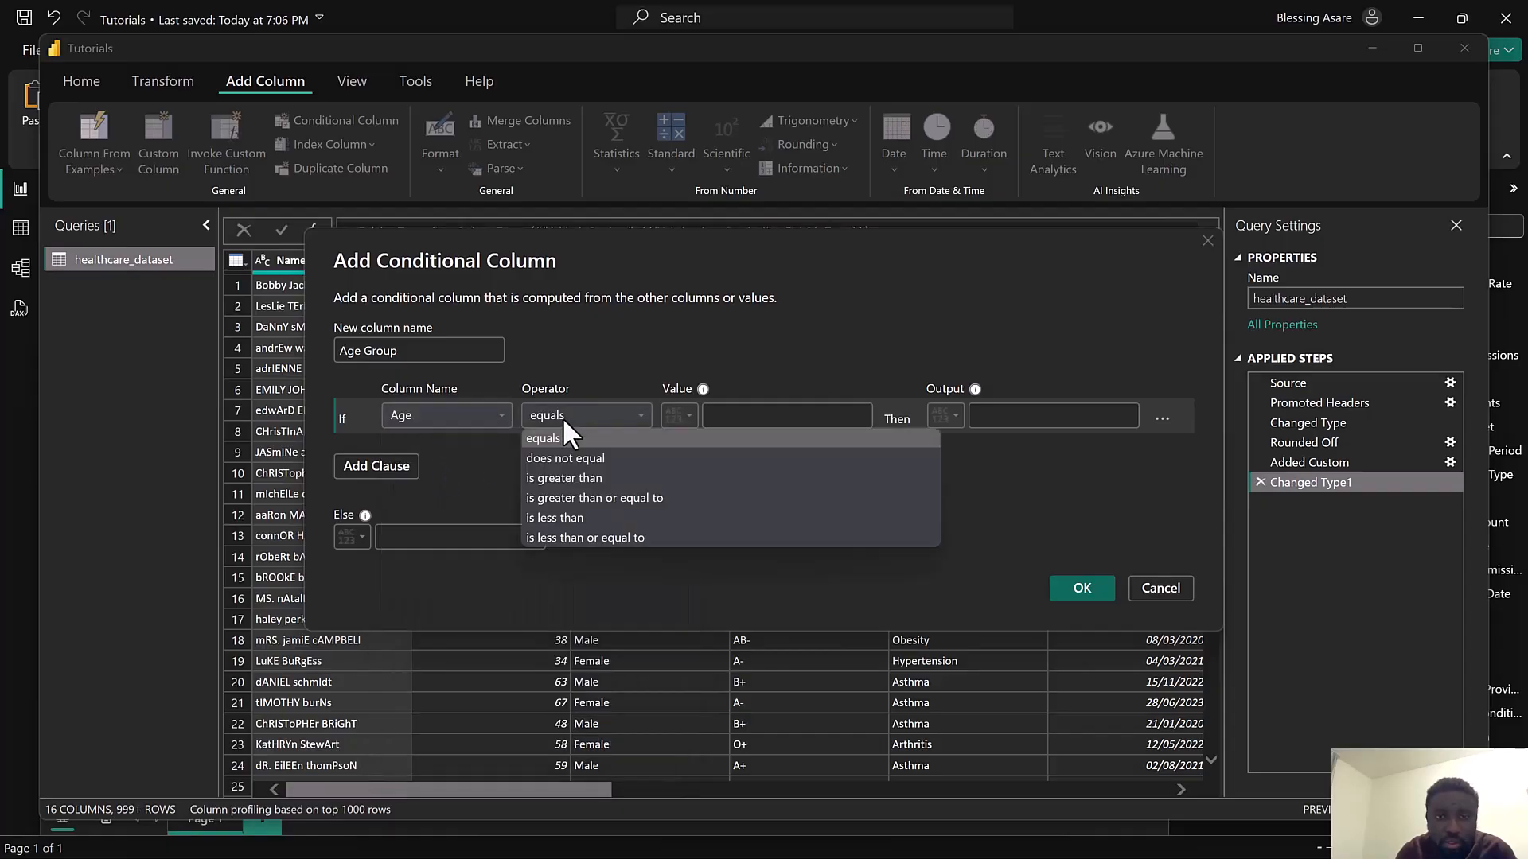
left_click(593, 500)
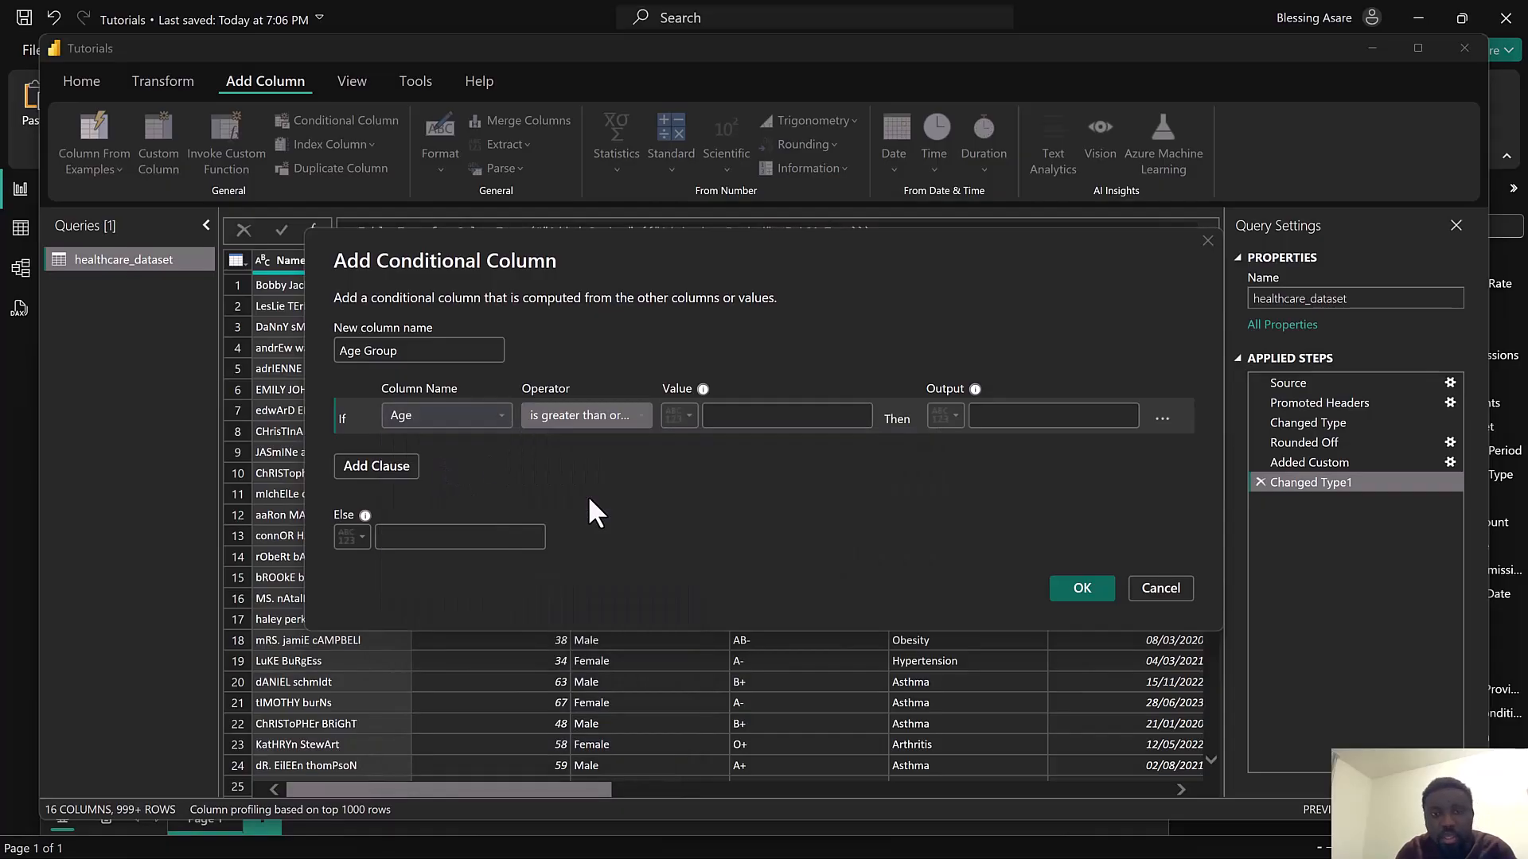
left_click(731, 416)
type("70")
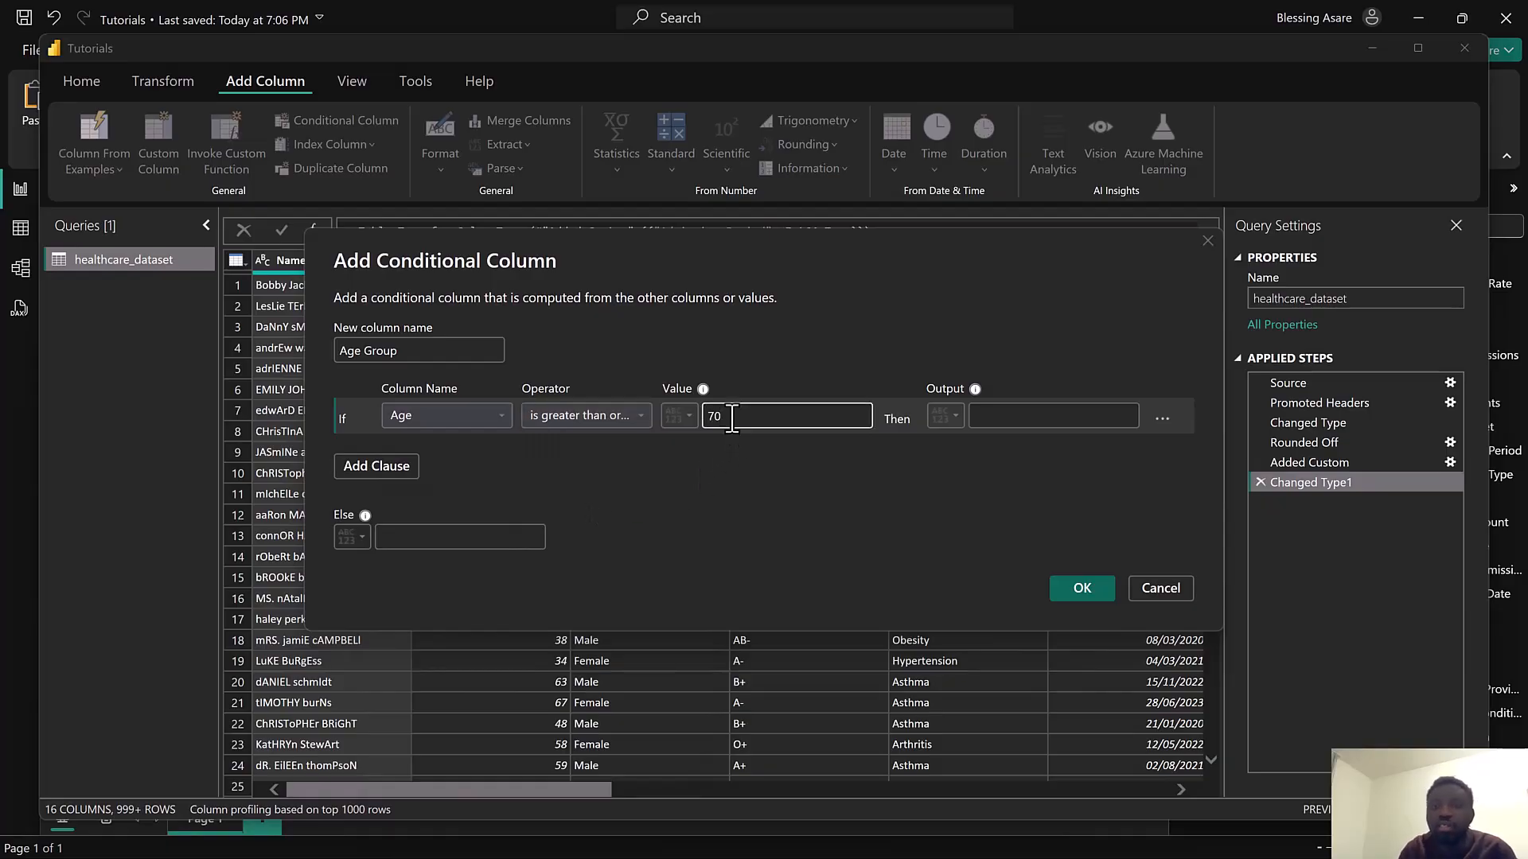
left_click(981, 412)
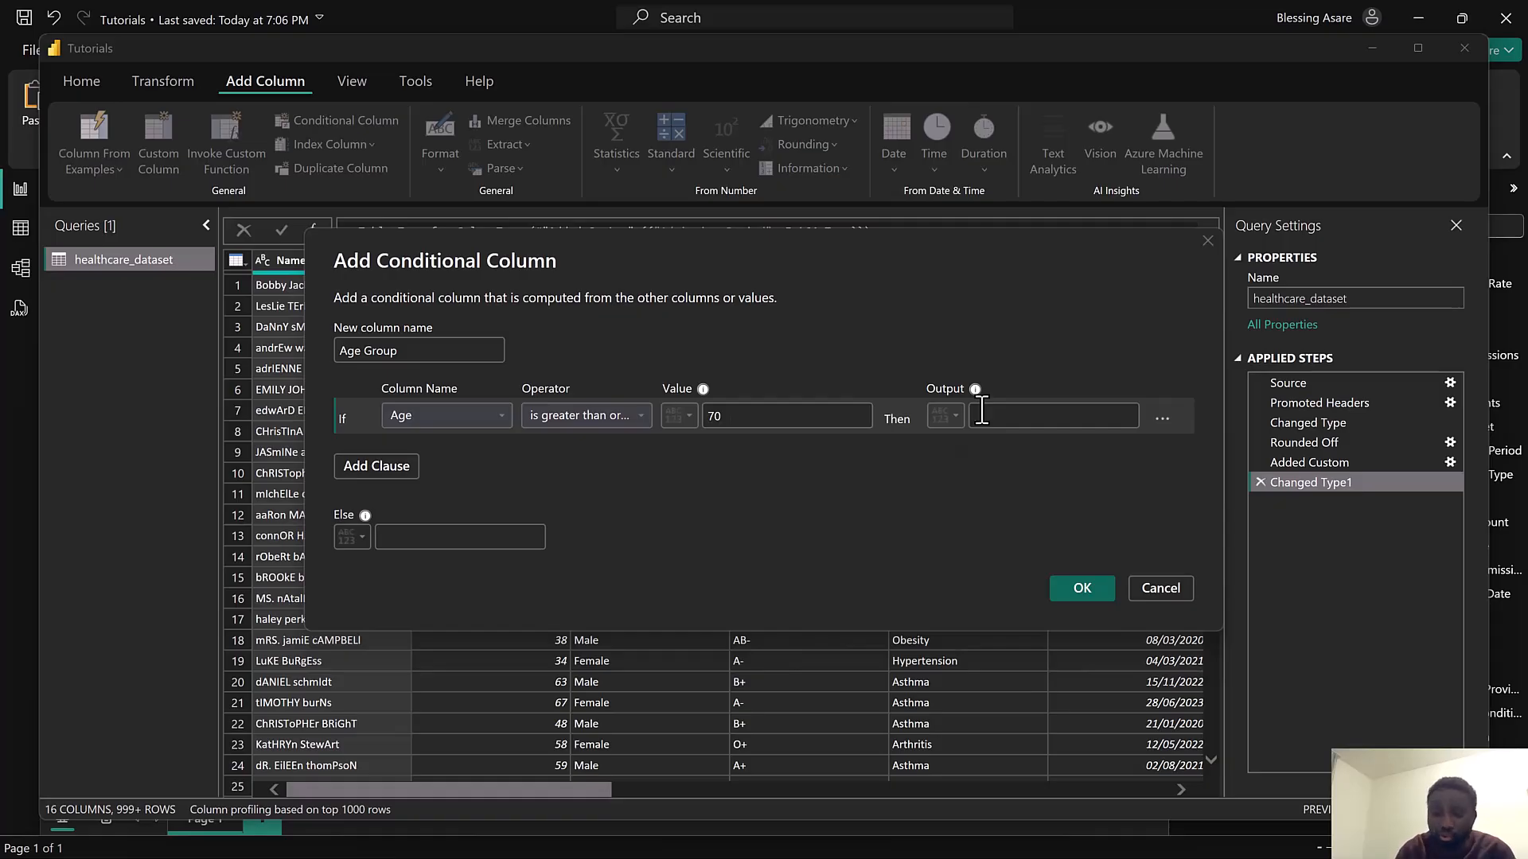
type("70  - A")
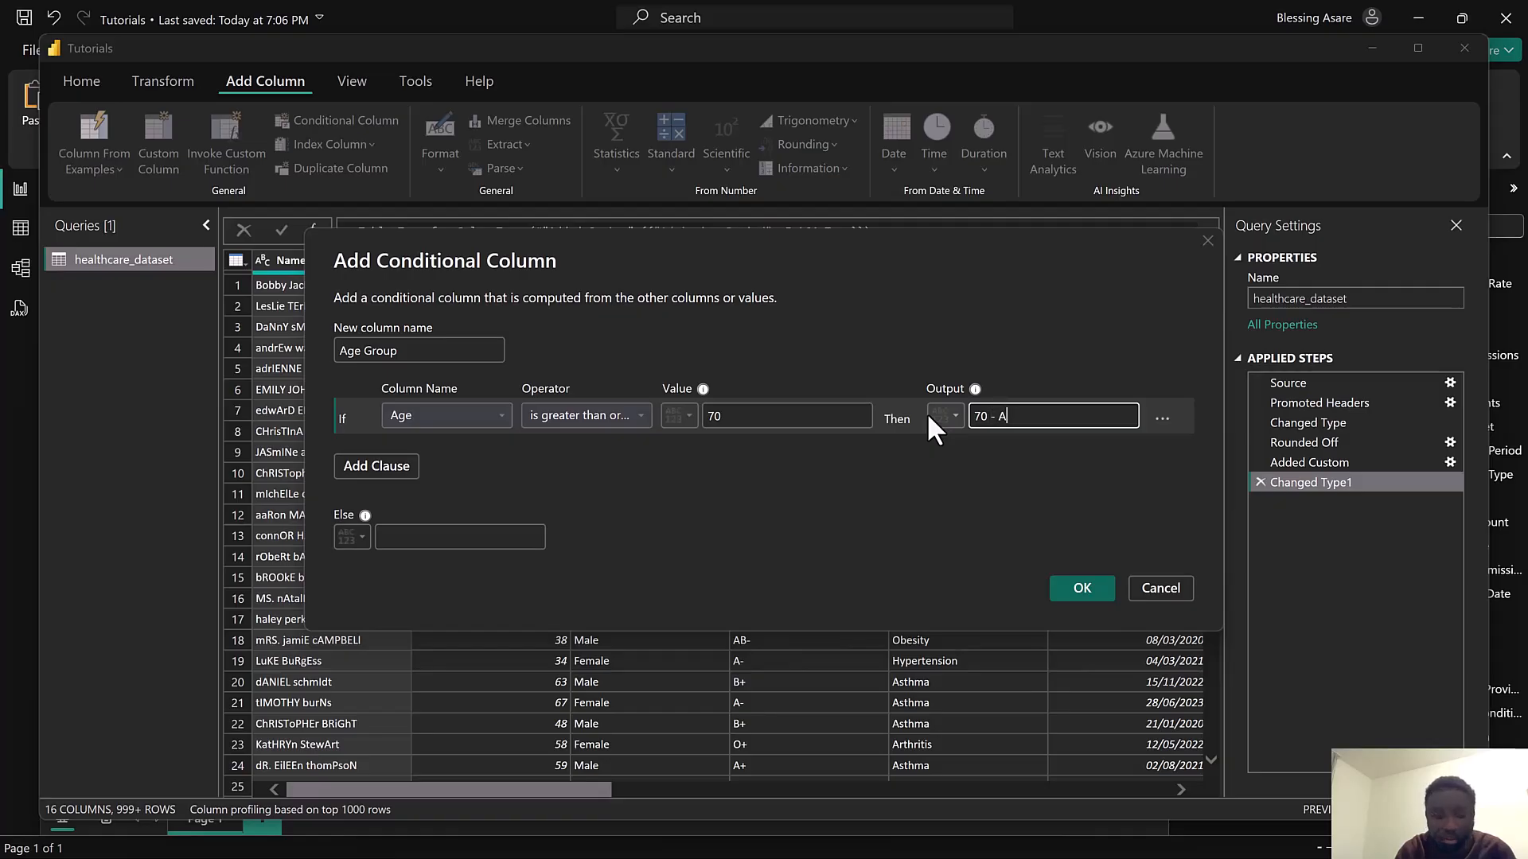
type("bove")
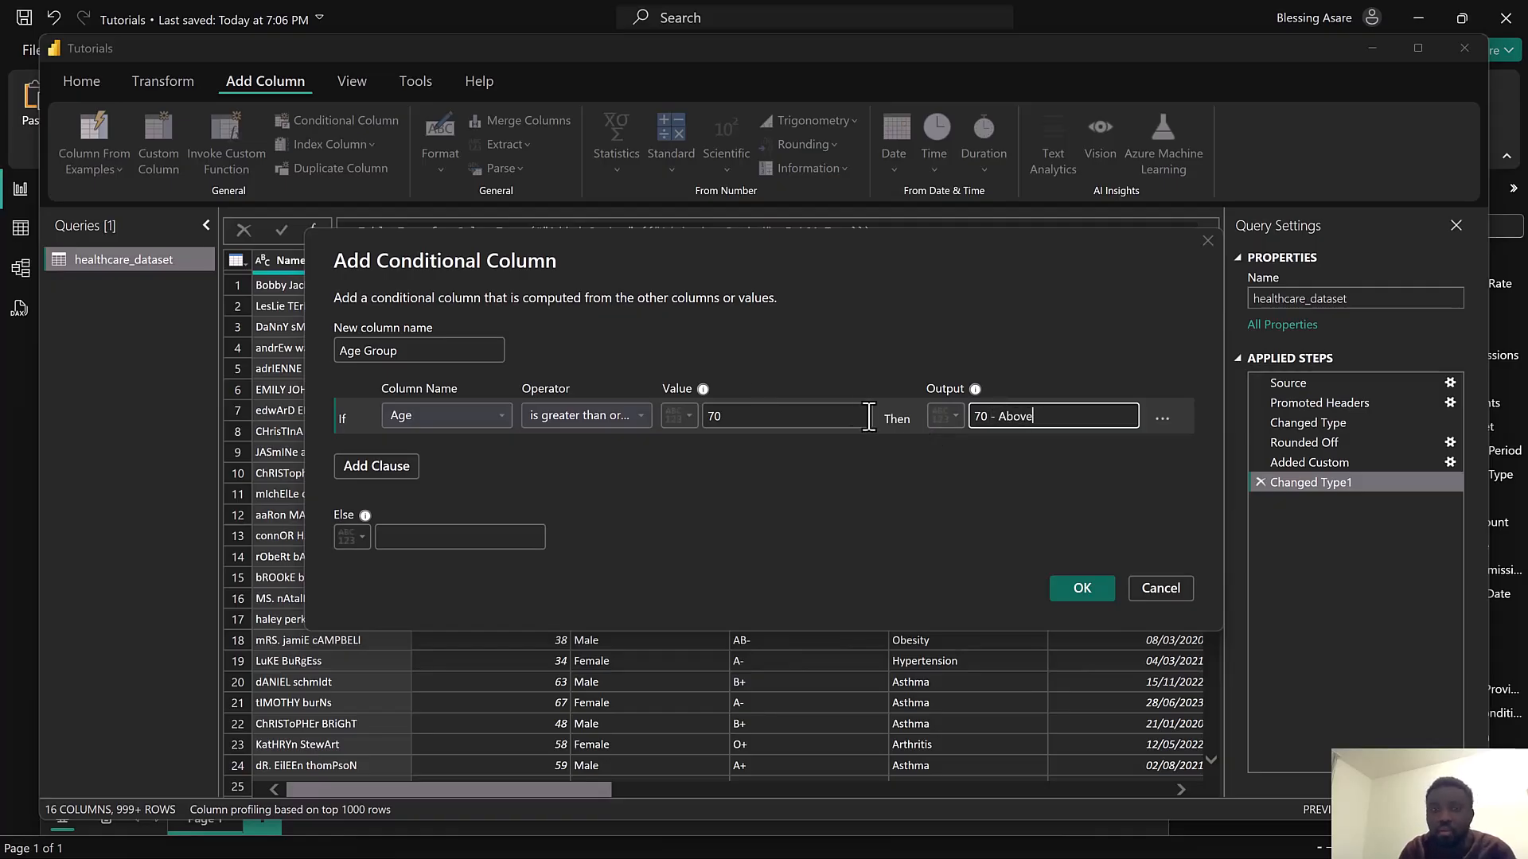
Add a clause: else if Age is greater than or equal to 60, output "60 - 69"
left_click(359, 466)
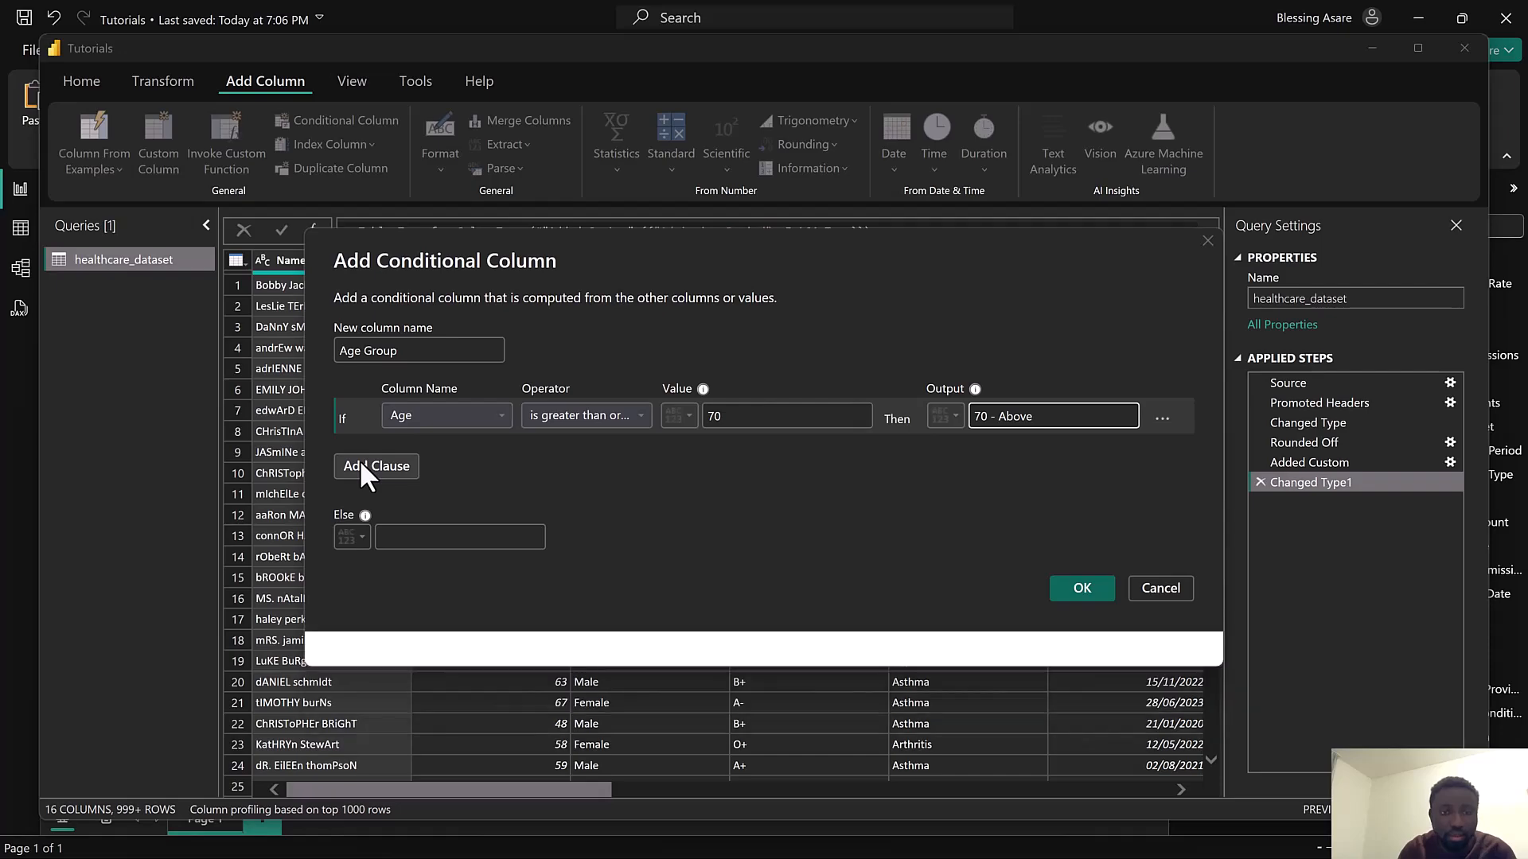
left_click(420, 451)
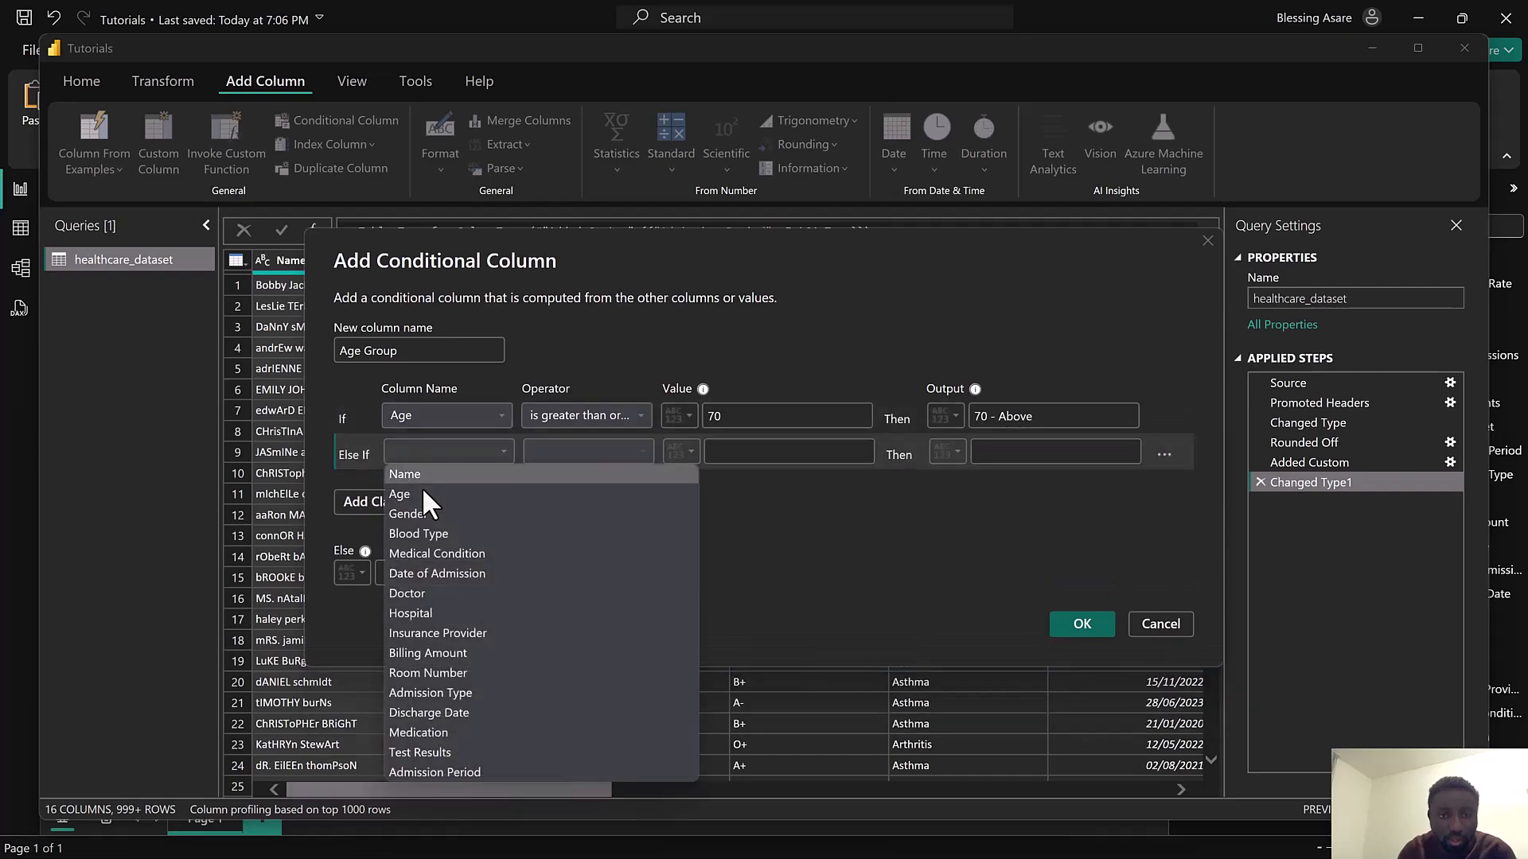
left_click(422, 492)
left_click(557, 451)
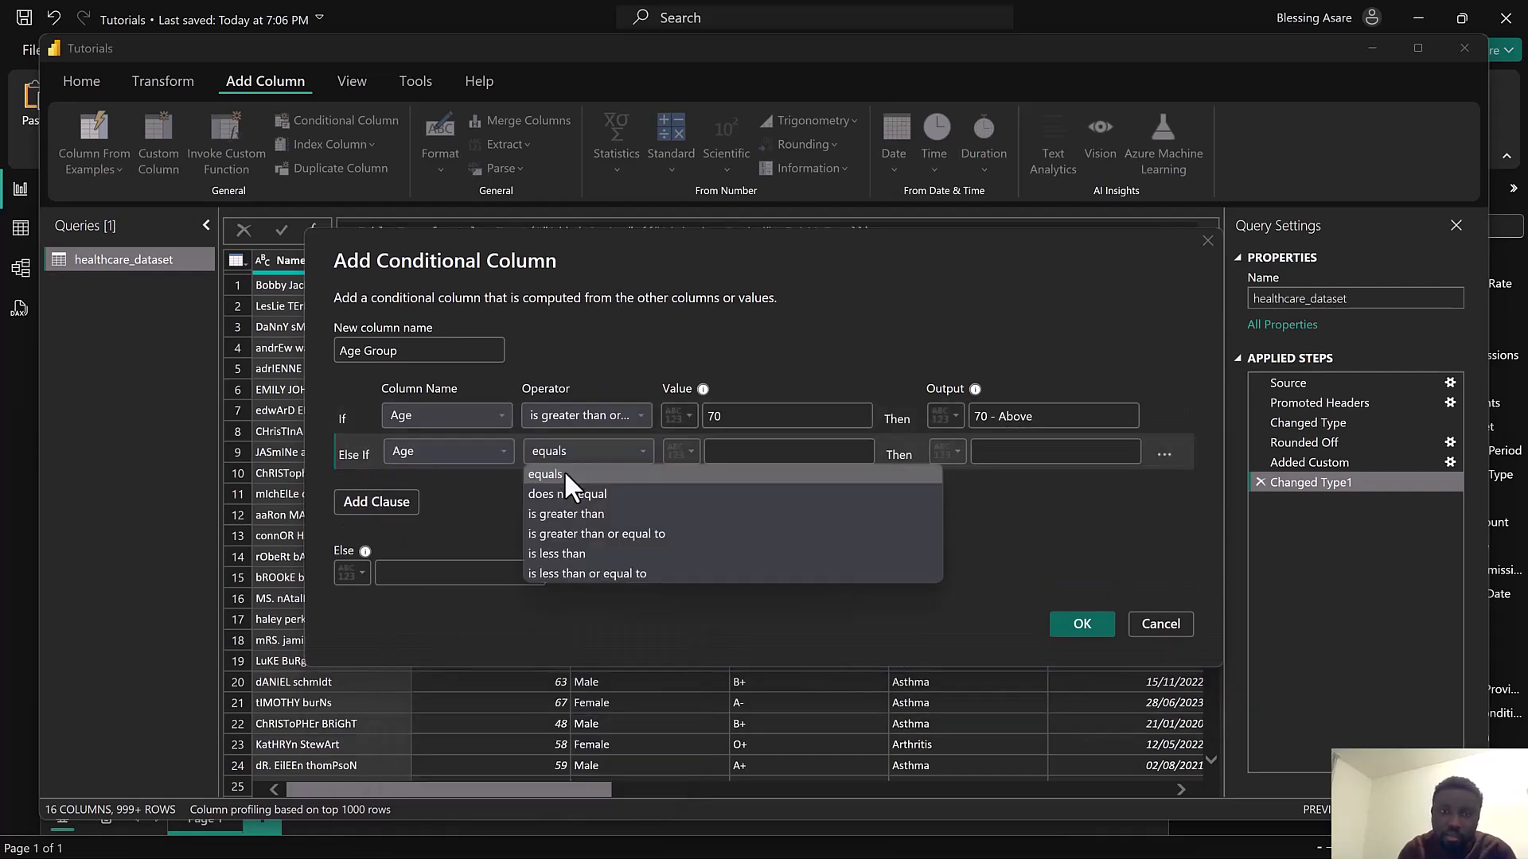
left_click(629, 535)
left_click(730, 459)
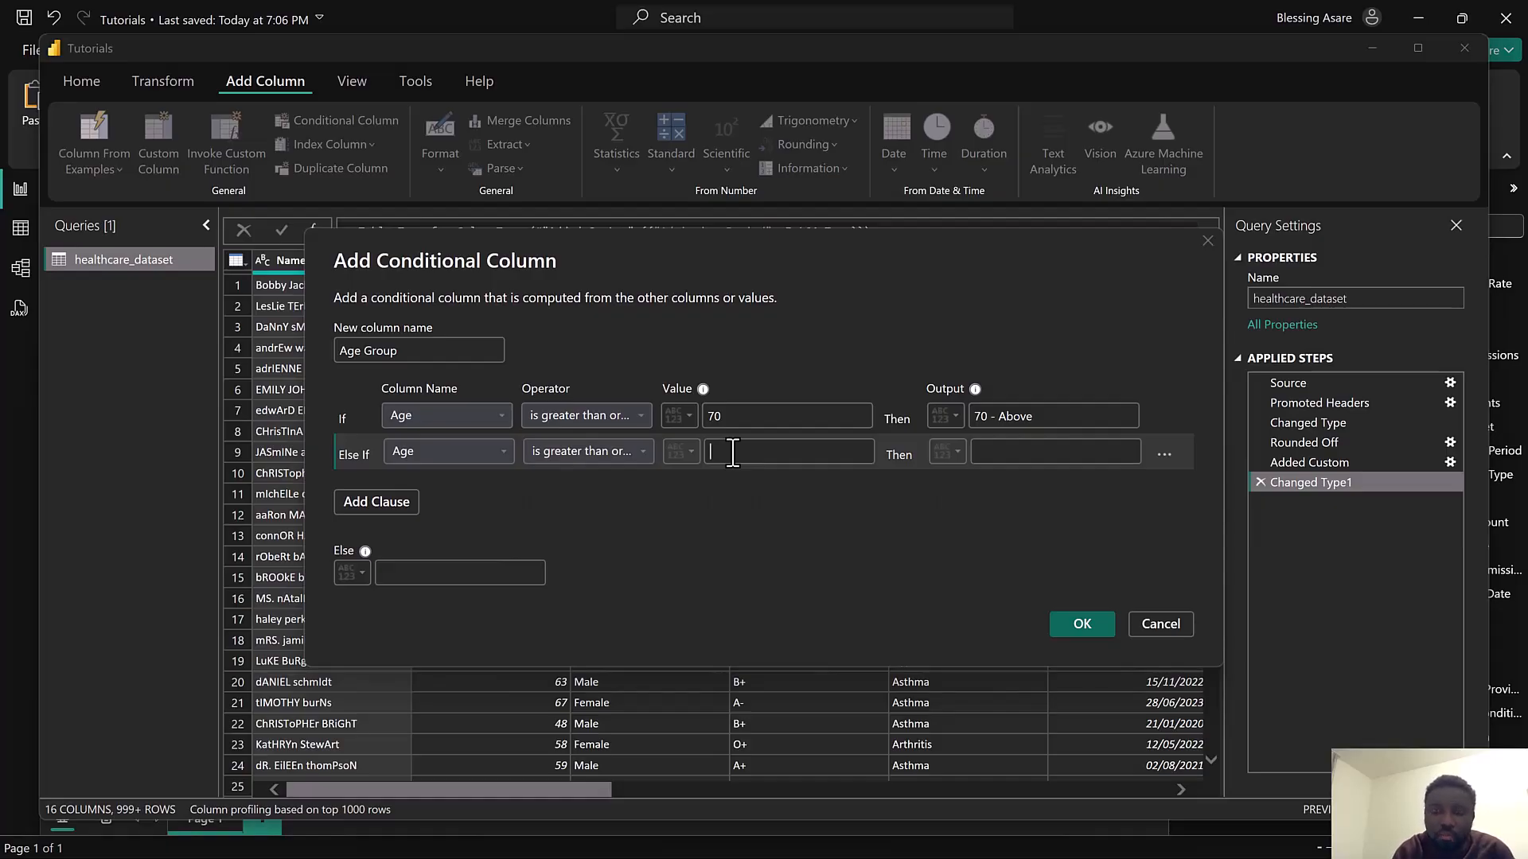
type("60")
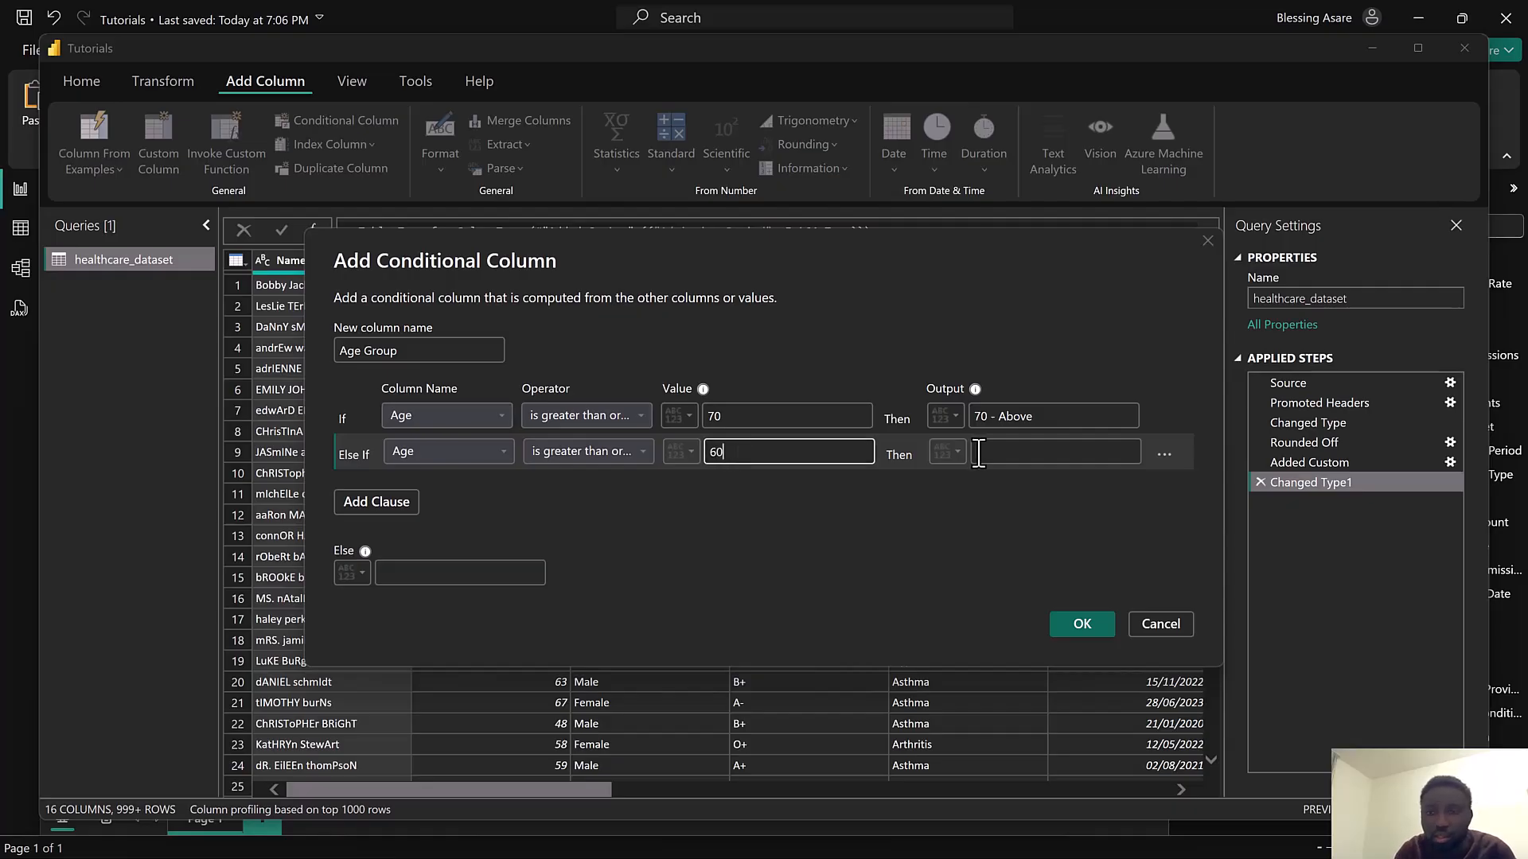
left_click(979, 453)
type("60 - 69")
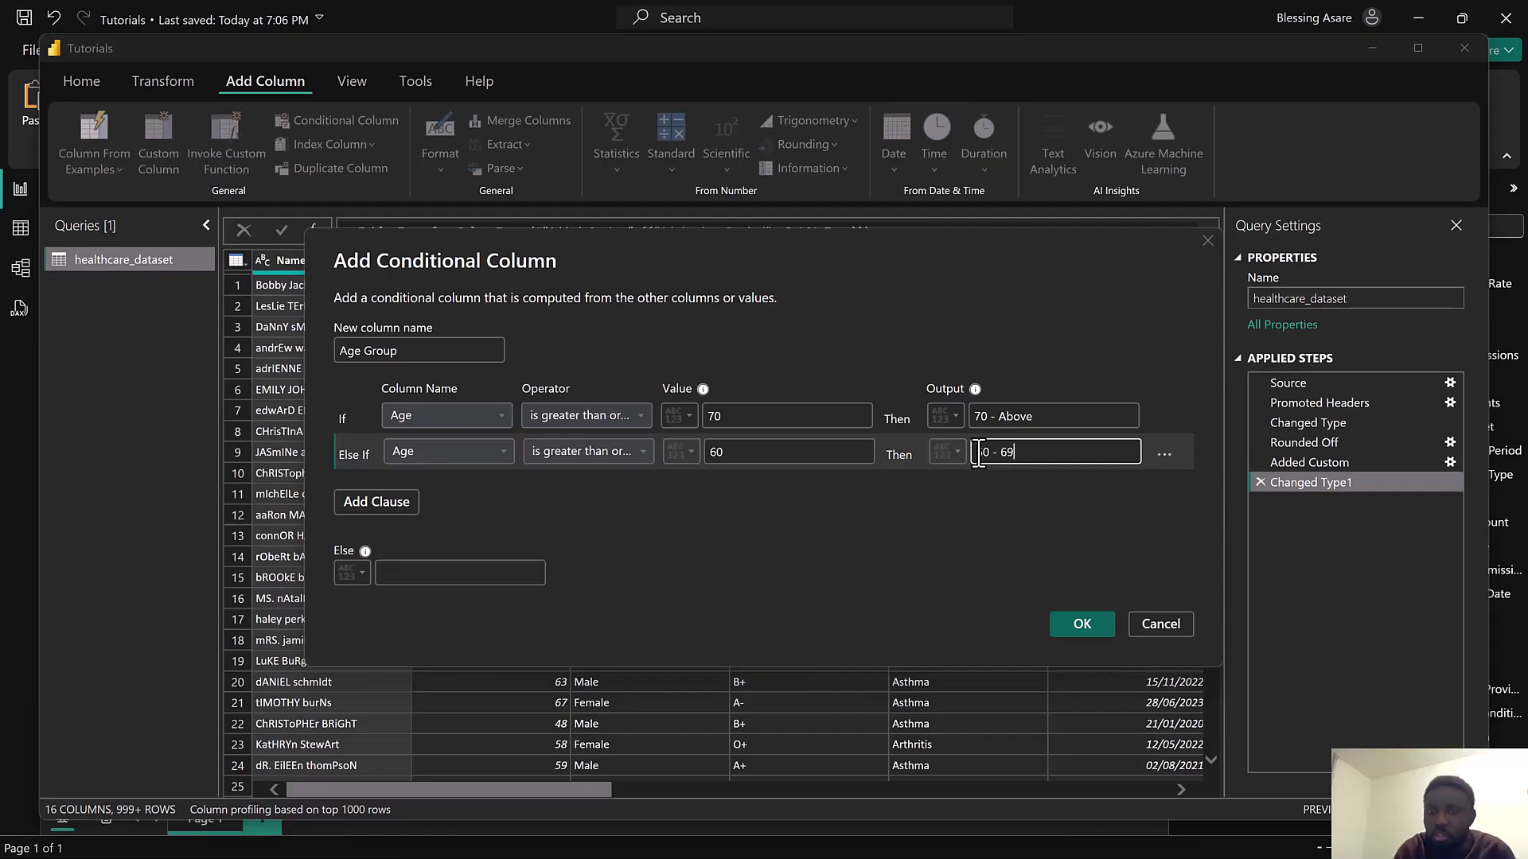
Add a clause: else if Age is greater than or equal to 50, output "50 - 59"
left_click(371, 500)
left_click(418, 492)
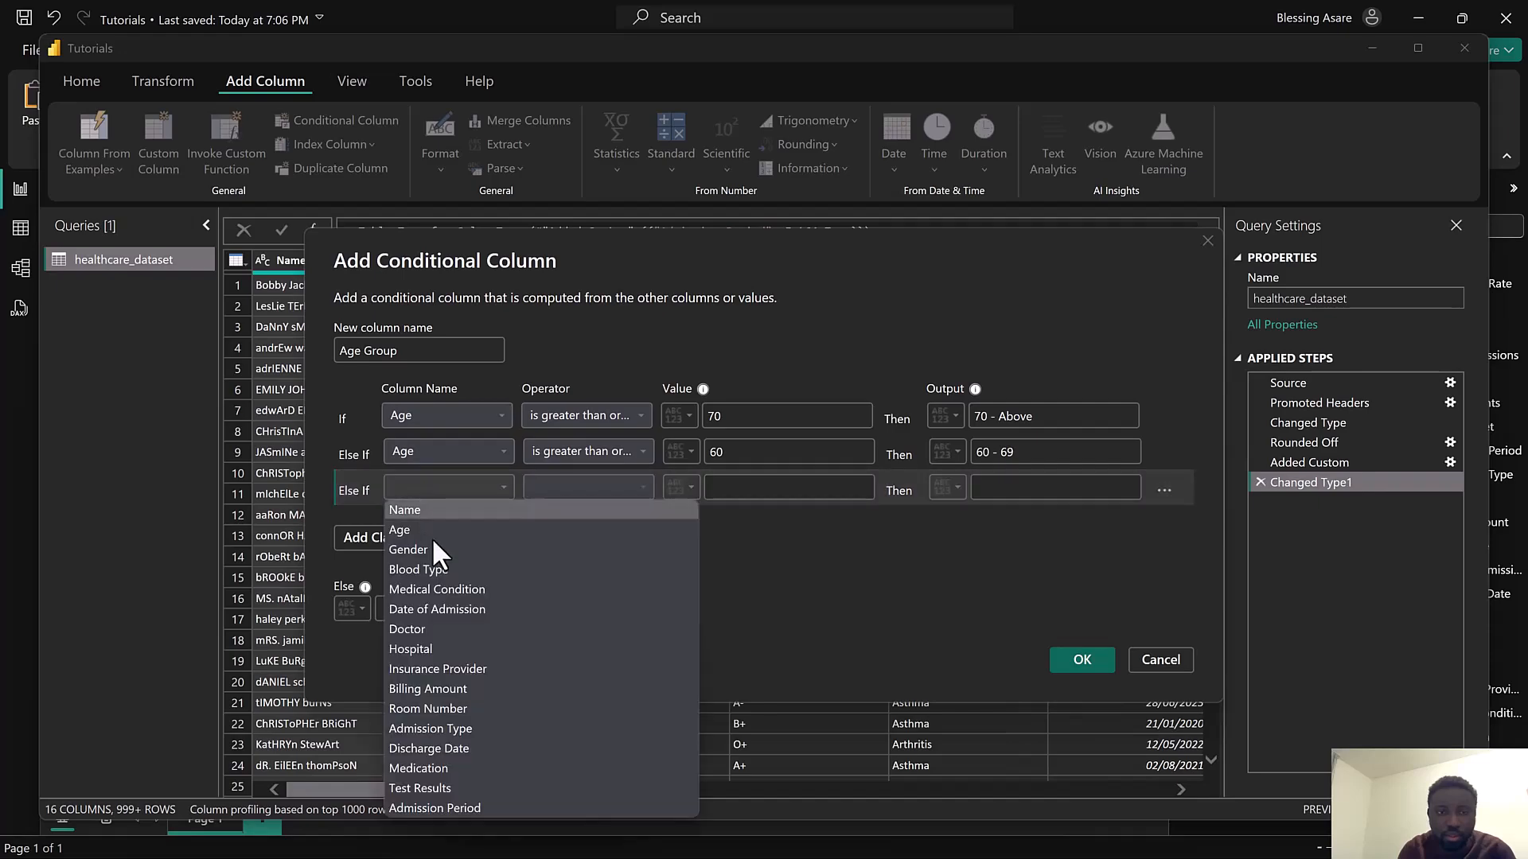
left_click(492, 525)
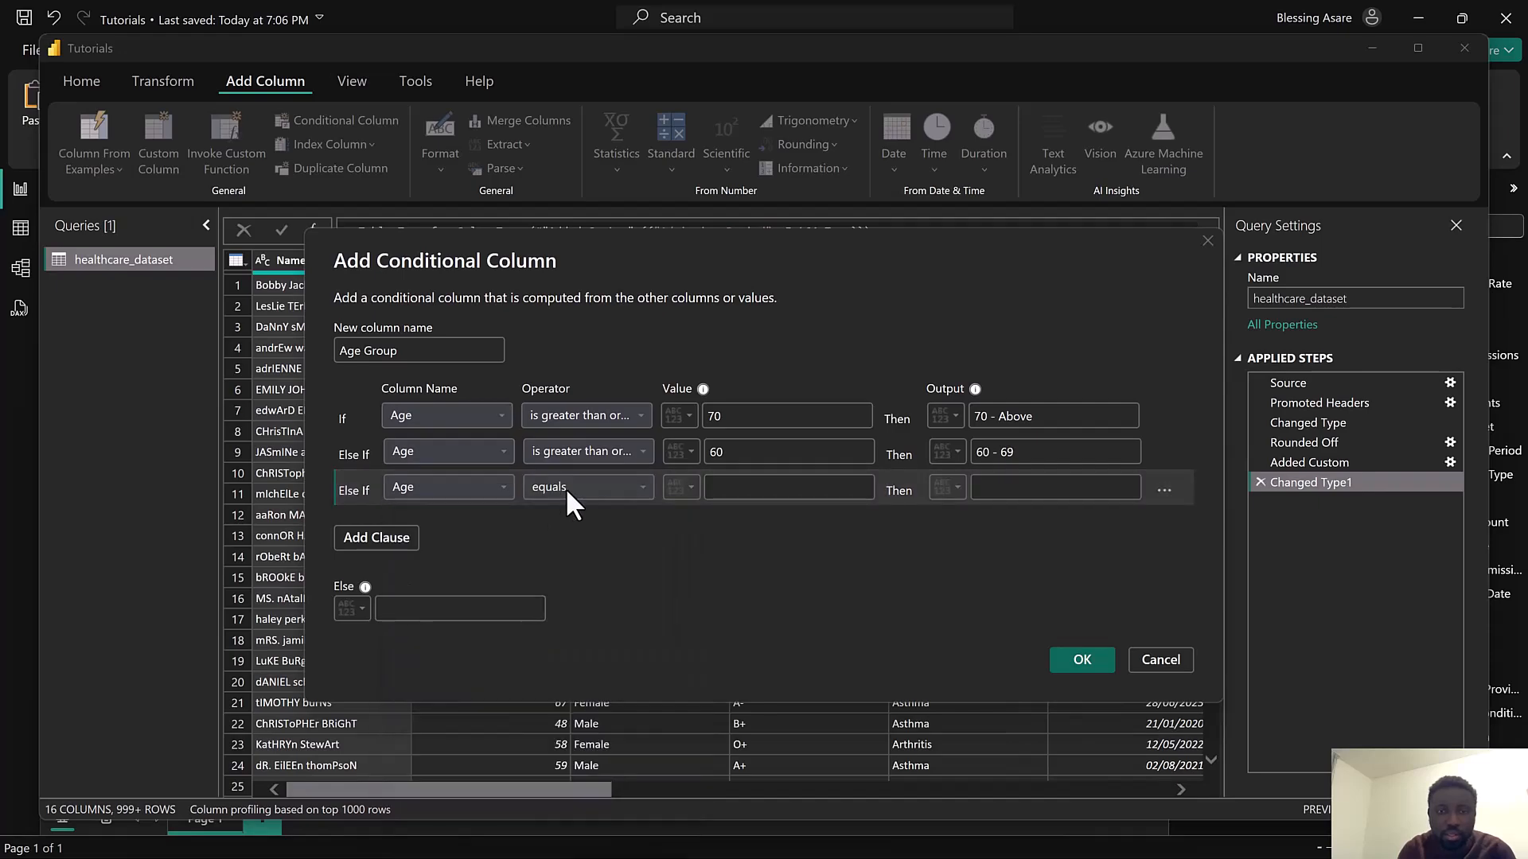
left_click(565, 489)
left_click(594, 569)
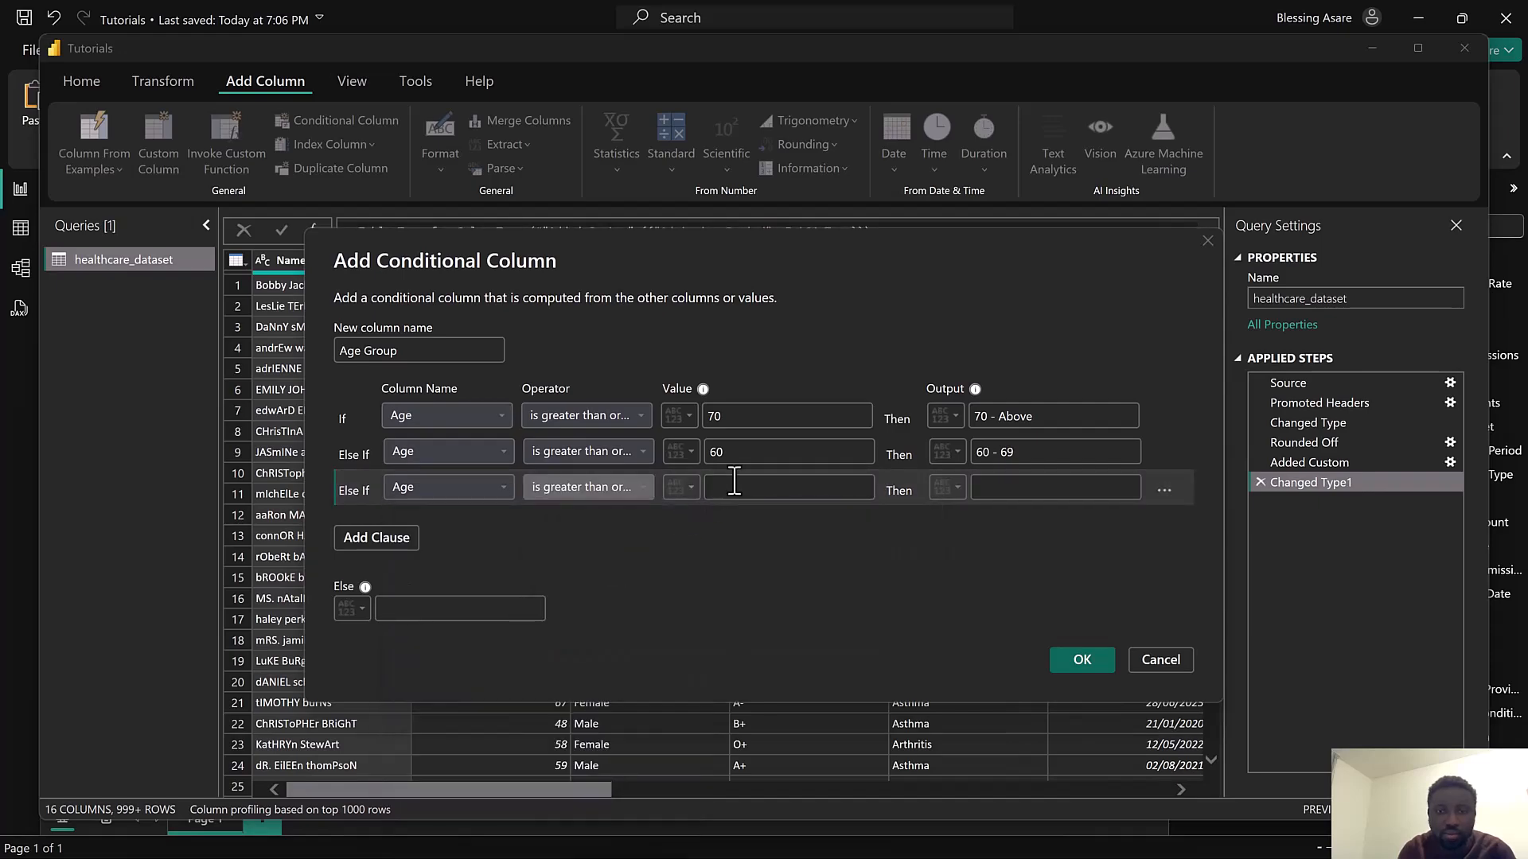
left_click(716, 485)
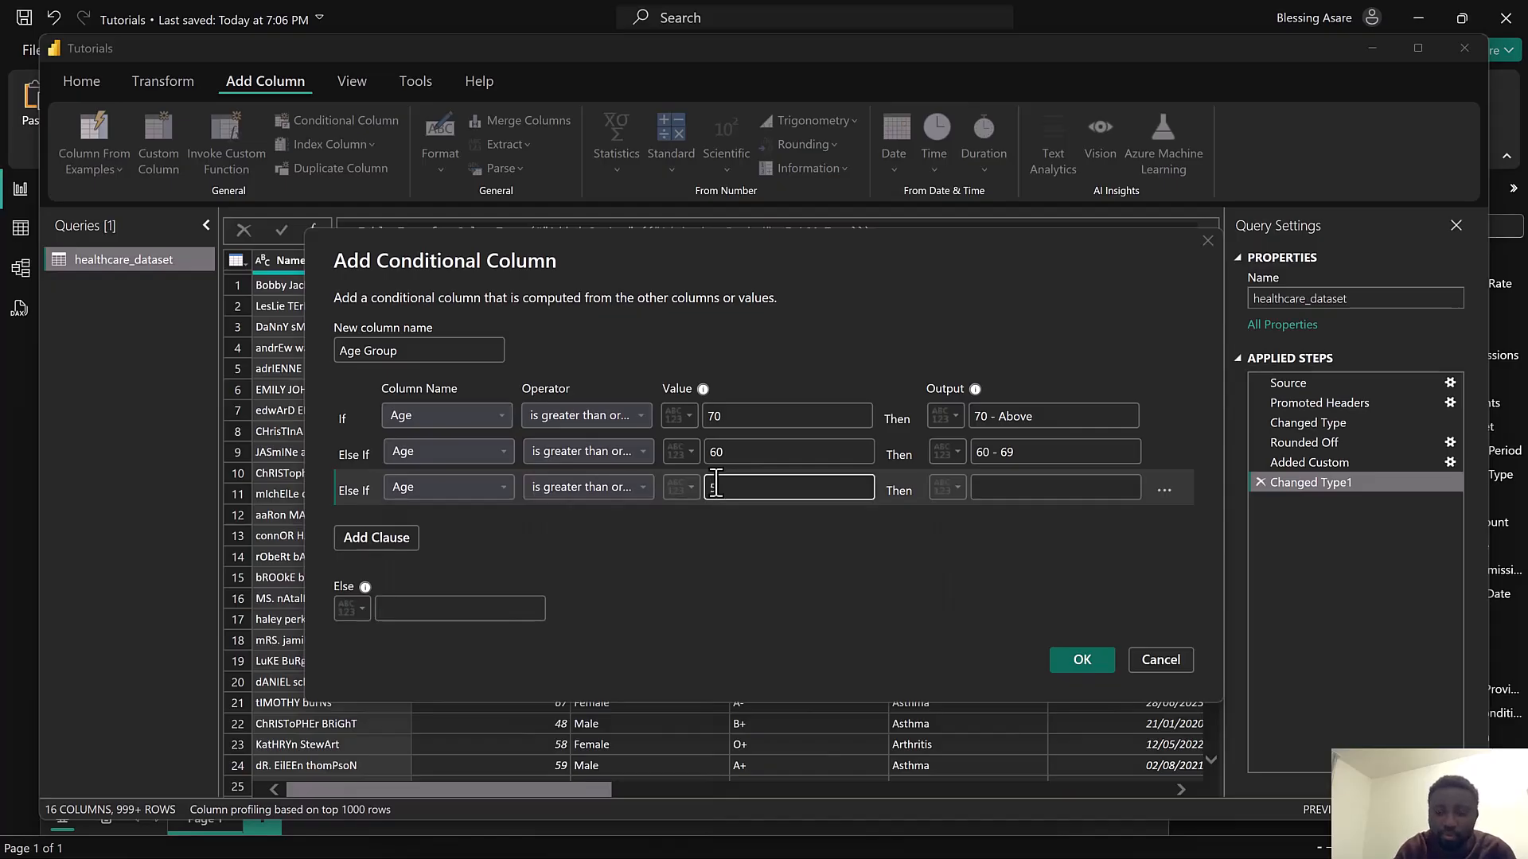
type("50")
left_click(987, 490)
type("50 - 59")
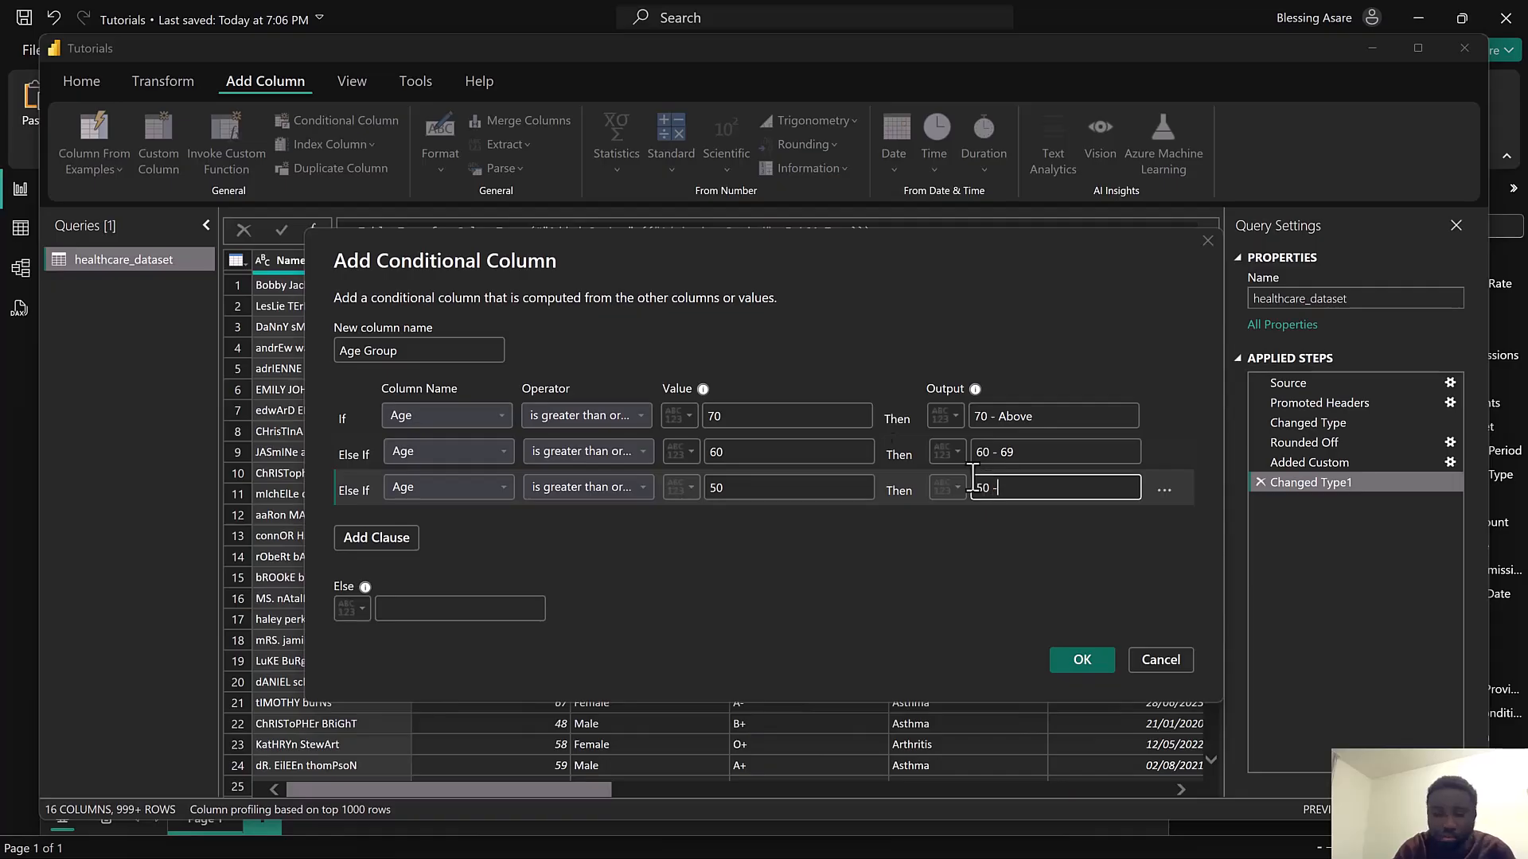
Add a clause: else if Age is greater than or equal to 40, output "40 - 49"
left_click(347, 542)
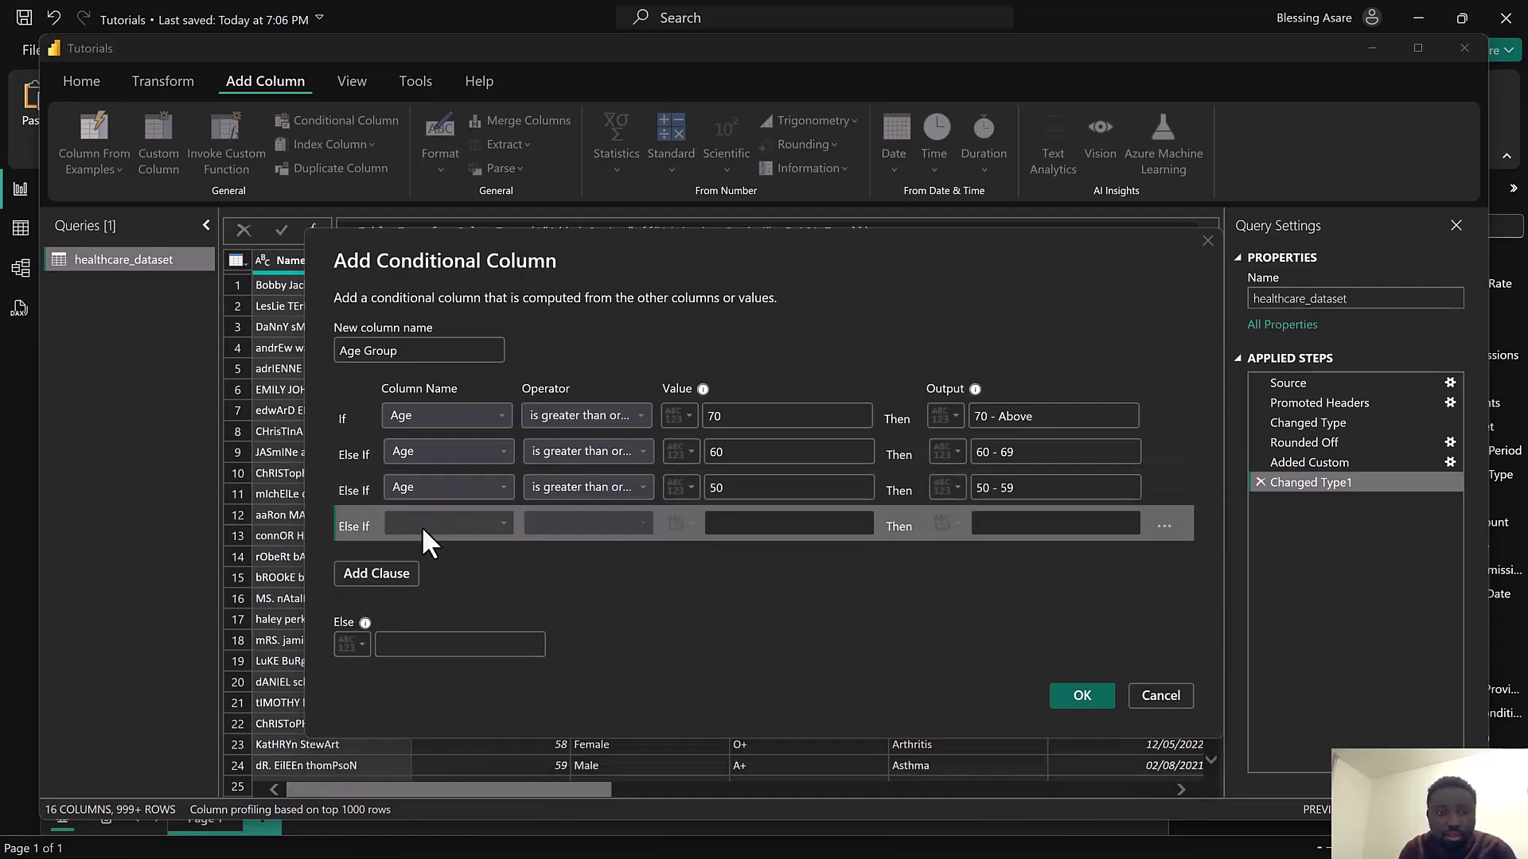
left_click(423, 527)
left_click(424, 568)
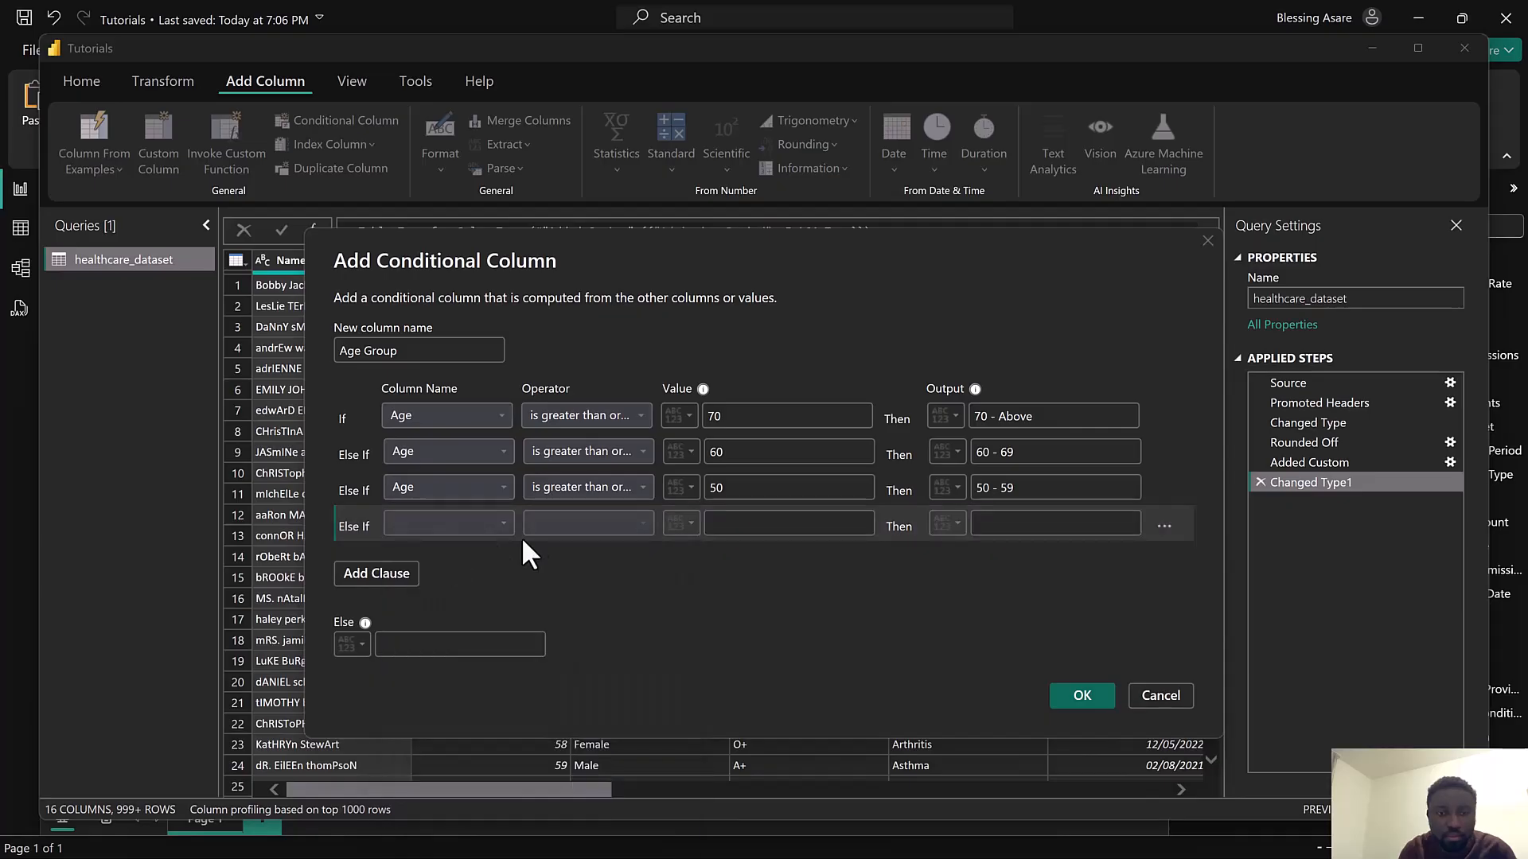
left_click(554, 527)
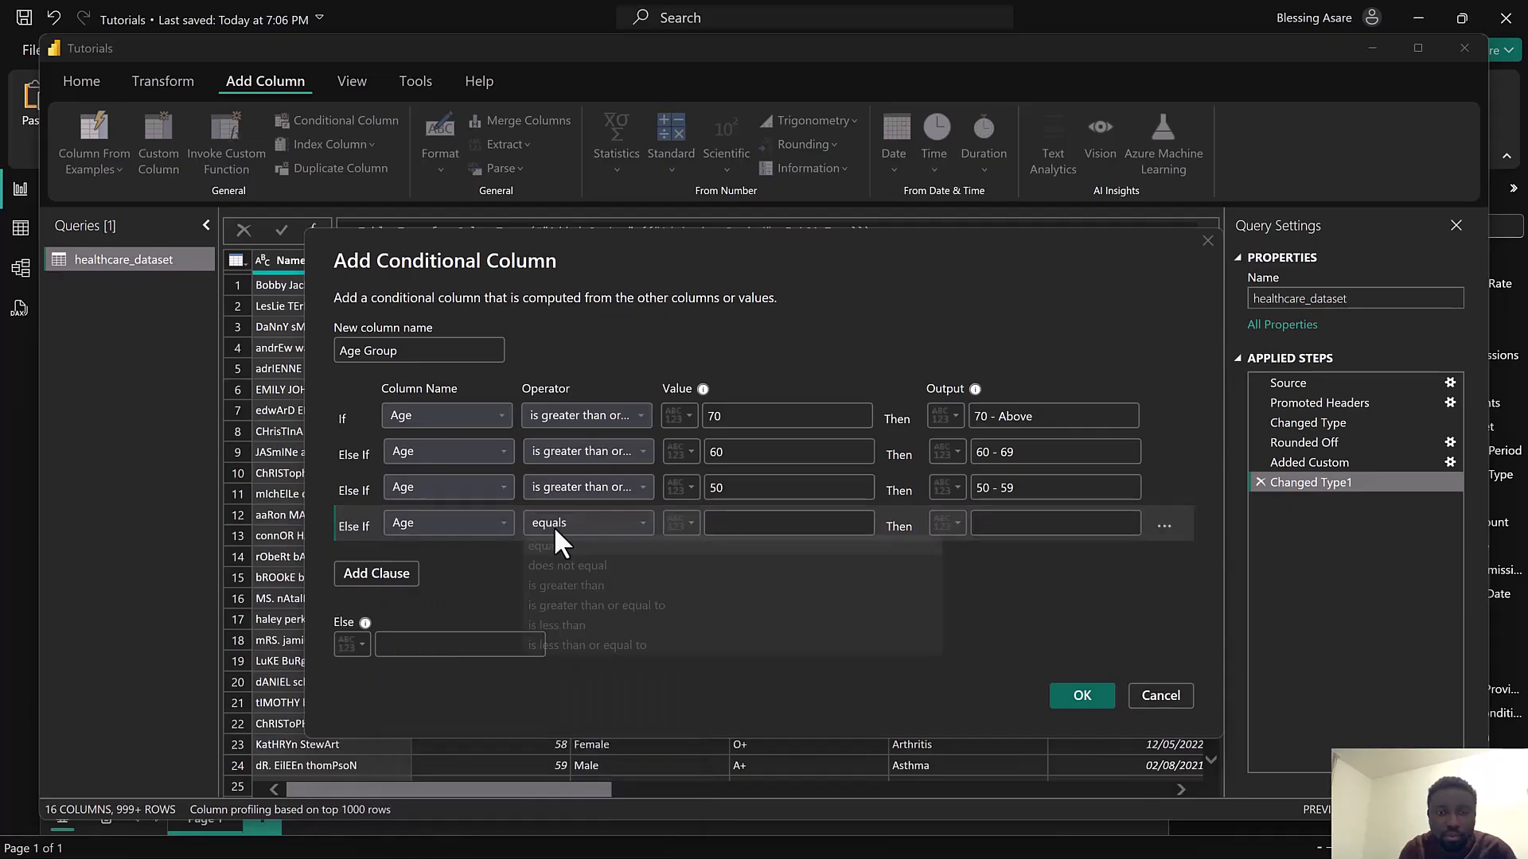
left_click(590, 603)
left_click(728, 527)
type("40")
left_click(977, 526)
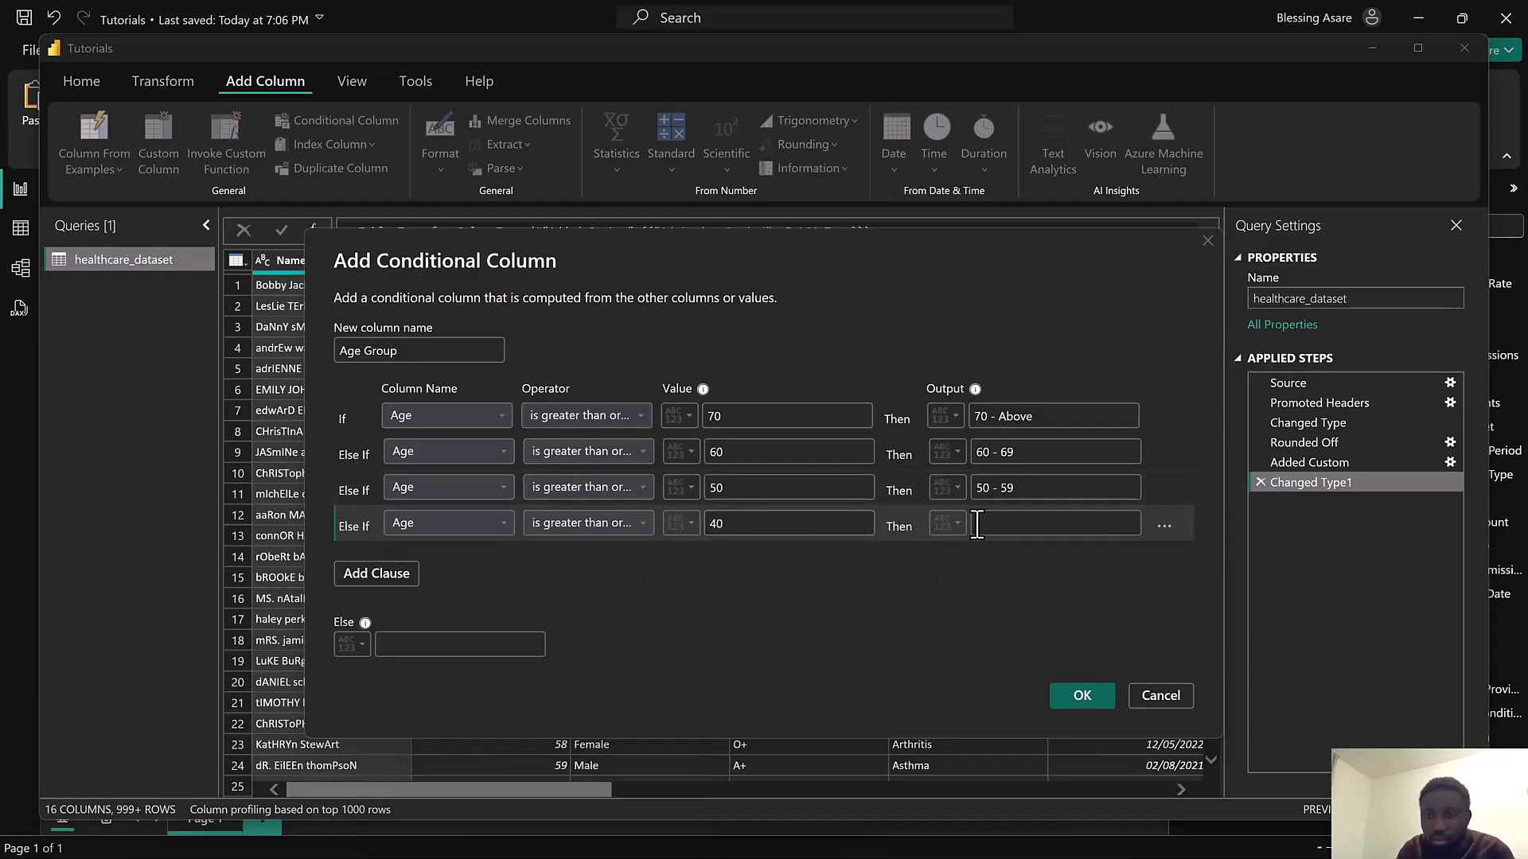
type("40 ")
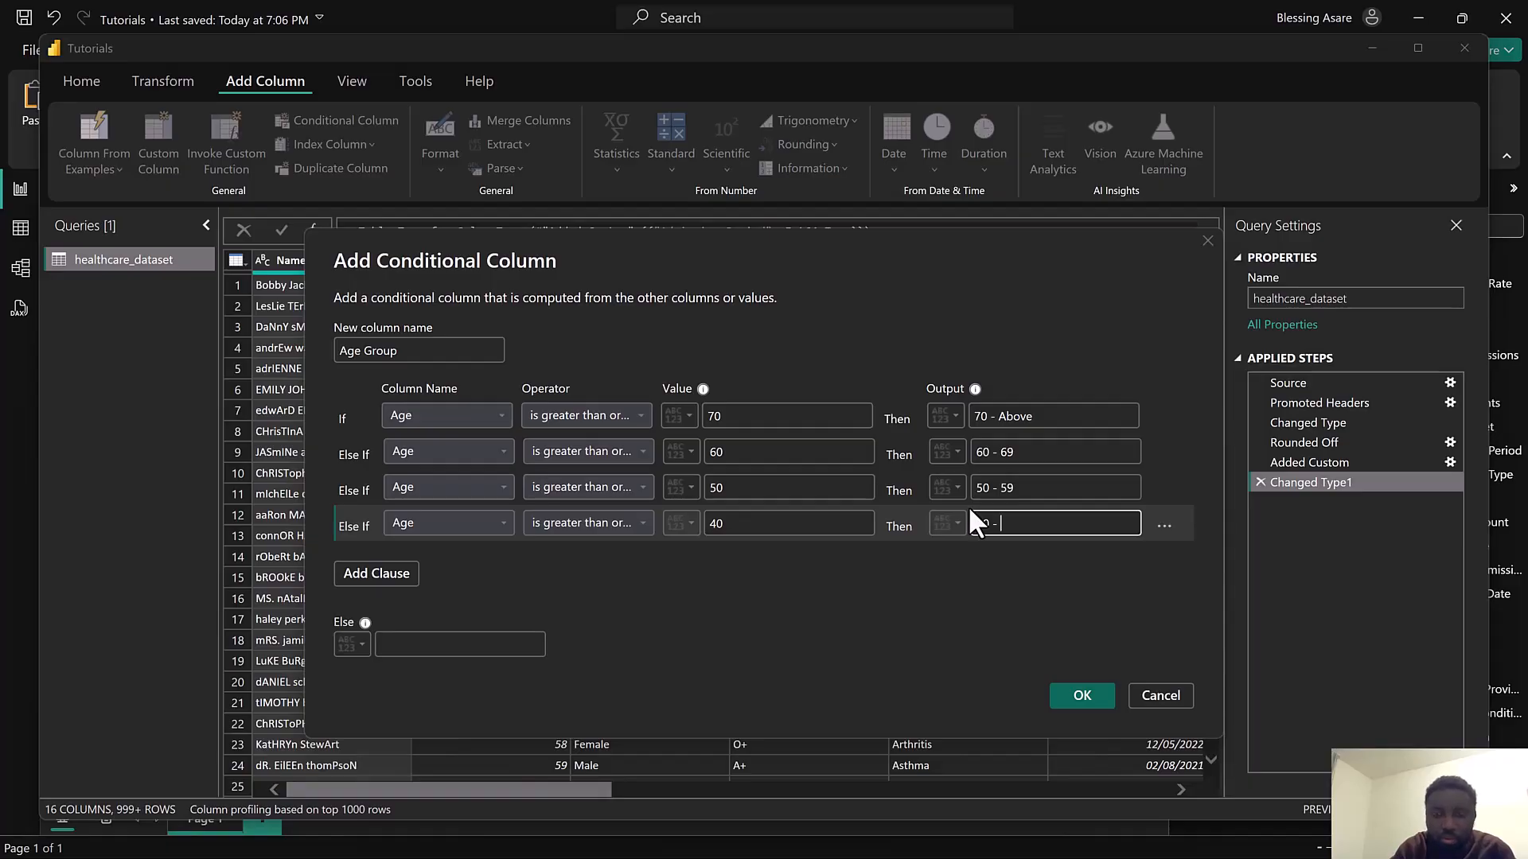
type("- 49")
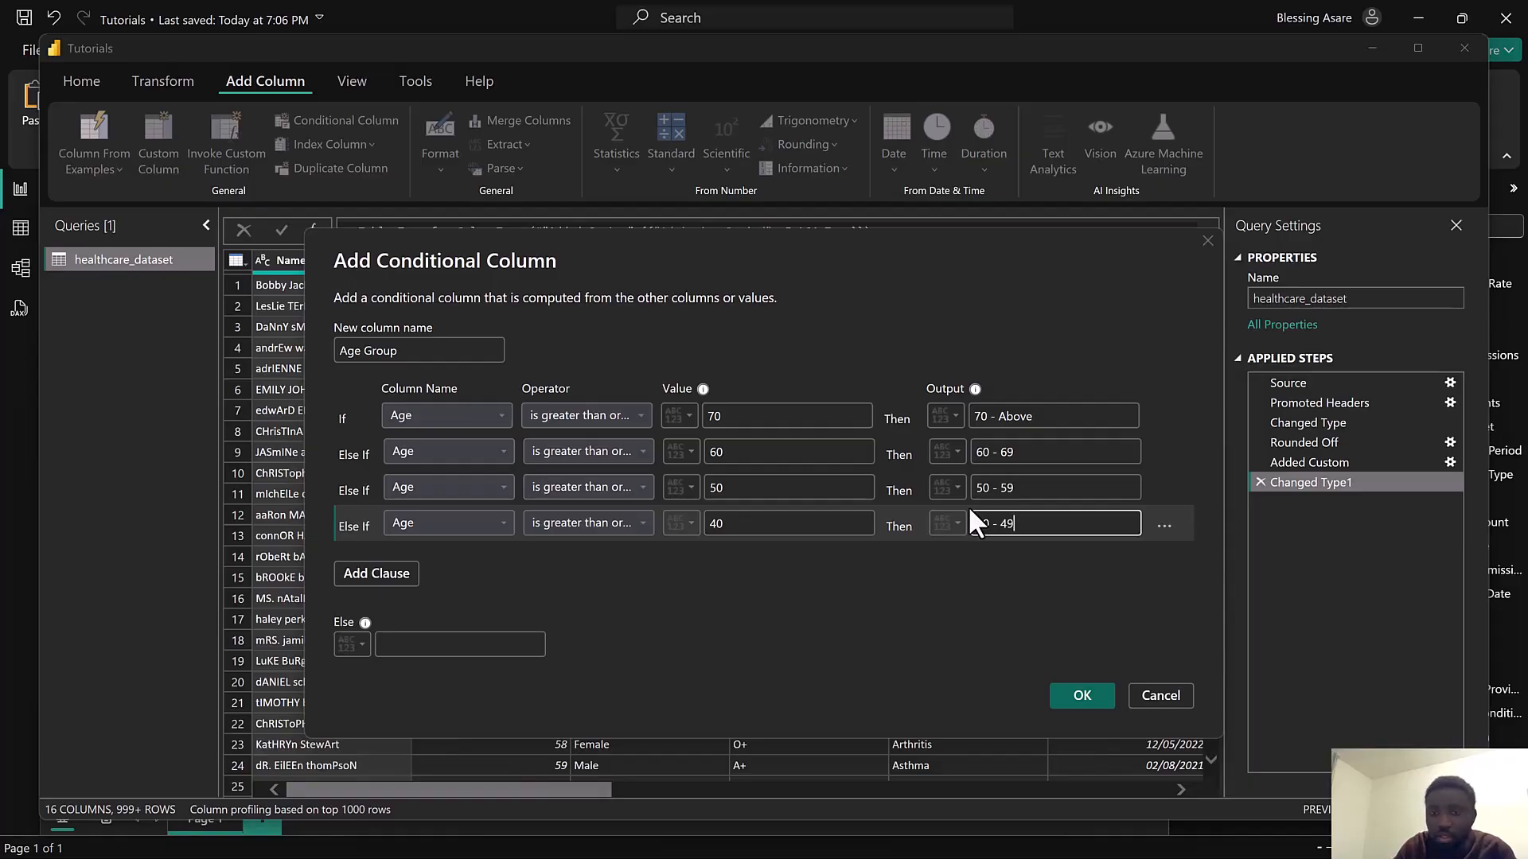
Add a clause: else if Age is greater than or equal to 30, output "30 - 39"
left_click(379, 576)
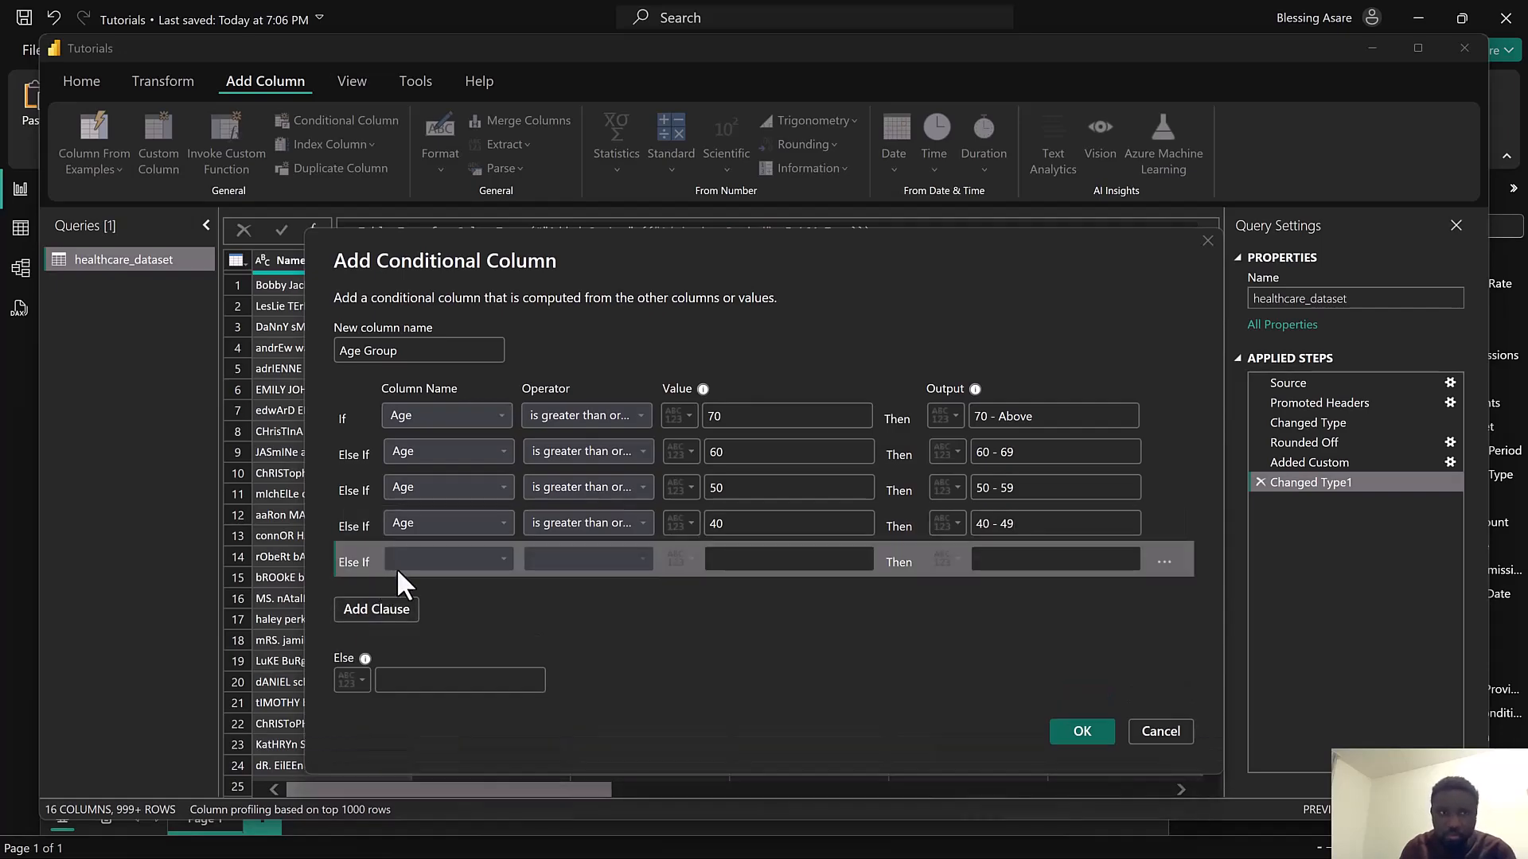
left_click(415, 559)
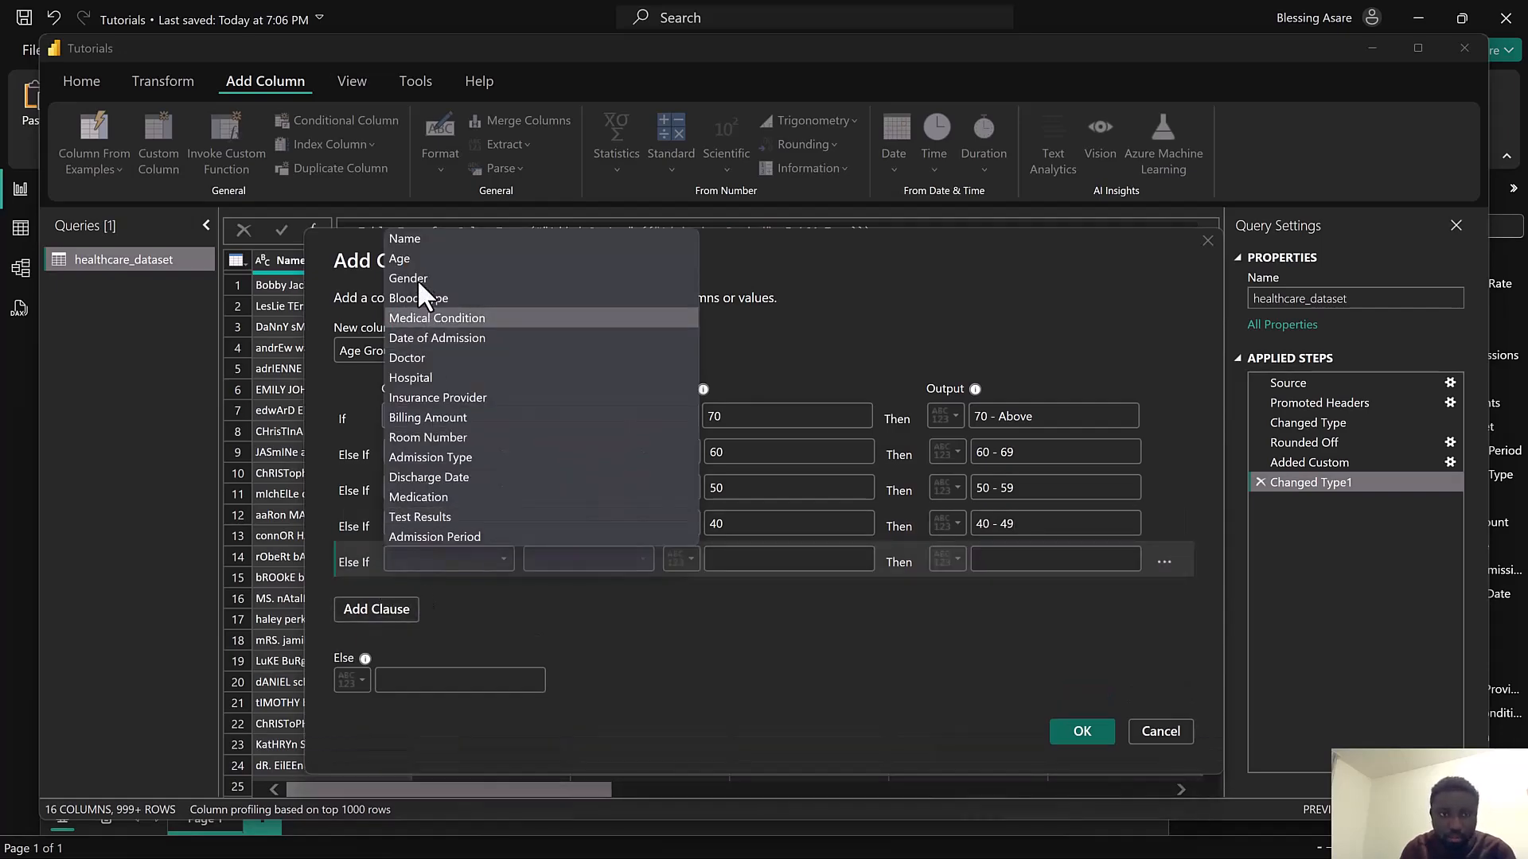
left_click(412, 259)
left_click(575, 550)
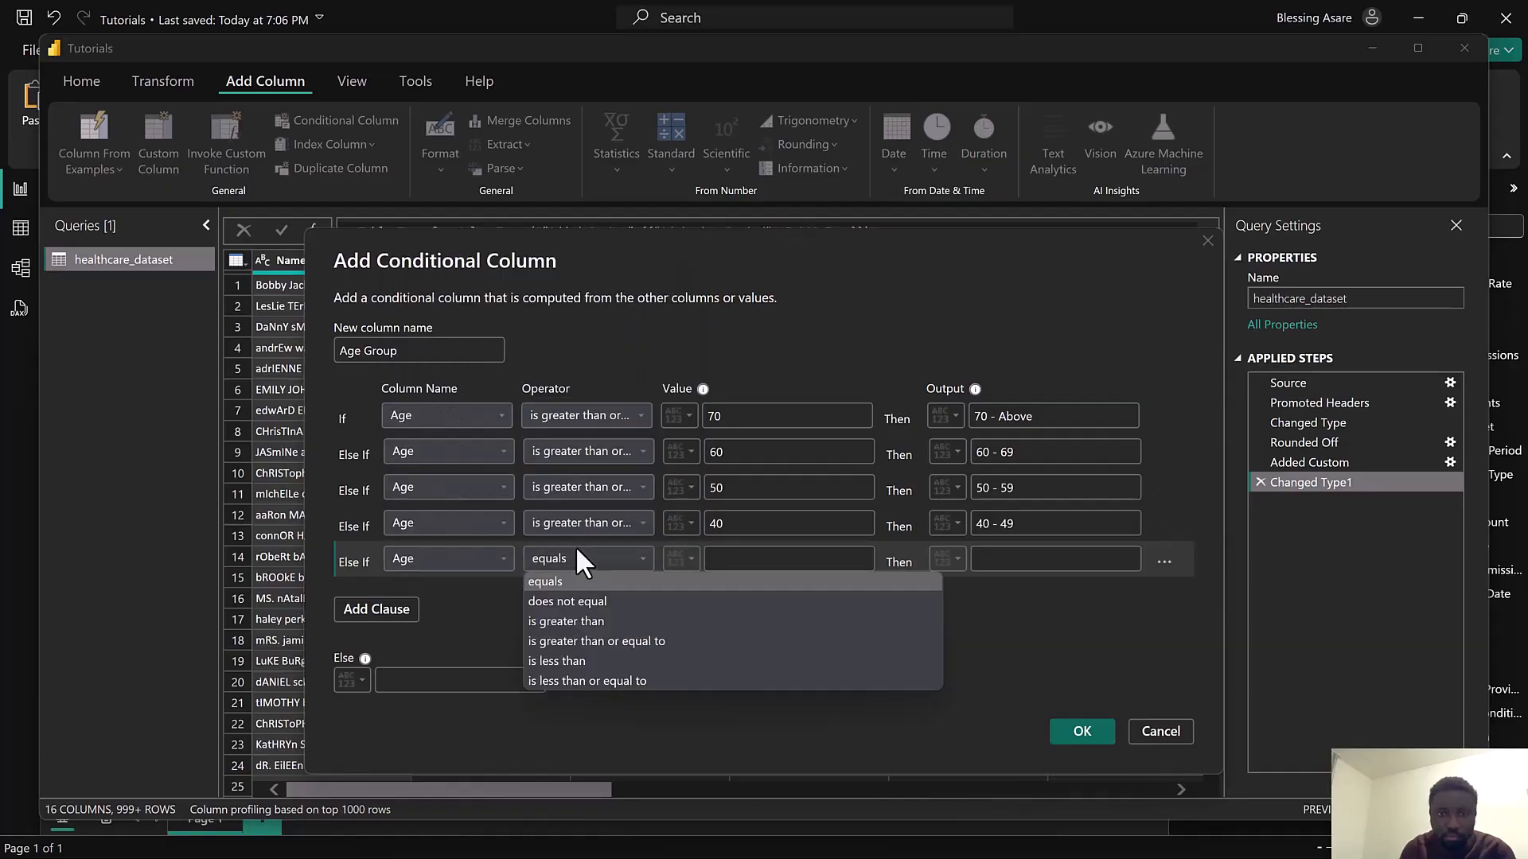
left_click(599, 639)
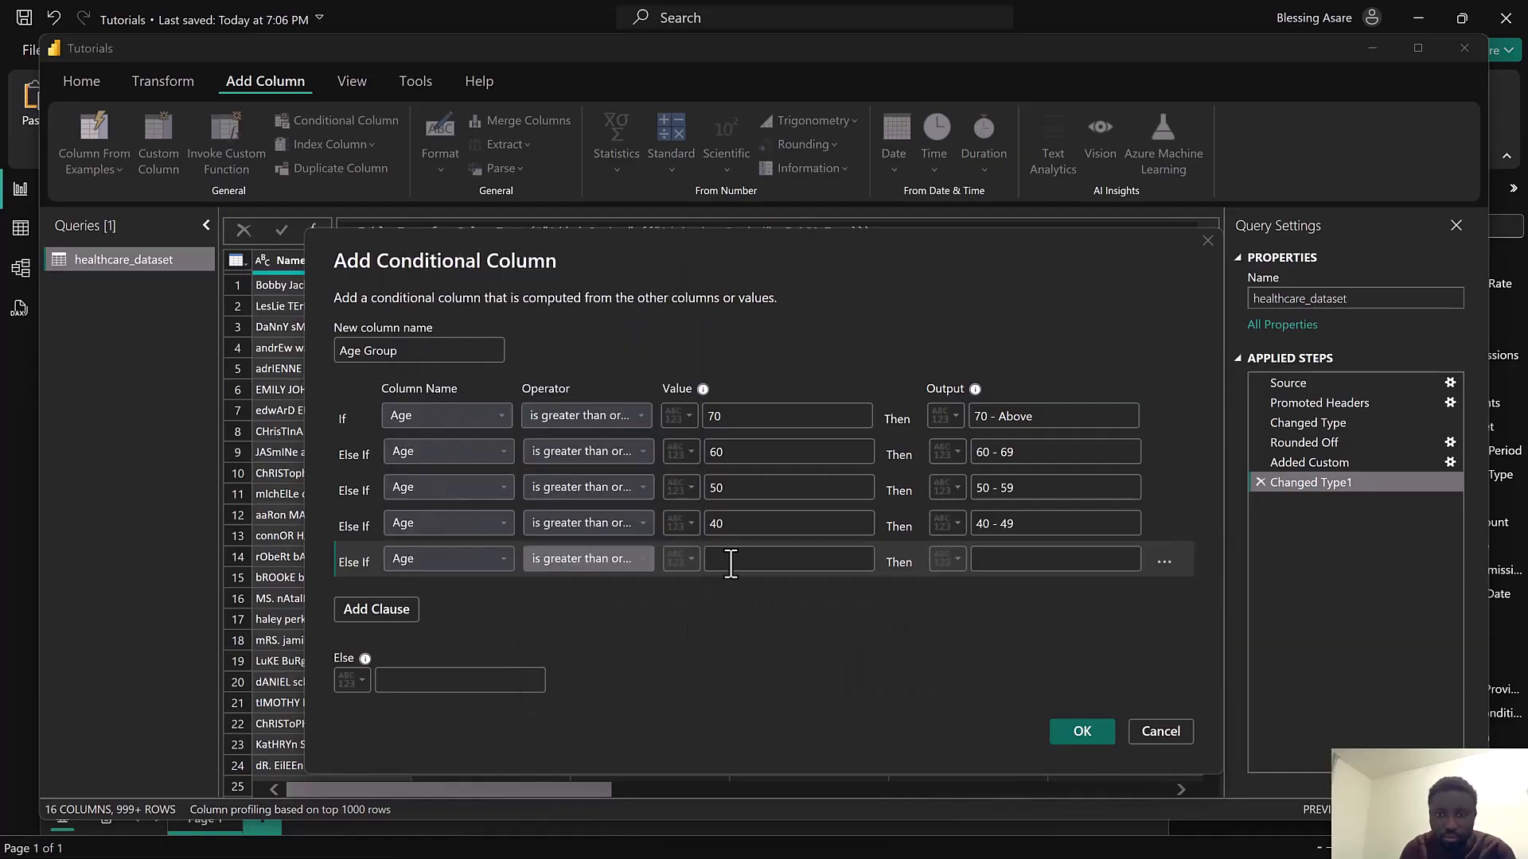
left_click(730, 564)
type("30")
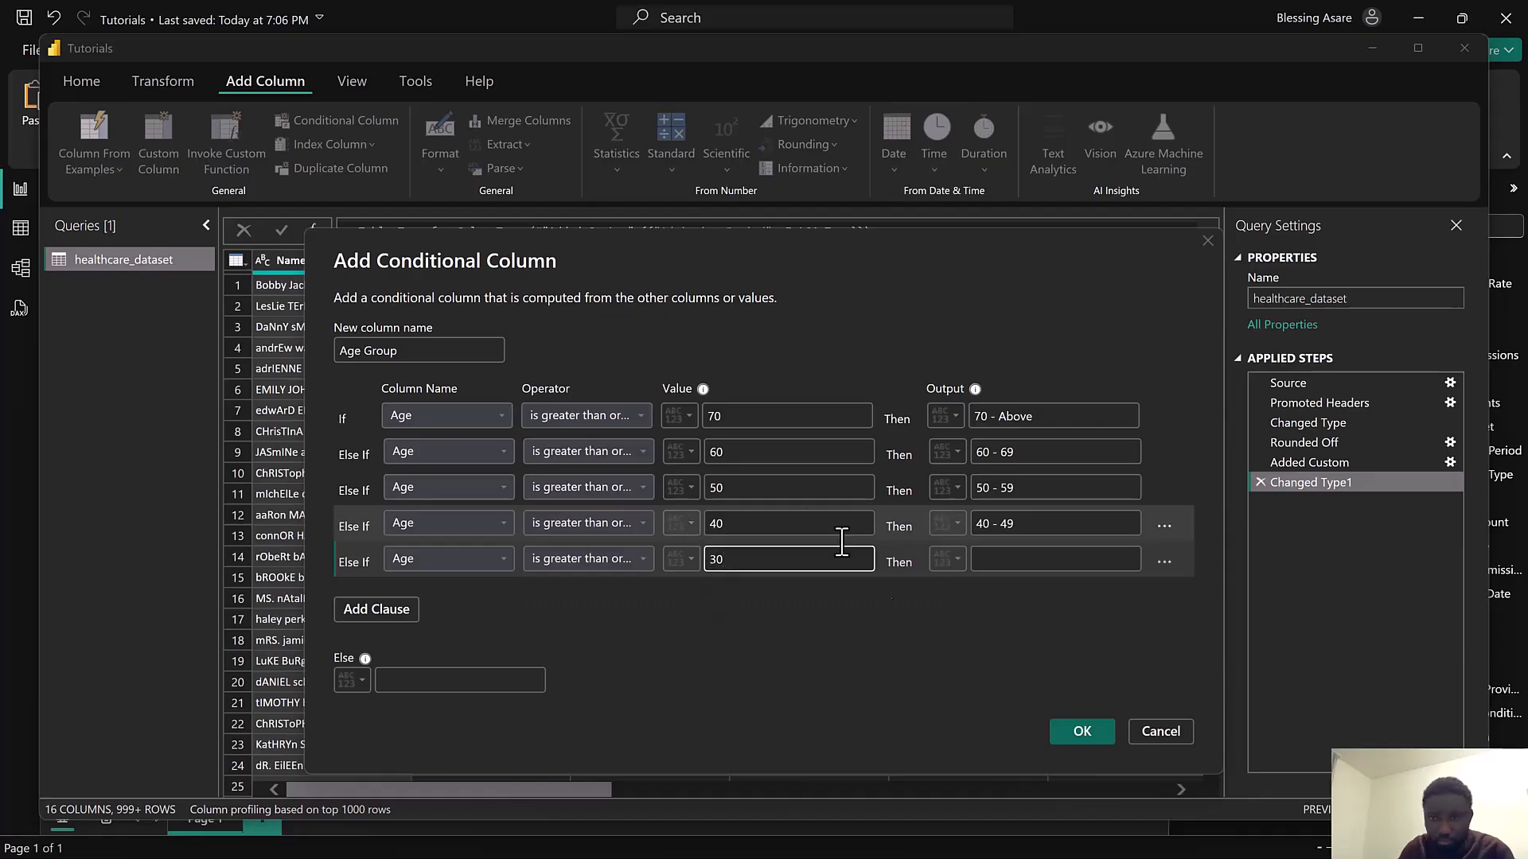
left_click(995, 559)
type("30 - 30")
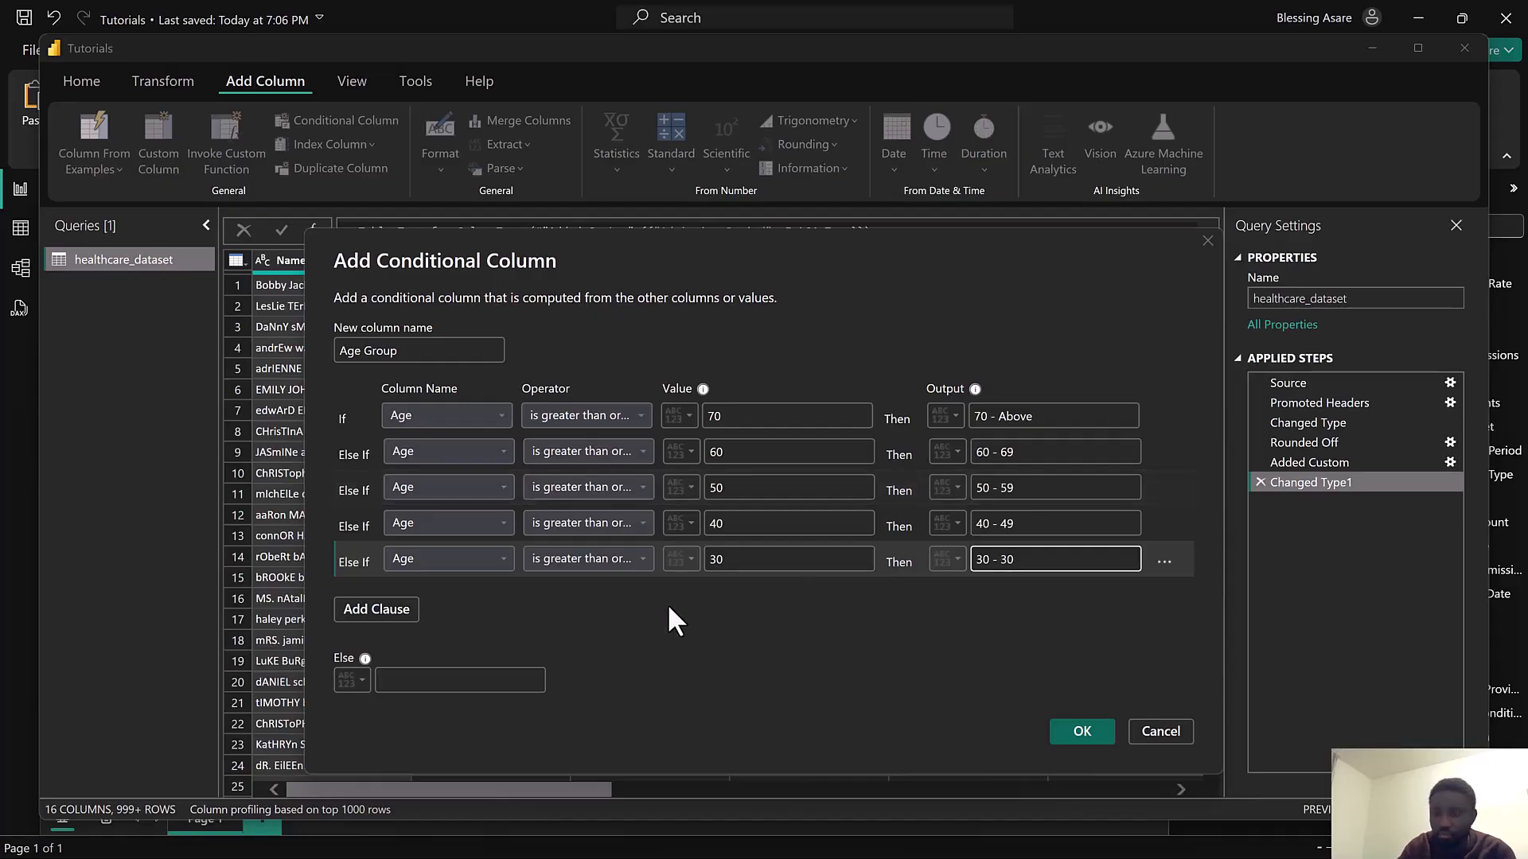
key("BackSpace")
type("9")
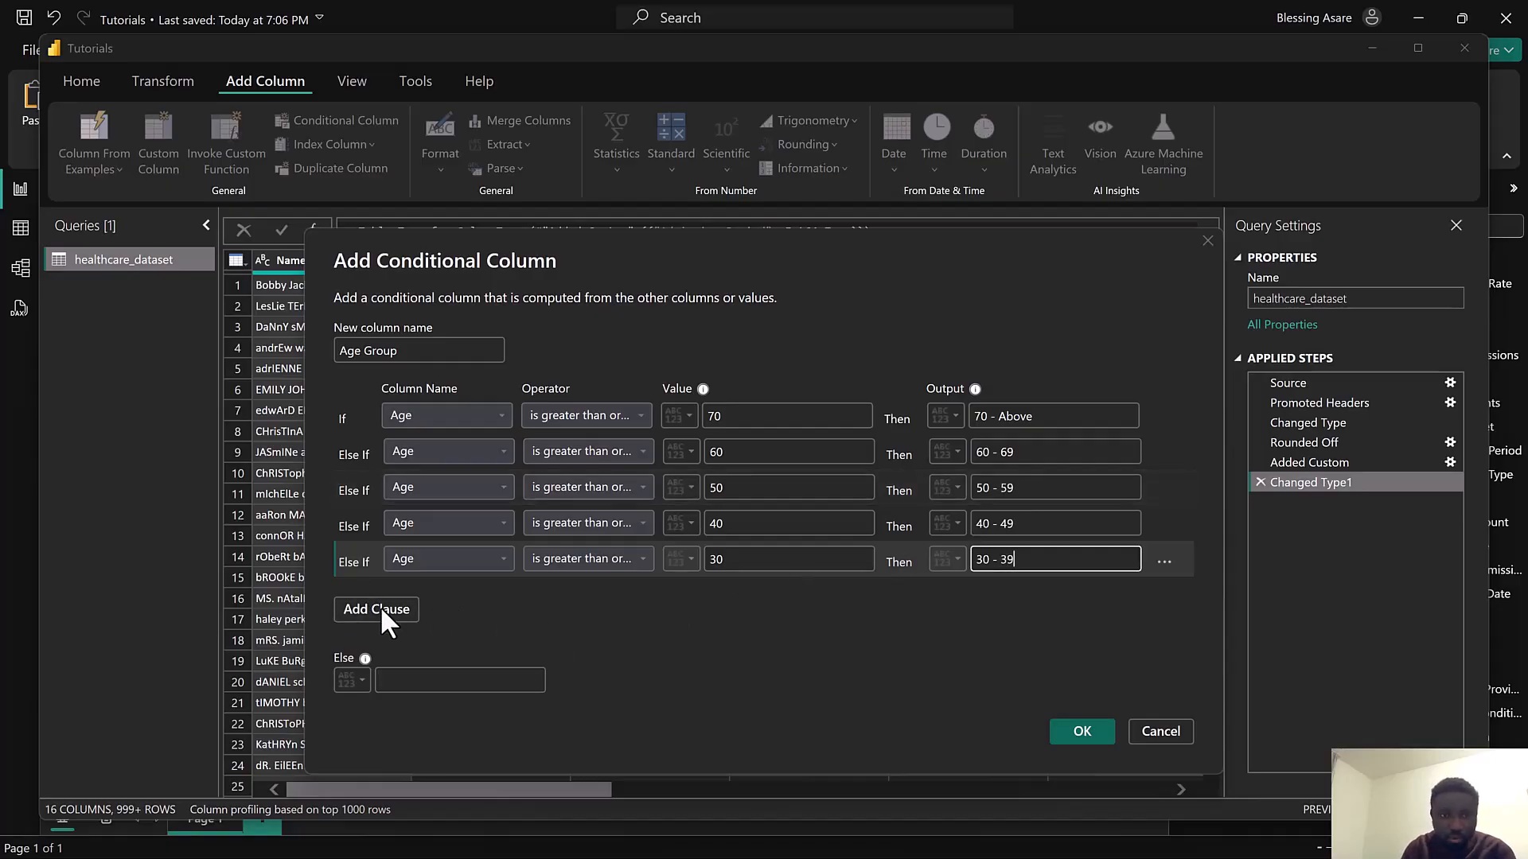
Add a clause: else if Age is greater than or equal to 20, output "20 - 29"
left_click(358, 606)
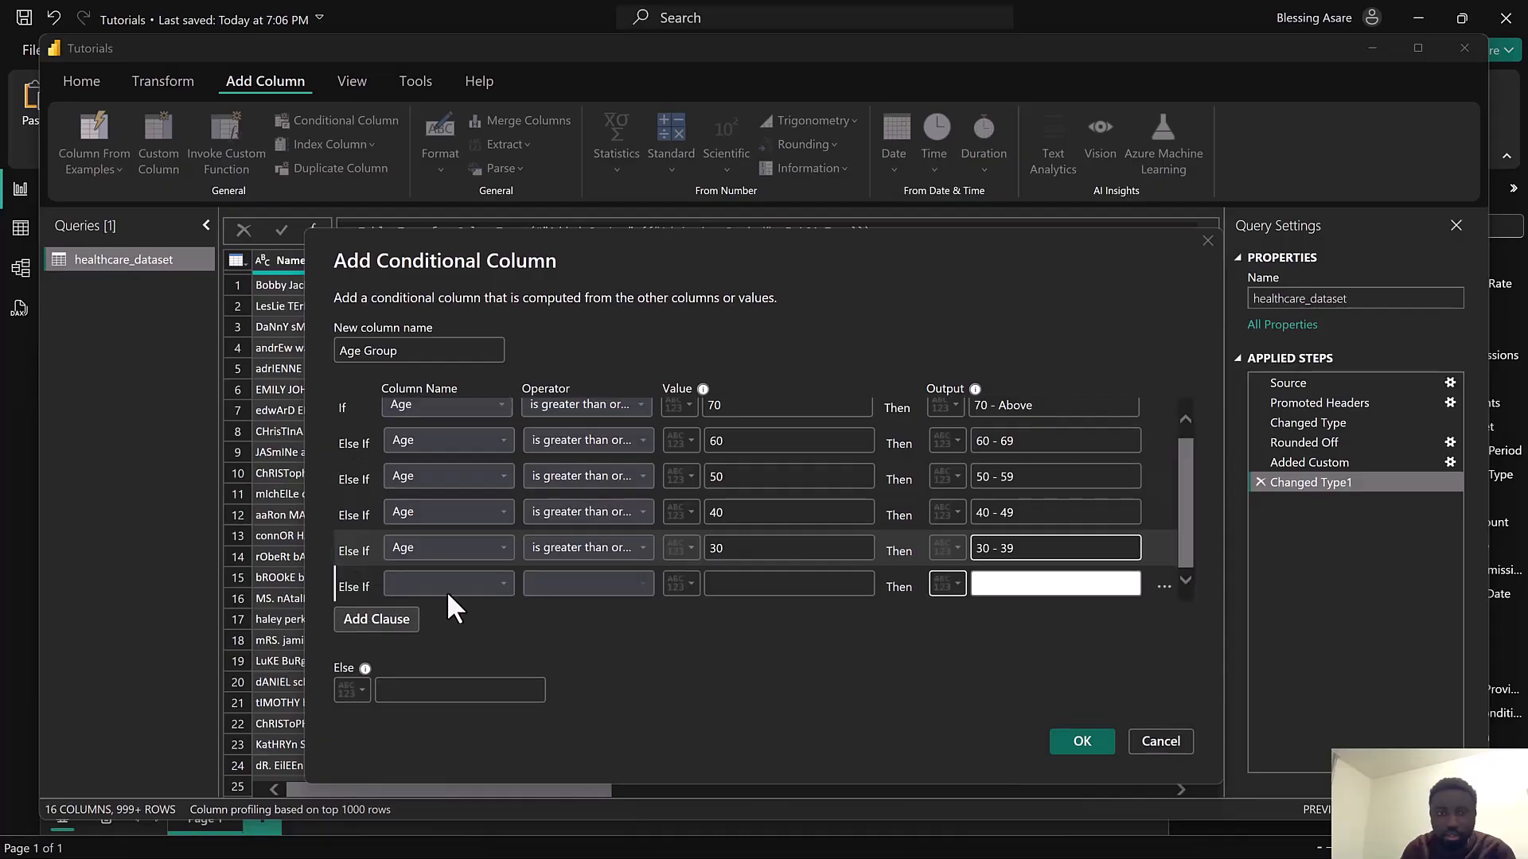
left_click(445, 583)
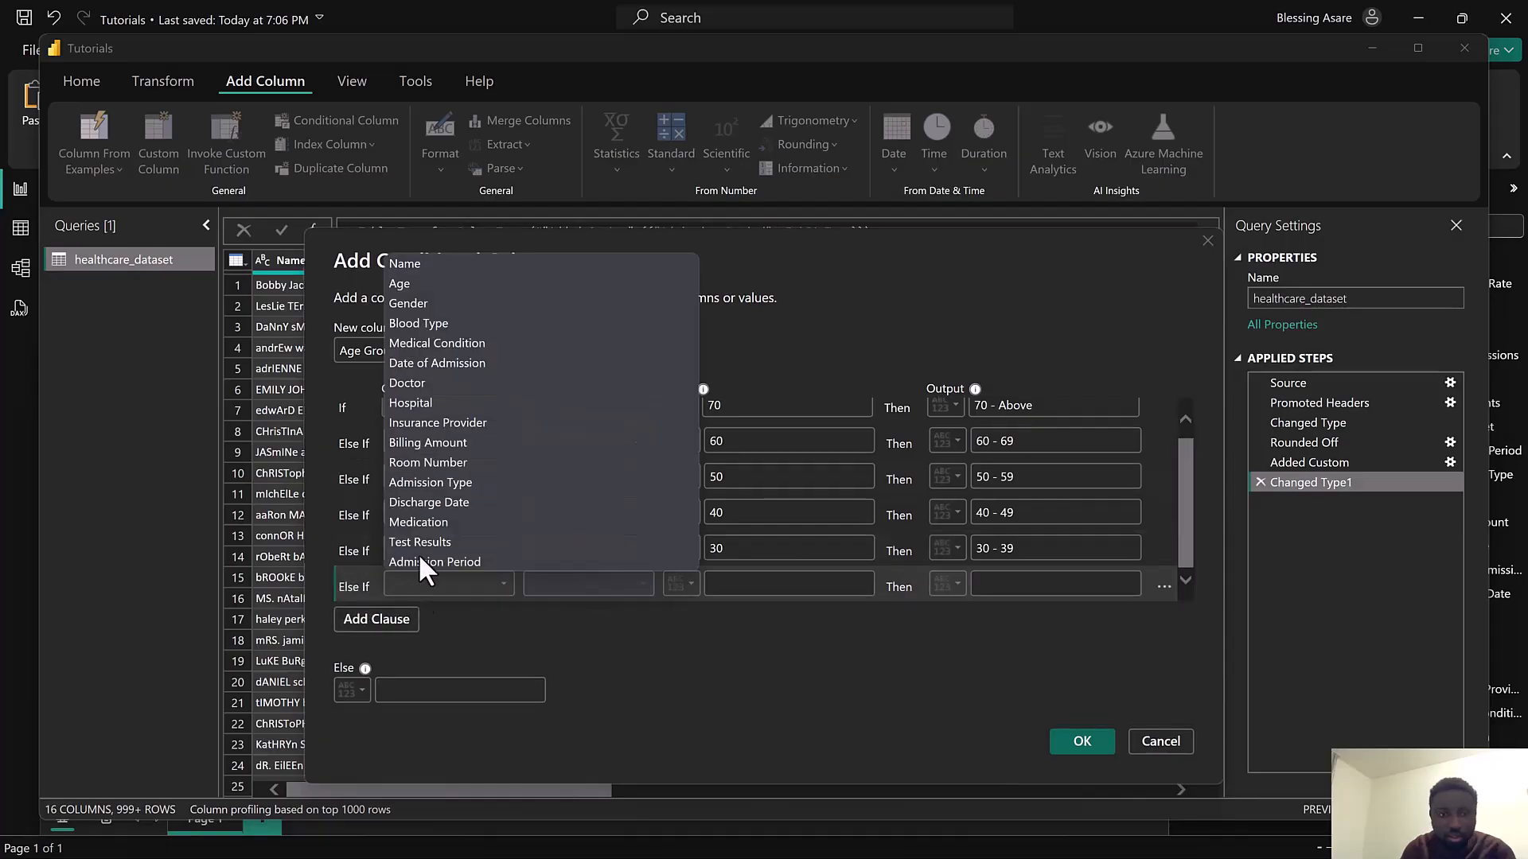
left_click(403, 275)
left_click(584, 588)
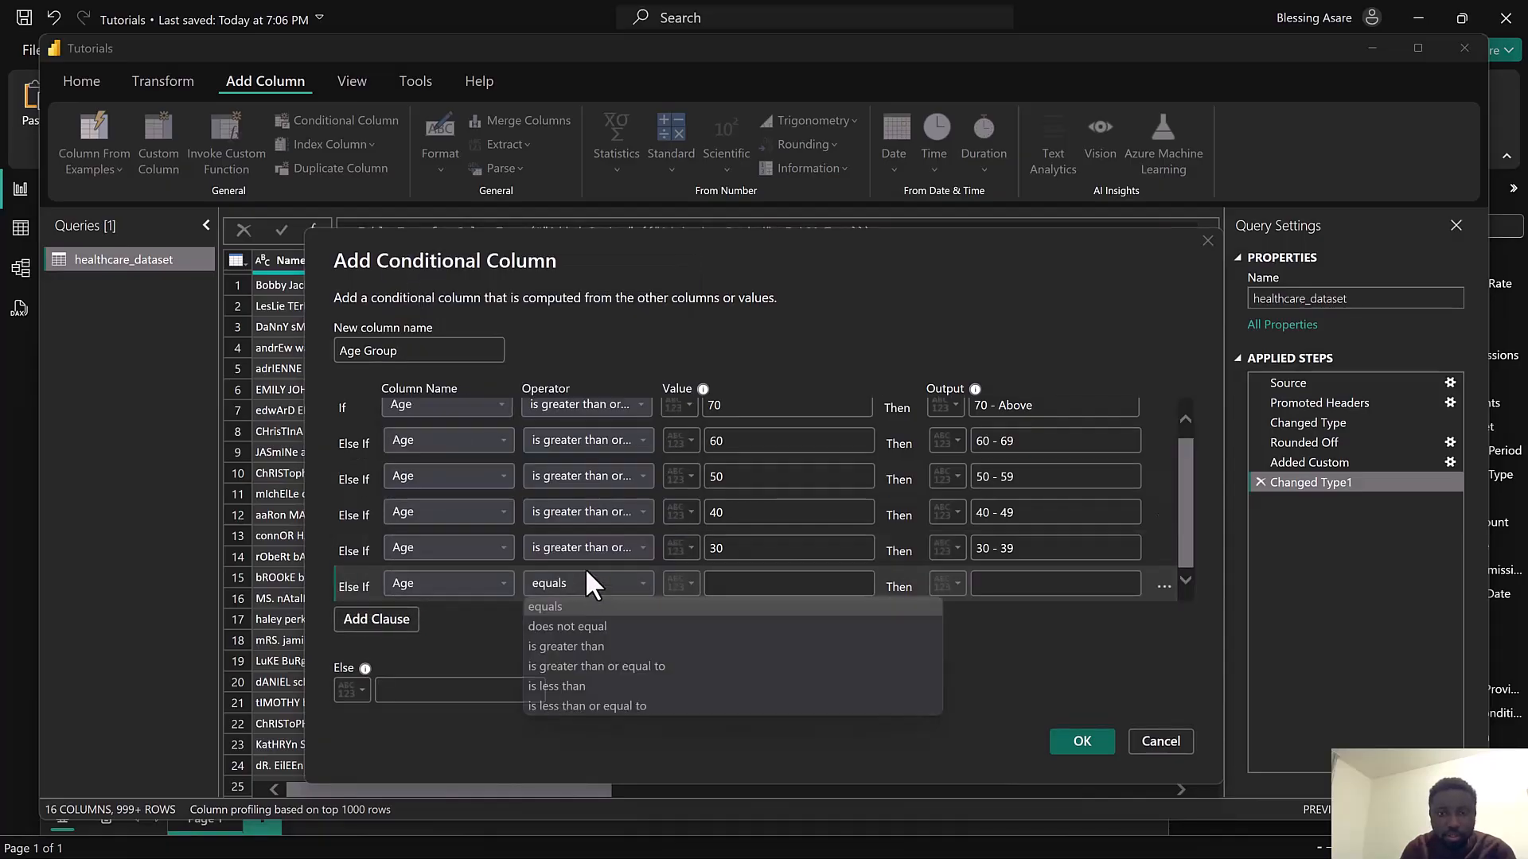
left_click(627, 666)
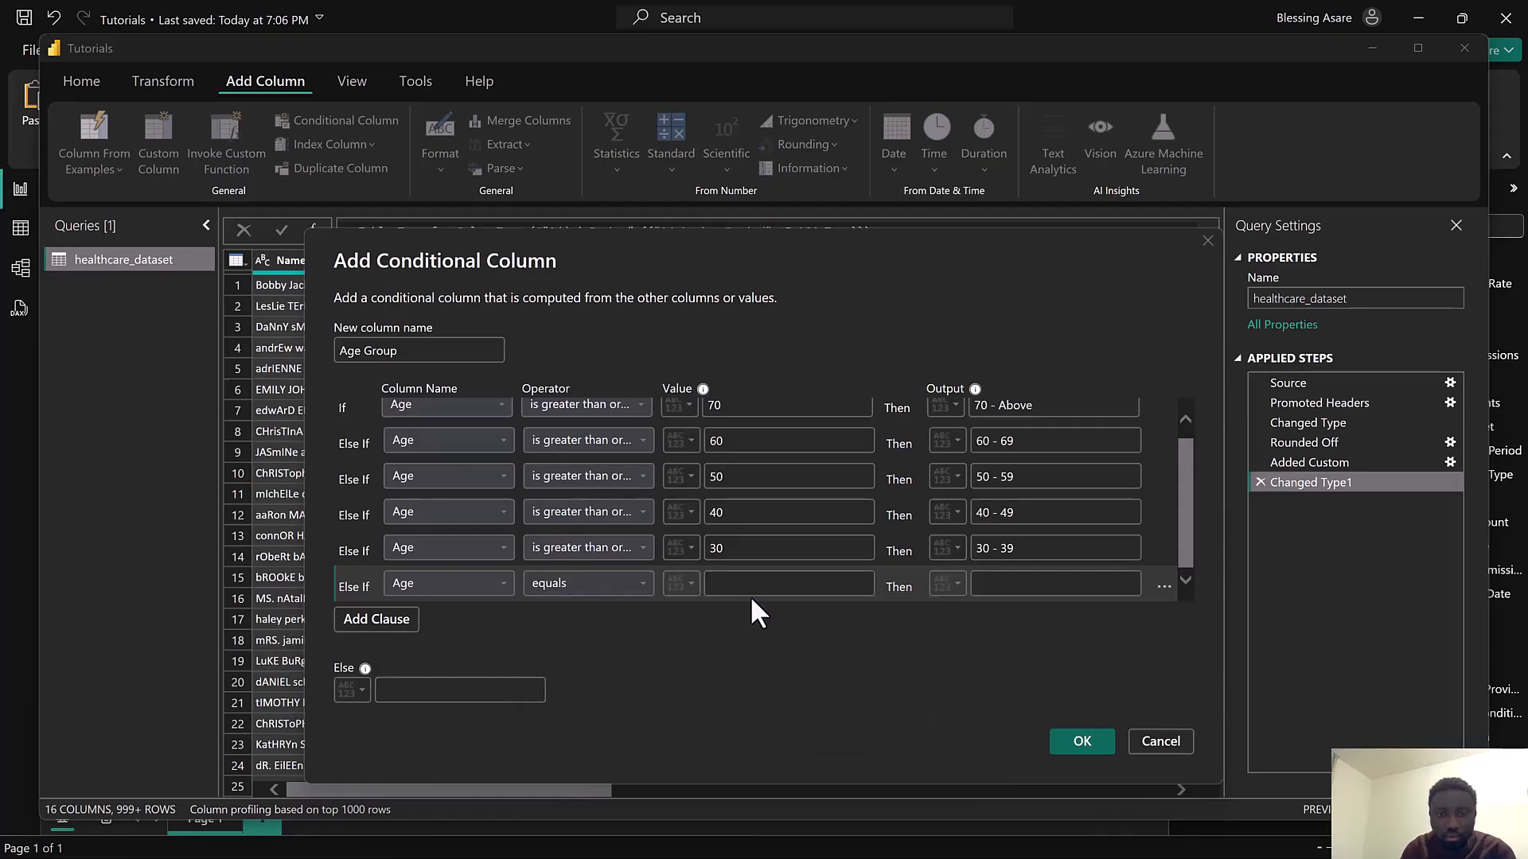
left_click(750, 586)
type("20")
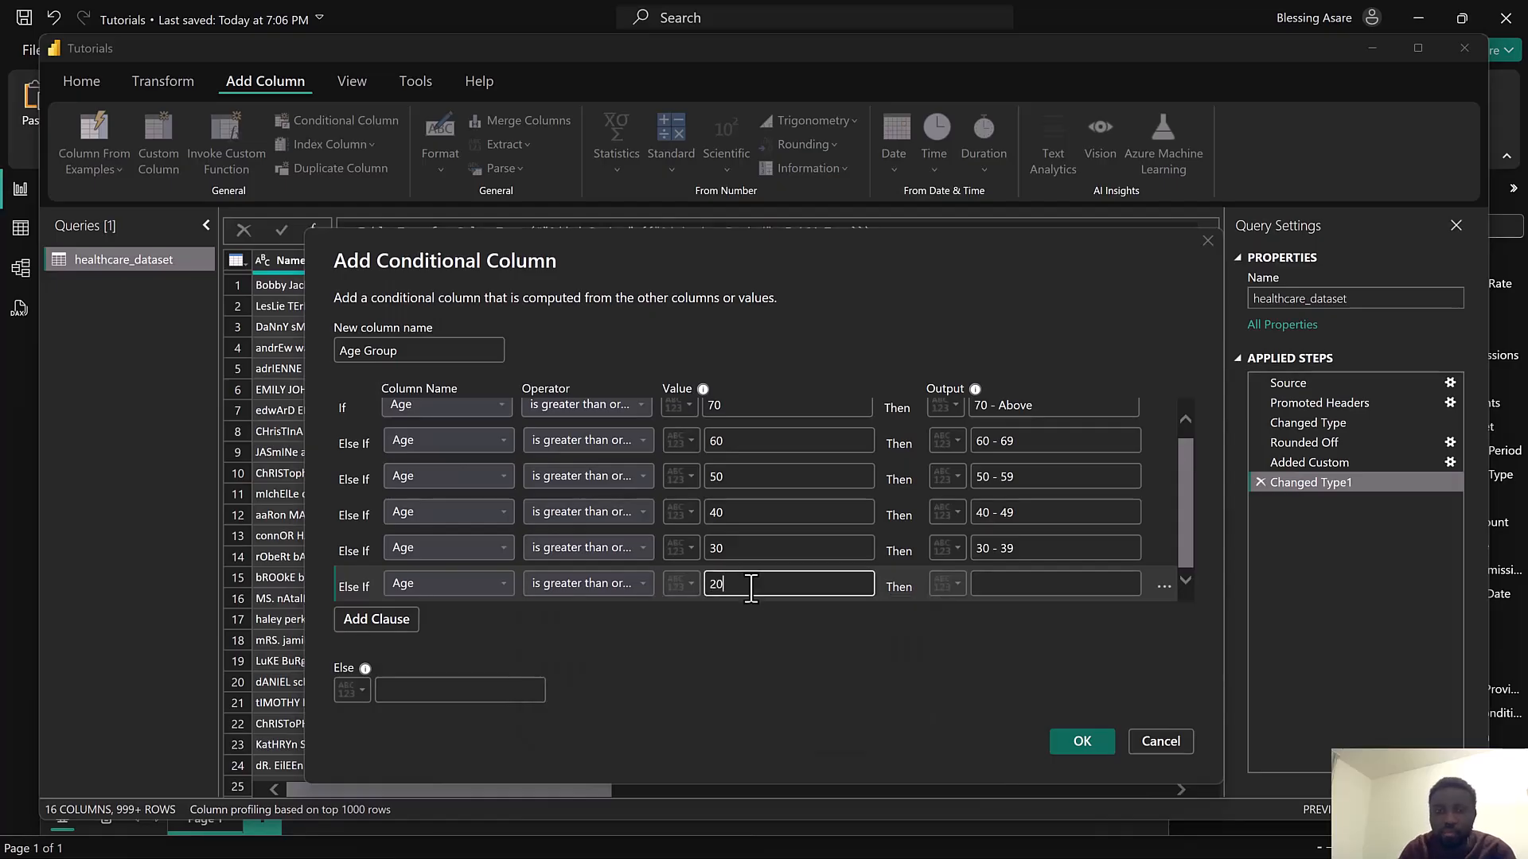
left_click(991, 589)
type("2")
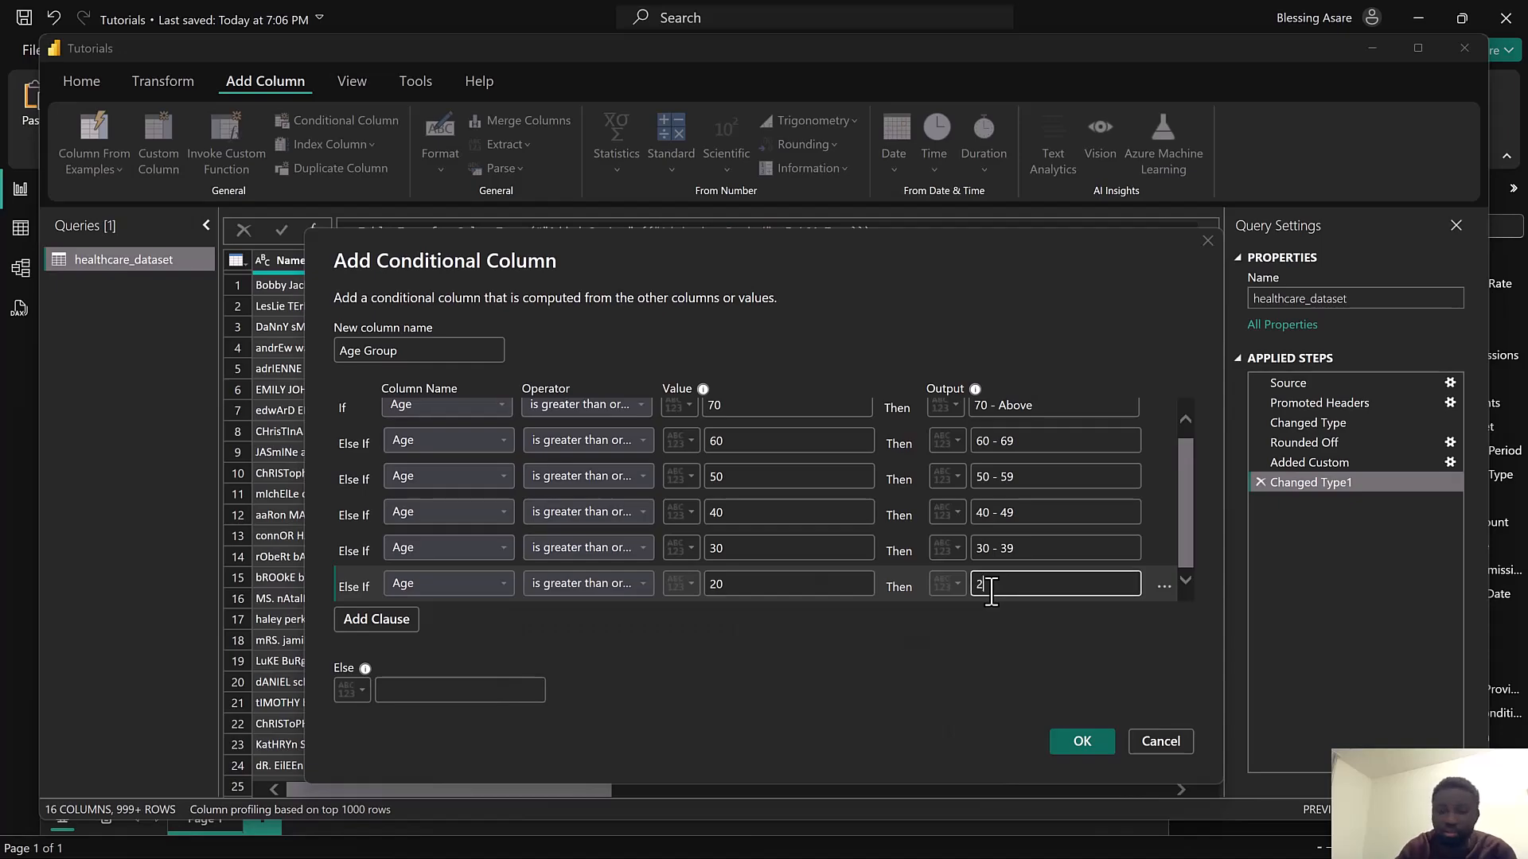
type("0 - 29")
Set the Else output to "19 - Below" and confirm the conditional column
left_click(478, 693)
type("19 - Below")
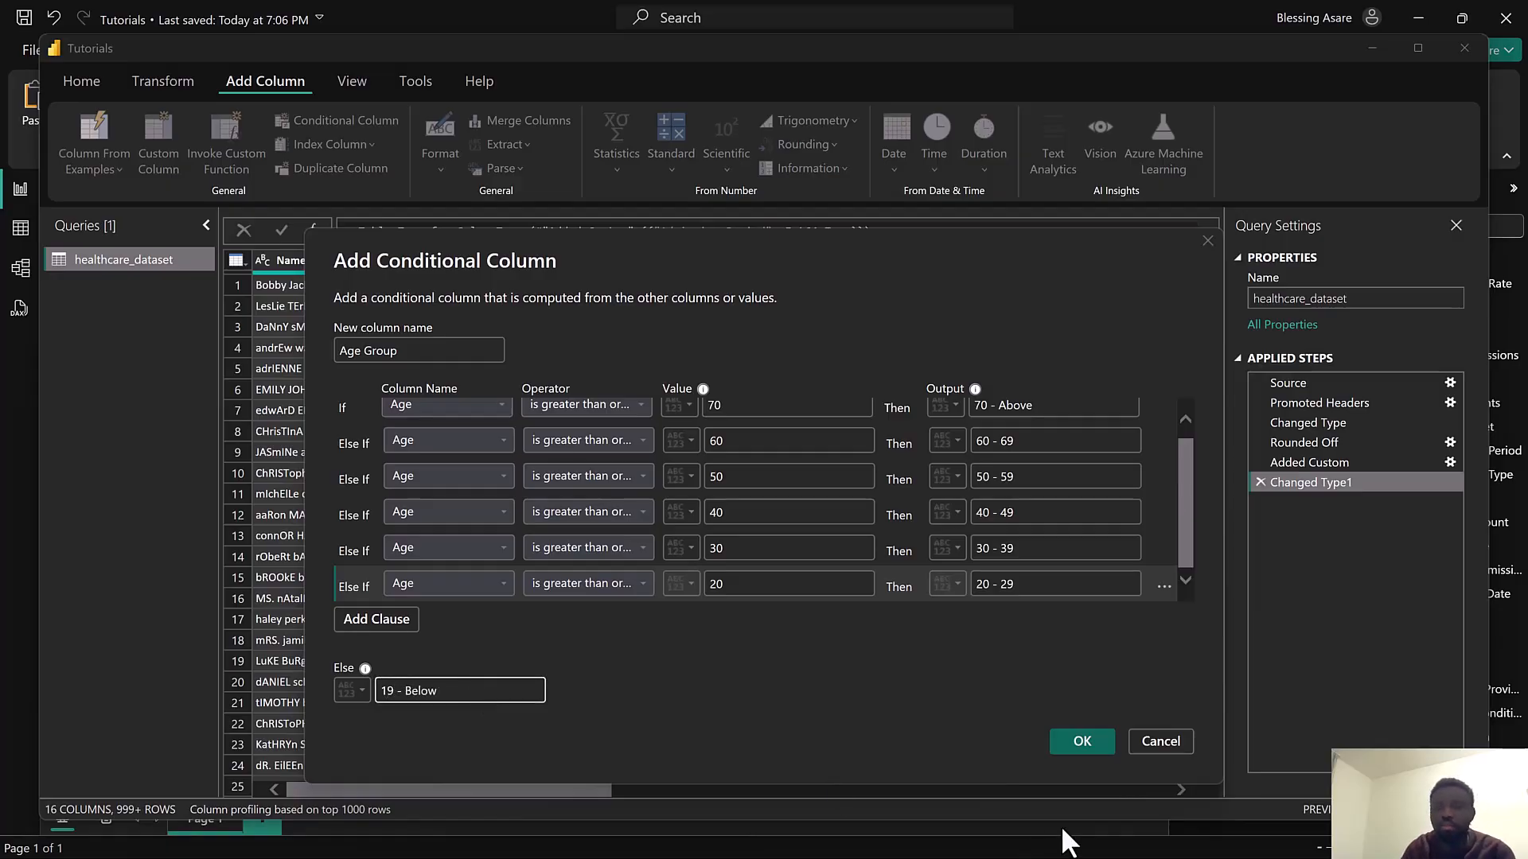
left_click(1075, 743)
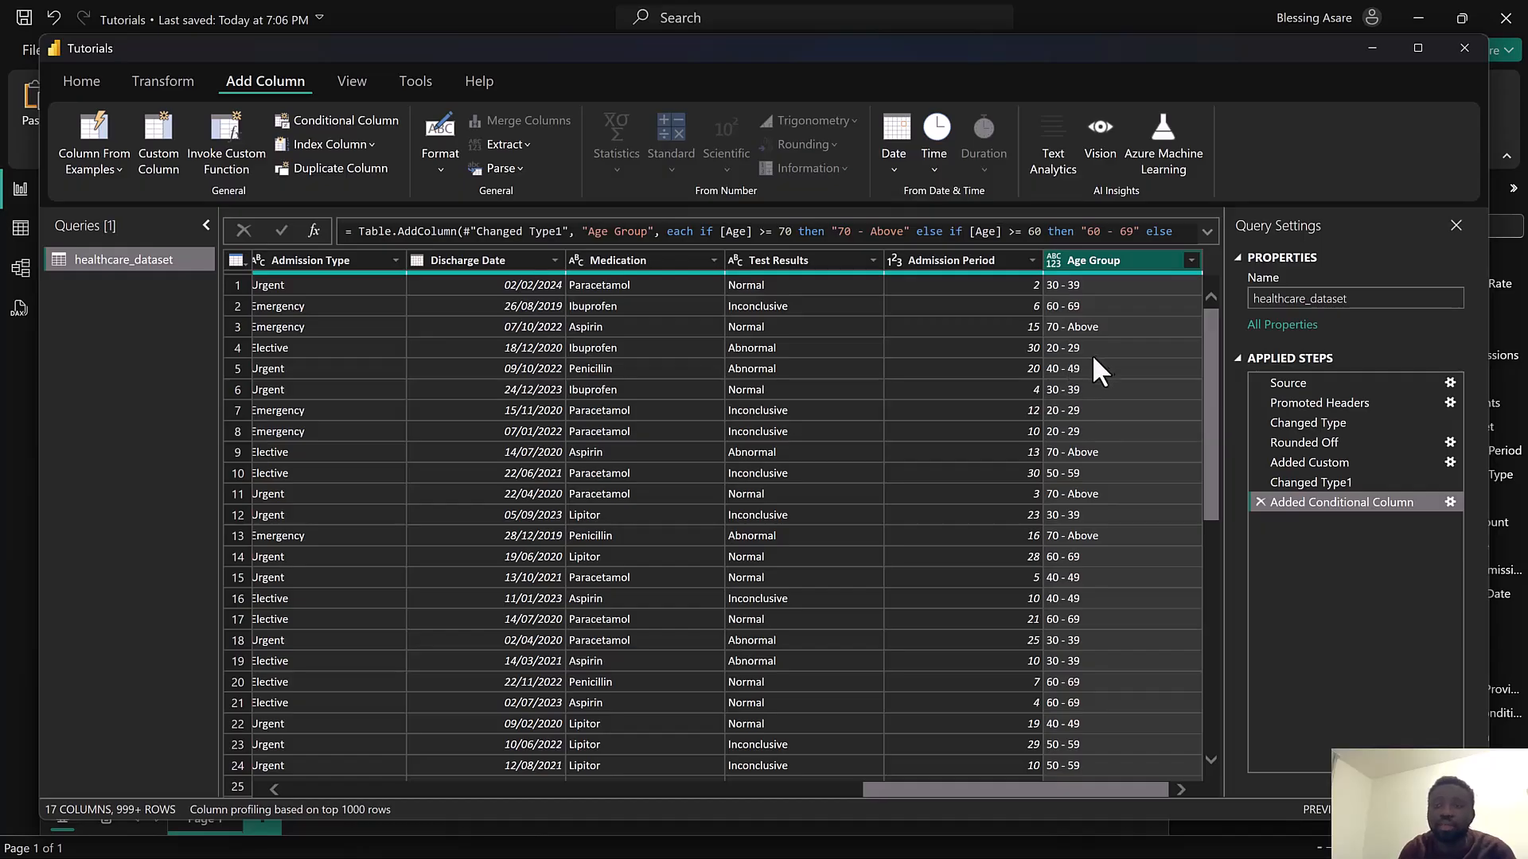
Close Power Query and apply the changes to the report
left_click(84, 86)
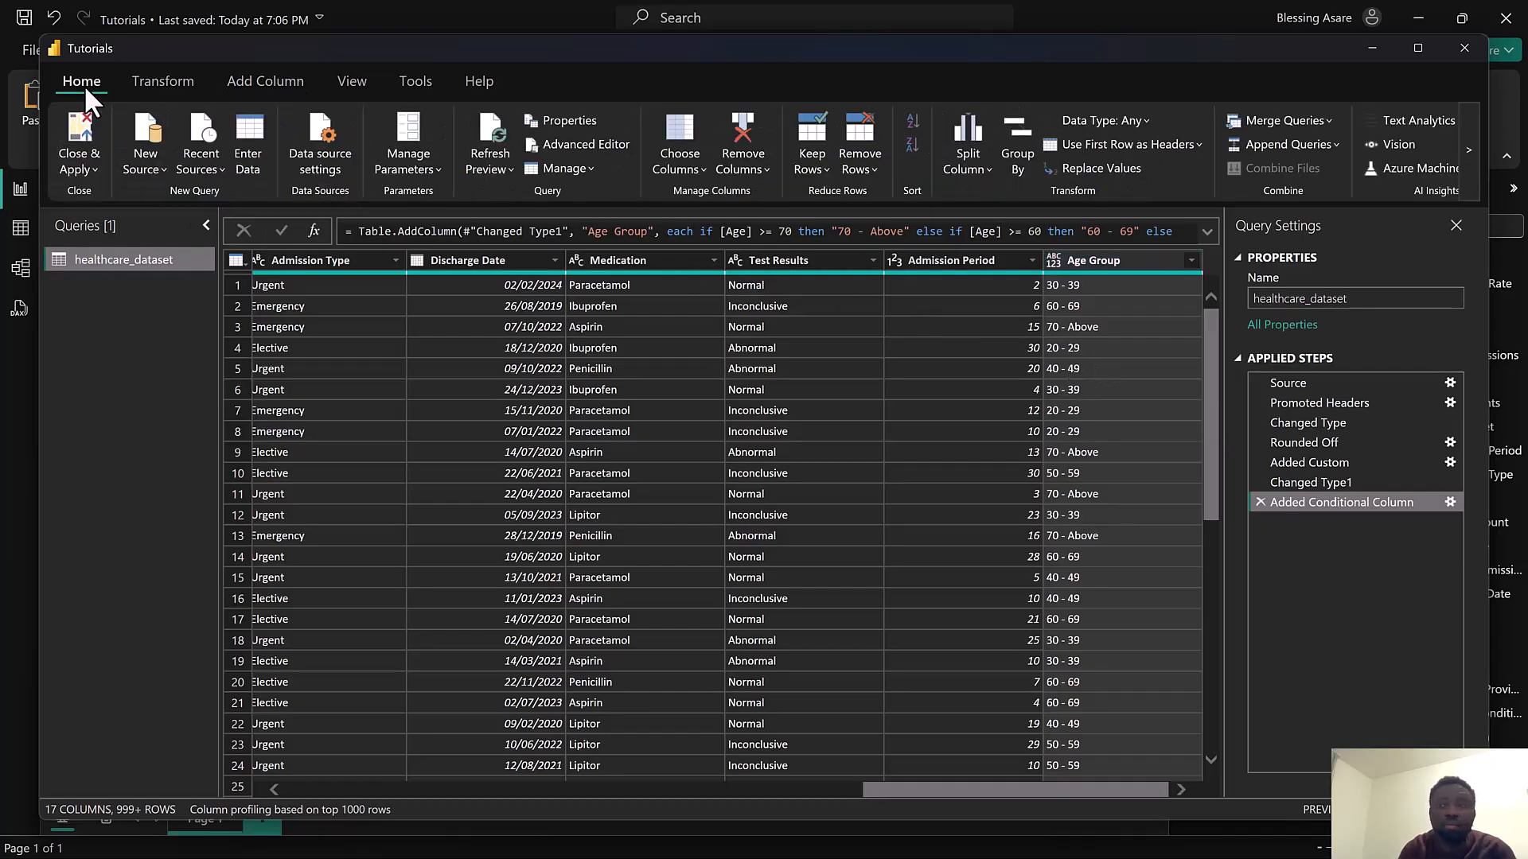
left_click(79, 169)
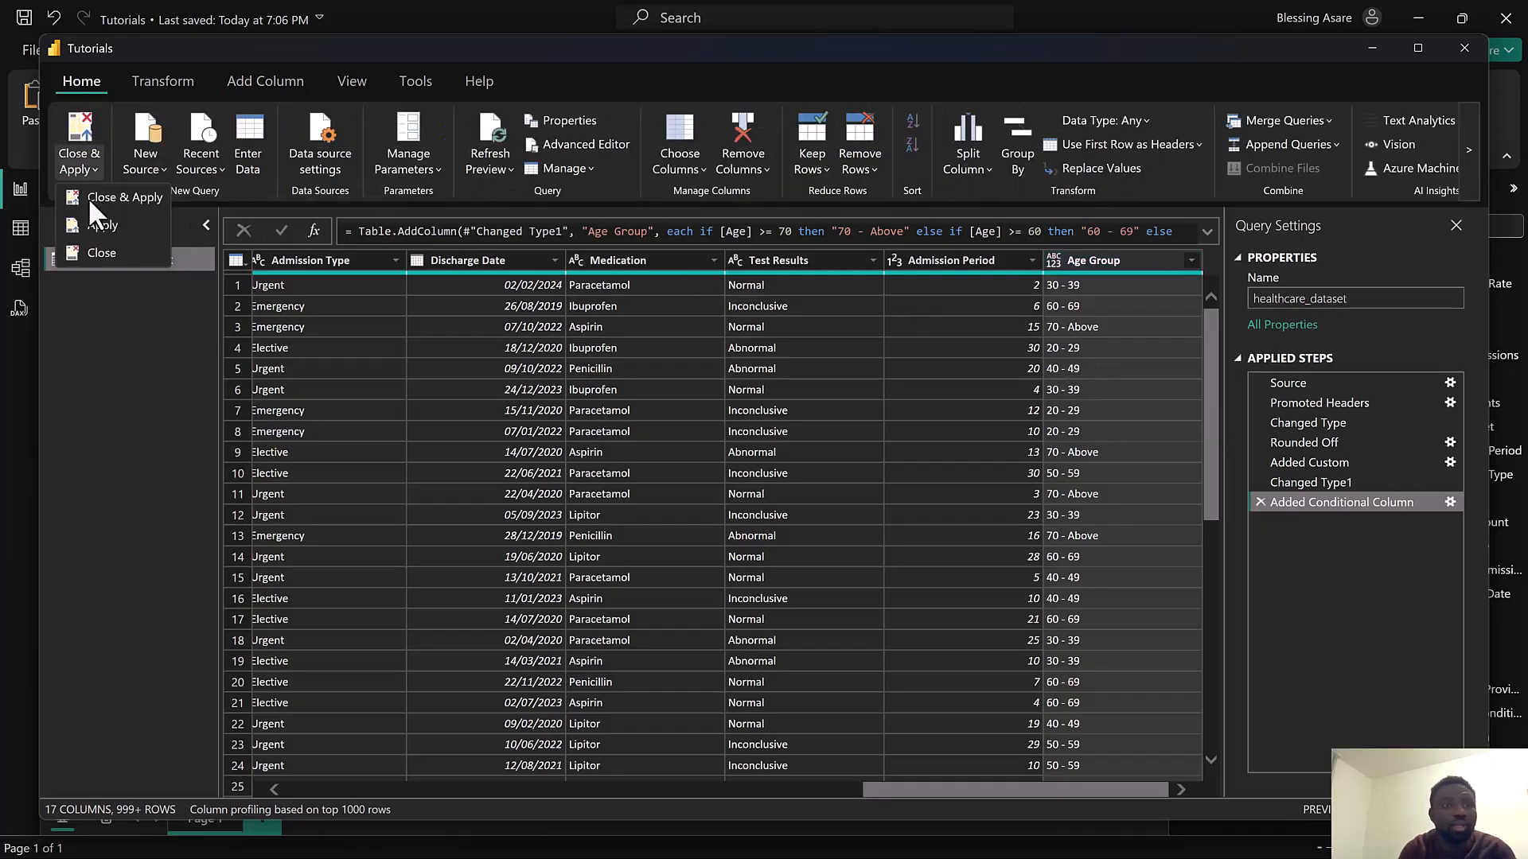
left_click(88, 197)
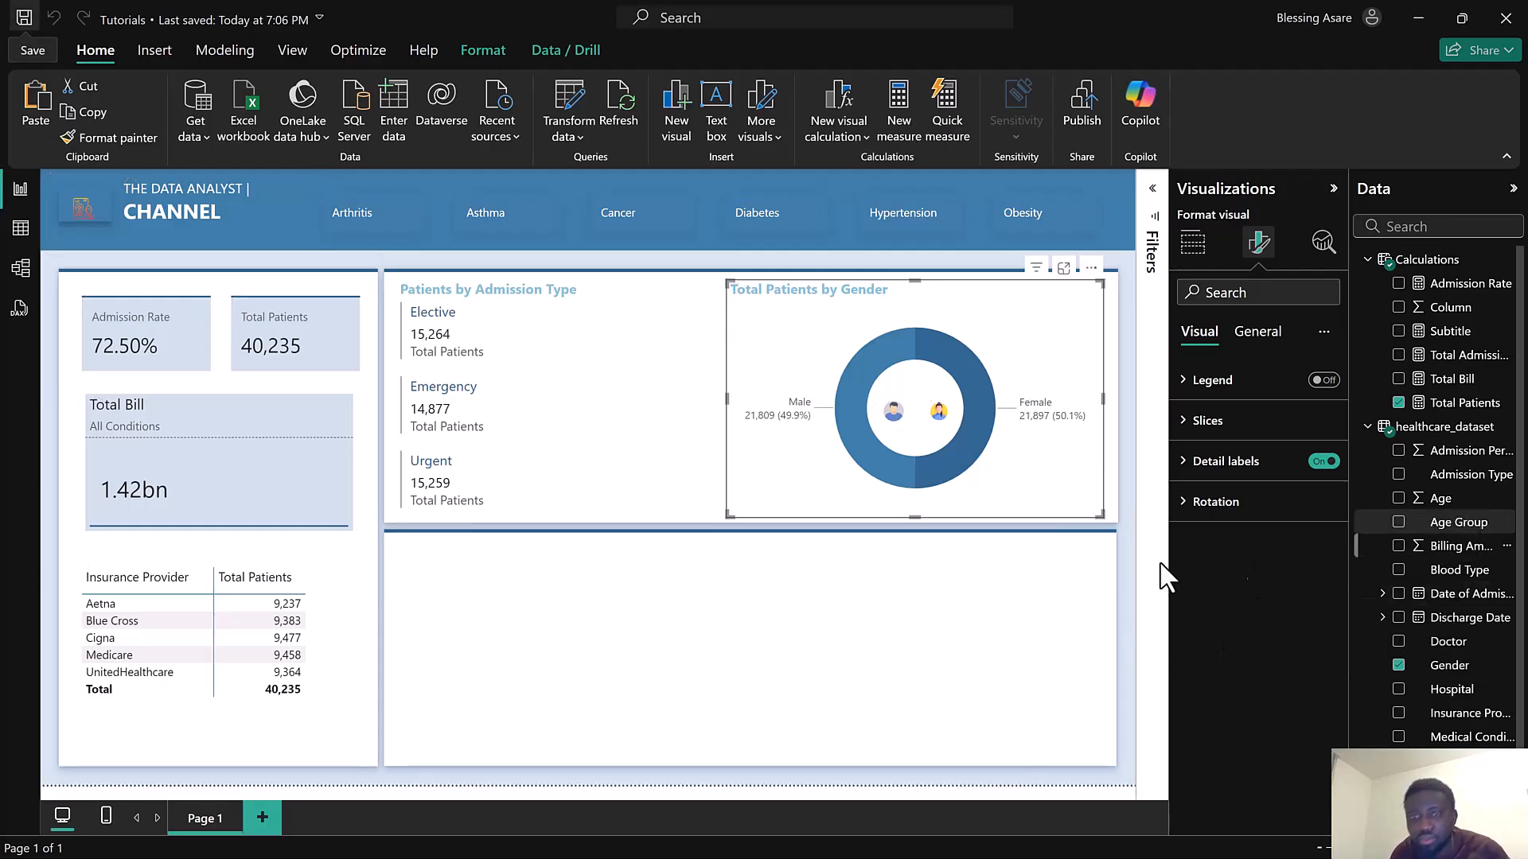
Insert a new column chart and build it from Age Group on the X-axis with Total Patients
left_click(668, 109)
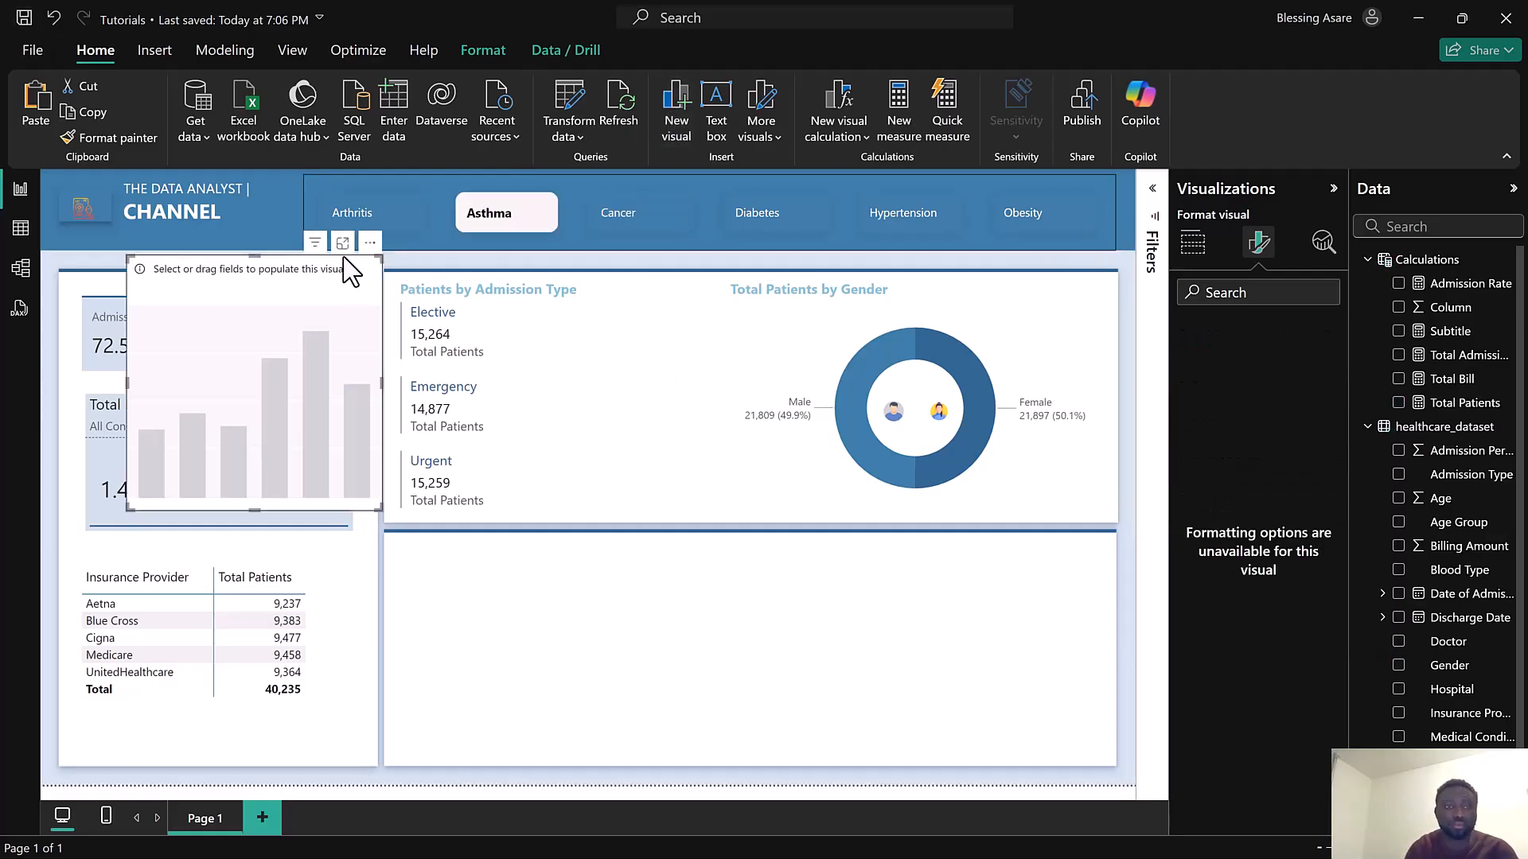
left_click_drag(347, 274, 614, 428)
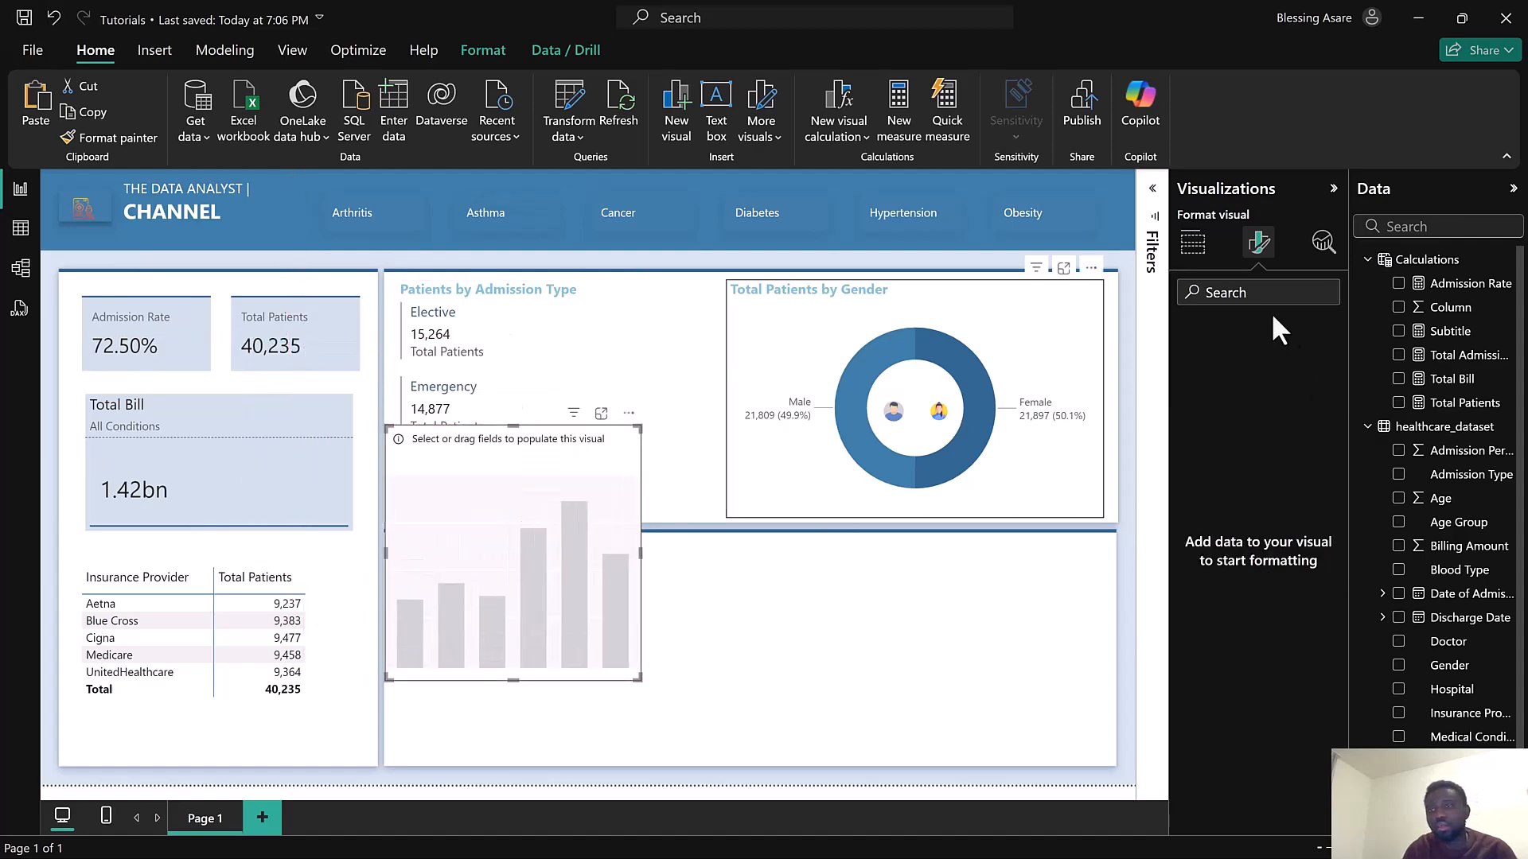
left_click(1198, 247)
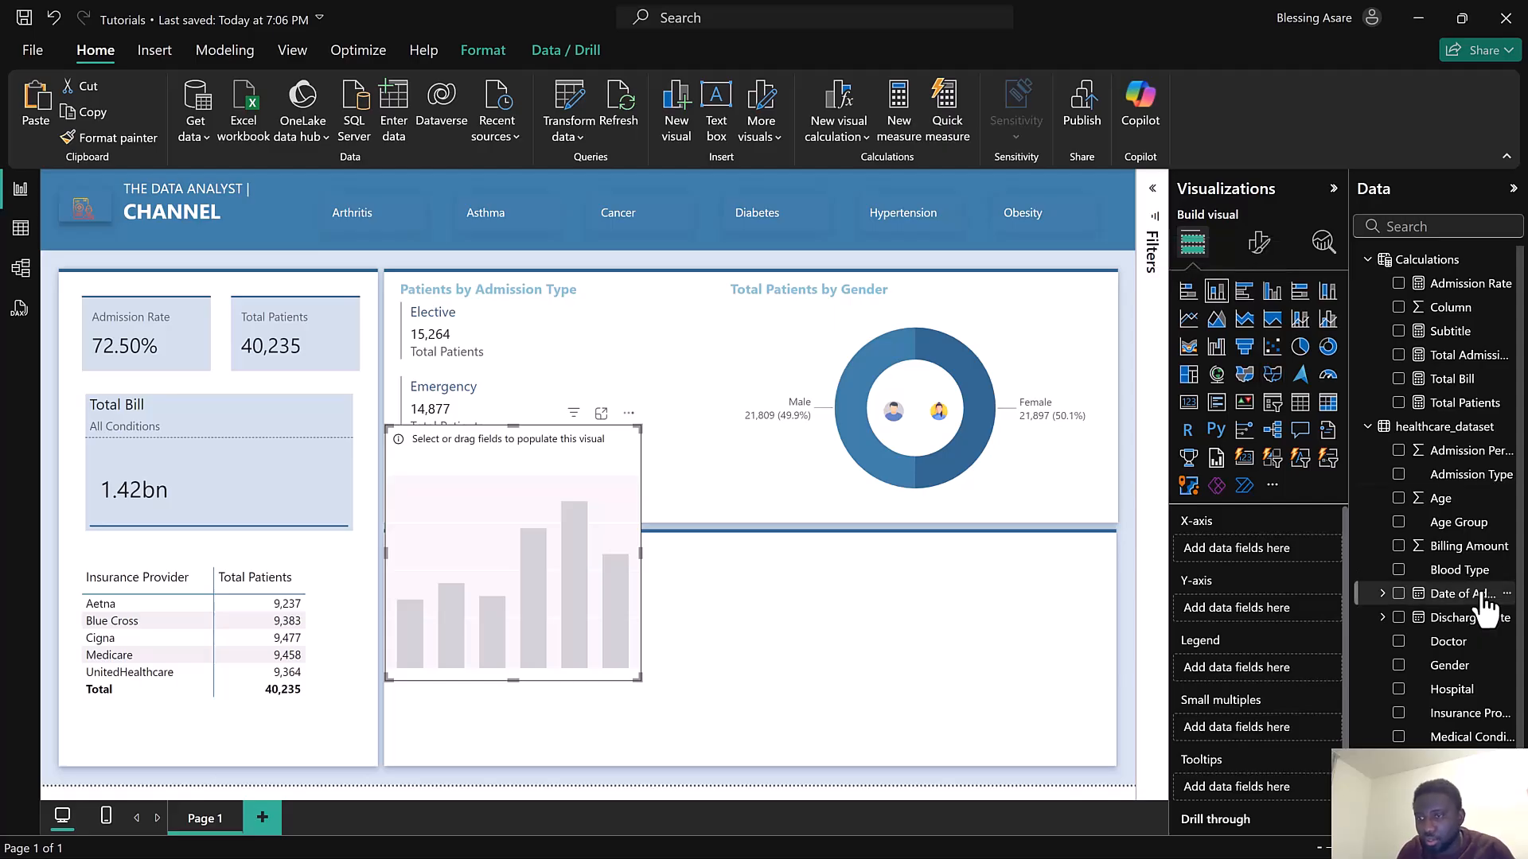
left_click(1398, 523)
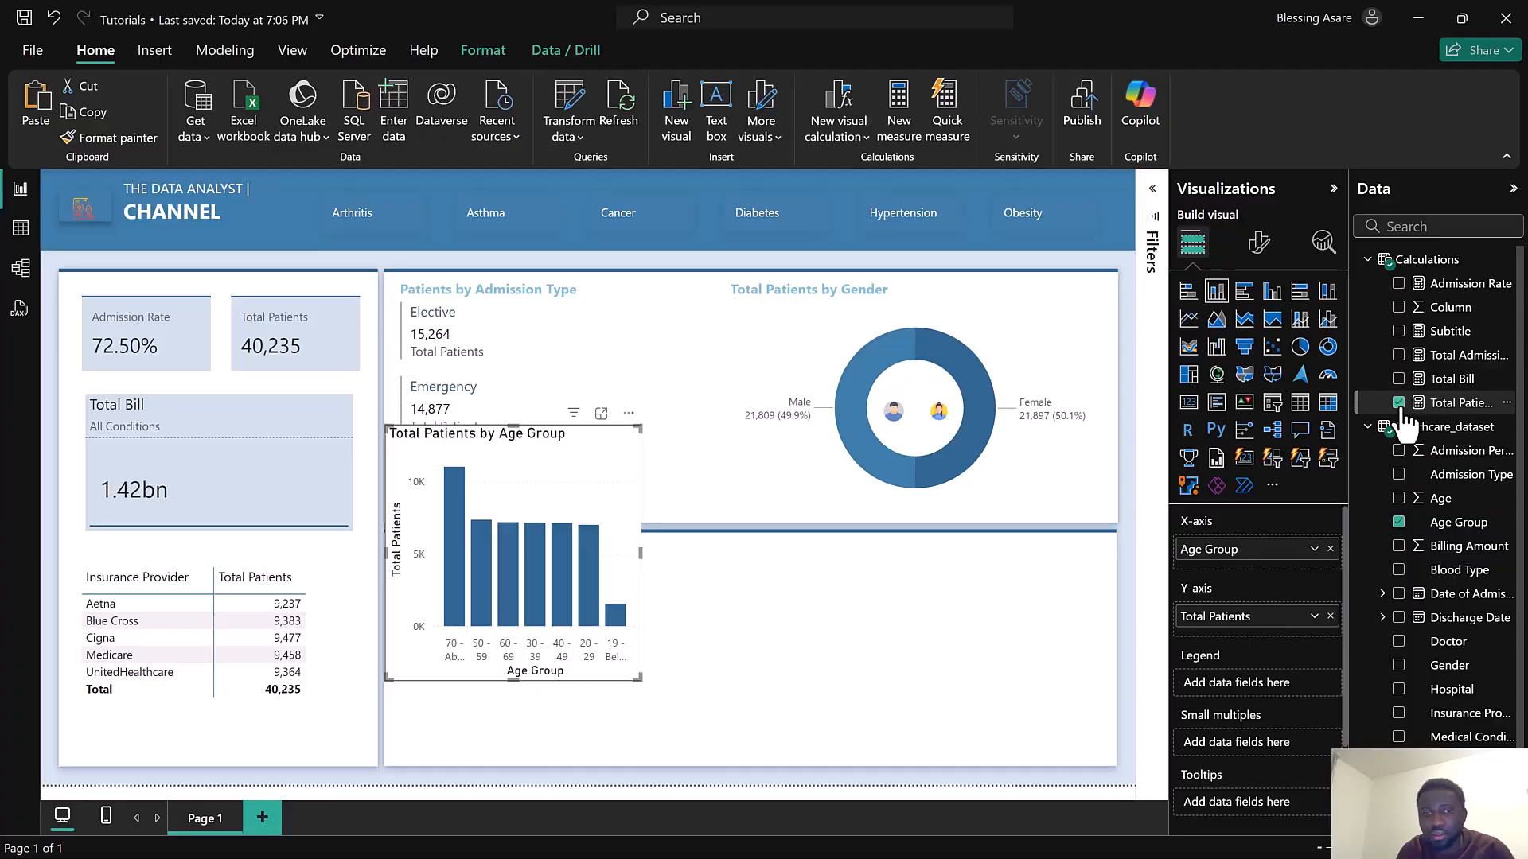
Move and resize the age group chart to fill the lower empty panel
left_click_drag(594, 441, 597, 566)
left_click_drag(641, 781, 735, 754)
left_click_drag(996, 762, 1096, 756)
left_click_drag(1100, 530, 1103, 544)
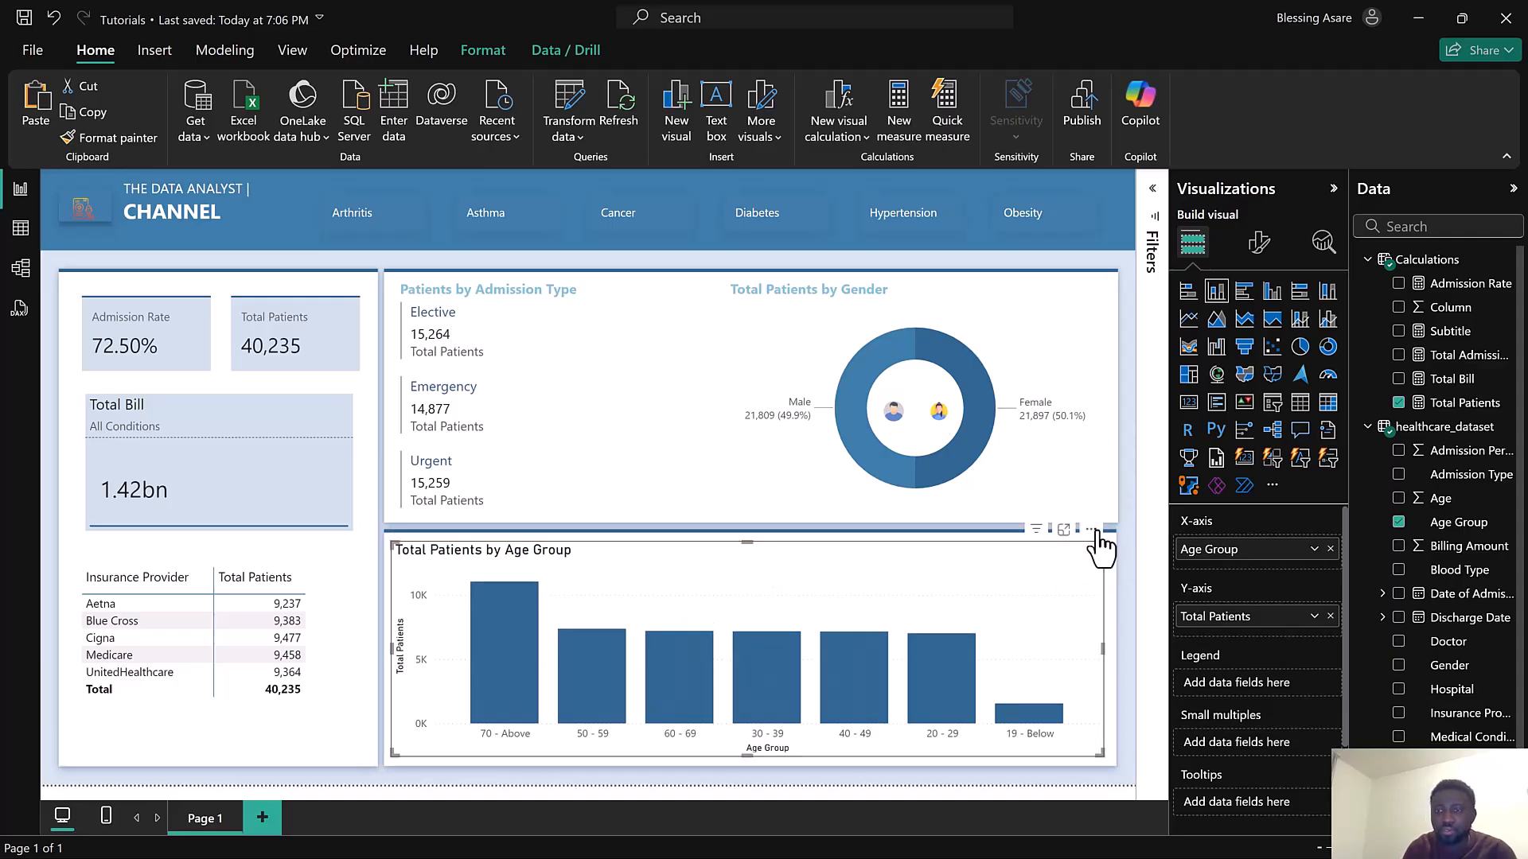
Sort the chart's axis ascending by Total Patients
left_click(1091, 530)
mouse_move(1154, 672)
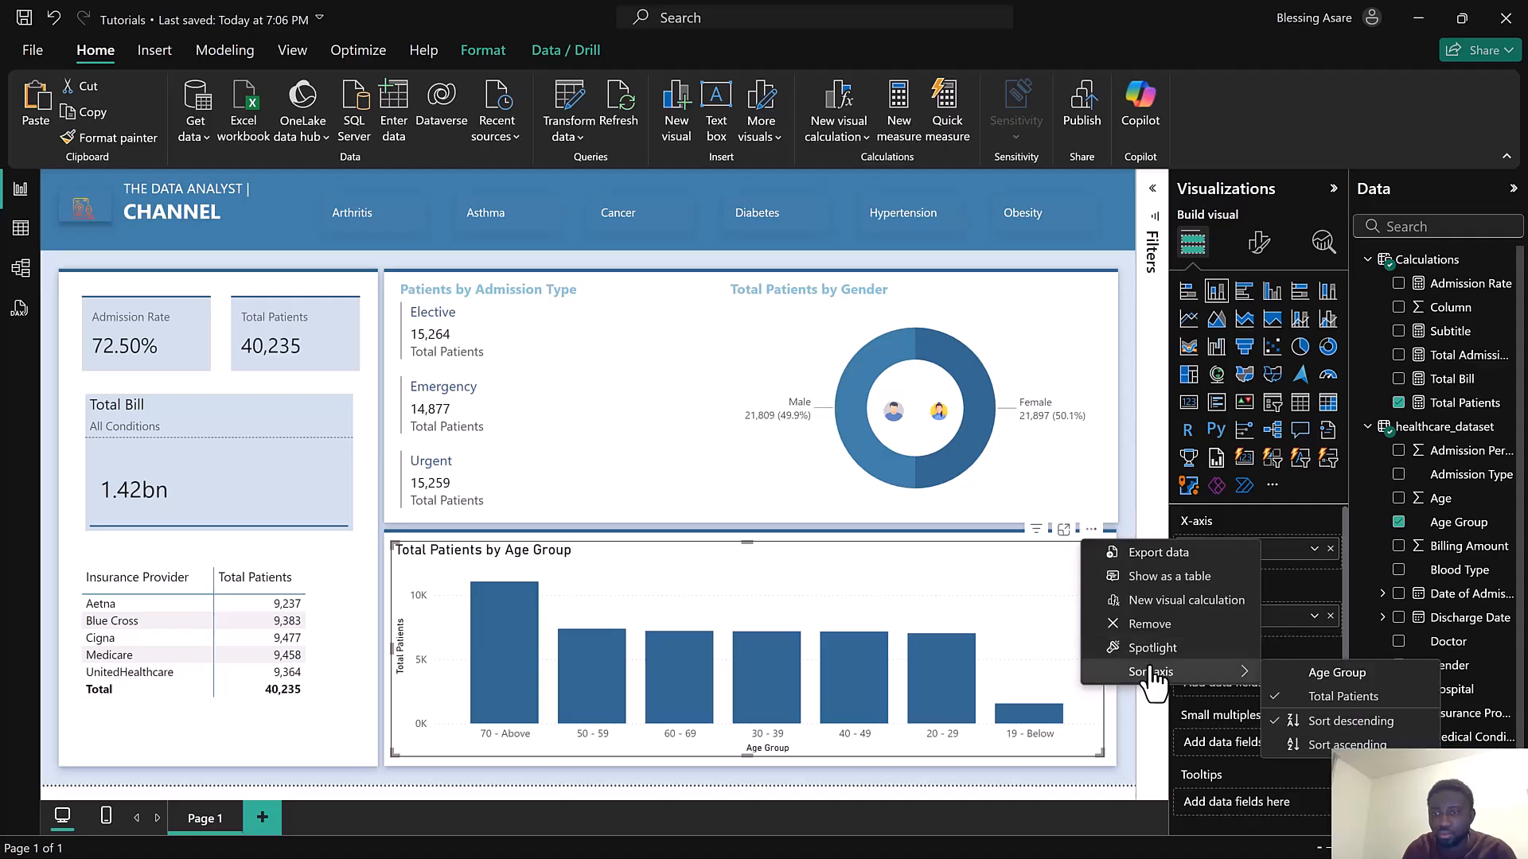
left_click(1309, 748)
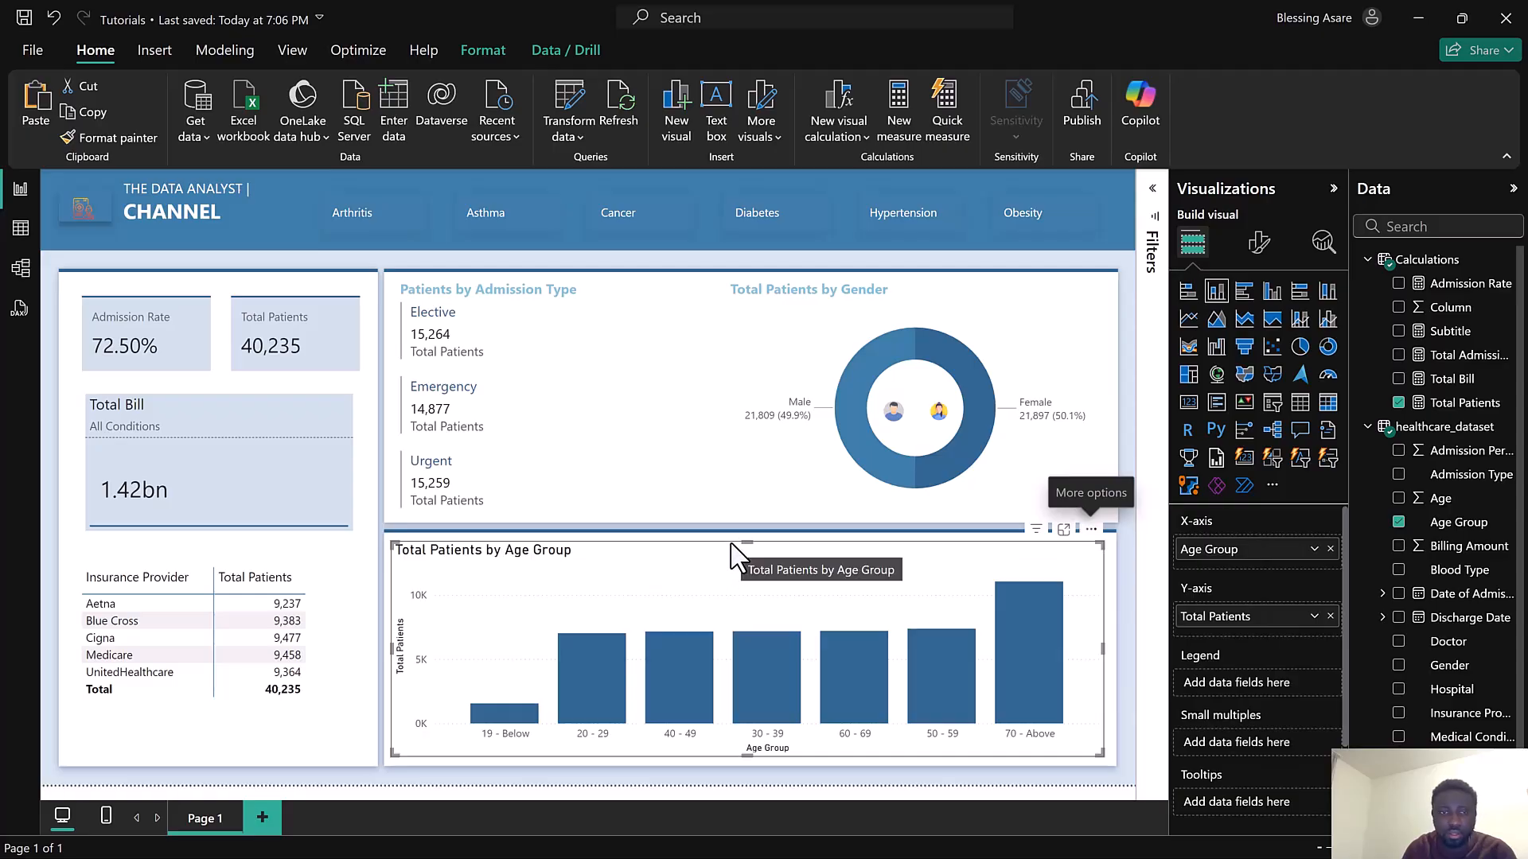
Turn off the Y-axis and X-axis titles in the chart's visual formatting
left_click(1258, 243)
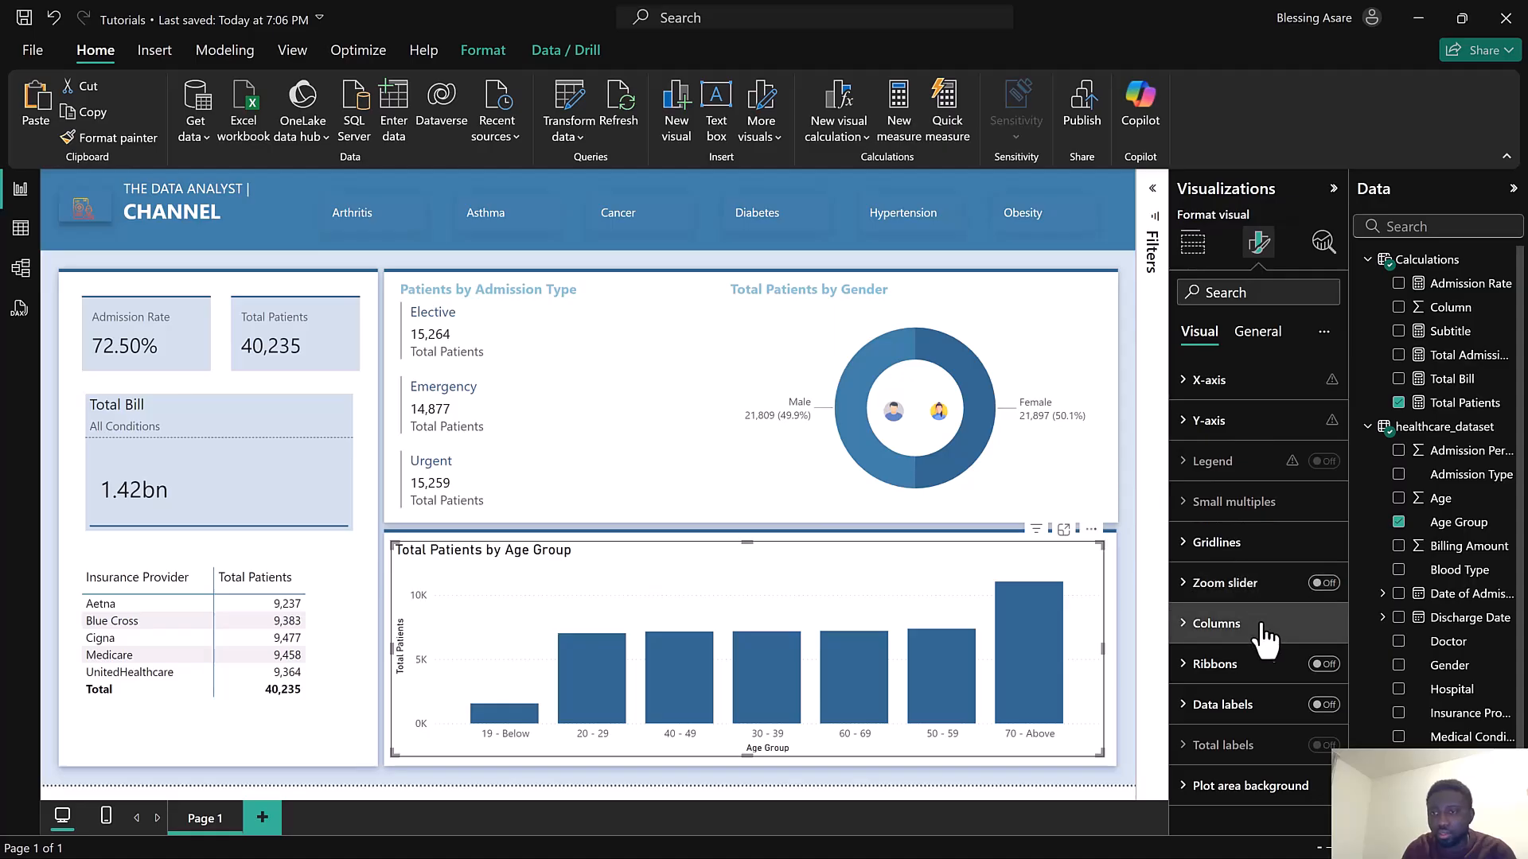
left_click(1245, 422)
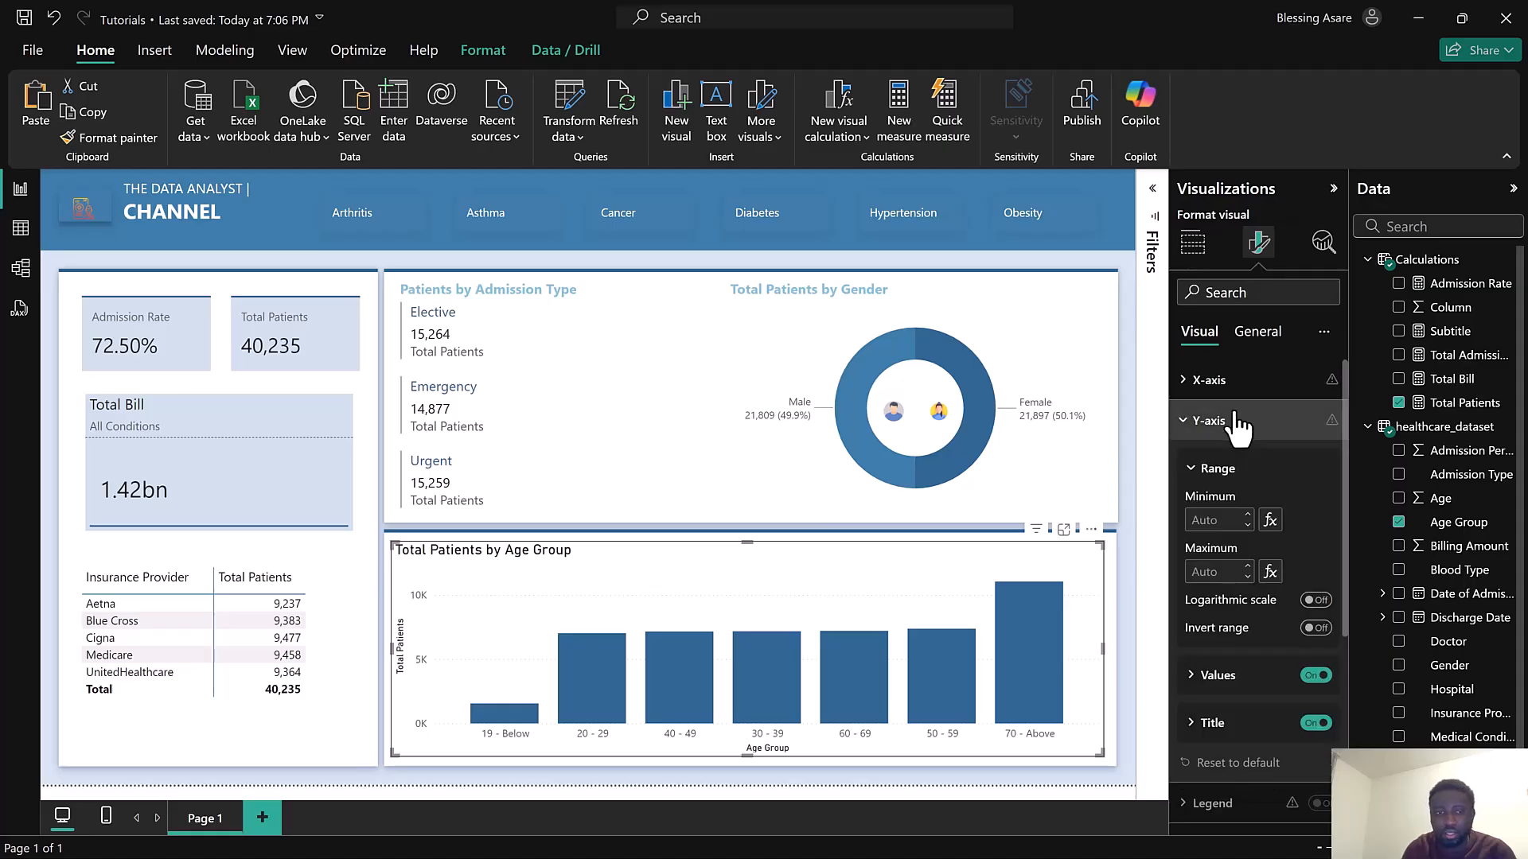
left_click(1316, 723)
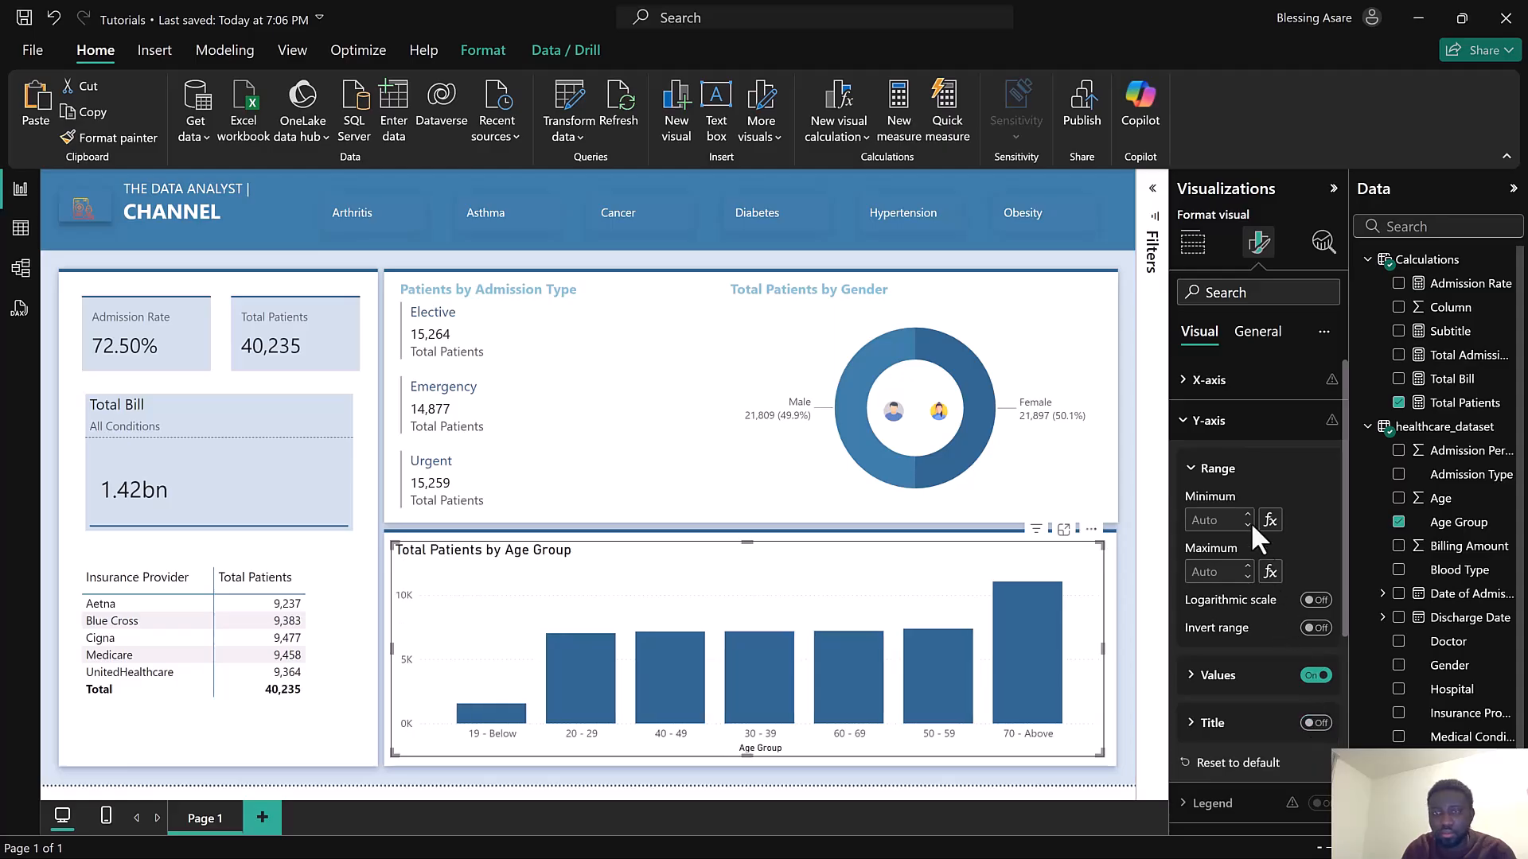
left_click(1203, 380)
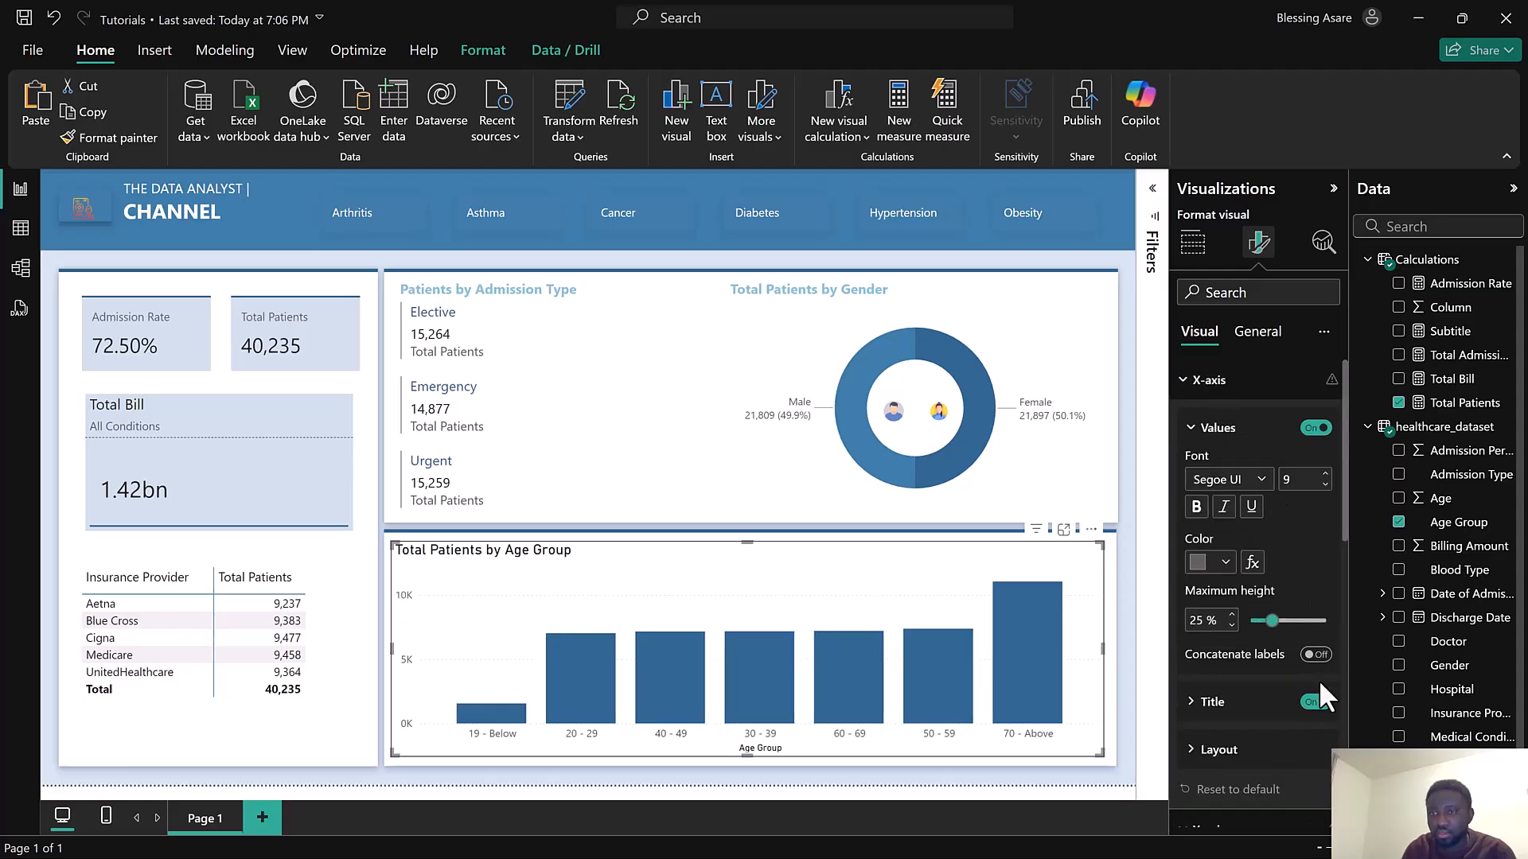
left_click(1316, 702)
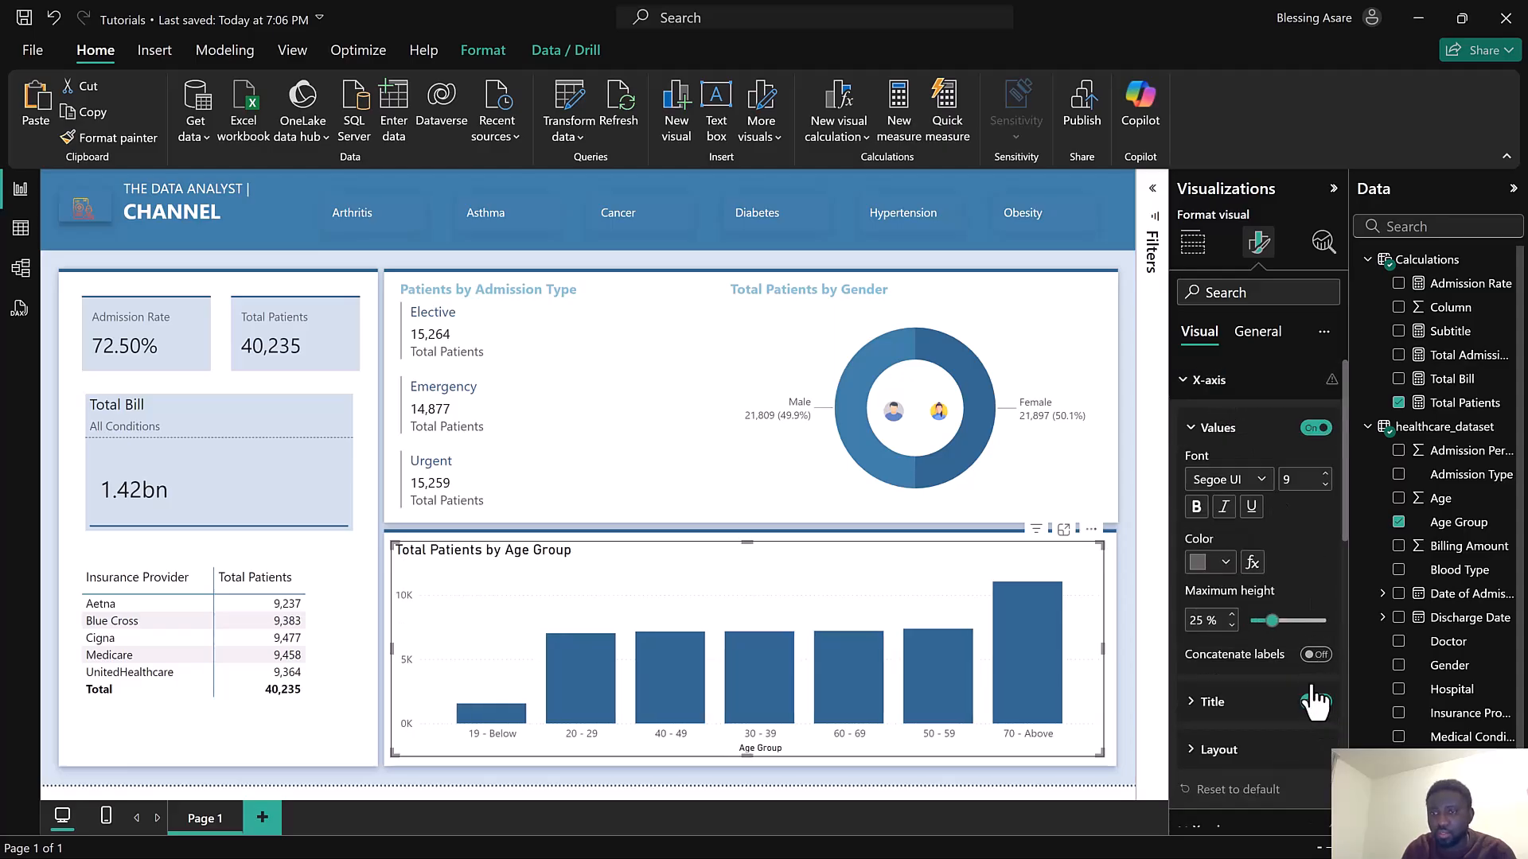
left_click(1219, 385)
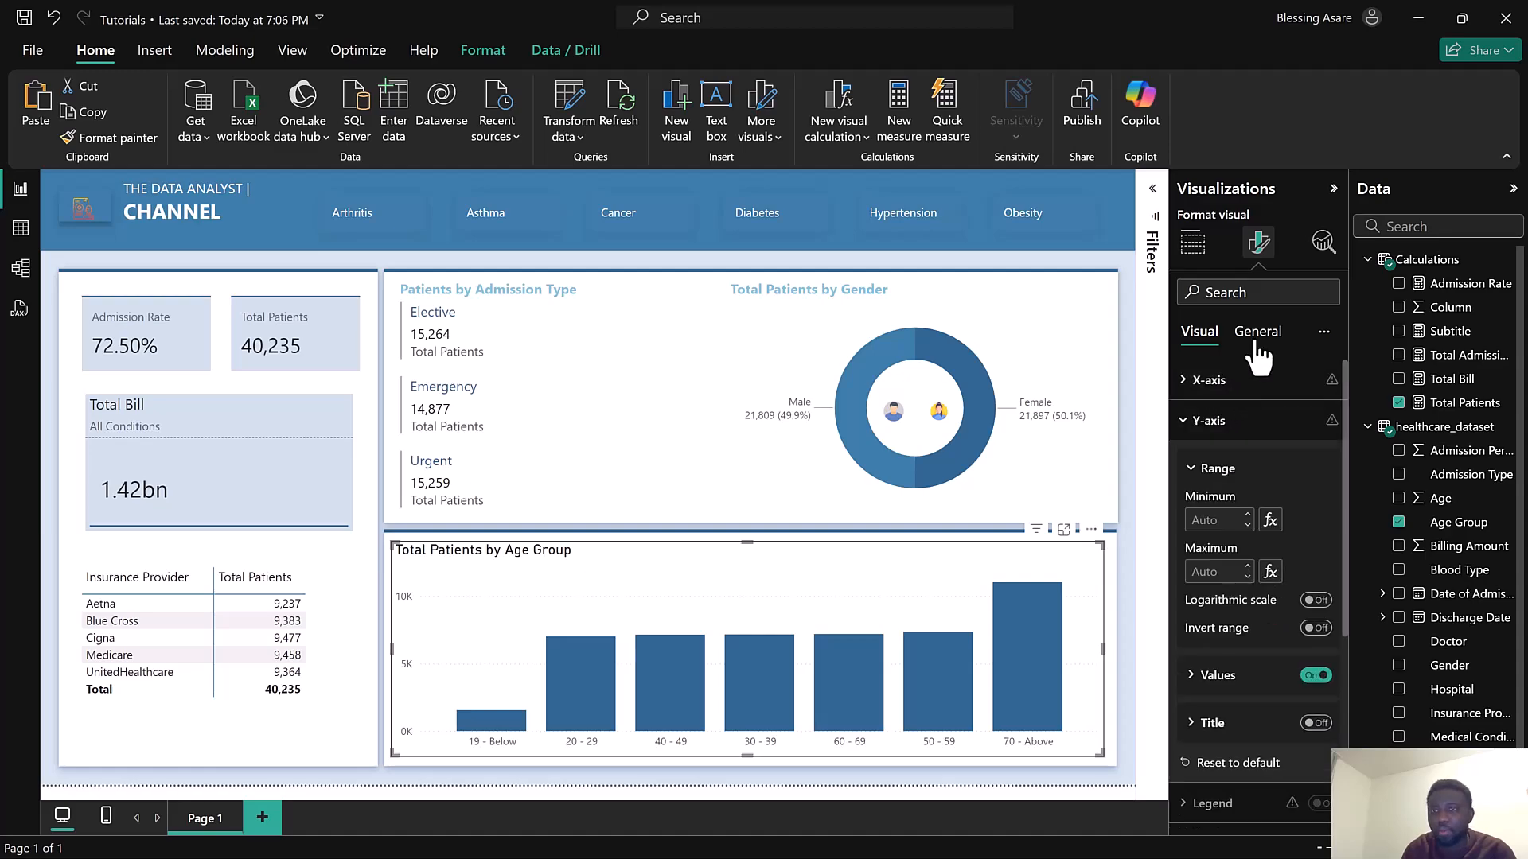
Format the age group chart's title with Segoe UI font, size 12, and a light blue text colour
left_click(1262, 350)
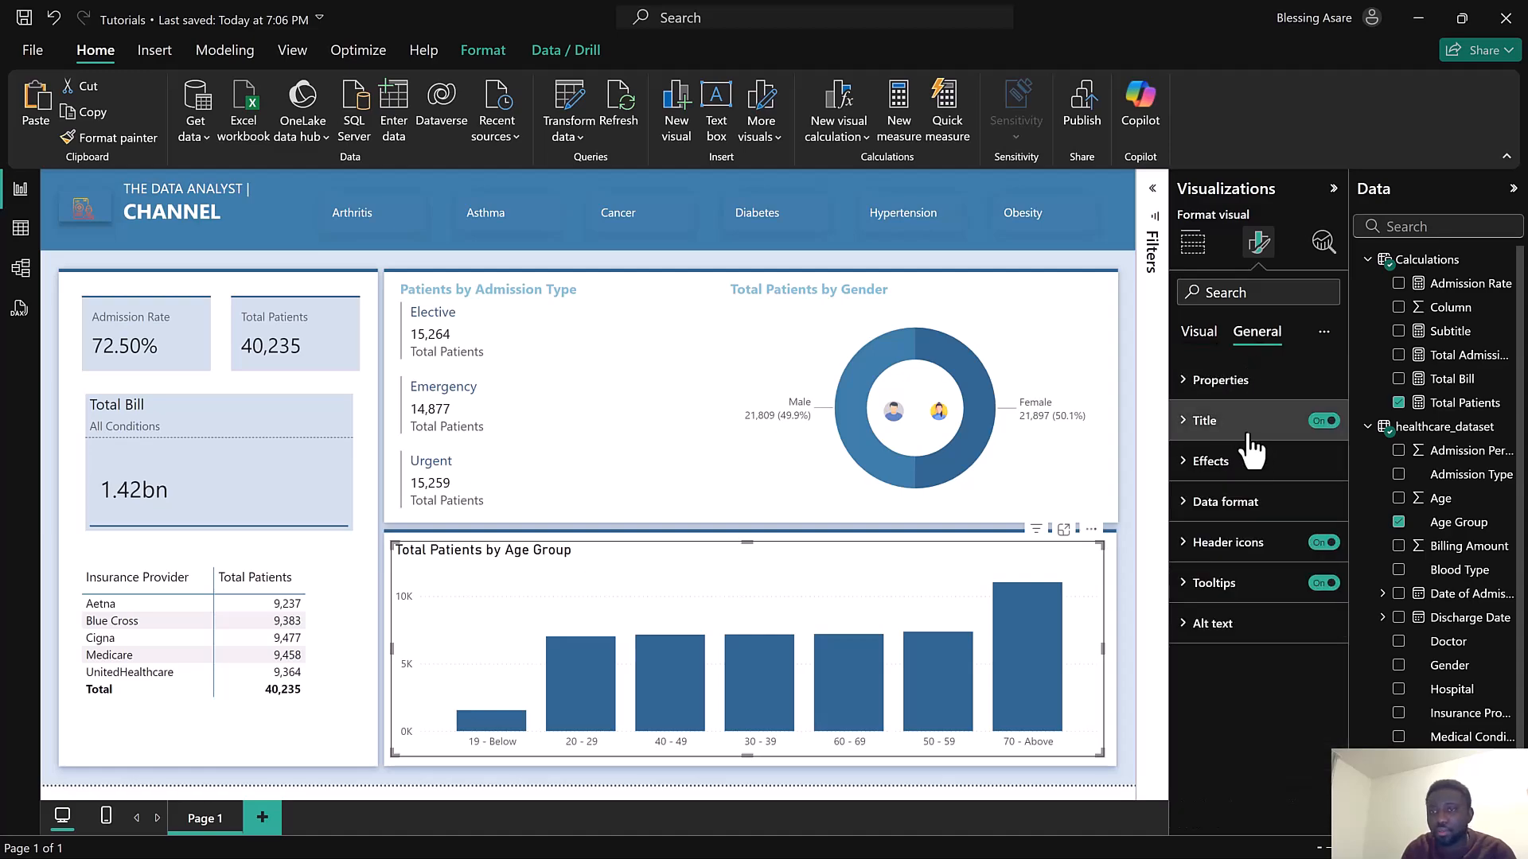
left_click(1248, 427)
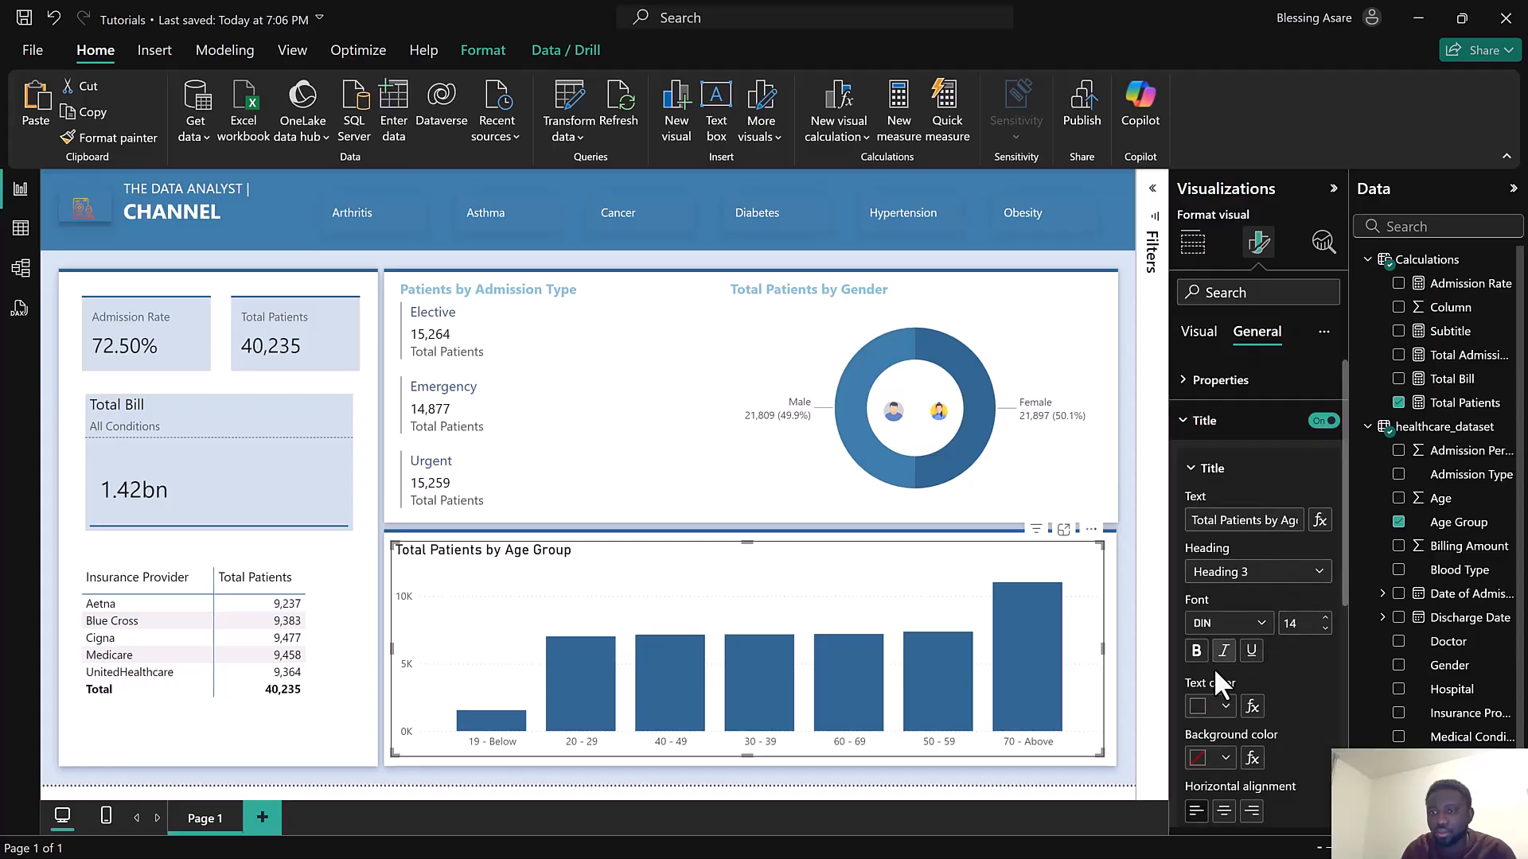
left_click(1196, 650)
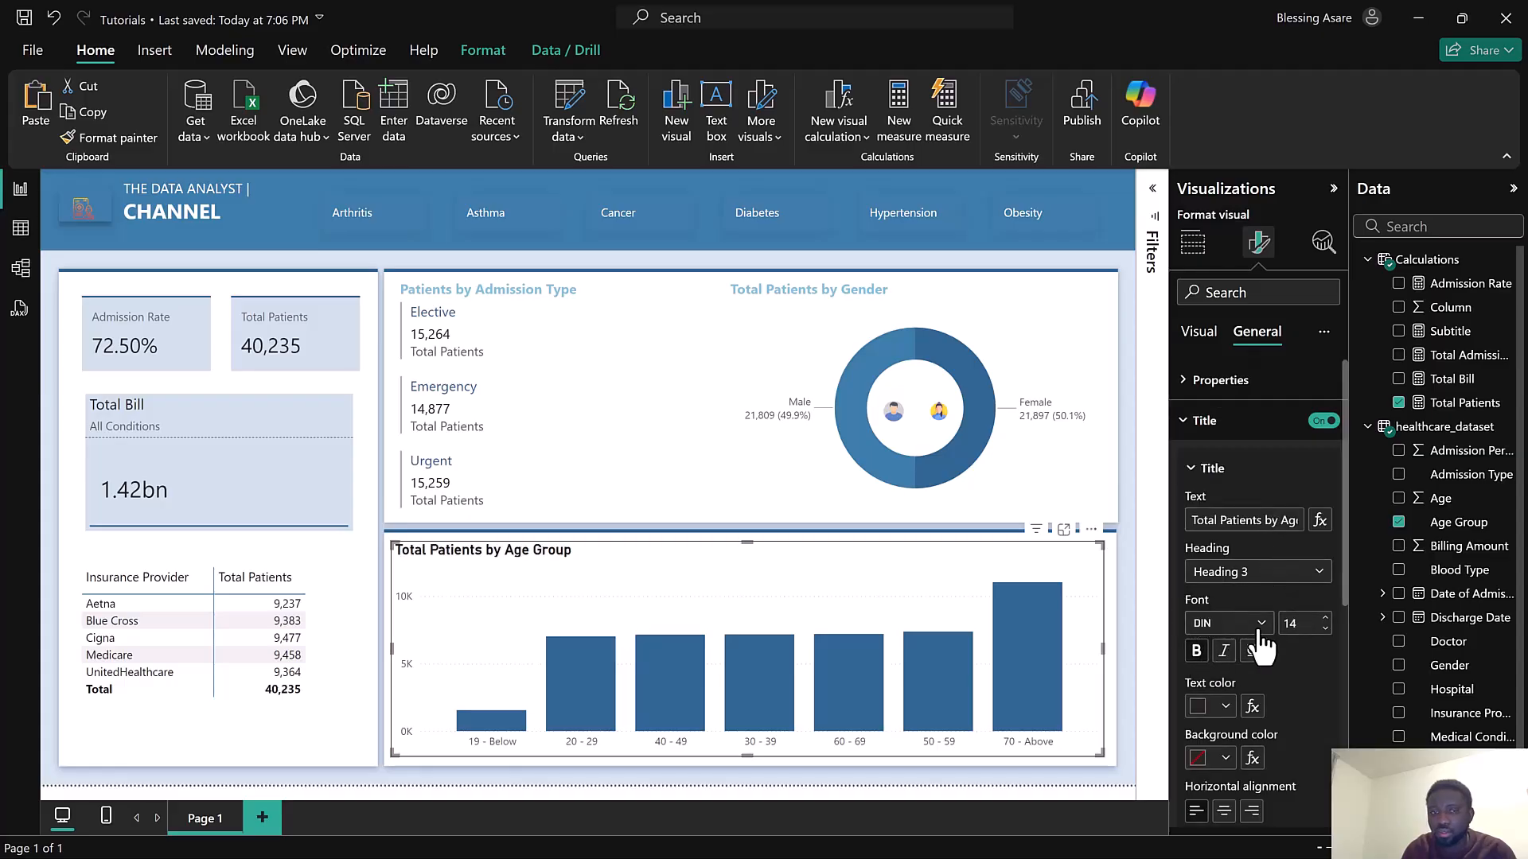
left_click(1260, 629)
scroll(1238, 538, "down", 4)
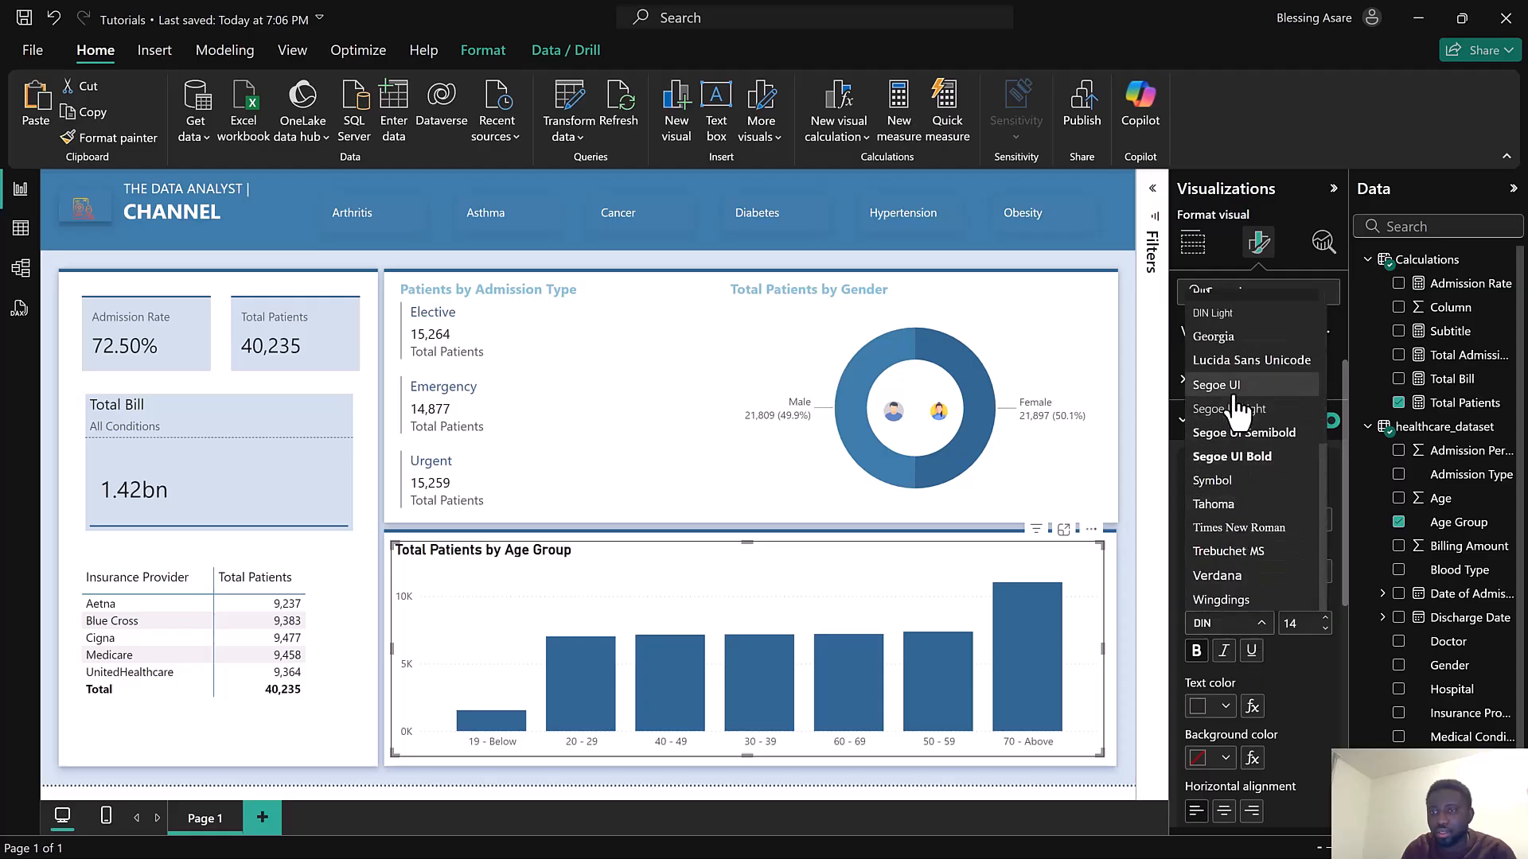
left_click(1236, 387)
left_click(1325, 630)
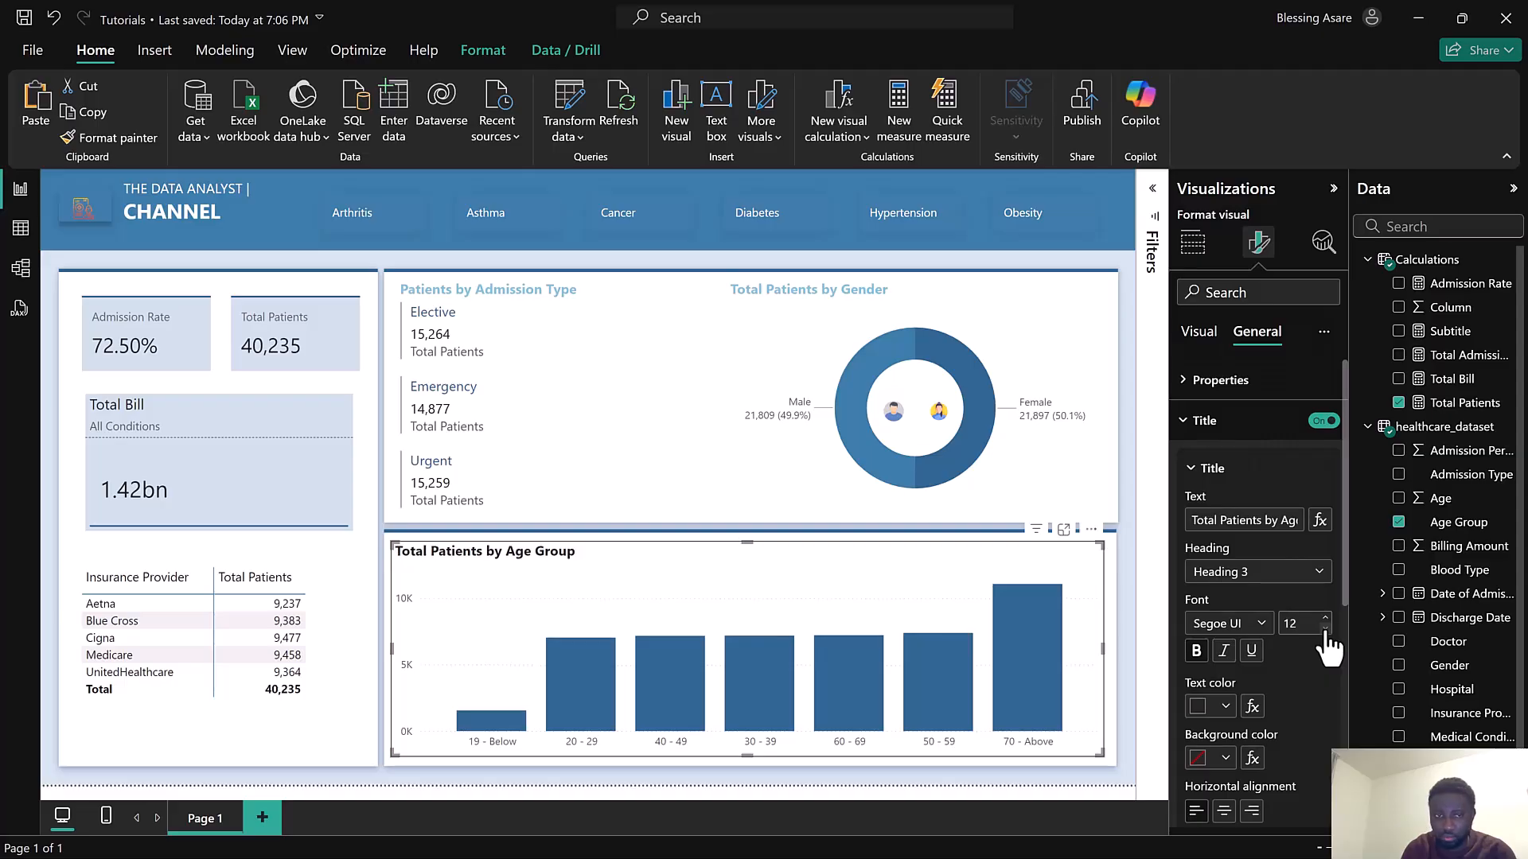
left_click(1210, 707)
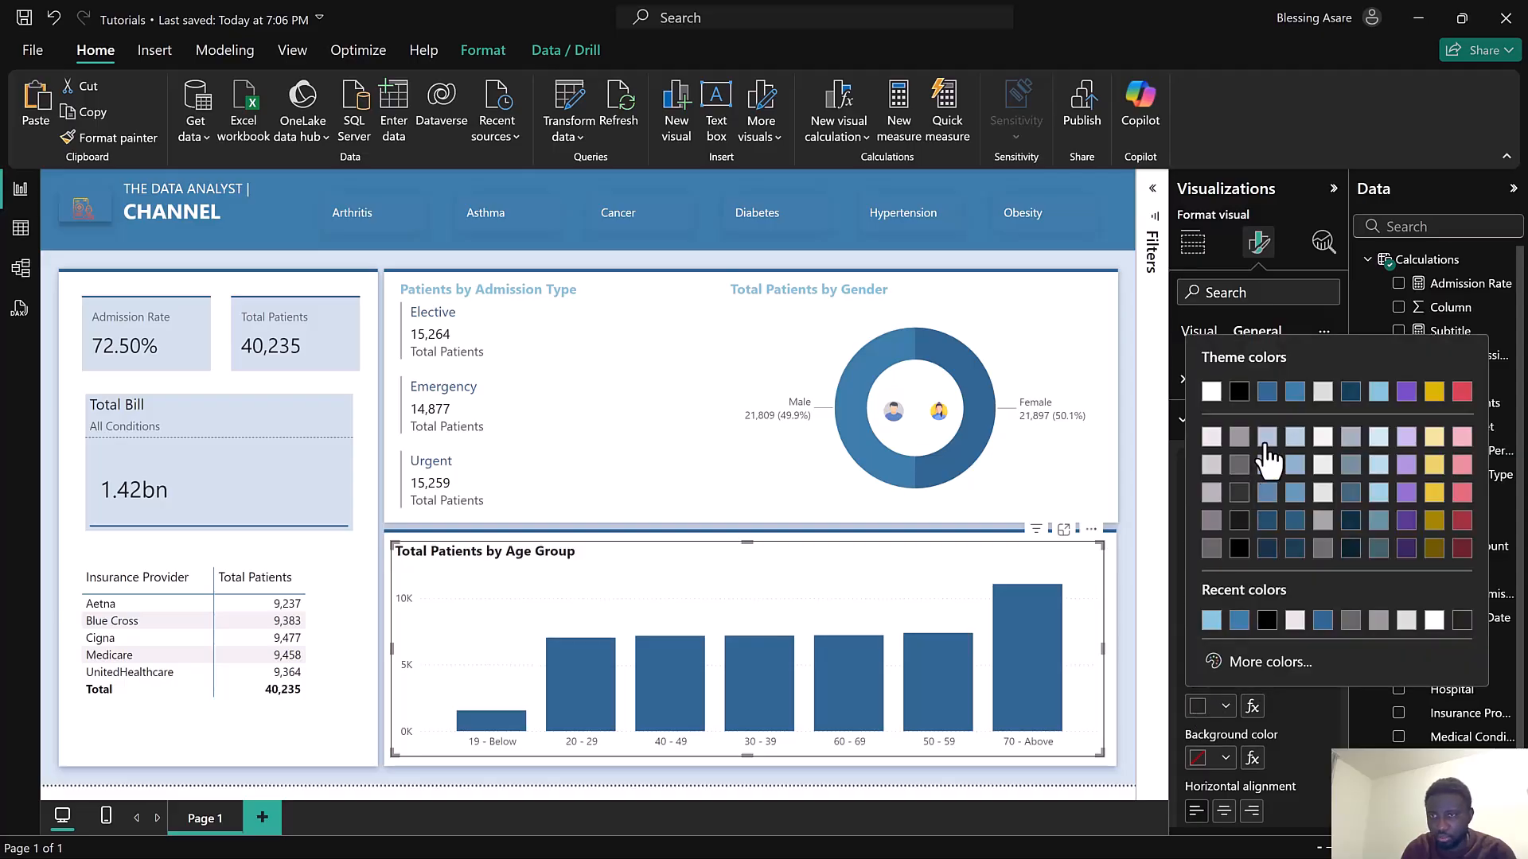
left_click(1378, 393)
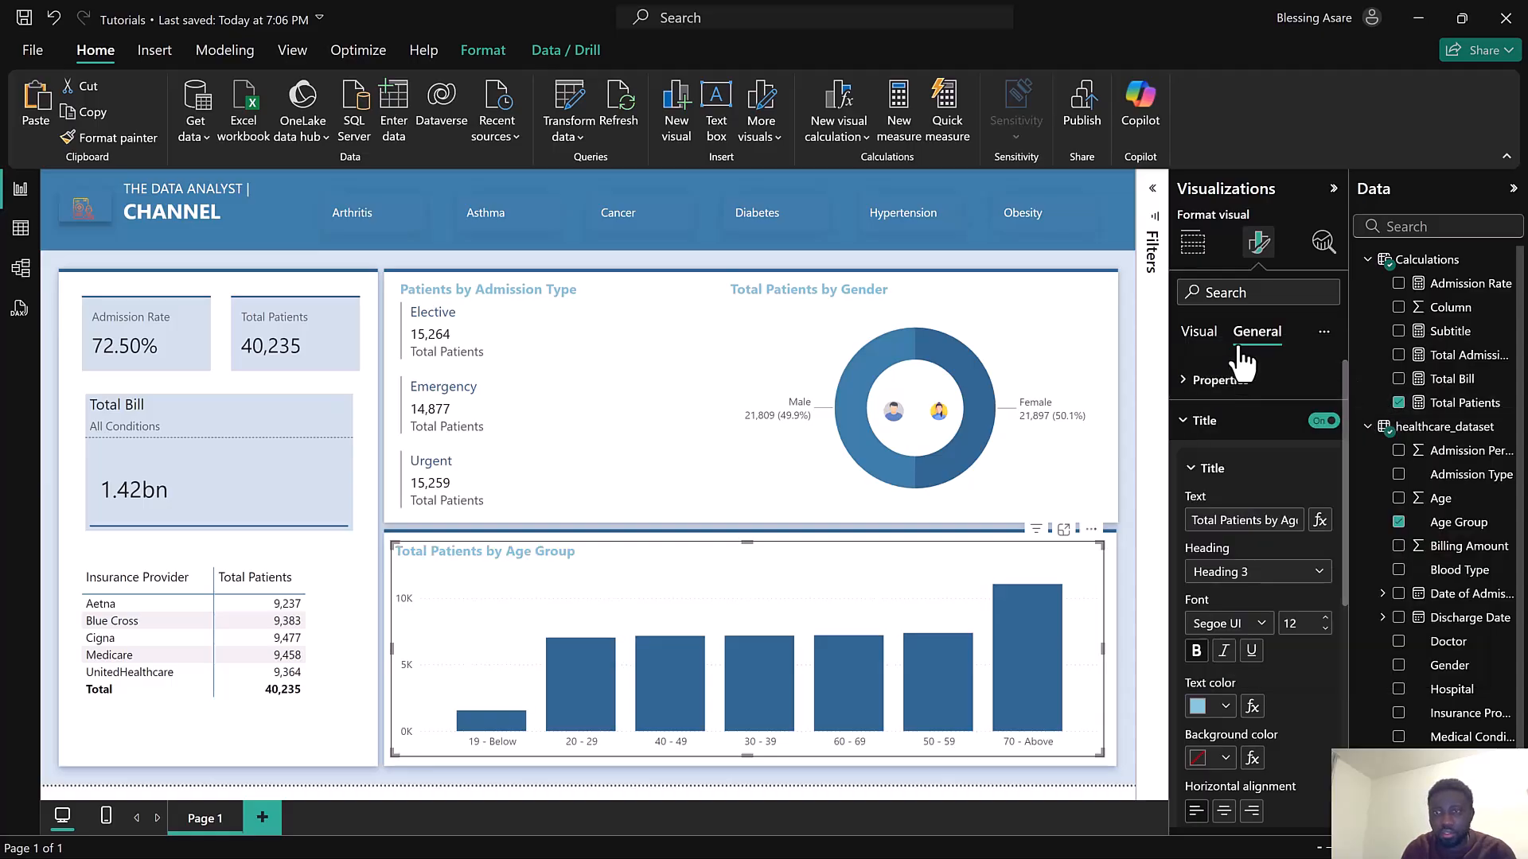
Try setting the chart's column colour to a blue theme colour
left_click(1196, 334)
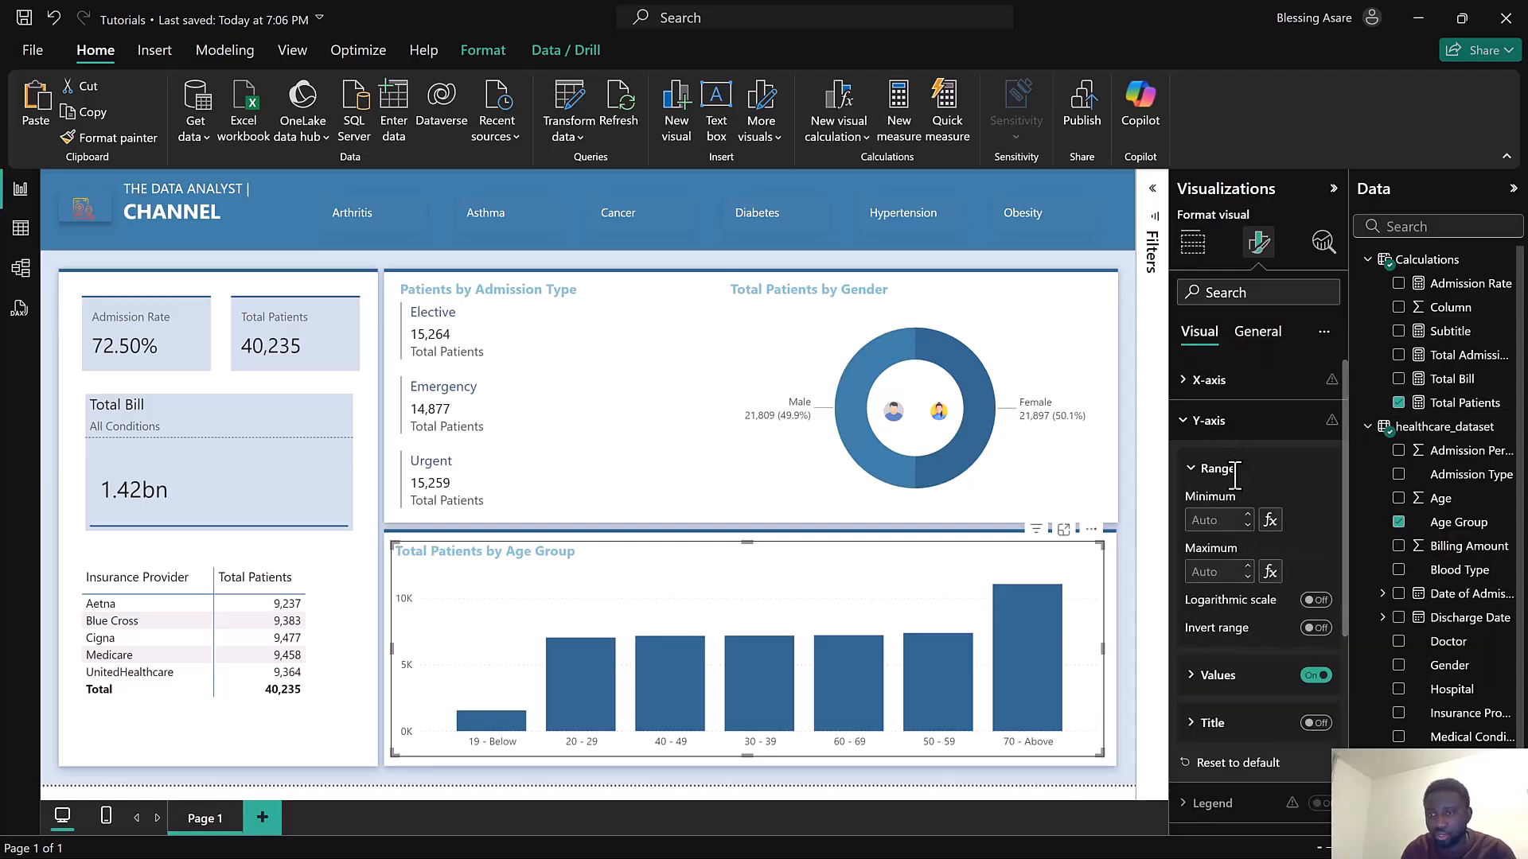
scroll(1248, 517, "down", 3)
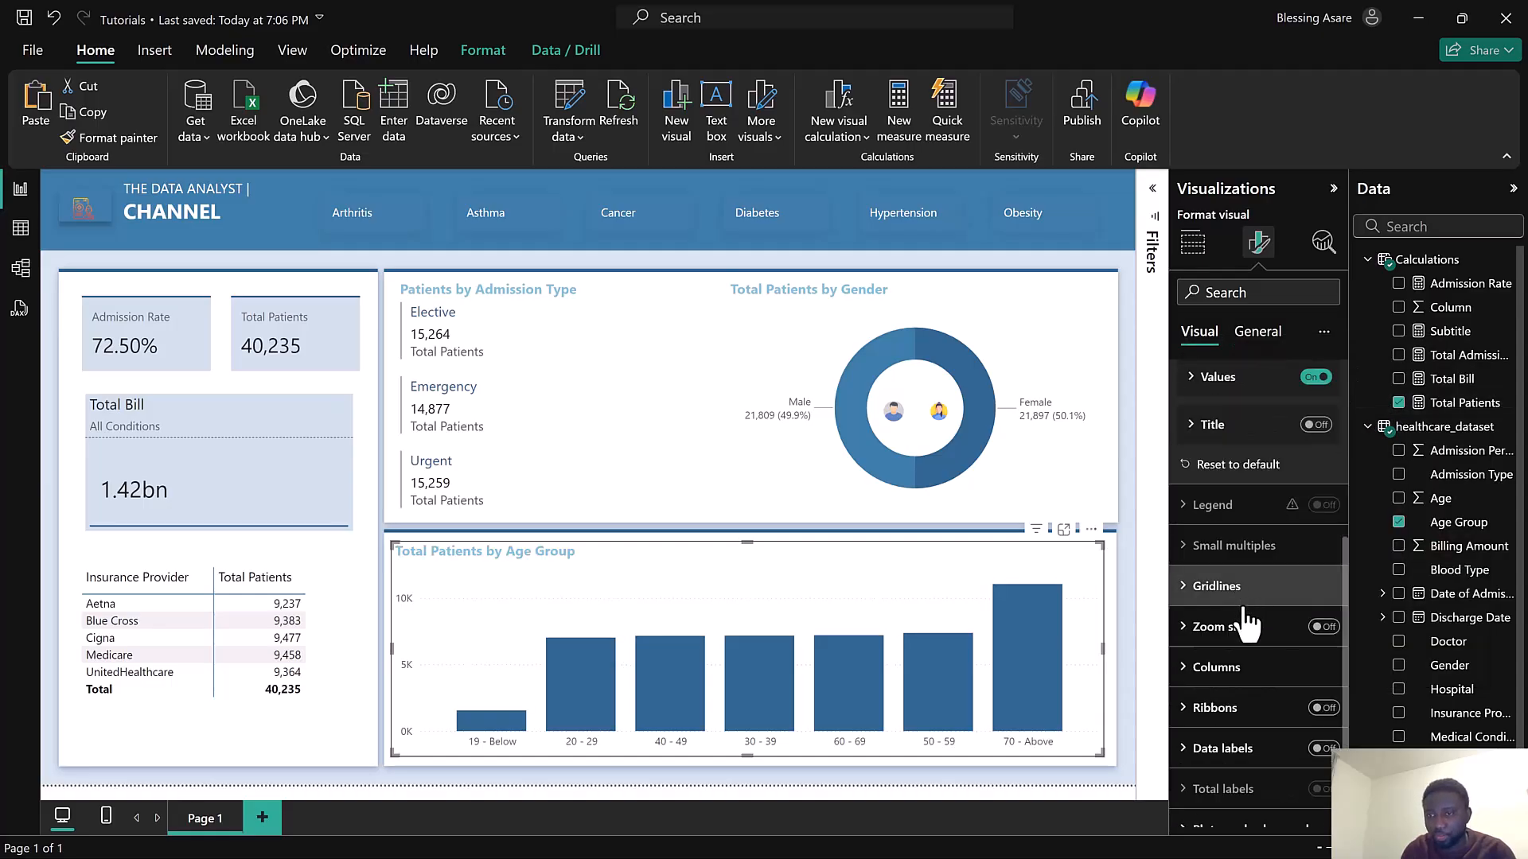
left_click(1235, 676)
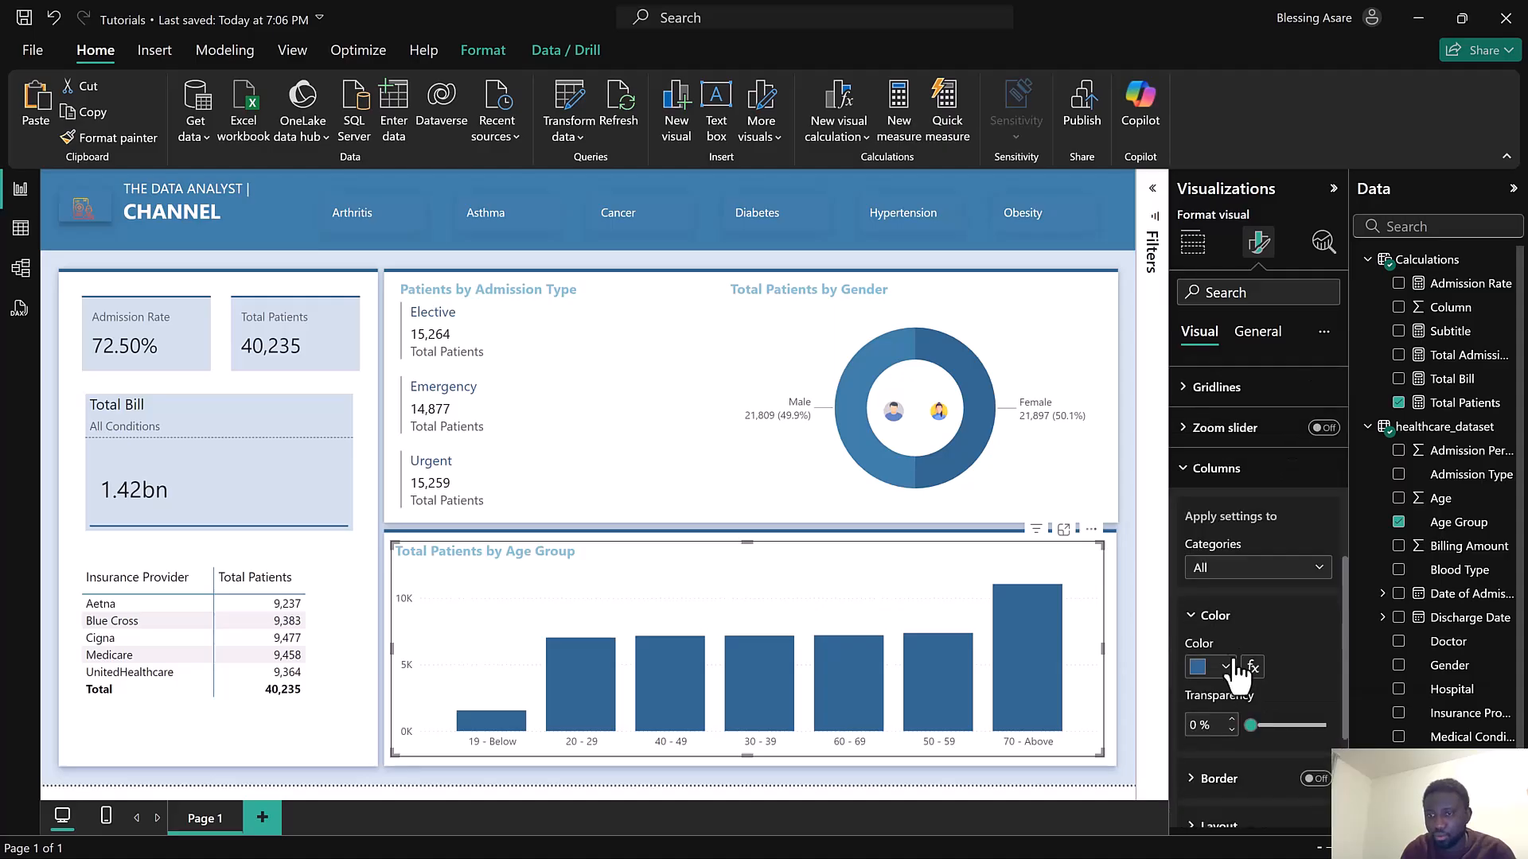
left_click(1208, 669)
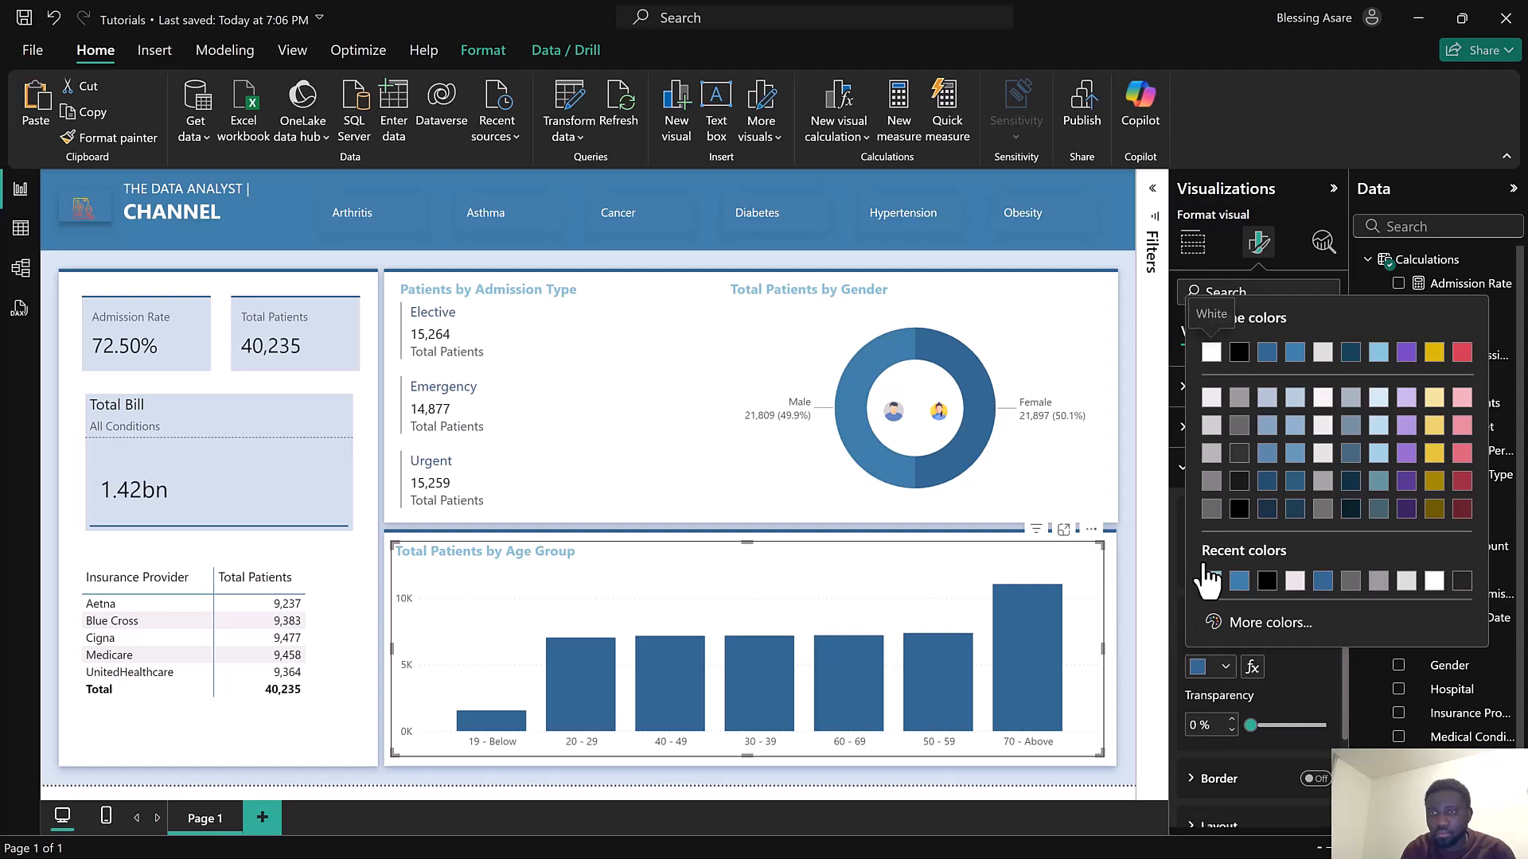
left_click(1296, 357)
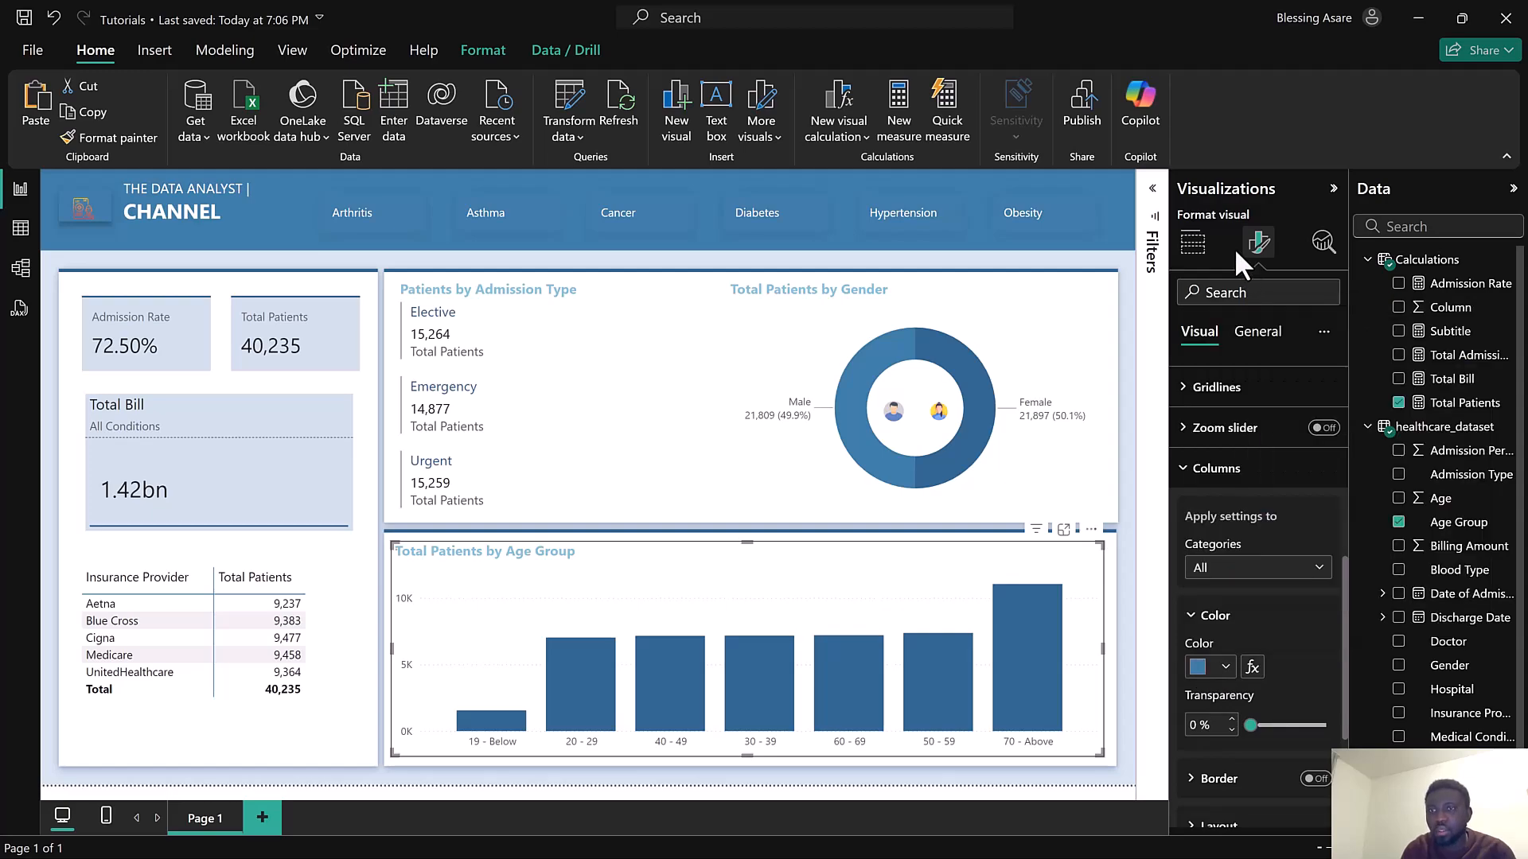
Switch the chart to a line and stacked column chart and colour its columns light blue
left_click(1193, 243)
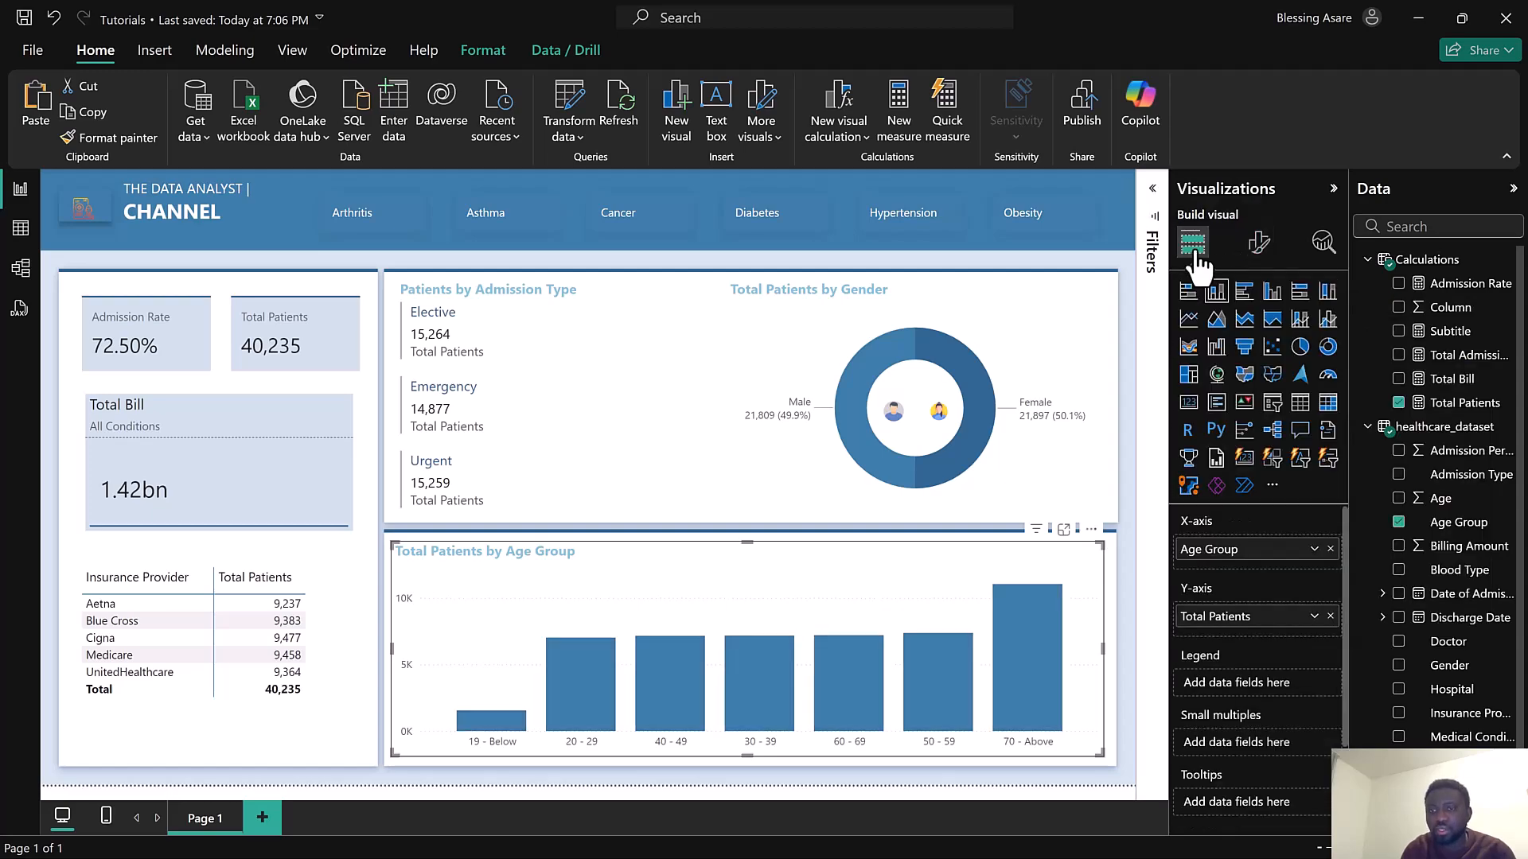
left_click(1301, 322)
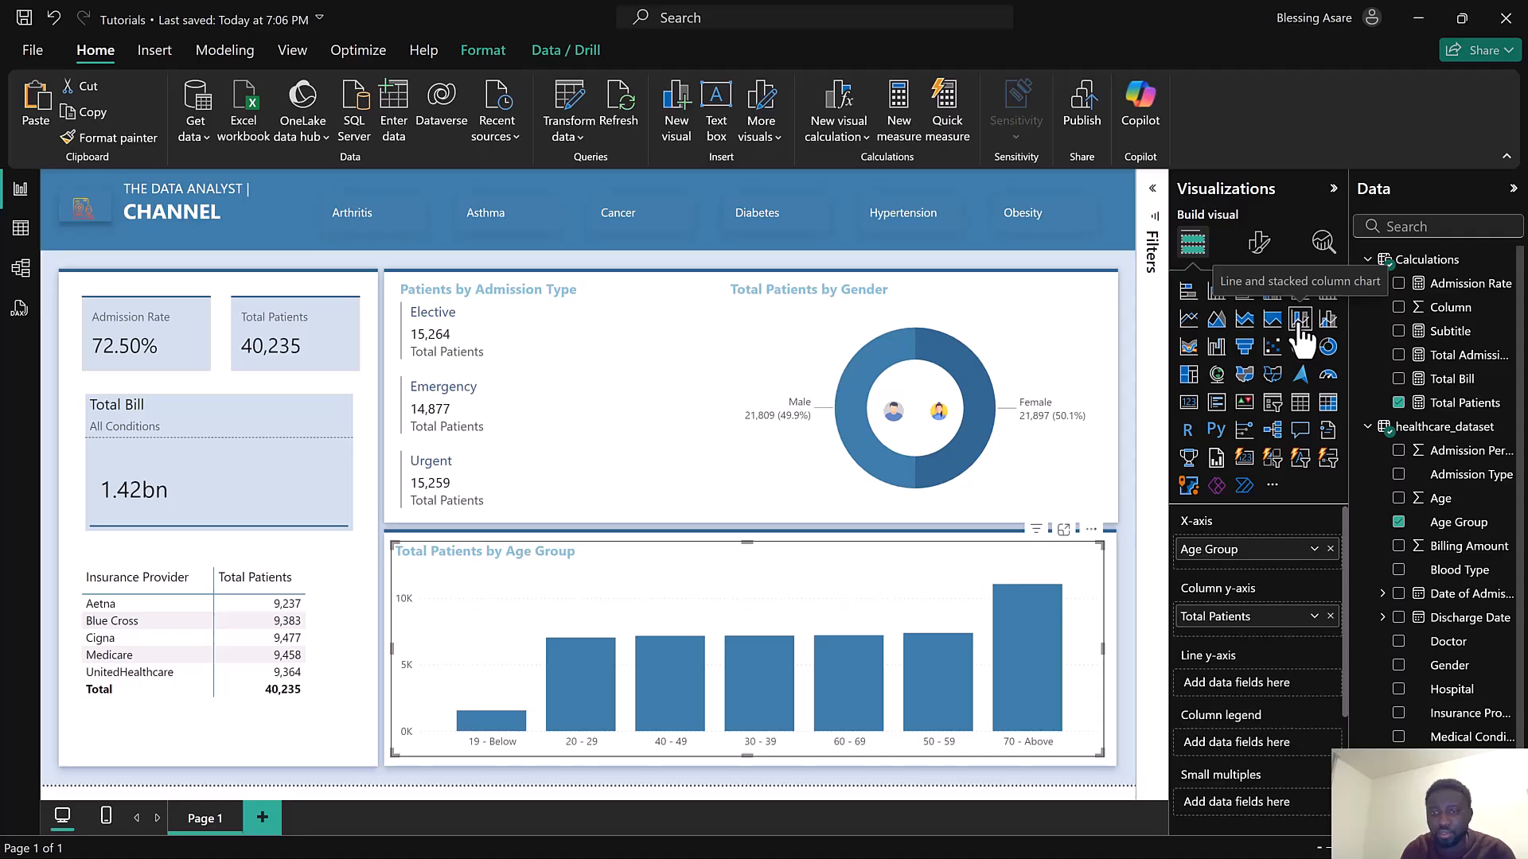
left_click(1260, 255)
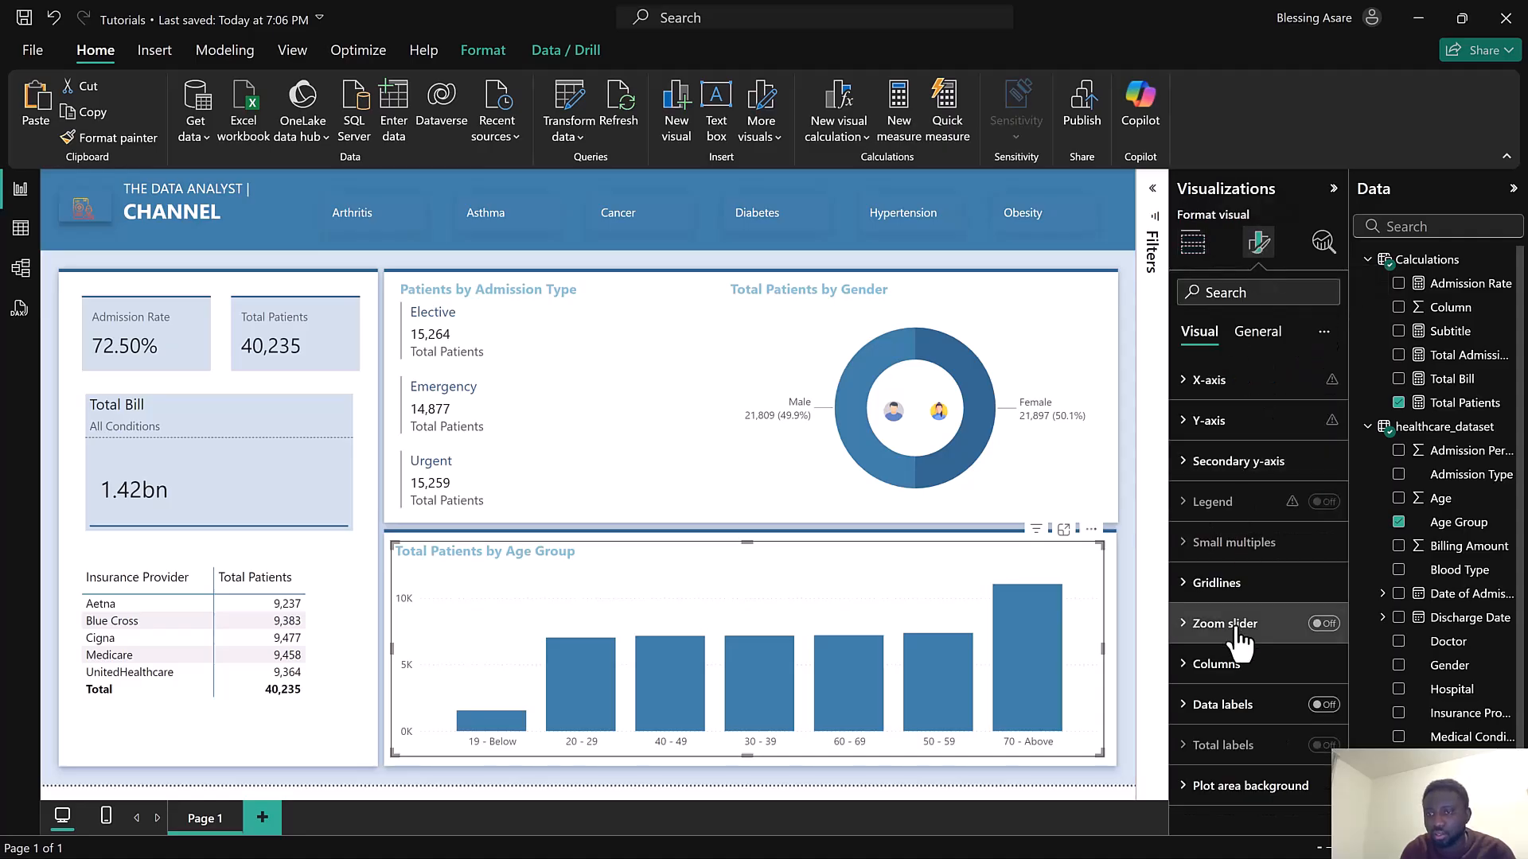
left_click(1245, 668)
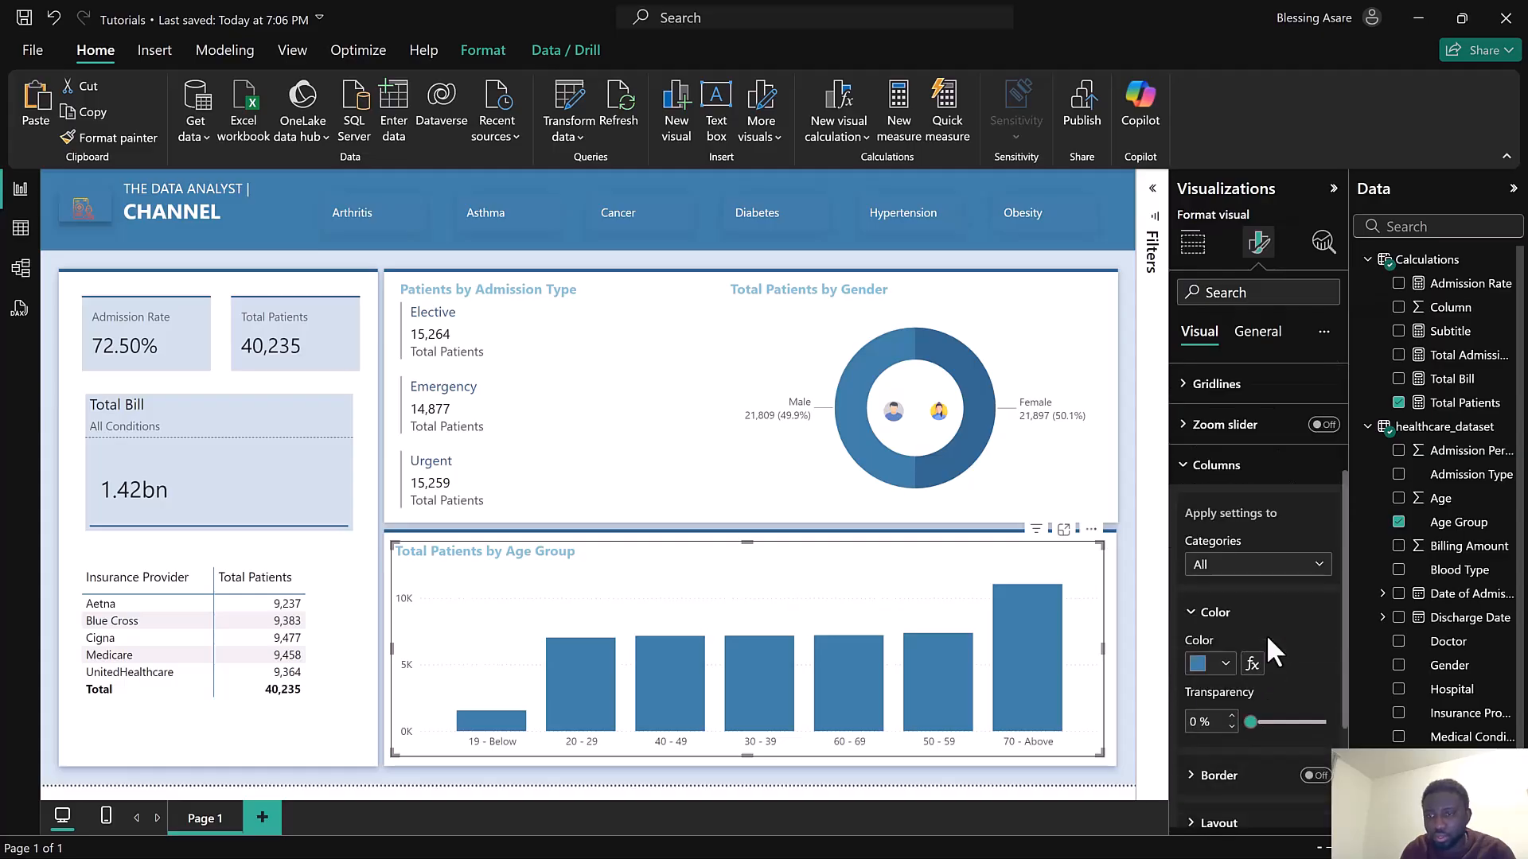
left_click(1202, 665)
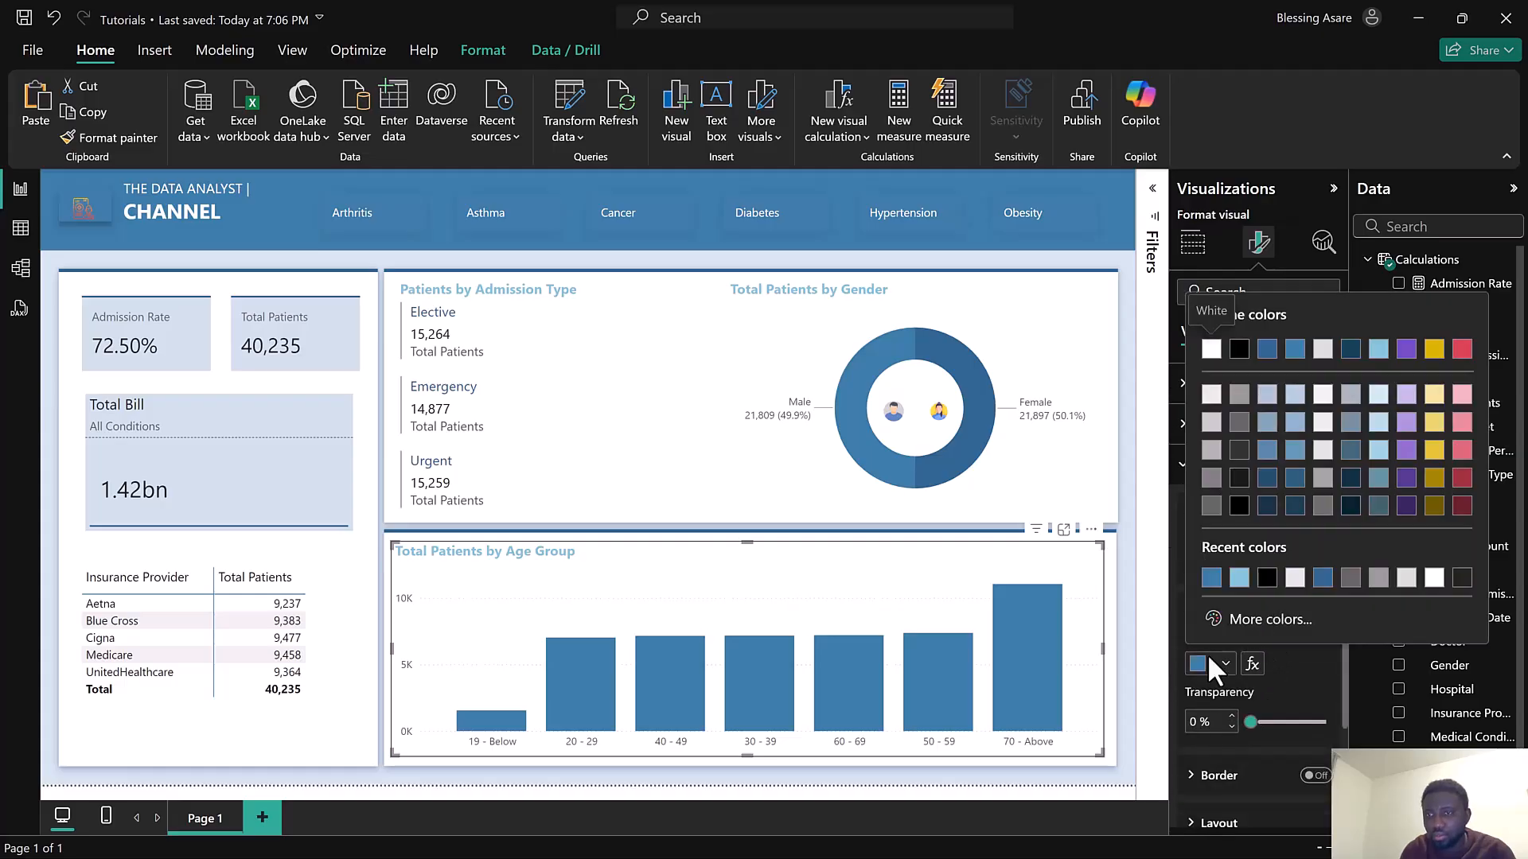
left_click(1379, 355)
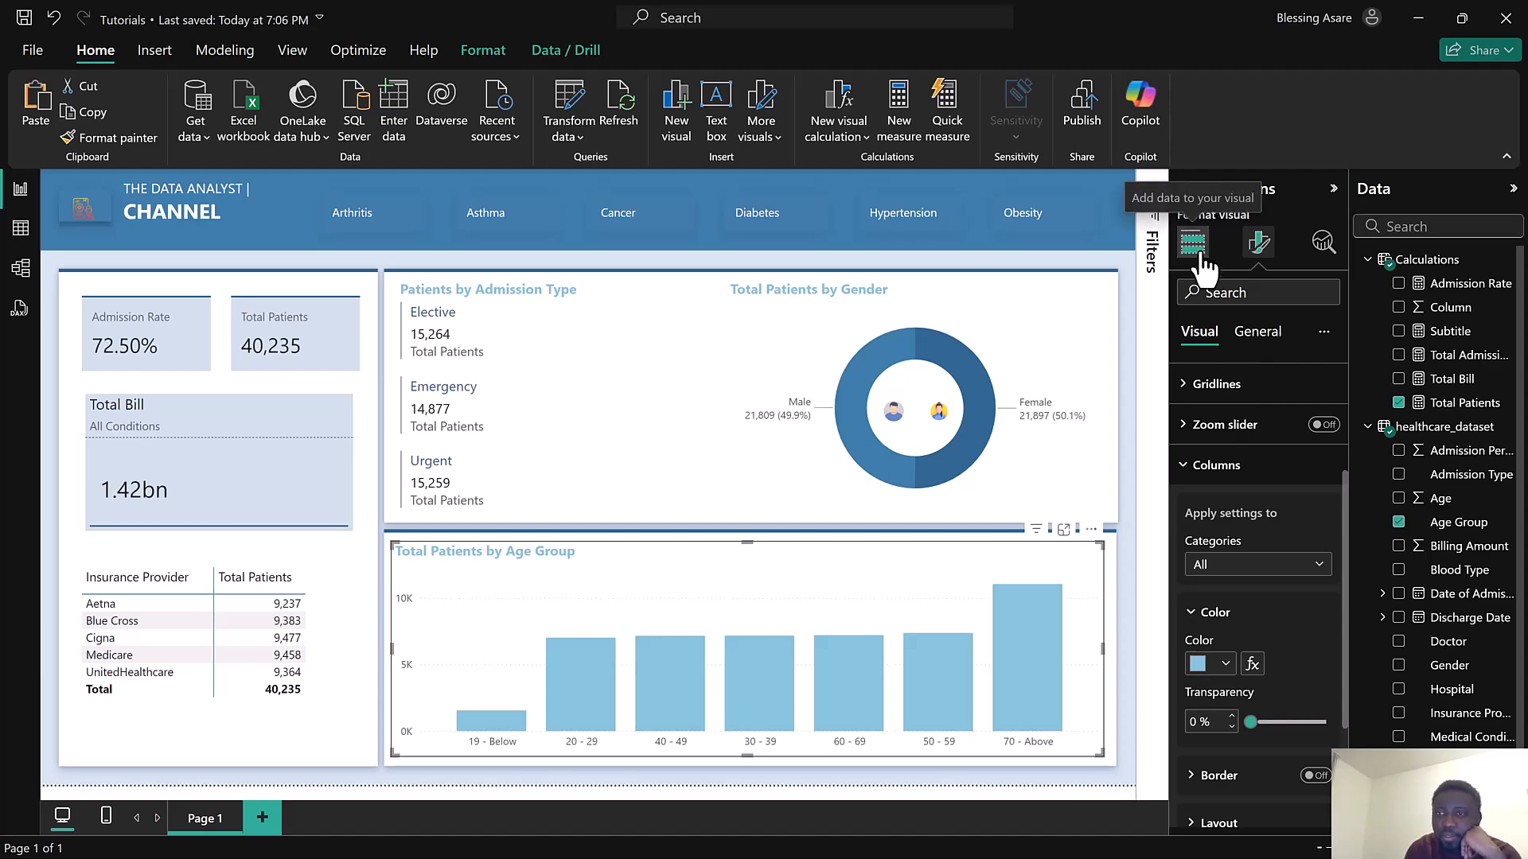
scroll(1291, 422, "up", 5)
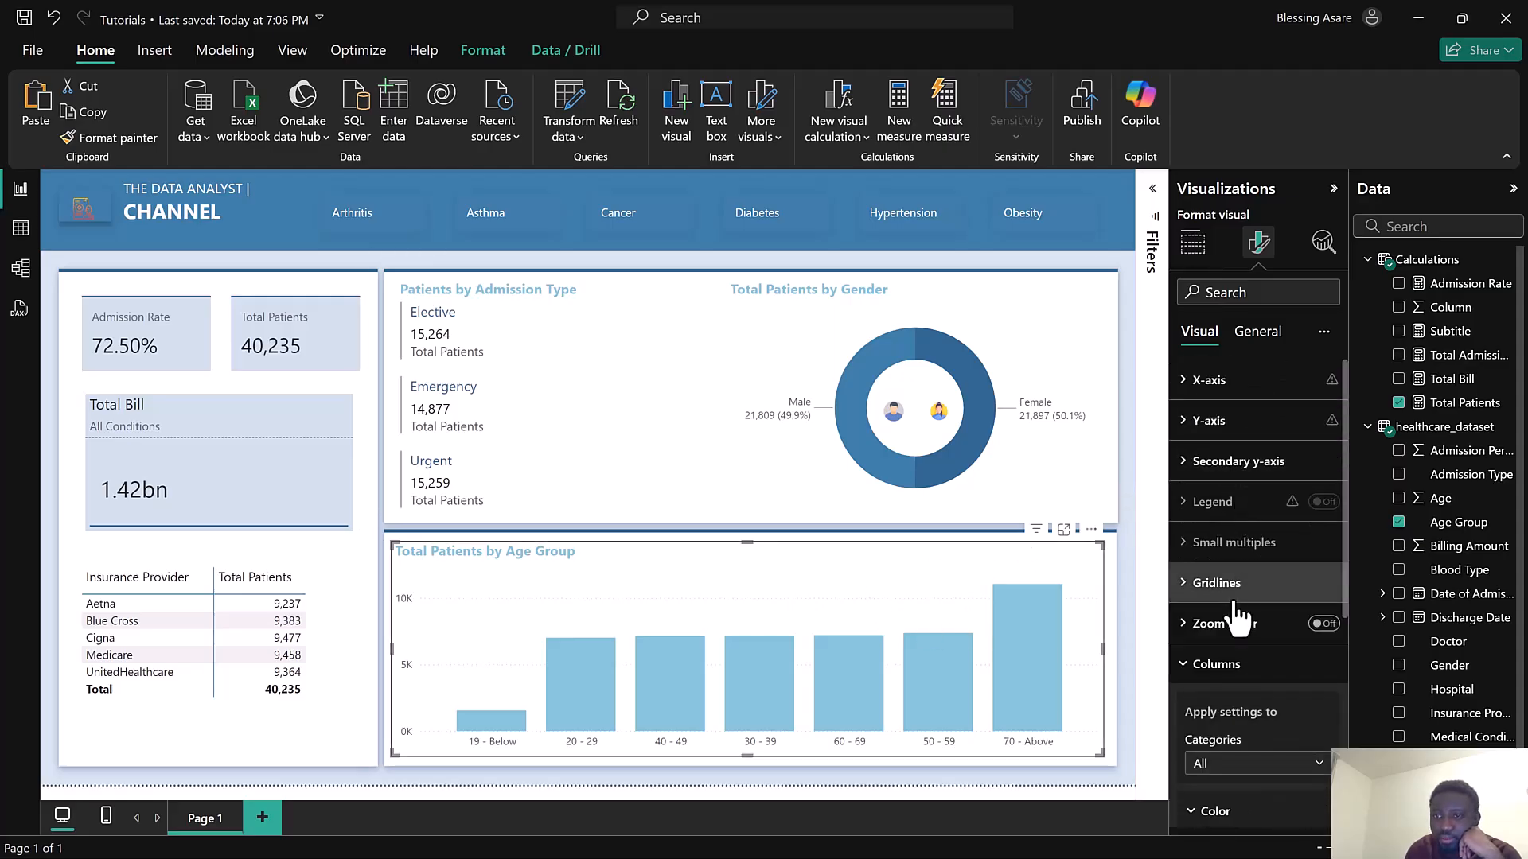
left_click(1236, 668)
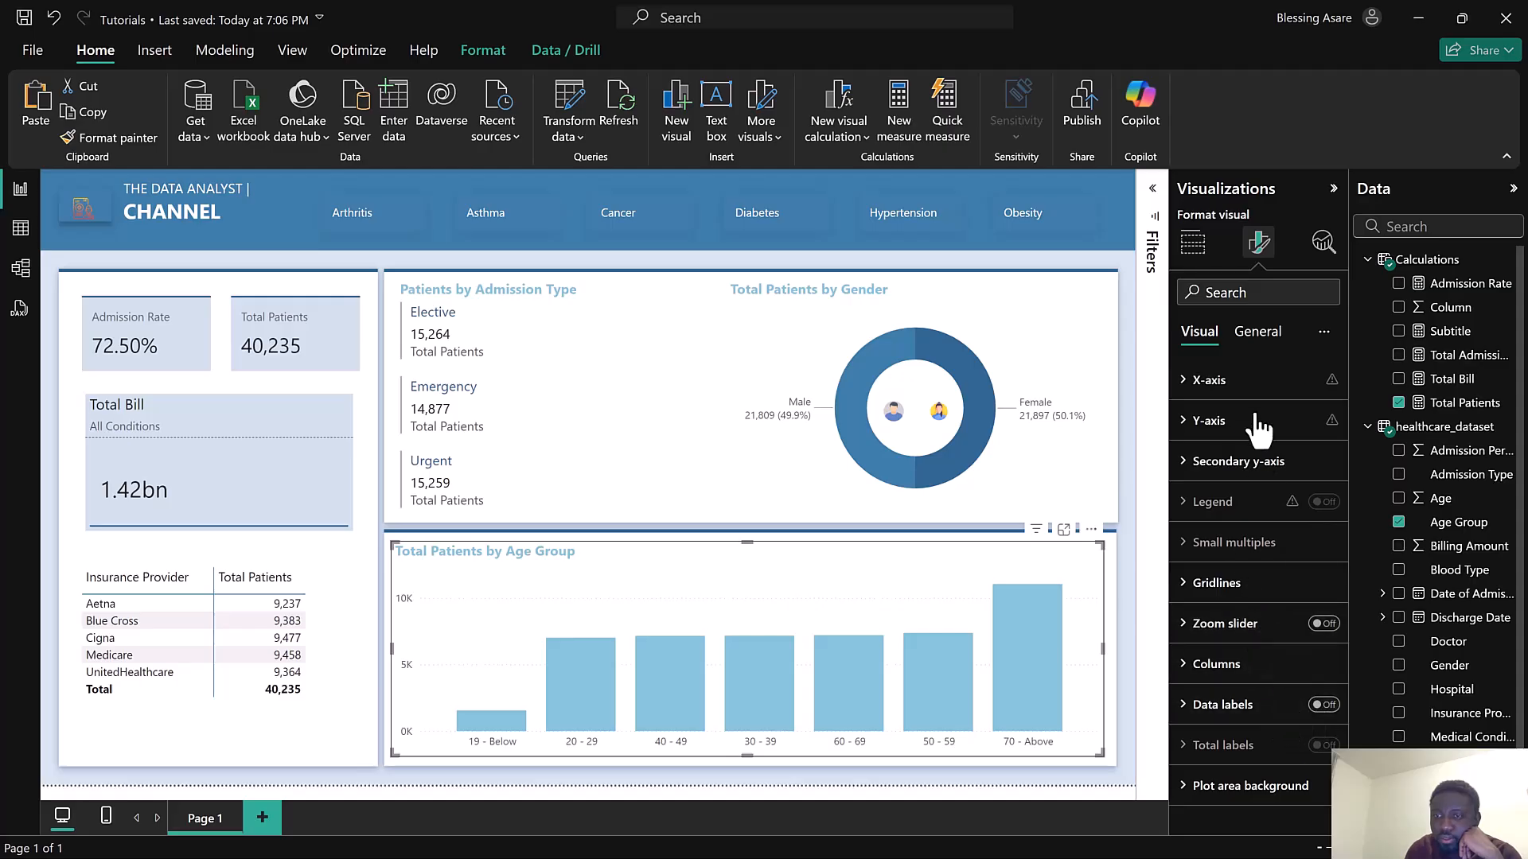
left_click(1258, 333)
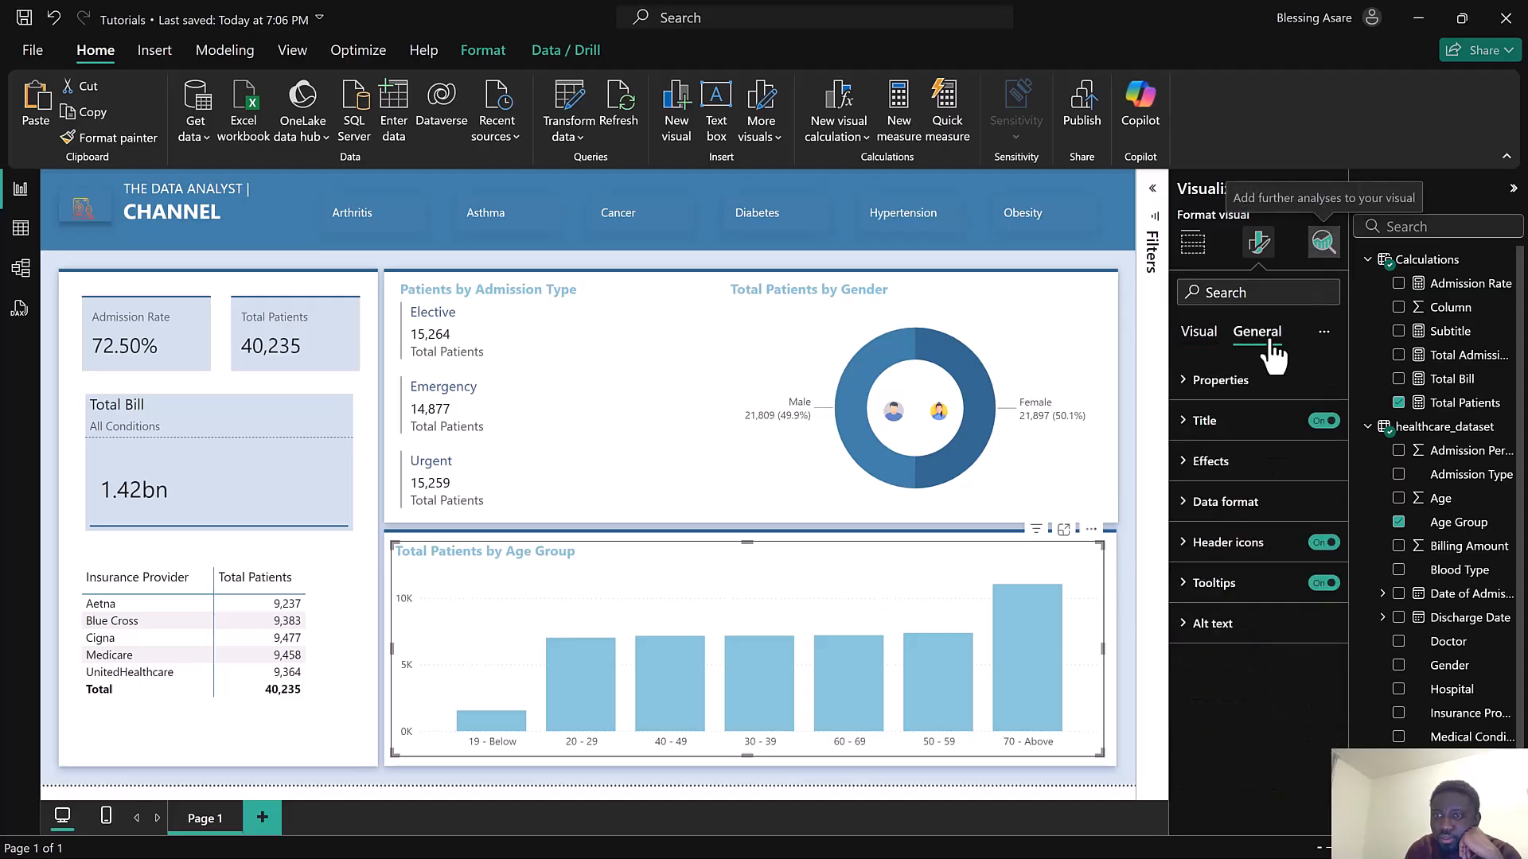
left_click(1322, 248)
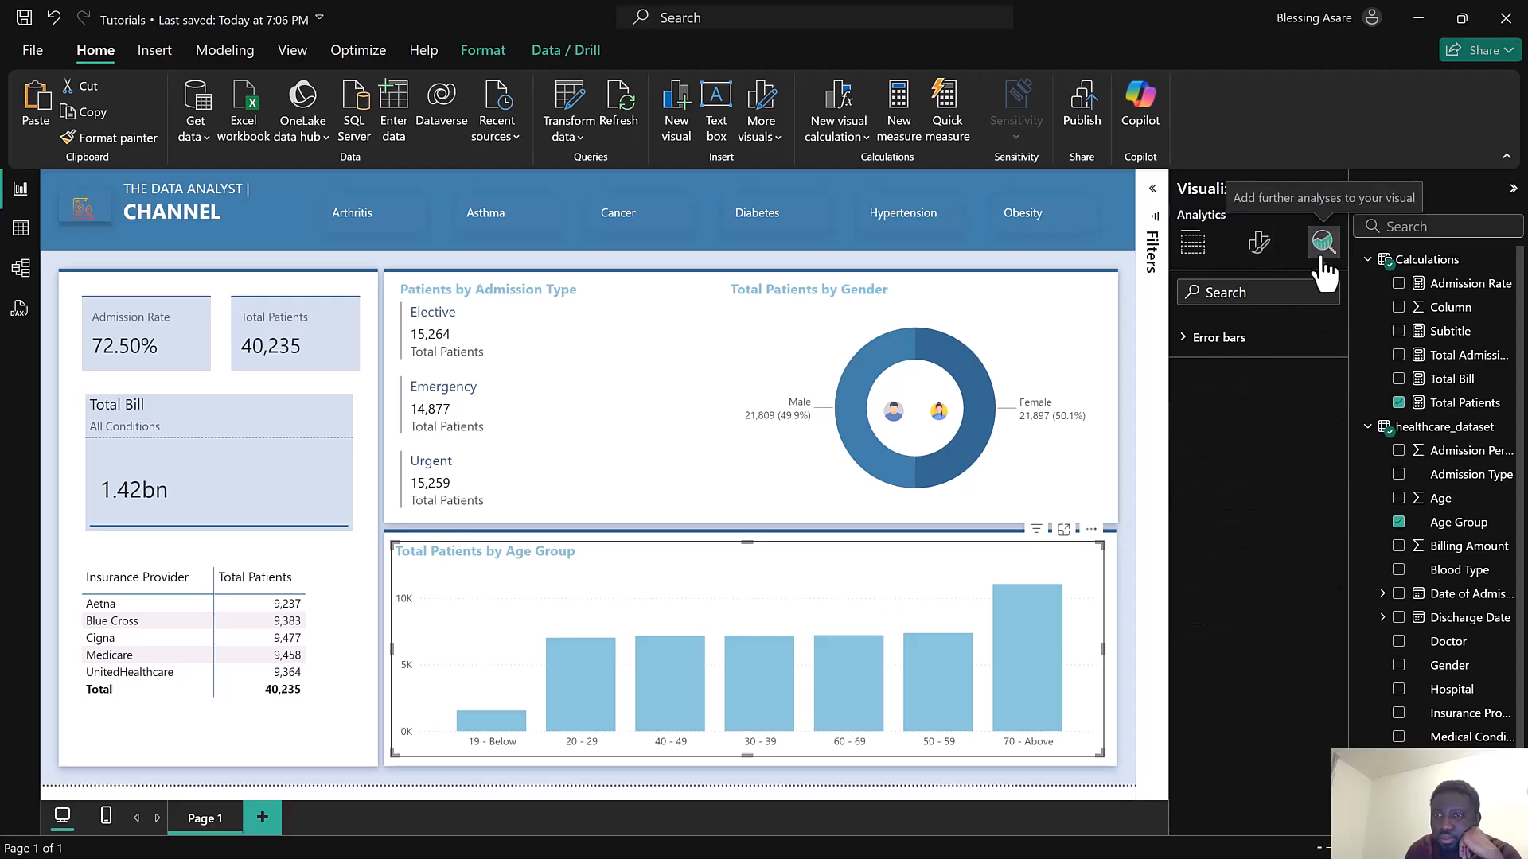
left_click(1254, 253)
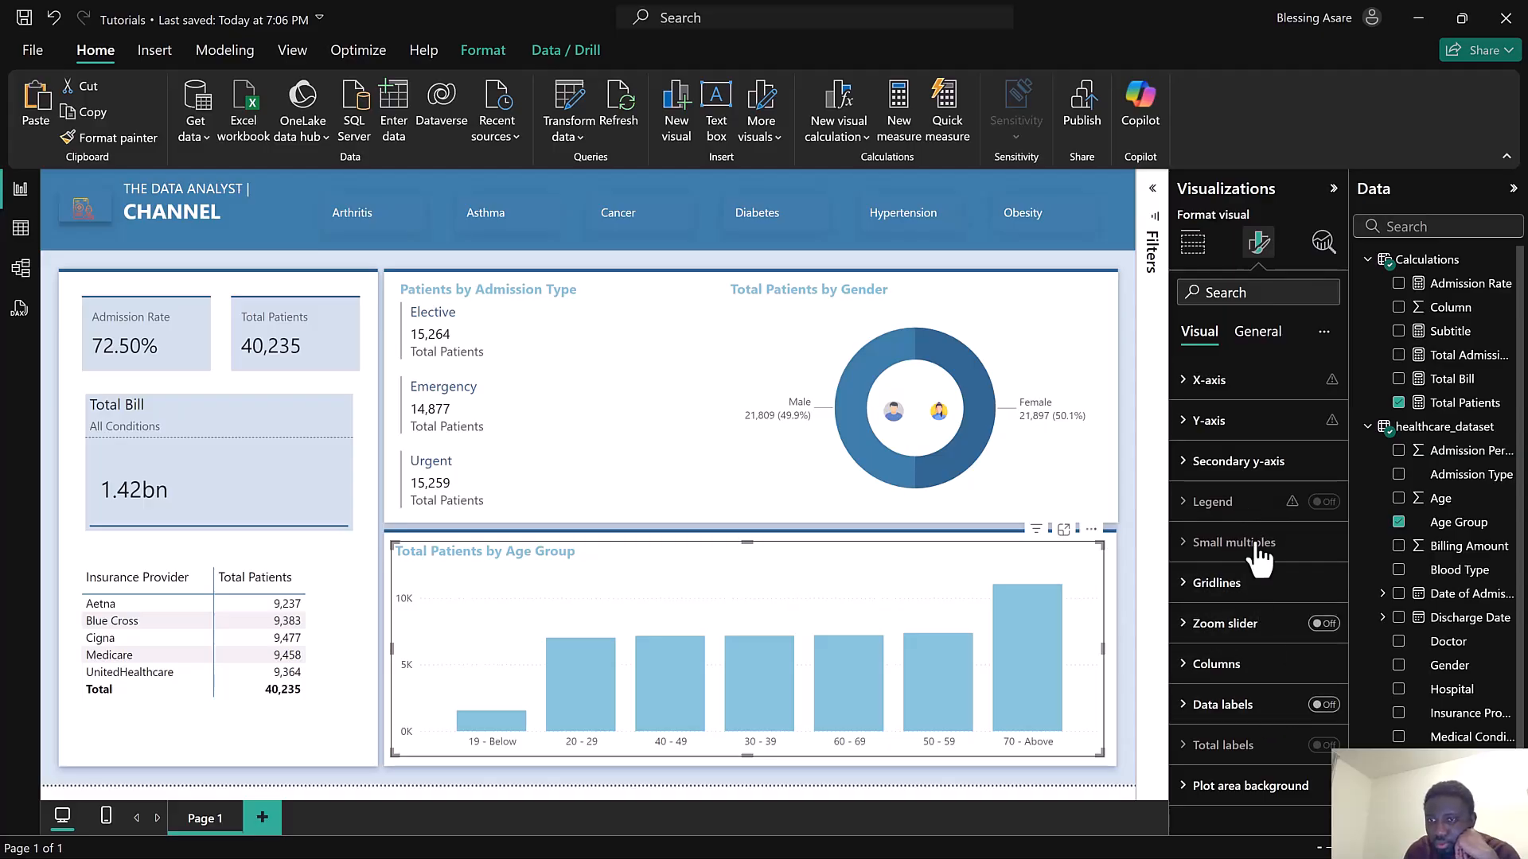
Try showing data labels on the chart's columns
left_click(1253, 668)
scroll(1255, 676, "down", 5)
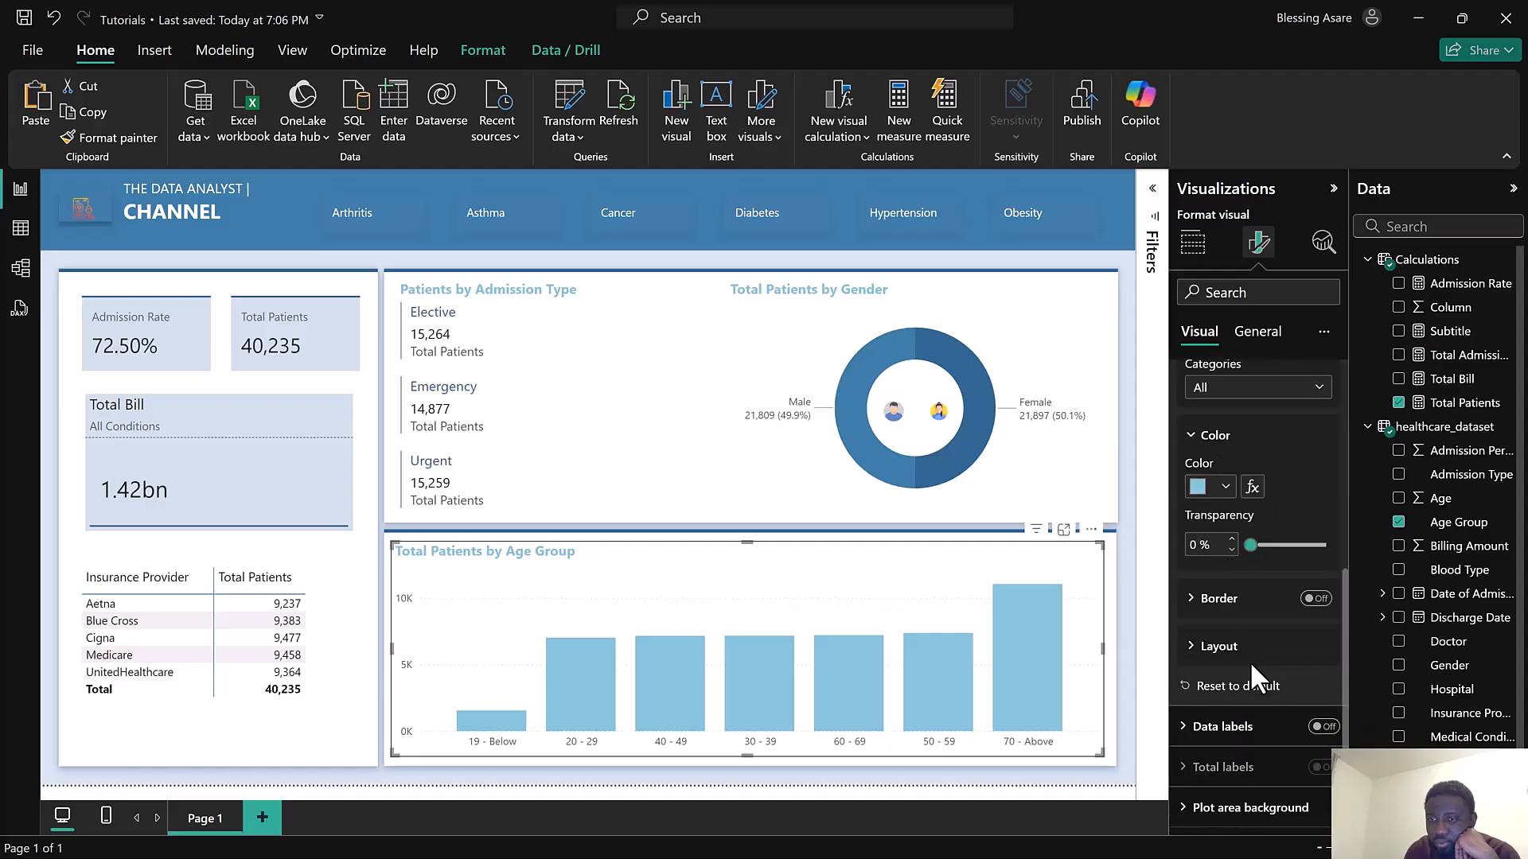
left_click(1317, 726)
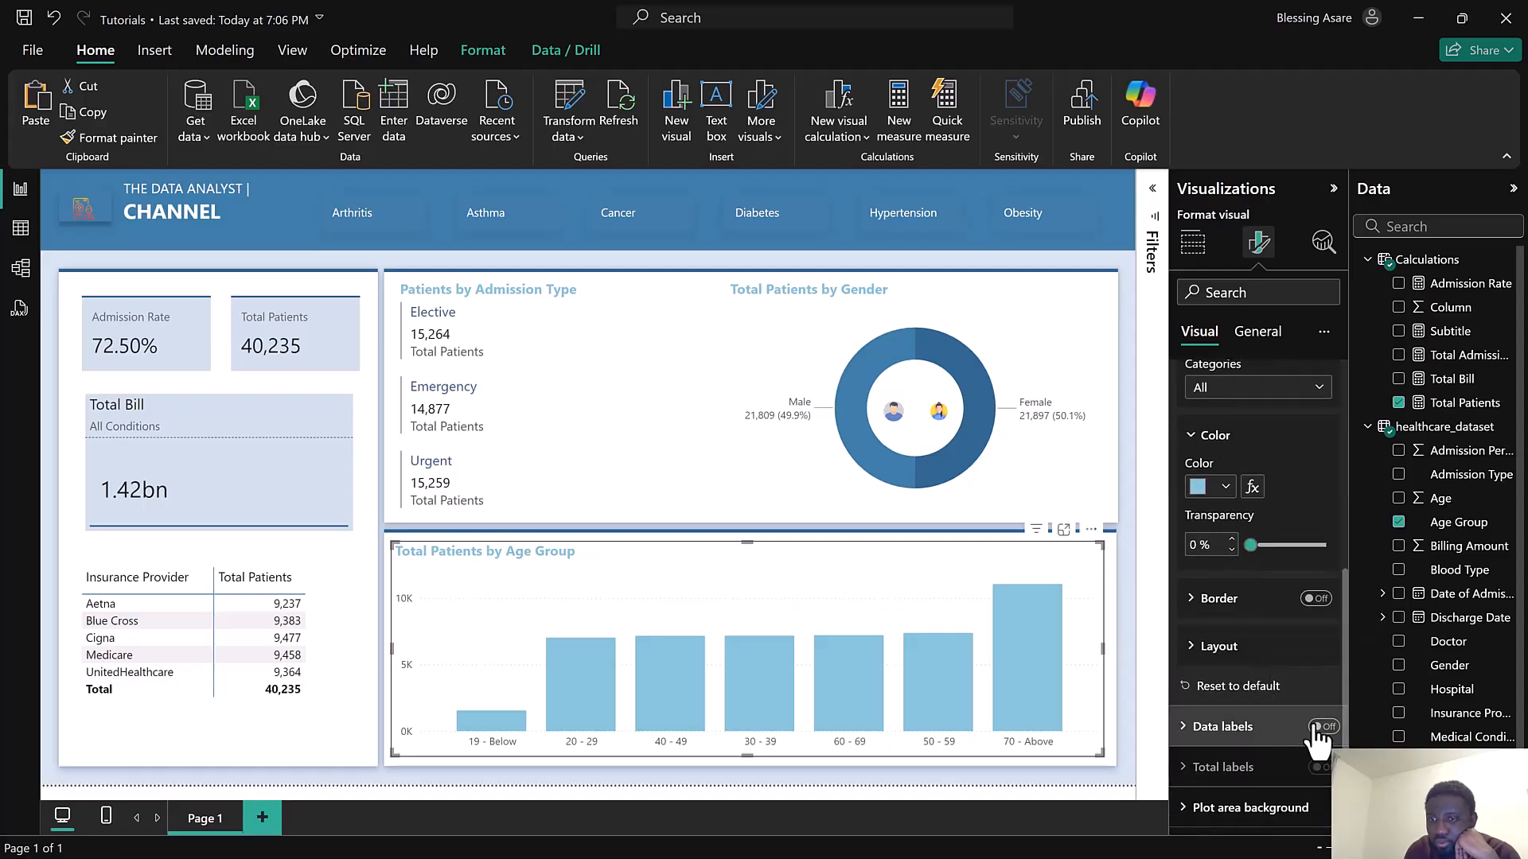
left_click(1246, 722)
scroll(1267, 692, "down", 3)
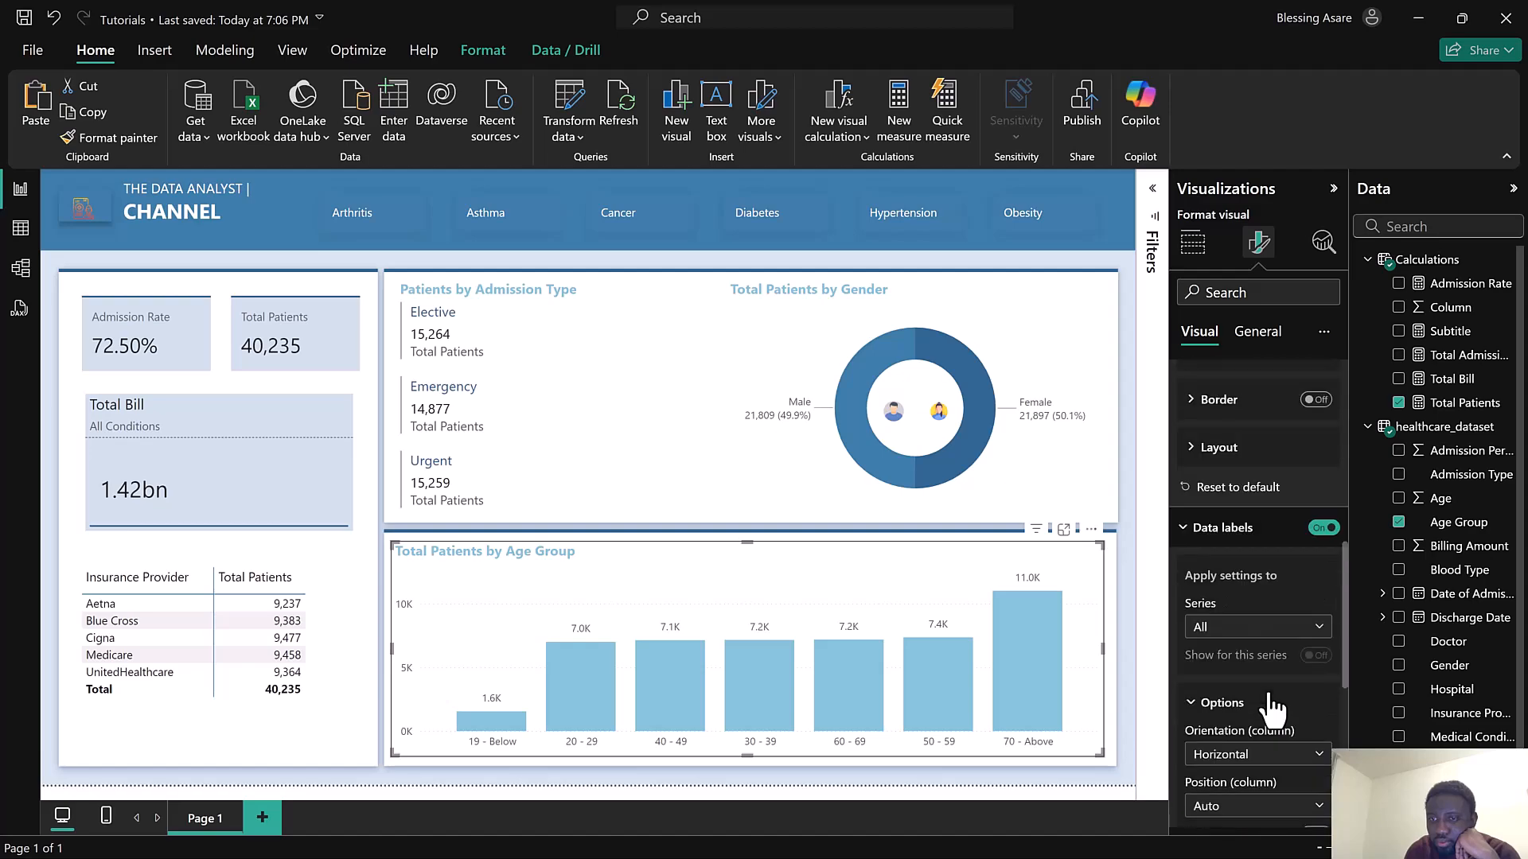
left_click(1321, 528)
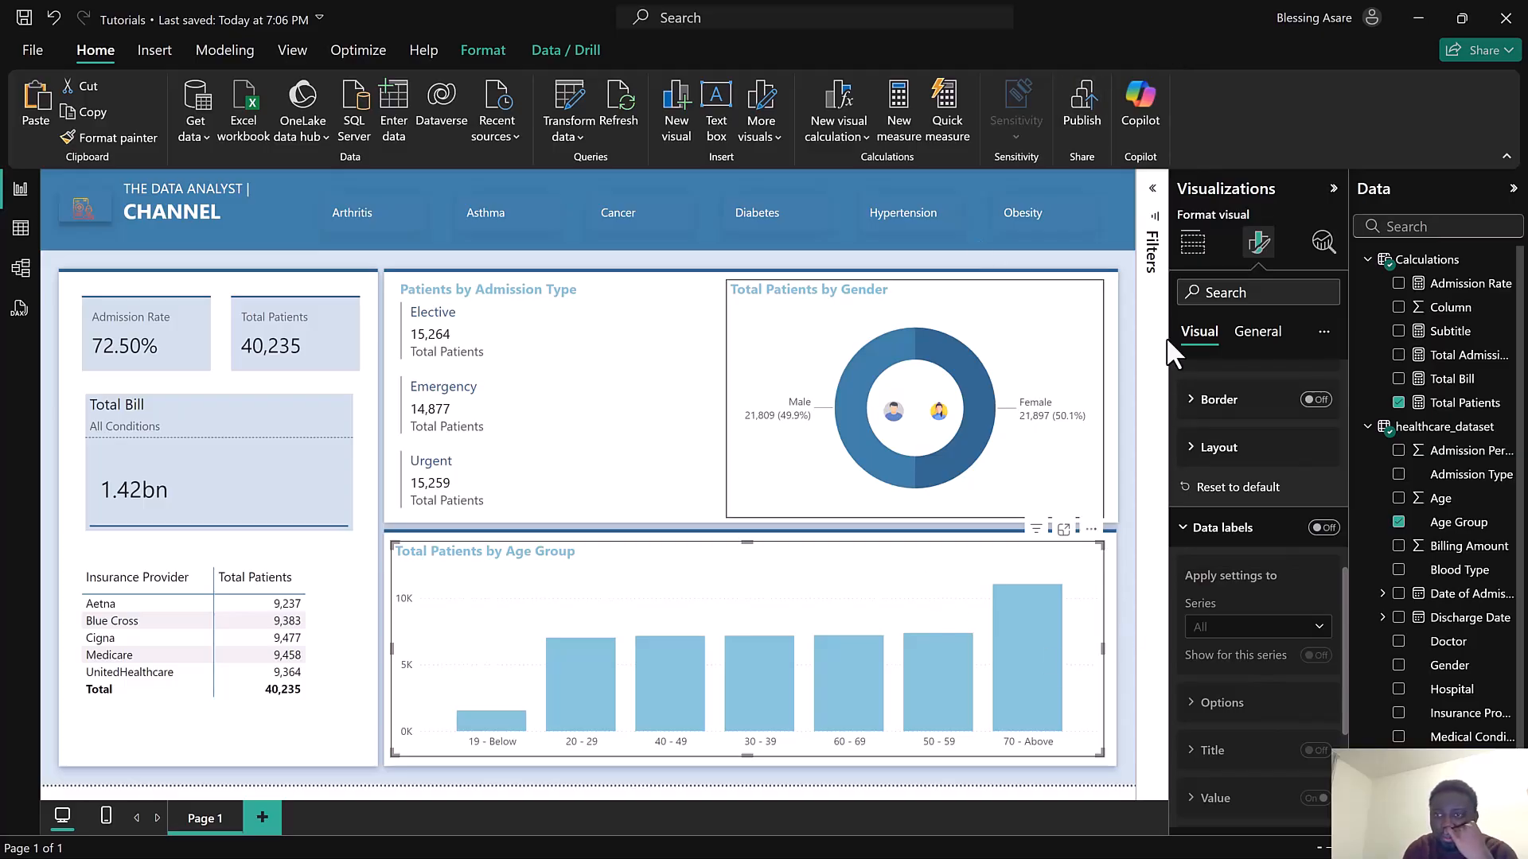
Create a new measure in the Calculations table: Avg.Age = AVERAGE(healthcare_dataset[Age])
left_click(1201, 253)
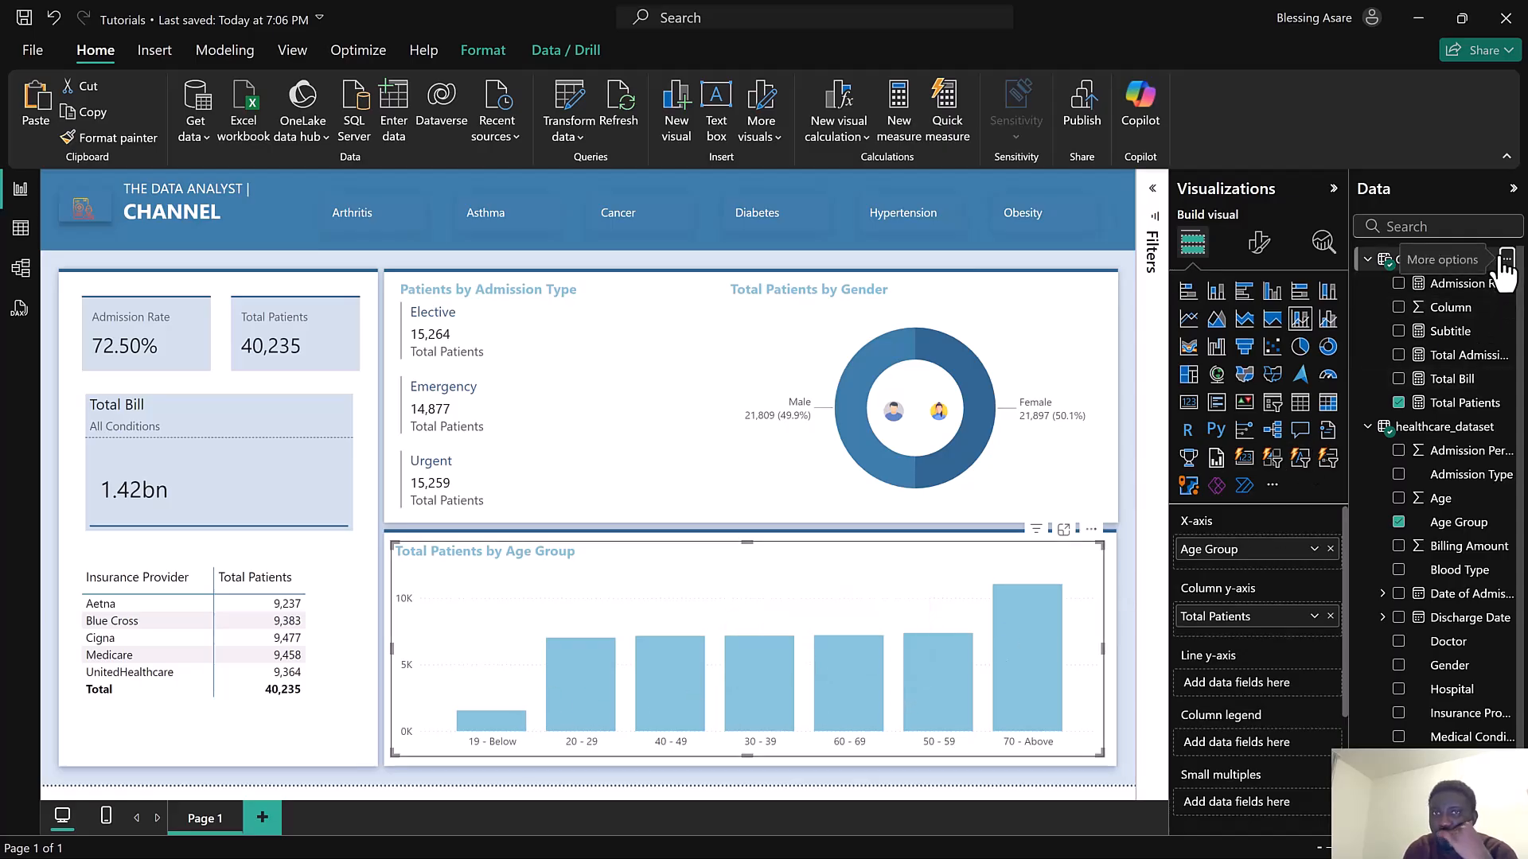
left_click(1506, 260)
left_click(1418, 295)
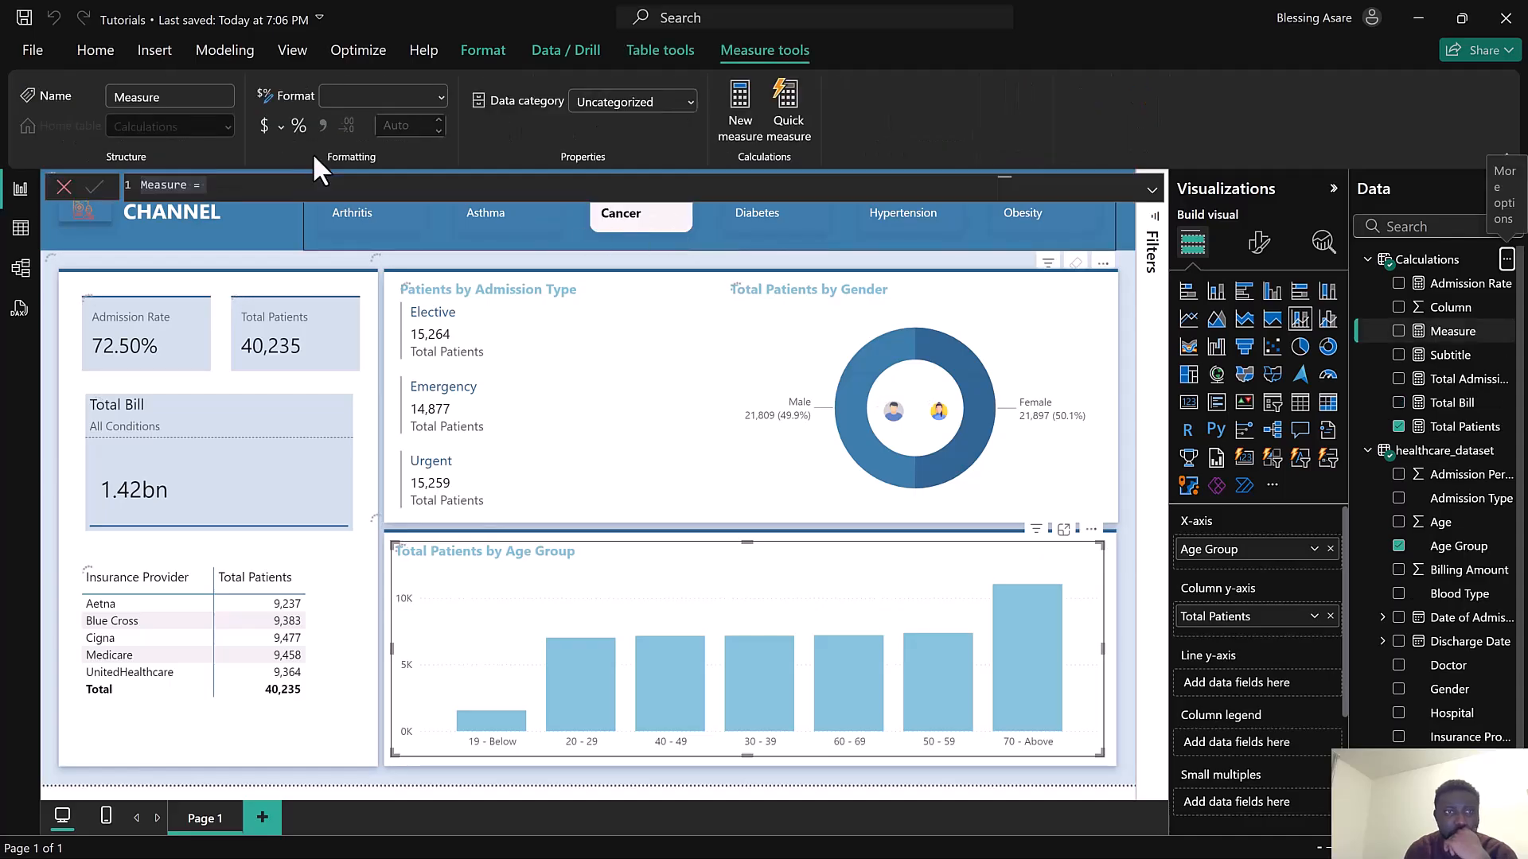
type("A")
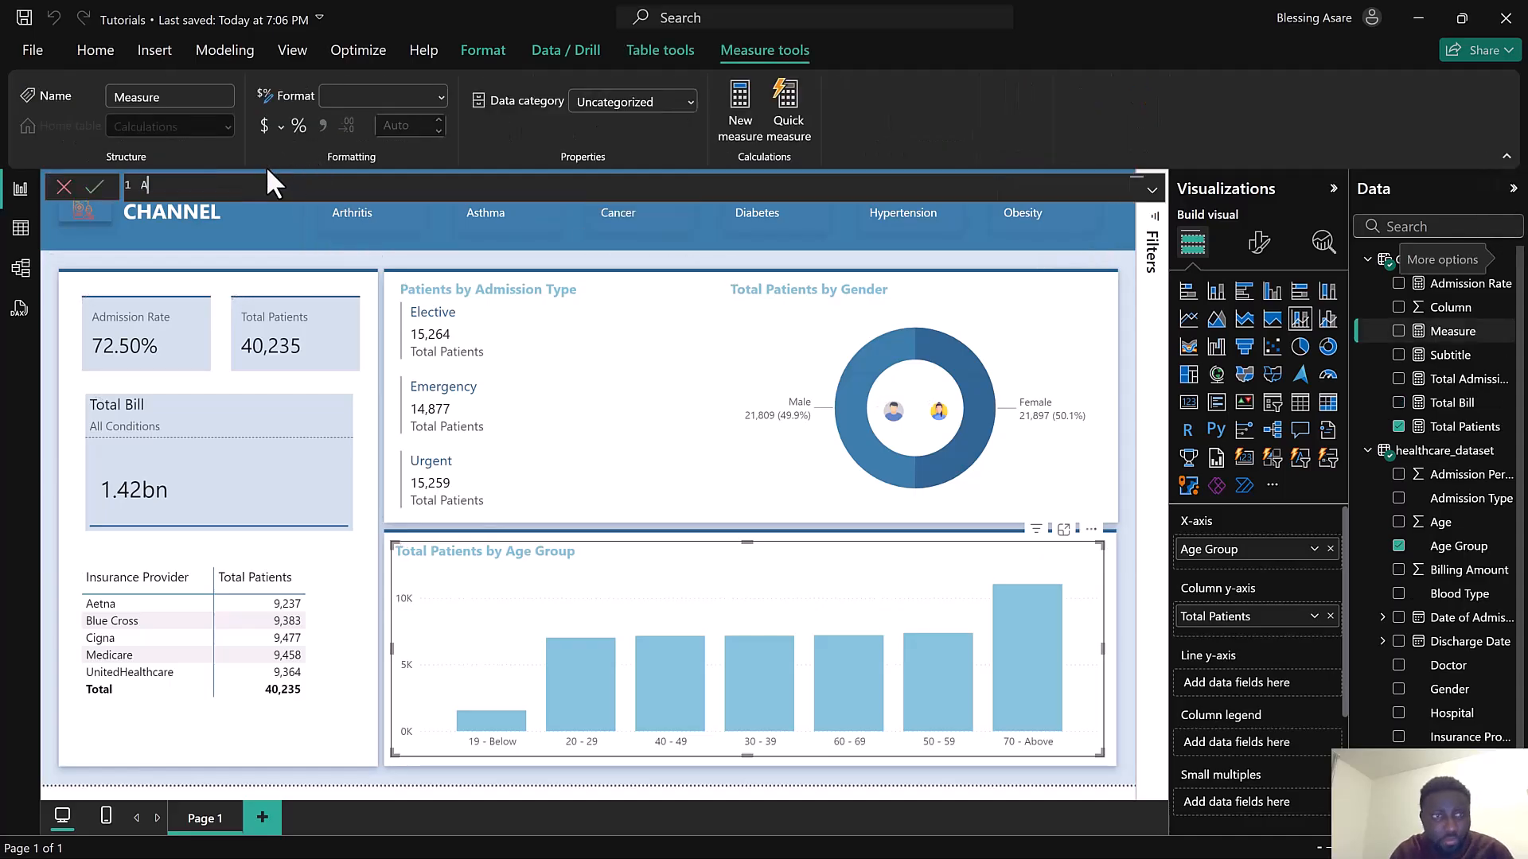
type("vg. ")
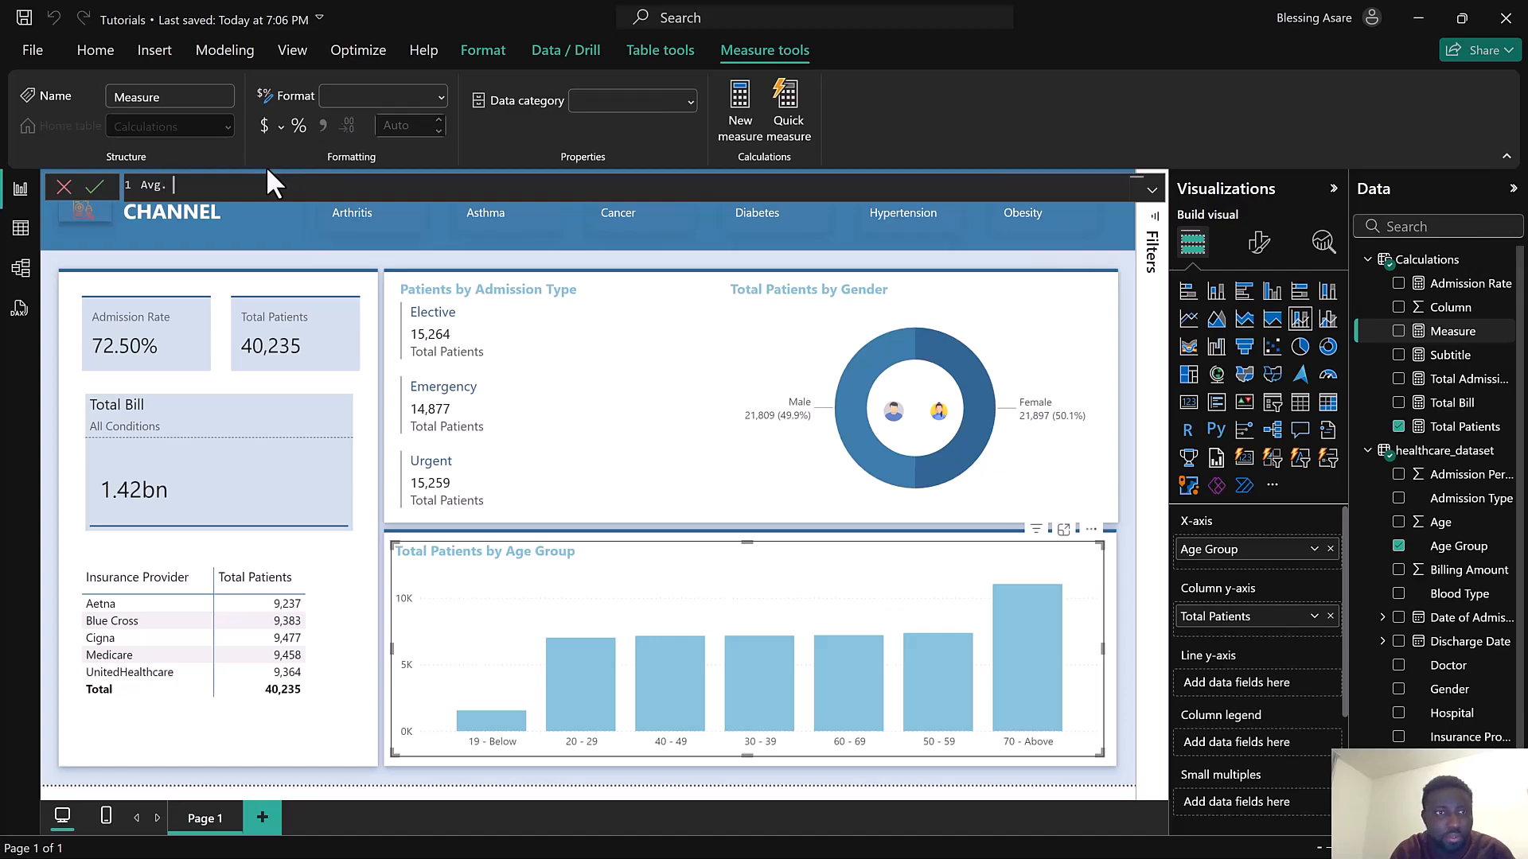
type("Age =")
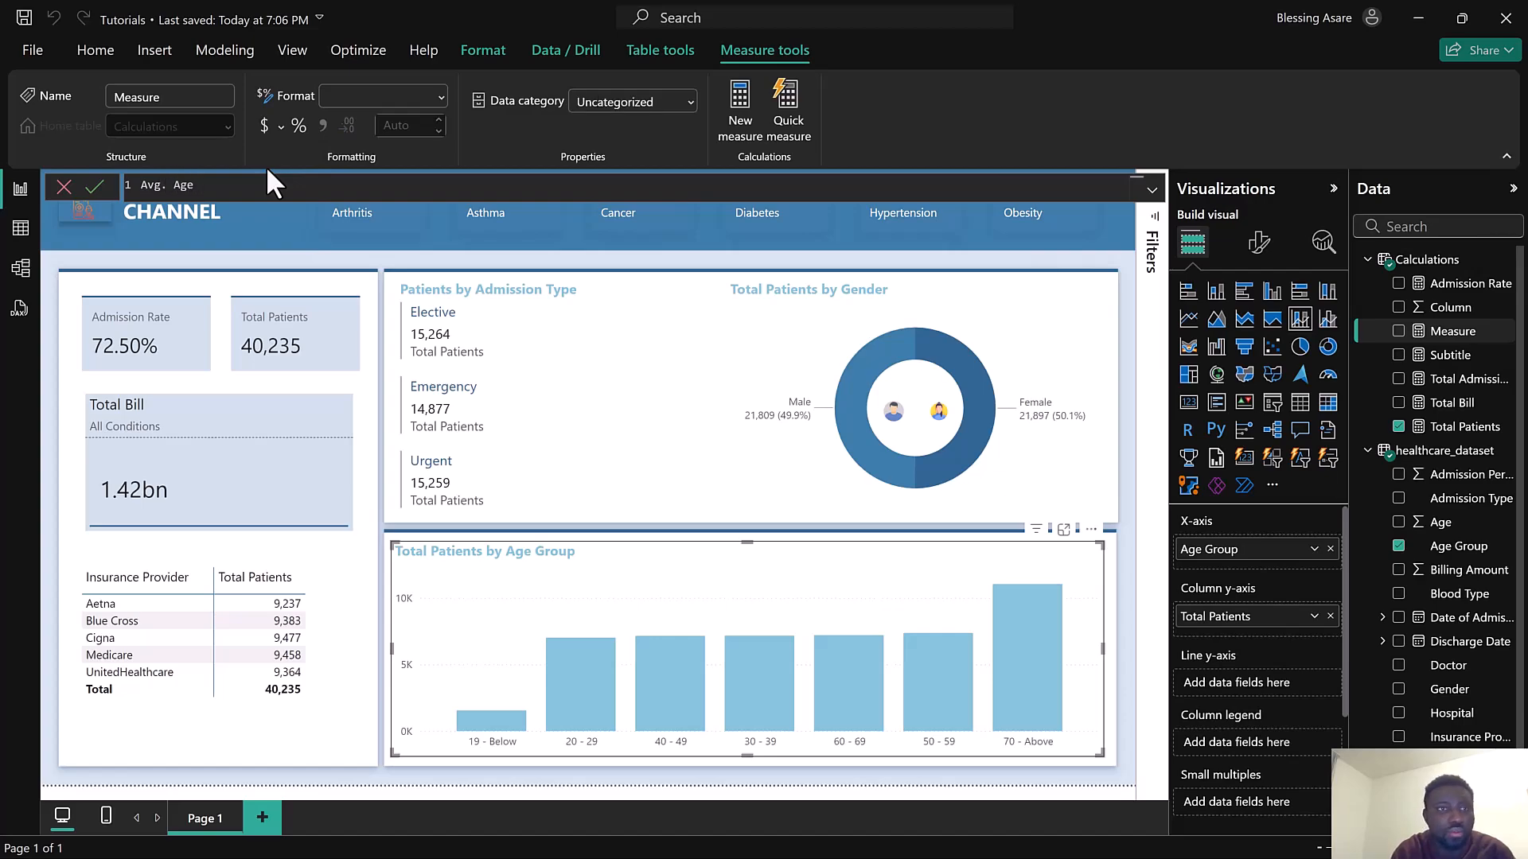
key("BackSpace")
key("BackSpace")
key("BackSpace")
key("BackSpace")
key("BackSpace")
key("BackSpace")
type("A")
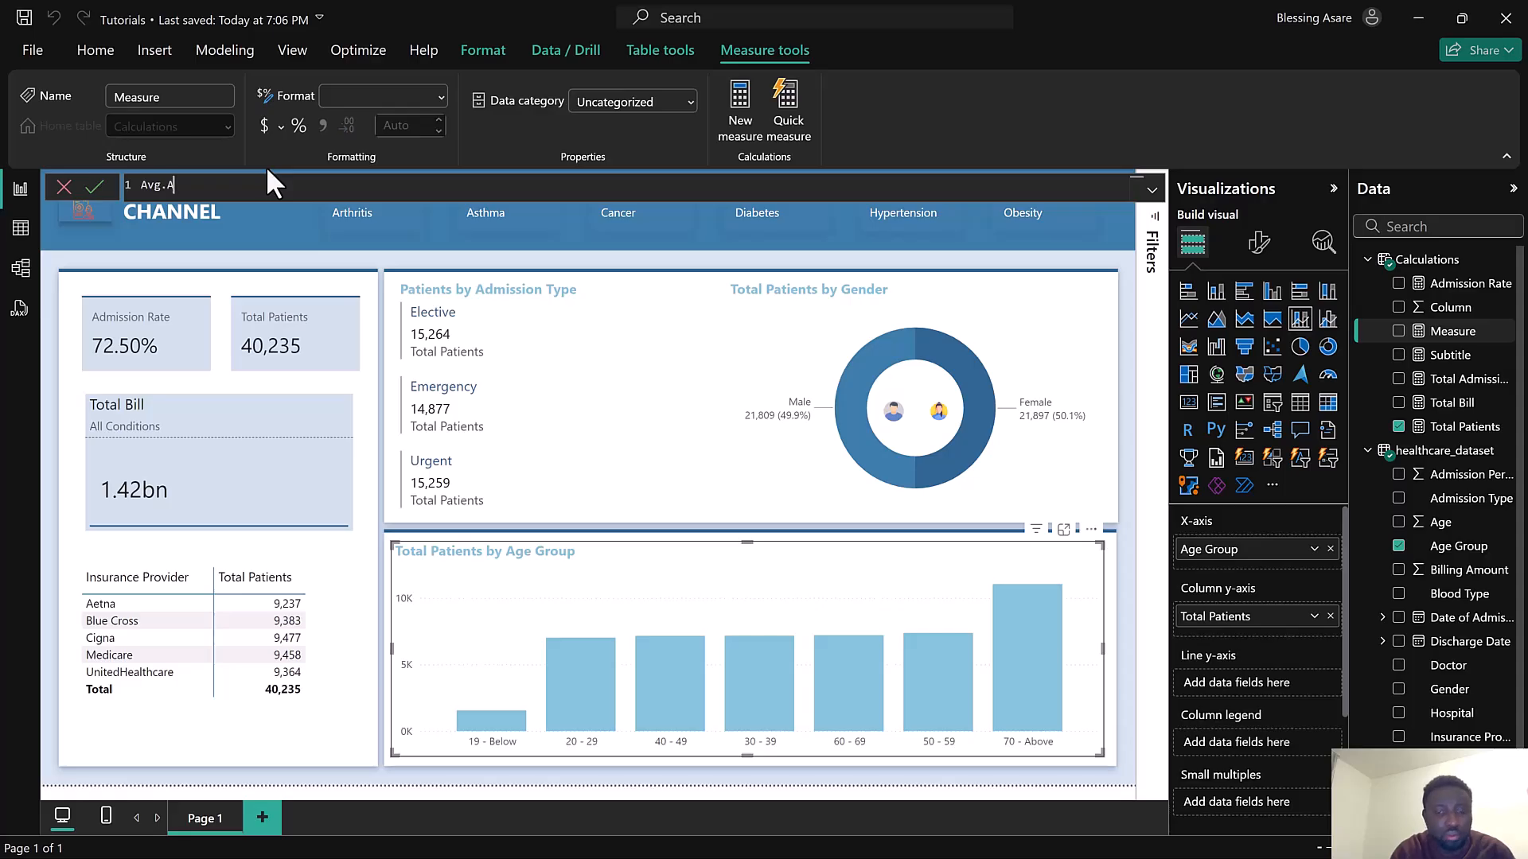
type("ge = aver")
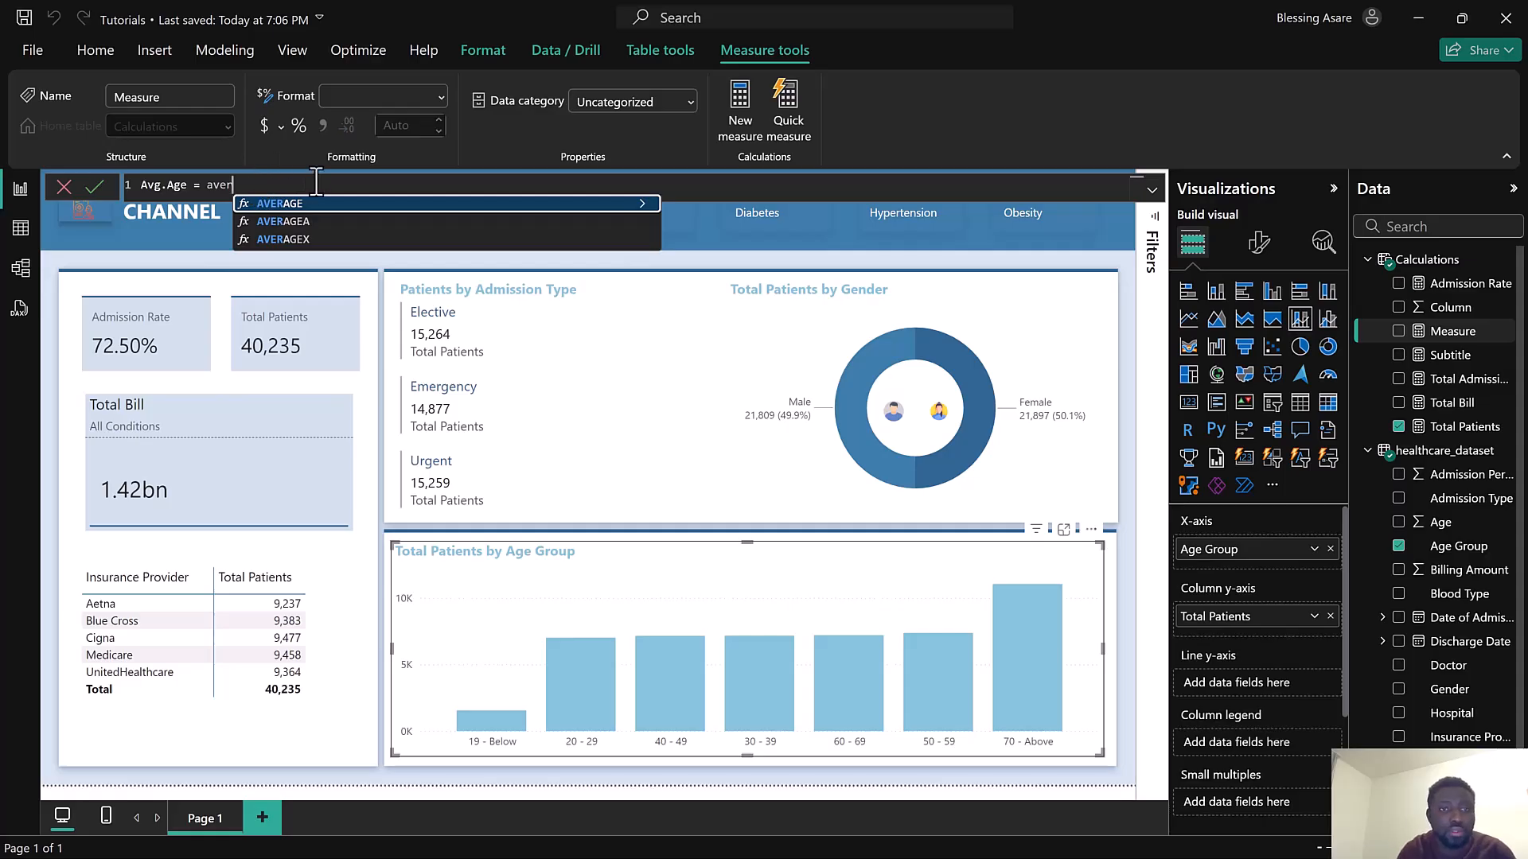
key("Tab")
type("heal")
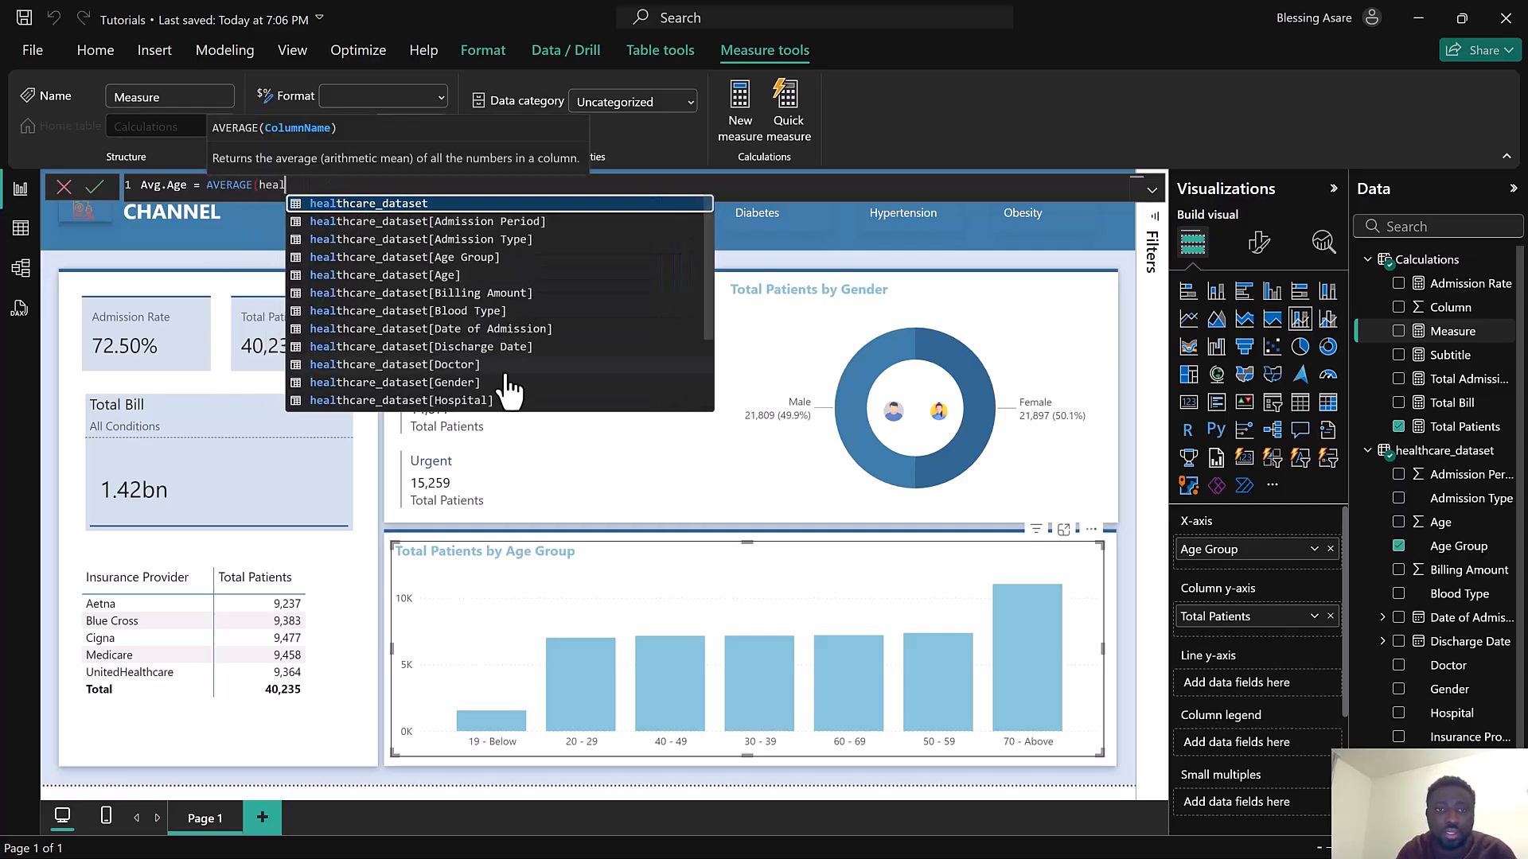
left_click(458, 277)
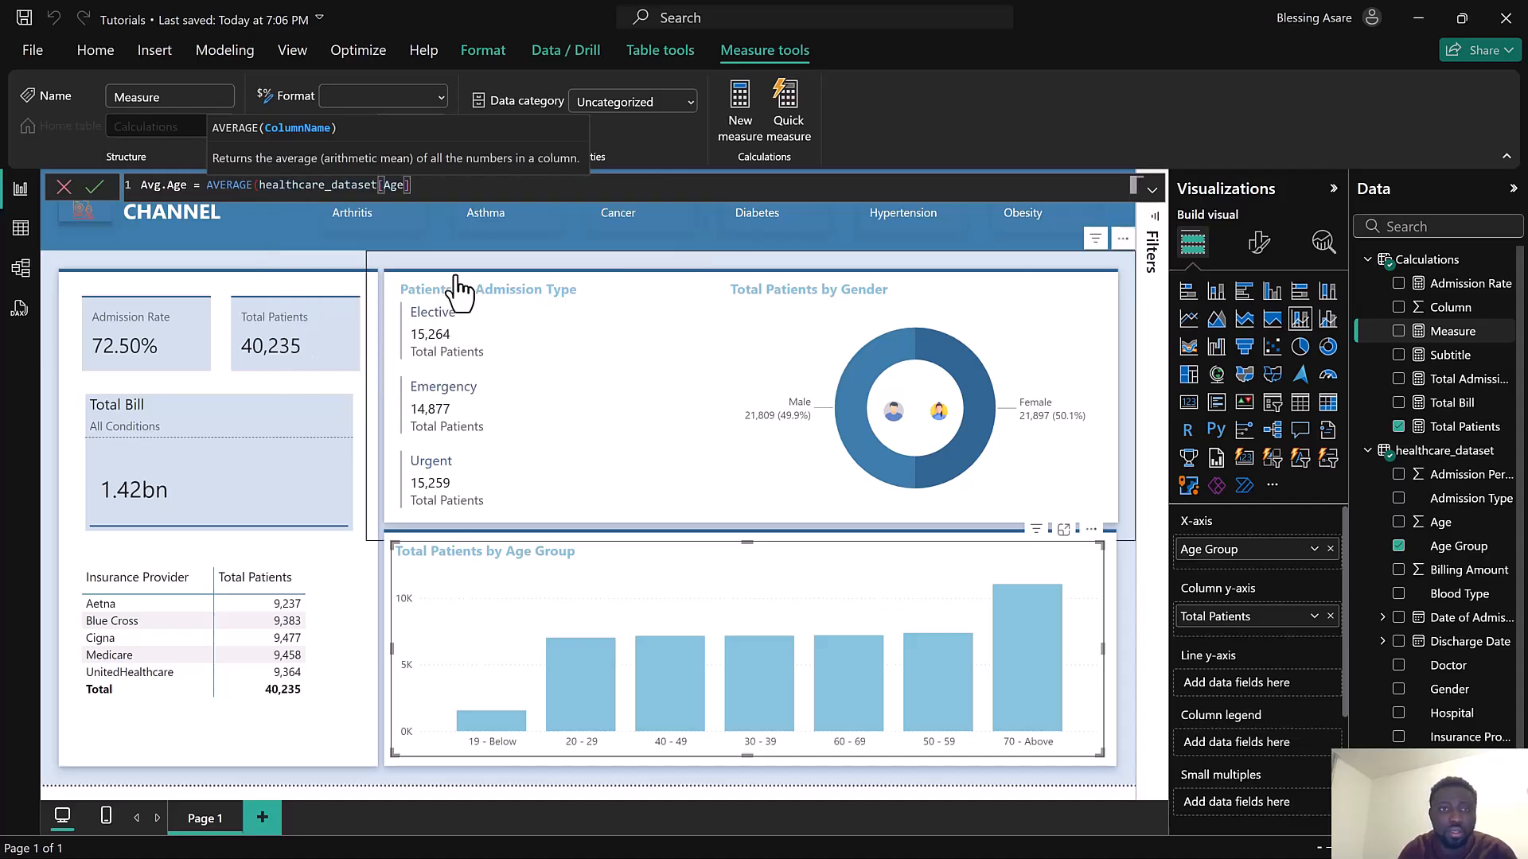
type(")")
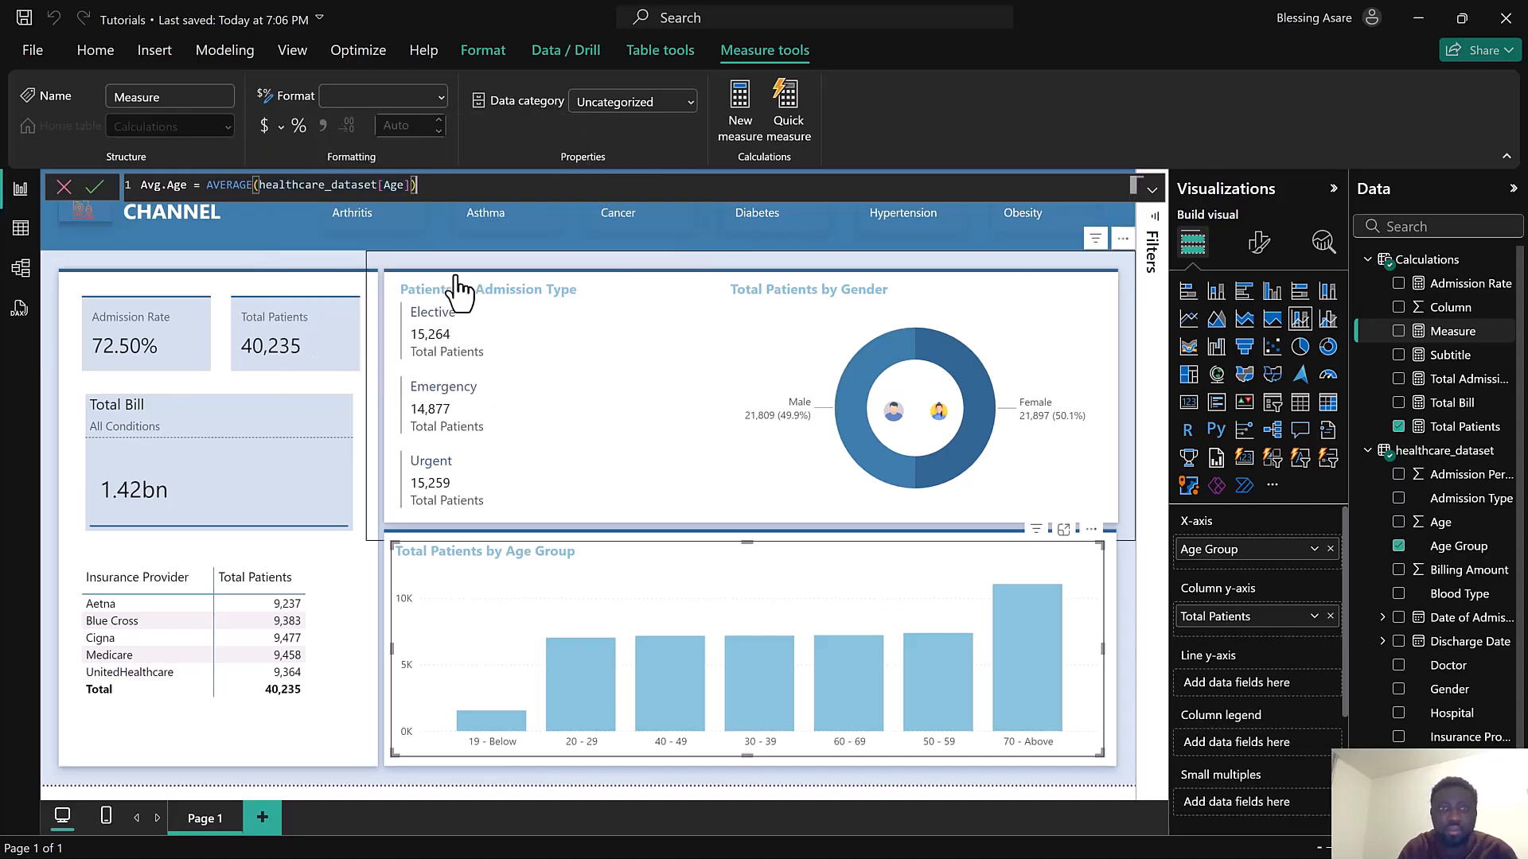
left_click(97, 189)
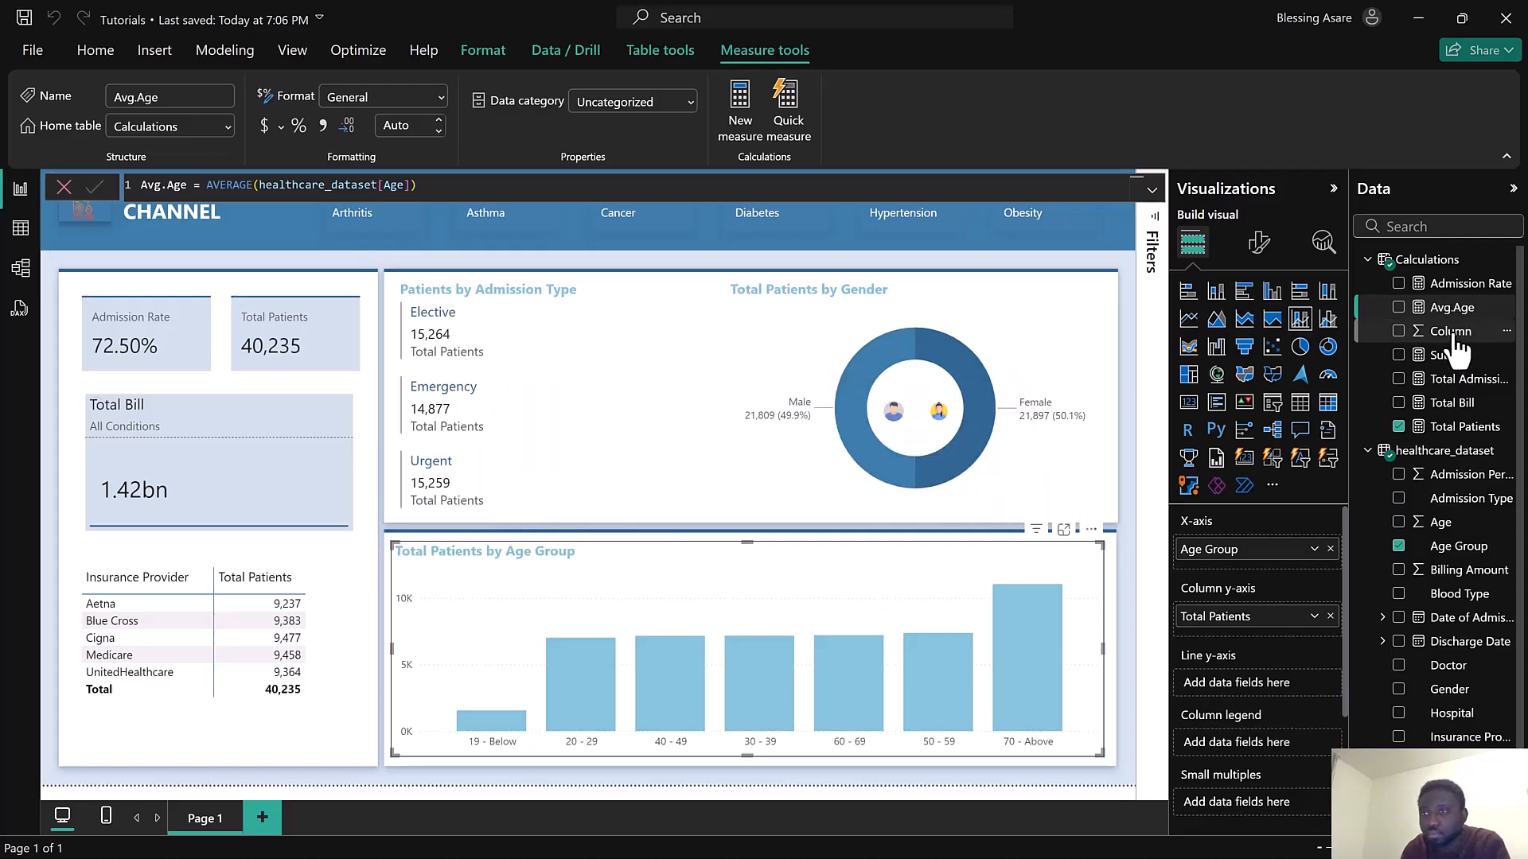
Add Avg.Age to the age group chart's line y-axis and set the line style to Dashed
left_click_drag(1365, 493, 1272, 678)
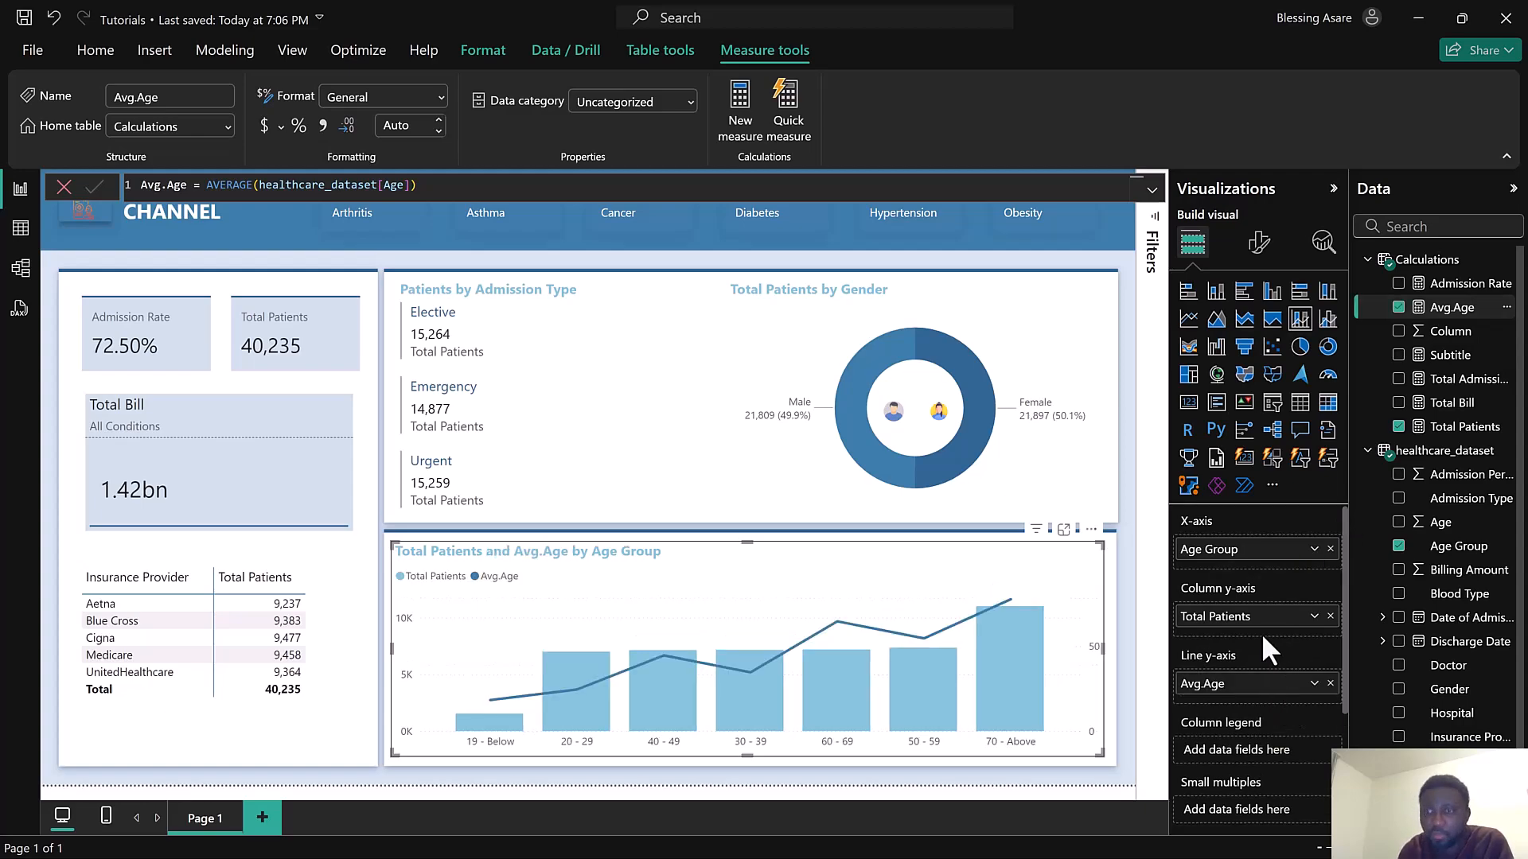
left_click(1258, 242)
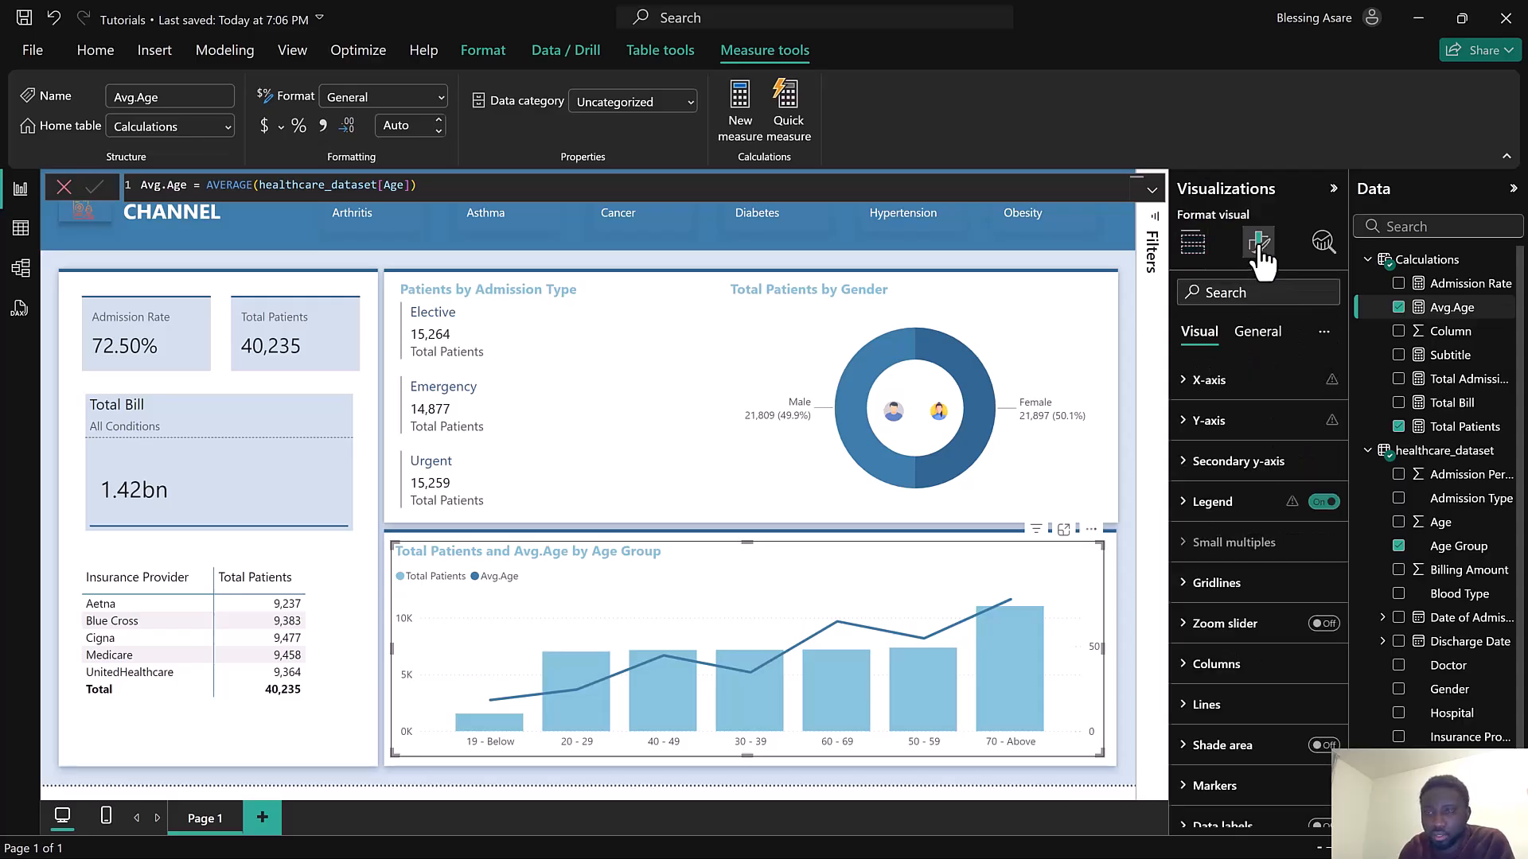
scroll(1253, 605, "down", 2)
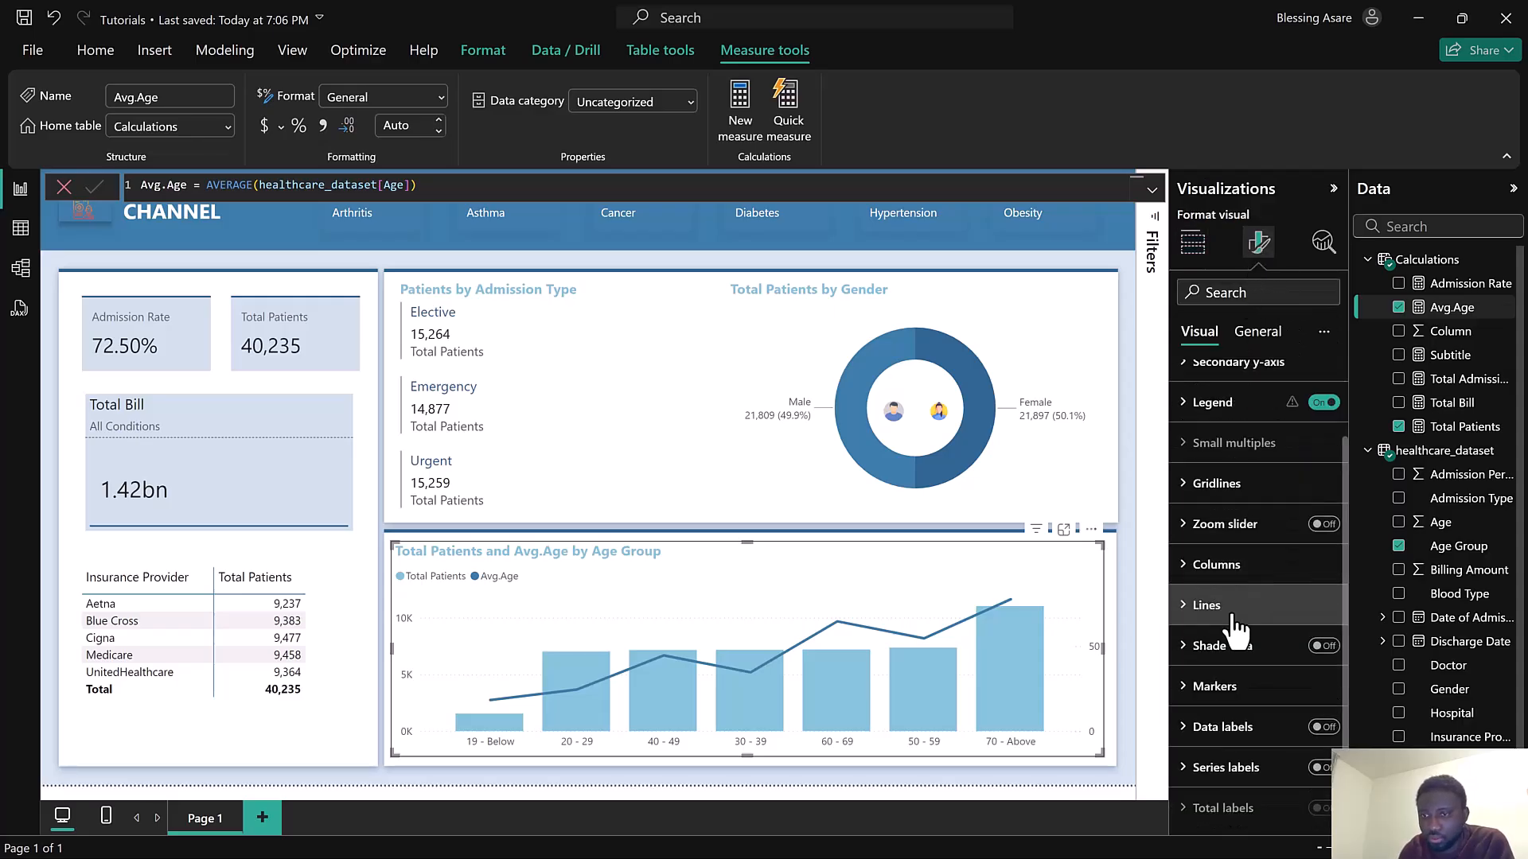
left_click(1232, 609)
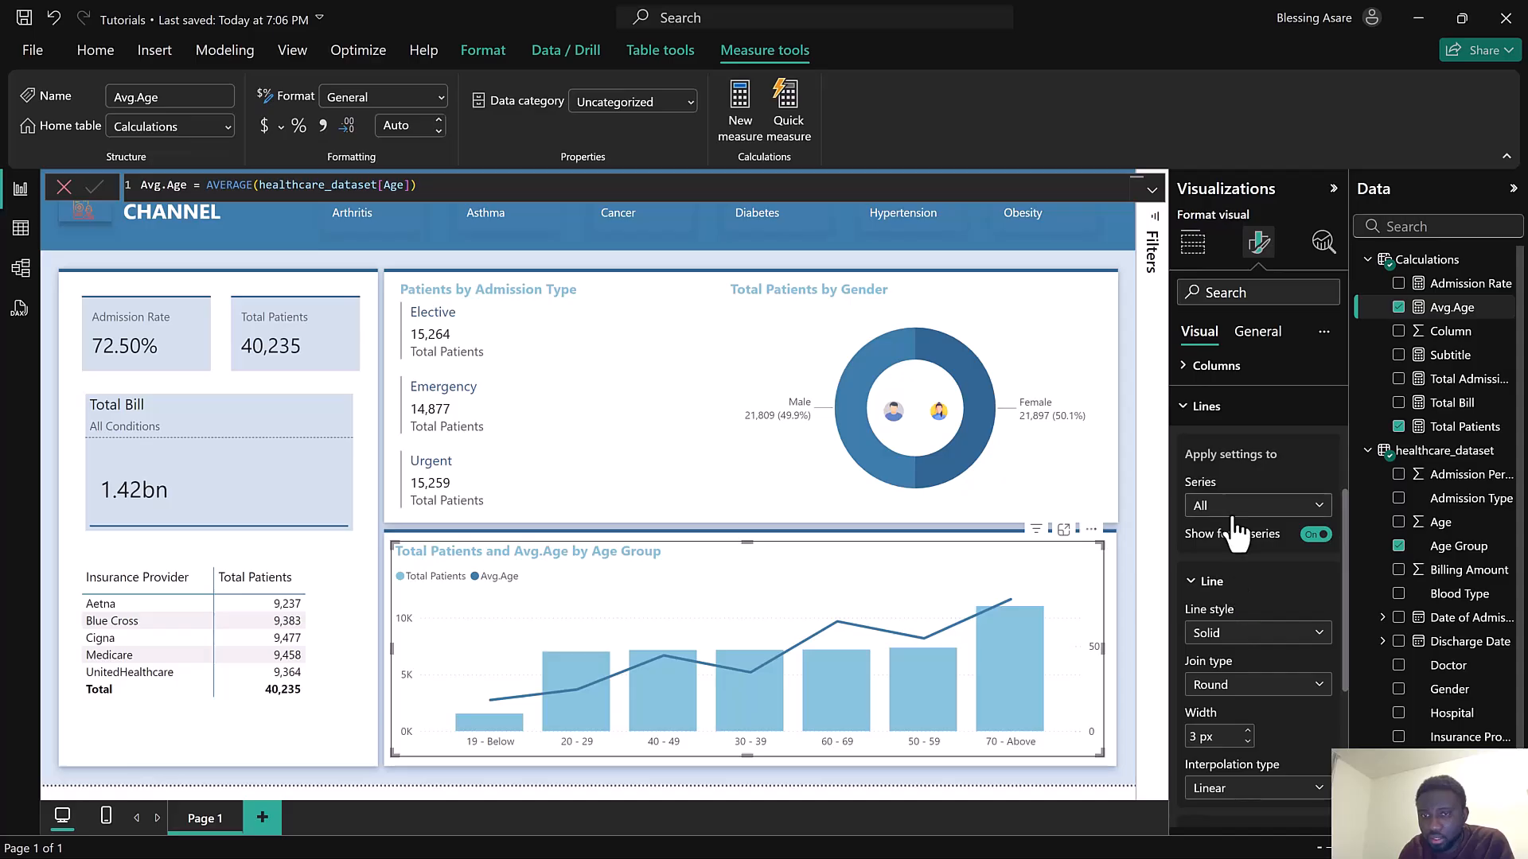
left_click(1234, 516)
left_click(1234, 529)
left_click(1246, 635)
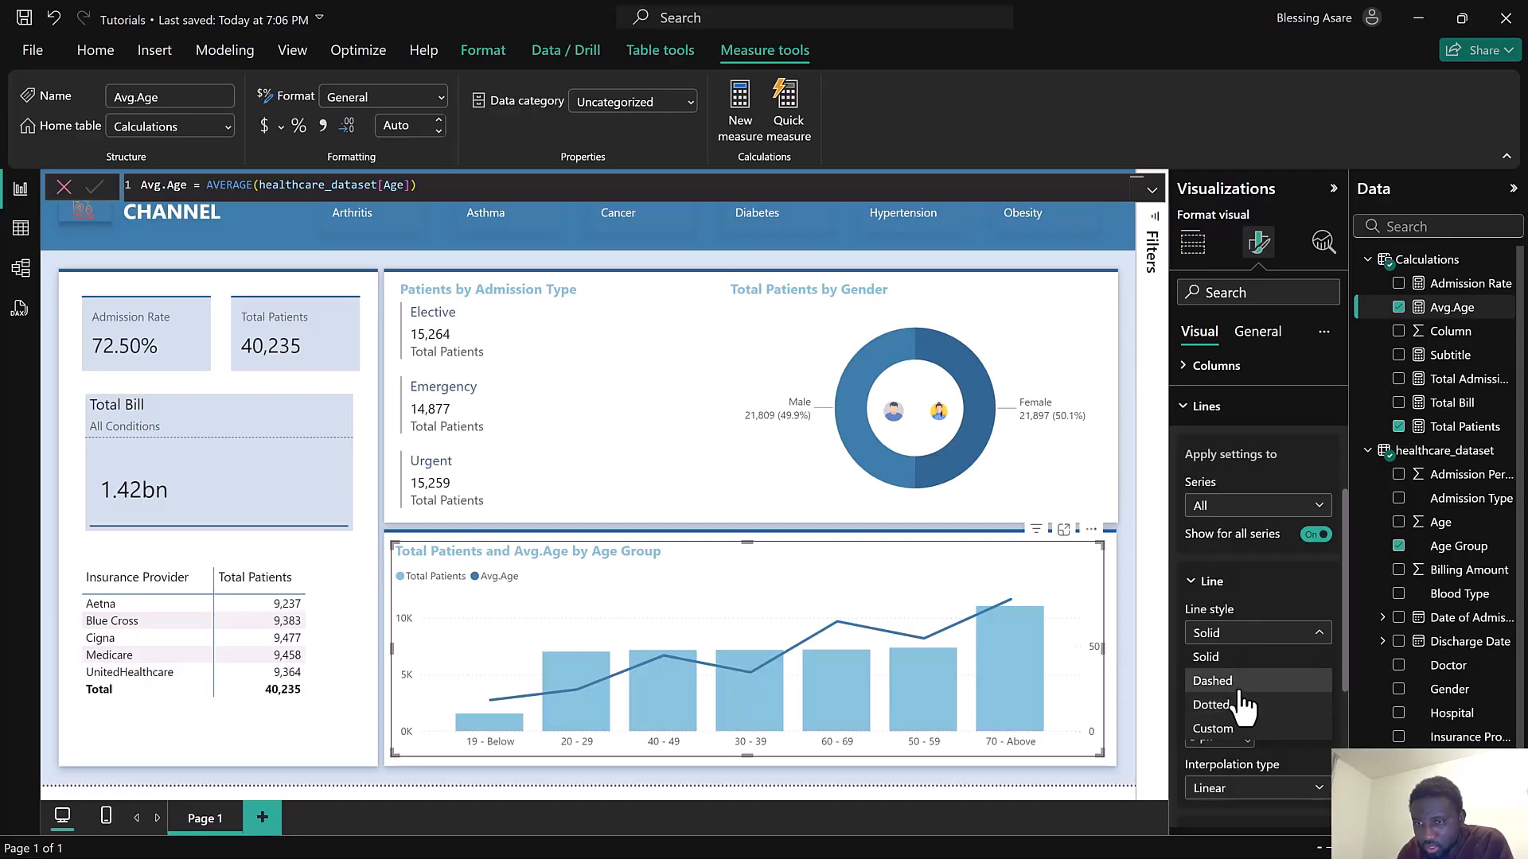
left_click(1240, 689)
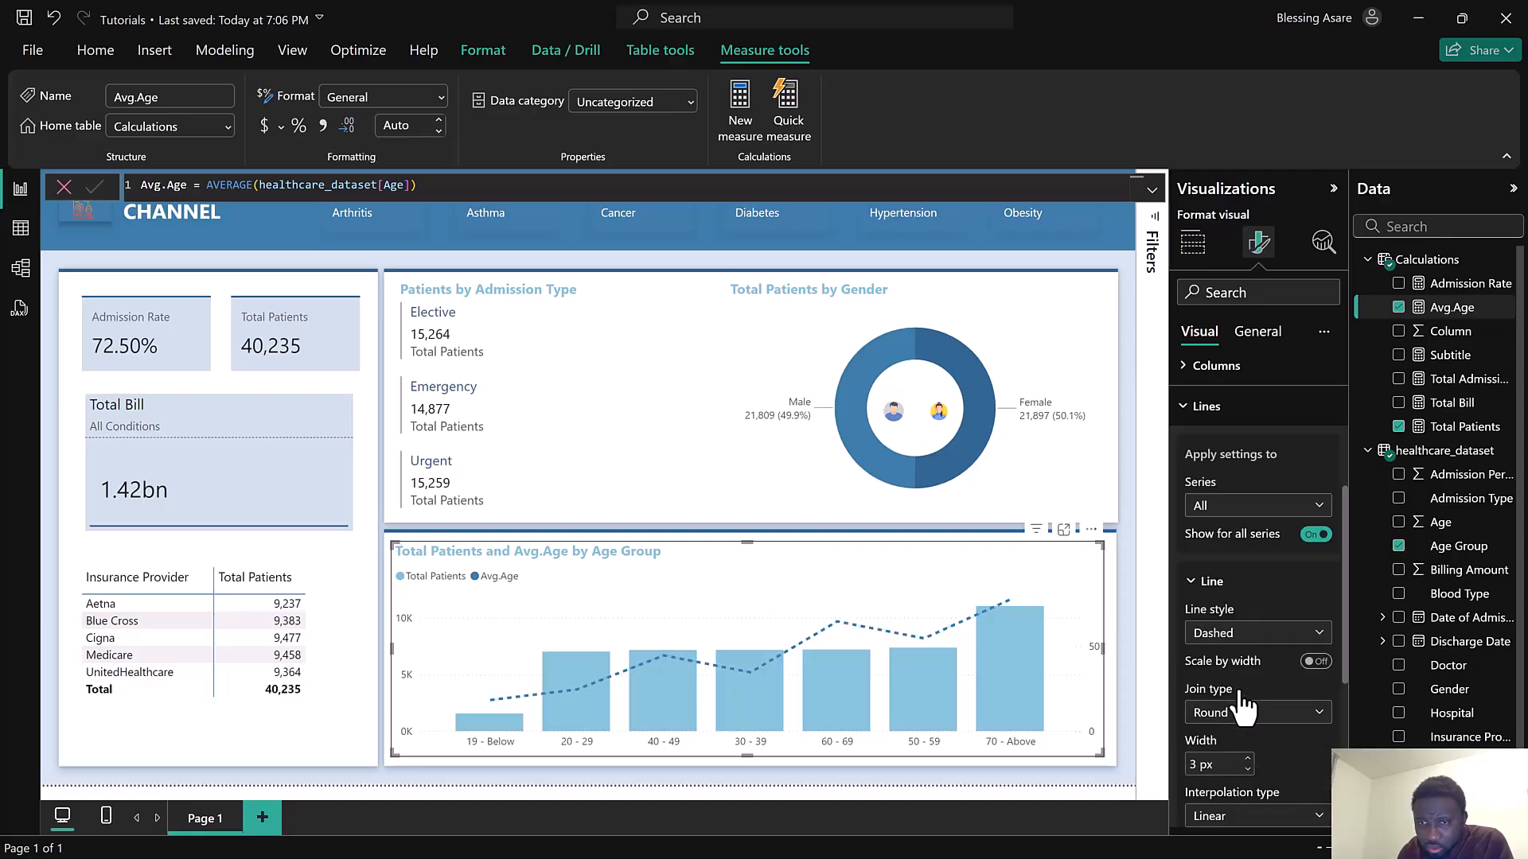
Set the average age line's interpolation type to Smooth
left_click(1233, 719)
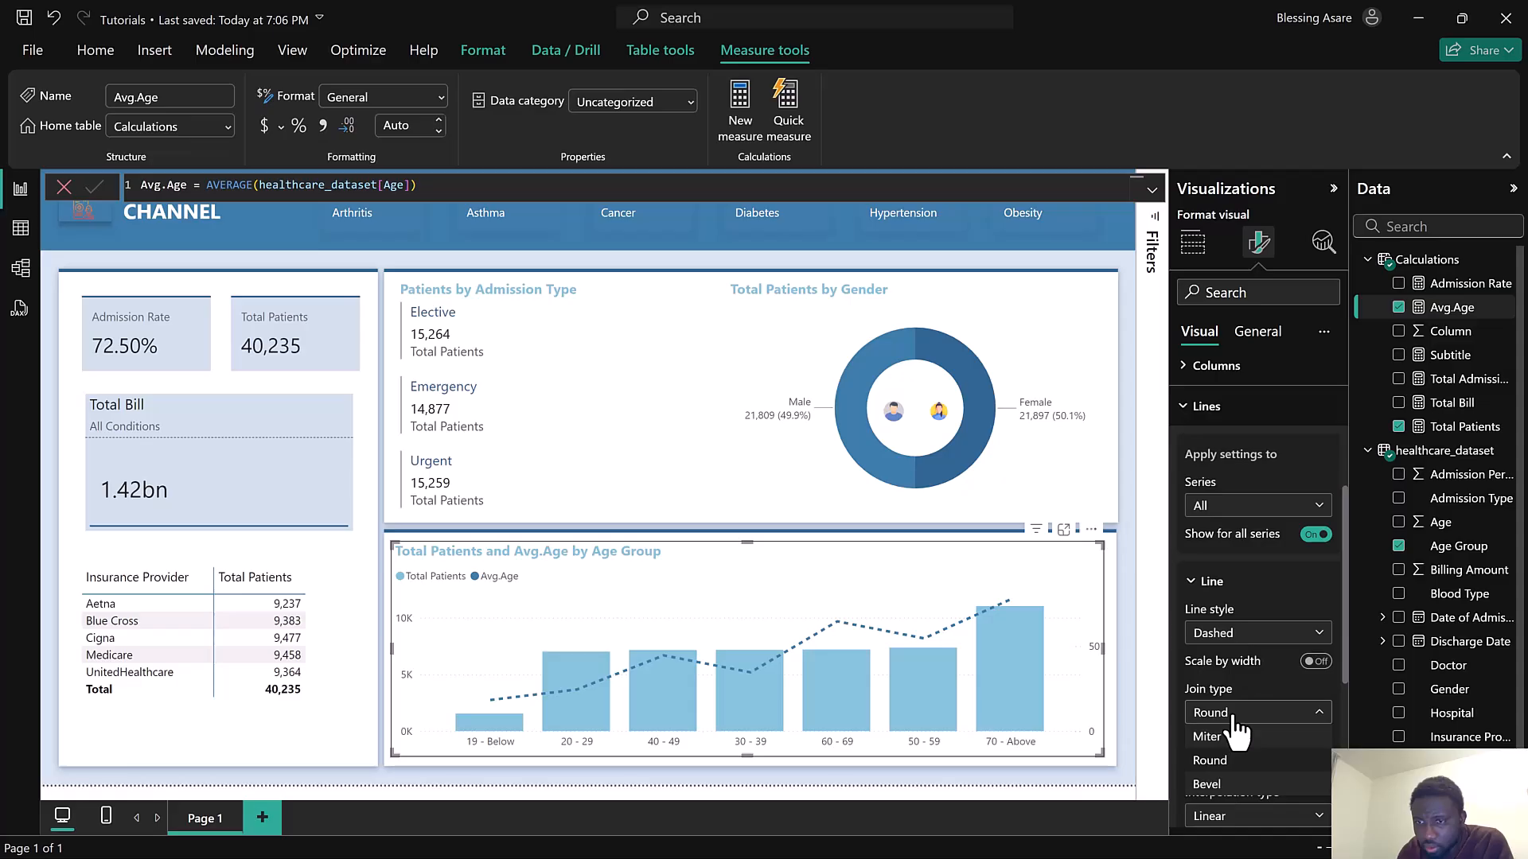
left_click(1240, 711)
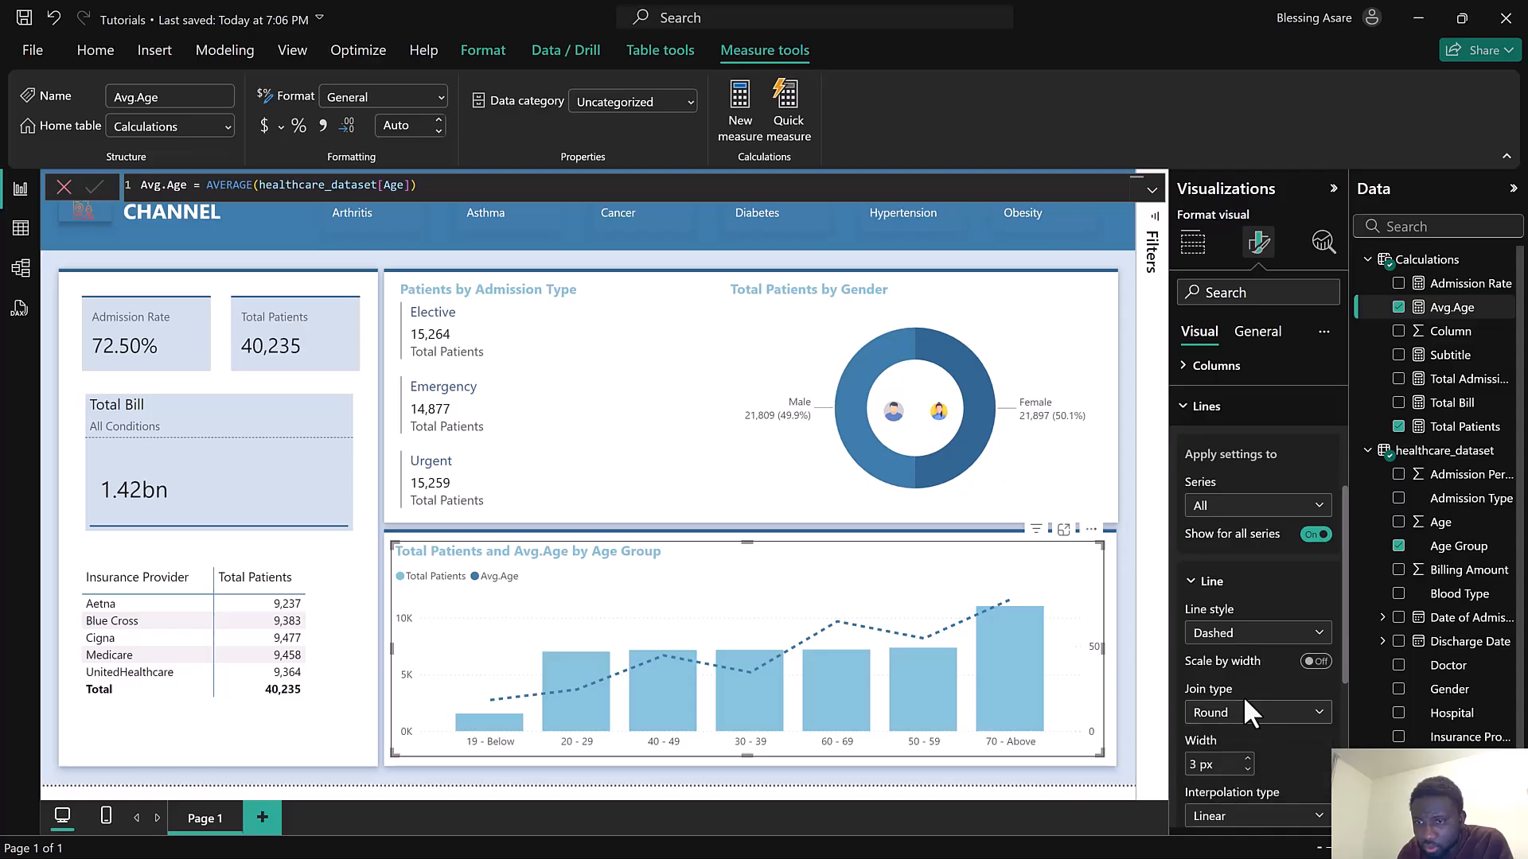
scroll(1253, 700, "down", 4)
left_click(1254, 518)
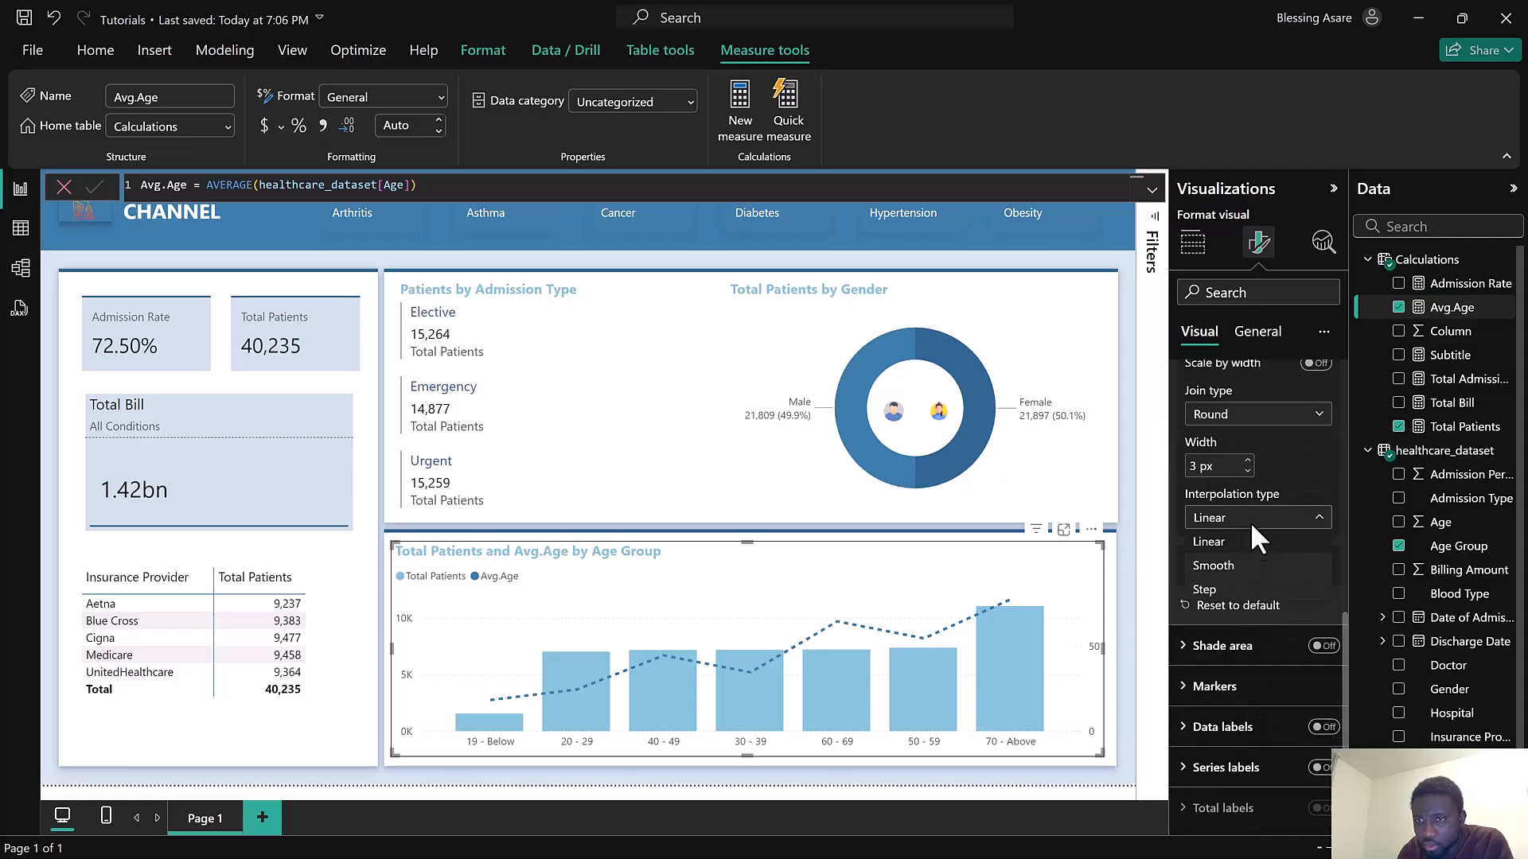
left_click(1243, 570)
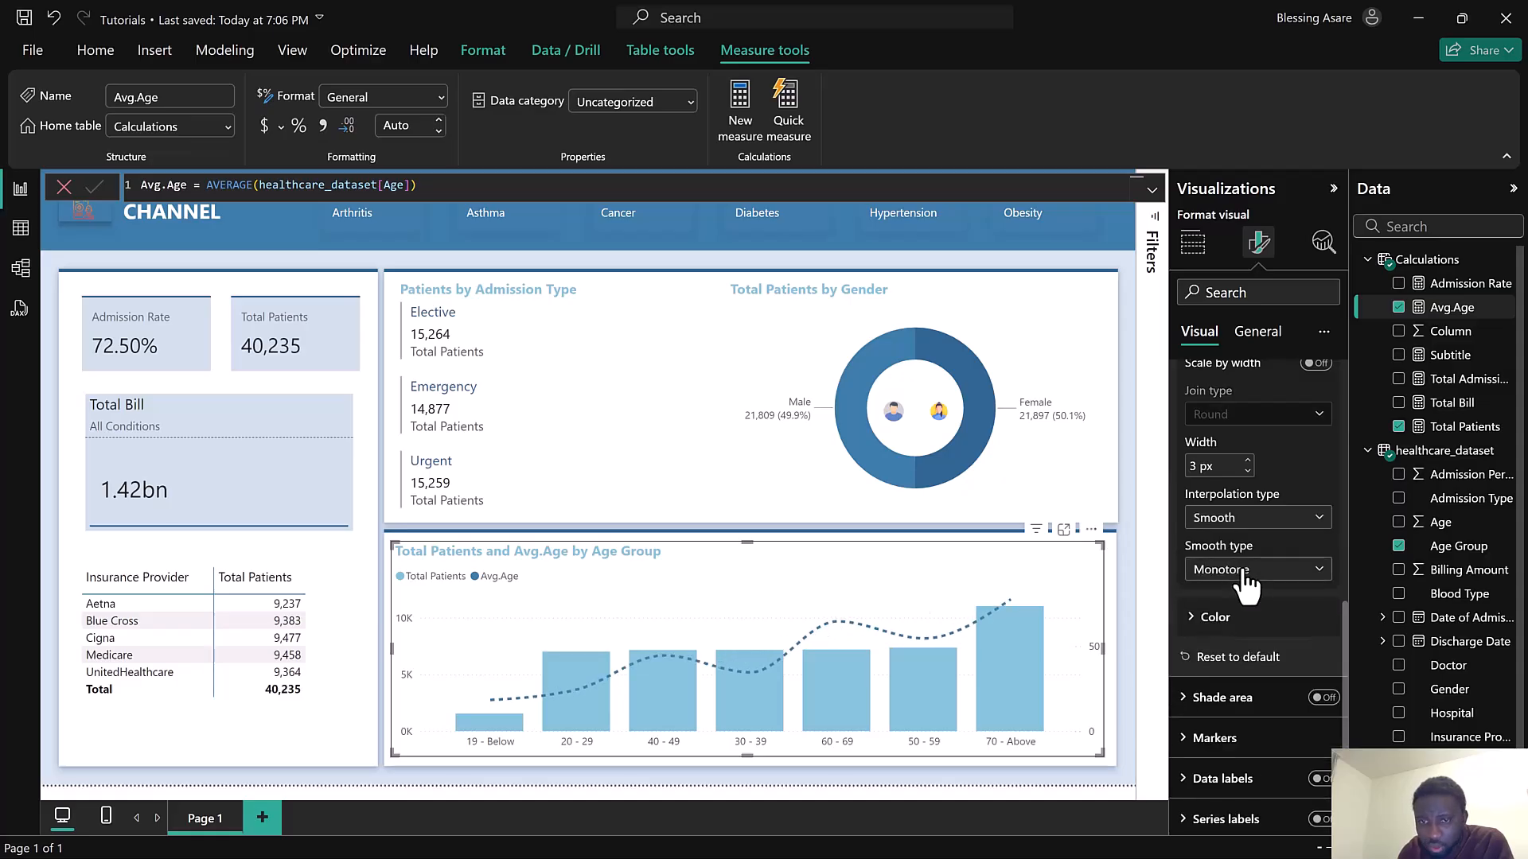
Colour the average age line black
scroll(1249, 593, "up", 4)
scroll(1246, 568, "up", 3)
scroll(1246, 568, "down", 6)
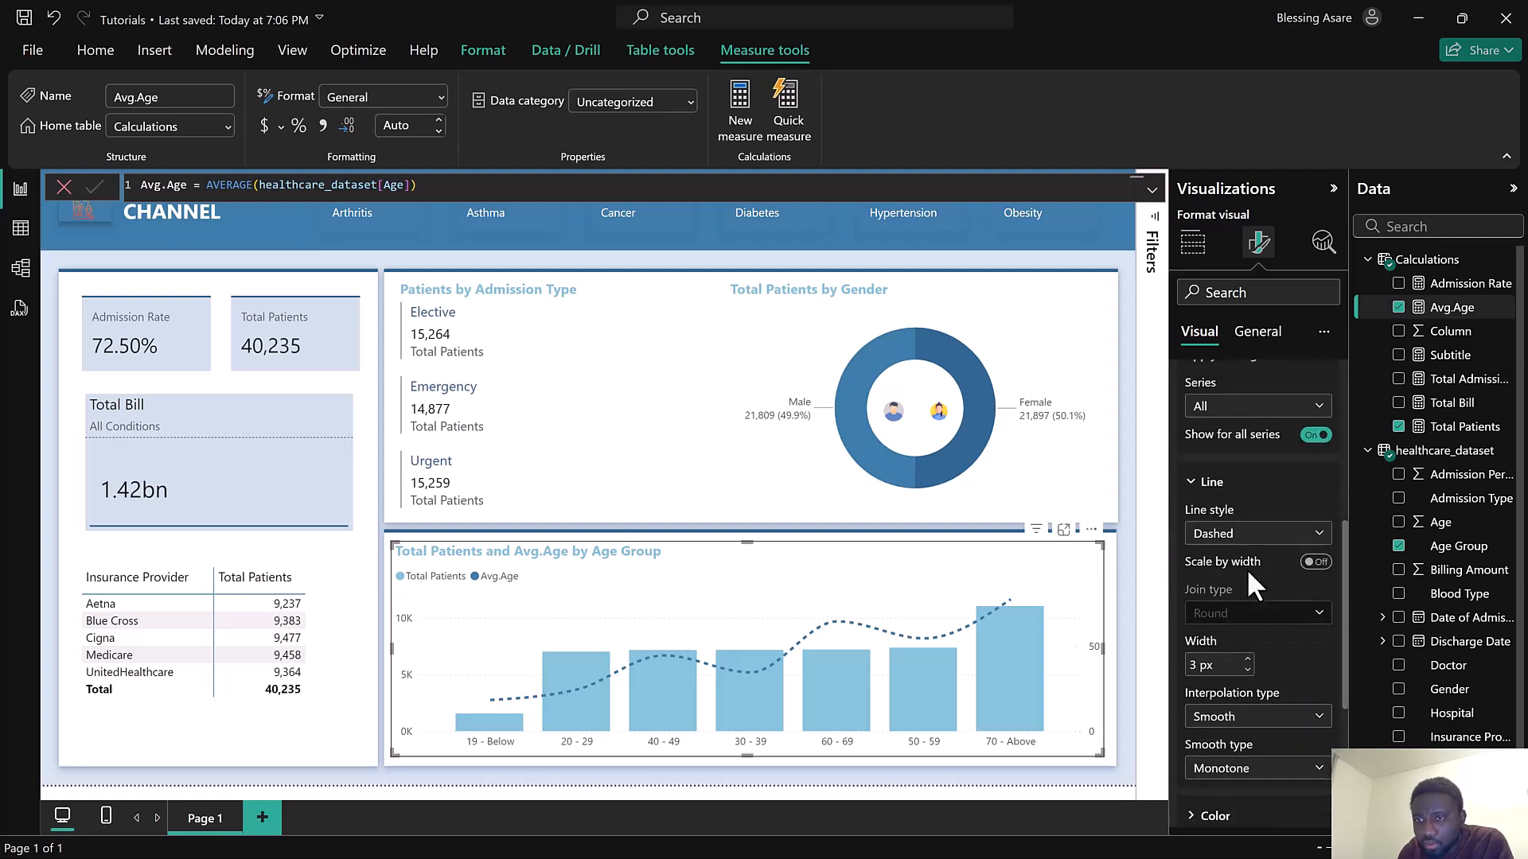
scroll(1248, 568, "down", 4)
left_click(1242, 532)
left_click(1206, 576)
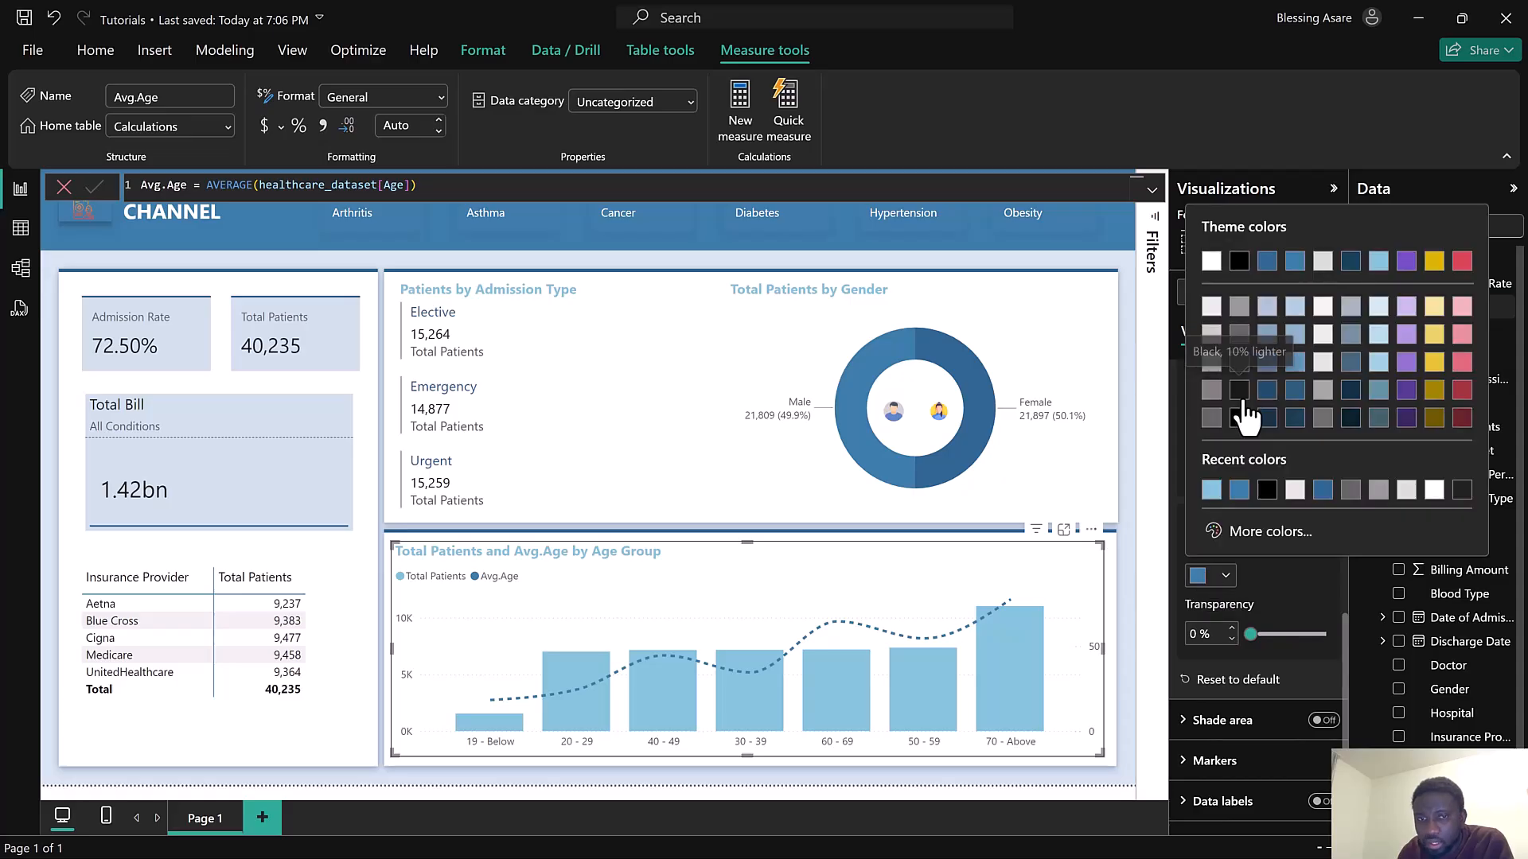
left_click(1239, 263)
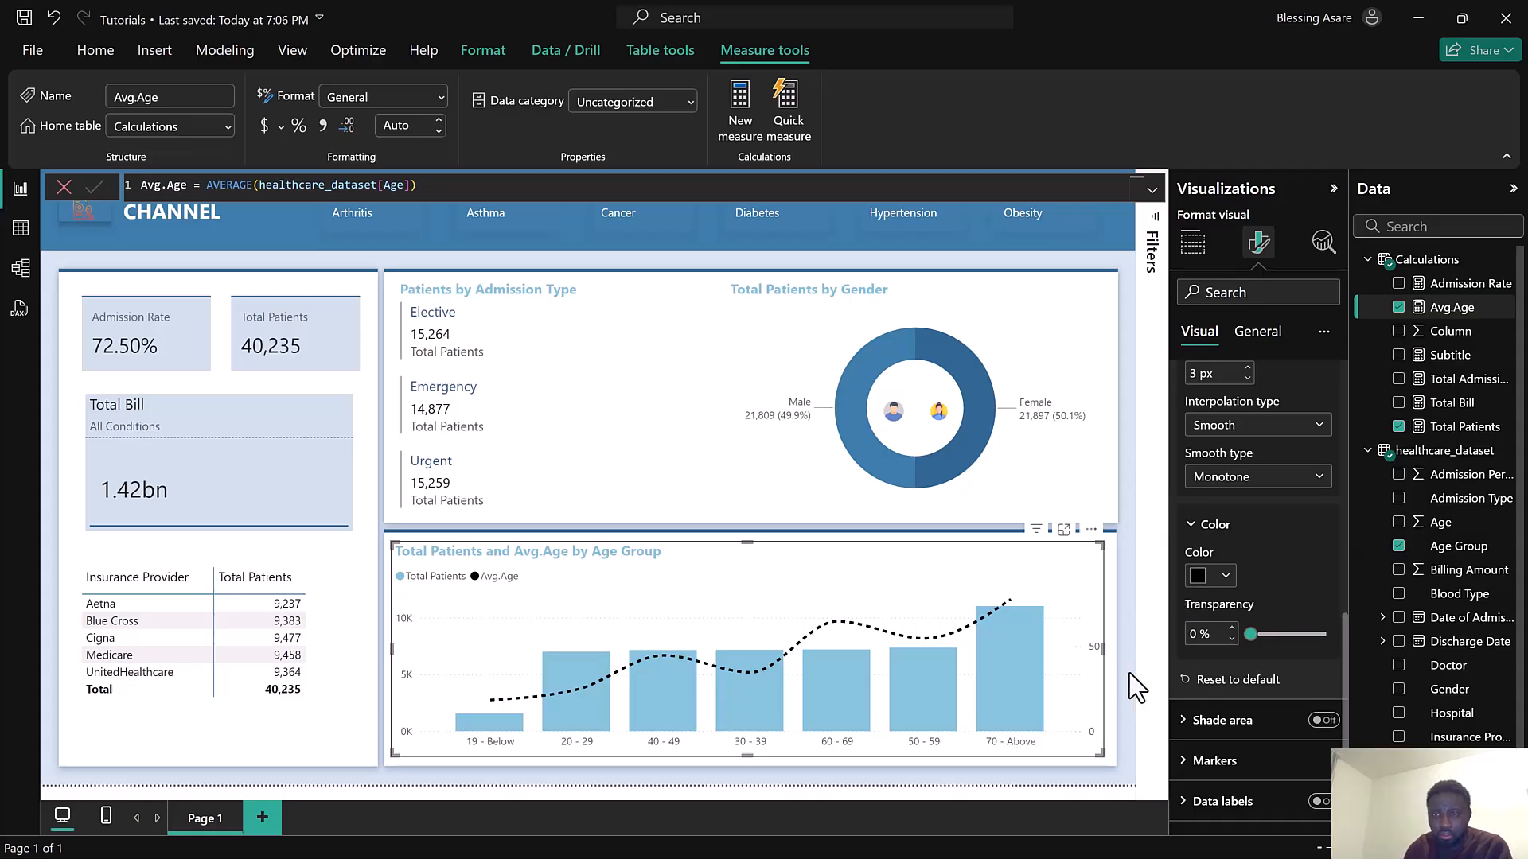
Turn off the Y-axis values on the age group chart
scroll(1218, 453, "up", 10)
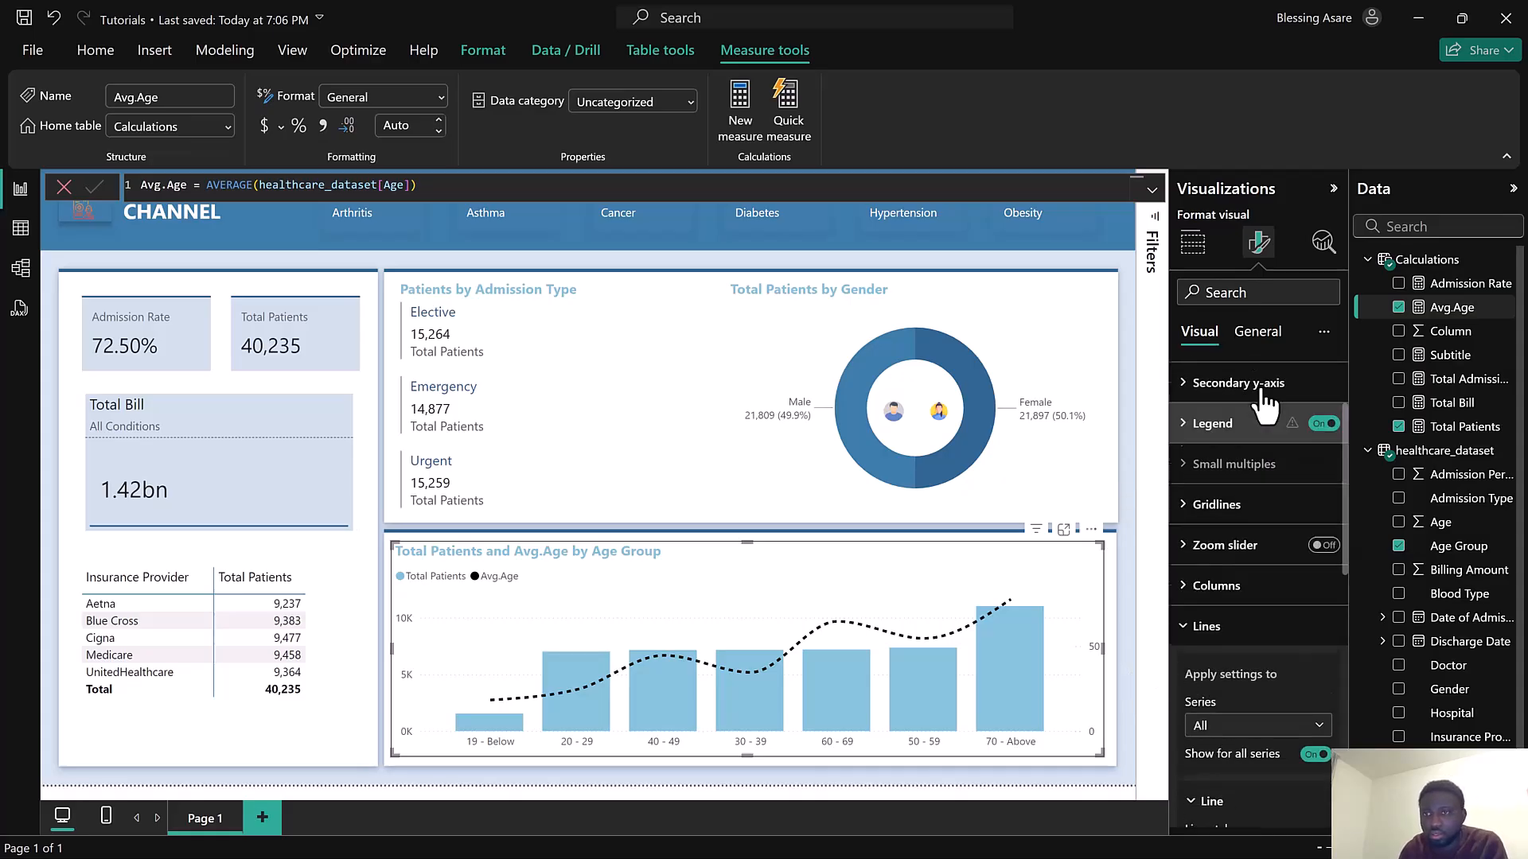
left_click(1205, 421)
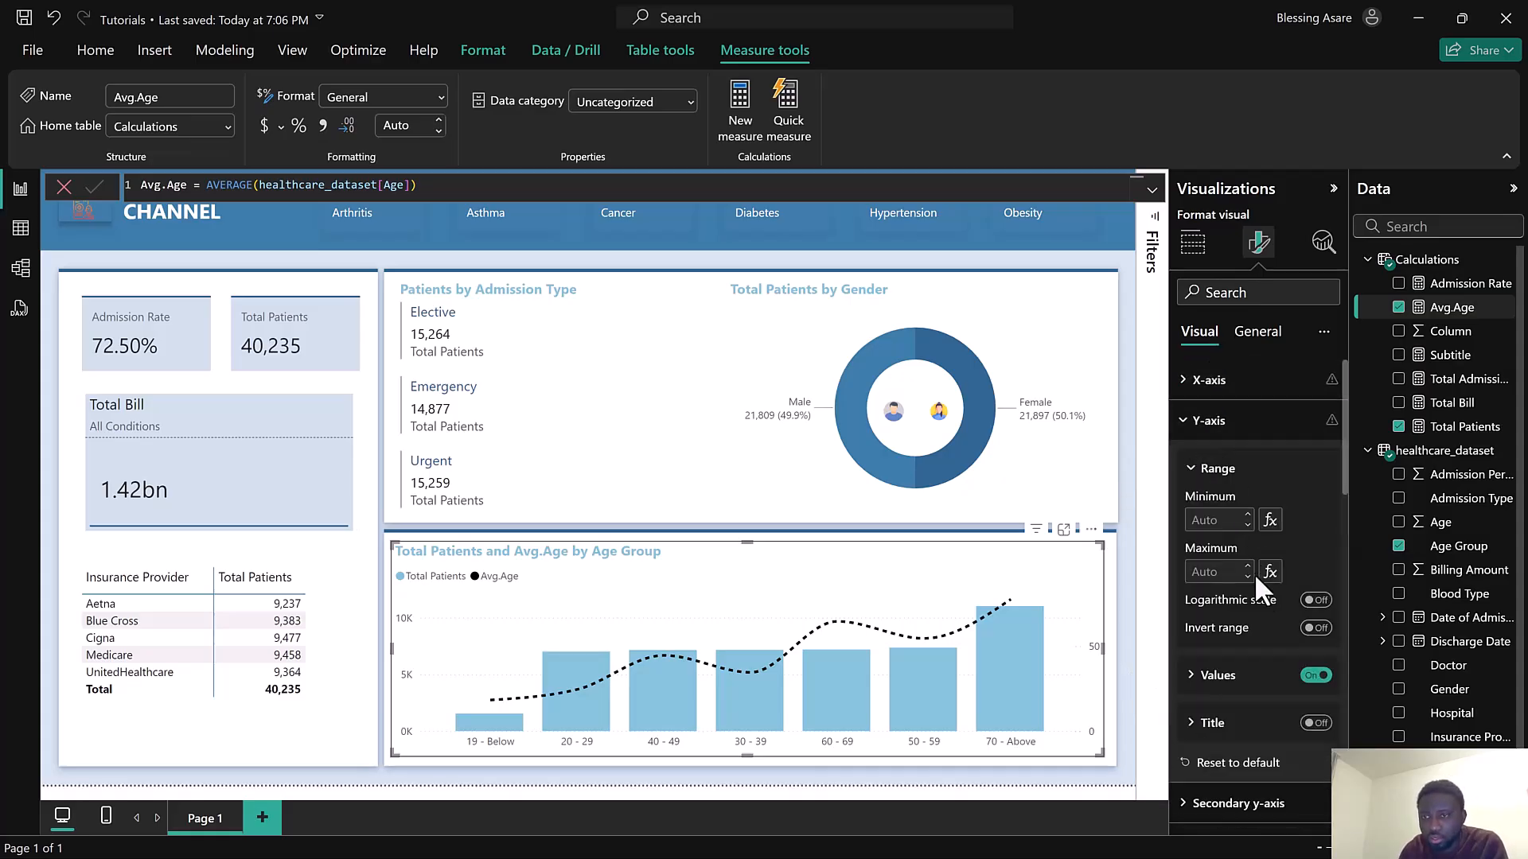
scroll(1268, 633, "down", 2)
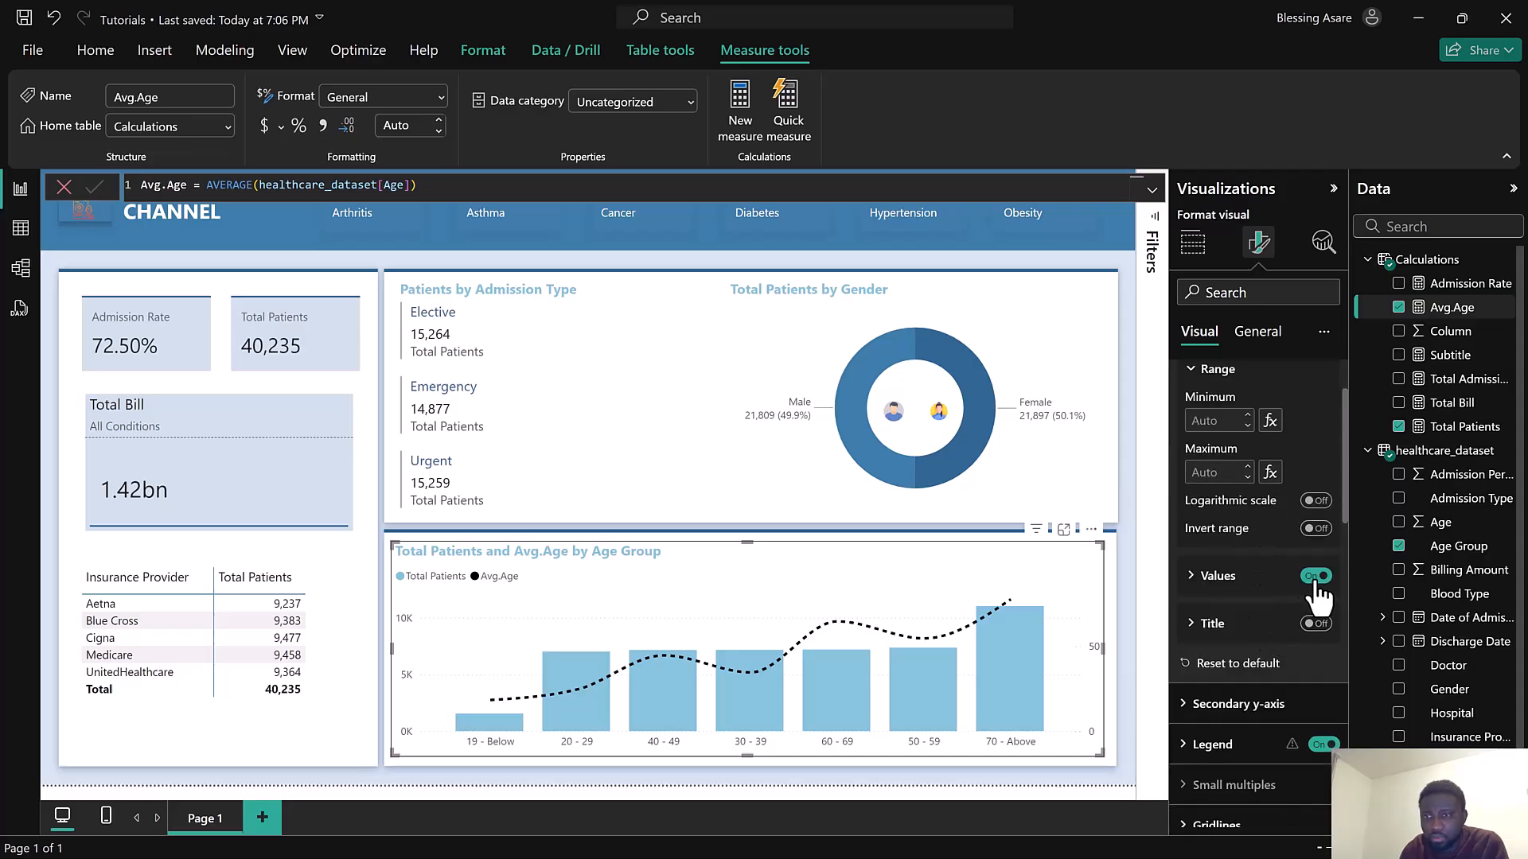
left_click_drag(1315, 583, 1271, 516)
scroll(1271, 503, "up", 2)
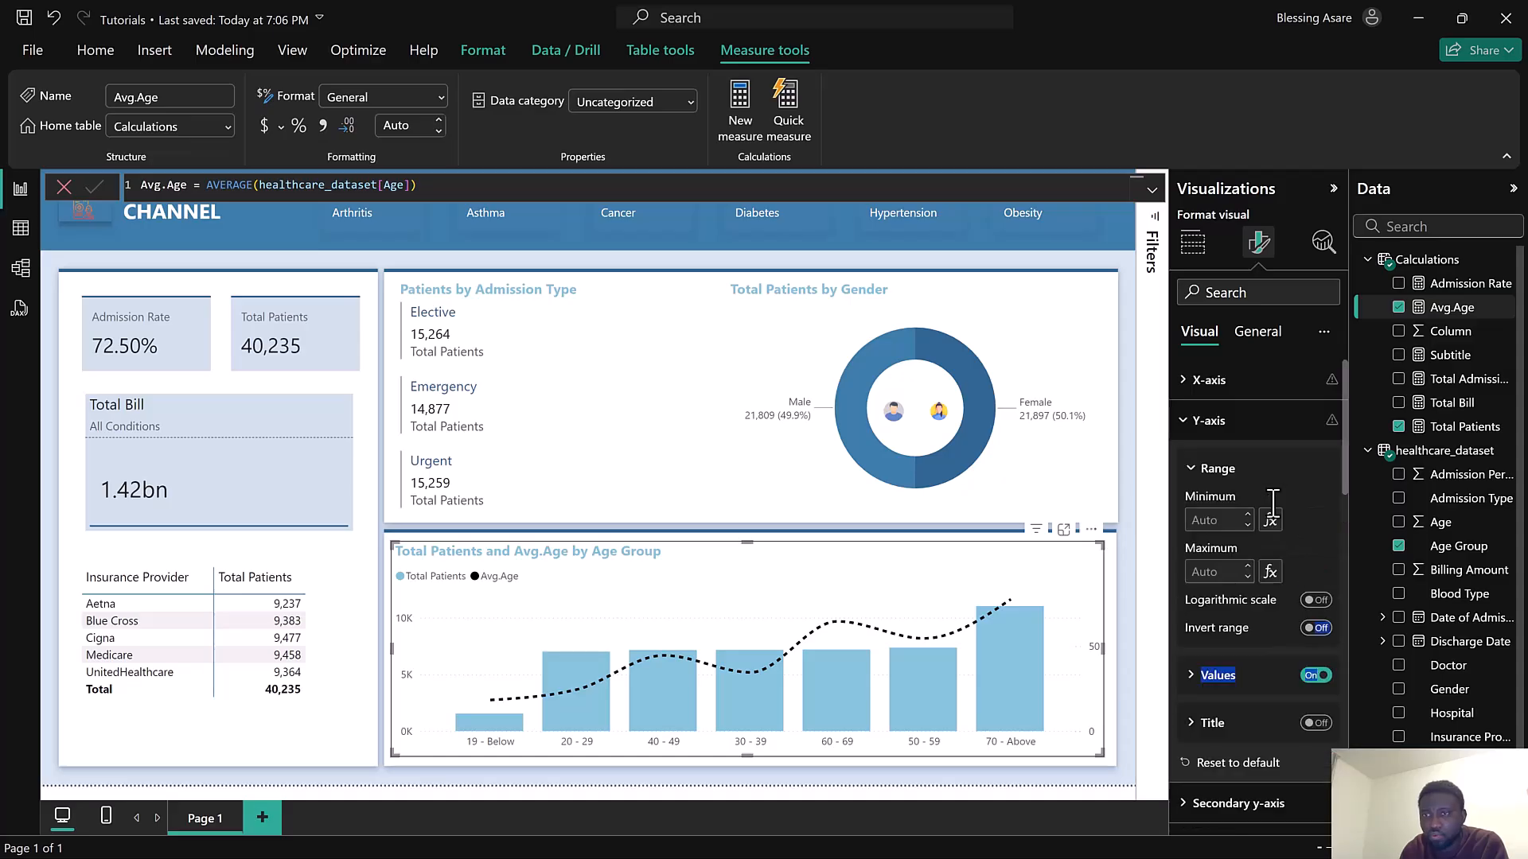
left_click(1315, 677)
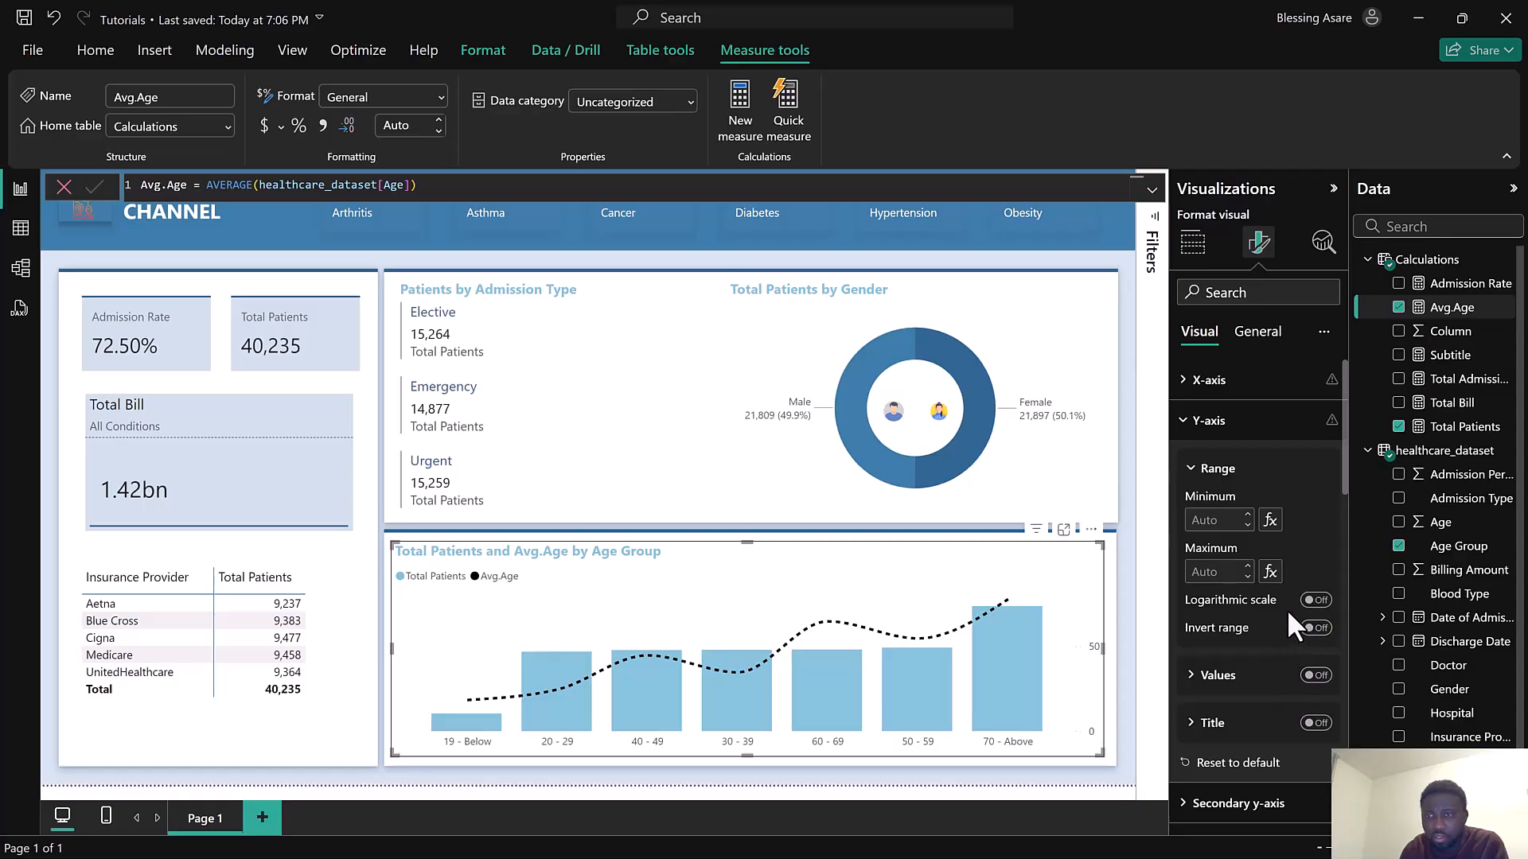
scroll(1287, 613, "down", 3)
scroll(1288, 632, "down", 1)
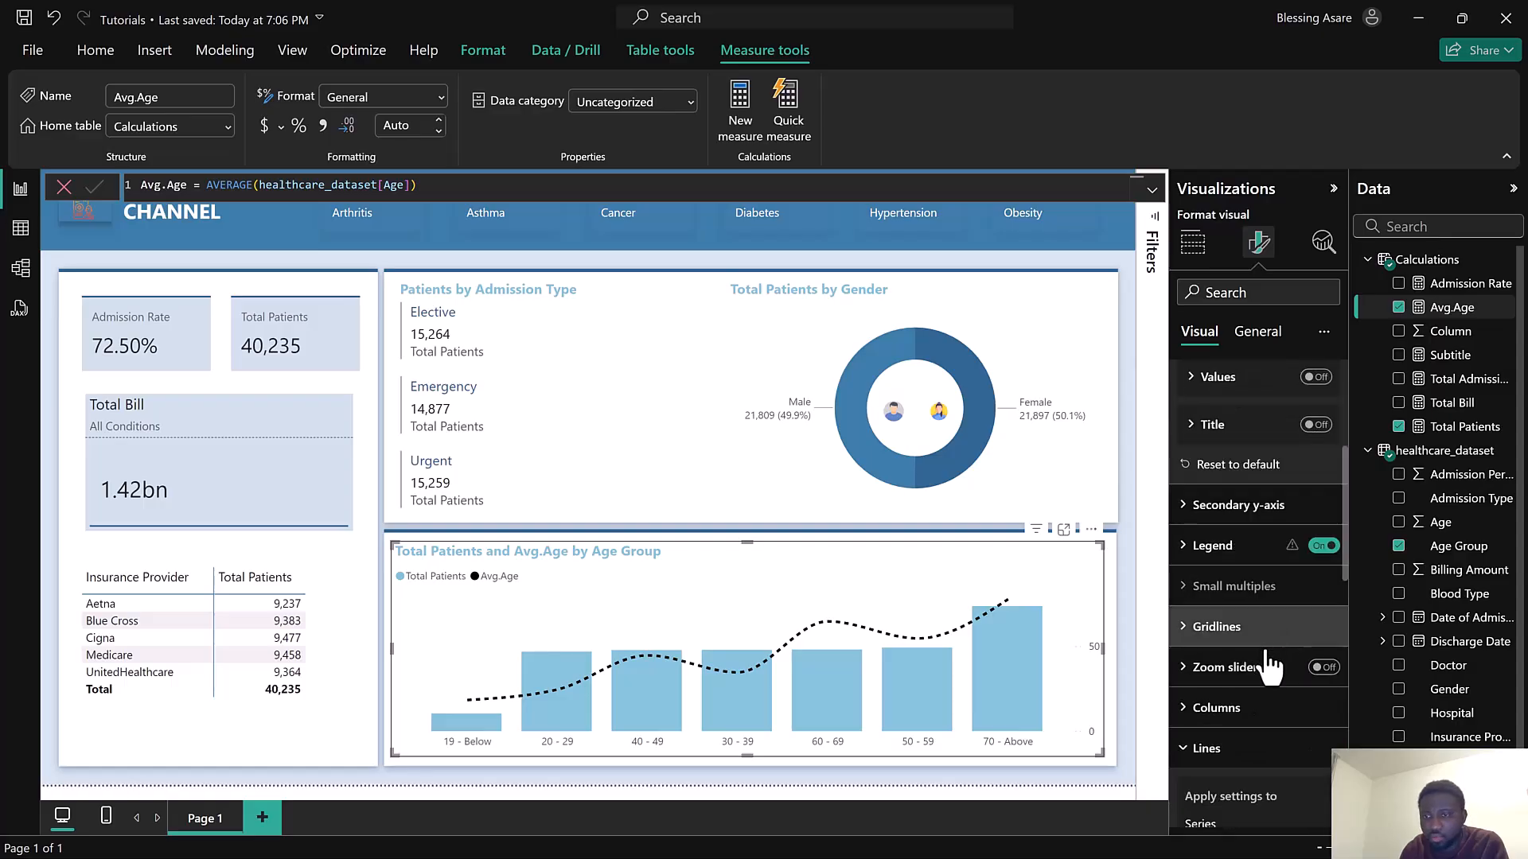
left_click(1256, 708)
scroll(1269, 676, "down", 6)
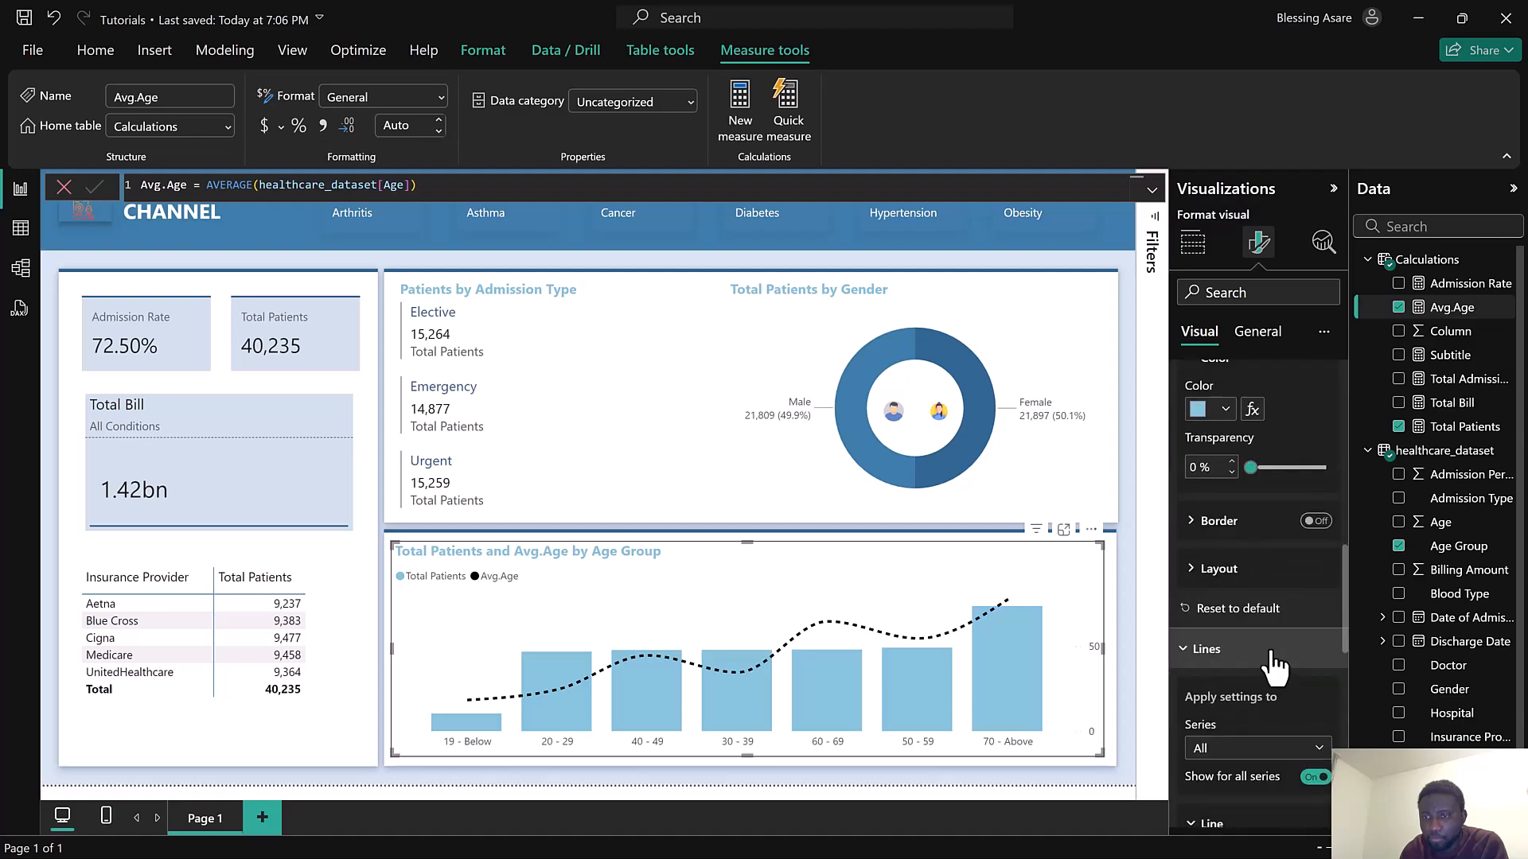
scroll(1270, 657, "down", 3)
left_click(1244, 629)
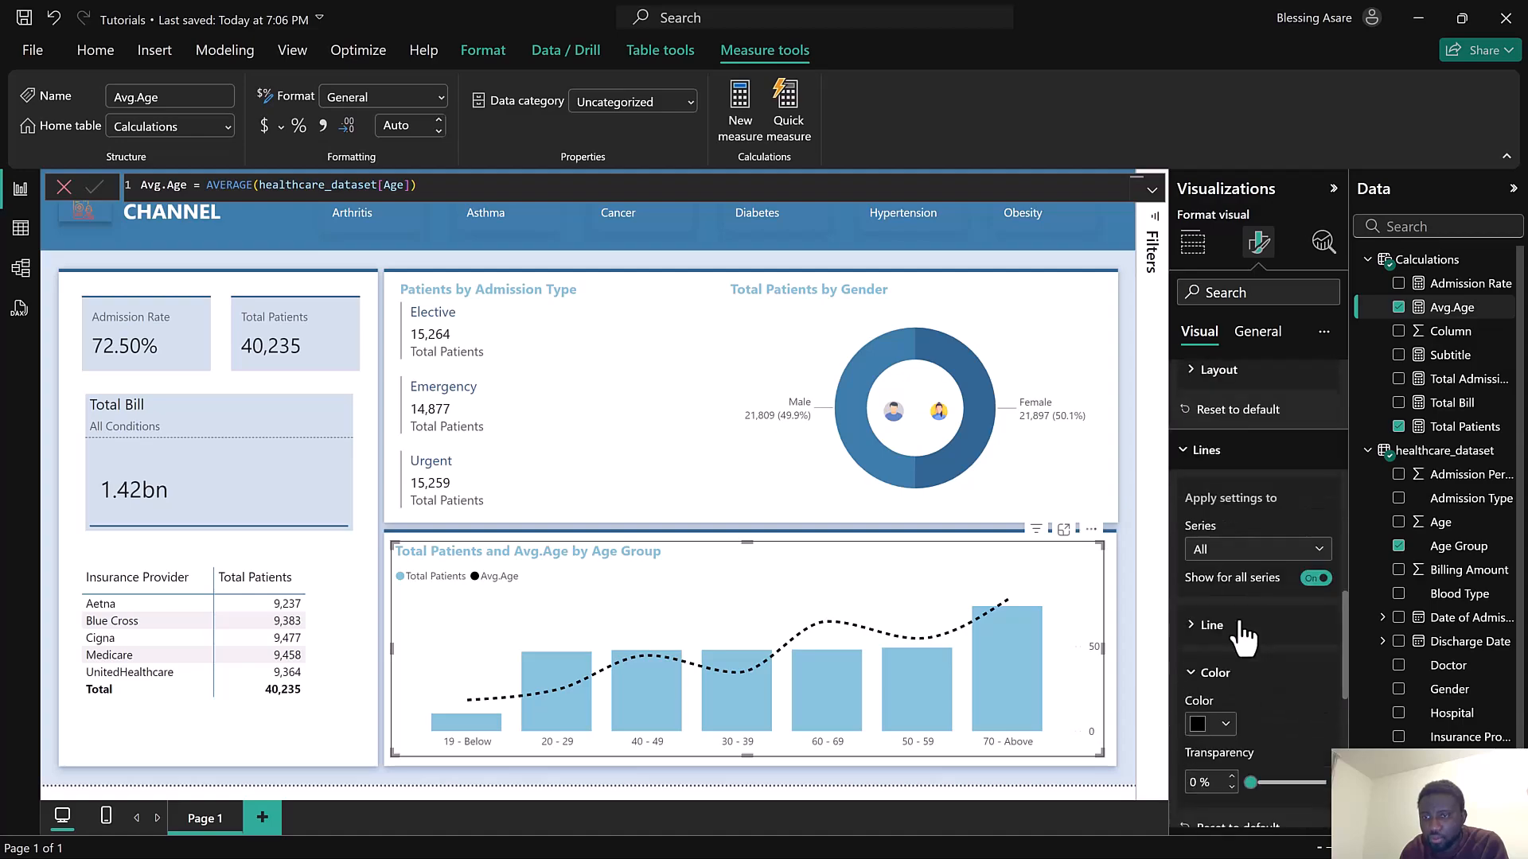
left_click(1238, 674)
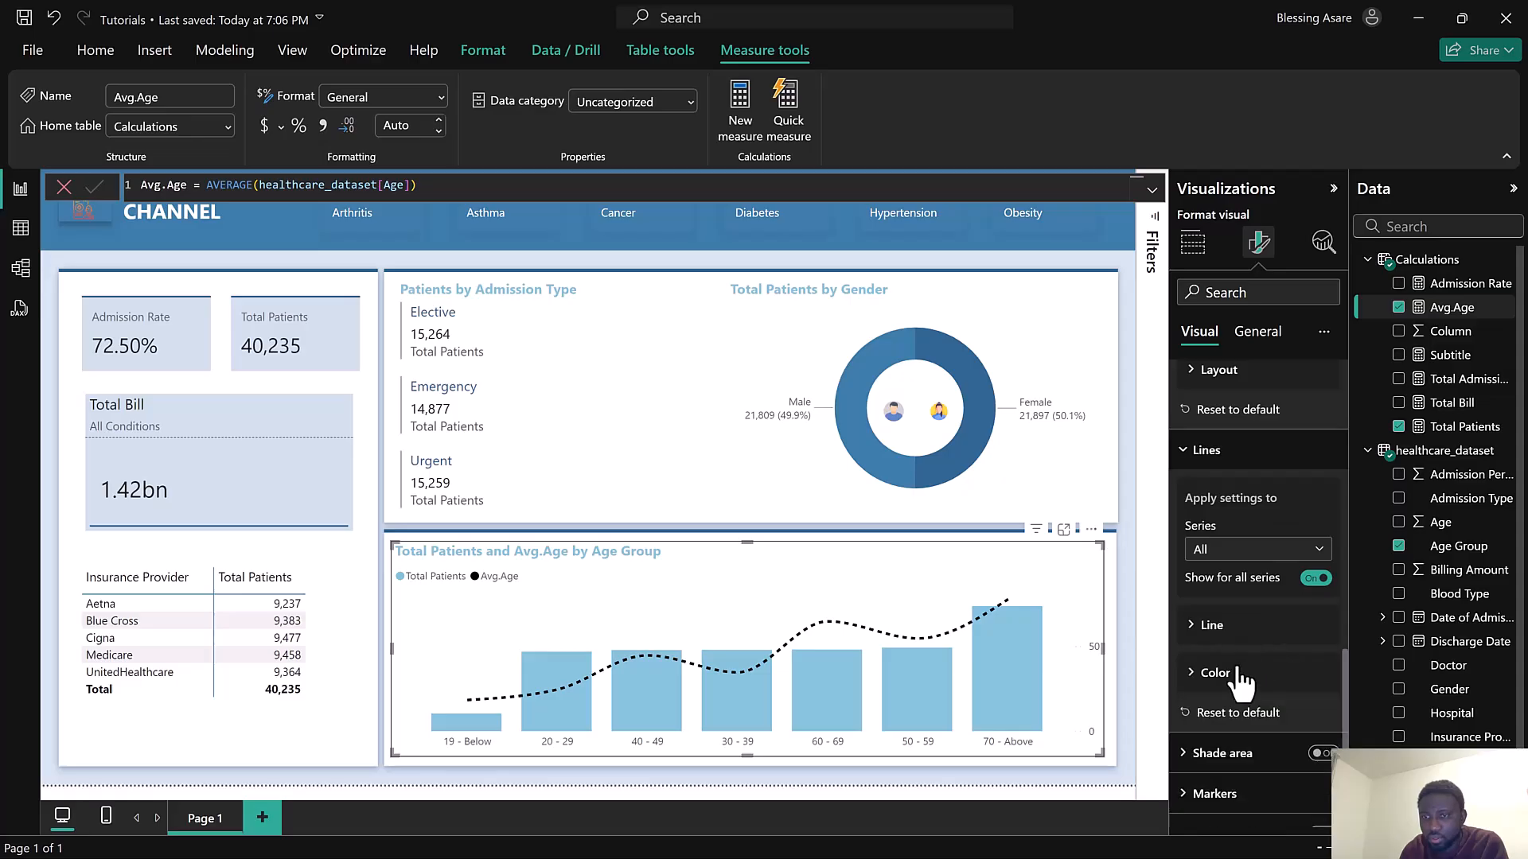
scroll(1256, 644, "up", 5)
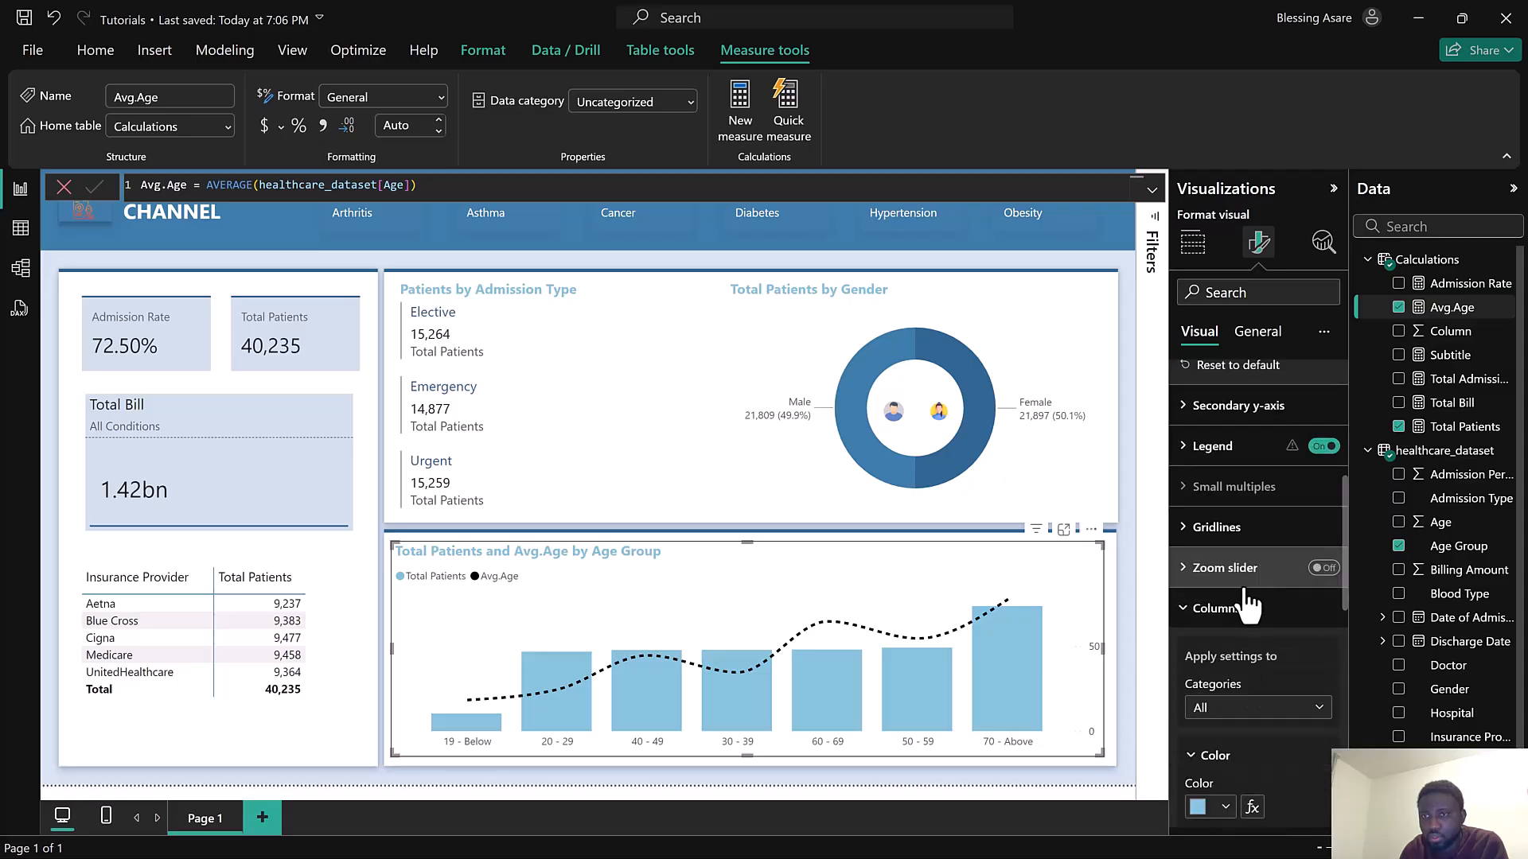
left_click(1246, 608)
scroll(1246, 605, "down", 3)
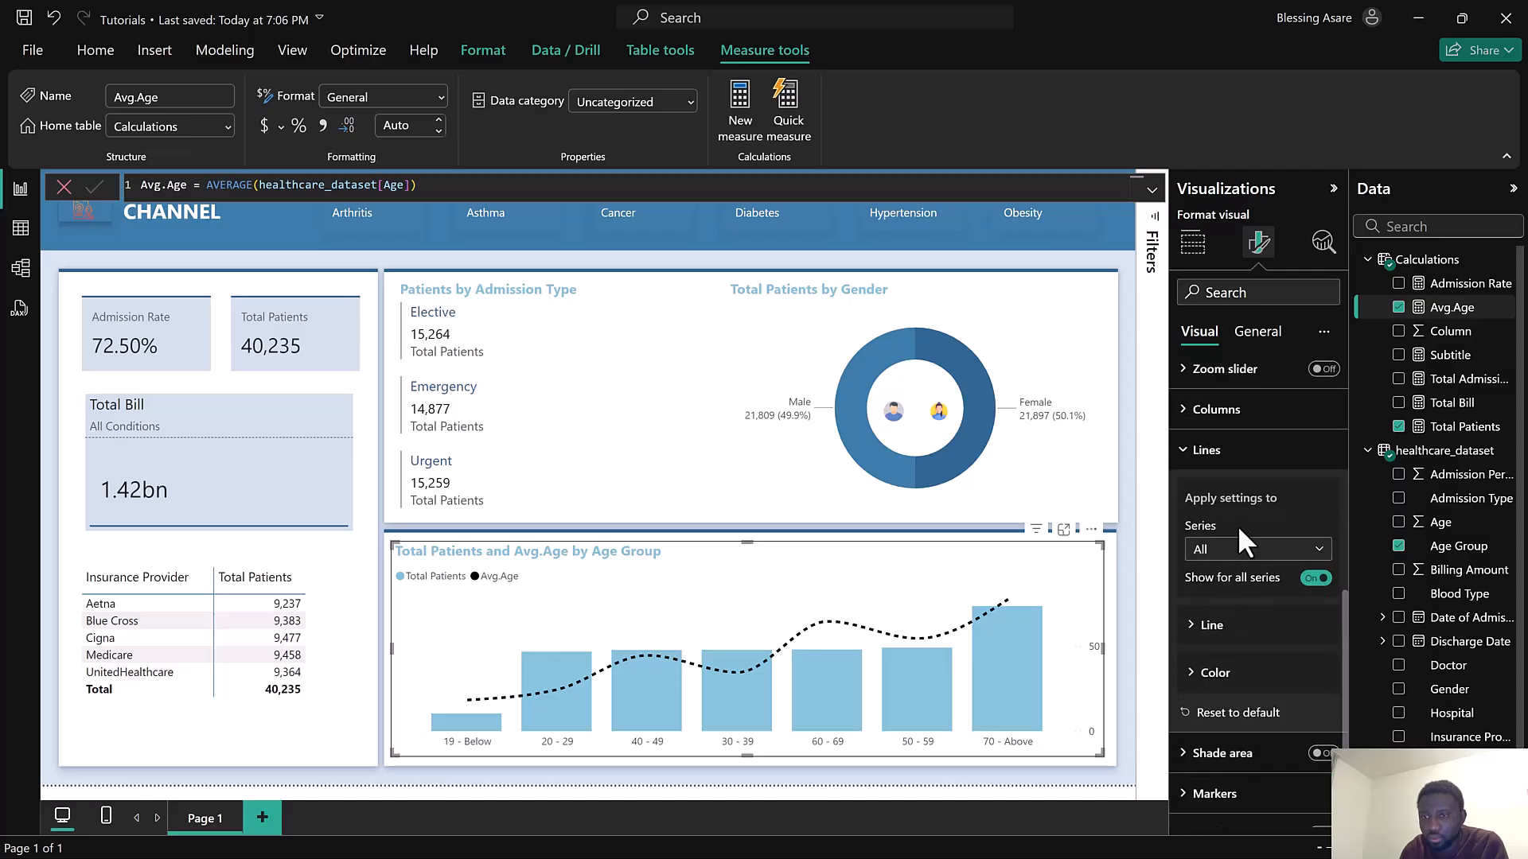
Turn on data labels for the age group chart
left_click(1239, 452)
left_click(1321, 687)
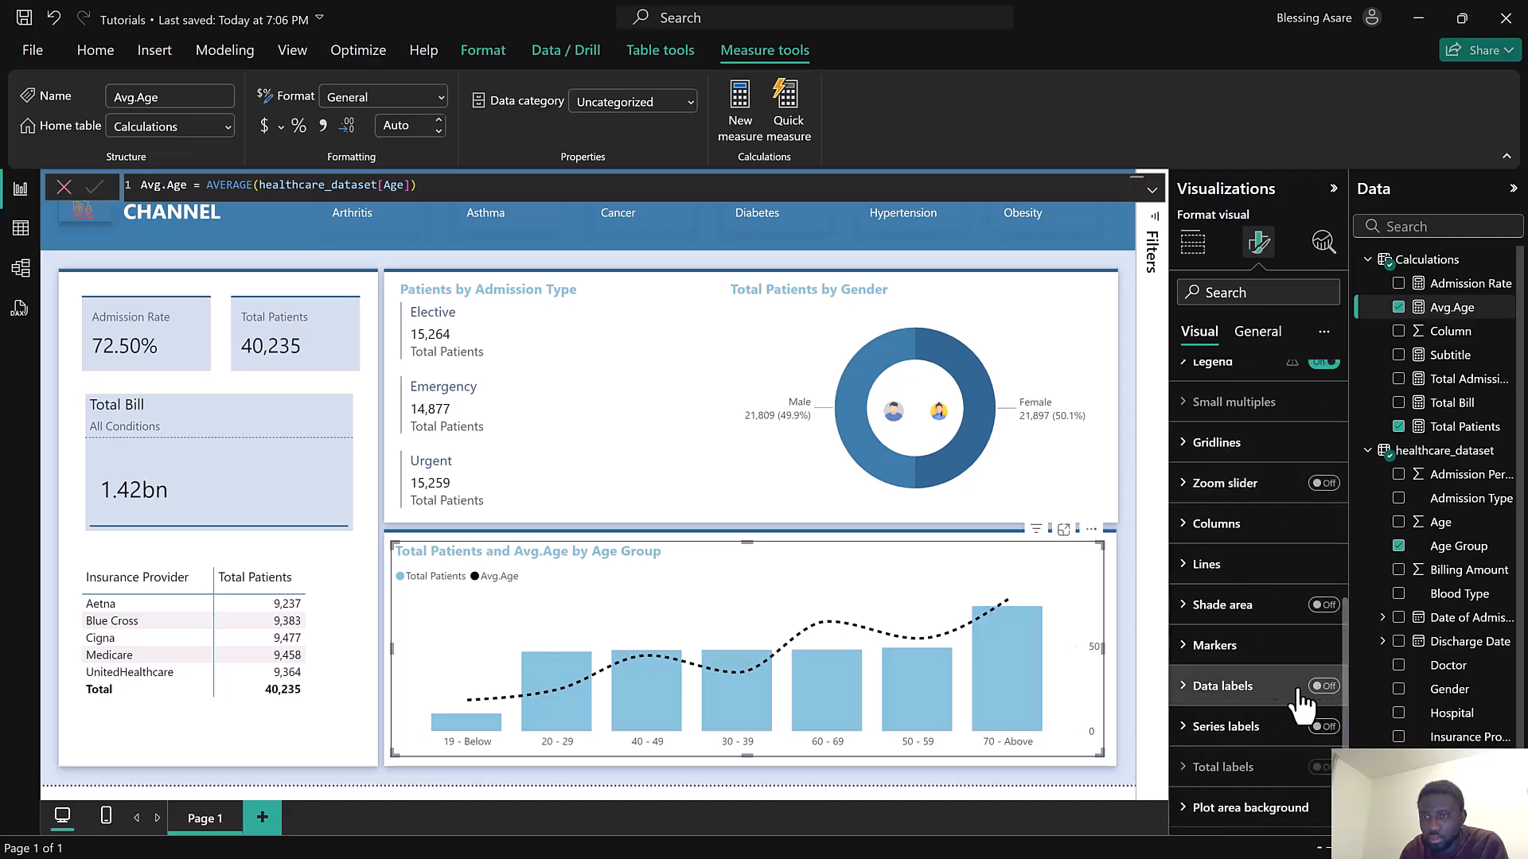
left_click(1216, 689)
scroll(1245, 672, "down", 3)
Hide the data labels for the Avg.Age series
left_click(1246, 588)
left_click(1235, 637)
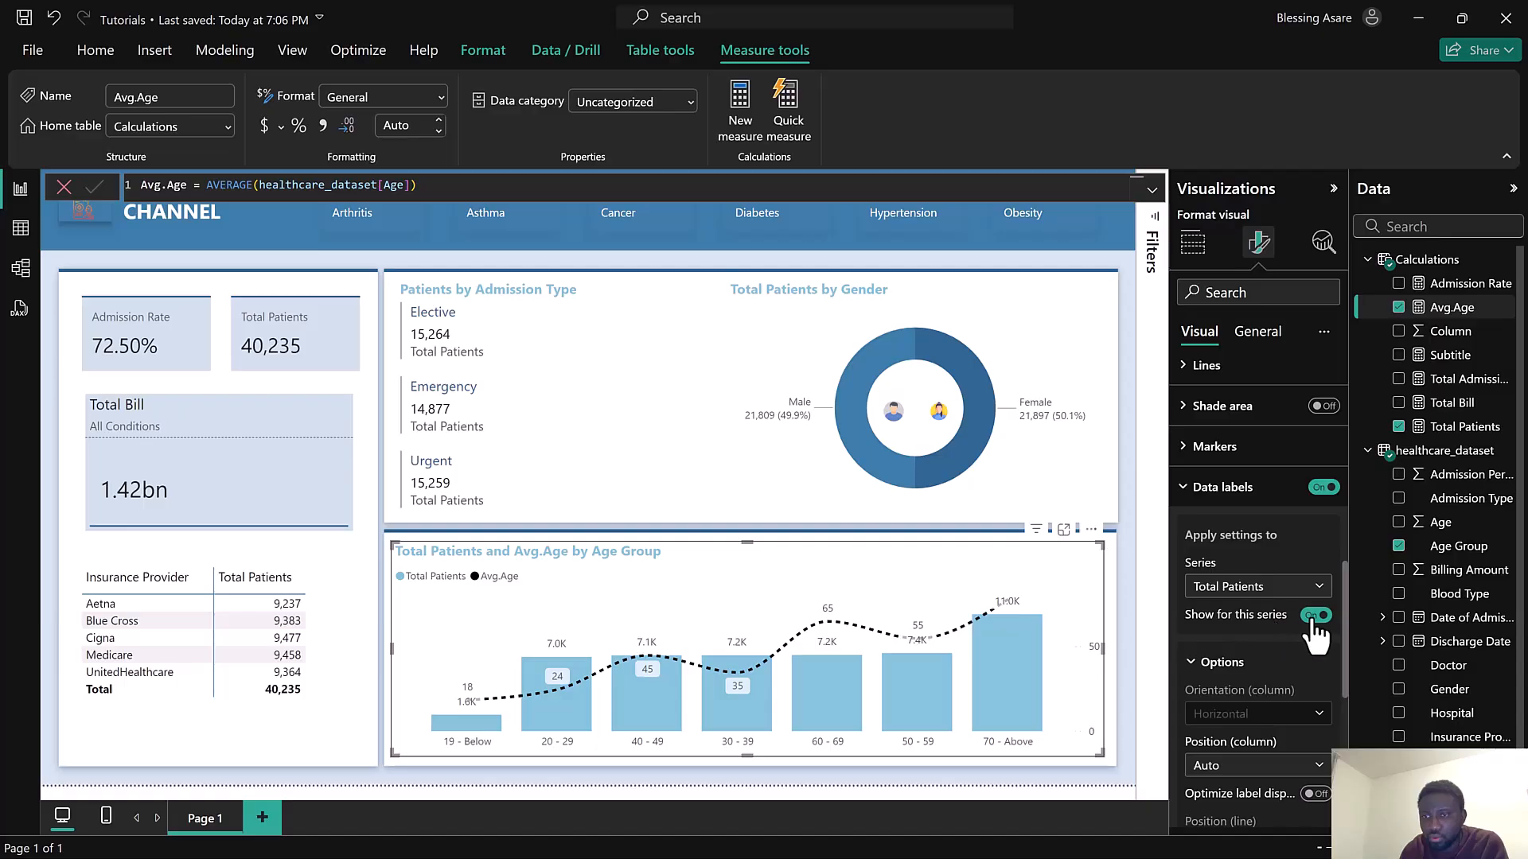
left_click(1273, 589)
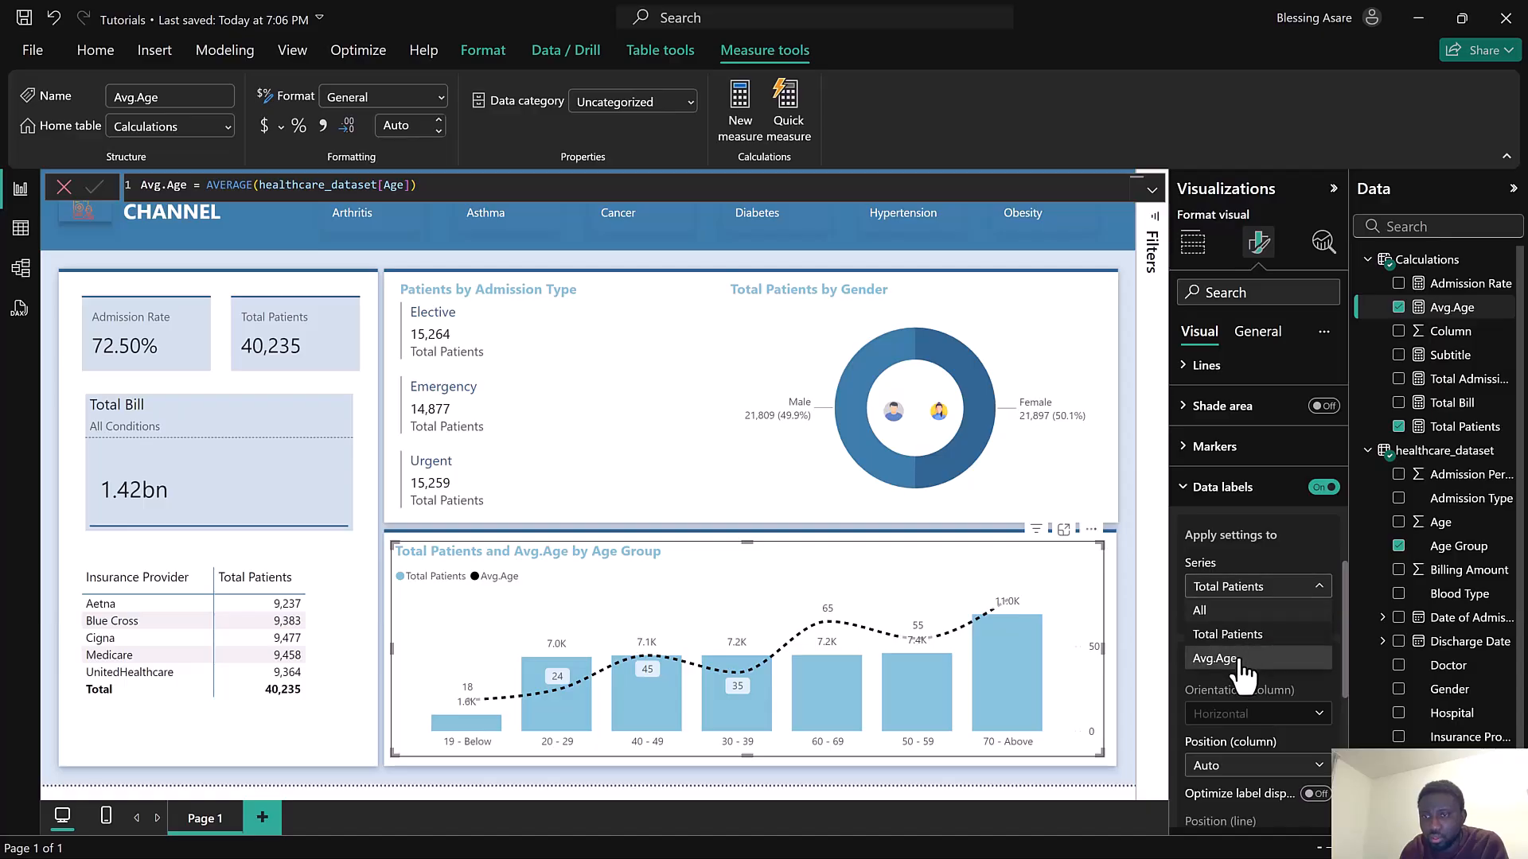
left_click(1256, 659)
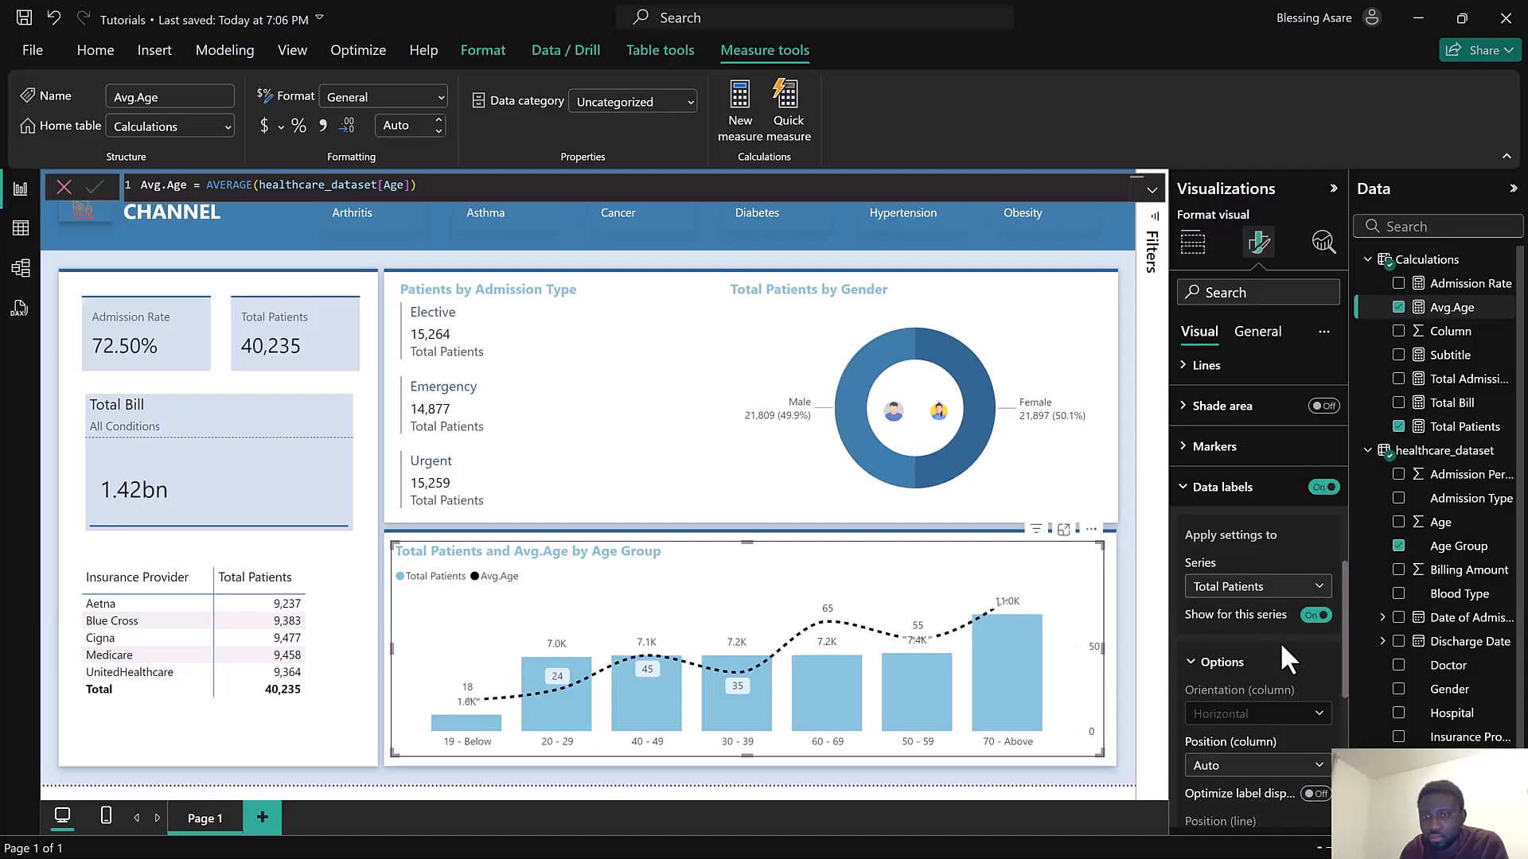
left_click(1317, 616)
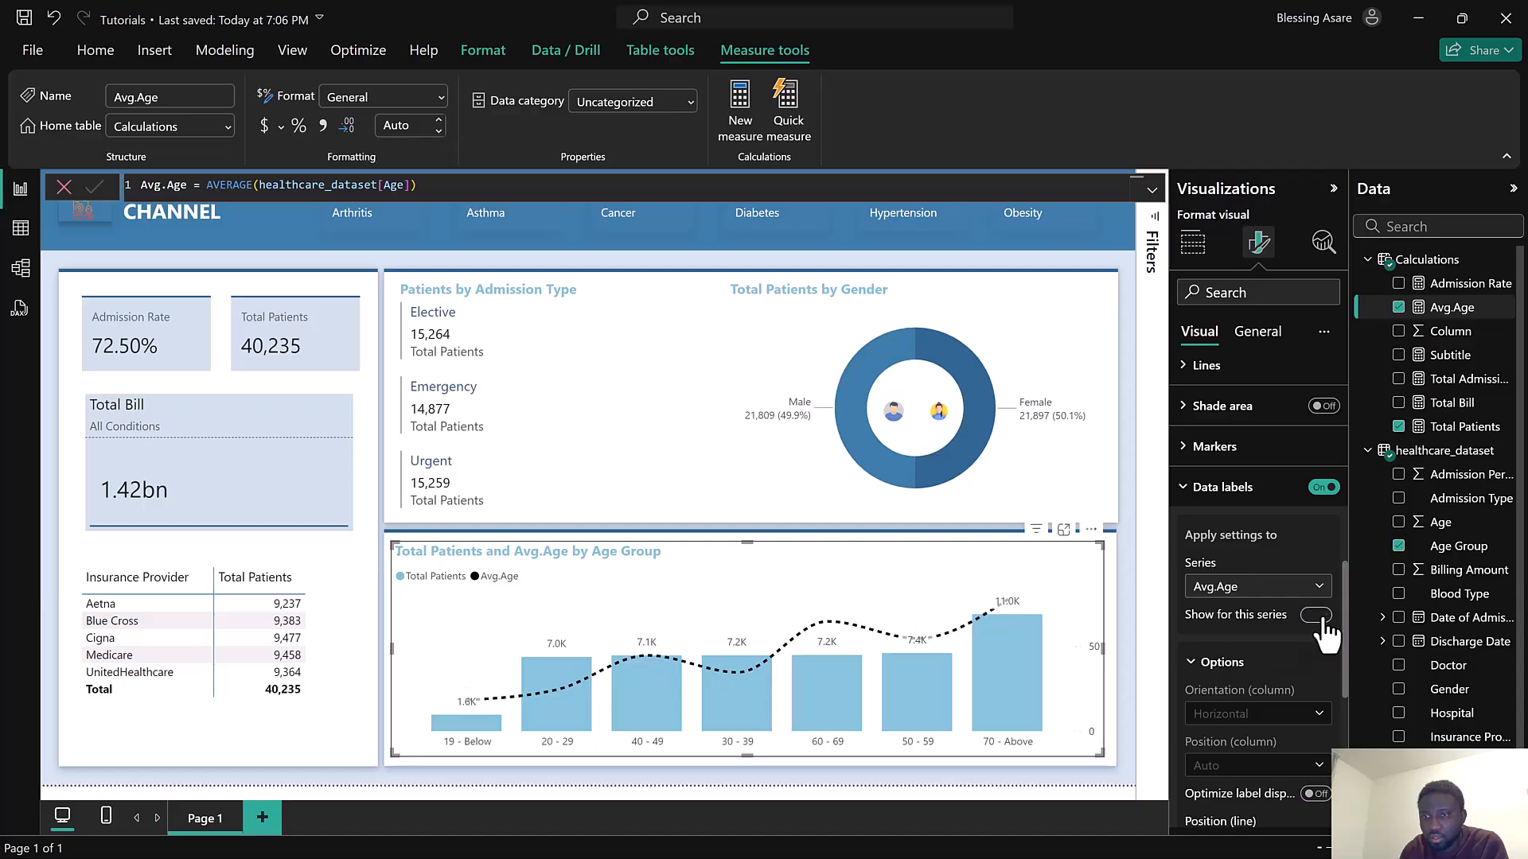
left_click(1319, 617)
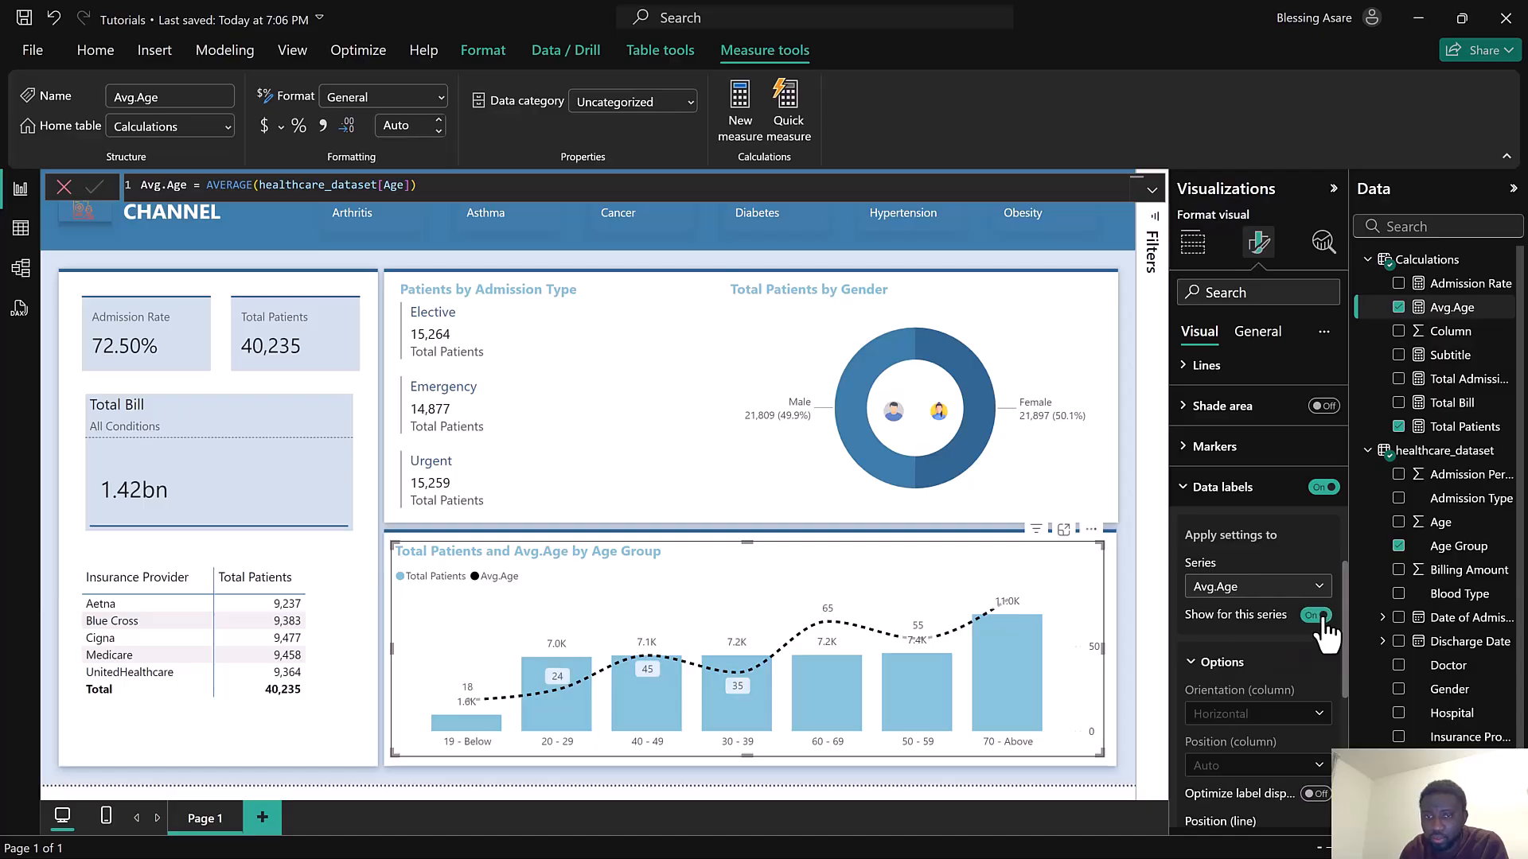
left_click(1319, 617)
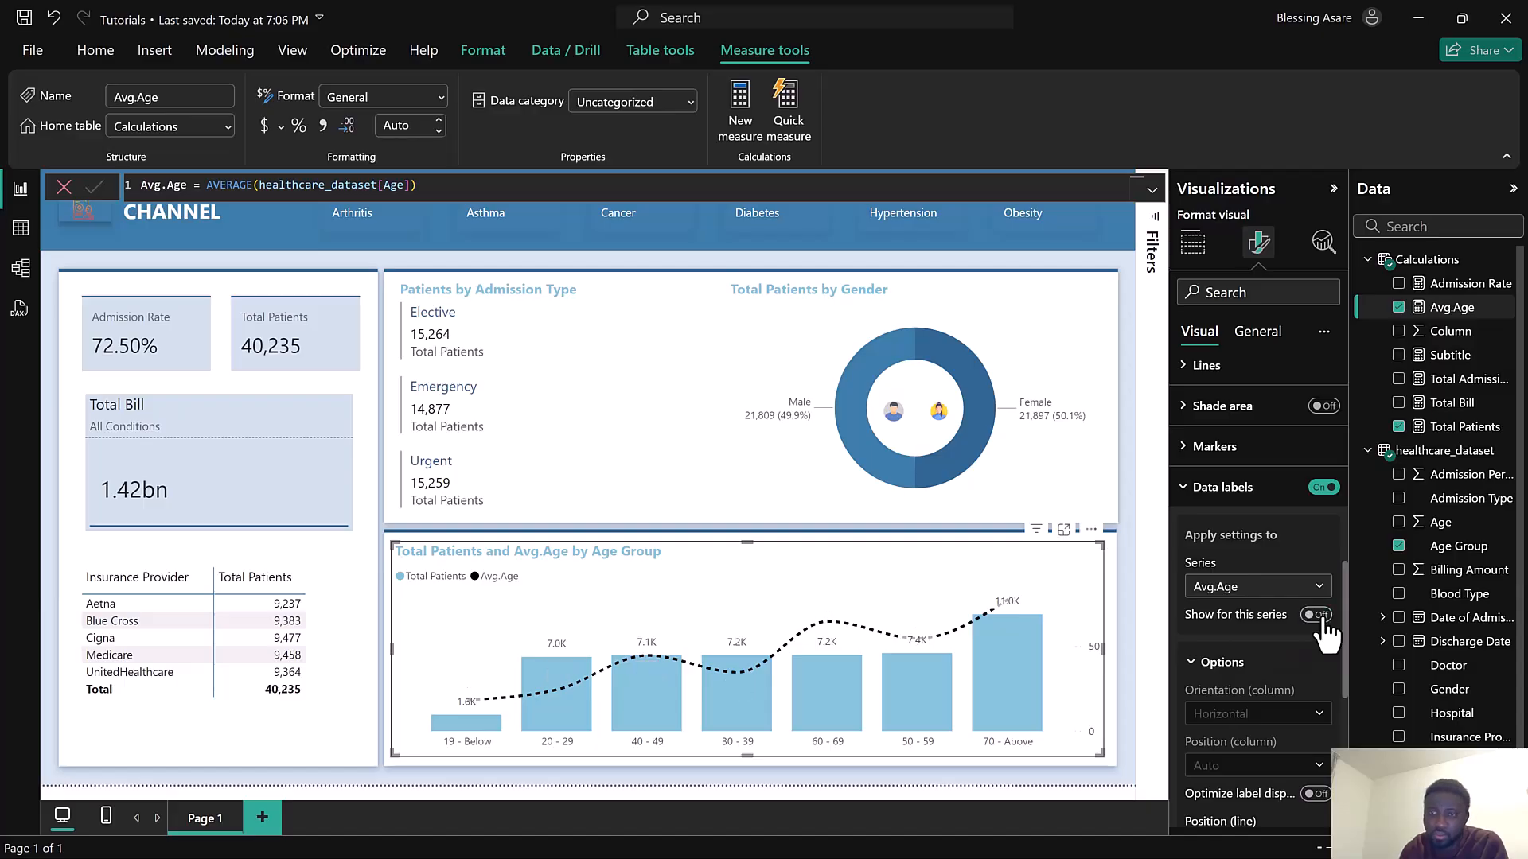
Set the Total Patients column data label position to Inside center
left_click(1255, 593)
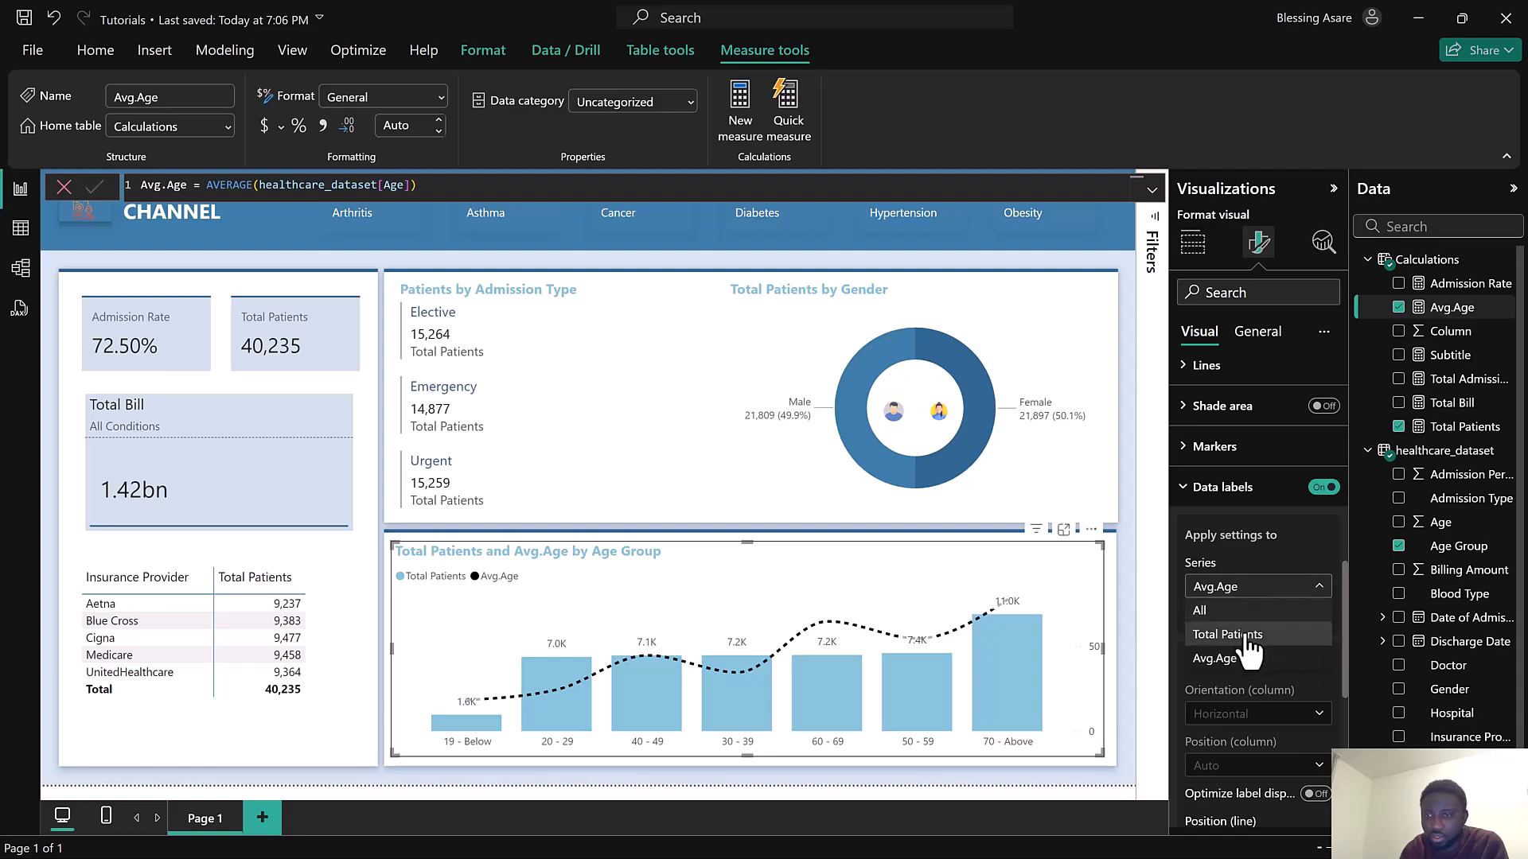
left_click(1247, 637)
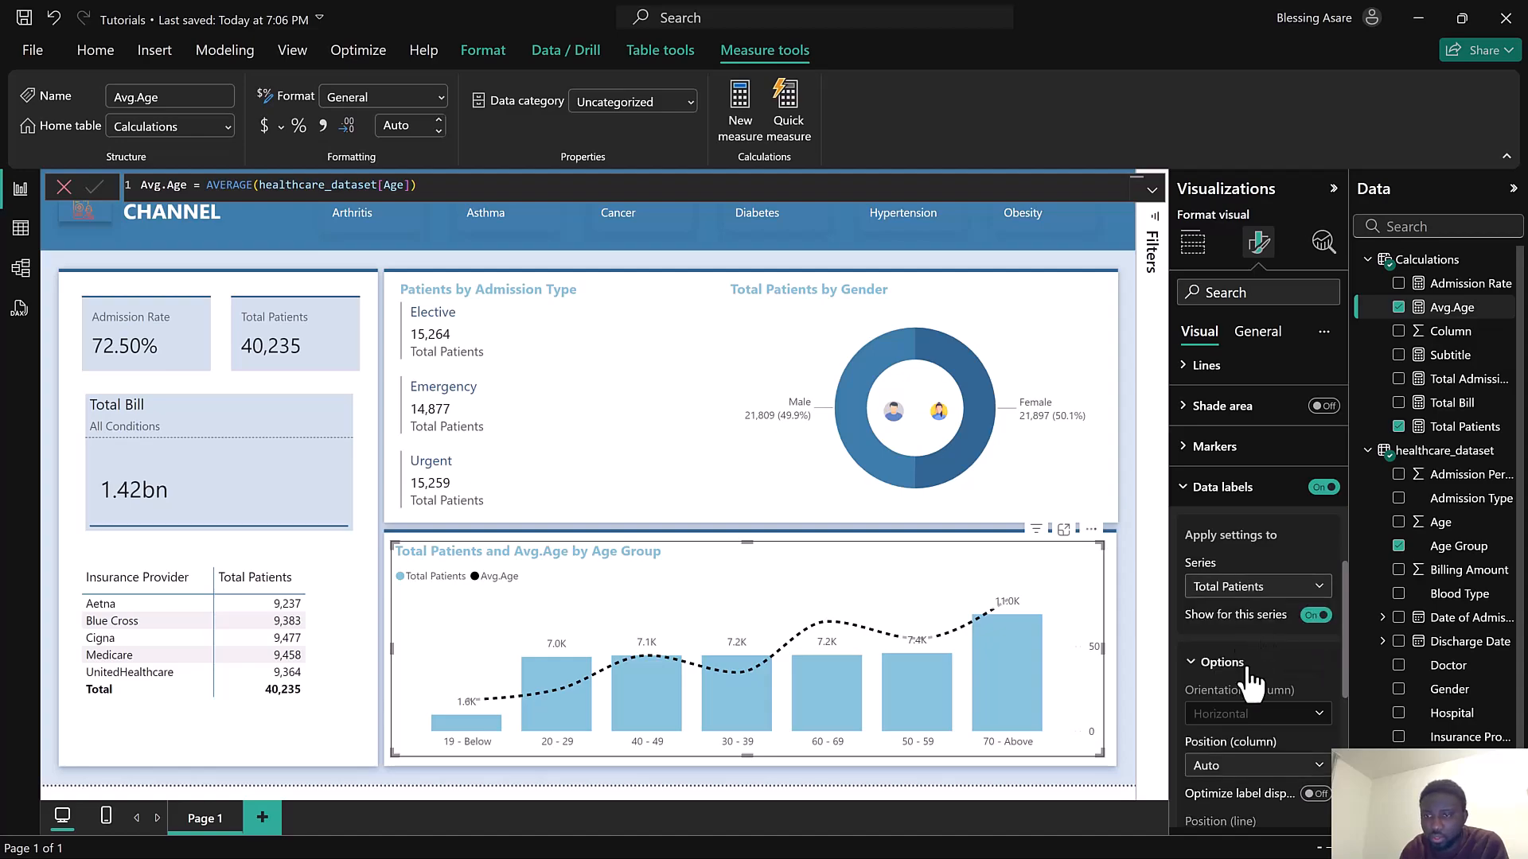
scroll(1253, 665, "down", 3)
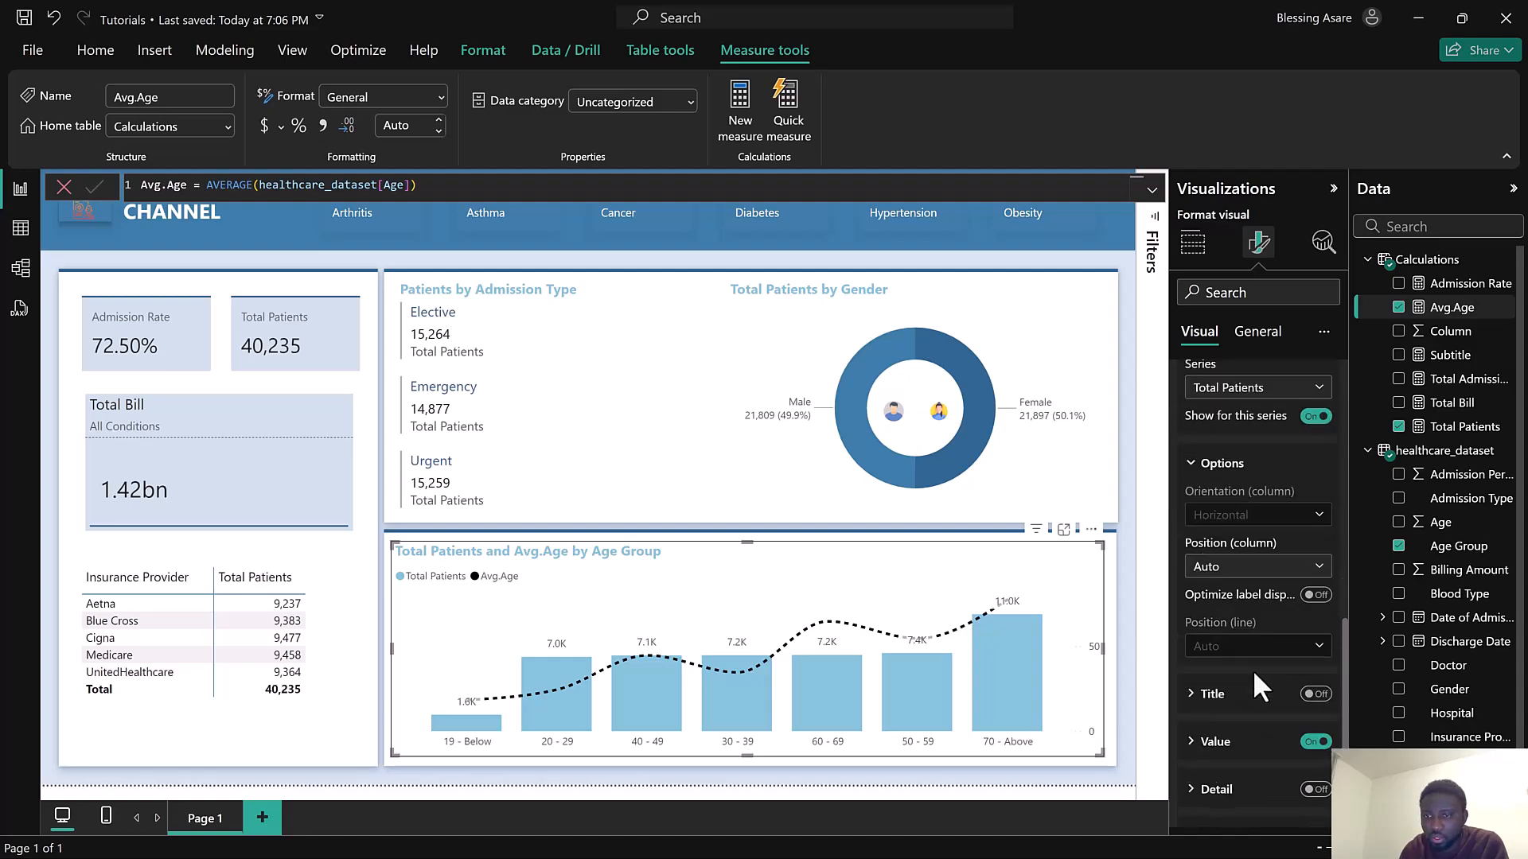
left_click(1233, 581)
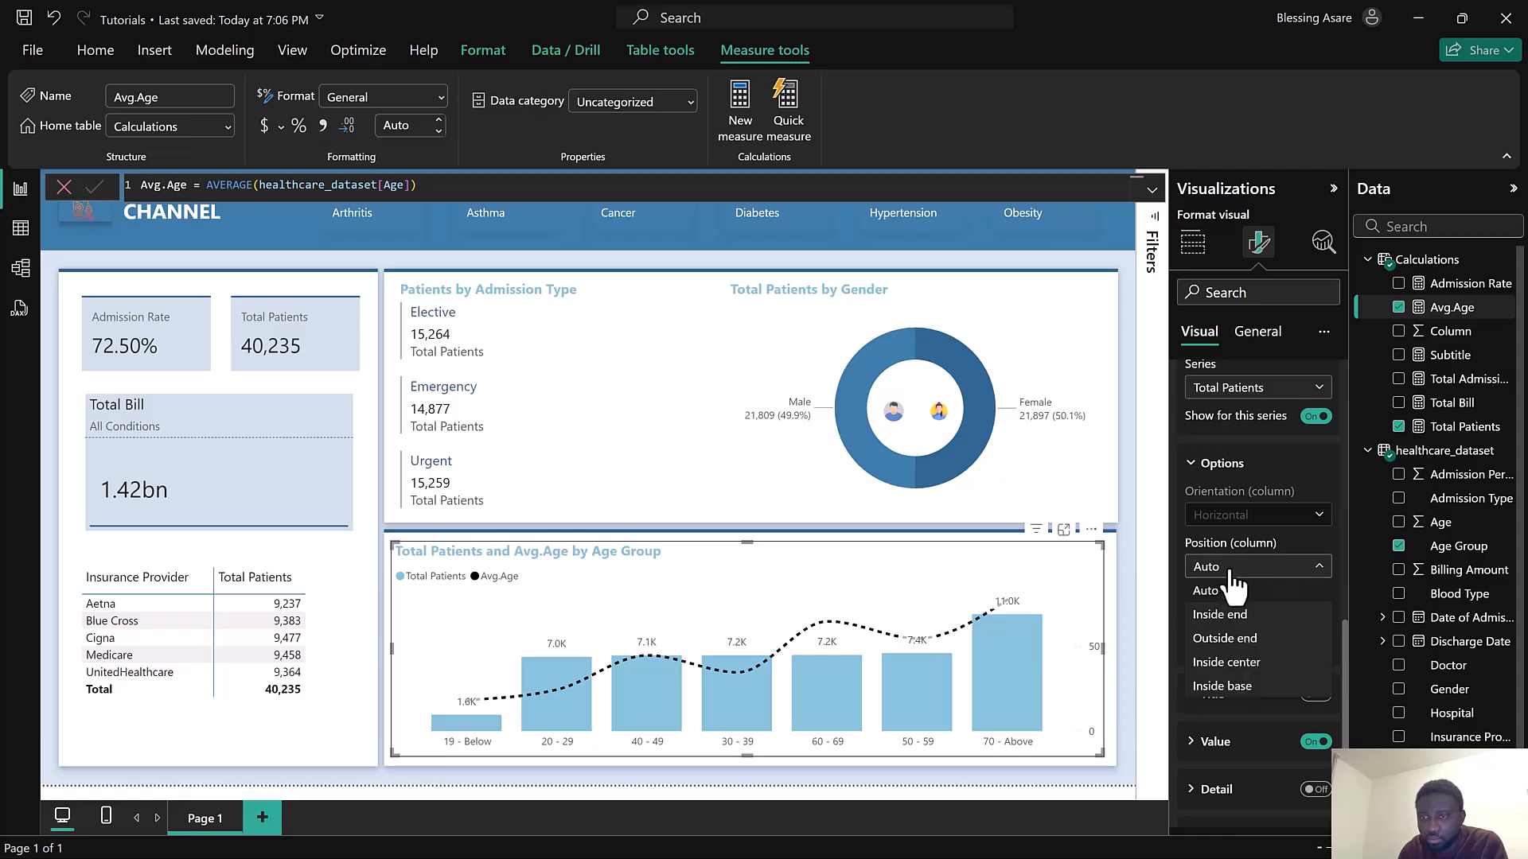
left_click(1244, 664)
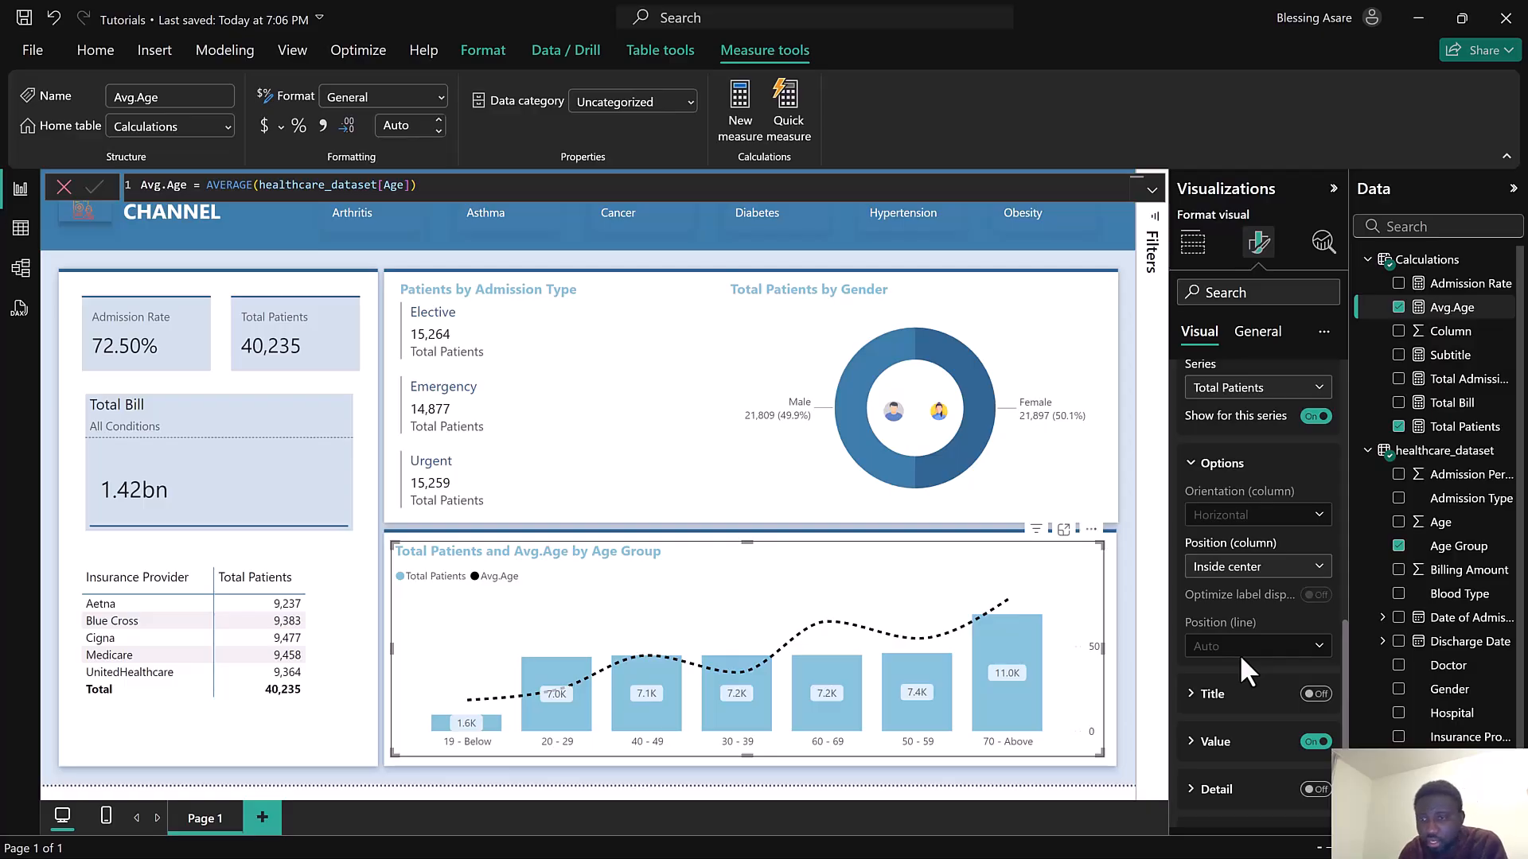
Set the Total Patients data label display units to None
scroll(1240, 651, "down", 1)
scroll(1265, 704, "down", 1)
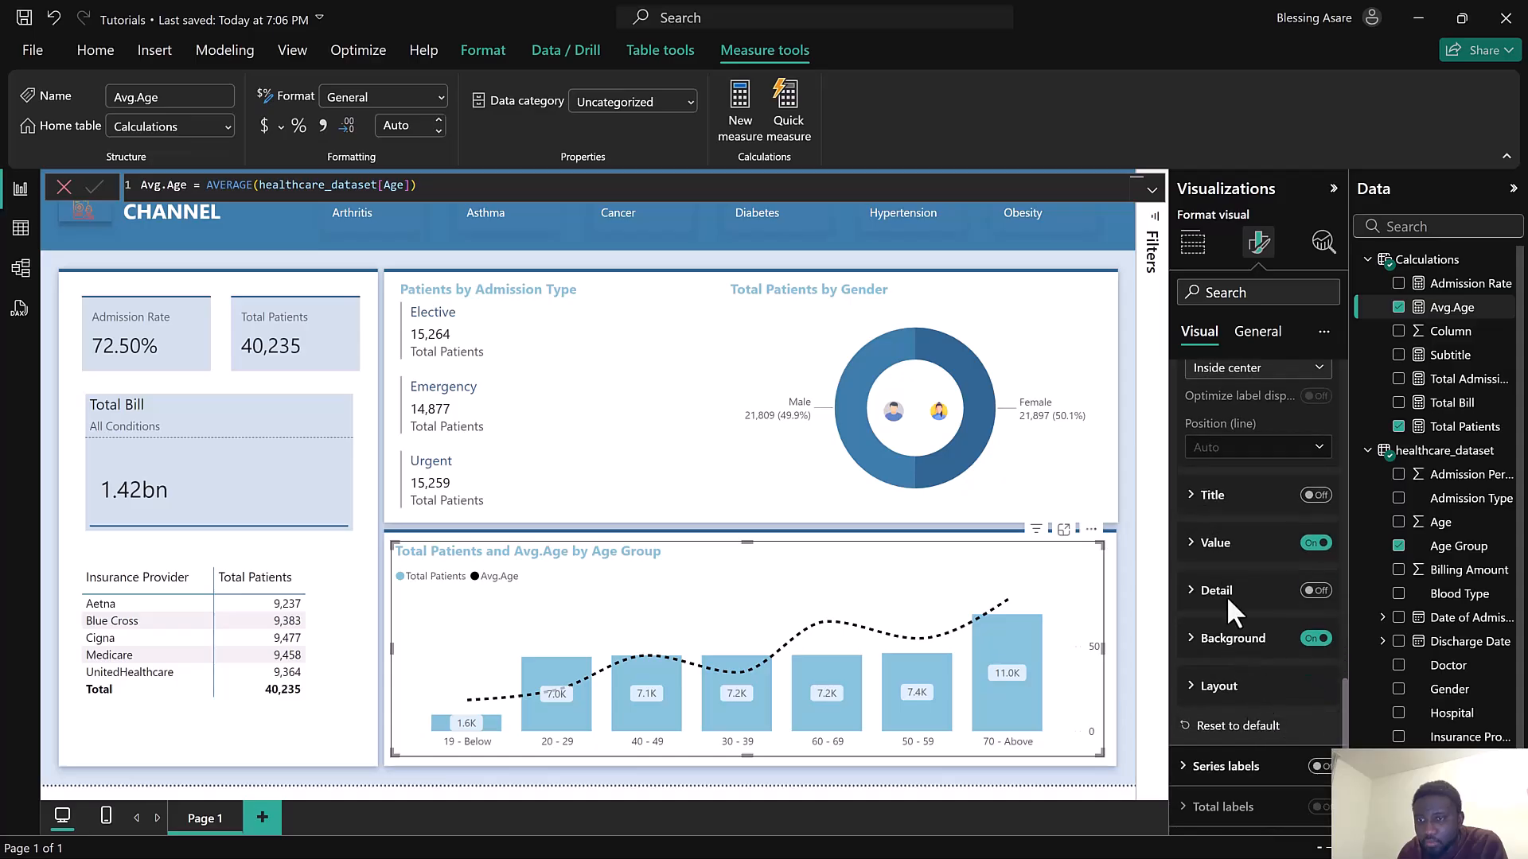
left_click(1221, 545)
scroll(1278, 663, "down", 1)
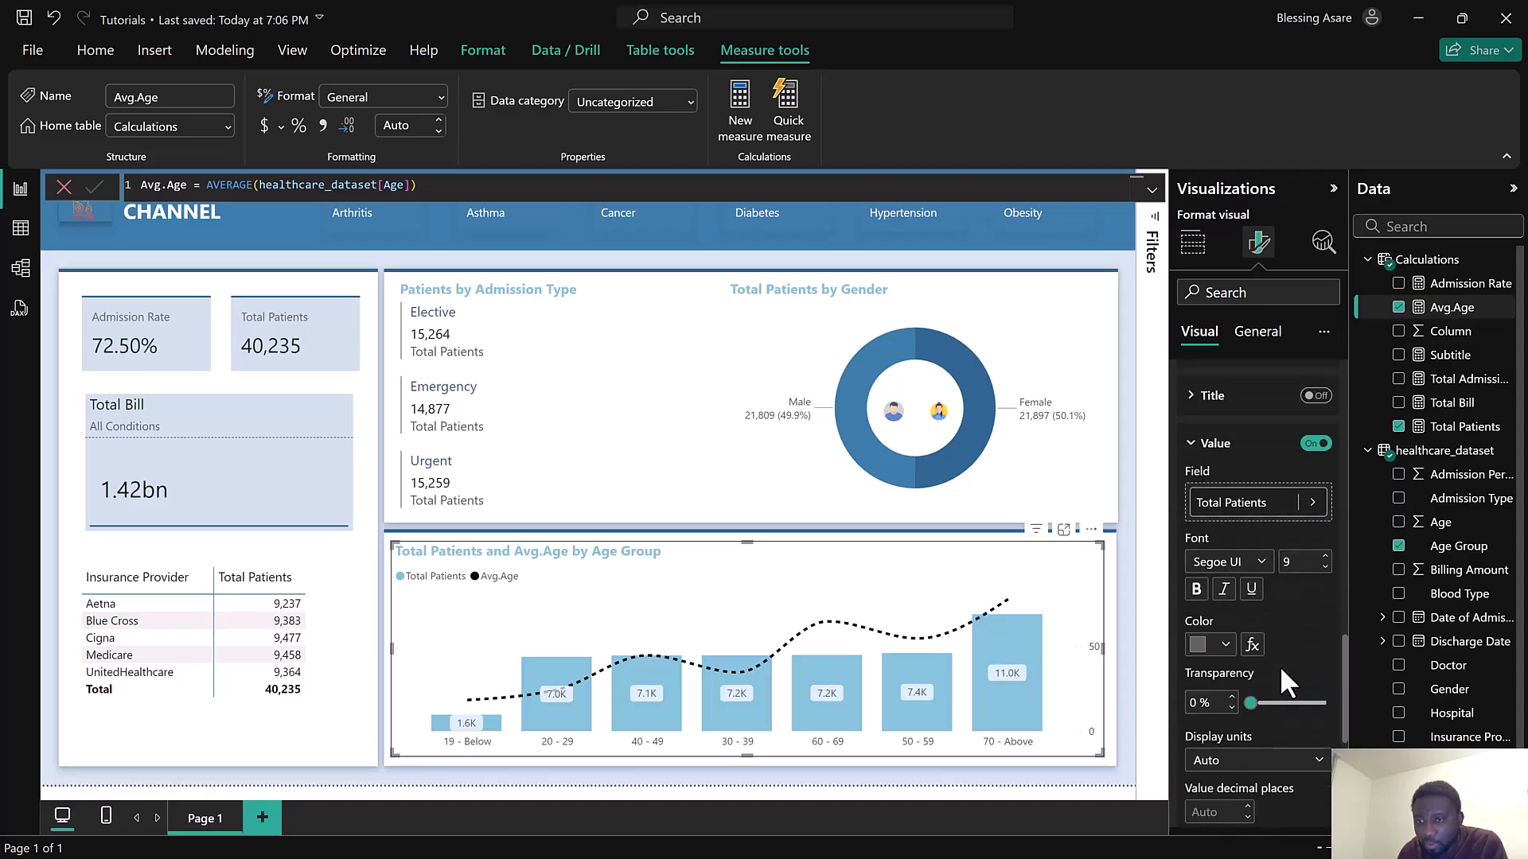
scroll(1279, 665, "down", 1)
left_click(1226, 666)
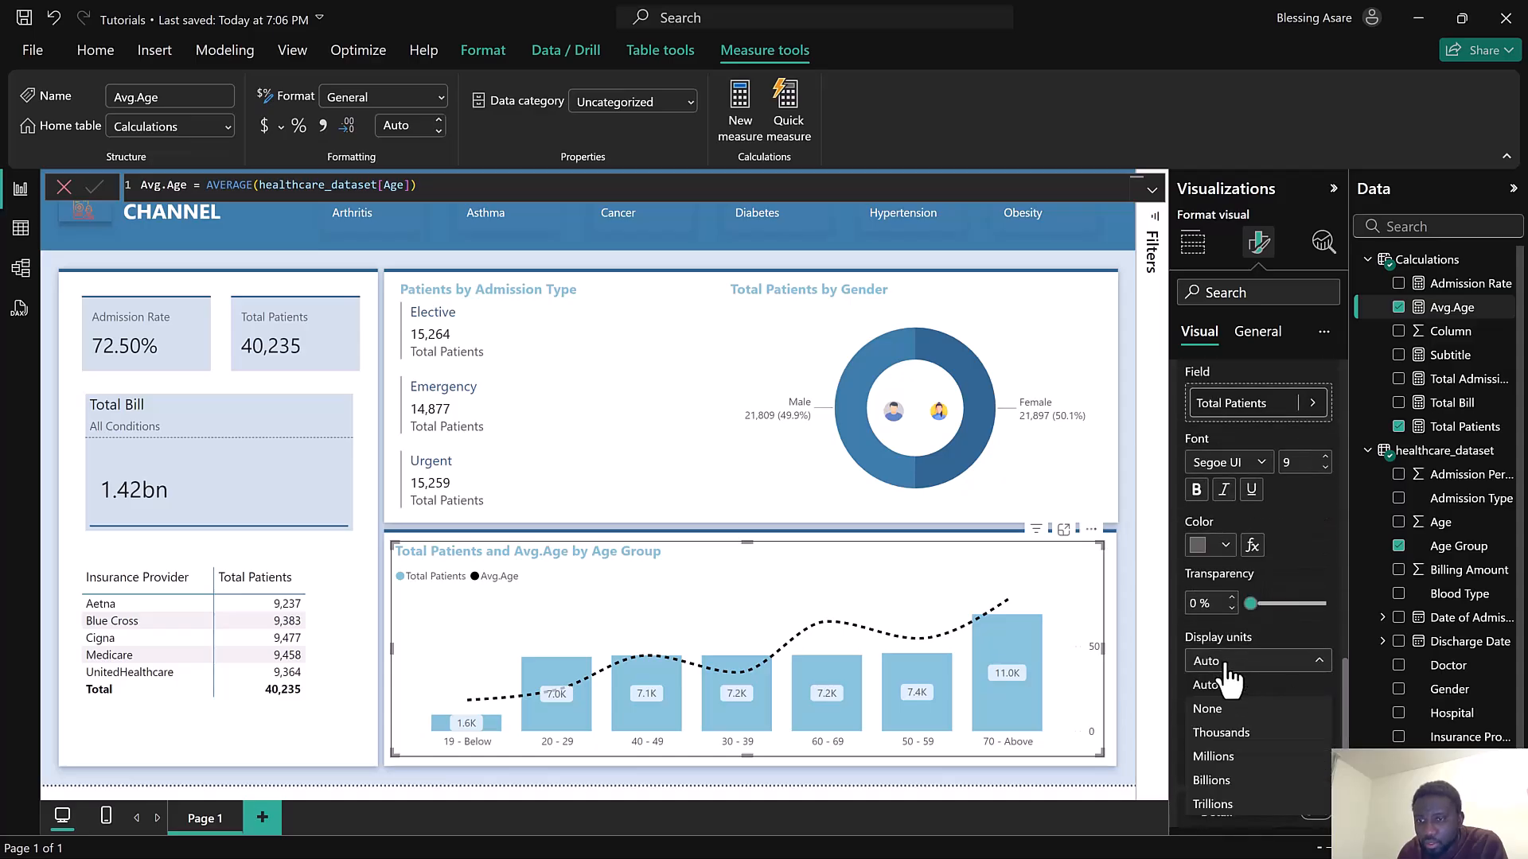
left_click(1226, 712)
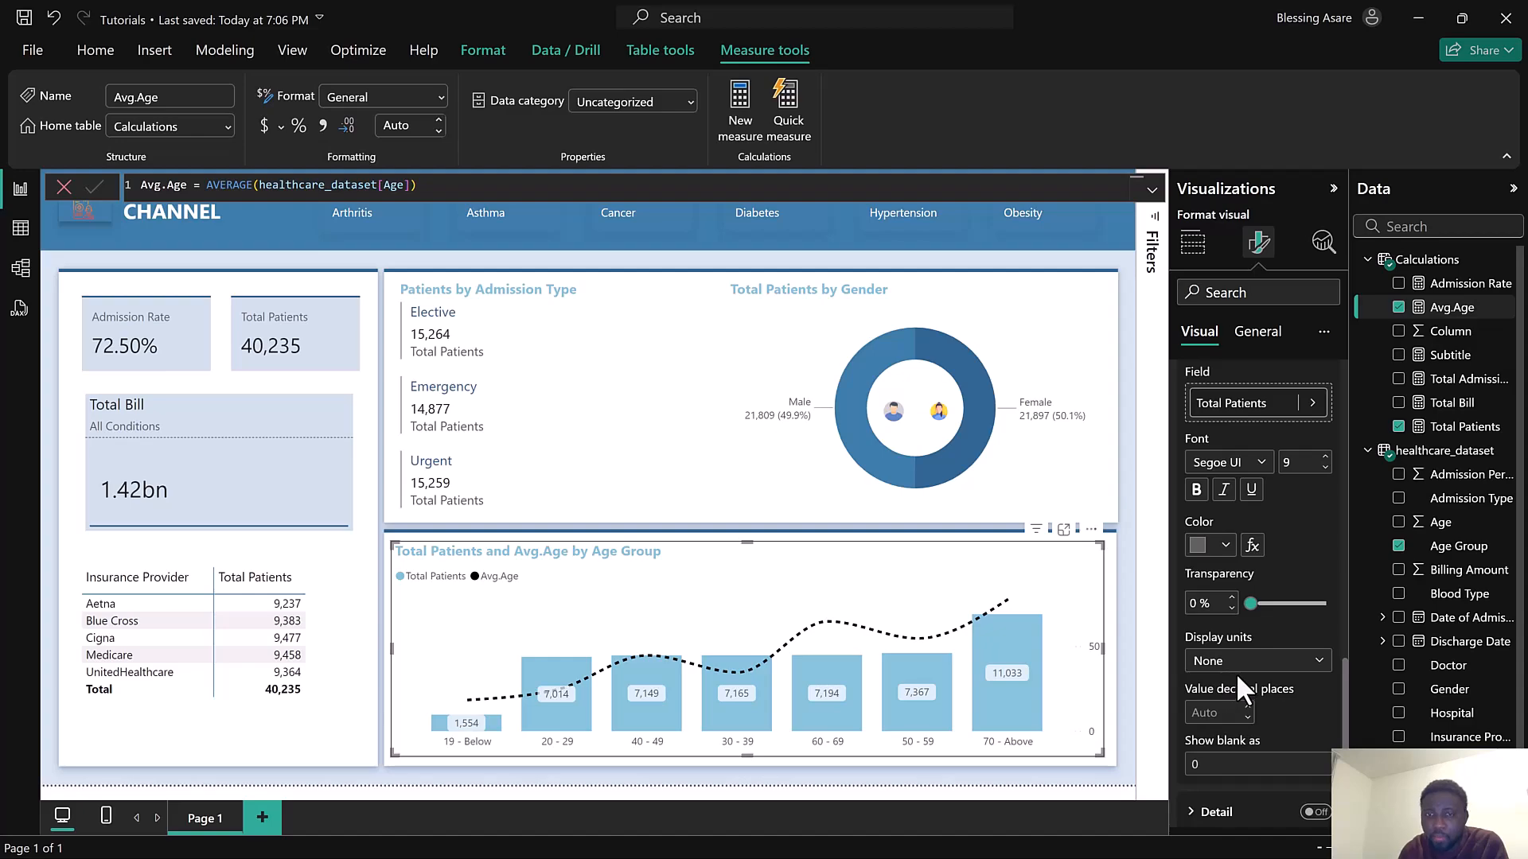
Show data labels for the Avg.Age series again
scroll(1235, 671, "up", 5)
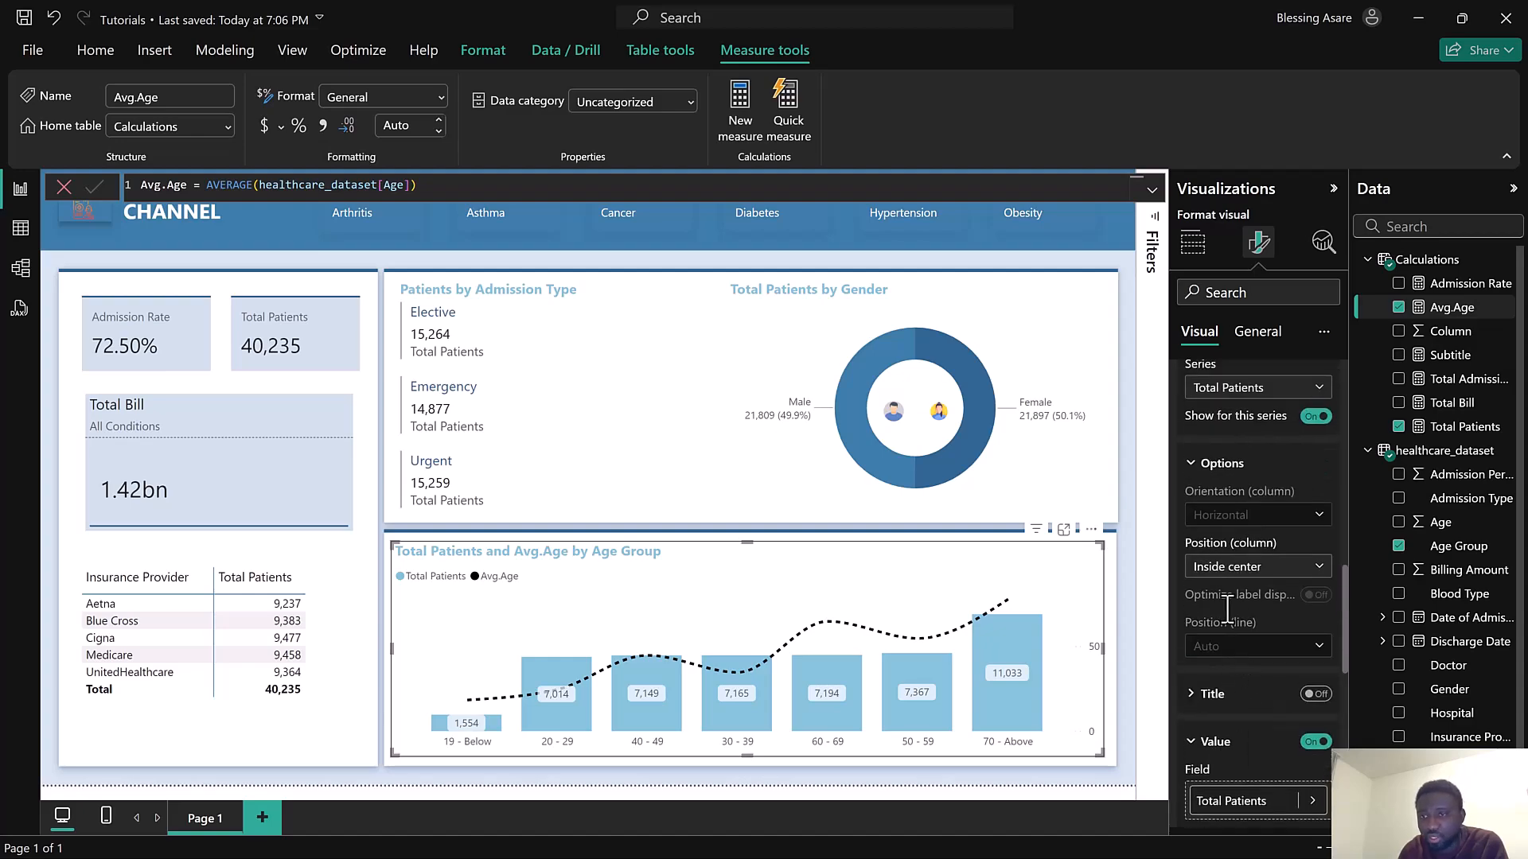
left_click(1214, 753)
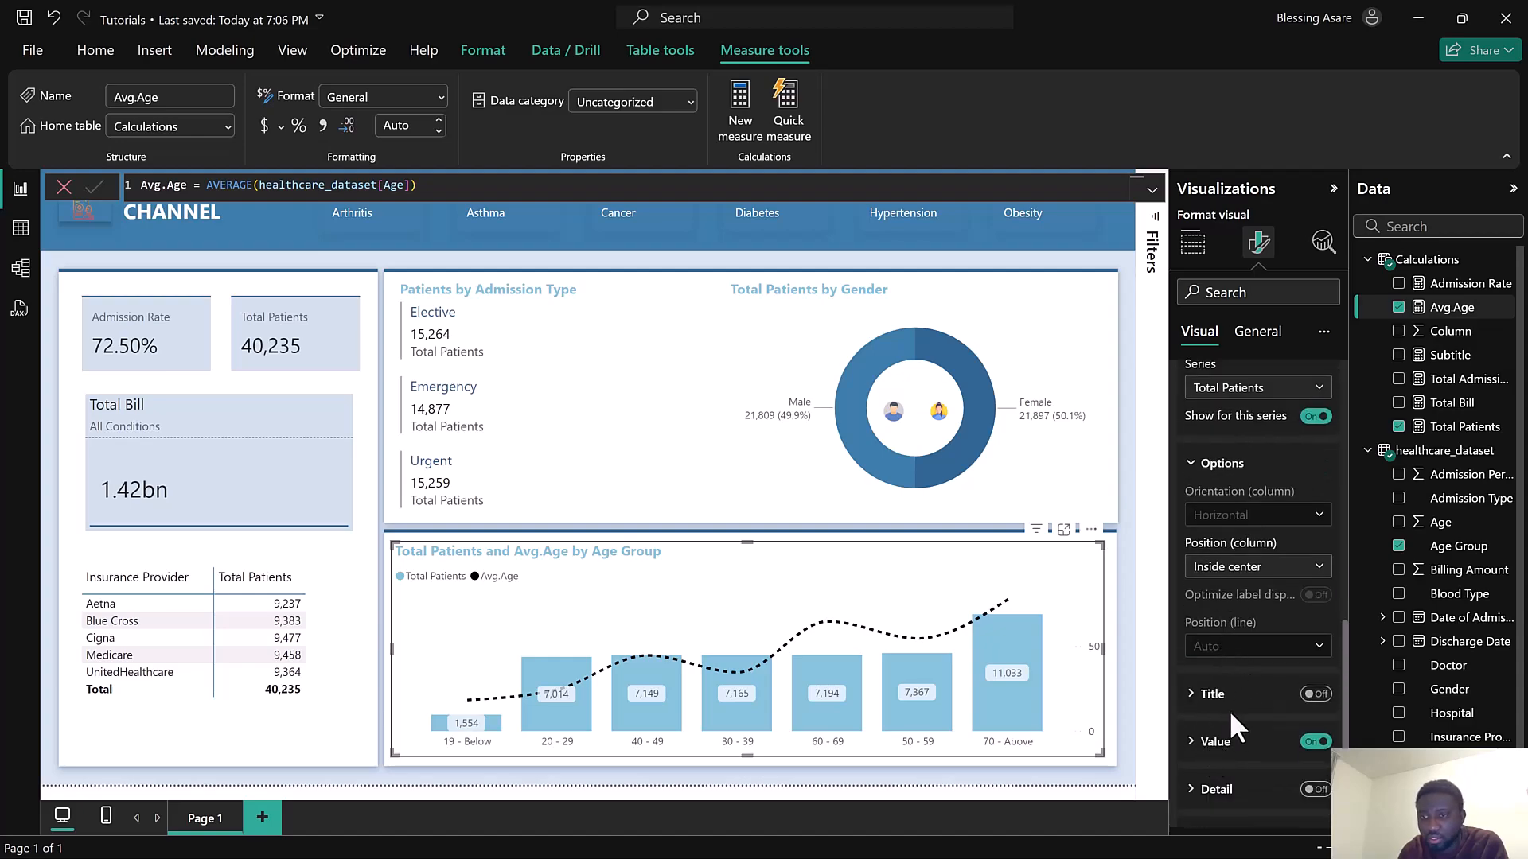
scroll(1253, 617, "up", 2)
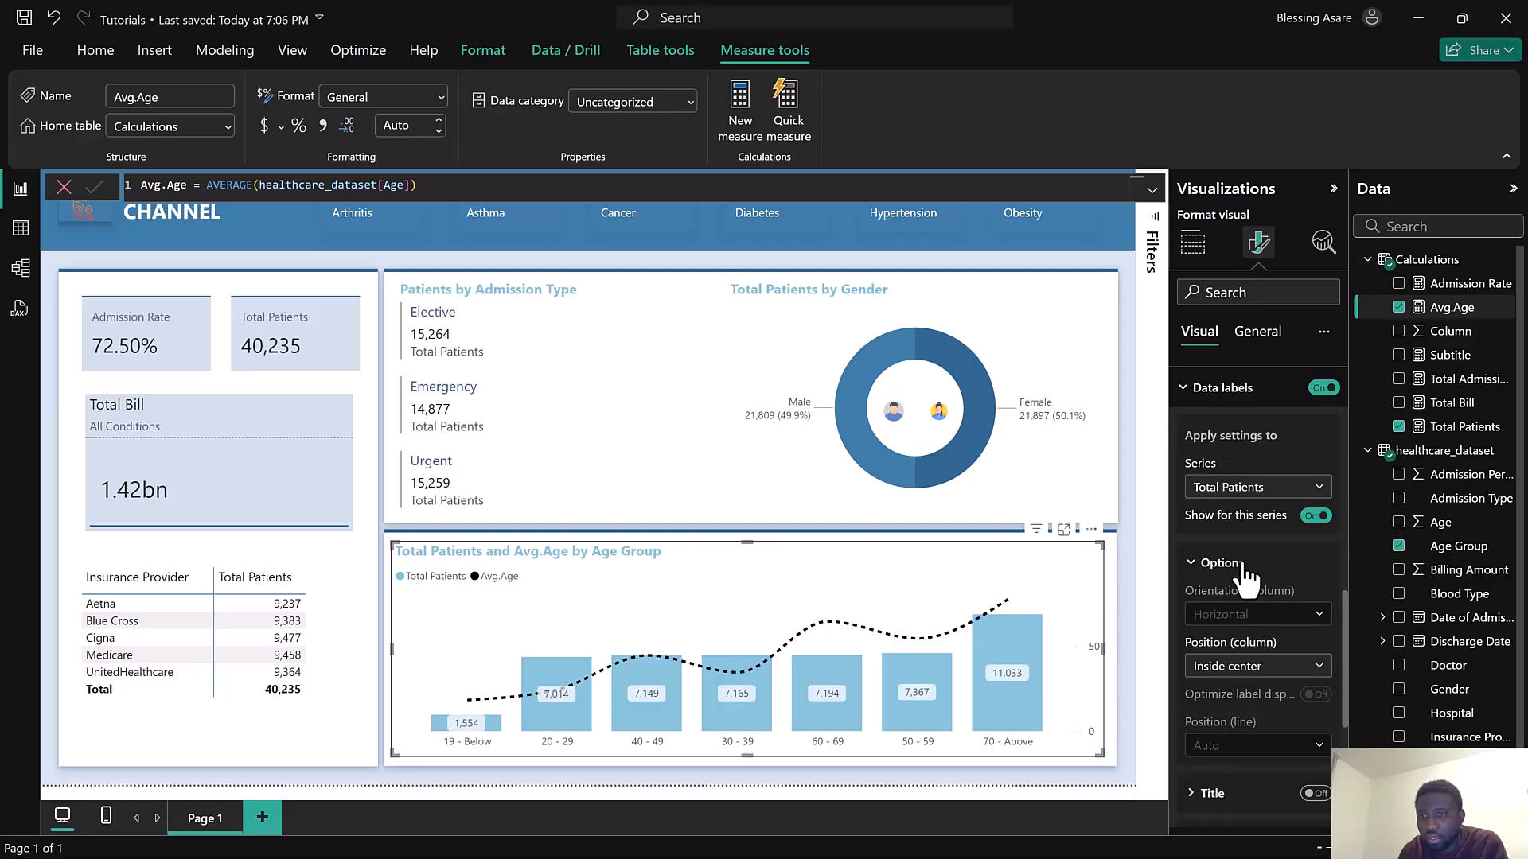
left_click(1247, 487)
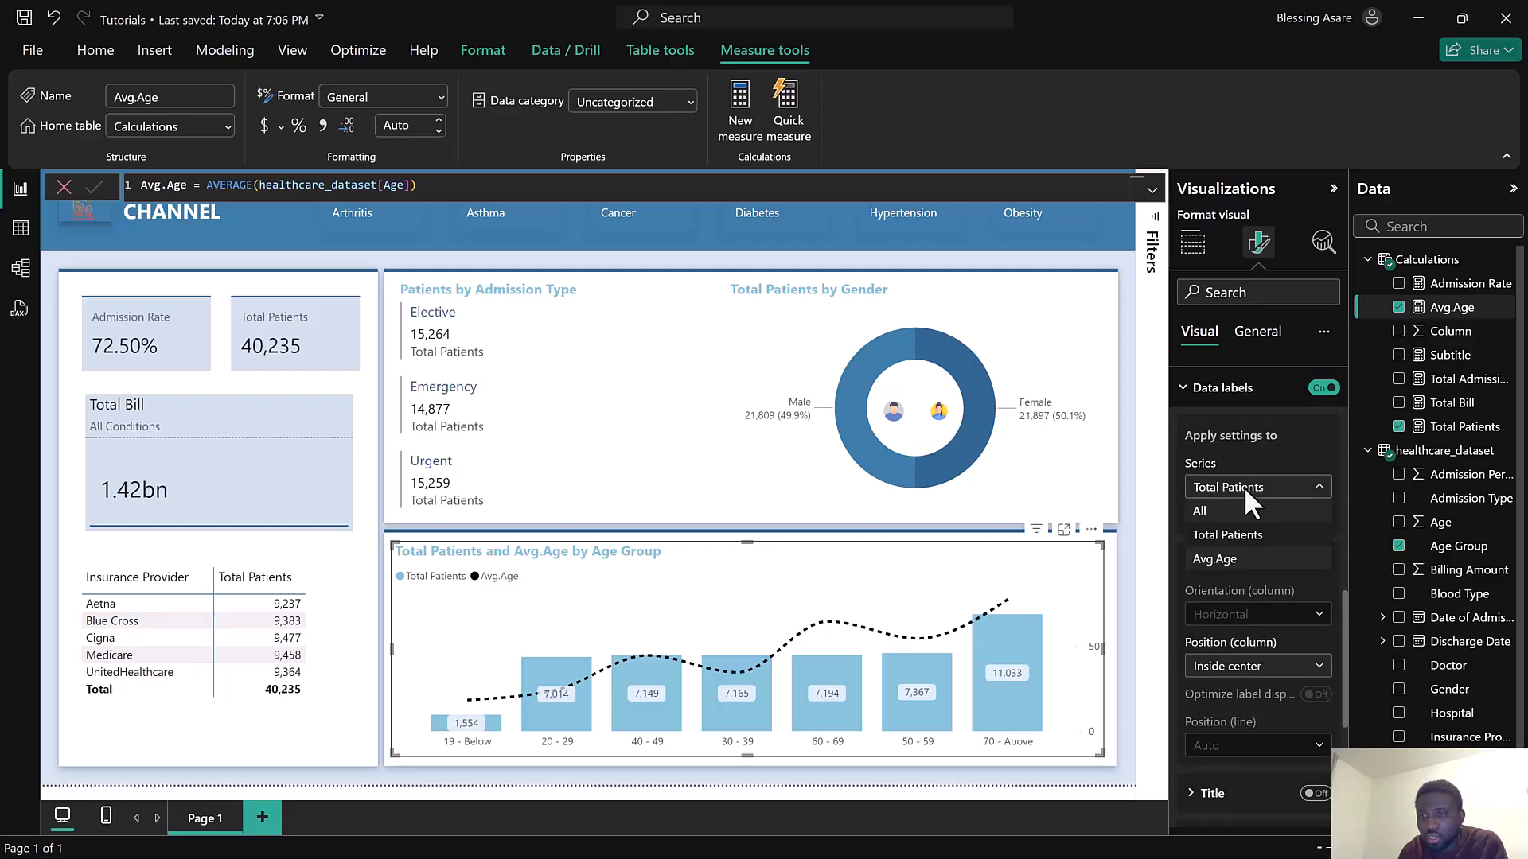
left_click(1230, 559)
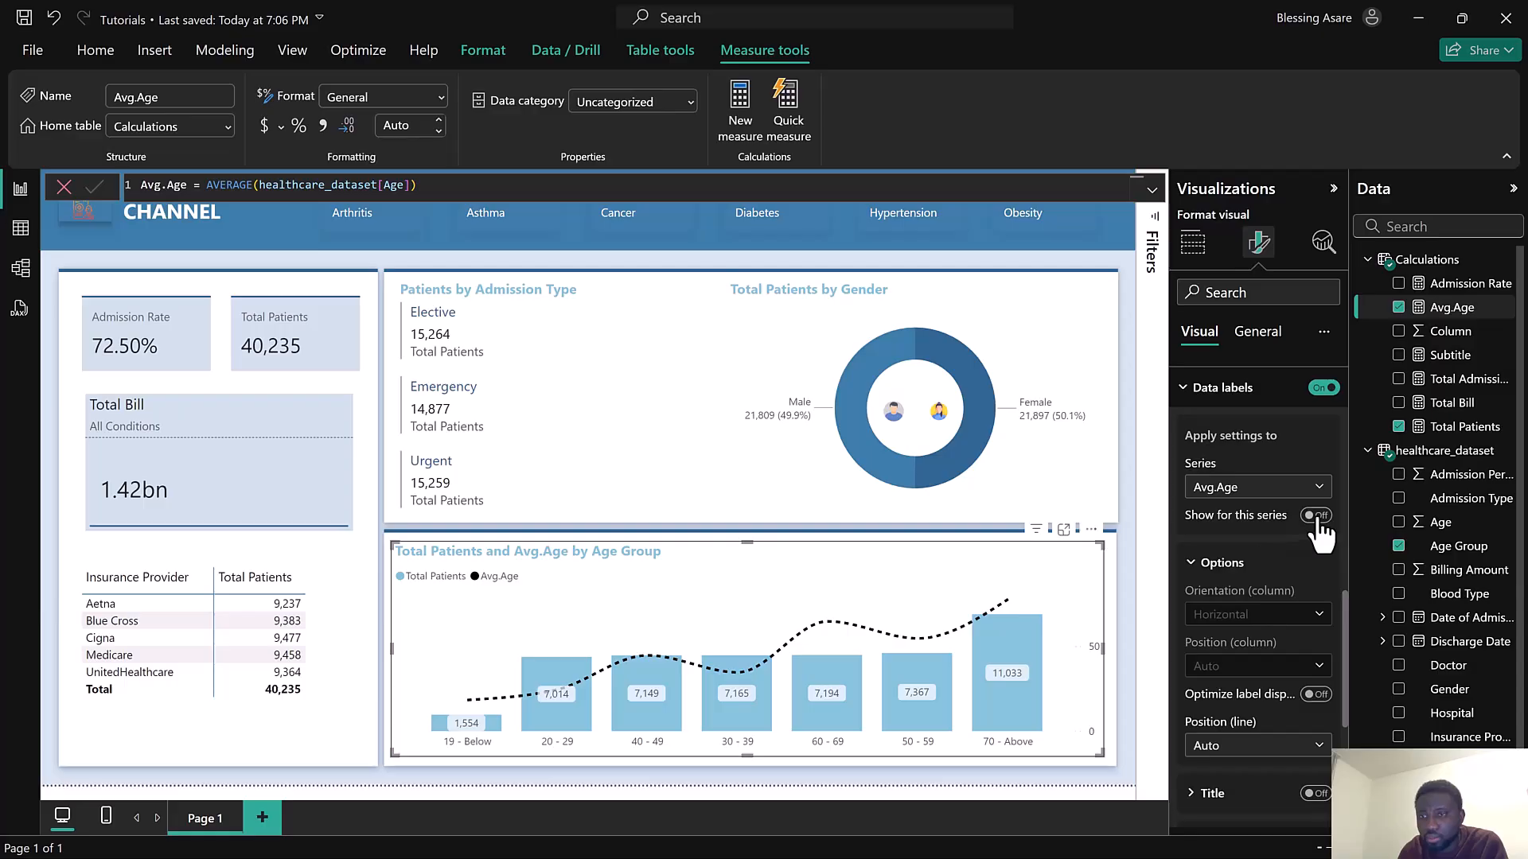
left_click(1316, 517)
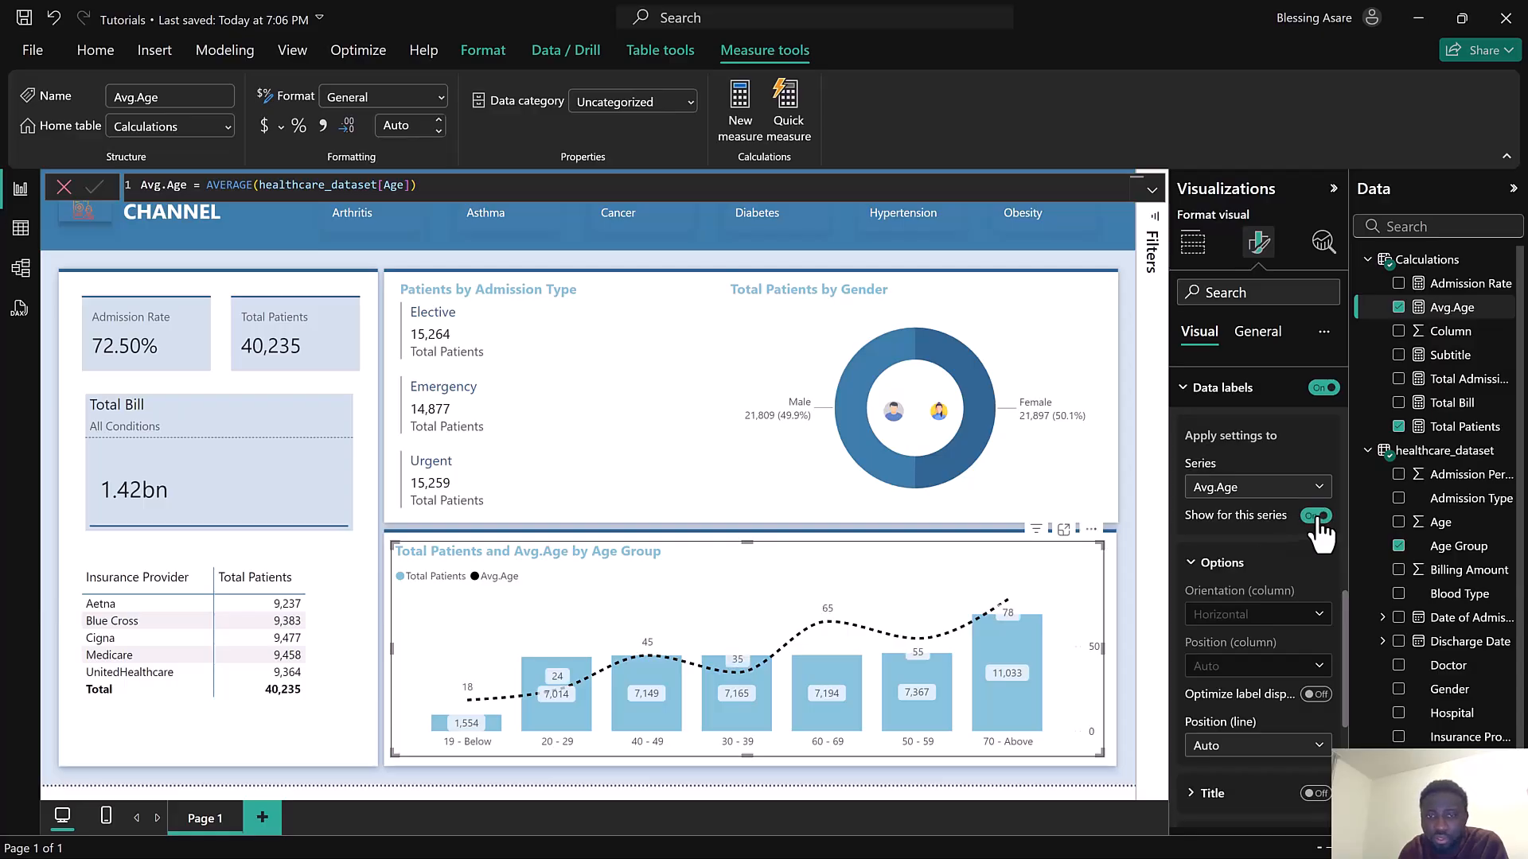
Set the Avg.Age line data label position to Above
scroll(1240, 667, "down", 2)
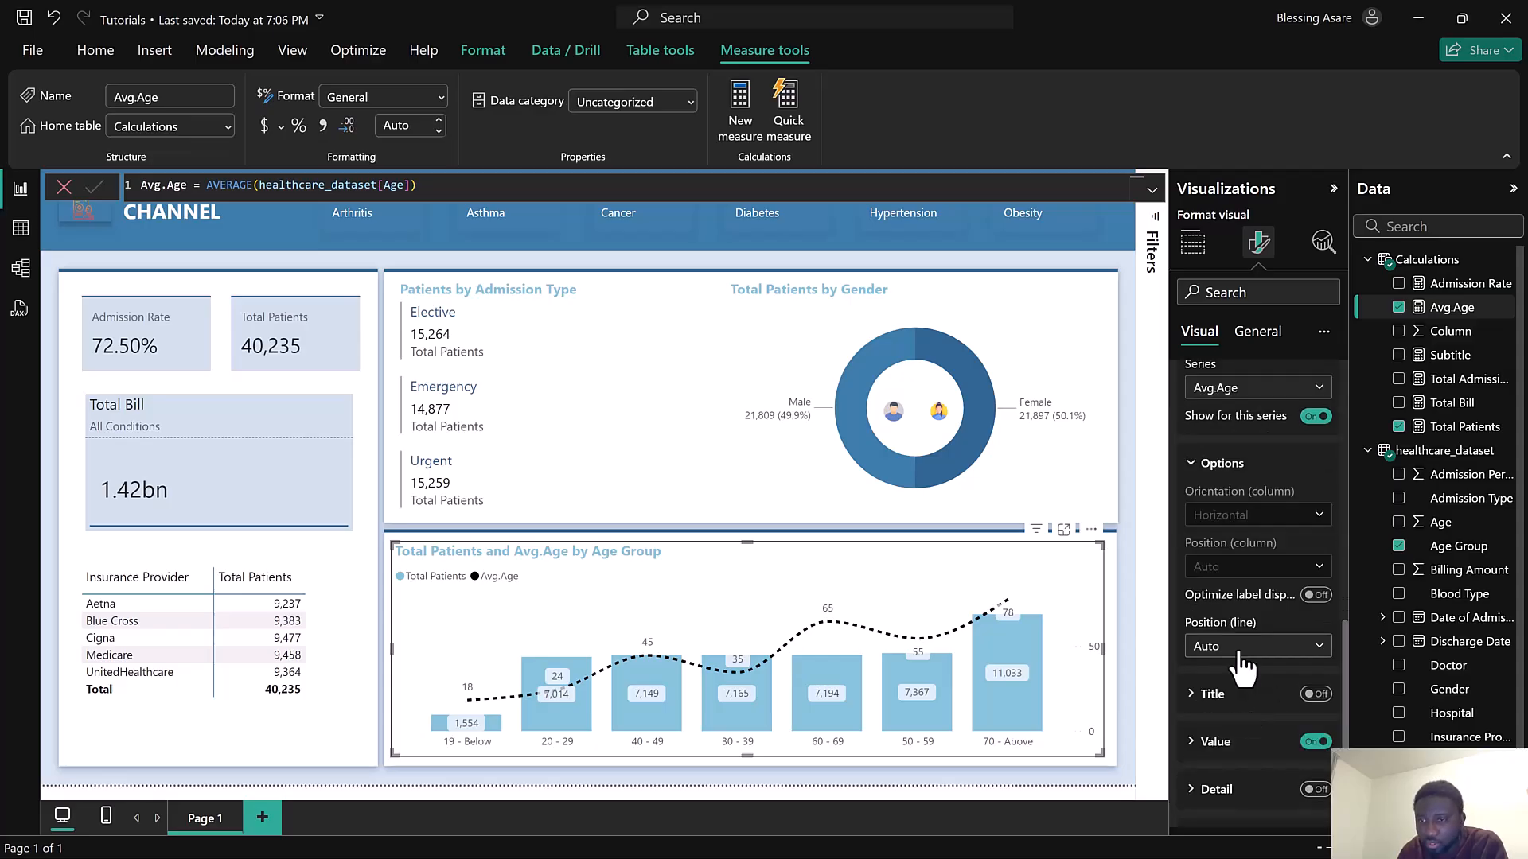
left_click(1240, 651)
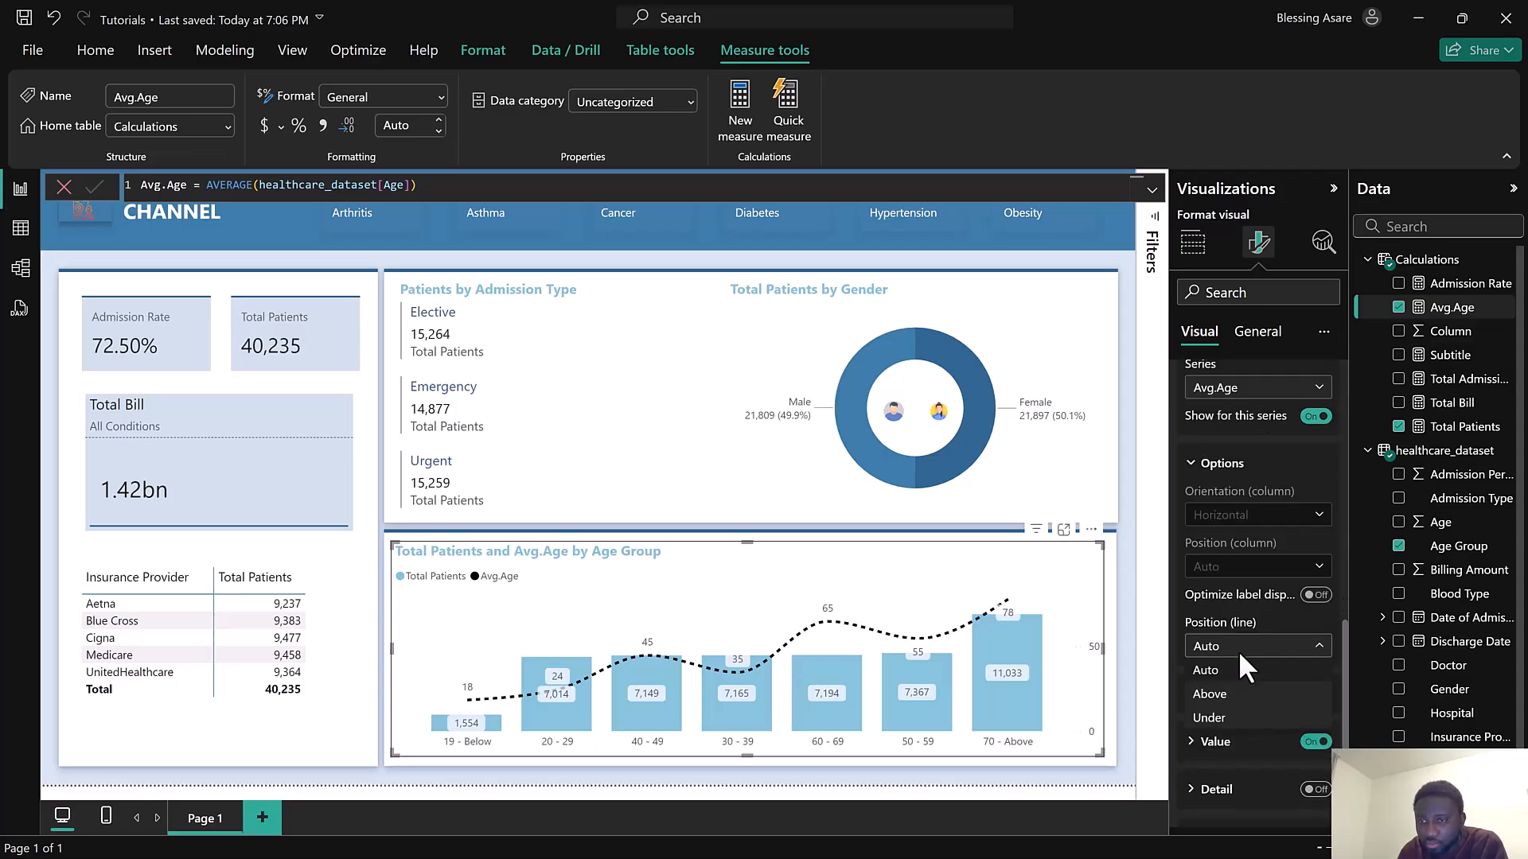
left_click(1233, 705)
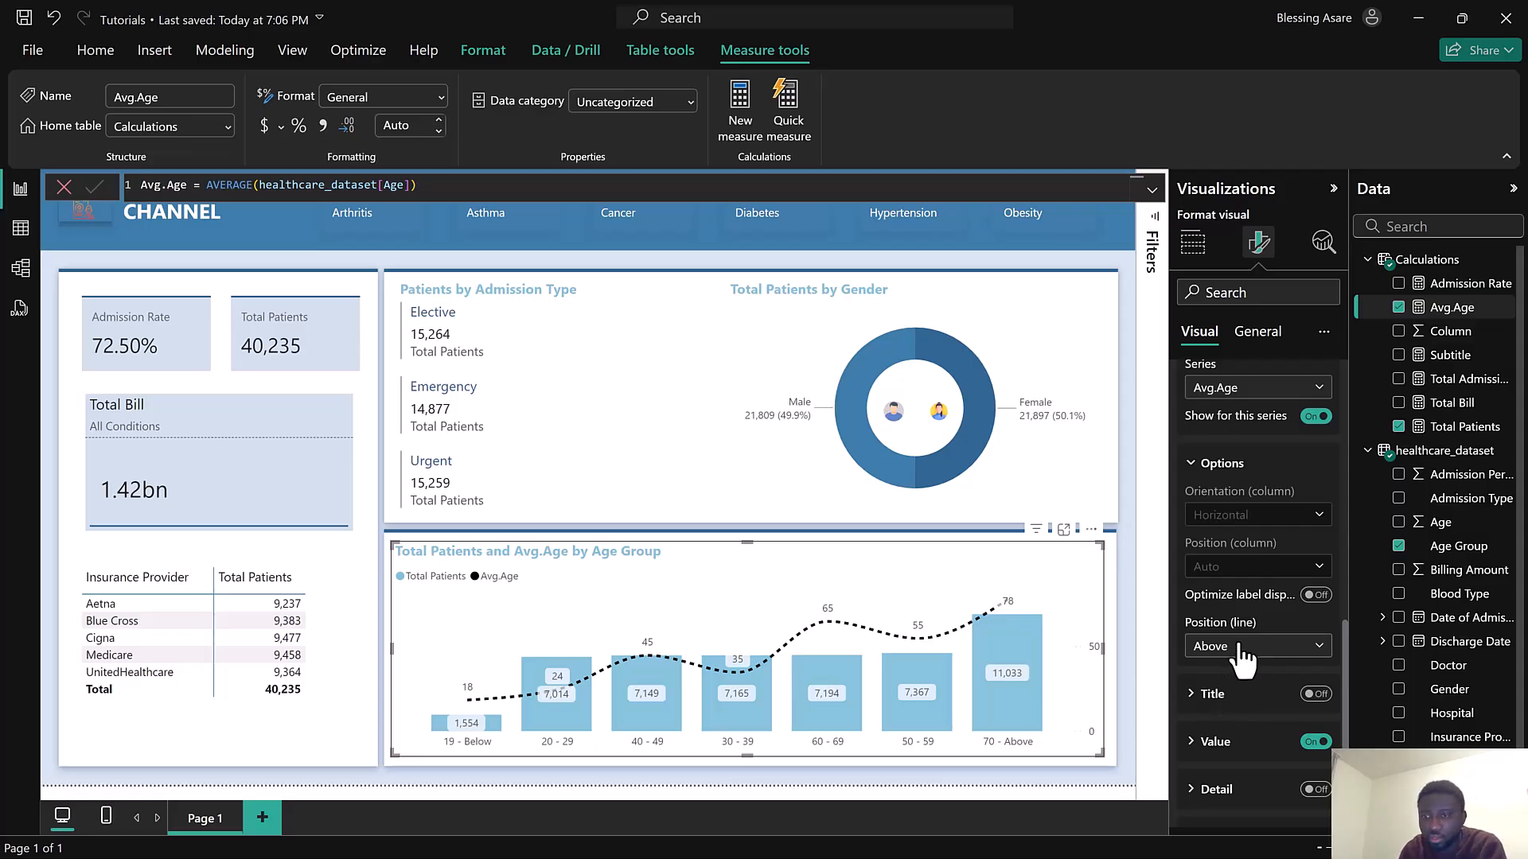
Set the chart legend style to Line and markers
scroll(1234, 629, "up", 10)
scroll(1240, 637, "down", 3)
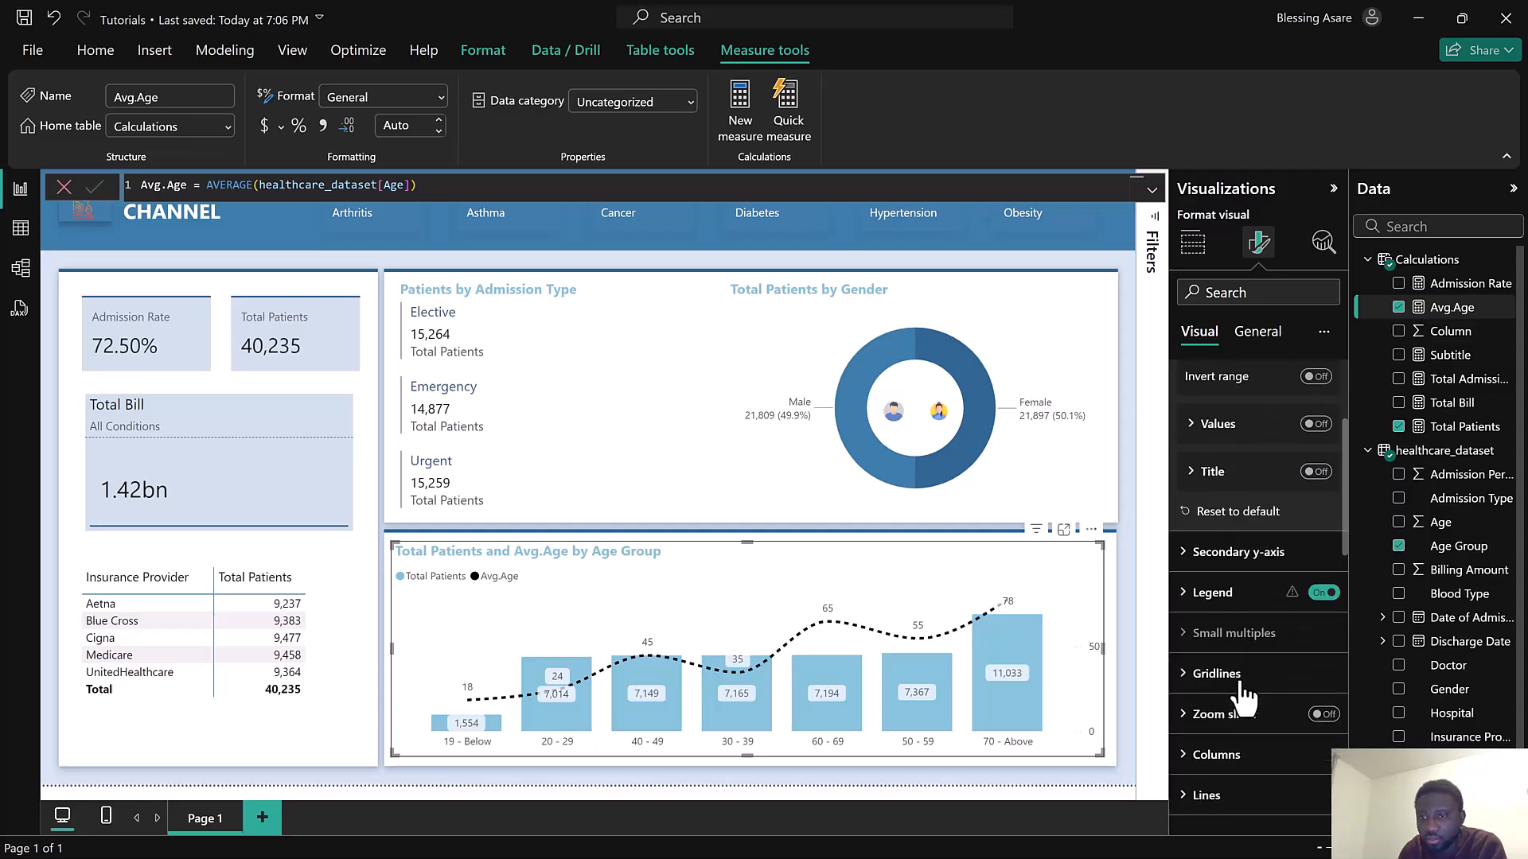
left_click(1222, 464)
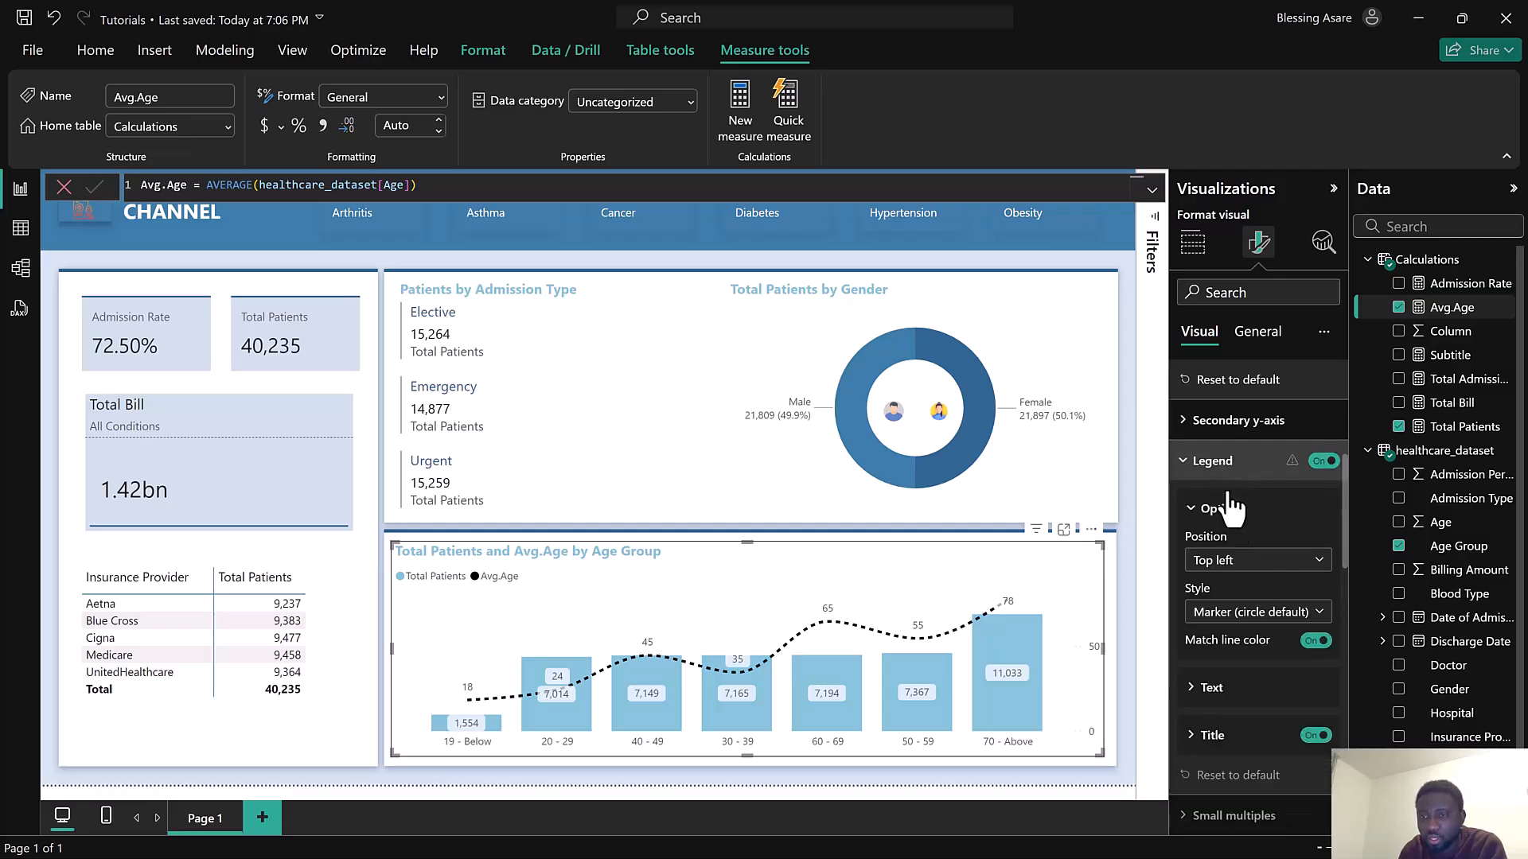
left_click(1237, 619)
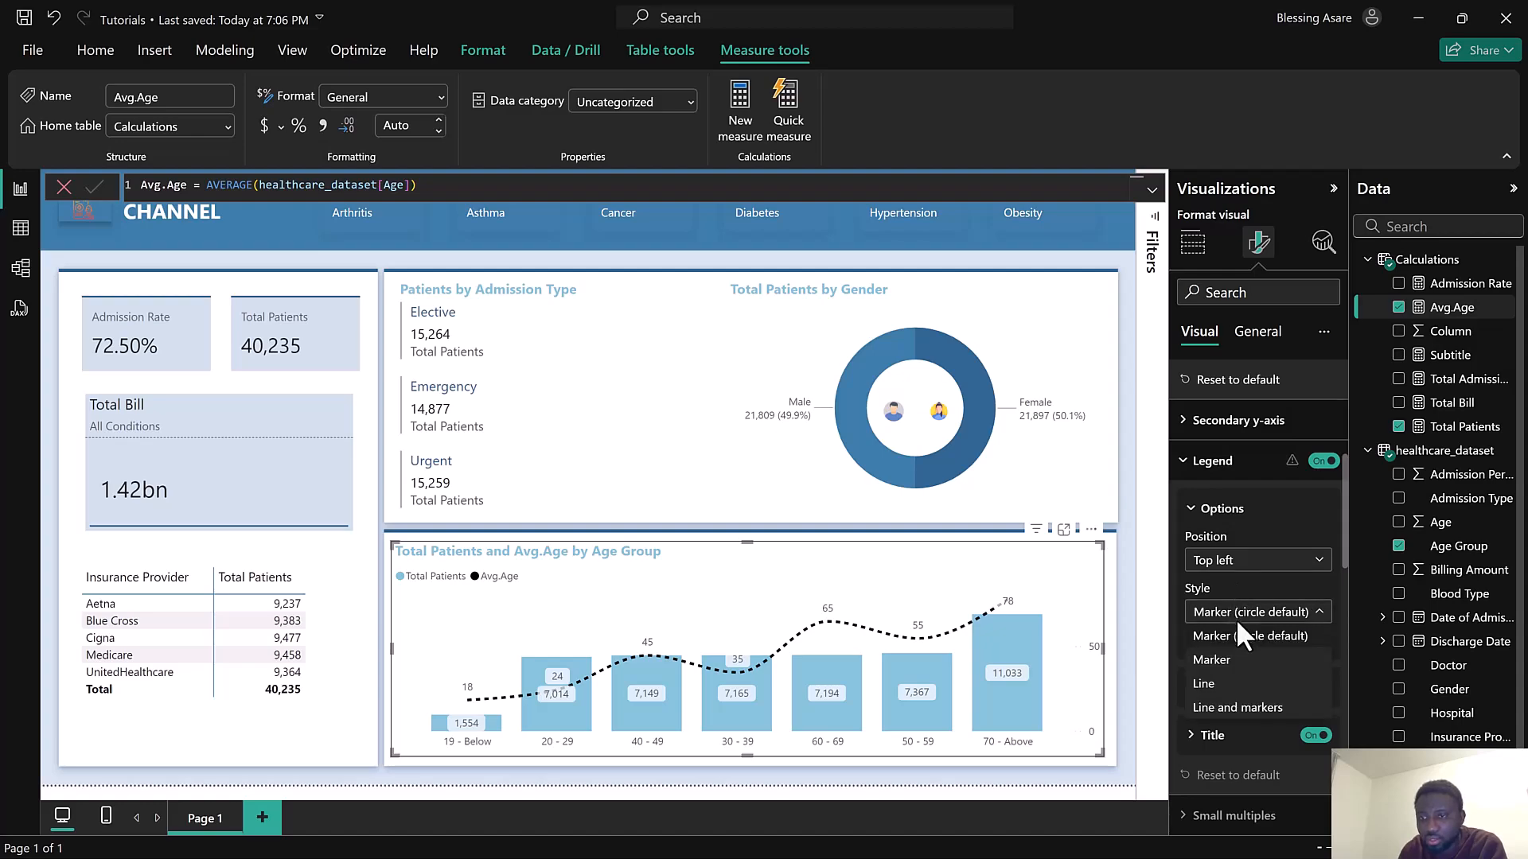
left_click(1238, 711)
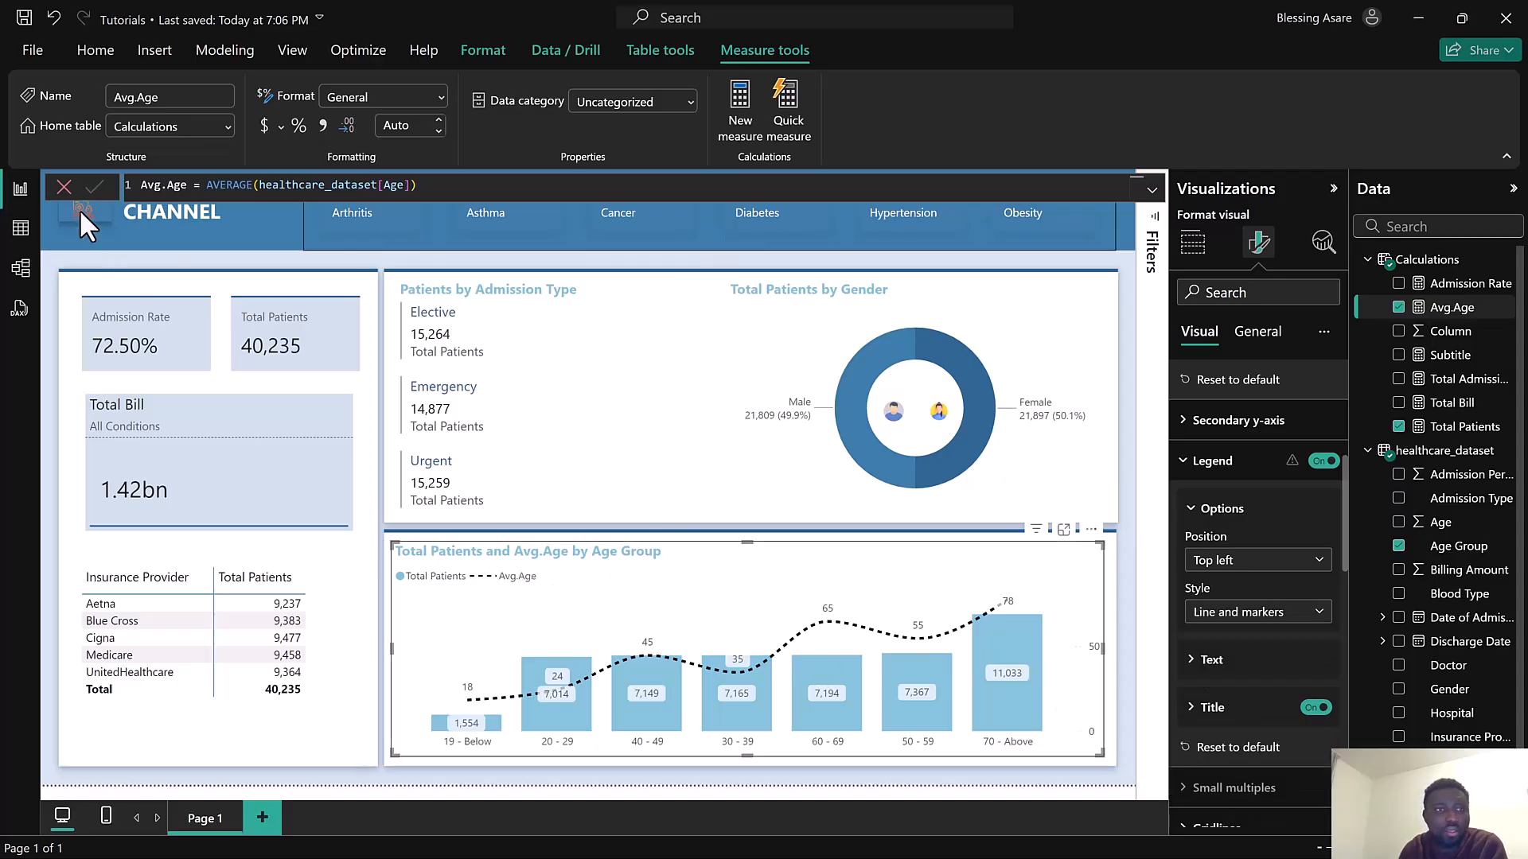
Close the formula bar and rename the report page to Overview
left_click(63, 188)
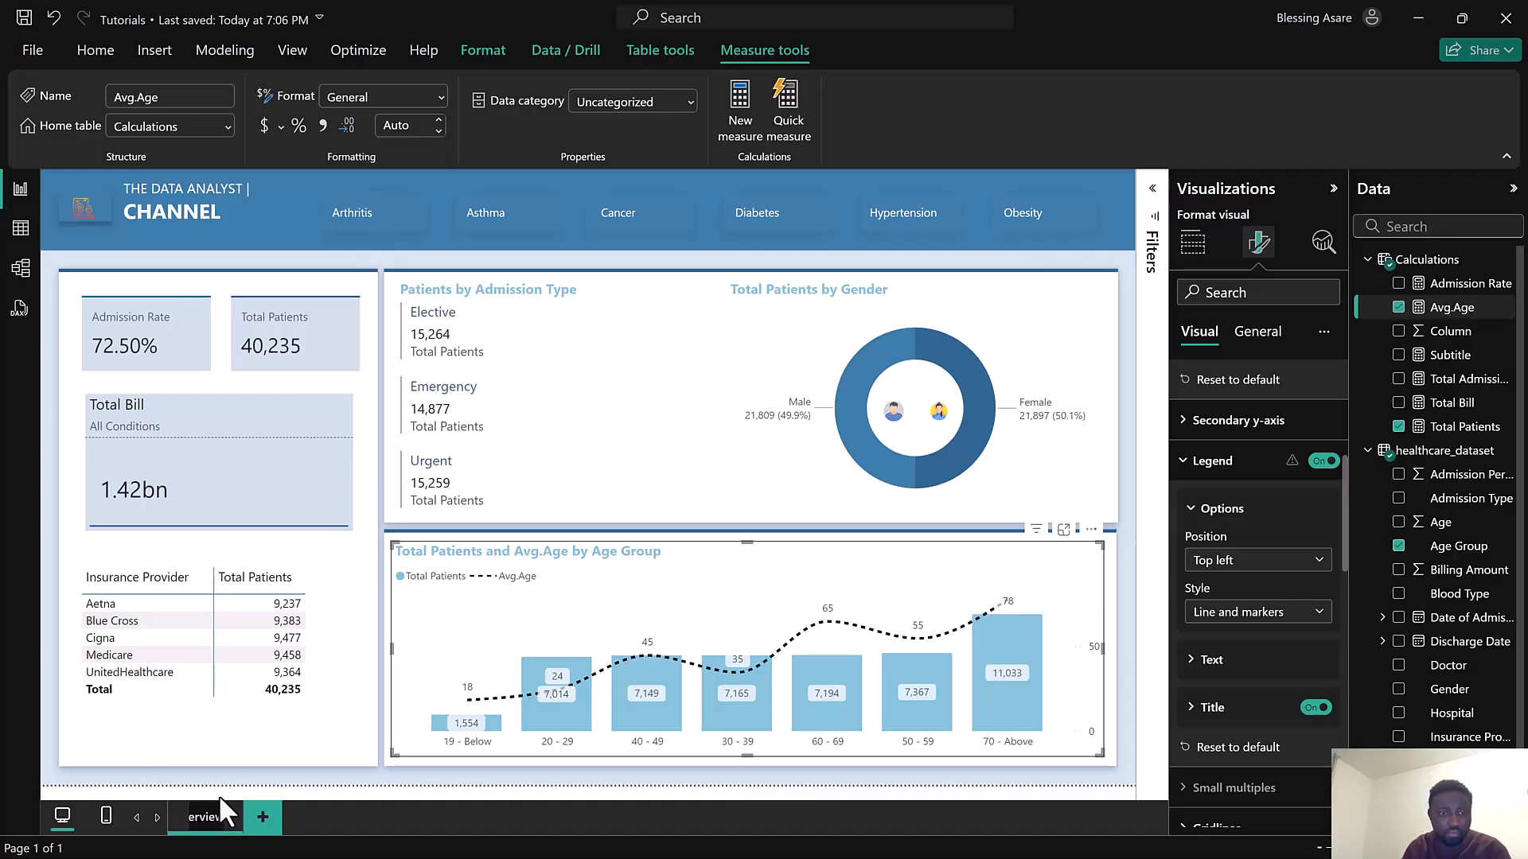
left_click_drag(220, 817, 128, 819)
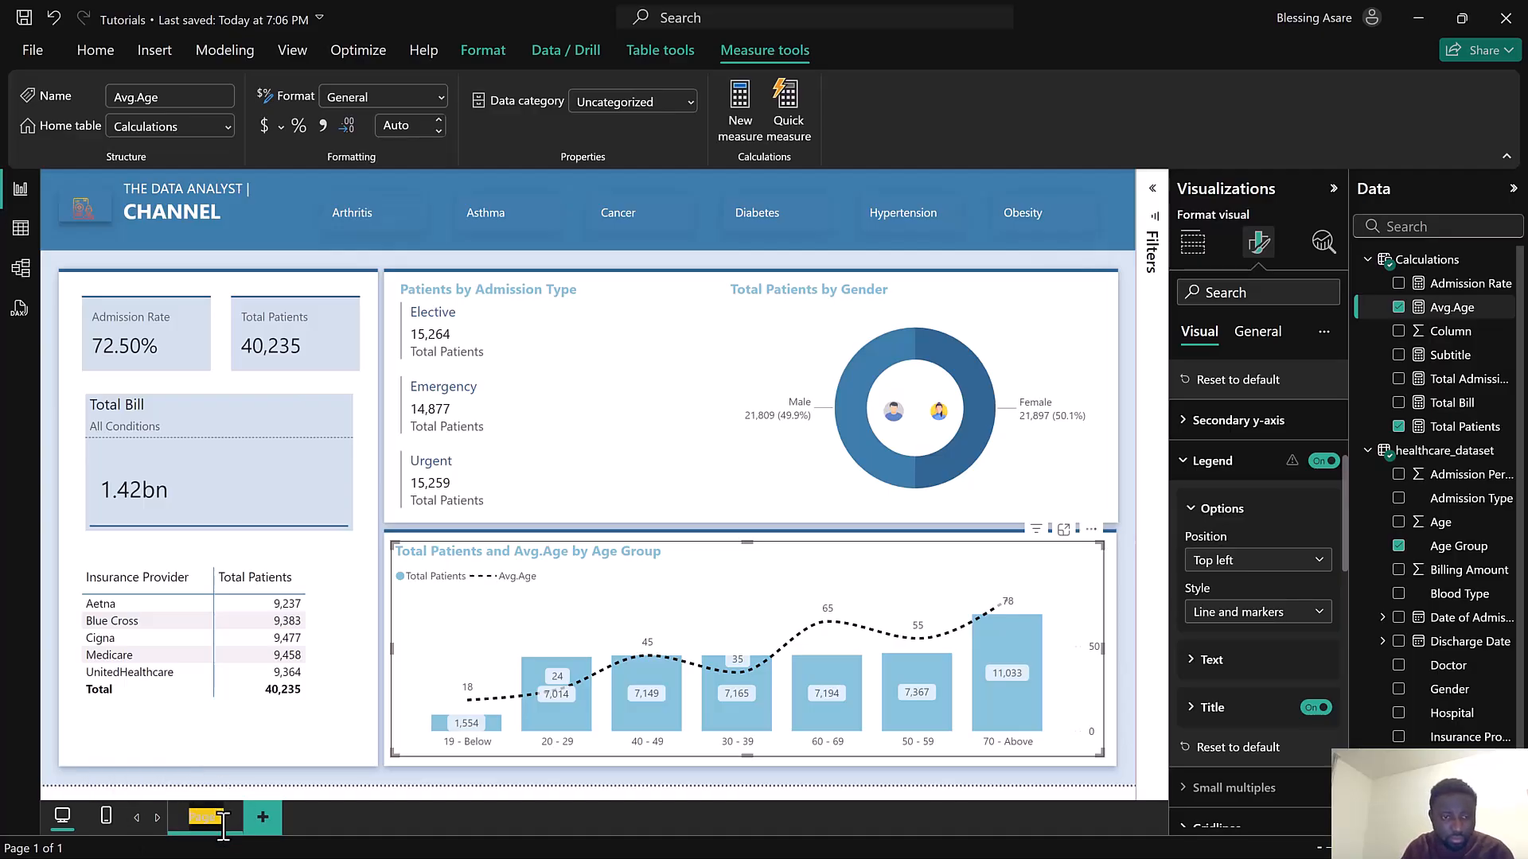
key("Return")
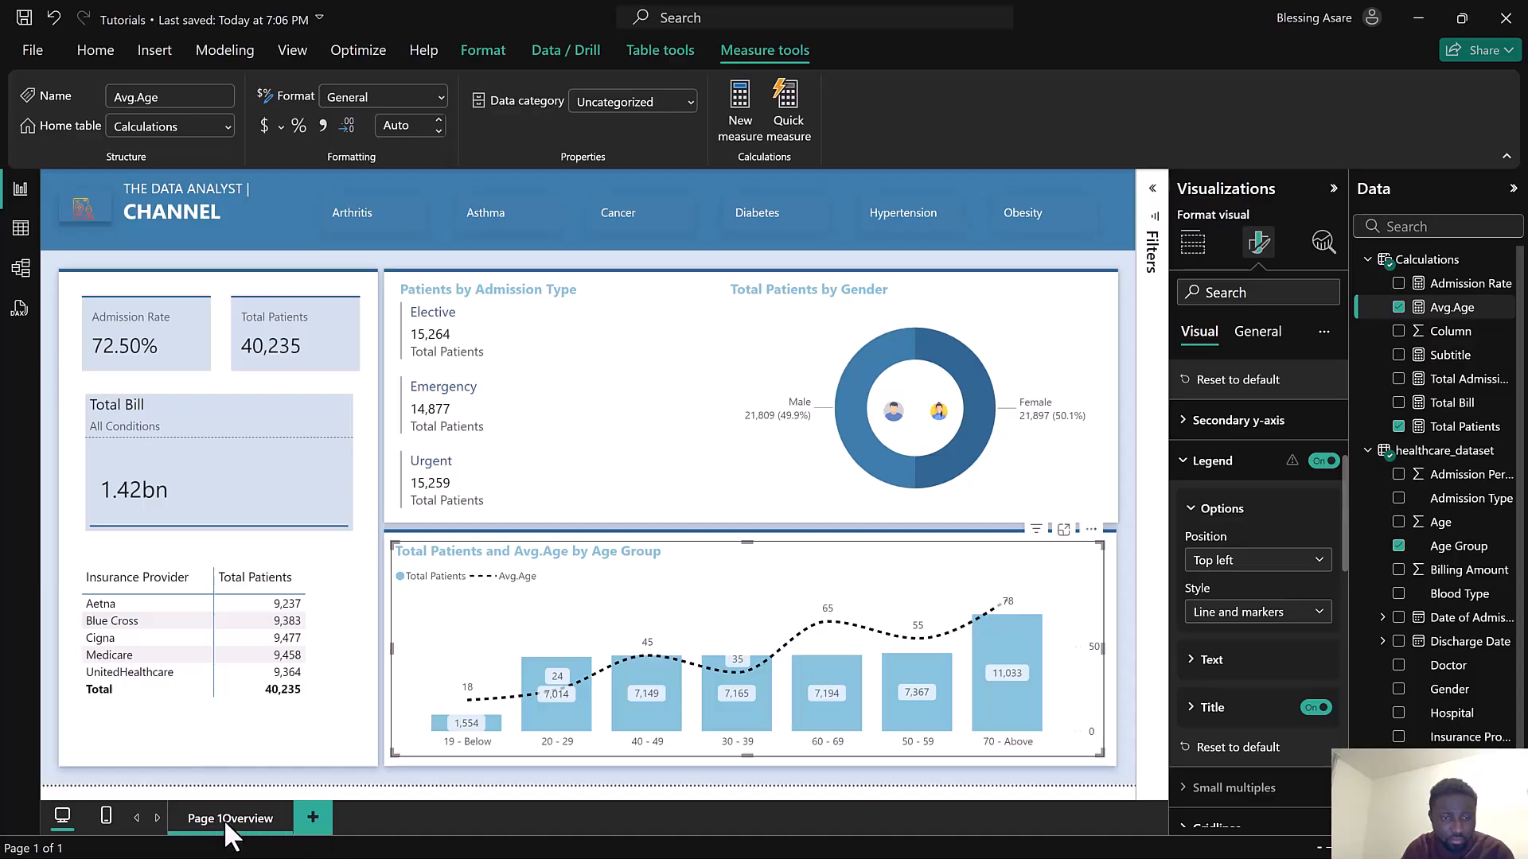
double_click(223, 819)
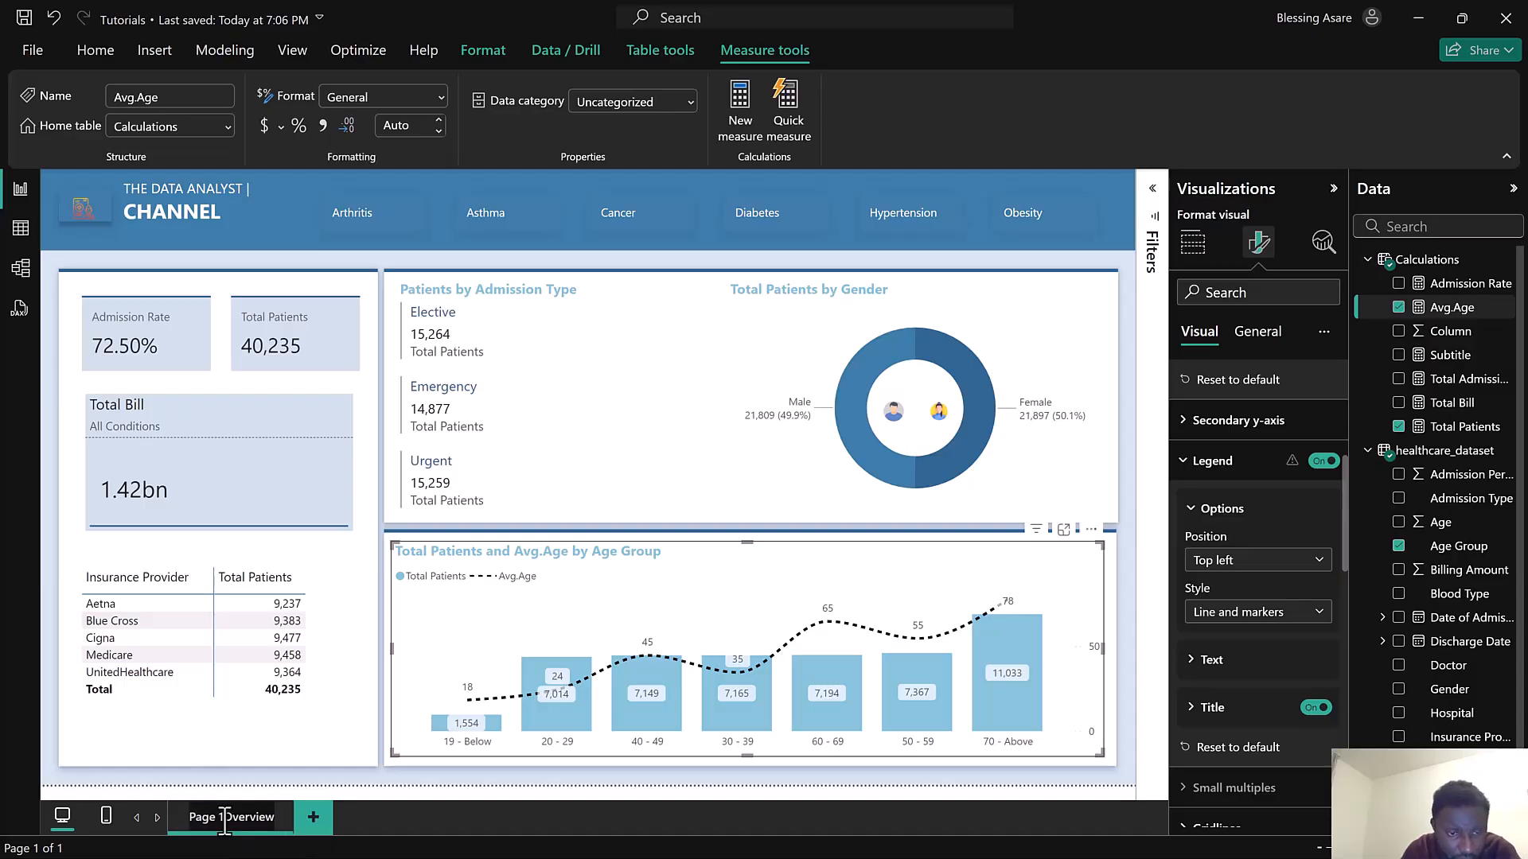
key("BackSpace")
key("BackSpace")
key("BackSpace")
key("BackSpace")
key("BackSpace")
key("BackSpace")
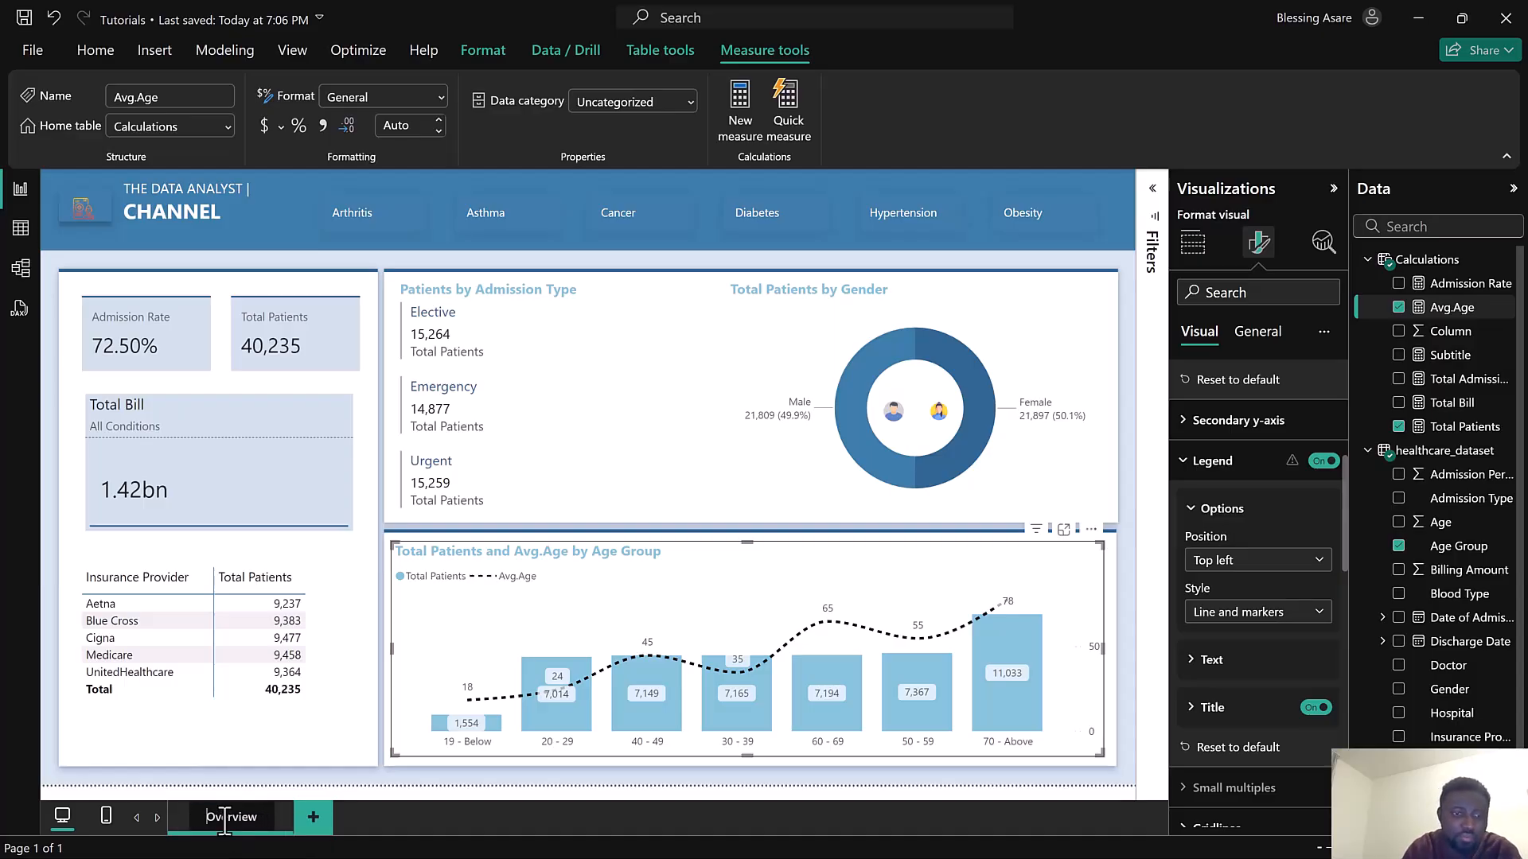
key("Return")
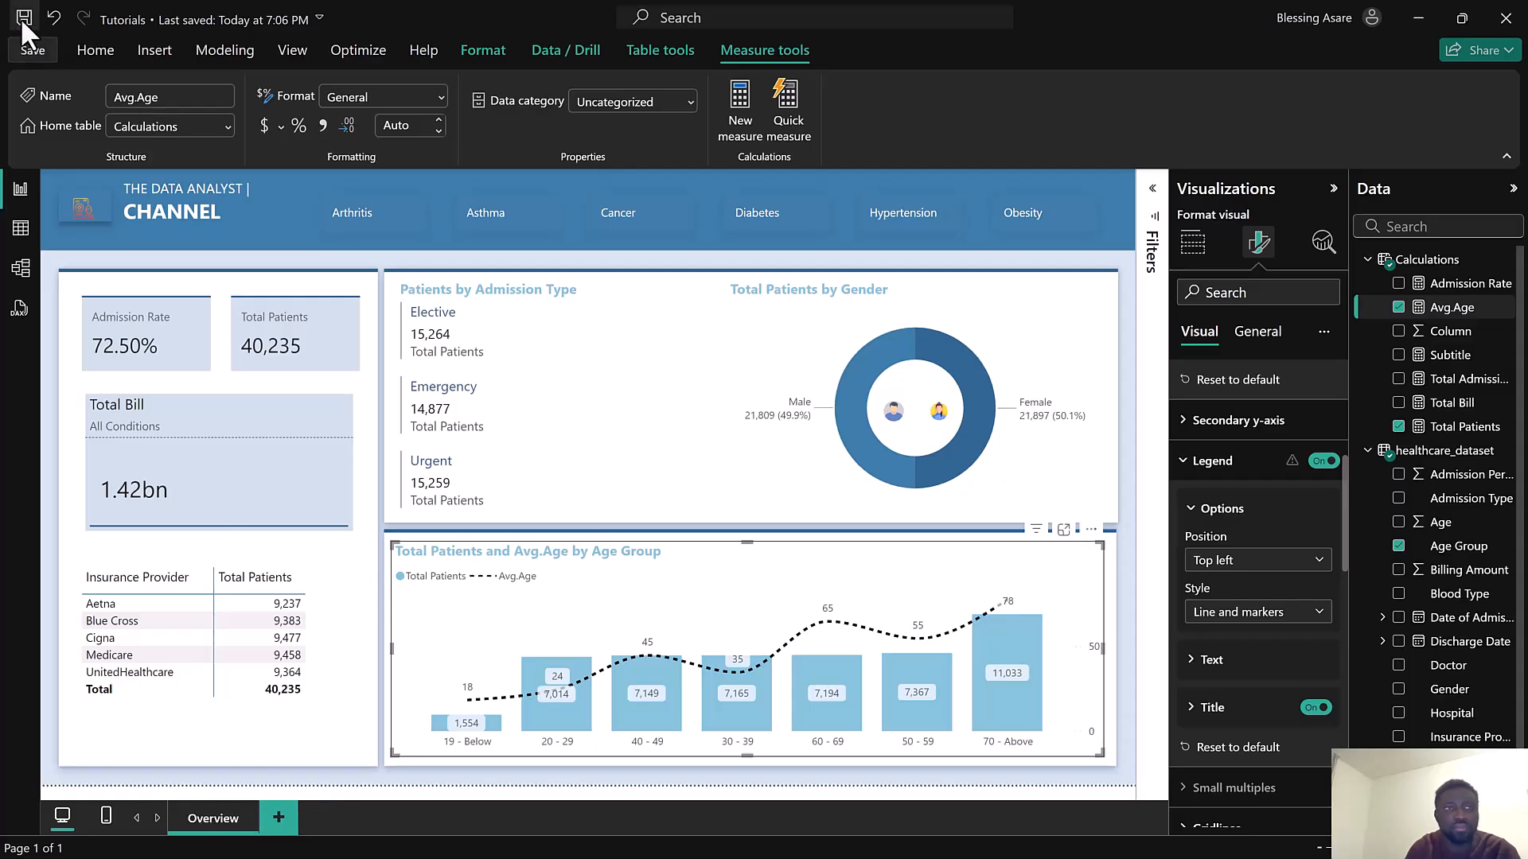
Save the report and filter the dashboard to the Hypertension condition with the slicer
left_click(23, 20)
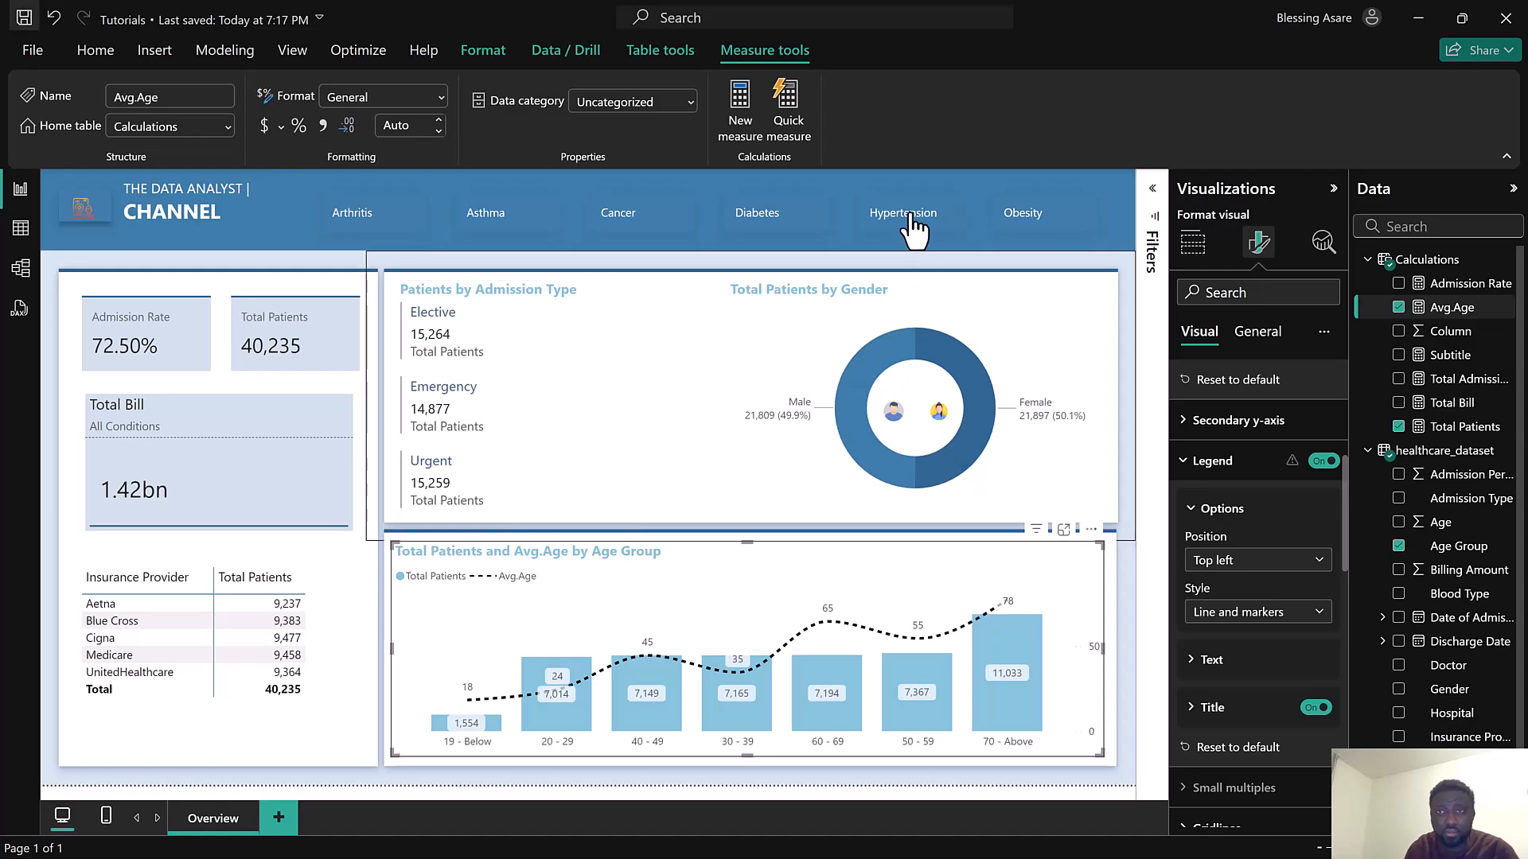
left_click(1031, 227)
left_click(1031, 227)
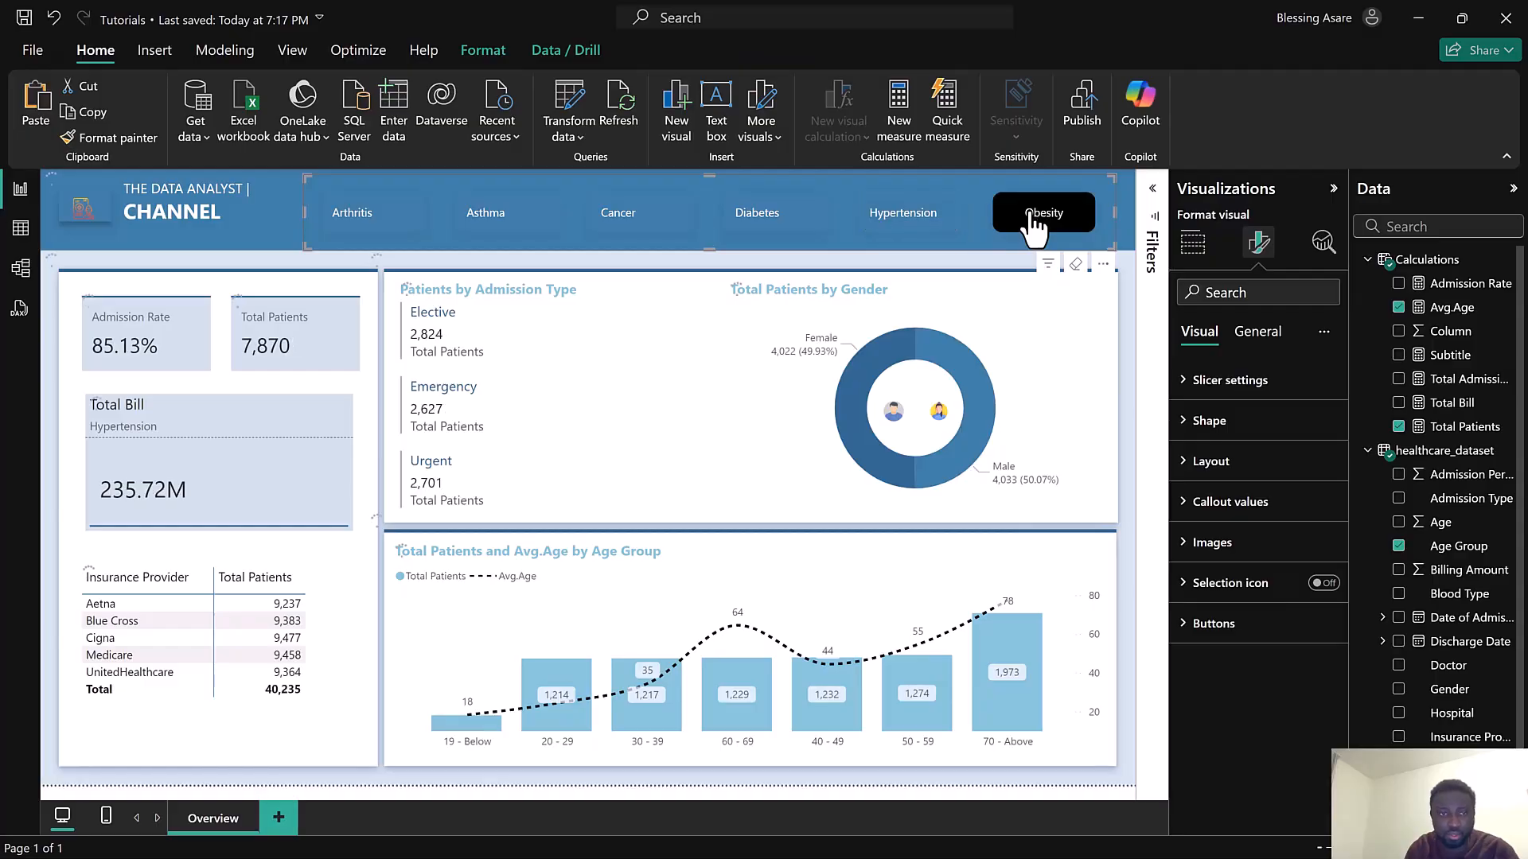
left_click(919, 233)
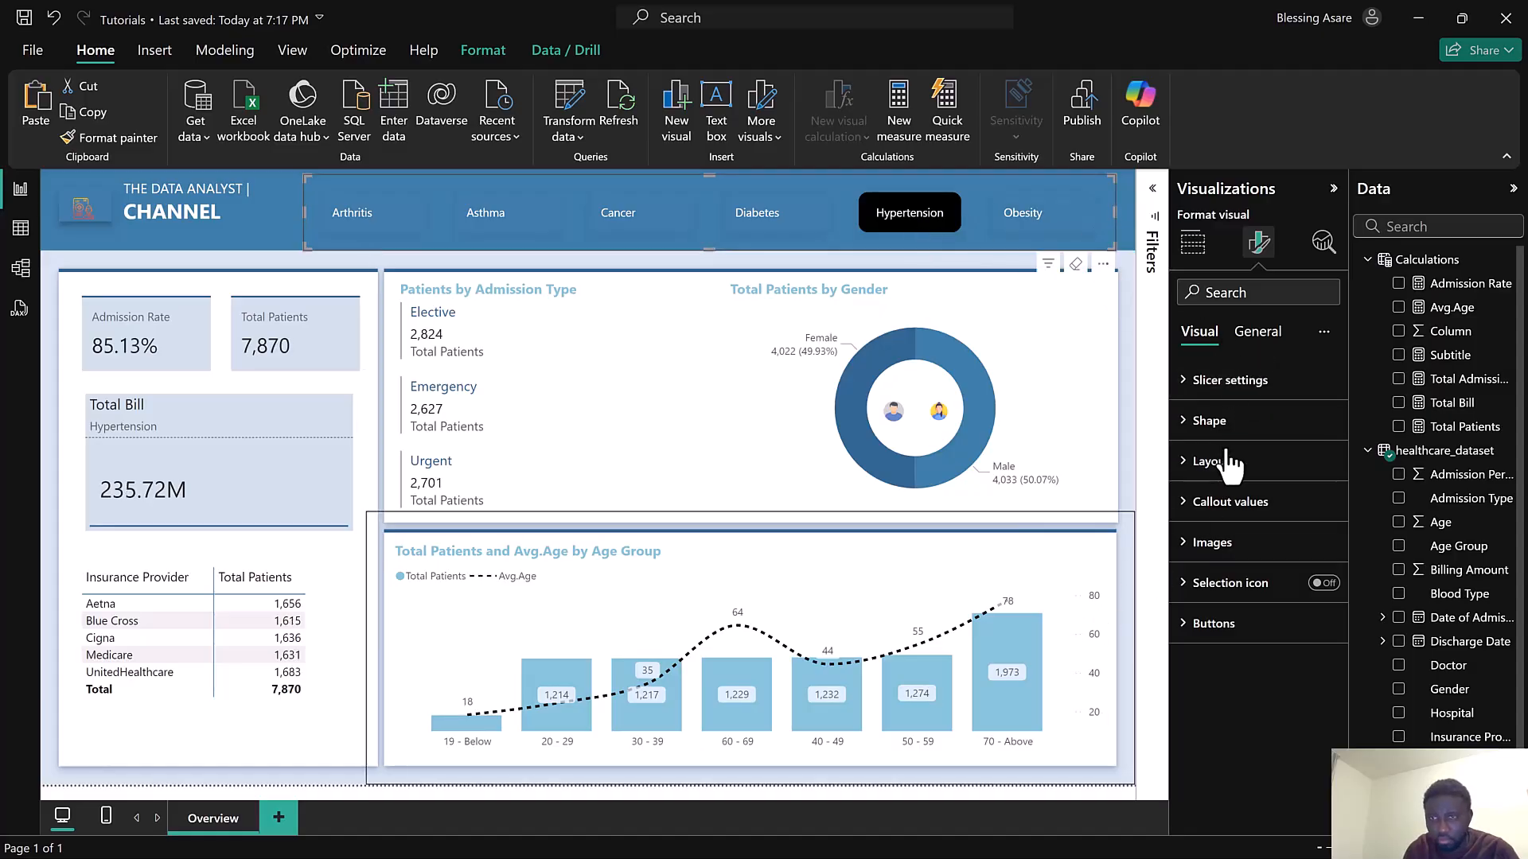
Review the Age Group chart's secondary y-axis, legend and general format settings
left_click(1064, 561)
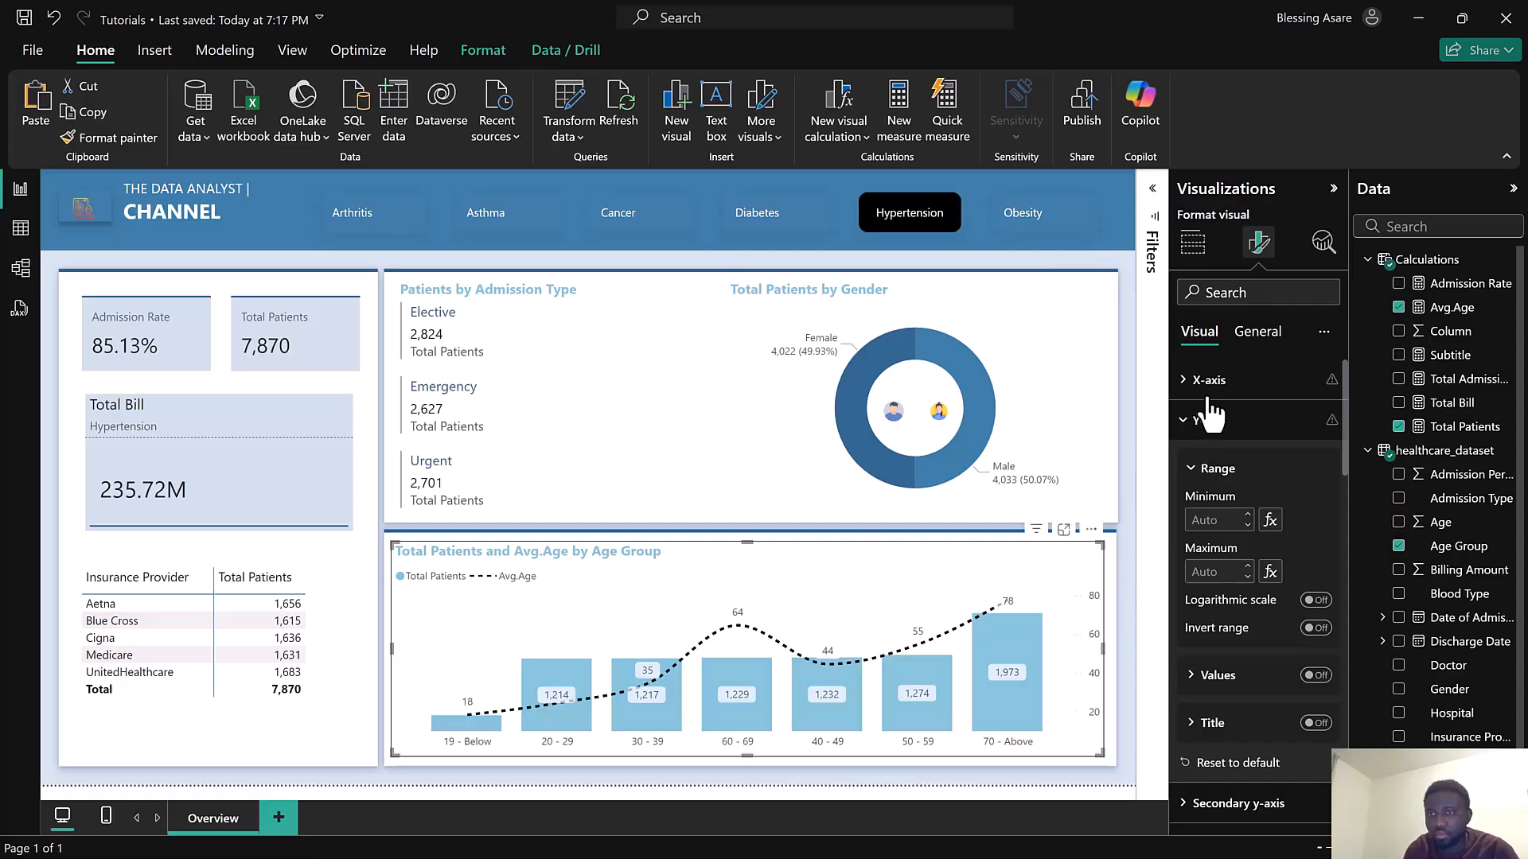
scroll(1241, 565, "down", 3)
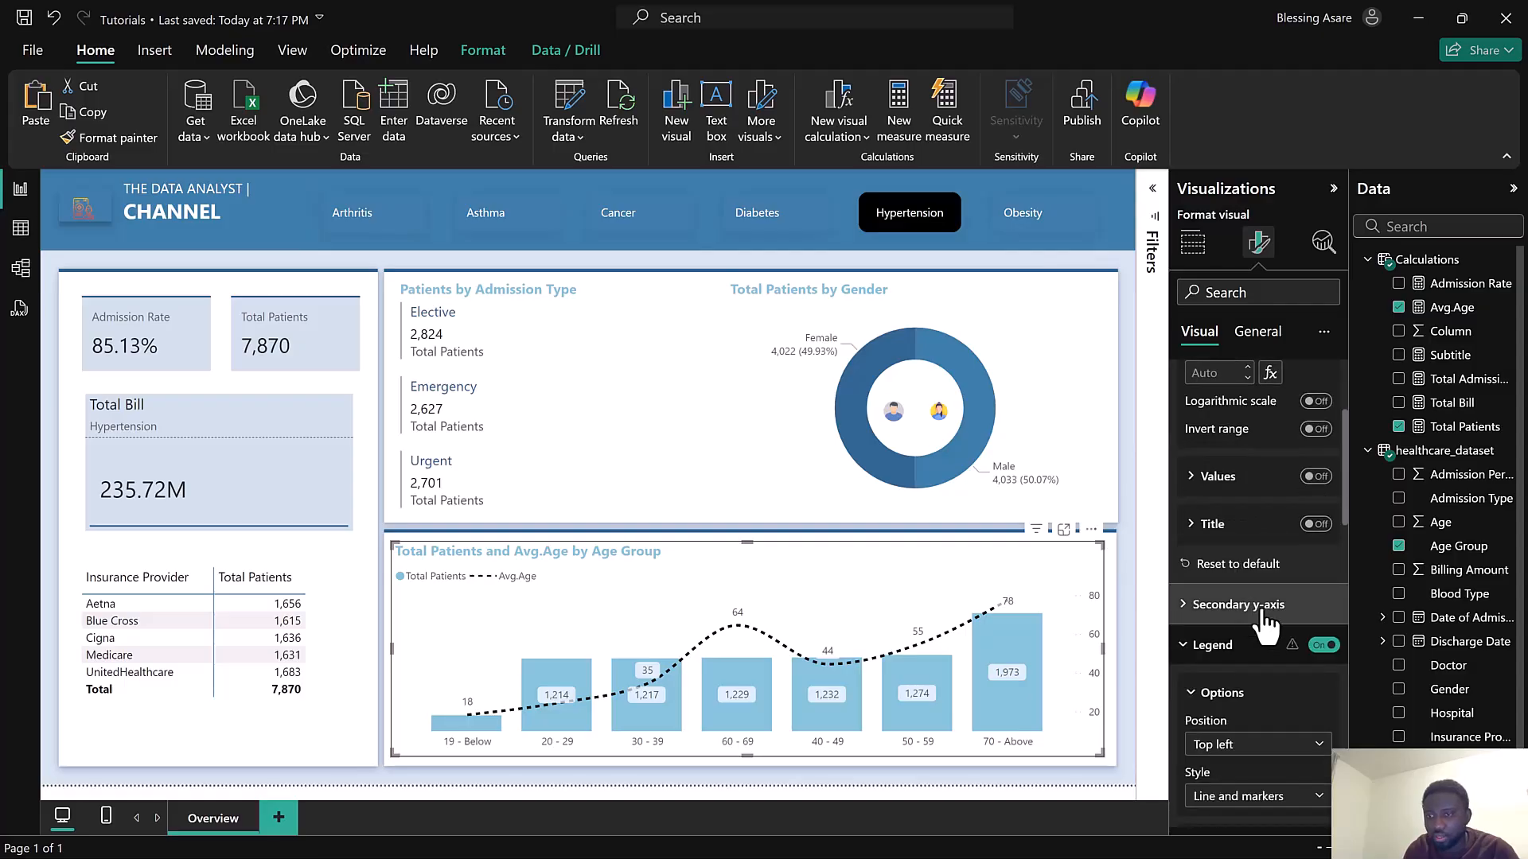
left_click(1210, 617)
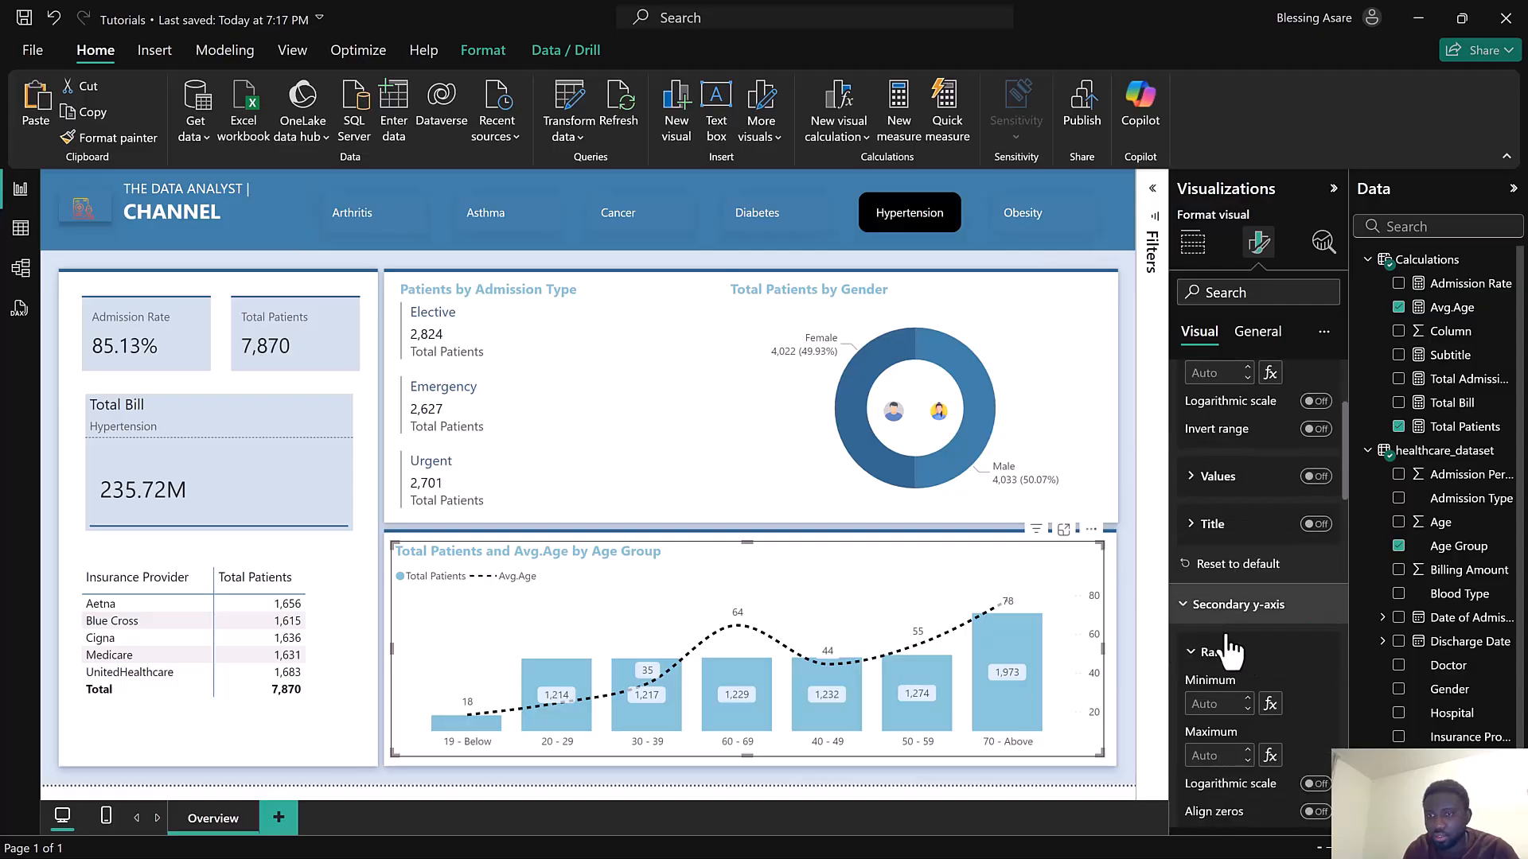
scroll(1240, 666, "down", 3)
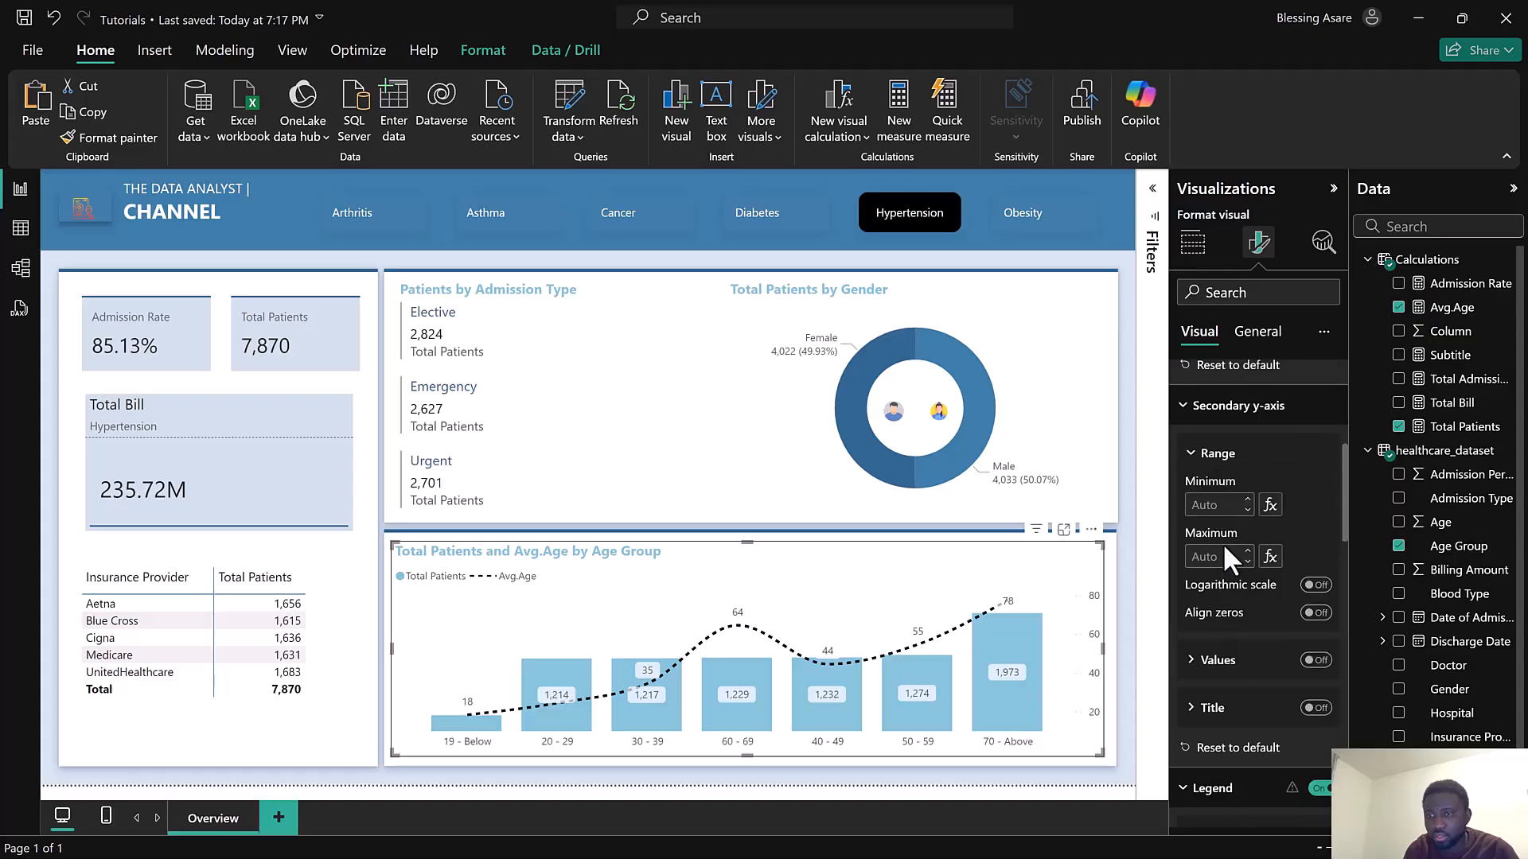
left_click(1218, 455)
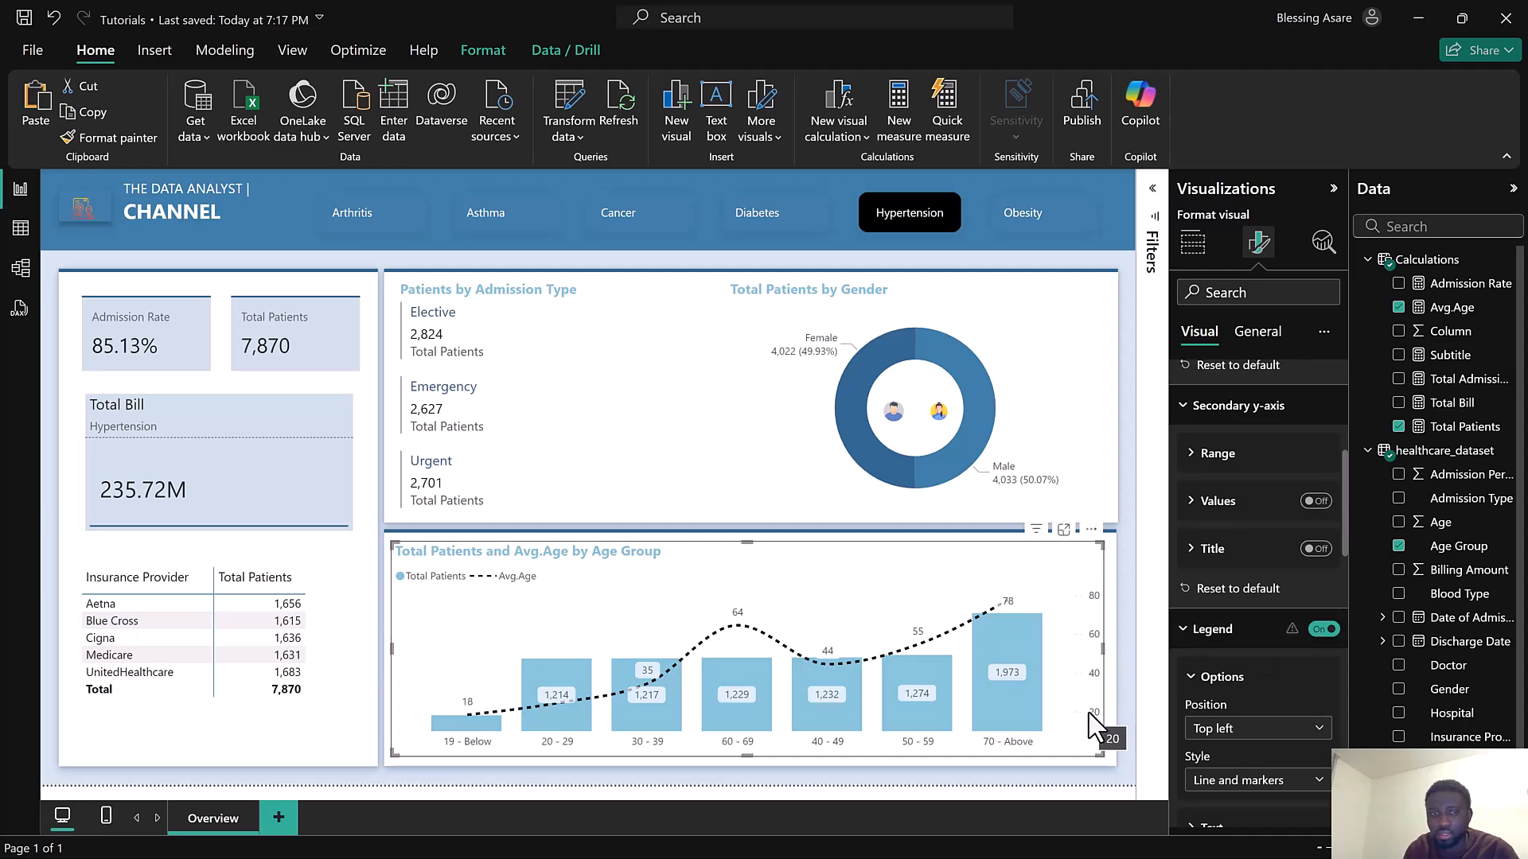
scroll(1266, 664, "down", 3)
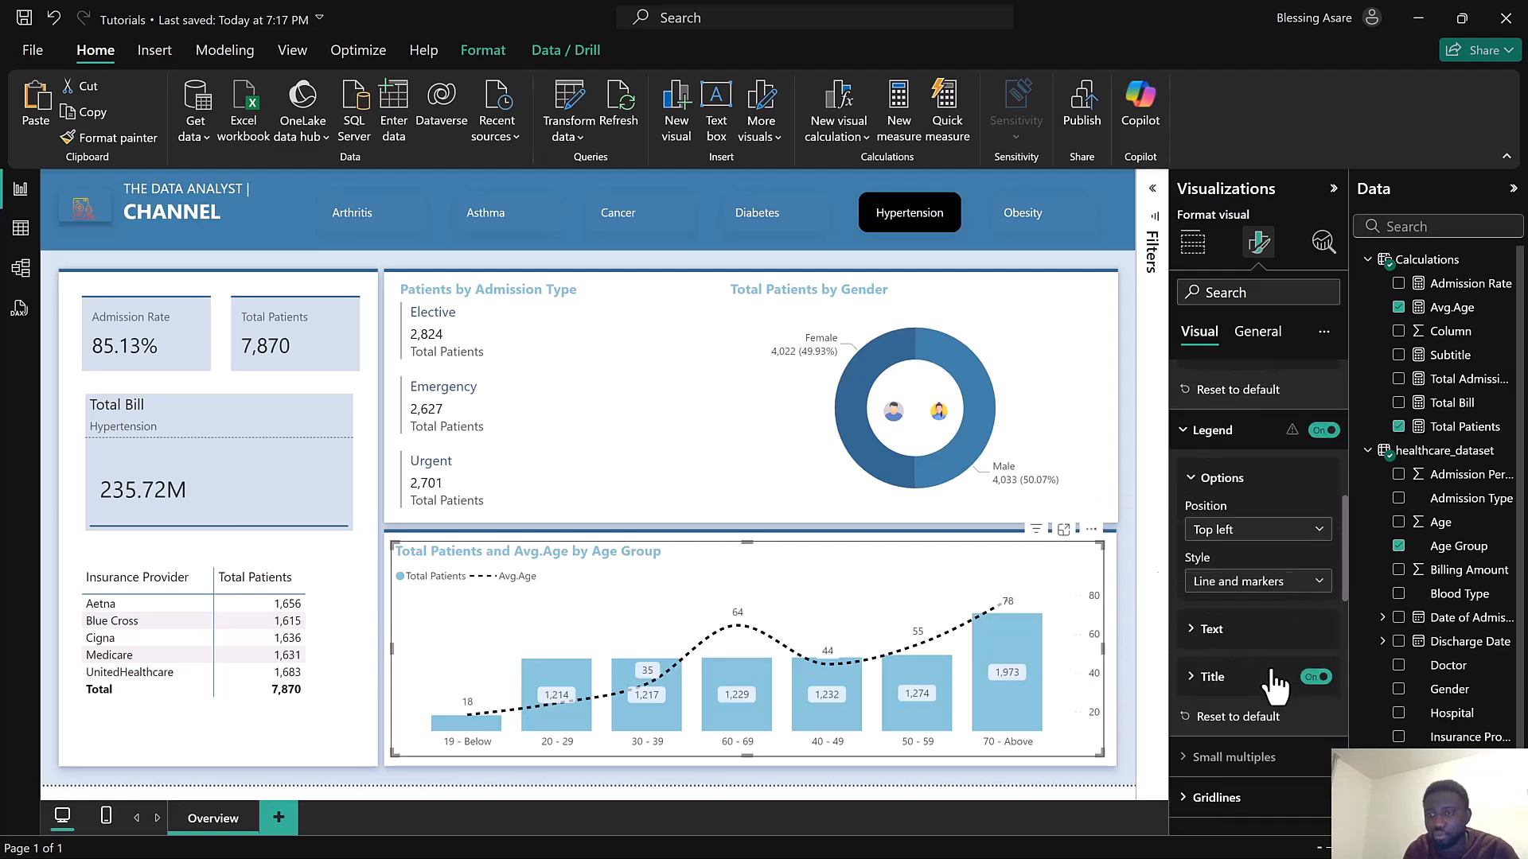
scroll(1270, 661, "down", 3)
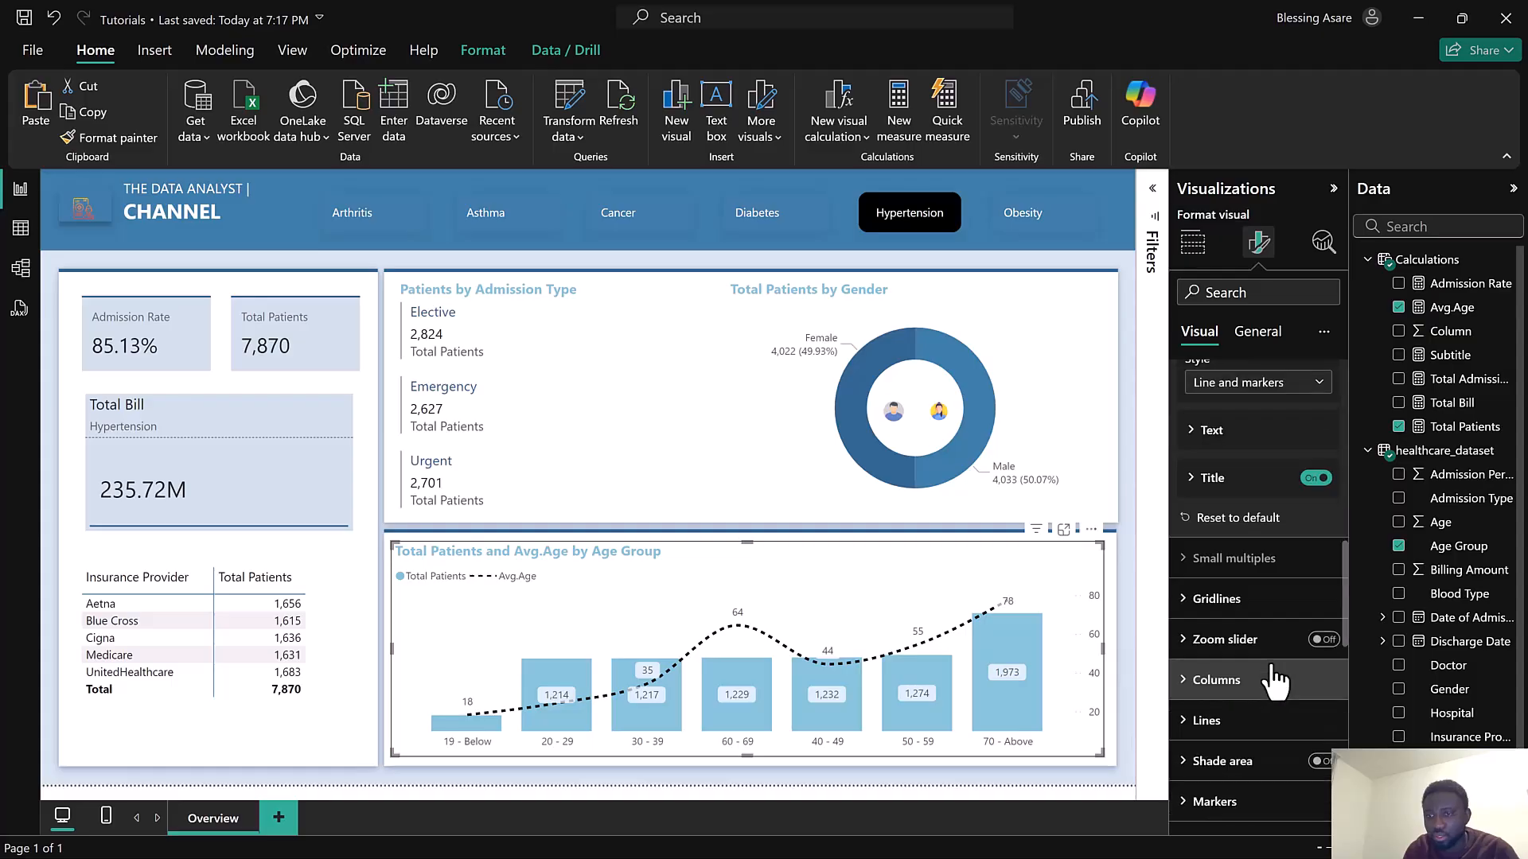
left_click(1260, 344)
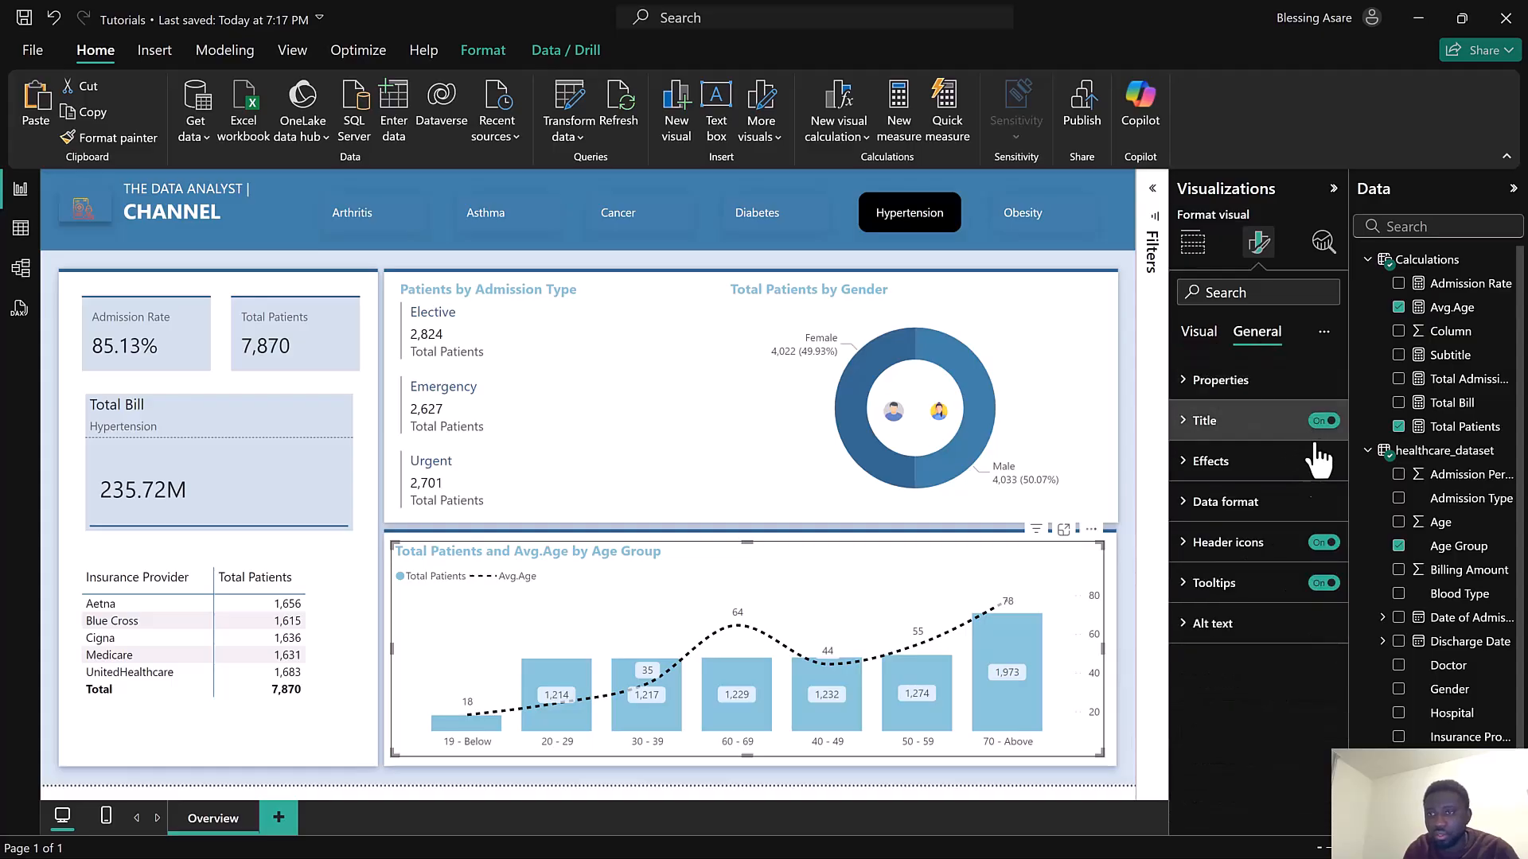
left_click(1324, 544)
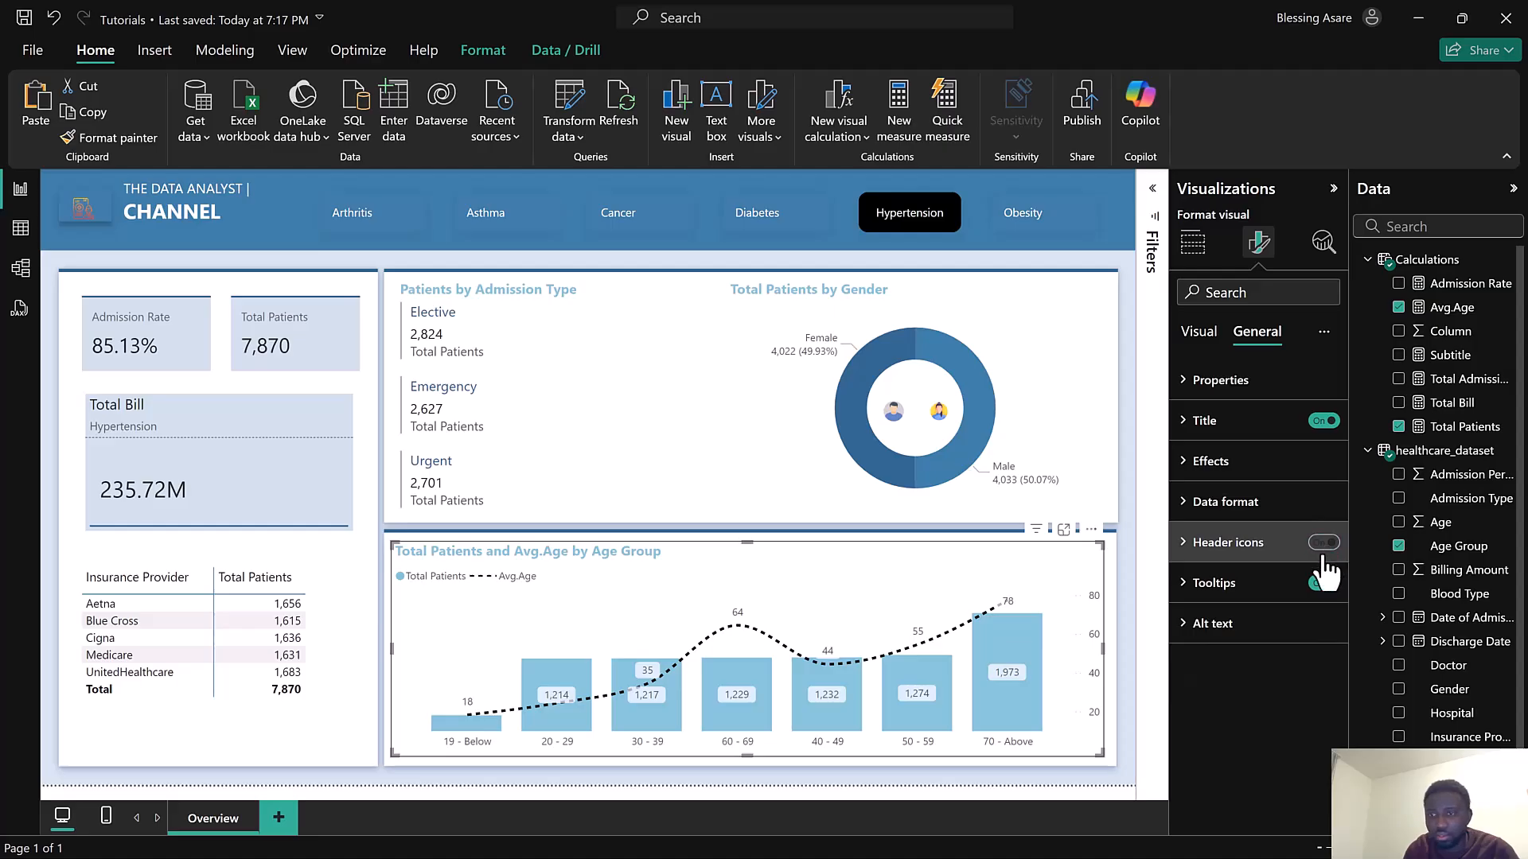
left_click(1216, 347)
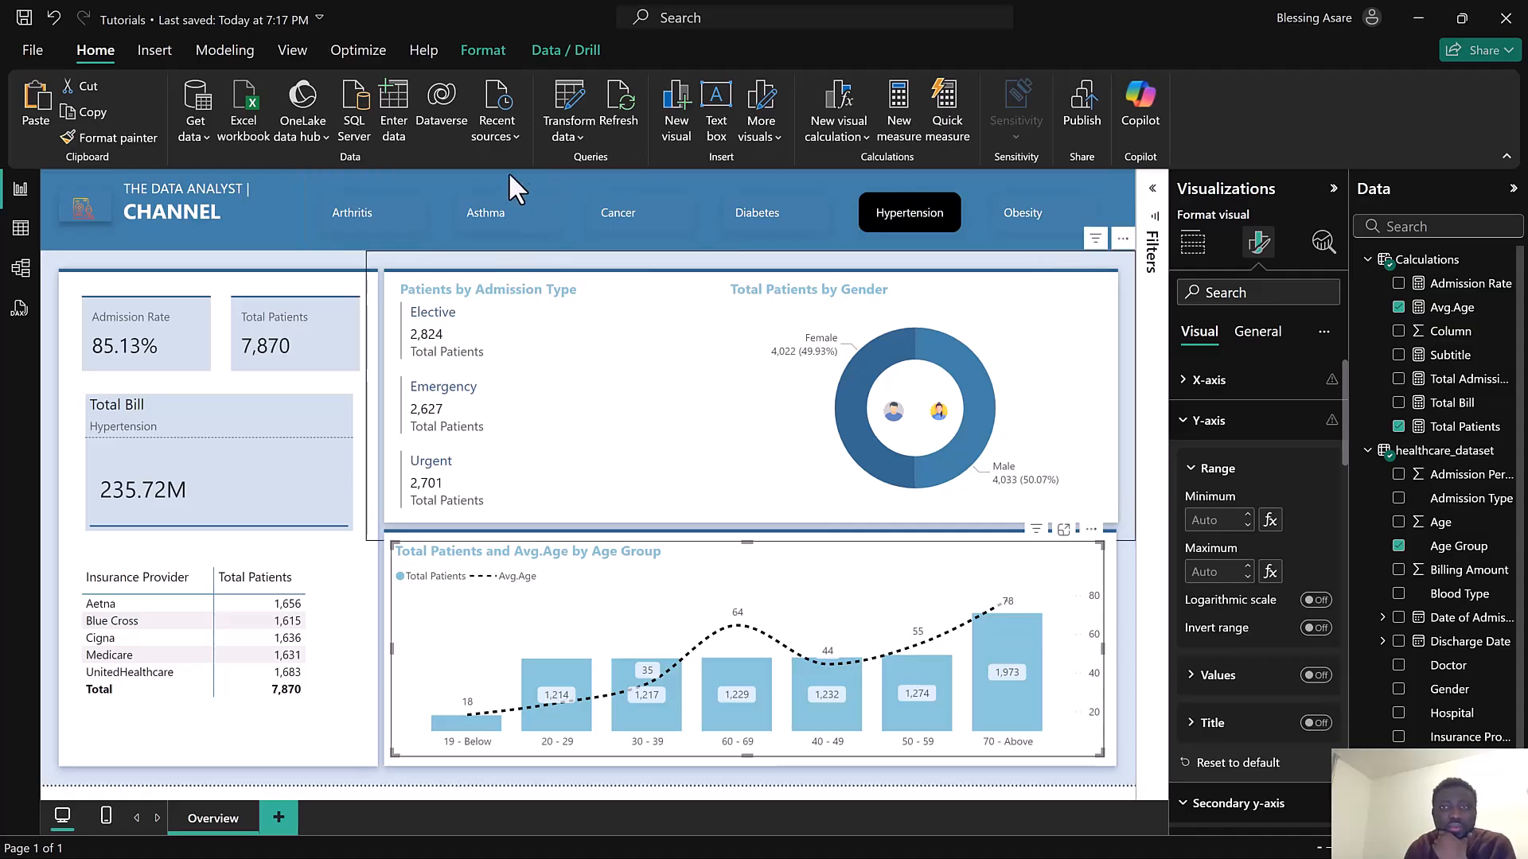
Insert a shape and size it as a narrow vertical divider between the Admission Type and Gender panels
left_click(151, 48)
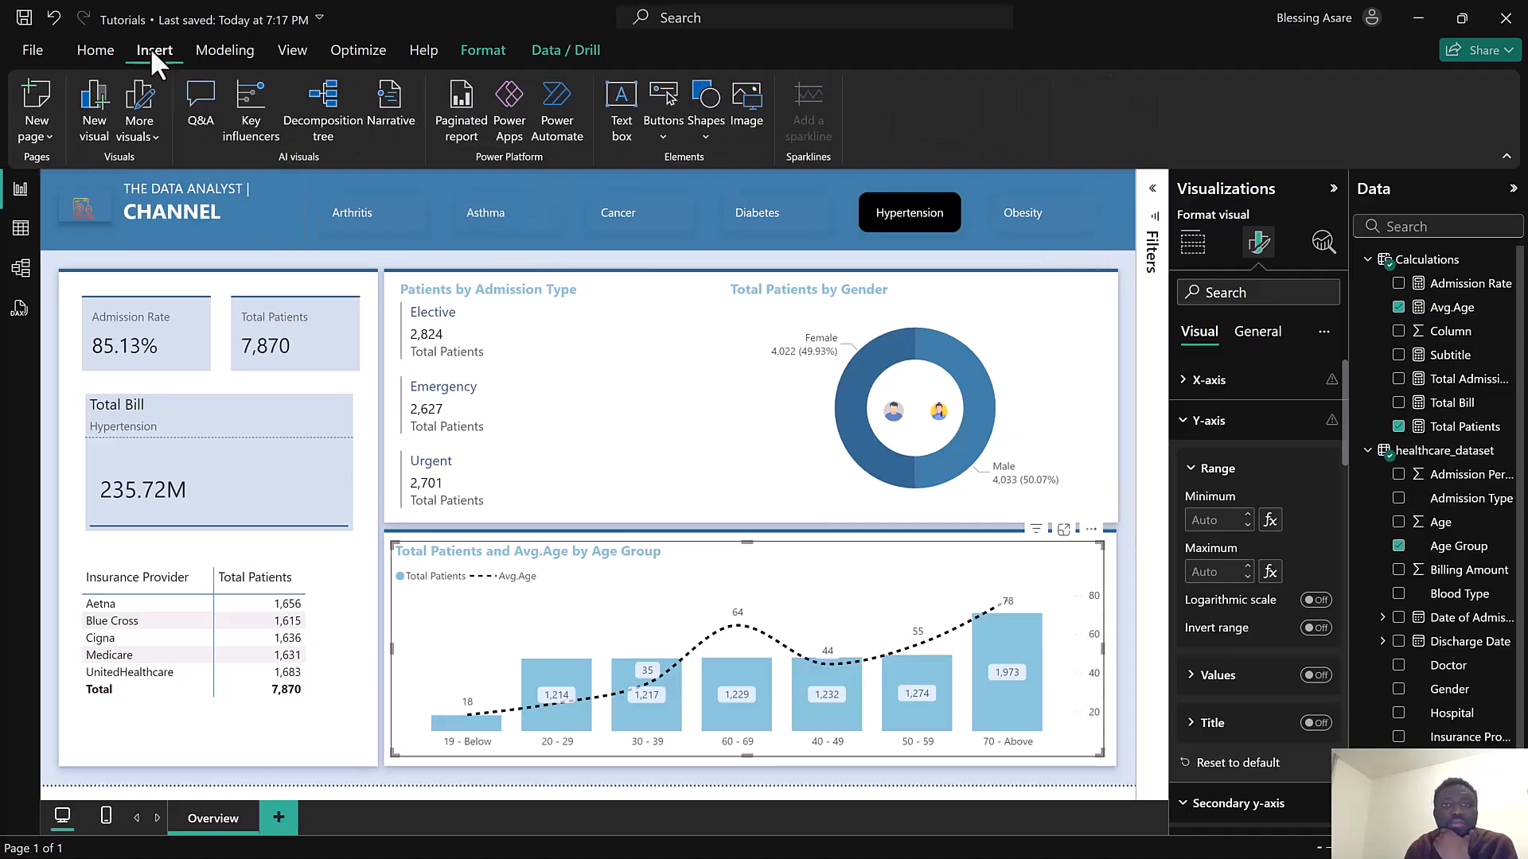
left_click(705, 130)
left_click(821, 383)
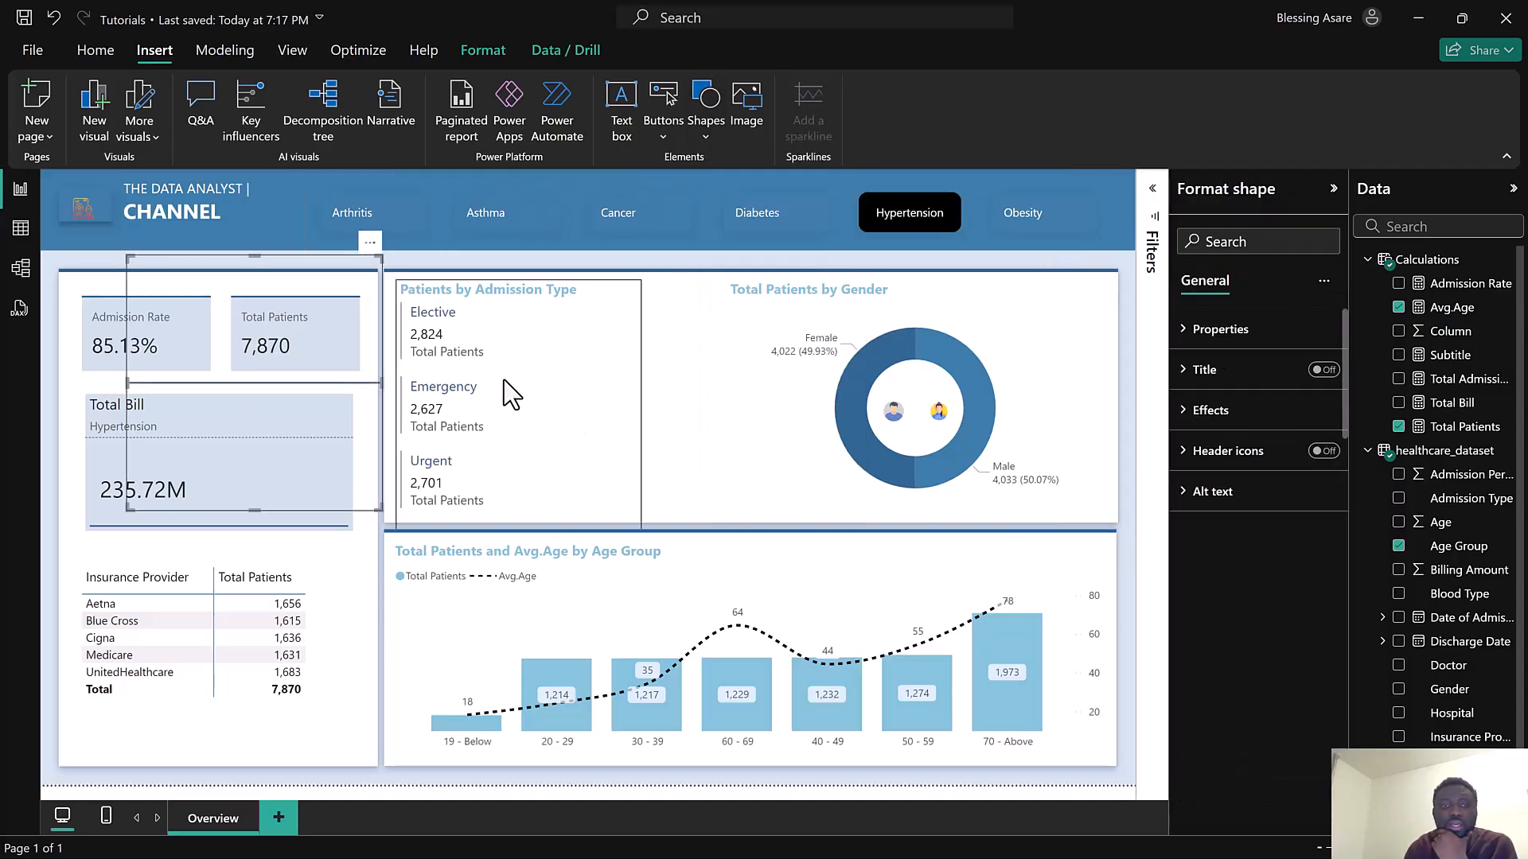
left_click_drag(285, 381, 693, 403)
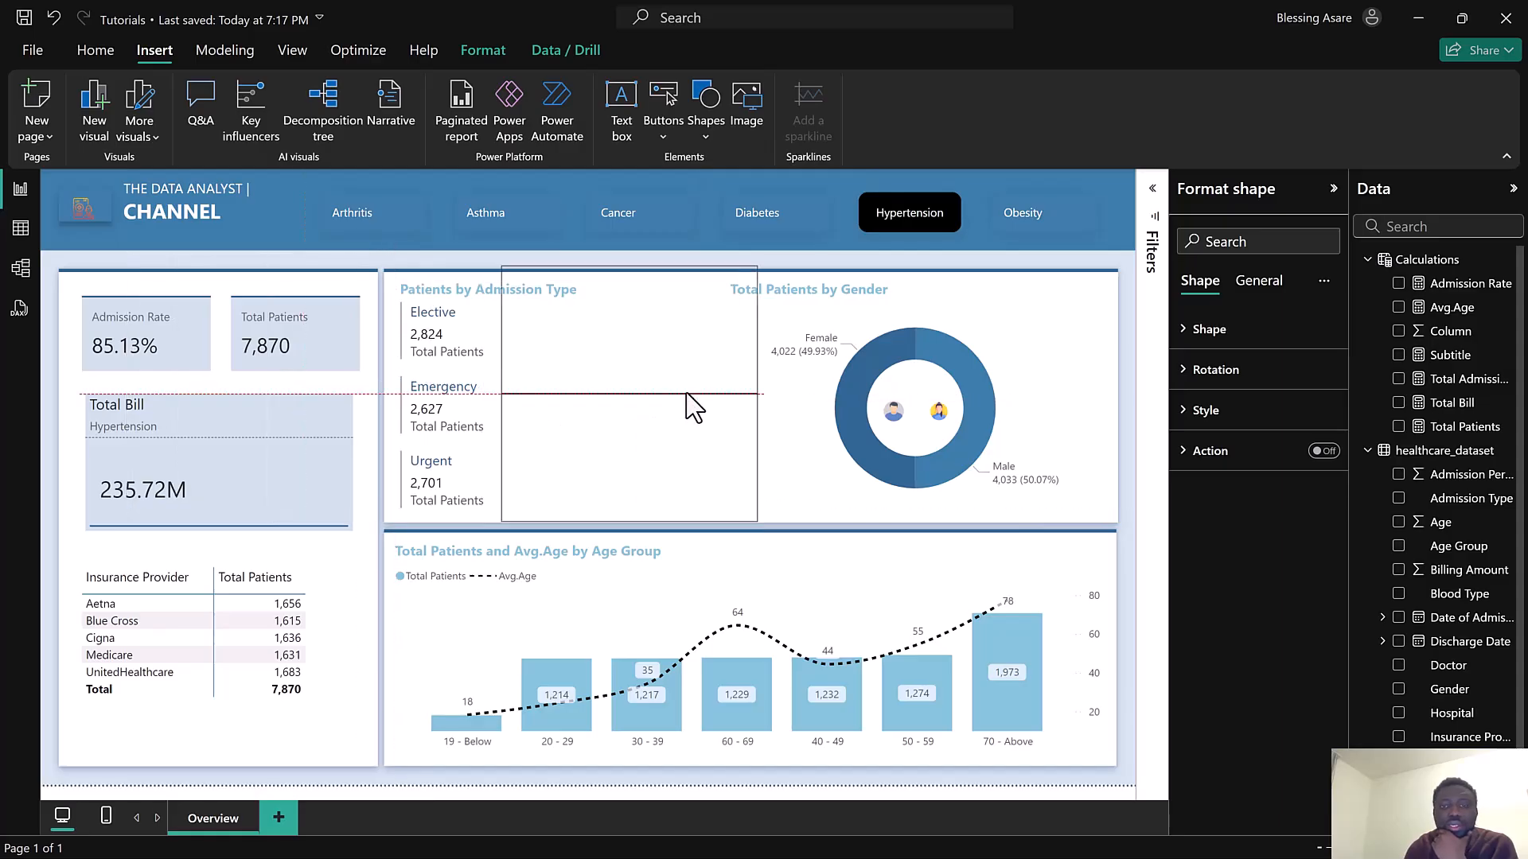
left_click(1206, 375)
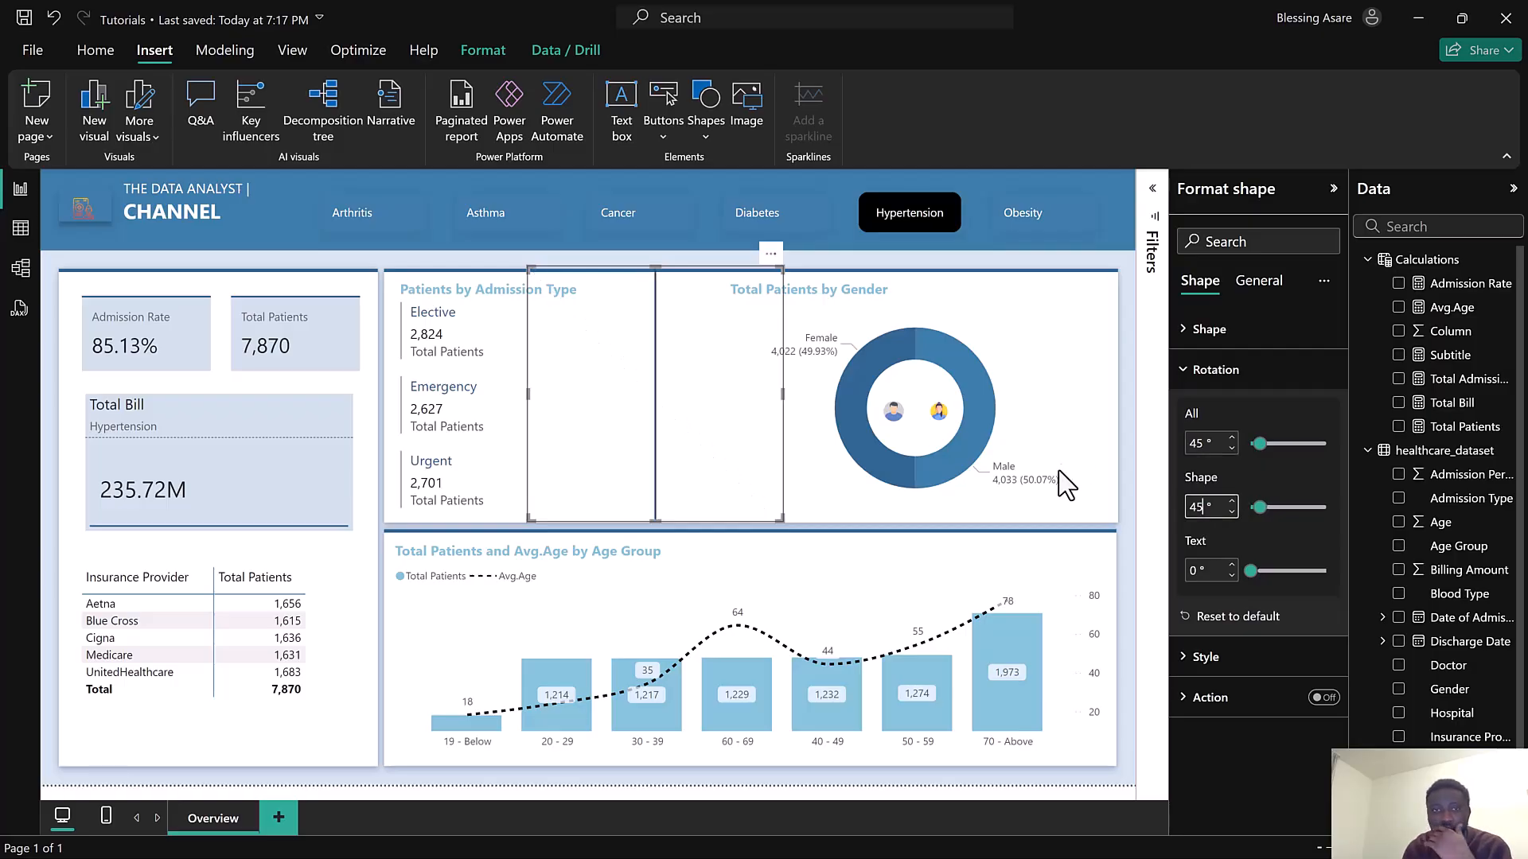
left_click_drag(780, 515, 705, 395)
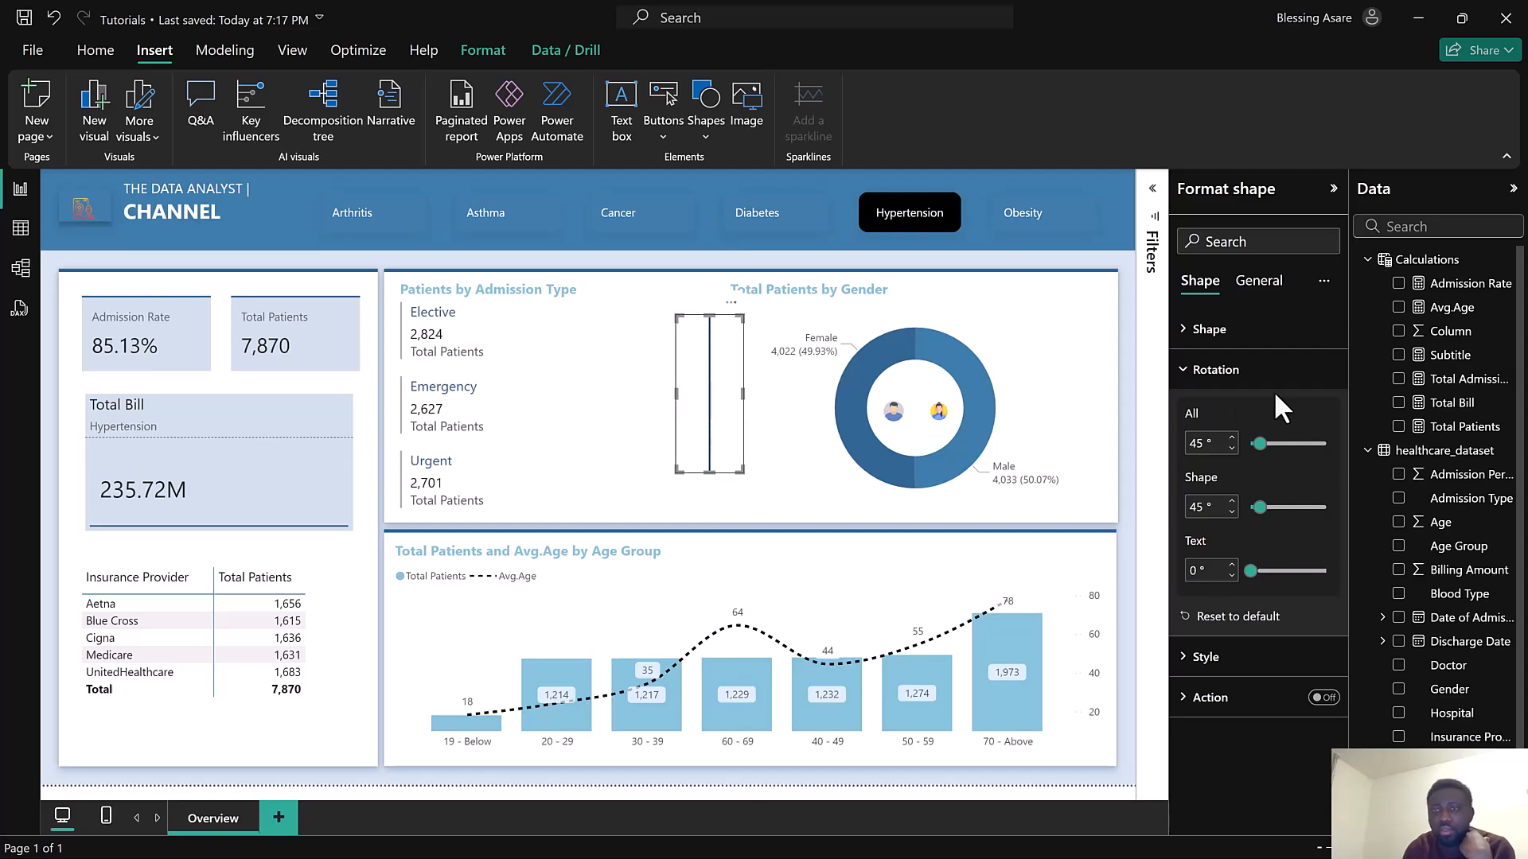
Set the divider's fill color to Black, 60% lighter with 52% transparency
left_click(1235, 370)
left_click(1241, 333)
left_click(1248, 342)
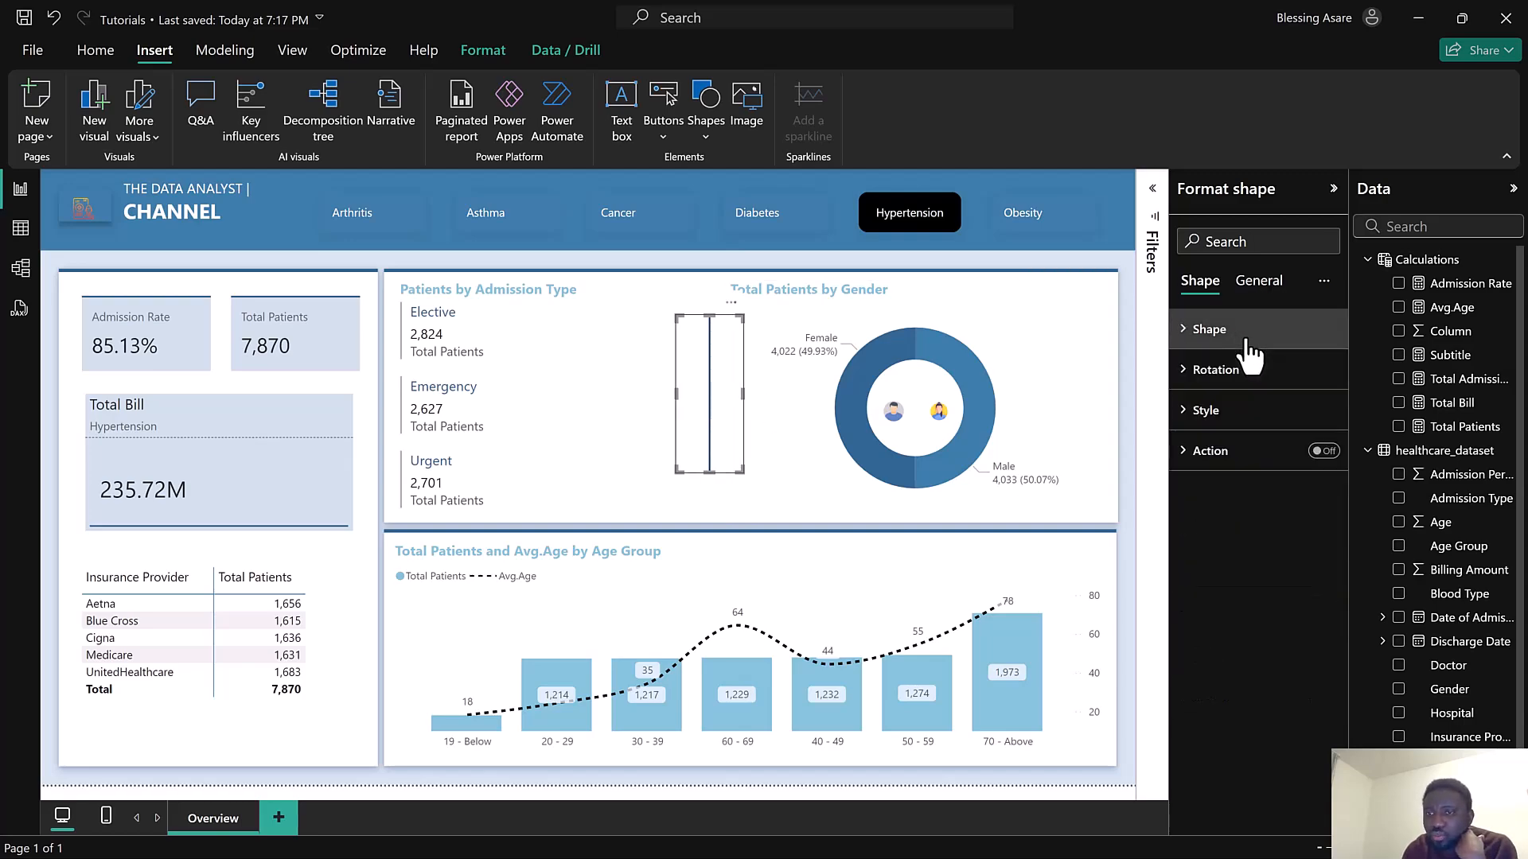
left_click(1230, 415)
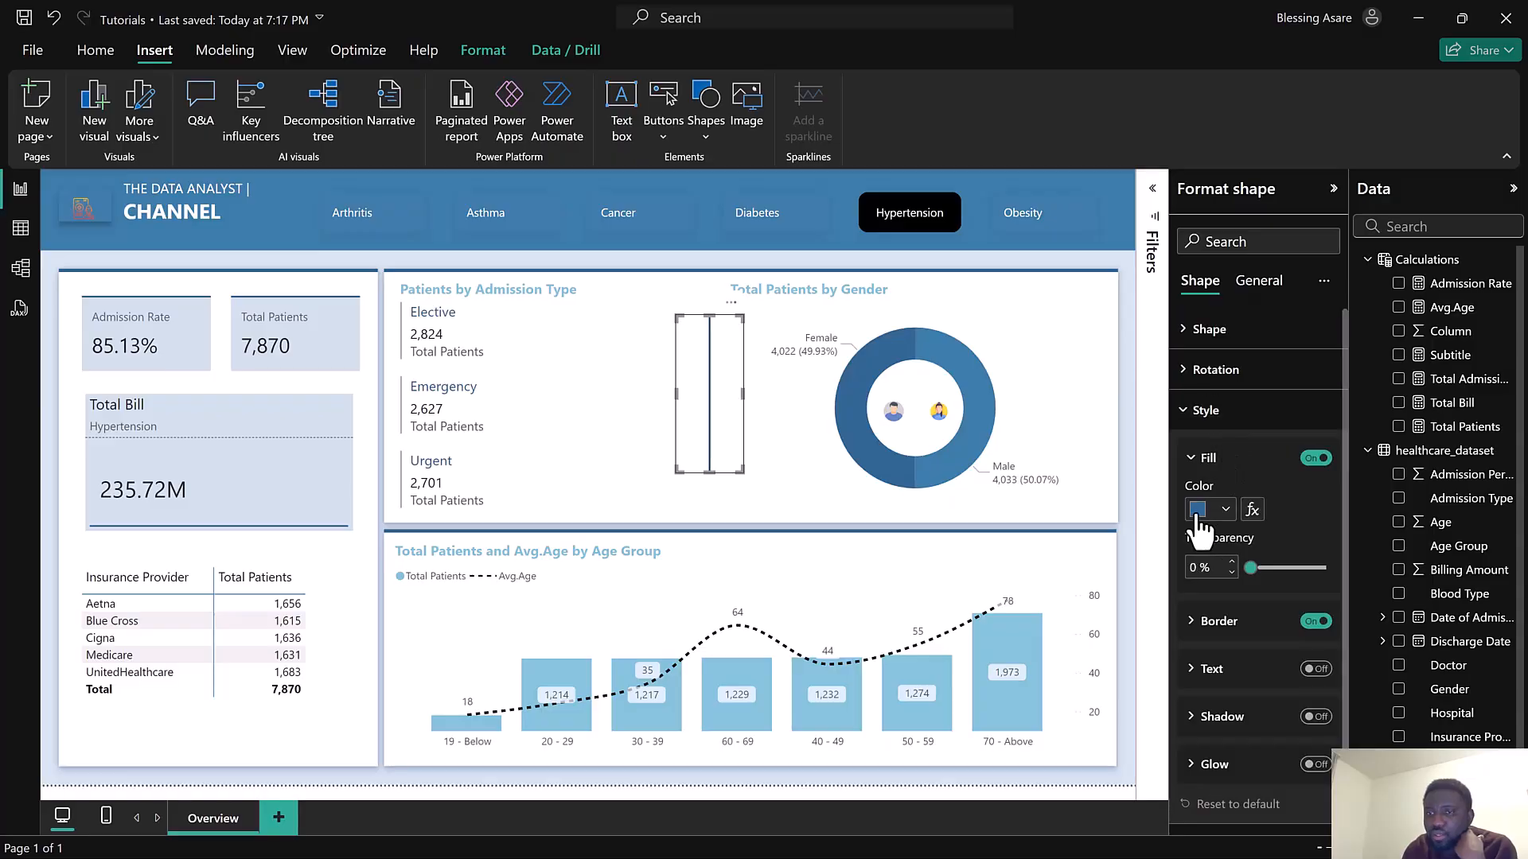
left_click(1198, 510)
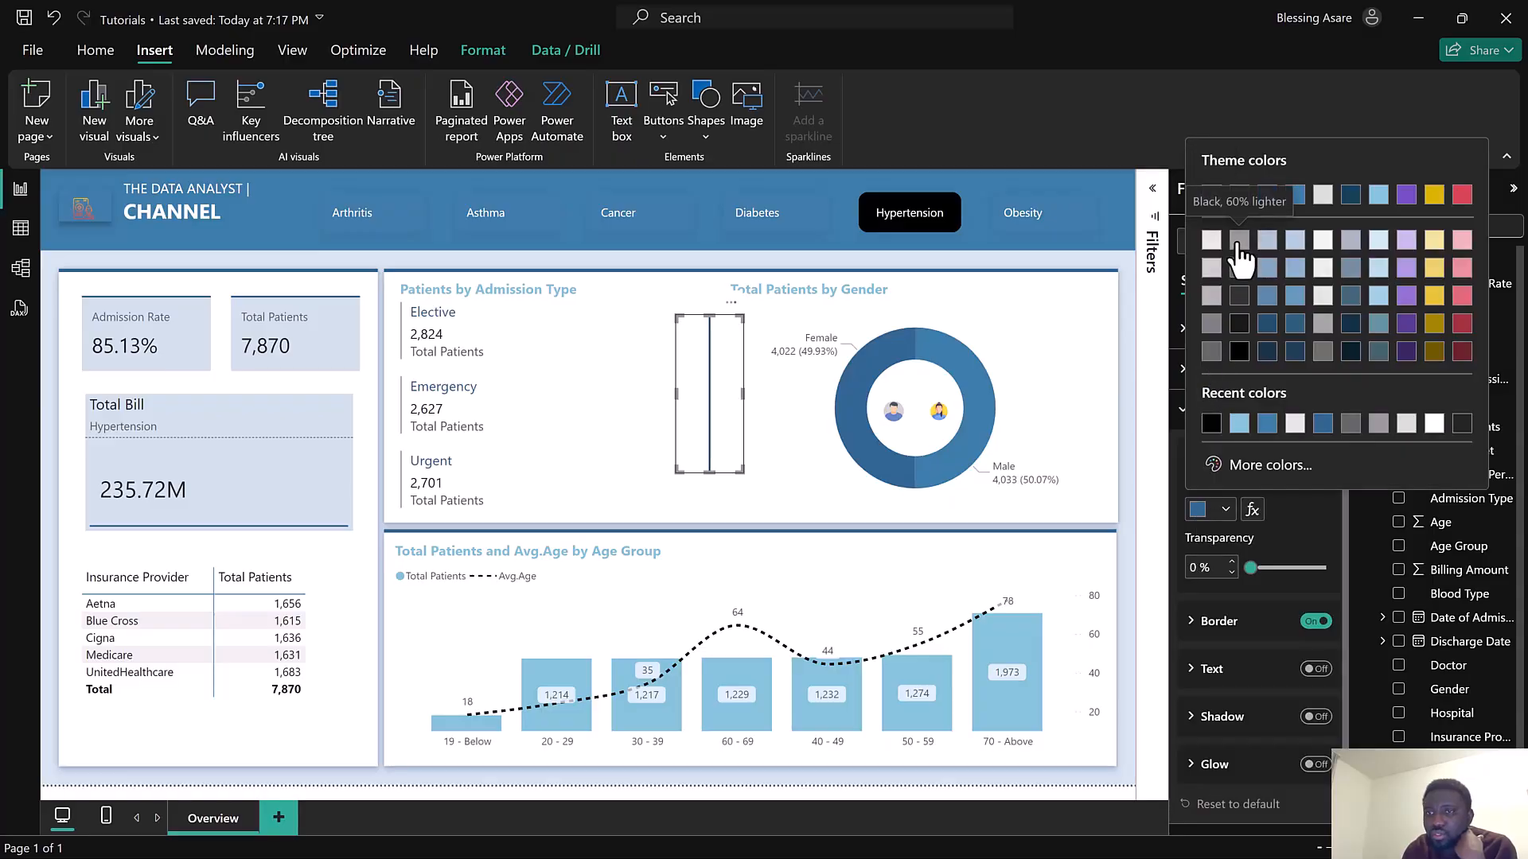
left_click(1239, 240)
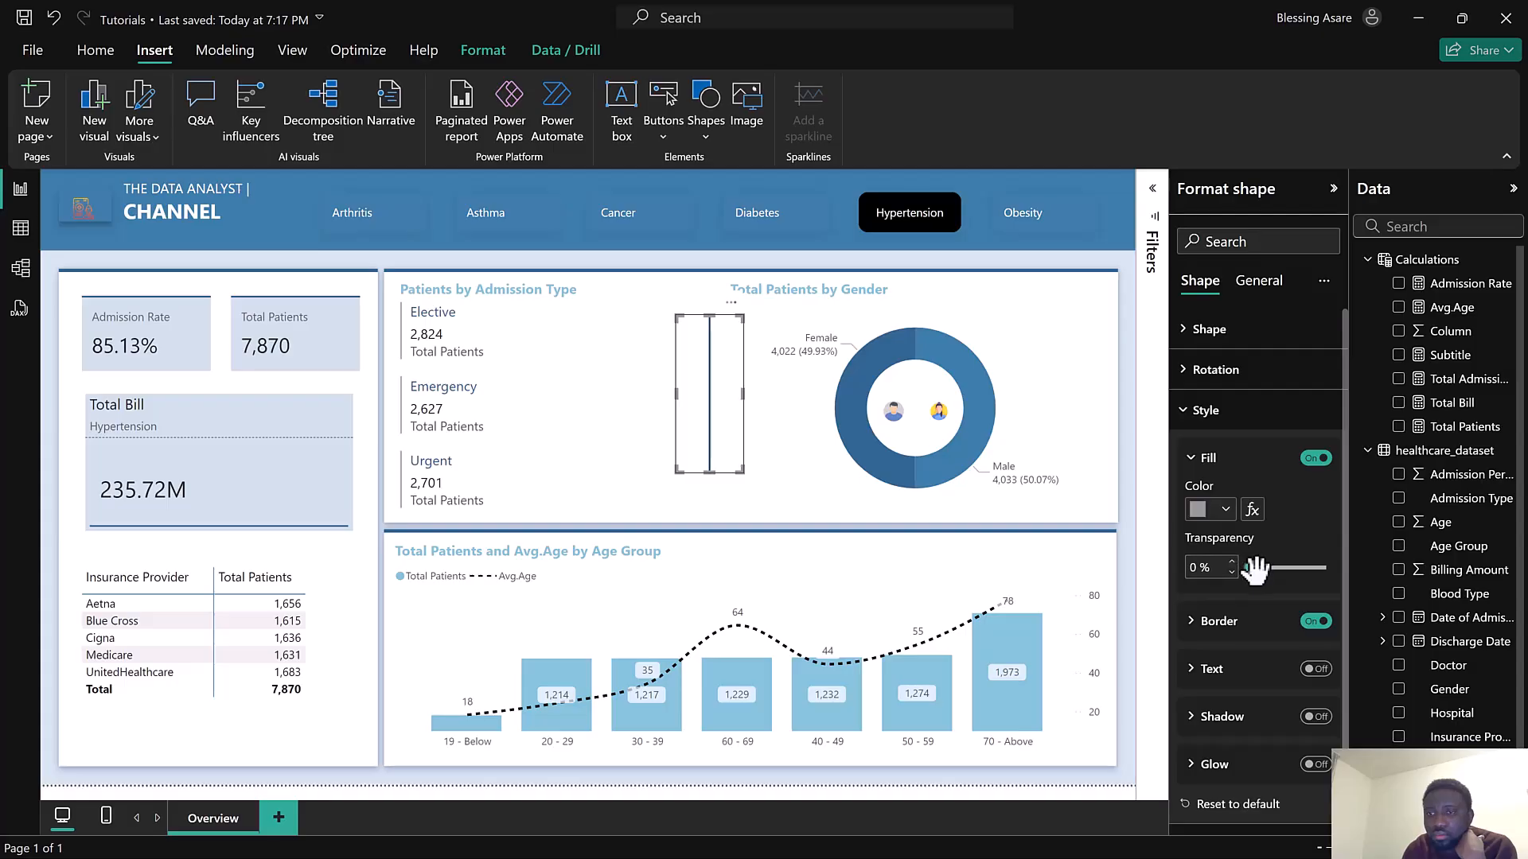
left_click_drag(1253, 568, 1289, 569)
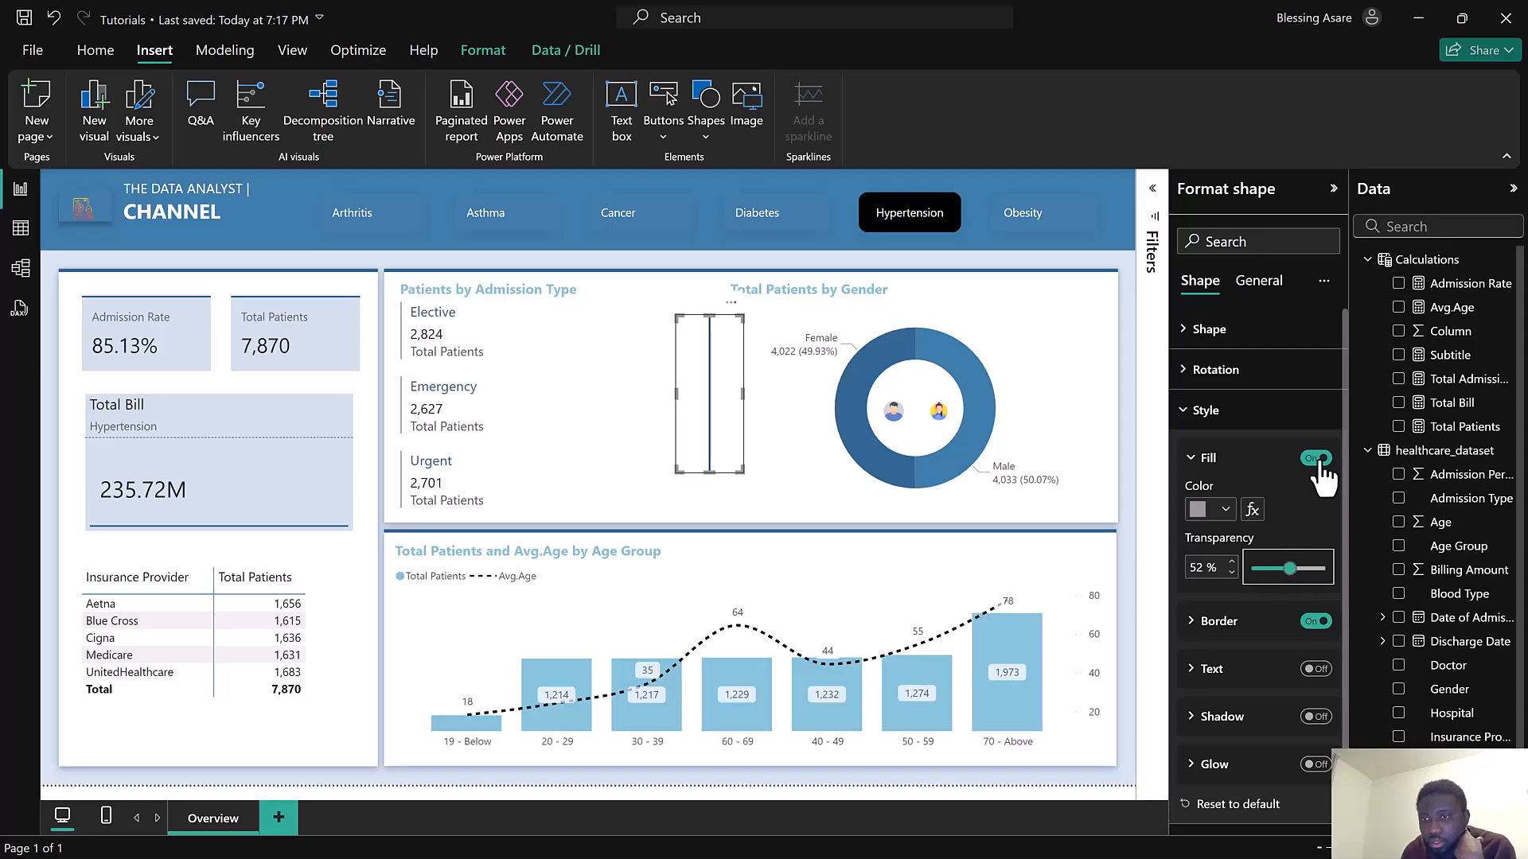
Turn off the divider's fill and give its border a light gray color at 50% transparency
left_click(1273, 623)
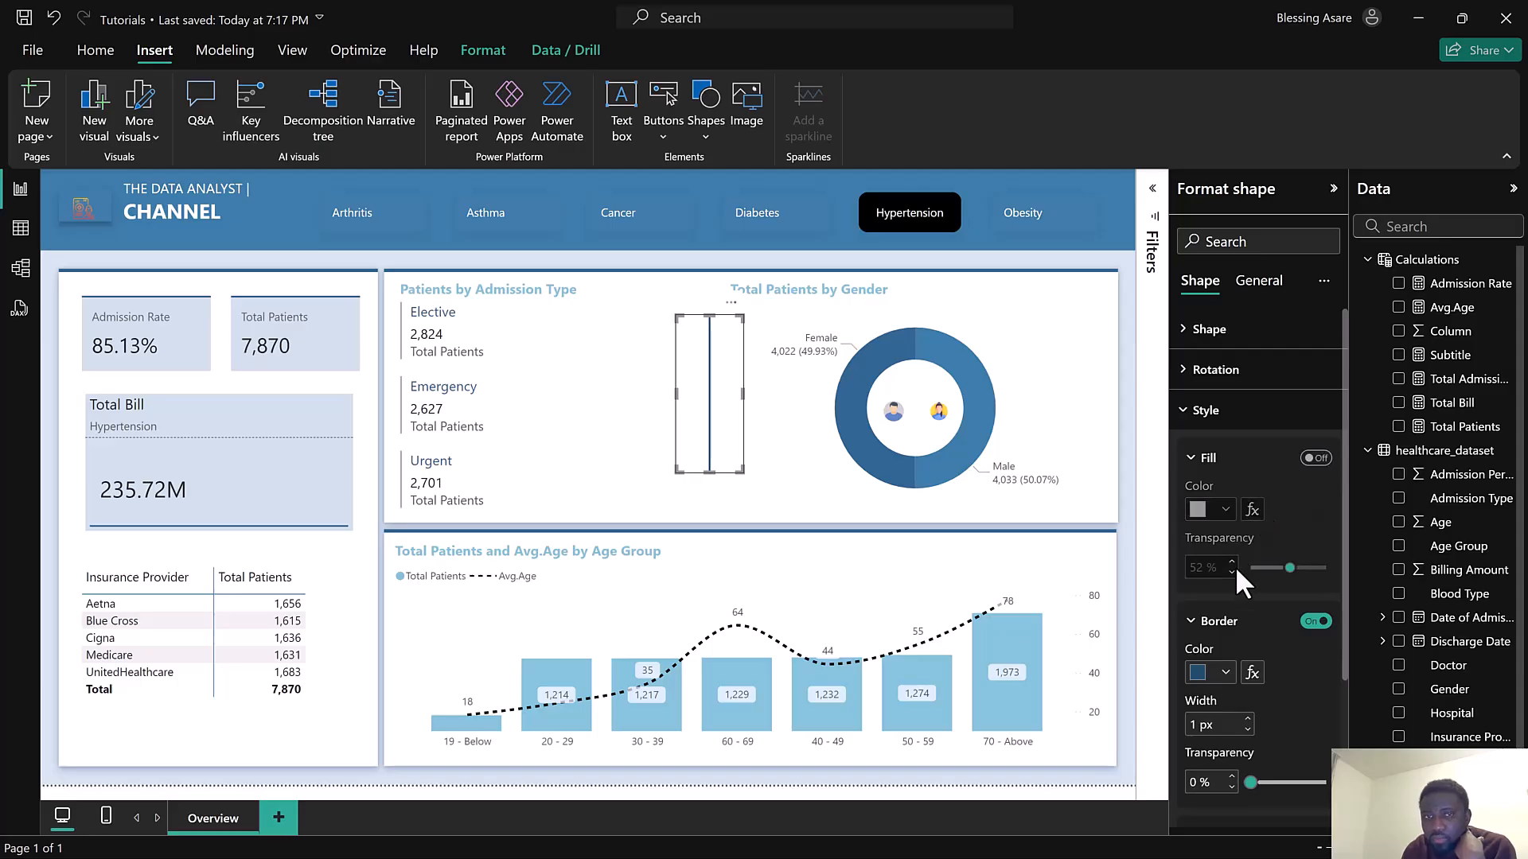
left_click(1209, 671)
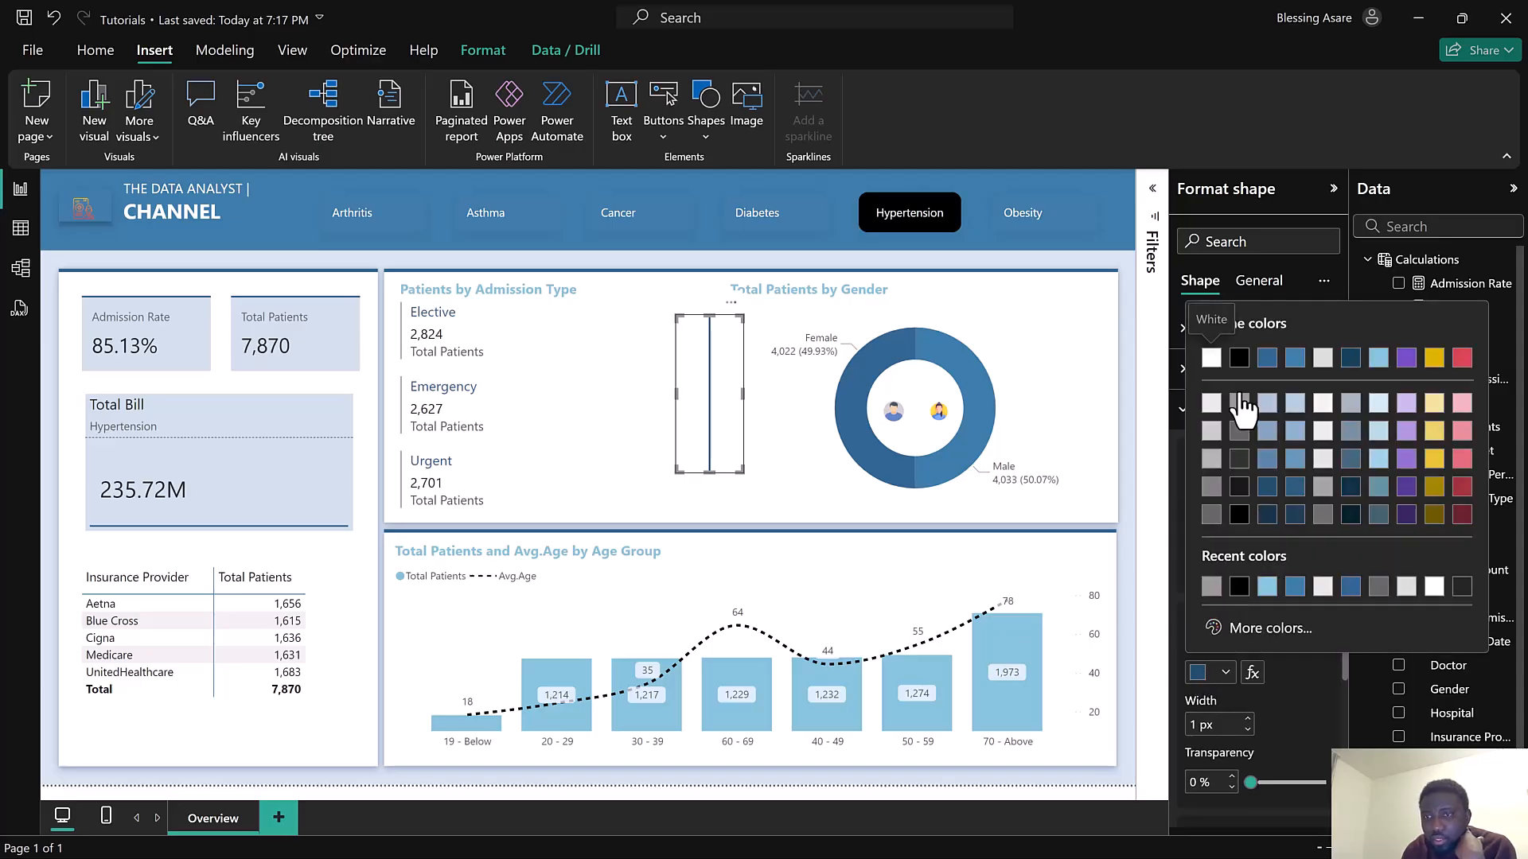
left_click(1241, 405)
left_click_drag(1251, 782, 1288, 782)
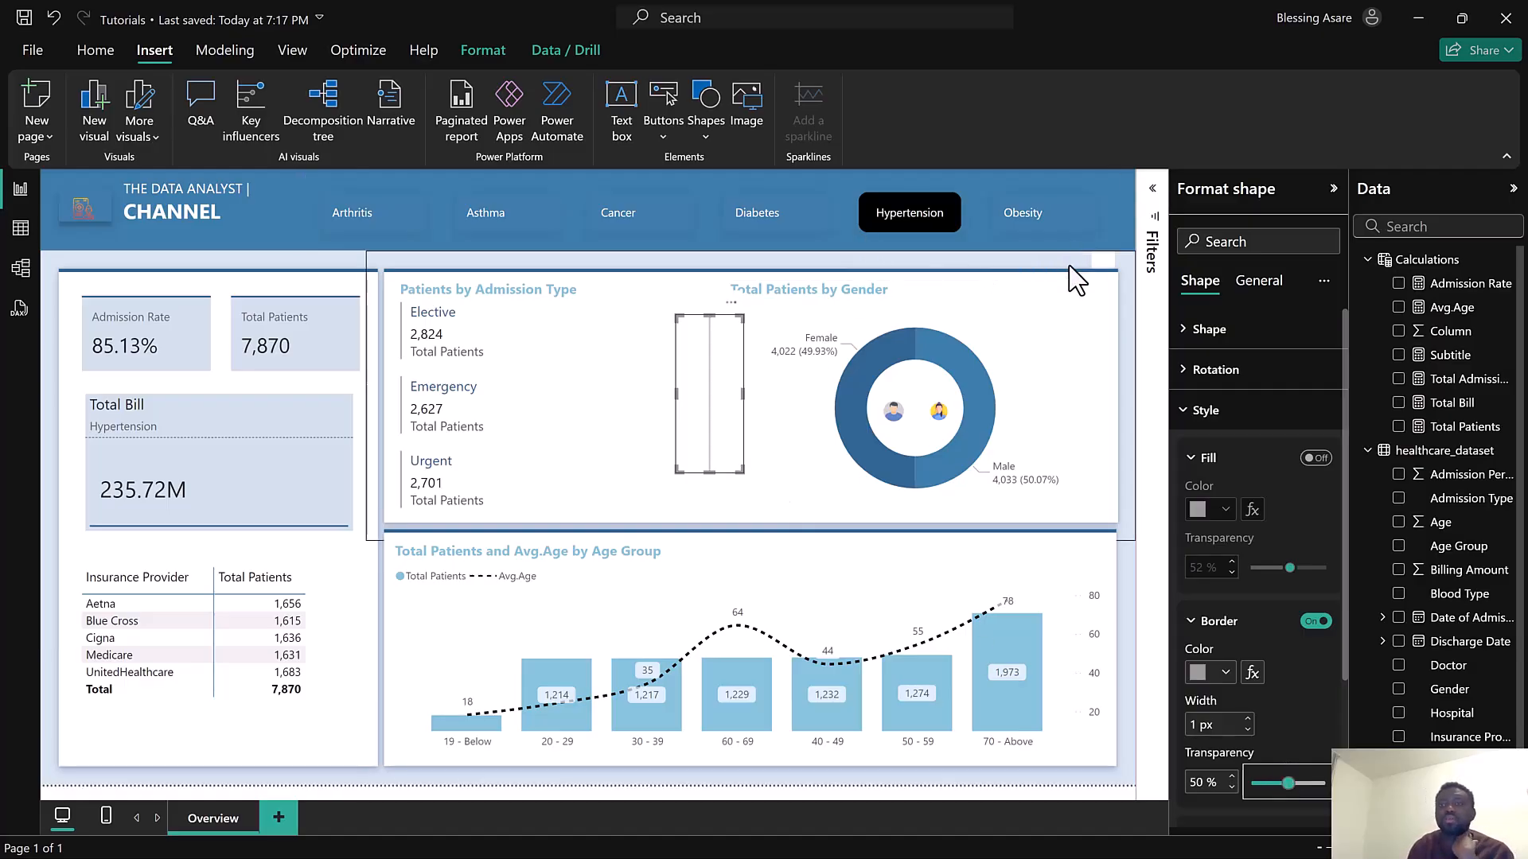
Collapse the format and data panes and slightly resize the Admission Type panel
left_click(1333, 191)
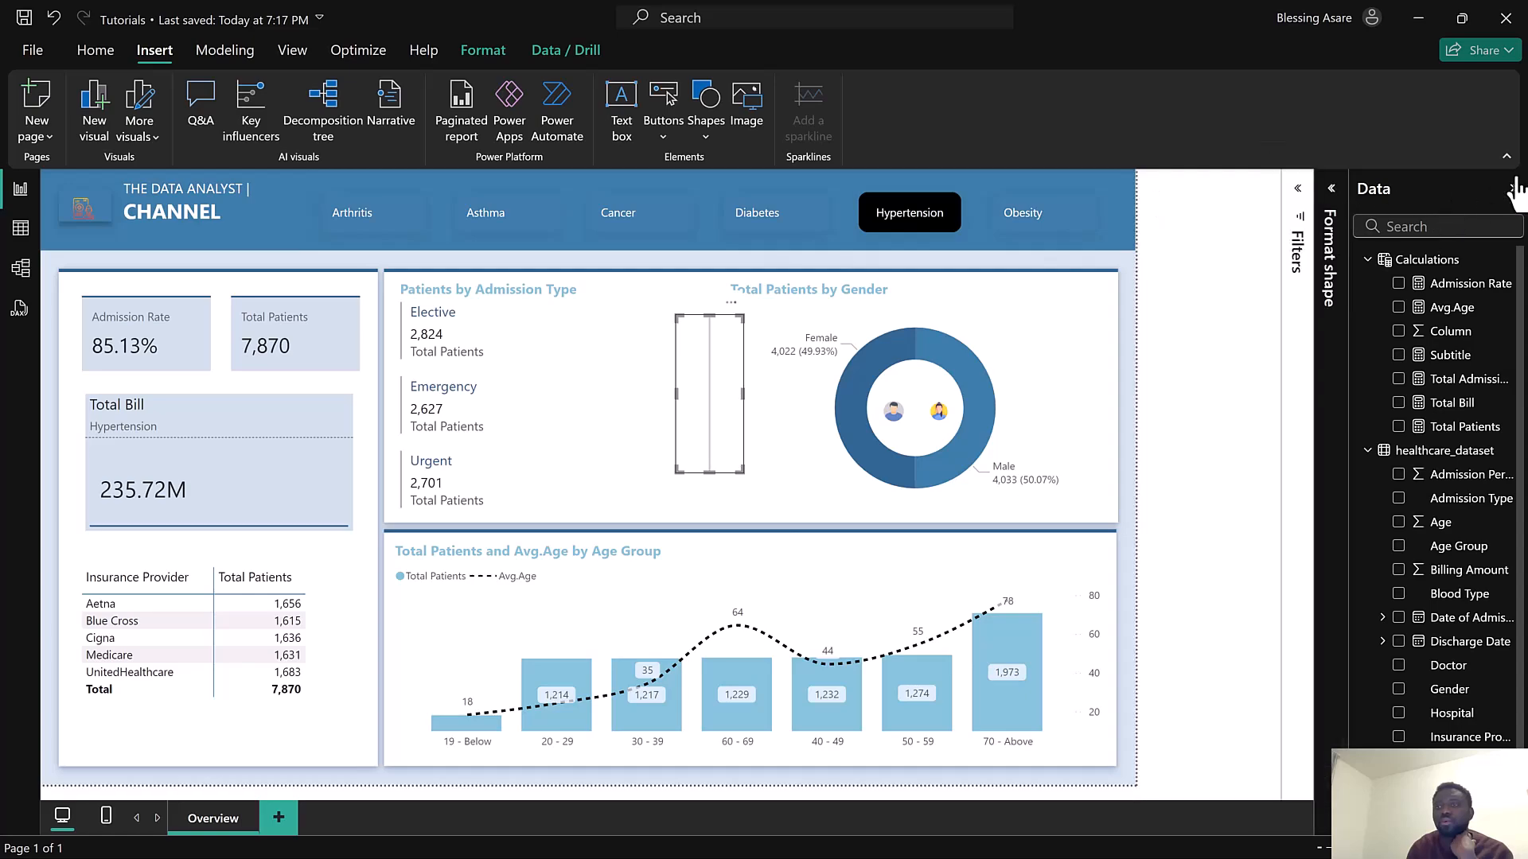
left_click(1513, 188)
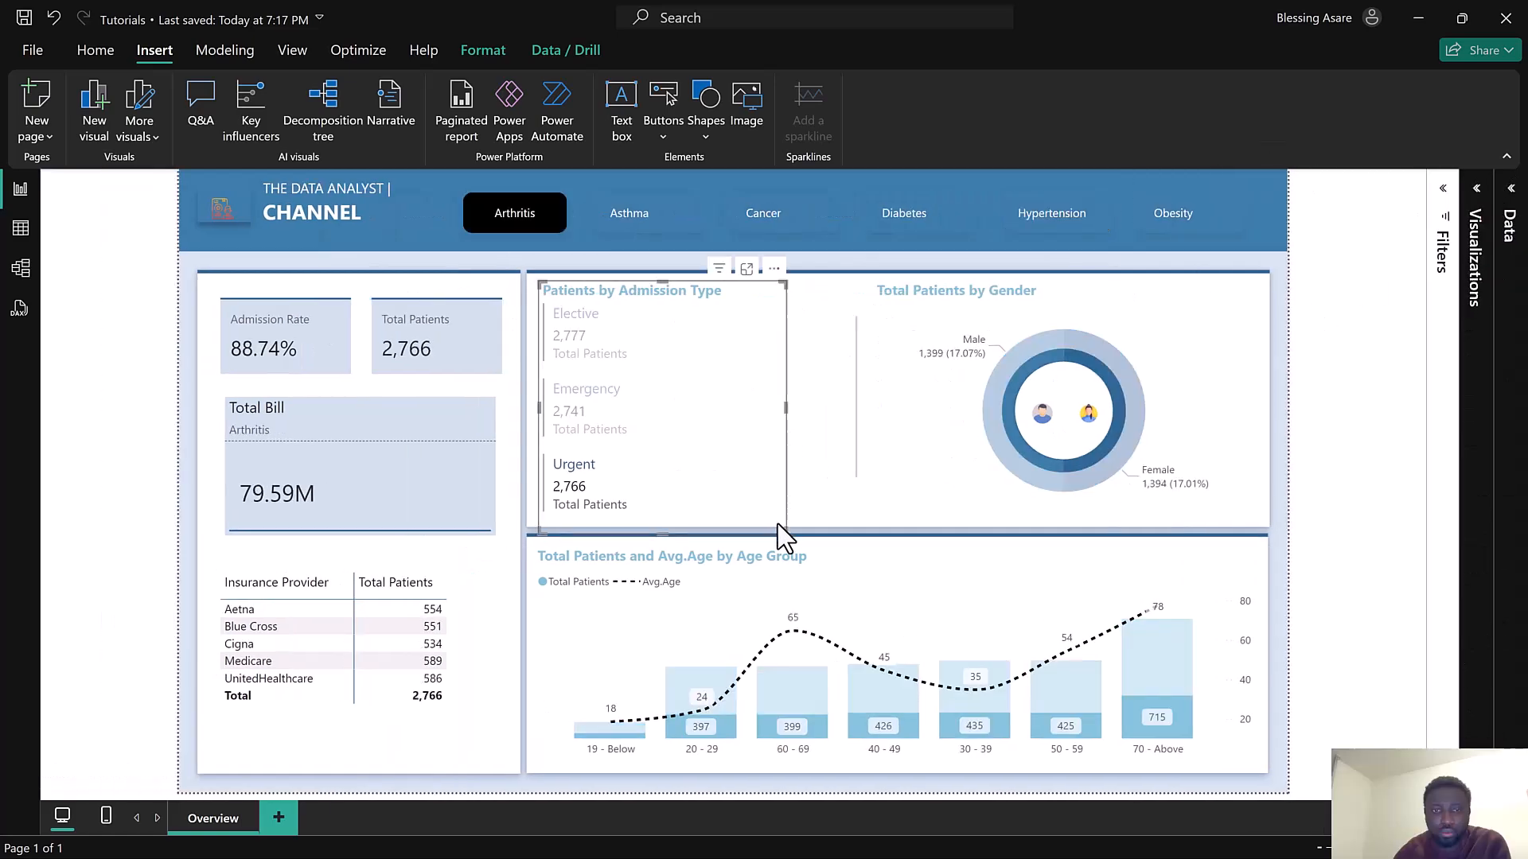
mouse_move(777, 519)
left_mouse_down()
mouse_move(792, 534)
mouse_move(807, 523)
left_mouse_up()
Select the gender donut chart, reopen the panes, and rename its title to Gender Distribution
left_click(942, 292)
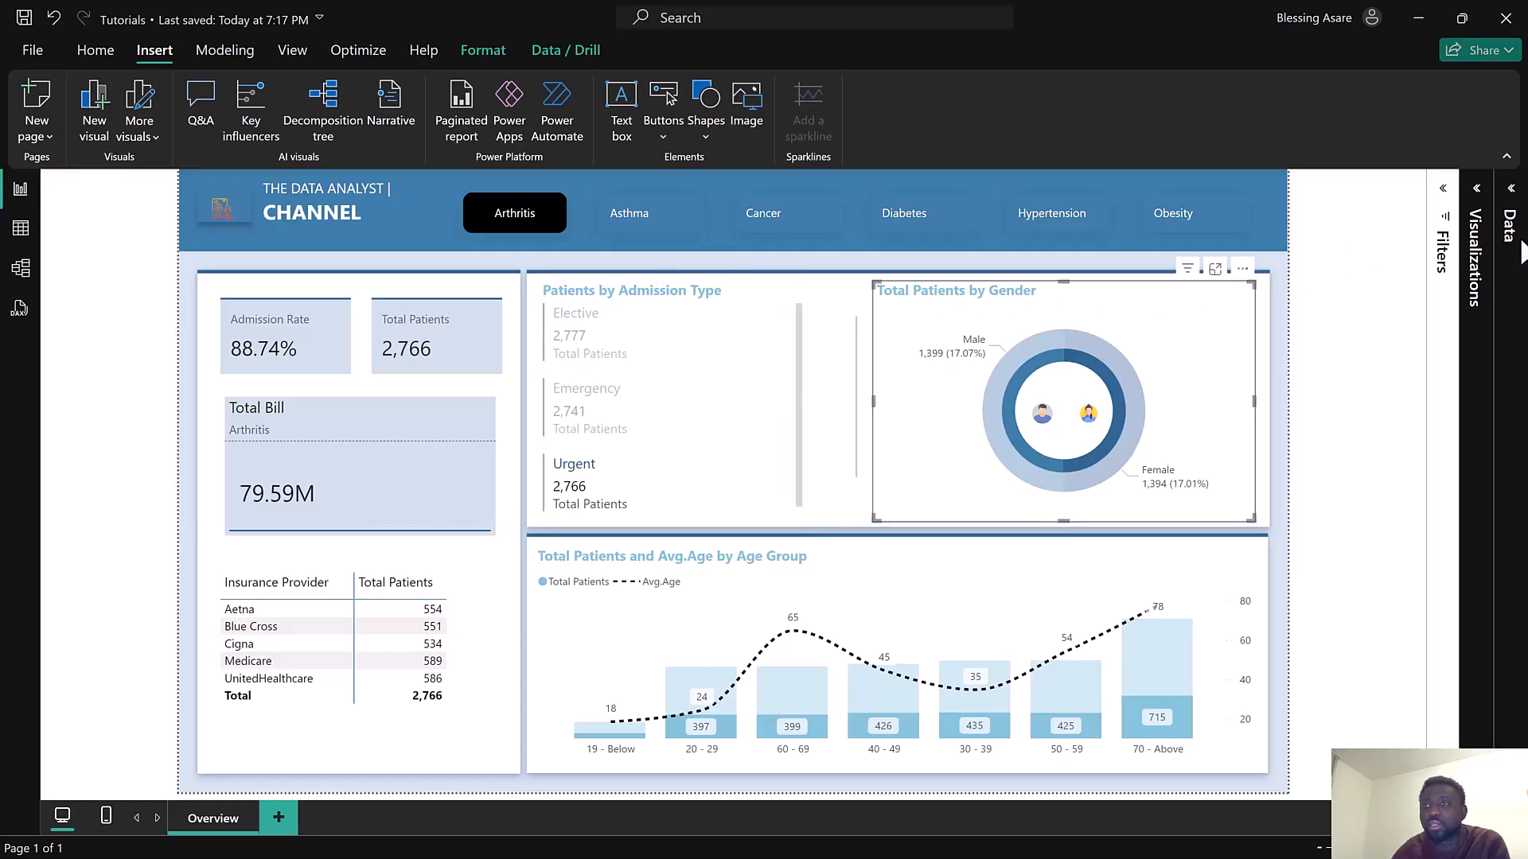
left_click(1448, 195)
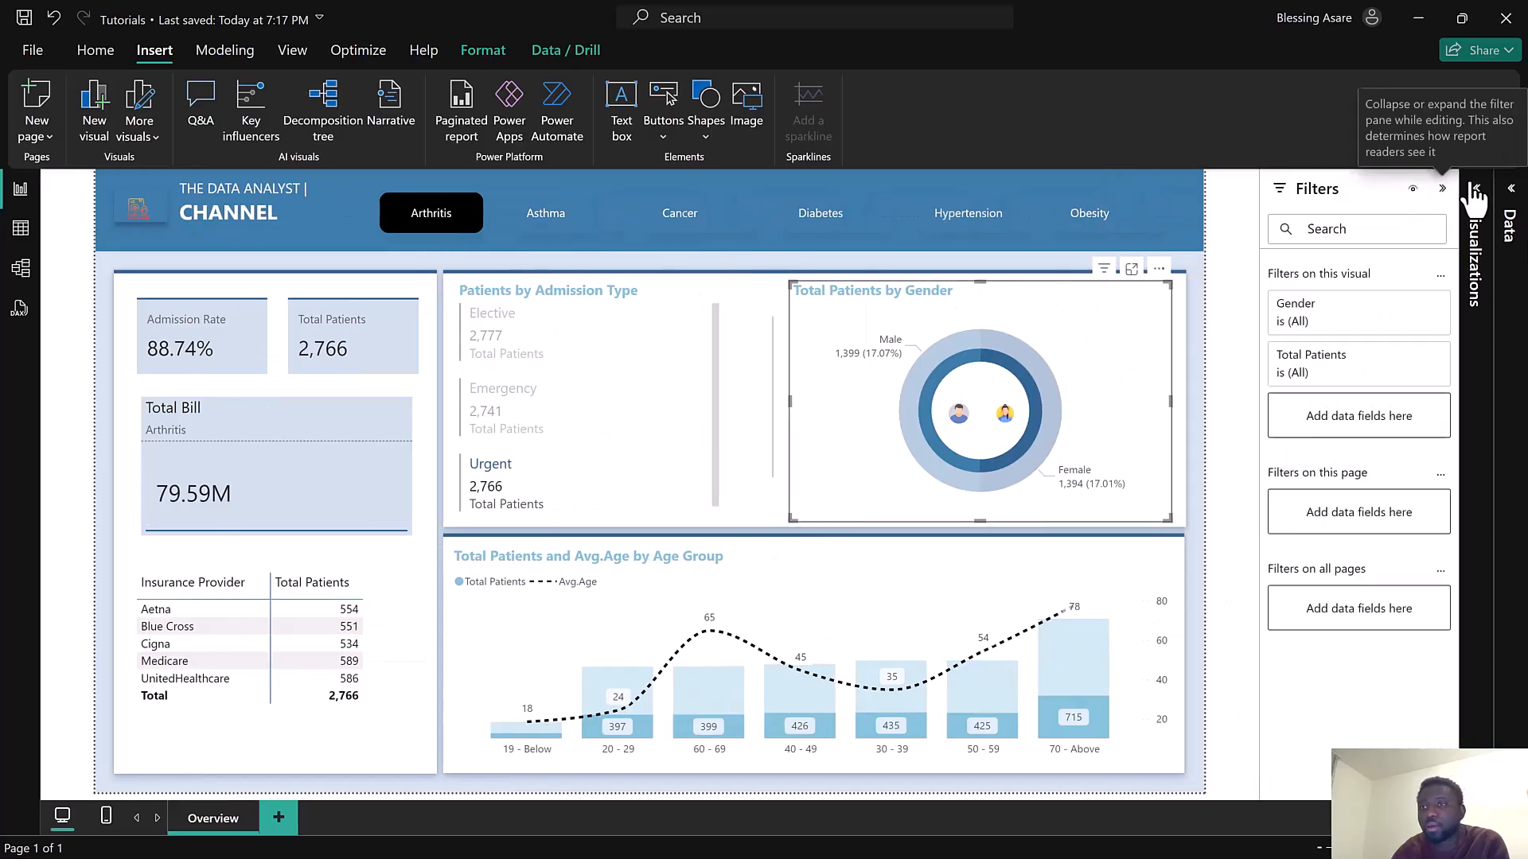
left_click(1478, 195)
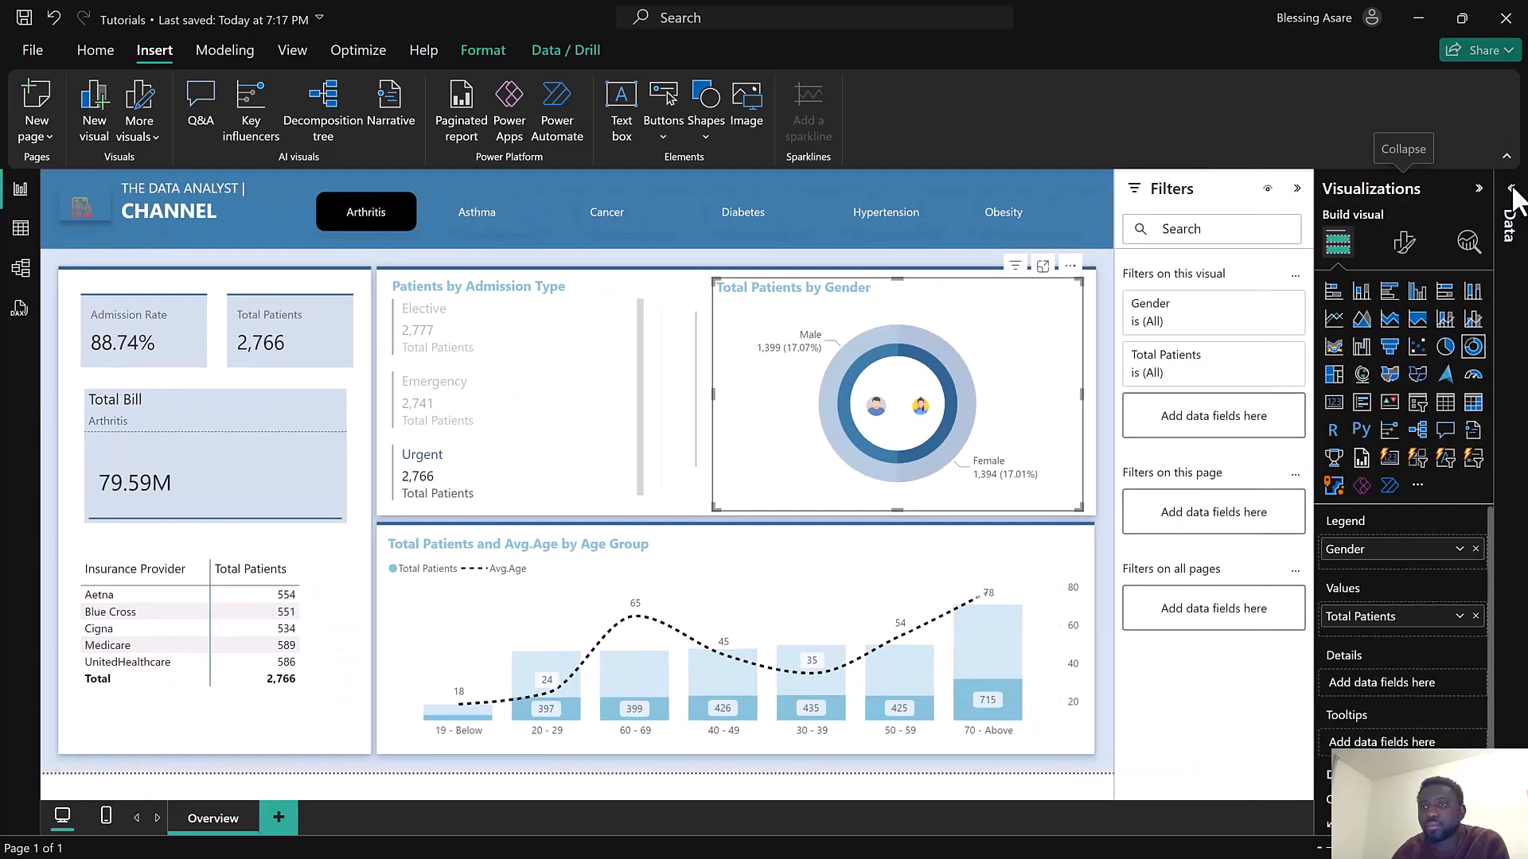
left_click(1407, 241)
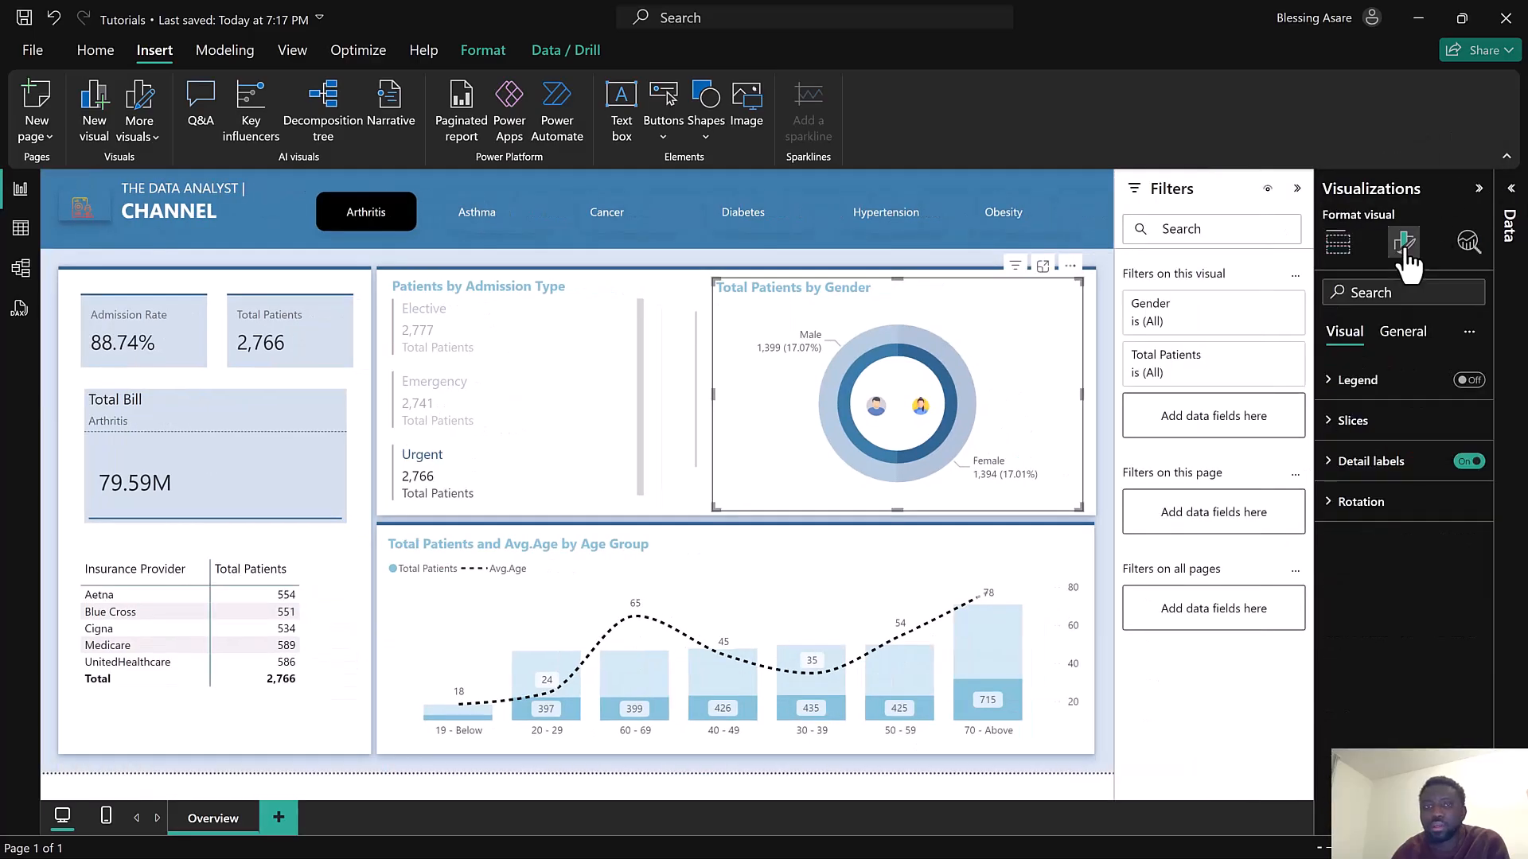
left_click(1398, 344)
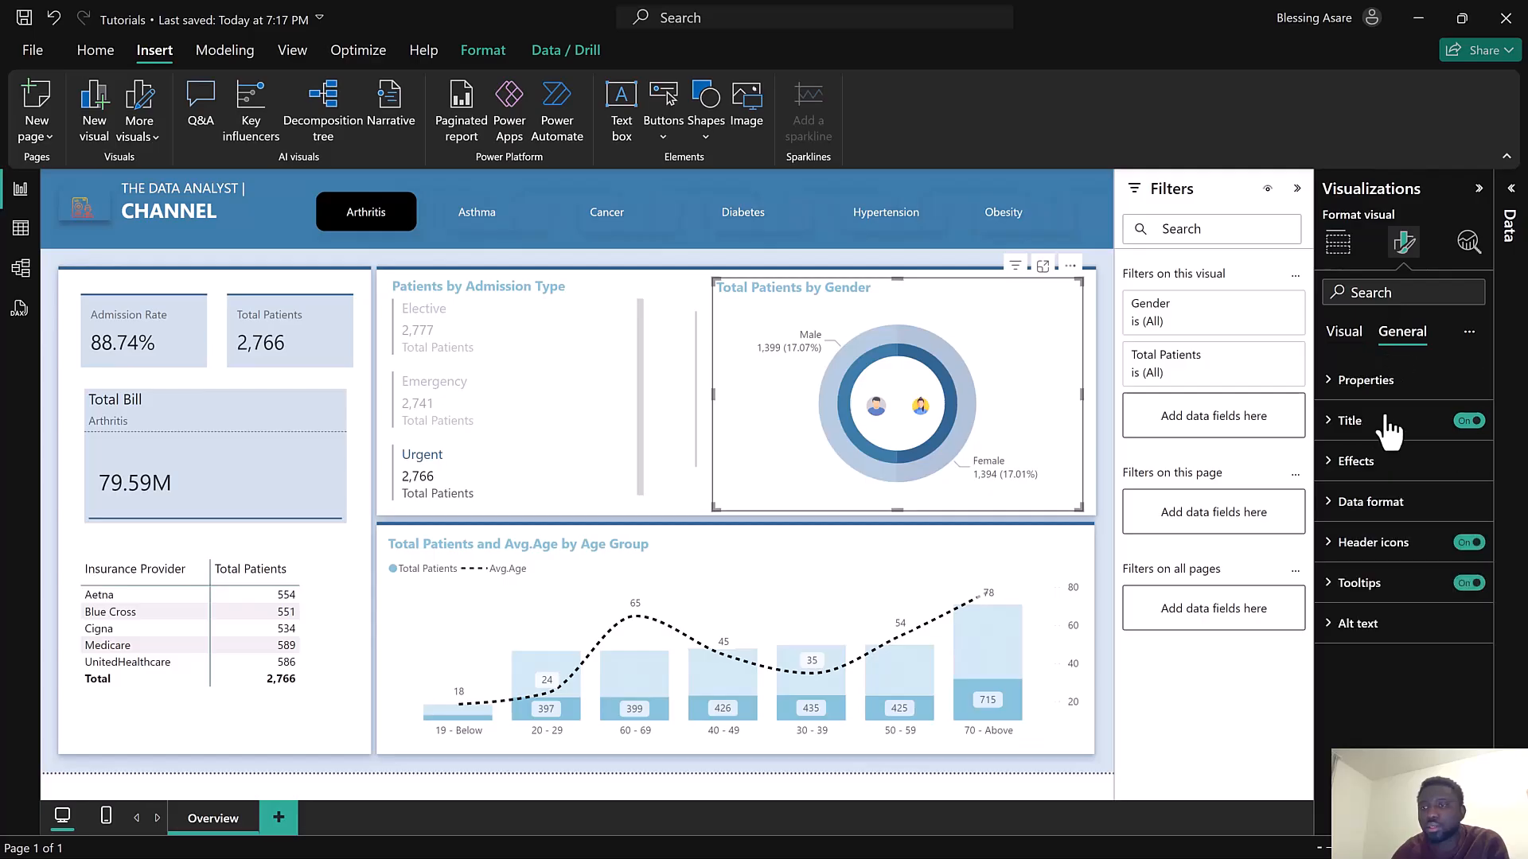
left_click(1357, 430)
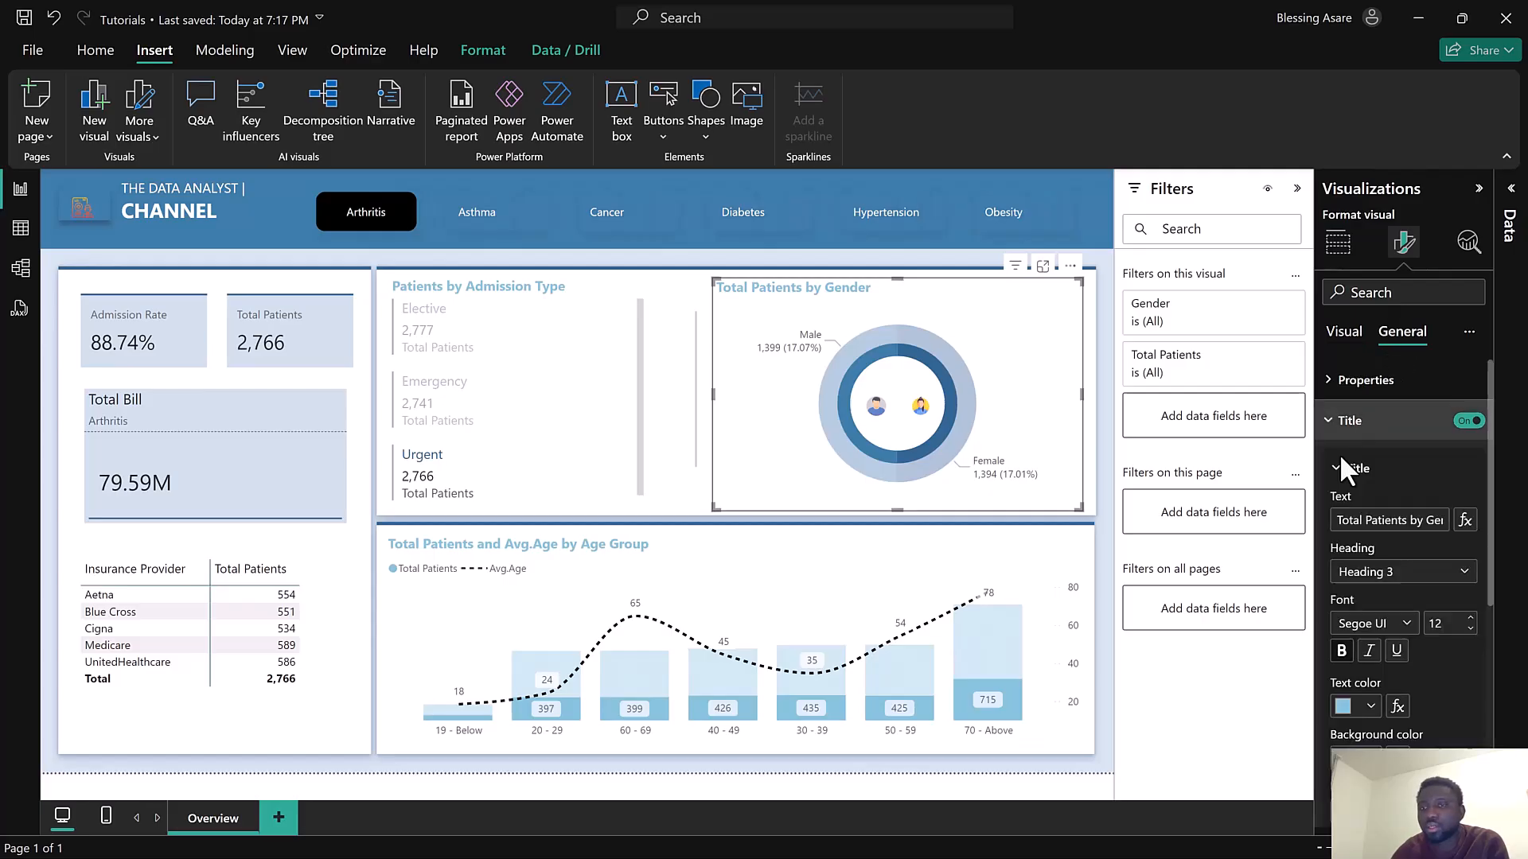
left_click(1430, 526)
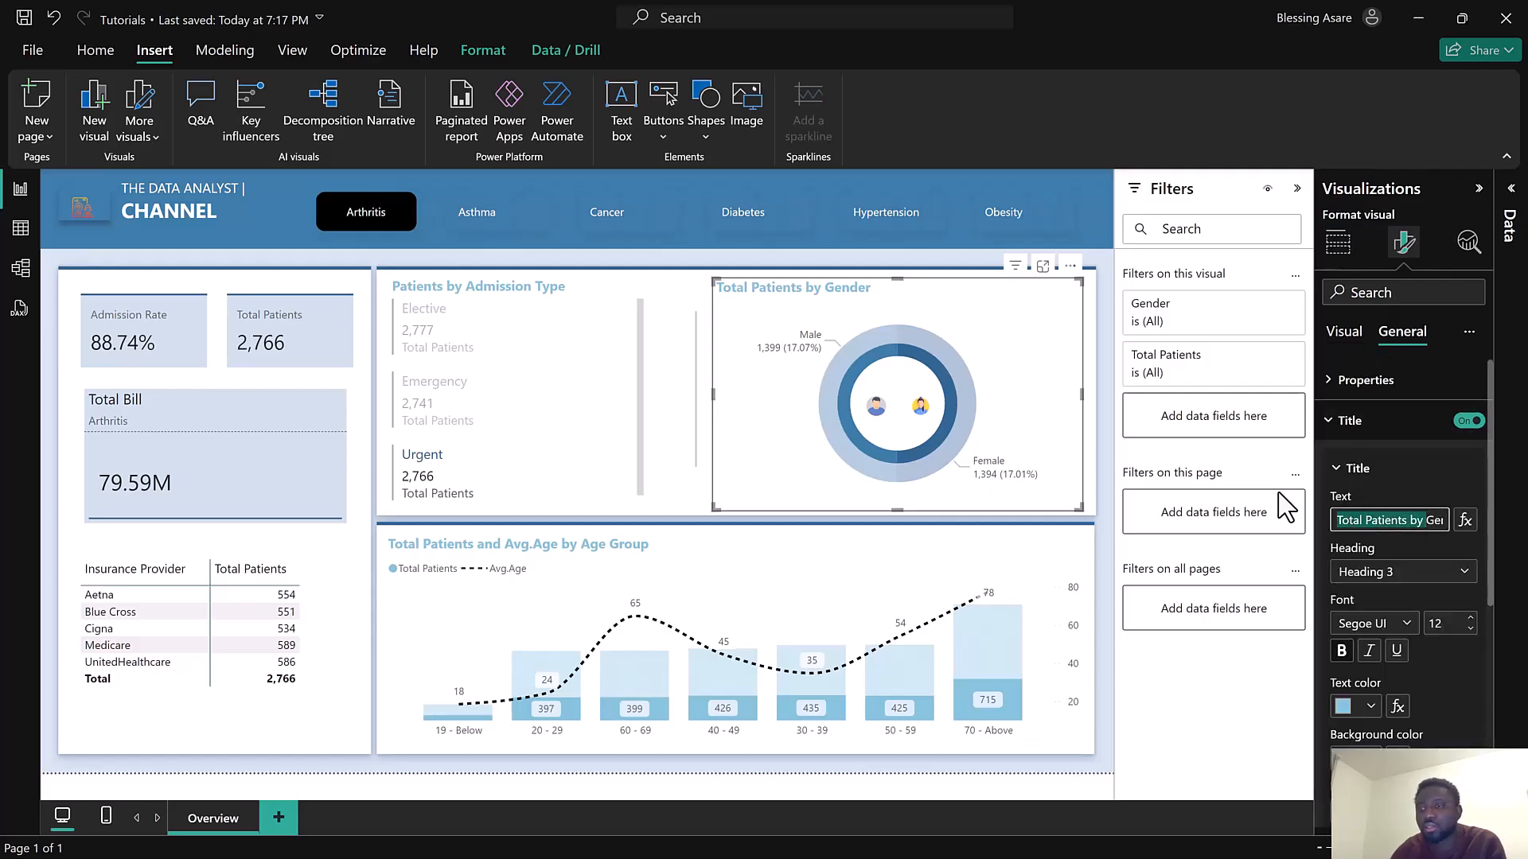
type("Gender Distr")
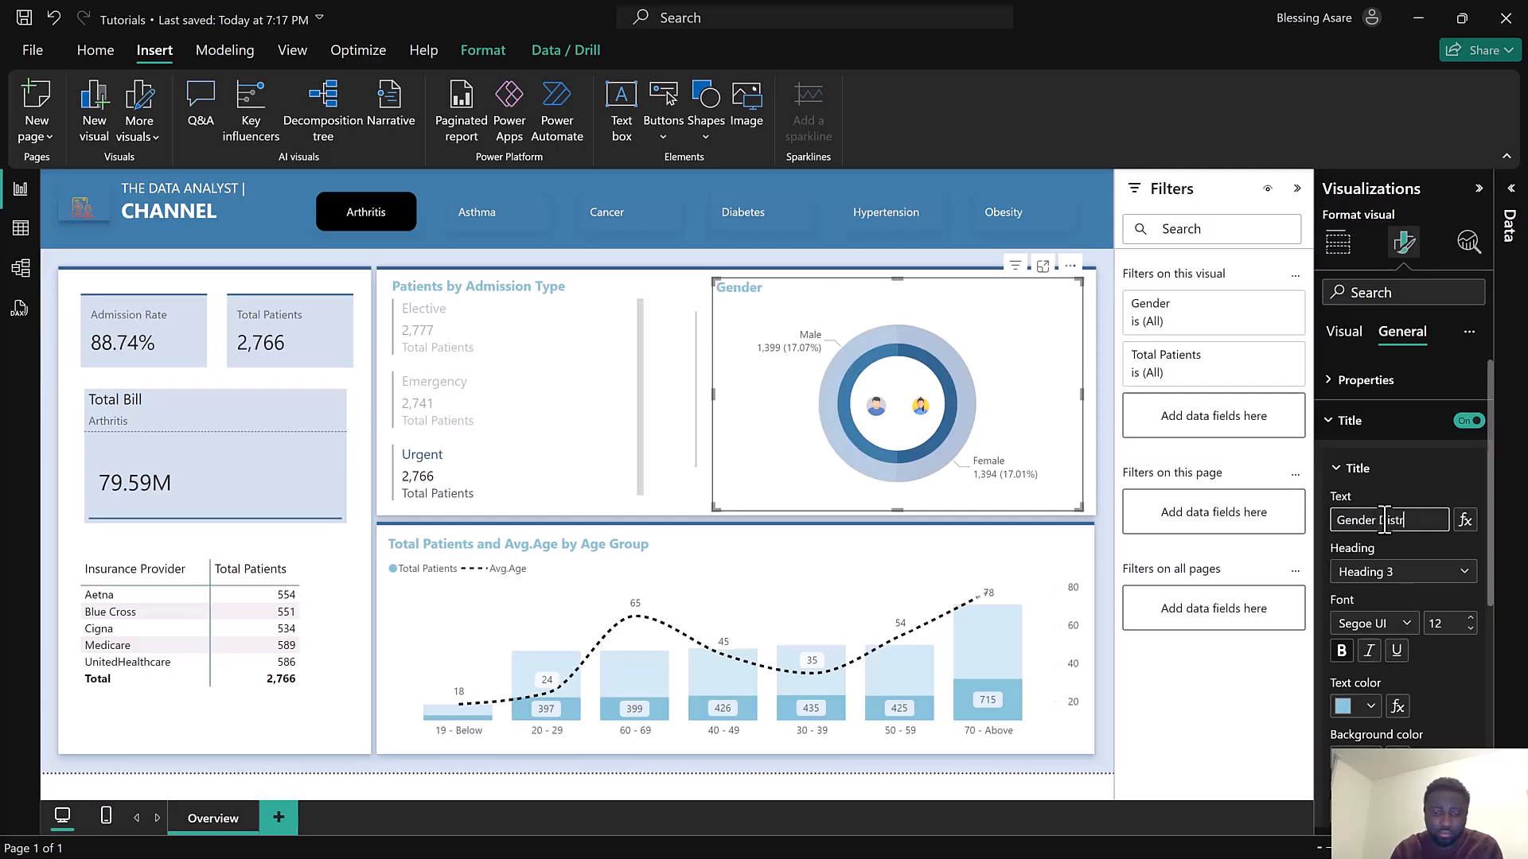
key("BackSpace")
key("BackSpace")
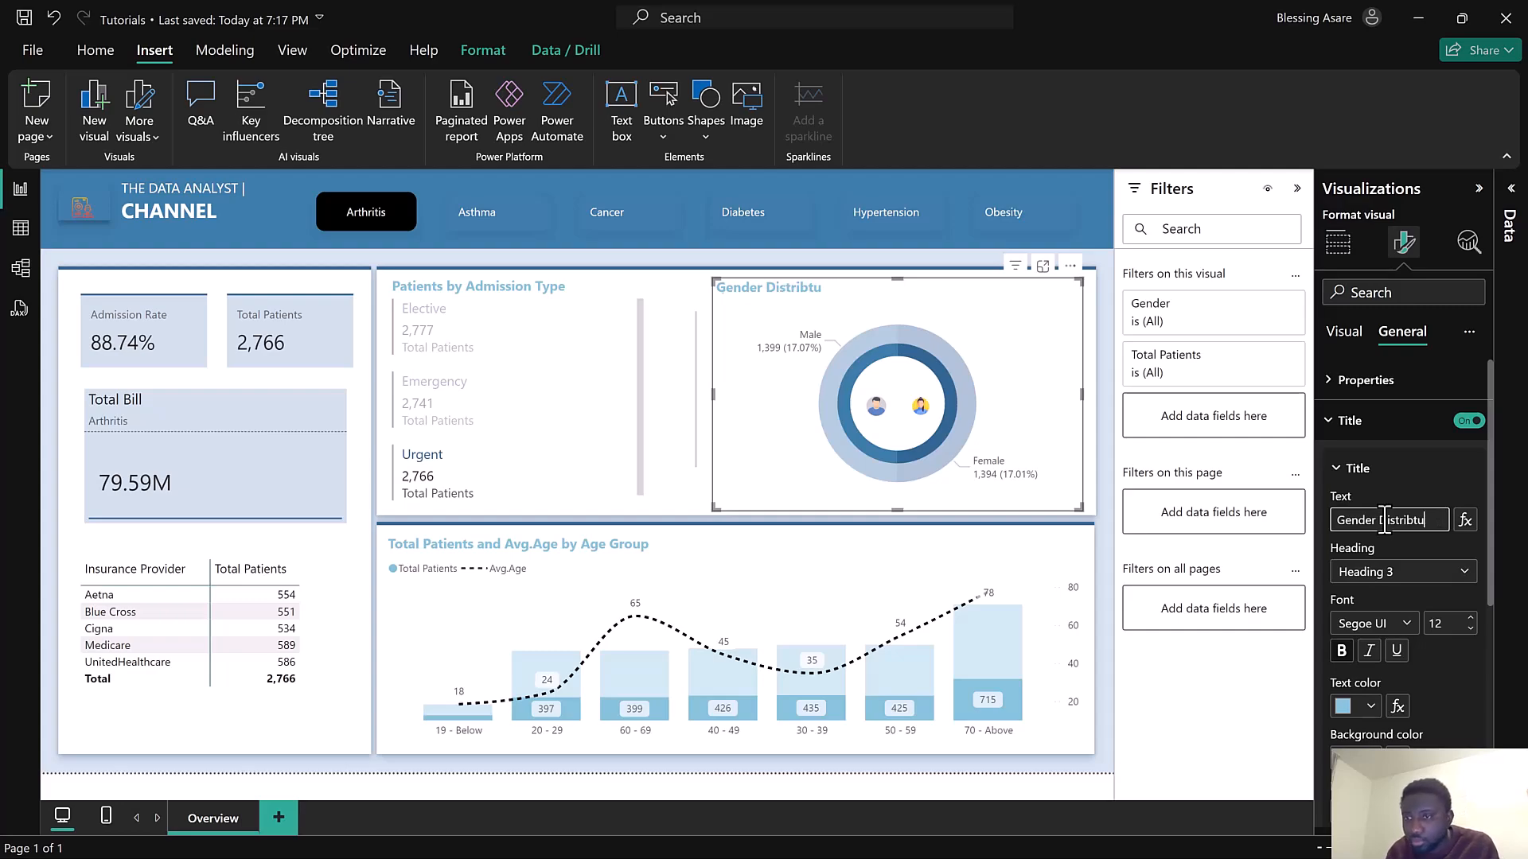
type("tion")
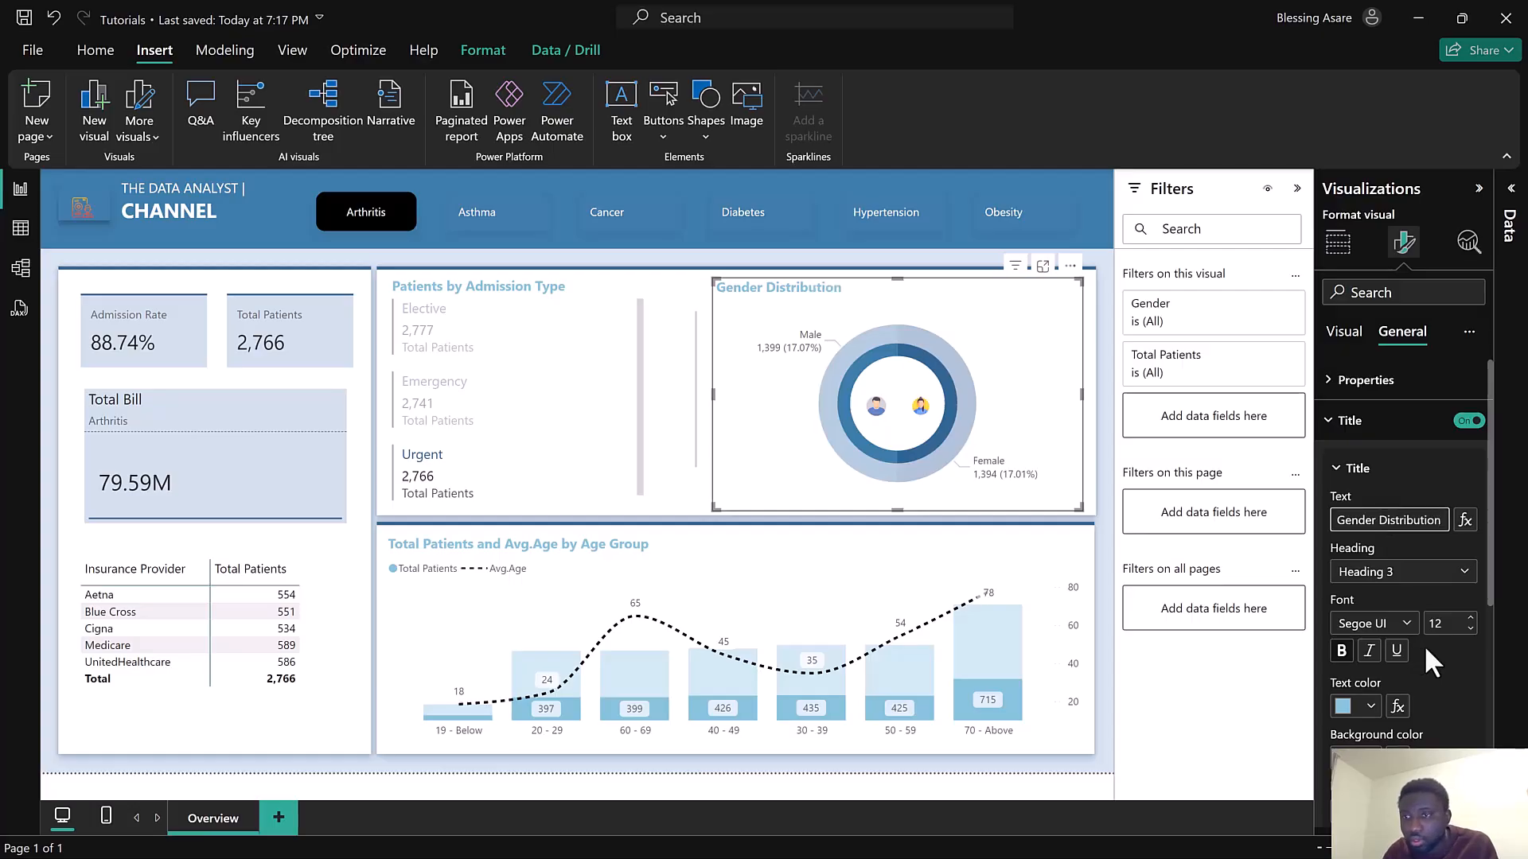
Turn on the gender chart's subtitle and base its text on the Subtitle measure from Calculations
scroll(1425, 645, "down", 3)
scroll(1425, 643, "down", 2)
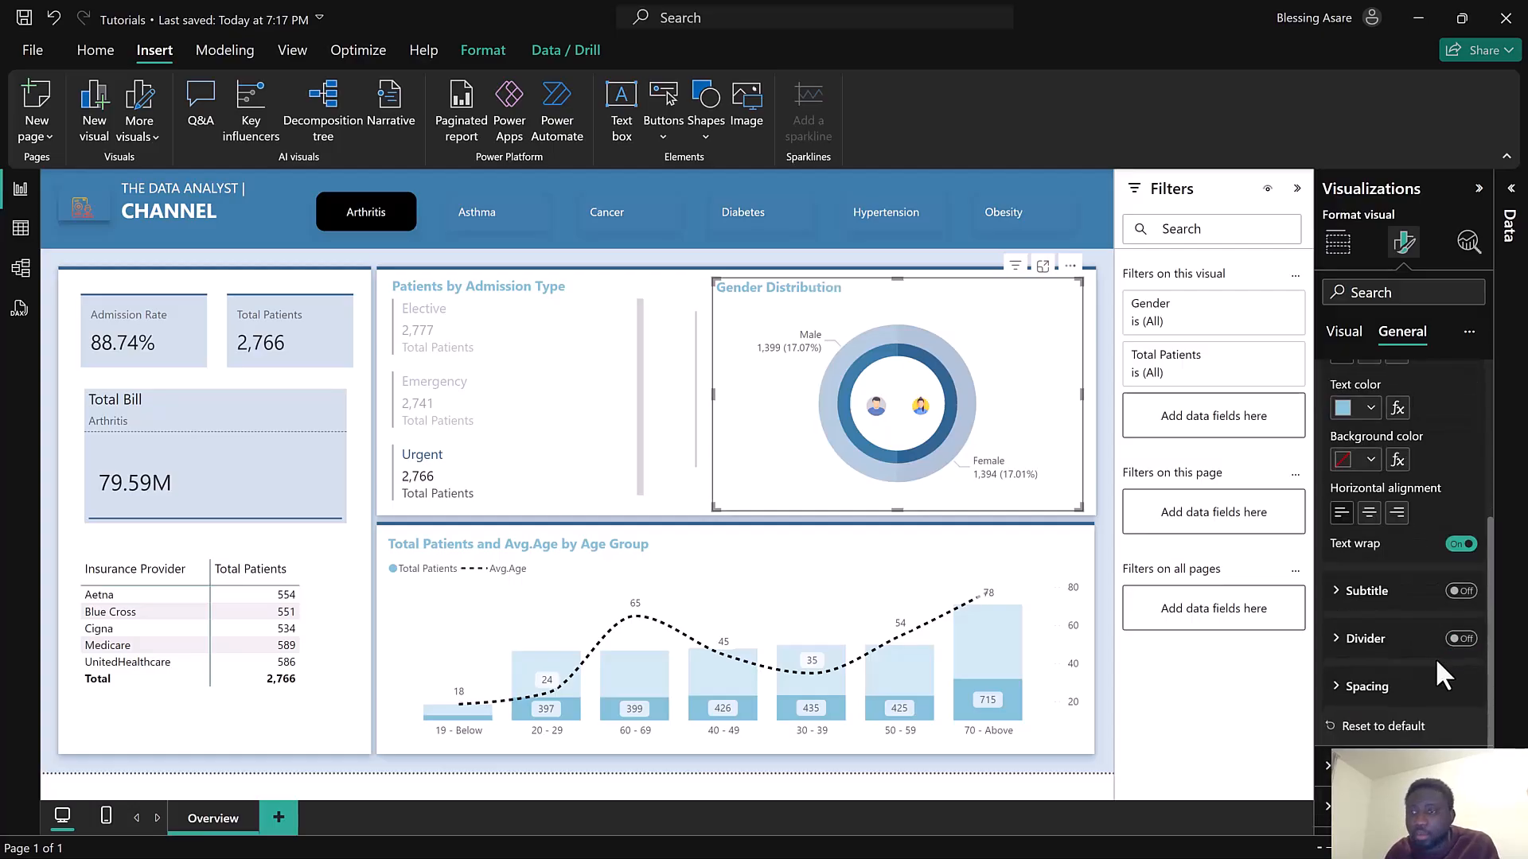
left_click(1461, 594)
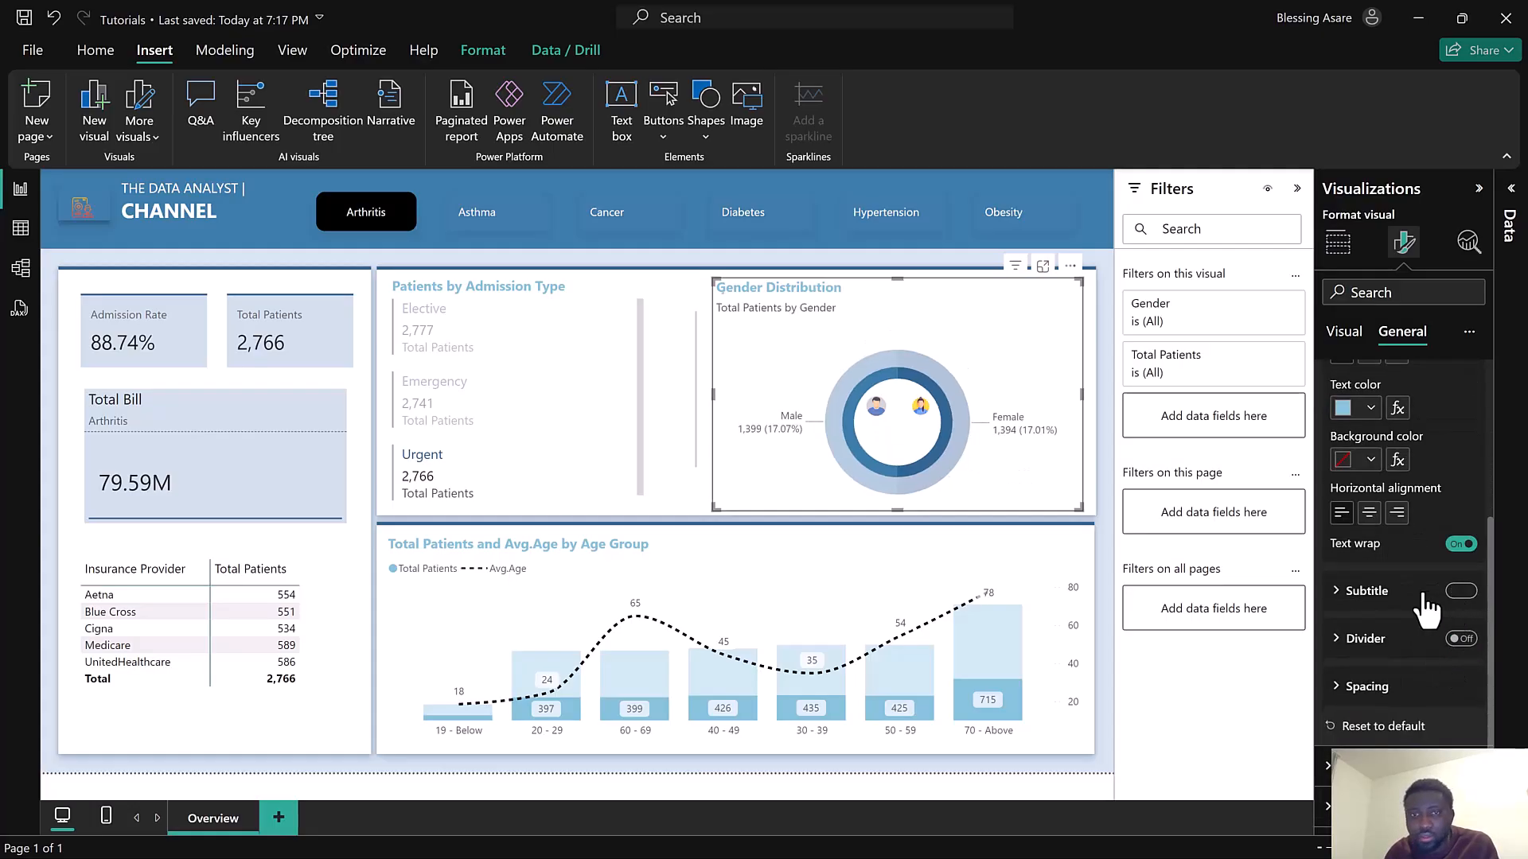
left_click(1383, 610)
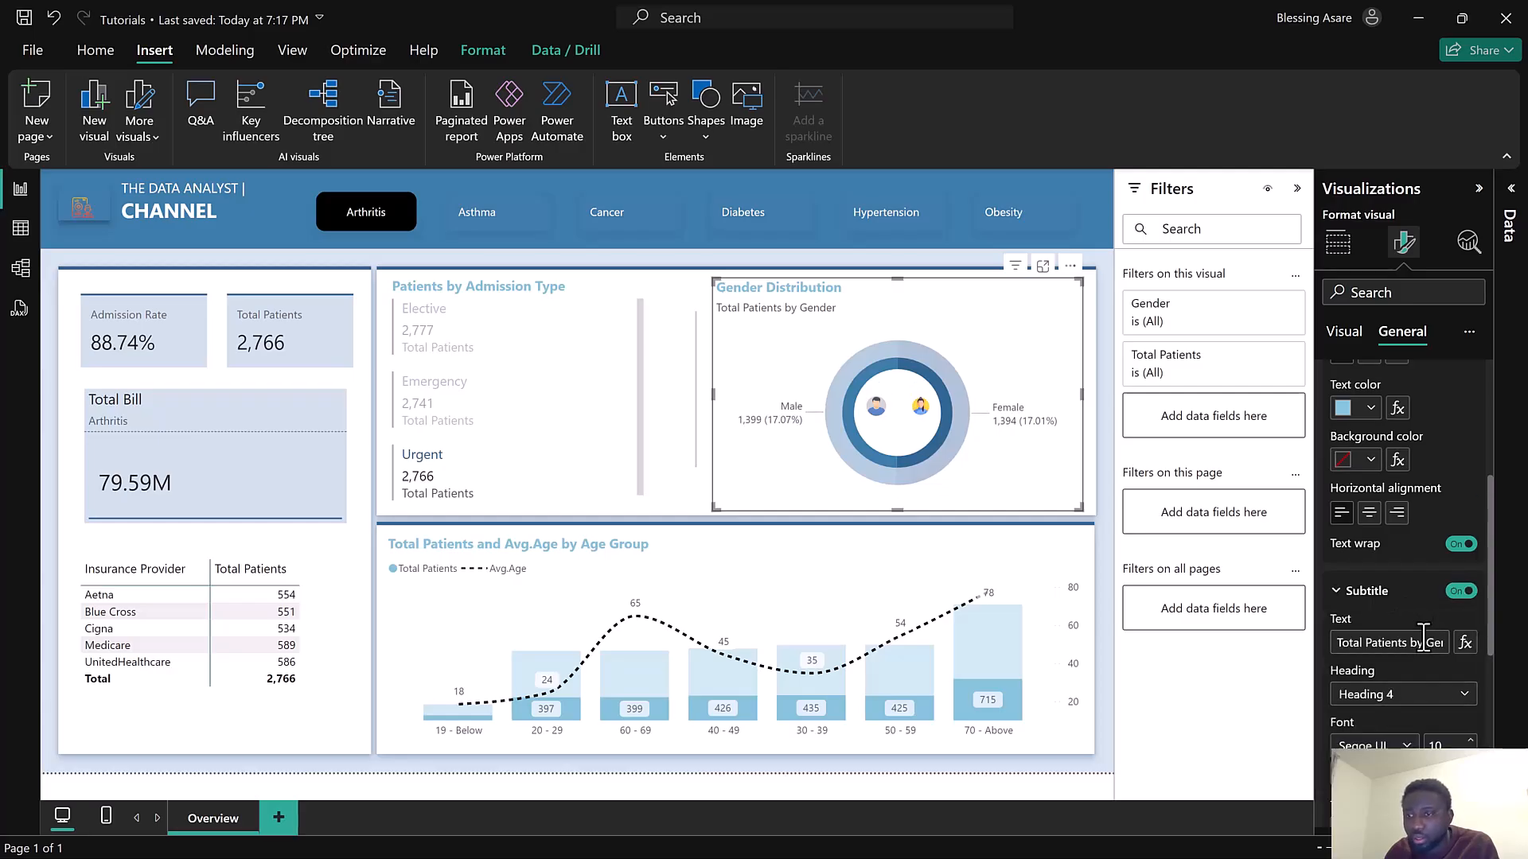
scroll(1430, 686, "down", 3)
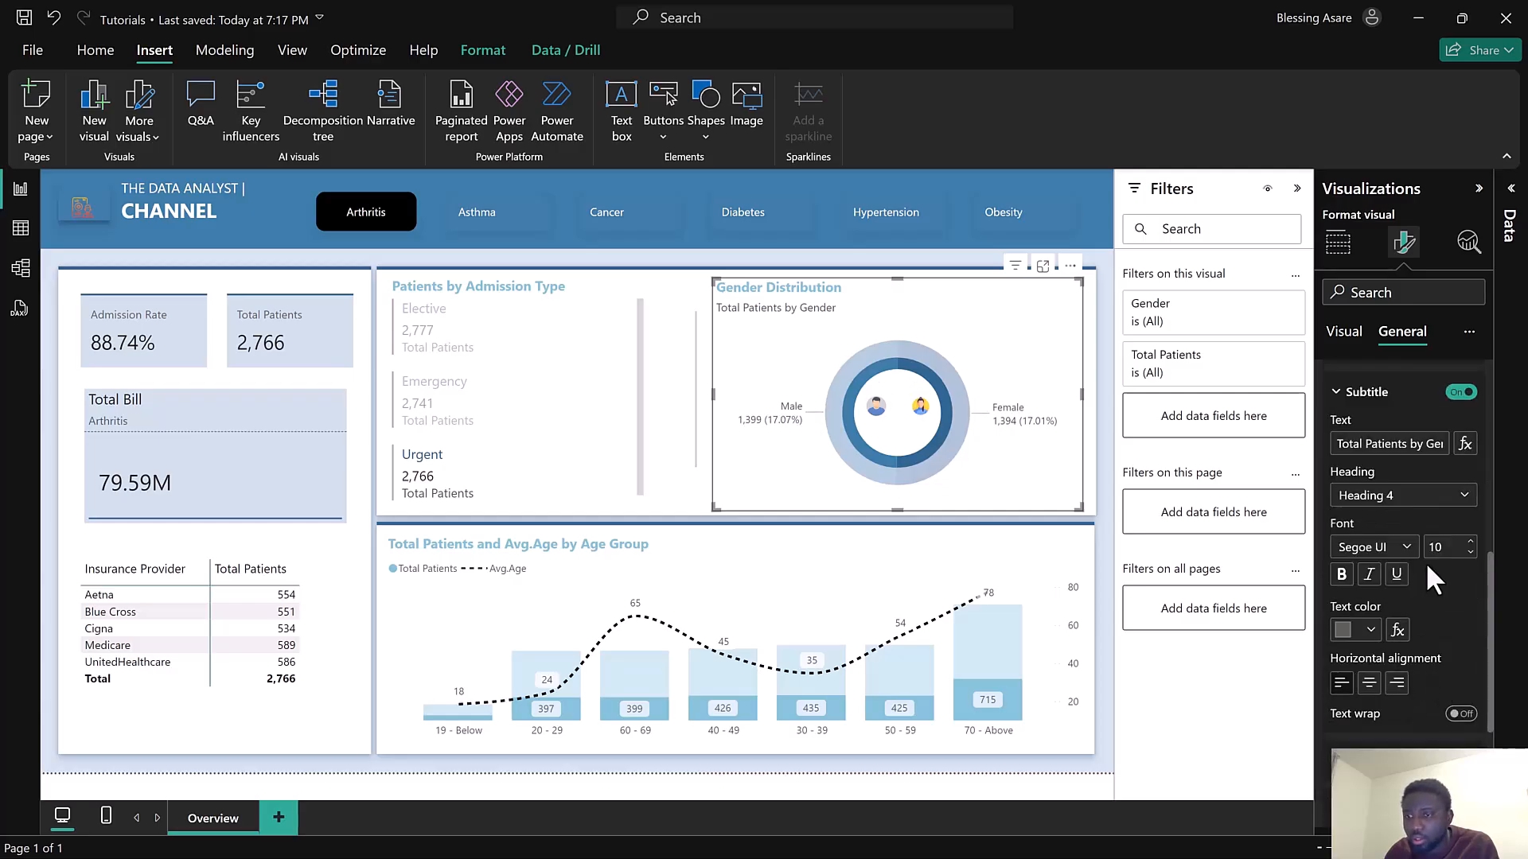
left_click(1465, 444)
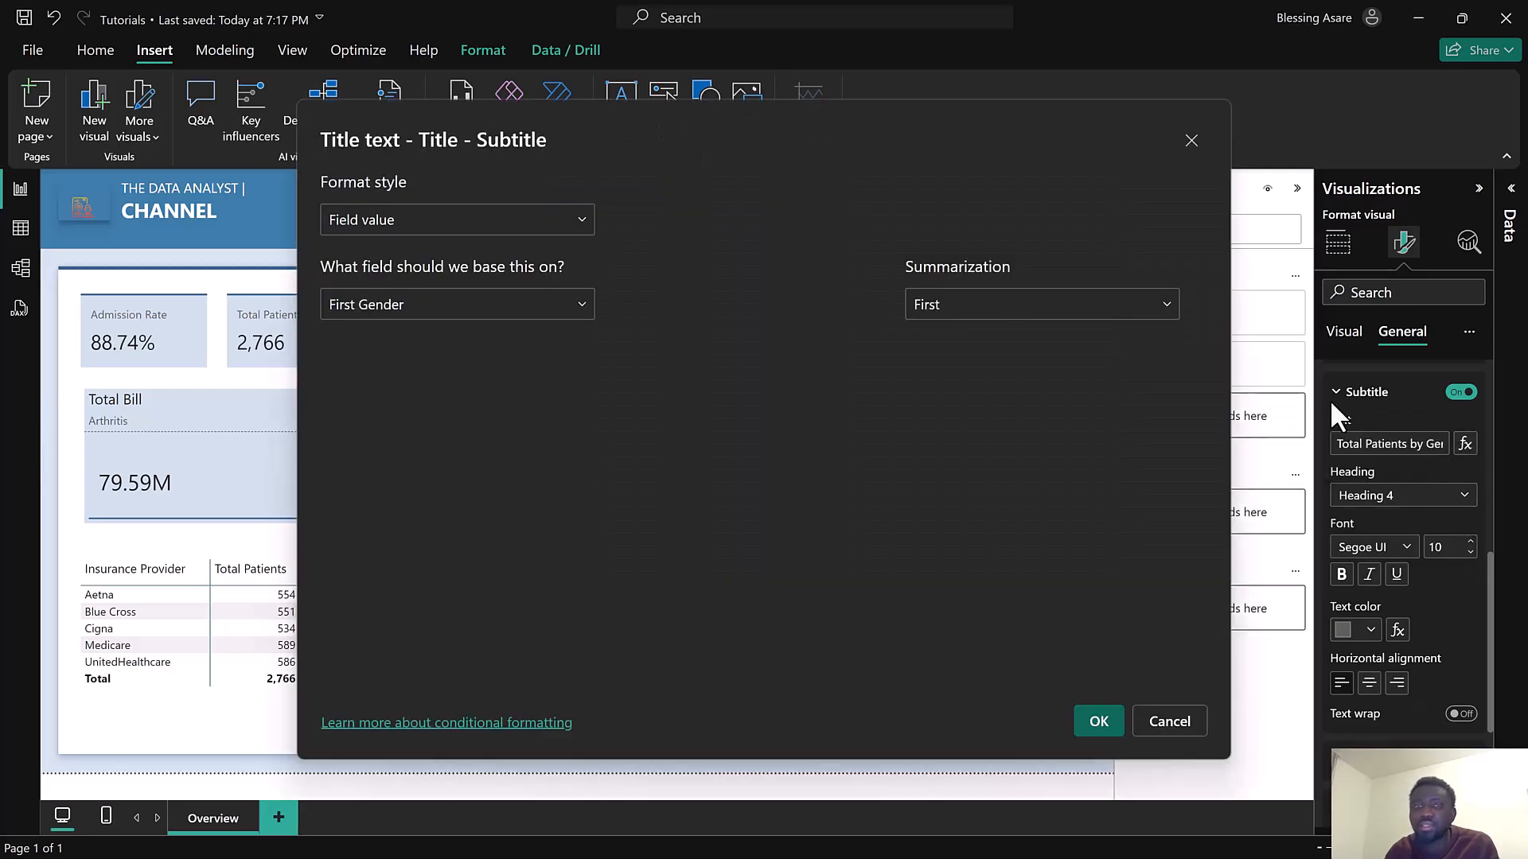
left_click(501, 306)
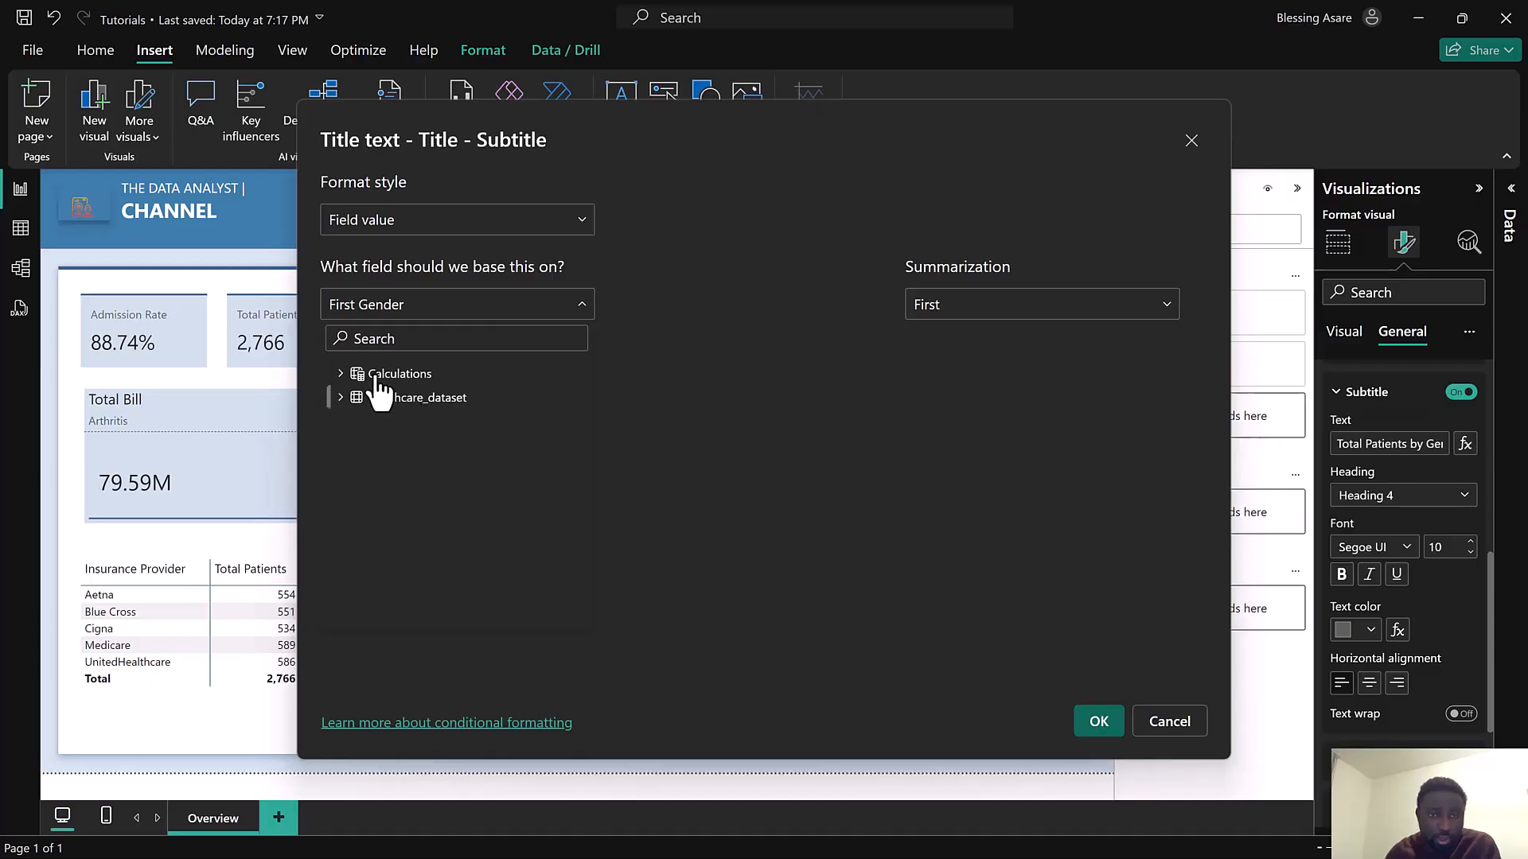
left_click(341, 375)
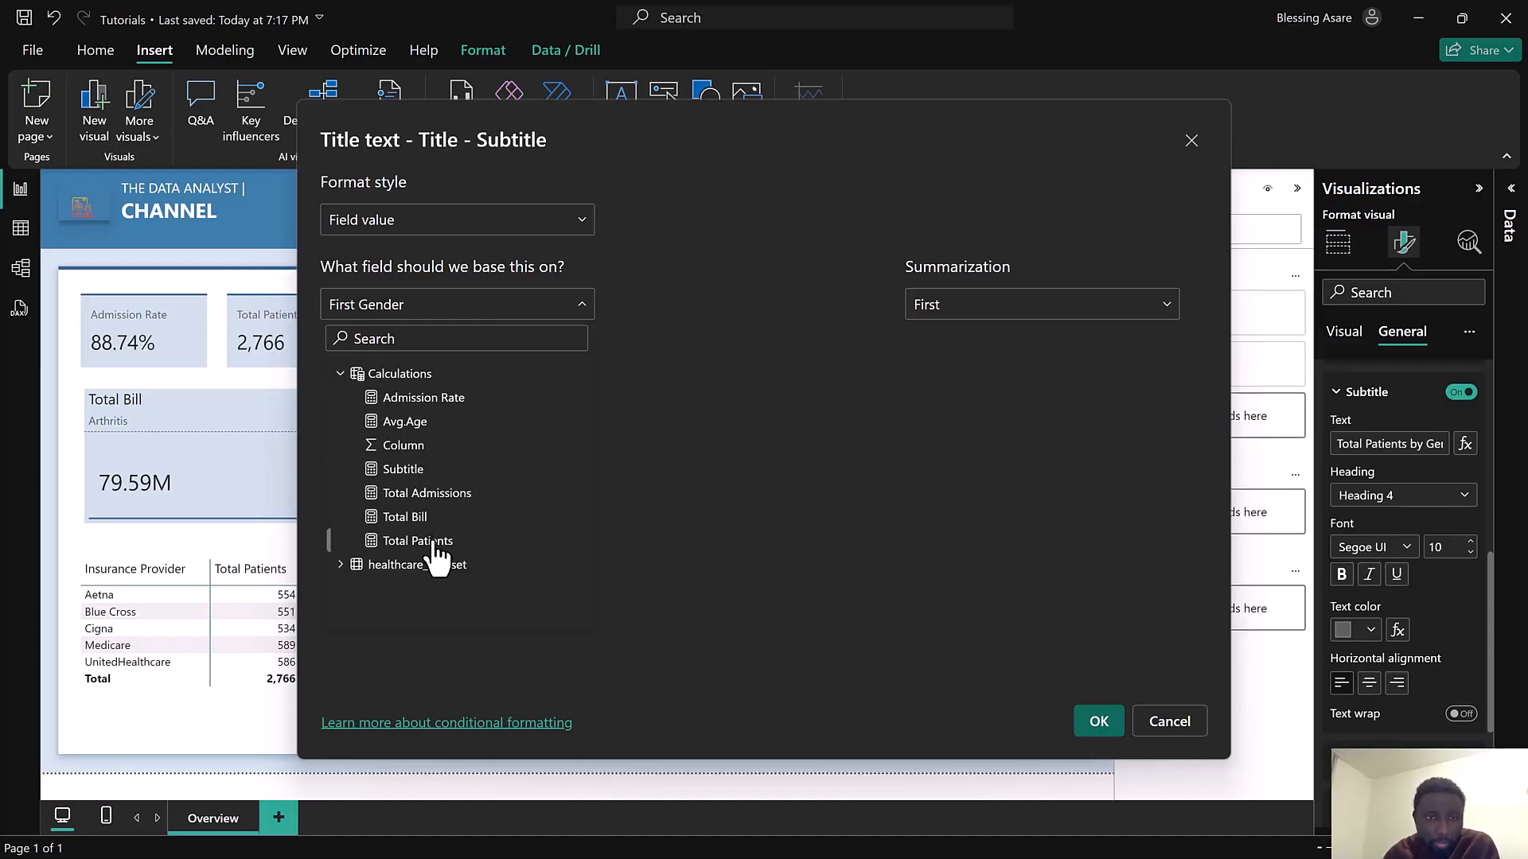
left_click(409, 469)
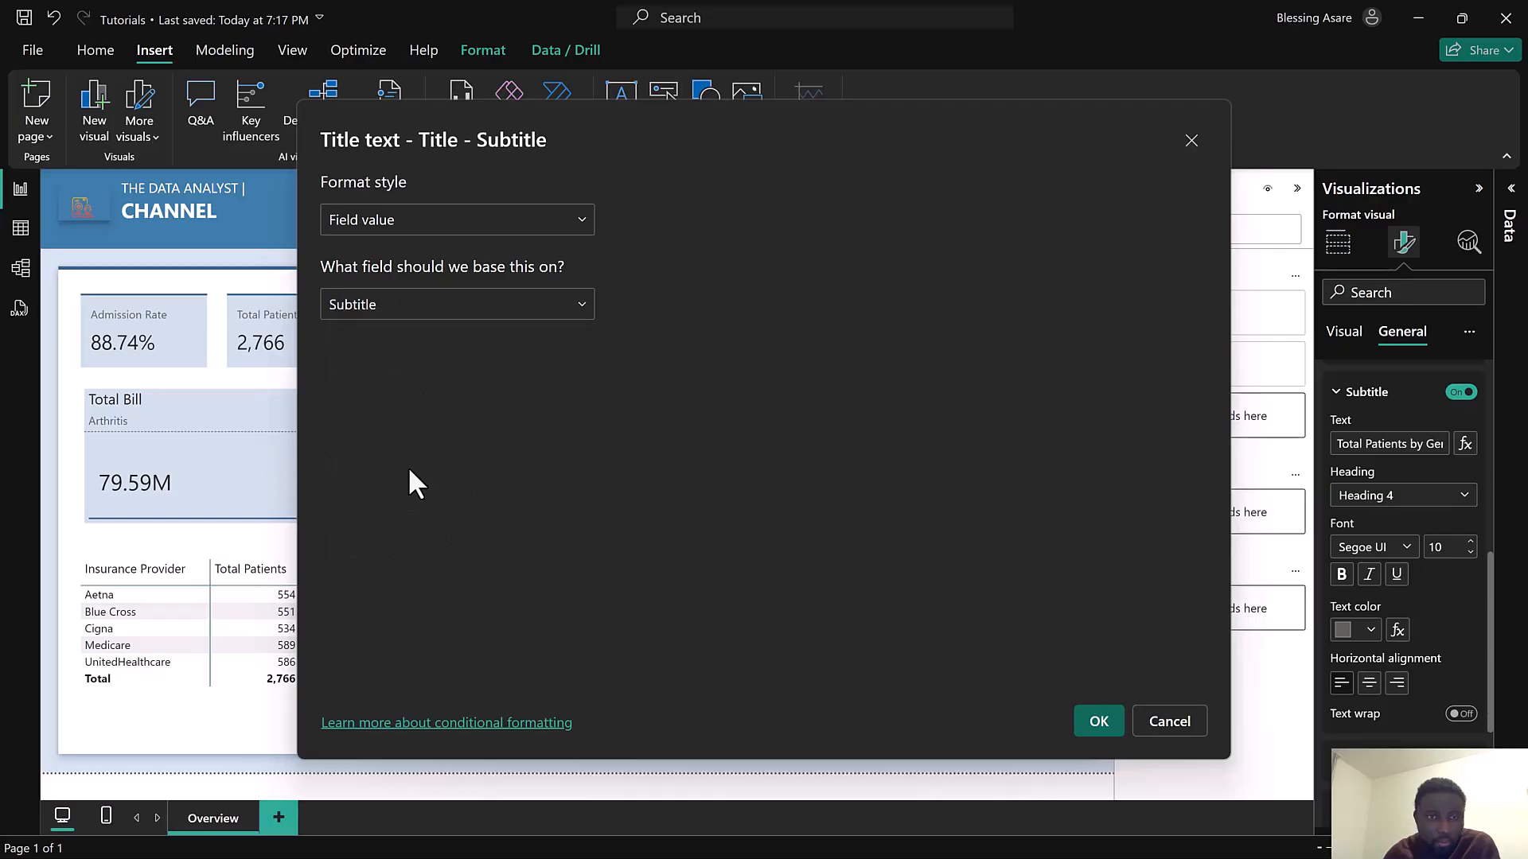
left_click(1098, 721)
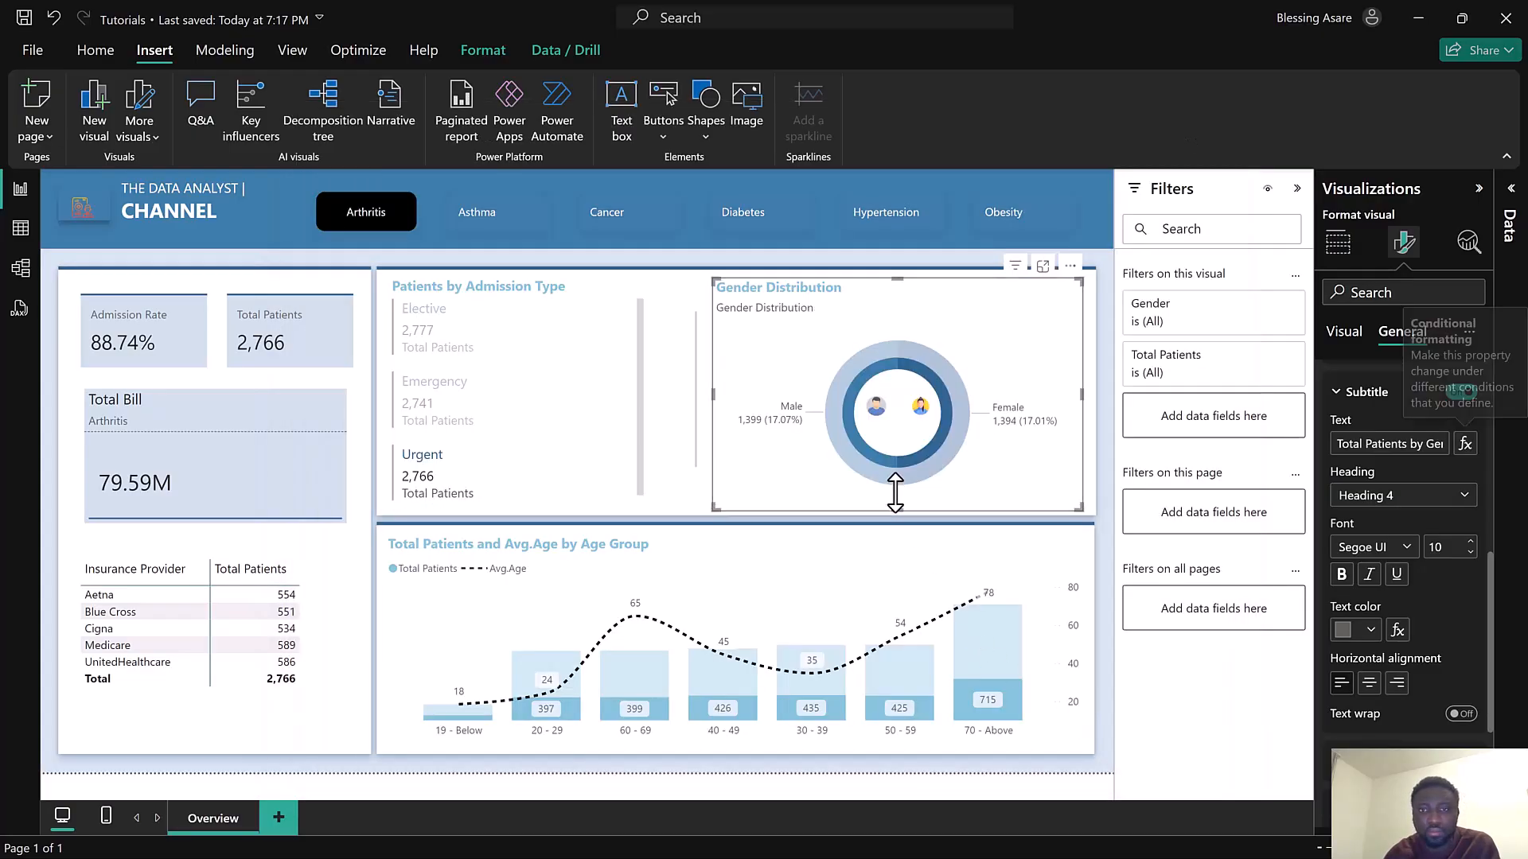
Test the dynamic subtitle by selecting and then clearing the Asthma condition button
left_click(521, 226)
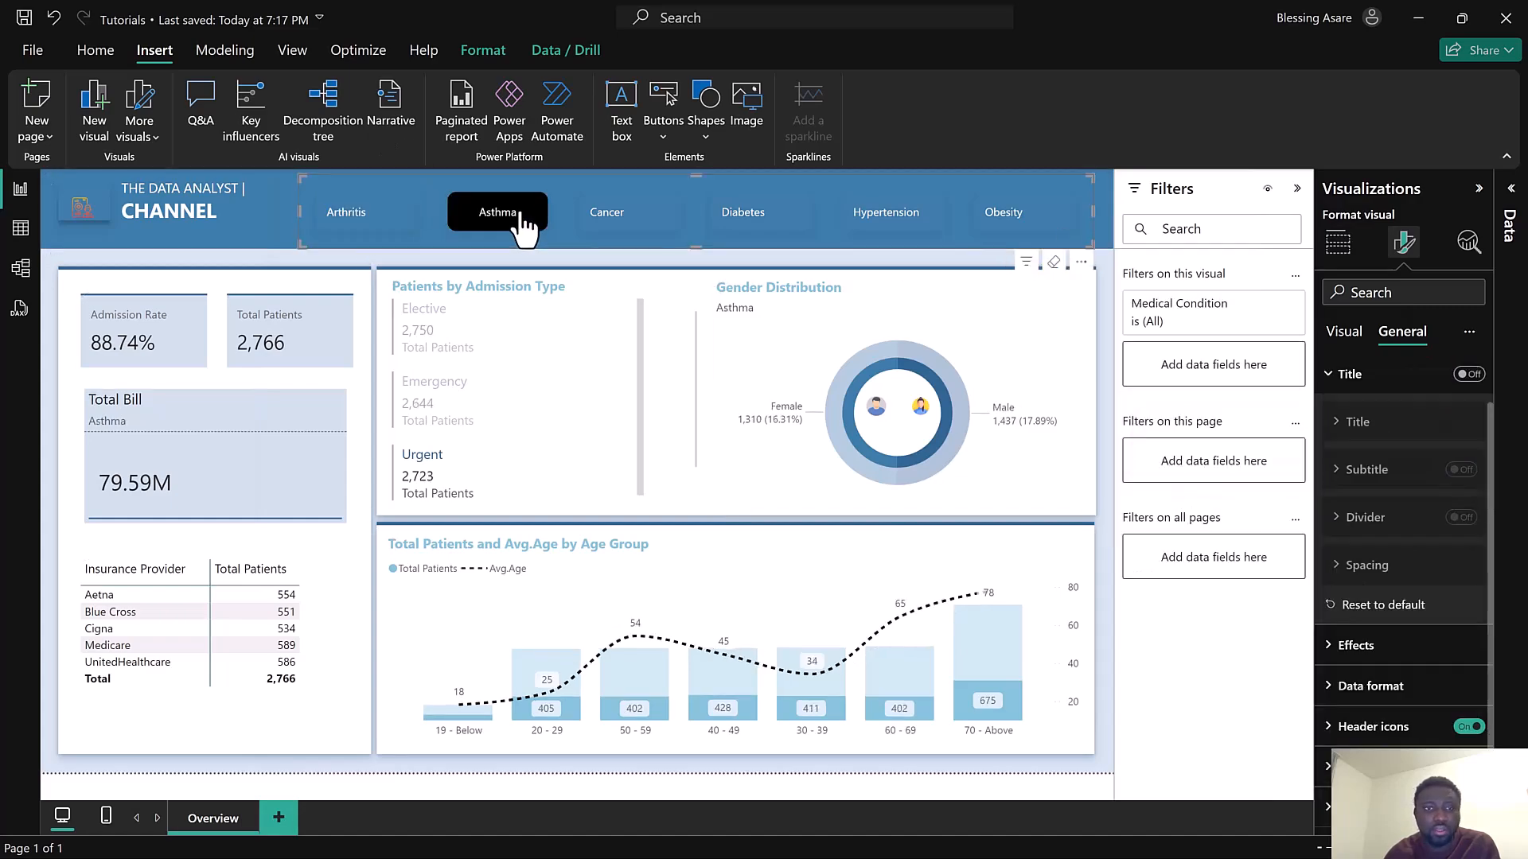
left_click(521, 225)
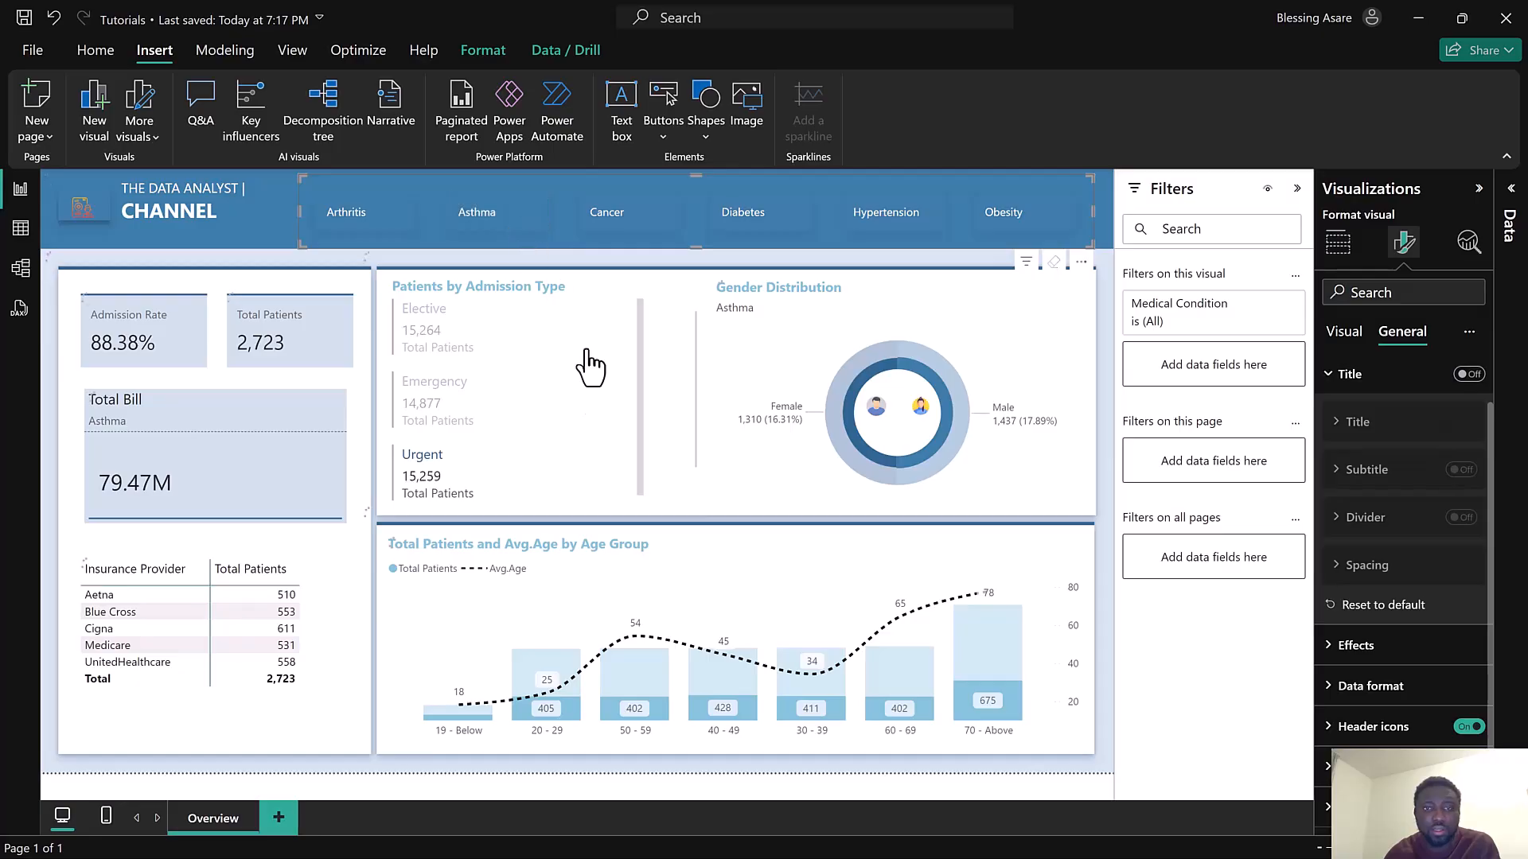
Select the Admission Type panel and narrow it slightly
left_click(646, 514)
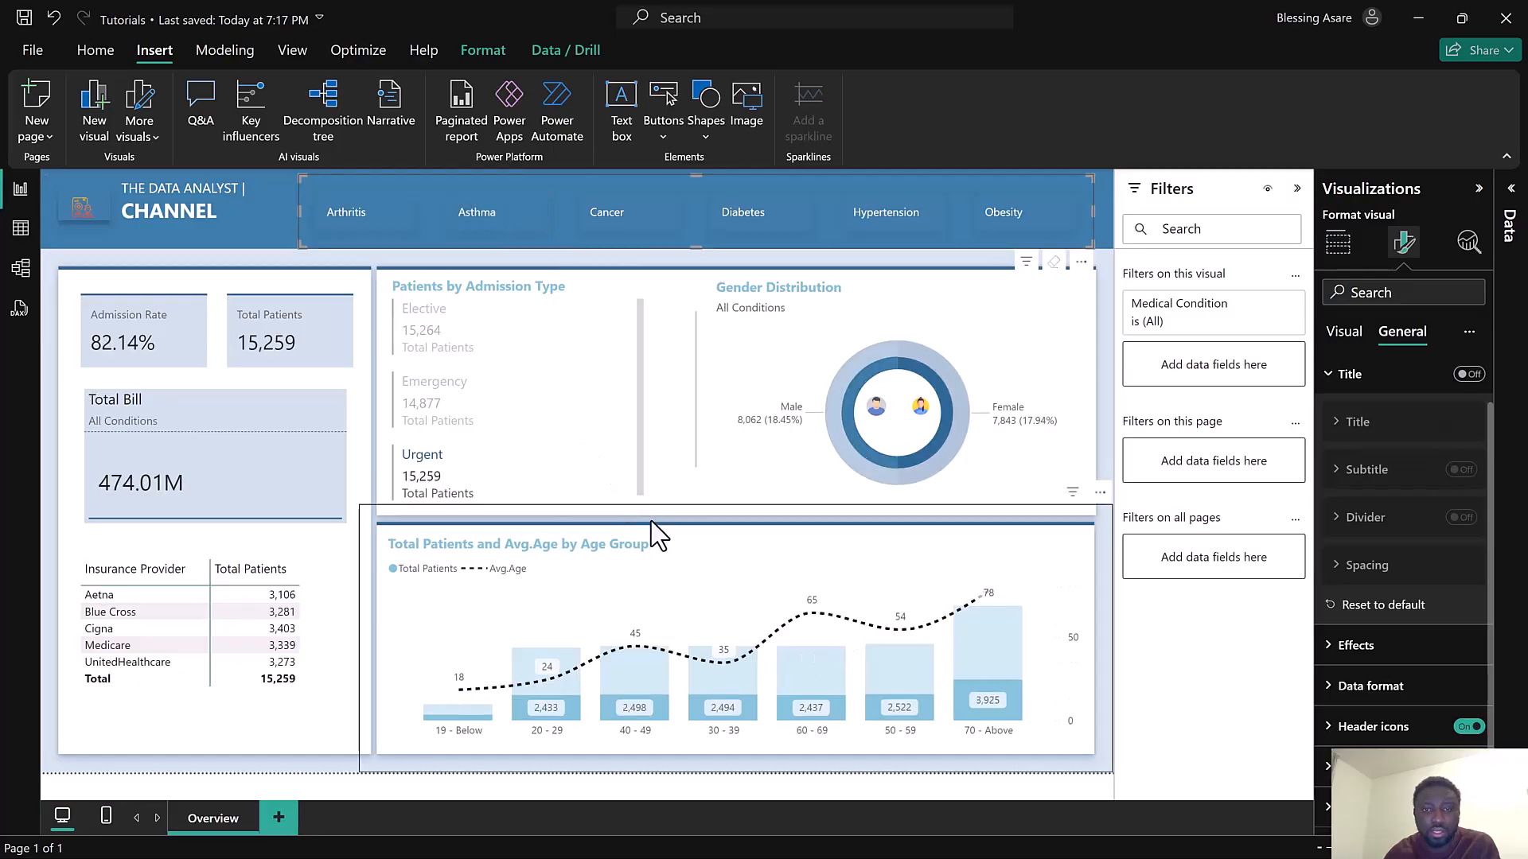
left_click(646, 288)
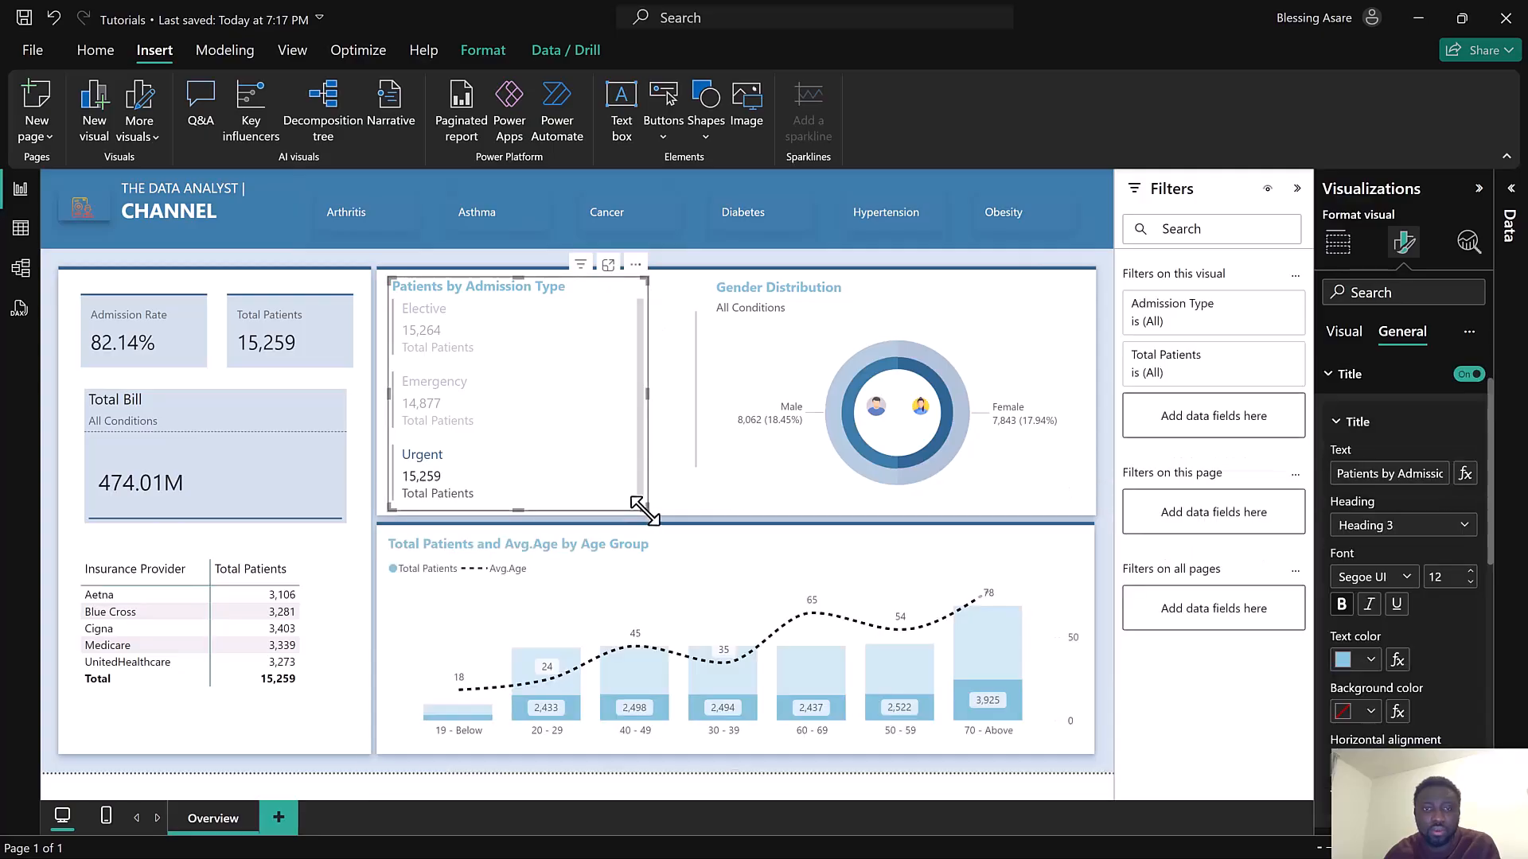
mouse_move(637, 507)
left_mouse_down()
mouse_move(602, 513)
mouse_move(643, 501)
left_mouse_up()
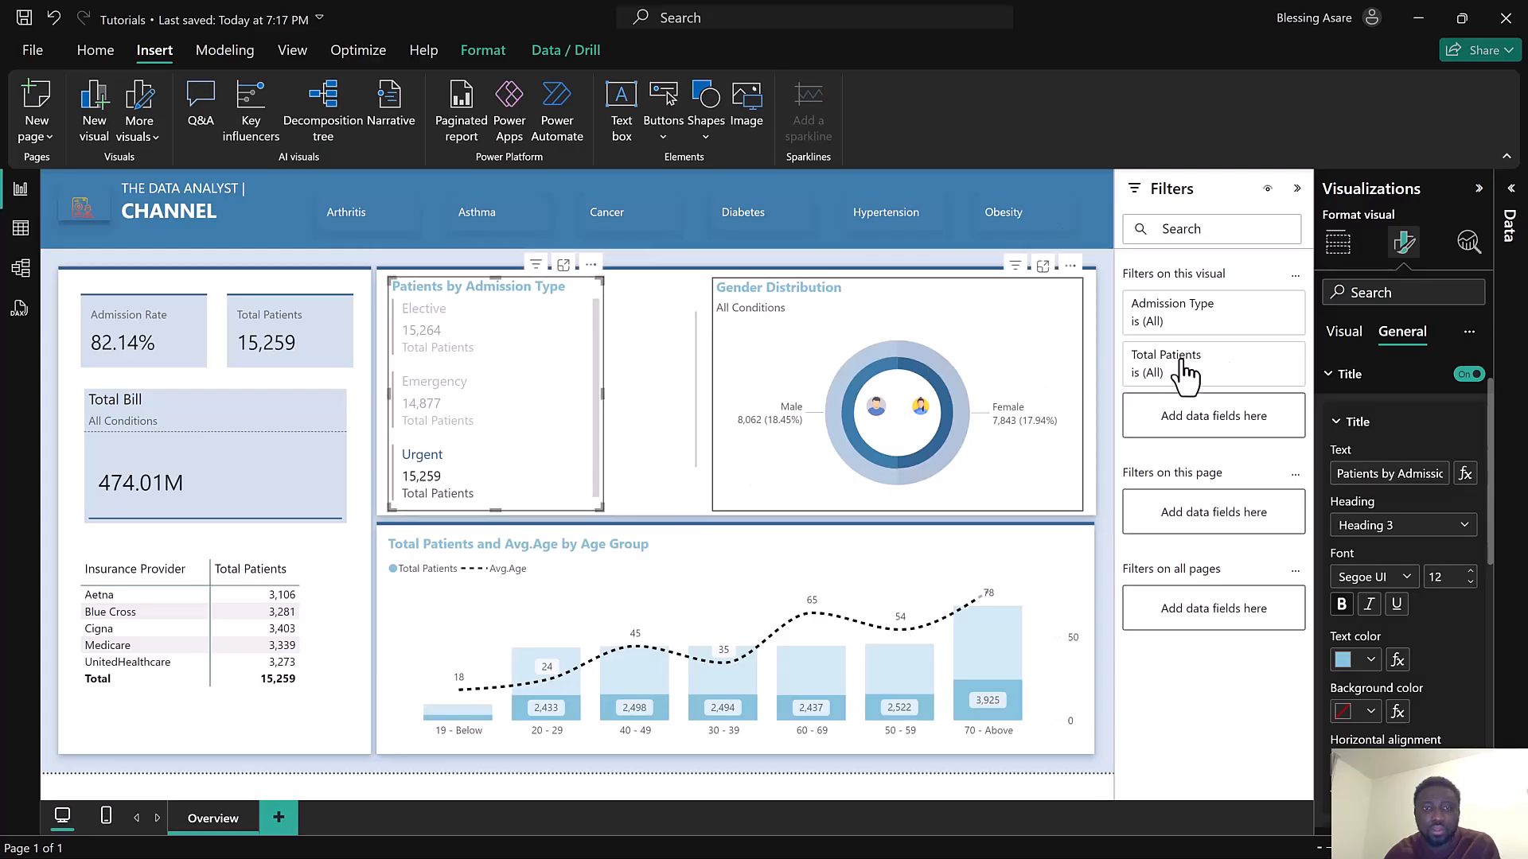
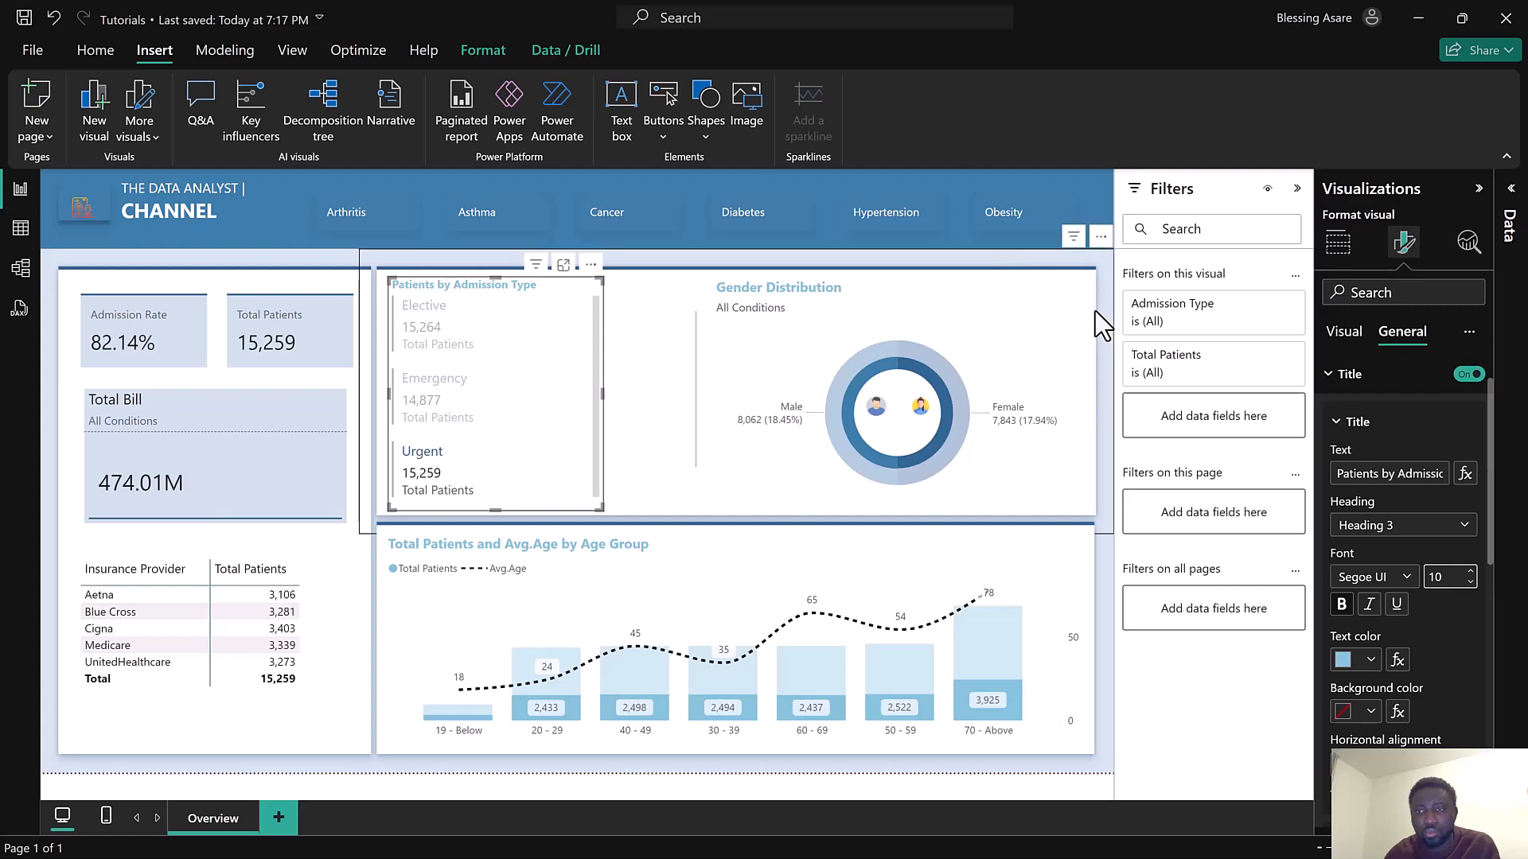
Extend the bottom edge of the background panel behind the admission type and gender charts slightly downward
left_click(1033, 351)
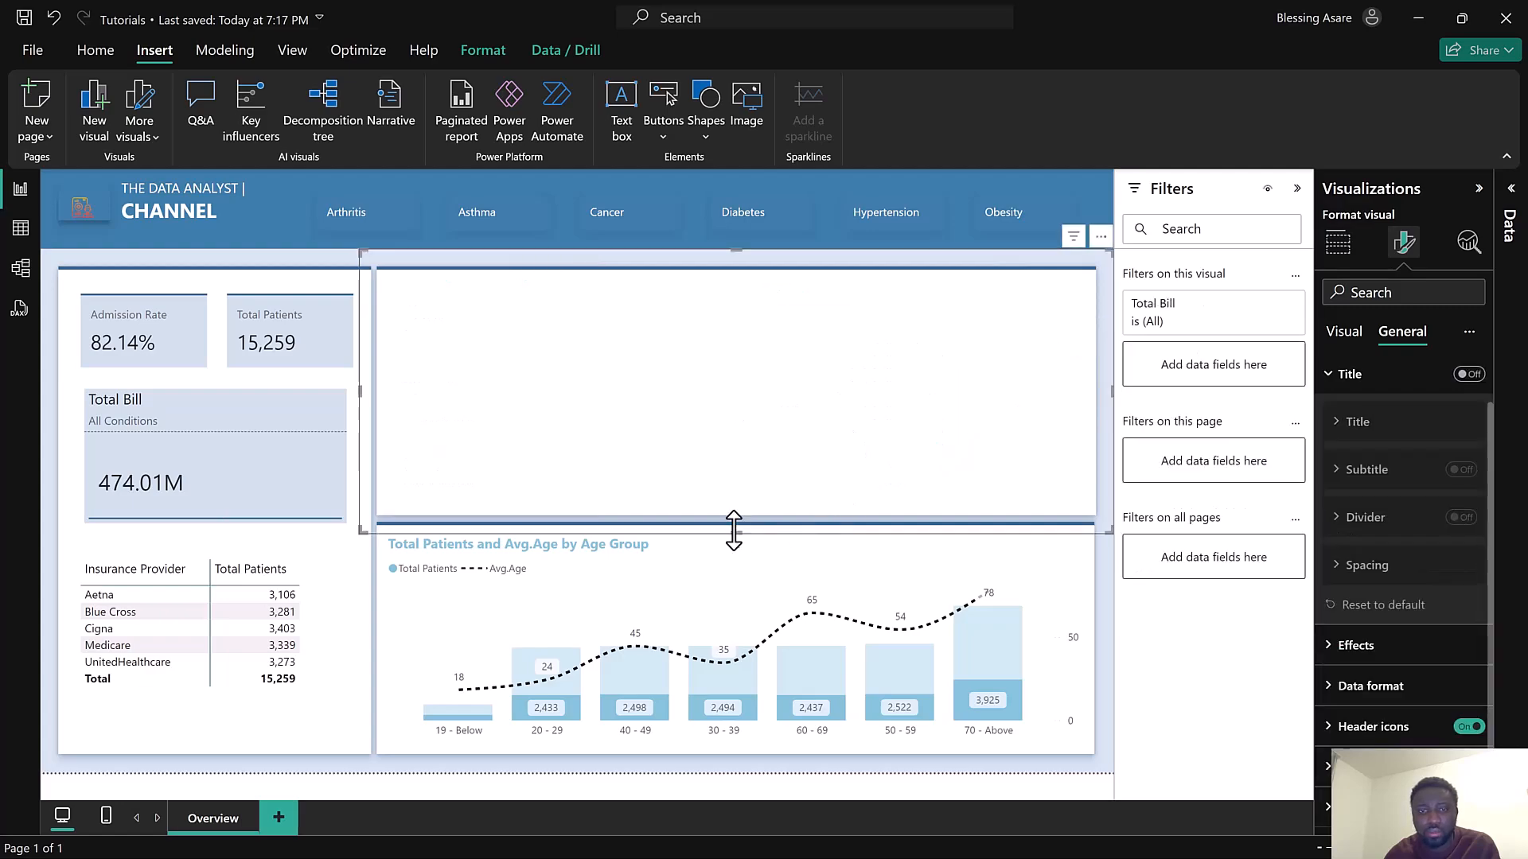
left_click_drag(737, 535, 737, 545)
left_click(741, 583)
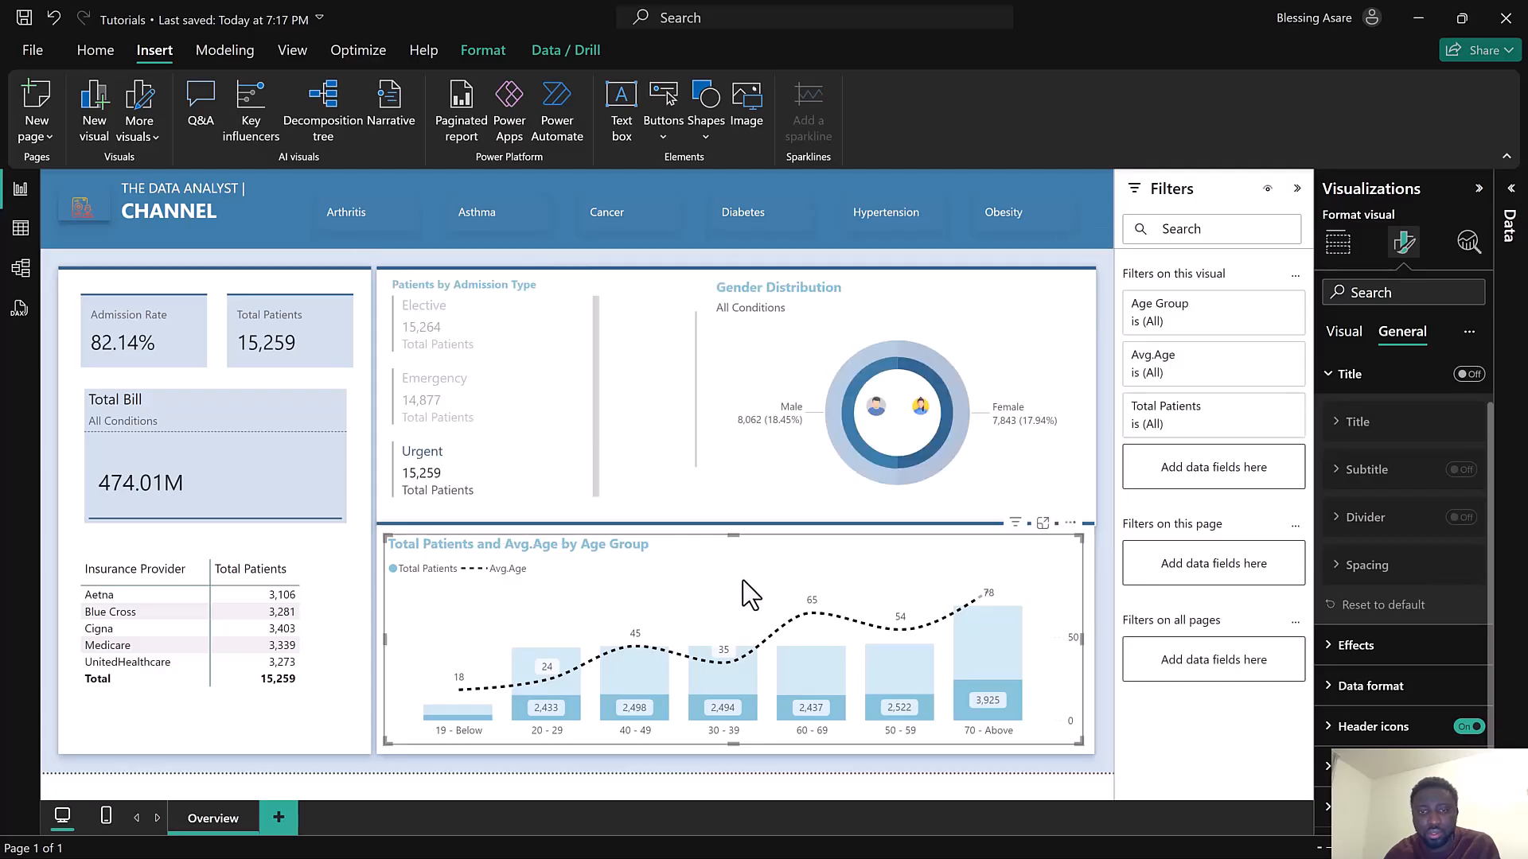
left_click(712, 505)
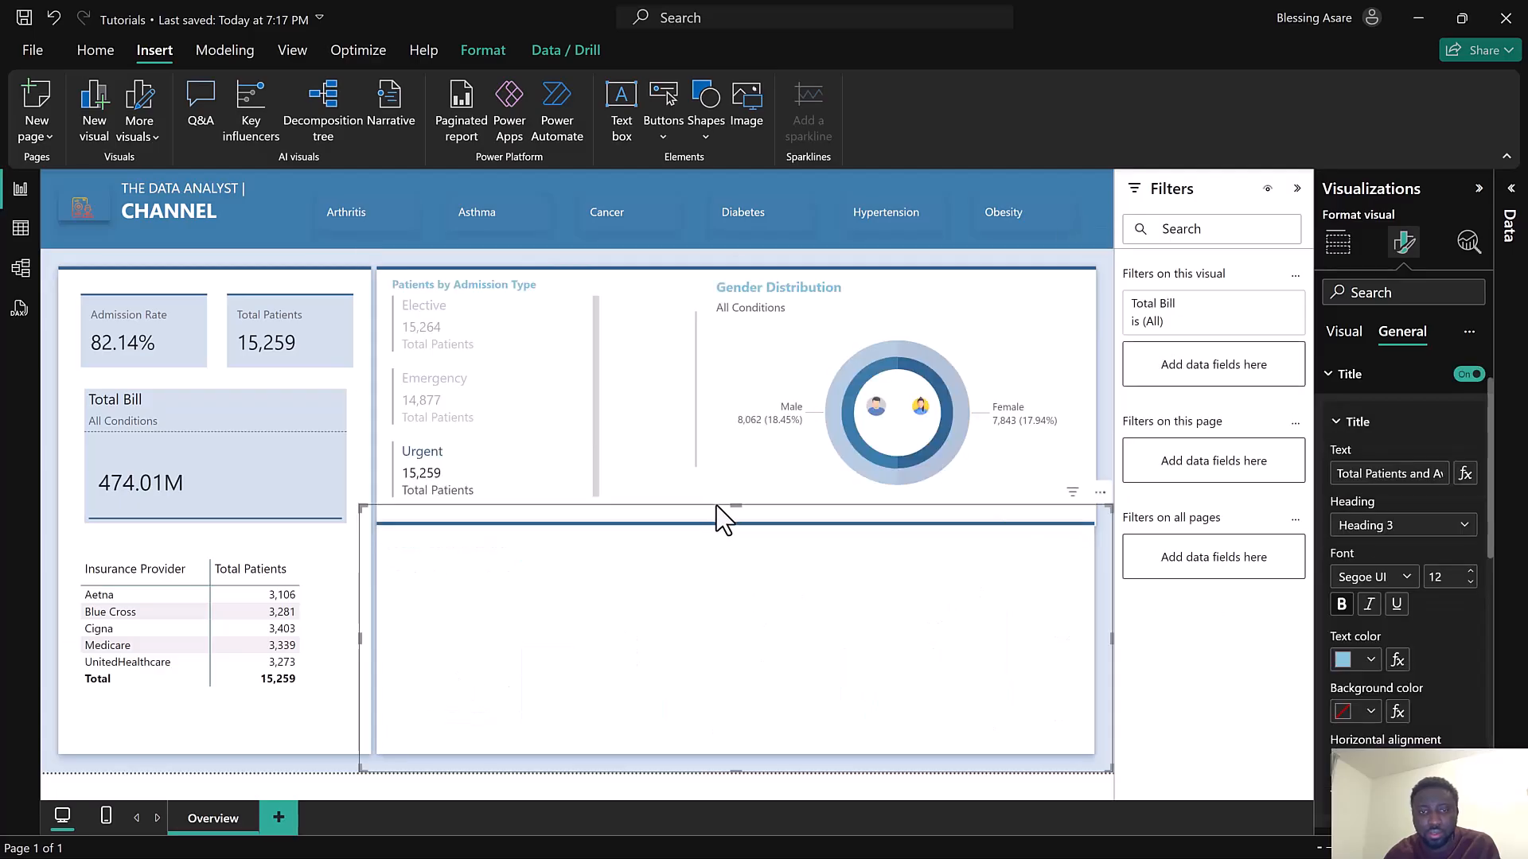
left_click_drag(733, 501, 734, 526)
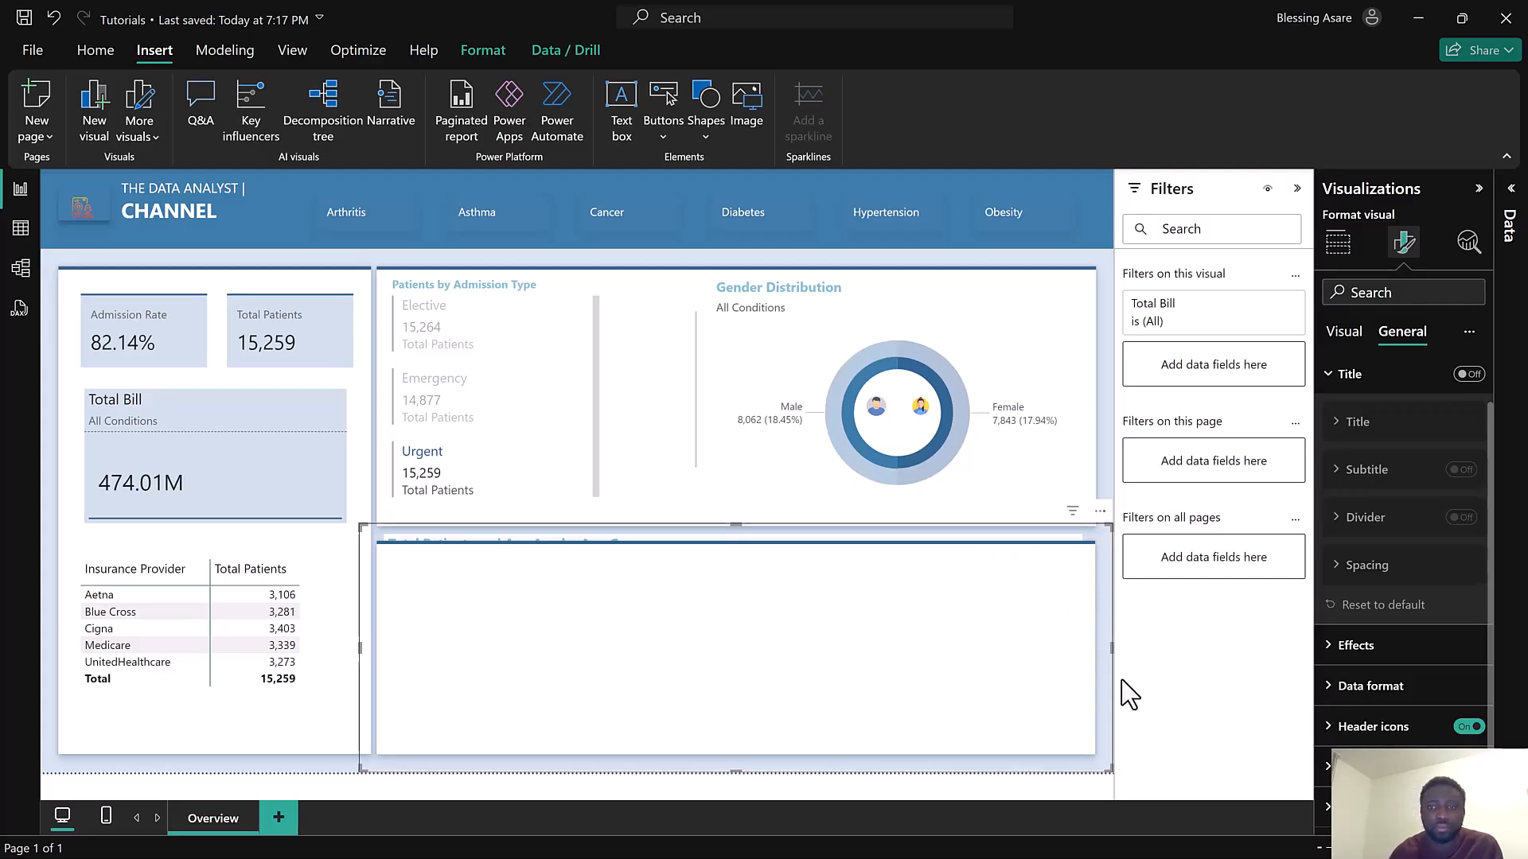
left_click(991, 790)
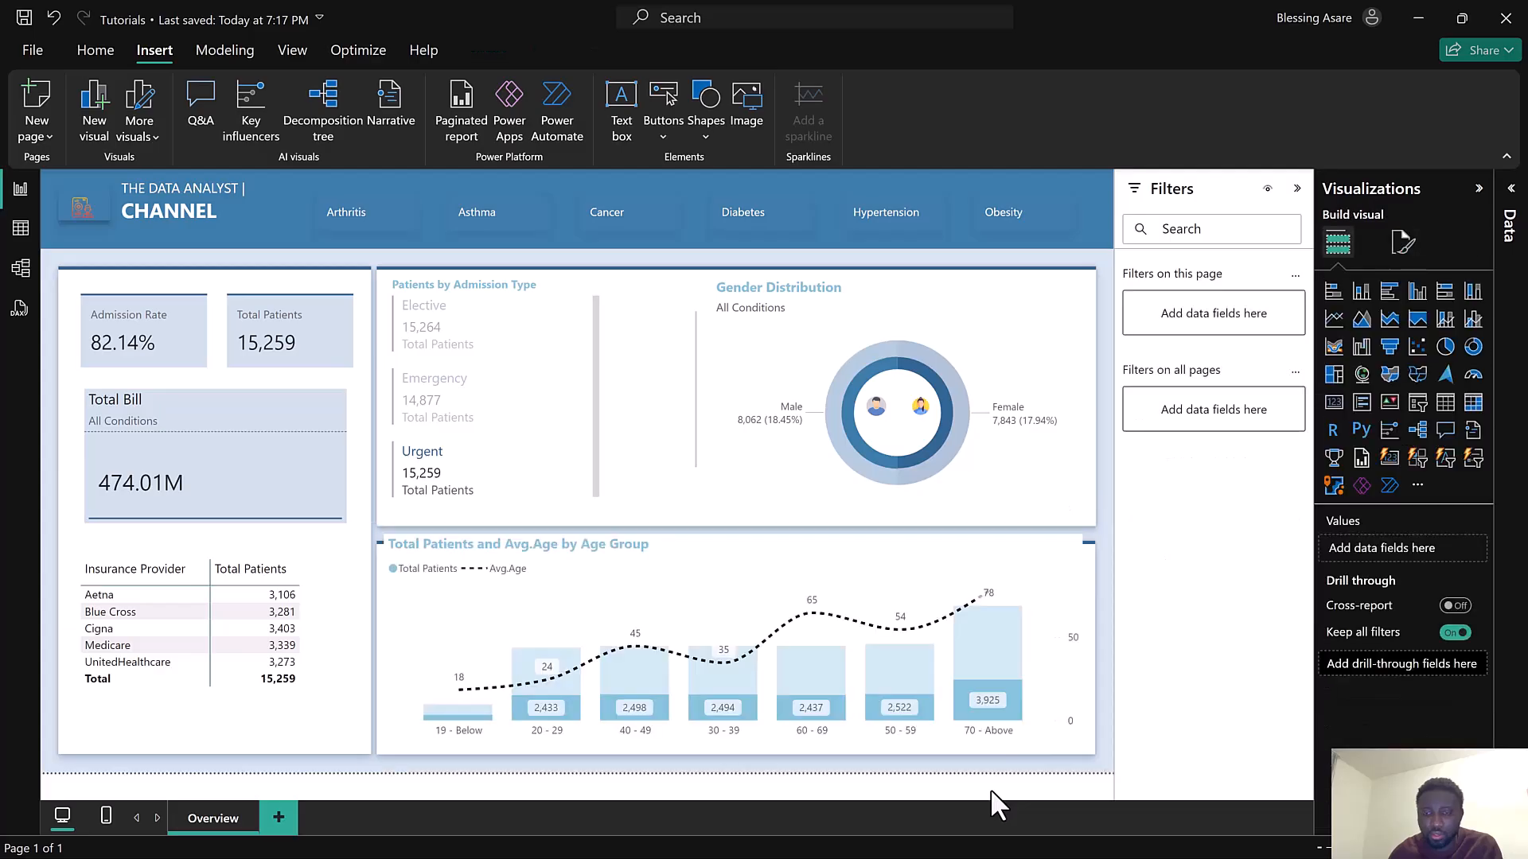
Move the Total Patients and Avg.Age by Age Group chart slightly down below the top panel
left_click(947, 548)
left_click_drag(947, 548, 942, 565)
mouse_move(727, 556)
left_mouse_down()
mouse_move(743, 589)
mouse_move(741, 568)
left_mouse_up()
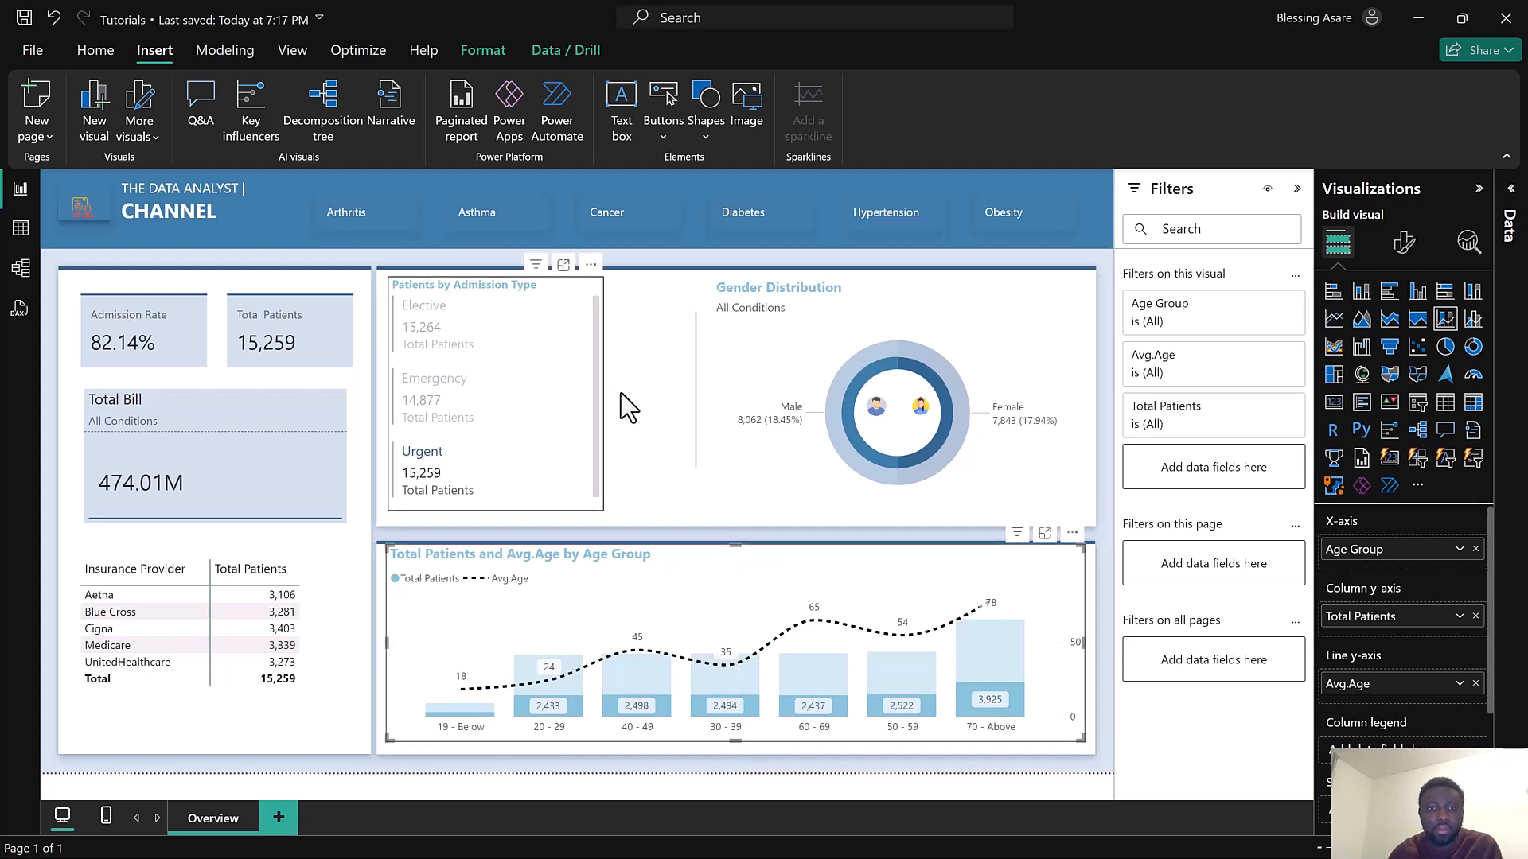
Widen the Patients by Admission Type panel and nudge the age group chart slightly left
left_click(596, 517)
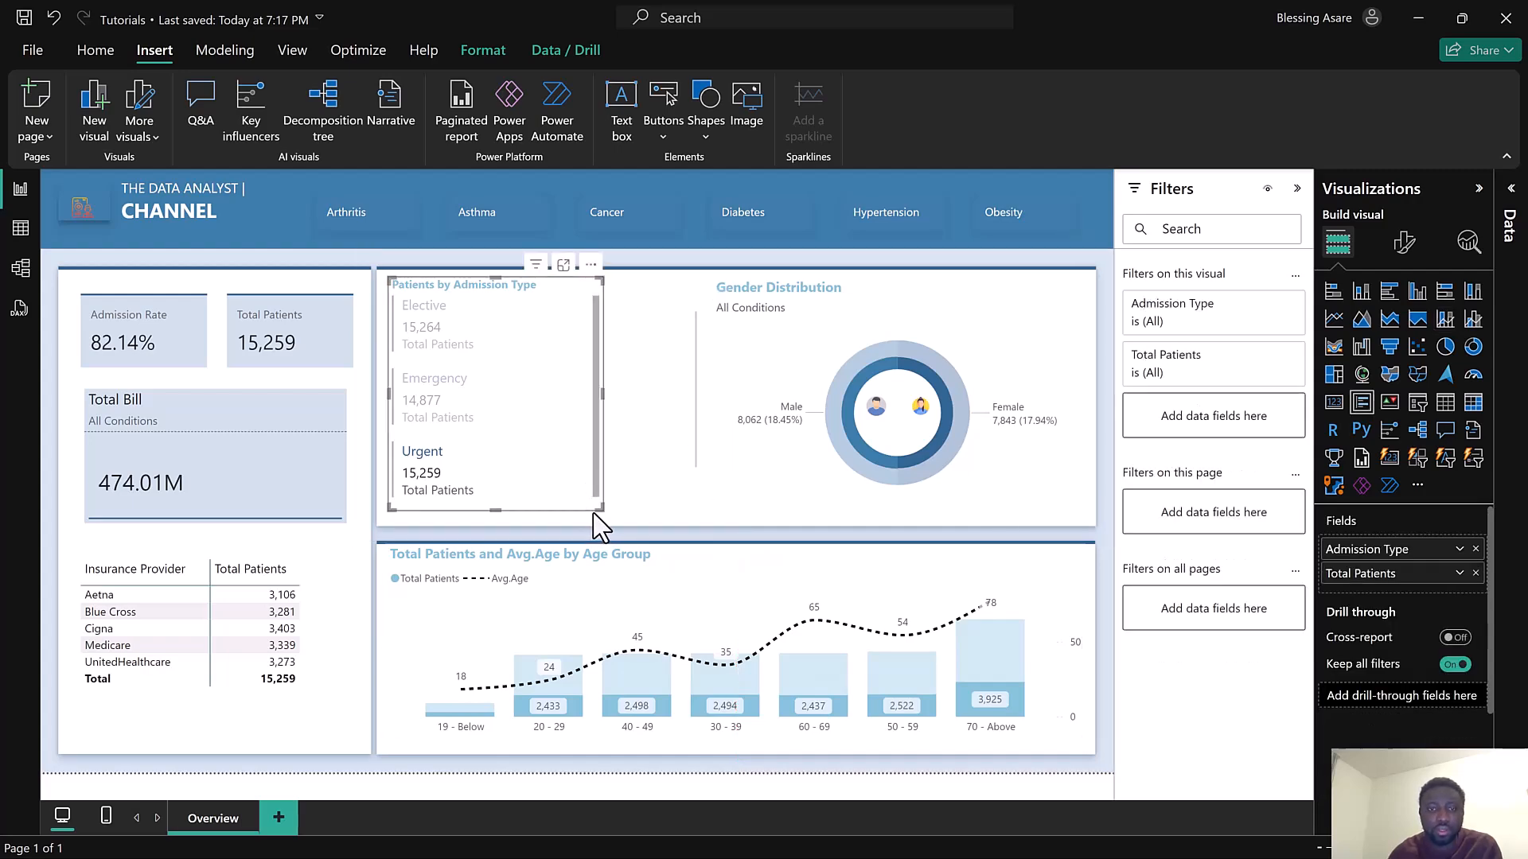
left_click_drag(595, 511, 648, 524)
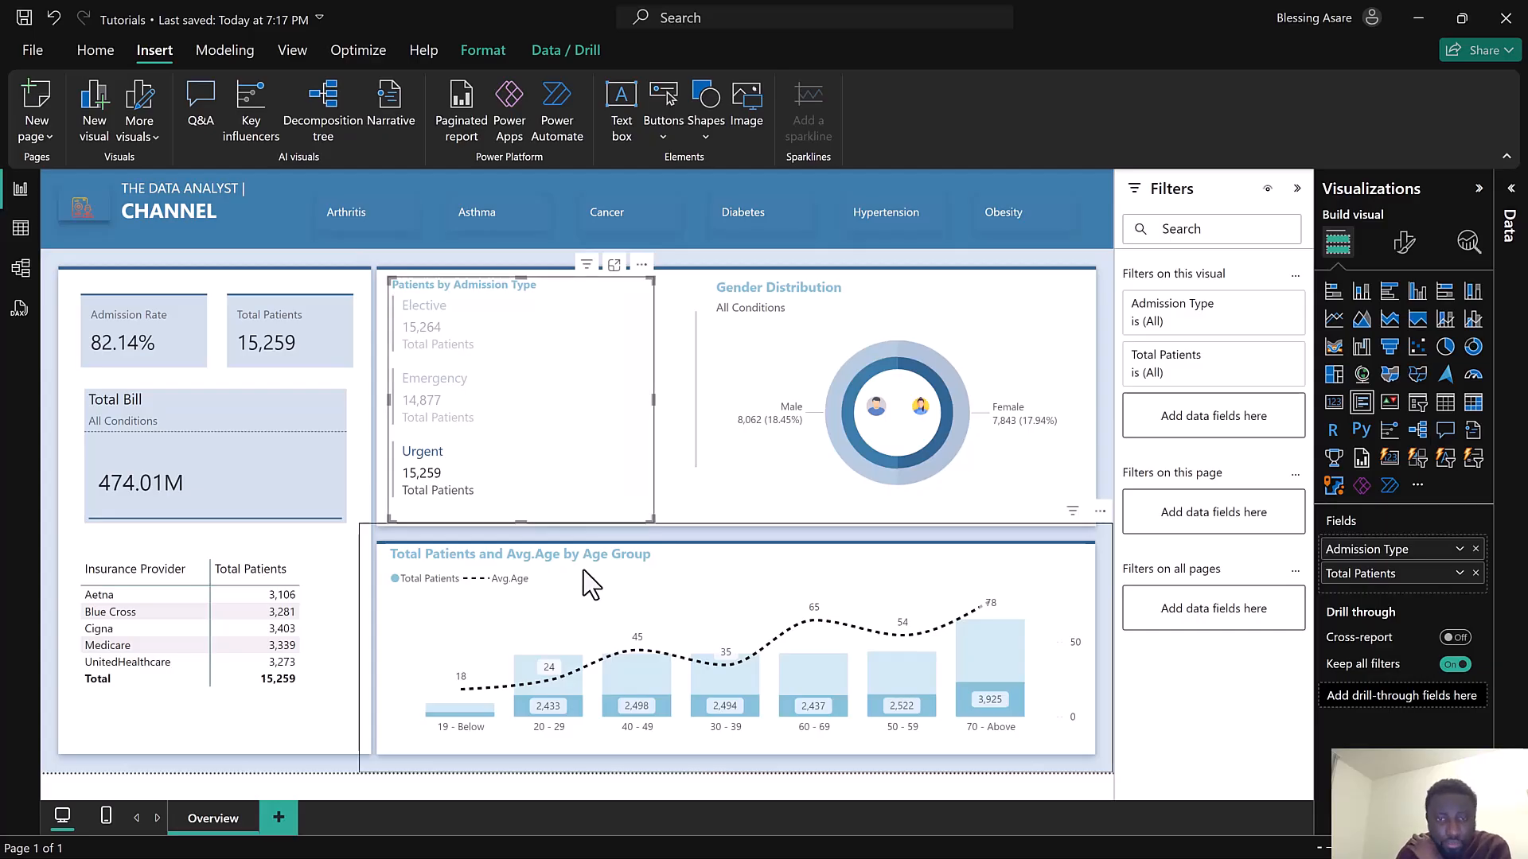
left_click_drag(587, 564, 575, 565)
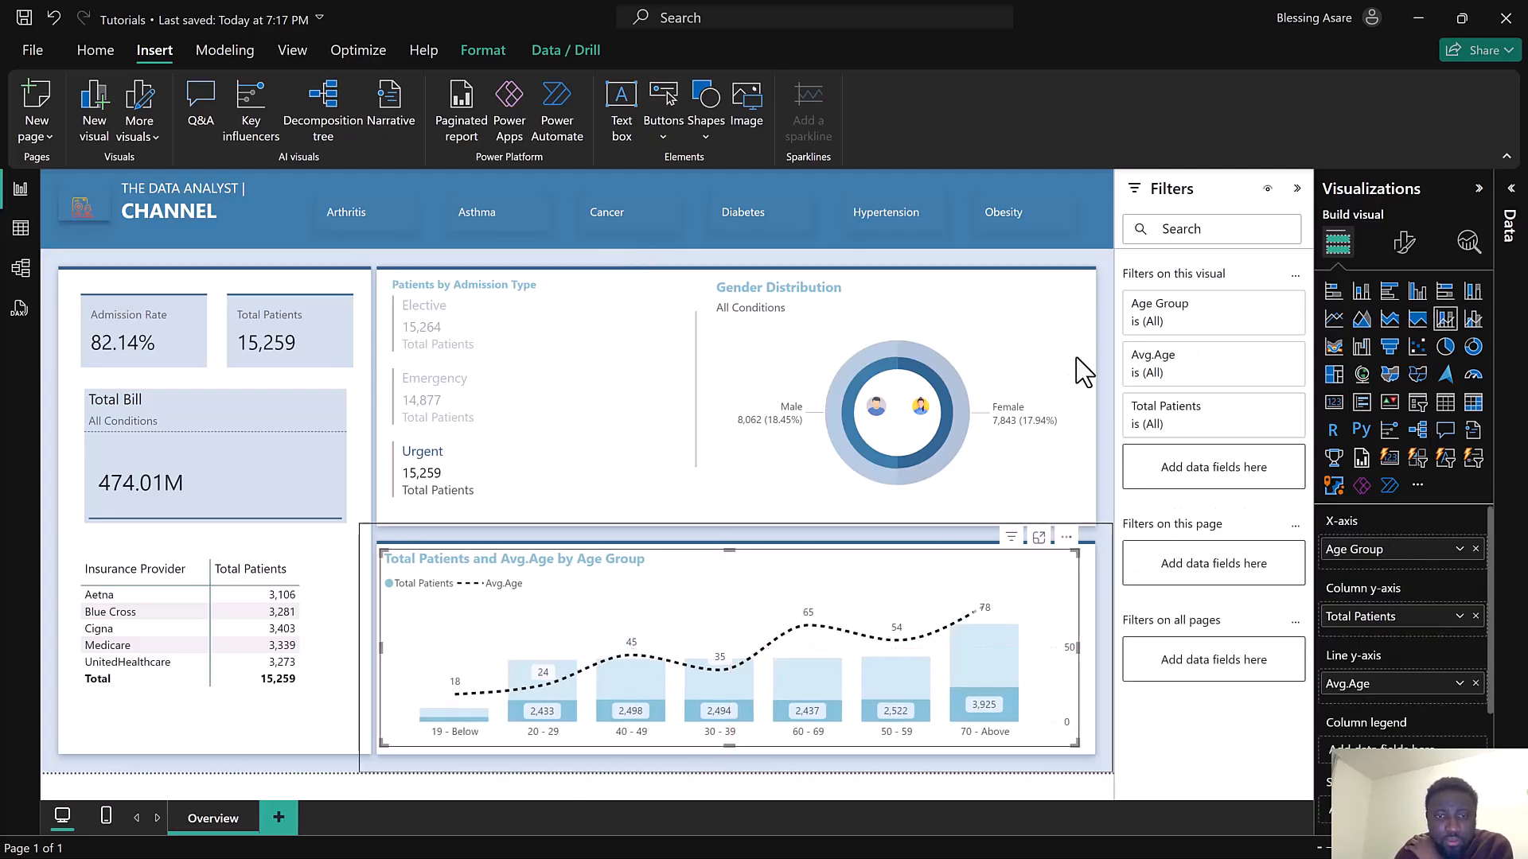
Rename the age group chart's title to Patient by Age Group
left_click(1401, 243)
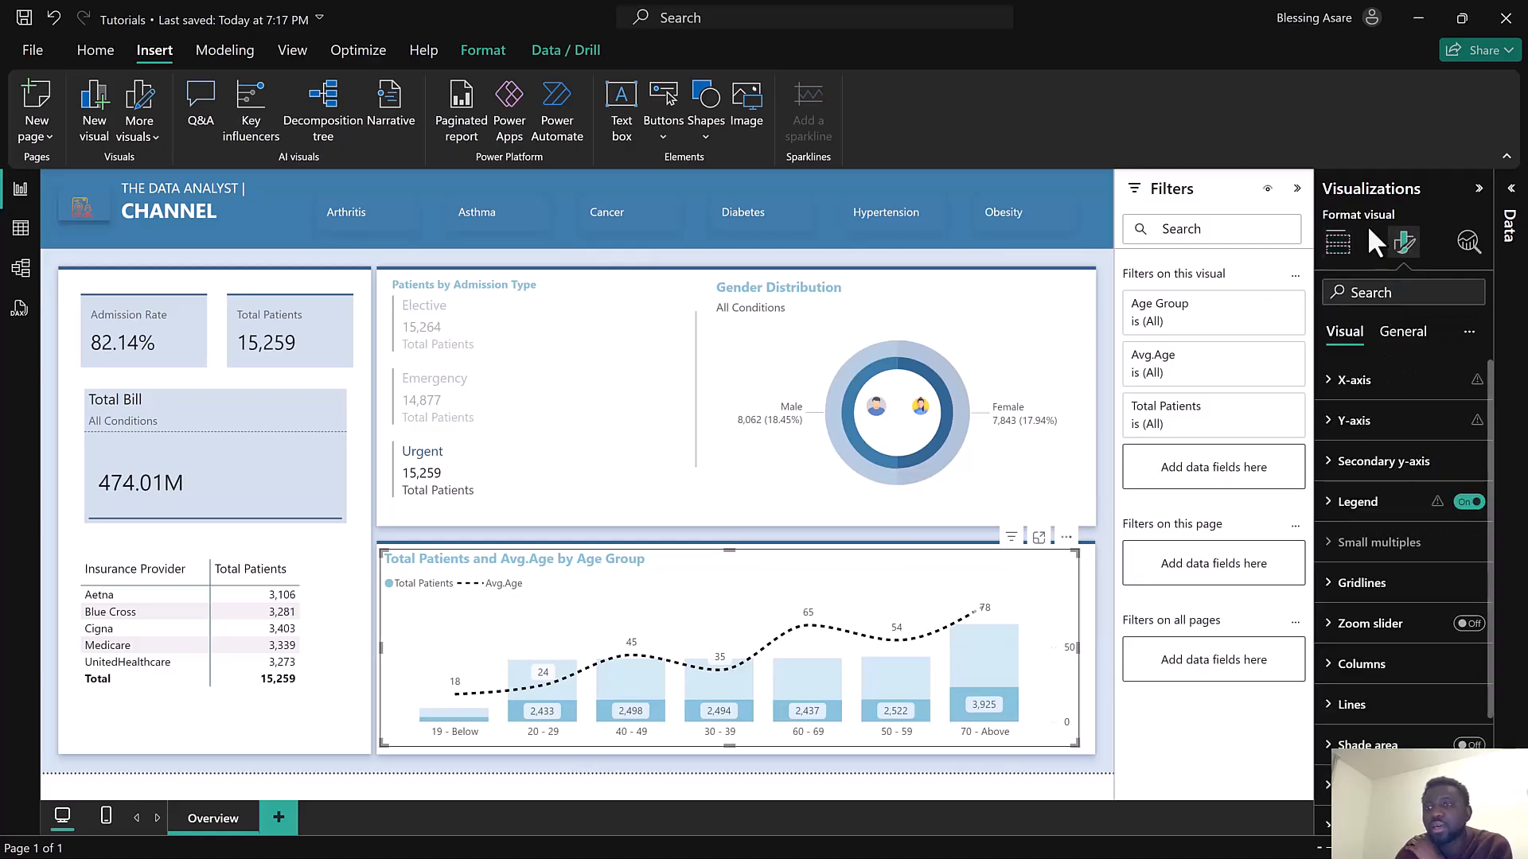
left_click(1403, 333)
left_click(1469, 421)
left_click(1377, 421)
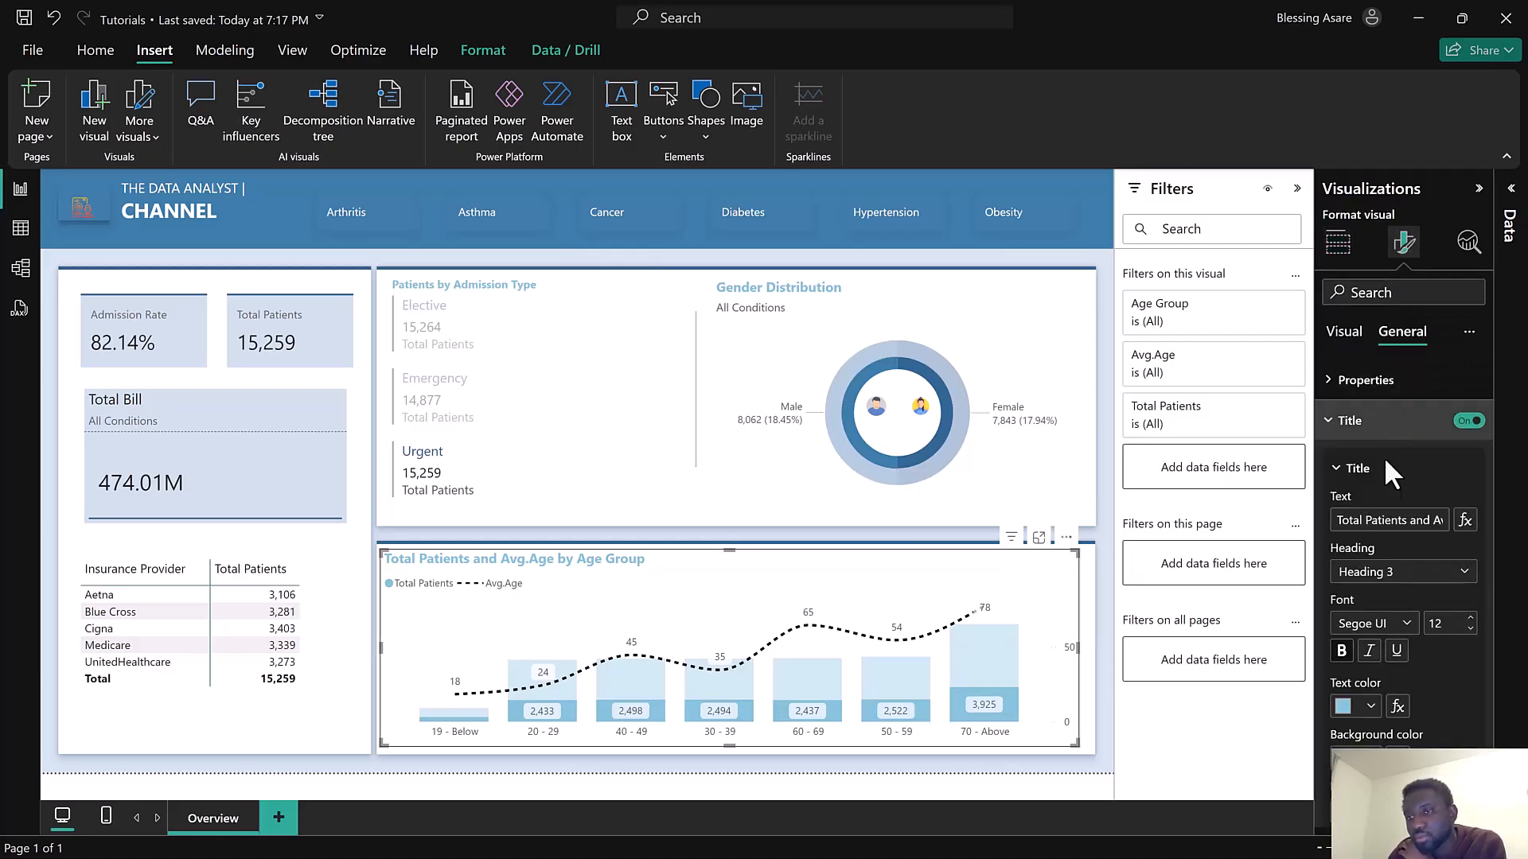
left_click(1430, 522)
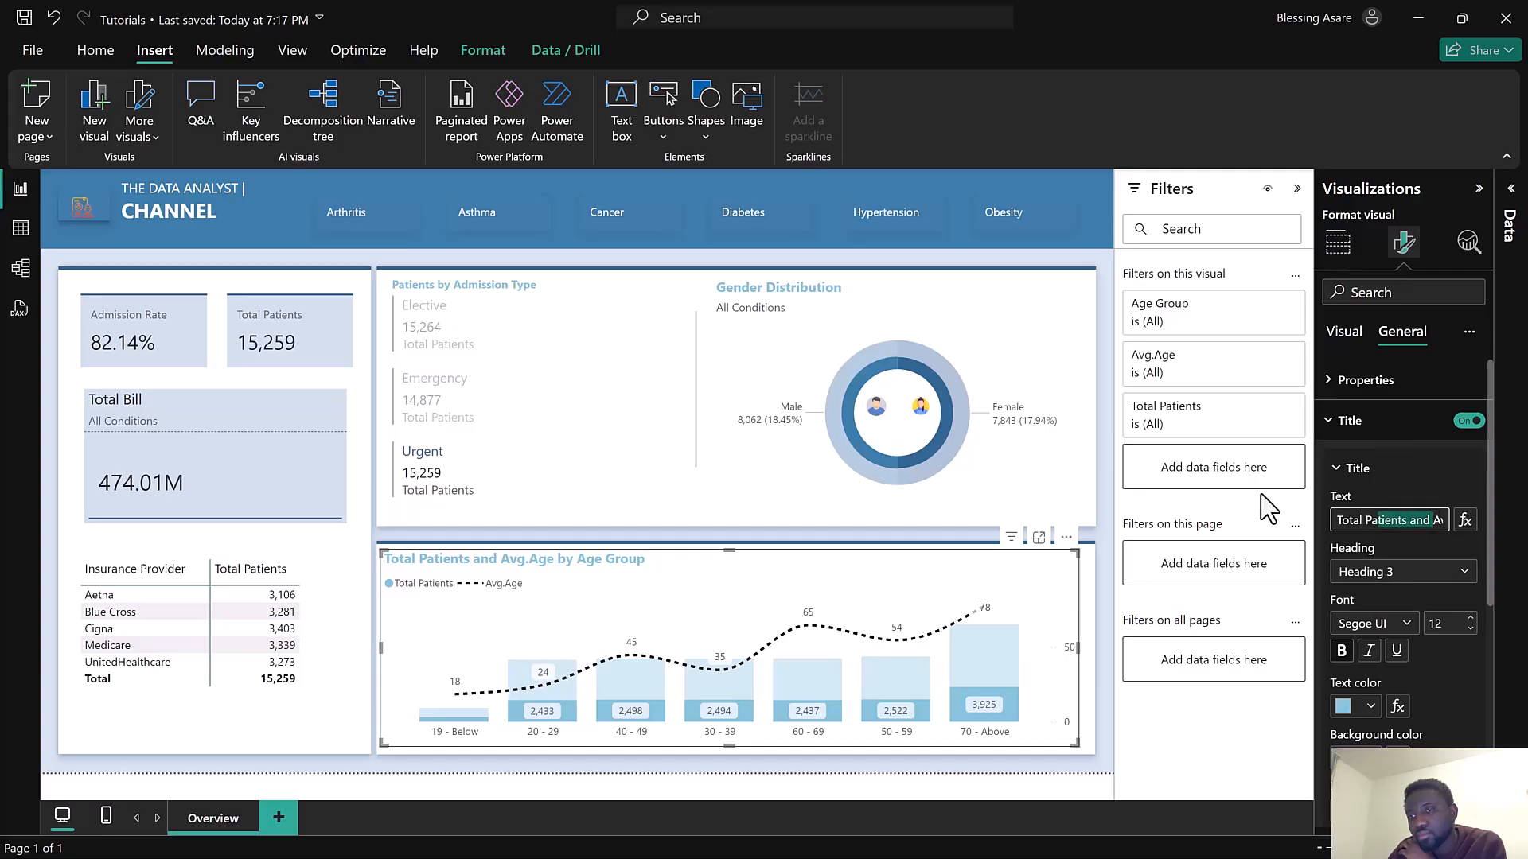
key("BackSpace")
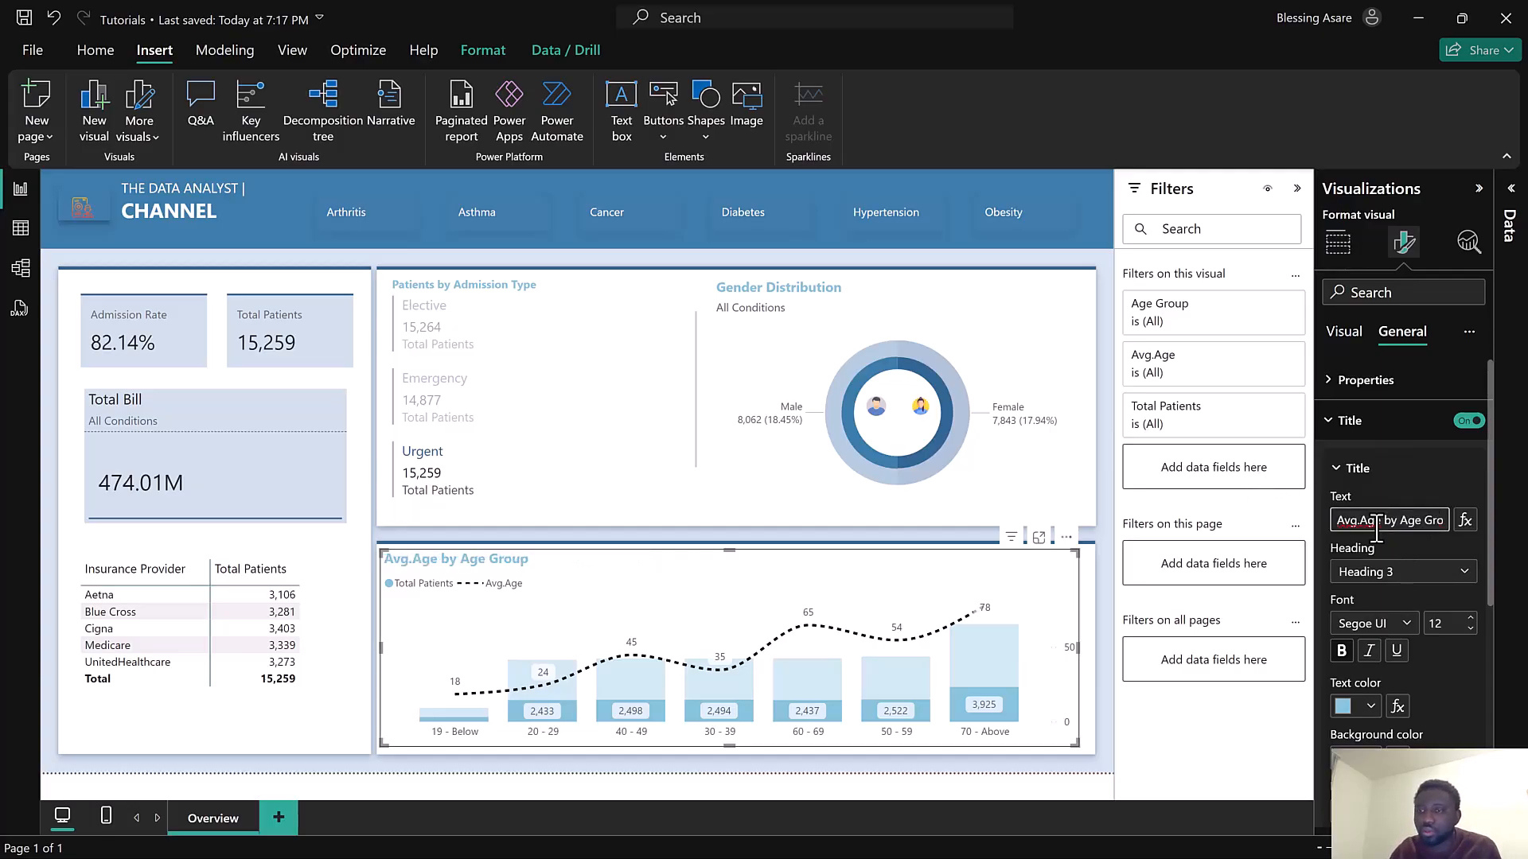
left_click_drag(1379, 522, 1303, 525)
type("patient")
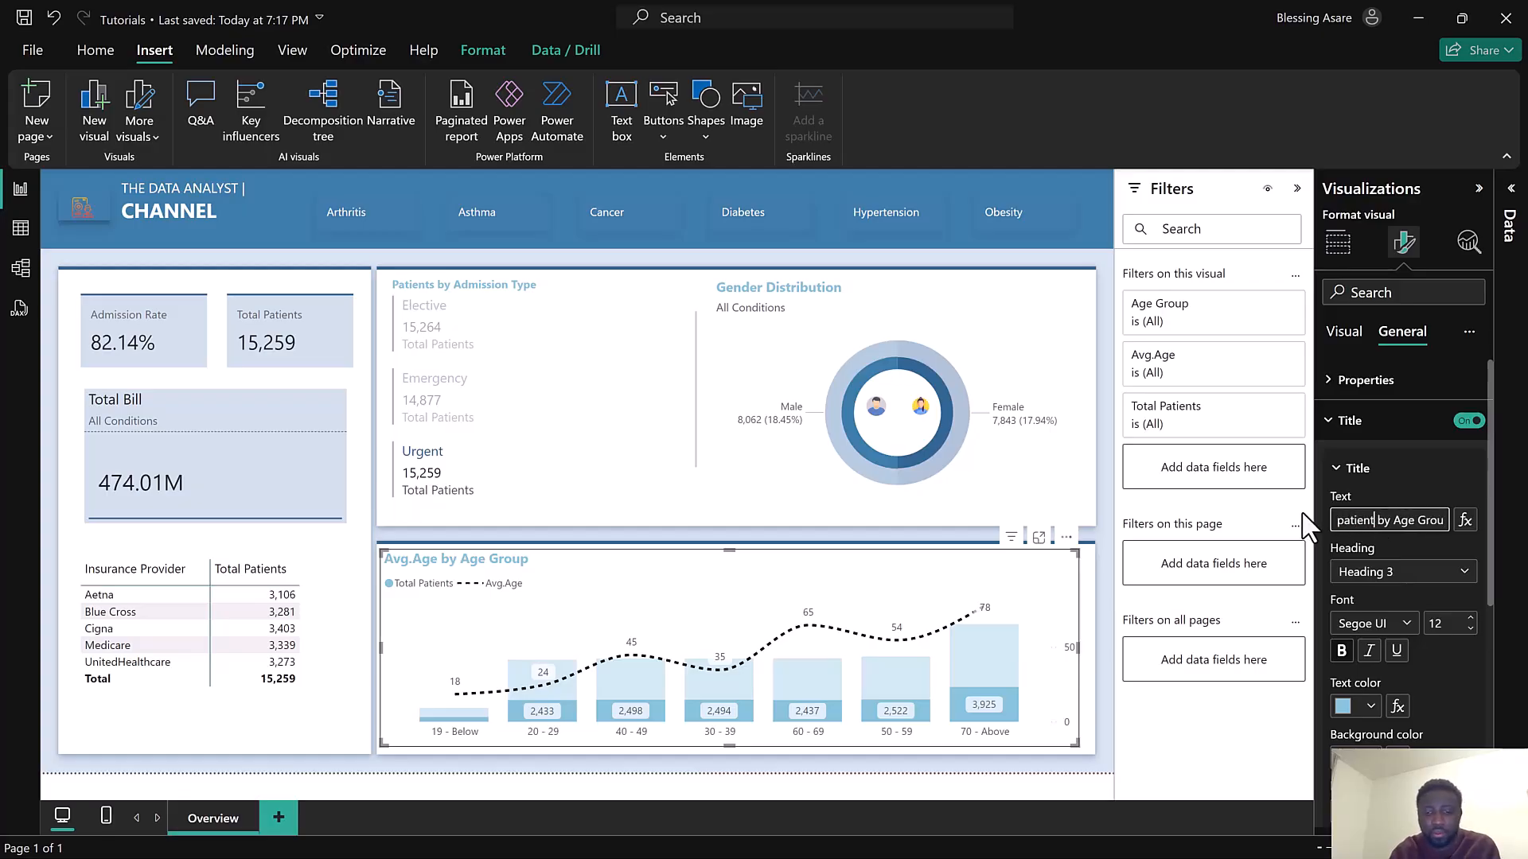
key("BackSpace")
key("BackSpace")
key("BackSpace")
key("BackSpace")
key("BackSpace")
key("BackSpace")
key("BackSpace")
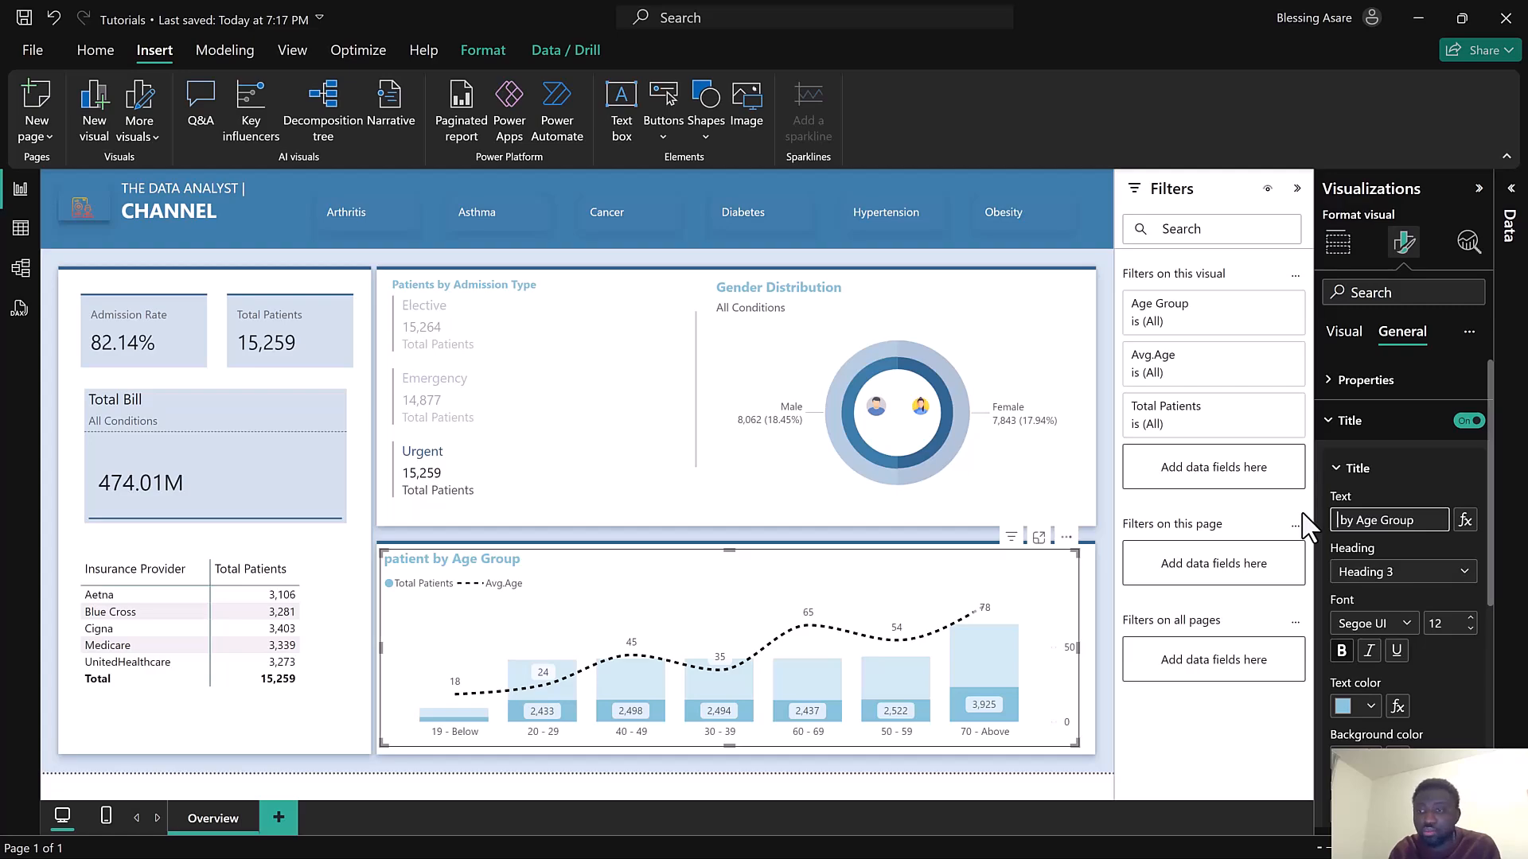
type("Pateint")
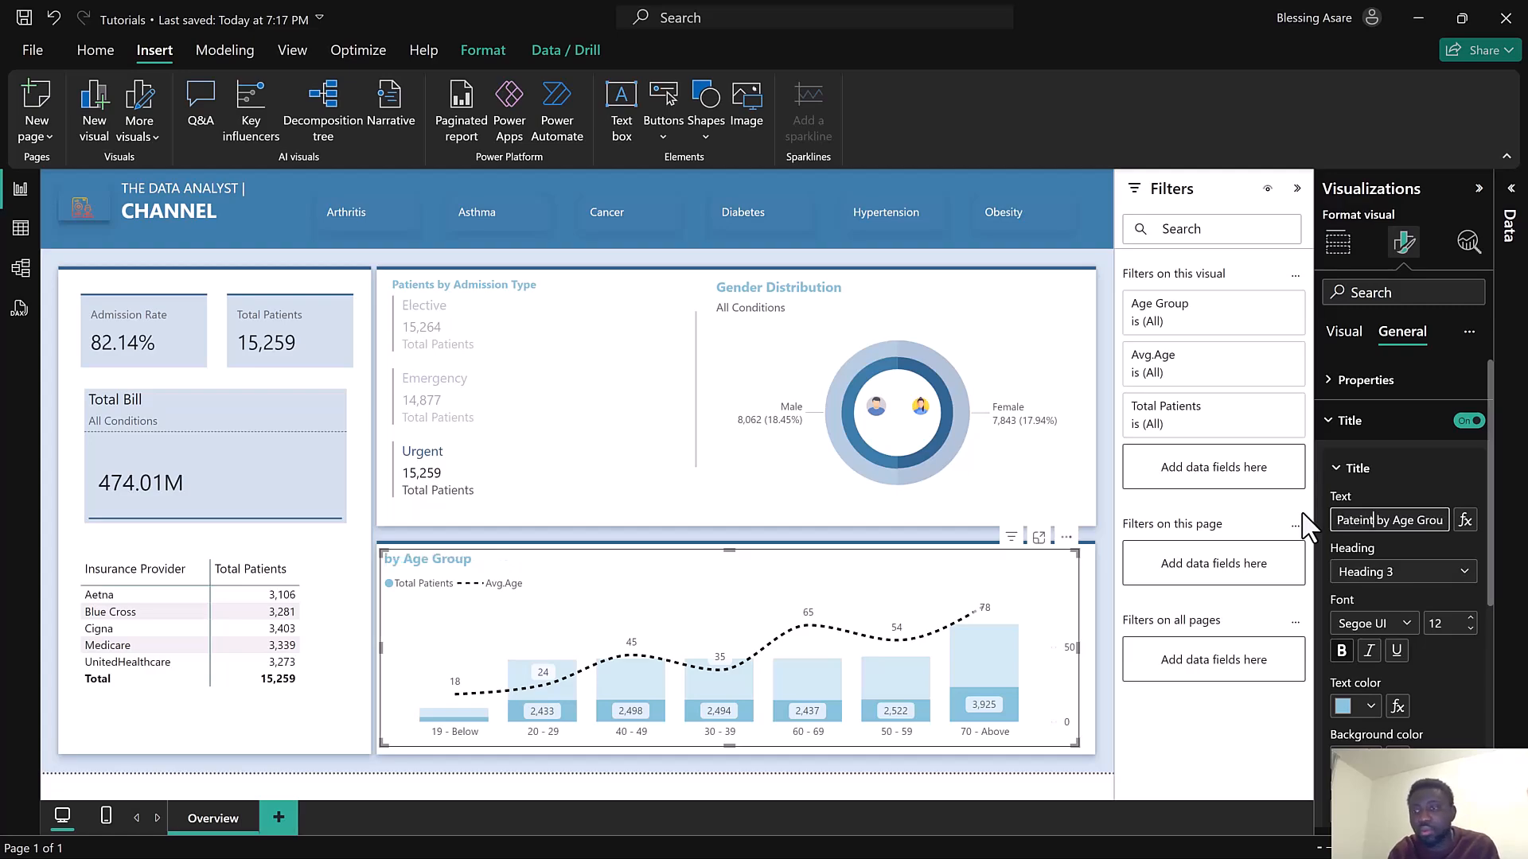
key("BackSpace")
key("BackSpace")
key("BackSpace")
key("BackSpace")
type("ient")
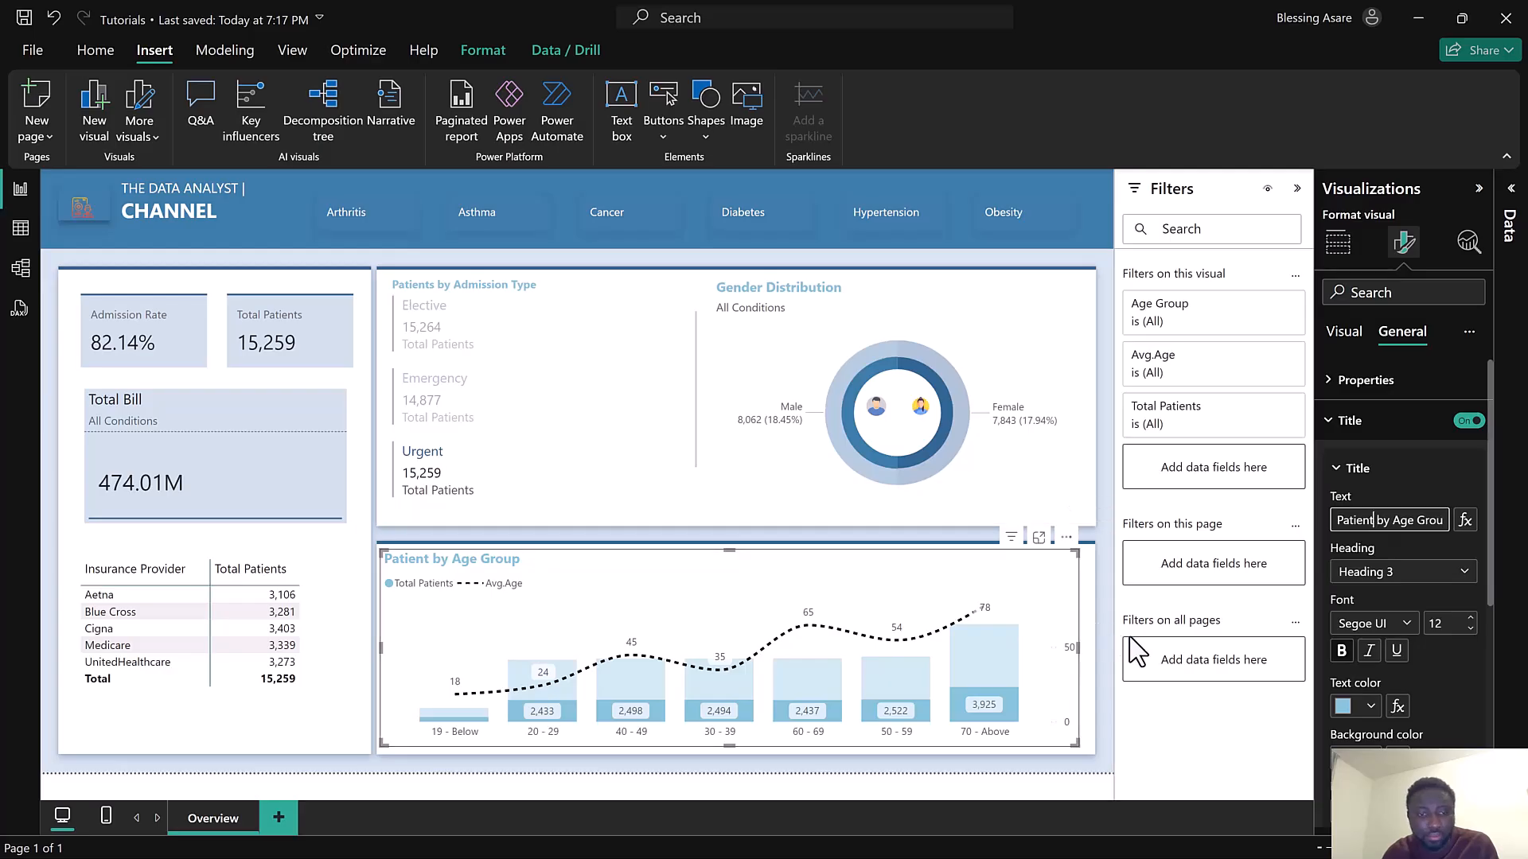
Turn on the age group chart's subtitle and base its text on the Subtitle measure from Calculations
scroll(1443, 632, "down", 3)
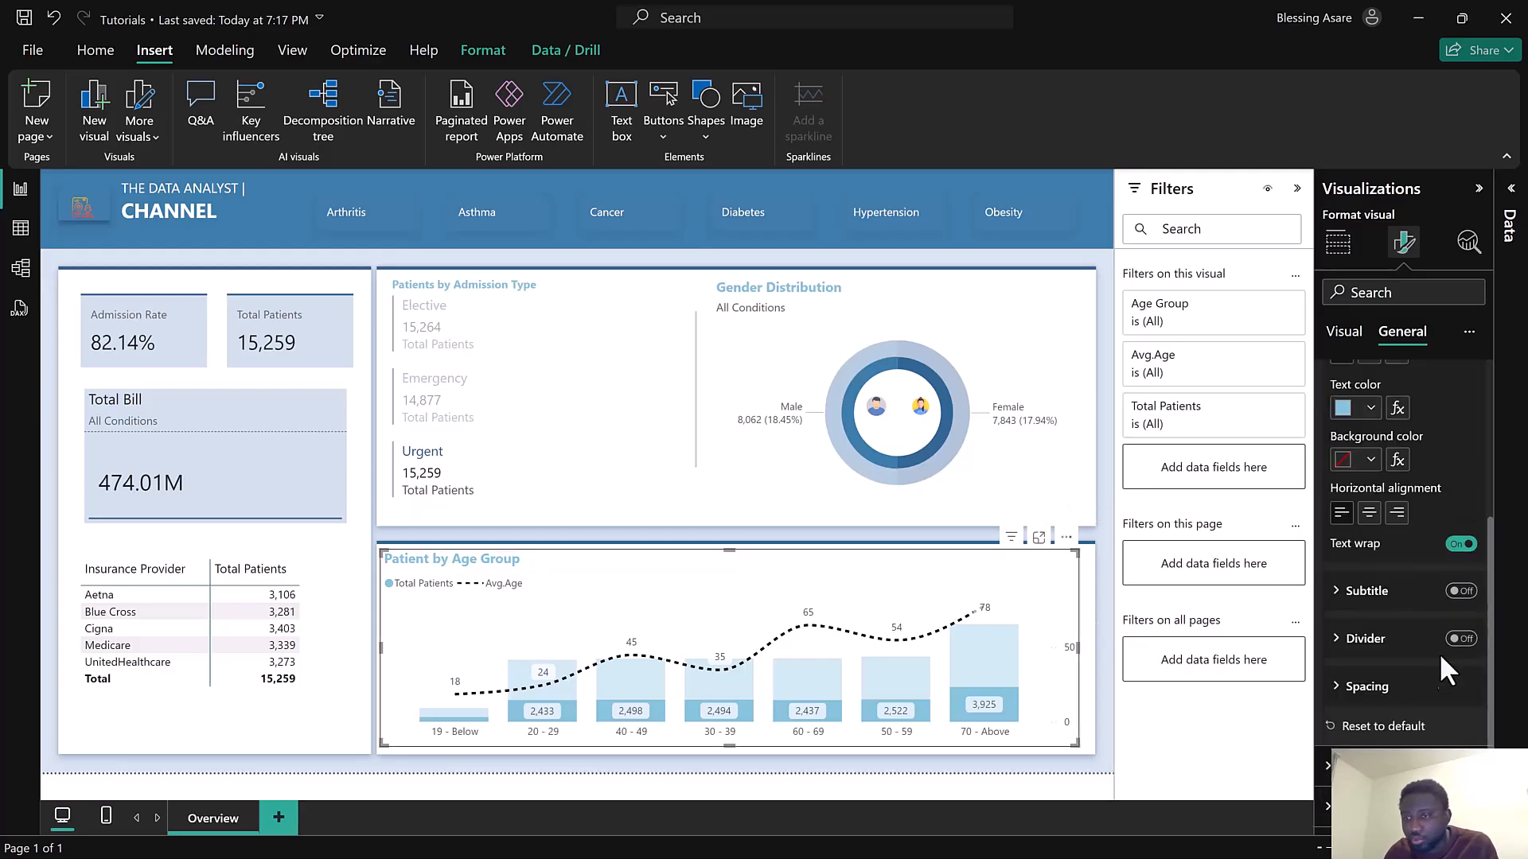
left_click(1463, 592)
left_click(1377, 598)
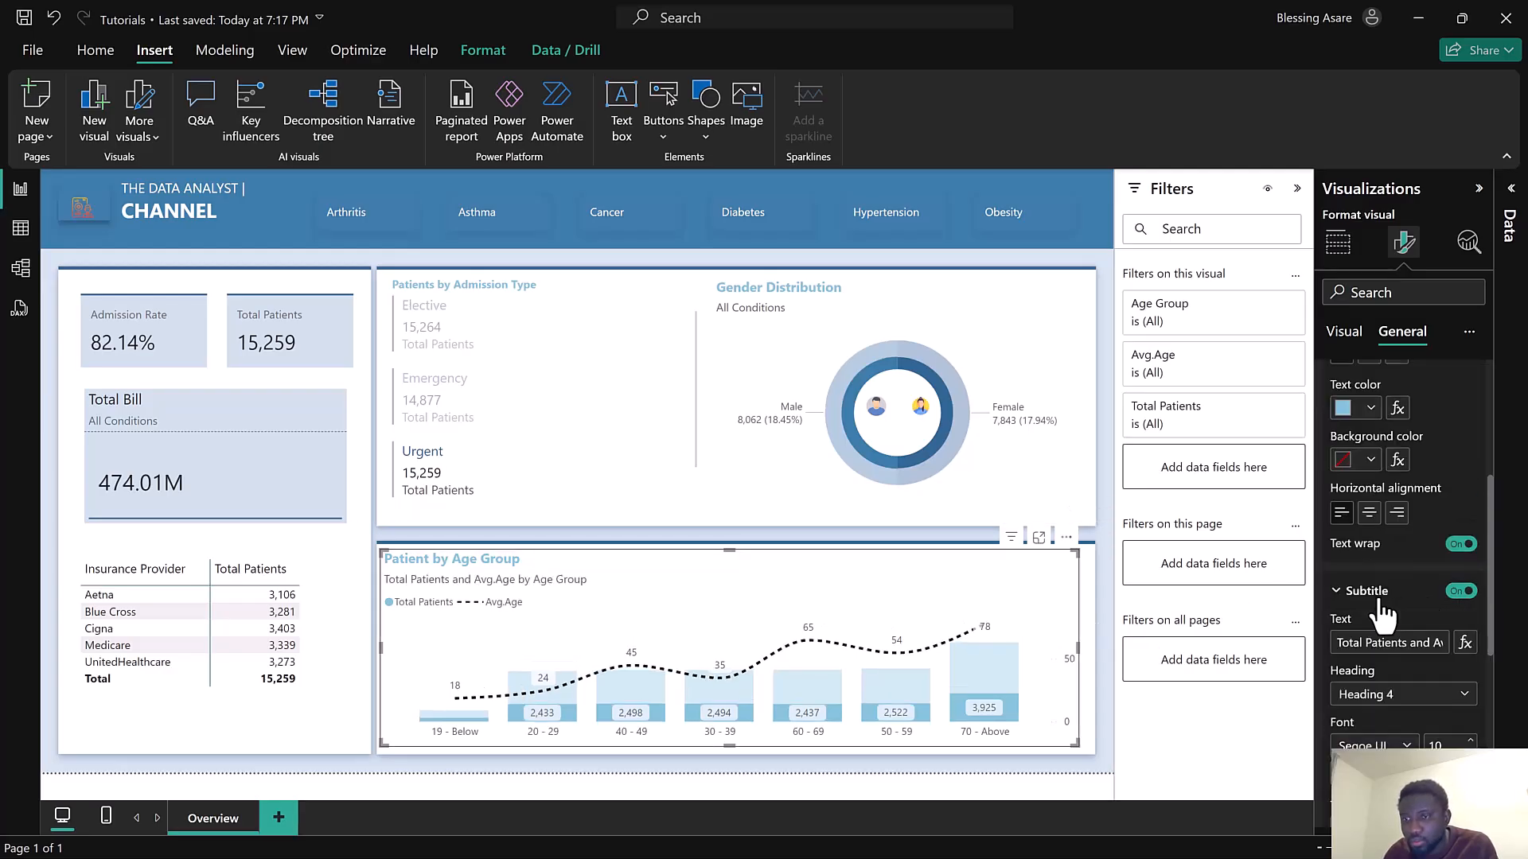
left_click(1465, 643)
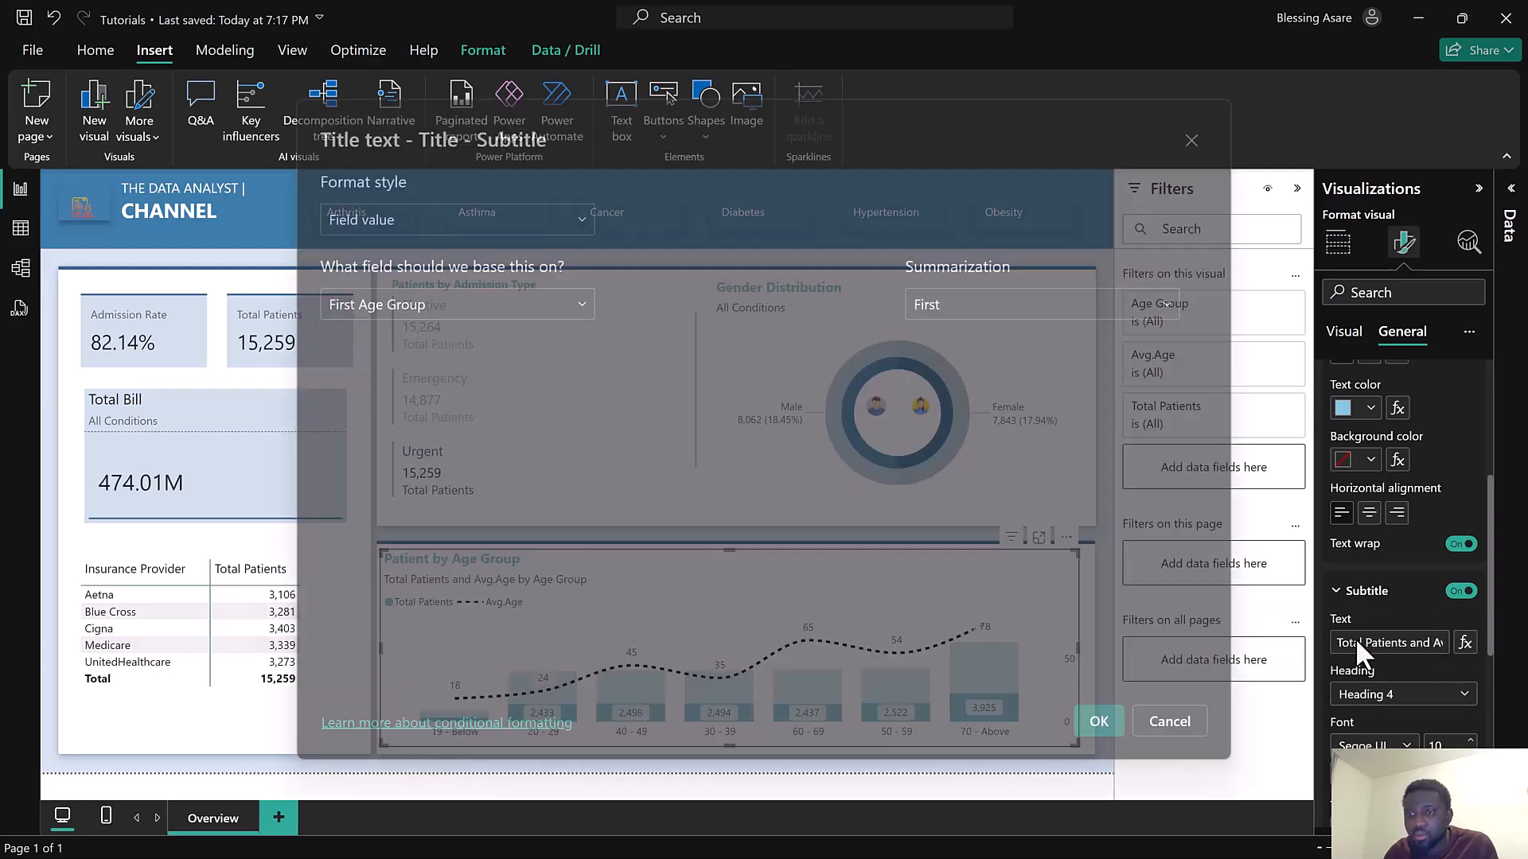
left_click(521, 317)
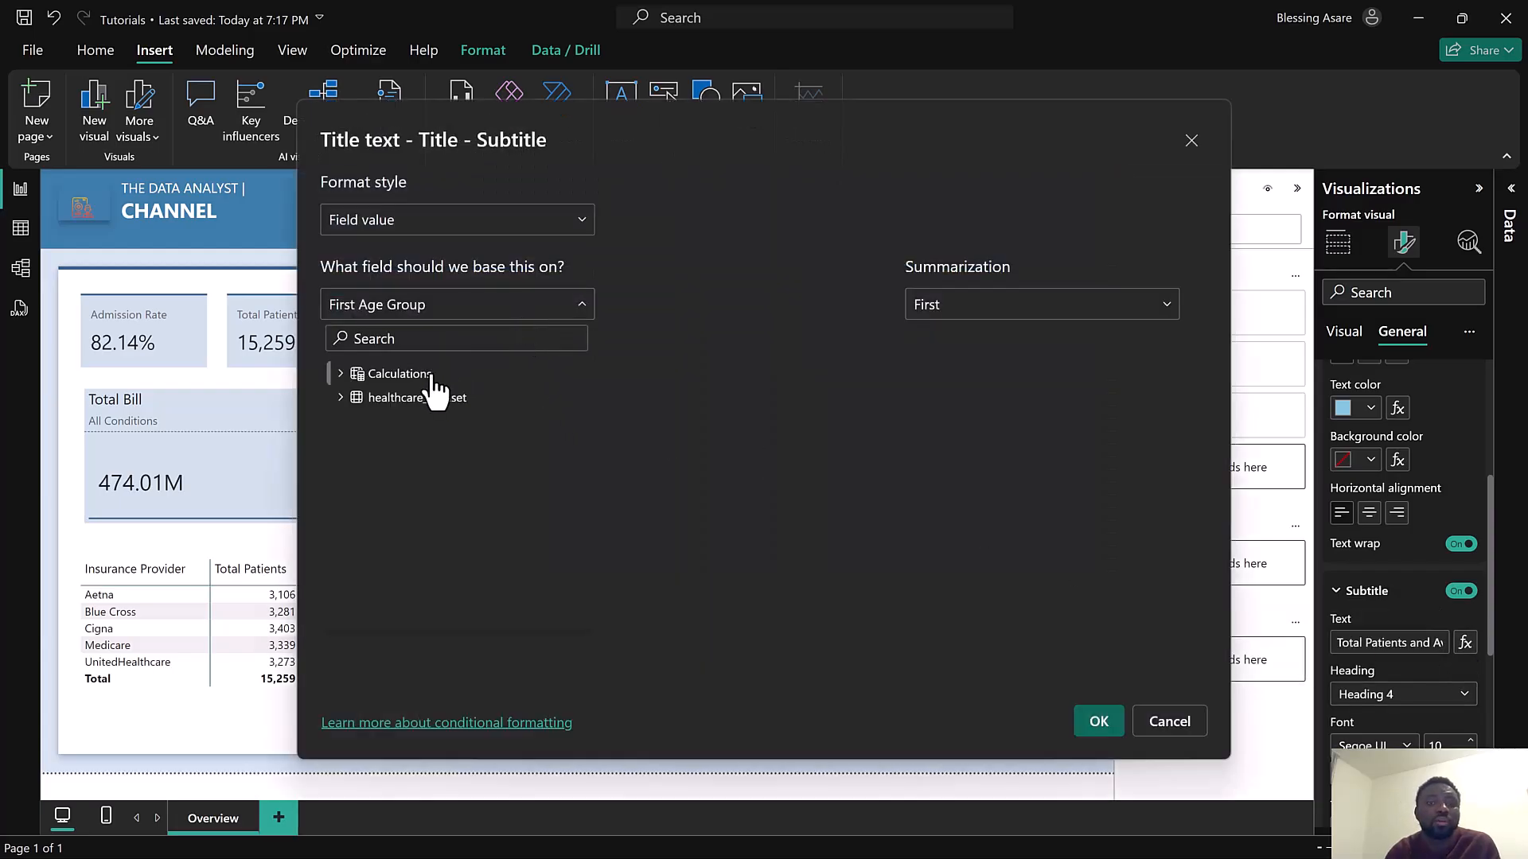
left_click(341, 375)
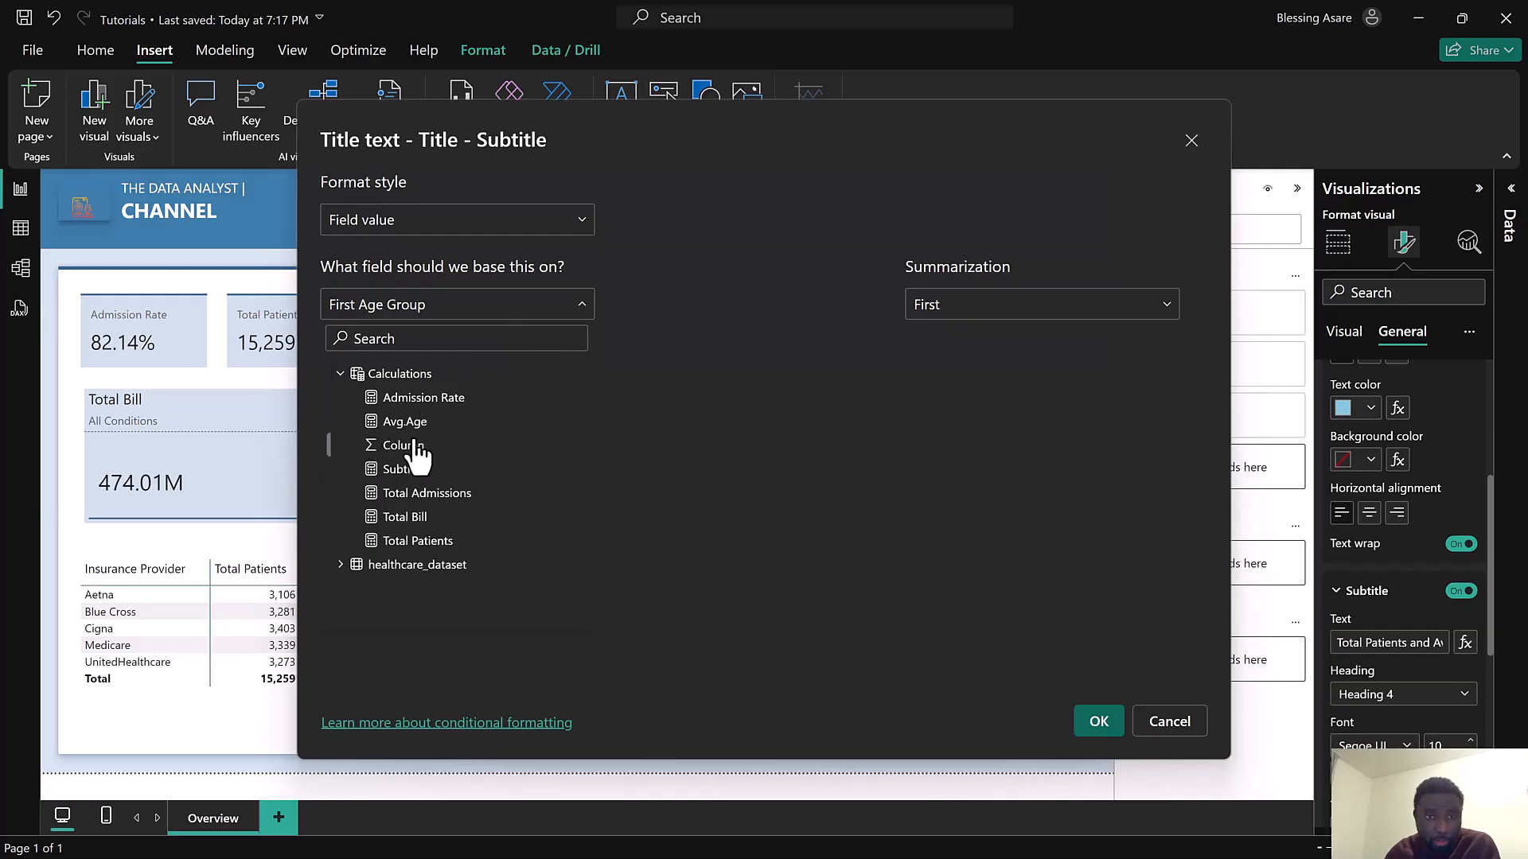
left_click(404, 470)
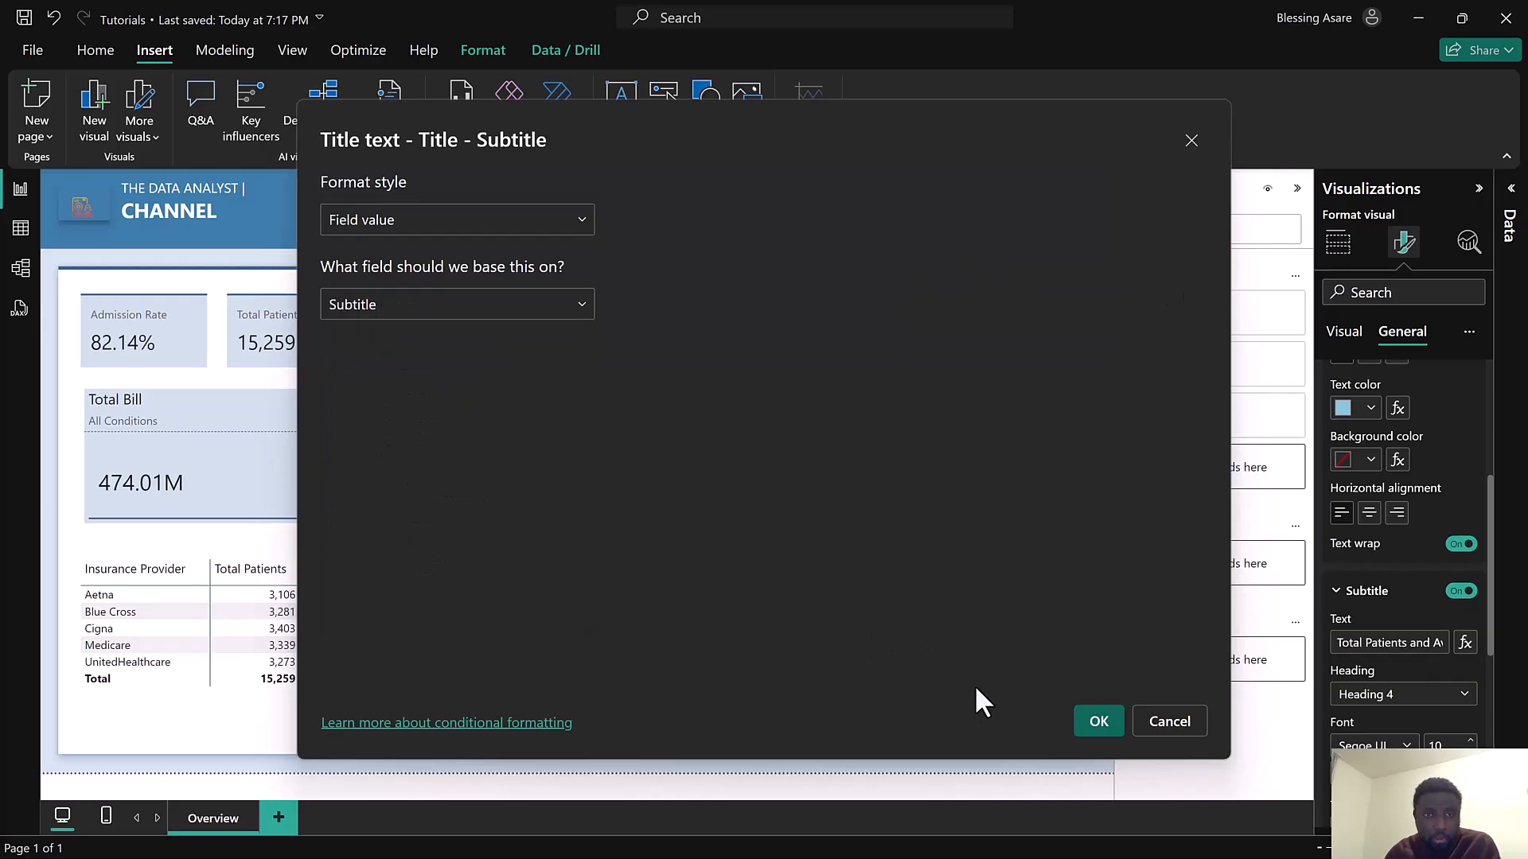
left_click(1103, 723)
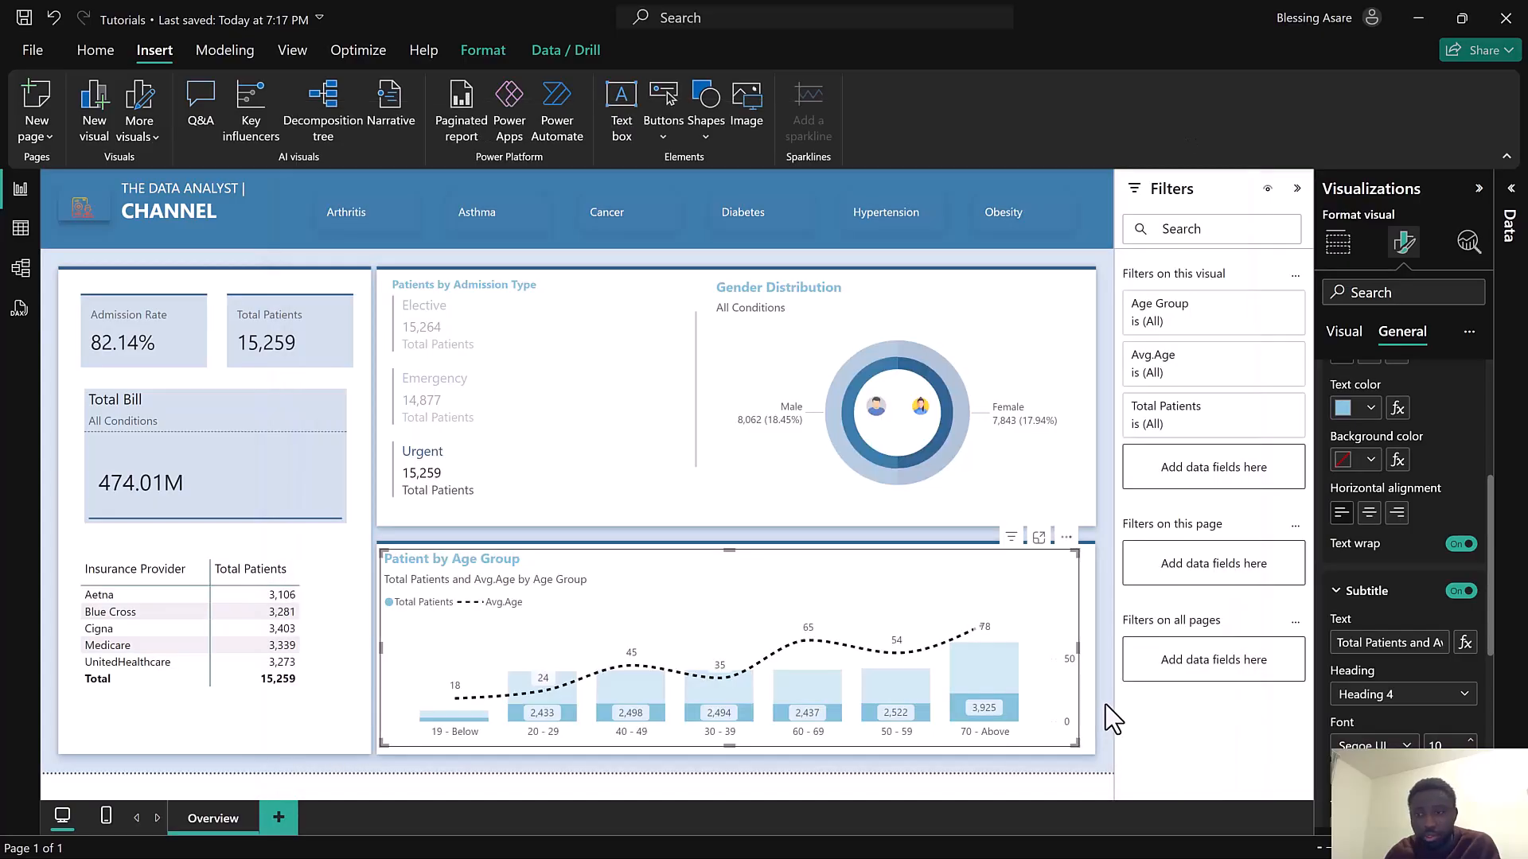
Test the dynamic subtitle by selecting and then clearing the Diabetes condition button
left_click(756, 224)
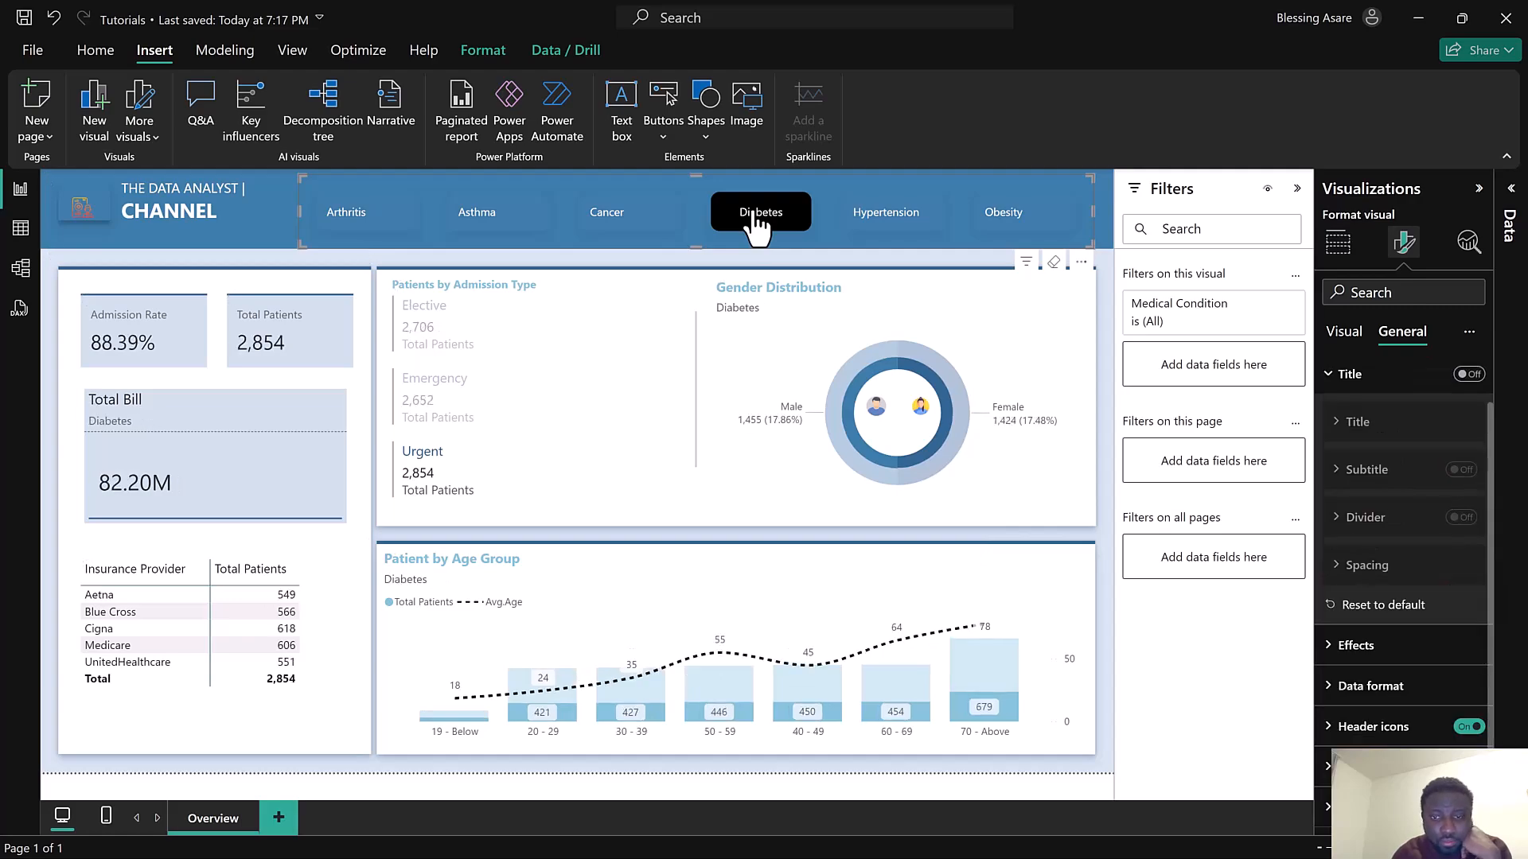
left_click(756, 225)
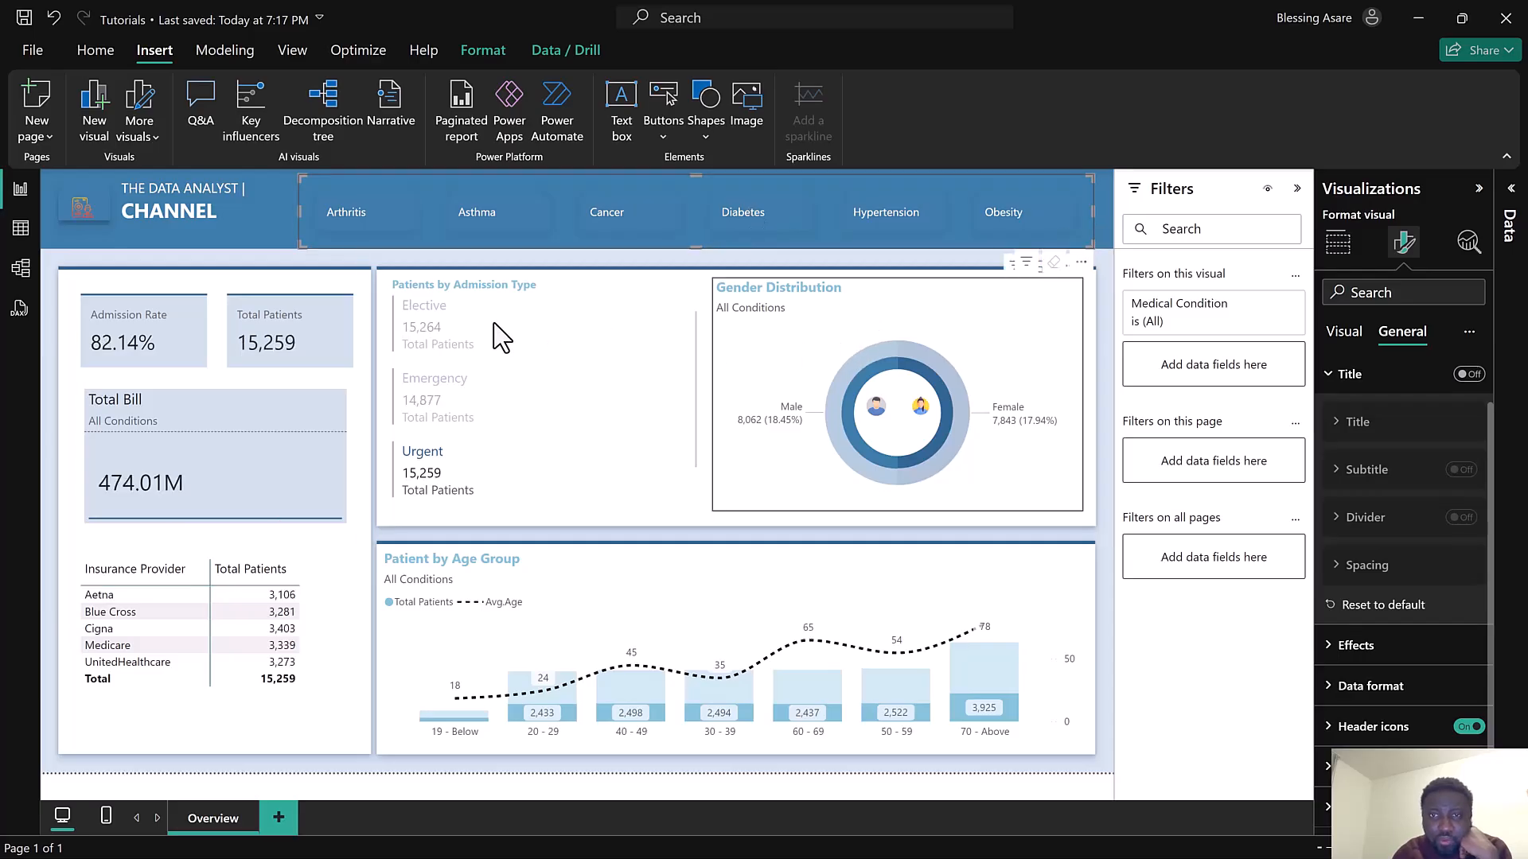
Test cross-filtering by selecting admission types and the Male gender segment, then clearing the selections
left_click(436, 307)
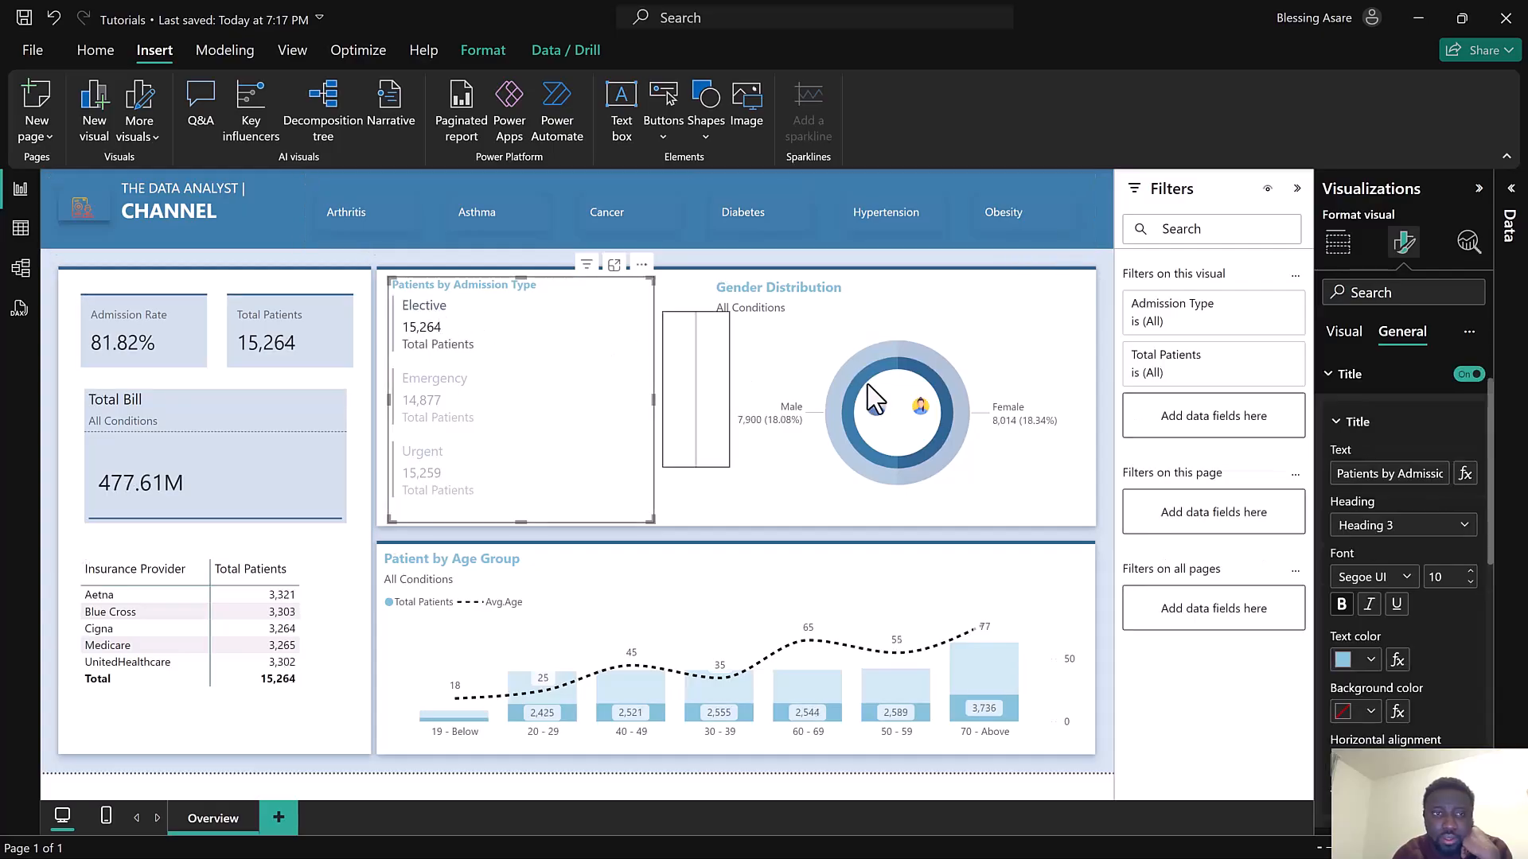
left_click(489, 404)
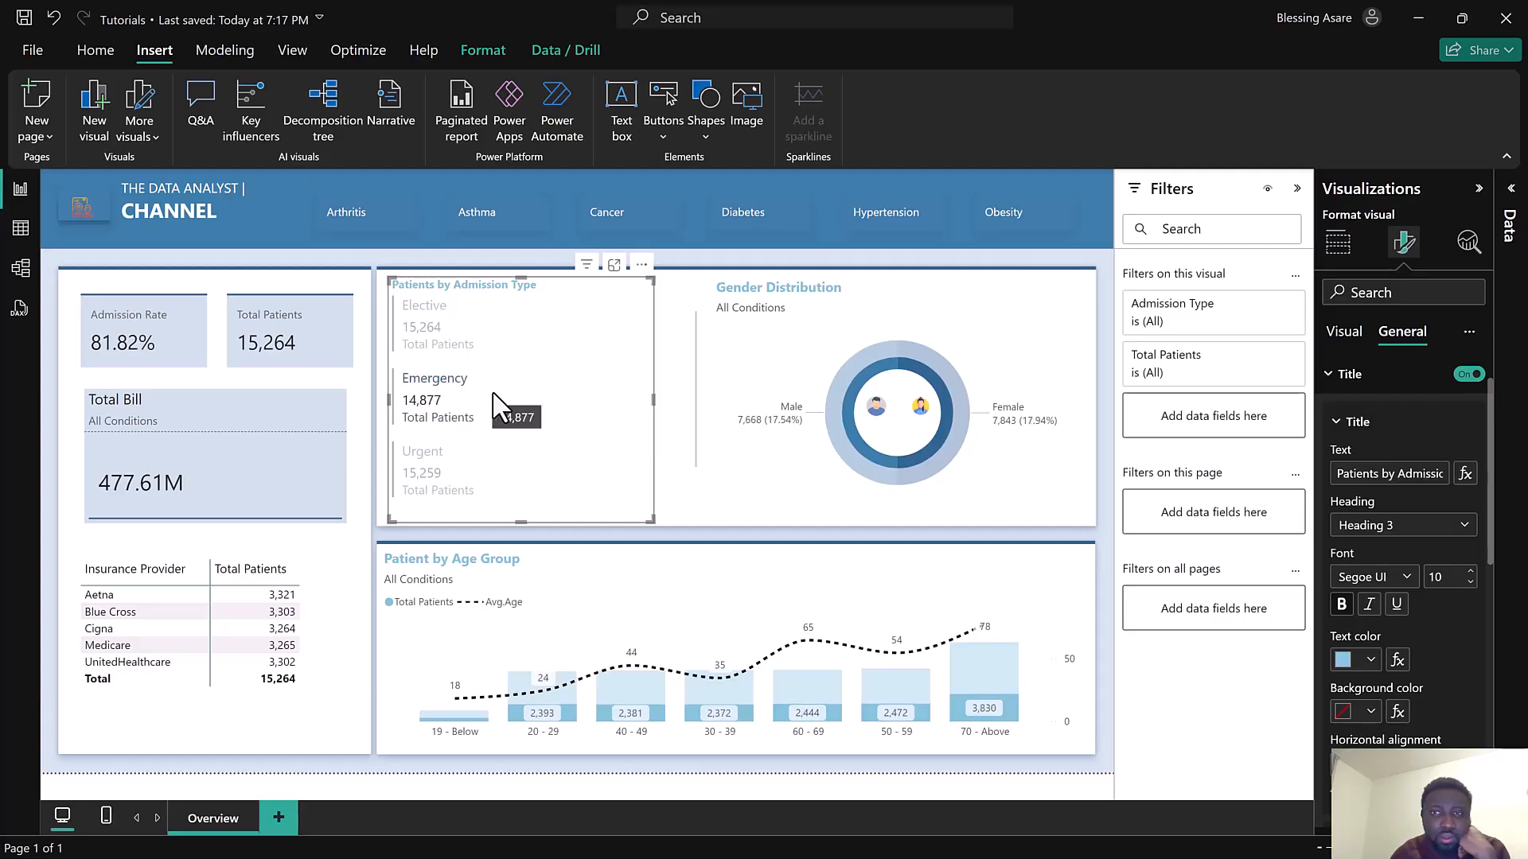
left_click(495, 322)
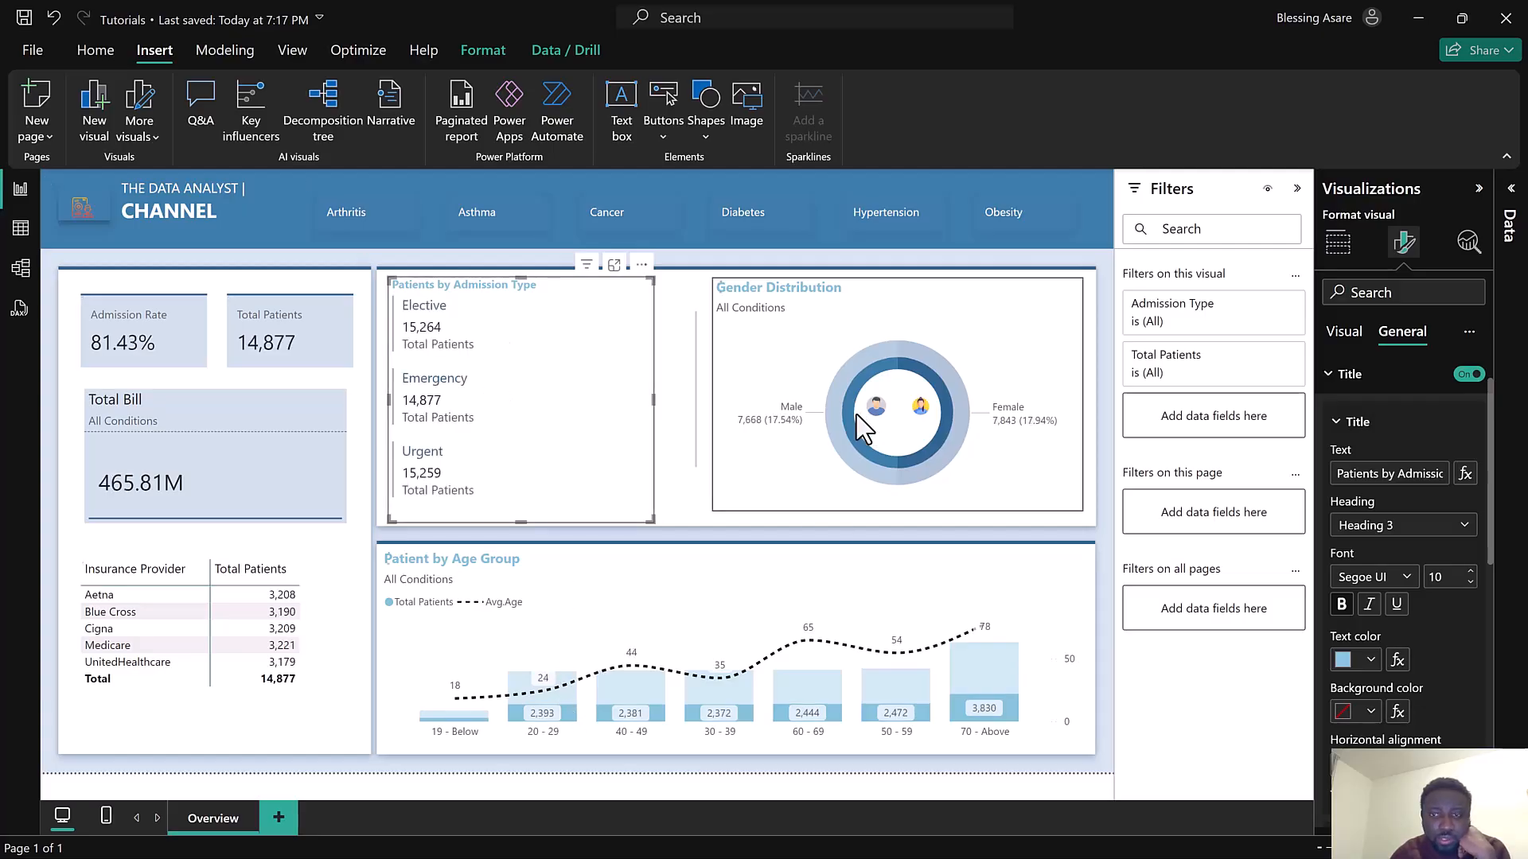
left_click(844, 441)
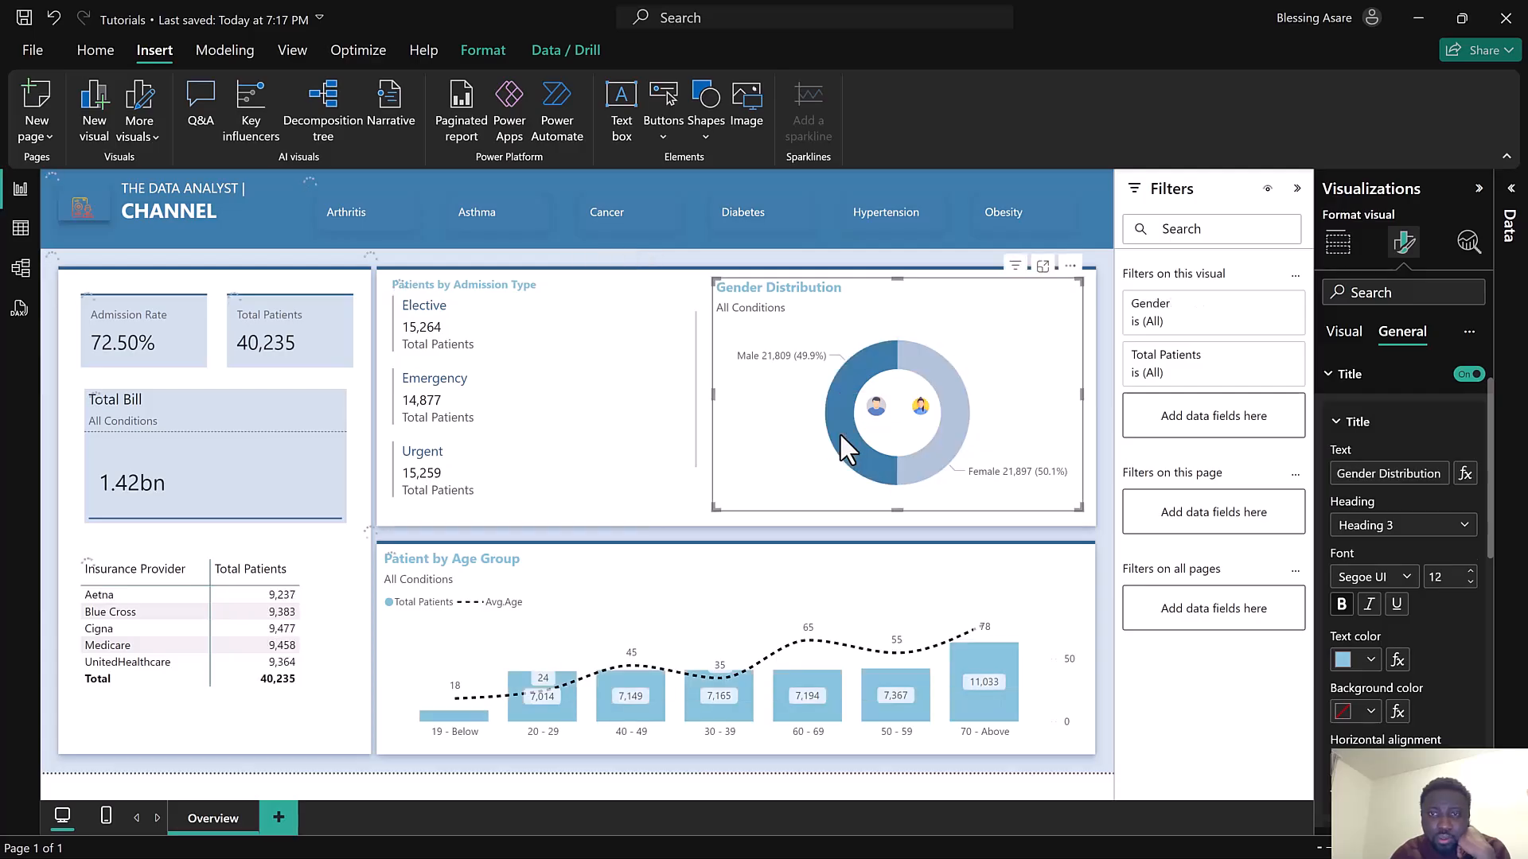
left_click(839, 436)
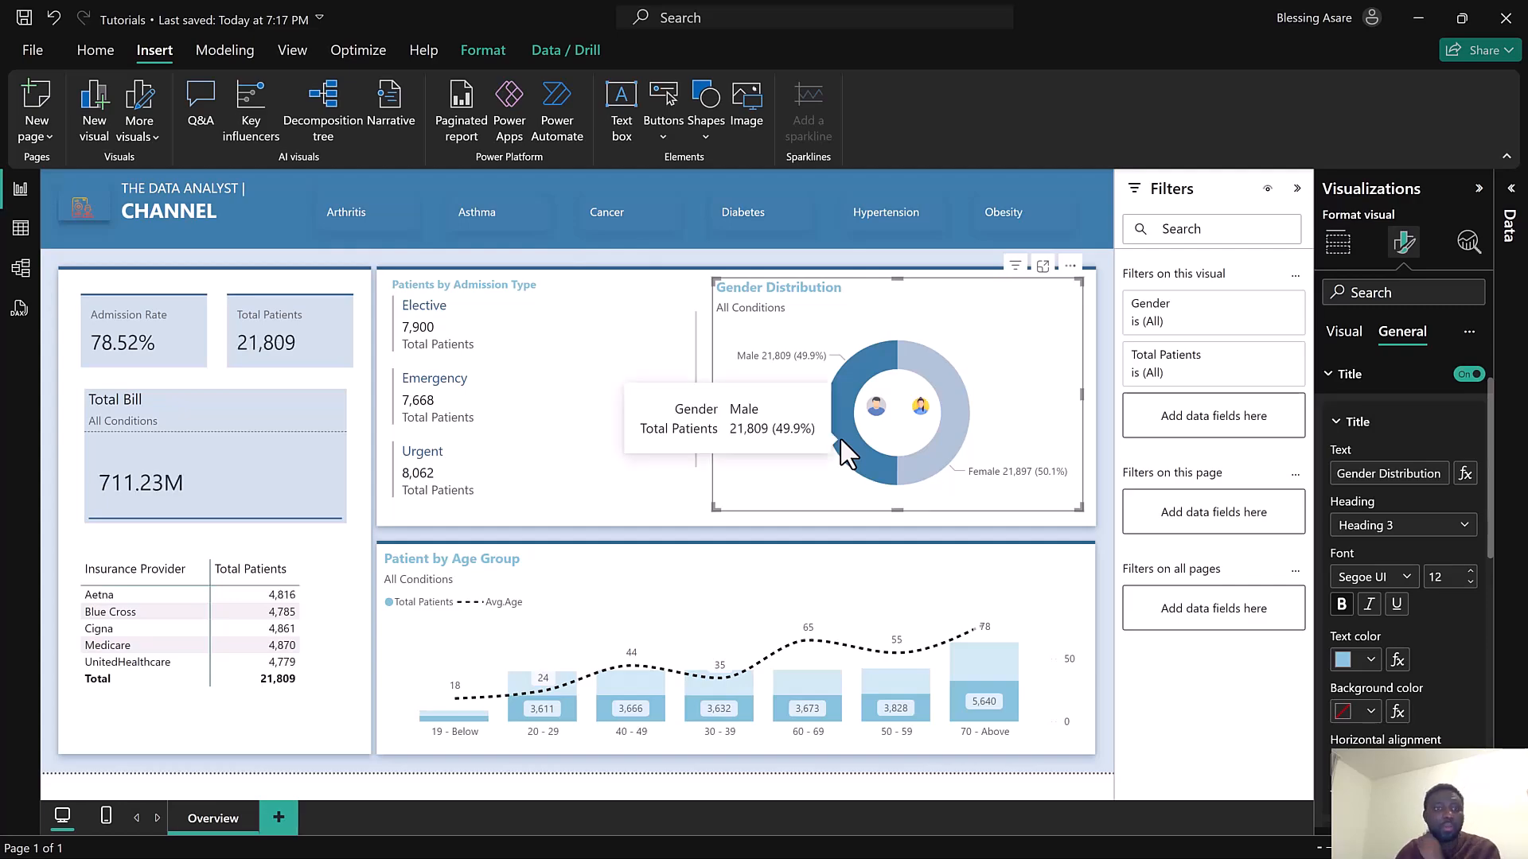
left_click(839, 437)
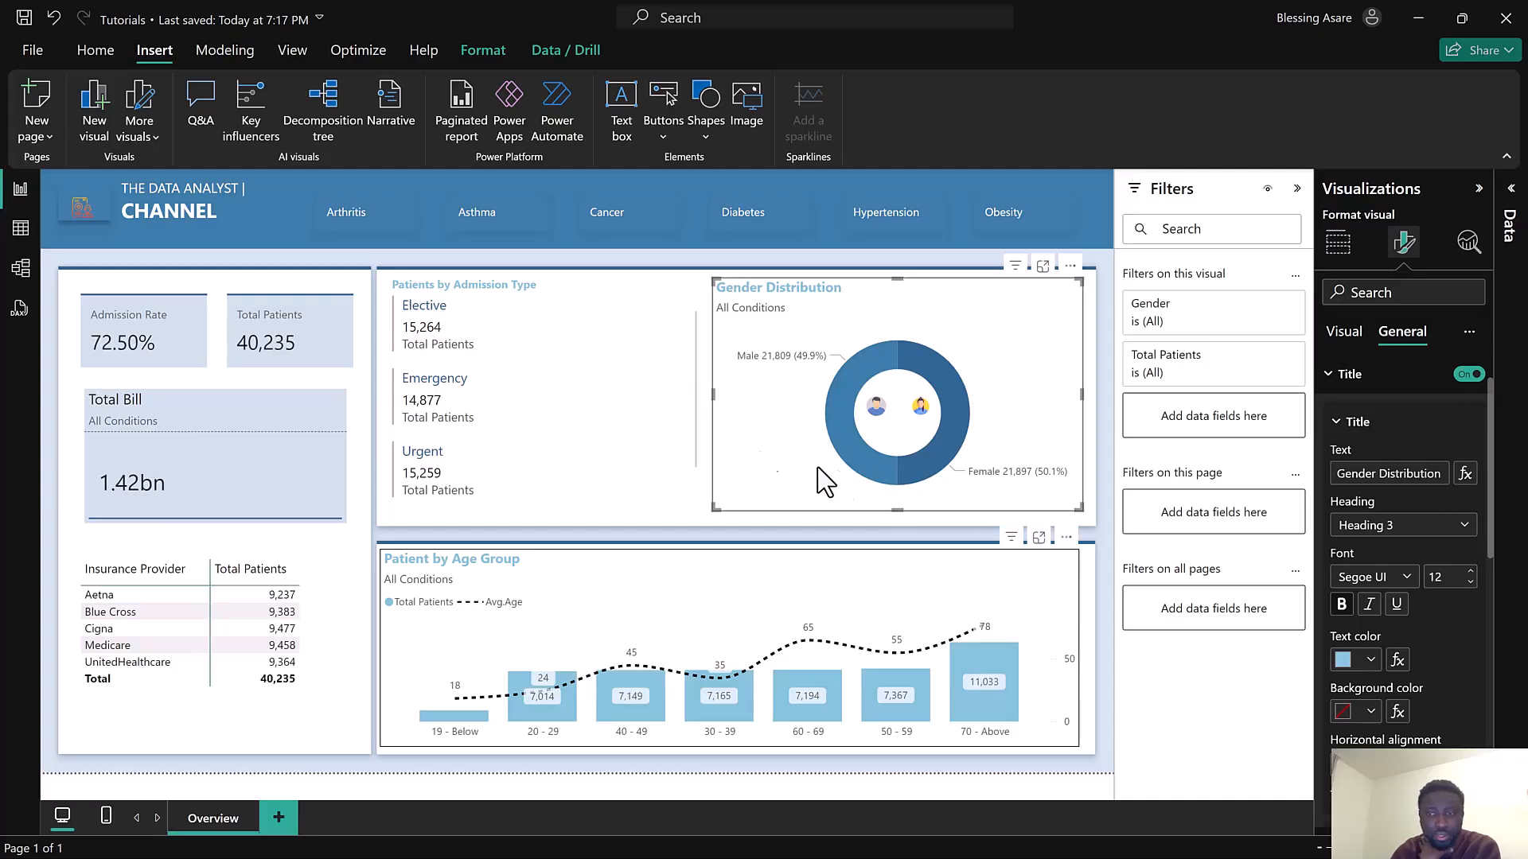
Preview the finished dashboard by switching between the Obesity and Arthritis condition buttons
left_click(367, 226)
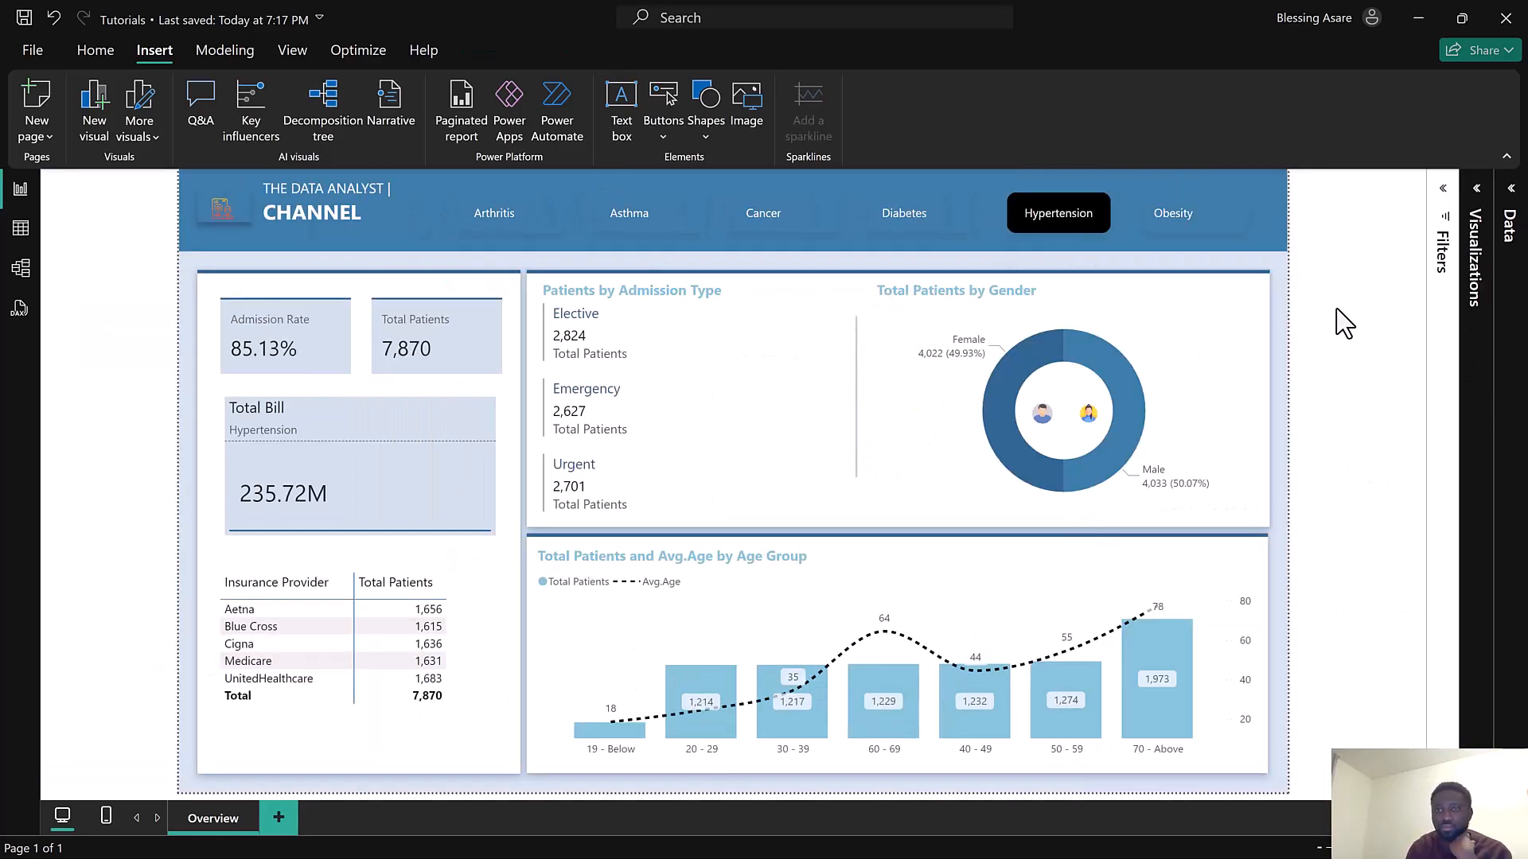
left_click(1190, 223)
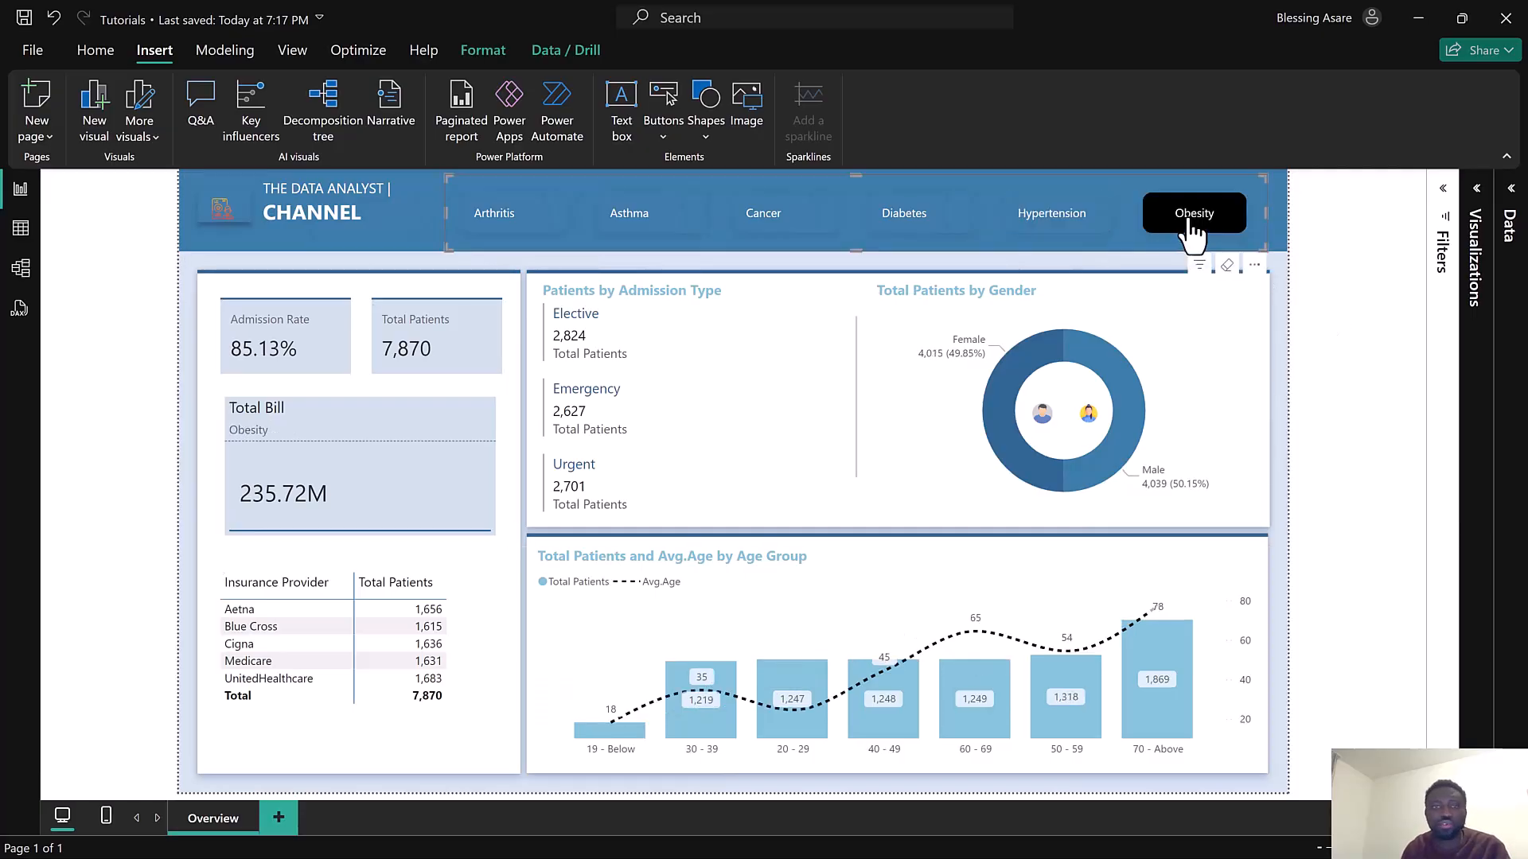
left_click(514, 231)
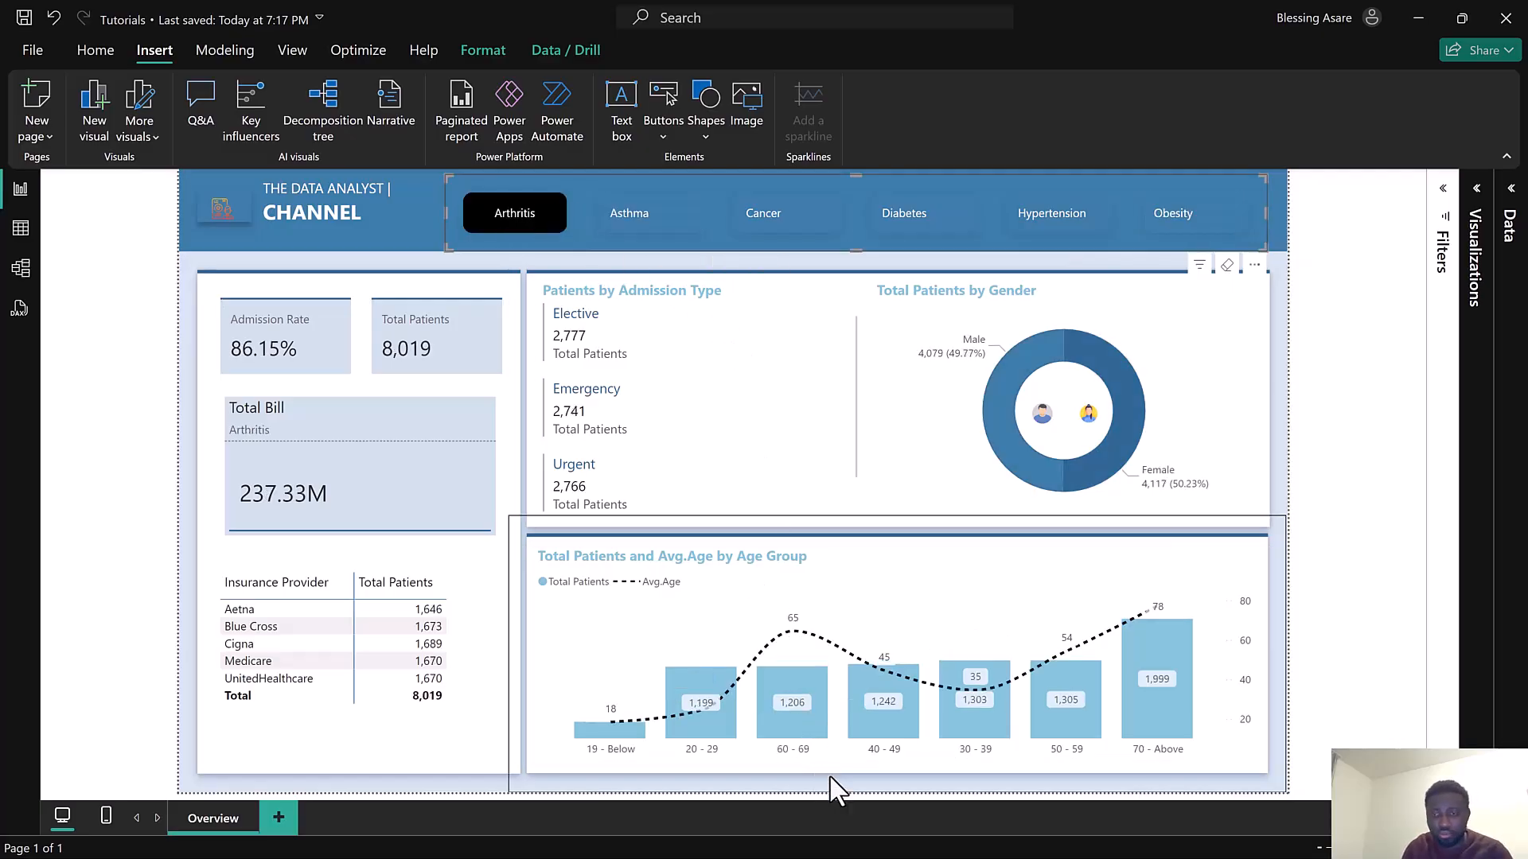
Switch to the finished Health report and preview its Key Breakdown page, testing the 19-Below age button and the provider tooltip
key("super")
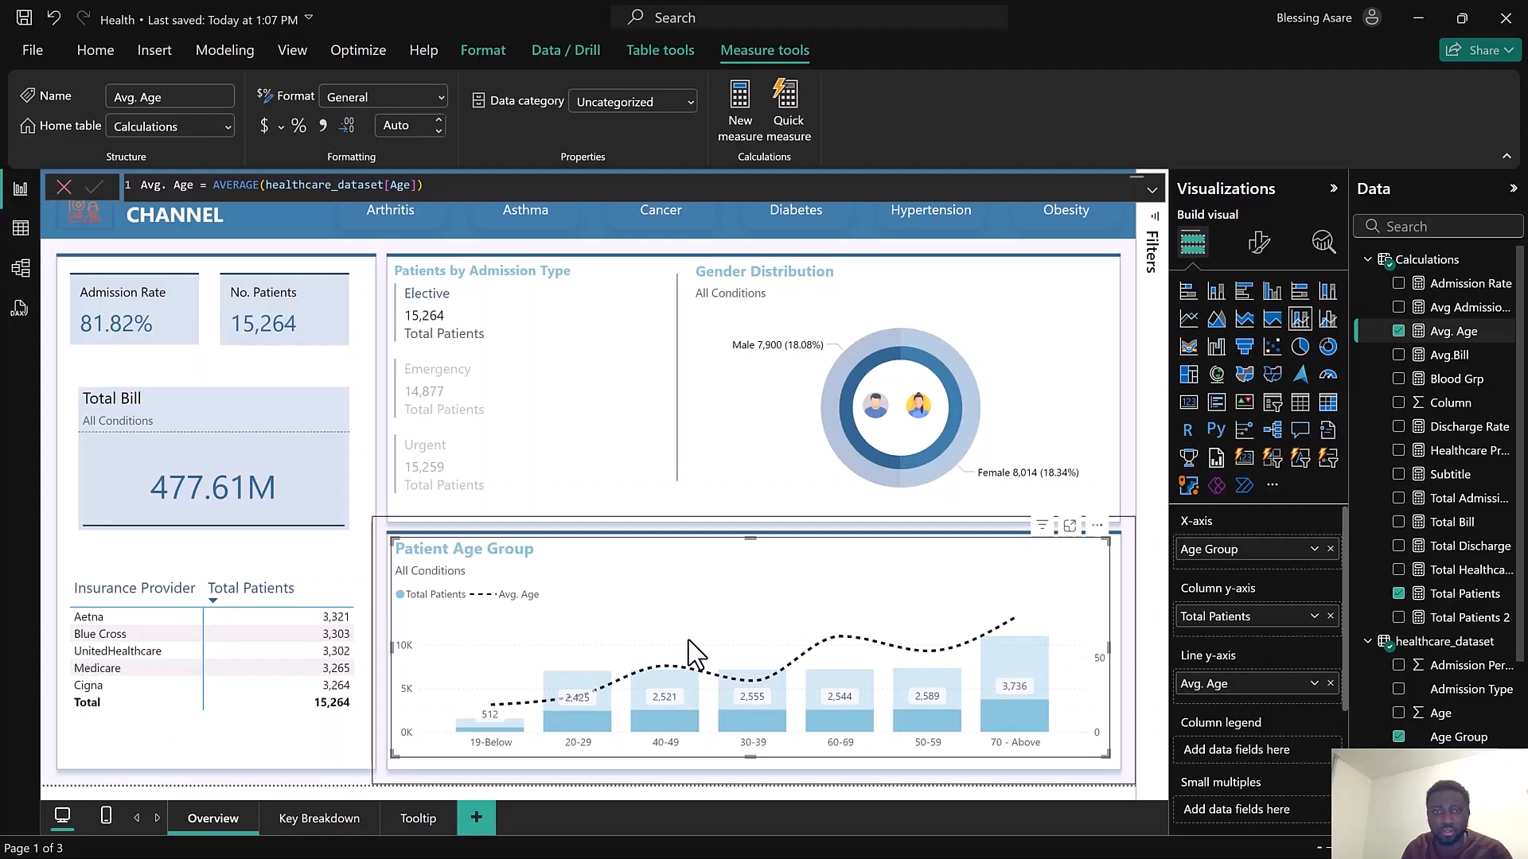
left_click(314, 820)
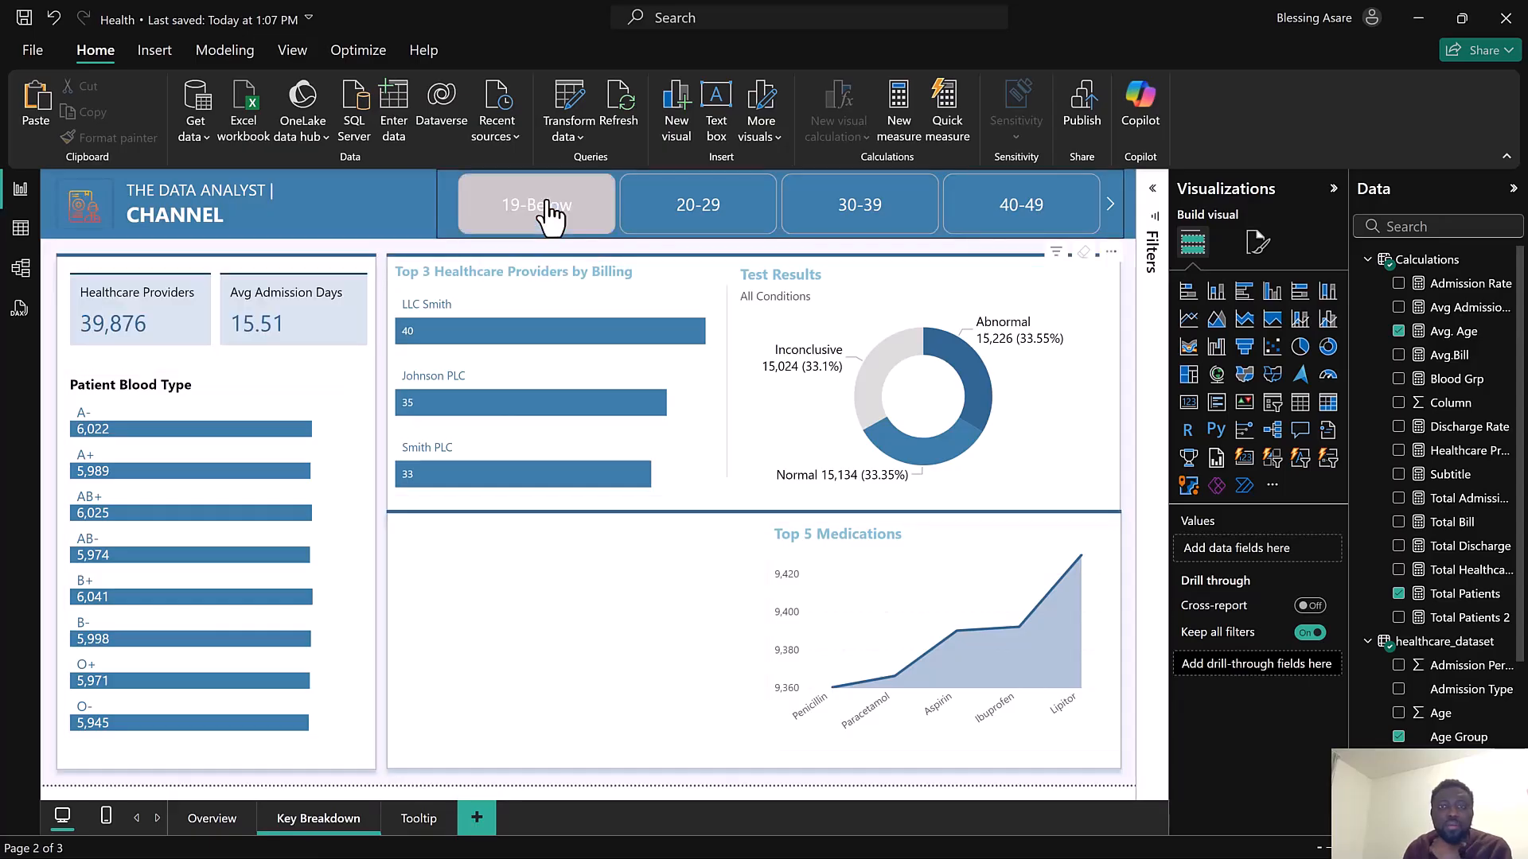
left_click(677, 229)
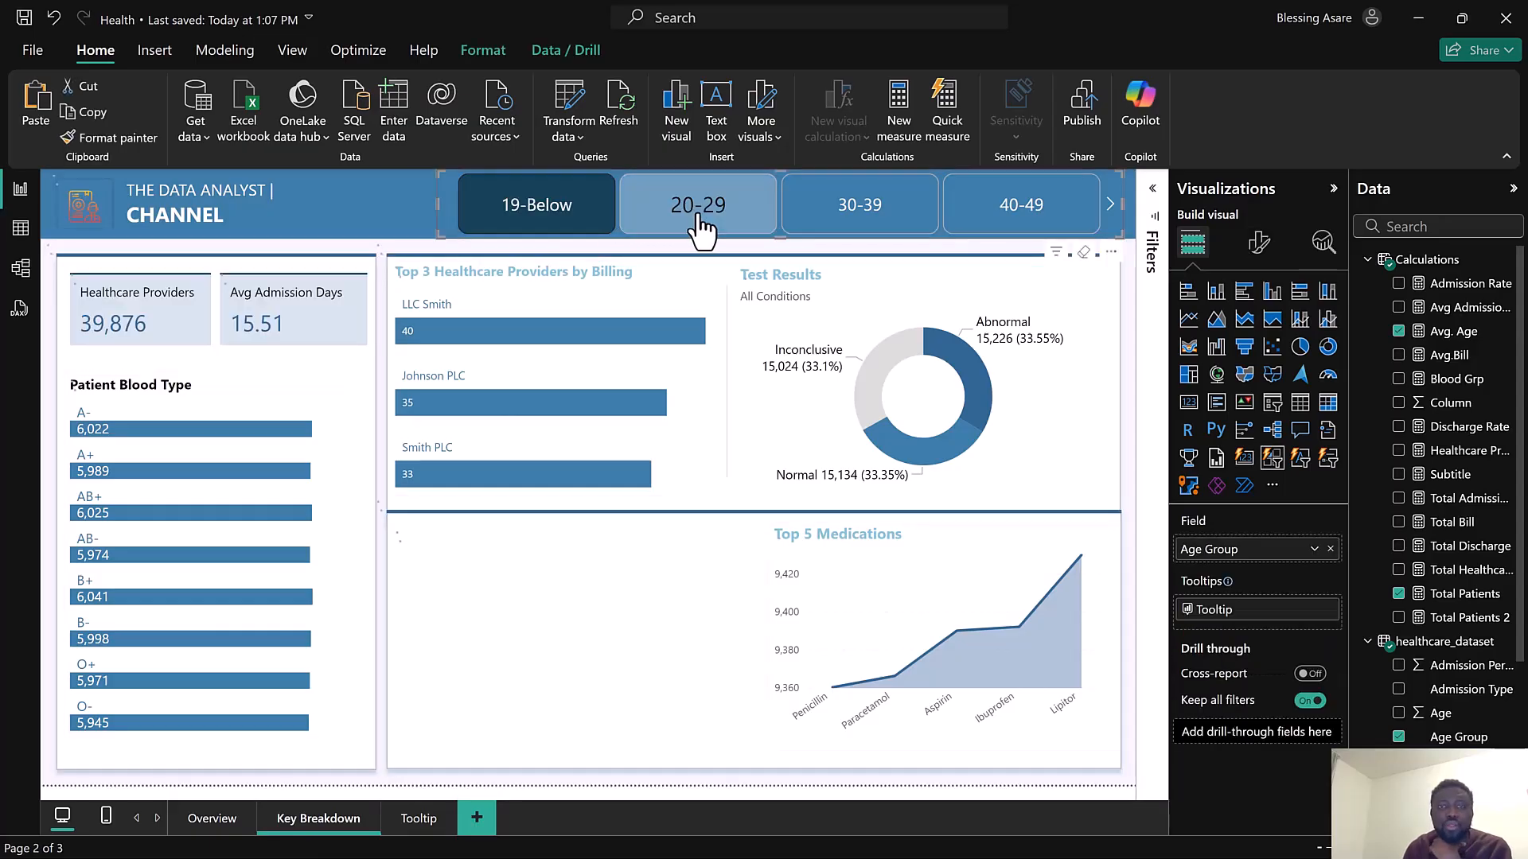
left_click(565, 213)
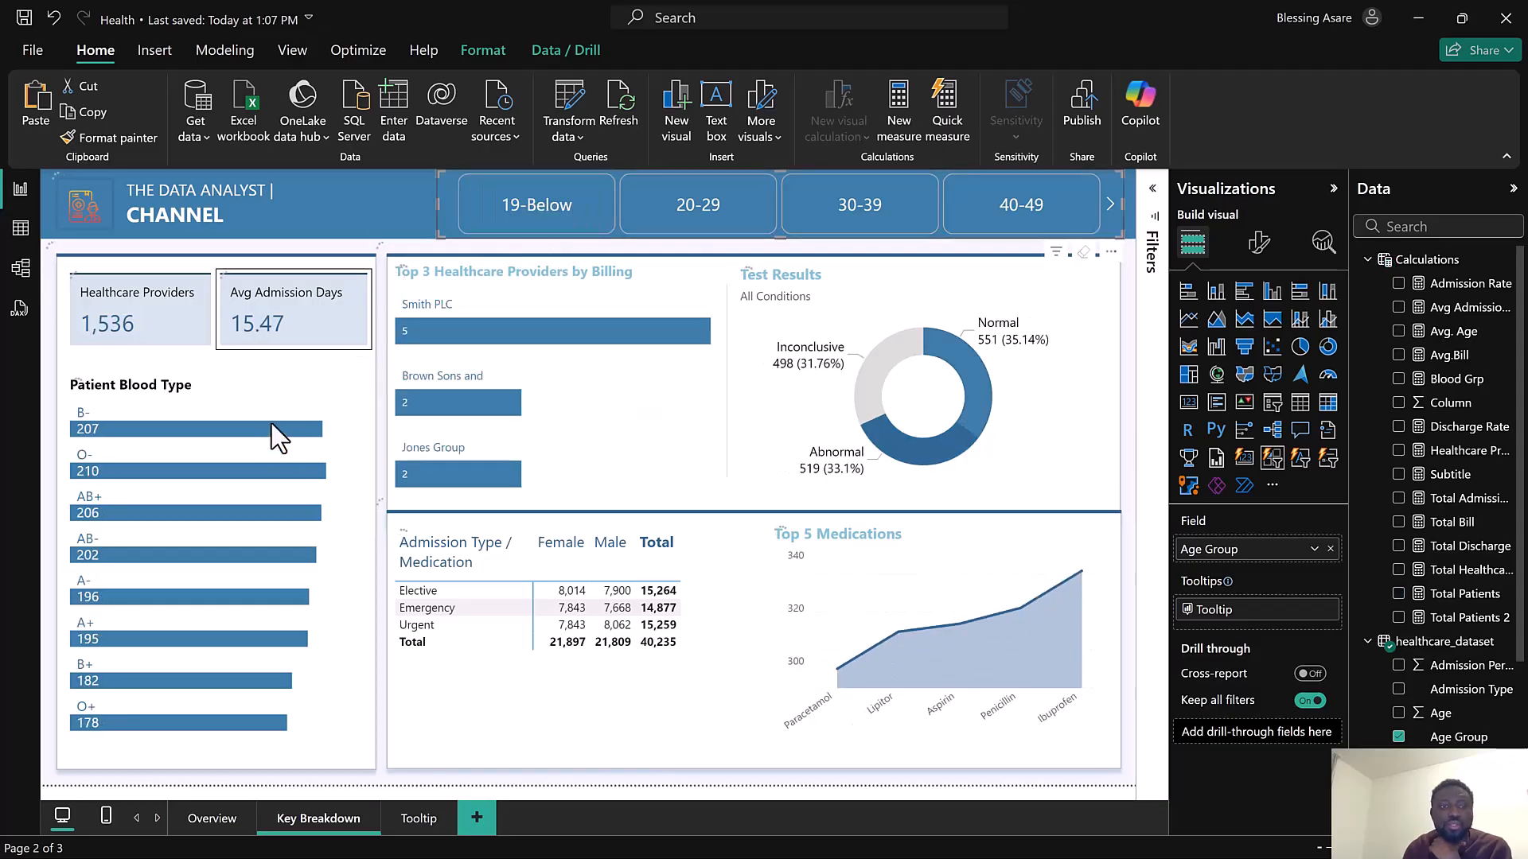
left_click(270, 423)
left_click(465, 336)
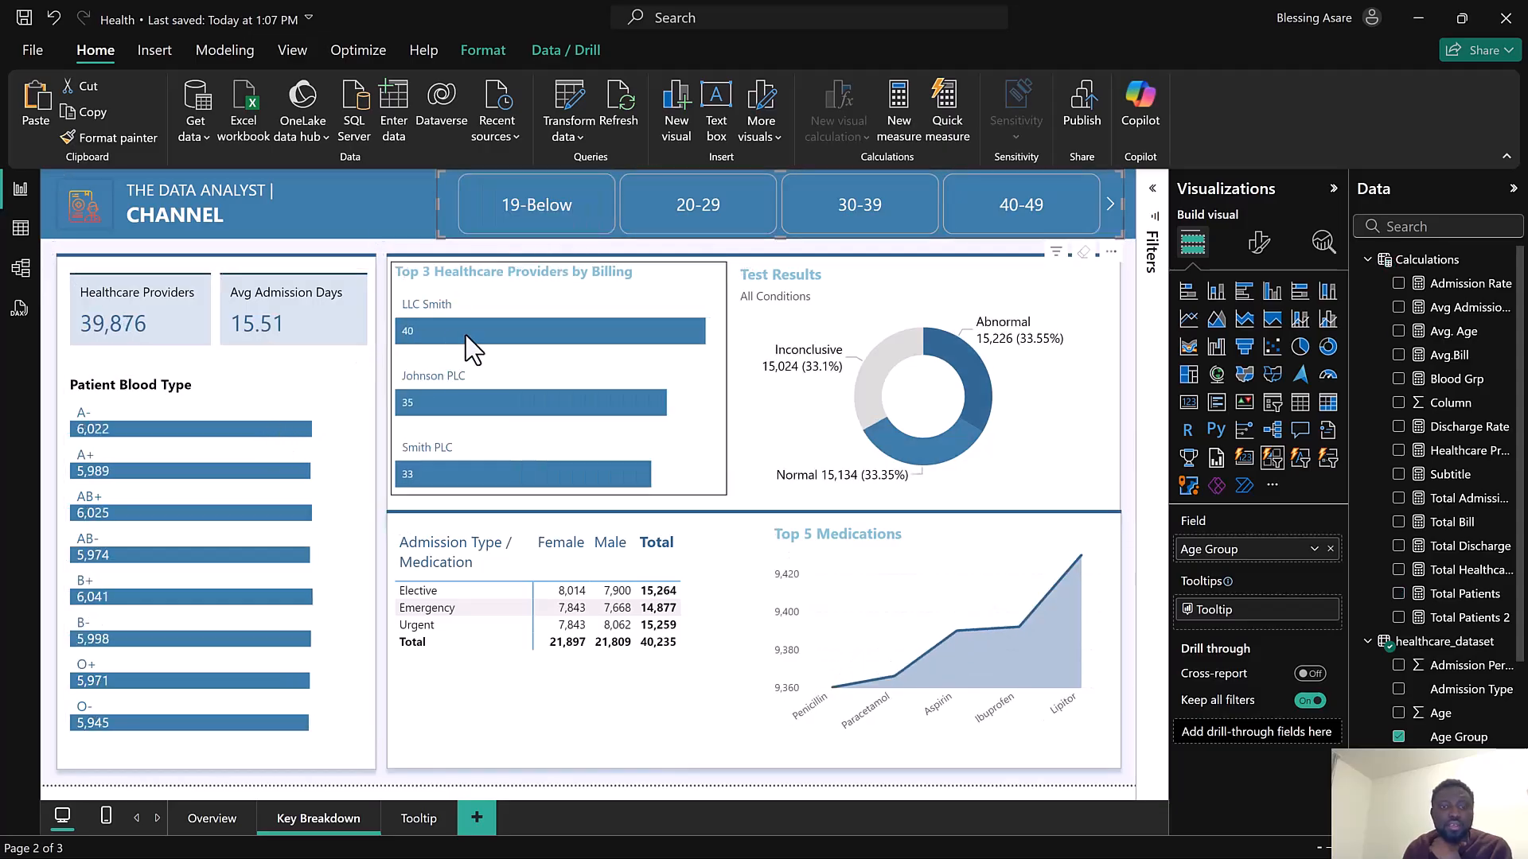
mouse_move(466, 336)
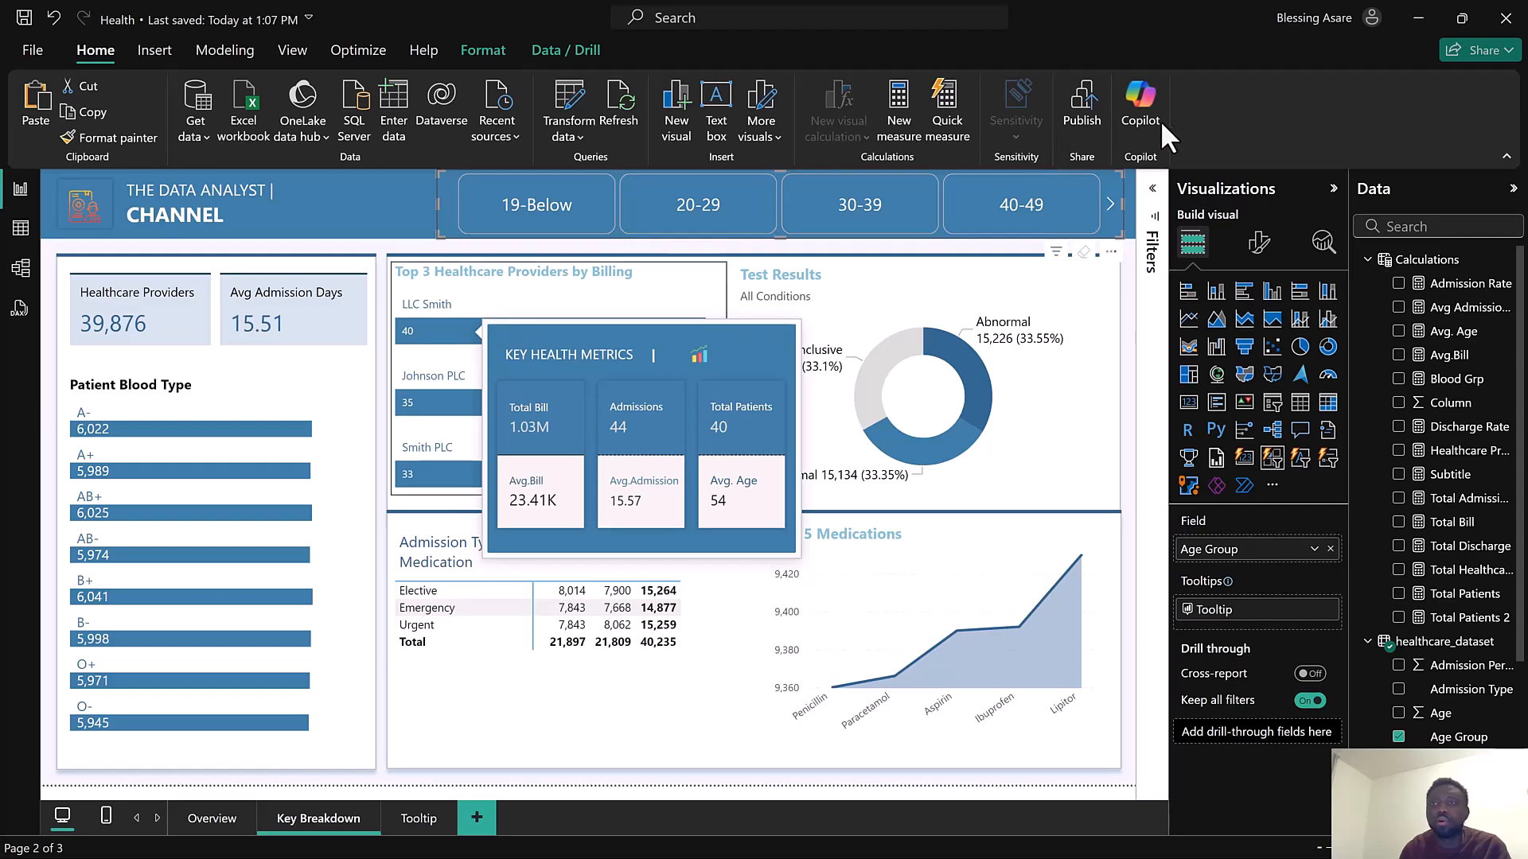
mouse_move(612, 344)
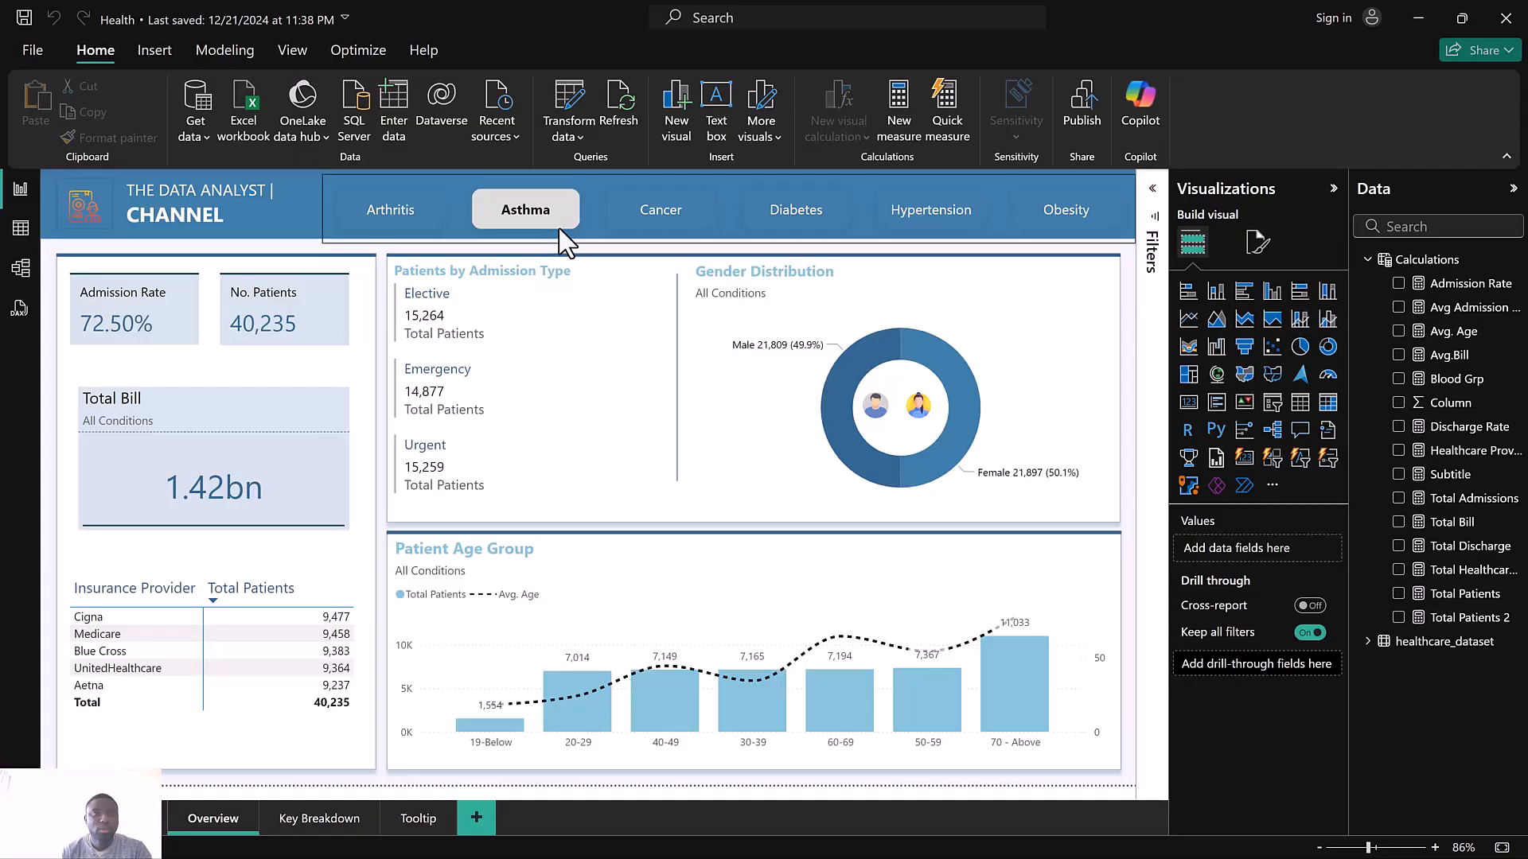
mouse_move(565, 238)
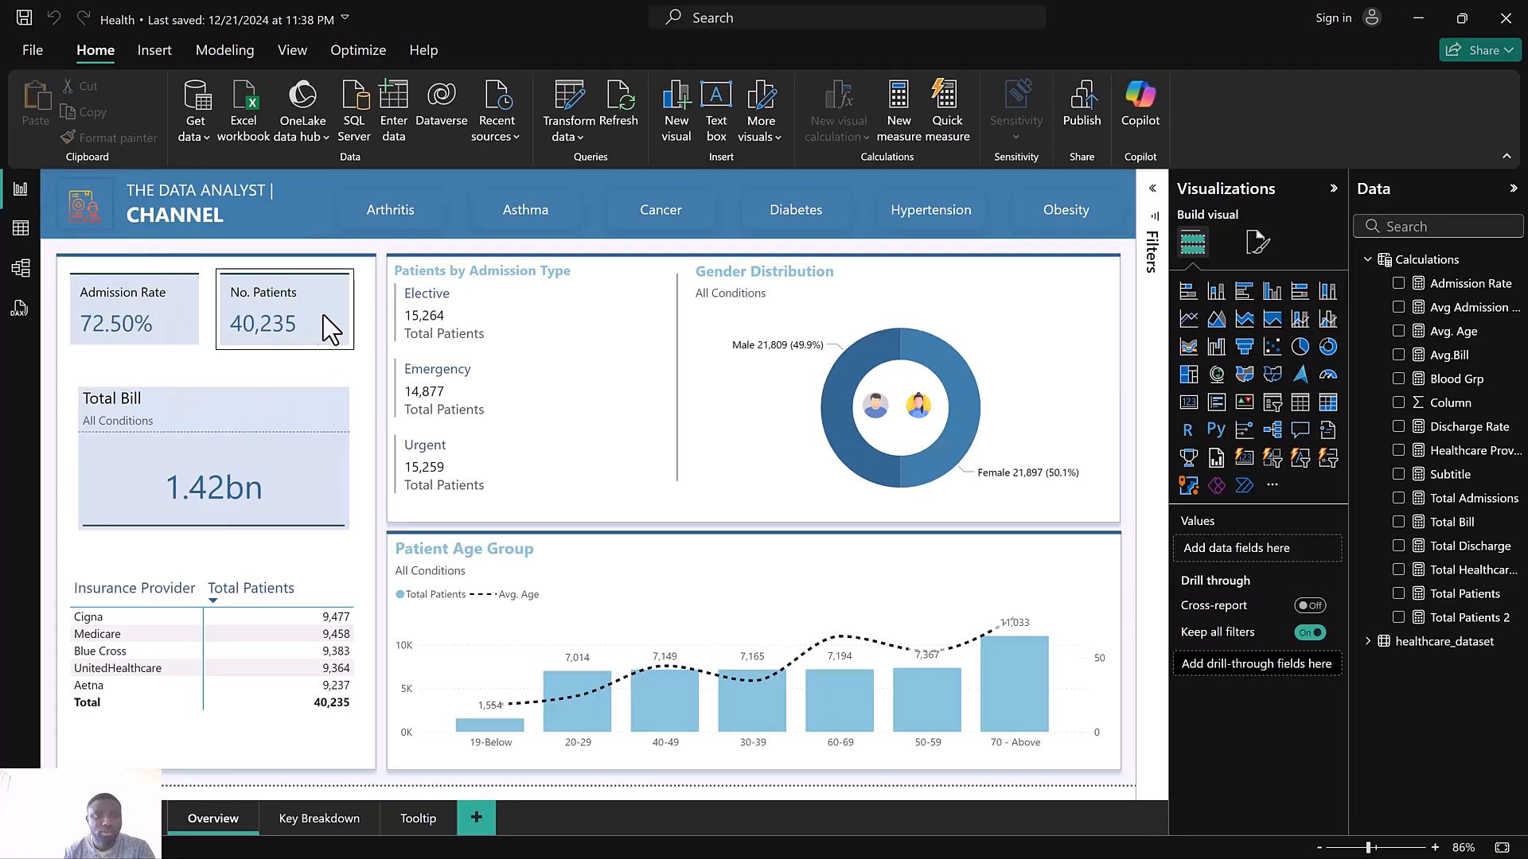
Preview the finished Overview page by switching between the Asthma, Cancer and Diabetes condition buttons
left_click(521, 227)
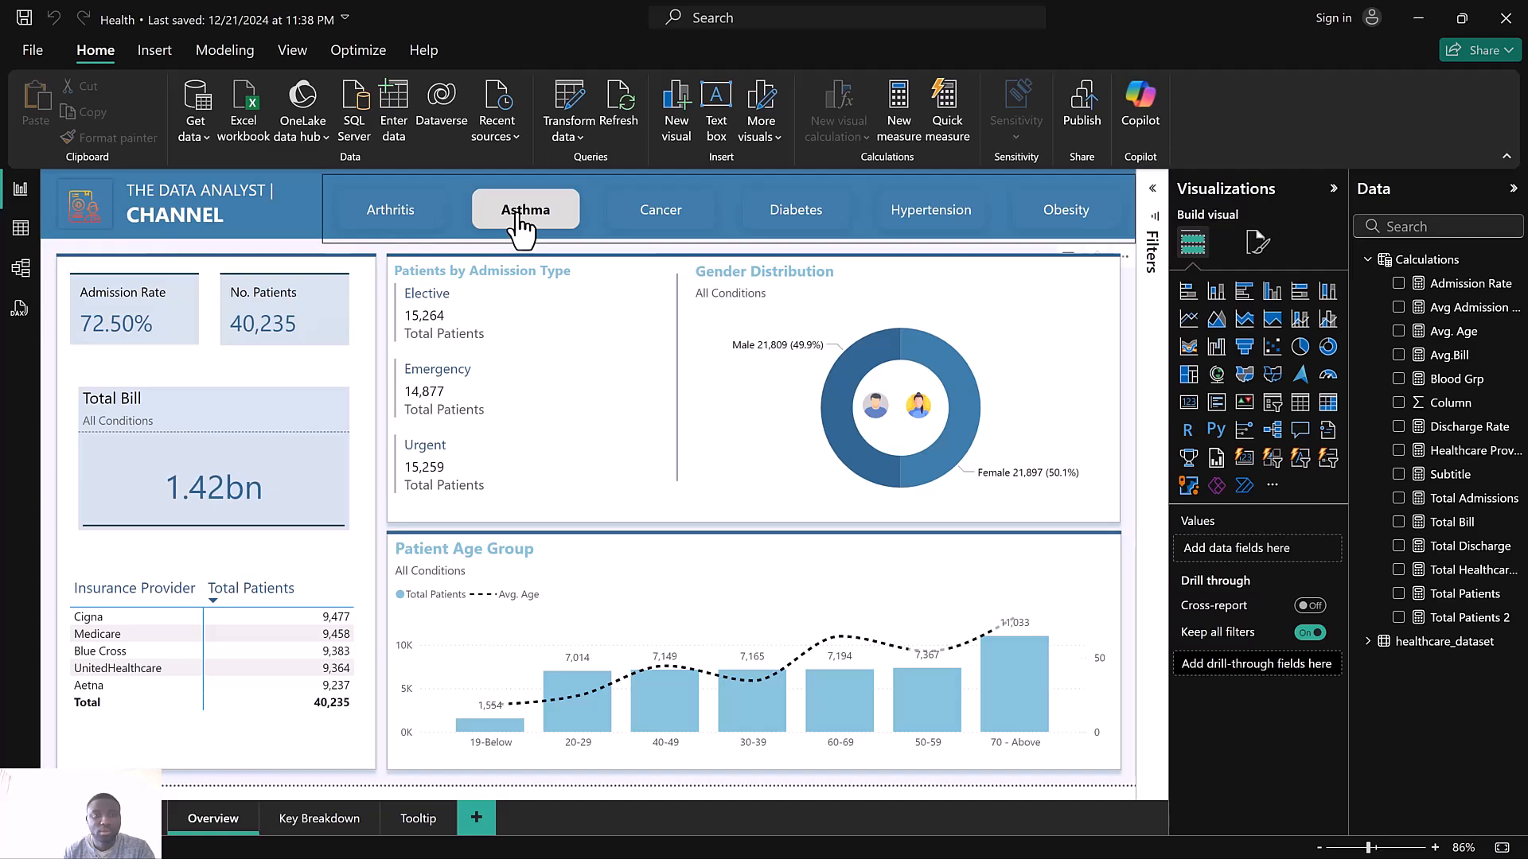
left_click(521, 227)
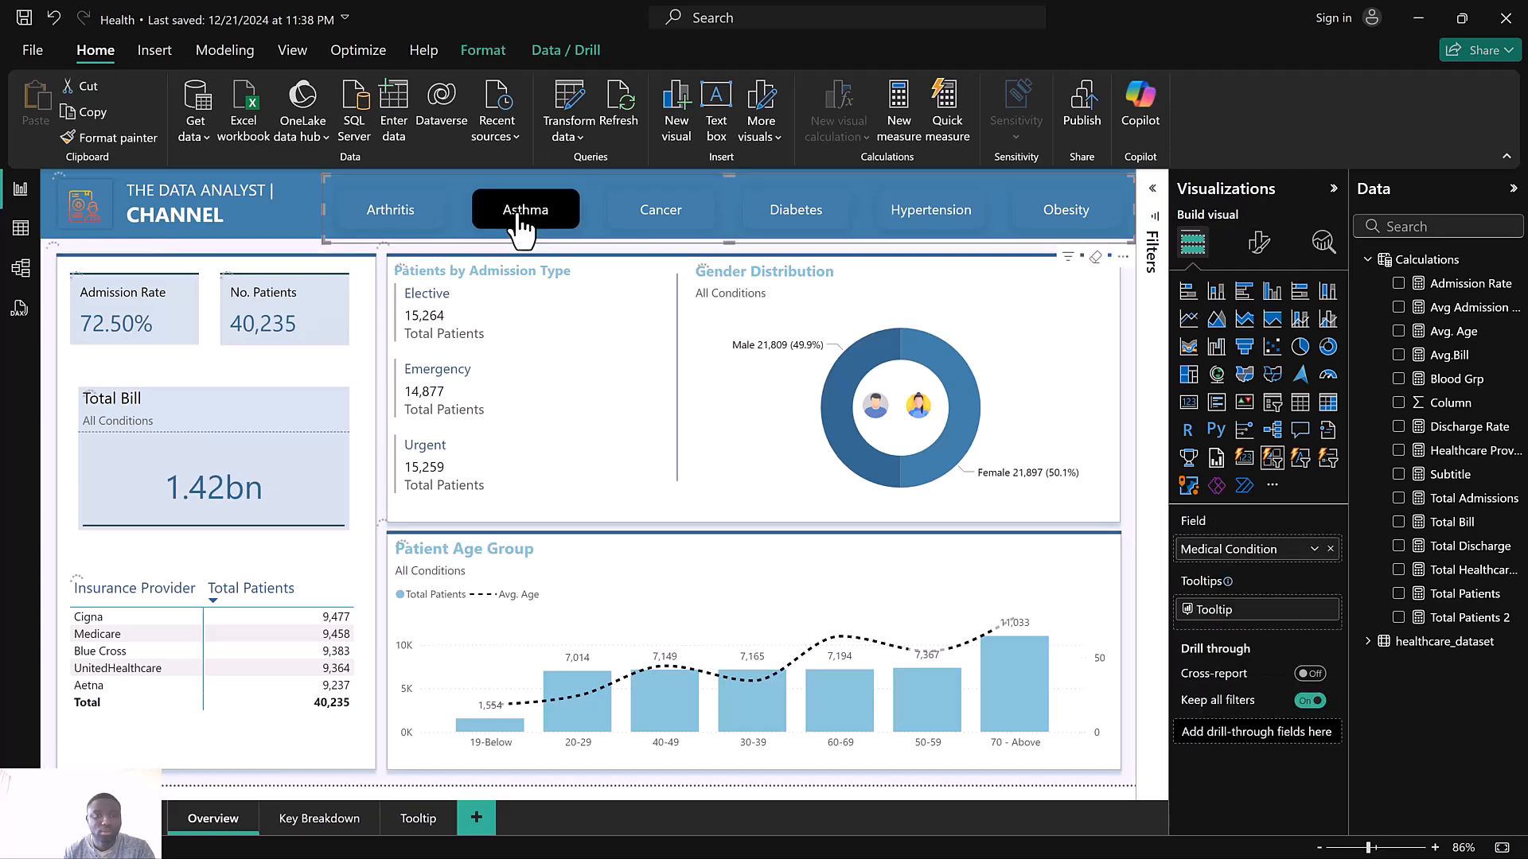
left_click(518, 216)
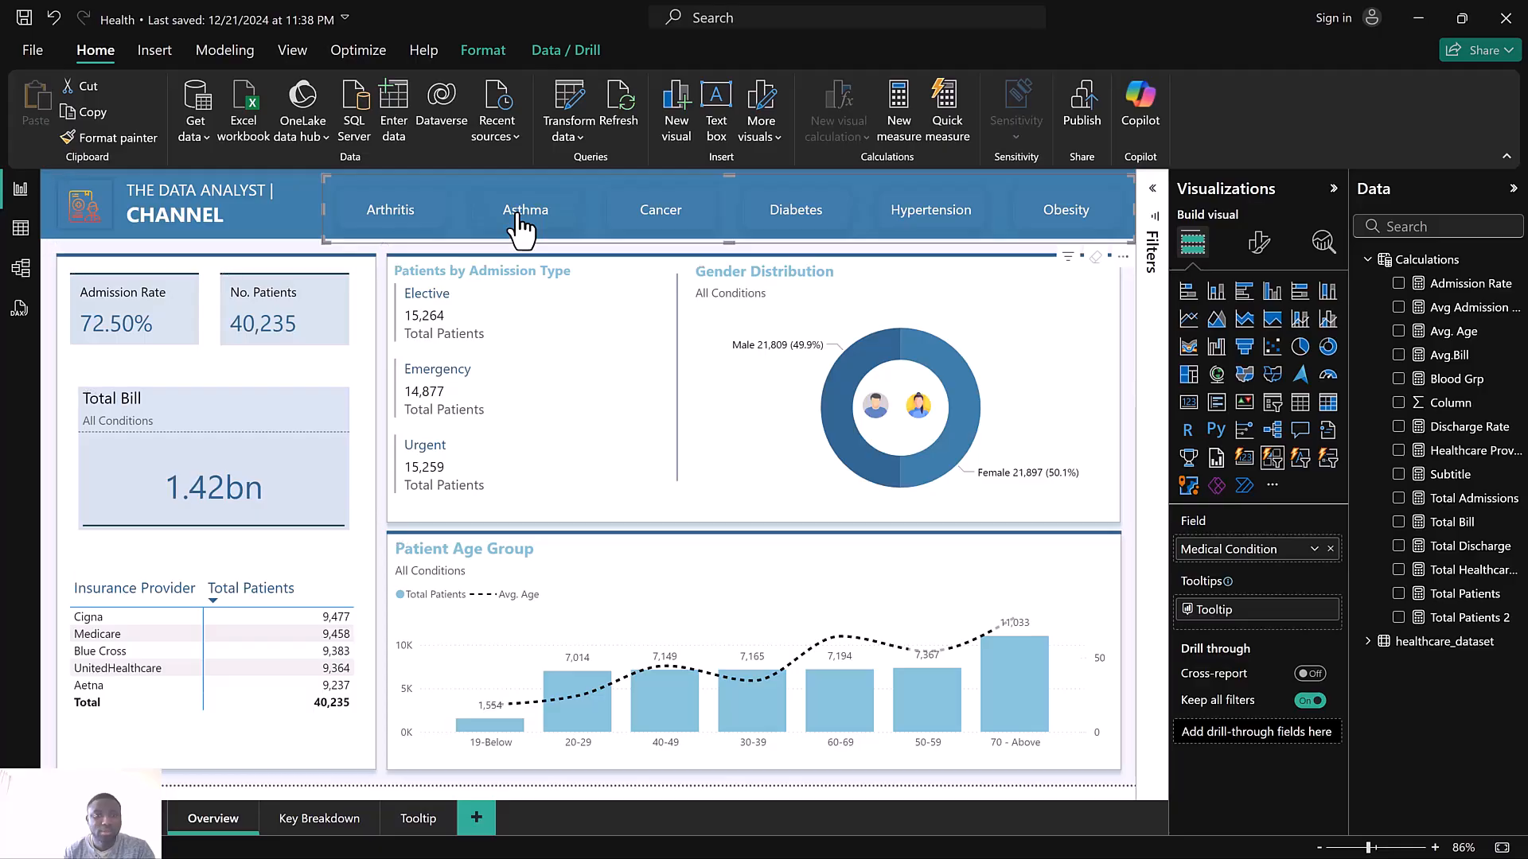
left_click(523, 229)
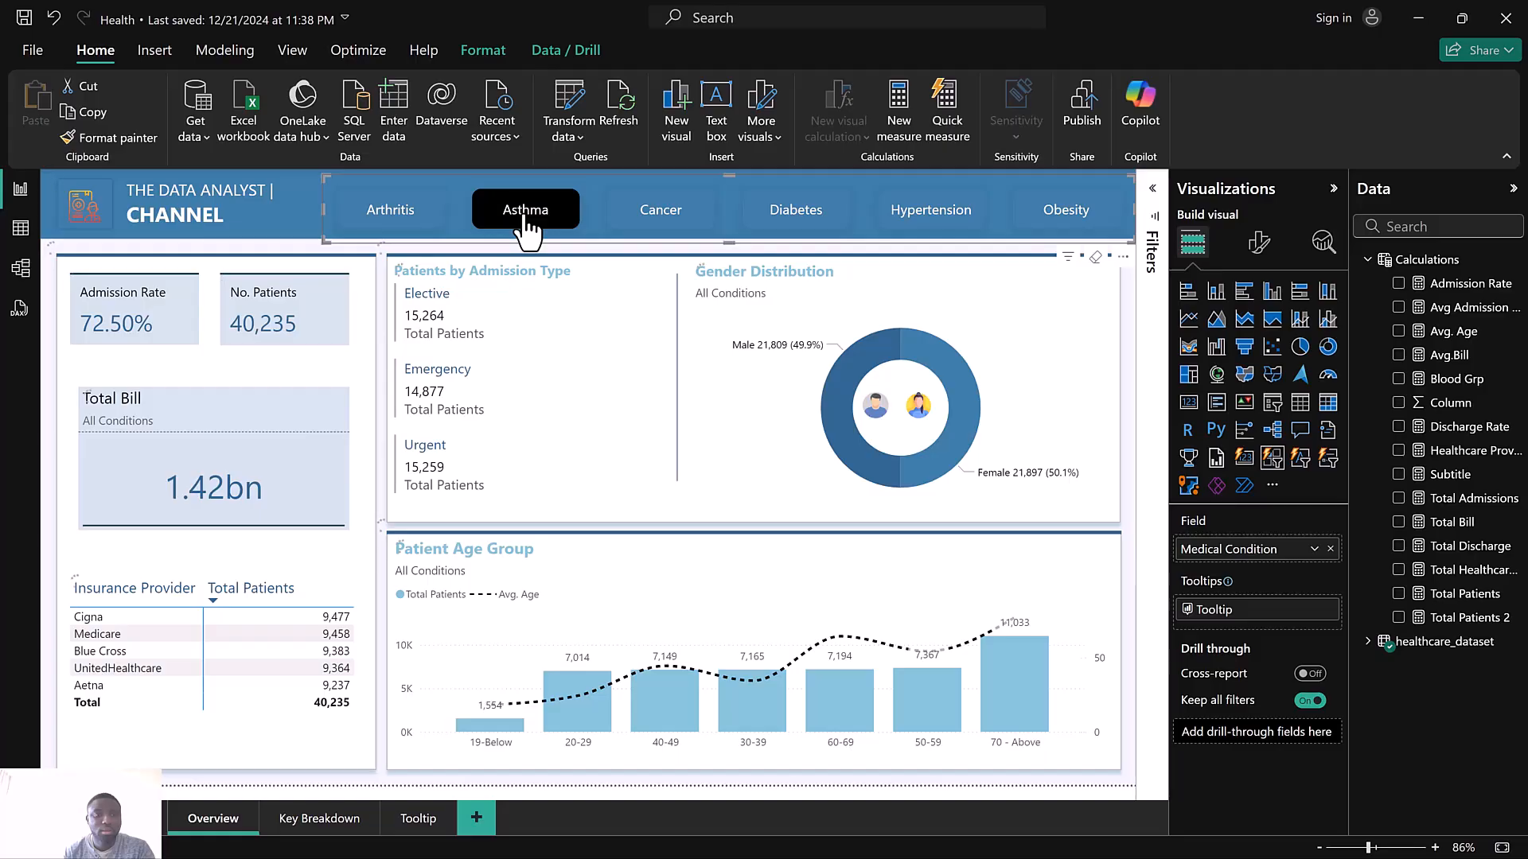
left_click(526, 211)
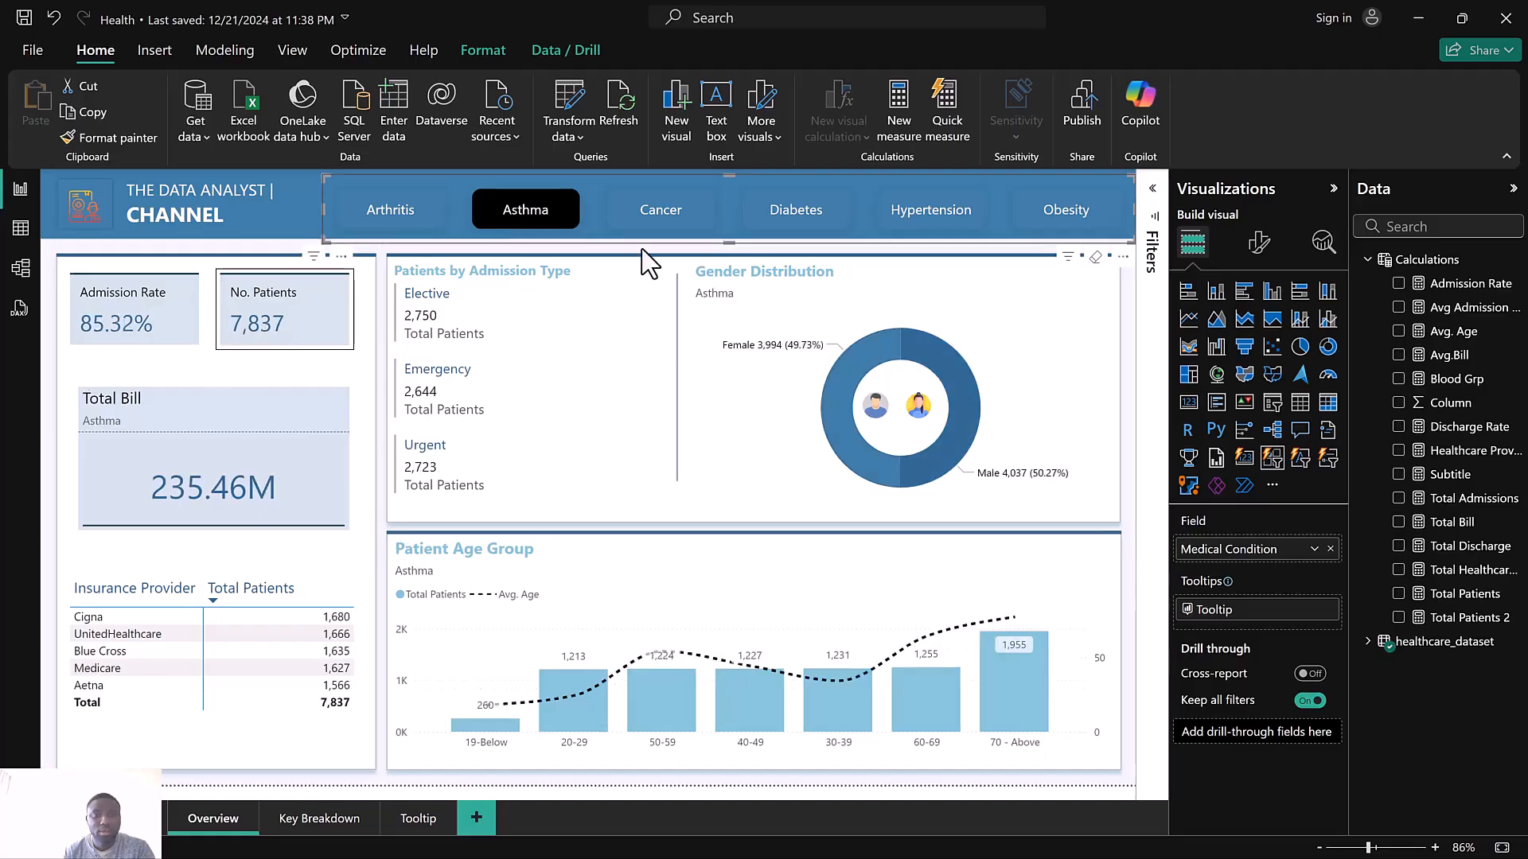
left_click(681, 227)
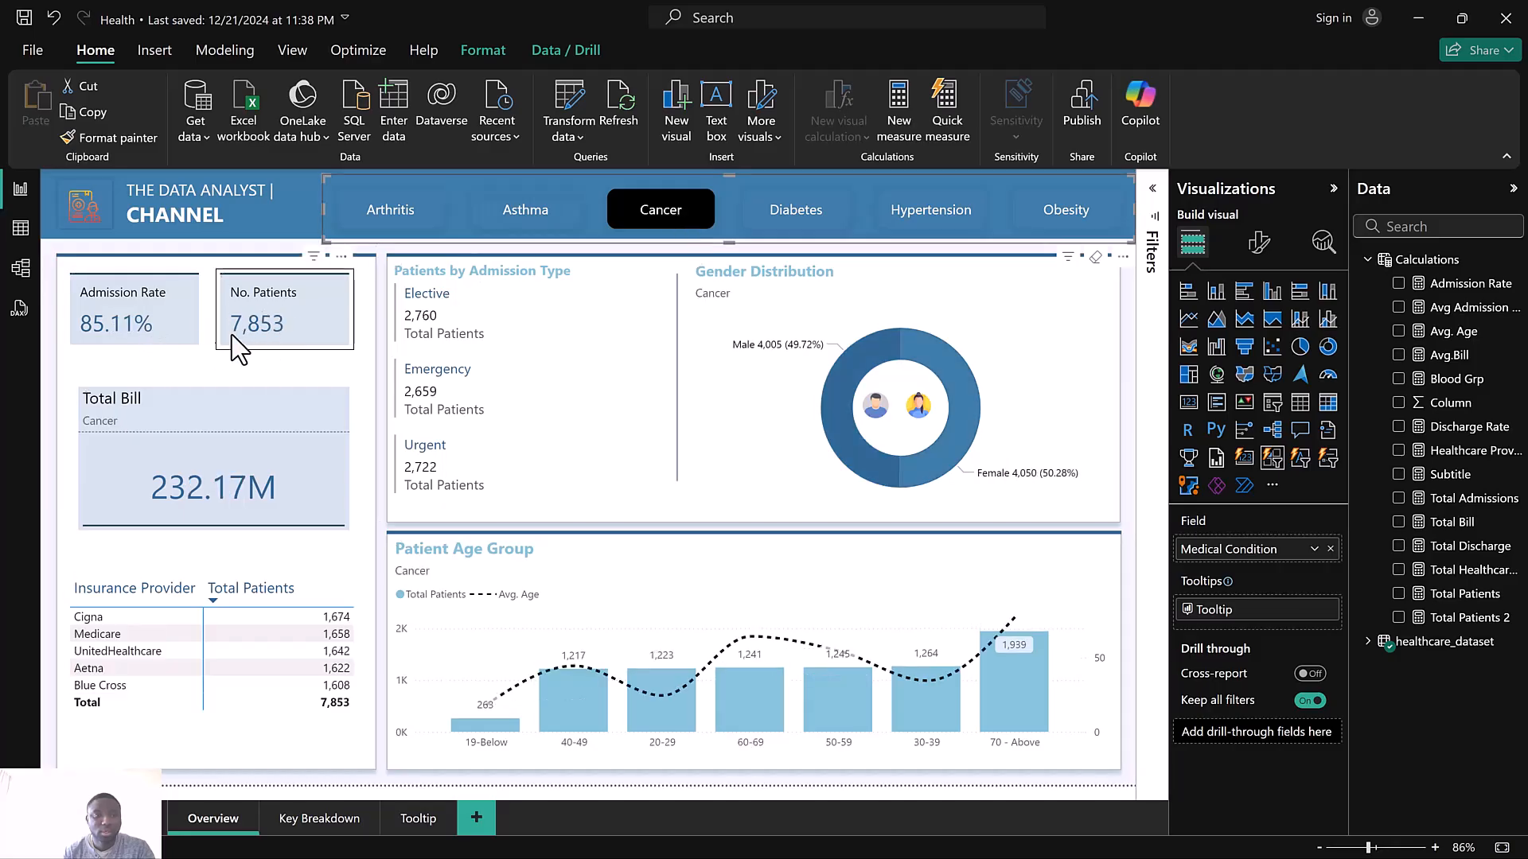
left_click(818, 228)
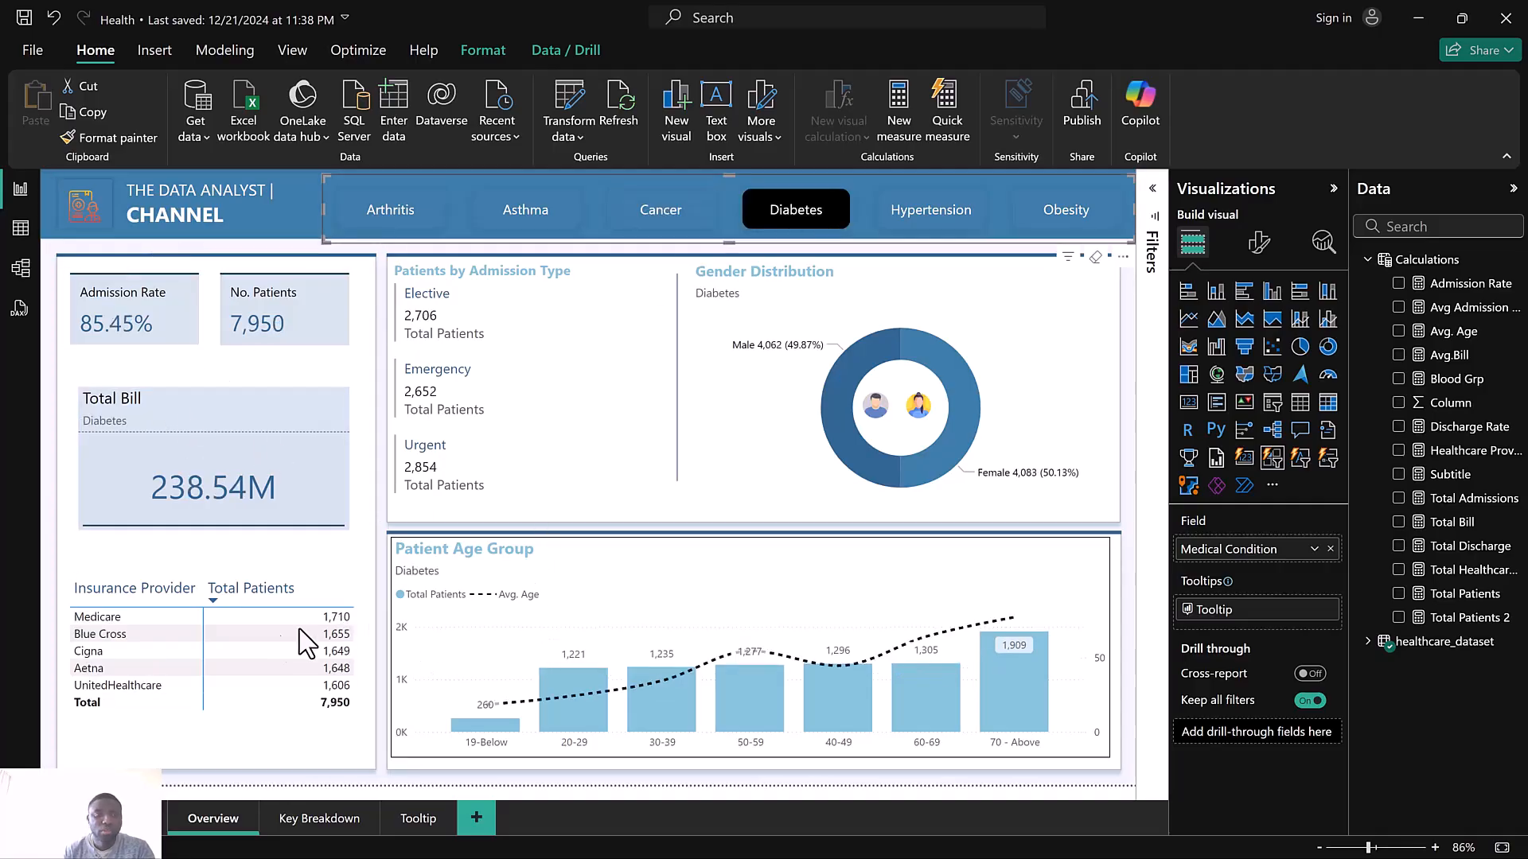
Browse the Key Breakdown and Tooltip pages and hover the 19-Below button and provider bars to view the Key Health Metrics tooltip
left_click(314, 819)
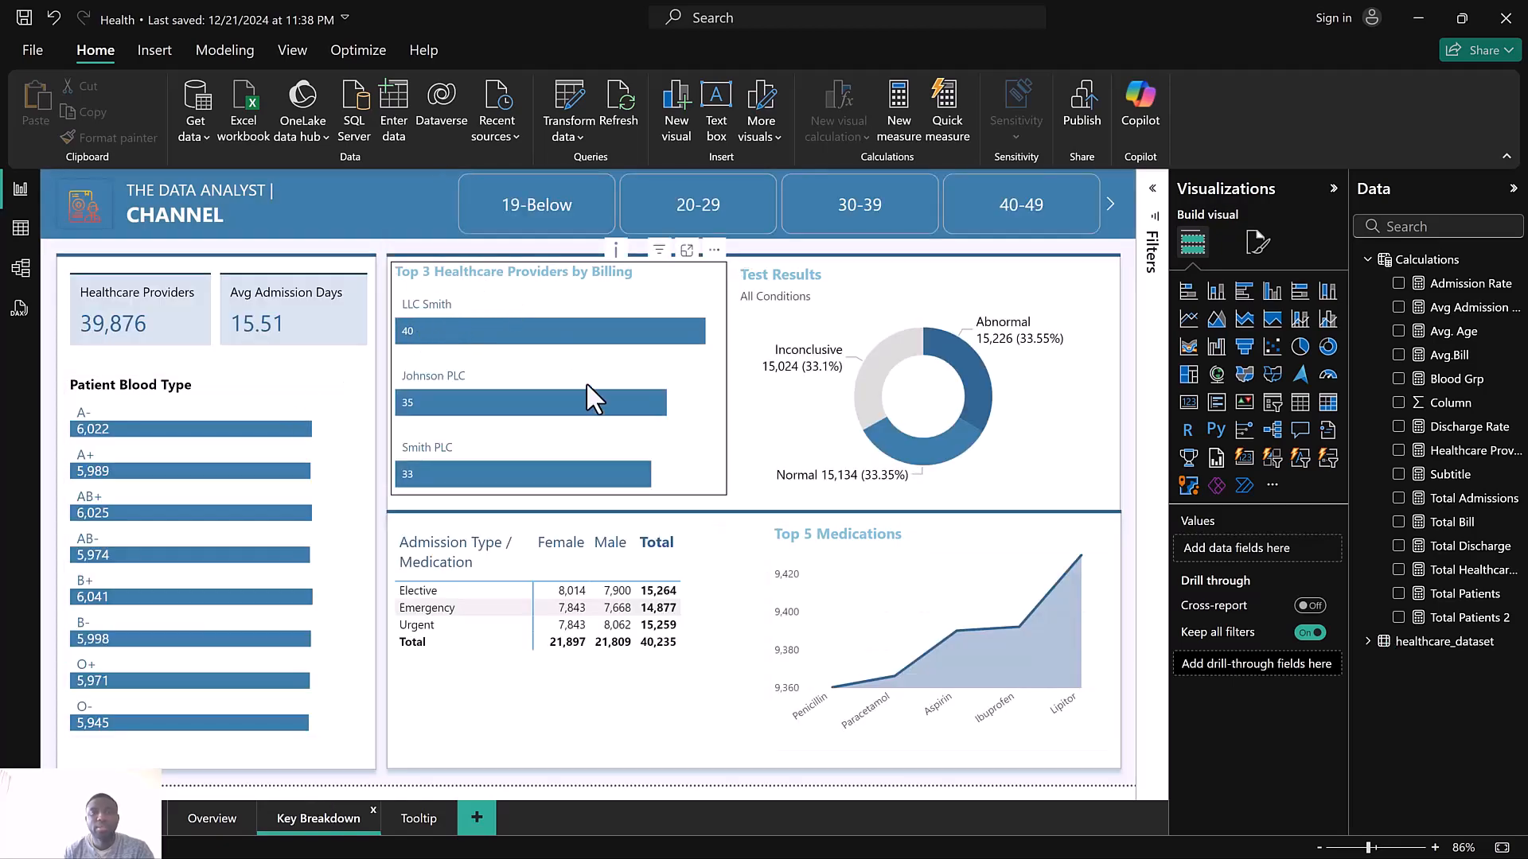
mouse_move(538, 211)
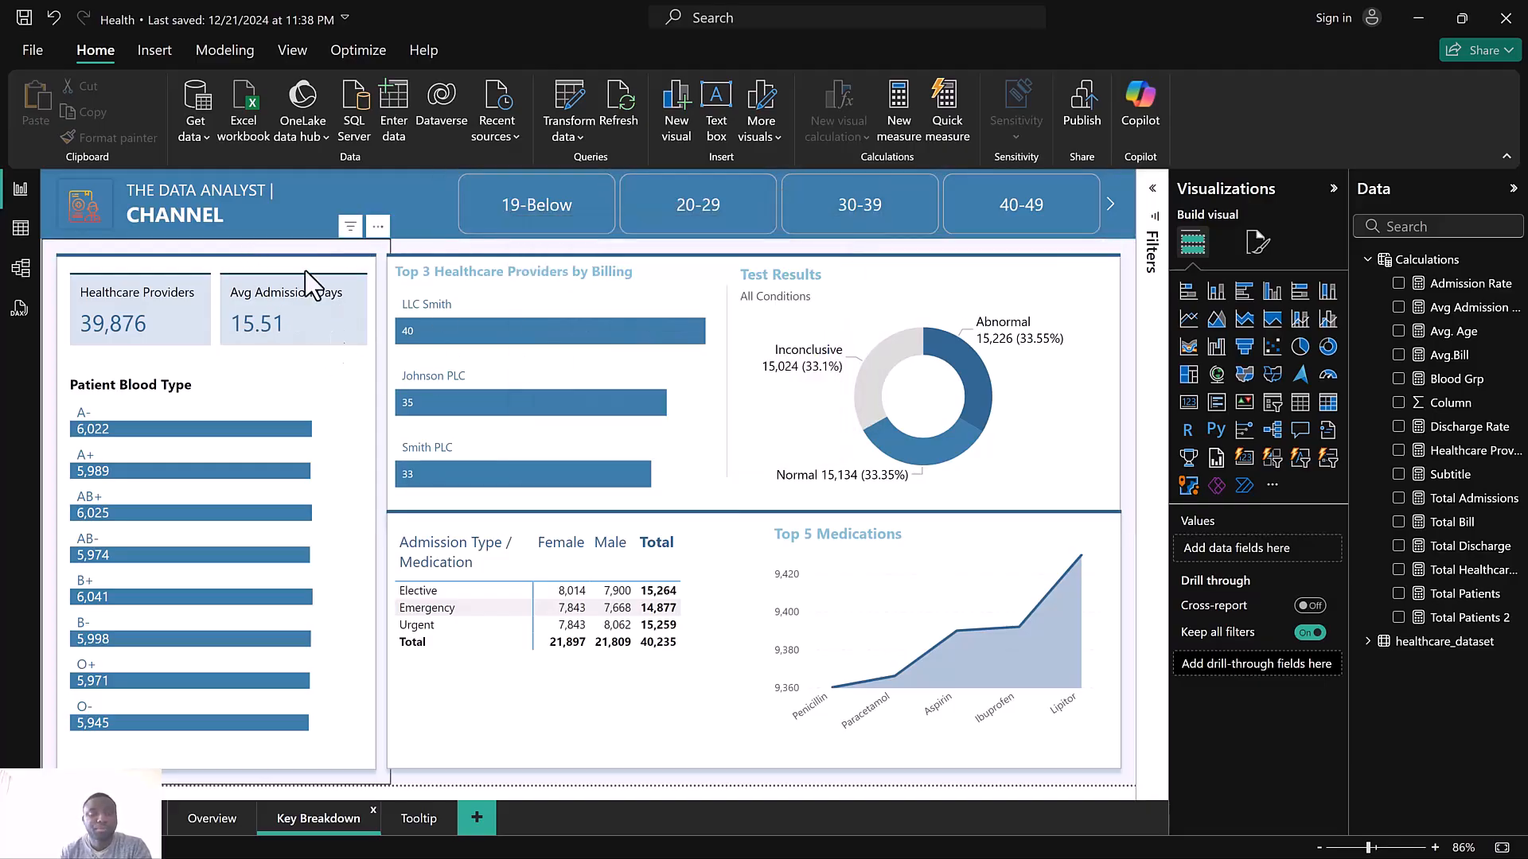
left_click(416, 828)
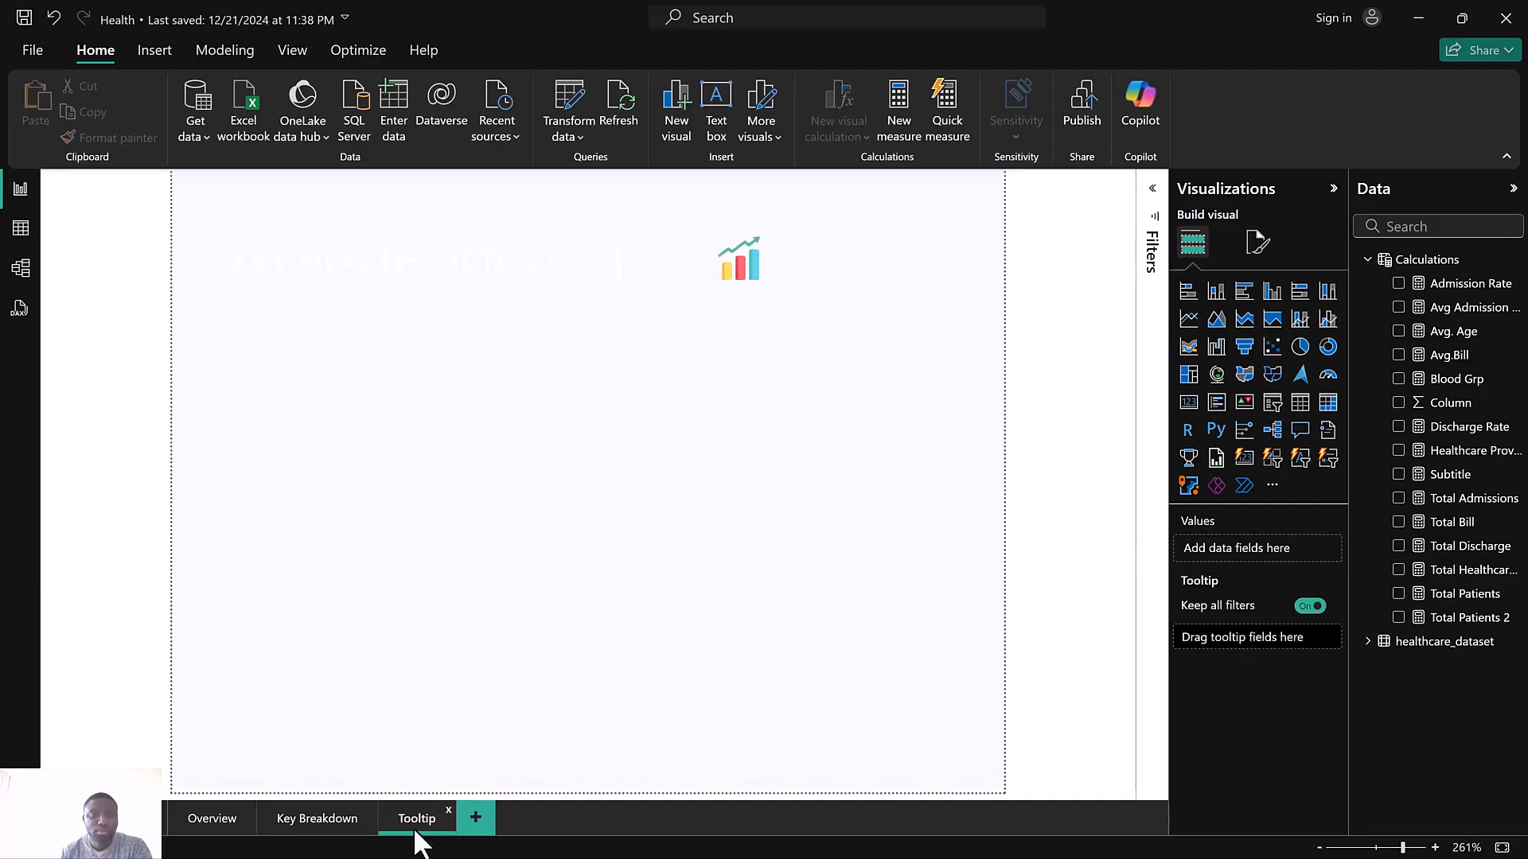
left_click(309, 817)
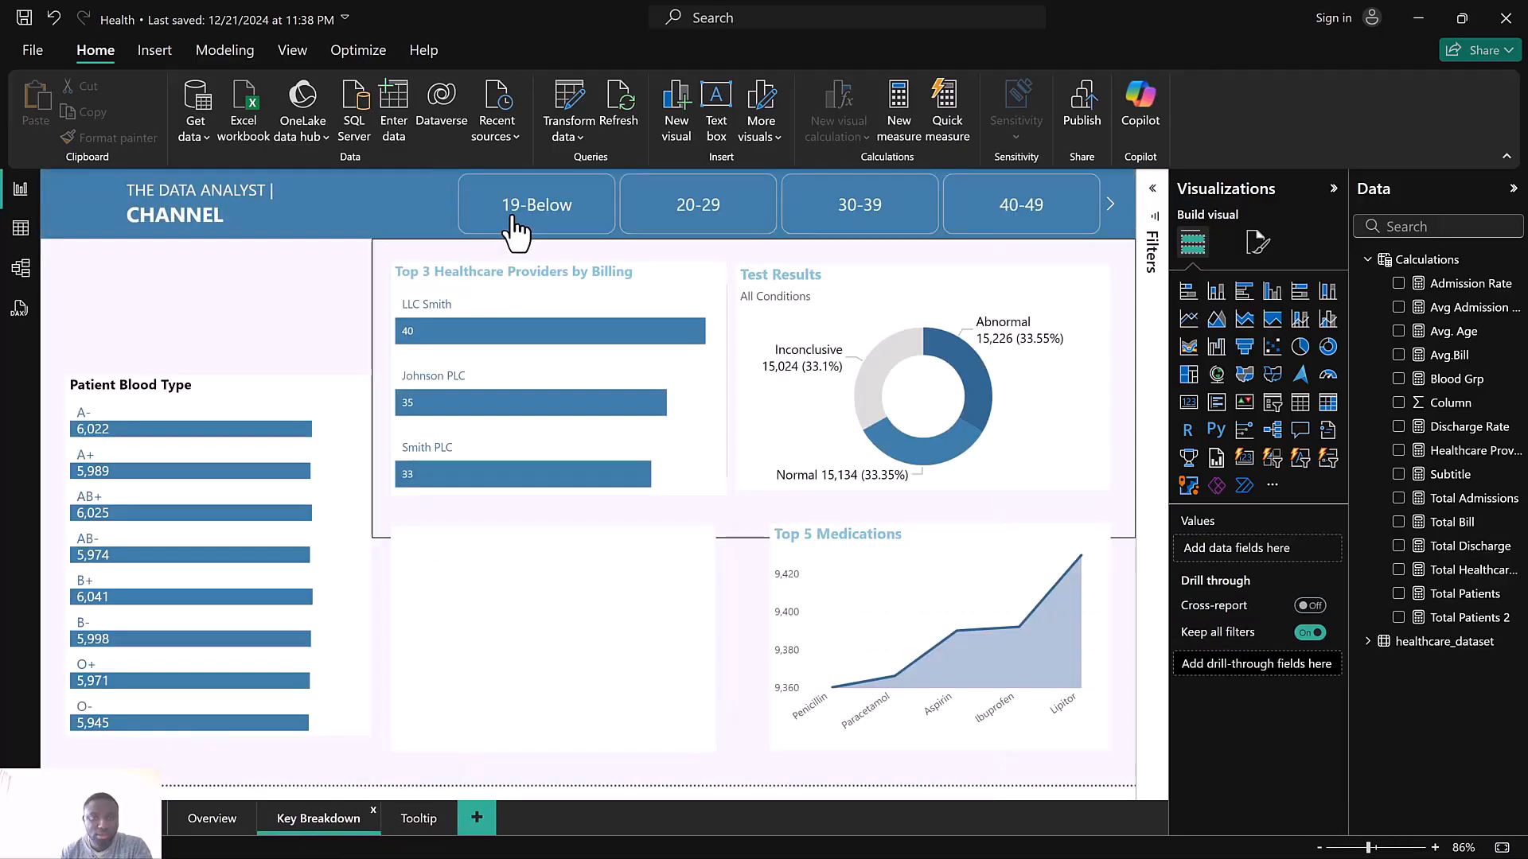
mouse_move(513, 232)
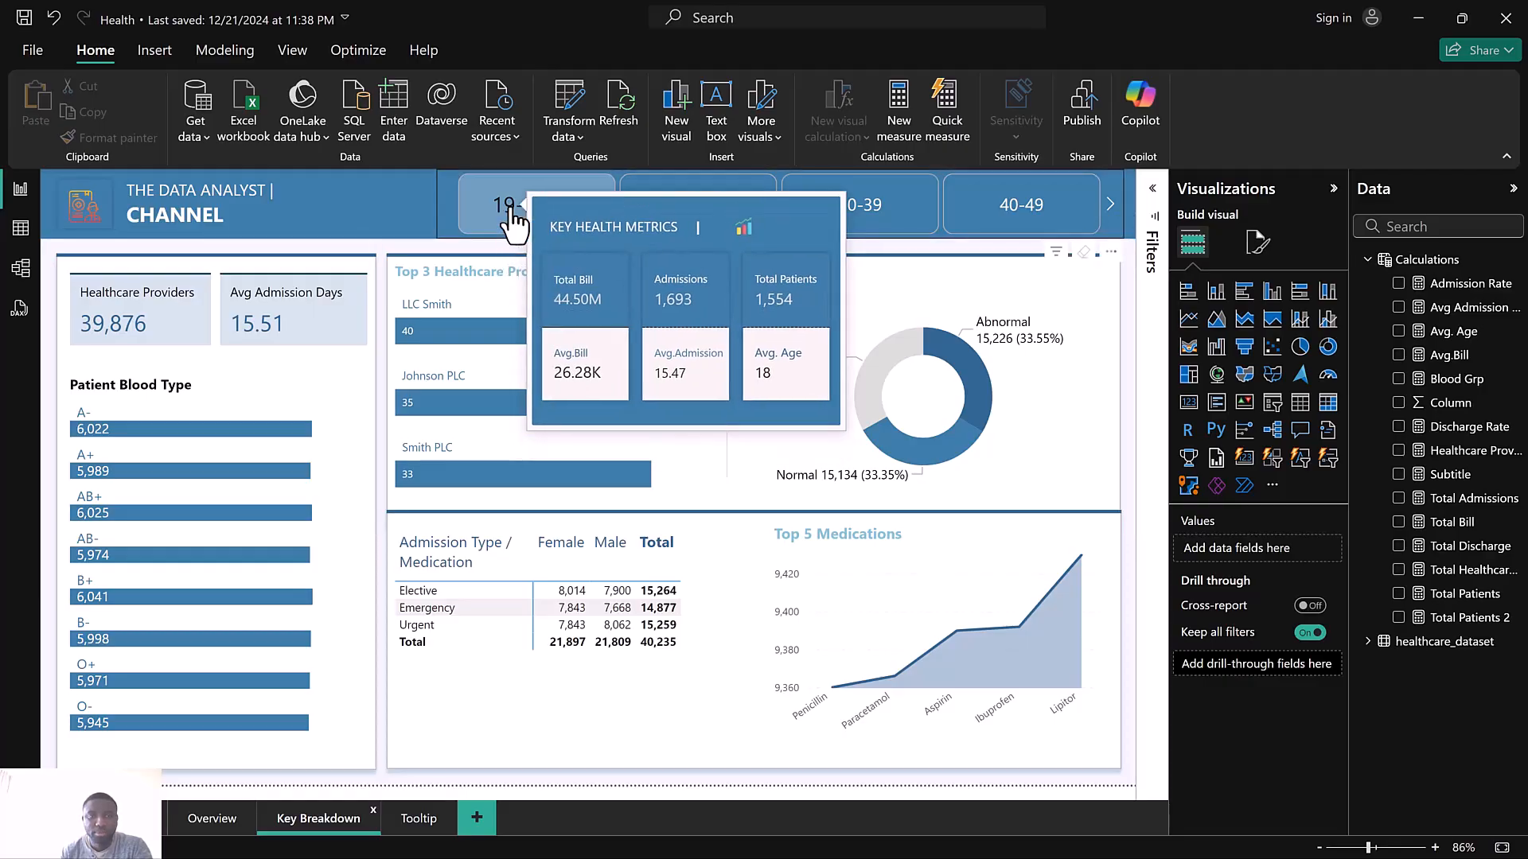
mouse_move(475, 350)
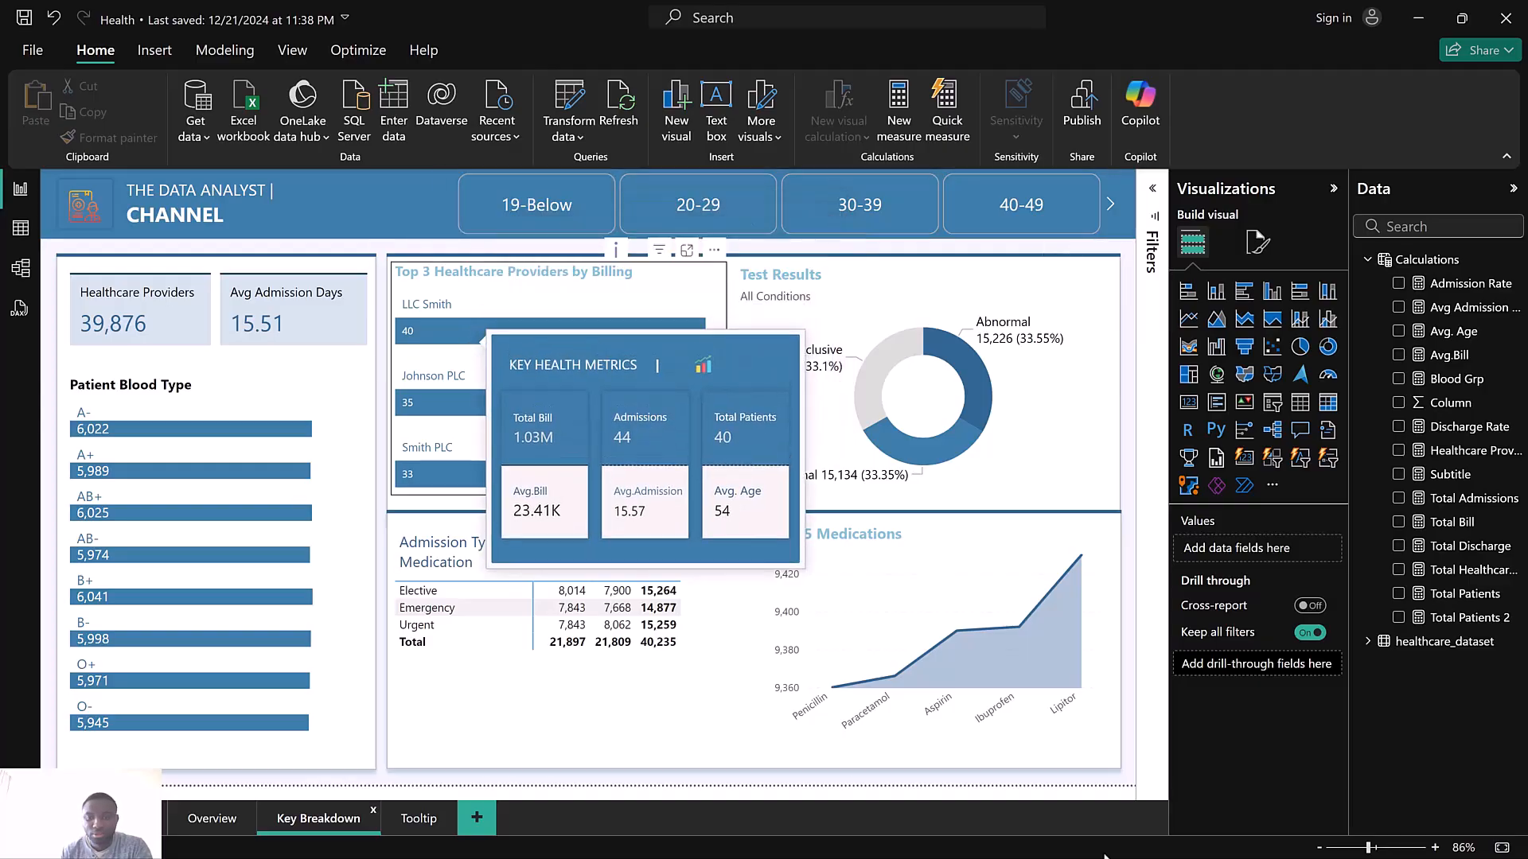
Return to the Tutorials report and duplicate the Overview page
key("super")
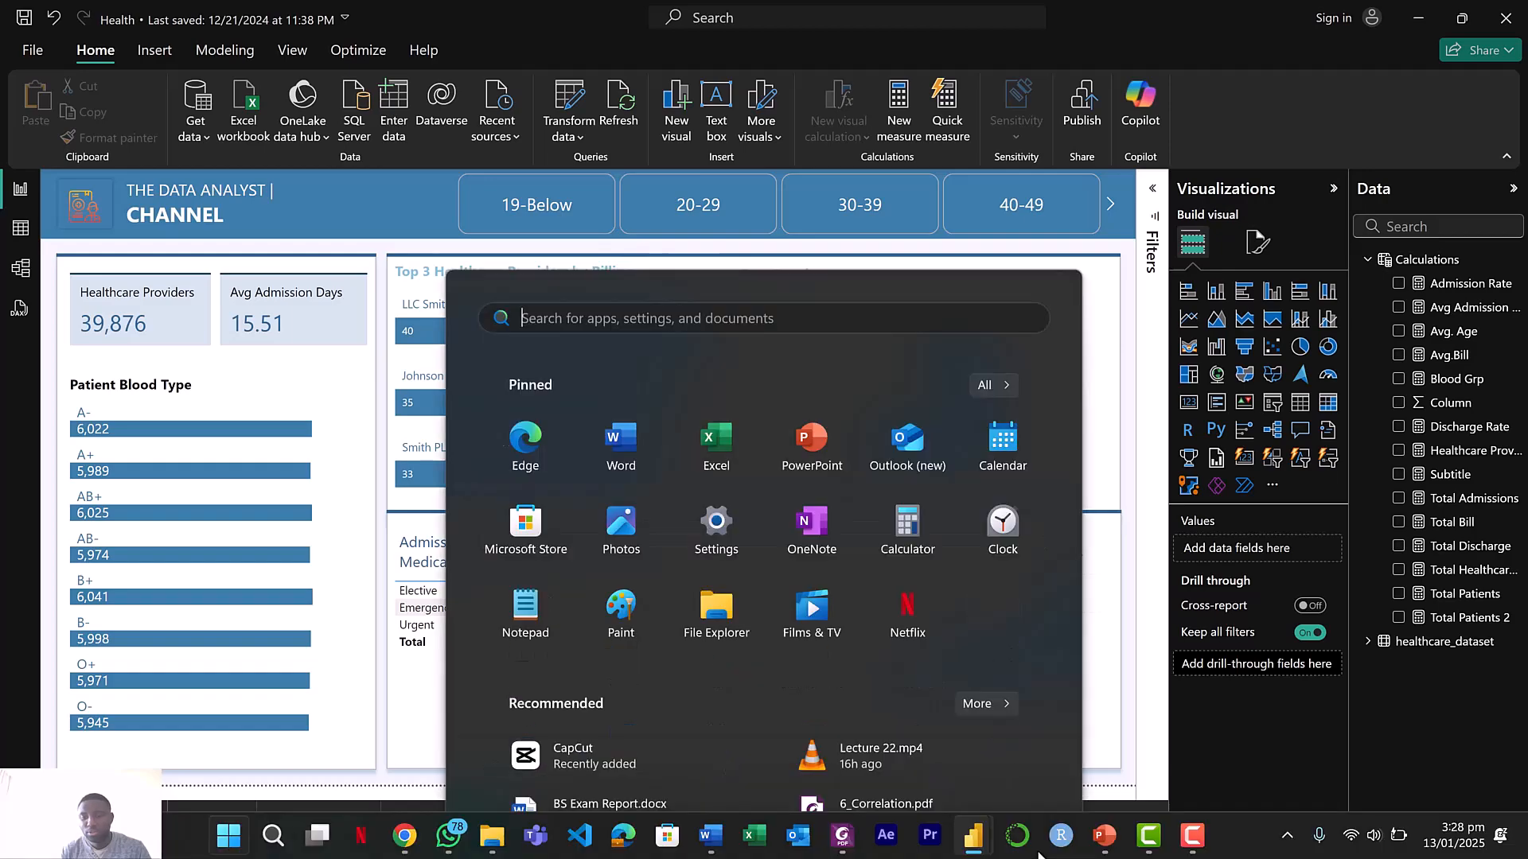
mouse_move(973, 835)
left_click(904, 764)
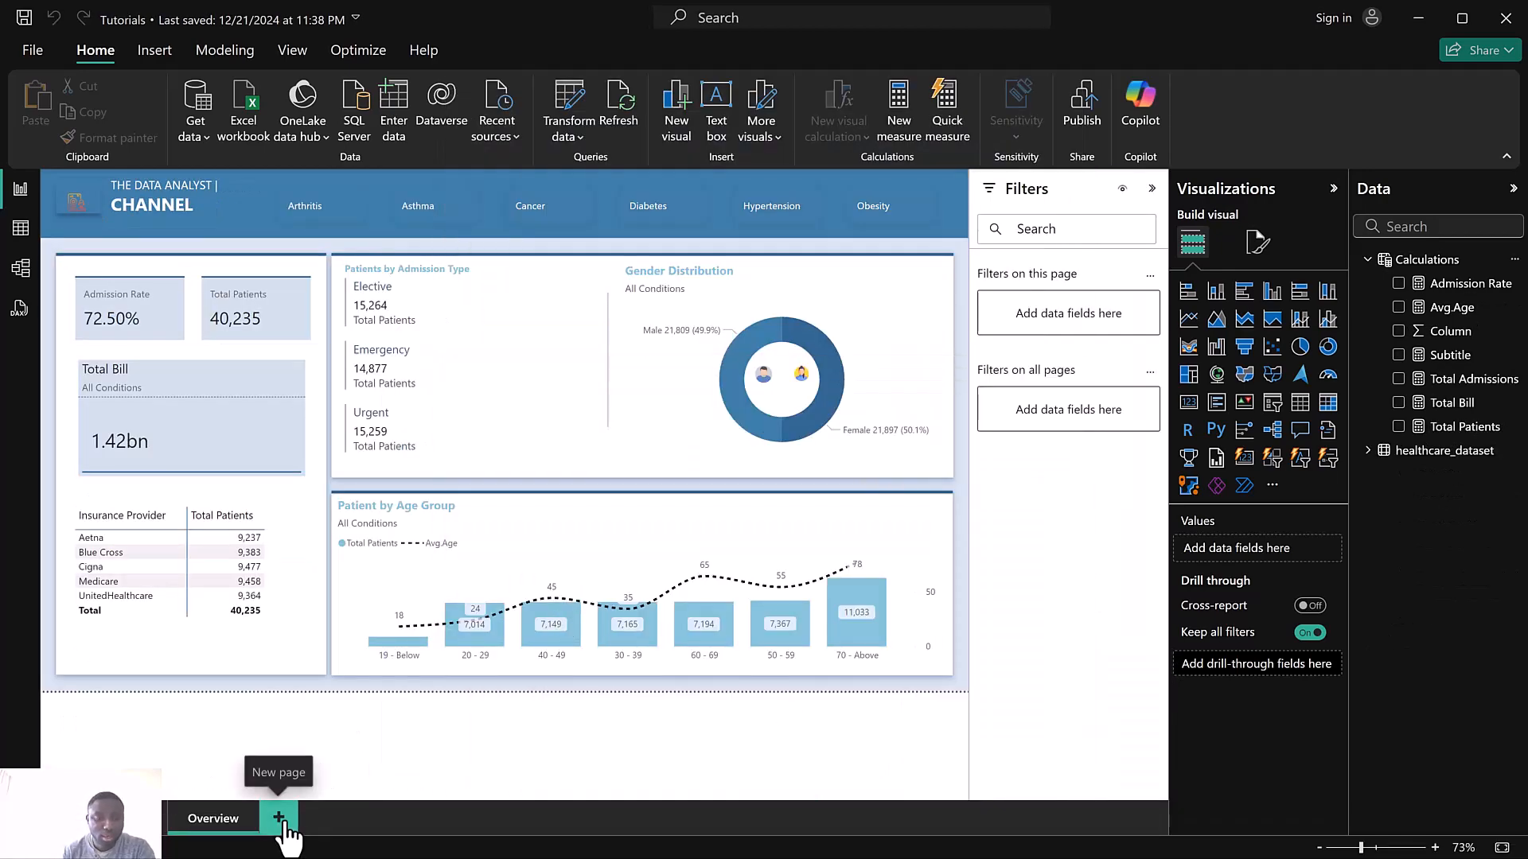
right_click(218, 805)
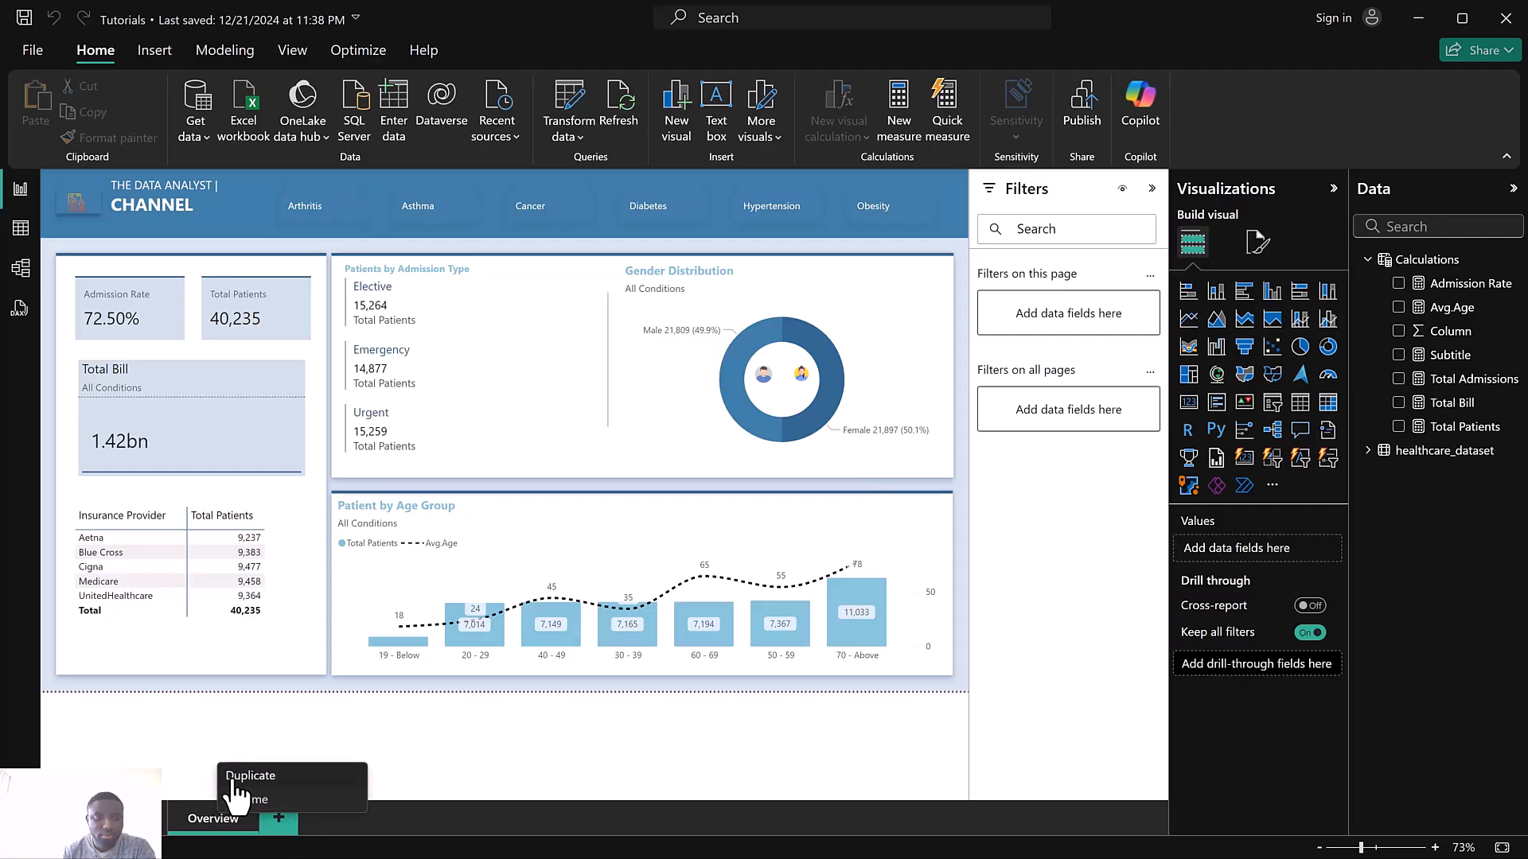
left_click(231, 777)
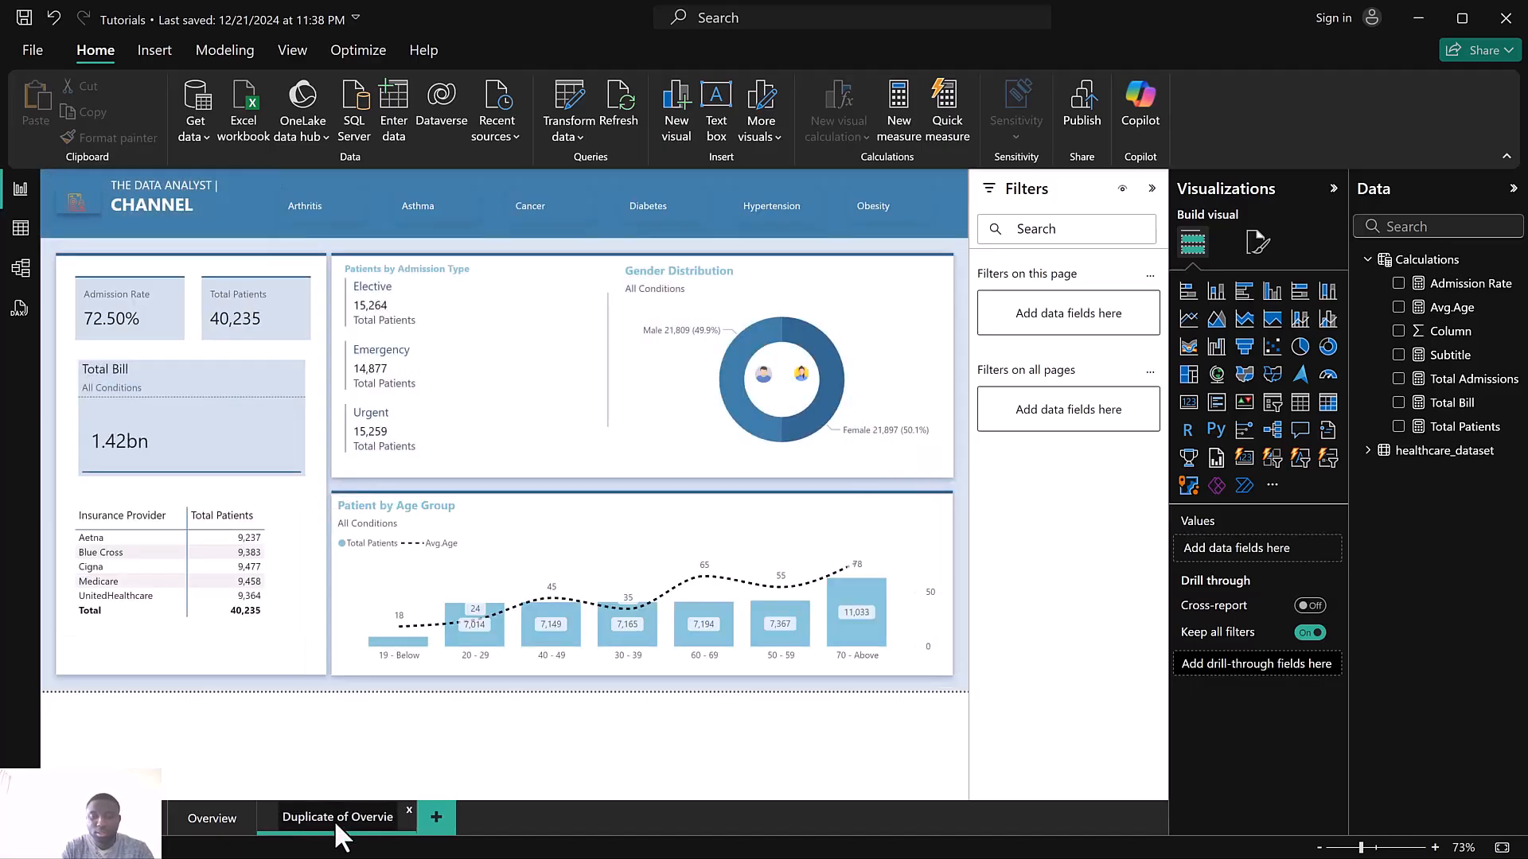
Rename the duplicated page as Key Breakdown
double_click(333, 818)
key("BackSpace")
type("Key Breakdown")
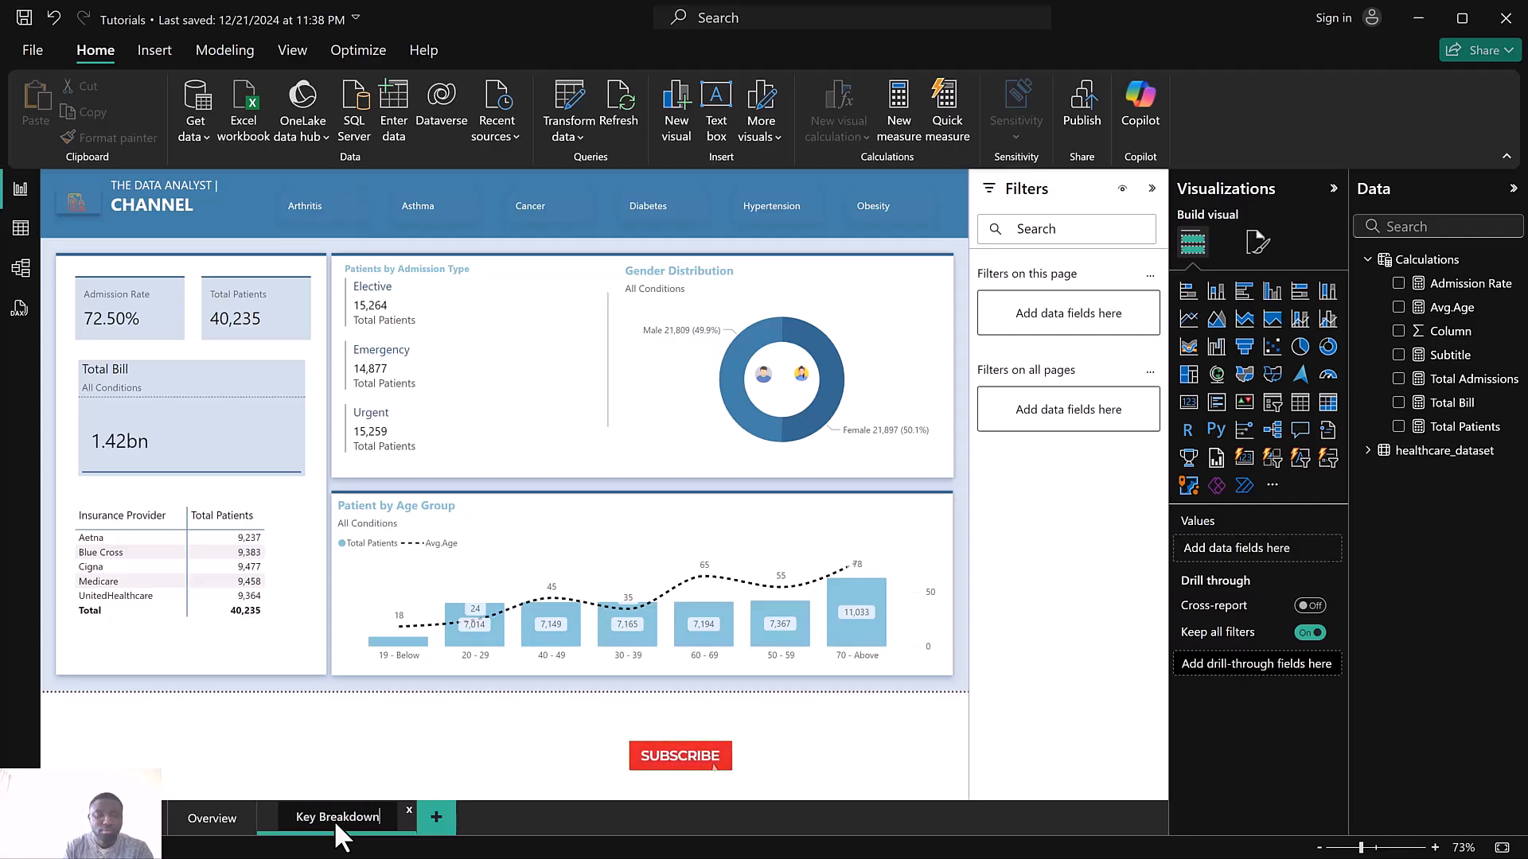
Clear the duplicated page by deleting the admission type card, gender chart, divider line, age group chart and both gender icons
left_click(479, 359)
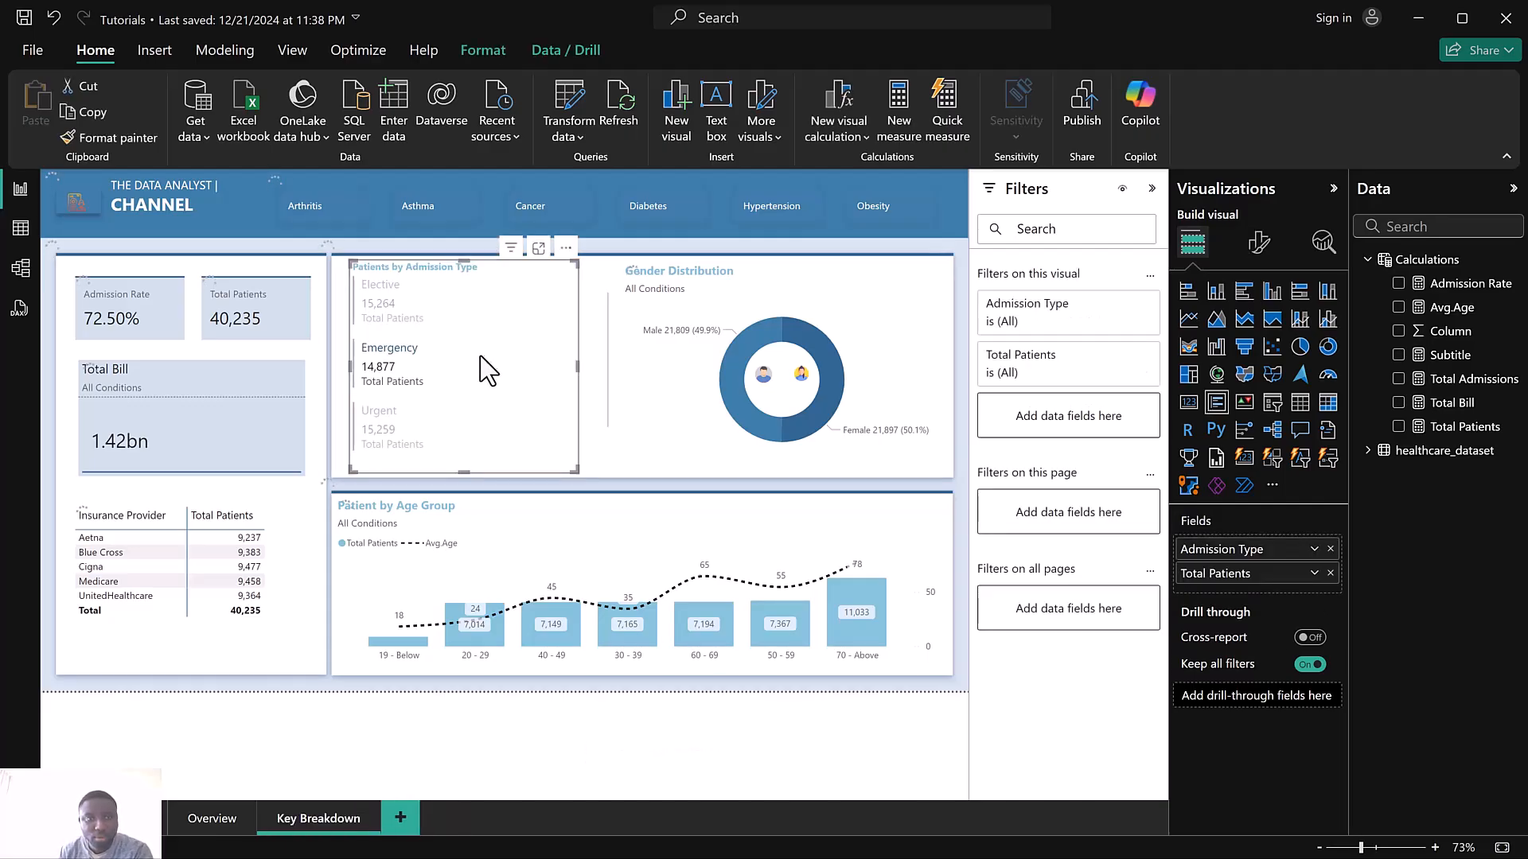
key("Delete")
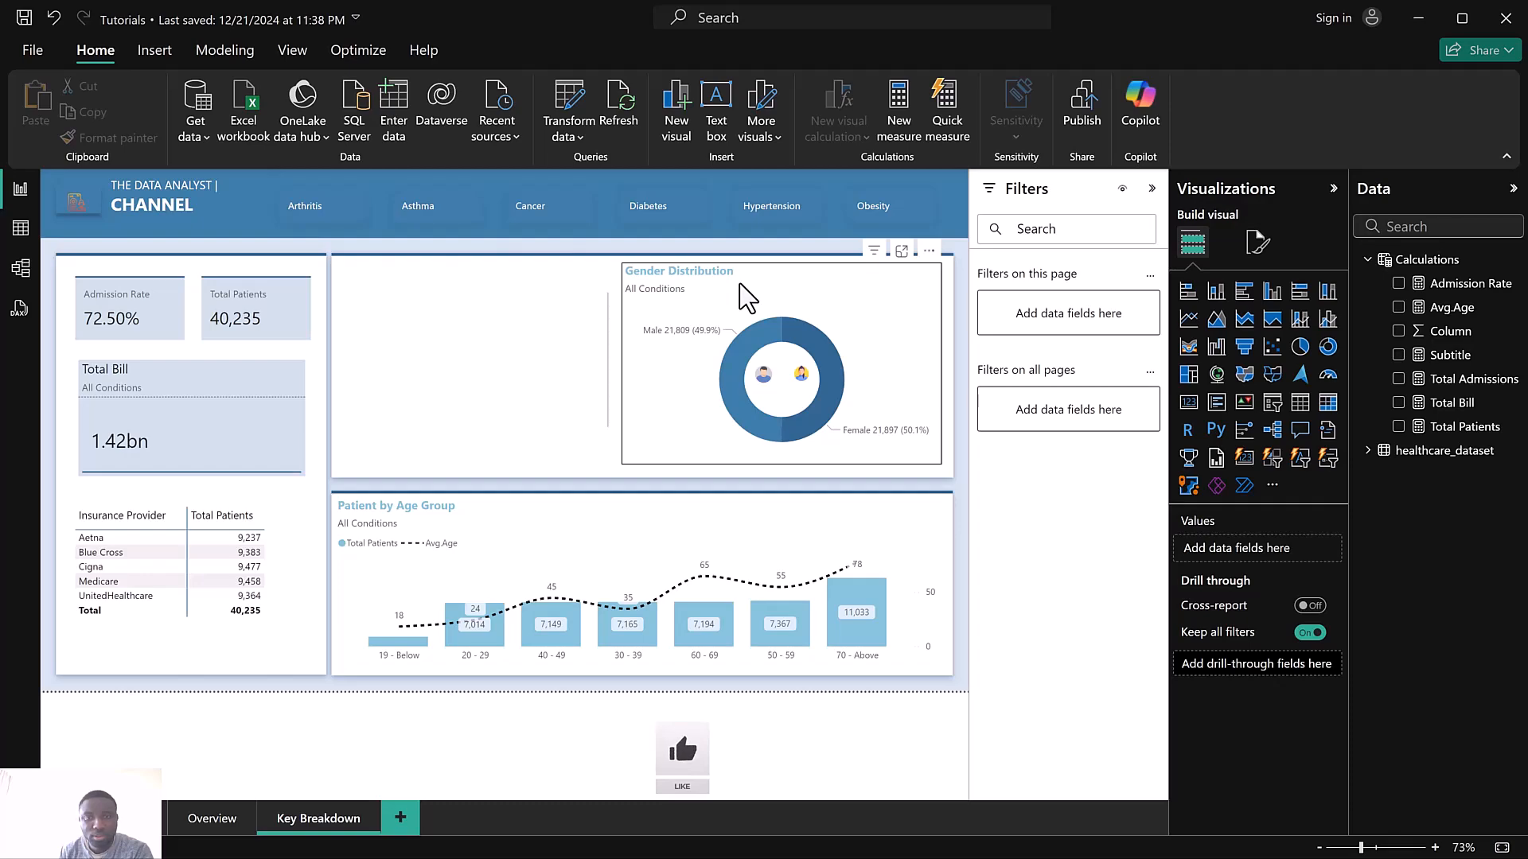
left_click(745, 297)
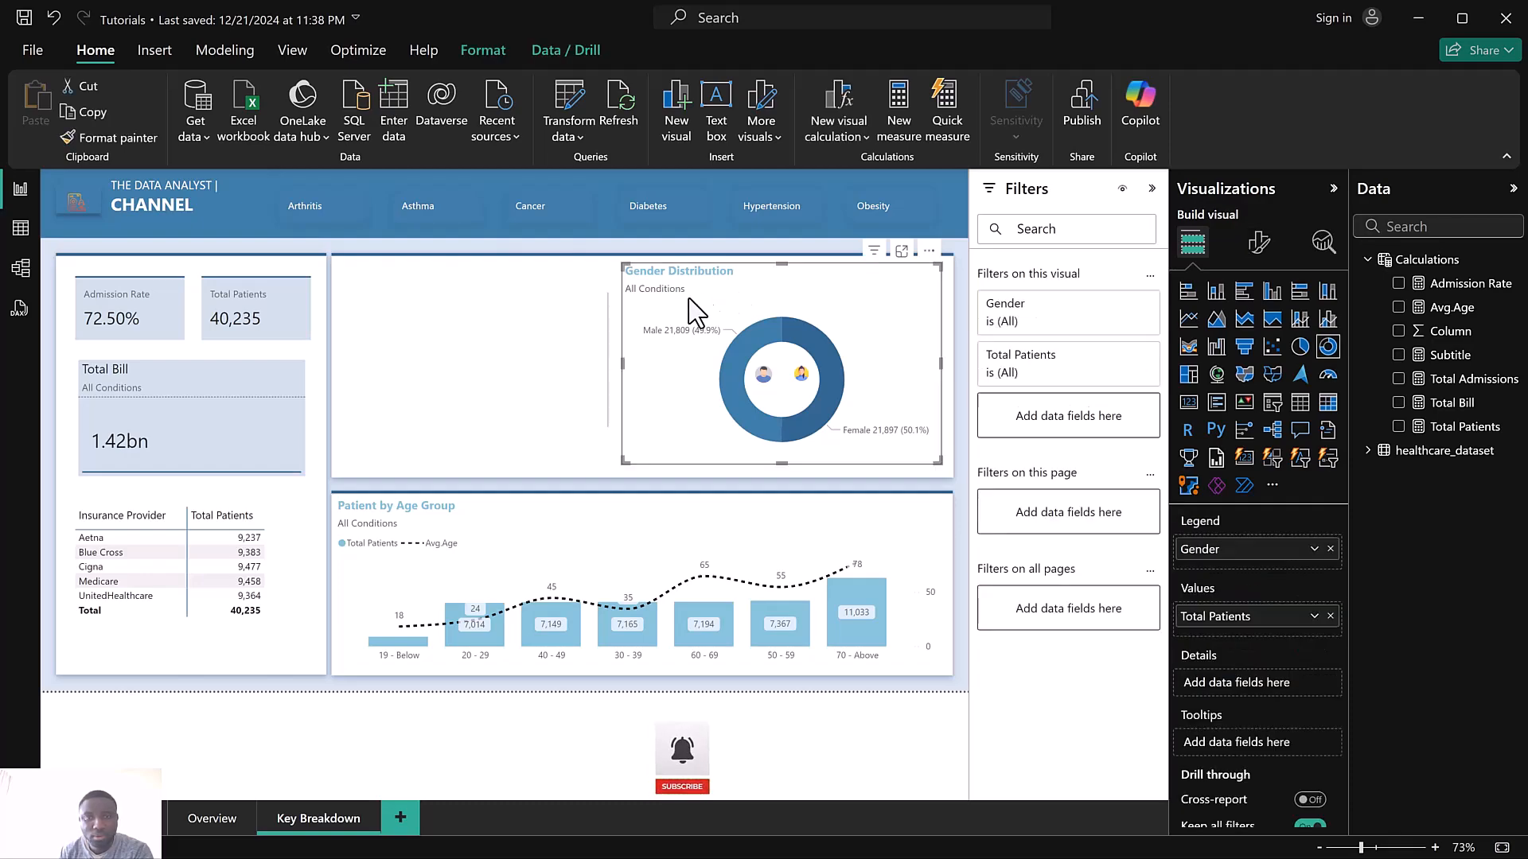
left_click(607, 354)
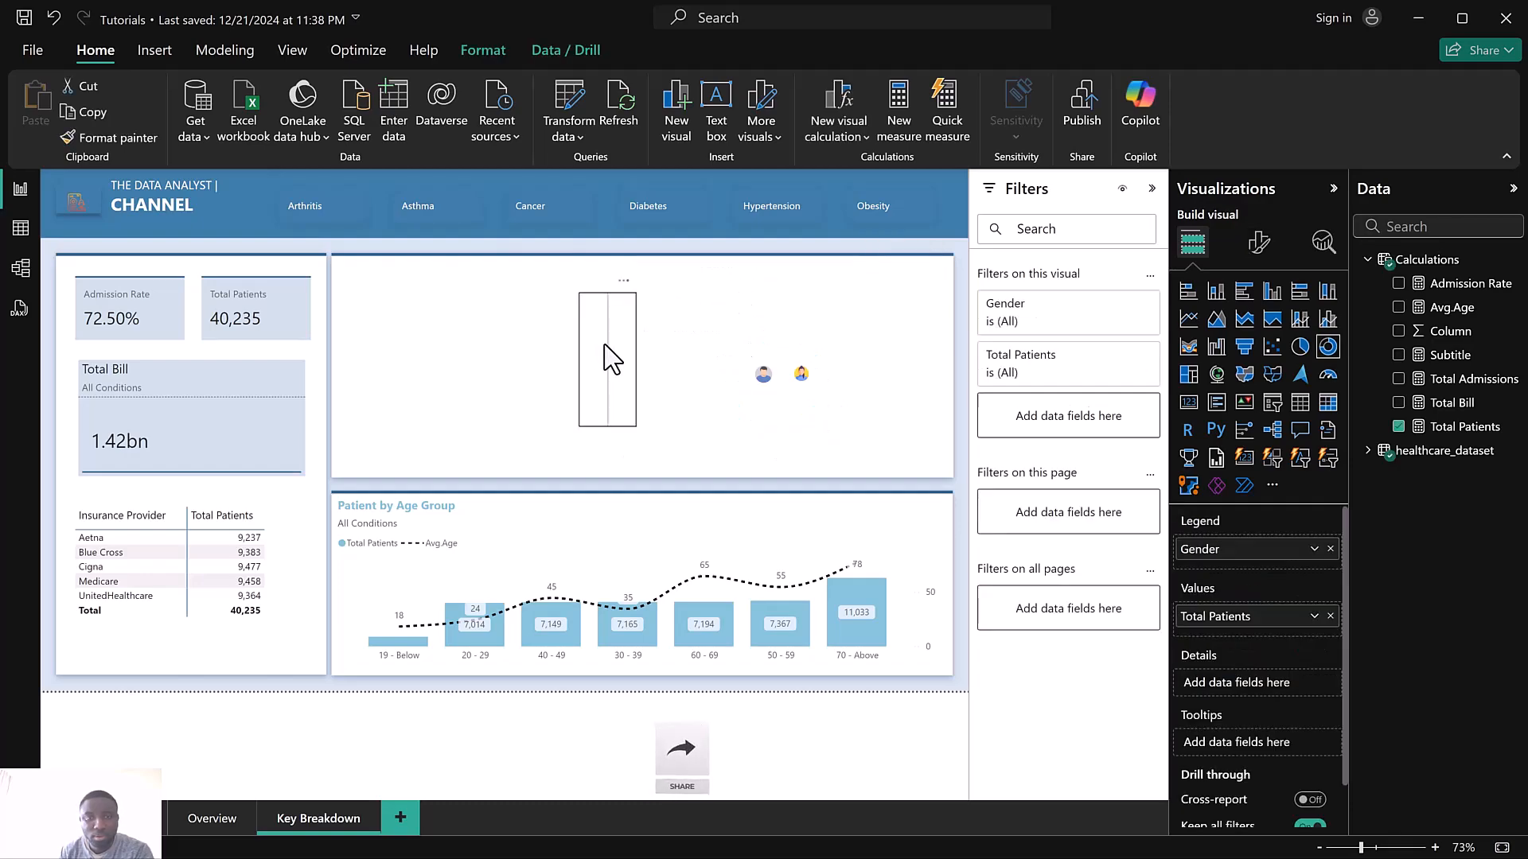
left_click(605, 347)
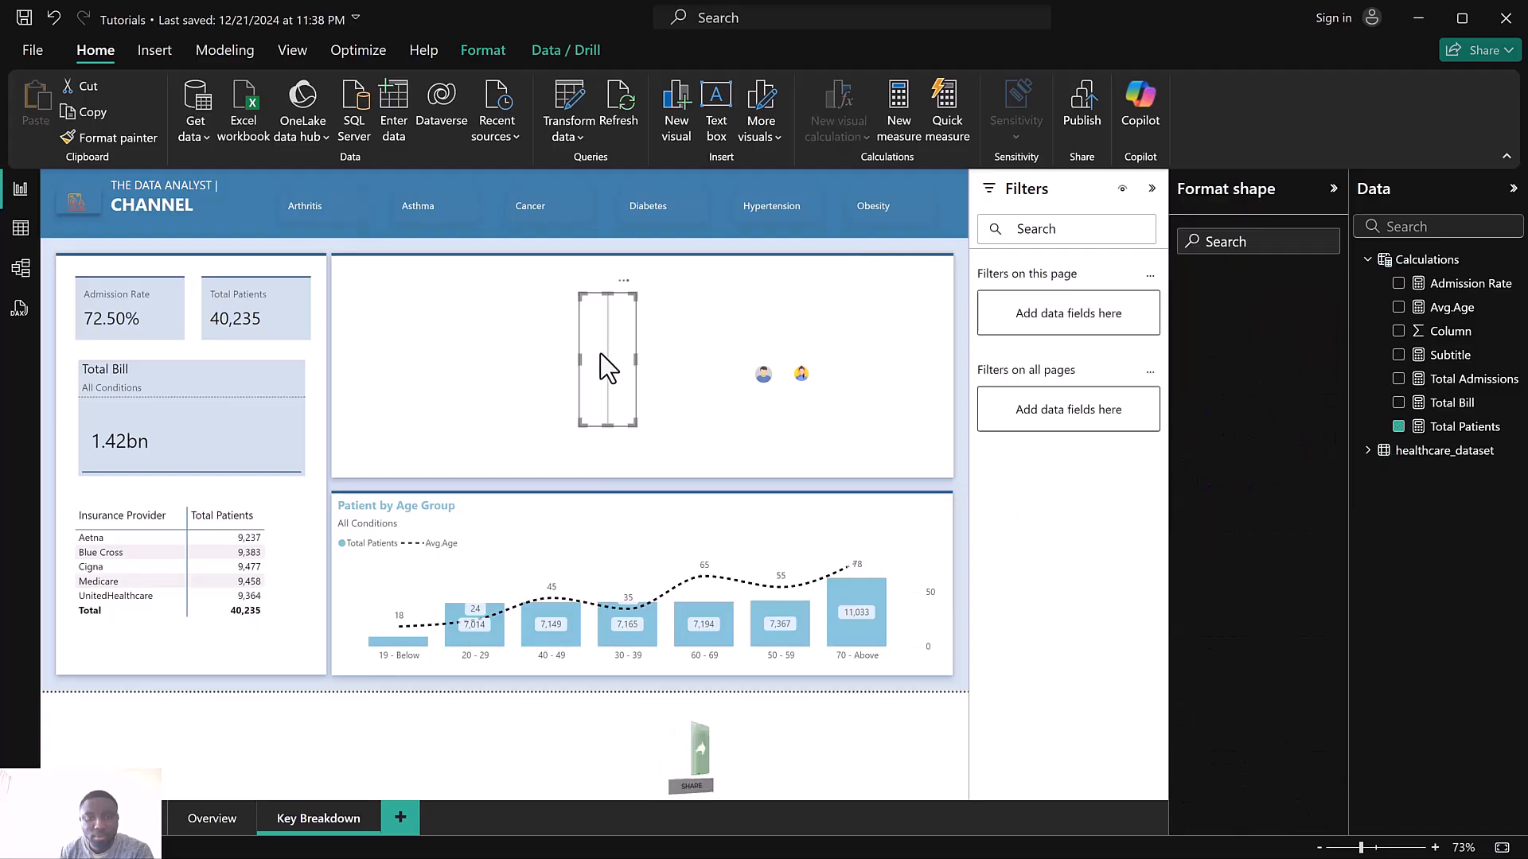
left_click(590, 531)
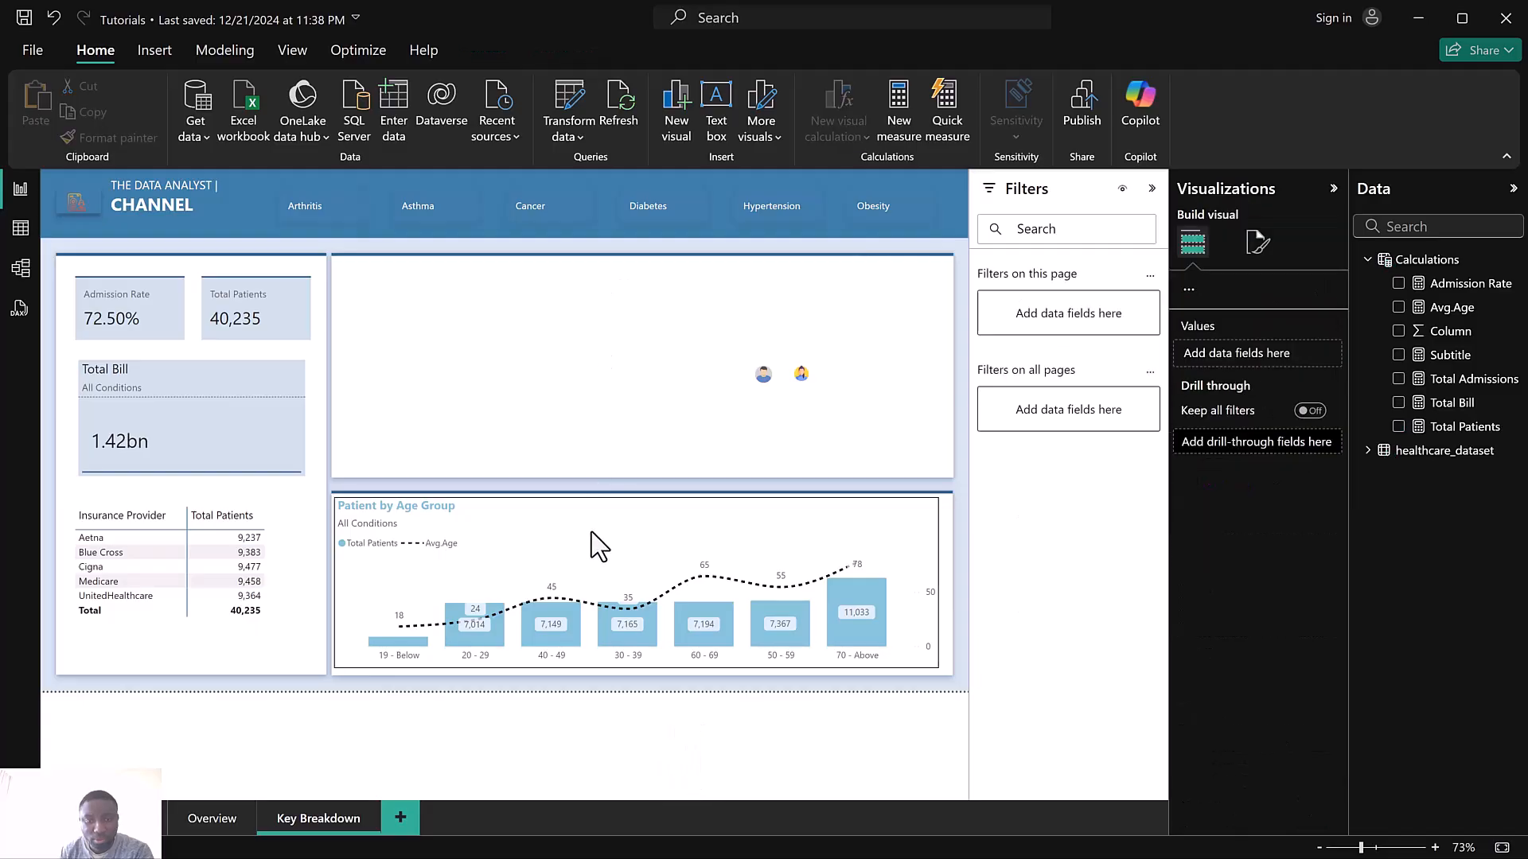
left_click(762, 375)
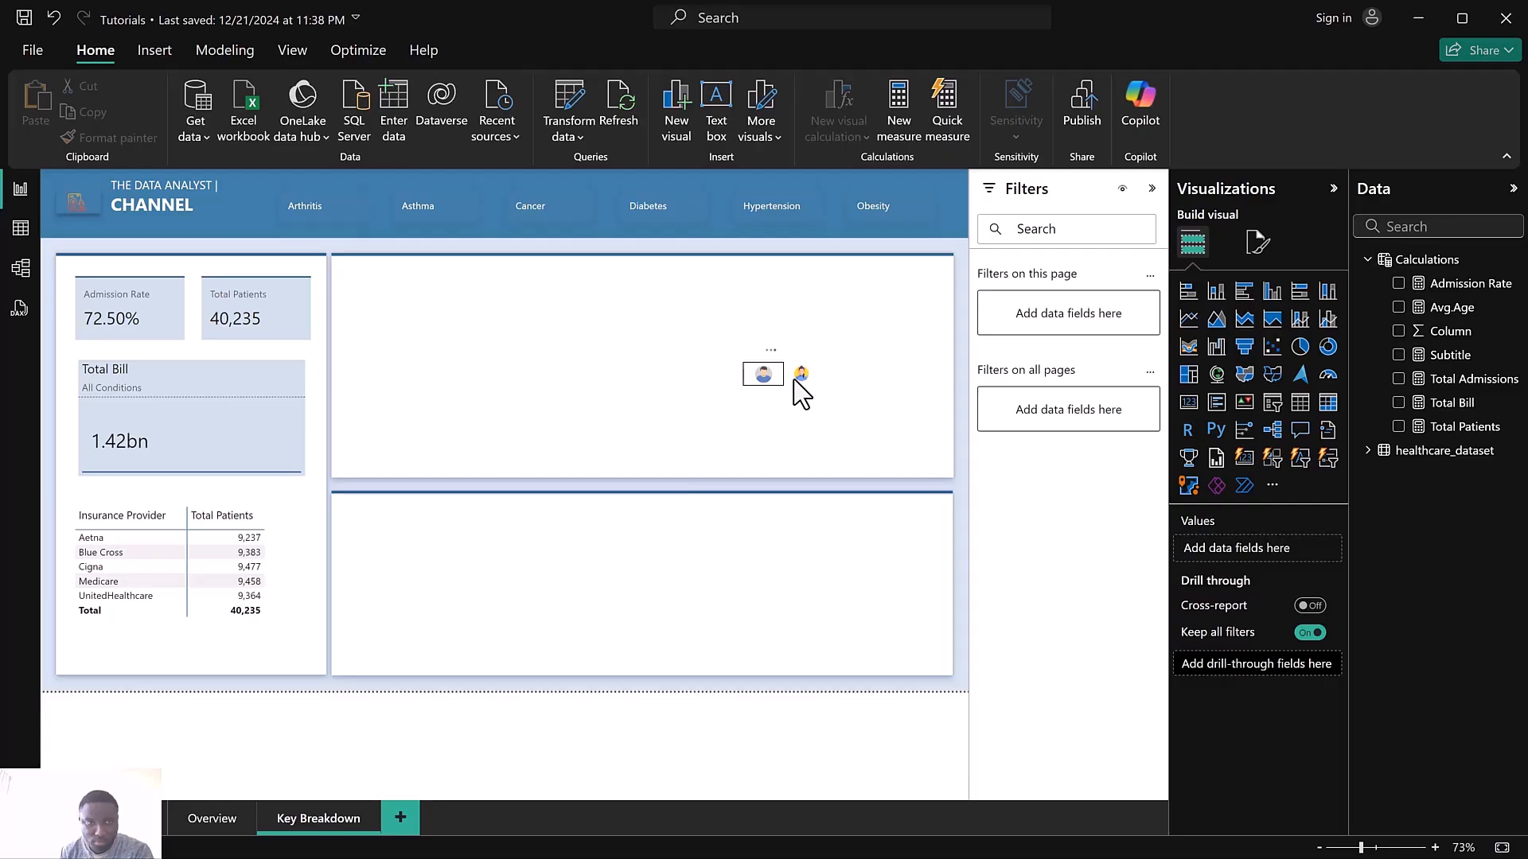
key("Delete")
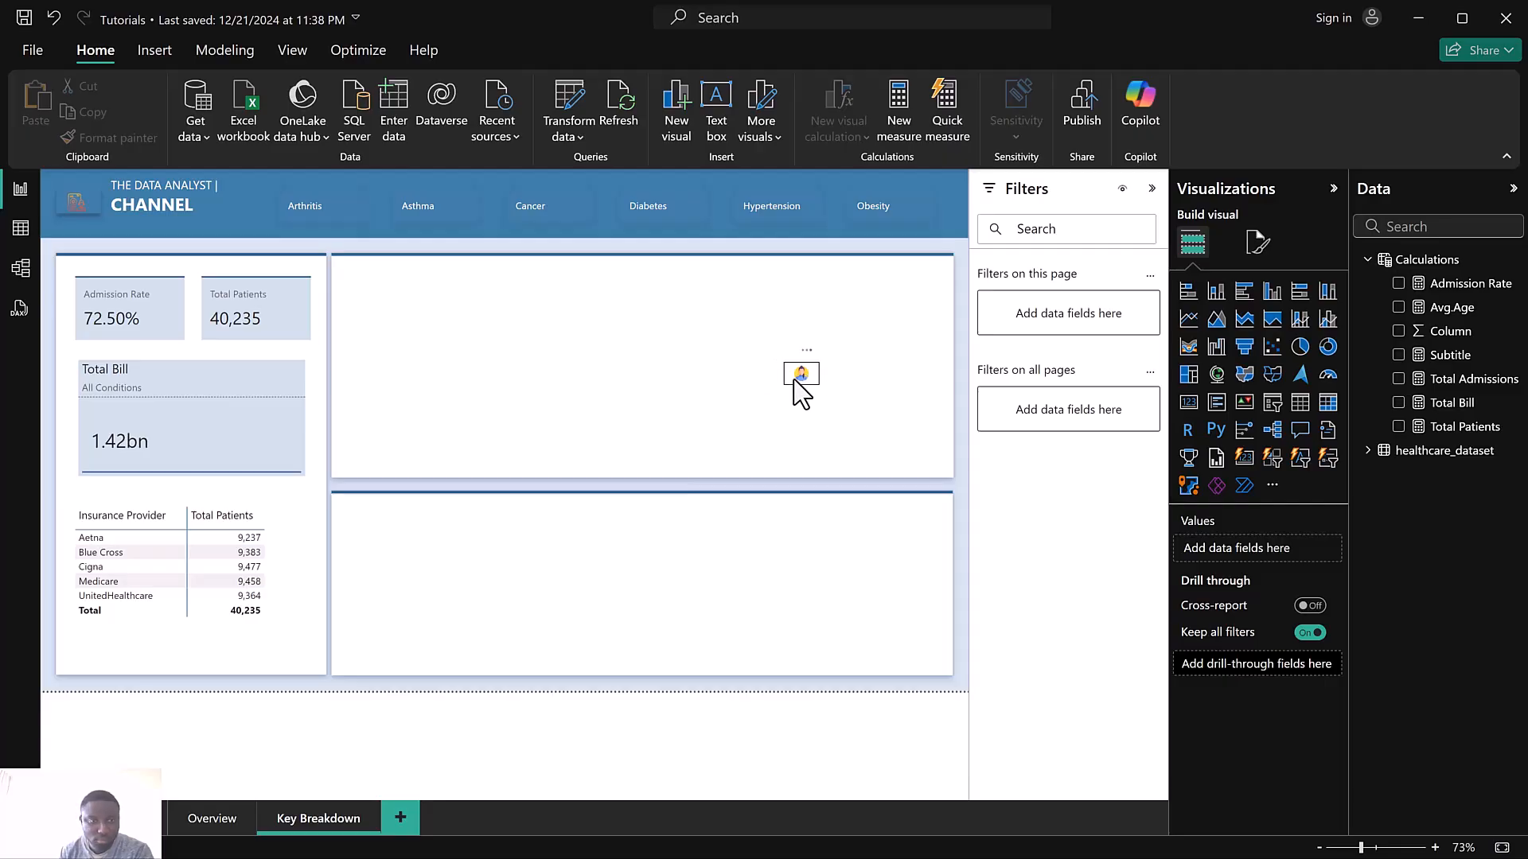
key("Delete")
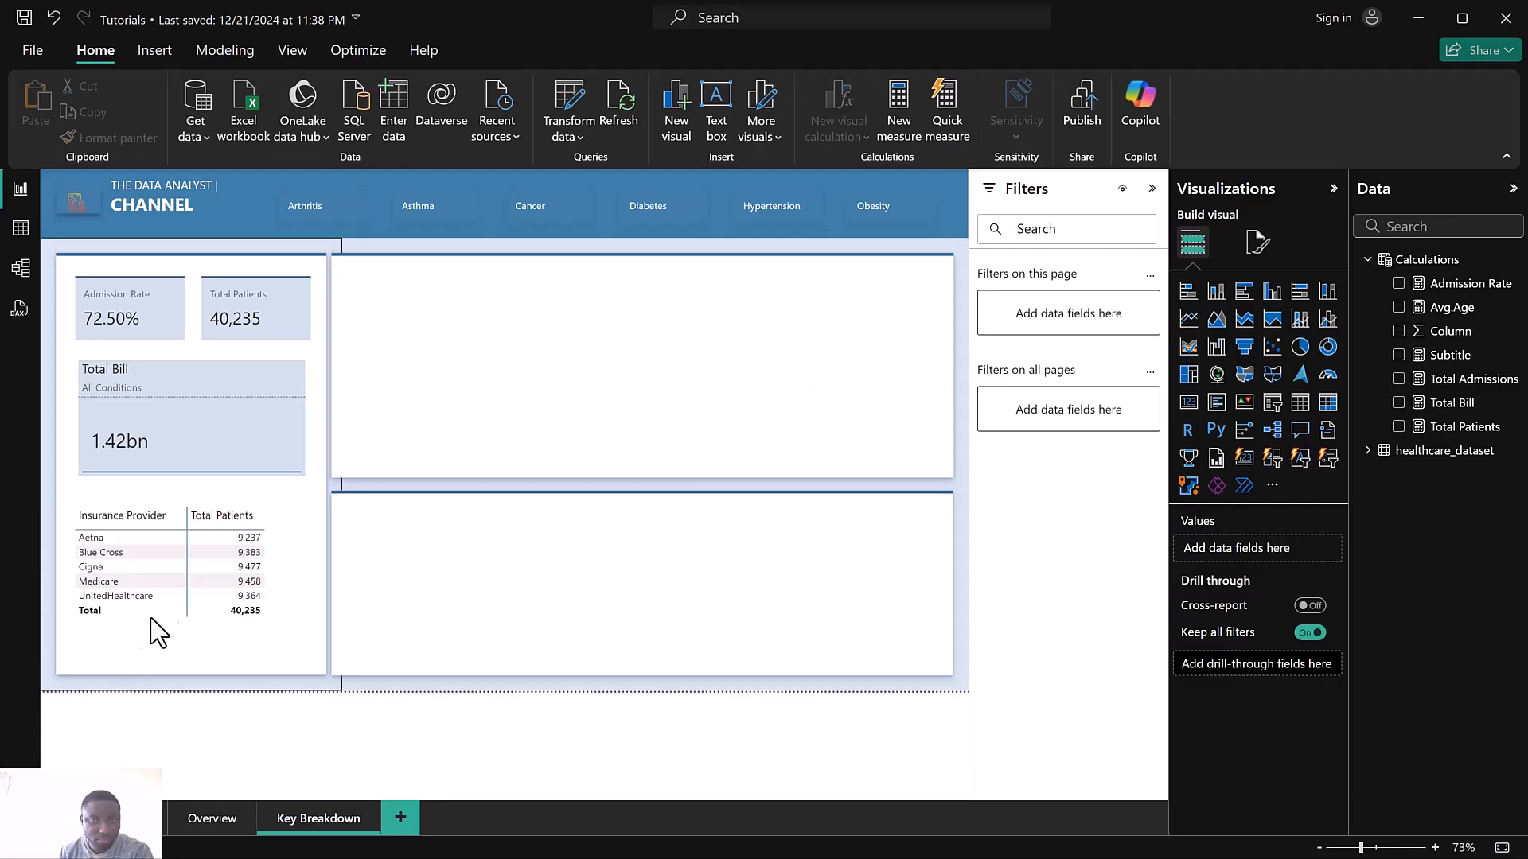
Delete the insurance provider table and the Total Bill card from the left panel
left_click(229, 515)
key("Delete")
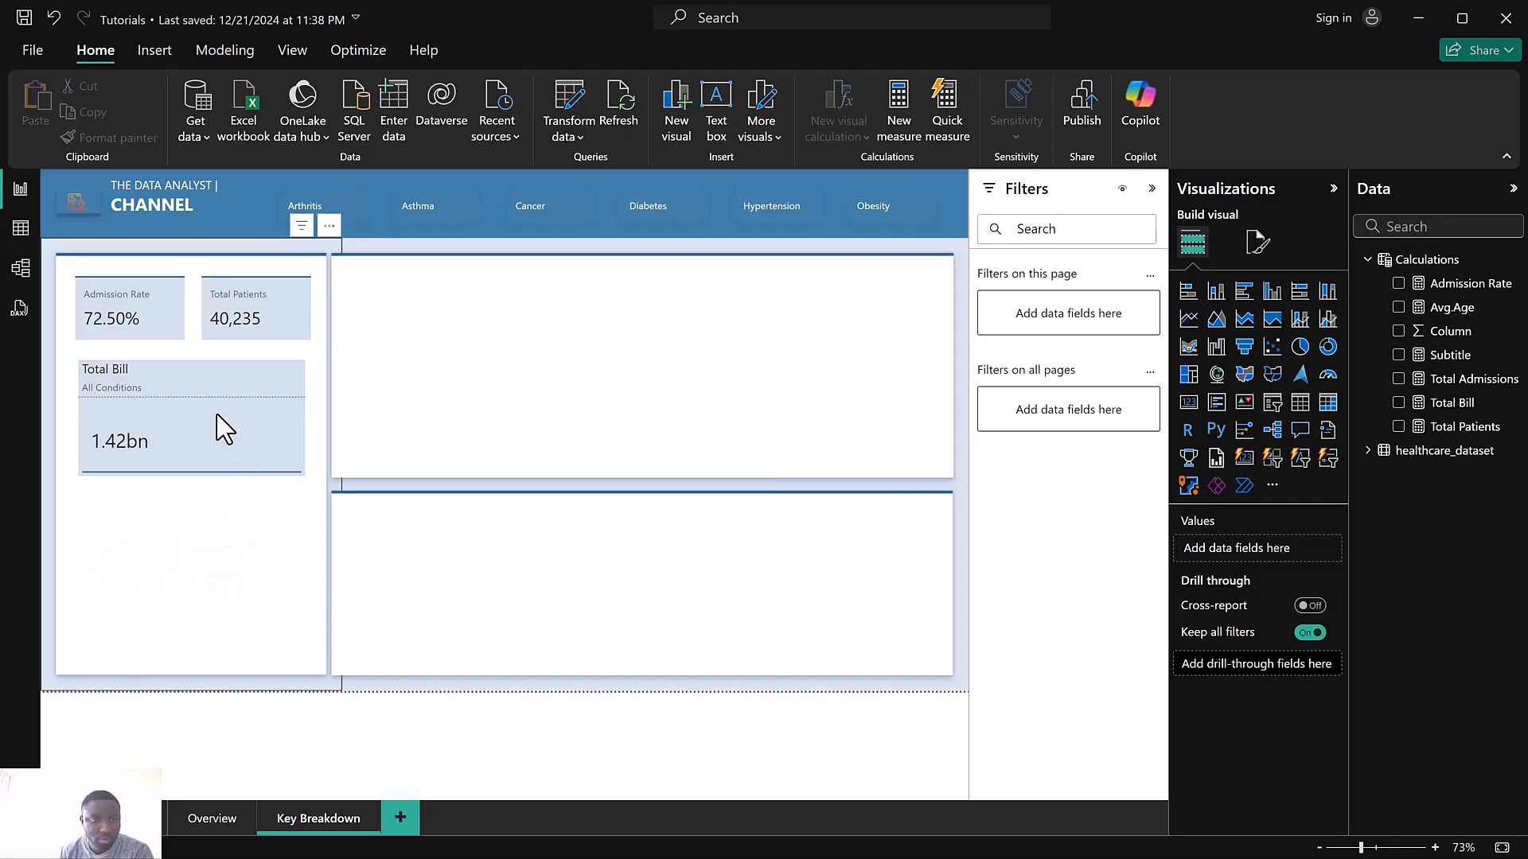
left_click(230, 366)
key("Delete")
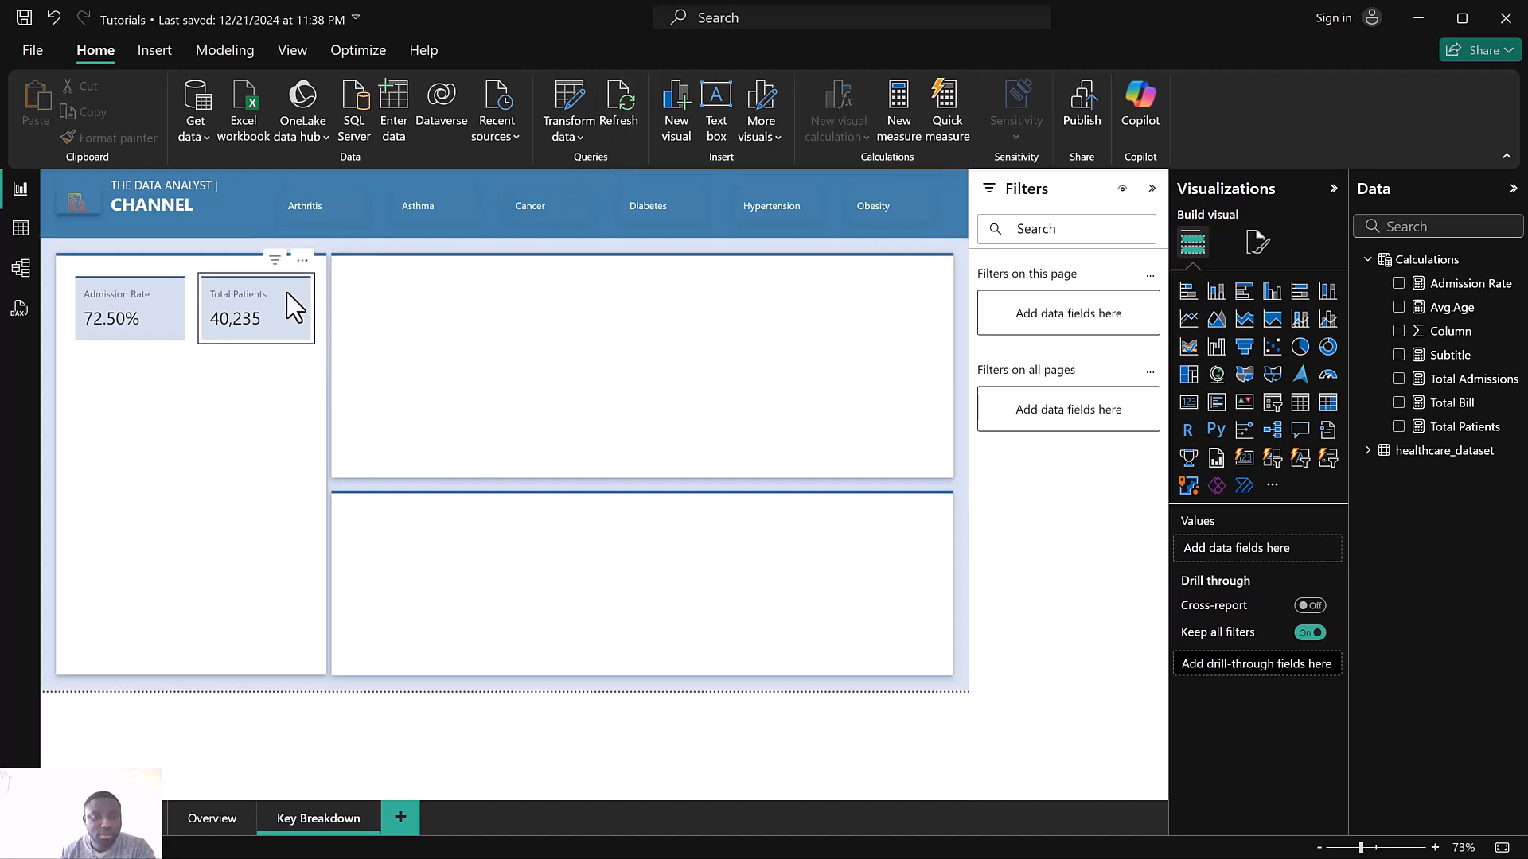
Check the finished Health report's Key Breakdown page for reference, then return to the Tutorials report
left_click(309, 321)
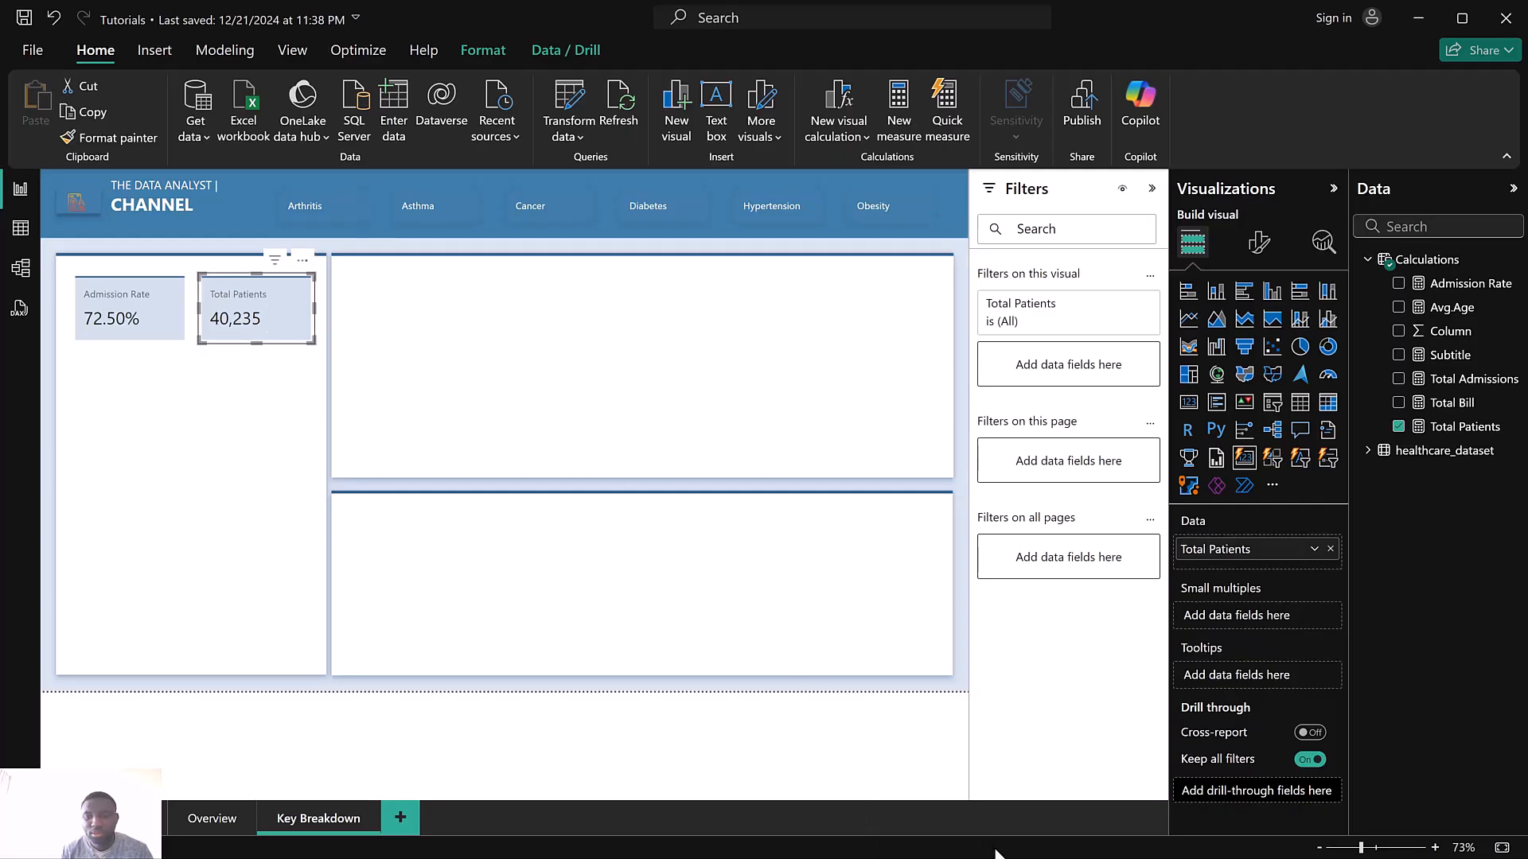
key("super")
mouse_move(987, 848)
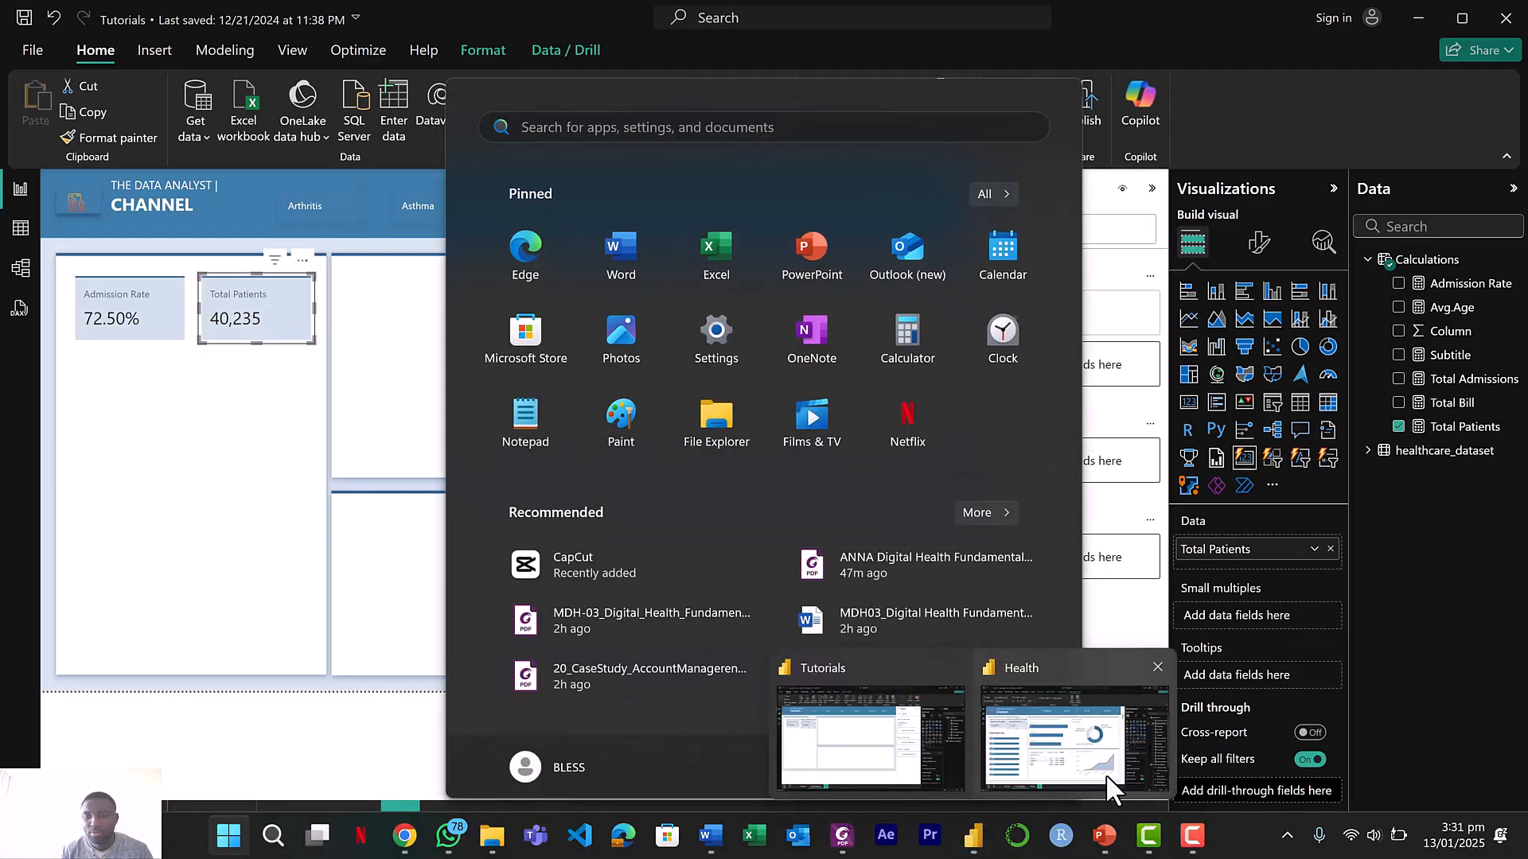
left_click(1106, 774)
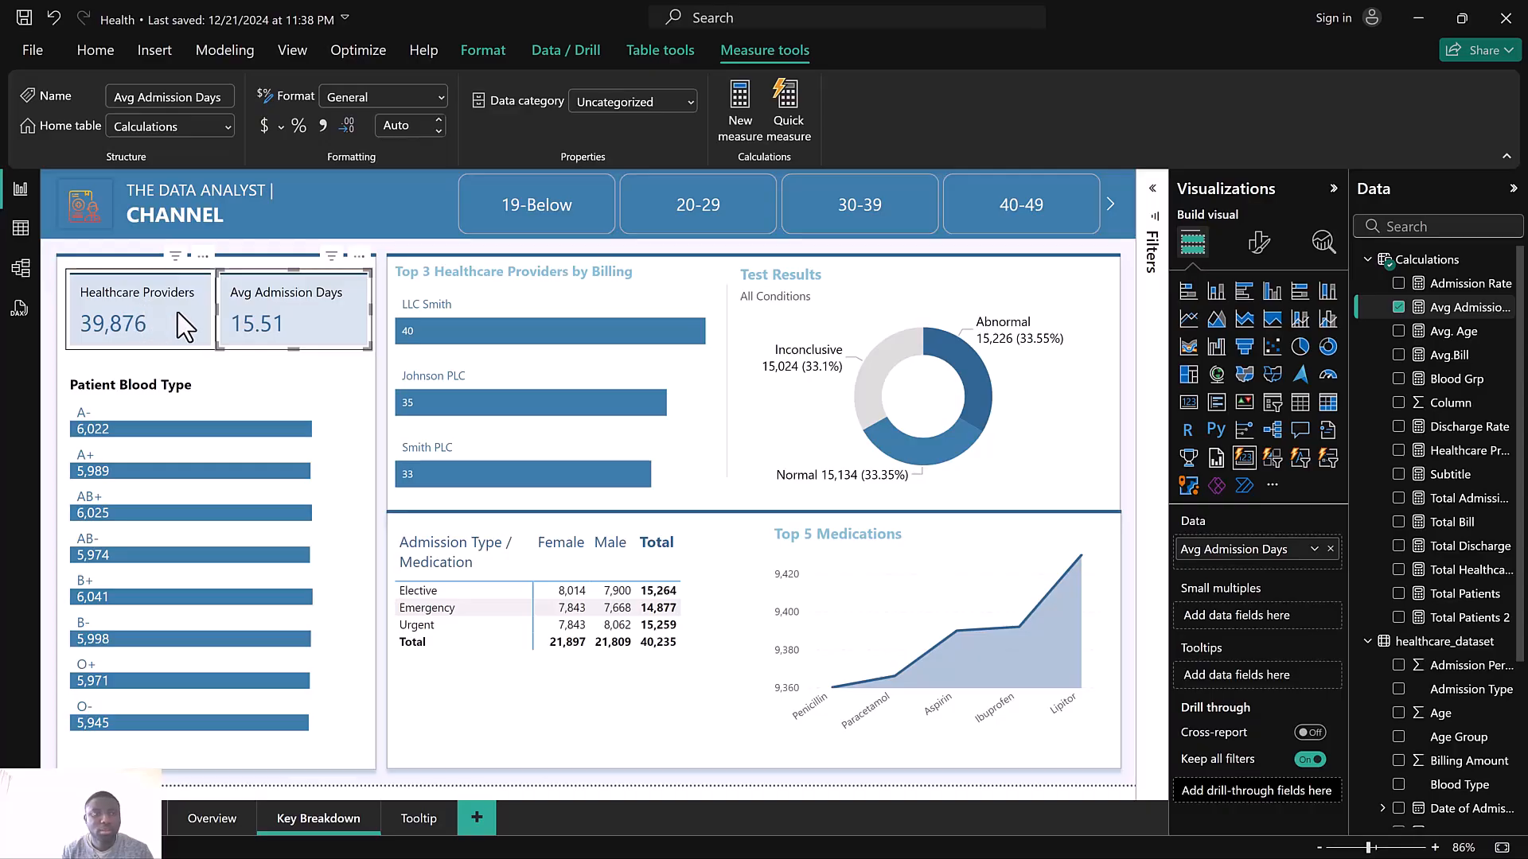
key("super")
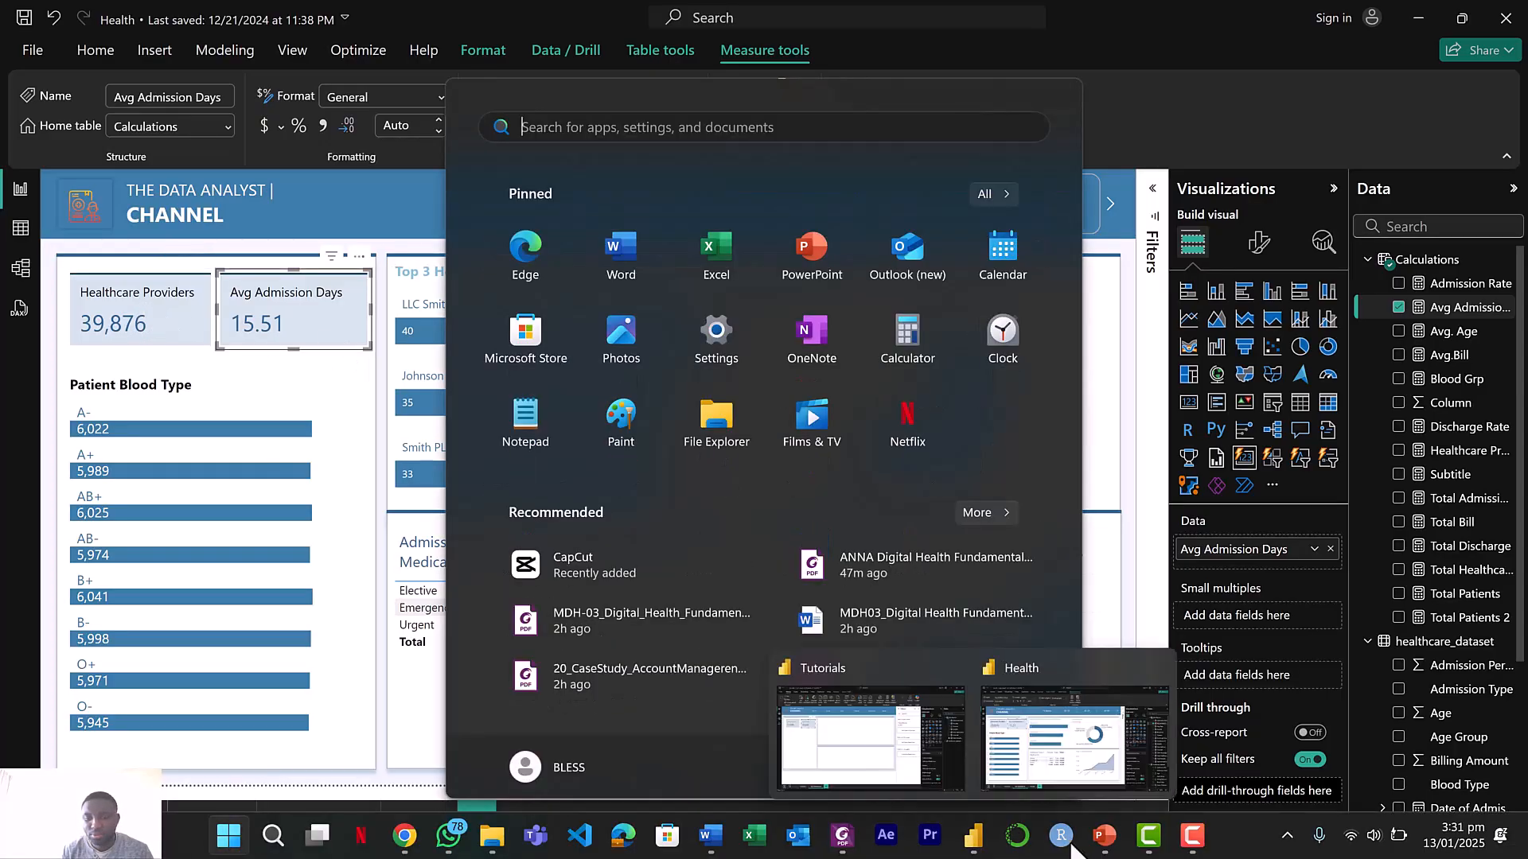
mouse_move(975, 840)
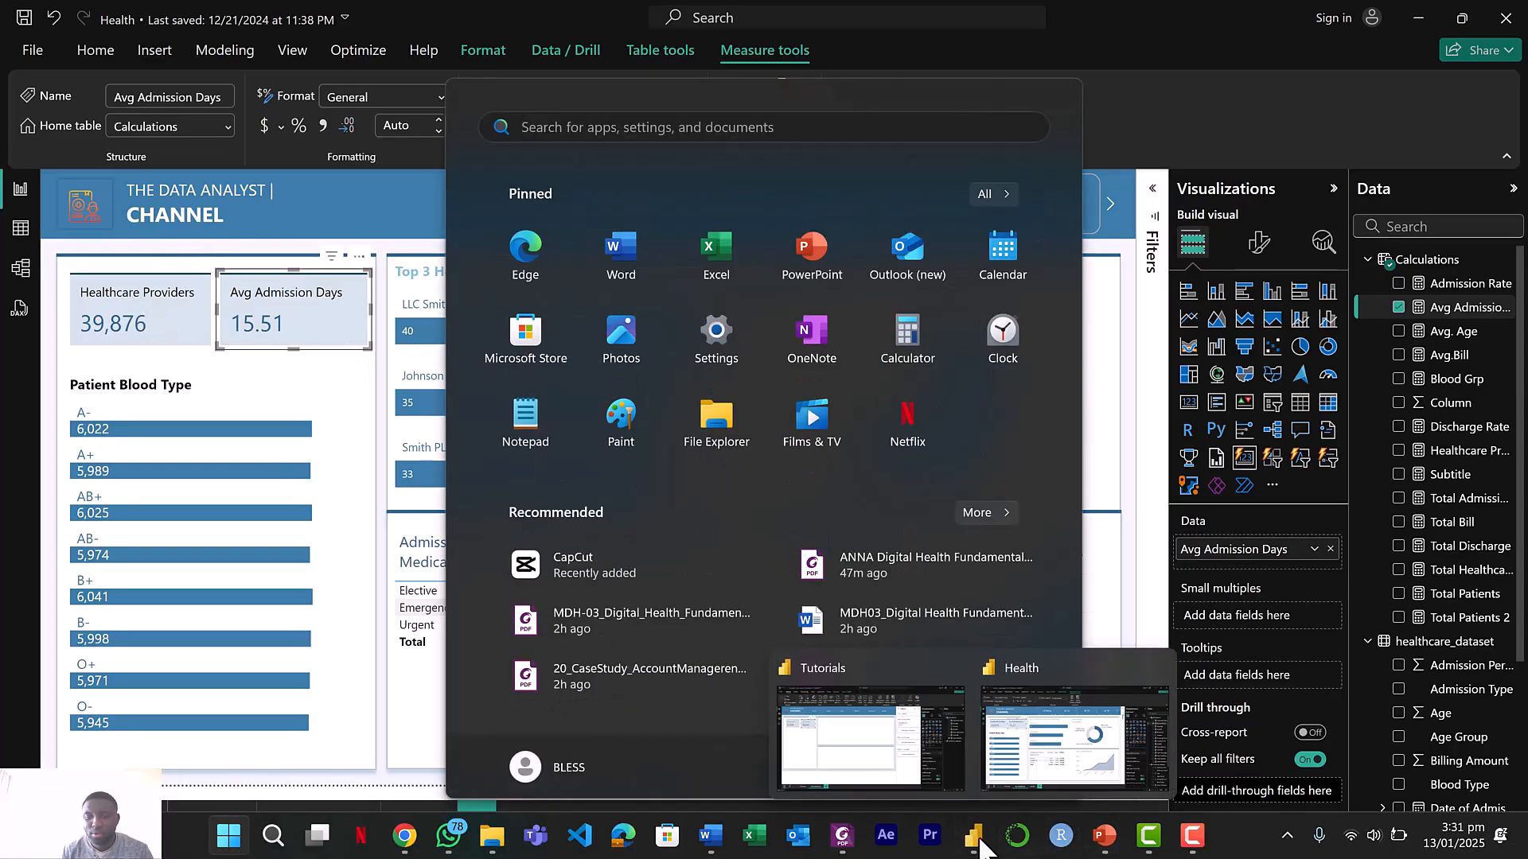
left_click(890, 750)
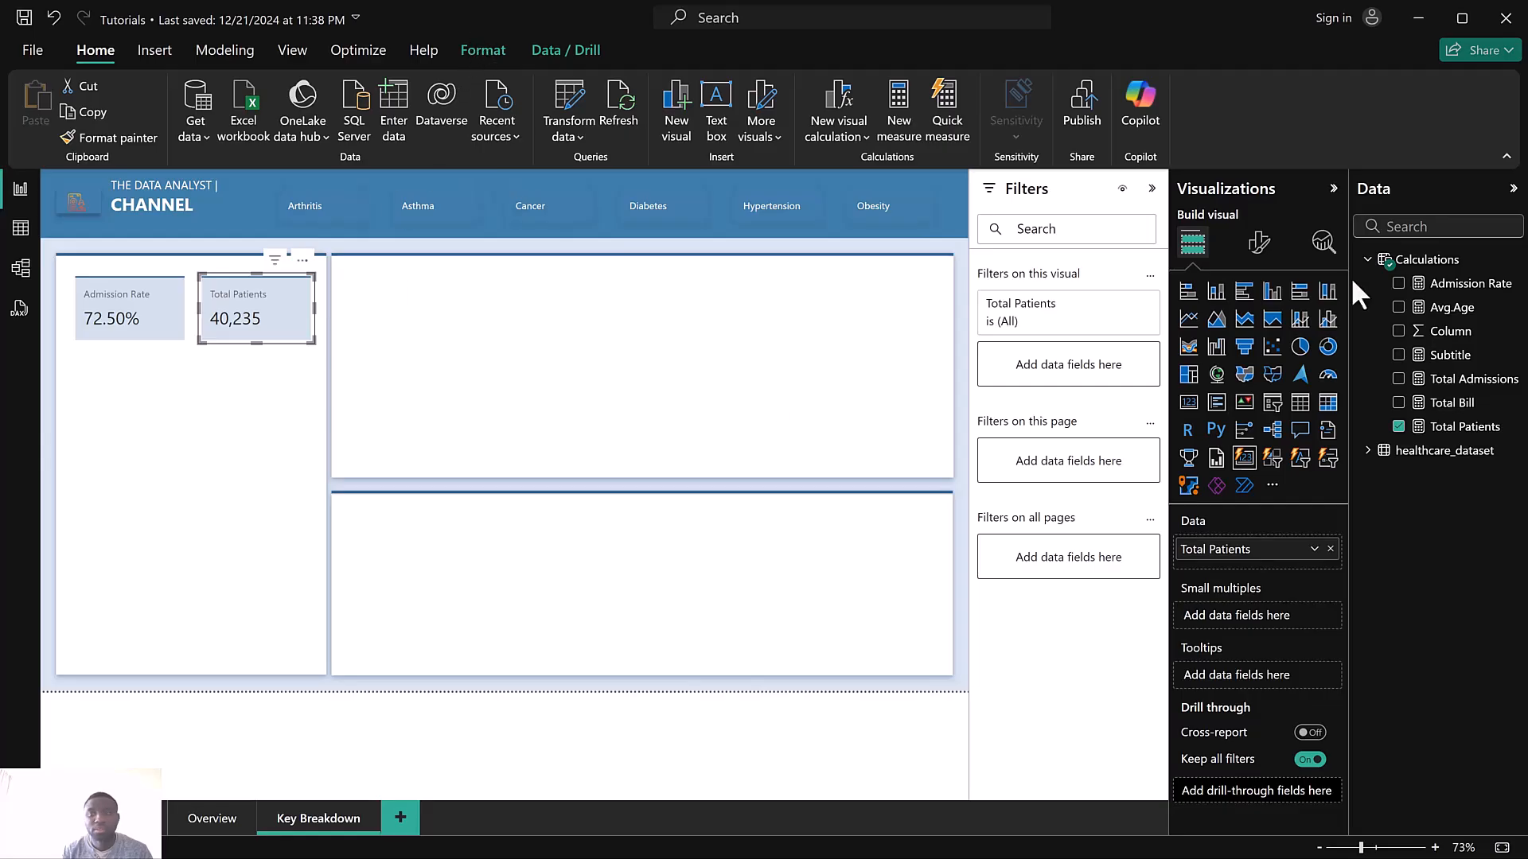
Create a measure Avg.Admission Days = AVERAGE(healthcare_dataset[Admission Period]) in Calculations and format it as a decimal number
left_click(1513, 260)
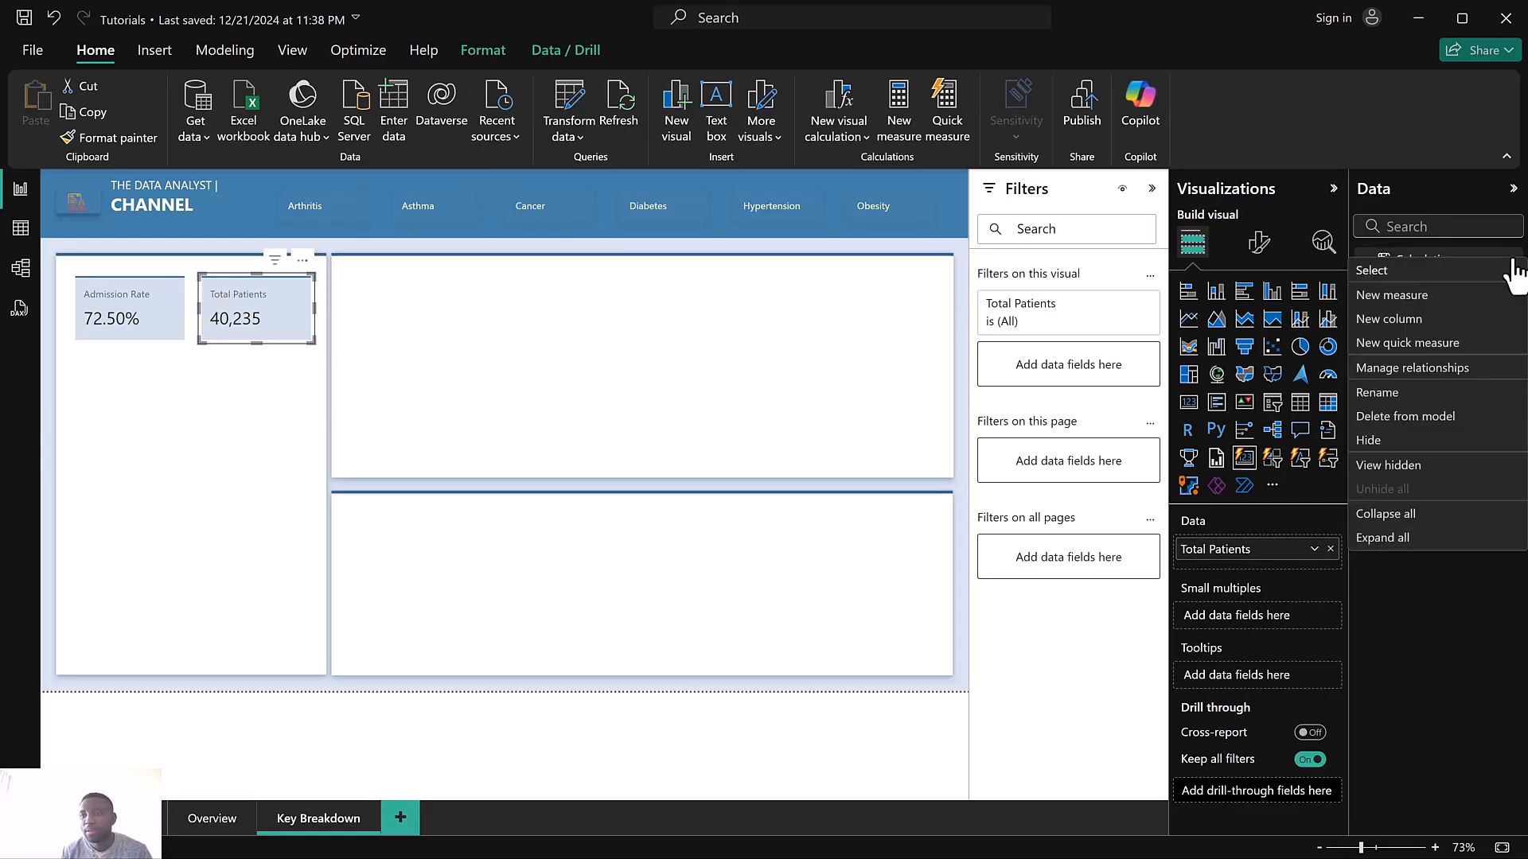
left_click(1416, 319)
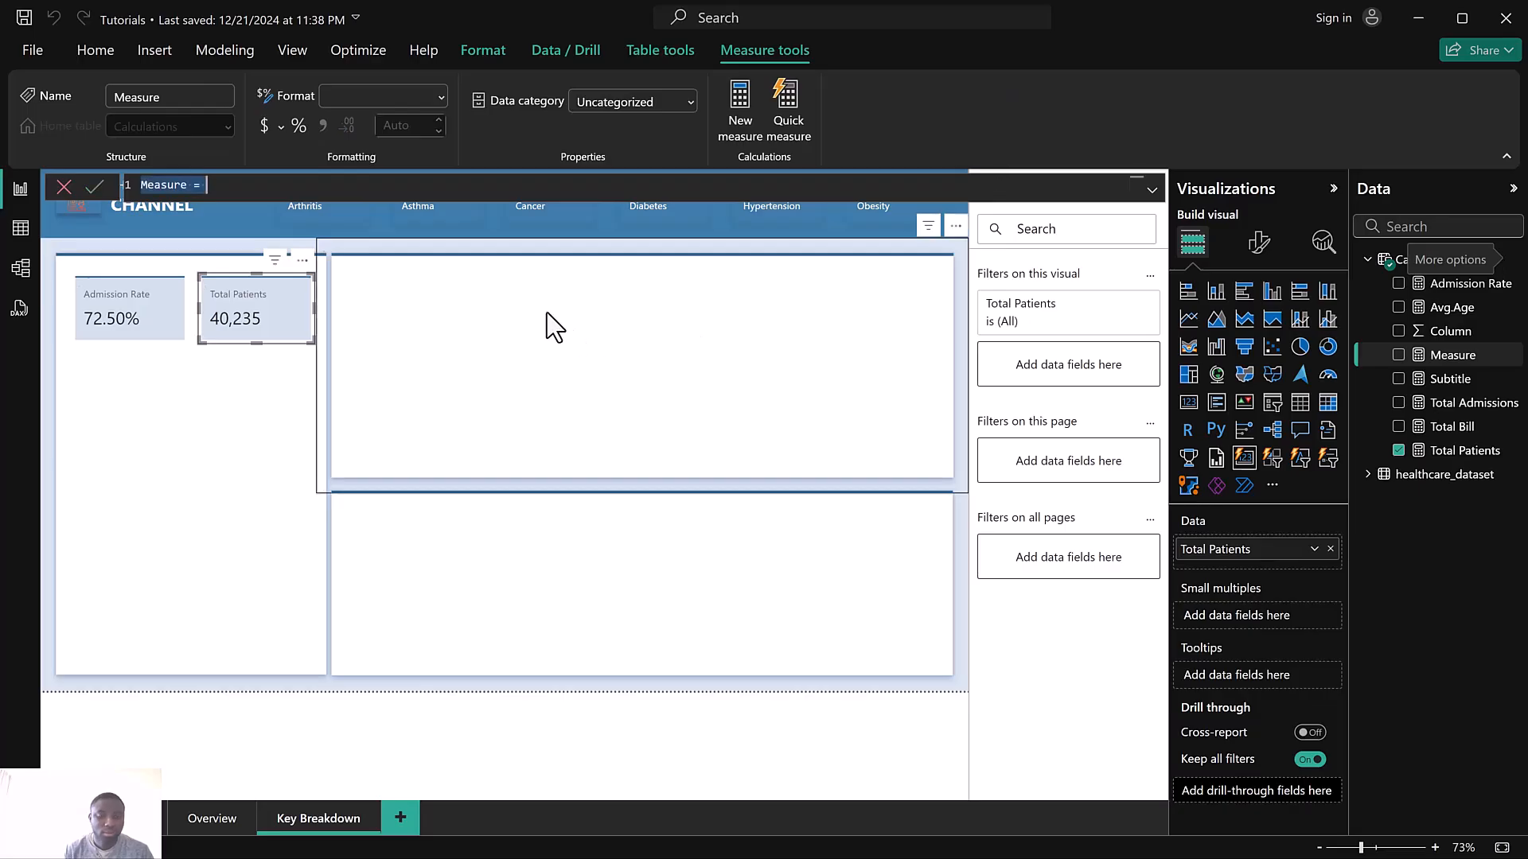
type("Avg.Admission D")
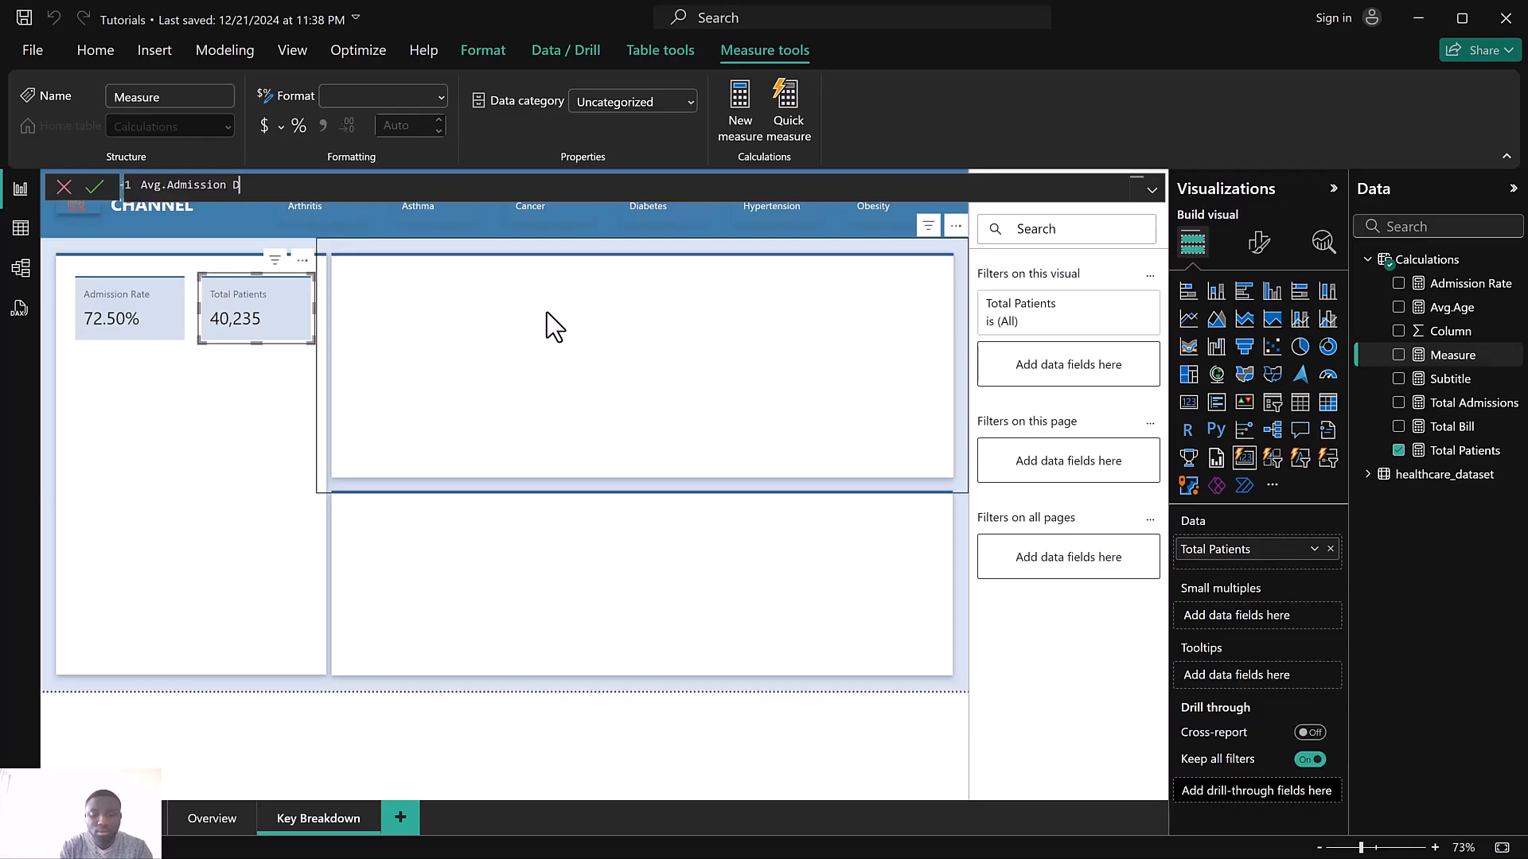
type("av")
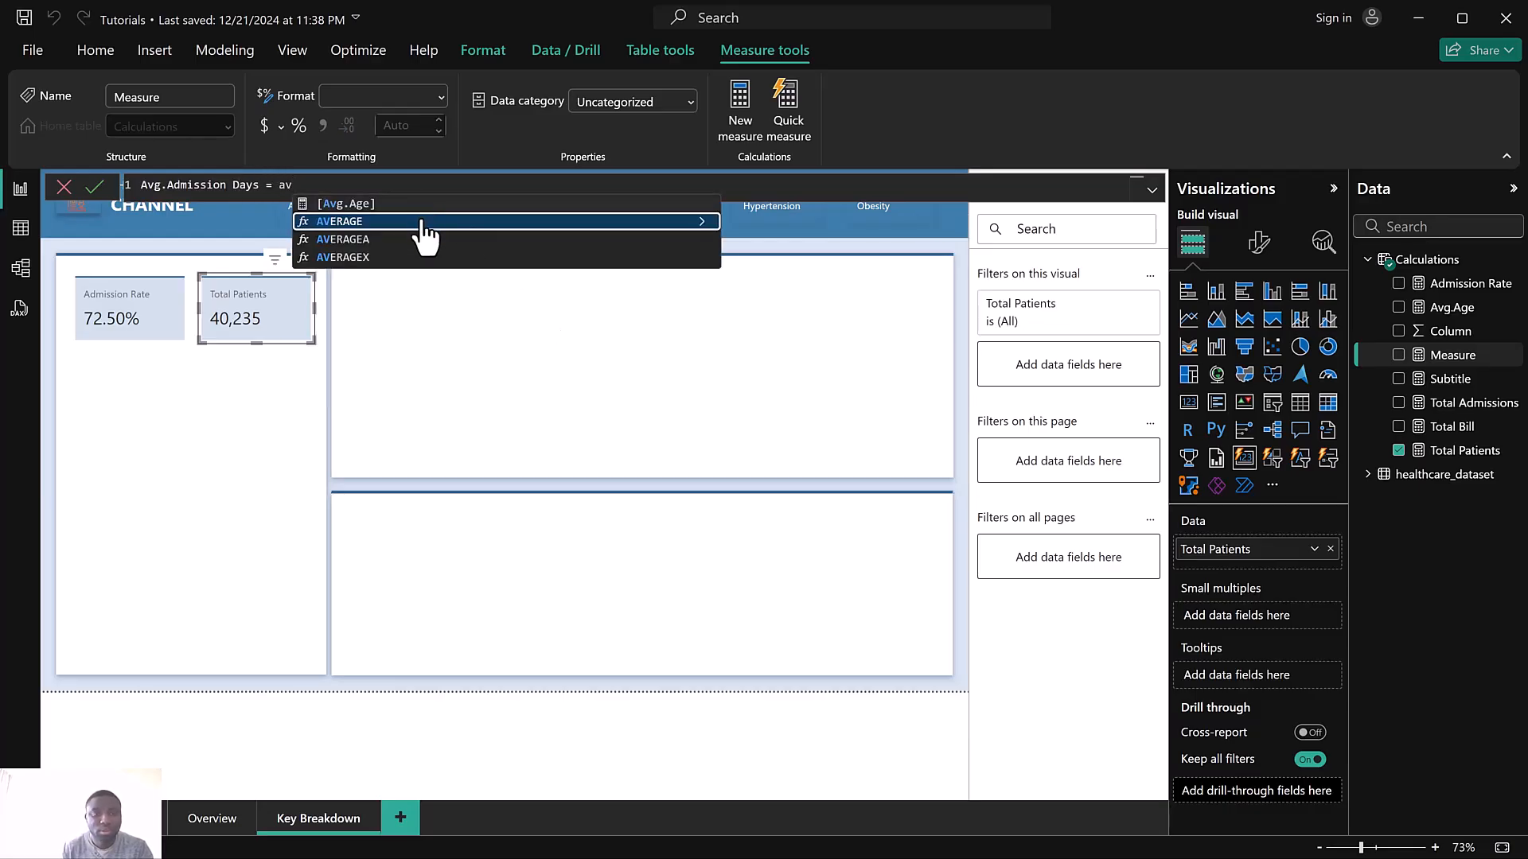
left_click(424, 224)
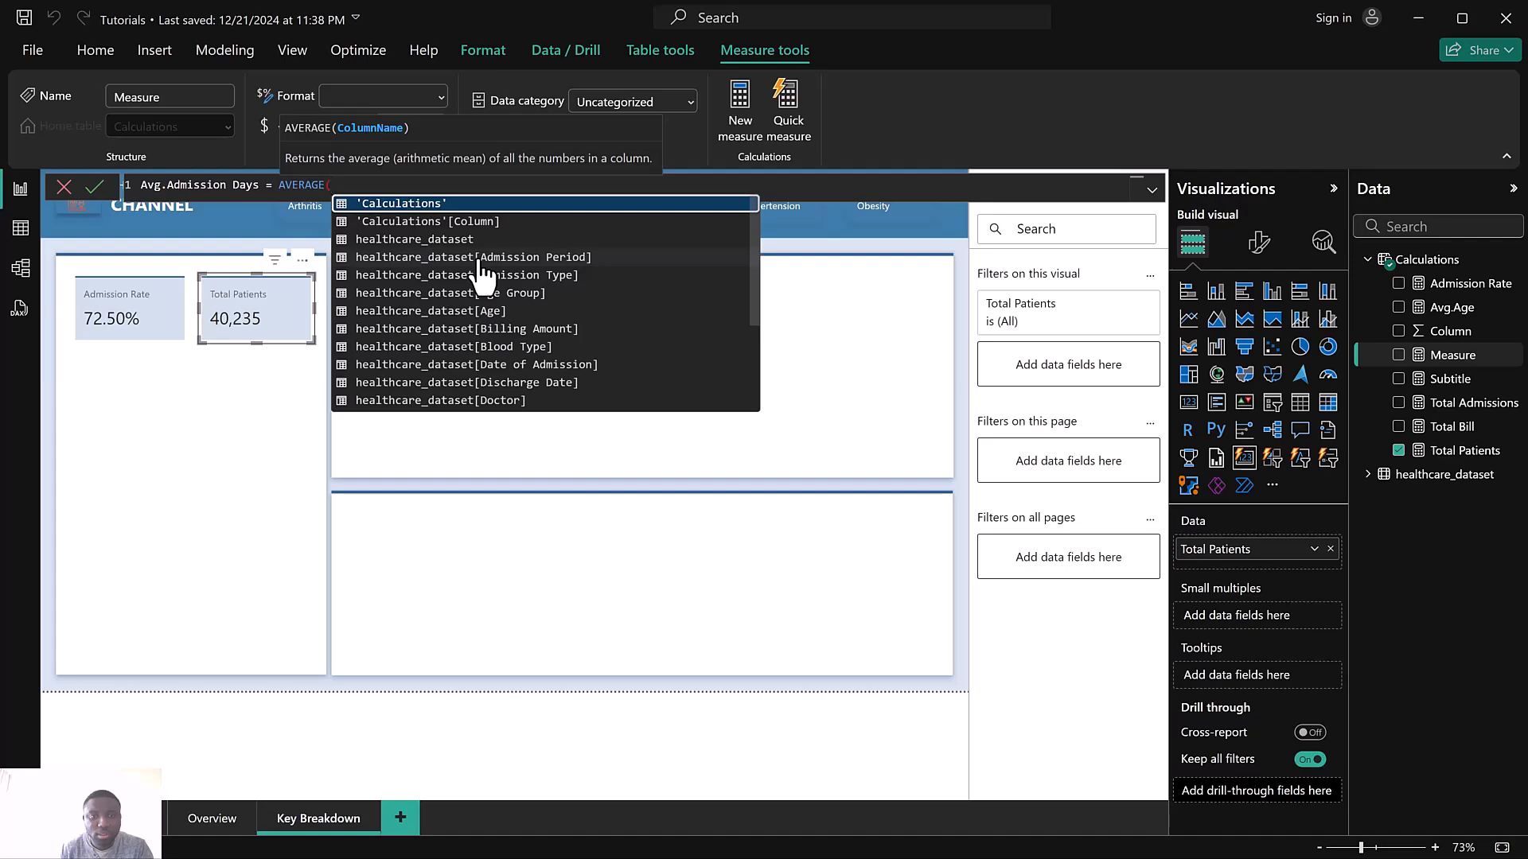
scroll(486, 292, "down", 3)
scroll(488, 291, "up", 3)
left_click(489, 274)
type(")")
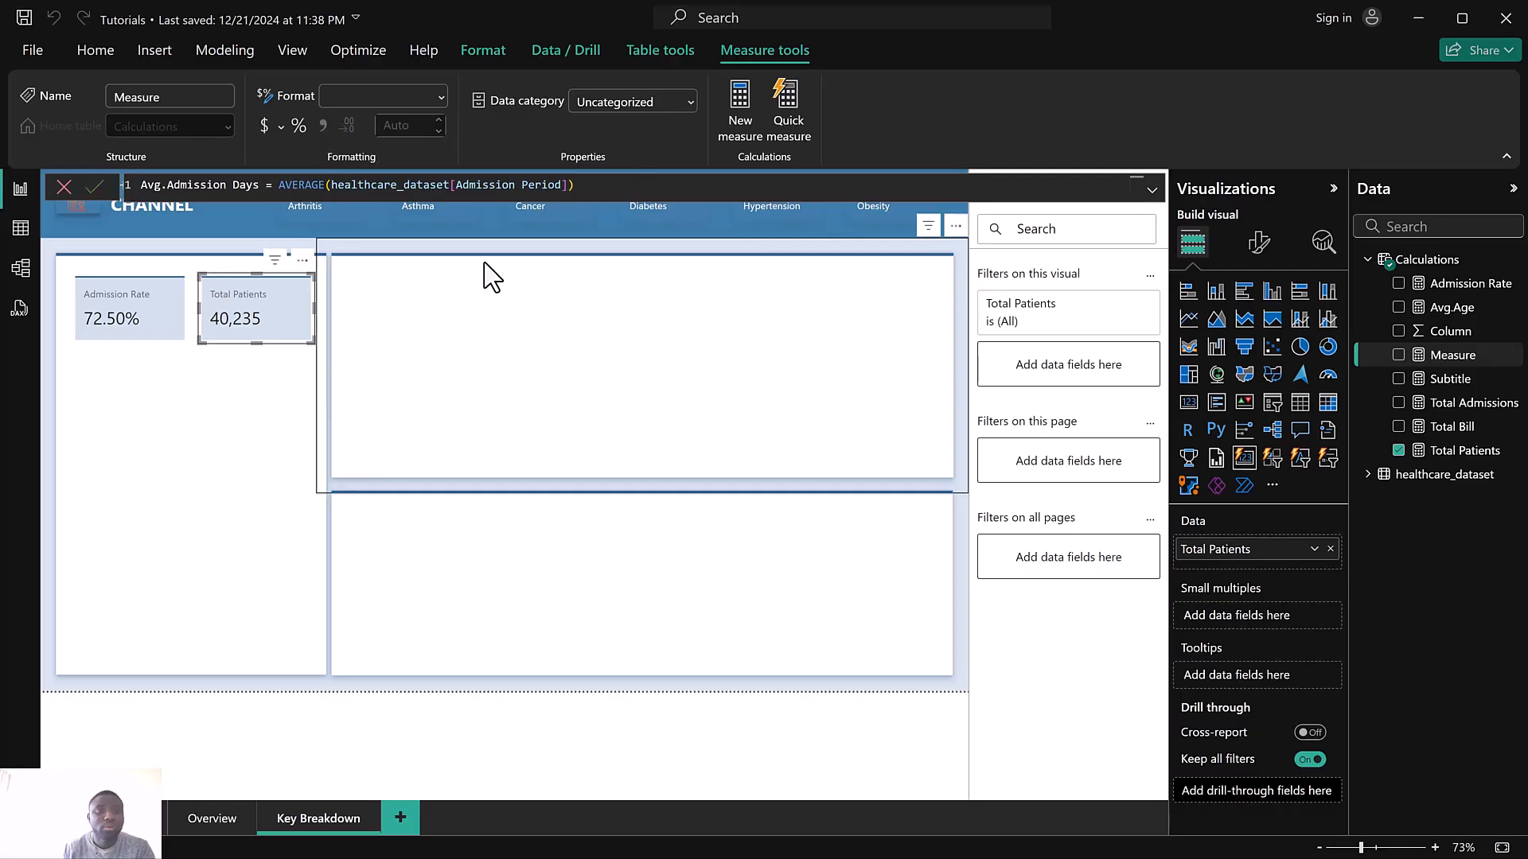
key("Return")
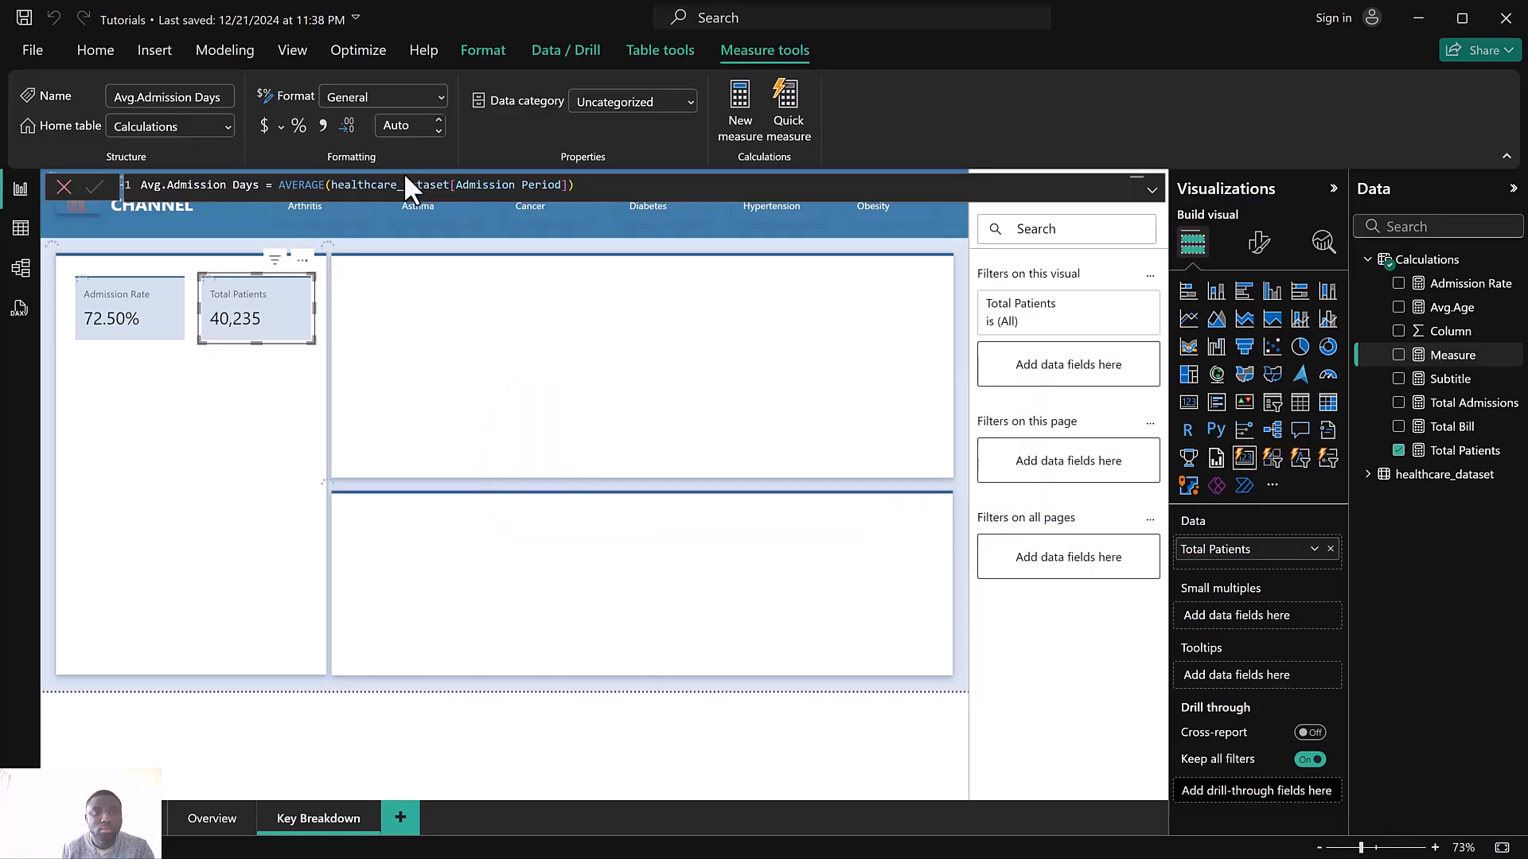
left_click(323, 123)
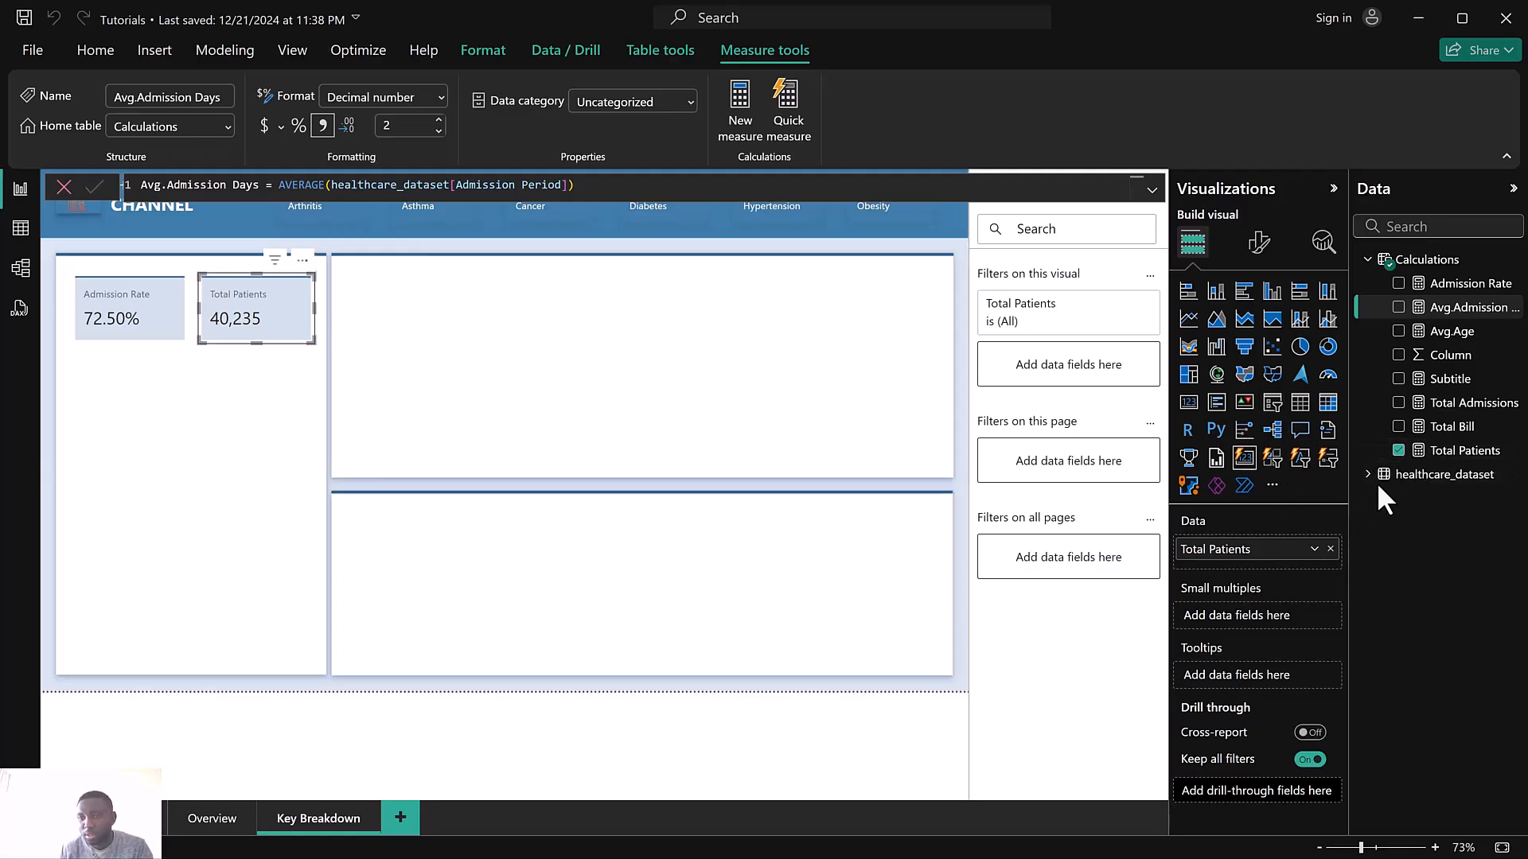
Replace Total Patients with Avg.Admission Days on the selected card
left_click(1399, 451)
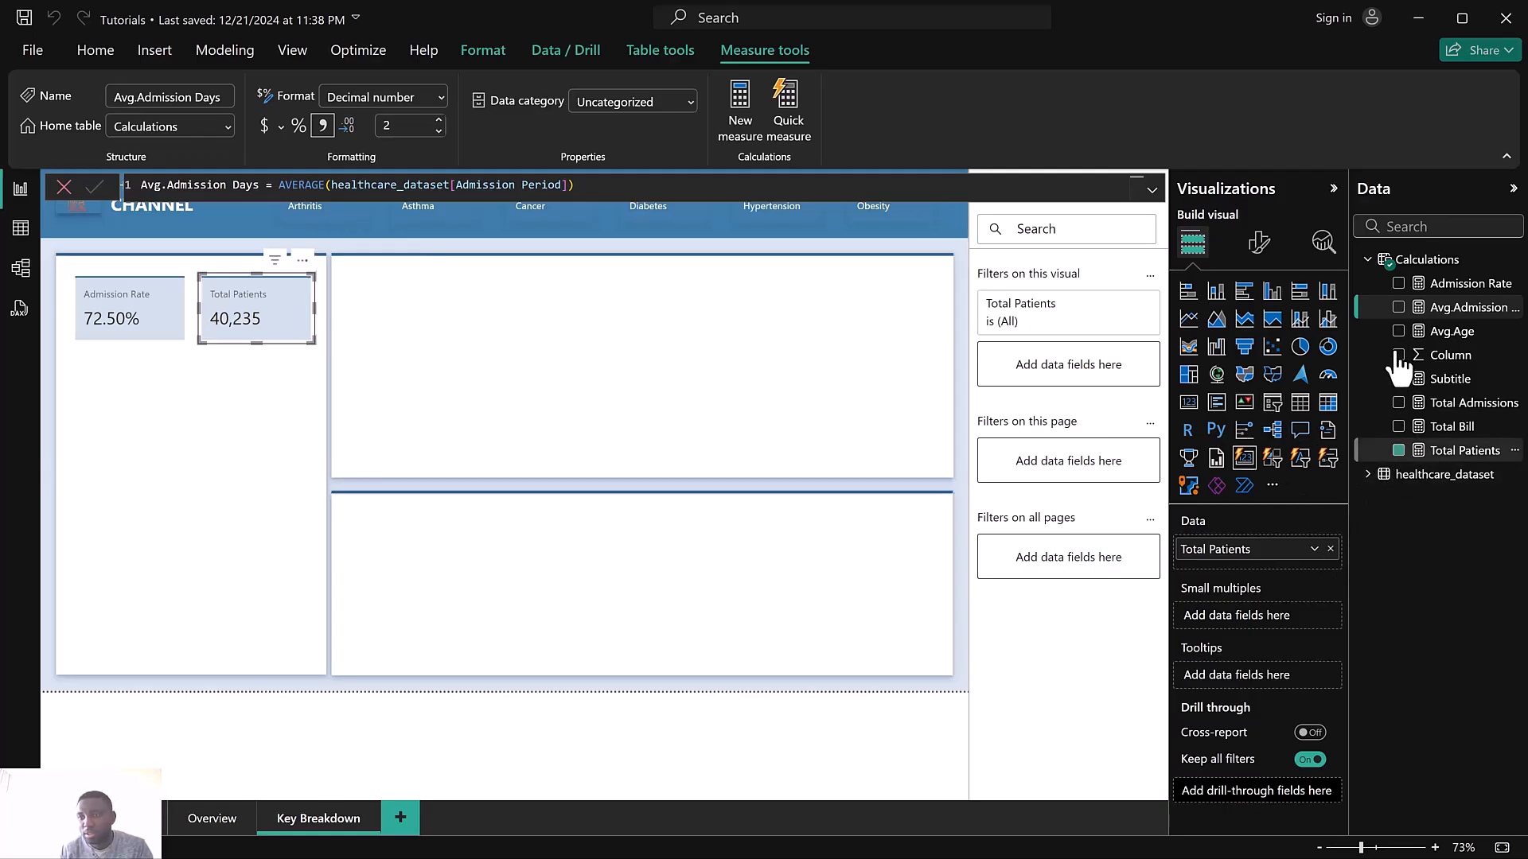
left_click(1399, 307)
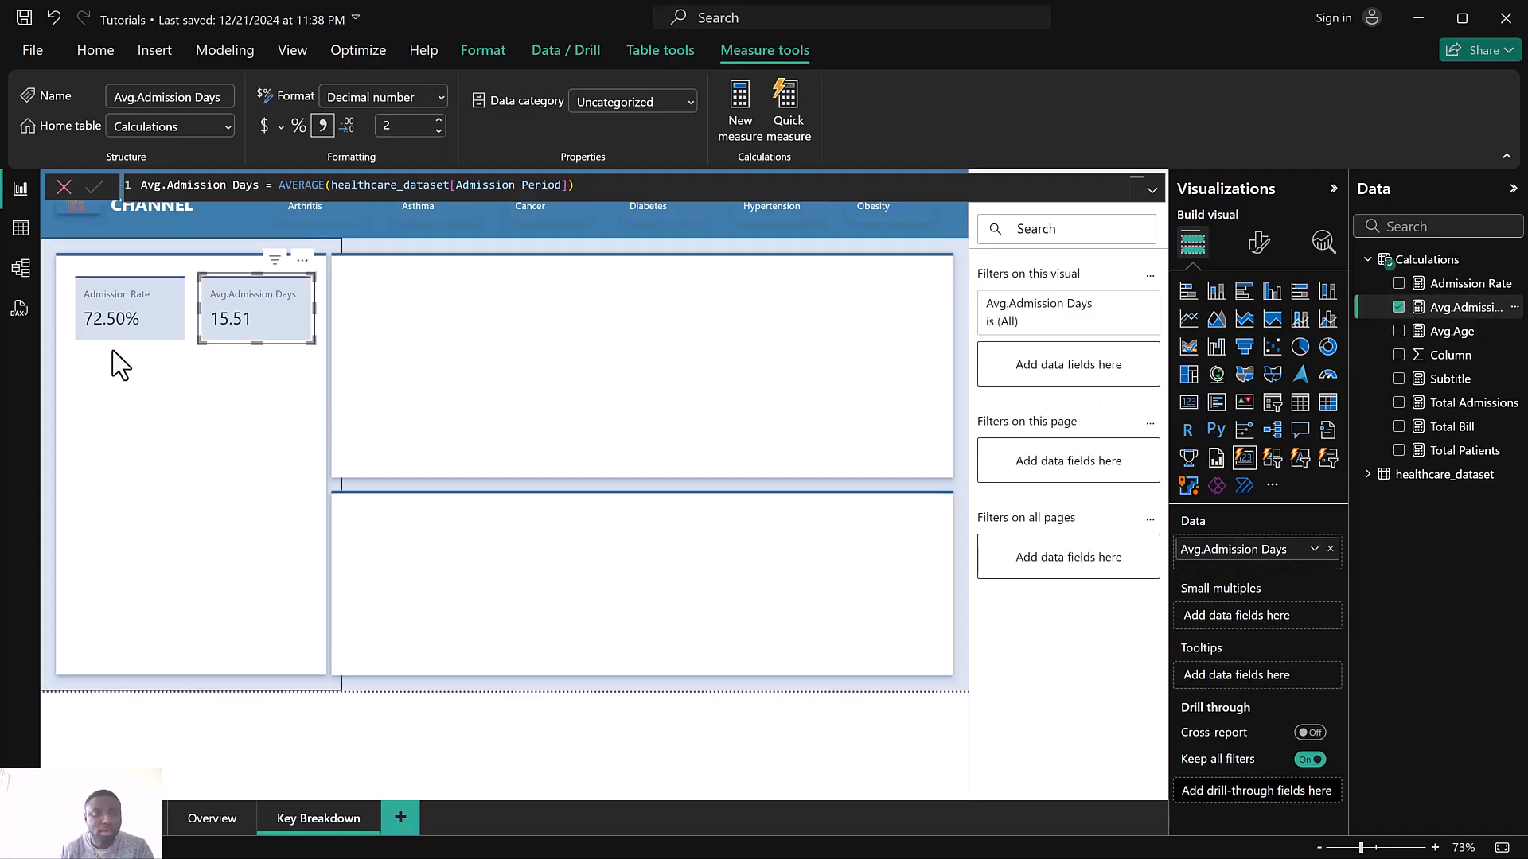
Select the Admission Rate card and start a new Calculations measure named Healthcare Providers
left_click(145, 323)
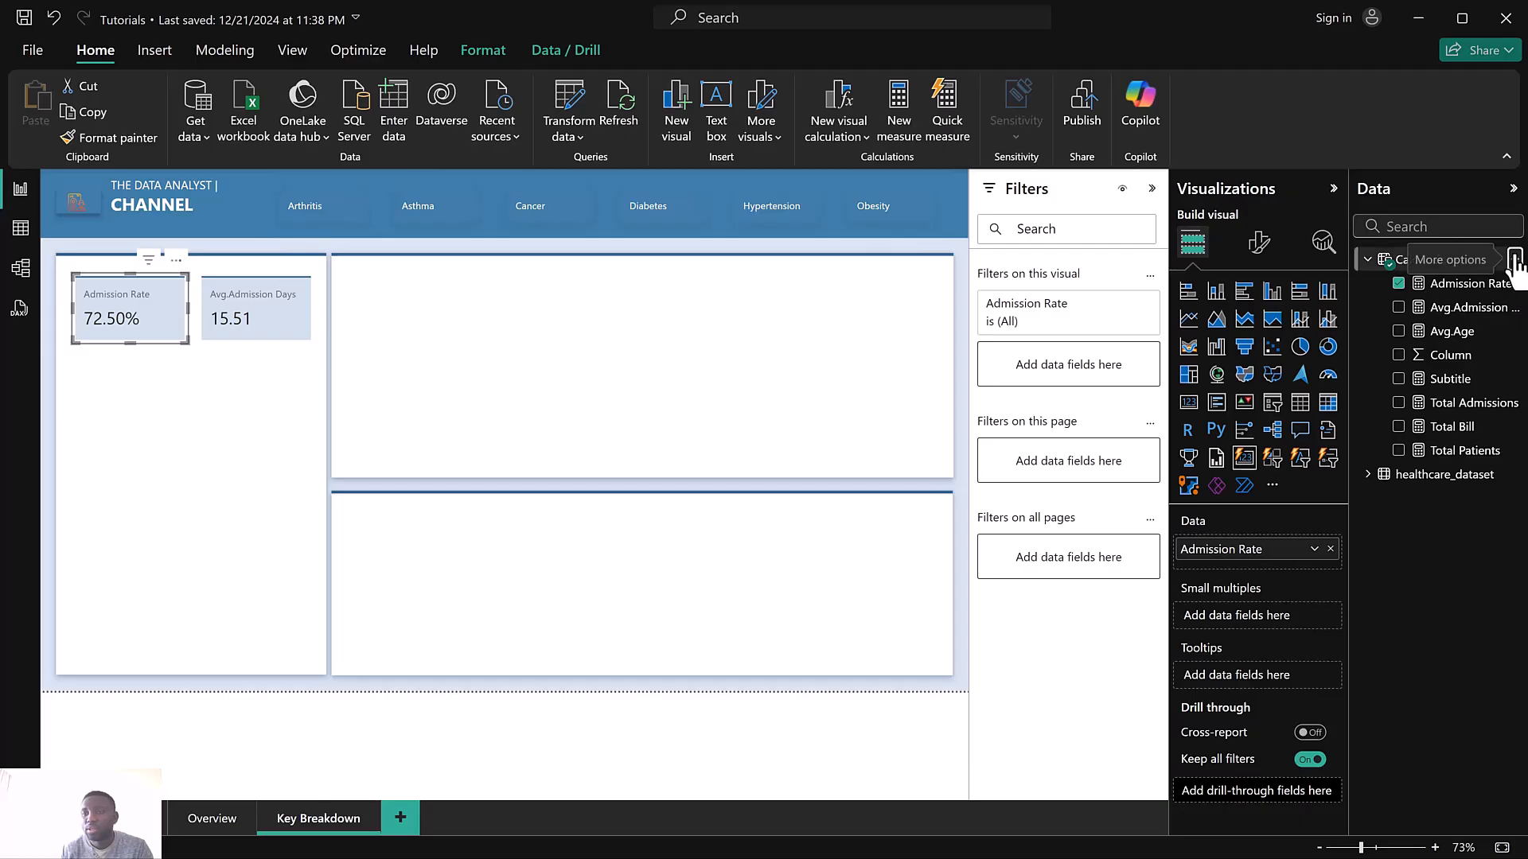
left_click(1511, 259)
key("Escape")
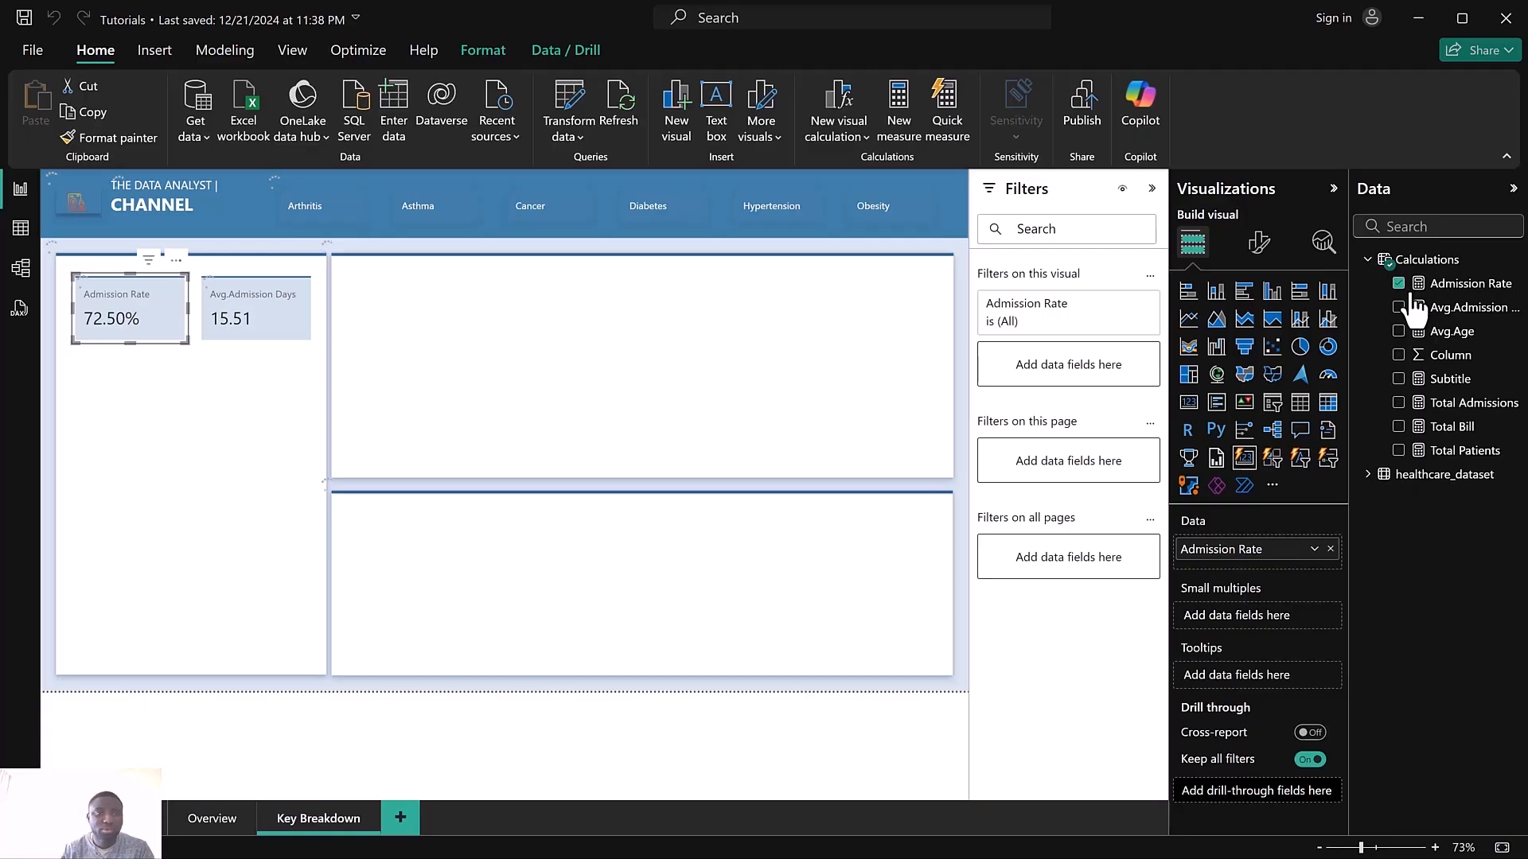
left_click(1415, 310)
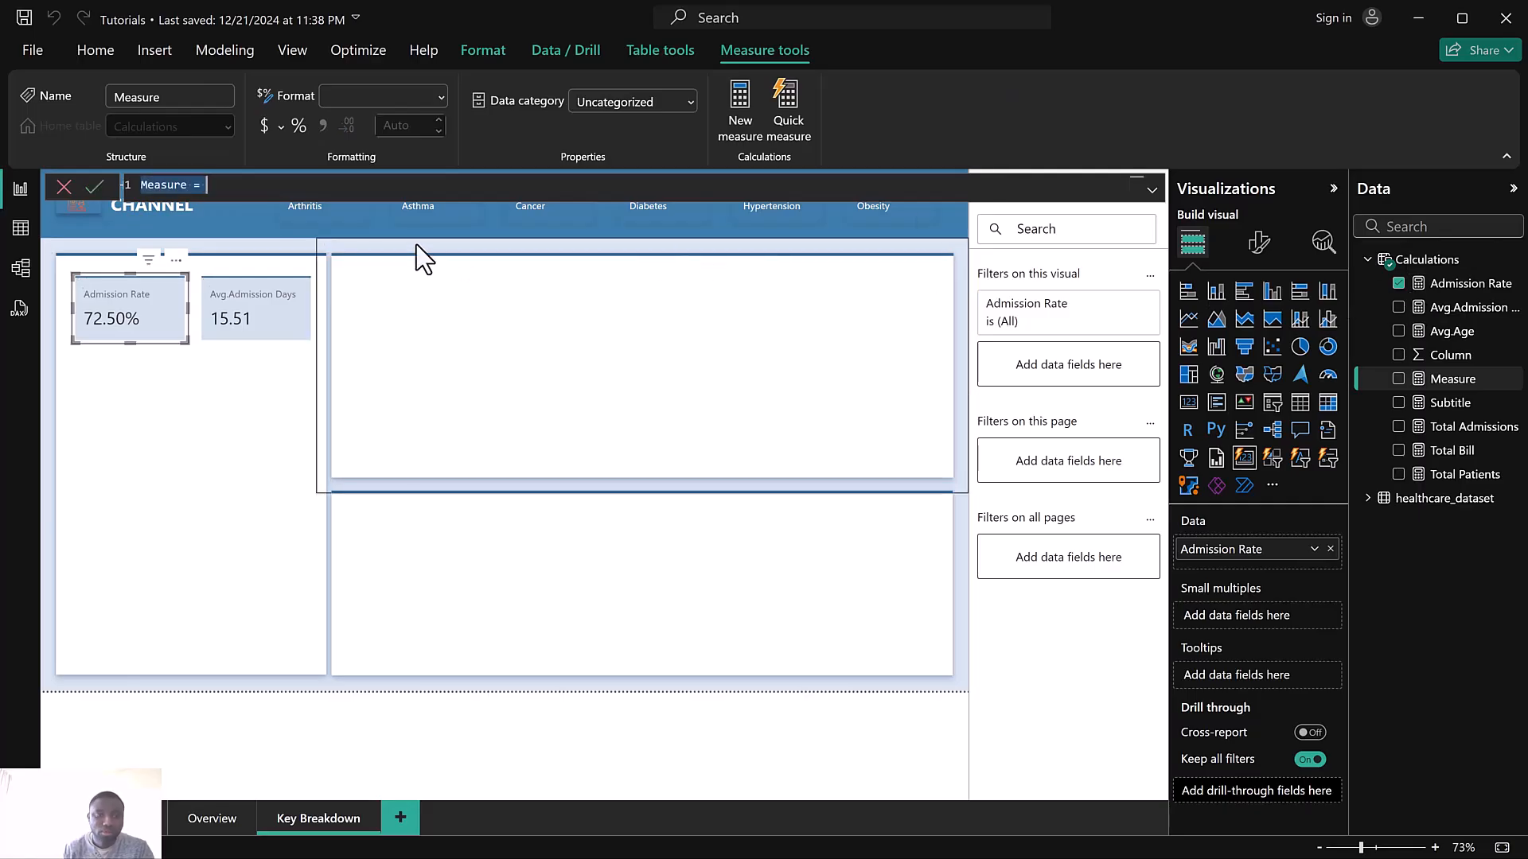
type("Total ")
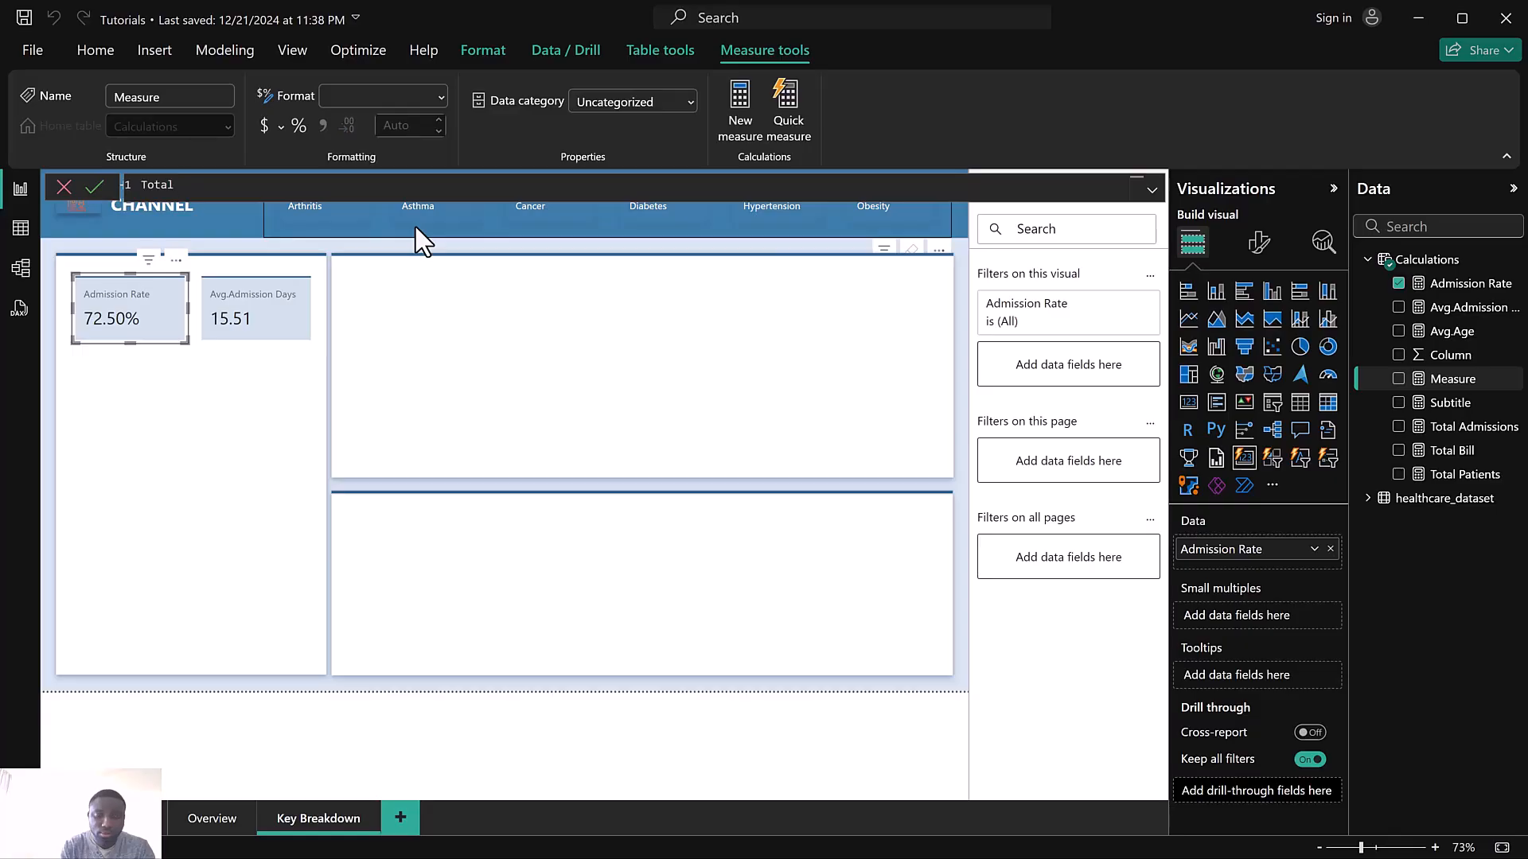
type("Healthca")
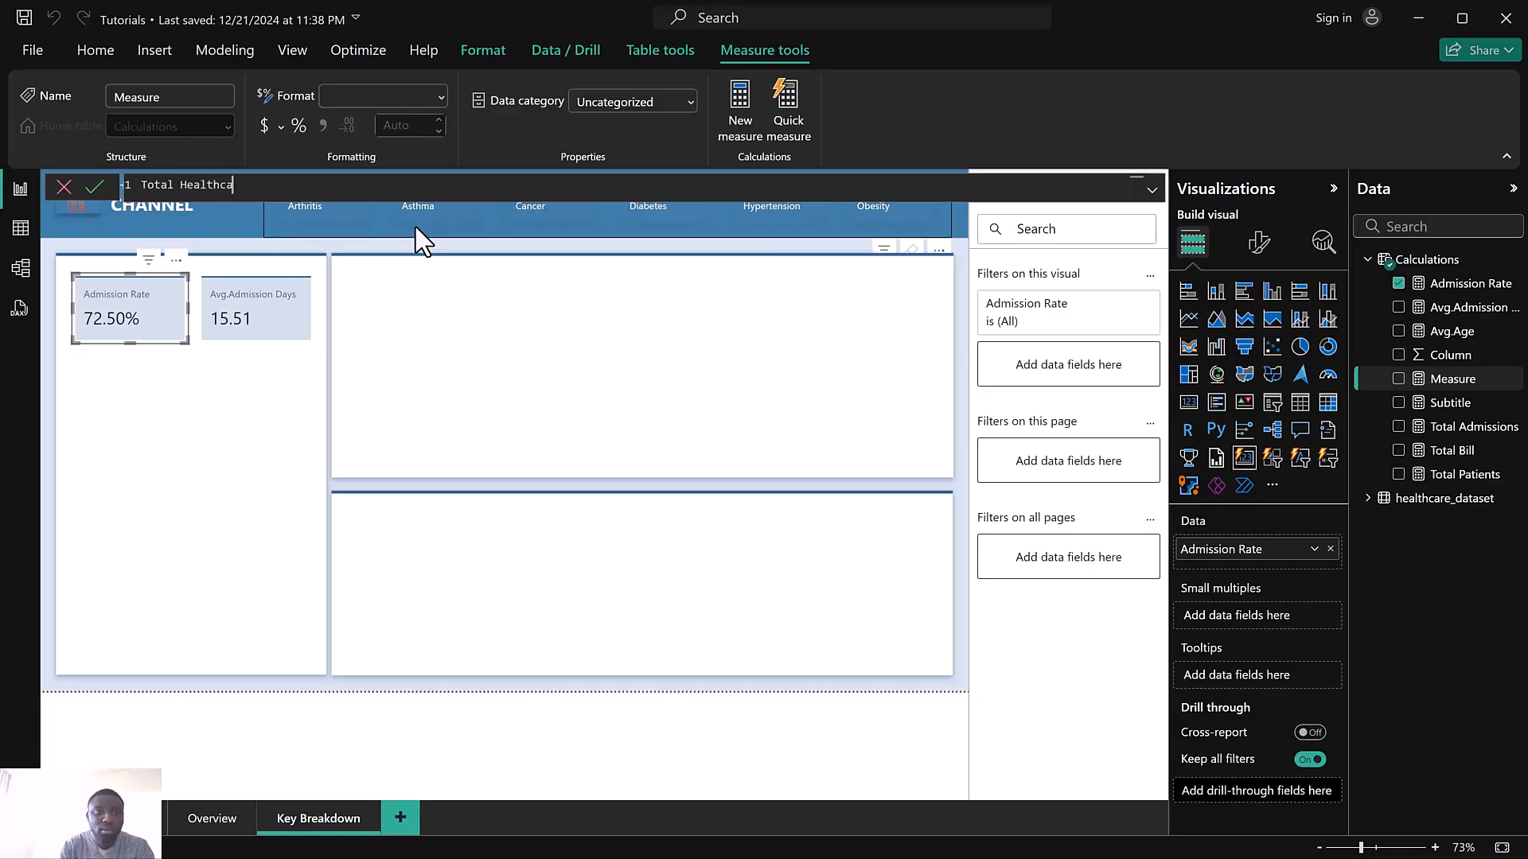
type("re Providers =")
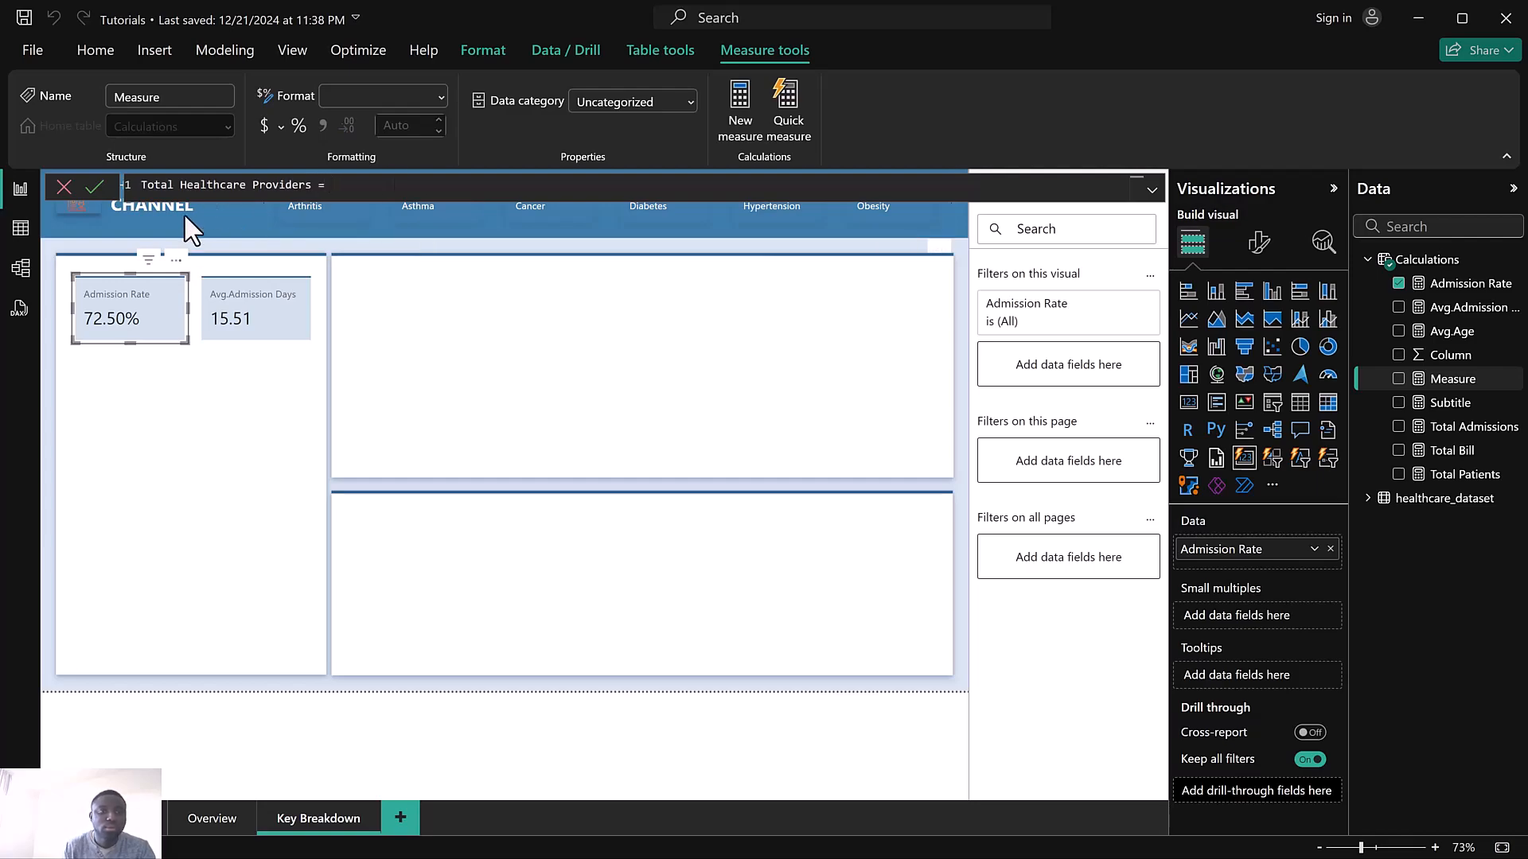
left_click_drag(183, 184, 80, 184)
key("BackSpace")
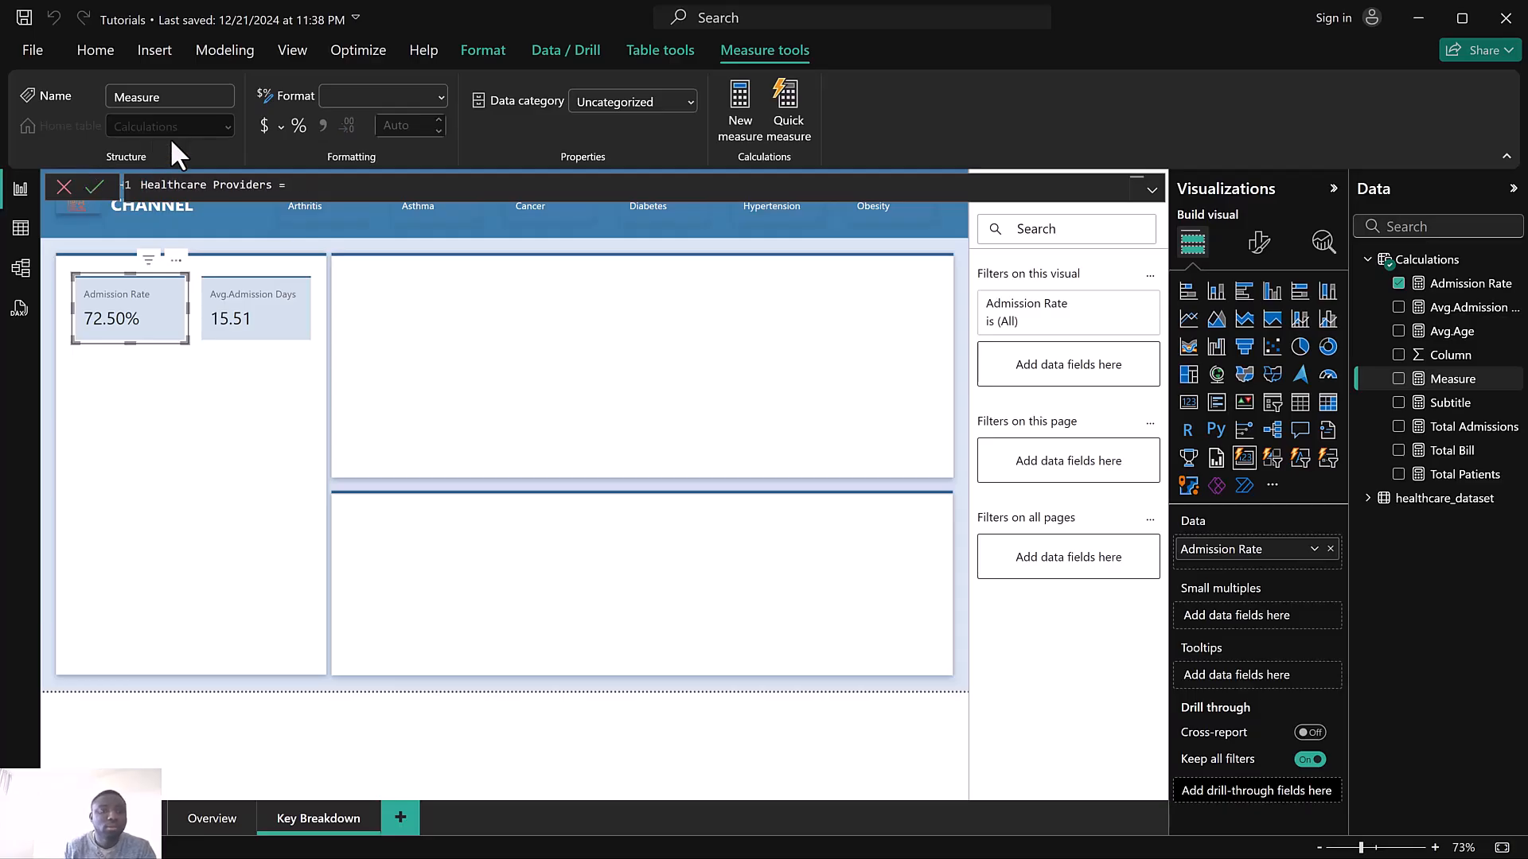
Define the Healthcare Providers measure as DISTINCTCOUNT(healthcare_dataset[Hospital]) and commit it
left_click(331, 185)
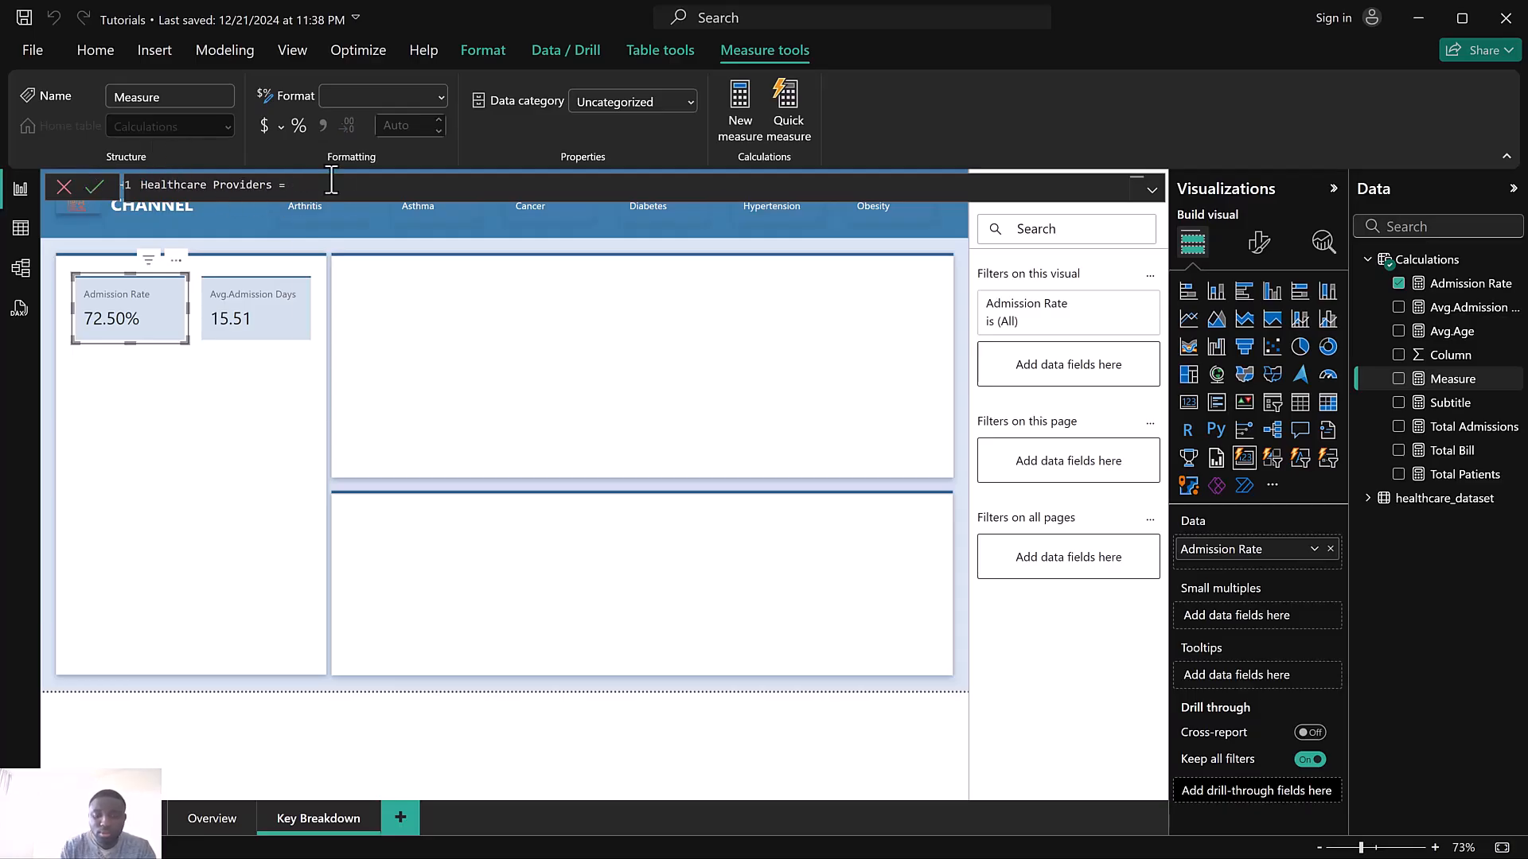
type("dis")
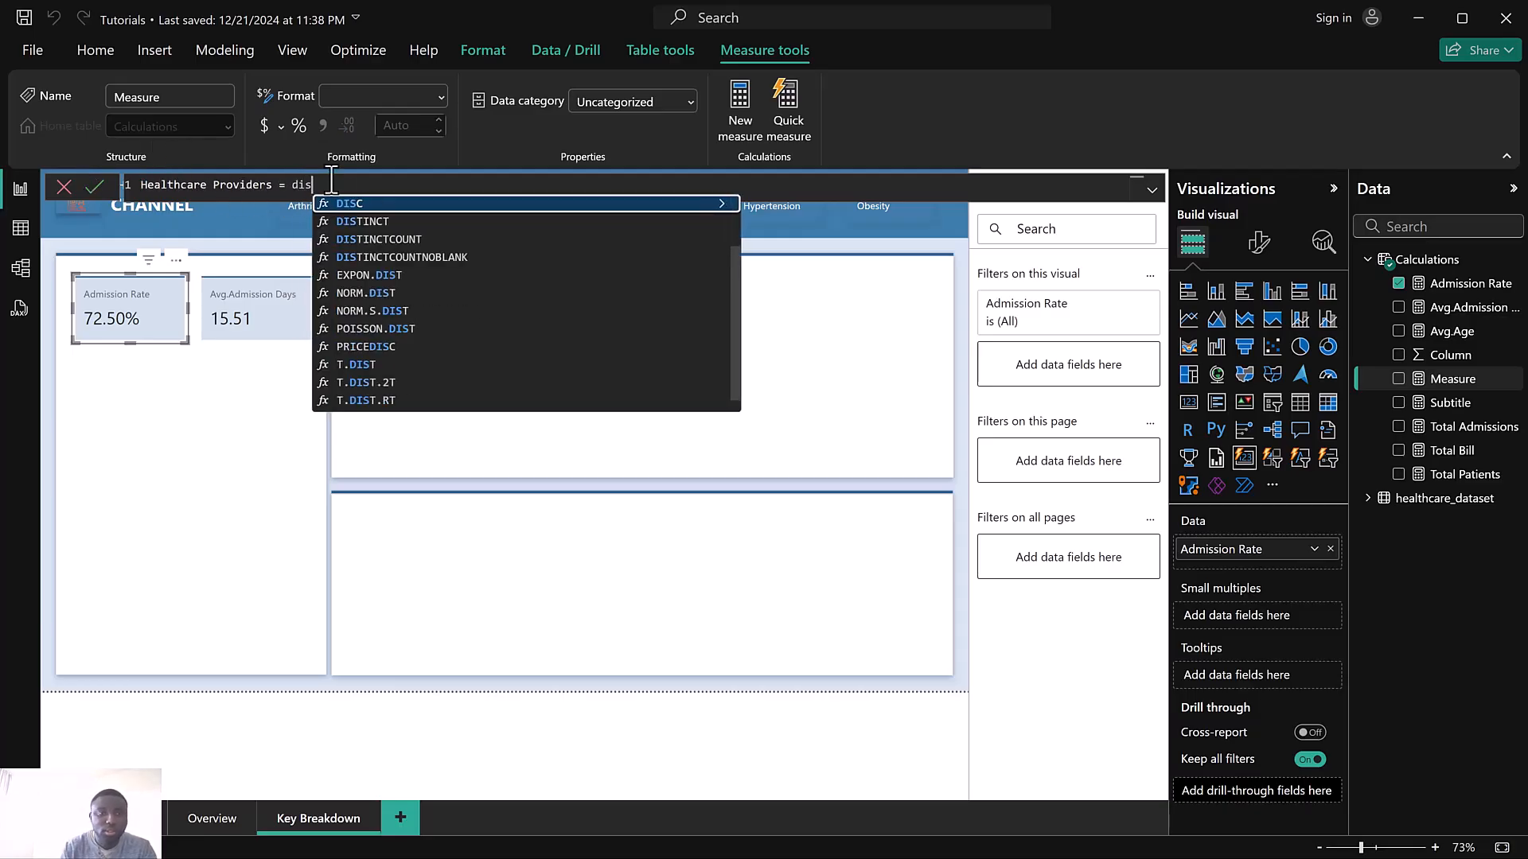
left_click(394, 240)
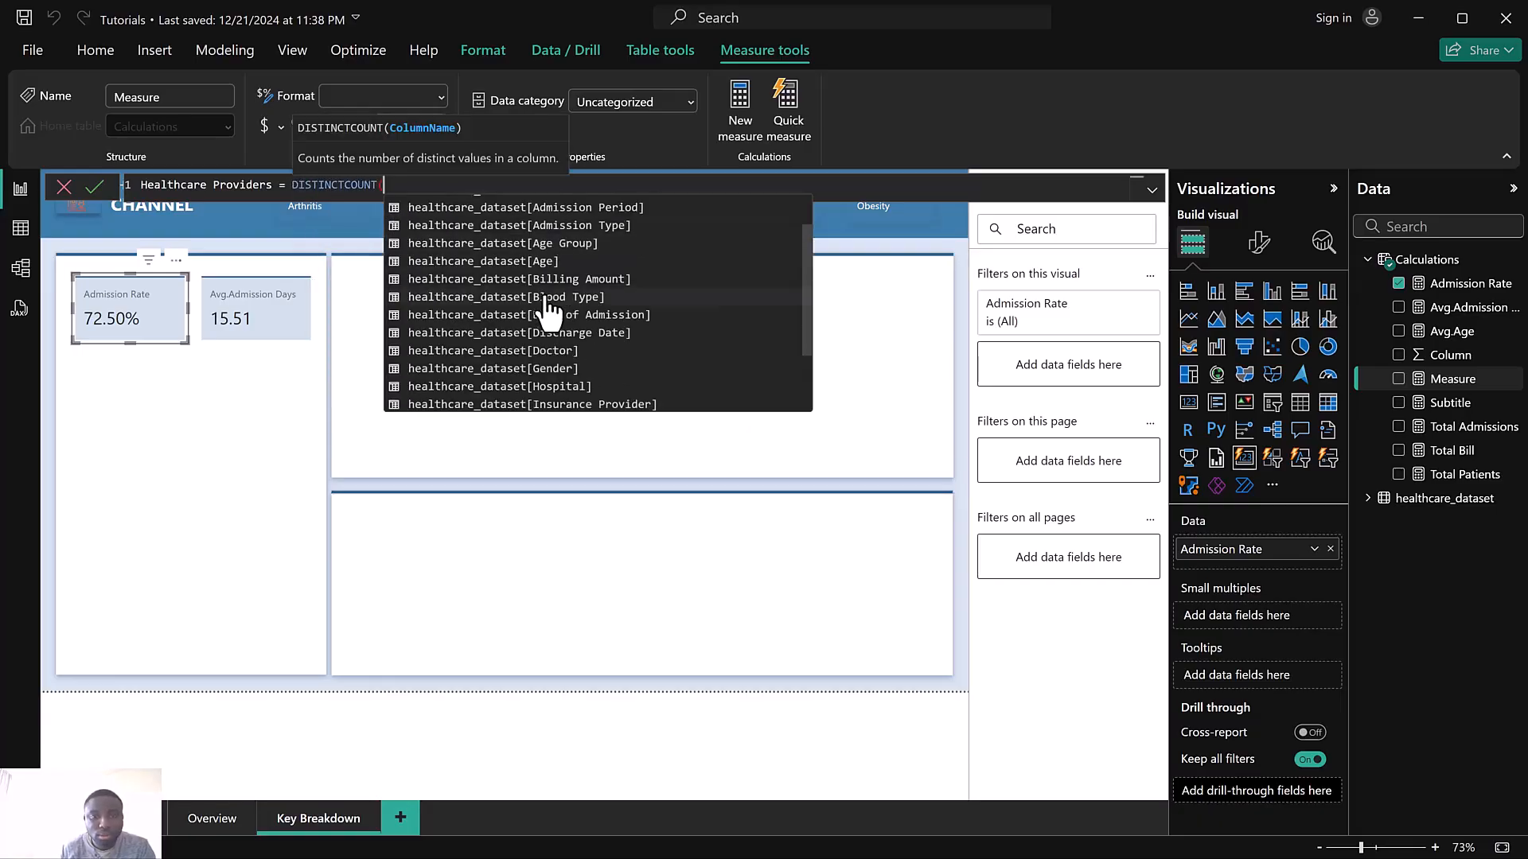
type("hea")
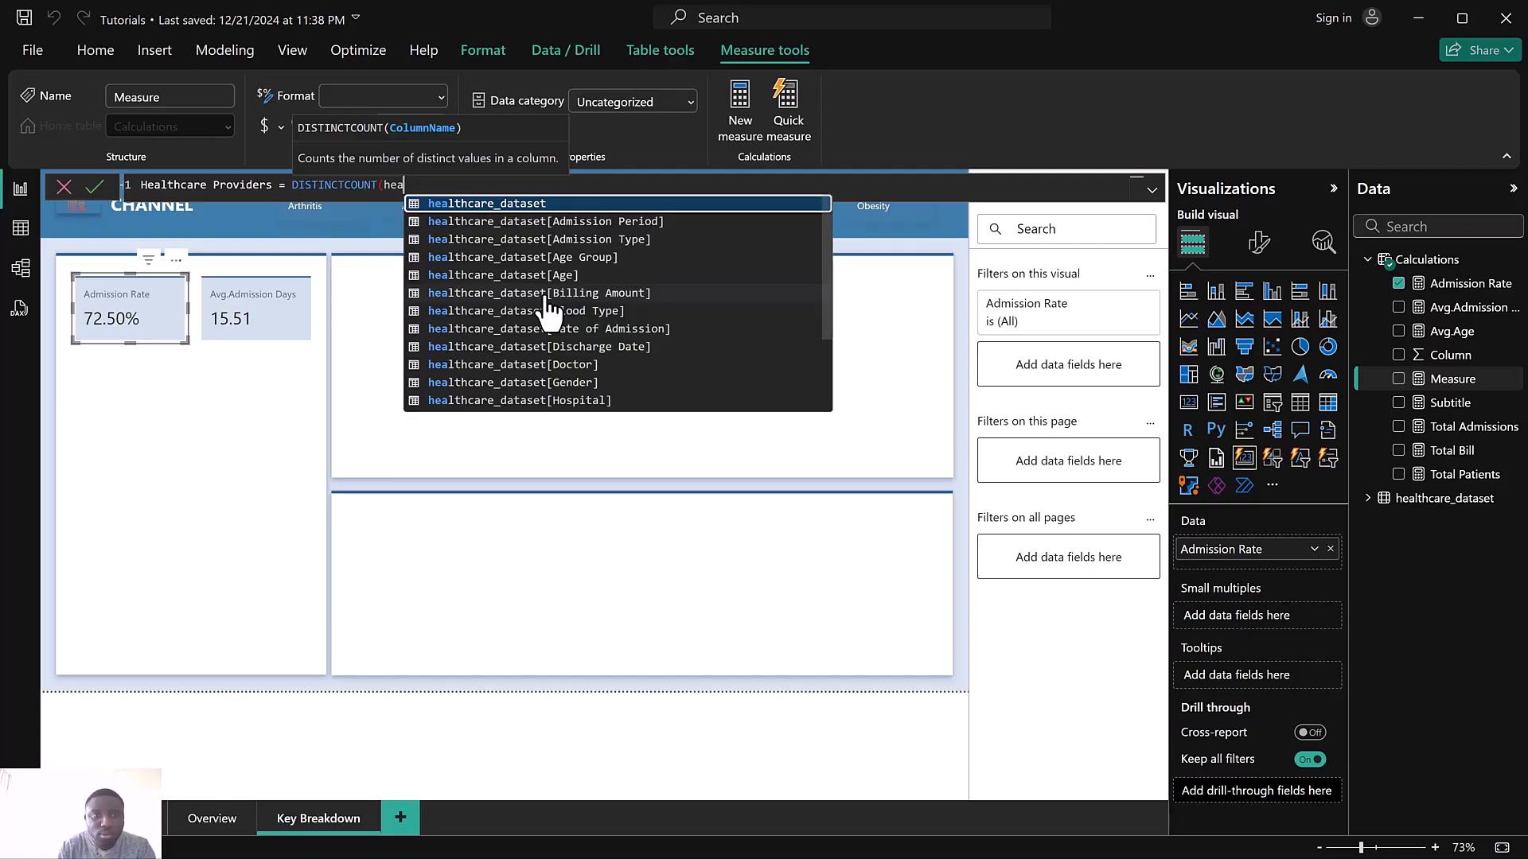
type("l")
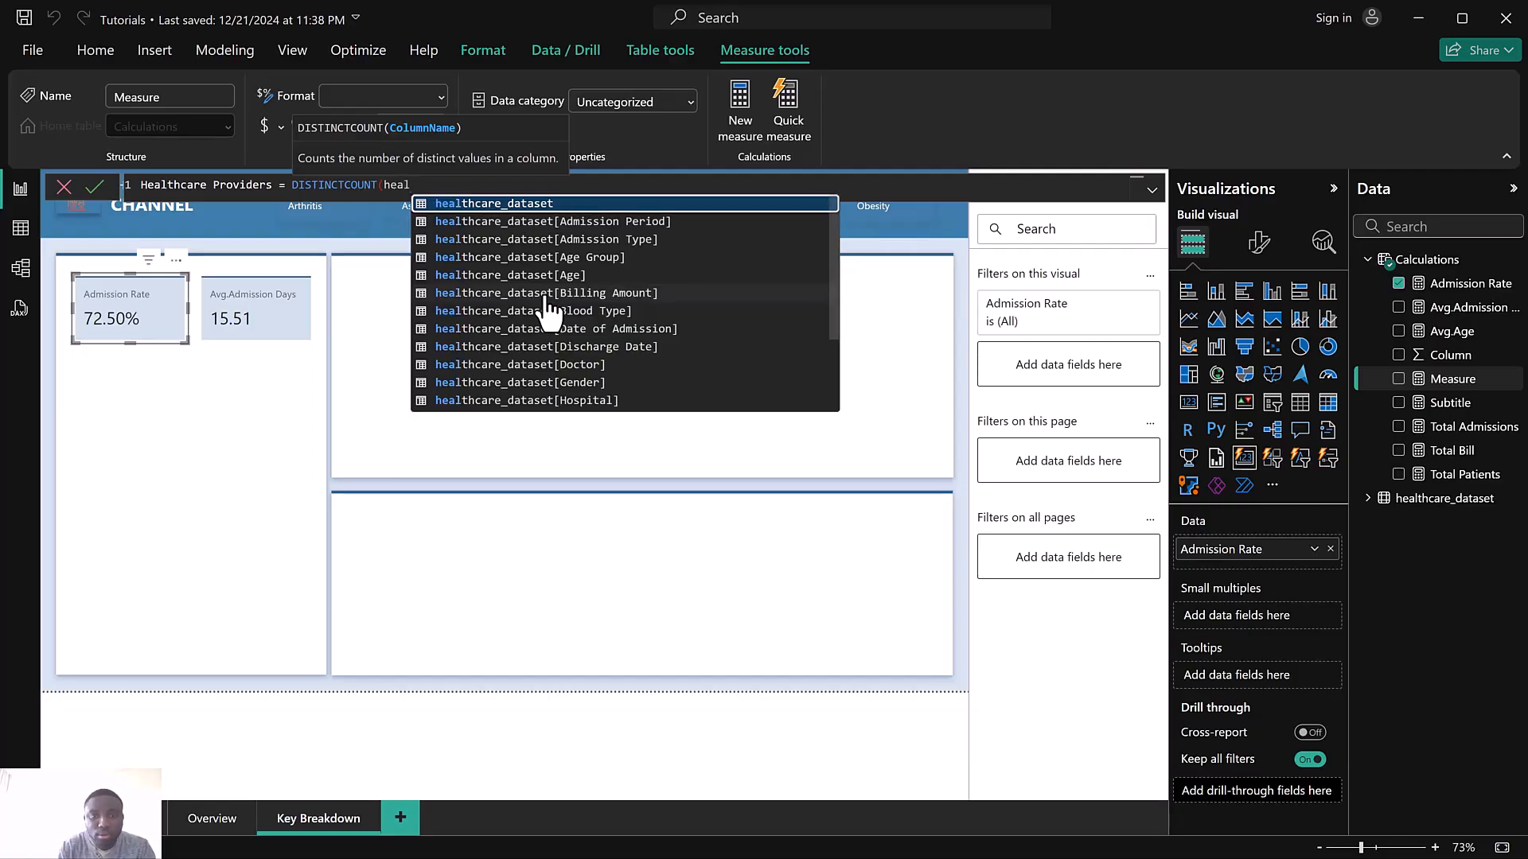
scroll(549, 308, "down", 2)
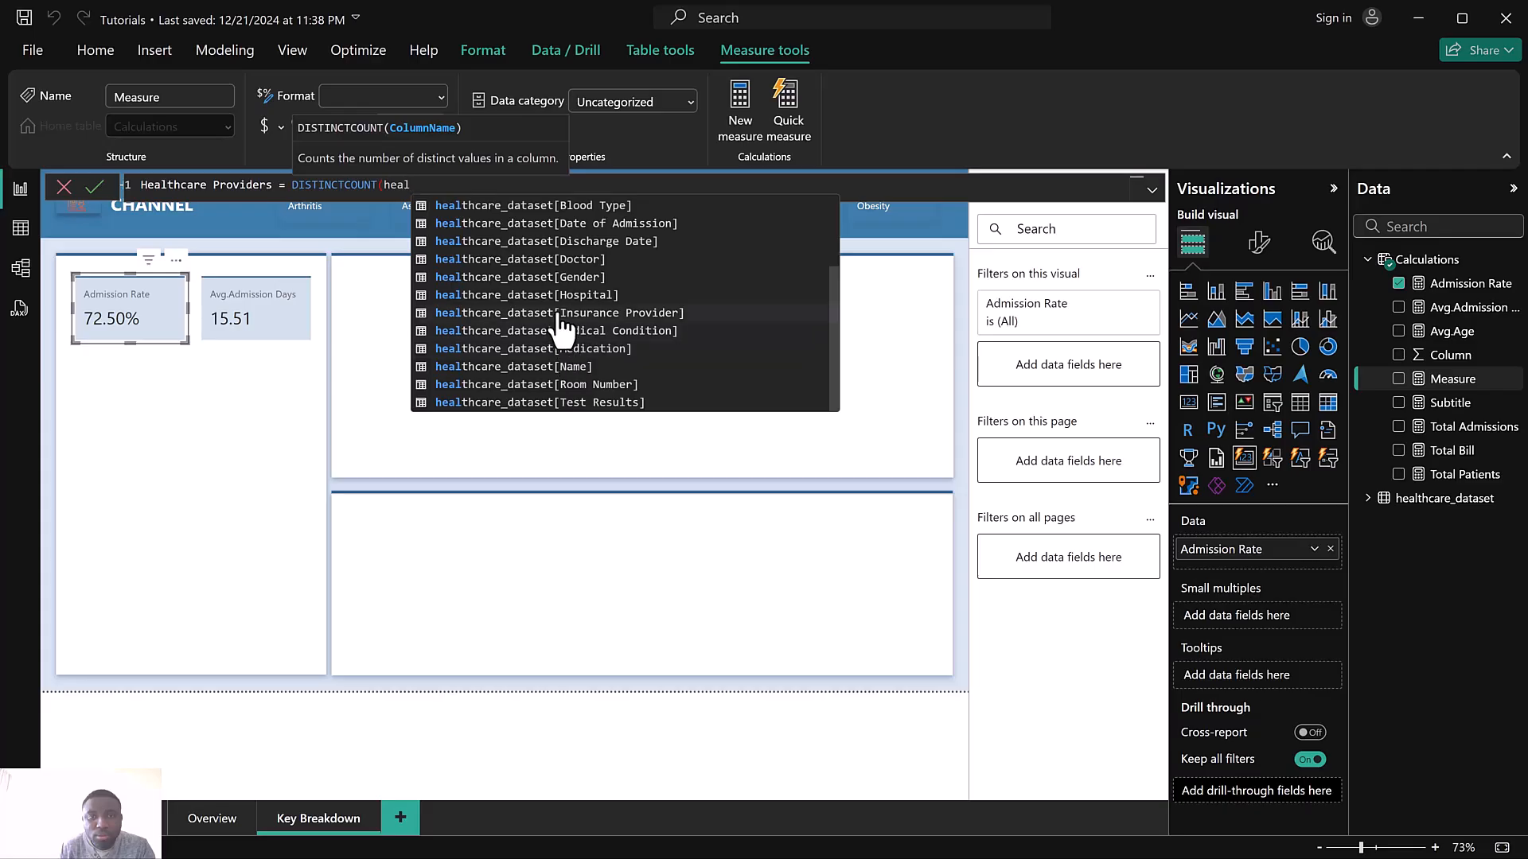
left_click(579, 55)
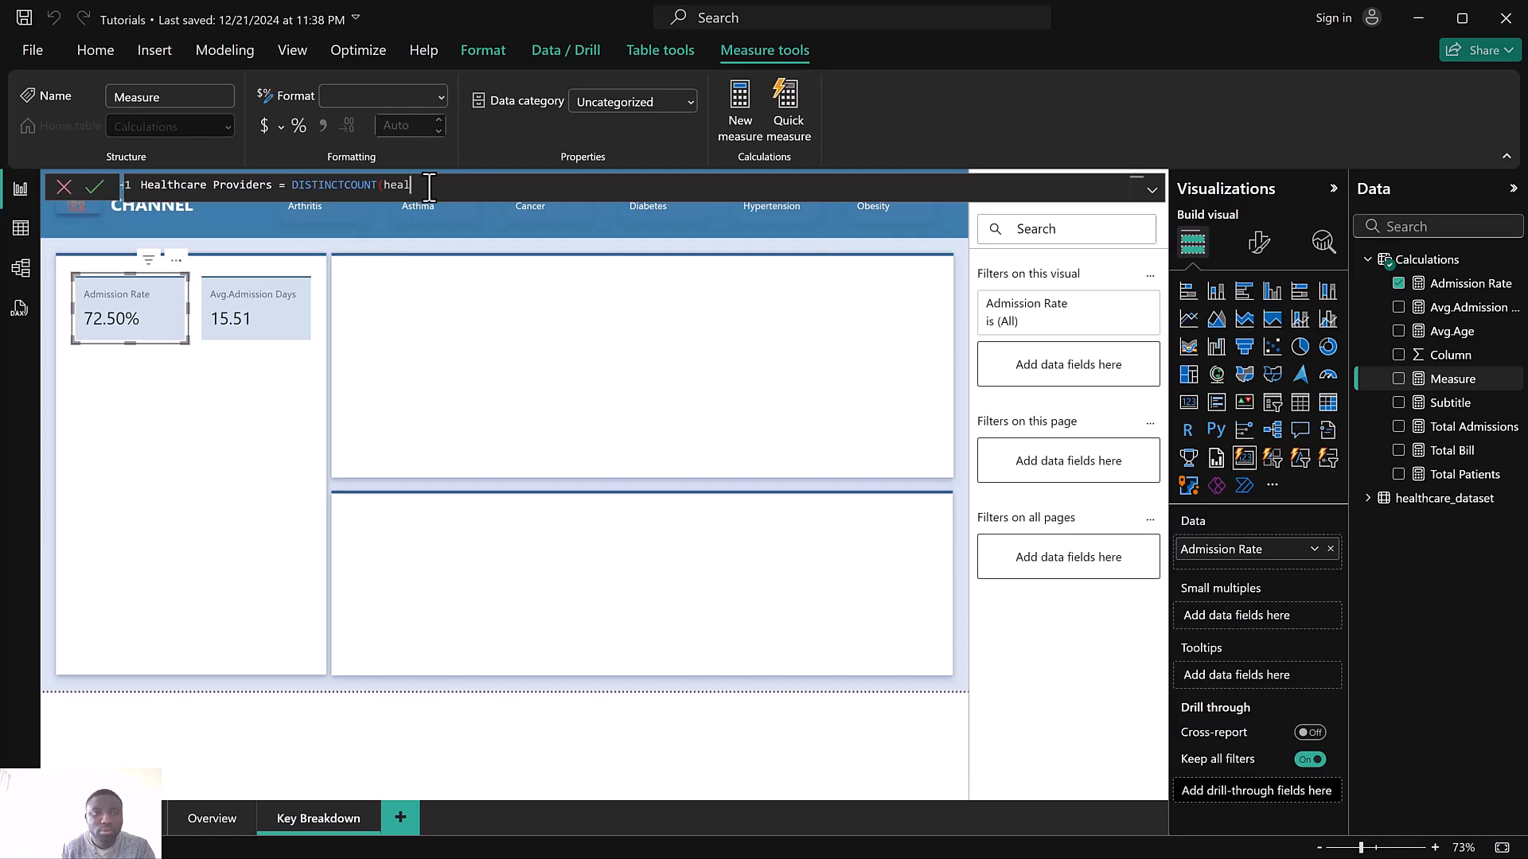
type("th")
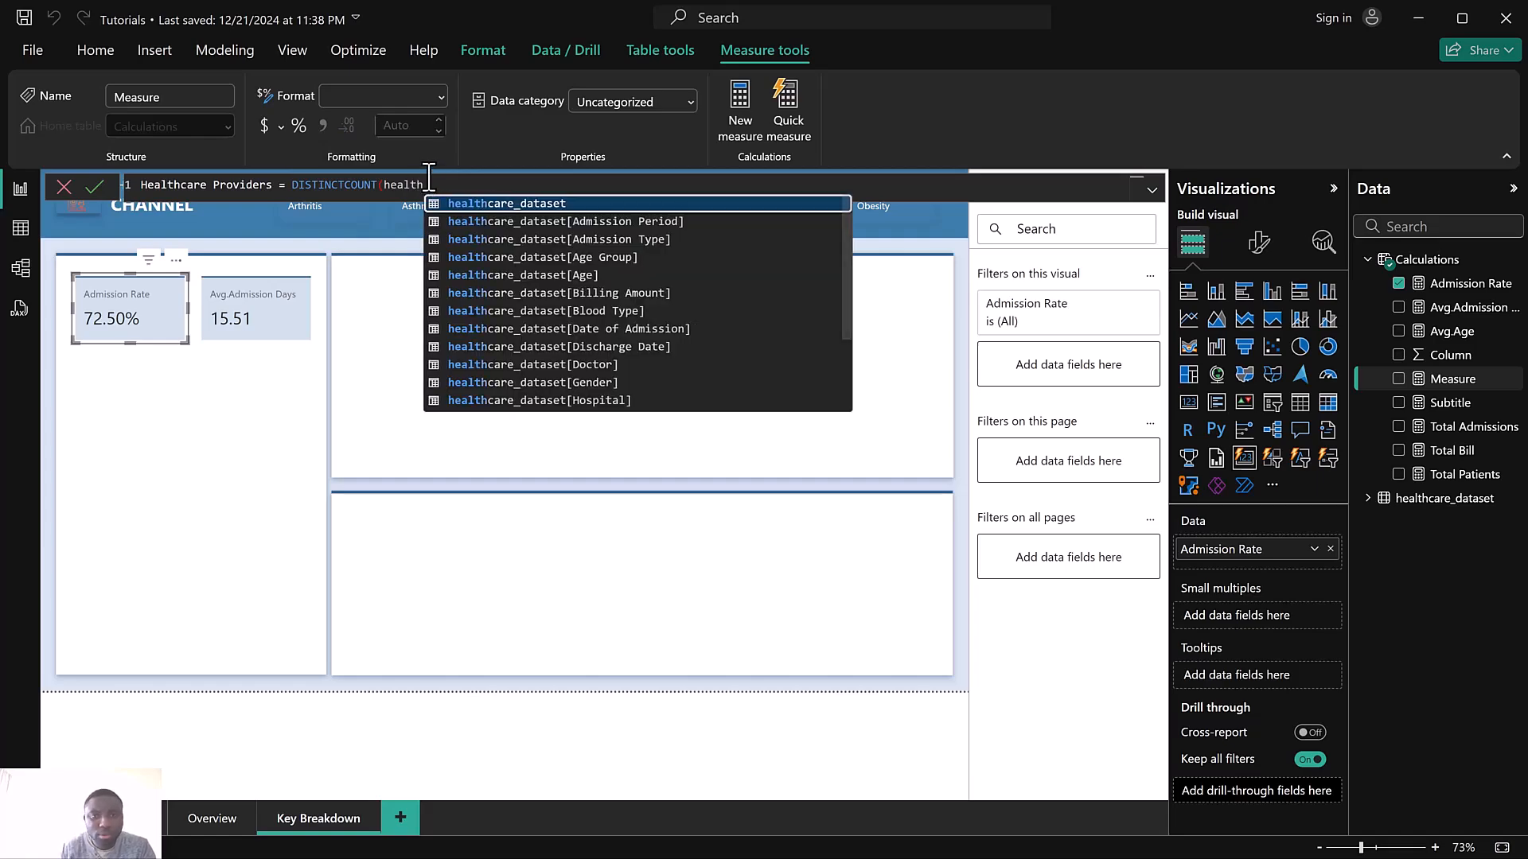
scroll(563, 402, "down", 2)
scroll(560, 388, "down", 1)
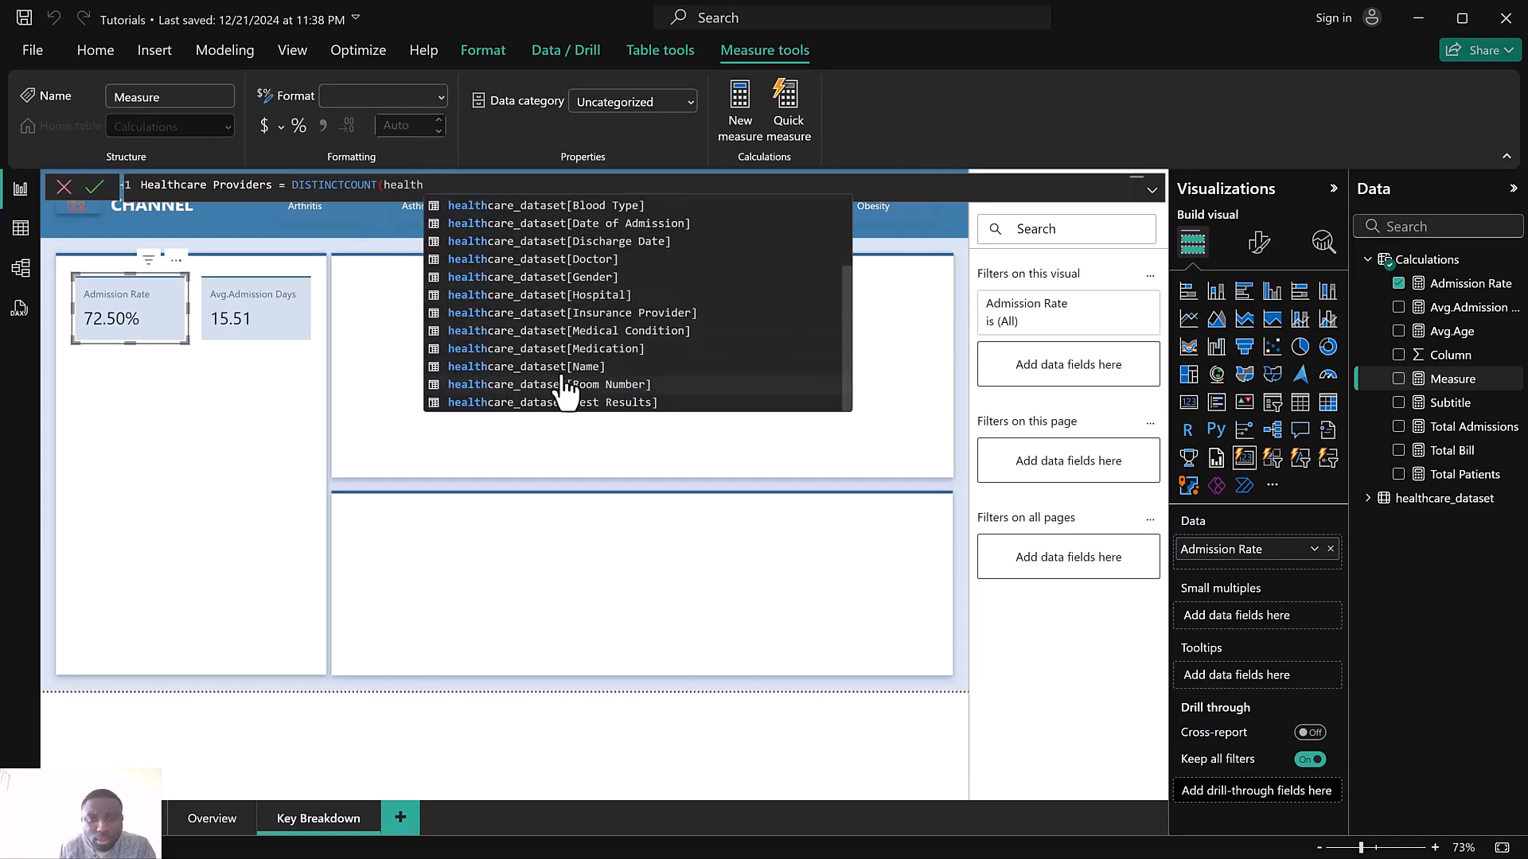
left_click(574, 300)
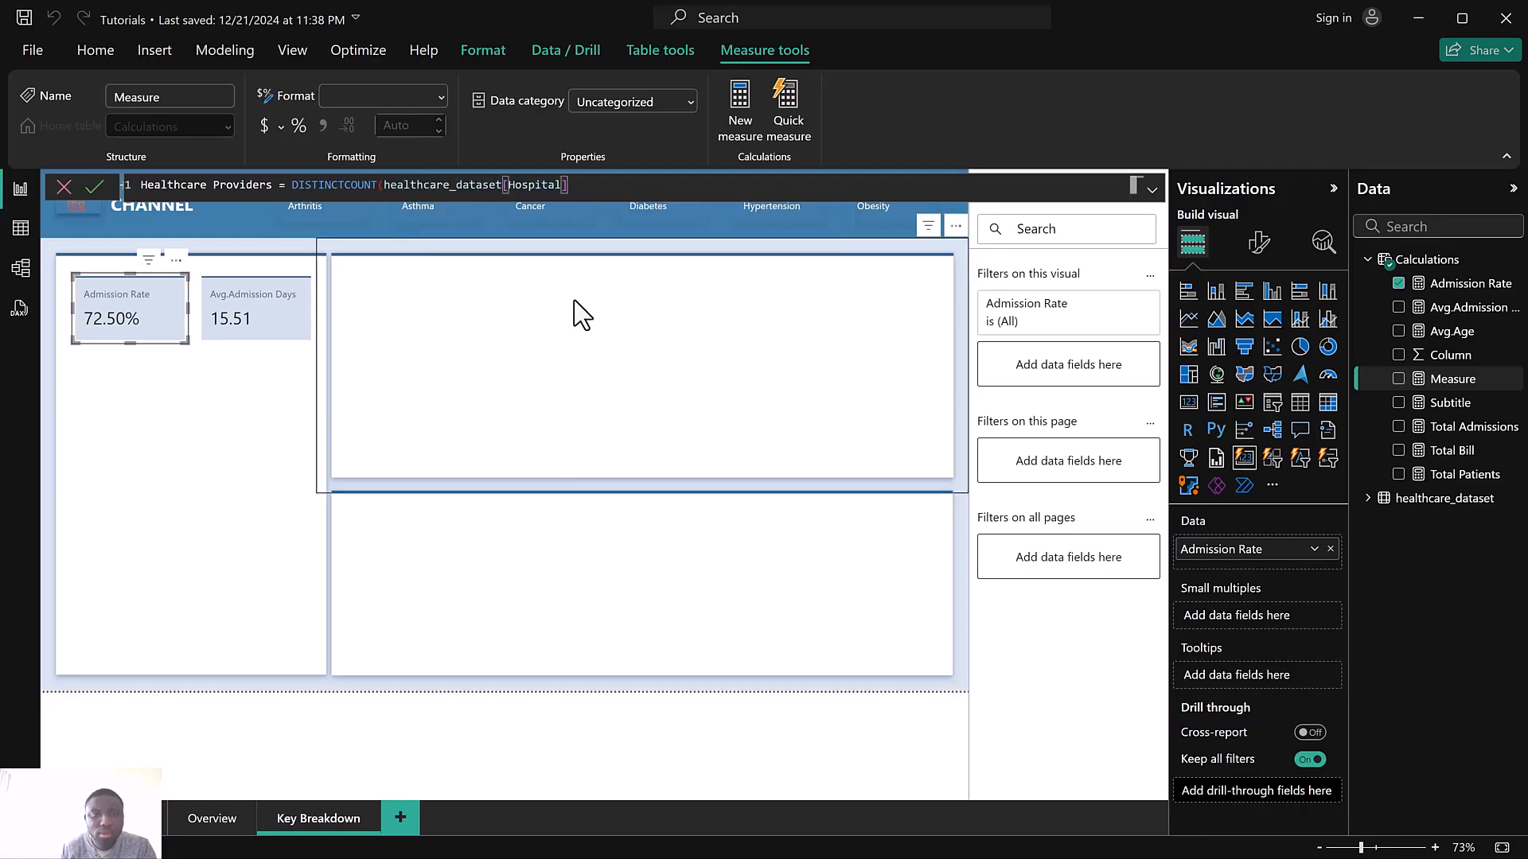
type(")")
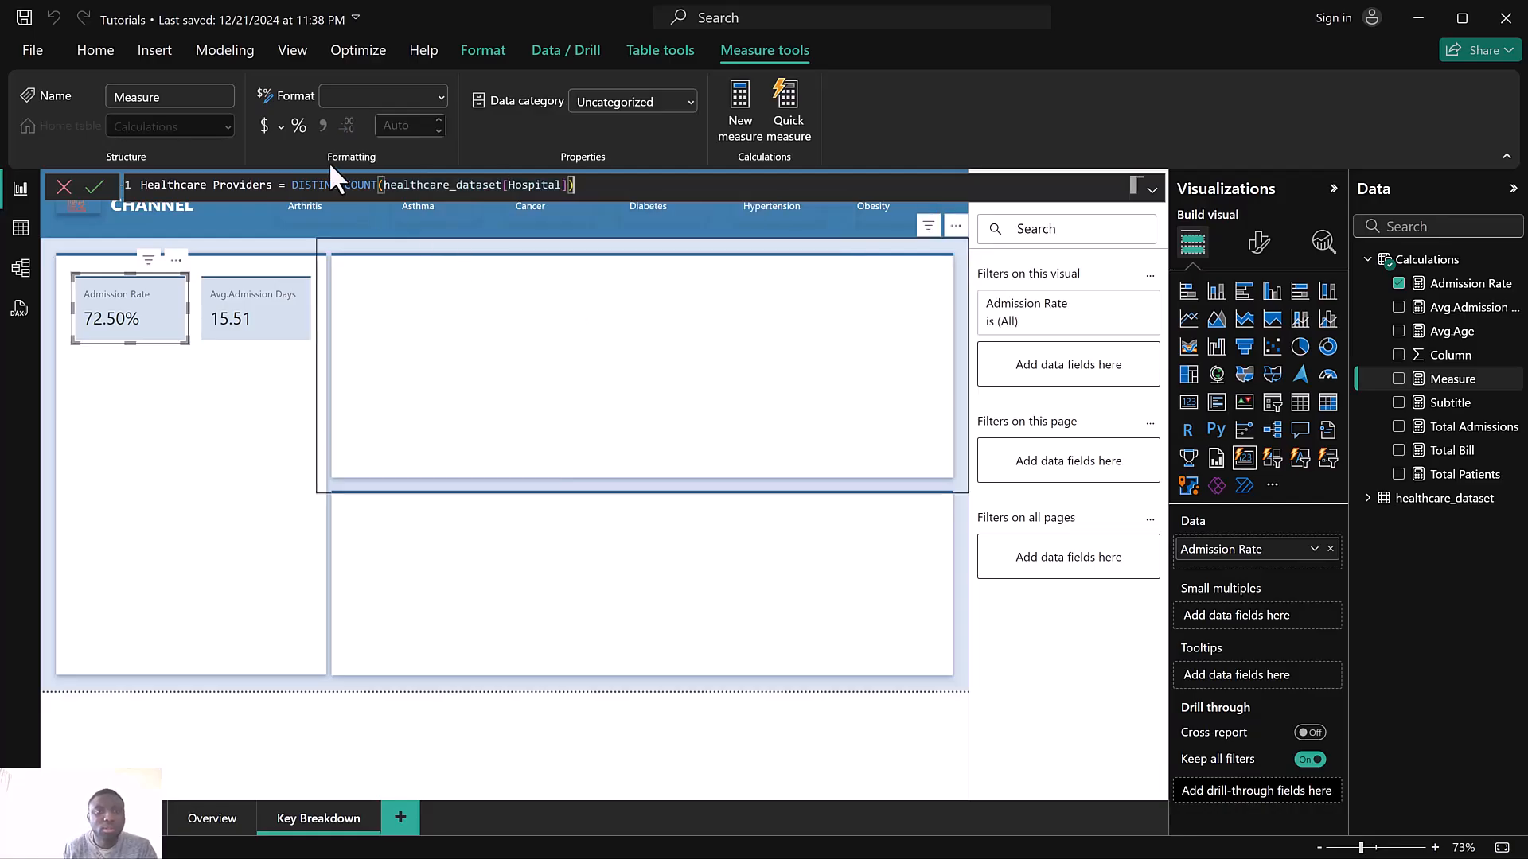
key("Return")
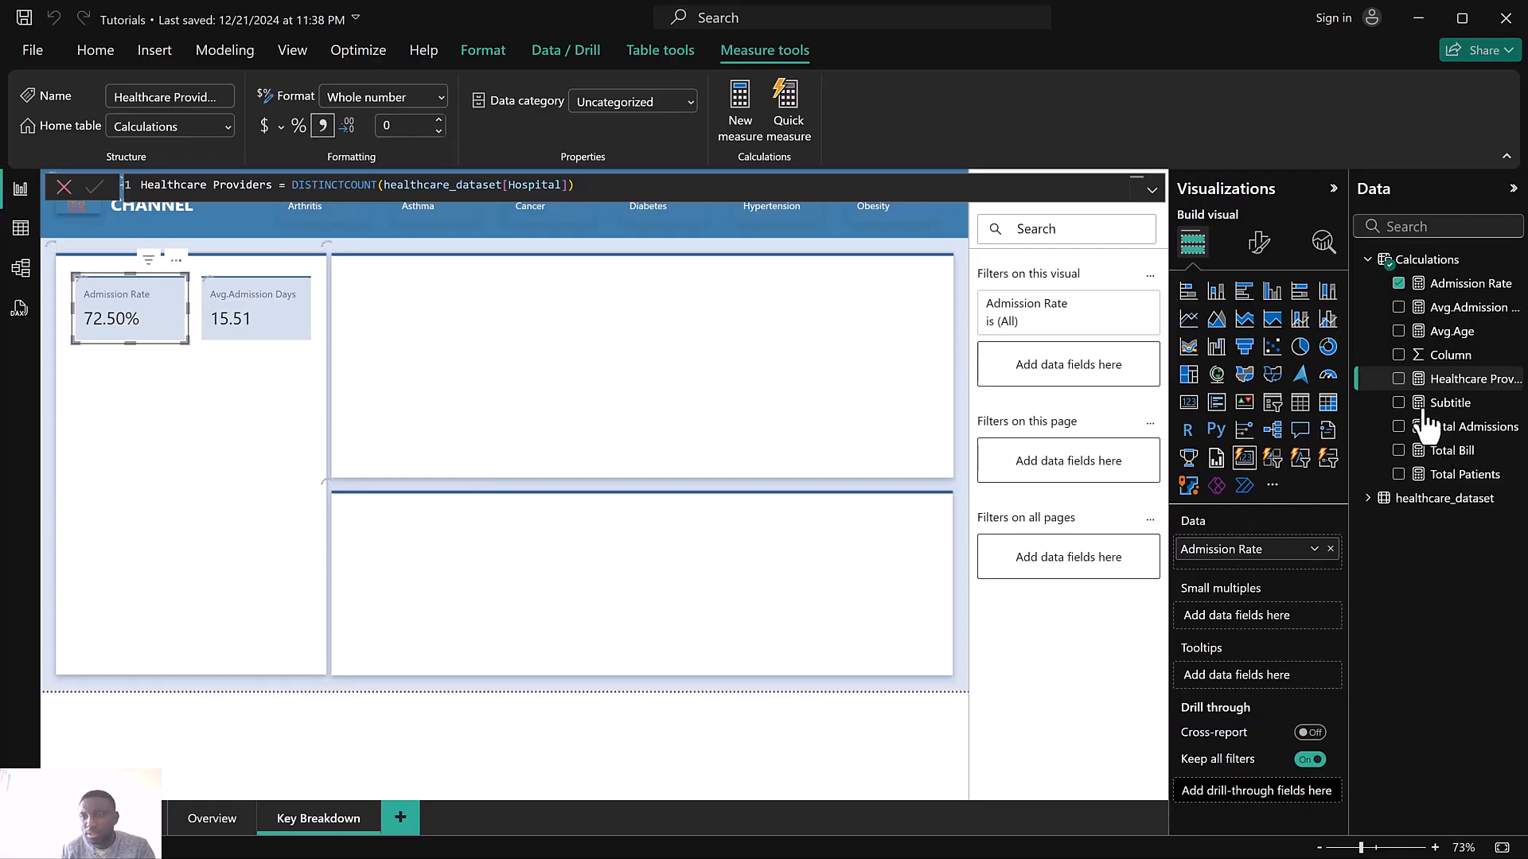
Show Healthcare Providers instead of Admission Rate on the selected card and set its callout display units to None
left_click(1399, 284)
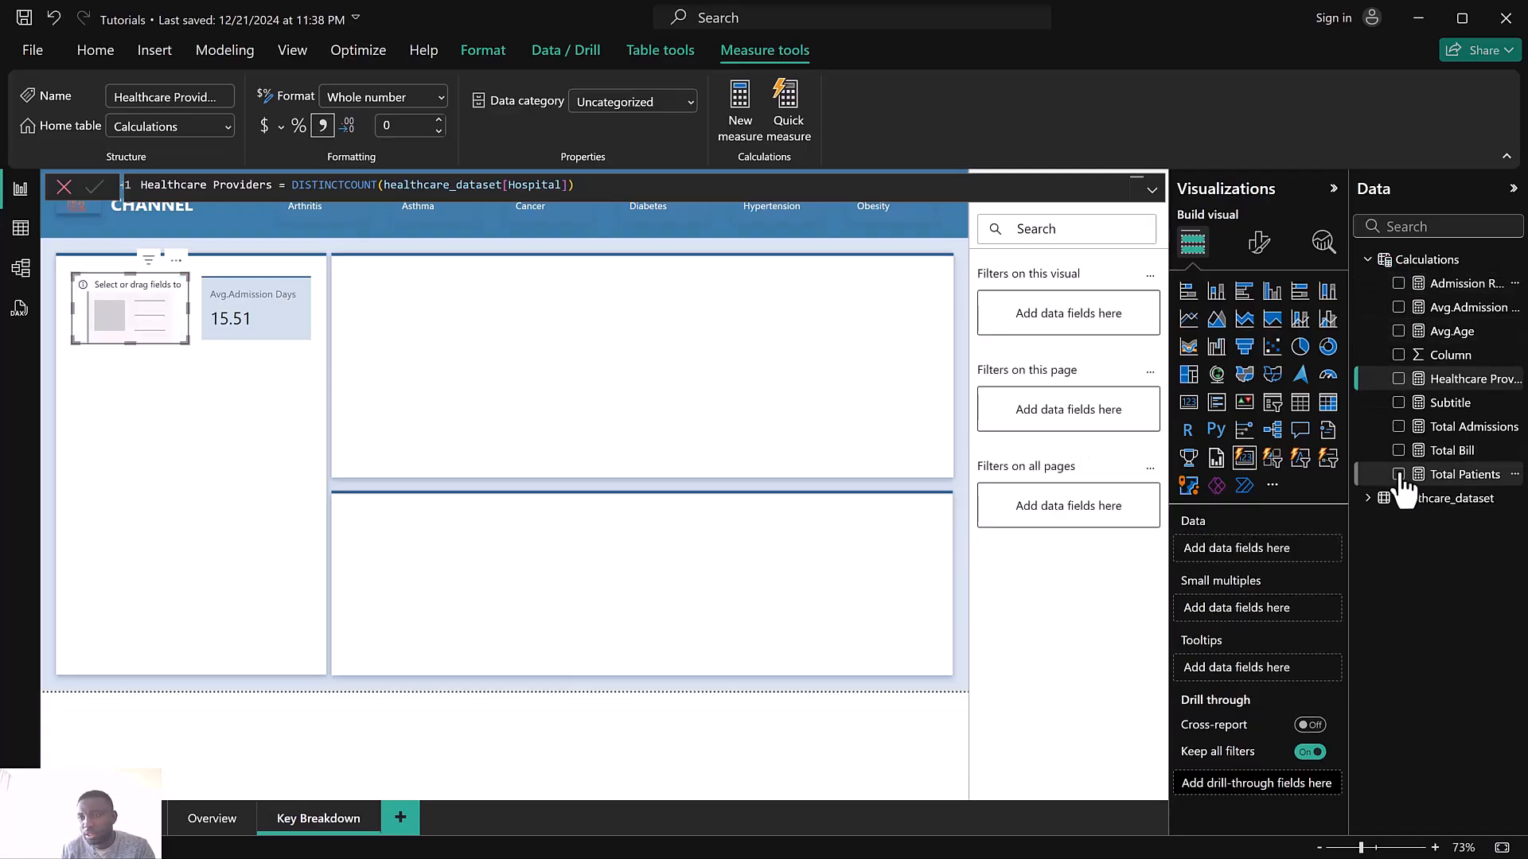
left_click(1398, 379)
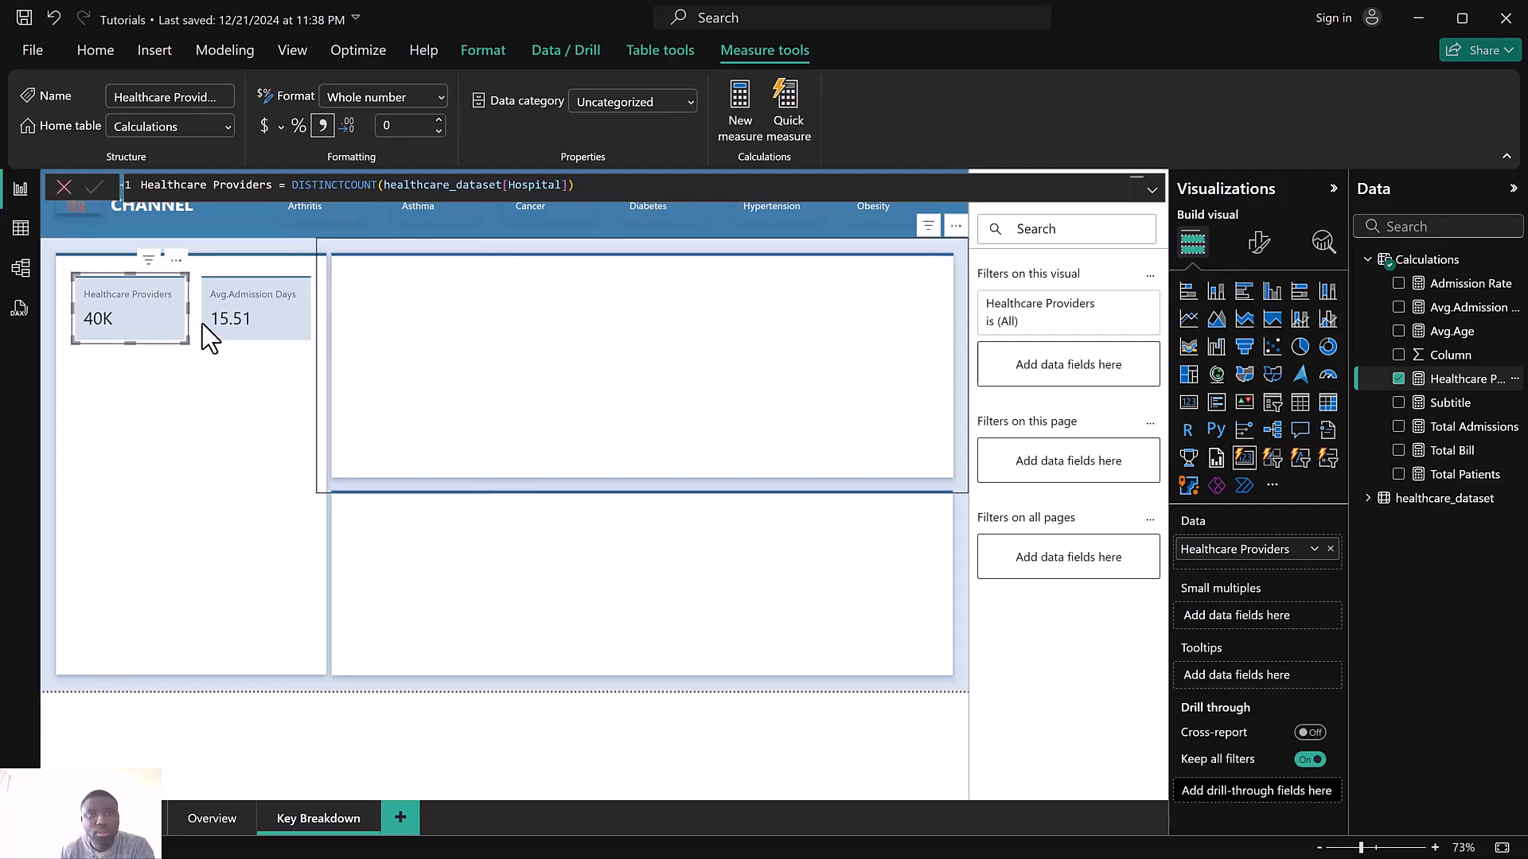
left_click(1258, 243)
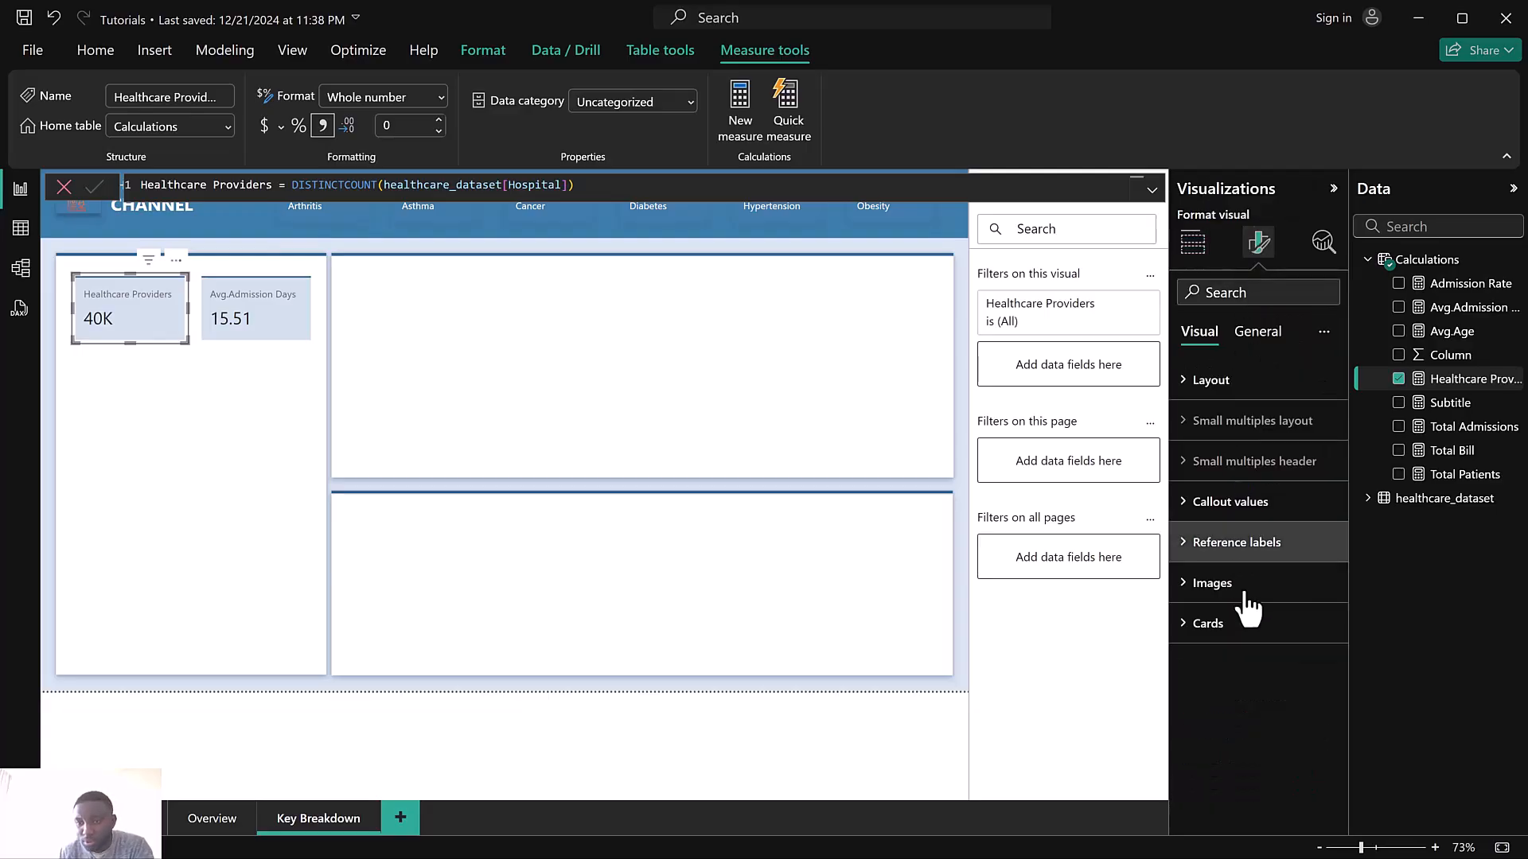
left_click(1240, 638)
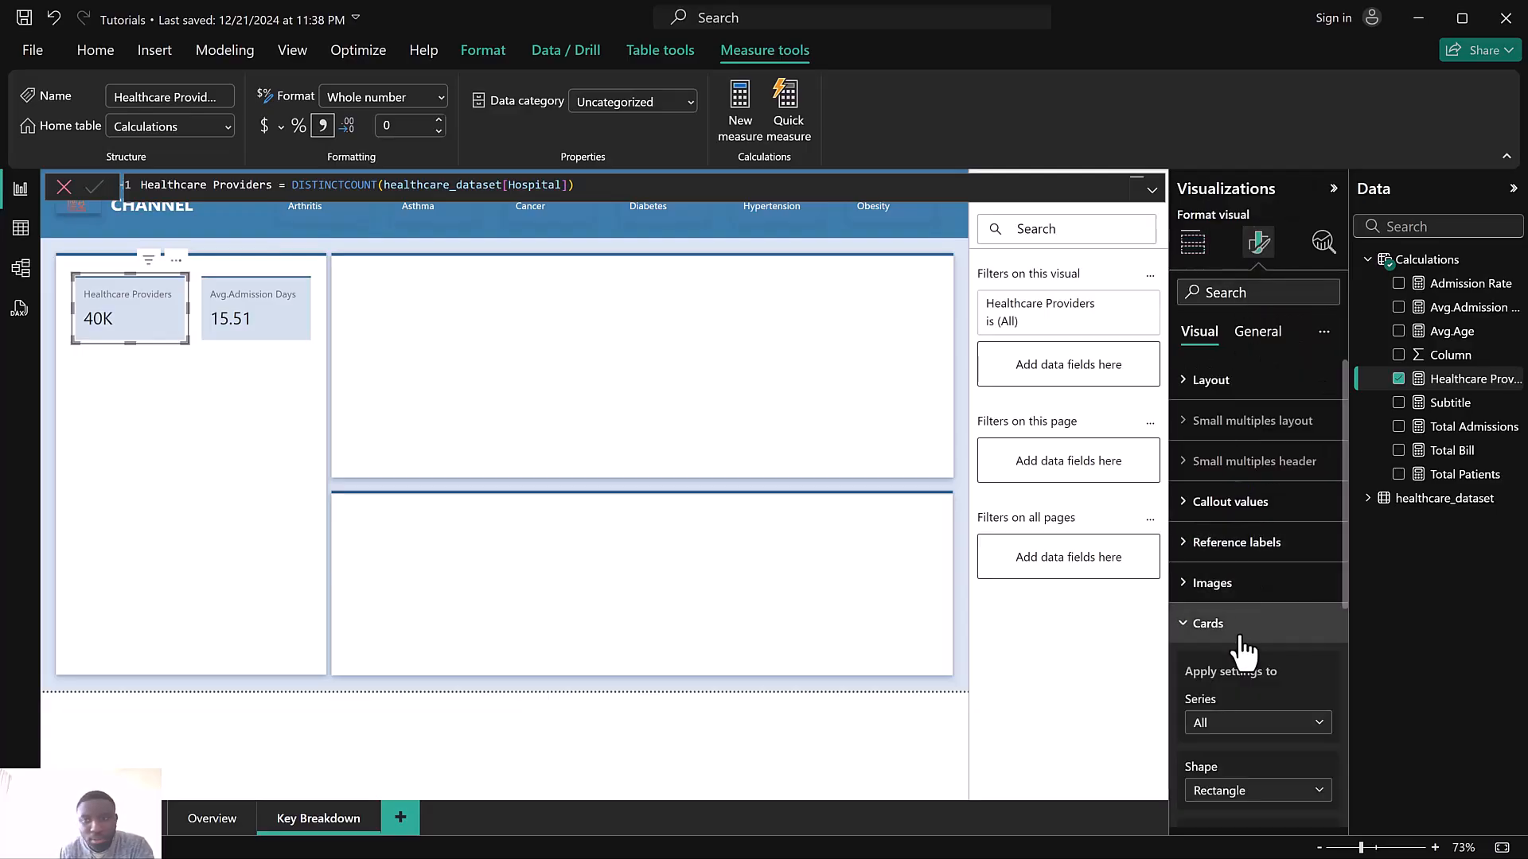
scroll(1250, 617, "down", 3)
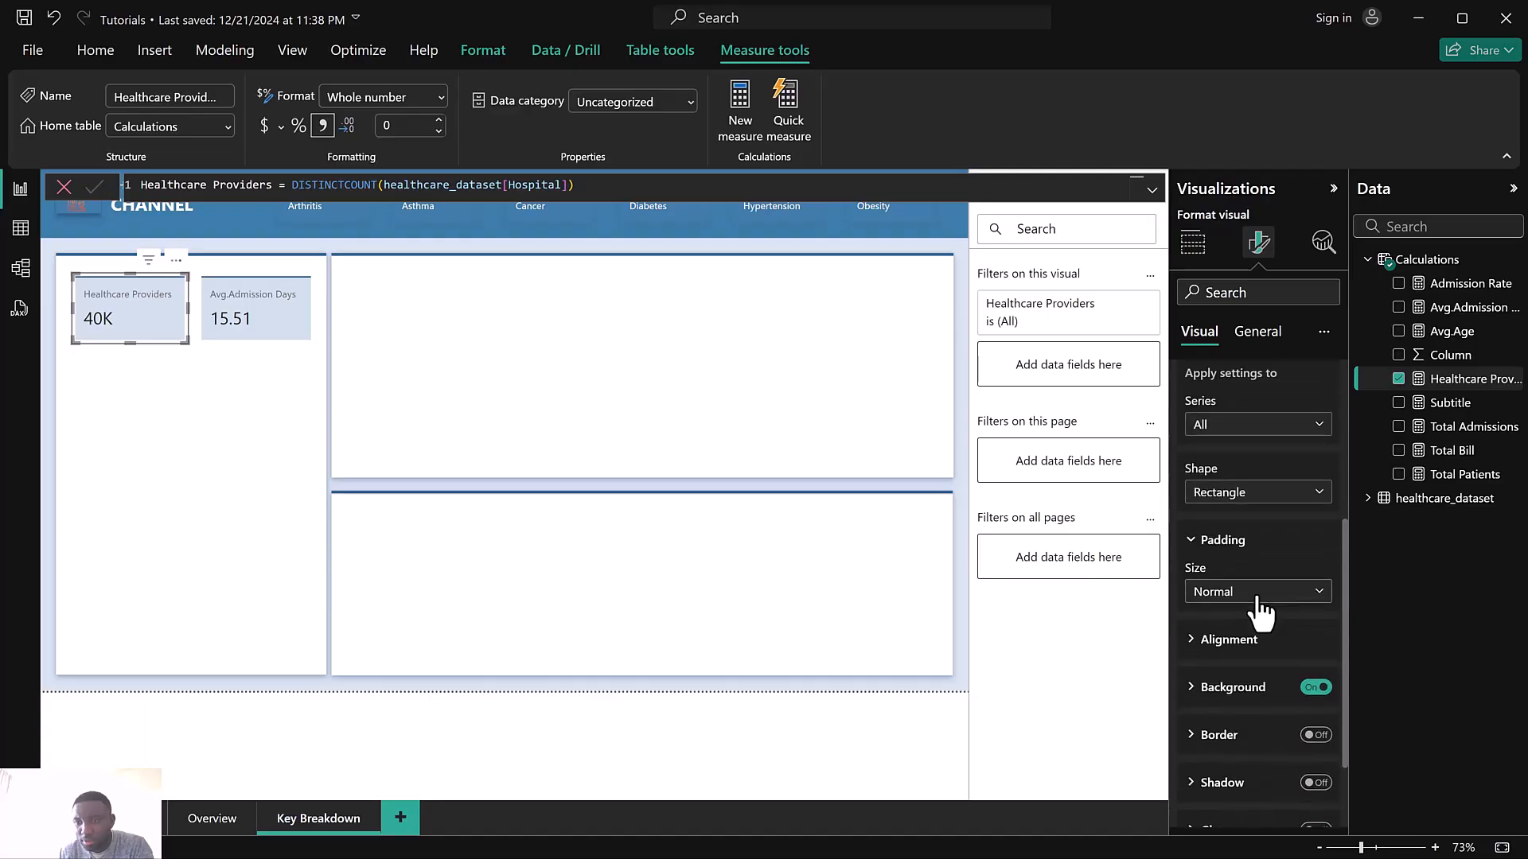
scroll(1261, 613, "up", 5)
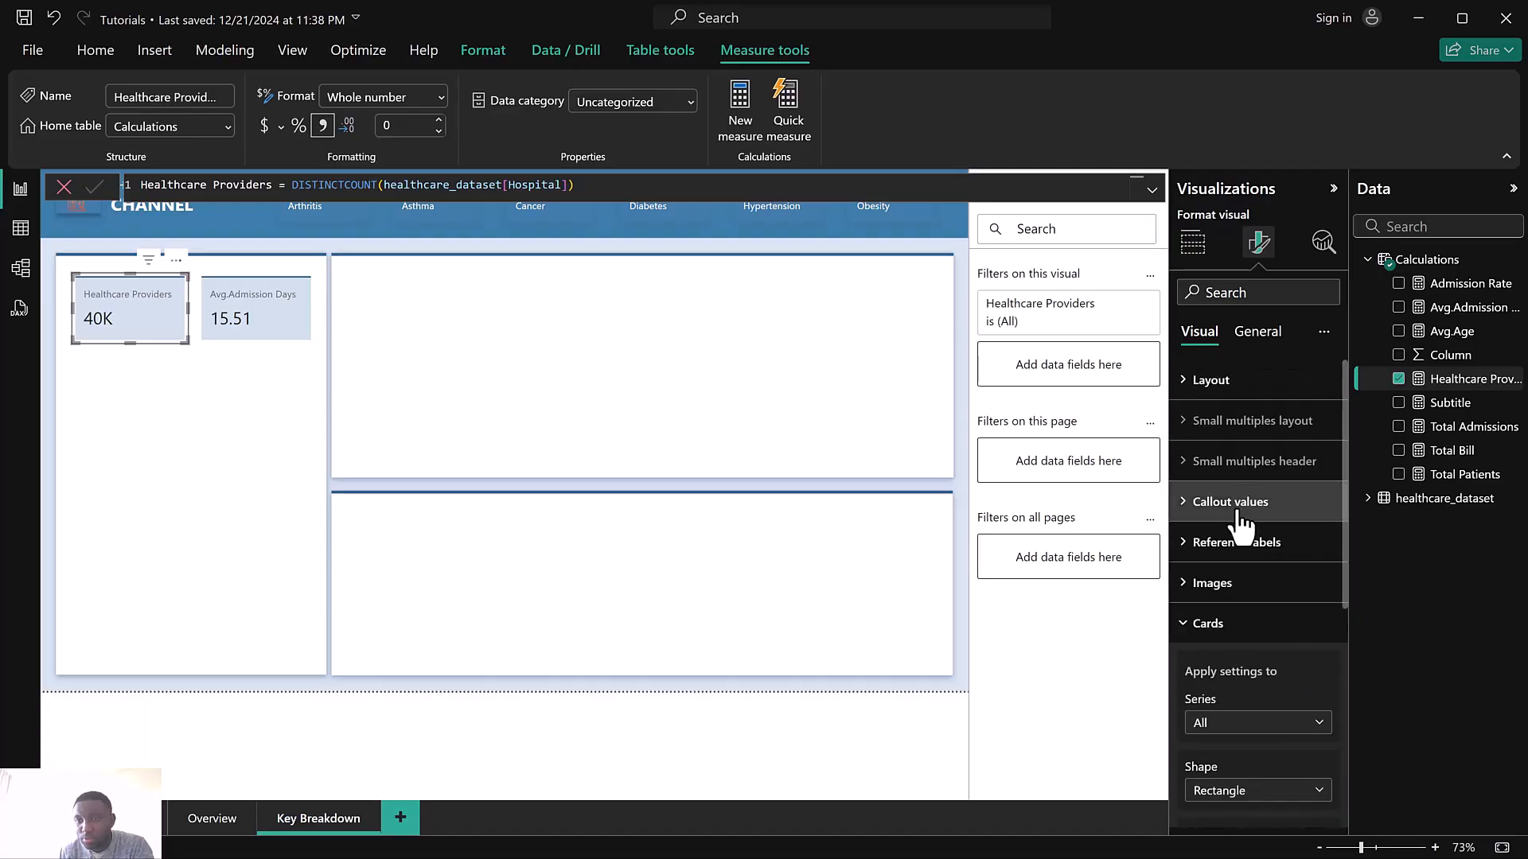
left_click(1238, 513)
scroll(1240, 527, "down", 3)
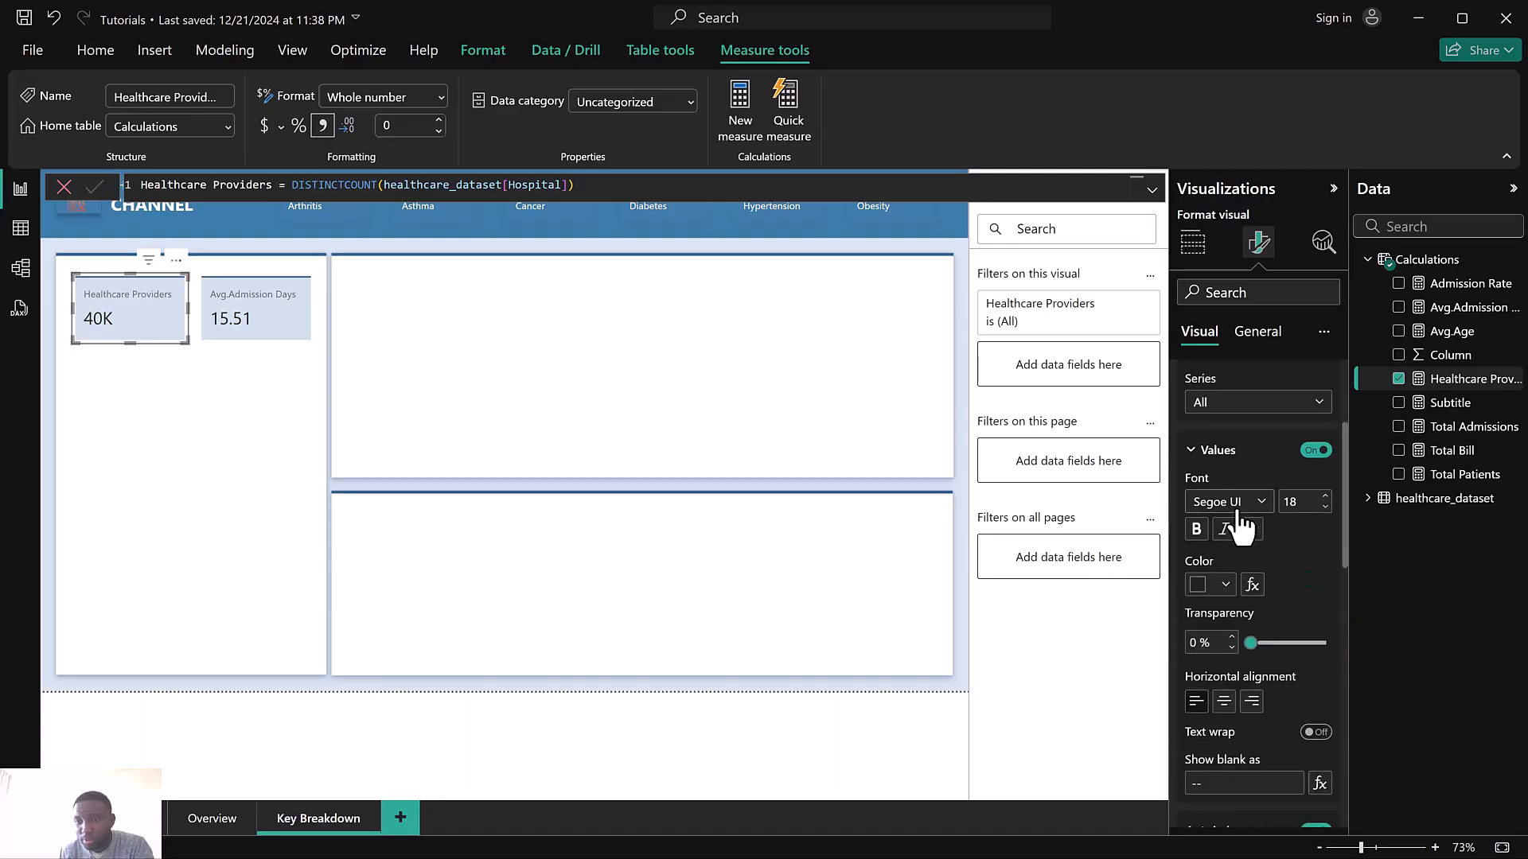
left_click(1233, 404)
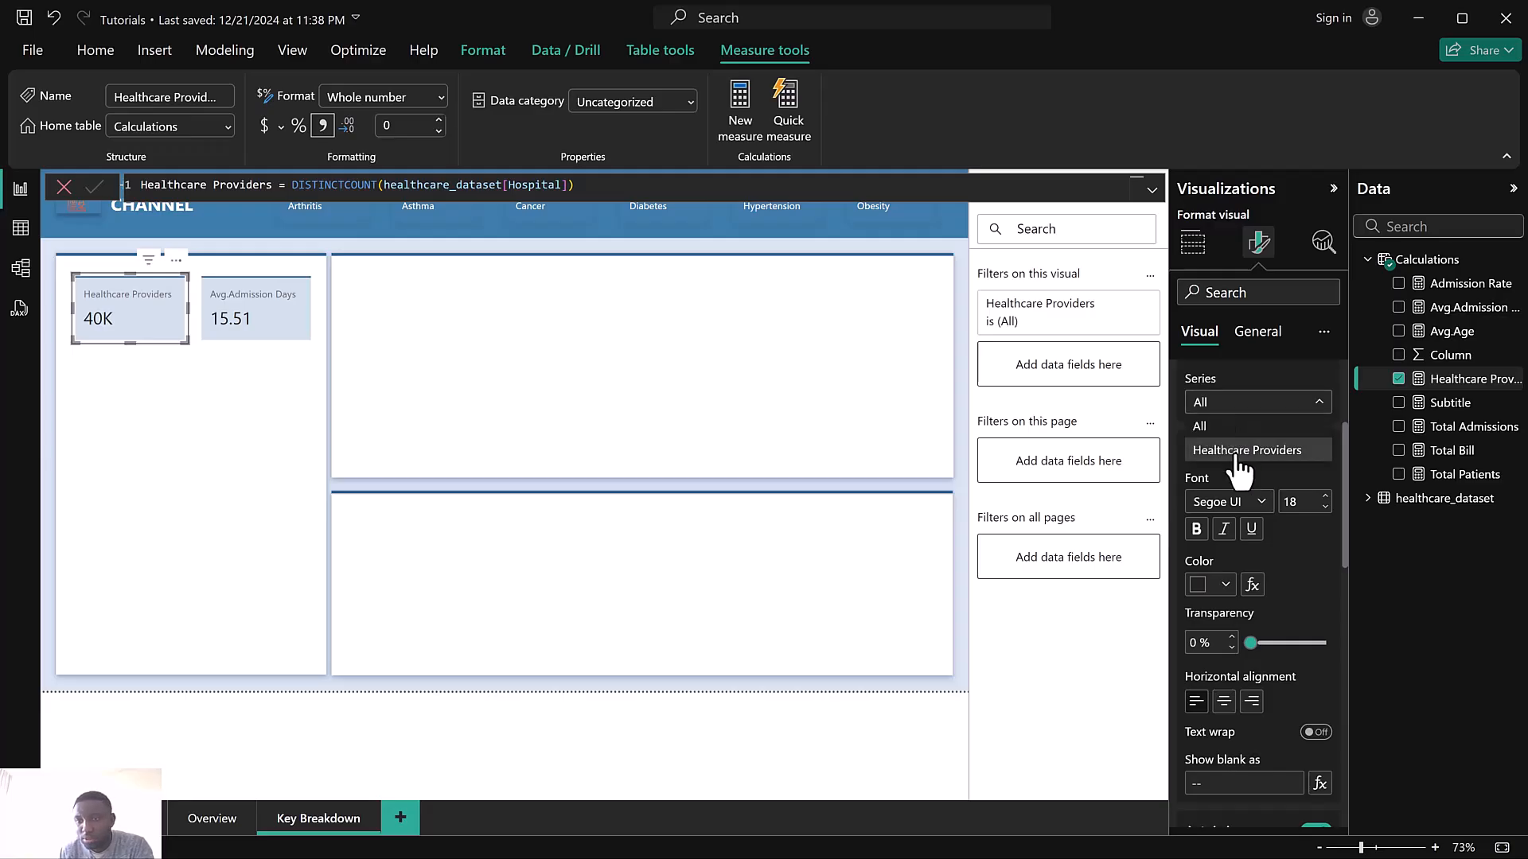
left_click(1239, 451)
scroll(1261, 550, "down", 4)
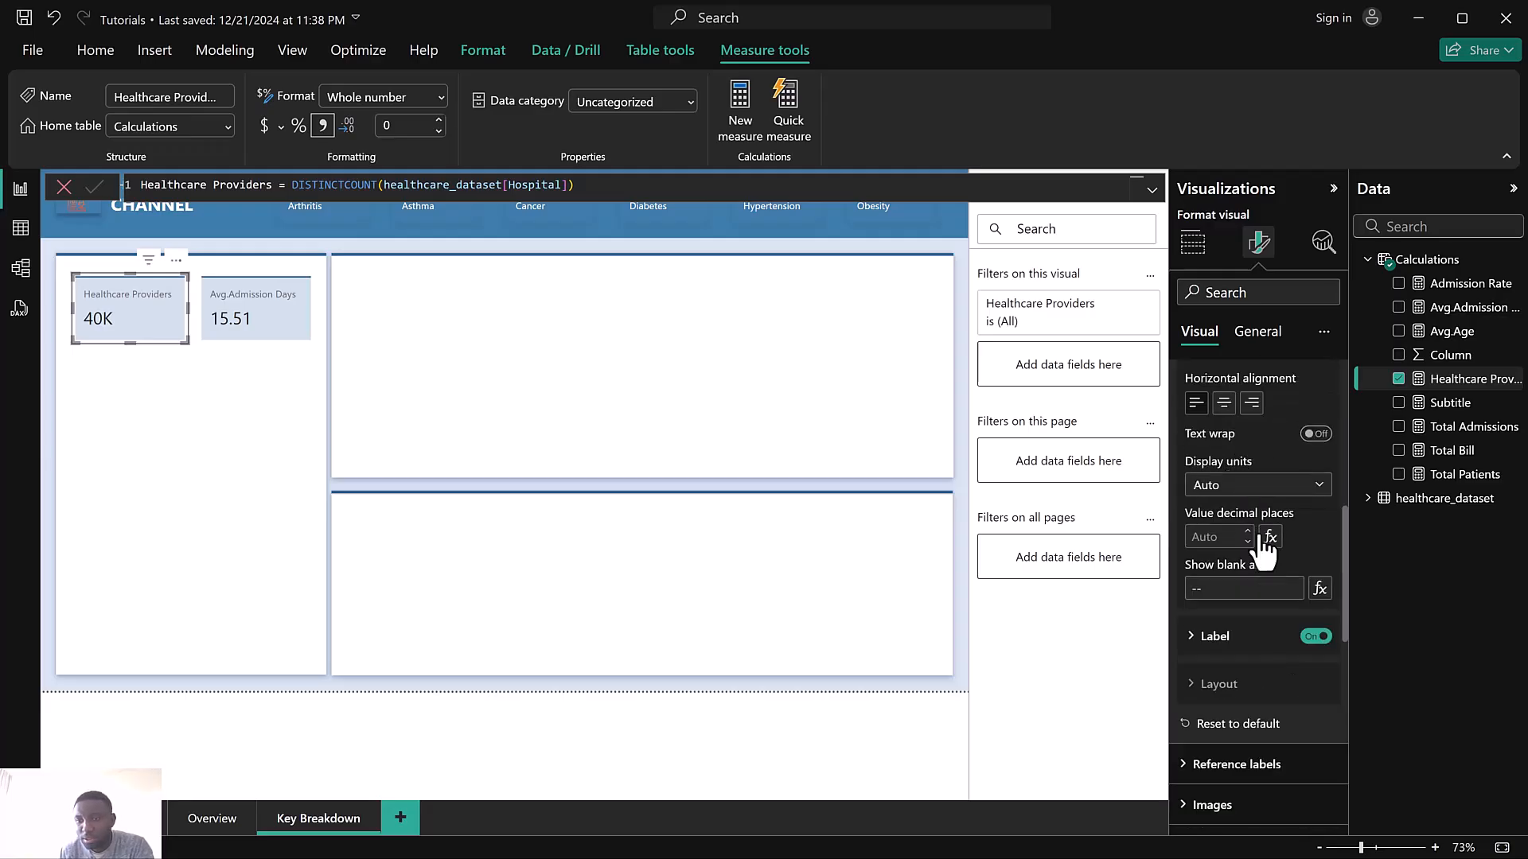
left_click(1240, 493)
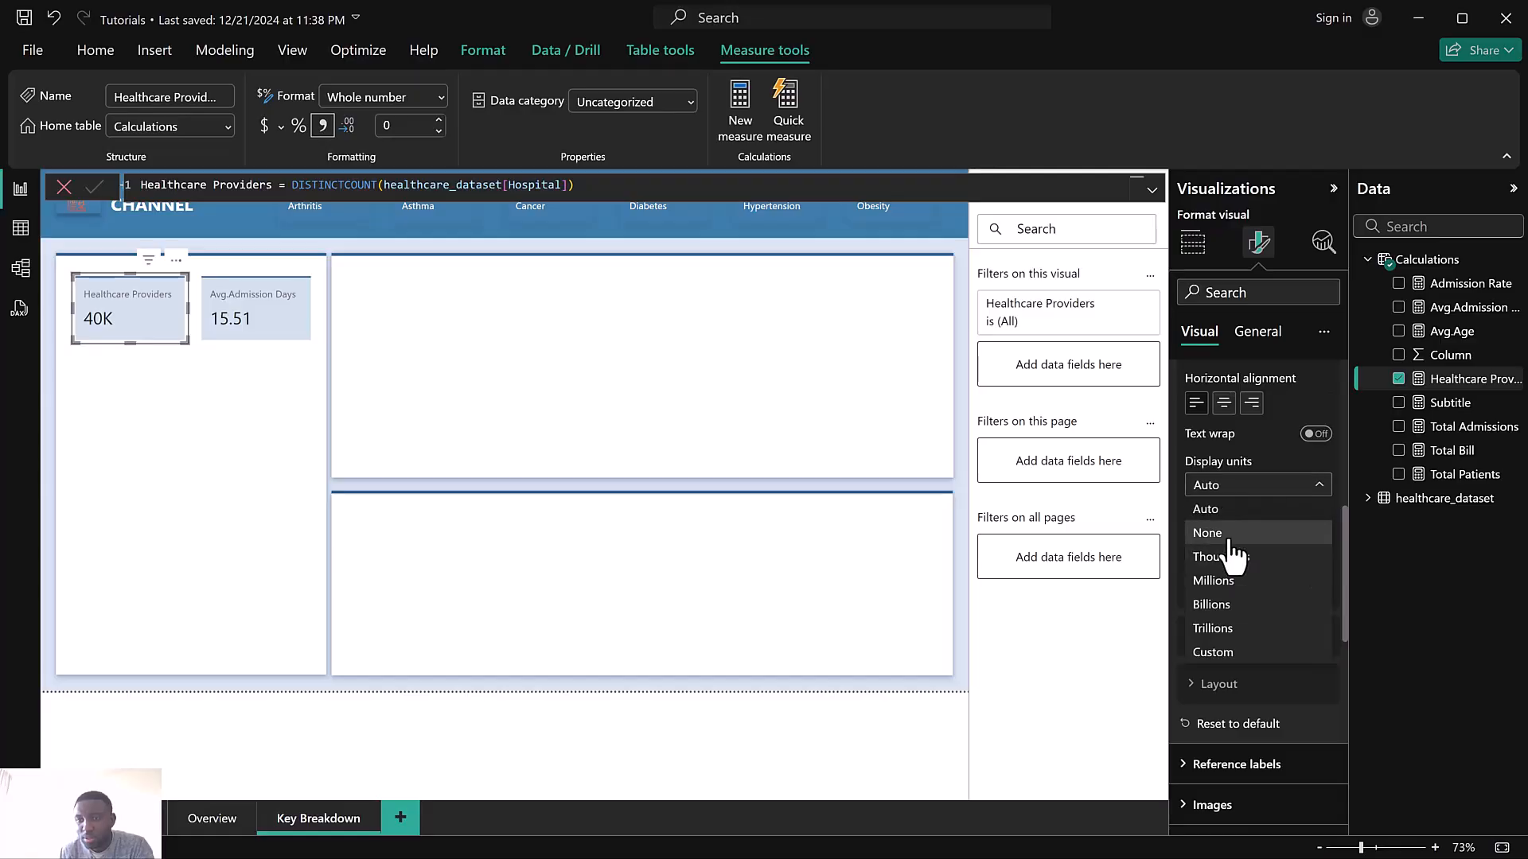
left_click(1229, 540)
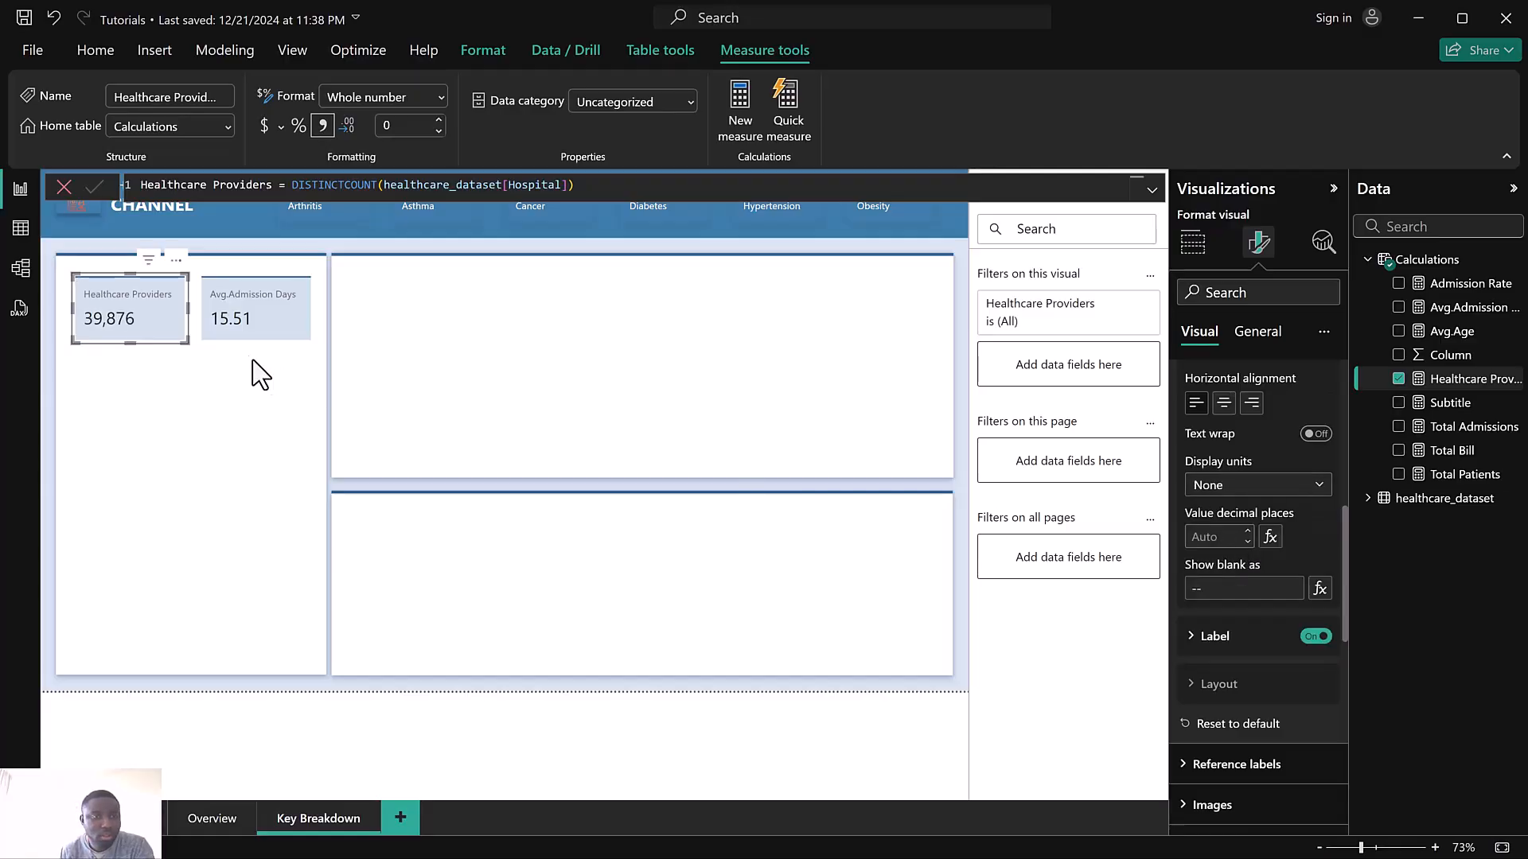
Close the formula bar and open the Power Query editor to transform the data
left_click(62, 188)
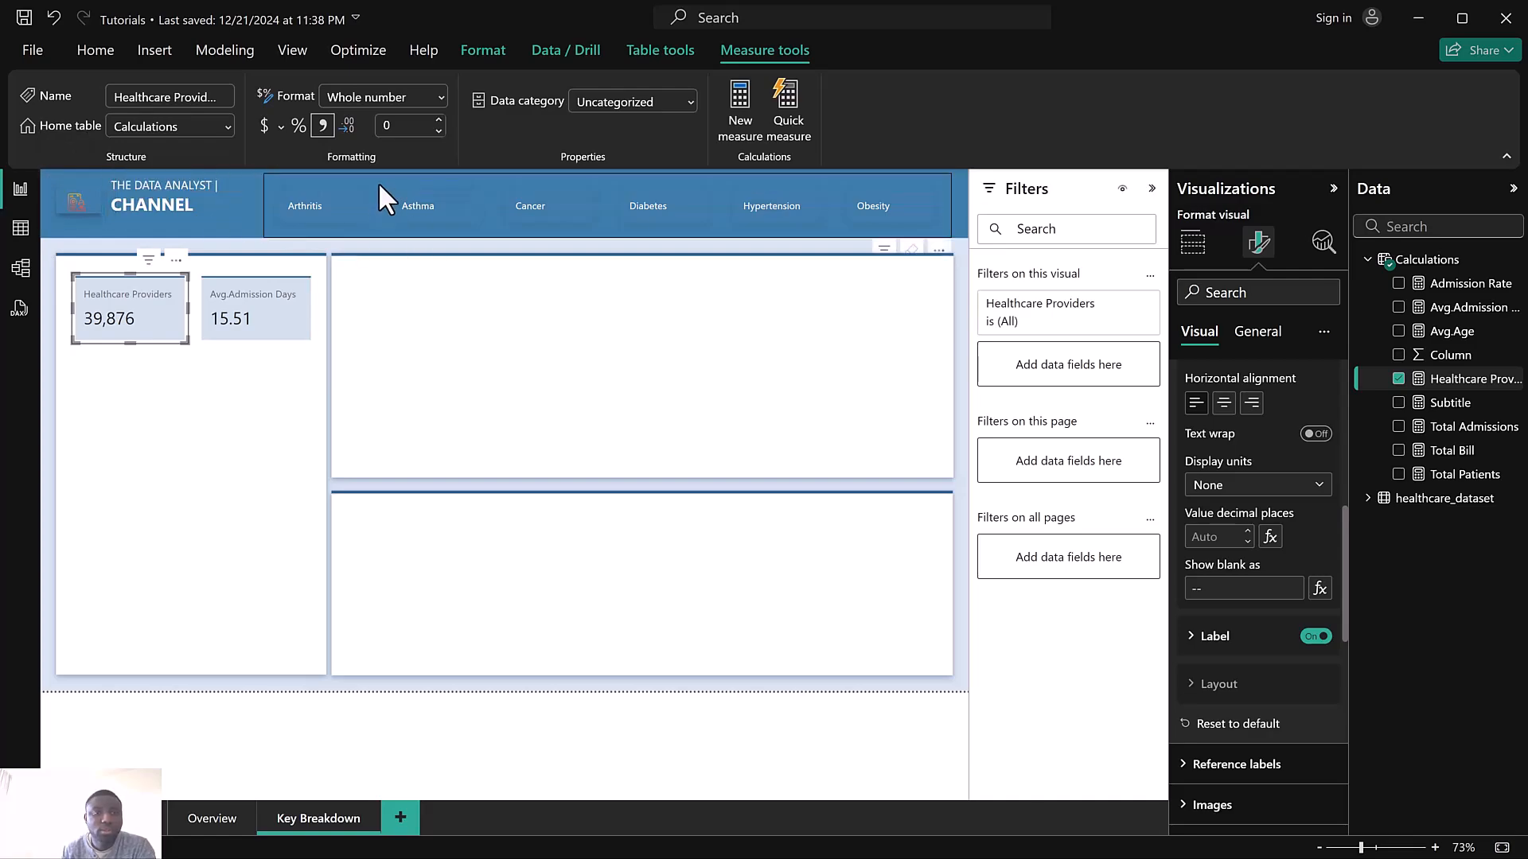
left_click(320, 194)
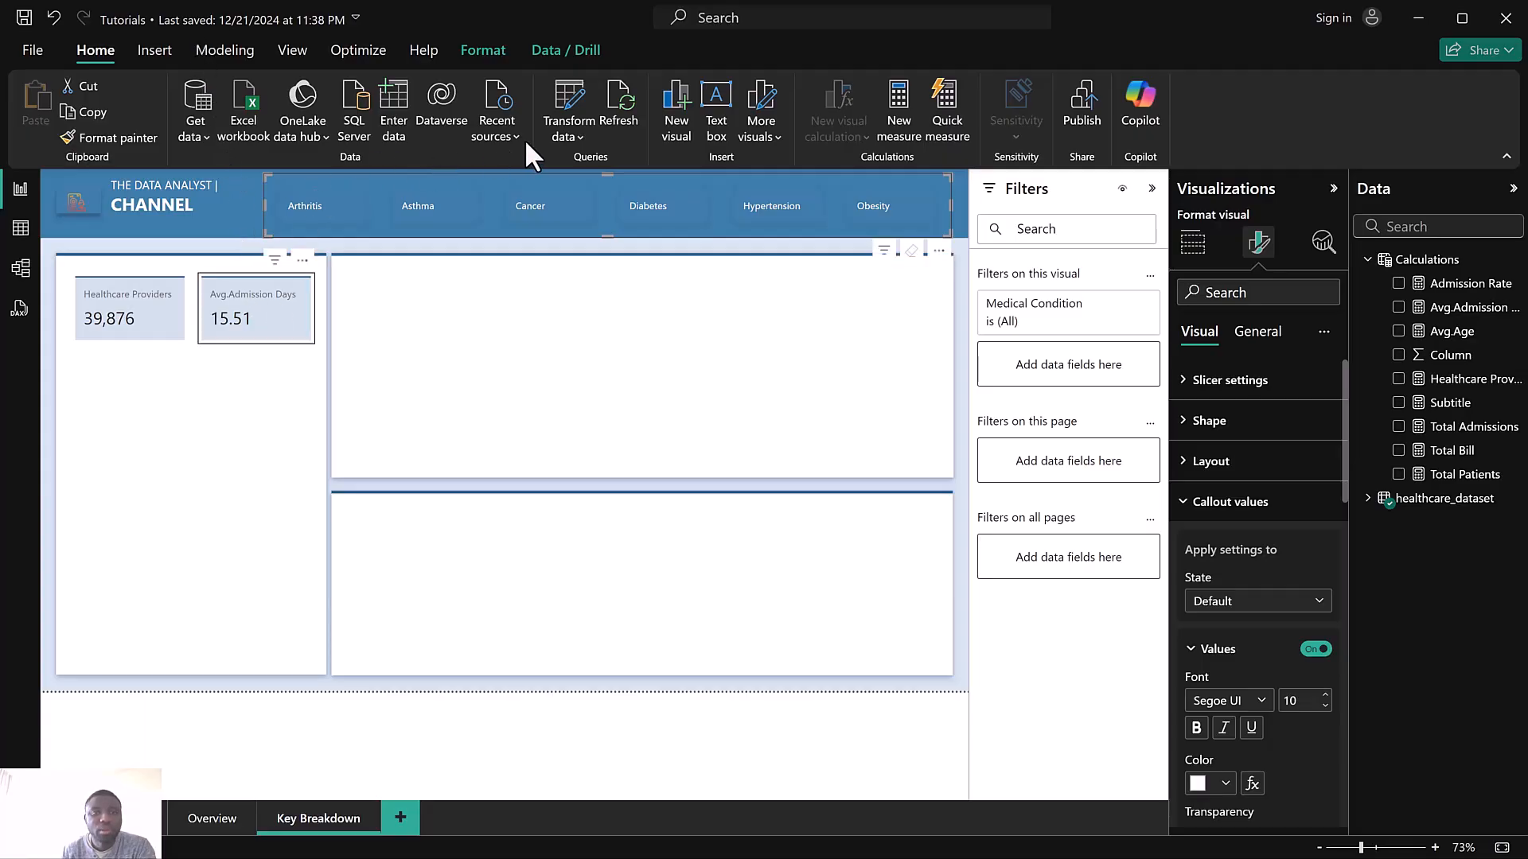
left_click(559, 129)
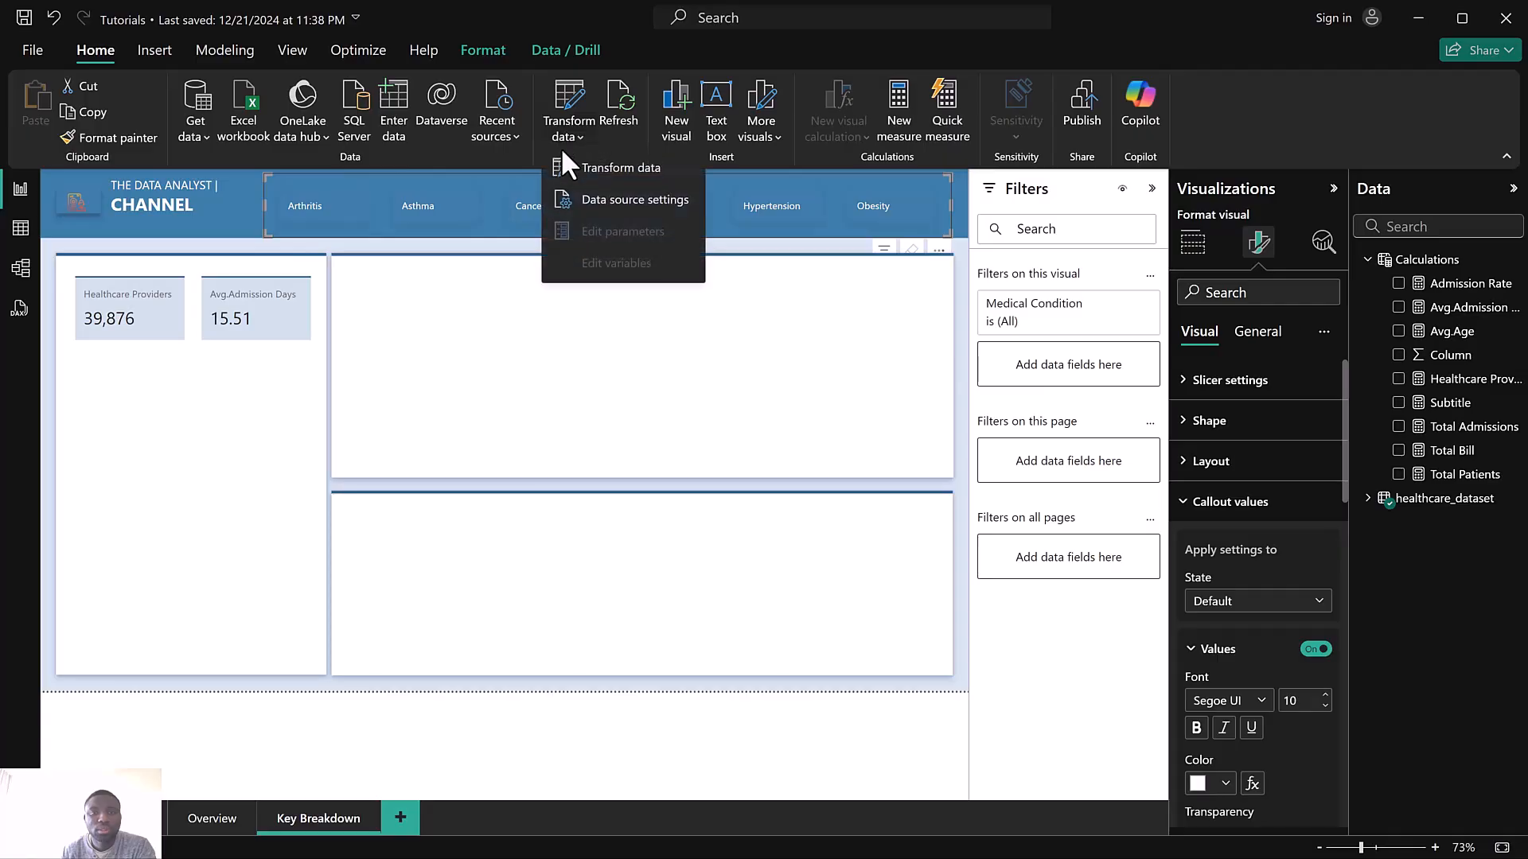
left_click(577, 165)
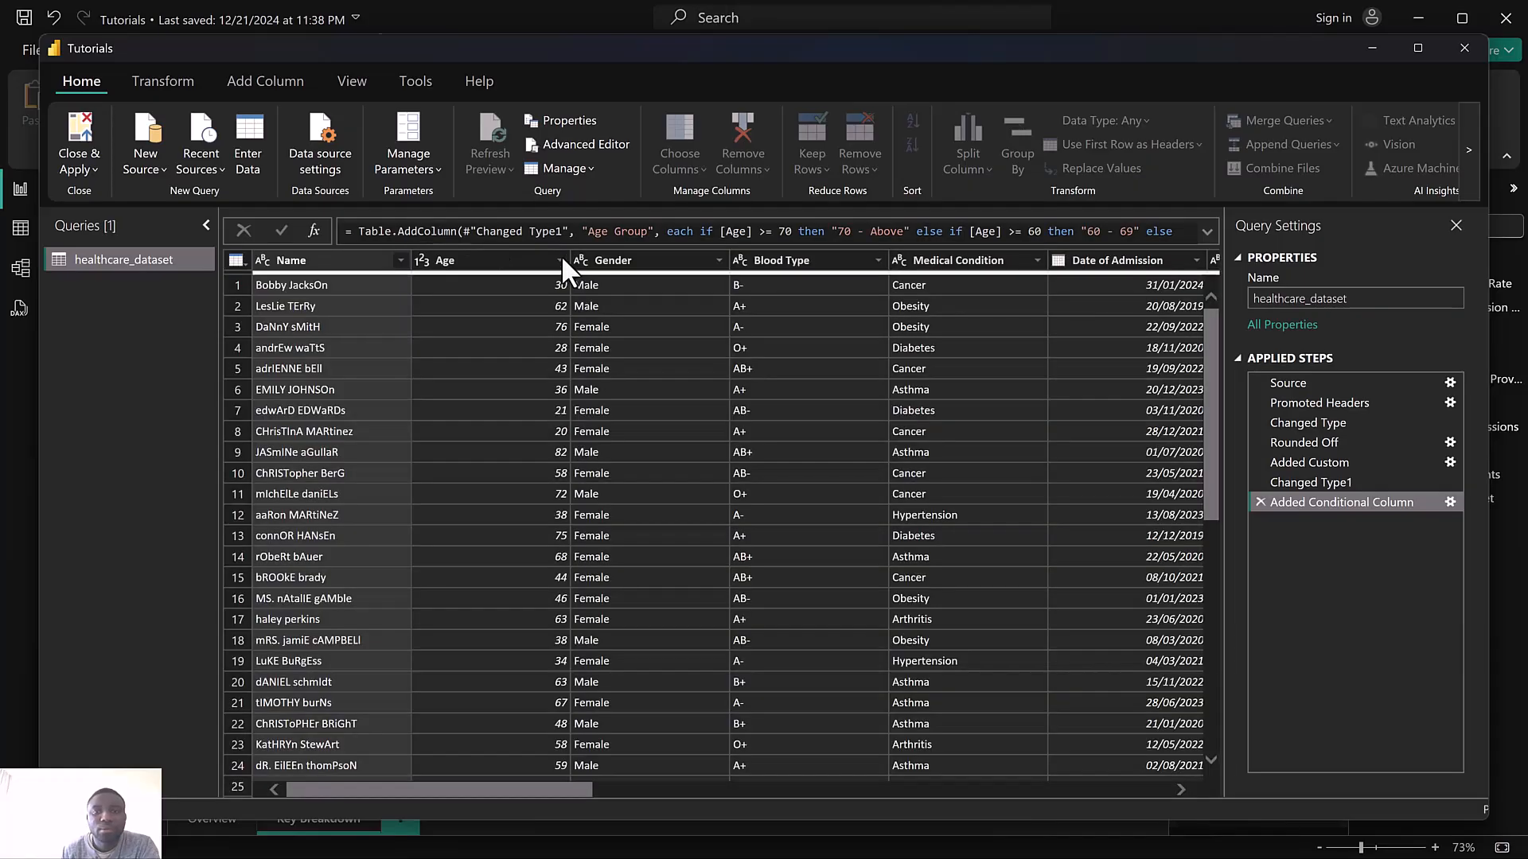
left_click(271, 78)
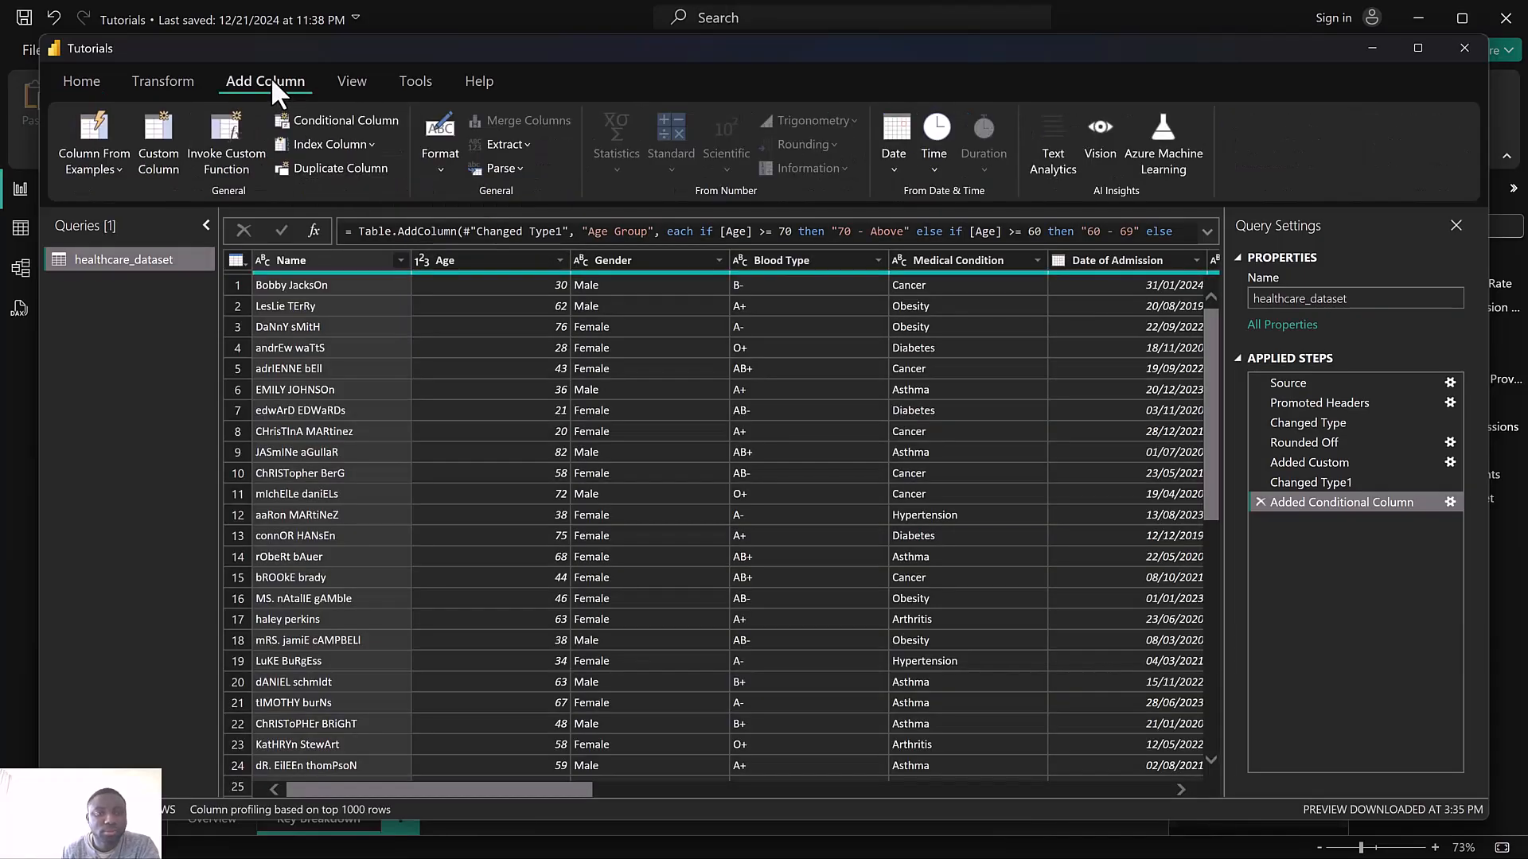
left_click(325, 121)
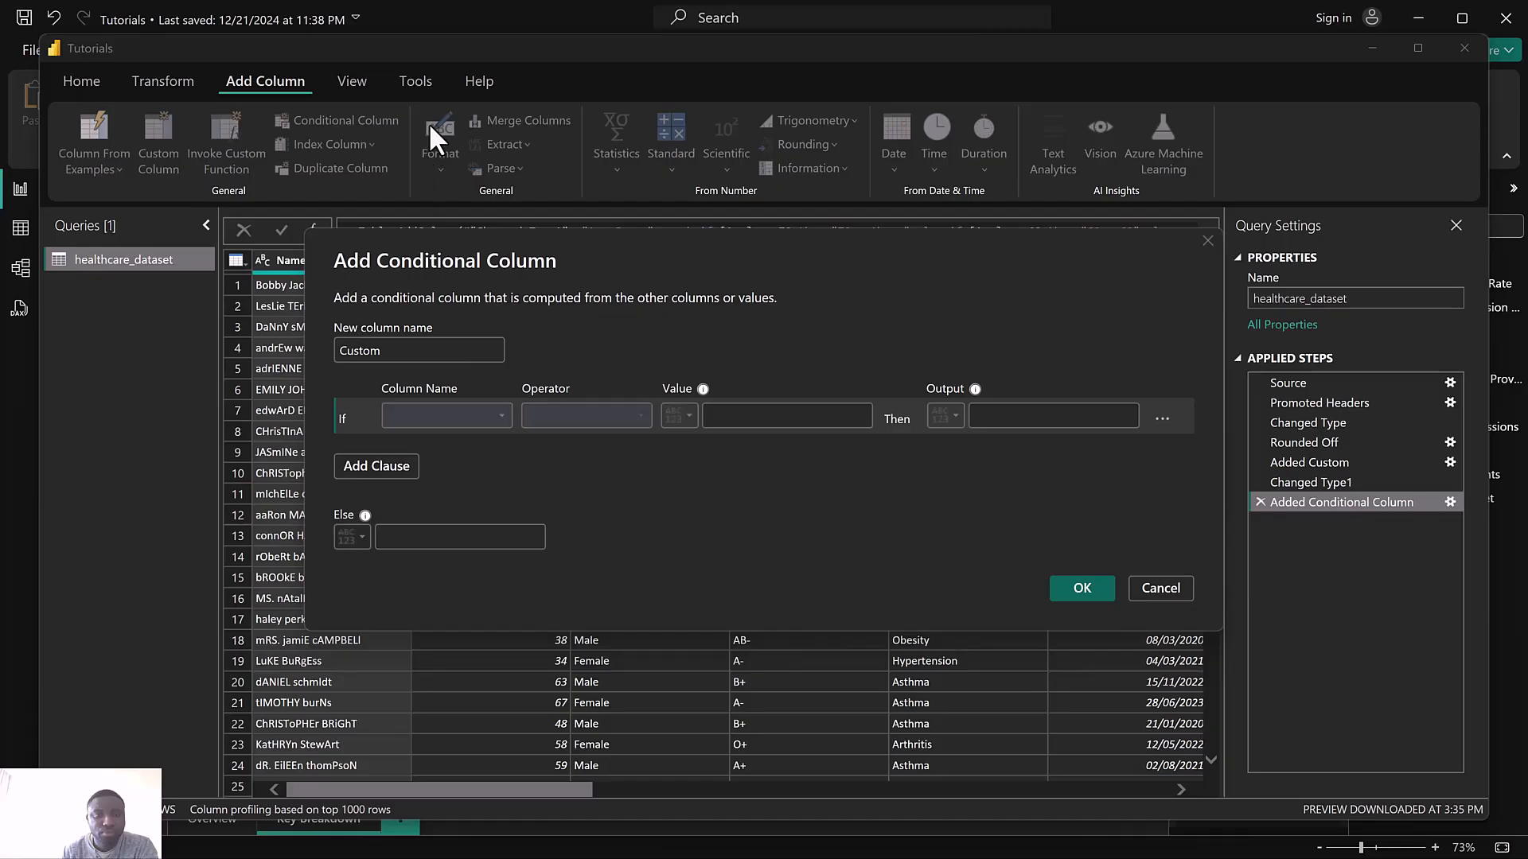
double_click(365, 351)
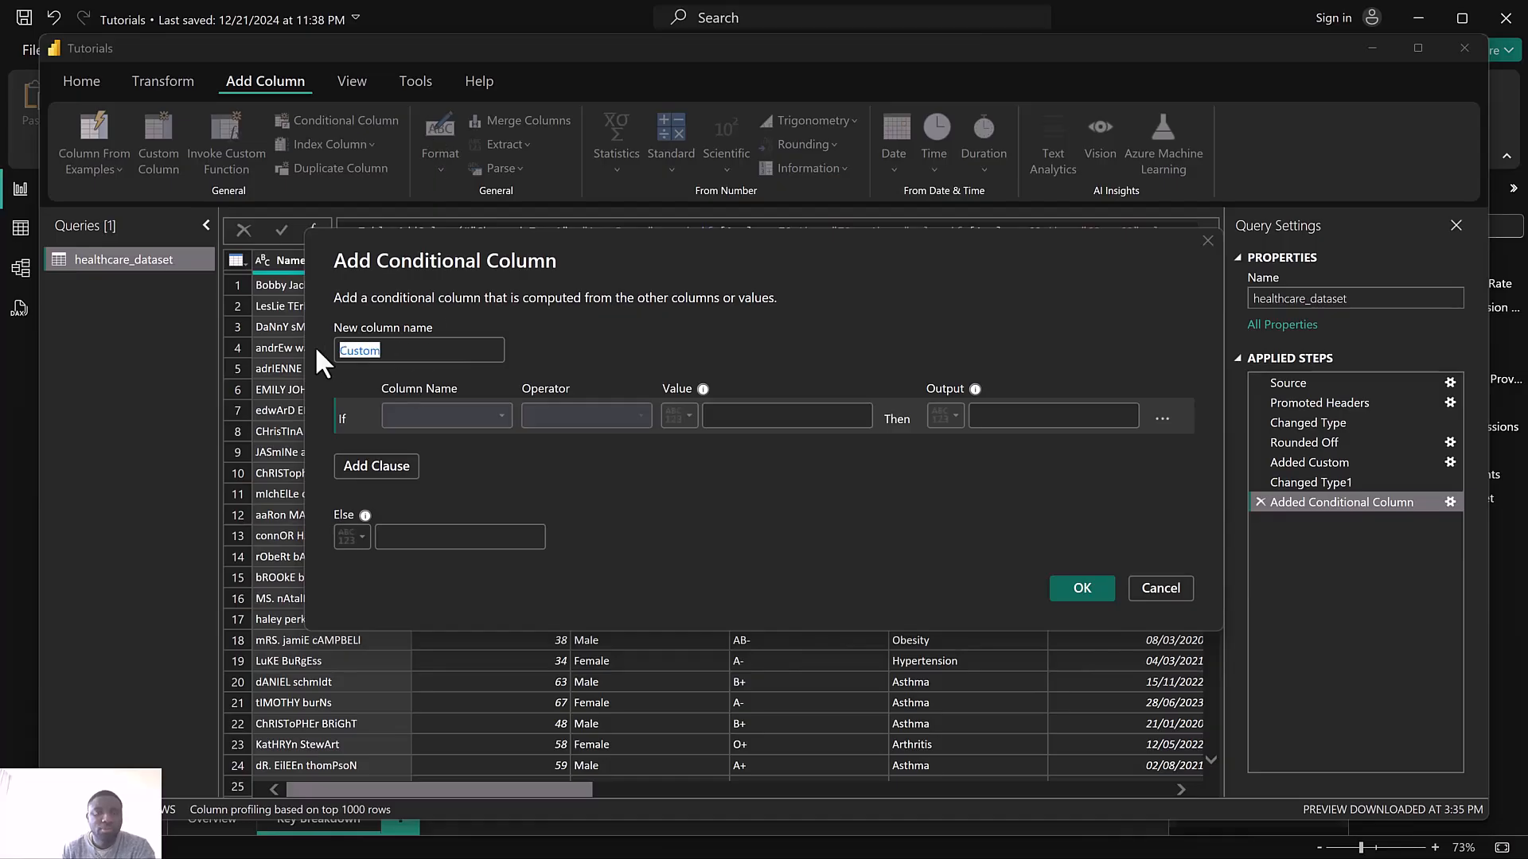
type("Age ")
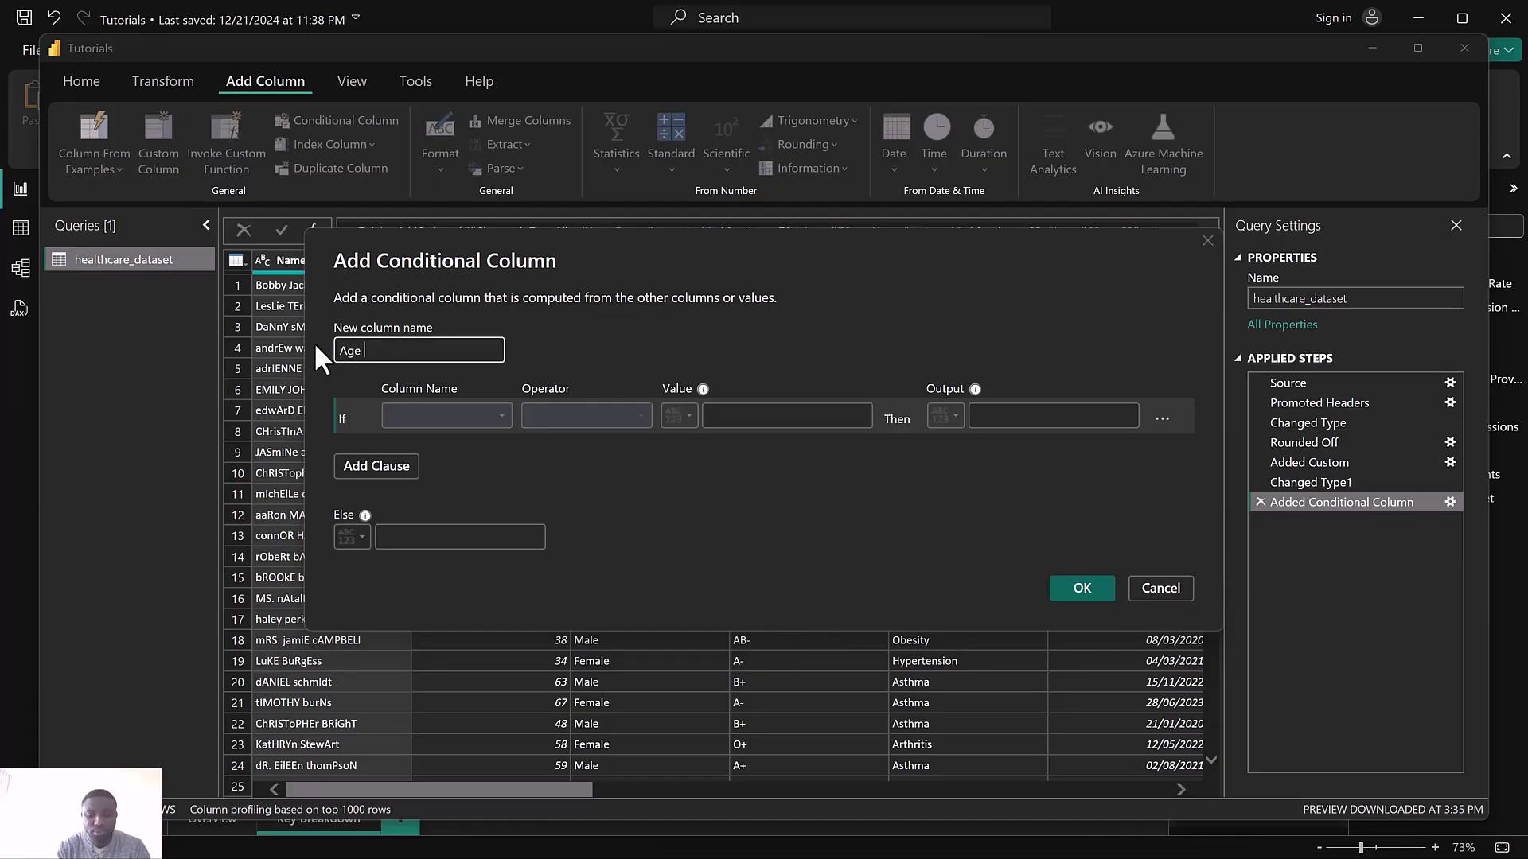
type("Group")
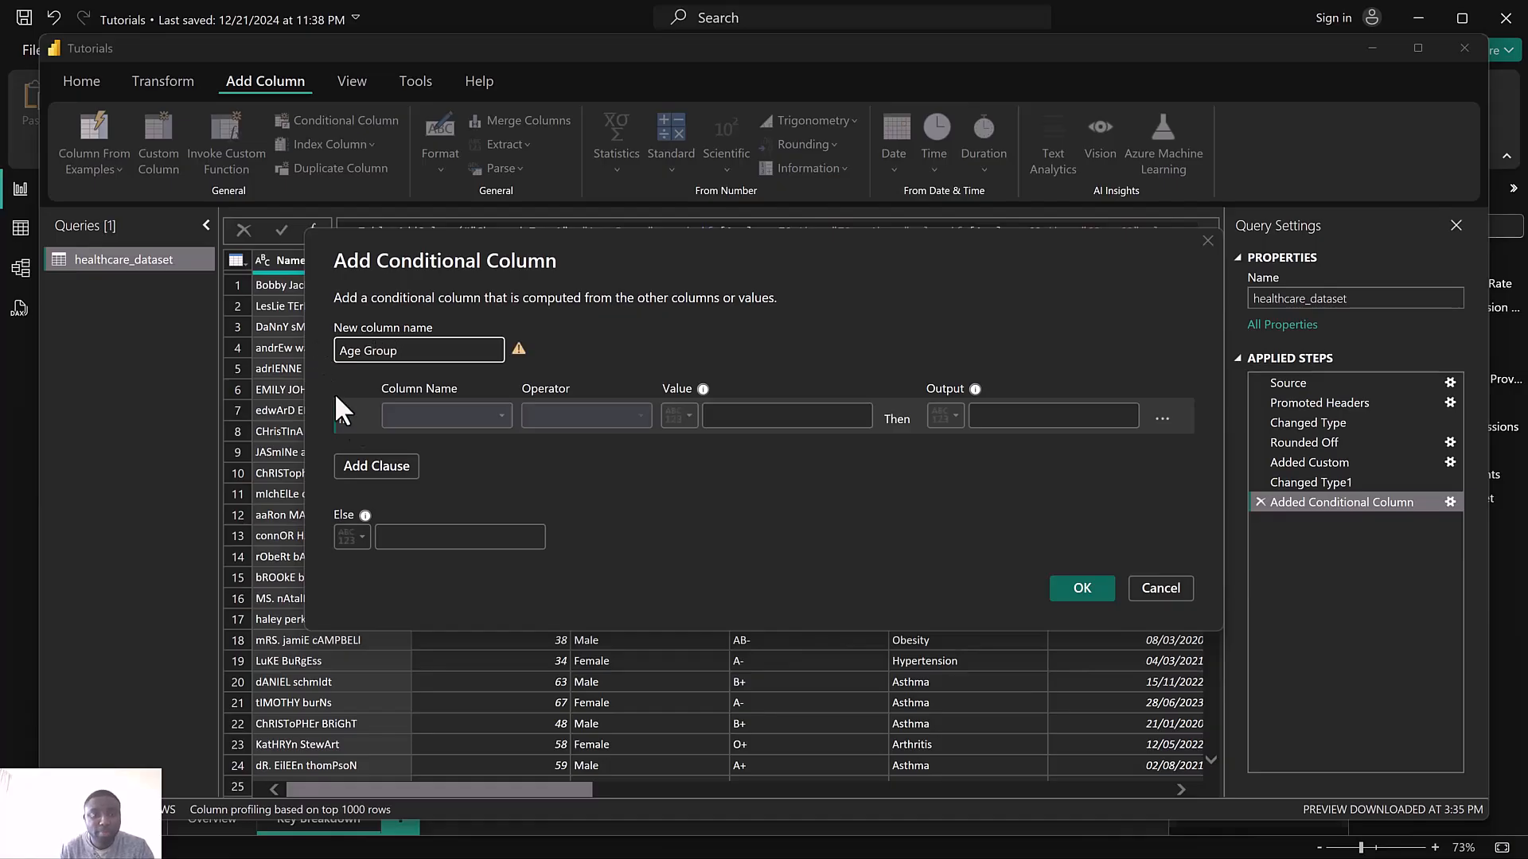
left_click(450, 416)
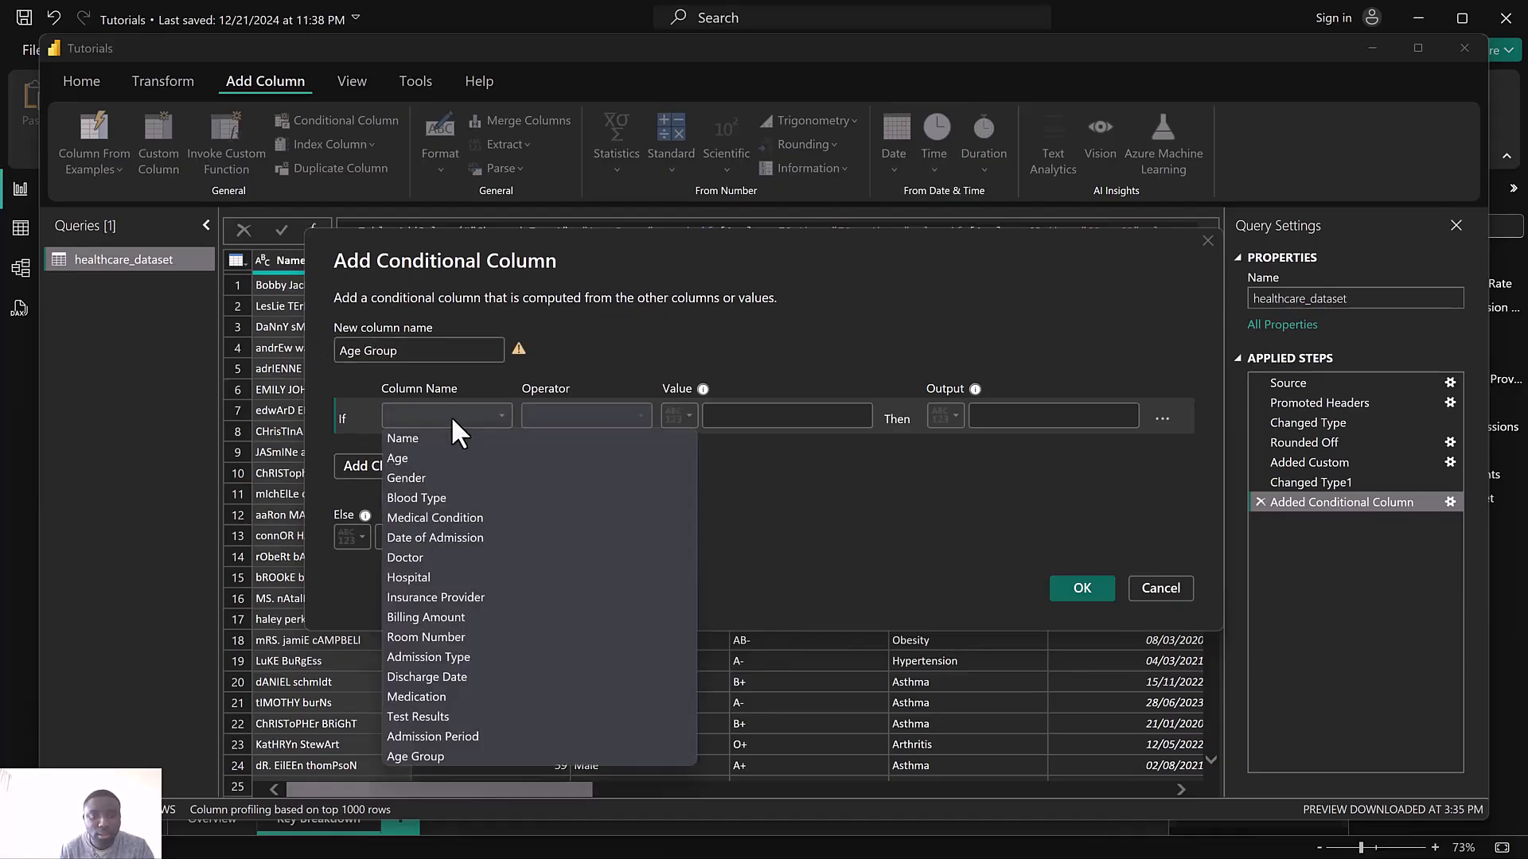
left_click(418, 458)
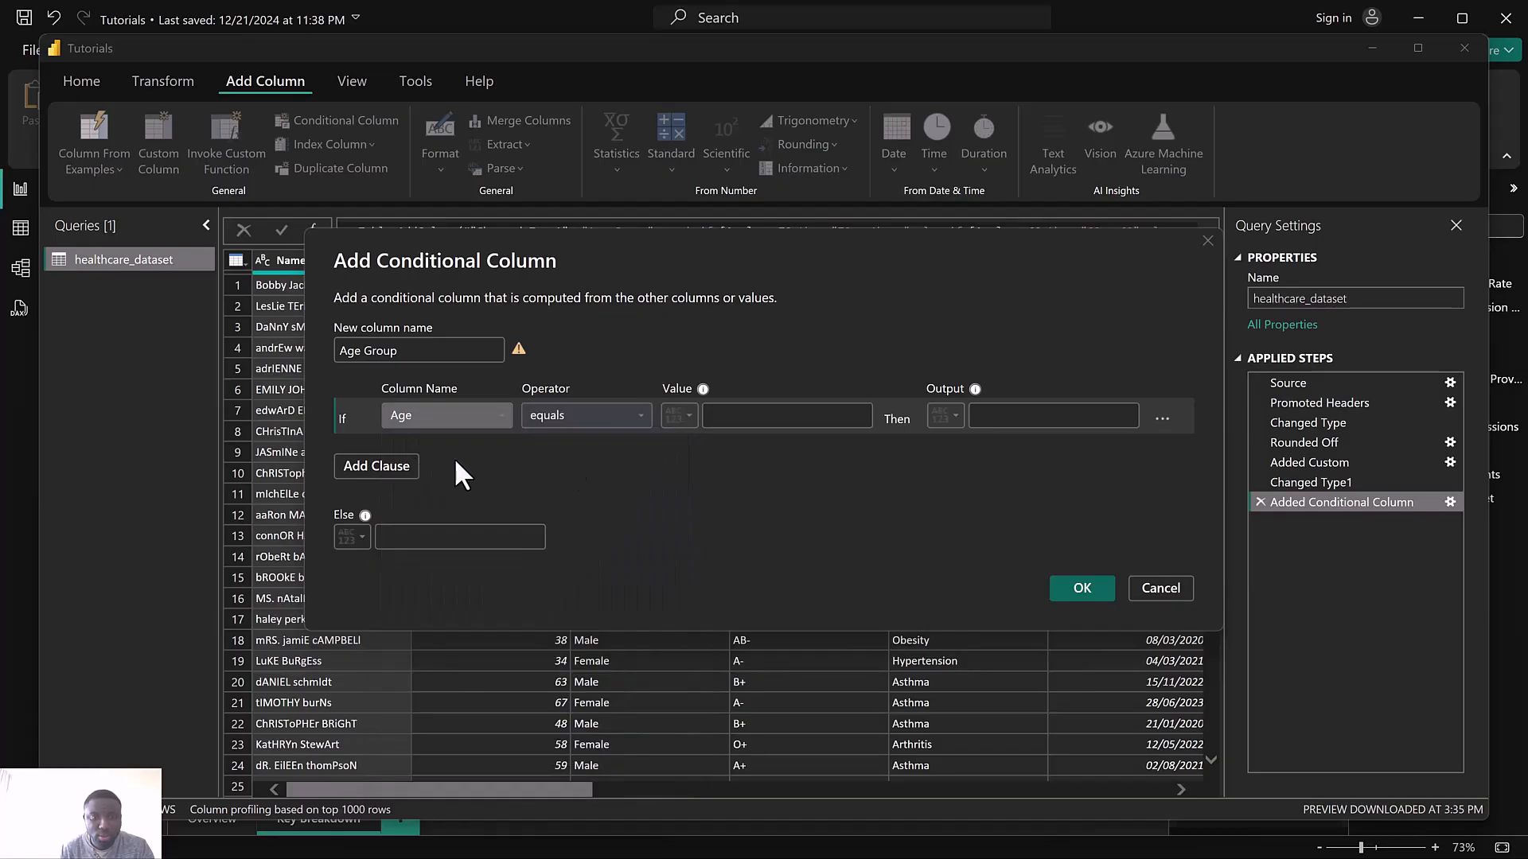
left_click(616, 417)
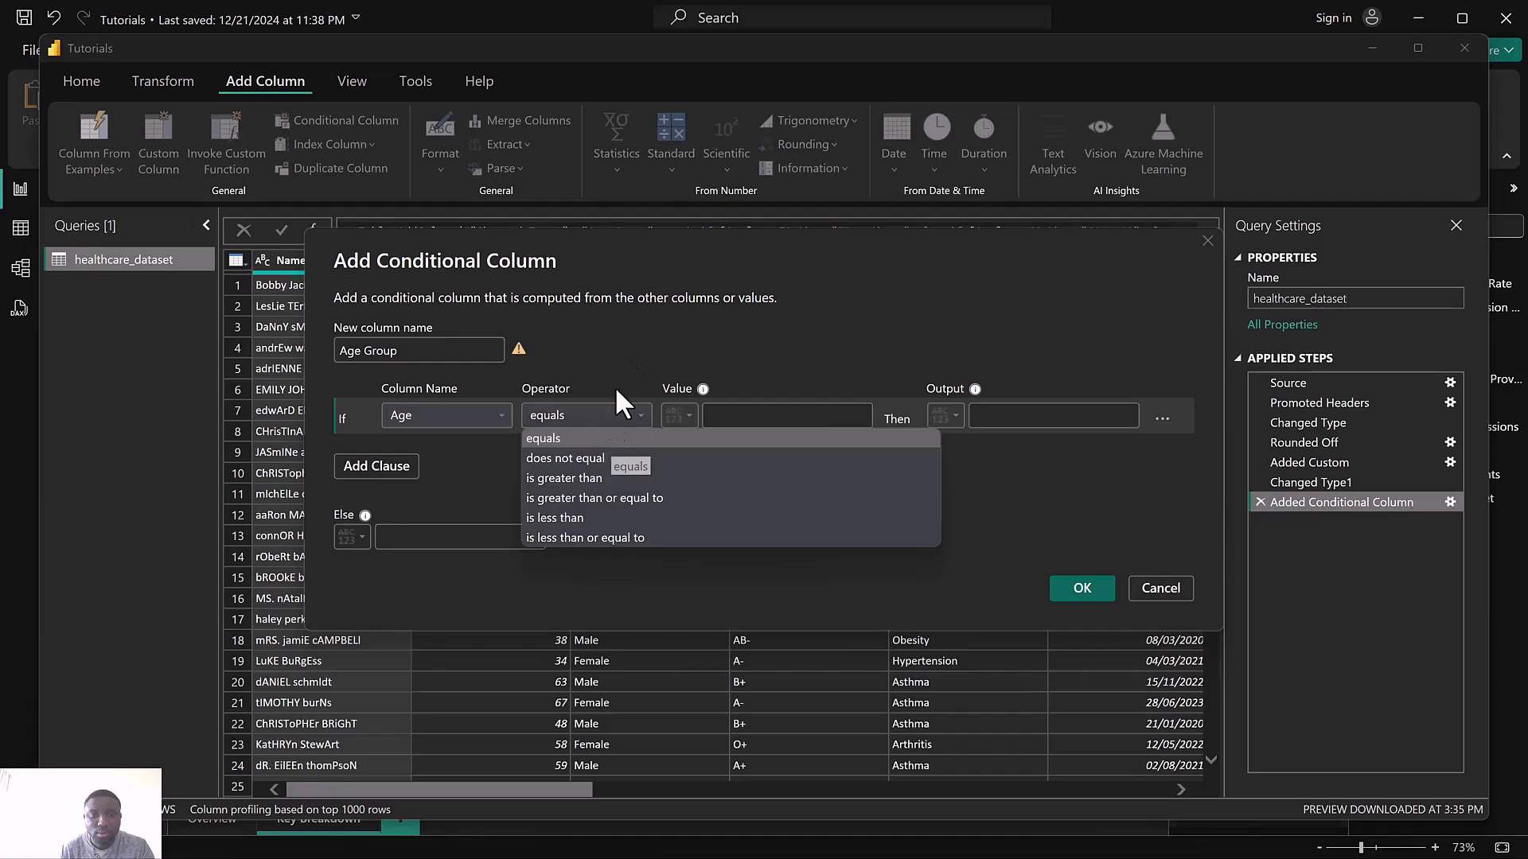
left_click(648, 154)
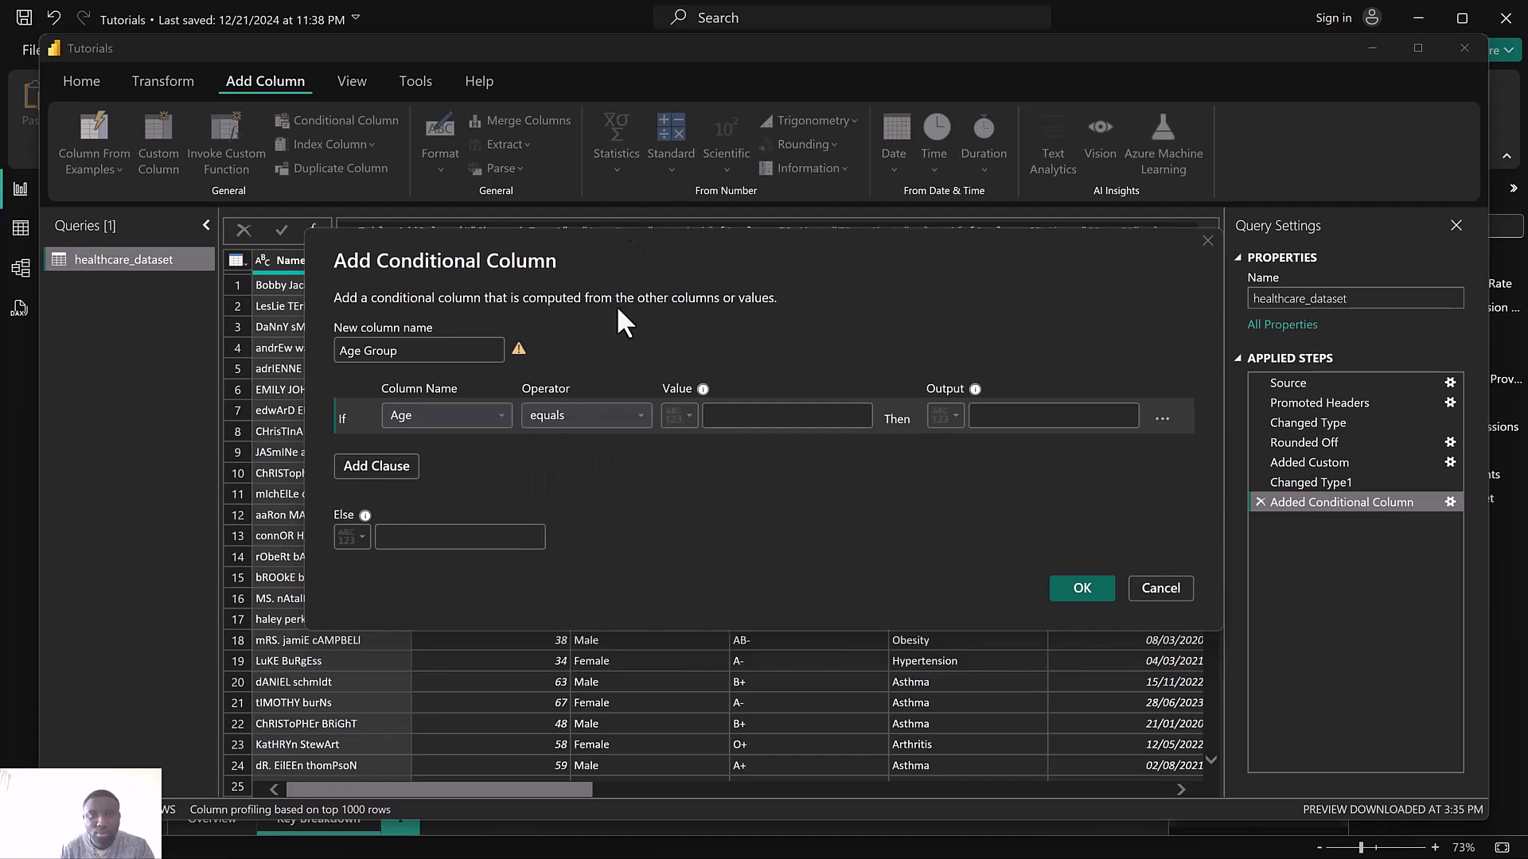
left_click(613, 415)
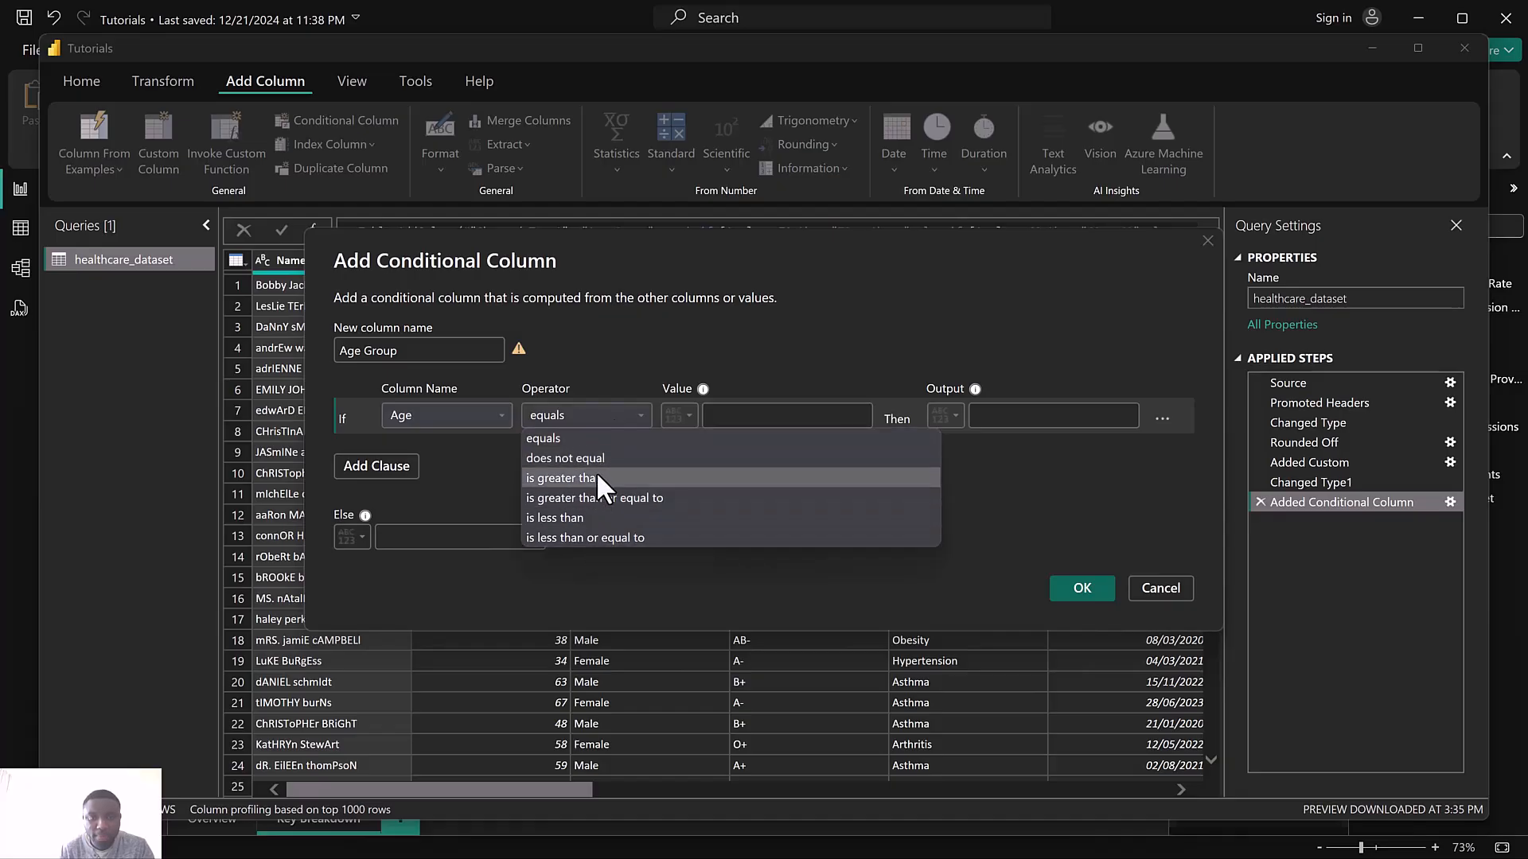
left_click(637, 494)
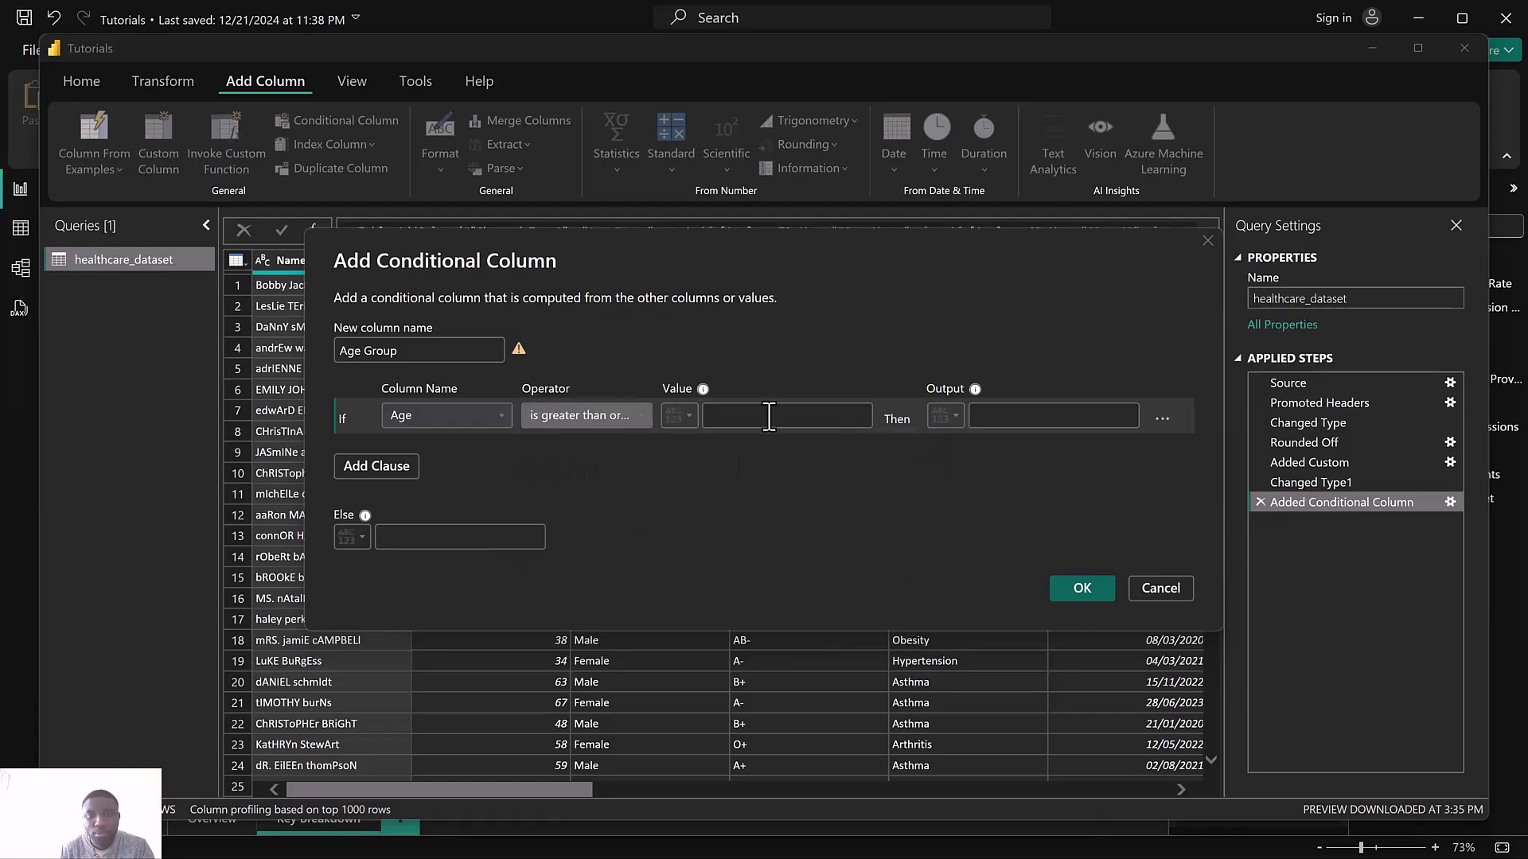
left_click(769, 416)
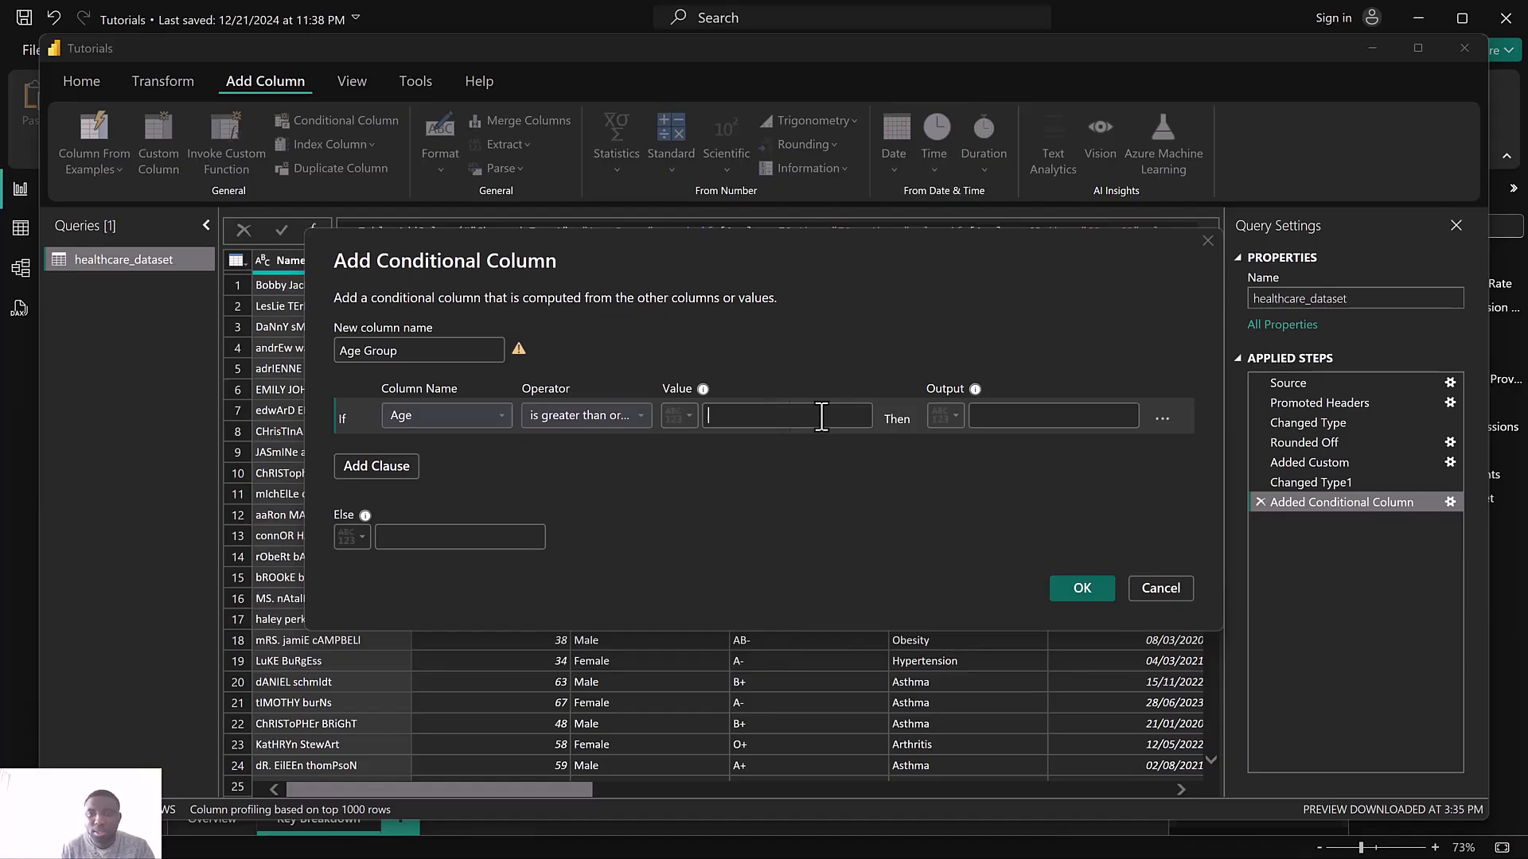
left_click(1206, 235)
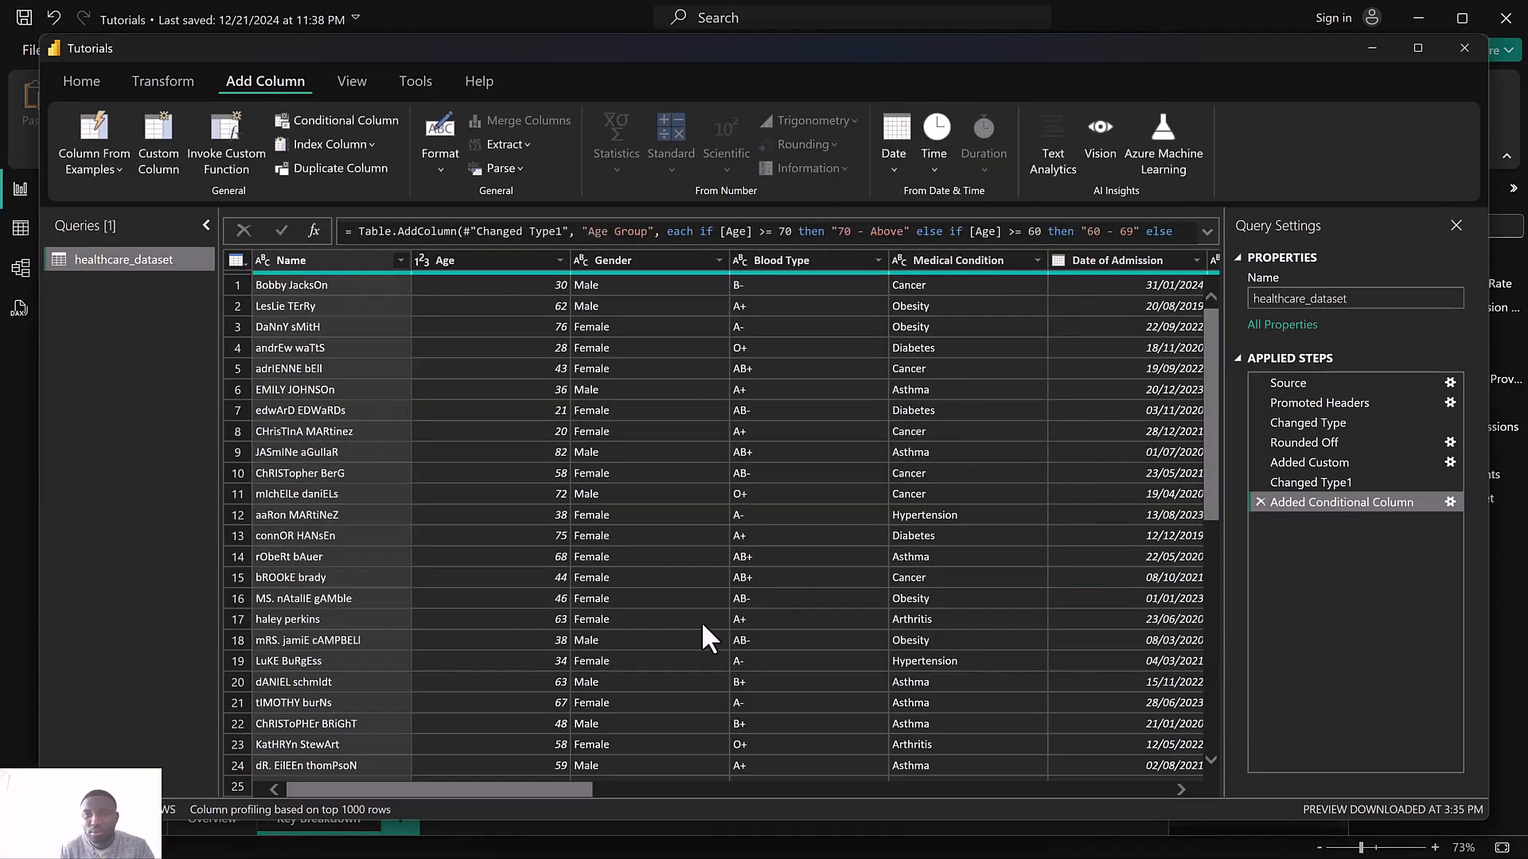
Scroll through the data preview to examine the patients' Age values
scroll(523, 369, "down", 3)
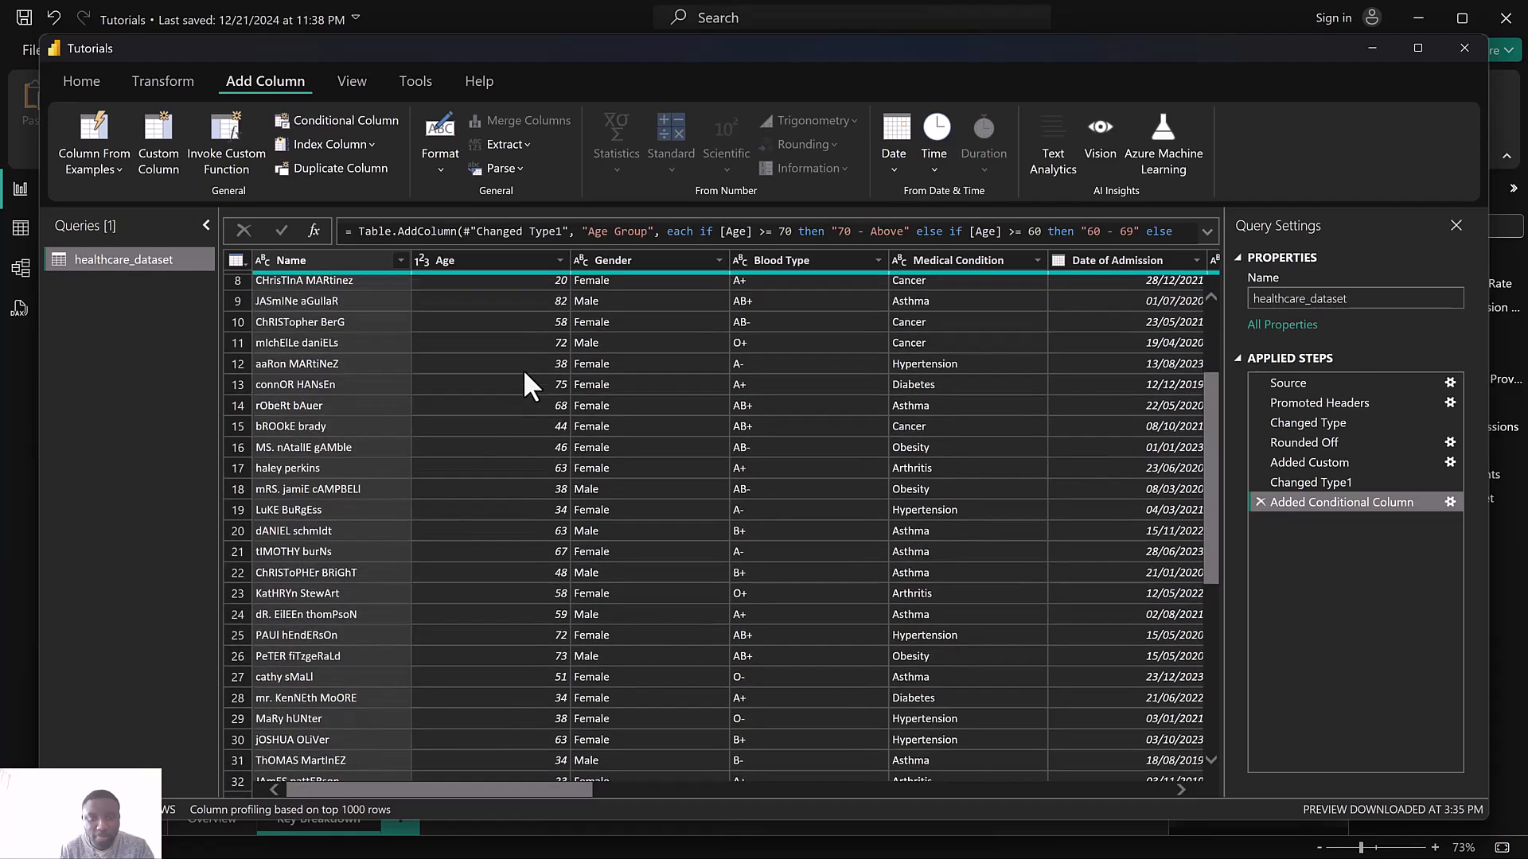
scroll(523, 369, "down", 8)
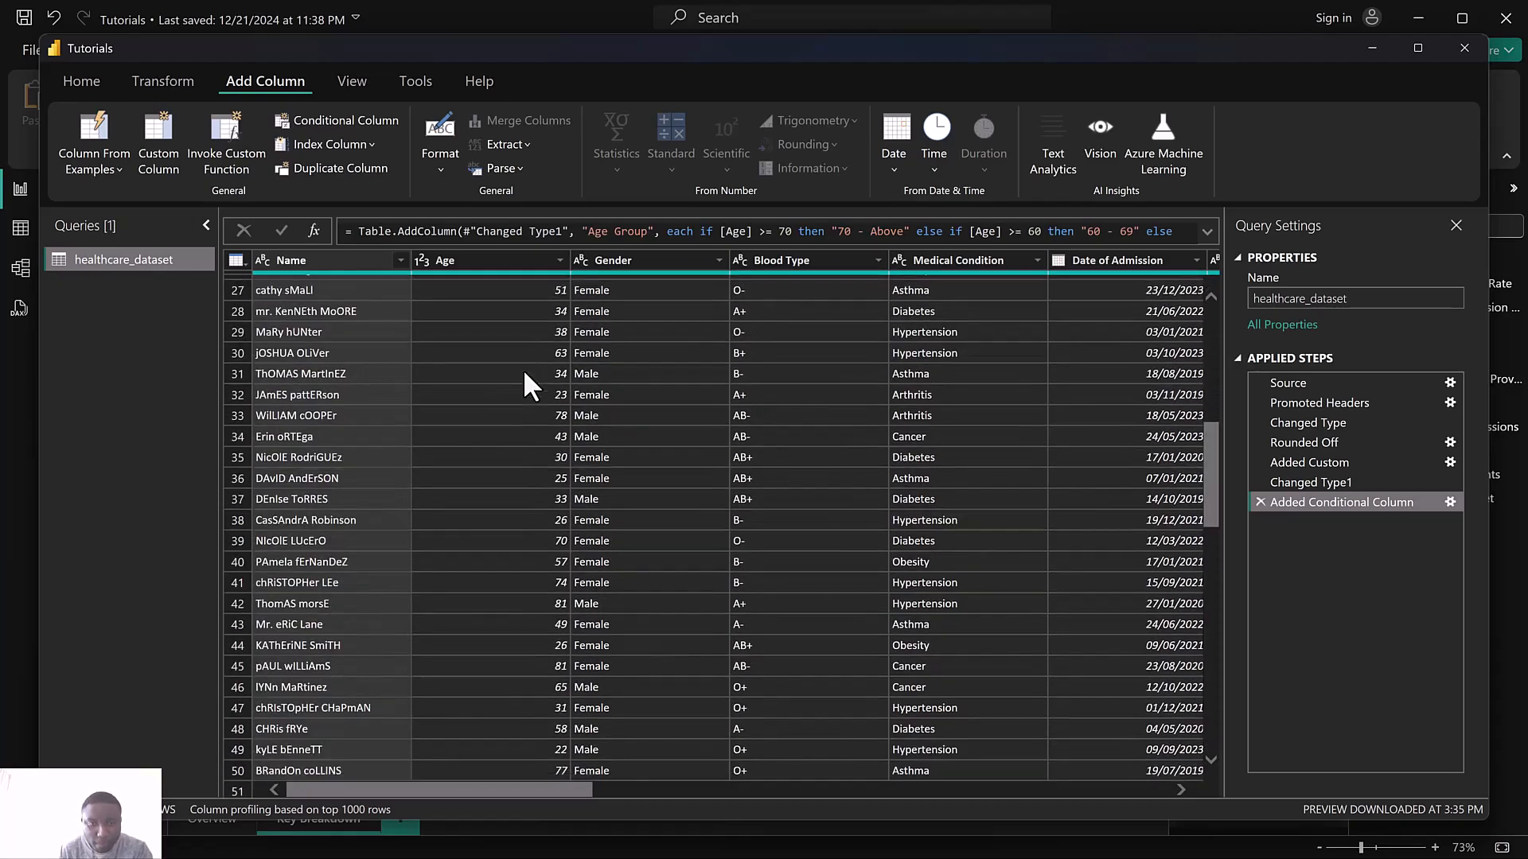
scroll(523, 369, "down", 15)
scroll(523, 369, "up", 6)
scroll(524, 371, "down", 20)
scroll(523, 368, "down", 17)
scroll(524, 368, "up", 20)
scroll(524, 370, "up", 20)
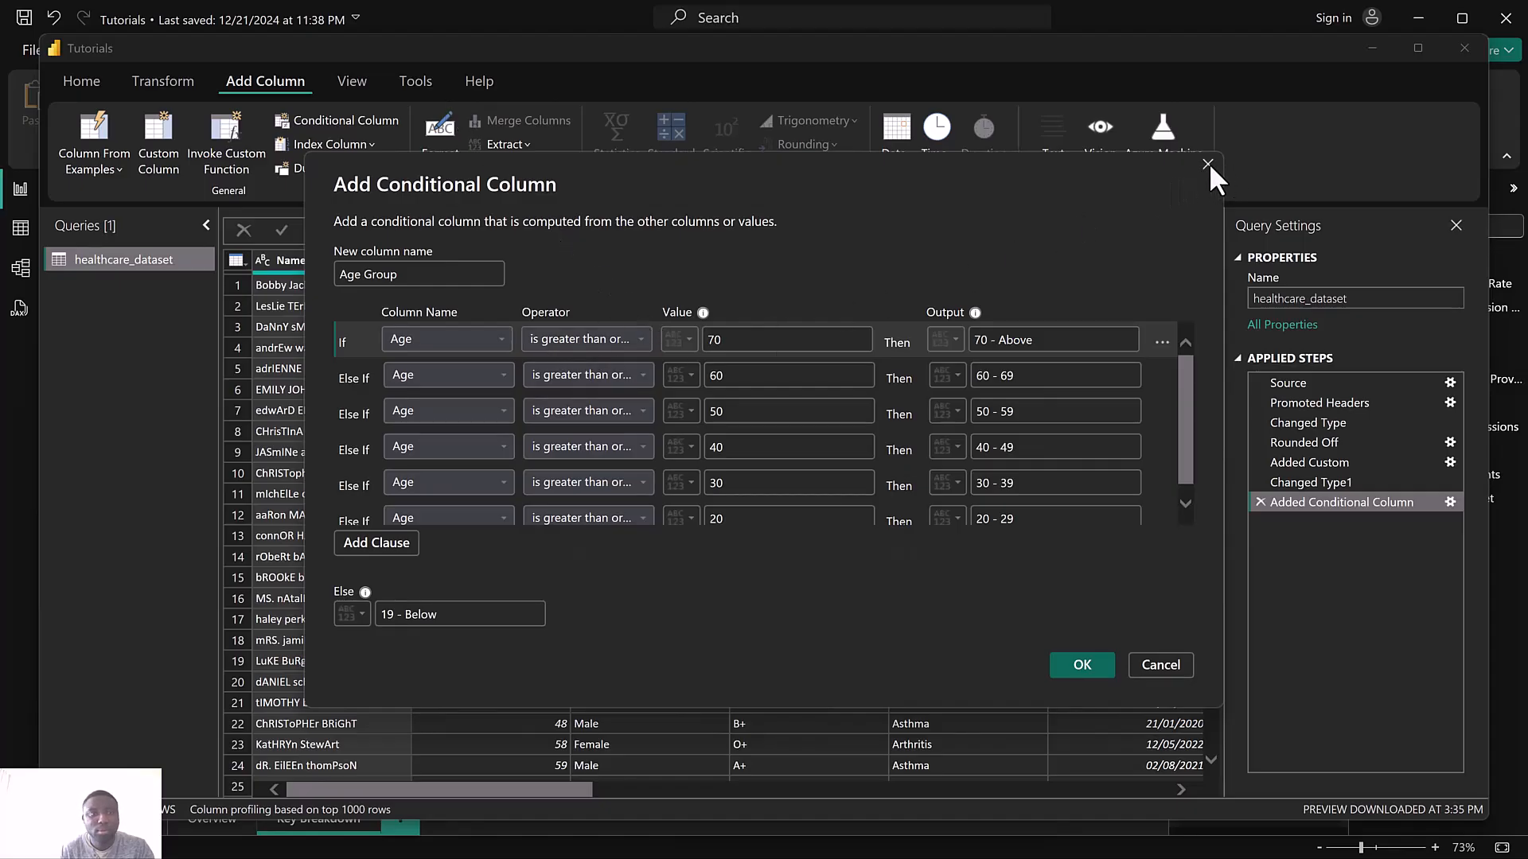
Review the clauses of the existing Age Group conditional column step
scroll(840, 378, "down", 1)
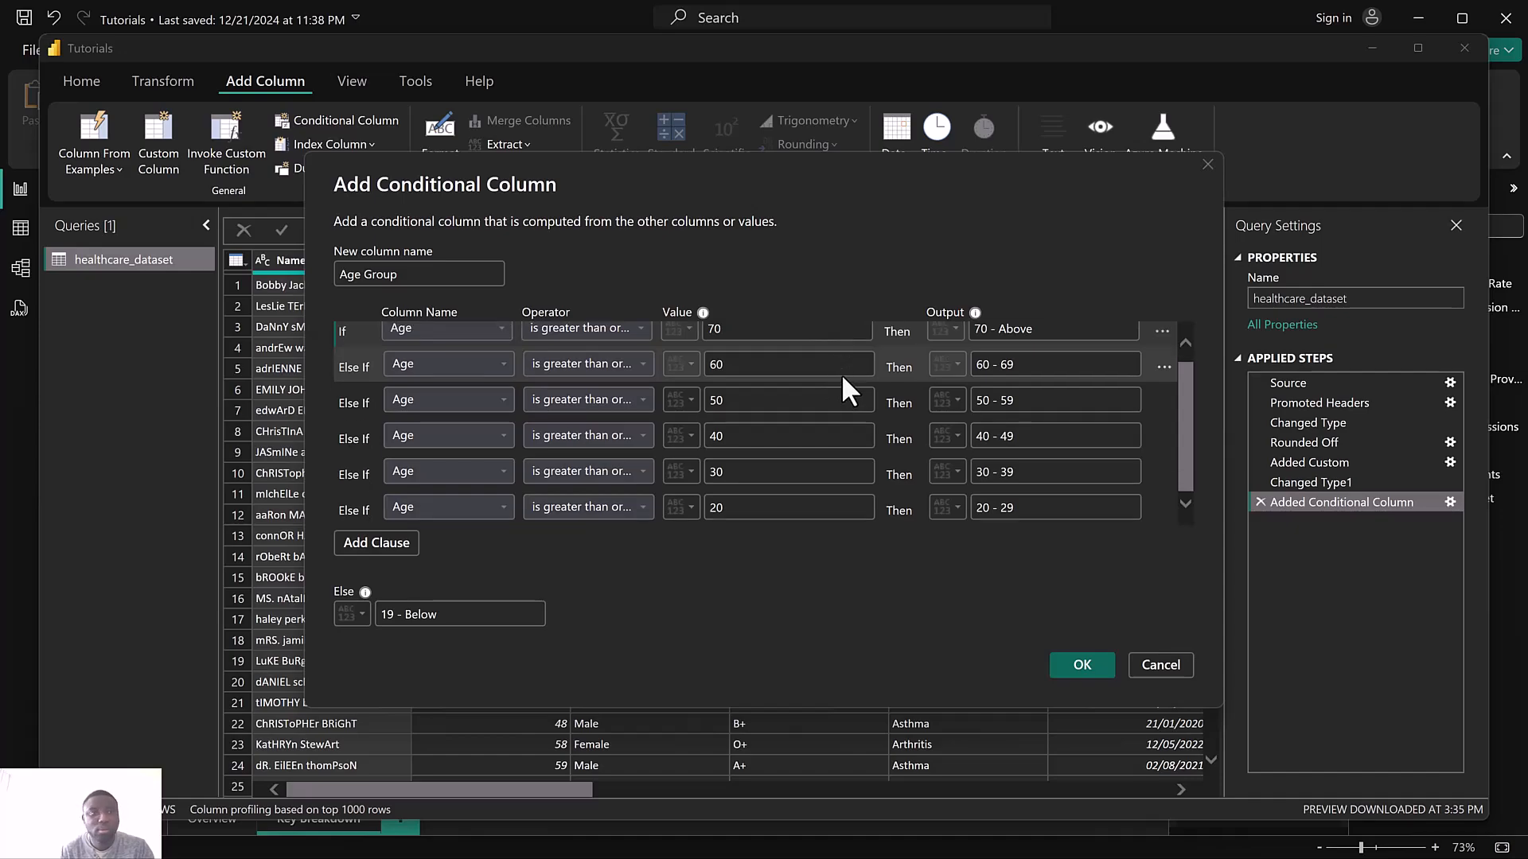
scroll(842, 378, "up", 1)
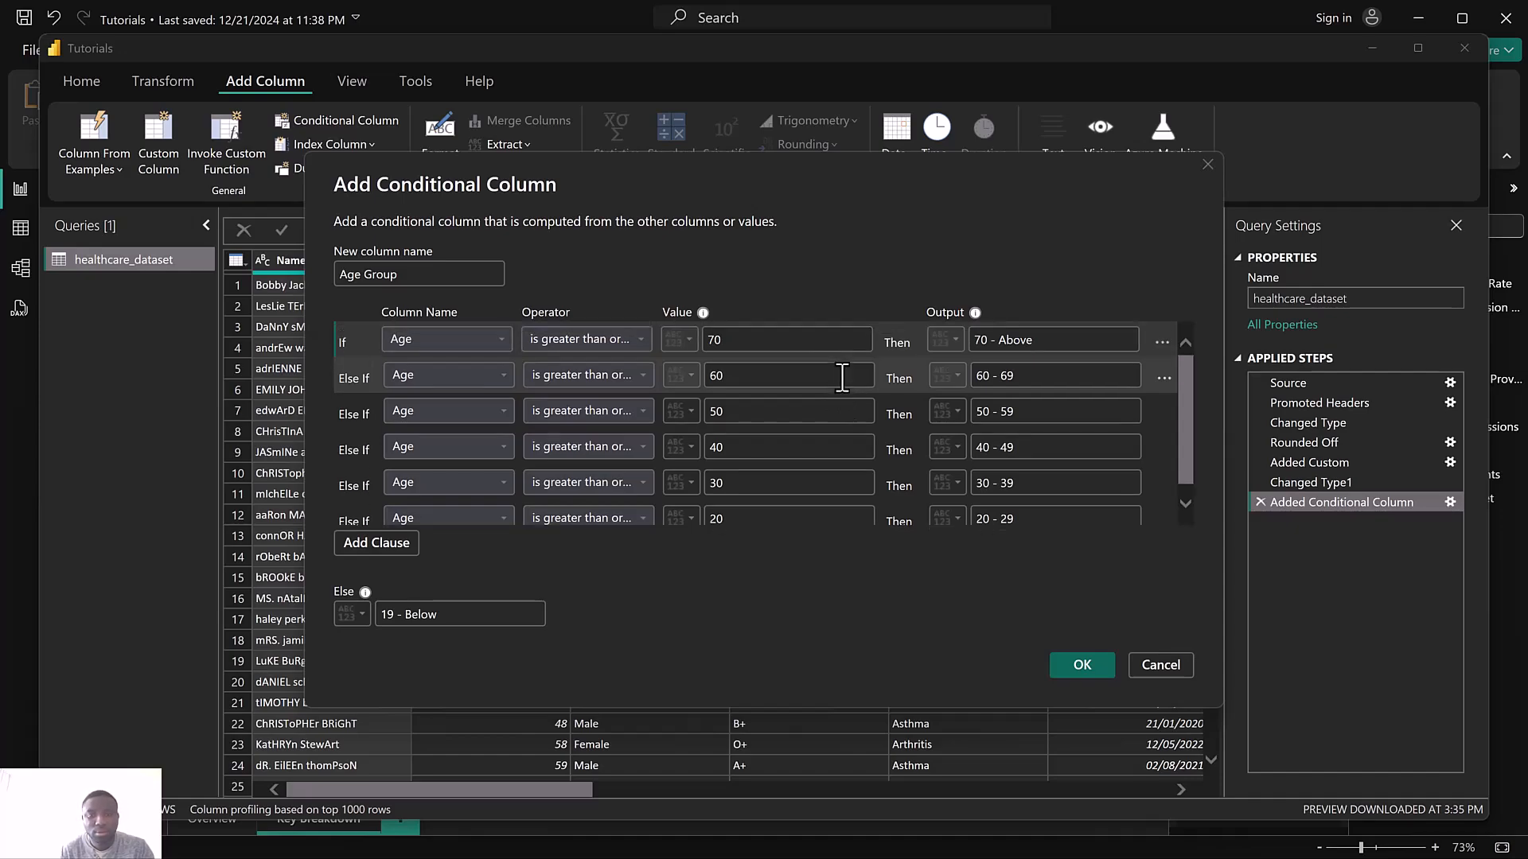
left_click(1206, 161)
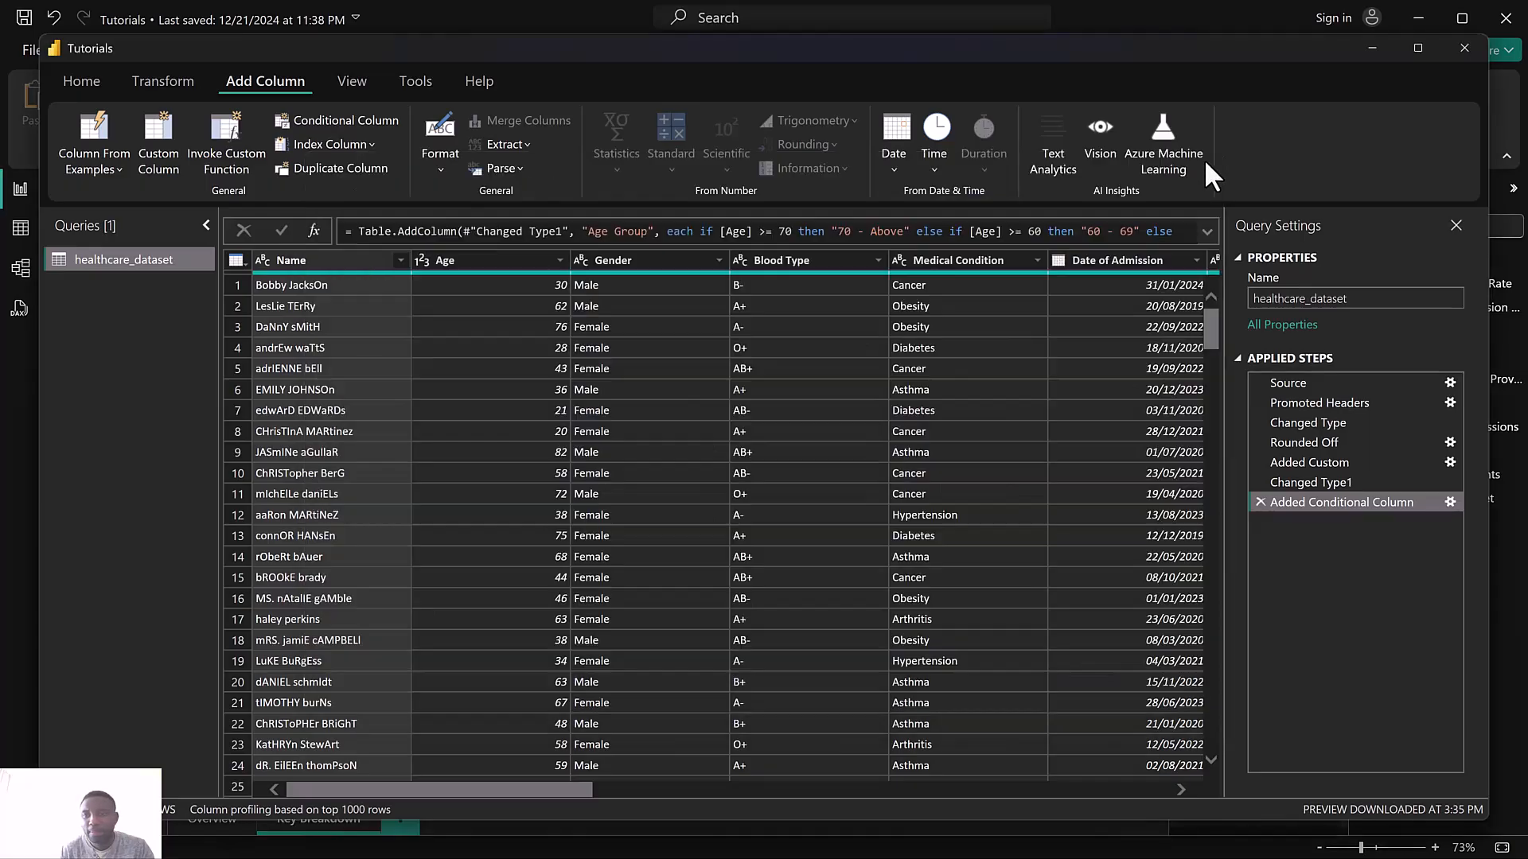
left_click(1450, 501)
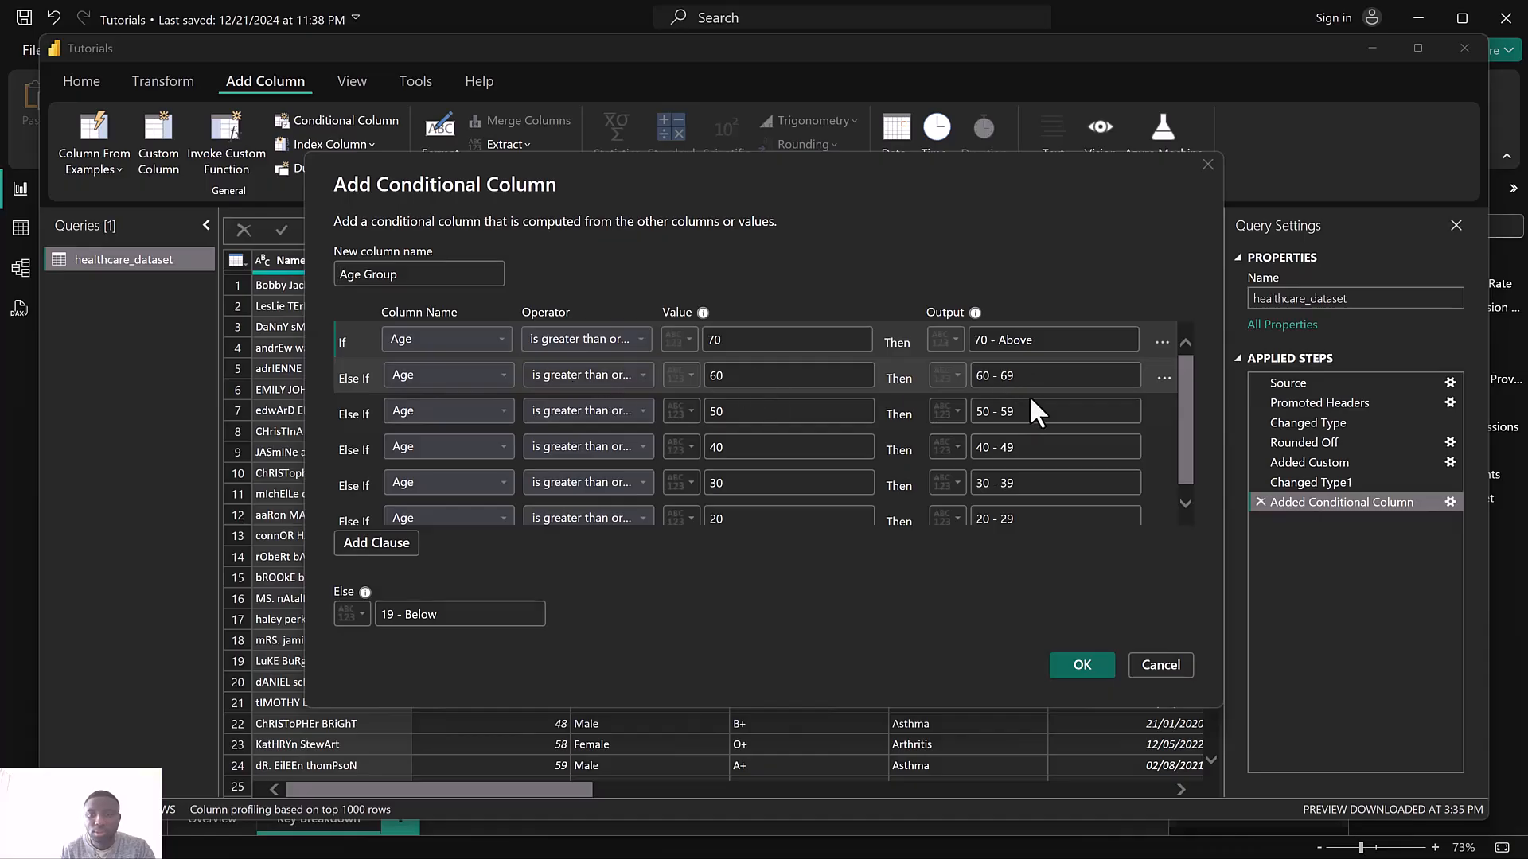
scroll(1029, 398, "down", 1)
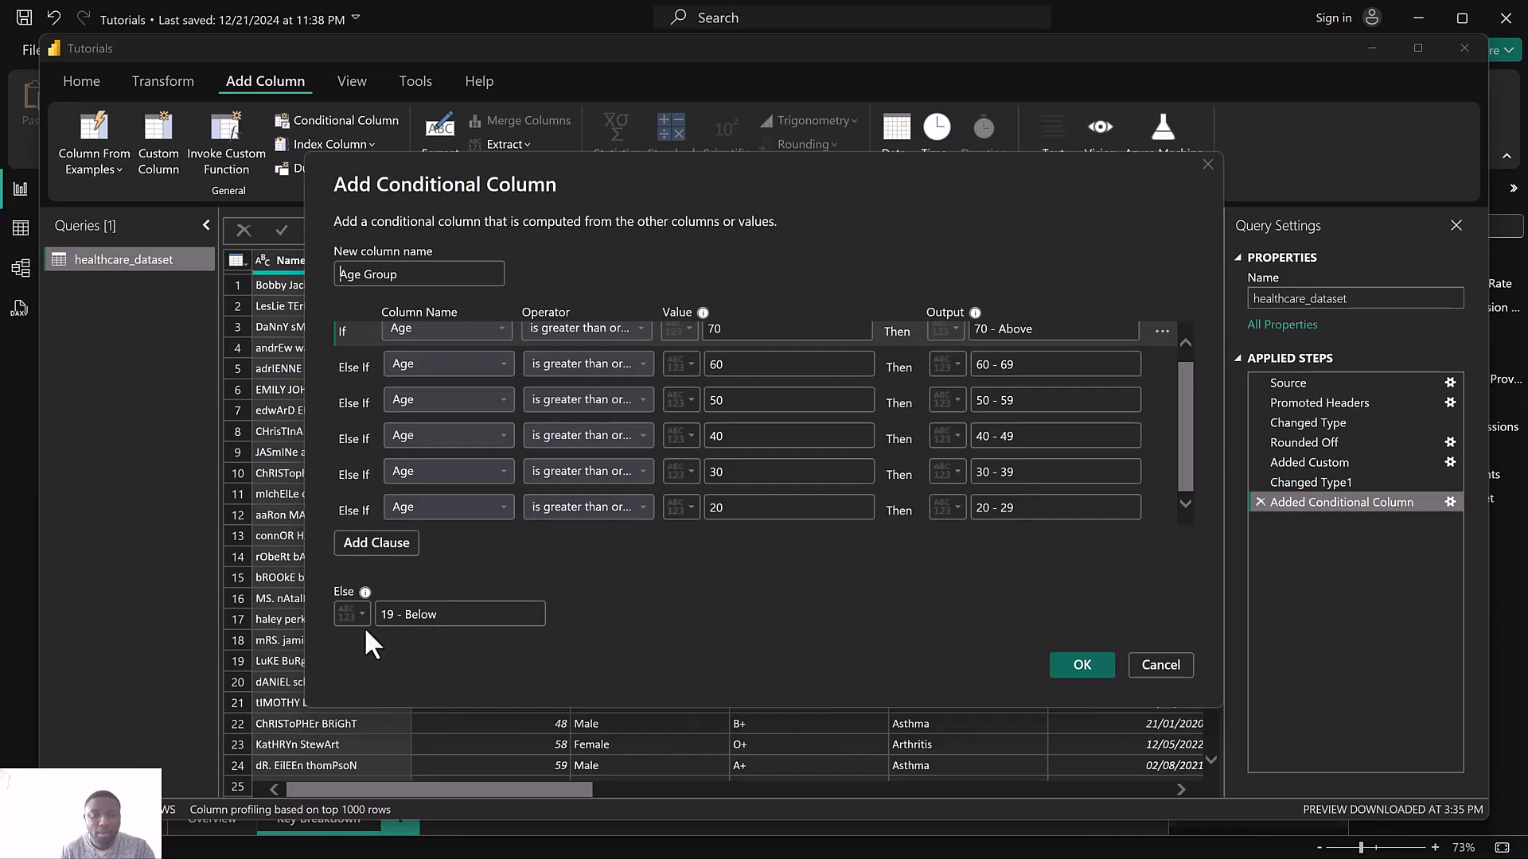
left_click(1082, 664)
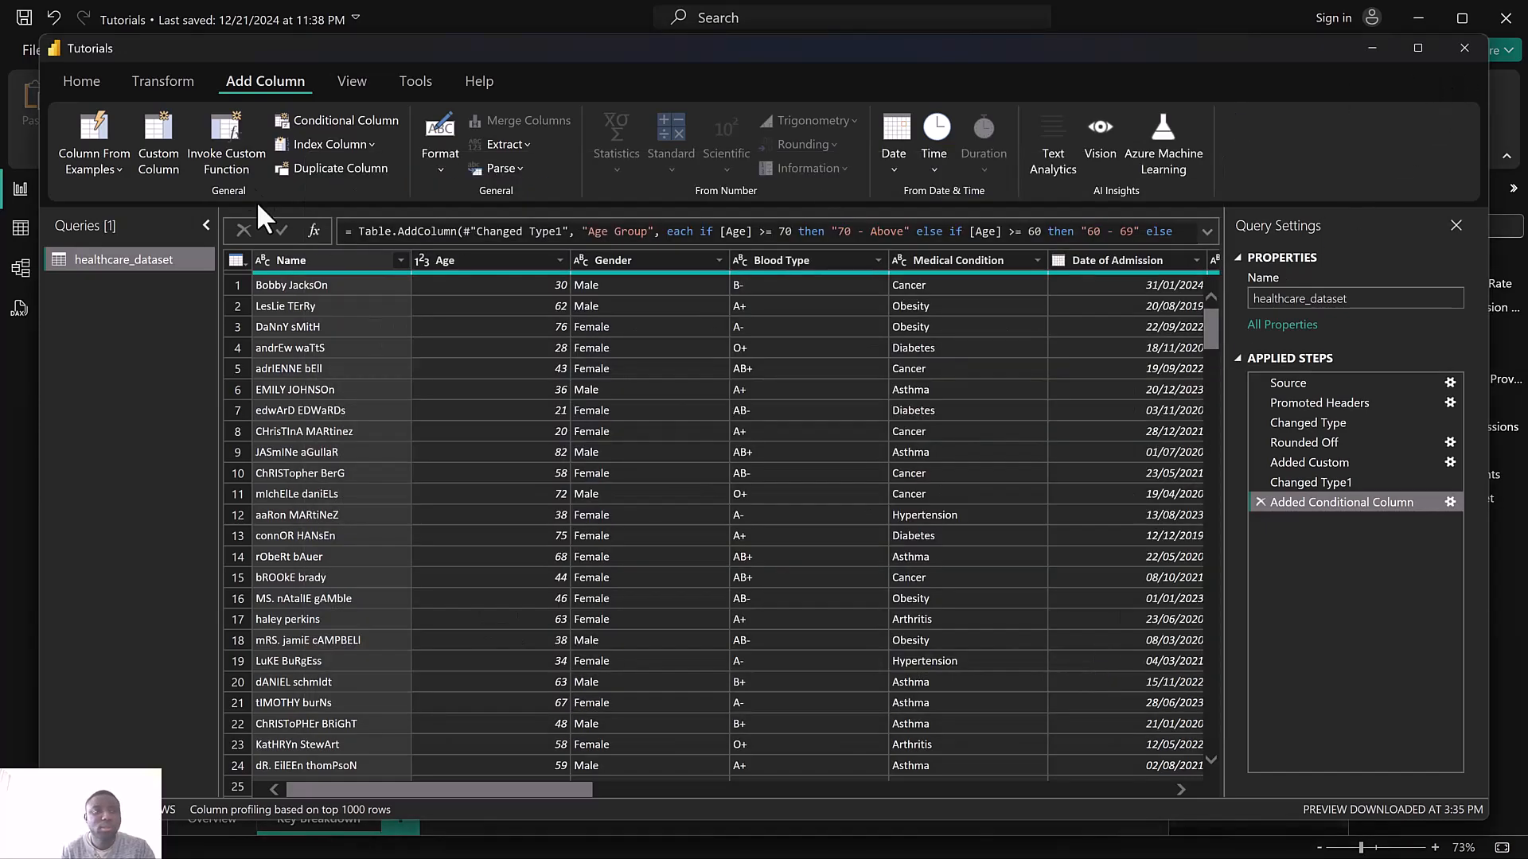
Close the Power Query editor and apply the changes
left_click(78, 78)
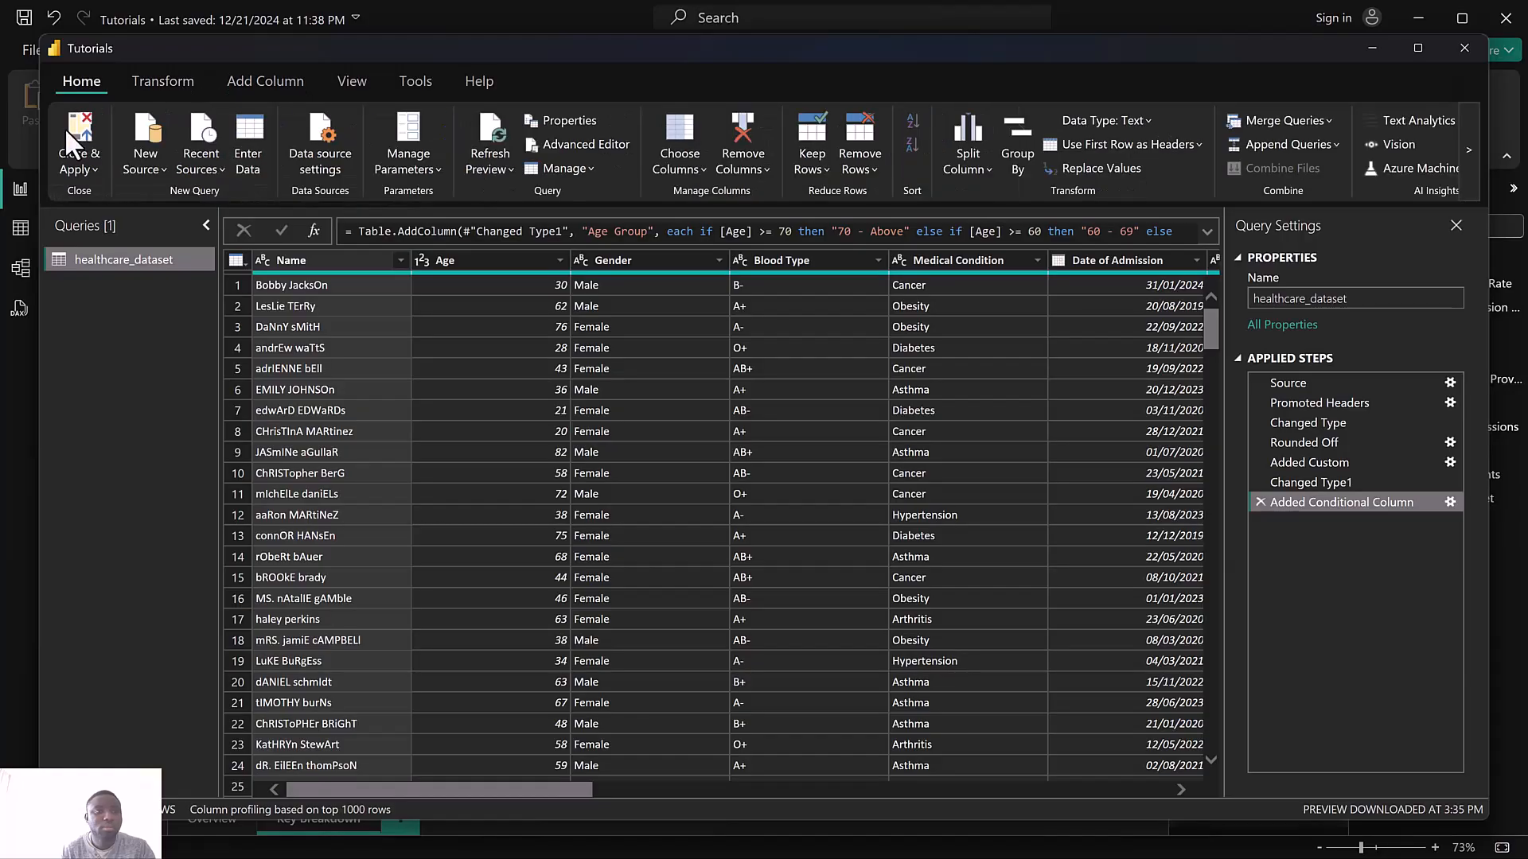
left_click(70, 167)
left_click(101, 199)
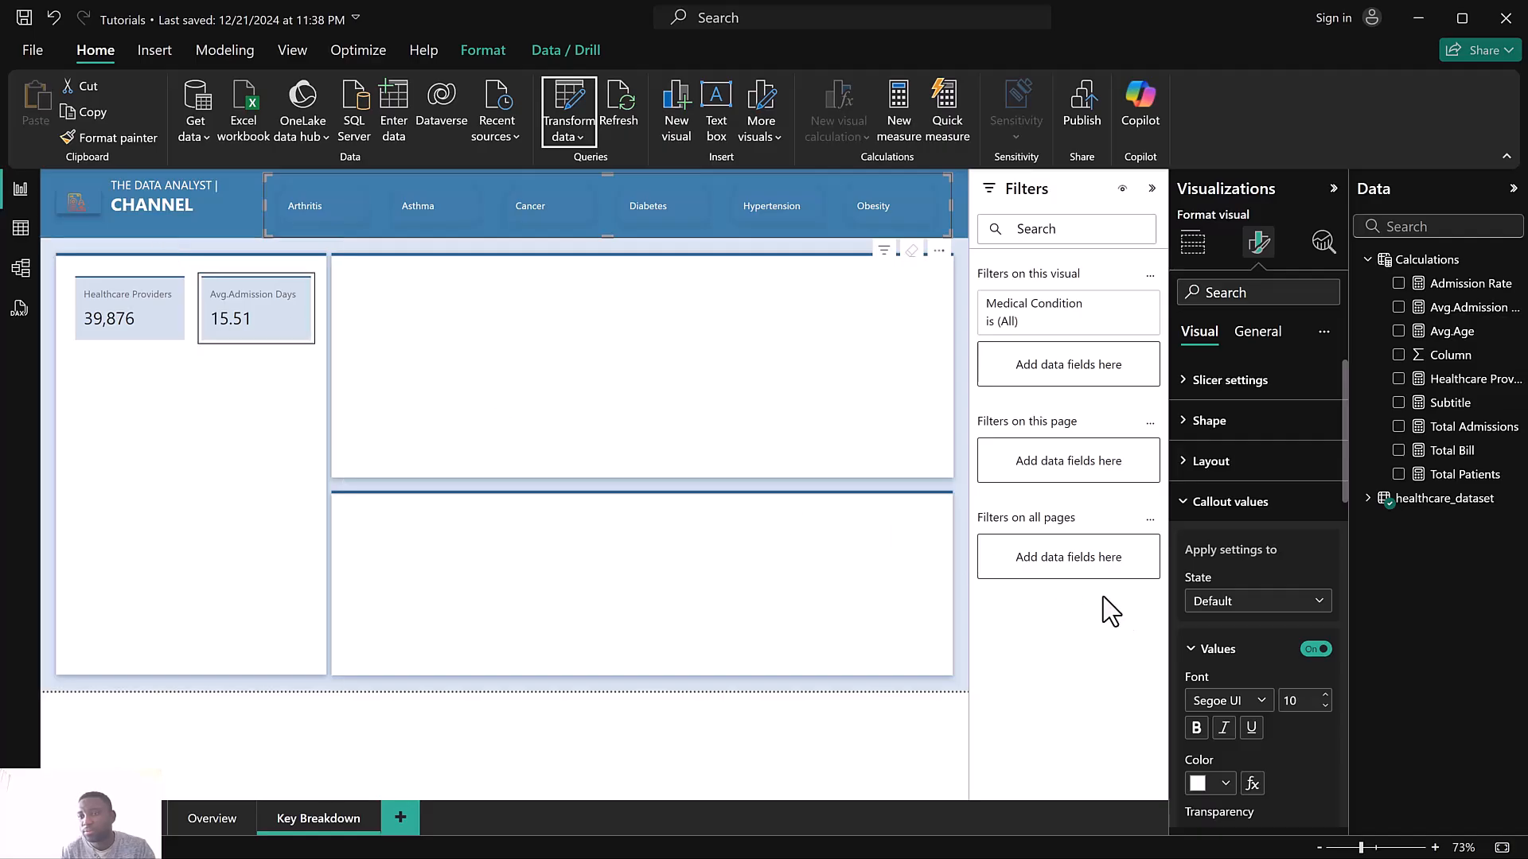
Replace Medical Condition with Age Group as the field of the selected button slicer
left_click(1375, 499)
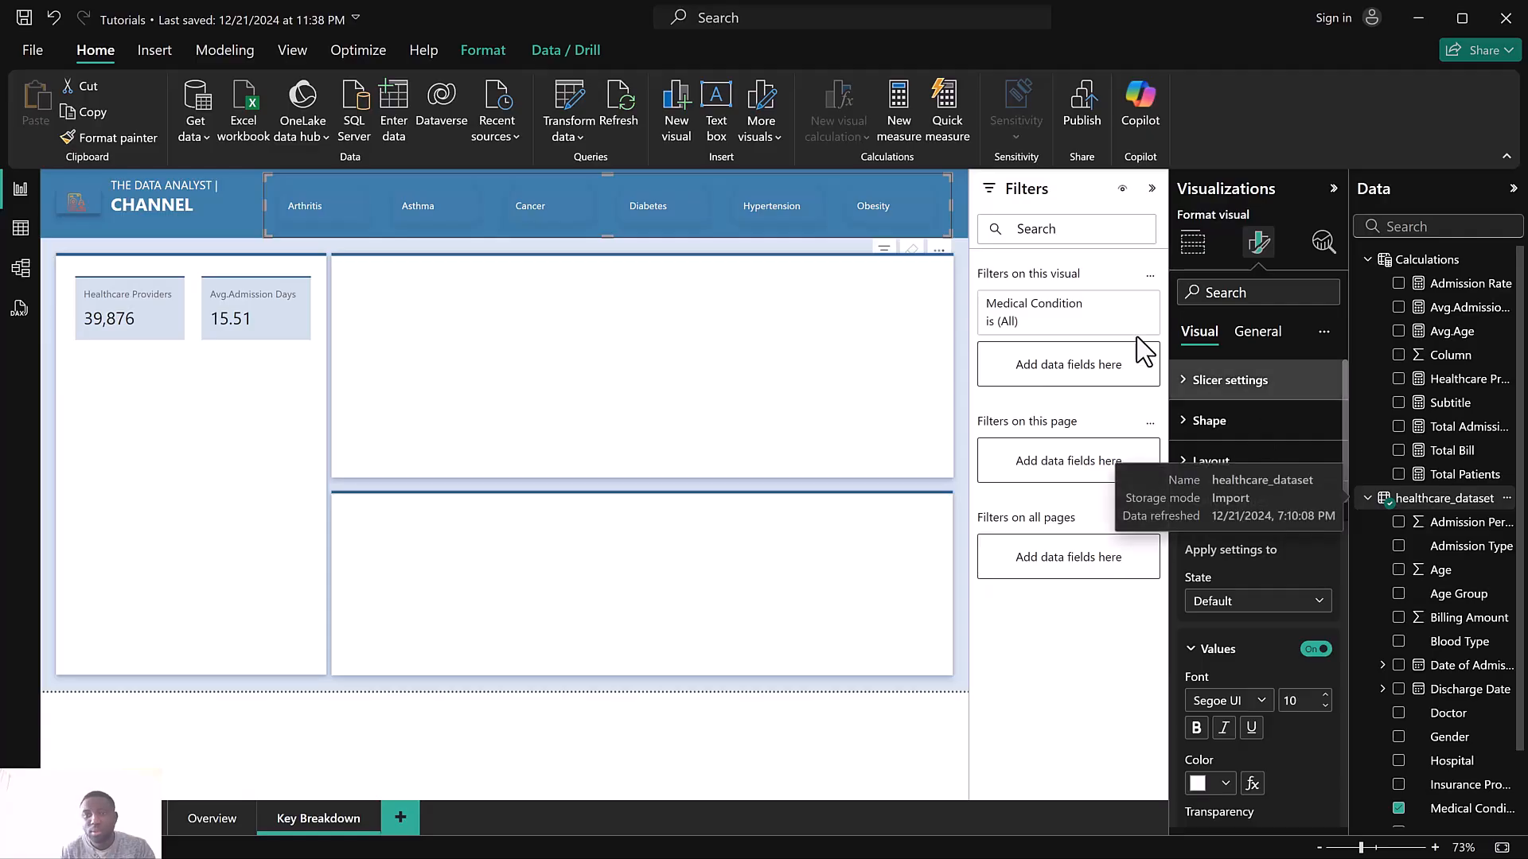
left_click(1192, 242)
left_click(1194, 243)
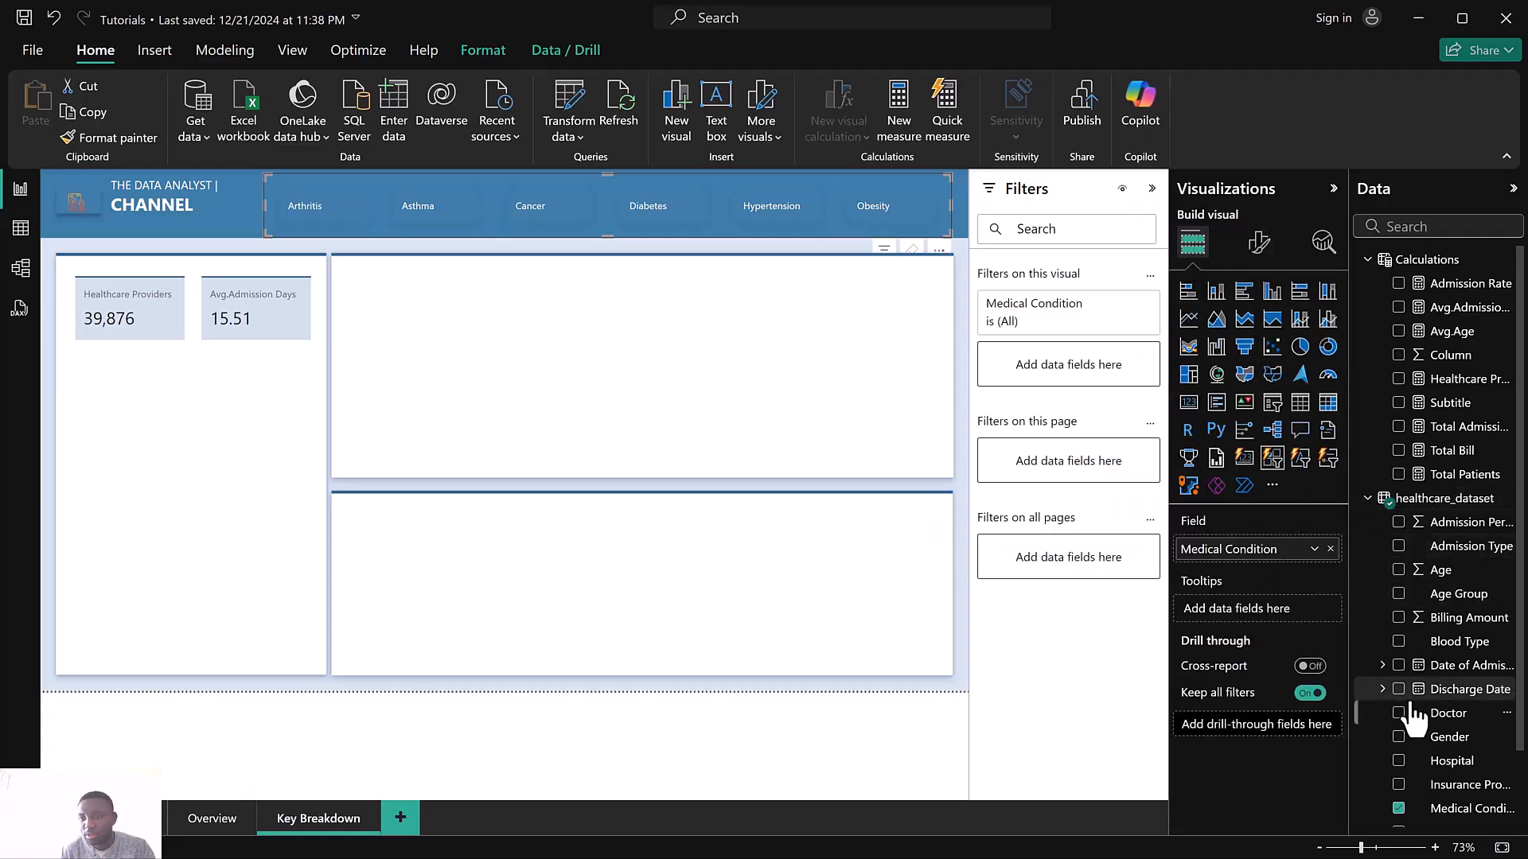
left_click(1399, 809)
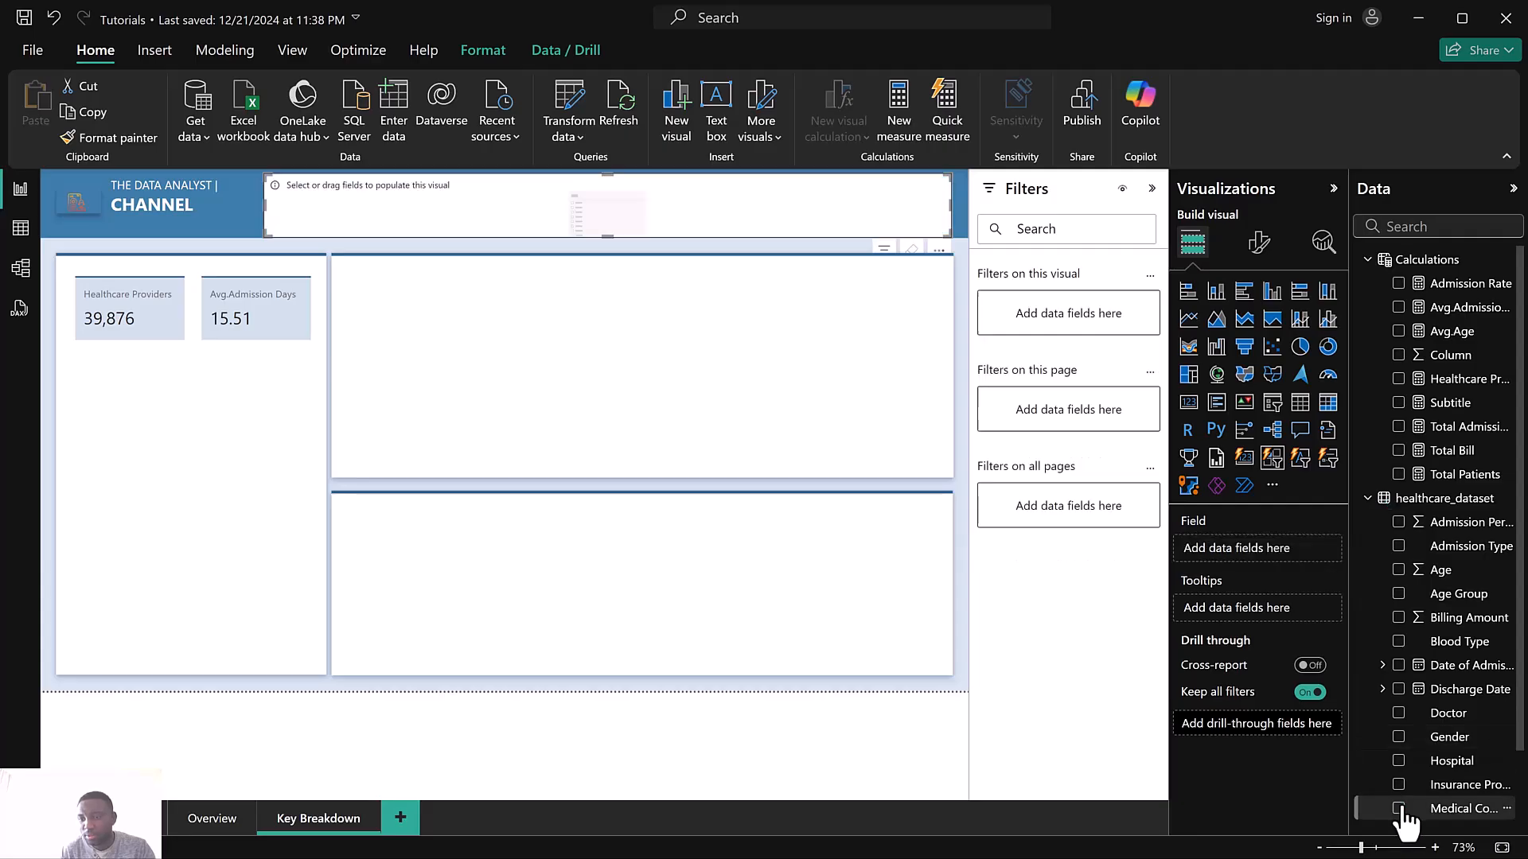
left_click(1399, 594)
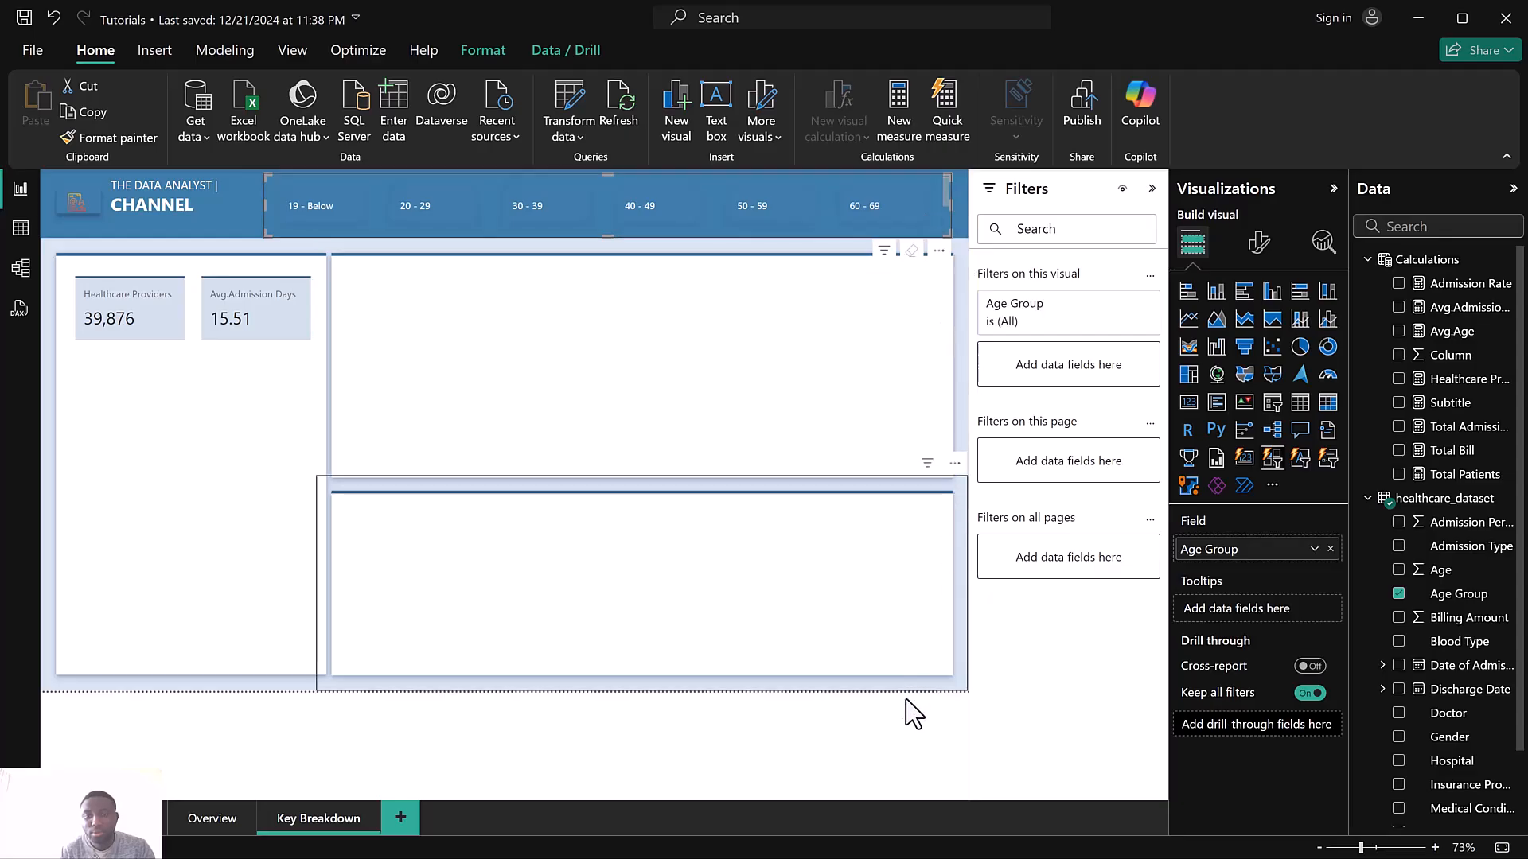
Reselect the Age Group slicer and examine its Buttons format settings
left_click(901, 725)
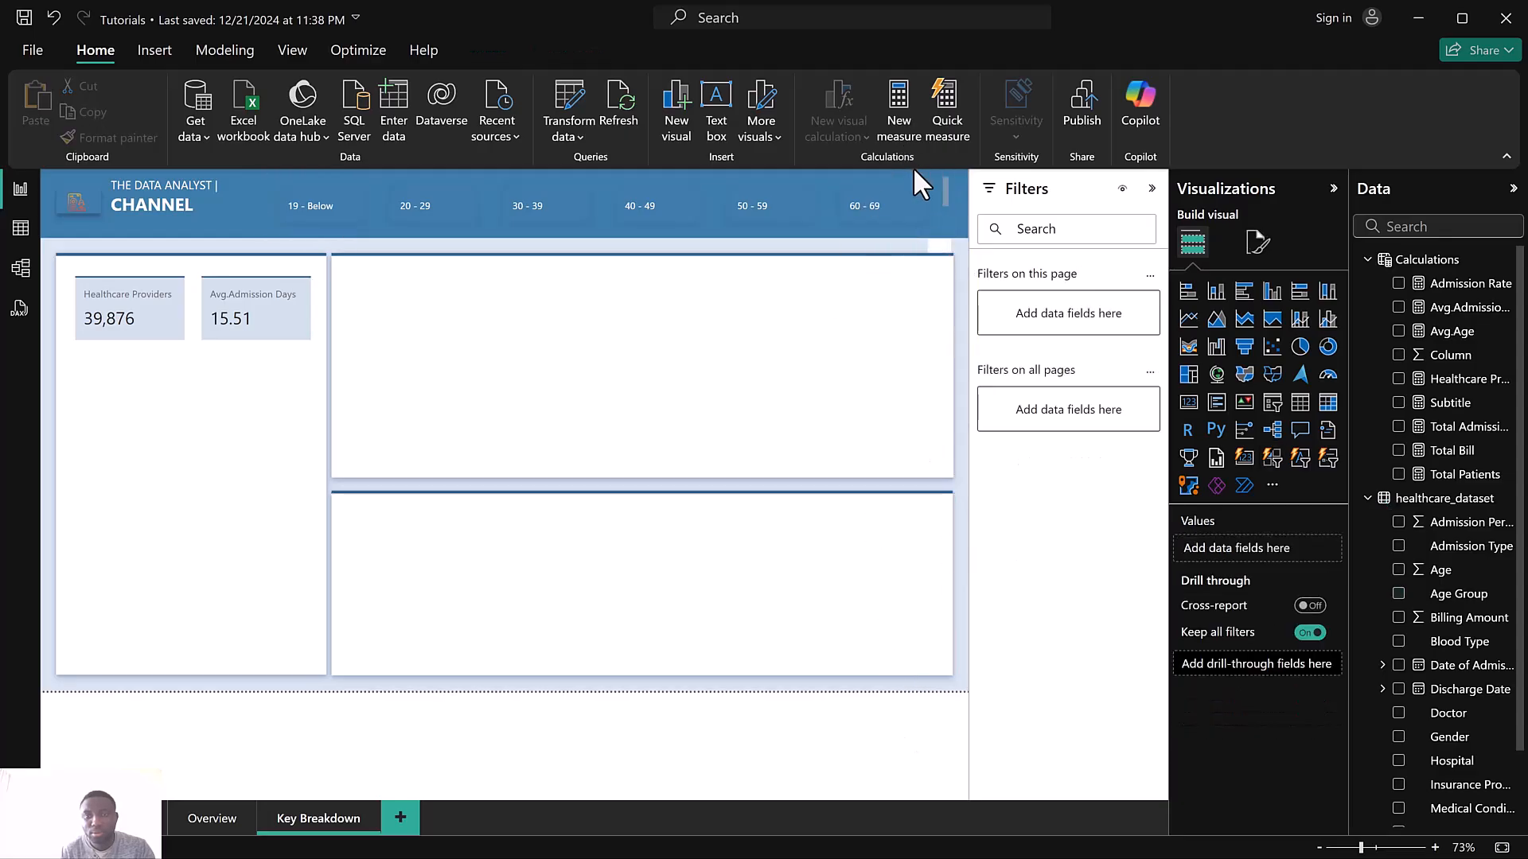
scroll(914, 225, "down", 2)
scroll(912, 219, "up", 2)
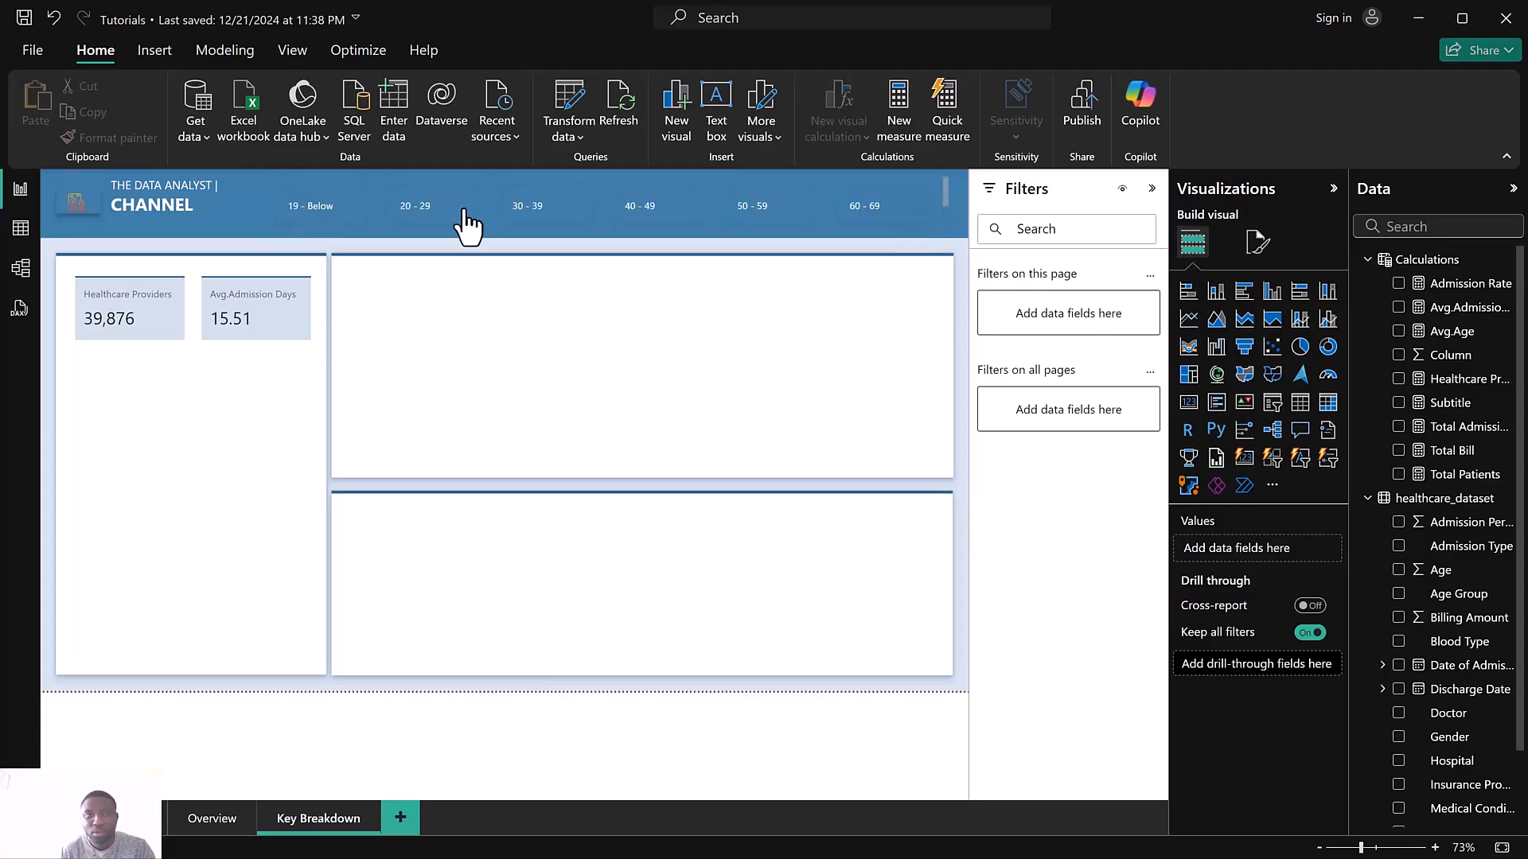
left_click(274, 189)
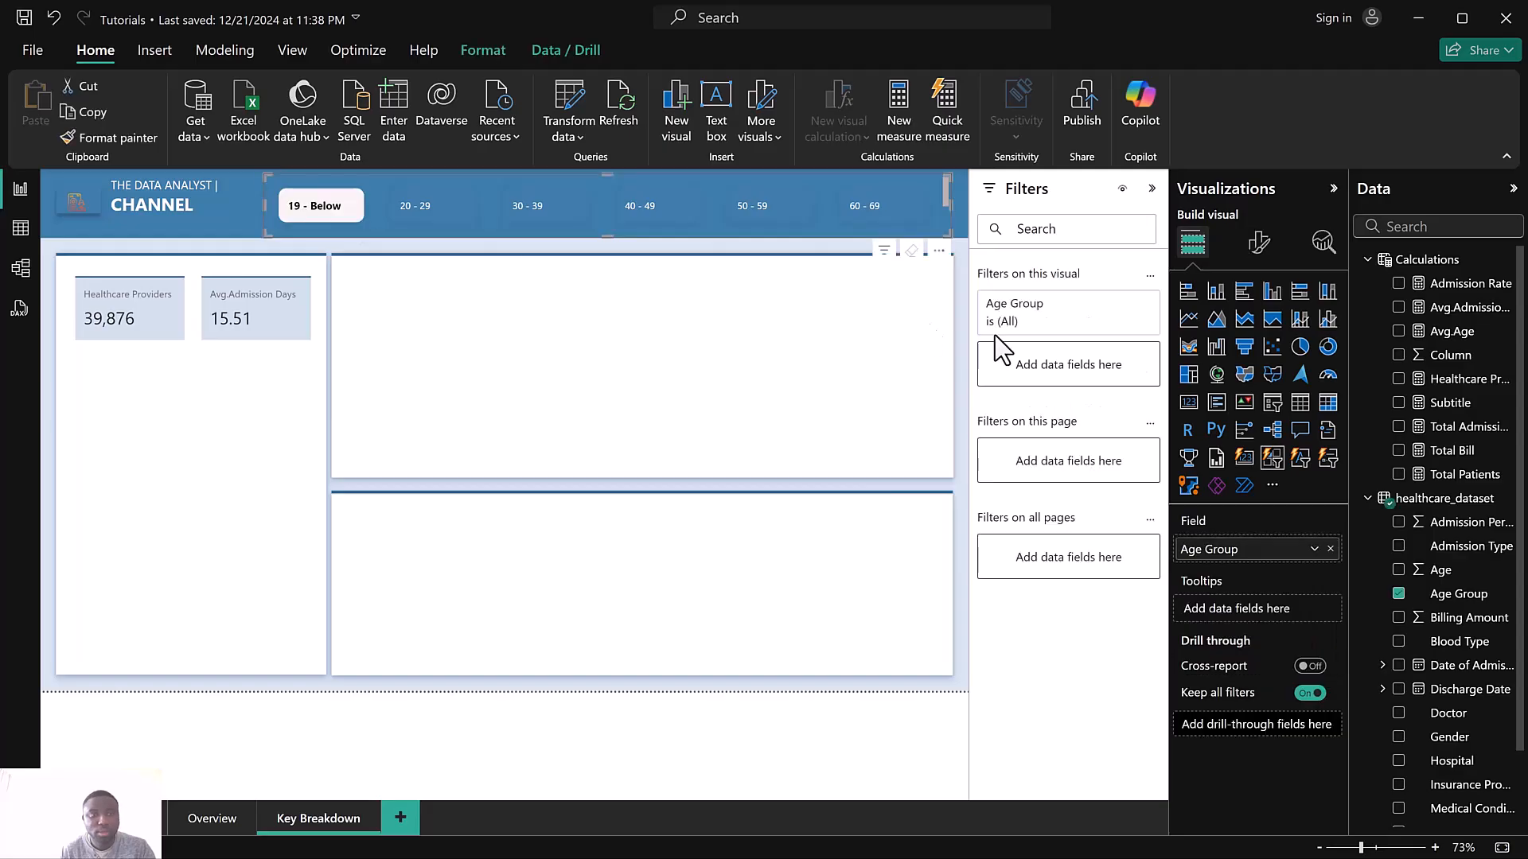
left_click(1260, 244)
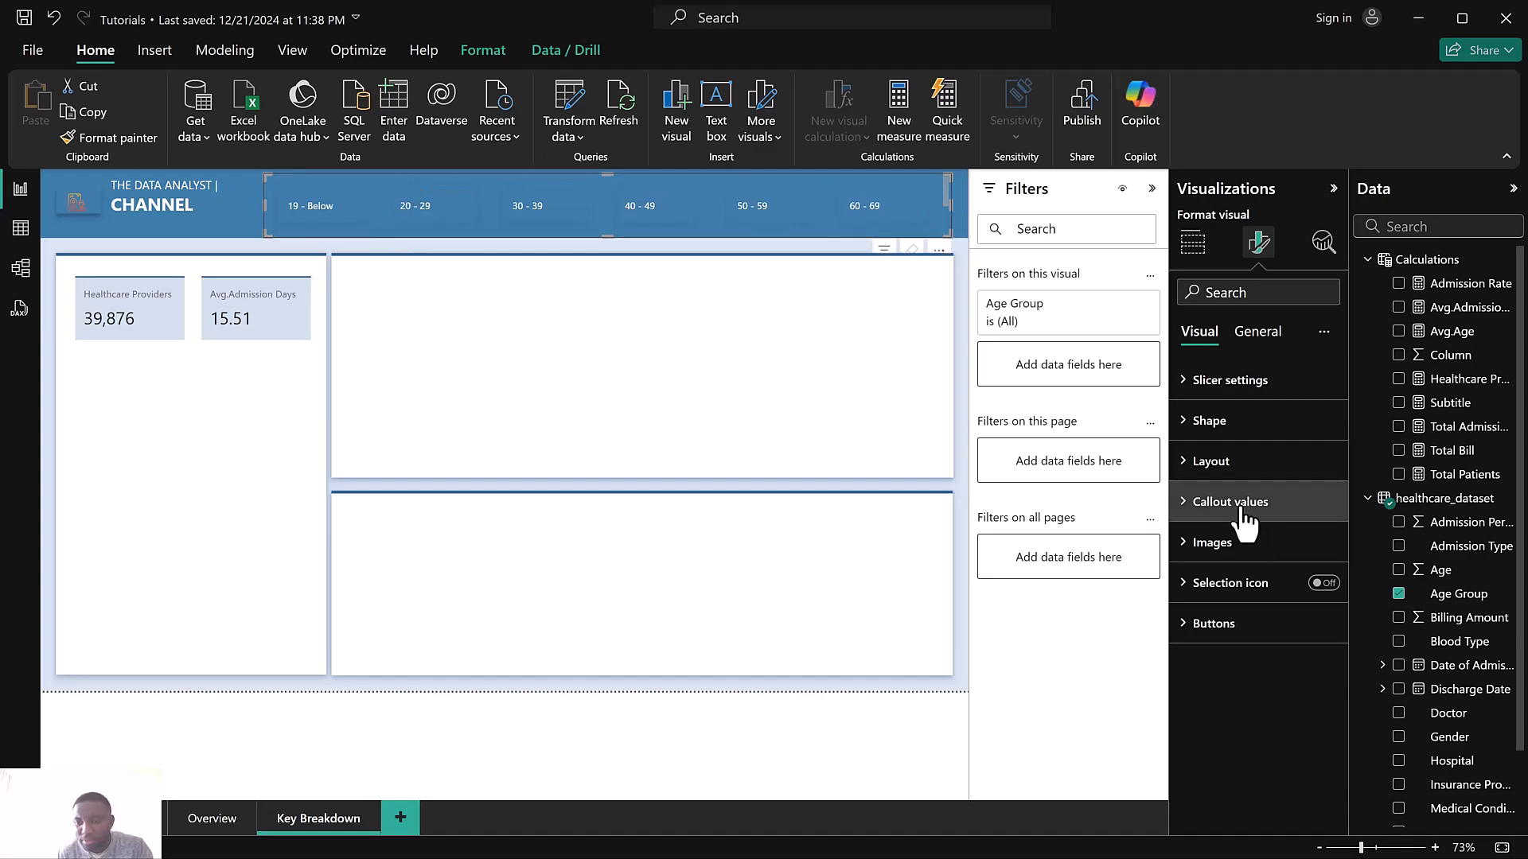
left_click(1211, 623)
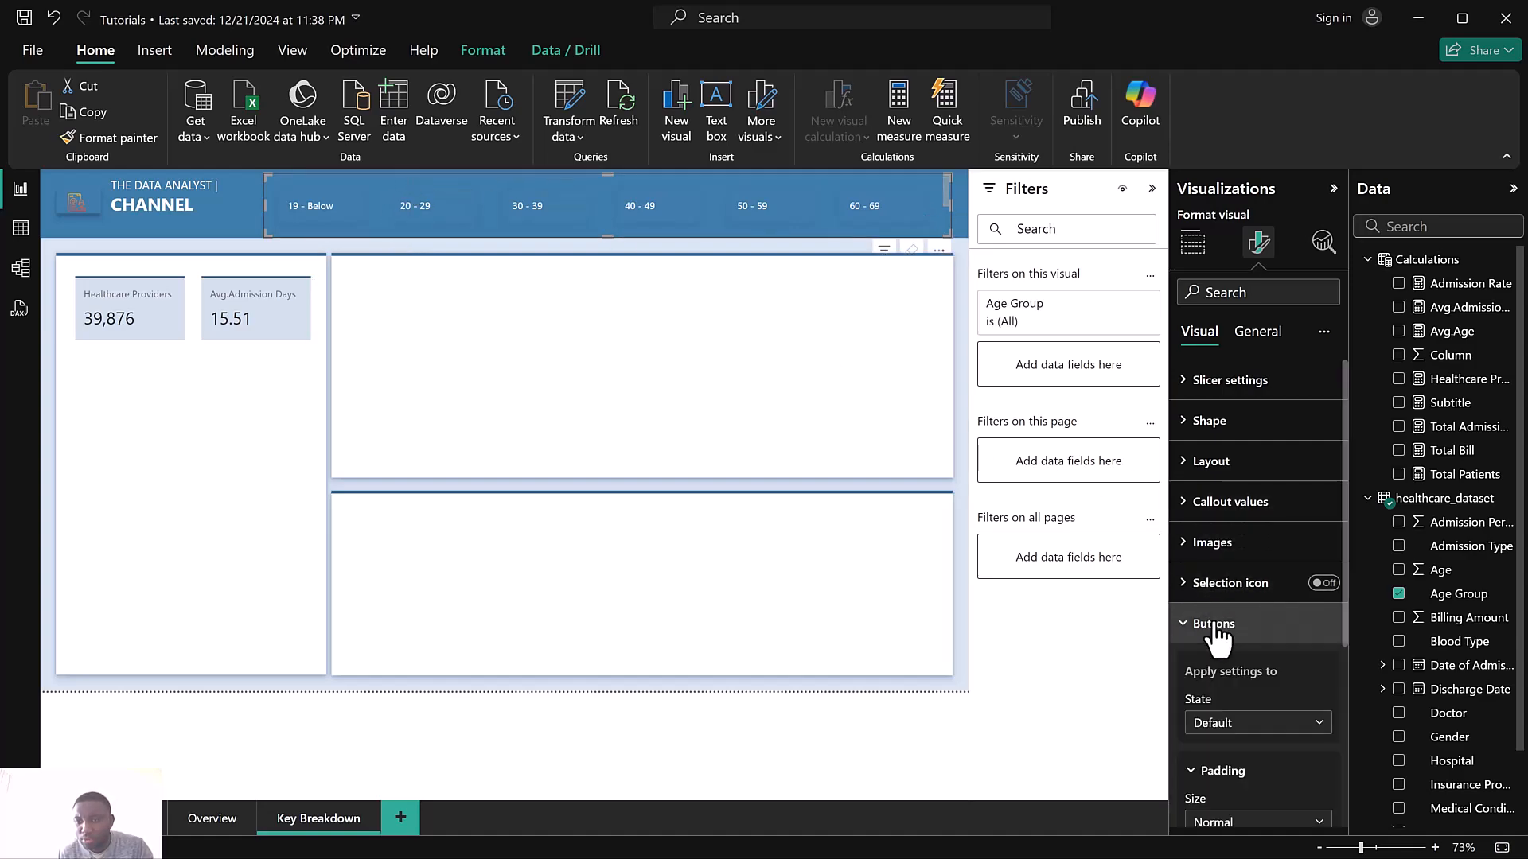
scroll(1215, 624, "down", 3)
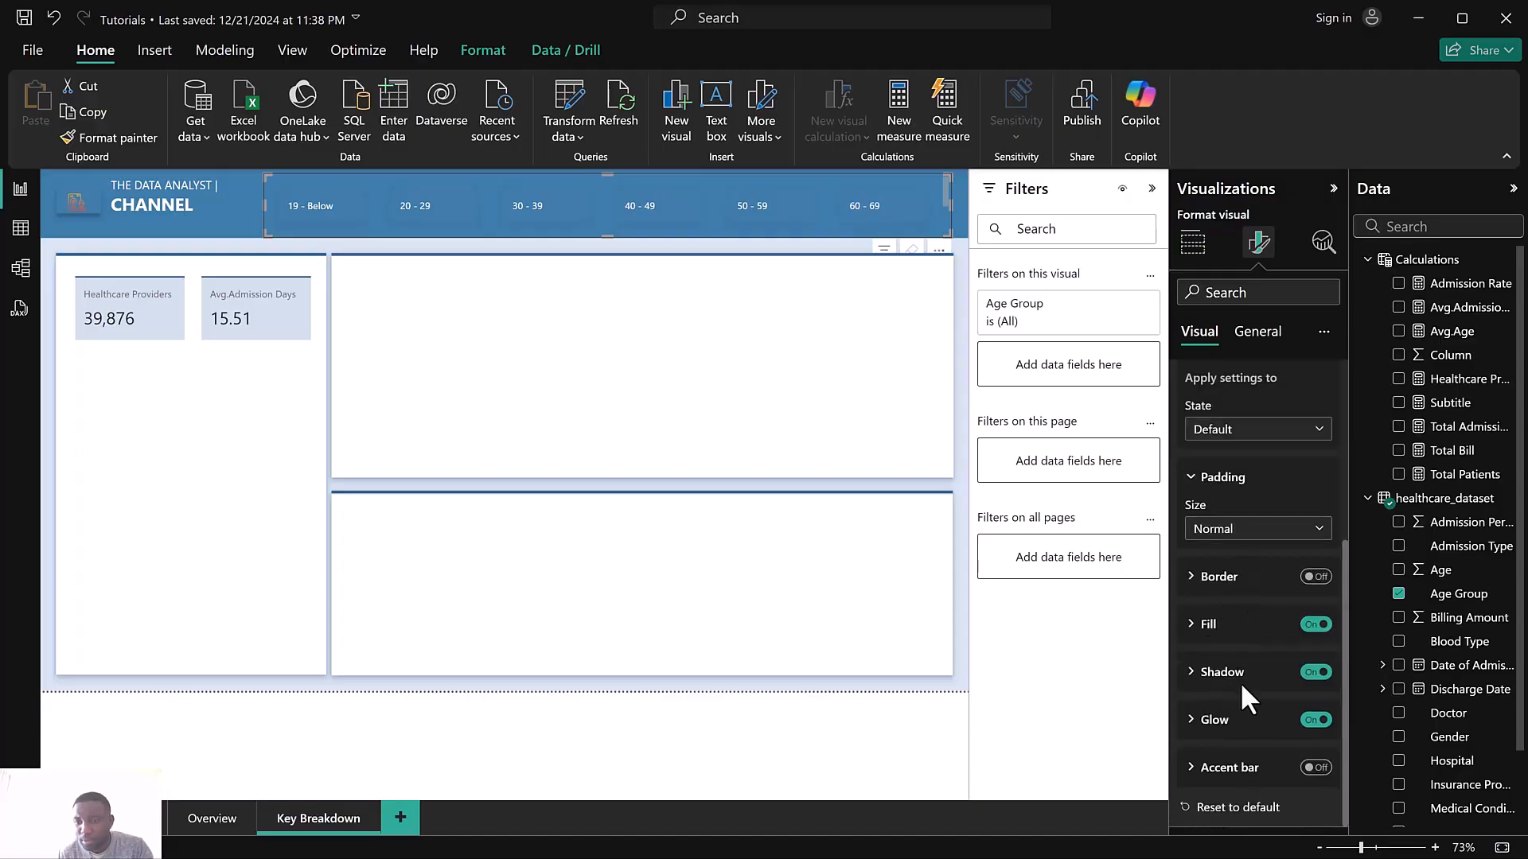
scroll(1245, 597, "up", 4)
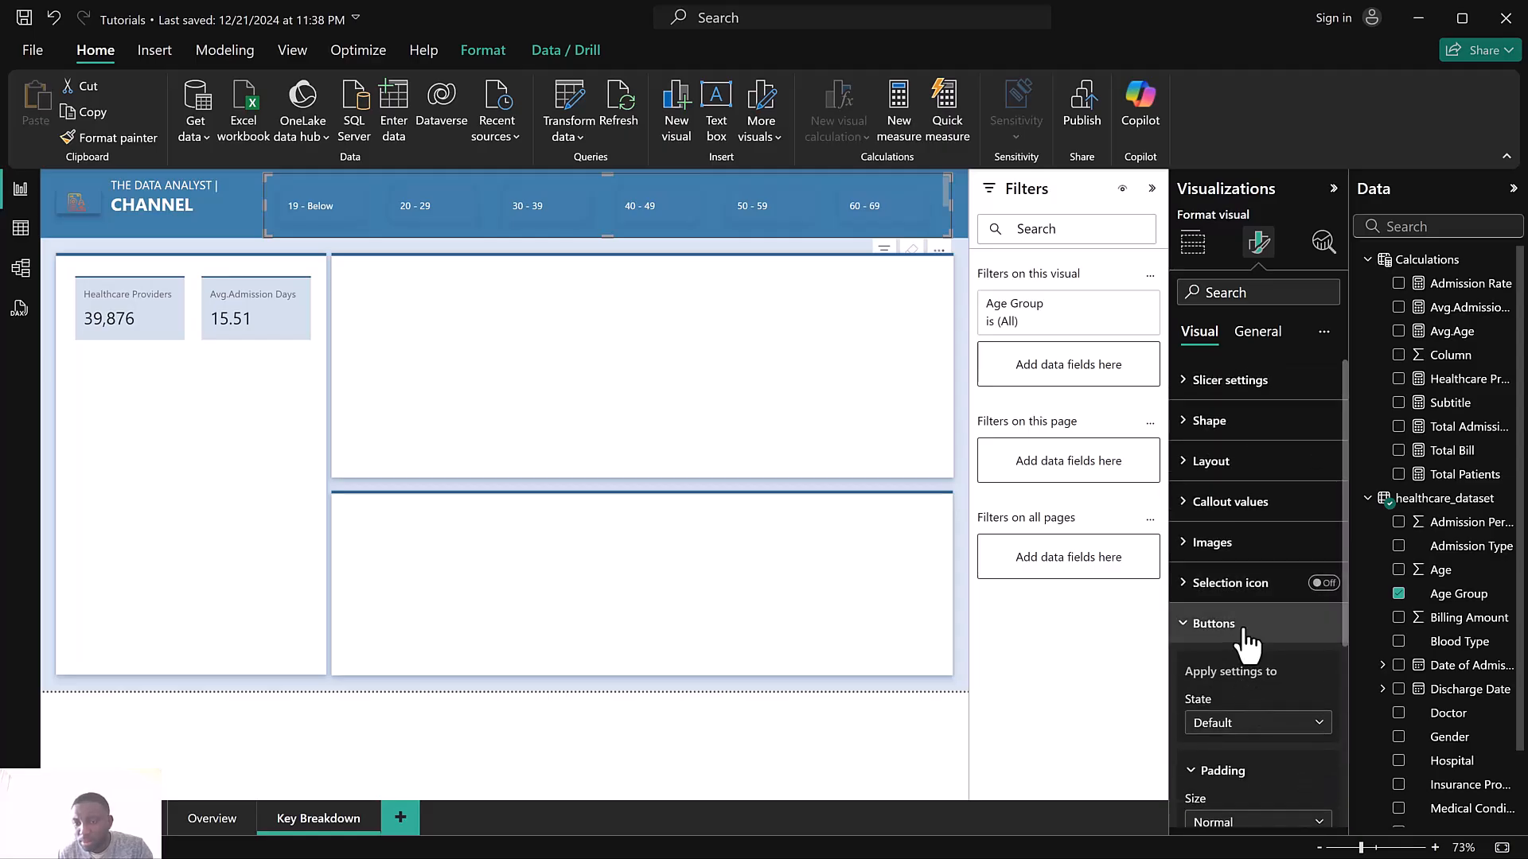
Turn on borders for the Age Group slicer buttons
left_click(1246, 628)
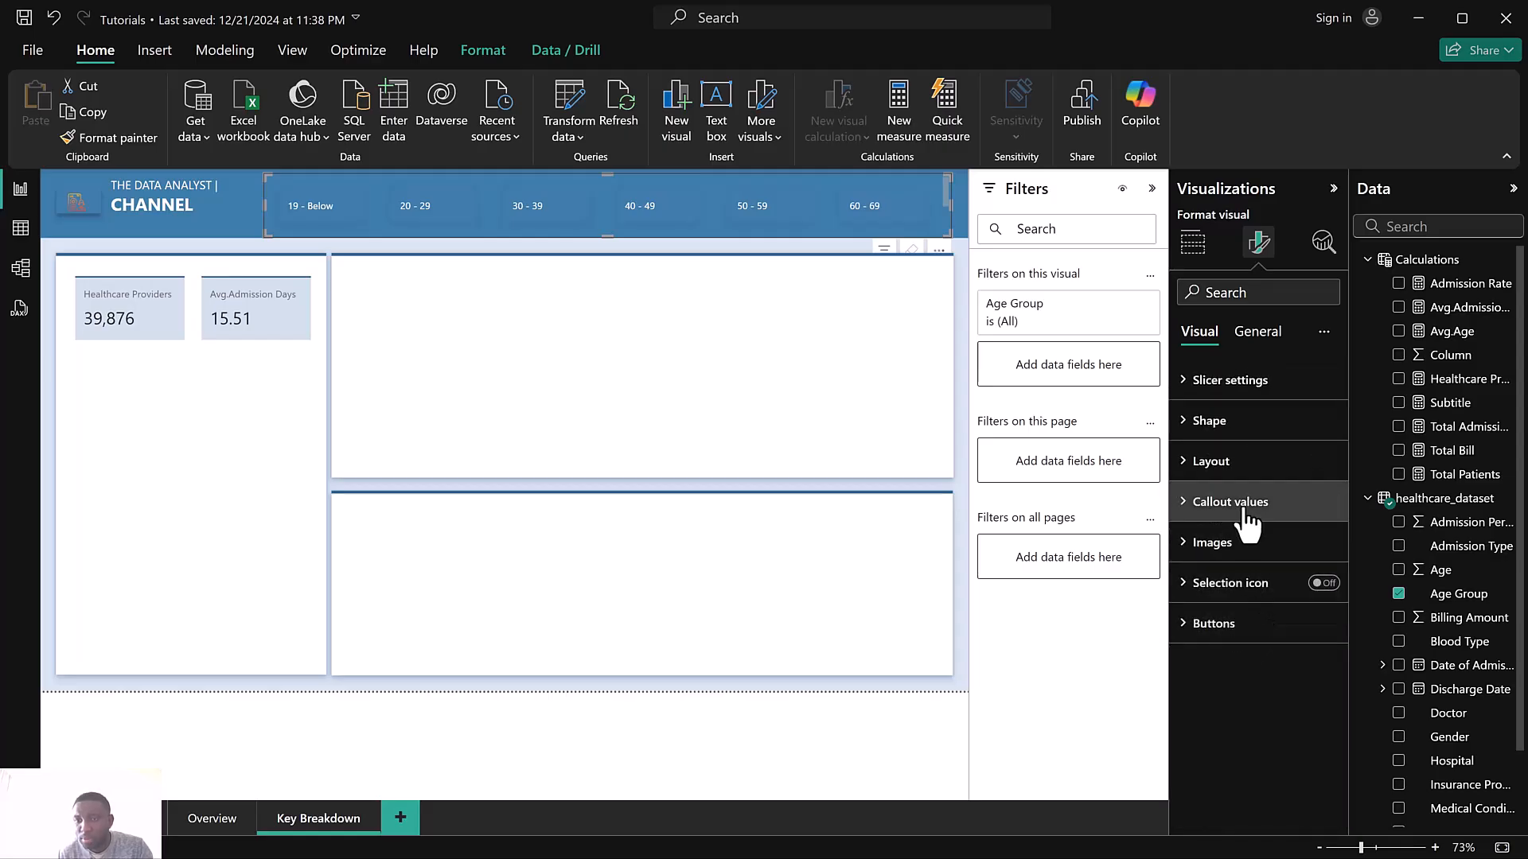
left_click(1237, 390)
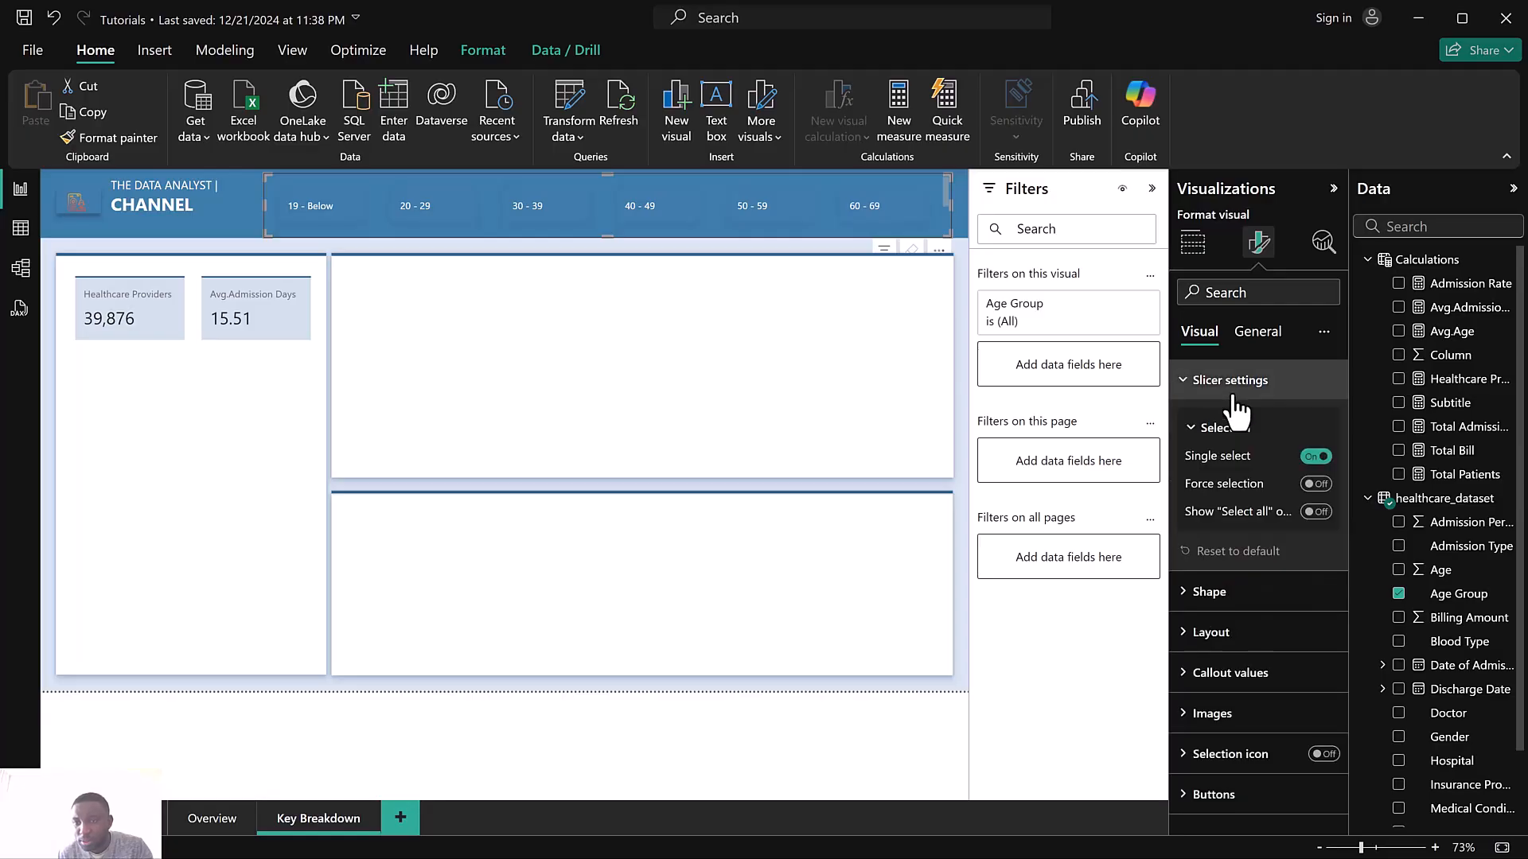
left_click(1232, 390)
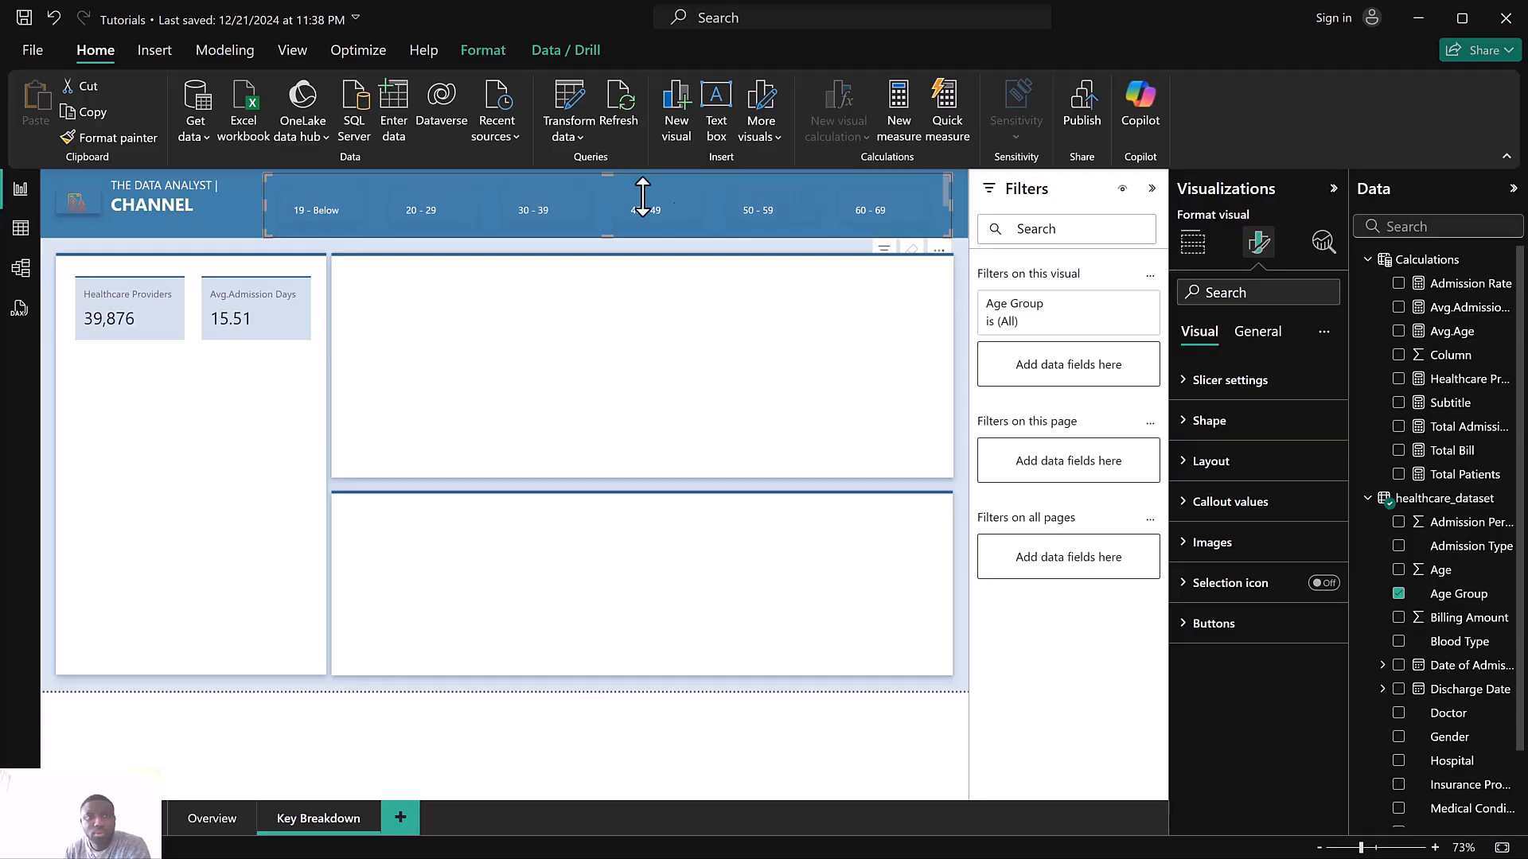
left_click(1233, 624)
scroll(1235, 636, "down", 4)
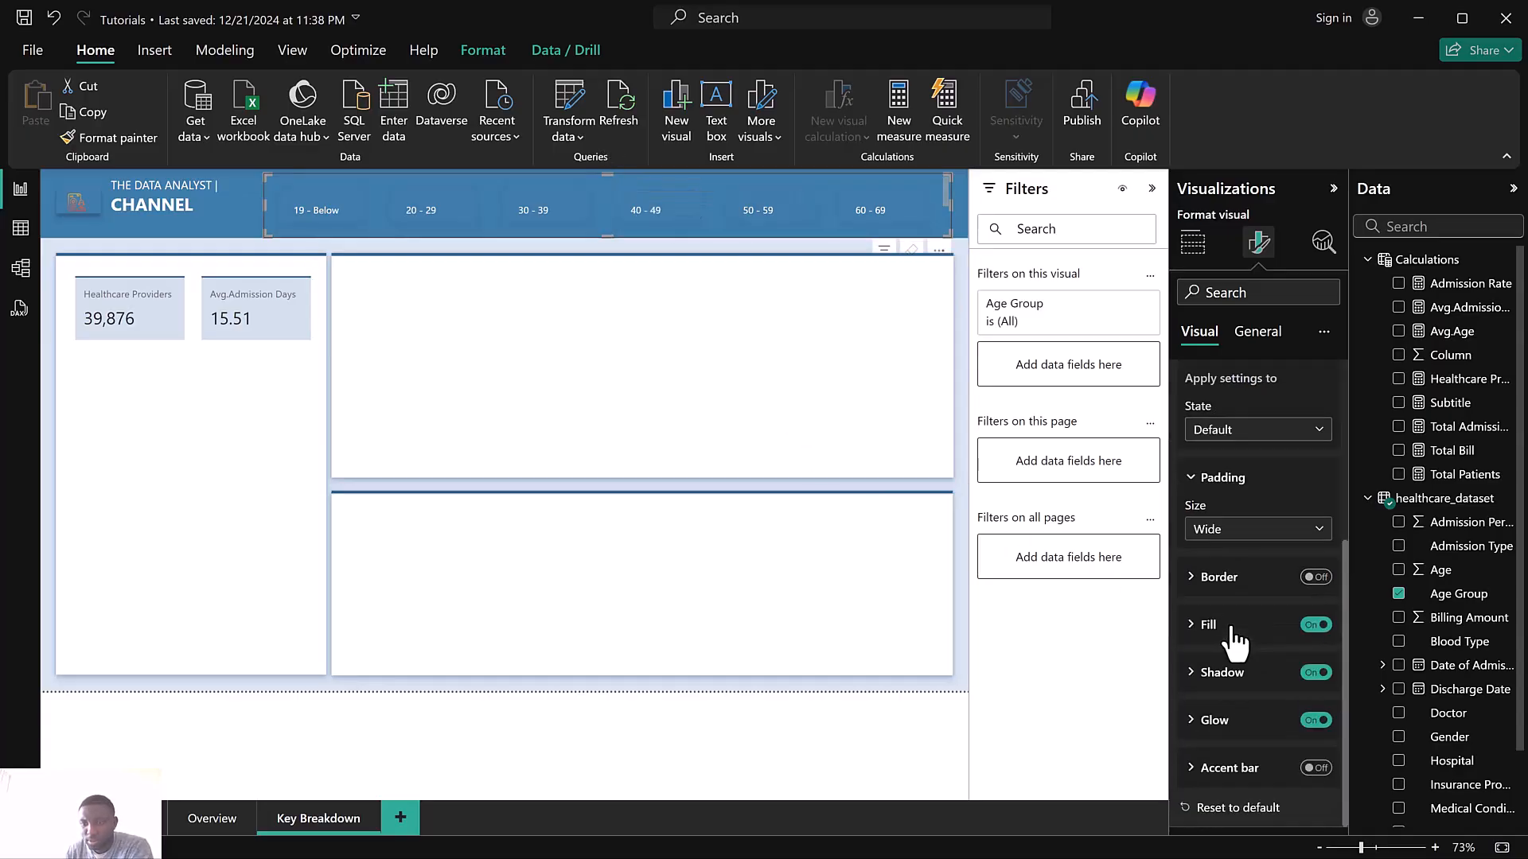
left_click(1315, 578)
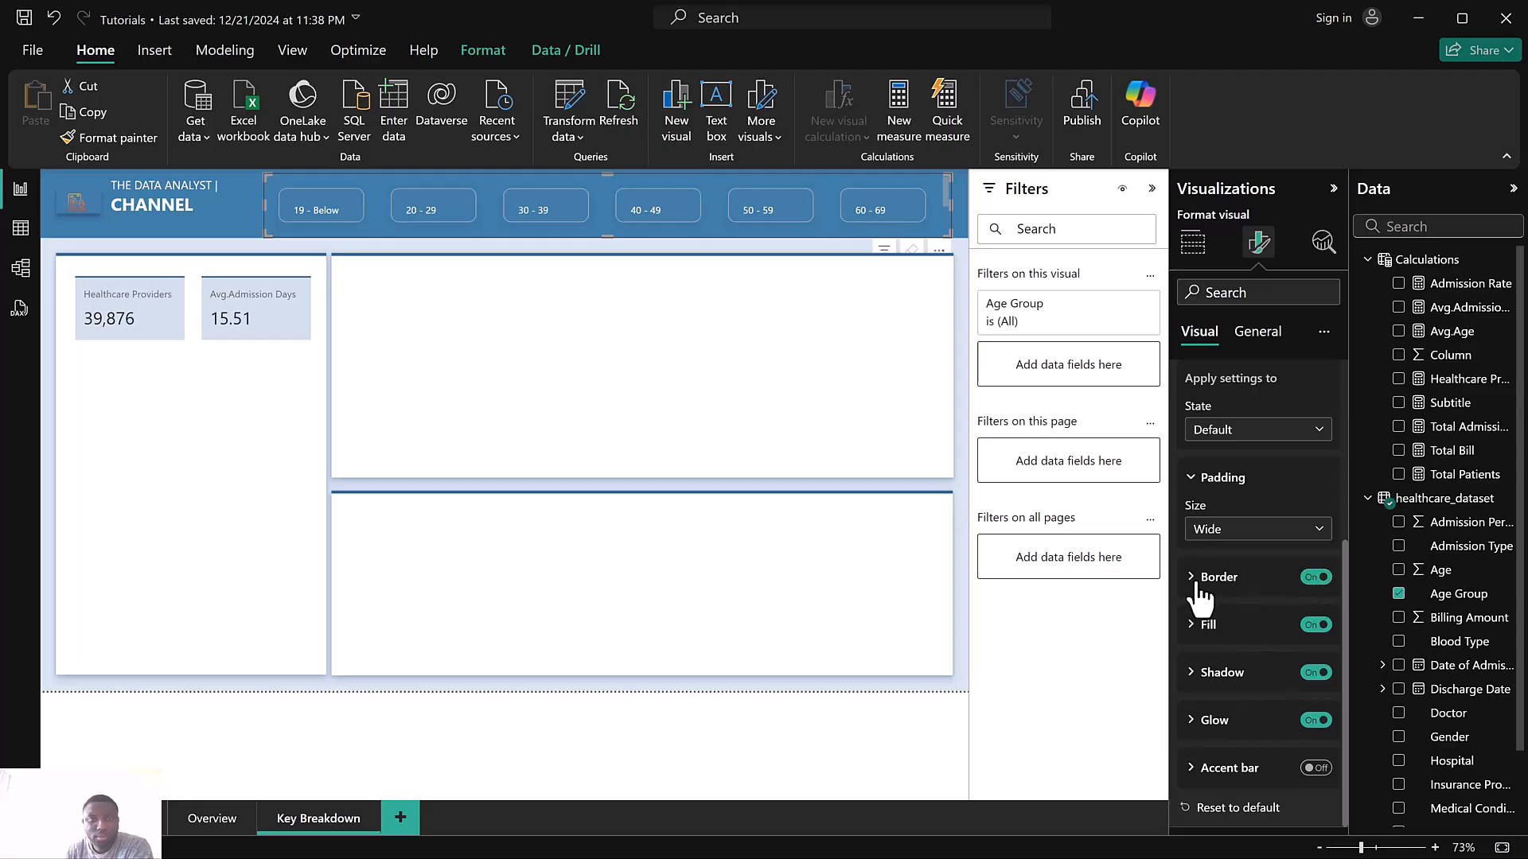
Set the slicer layout's space between buttons to 1 px, with at most 5 buttons shown
scroll(1234, 552, "up", 3)
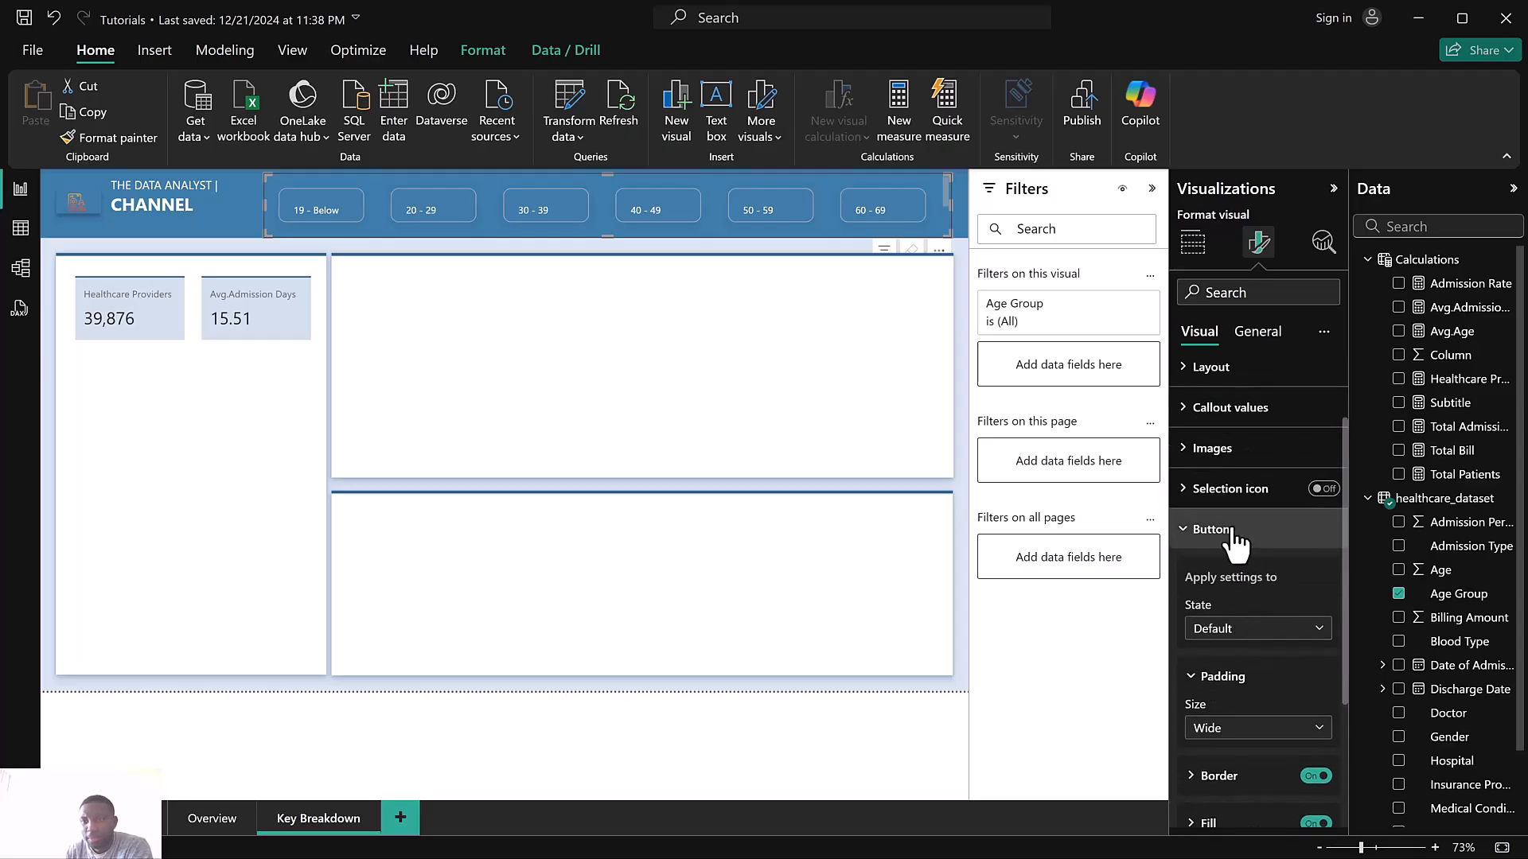
left_click(1233, 549)
left_click(1232, 471)
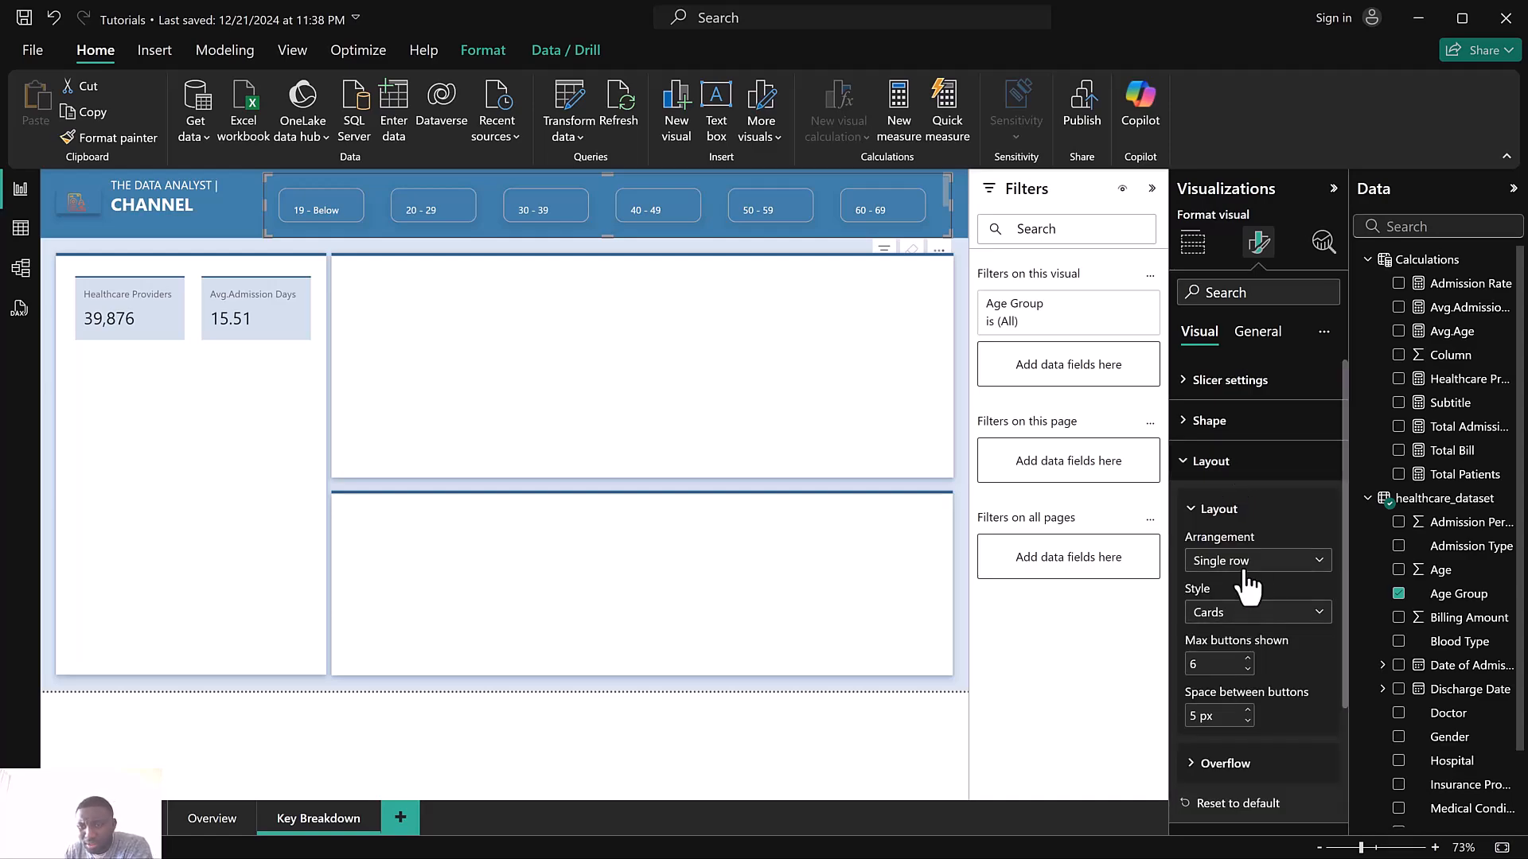
scroll(1253, 581, "down", 2)
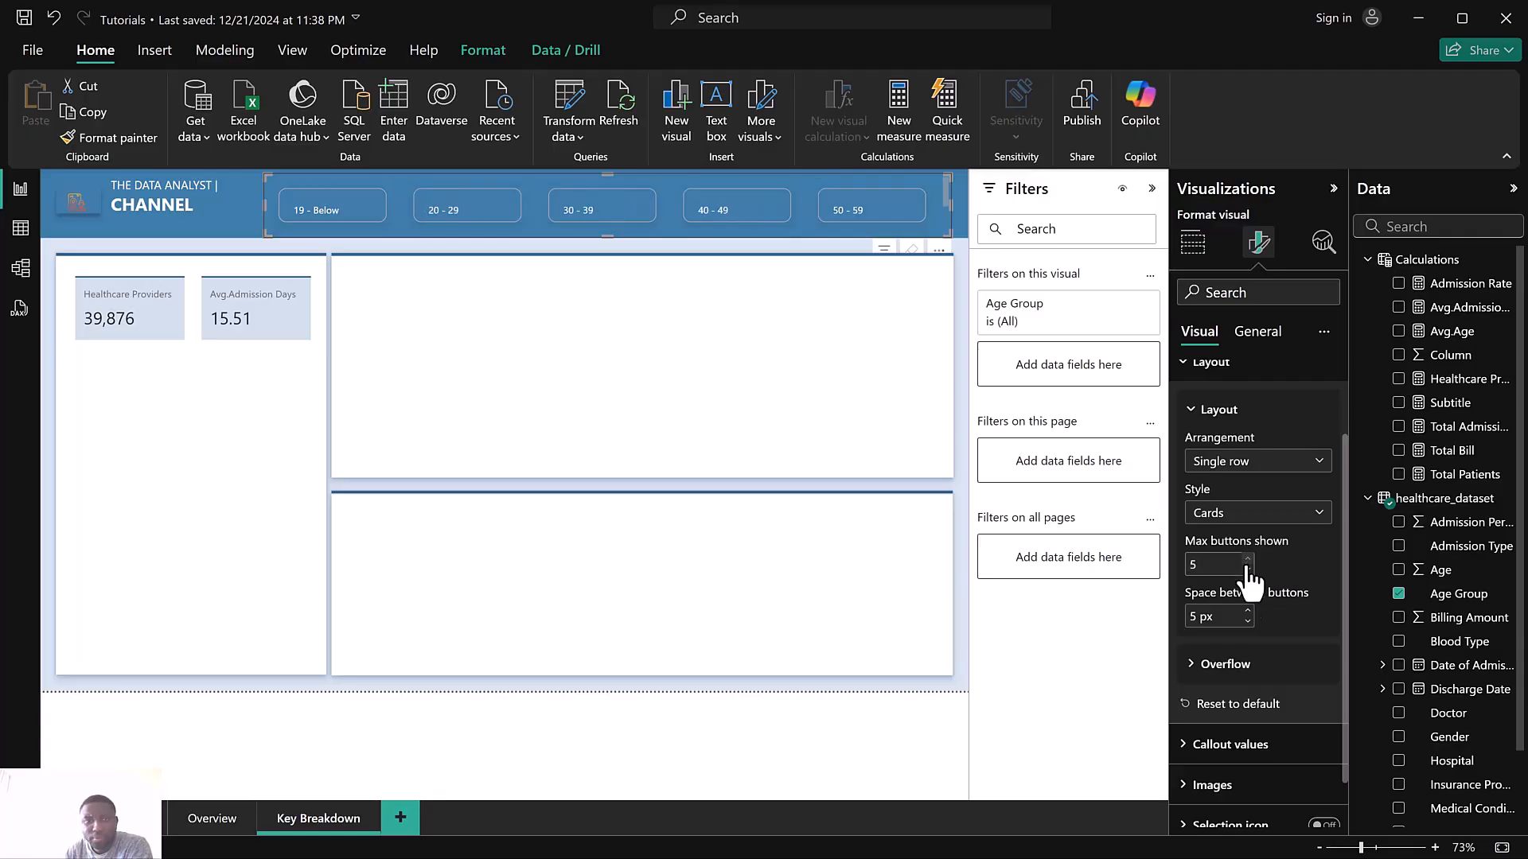
left_click(1248, 622)
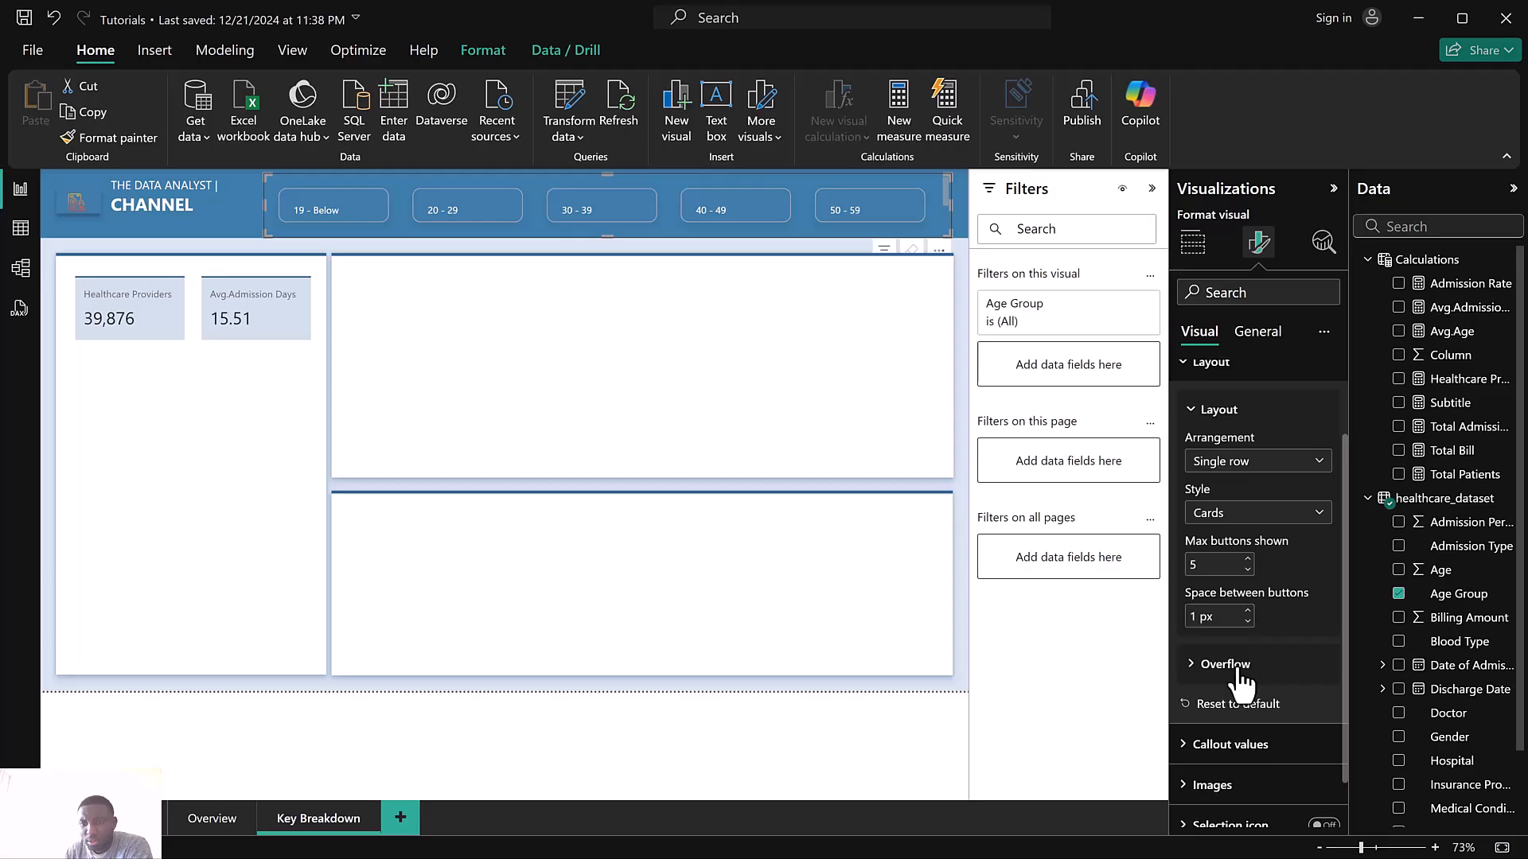
Try the Paginated and Continuous scroll overflow styles with vertical and horizontal directions
left_click(1225, 664)
scroll(1259, 611, "down", 2)
left_click(1247, 605)
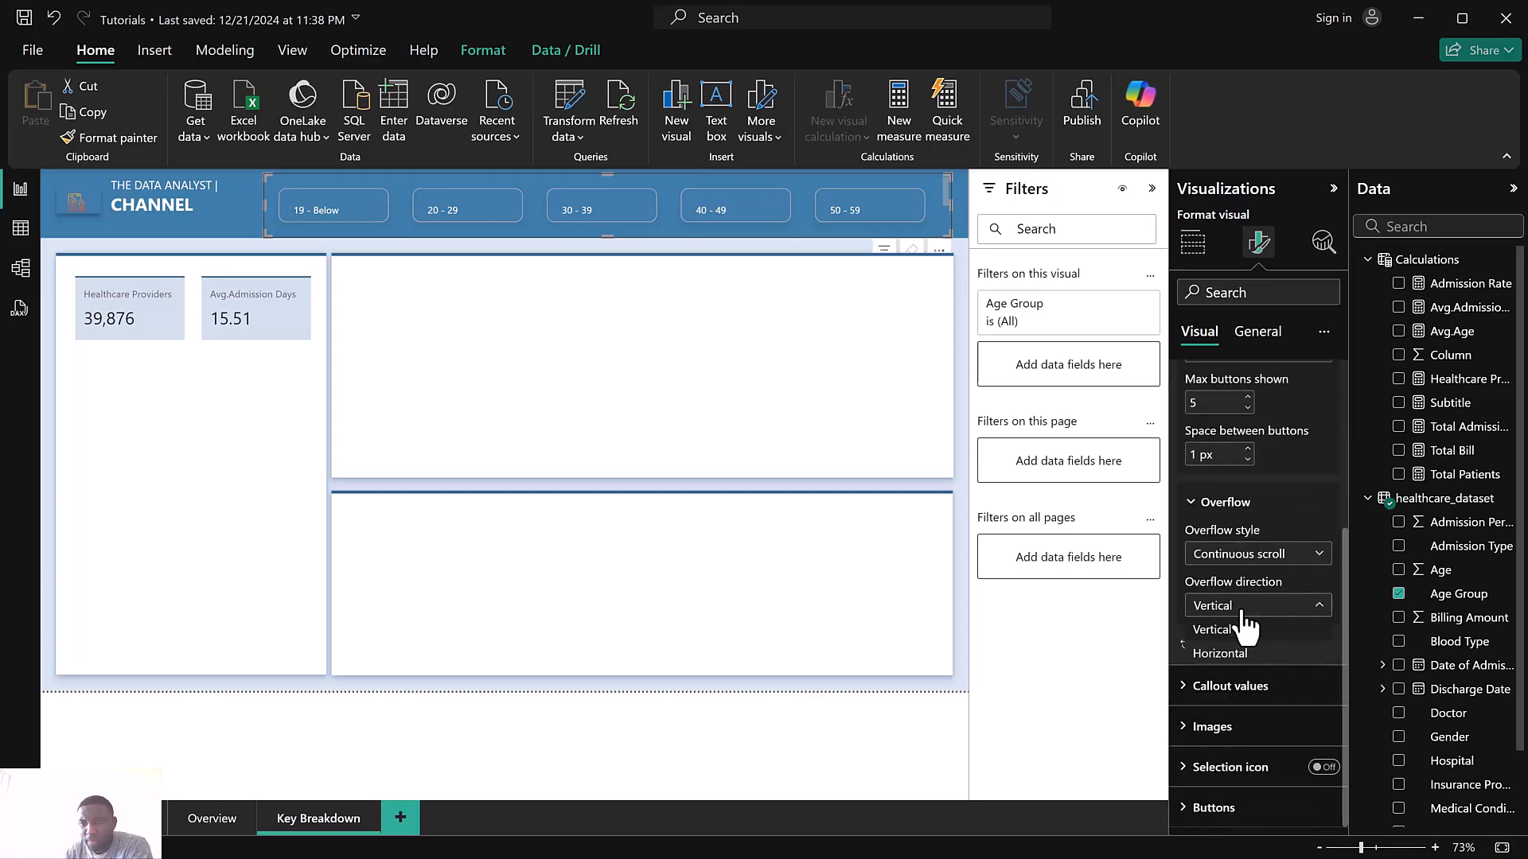
left_click(1249, 556)
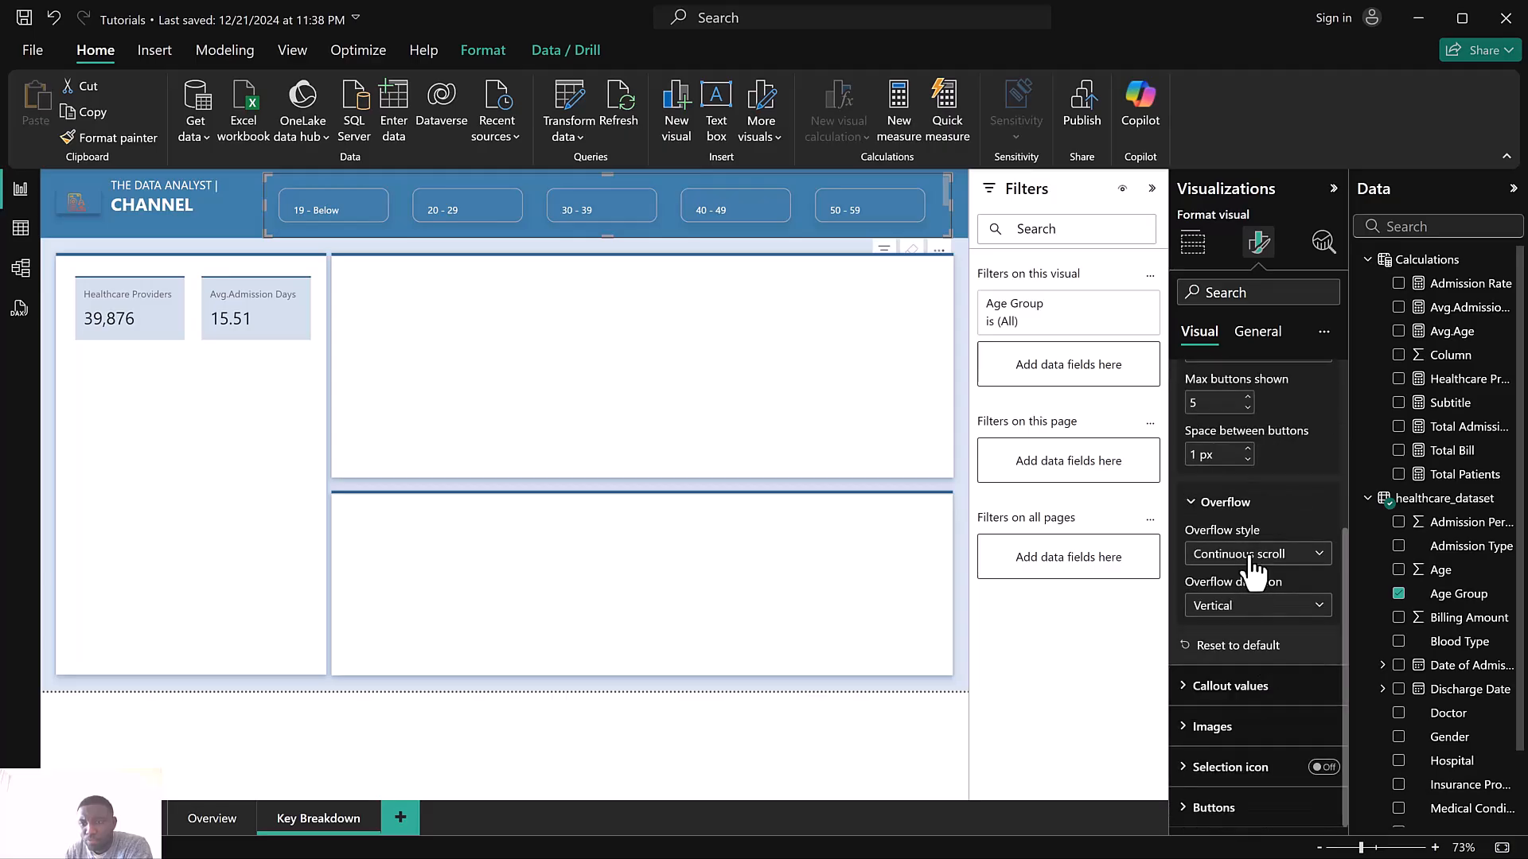
left_click(1248, 555)
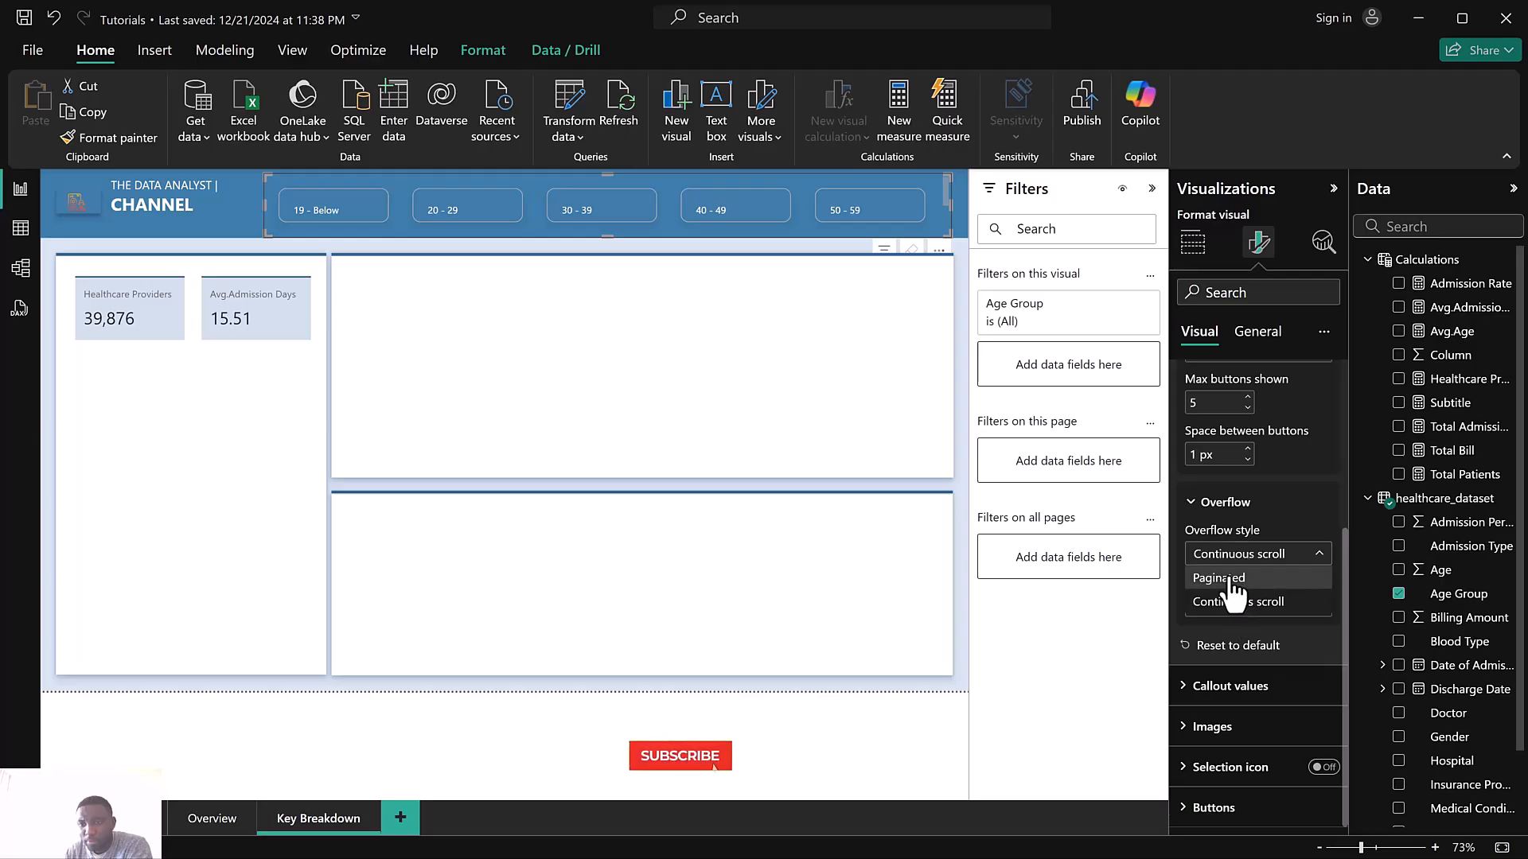
left_click(1233, 579)
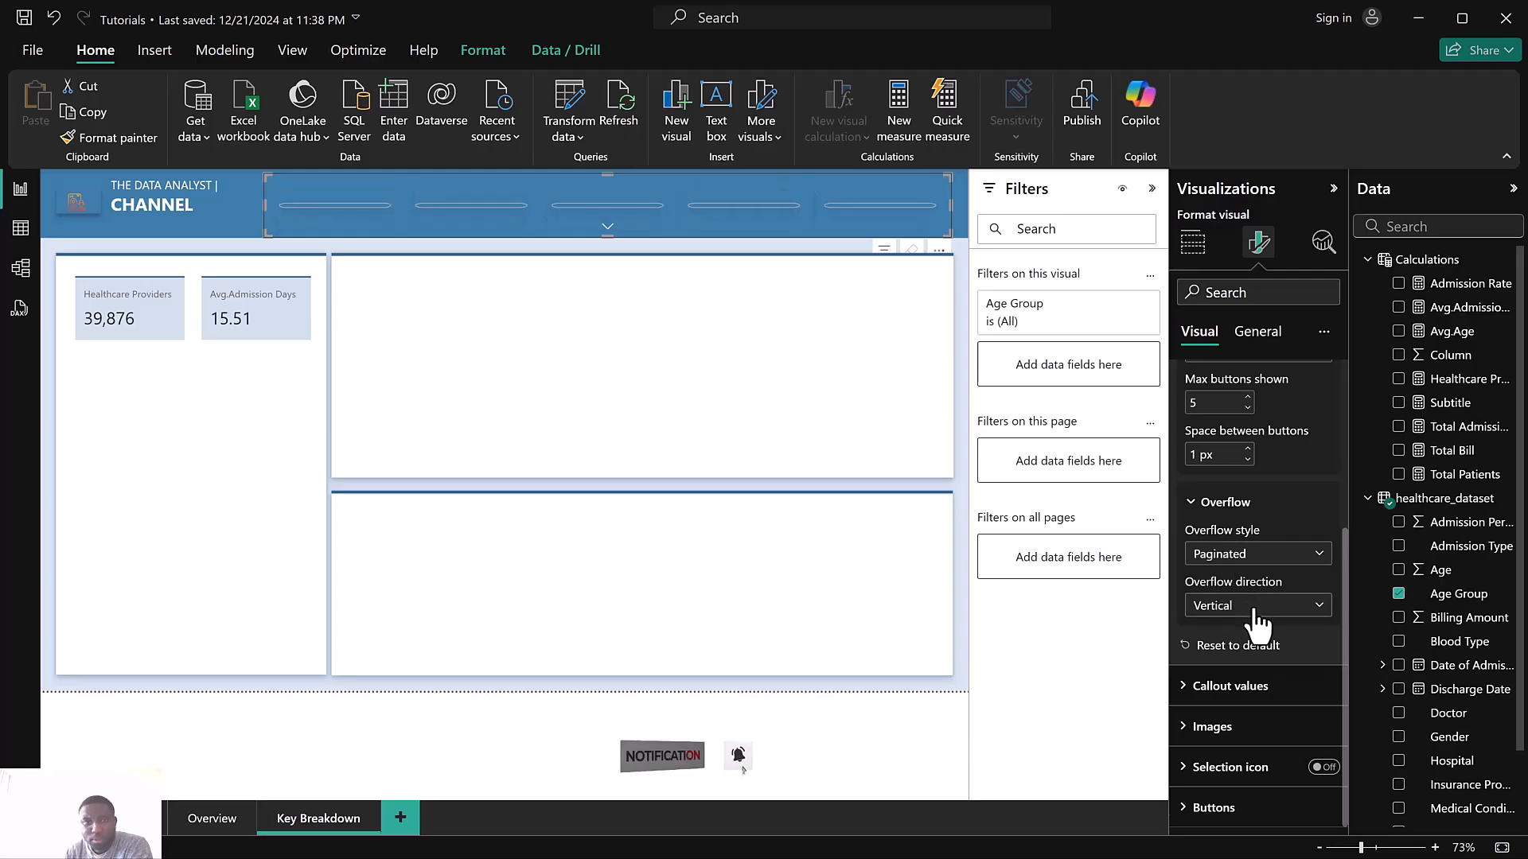
left_click(1248, 556)
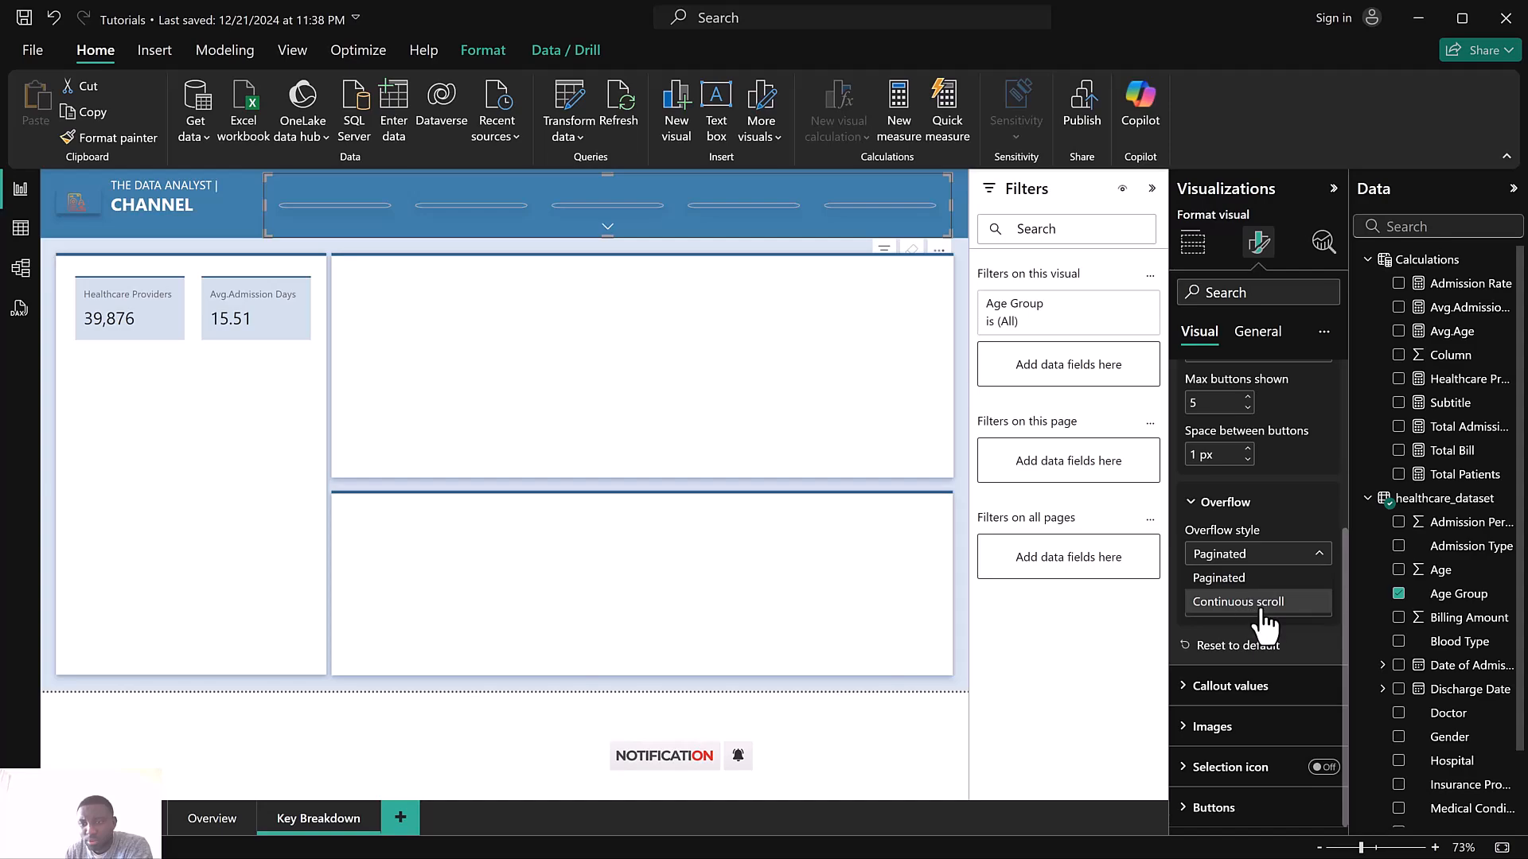
left_click(1251, 603)
left_click(1261, 612)
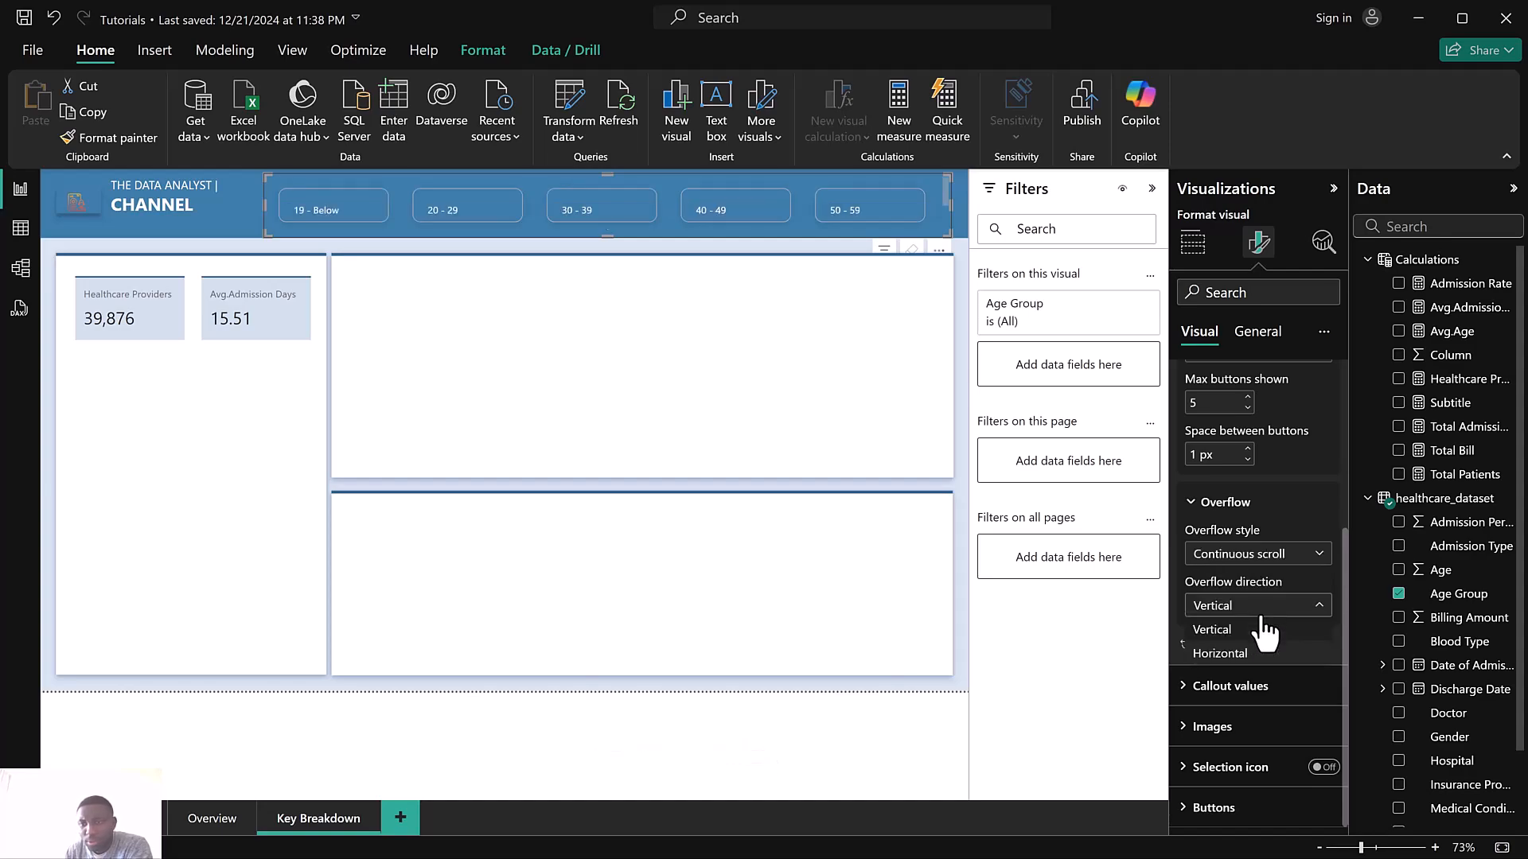
left_click(1250, 657)
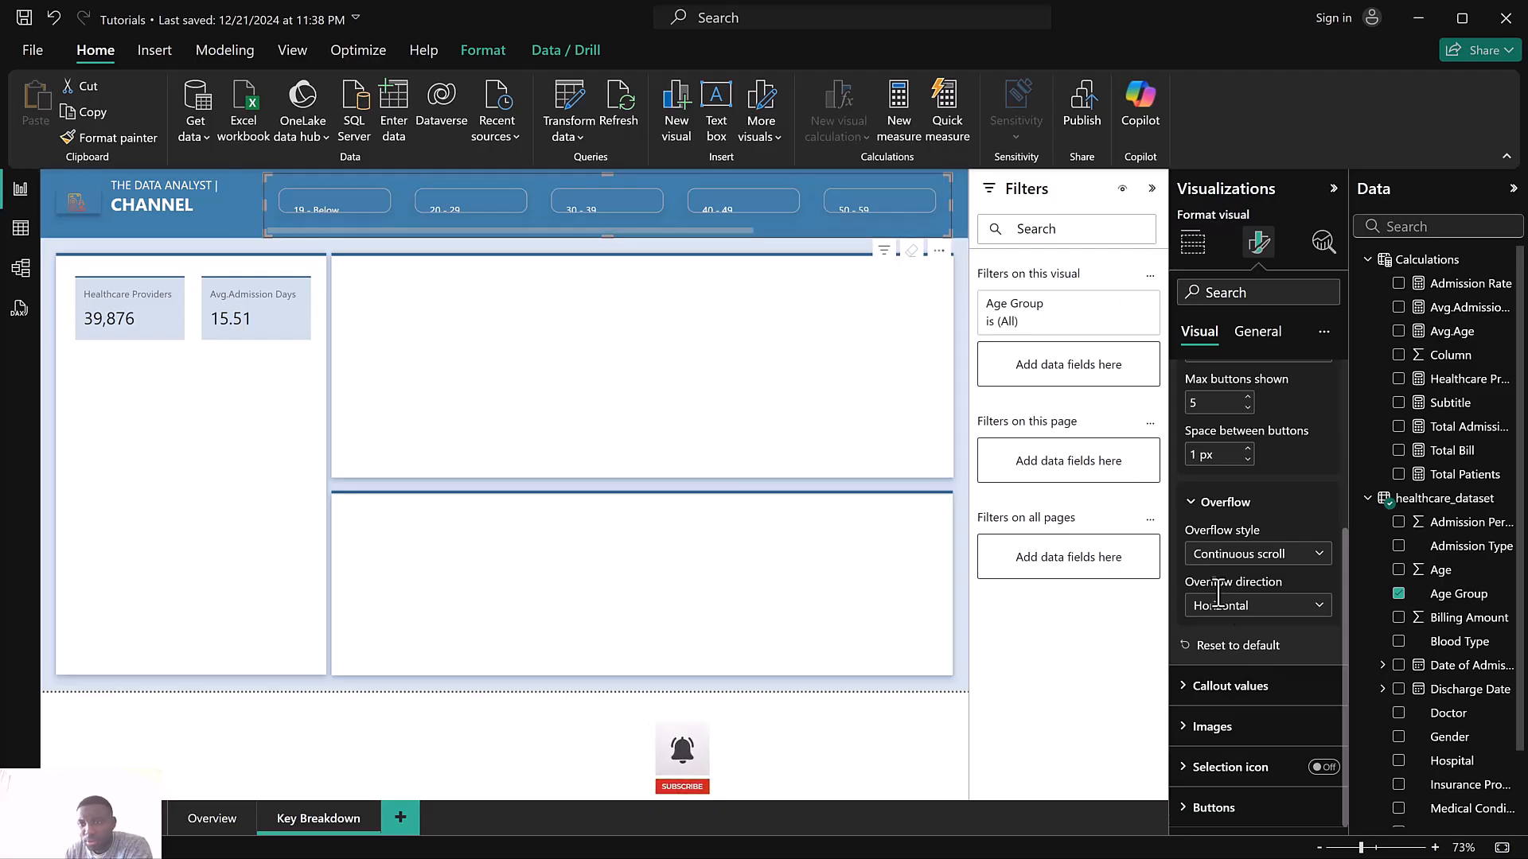
left_click(1235, 613)
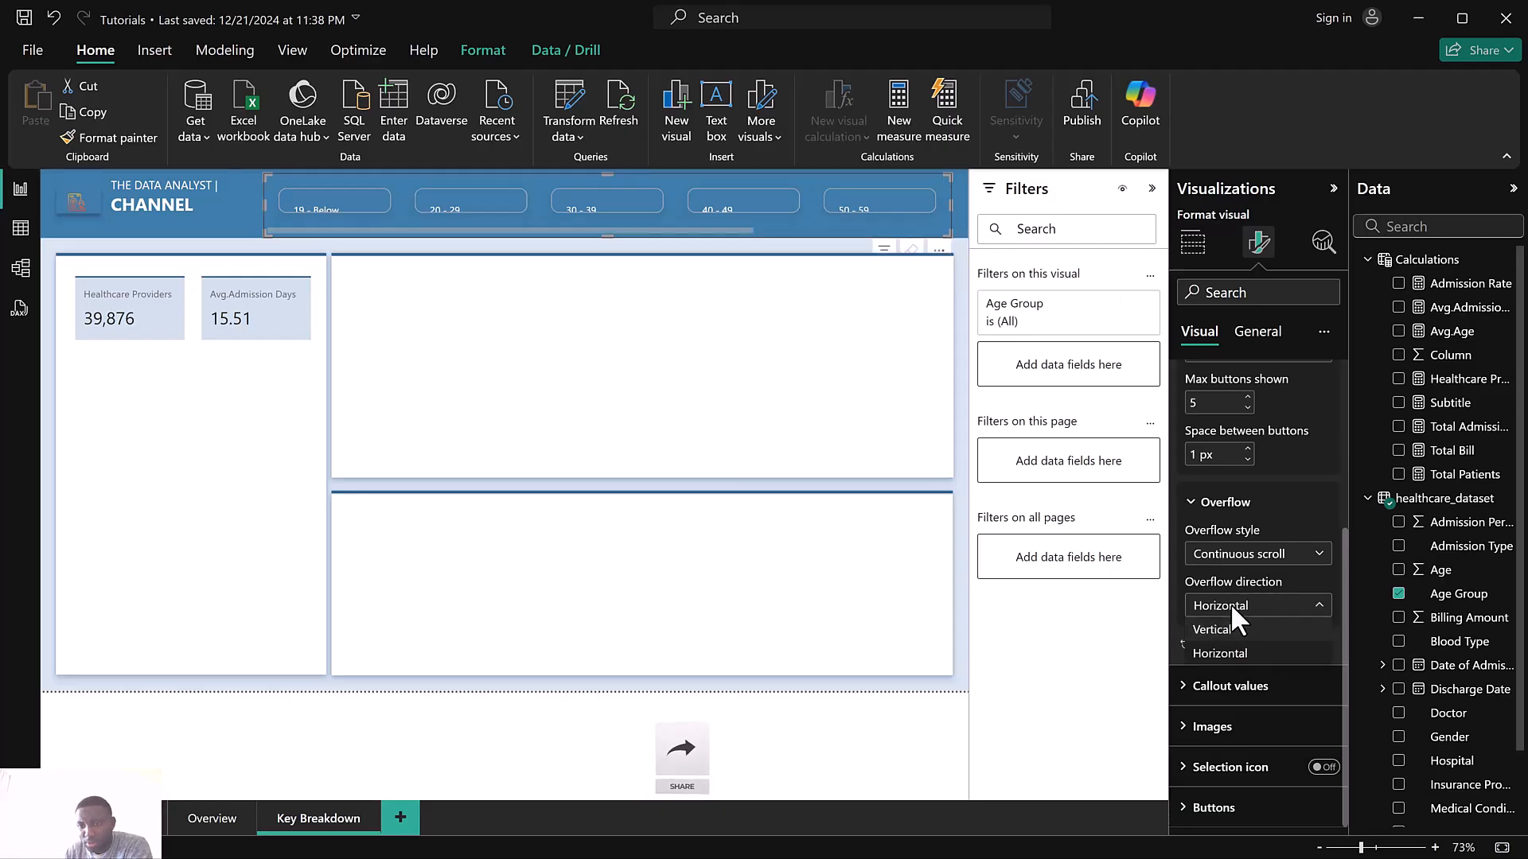
left_click(1235, 633)
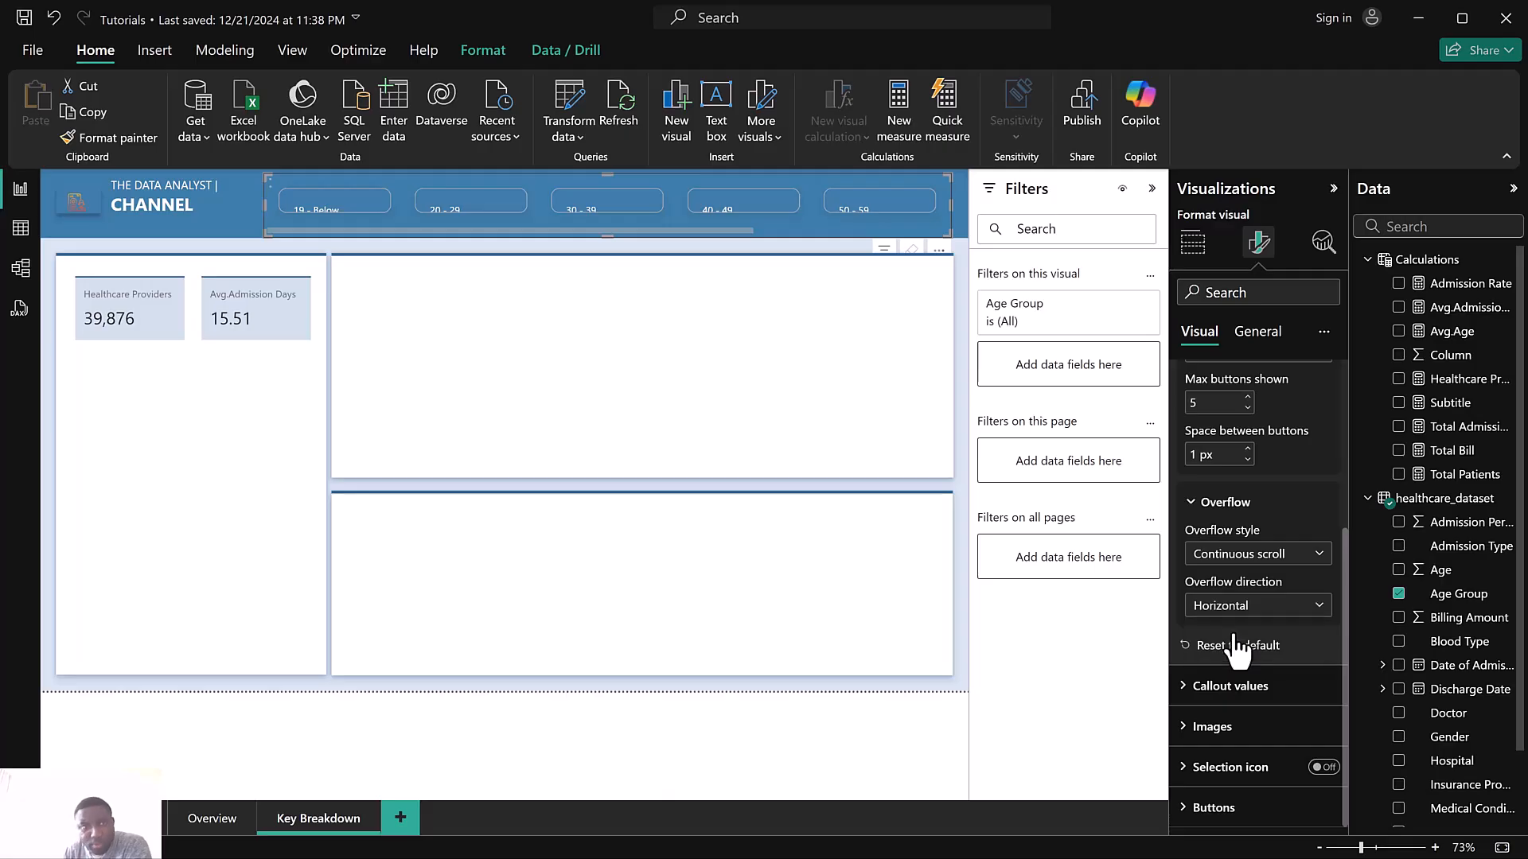
Set the slicer overflow to Paginated with Horizontal direction and page forward and back through the buttons
left_click(1246, 557)
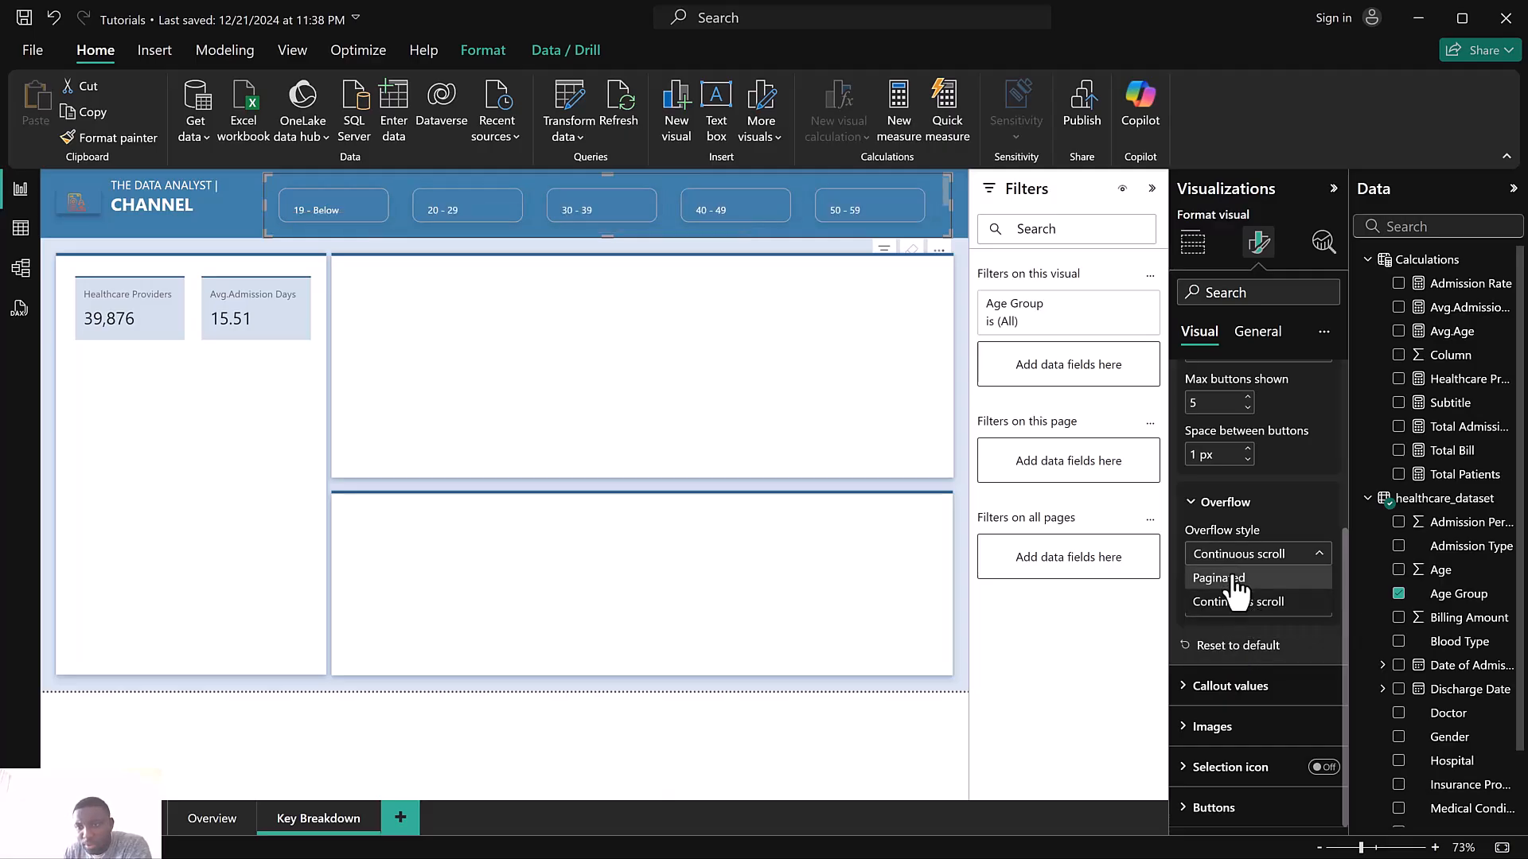
left_click(1233, 579)
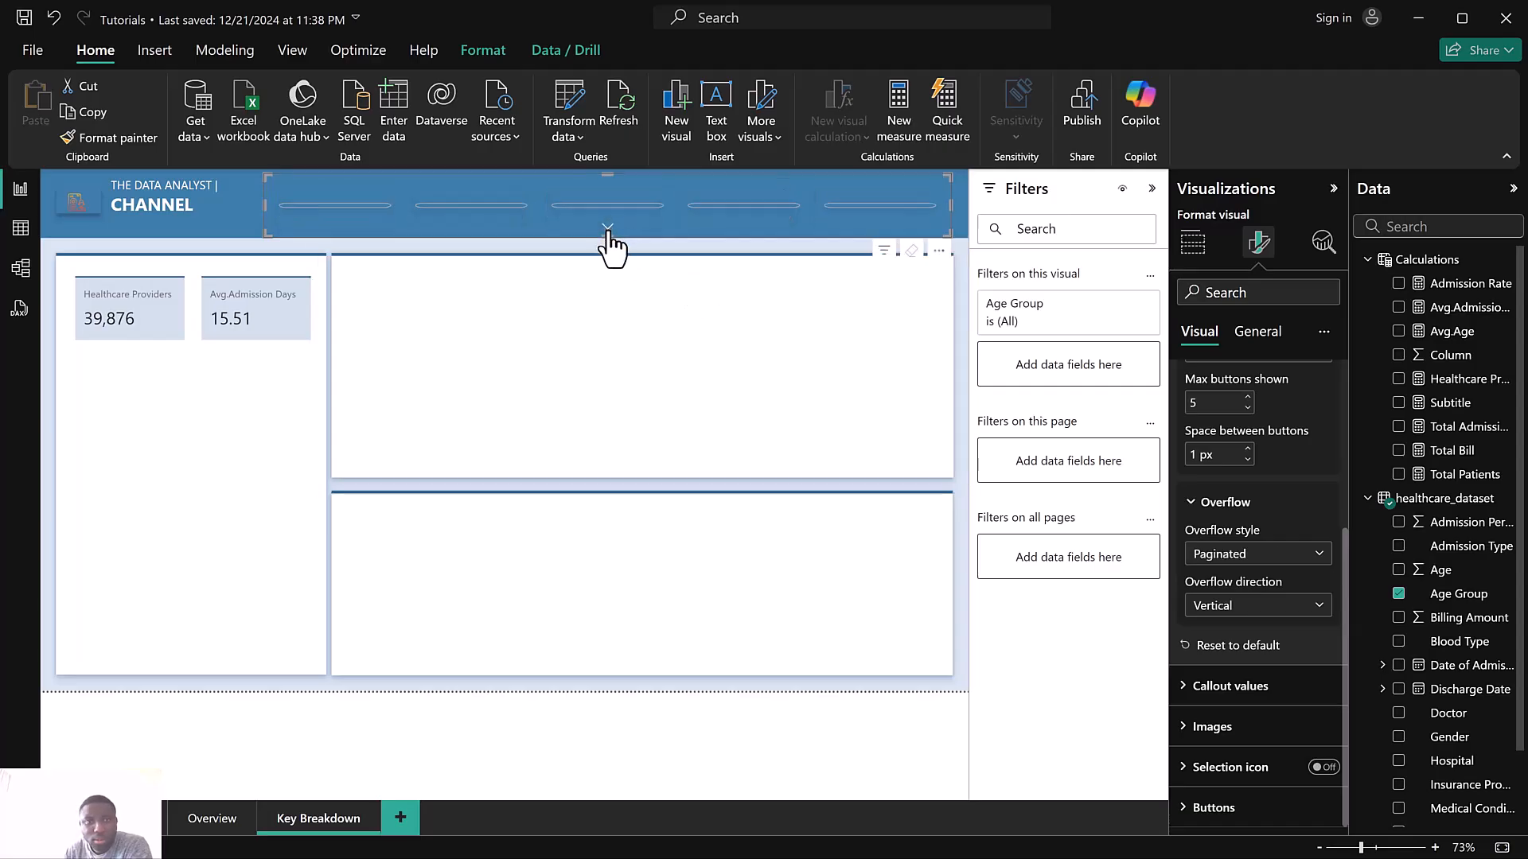
left_click(1242, 605)
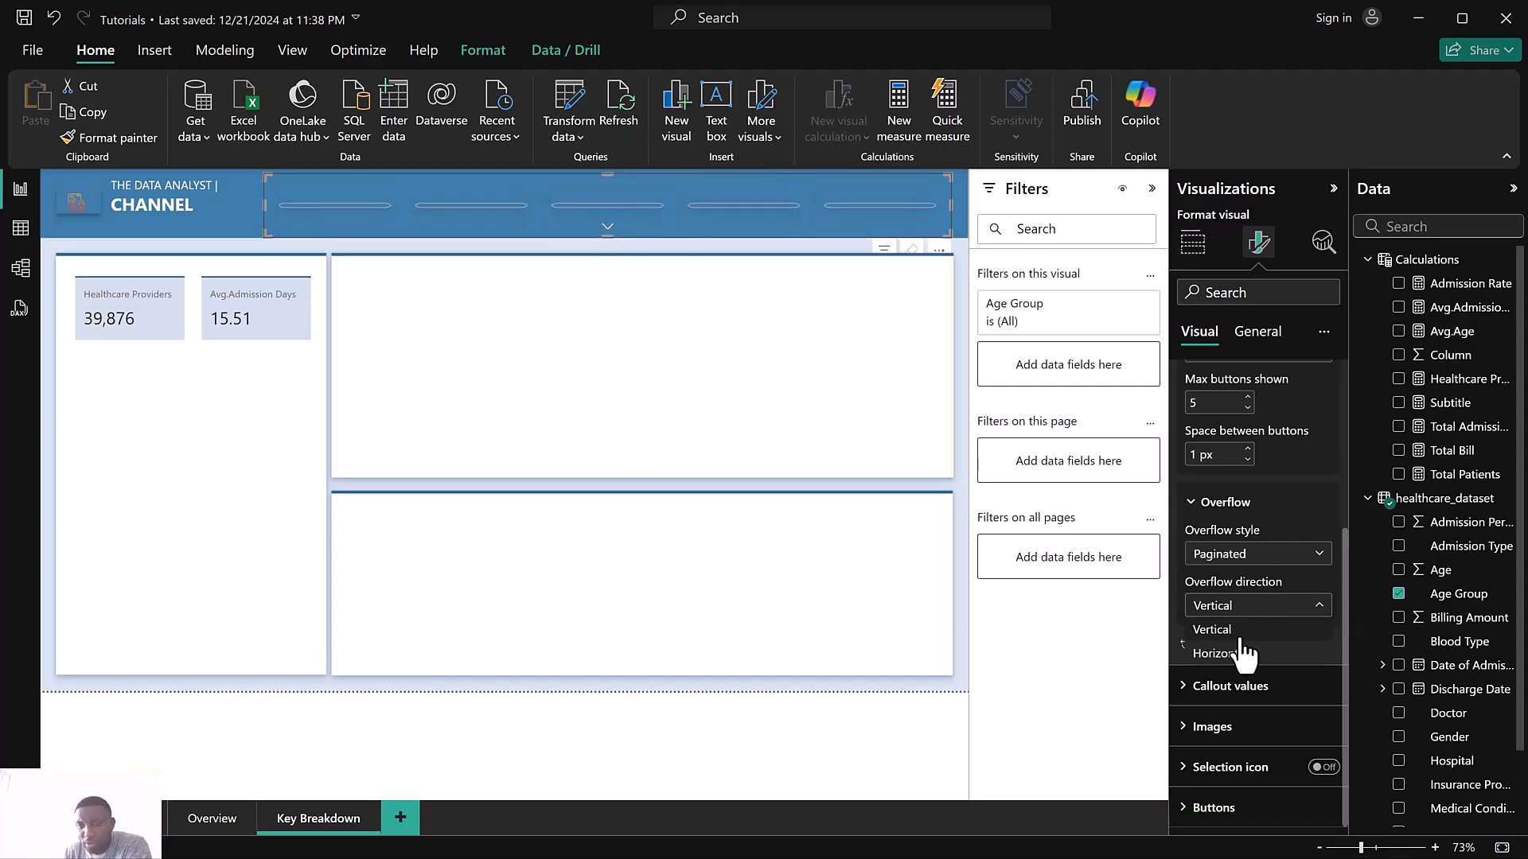
left_click(1220, 653)
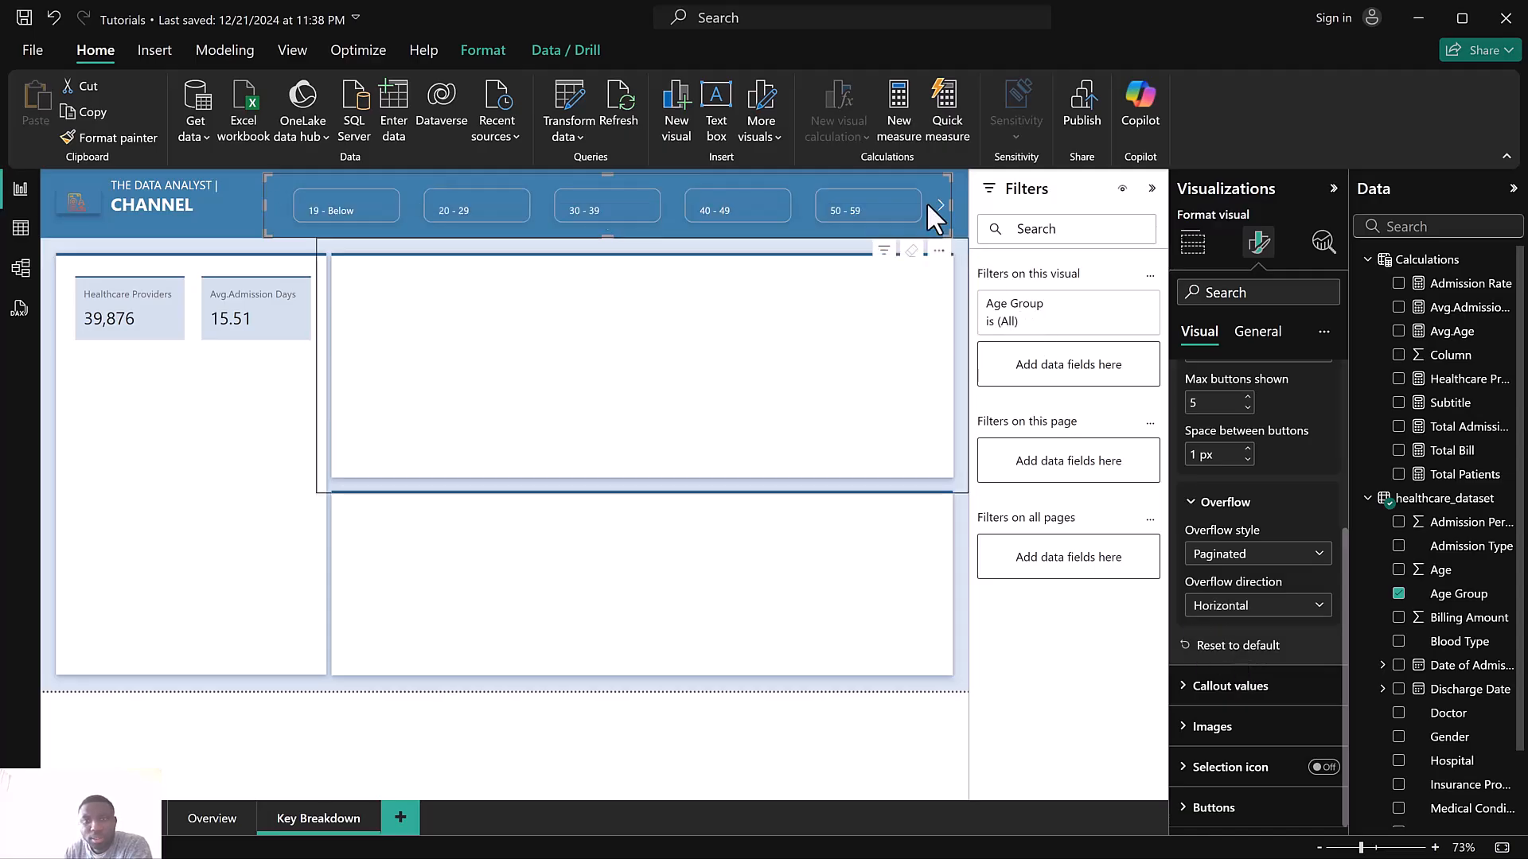
left_click(942, 208)
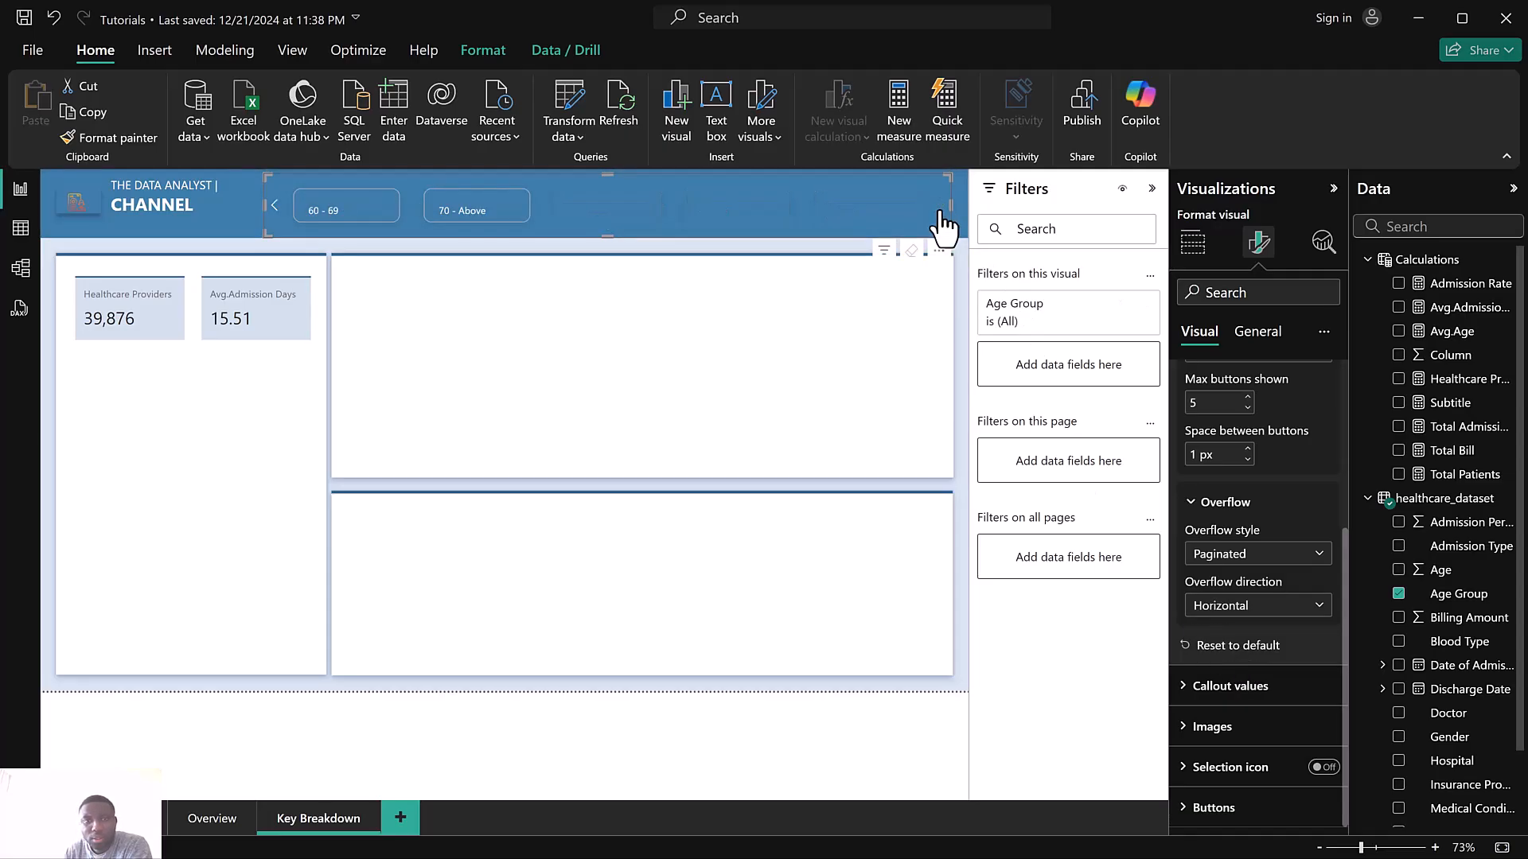
left_click(274, 207)
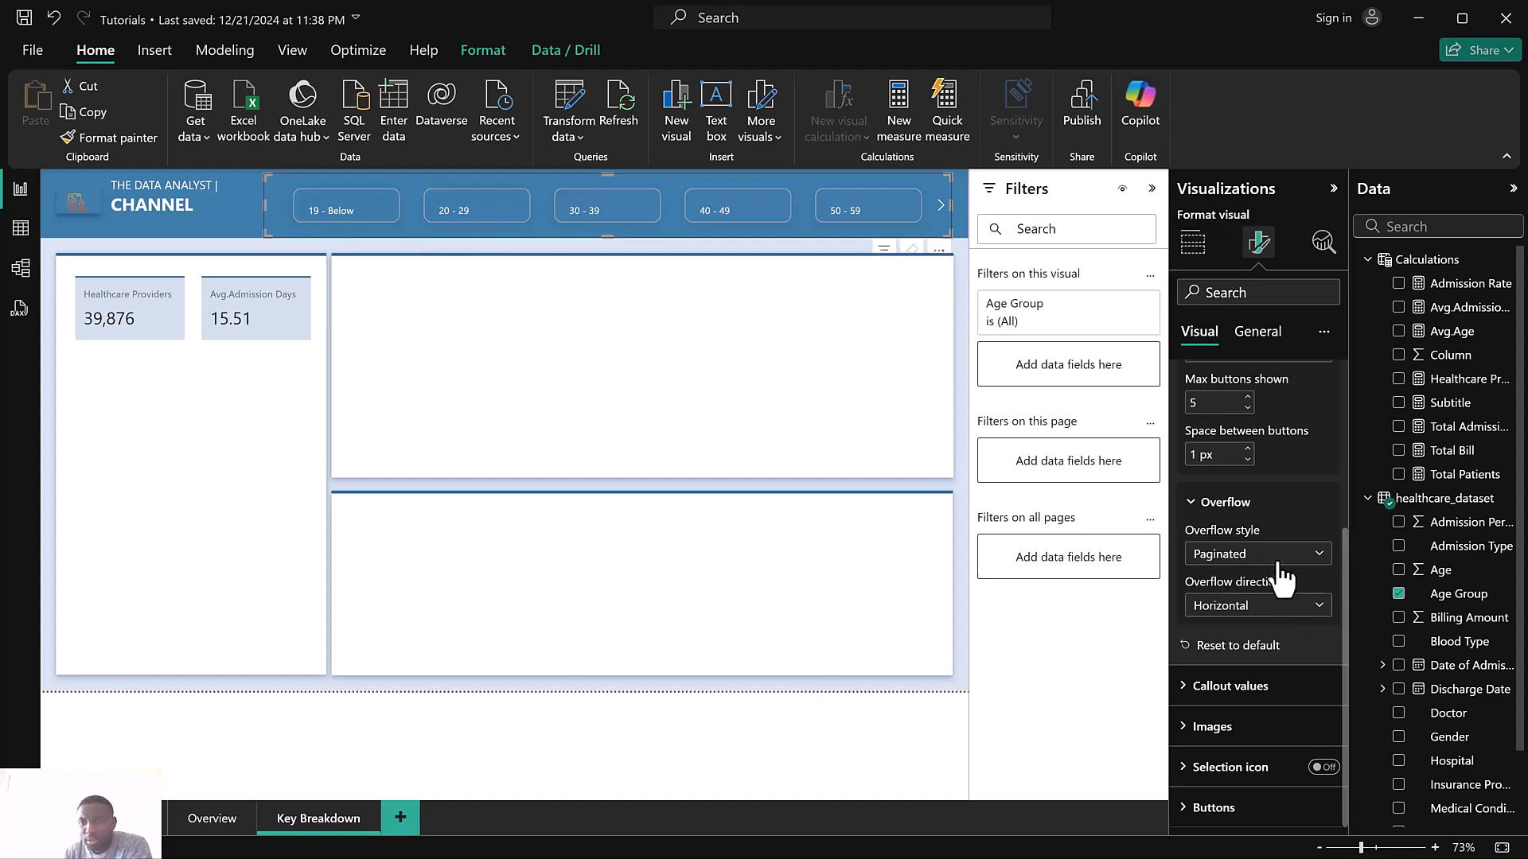
Center-align the callout values of the Age Group slicer buttons
scroll(1277, 518, "up", 2)
scroll(1277, 518, "up", 1)
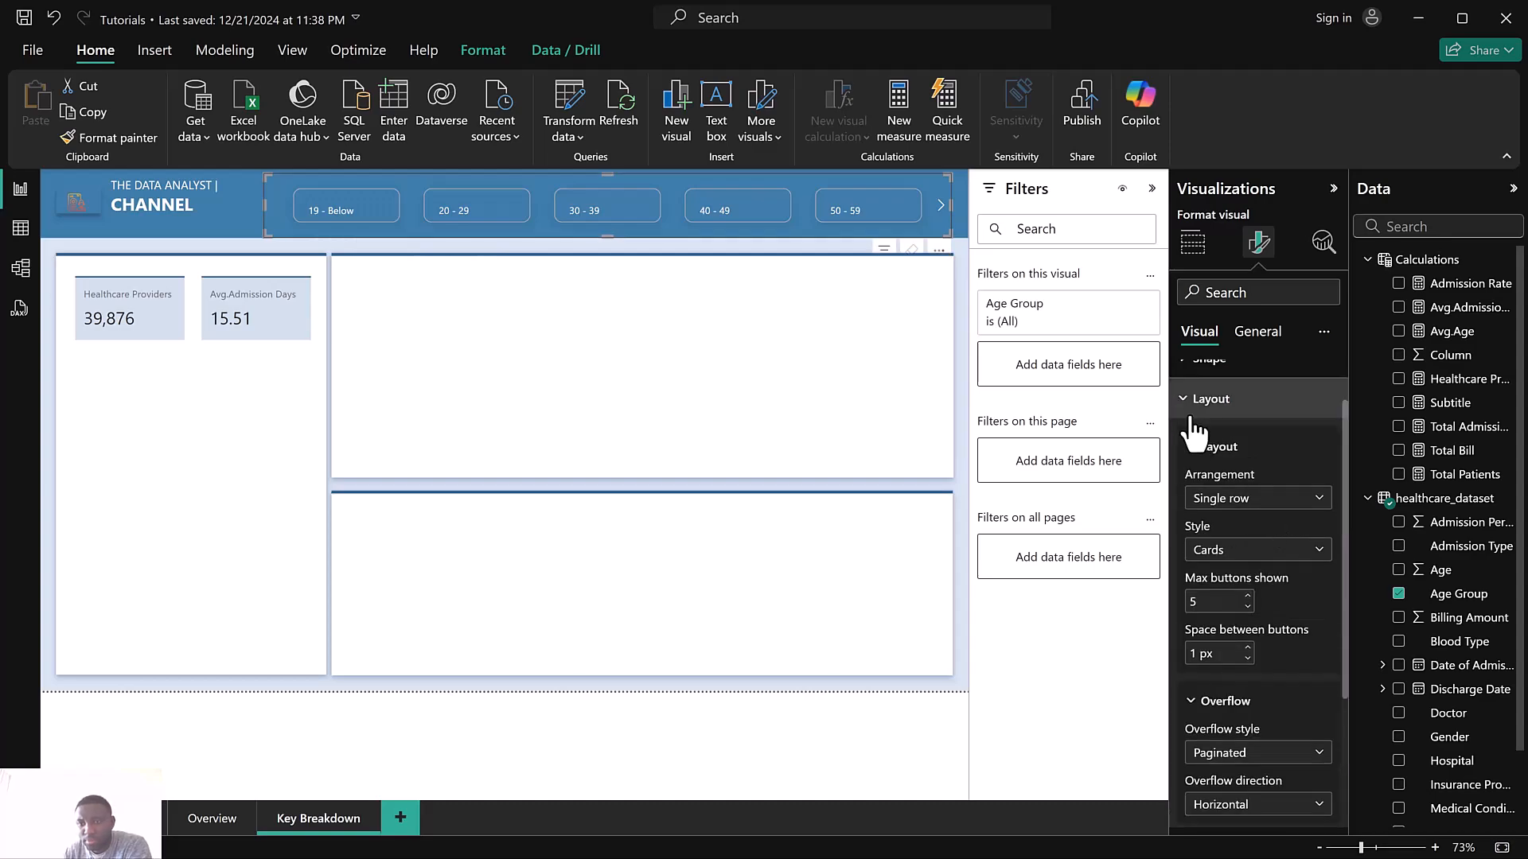
left_click(1191, 414)
left_click(1251, 518)
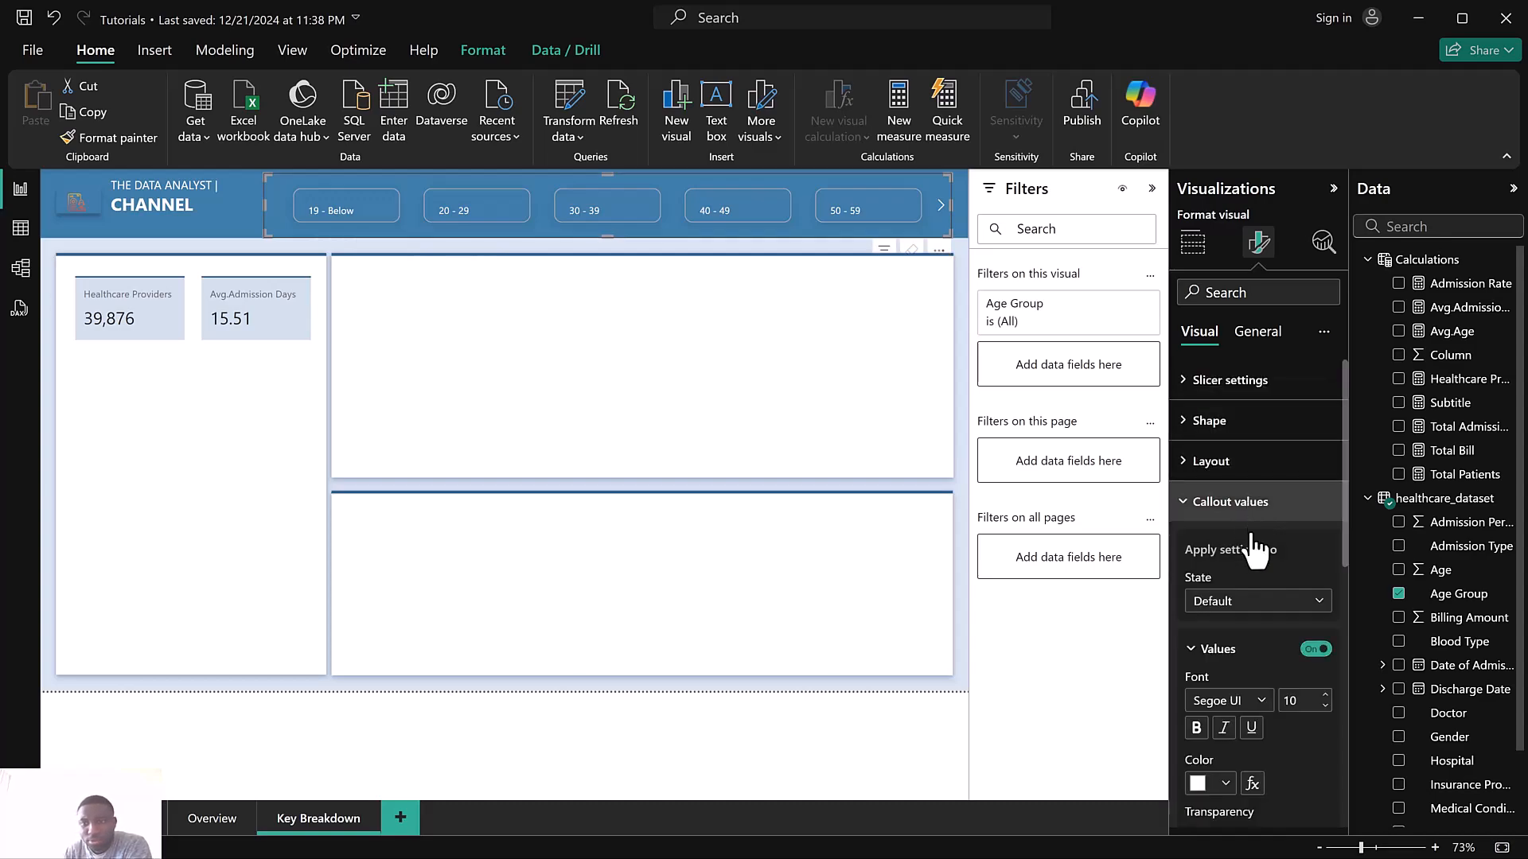
scroll(1241, 716, "down", 5)
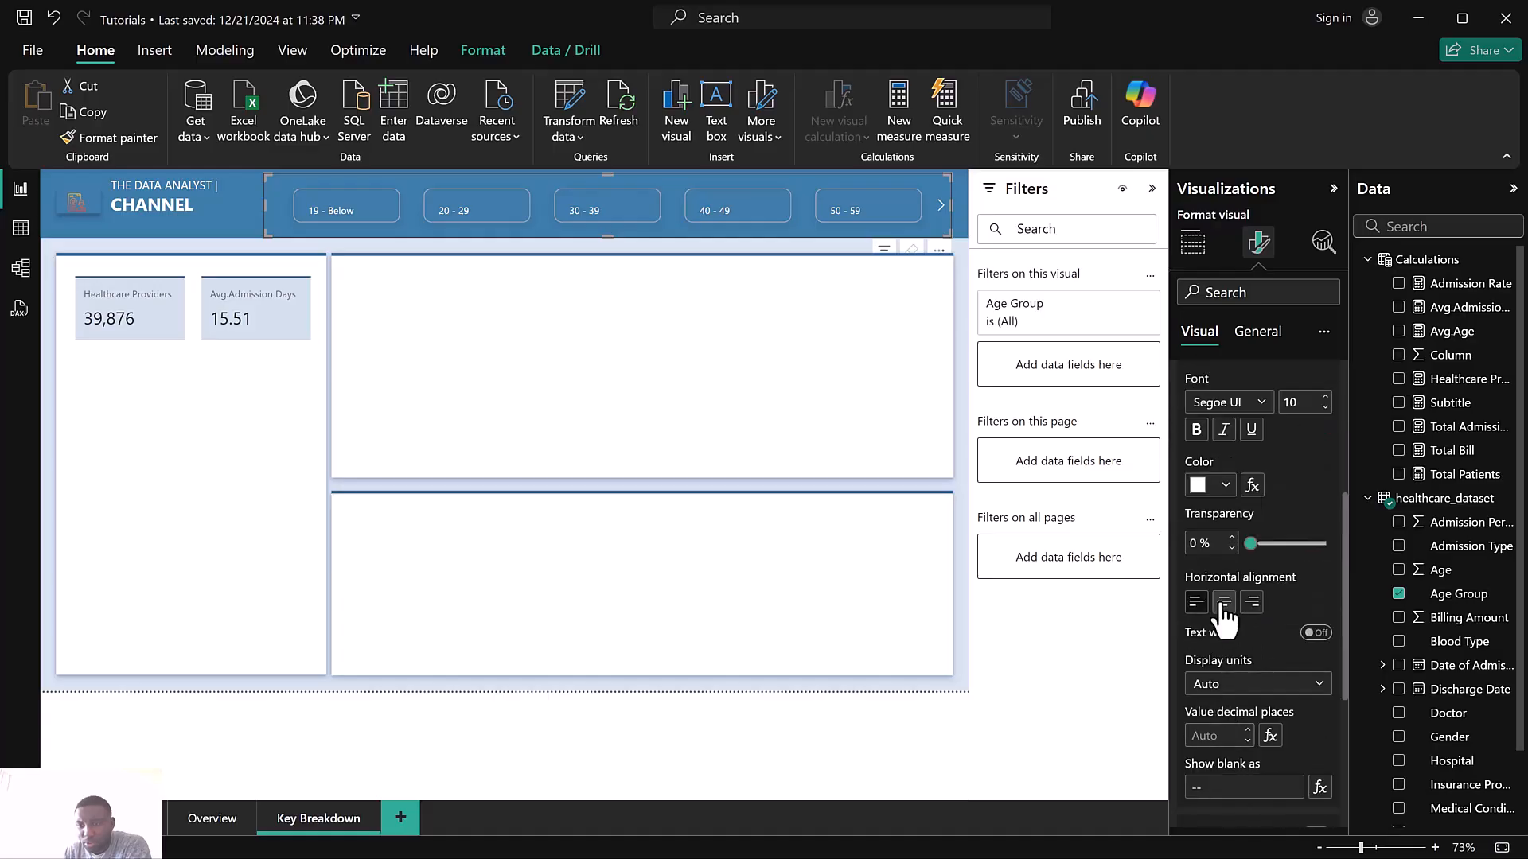
left_click(1224, 603)
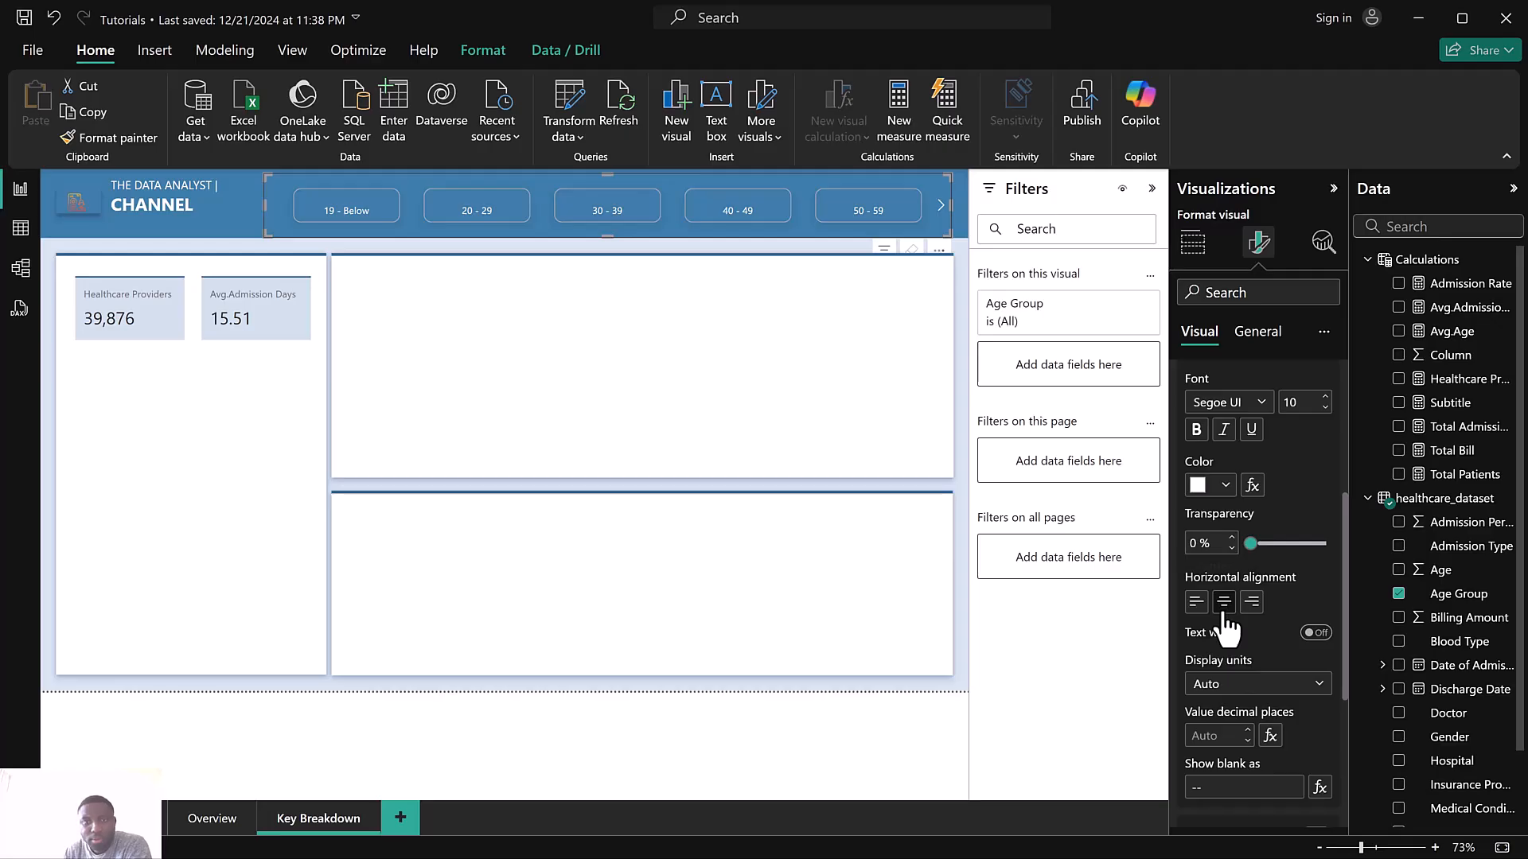
scroll(1266, 634, "down", 1)
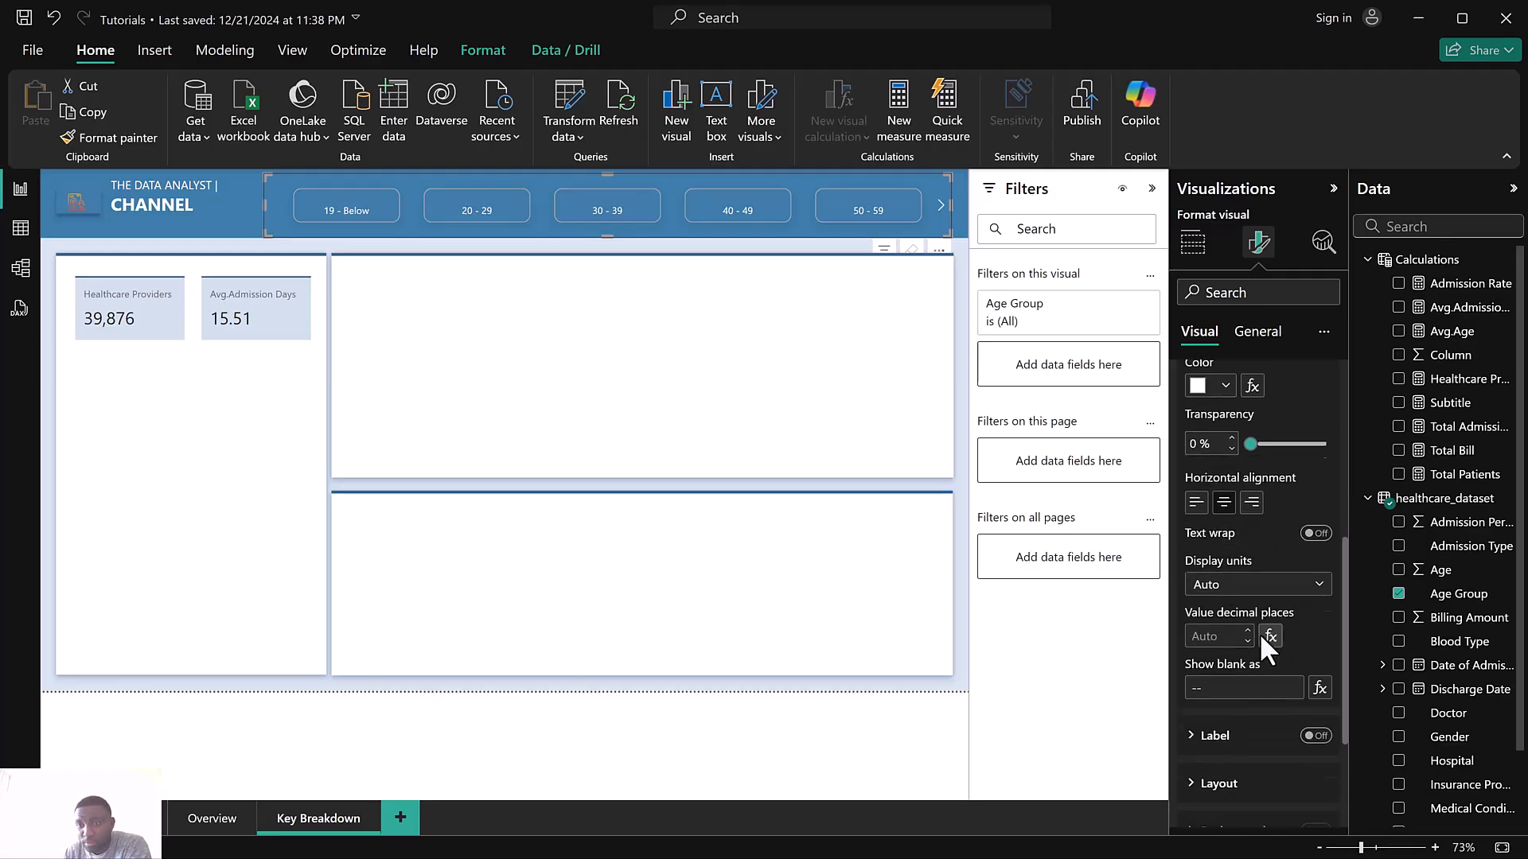
scroll(1257, 589, "up", 2)
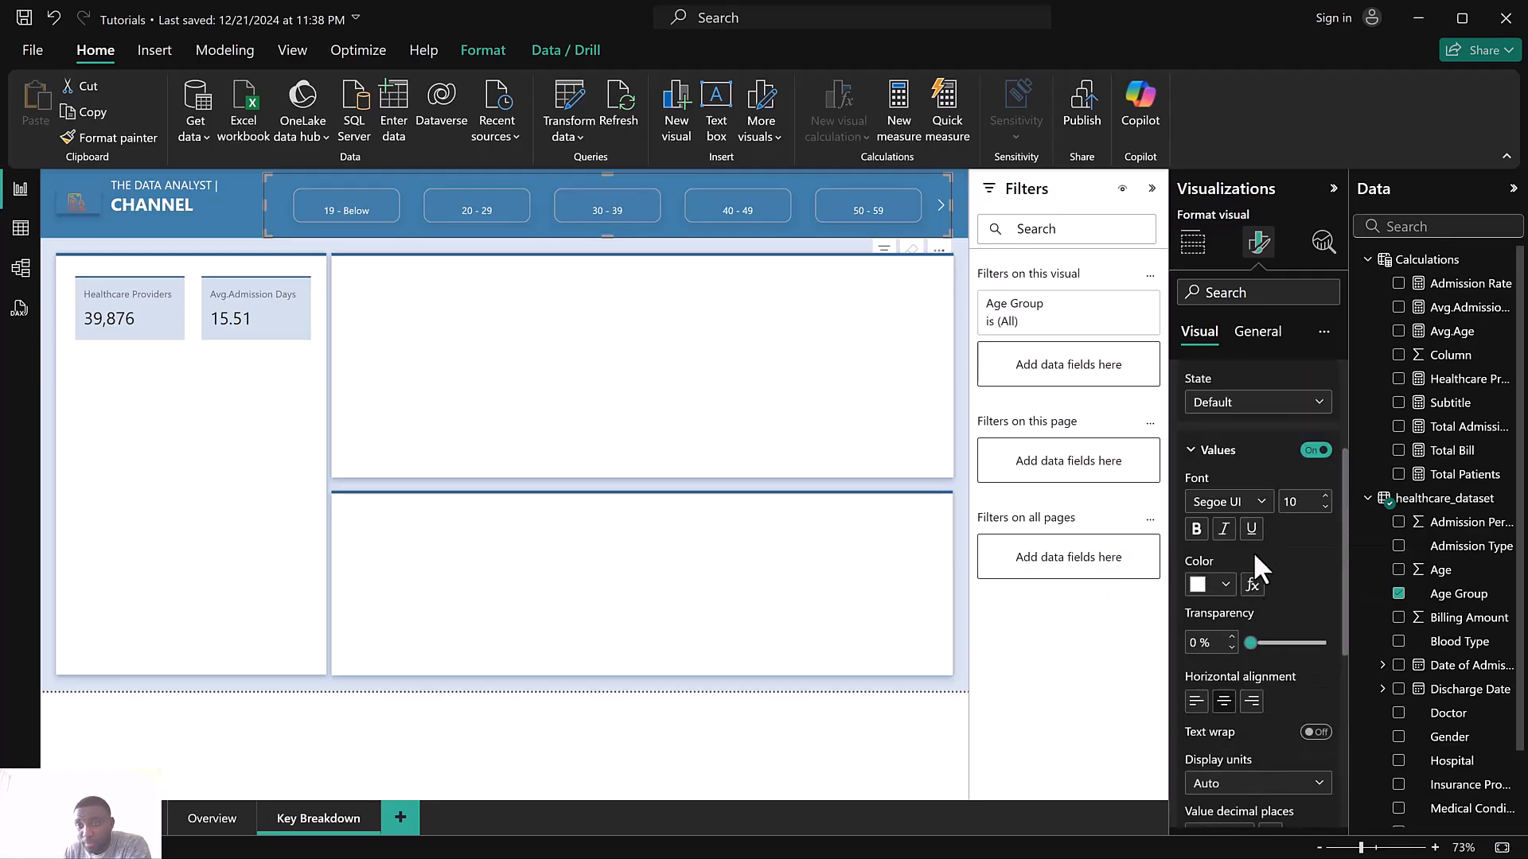
left_click(1229, 407)
left_click(1293, 585)
scroll(1293, 584, "down", 1)
scroll(1284, 589, "down", 3)
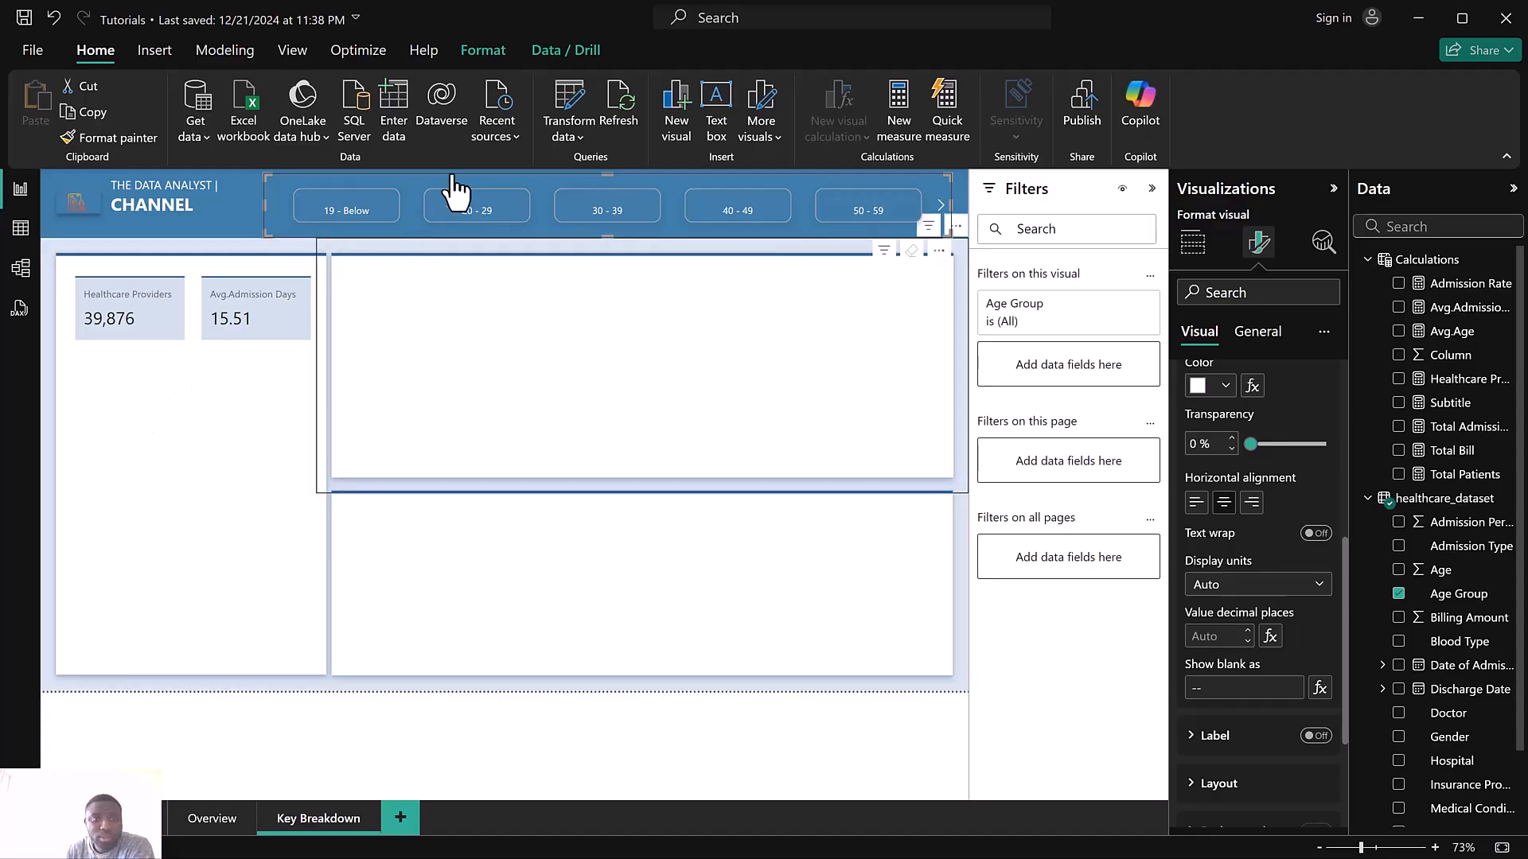
left_click(197, 479)
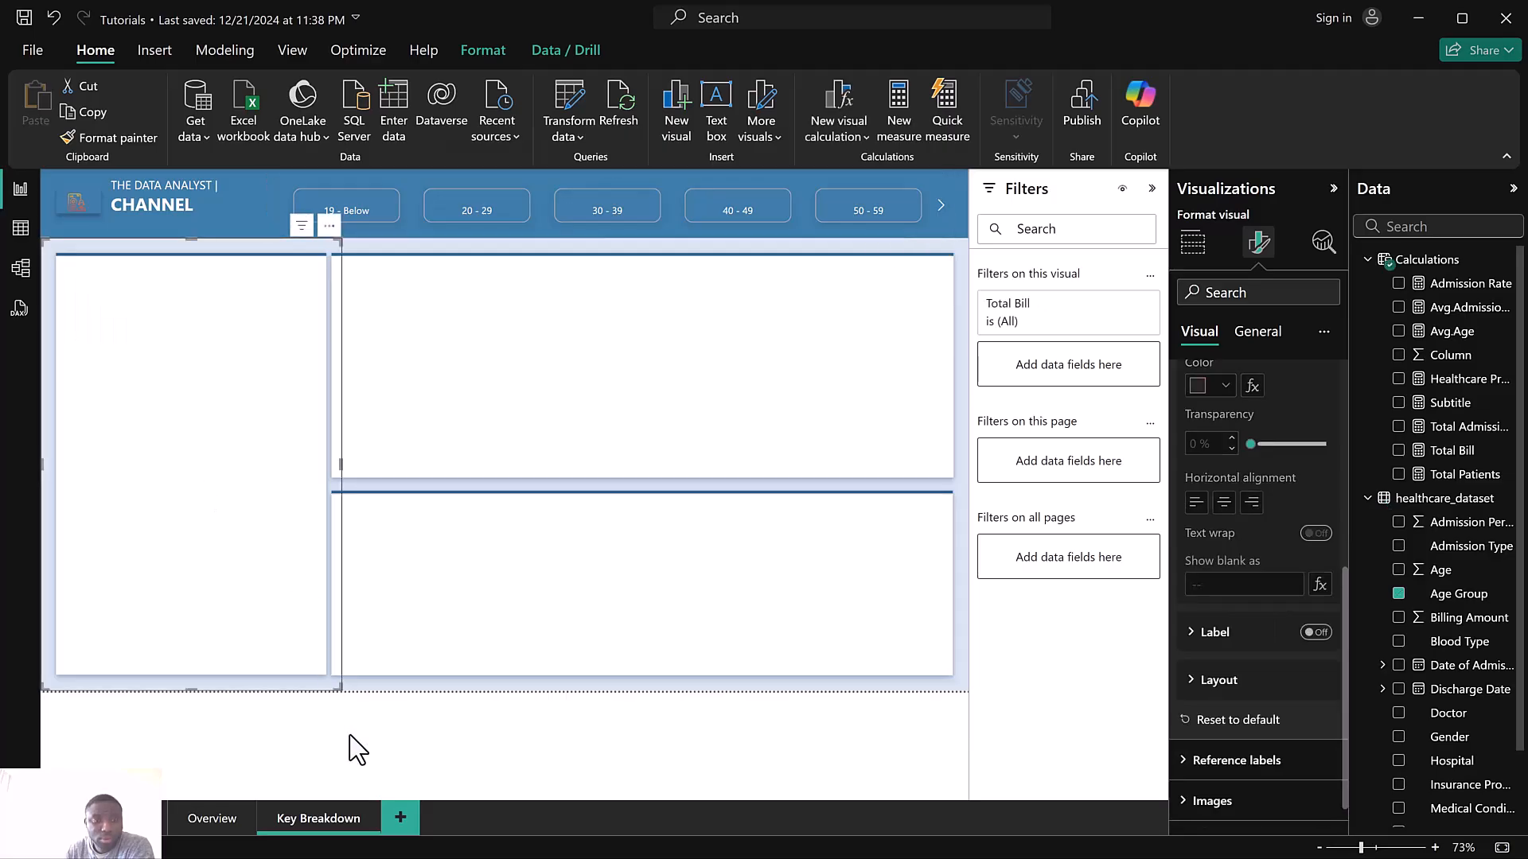
left_click(443, 748)
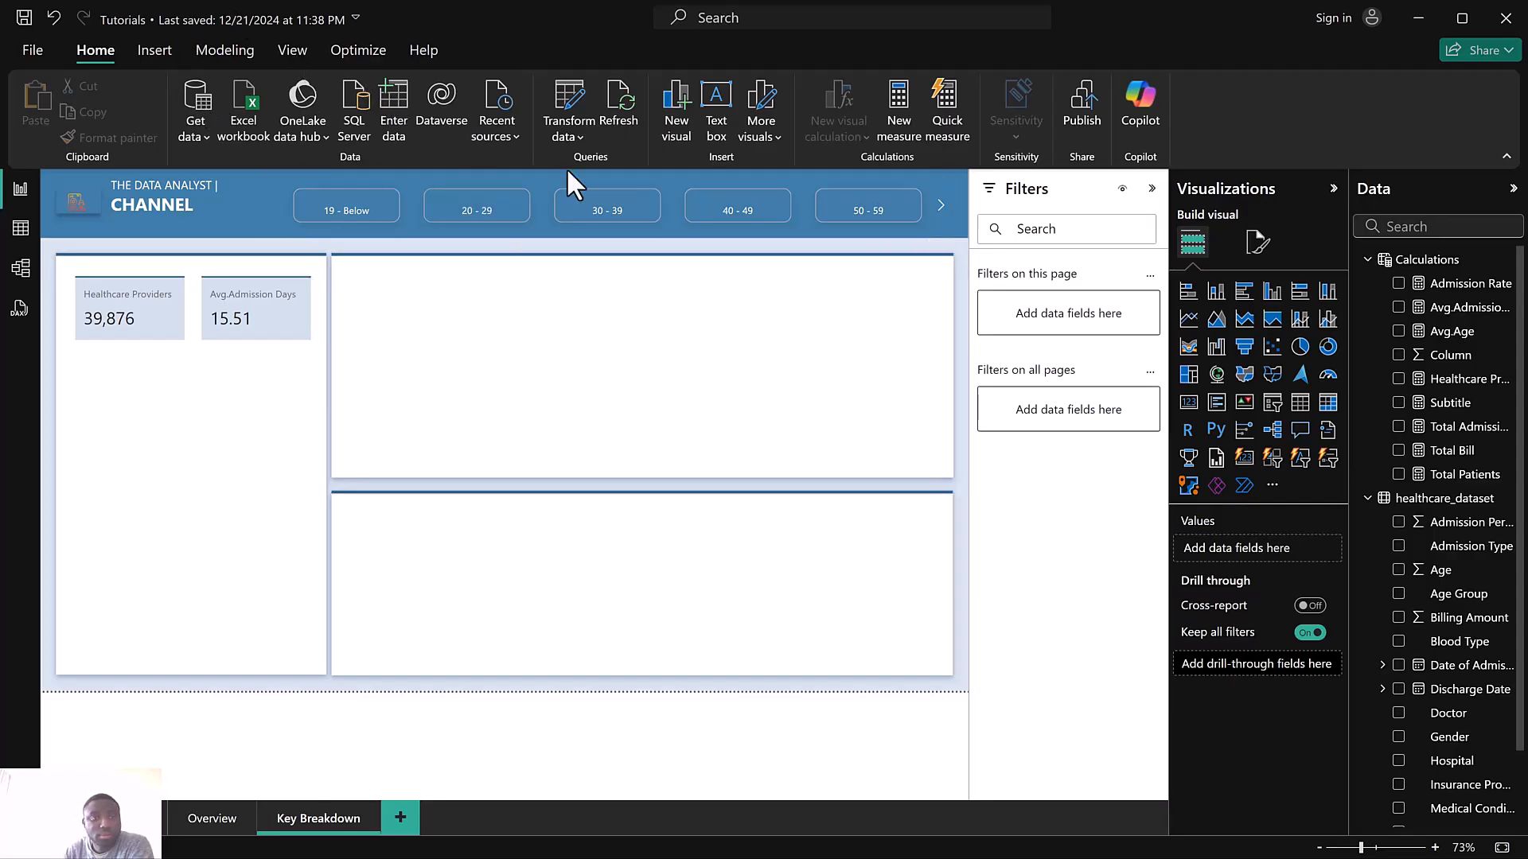
left_click(151, 51)
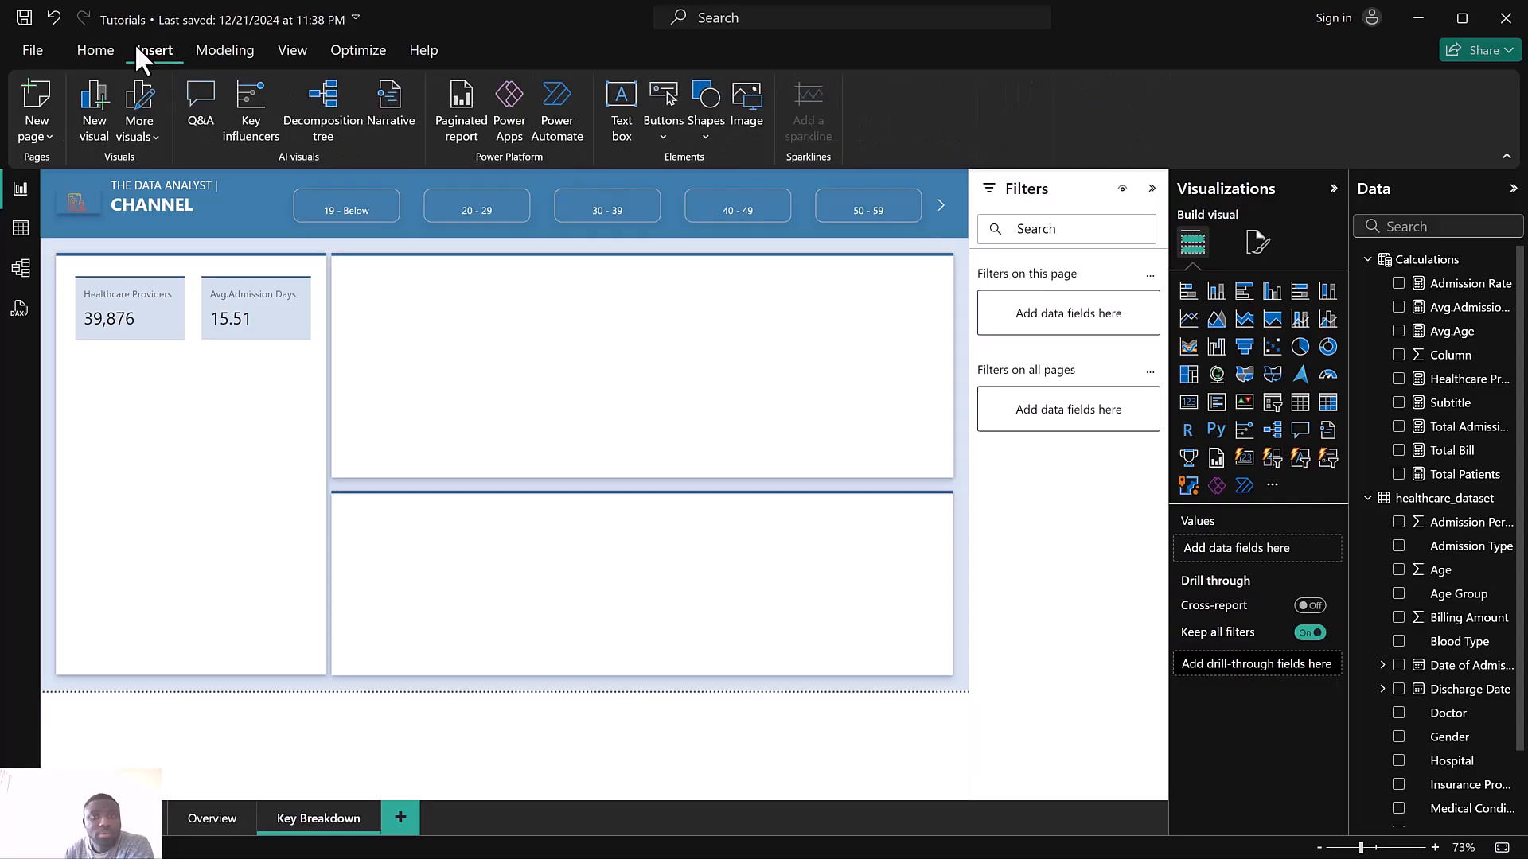
left_click(86, 57)
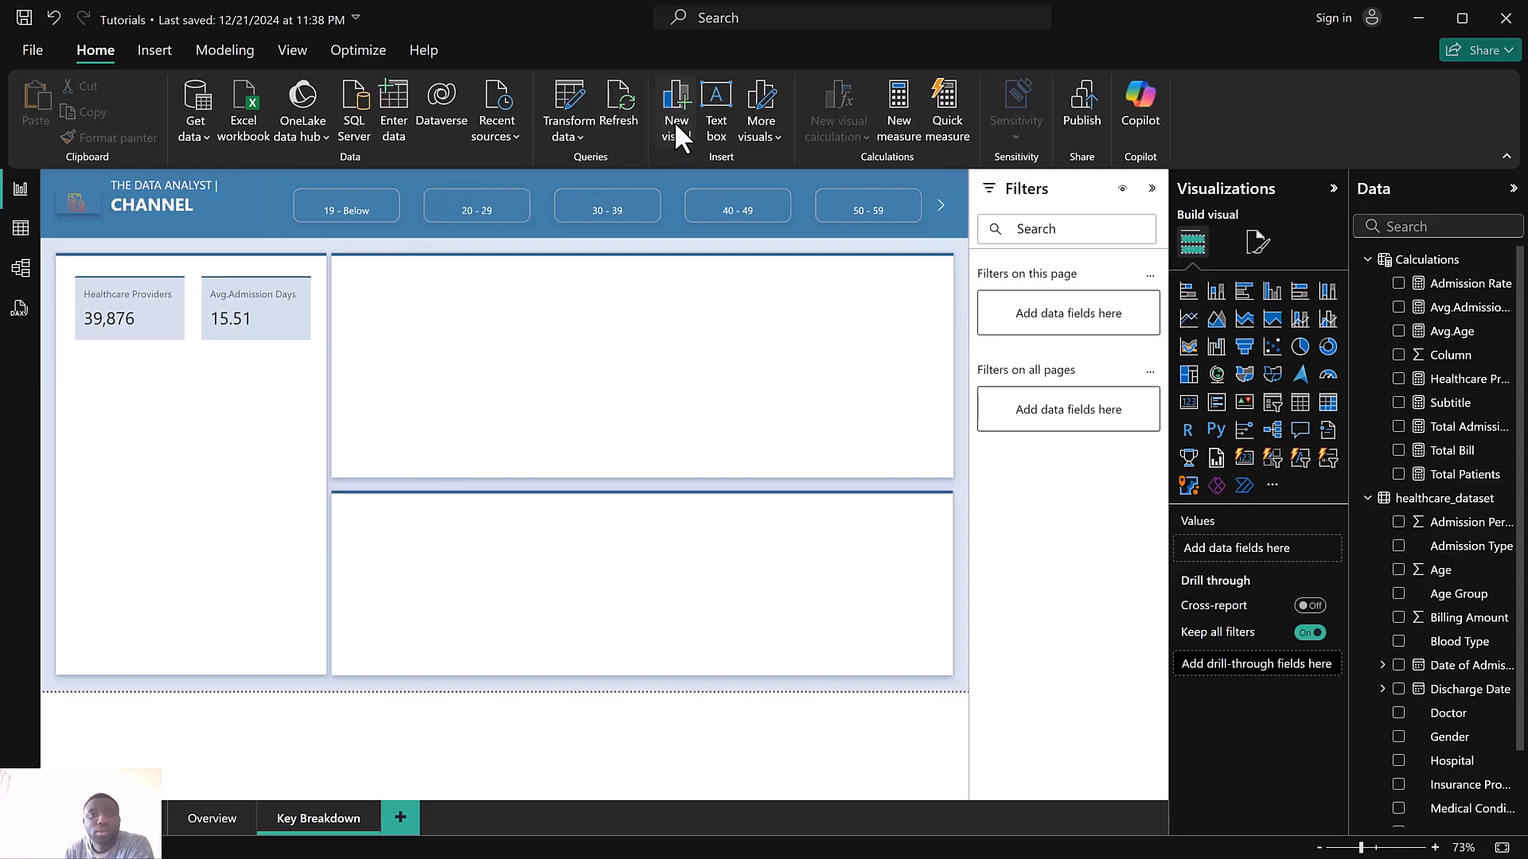
Place a new visual below the KPI cards and create a Calculations measure Blood Grp = COUNT(healthcare_dataset[Blood Type])
mouse_move(185, 379)
left_mouse_down()
mouse_move(181, 427)
mouse_move(202, 380)
left_mouse_up()
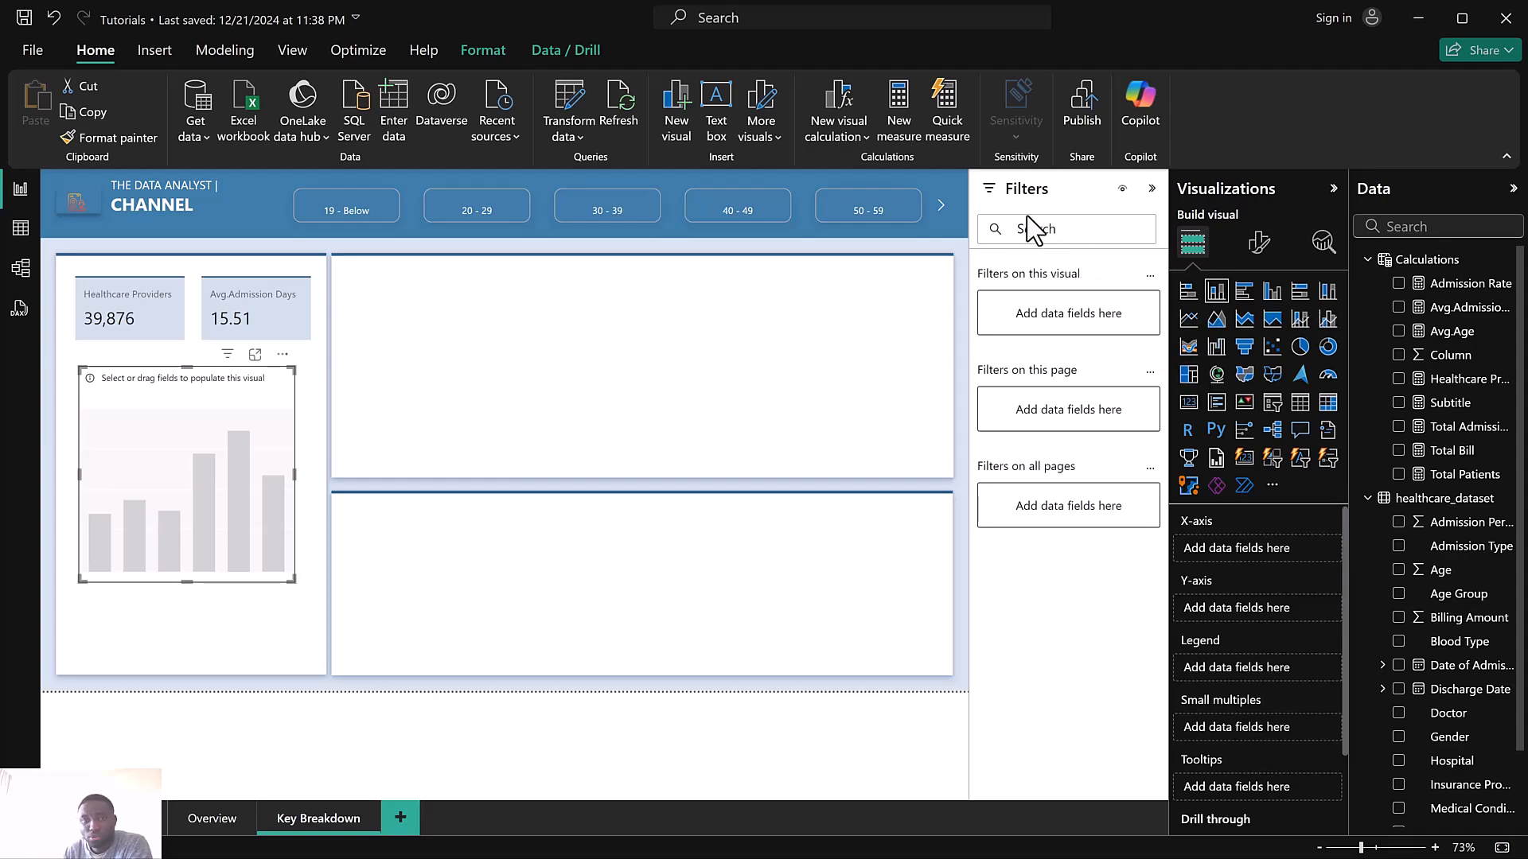
left_click(1505, 260)
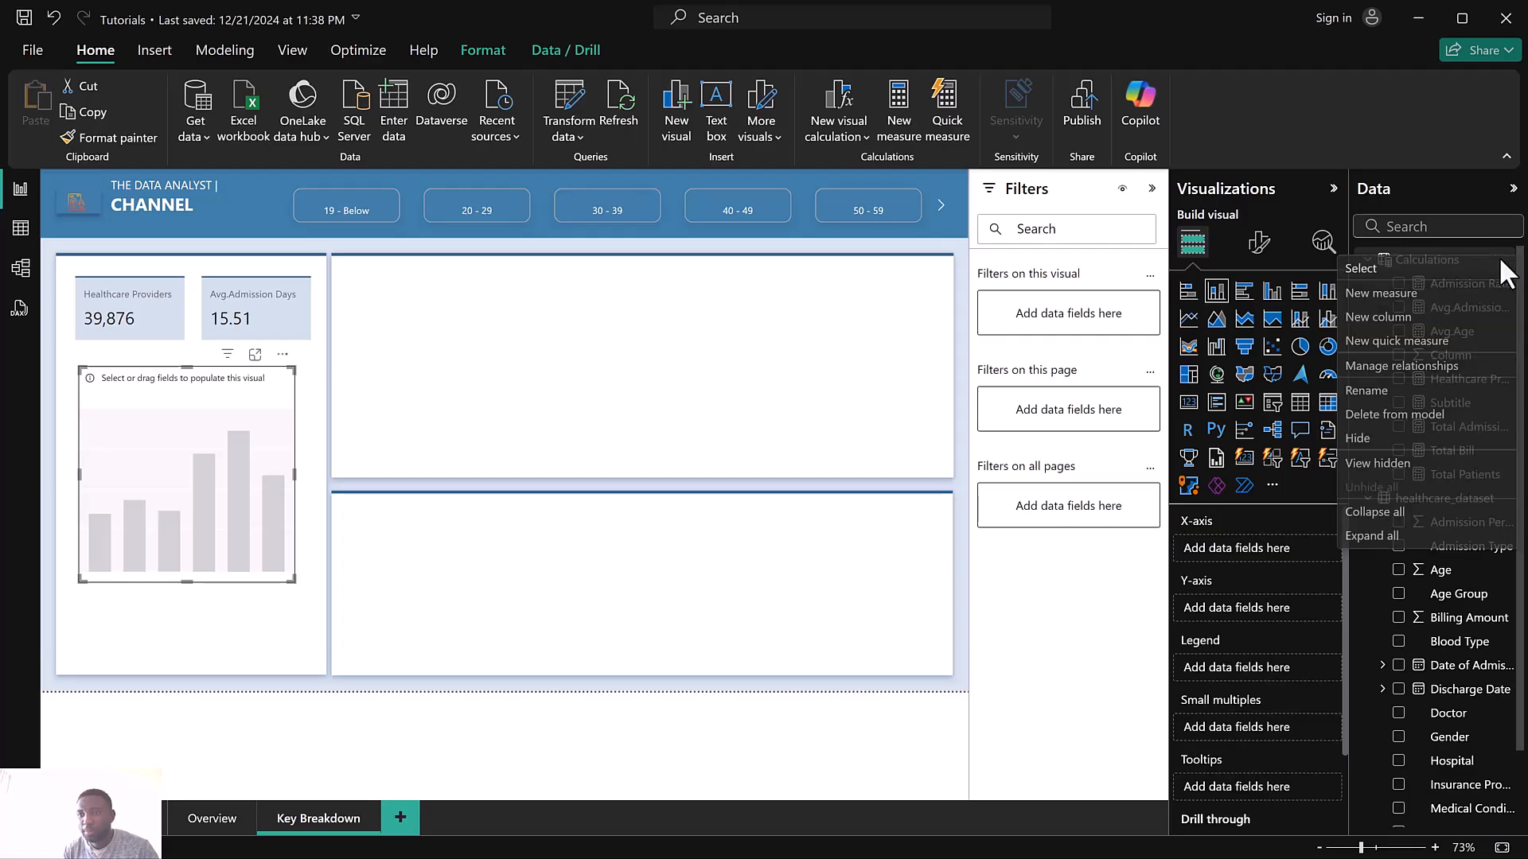
left_click(1390, 300)
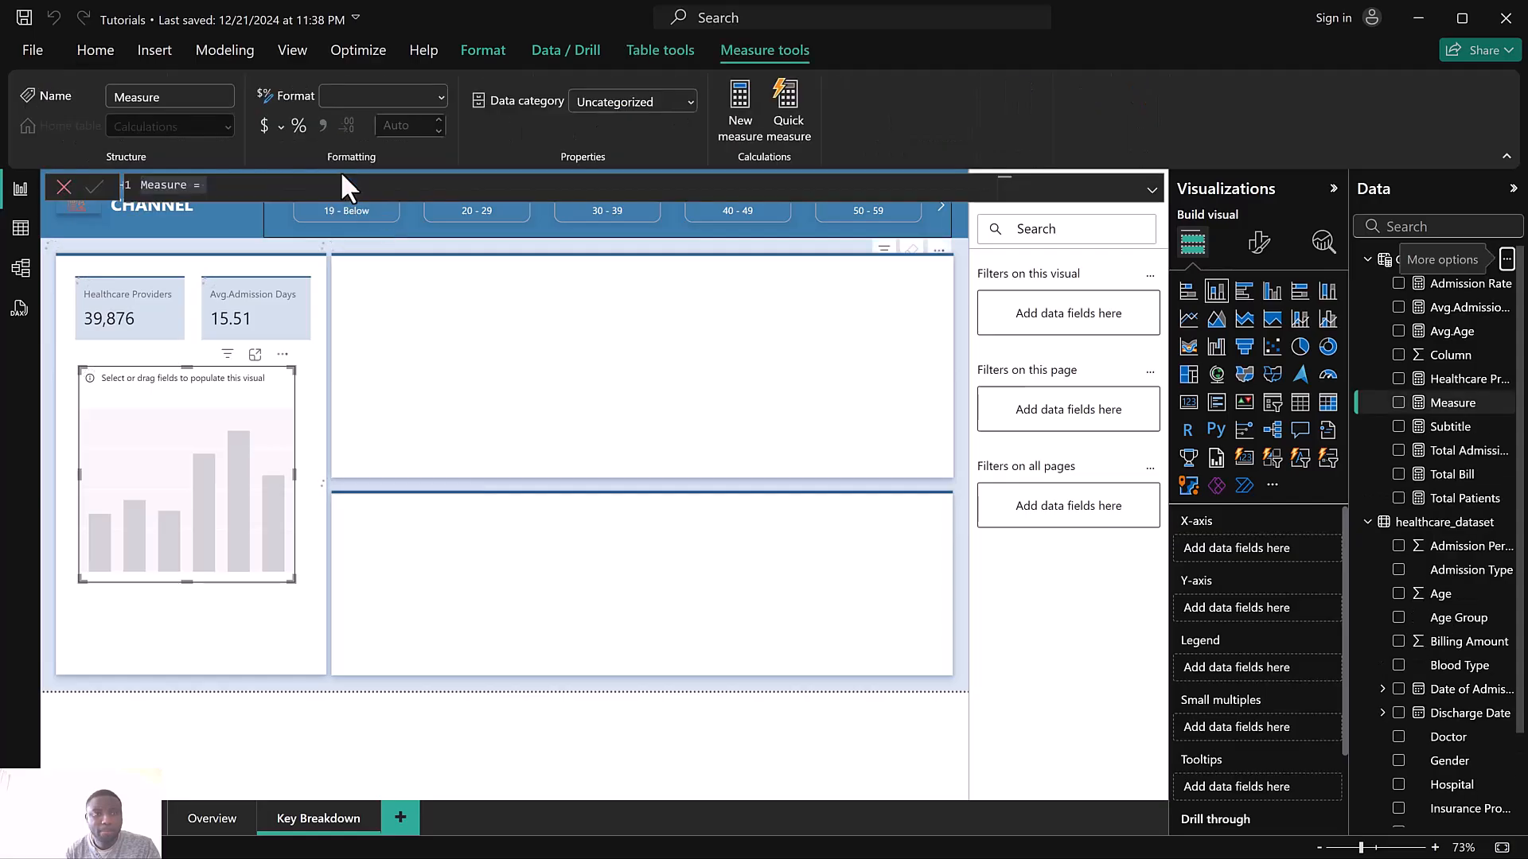
type("Blood")
key("BackSpace")
key("BackSpace")
key("BackSpace")
type("ood Grp")
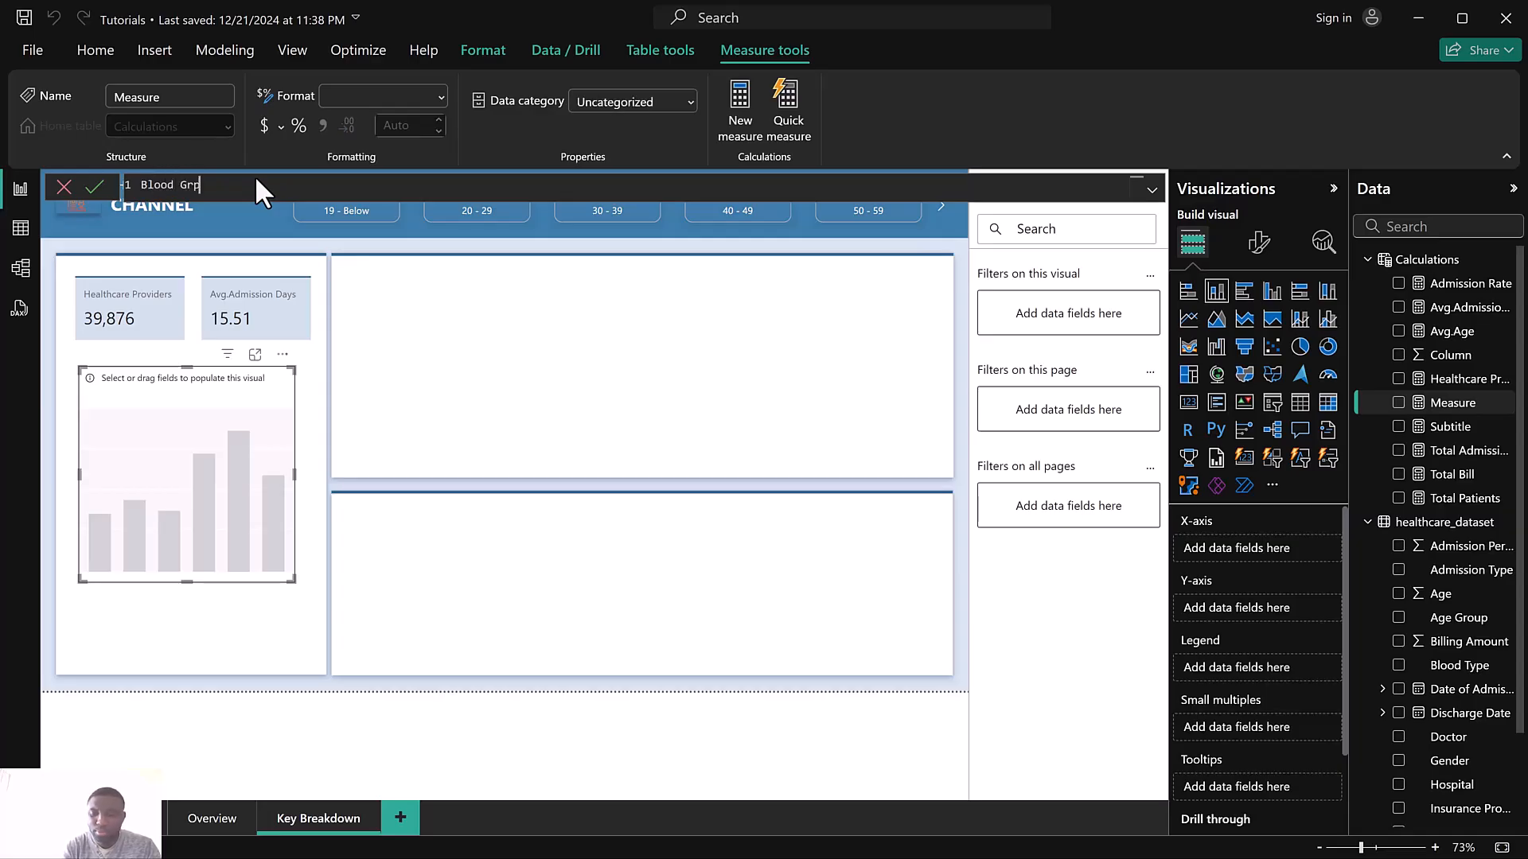
type(" = CO")
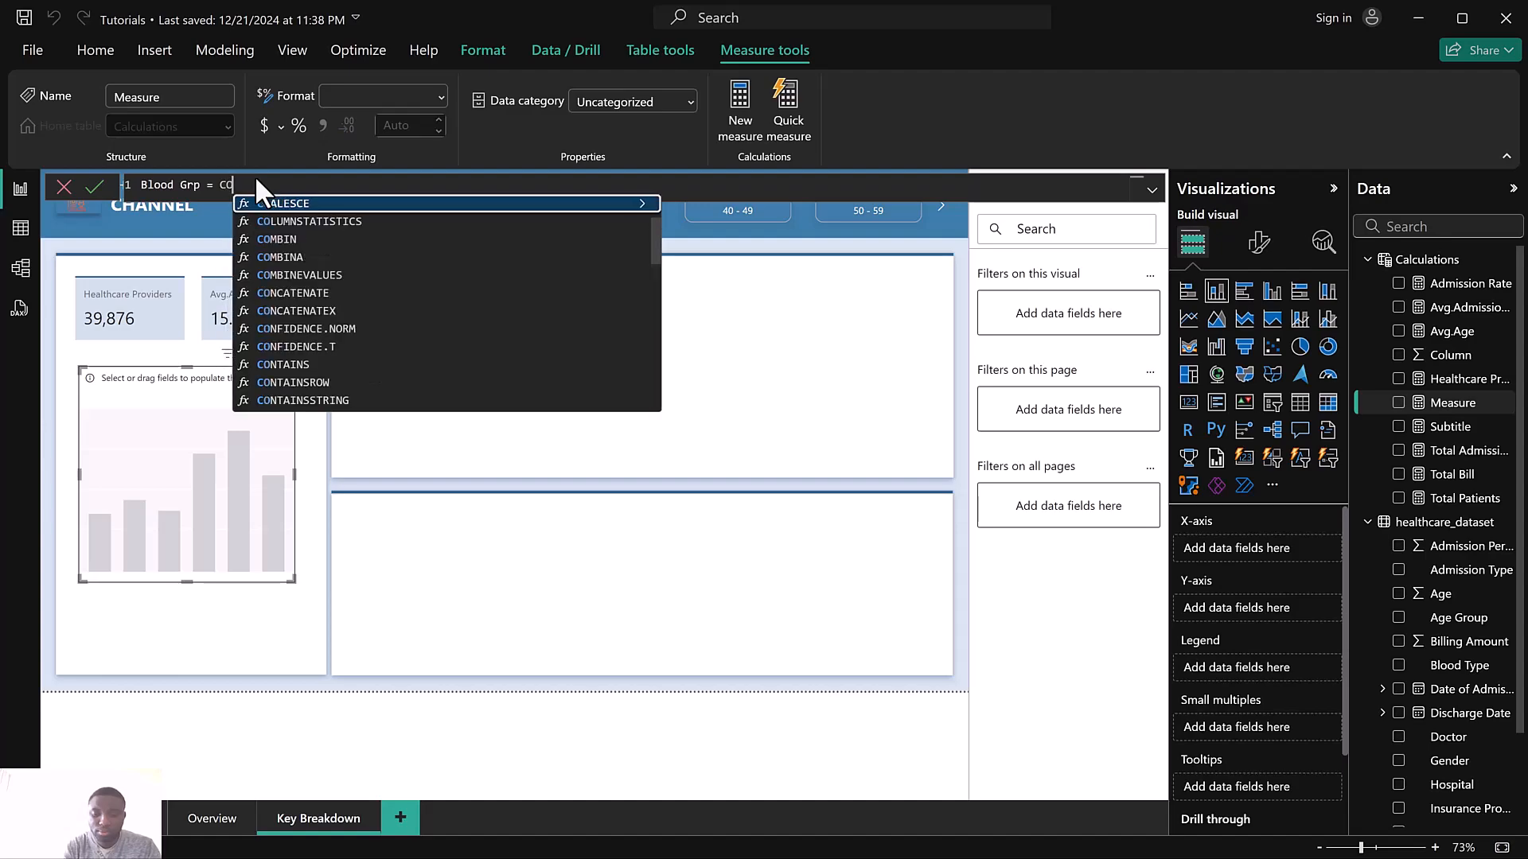
type("UNT")
left_click(286, 222)
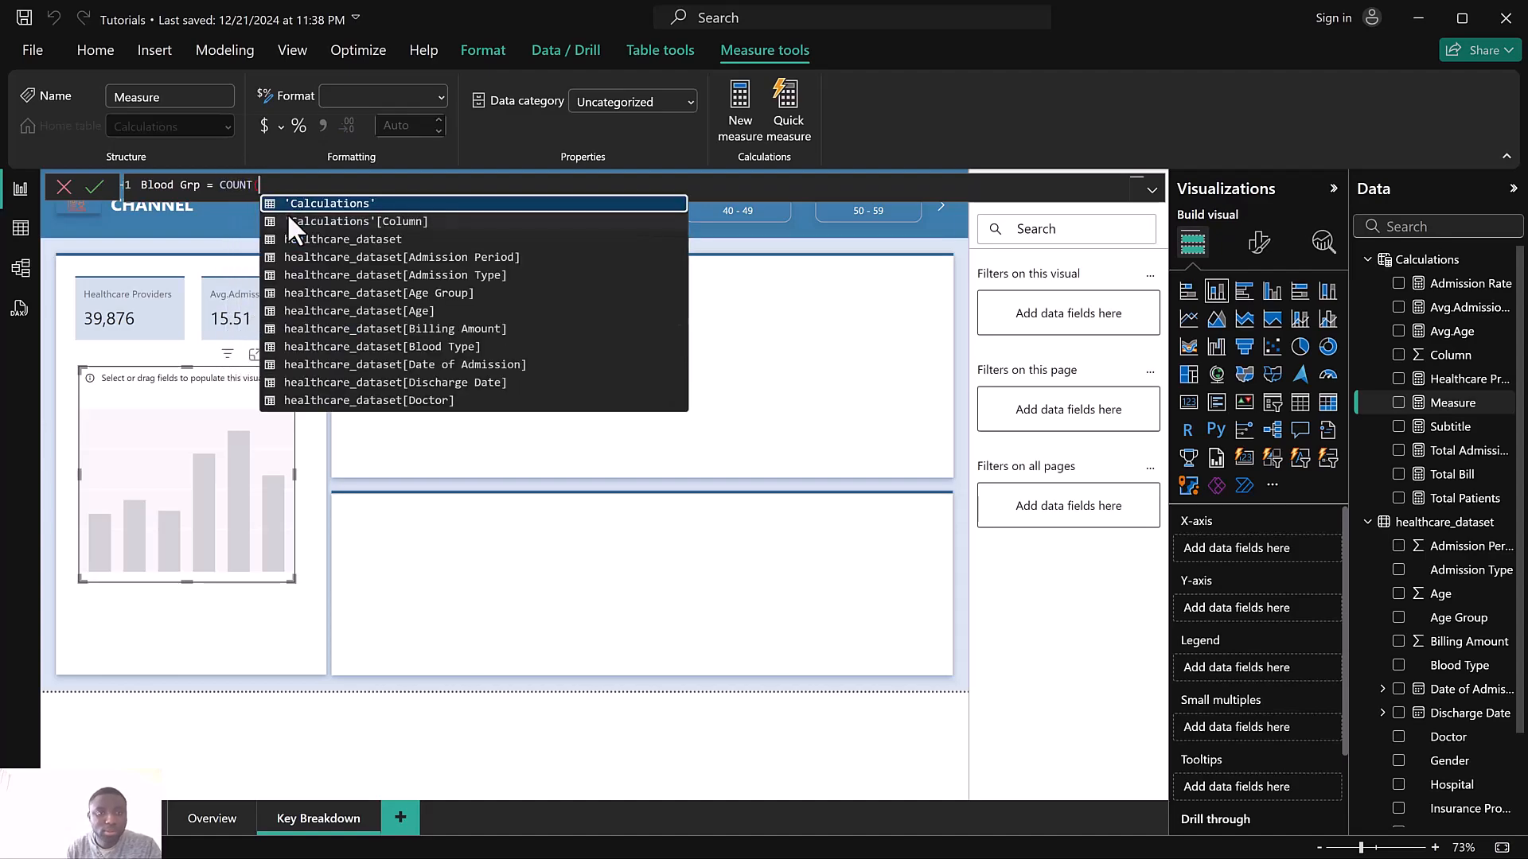
type("Bl")
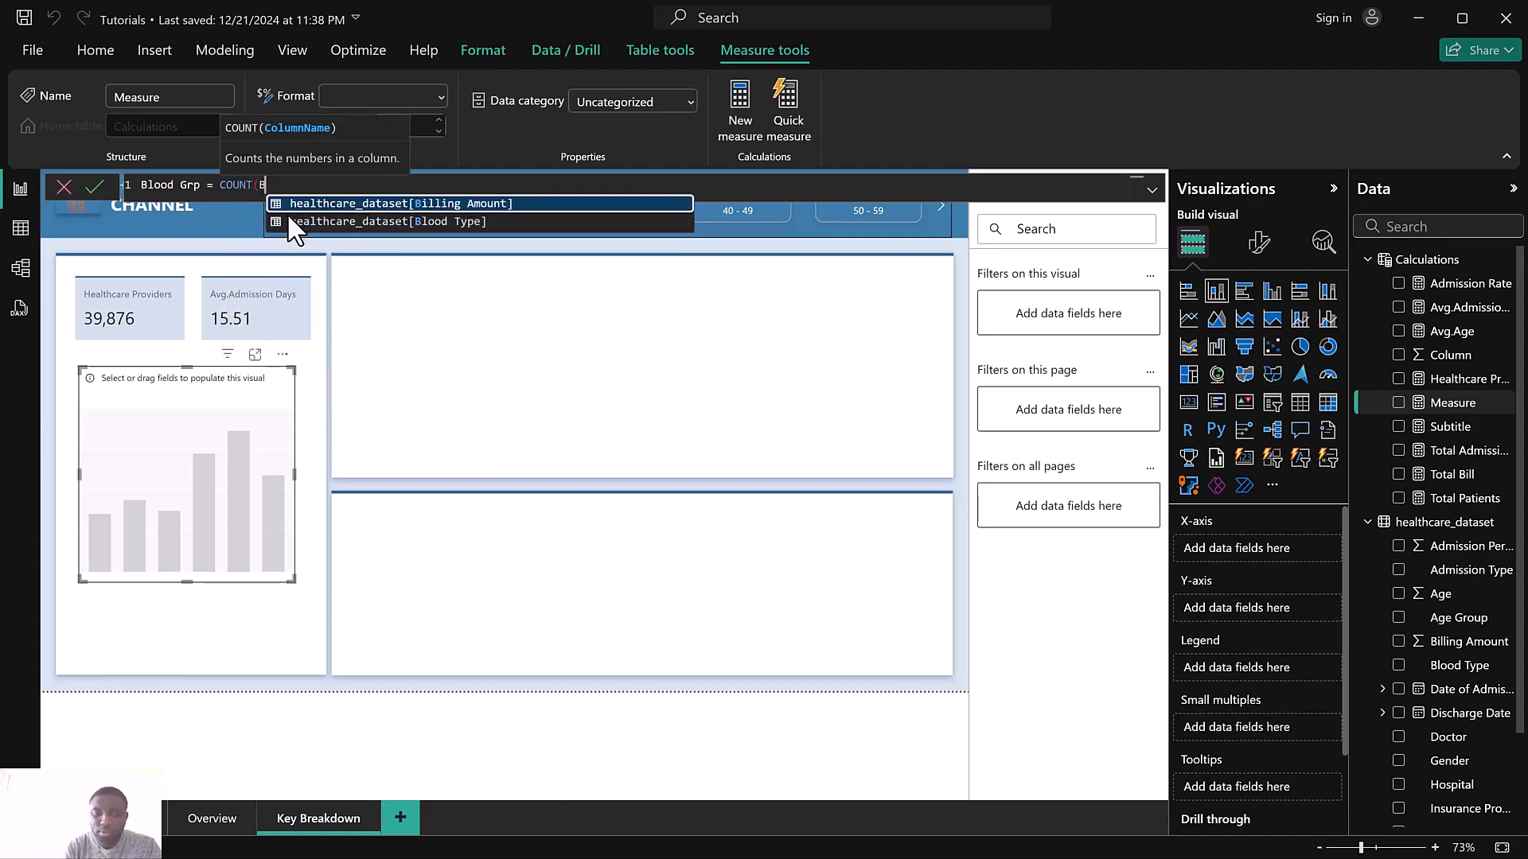
left_click(302, 205)
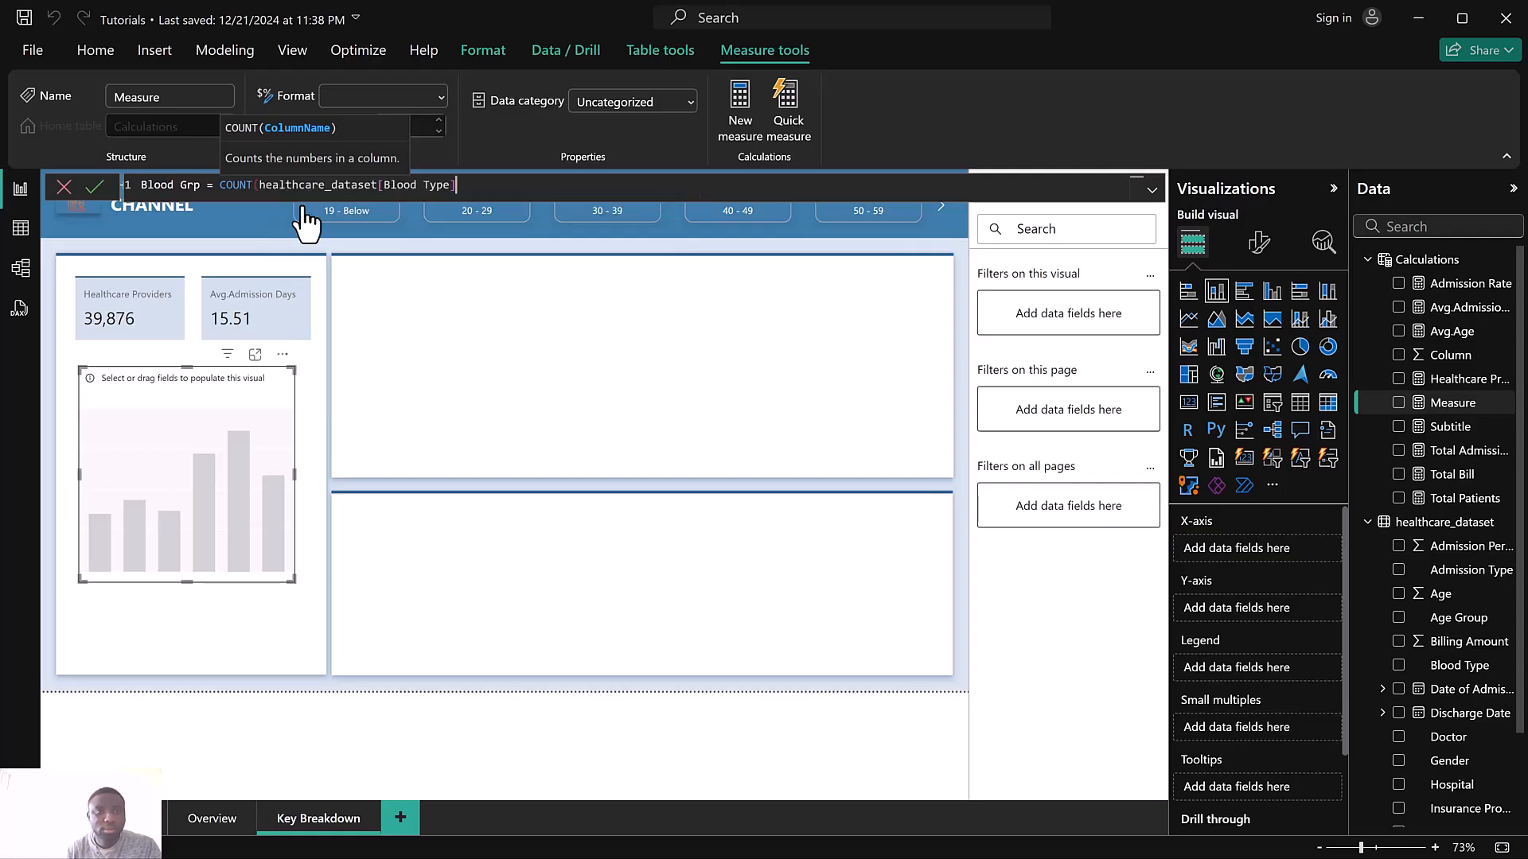
type(")")
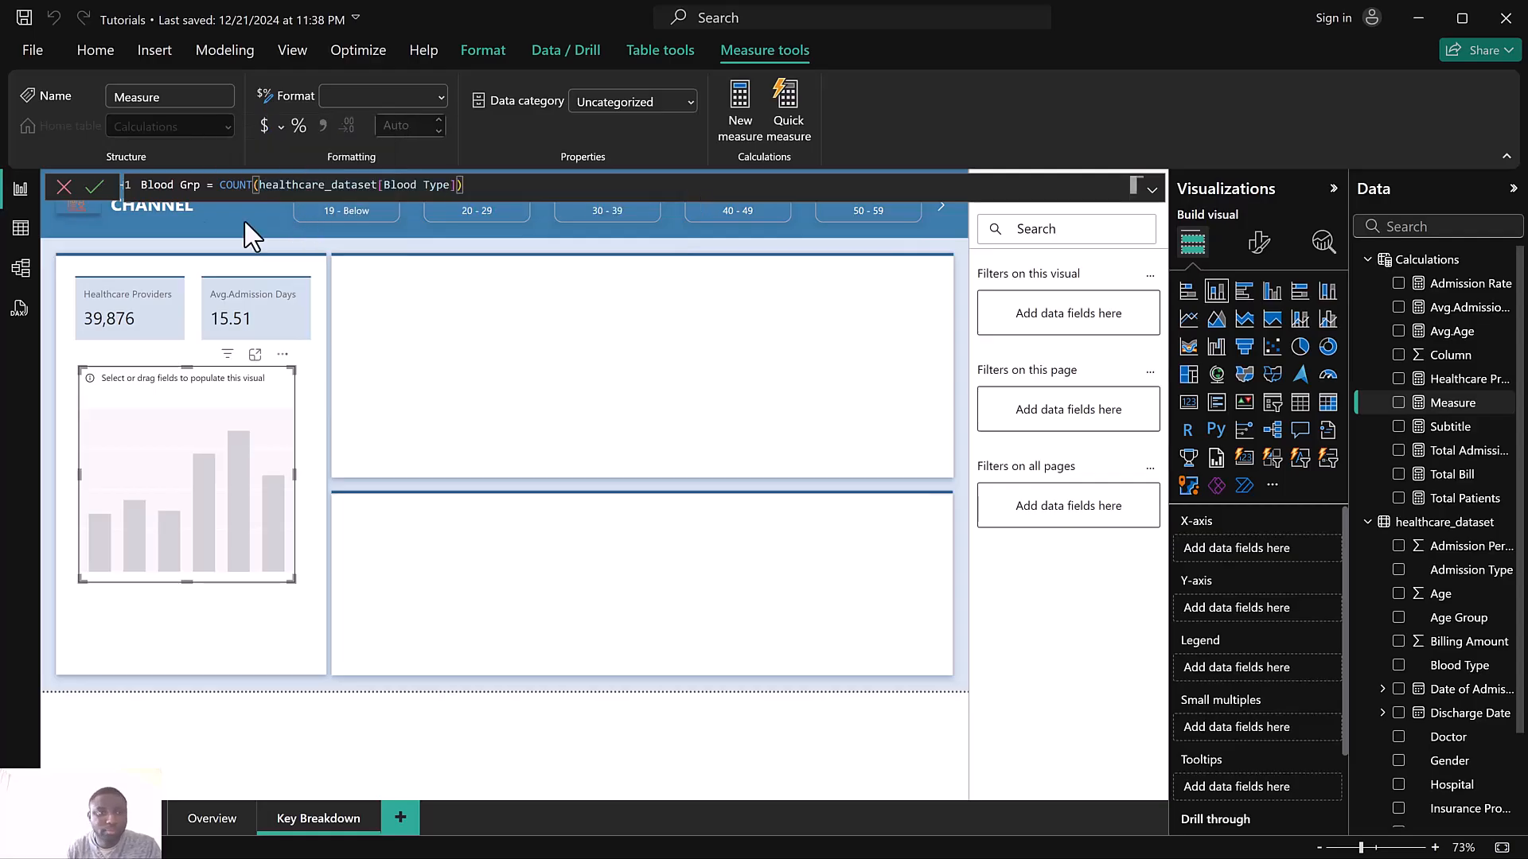
left_click(99, 188)
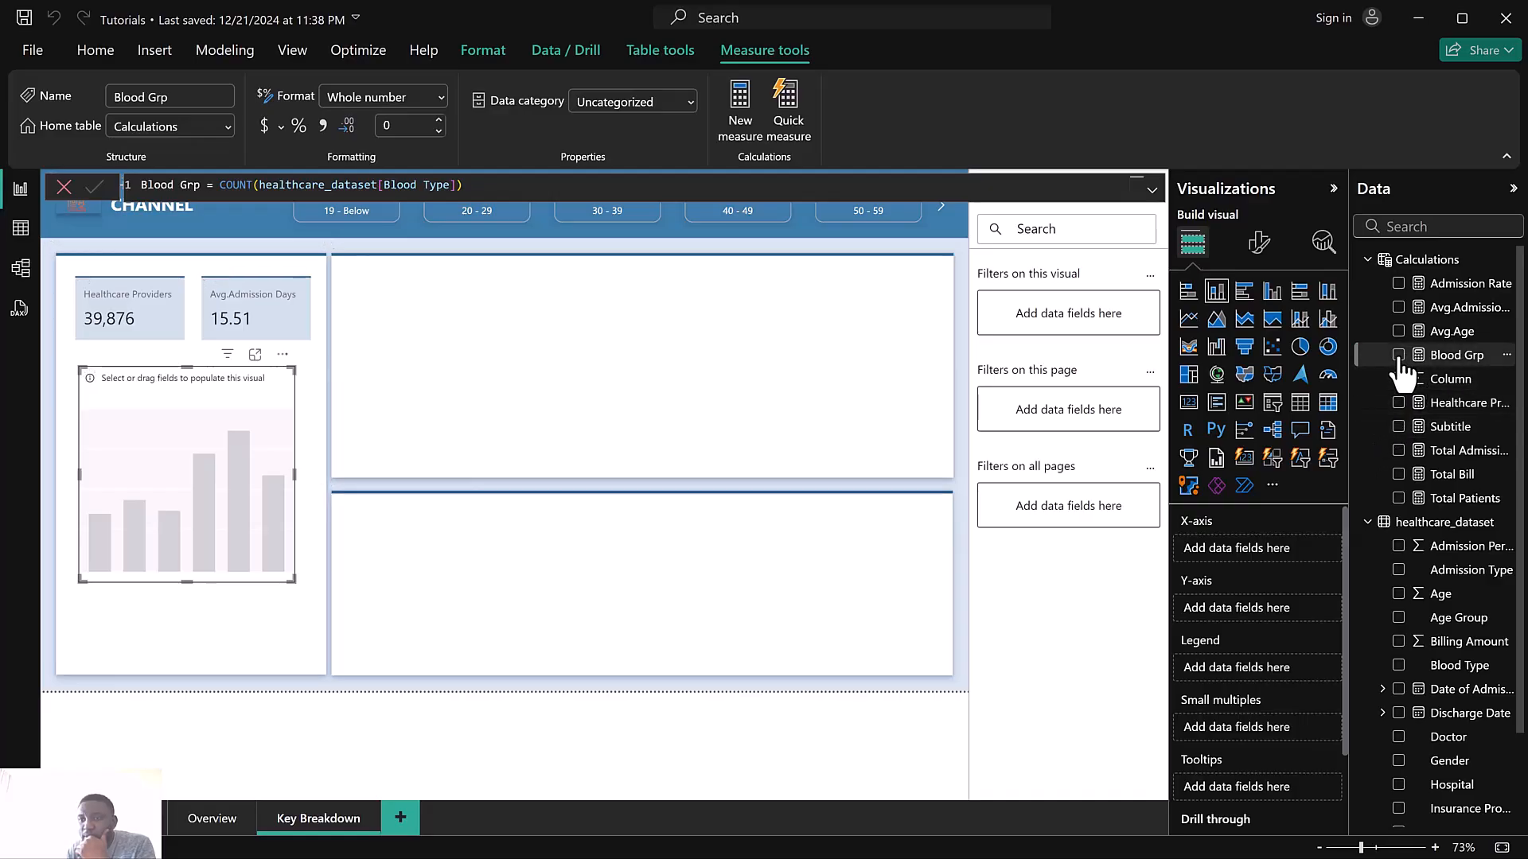
Add Blood Grp and Total Patients to the new visual and change it to a stacked bar chart
left_click(1399, 355)
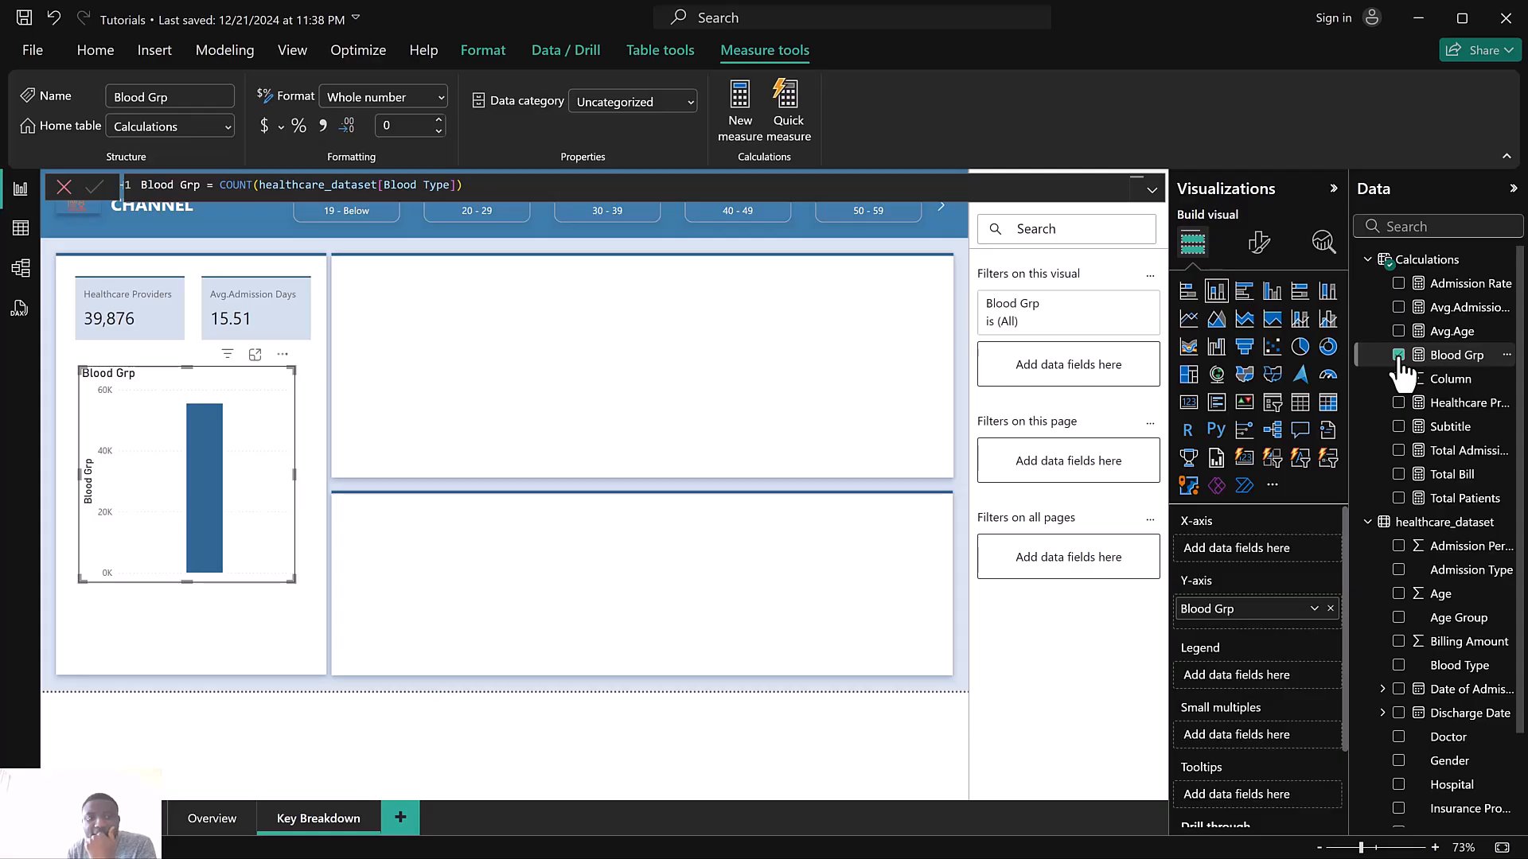
left_click(1398, 499)
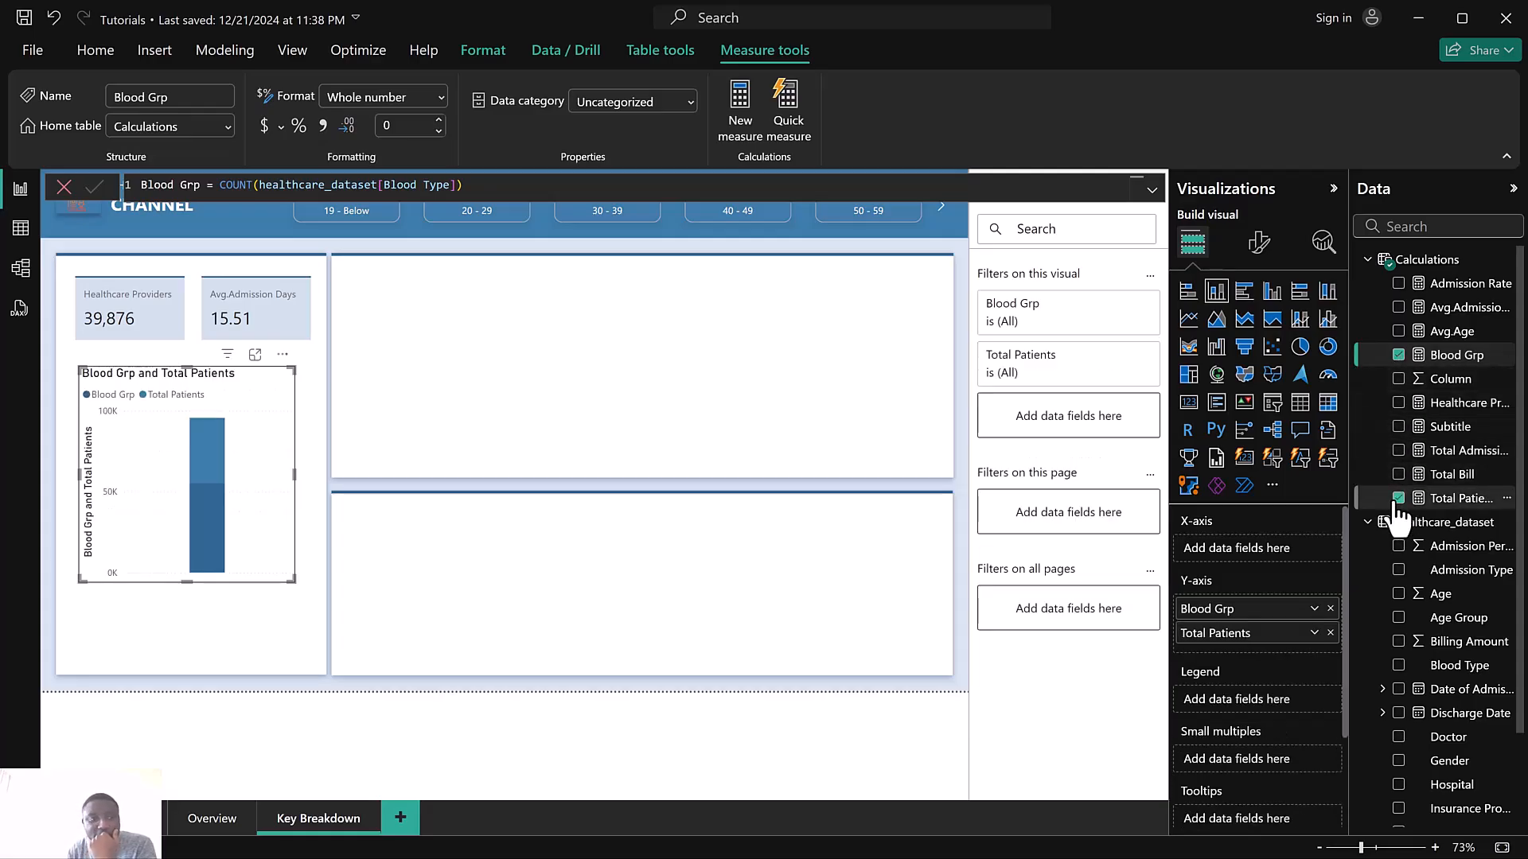
left_click(1188, 294)
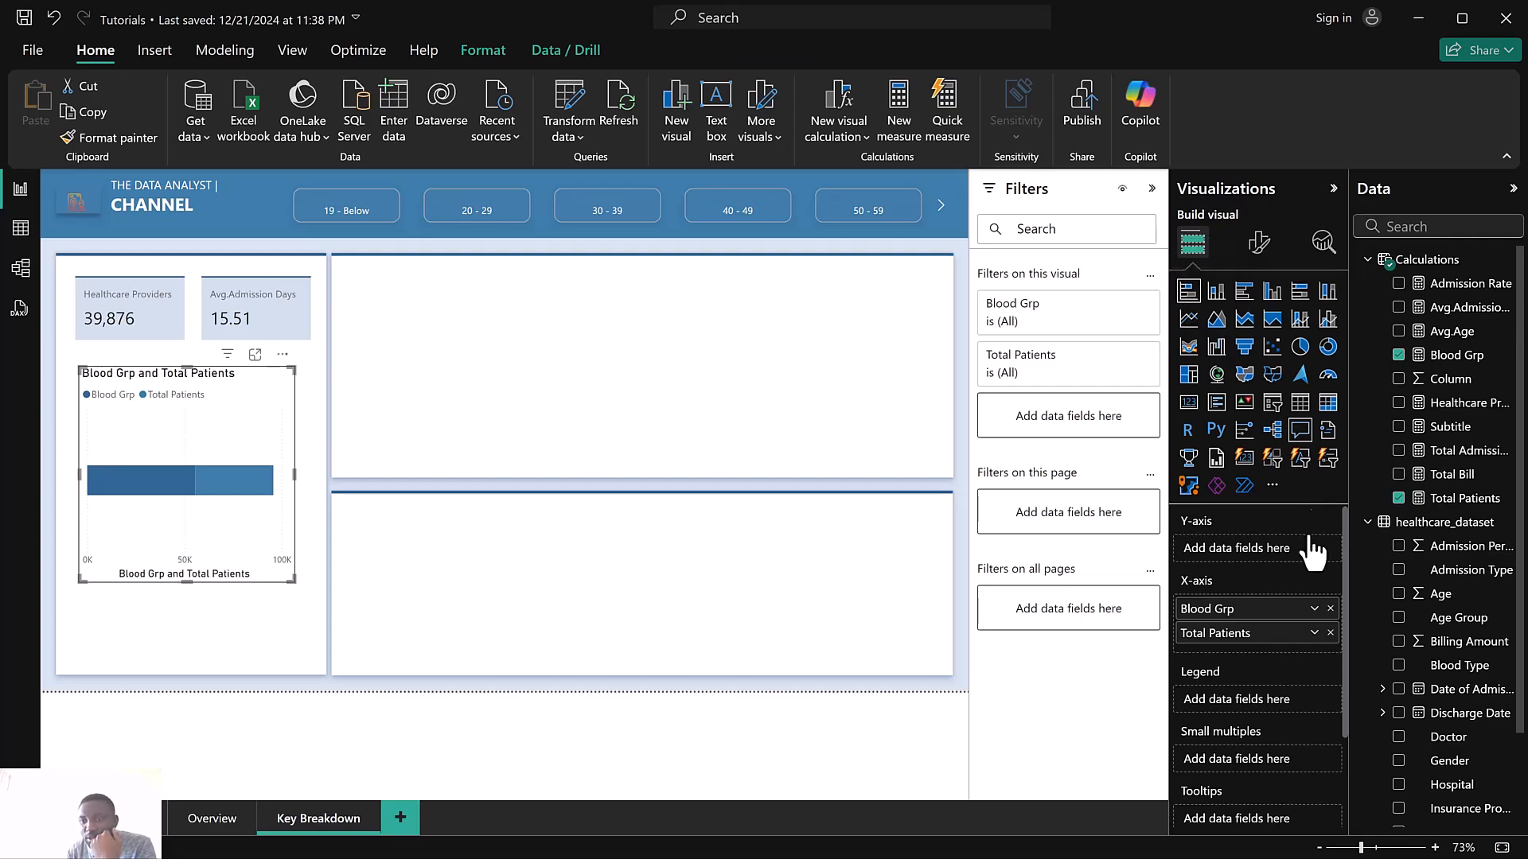
Add the Blood Type field to the bar chart's Y-axis
left_click_drag(1247, 624, 1247, 557)
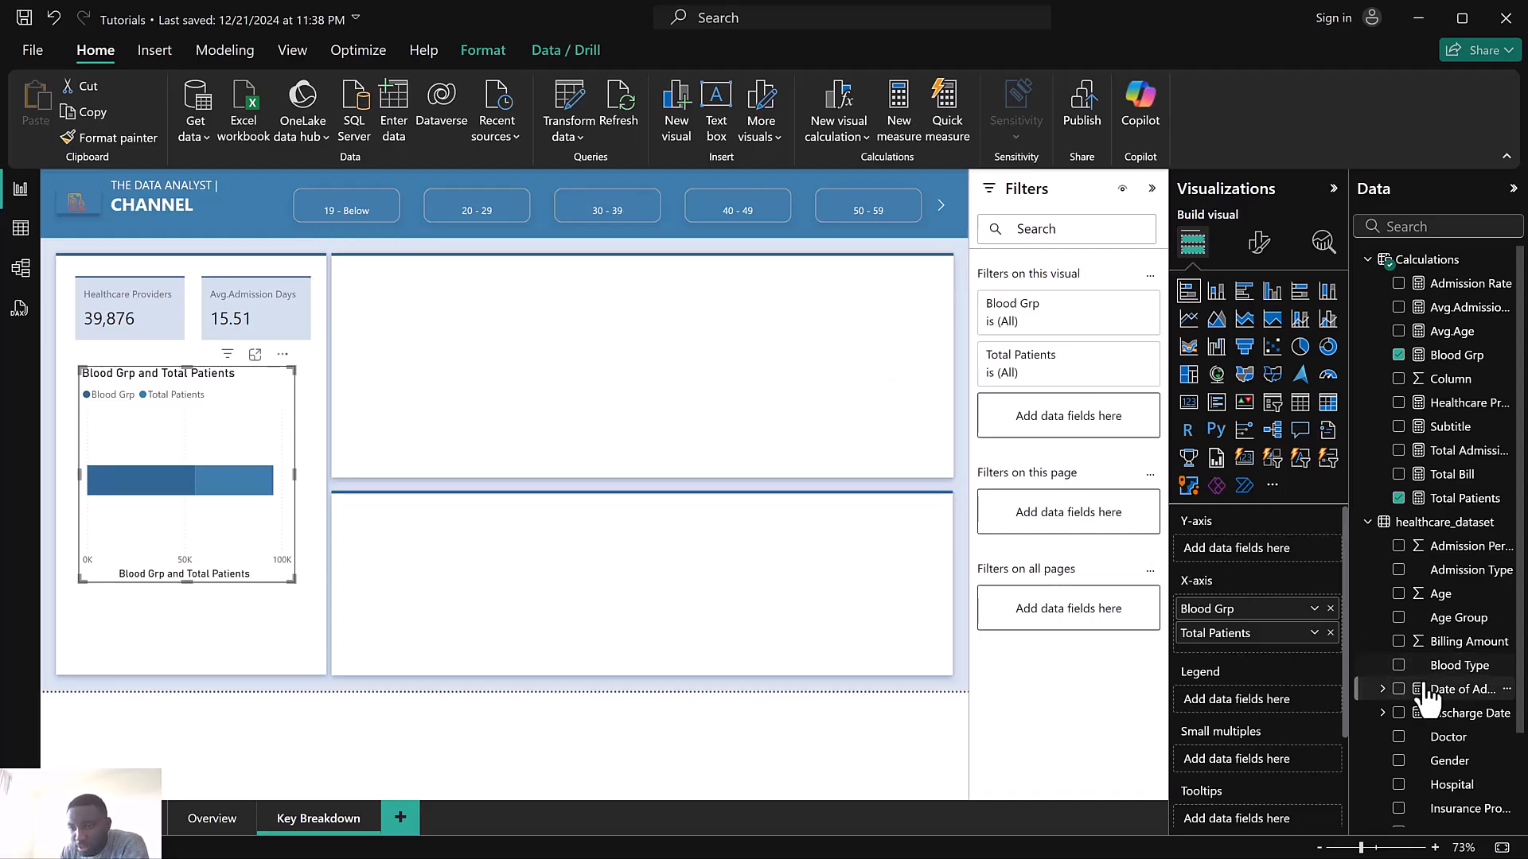
scroll(1433, 664, "down", 2)
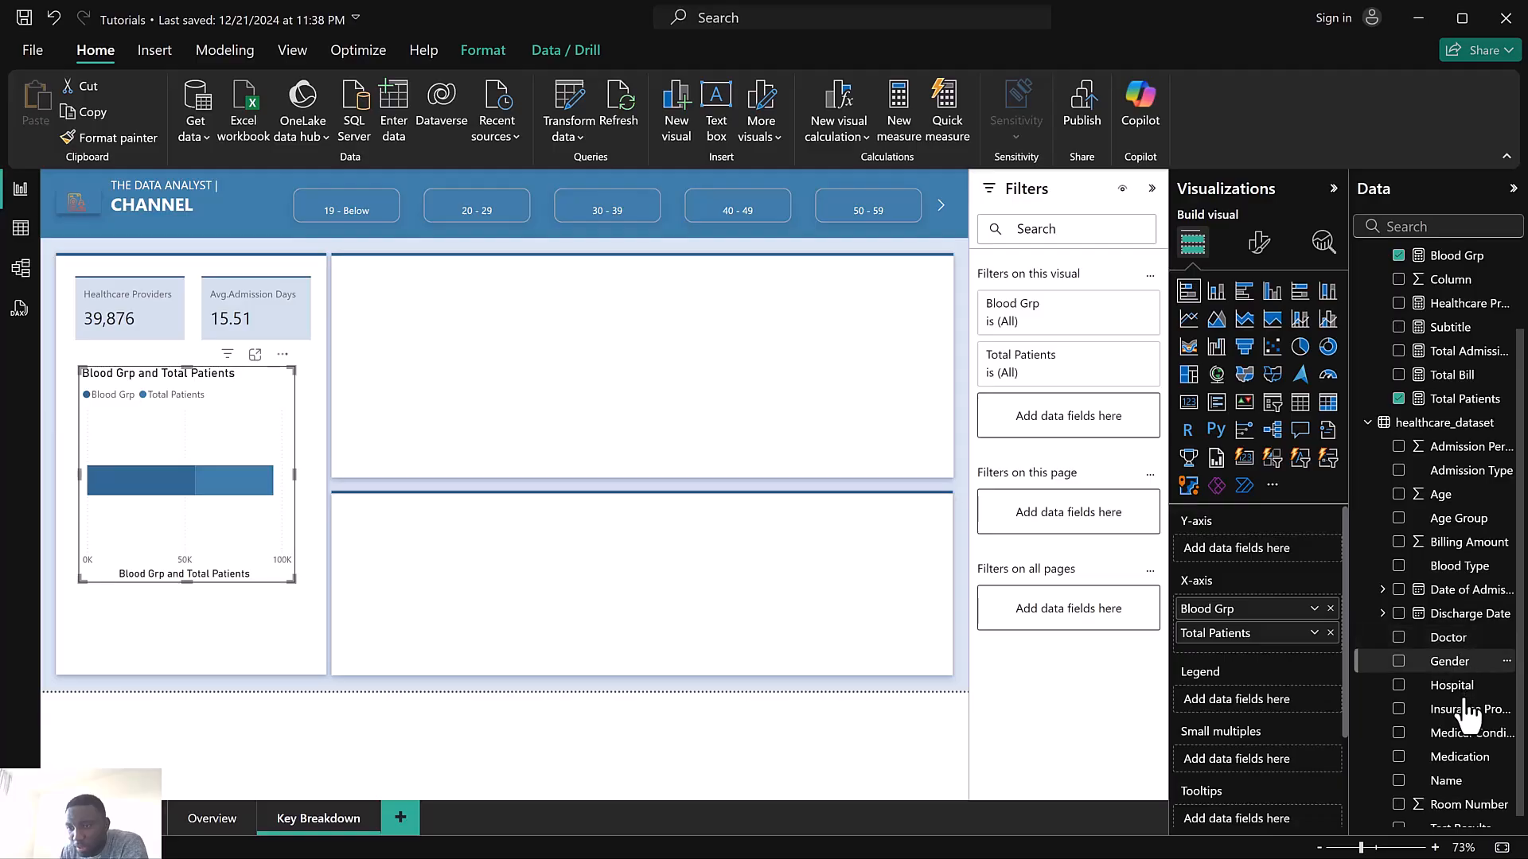
scroll(1461, 764, "down", 1)
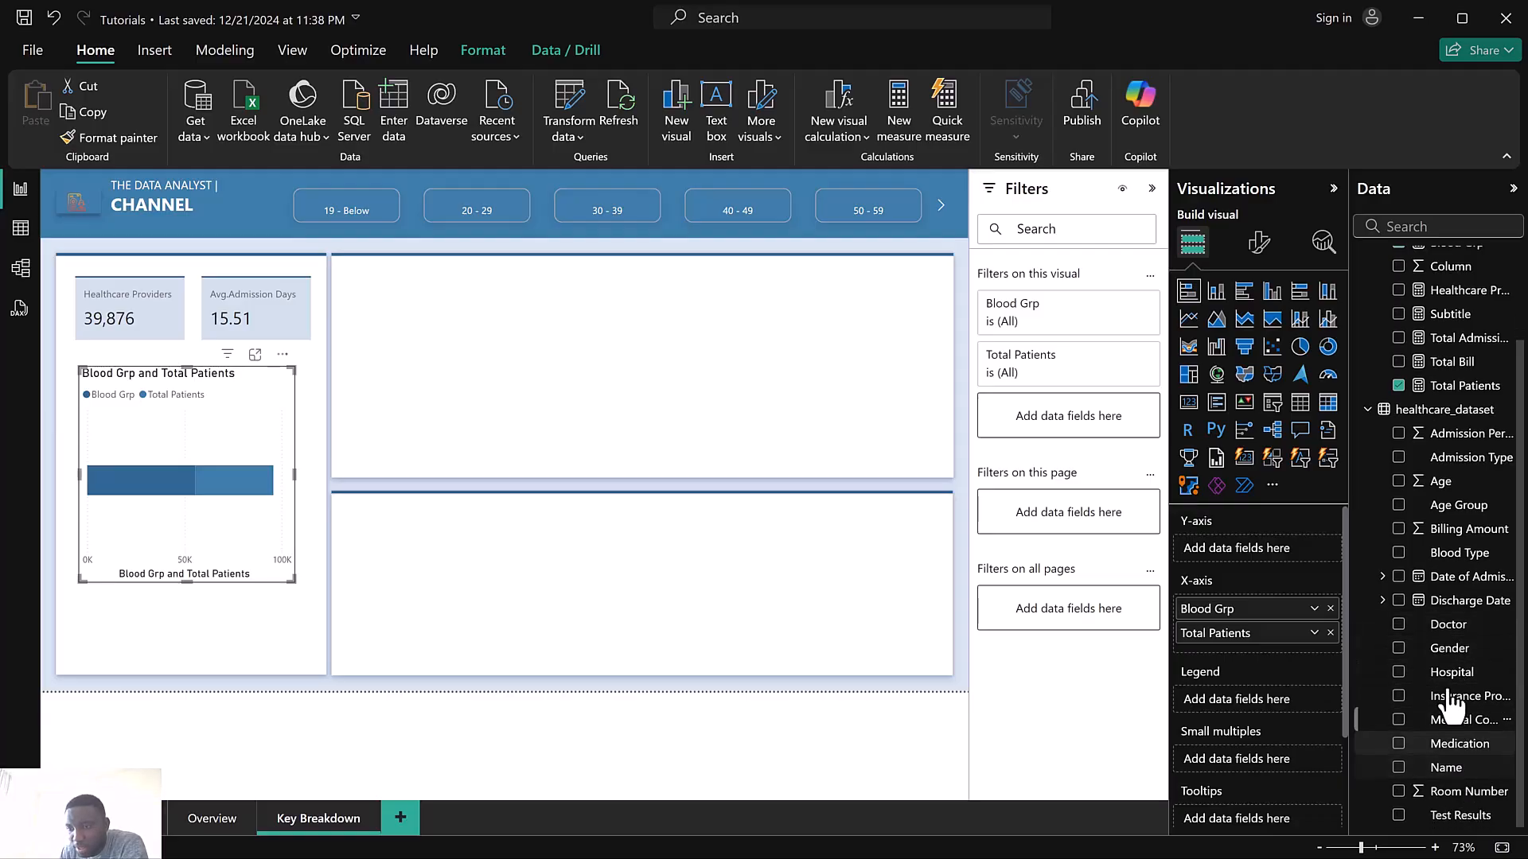
scroll(1451, 681, "up", 2)
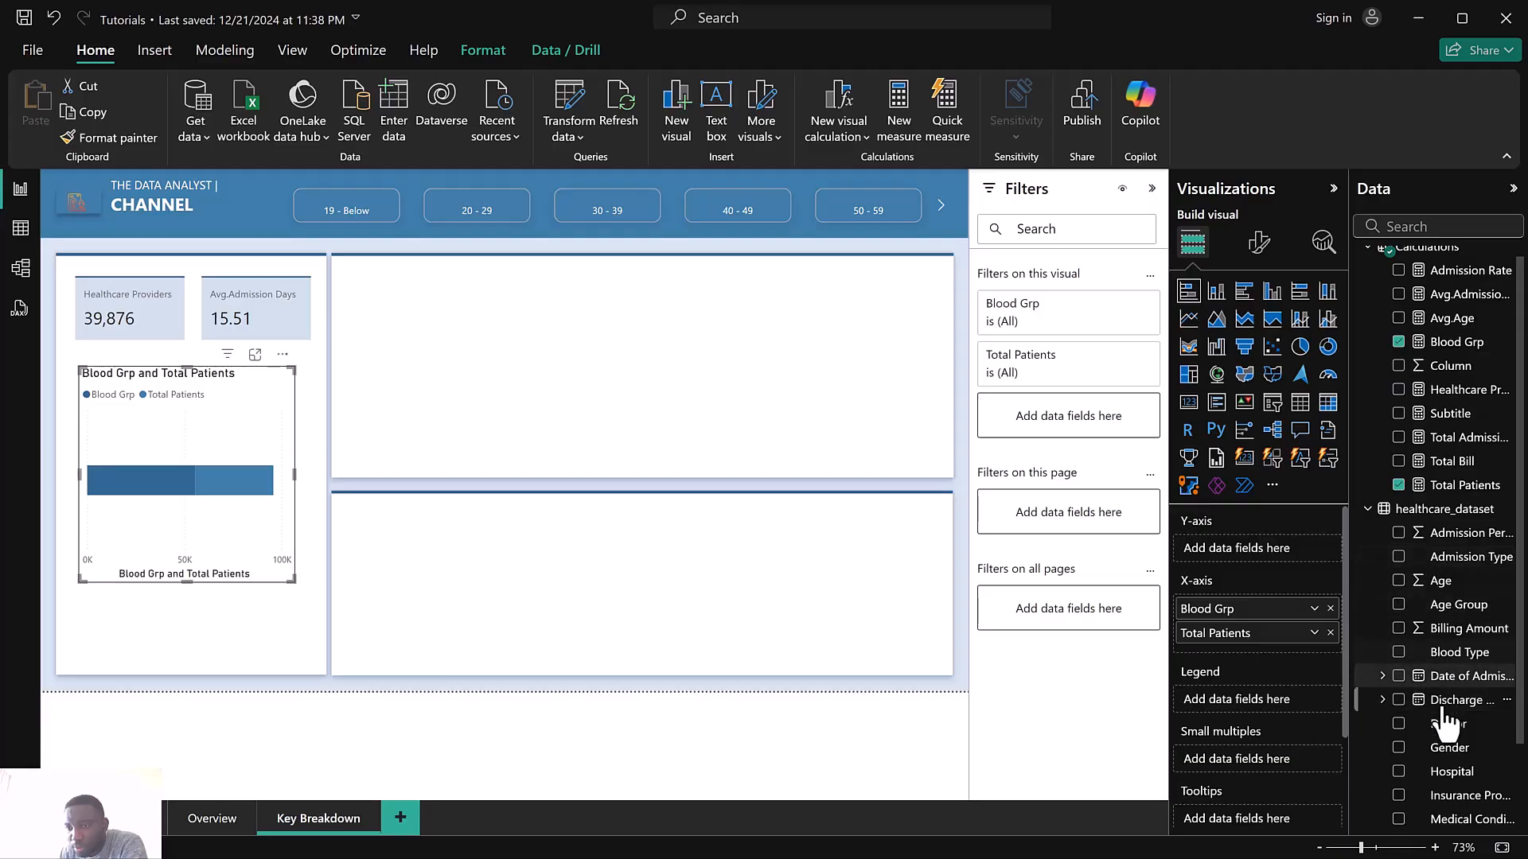
scroll(1449, 740, "down", 2)
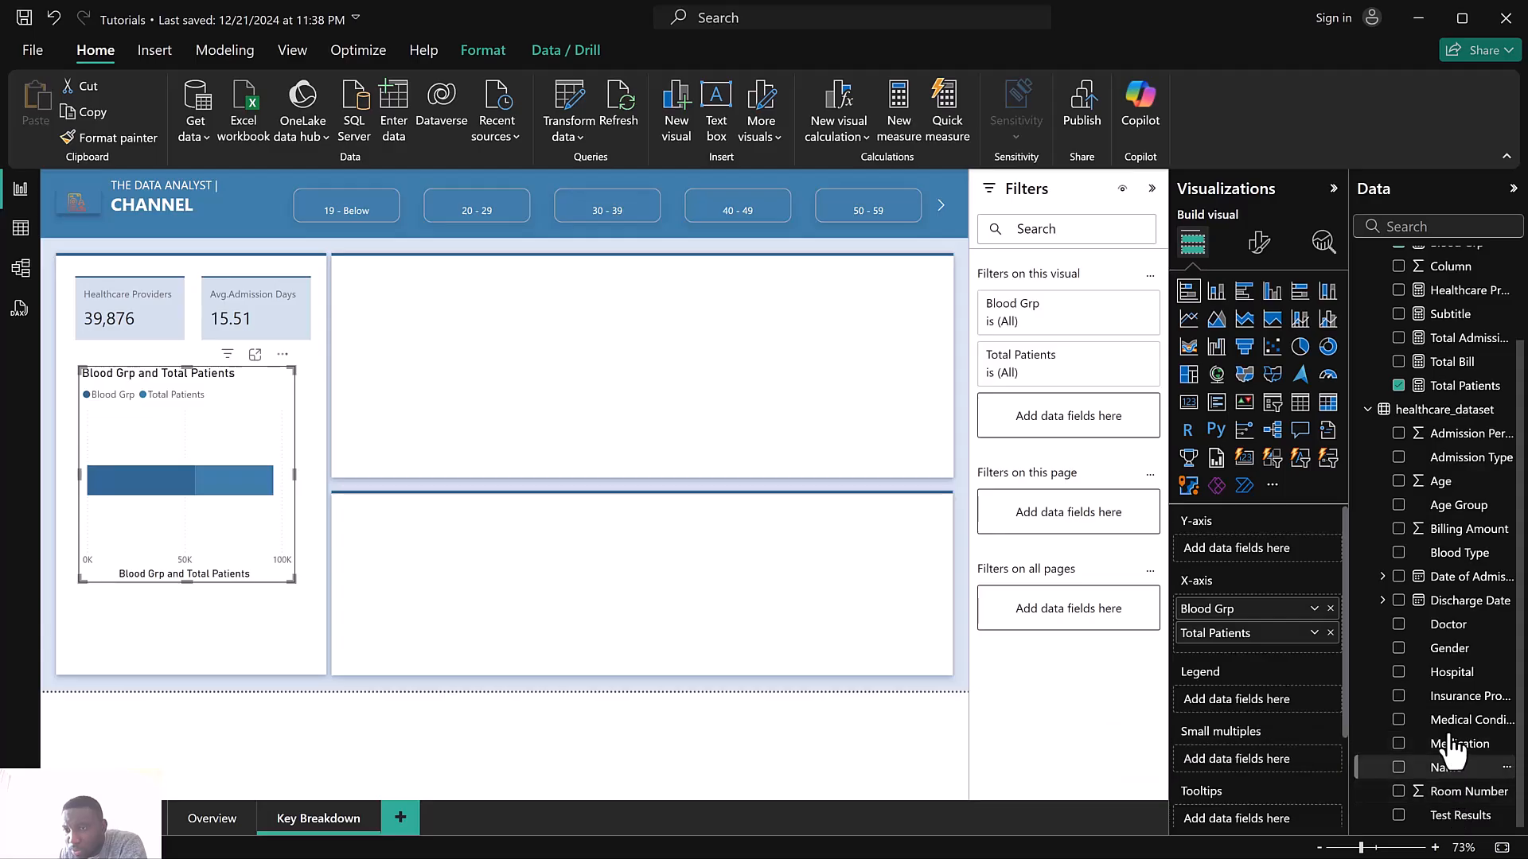
left_click_drag(1441, 552, 1229, 552)
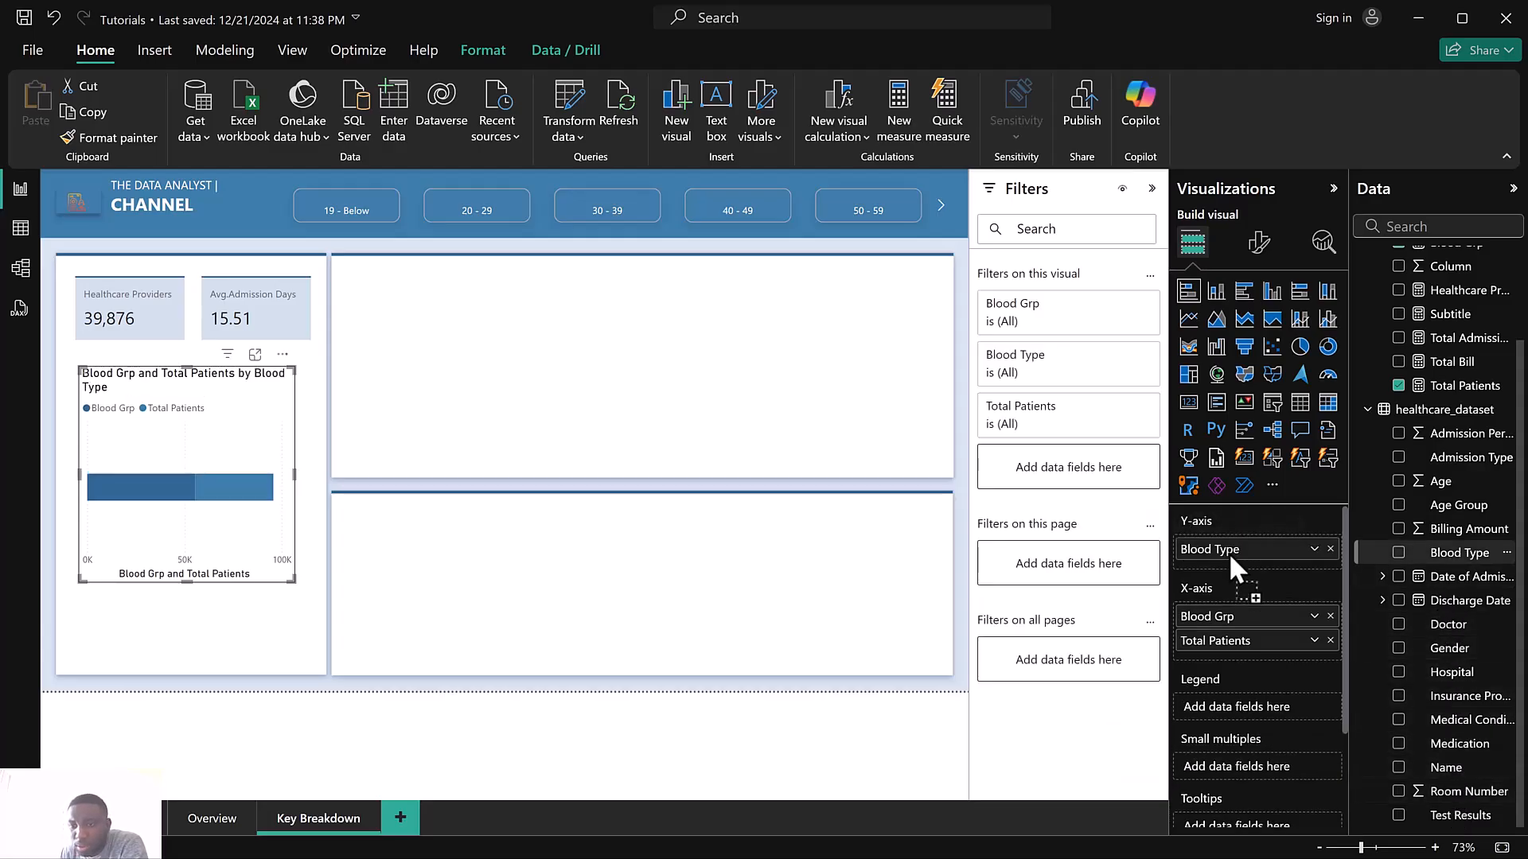
Move and enlarge the bar chart to fill the left panel below the KPI cards
left_click_drag(80, 368, 70, 348)
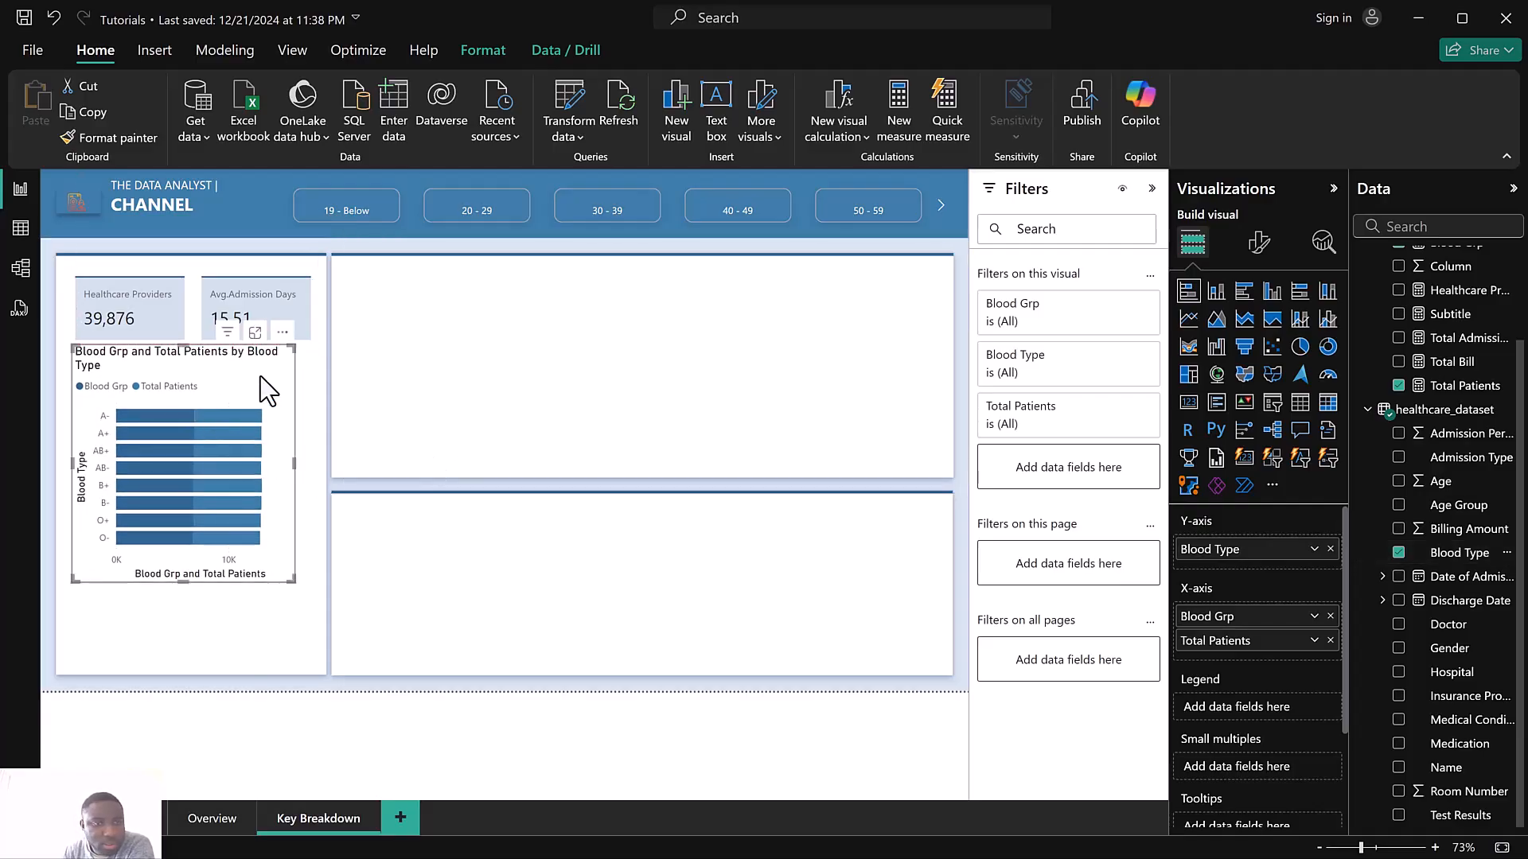
left_click_drag(266, 404, 267, 406)
left_click_drag(294, 593, 321, 666)
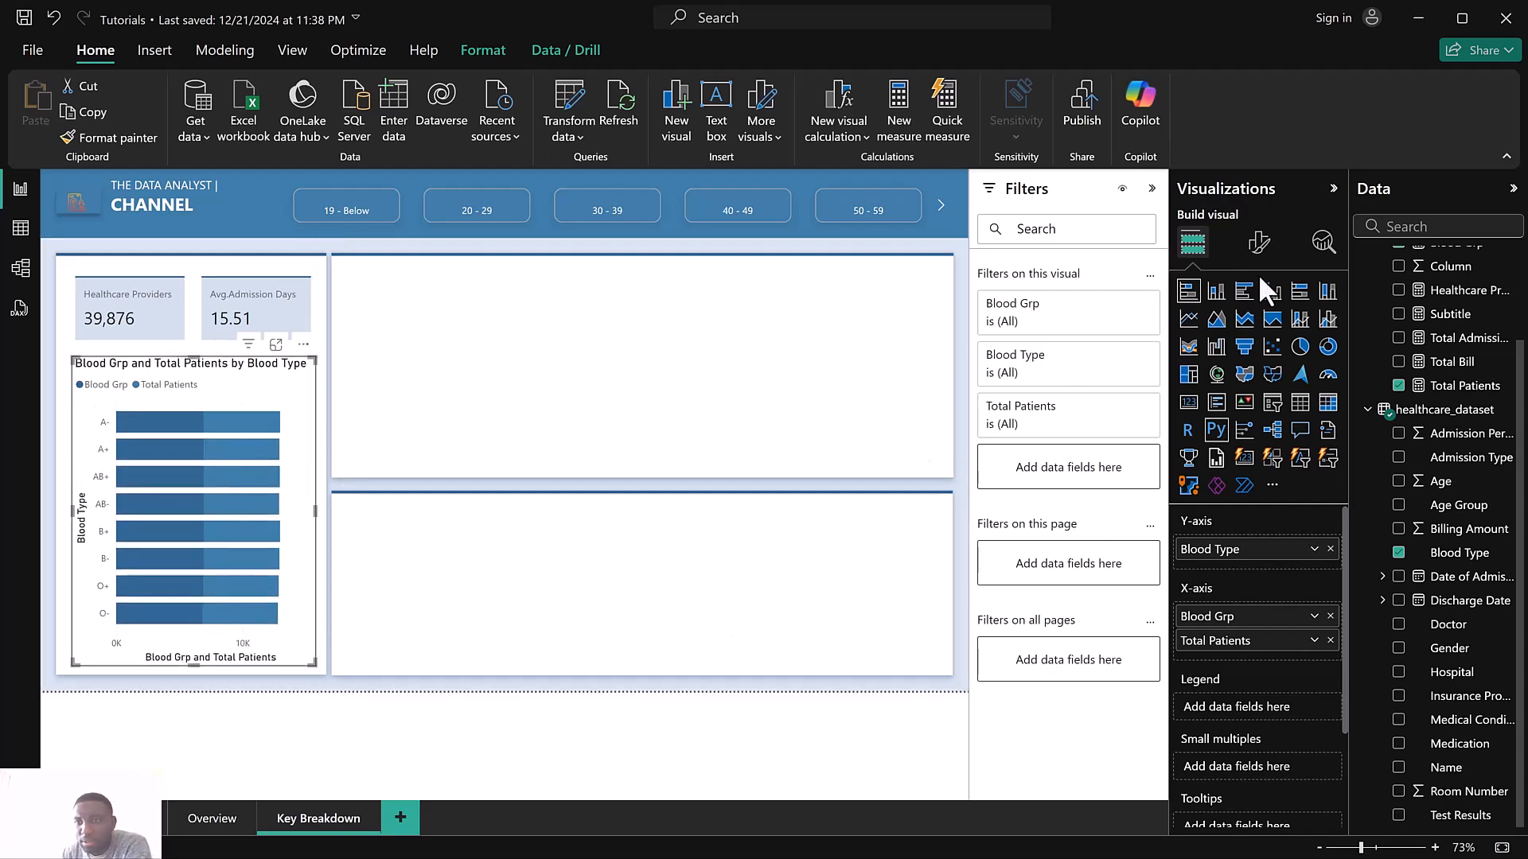
Turn off the bar chart's Y-axis title and try to switch off its legend
left_click(1258, 242)
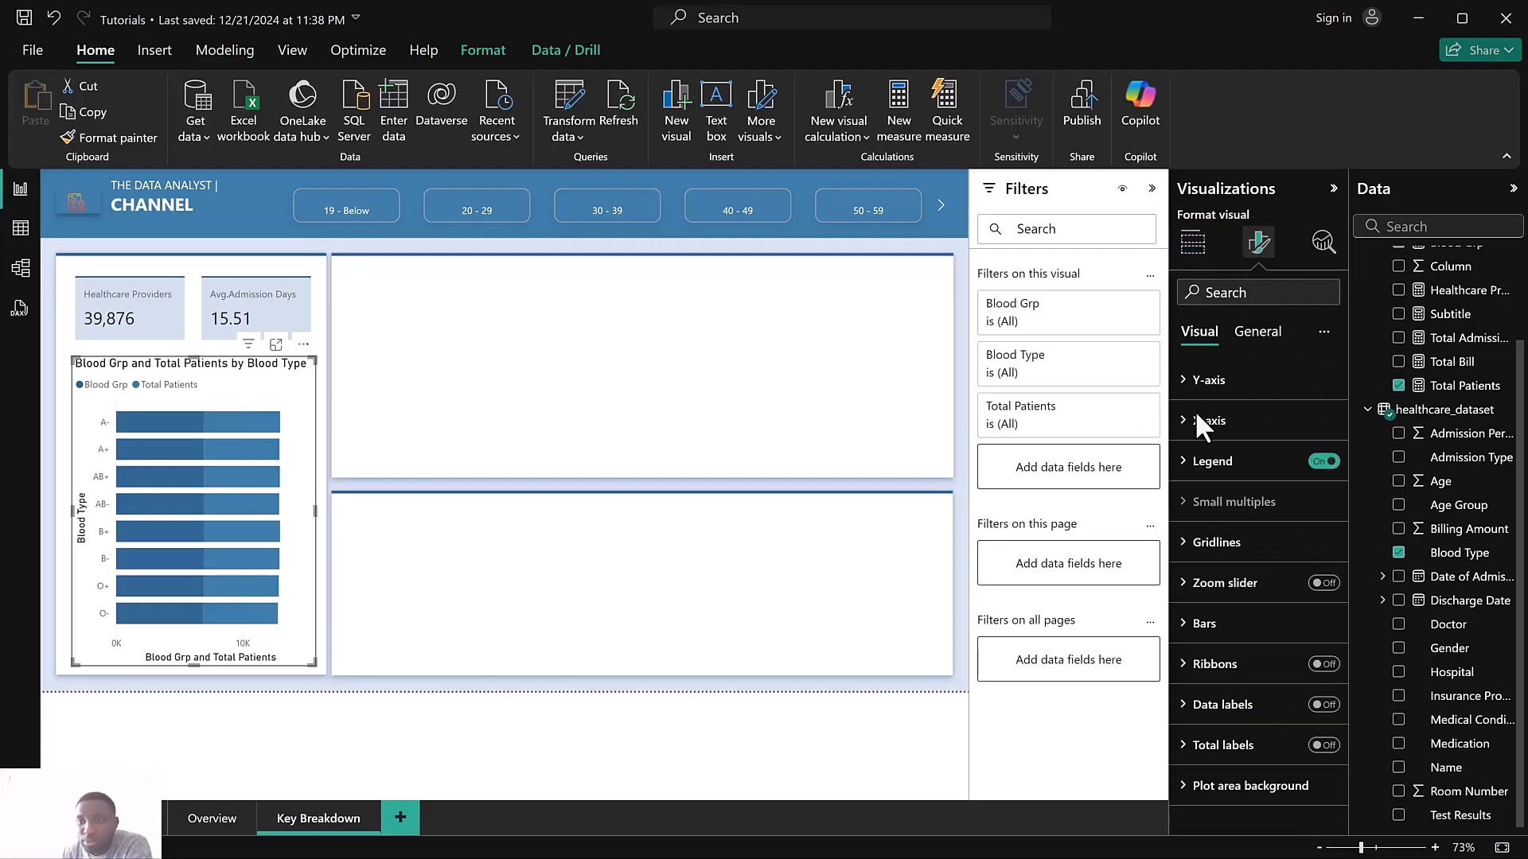
left_click(1209, 382)
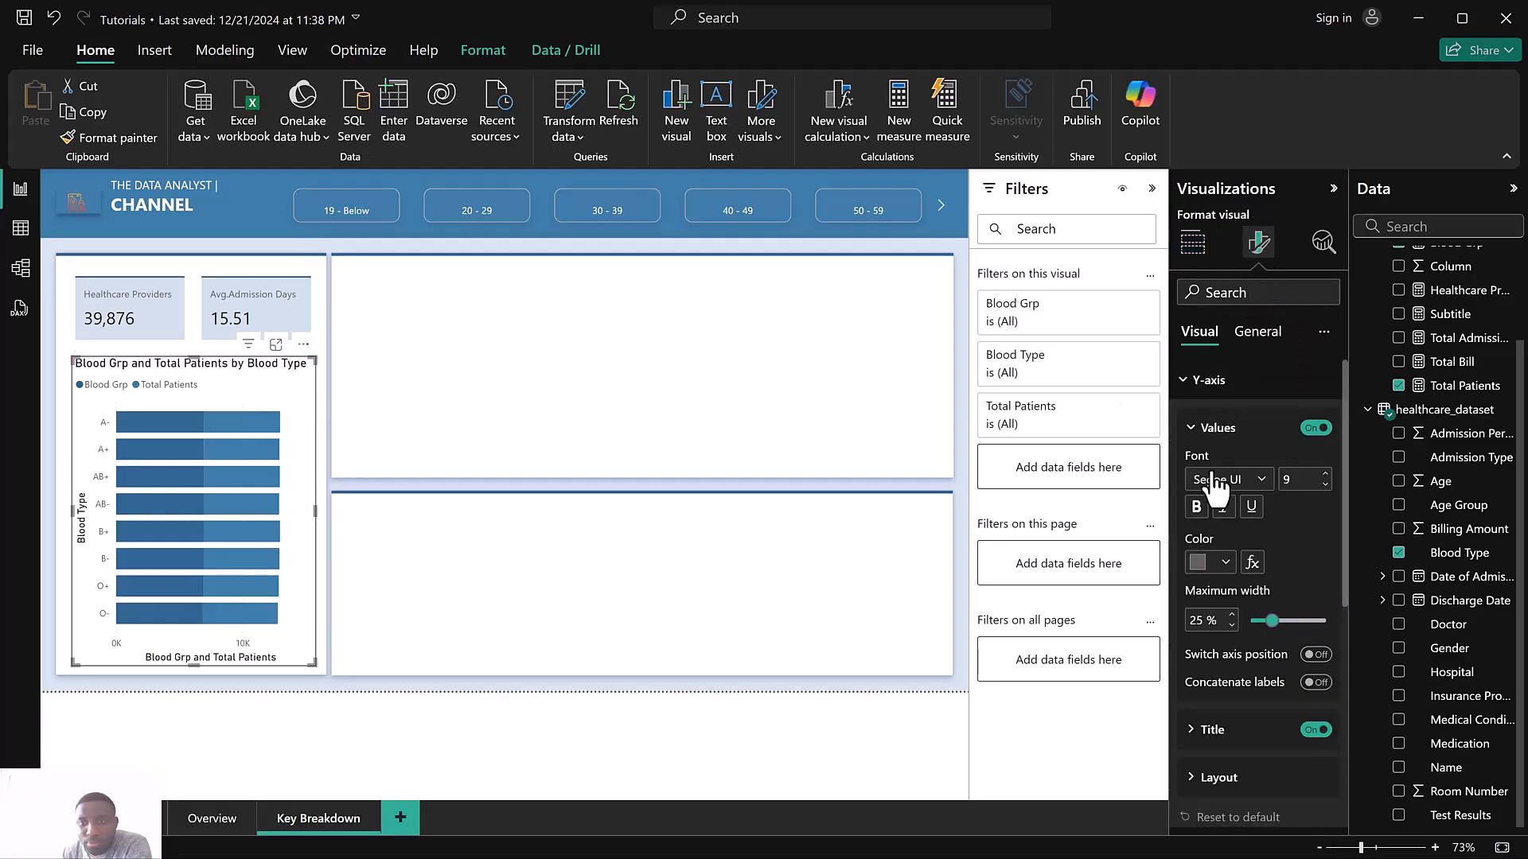
left_click(1314, 429)
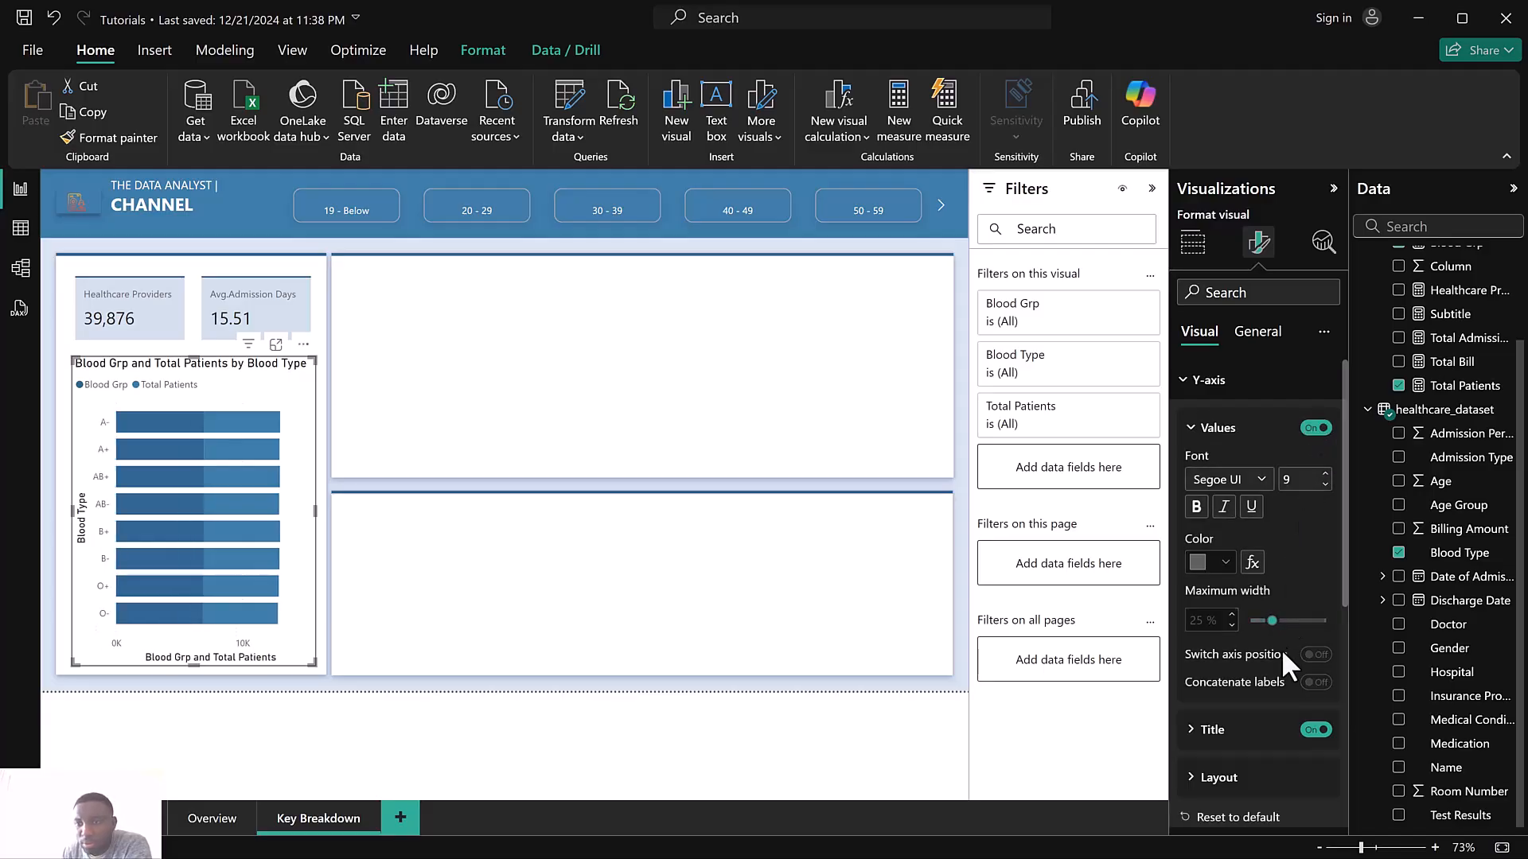
left_click(1314, 731)
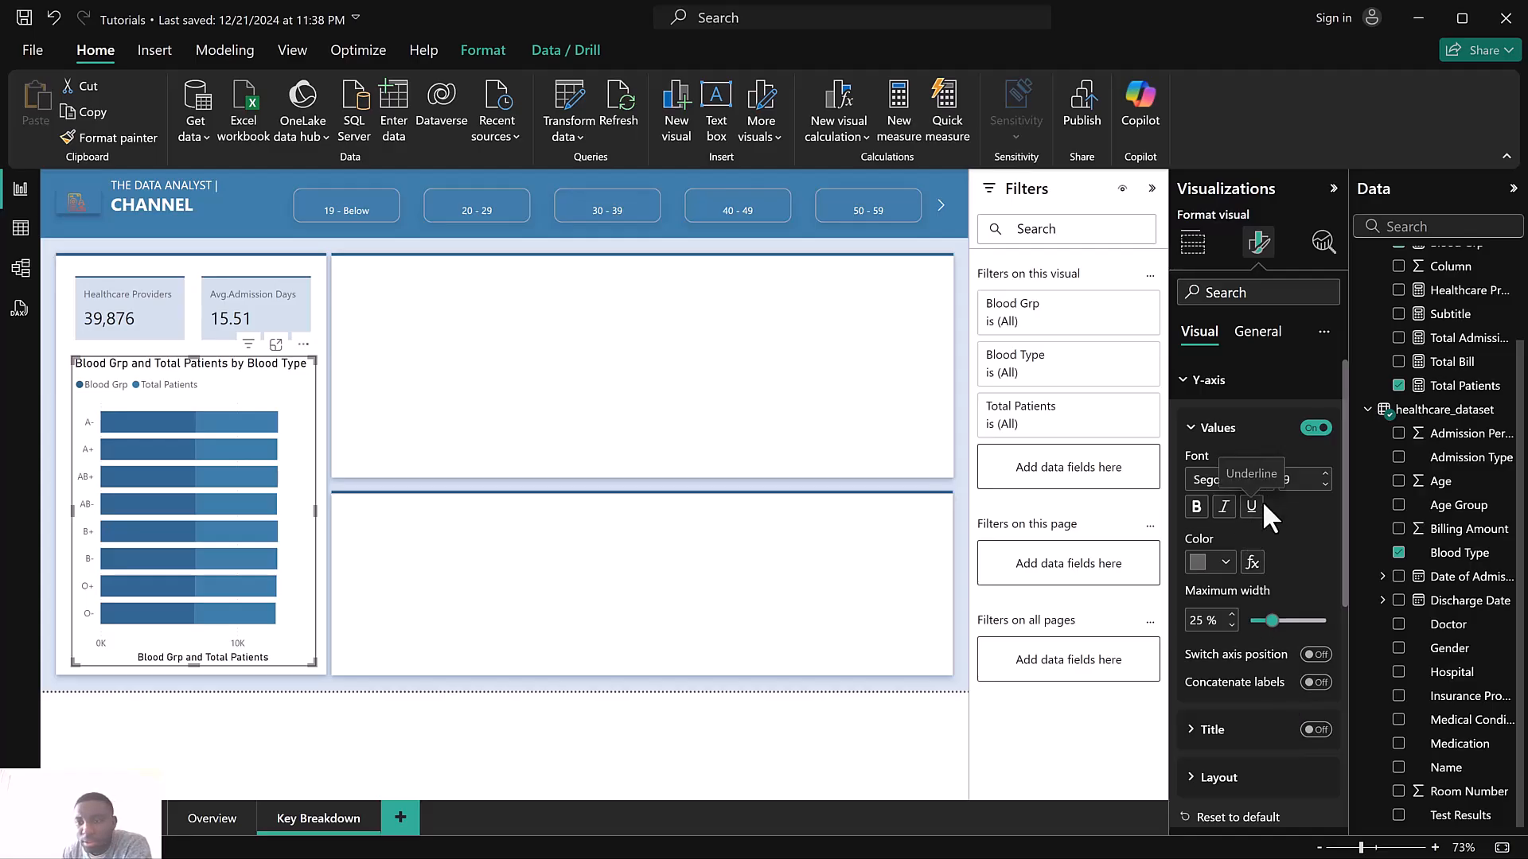
scroll(1265, 521, "down", 4)
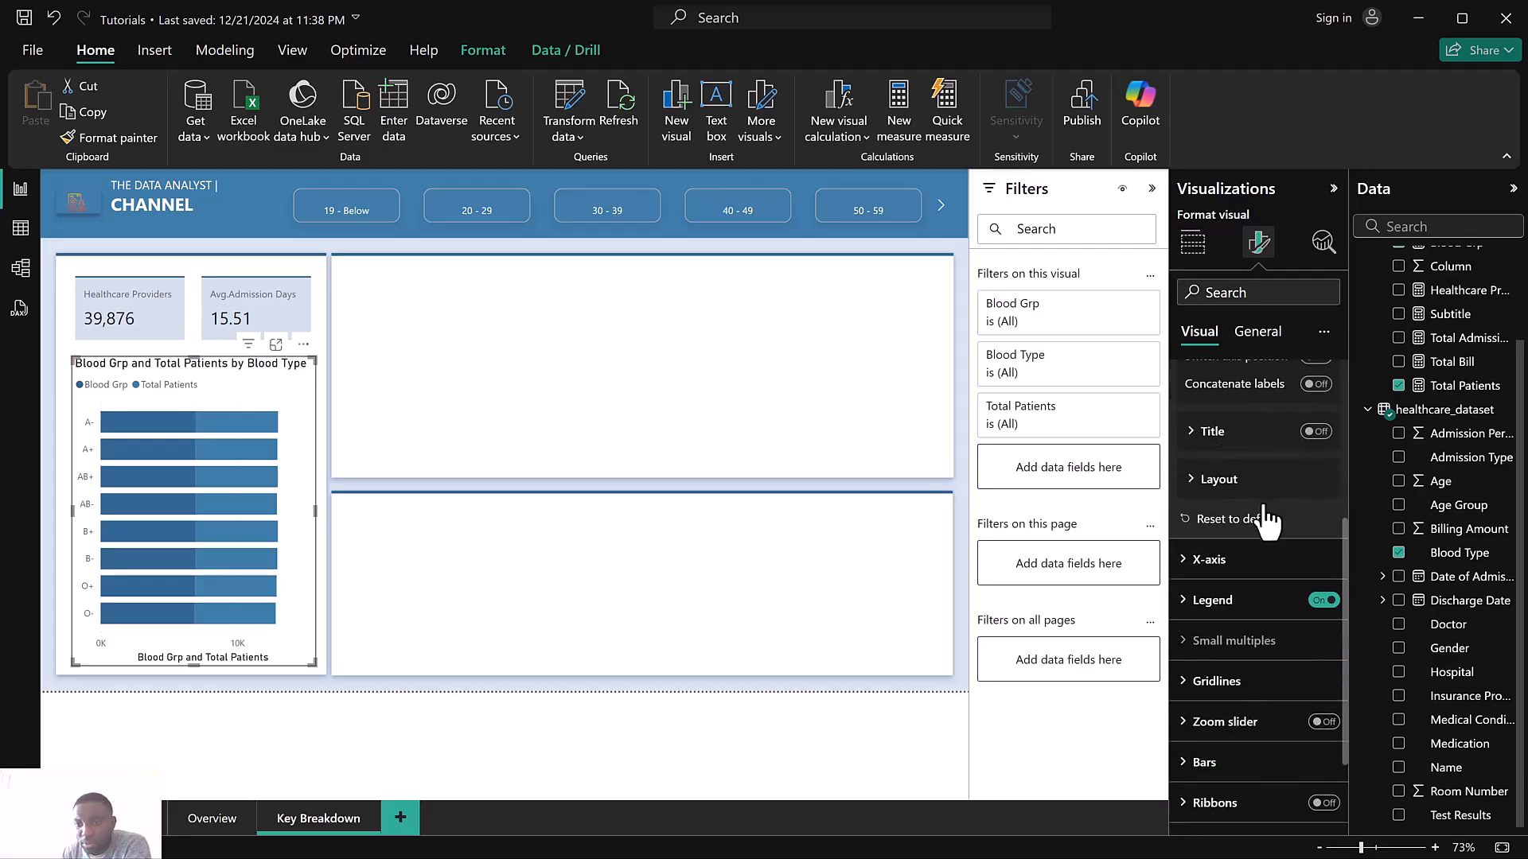
left_click(1321, 600)
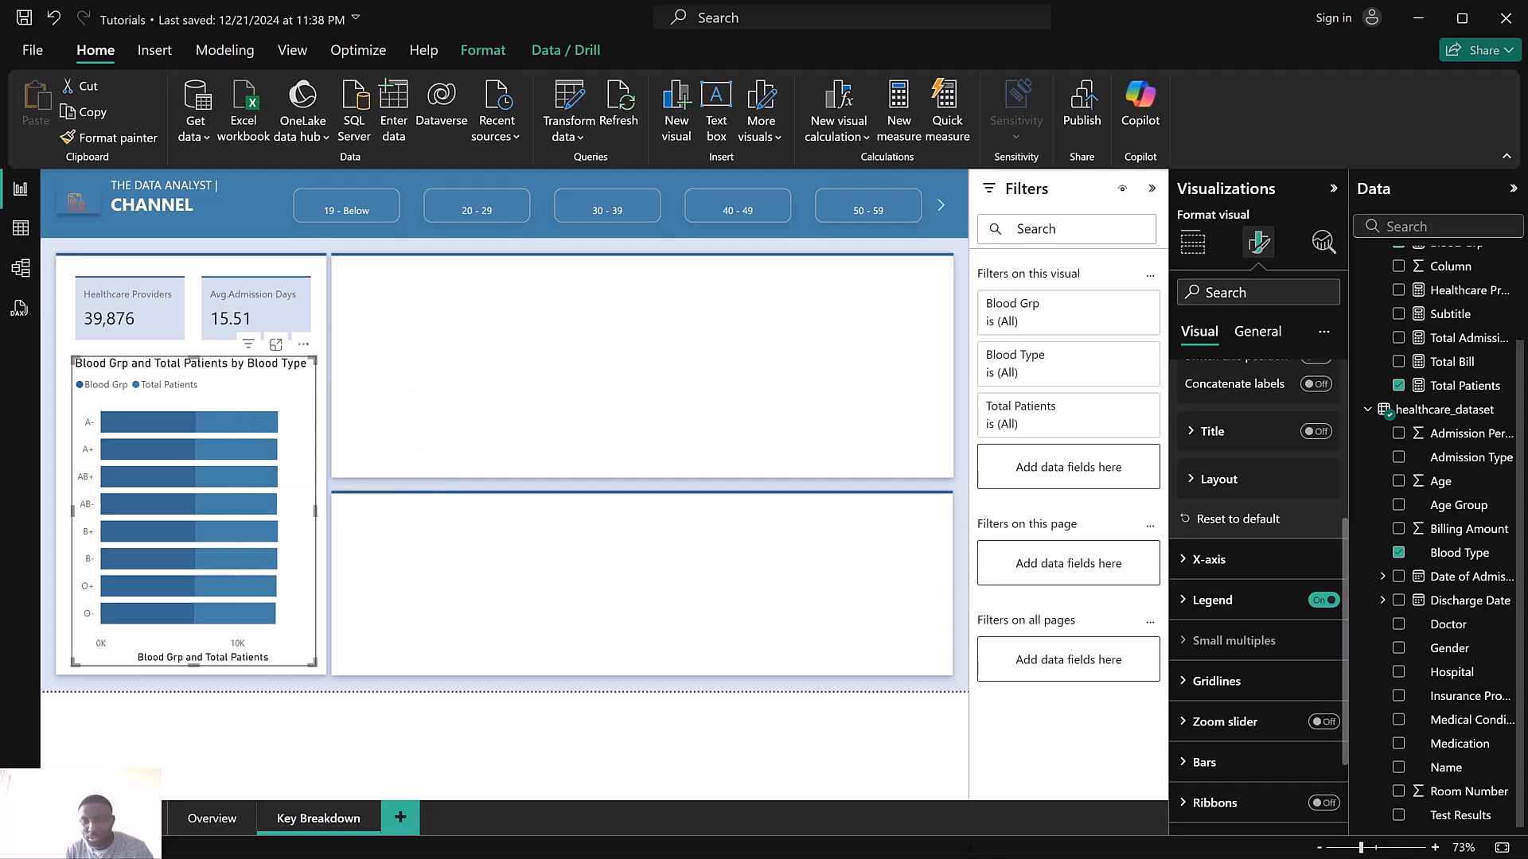
Compare with the Patient Blood Type chart in the finished Health report, then return to the tutorial report's formatting
key("super")
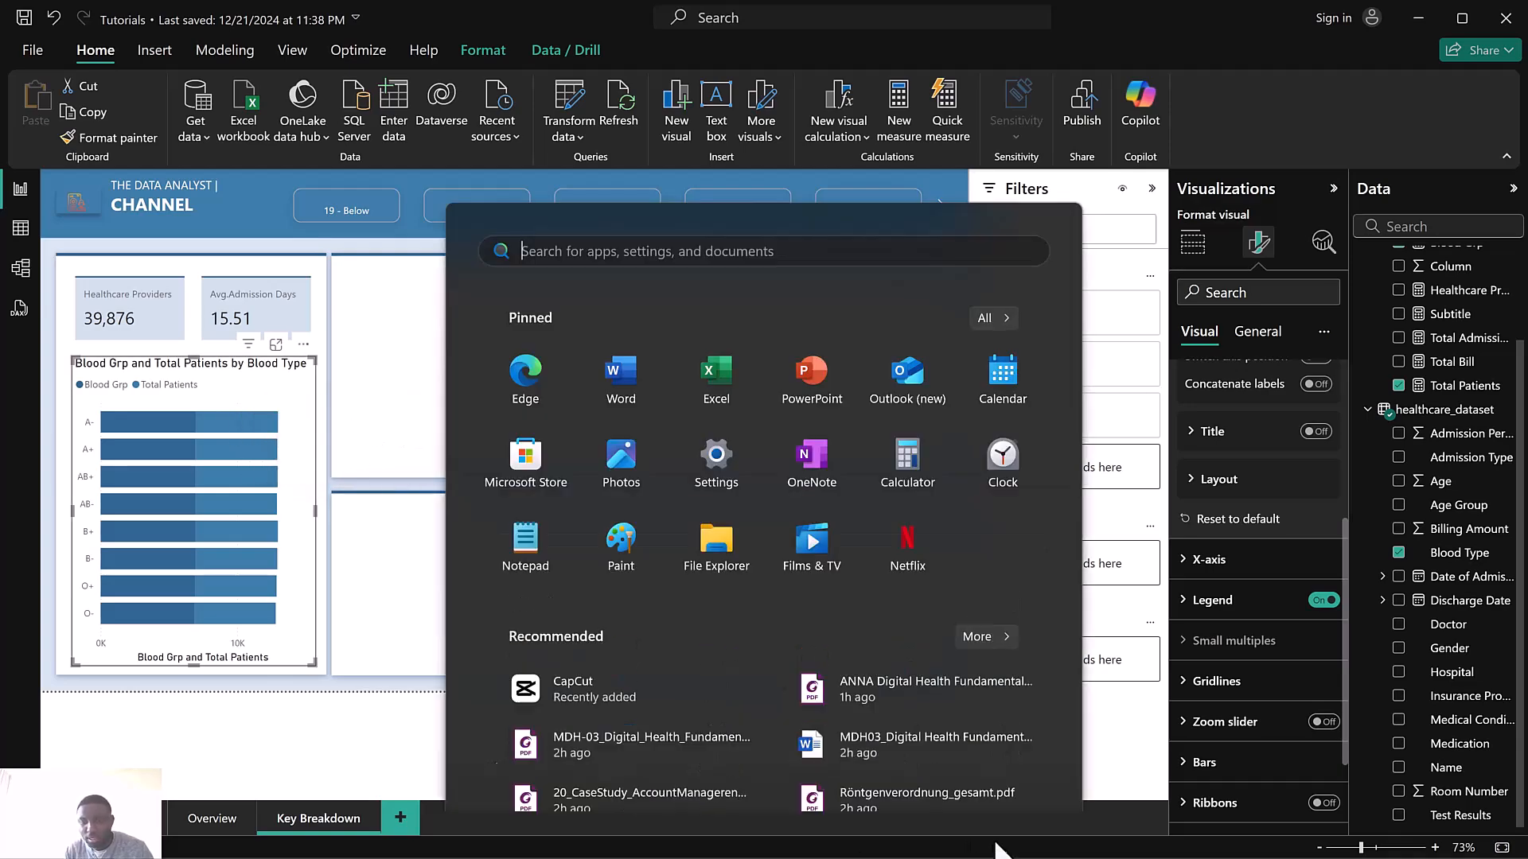
mouse_move(972, 835)
left_click(1043, 744)
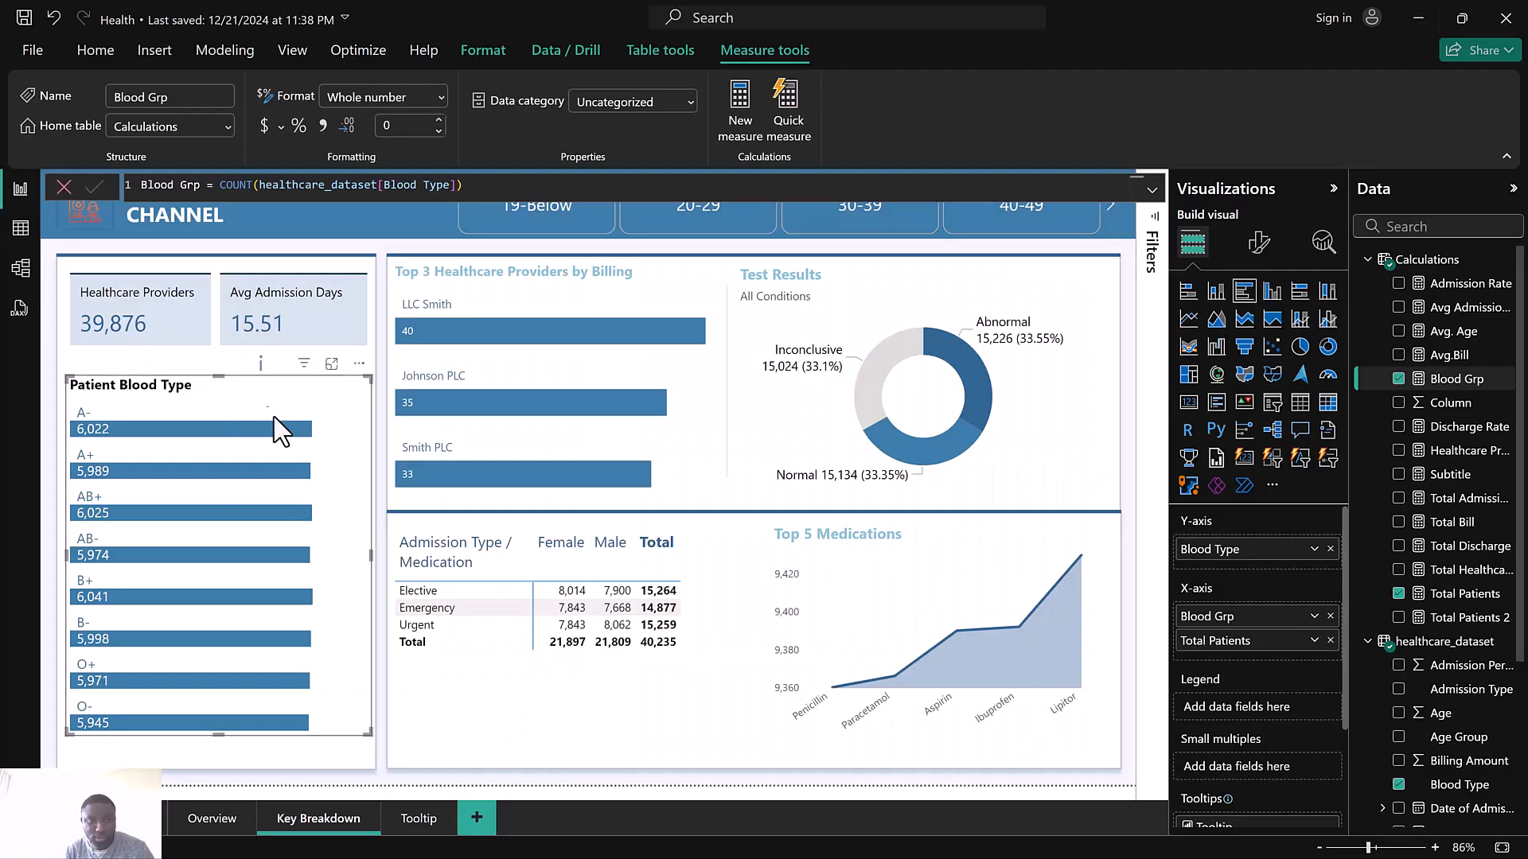
left_click(64, 186)
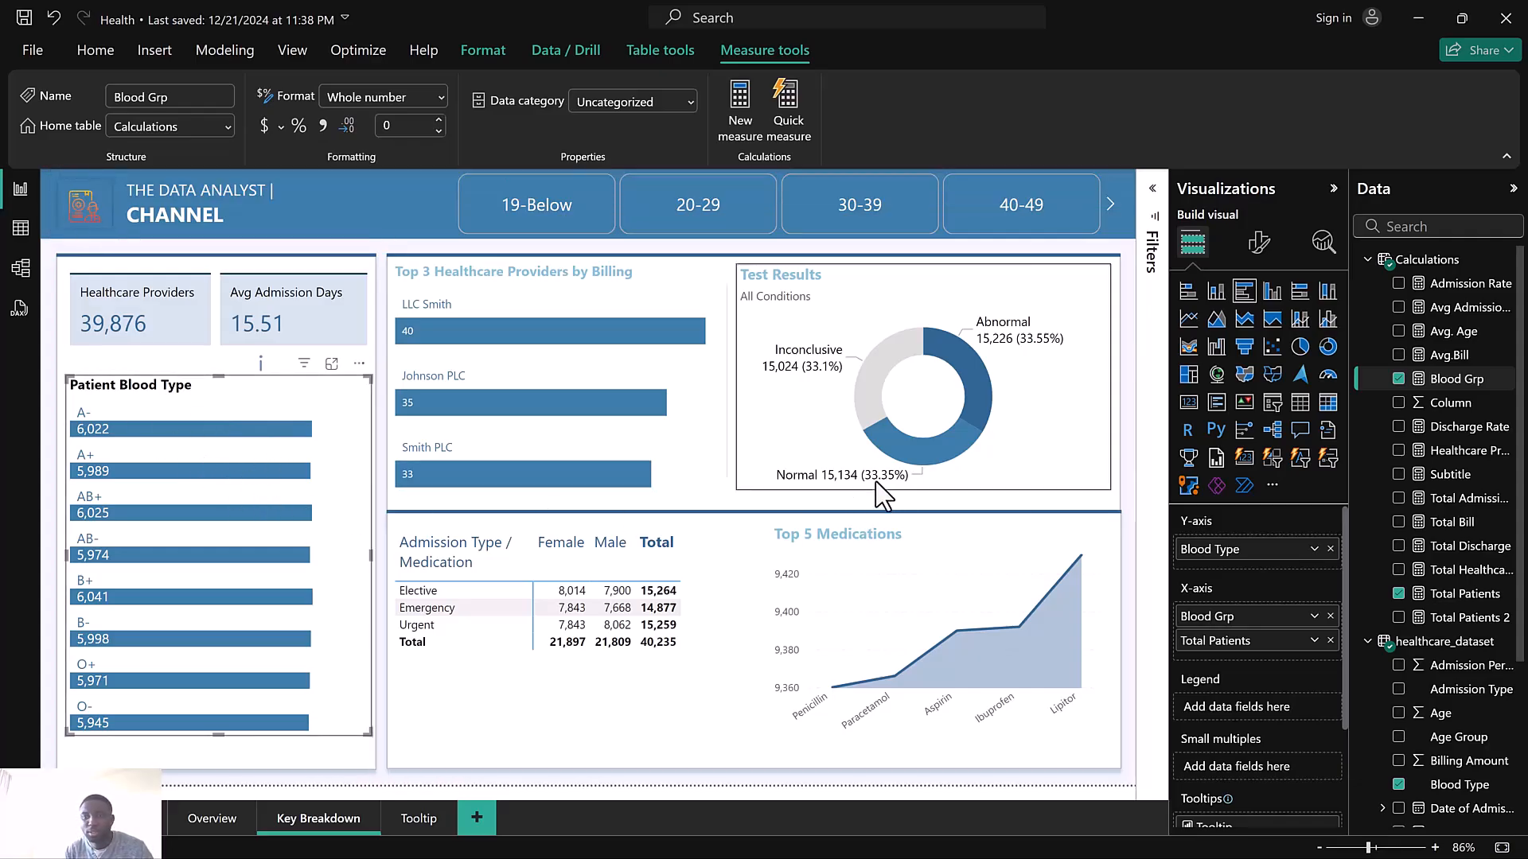
left_click(1416, 11)
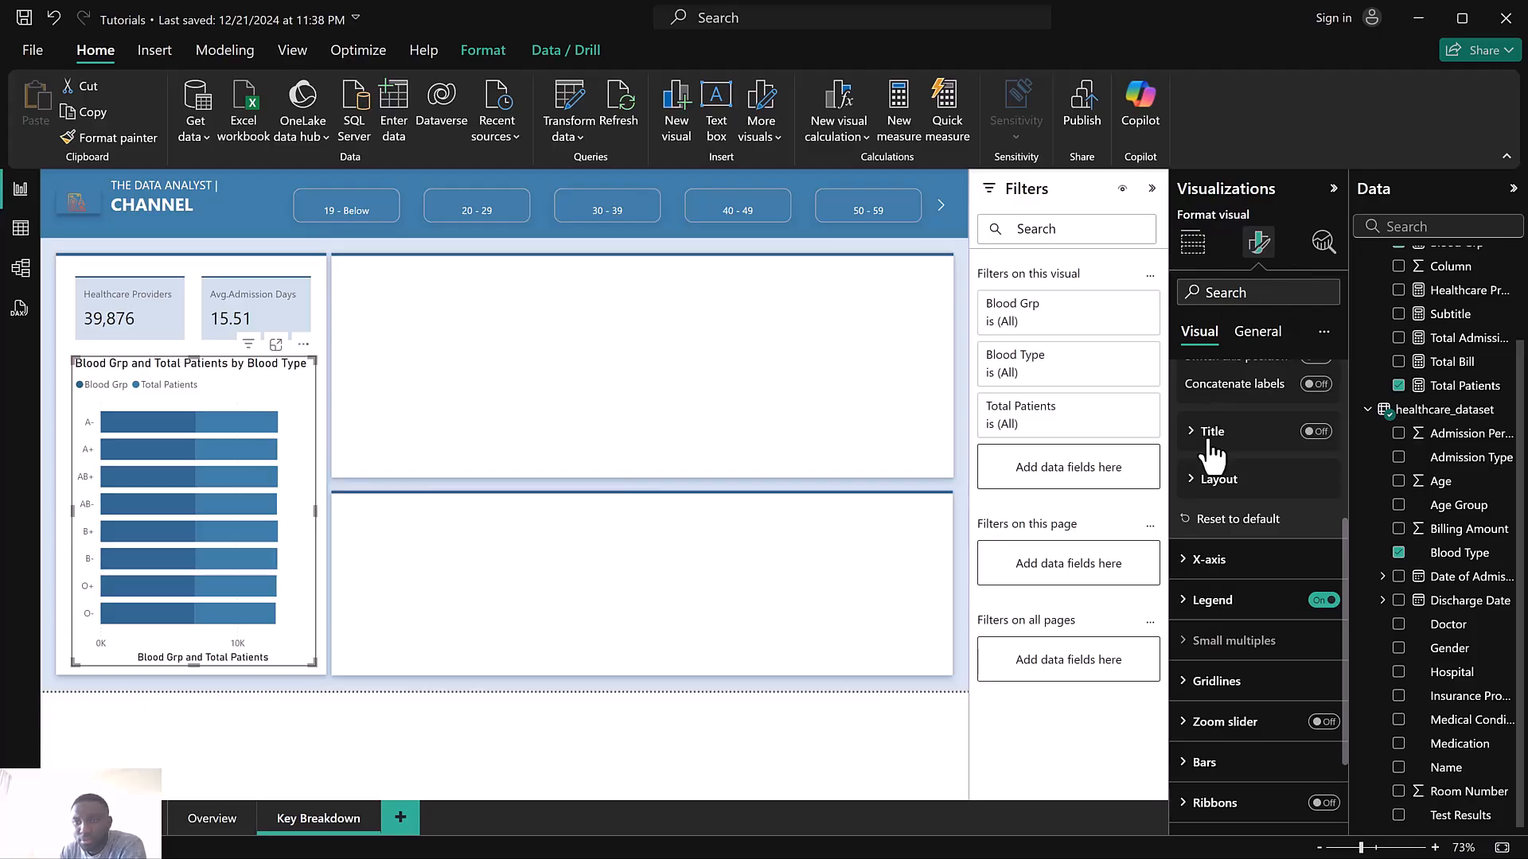
scroll(1206, 430, "up", 4)
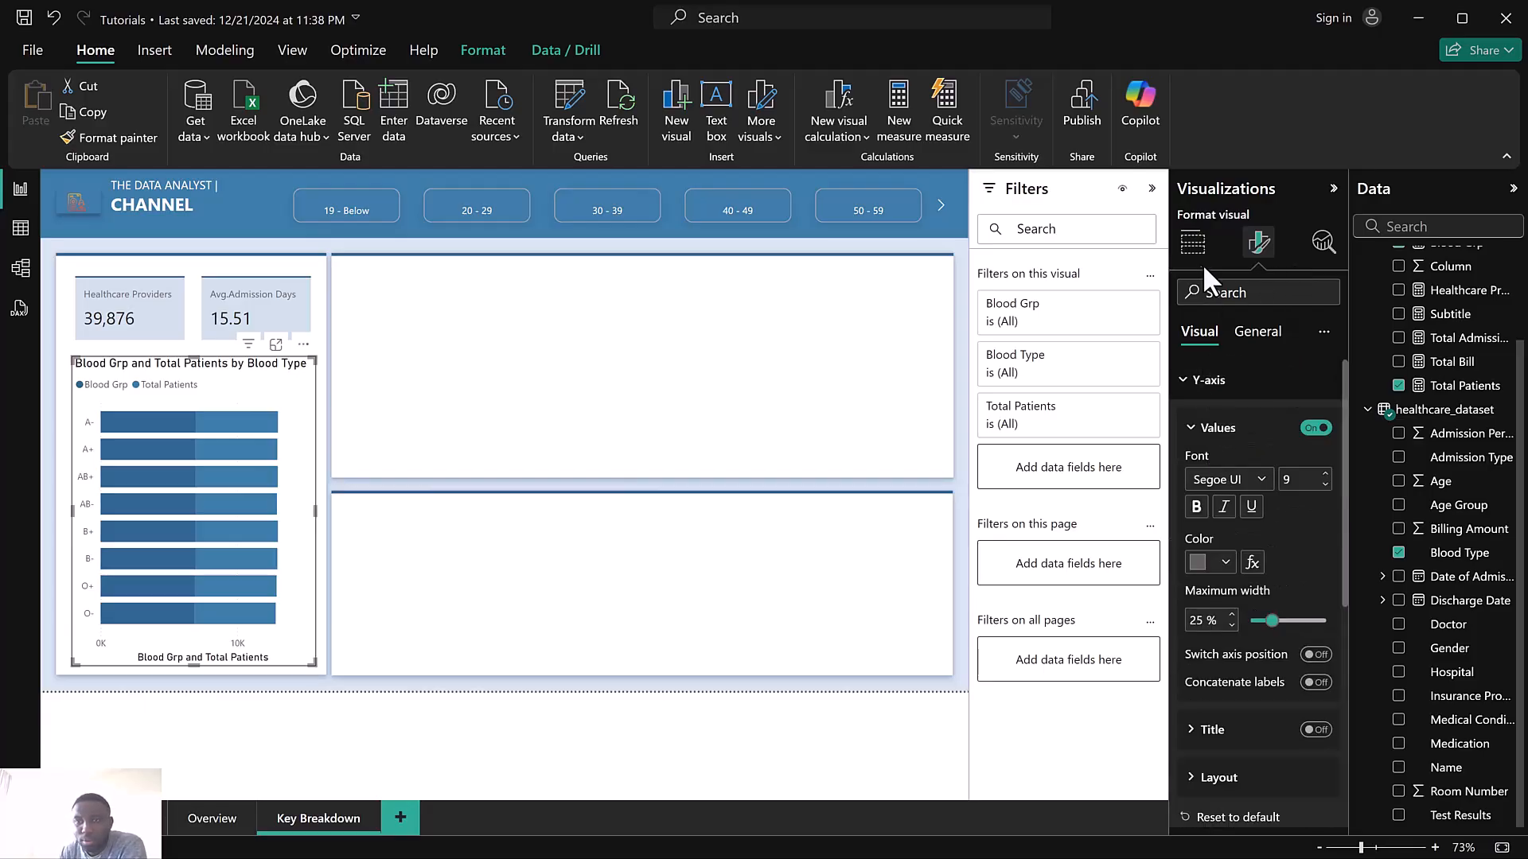
left_click(1193, 243)
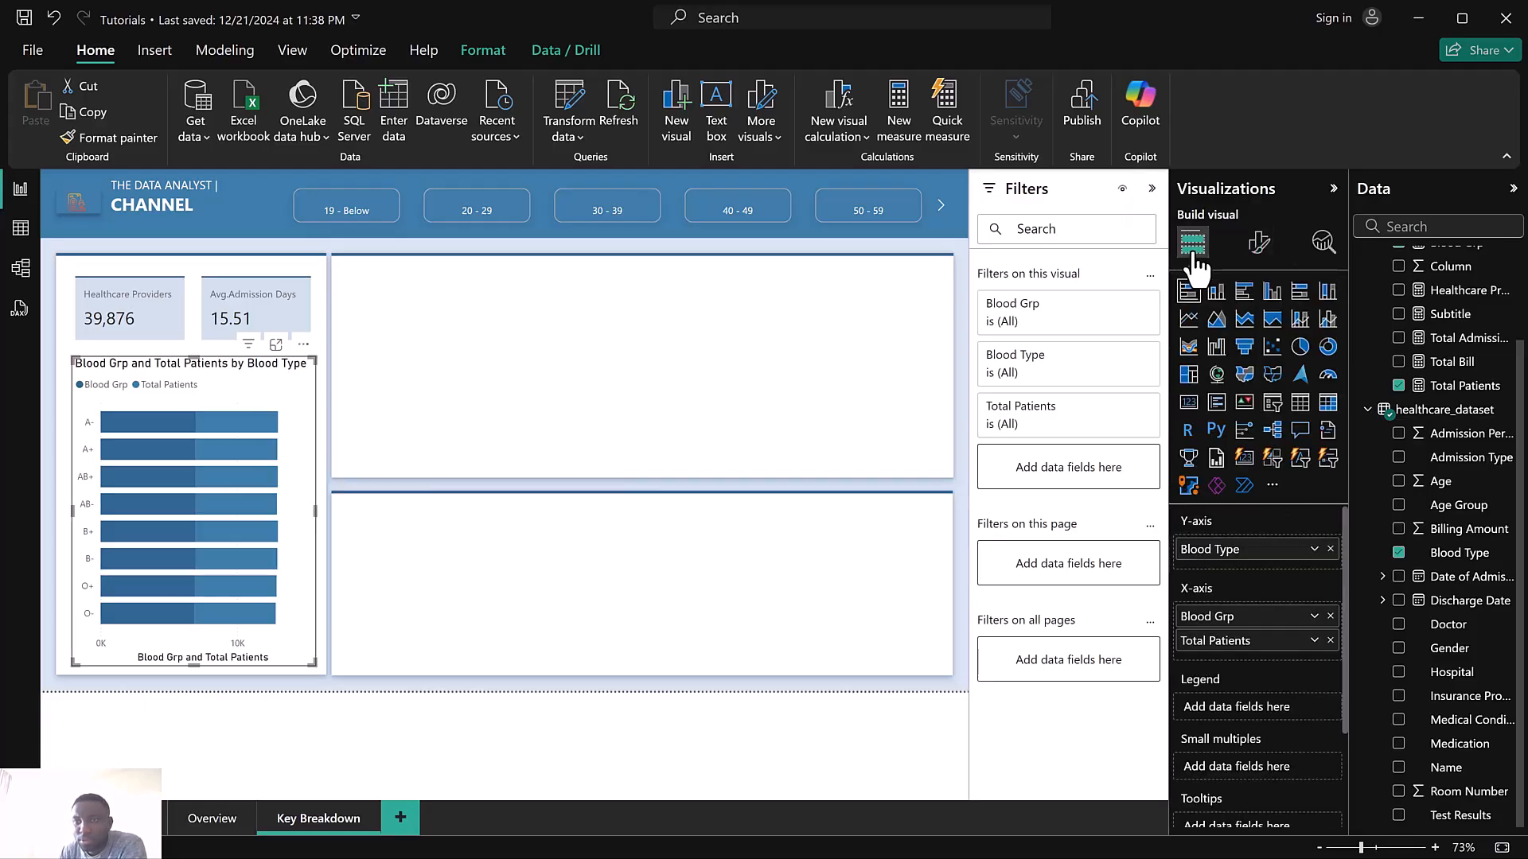
left_click(1262, 248)
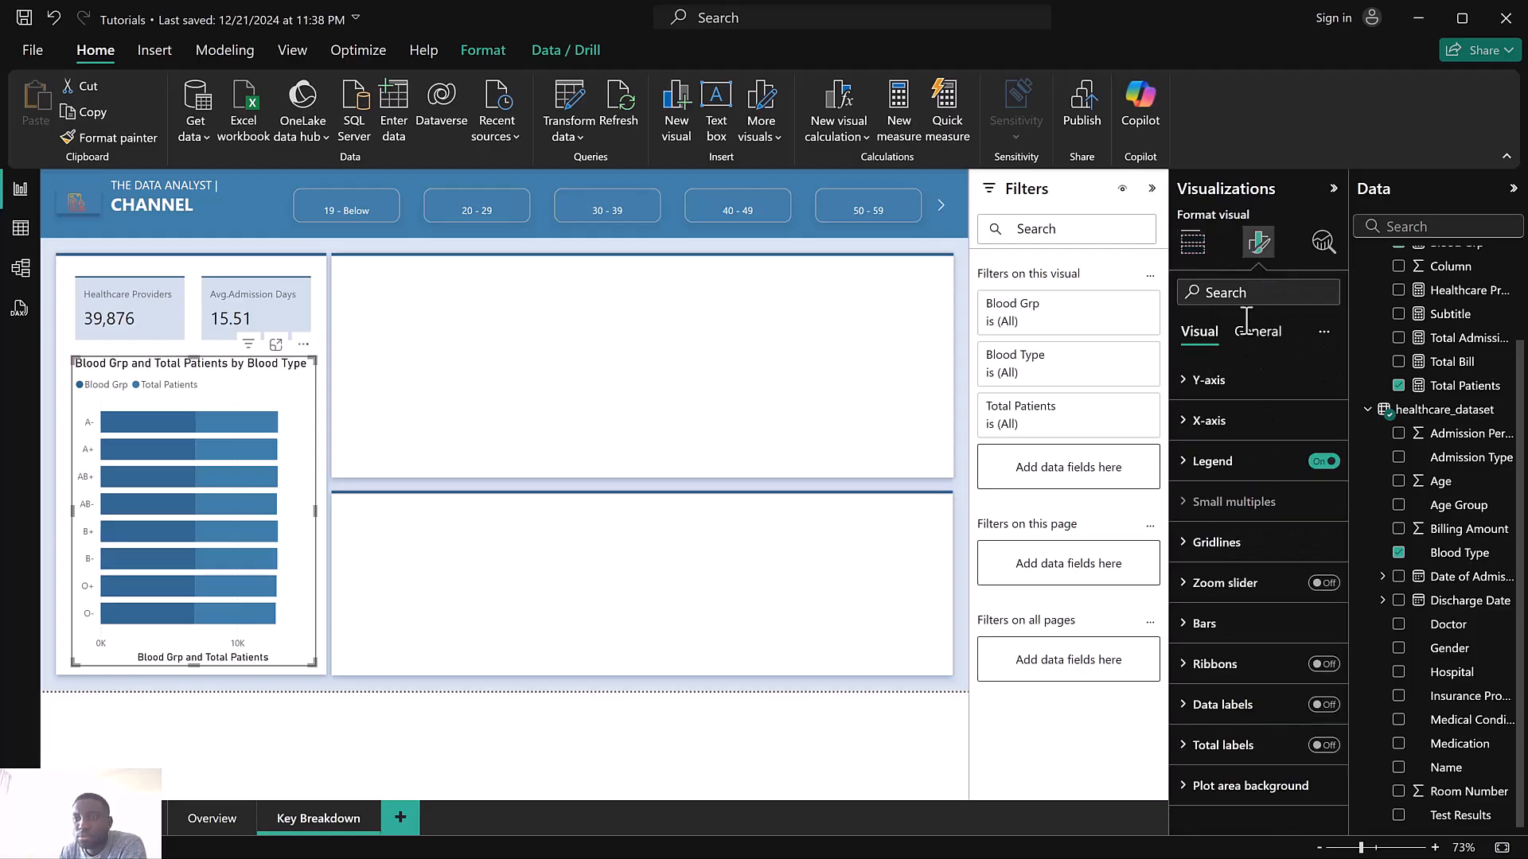
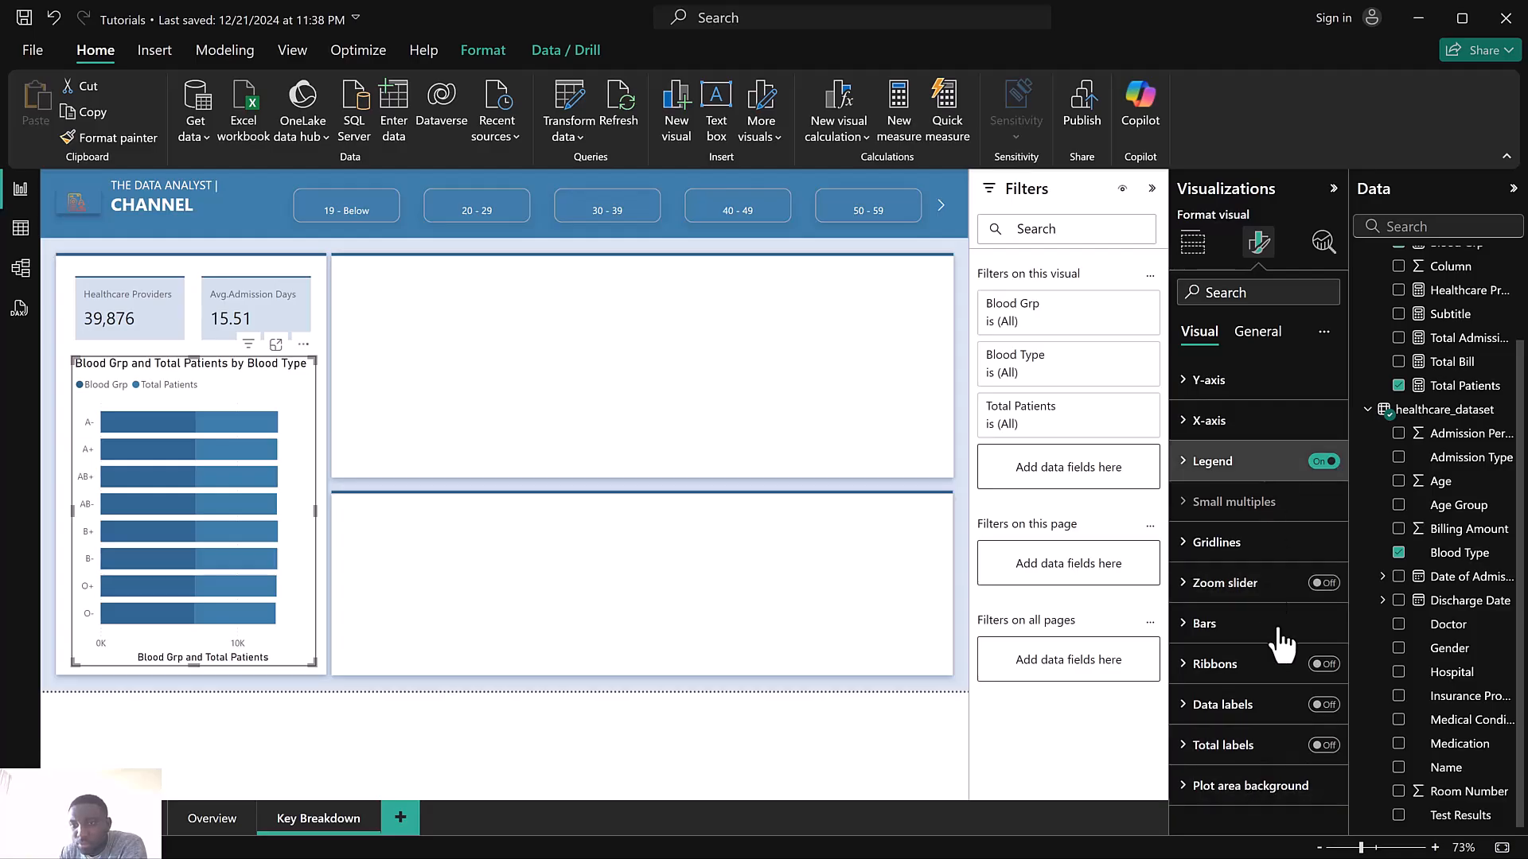
Turn on the bar chart's data labels and switch off the value labels for the Blood Grp series
left_click(1324, 665)
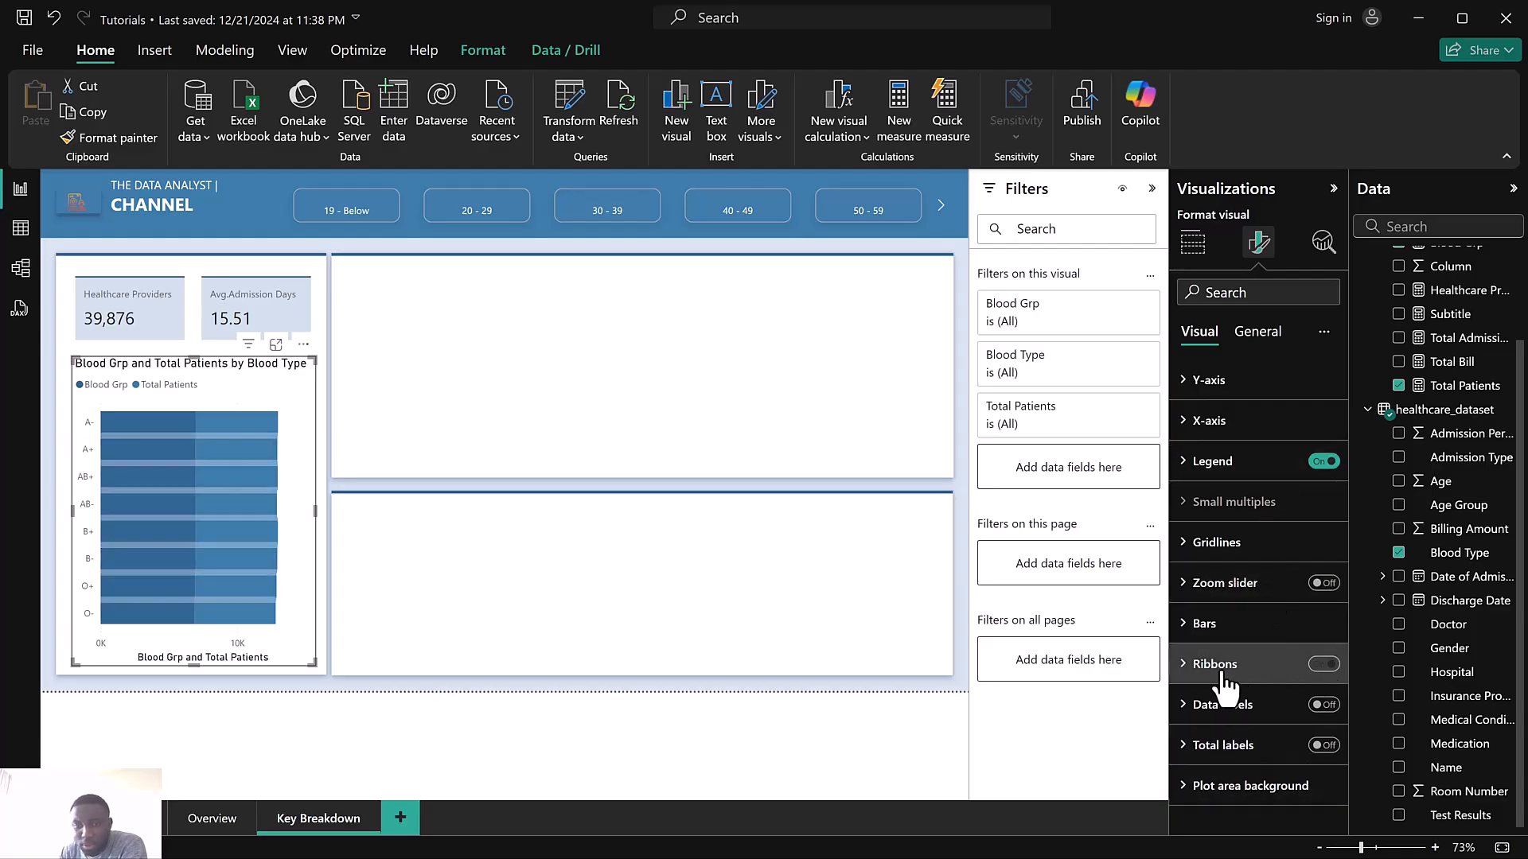
left_click(1324, 665)
left_click(1323, 706)
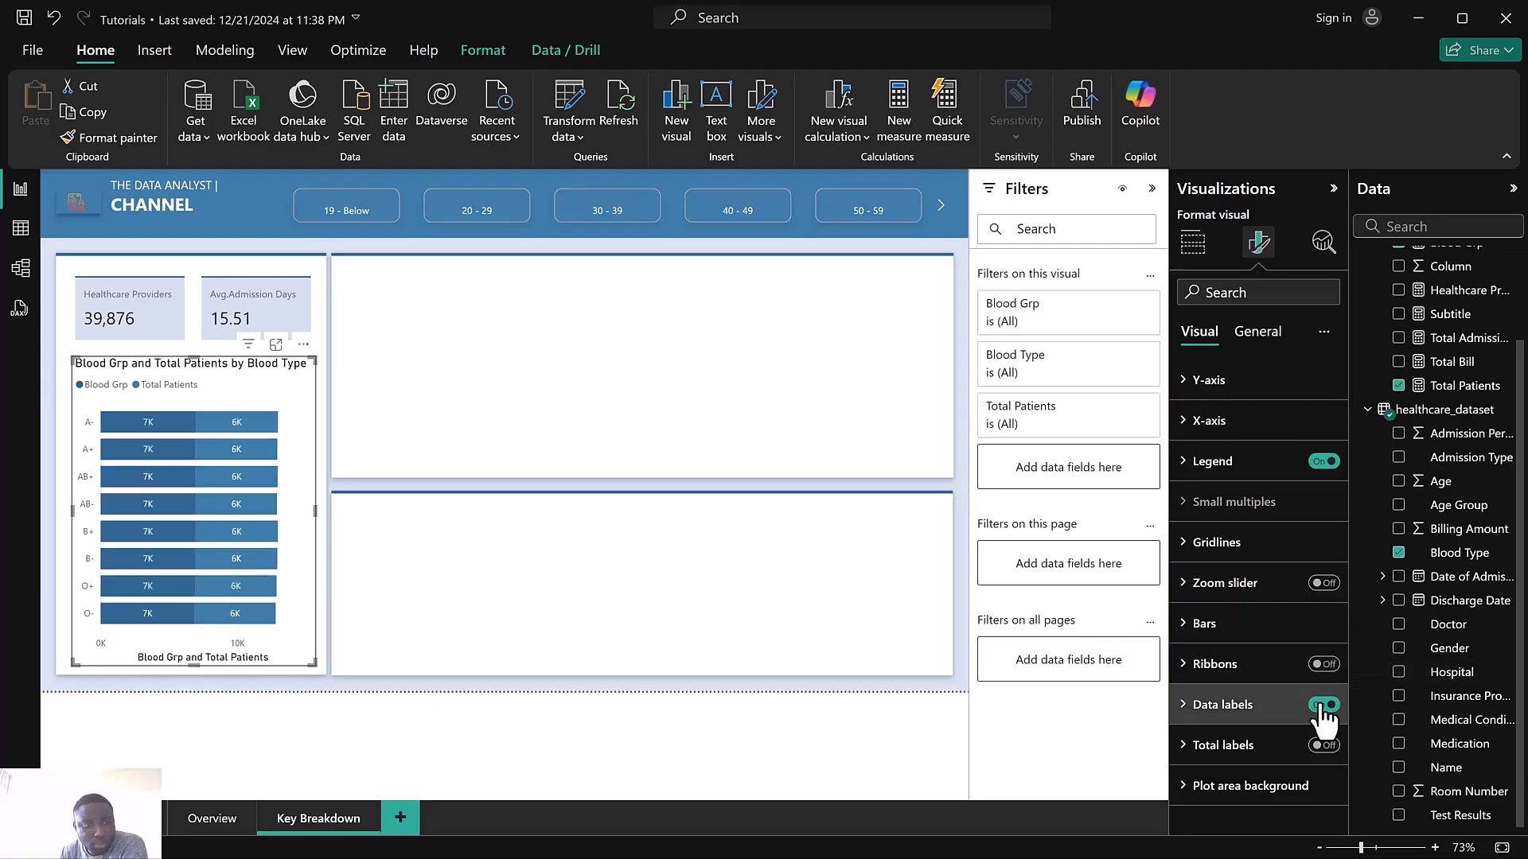
left_click(1218, 707)
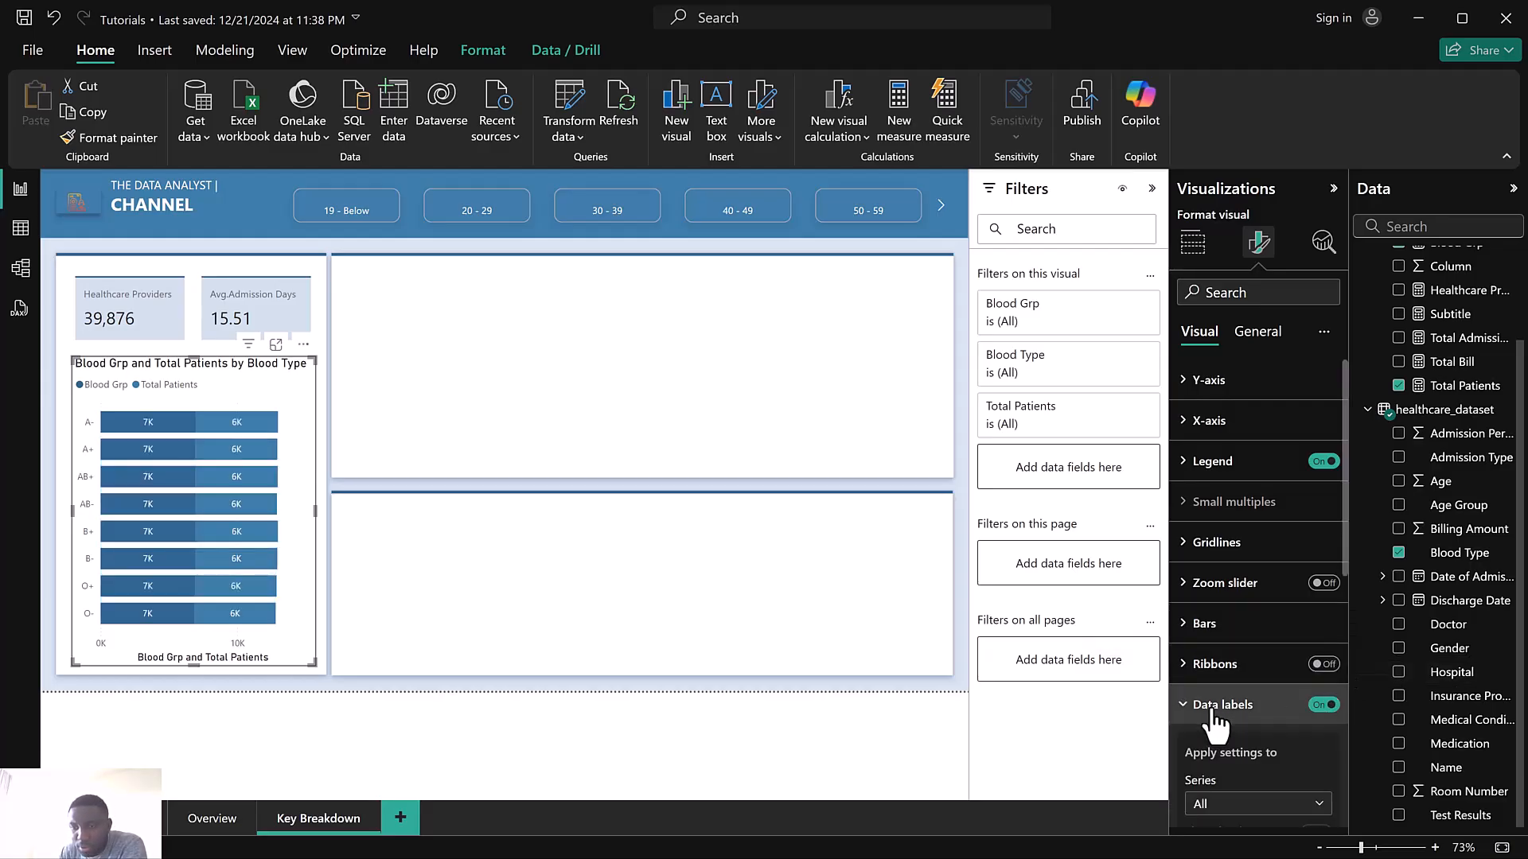
scroll(1218, 708, "down", 3)
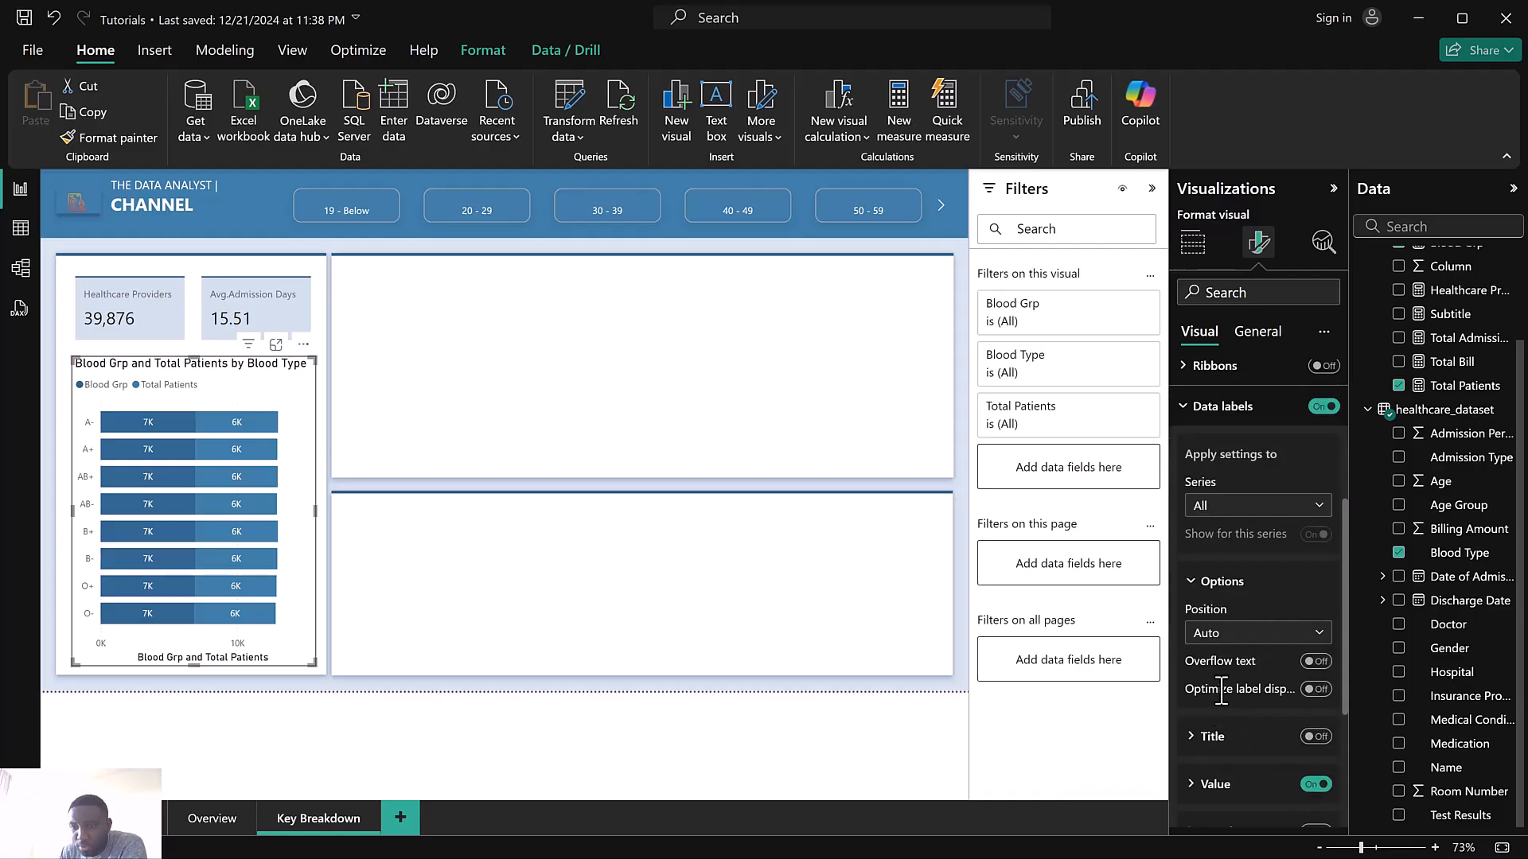
left_click(1221, 507)
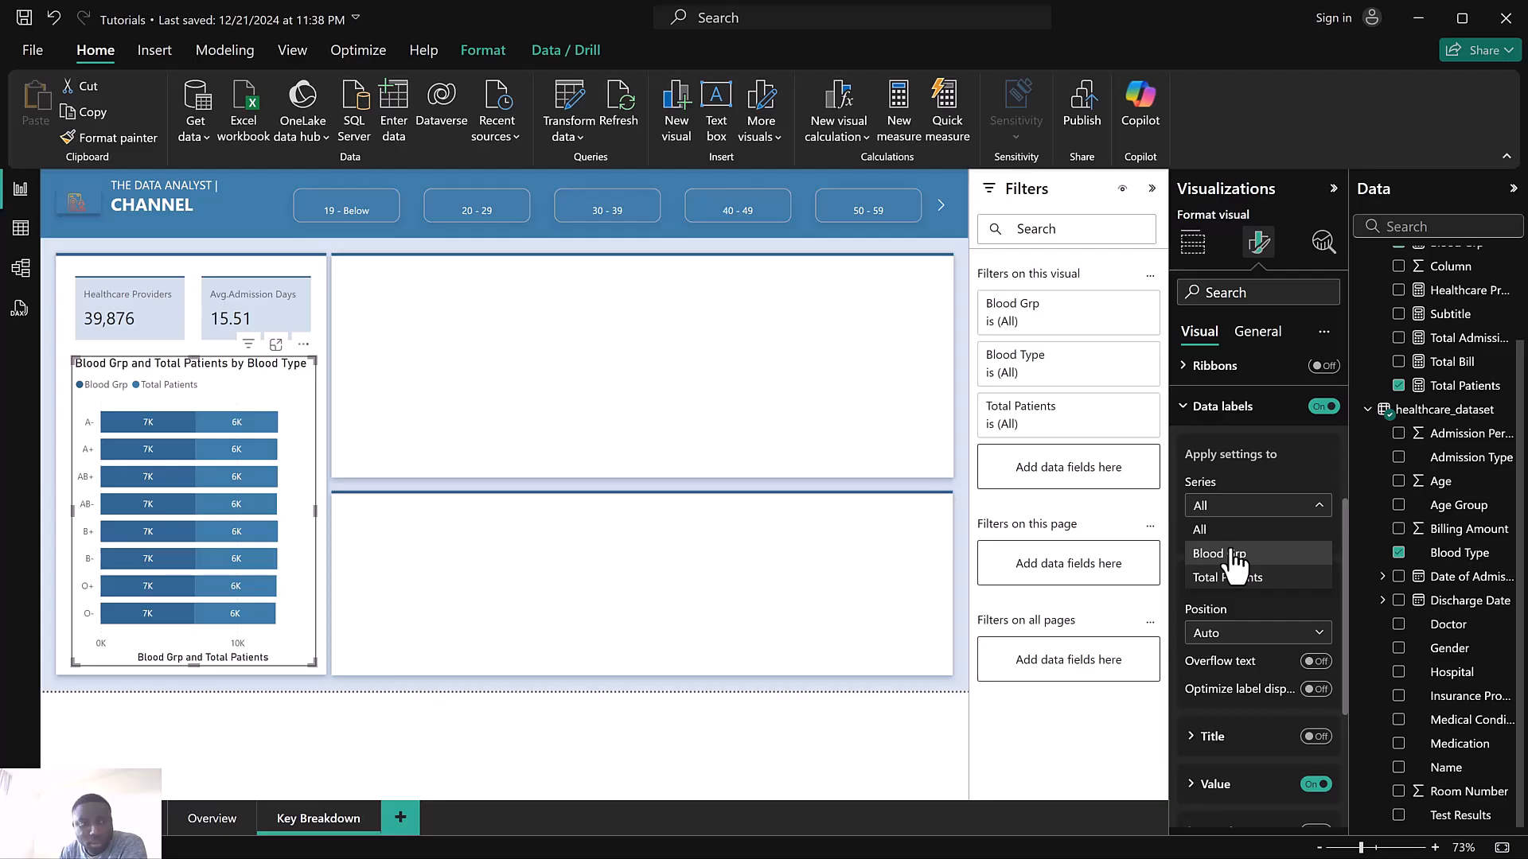
left_click(1234, 556)
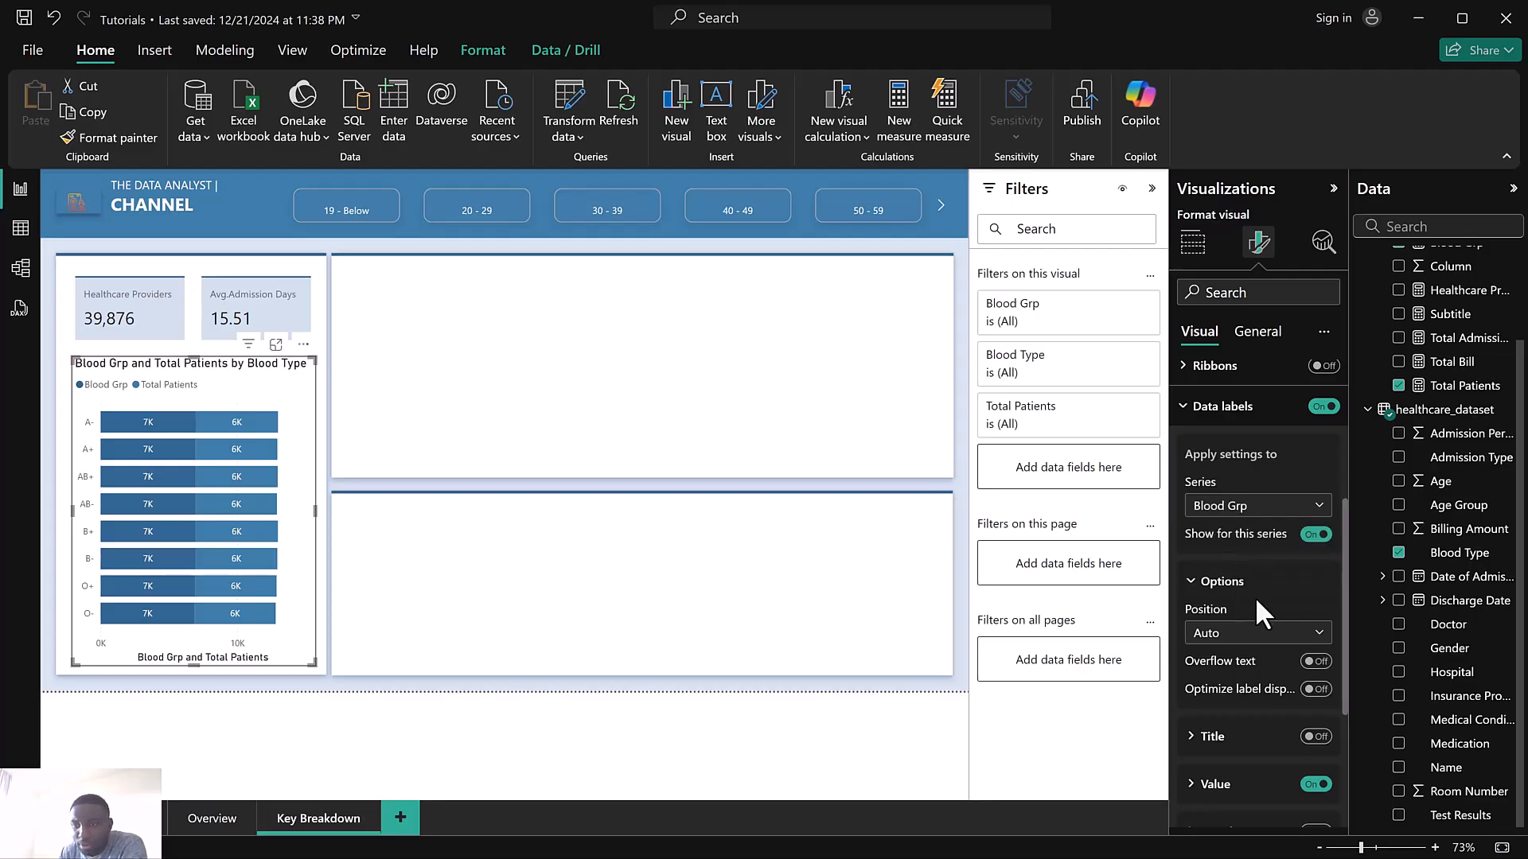
scroll(1258, 605, "down", 3)
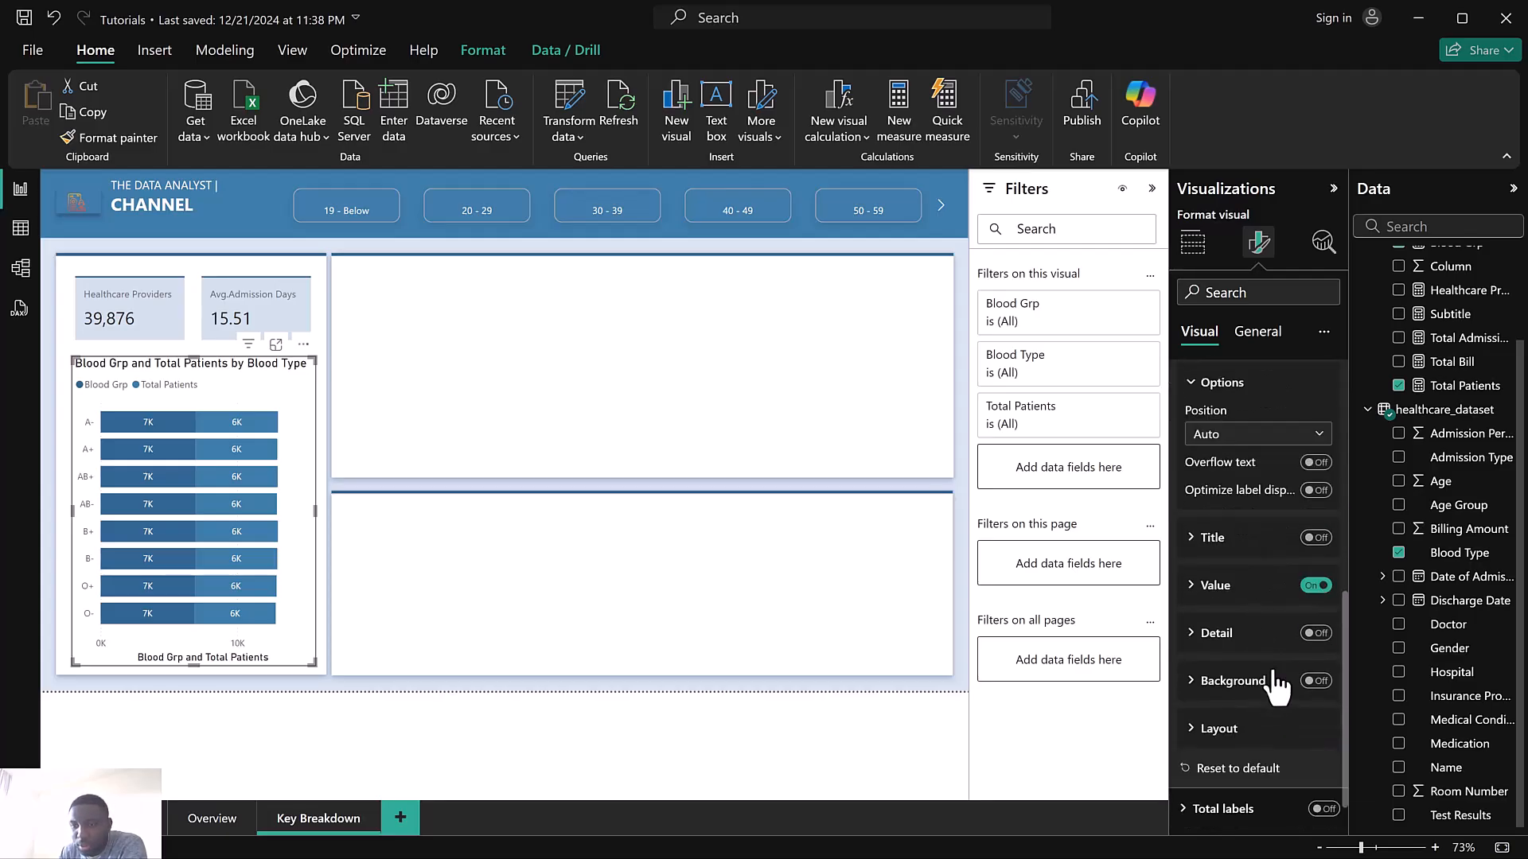
left_click(1315, 587)
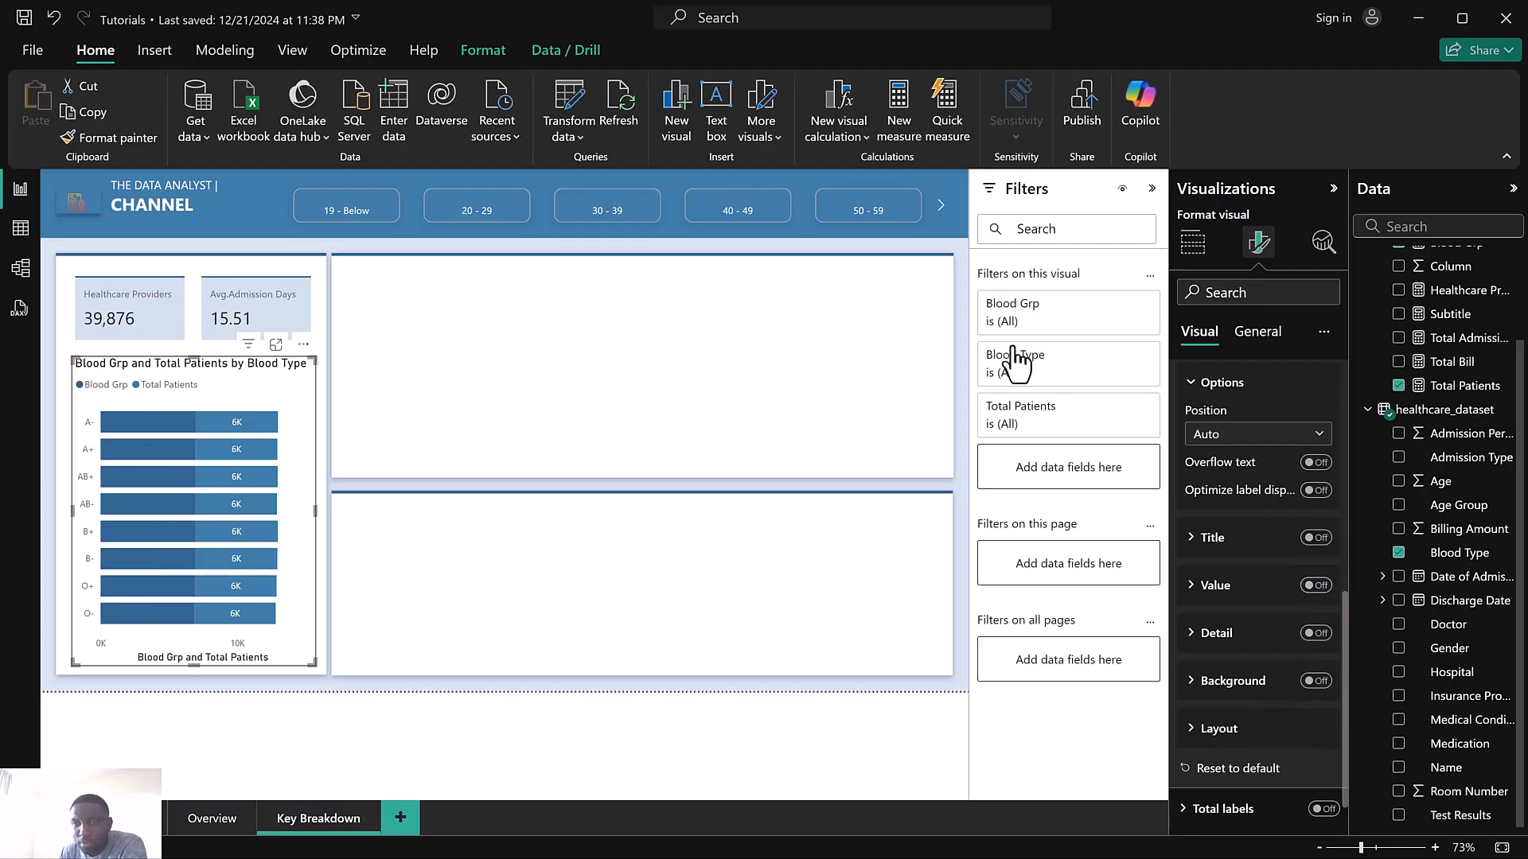
Change the chart type to a clustered bar chart
left_click(1193, 241)
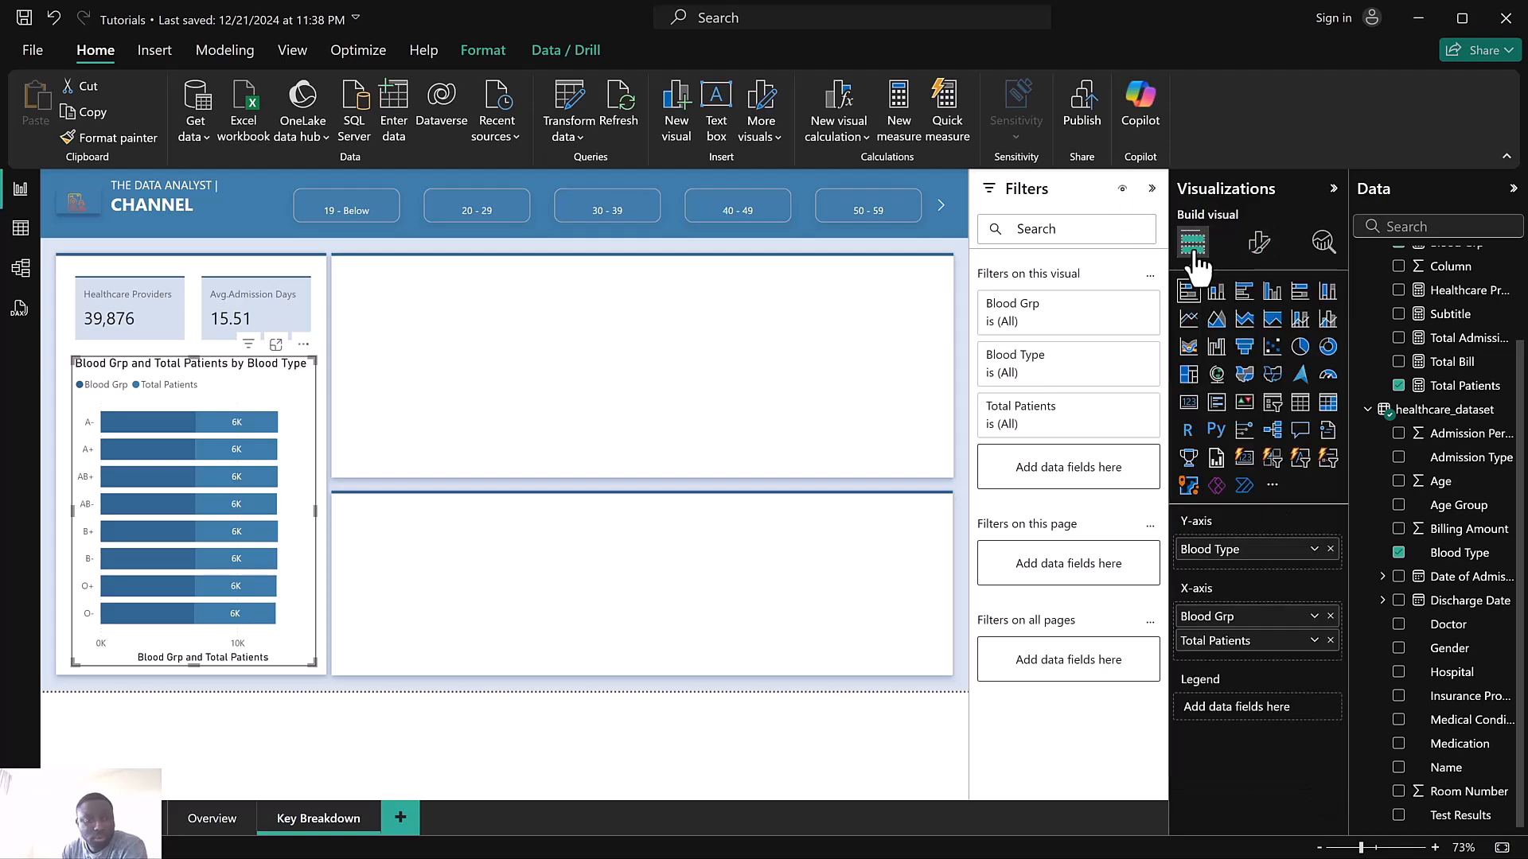
left_click(1244, 295)
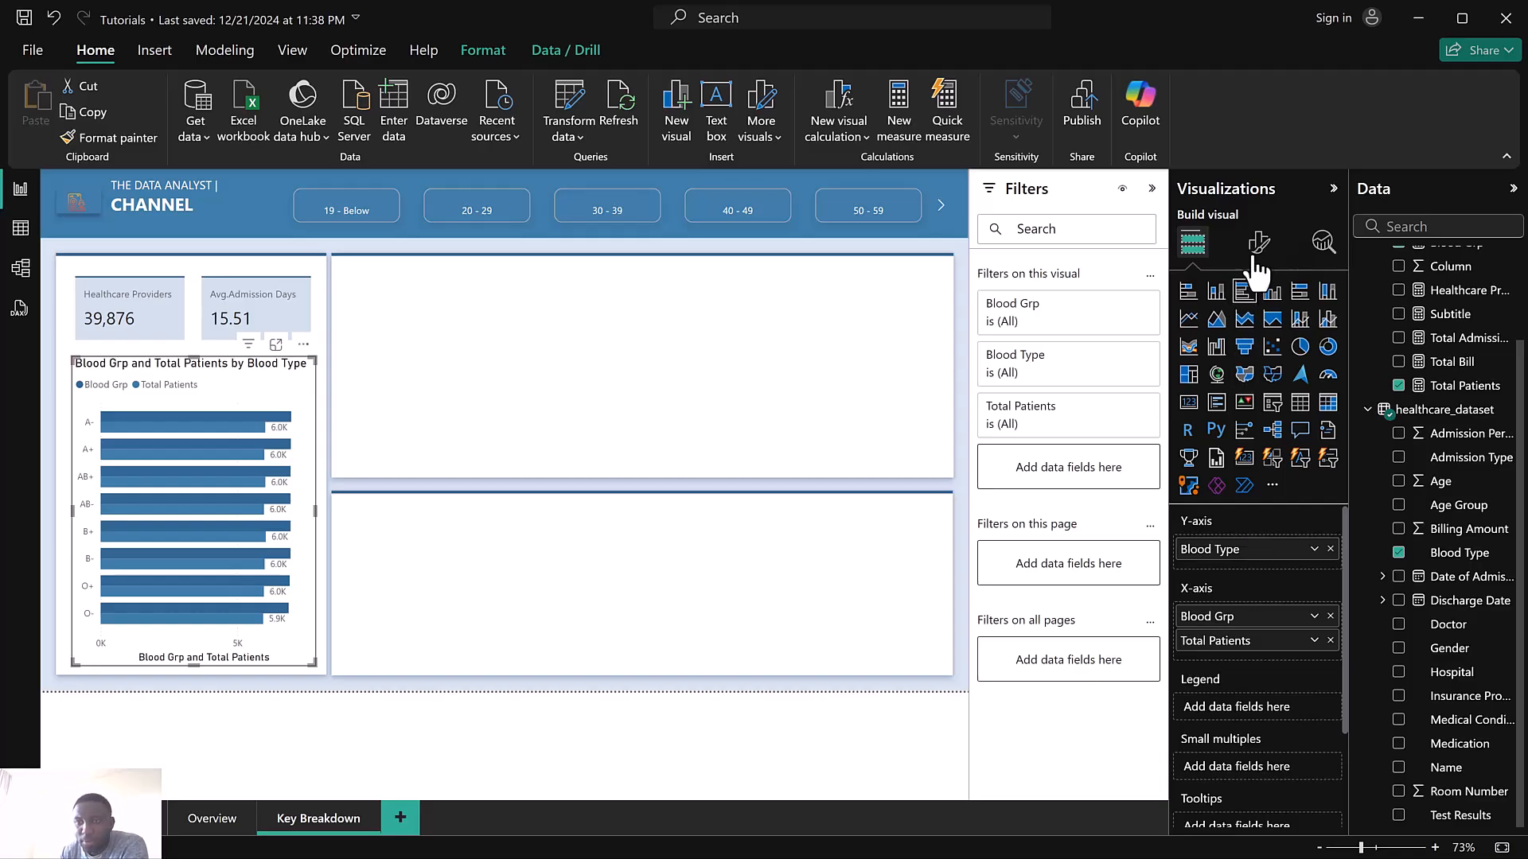
left_click(1258, 247)
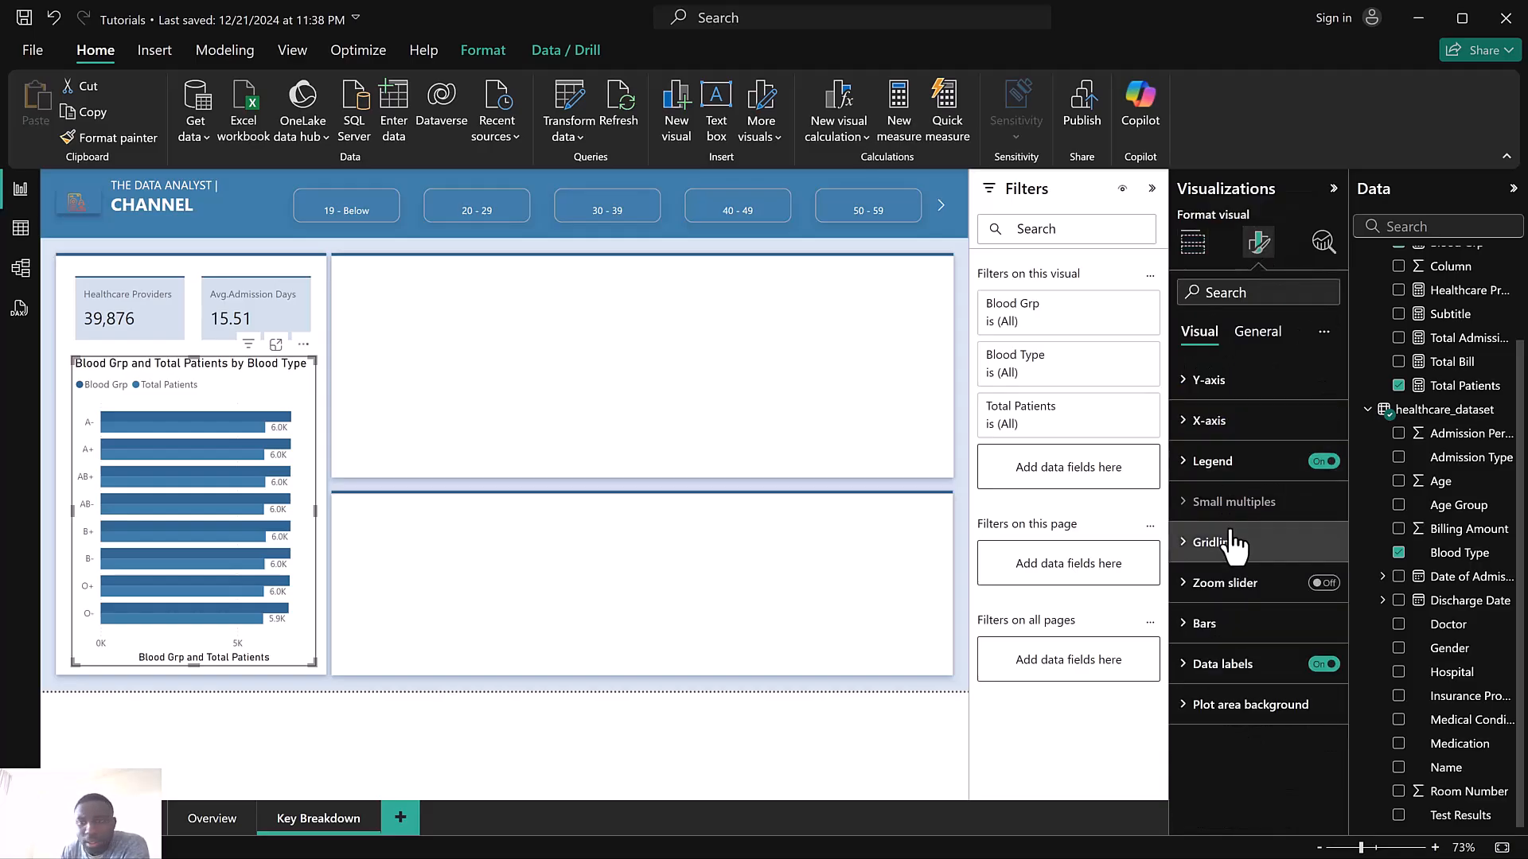
Set the bar color of the Blood Grp series to White
left_click(1240, 674)
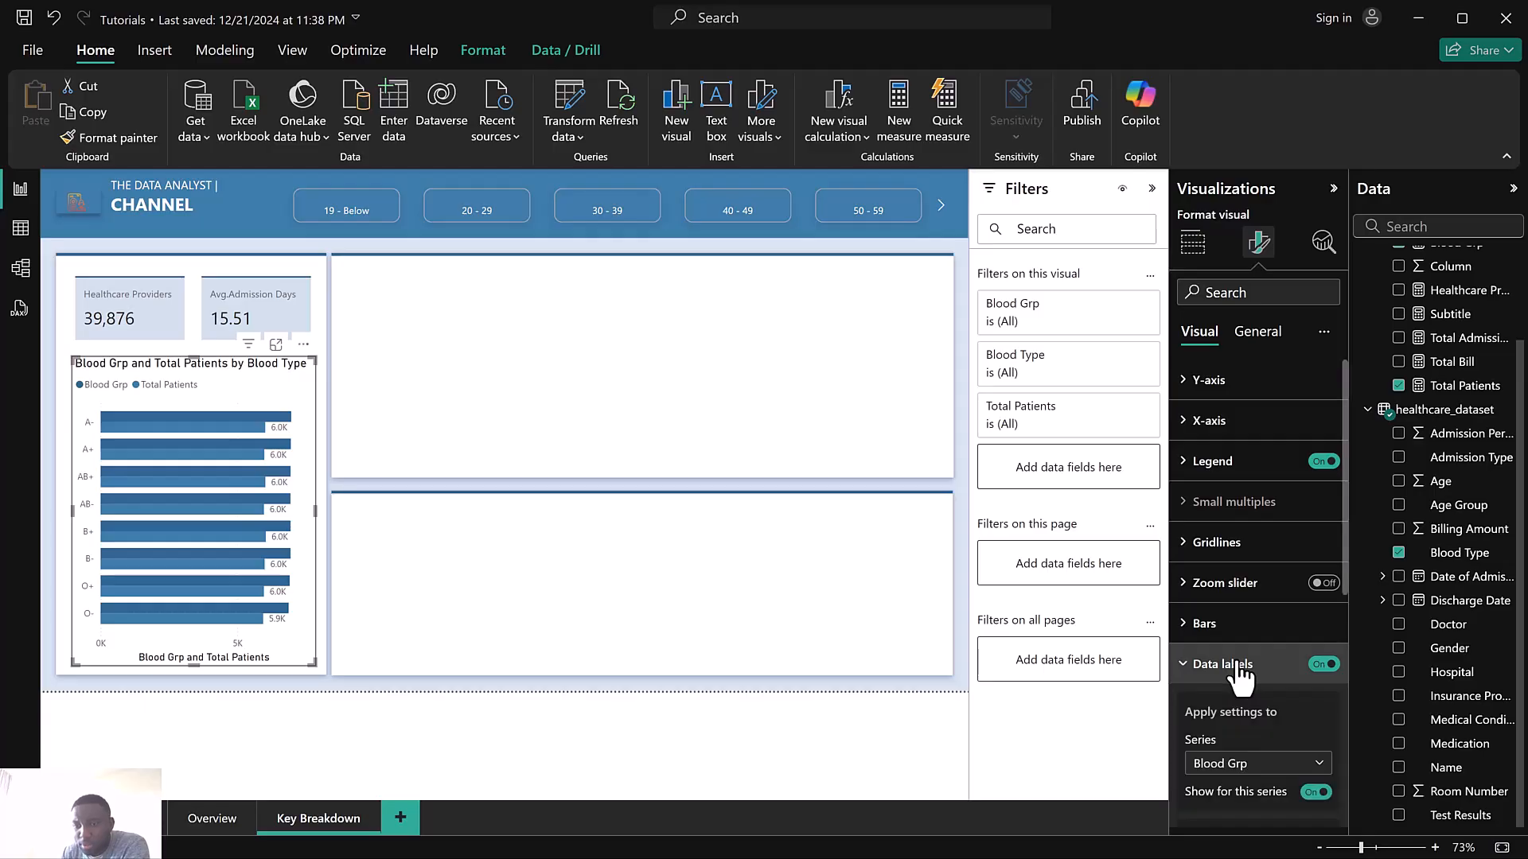
scroll(1238, 672, "down", 3)
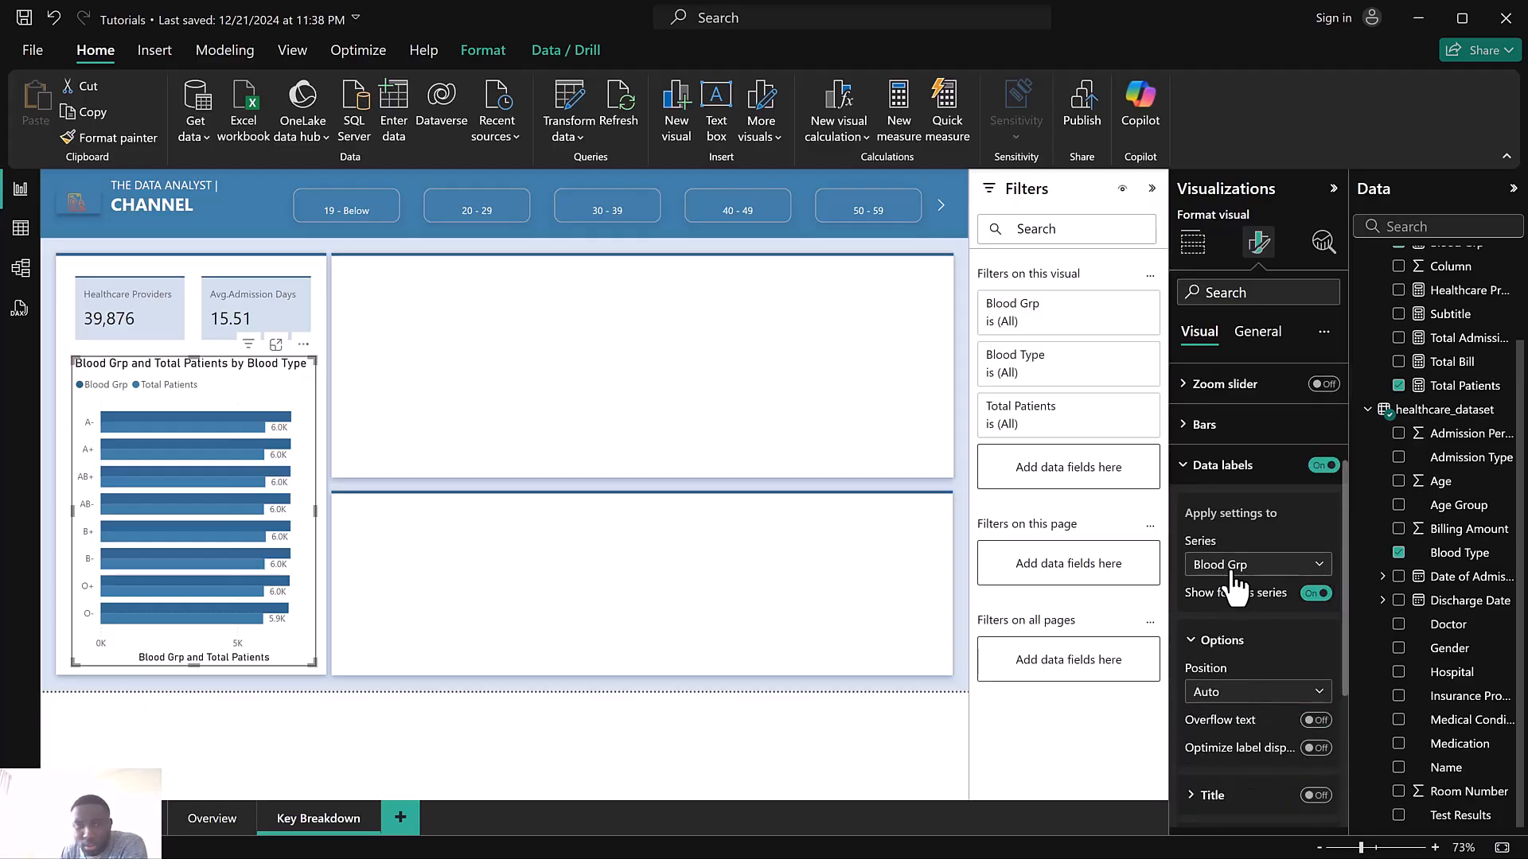
scroll(1222, 605, "down", 2)
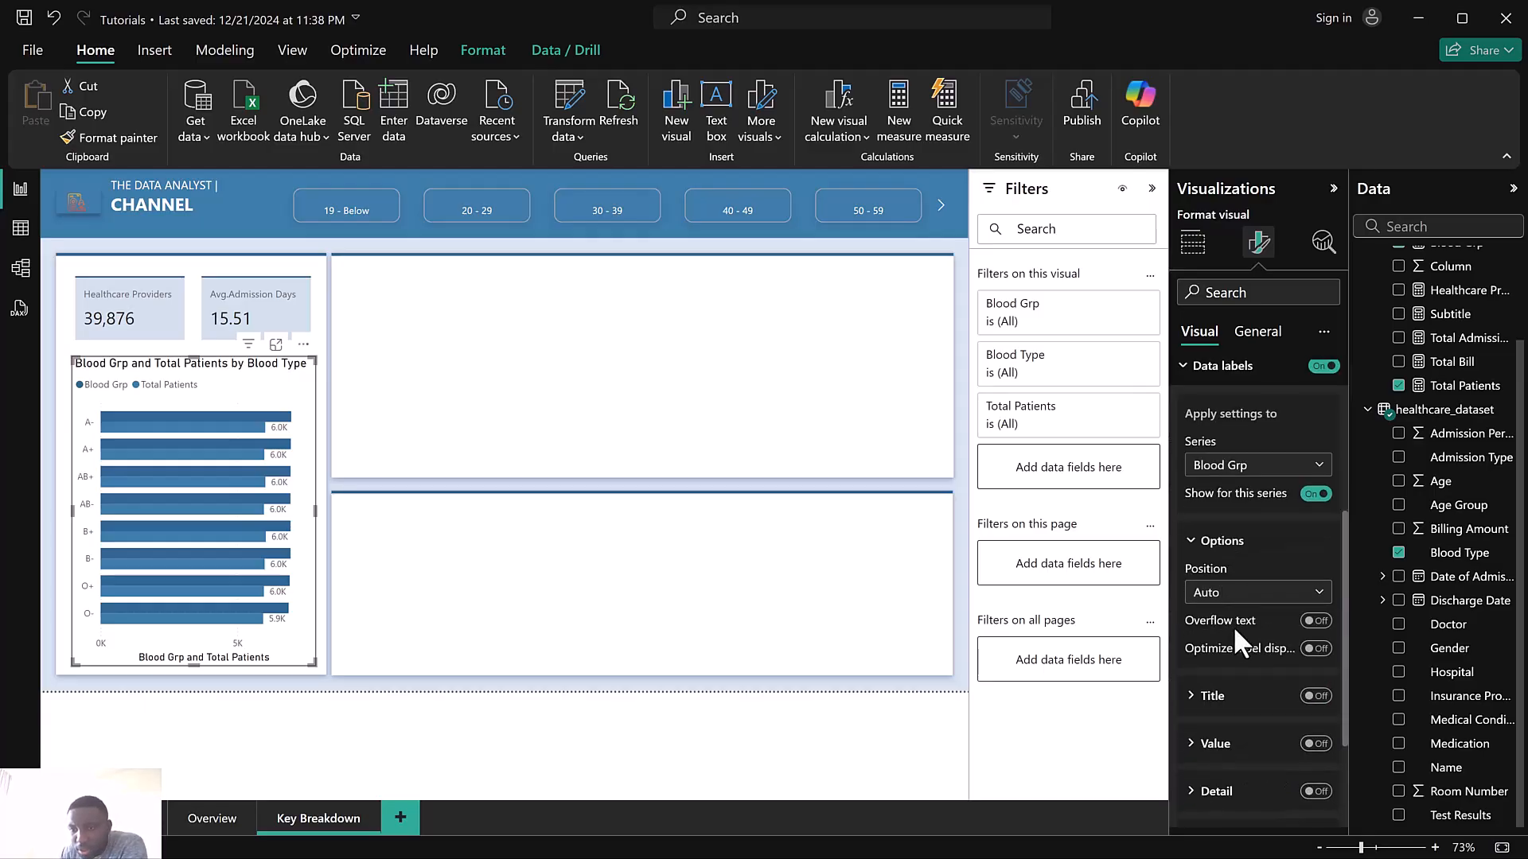
scroll(1234, 621, "down", 2)
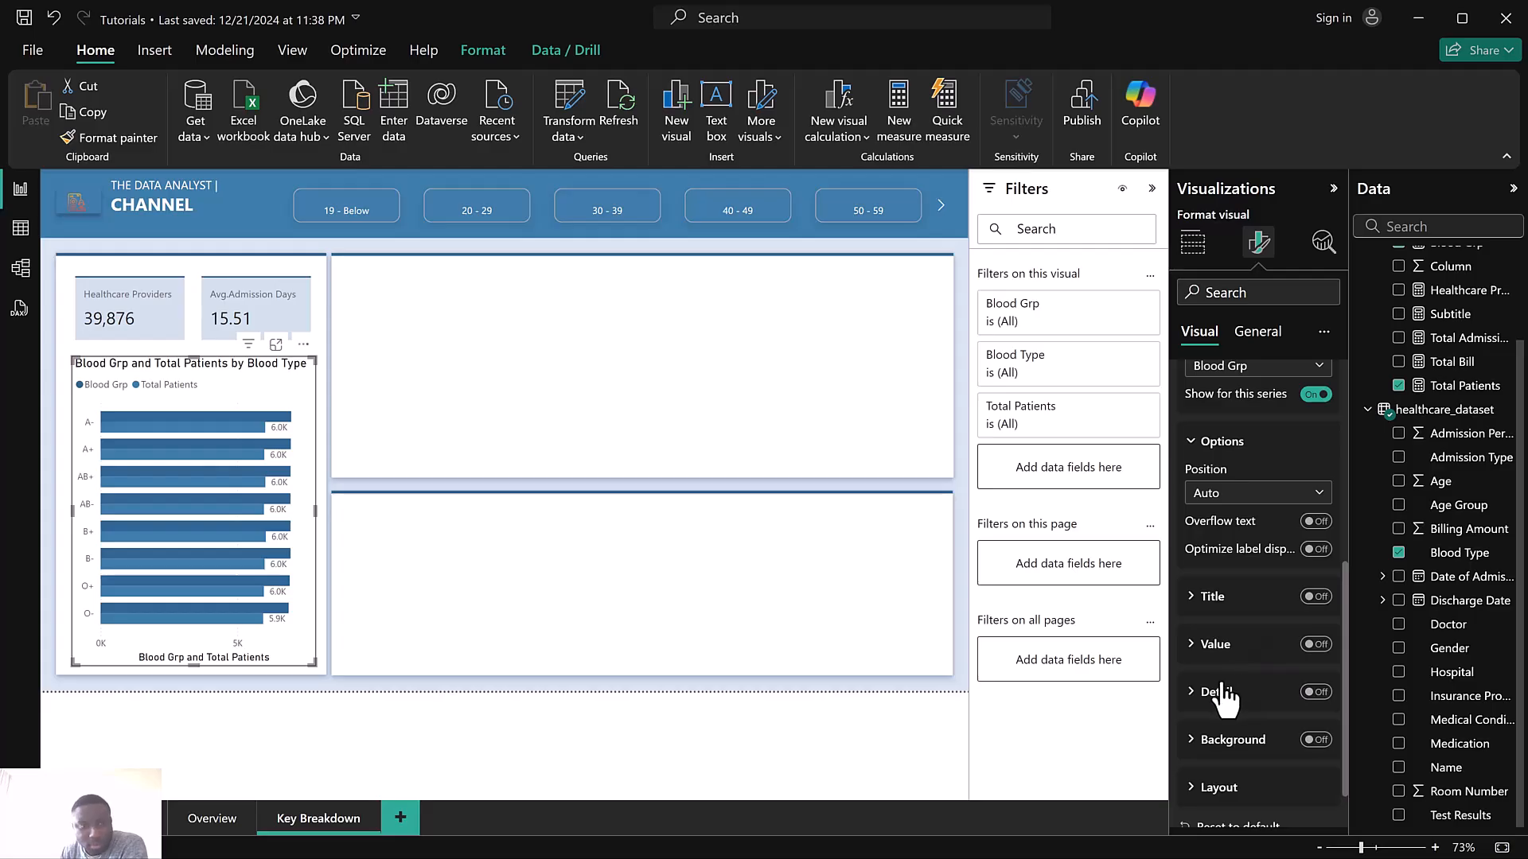
scroll(1238, 612, "up", 5)
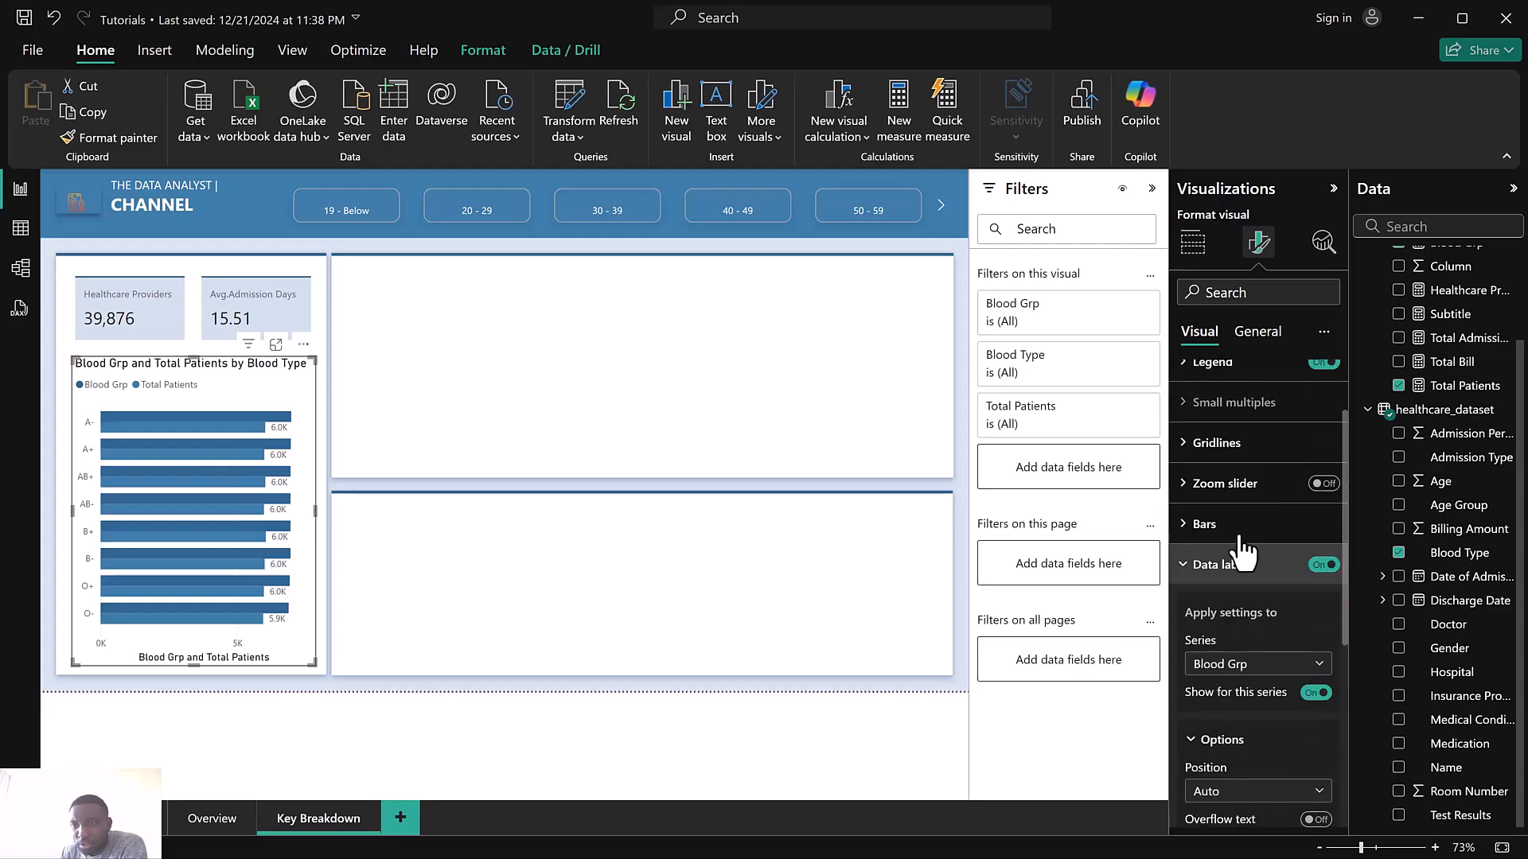
left_click(1239, 527)
left_click(1240, 624)
left_click(1225, 672)
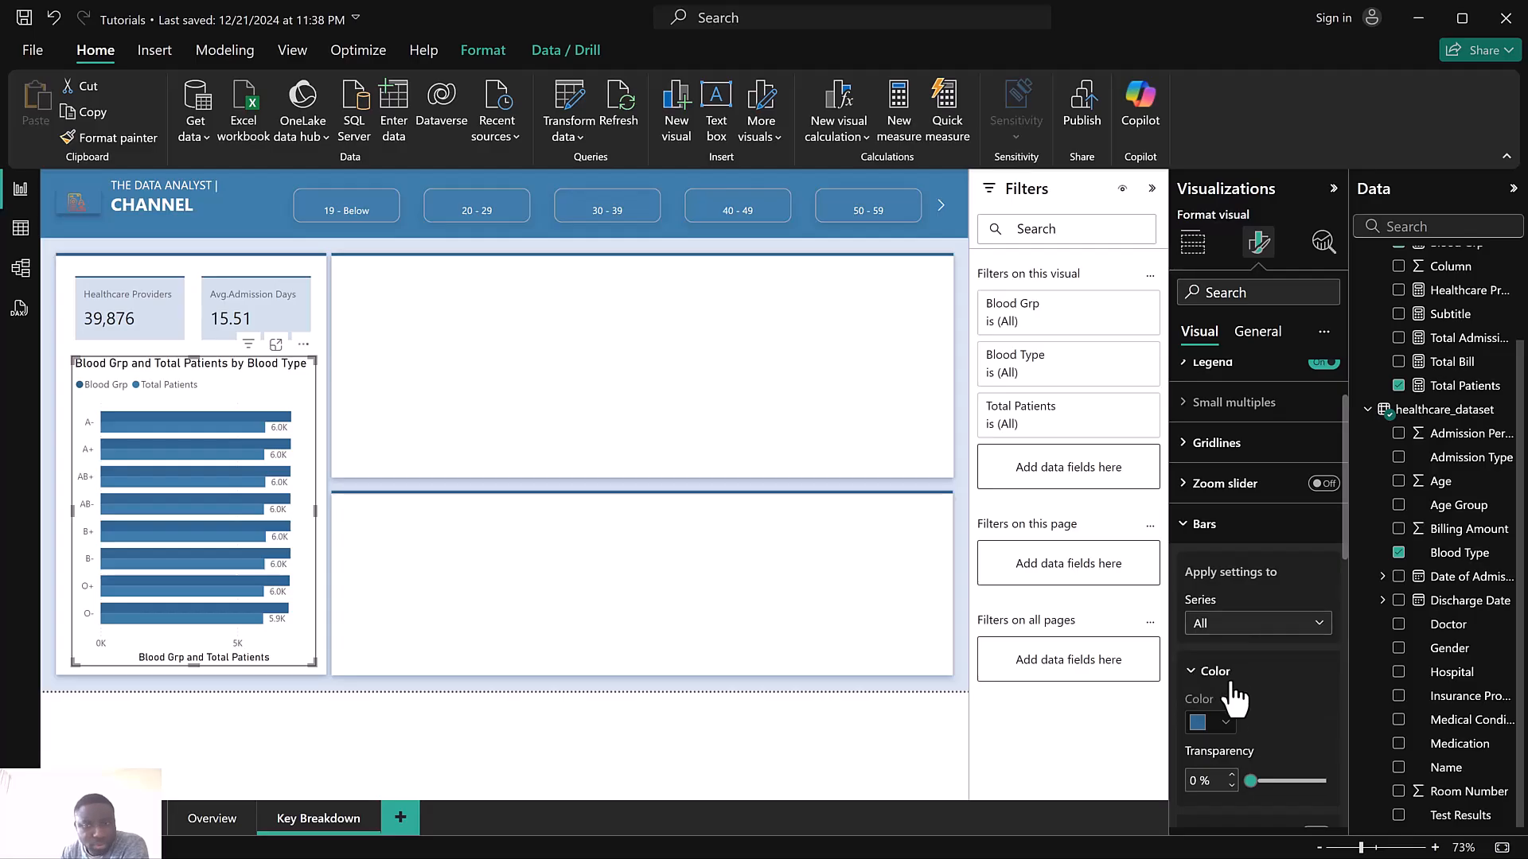
left_click(1202, 725)
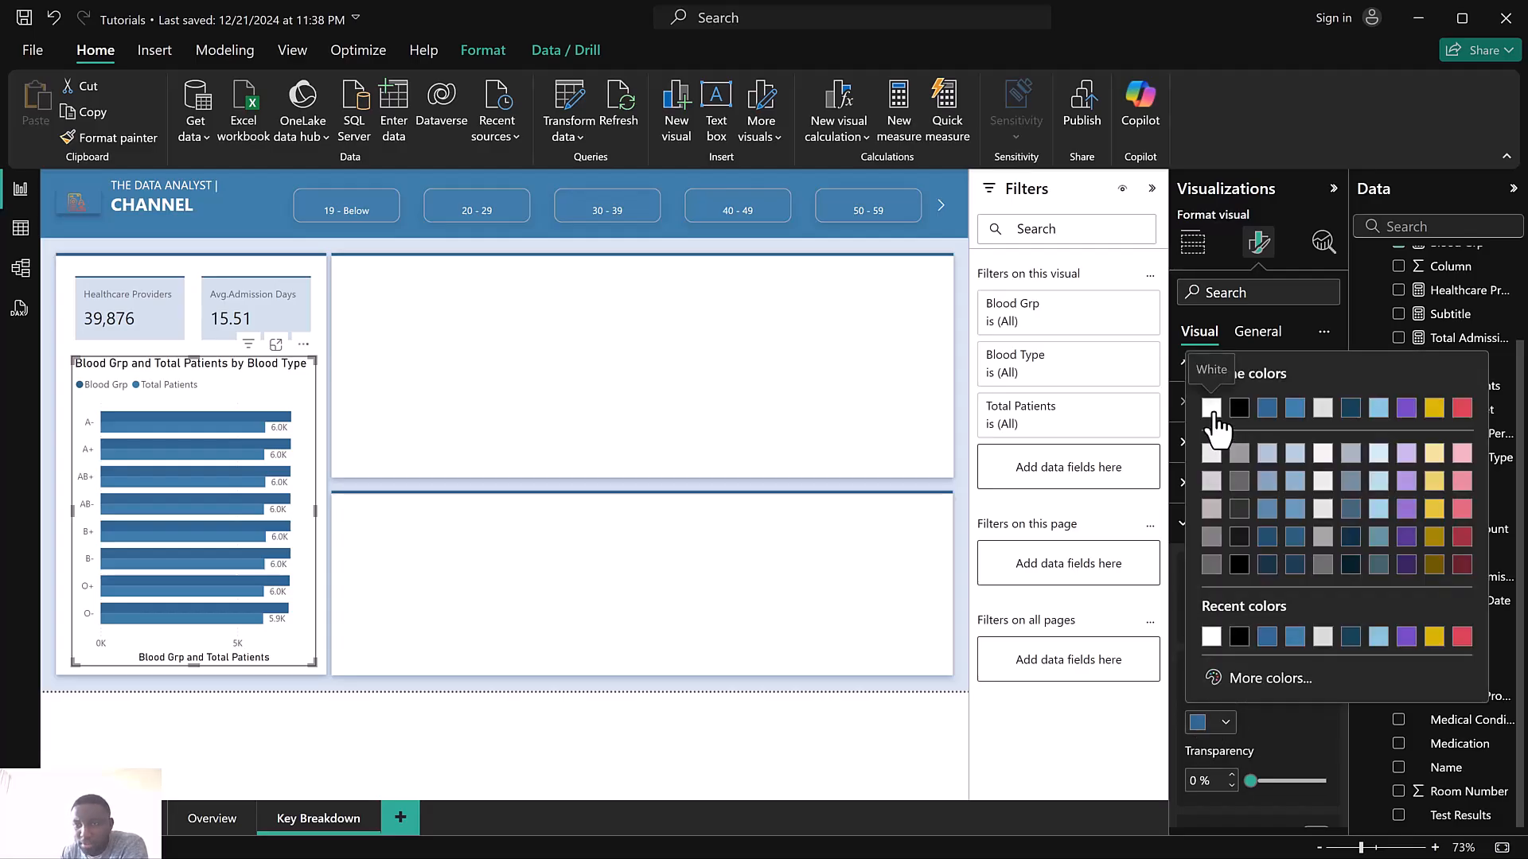
left_click(1211, 408)
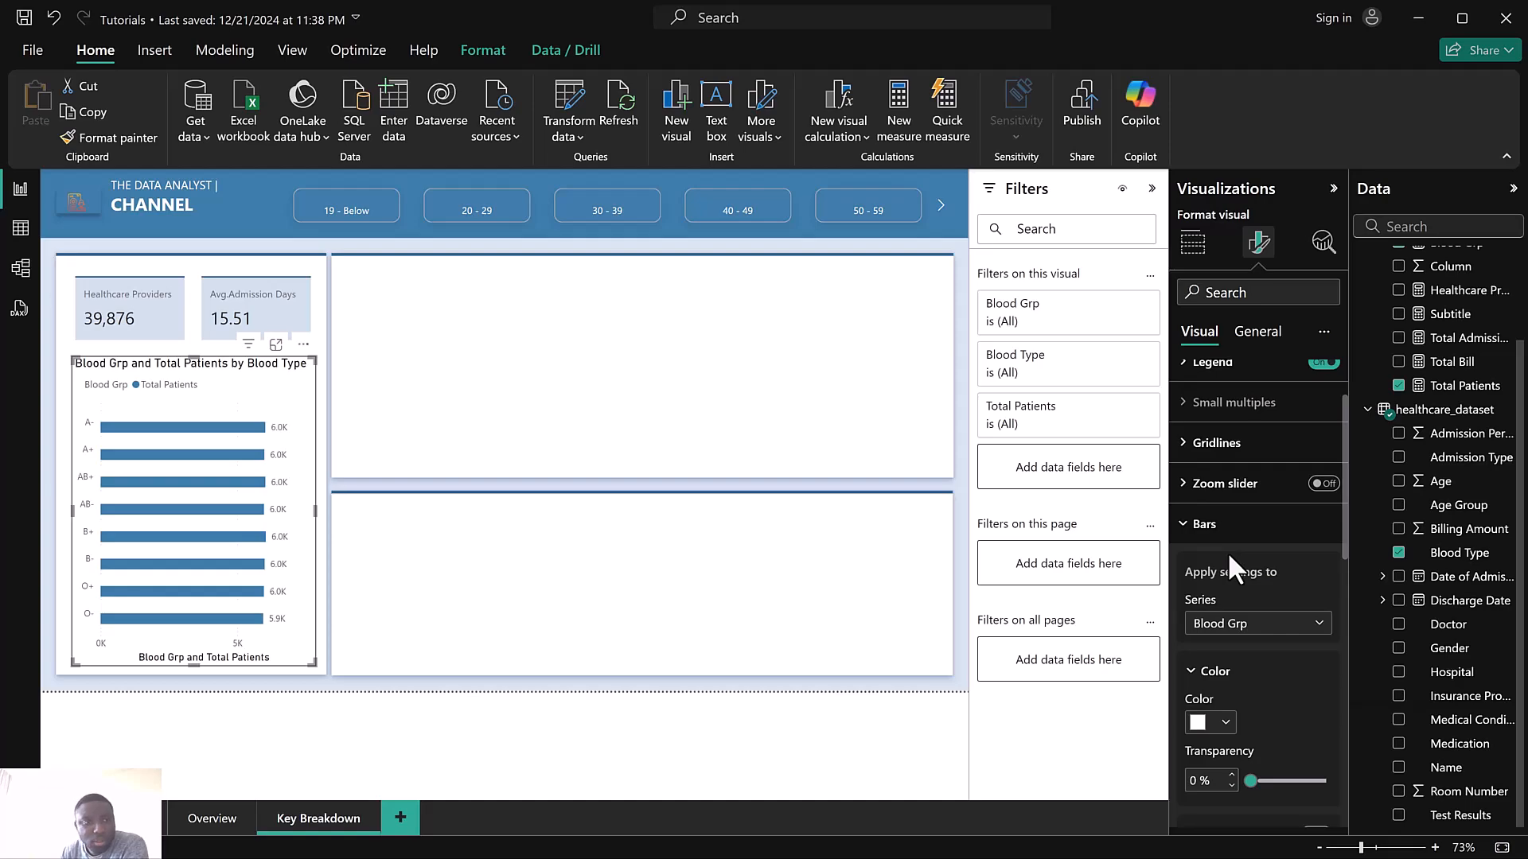
Turn off the bar chart's Y-axis values
scroll(1227, 551, "up", 2)
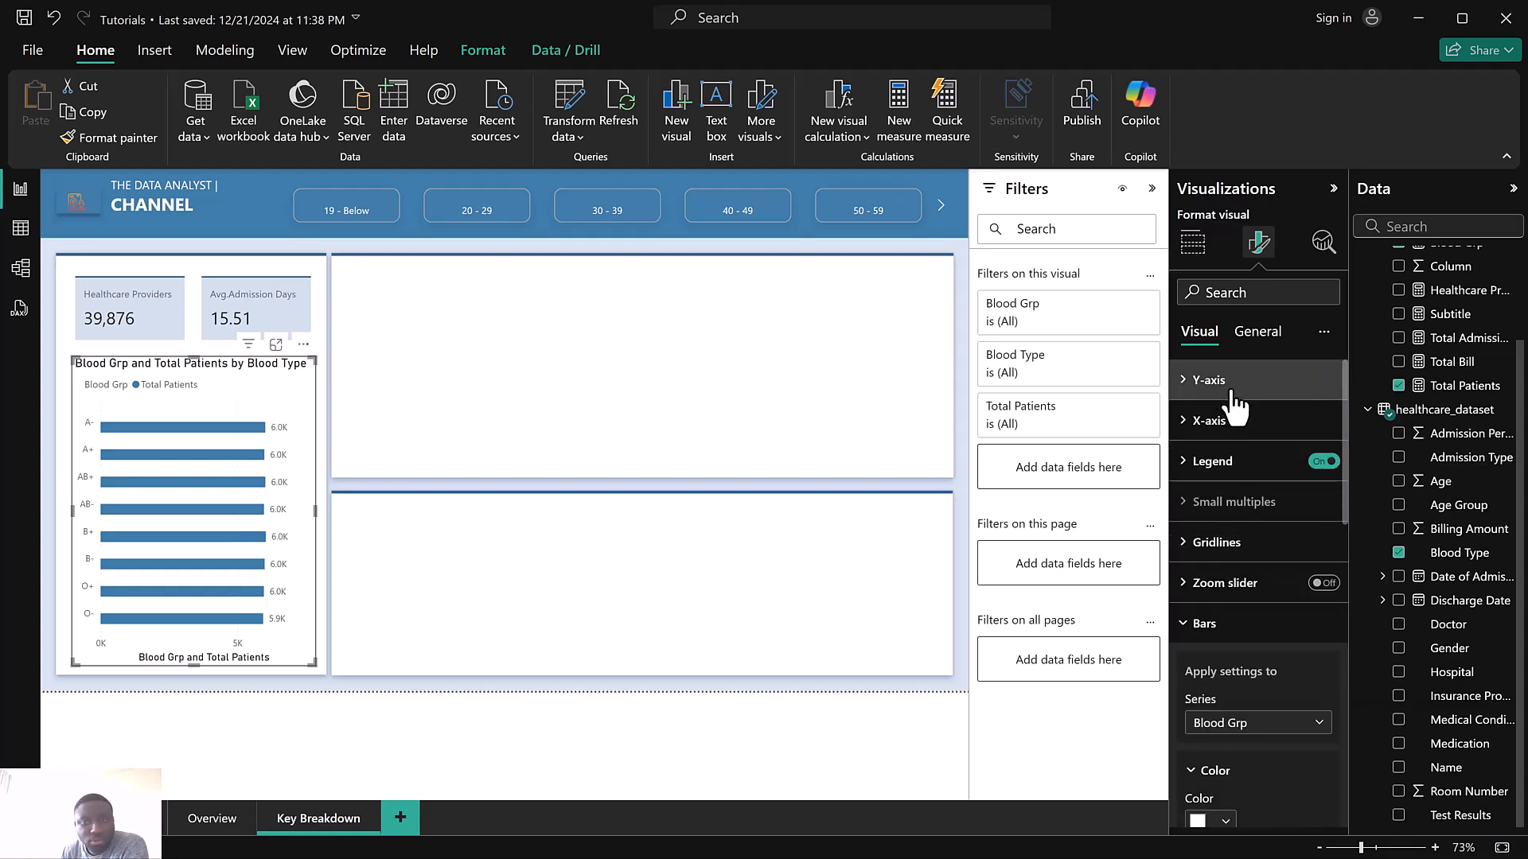
left_click(1315, 430)
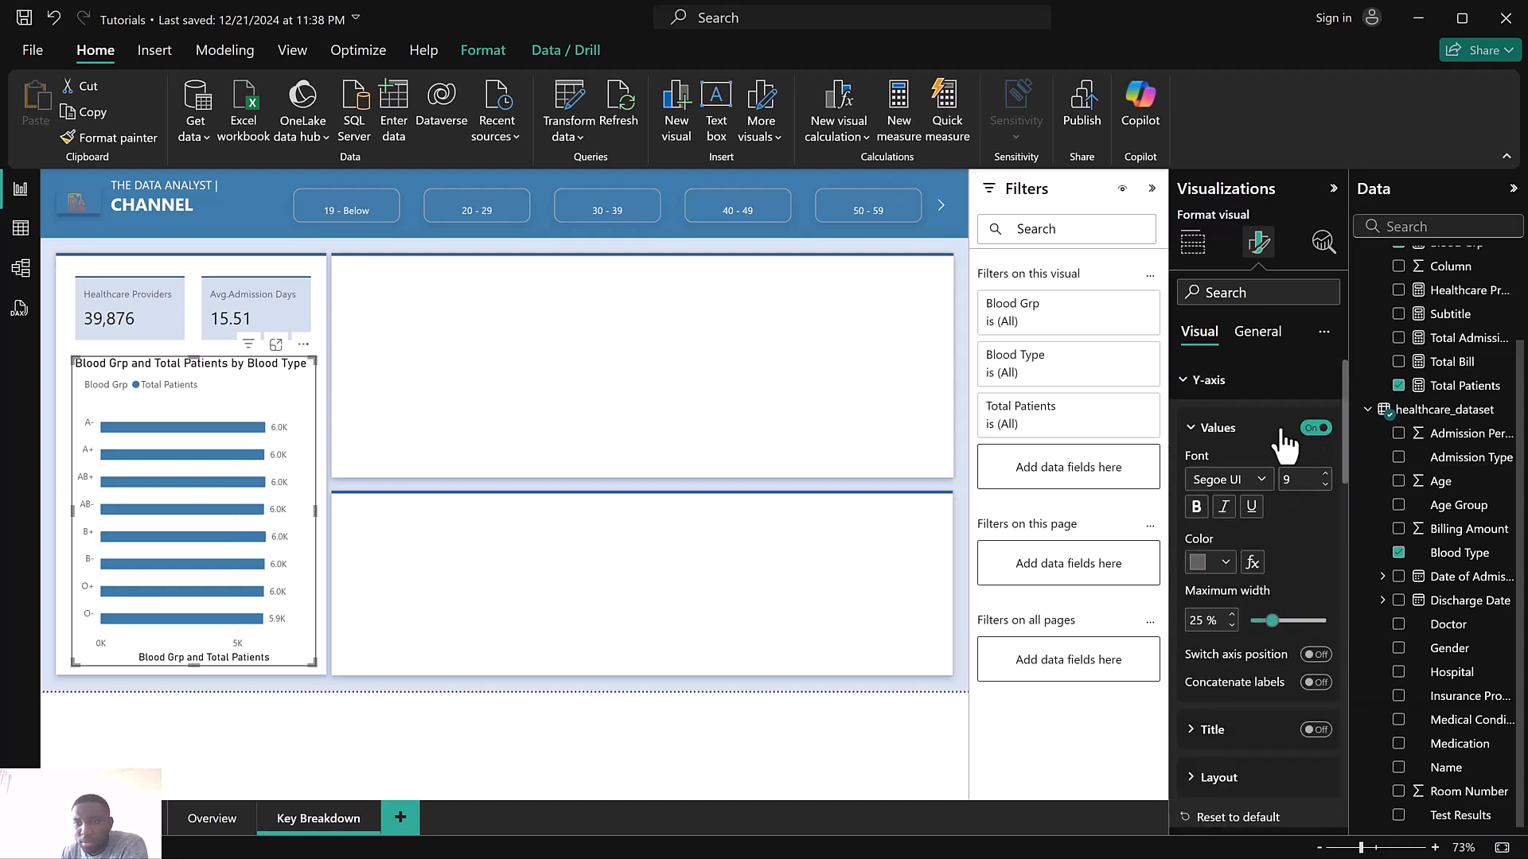
left_click(1211, 382)
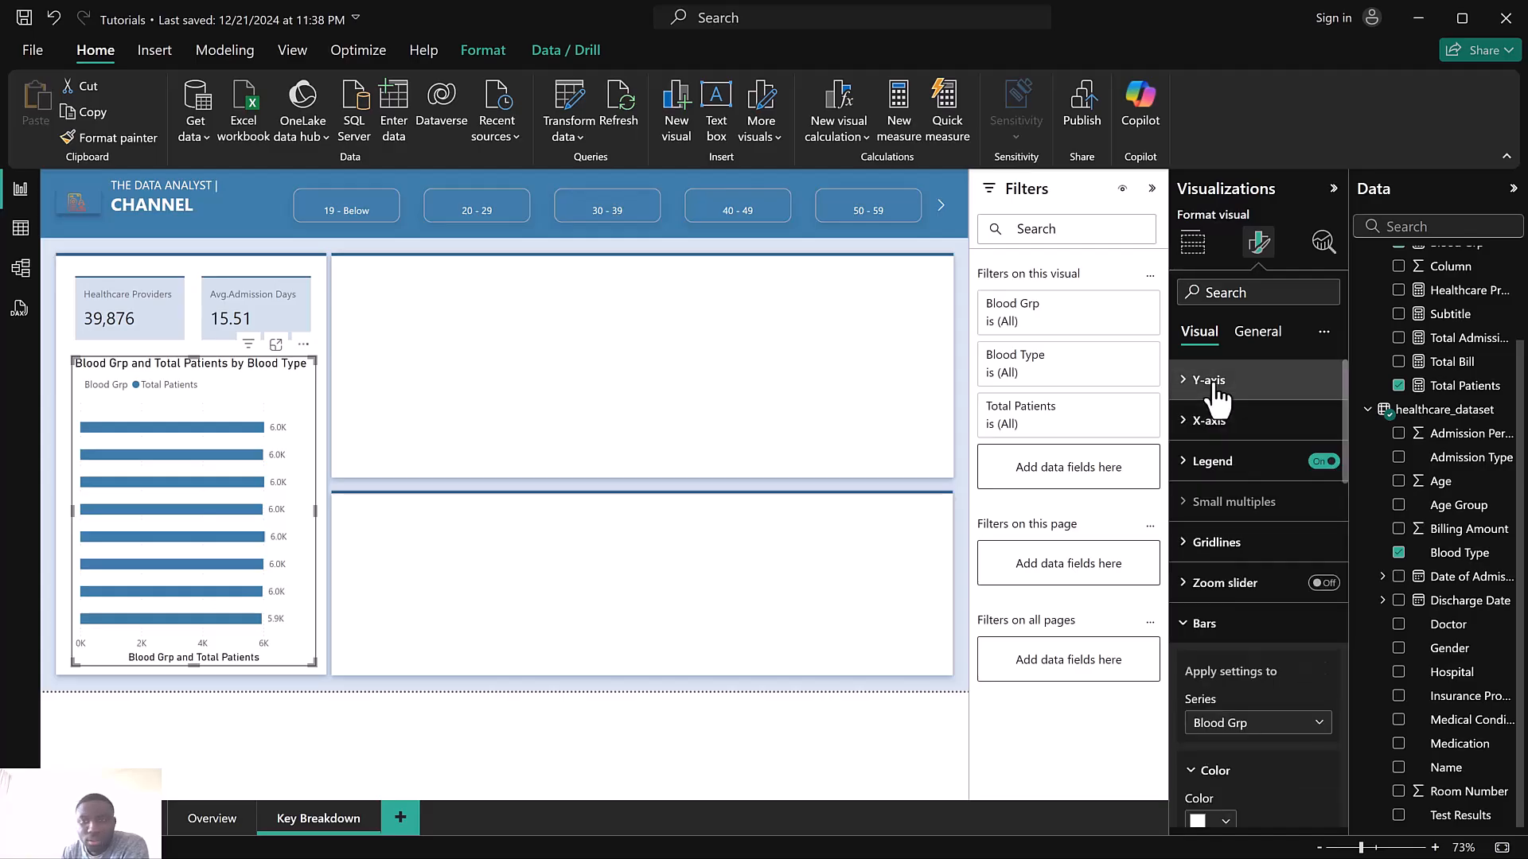
Turn on the Detail data labels for the Blood Grp series
scroll(1245, 530, "down", 5)
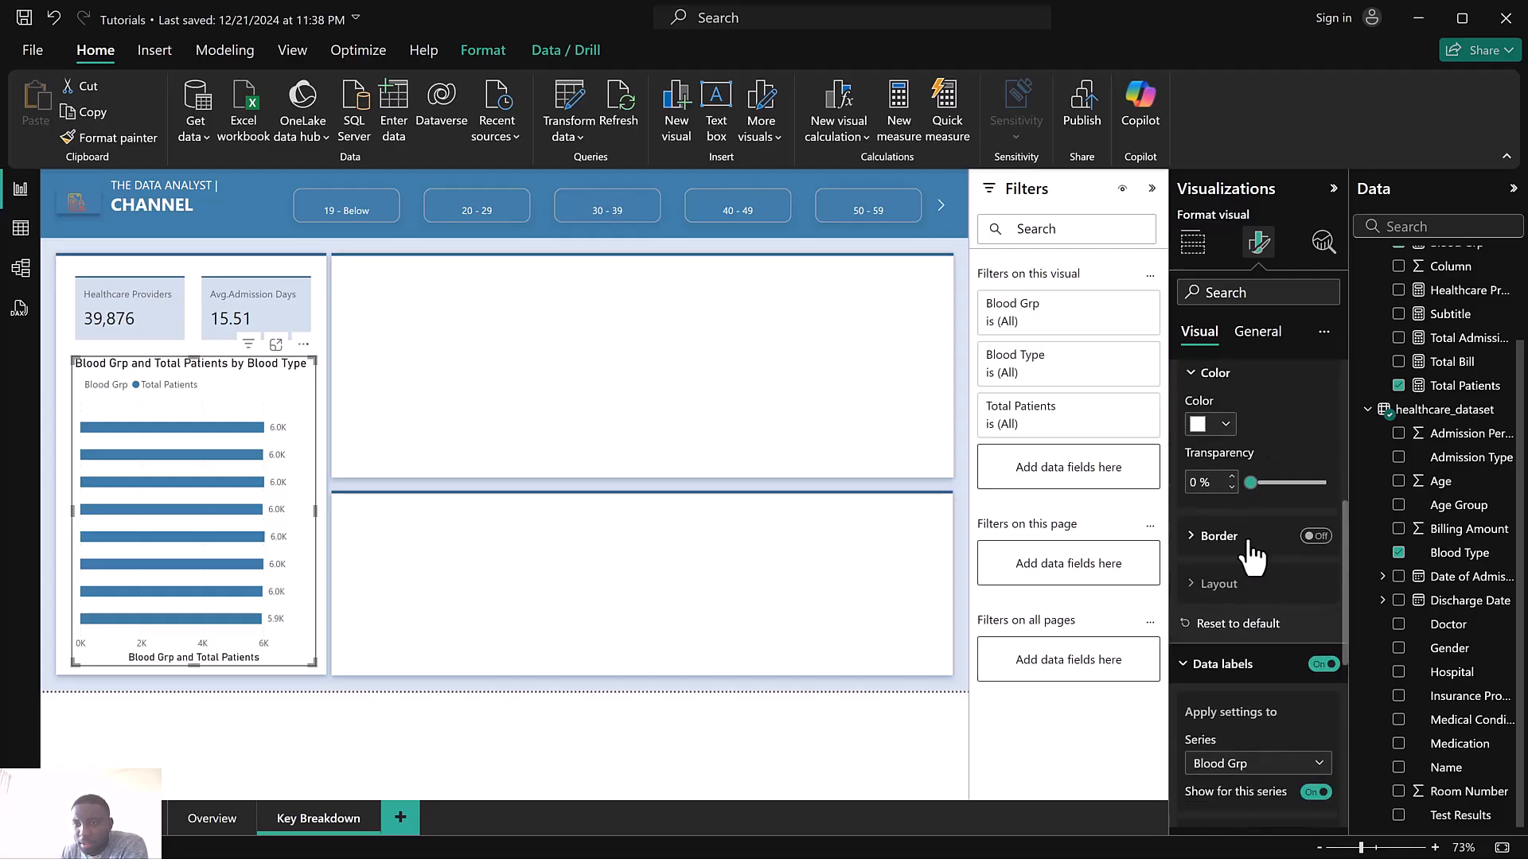
scroll(1253, 546, "down", 3)
scroll(1243, 525, "up", 1)
scroll(1243, 501, "up", 6)
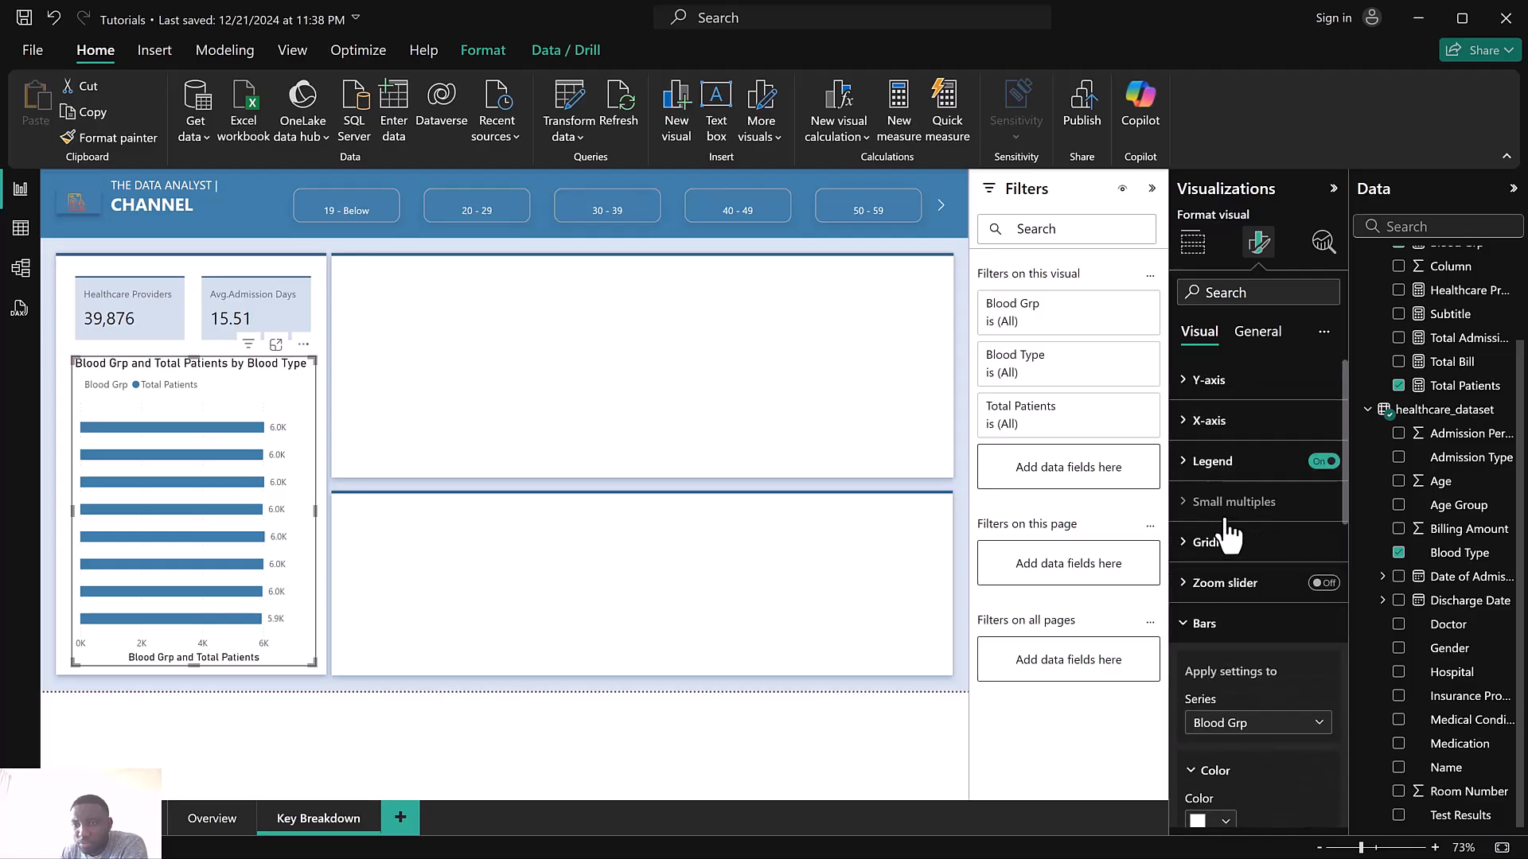
left_click(1228, 627)
scroll(1241, 636, "down", 1)
scroll(1249, 605, "down", 2)
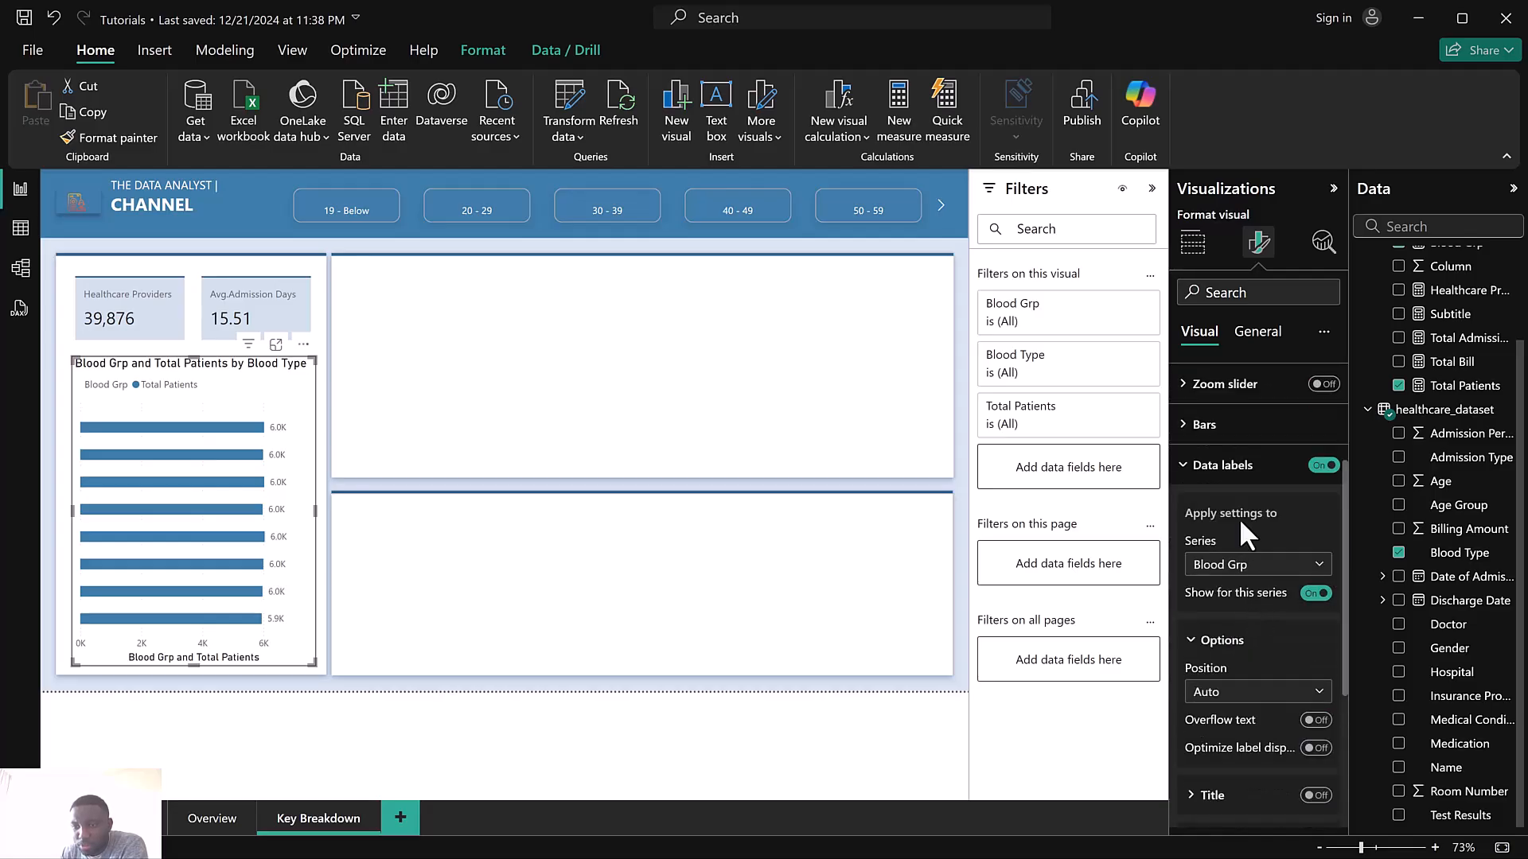
scroll(1267, 649, "down", 3)
scroll(1244, 486, "up", 2)
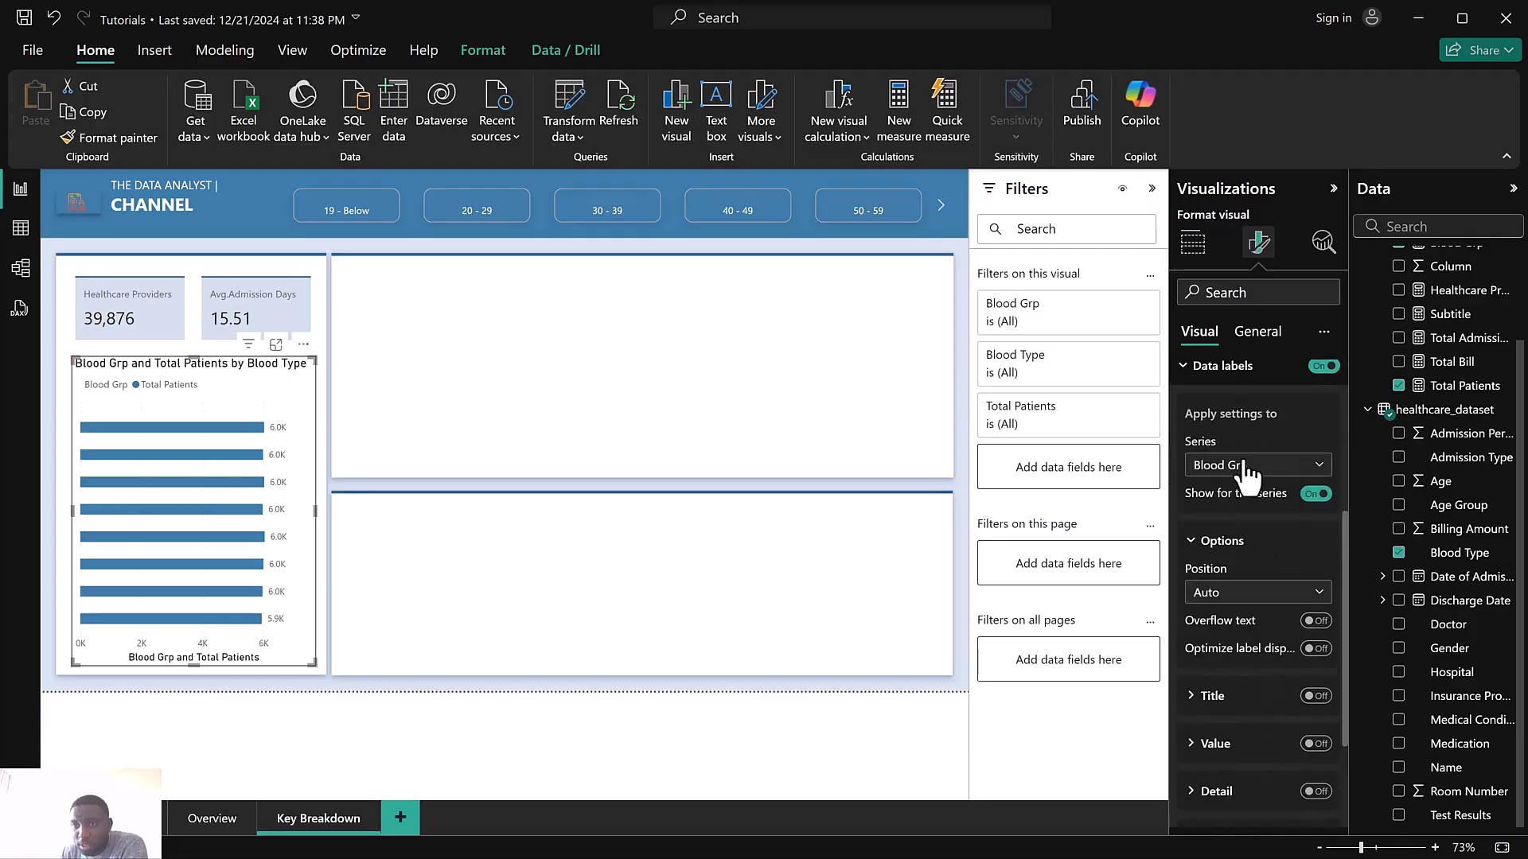
scroll(1235, 574, "down", 2)
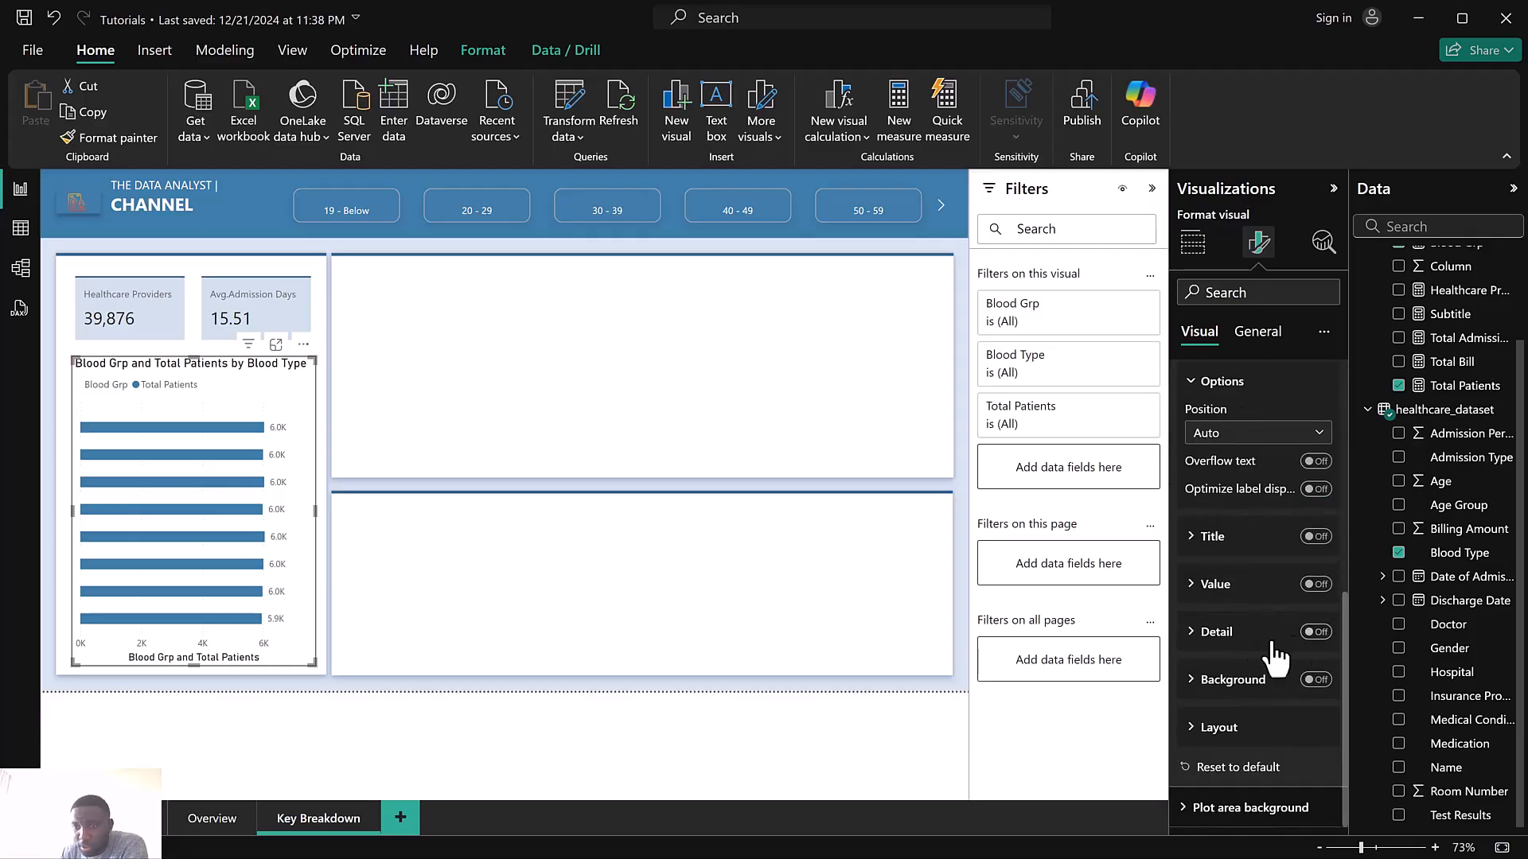
left_click(1217, 634)
scroll(1216, 629, "down", 4)
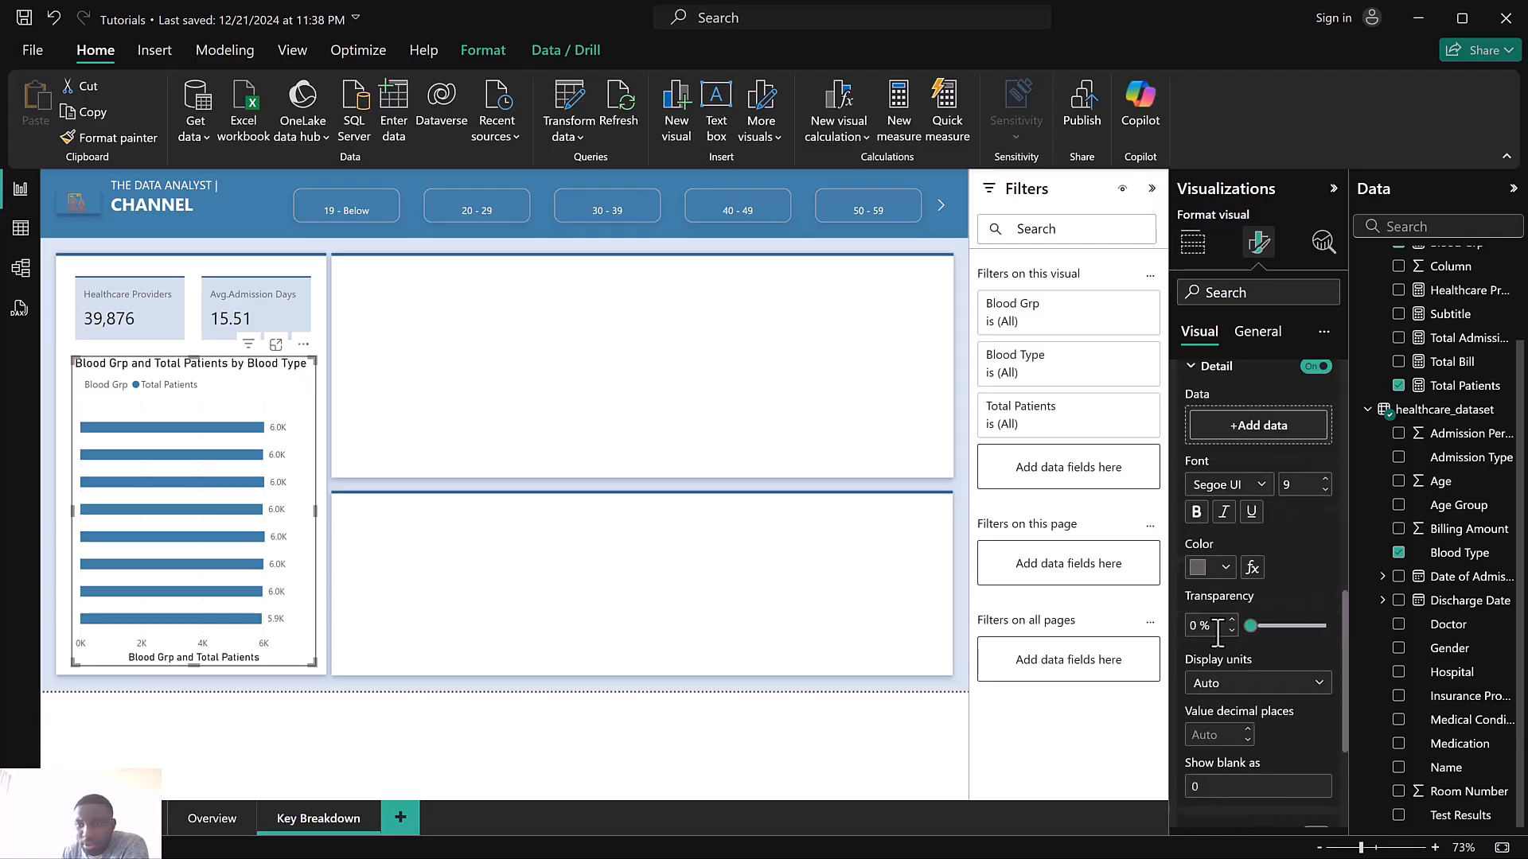
Add the Blood Type field as the Detail label data
left_click(1264, 398)
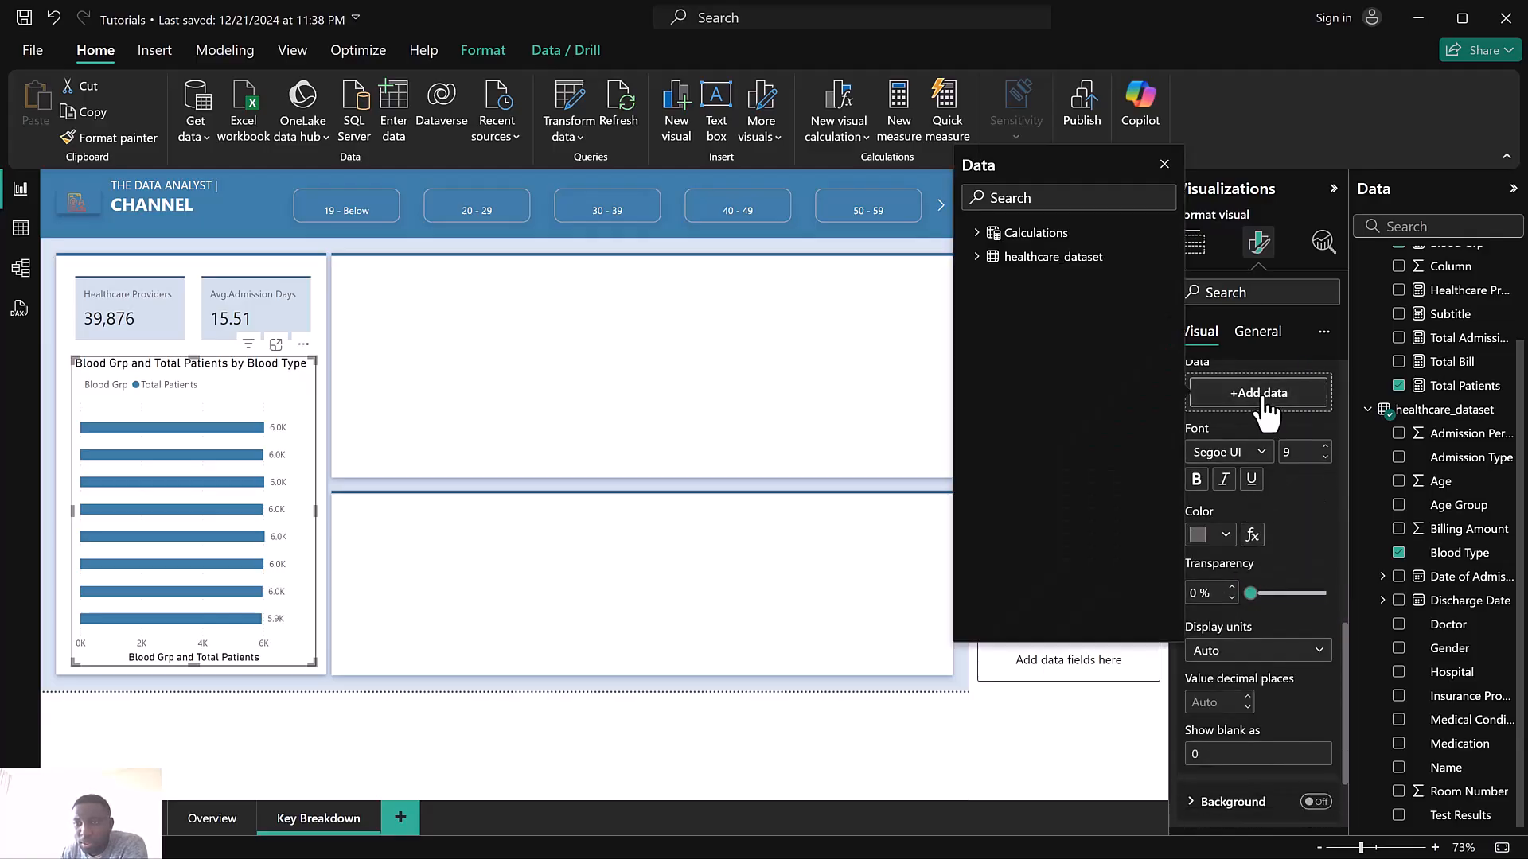
left_click(977, 259)
scroll(1056, 505, "down", 1)
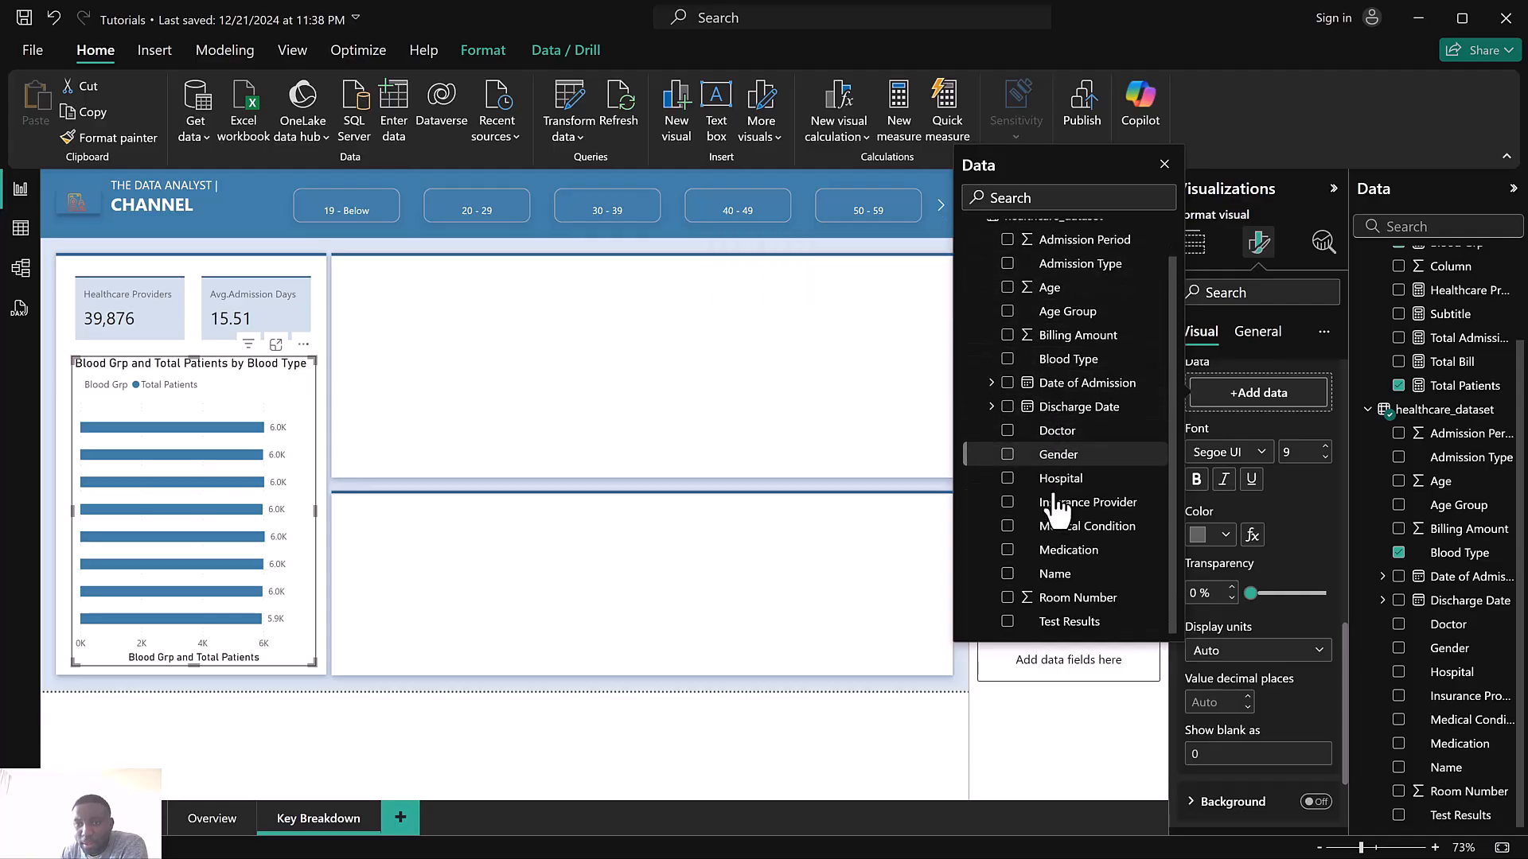
left_click(1007, 360)
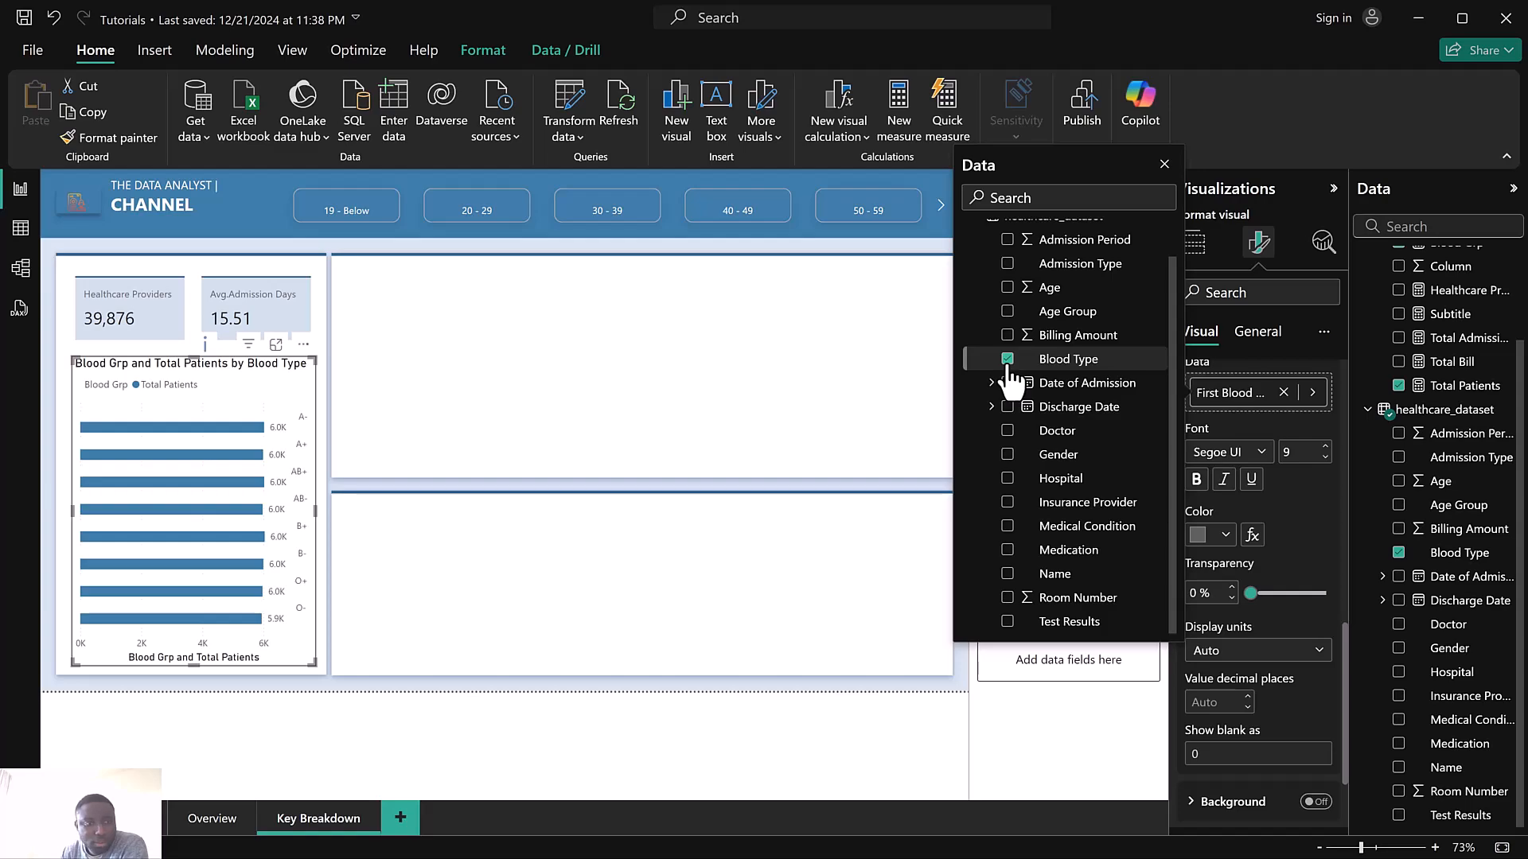
Set the Detail label color to black
left_click(1198, 533)
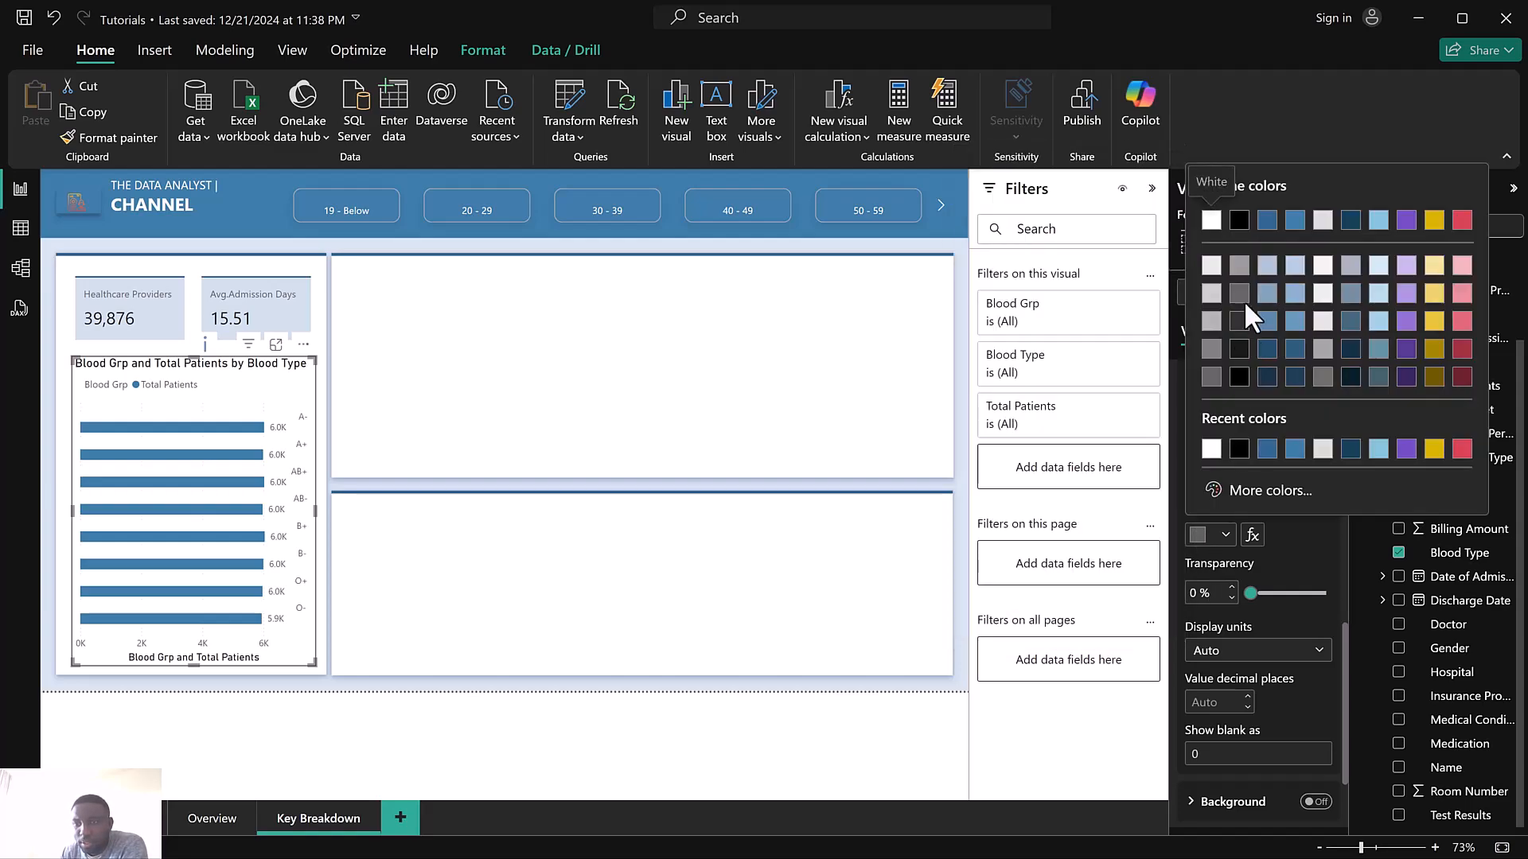
left_click(1239, 223)
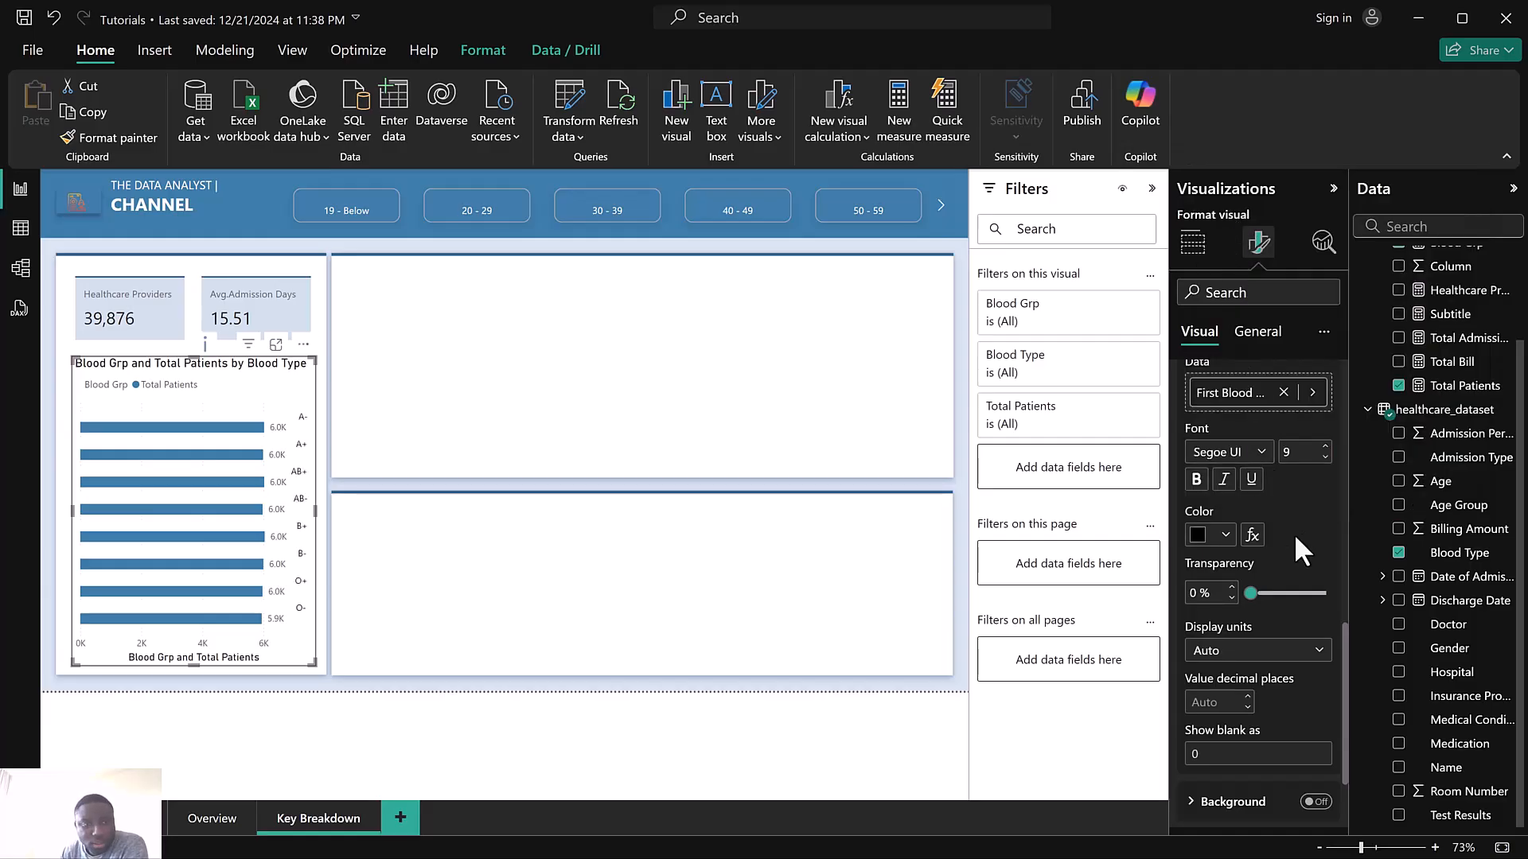
scroll(1271, 661, "up", 5)
scroll(1223, 659, "up", 4)
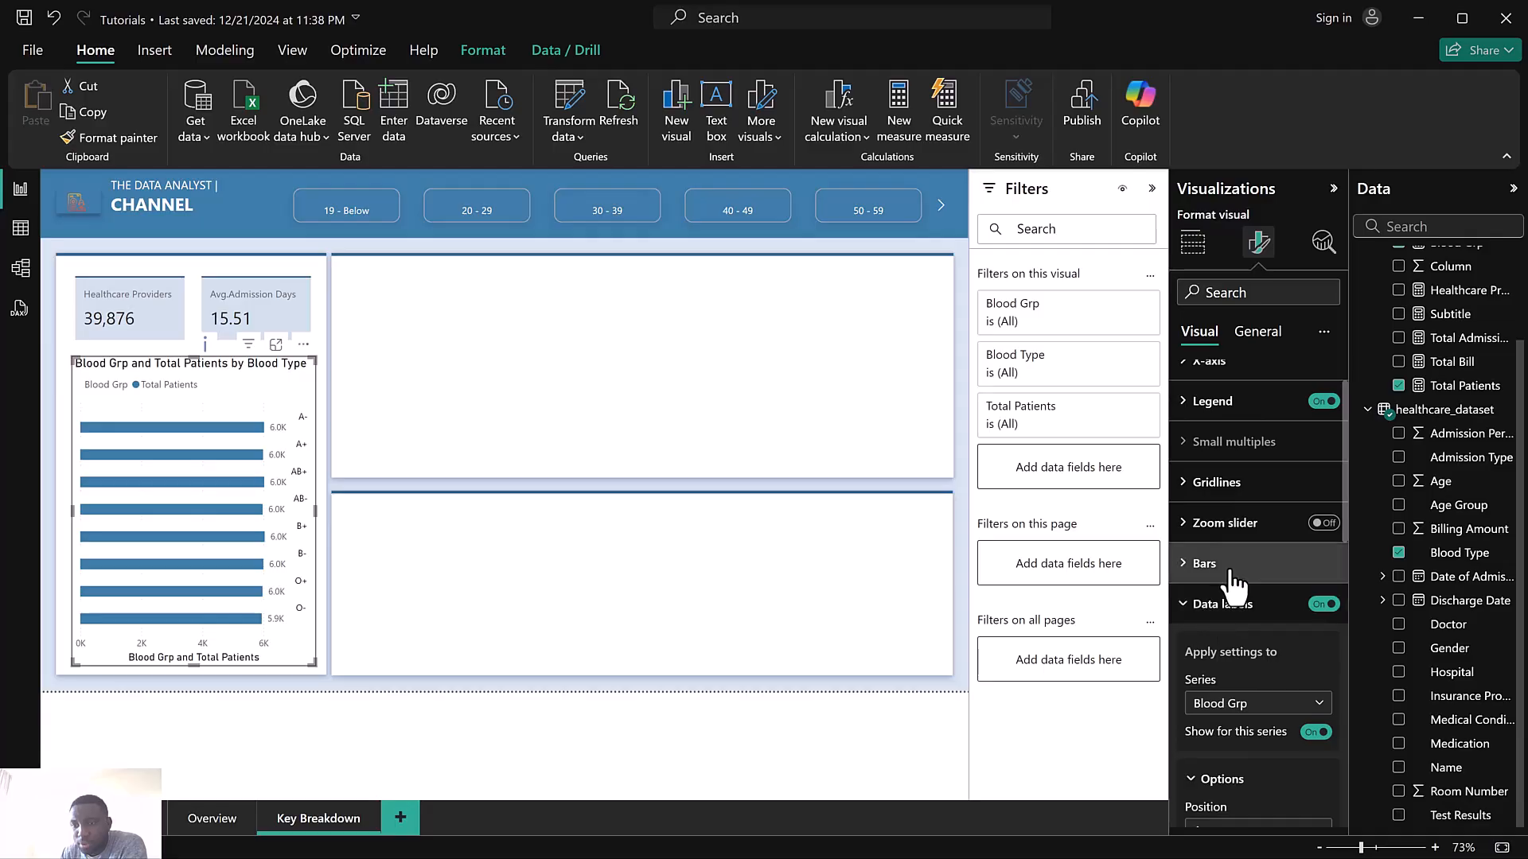
scroll(1244, 635, "down", 5)
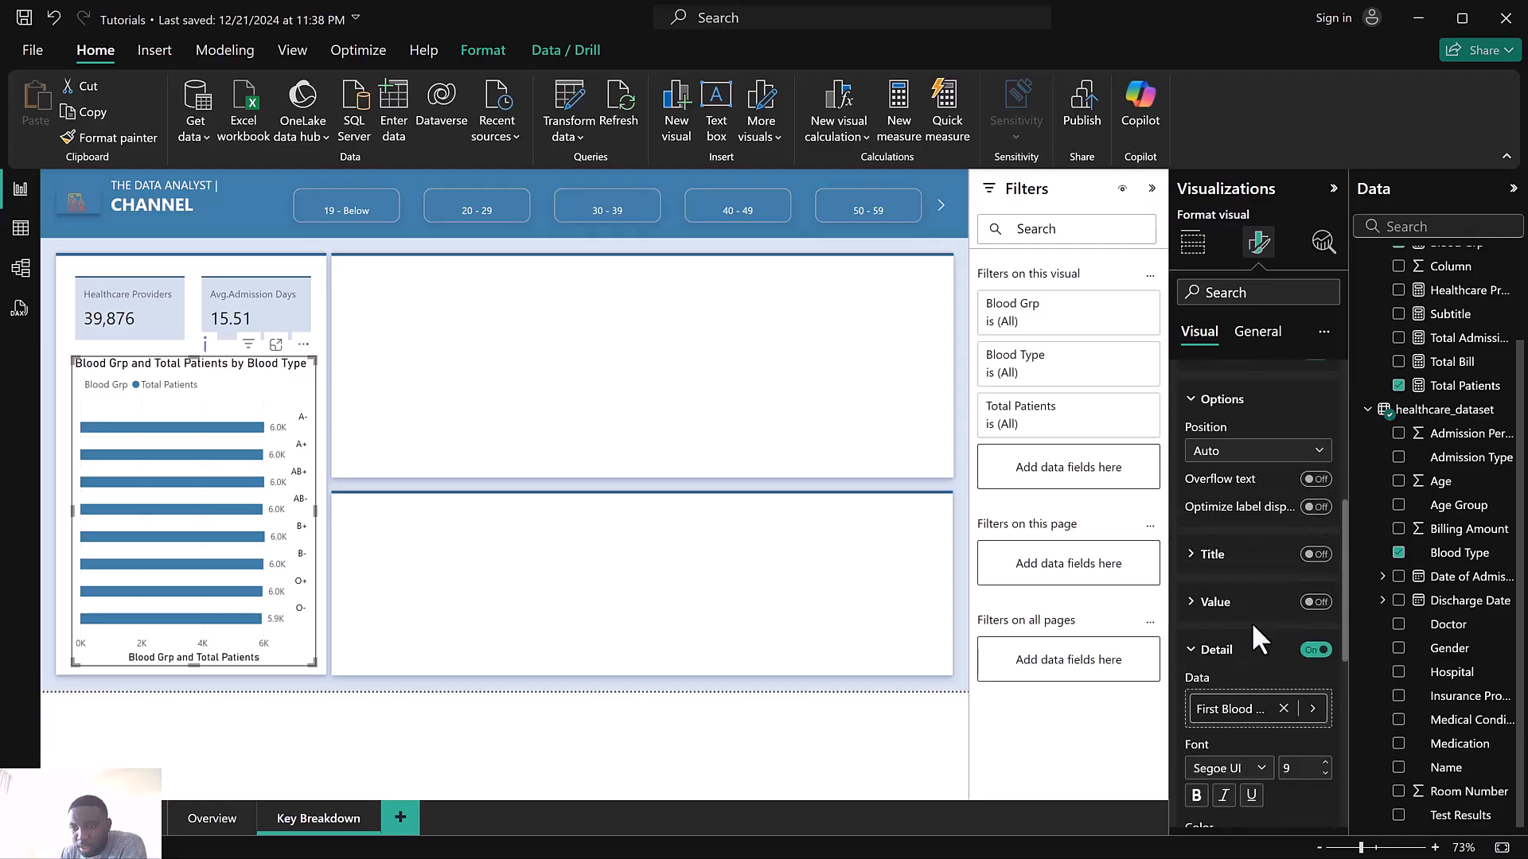
Try Inside base and then Inside end as the position of the Blood Grp data labels
scroll(1253, 626, "down", 3)
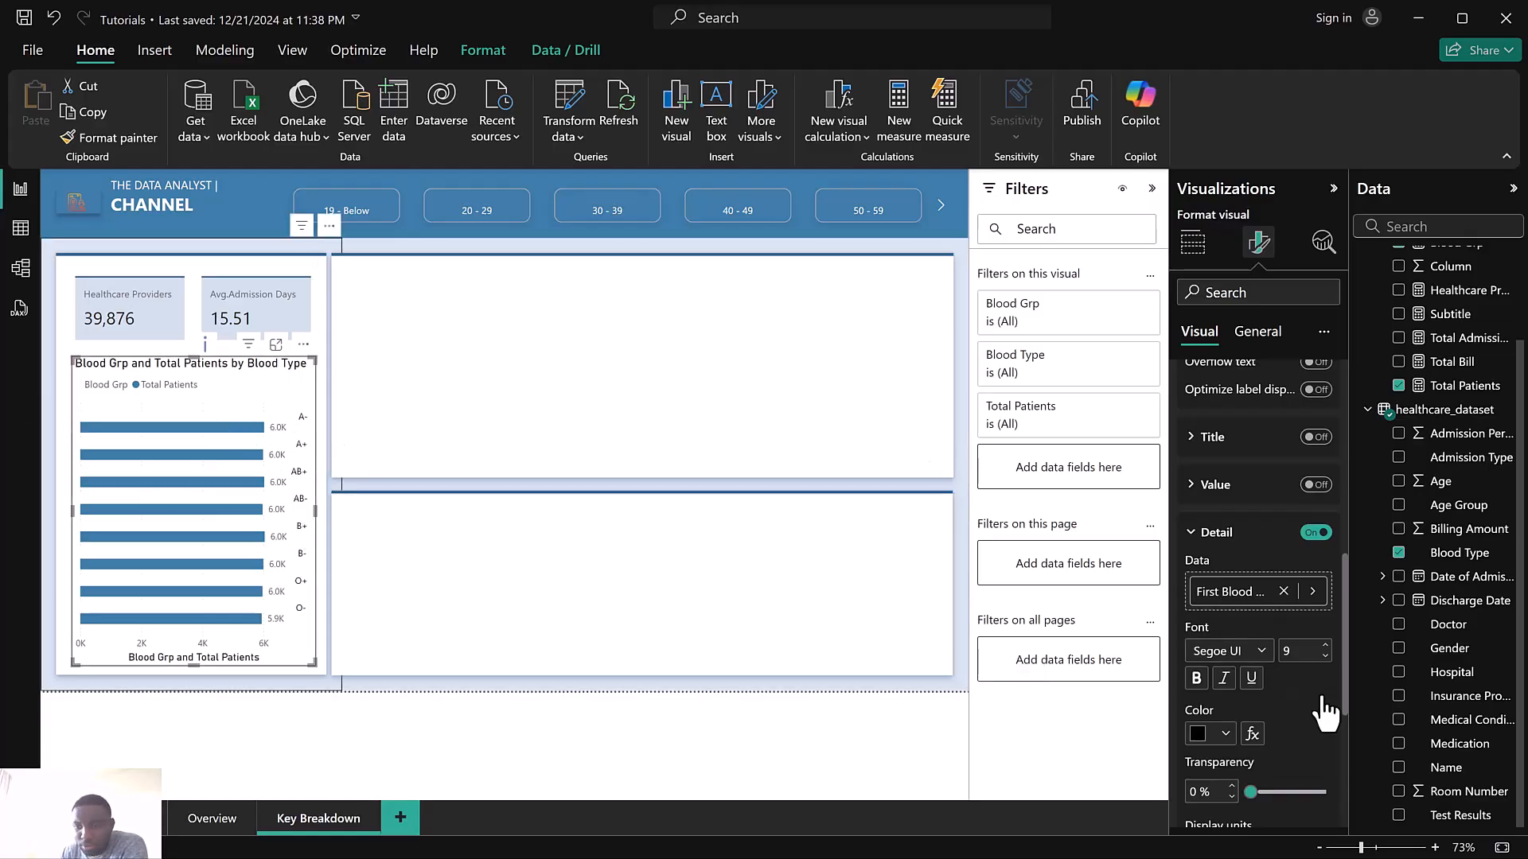
scroll(1297, 674, "down", 3)
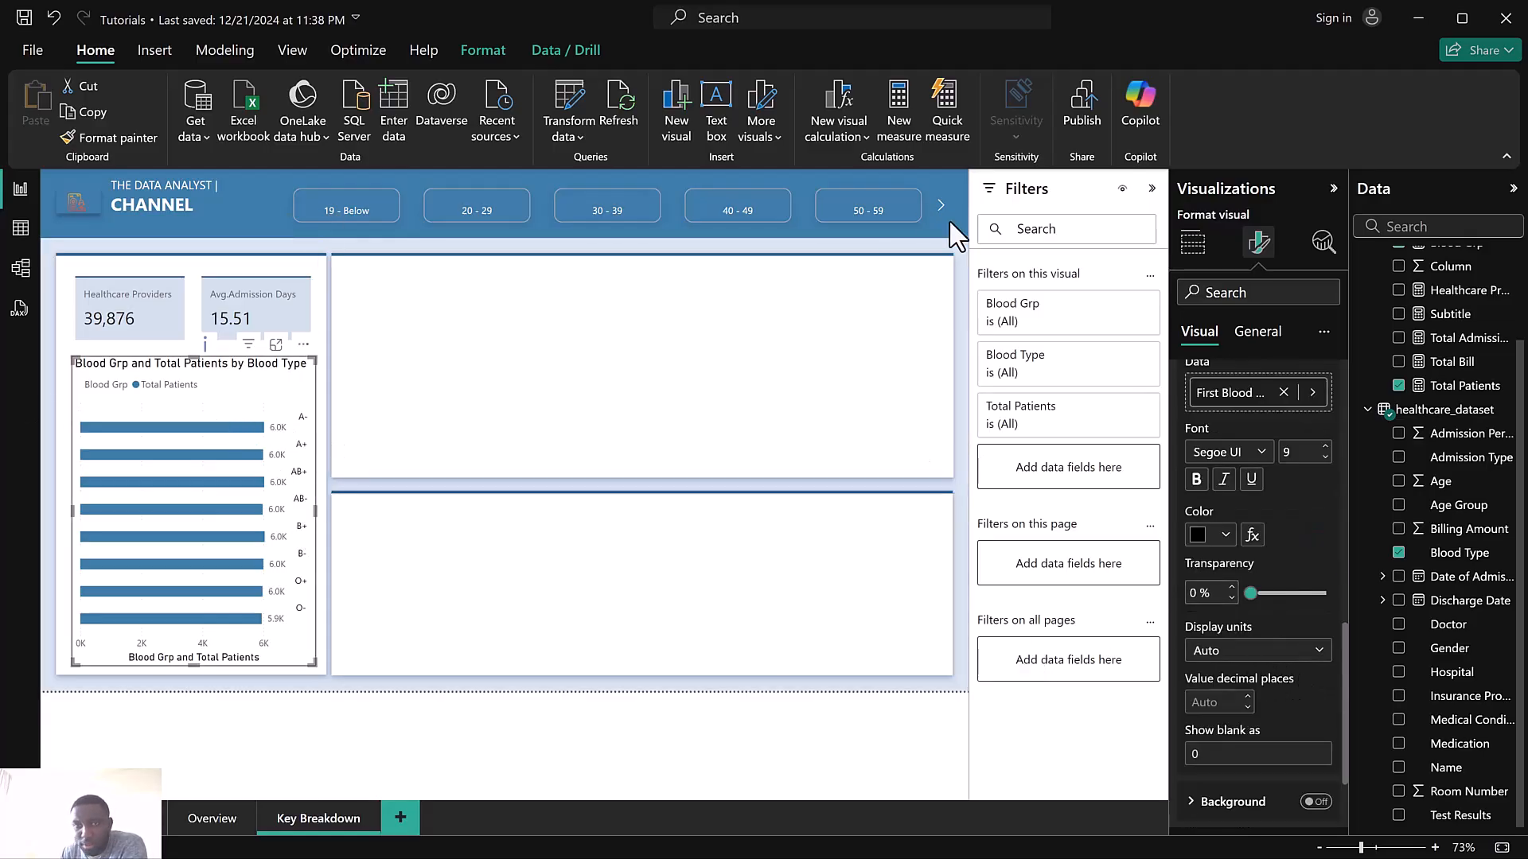
scroll(1226, 557, "up", 2)
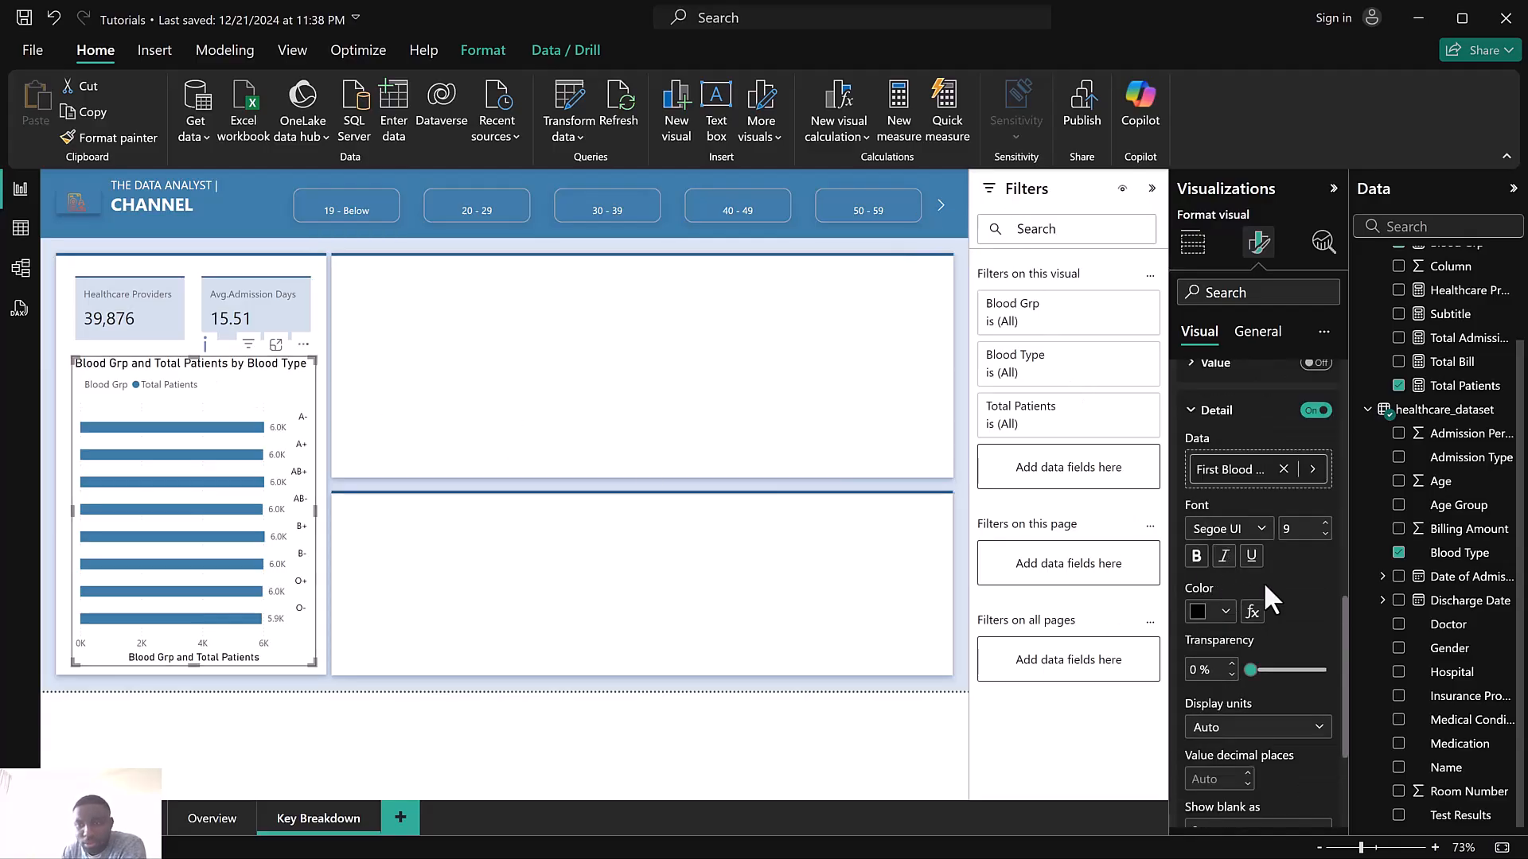
scroll(1262, 580, "up", 4)
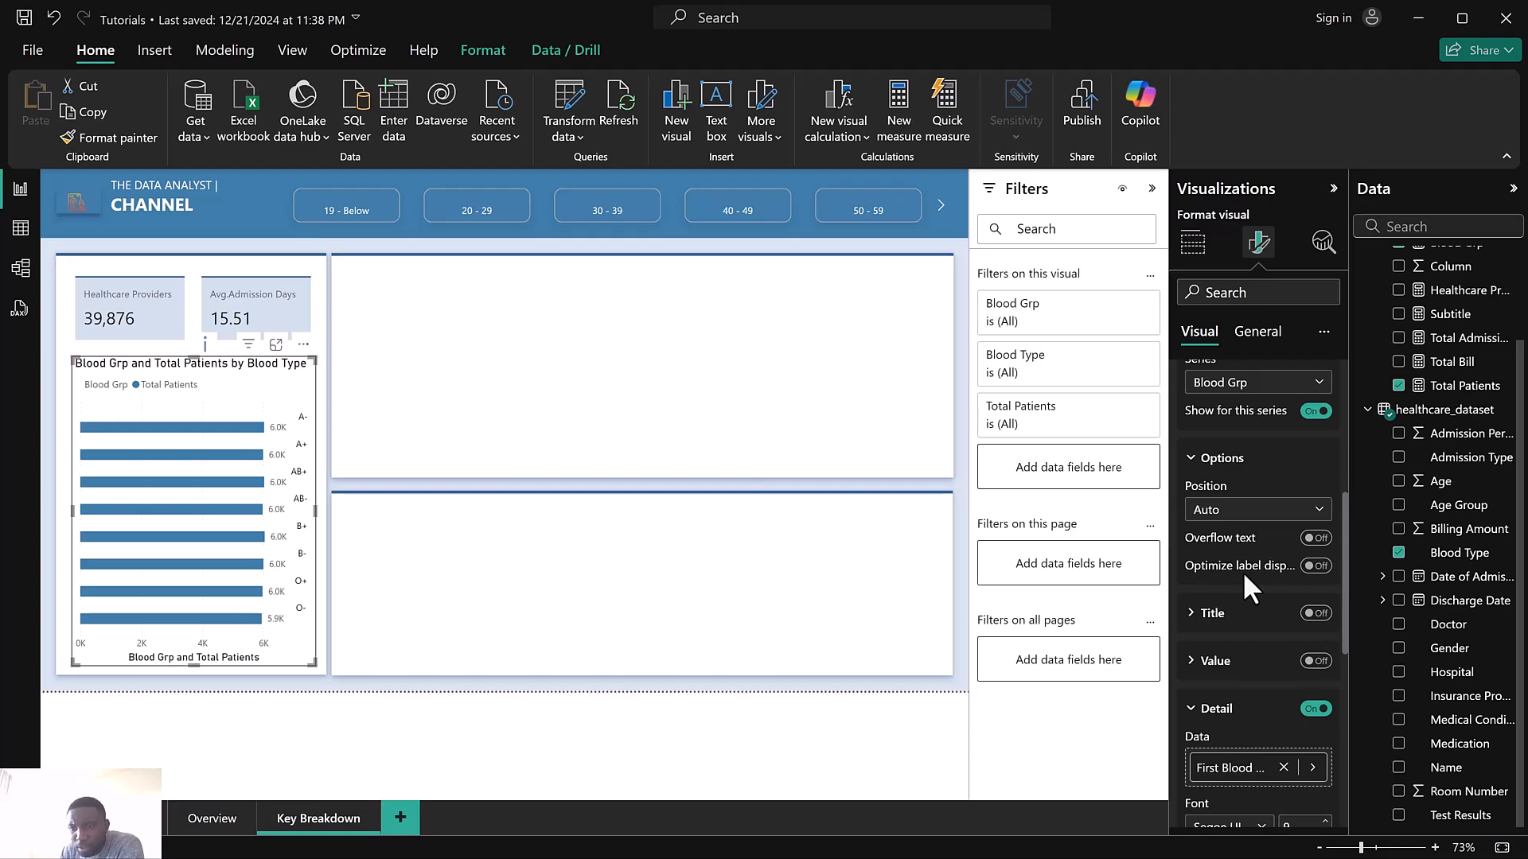
left_click(1232, 510)
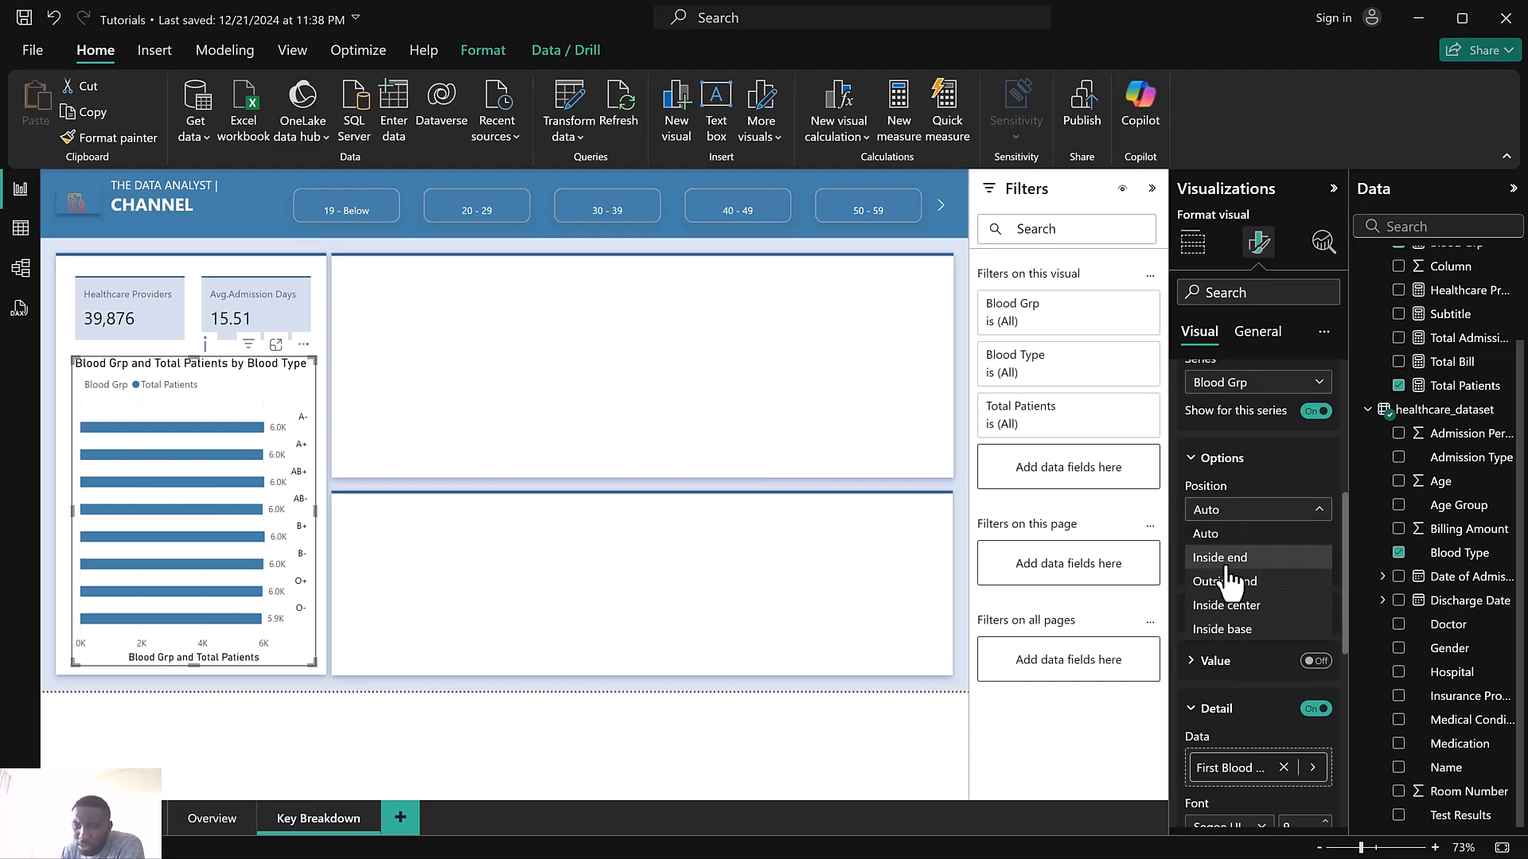
left_click(1228, 629)
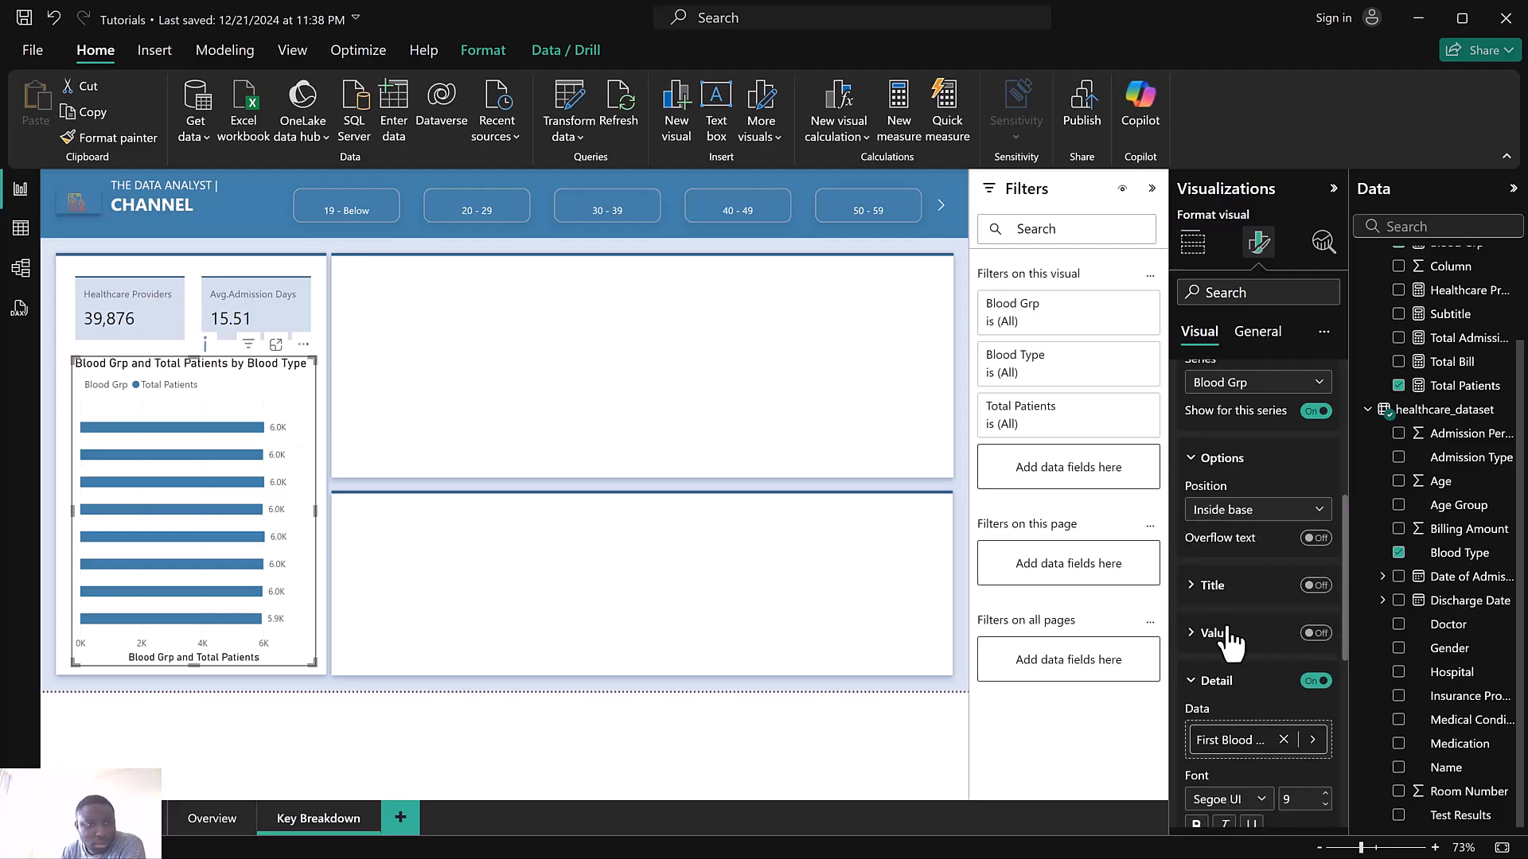
left_click(1242, 511)
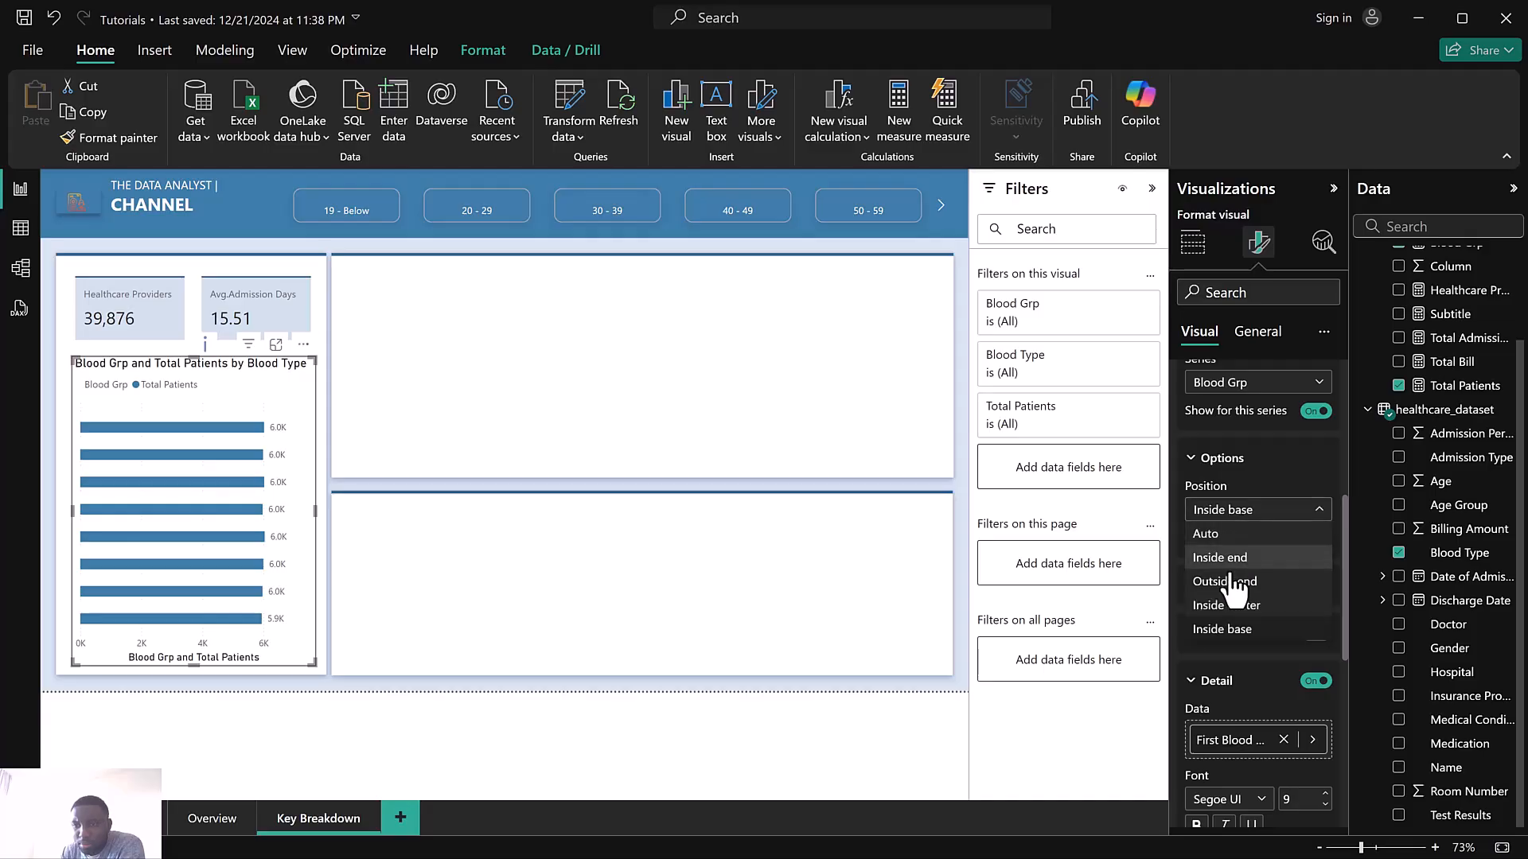
left_click(1233, 582)
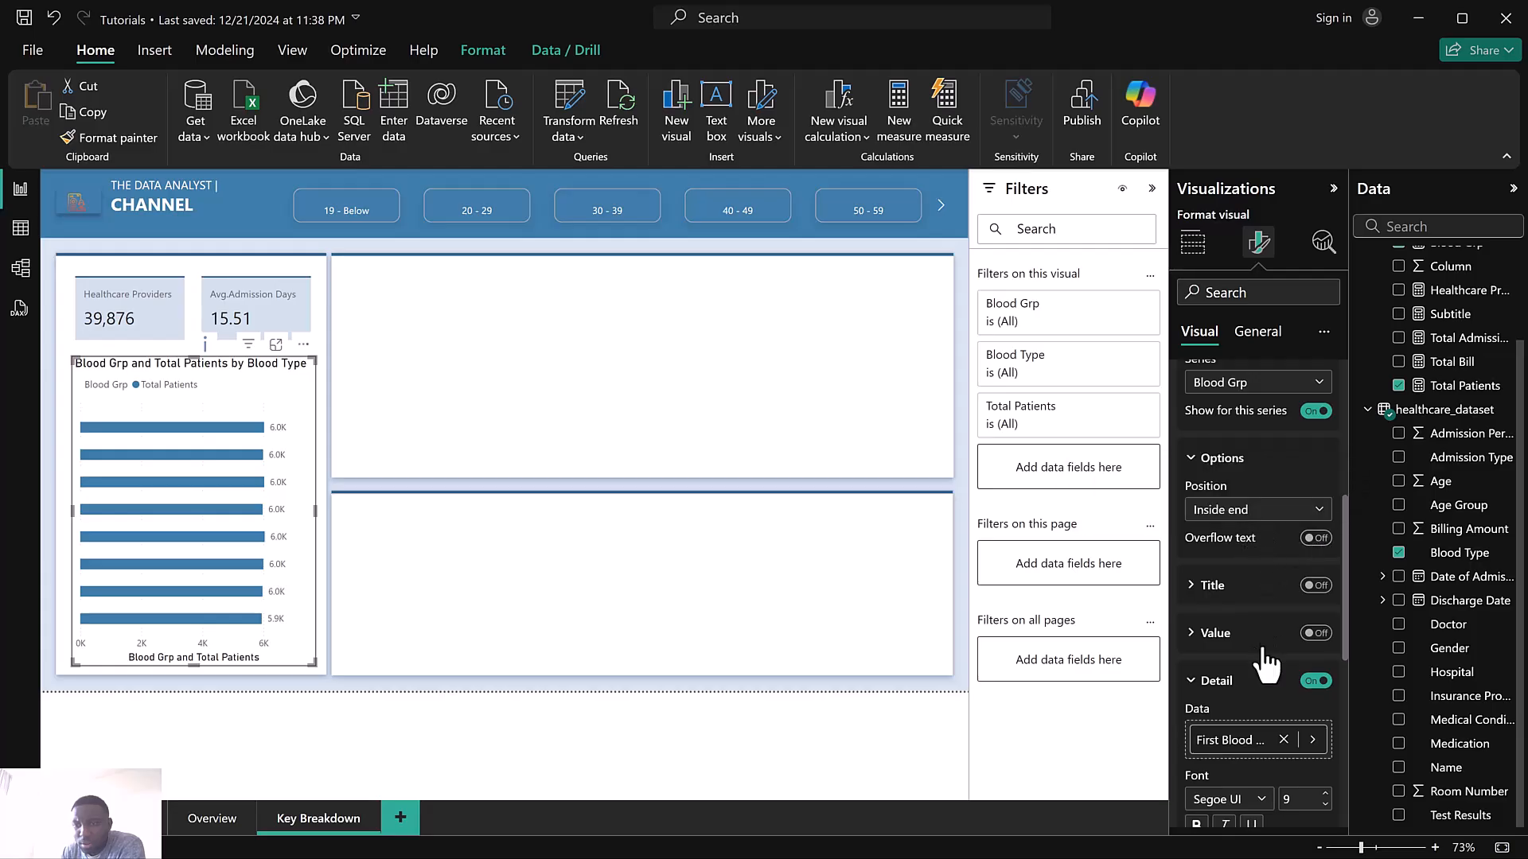
Set the Detail label font size to 11 and its color to a blue theme color
scroll(1262, 605, "down", 5)
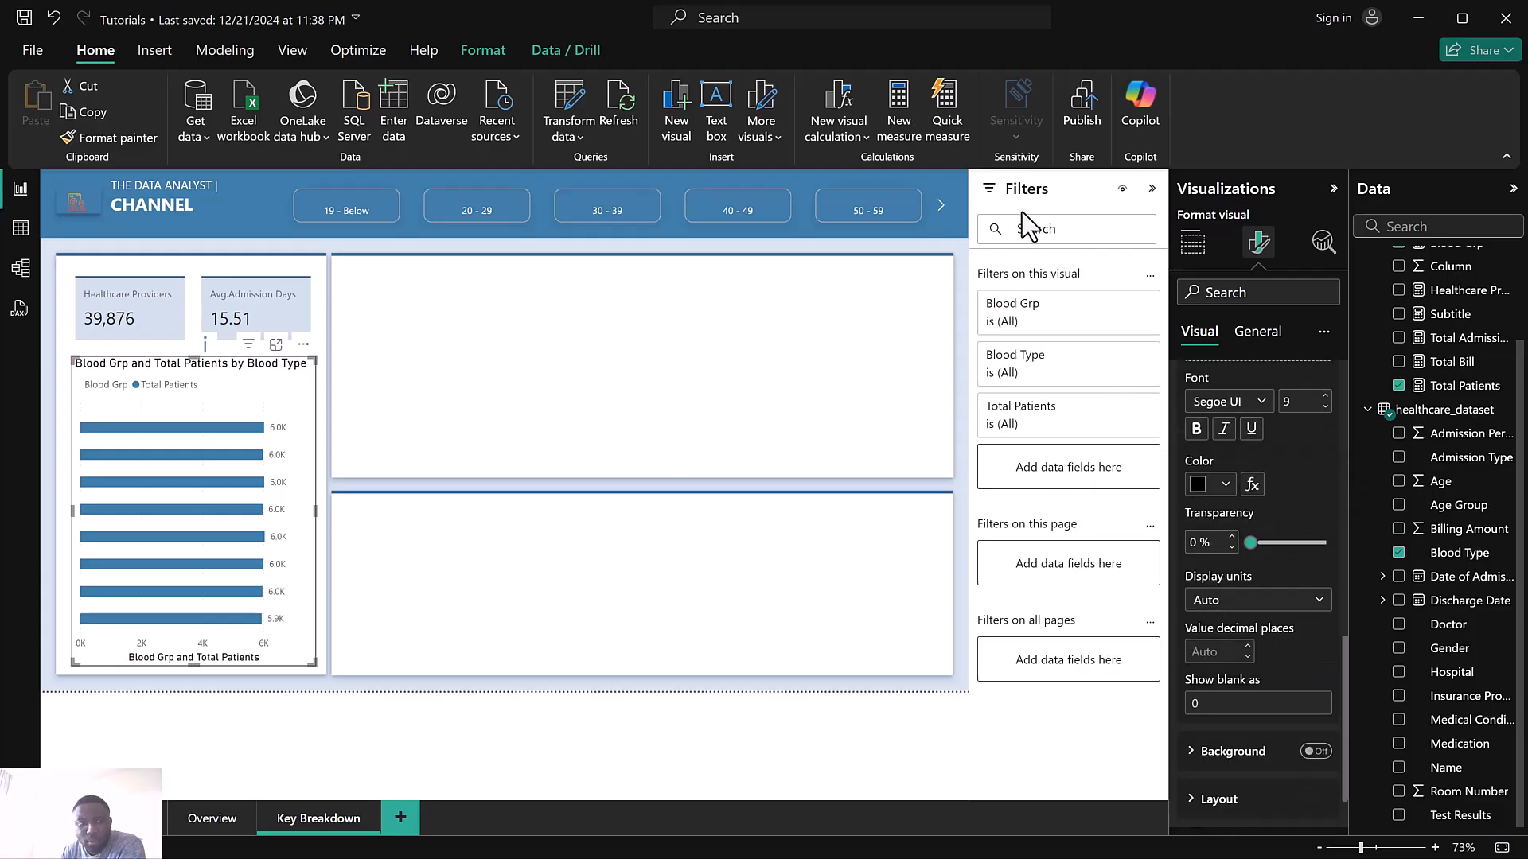
scroll(1251, 456, "up", 3)
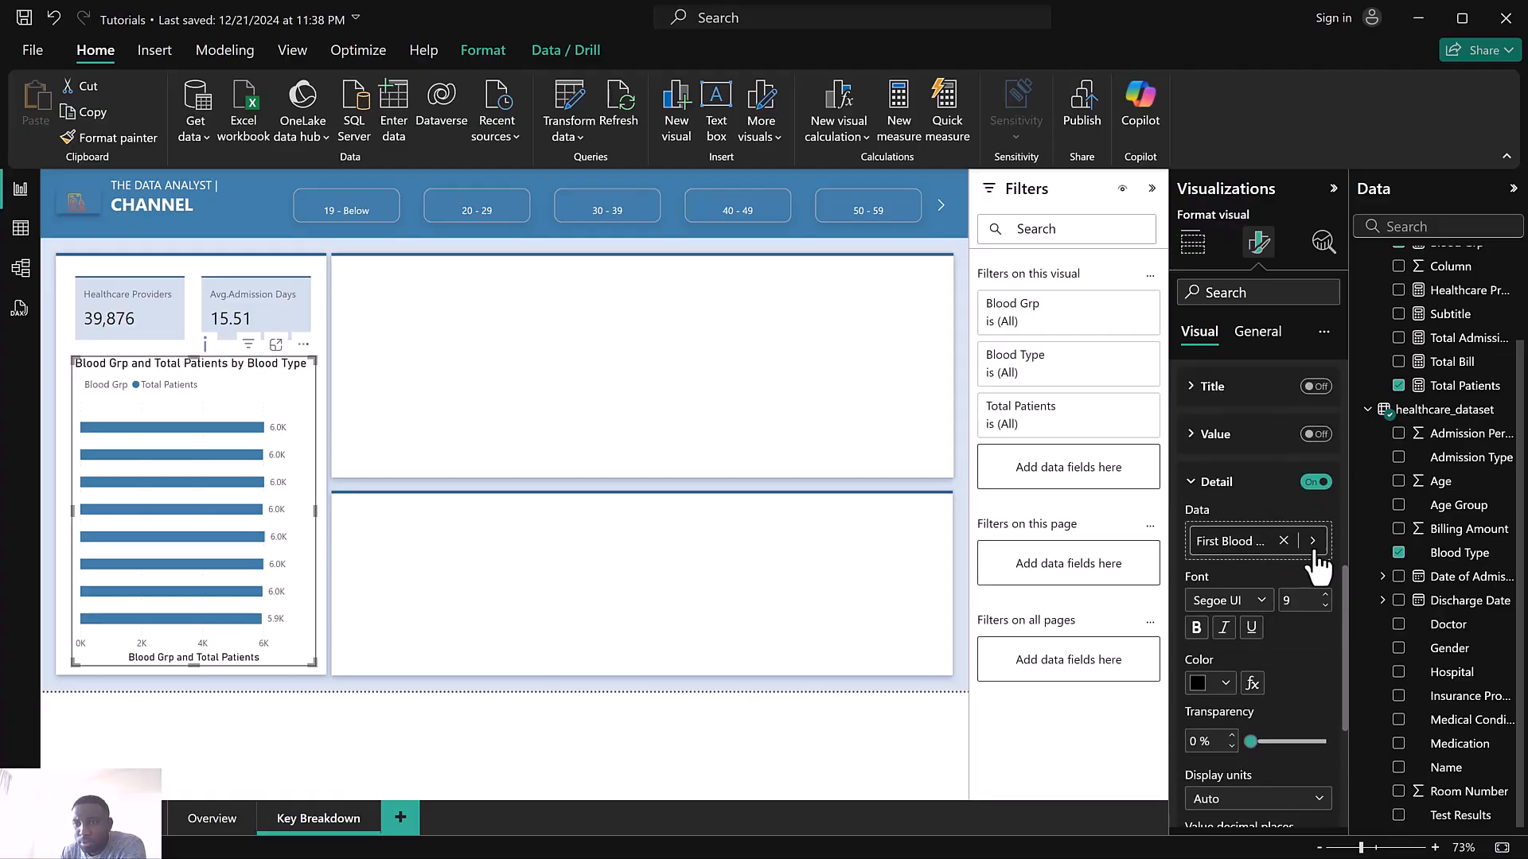
left_click(1324, 595)
left_click(1198, 682)
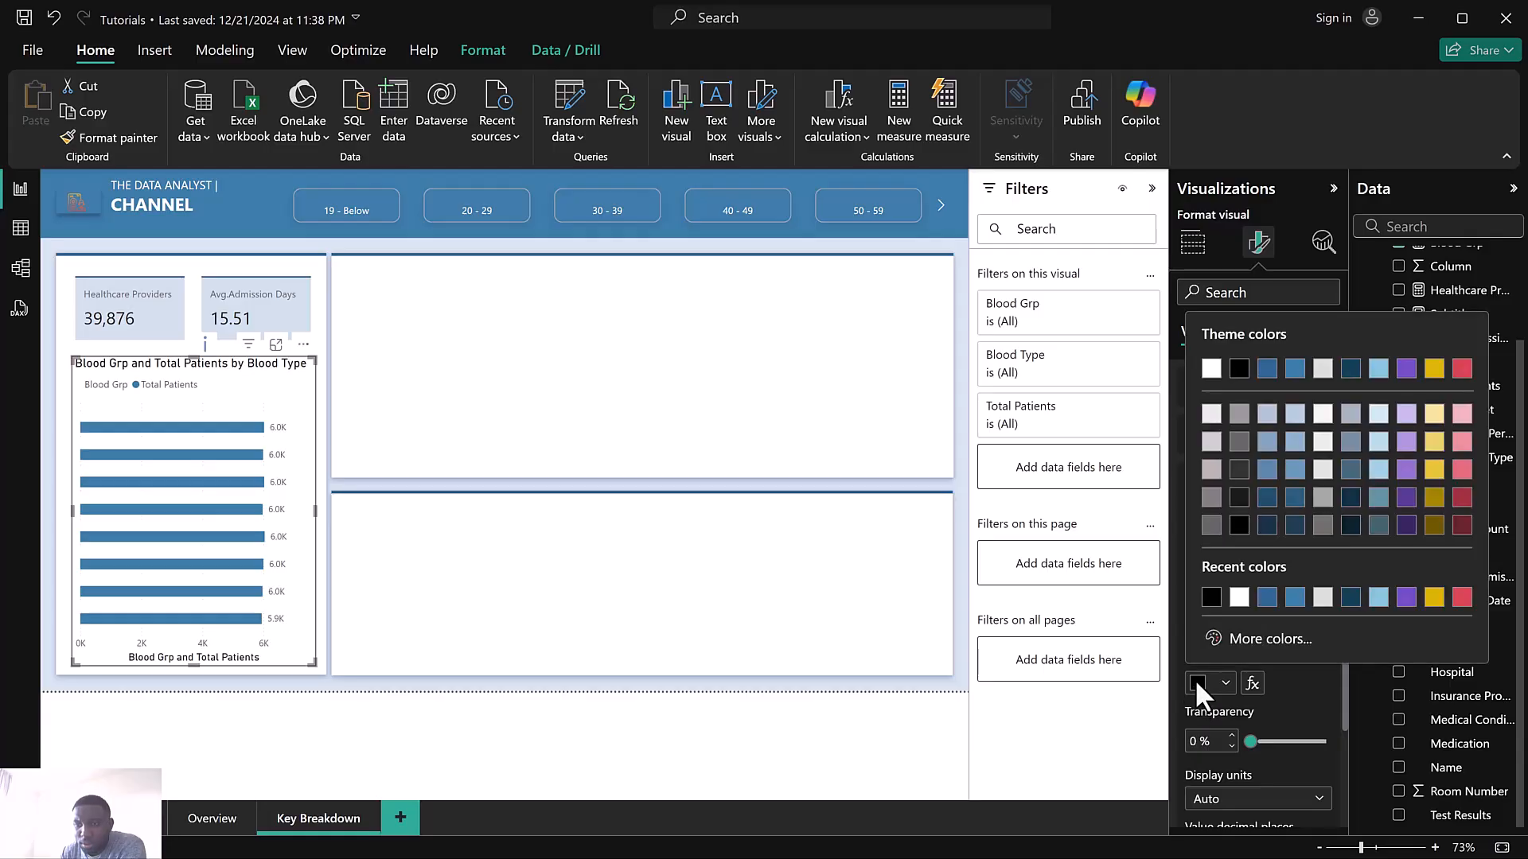
left_click(1268, 372)
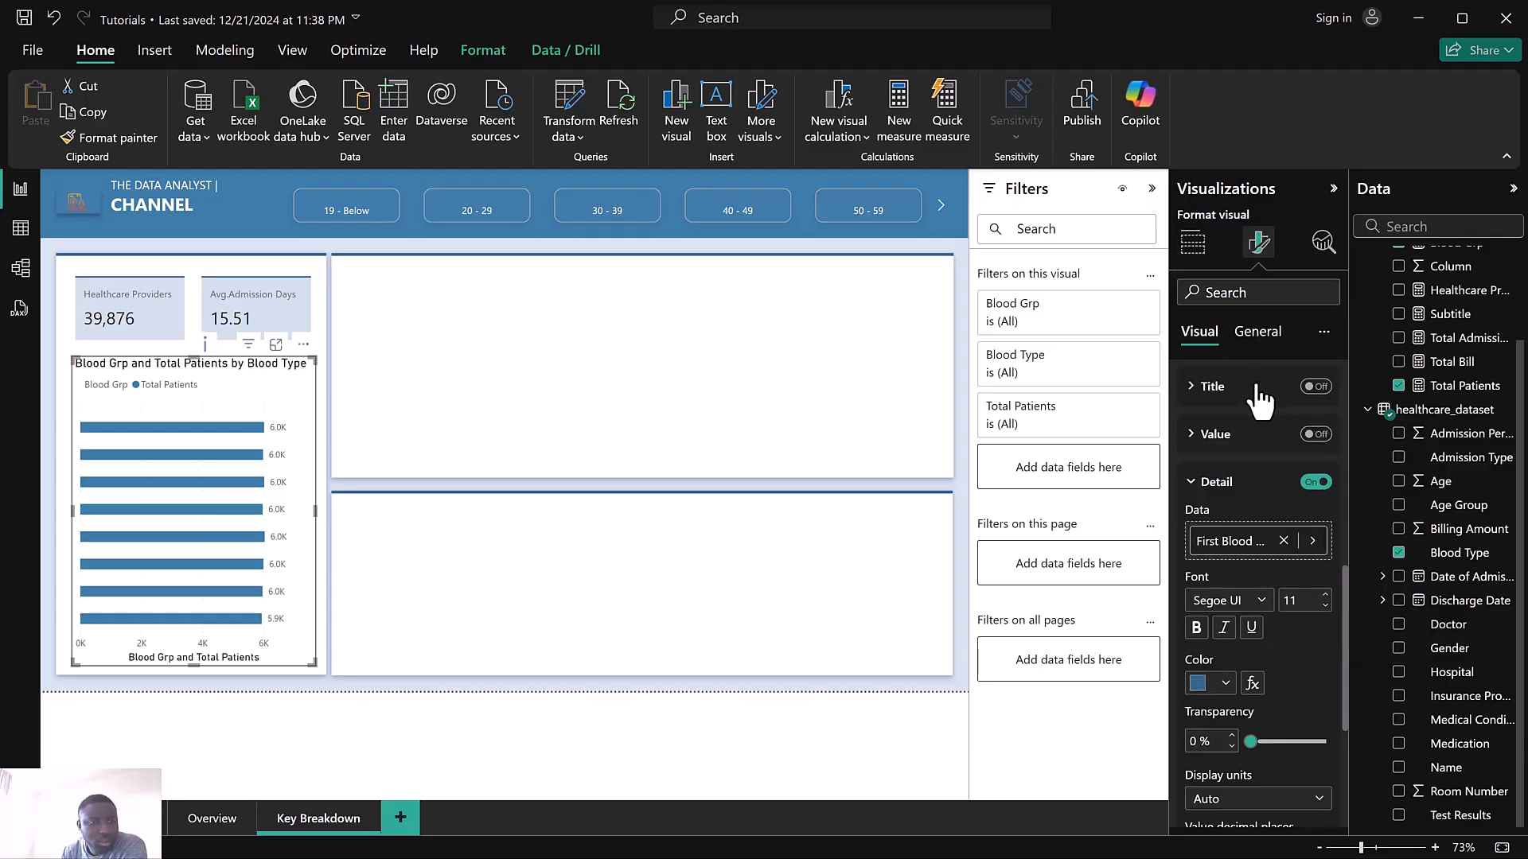
Turn on overflow text and set the Blood Grp data label position to Inside base
scroll(1247, 513, "up", 3)
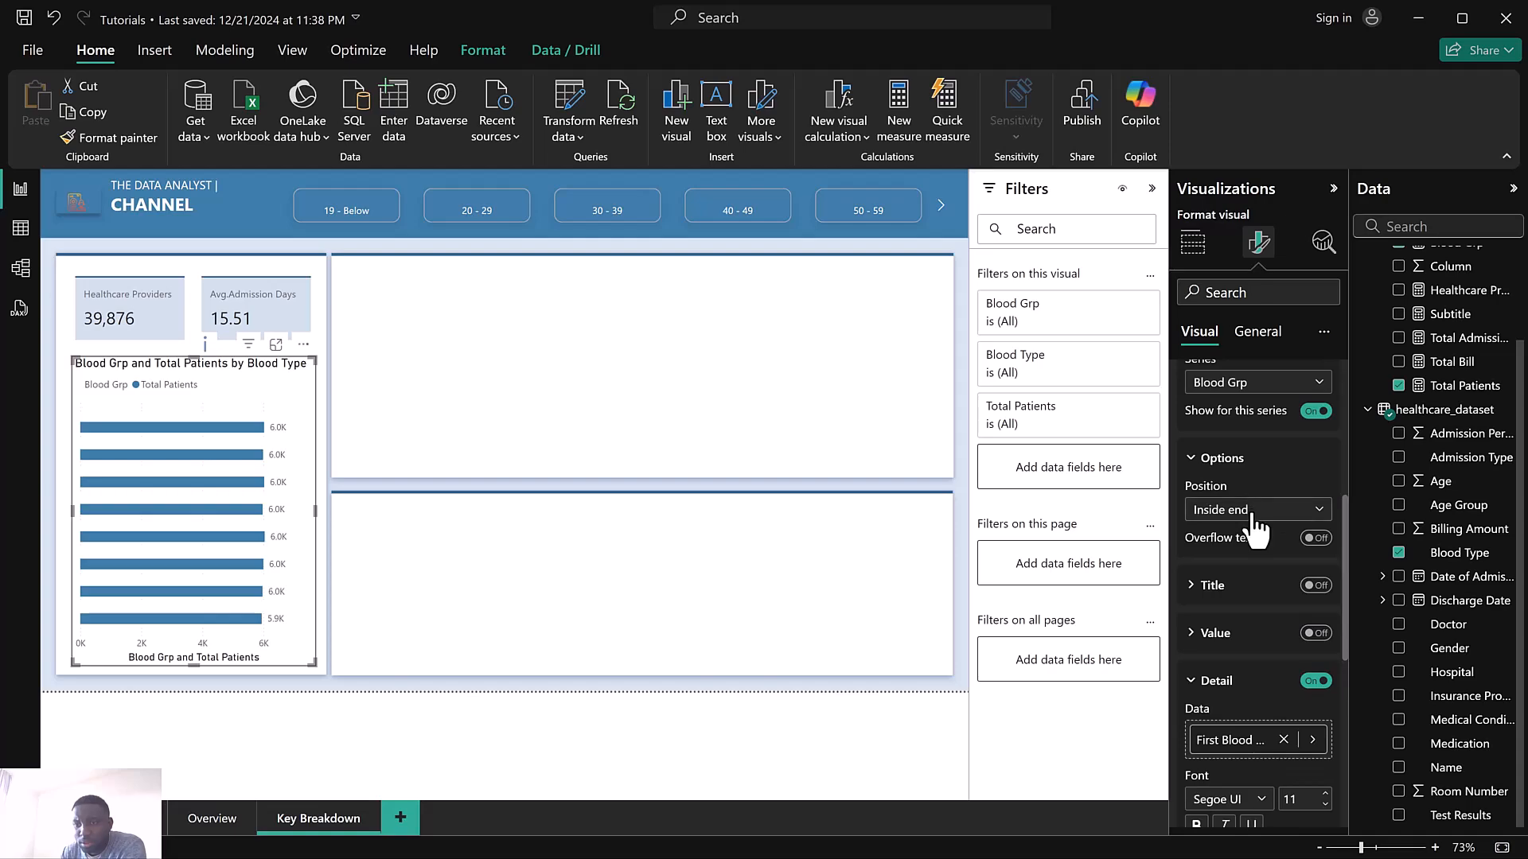
left_click(1316, 539)
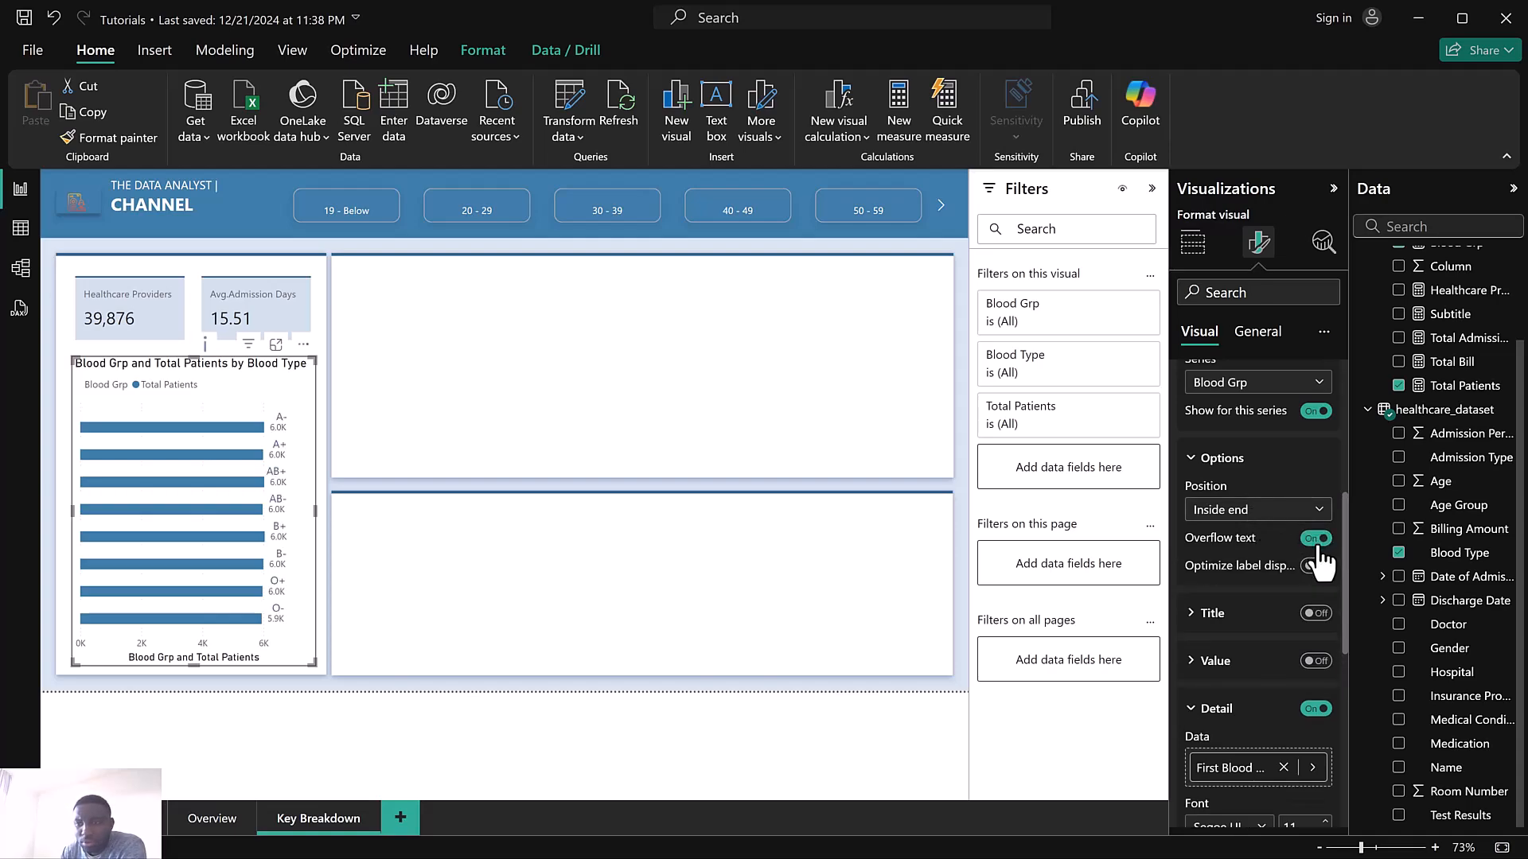
left_click(1278, 512)
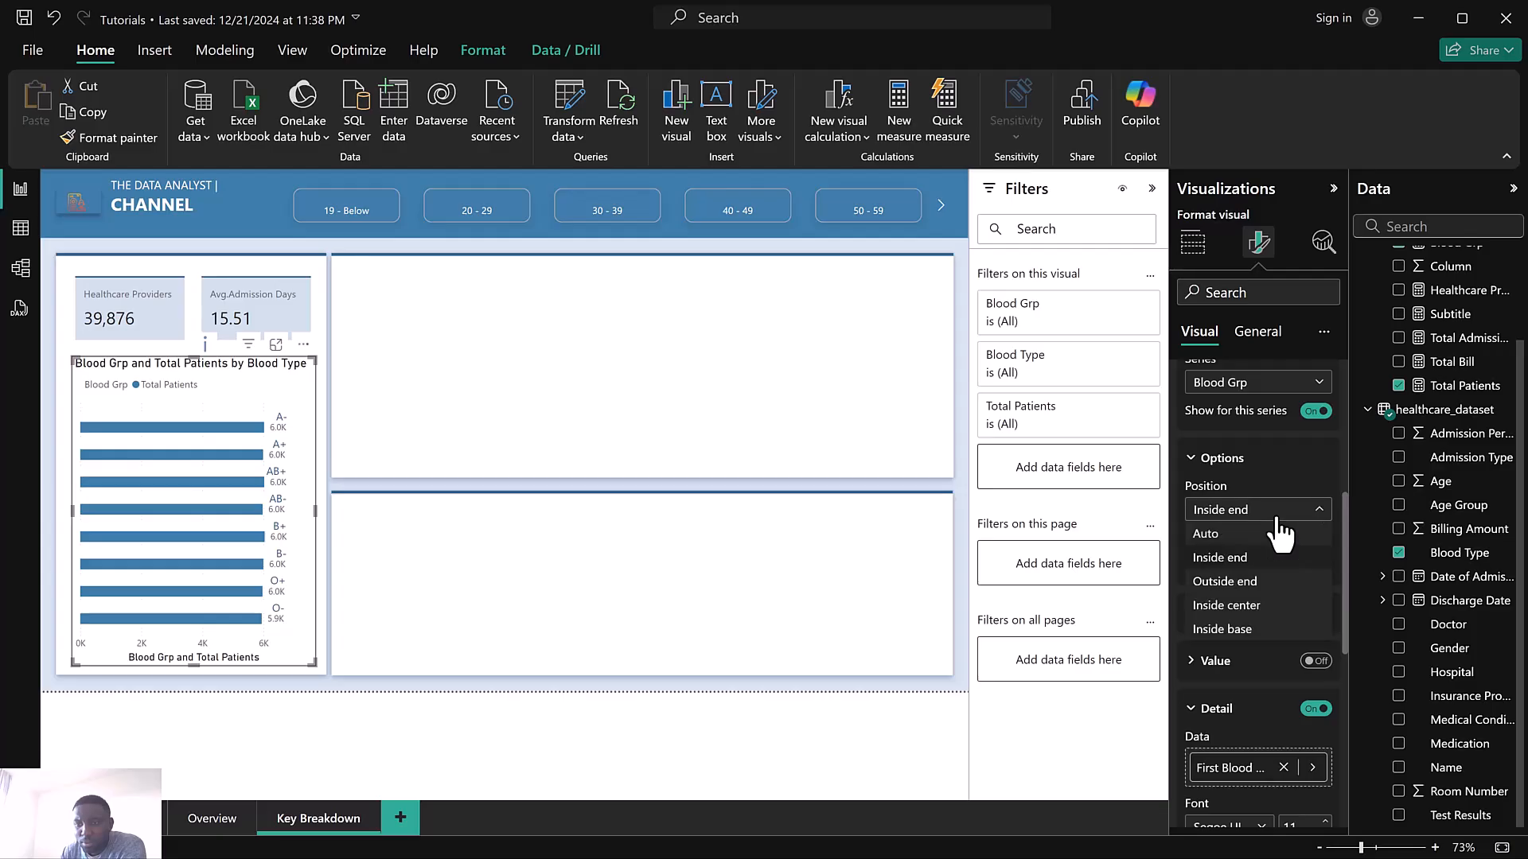
left_click(1243, 629)
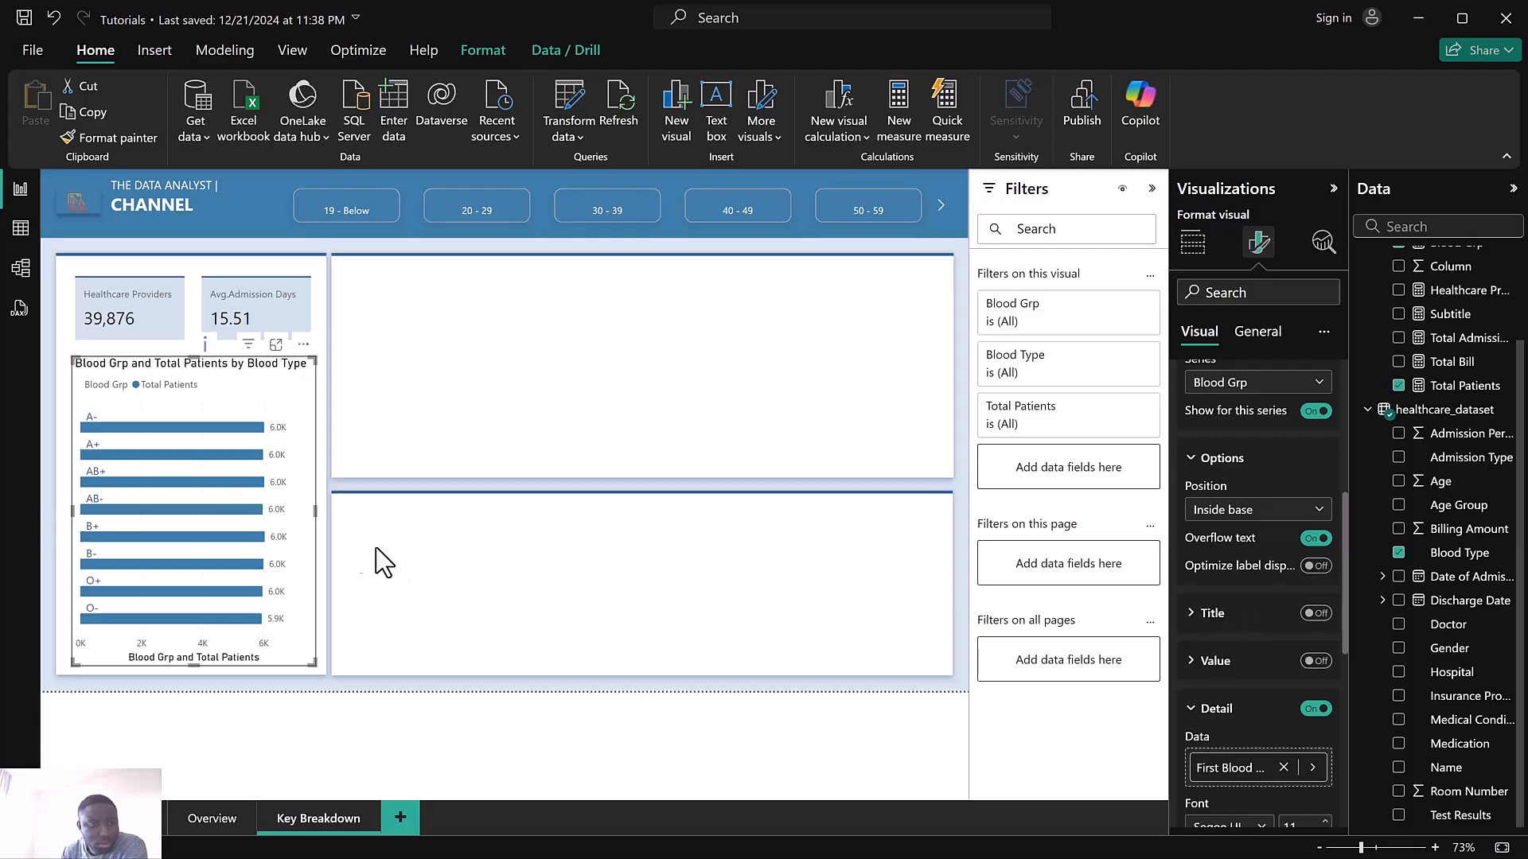
left_click(1312, 541)
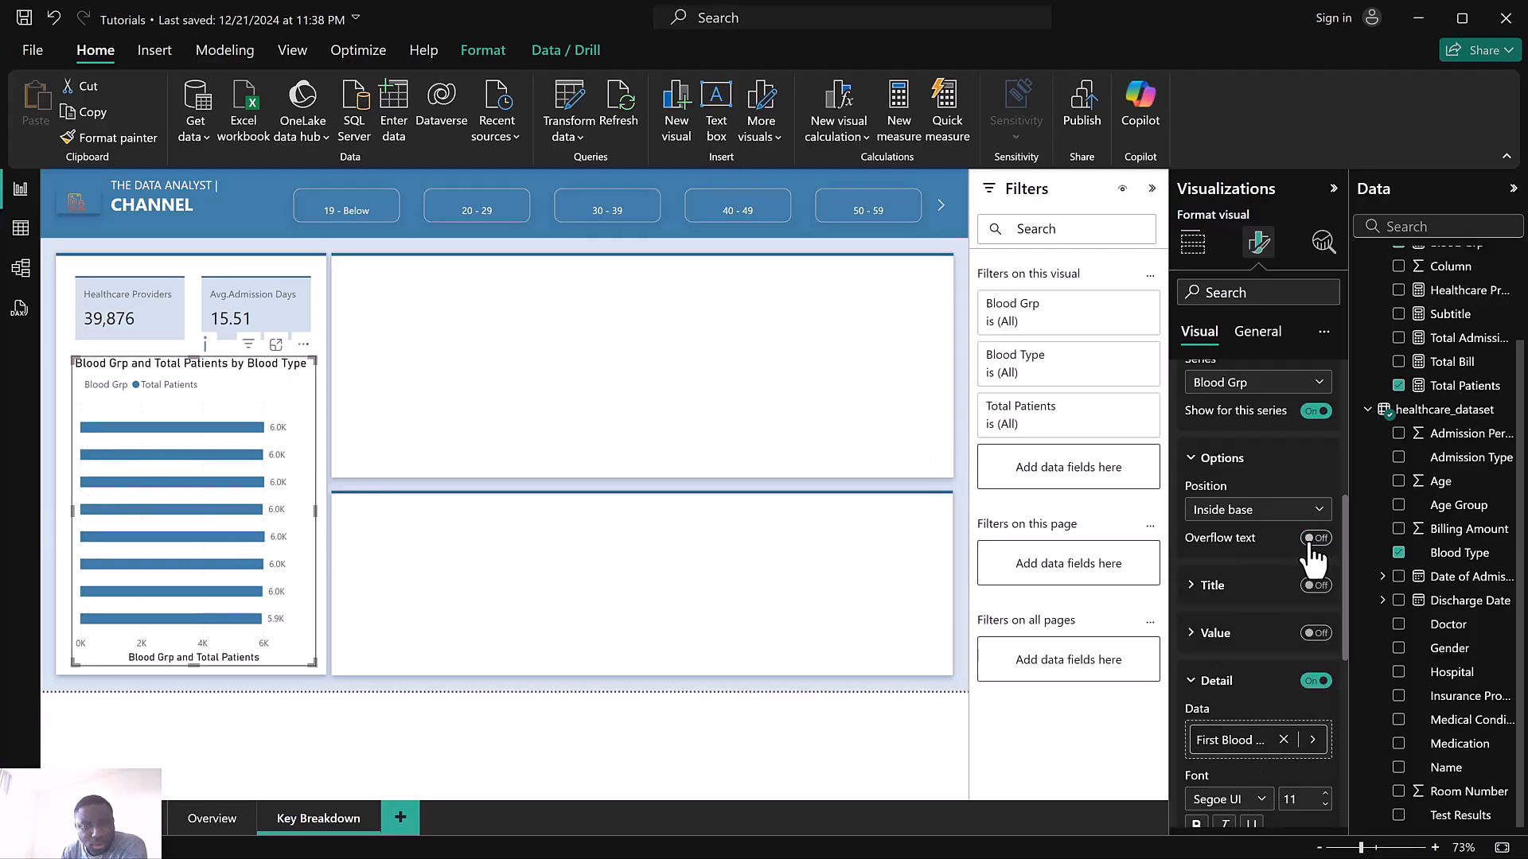
left_click(1311, 540)
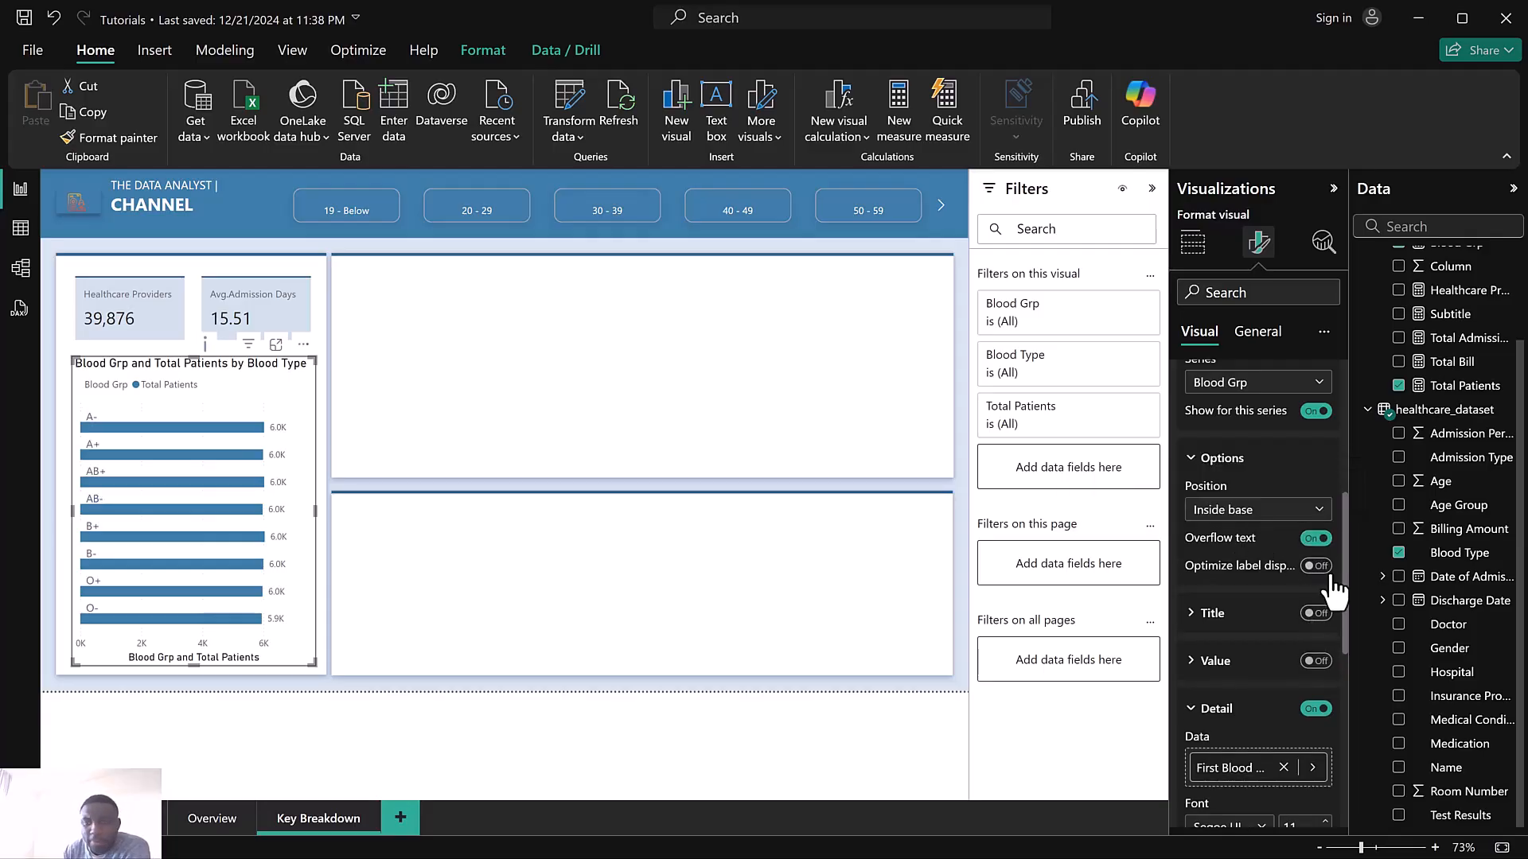
For the Total Patients series, set the data label position to Inside base and turn on overflow text
left_click(1234, 385)
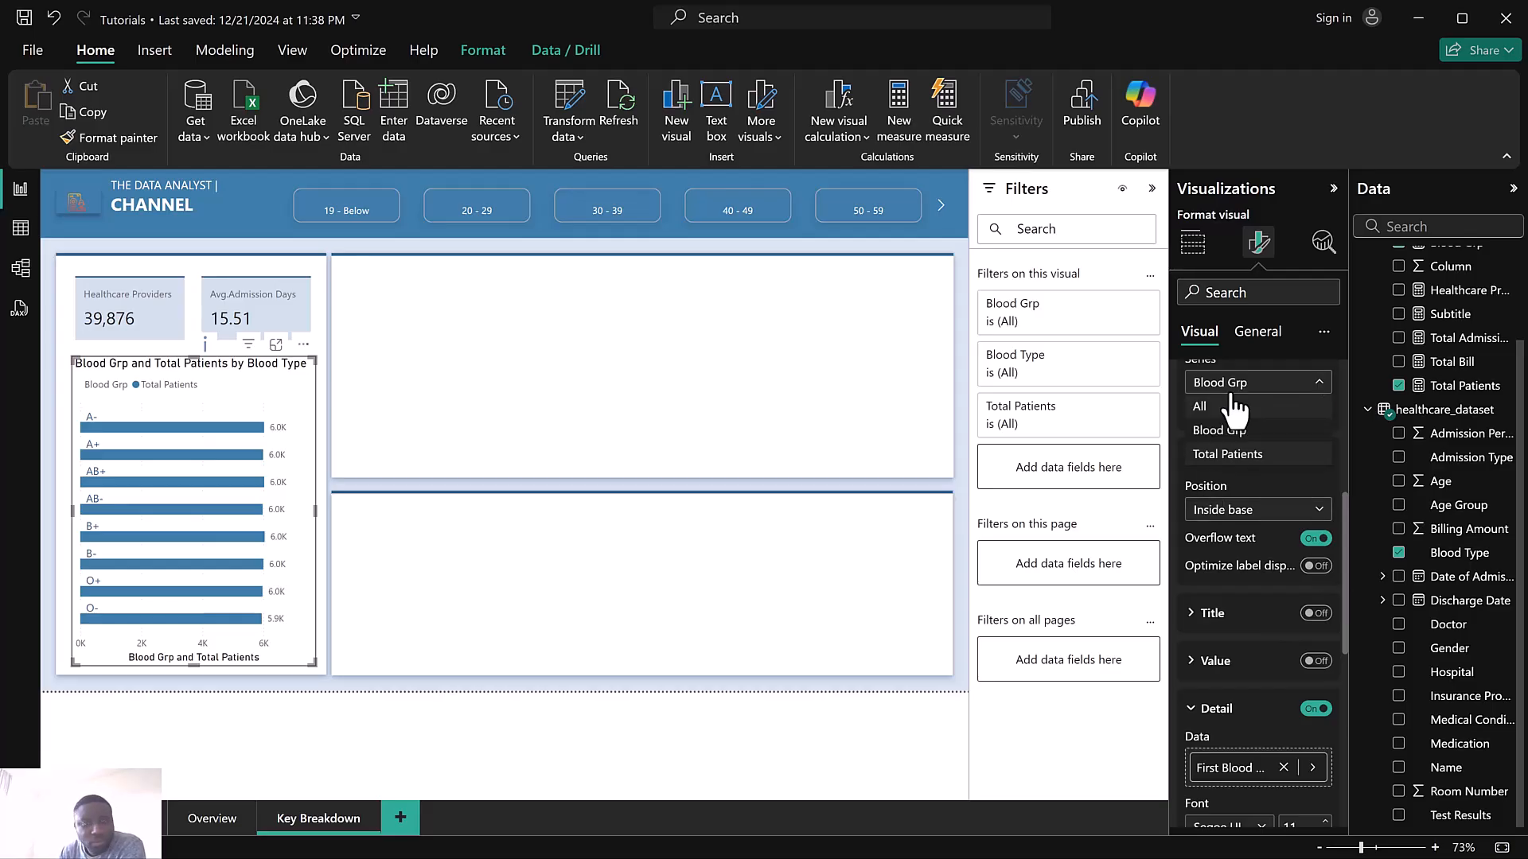
left_click(1227, 459)
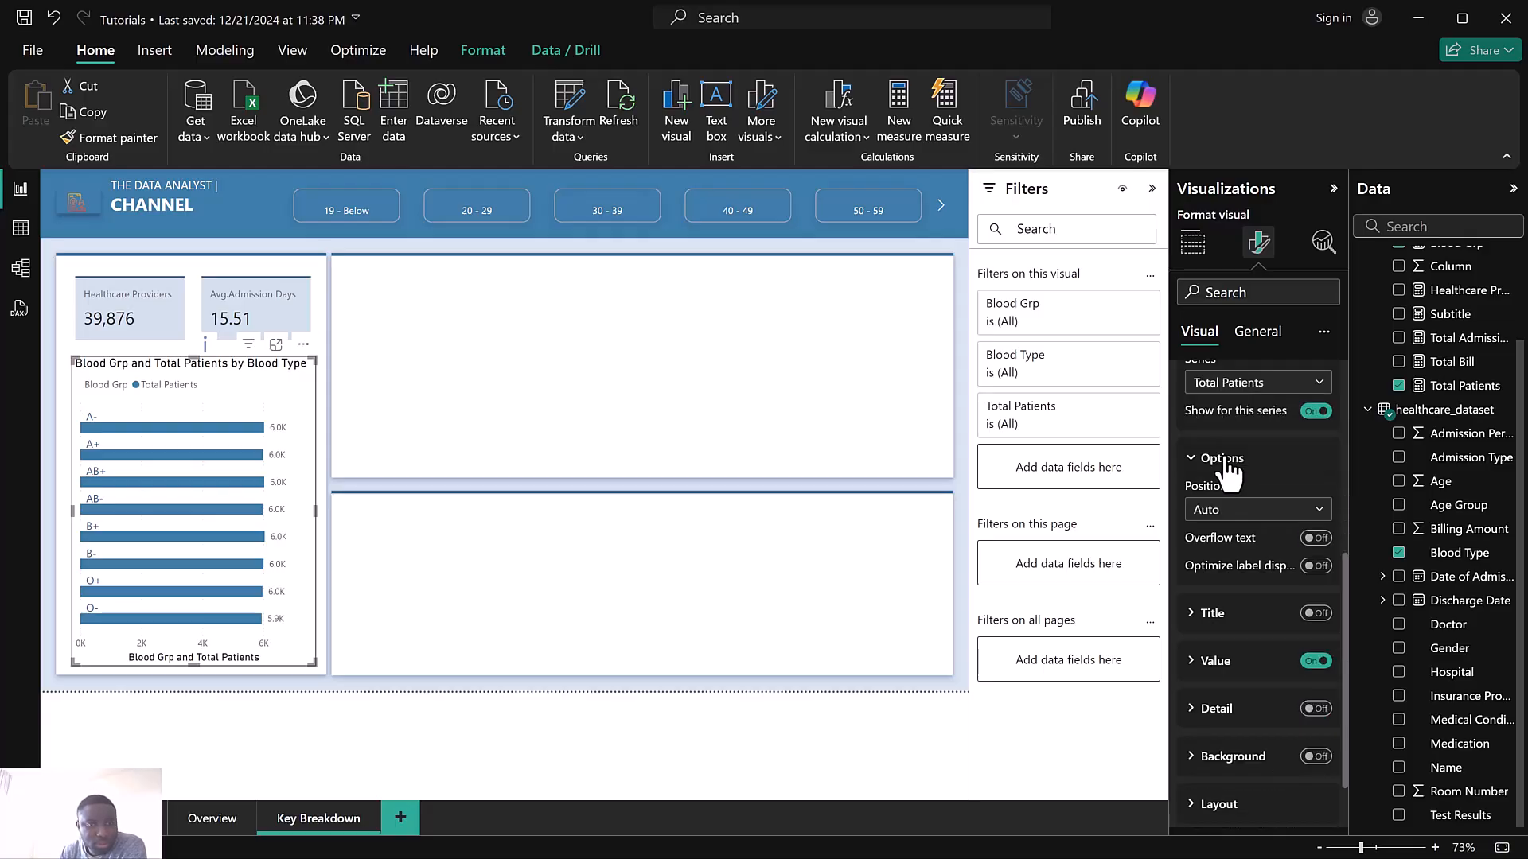
left_click(1236, 513)
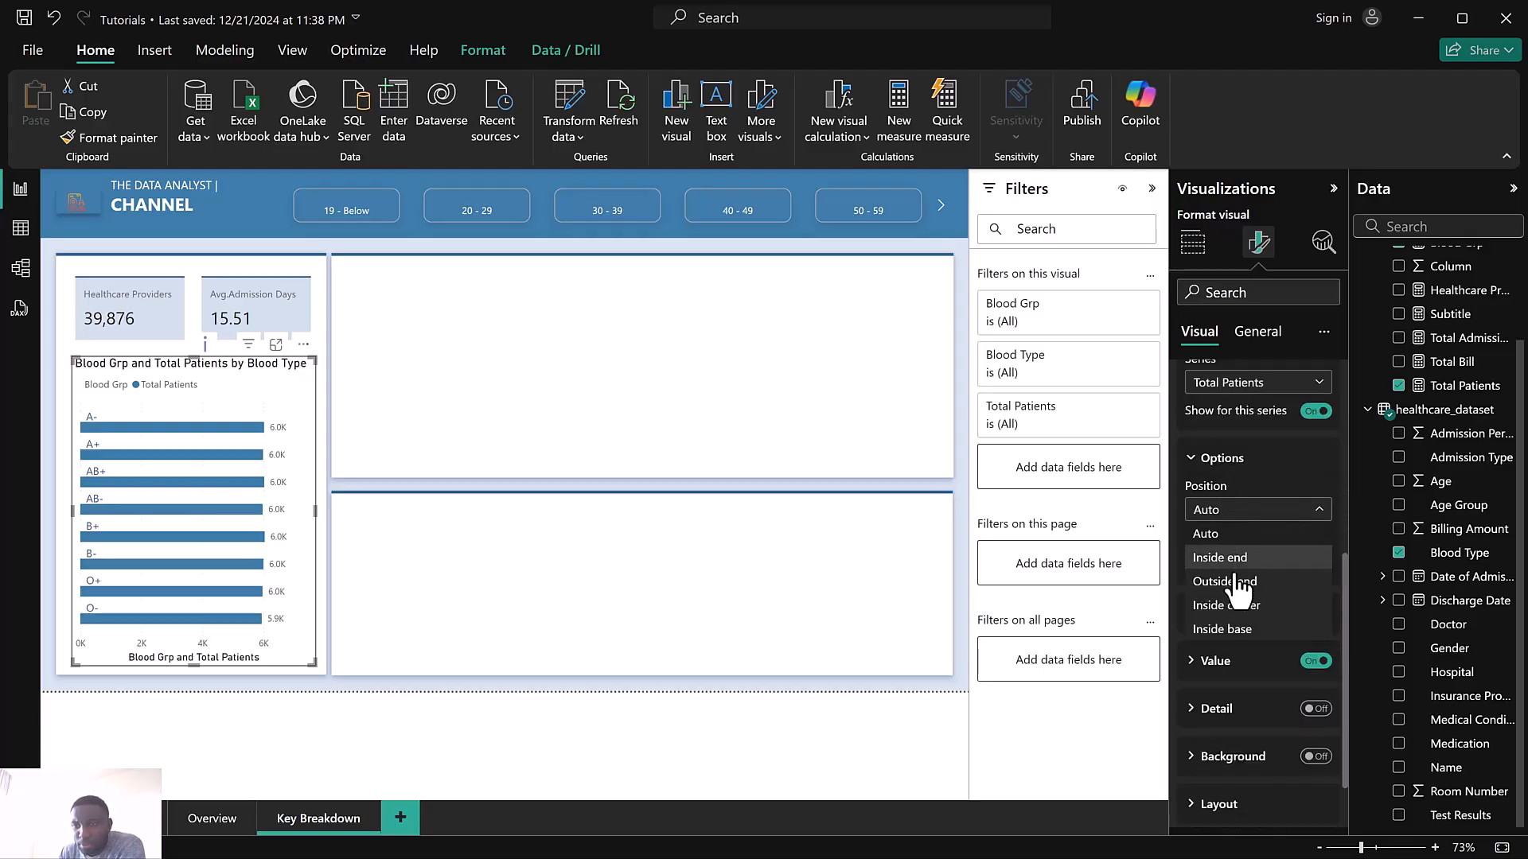
left_click(1237, 630)
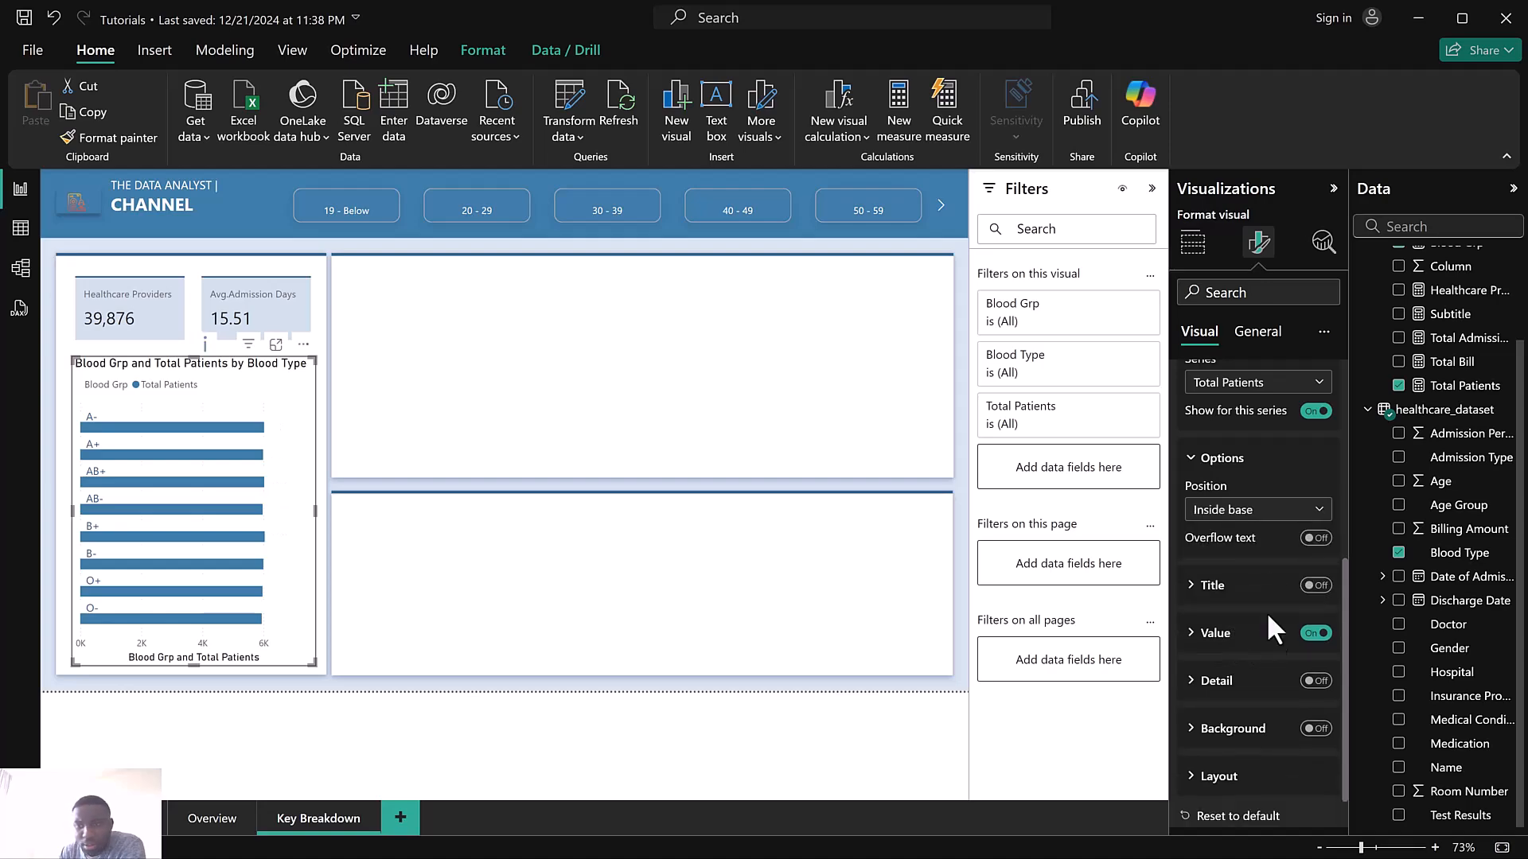
left_click(1311, 540)
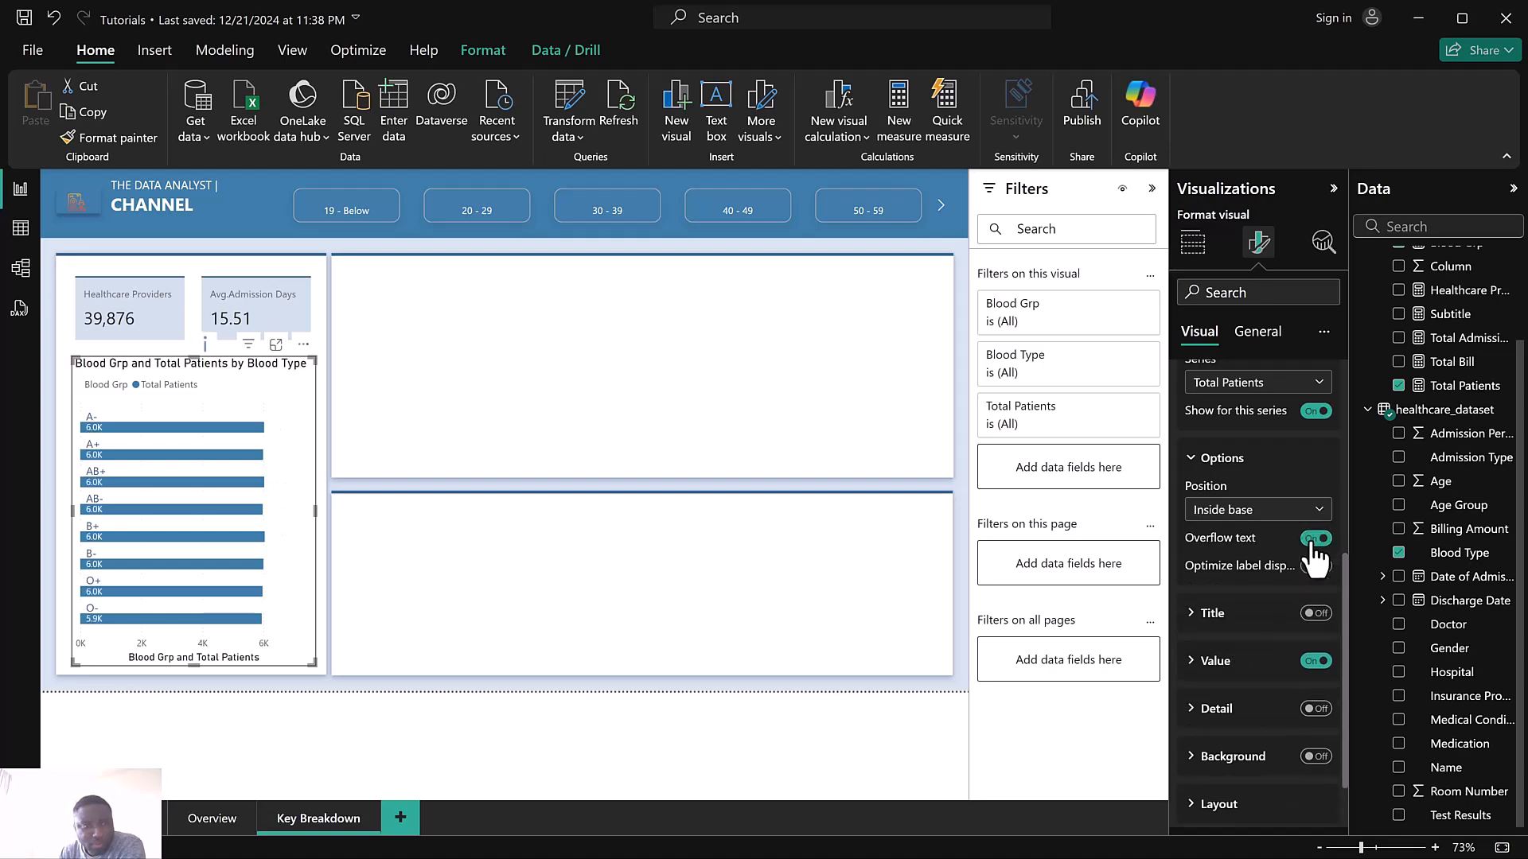
Set the Total Patients value labels' display units to None
scroll(1258, 560, "down", 1)
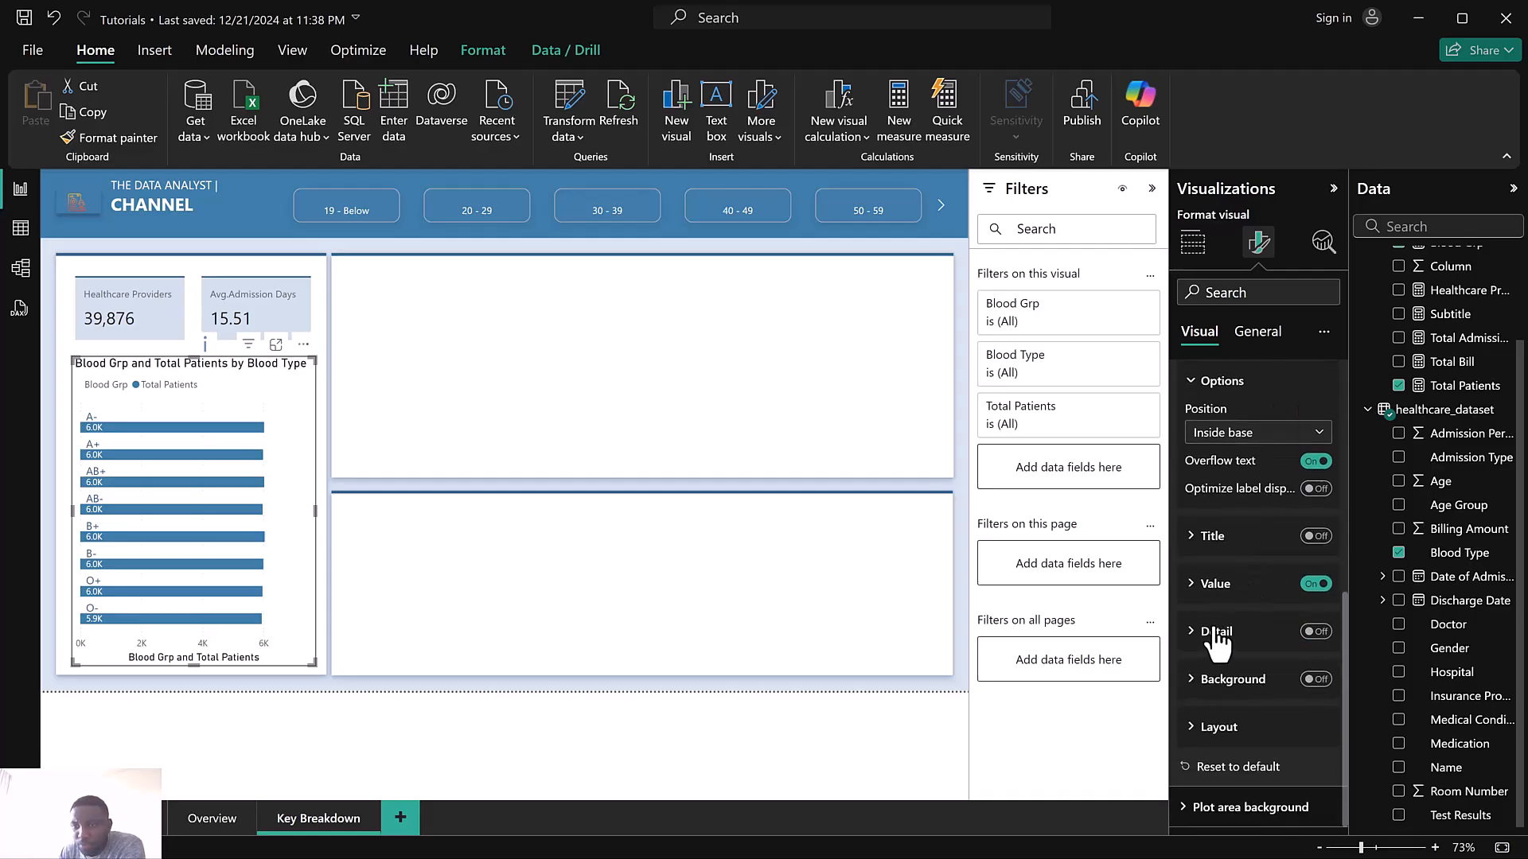
left_click(1215, 585)
scroll(1234, 605, "down", 4)
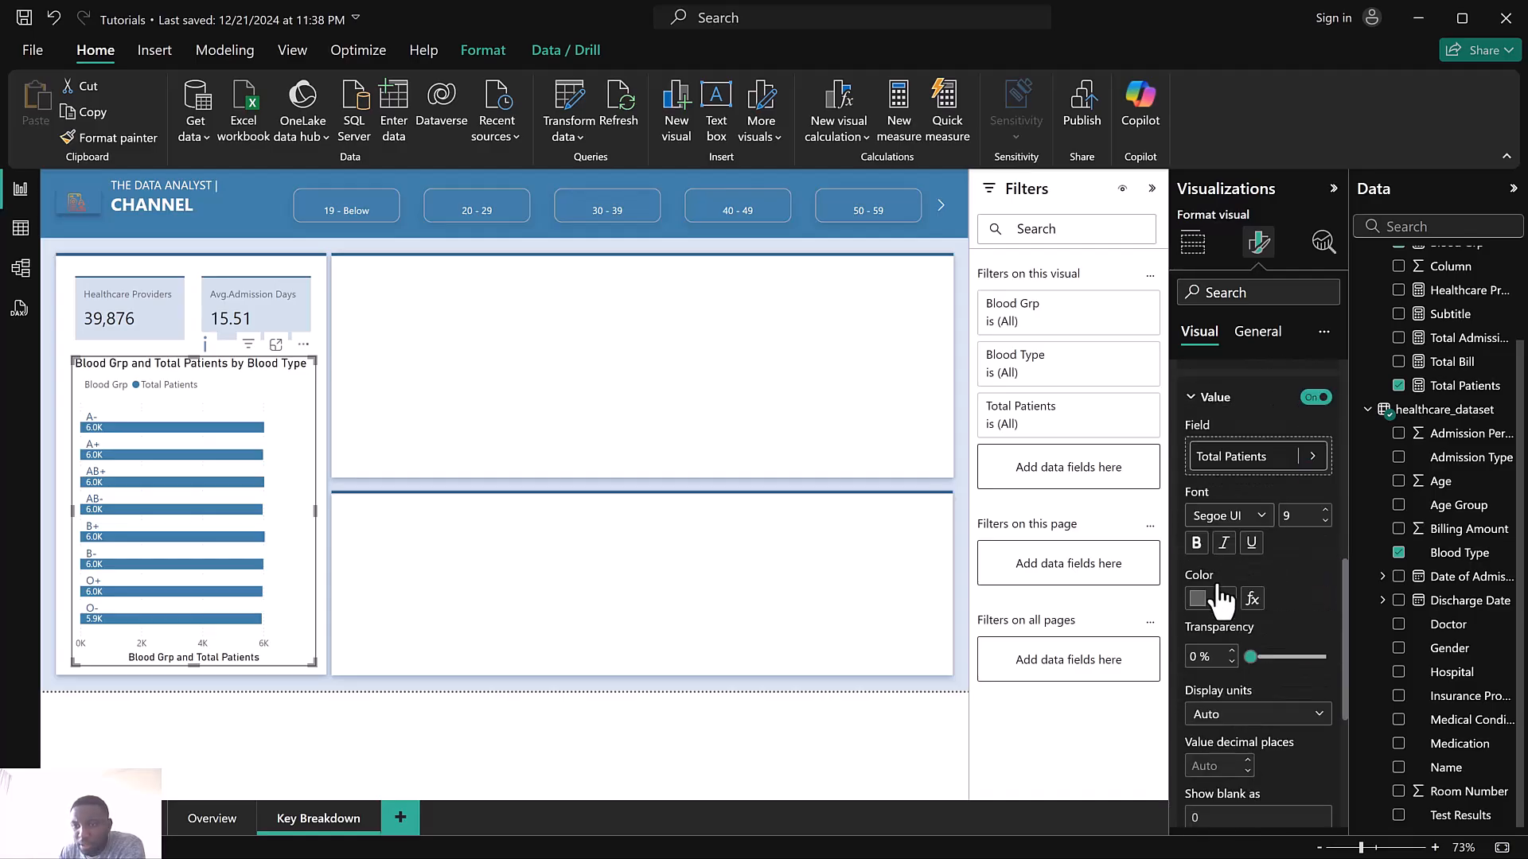
left_click(1236, 609)
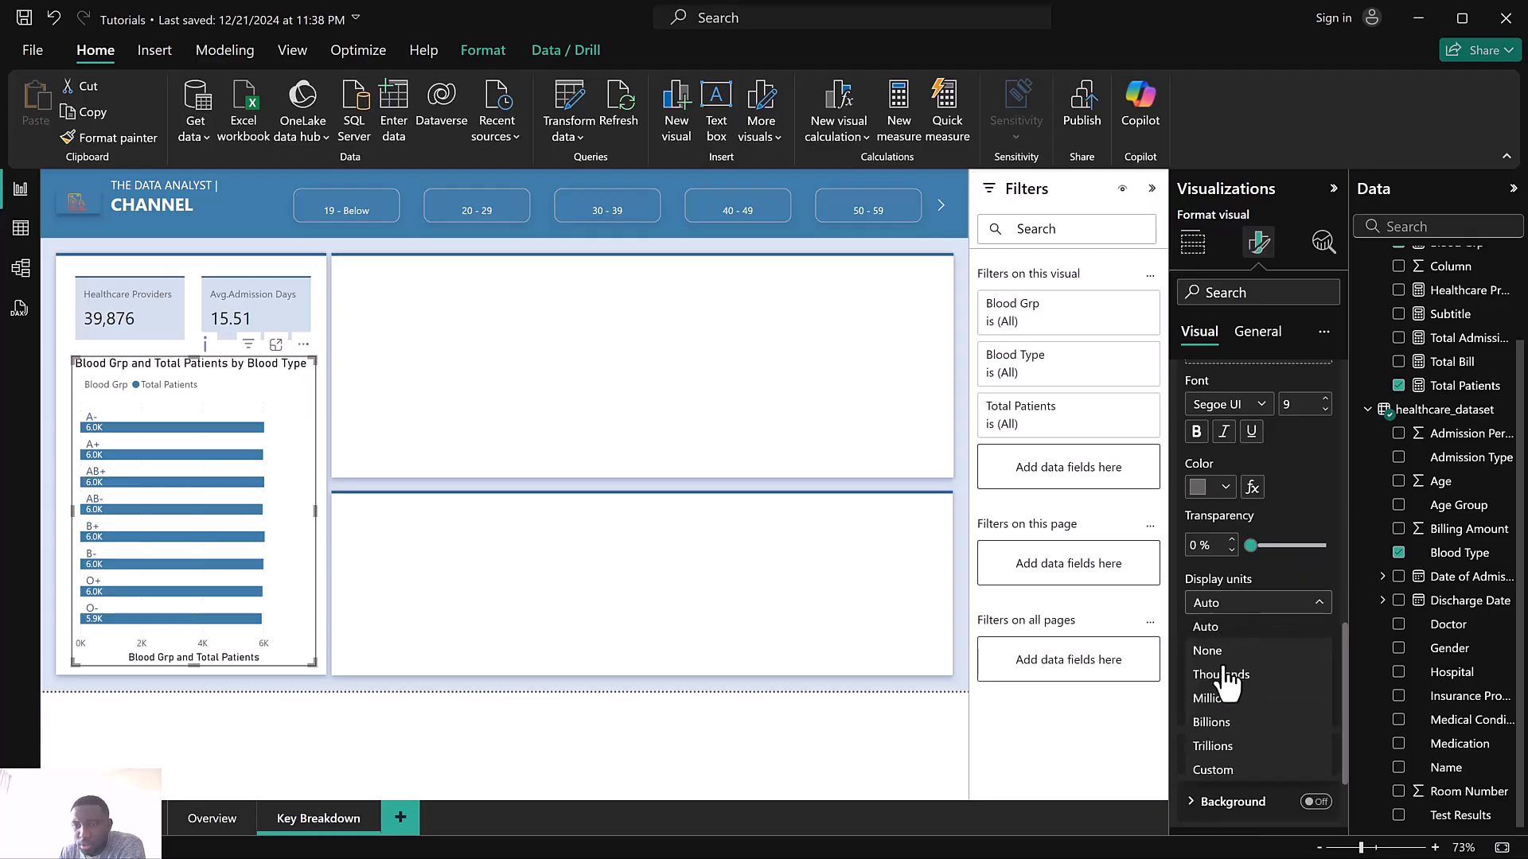
left_click(1223, 653)
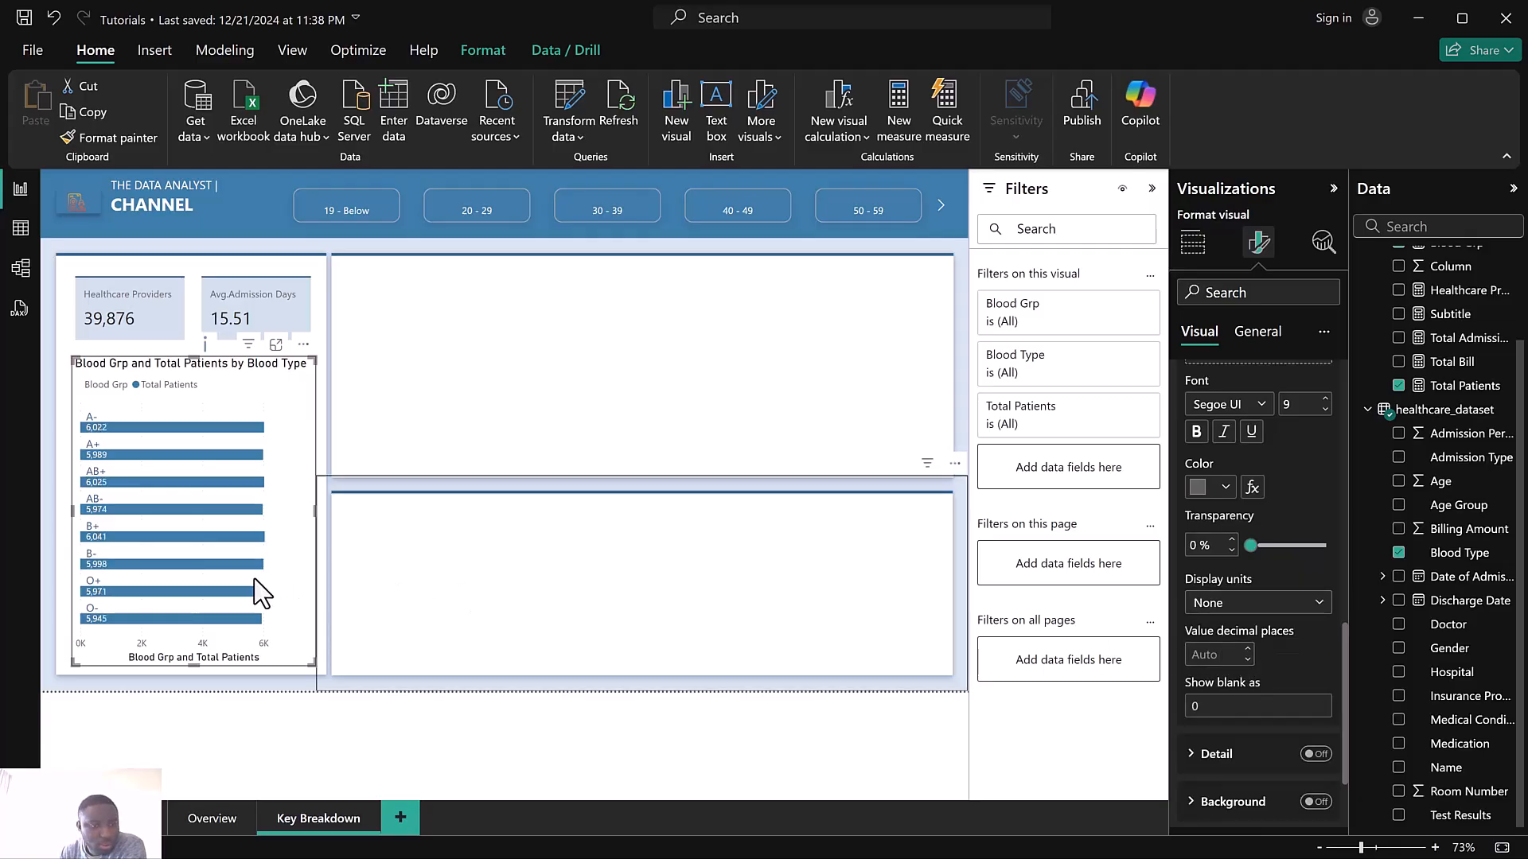
Turn off the bar chart's X-axis title
scroll(1288, 400, "up", 6)
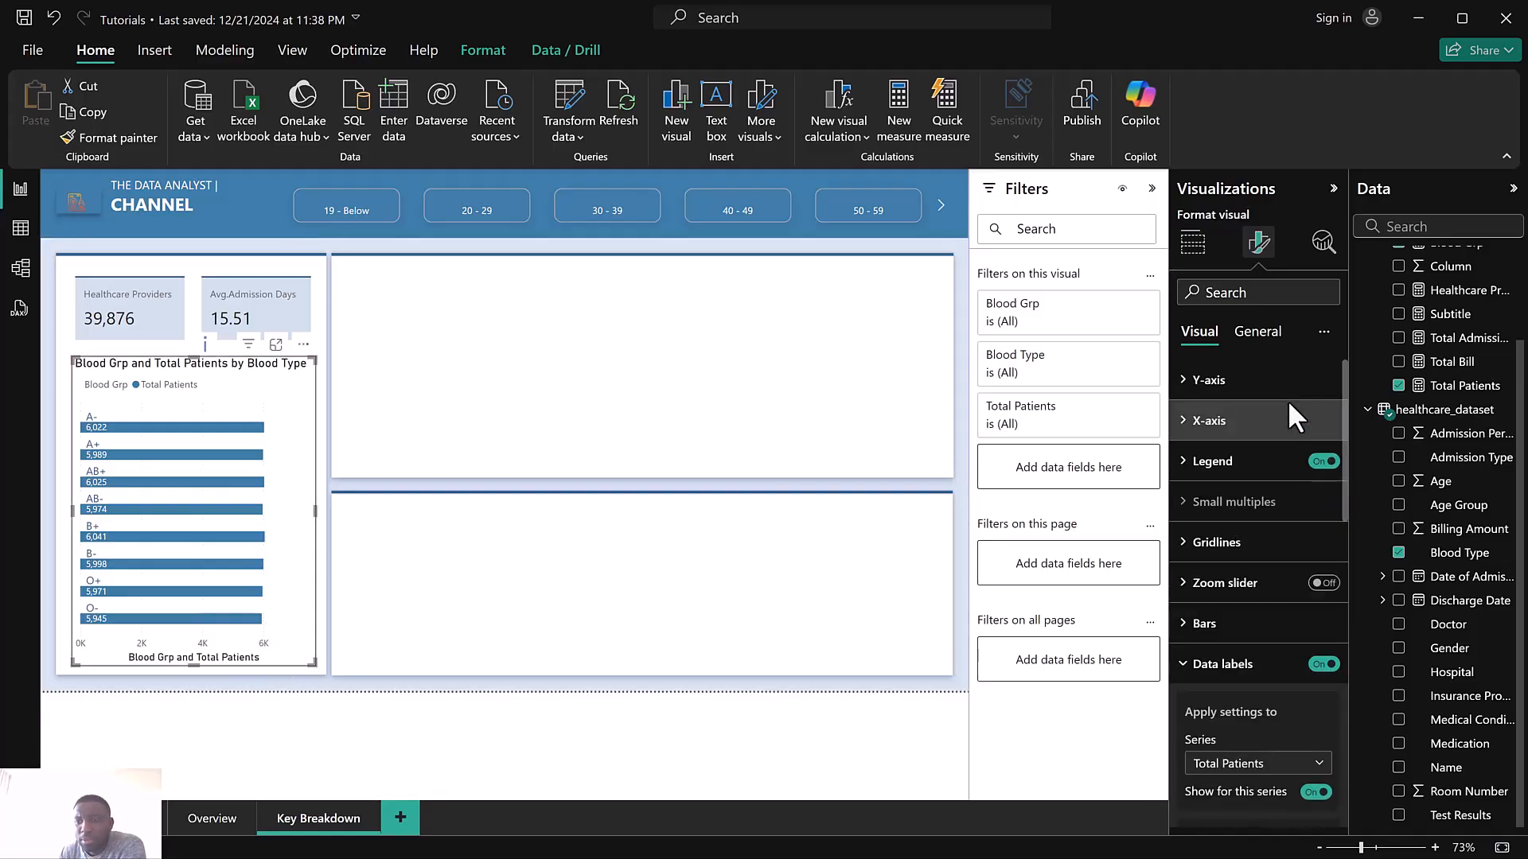
left_click(1255, 429)
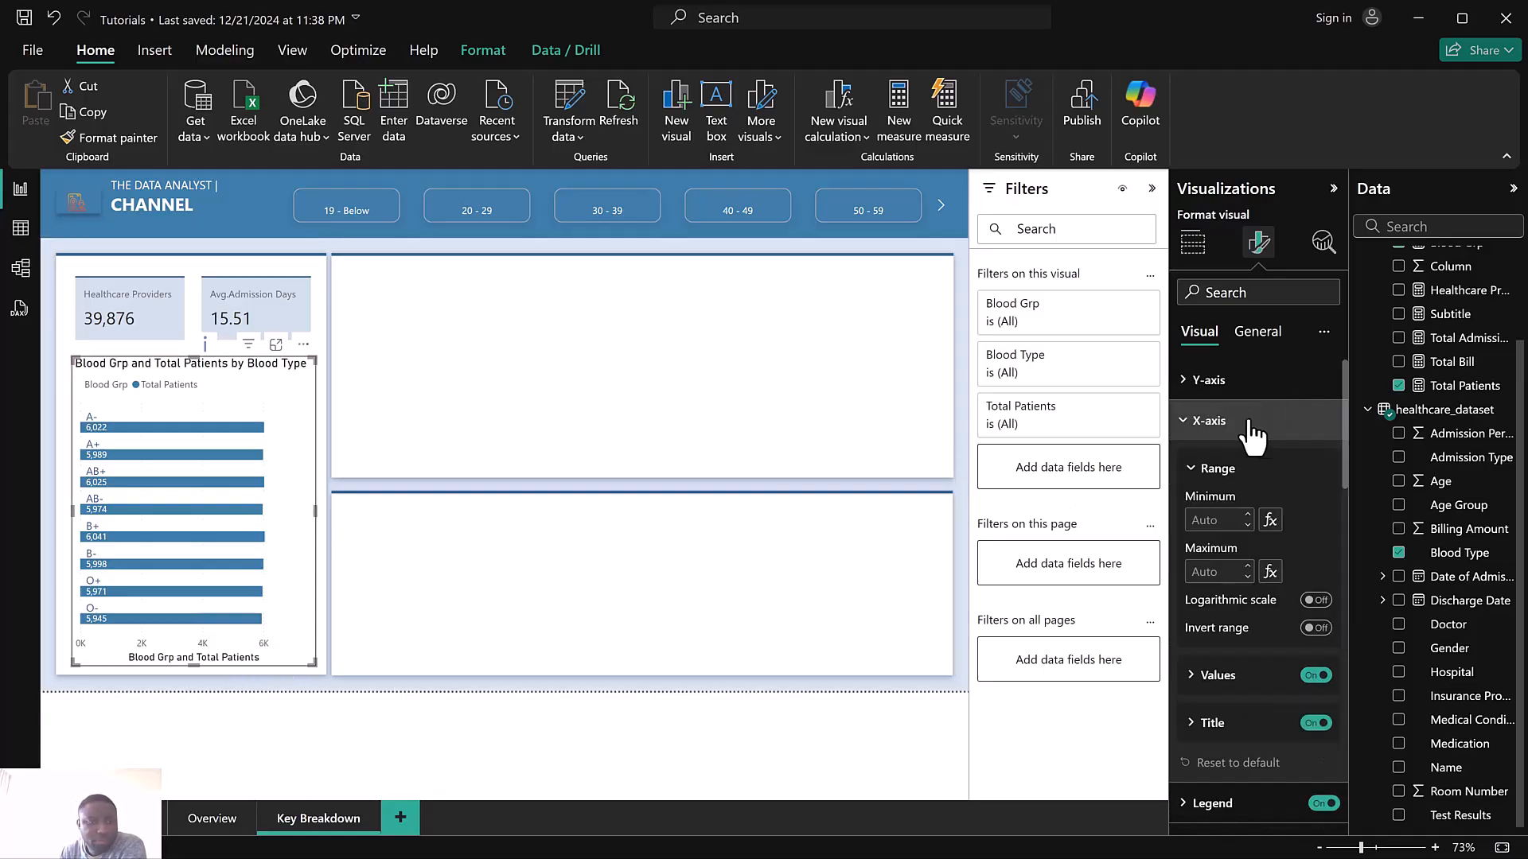
left_click(1315, 723)
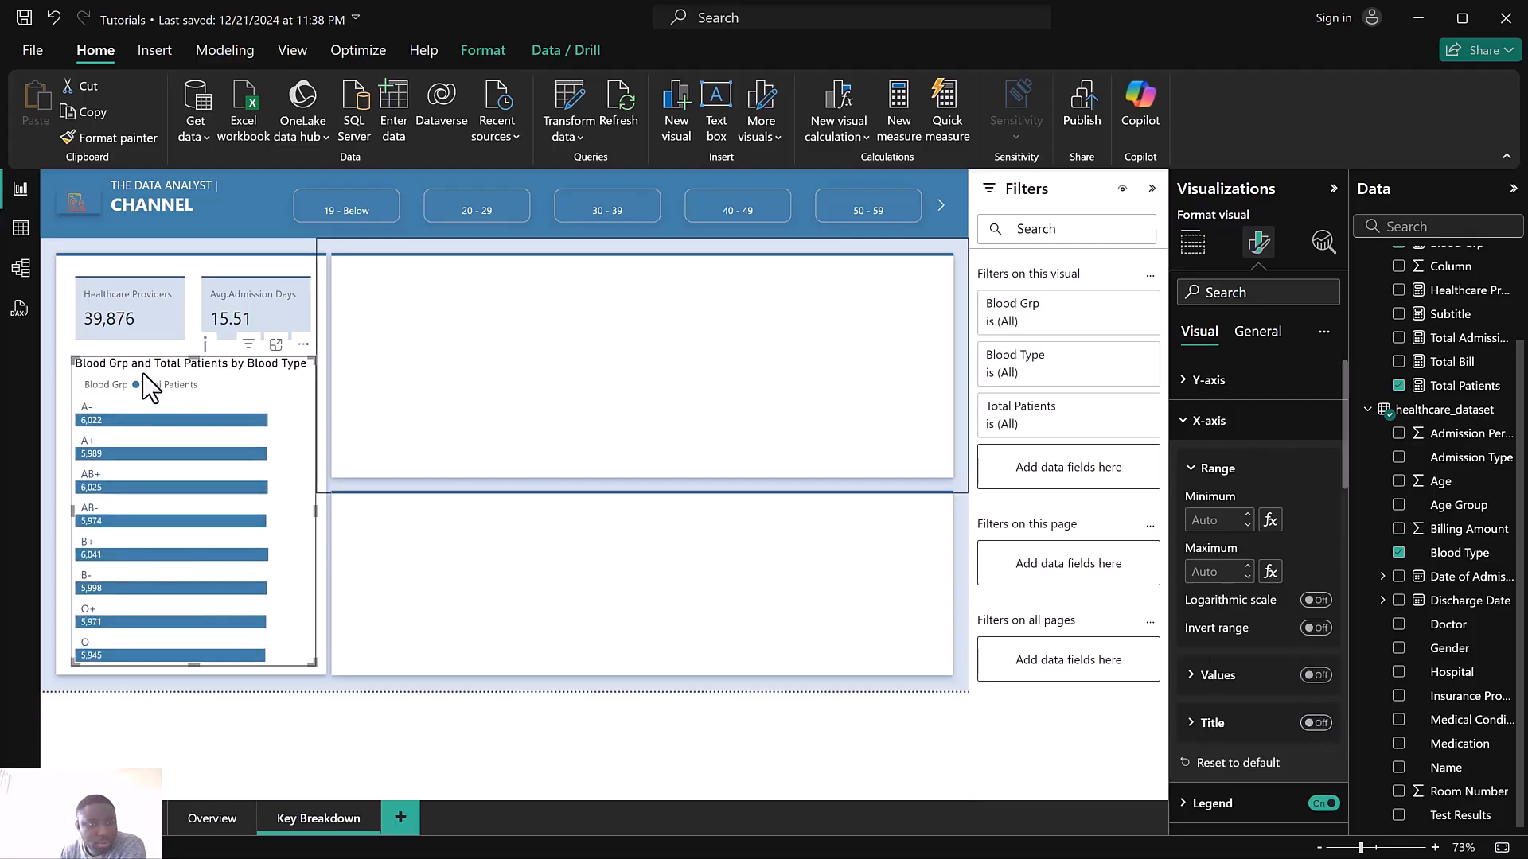
Nudge the chart slightly up and left, and rename the chart title to Patient Blood Type
left_click_drag(70, 355, 67, 352)
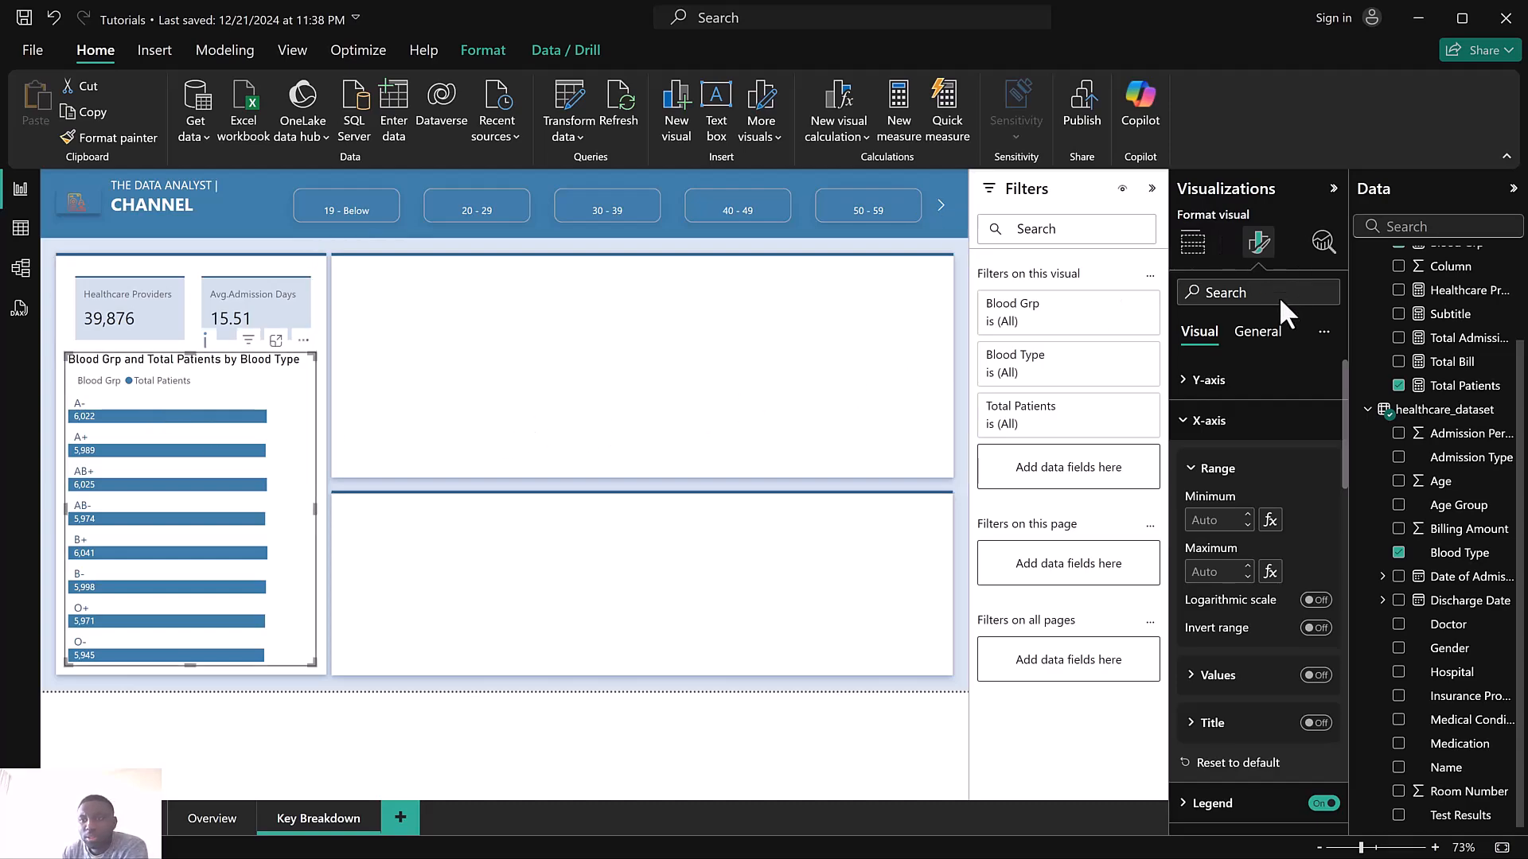
left_click(1259, 338)
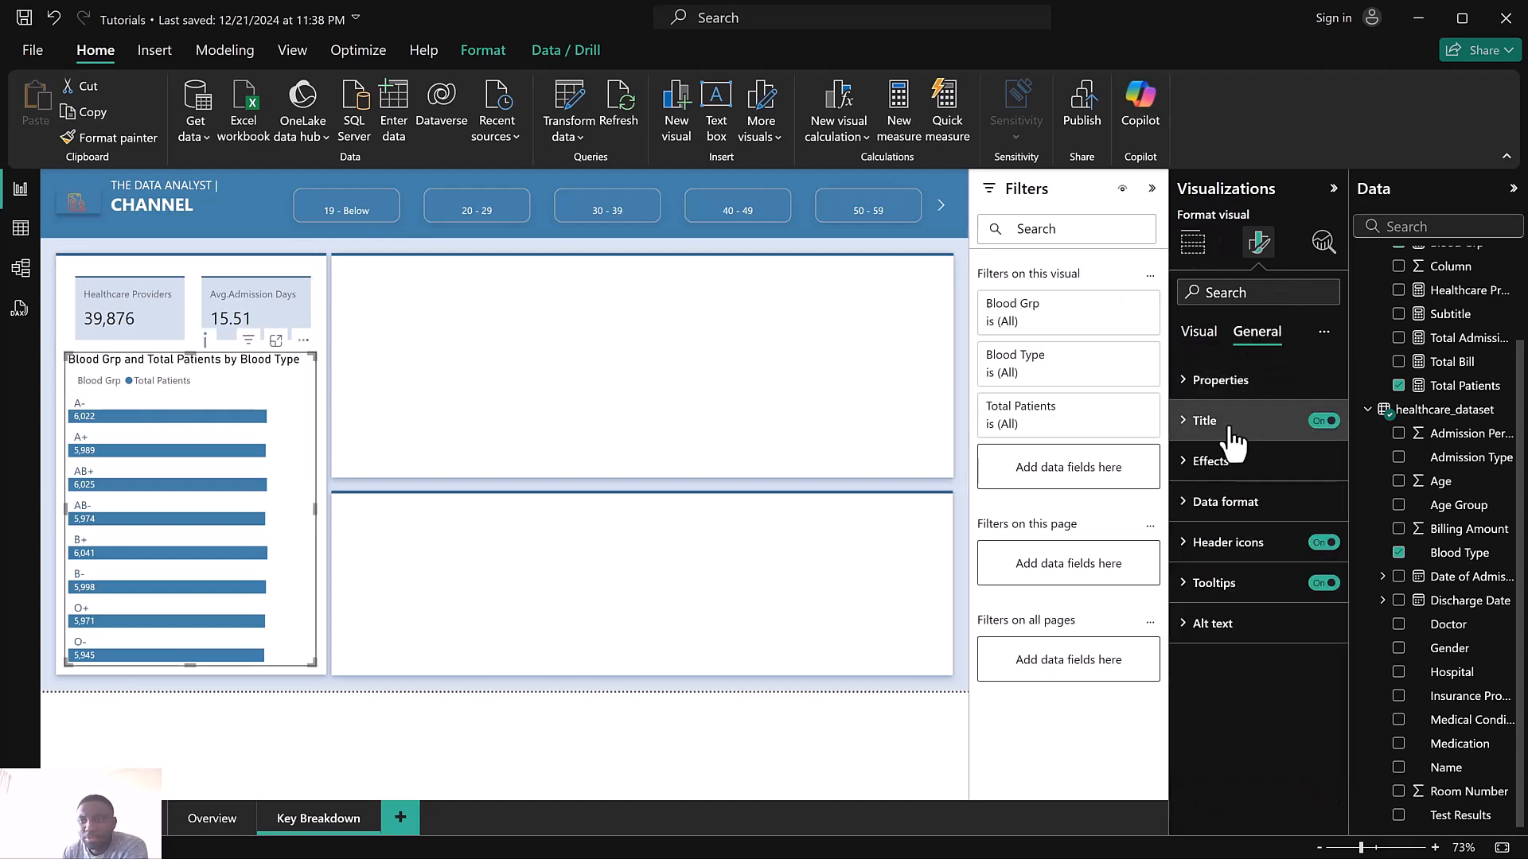
left_click(1226, 430)
left_click_drag(1191, 521, 1339, 515)
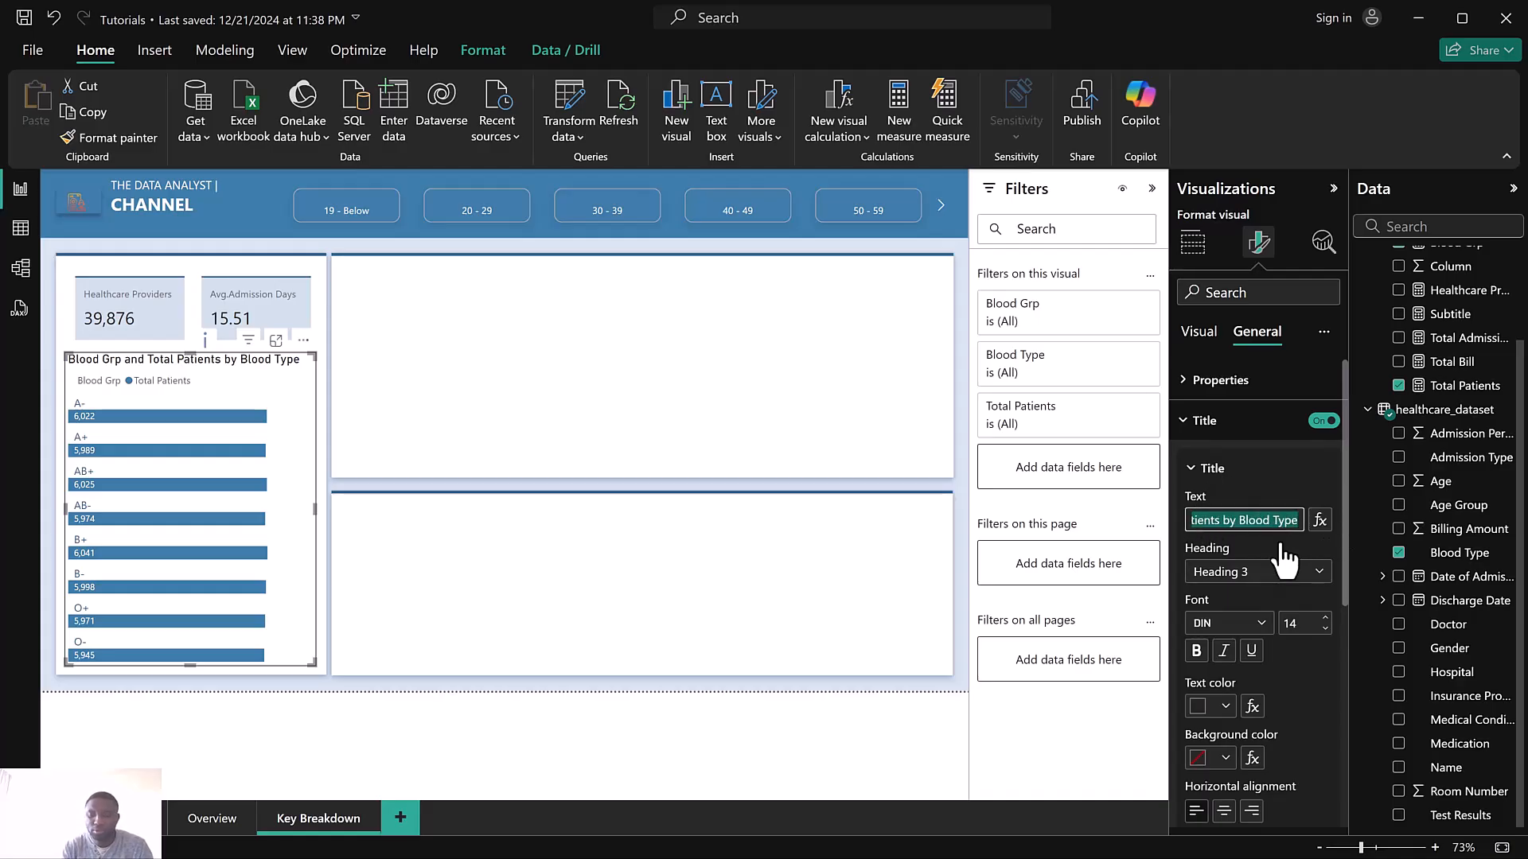
type("Patient Bl")
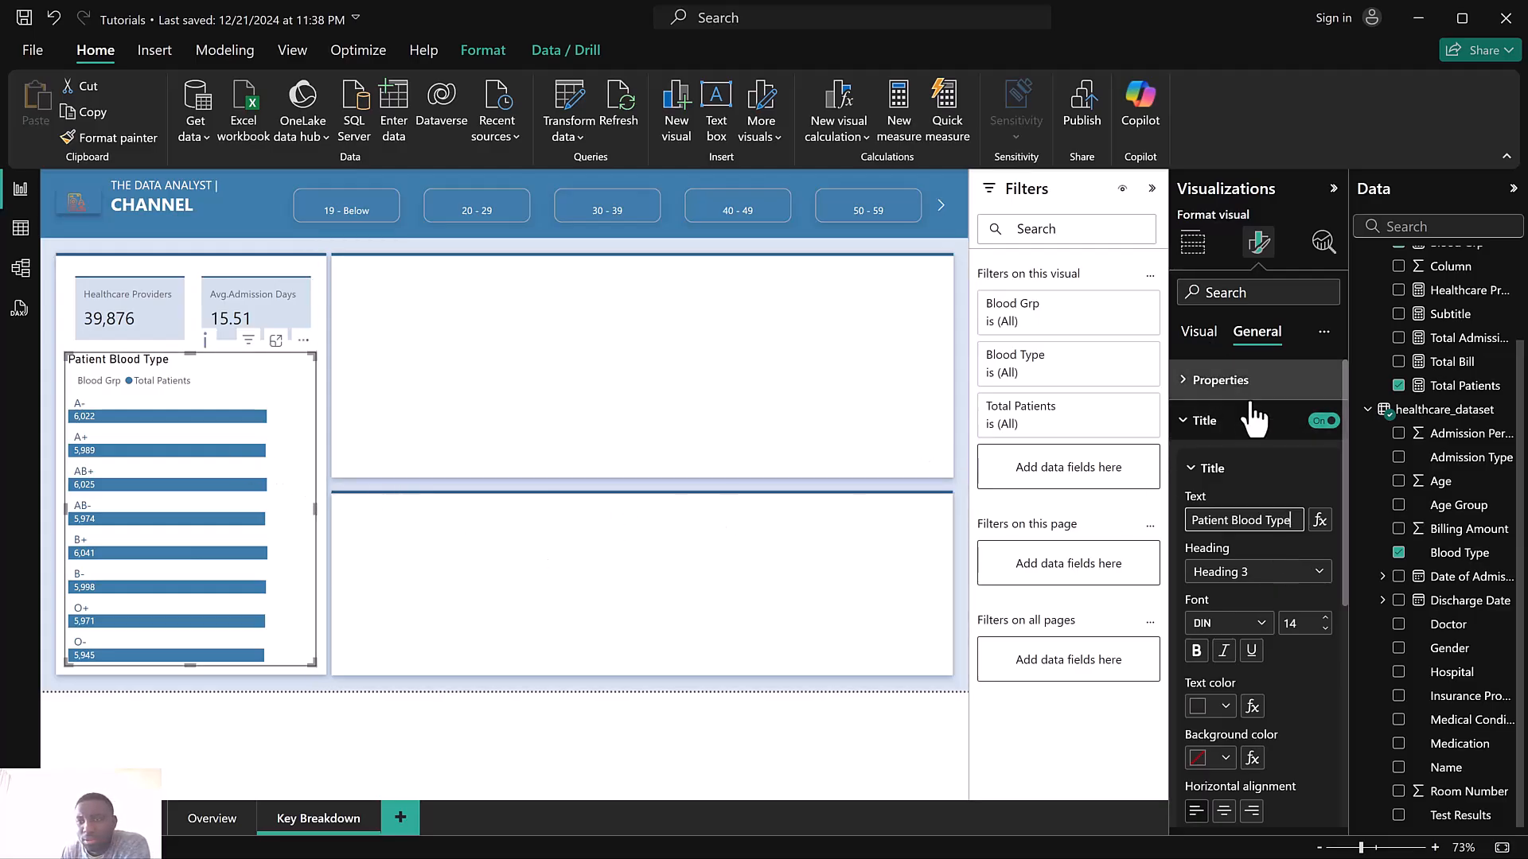
left_click(1199, 332)
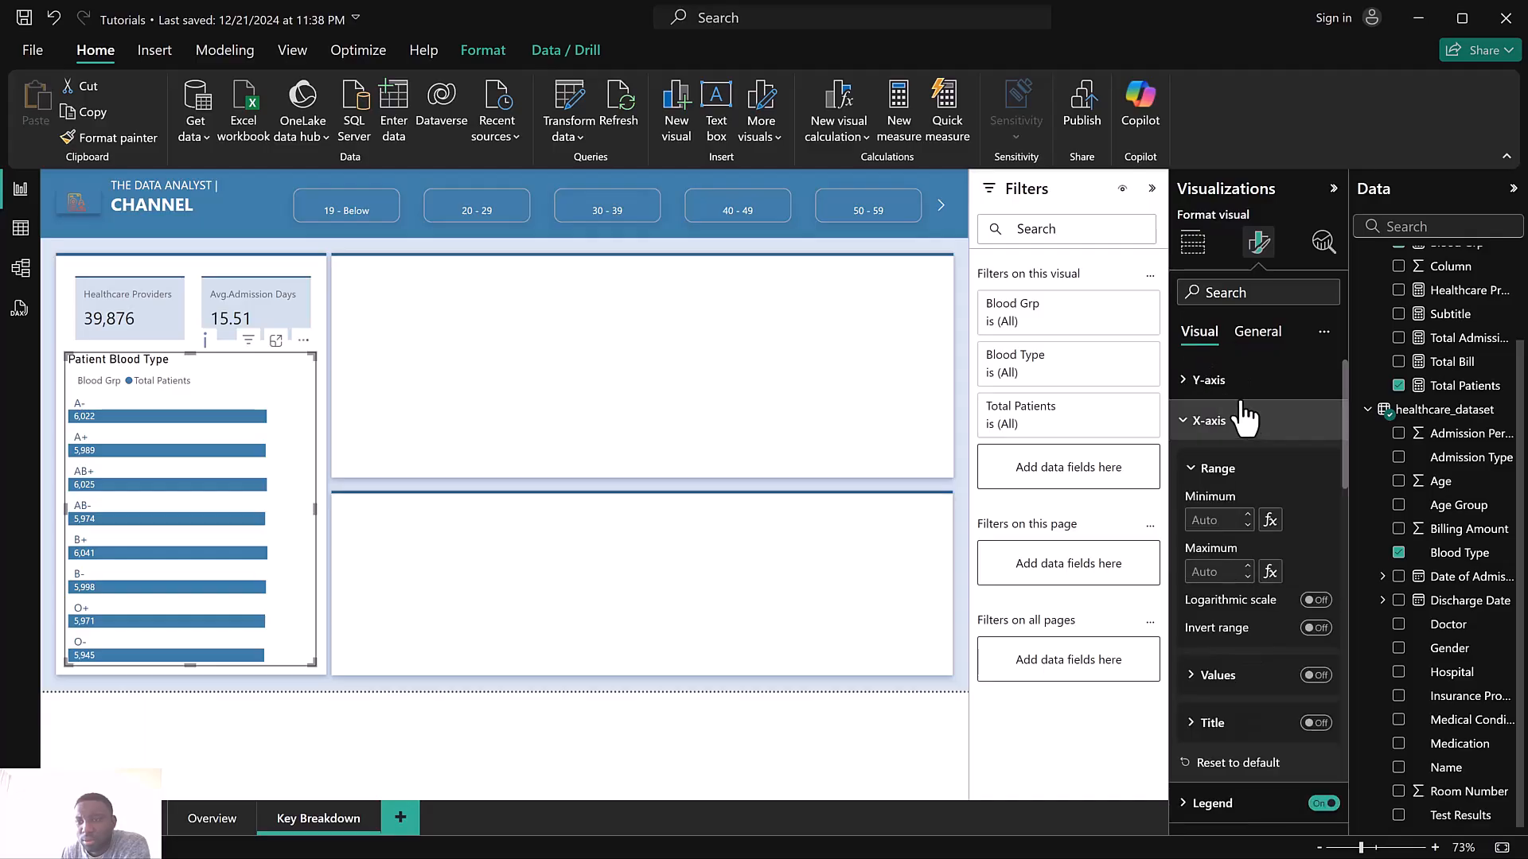
Turn off the blood type bar chart's legend
left_click(1323, 805)
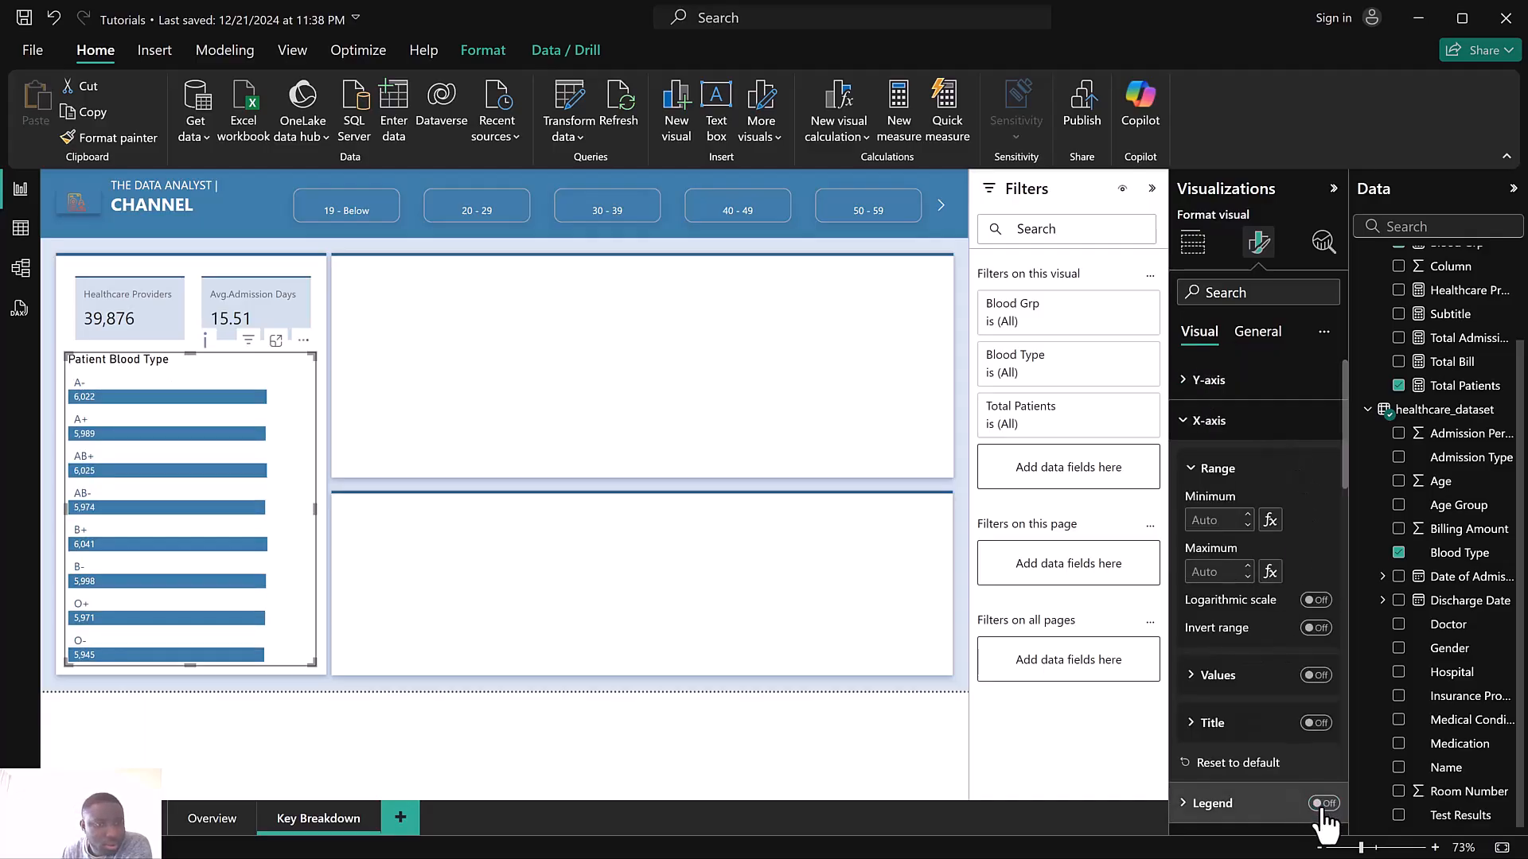
left_click(370, 228)
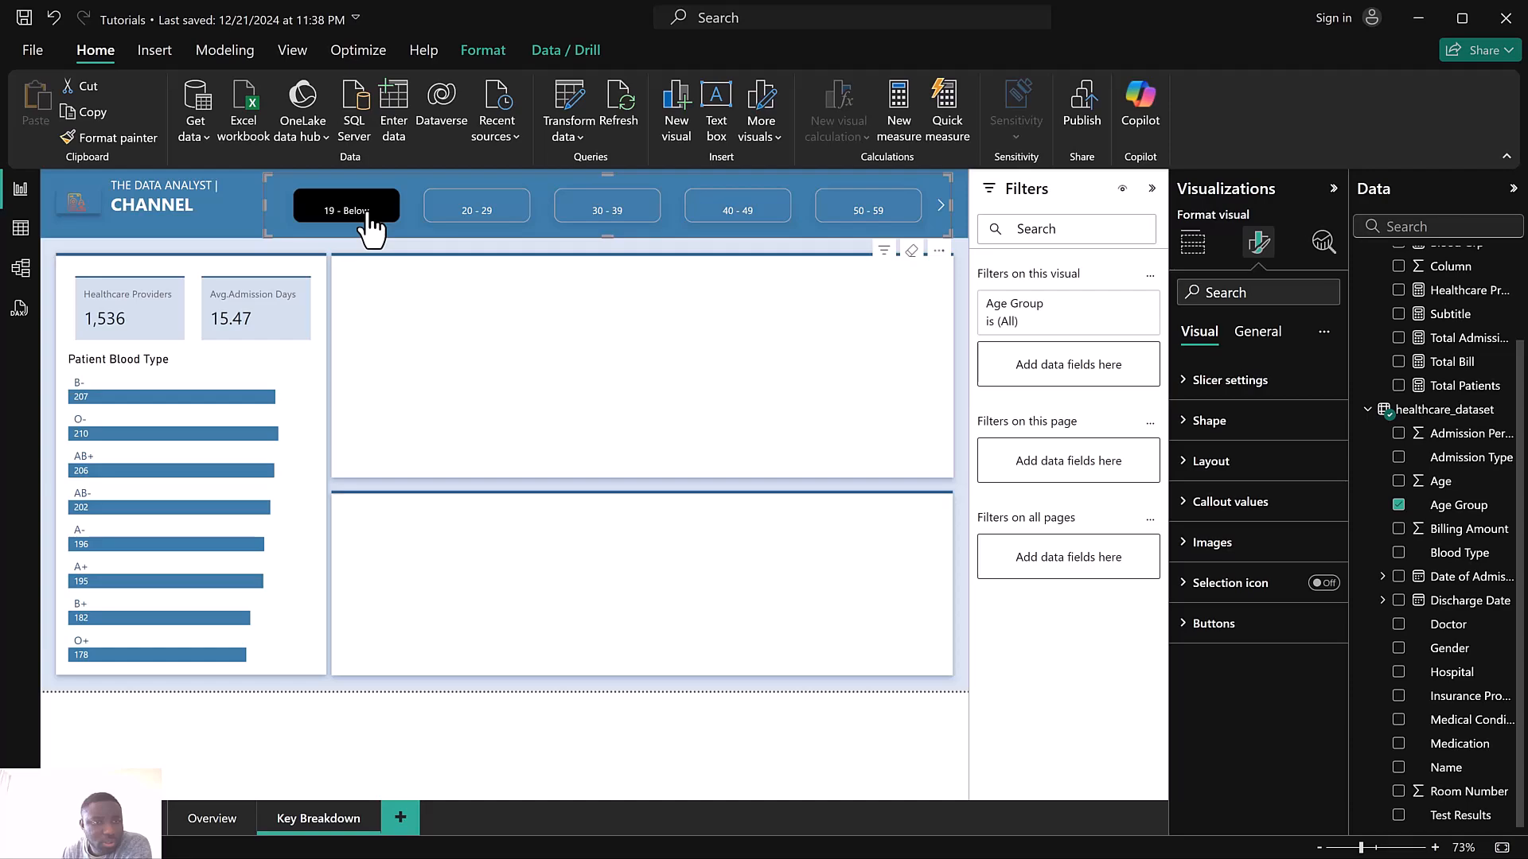
left_click(369, 226)
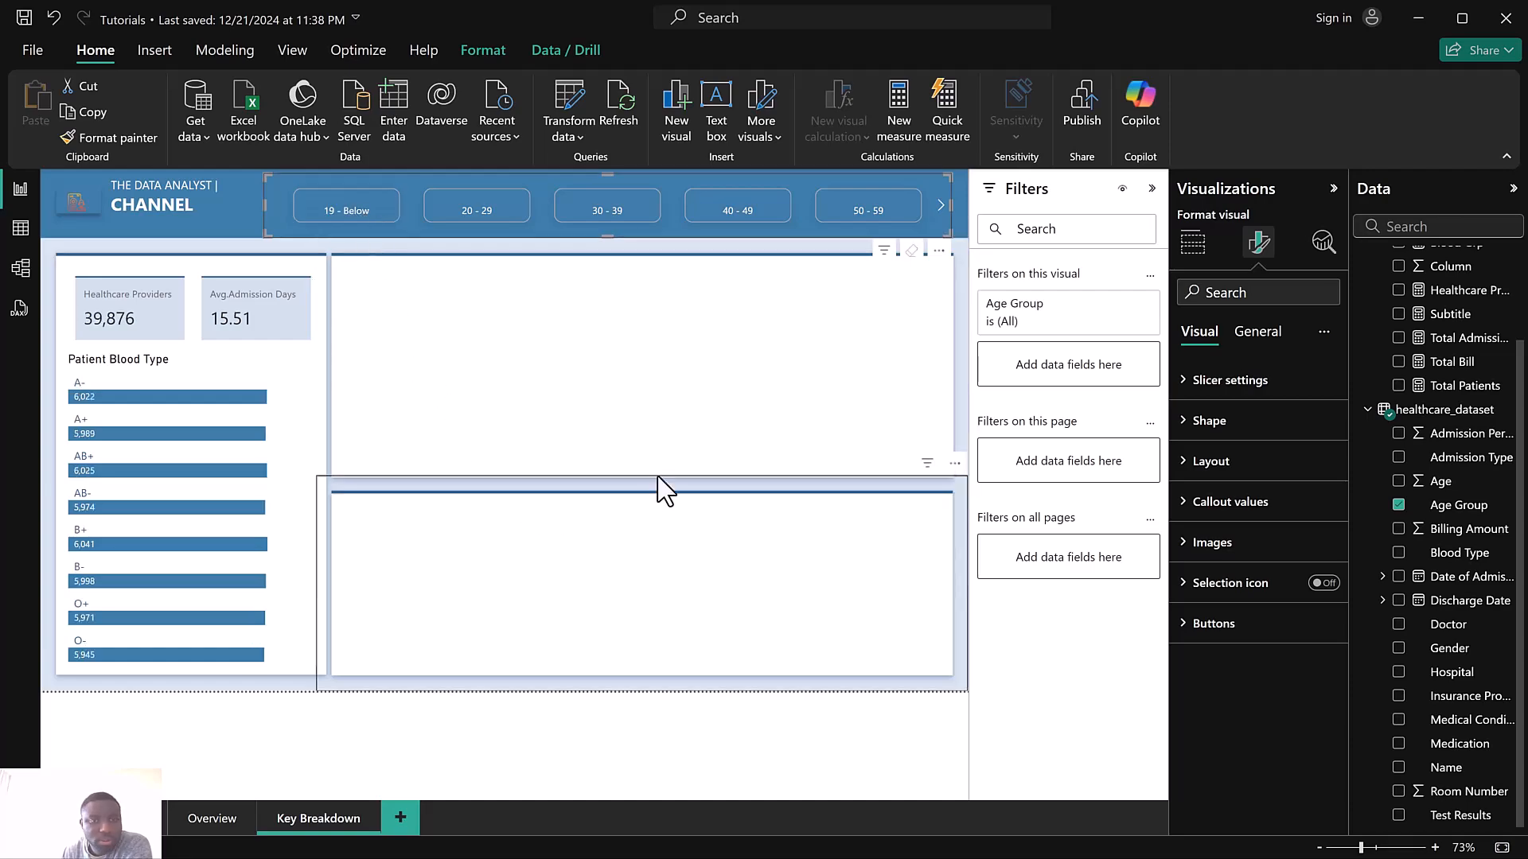
left_click(1256, 332)
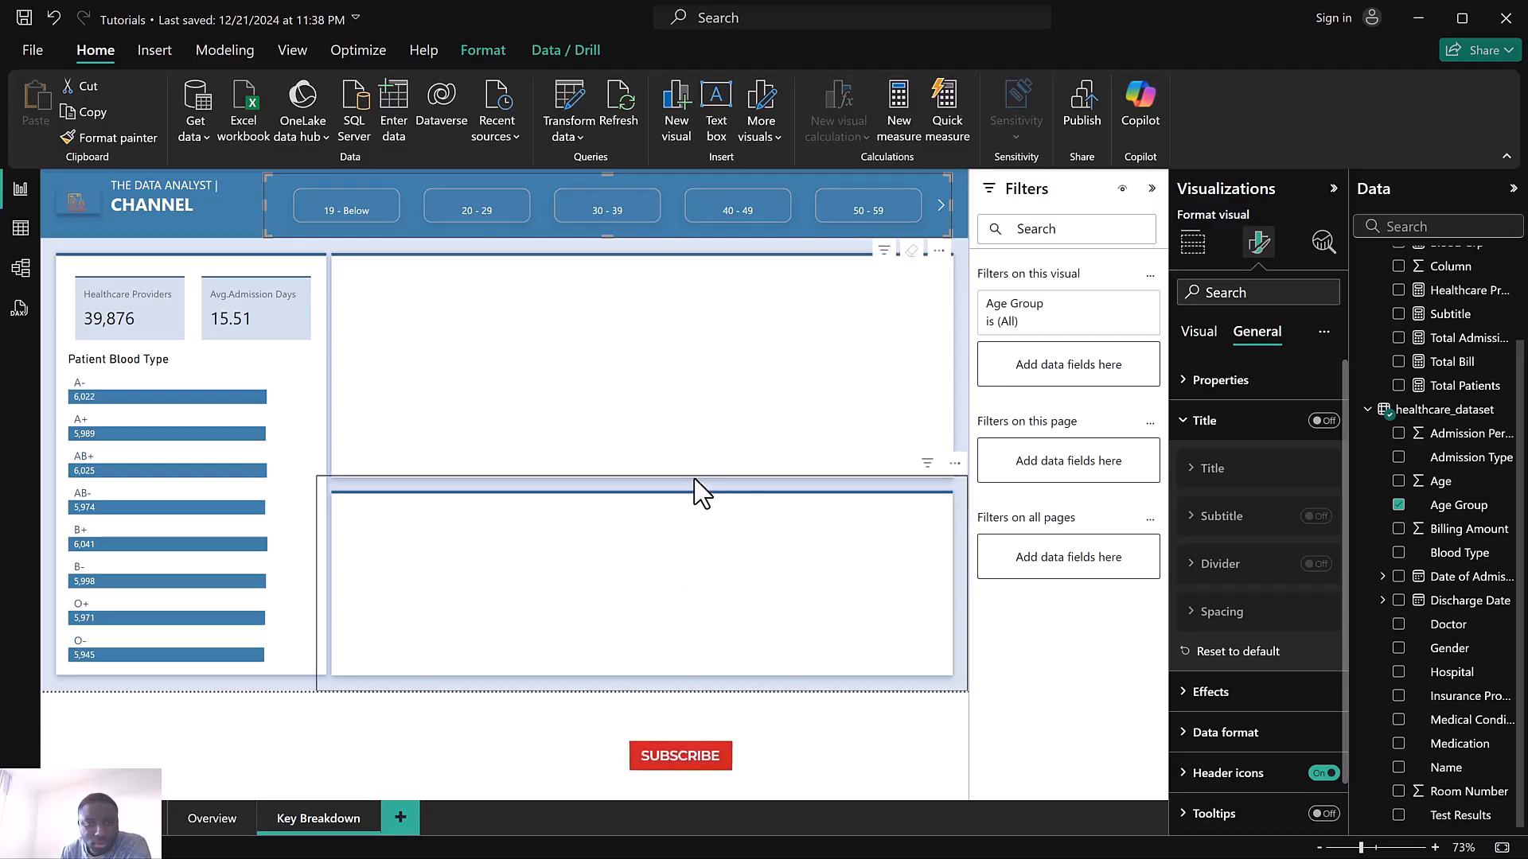
Shorten the upper right visual by moving its bottom edge up slightly
left_click(662, 477)
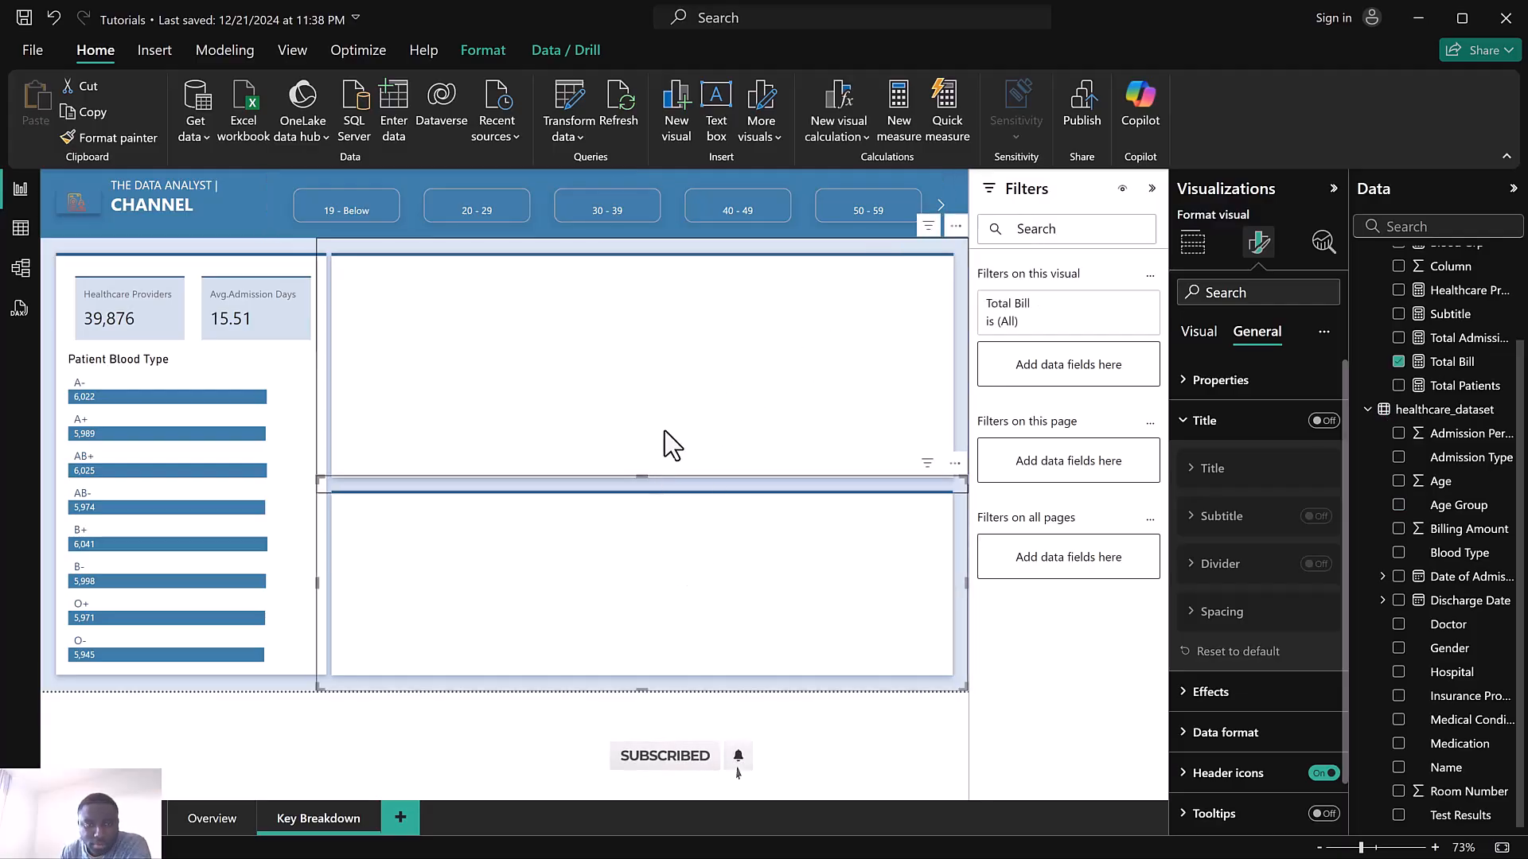
left_click(642, 493)
left_click_drag(642, 493, 643, 461)
left_click(631, 535)
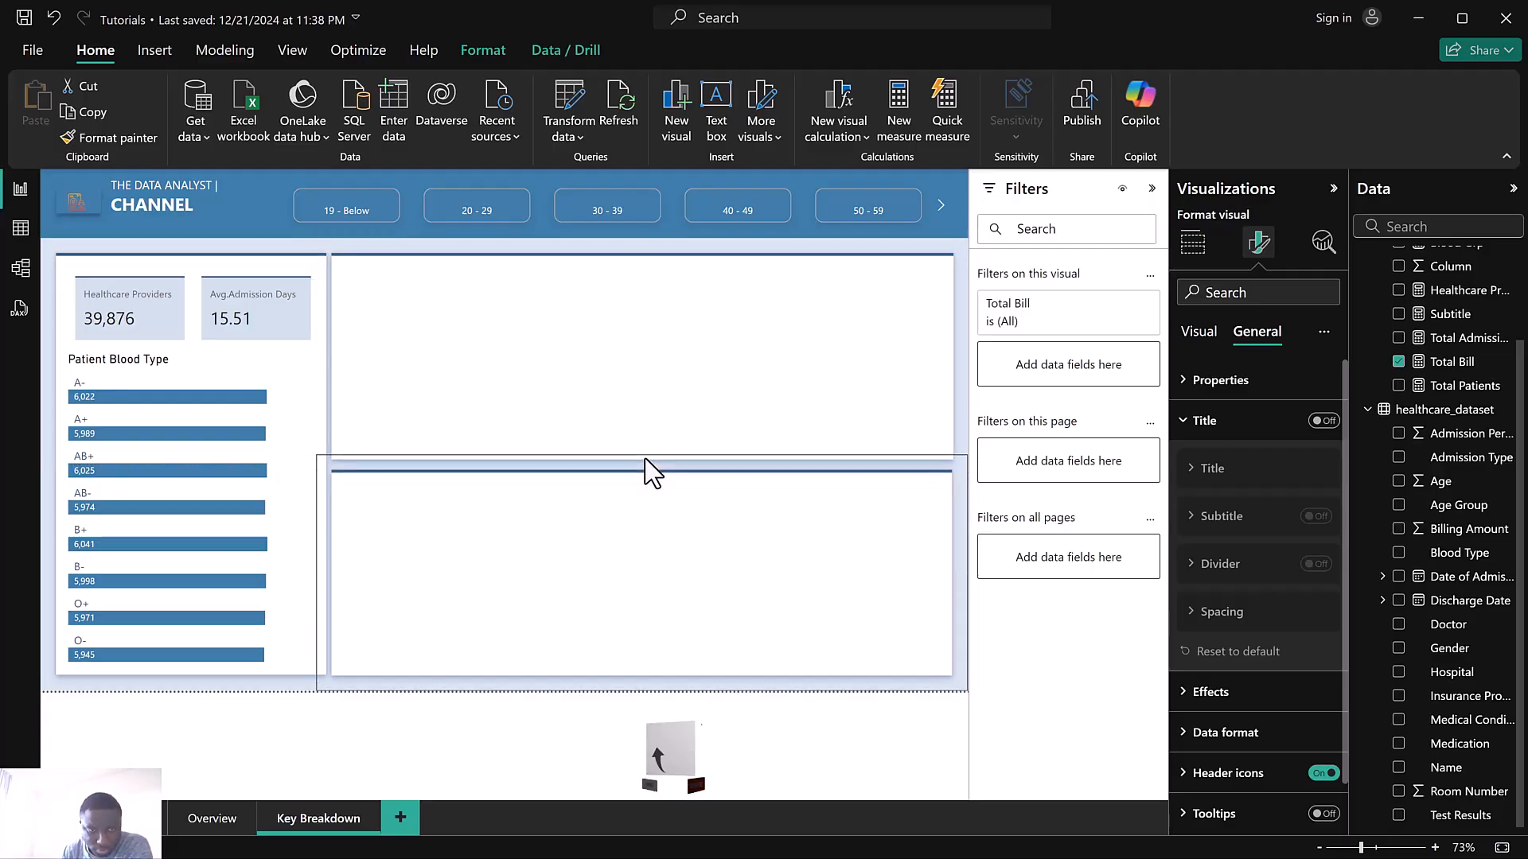
left_click(693, 725)
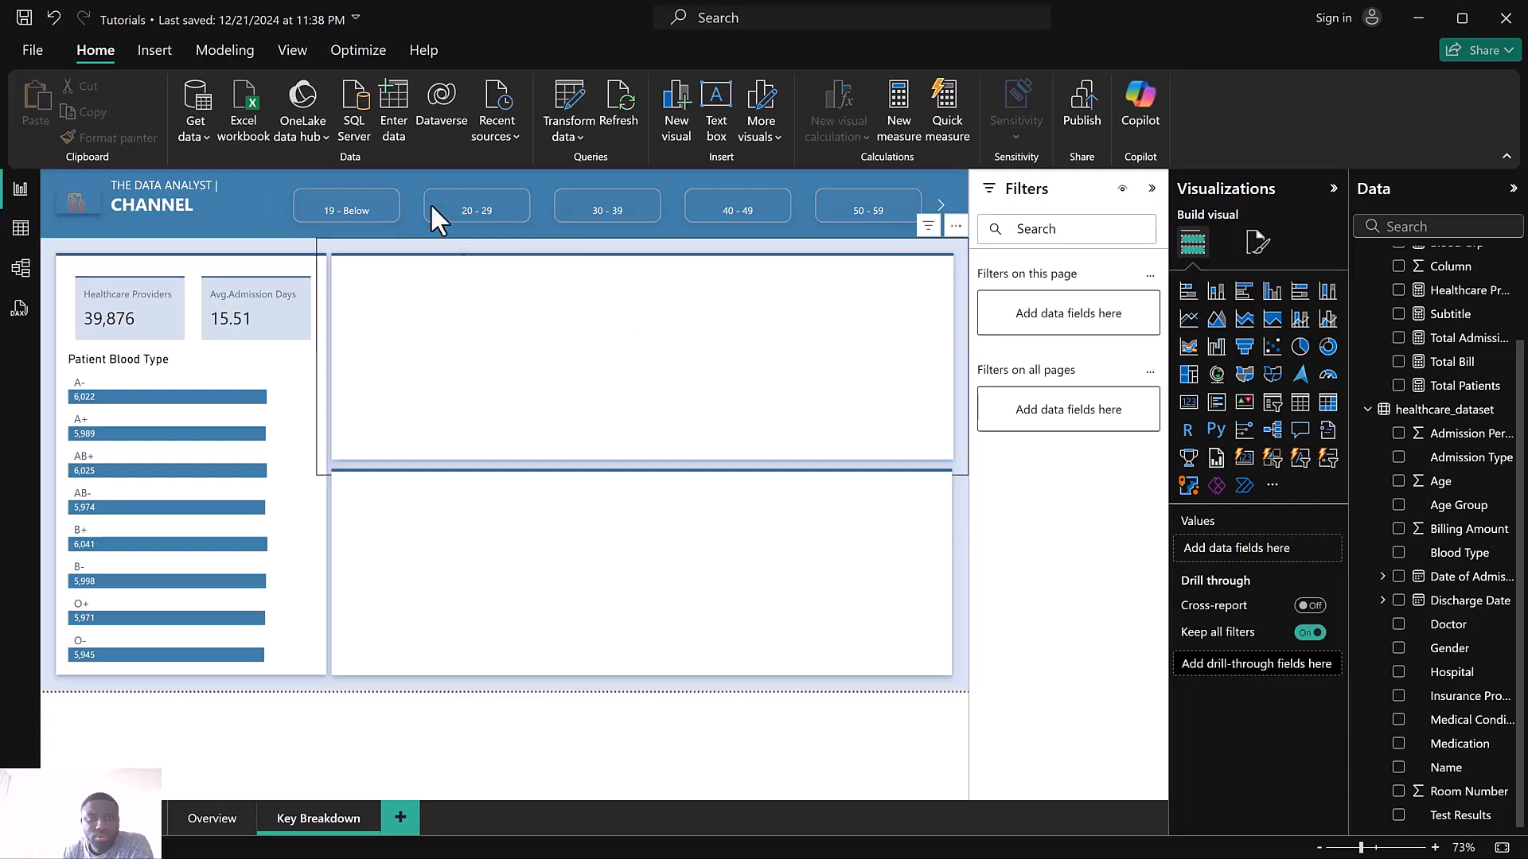
Set the Age Group slicer's callout value font size to 13
left_click(380, 177)
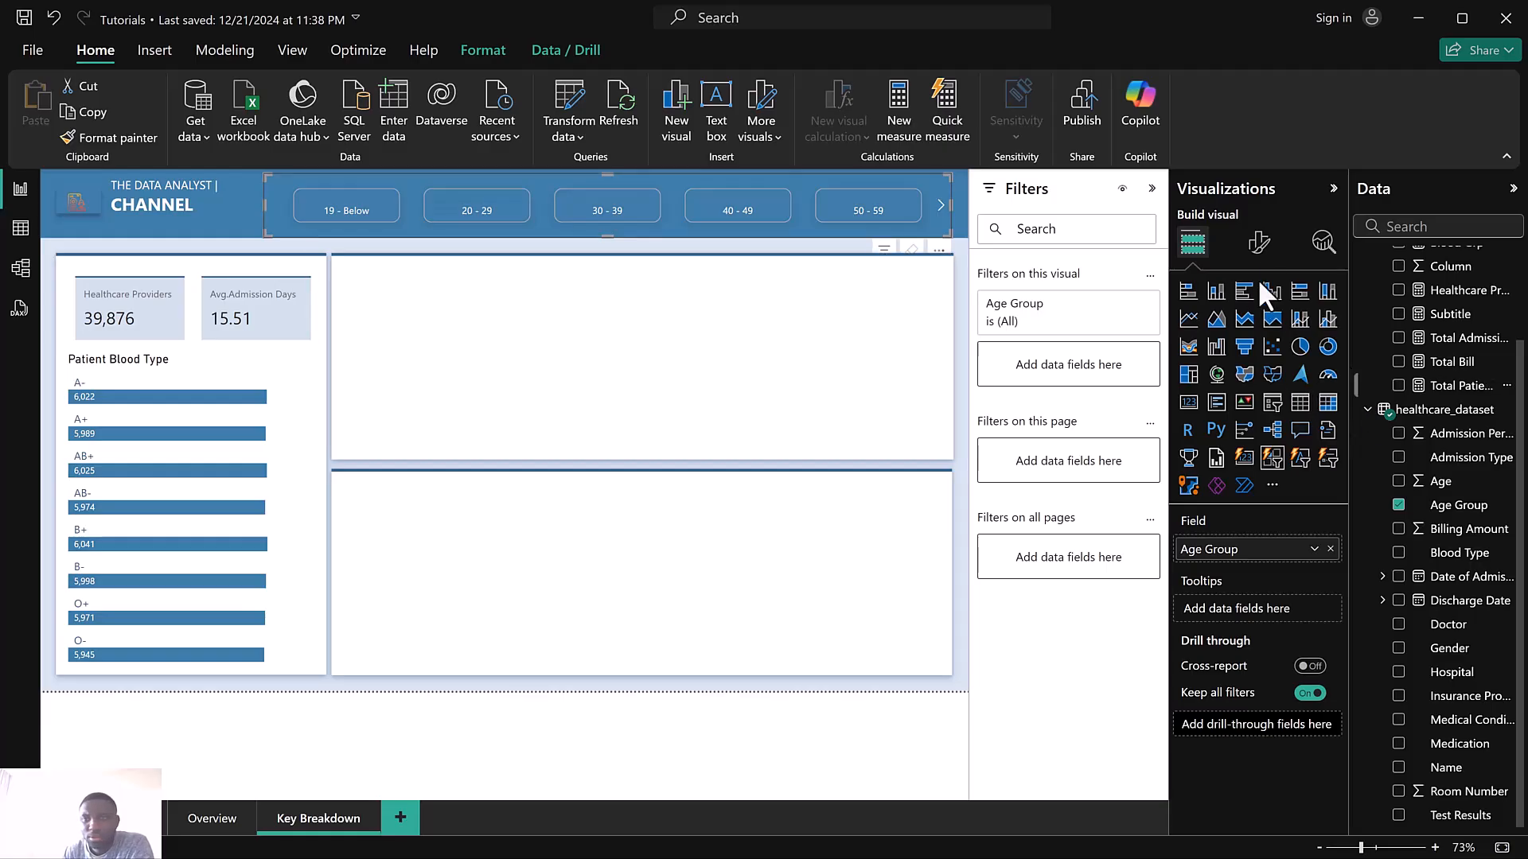
left_click(1260, 245)
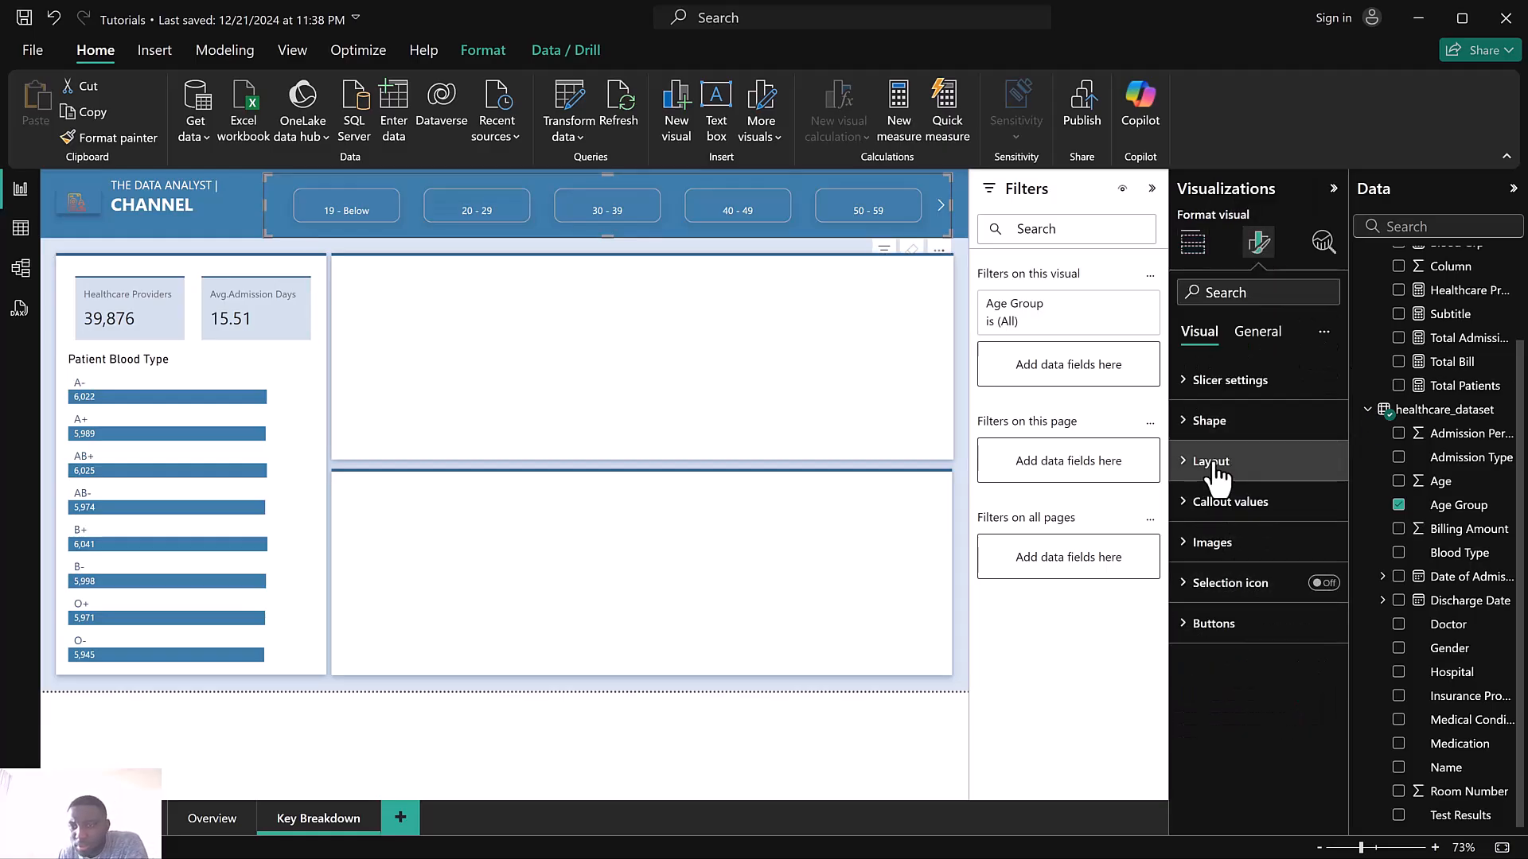
left_click(1221, 508)
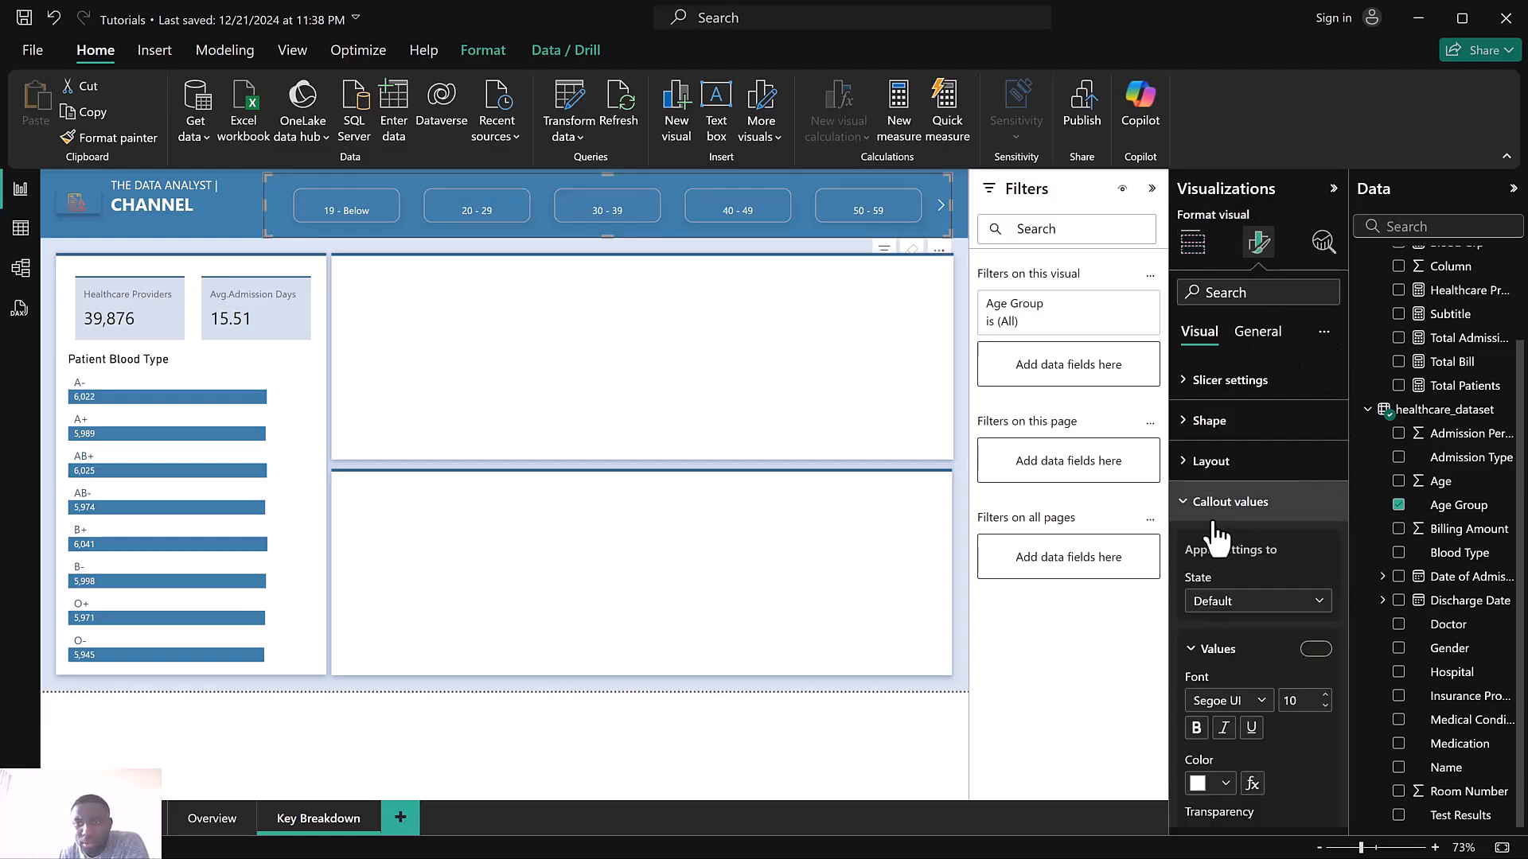
left_click(1325, 695)
left_click(1325, 695)
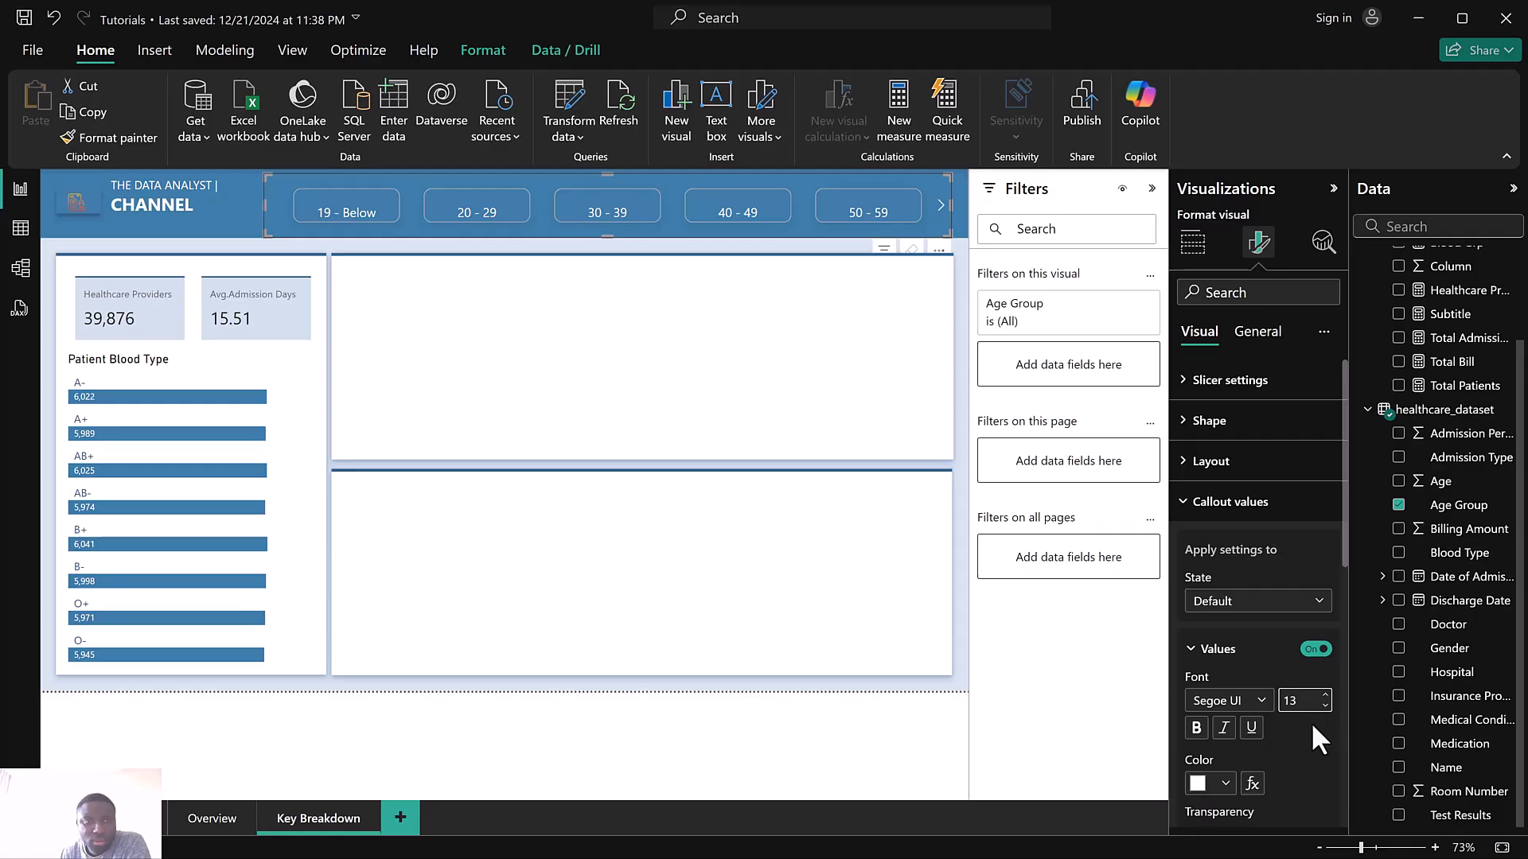
Review the slicer's callout values and Layout format settings
scroll(1311, 719, "down", 3)
left_click(1204, 707)
left_click(1224, 701)
scroll(1262, 727, "down", 5)
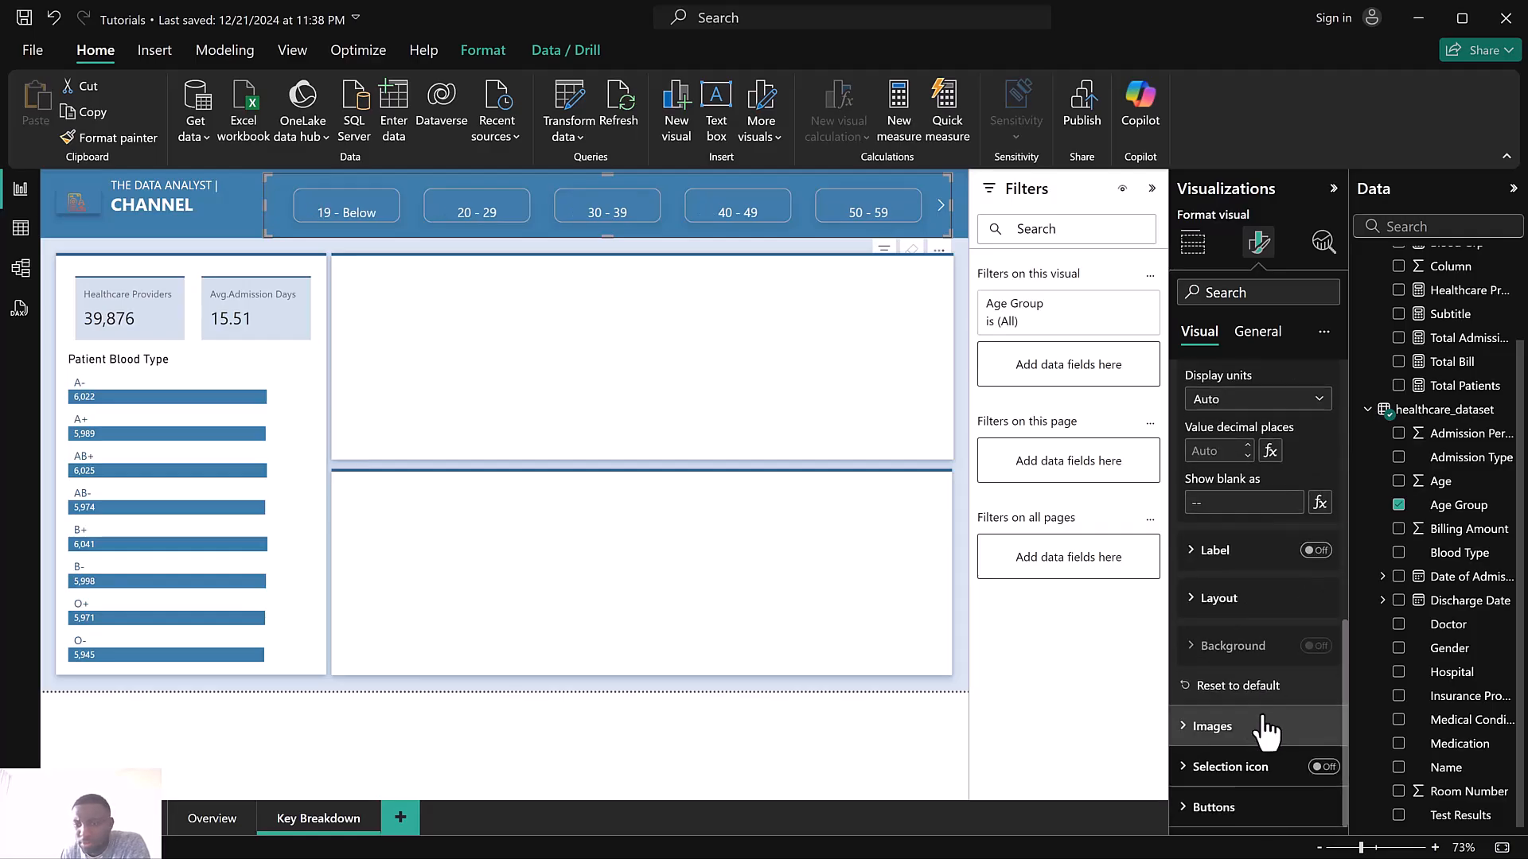
scroll(1263, 720, "up", 8)
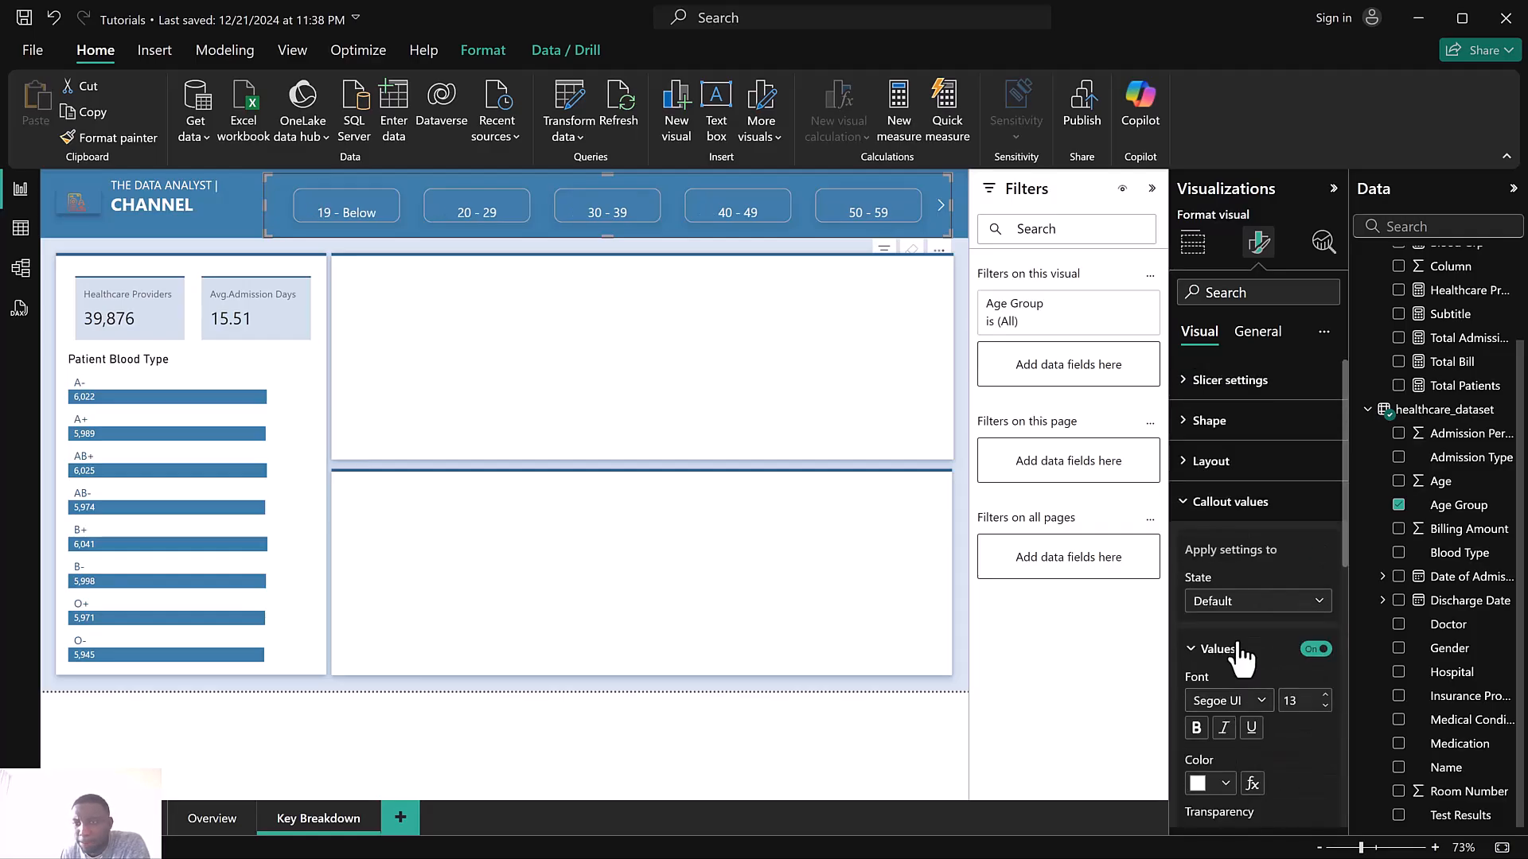
left_click(1238, 462)
scroll(1288, 647, "down", 4)
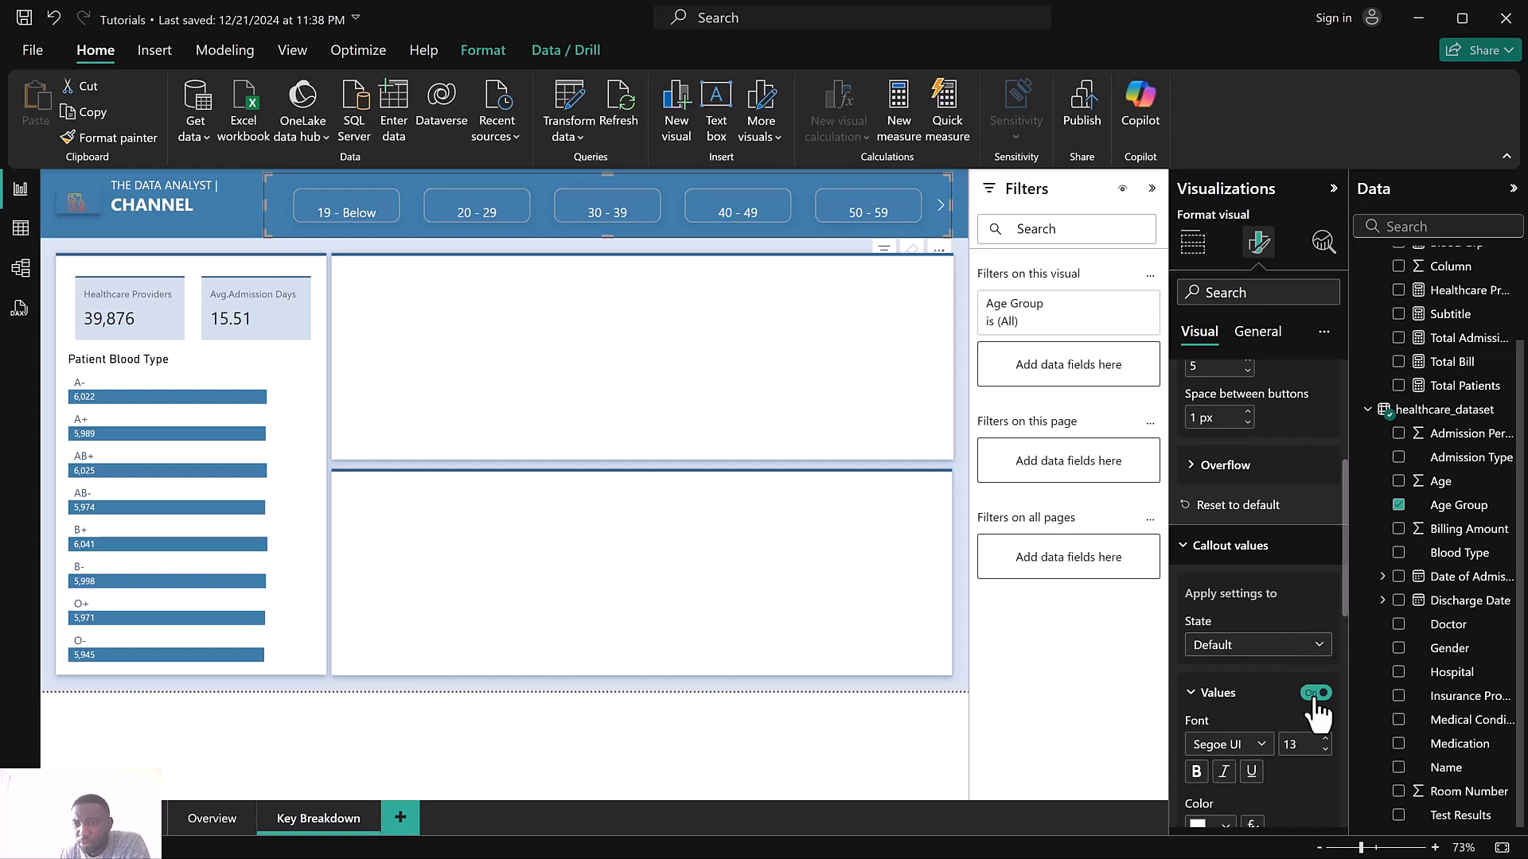
scroll(1314, 697, "down", 3)
scroll(1315, 693, "down", 4)
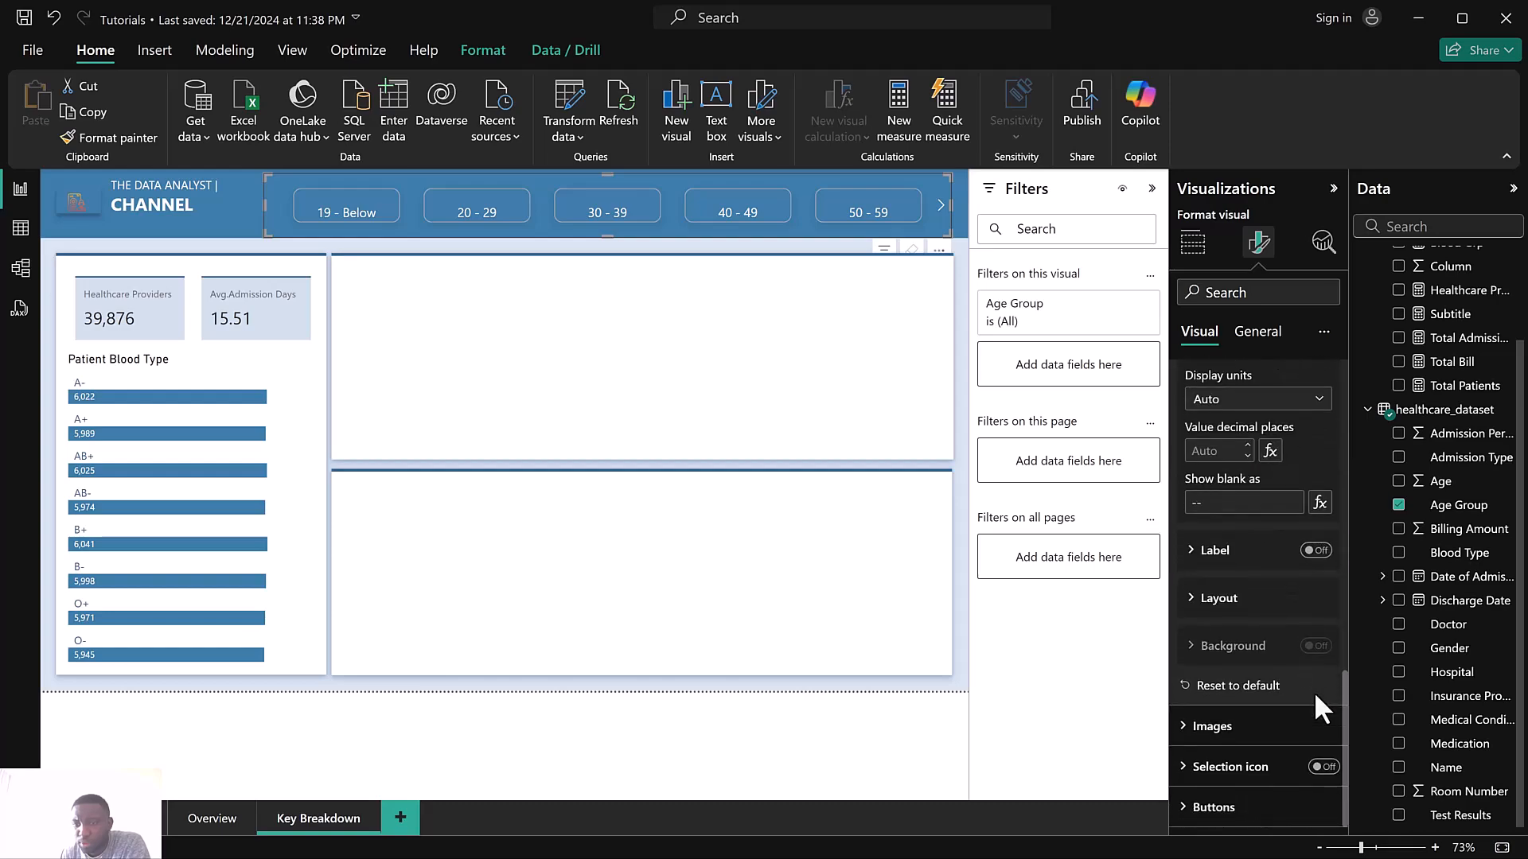
scroll(1284, 724, "up", 4)
scroll(1281, 714, "down", 8)
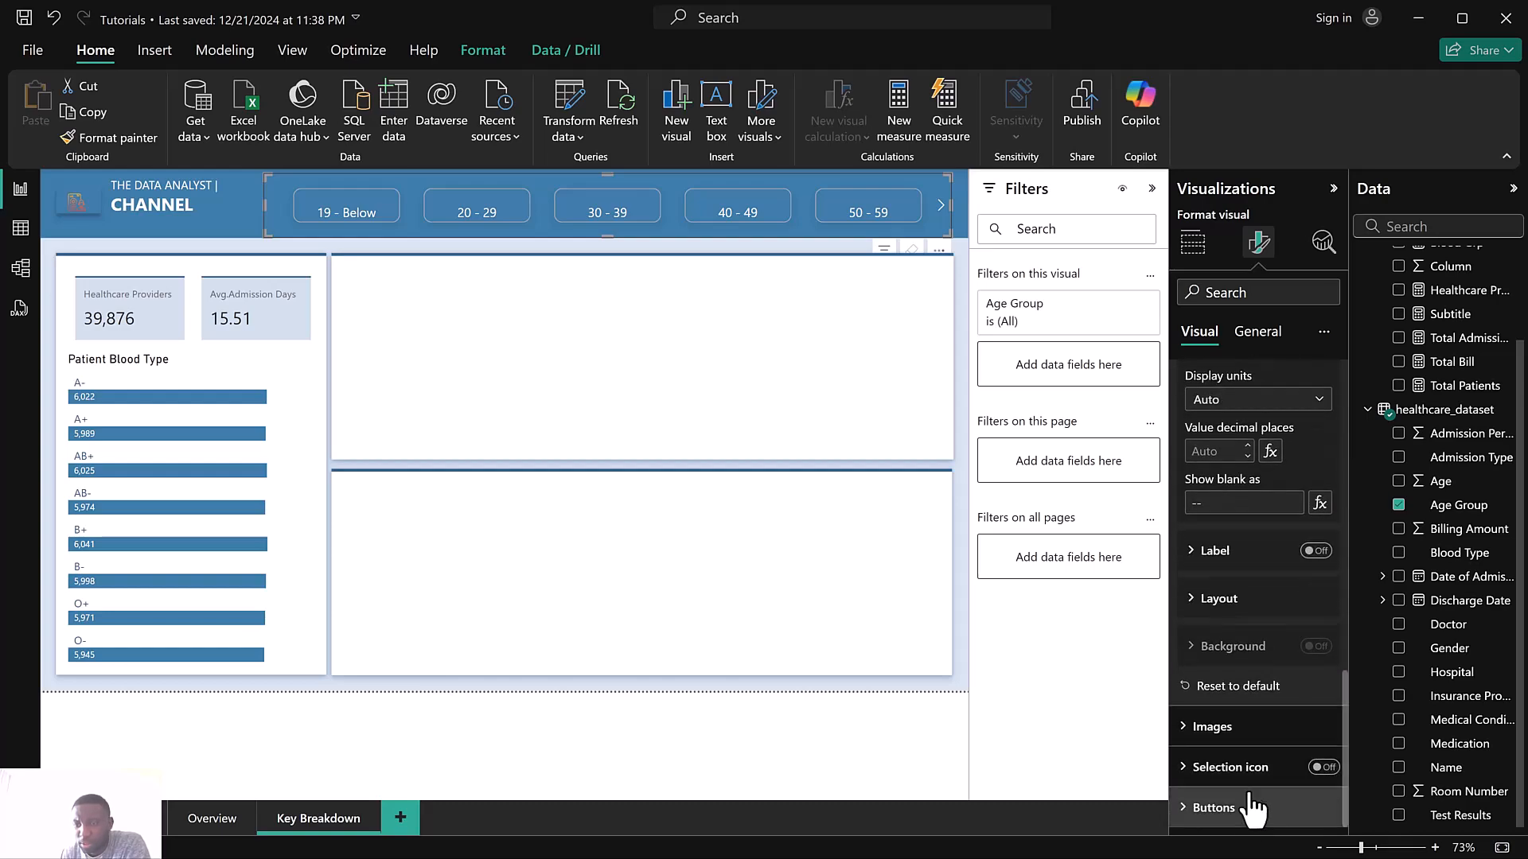
Set the slicer buttons' padding size to Normal, leaving the border on
left_click(1267, 808)
scroll(1262, 776, "down", 4)
scroll(1260, 764, "down", 1)
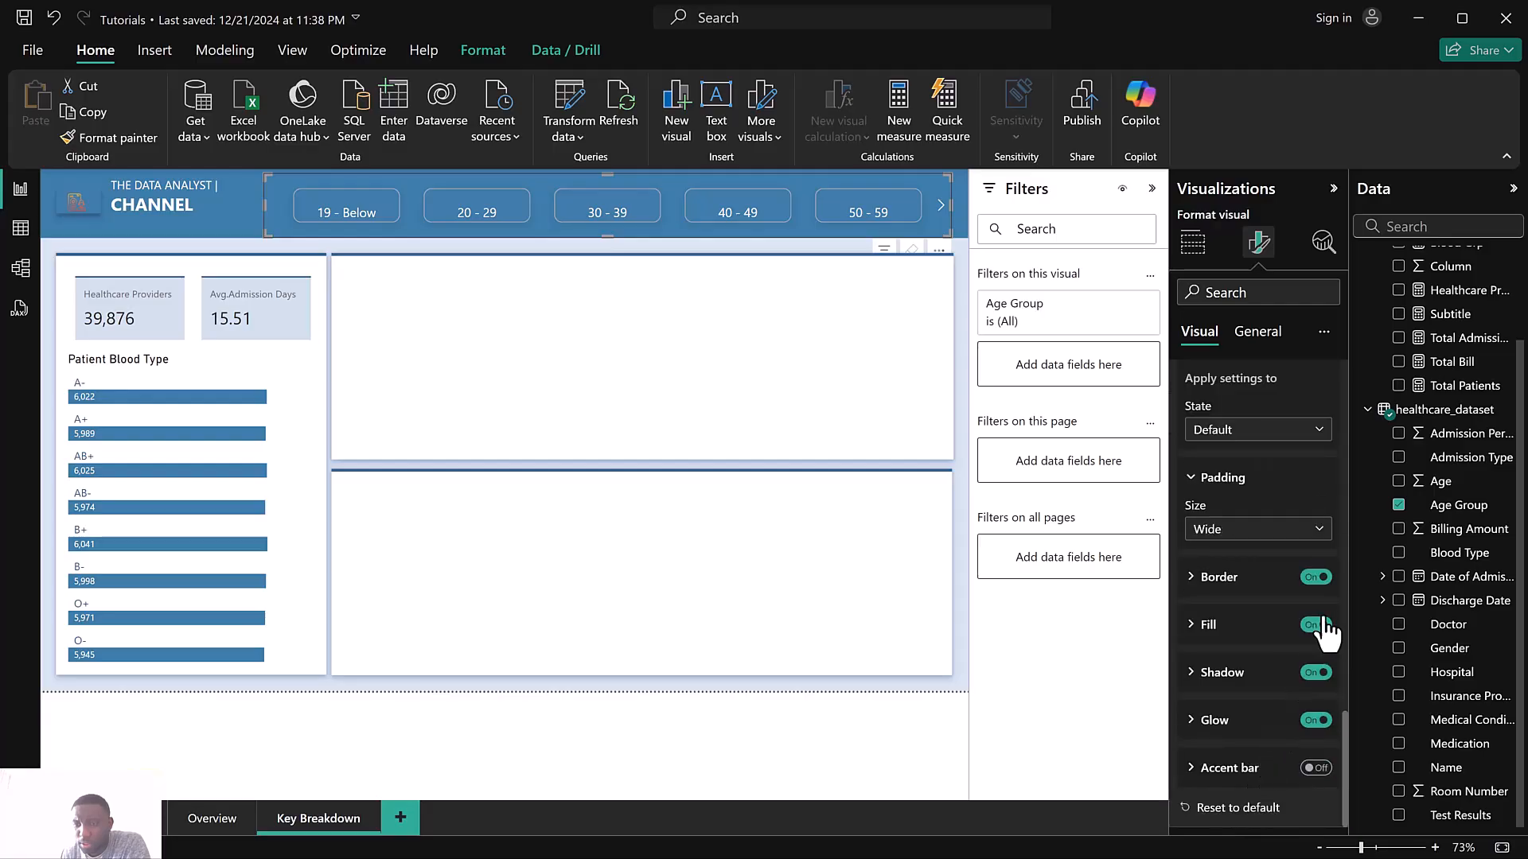
left_click(1317, 578)
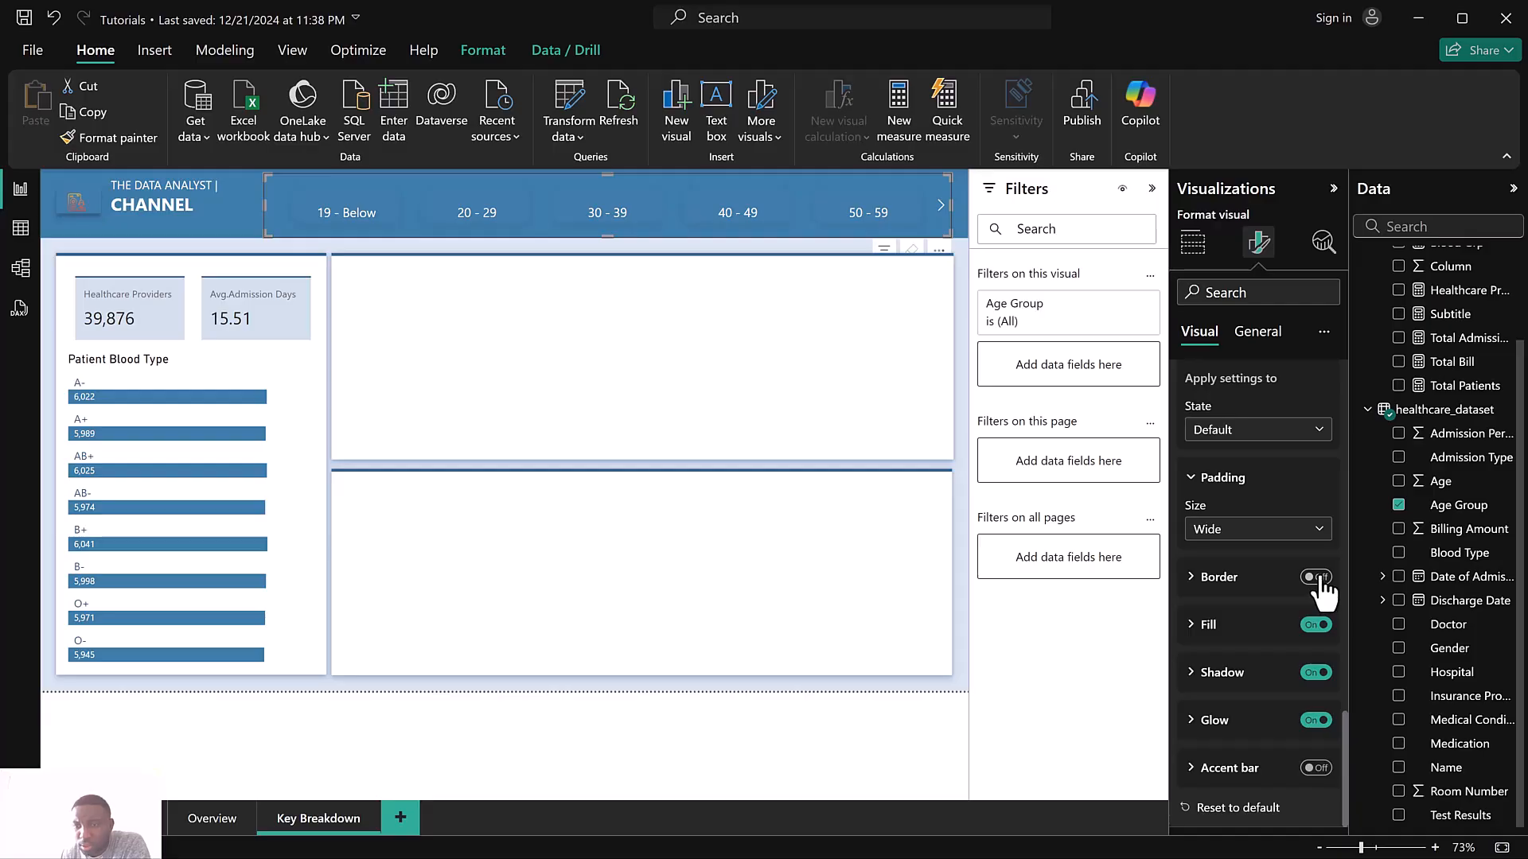
left_click(1262, 531)
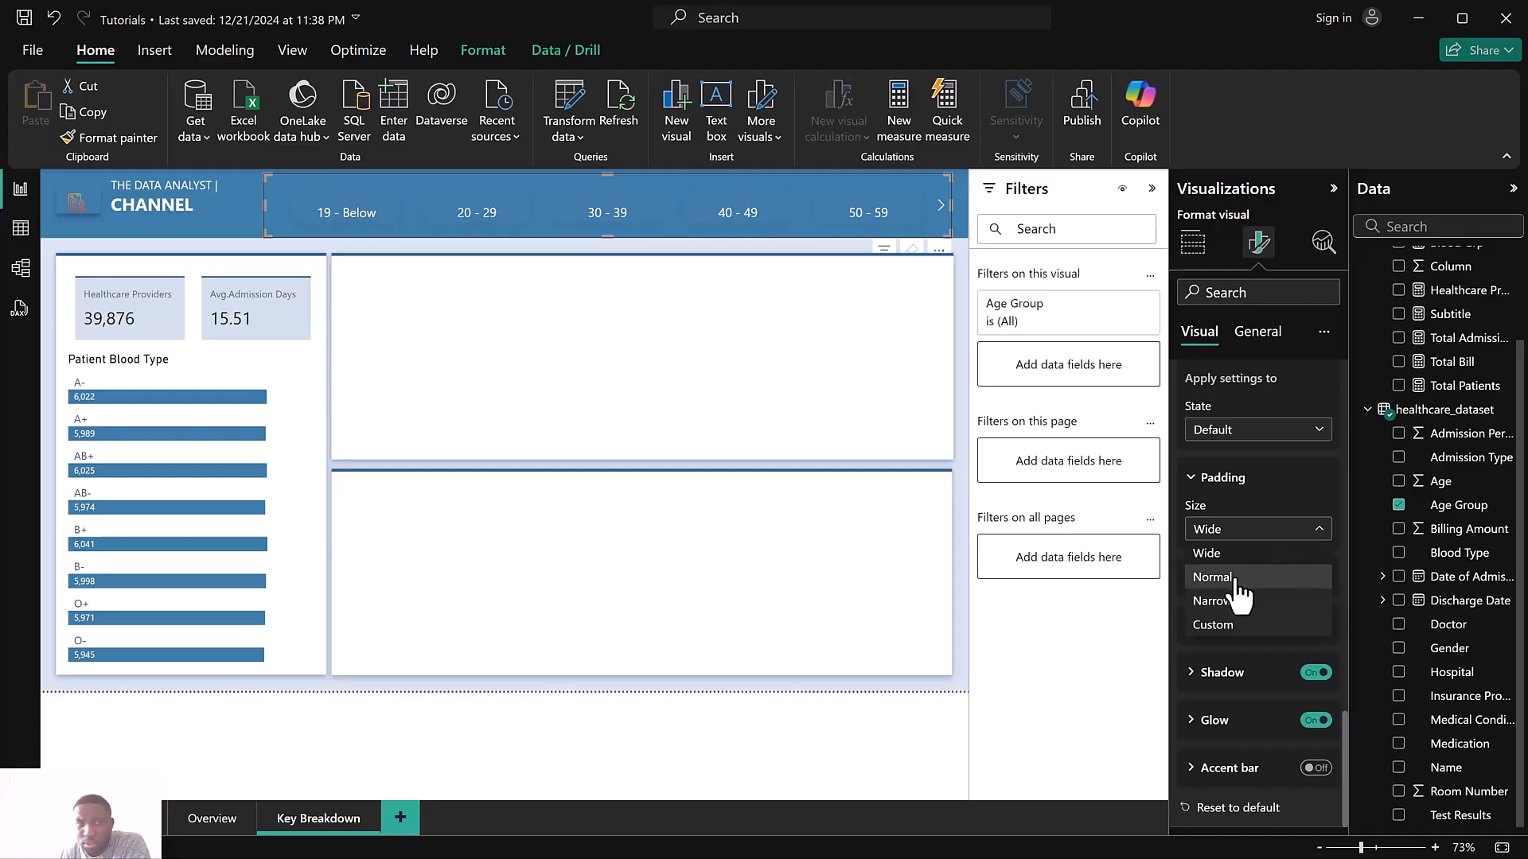
left_click(1236, 580)
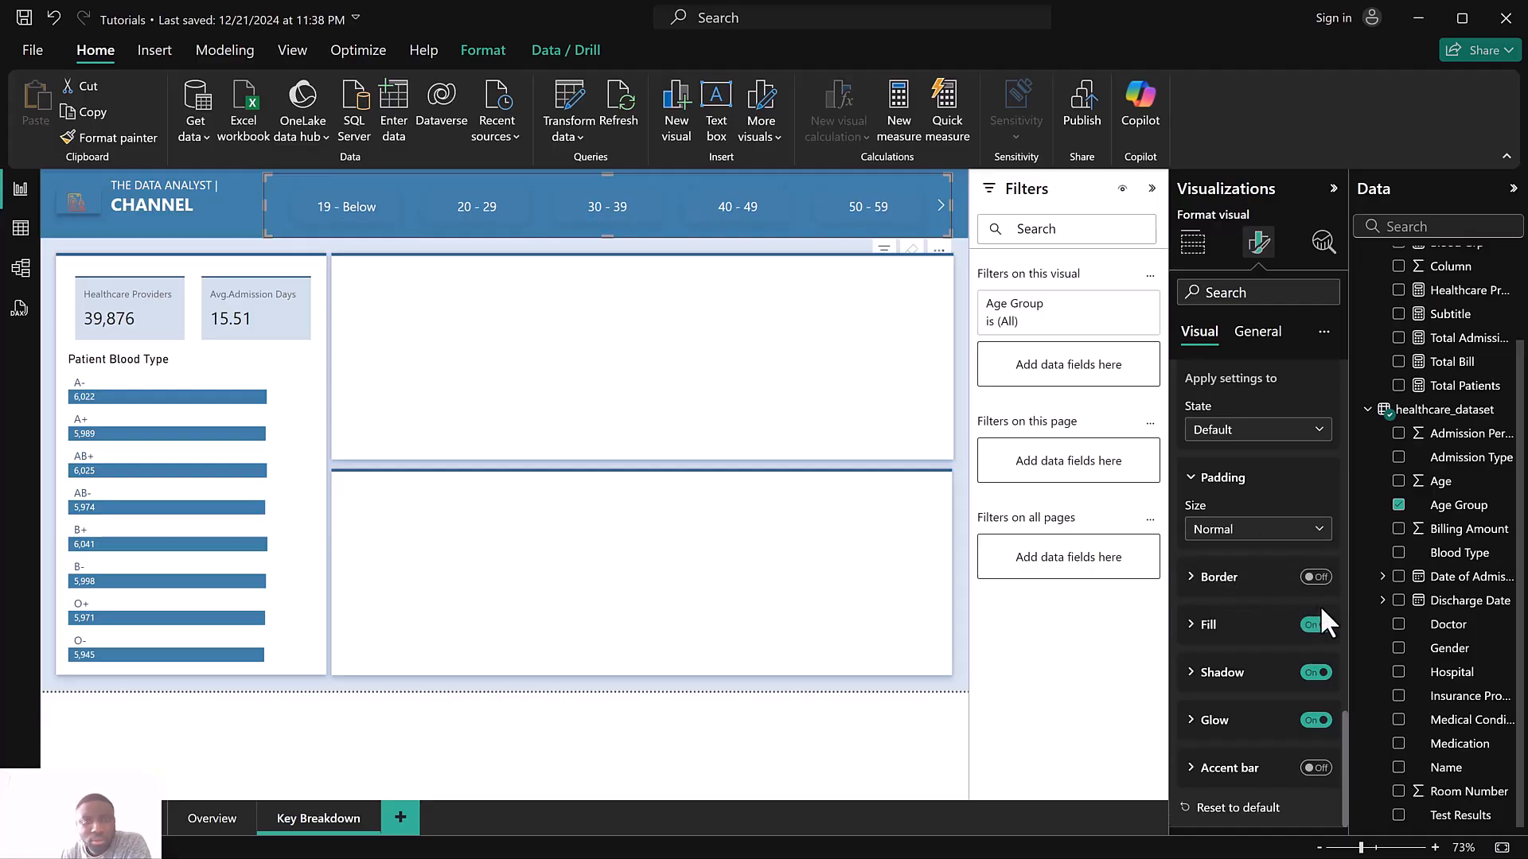
left_click(1310, 587)
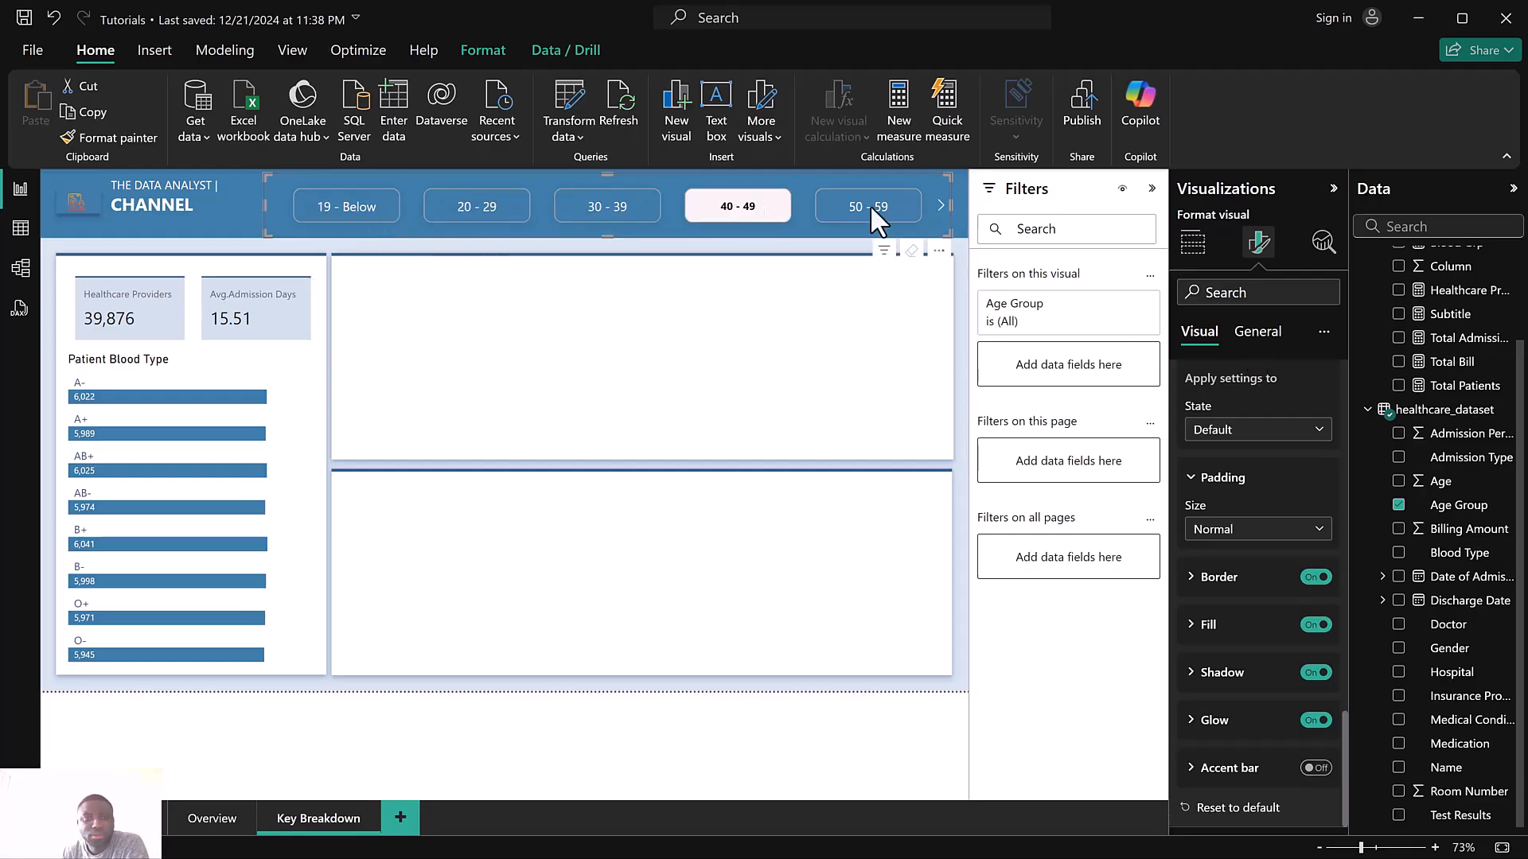
Narrow the Age Group slicer from its left edge and shift it slightly left
left_click(1261, 341)
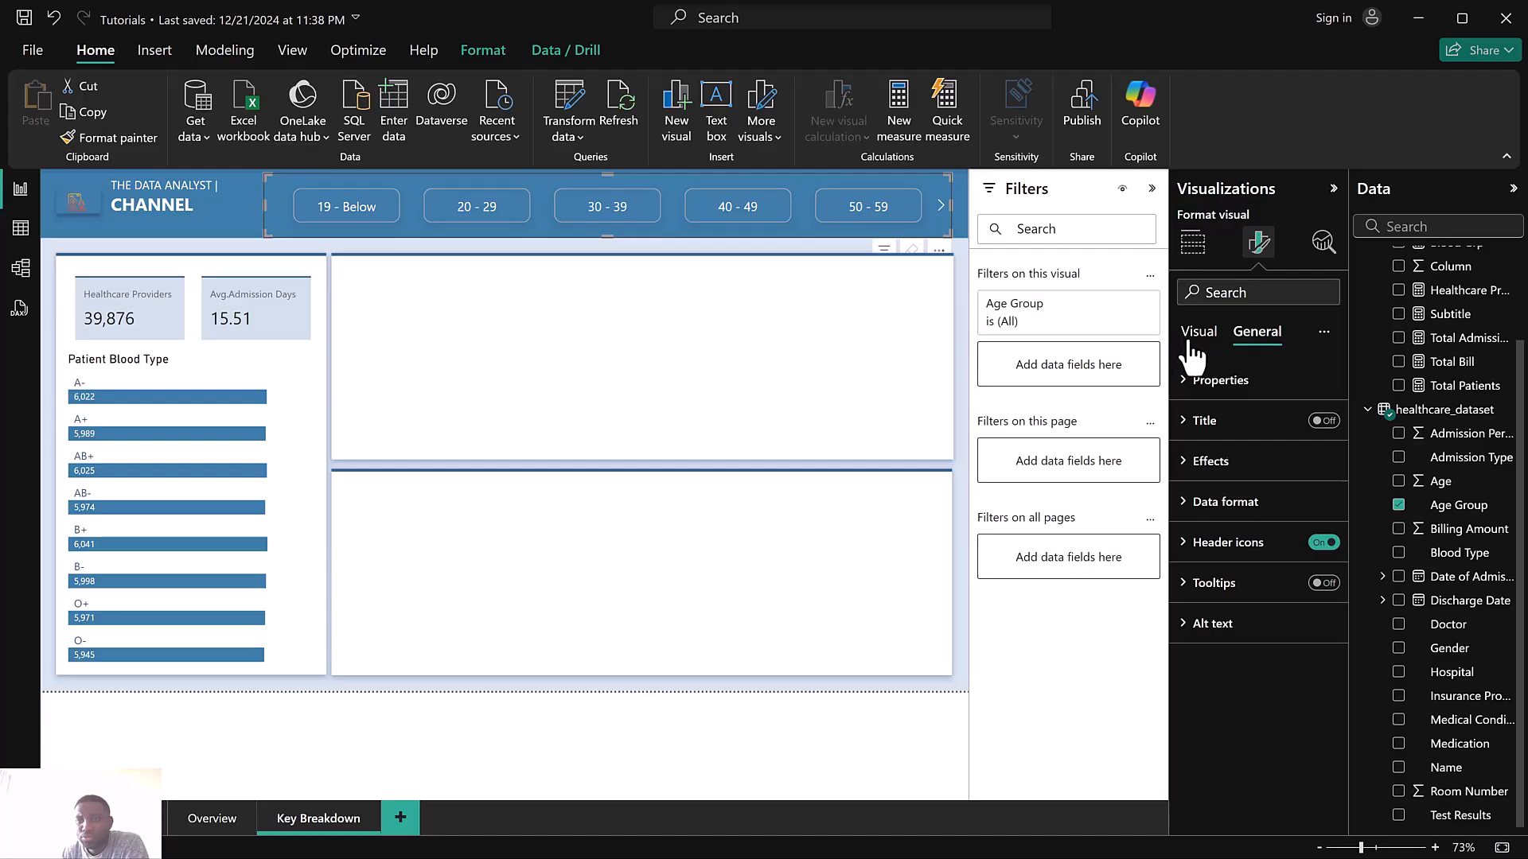
left_click(1187, 334)
left_click(1242, 381)
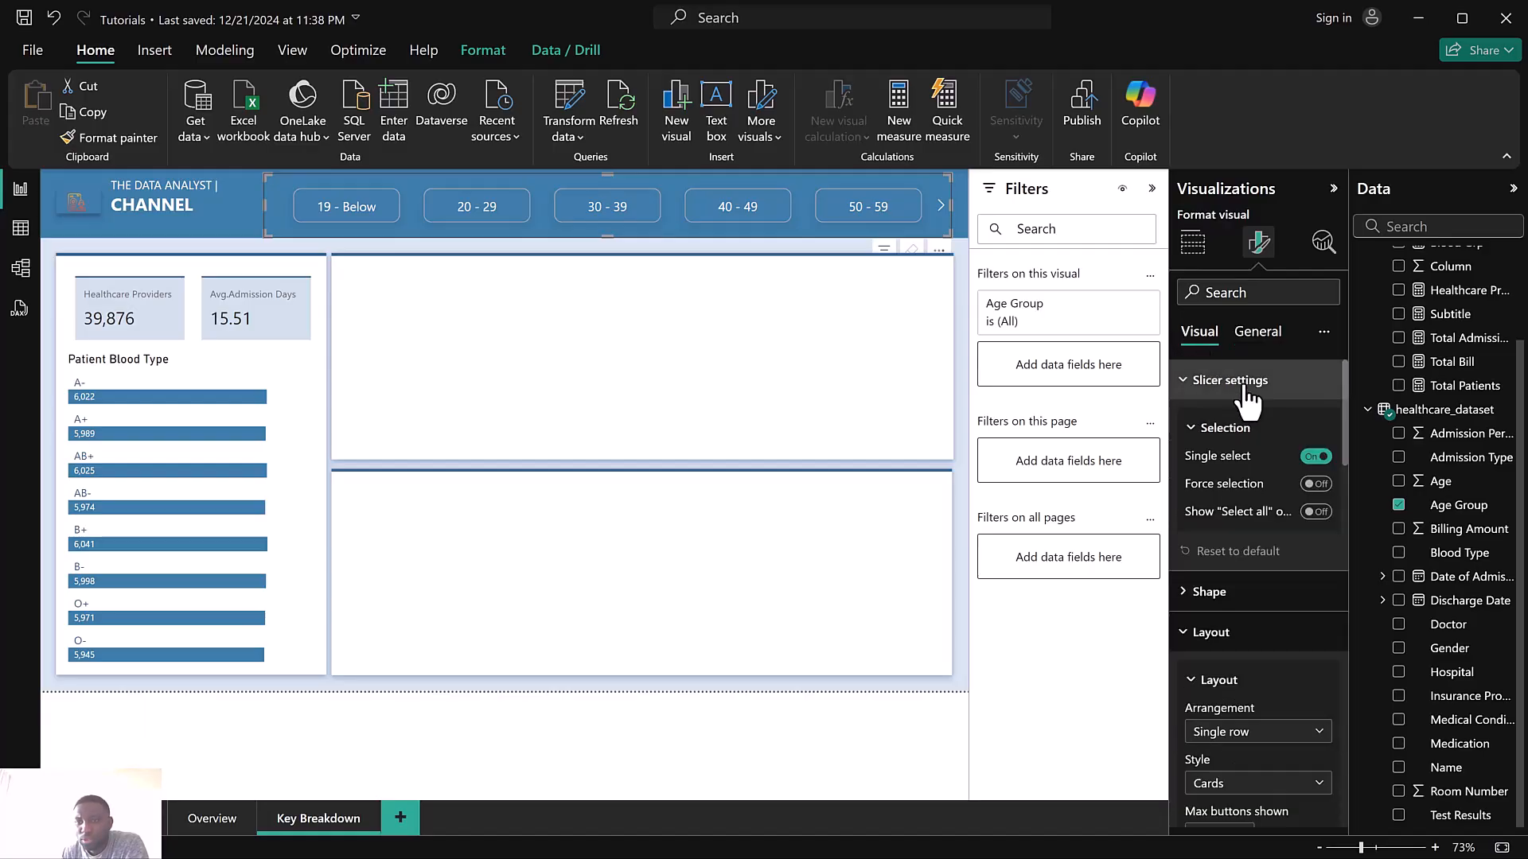
left_click(1242, 383)
left_click(1239, 462)
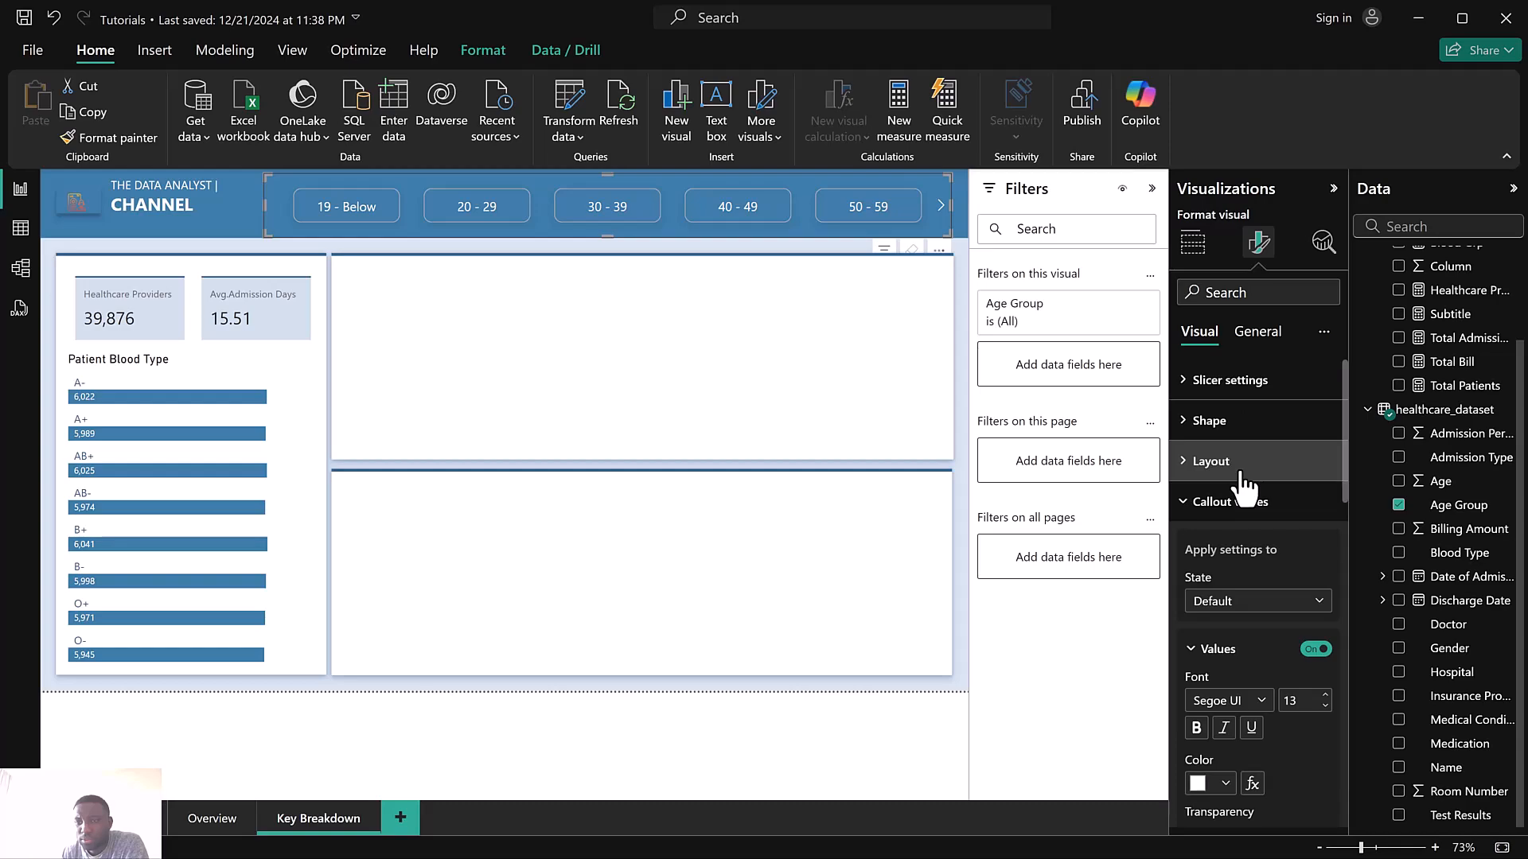
left_click(1242, 469)
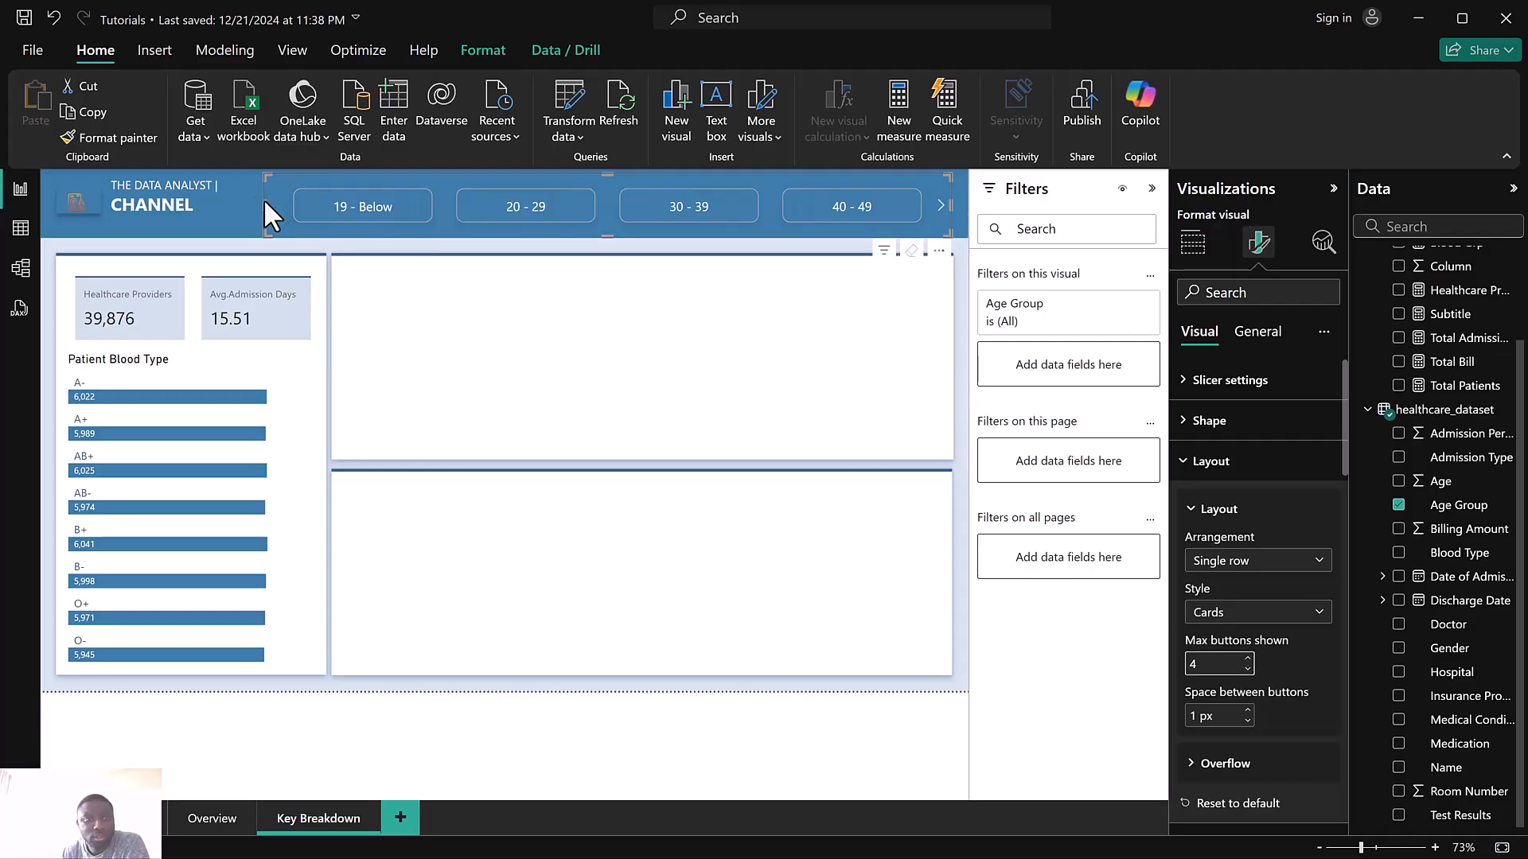
left_click_drag(265, 205, 331, 208)
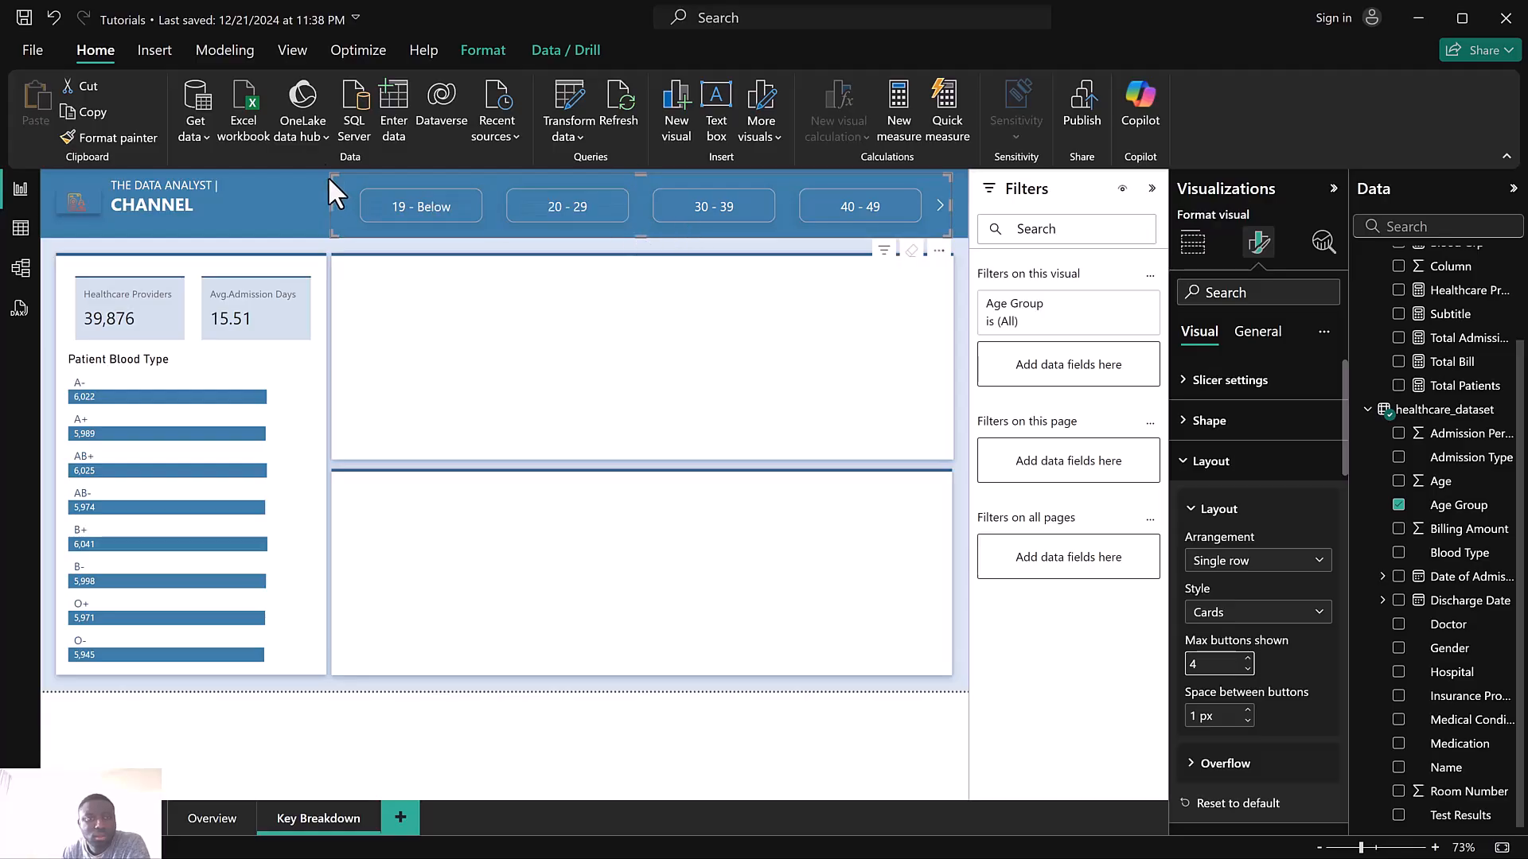
left_click_drag(332, 175, 275, 176)
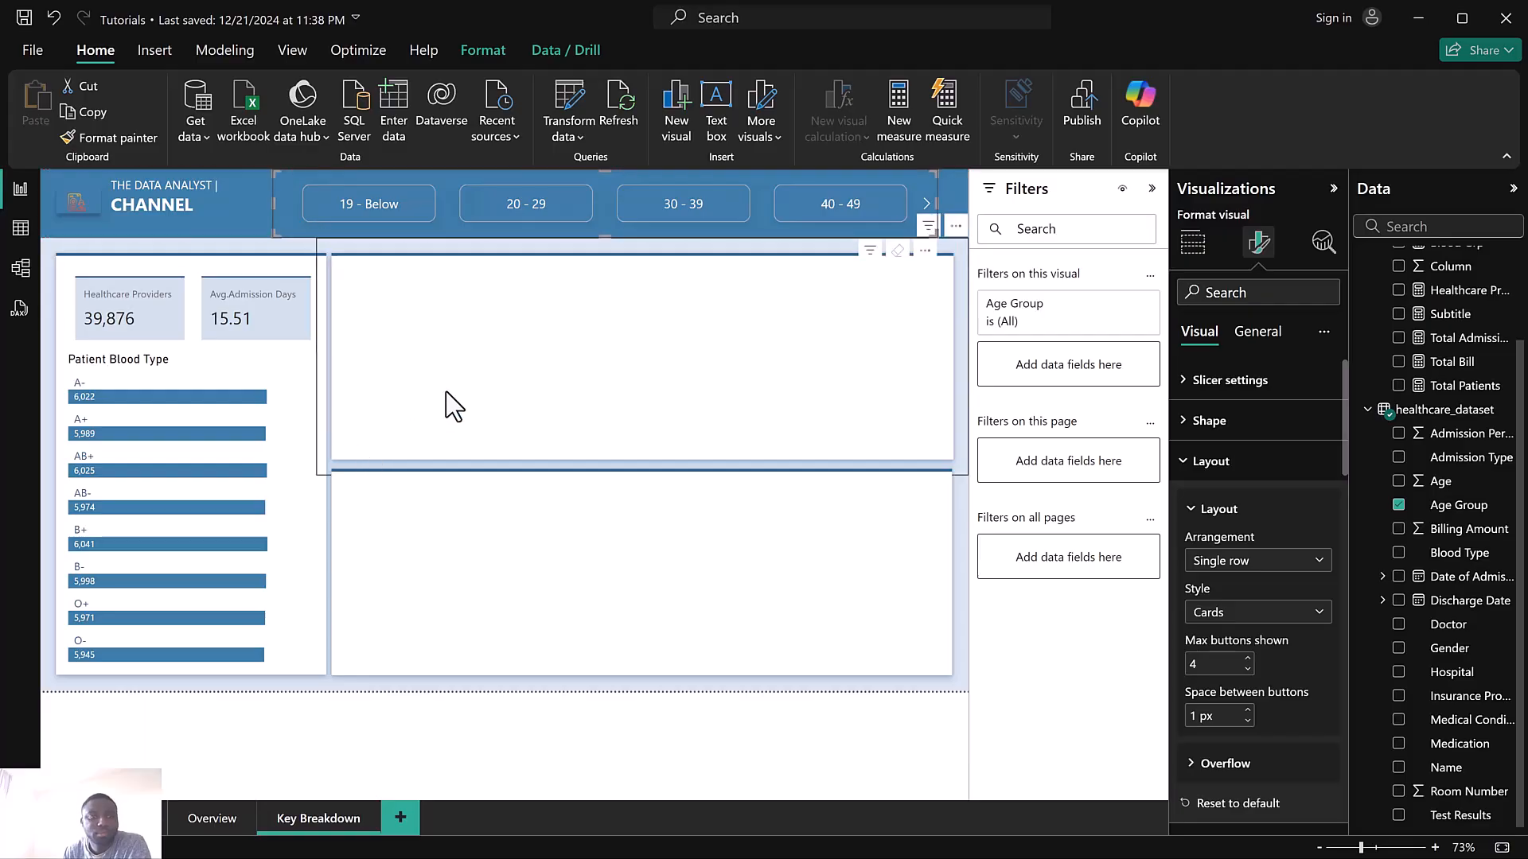
left_click(464, 315)
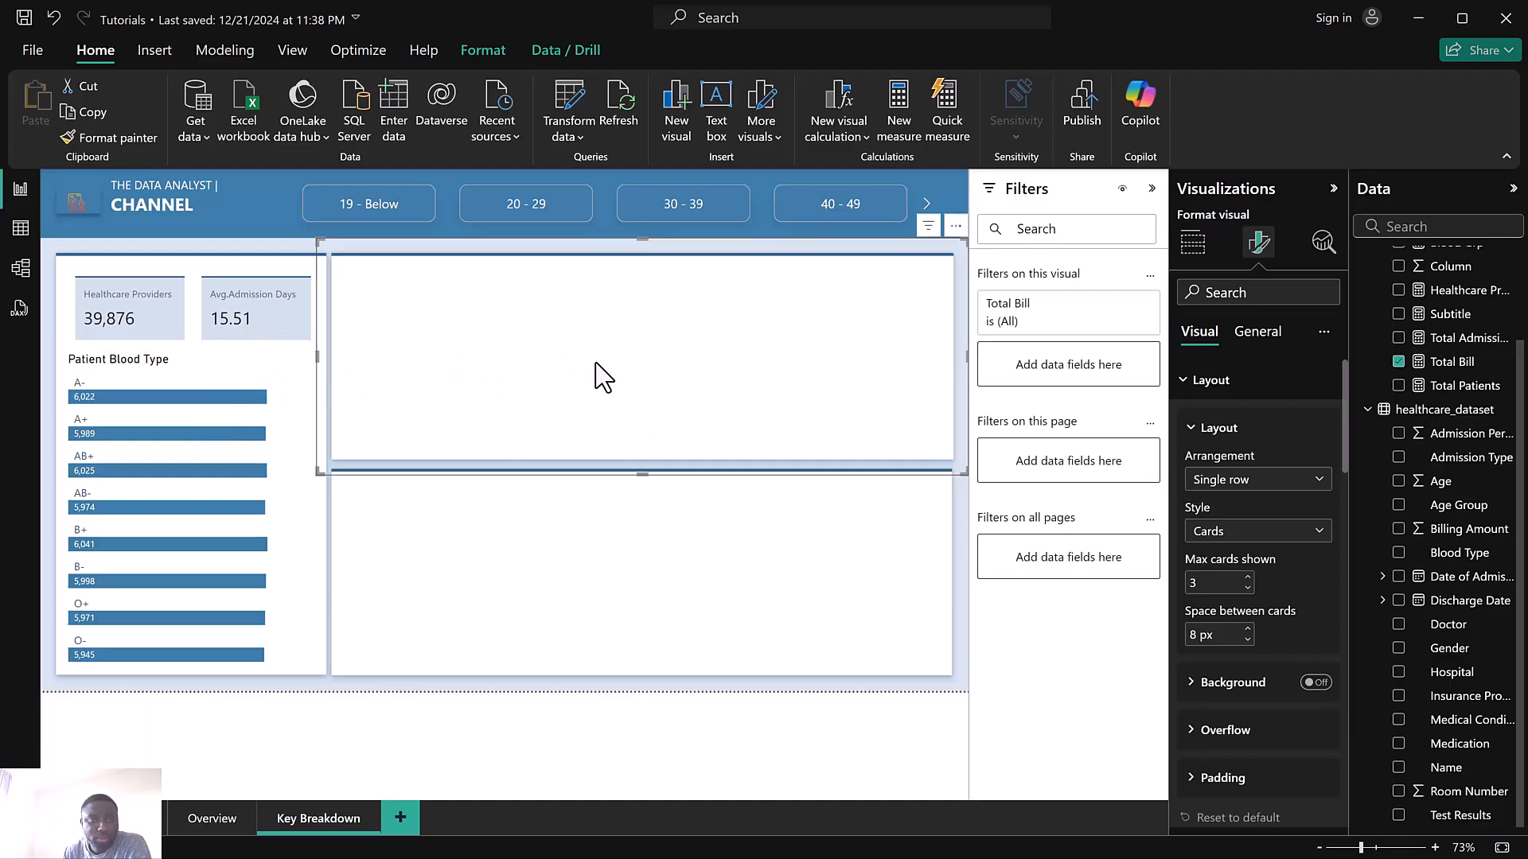
left_click(222, 374)
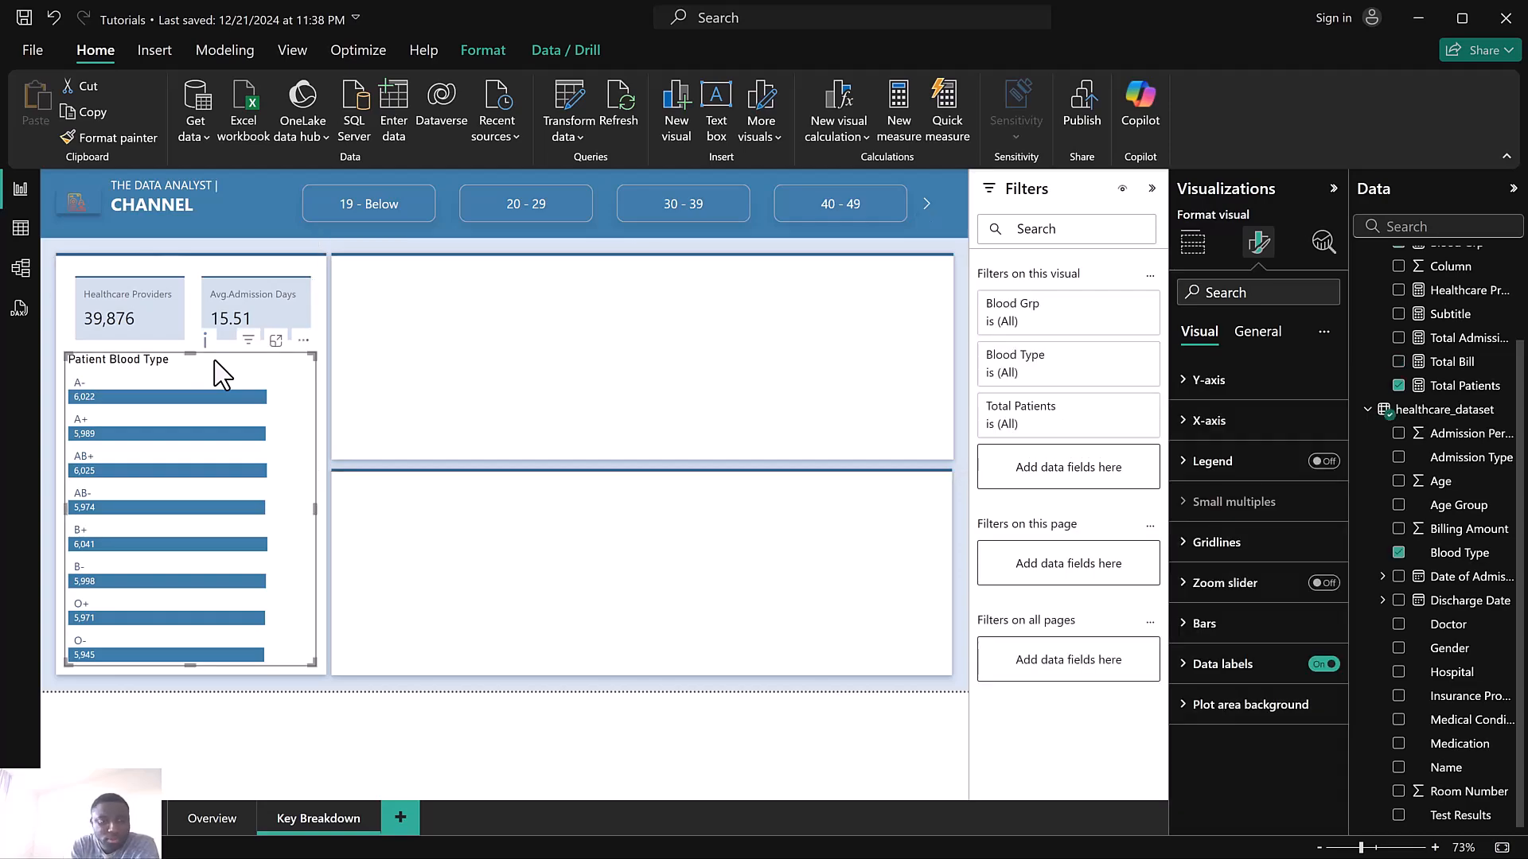
key("ctrl+c")
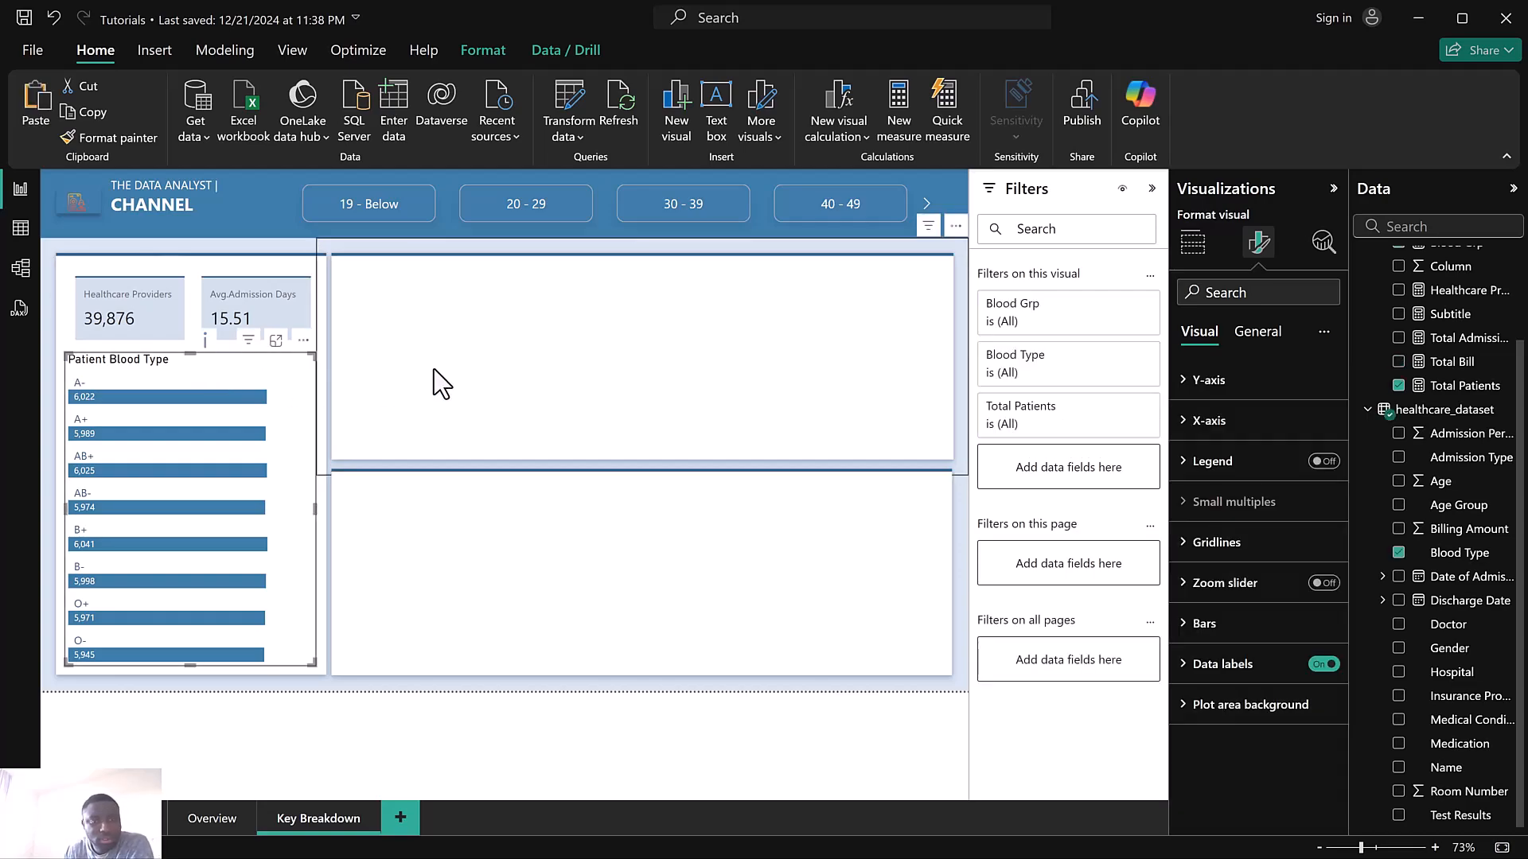
key("ctrl+v")
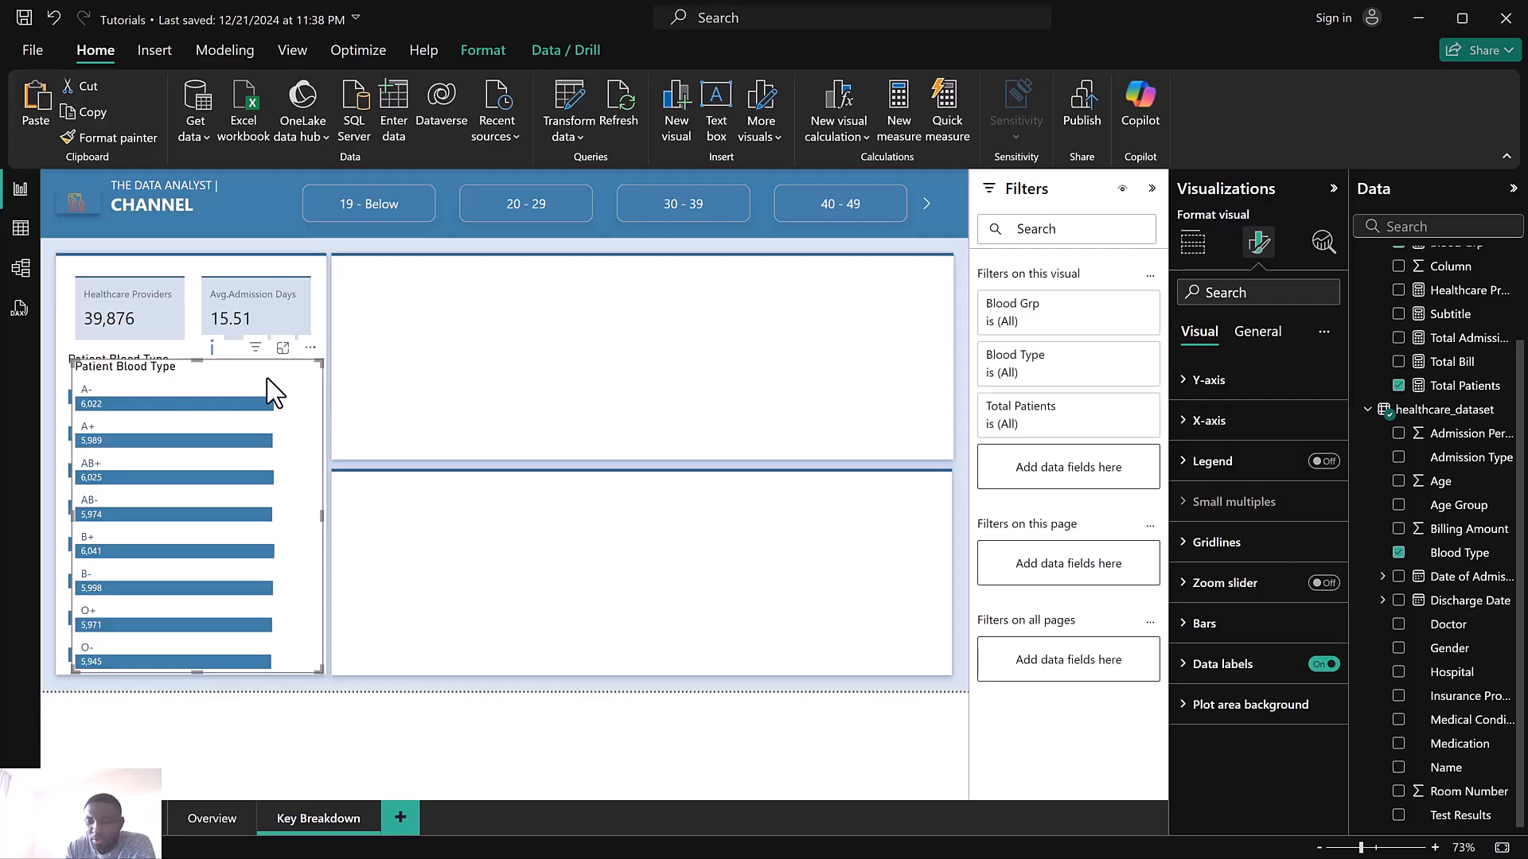
key("Delete")
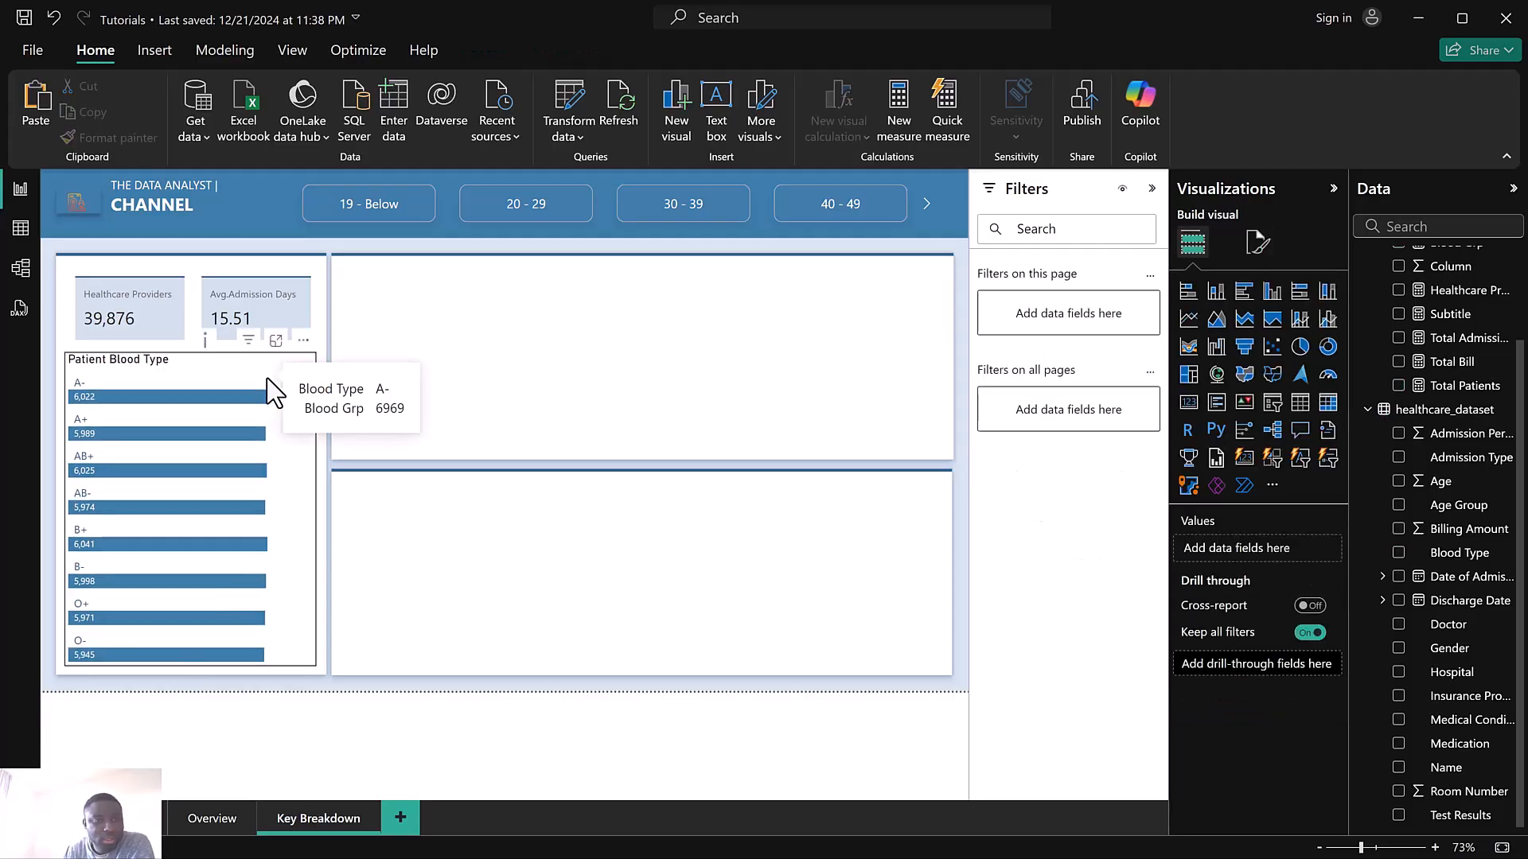
Turn off the blood type chart's background effect
left_click(268, 381)
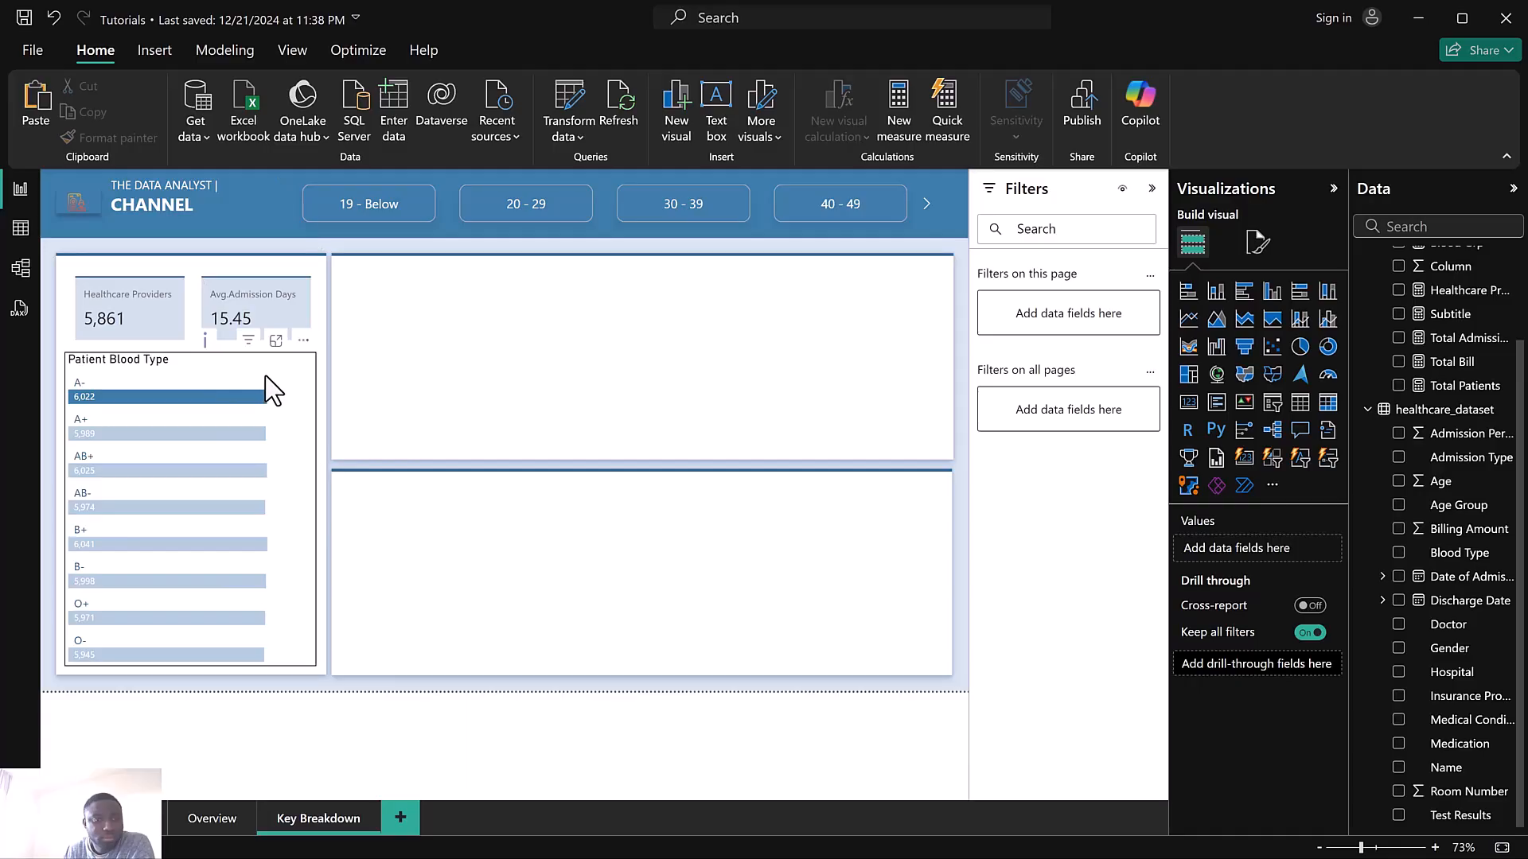
left_click(1256, 243)
left_click(1276, 341)
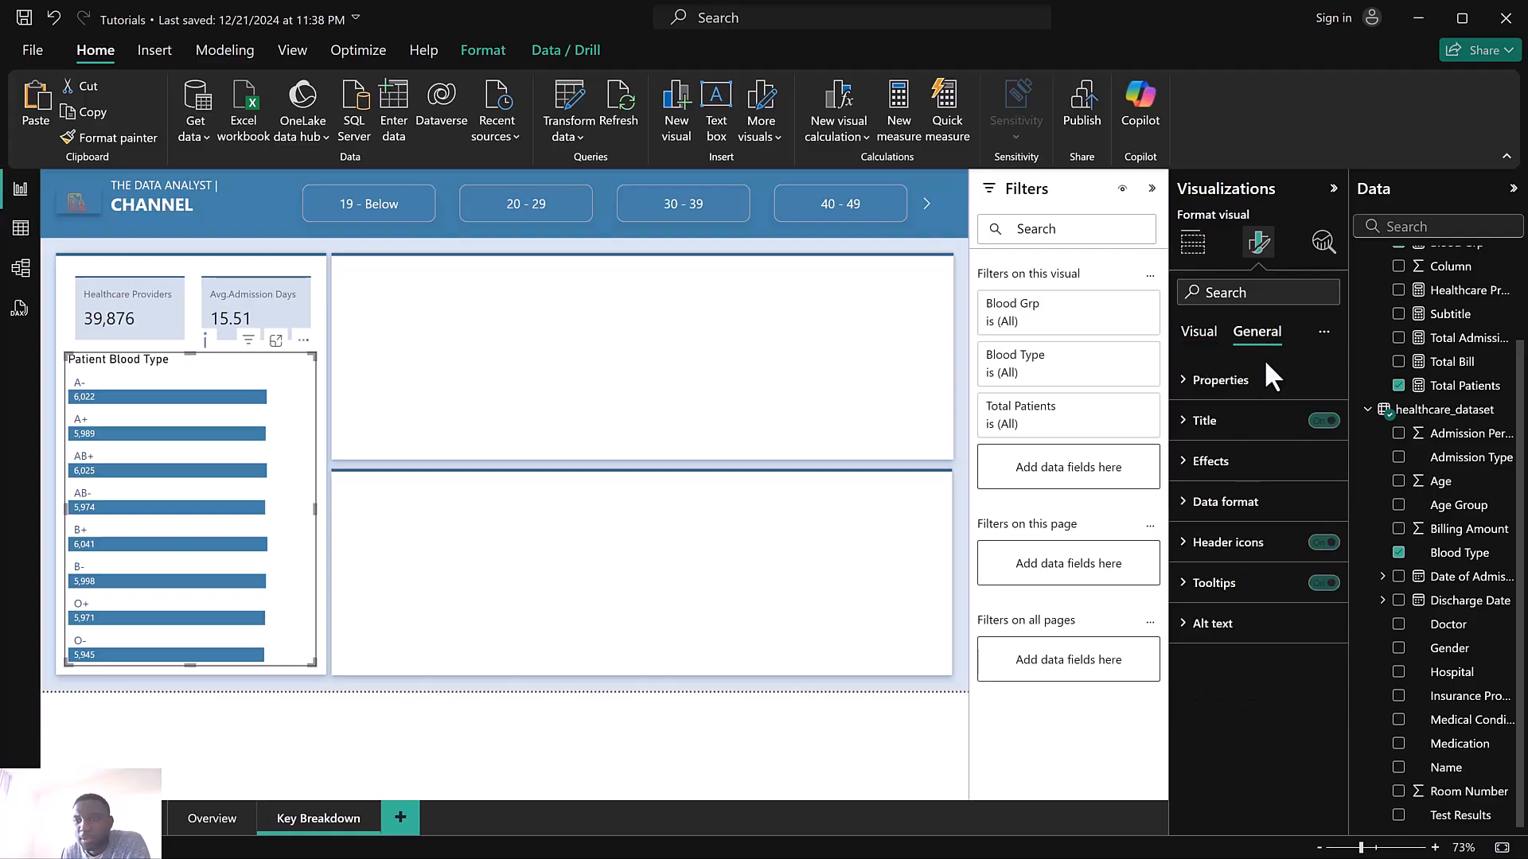
left_click(1298, 476)
left_click(1316, 509)
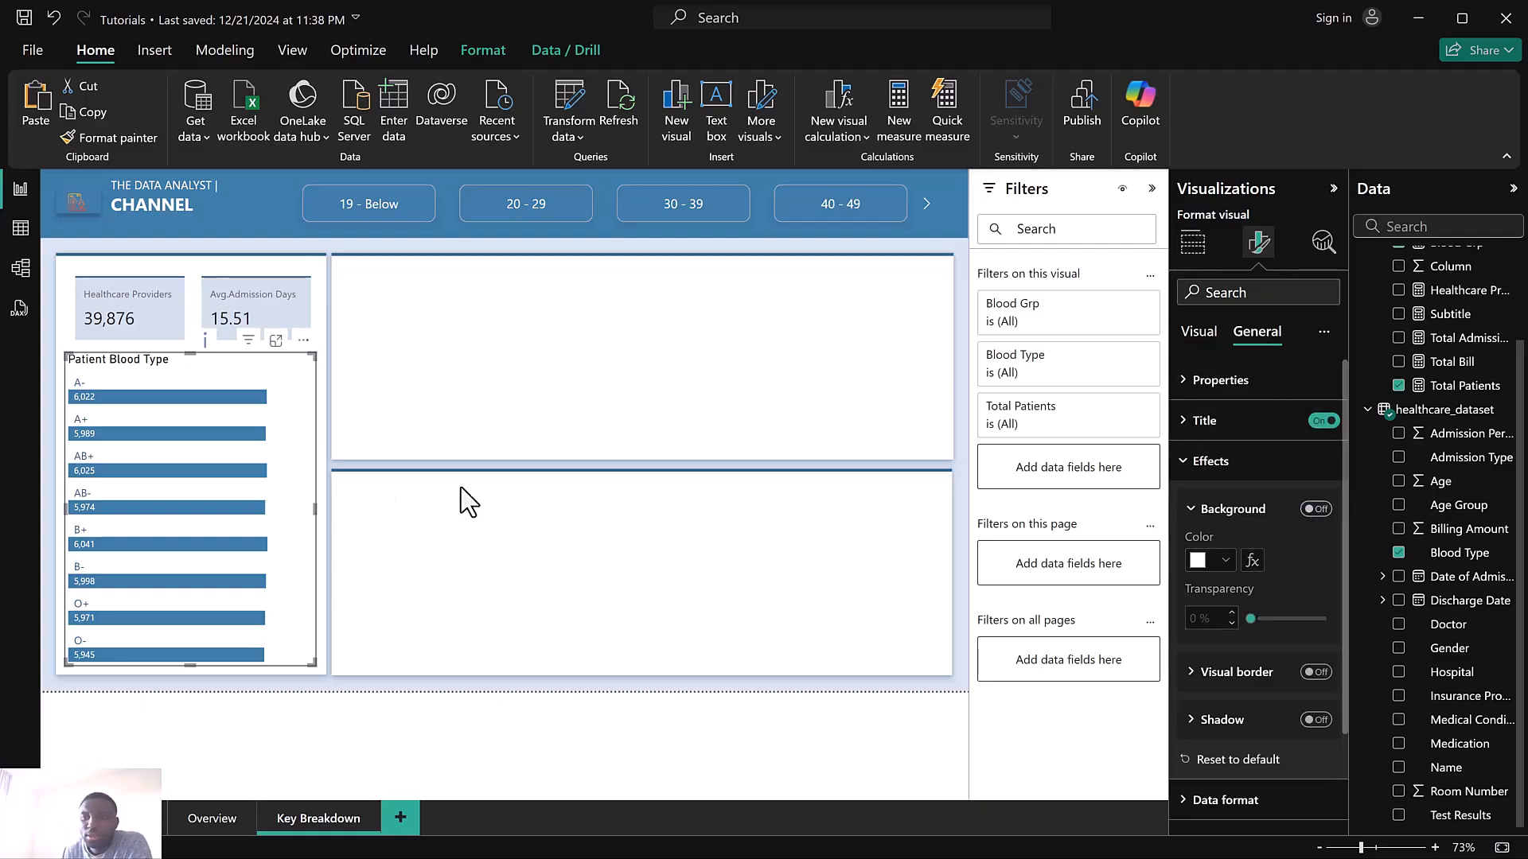
left_click(1193, 242)
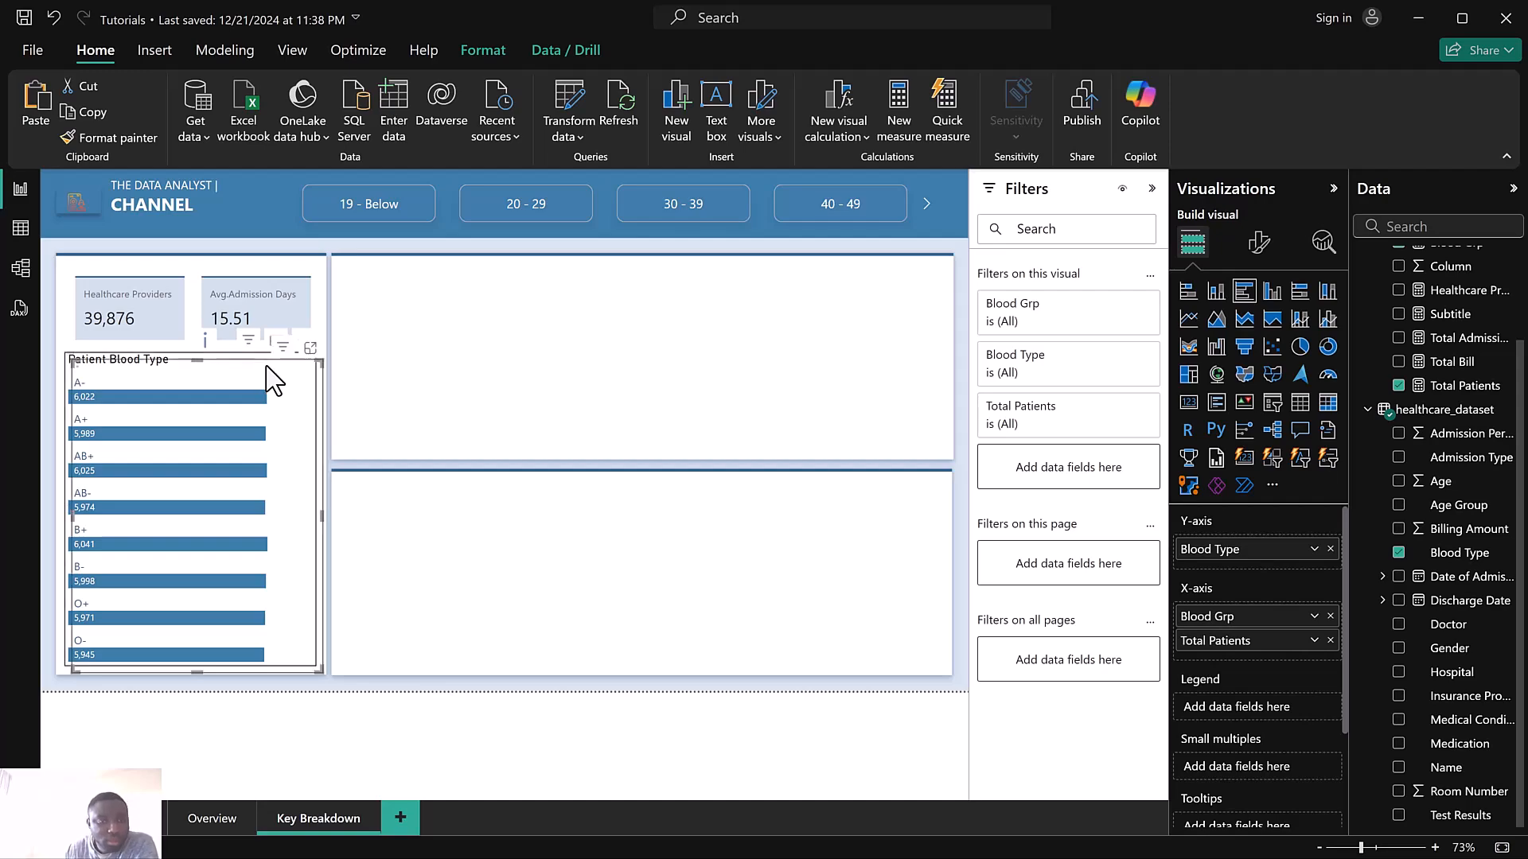
left_click_drag(280, 380, 537, 280)
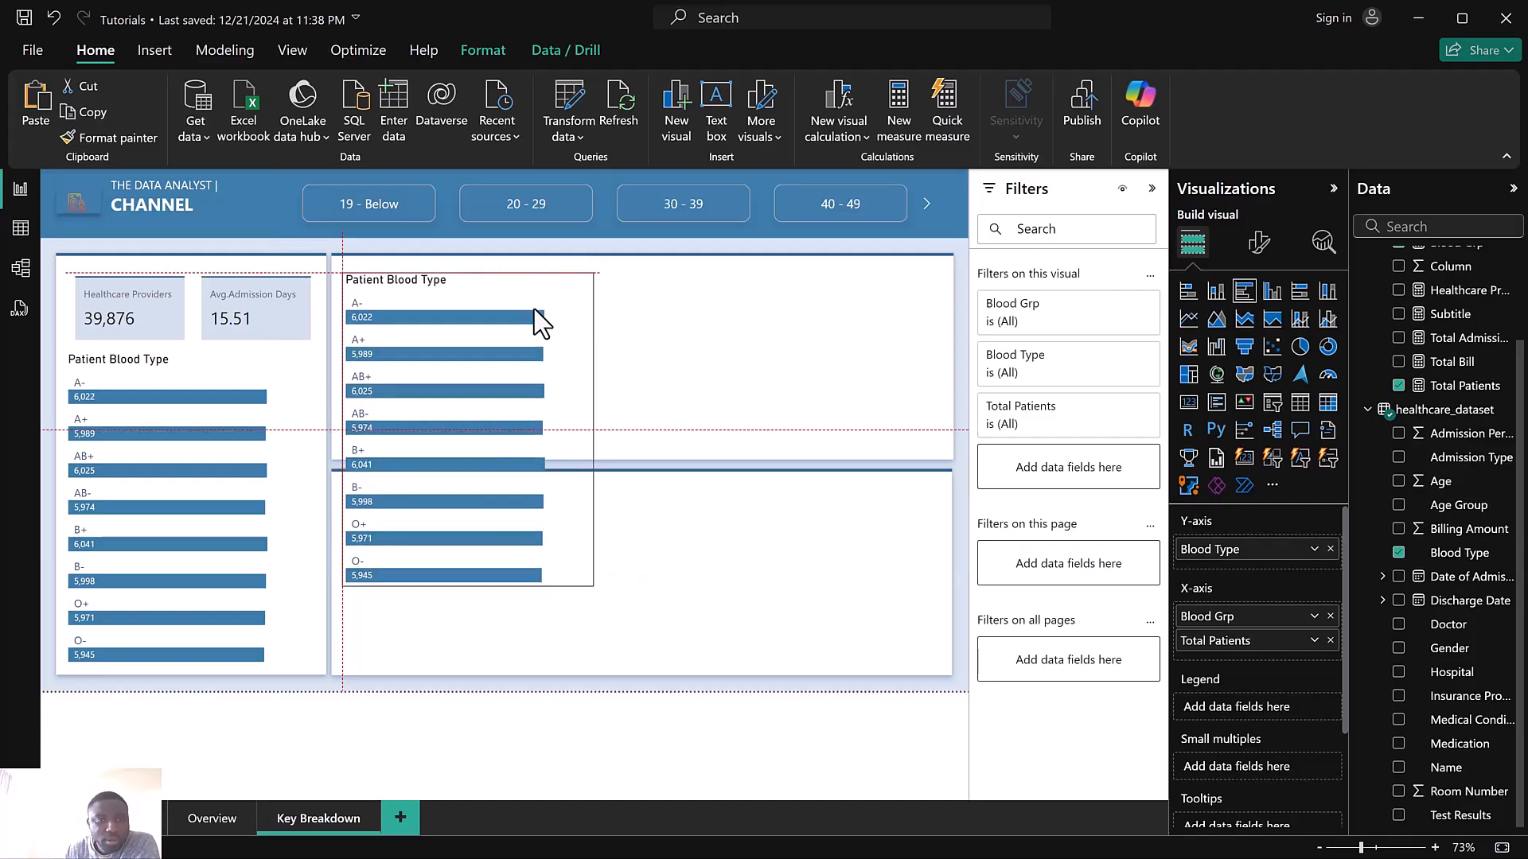
left_click_drag(592, 586, 650, 449)
left_click_drag(491, 271, 495, 266)
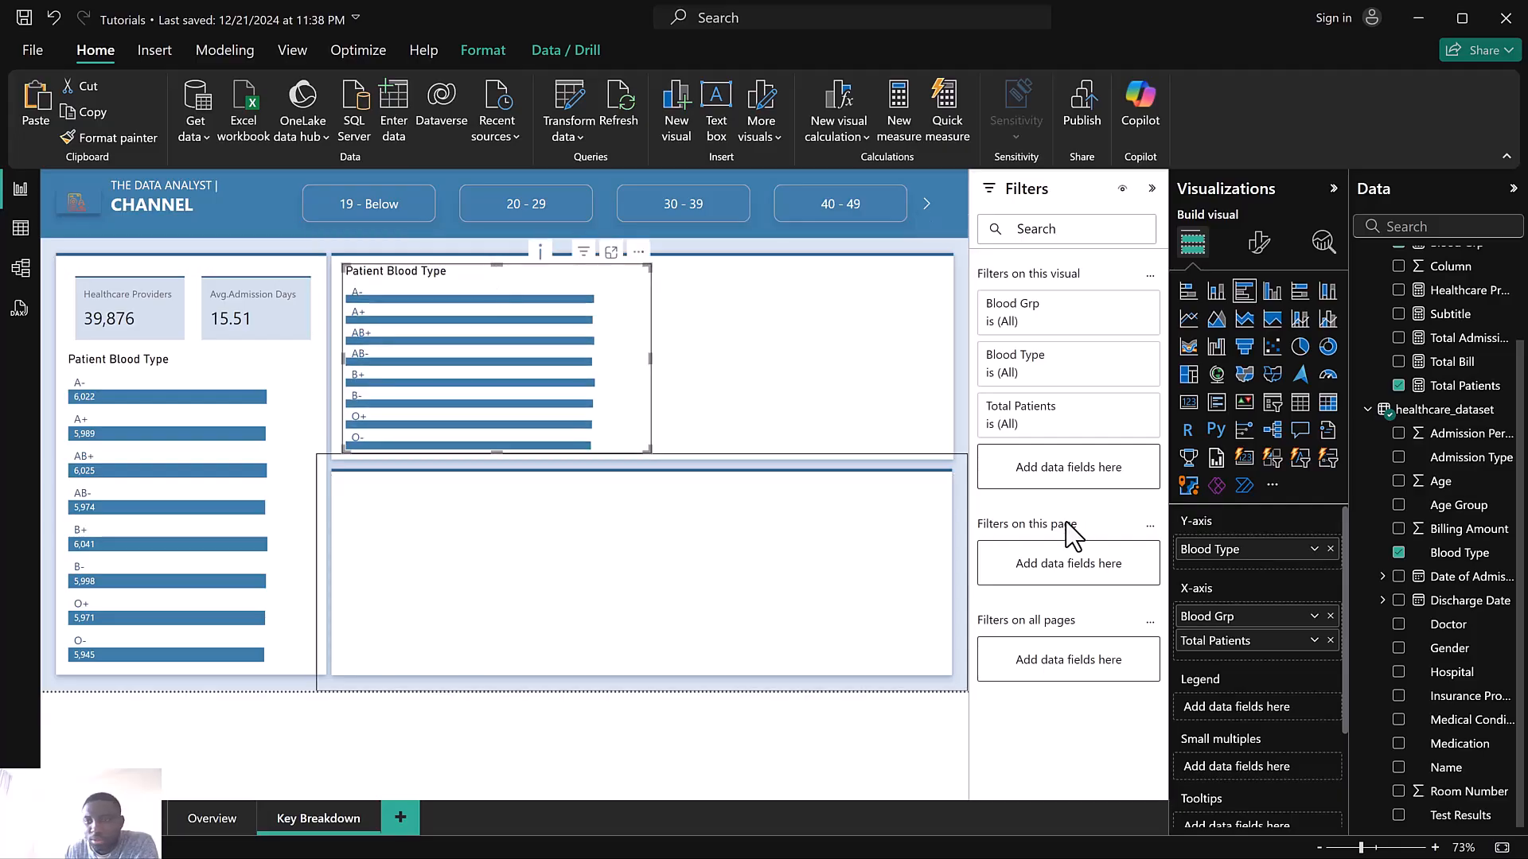
left_click(1332, 613)
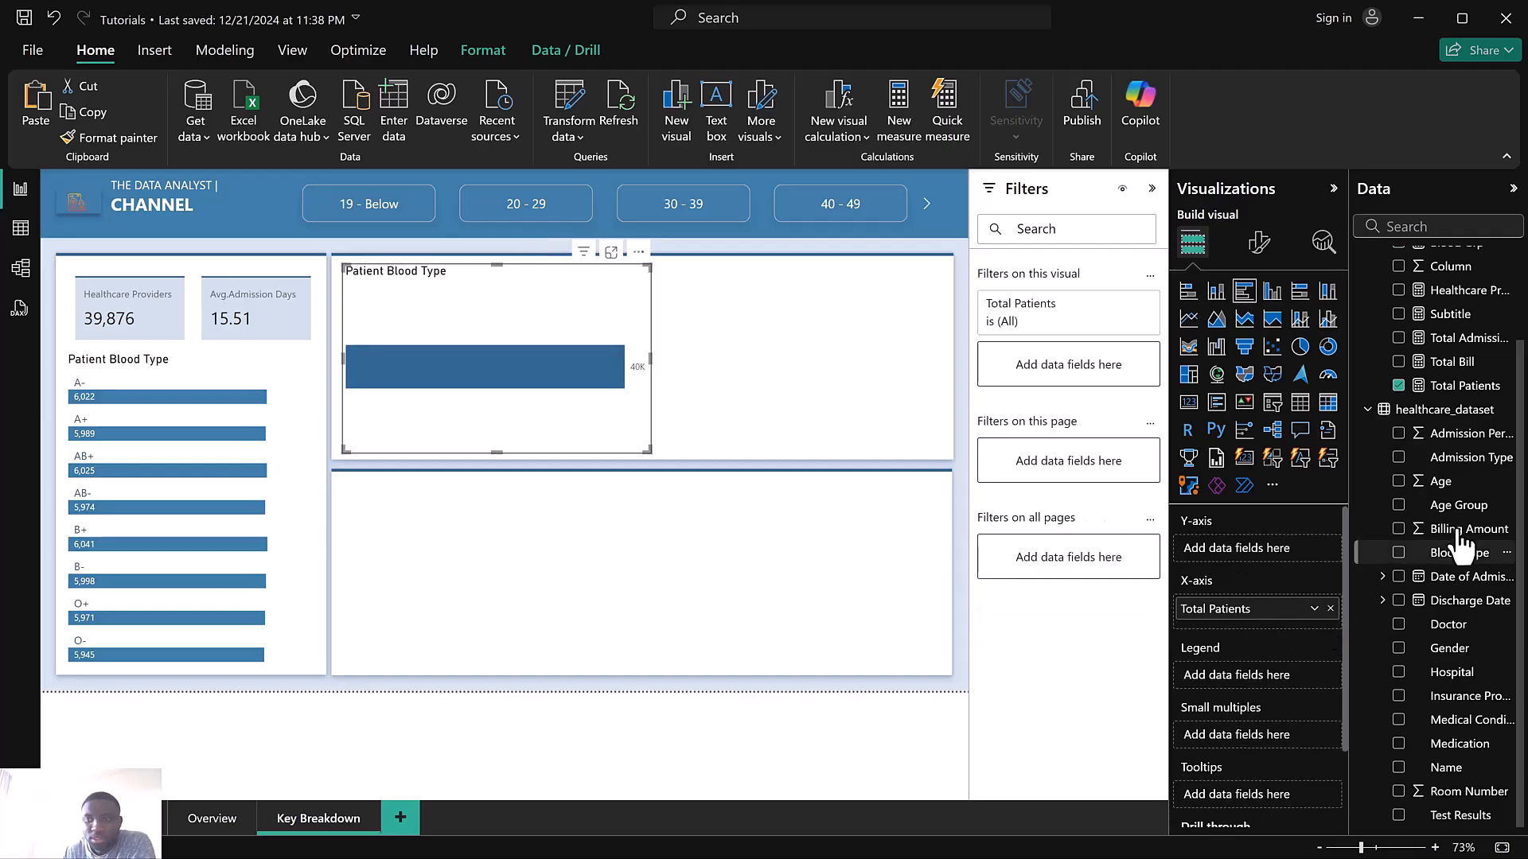
scroll(1461, 541, "up", 3)
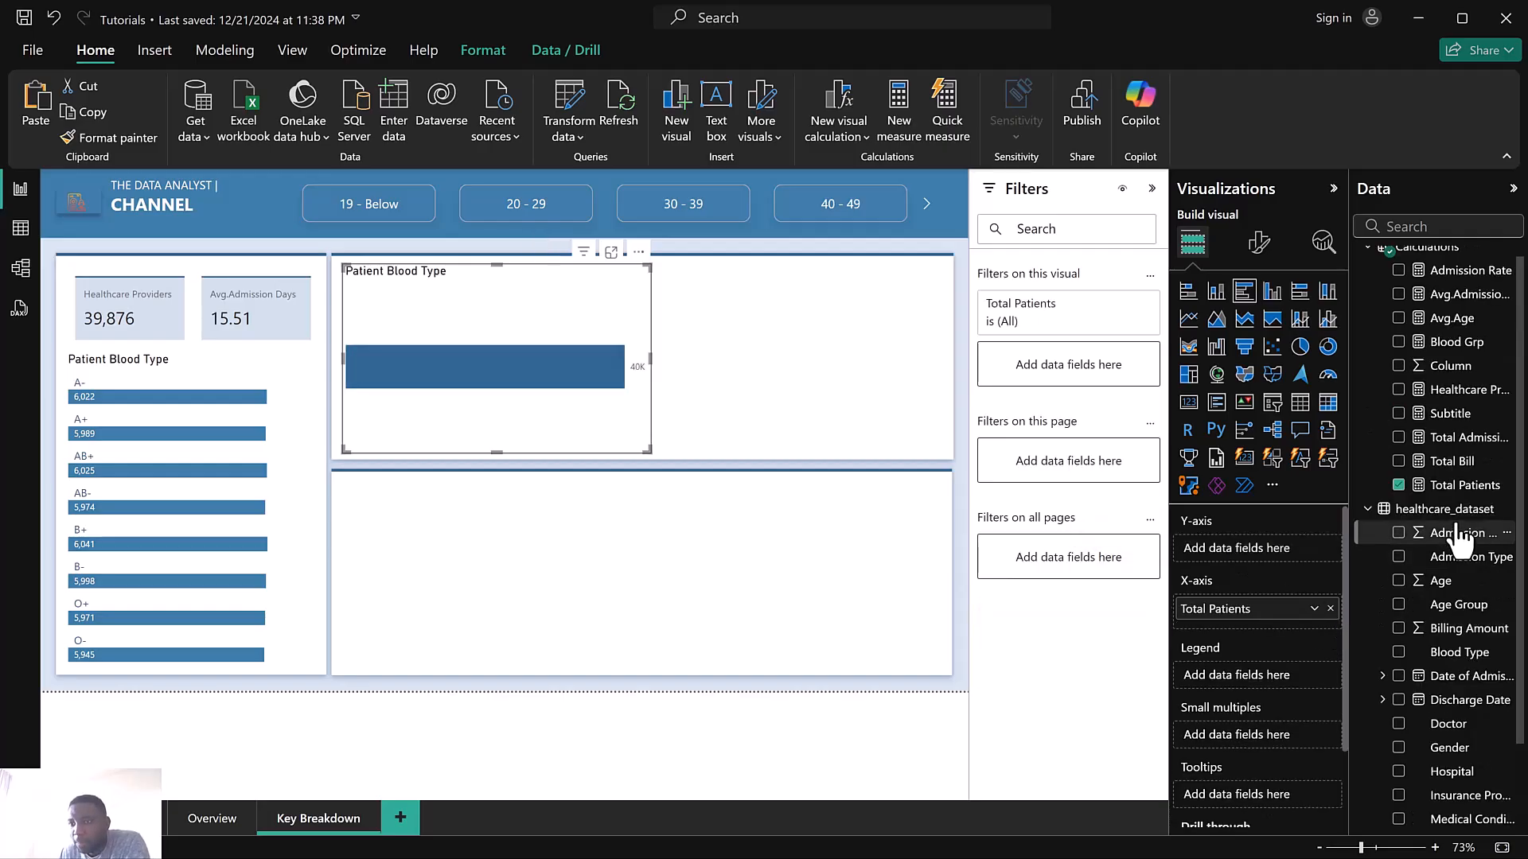
left_click(1398, 390)
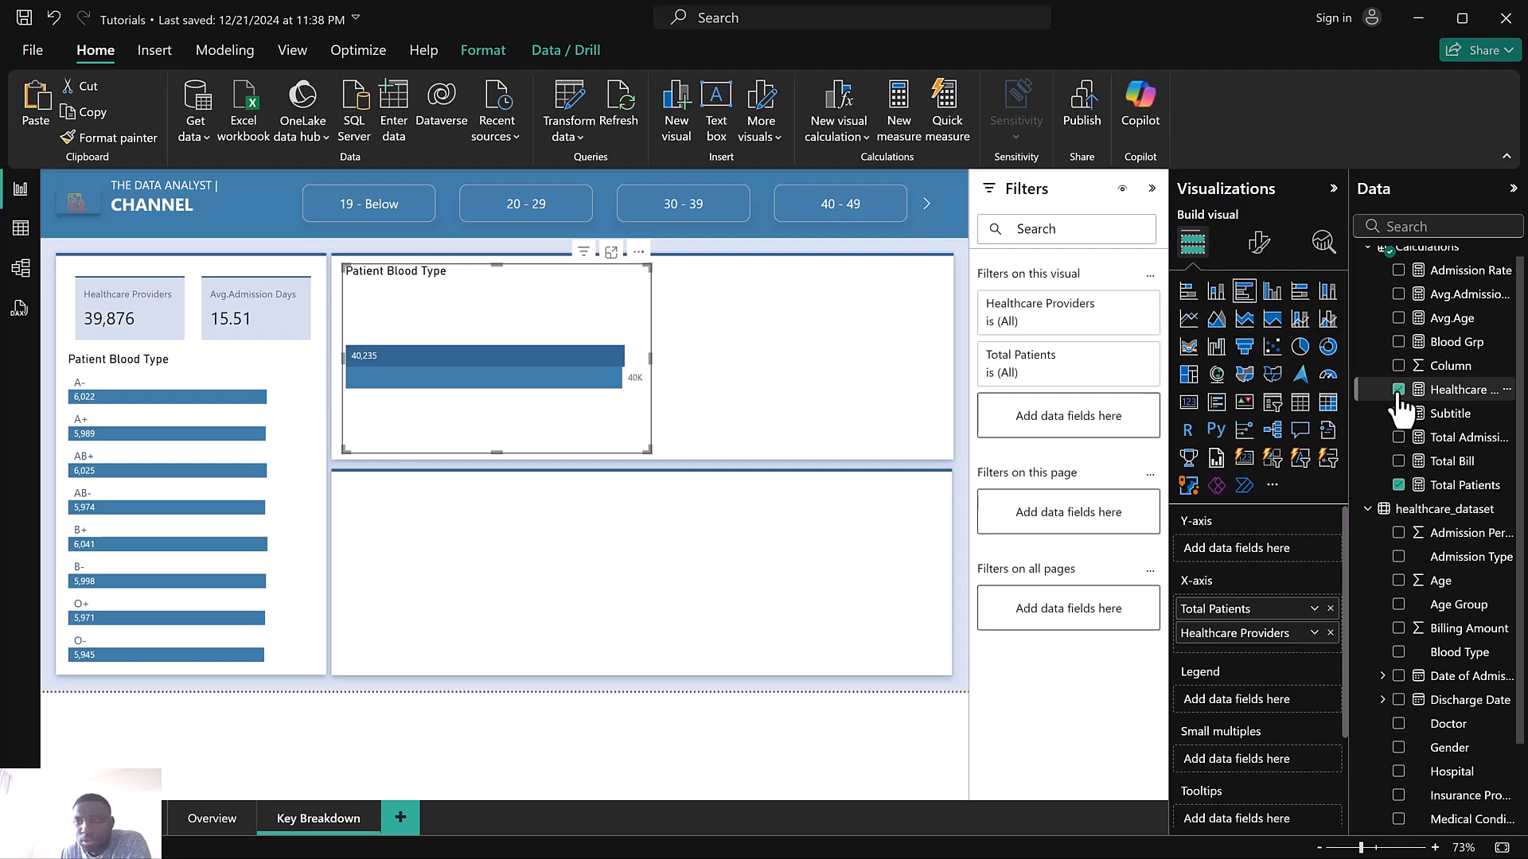
left_click(1398, 390)
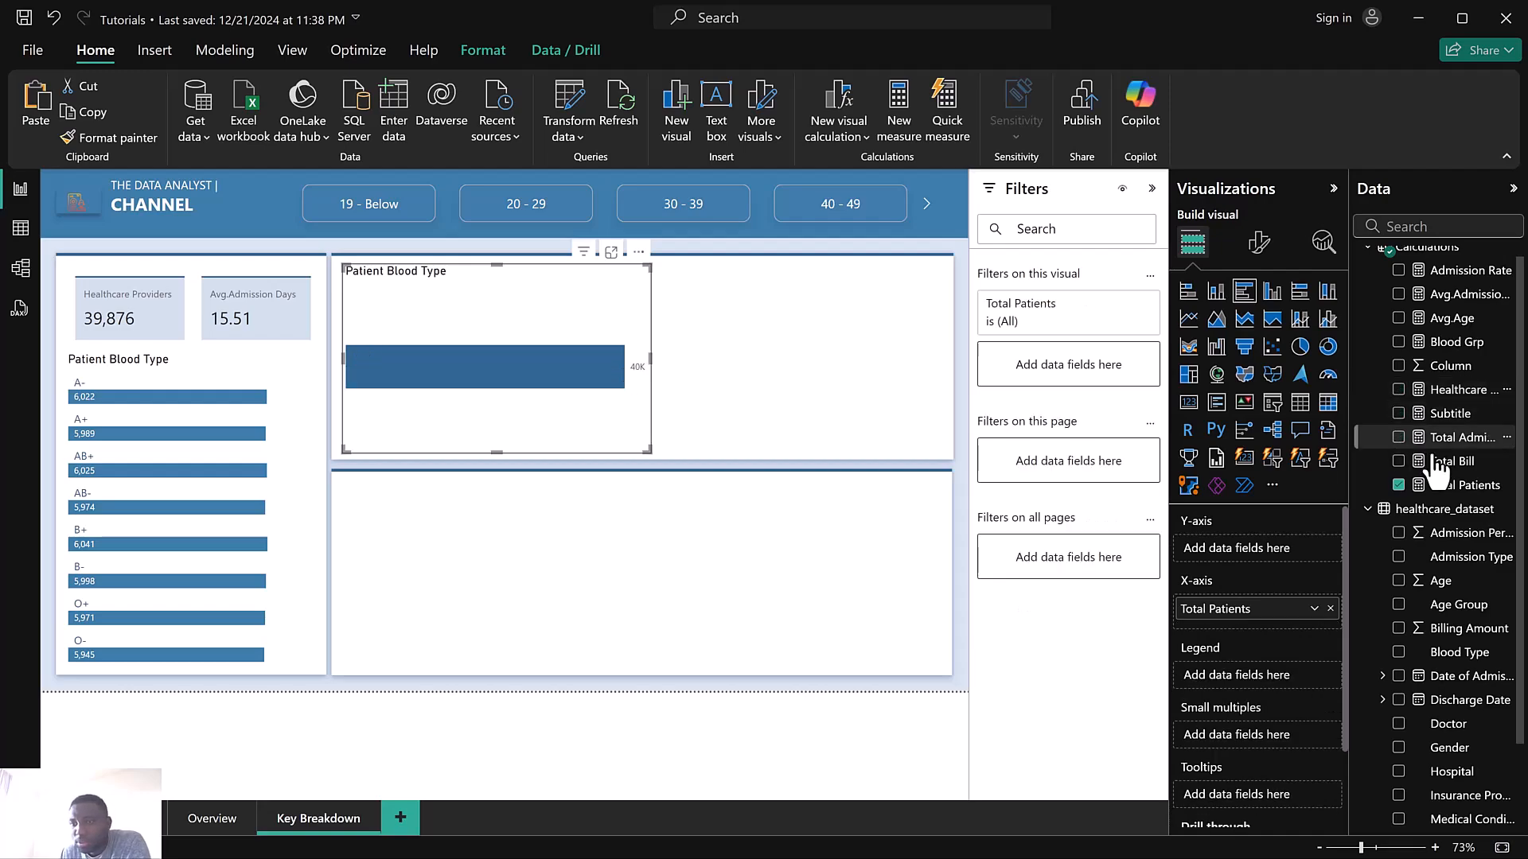
left_click(1406, 228)
type("hos")
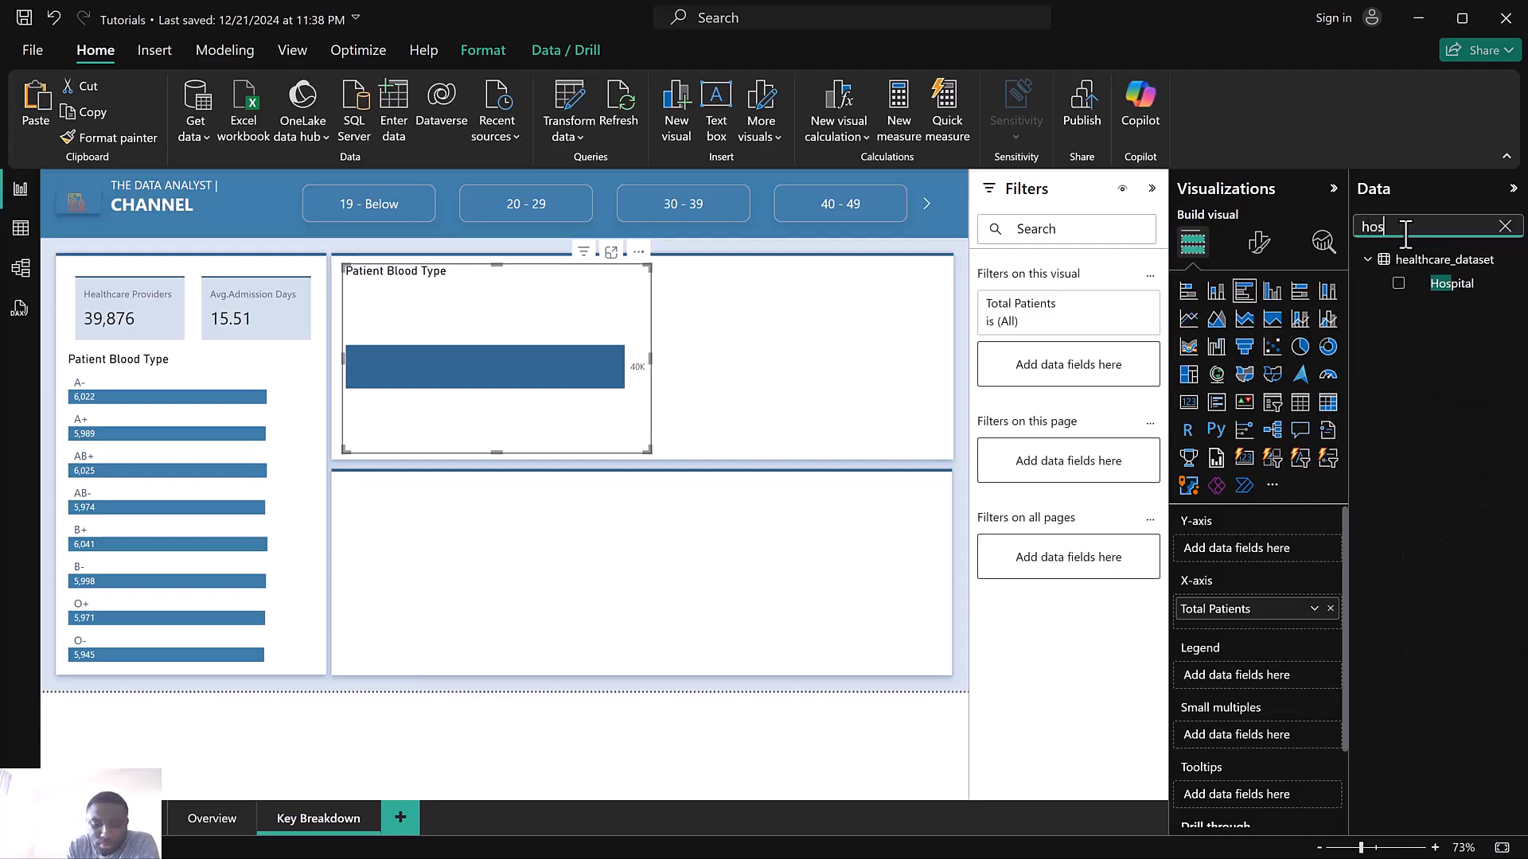
left_click(1398, 284)
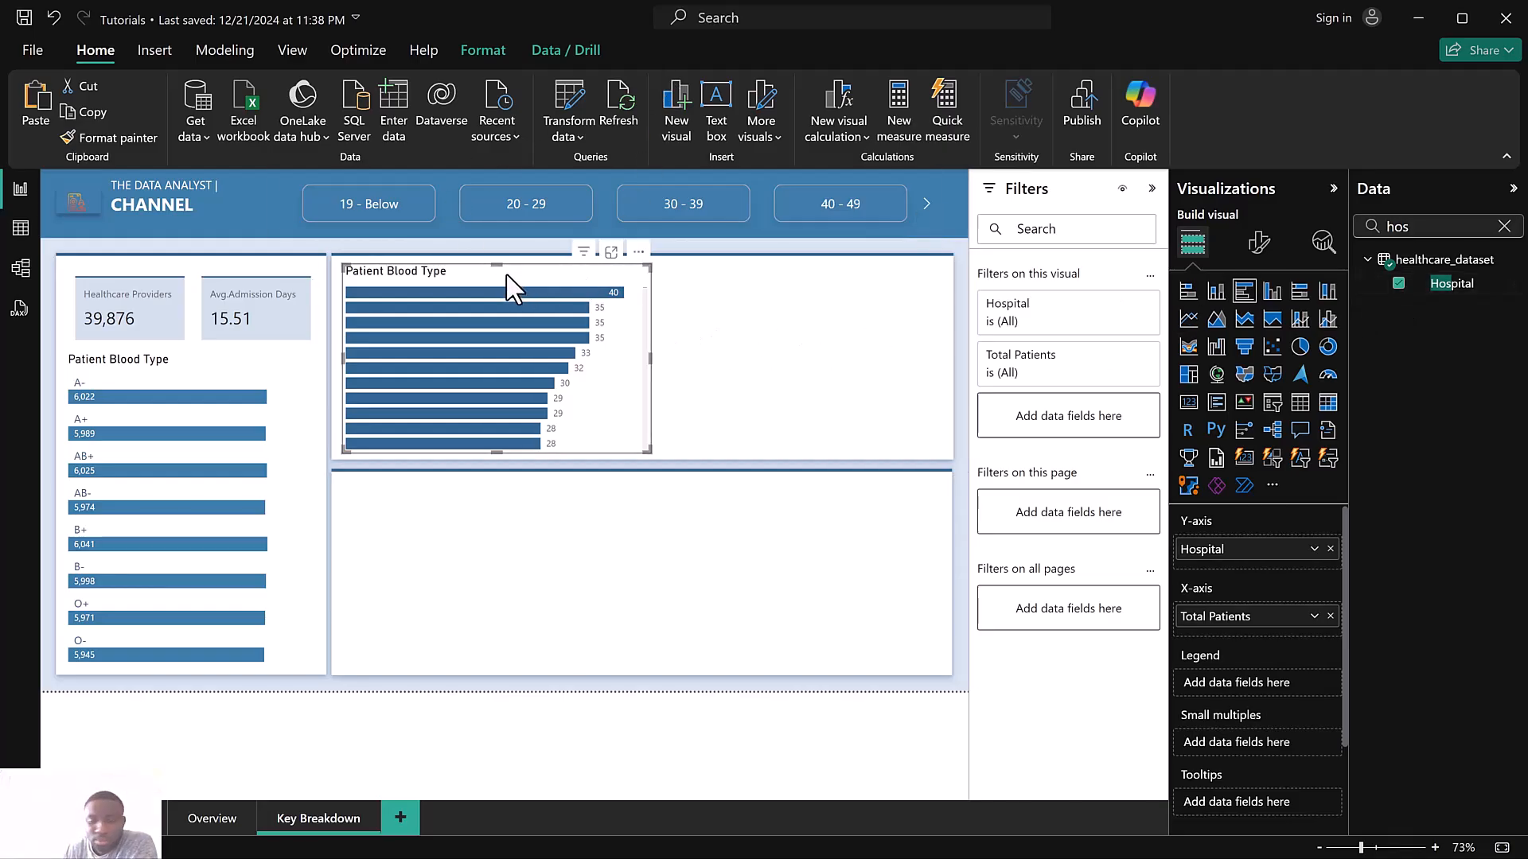
key("Delete")
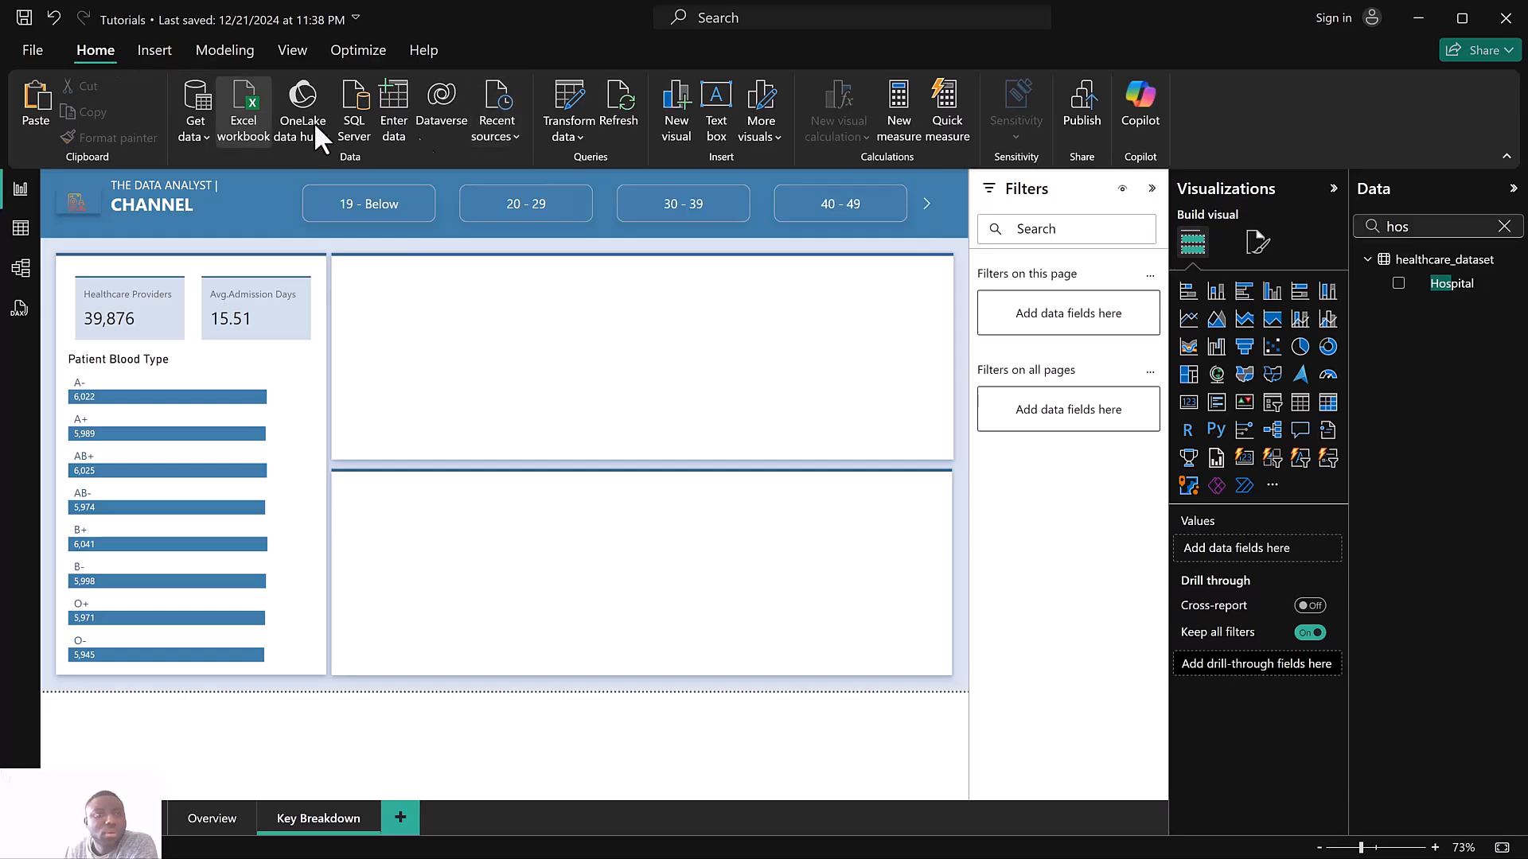
Insert a new visual in the upper right panel and change it to a clustered bar chart
left_click(673, 118)
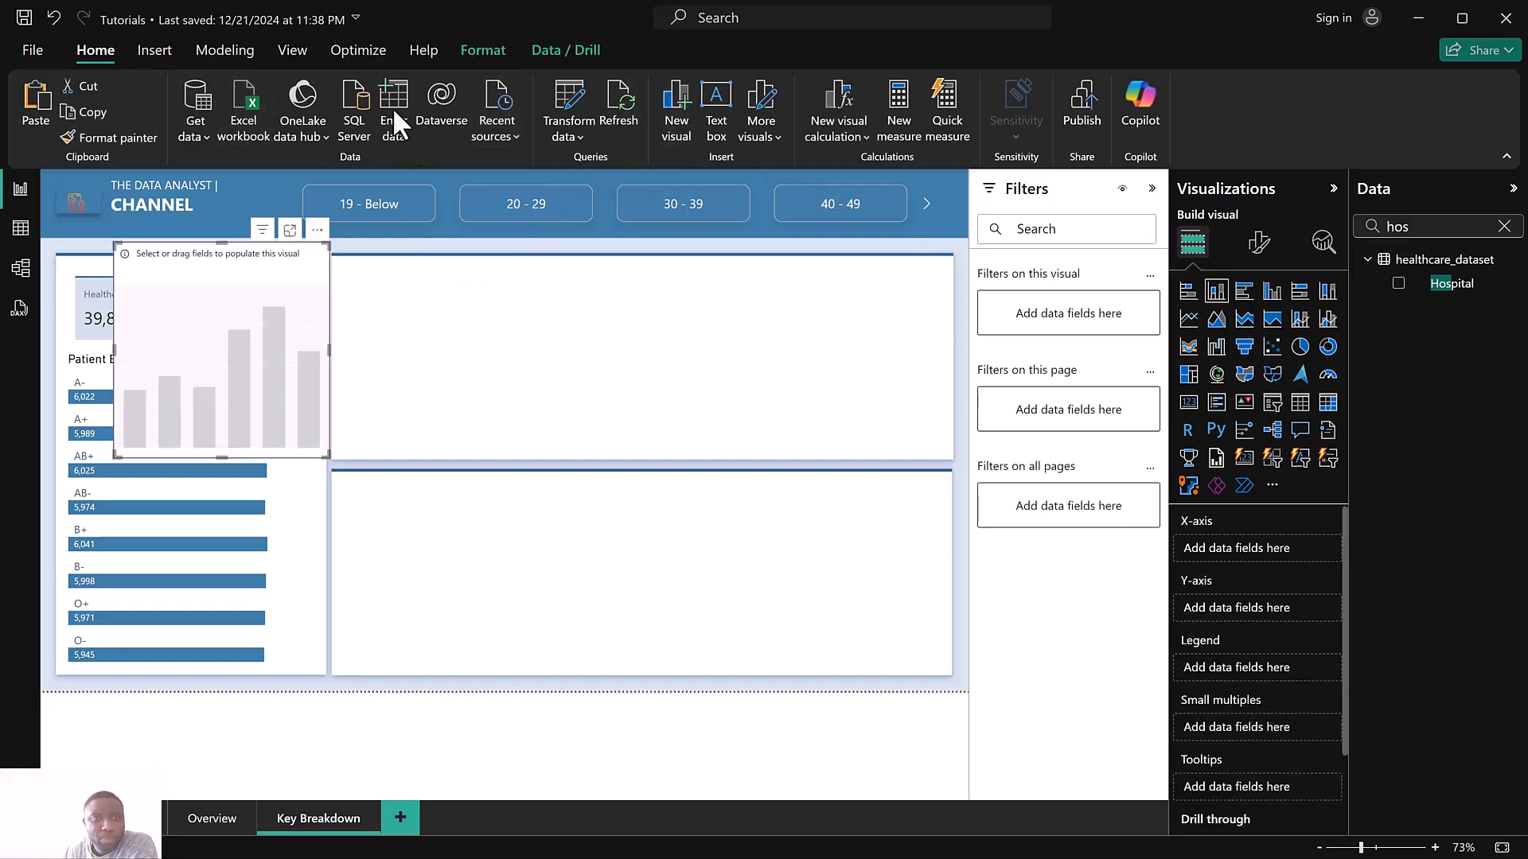
left_click_drag(291, 263, 495, 279)
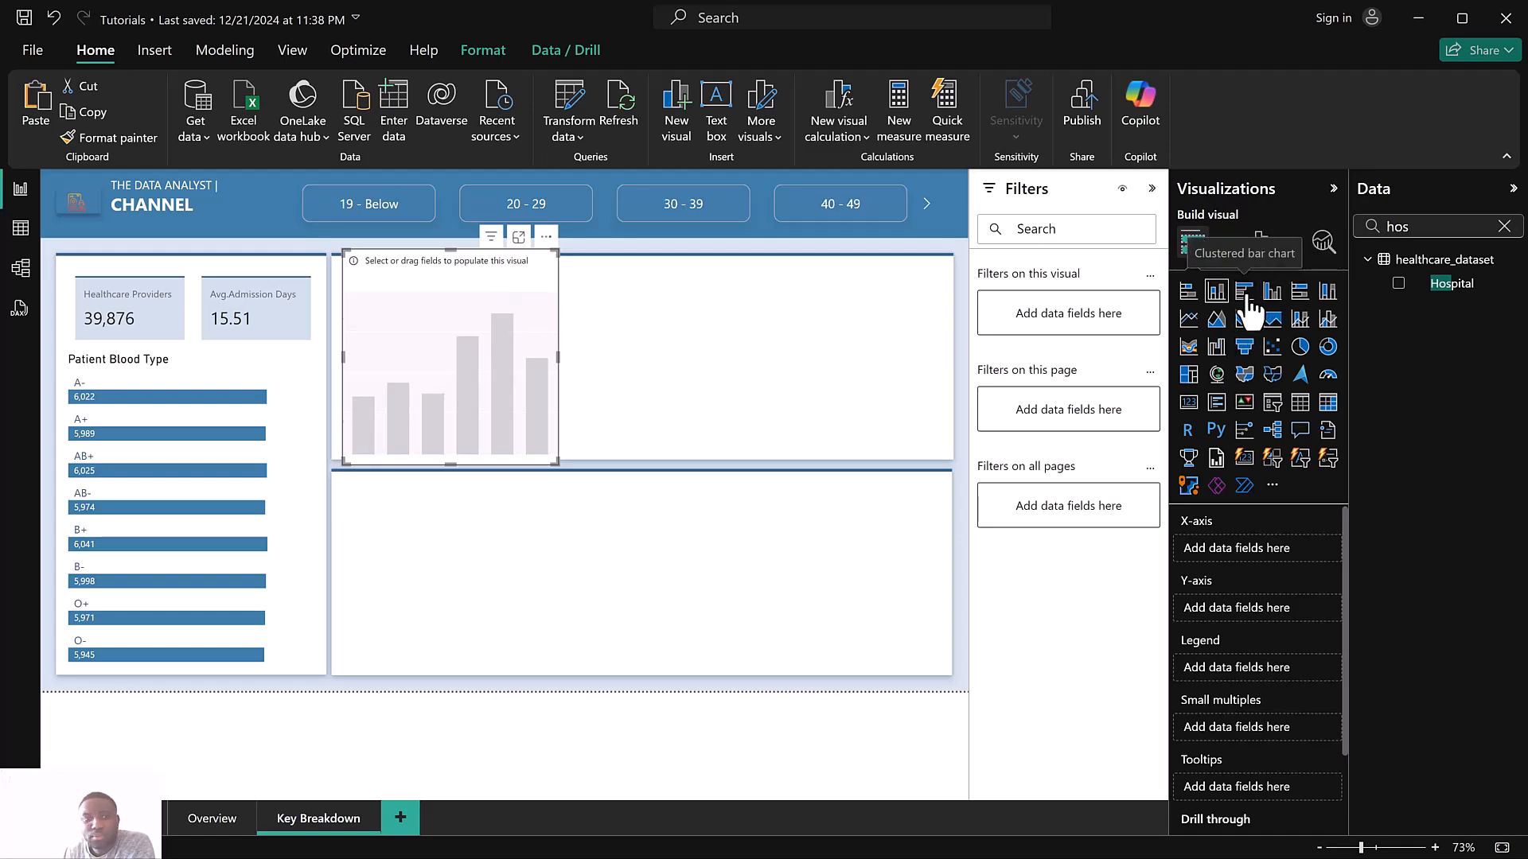
left_click(1246, 296)
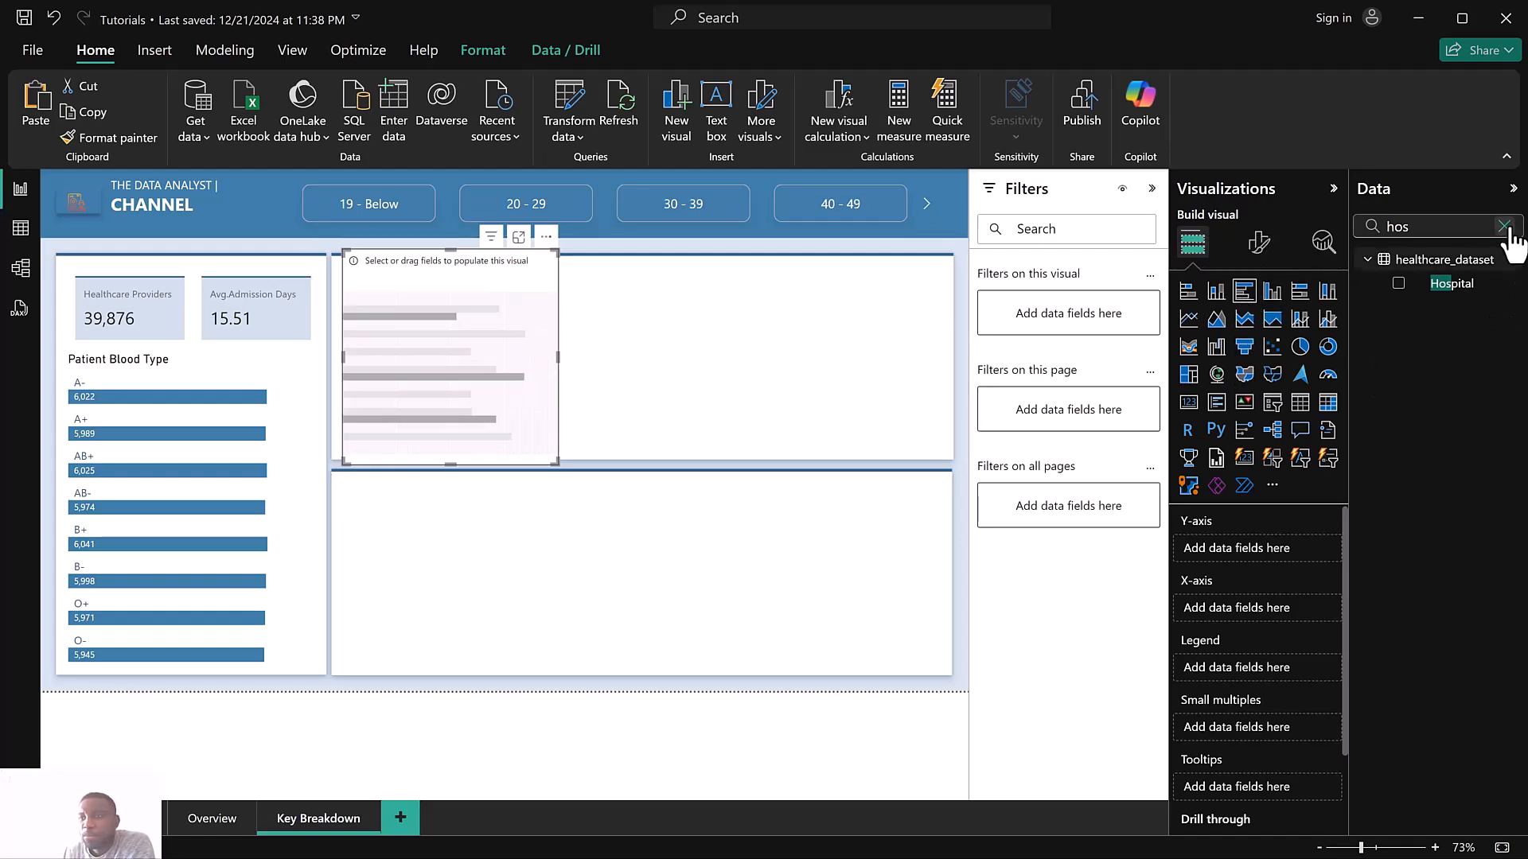
Plot Total Patients by Hospital in the new bar chart, with Hospital on the Y-axis
left_click(1399, 285)
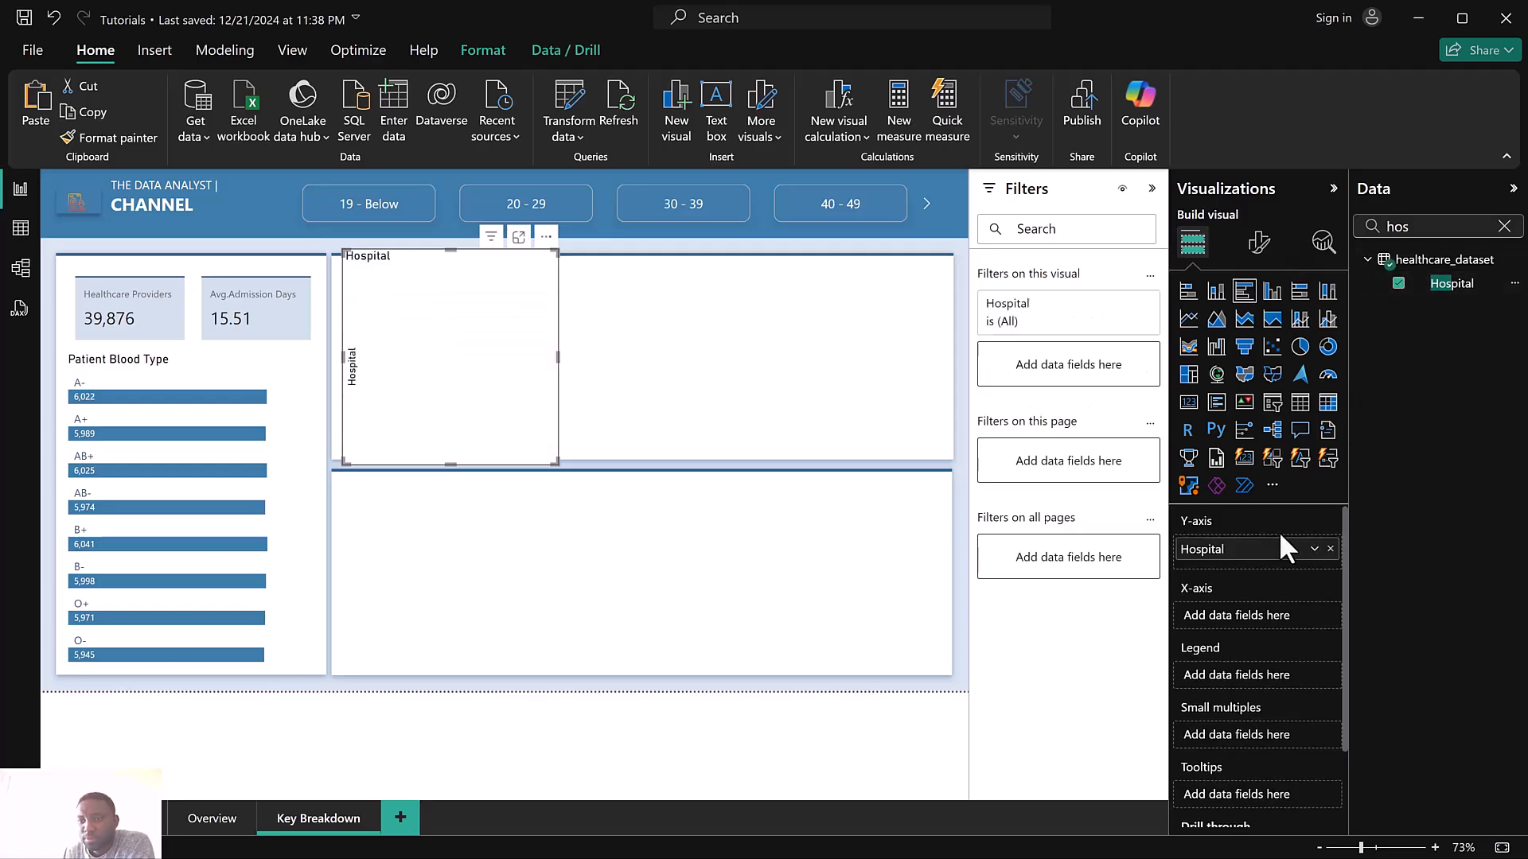
left_click(1503, 227)
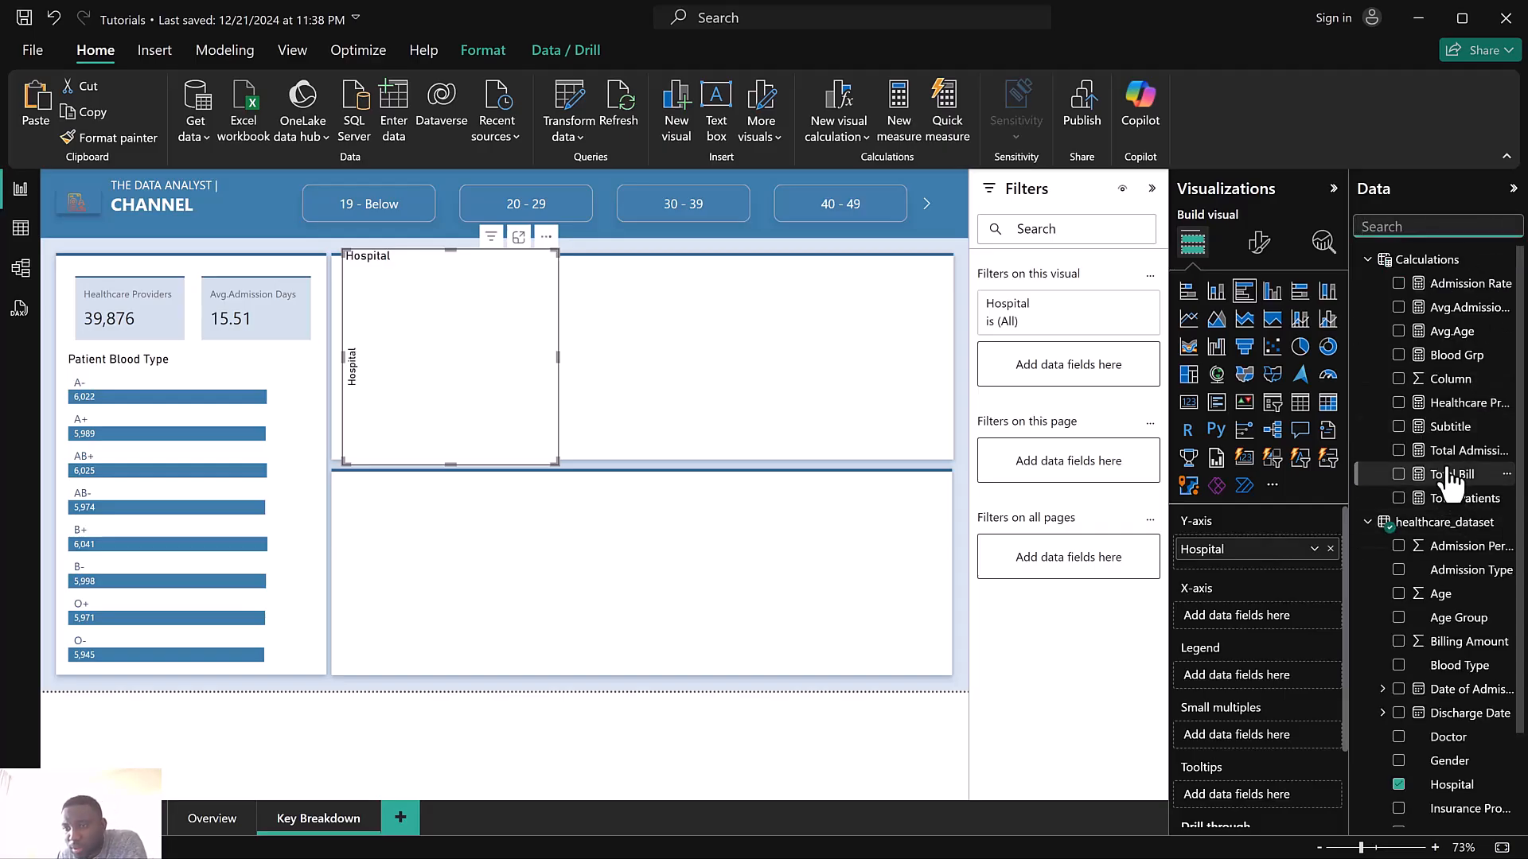
left_click_drag(1453, 506, 1262, 609)
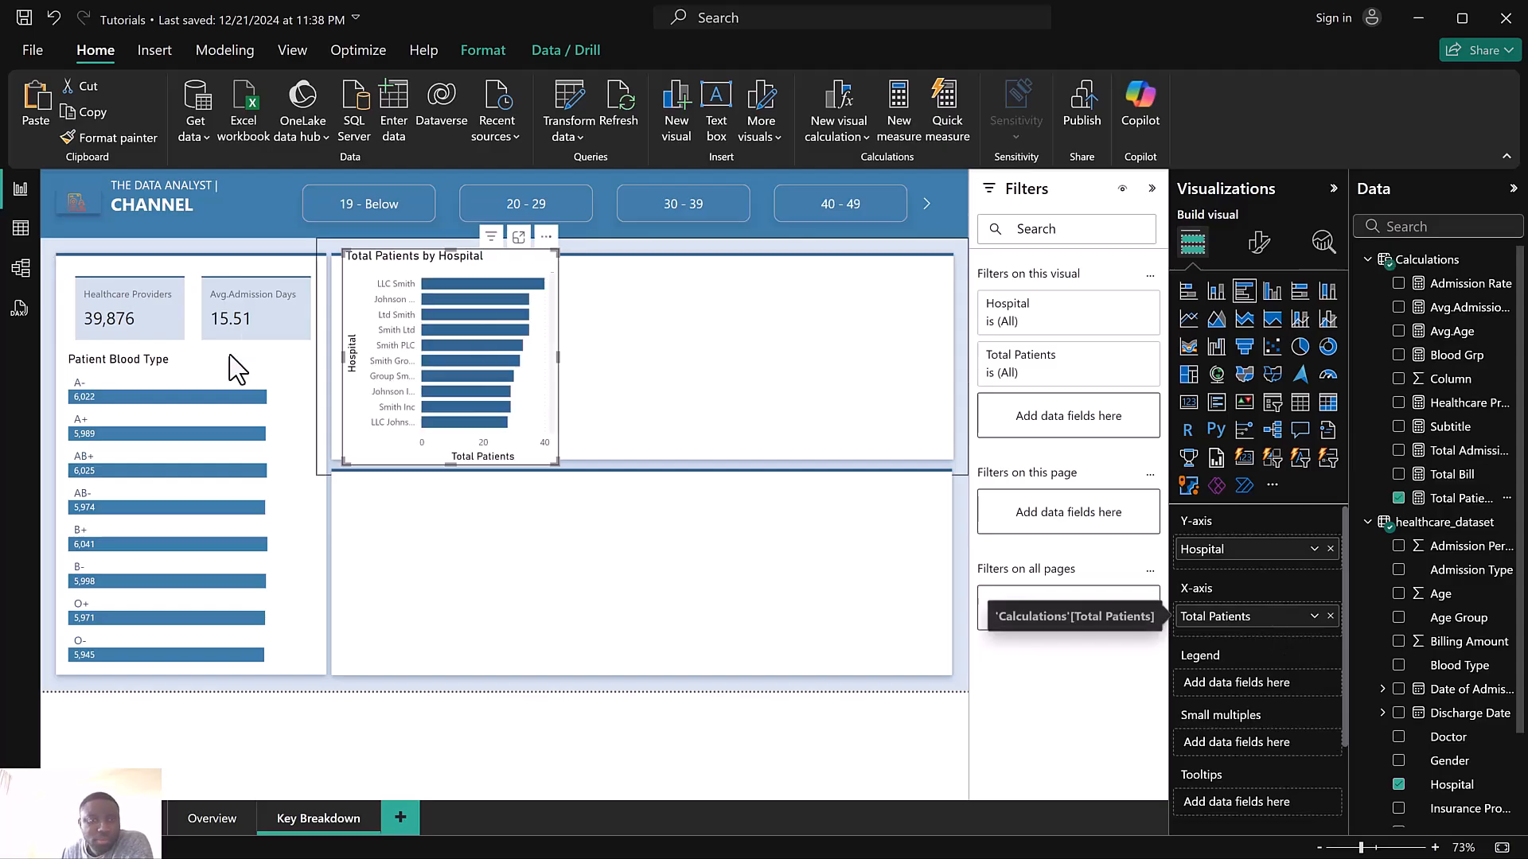
Create a new measure in the Calculations table: Total Patient 2 = [Total Patients]
left_click(1450, 503)
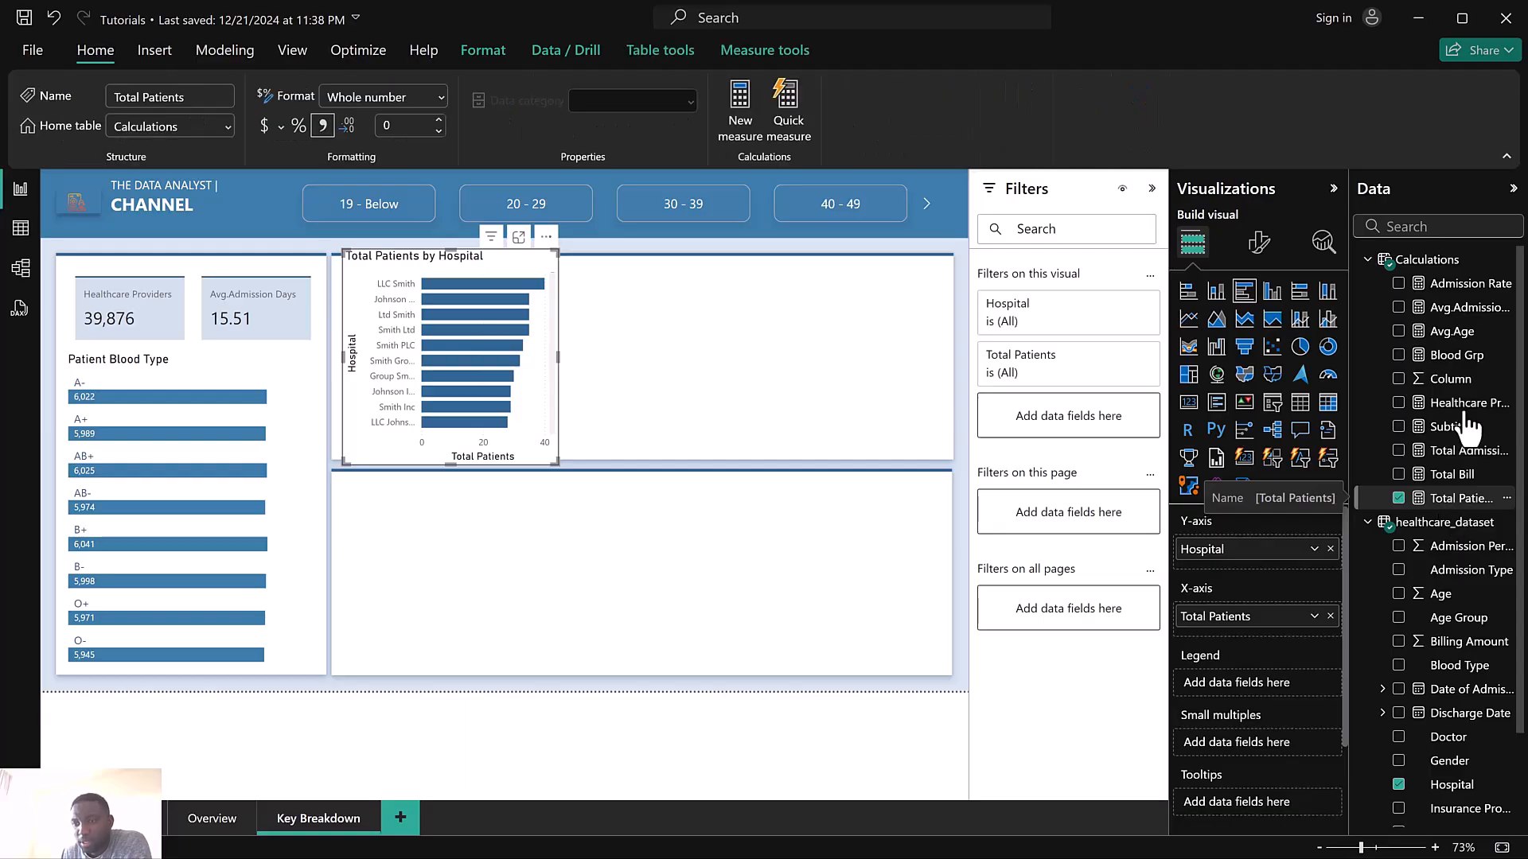
left_click(1509, 271)
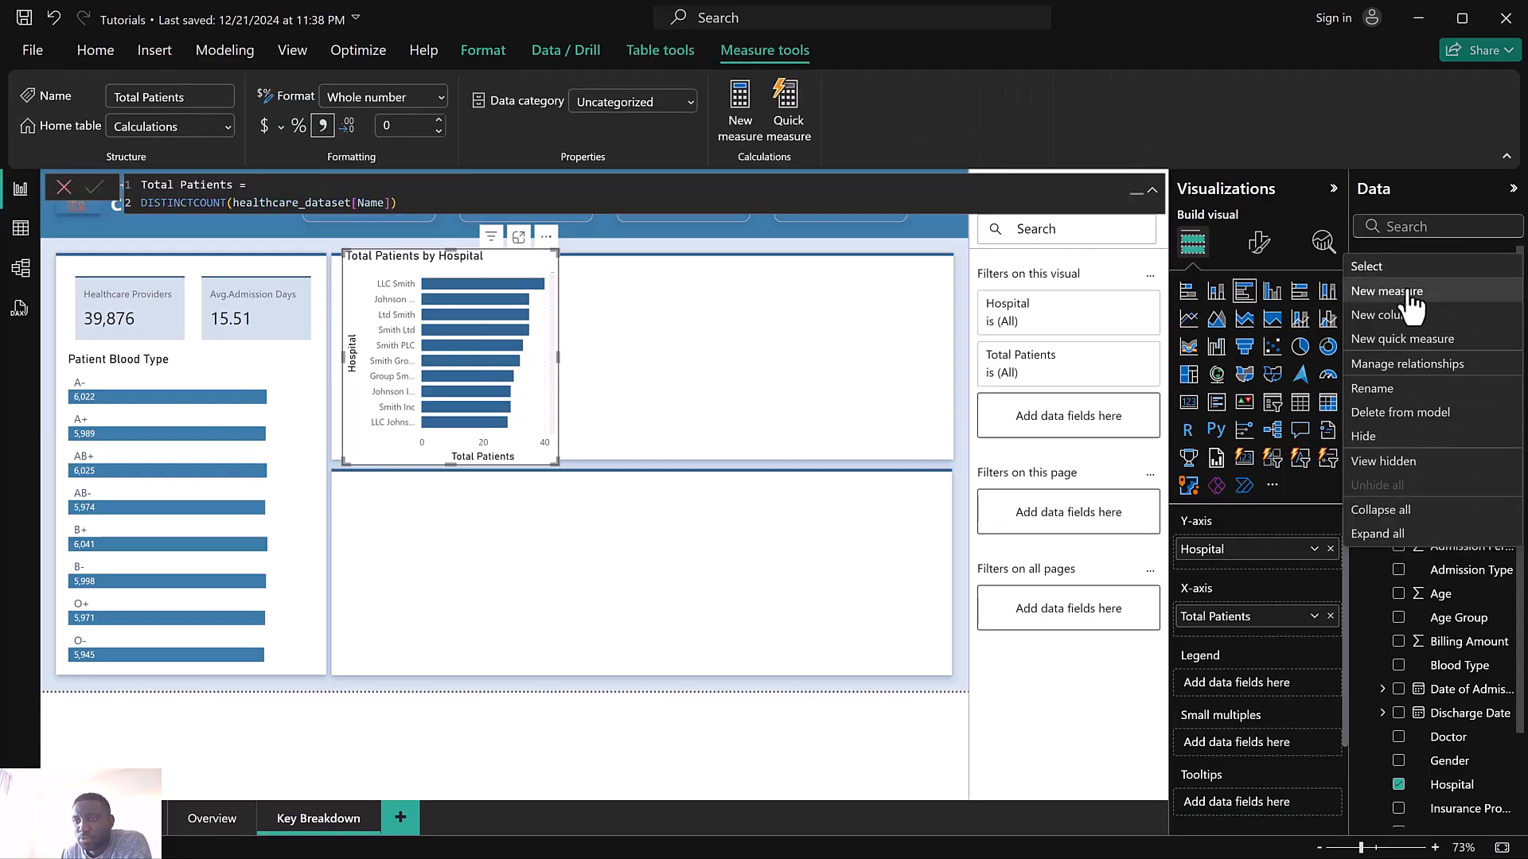
left_click(1412, 306)
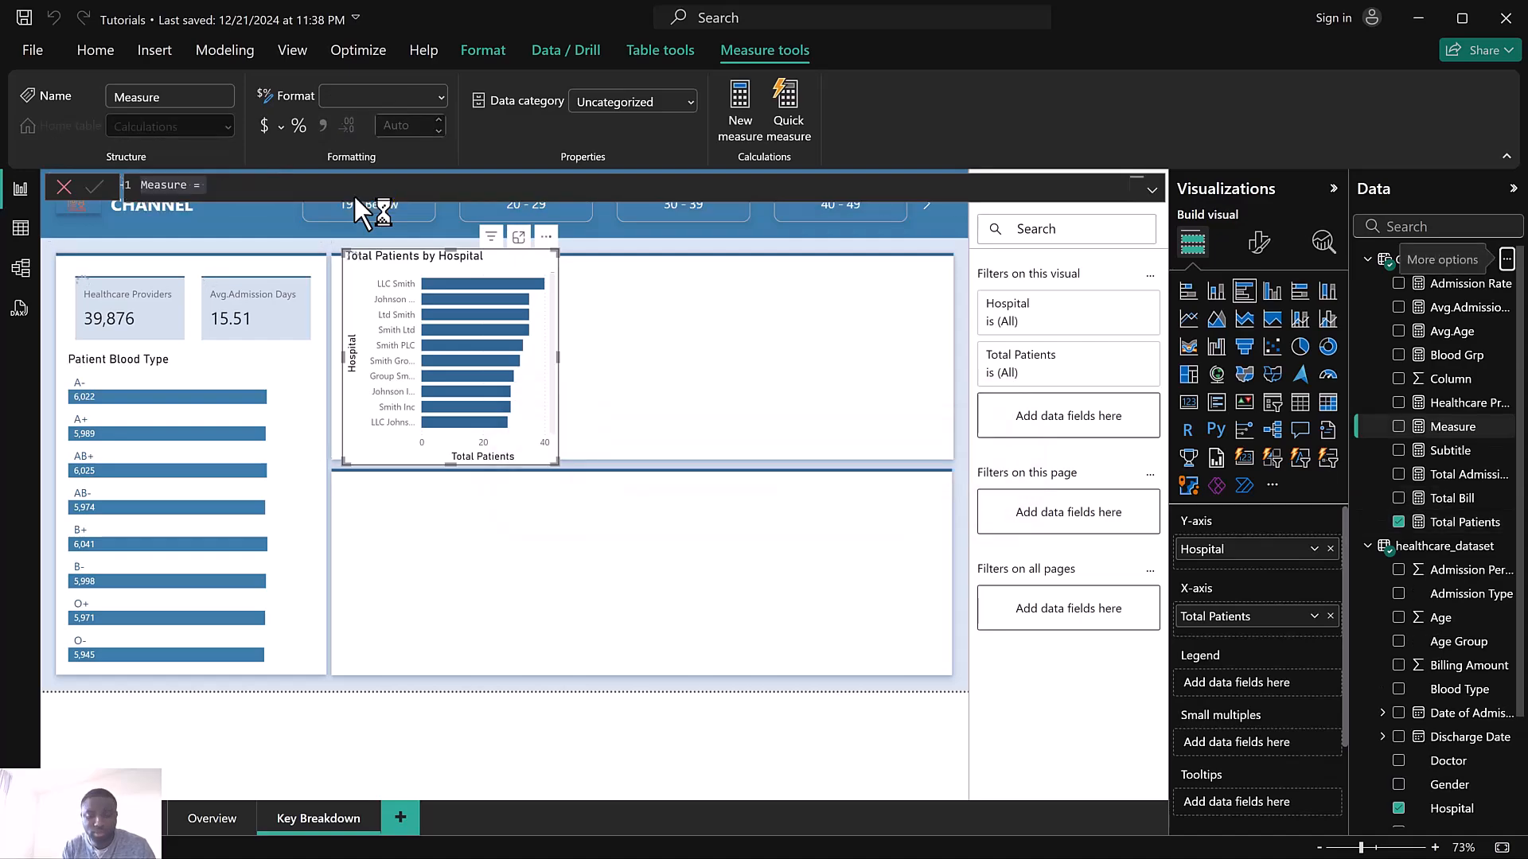
type("Total")
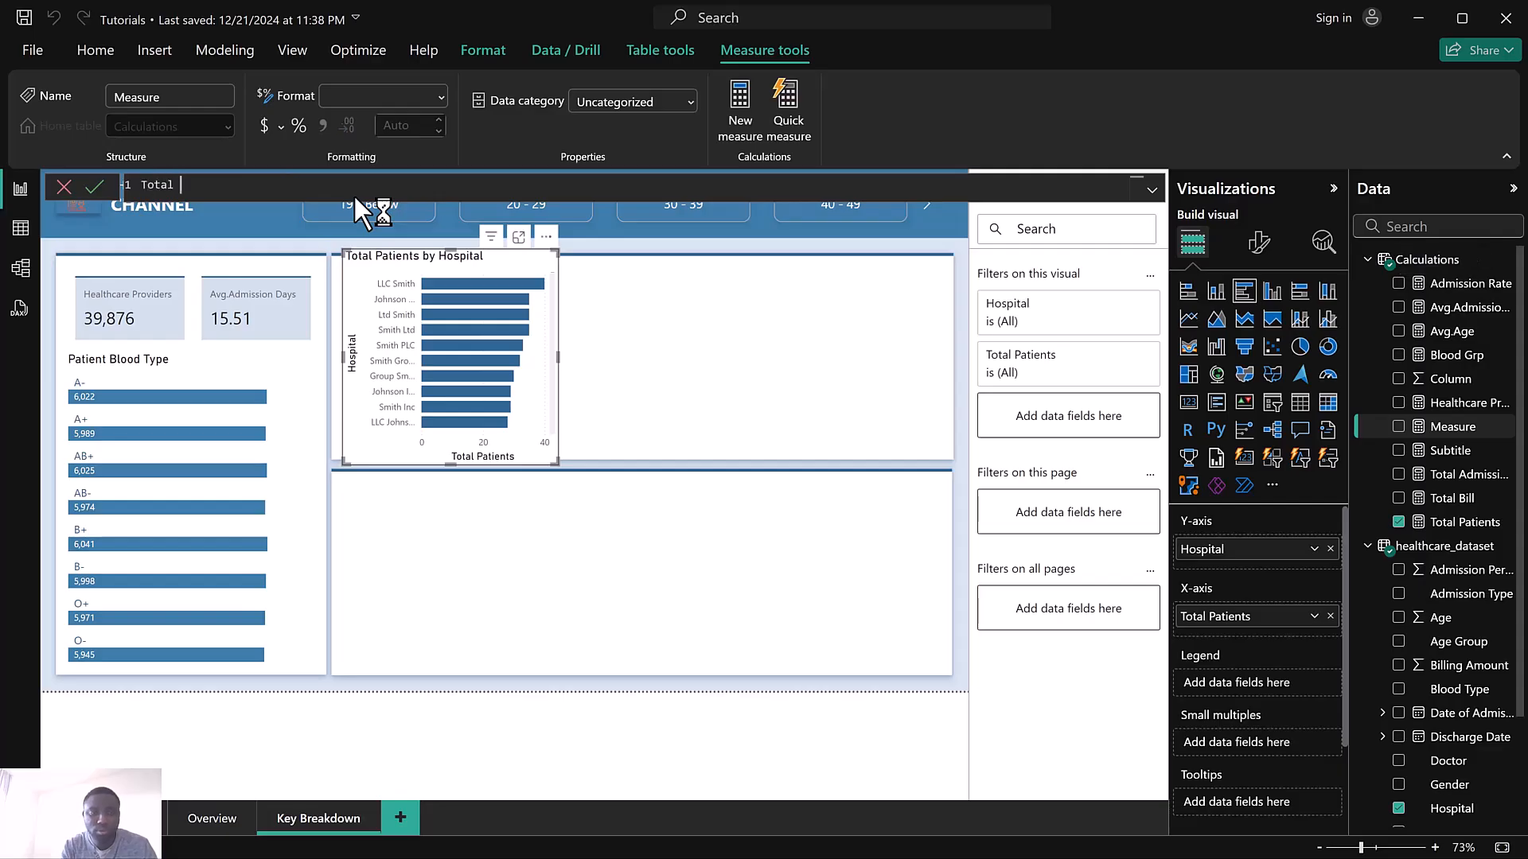
type(" Pateitn")
key("BackSpace")
key("BackSpace")
key("BackSpace")
key("BackSpace")
type("ient 2 ")
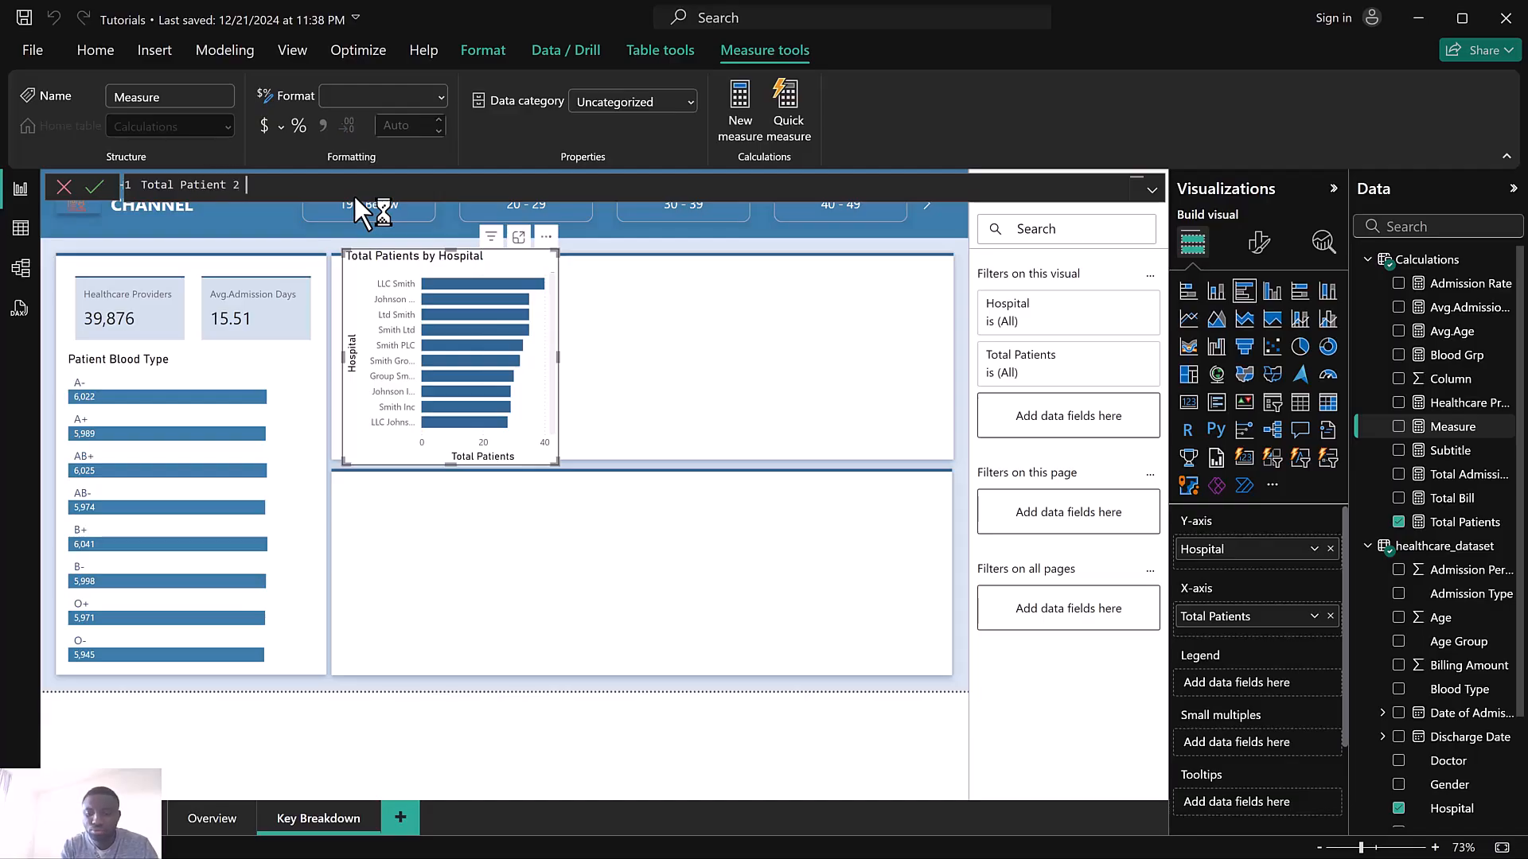
type("= To")
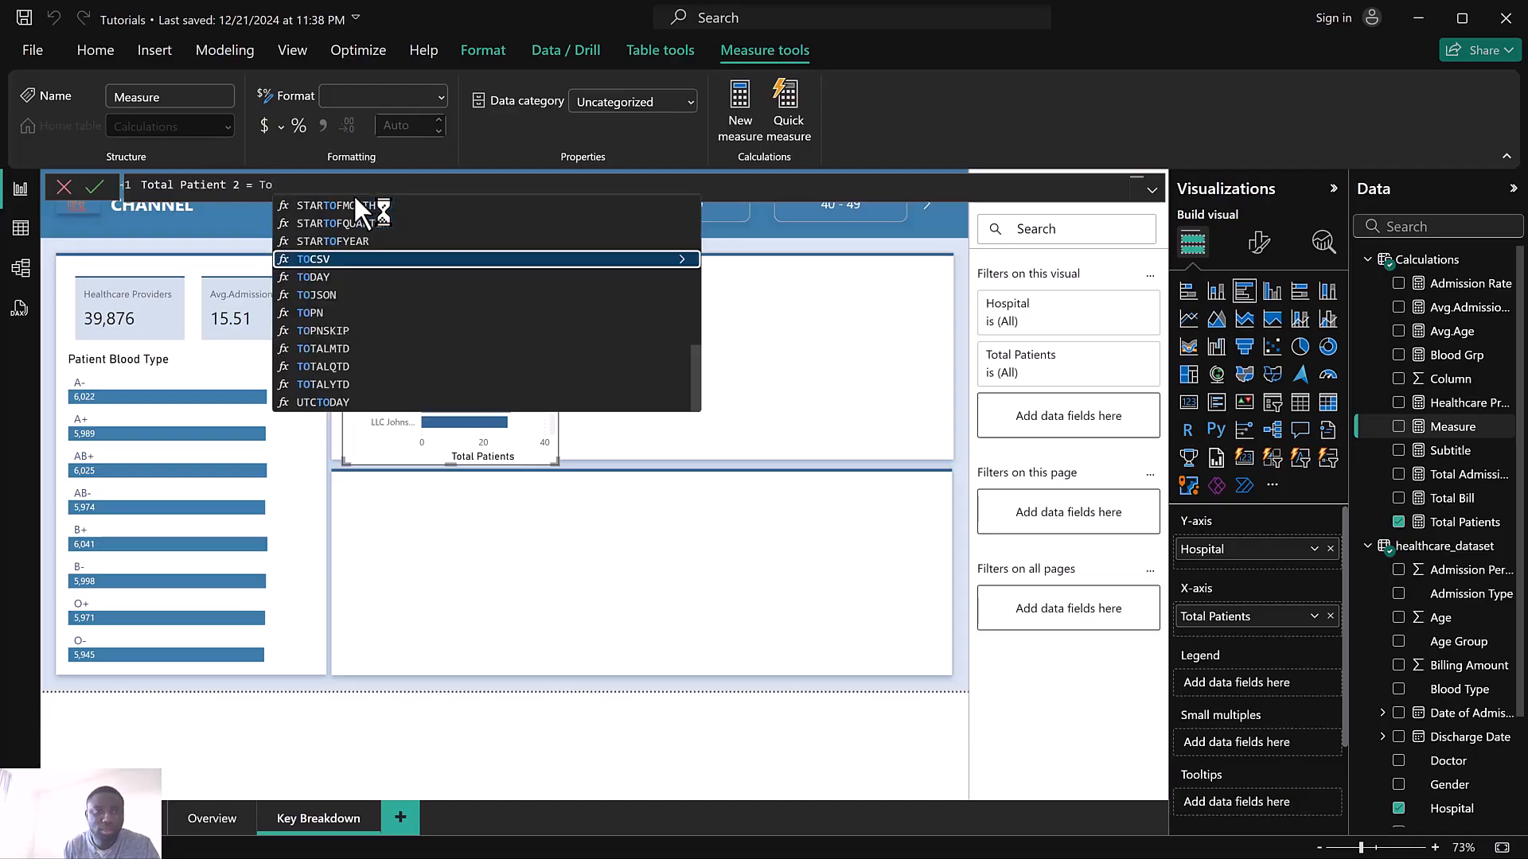
type("tal")
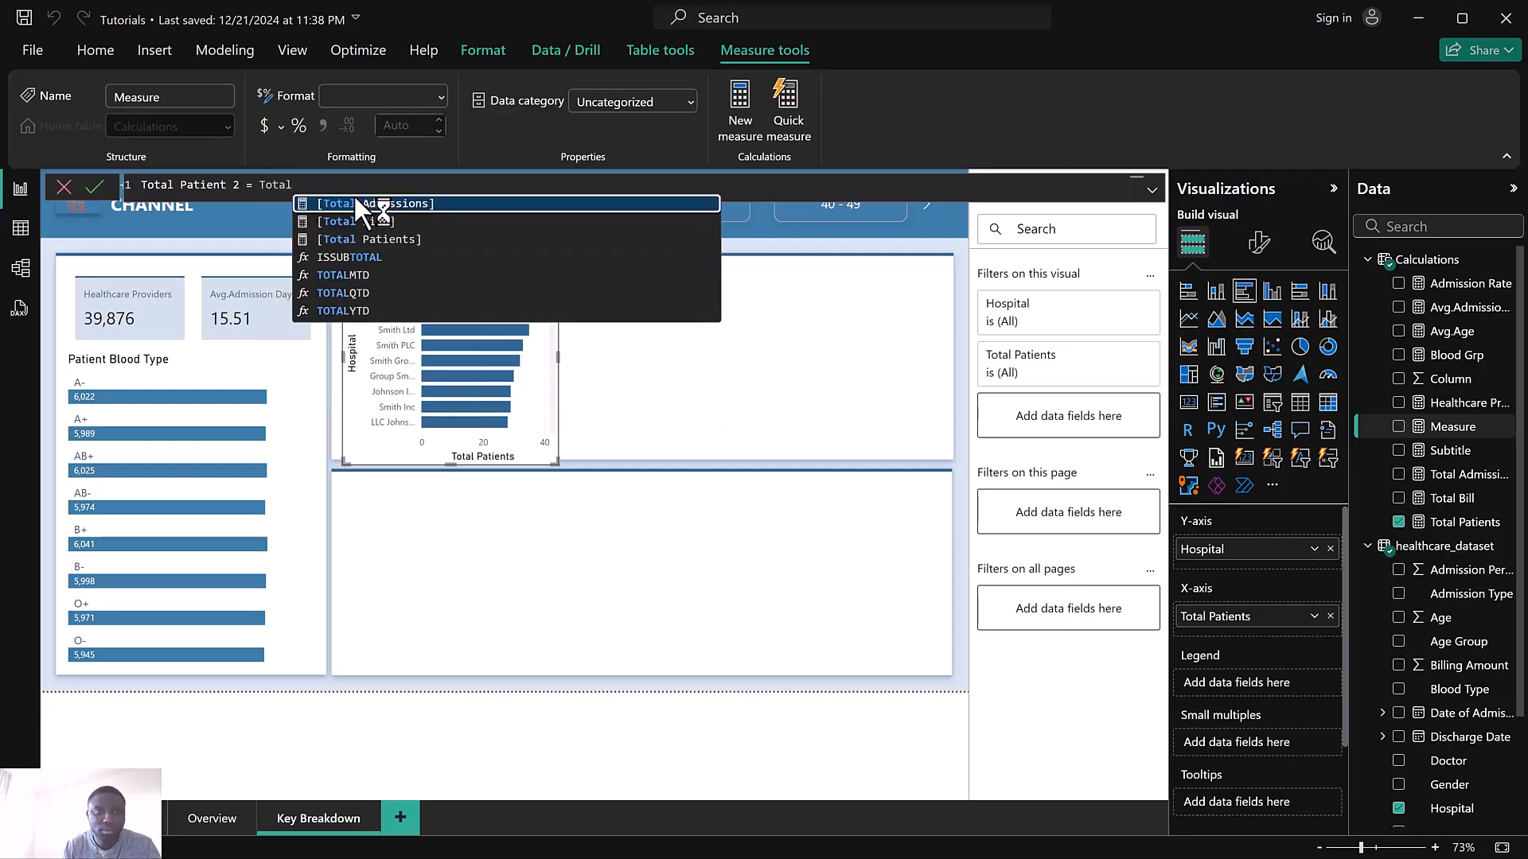
left_click(372, 241)
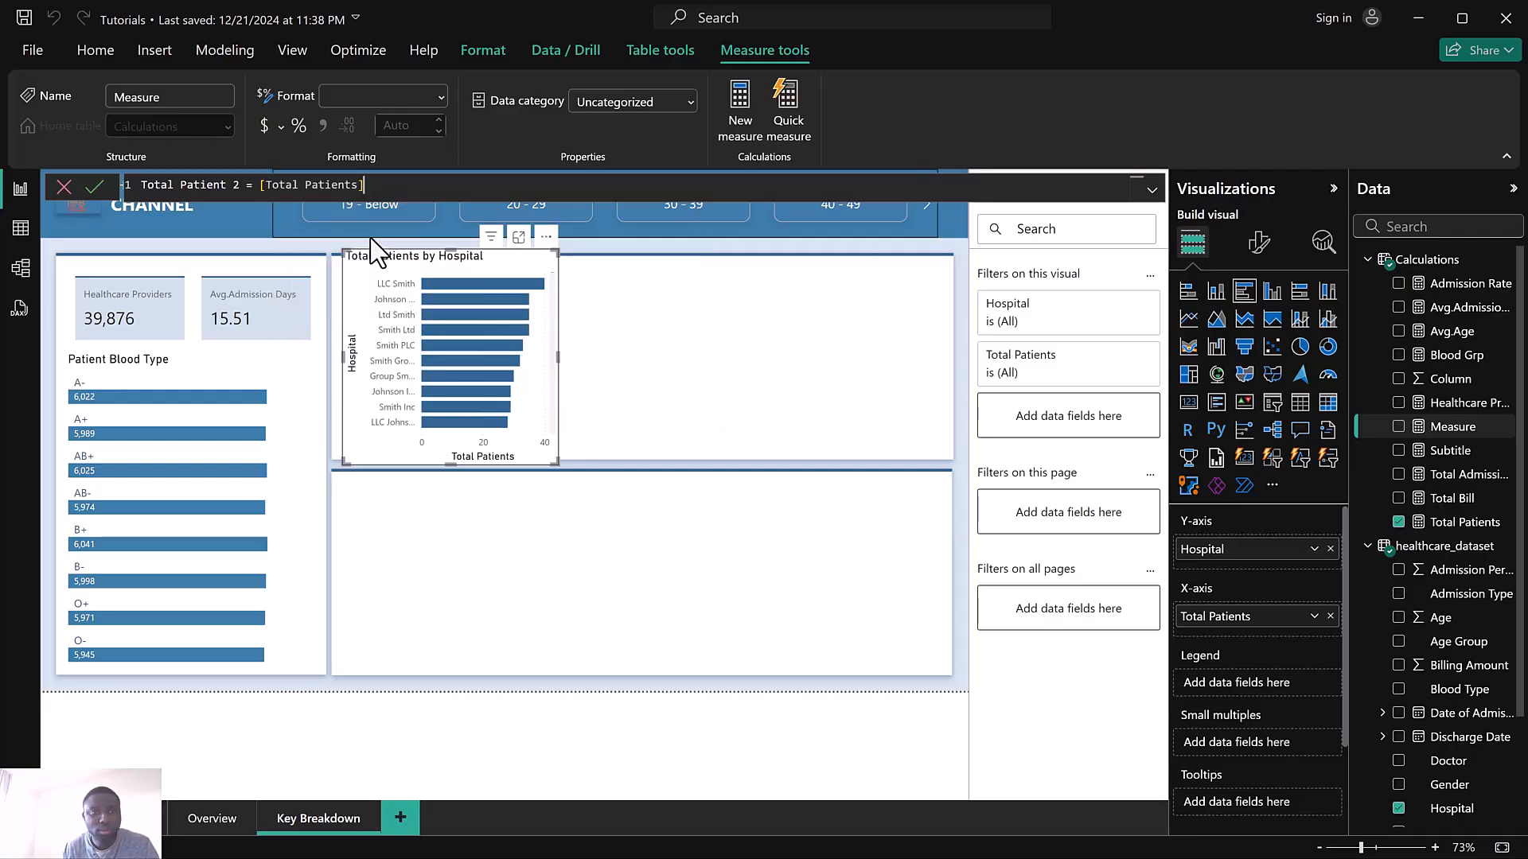
left_click(94, 189)
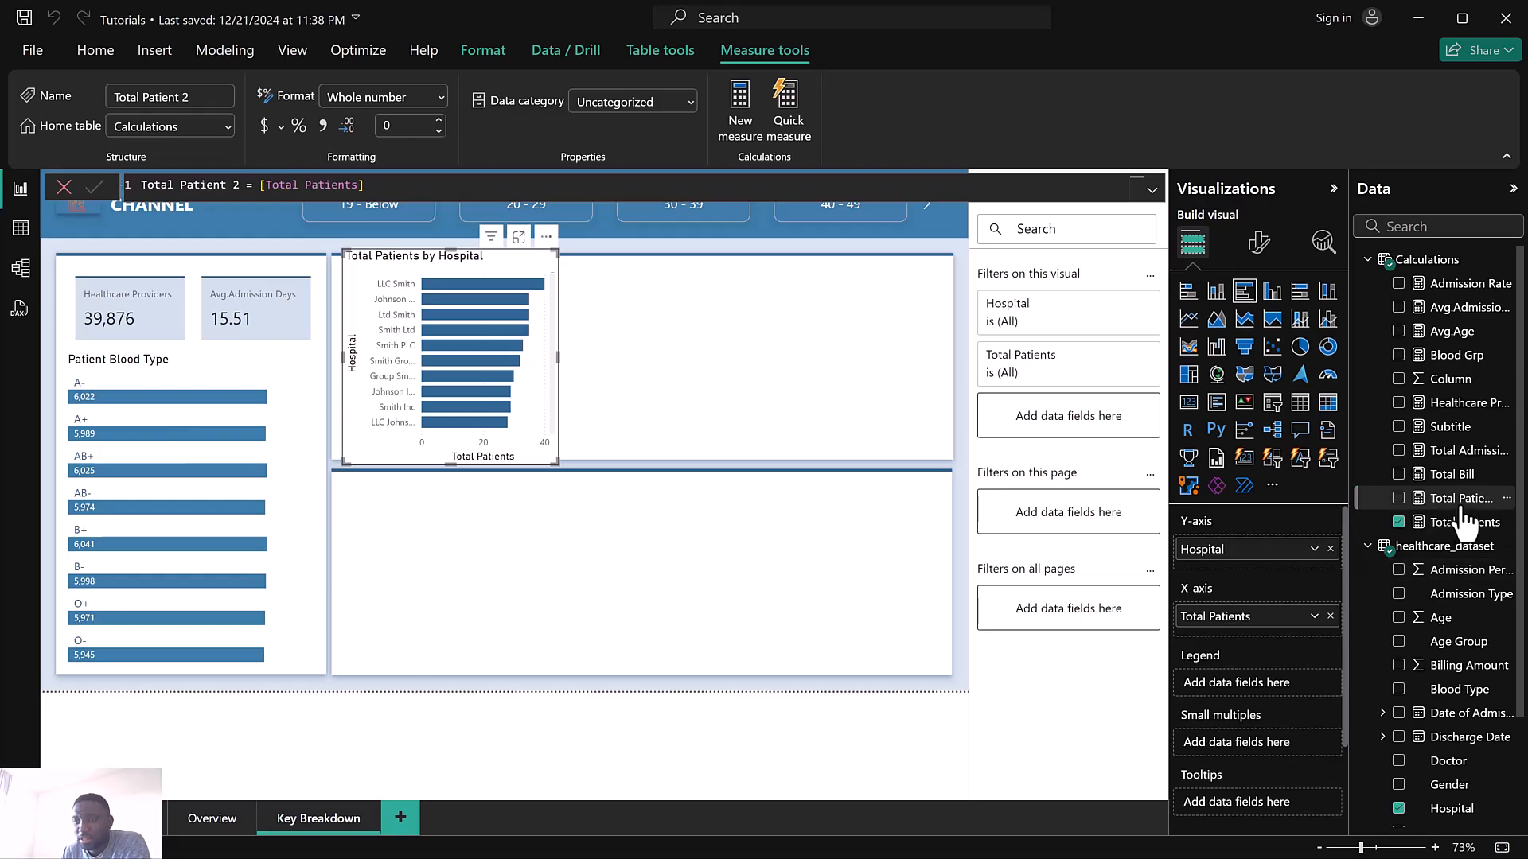
Add Total Patient 2 to the hospital chart's X-axis, enlarge the chart slightly and close the formula bar
left_click_drag(1441, 521, 1251, 611)
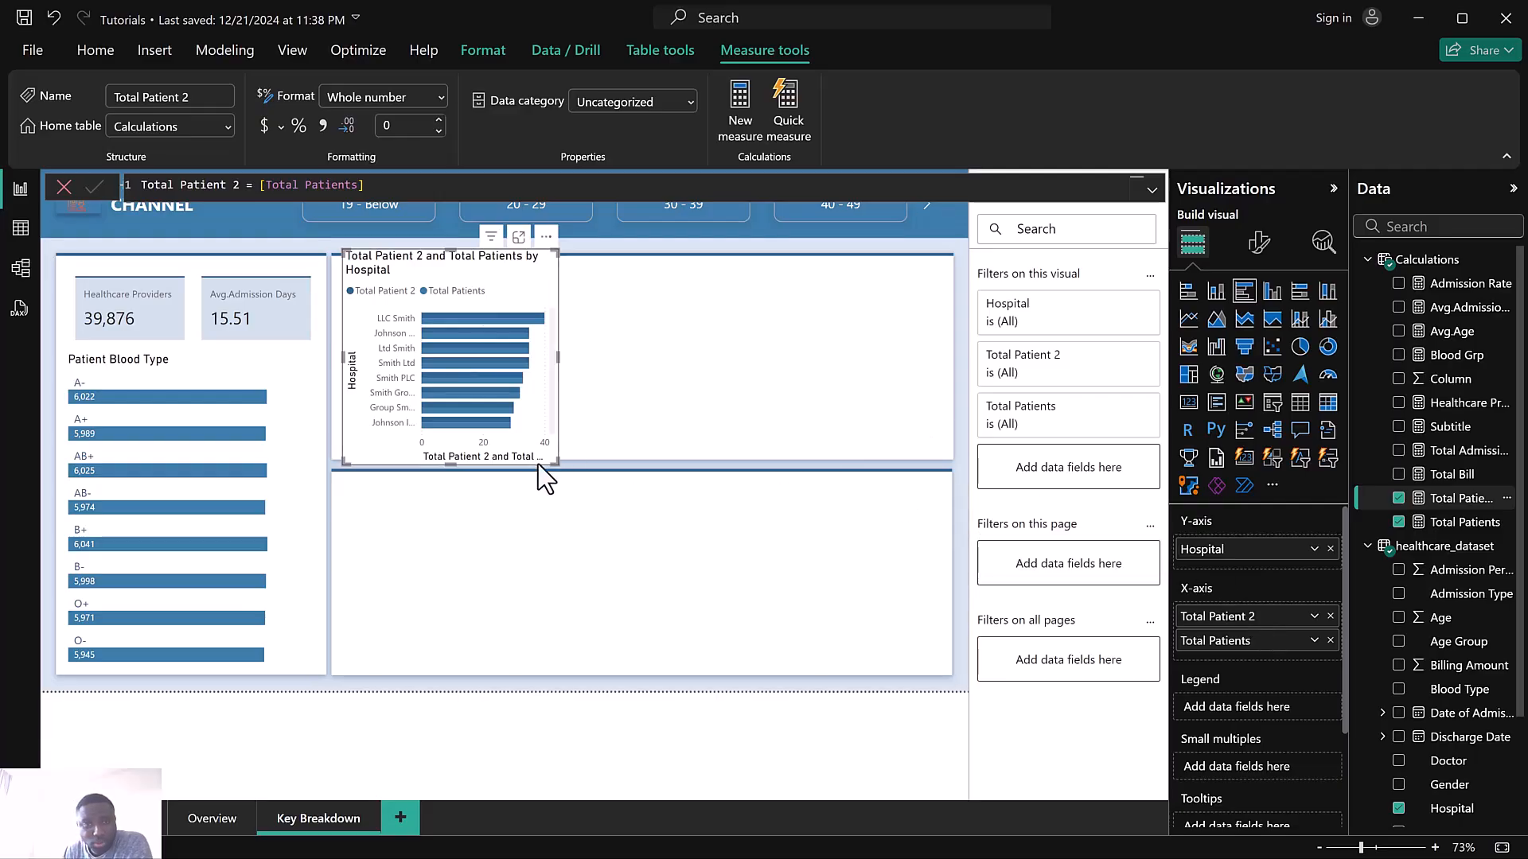
left_click_drag(558, 464, 588, 439)
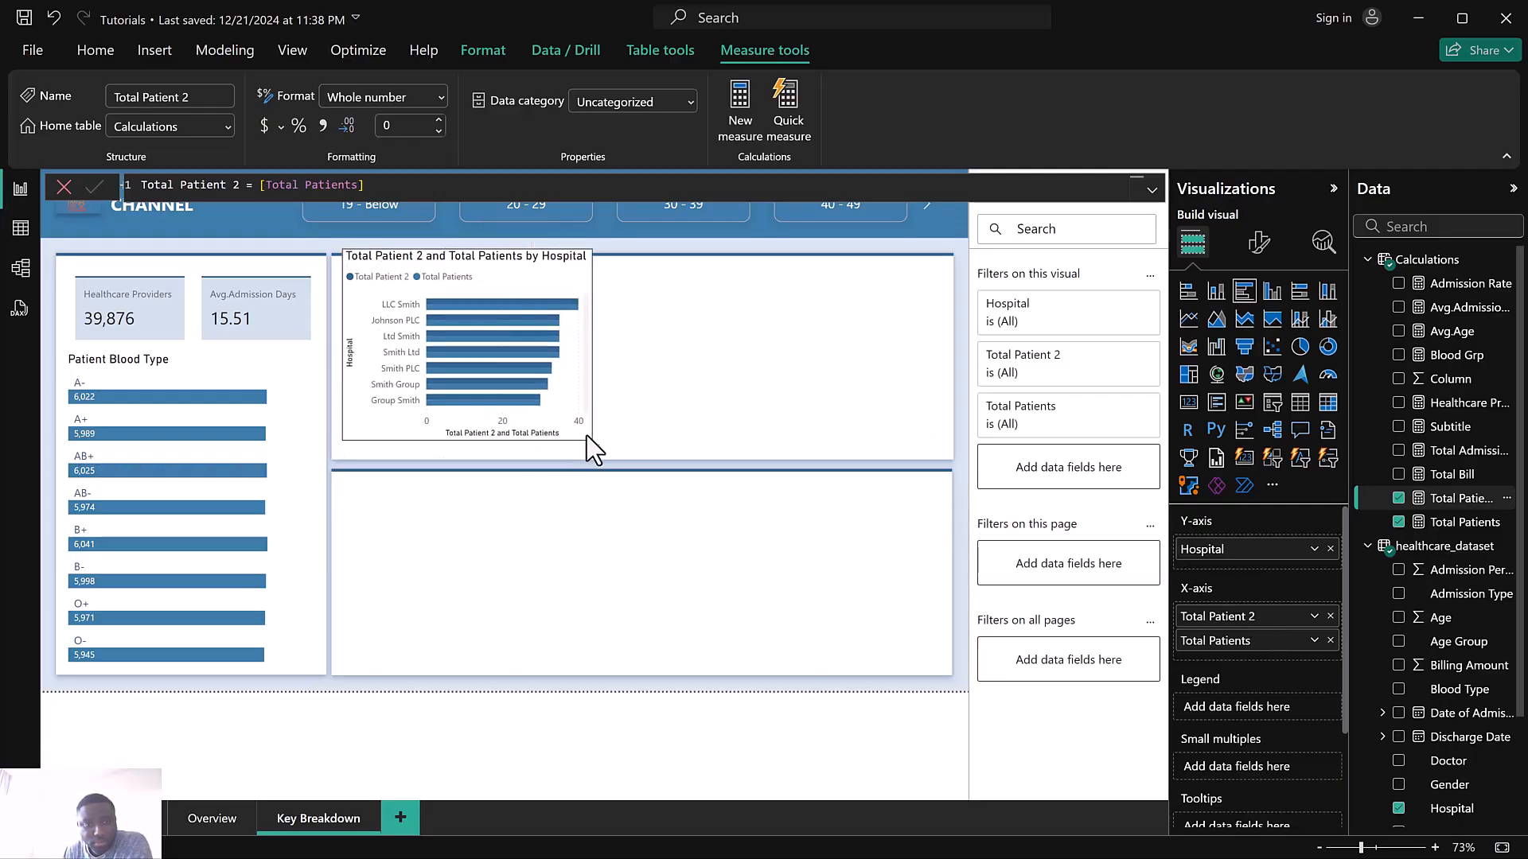
mouse_move(498, 270)
left_mouse_down()
mouse_move(507, 288)
mouse_move(498, 274)
left_mouse_up()
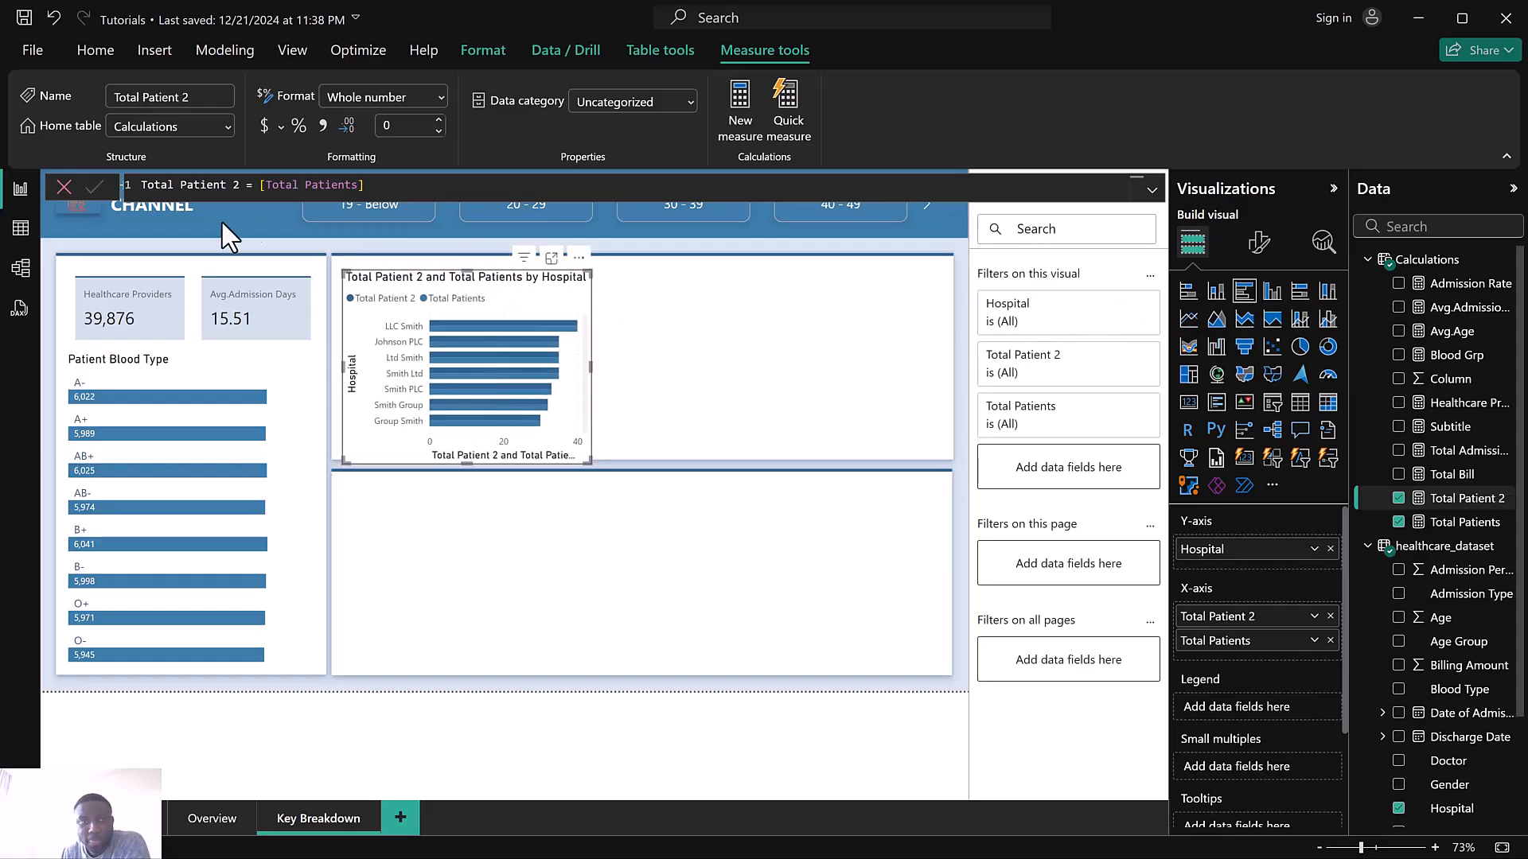
left_click(66, 190)
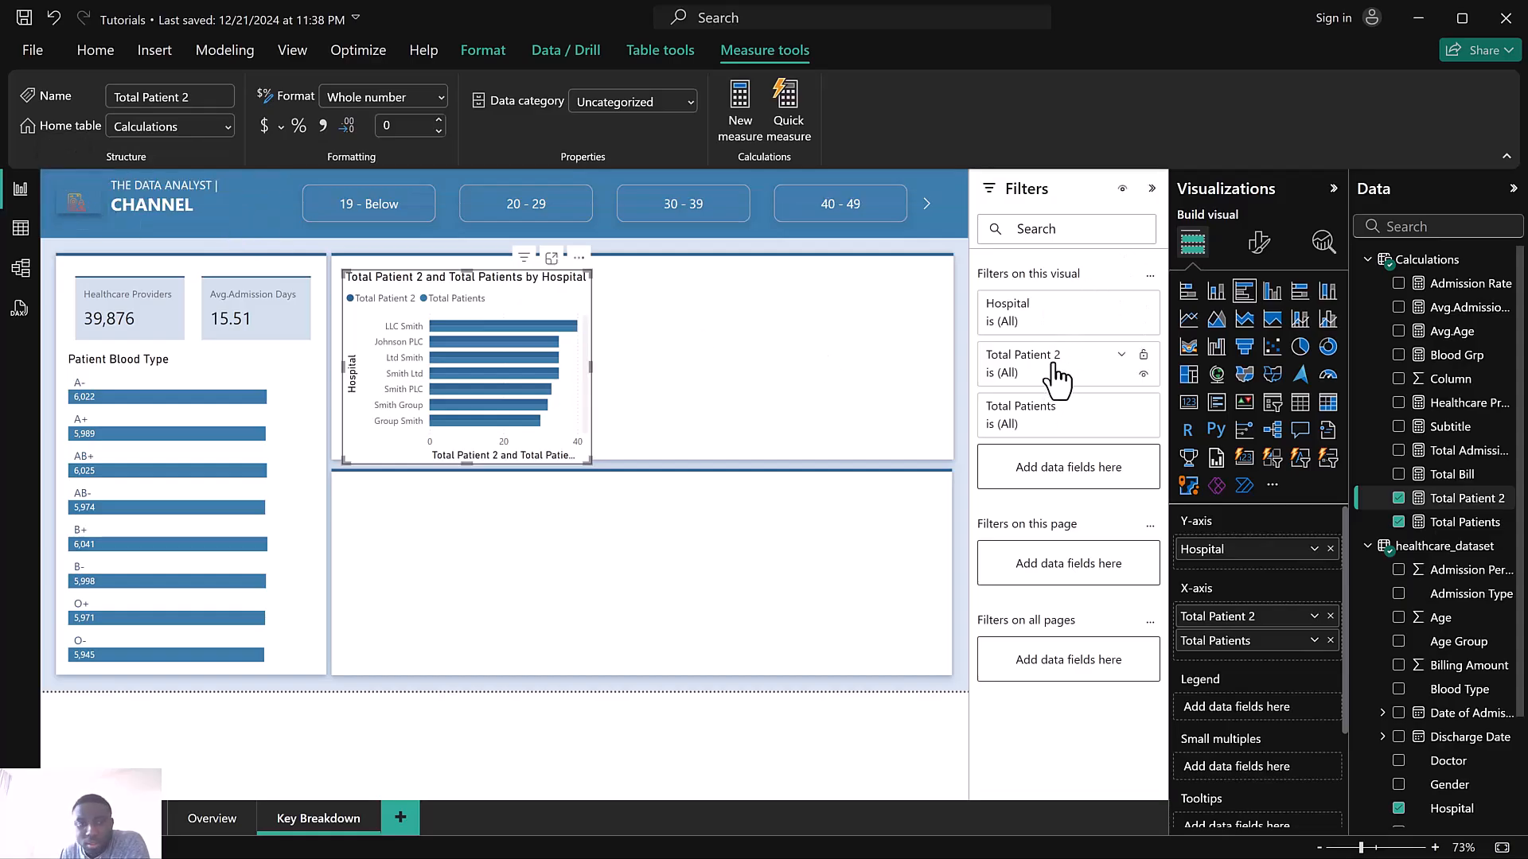
Change the hospital chart's Hospital filter to Top N and show the top 3 items
left_click(1032, 316)
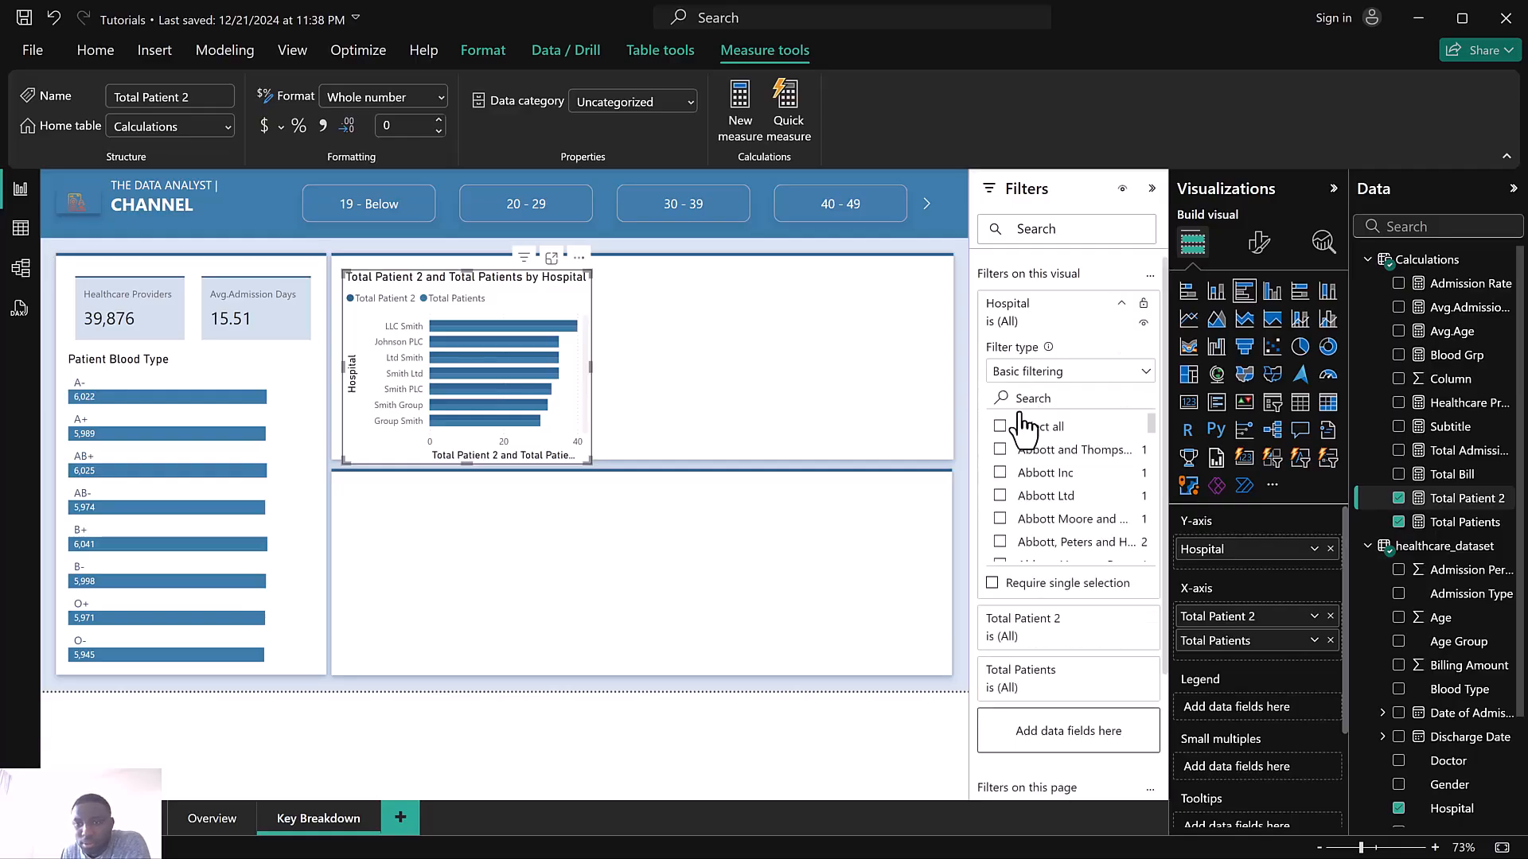
left_click(1037, 373)
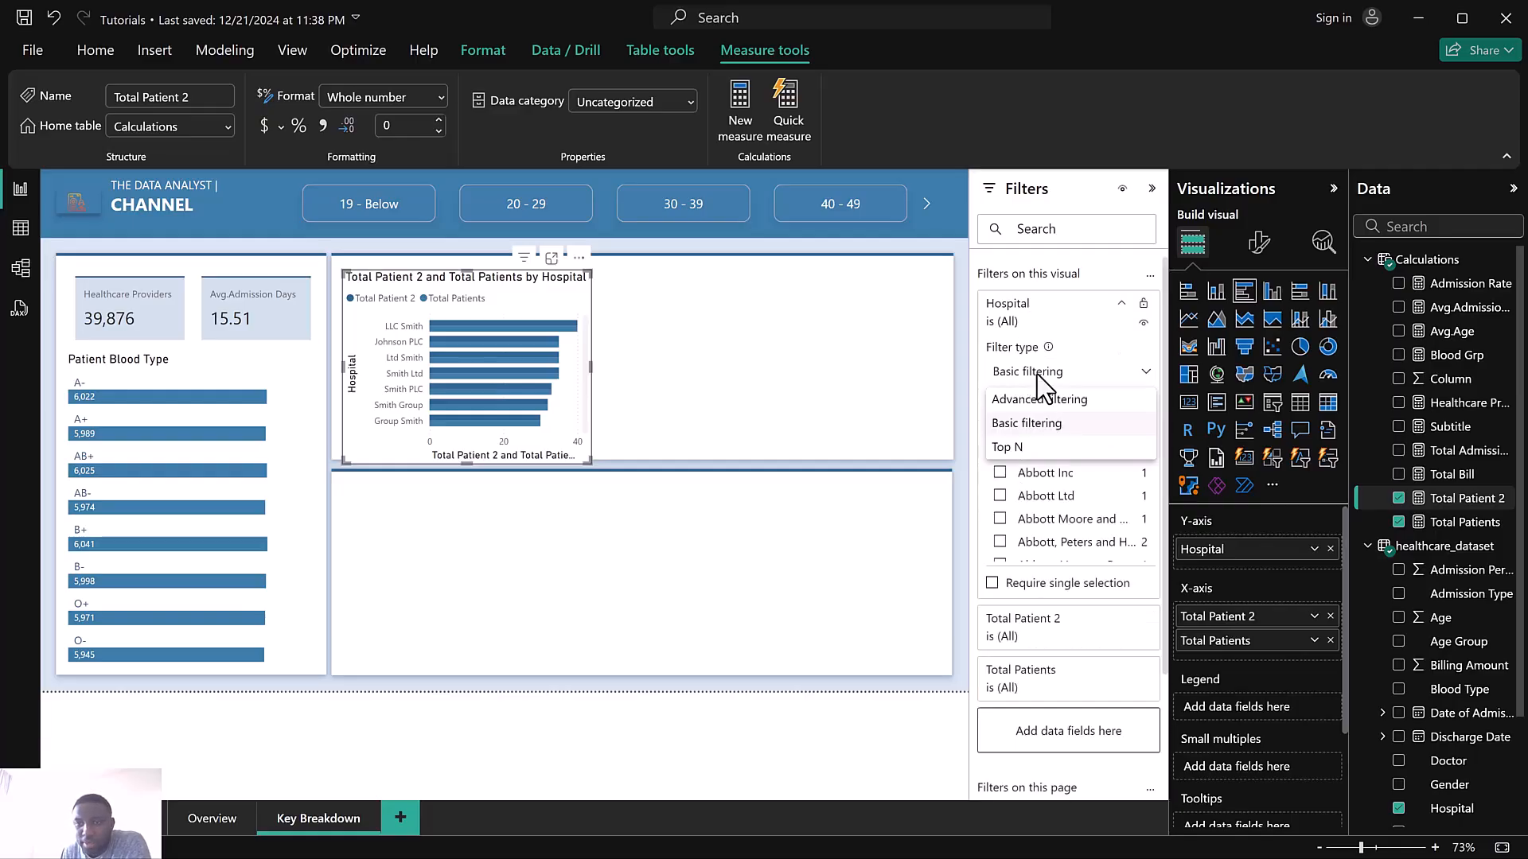
left_click(1011, 450)
left_click(1089, 424)
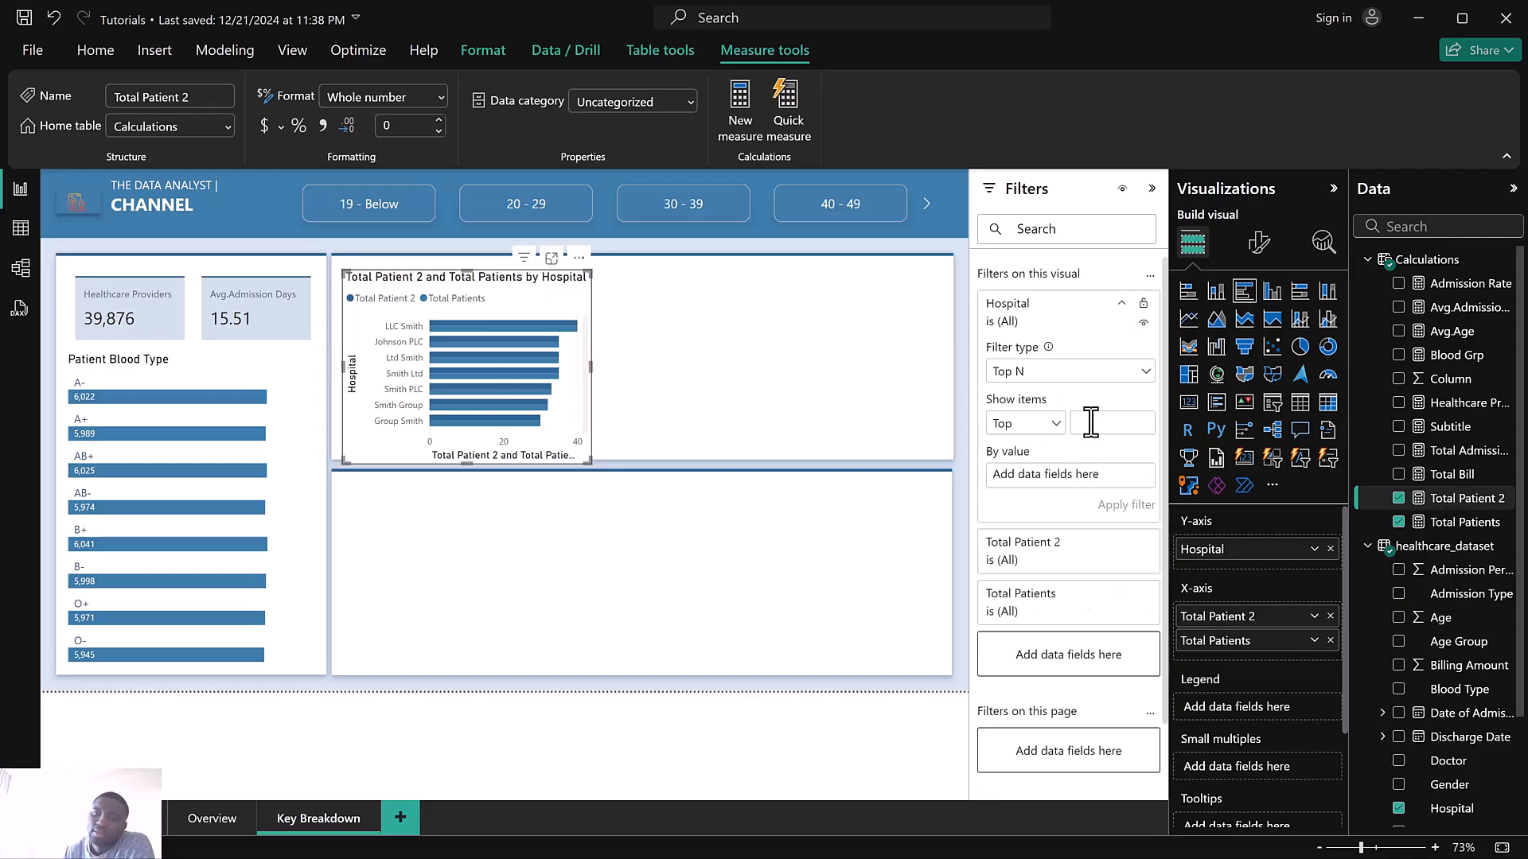
type("3")
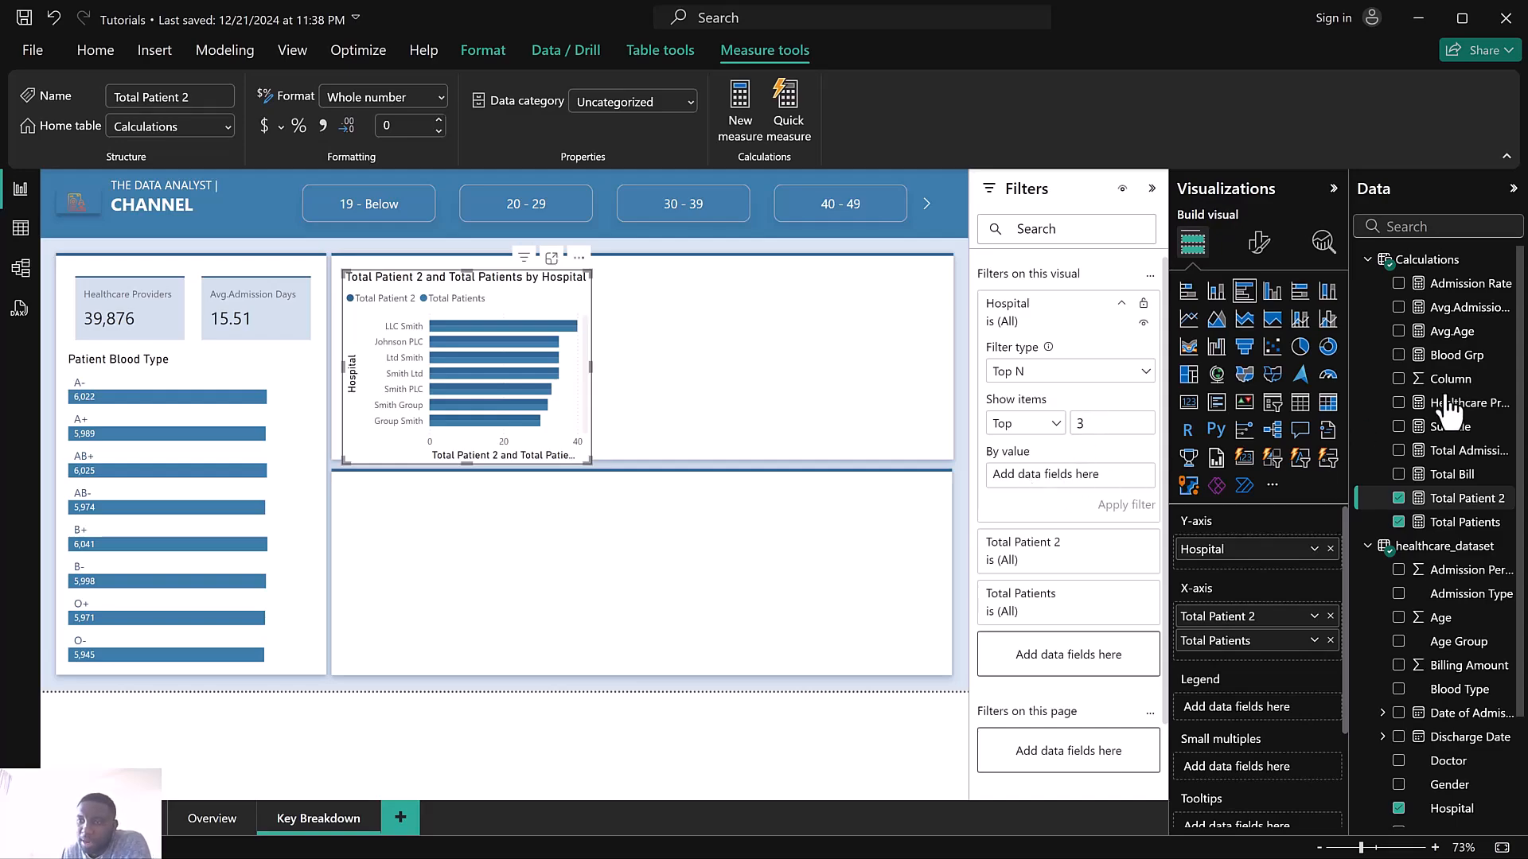
Re-add Total Patient 2 after Total Patients on the X-axis, then apply the Top 3 filter by Total Patients value
left_click(1398, 499)
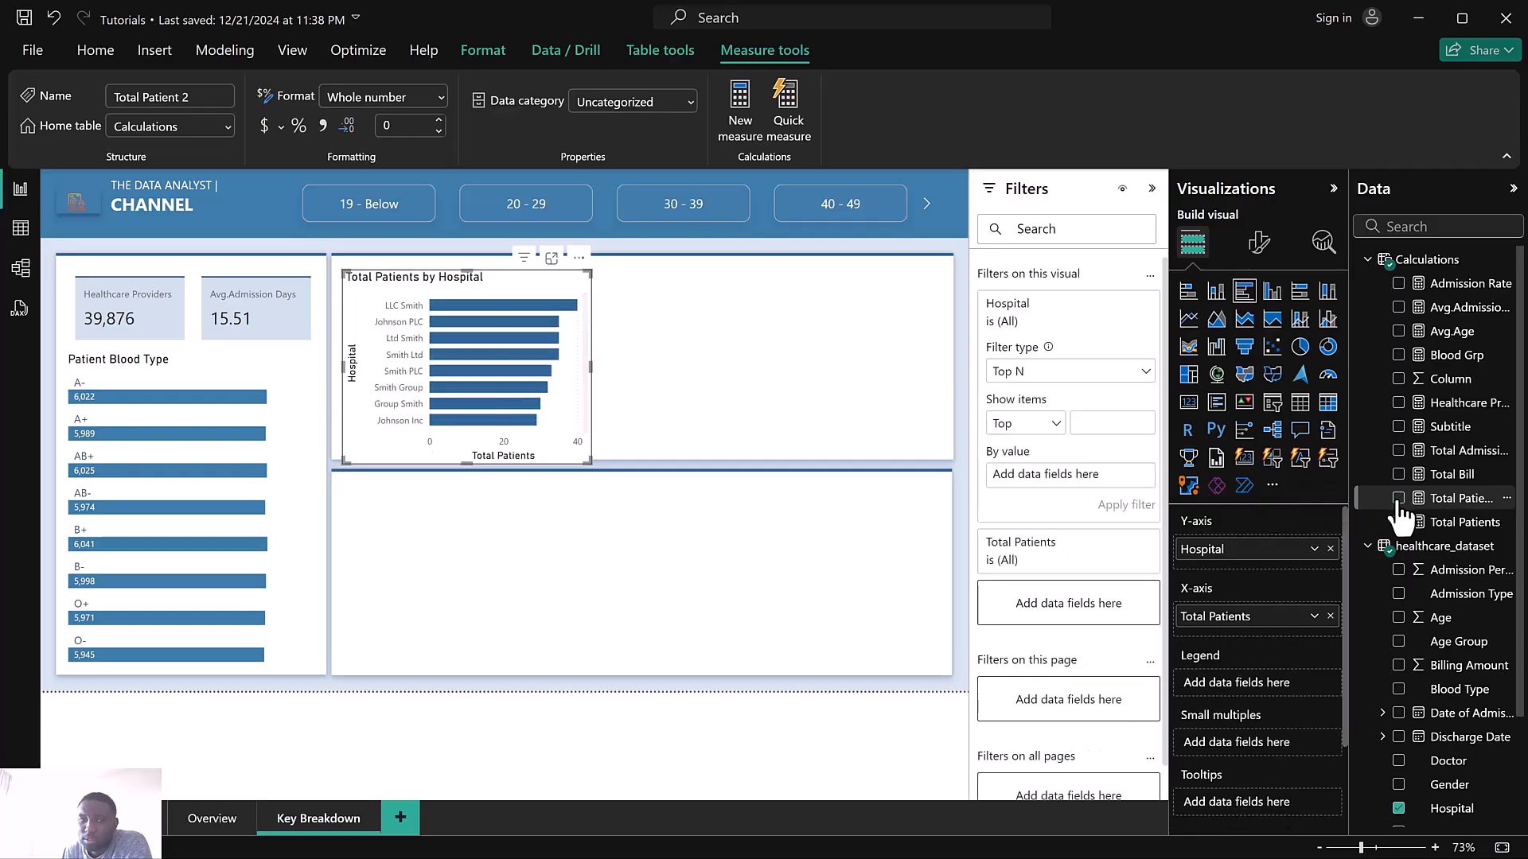
left_click(1398, 499)
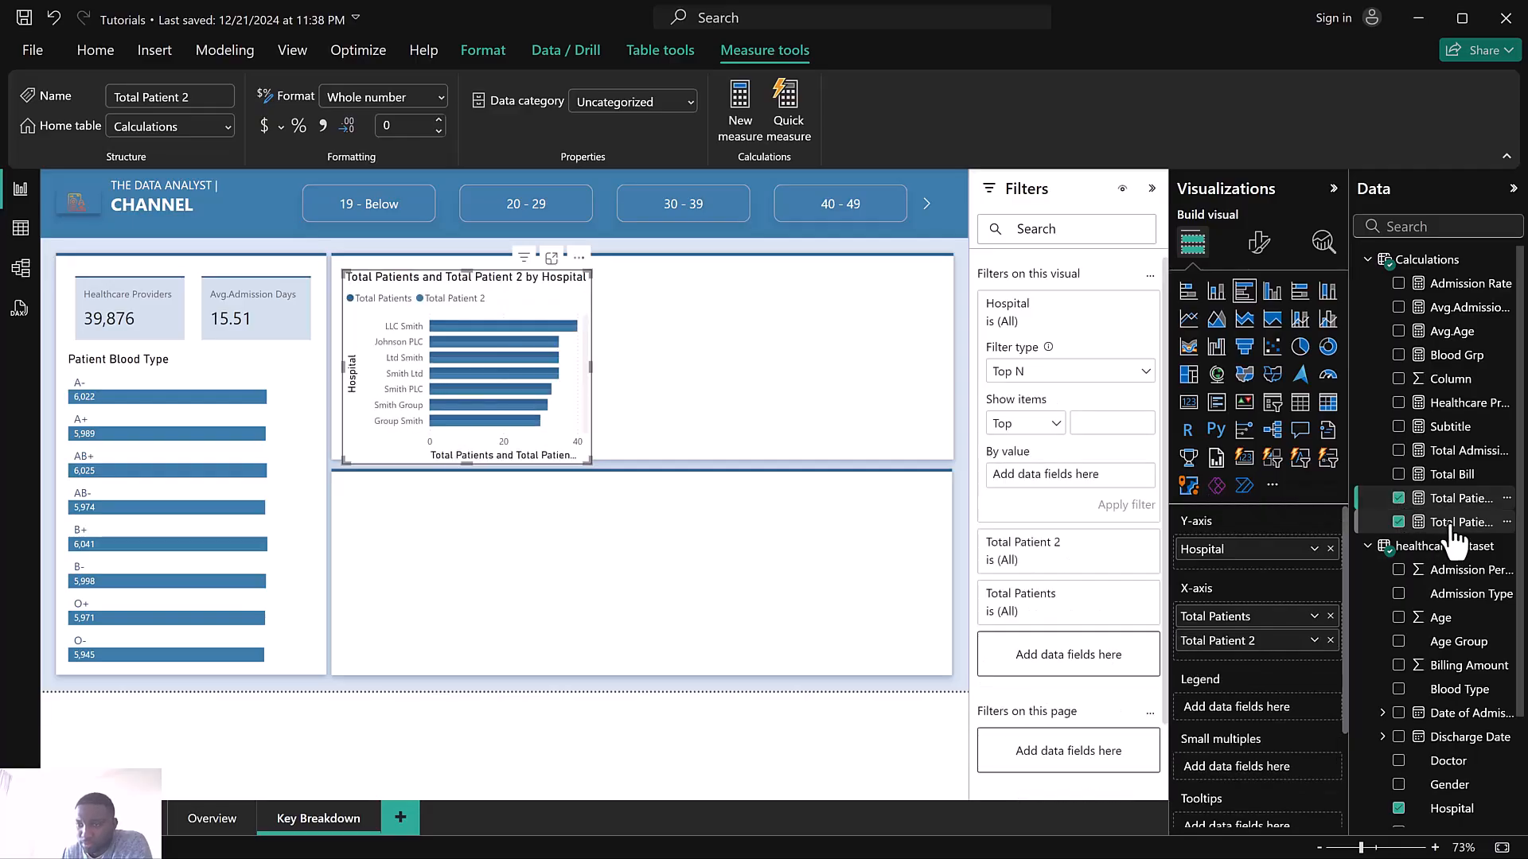
left_click_drag(1455, 527, 1076, 479)
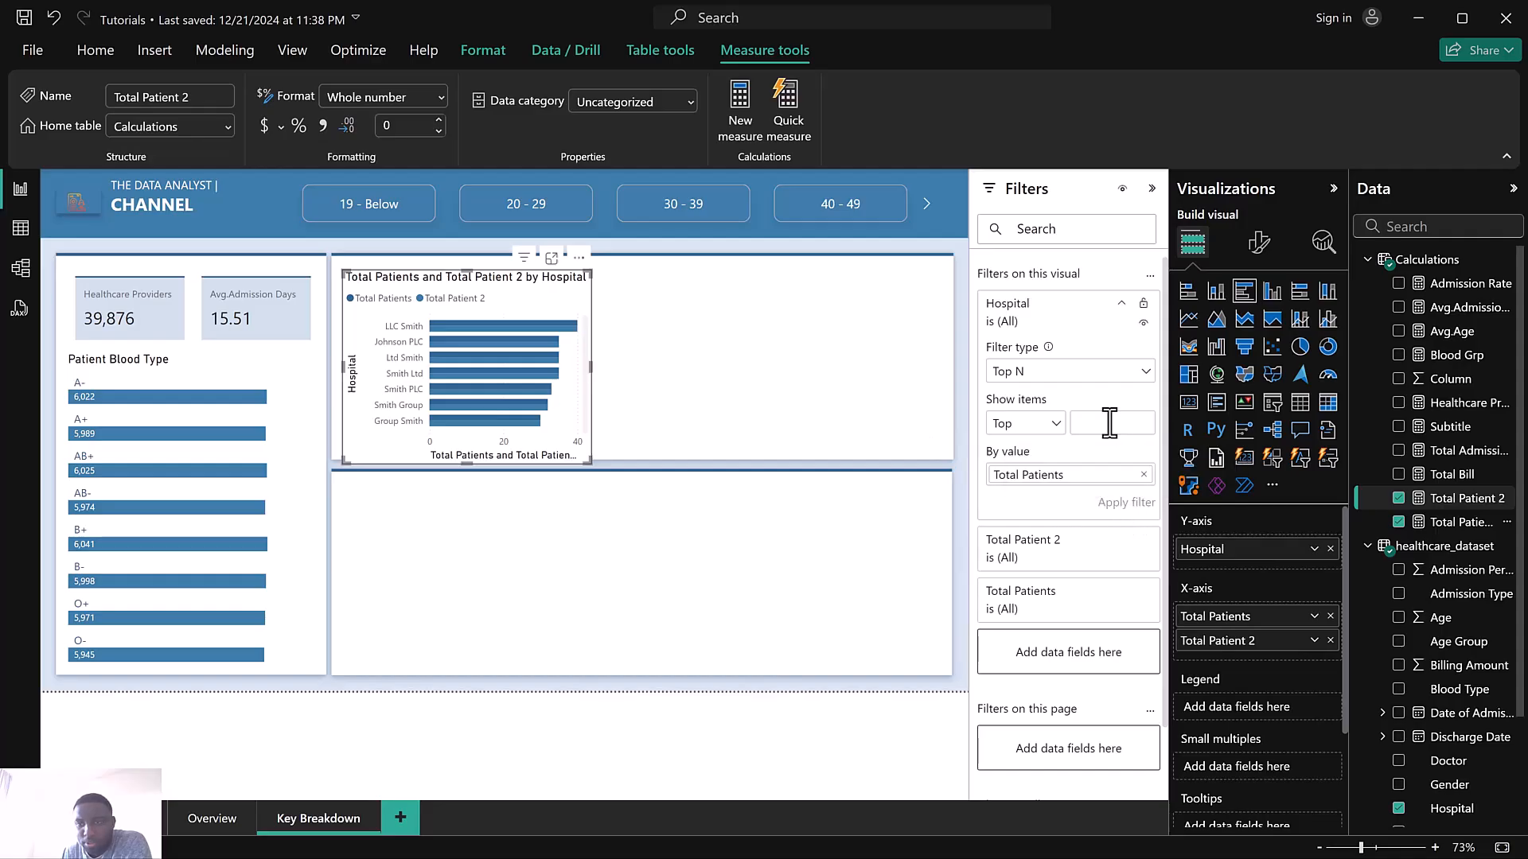
type("3")
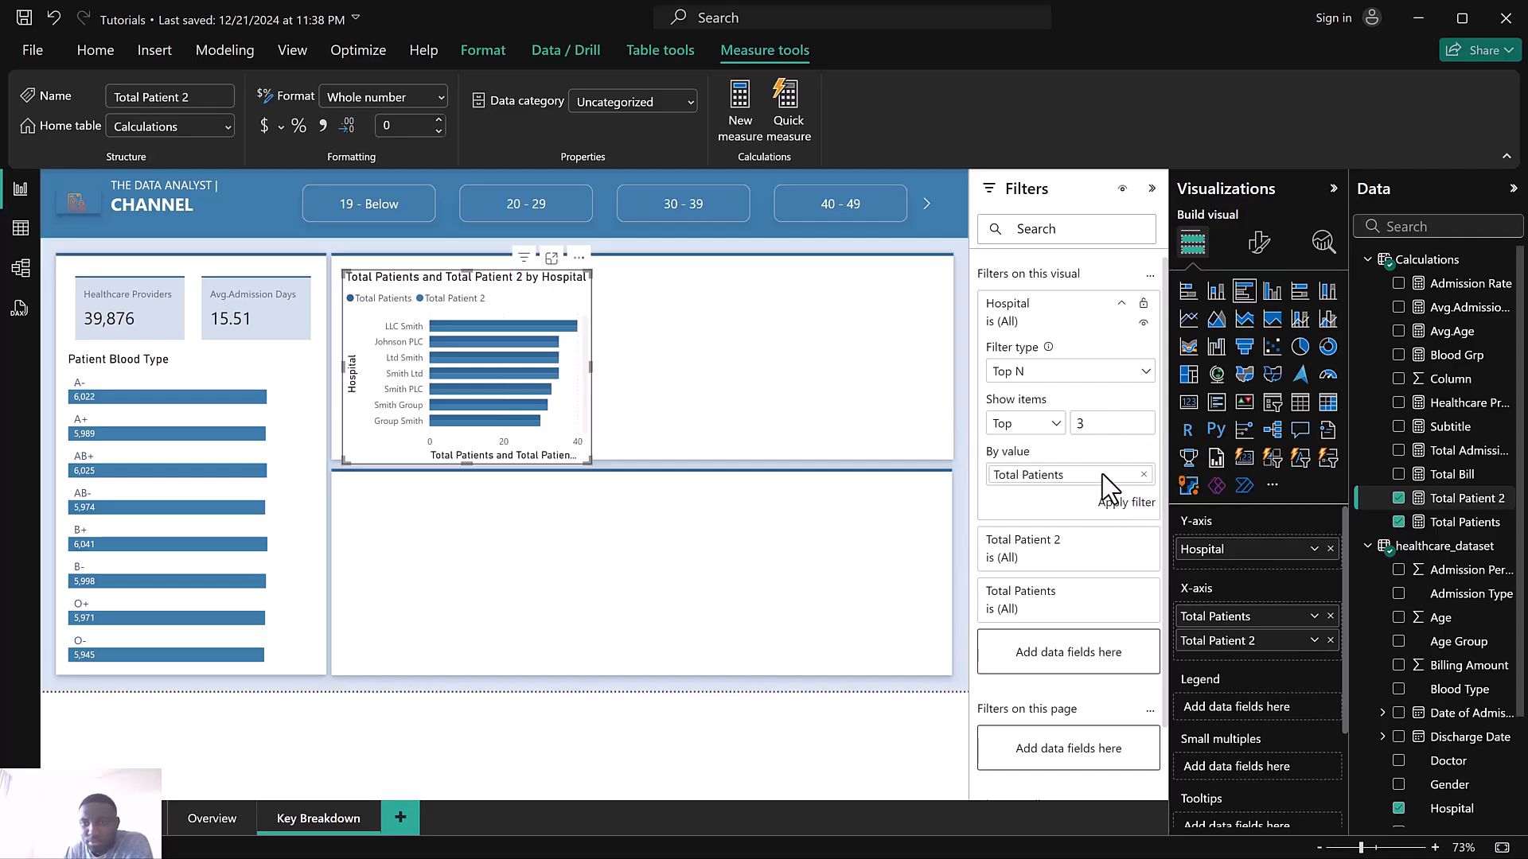
left_click(1122, 510)
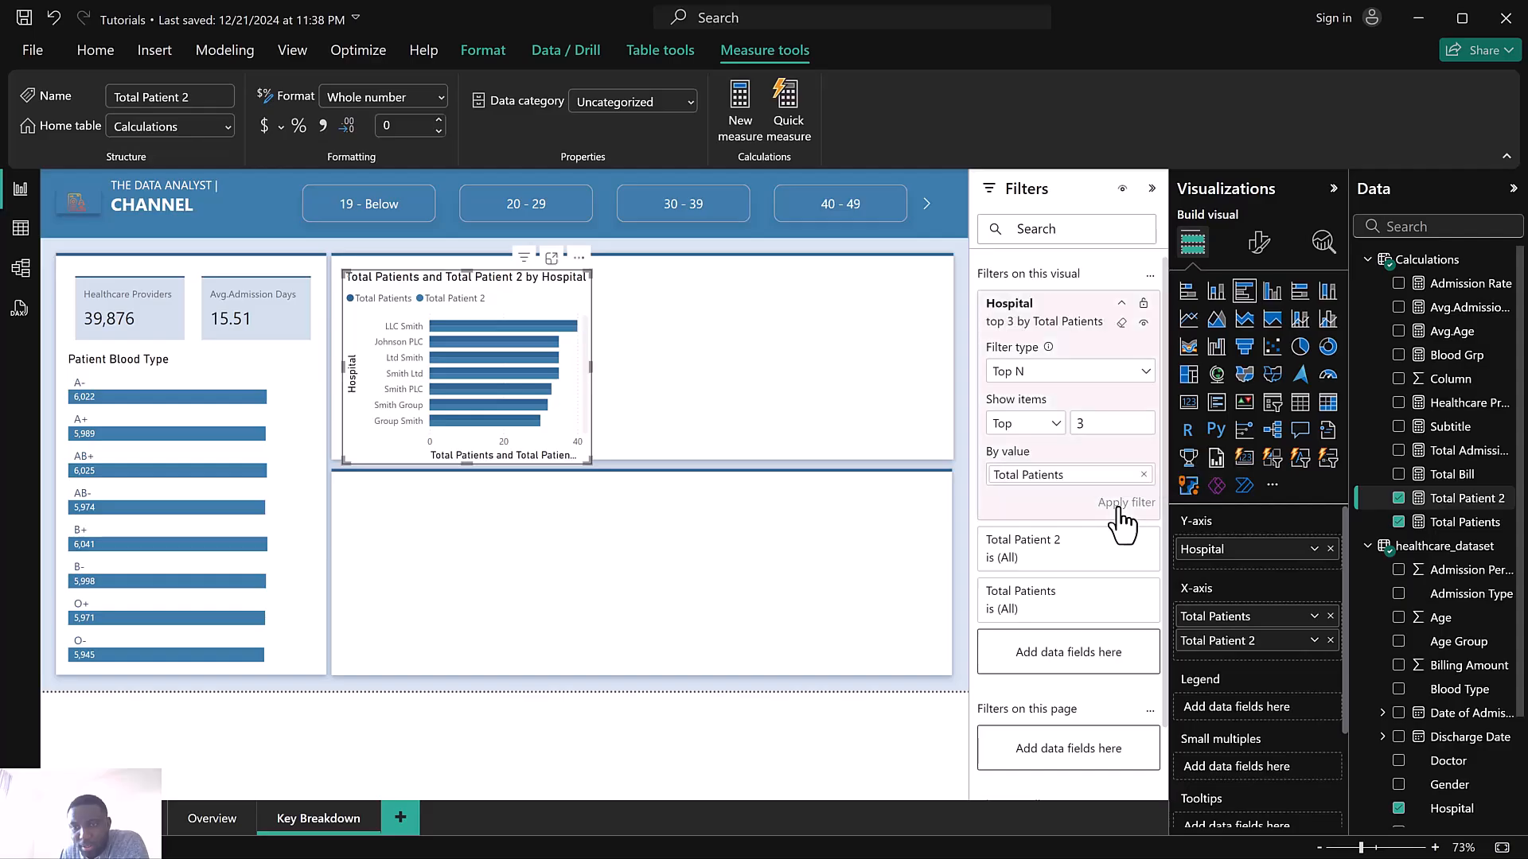
Reposition and resize the top hospitals chart inside the upper right panel
left_click_drag(344, 272, 342, 263)
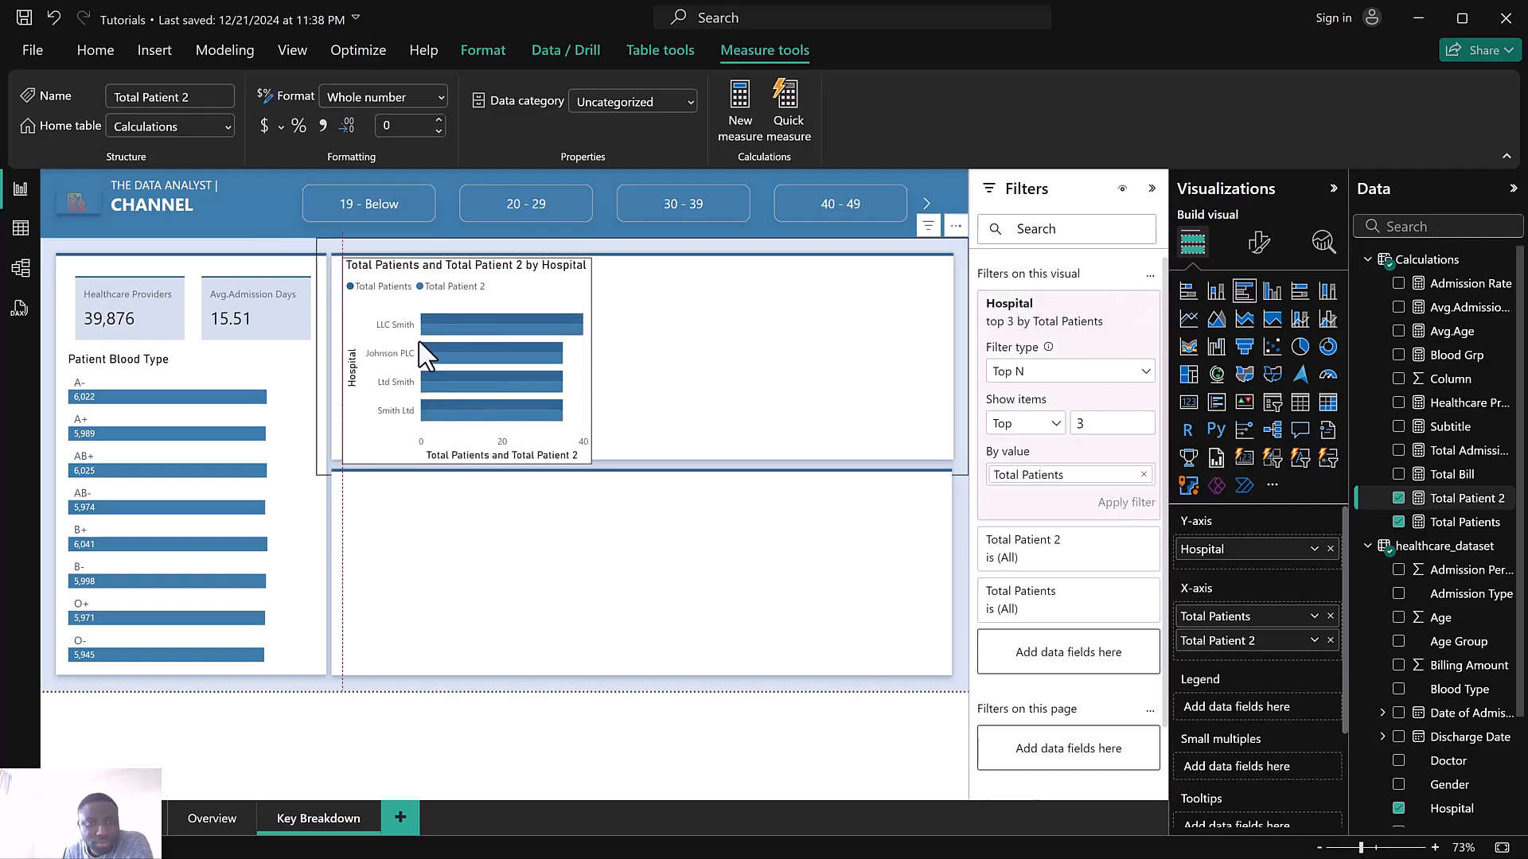
left_click_drag(589, 460, 580, 446)
left_click_drag(343, 261, 347, 269)
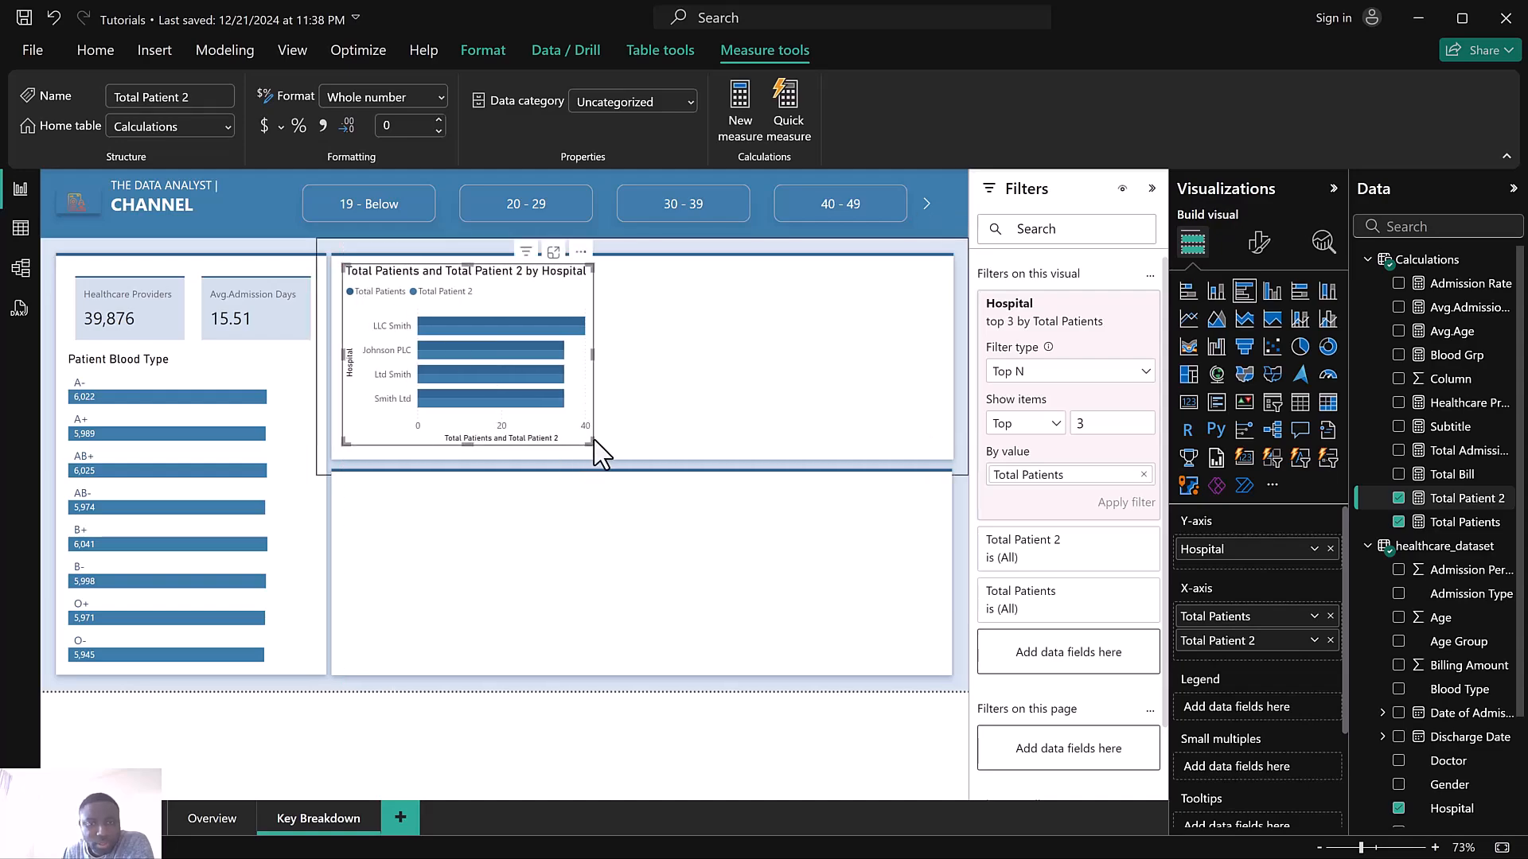
left_click_drag(589, 443, 603, 447)
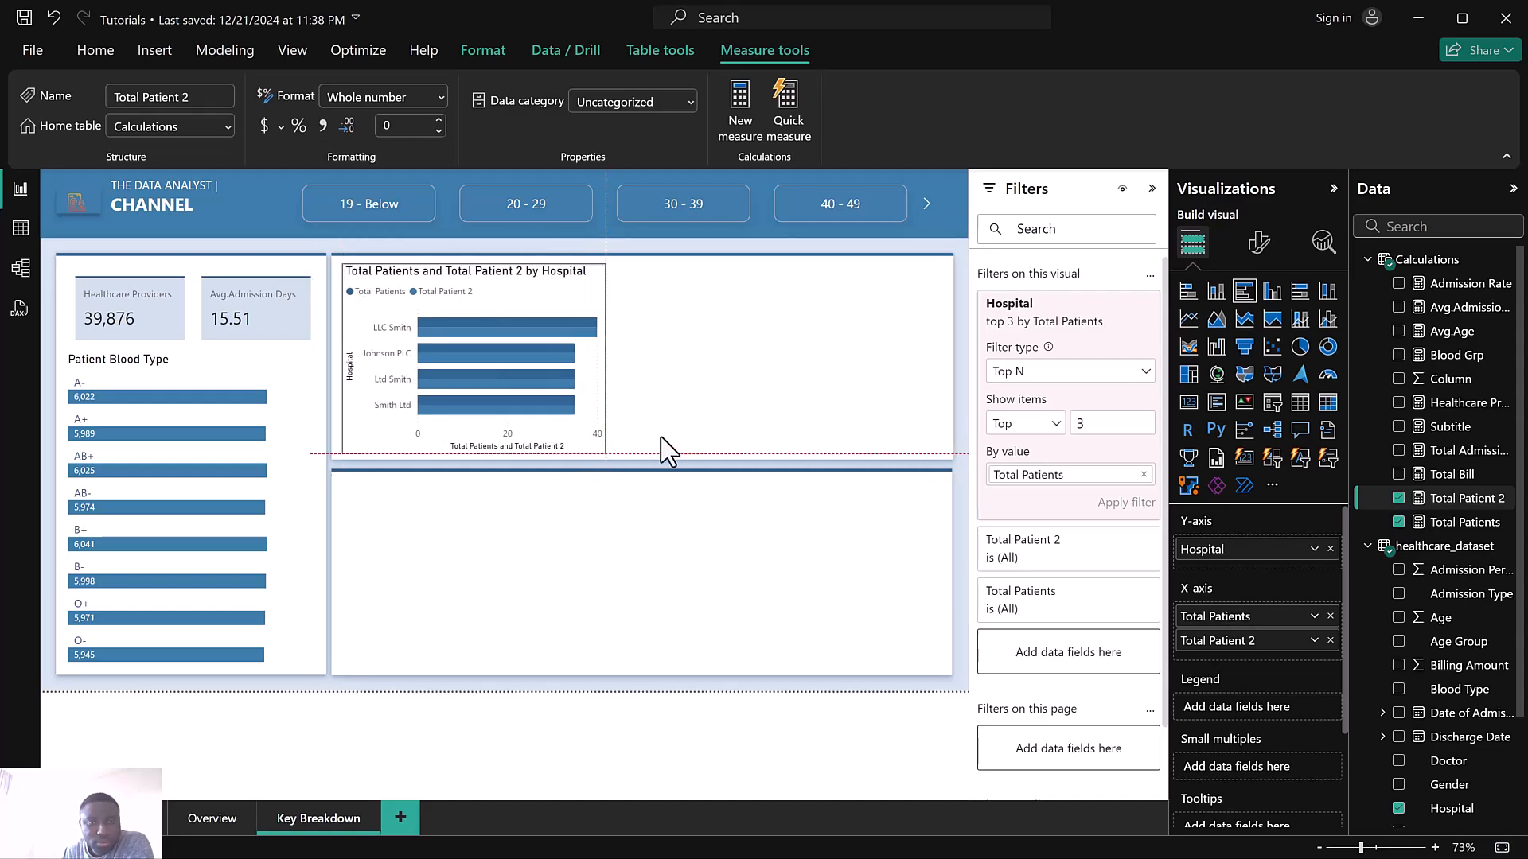
Retitle the hospital chart as Top 3 Healthcare Providers
left_click(1258, 247)
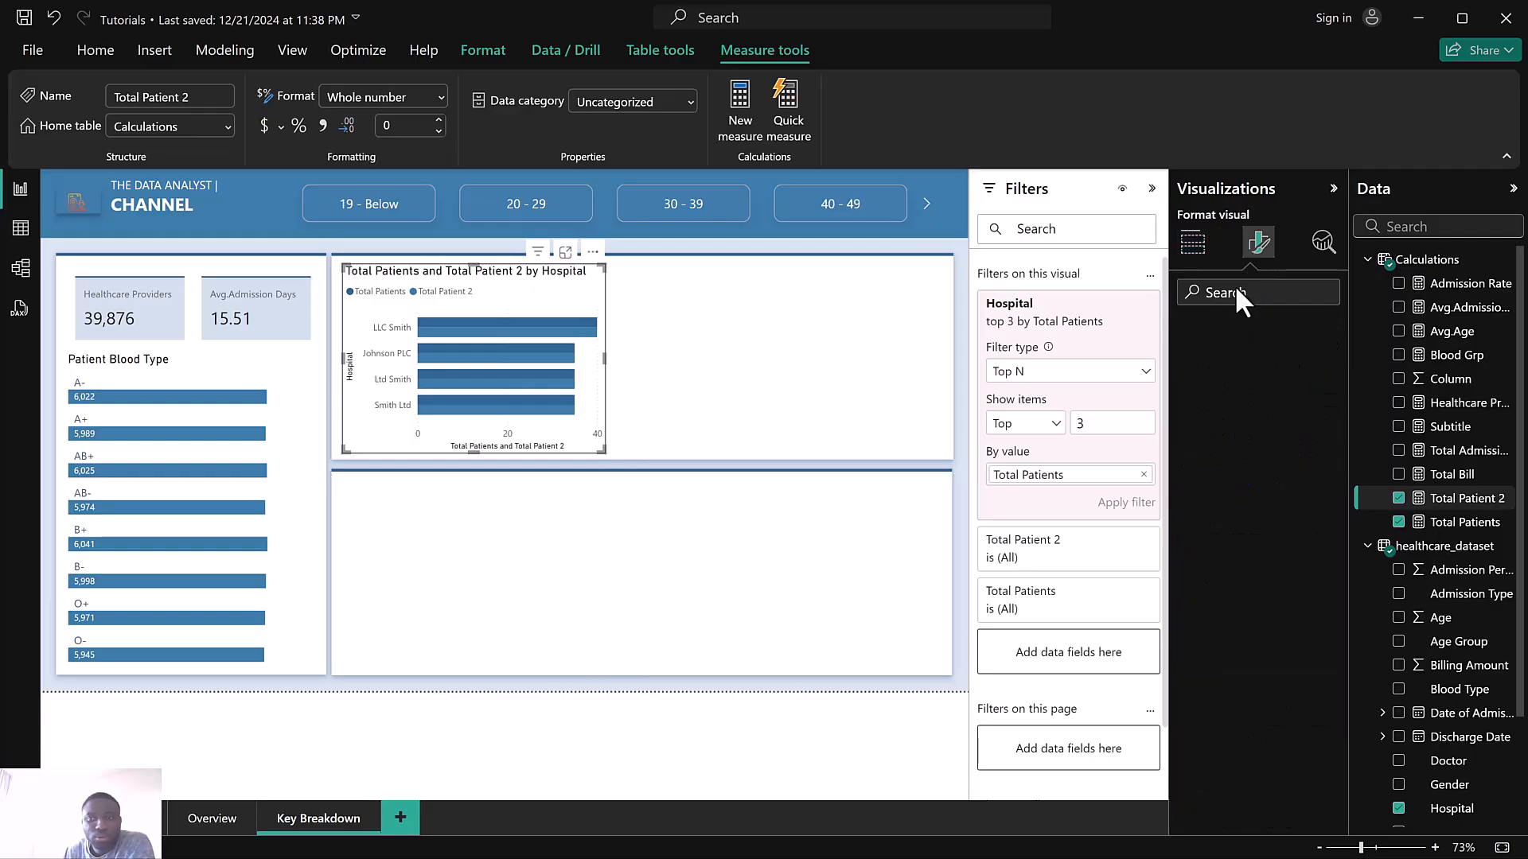
left_click(1254, 334)
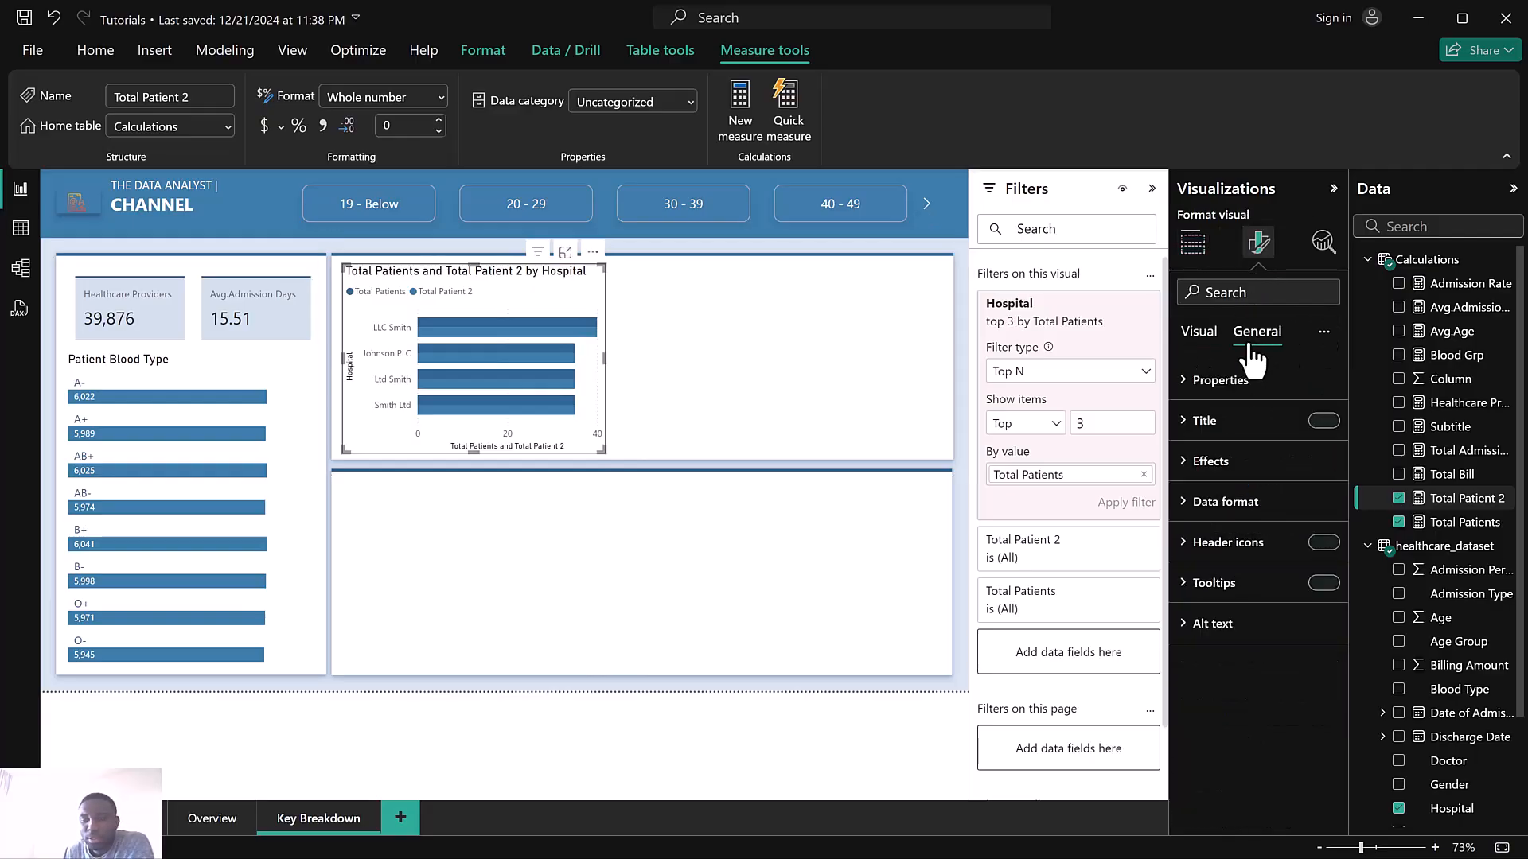
left_click(1222, 425)
left_click_drag(1192, 521, 1398, 526)
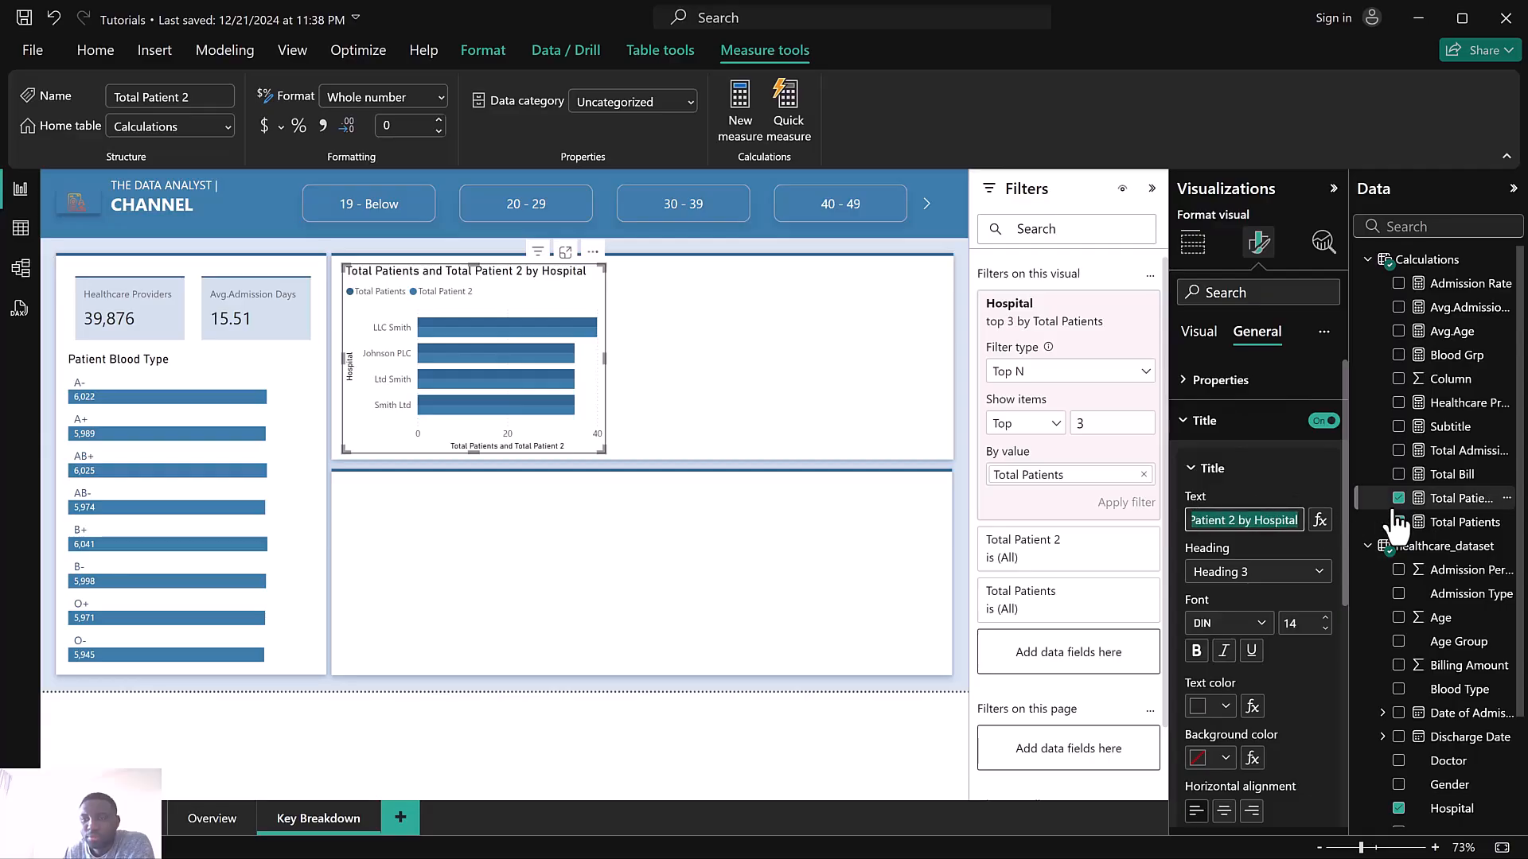
type("t")
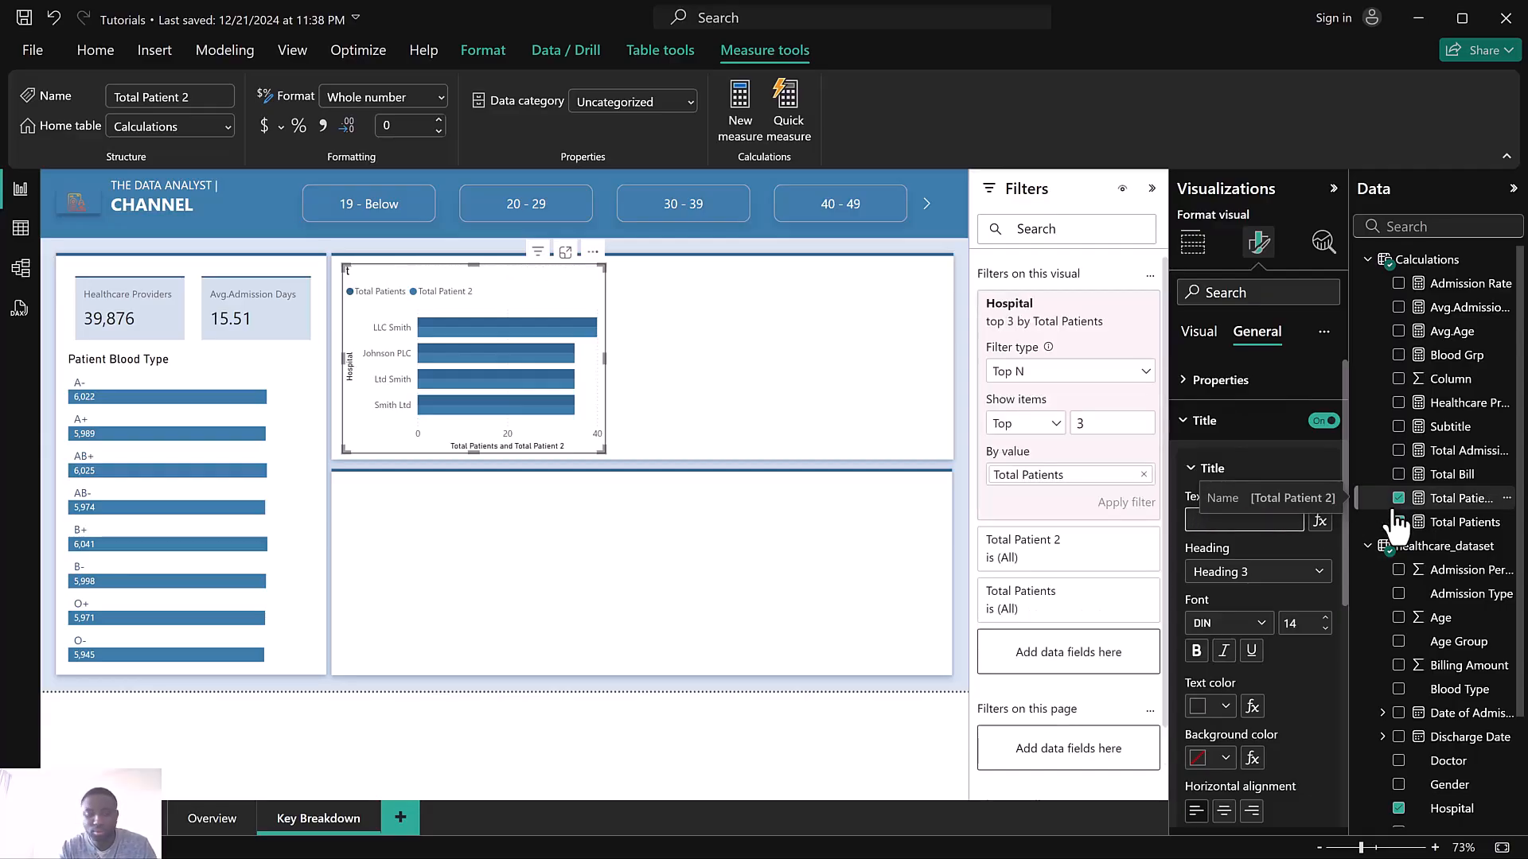
type("Top 3 Healthcare")
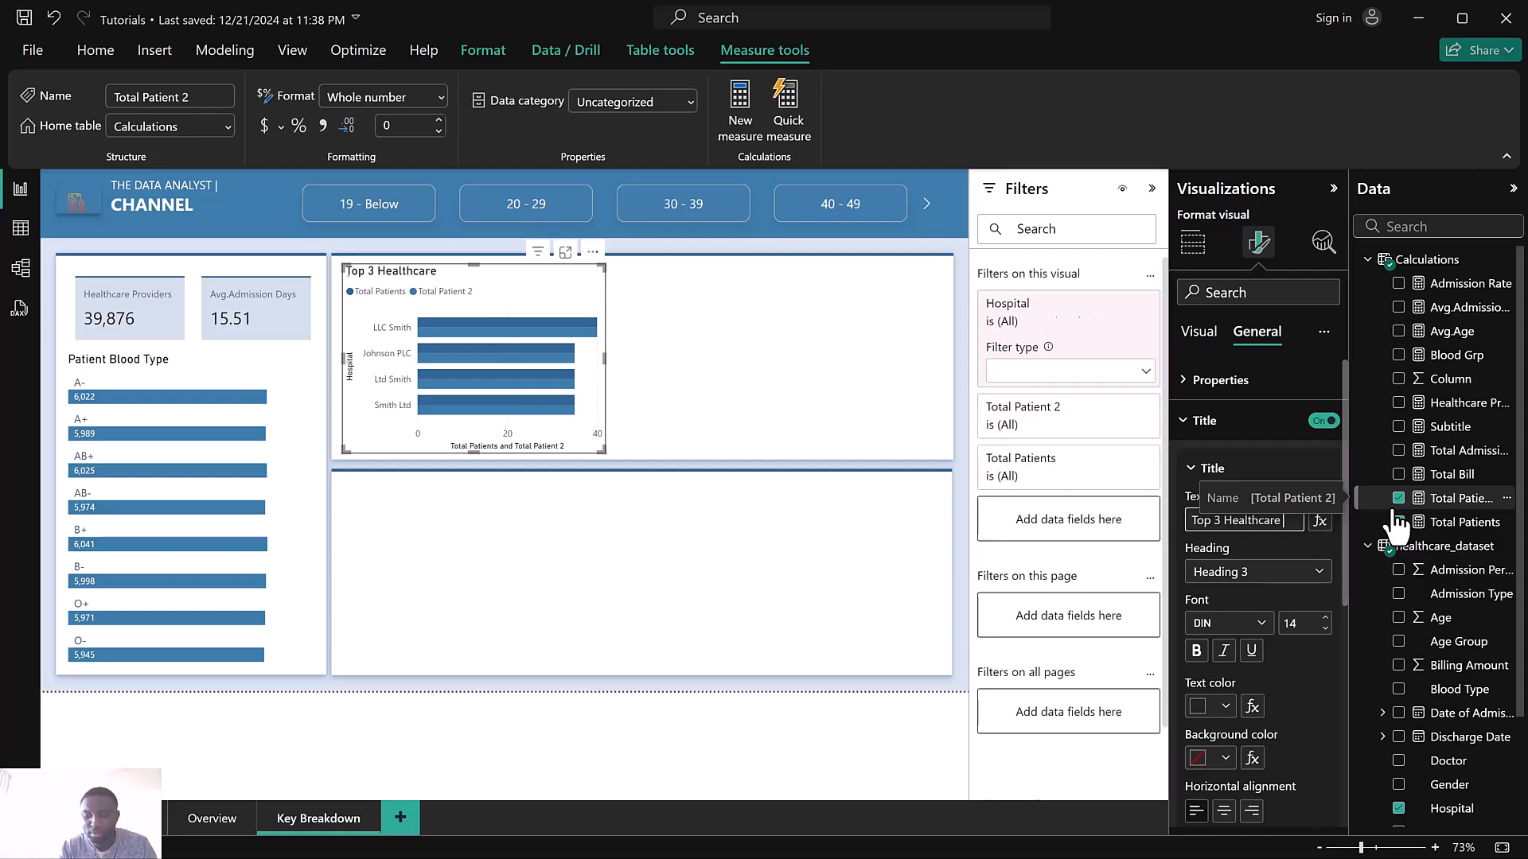
type(" Providers")
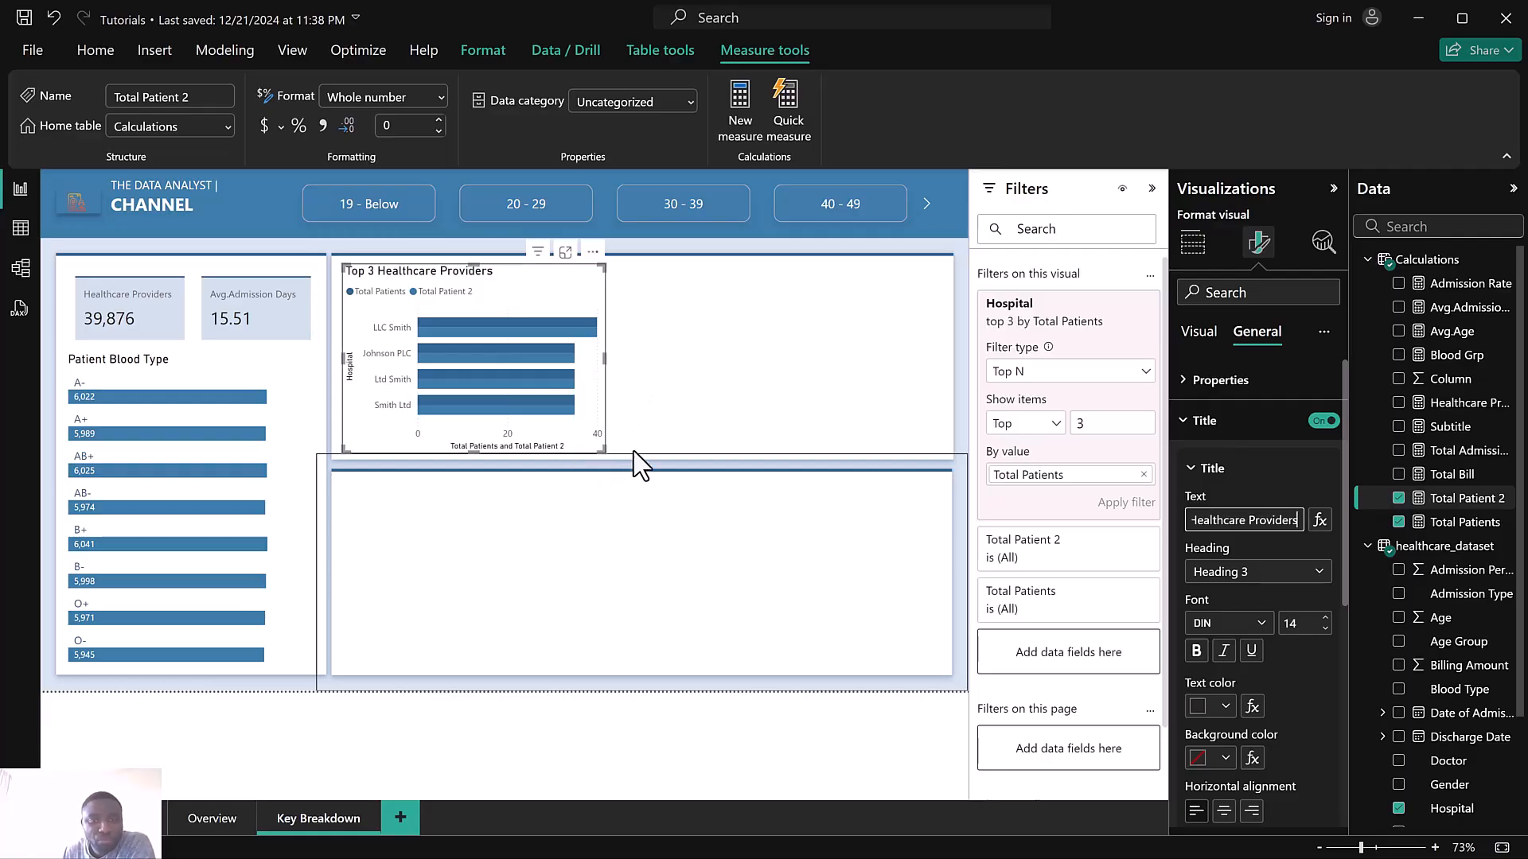
Turn off the hospital chart's legend and turn on its data labels
left_click(1199, 332)
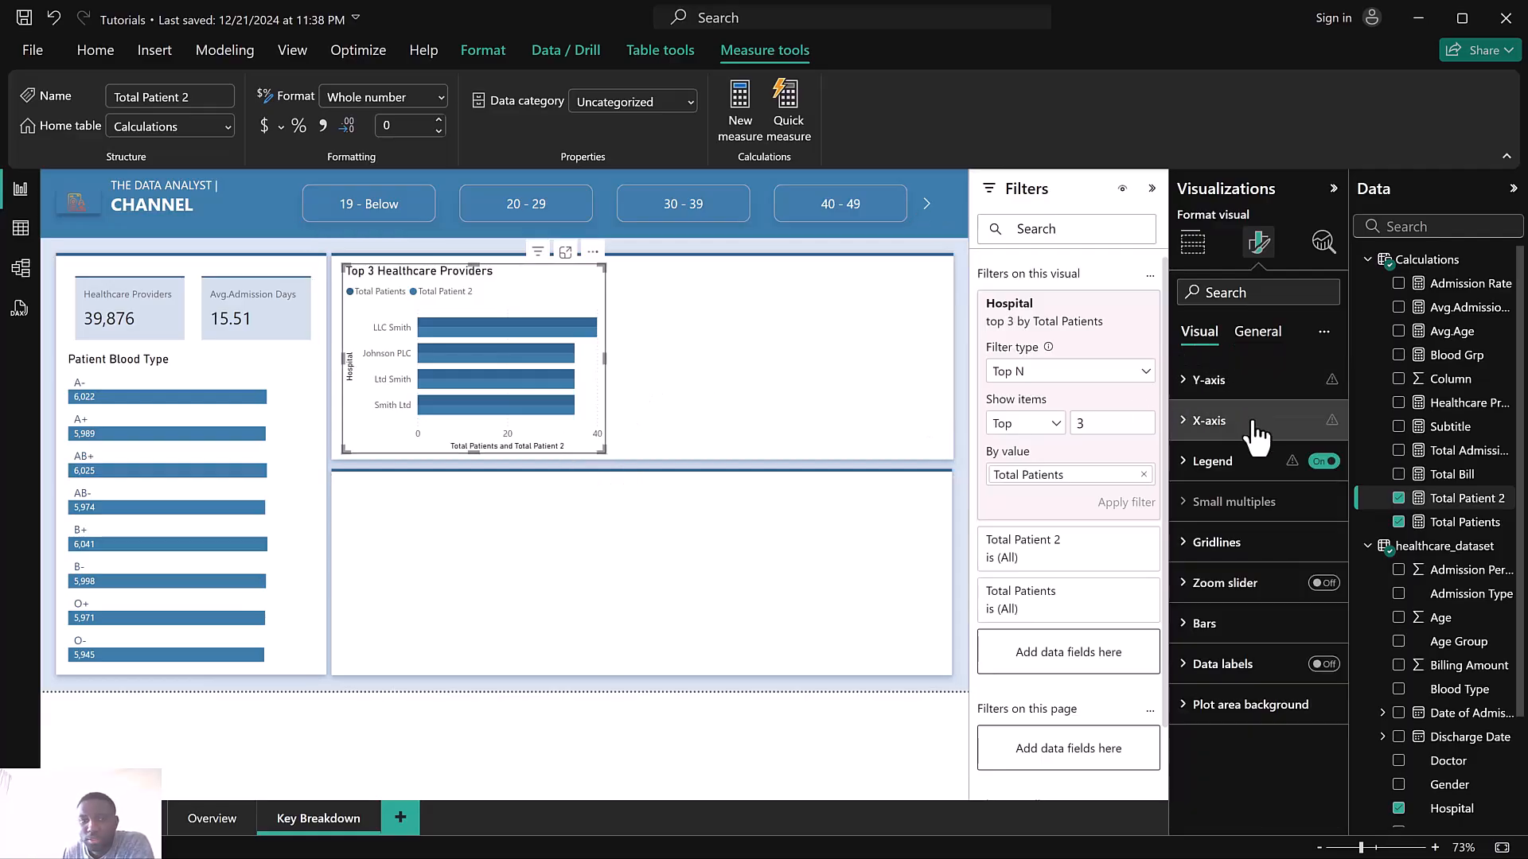
left_click(1322, 464)
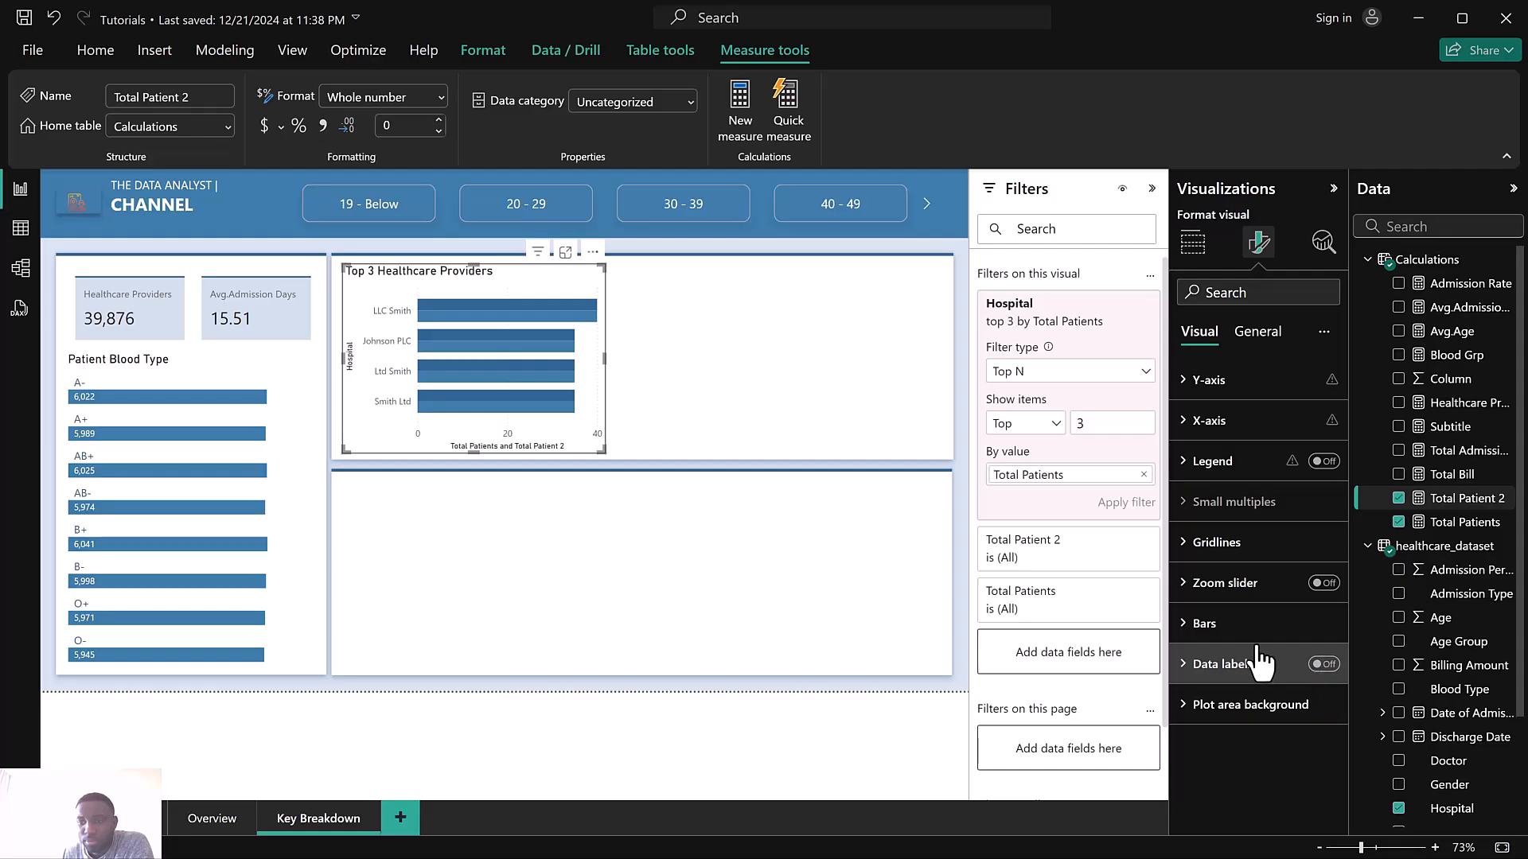
left_click(1324, 665)
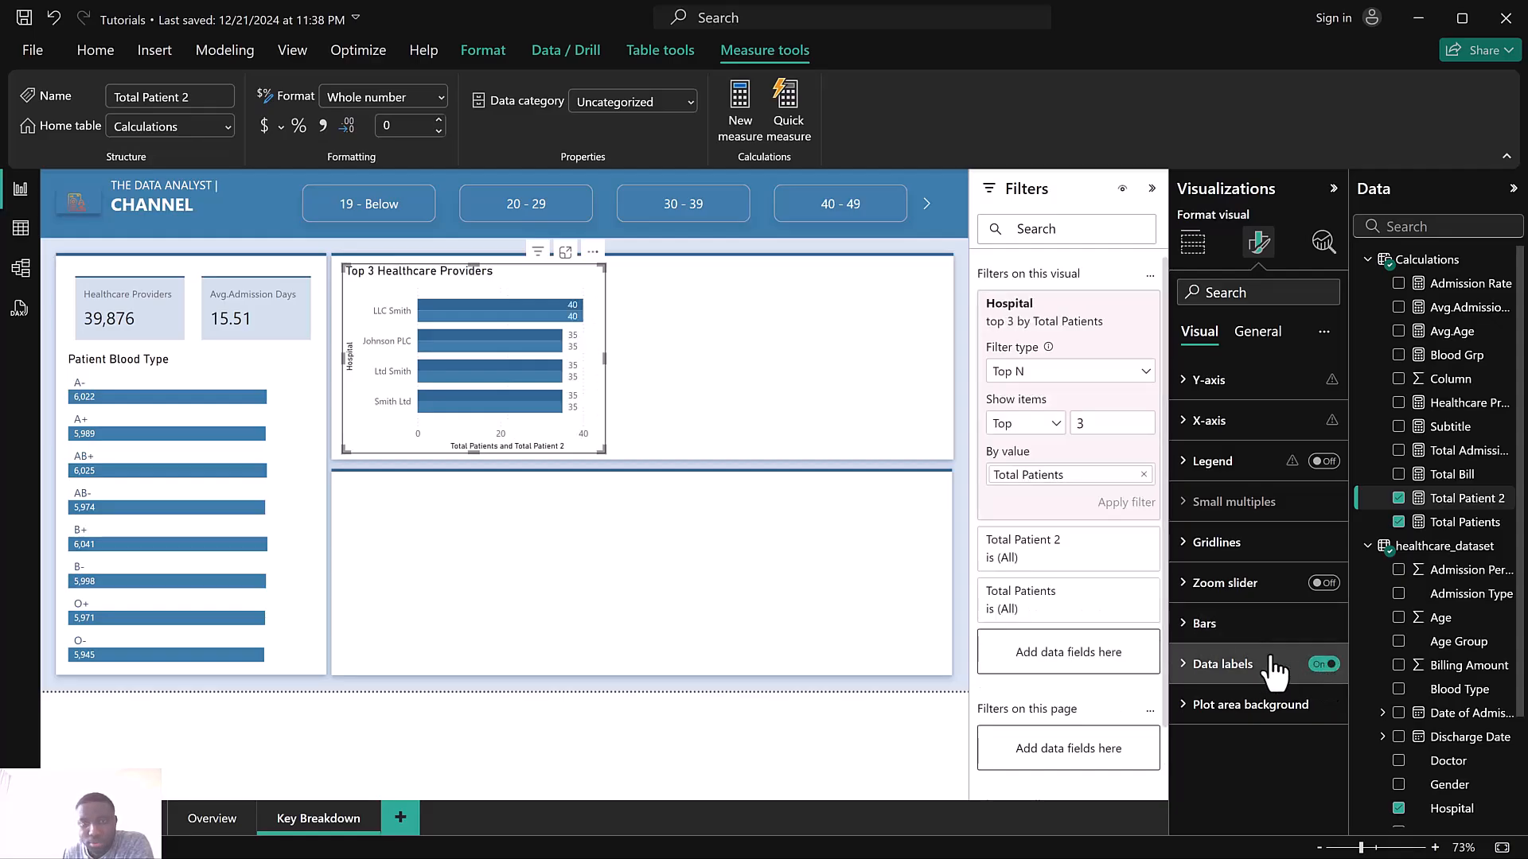
Move Total Patient 2 above Total Patients on the hospital chart's X-axis
left_click(1241, 637)
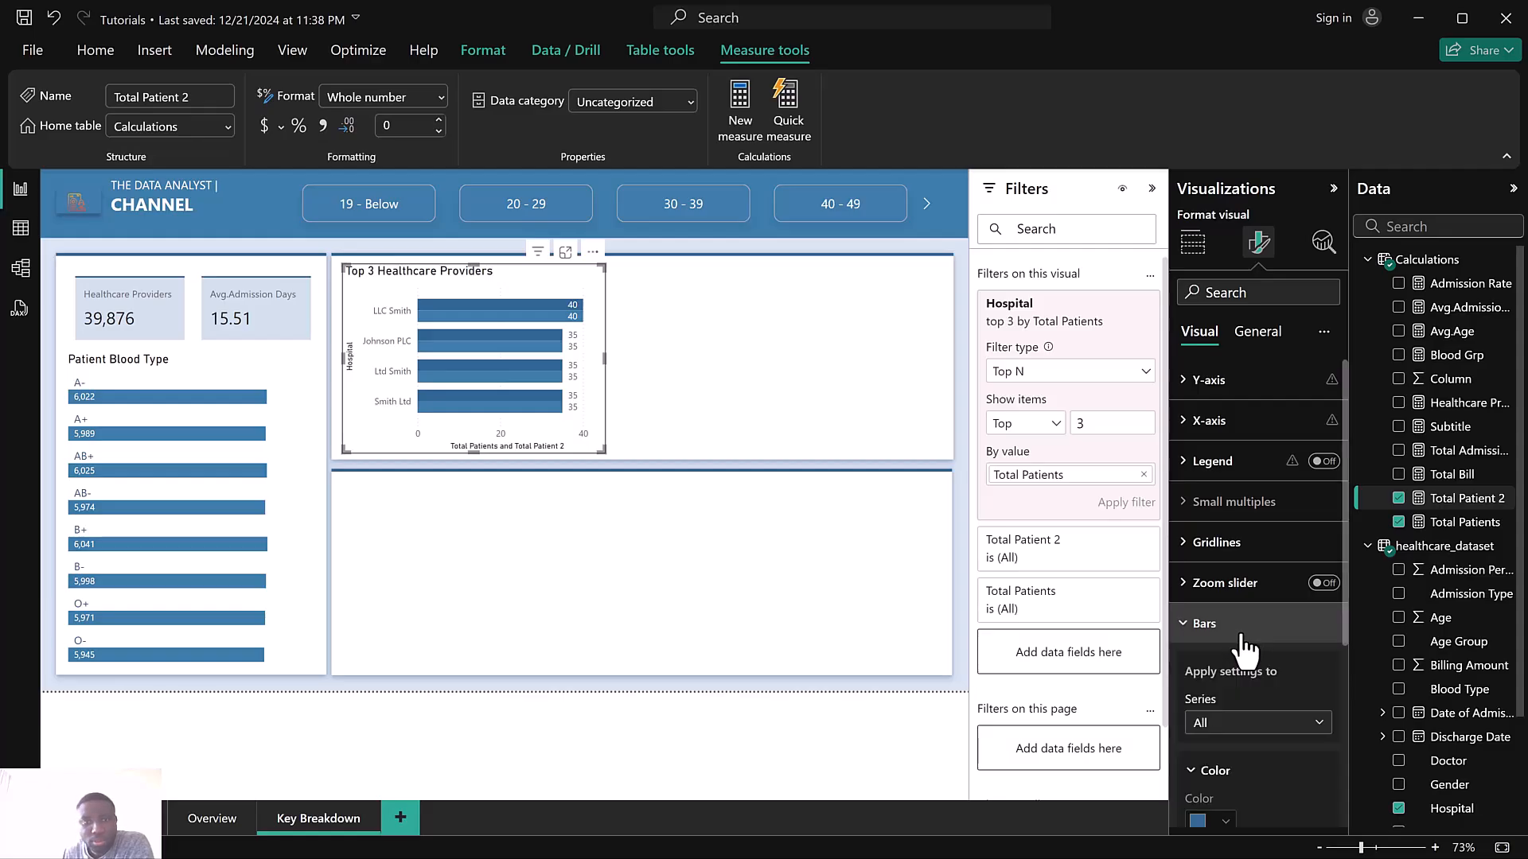
scroll(1246, 655, "down", 1)
left_click(1220, 624)
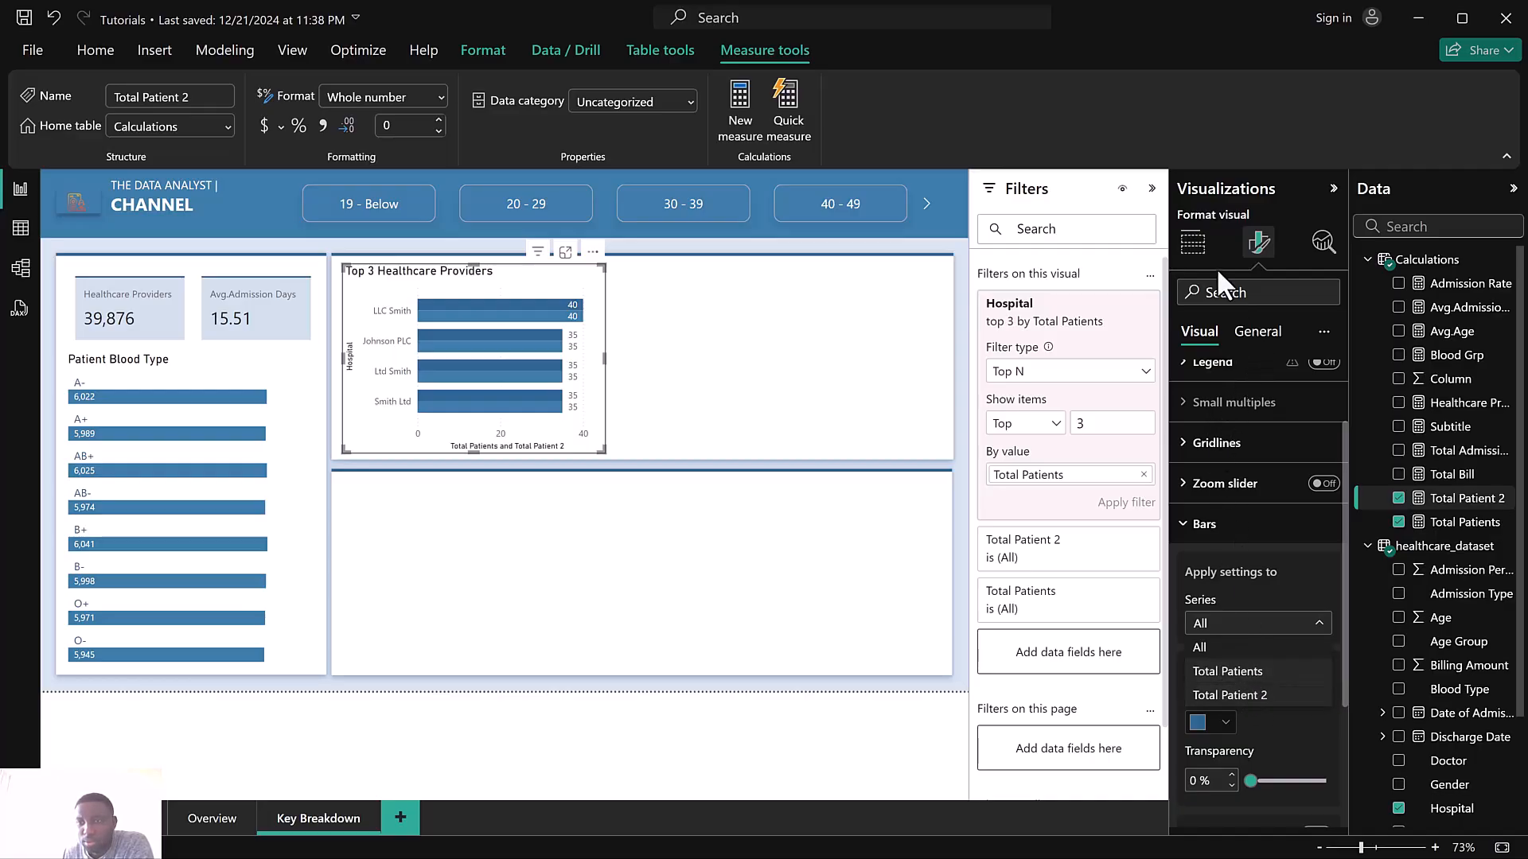
left_click(1197, 251)
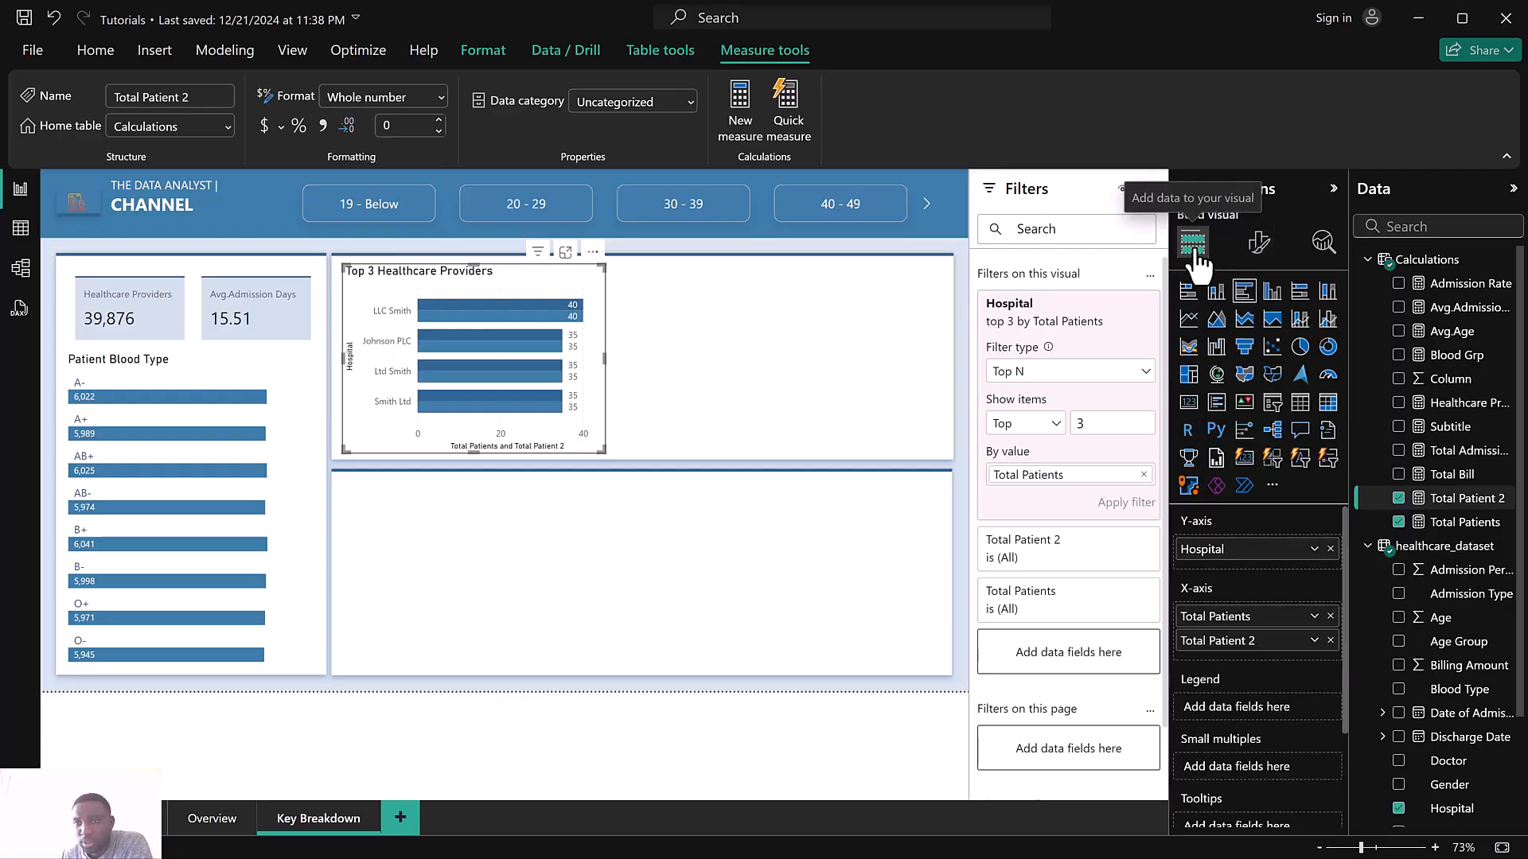
mouse_move(1271, 626)
left_mouse_down()
mouse_move(1271, 610)
mouse_move(1277, 664)
mouse_move(1272, 637)
left_mouse_up()
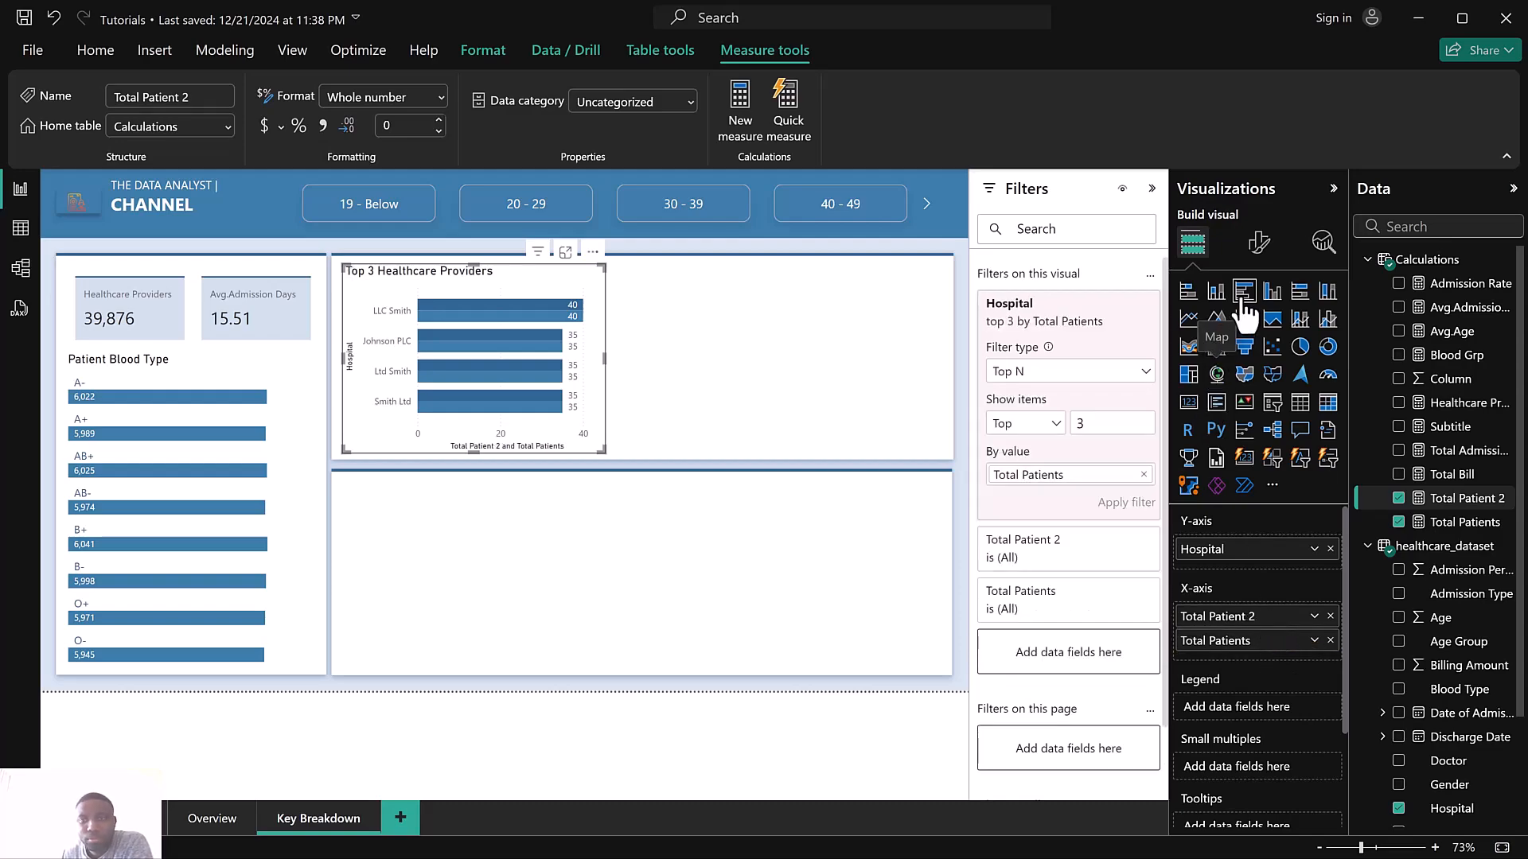
Set the bar colour of the Total Patient 2 series to White
left_click(1260, 243)
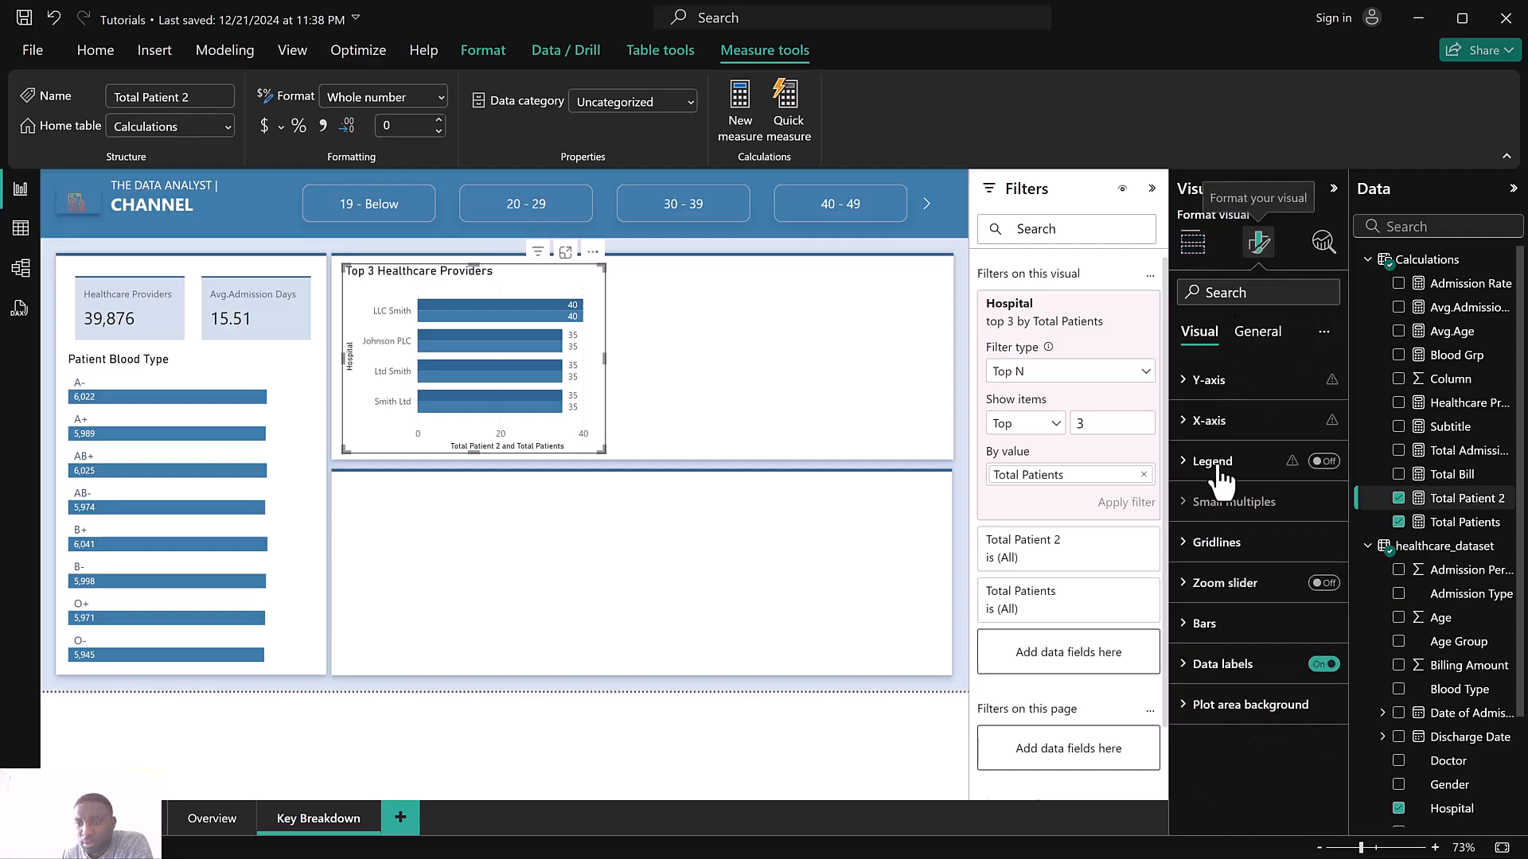
left_click(1242, 626)
left_click(1238, 724)
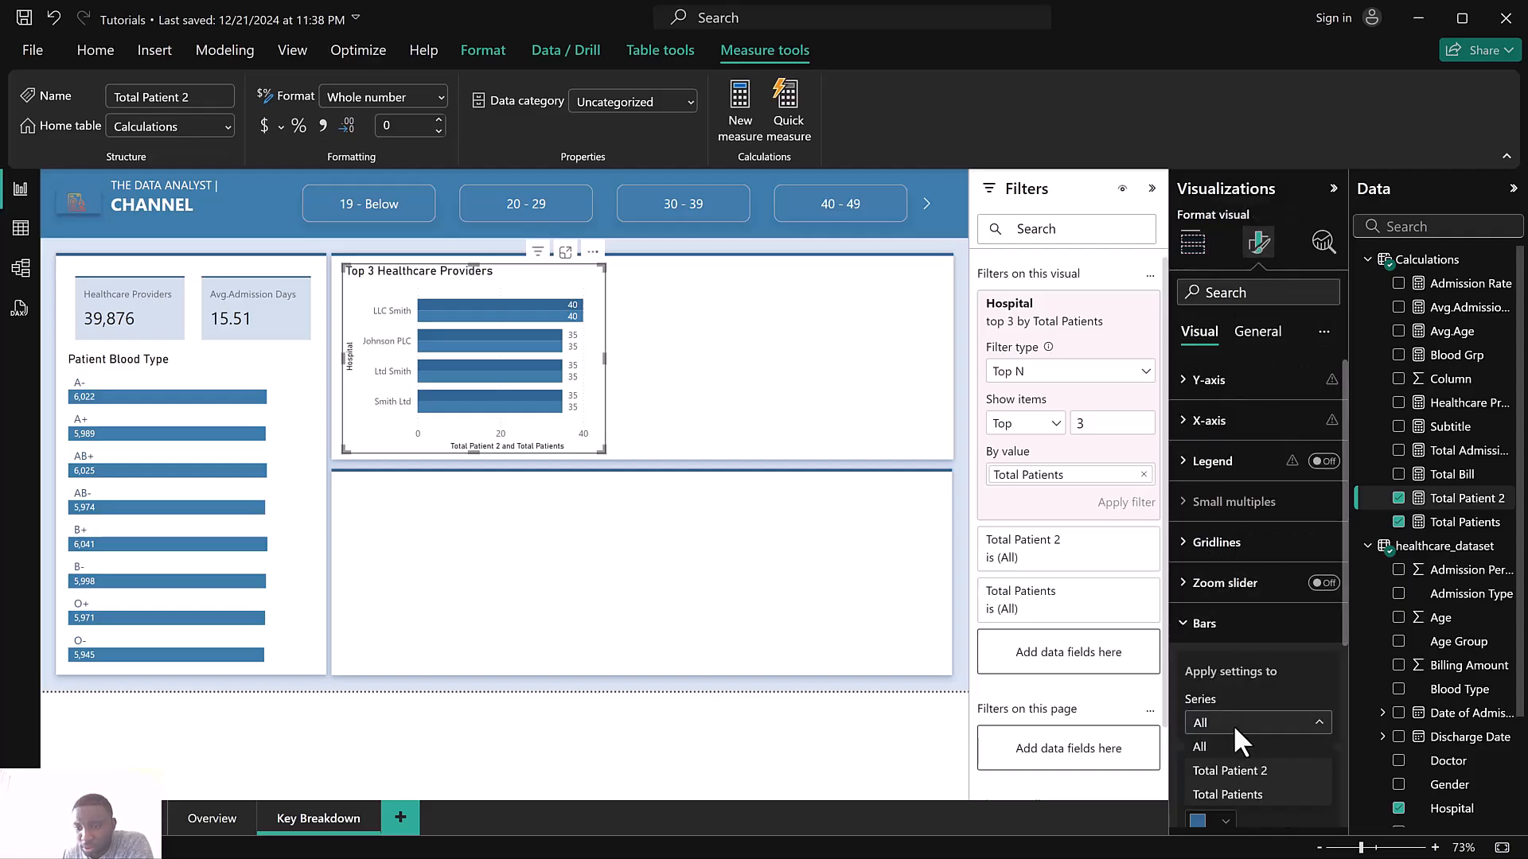
left_click(1261, 726)
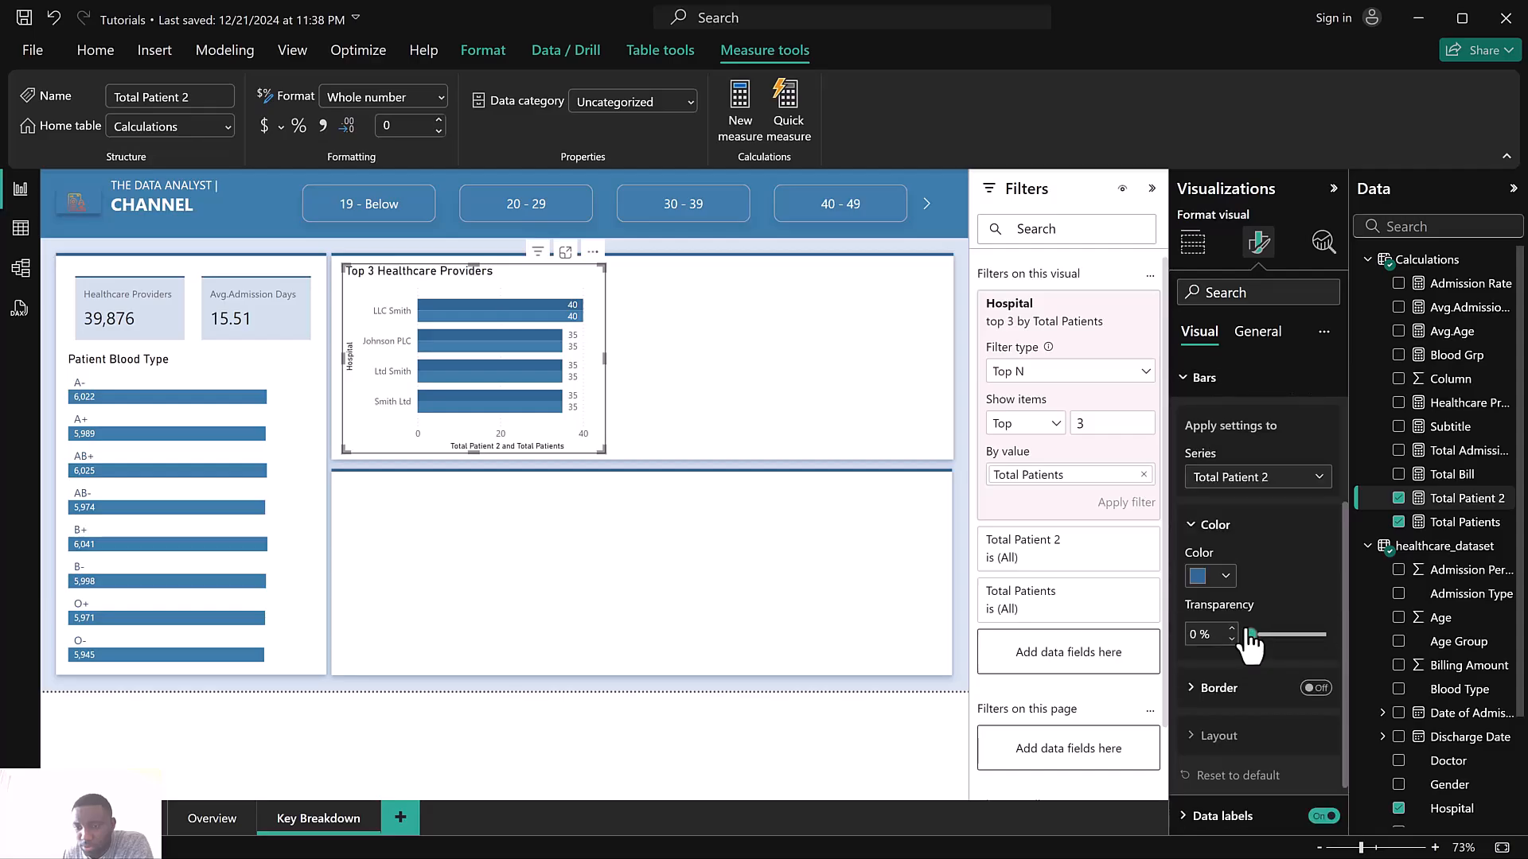
scroll(1245, 628, "down", 1)
left_click(1203, 527)
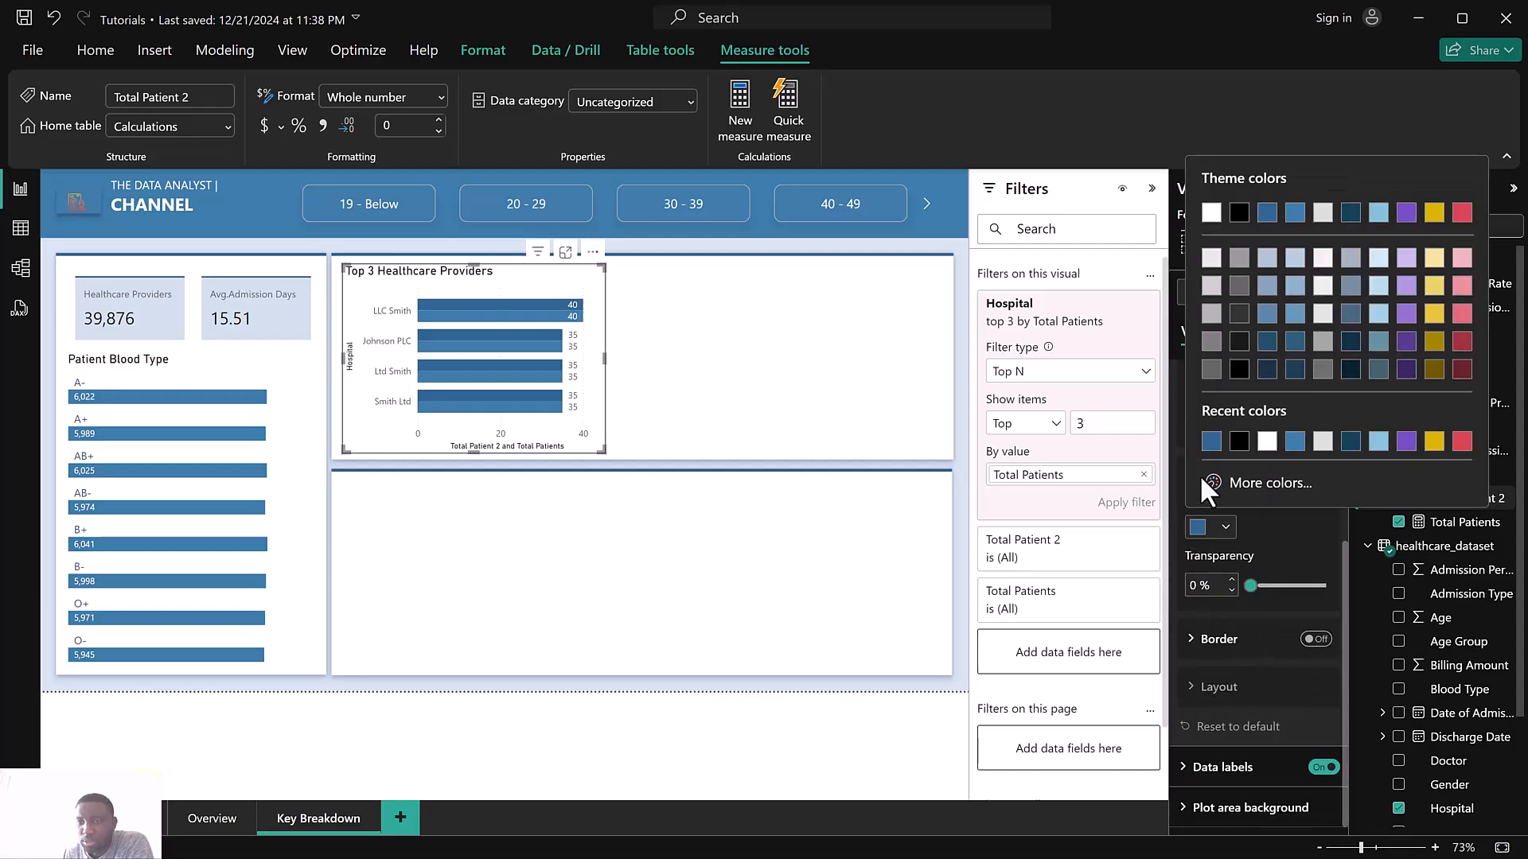
left_click(1211, 213)
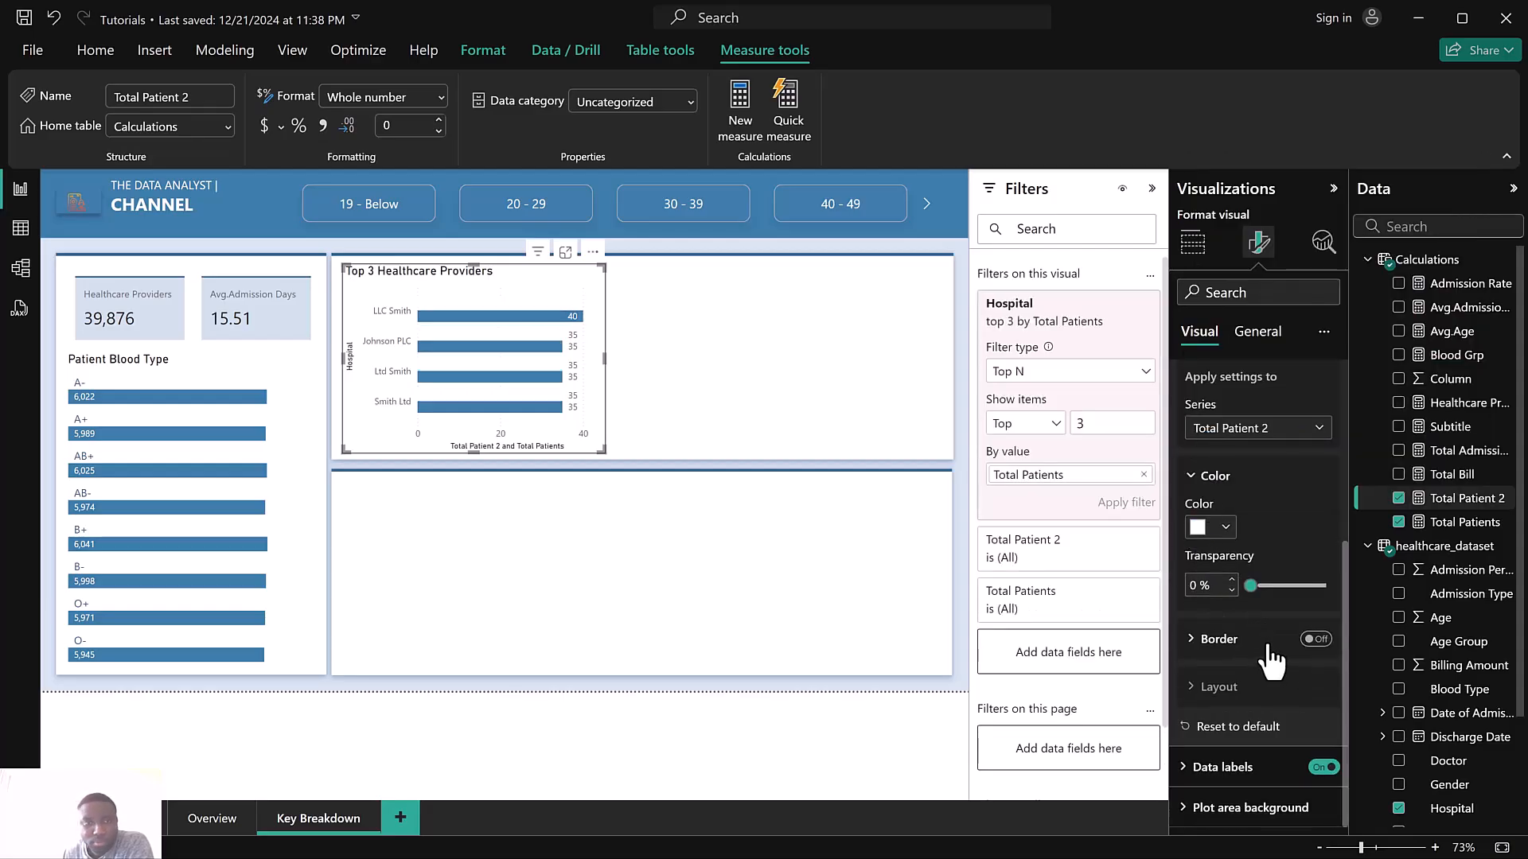
In the Total Patients series' data labels, turn off Value and turn on Detail
left_click(1282, 768)
scroll(1266, 691, "down", 5)
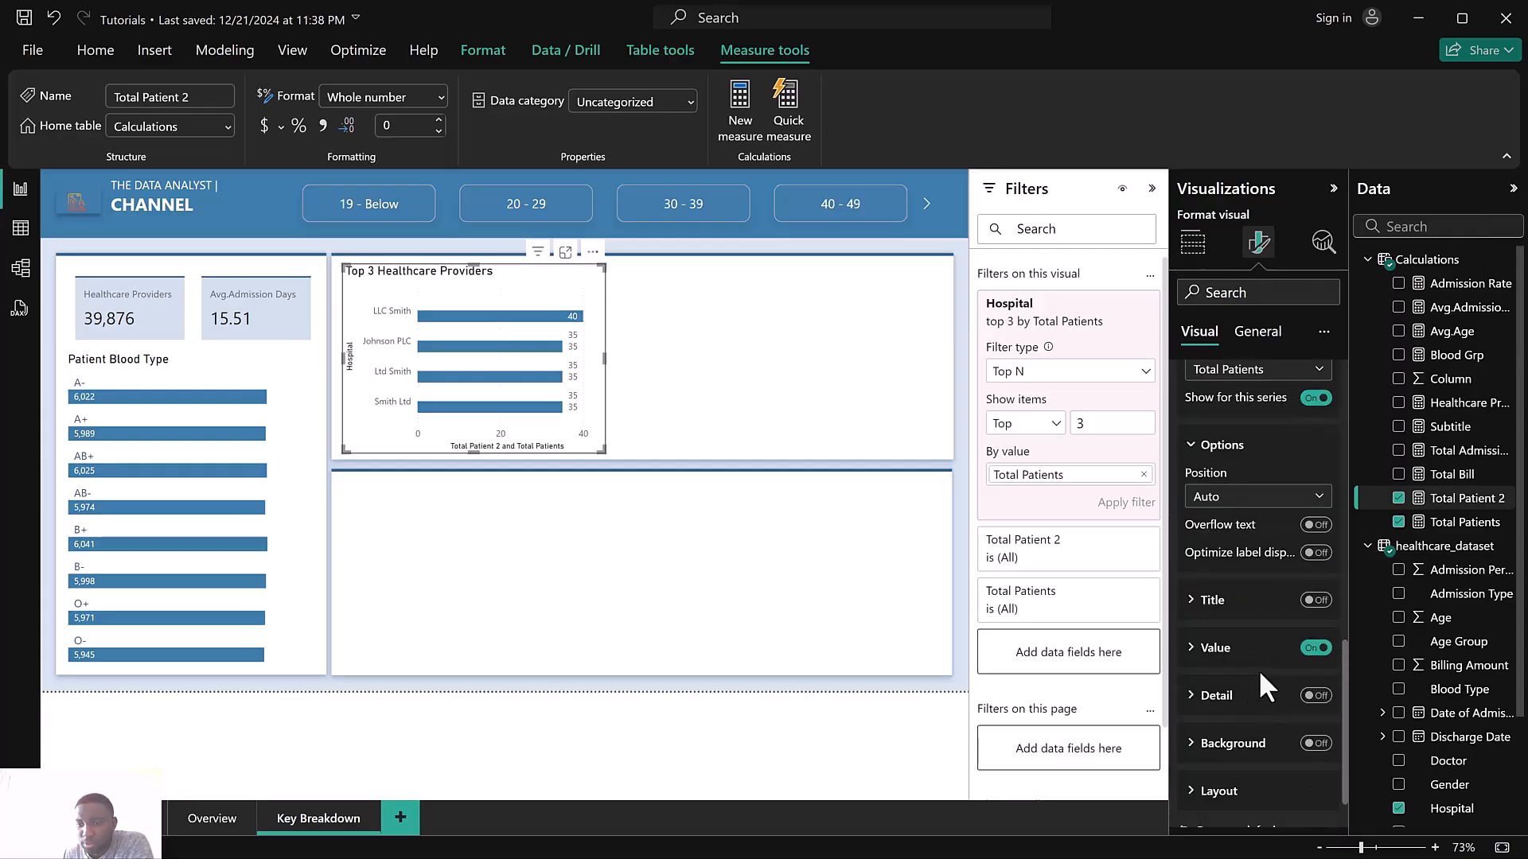
left_click(1315, 648)
left_click(1311, 697)
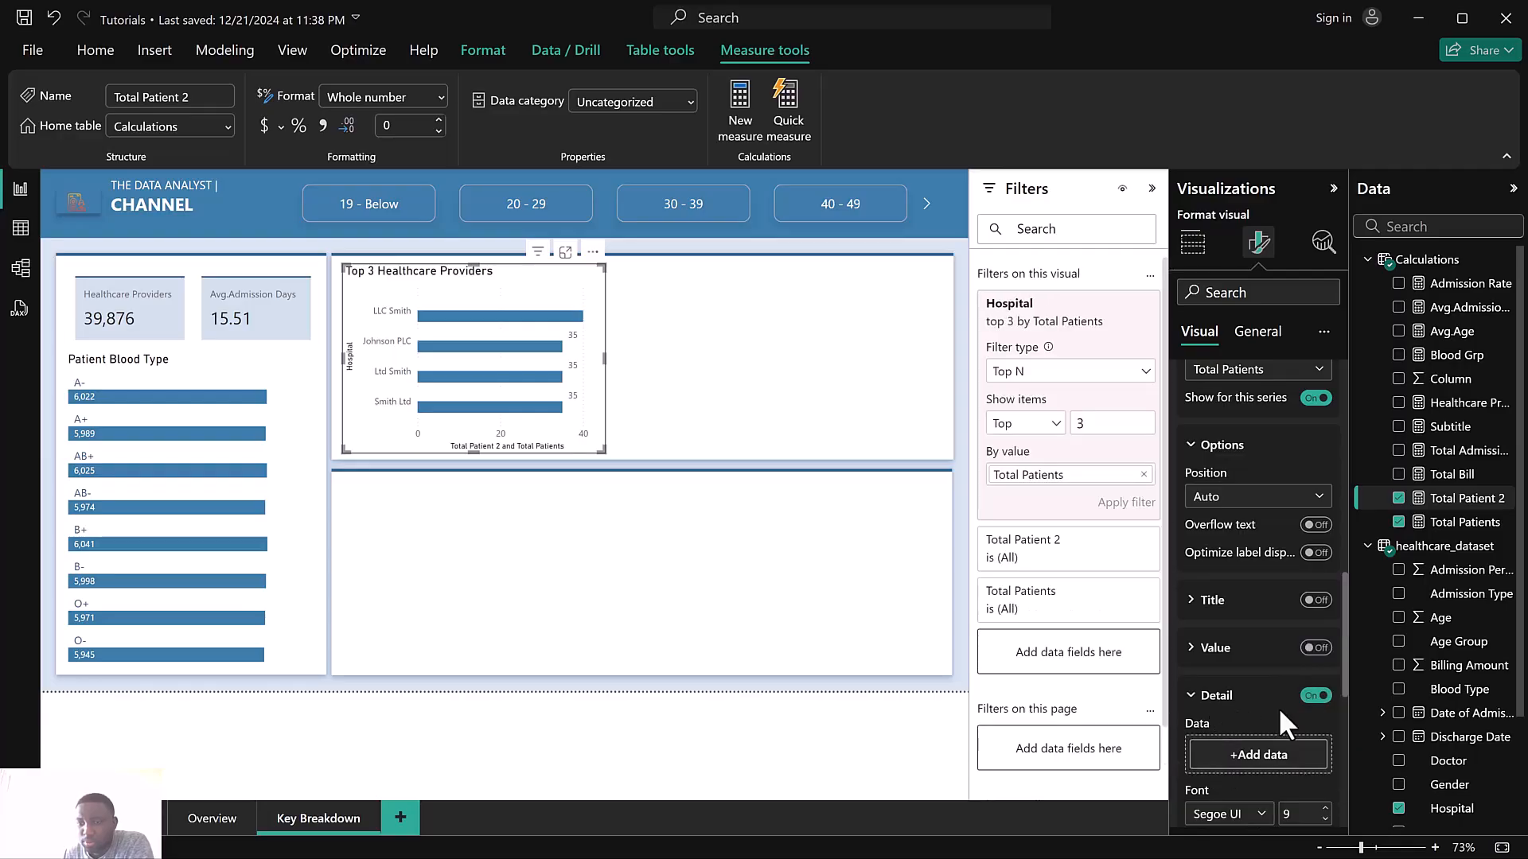
Add the Hospital field as the data label detail
scroll(1273, 700, "down", 1)
left_click(1262, 659)
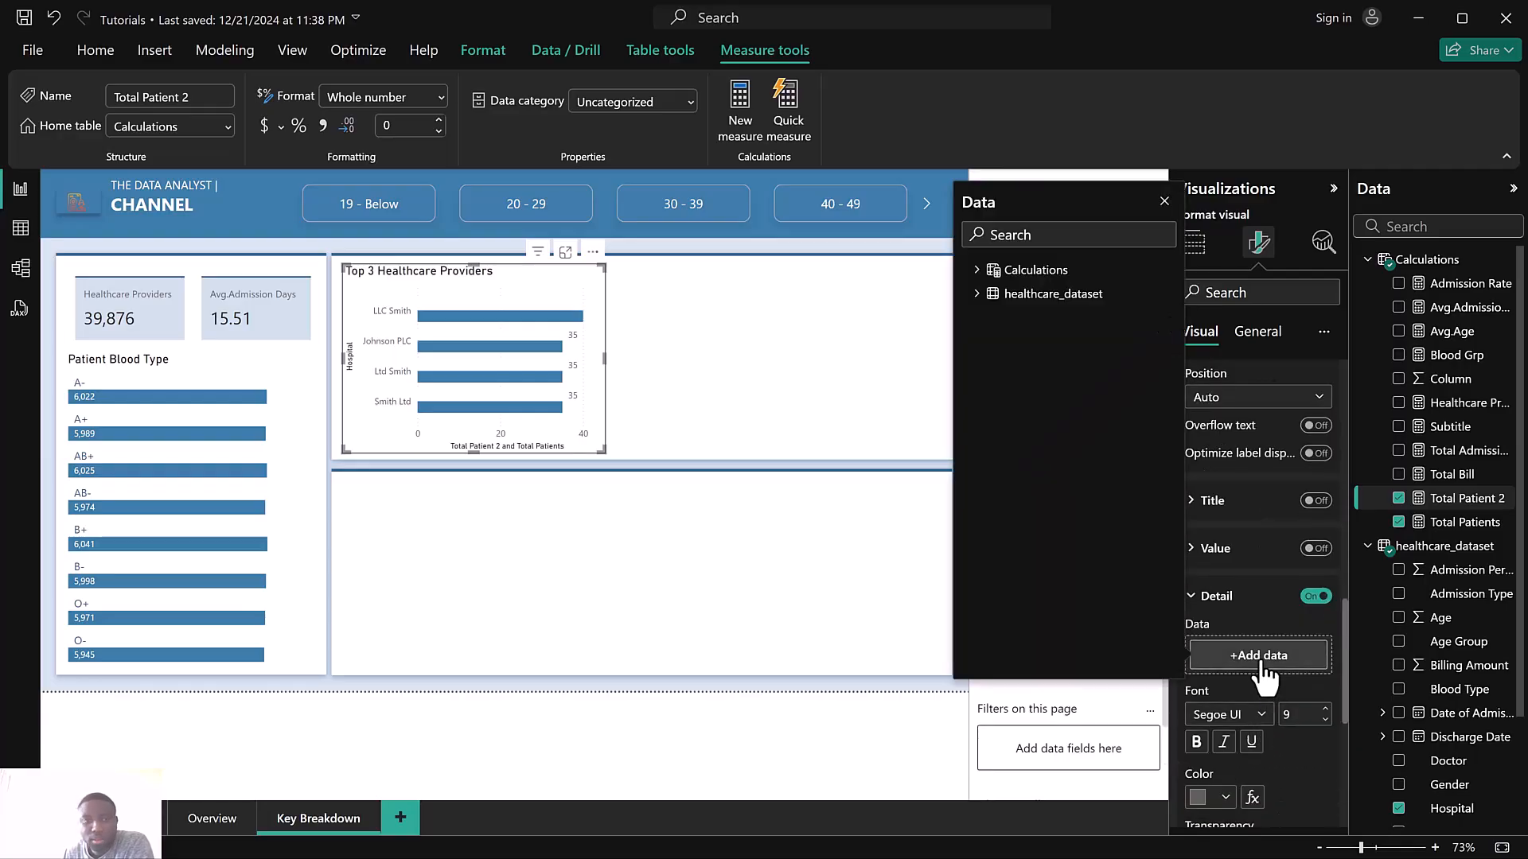
left_click(982, 298)
left_click(1019, 235)
type("hosp")
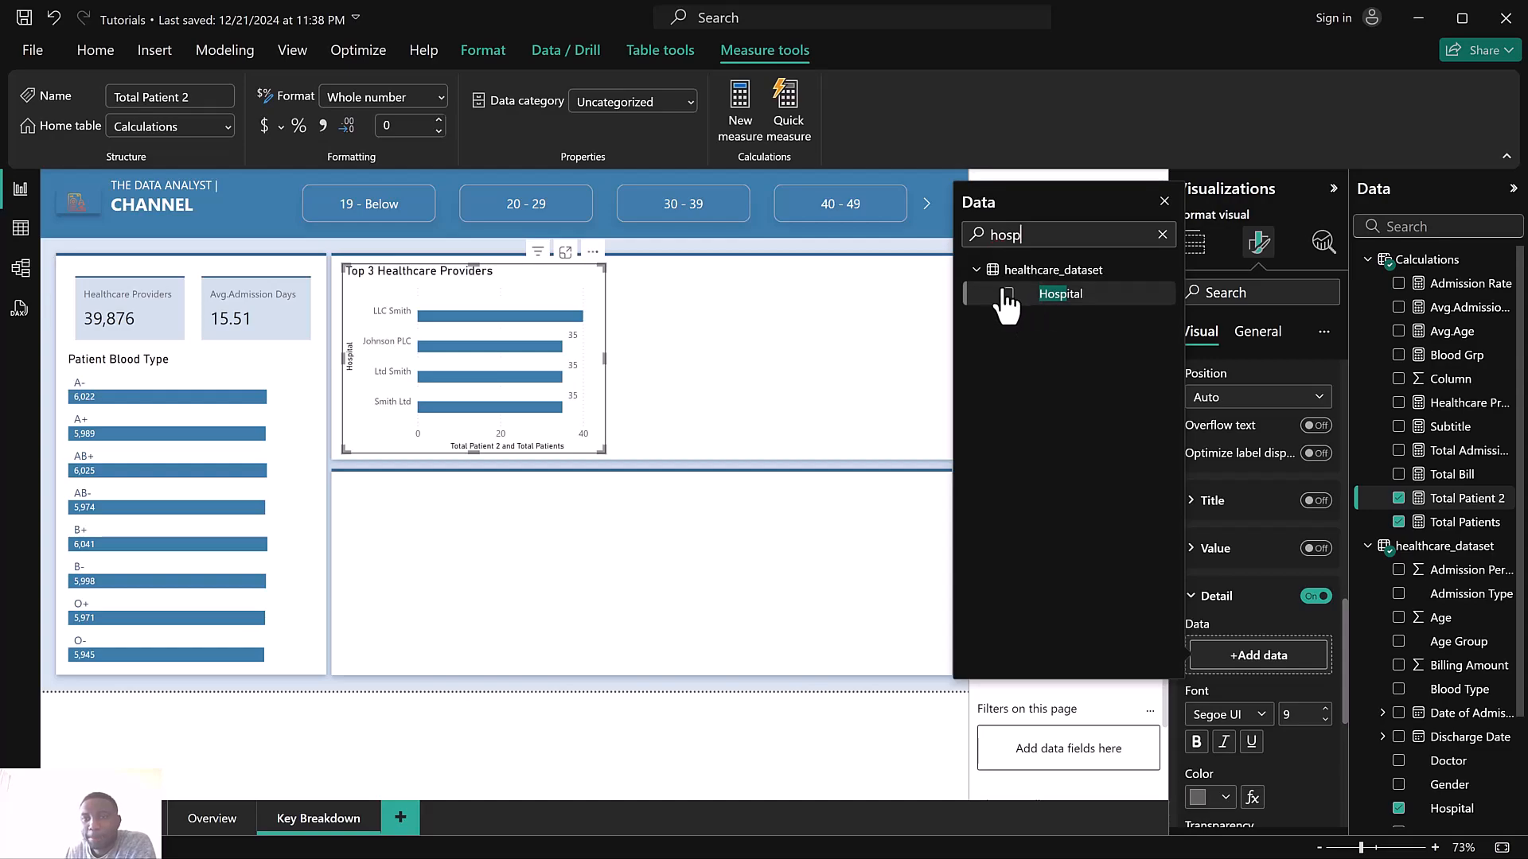
left_click(1007, 294)
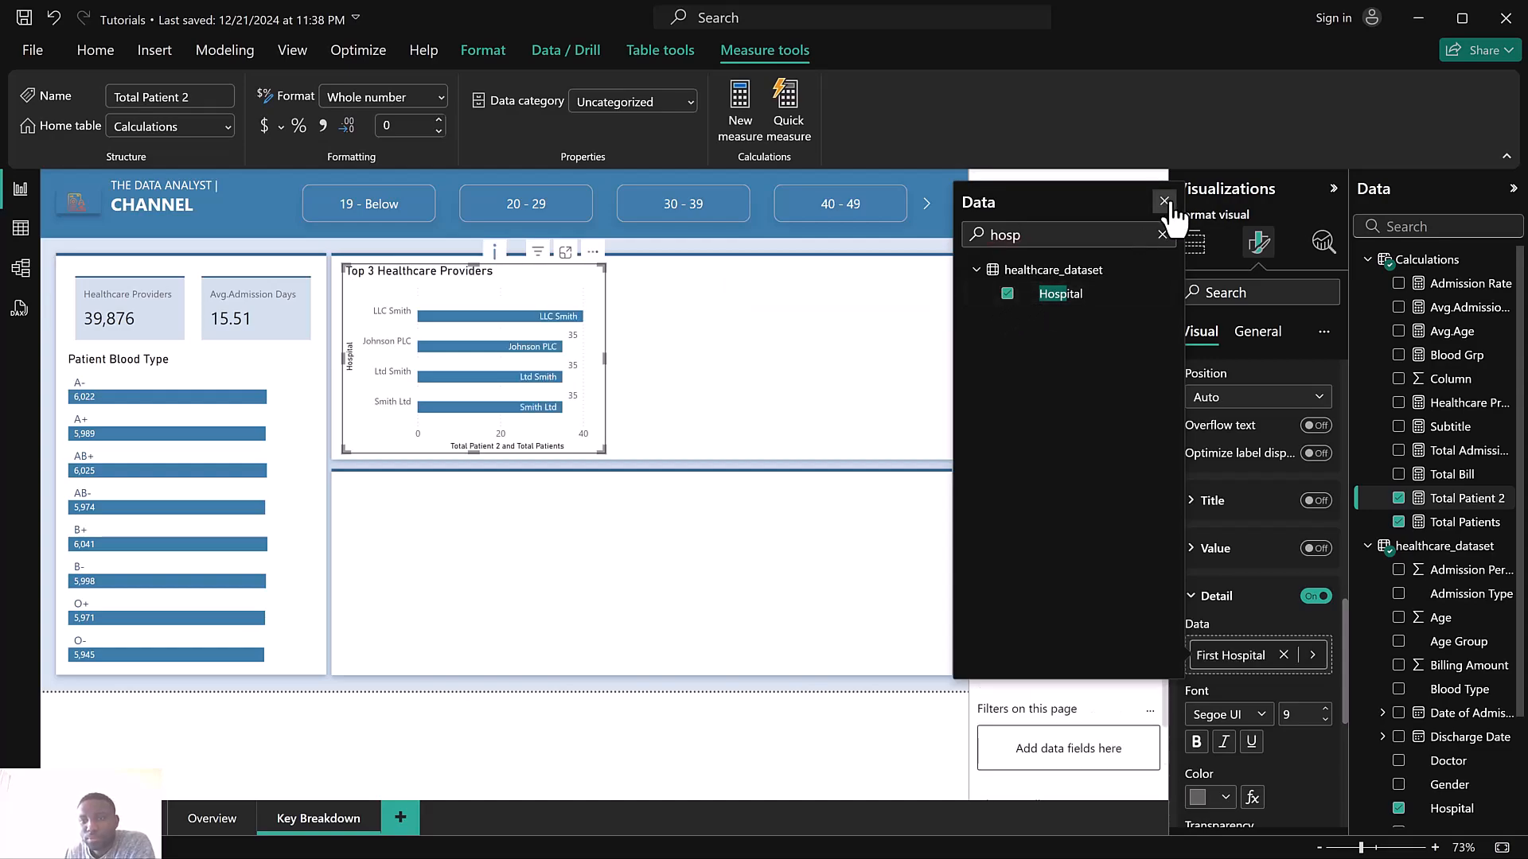
Turn off the Y-axis values and the Y-axis title on the top 3 hospitals chart
left_click(1165, 201)
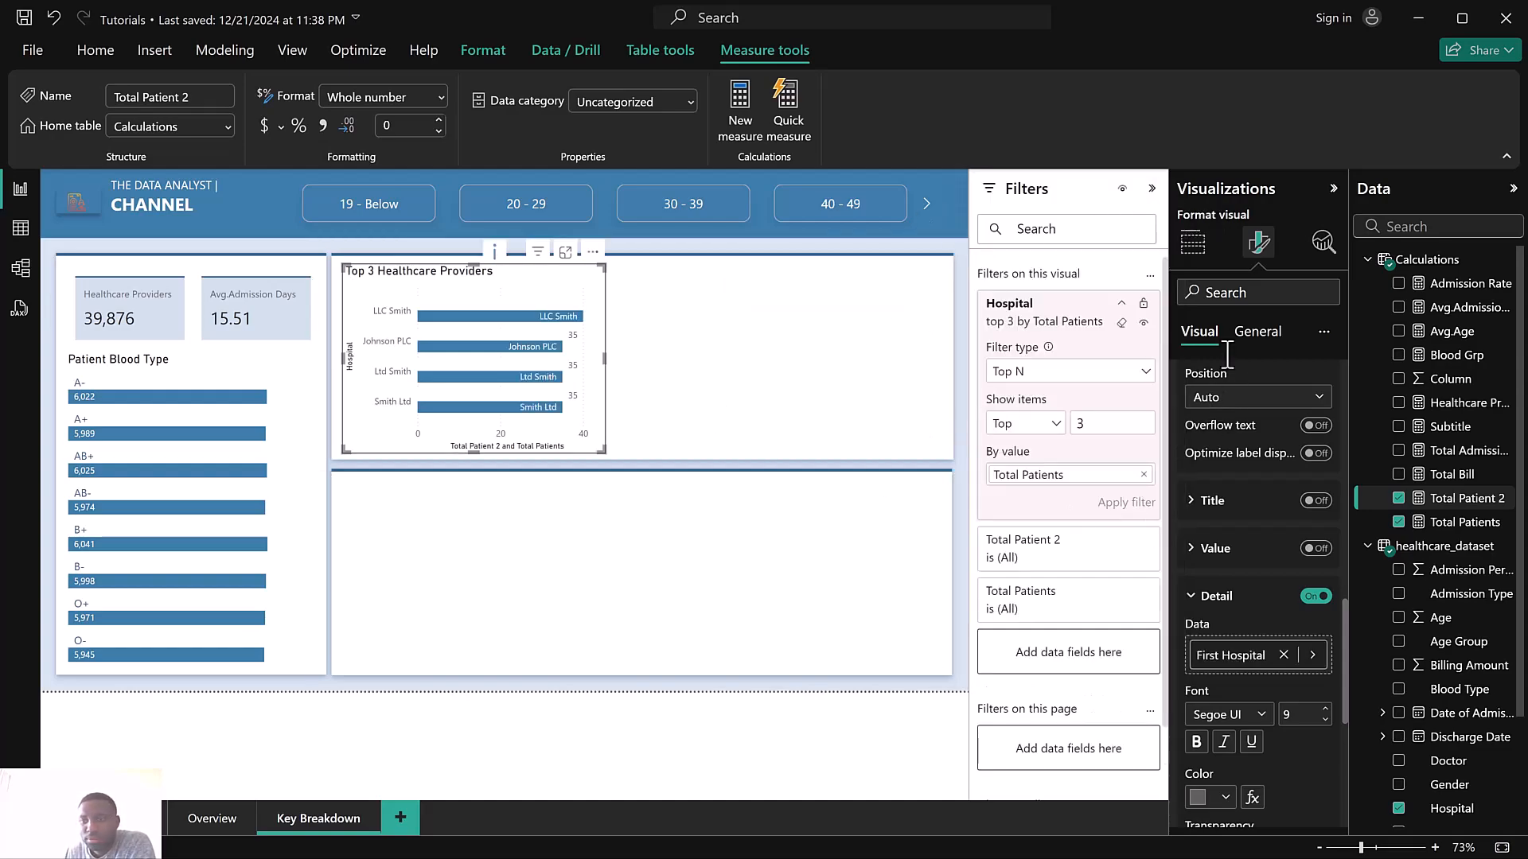
scroll(1251, 422, "up", 10)
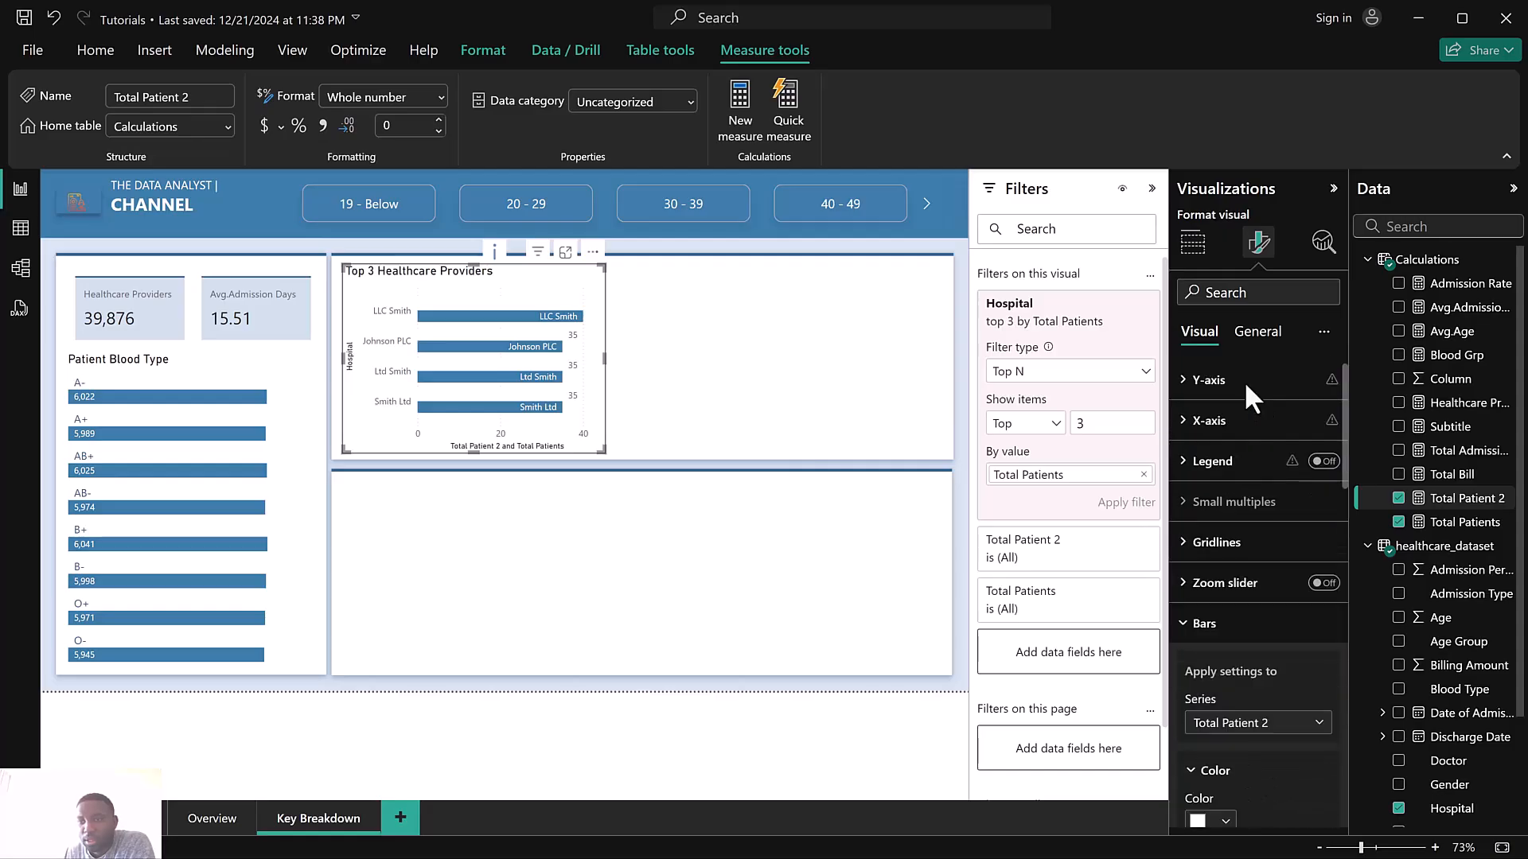
left_click(1248, 382)
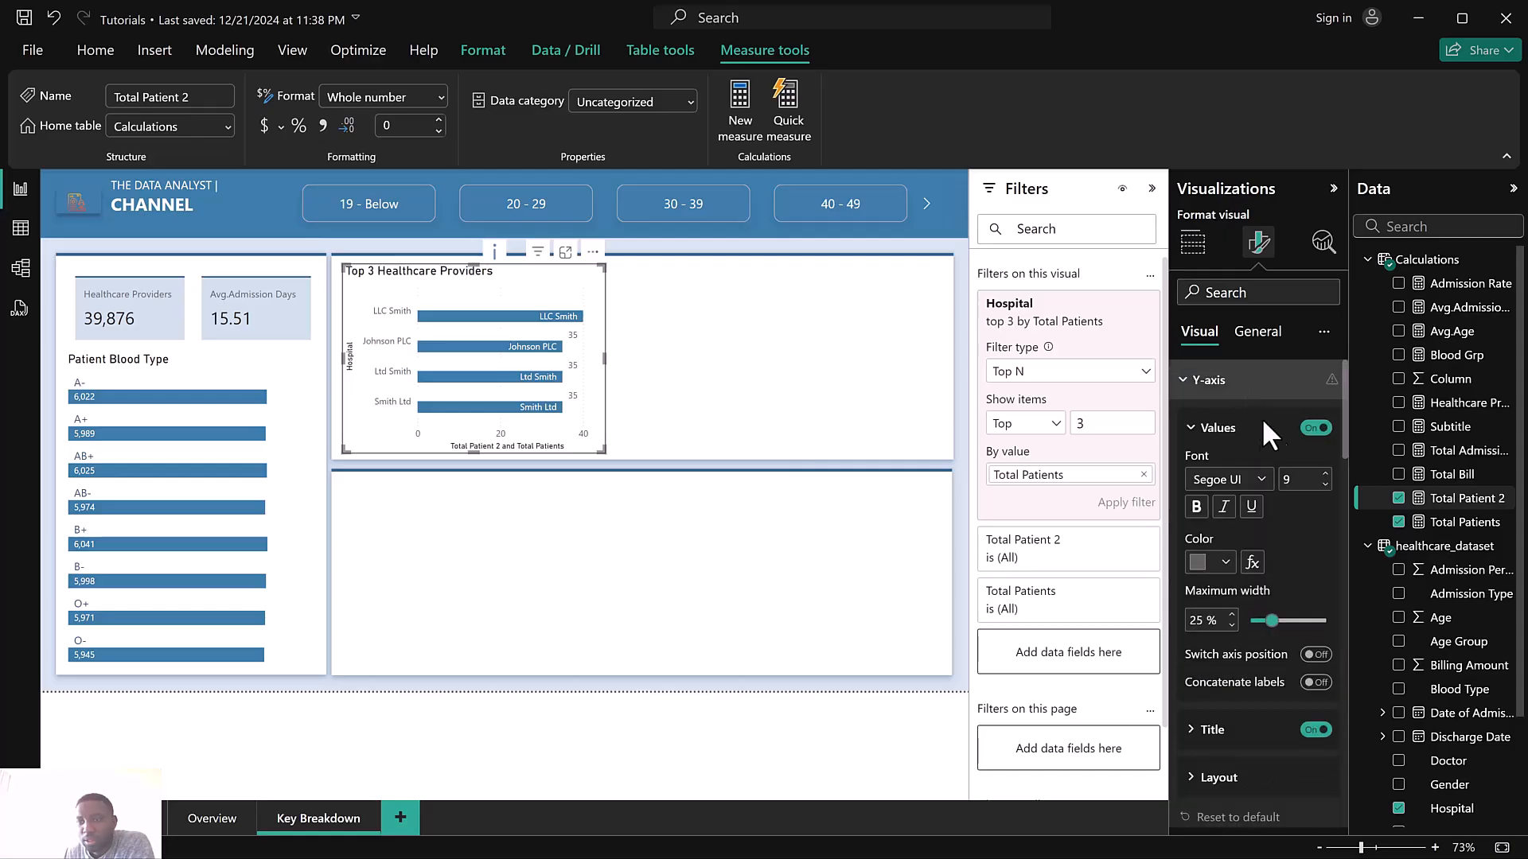
left_click(1317, 428)
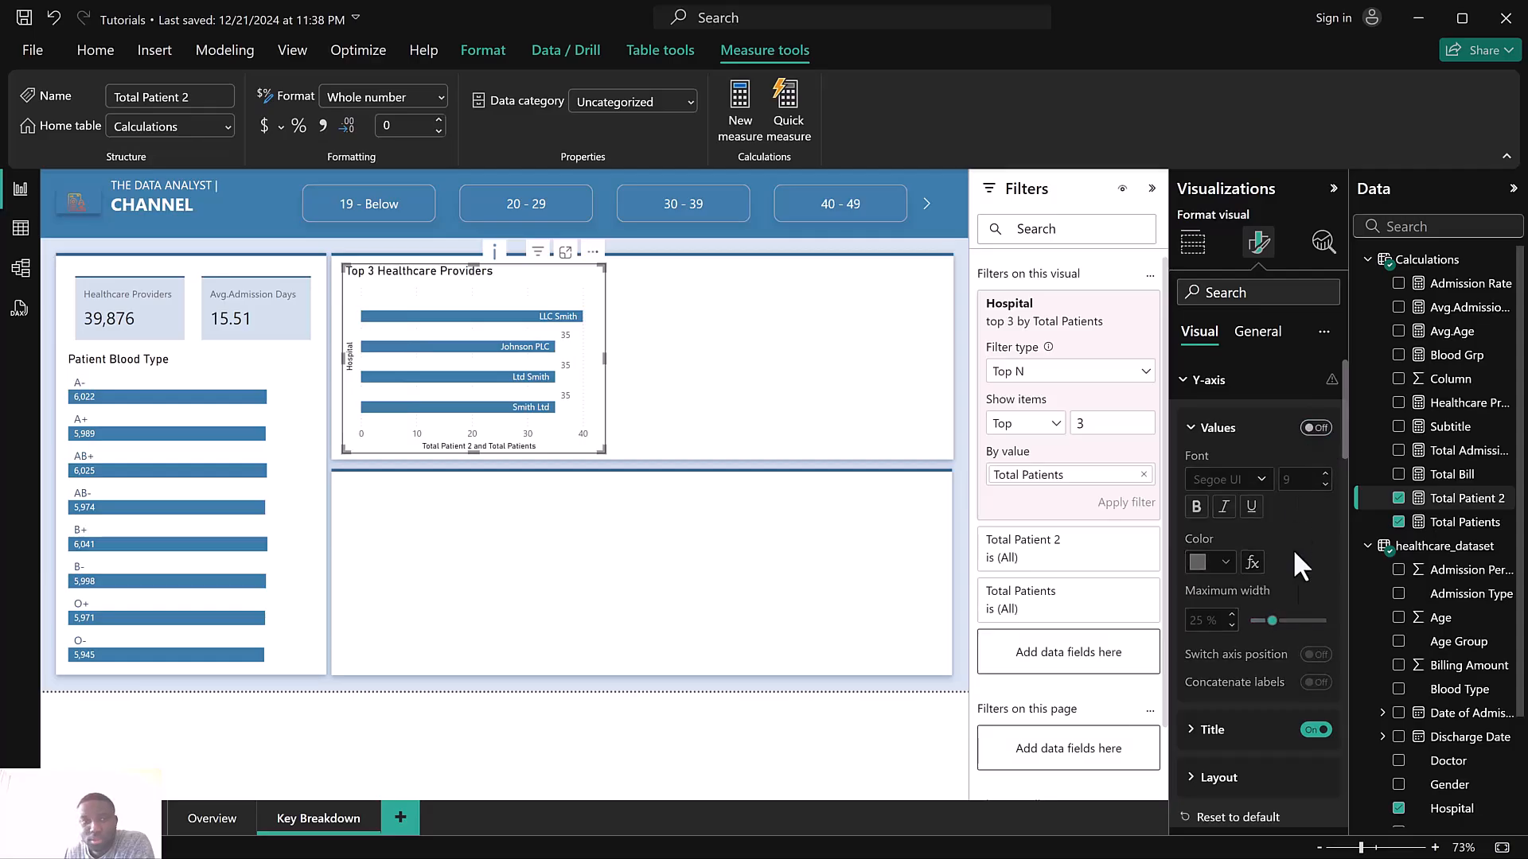
left_click(1315, 730)
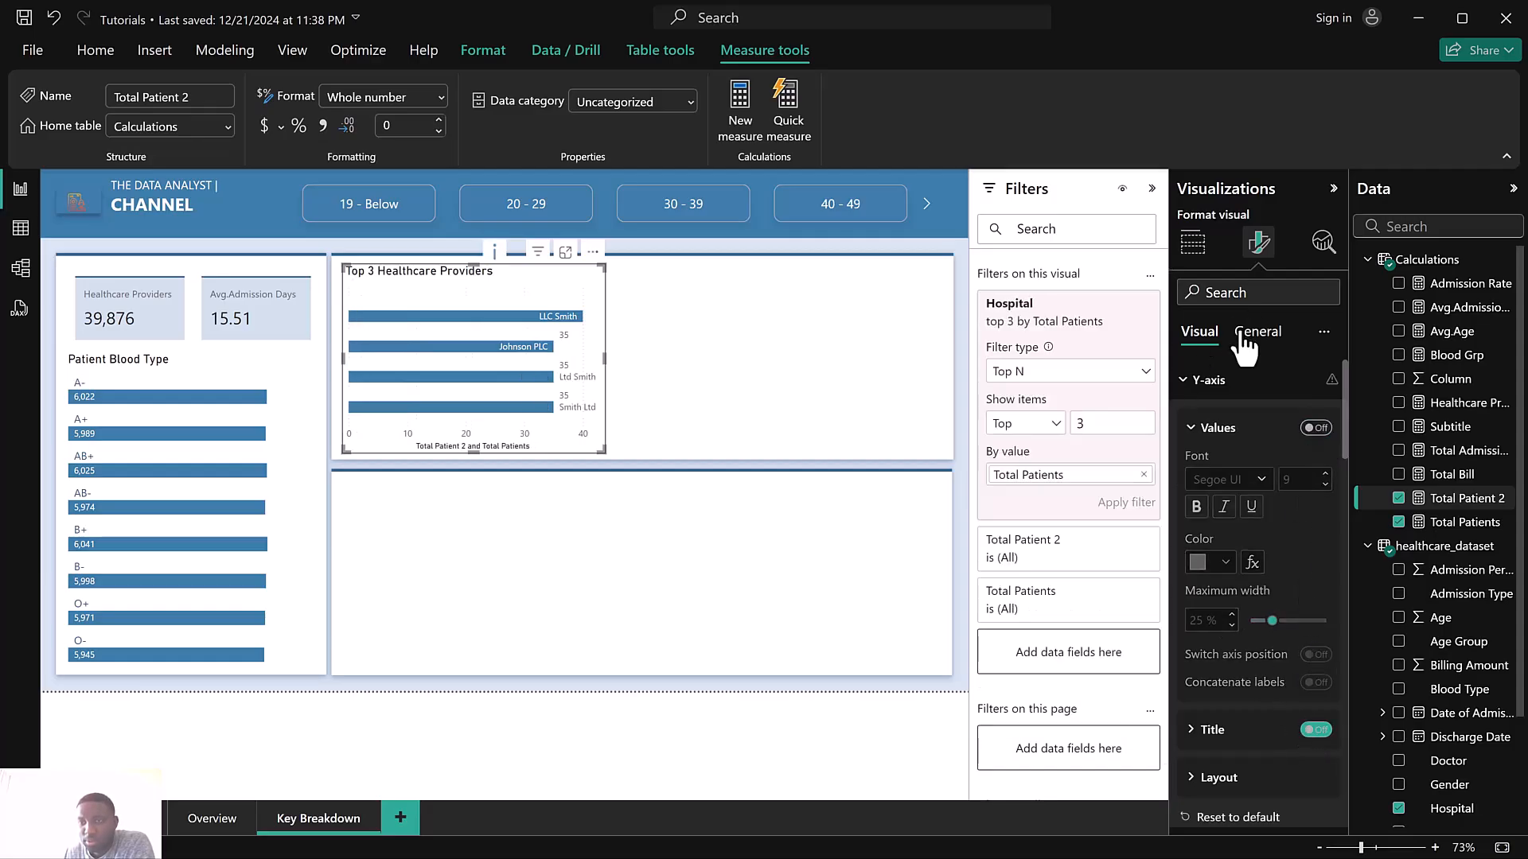
Set the Total Patients series' data label position to Inside base
left_click(1202, 383)
scroll(1234, 494, "down", 3)
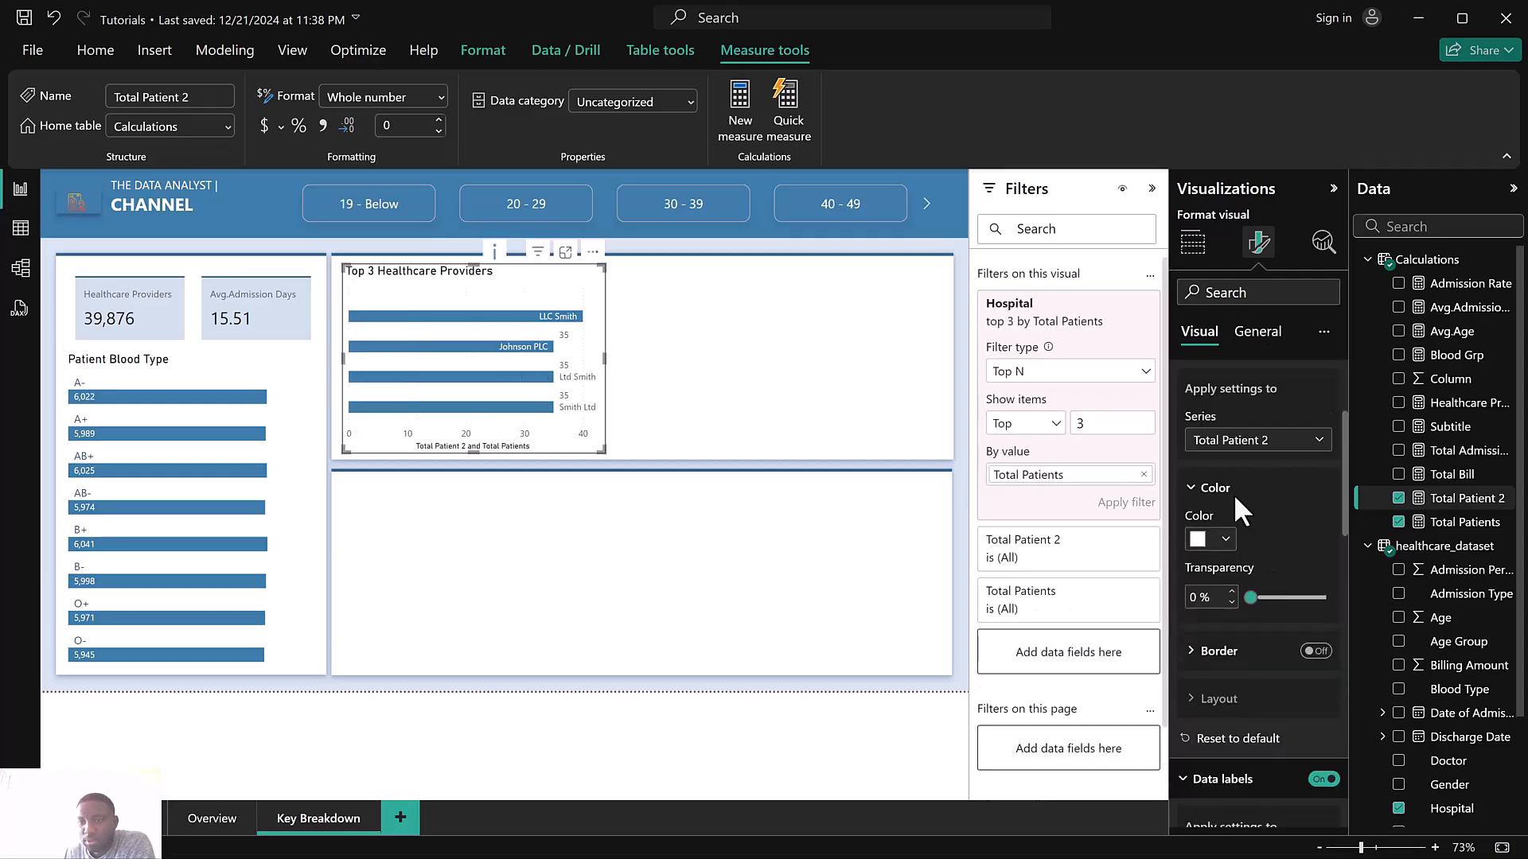
scroll(1237, 484, "down", 2)
scroll(1236, 482, "up", 3)
scroll(1243, 470, "down", 2)
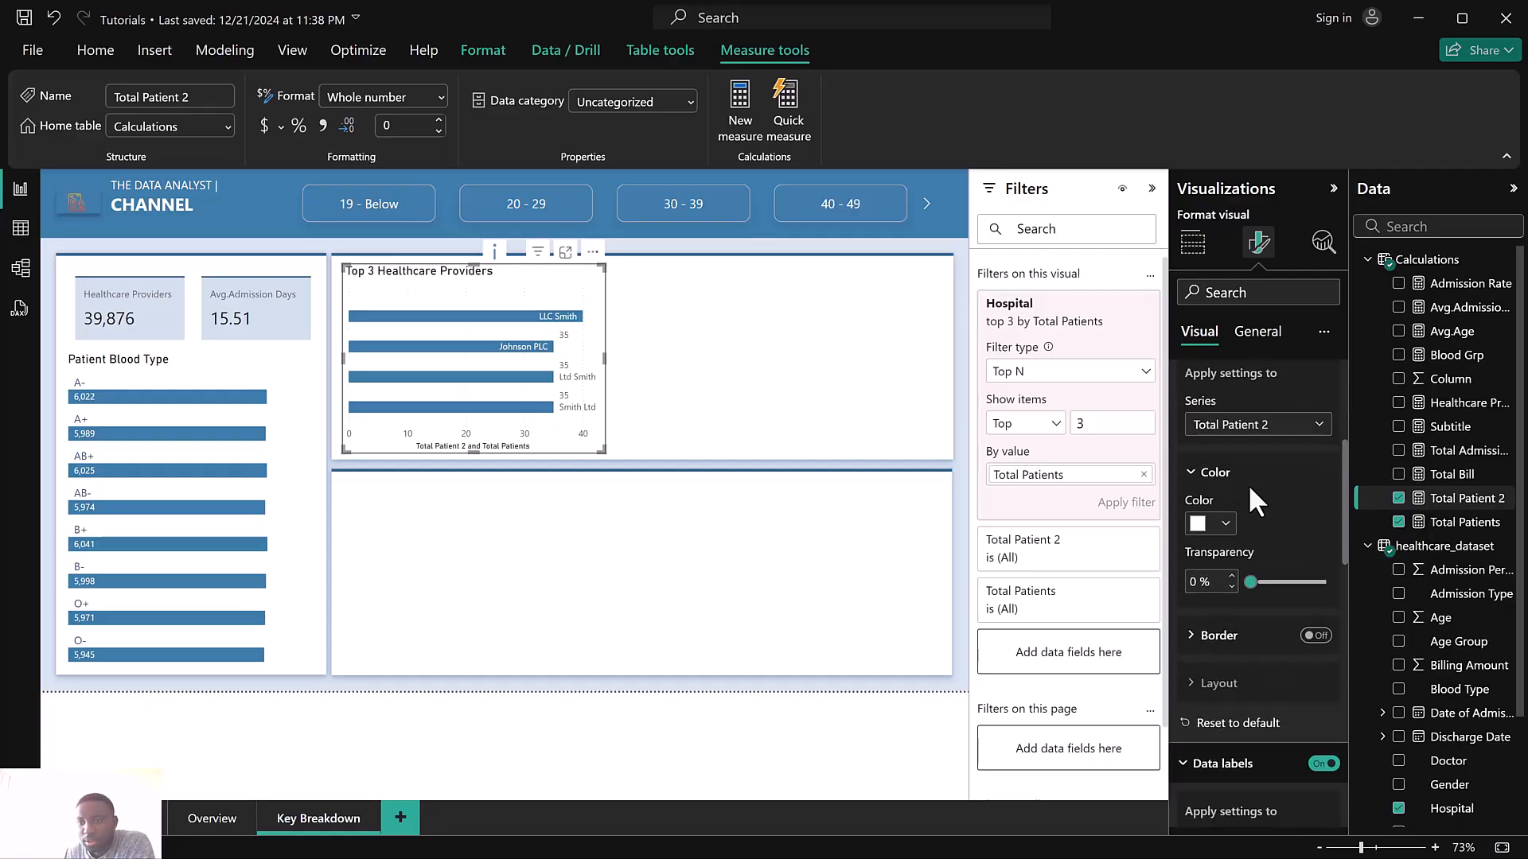
scroll(1249, 485, "up", 2)
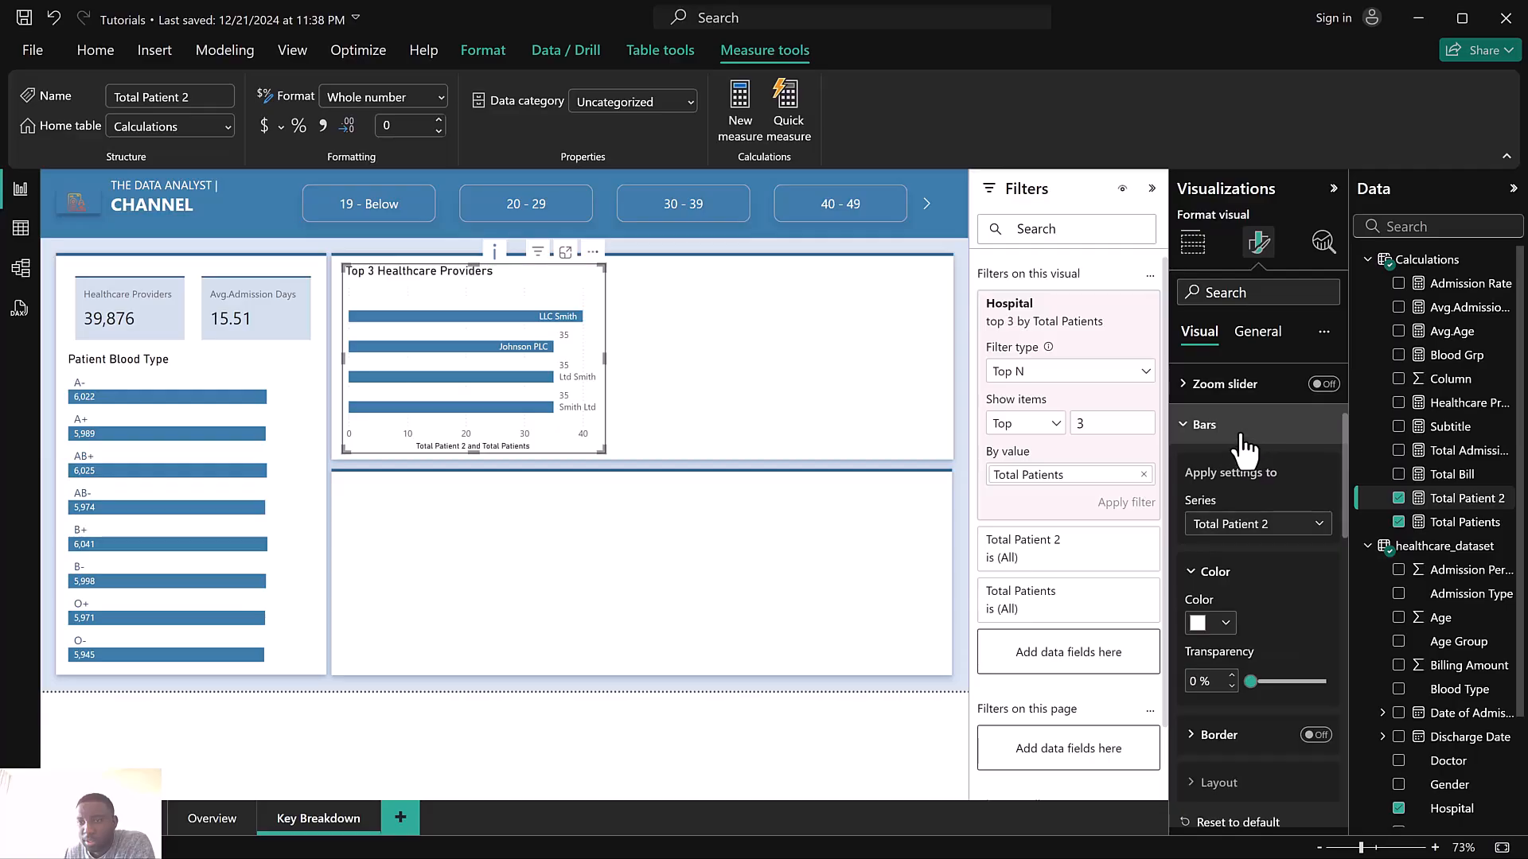
left_click(1241, 433)
scroll(1241, 716, "down", 4)
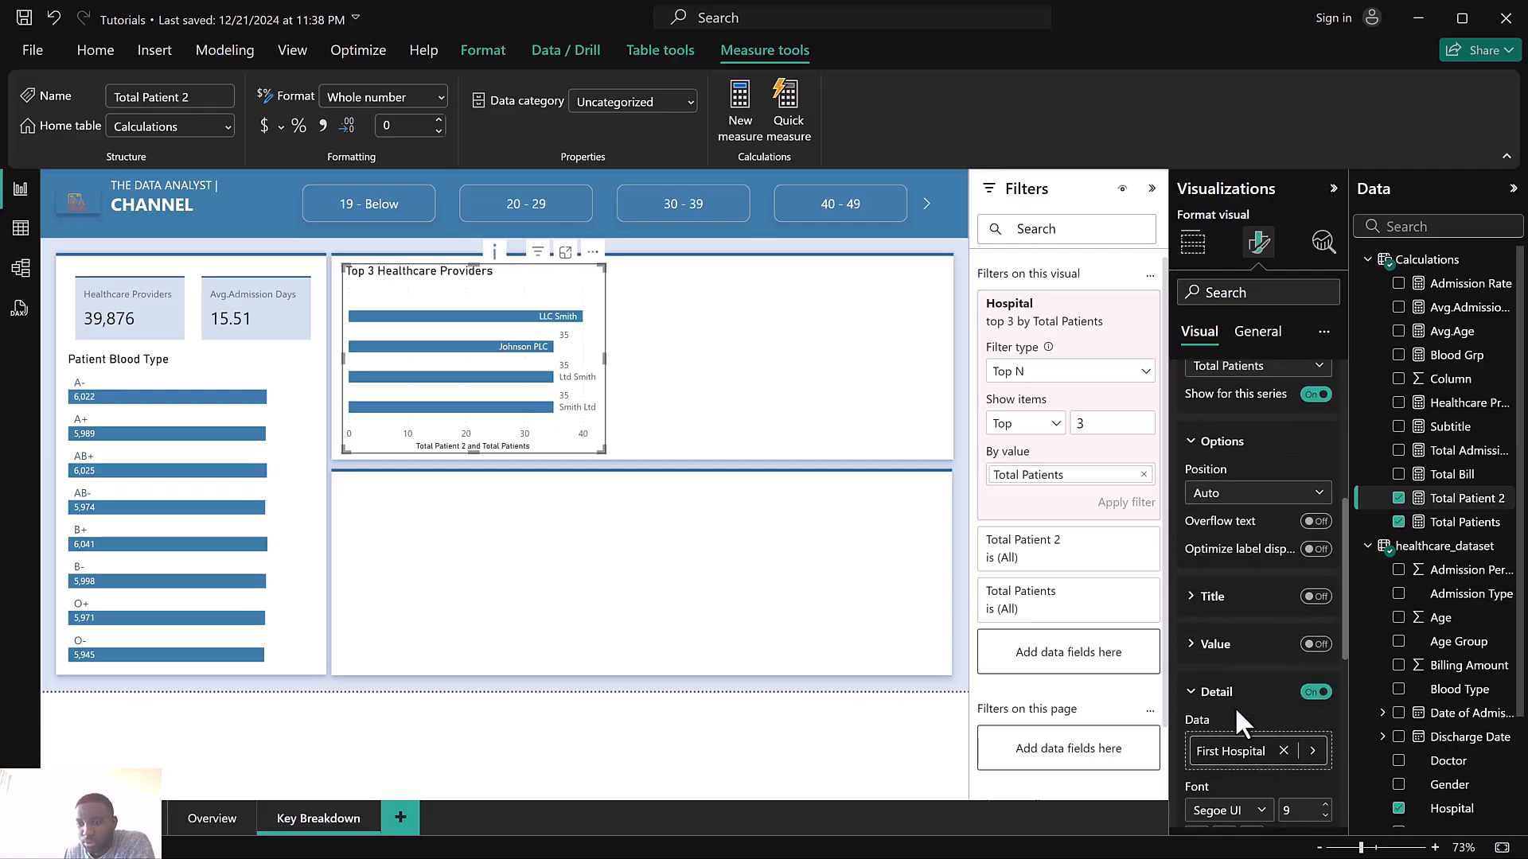
scroll(1238, 685, "down", 6)
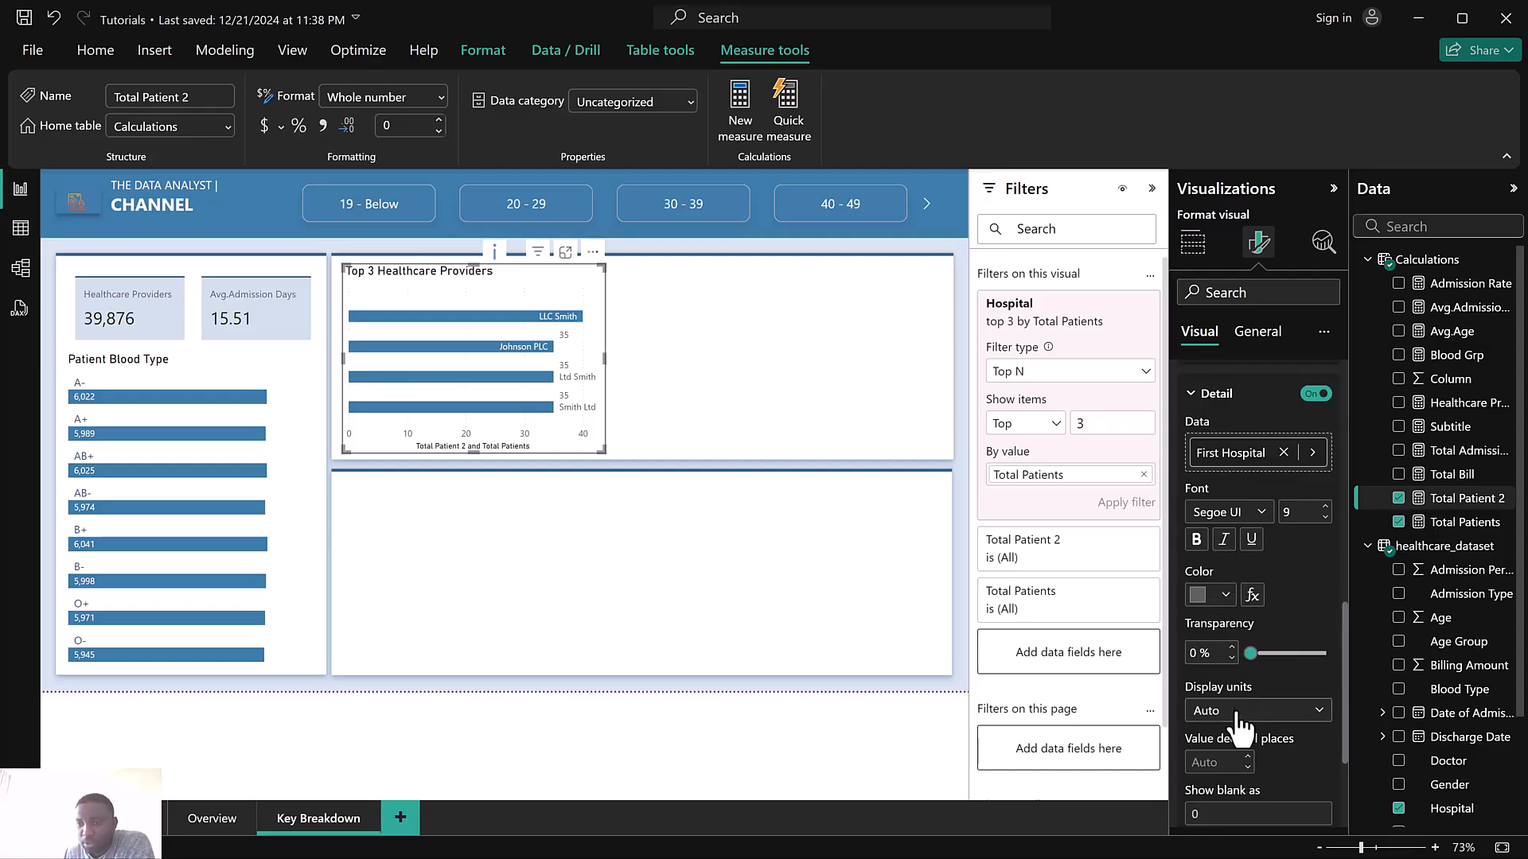
scroll(1262, 672, "up", 6)
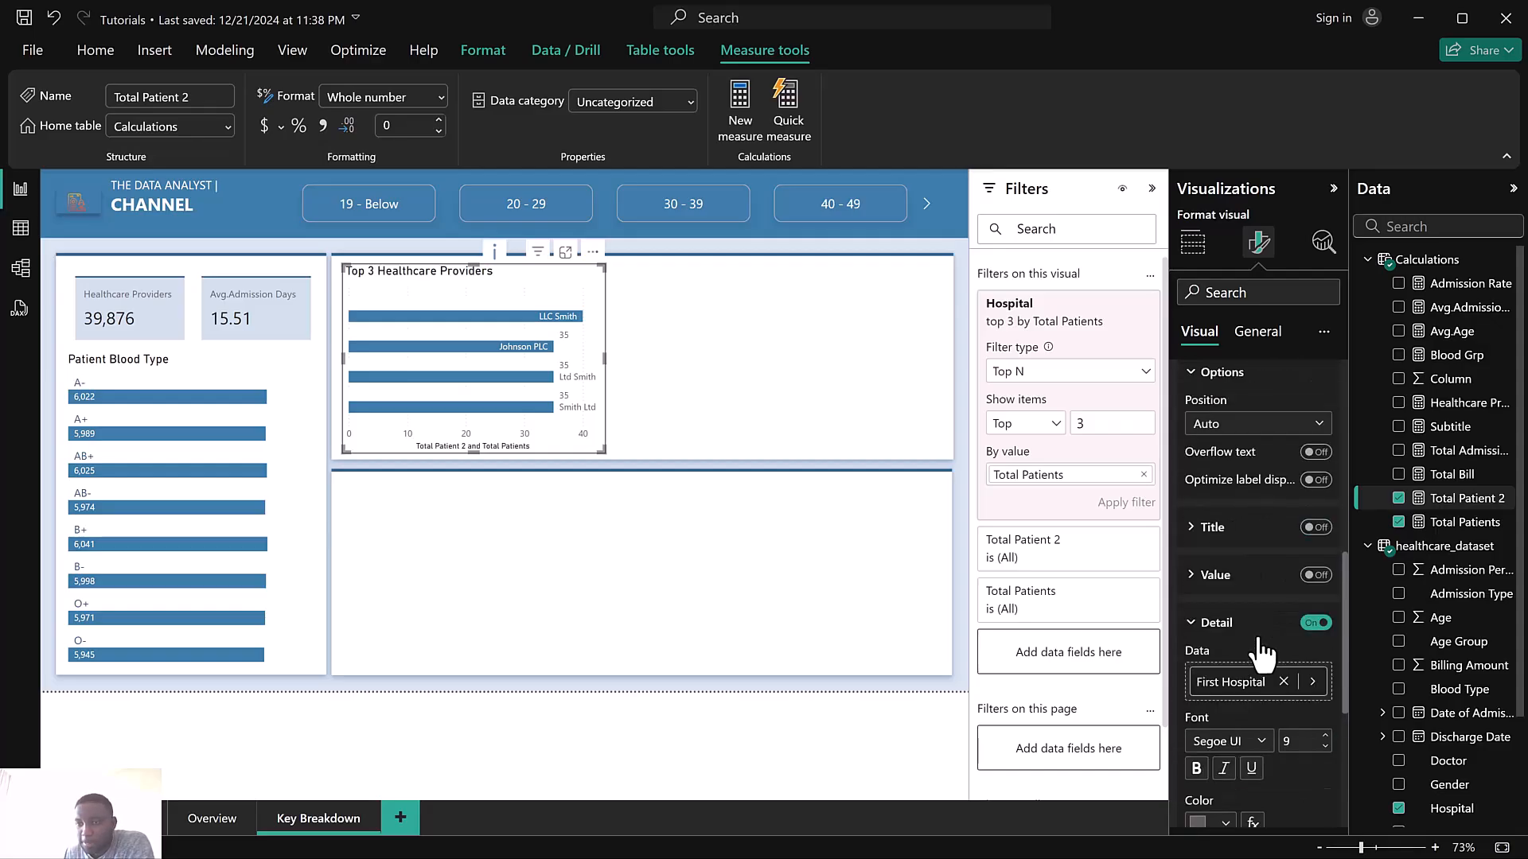
left_click(1226, 500)
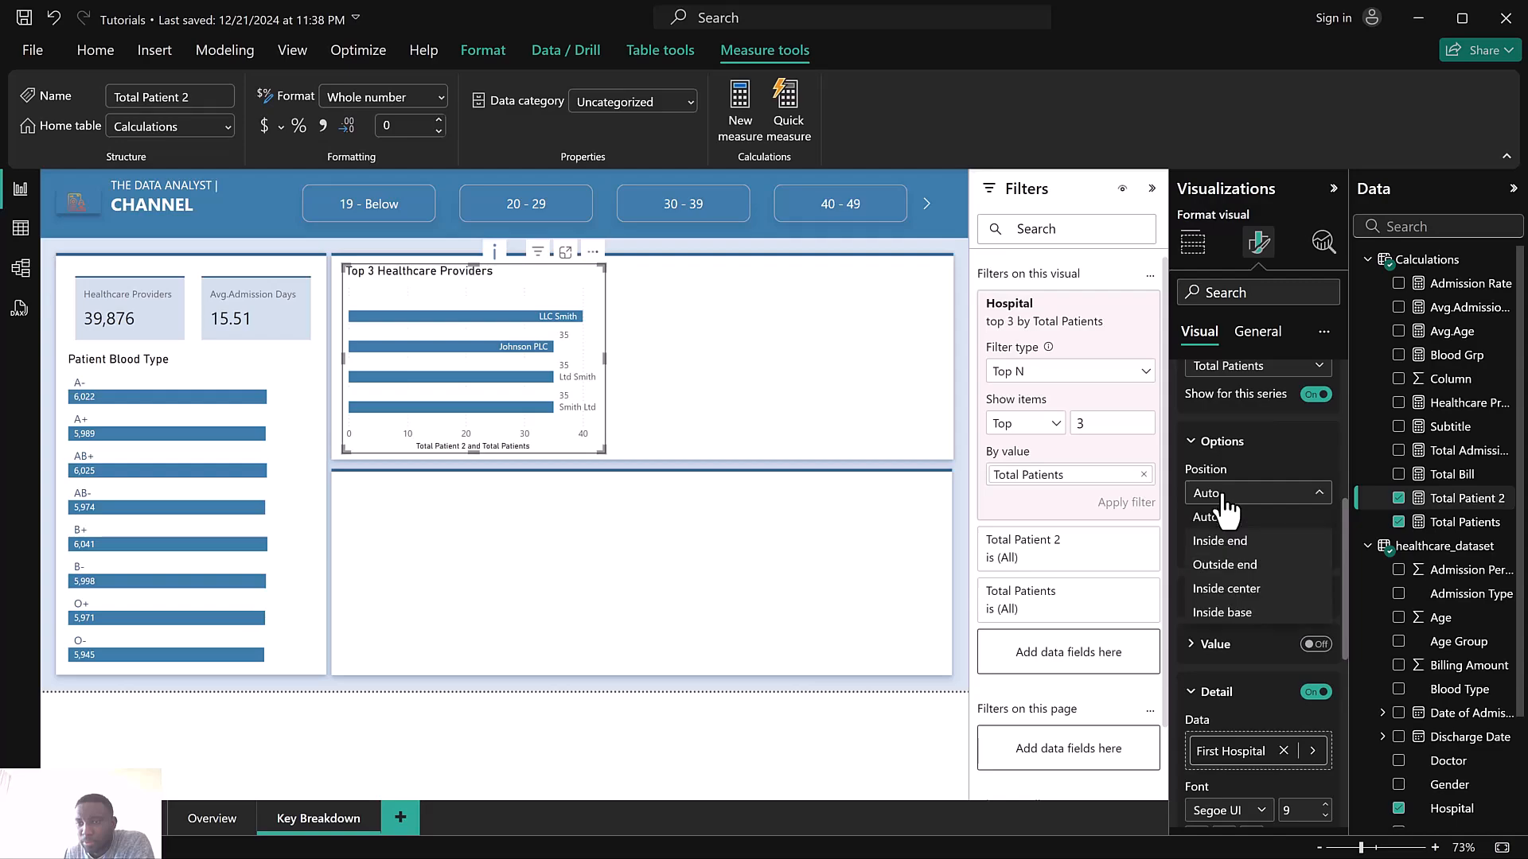
left_click(1233, 613)
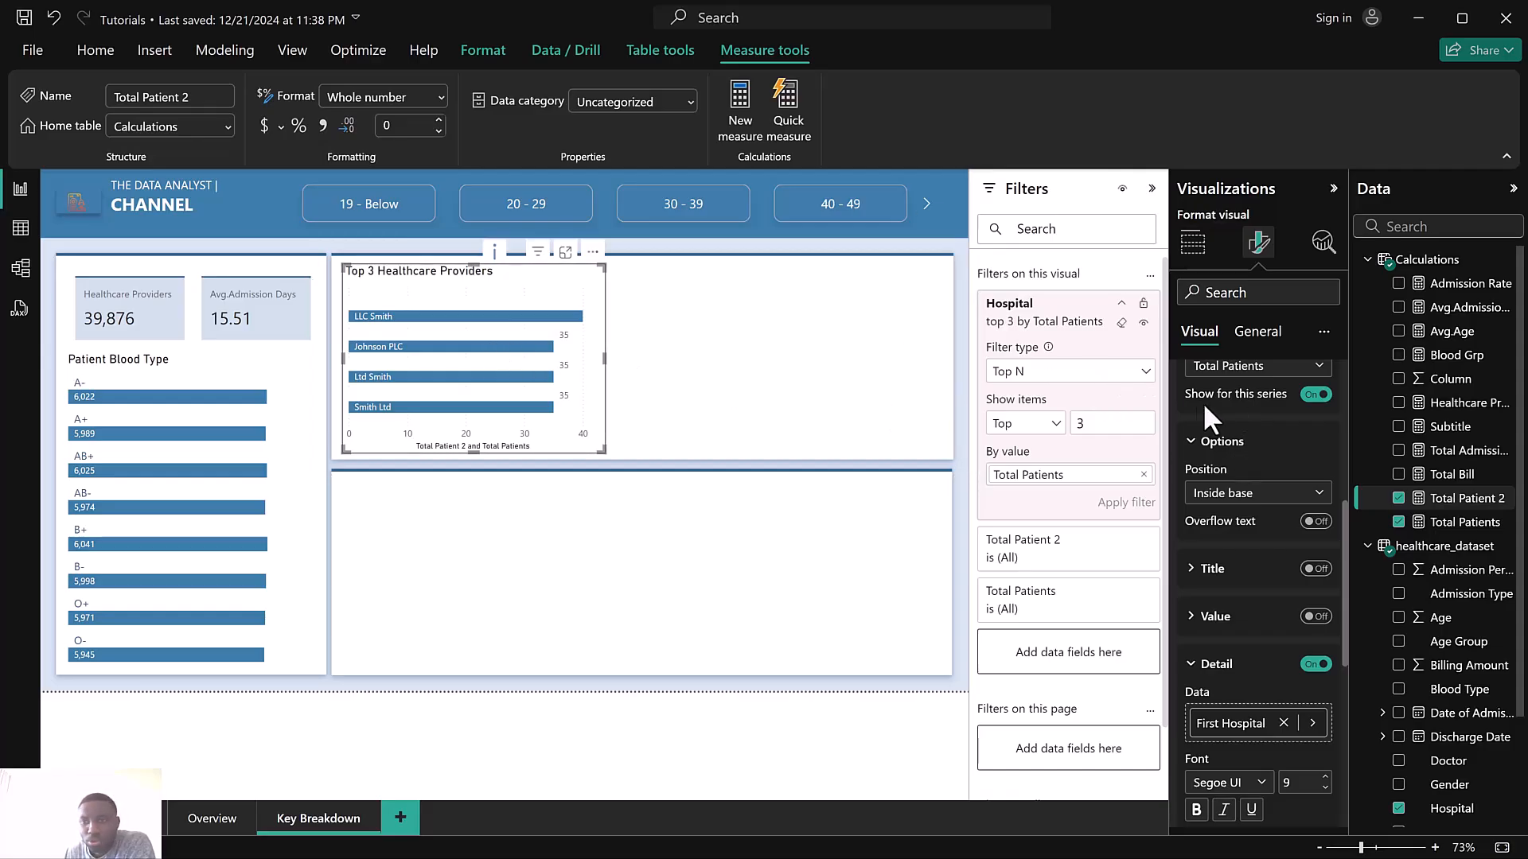
scroll(1243, 624, "up", 5)
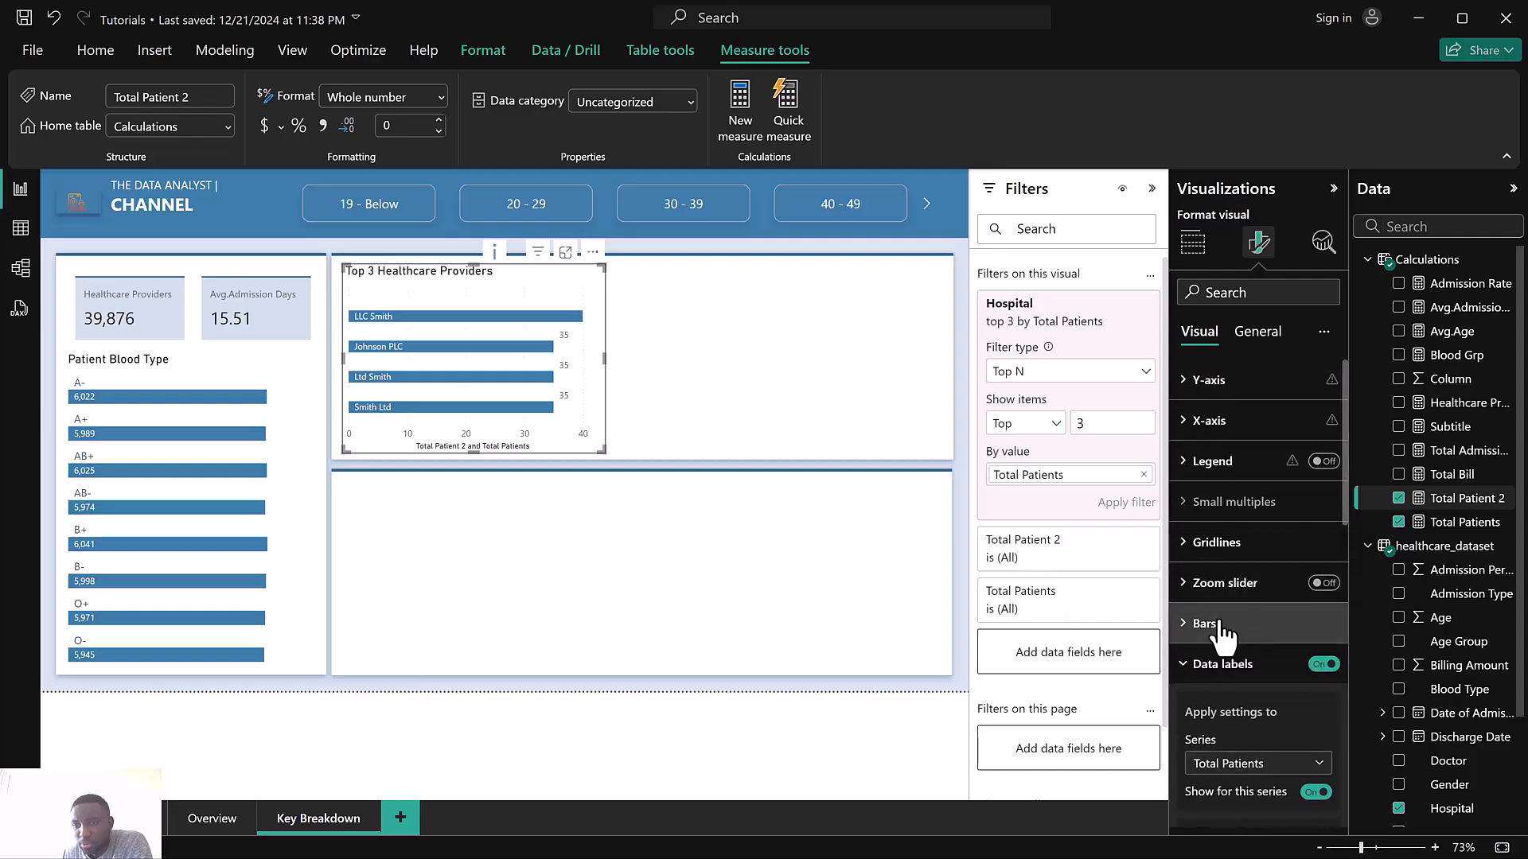
left_click(1209, 625)
scroll(1217, 629, "down", 3)
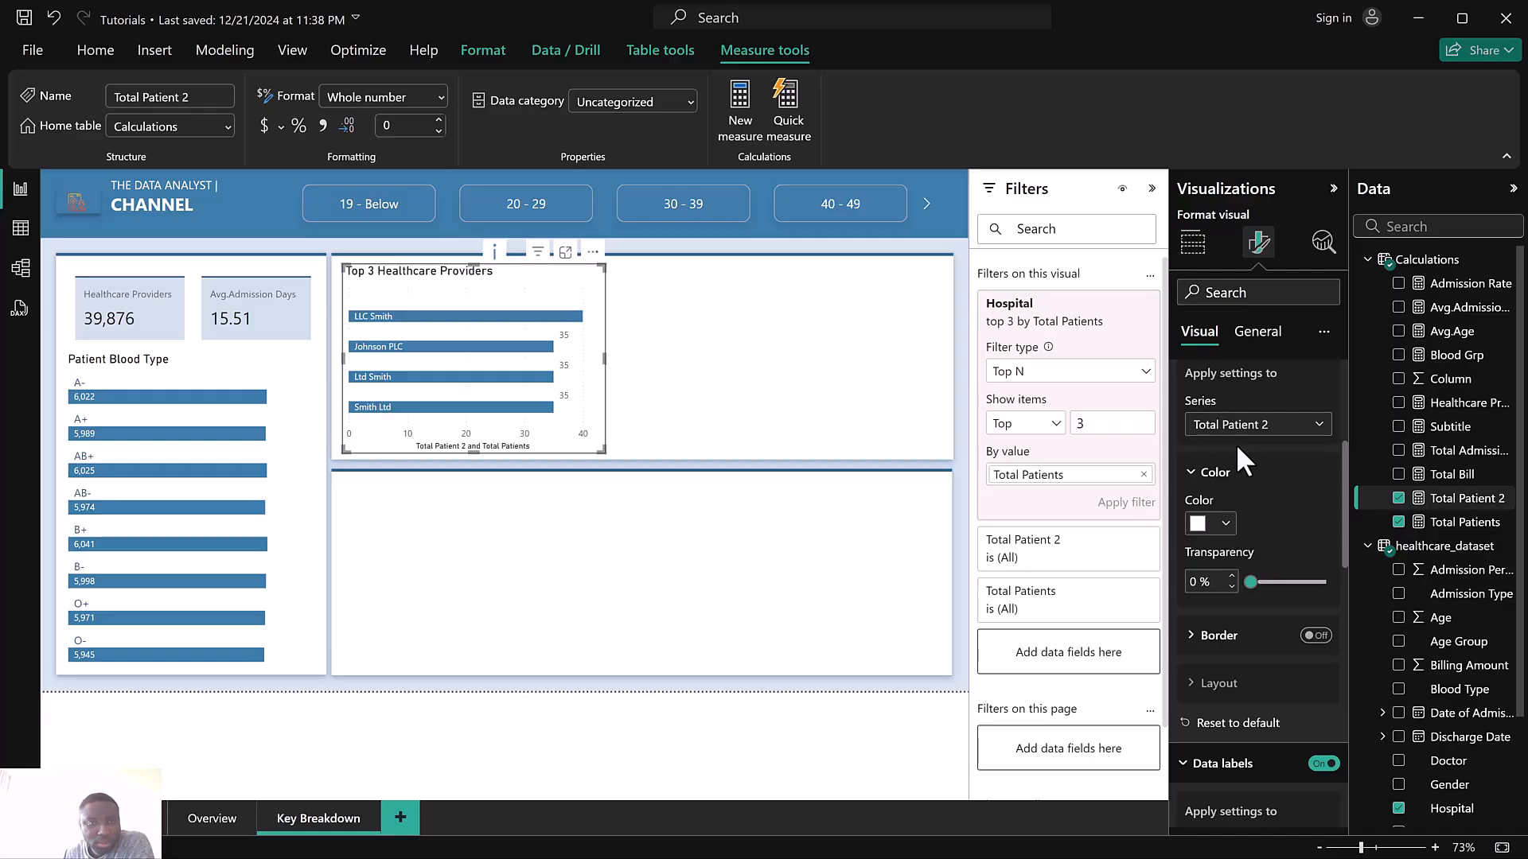
scroll(1235, 442, "down", 8)
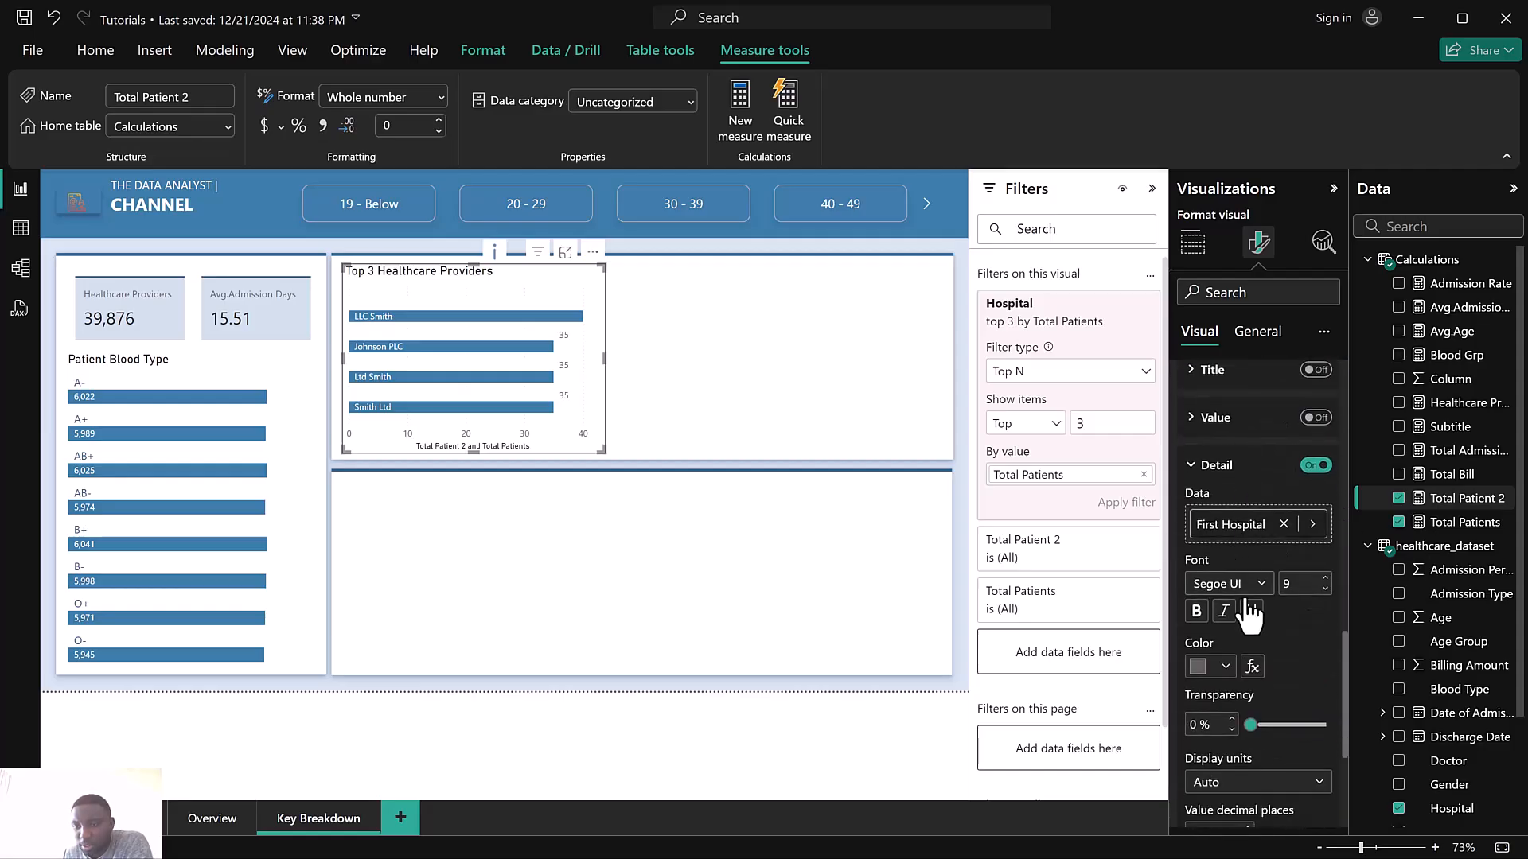
scroll(1240, 501, "up", 3)
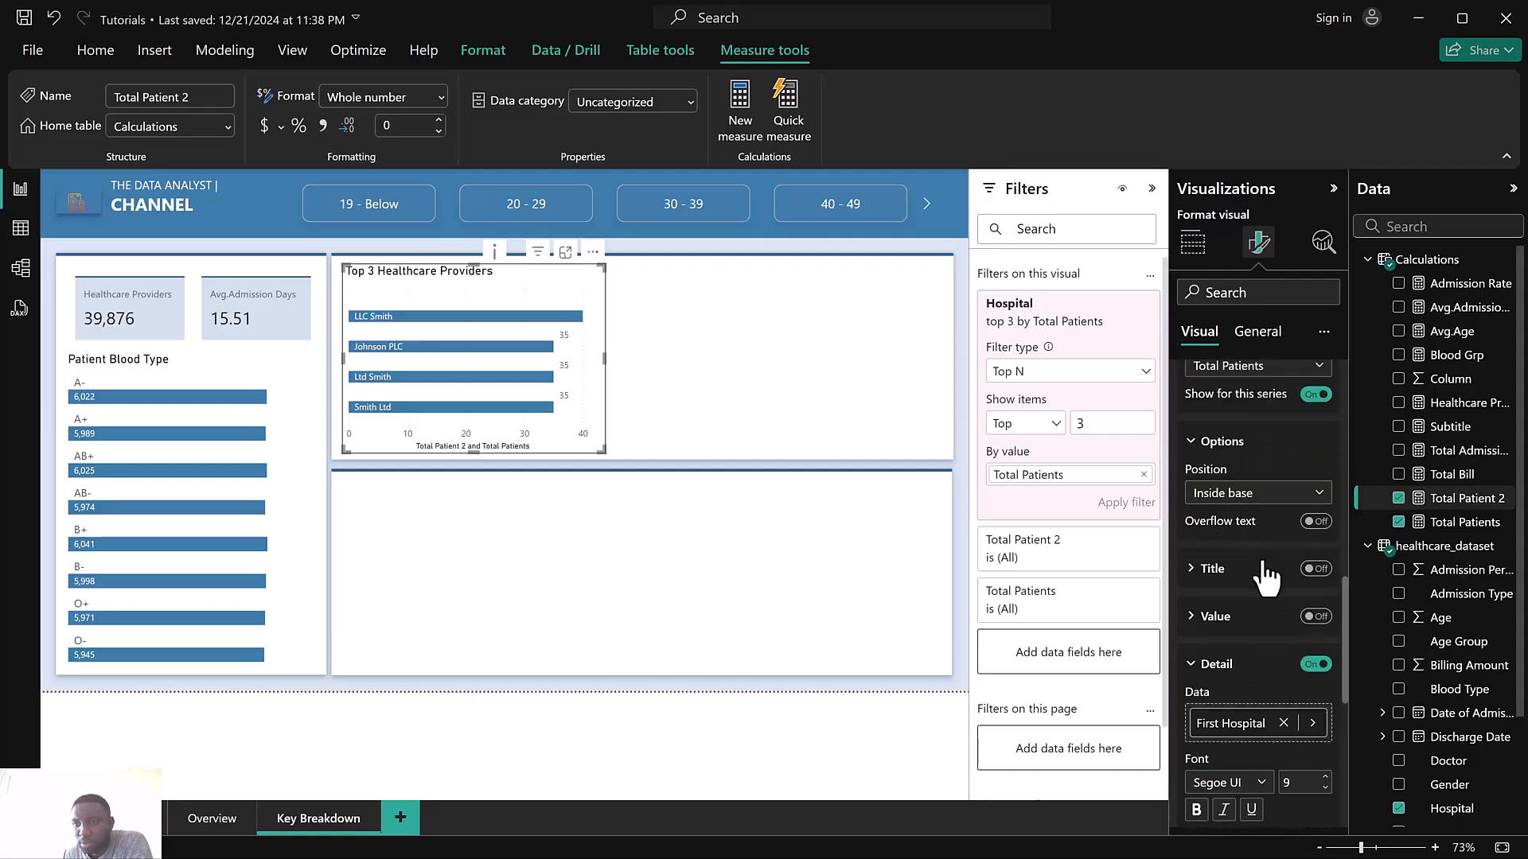
scroll(1273, 589, "up", 3)
left_click(1239, 469)
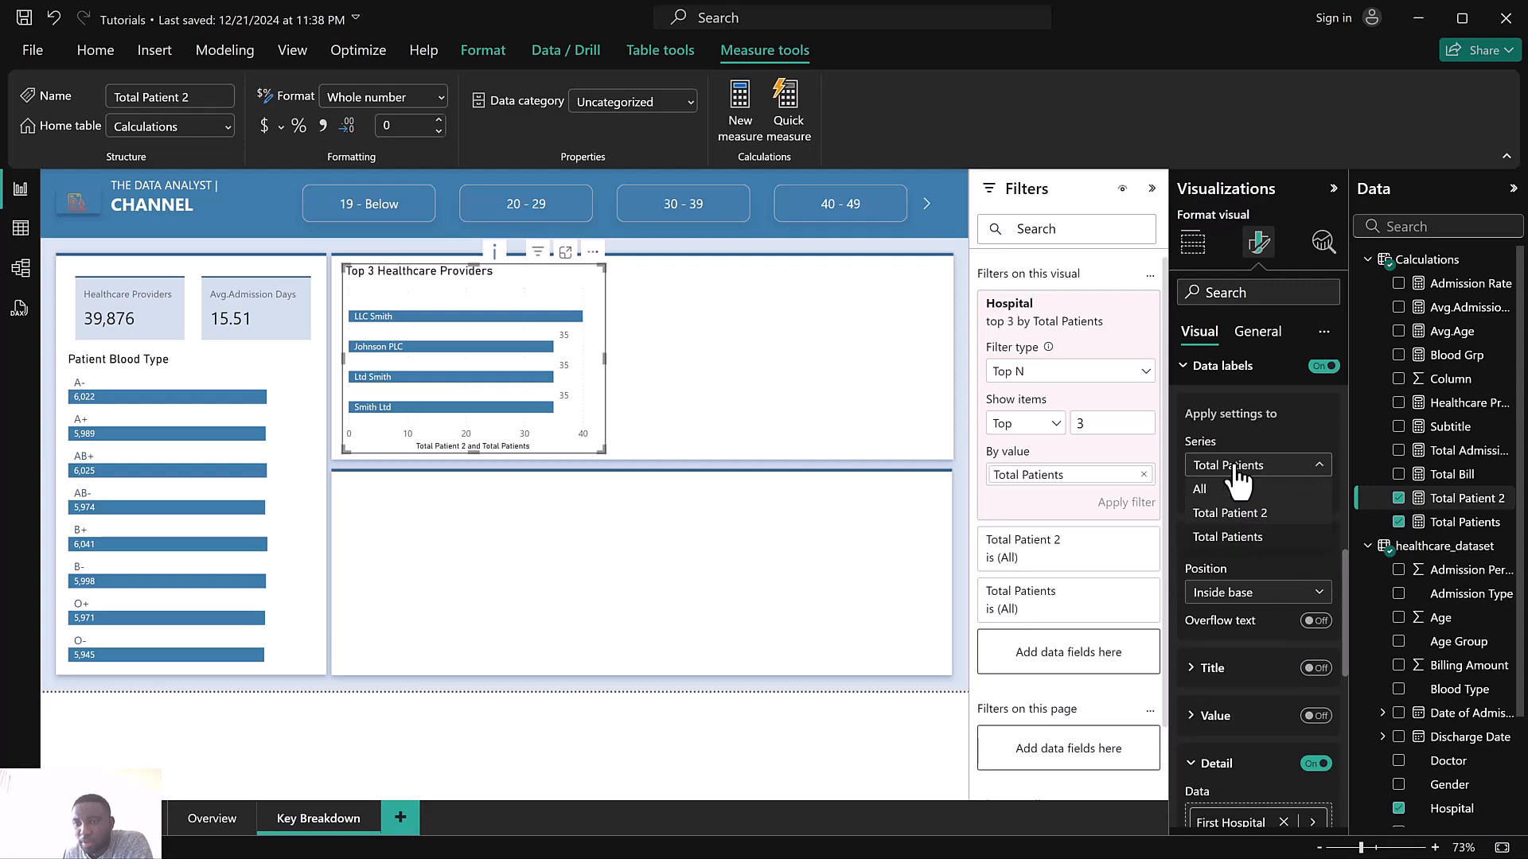
left_click(1239, 469)
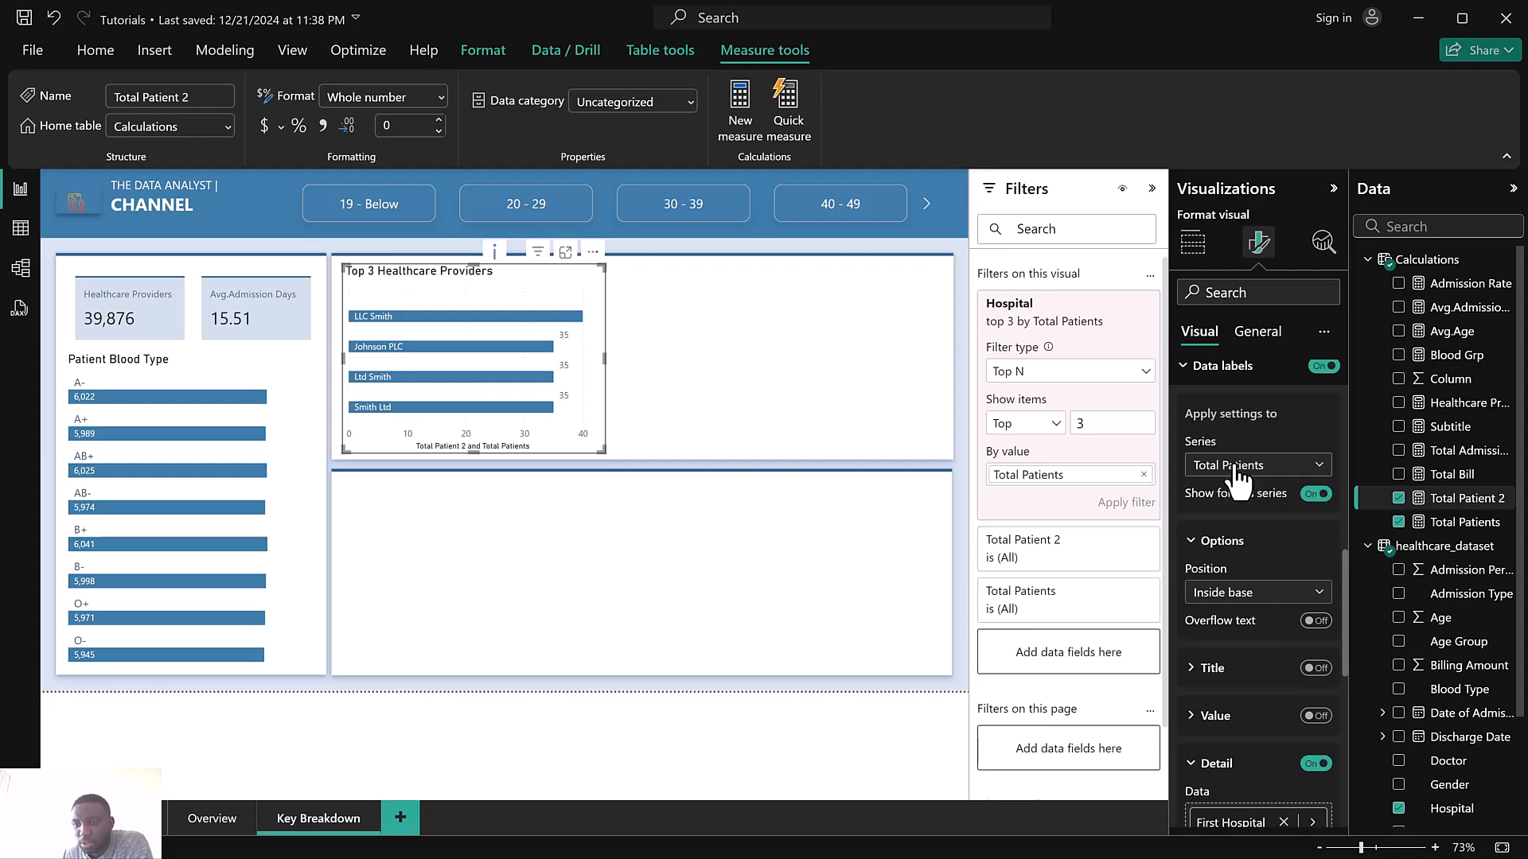
left_click(1239, 471)
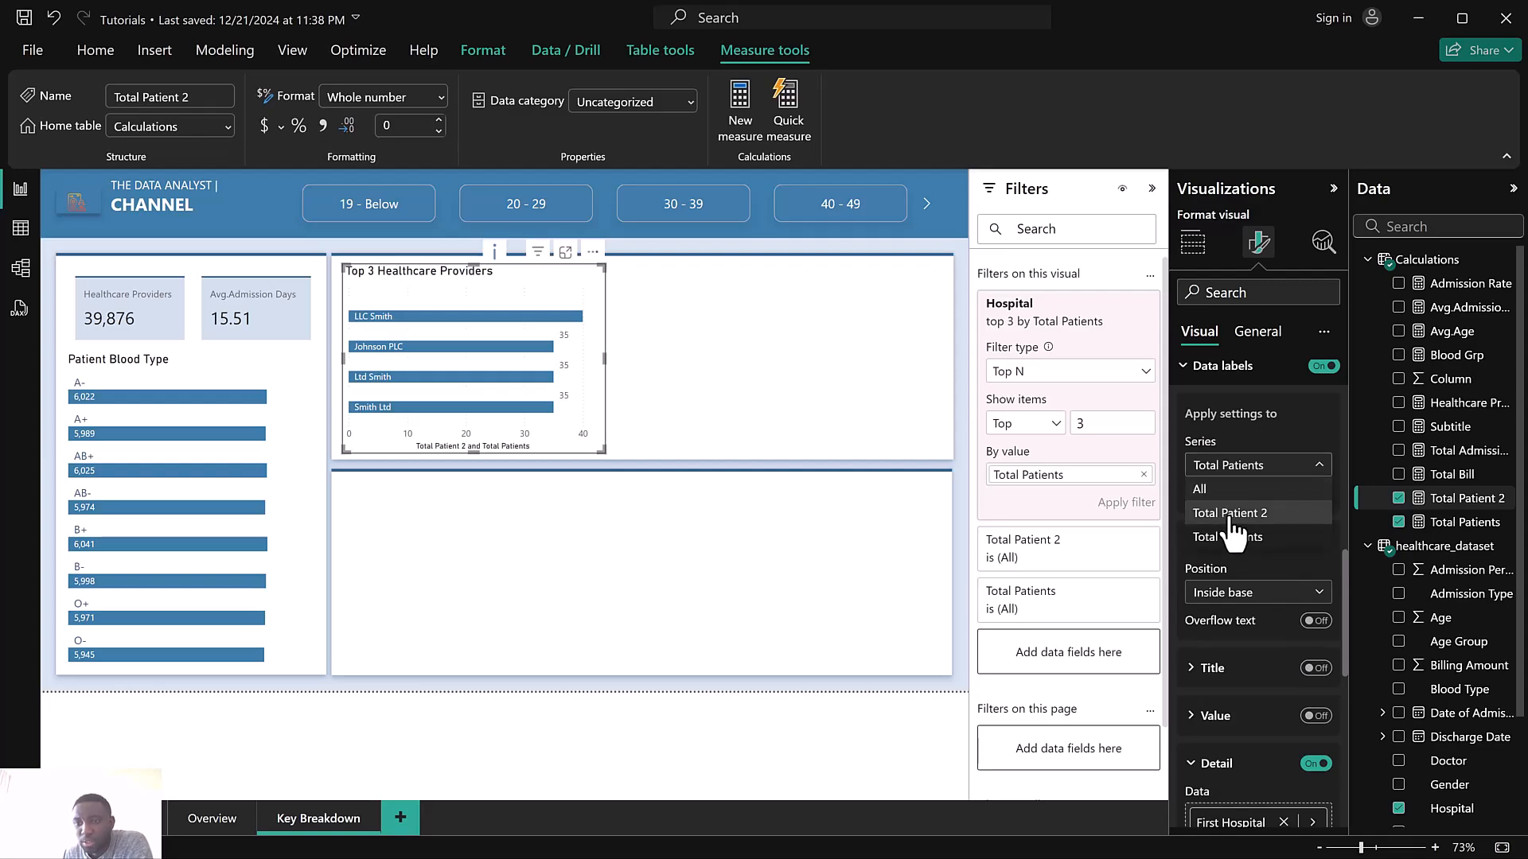
left_click(1233, 525)
scroll(1284, 605, "down", 3)
scroll(1244, 498, "up", 5)
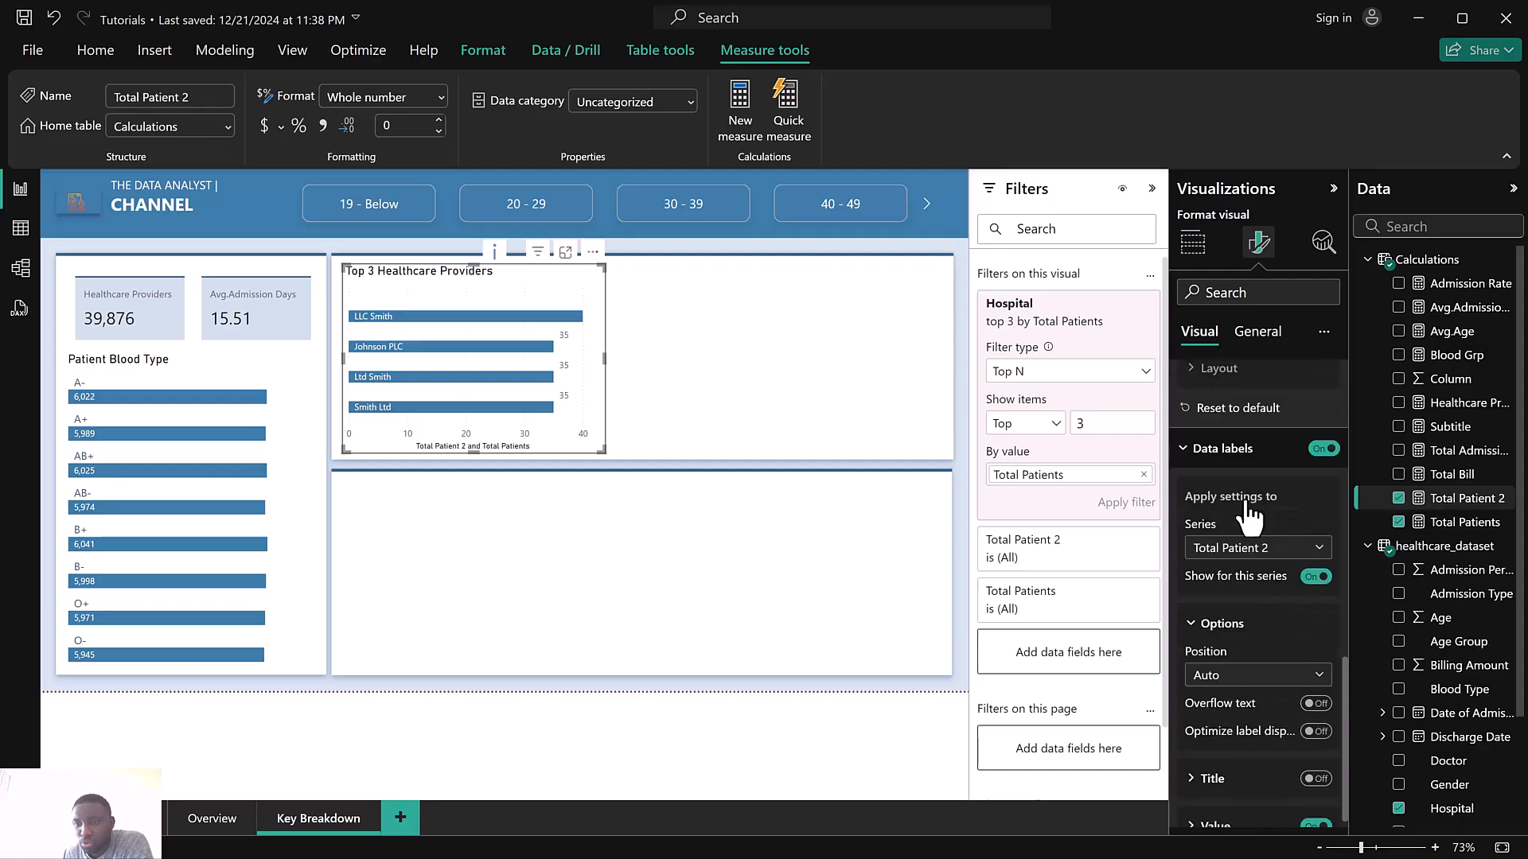
In the Total Patients series' data labels, turn off Detail and turn Value back on
left_click(1263, 606)
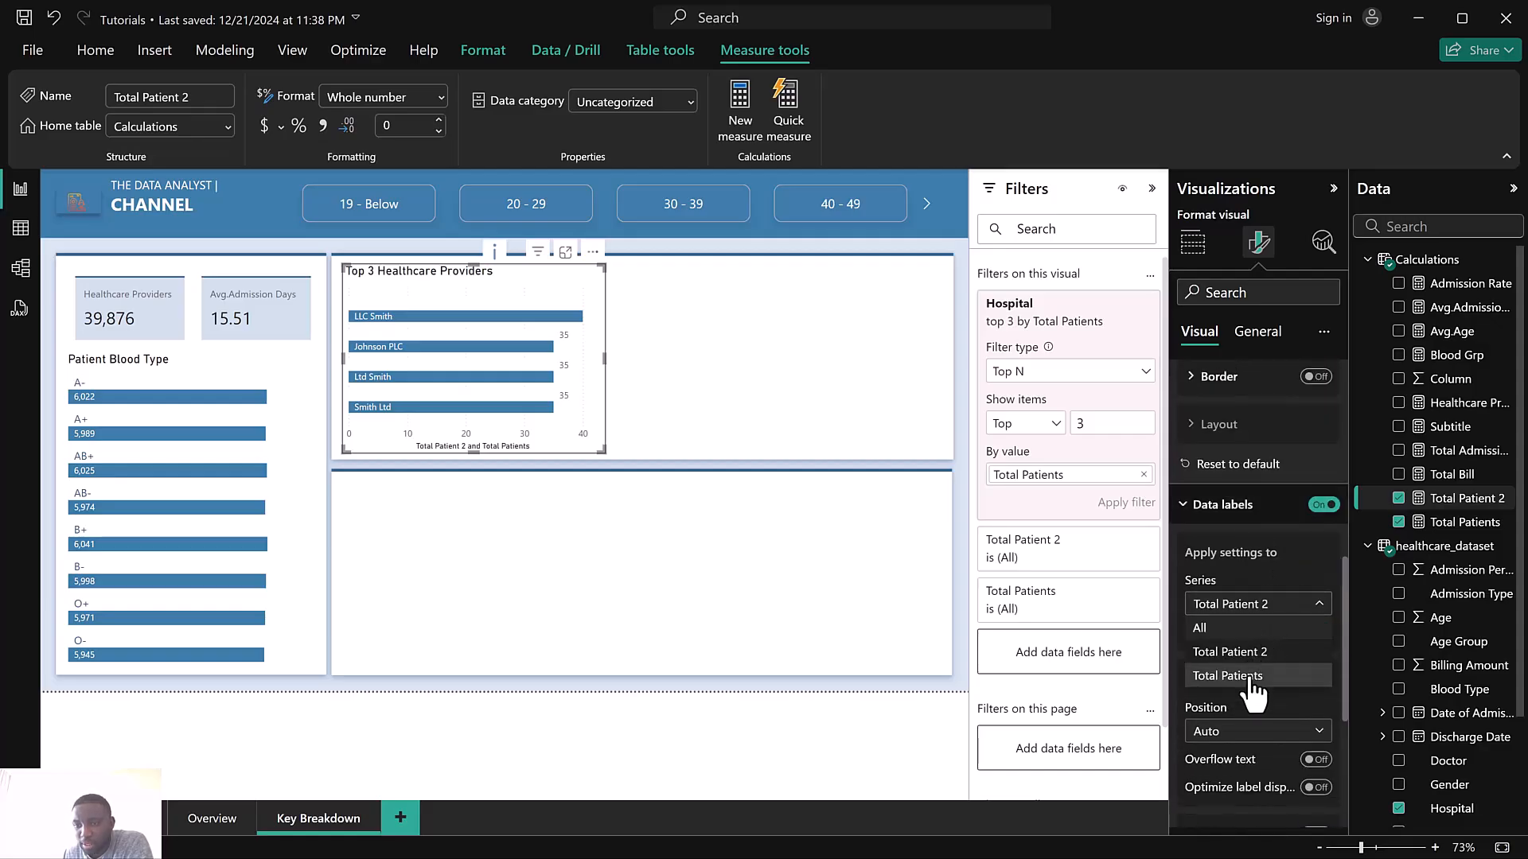
left_click(1251, 676)
scroll(1321, 773, "down", 4)
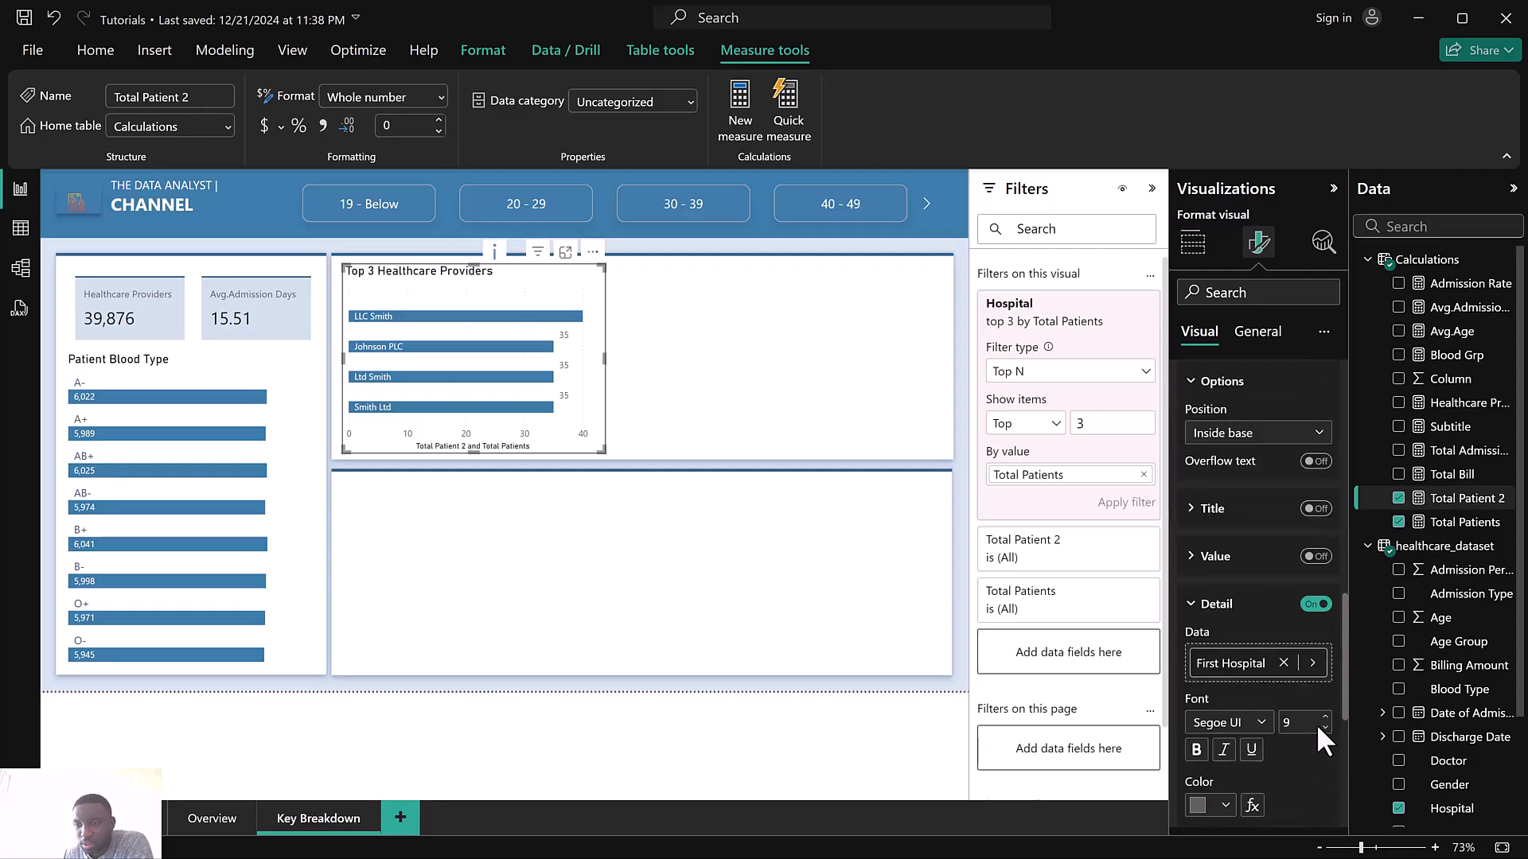
left_click(1317, 606)
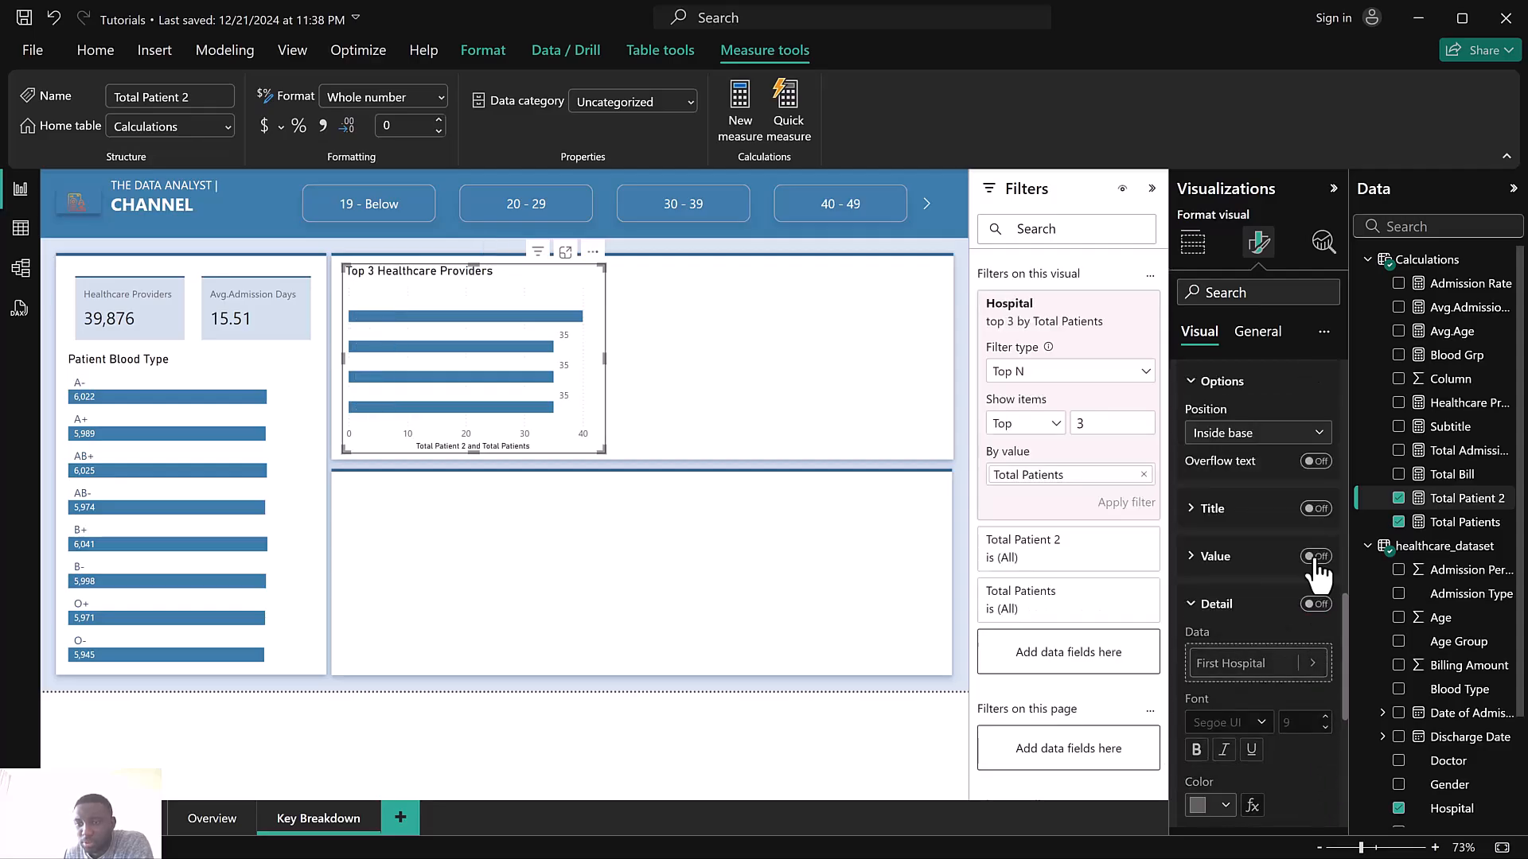
left_click(1315, 556)
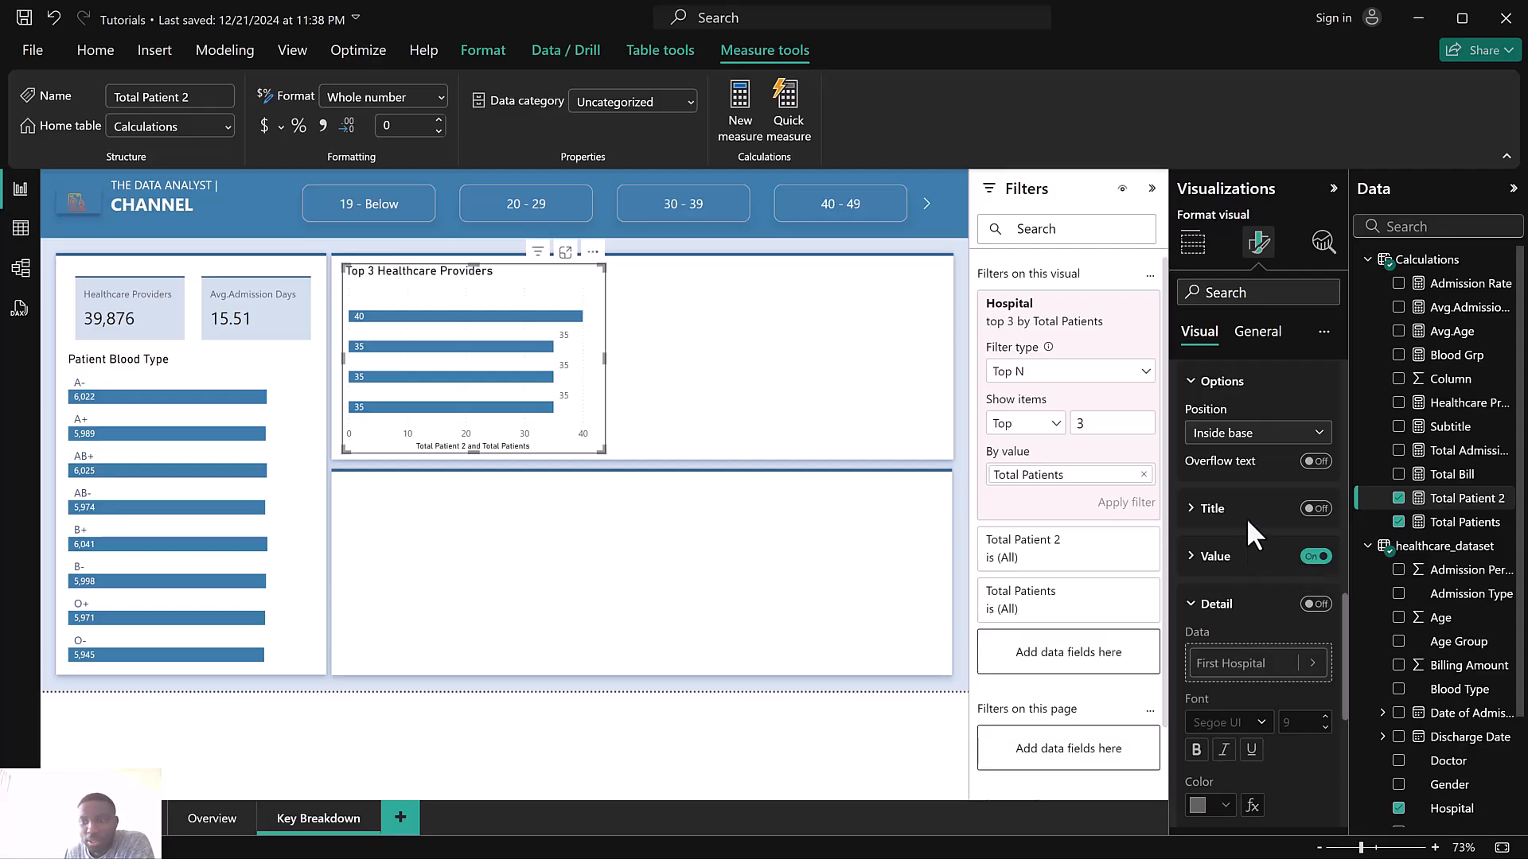
In the Total Patient 2 series' data labels, turn off Value and show the Hospital field as Detail
scroll(1250, 537, "up", 3)
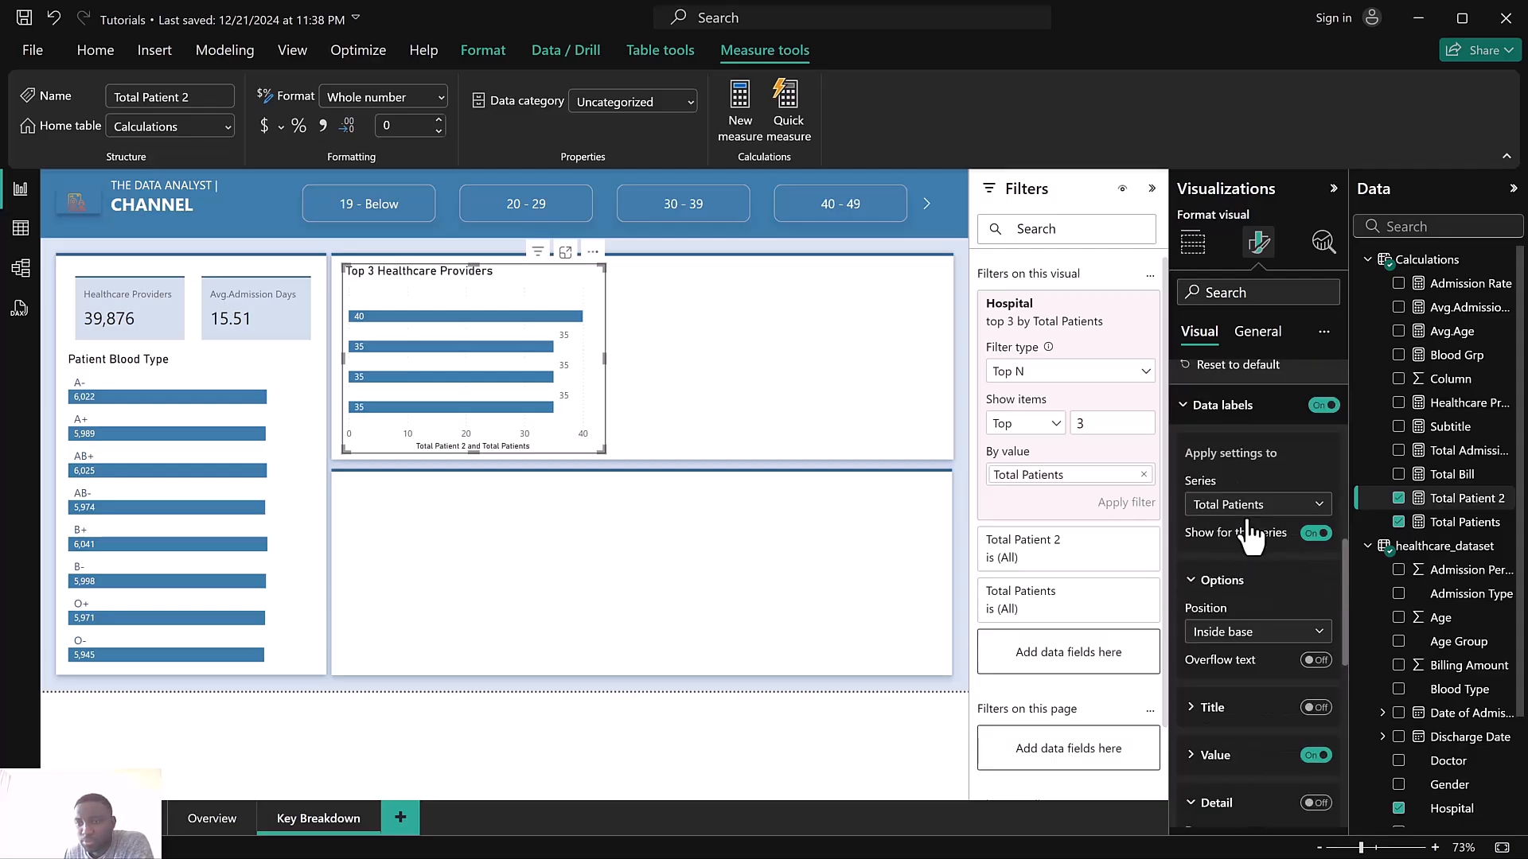
left_click(1246, 507)
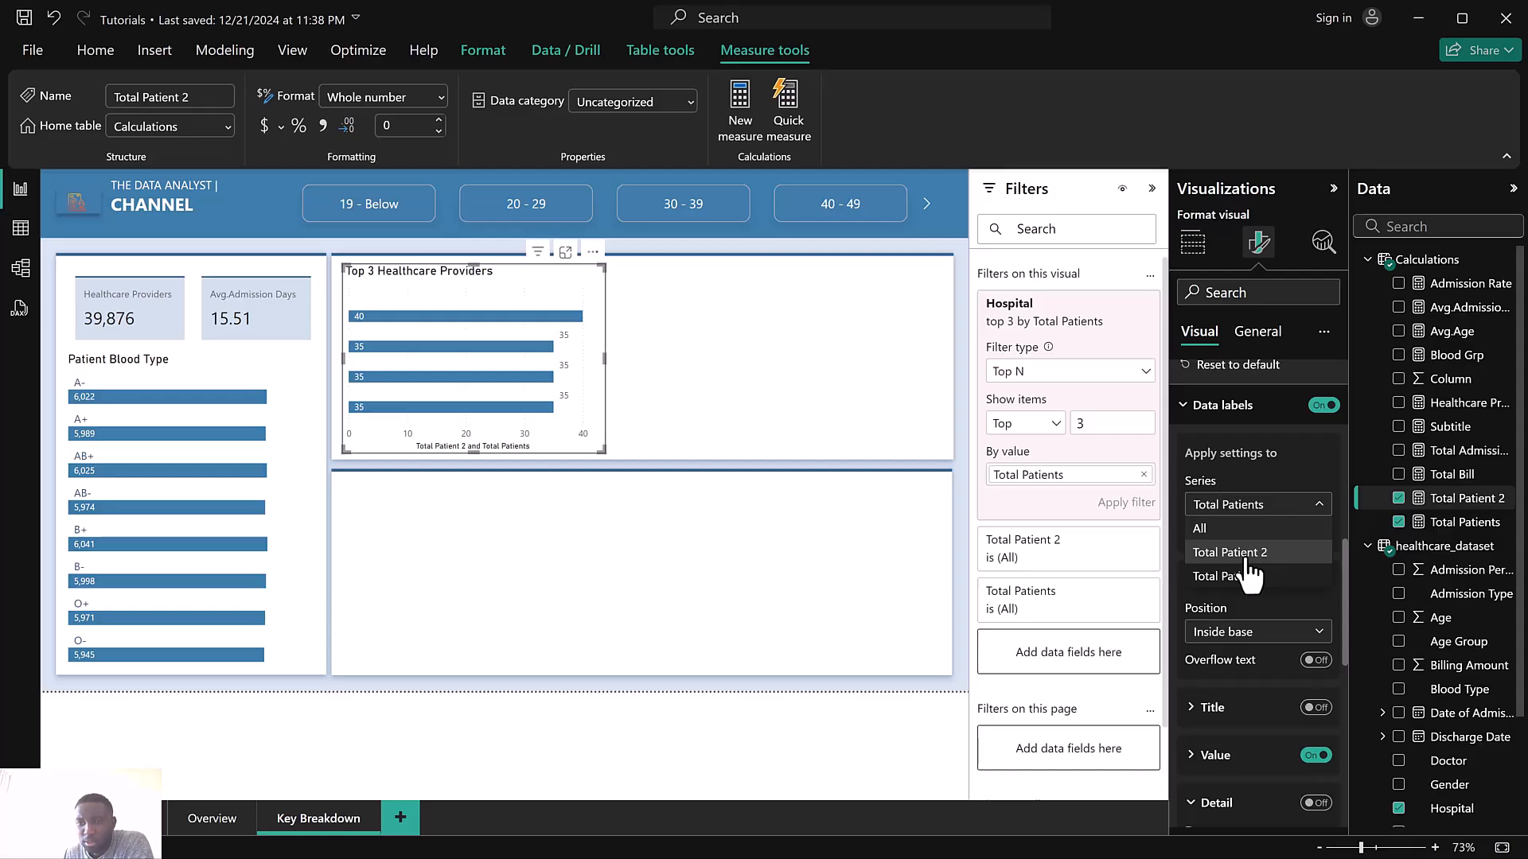
left_click(1249, 574)
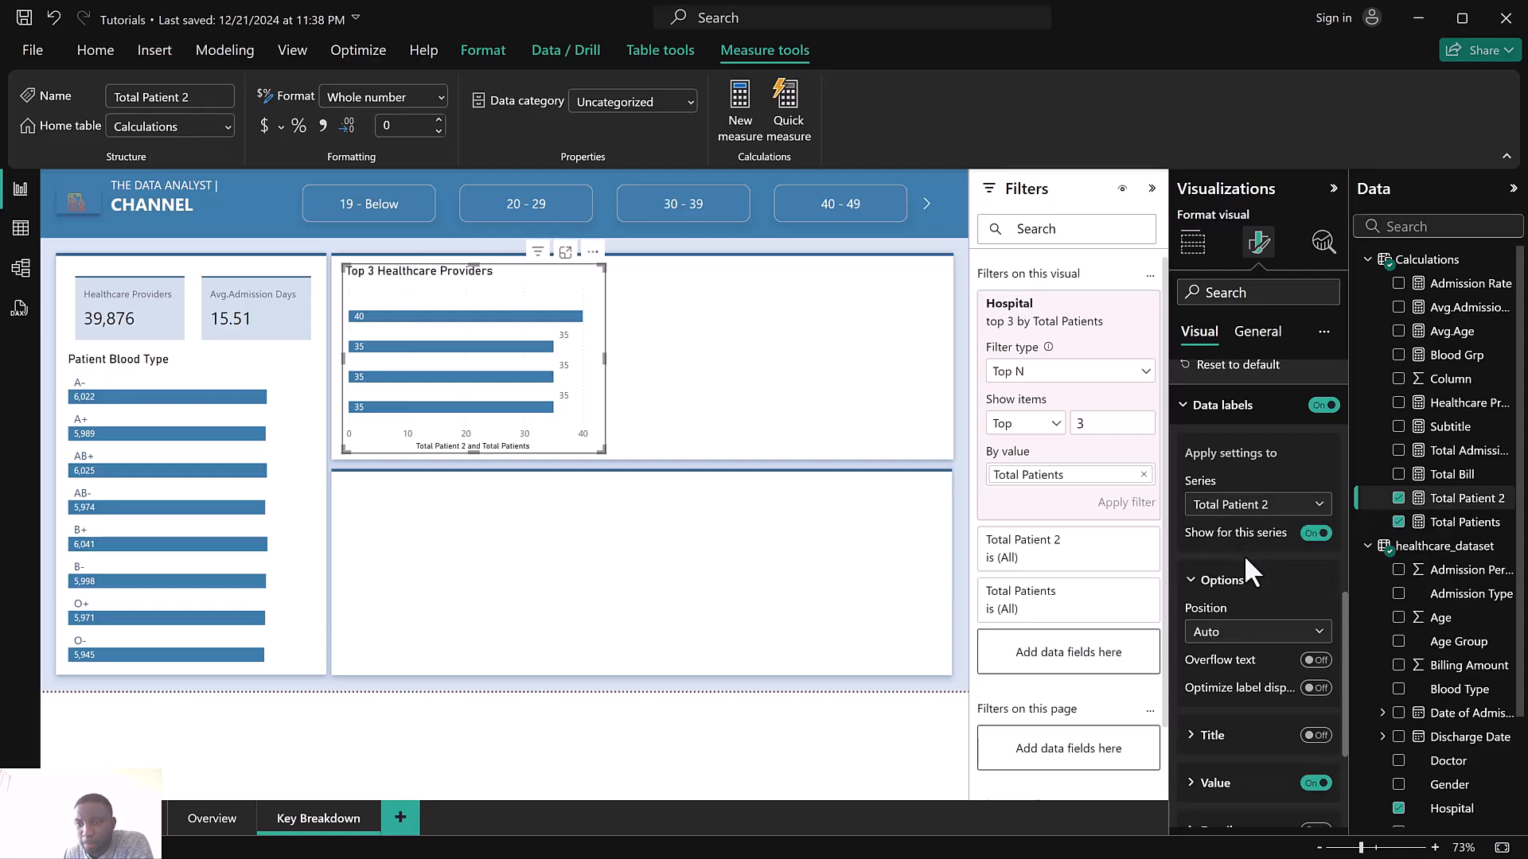
scroll(1244, 555, "down", 3)
left_click(1315, 632)
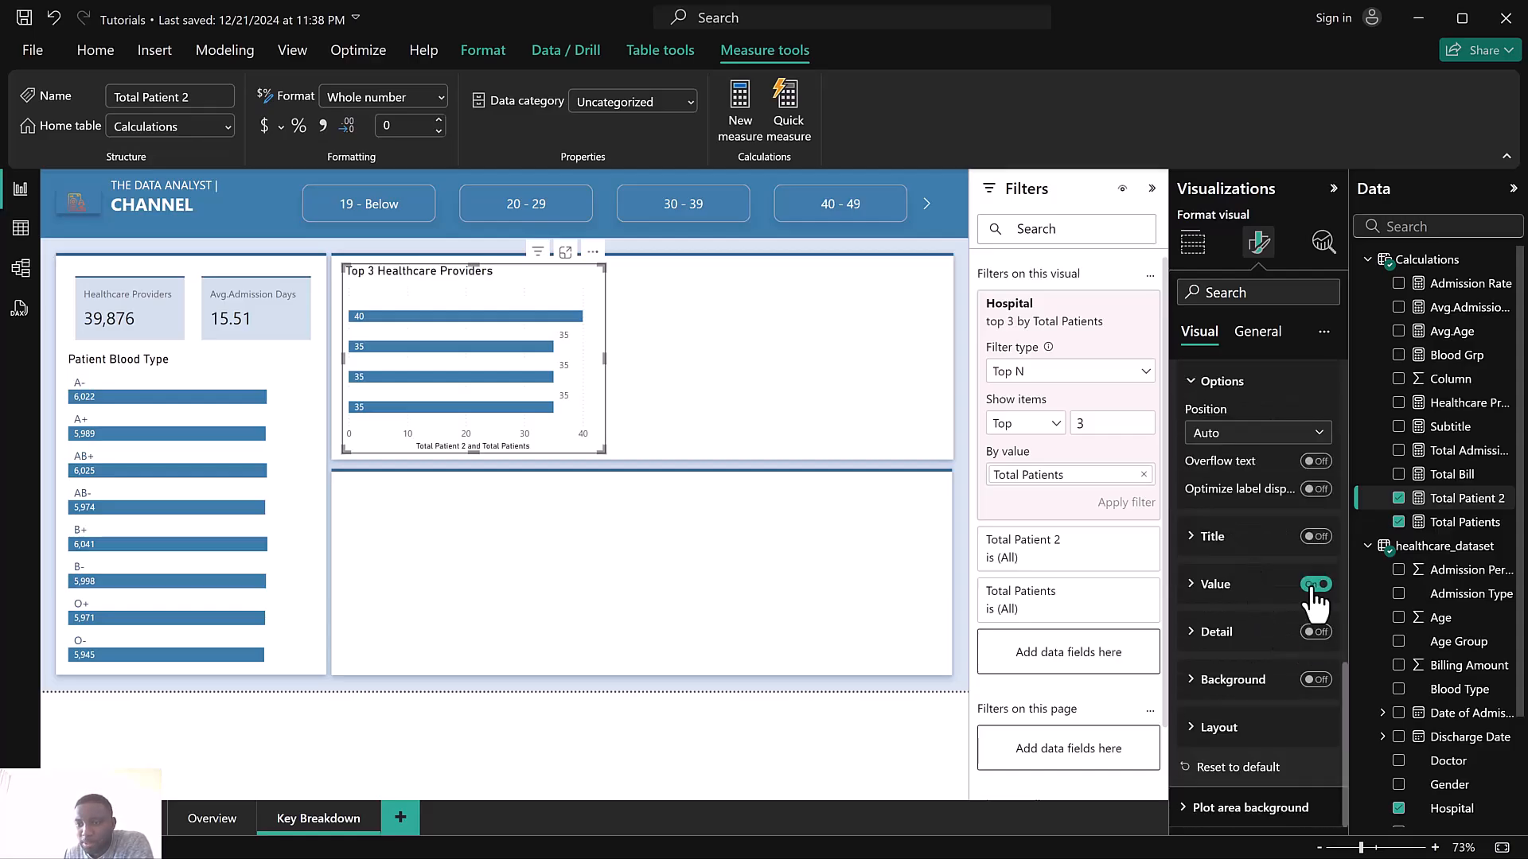
left_click(1224, 639)
scroll(1225, 639, "down", 2)
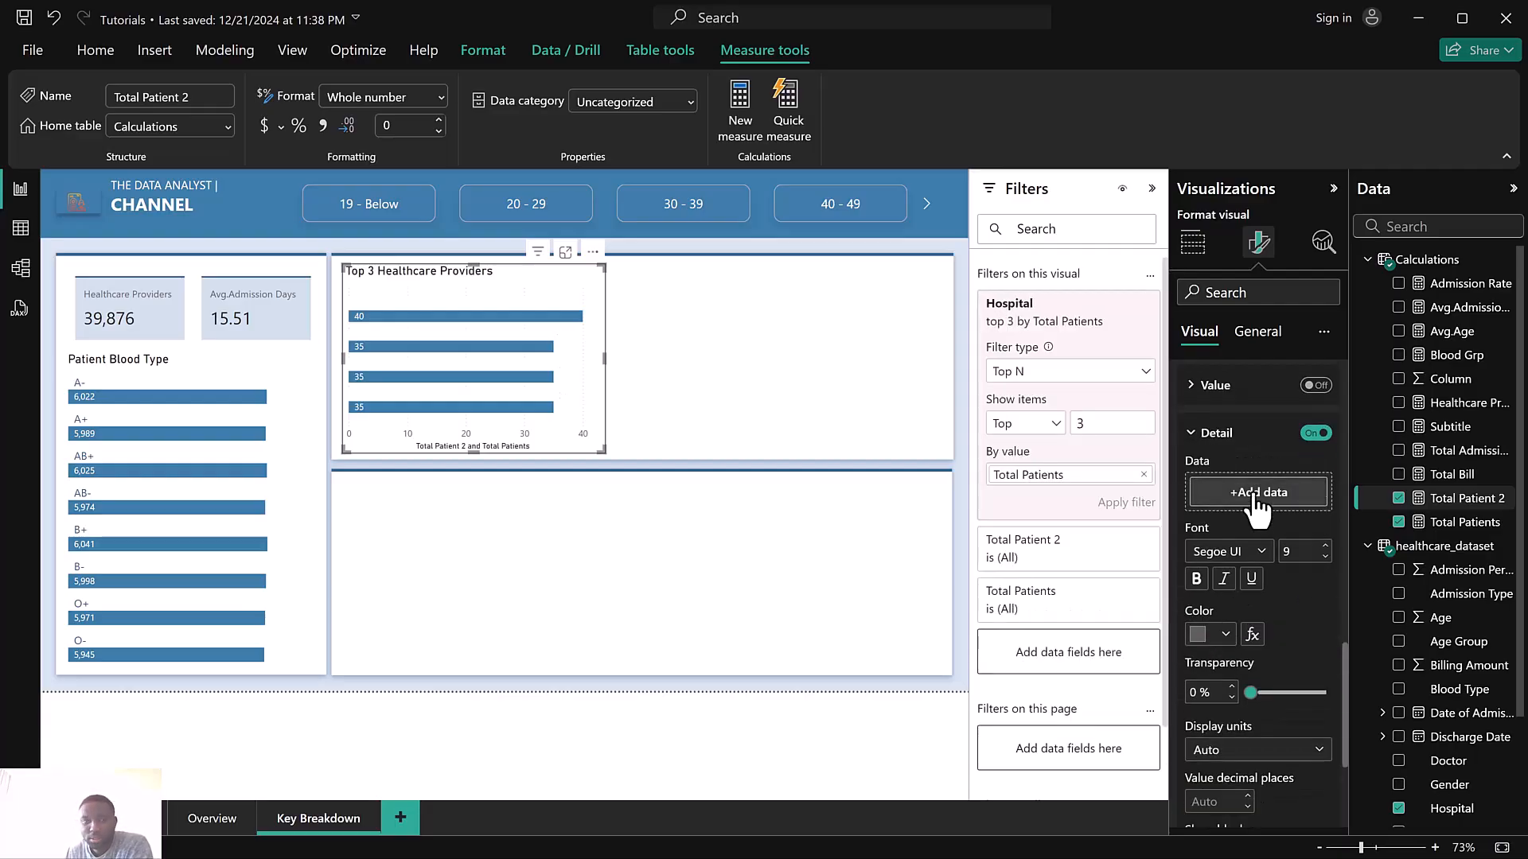
left_click(1259, 493)
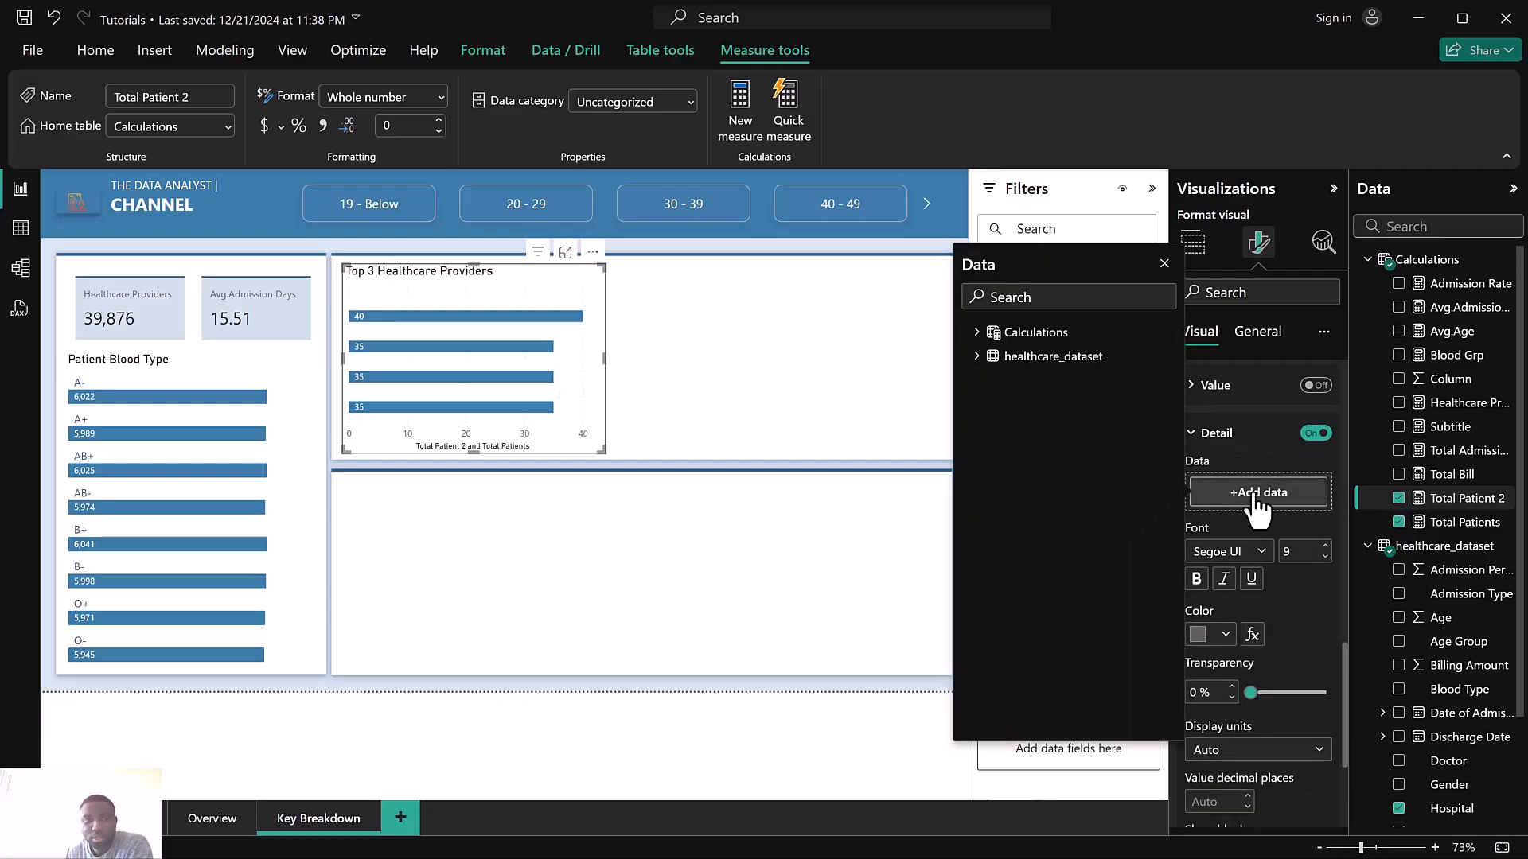
left_click(987, 298)
type("hos")
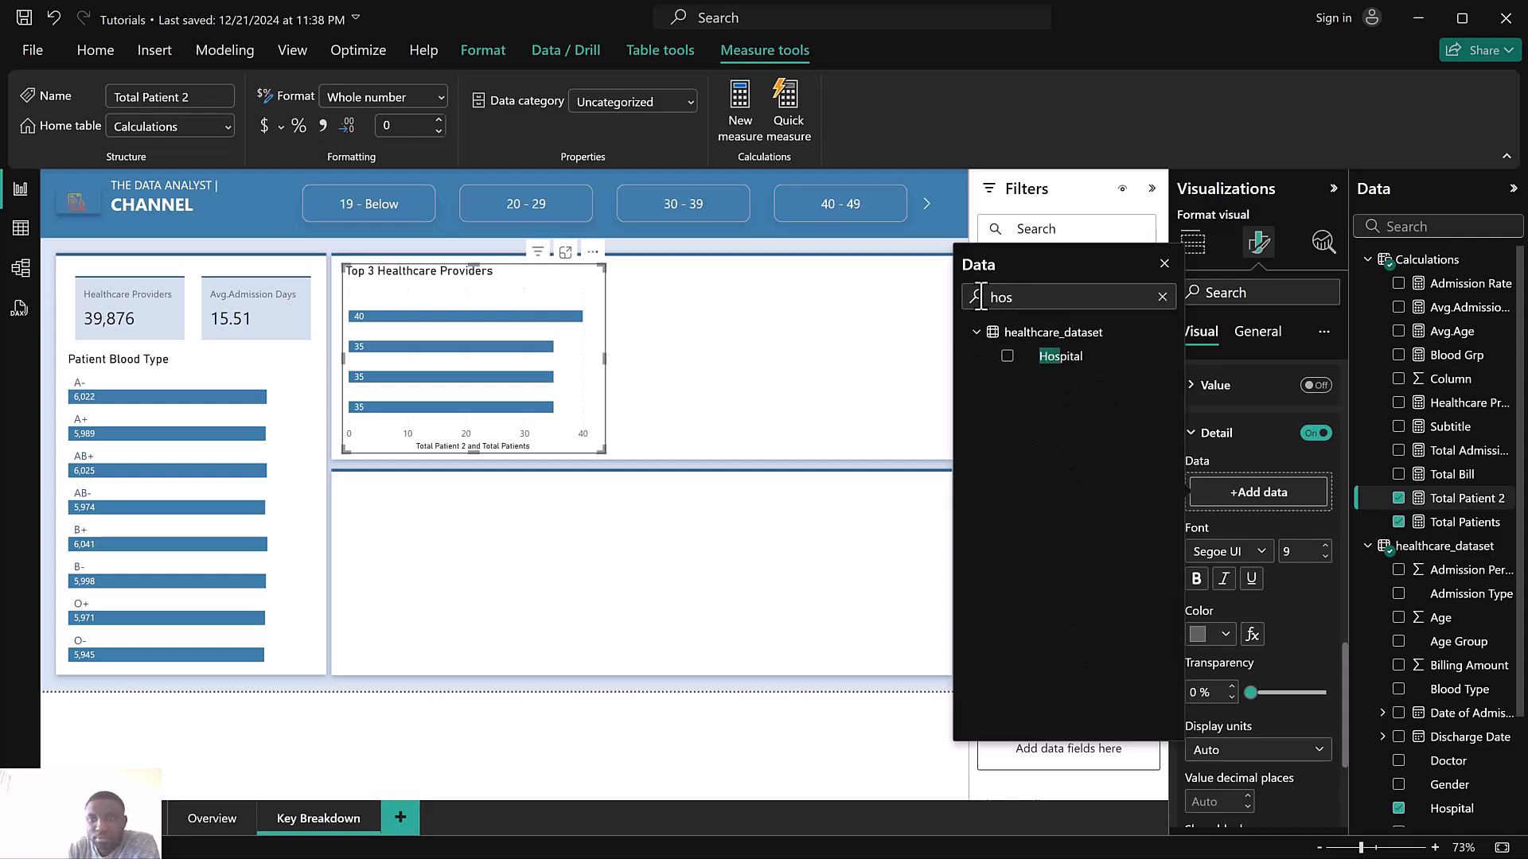
left_click(1009, 356)
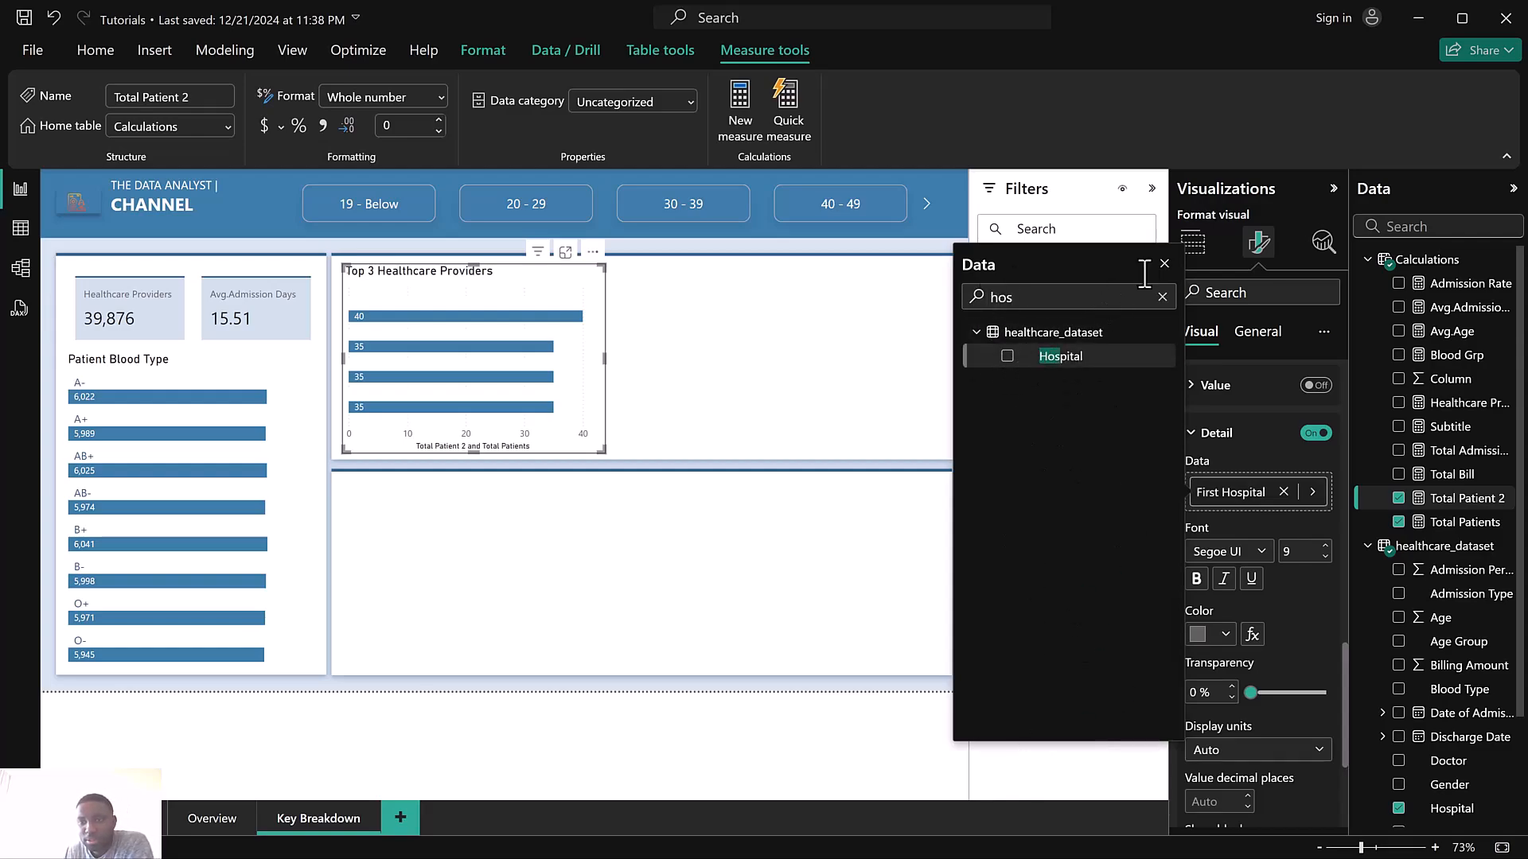
left_click(1163, 264)
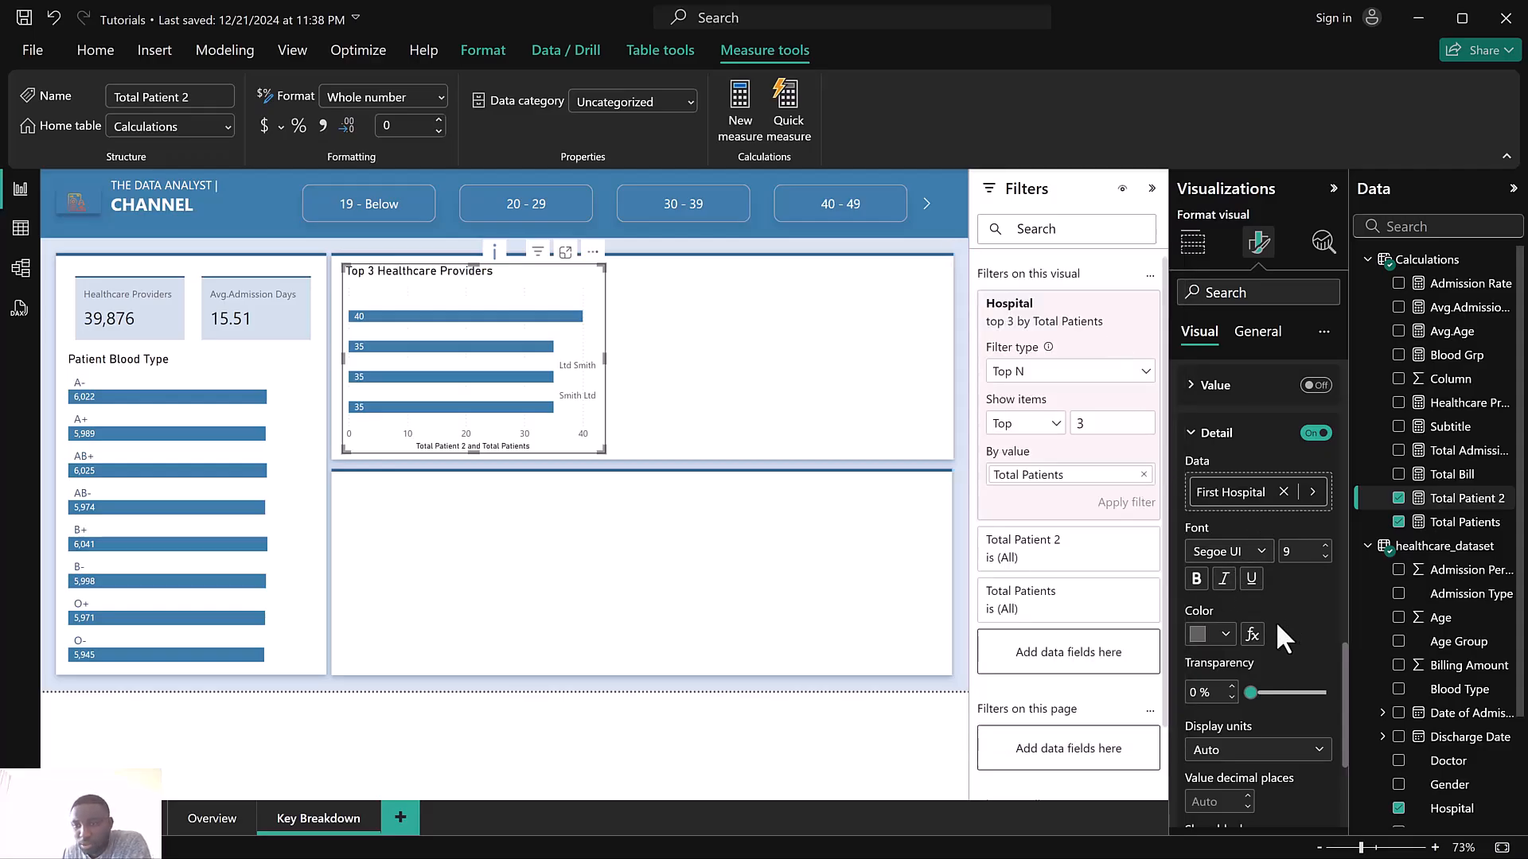
scroll(1276, 622, "down", 3)
scroll(1253, 616, "up", 3)
scroll(1252, 614, "down", 3)
scroll(1253, 623, "up", 6)
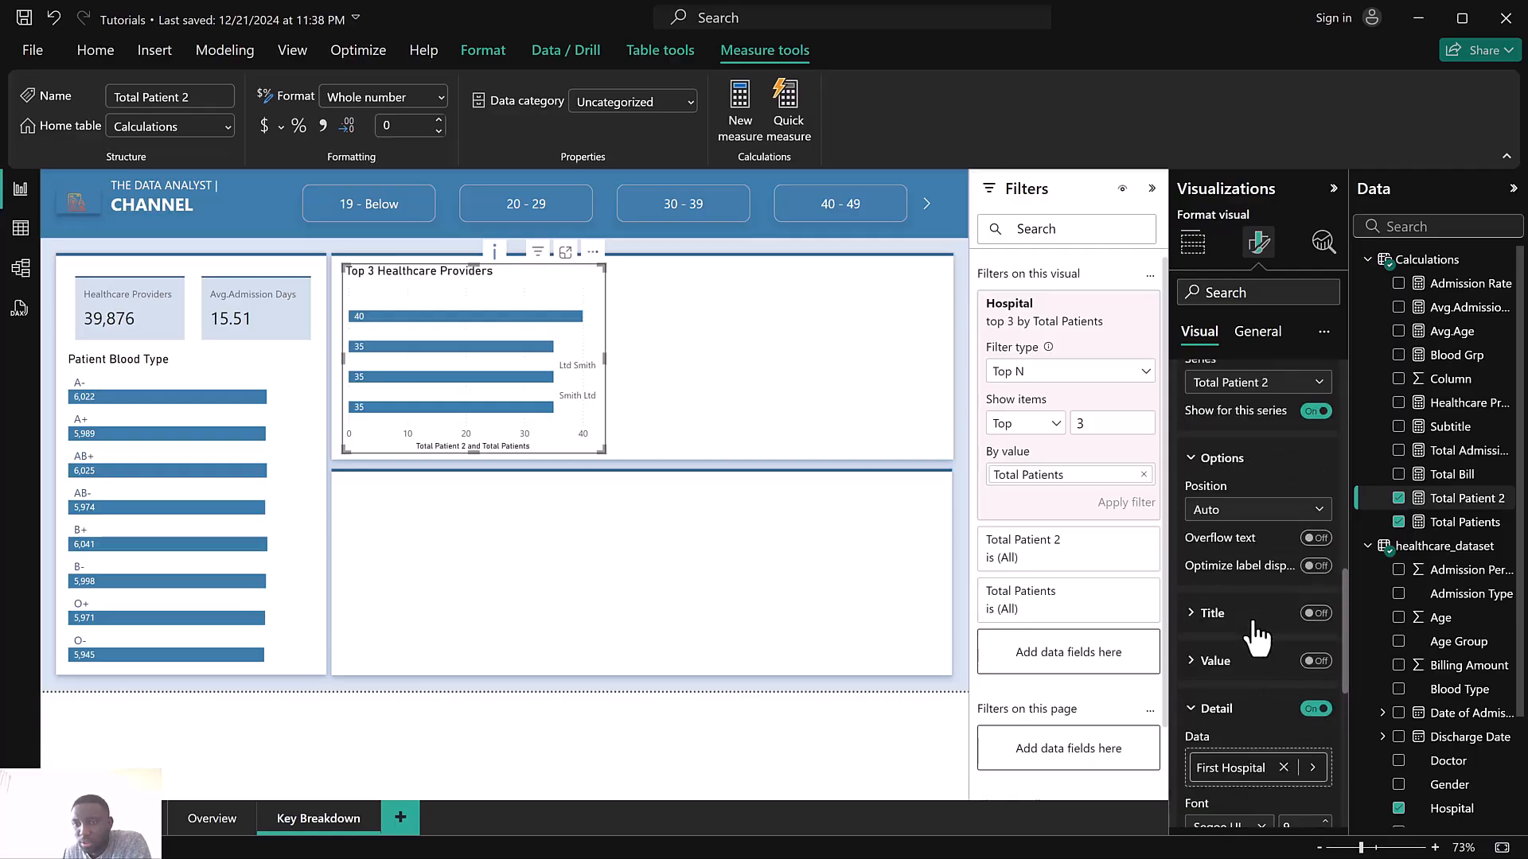
Set the Total Patient 2 data labels' position to Inside base and the Detail label color to blue
left_click(1211, 620)
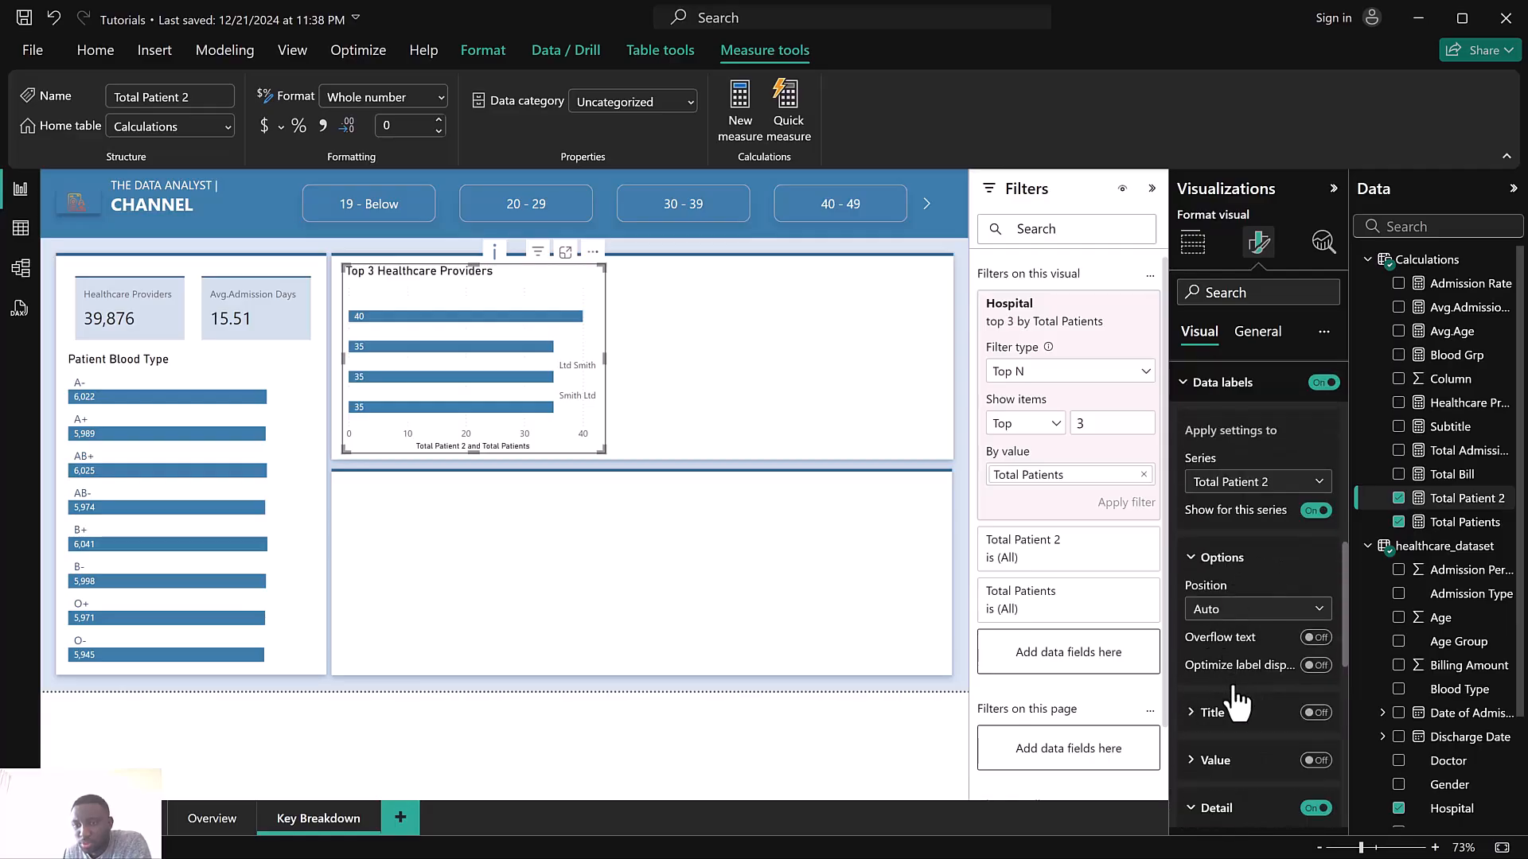
left_click(1234, 729)
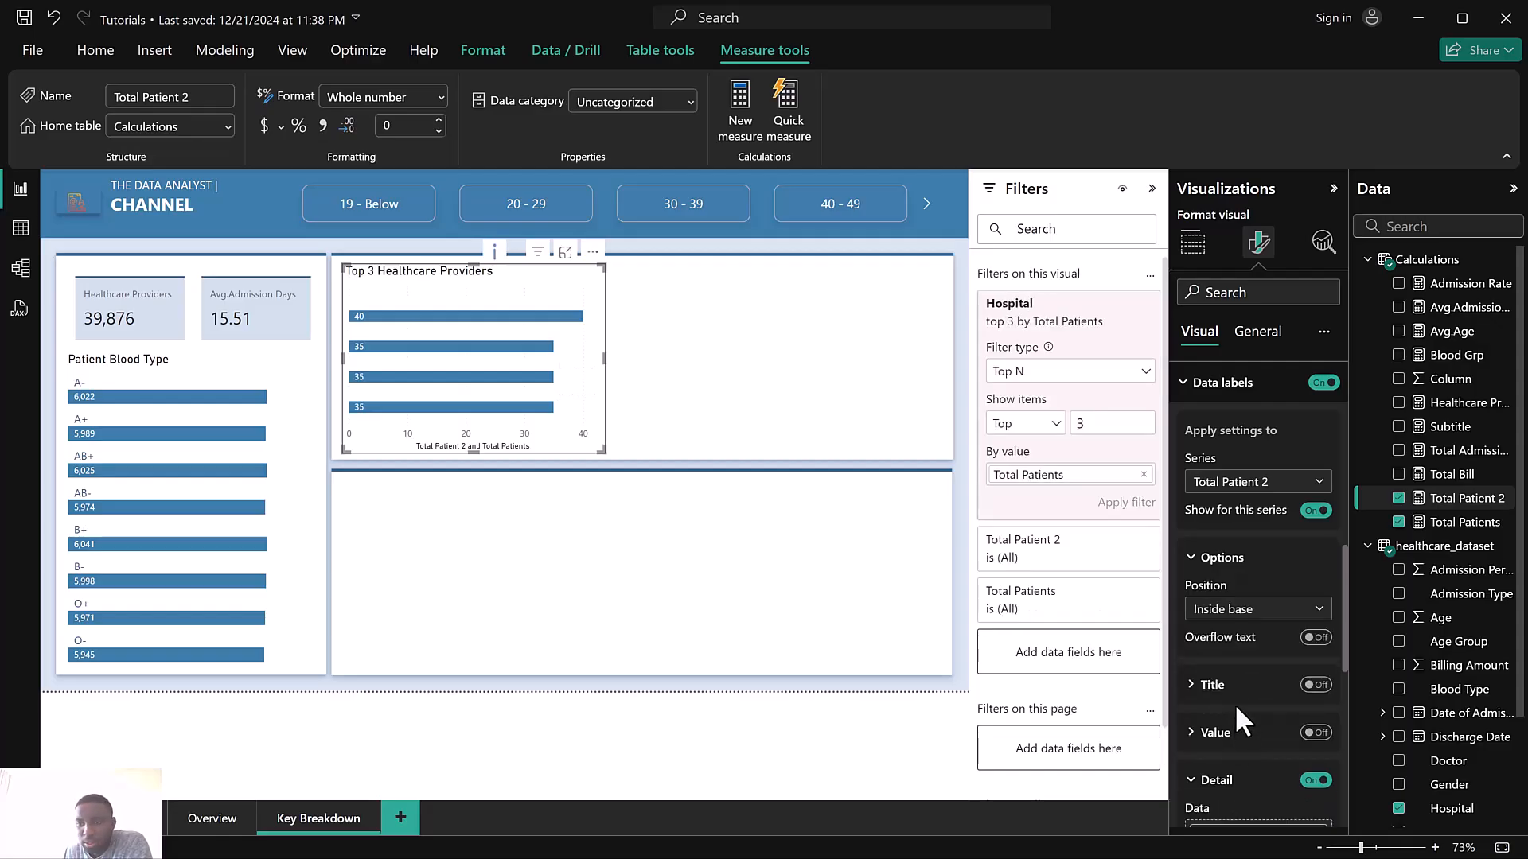
scroll(1234, 704, "down", 3)
scroll(1235, 689, "up", 3)
scroll(1235, 689, "up", 2)
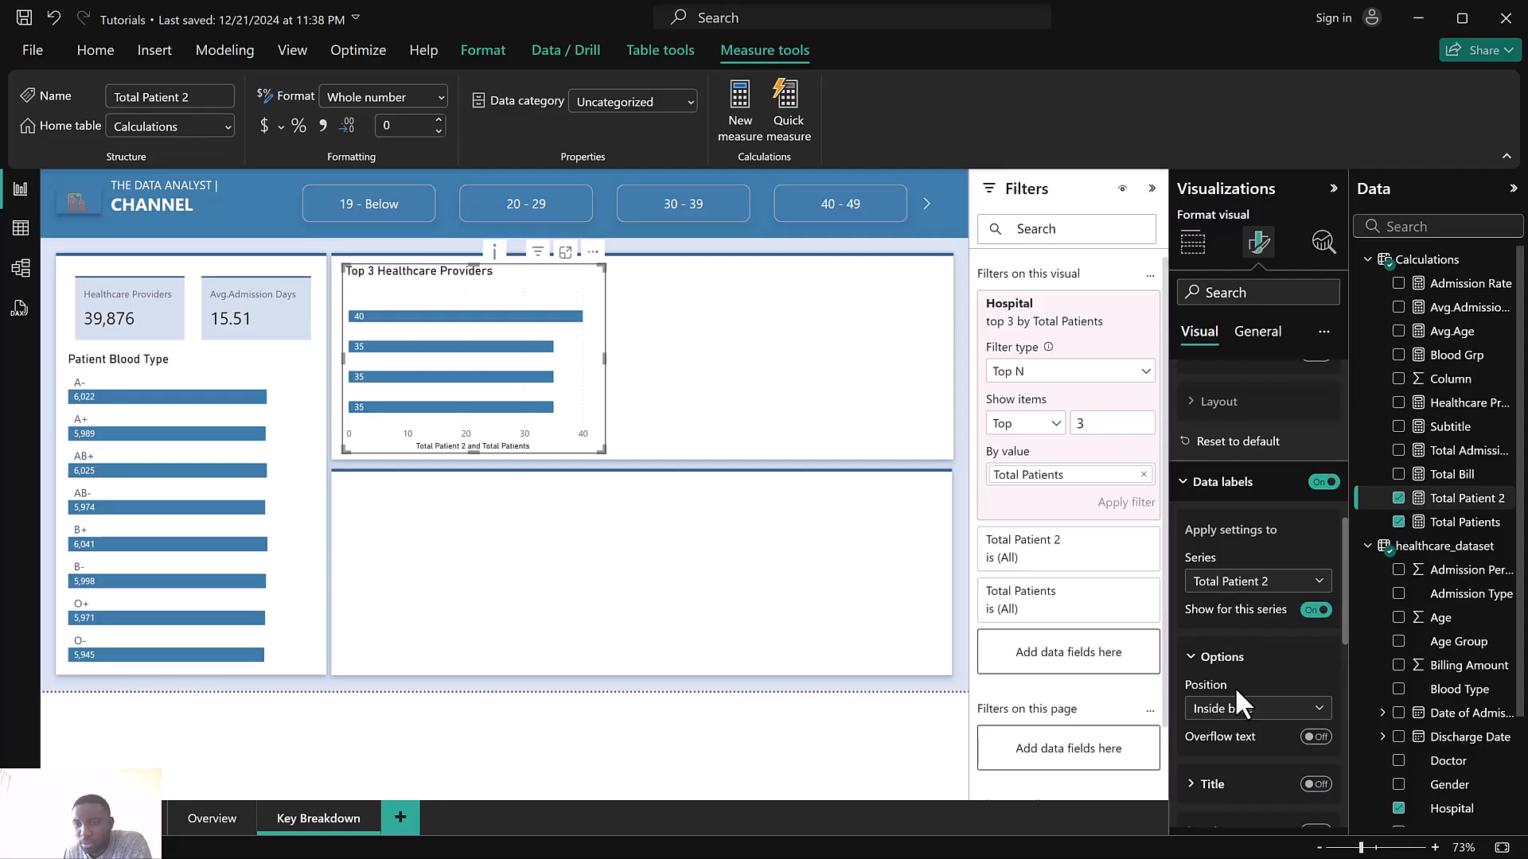
scroll(1235, 689, "down", 4)
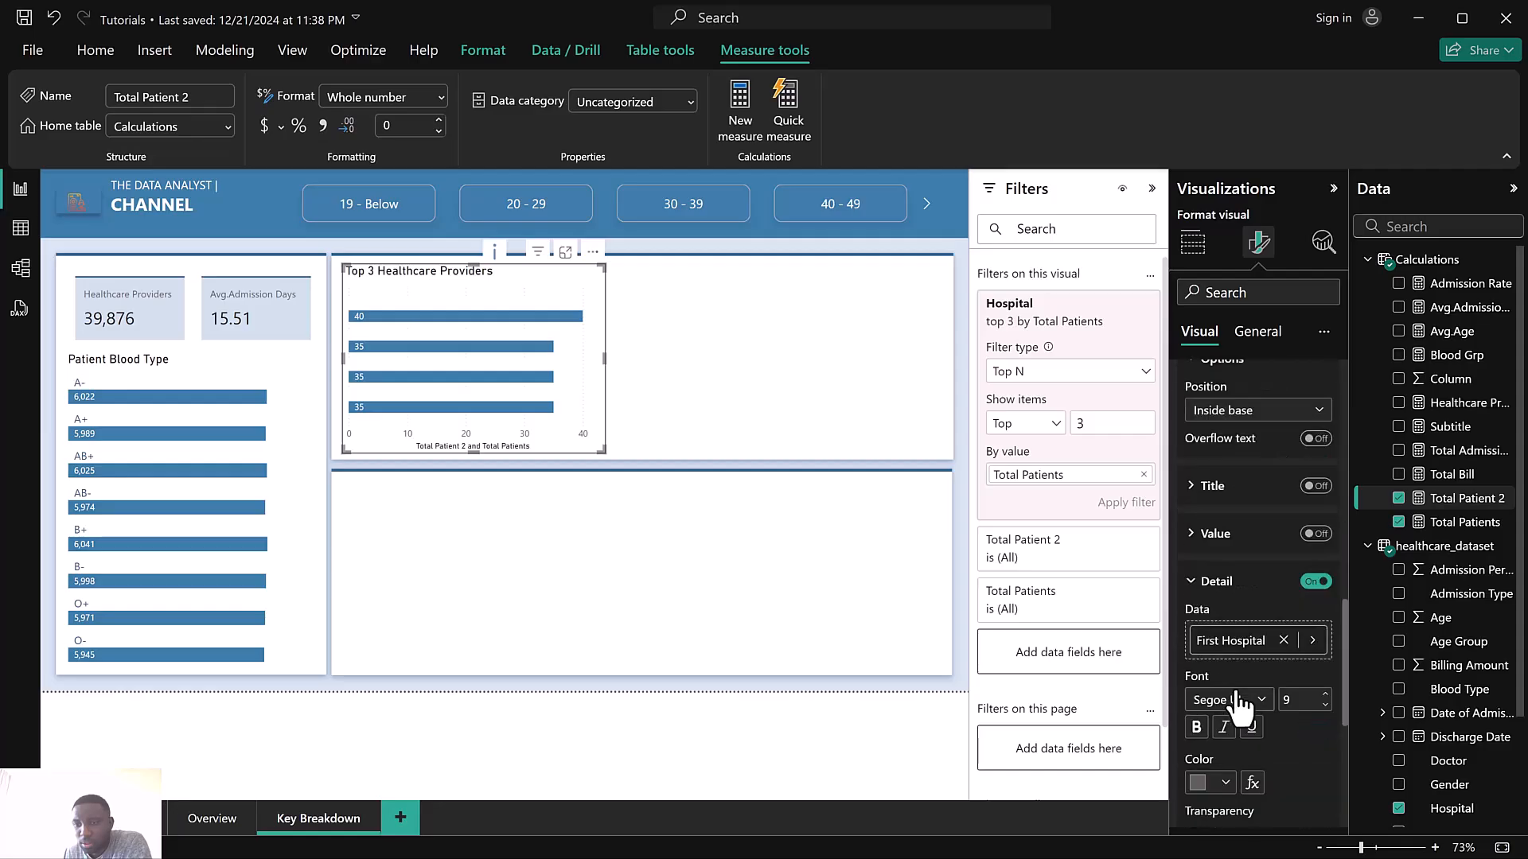
left_click(1198, 788)
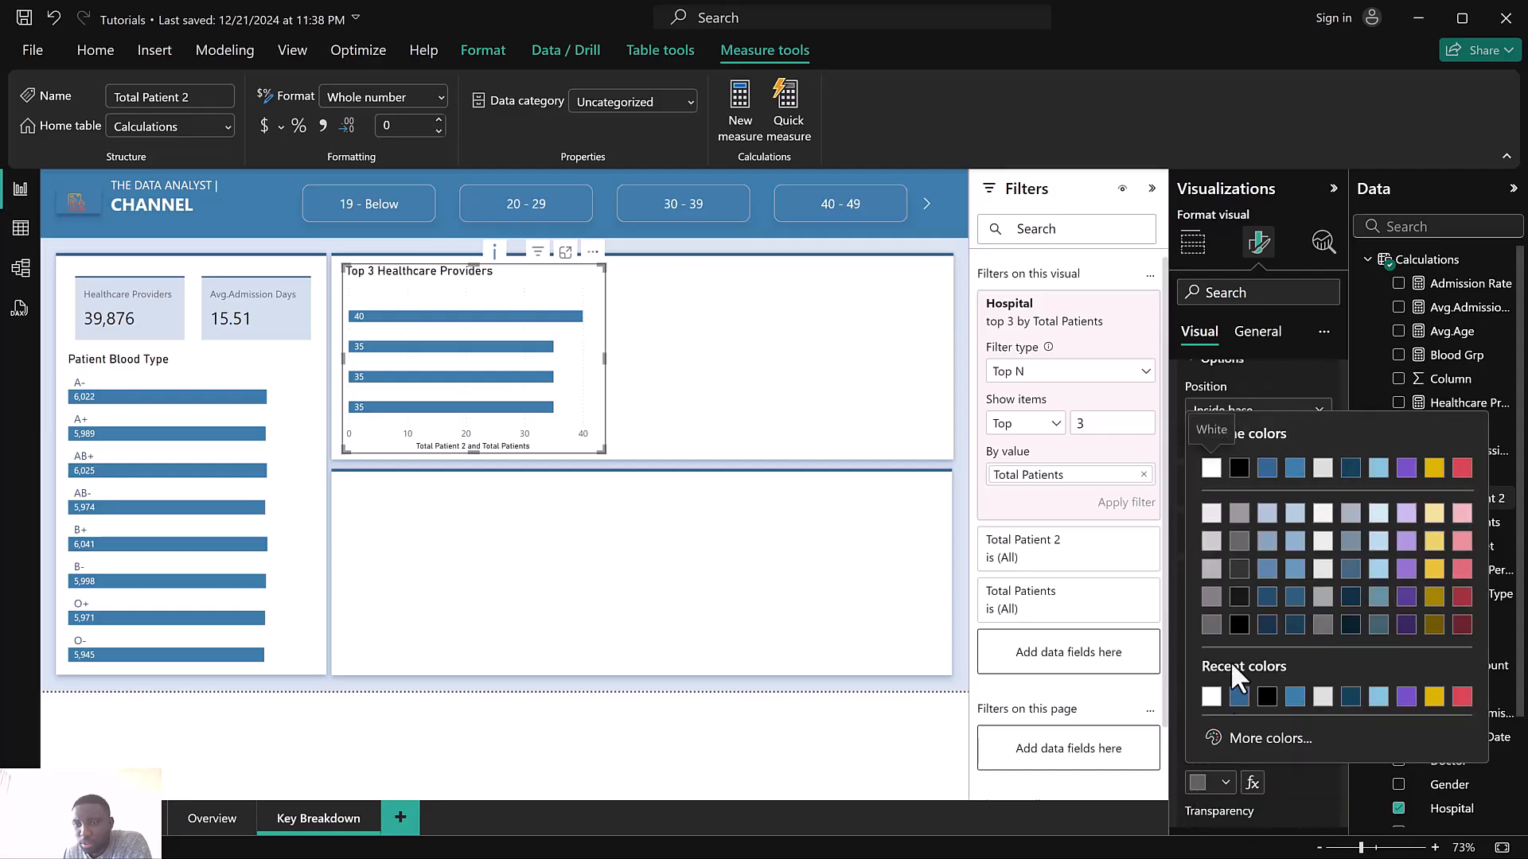
left_click(1268, 470)
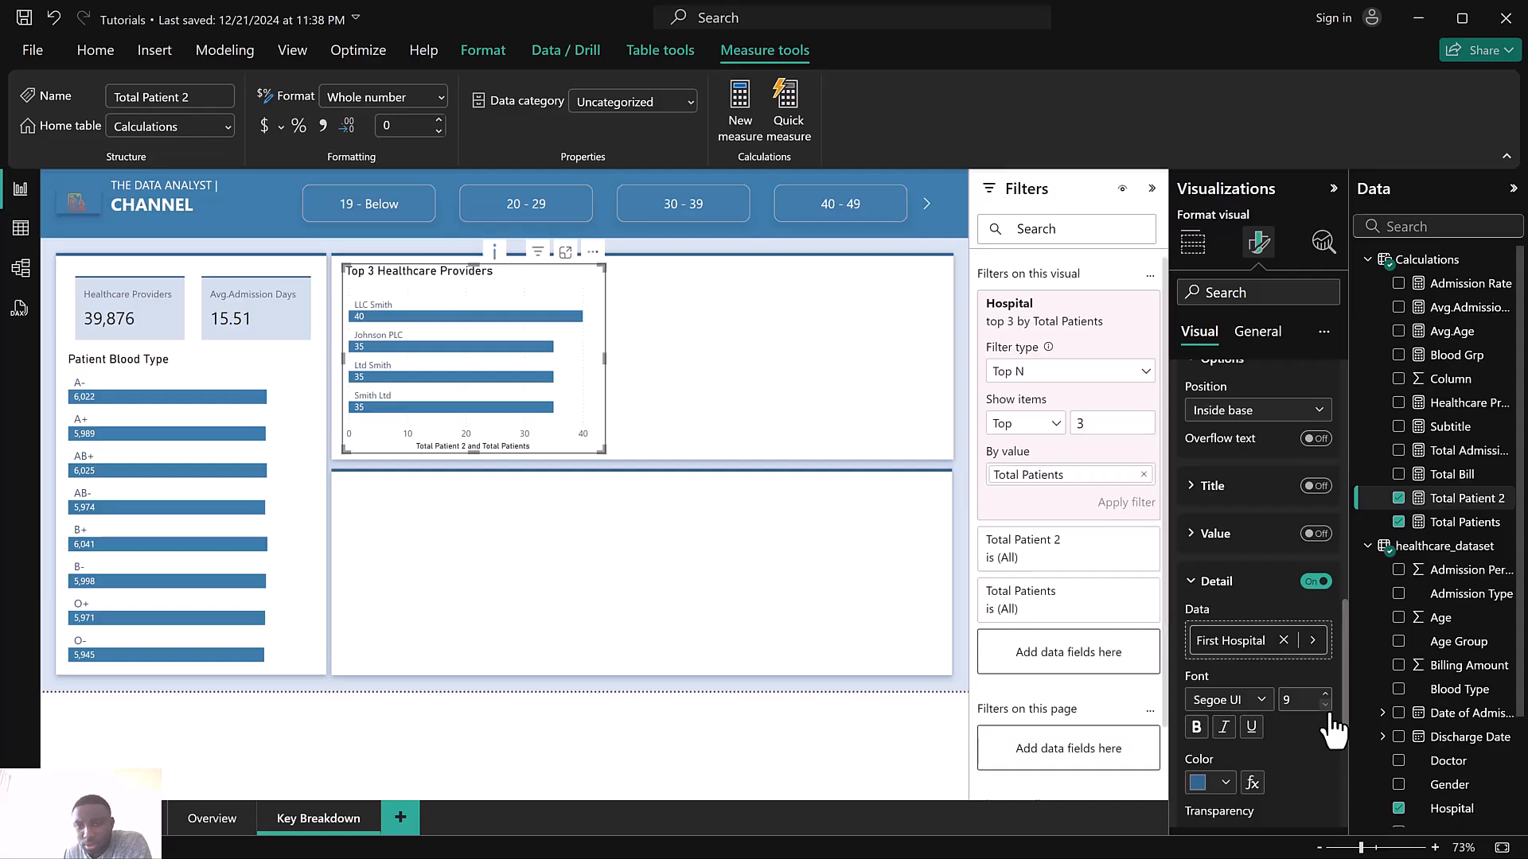
Turn off the X-axis title on the top 3 healthcare providers chart
scroll(1242, 407, "up", 10)
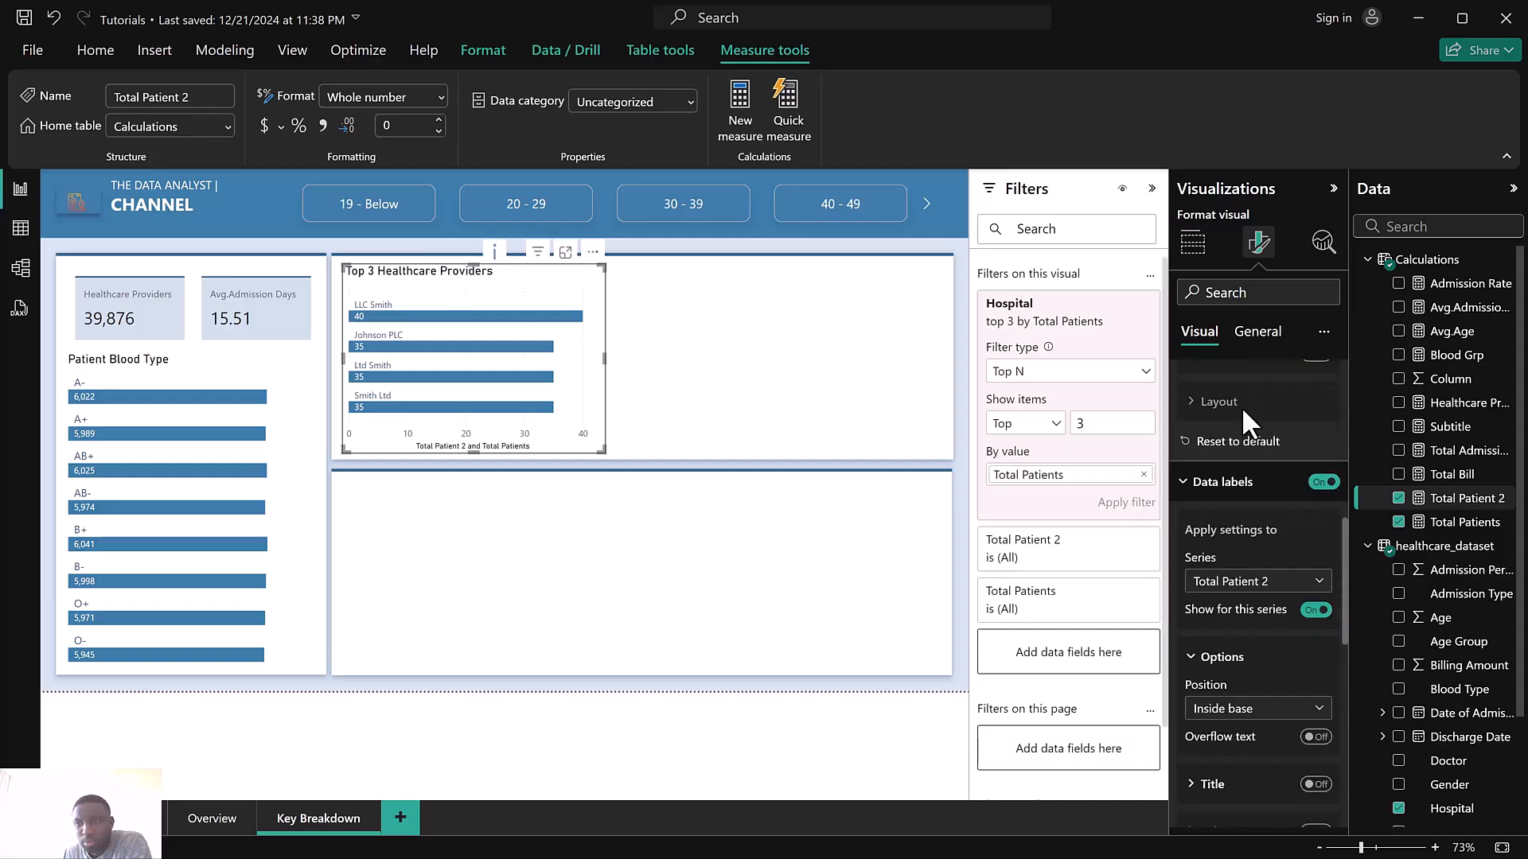
left_click(1247, 424)
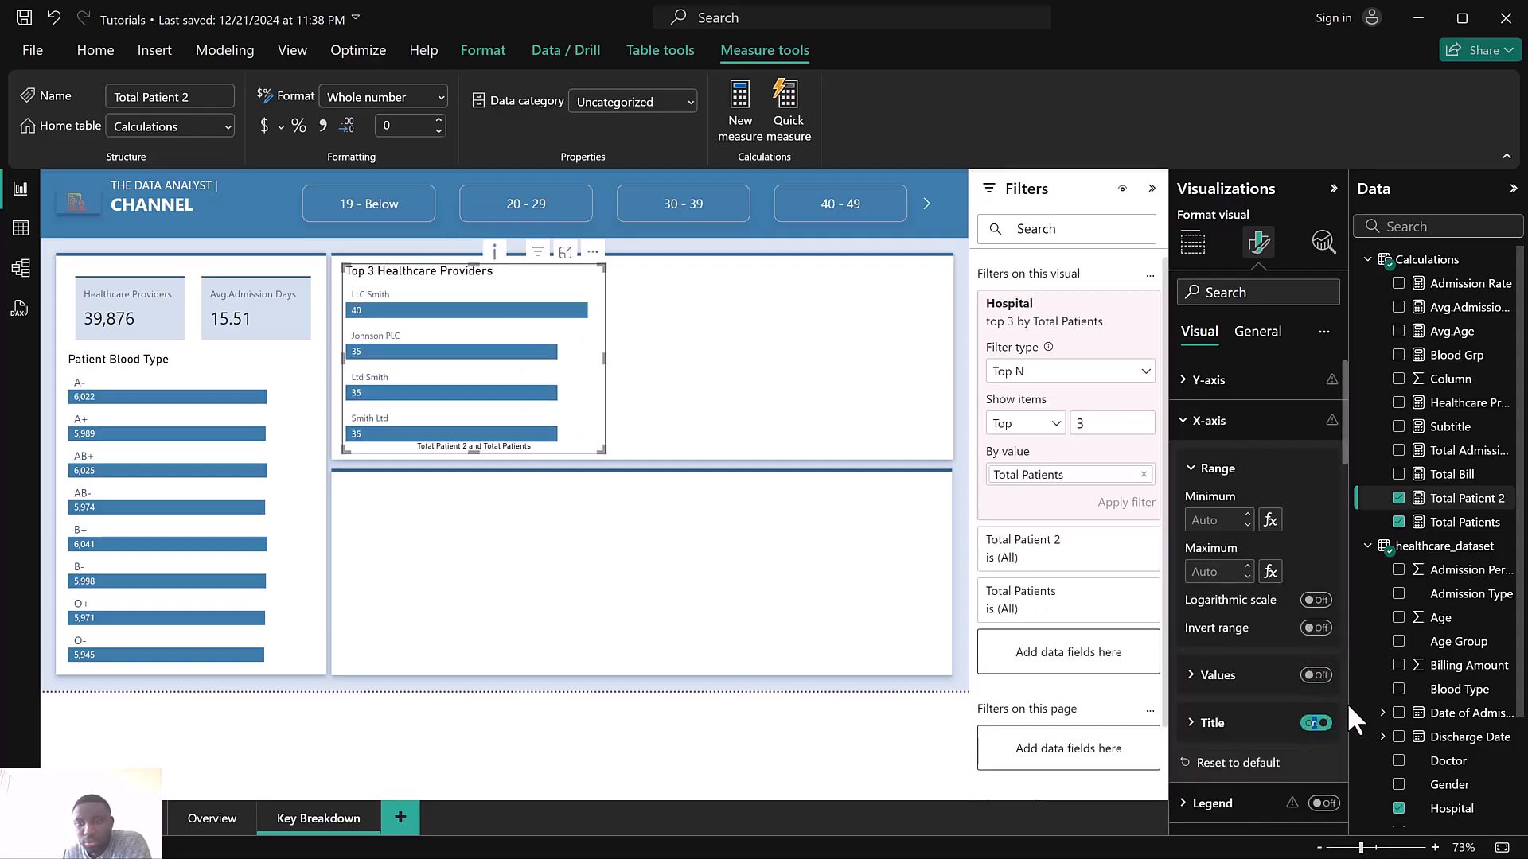
left_click(1317, 722)
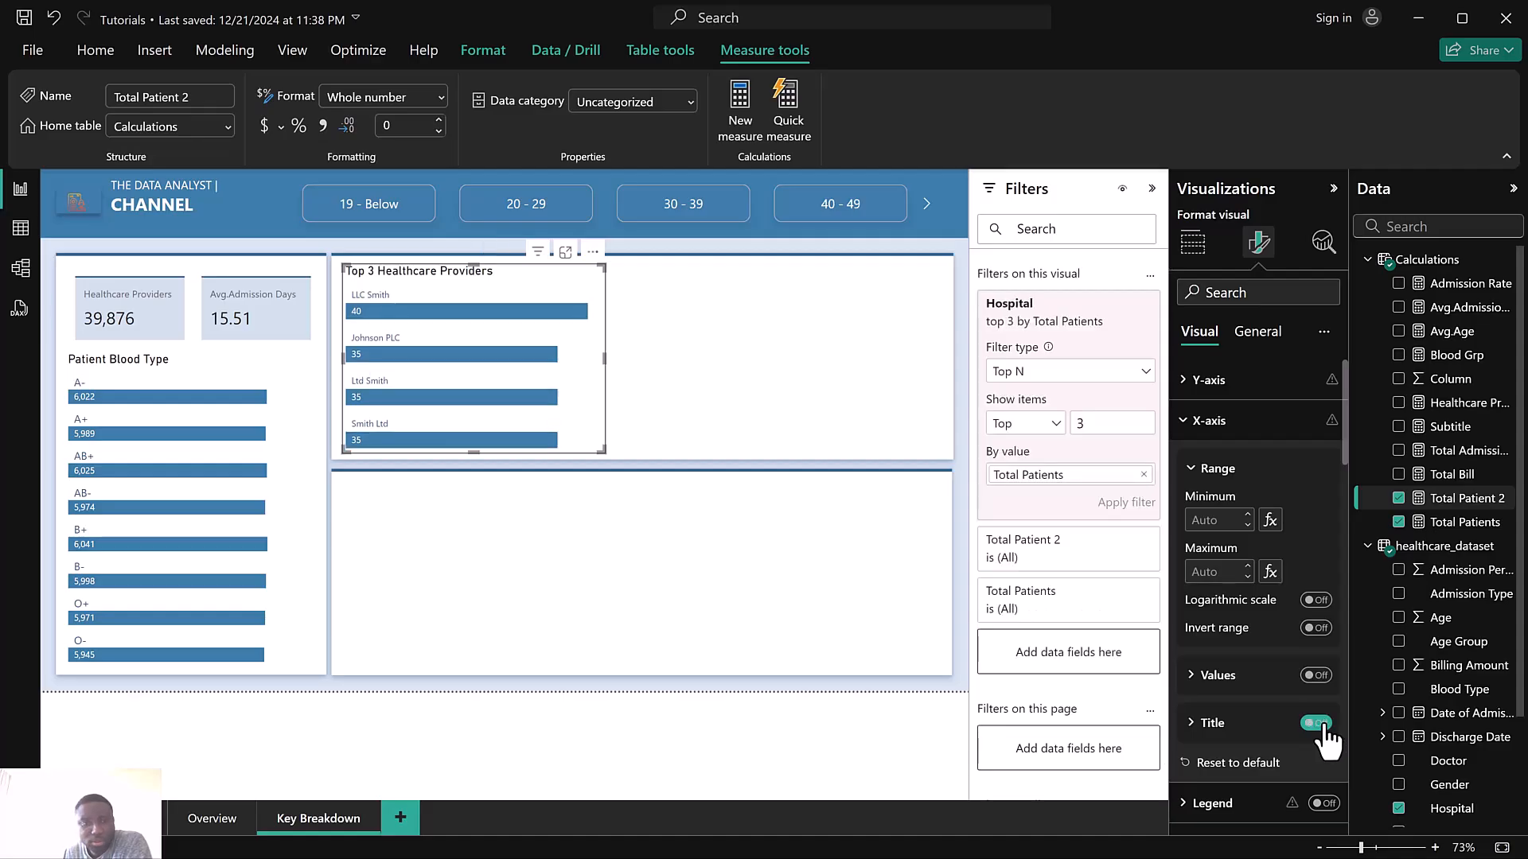
Filter the page by the 30 - 39 age group and clear it again to check the chart
scroll(1277, 546, "down", 3)
scroll(1277, 546, "down", 5)
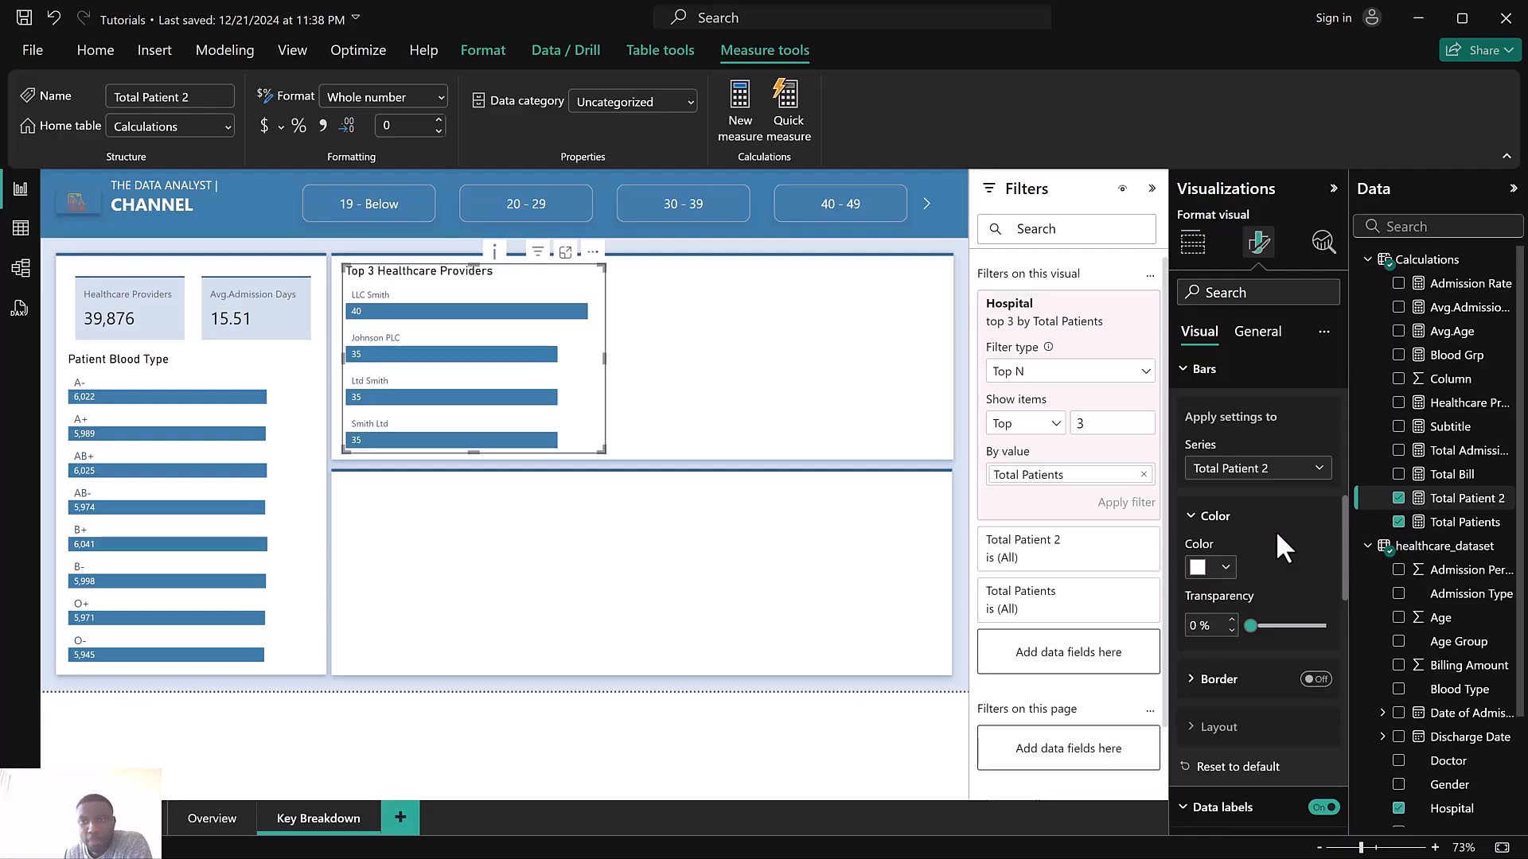
scroll(1276, 529, "down", 8)
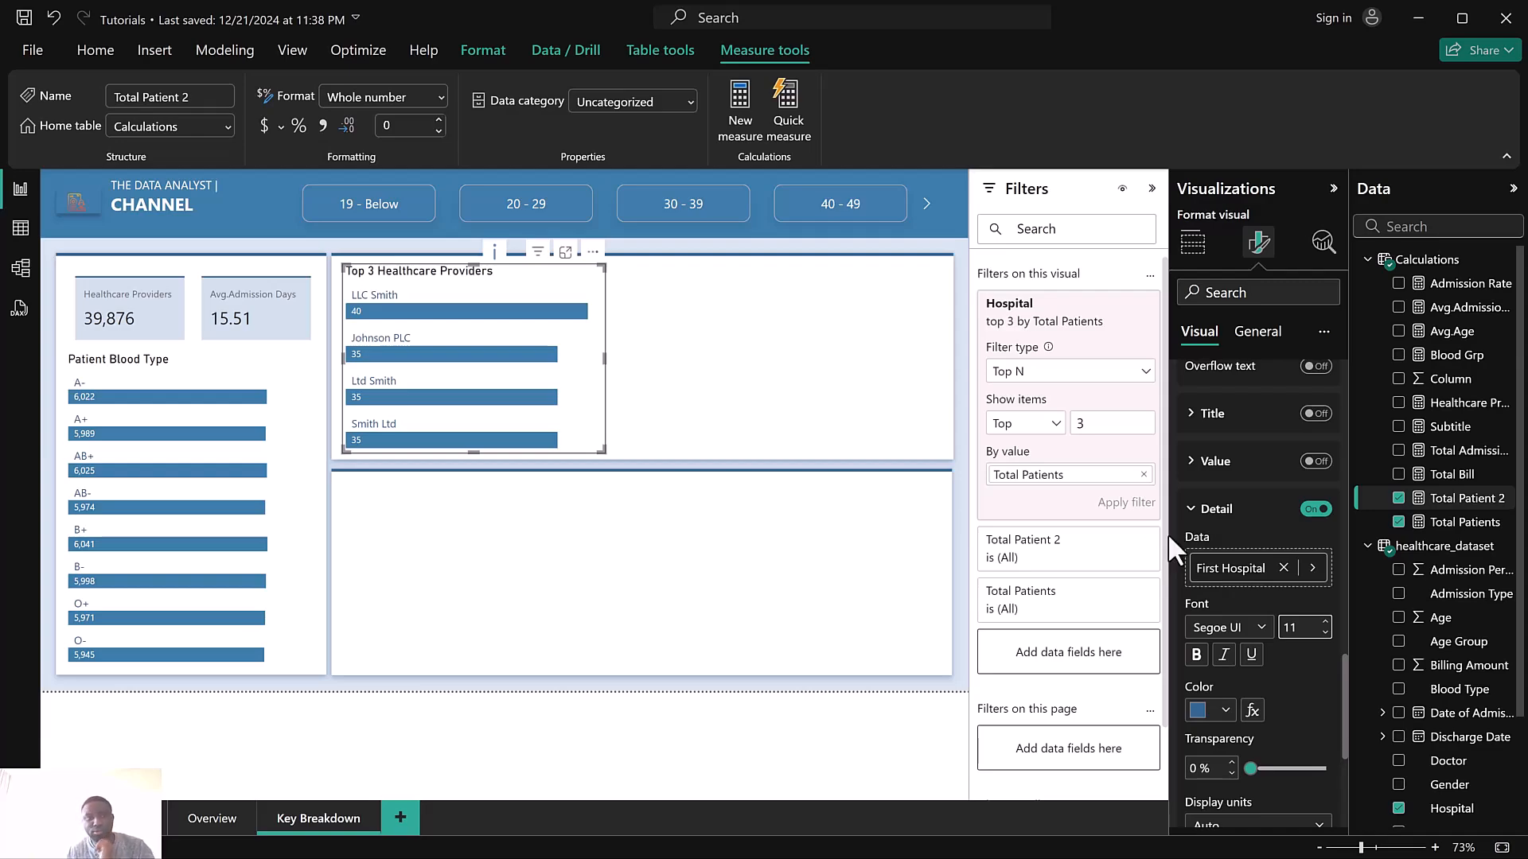
left_click(683, 209)
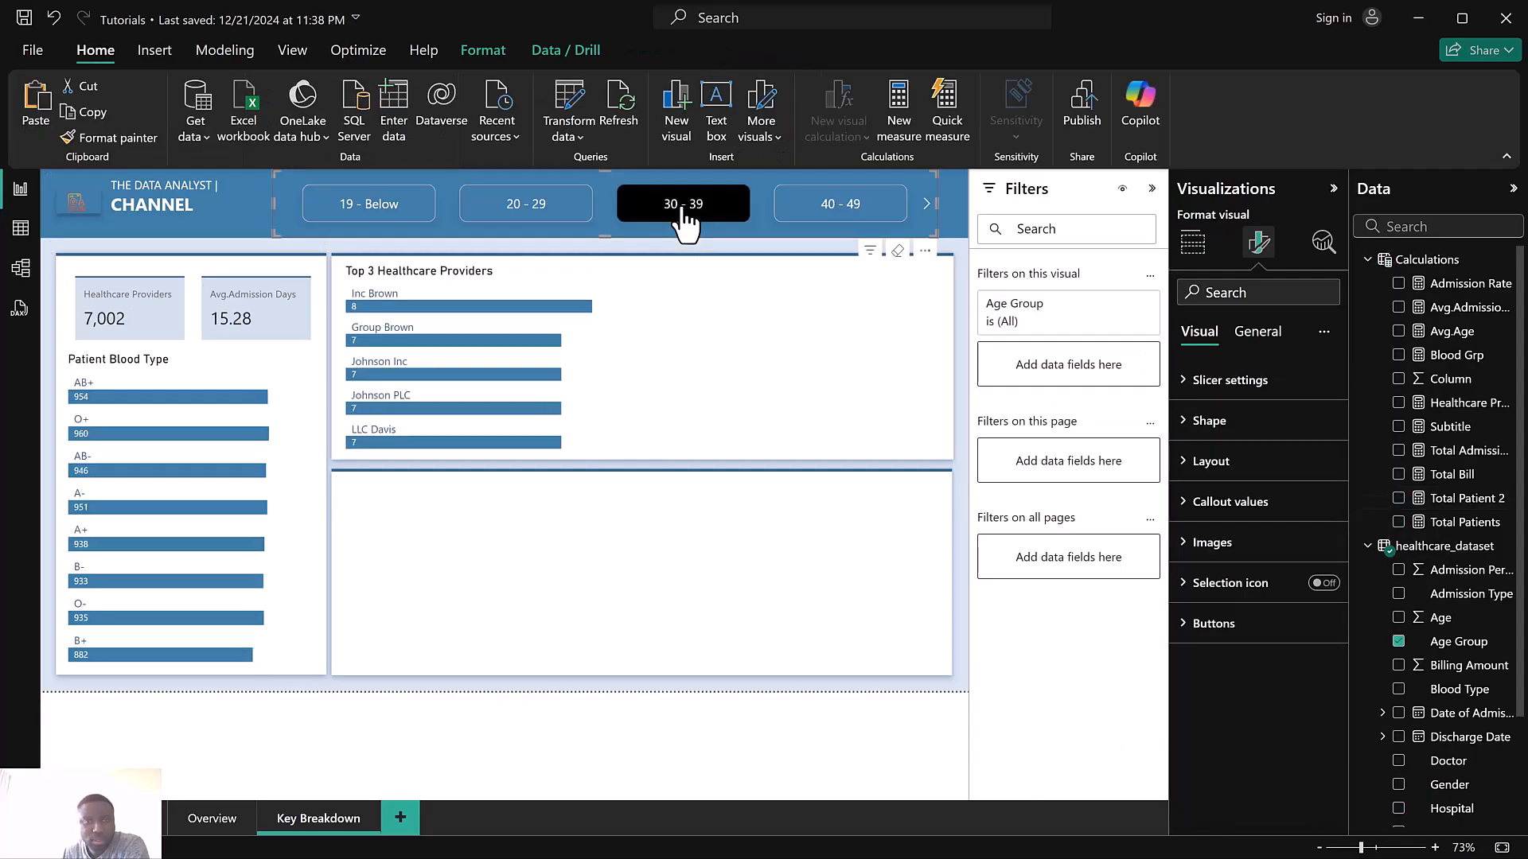
left_click(681, 209)
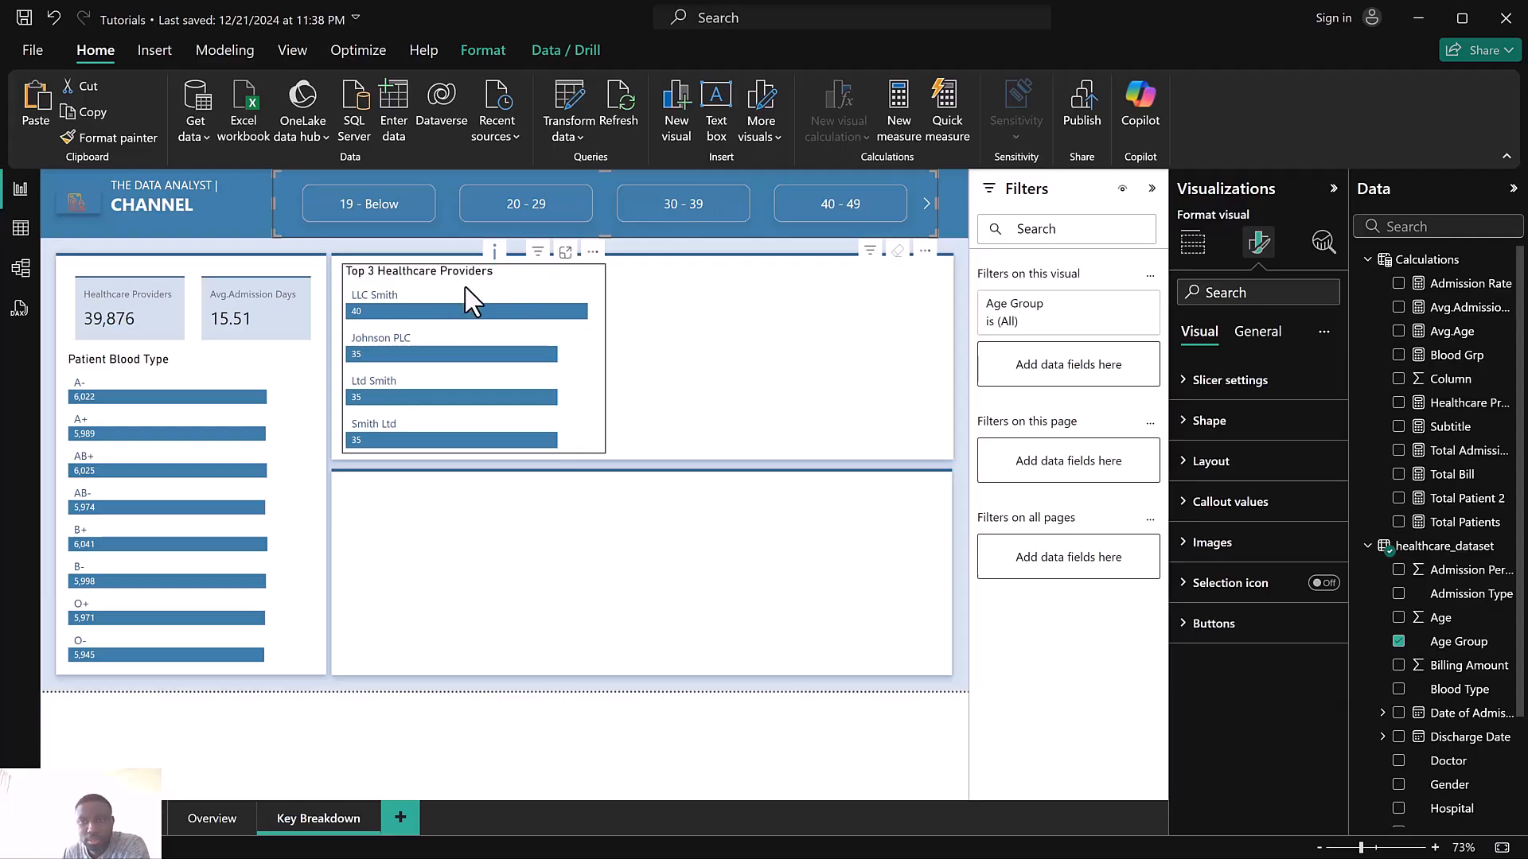
Replace the chart's Top N filter value field with Total Bill, apply it, and test with the 30 - 39 slicer
left_click(472, 301)
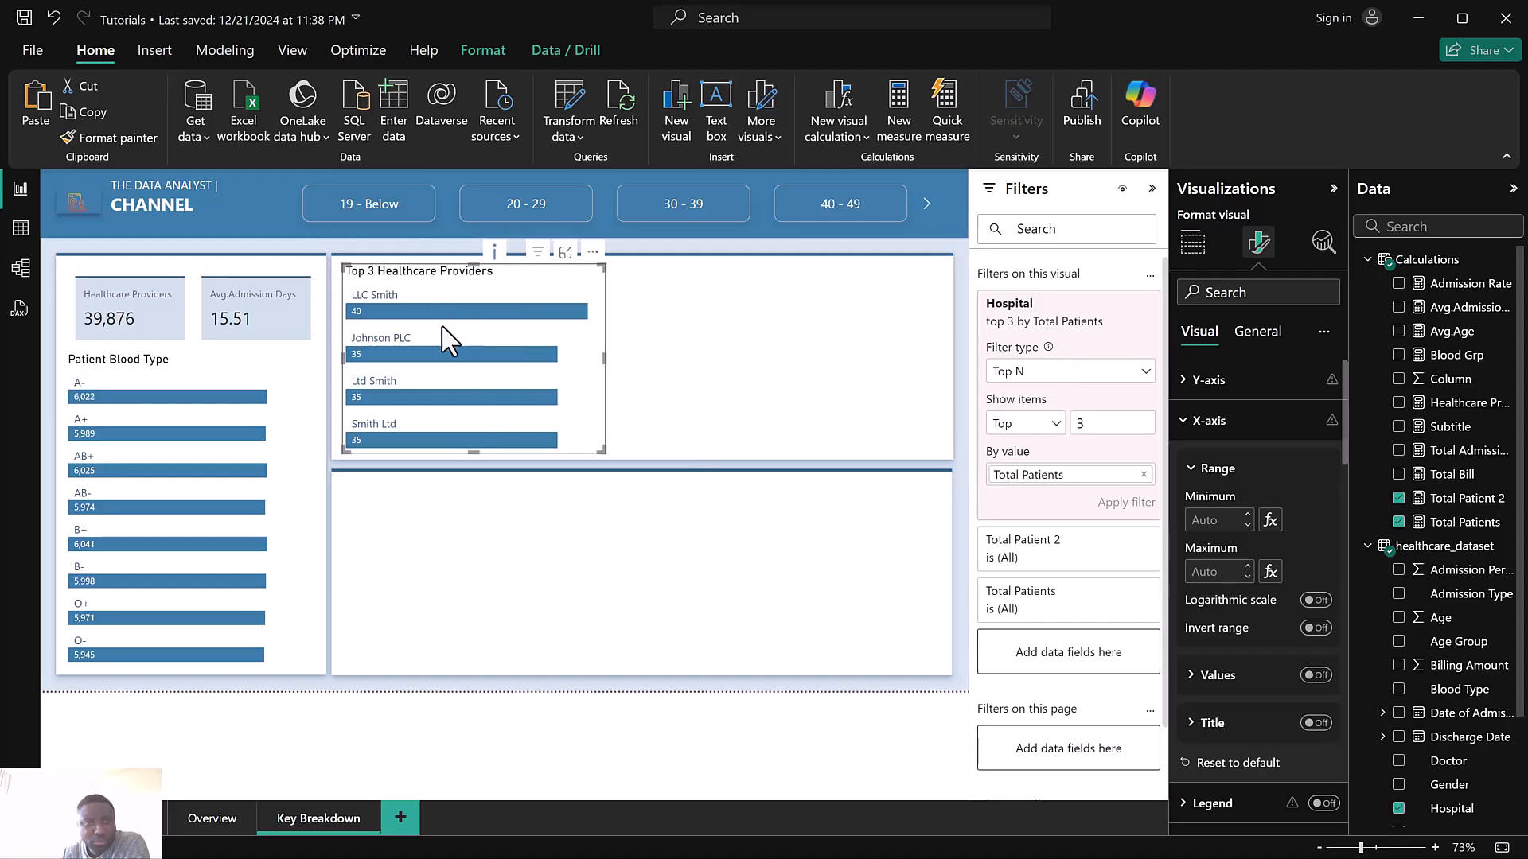
left_click(1144, 476)
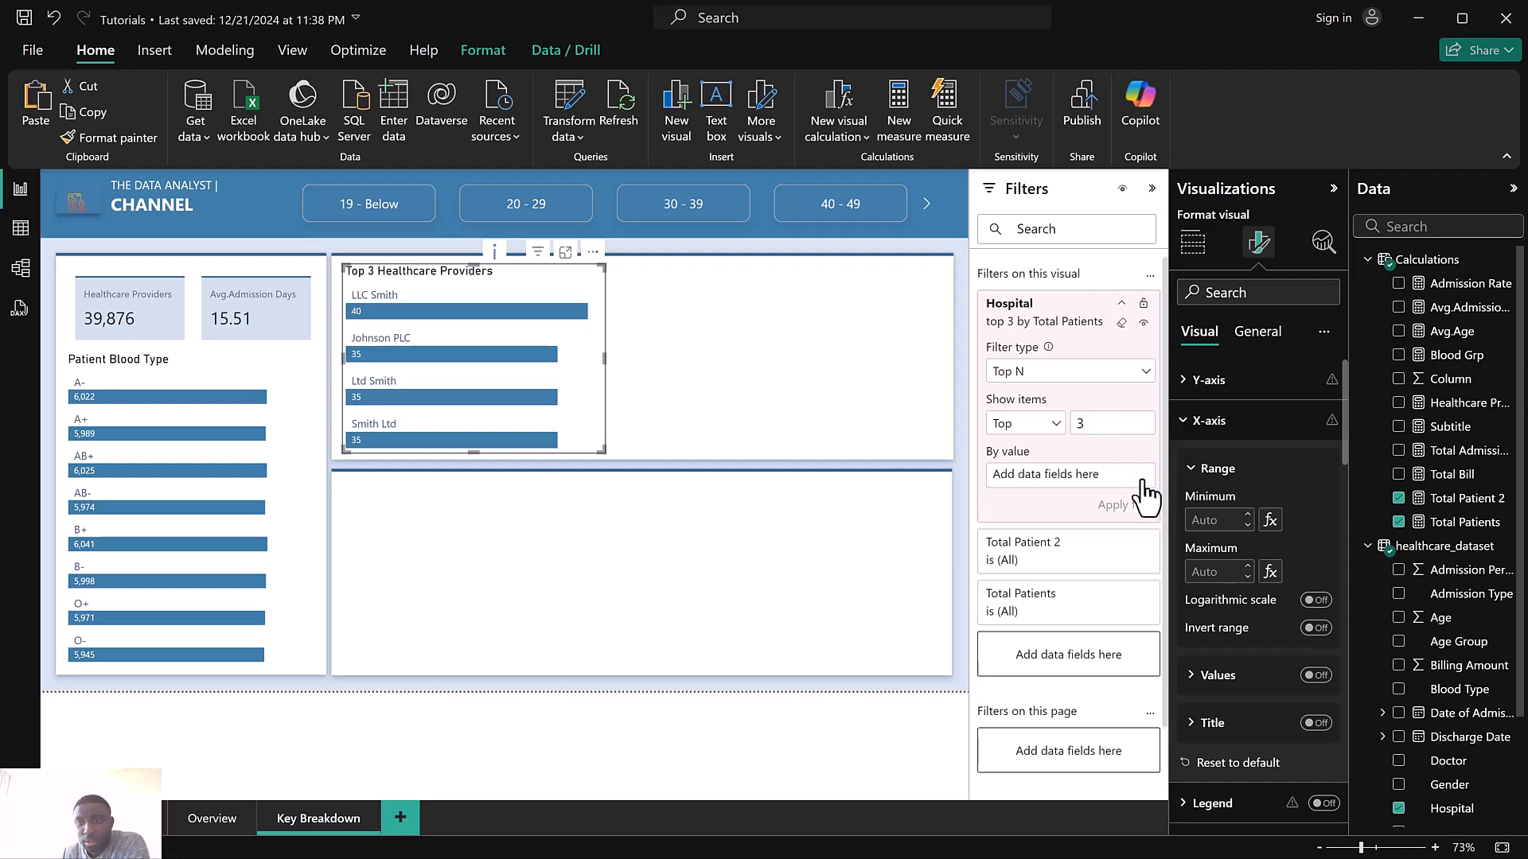
left_click(1432, 226)
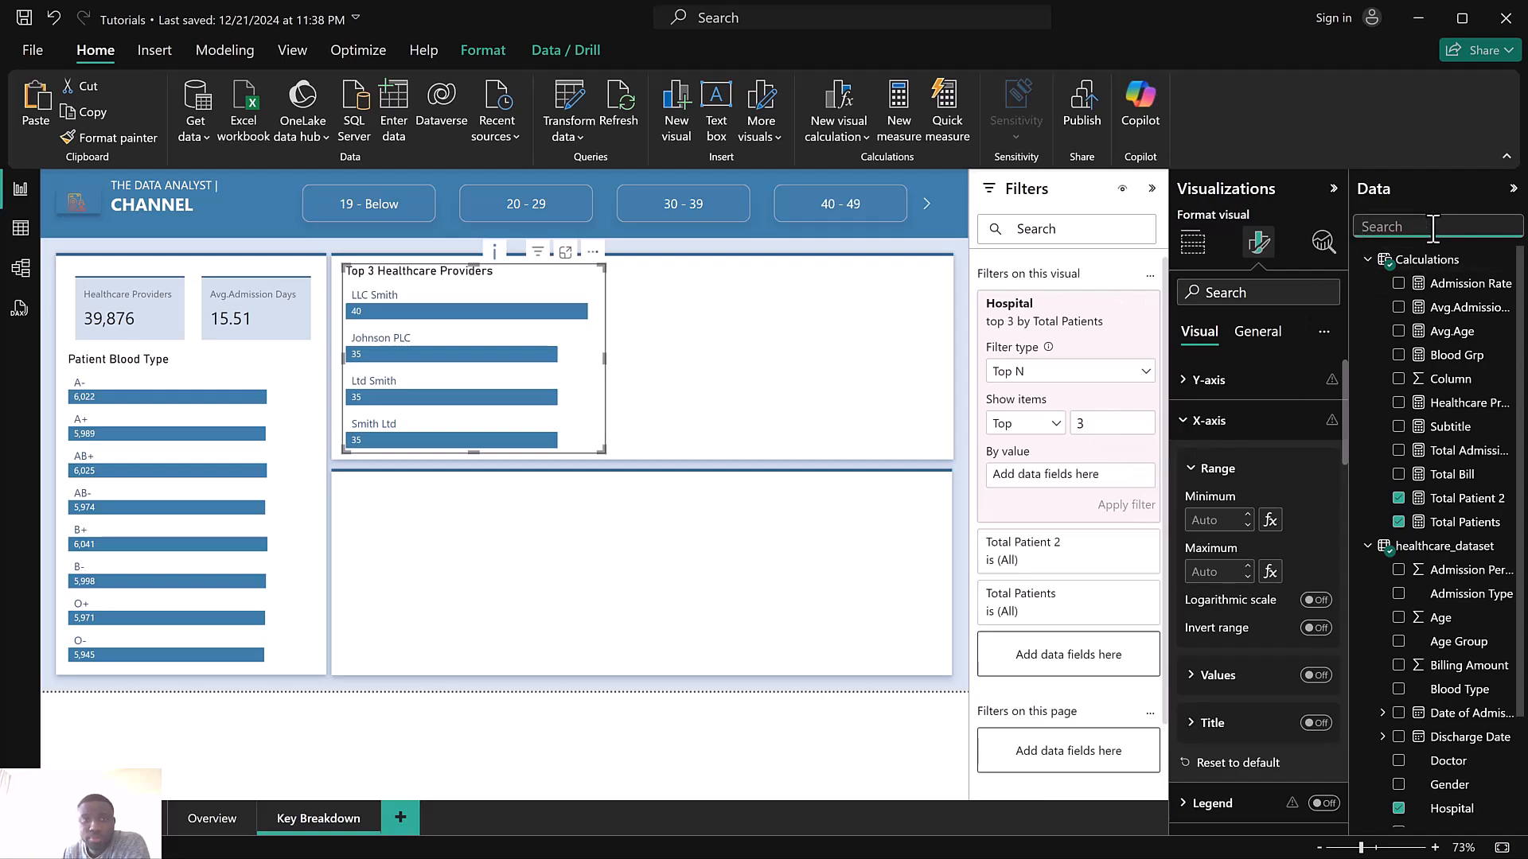
type("bil")
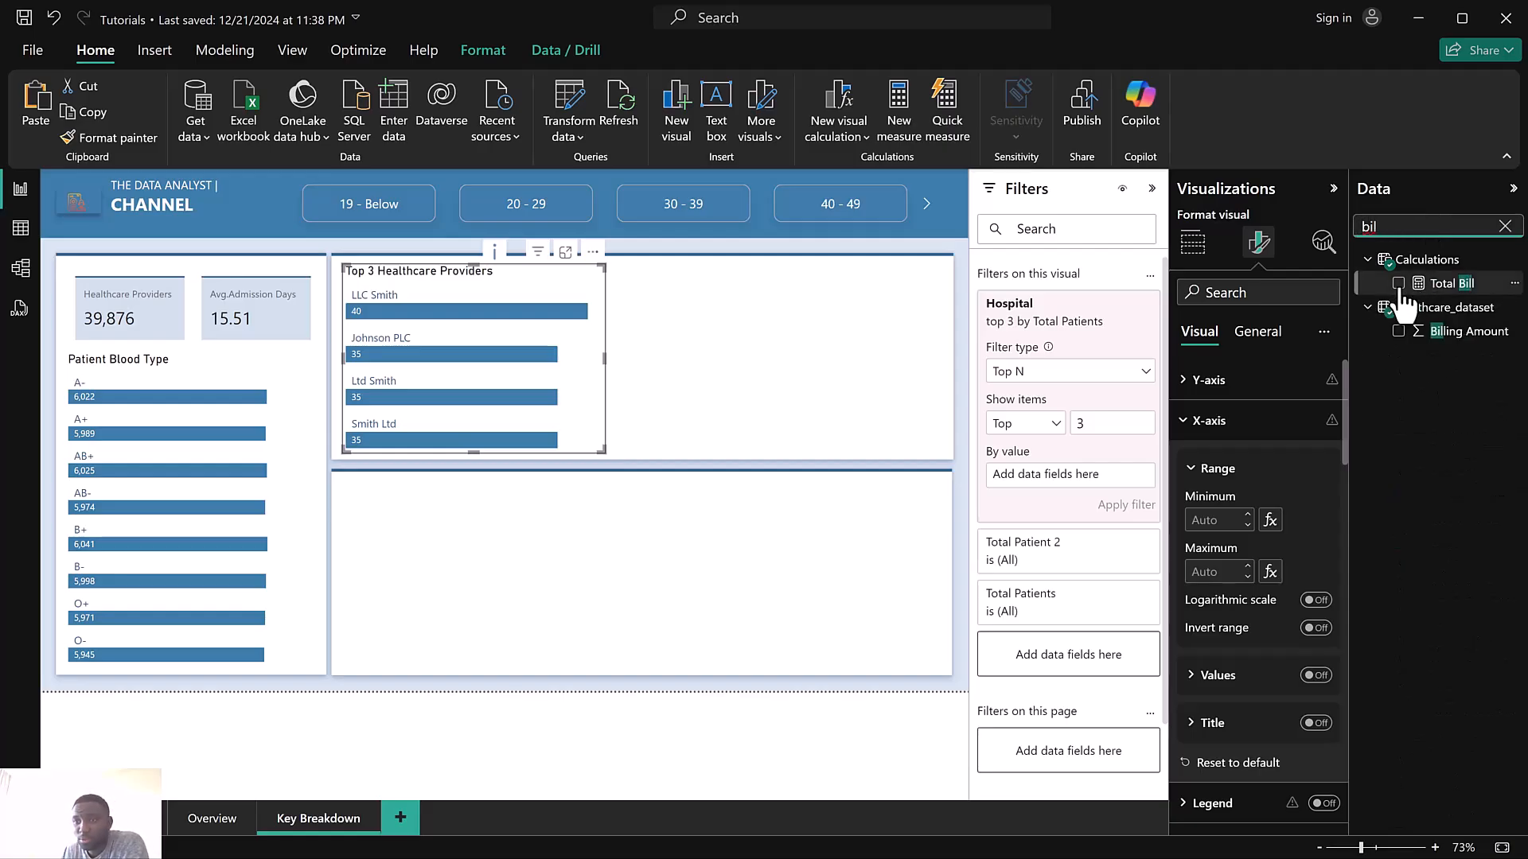
left_click_drag(1361, 306, 1047, 477)
left_click(1131, 504)
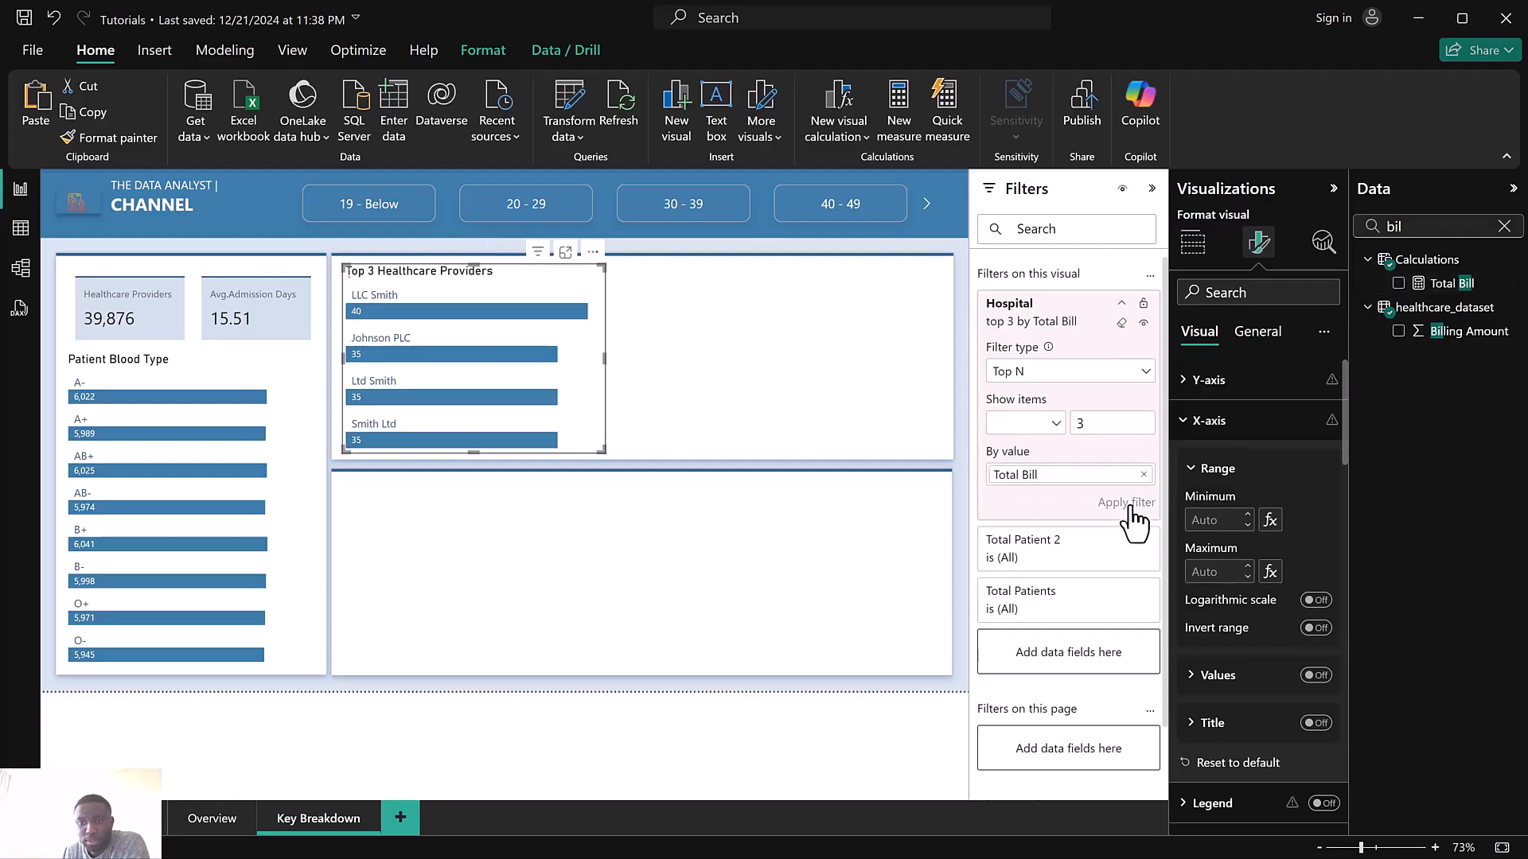
left_click(648, 230)
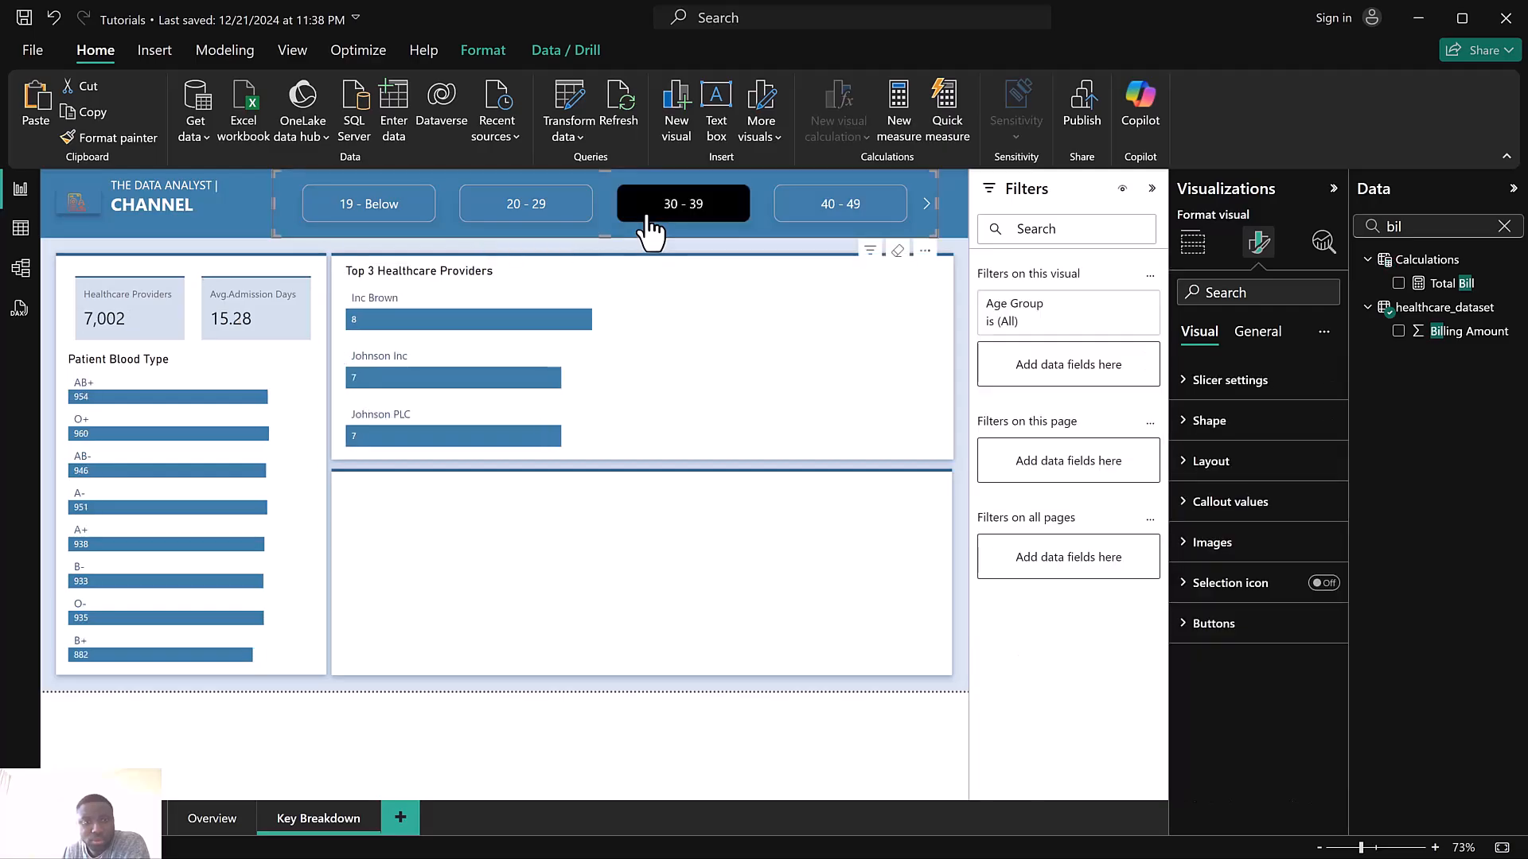
left_click(648, 231)
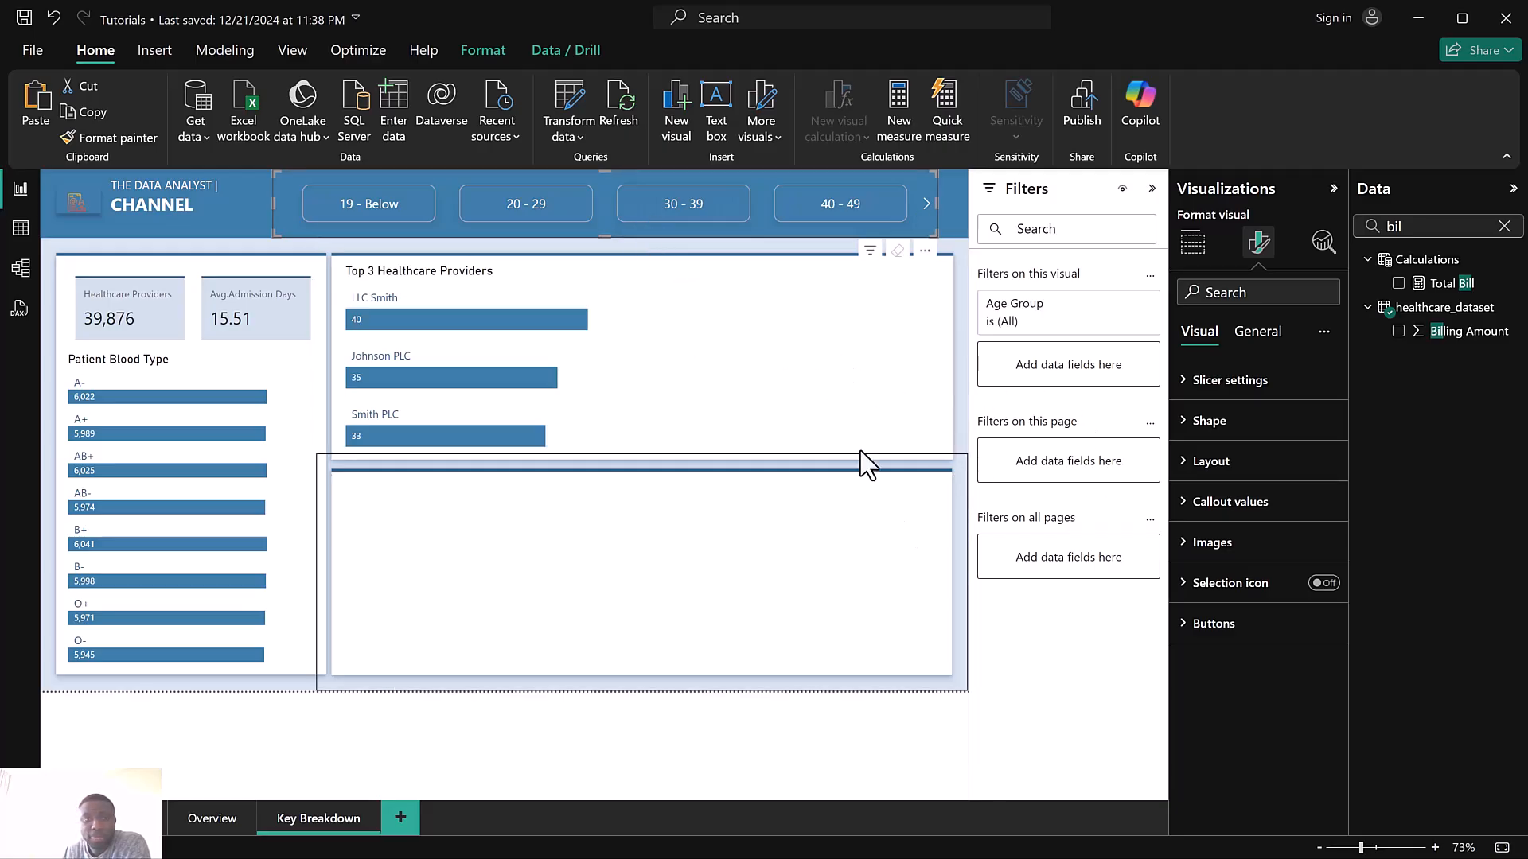
Append "by Billing" to the chart title, making it Top 3 Healthcare Providers by Billing
left_click(541, 319)
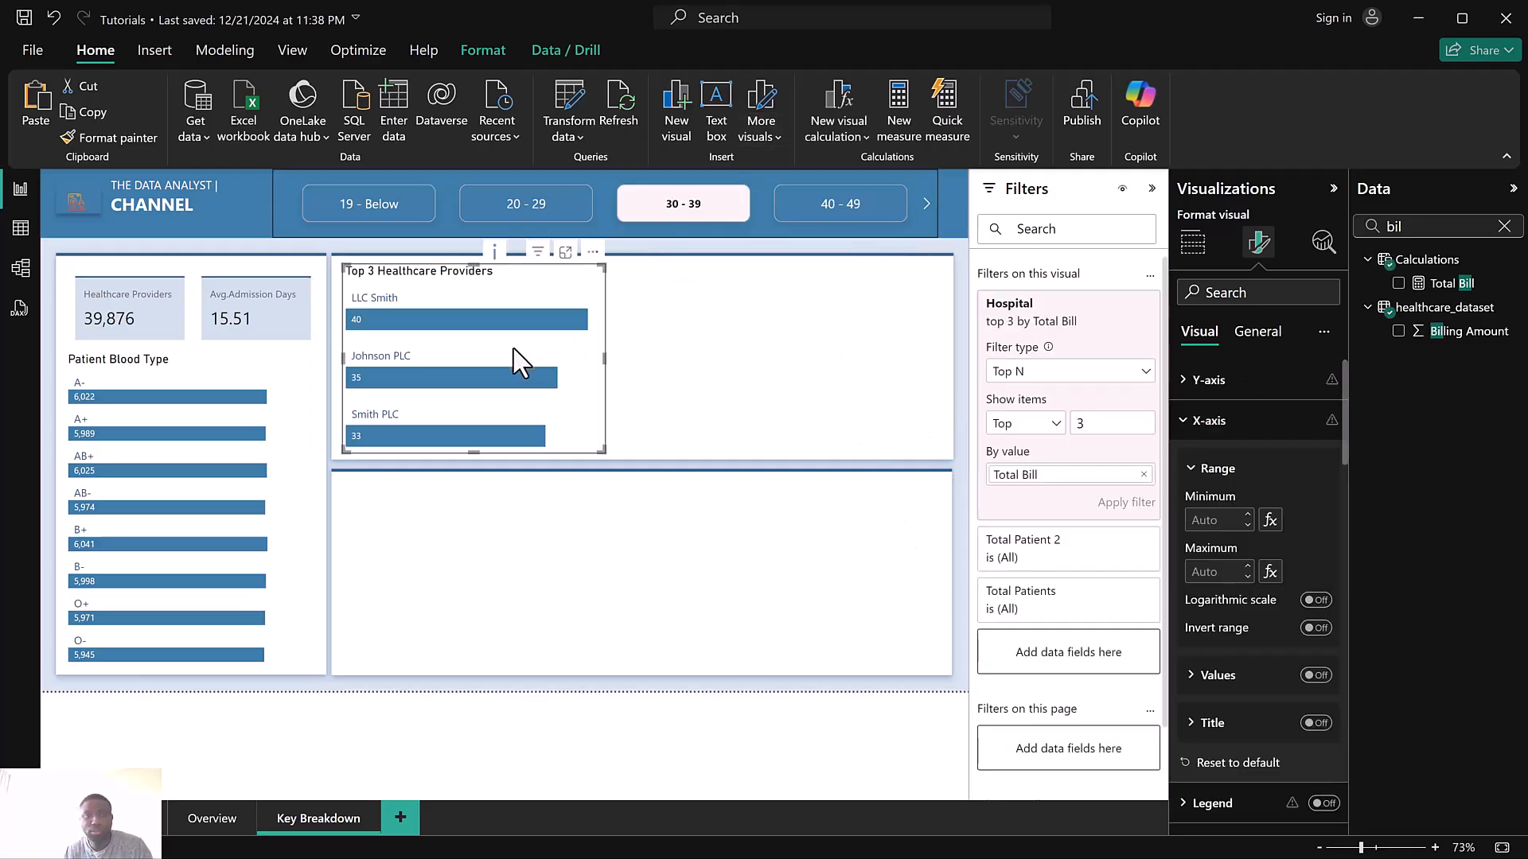
left_click(1265, 345)
left_click(1220, 422)
left_click(1277, 521)
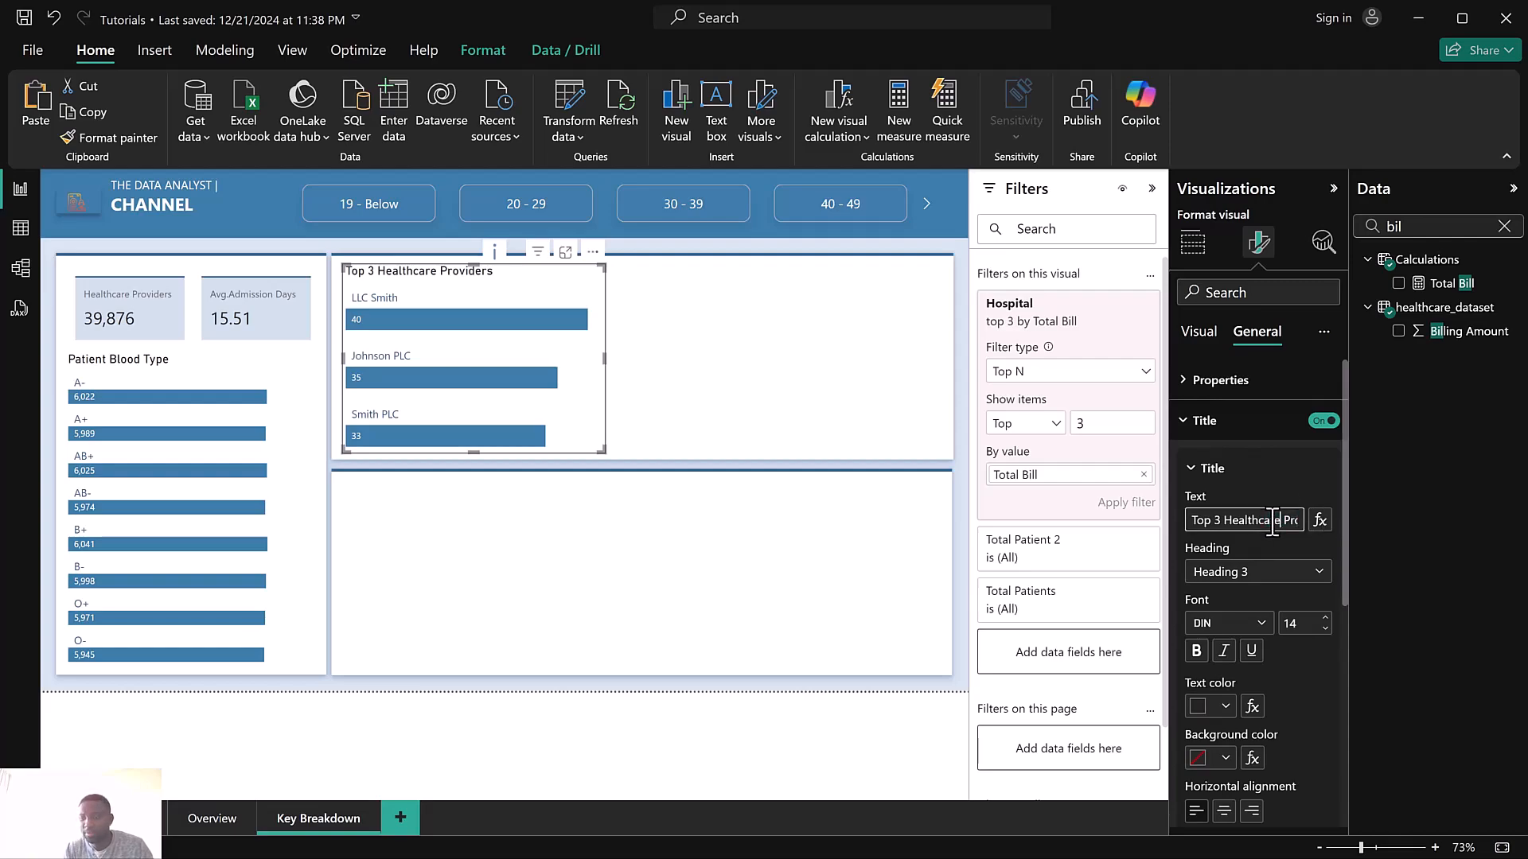
key("End")
type("b")
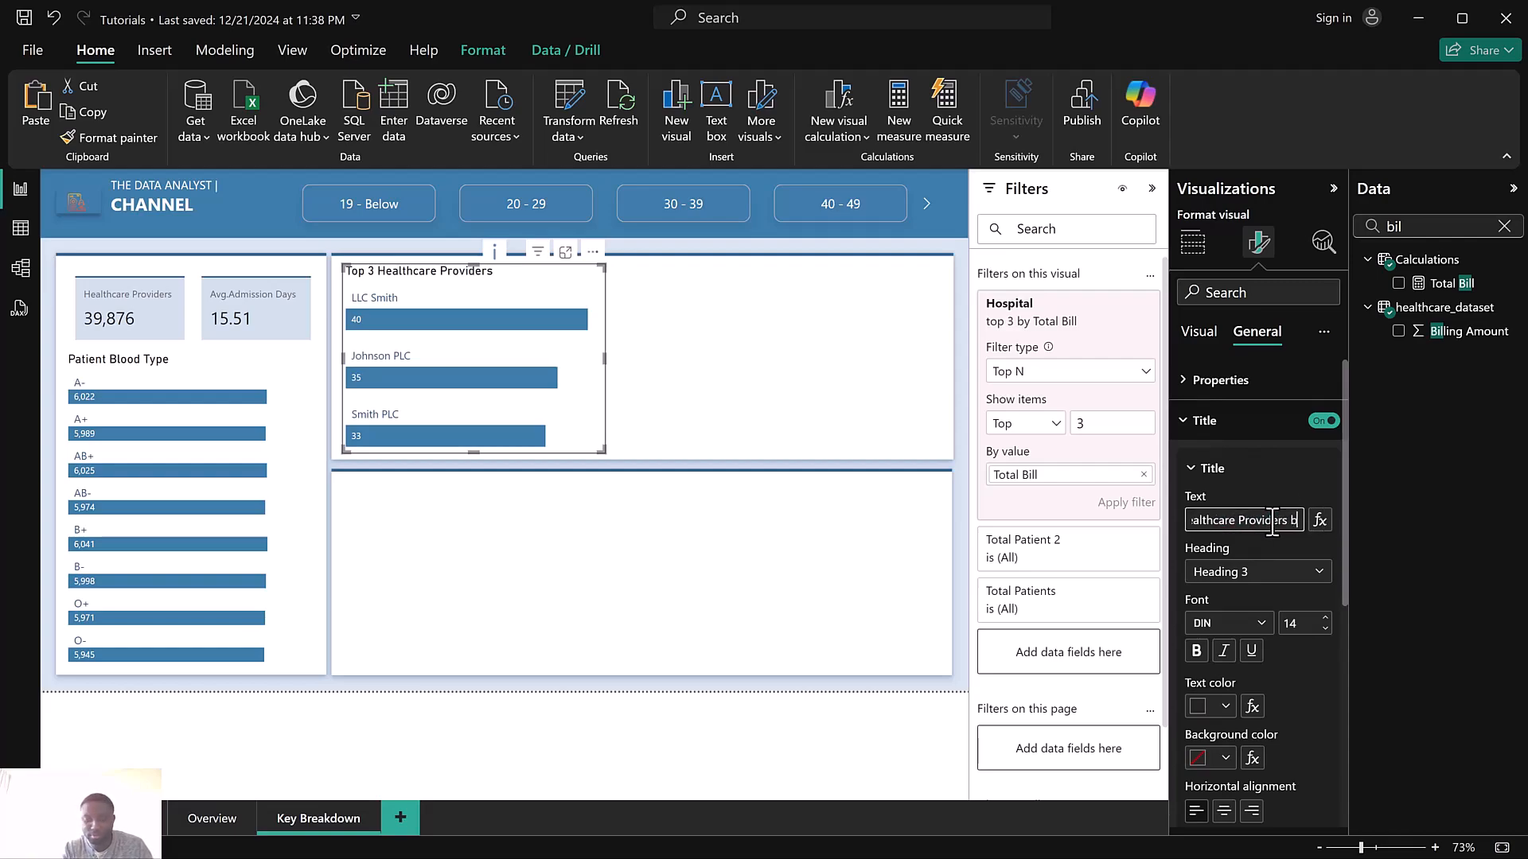
type("y Billing")
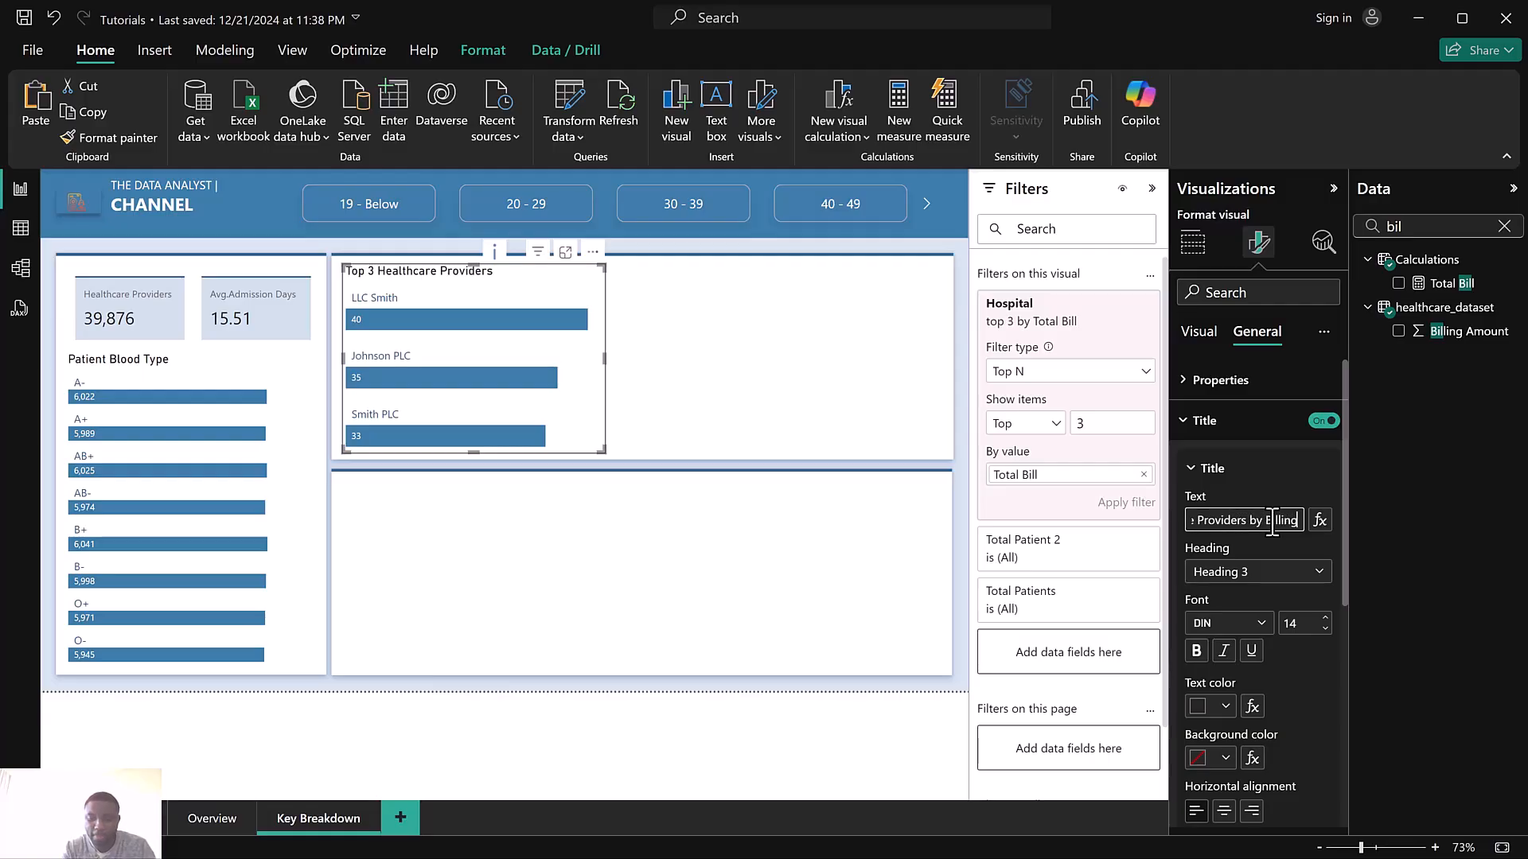
Set the chart title font to Segoe UI at size 12
left_click(1222, 623)
scroll(1231, 553, "down", 3)
left_click(1218, 484)
left_click(1325, 630)
left_click(1325, 629)
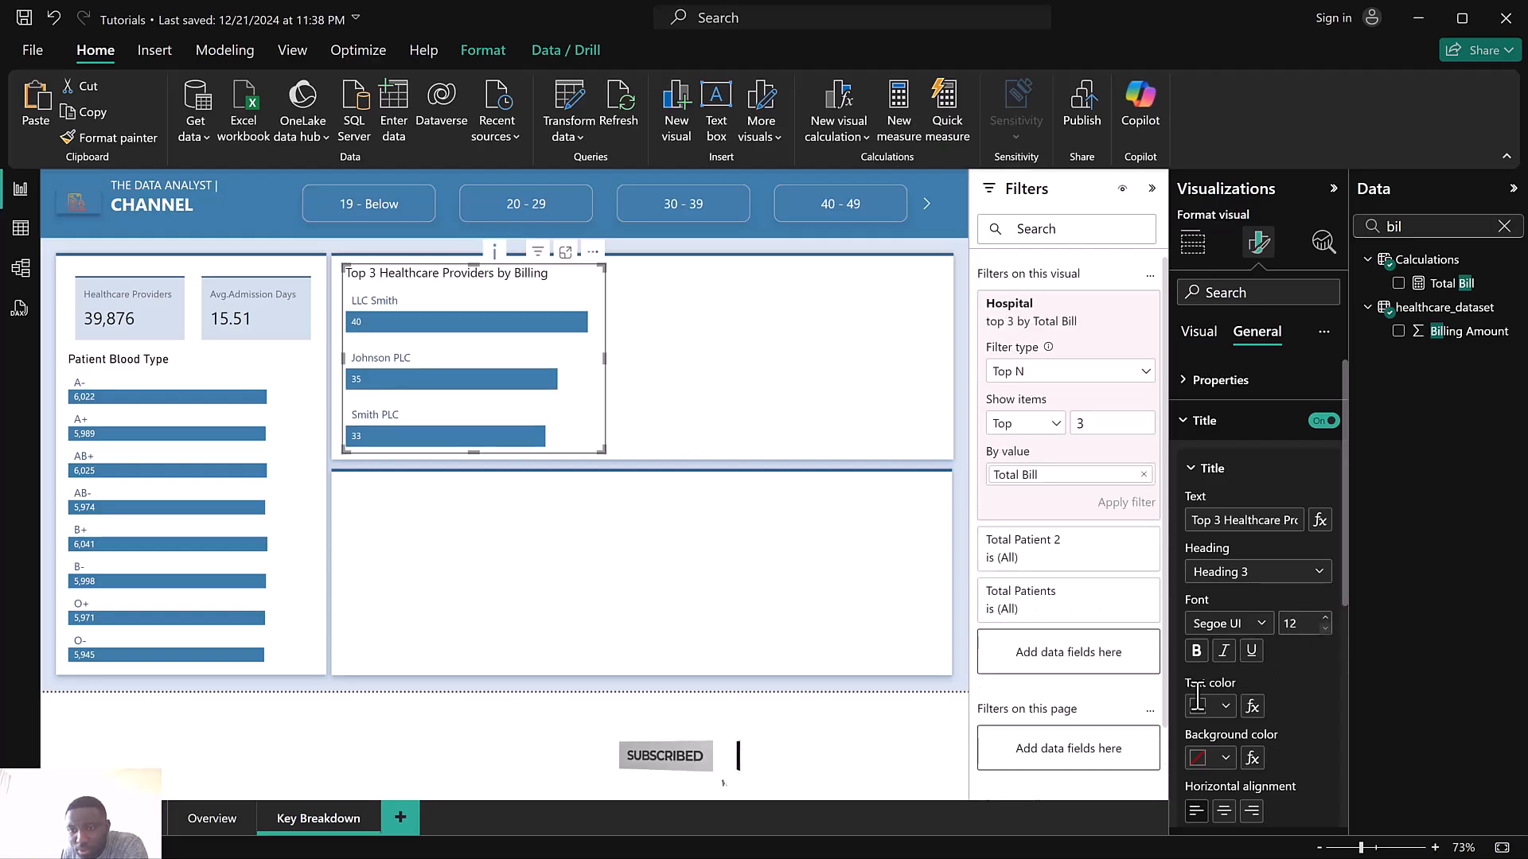
Make the chart title bold with a blue text color
left_click(1217, 705)
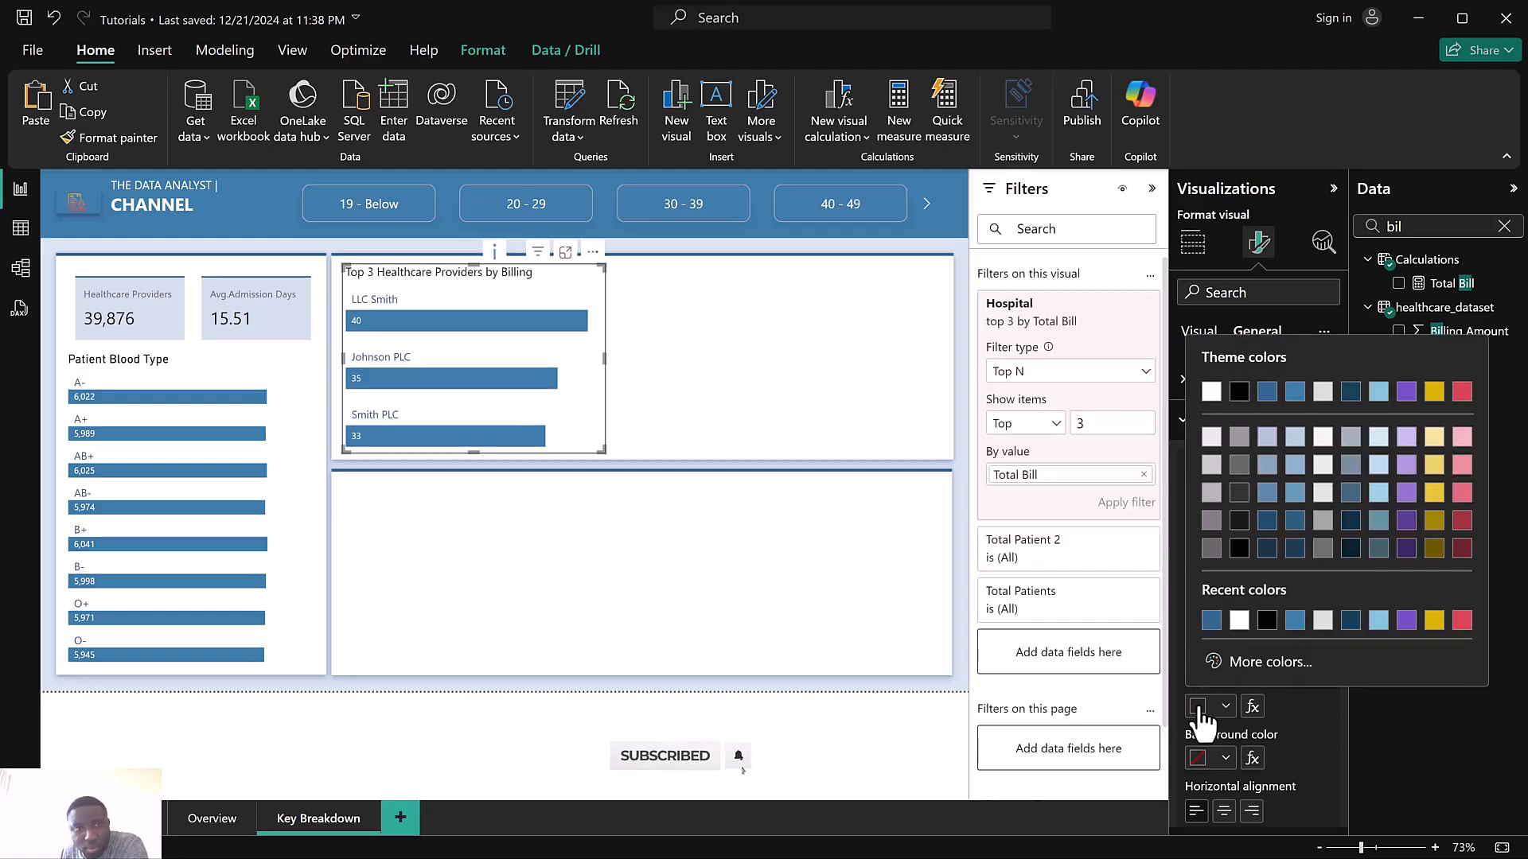
left_click(1295, 393)
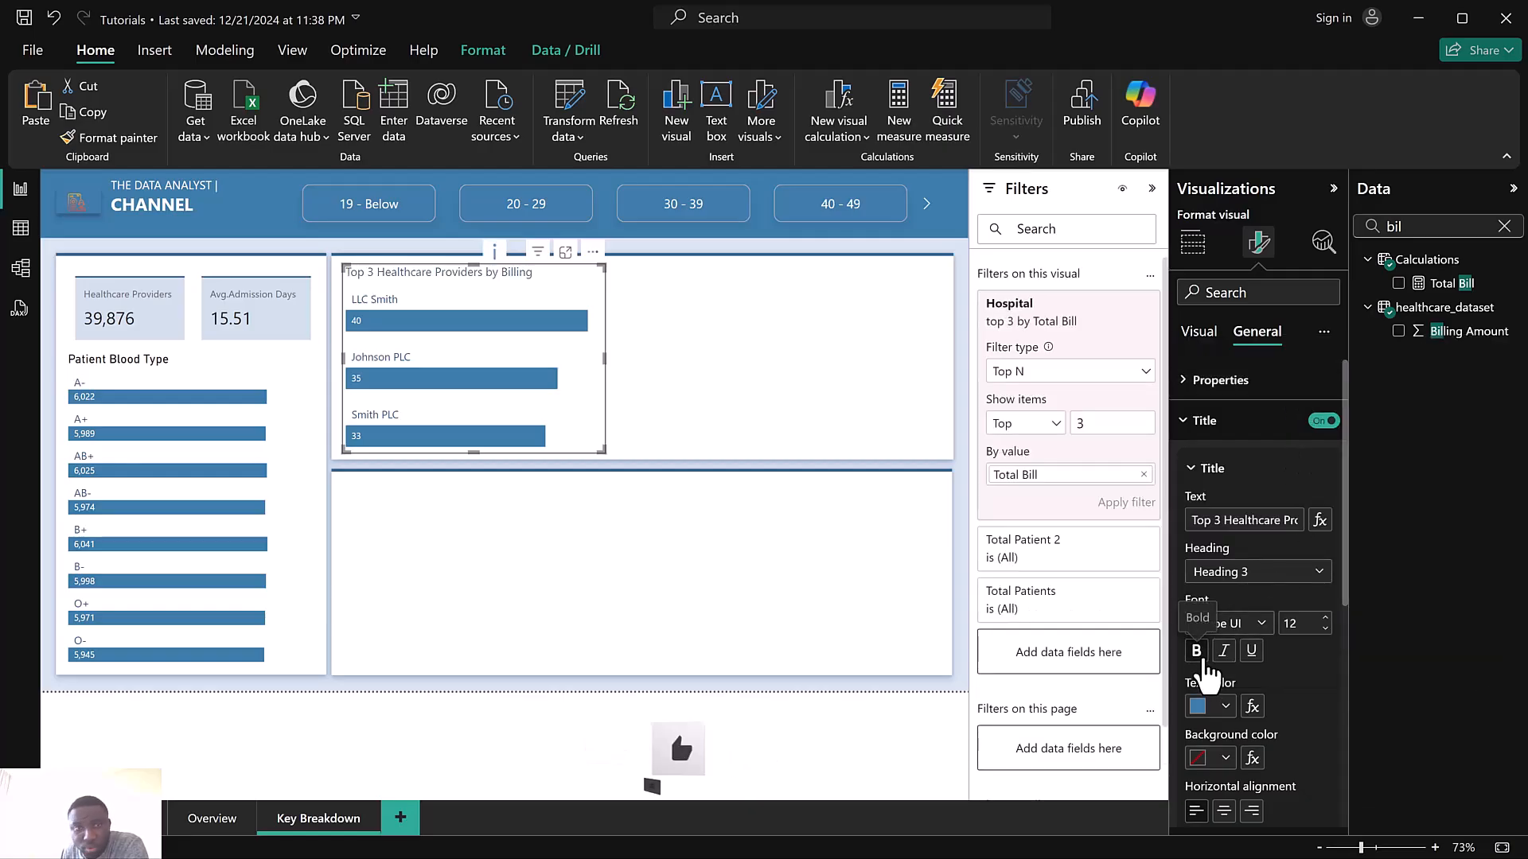
left_click(1203, 658)
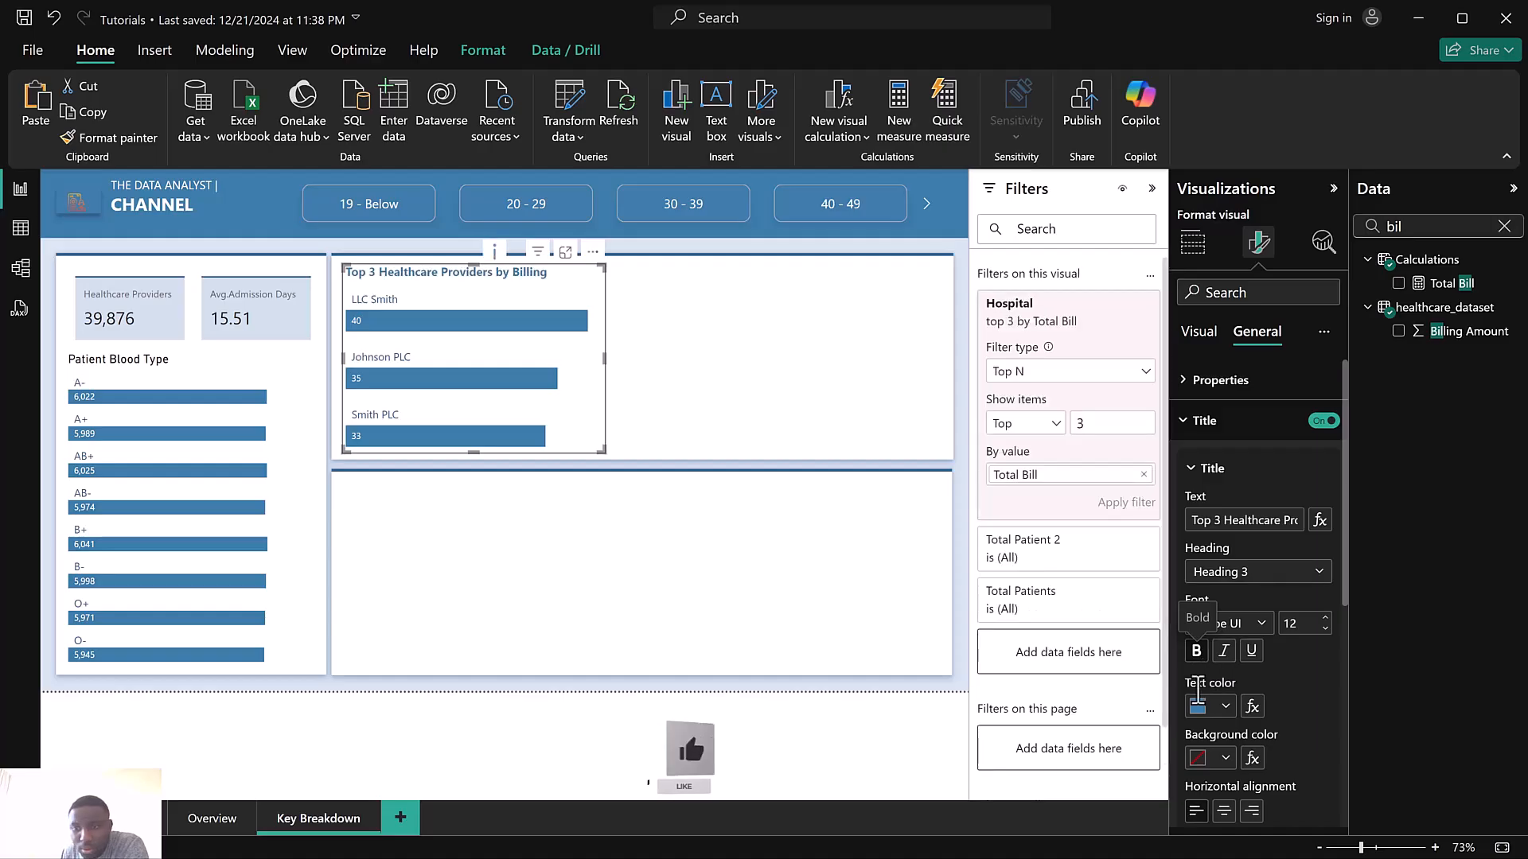
Change the chart title text color to light blue
left_click(1200, 707)
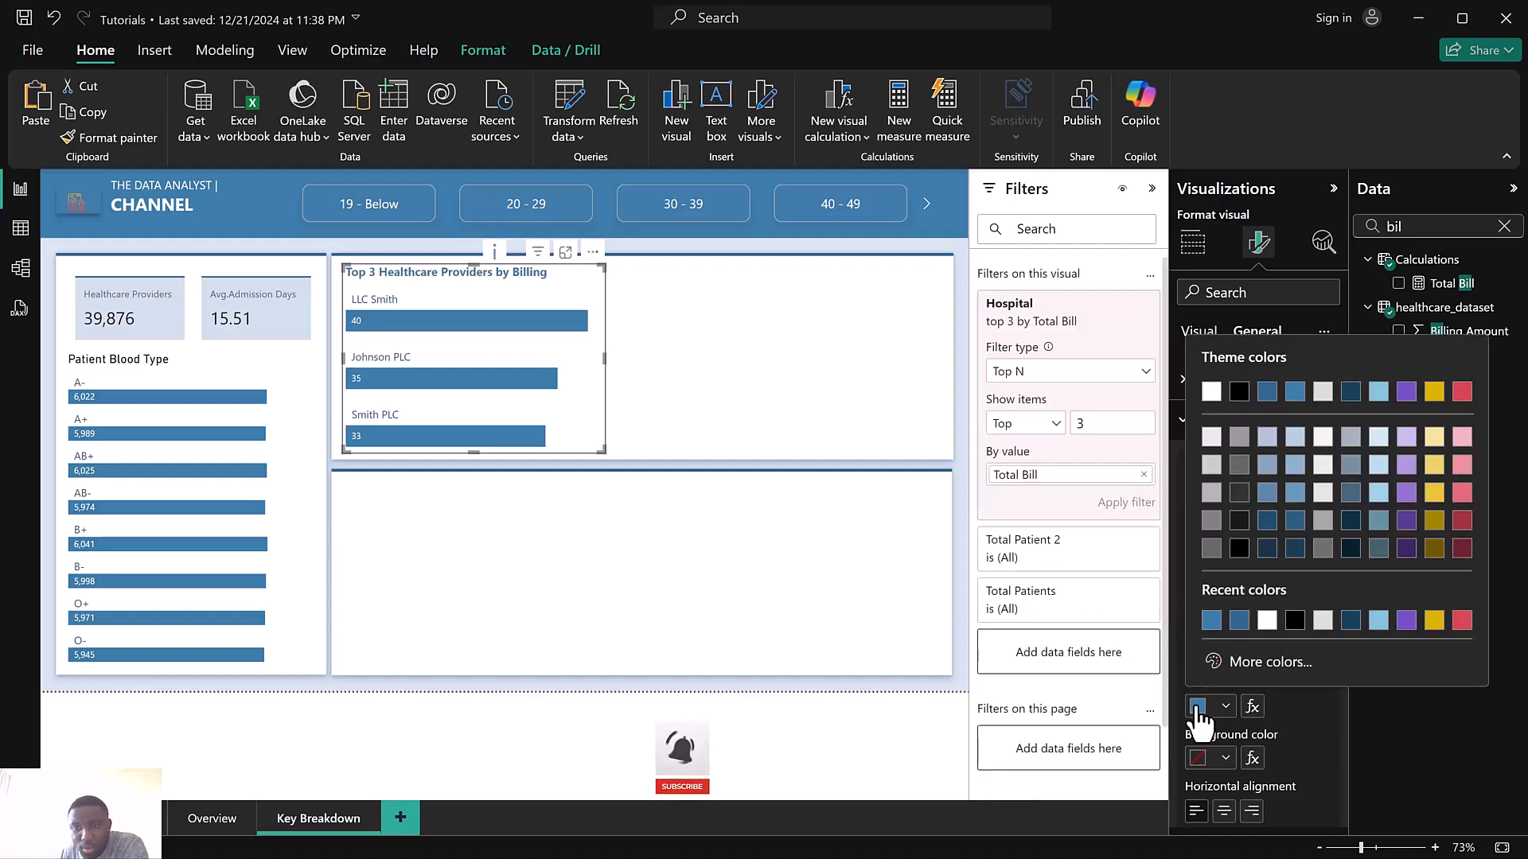
left_click(1302, 399)
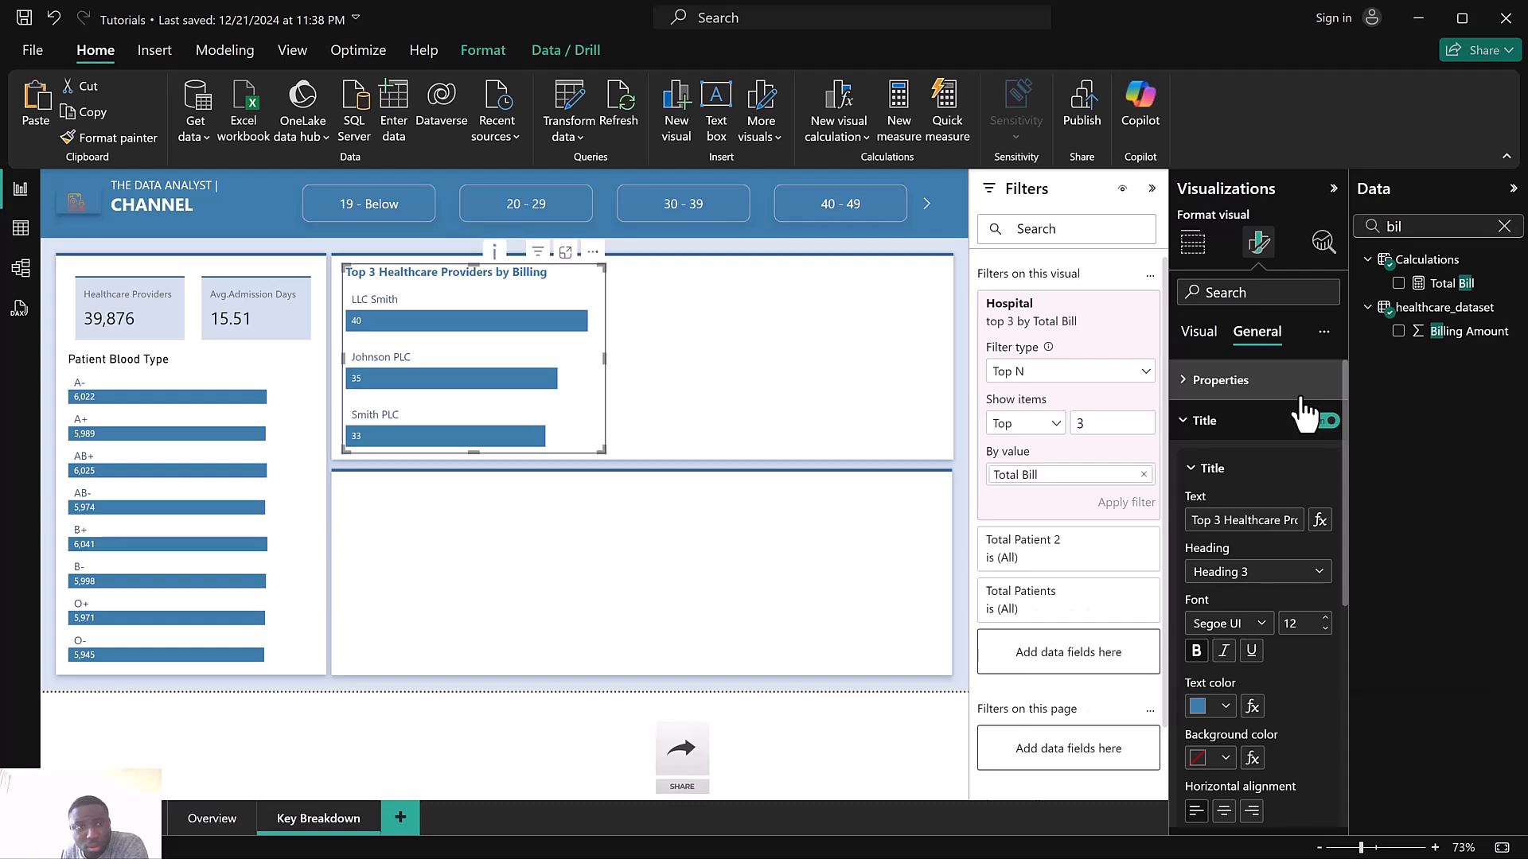
left_click(1196, 706)
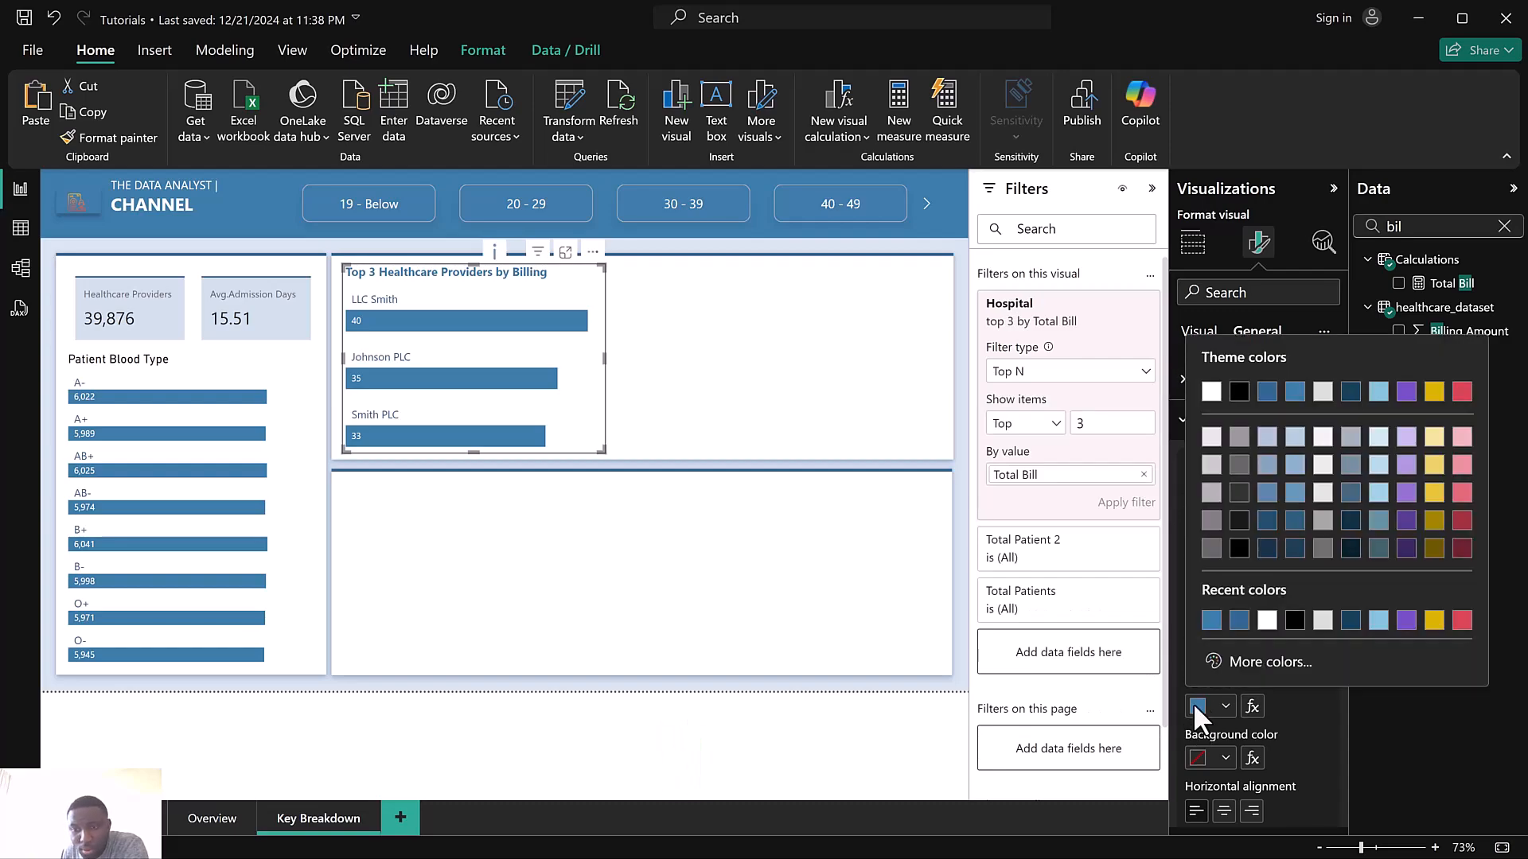
left_click(1379, 621)
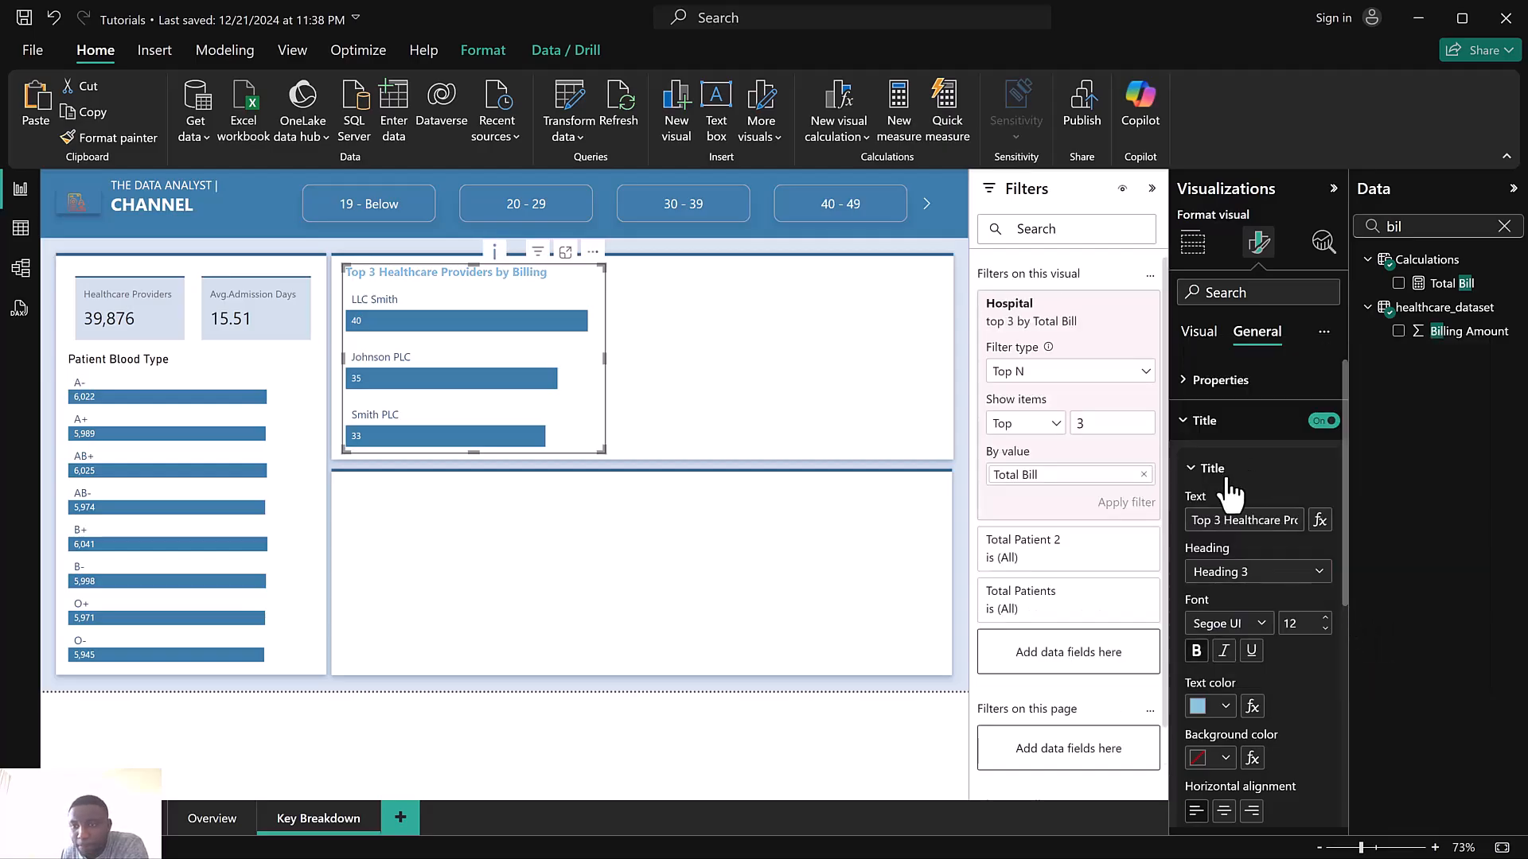
Color the Total Patients bars of the top 3 providers chart light blue
left_click(1202, 333)
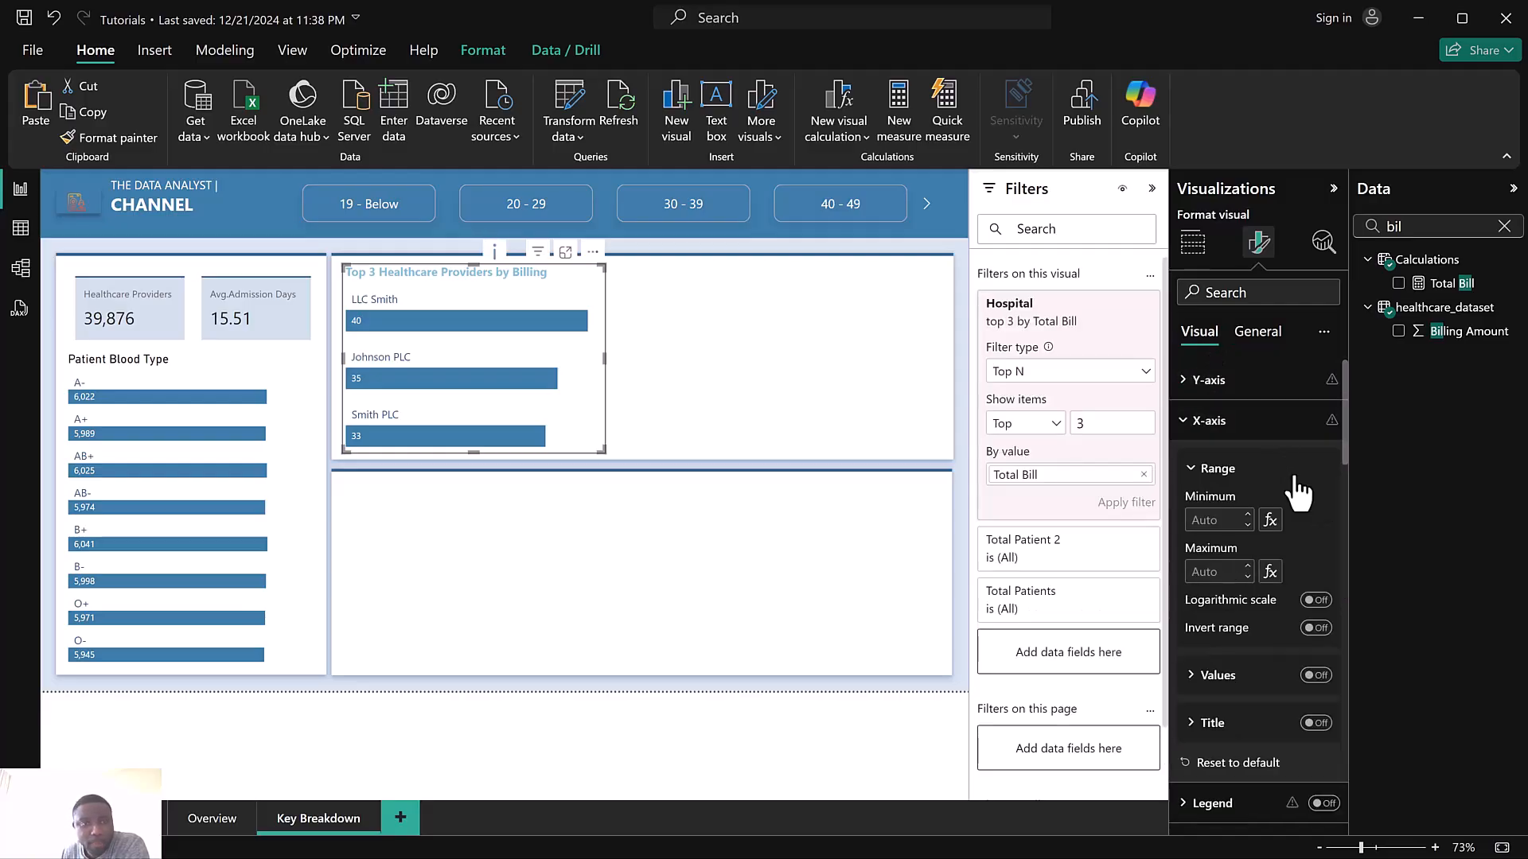
scroll(1234, 509, "down", 10)
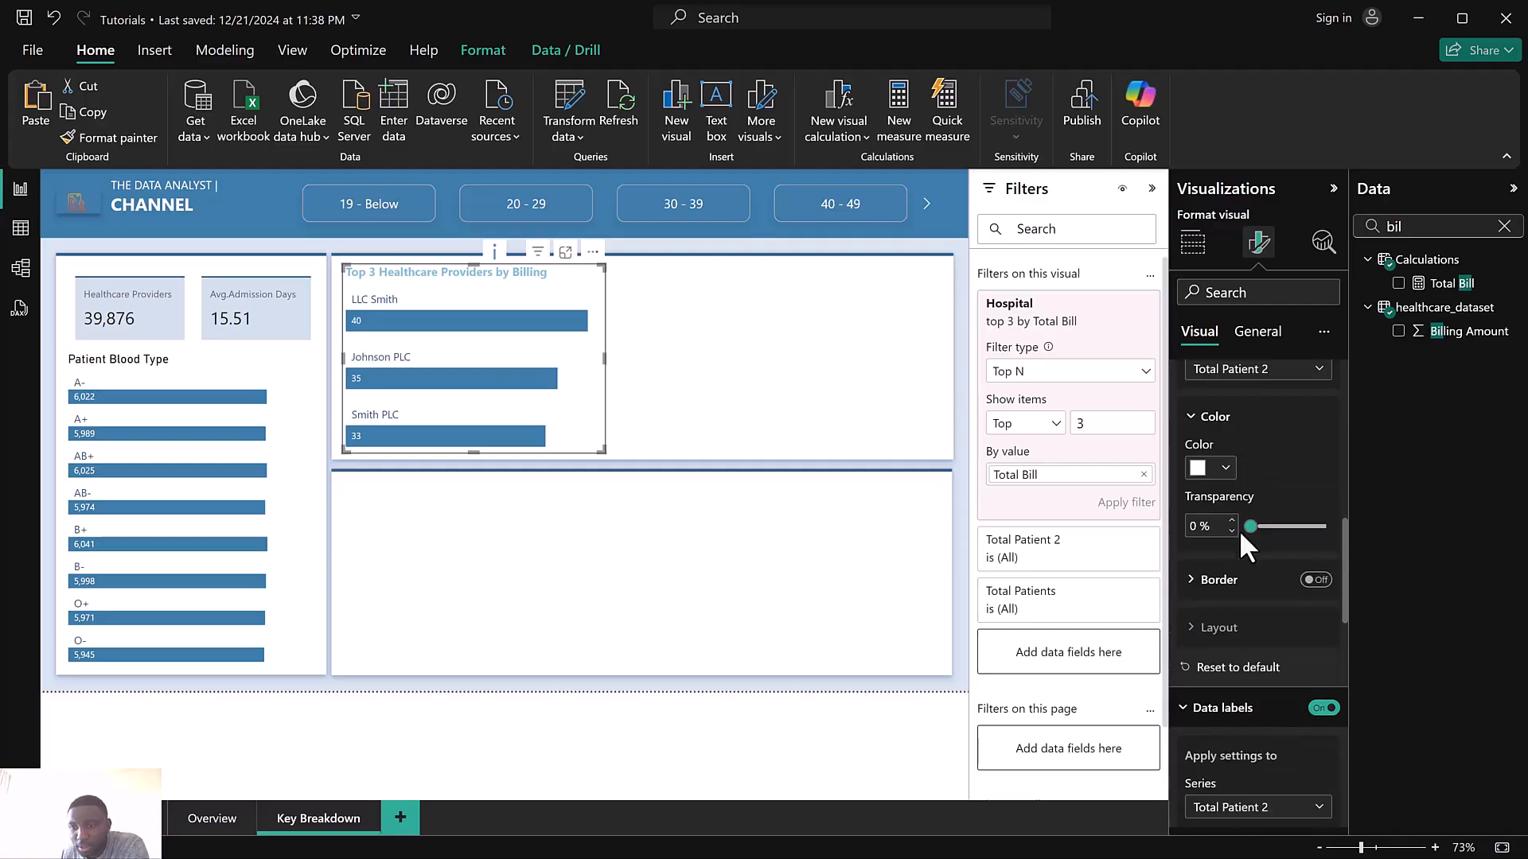
scroll(1234, 510, "up", 1)
left_click(1234, 471)
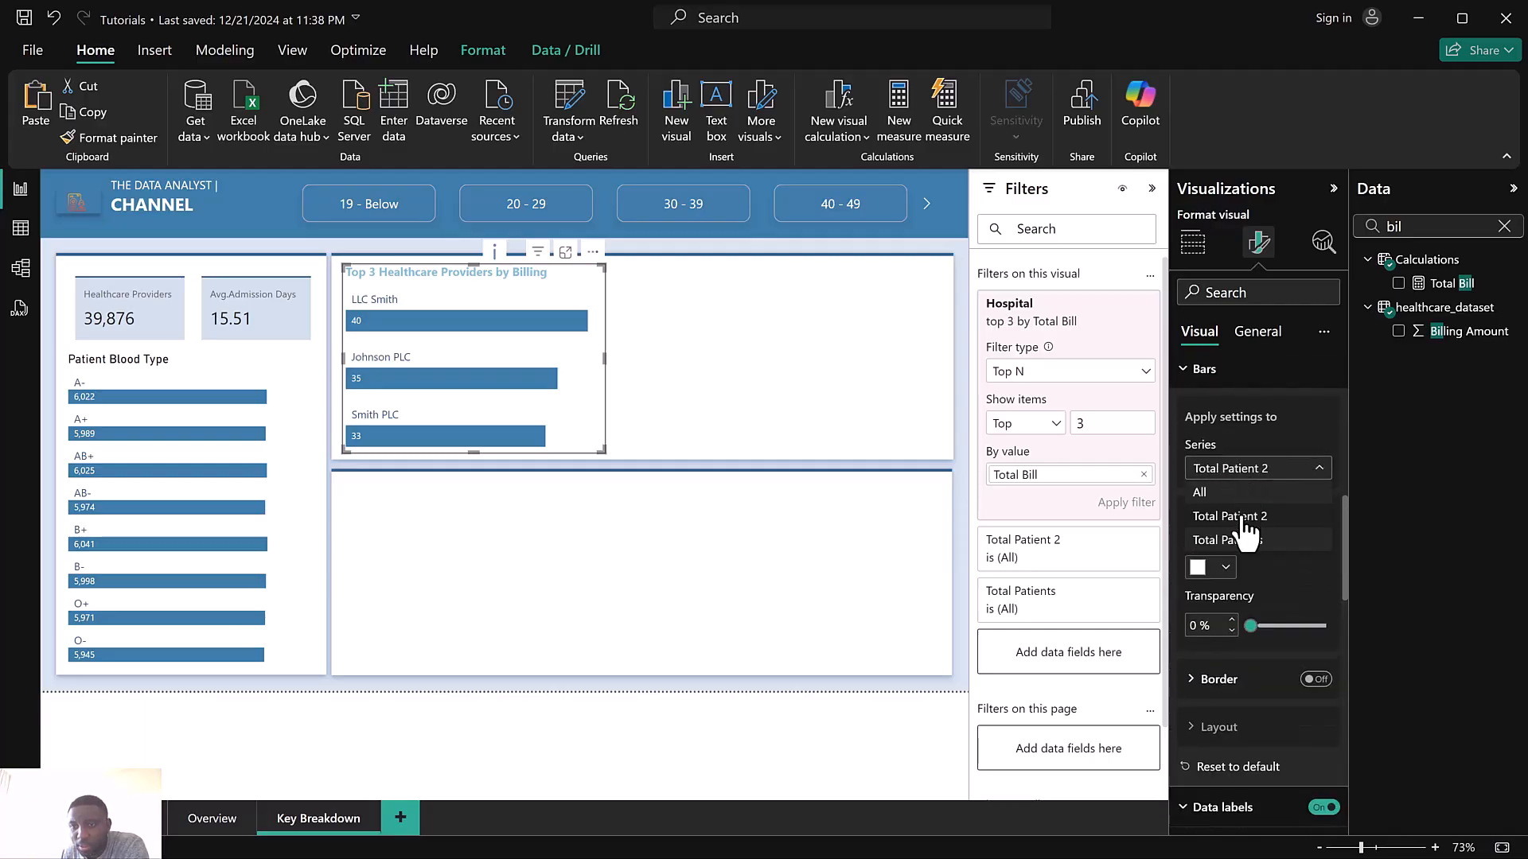
left_click(1235, 544)
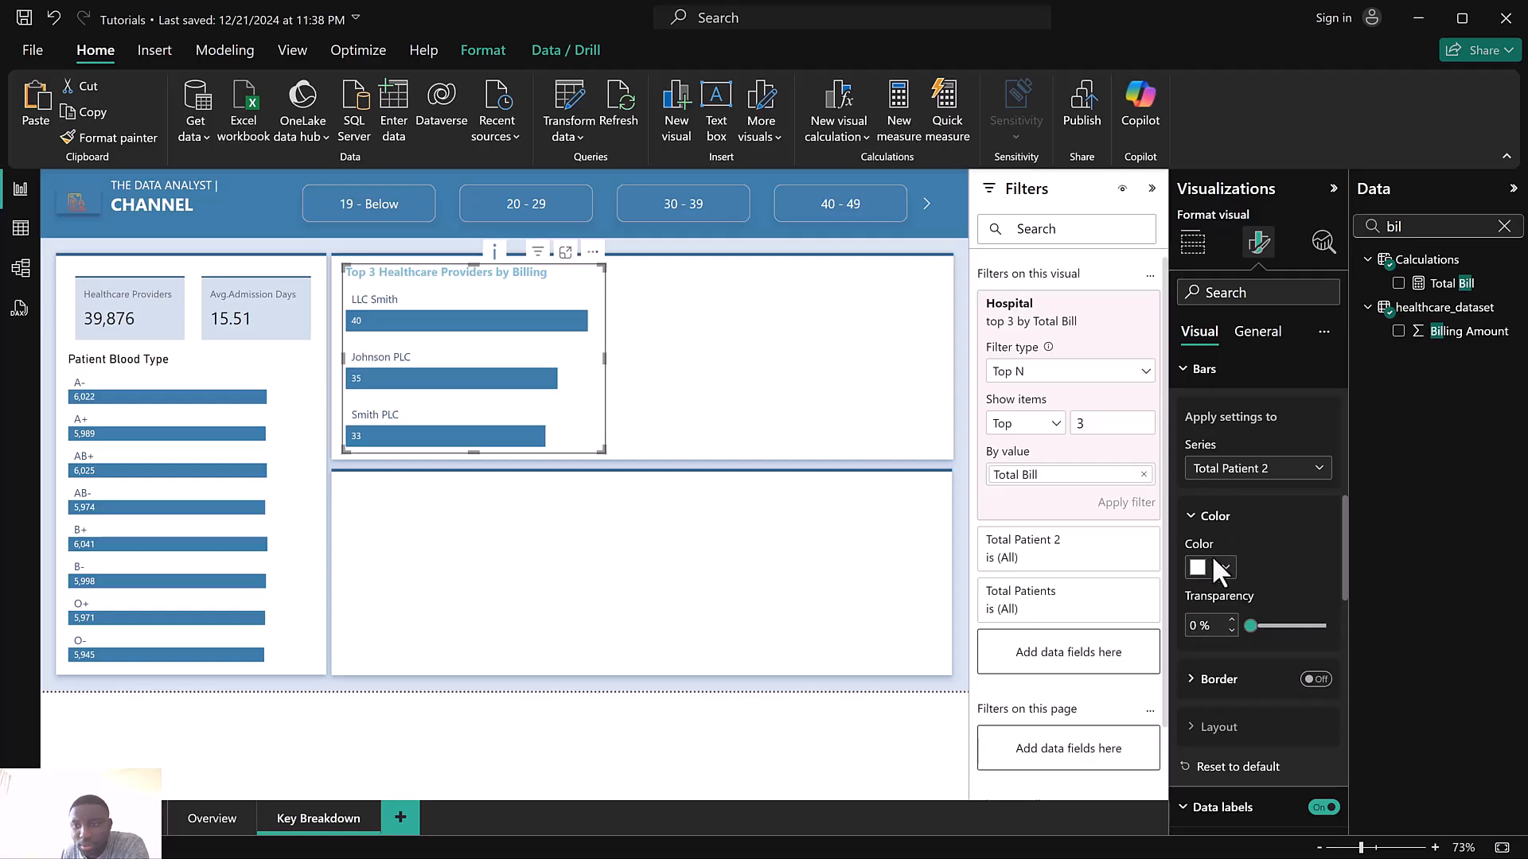
left_click(1204, 569)
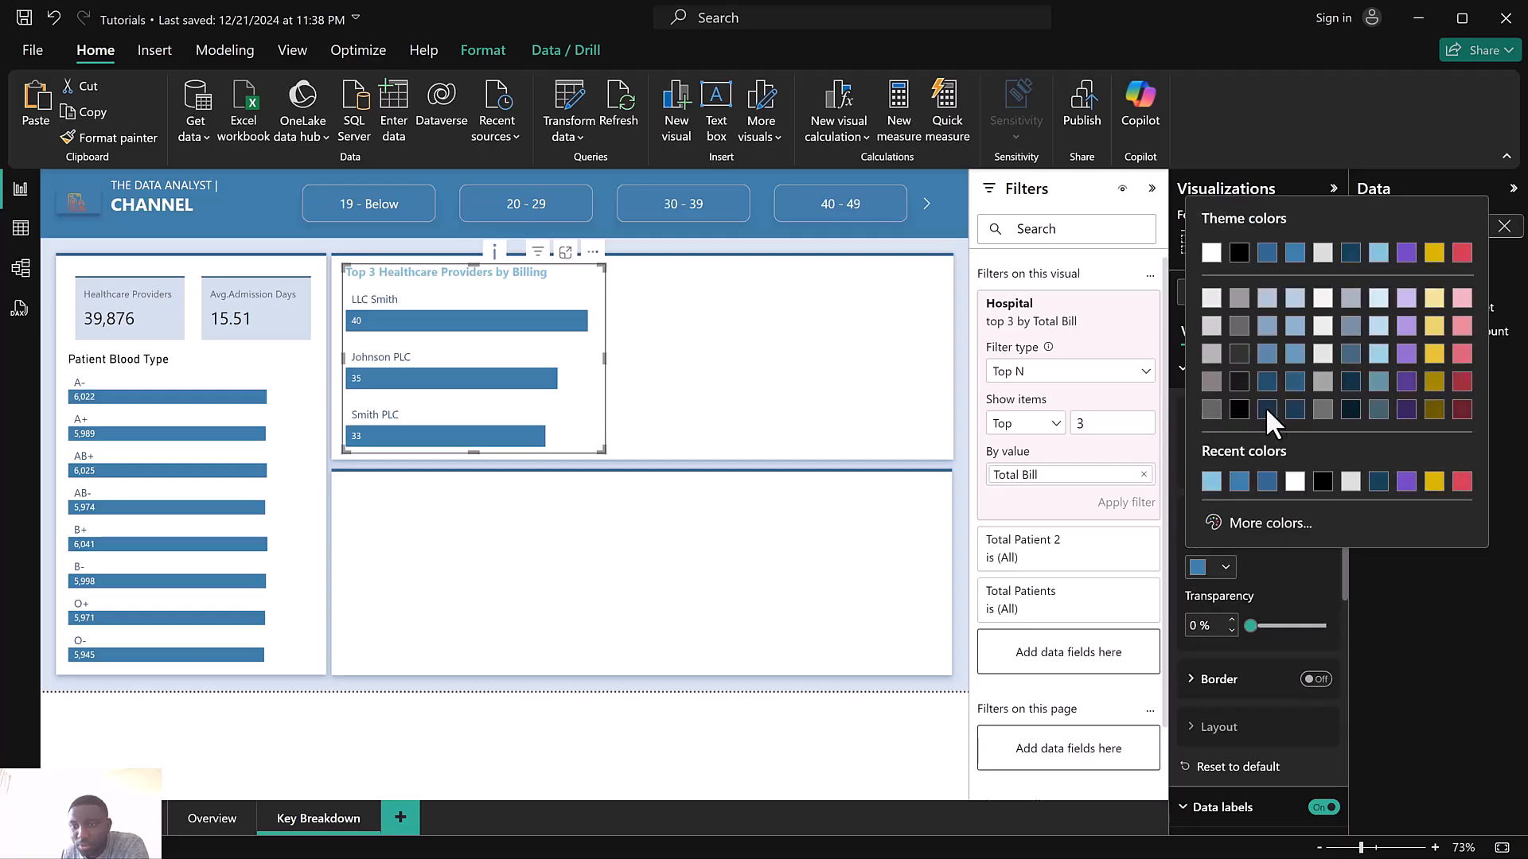
left_click(1212, 480)
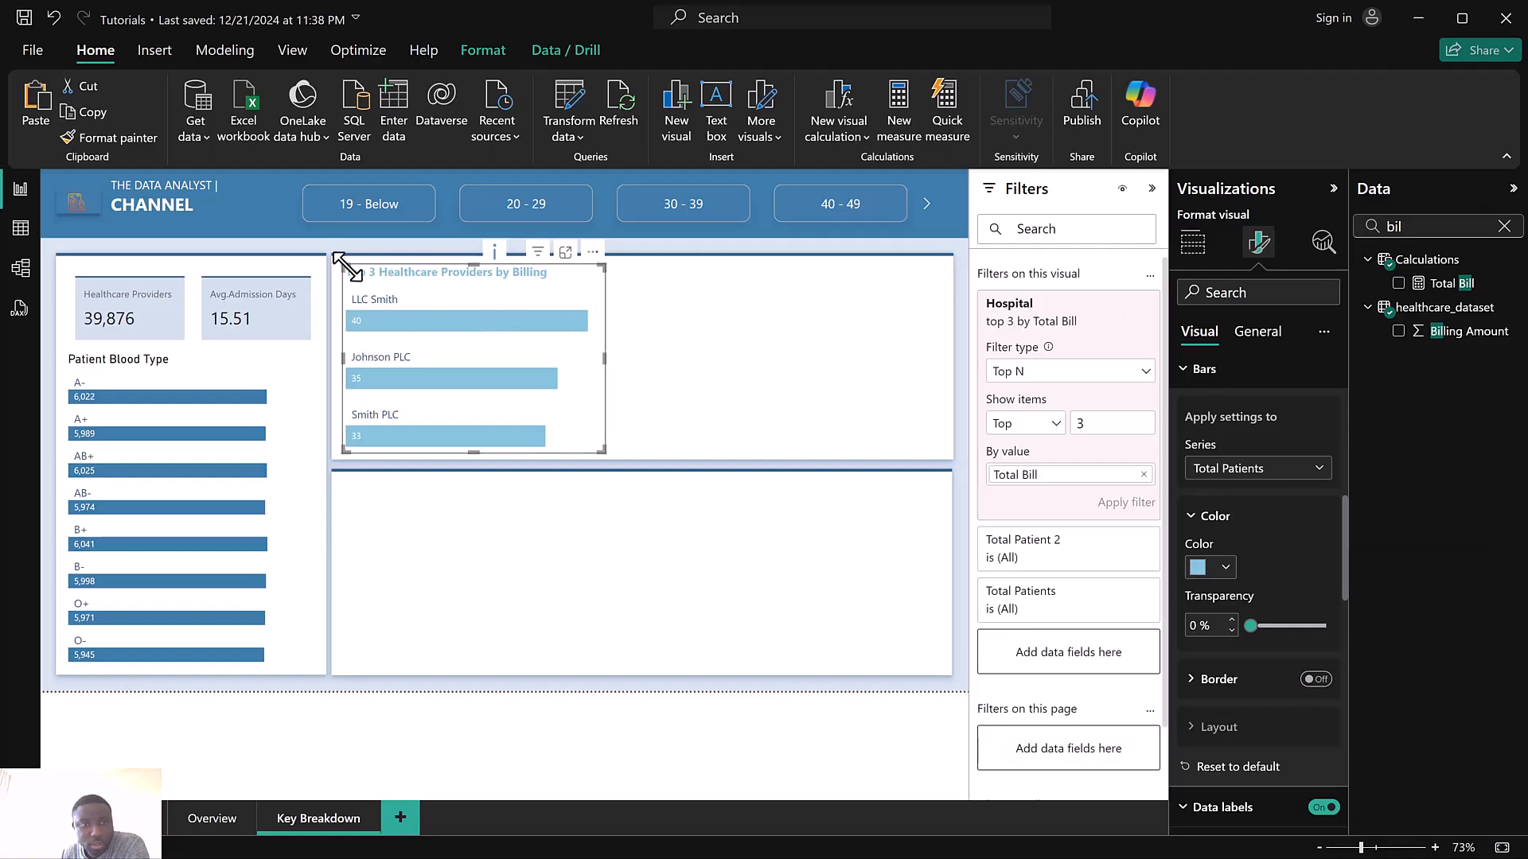
Nudge the top 3 providers chart slightly and set its Total Patients bar color to dark blue
left_click_drag(343, 268, 336, 263)
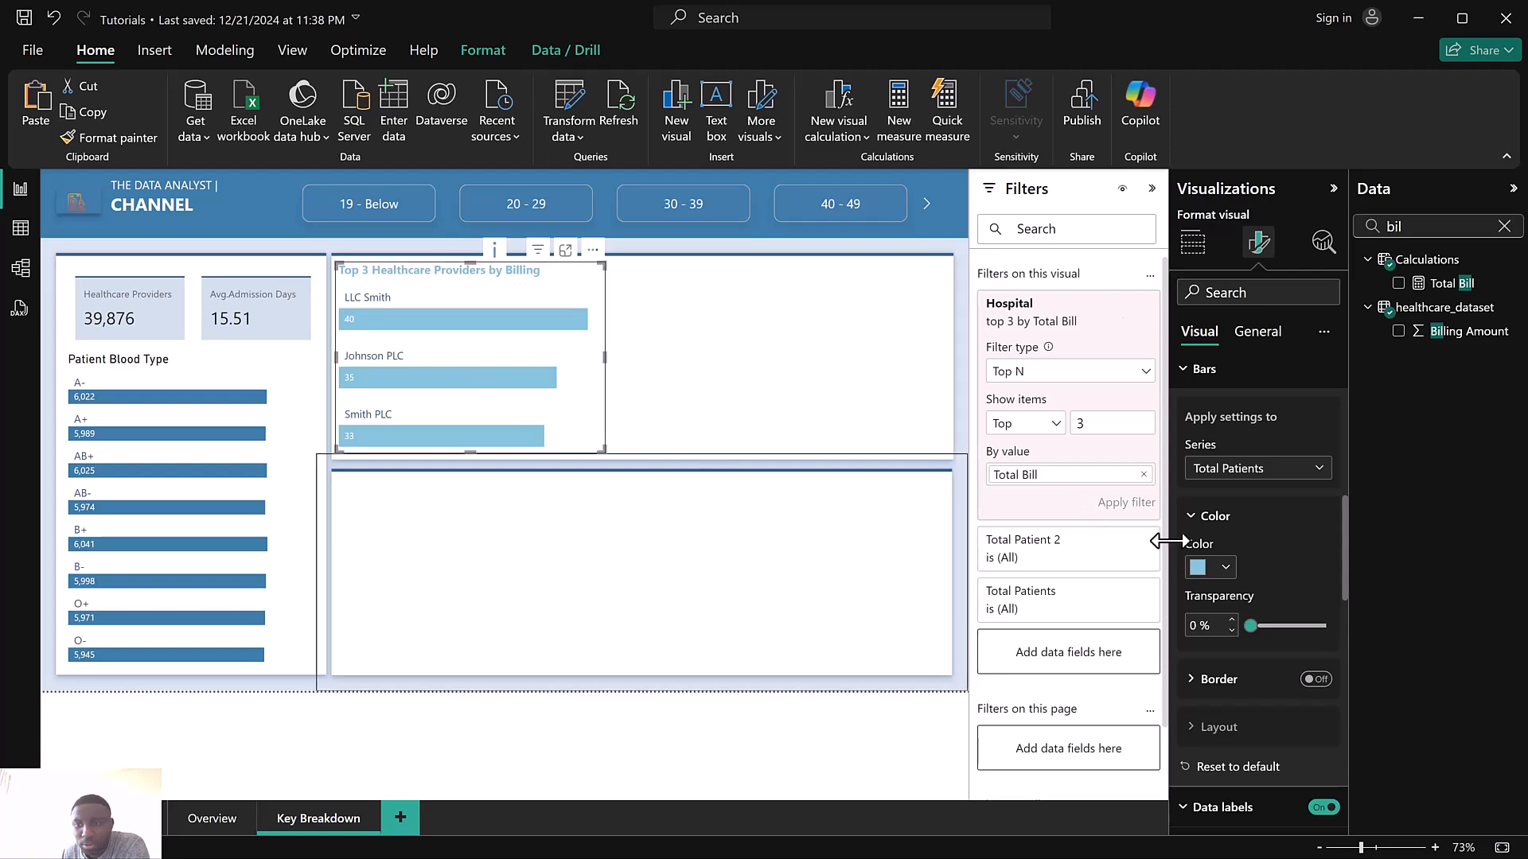
left_click(1200, 566)
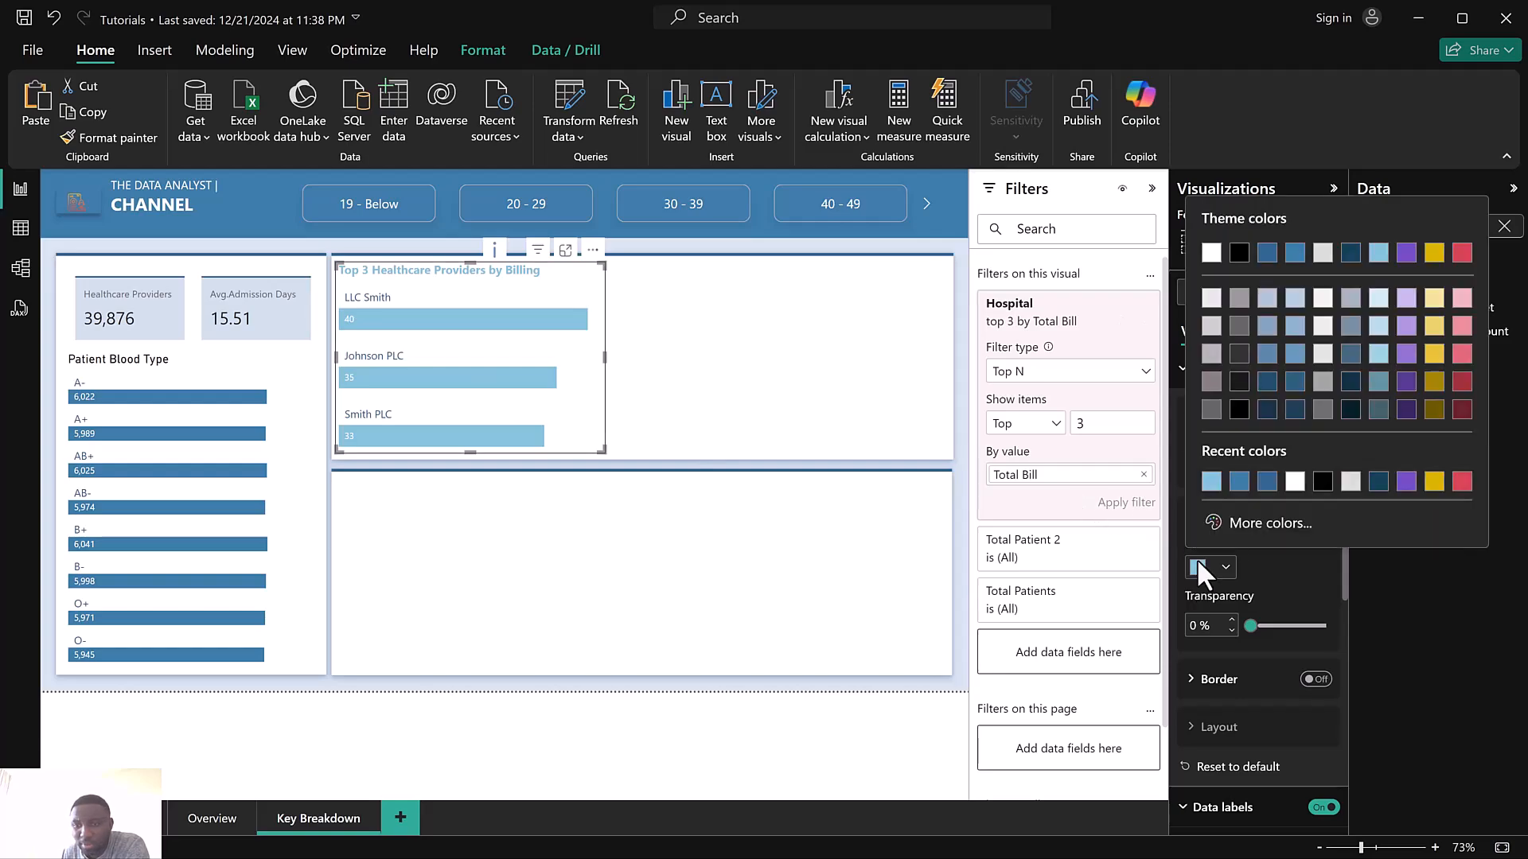
left_click(1294, 254)
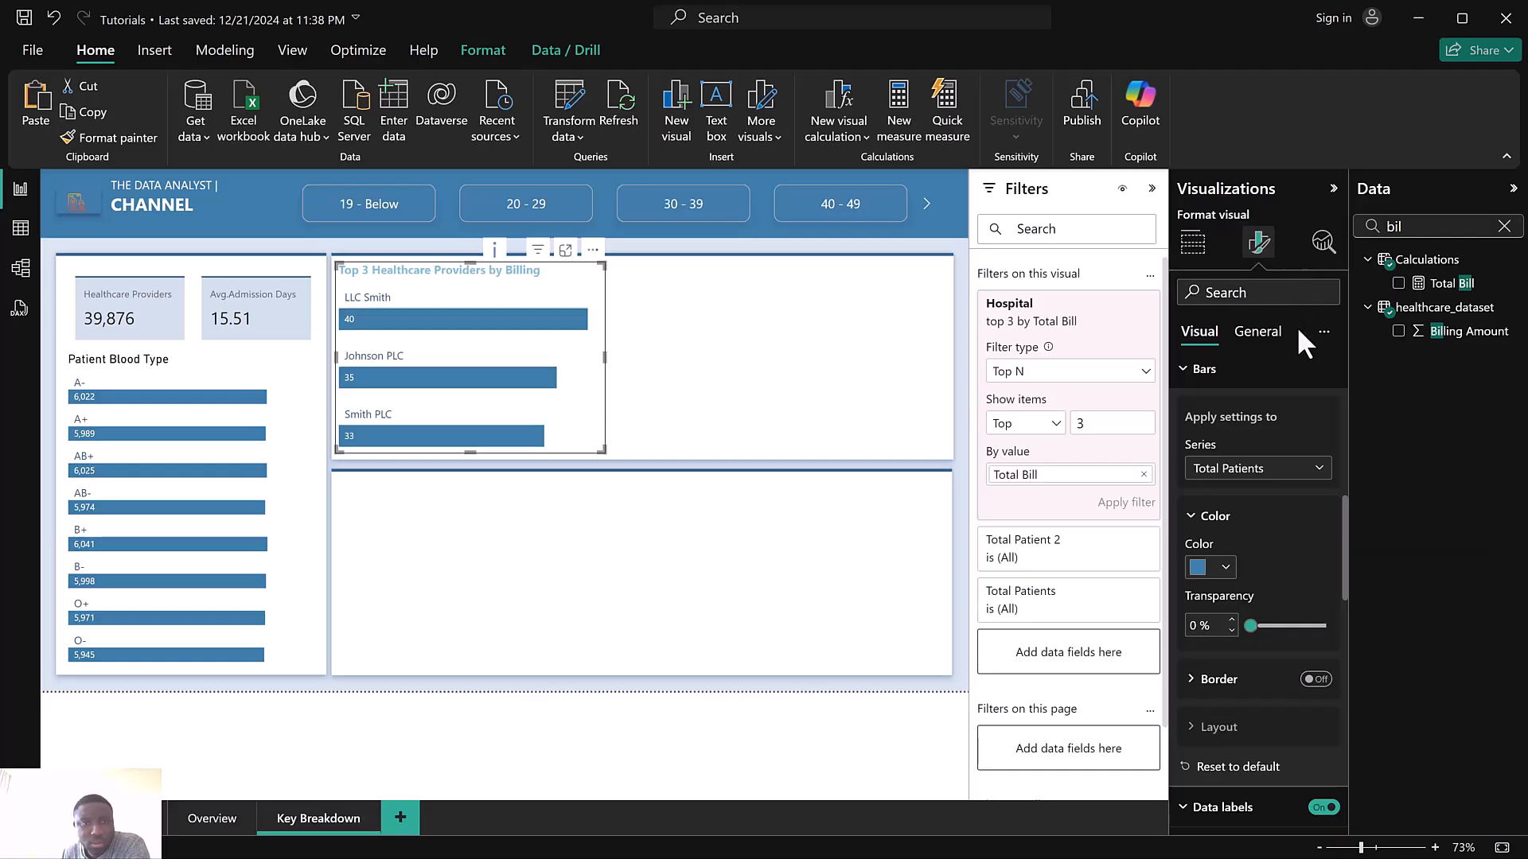
Set the Patient Blood Type chart title font to Segoe UI at size 12
left_click(248, 386)
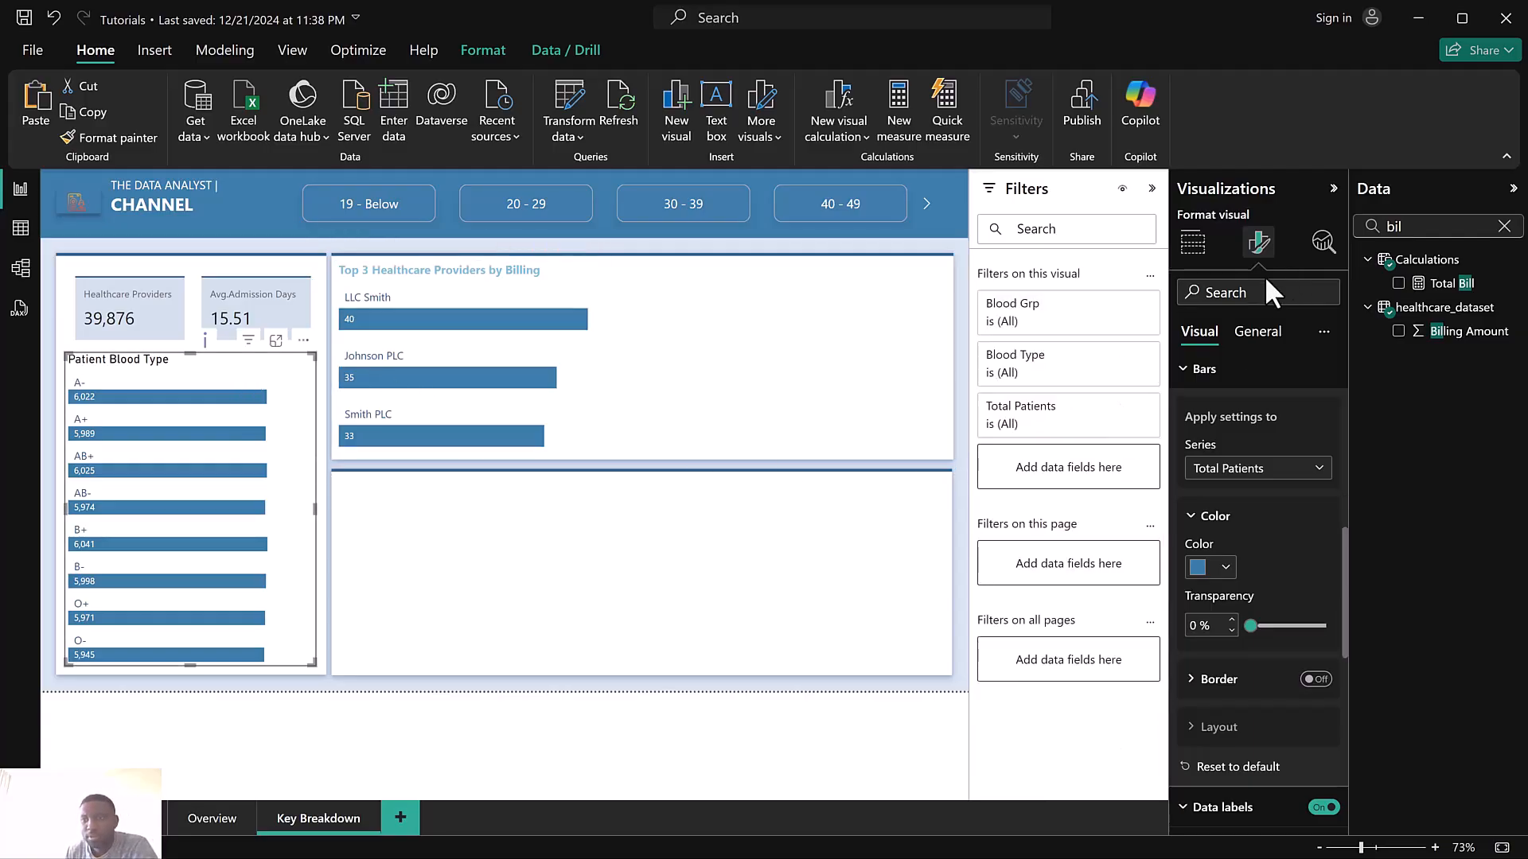
left_click(1258, 331)
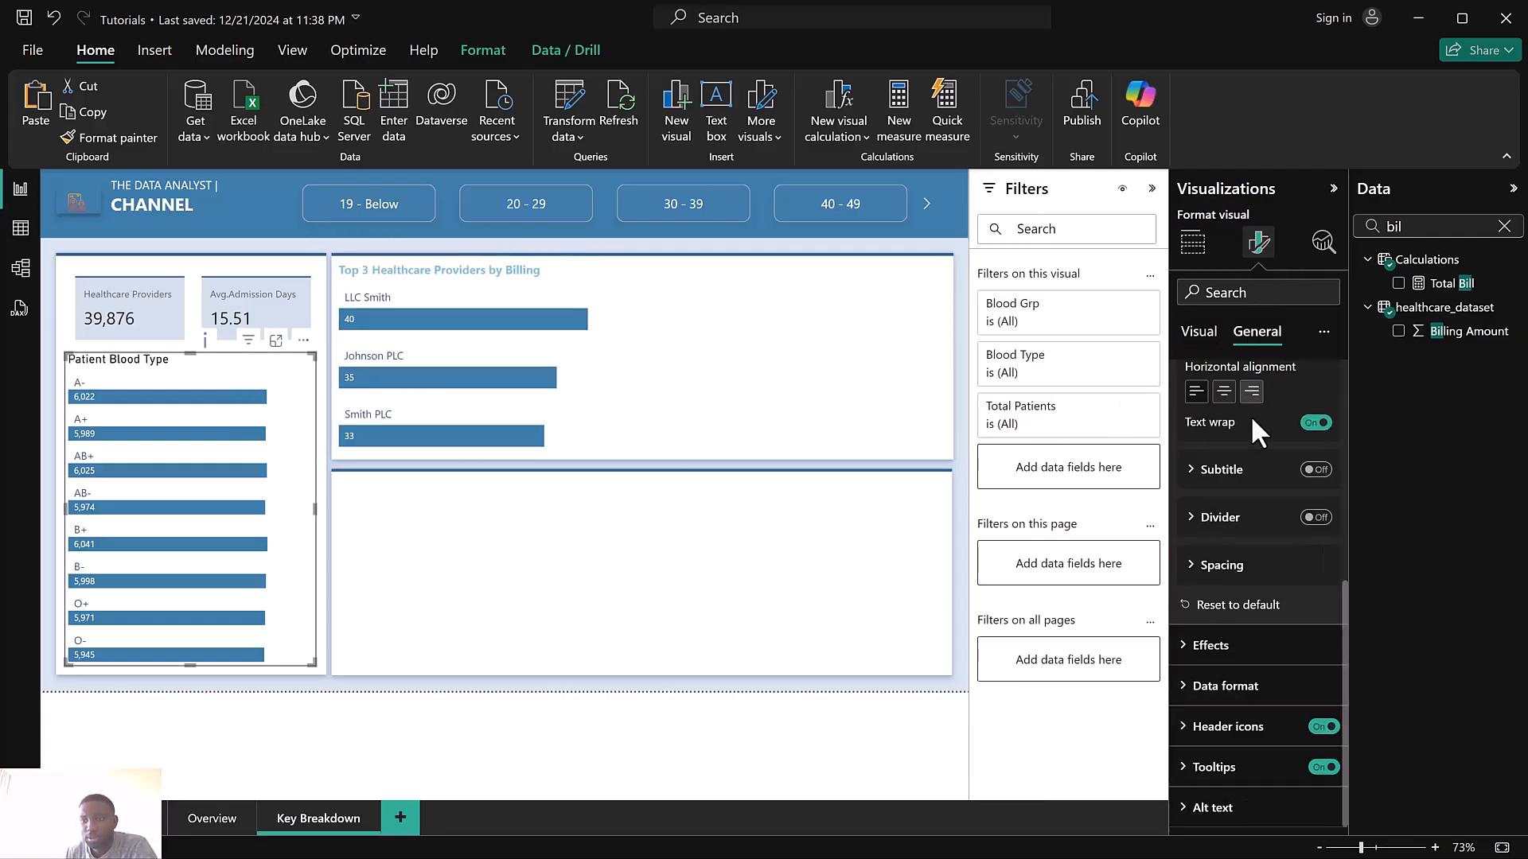
scroll(1254, 430, "up", 5)
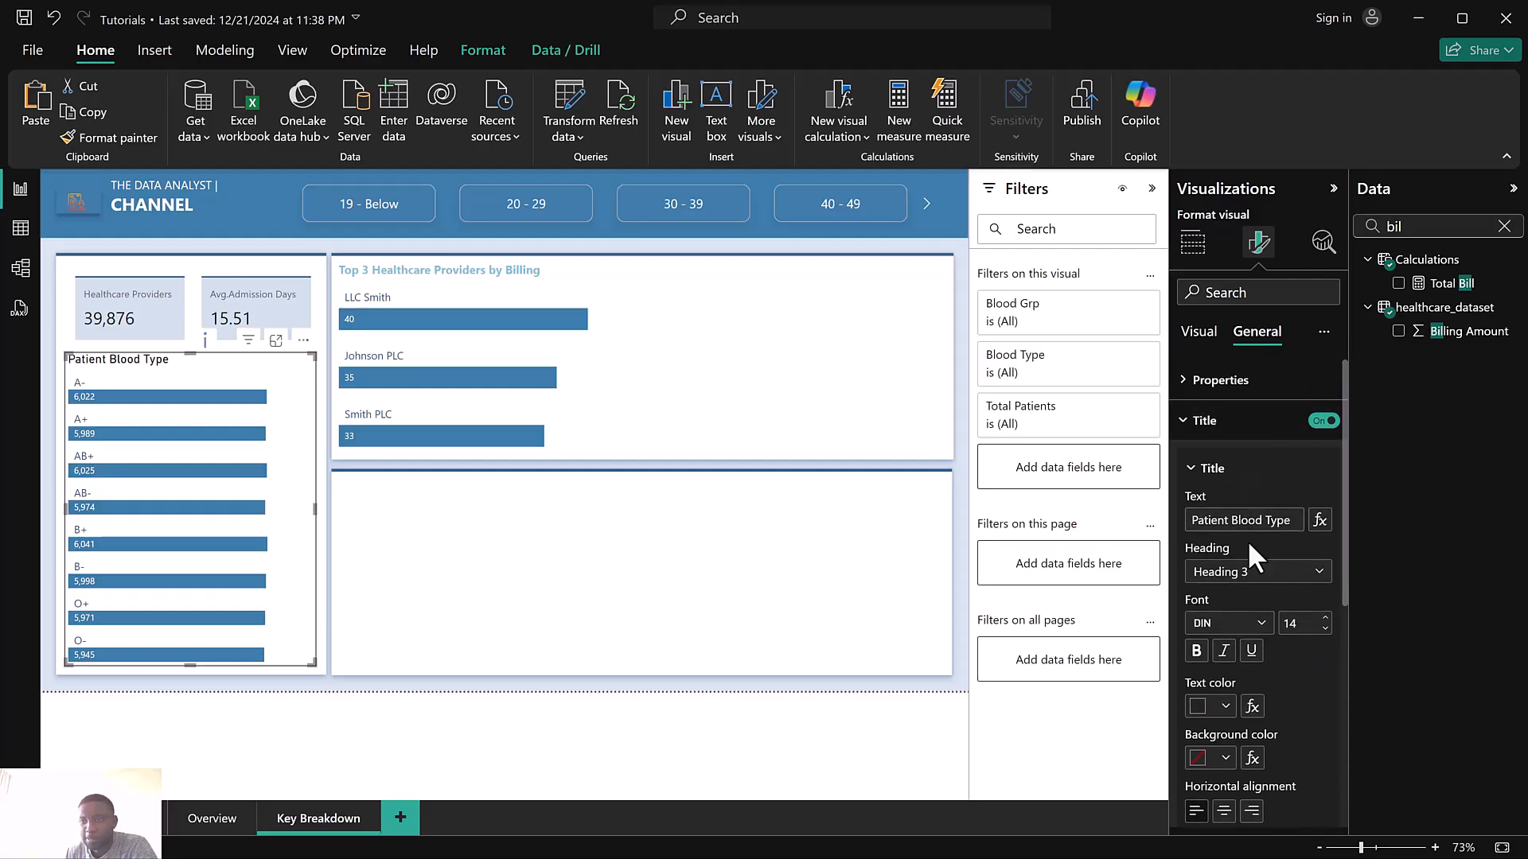
left_click(1261, 625)
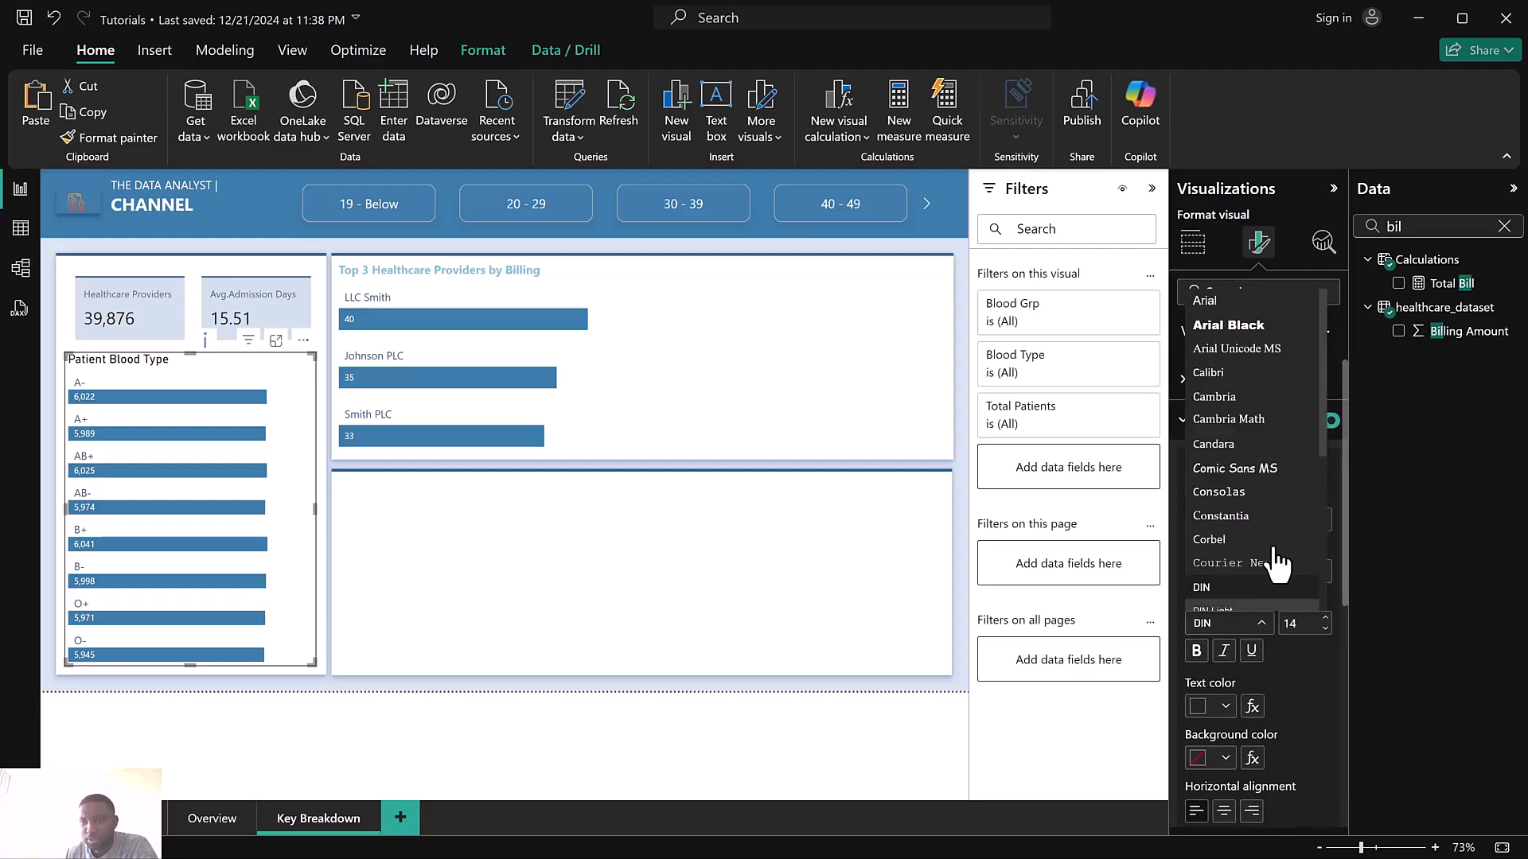
scroll(1274, 521, "down", 3)
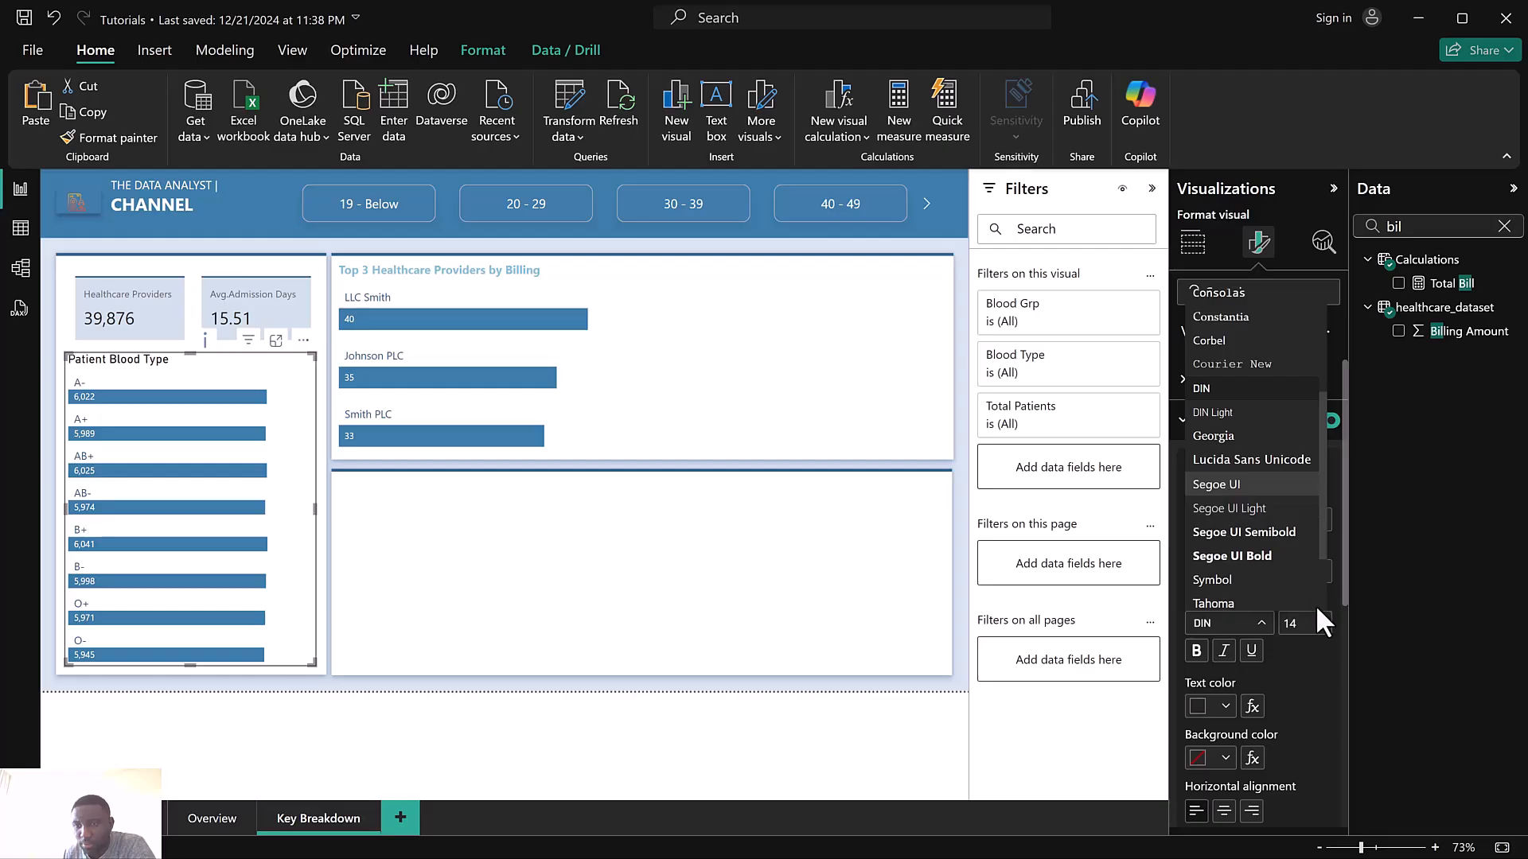
left_click(1230, 487)
left_click(1325, 629)
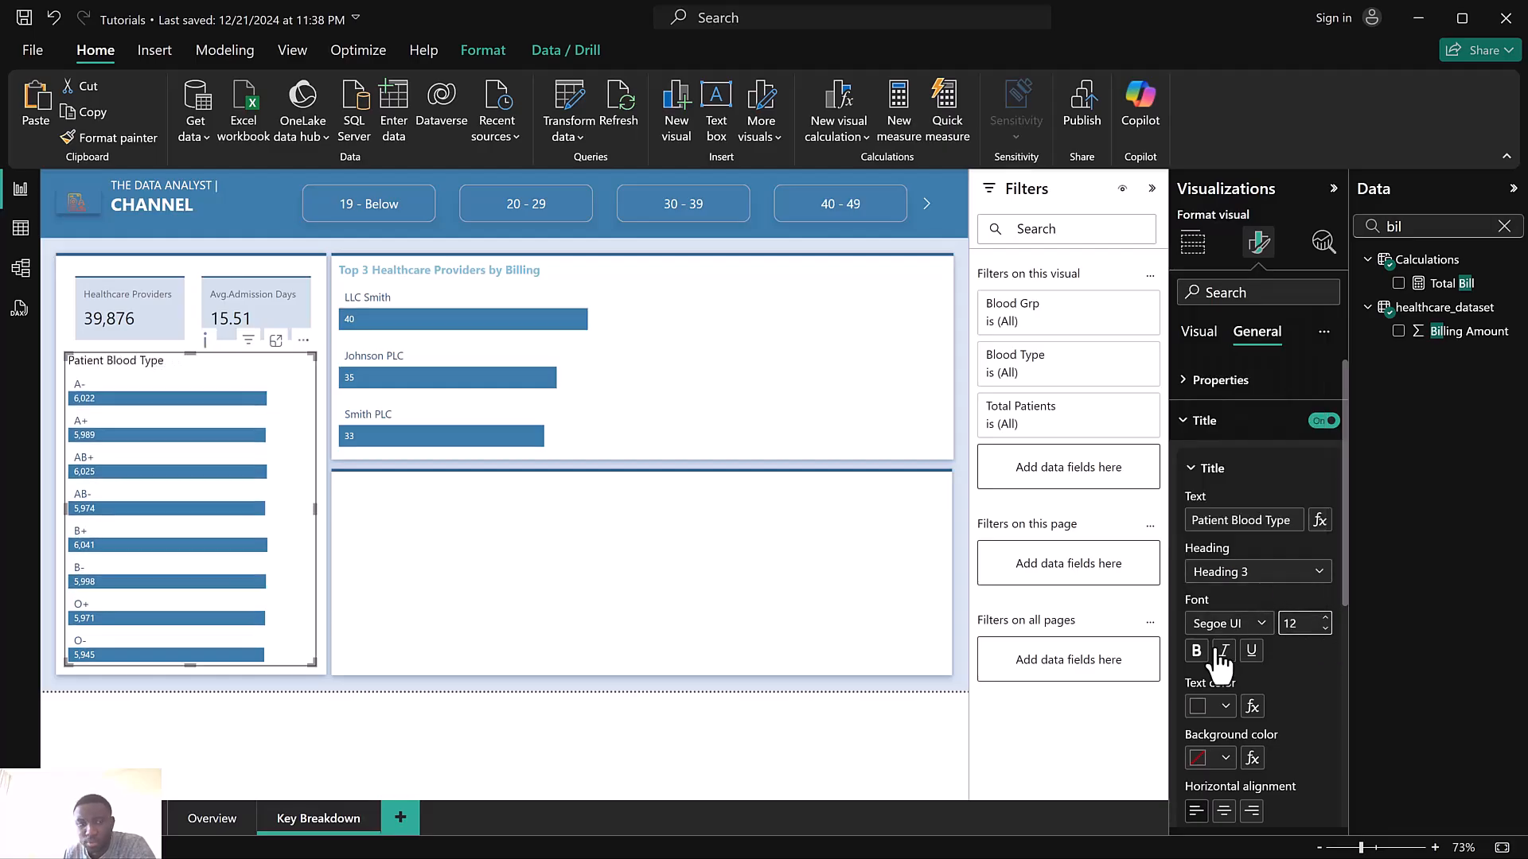
Make the Patient Blood Type title bold with the #3A7CA5 blue text color
left_click(1195, 659)
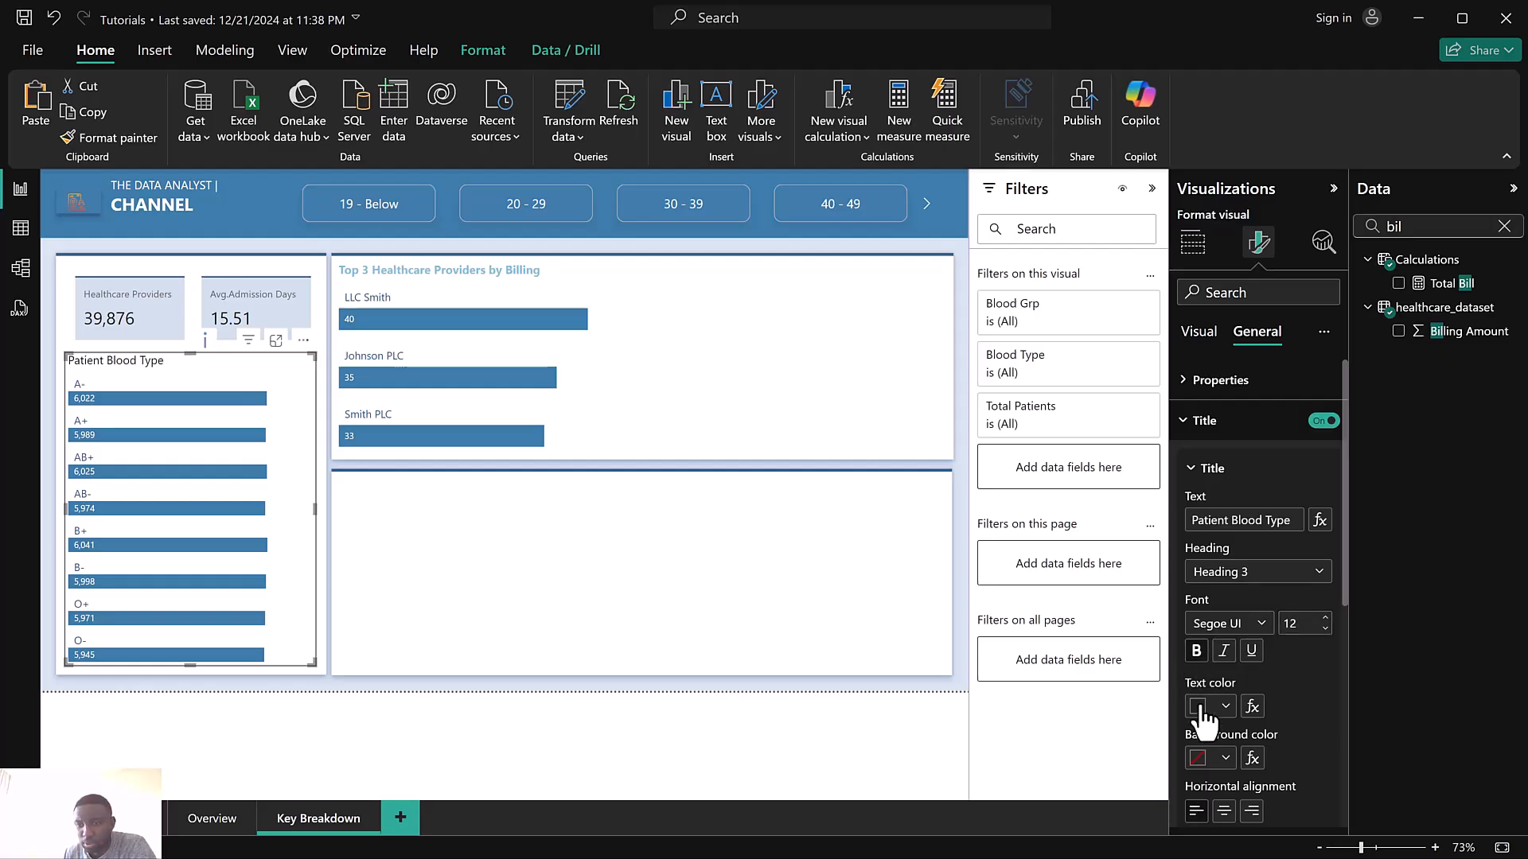
left_click(1204, 709)
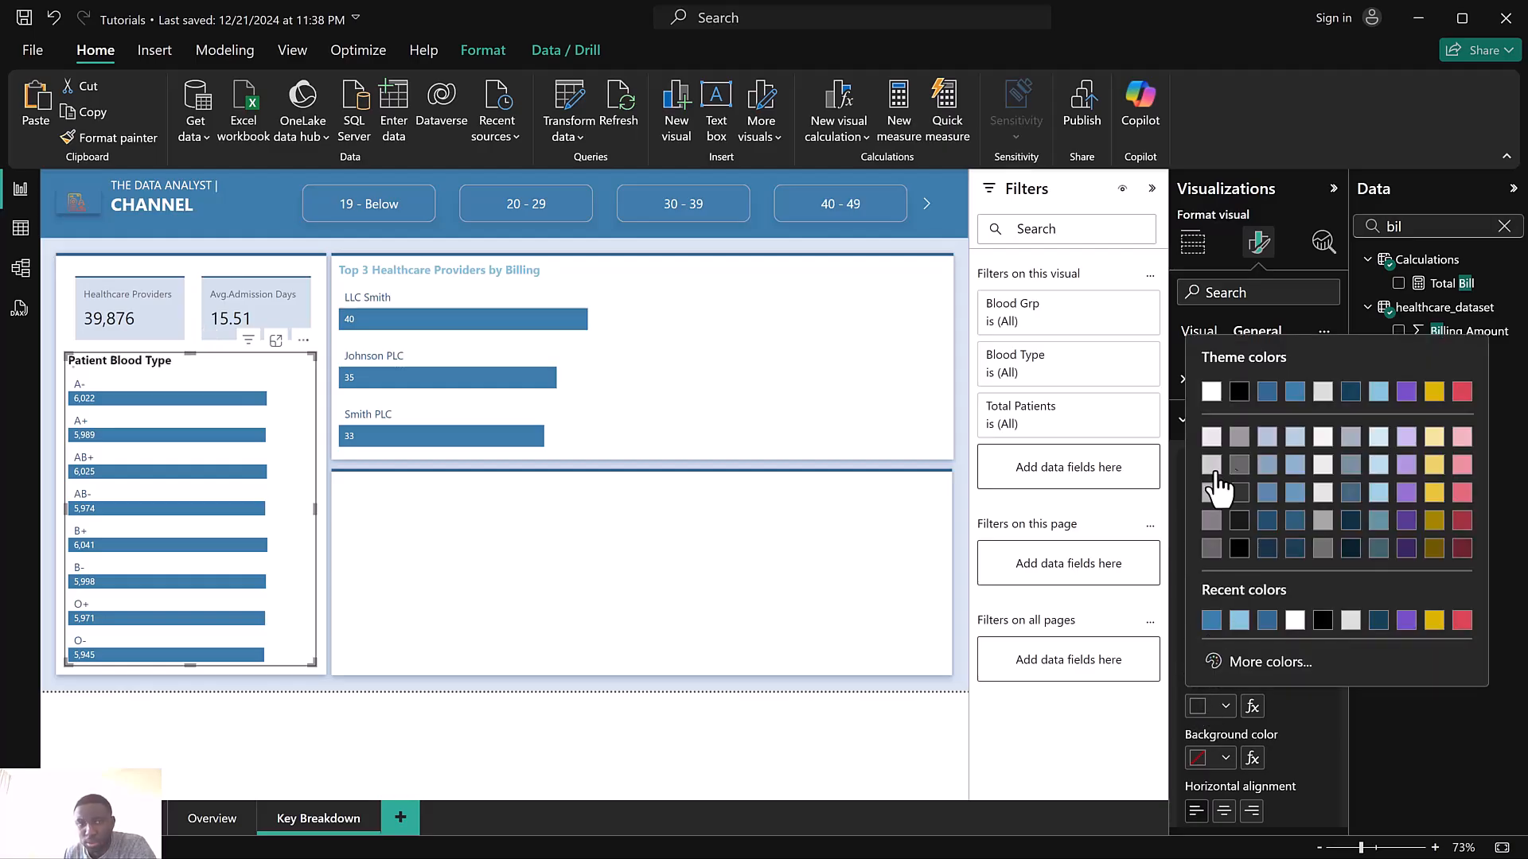
left_click(1295, 393)
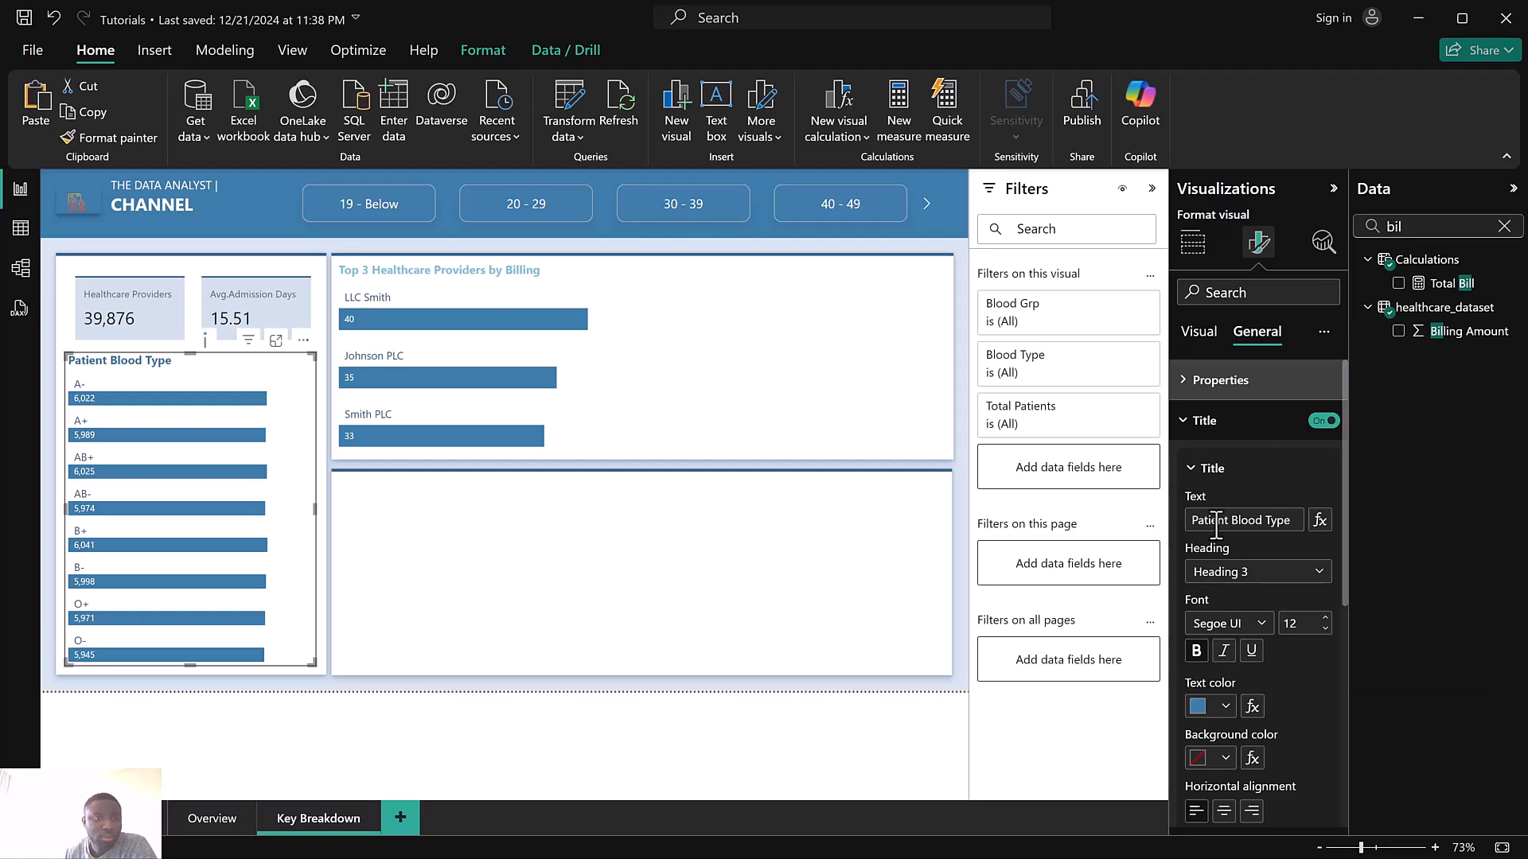
Change the Patient Blood Type title text color to light blue
left_click(1201, 712)
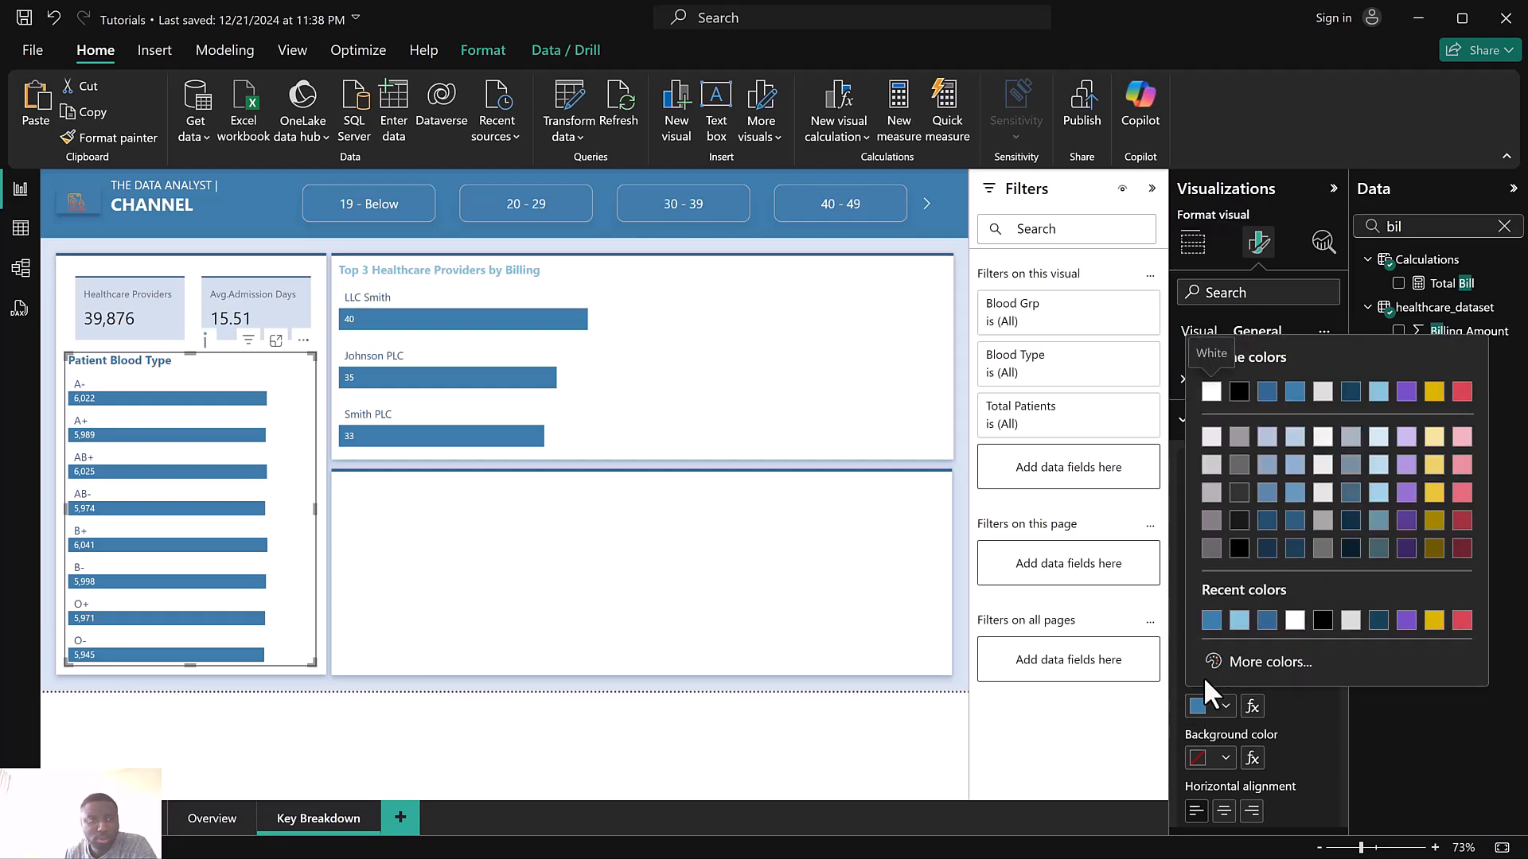
left_click(1239, 622)
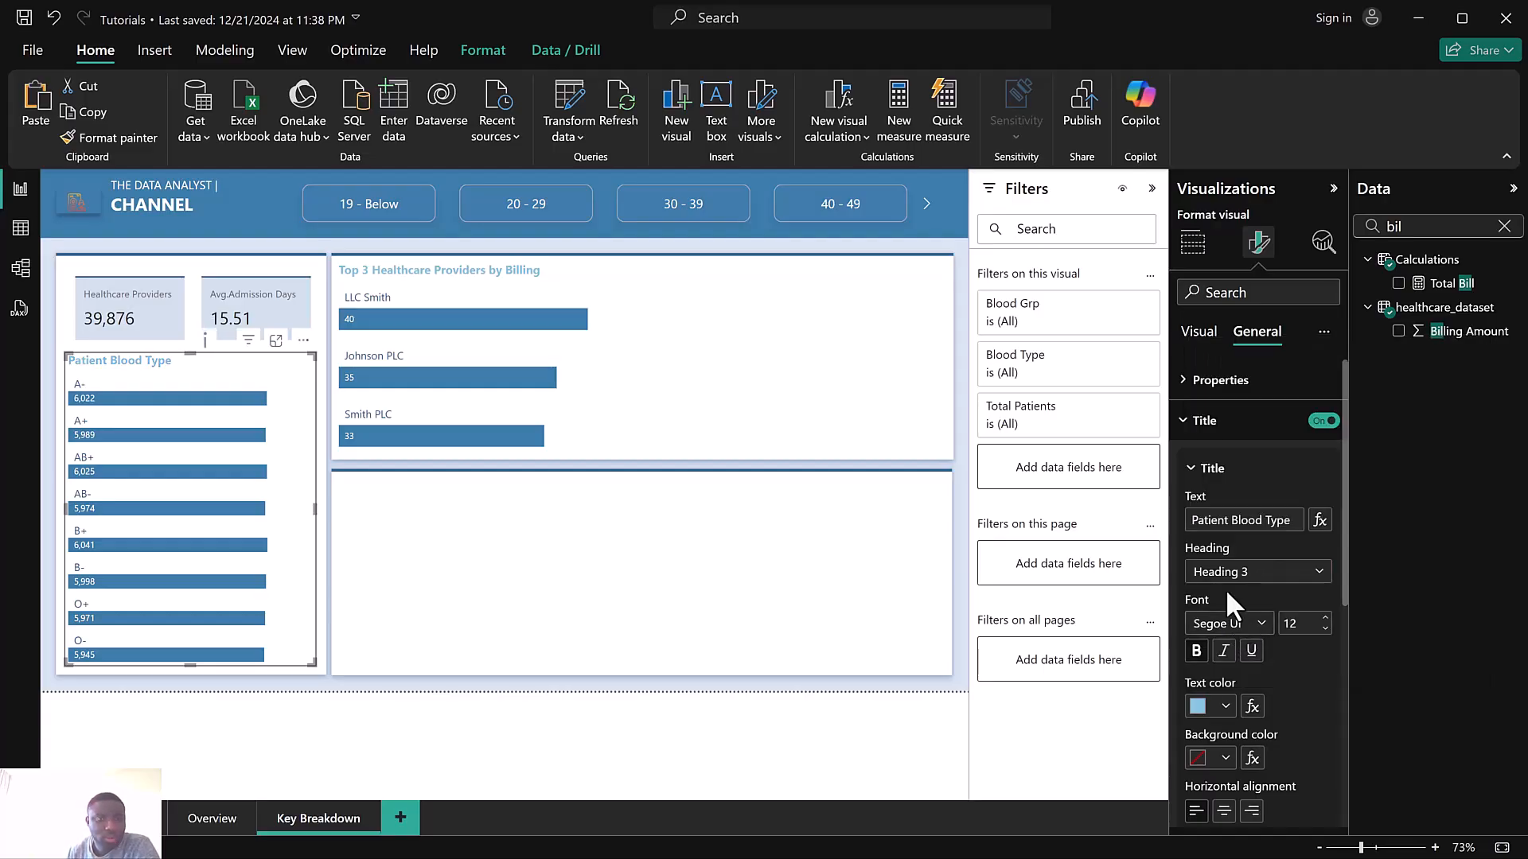
Widen the top 3 providers chart slightly by extending its edge
left_click(585, 350)
left_click_drag(599, 447, 611, 442)
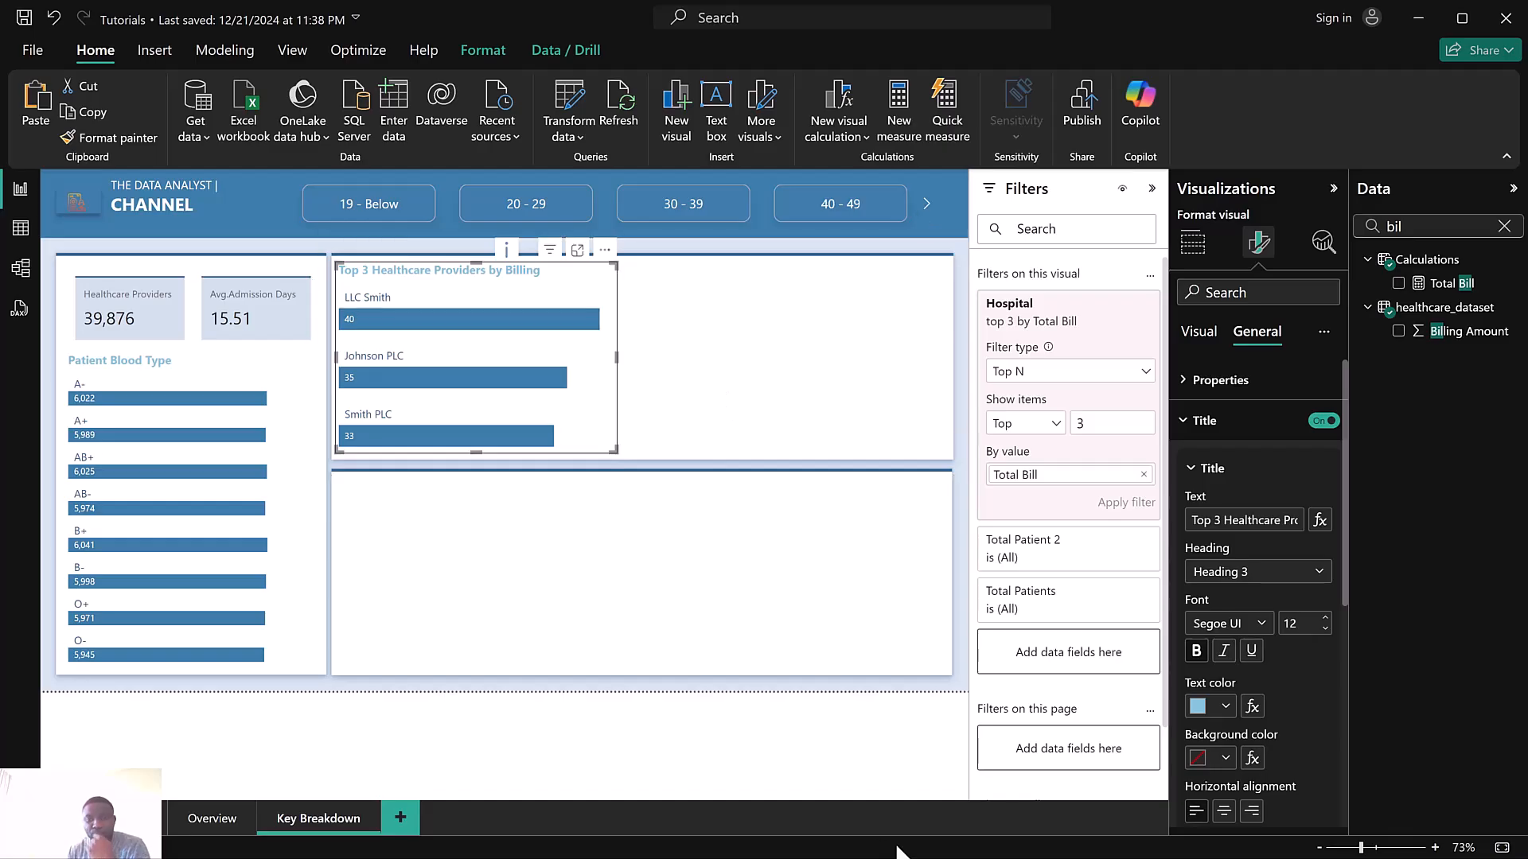
Switch to the Health Power BI report window
key("super")
mouse_move(972, 835)
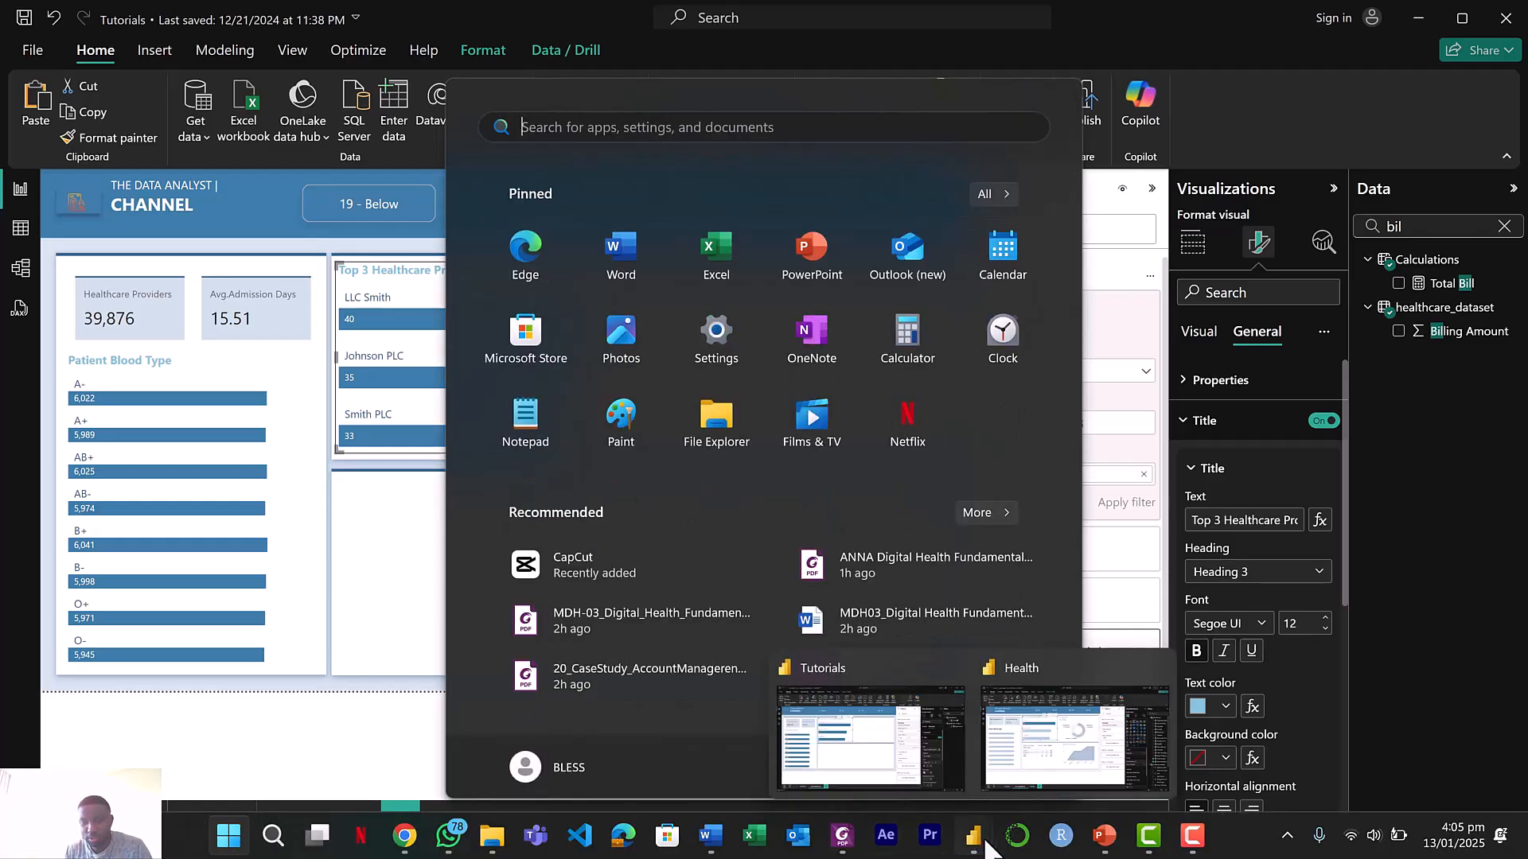
left_click(1031, 772)
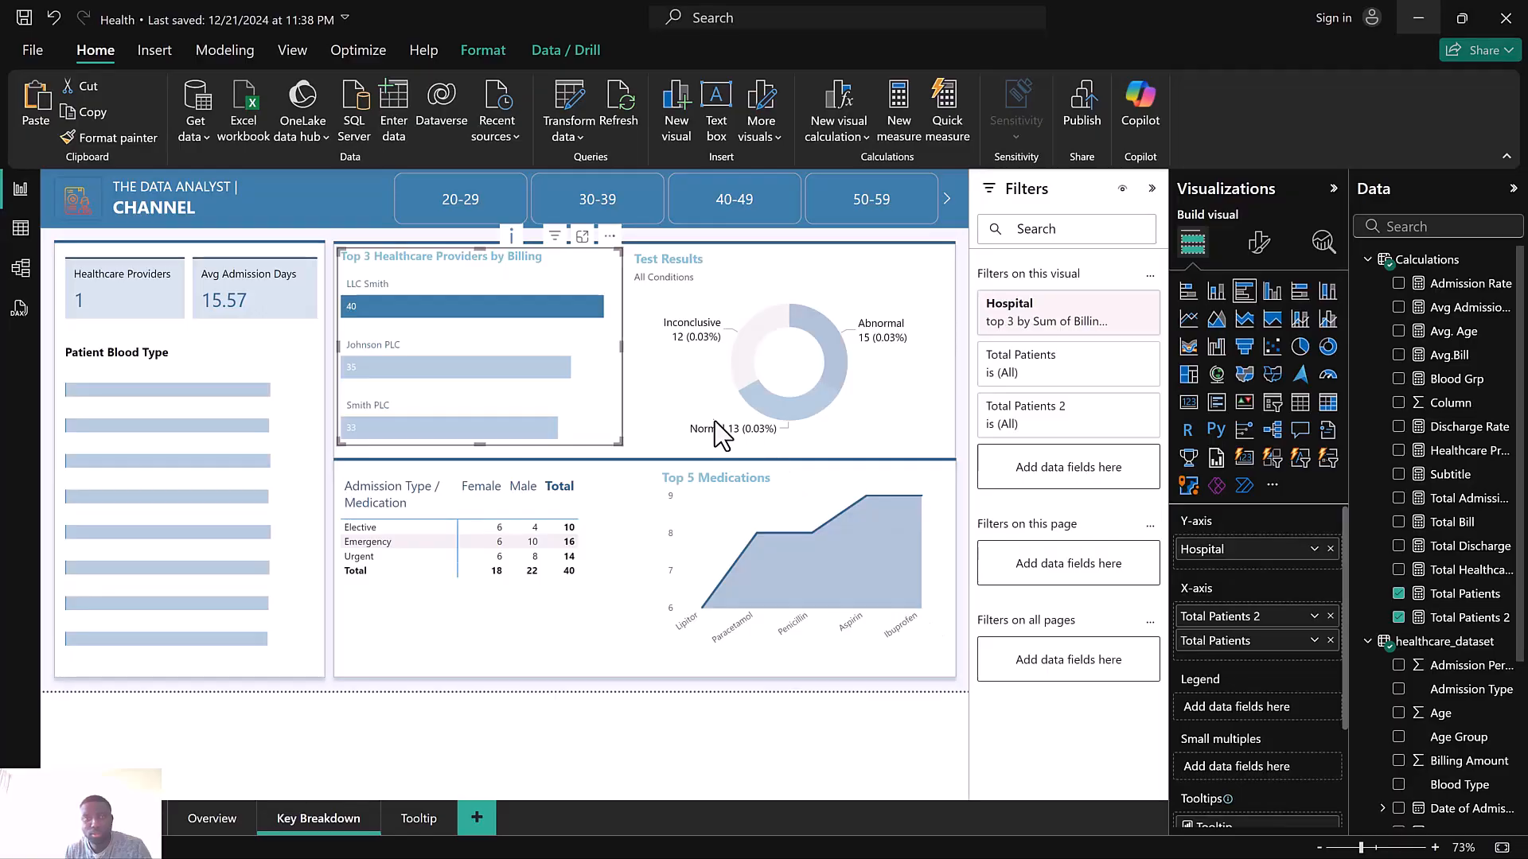
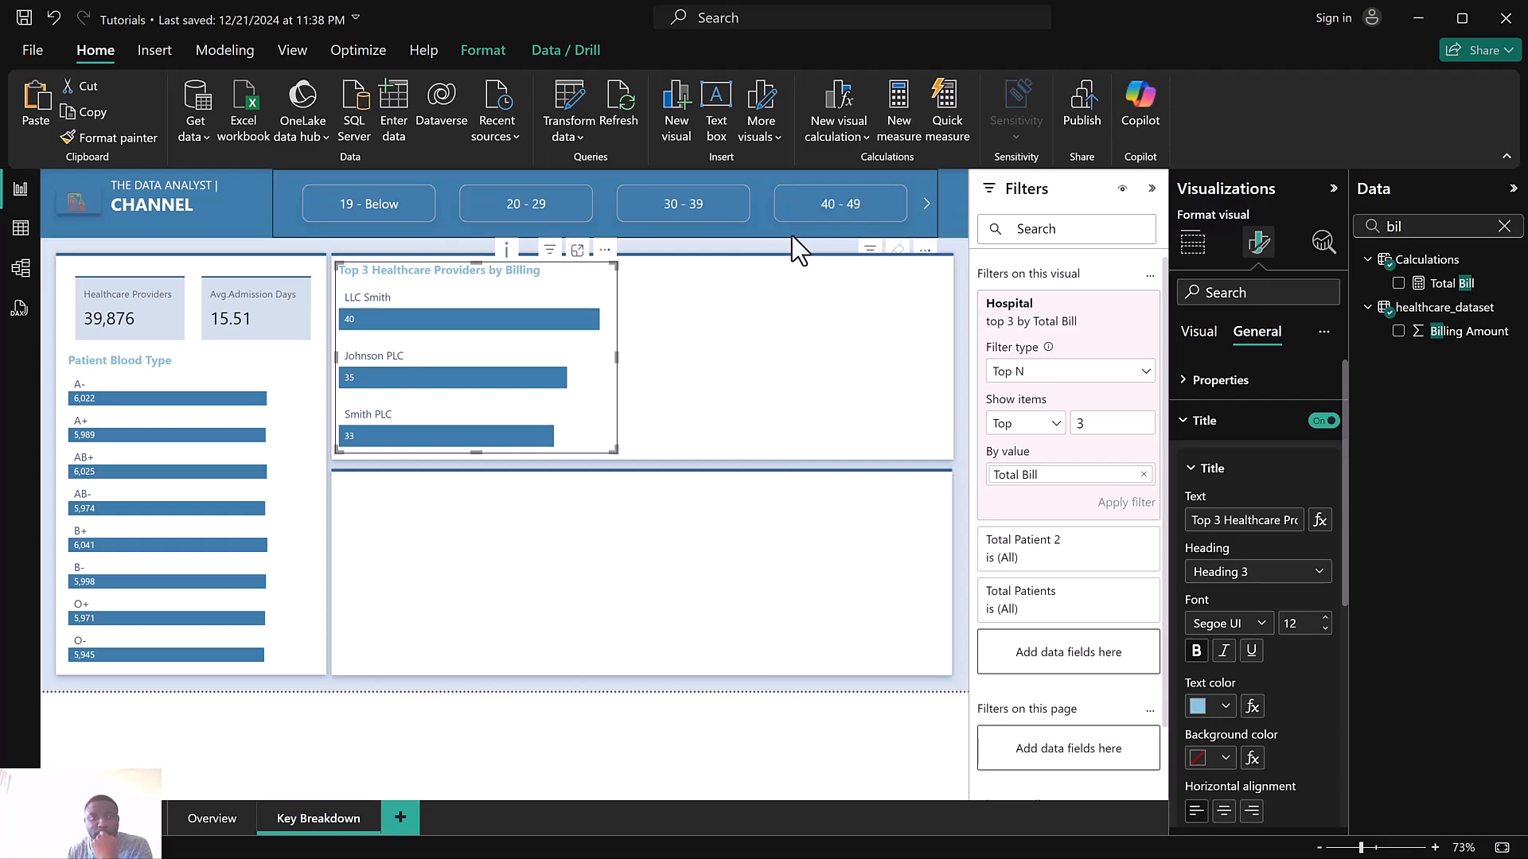
Insert a new visual beside the top 3 providers chart and make it a donut chart
left_click(738, 334)
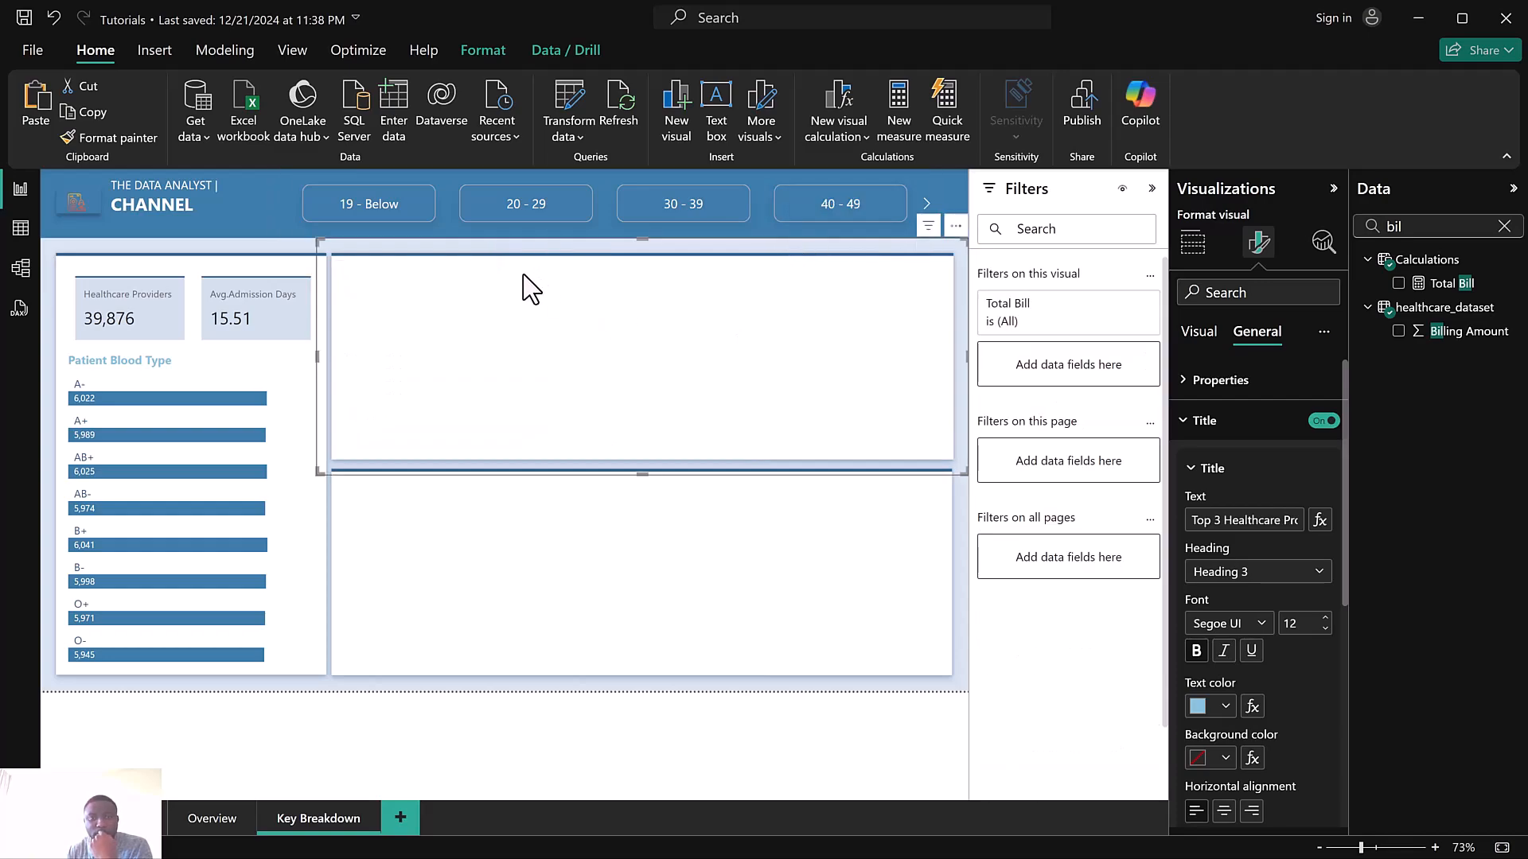
left_click(598, 750)
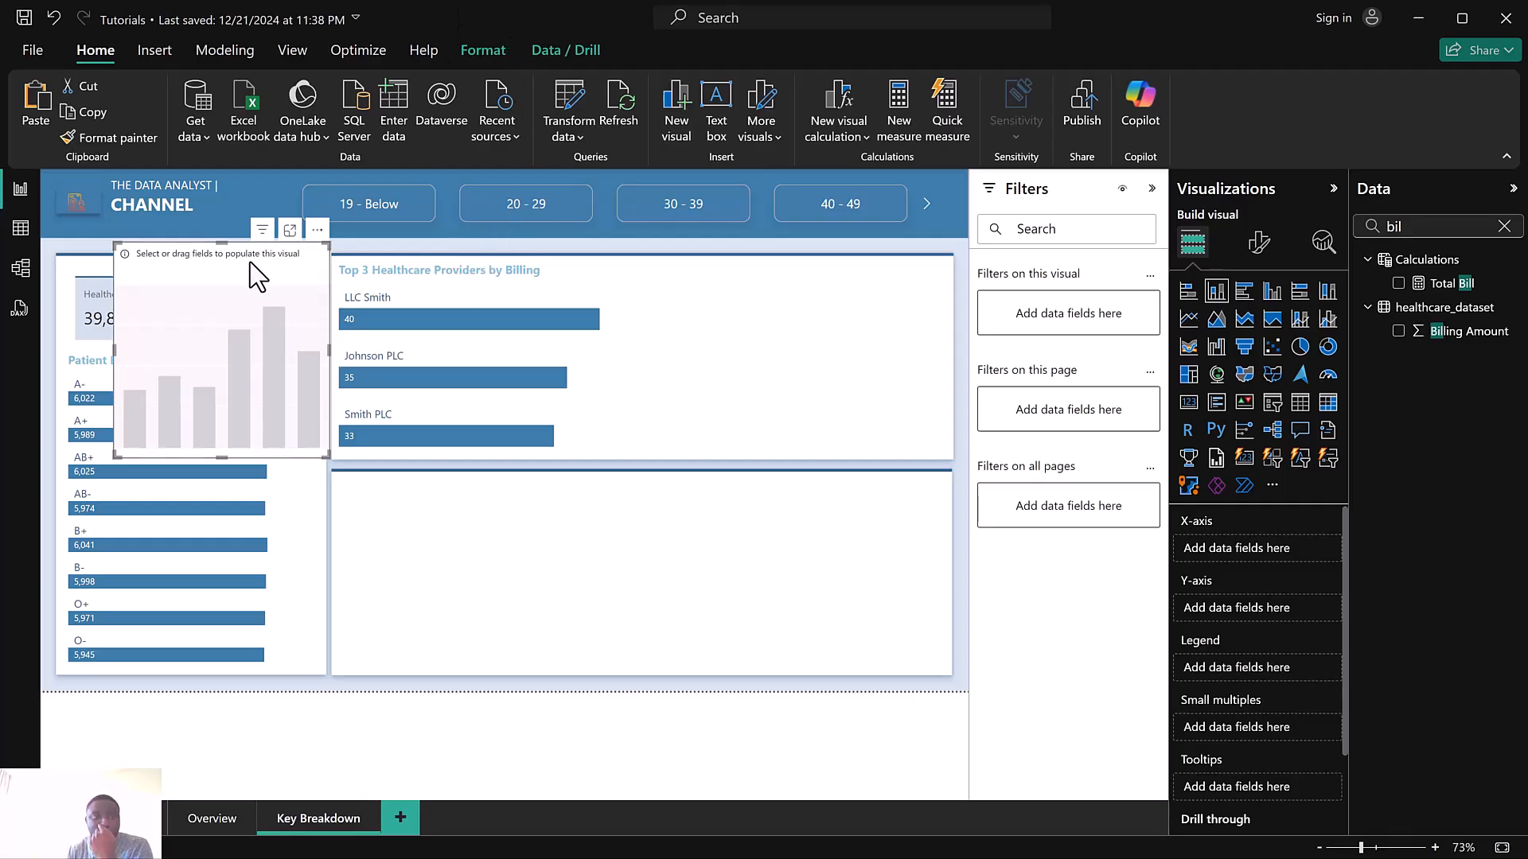
left_click_drag(636, 276, 828, 270)
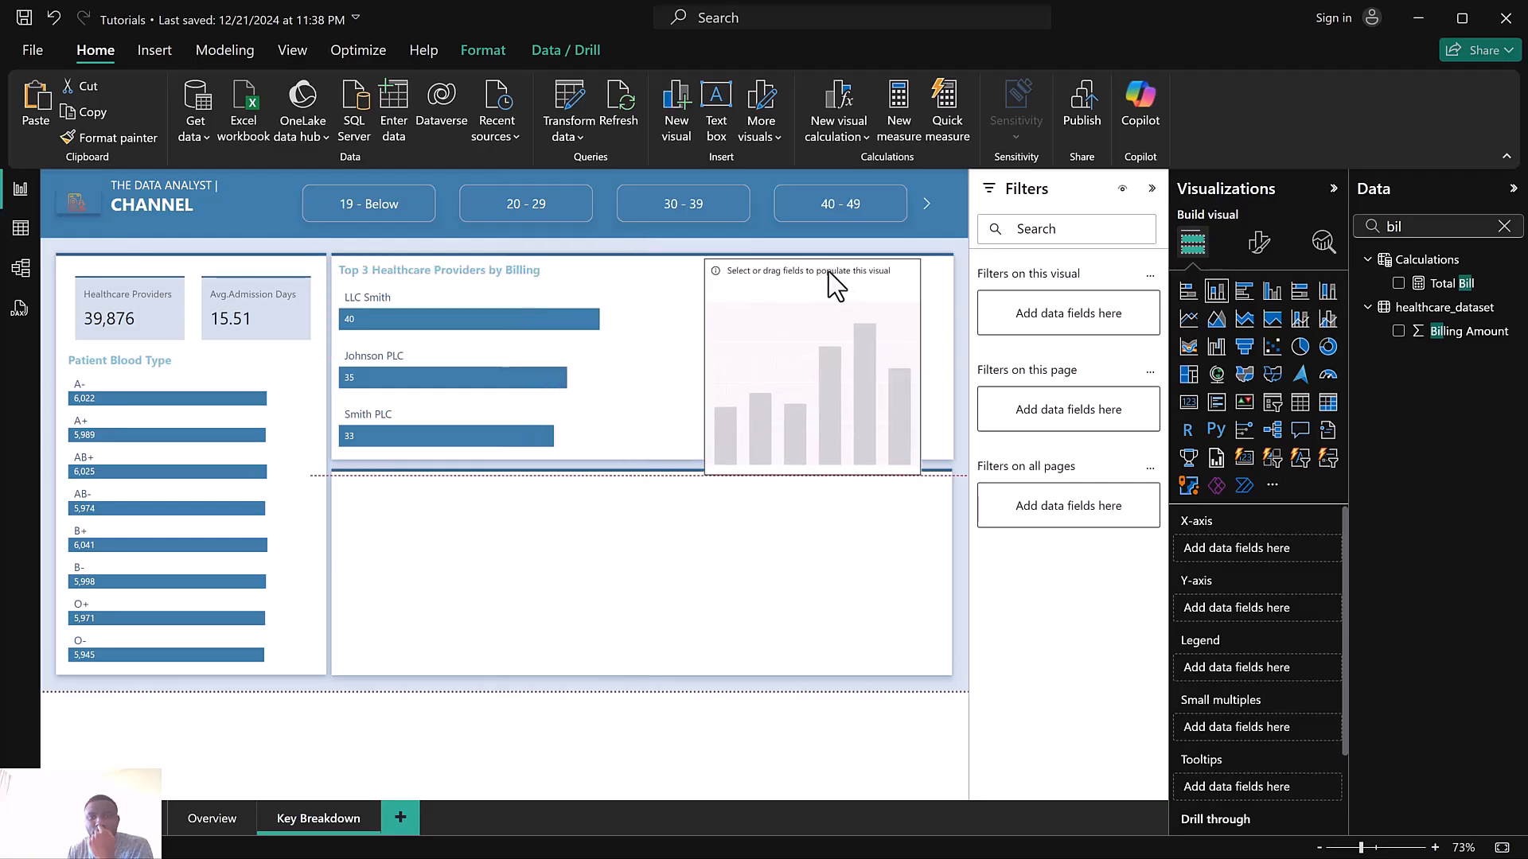
left_click(1328, 347)
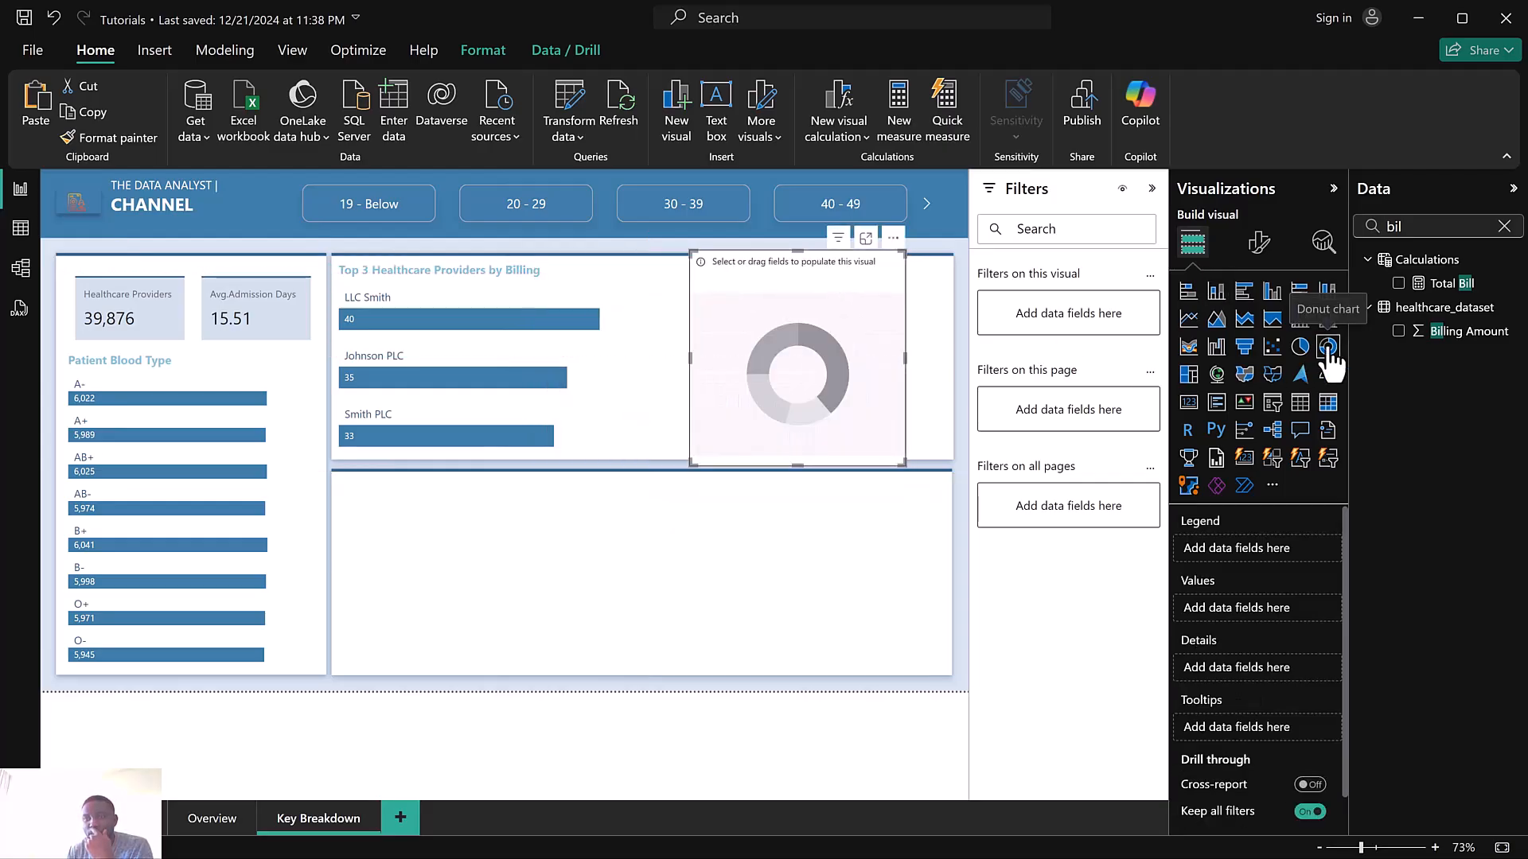
Add Test Results as the donut chart's legend and Total Patients as its values
left_click(1504, 227)
type("test")
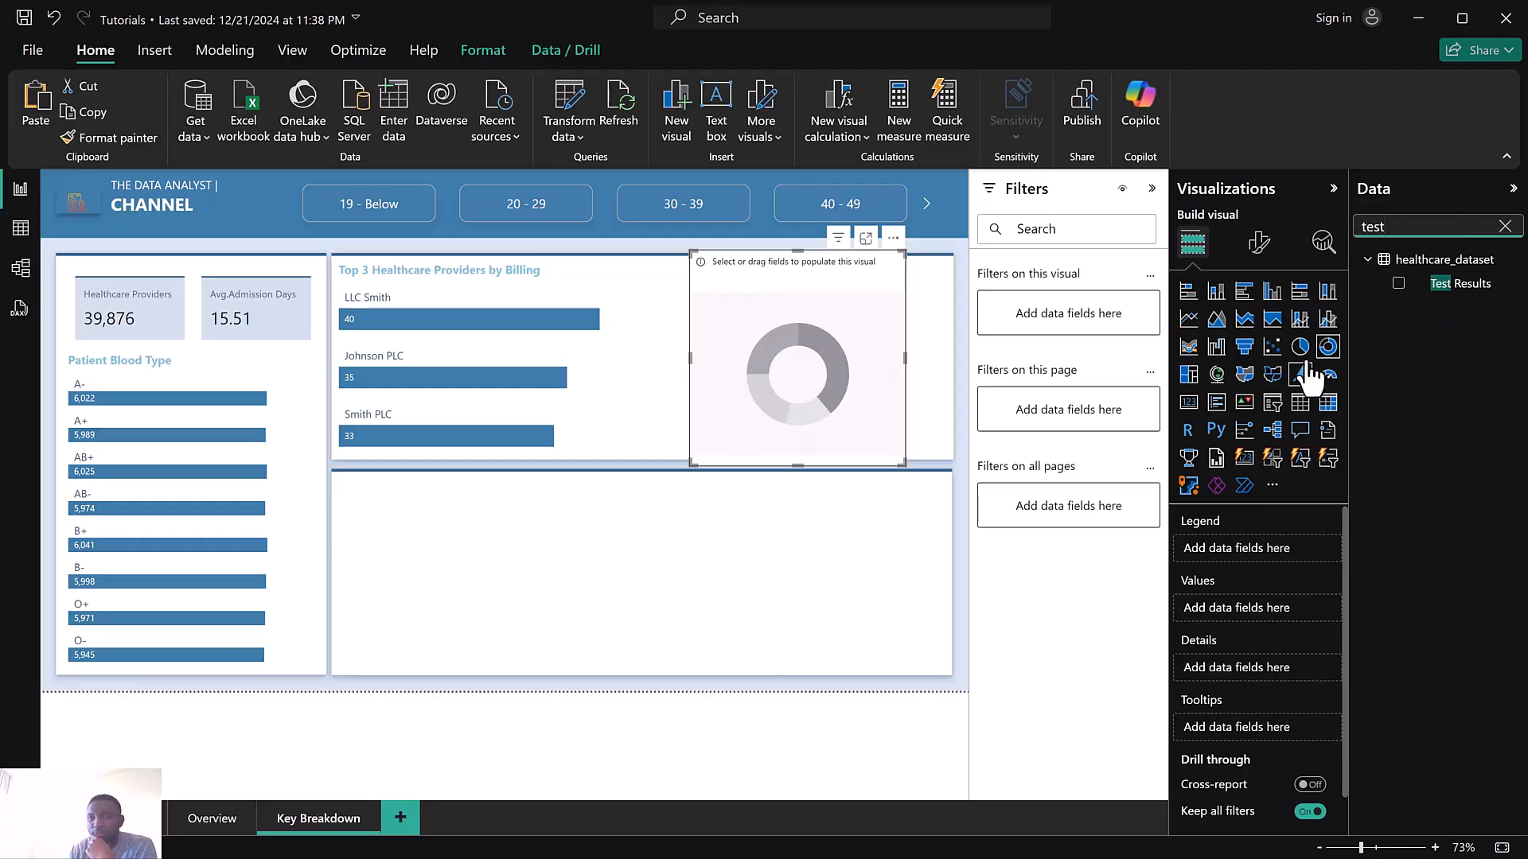
left_click(1398, 284)
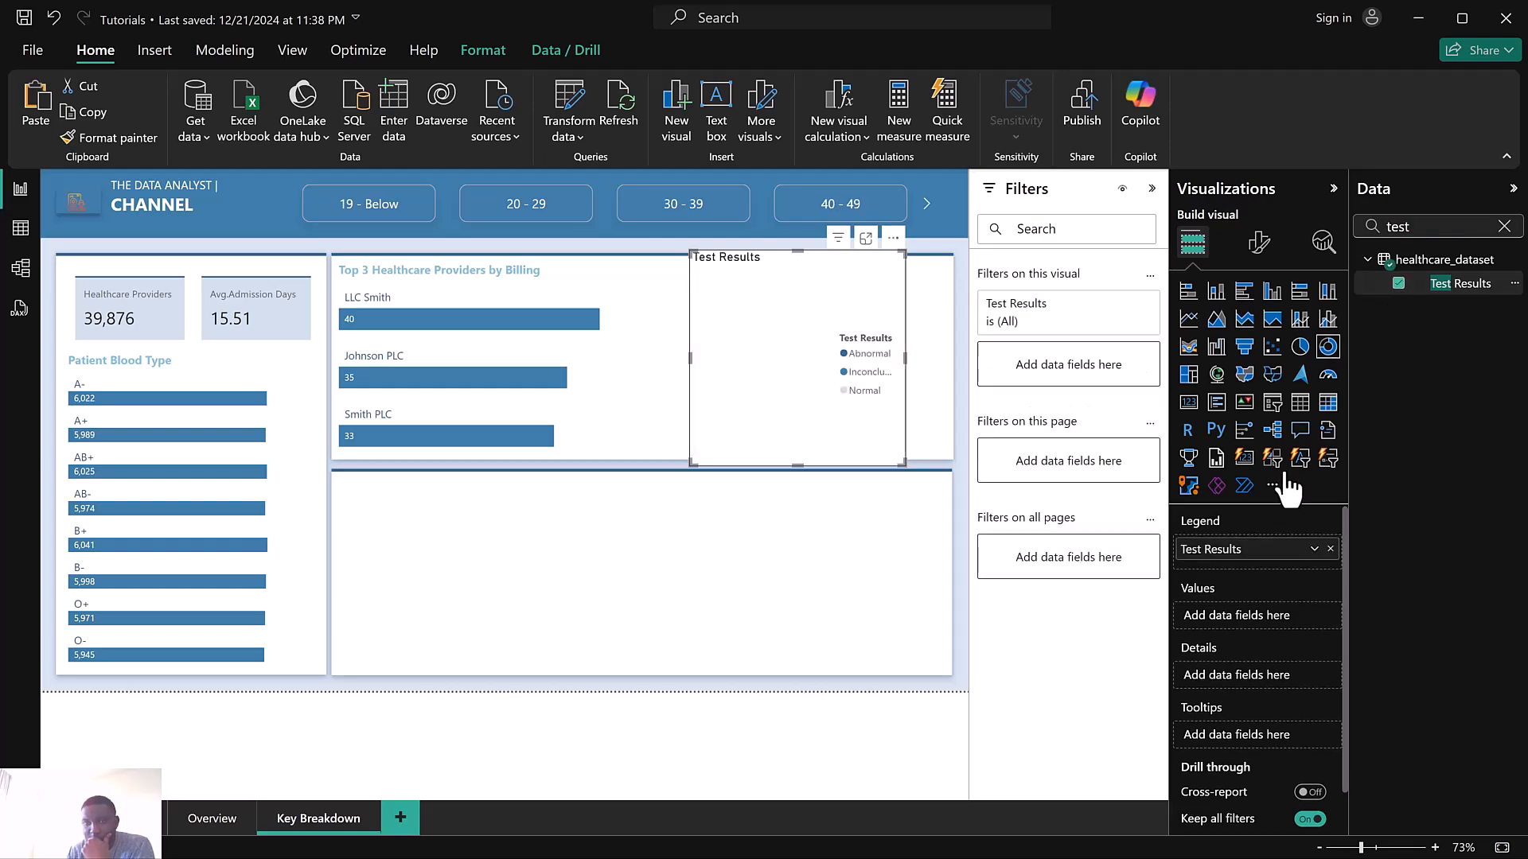
left_click_drag(1258, 544, 1259, 675)
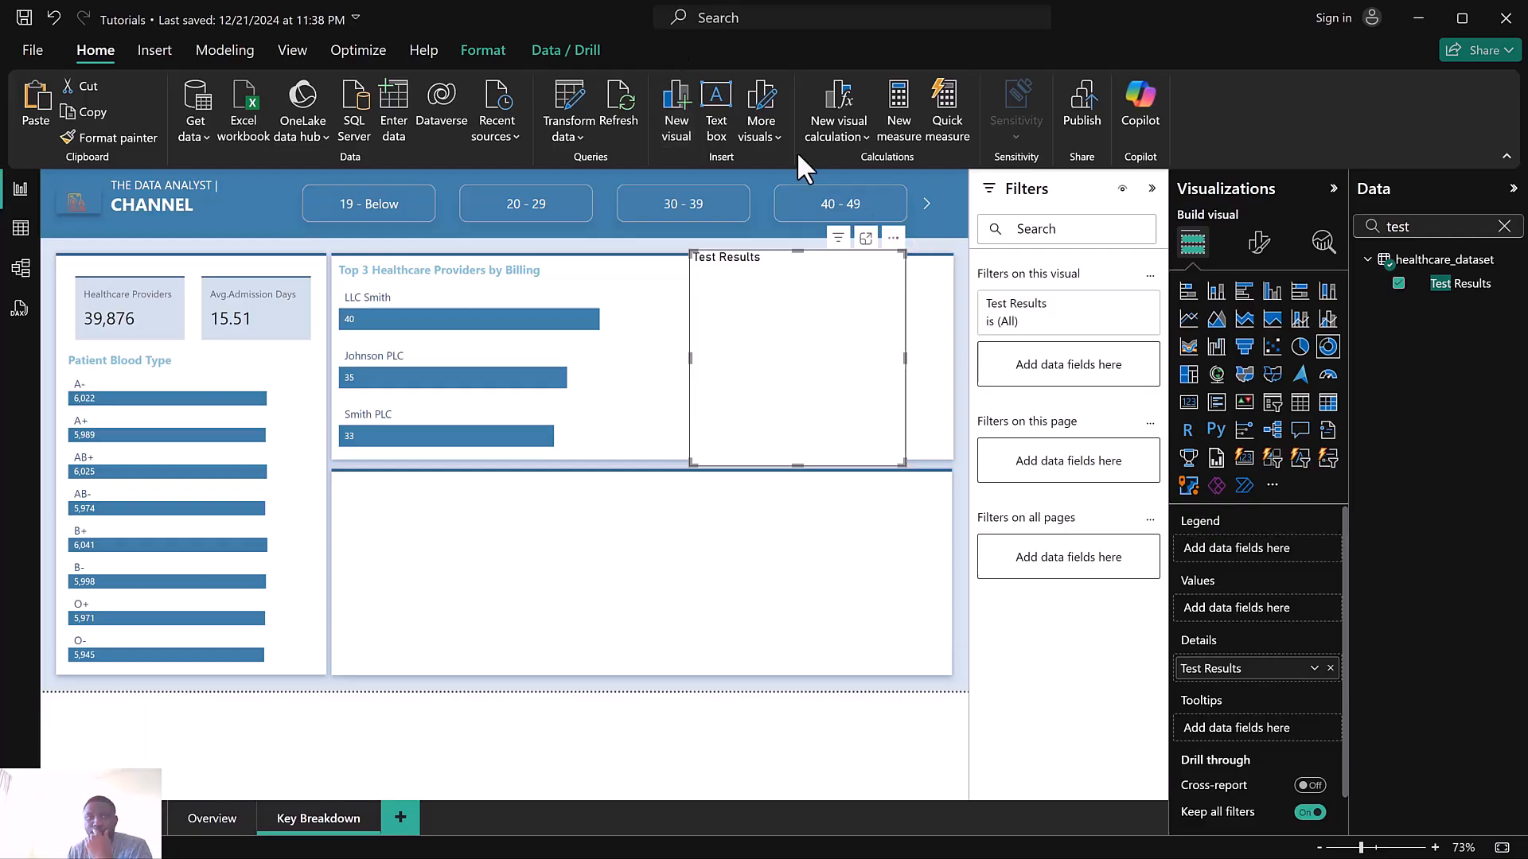
left_click_drag(1249, 679, 1253, 555)
left_click(1504, 227)
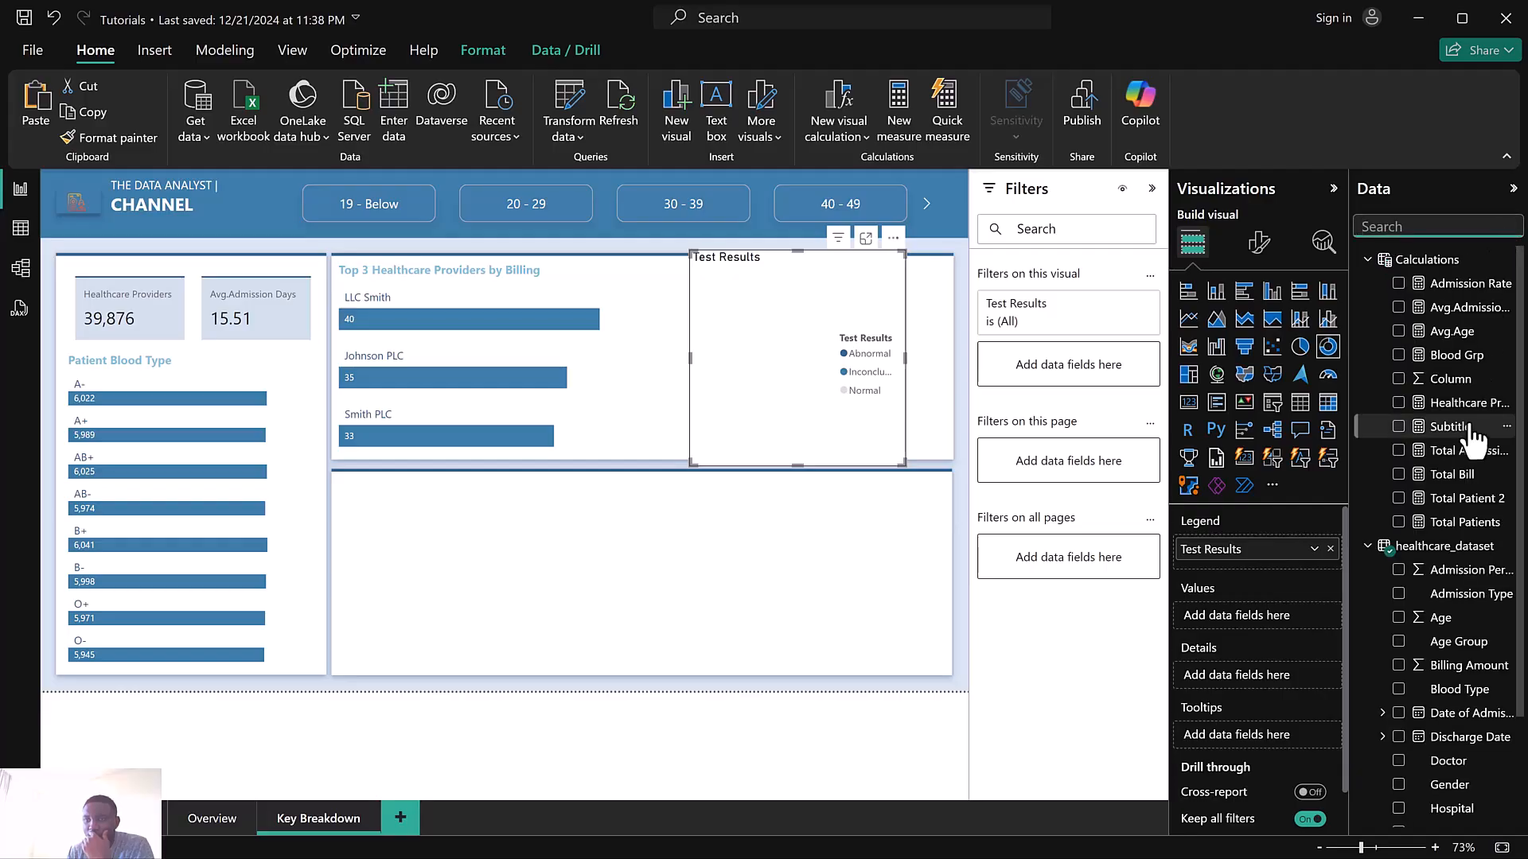
left_click_drag(1328, 577, 1253, 619)
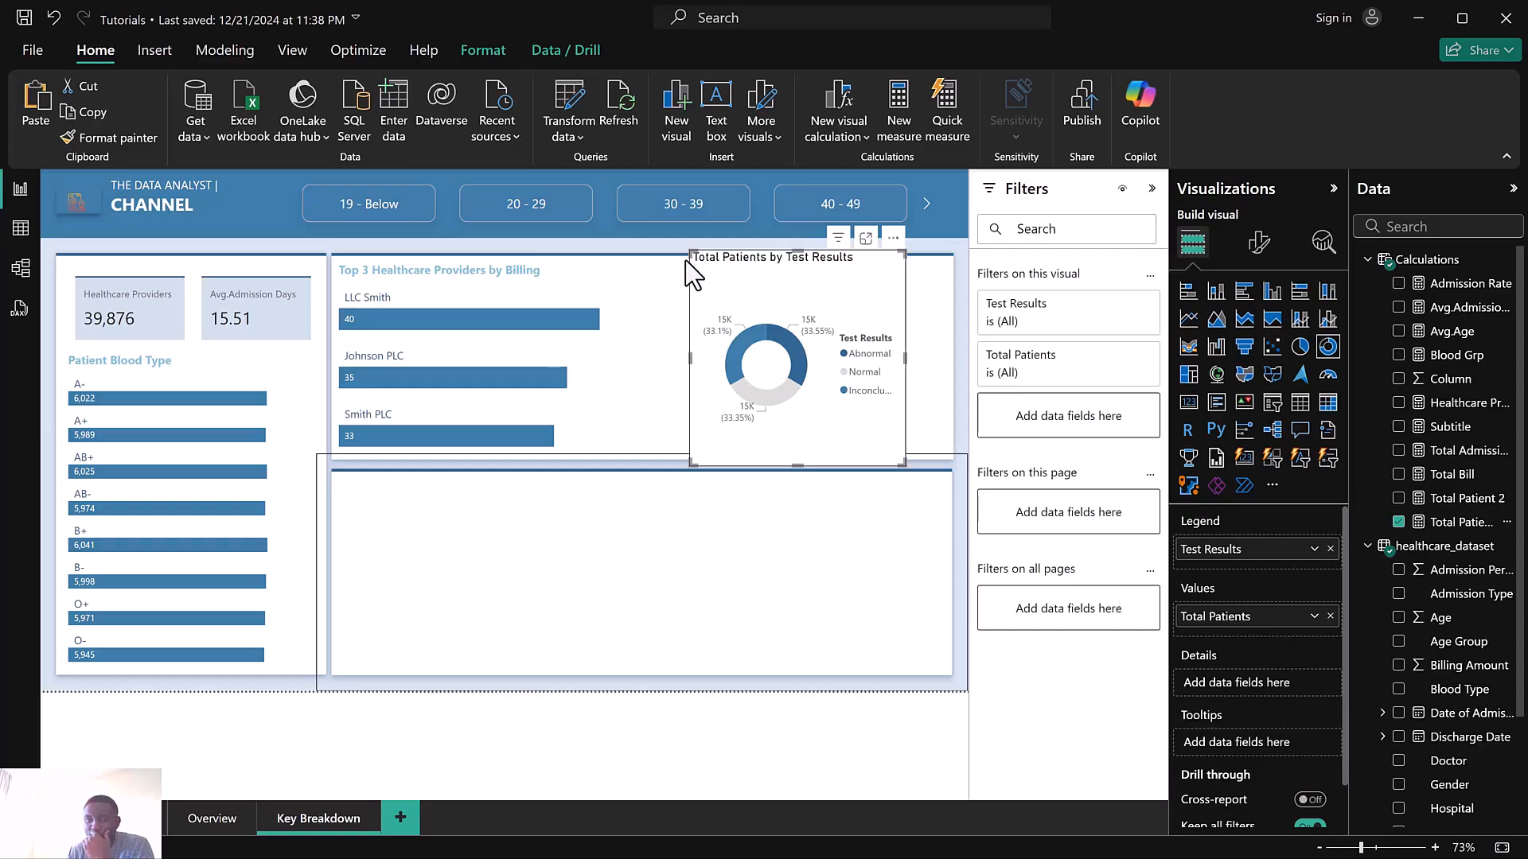
Reposition and slightly enlarge the donut chart to the right of the providers chart
left_click_drag(692, 253, 656, 270)
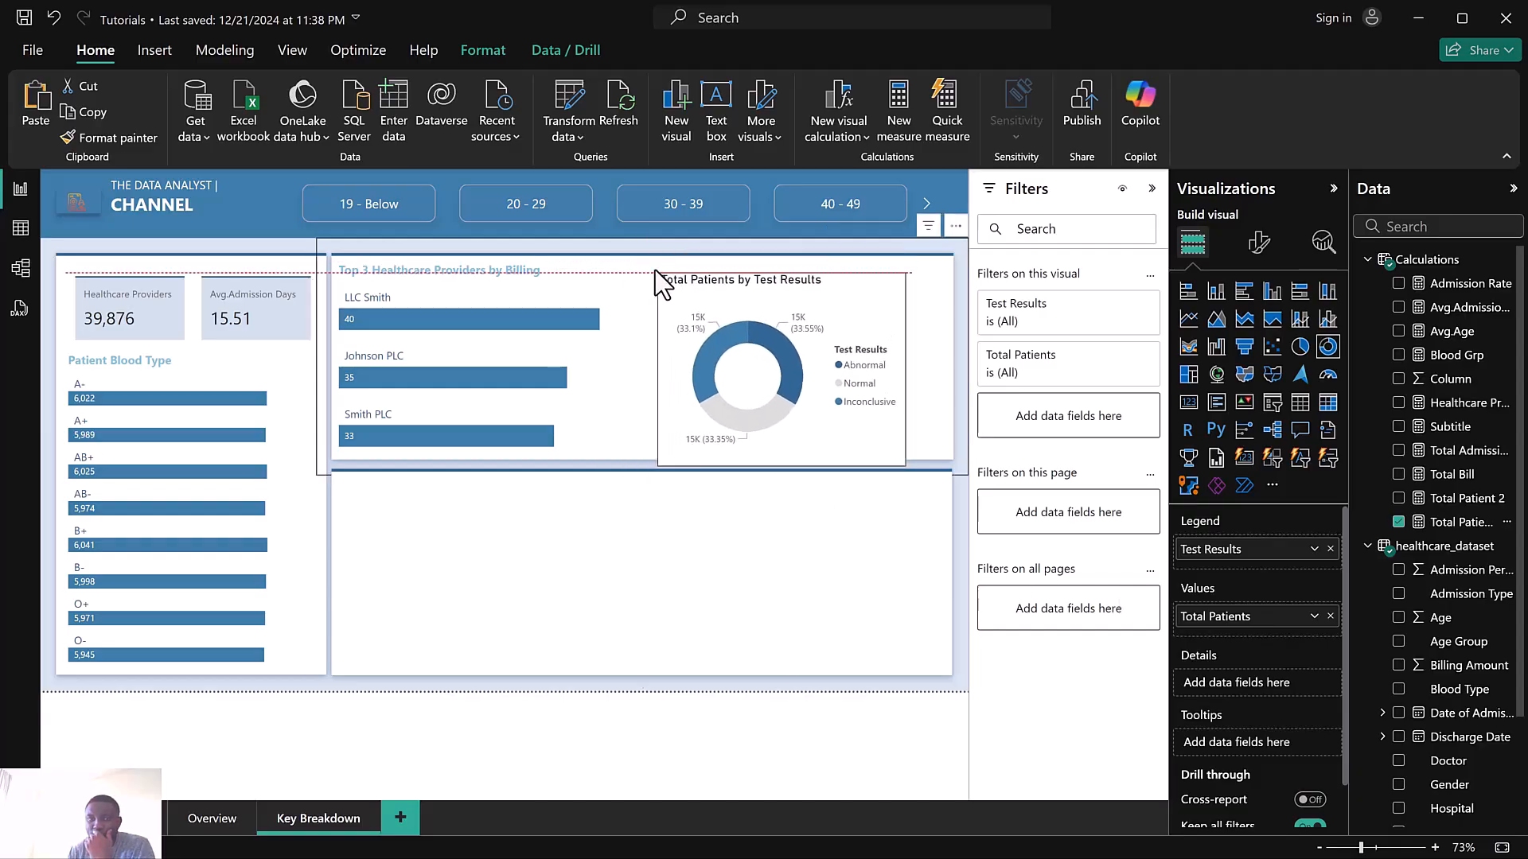
left_click_drag(925, 438, 933, 452)
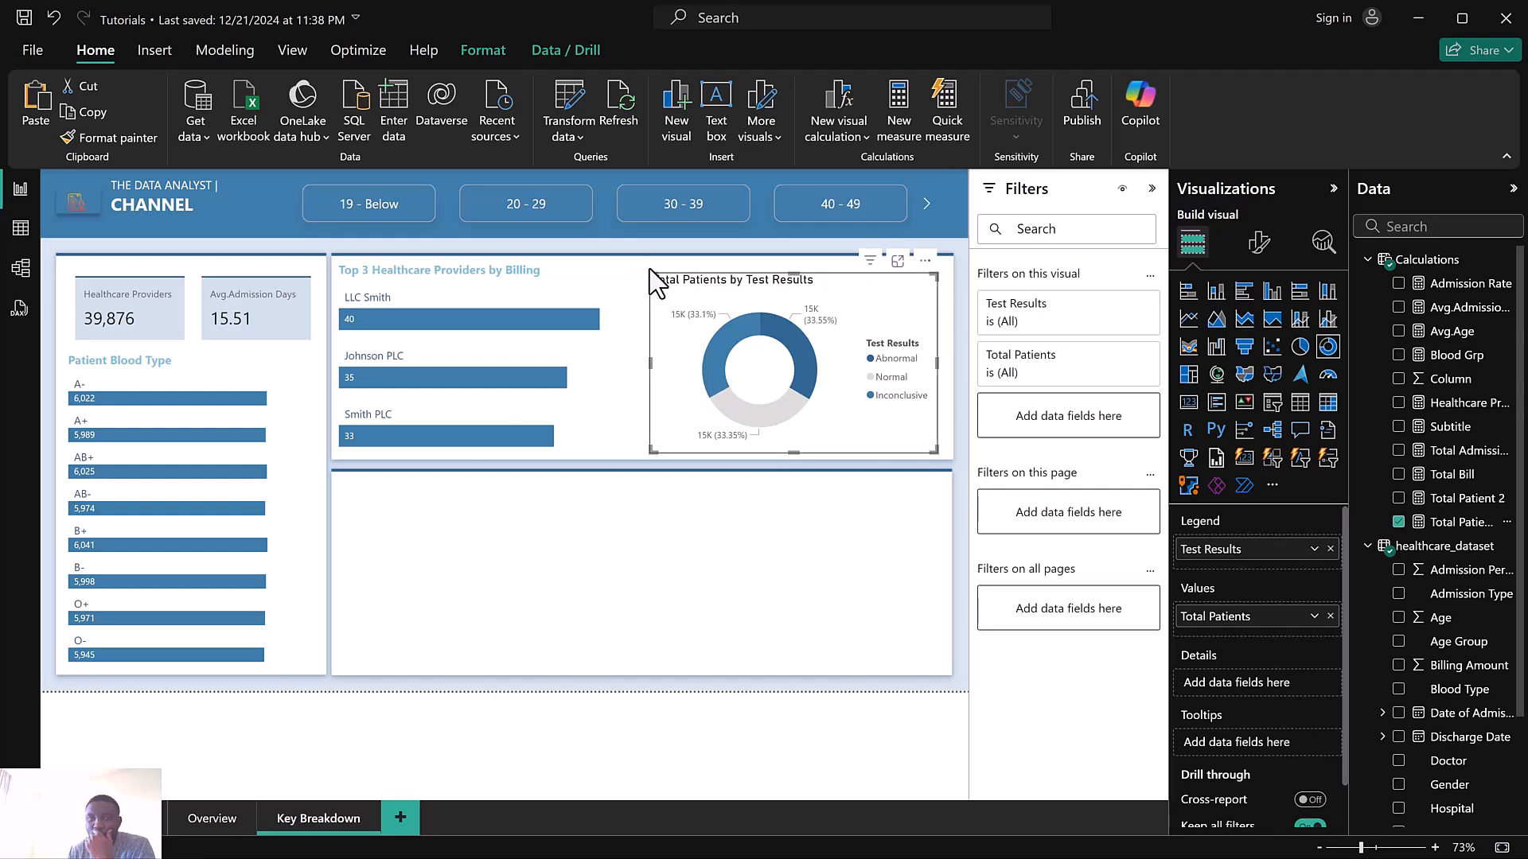
left_click_drag(649, 277, 647, 269)
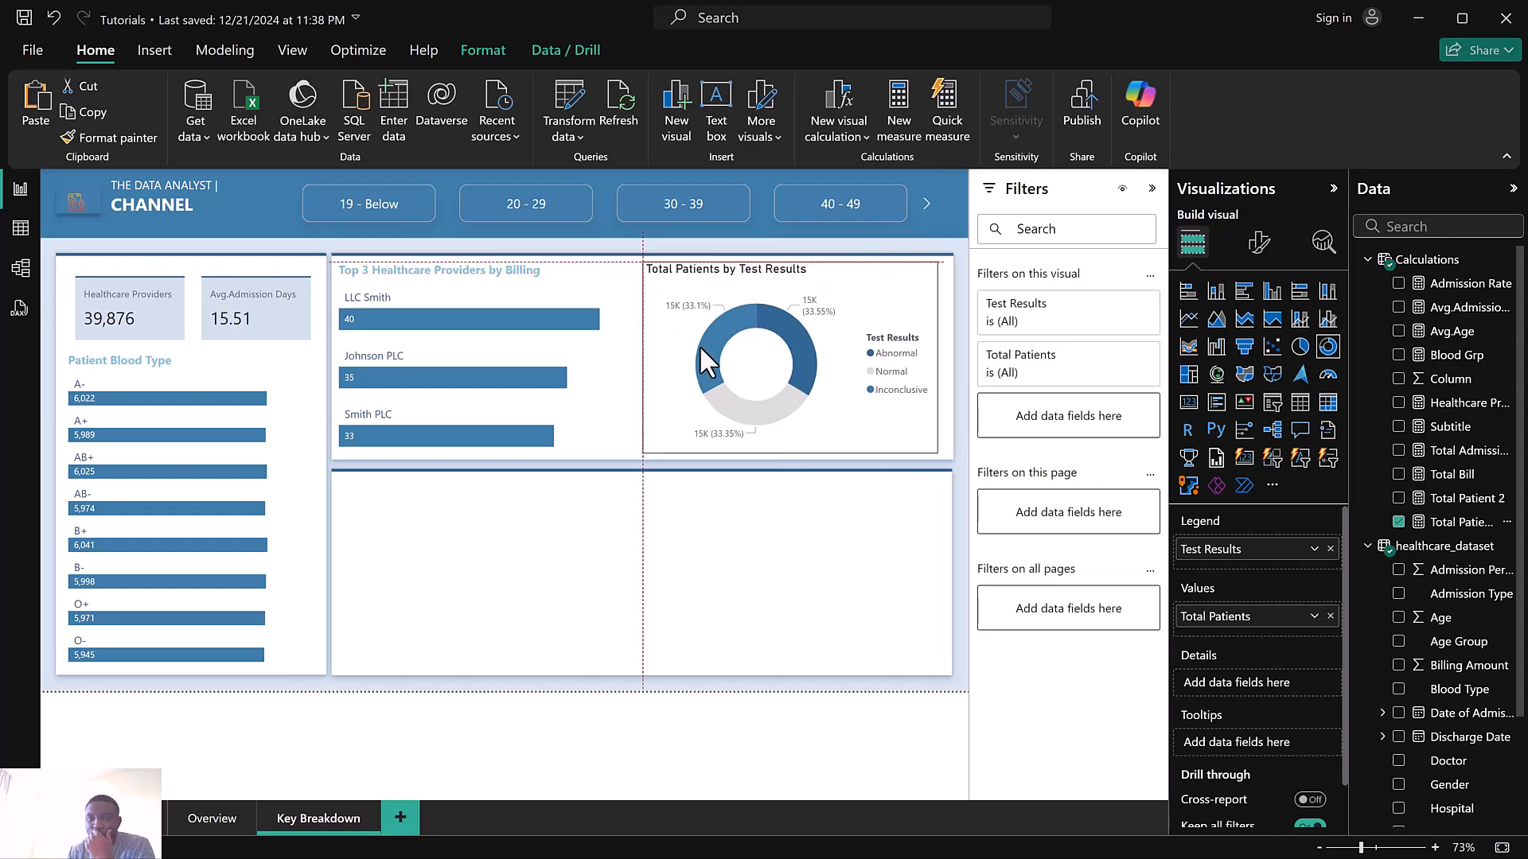
left_click_drag(700, 348, 701, 348)
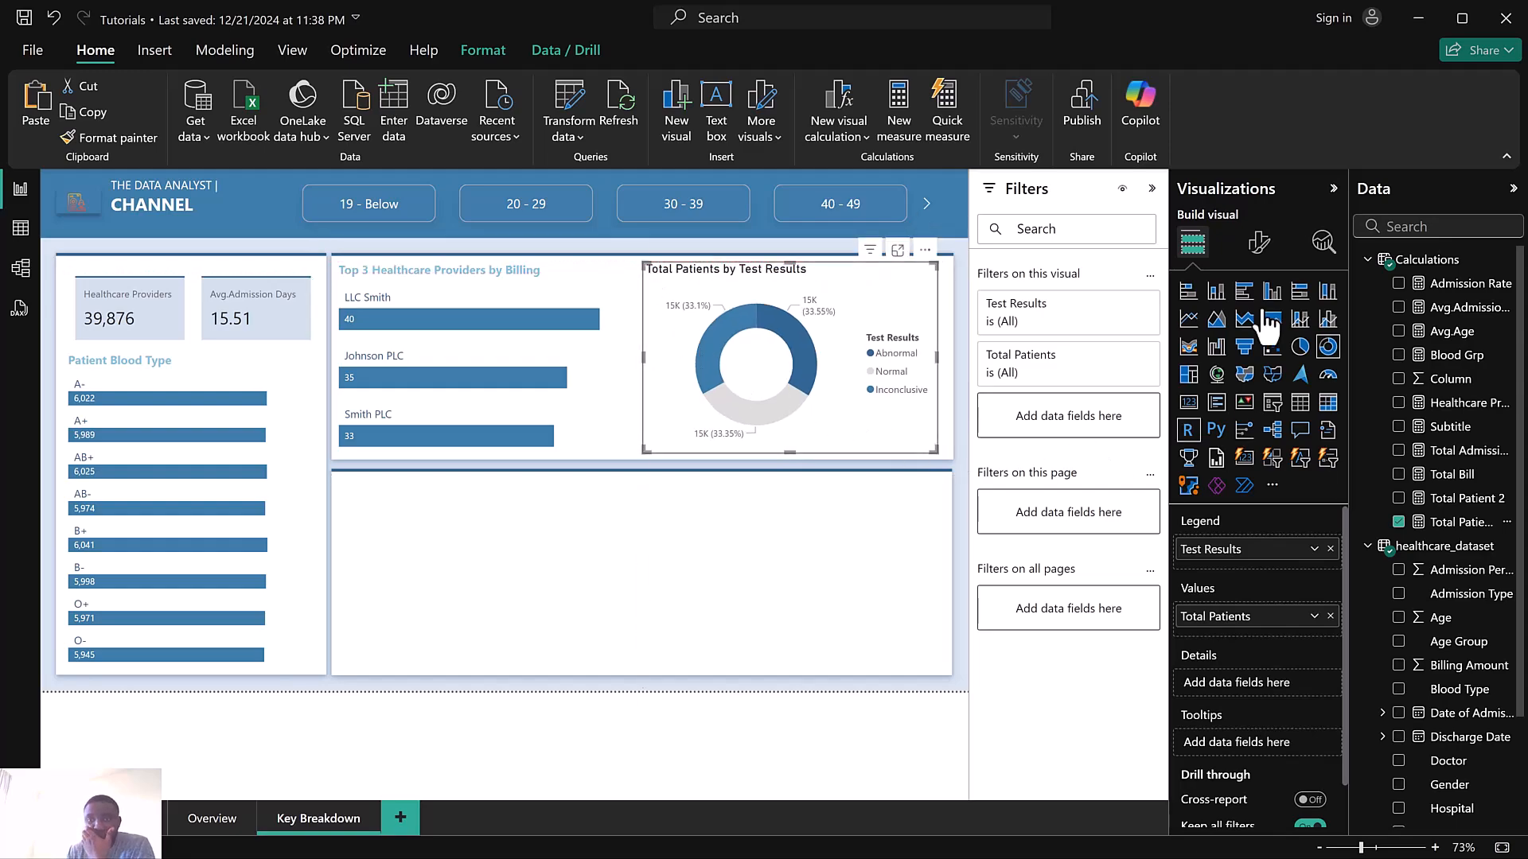
Turn off the donut chart's legend and set its detail label contents to All detail labels
left_click(1258, 241)
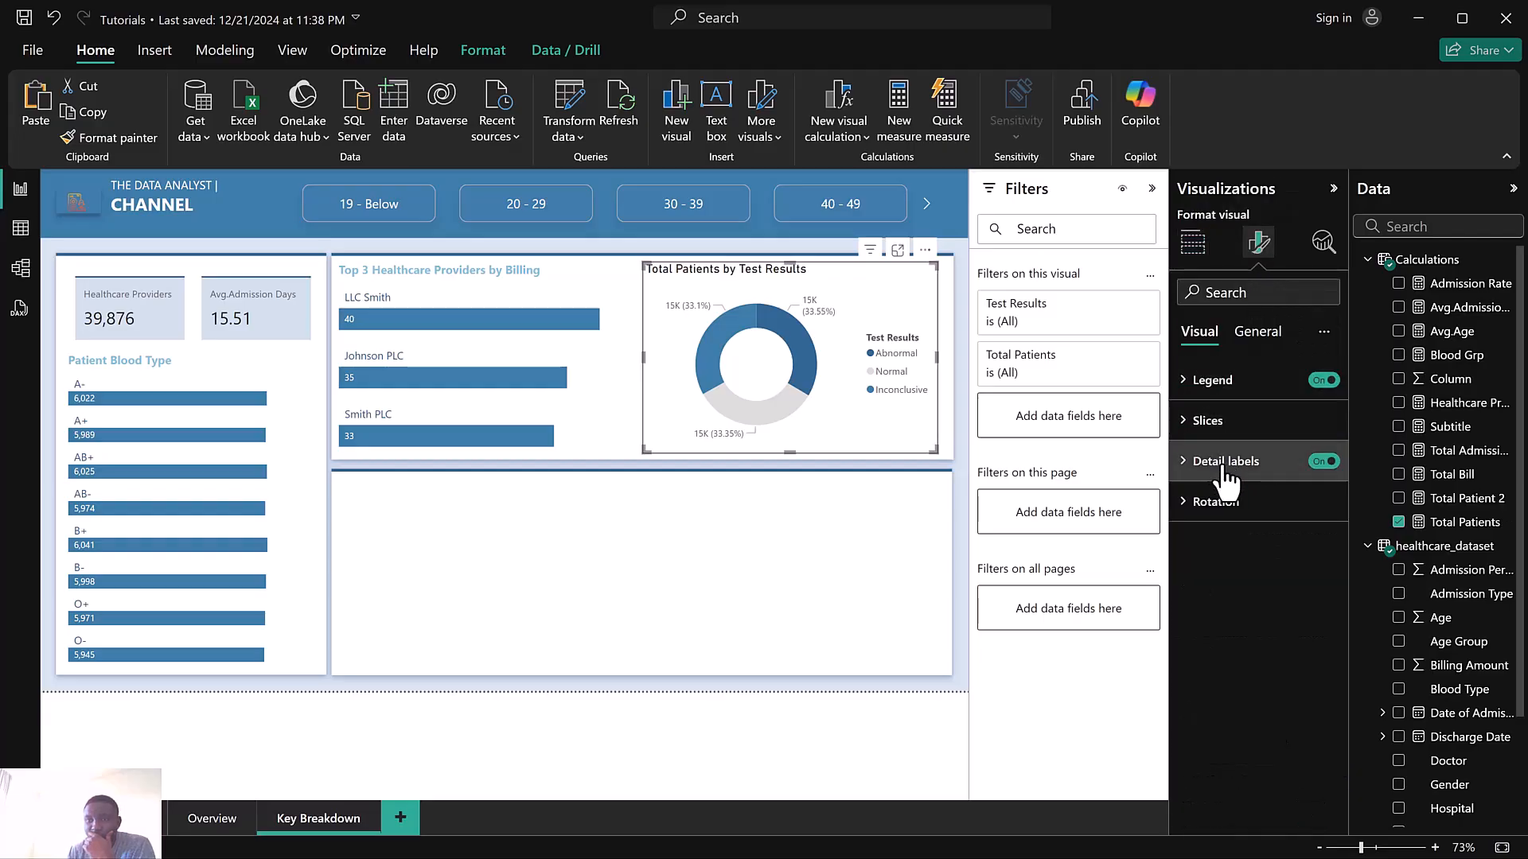
left_click(1323, 390)
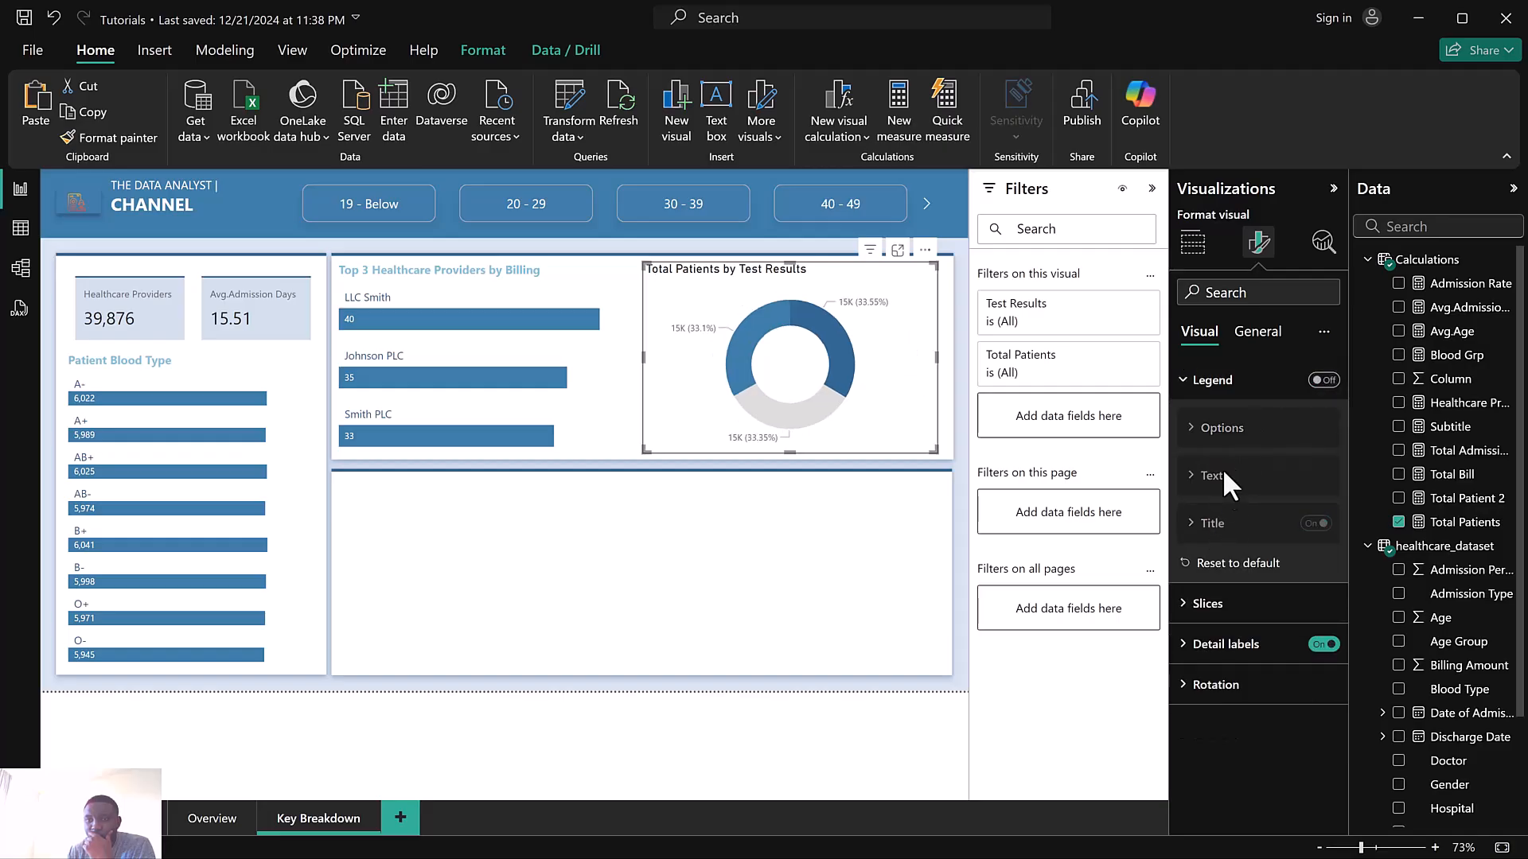
left_click(1227, 645)
scroll(1229, 657, "down", 2)
left_click(1234, 681)
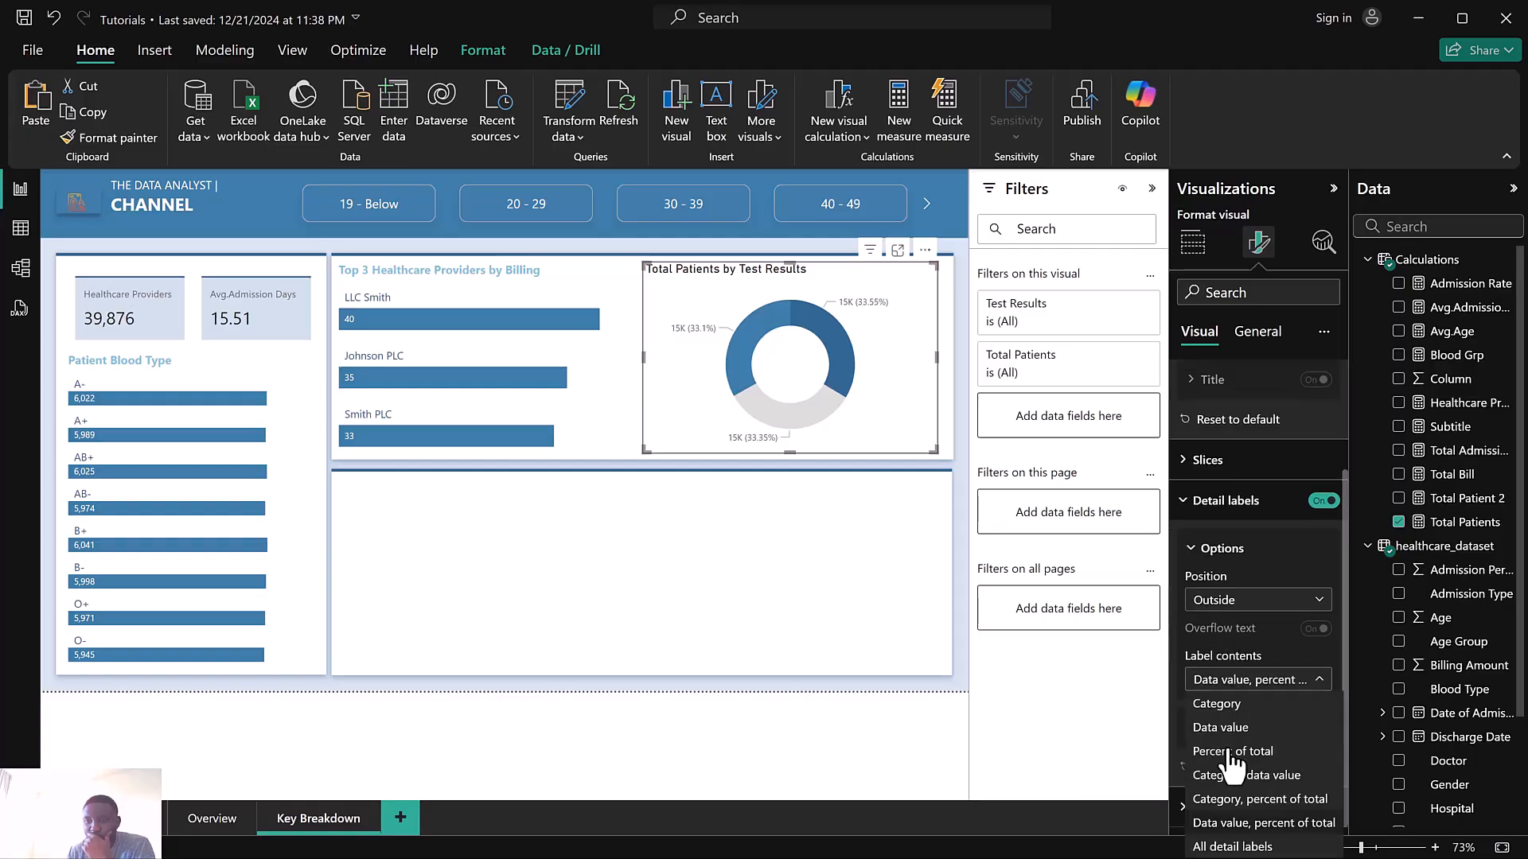
left_click(1234, 847)
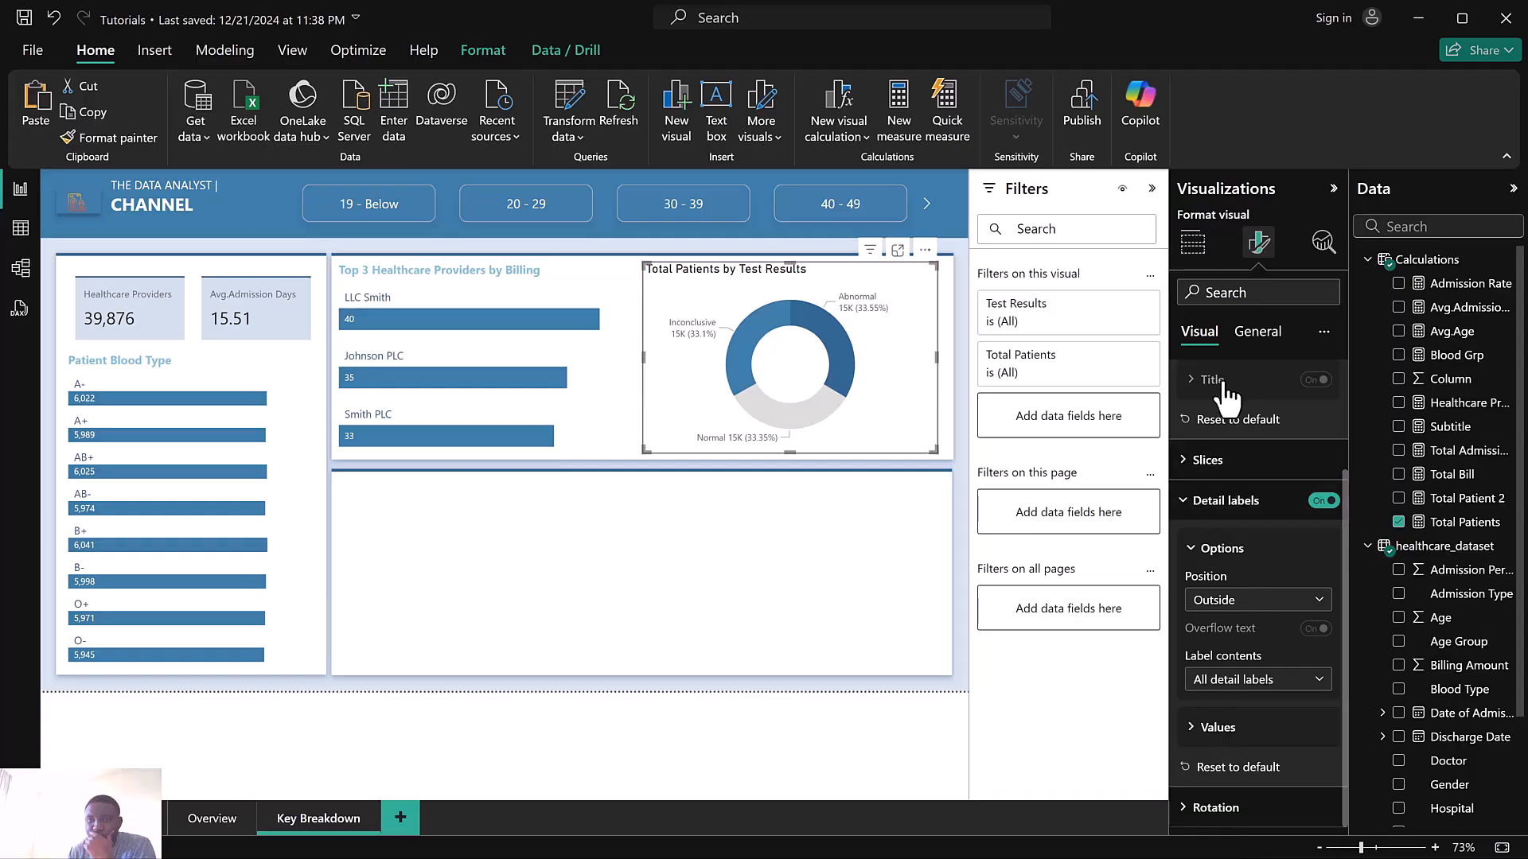
Turn off the donut chart's background effect
left_click(1193, 243)
left_click(1261, 245)
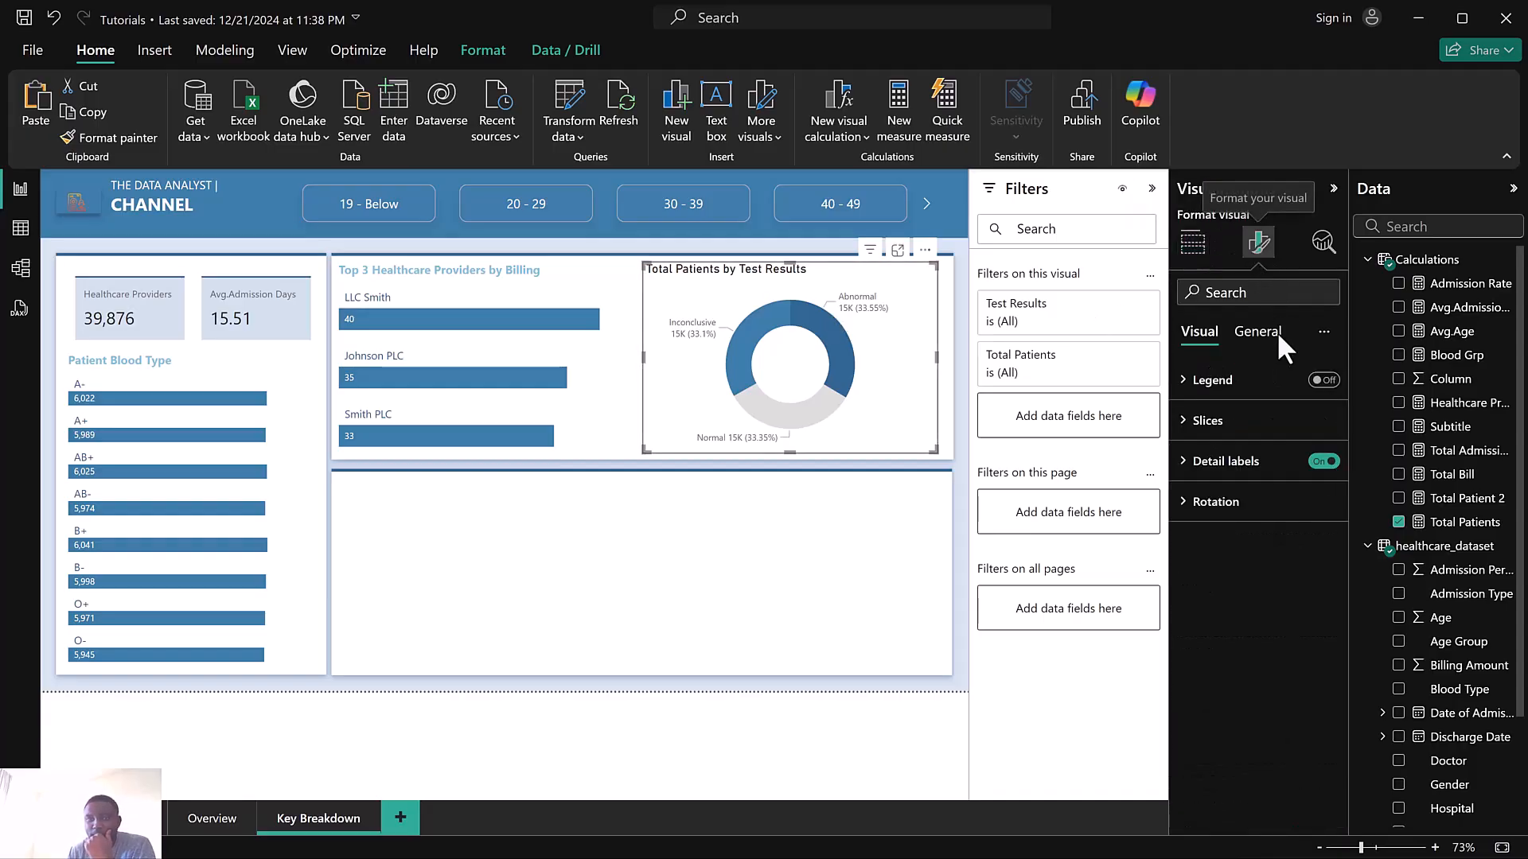
left_click(1257, 333)
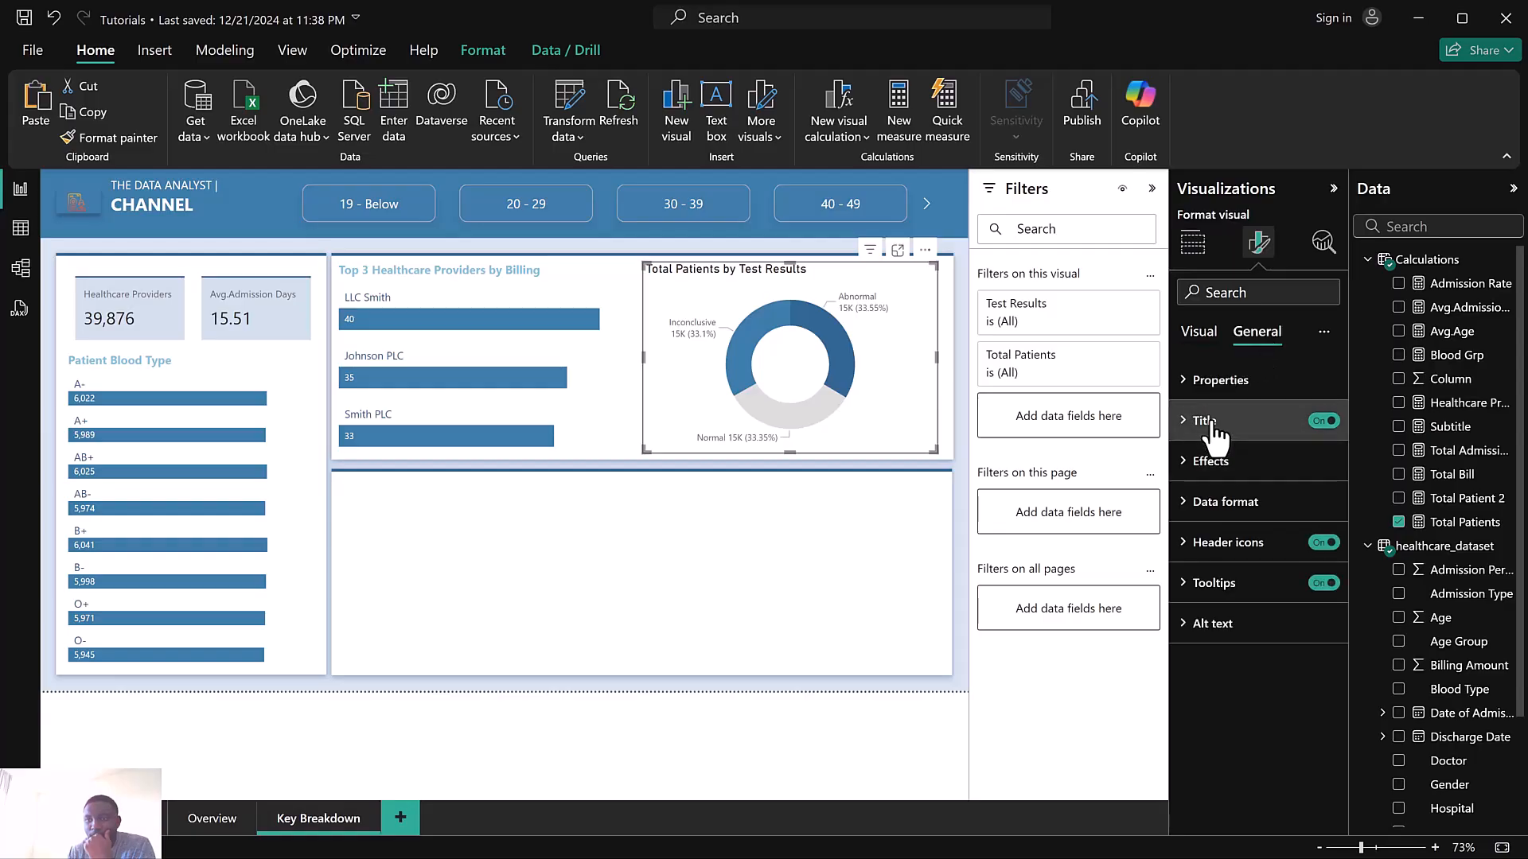
left_click(1213, 470)
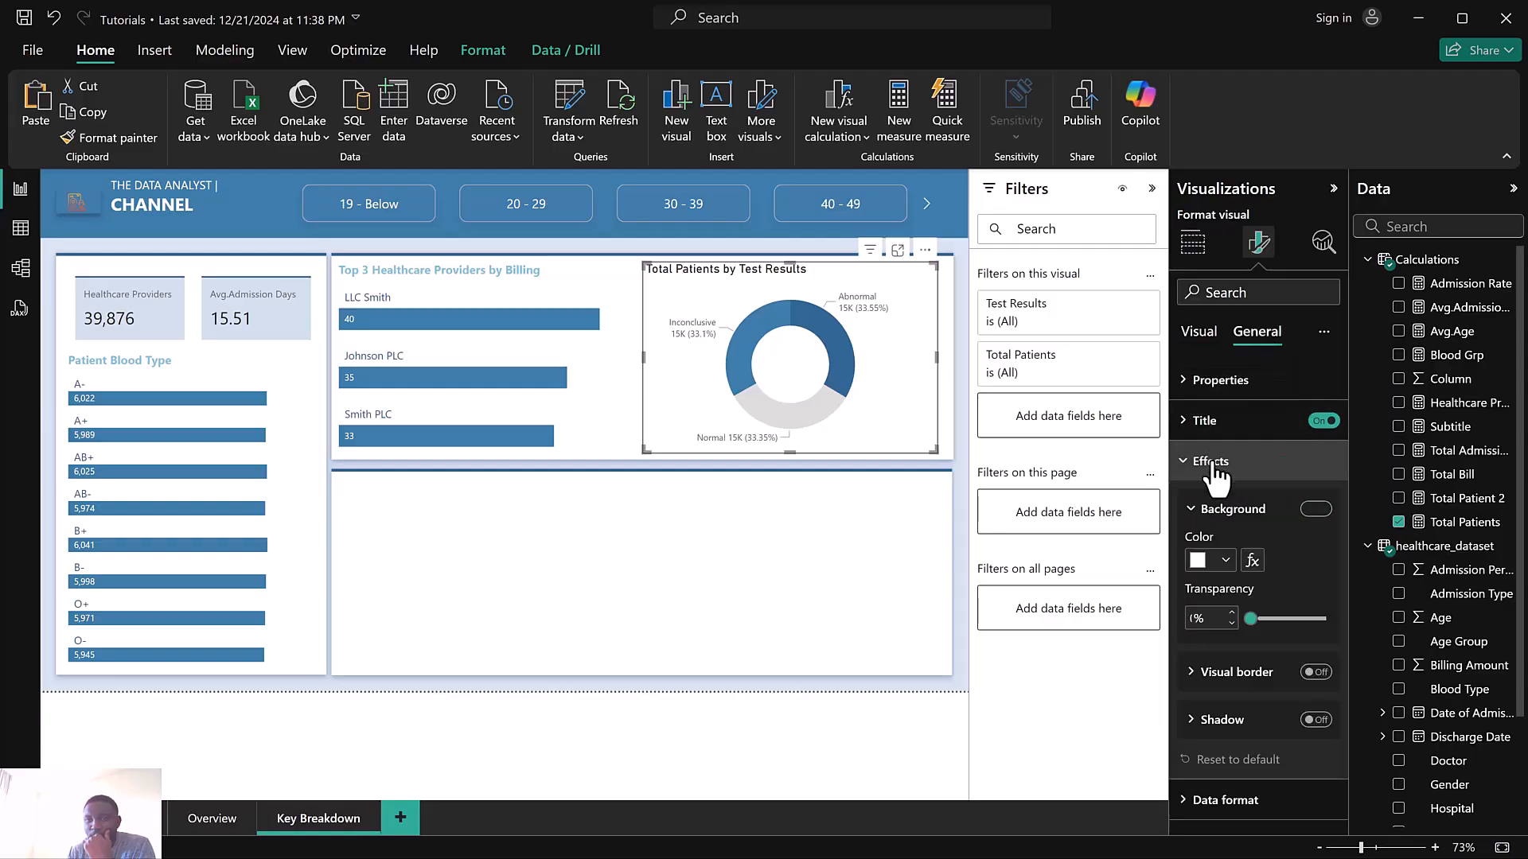
left_click(1311, 513)
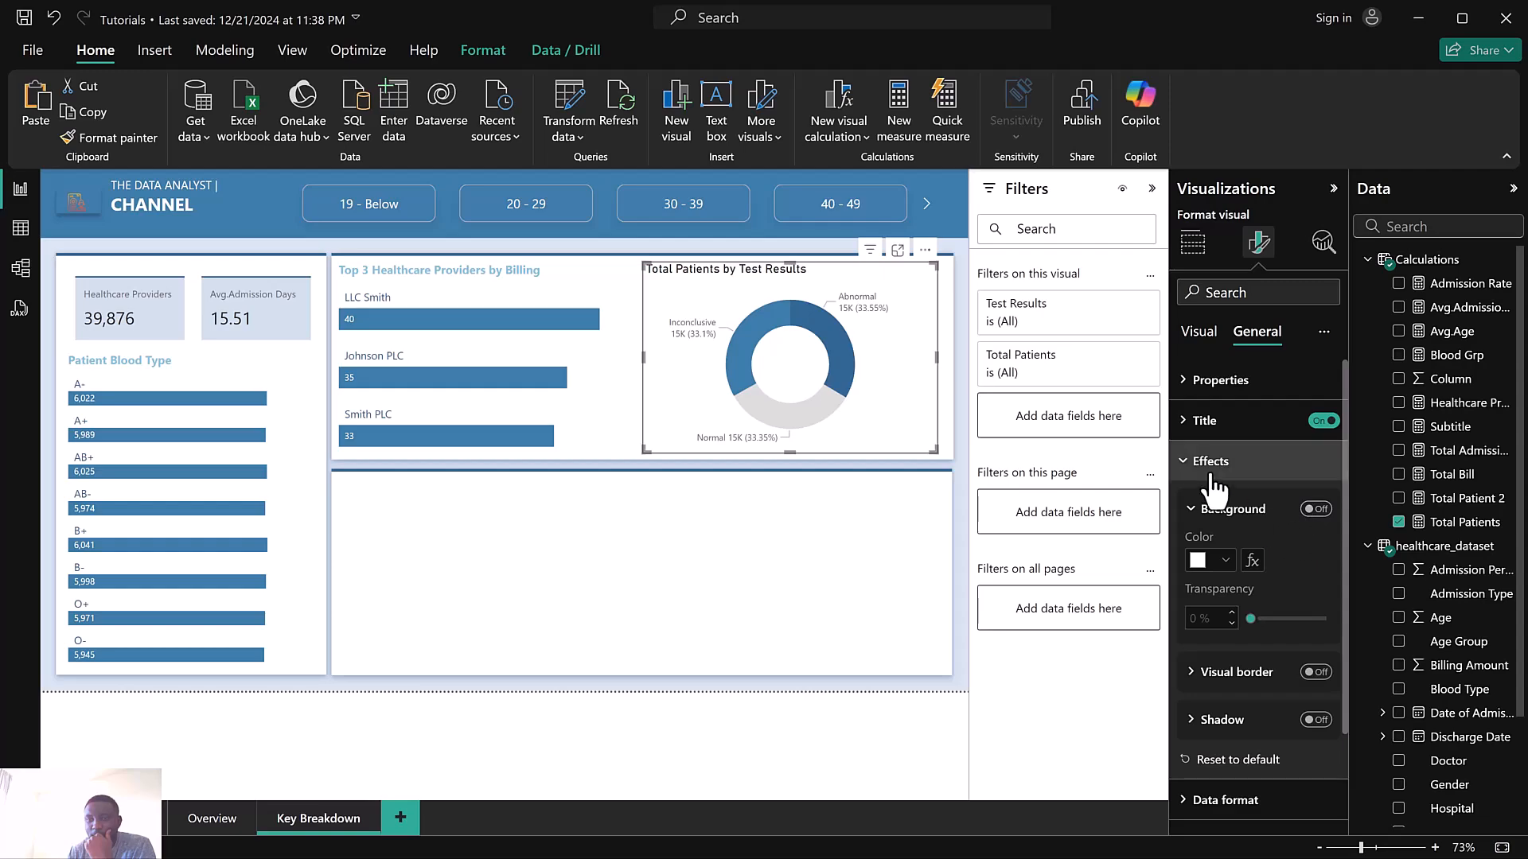
Inspect the top 3 providers chart's background setting, then reselect the donut chart
left_click(572, 275)
left_click(1317, 510)
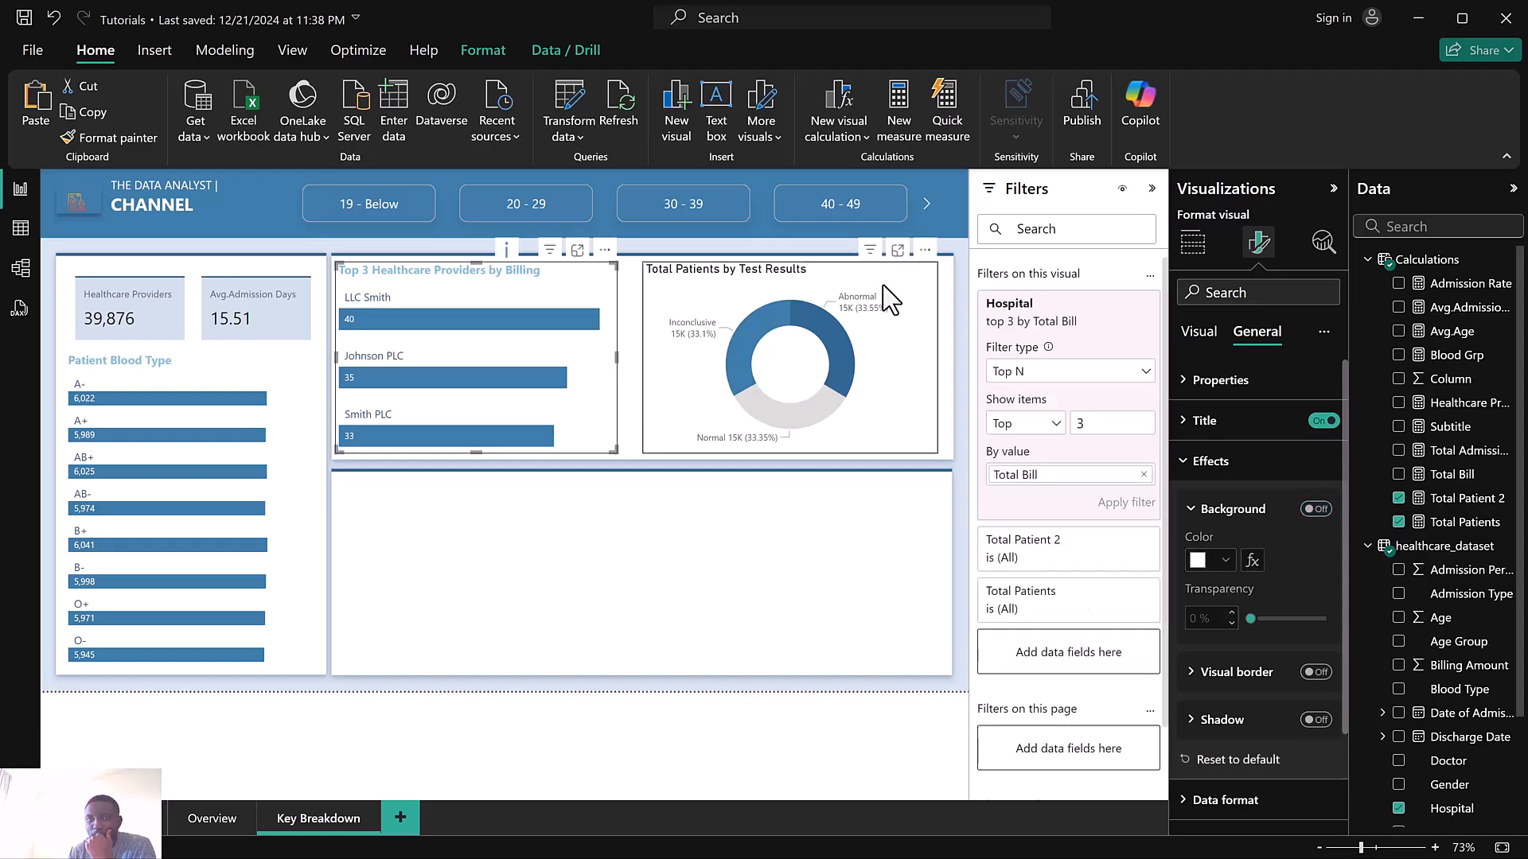
left_click(888, 300)
scroll(1237, 549, "down", 2)
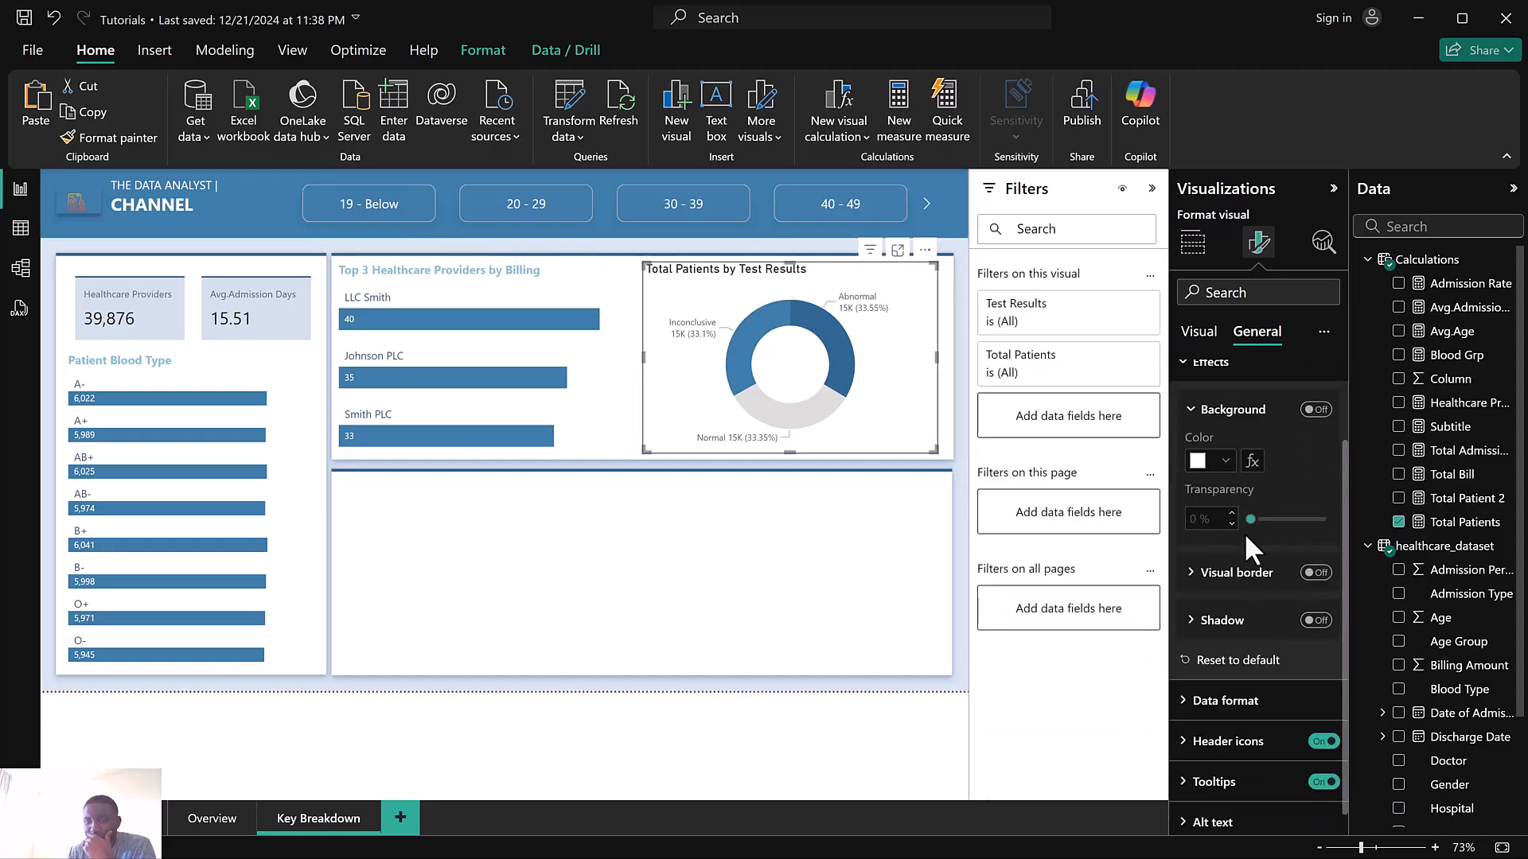
scroll(1248, 515, "up", 2)
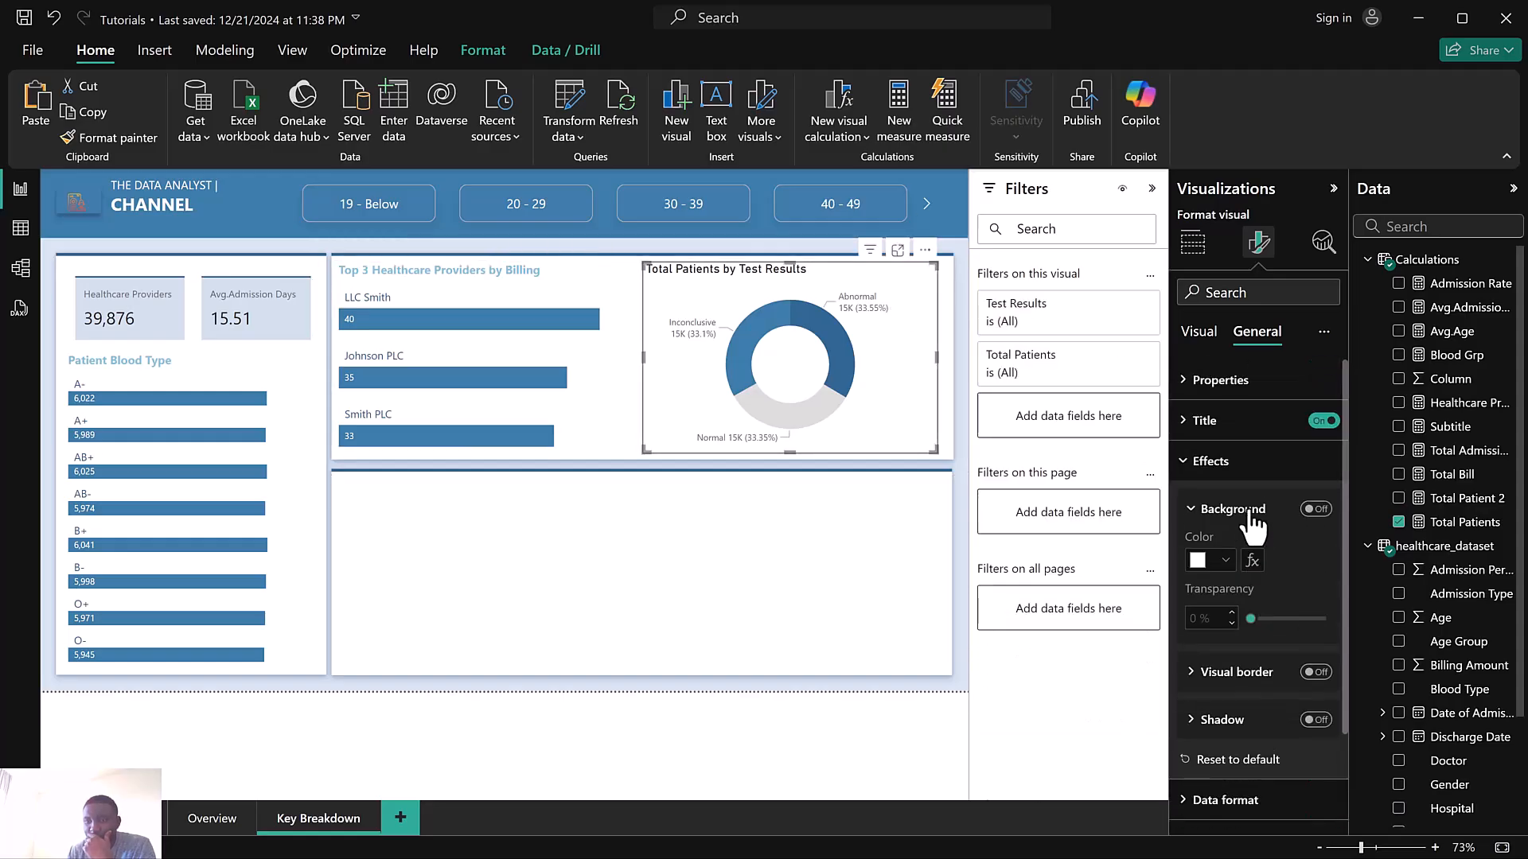
Set the donut chart title font to Segoe UI, size 12, with a light blue text color
left_click(1204, 421)
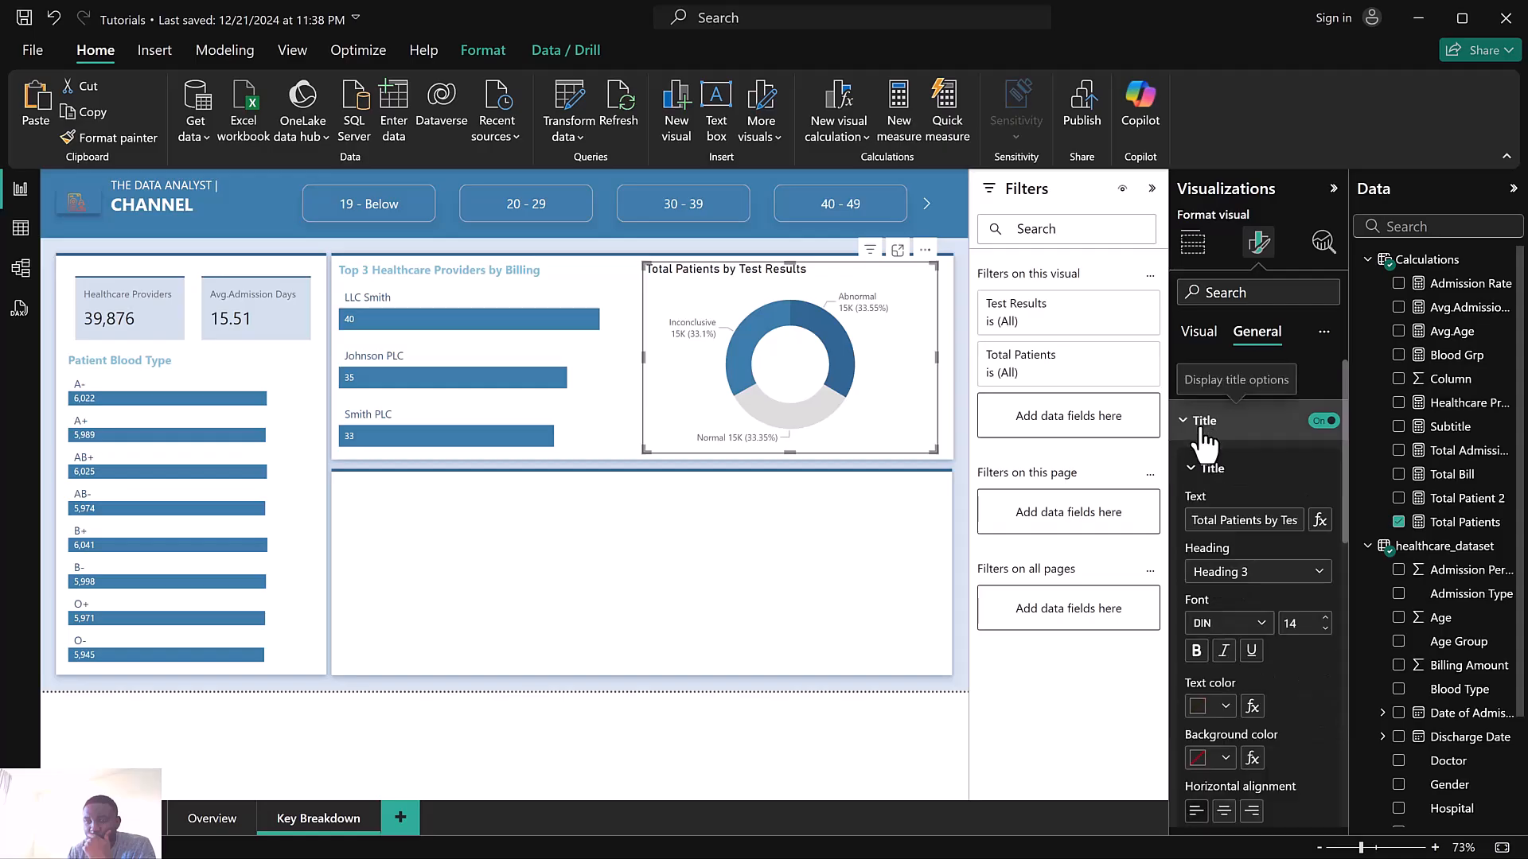
left_click(1261, 625)
scroll(1262, 529, "down", 3)
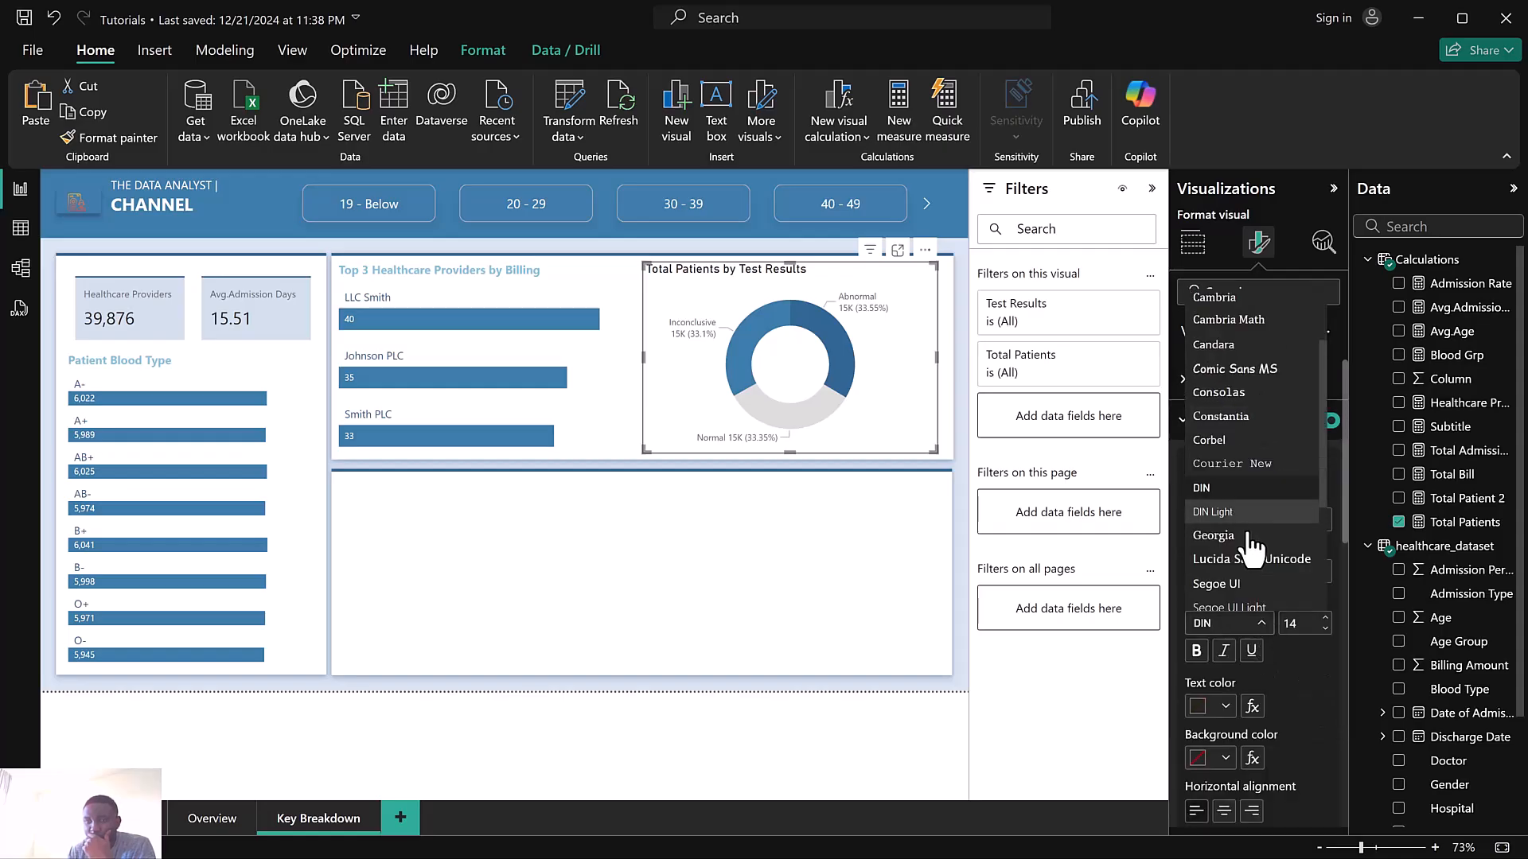
scroll(1250, 545, "down", 2)
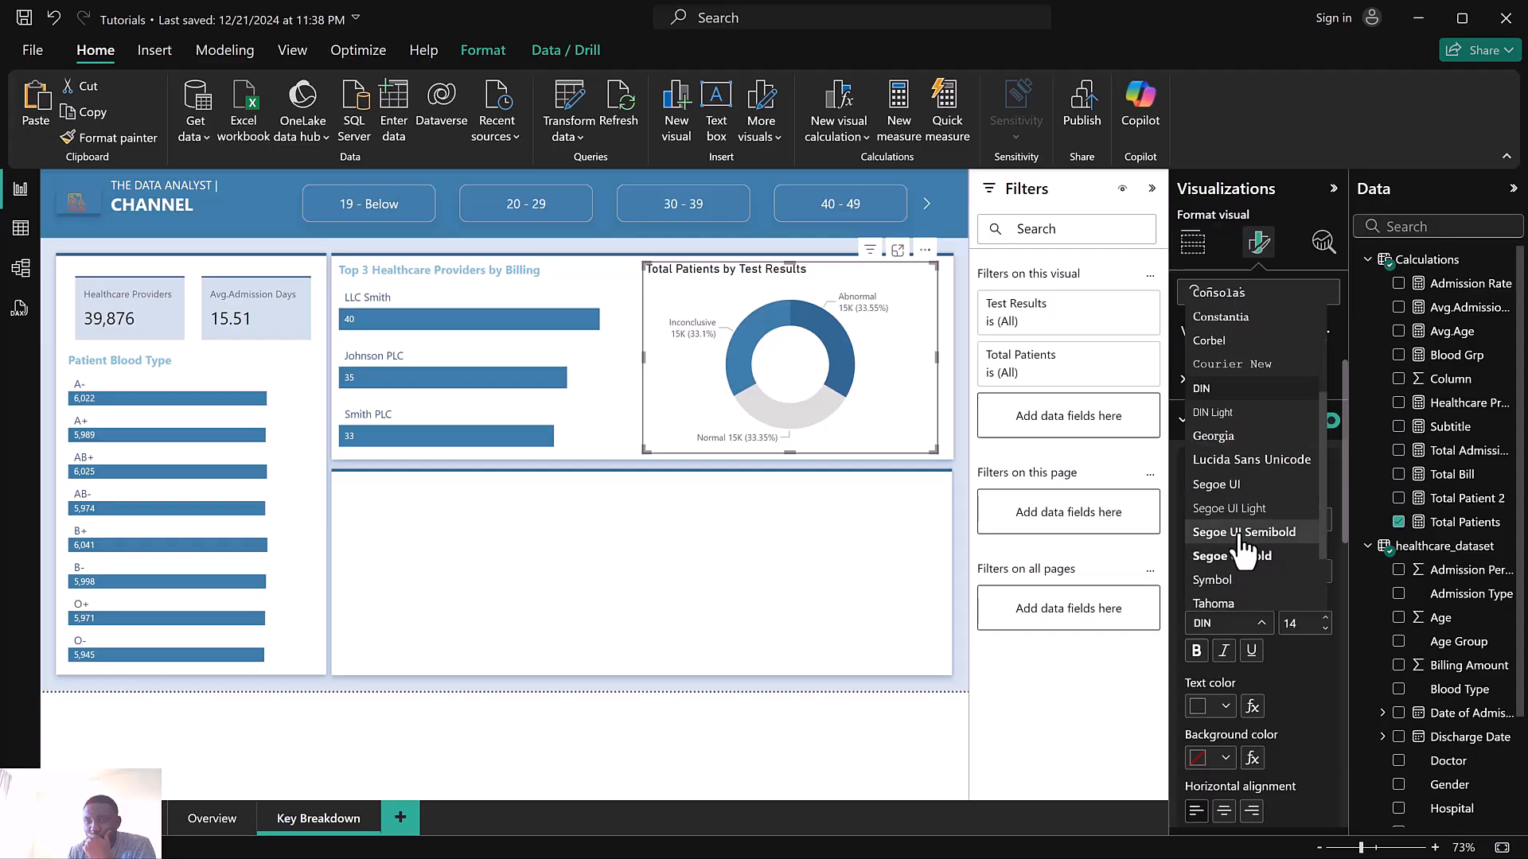
left_click(1218, 484)
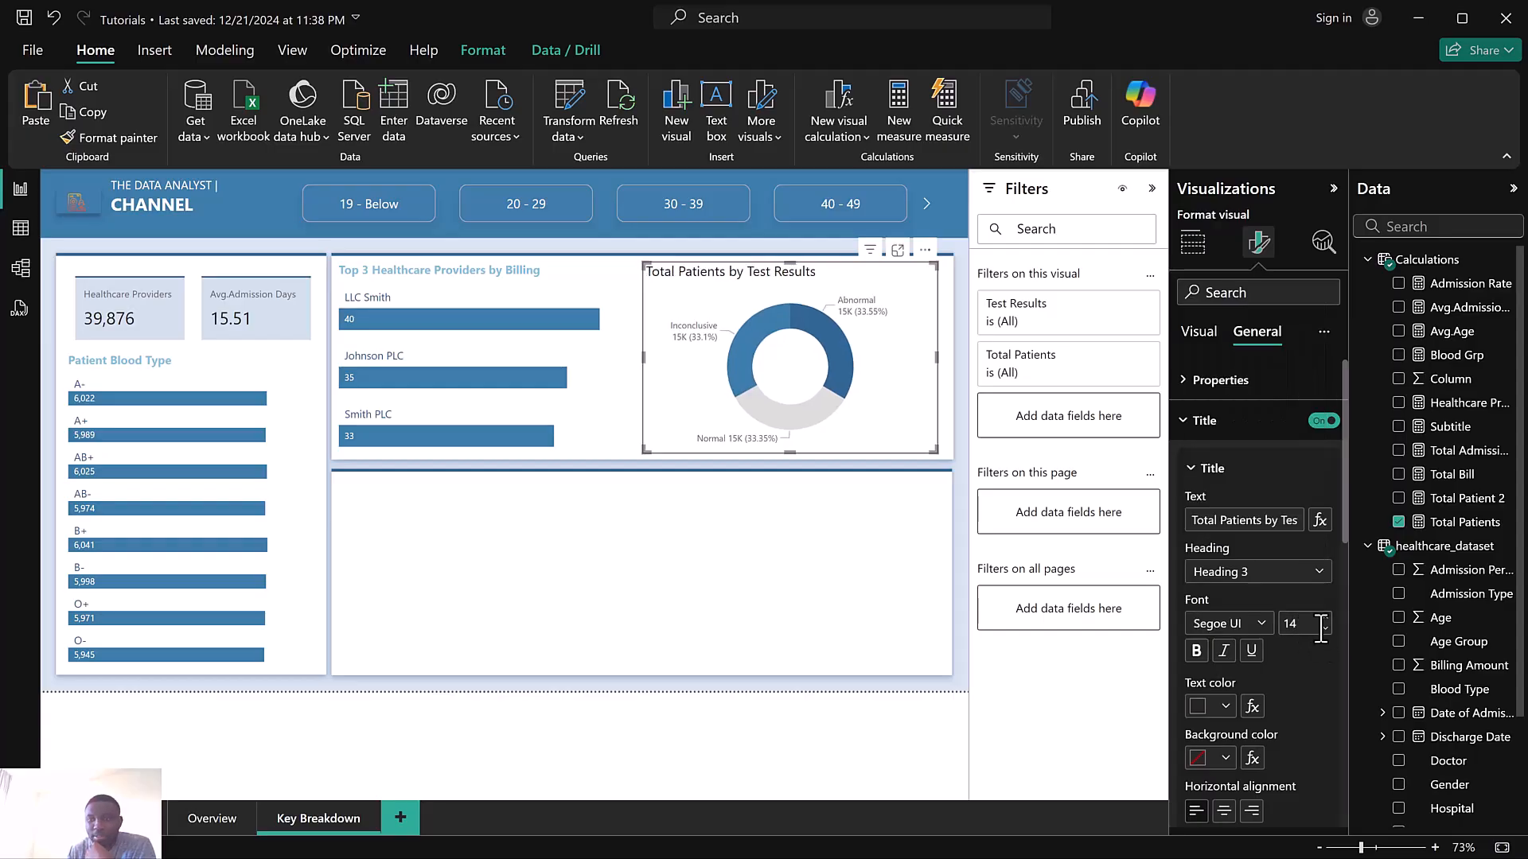
left_click(1325, 630)
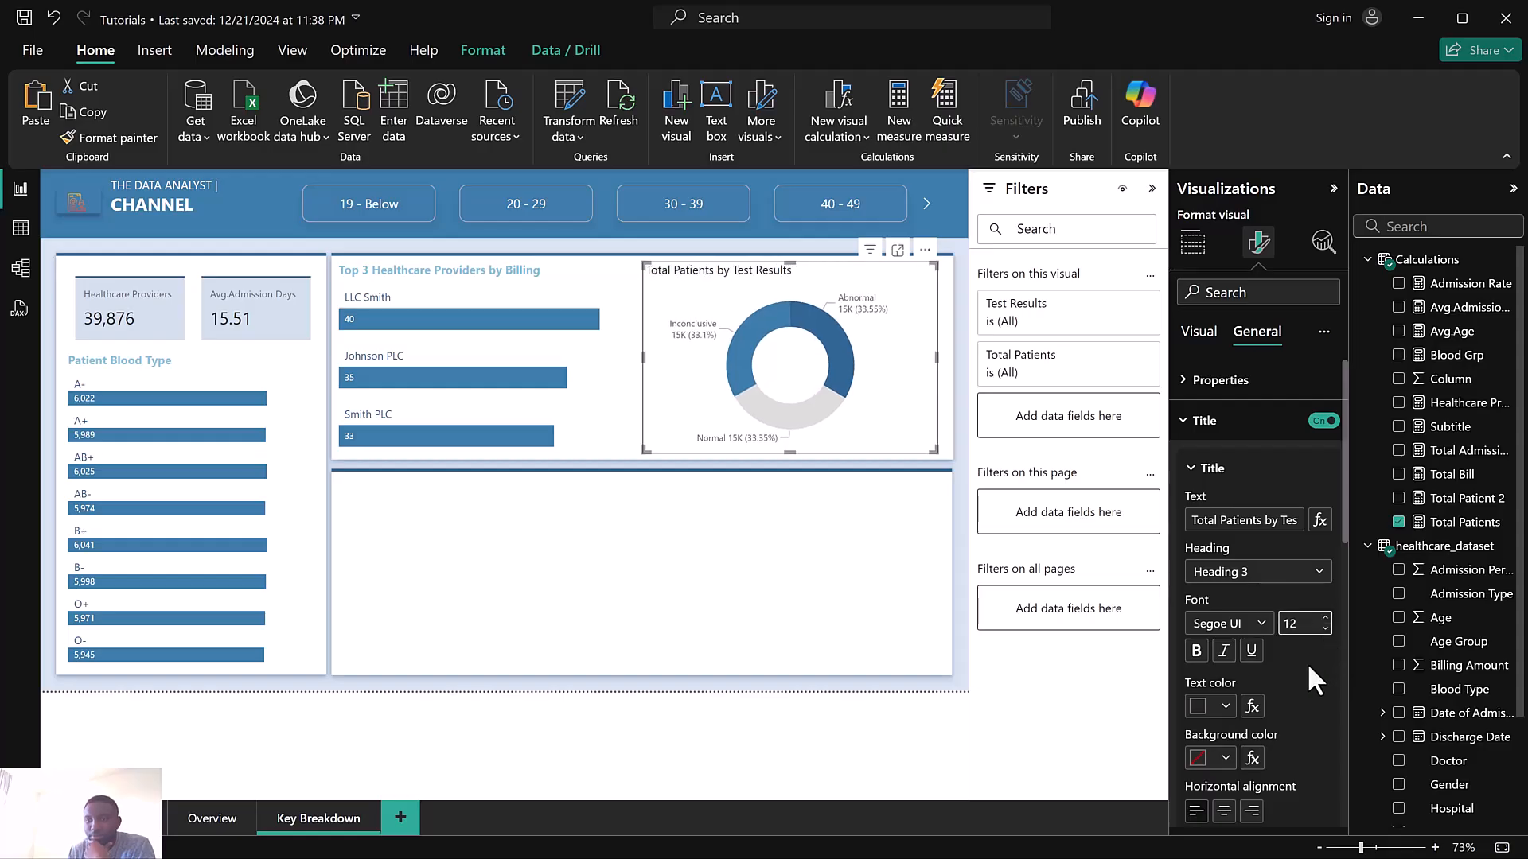
left_click(1198, 708)
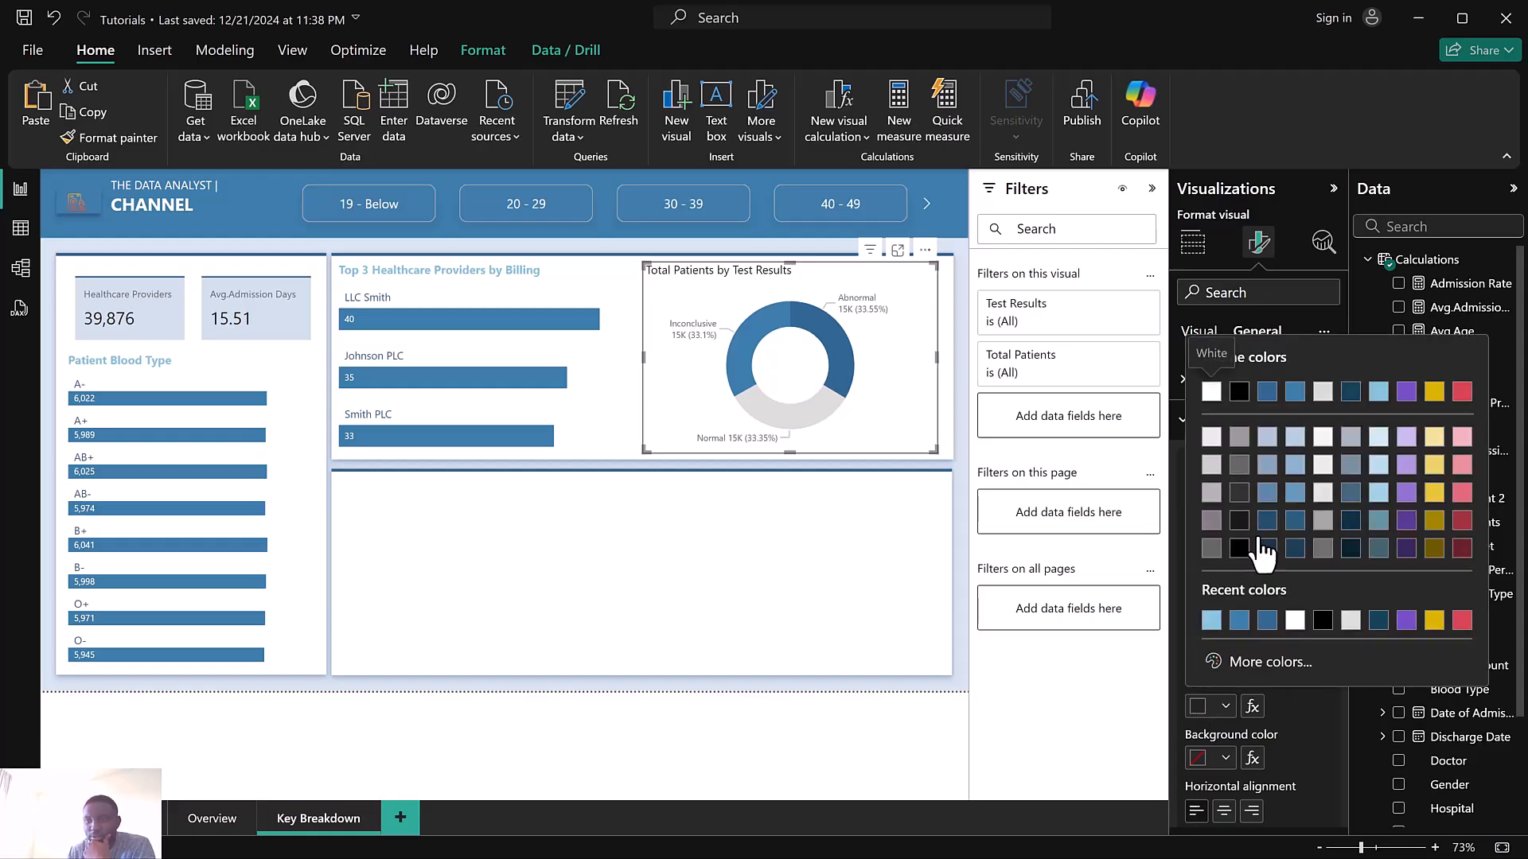
left_click(1211, 622)
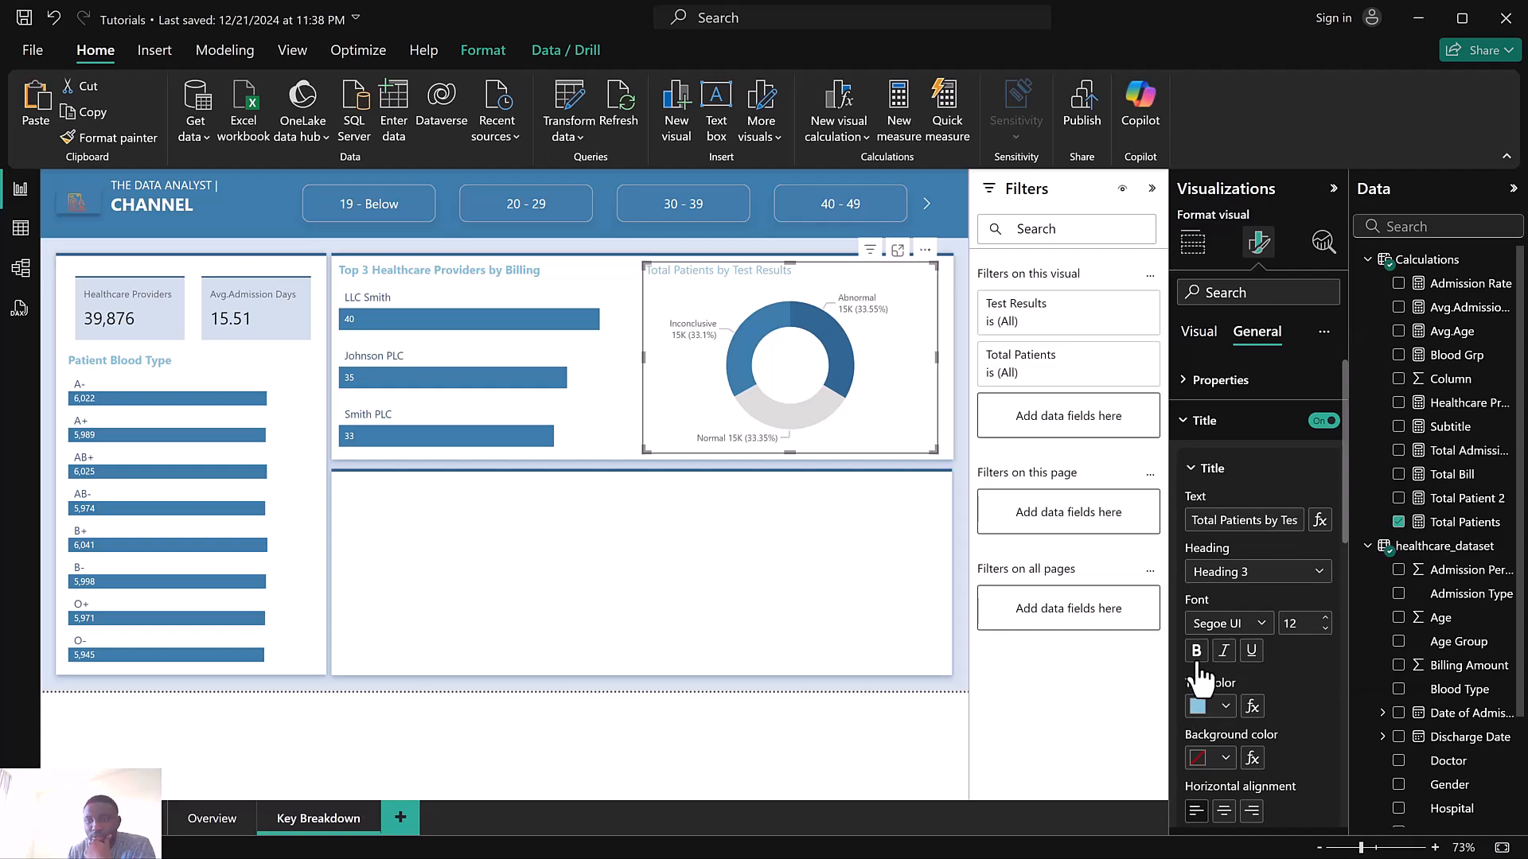
Shorten the donut chart title text to Test Results
scroll(1296, 659, "down", 3)
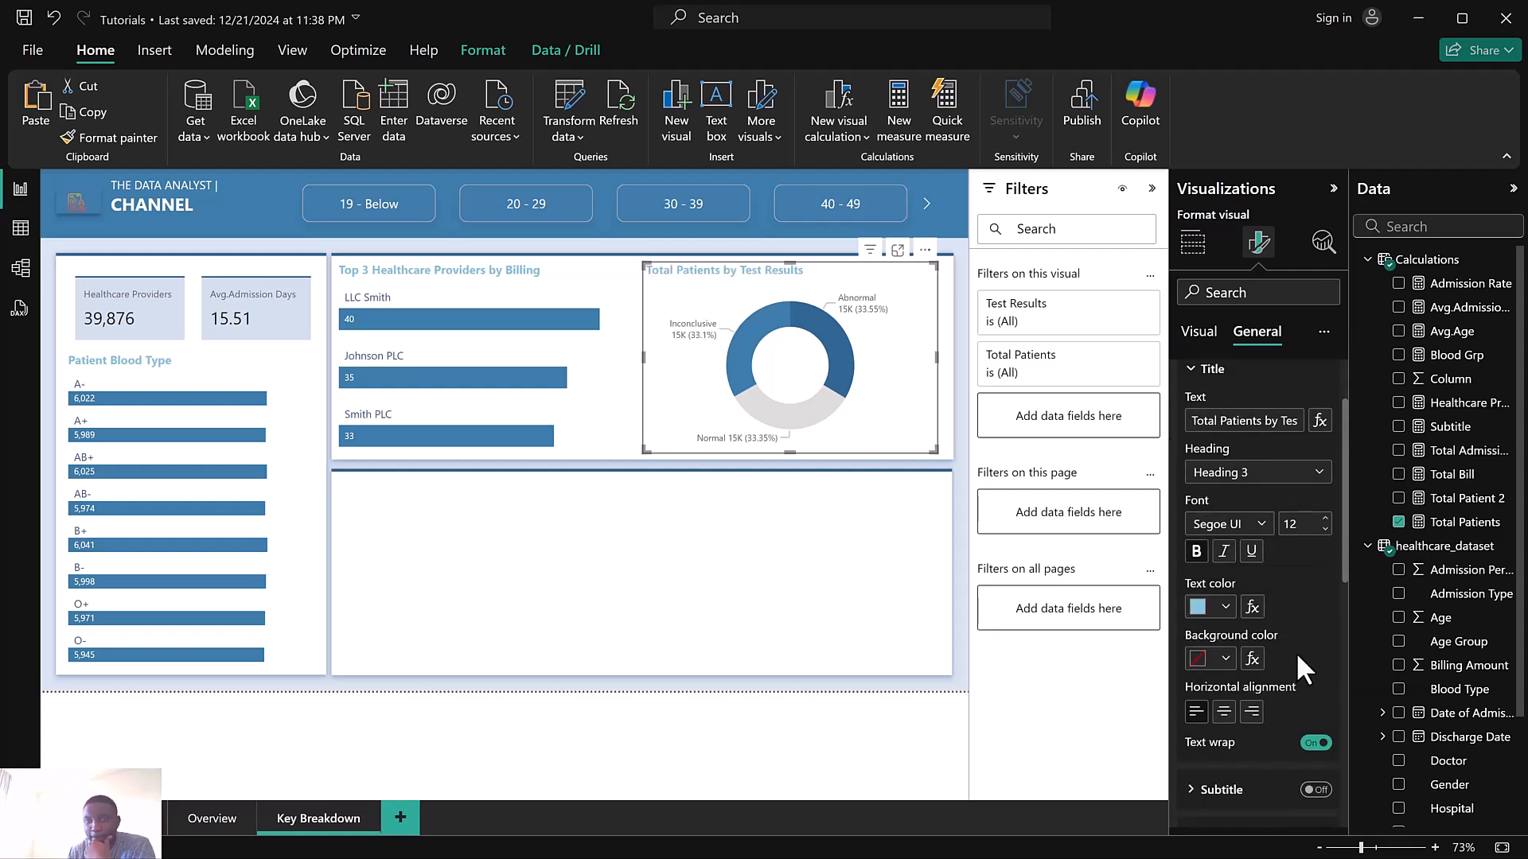
scroll(1264, 637, "down", 2)
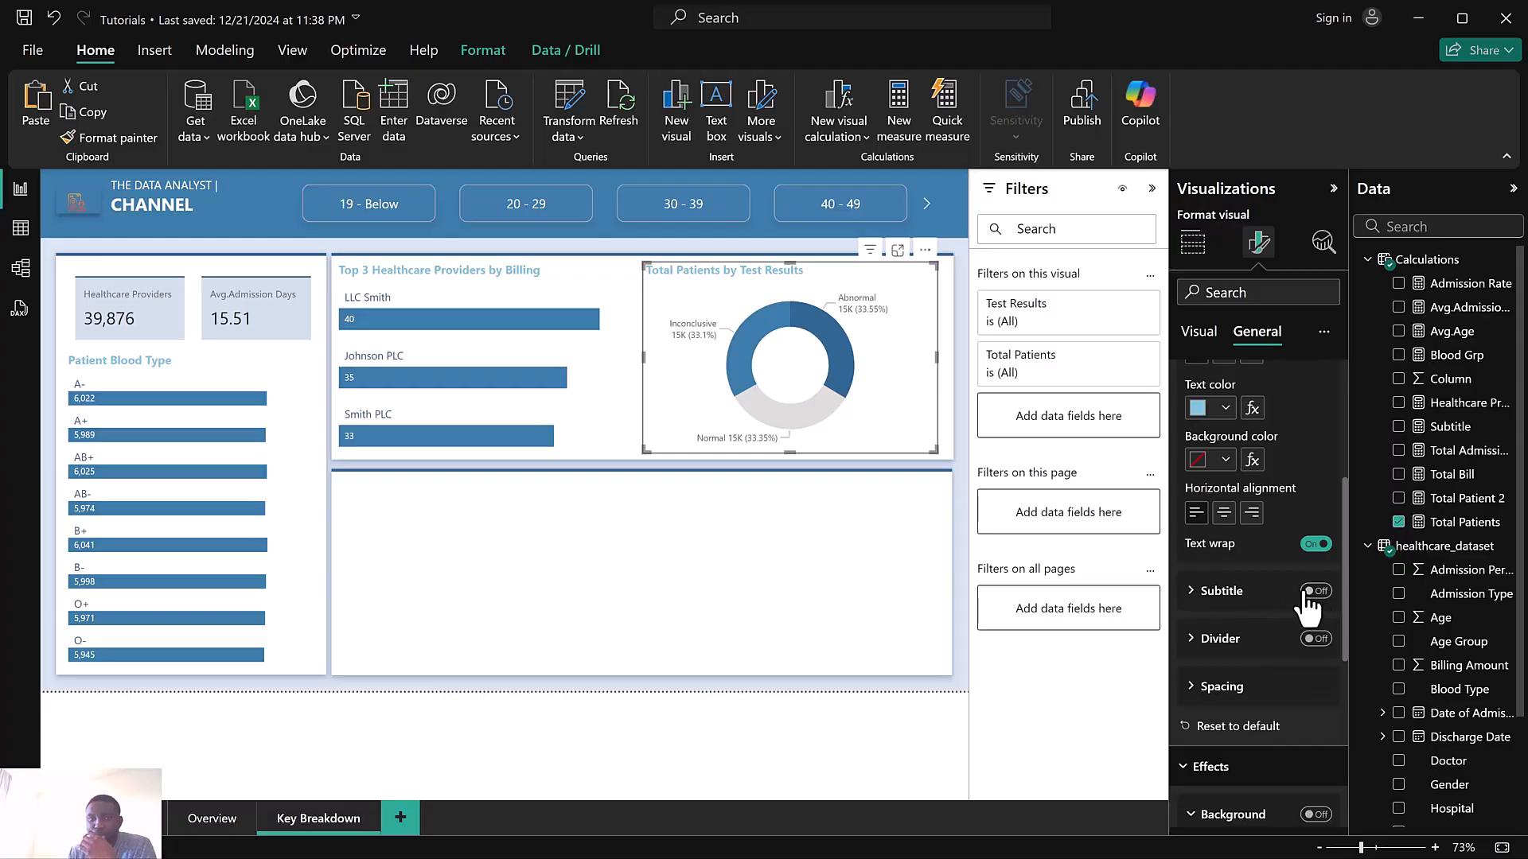
scroll(1271, 395, "up", 5)
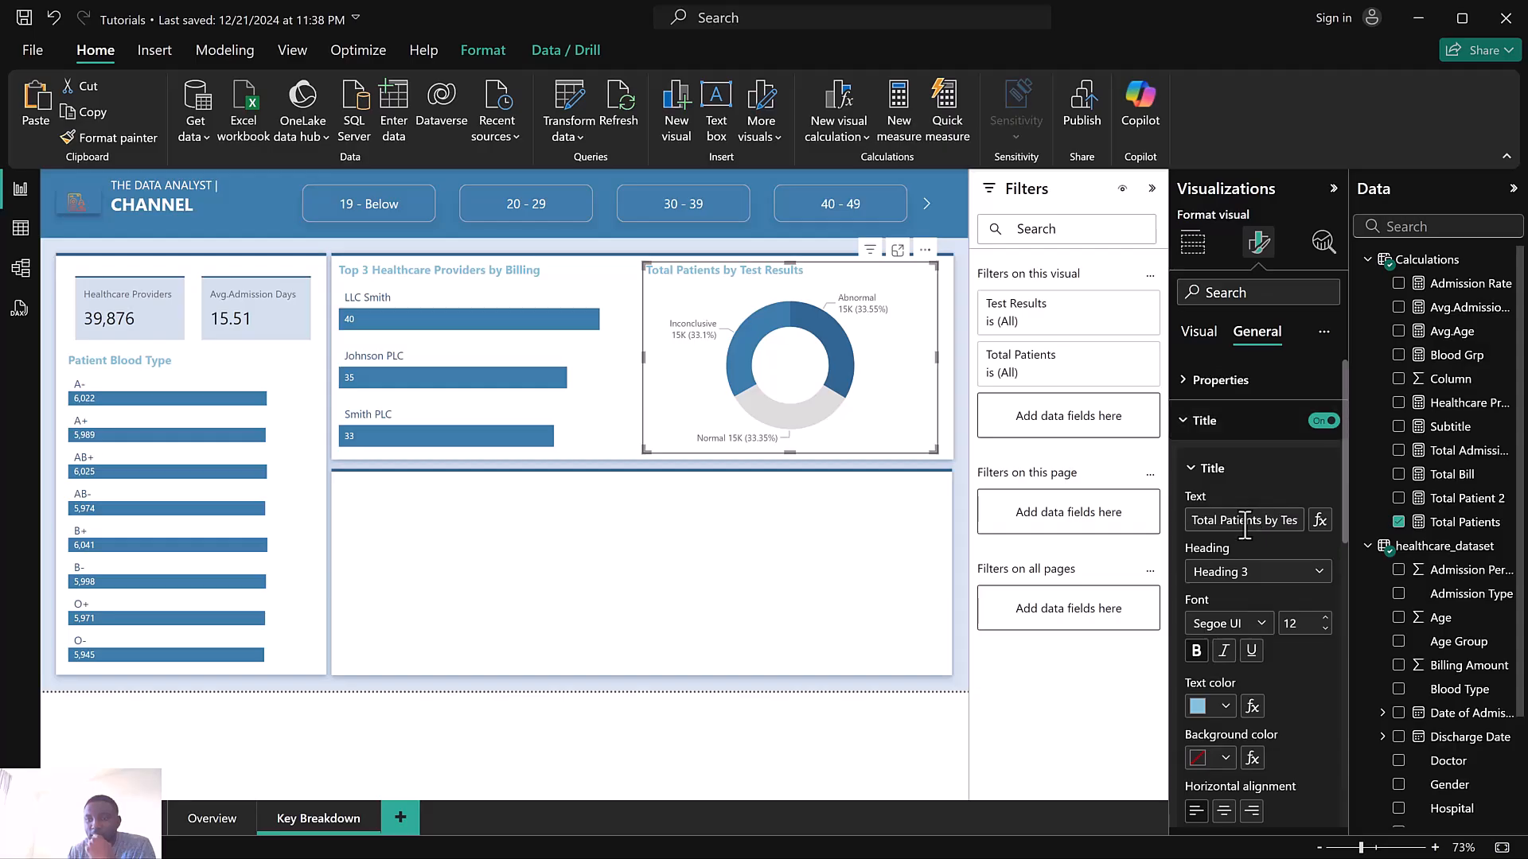
left_click_drag(1189, 523, 1279, 525)
key("BackSpace")
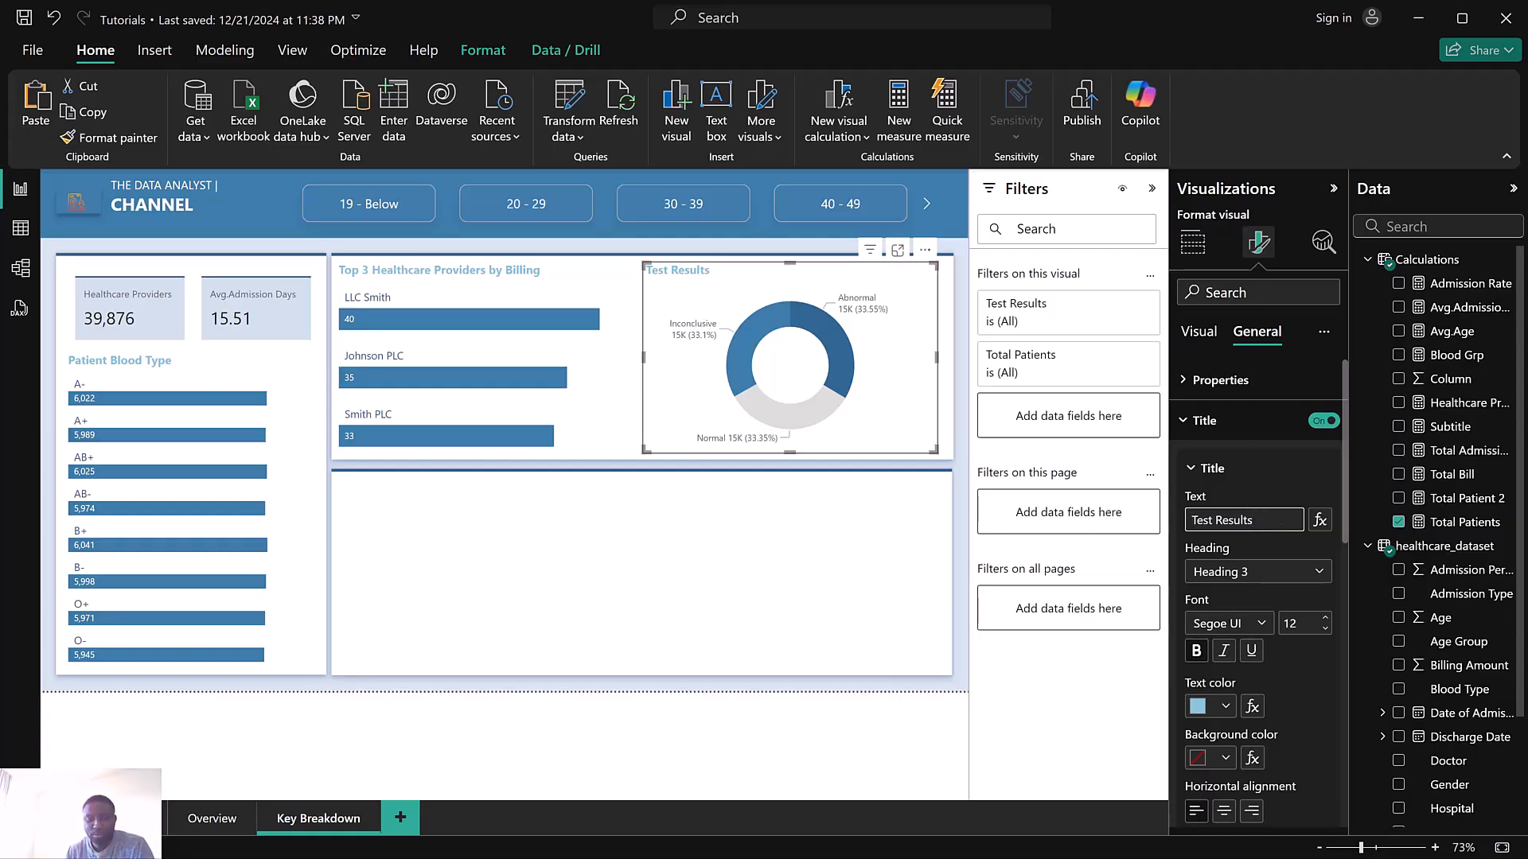
Switch to the finished reference report and examine how the age group slicer and blood type bars filter the other visuals
key("super")
mouse_move(972, 835)
left_click(1076, 763)
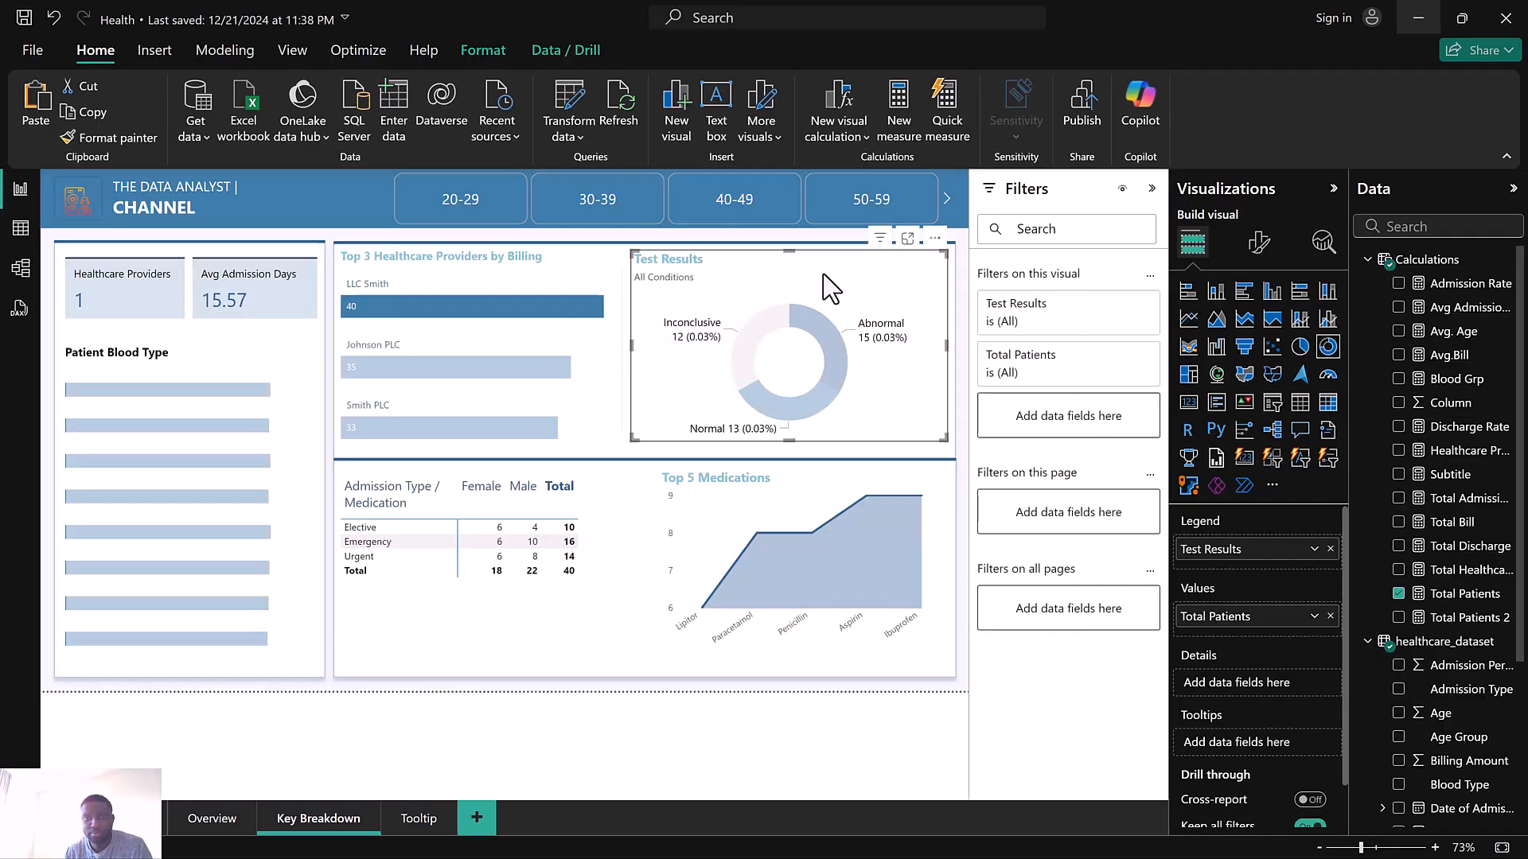
left_click(734, 203)
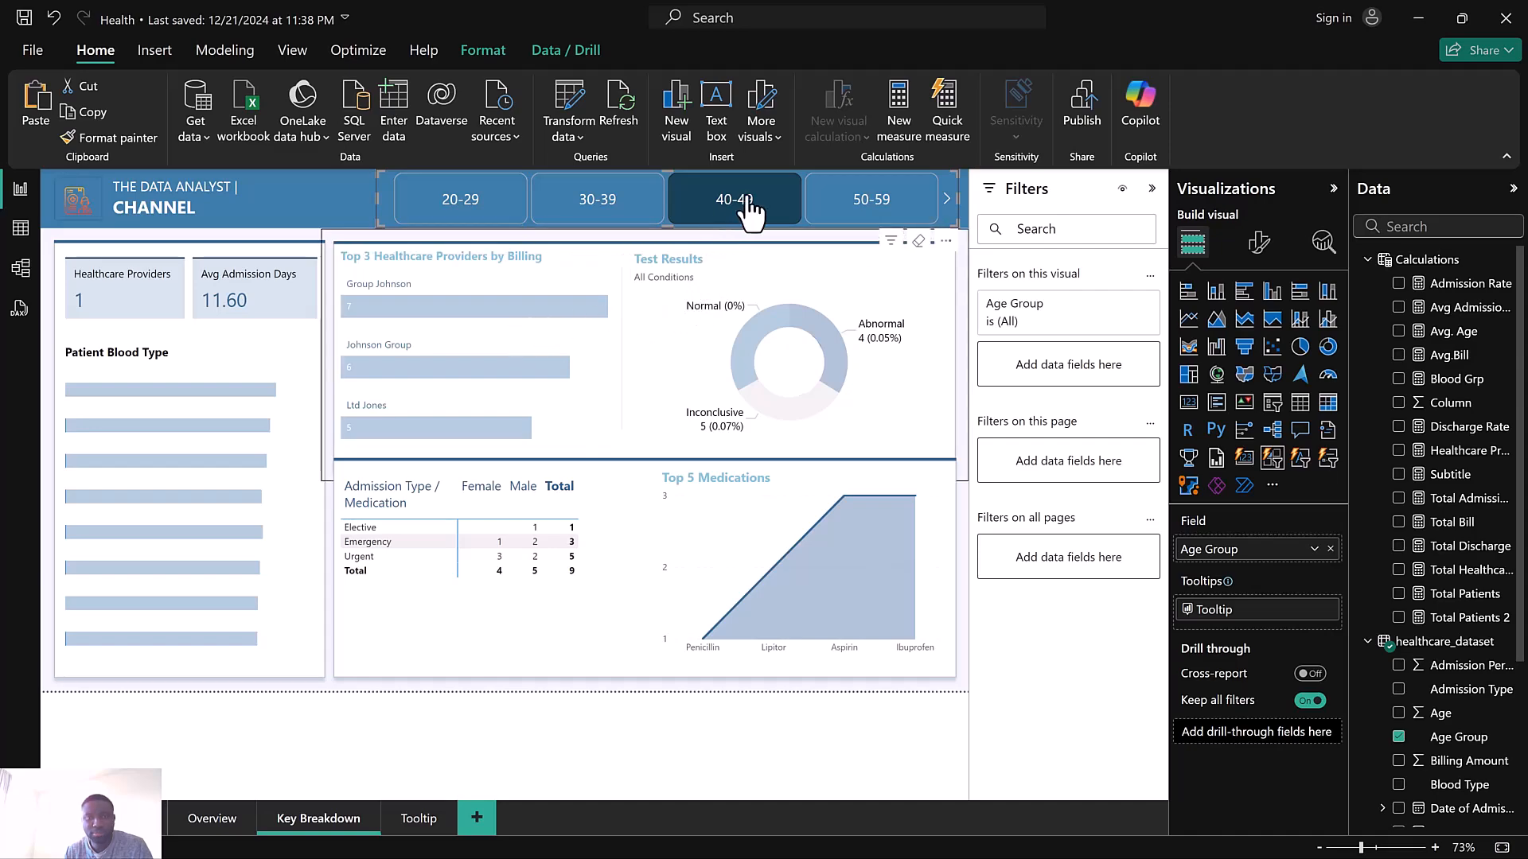
left_click(483, 223)
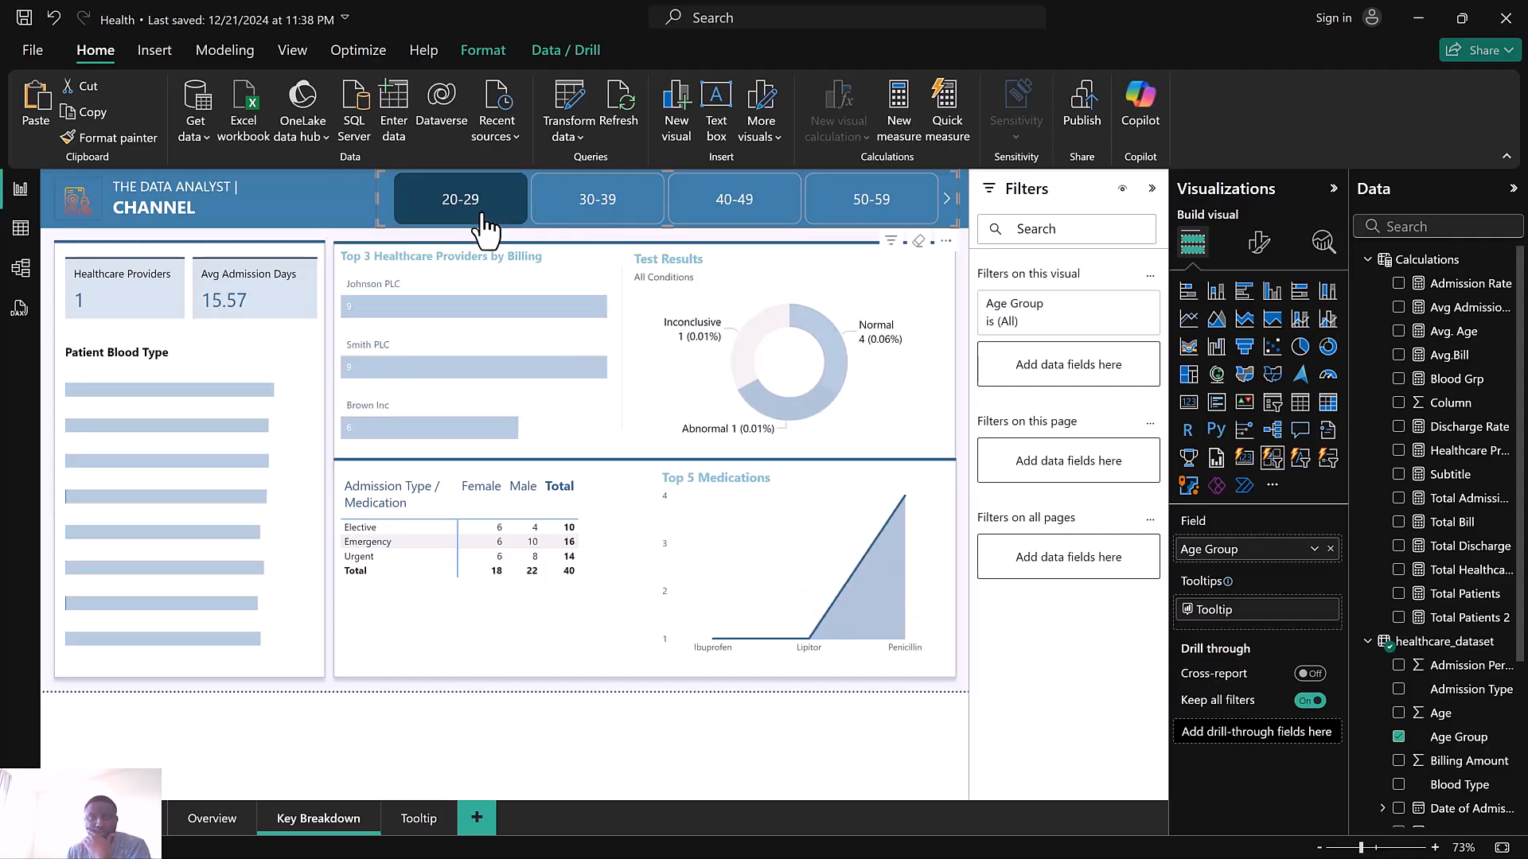
left_click(483, 223)
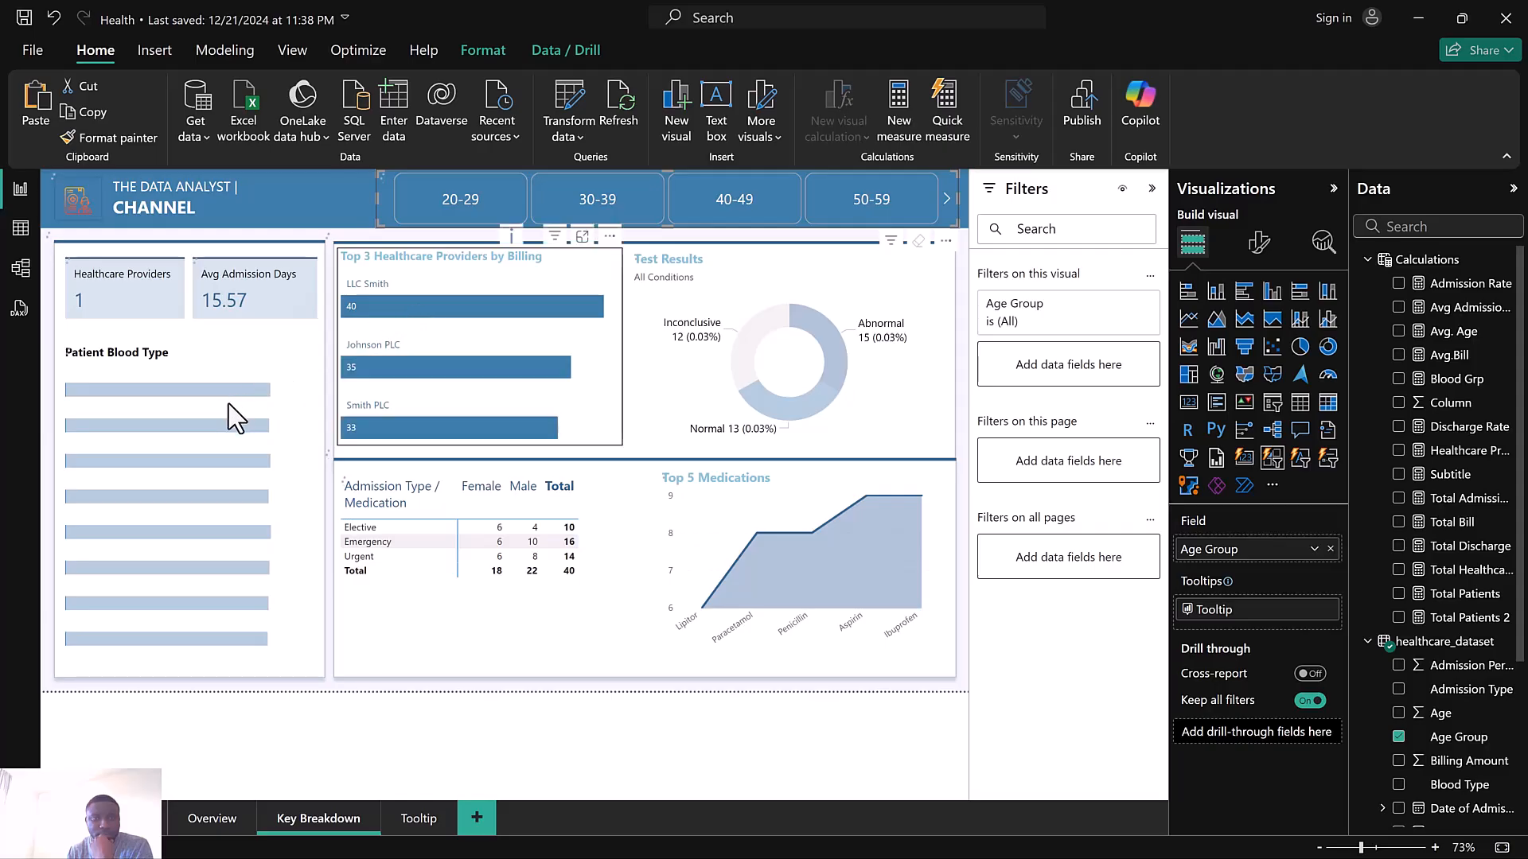
mouse_move(213, 393)
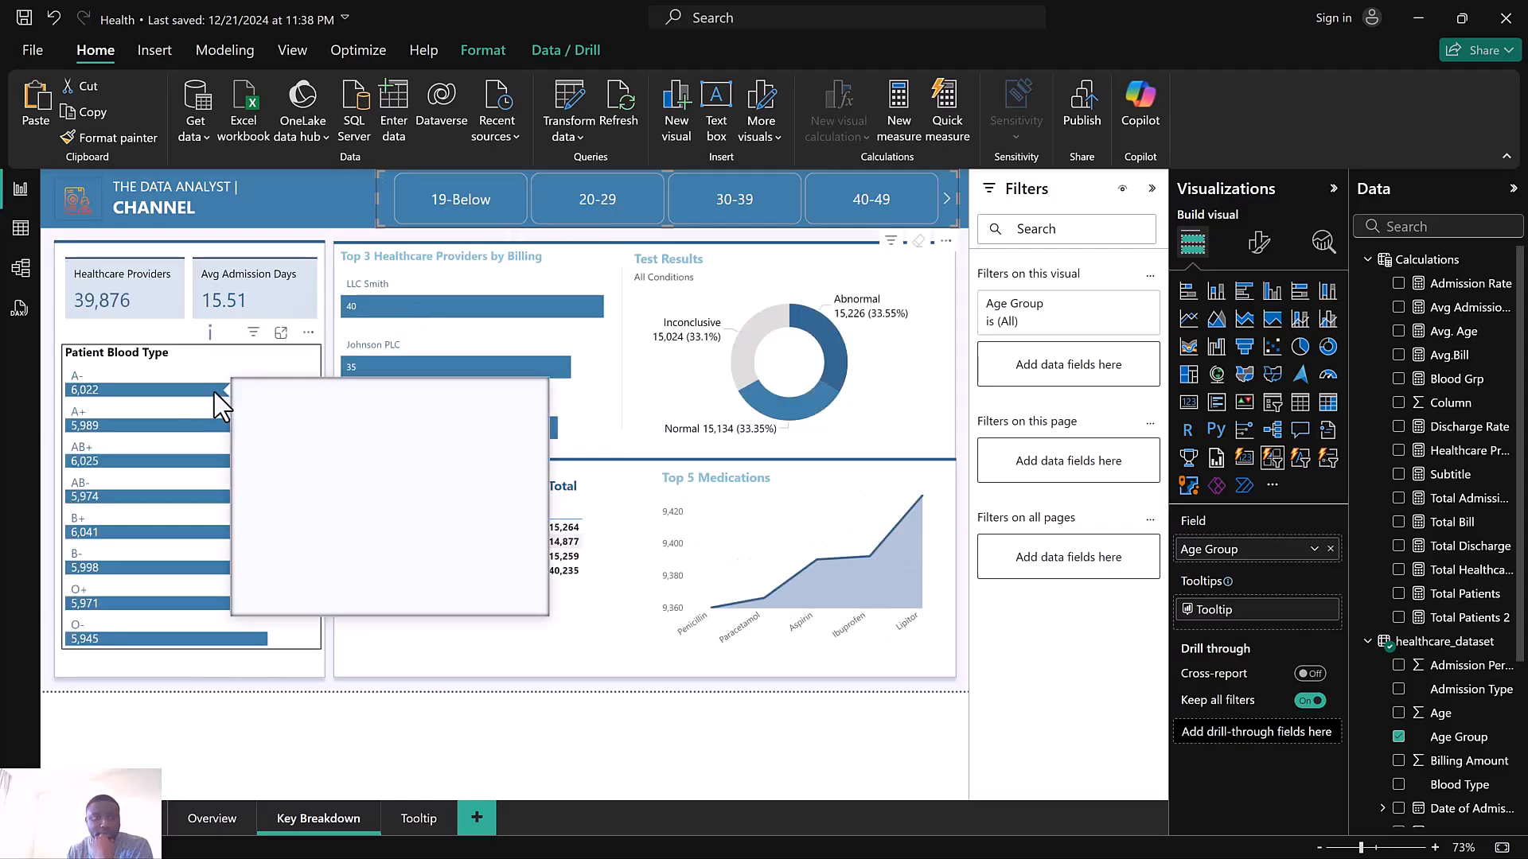
left_click(78, 382)
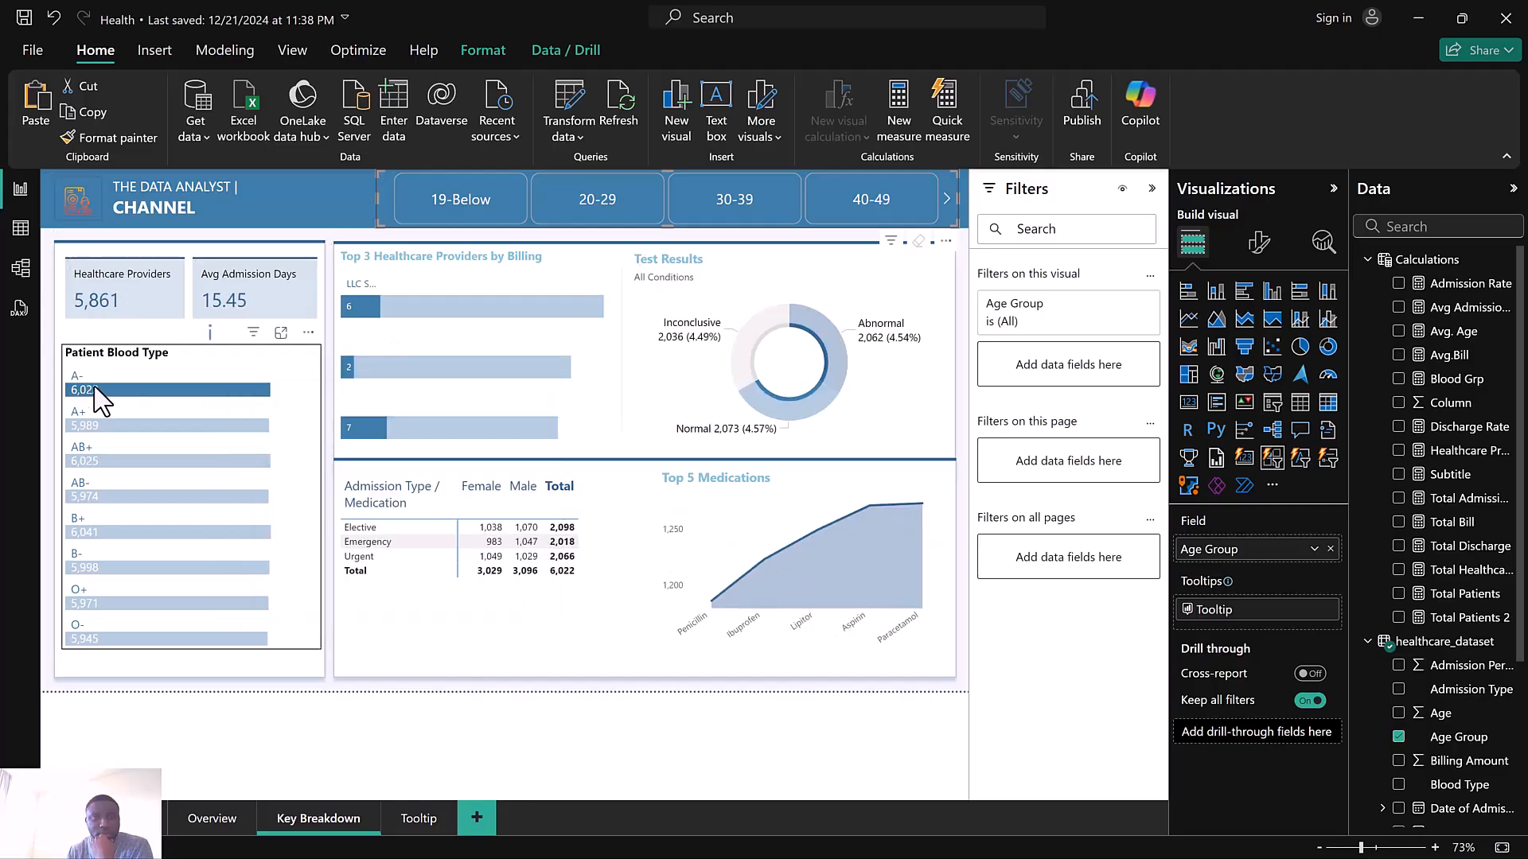
left_click(98, 388)
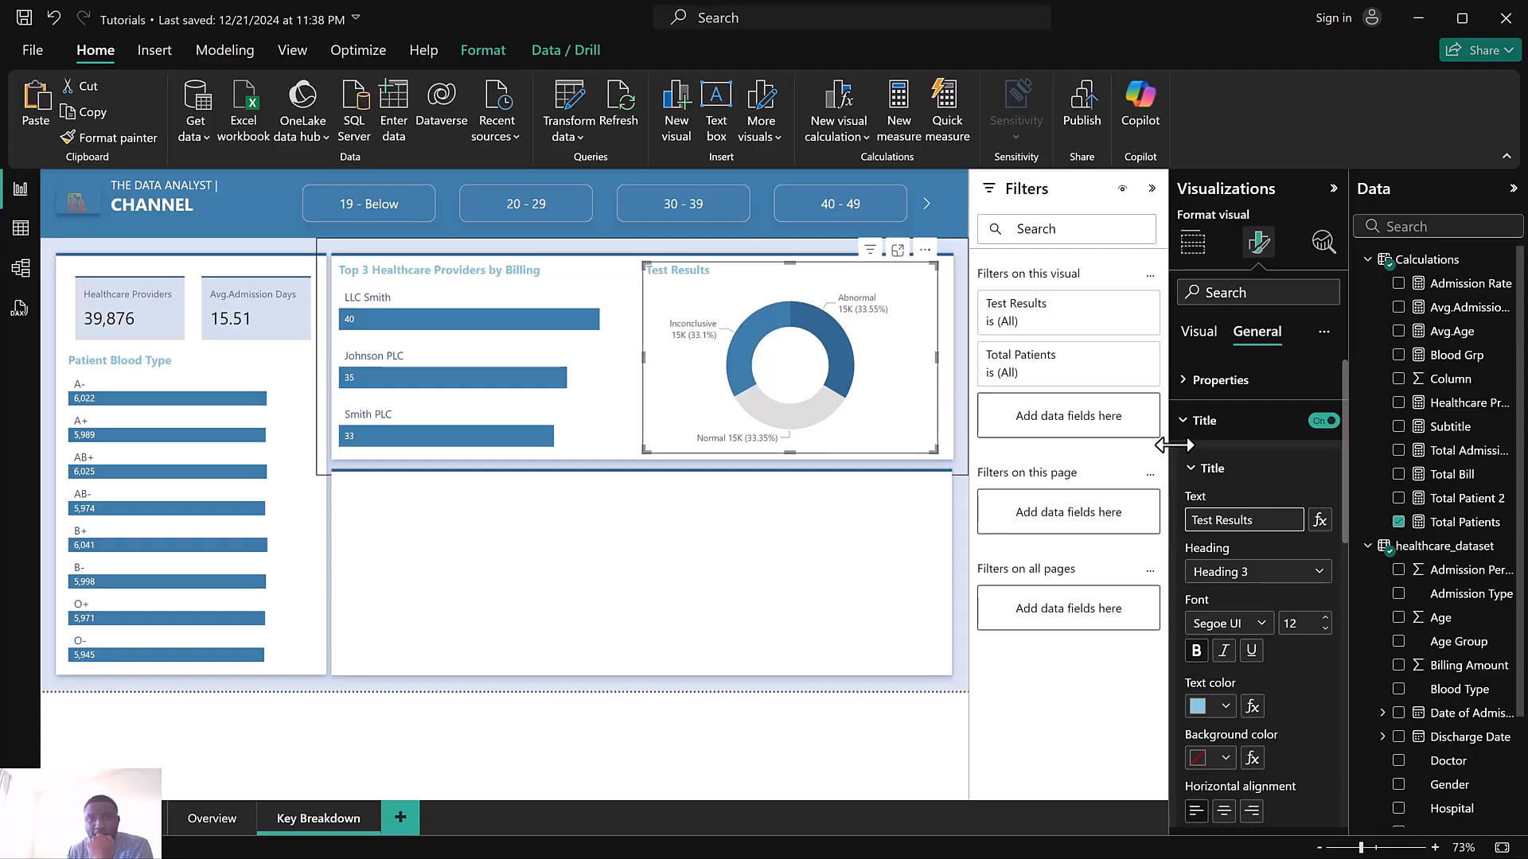
Turn on the donut chart's subtitle and base its text on the Subtitle measure through field value conditional formatting
scroll(1277, 625, "down", 5)
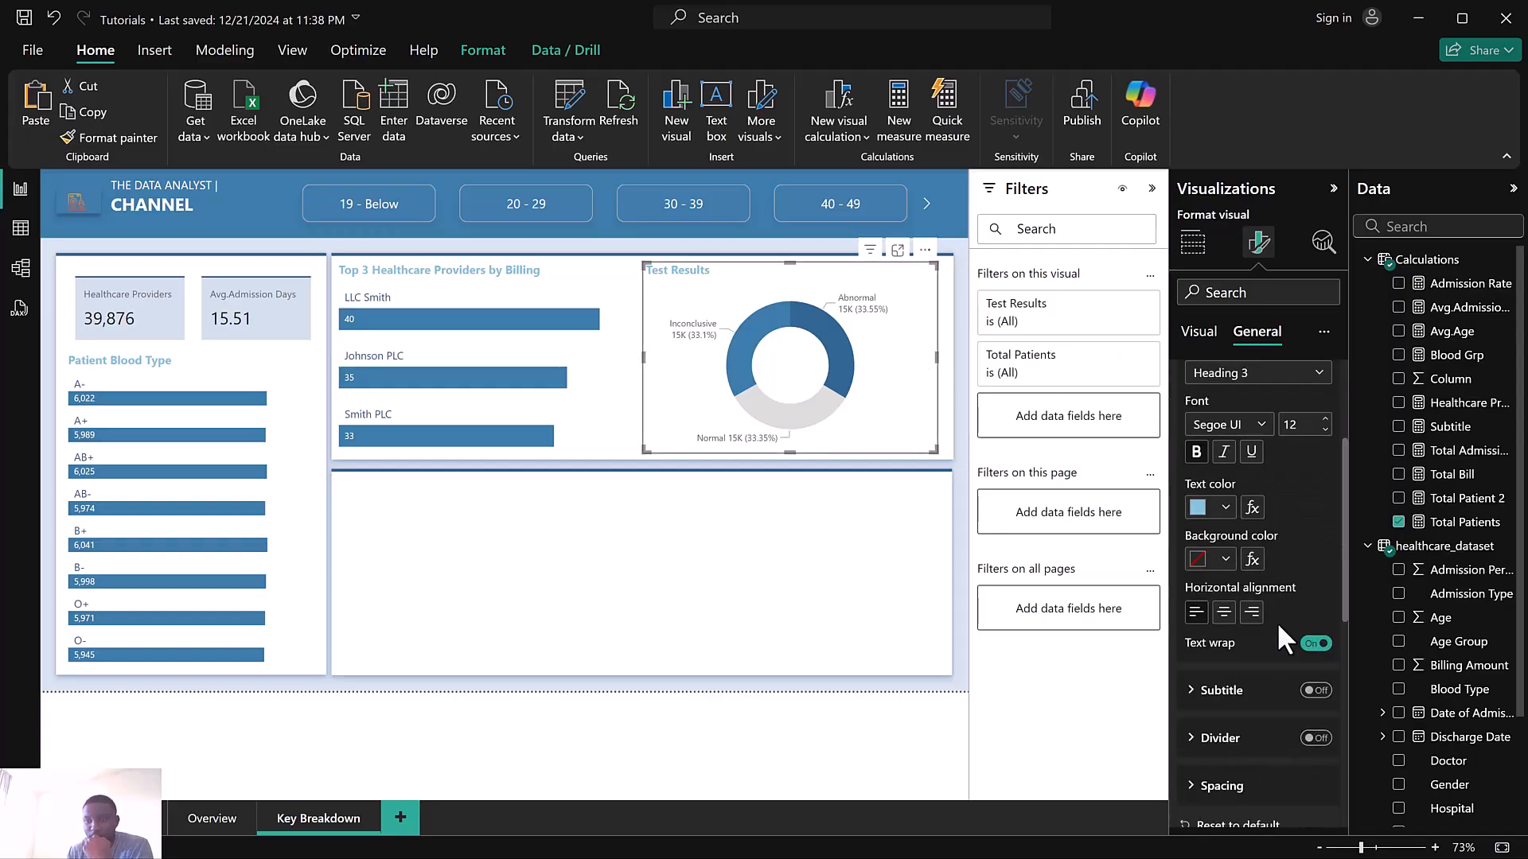
left_click(1317, 491)
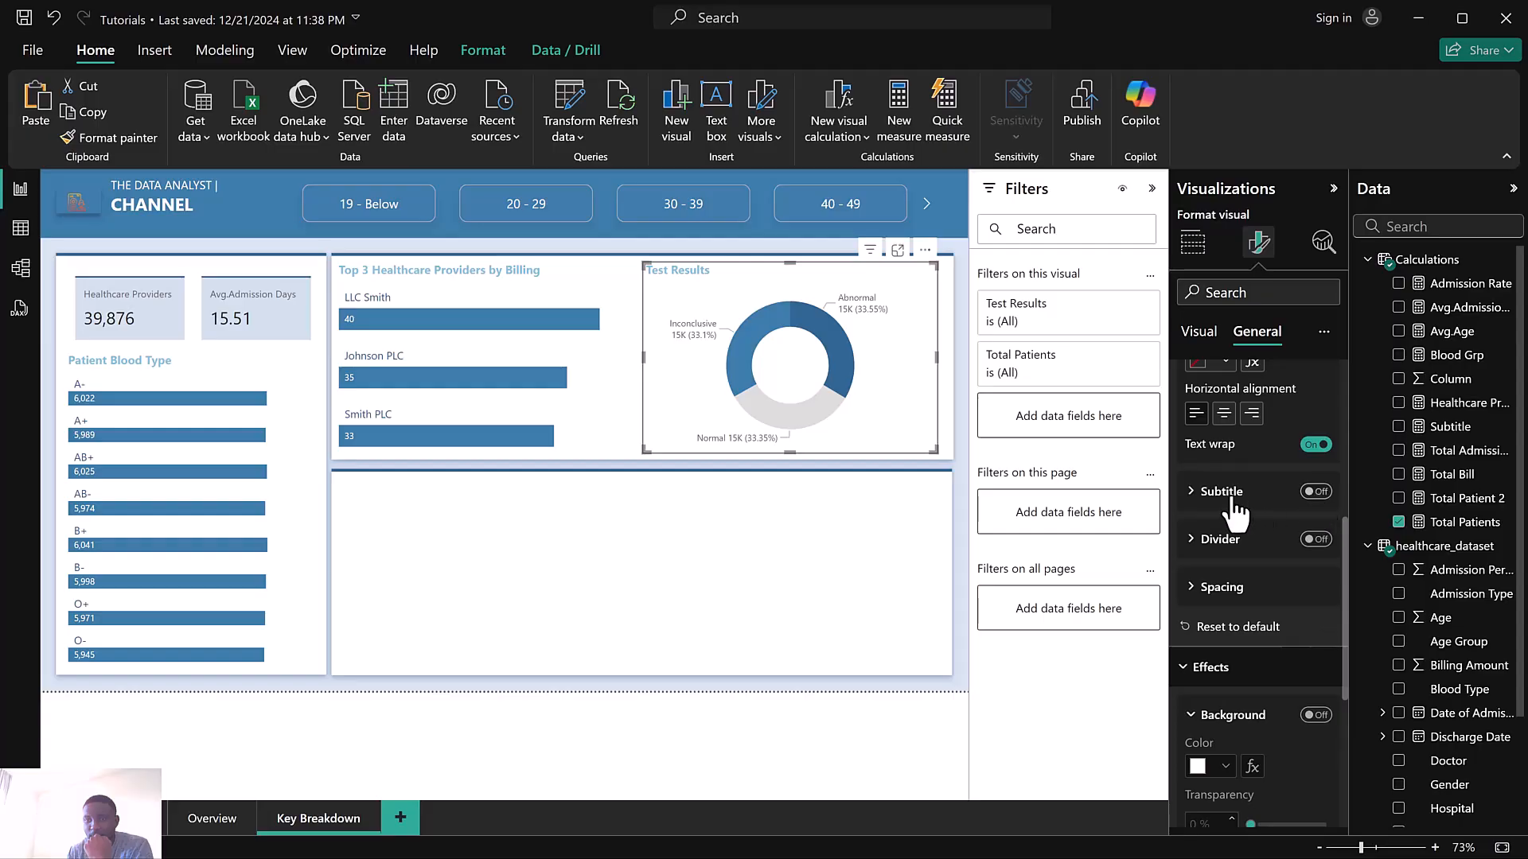
left_click(1212, 493)
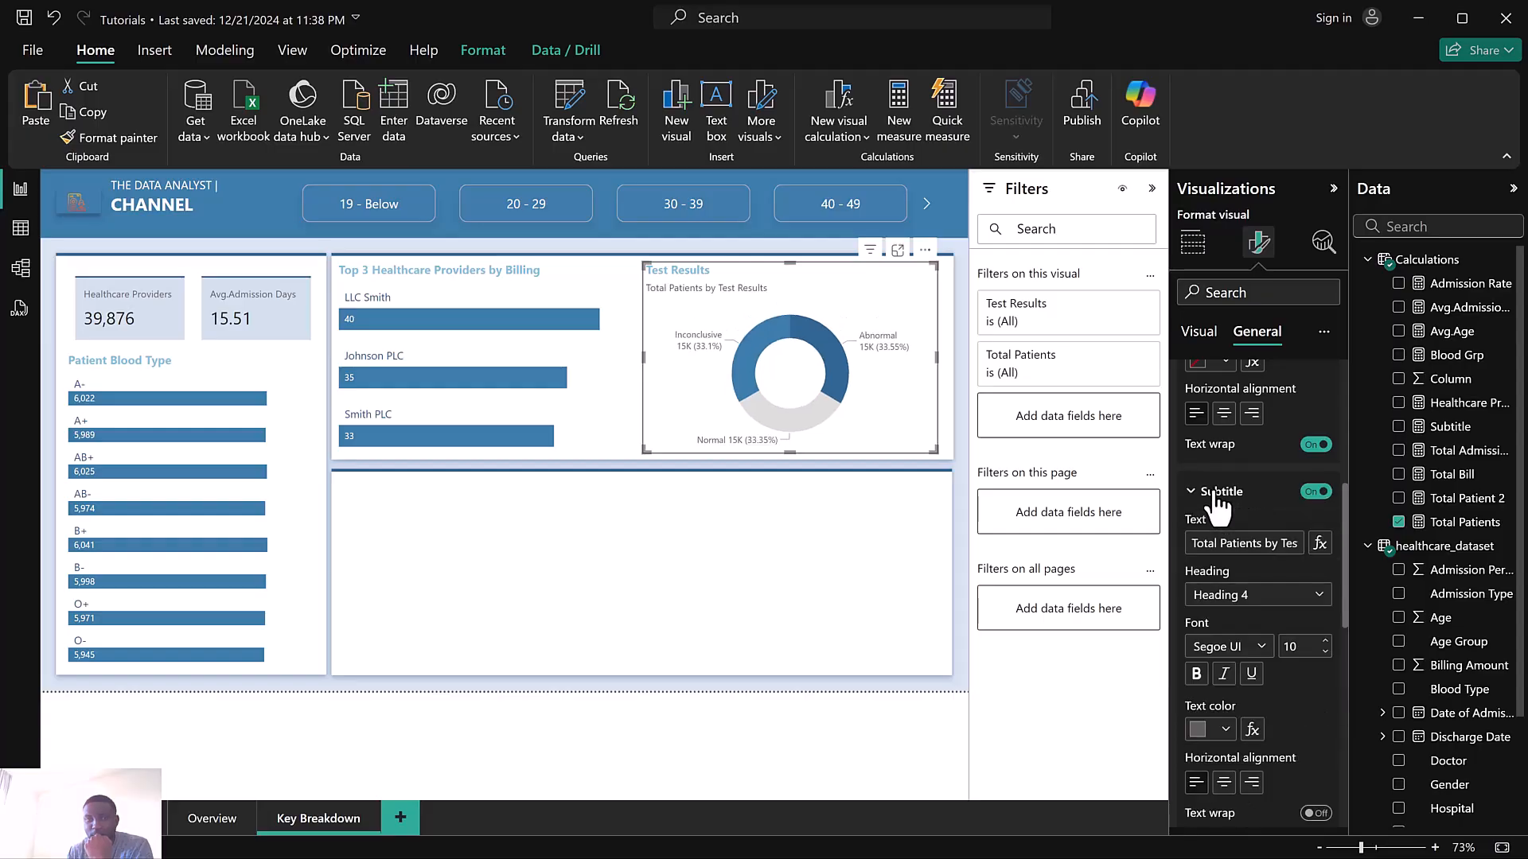
left_click(1317, 540)
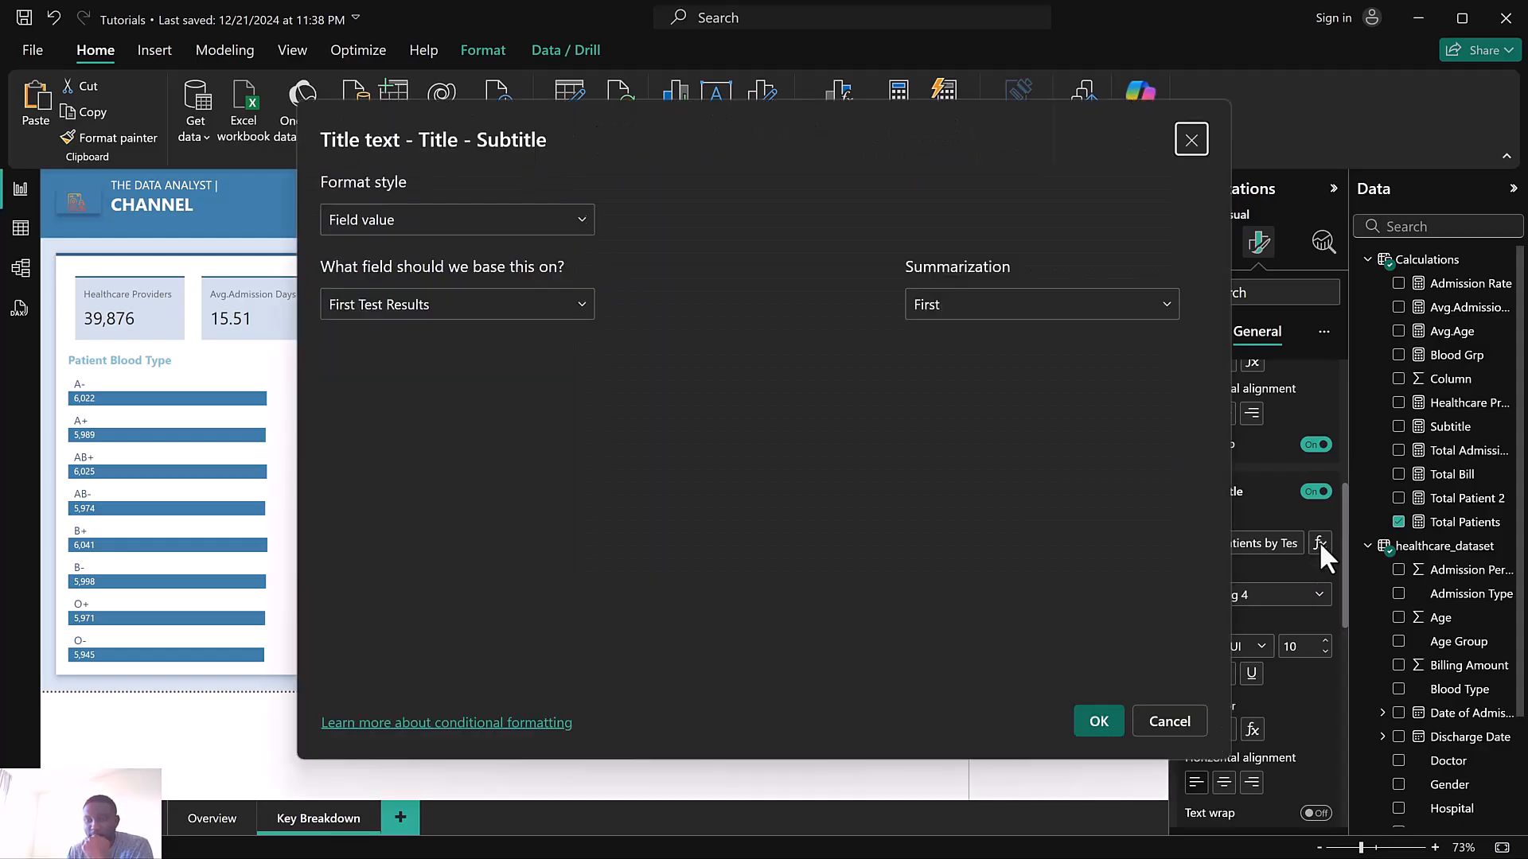
left_click(474, 310)
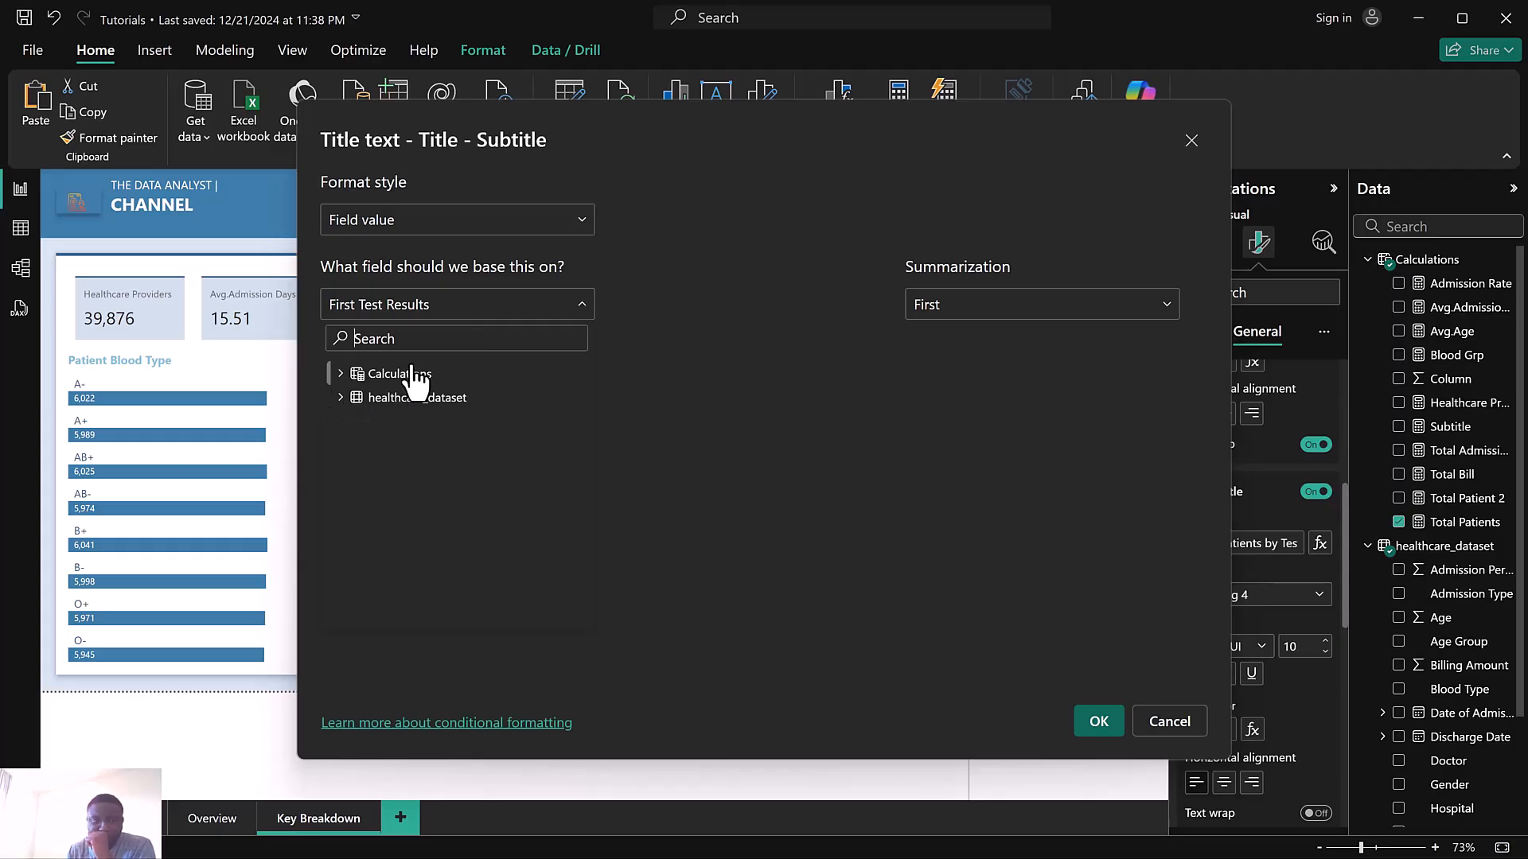
type("sub")
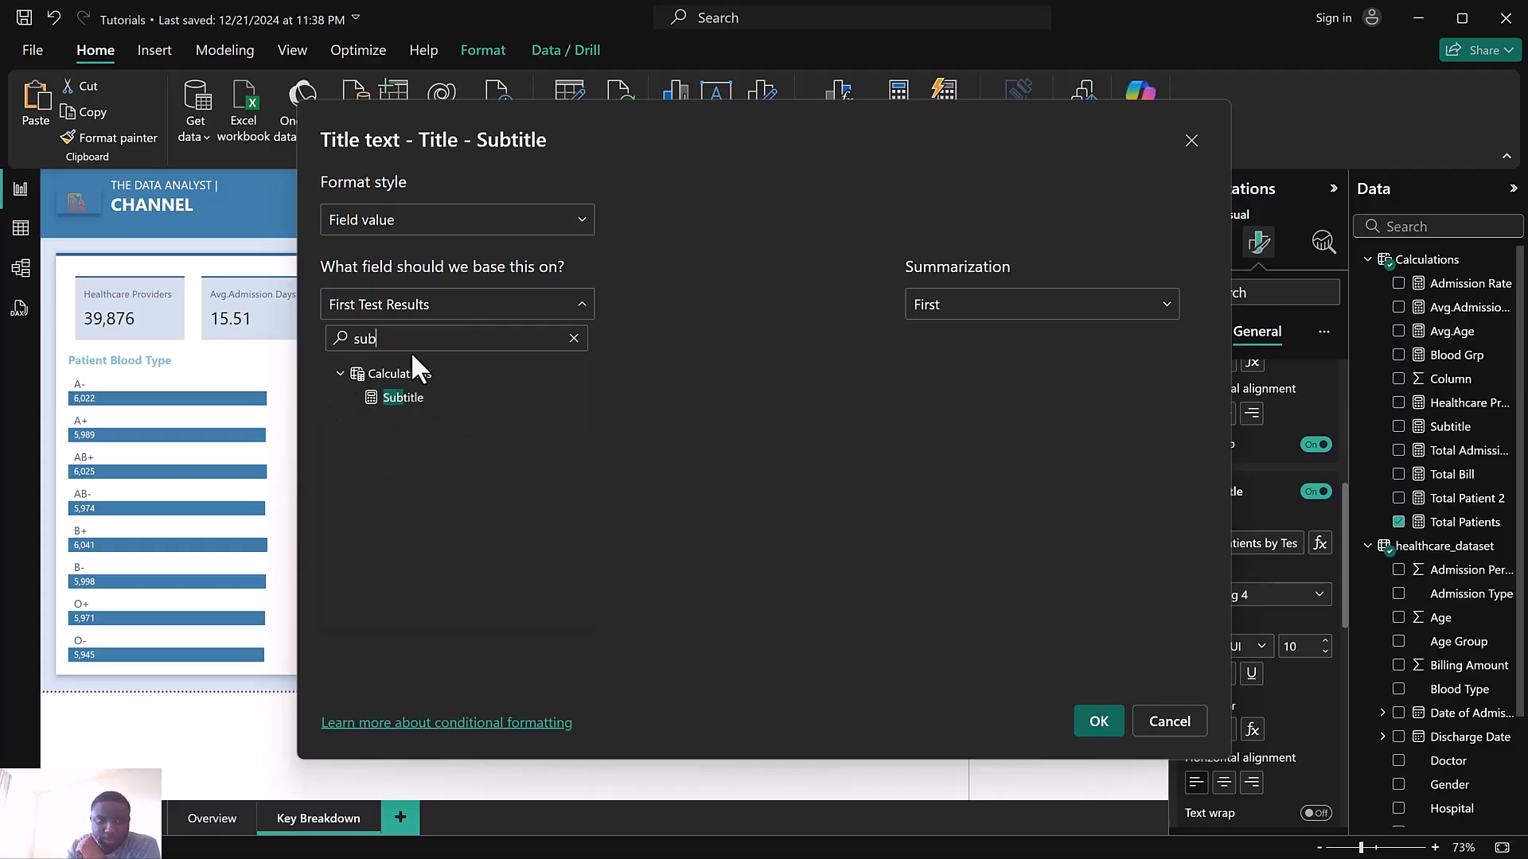
left_click(407, 400)
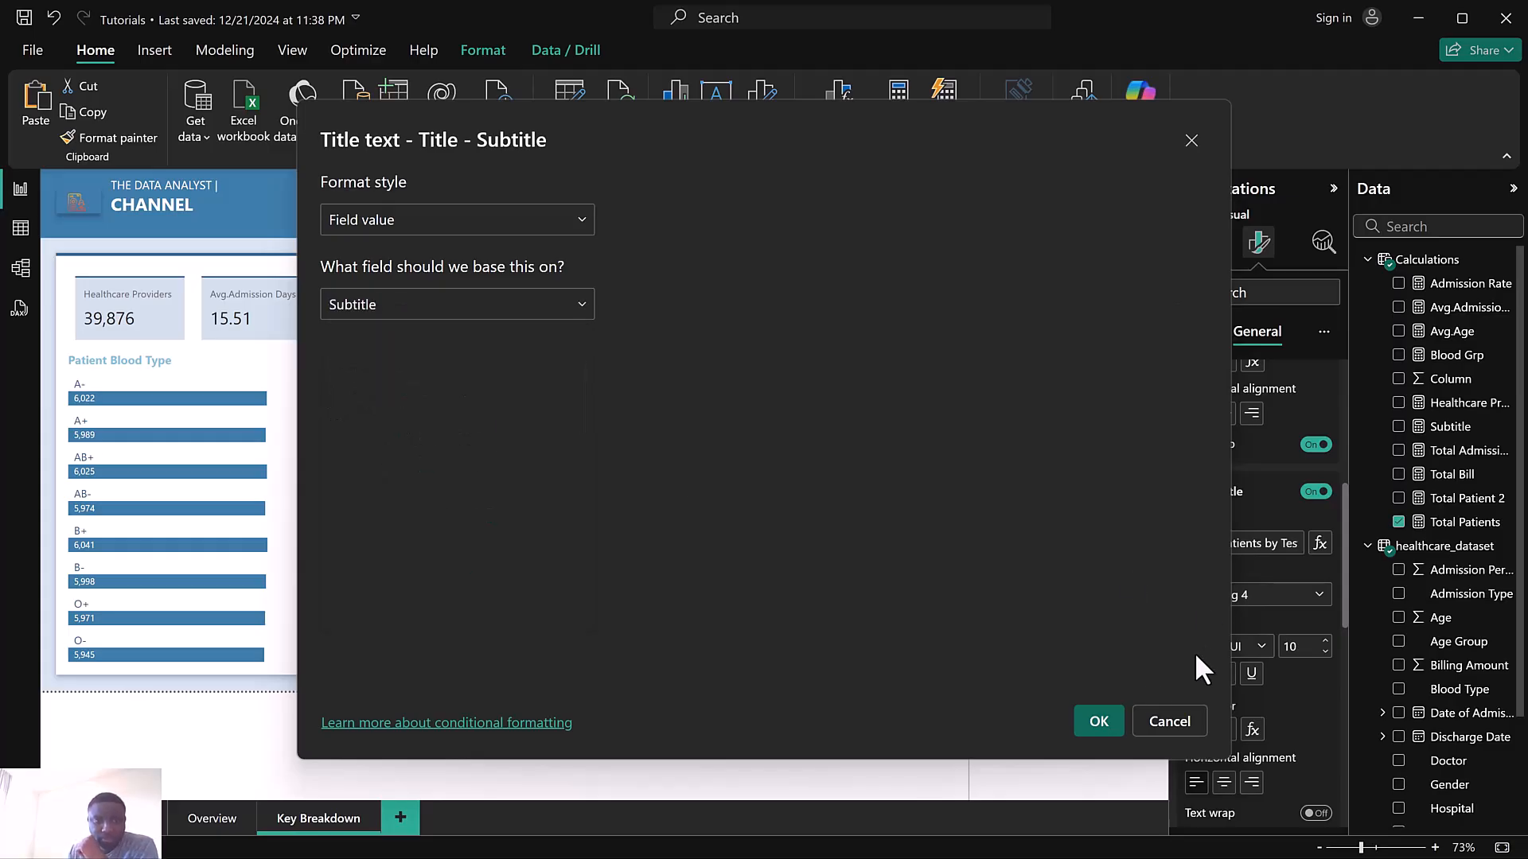
left_click(1100, 726)
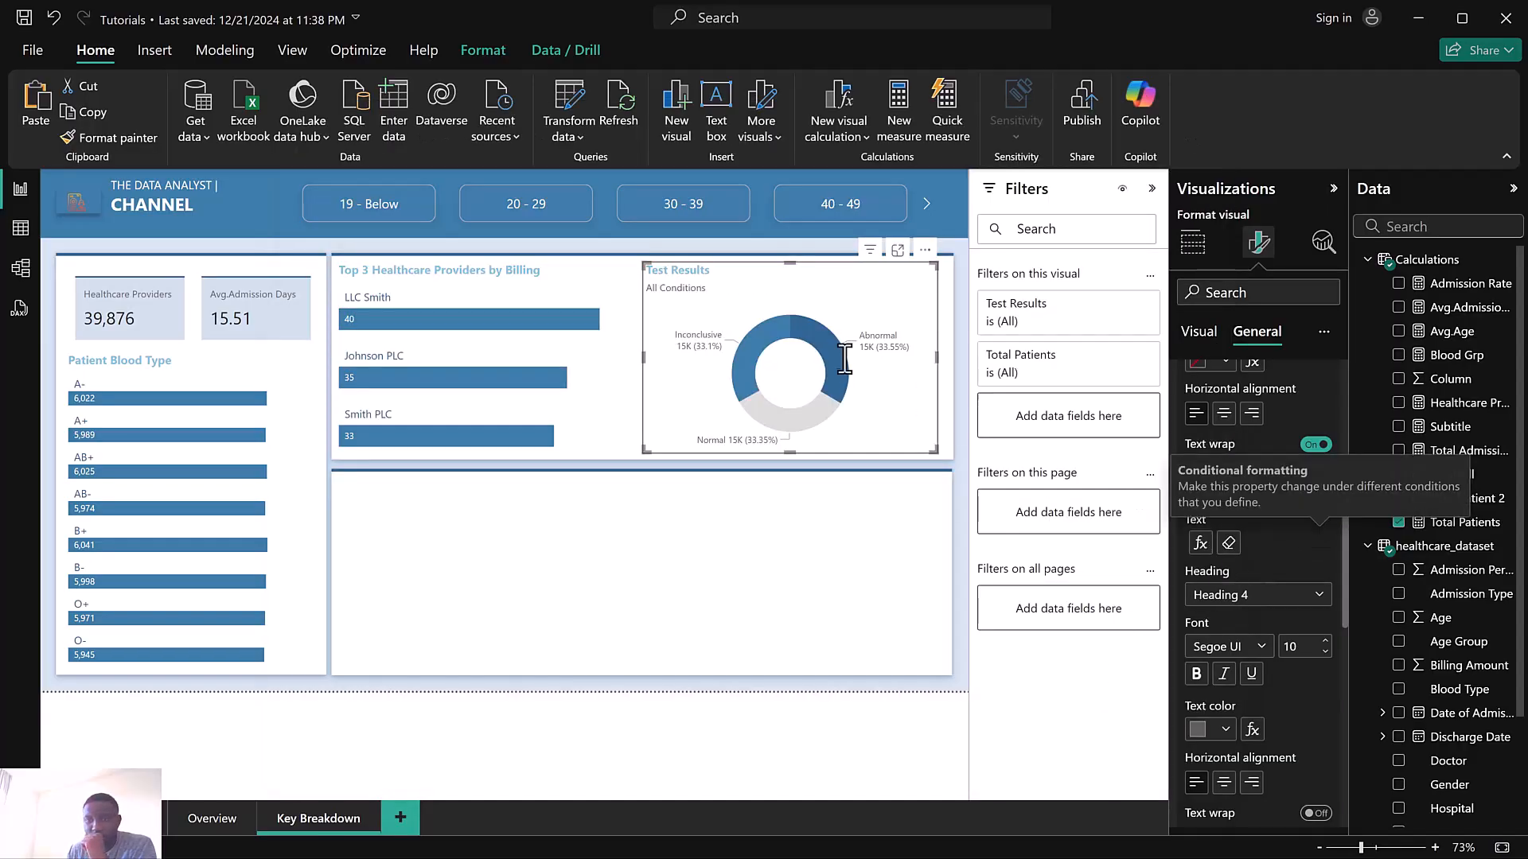
Select the age group slicer and set the space between its buttons to 0 px
left_click(691, 211)
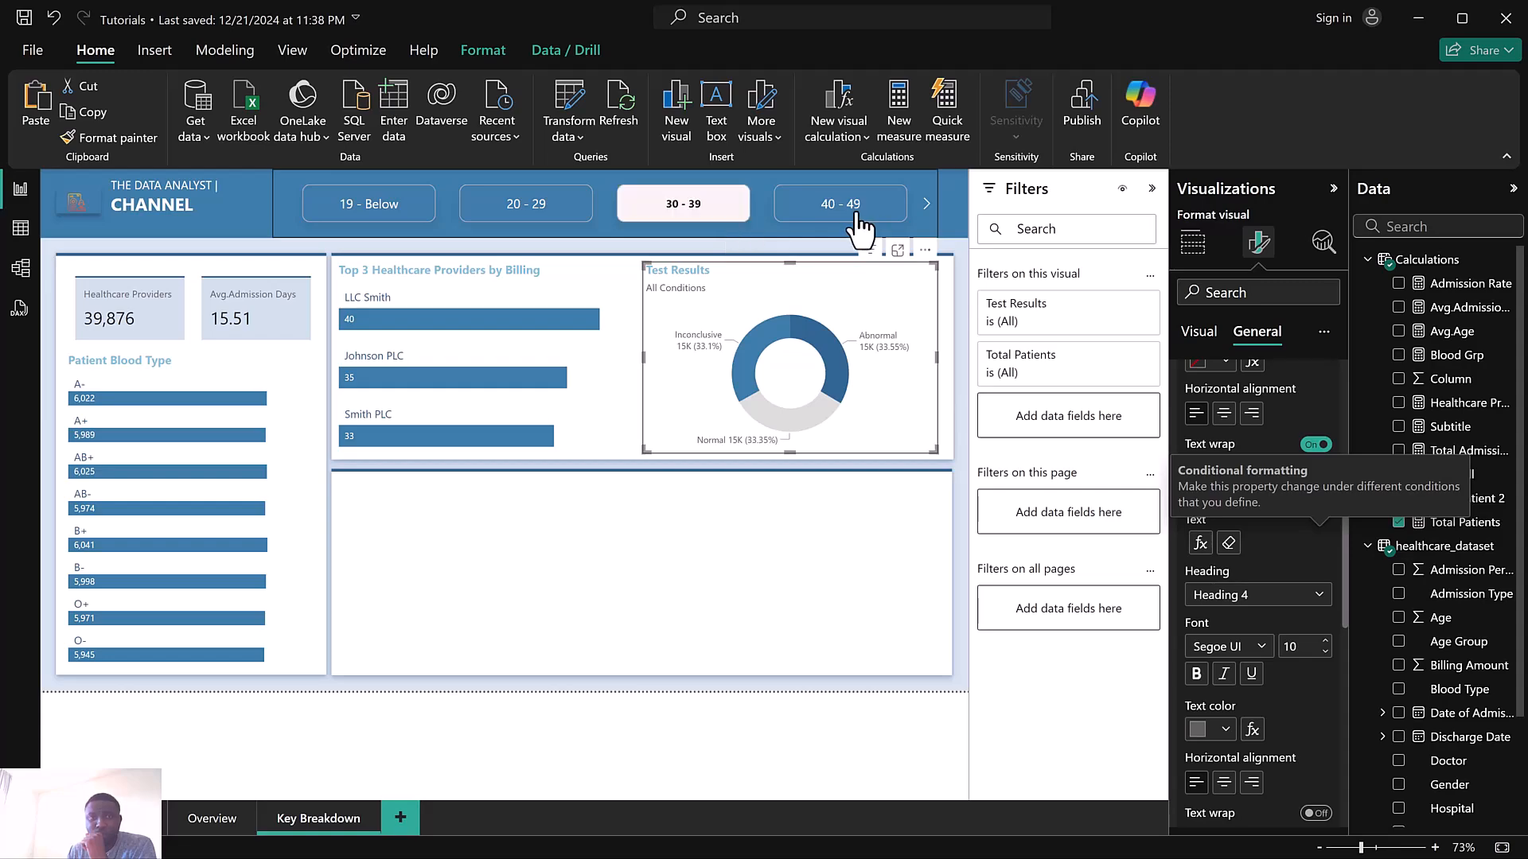
left_click(280, 202)
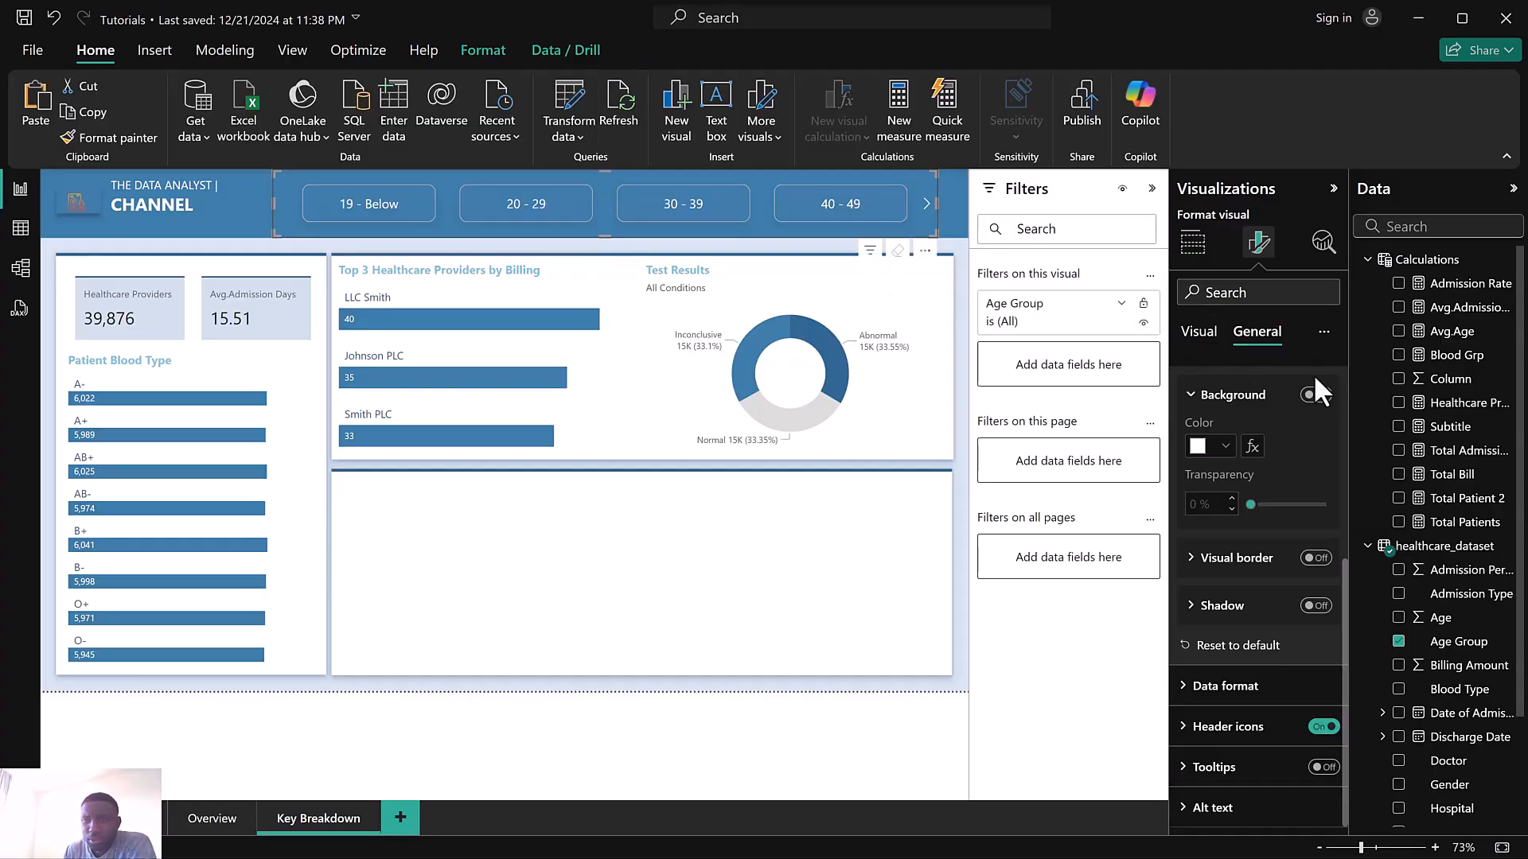
left_click(1211, 341)
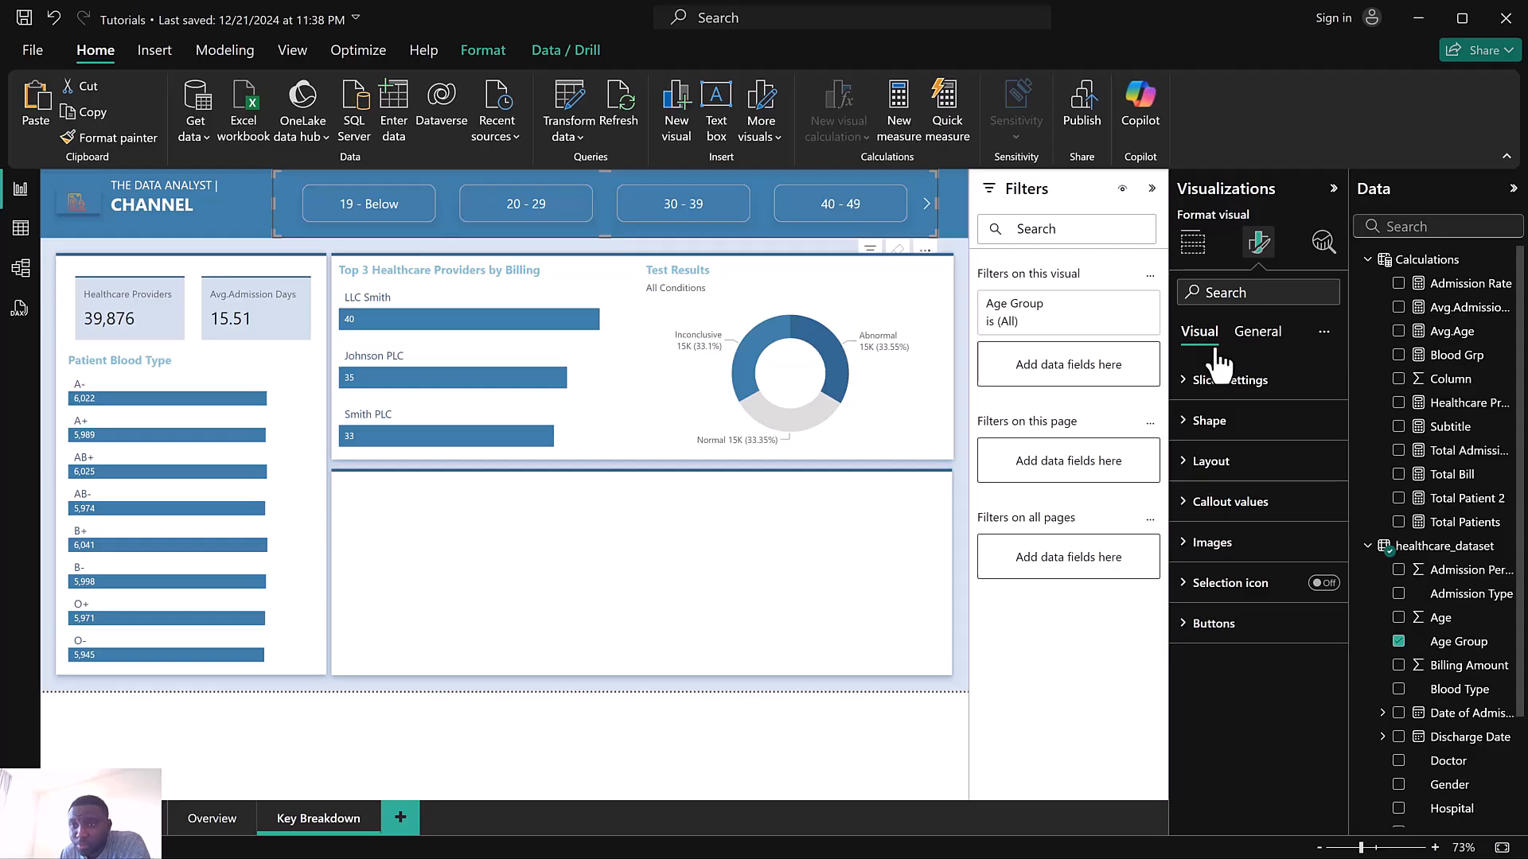
left_click(1243, 385)
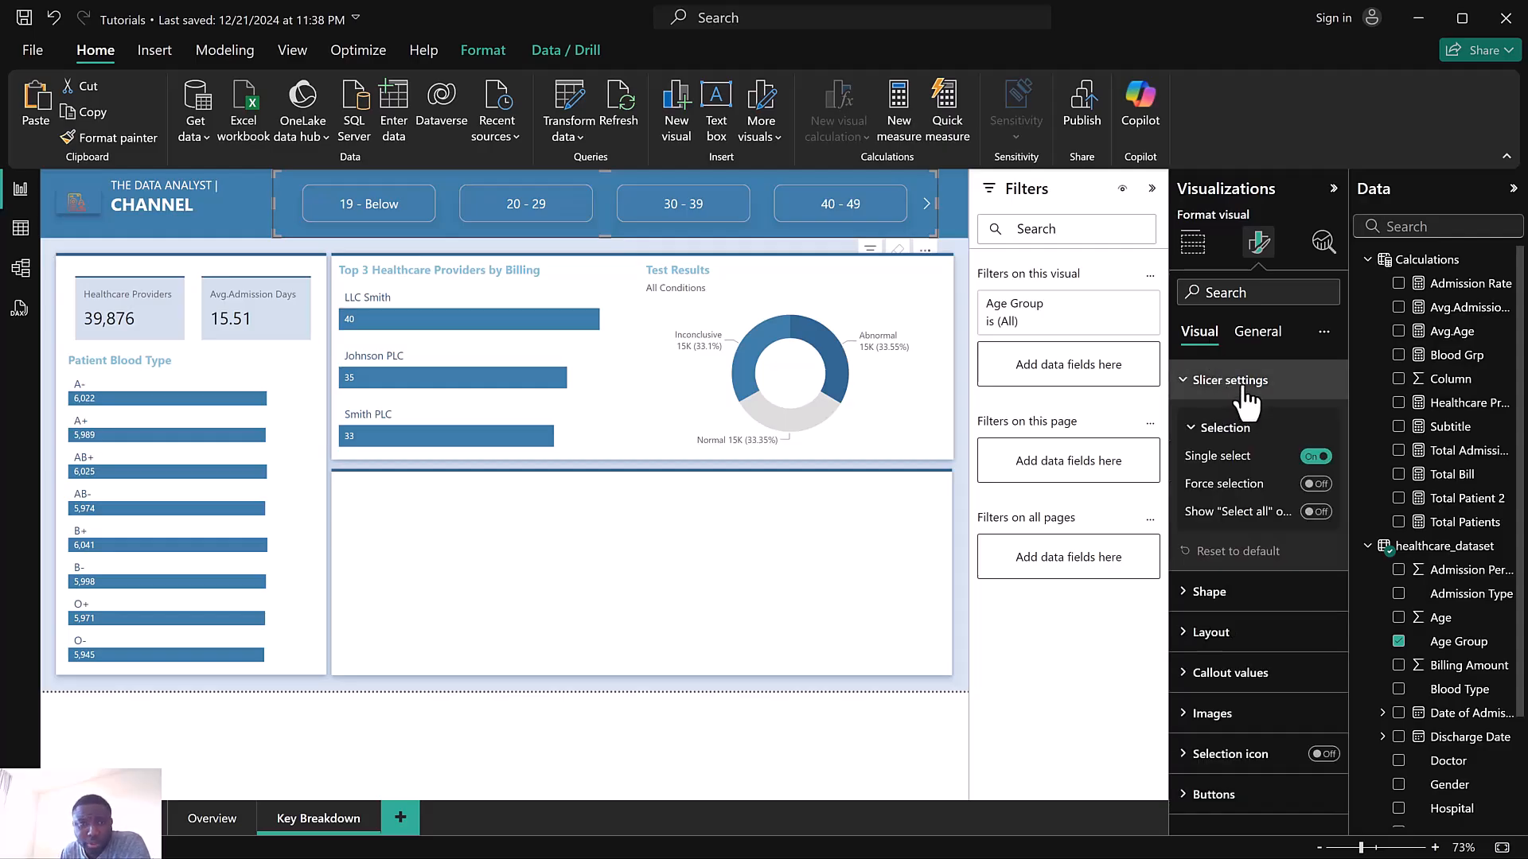
left_click(1244, 385)
left_click(1245, 466)
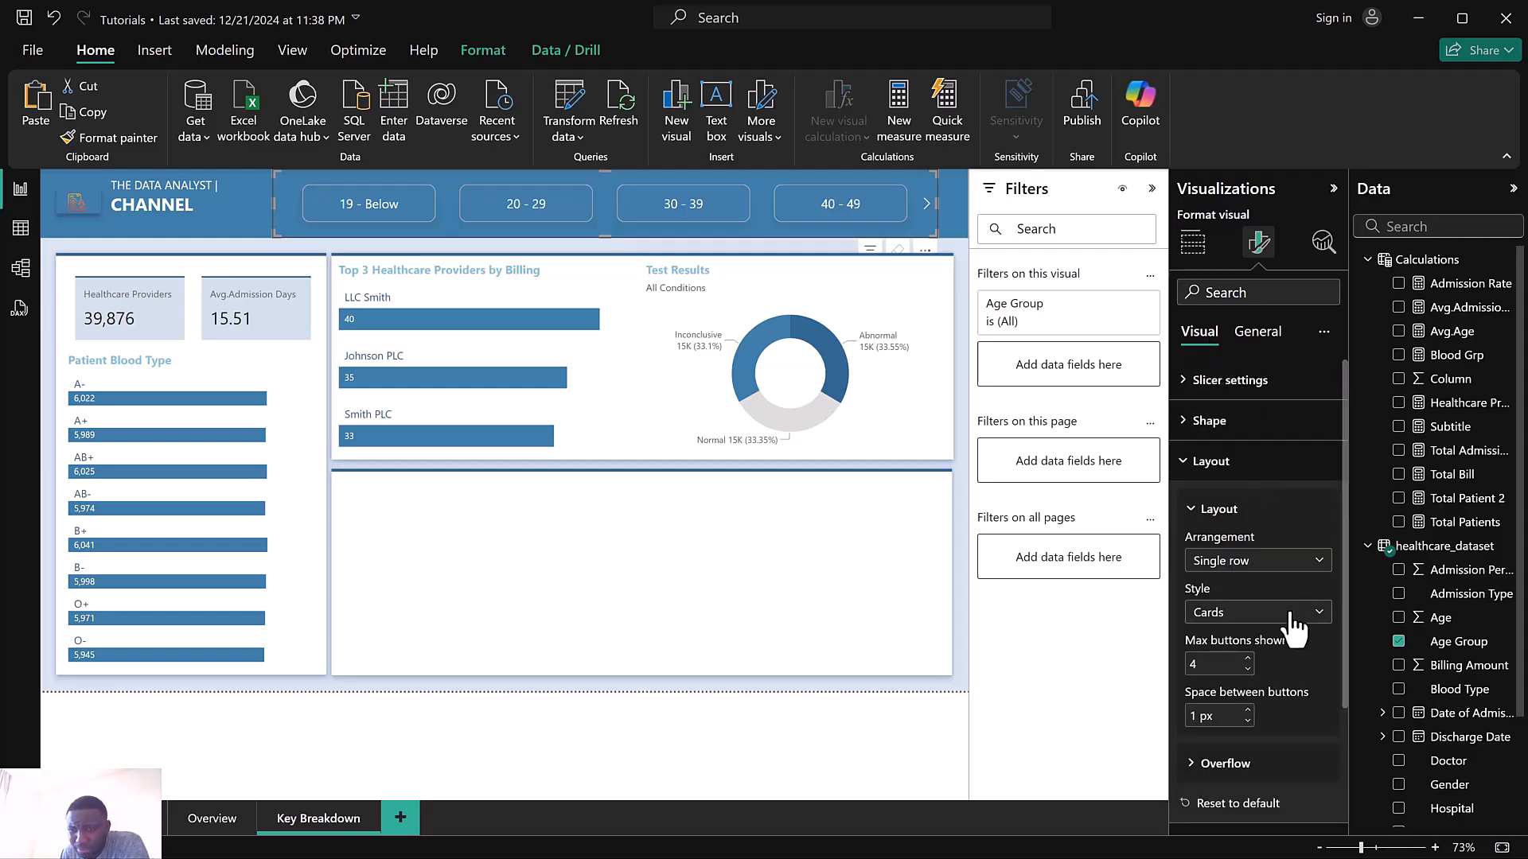
scroll(1276, 649, "down", 2)
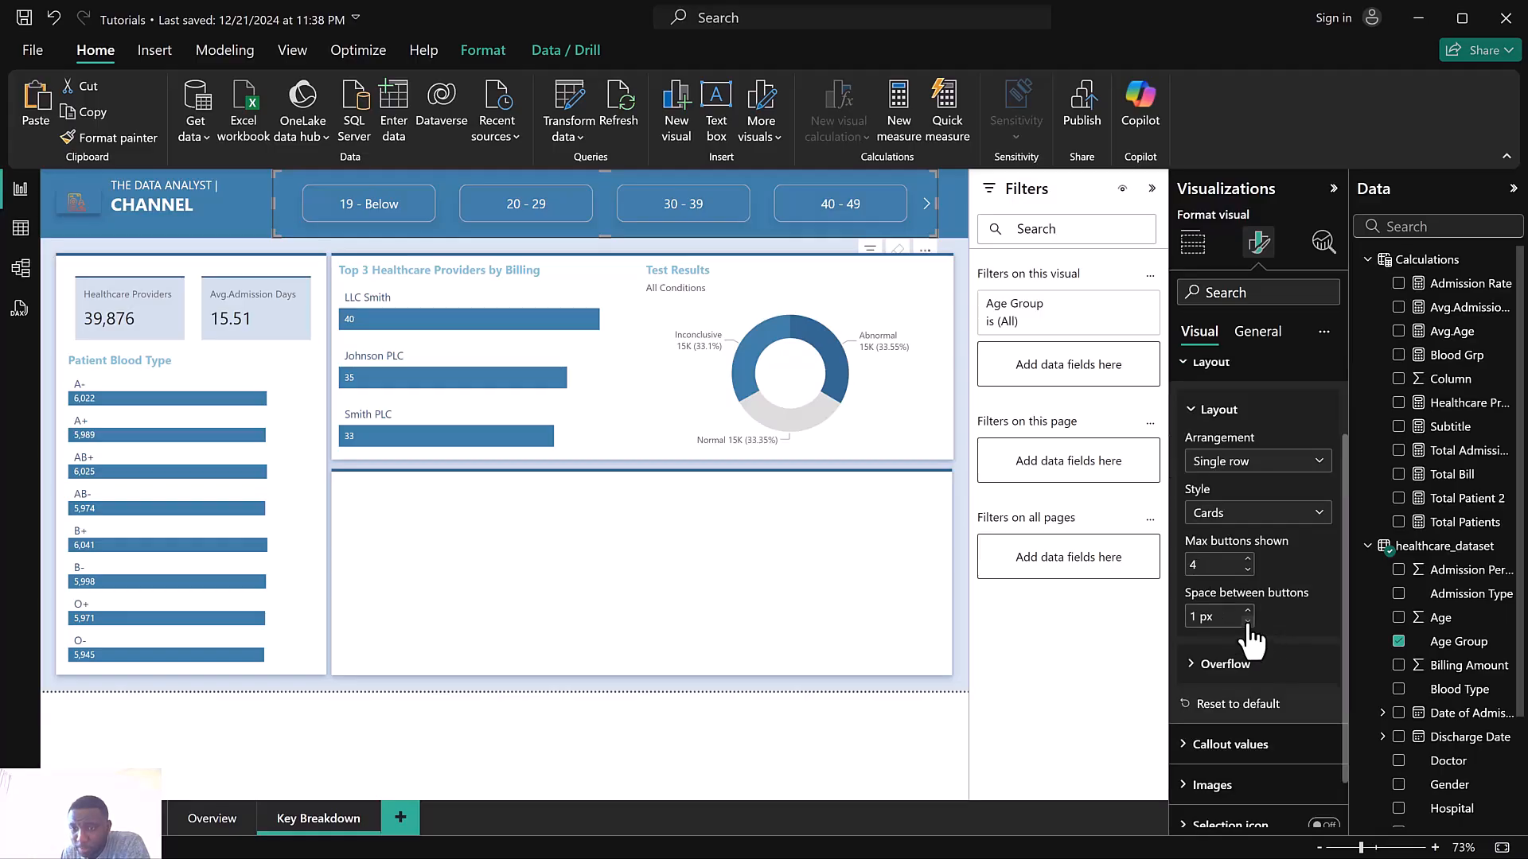
scroll(1259, 647, "down", 1)
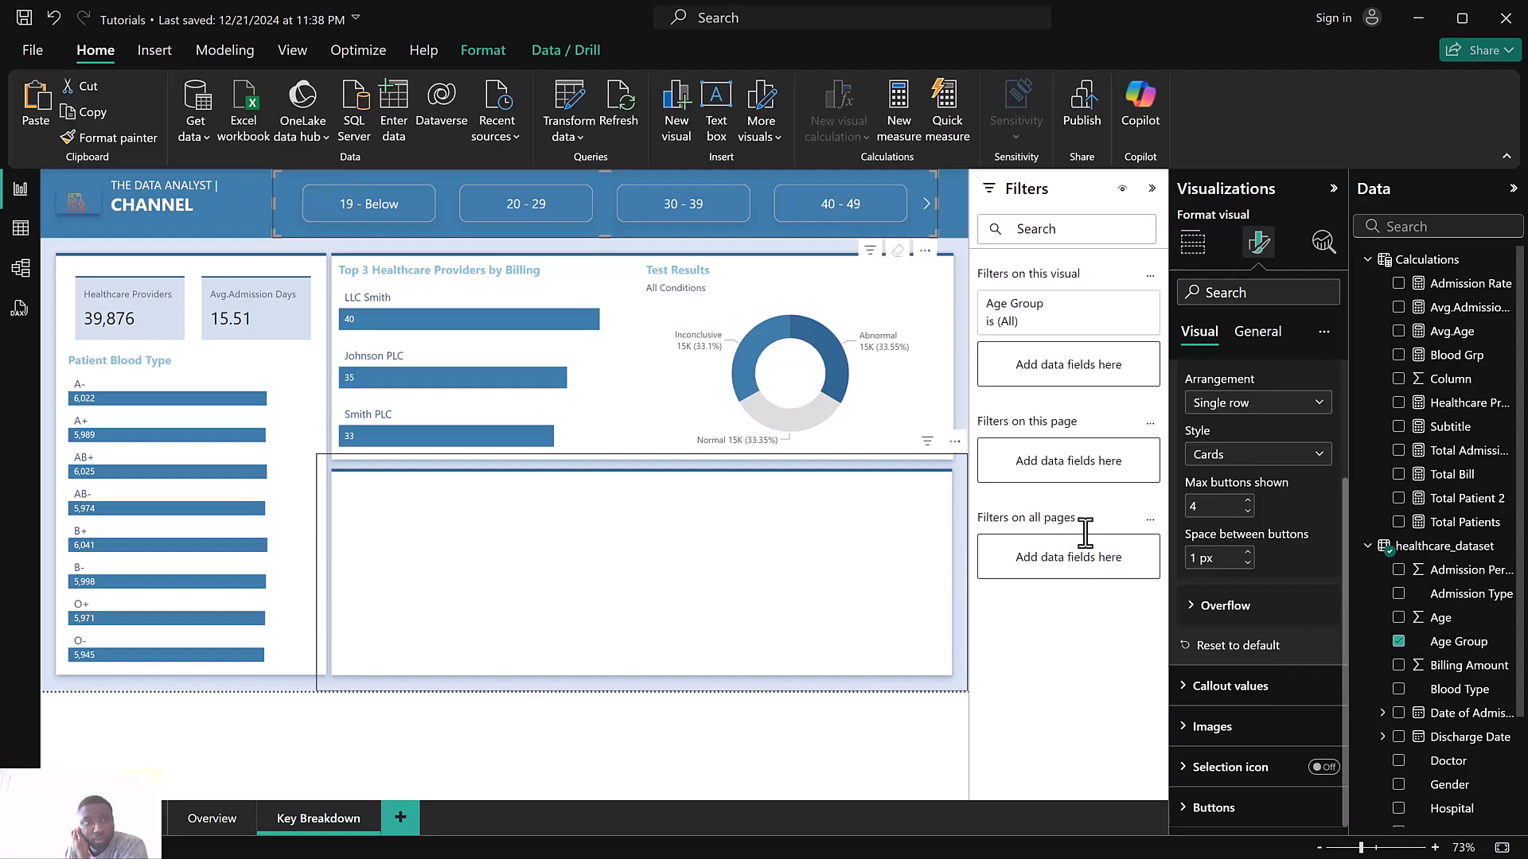
scroll(1266, 529, "up", 3)
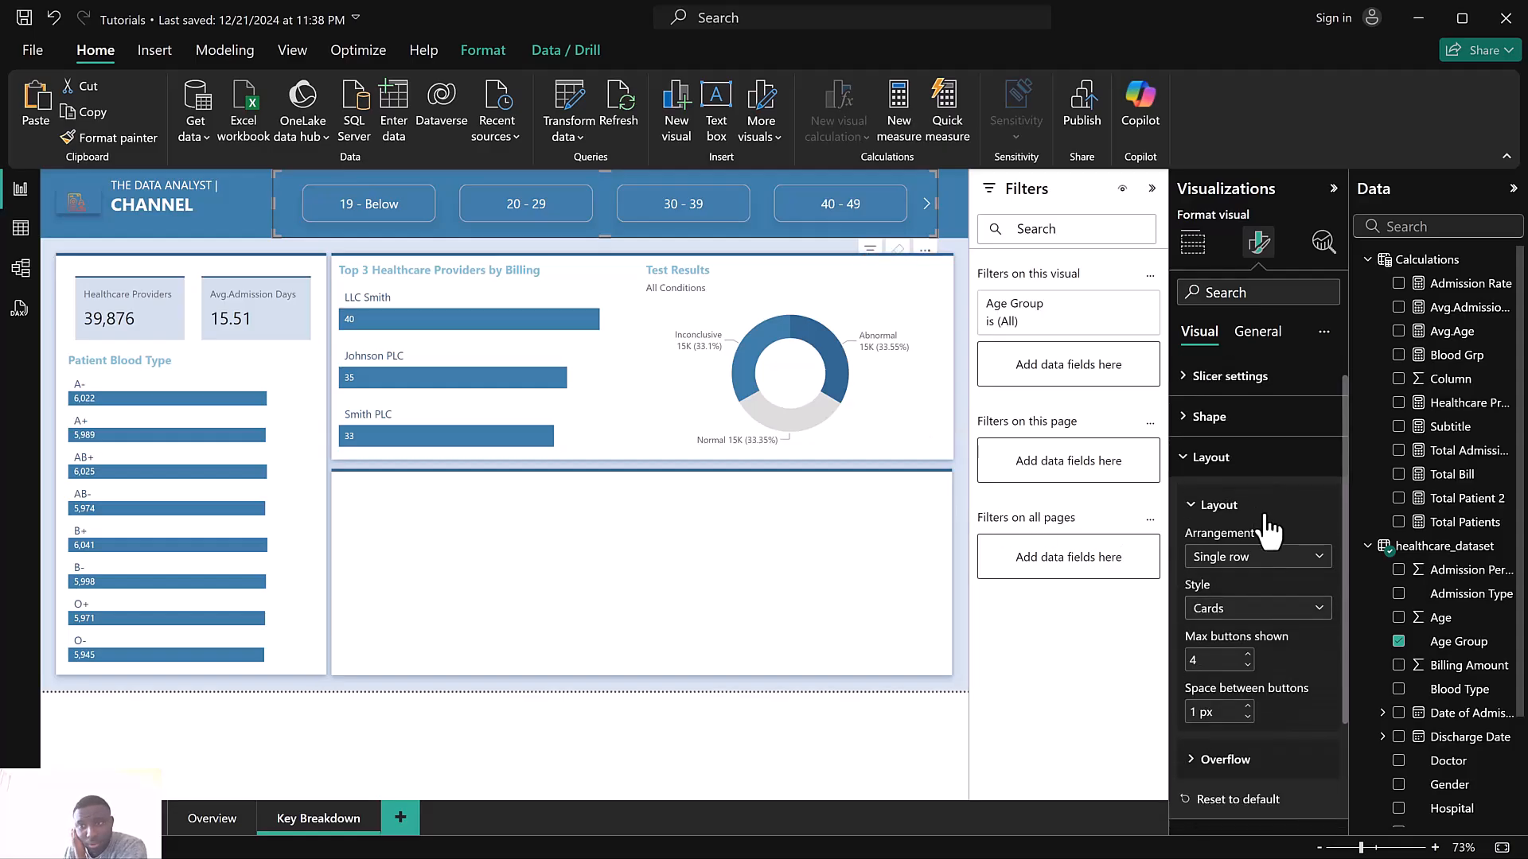
left_click(1209, 417)
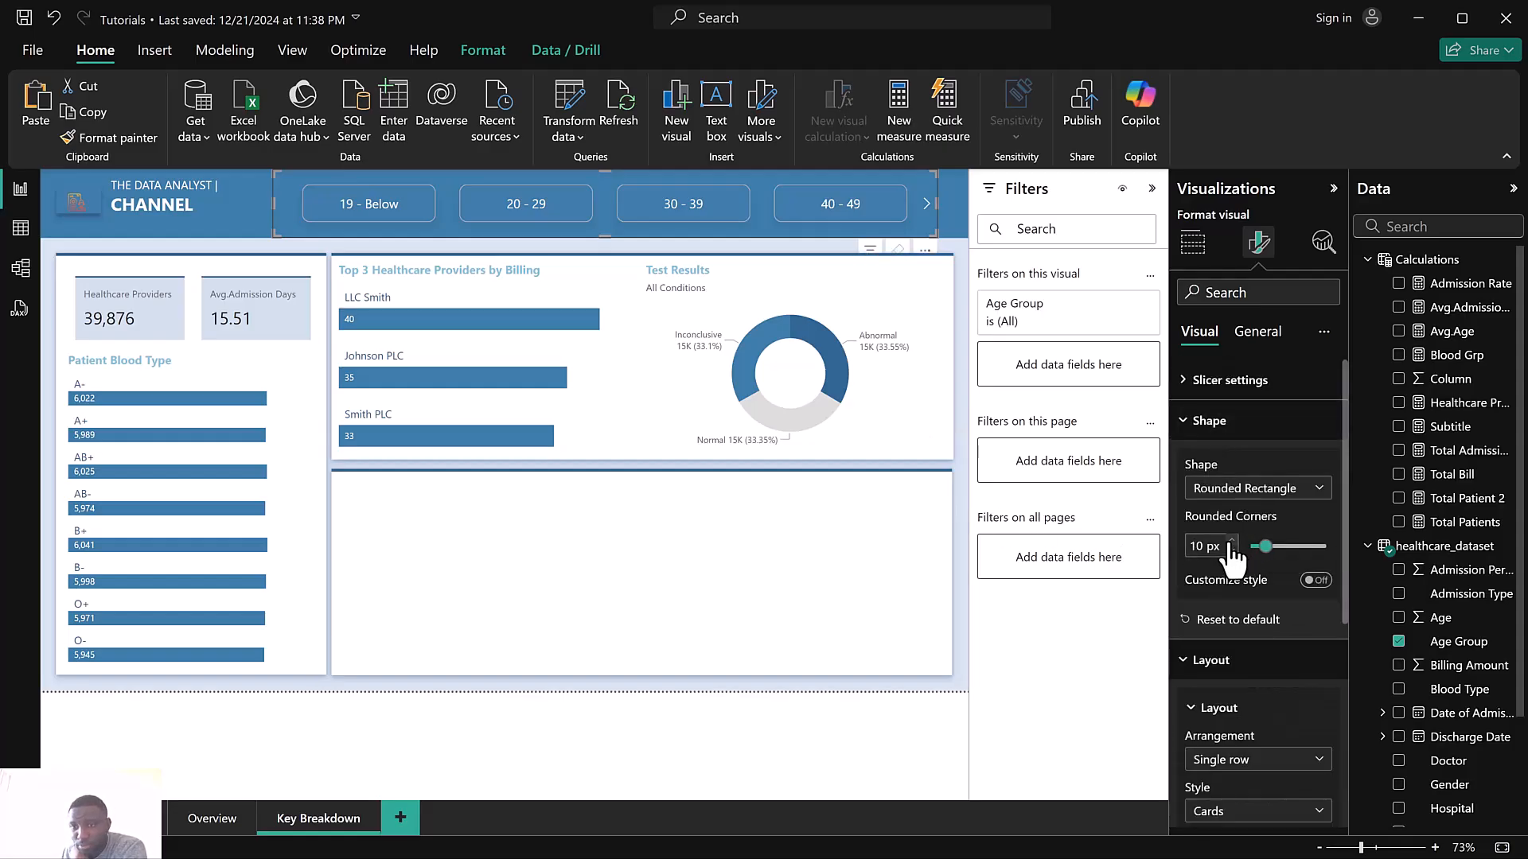
scroll(1267, 627, "down", 2)
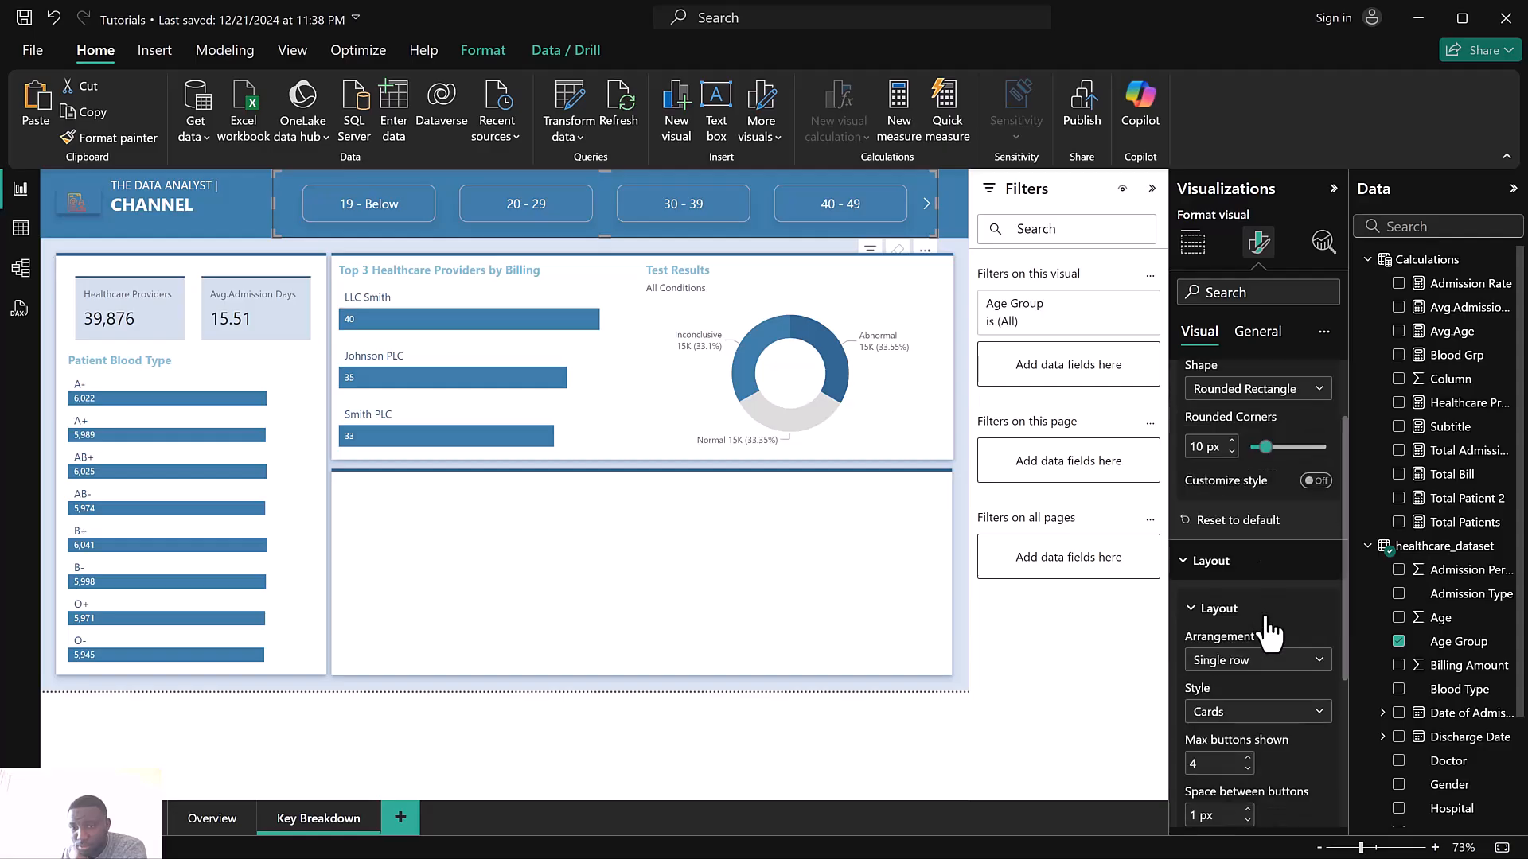
scroll(1271, 631, "up", 2)
scroll(1271, 624, "down", 4)
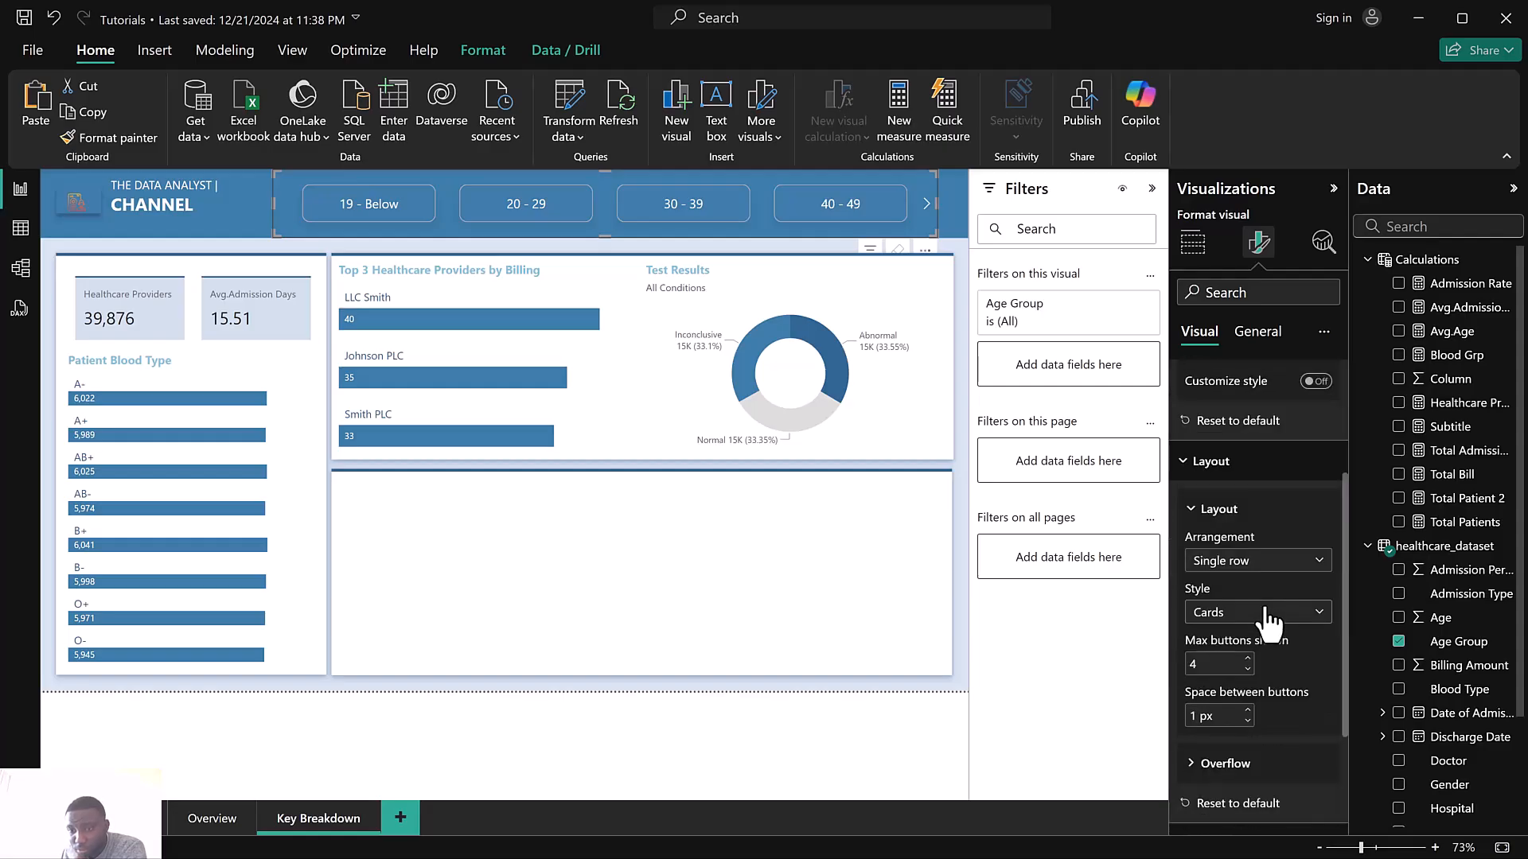
scroll(1254, 674, "down", 2)
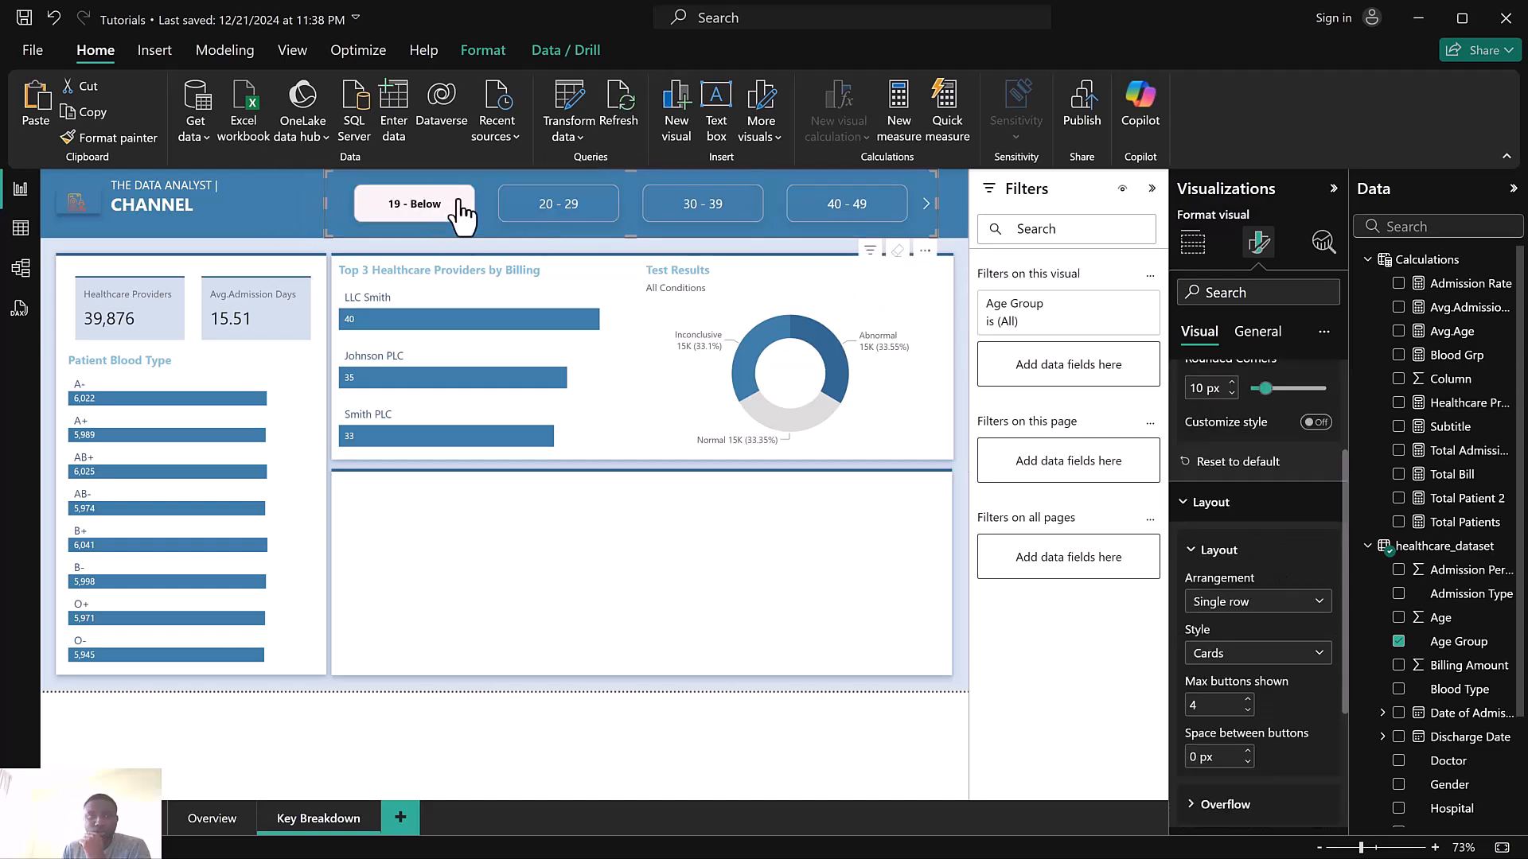
left_click(459, 203)
Turn off the glow effect on the age group slicer's buttons
scroll(1302, 509, "up", 3)
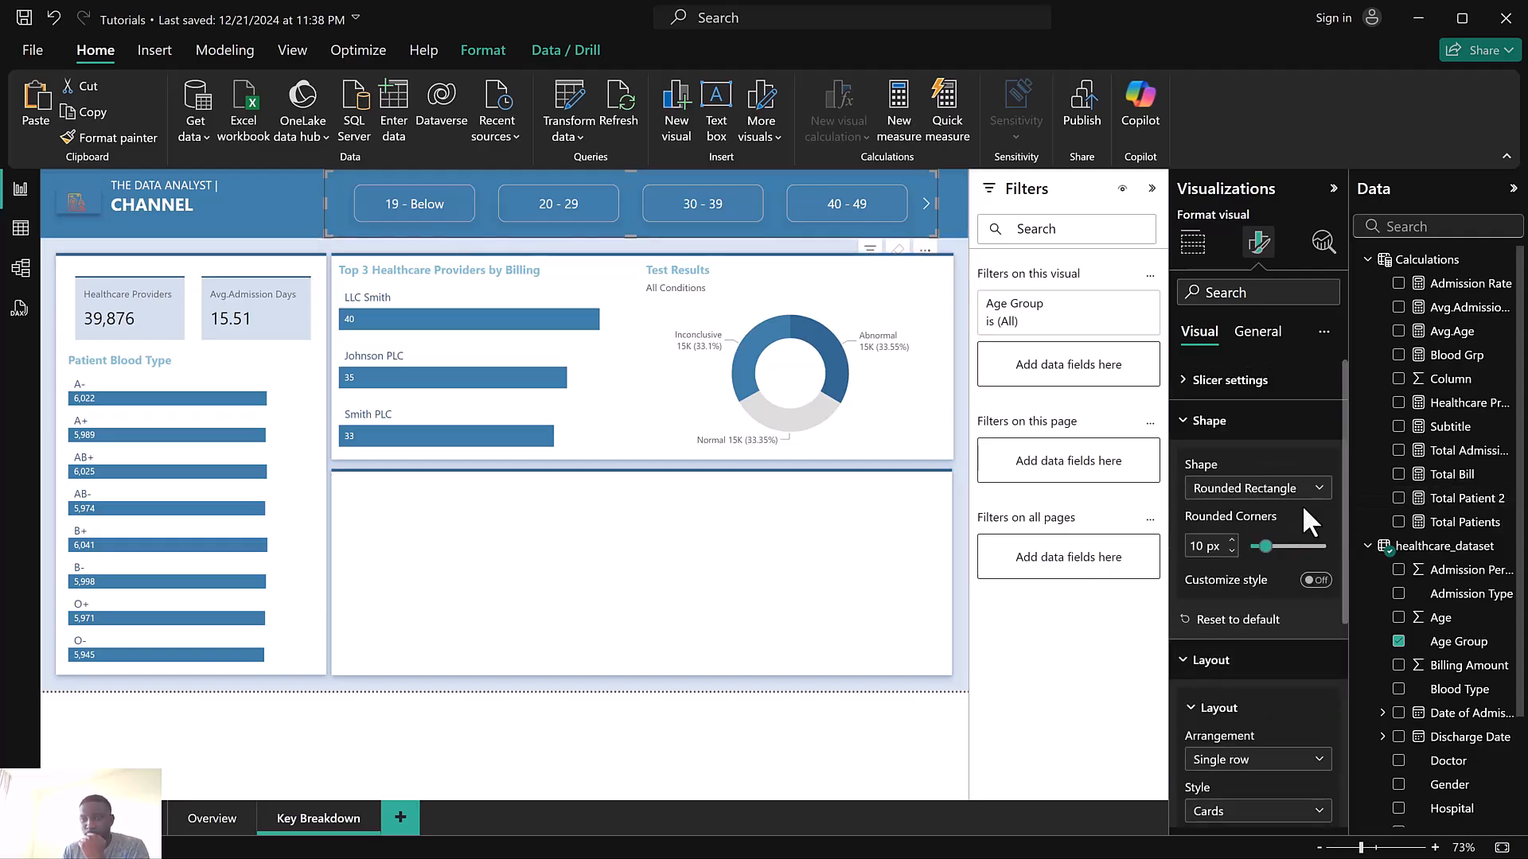
left_click(1226, 421)
scroll(1277, 570, "down", 3)
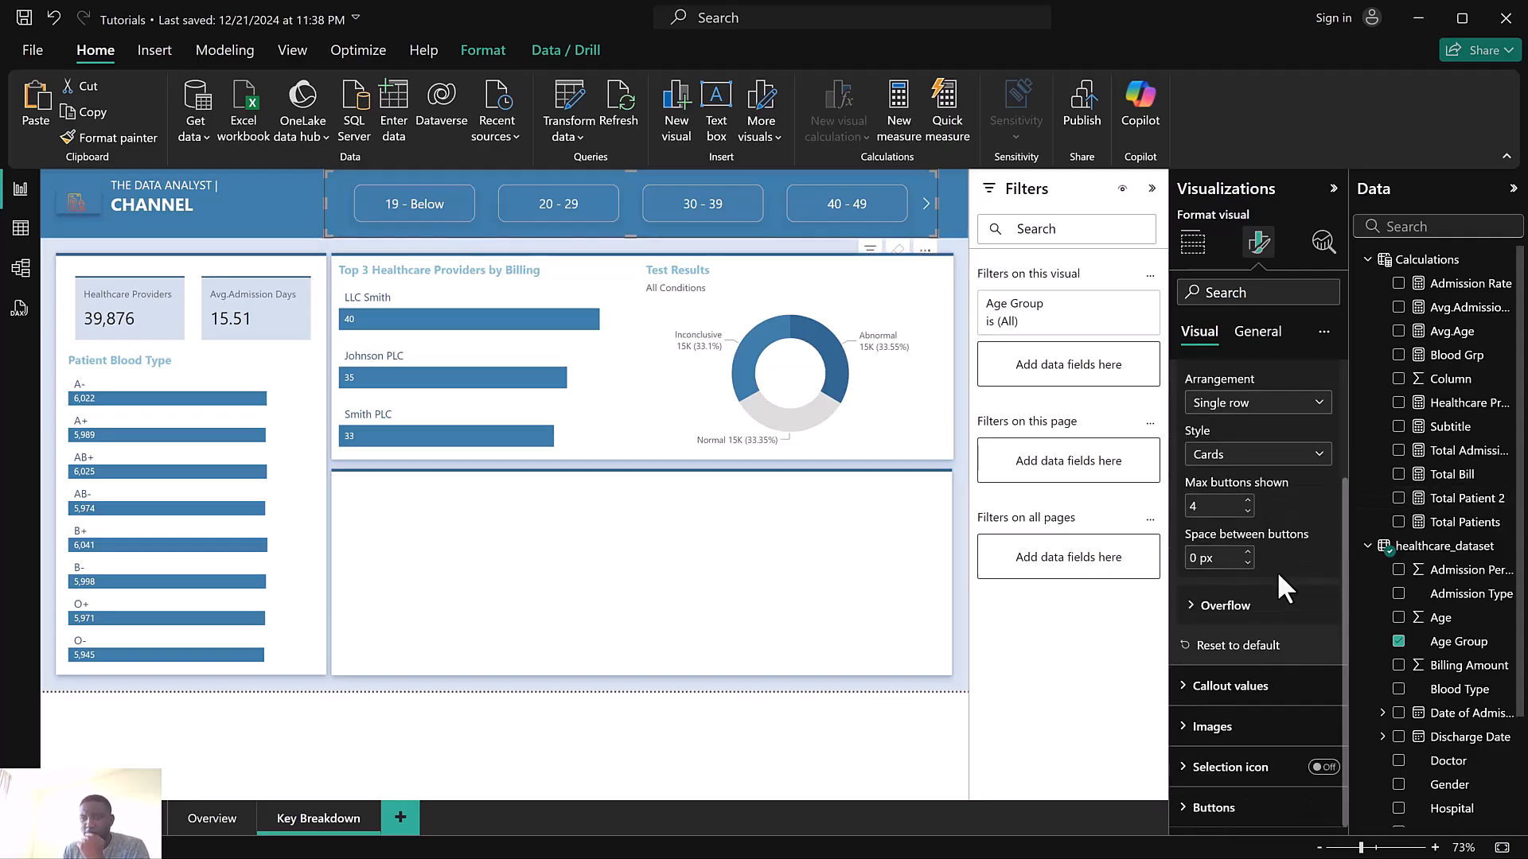
left_click(1213, 808)
scroll(1263, 724, "down", 5)
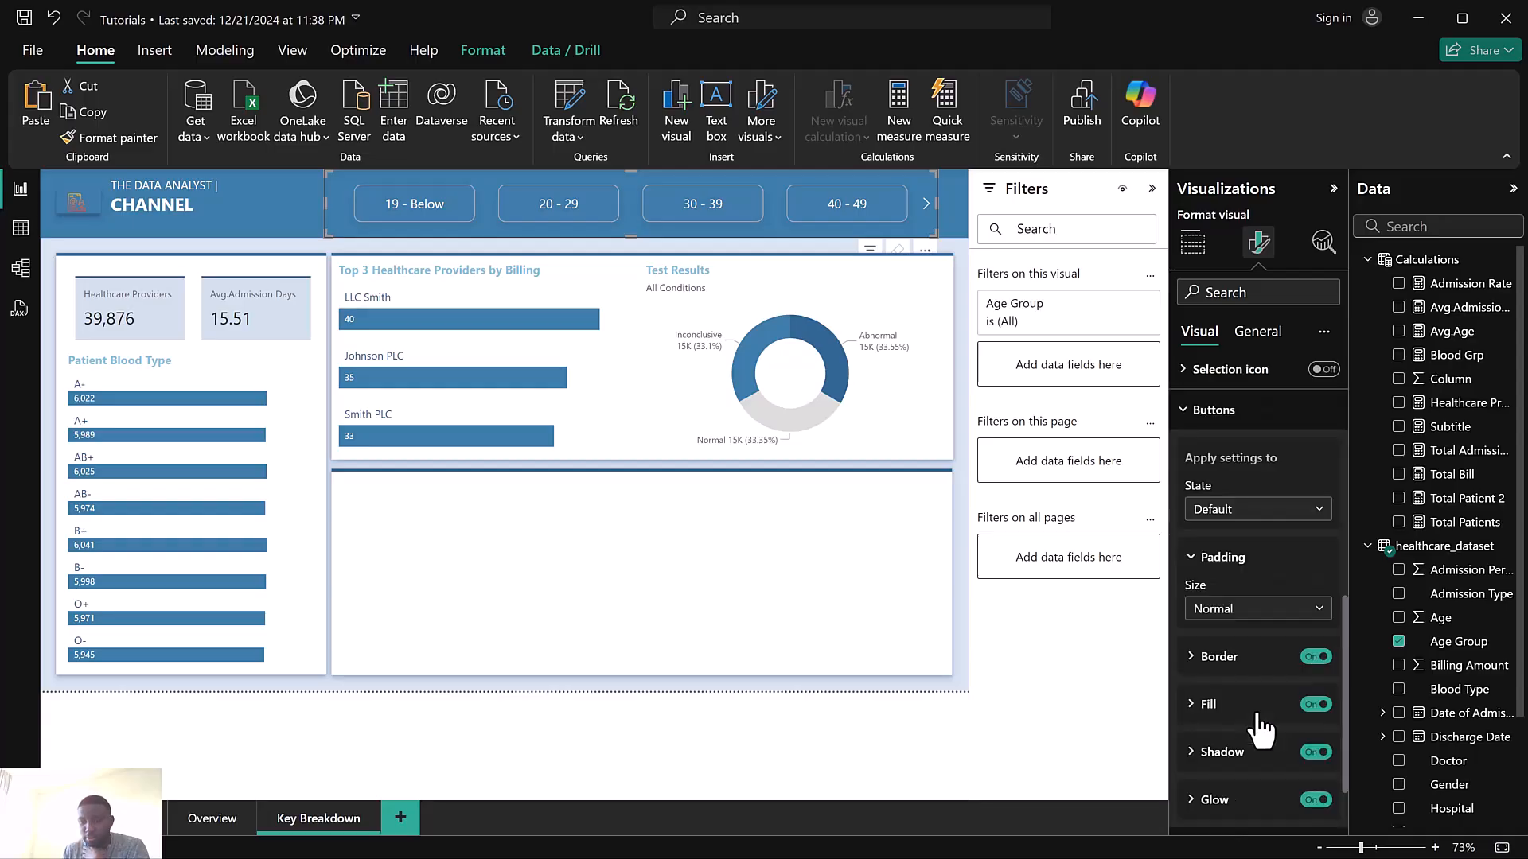
scroll(1266, 732, "down", 1)
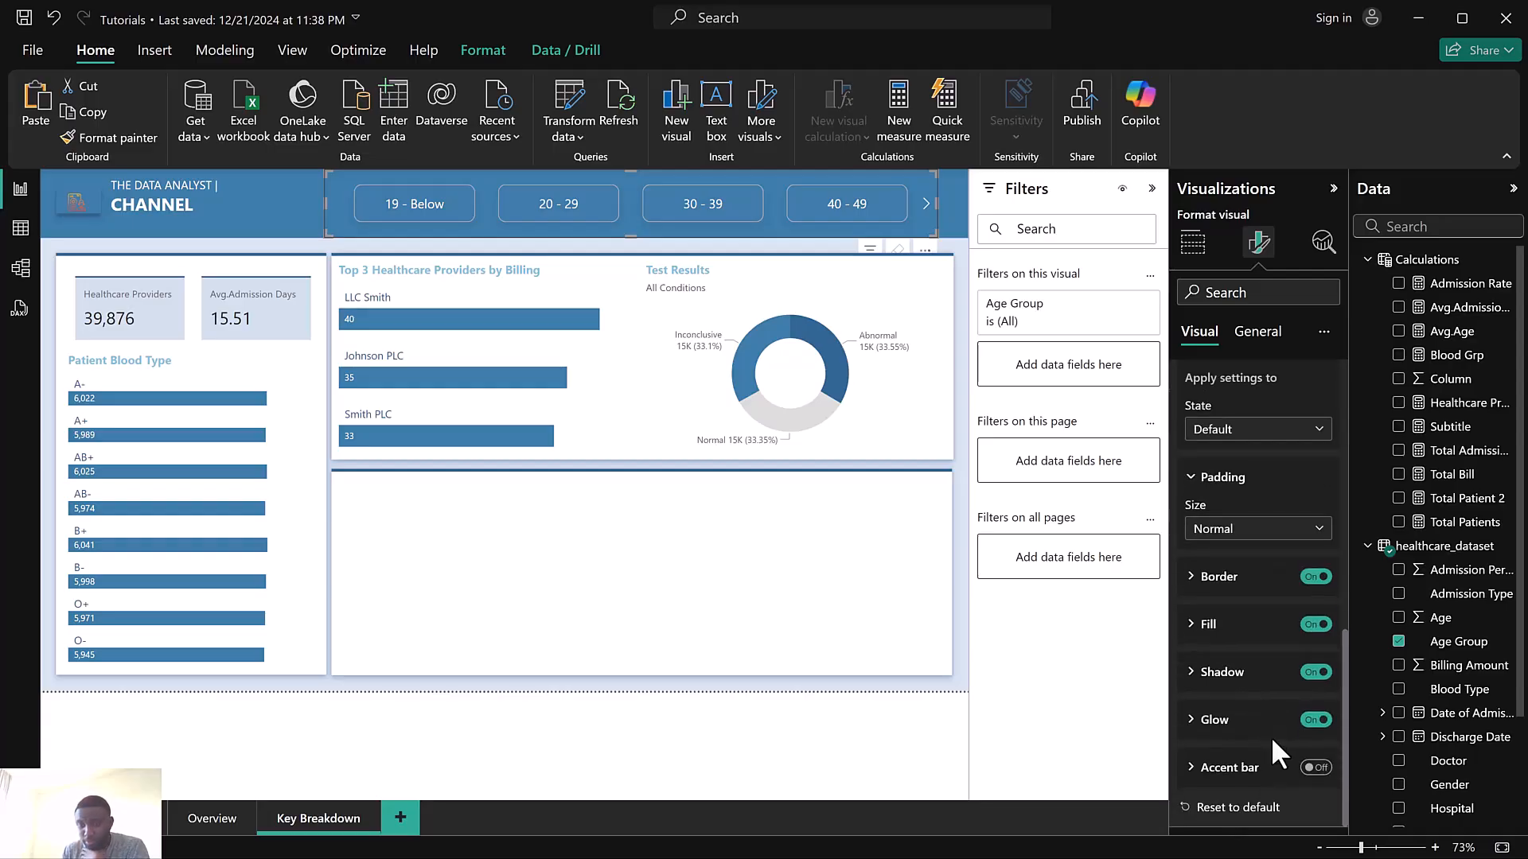
left_click(1317, 719)
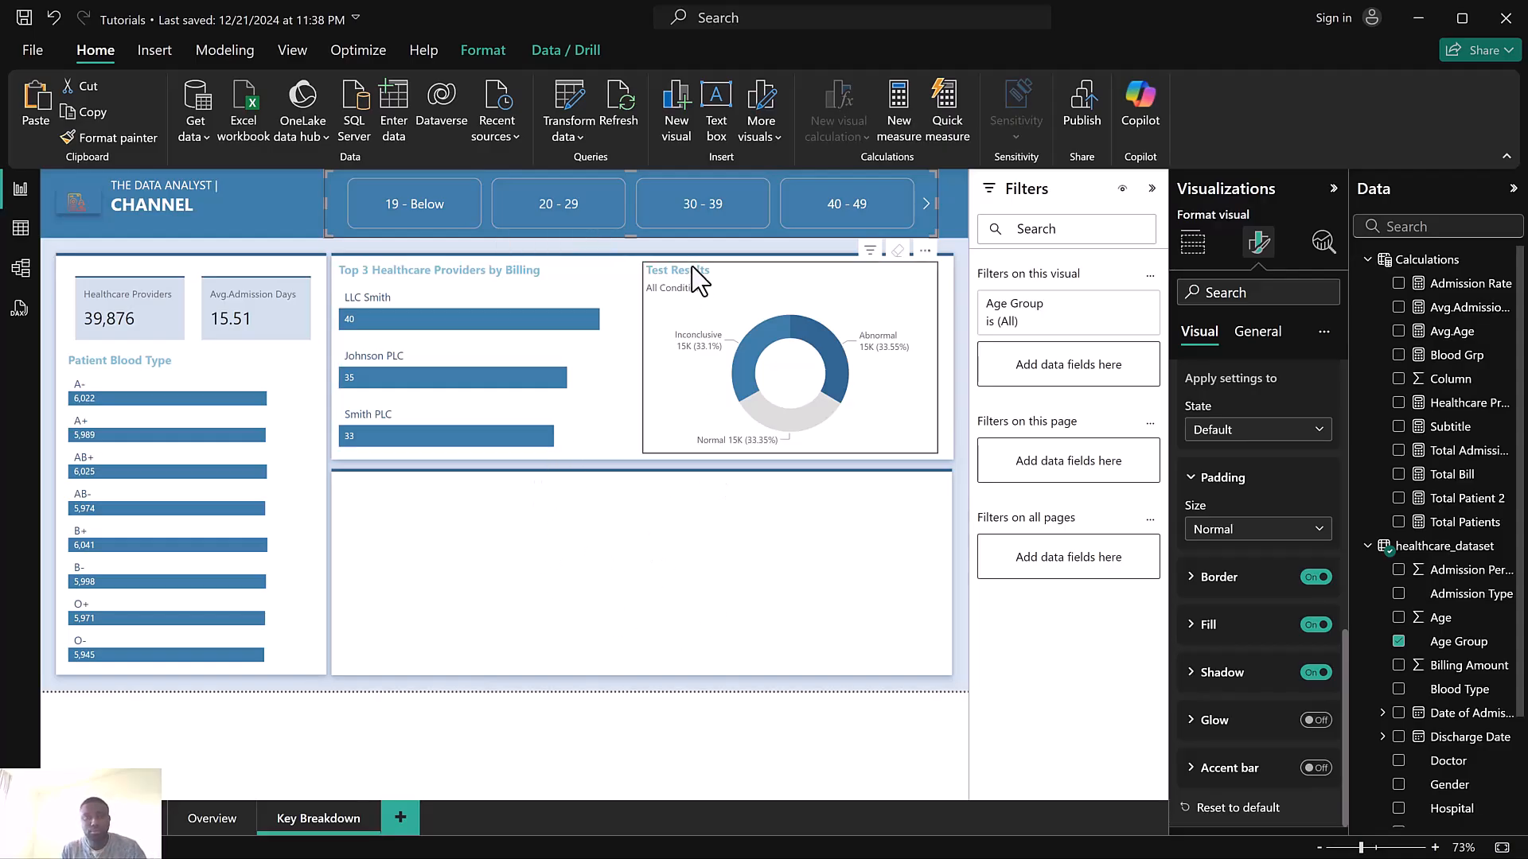
key("super")
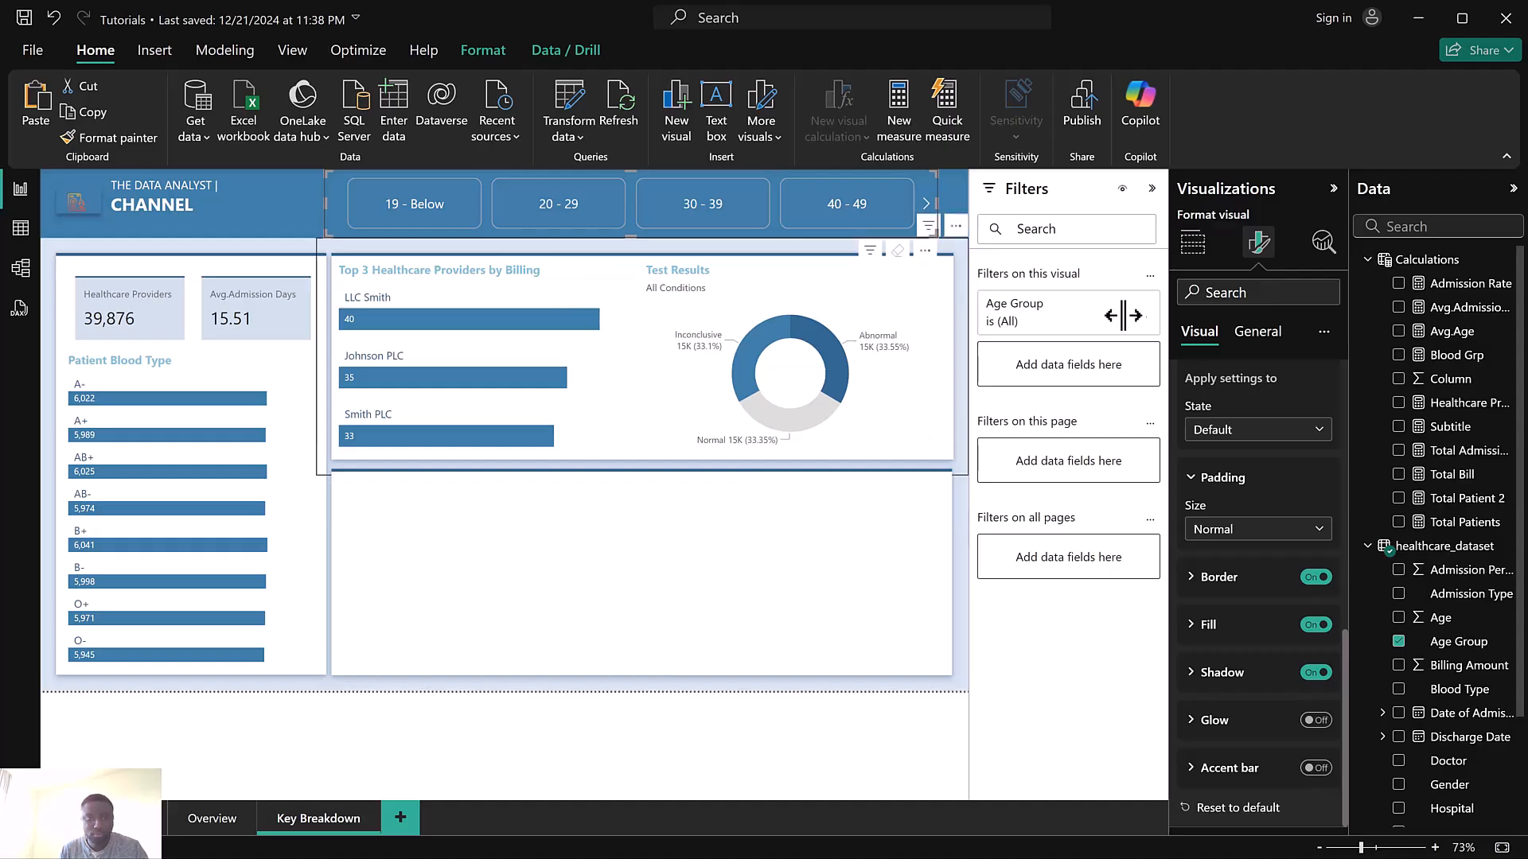
left_click(673, 108)
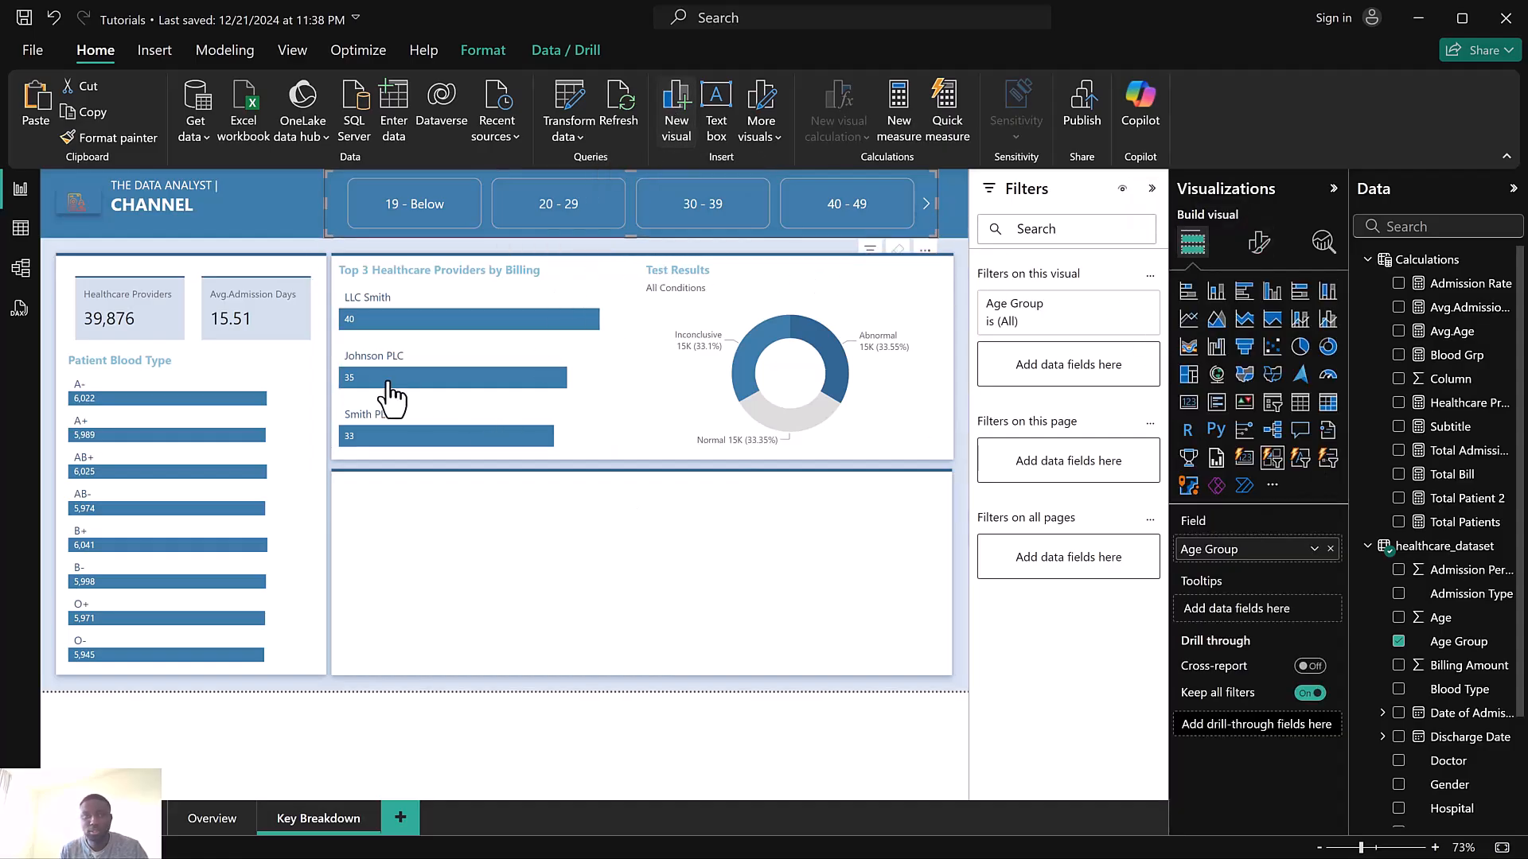
Add a new matrix visual in the empty lower section of the report
left_click_drag(248, 272, 530, 504)
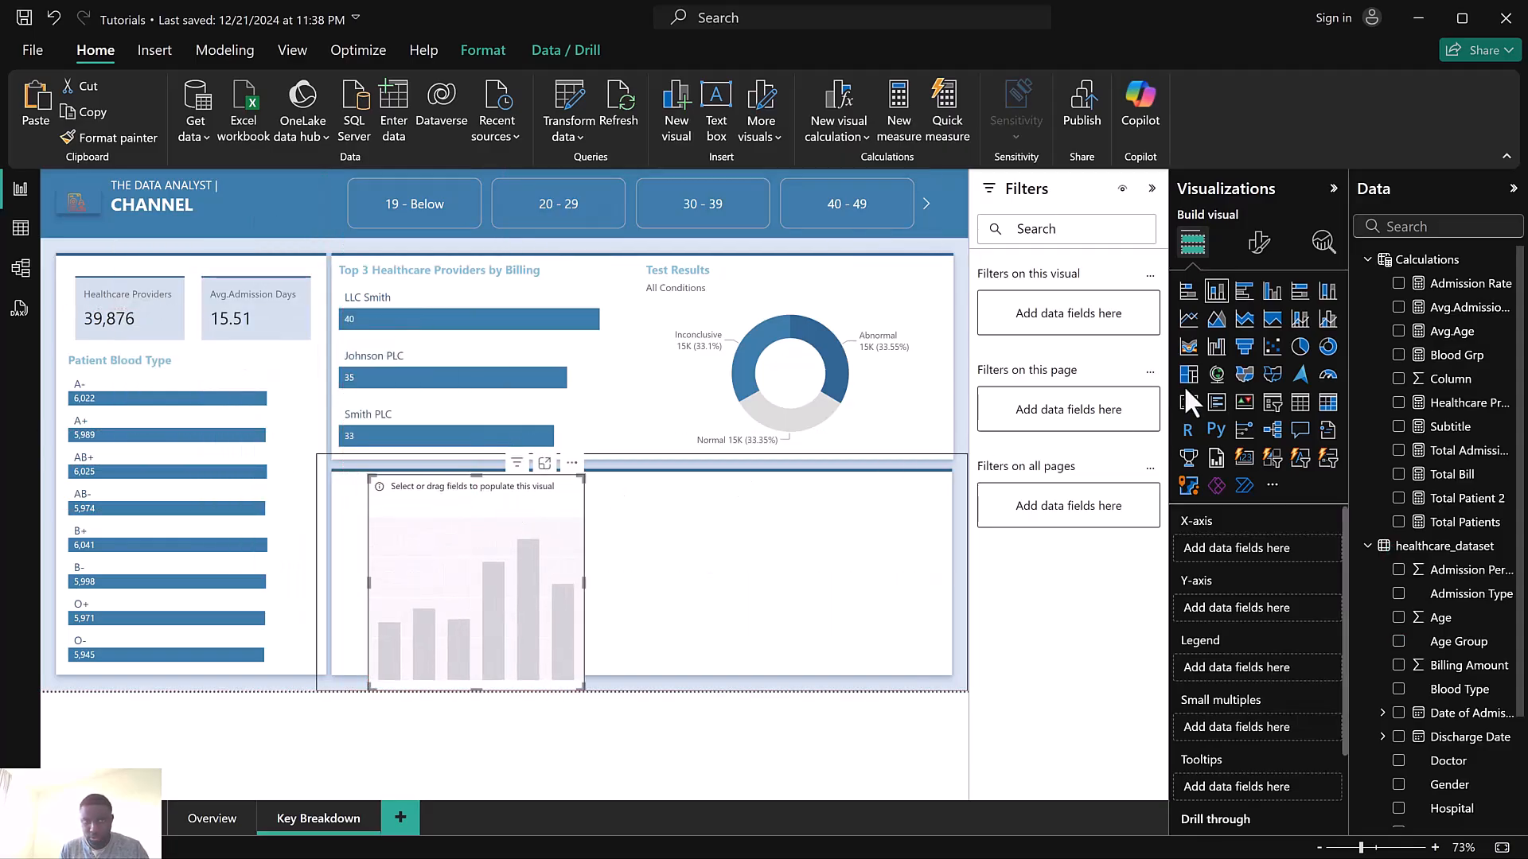
left_click(1327, 404)
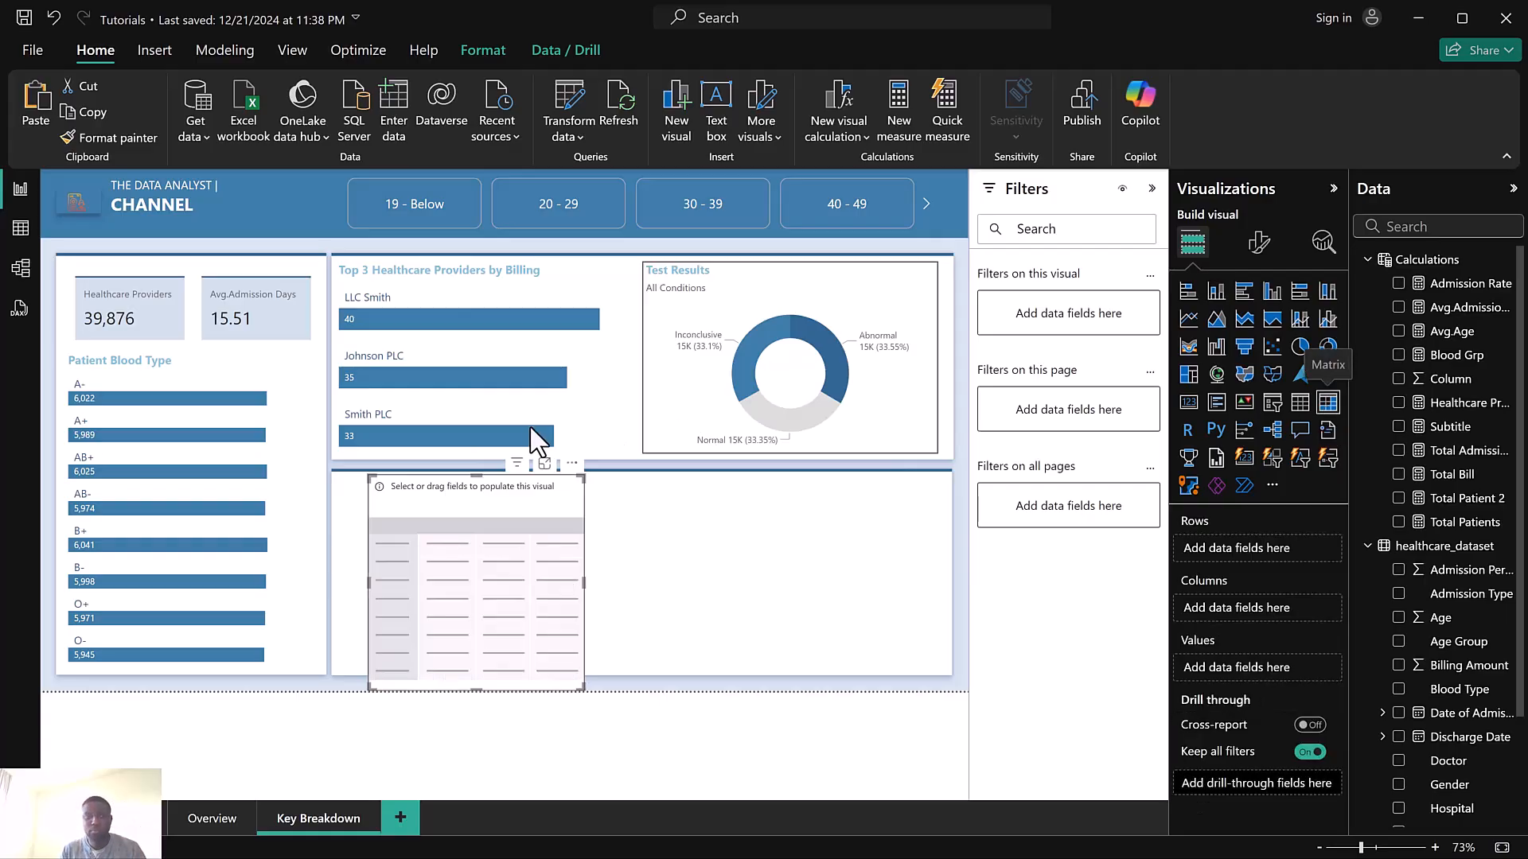
left_click(1389, 228)
type("medi")
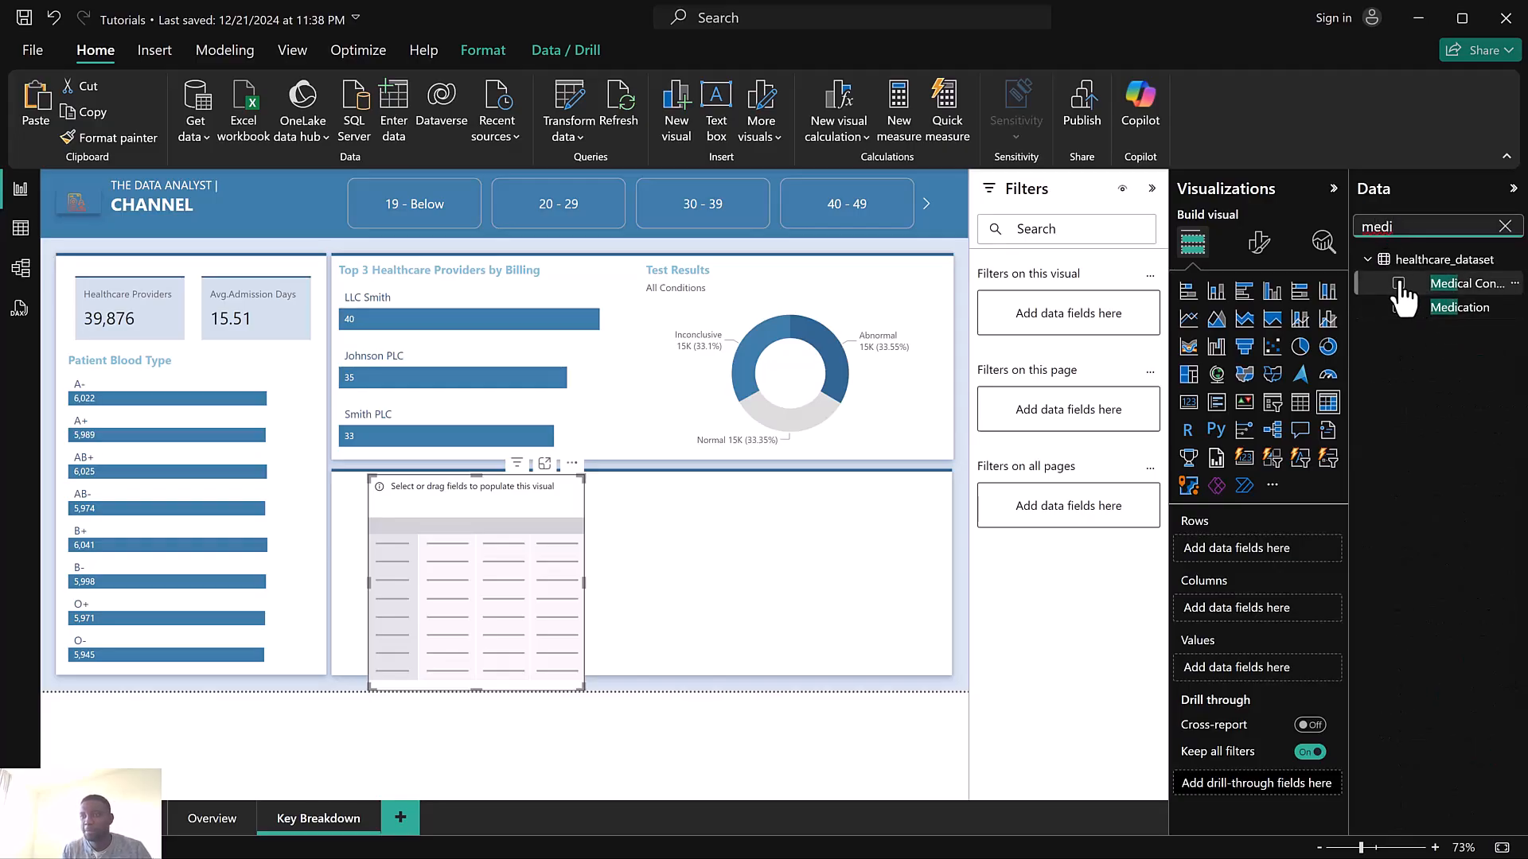
left_click(1399, 284)
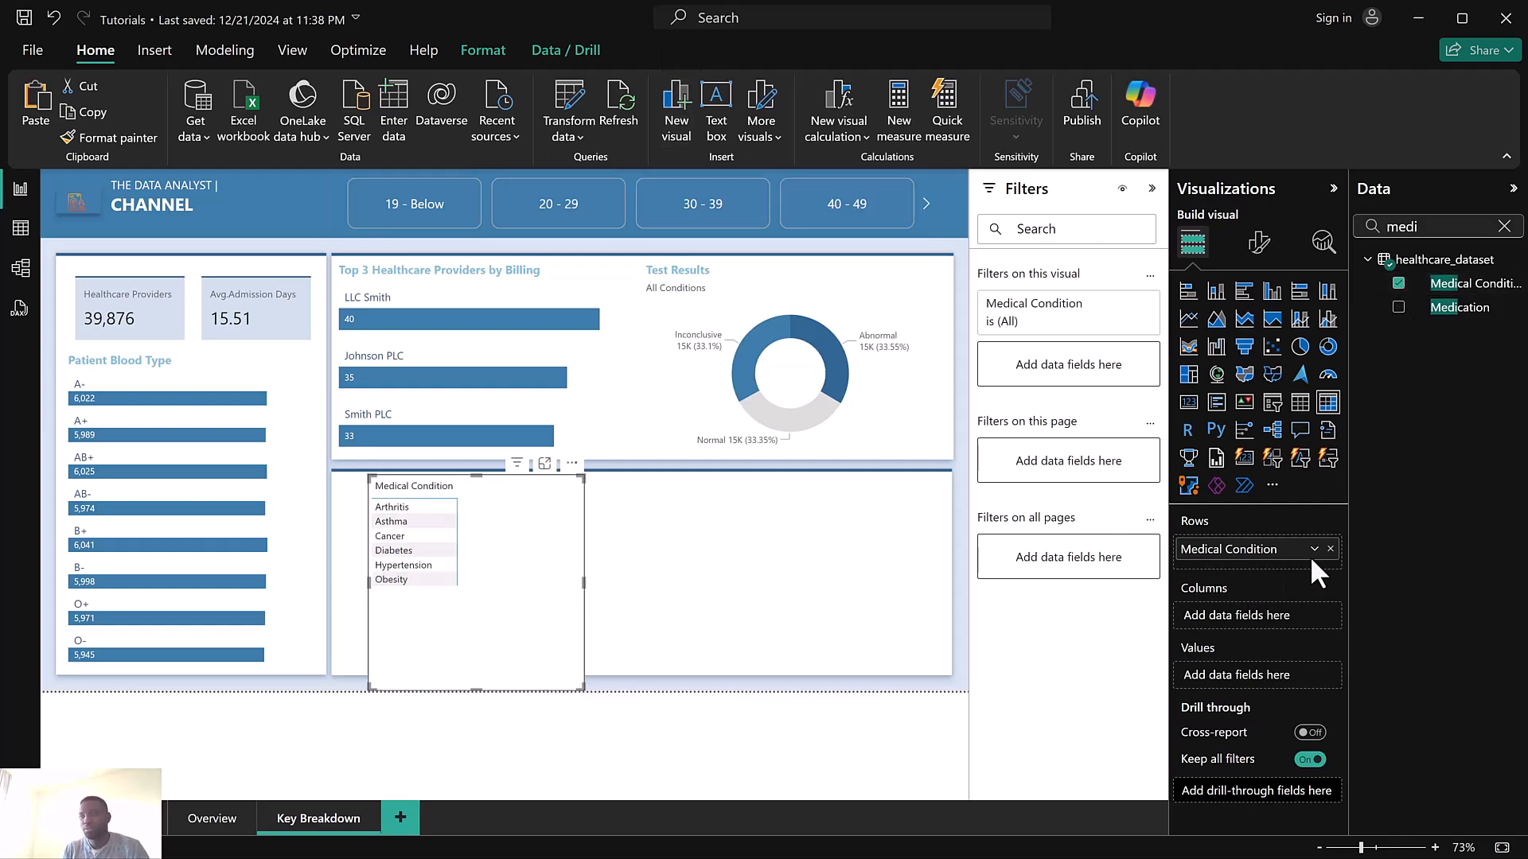
left_click(1330, 549)
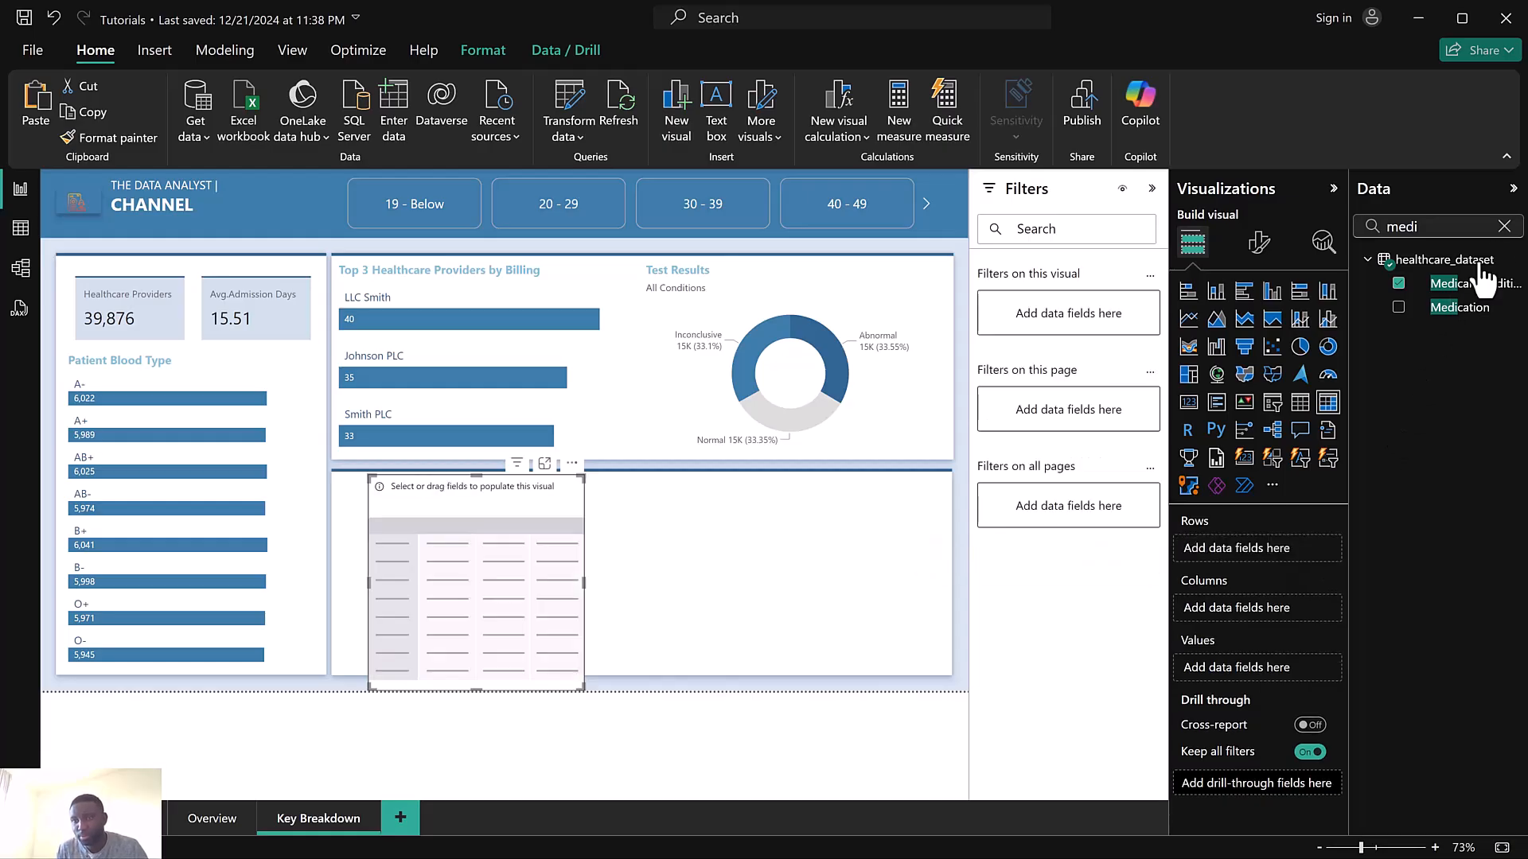
Search the fields for admission and add Admission Type to the matrix rows
left_click(1504, 226)
left_click(1474, 226)
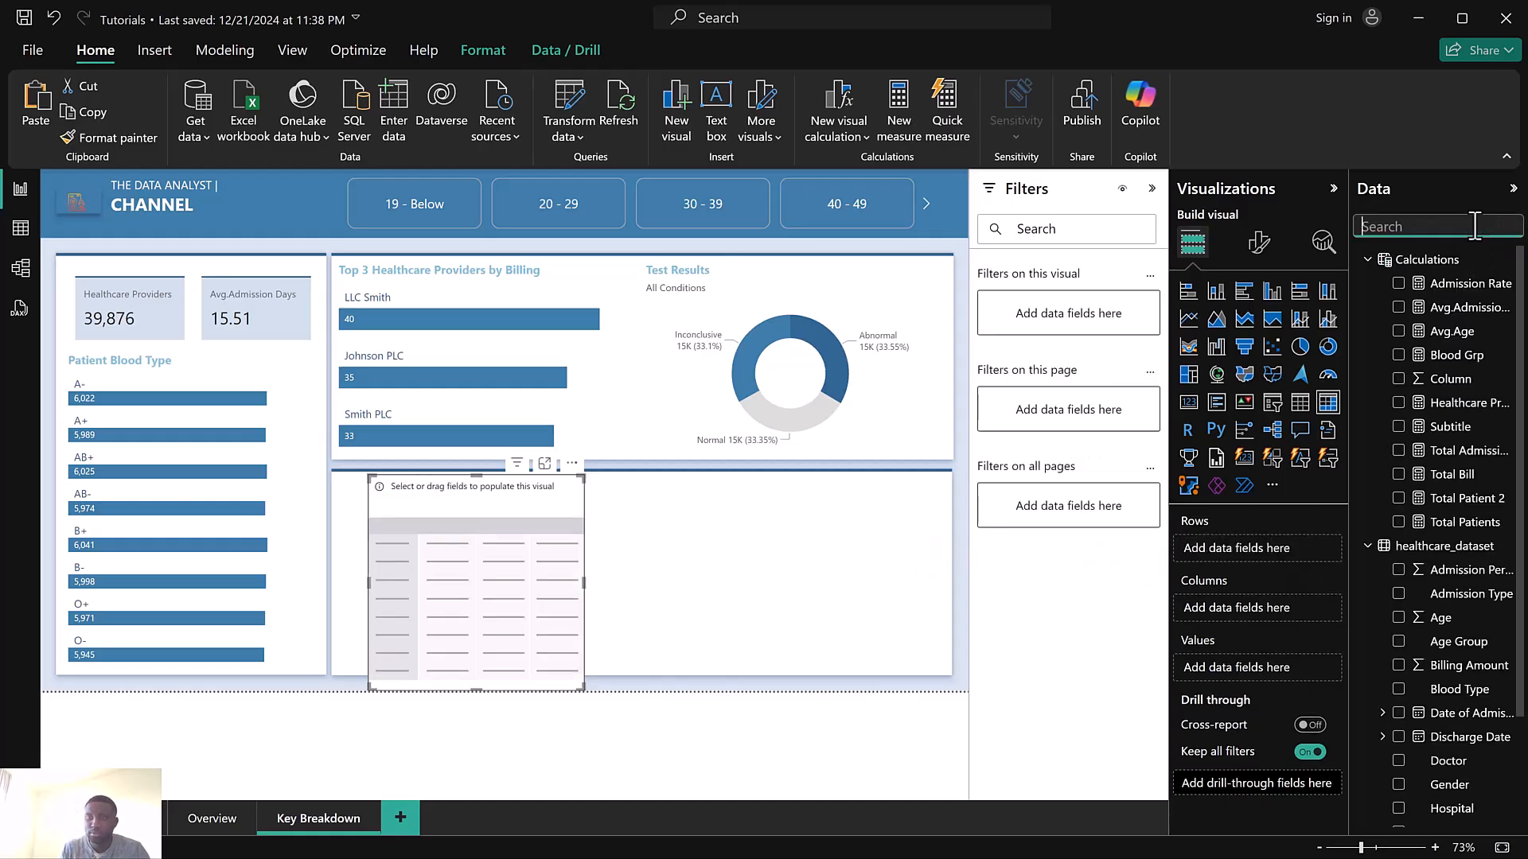
type("admis")
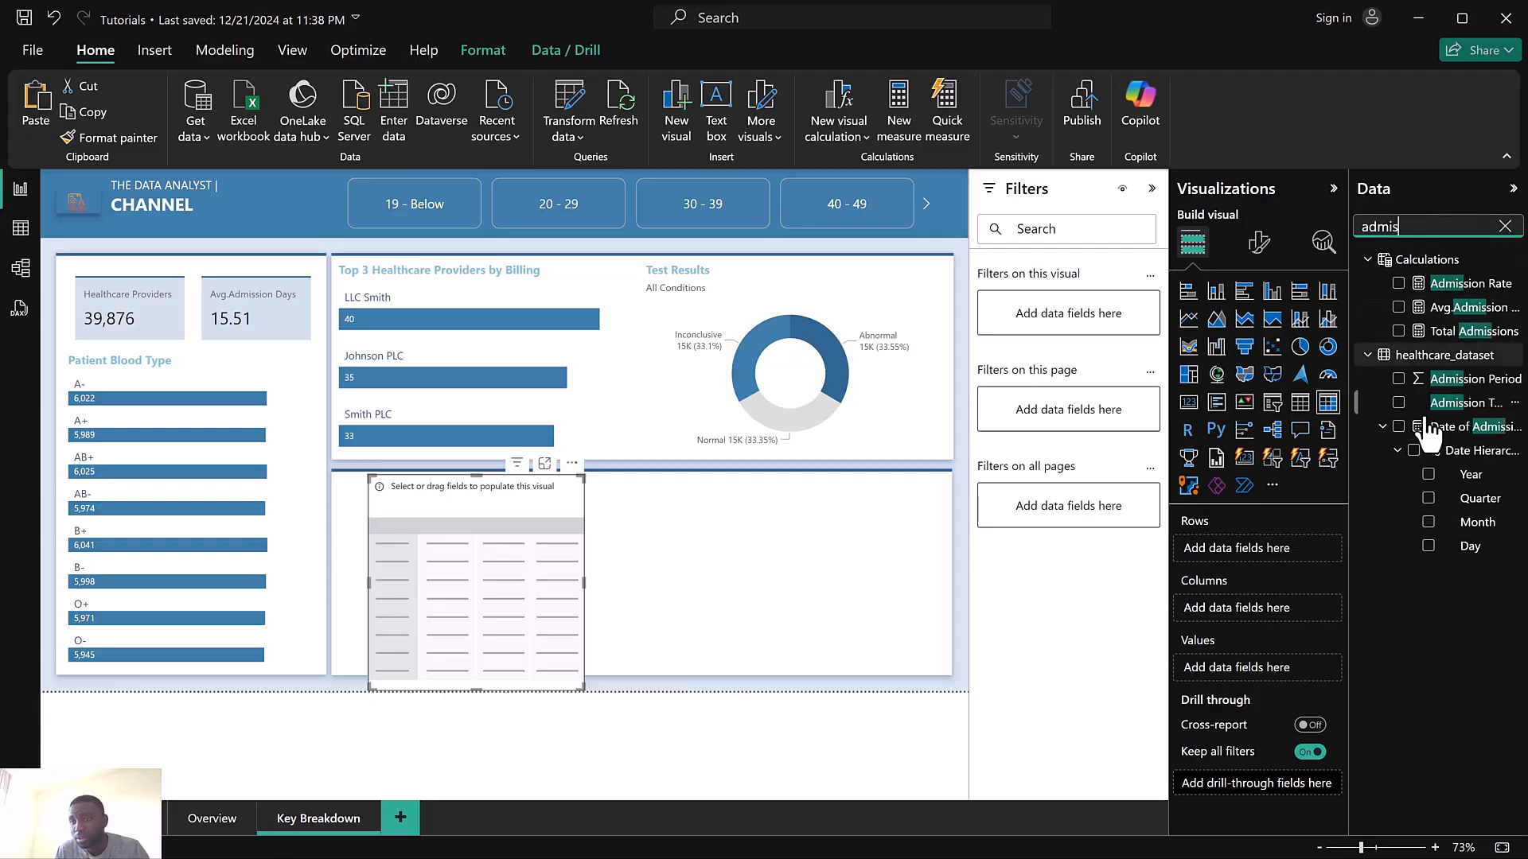
left_click(1398, 404)
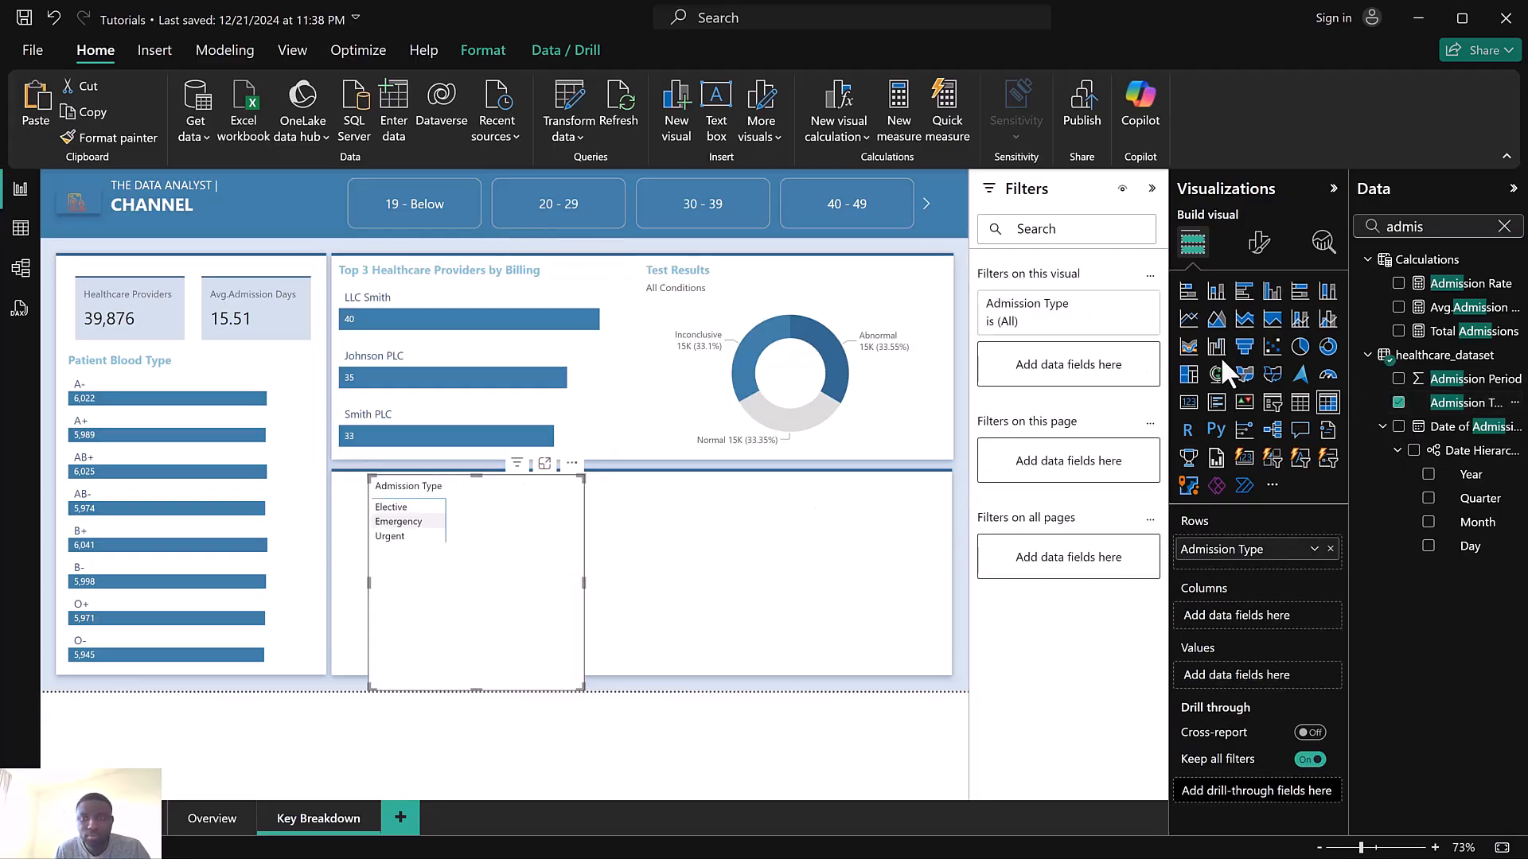
Search the fields for gen and add Gender to the matrix columns
left_click(1505, 228)
type("gen")
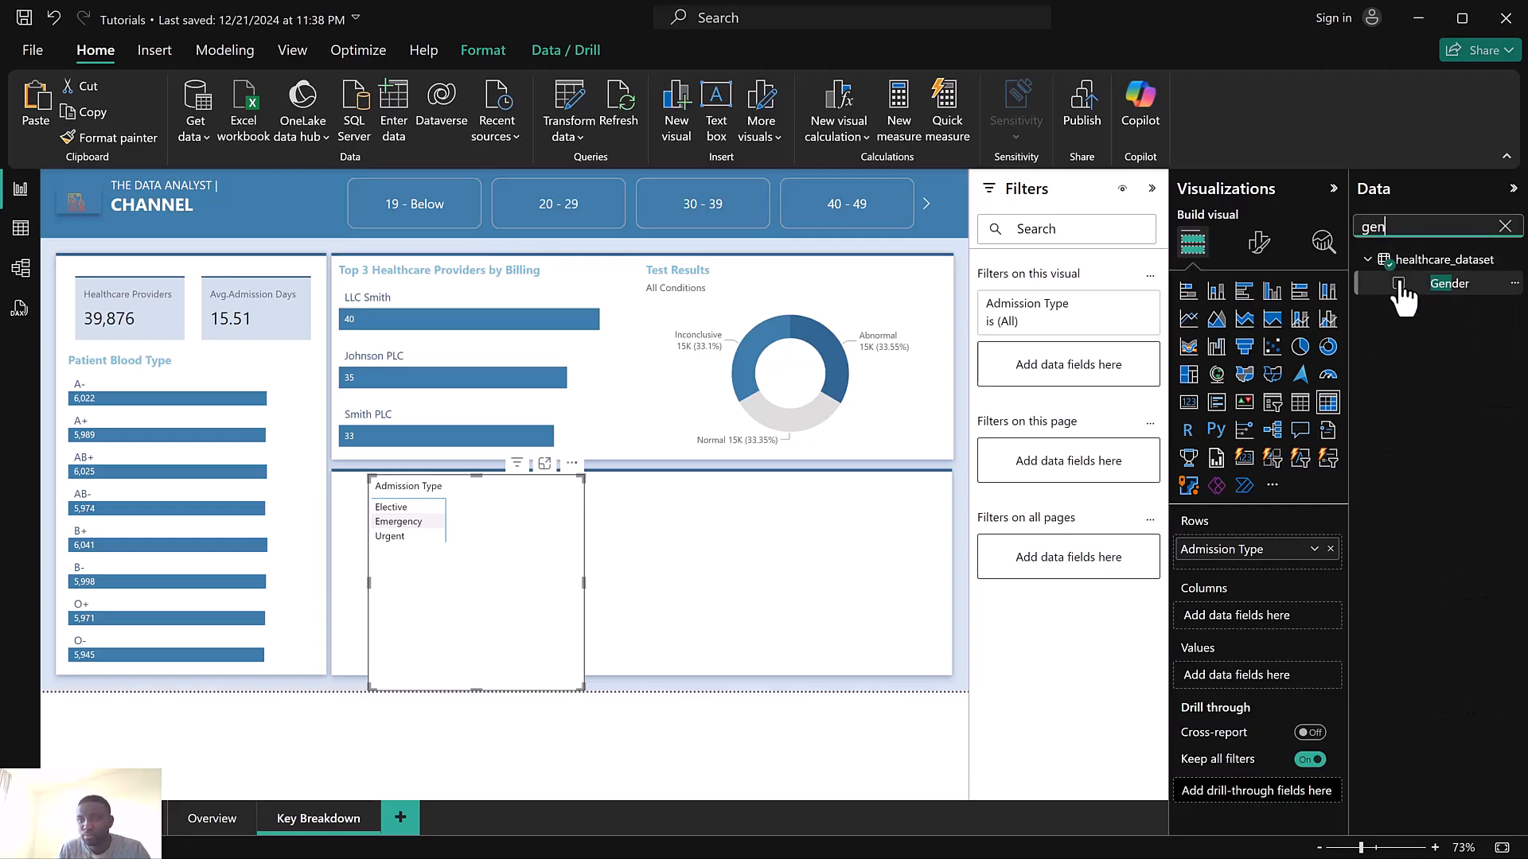
left_click(1401, 285)
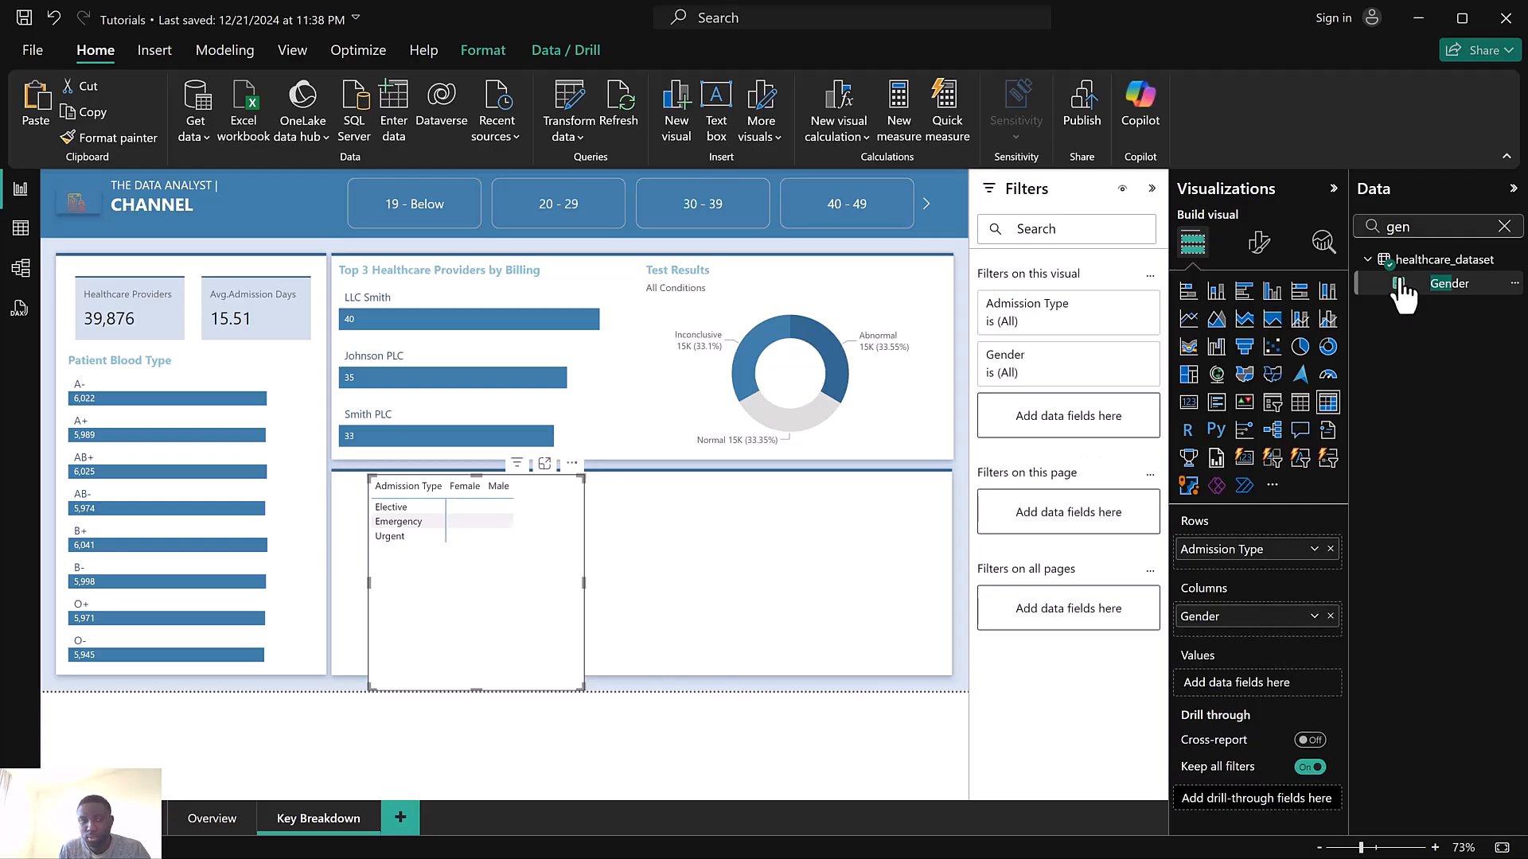
Add Total Patients to the matrix values and enlarge the matrix to fill more of its section
left_click(1503, 226)
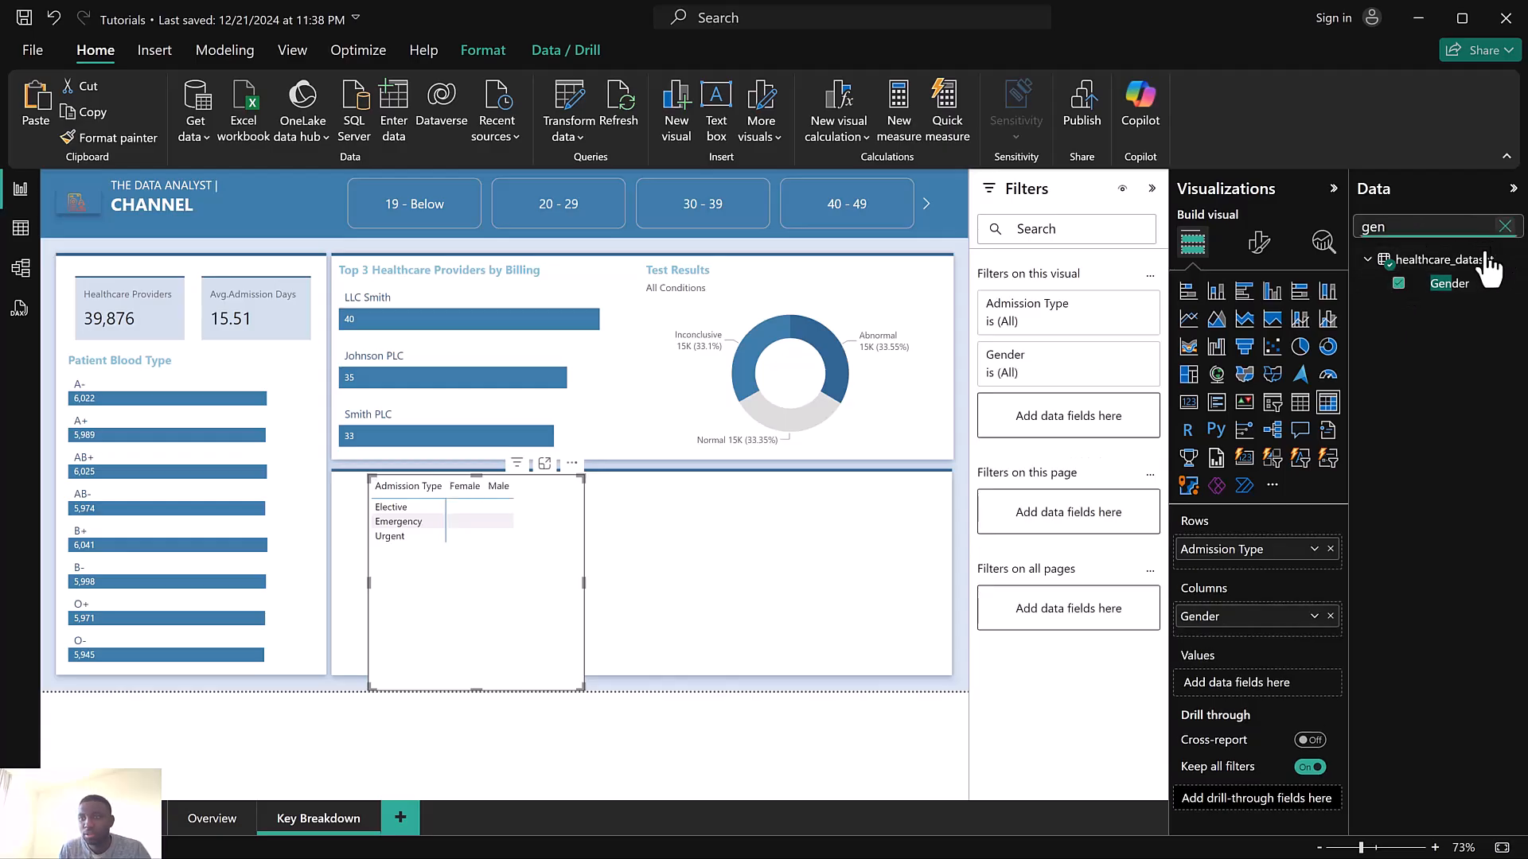
left_click_drag(1302, 653, 1259, 681)
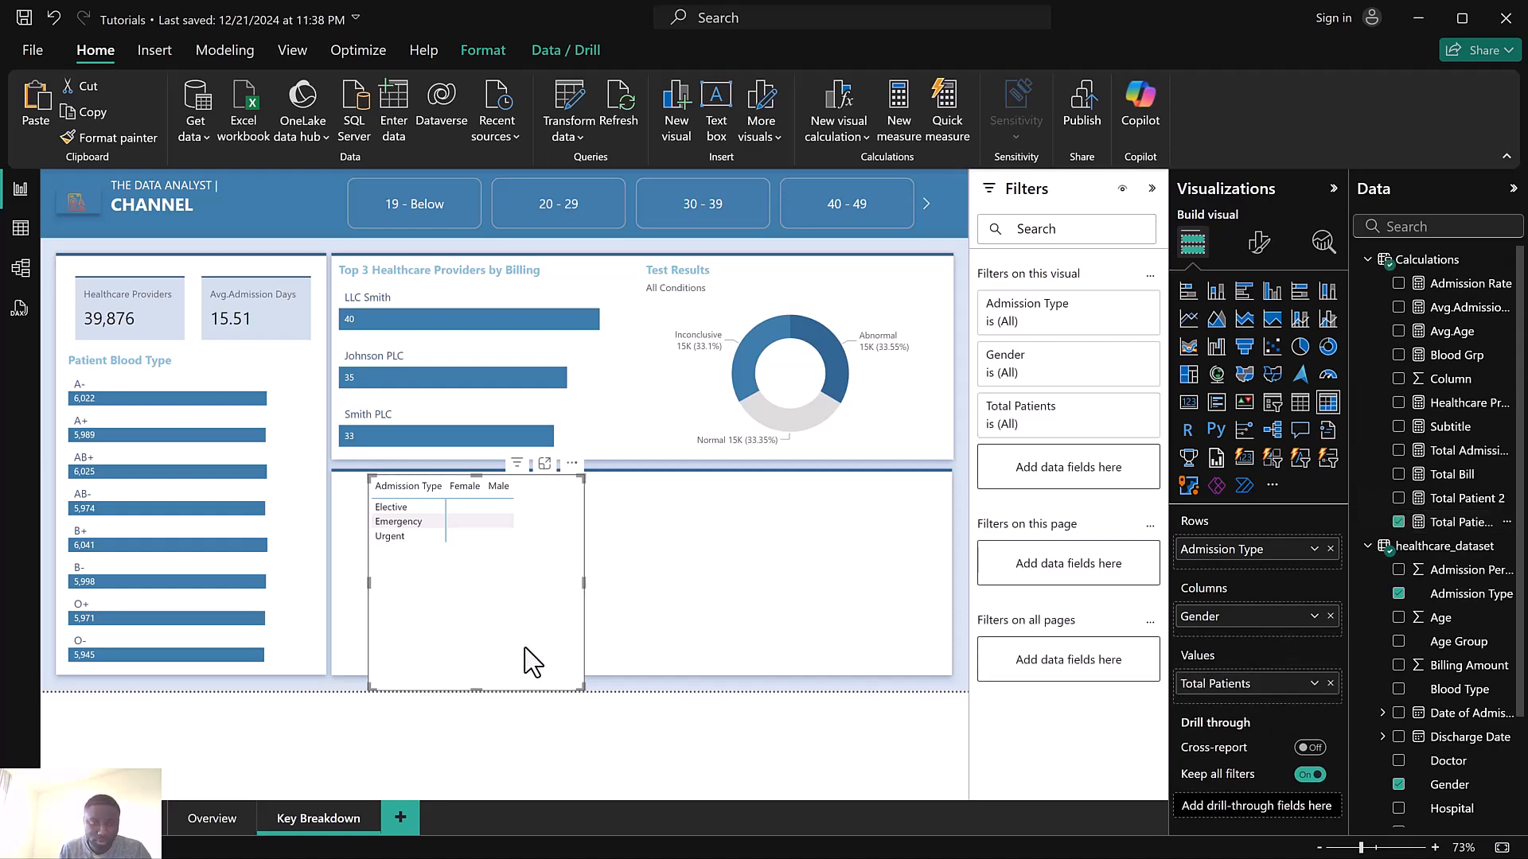
left_click_drag(370, 478, 336, 482)
left_click_drag(581, 690, 603, 667)
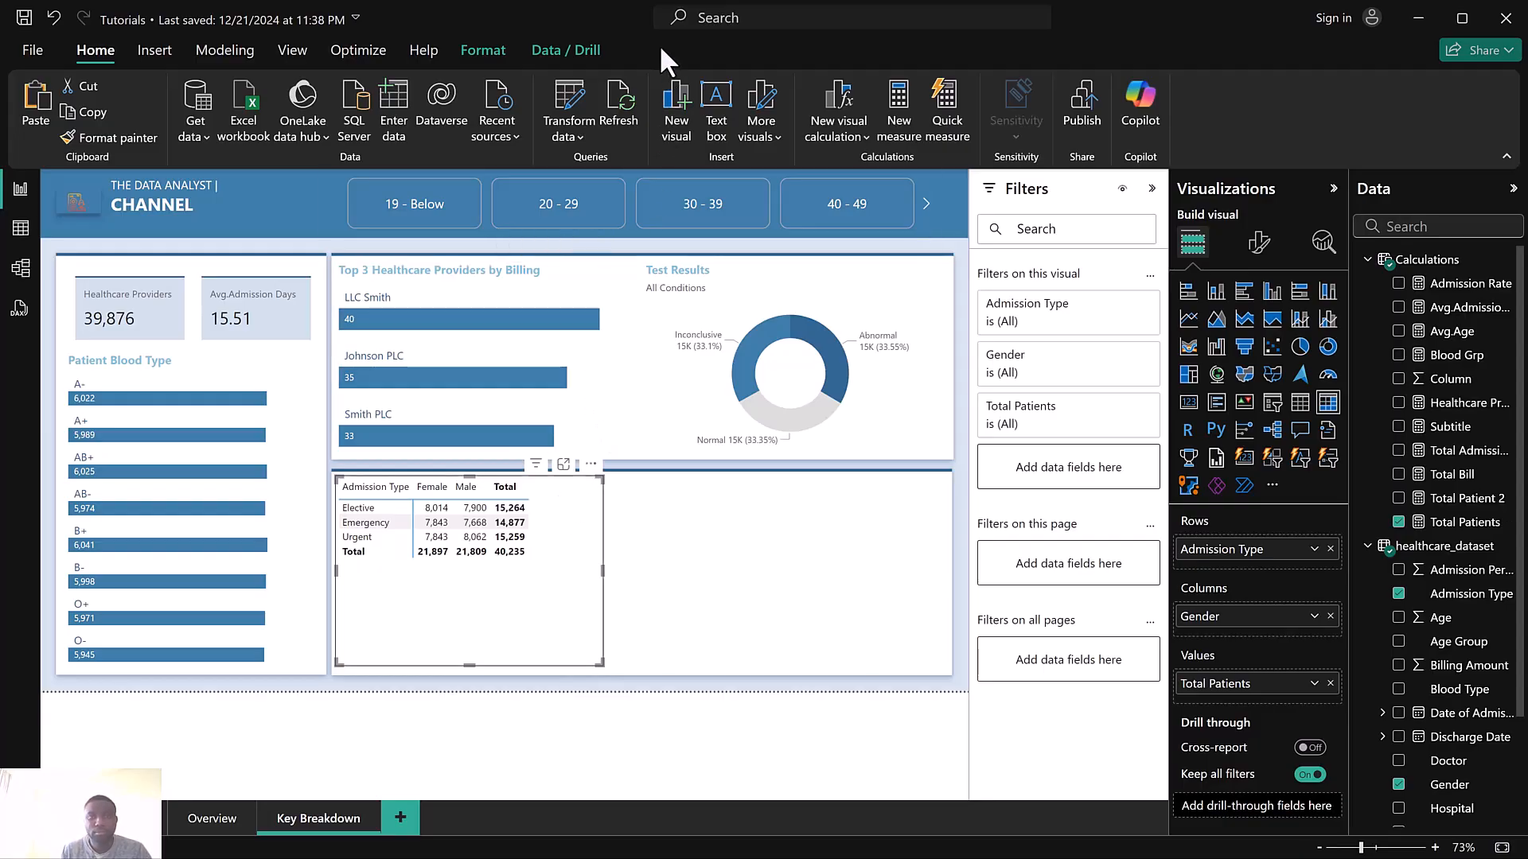
Set the matrix column subtotal values' text color to blue and font size to 11
left_click(1259, 242)
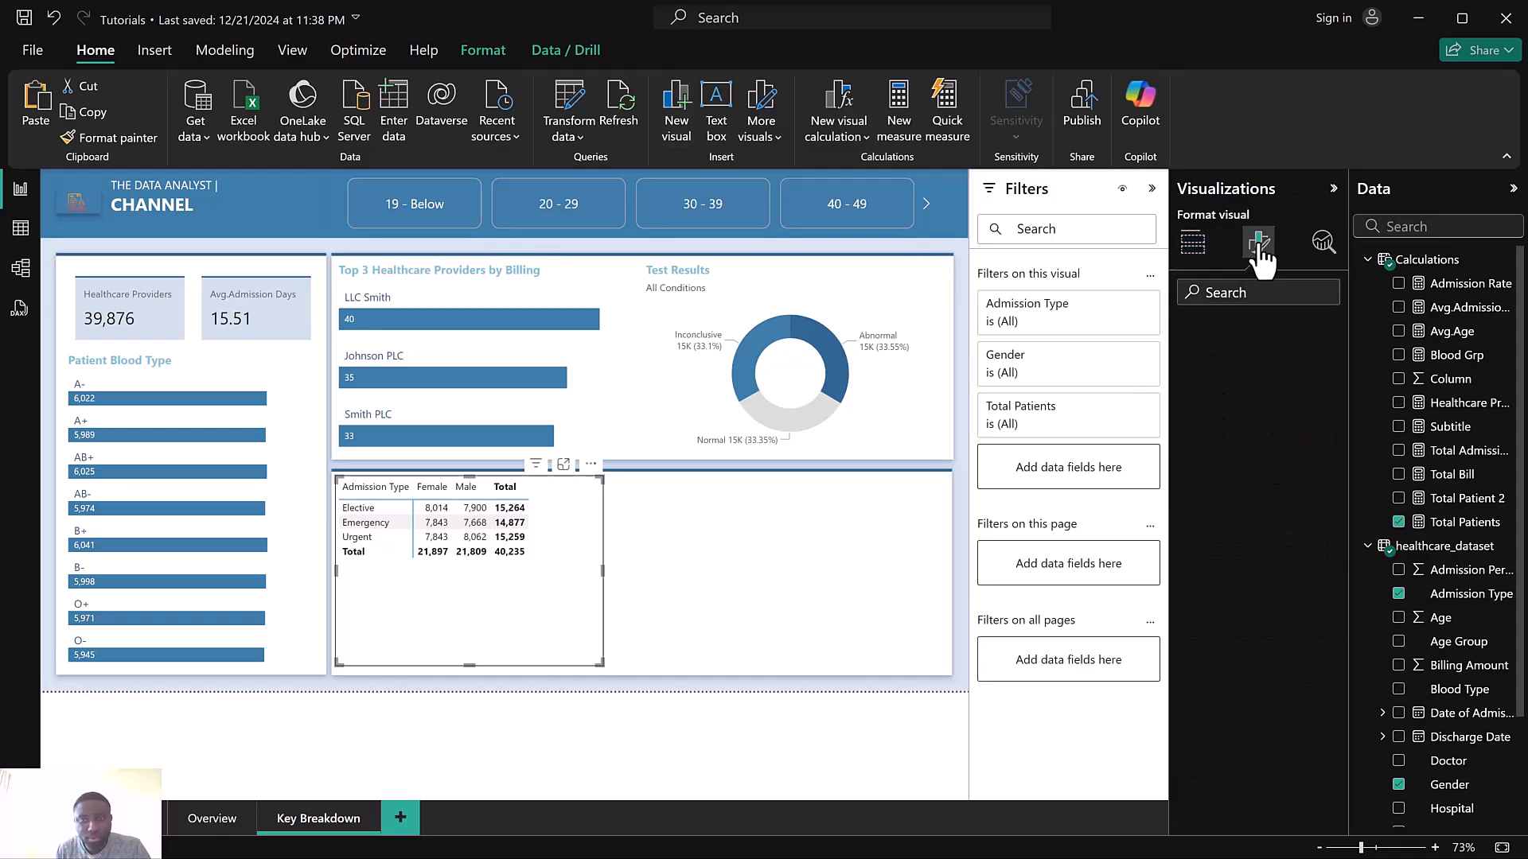
scroll(1265, 605, "down", 2)
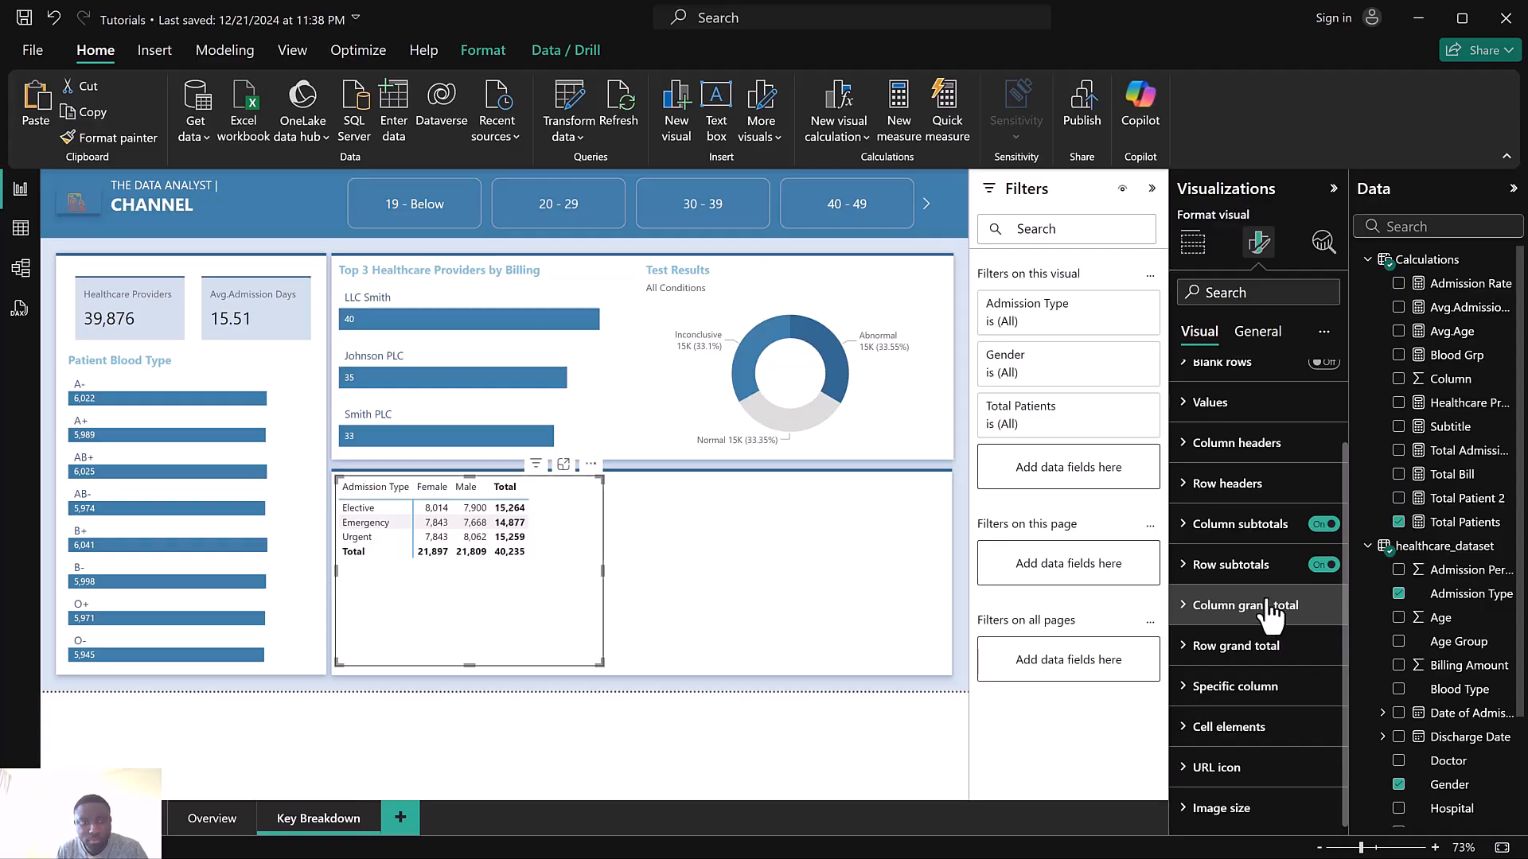
left_click(1247, 546)
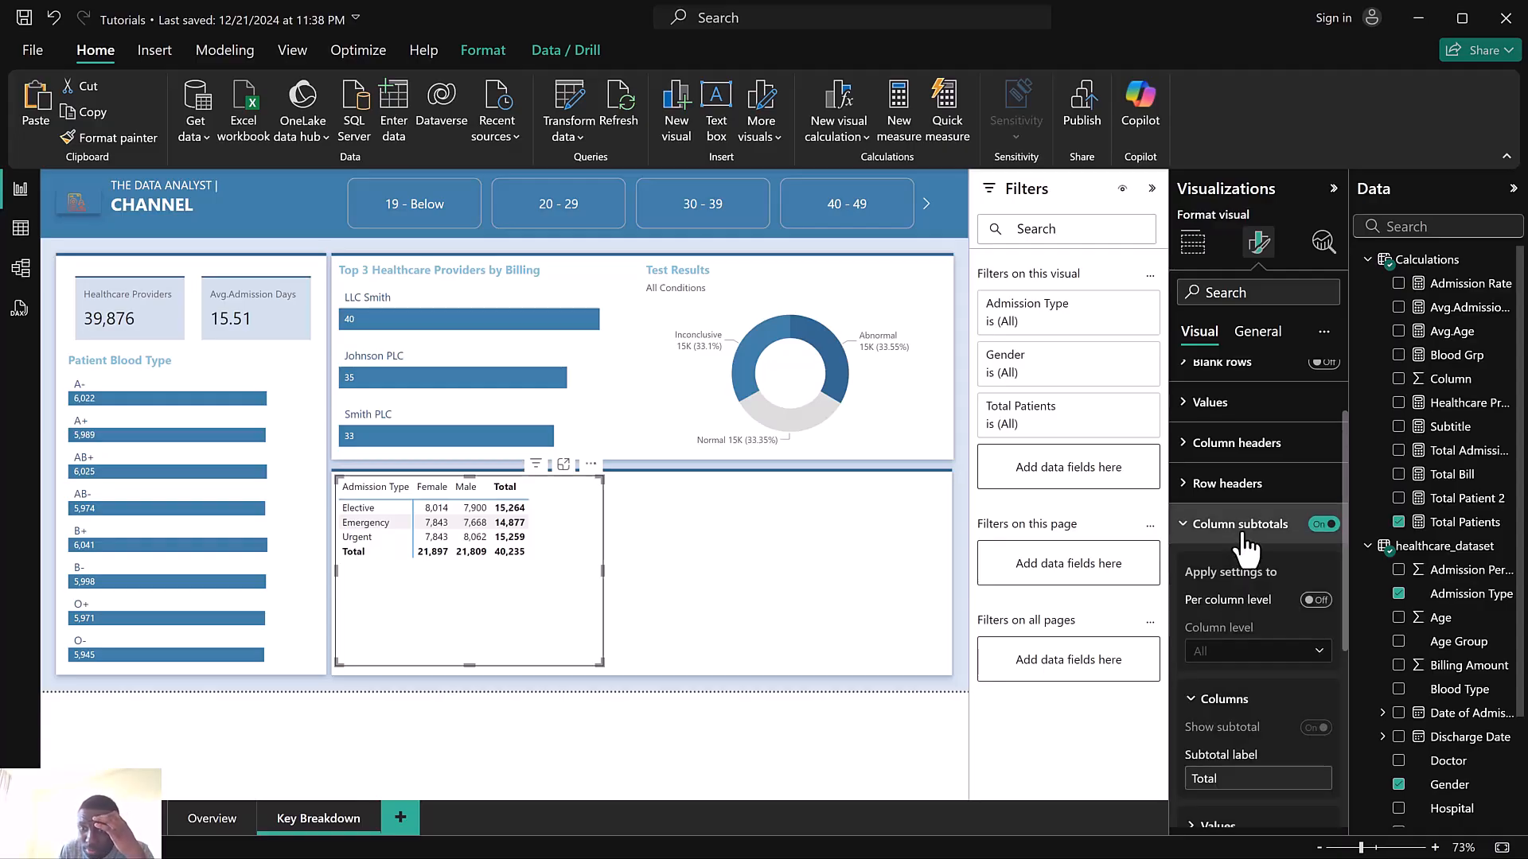
scroll(1242, 557, "down", 5)
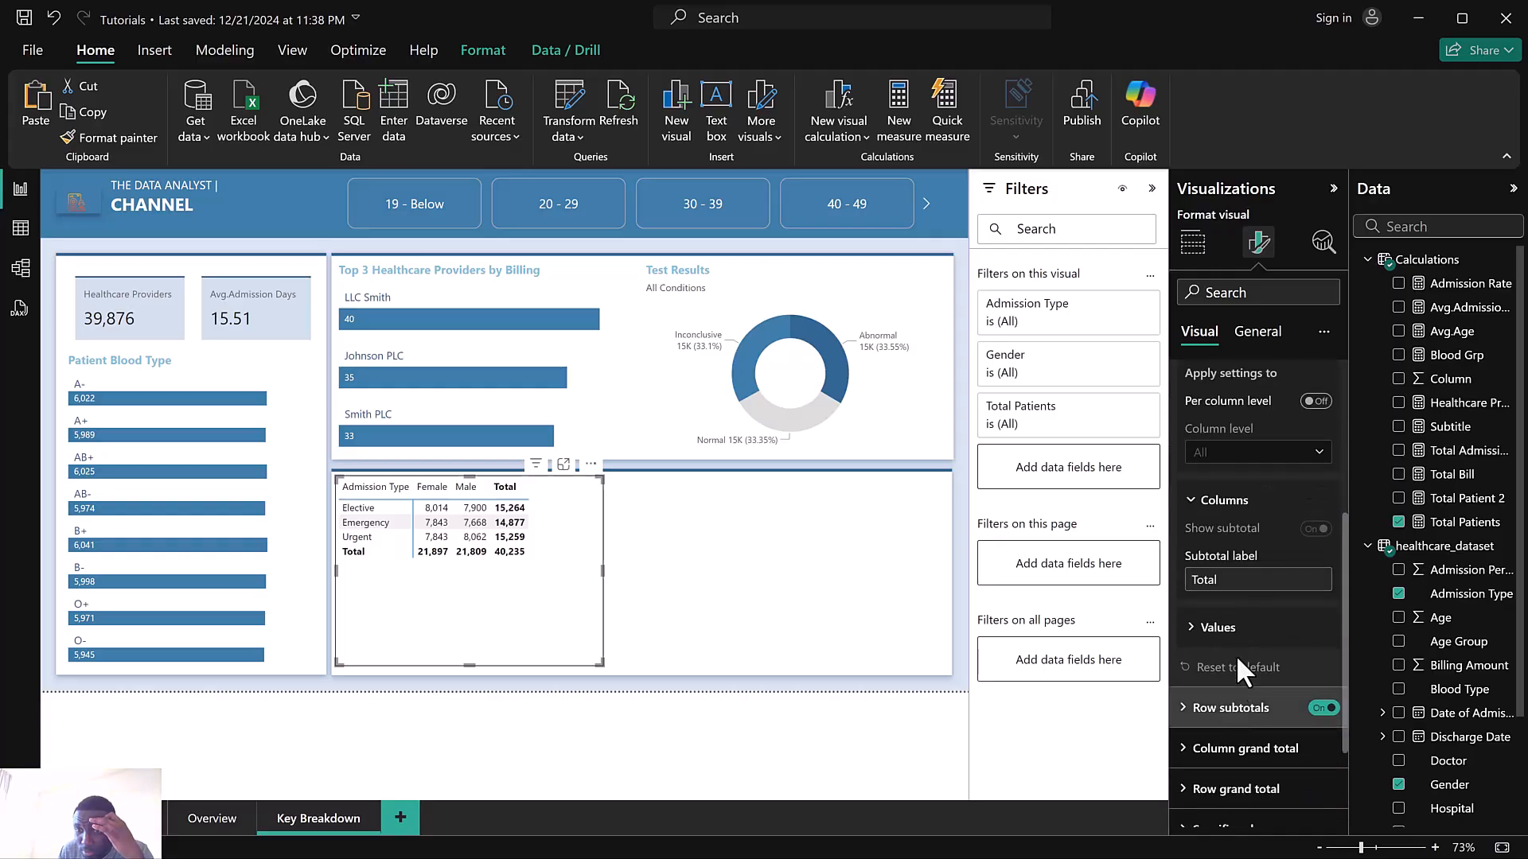
left_click(1218, 628)
scroll(1231, 629, "down", 5)
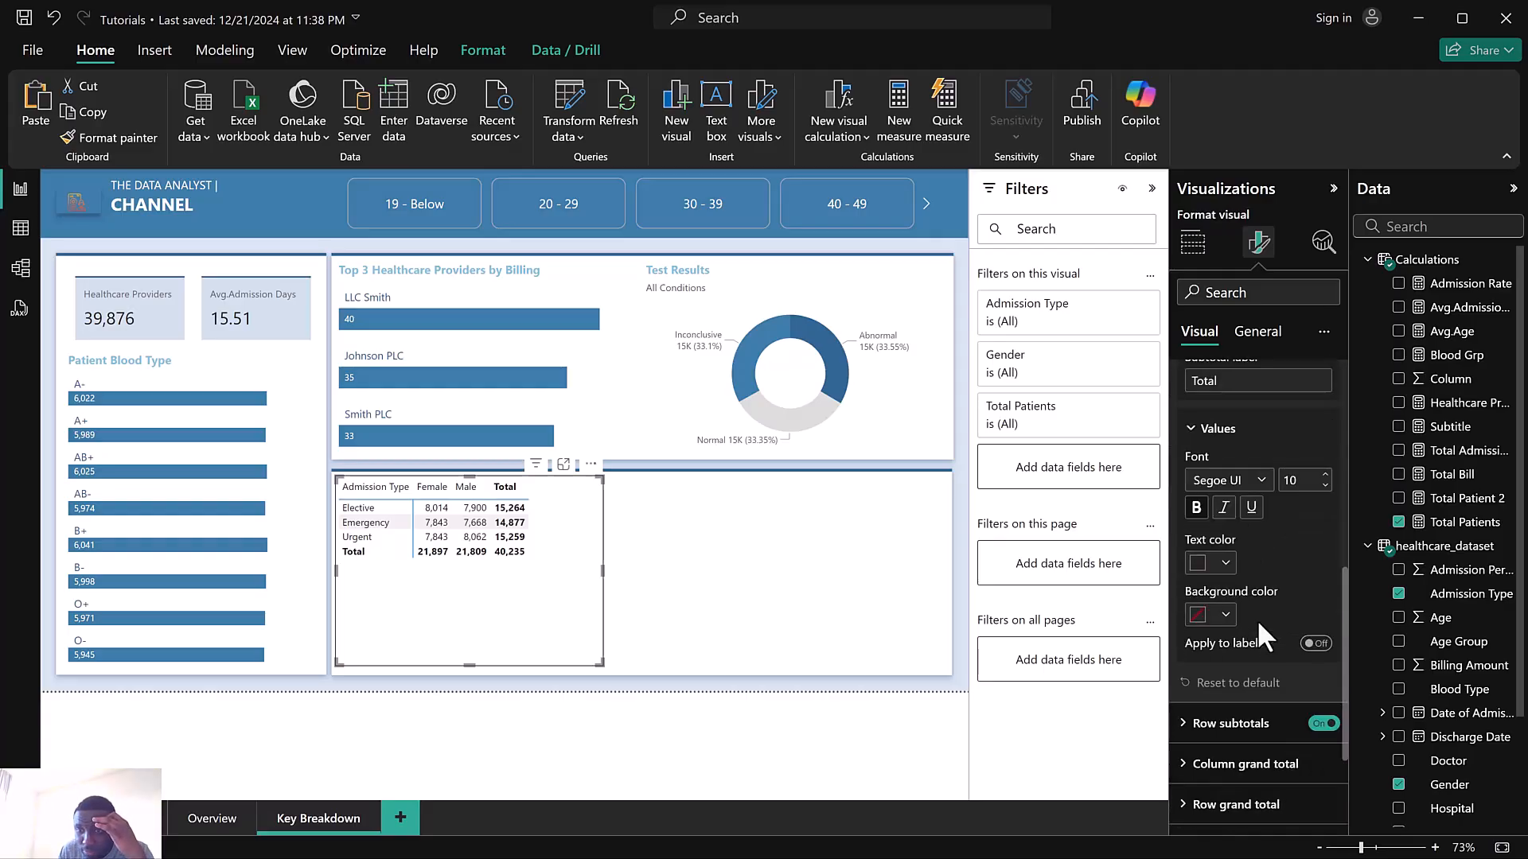
left_click(1202, 565)
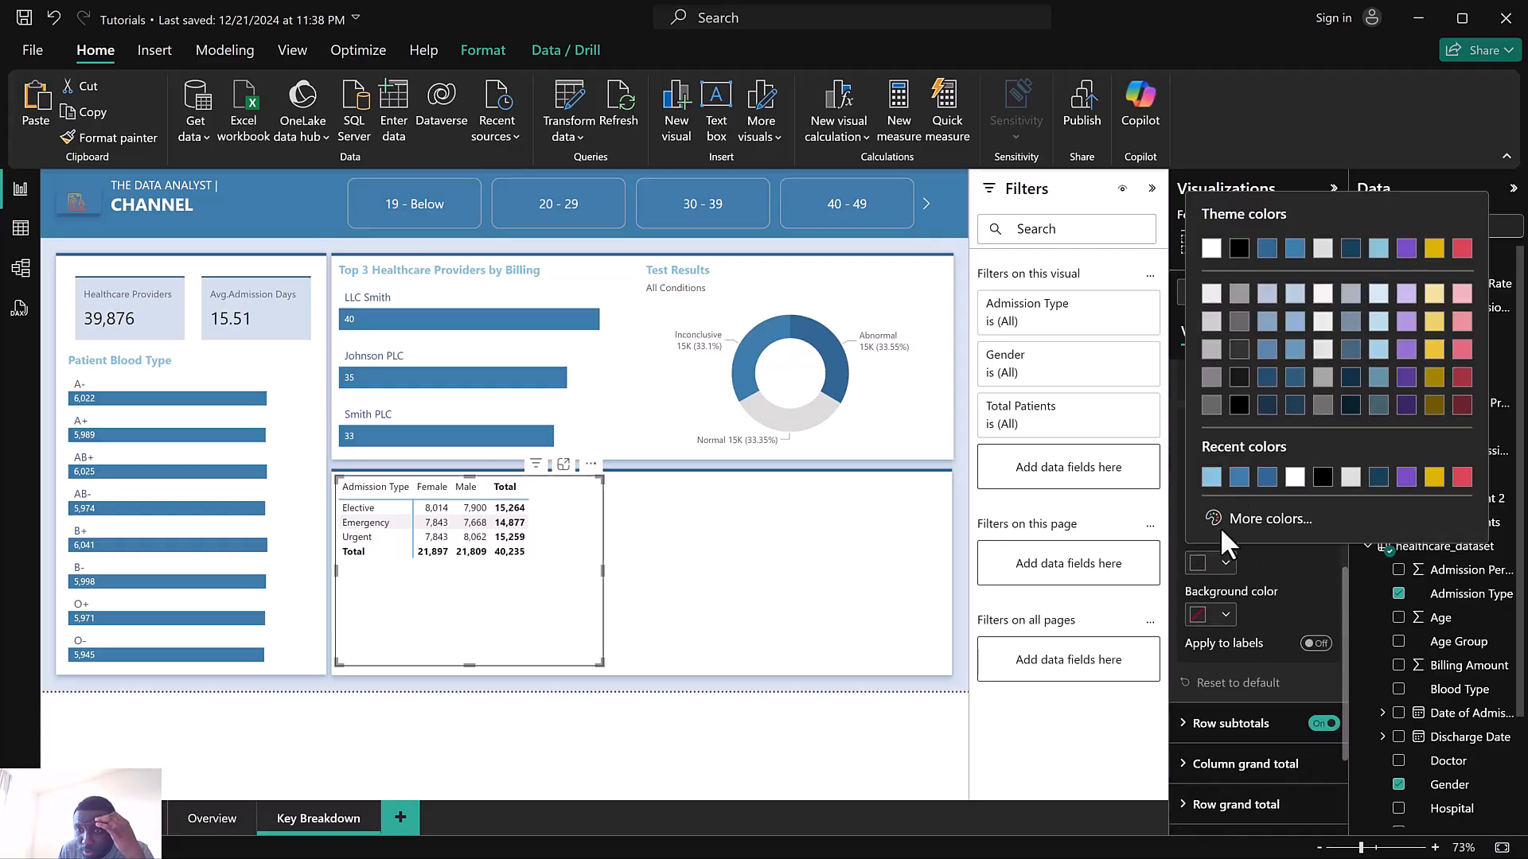
left_click(1296, 251)
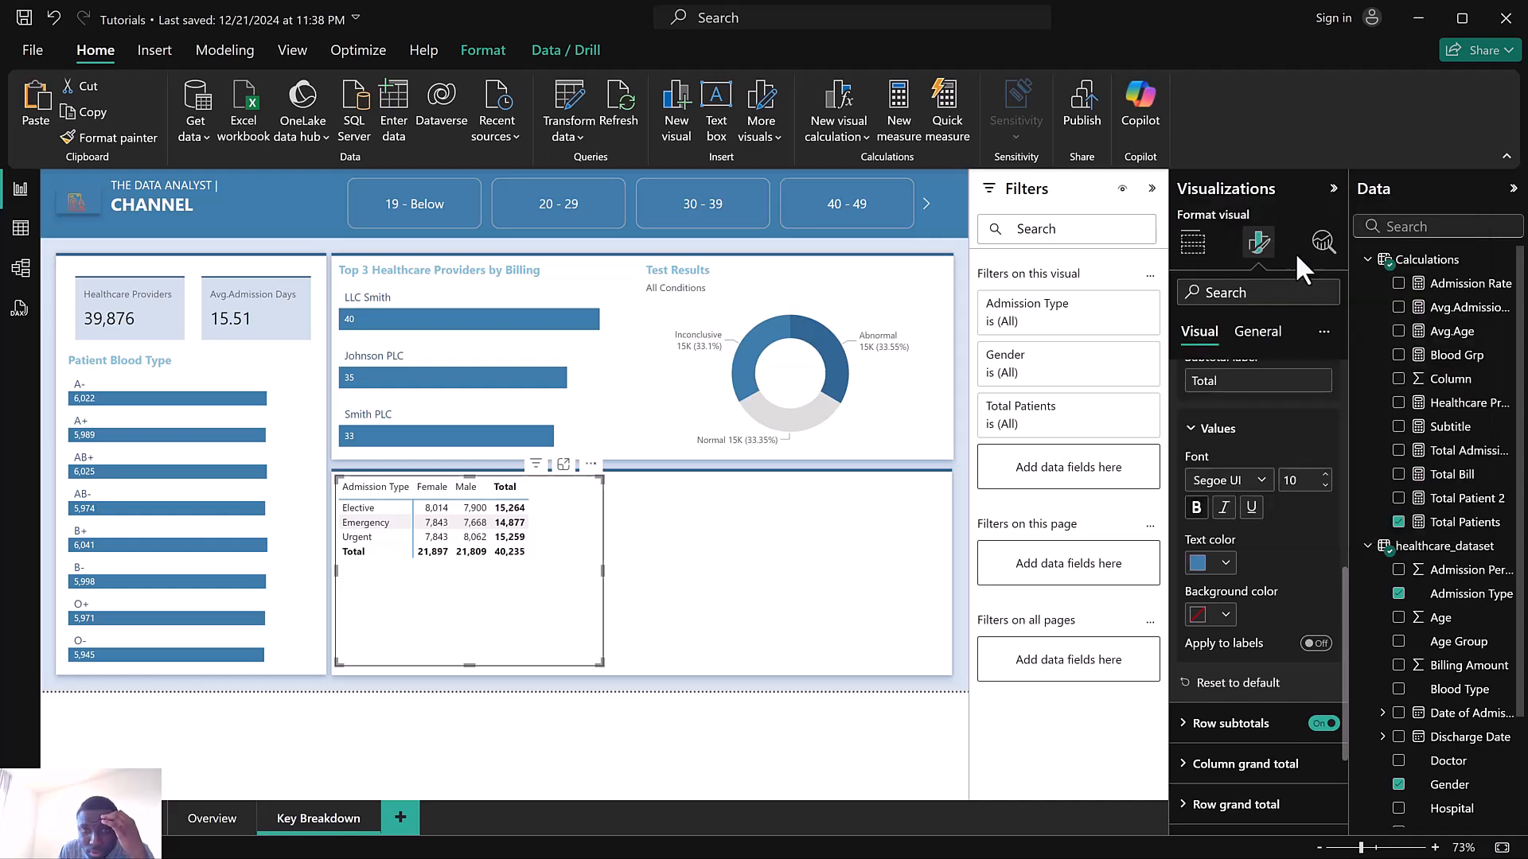
left_click(1325, 475)
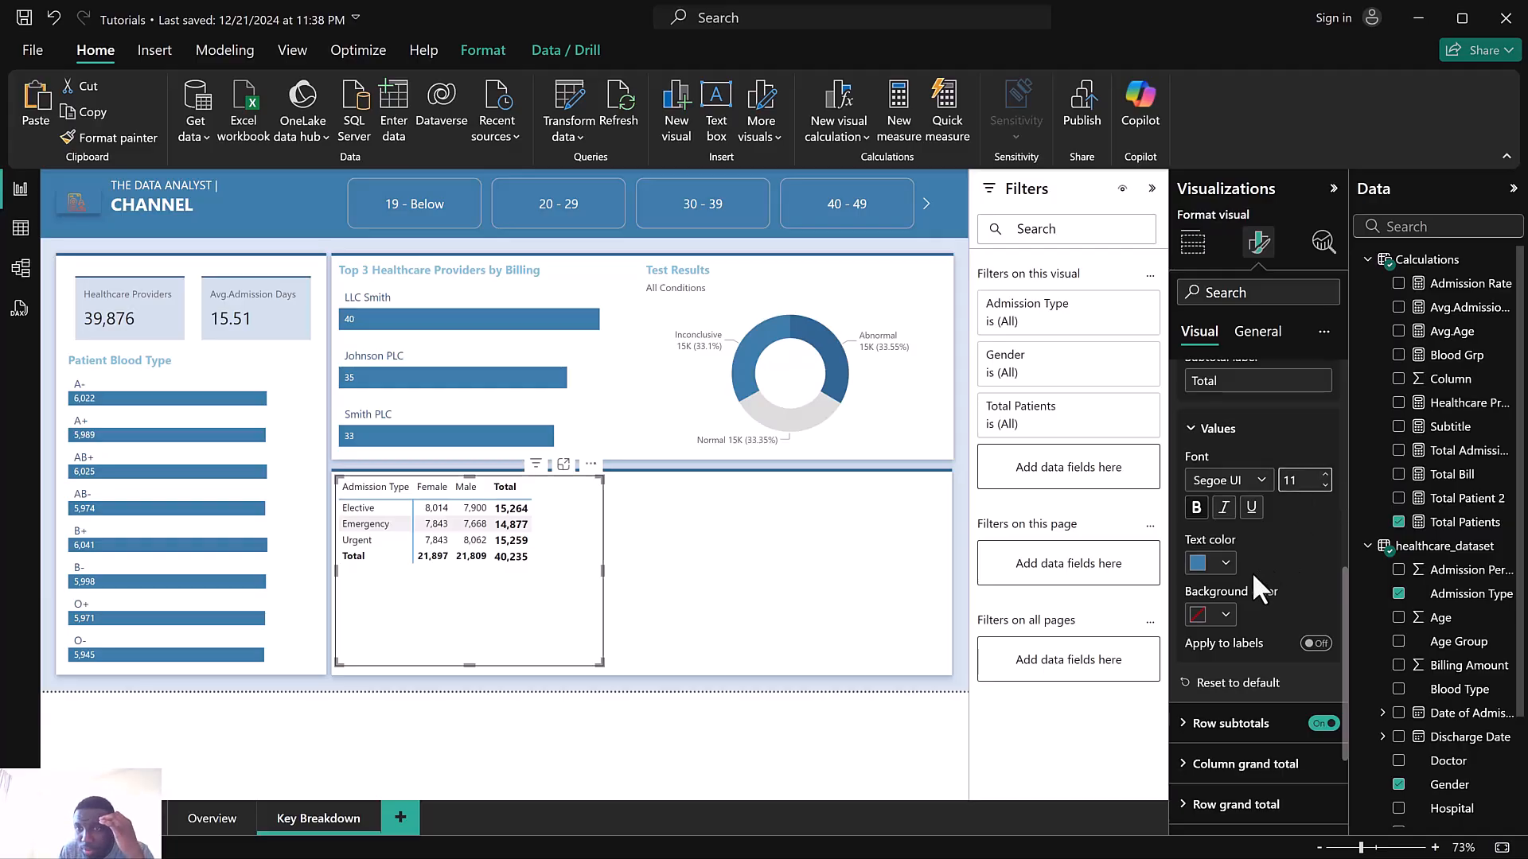
Review the matrix's column subtotal and row header format settings
scroll(1252, 571, "up", 2)
left_click(1232, 481)
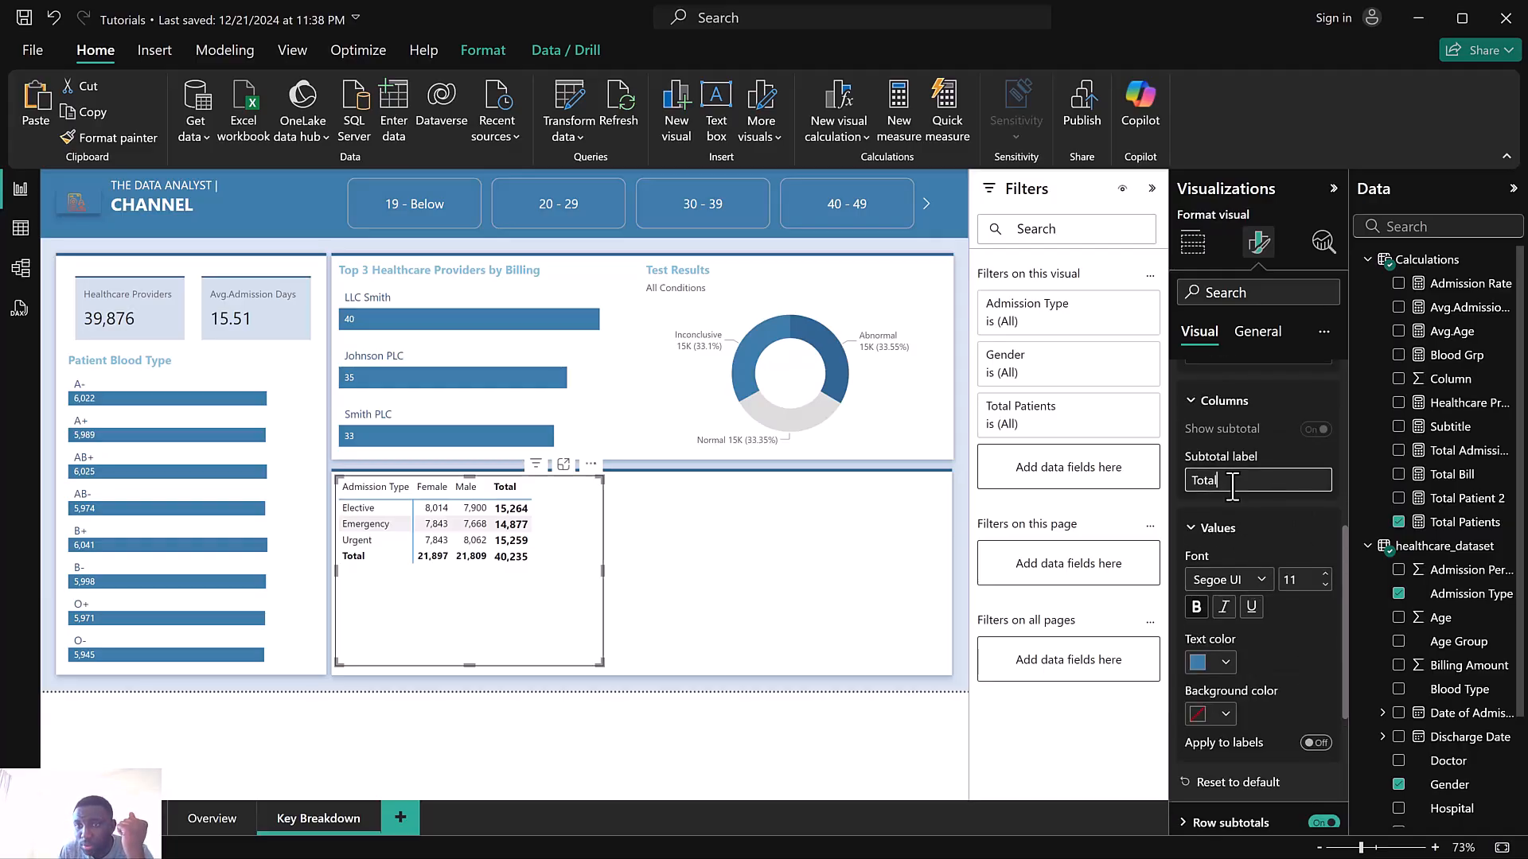
scroll(1229, 509, "up", 3)
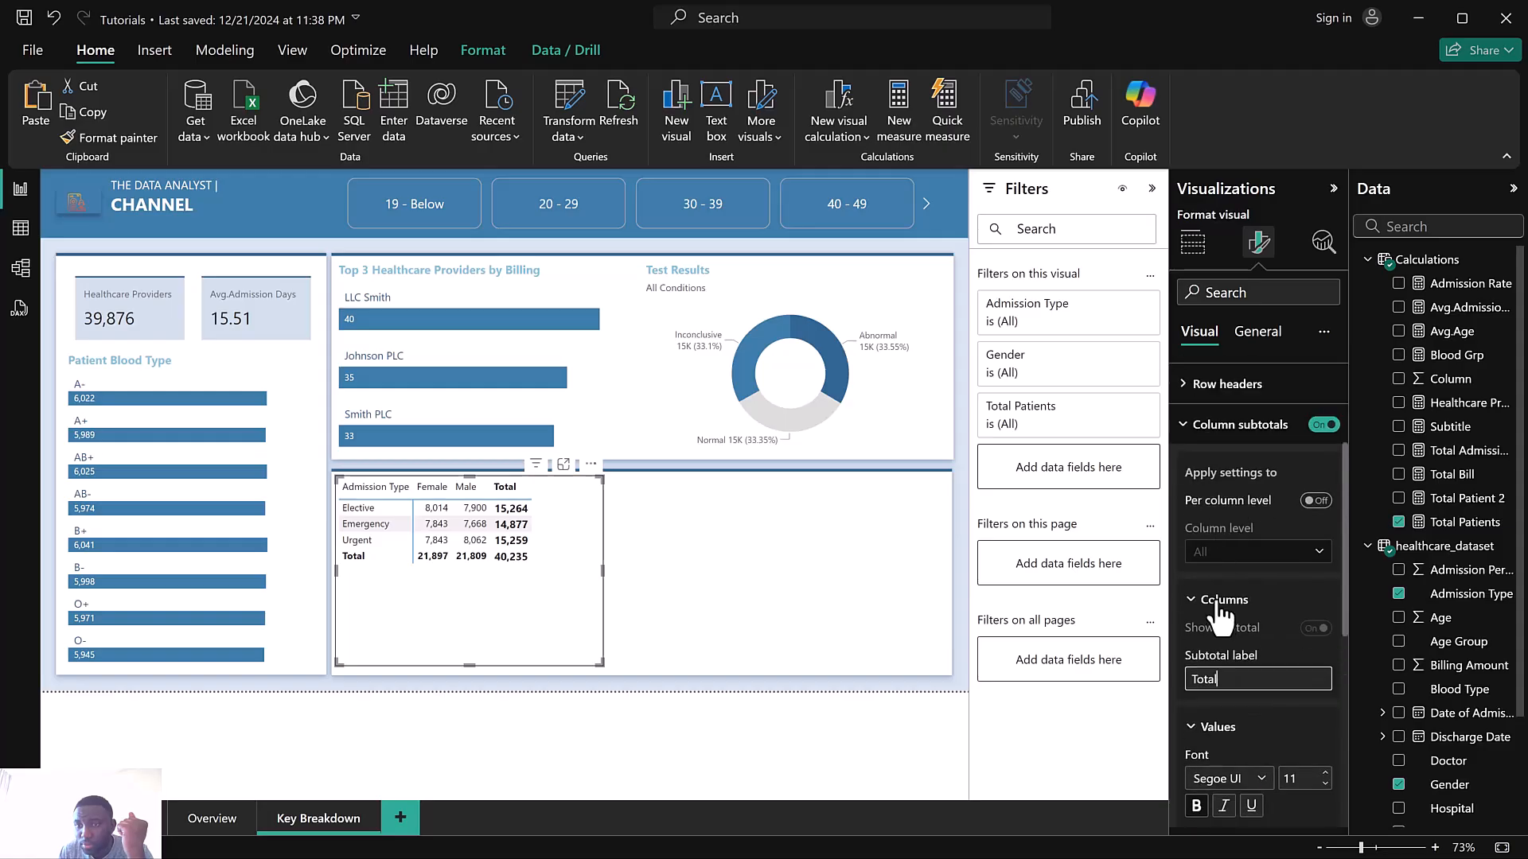
left_click(1218, 600)
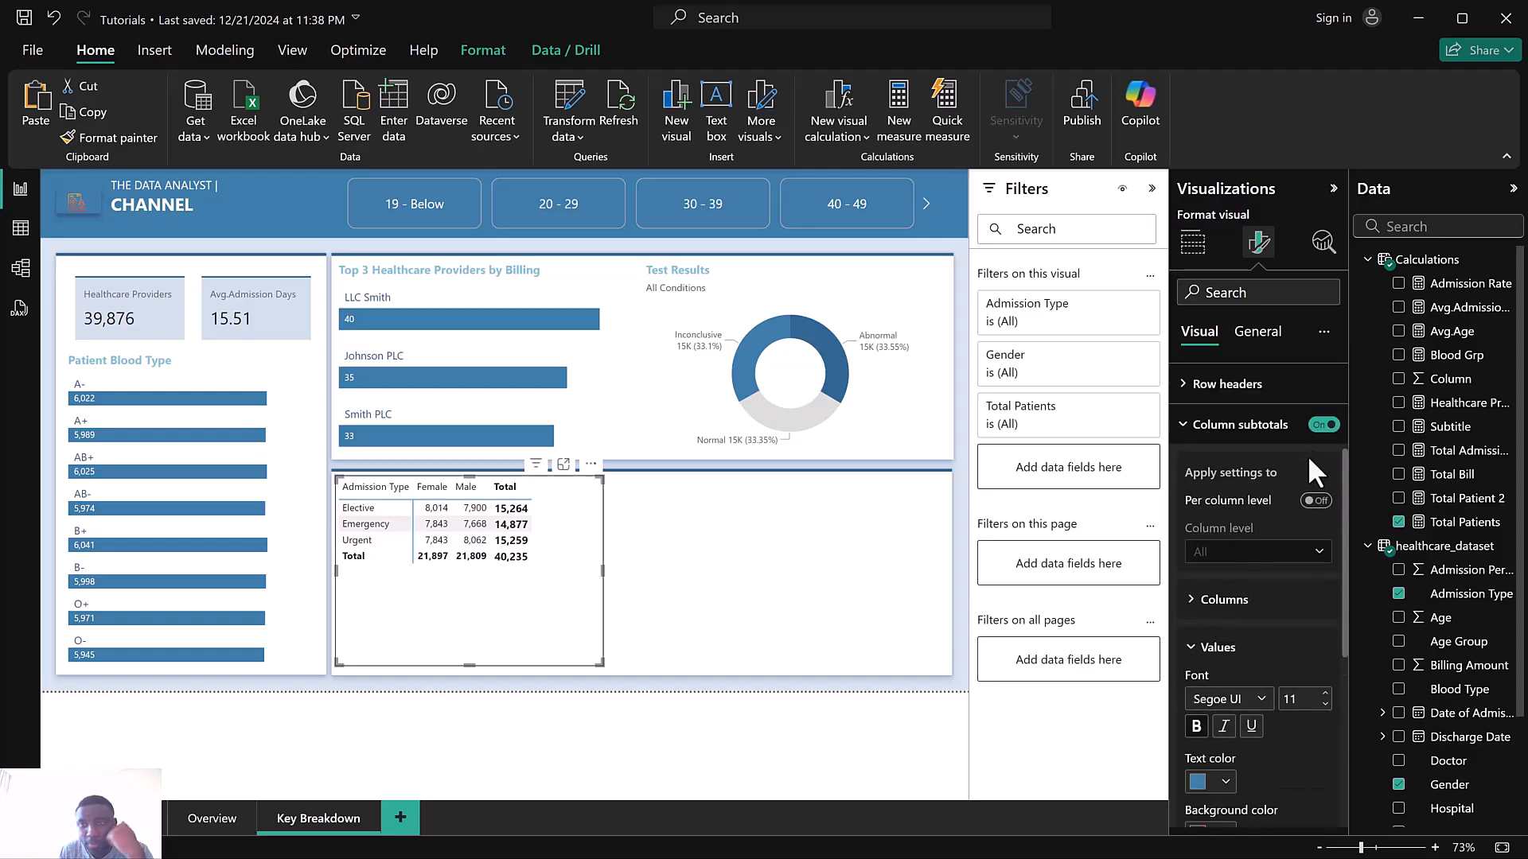
left_click(1229, 385)
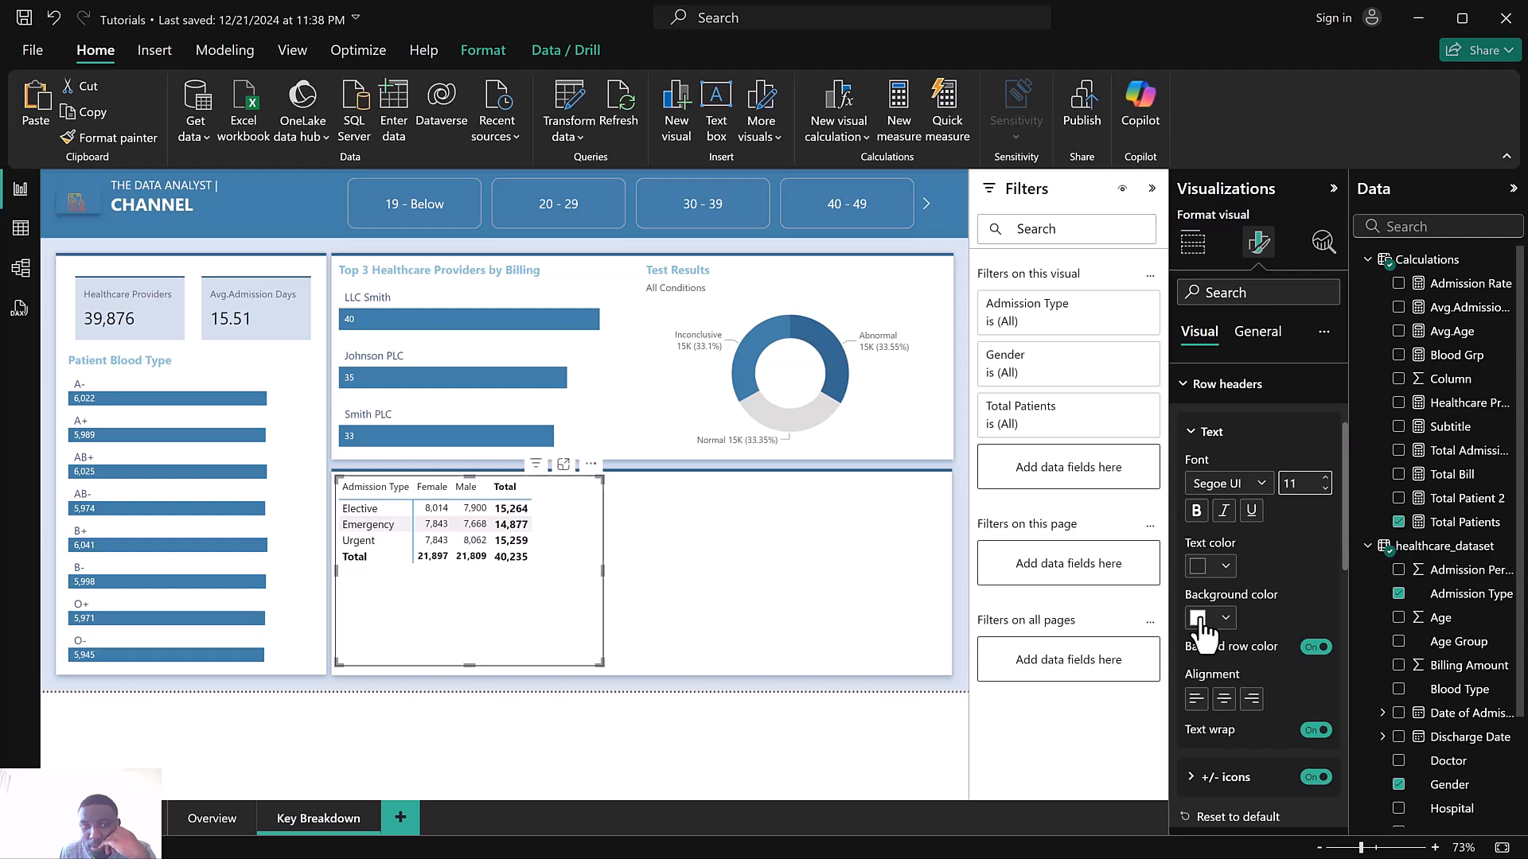
left_click(1212, 436)
scroll(1213, 445, "up", 2)
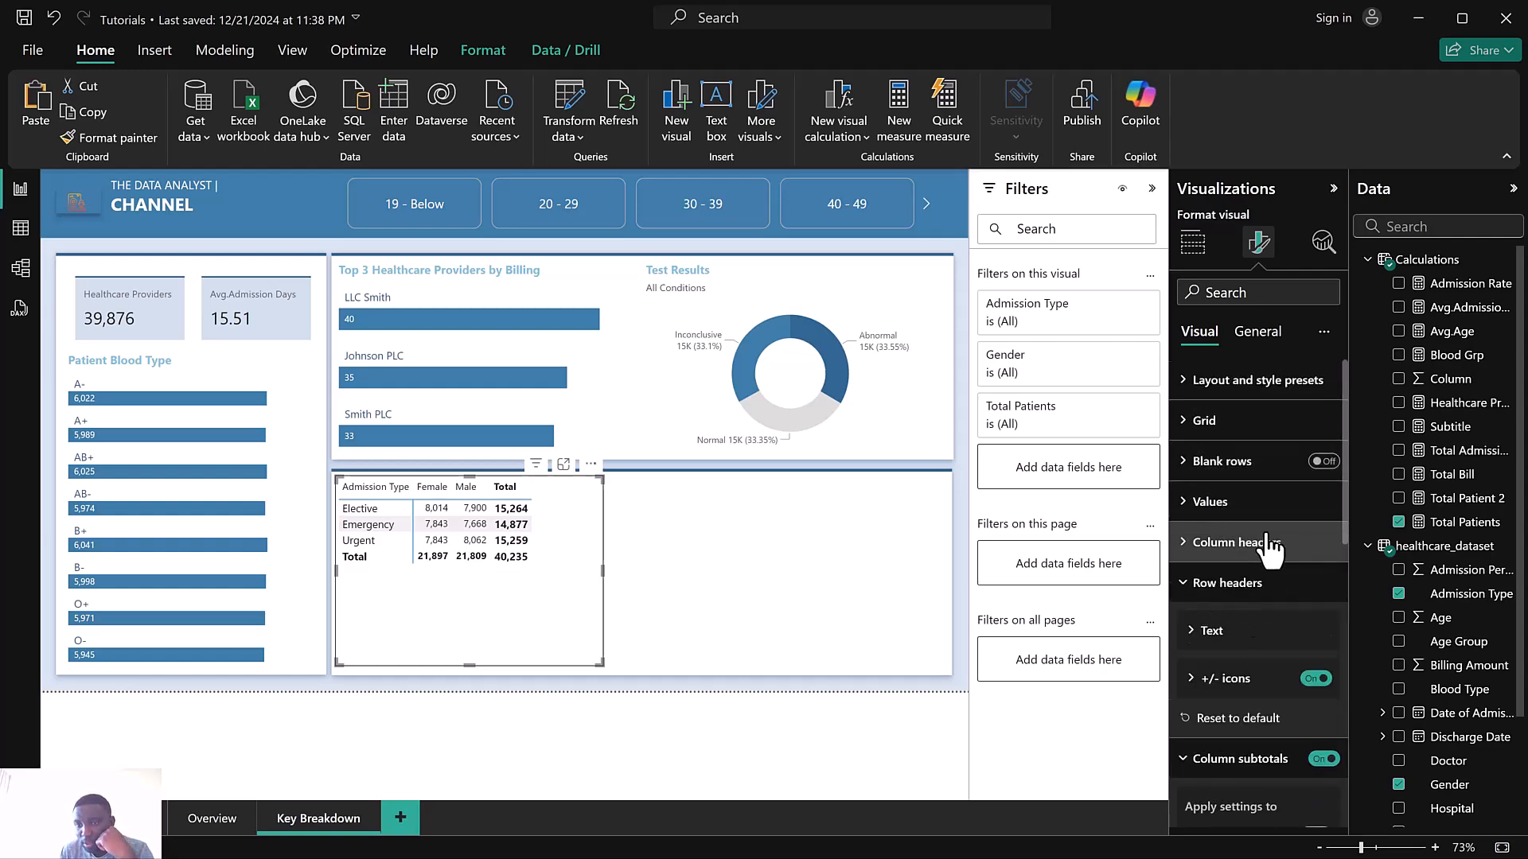
scroll(1266, 553, "down", 2)
scroll(1253, 549, "up", 2)
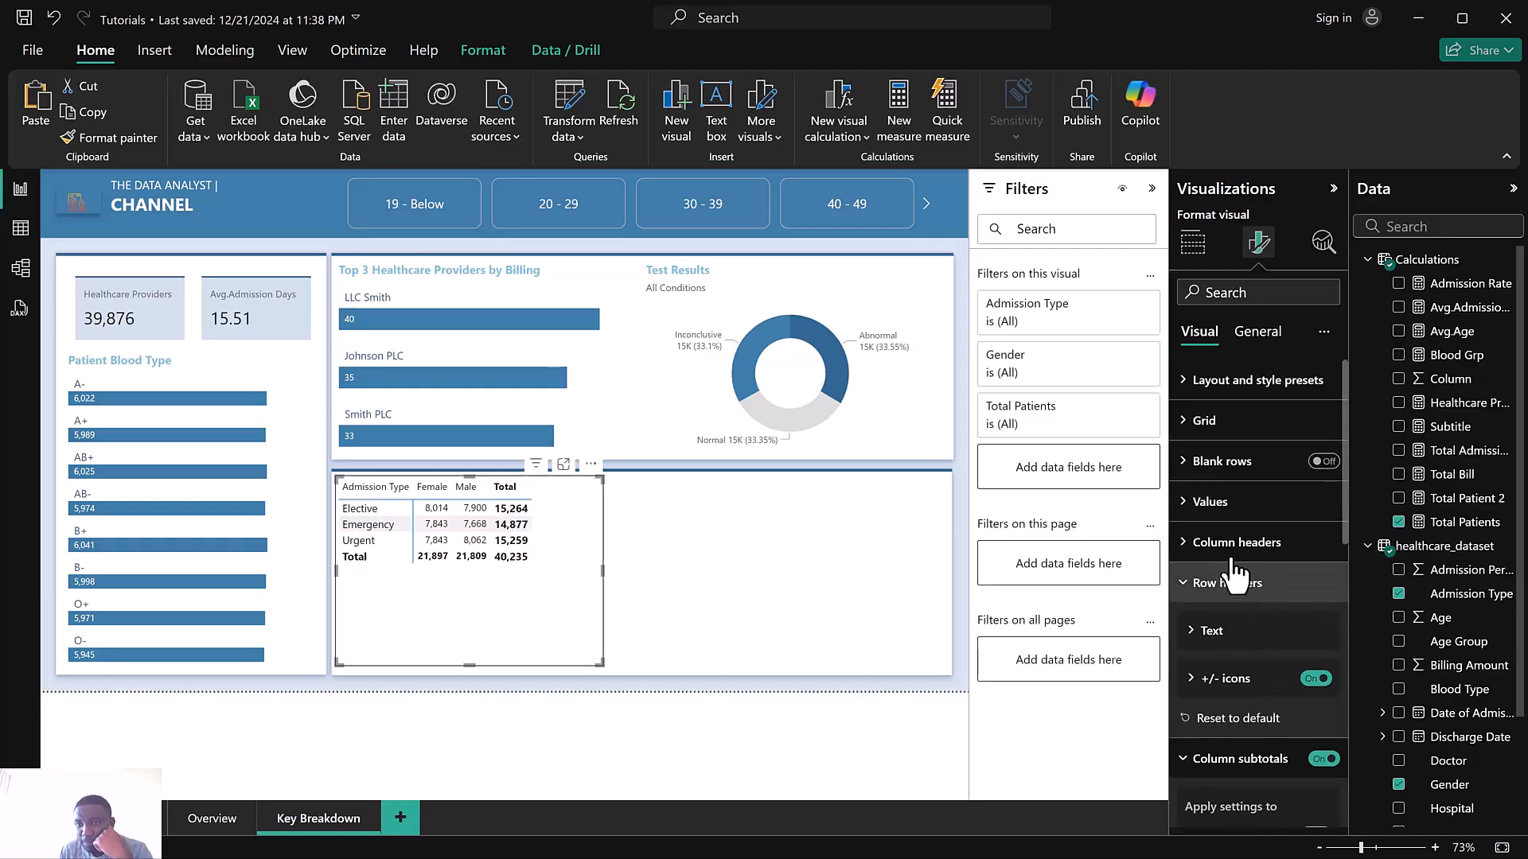
Set the matrix column headers' font size to 12 and text color to blue
left_click(1238, 543)
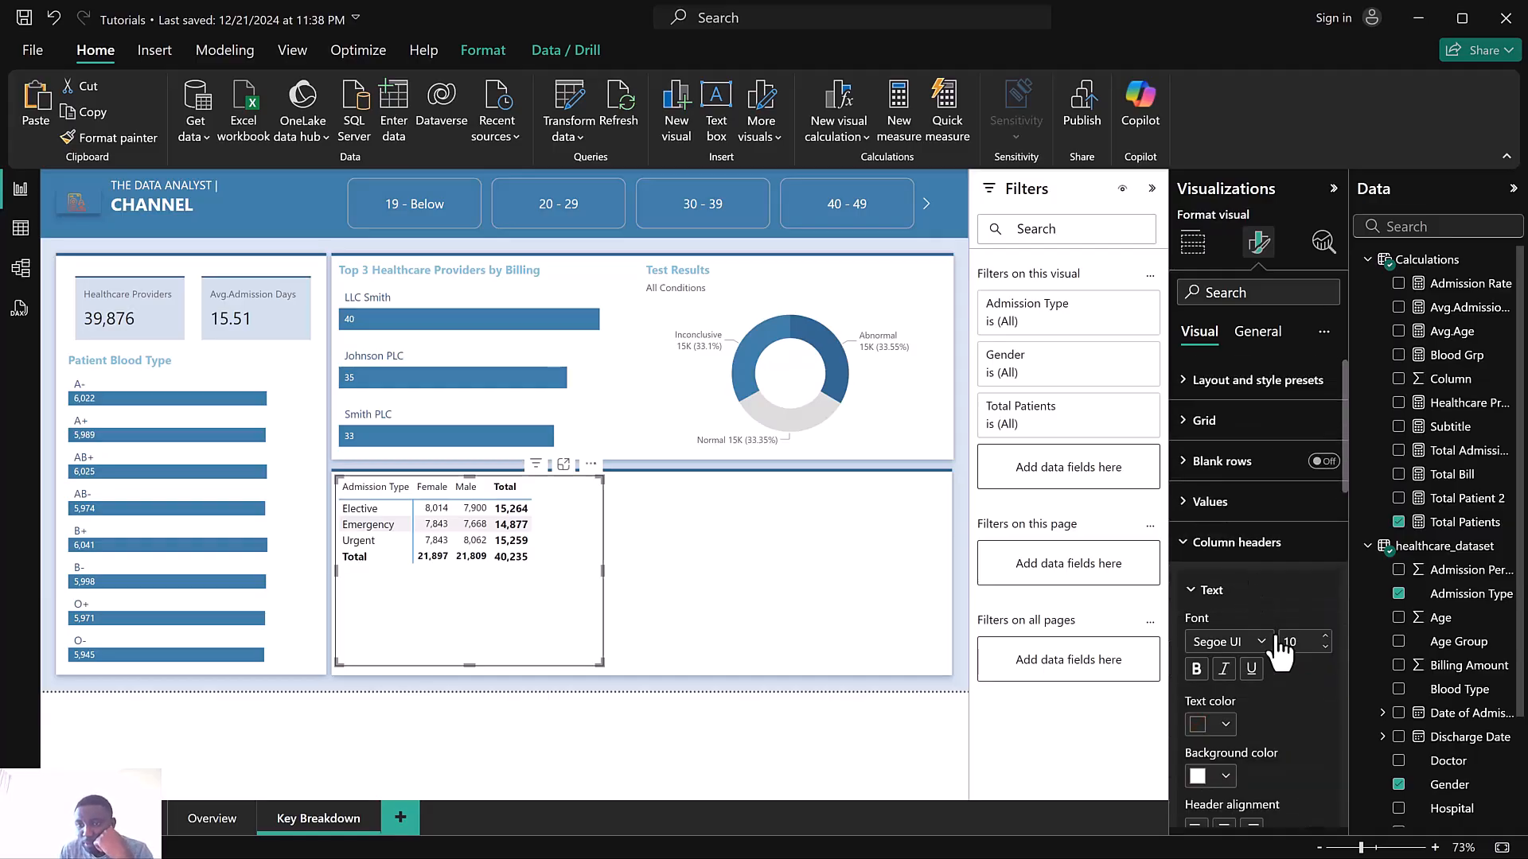
left_click(1325, 637)
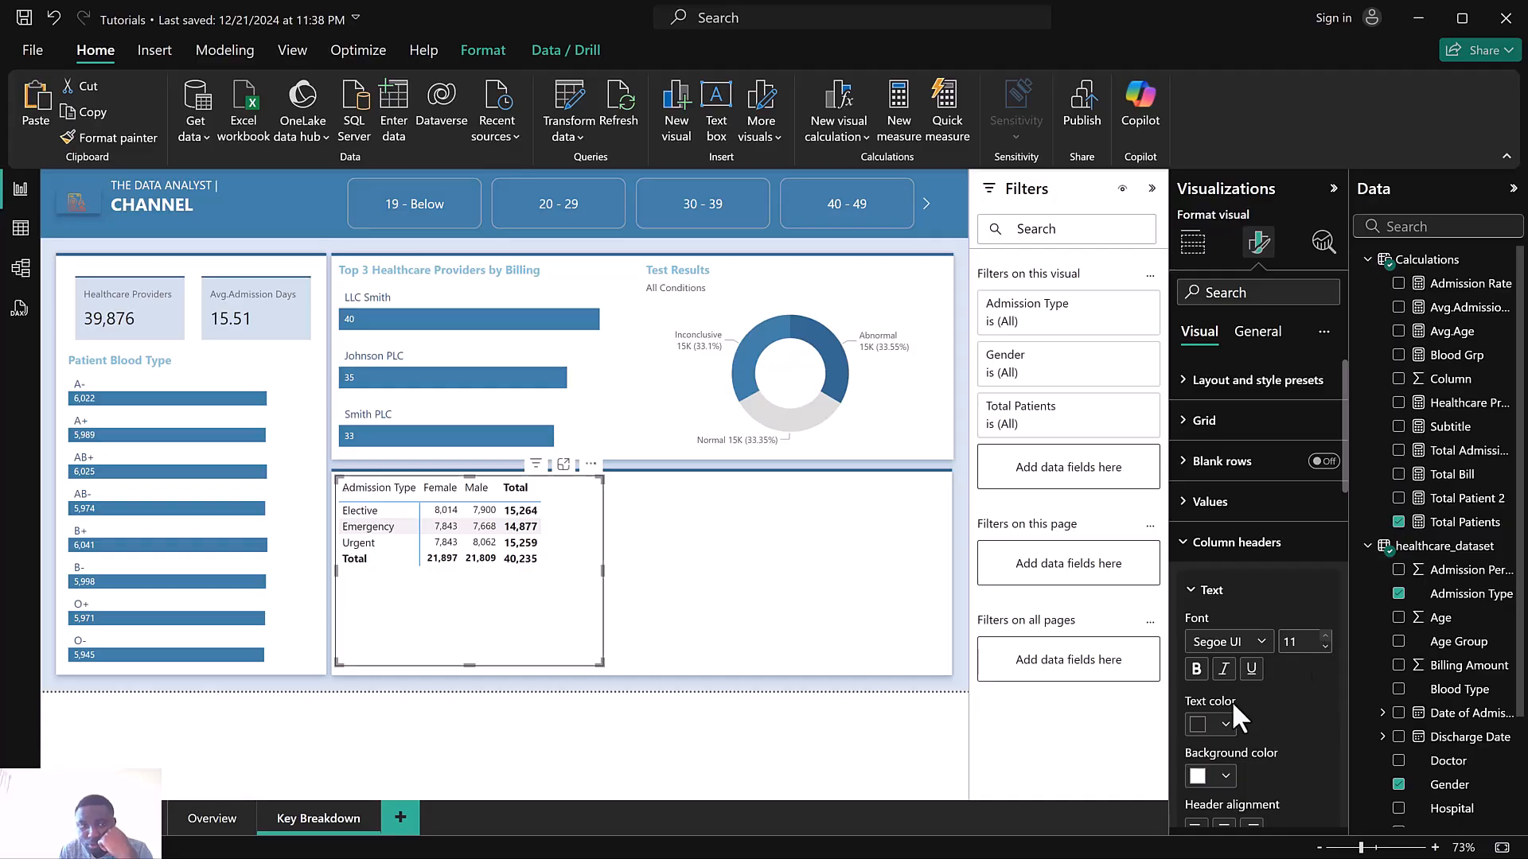
left_click(1200, 724)
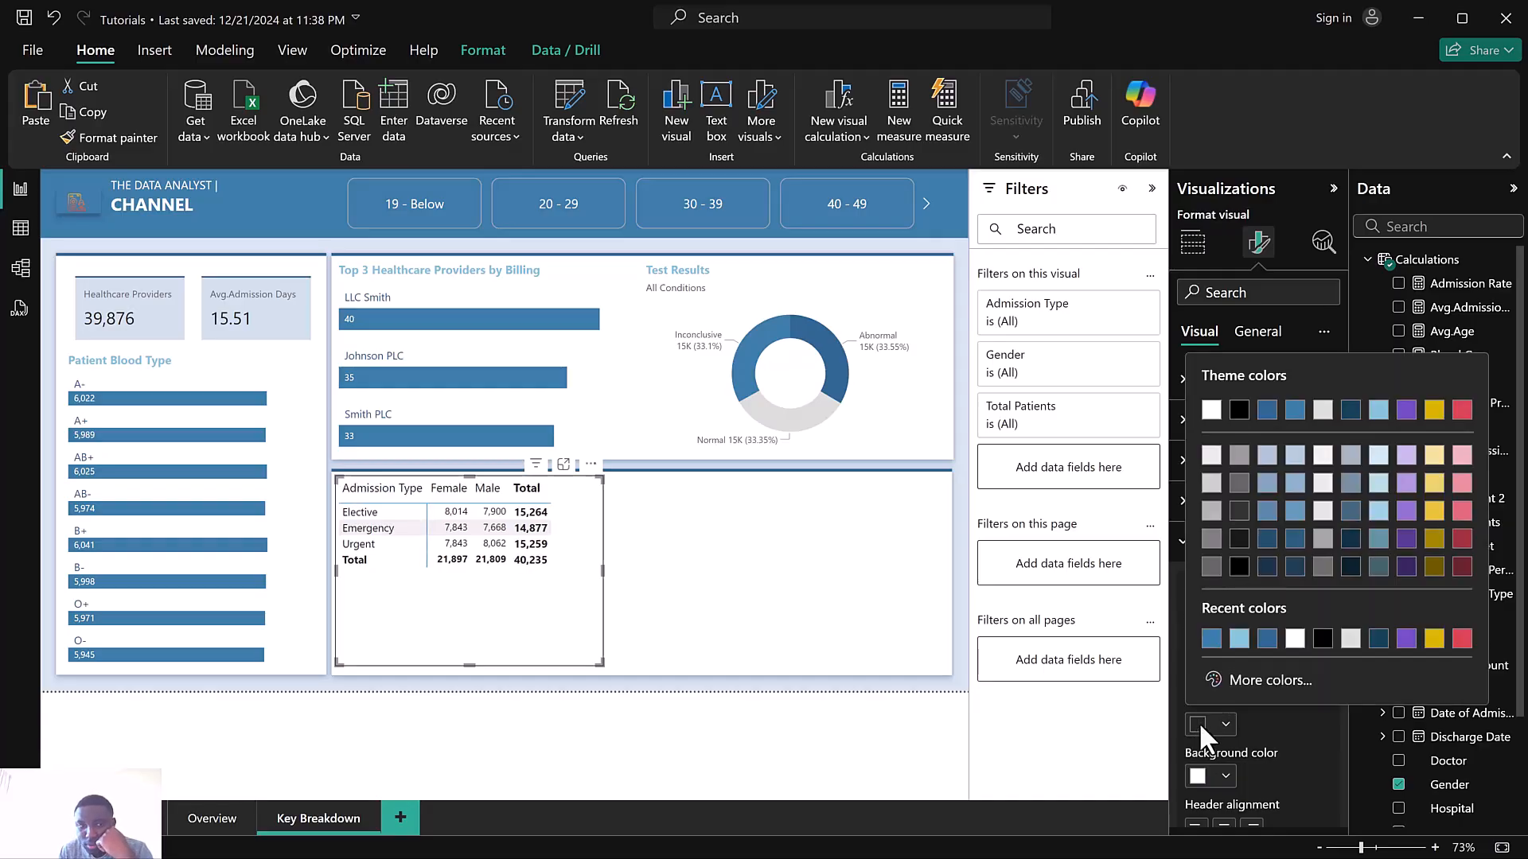
left_click(1295, 412)
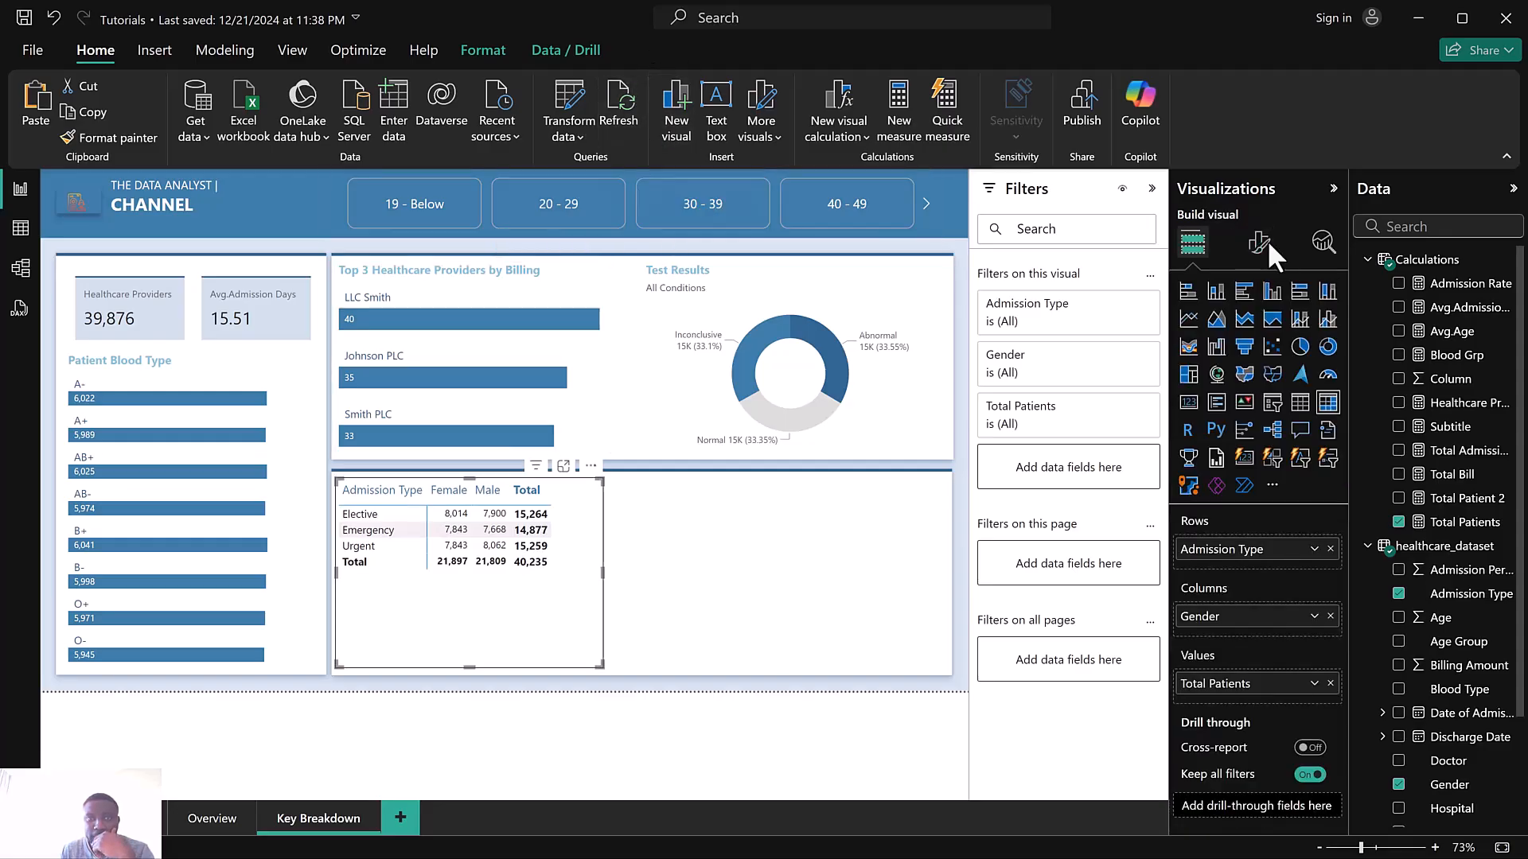
Set the matrix's specific-column formatting for the Total Patients series to a blue values text color
left_click(1264, 242)
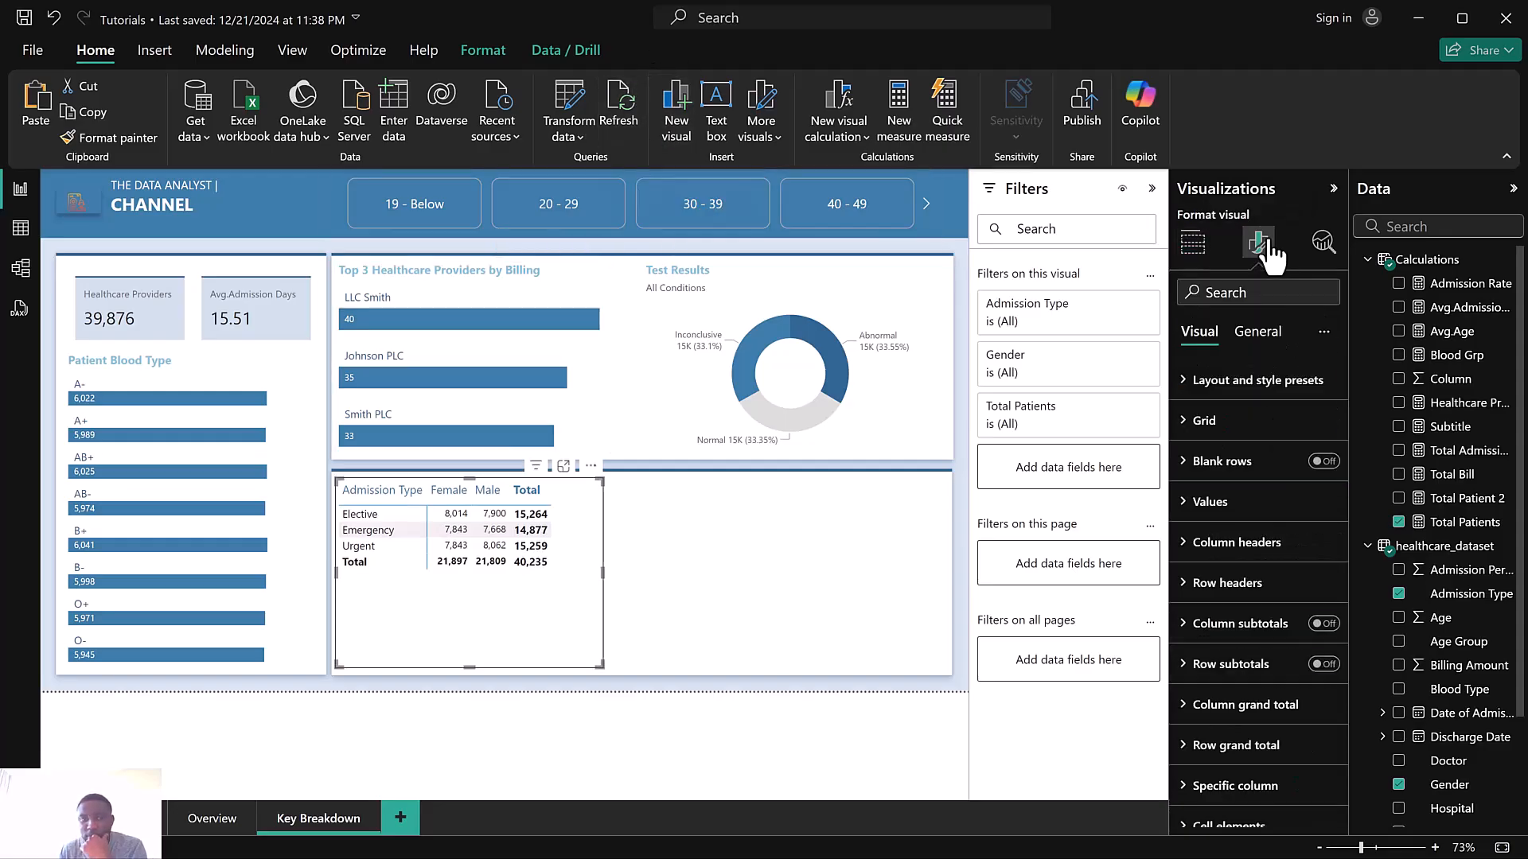
left_click(1212, 502)
left_click(1212, 502)
scroll(1218, 525, "down", 2)
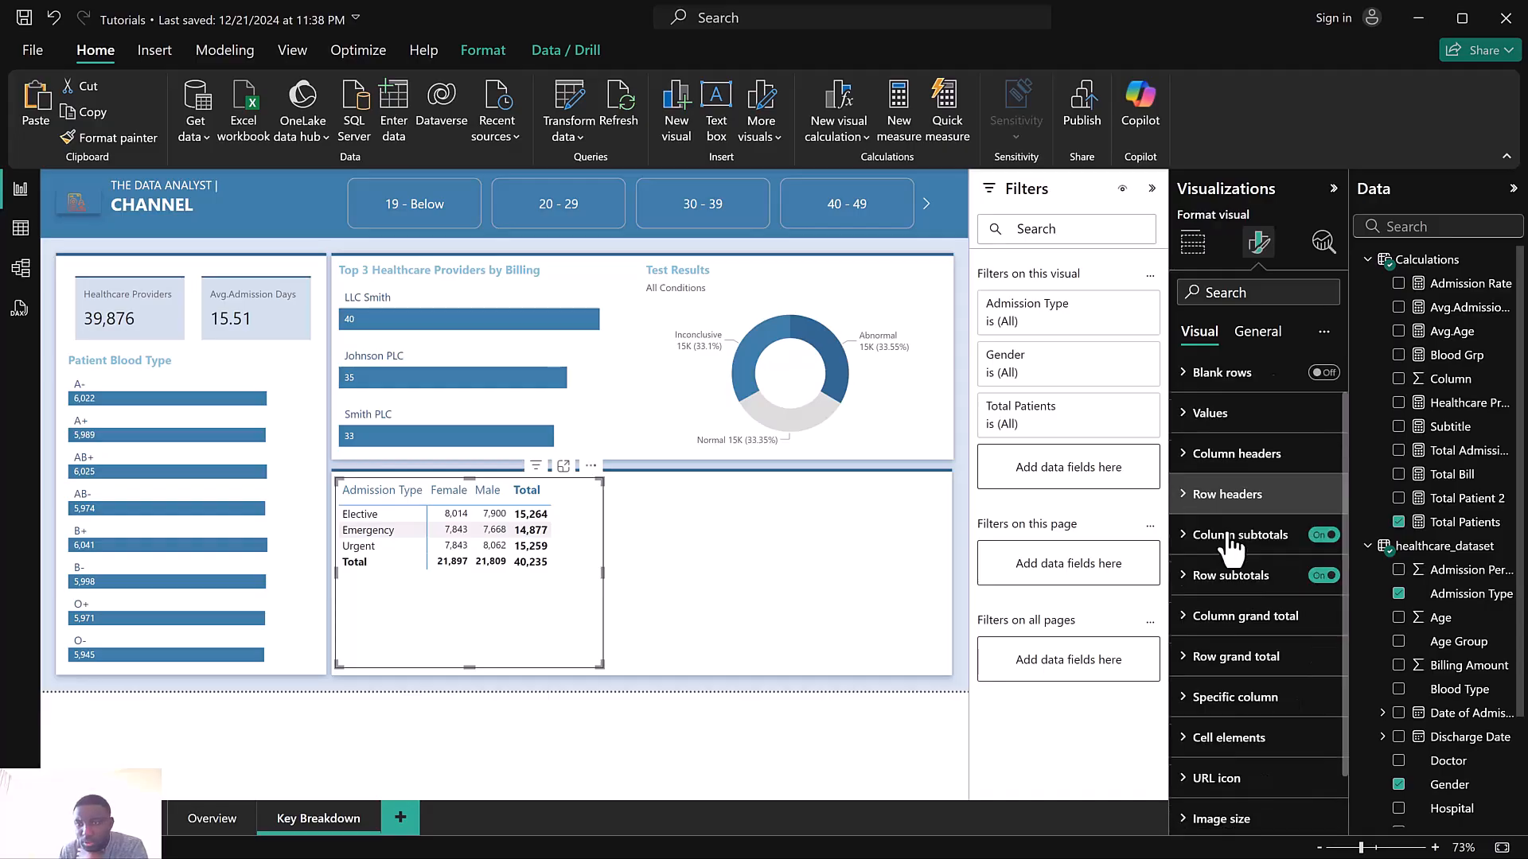
left_click(1244, 689)
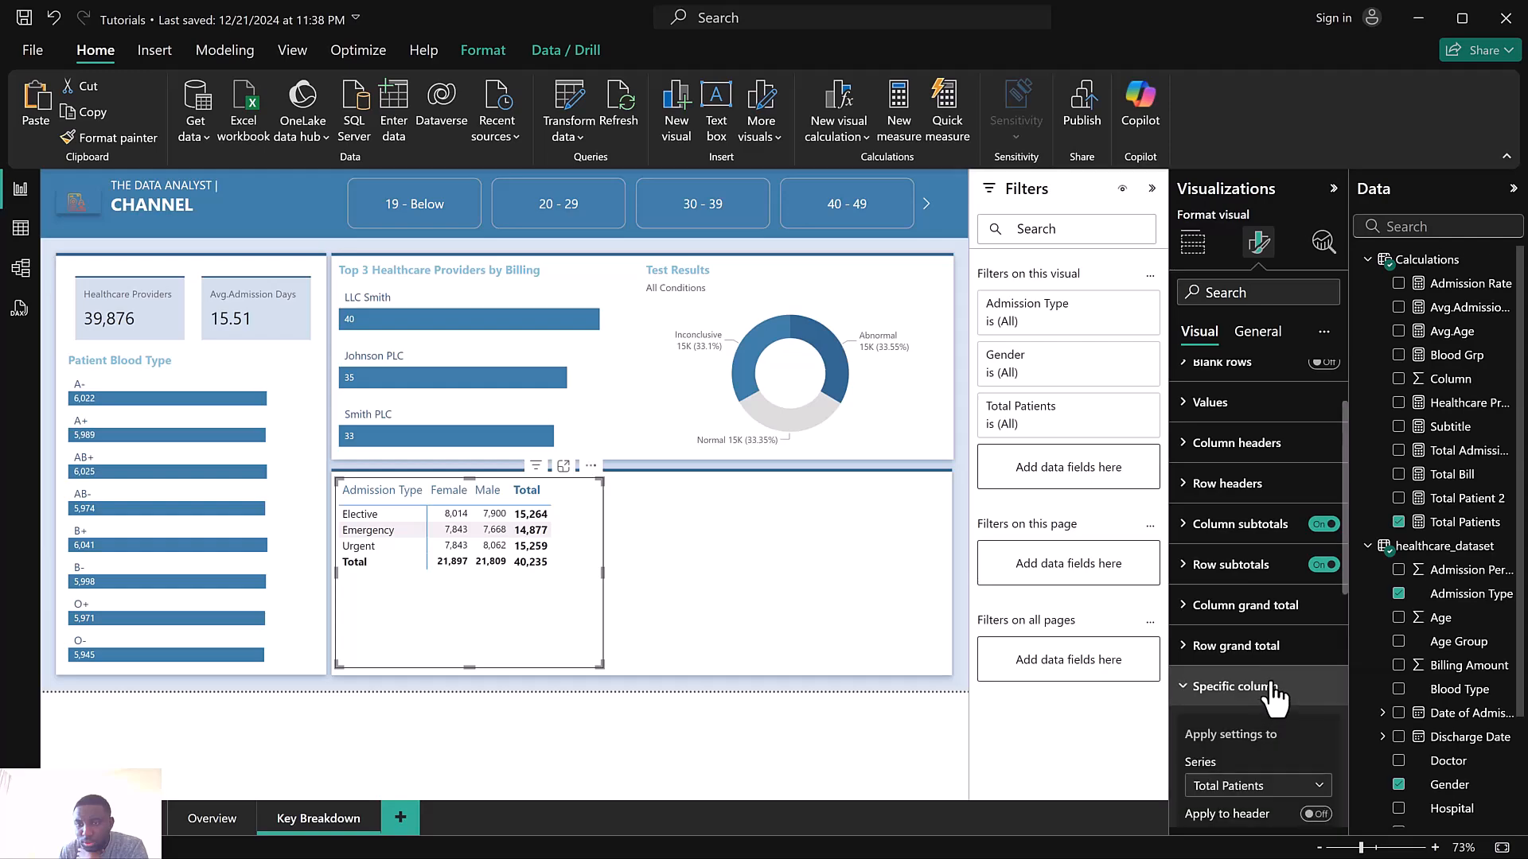
scroll(1269, 685, "down", 3)
left_click(1263, 589)
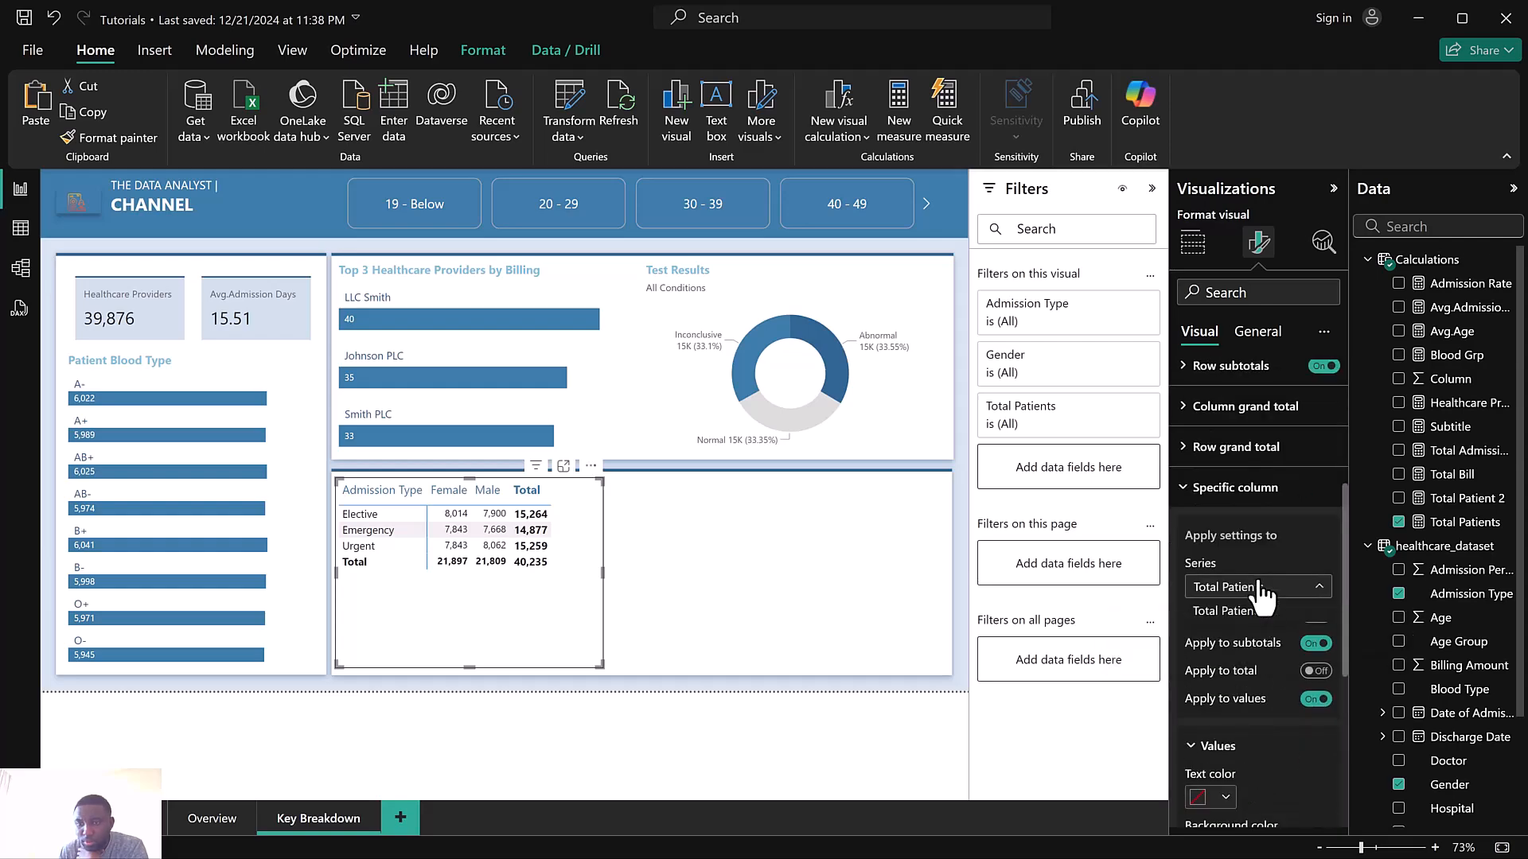
left_click(1251, 611)
scroll(1265, 593, "down", 3)
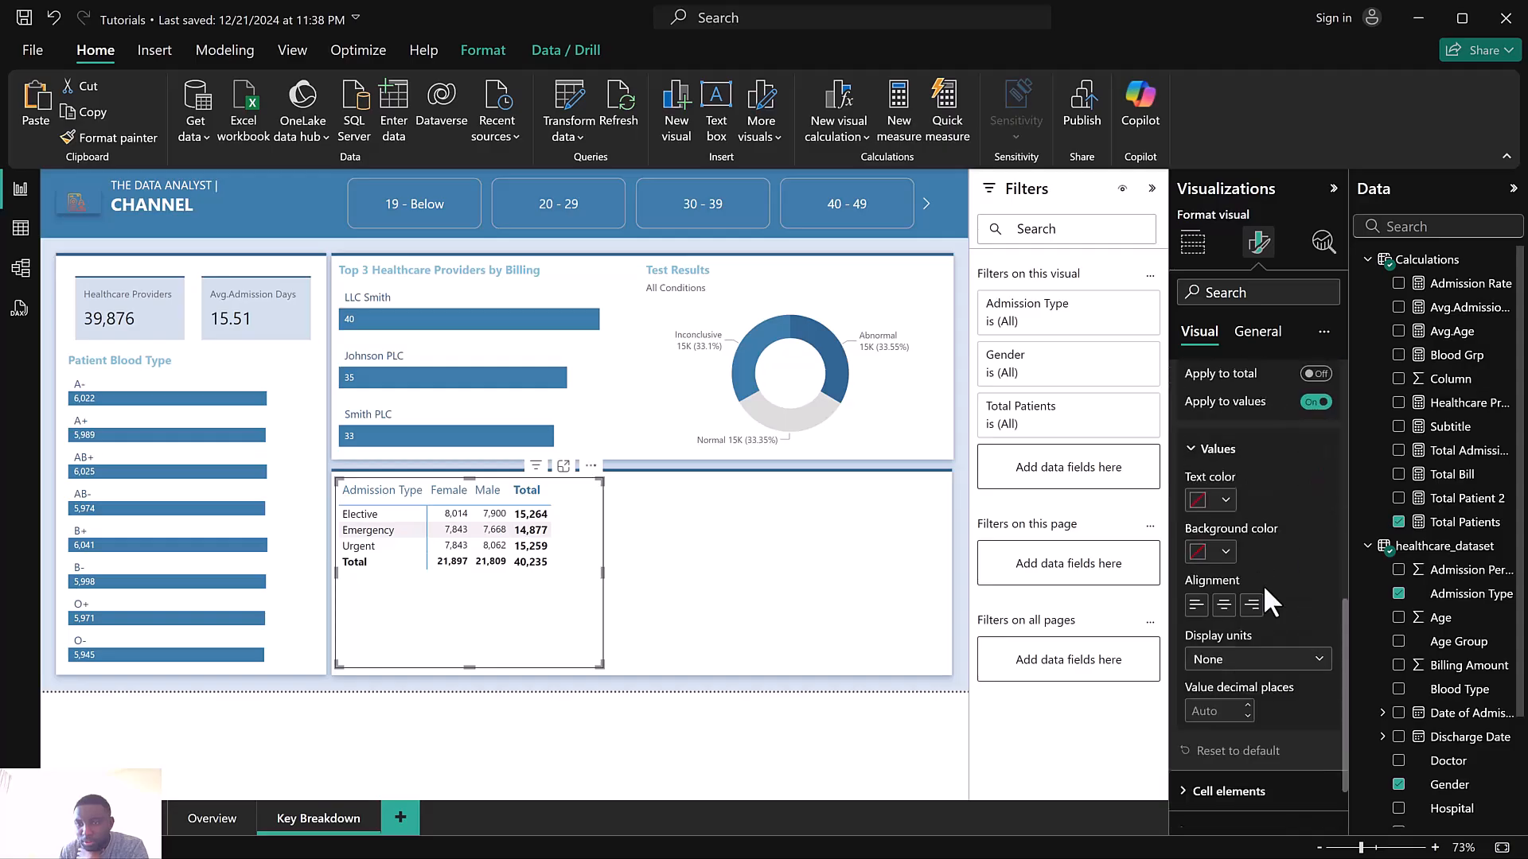
left_click(1200, 500)
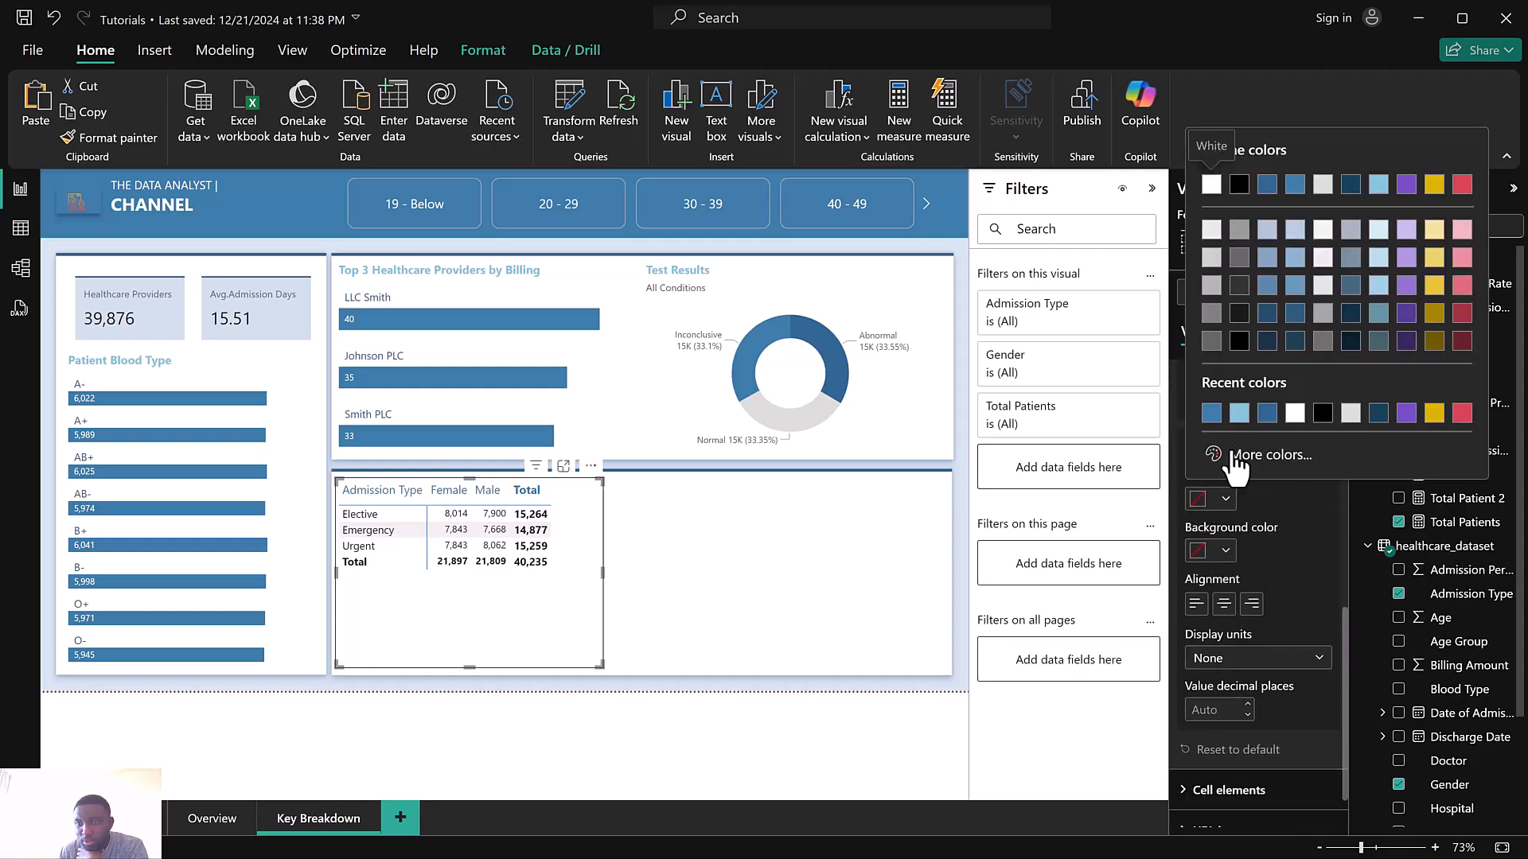
left_click(1294, 186)
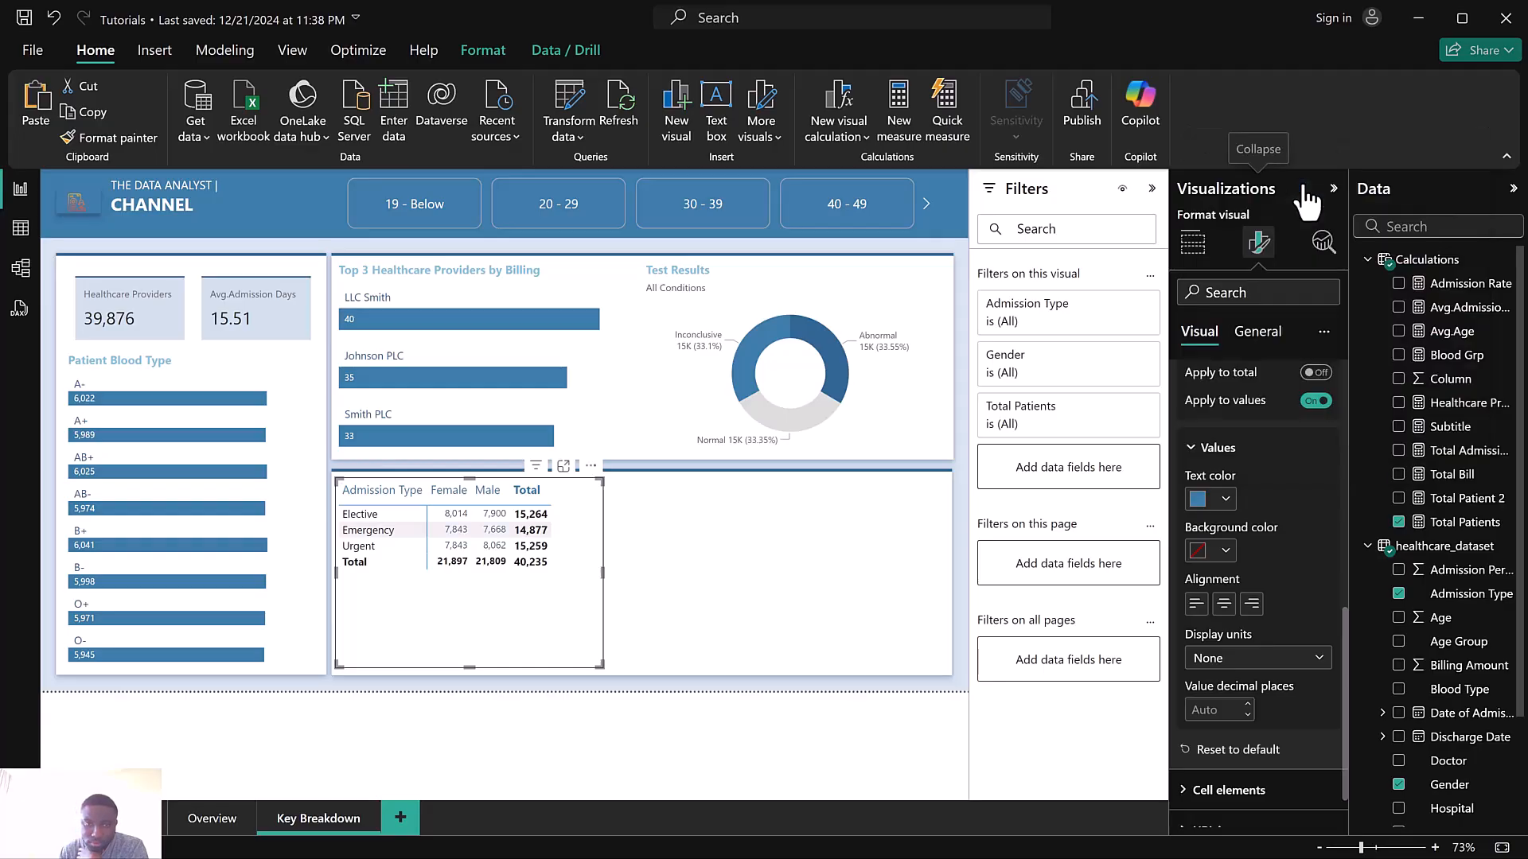
Reset the Total Patients specific-column value formatting to default
left_click(1204, 498)
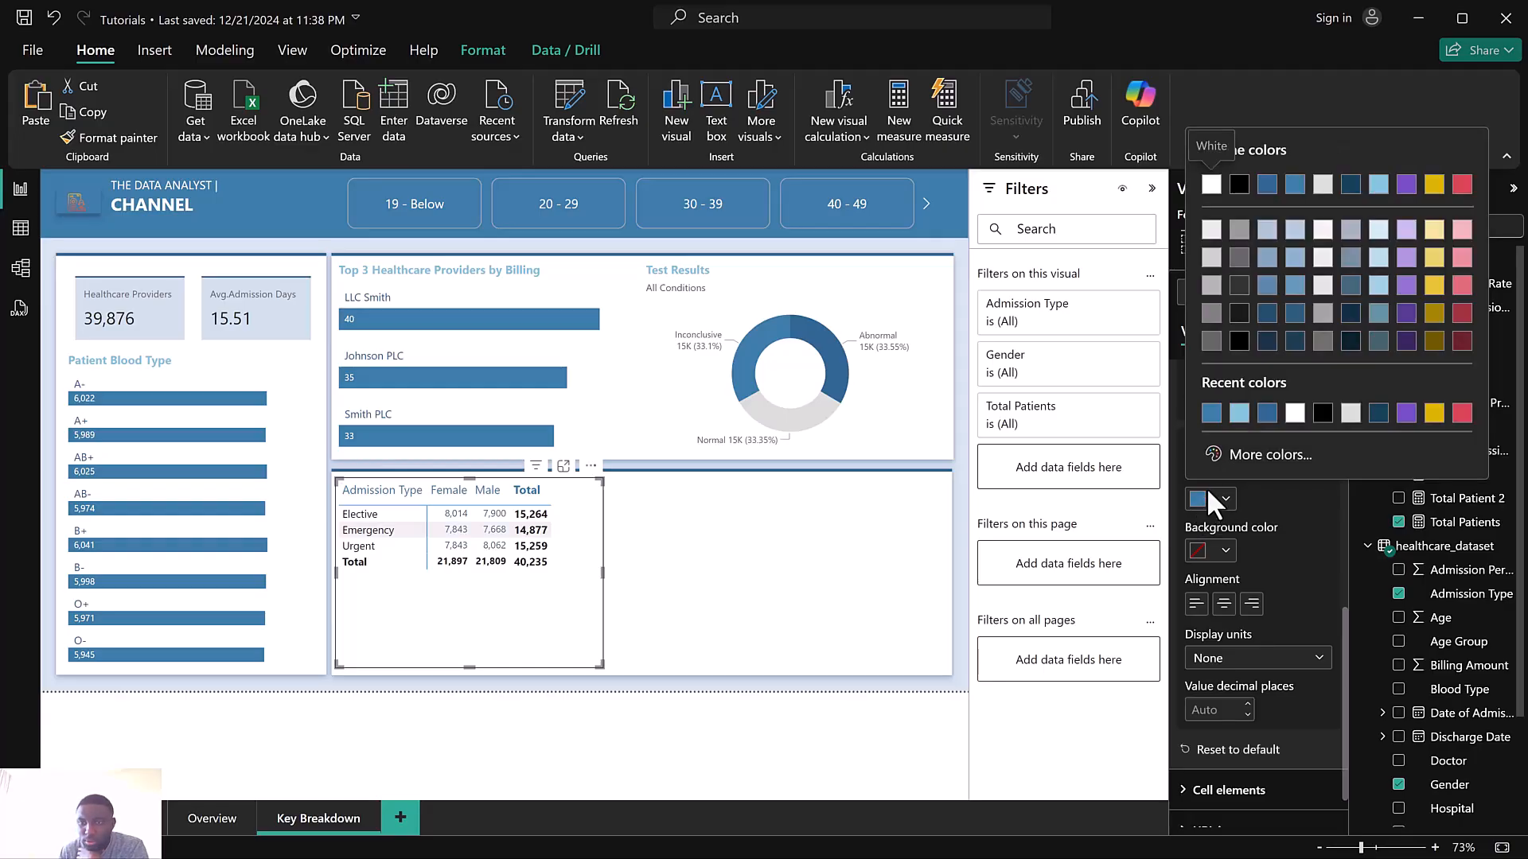
left_click(1215, 756)
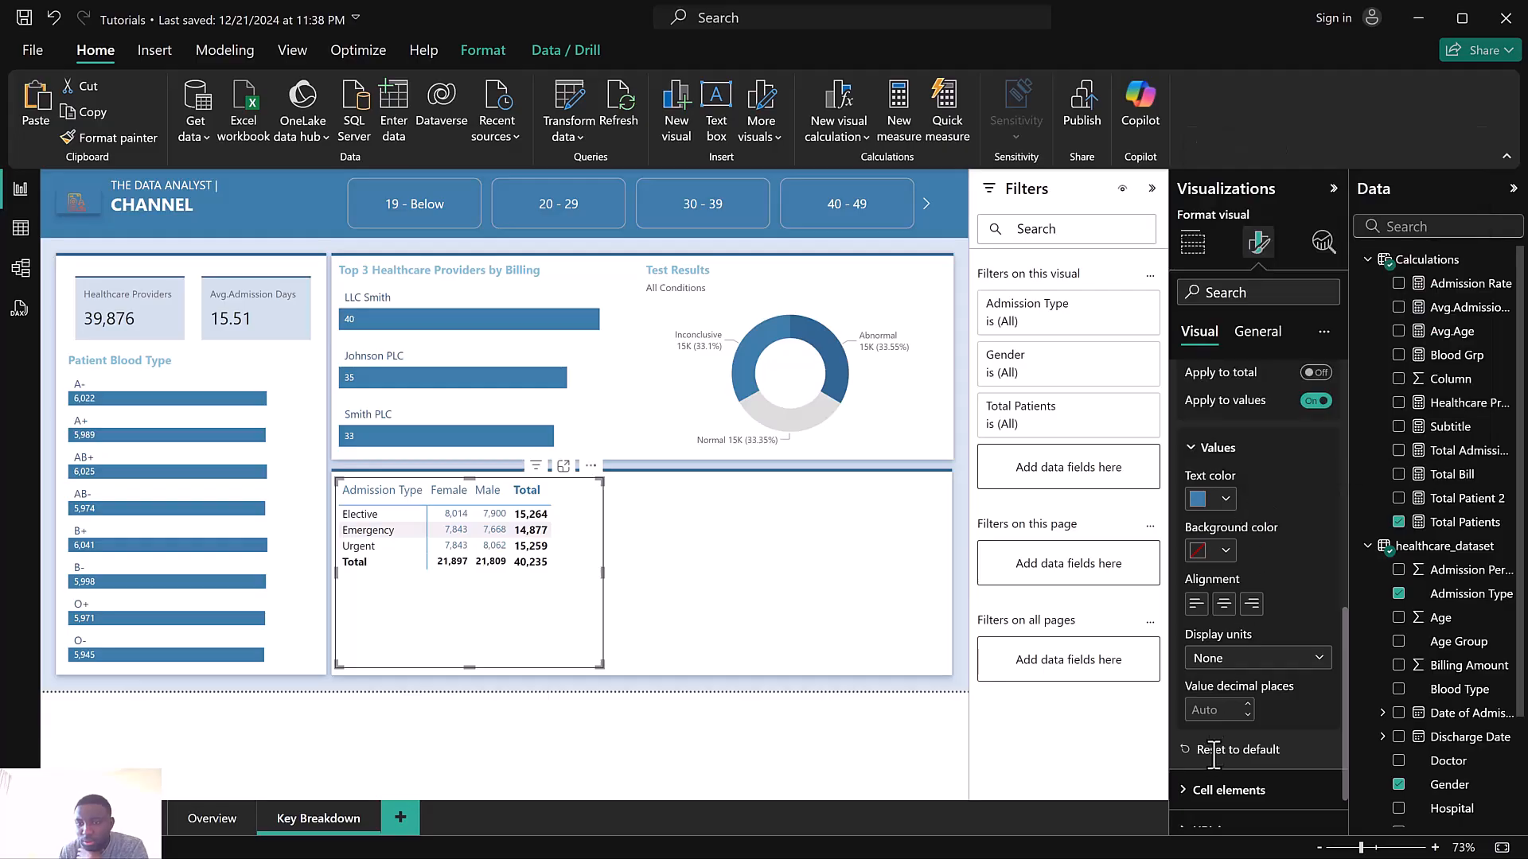
left_click(1220, 752)
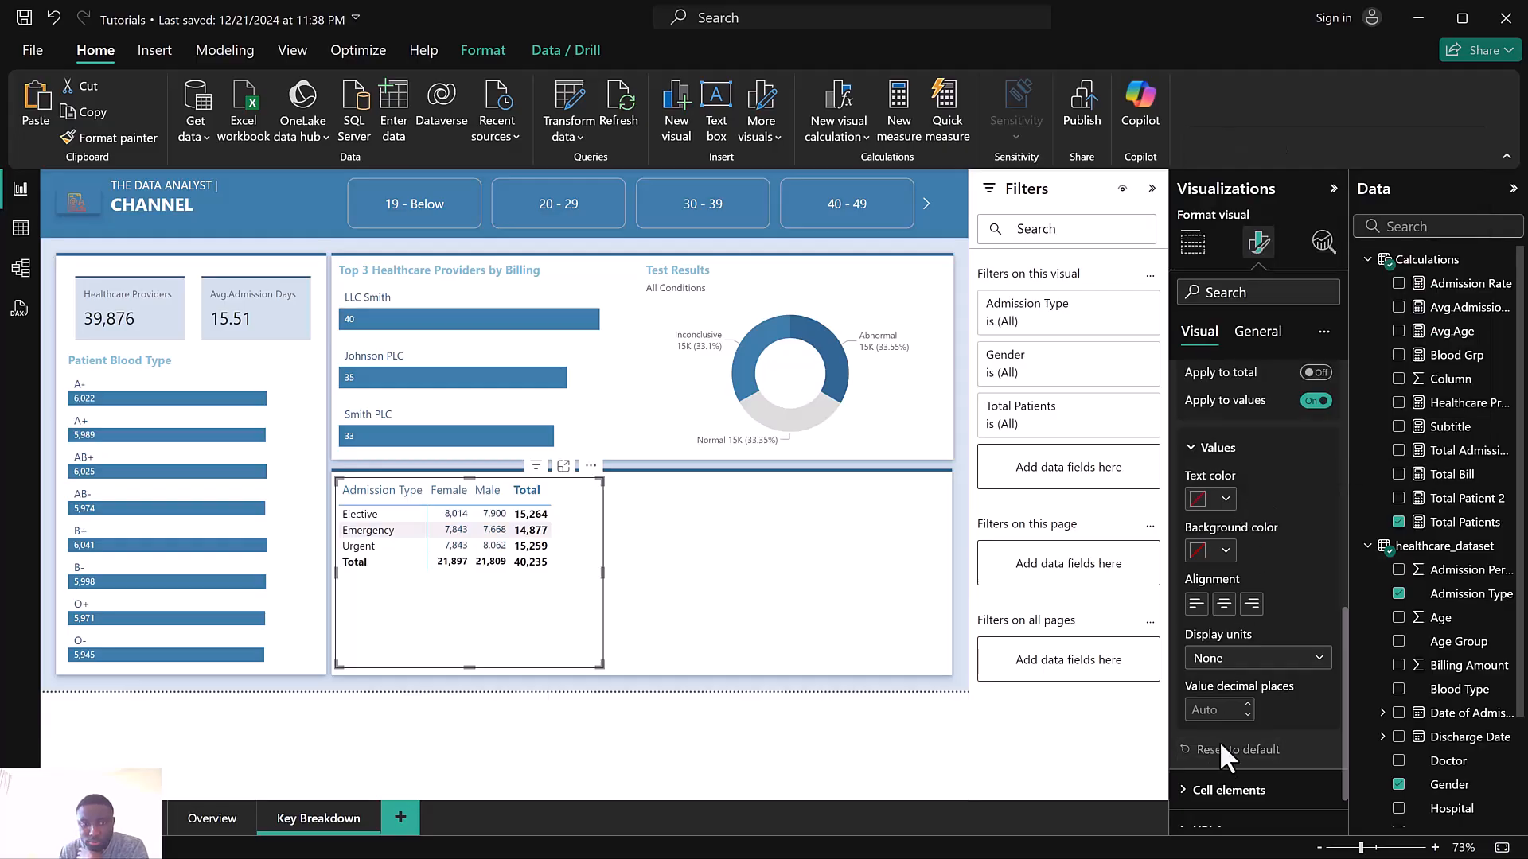
Examine the matrix's general Effects and Background settings
scroll(1249, 585, "up", 3)
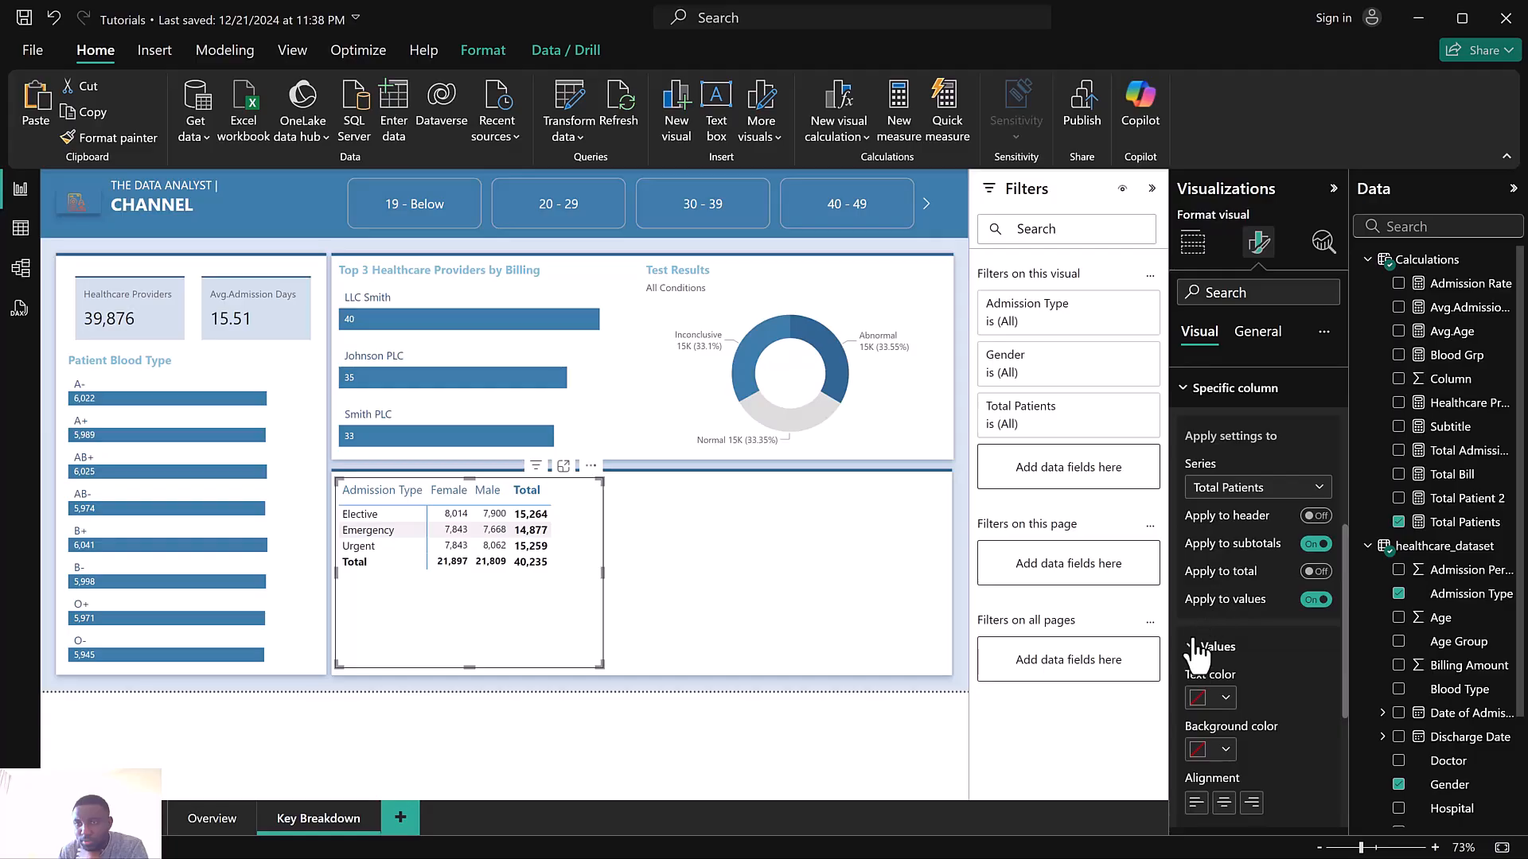
left_click(1193, 646)
scroll(1214, 581, "up", 3)
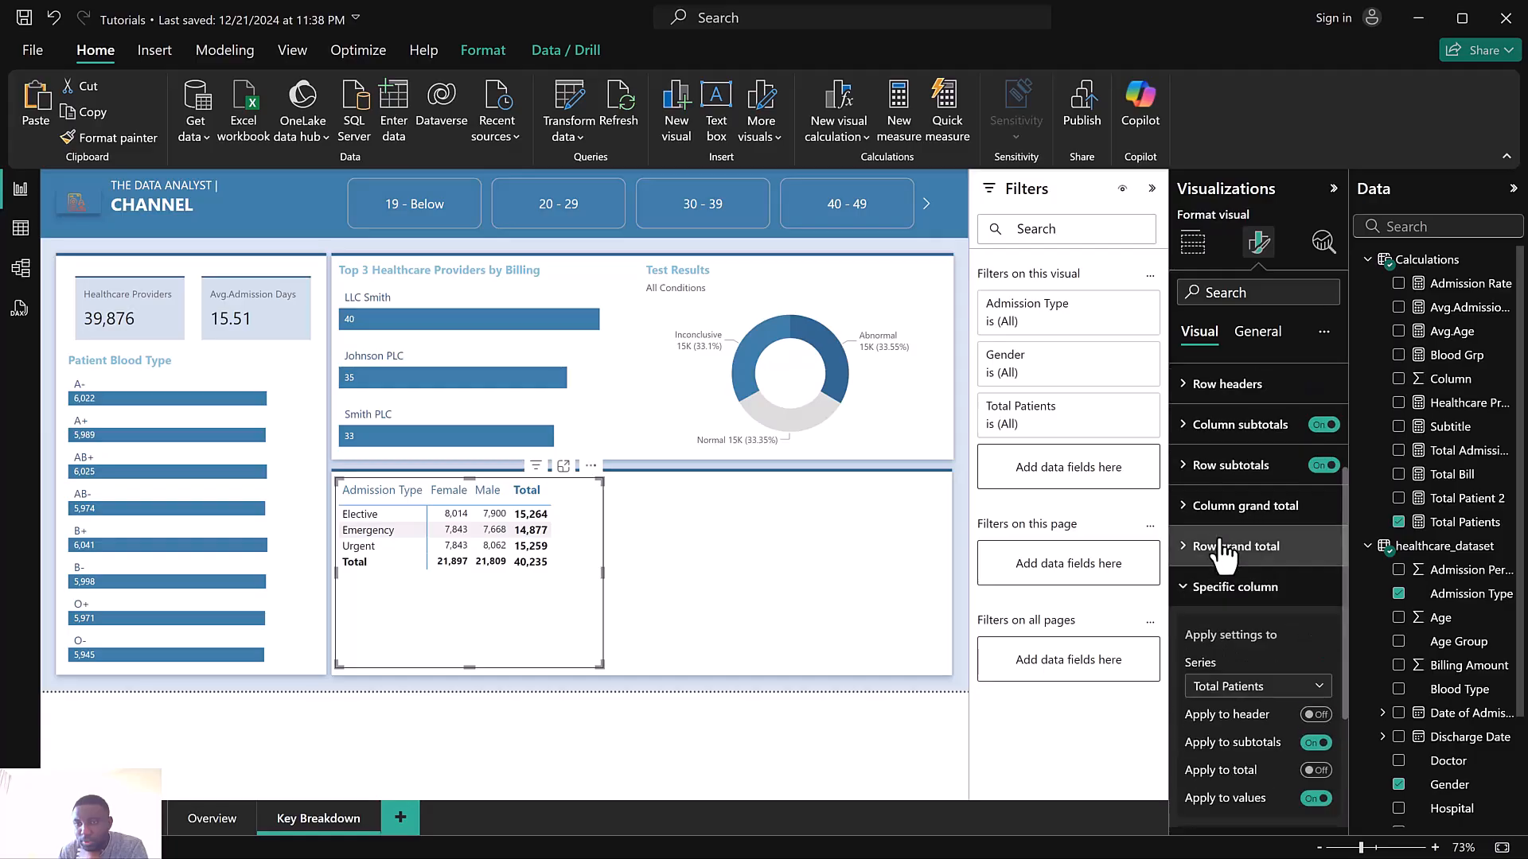
left_click(1216, 604)
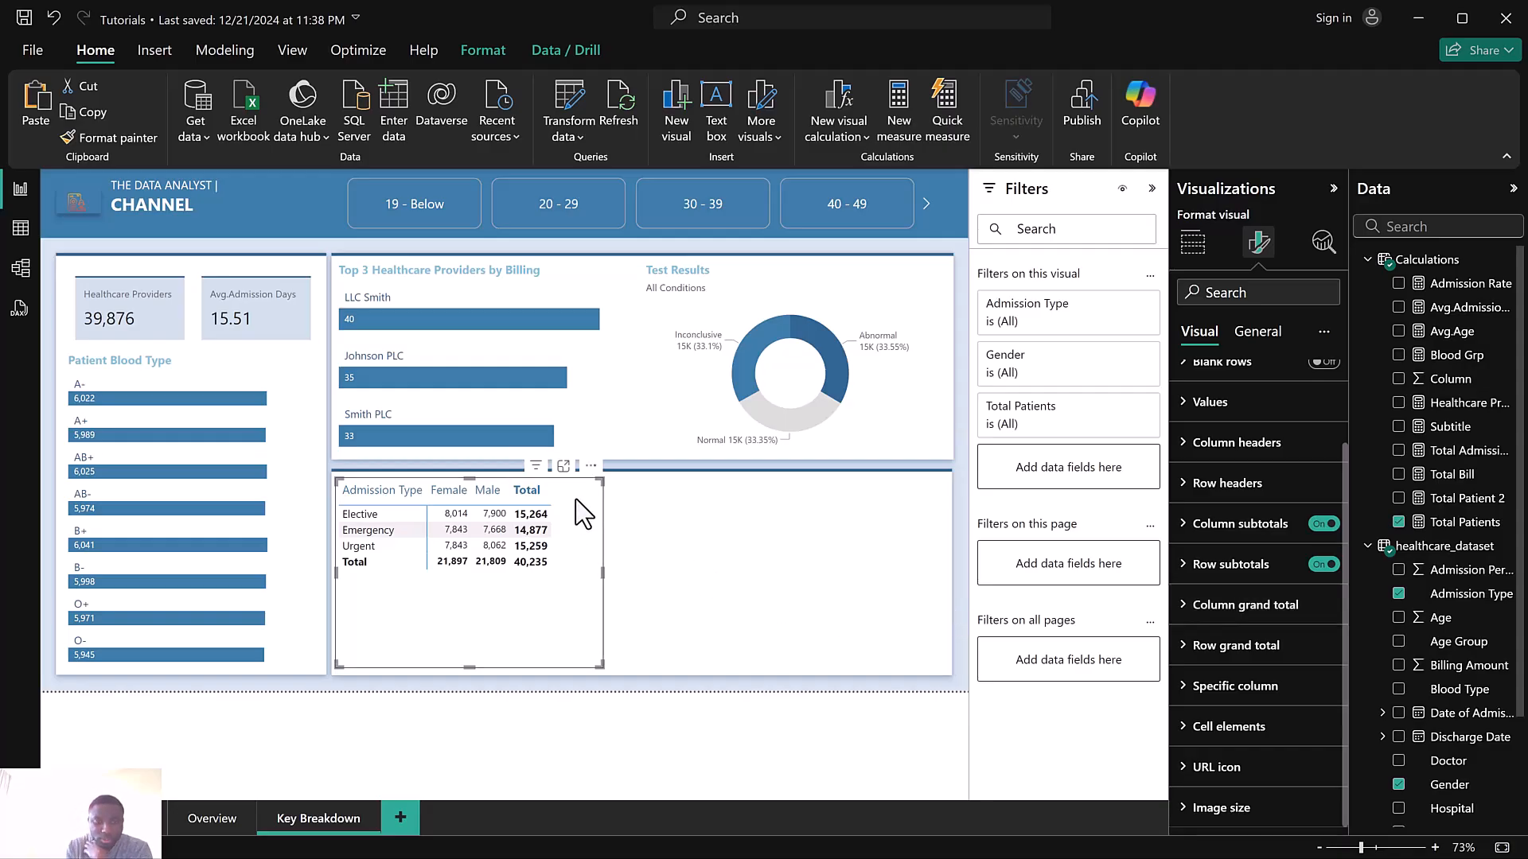
left_click(1257, 333)
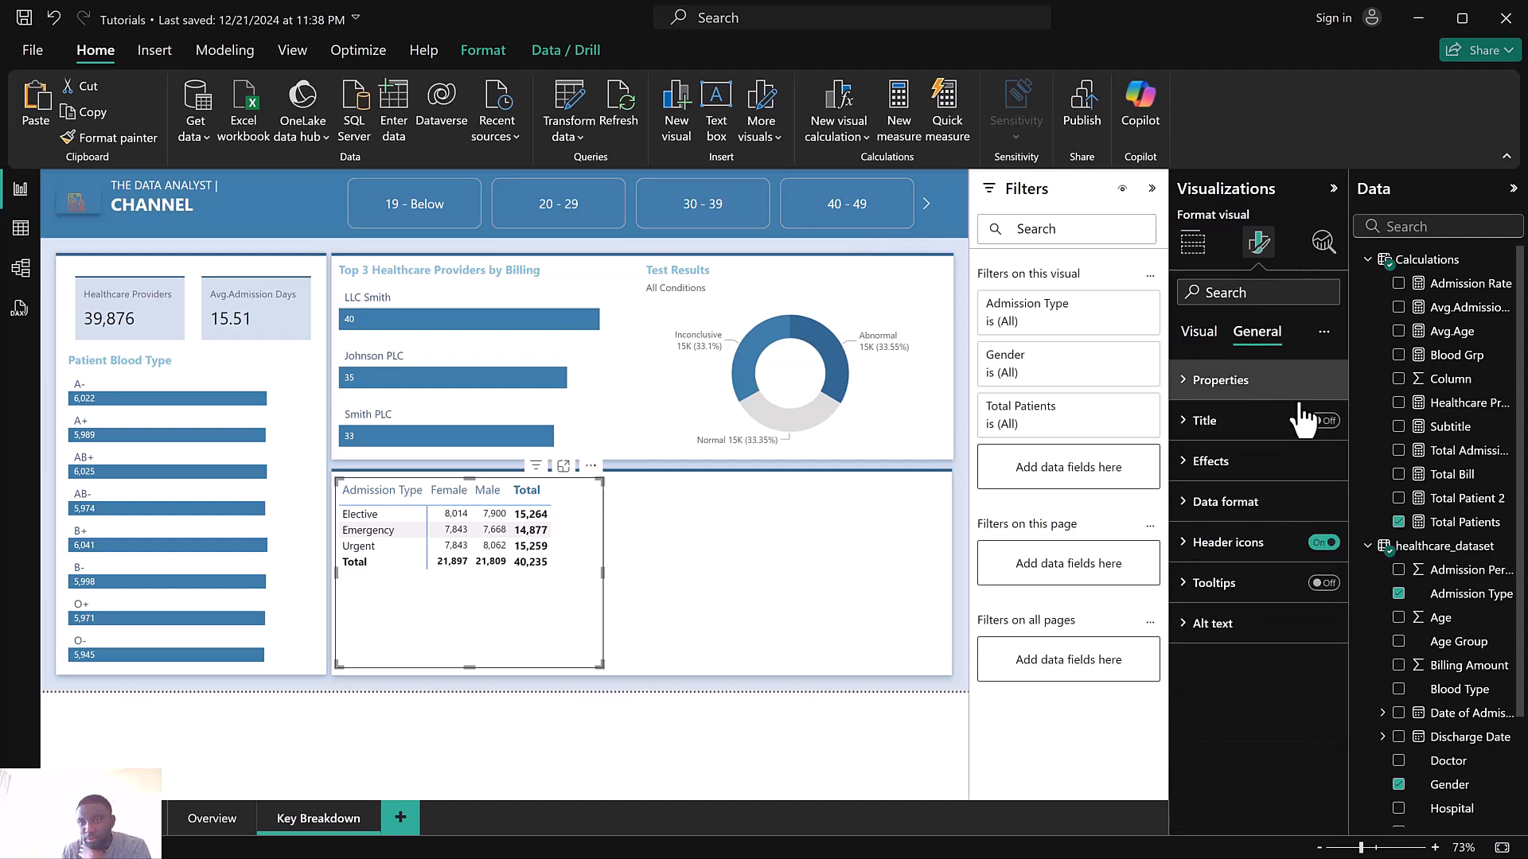
left_click(1279, 466)
left_click(1317, 509)
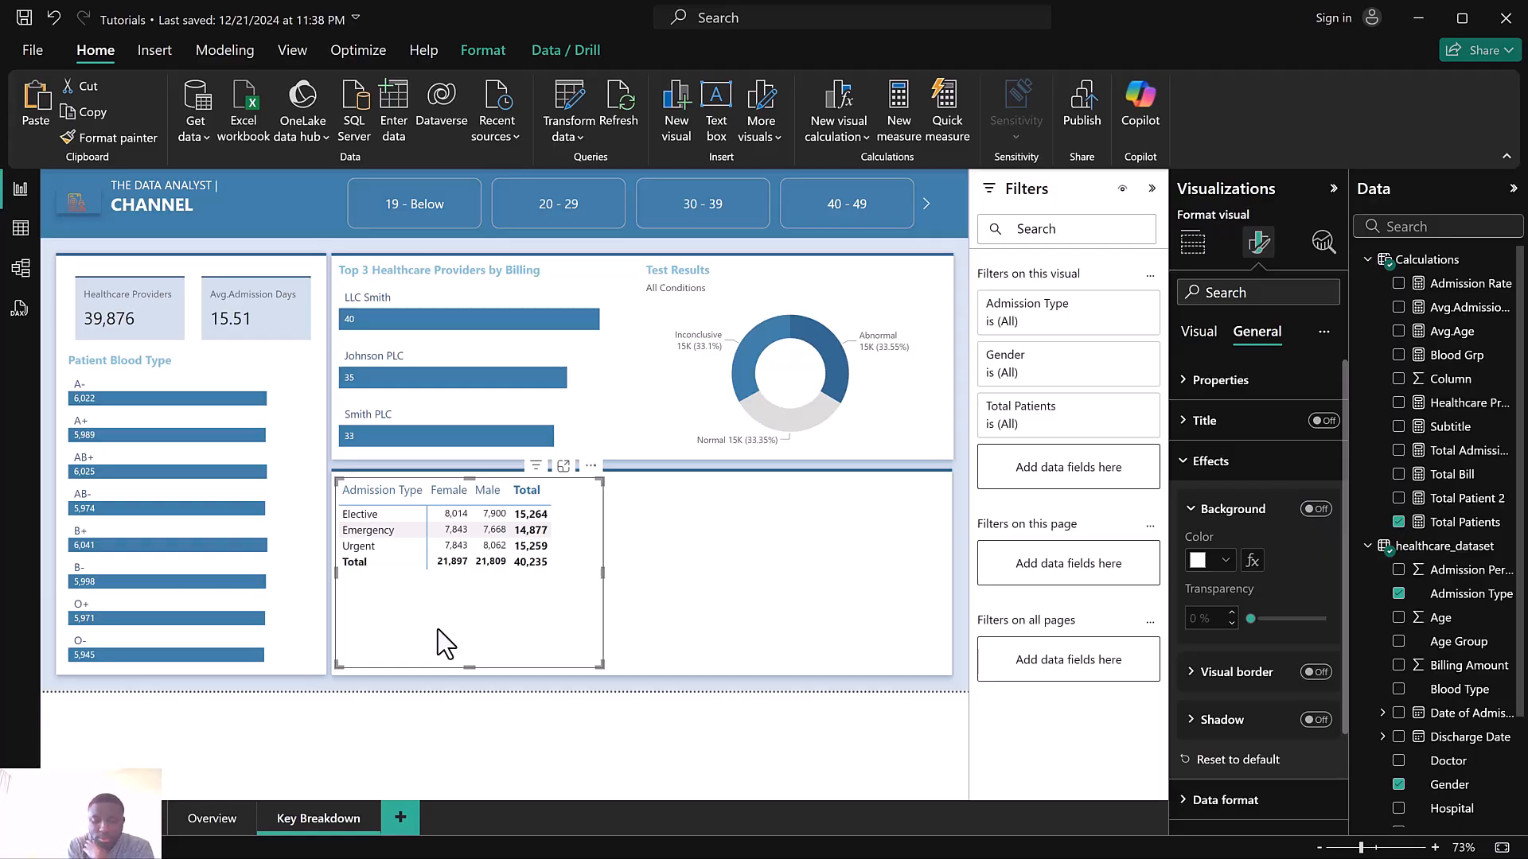
Duplicate the matrix and place the copy to the right within the same section, resizing it to fit
key("ctrl+c")
key("ctrl+v")
left_click_drag(519, 647, 816, 640)
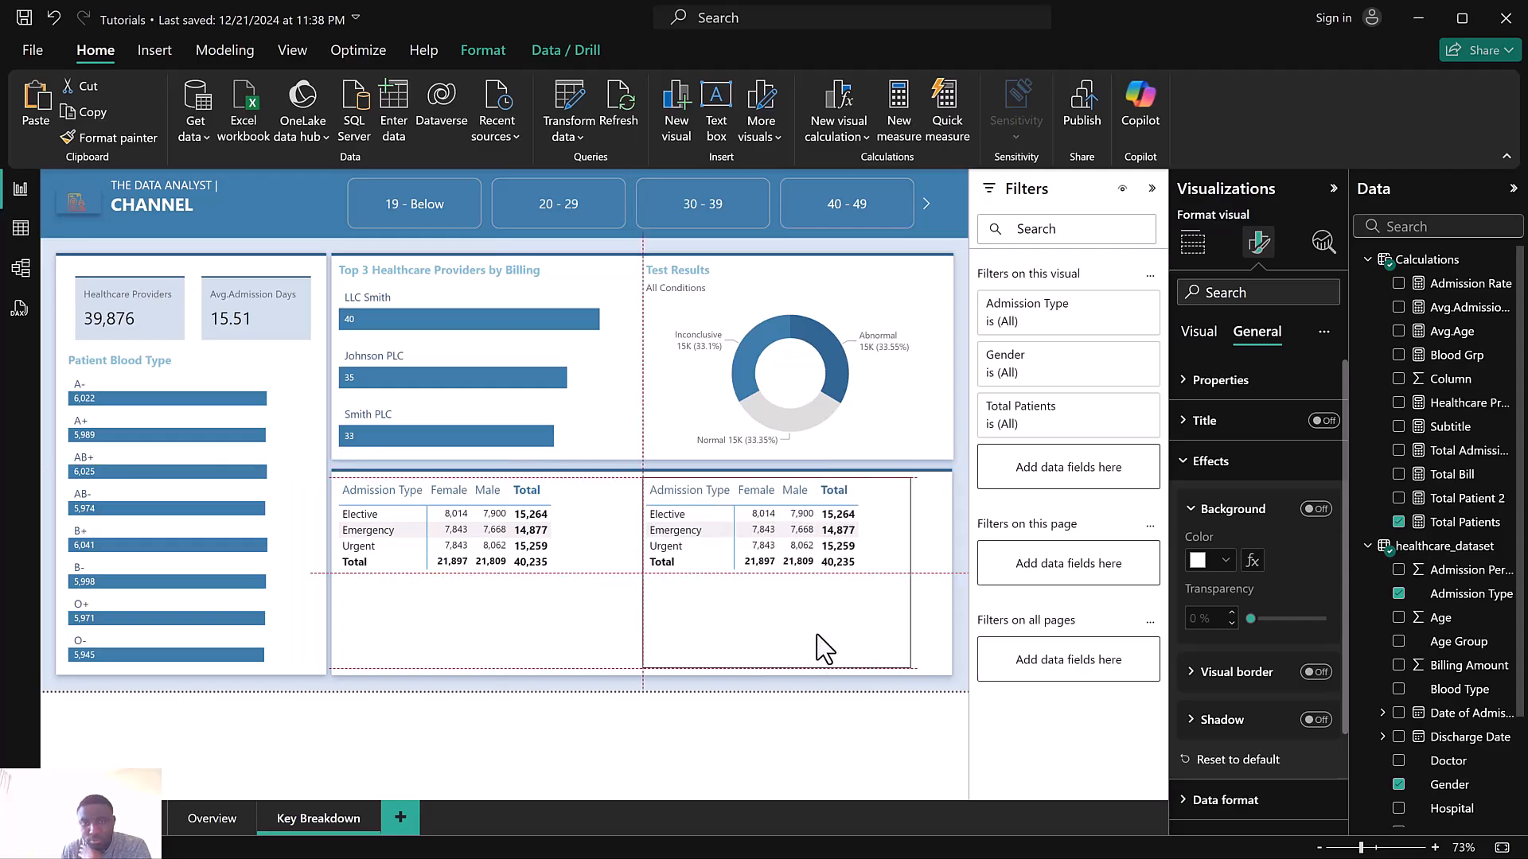
left_click_drag(910, 482, 934, 490)
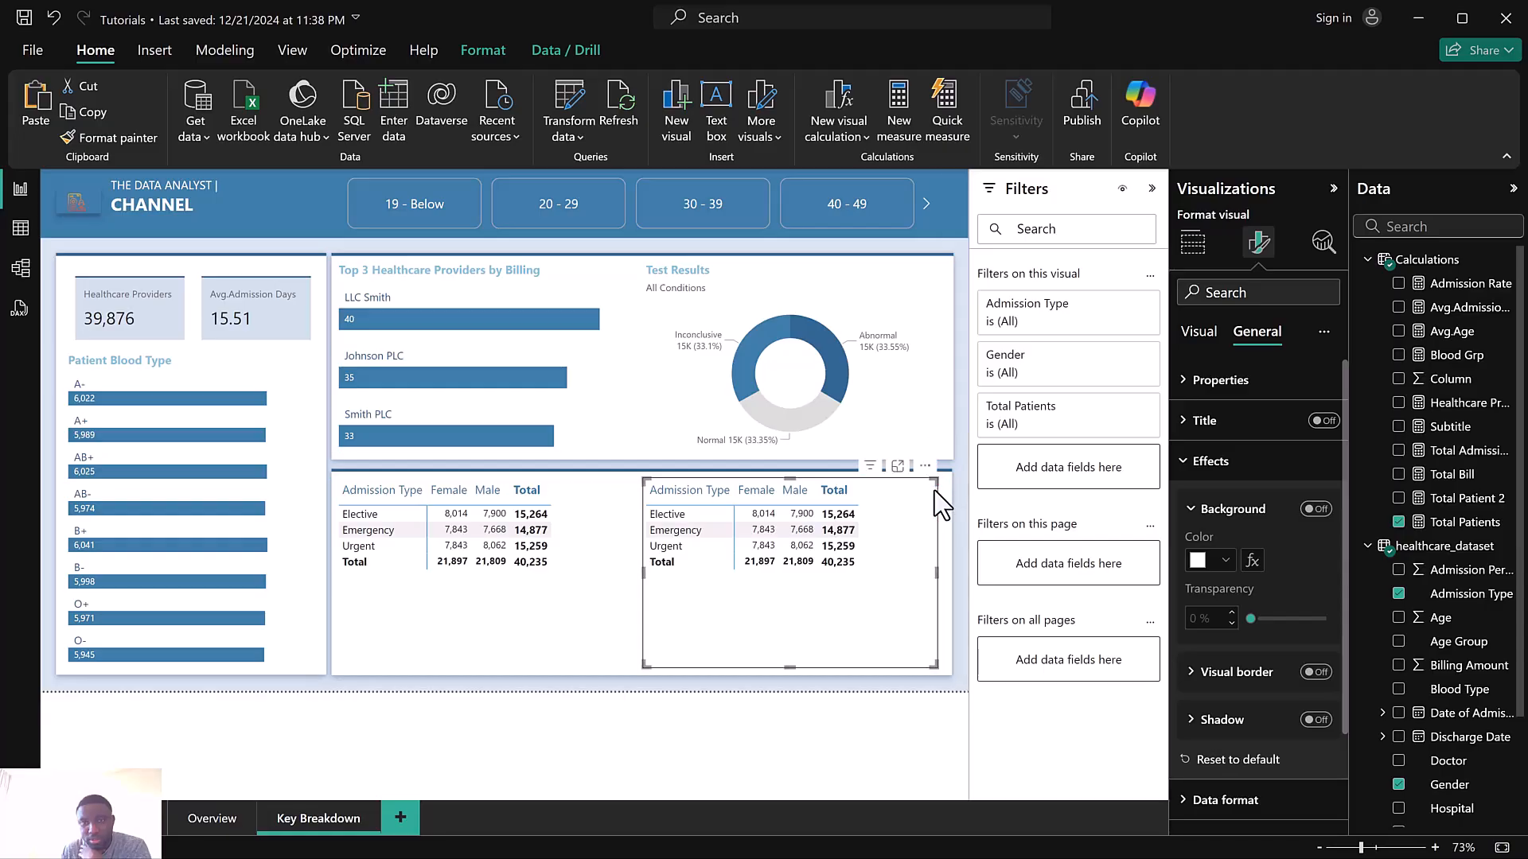
Convert the copied matrix into an area chart and remove Gender and Admission Type from its x-axis
left_click(1205, 252)
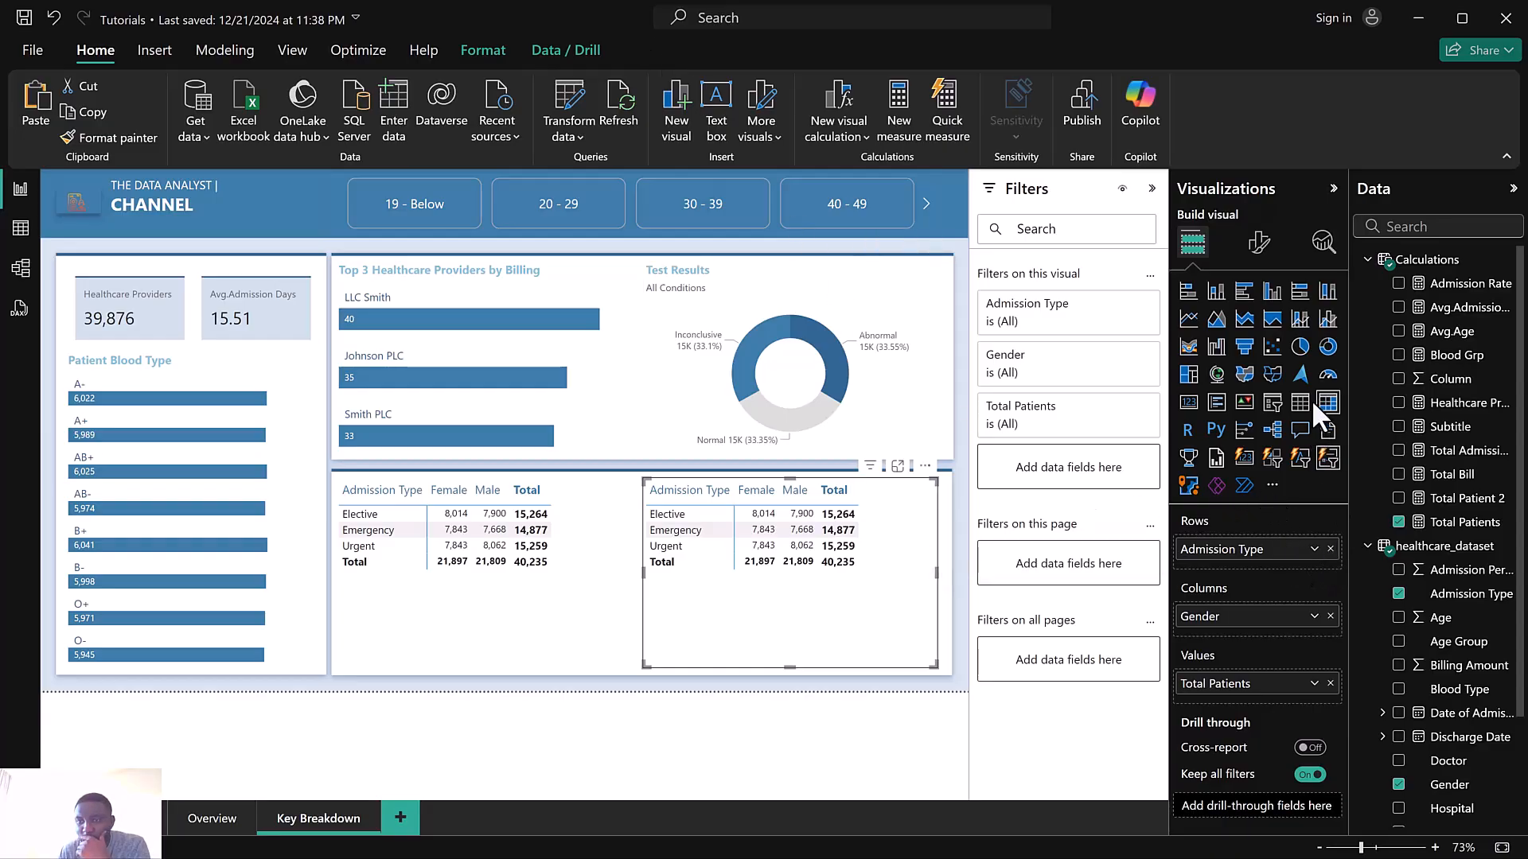
left_click(1217, 321)
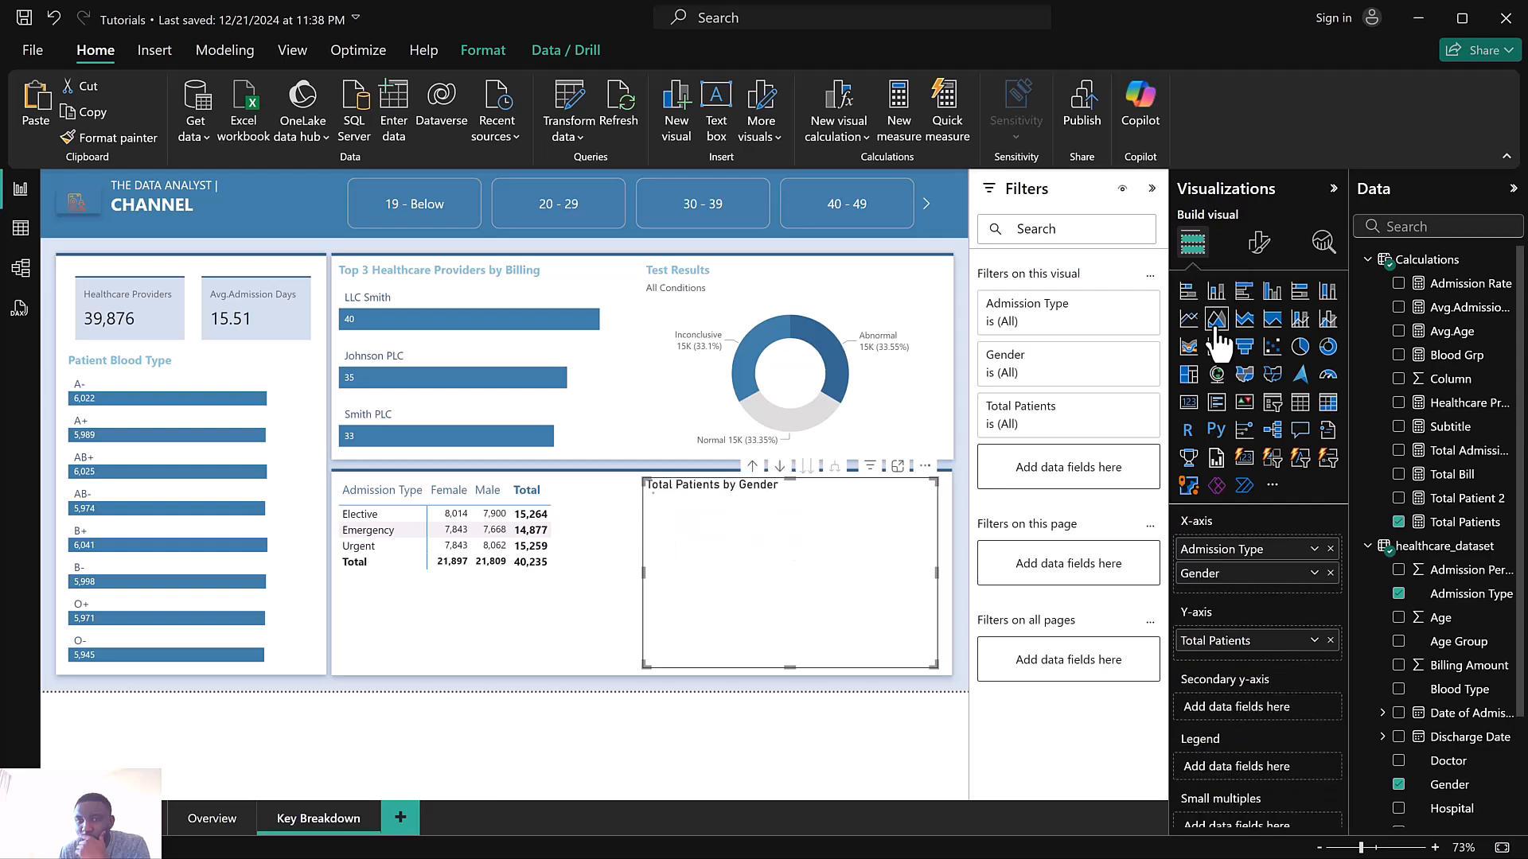
left_click(1331, 573)
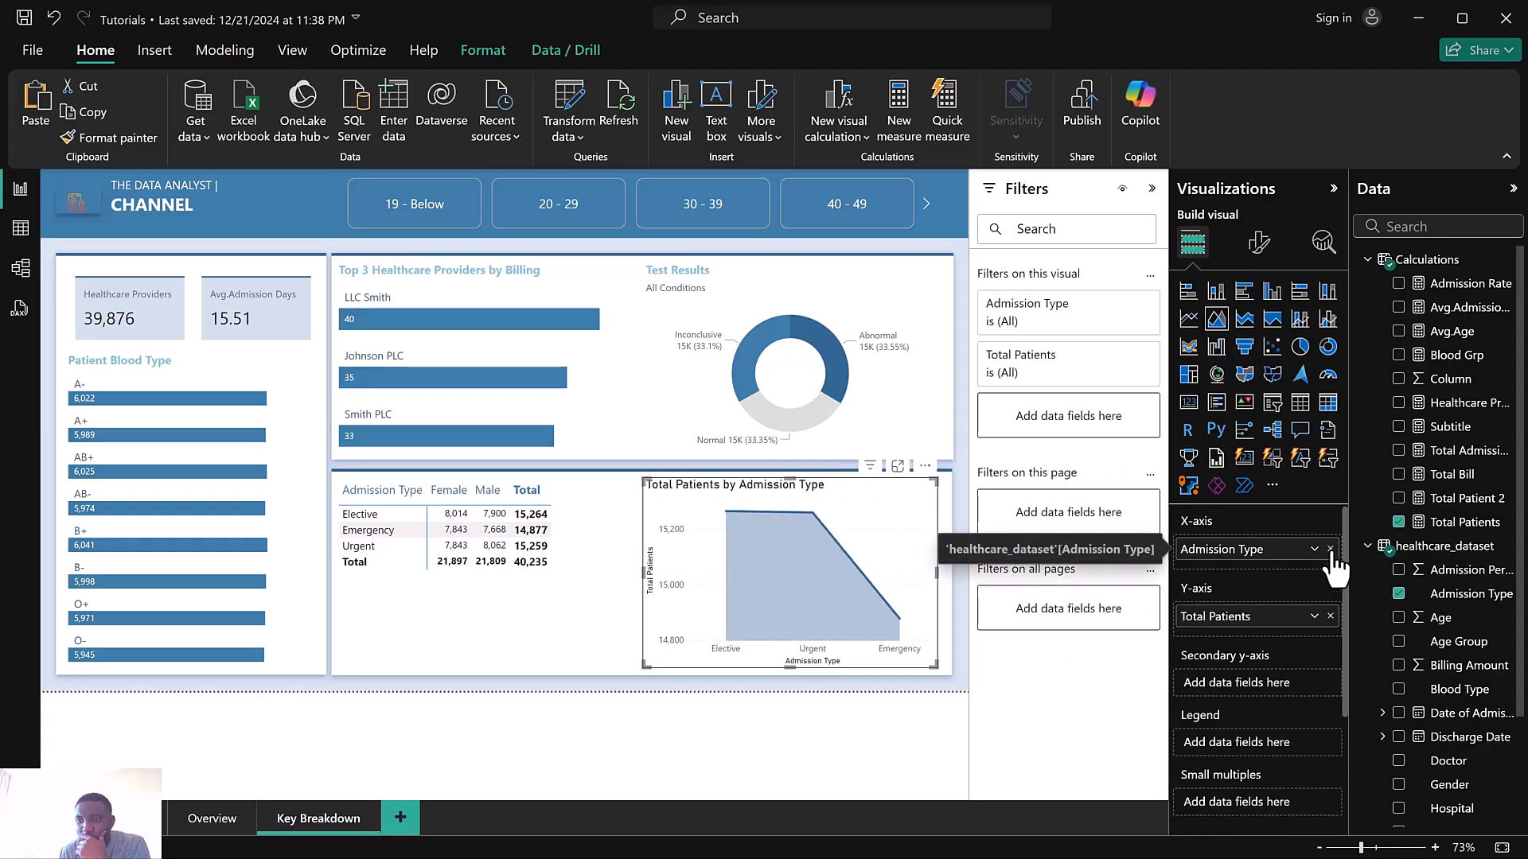
left_click(1331, 549)
Search the data fields for medi and add Medication to the area chart's x-axis
left_click(1407, 227)
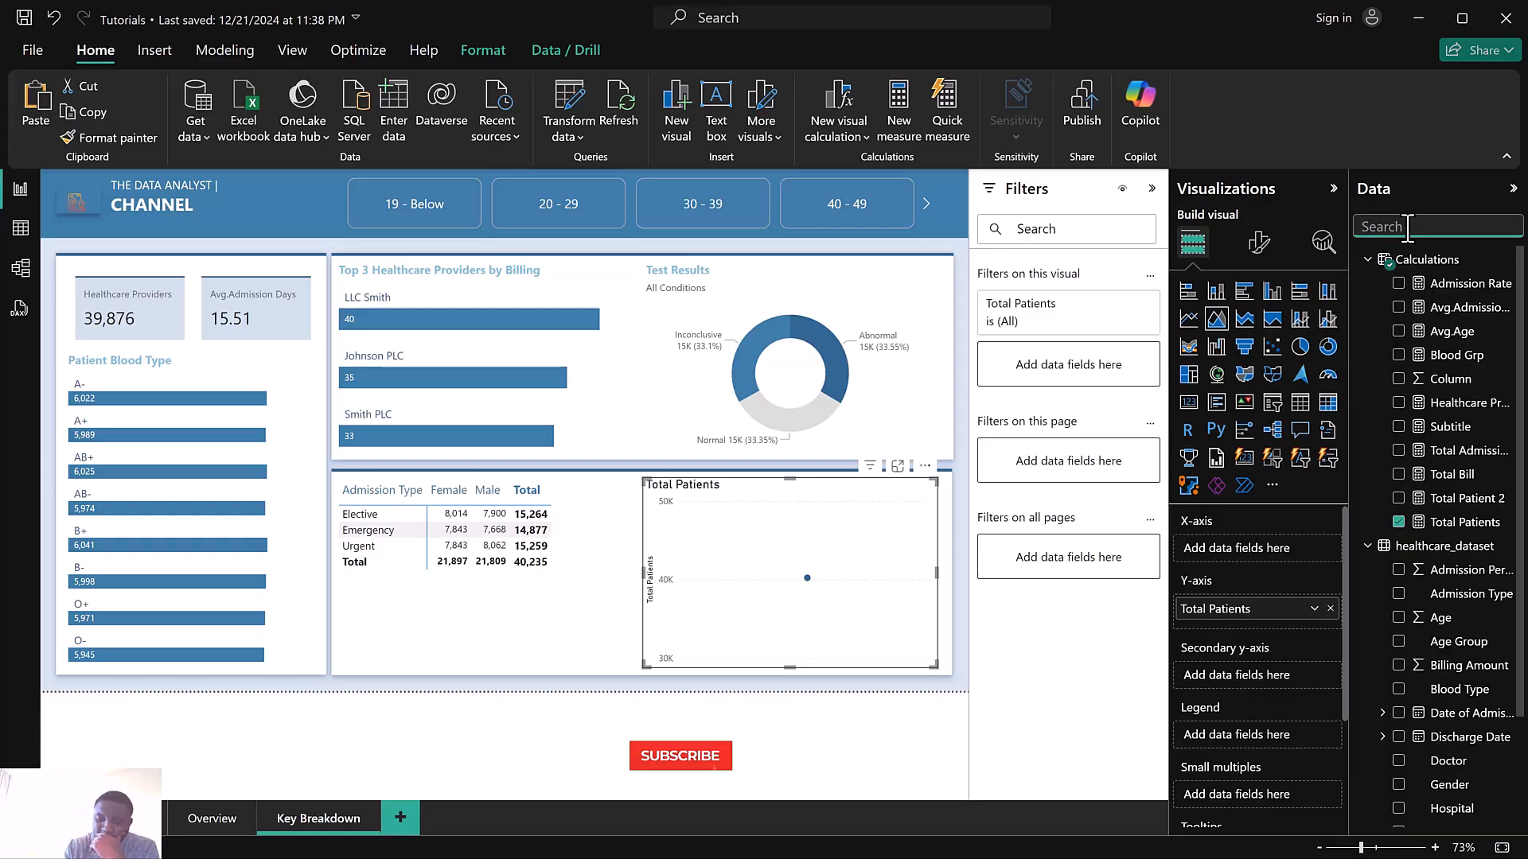
type("medi")
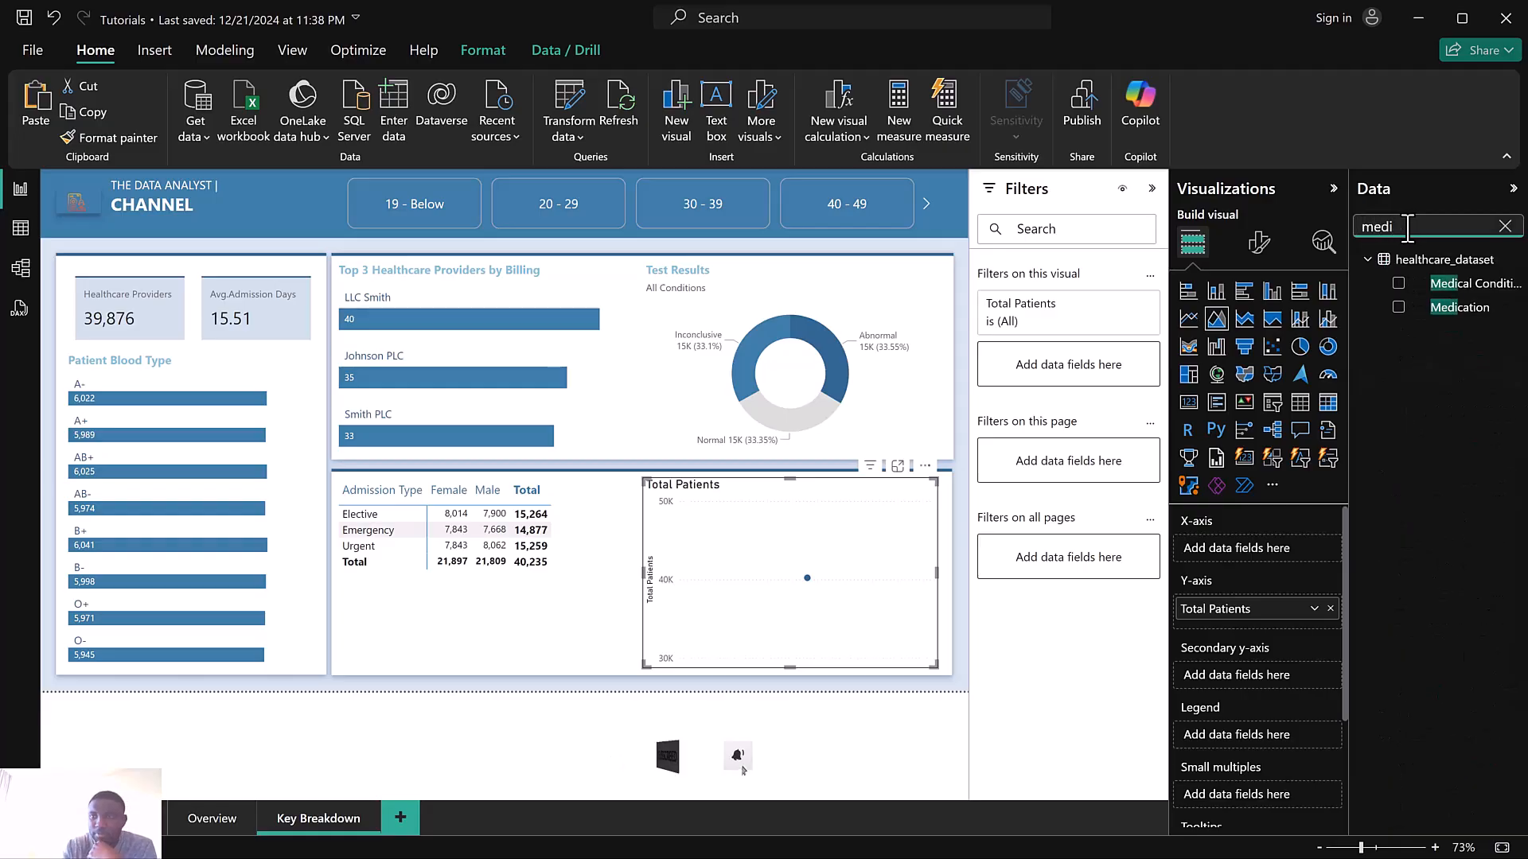
left_click_drag(1460, 311, 1260, 547)
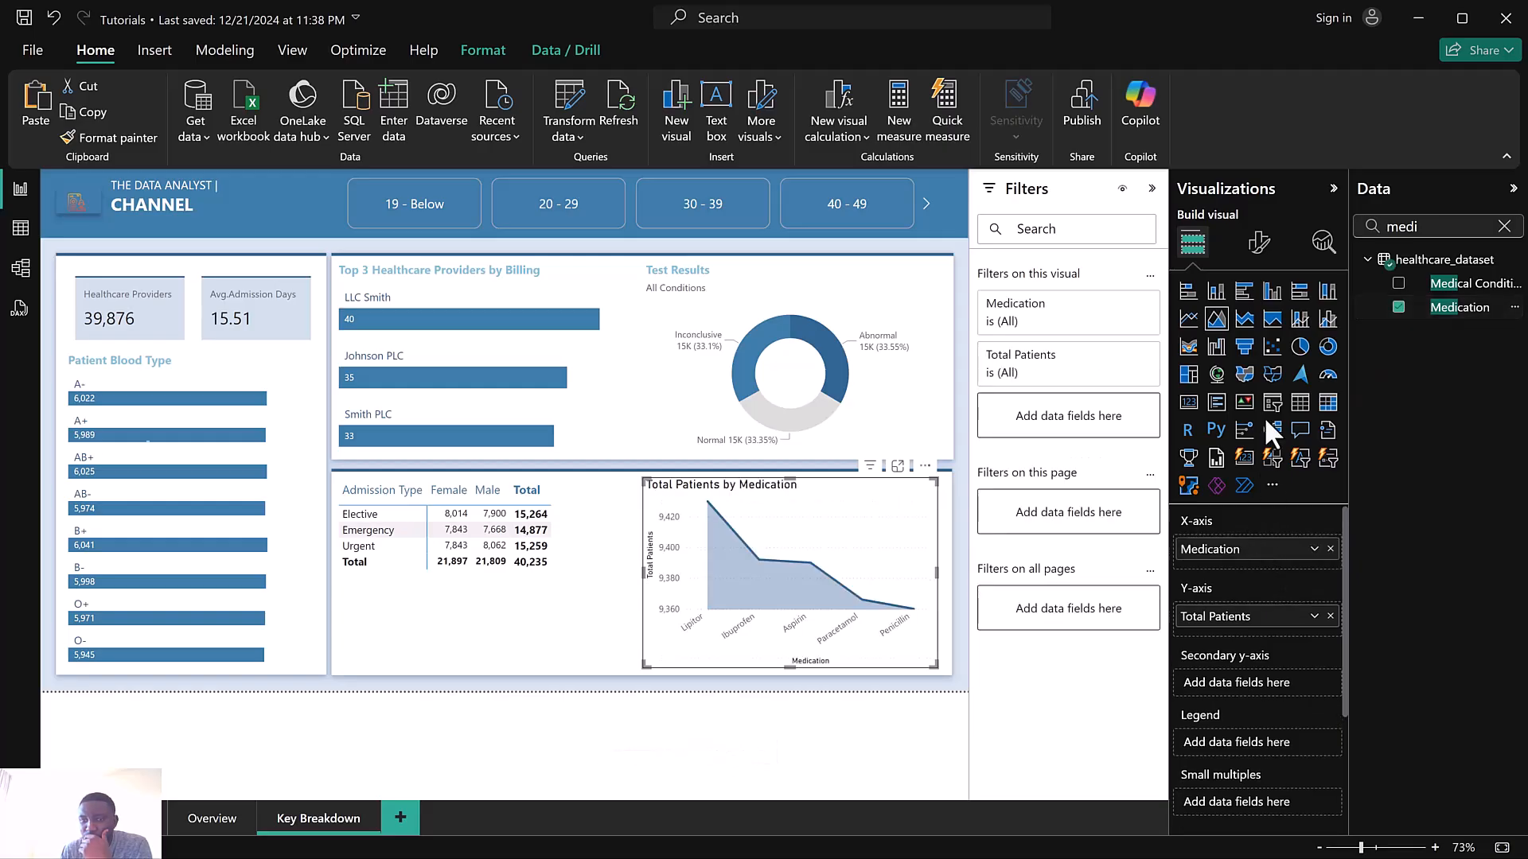
left_click(1245, 328)
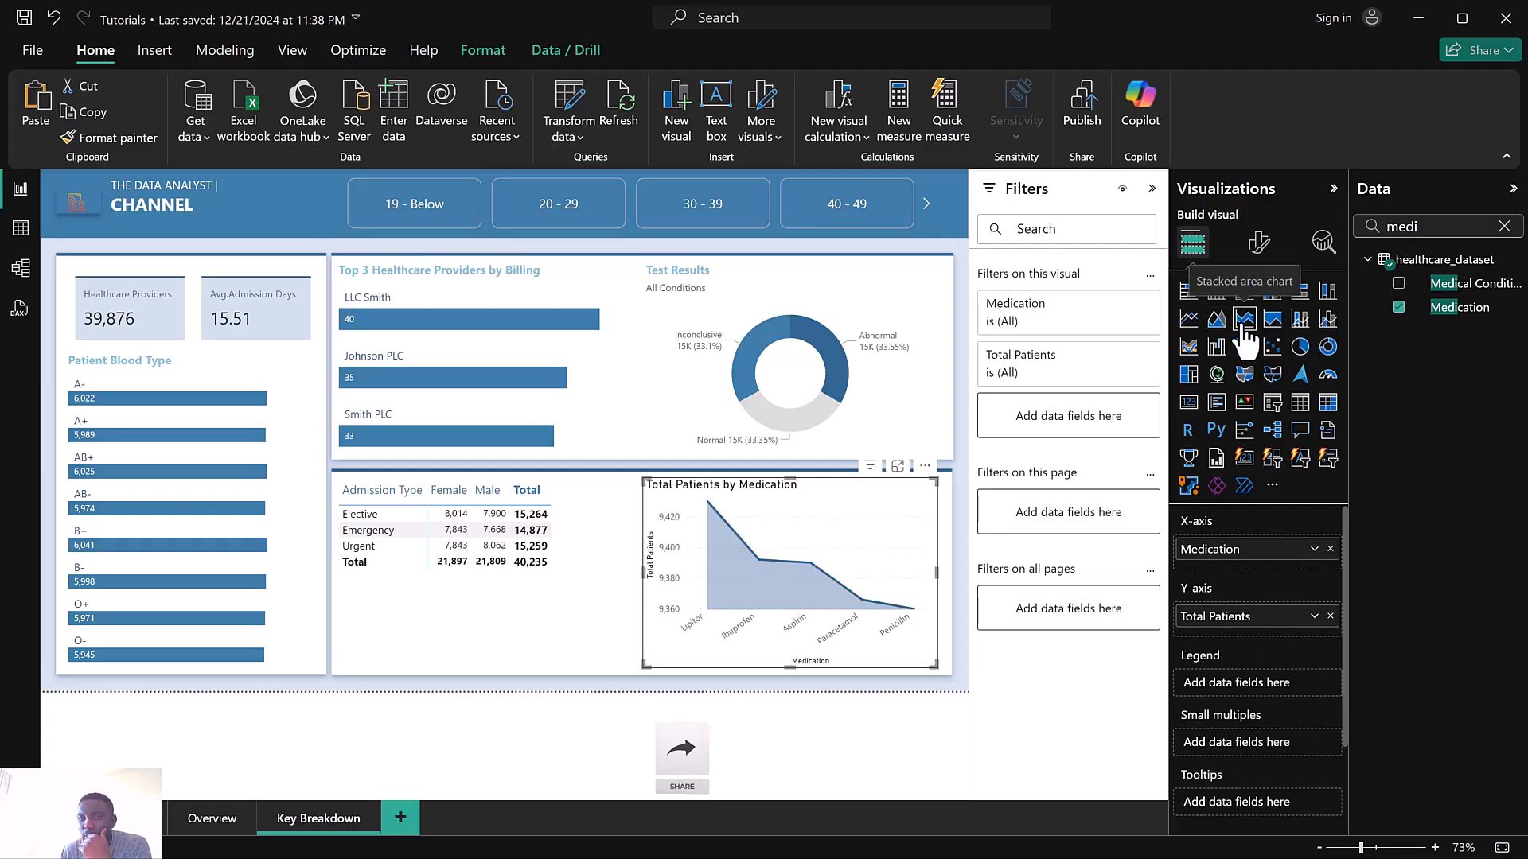
left_click(1217, 321)
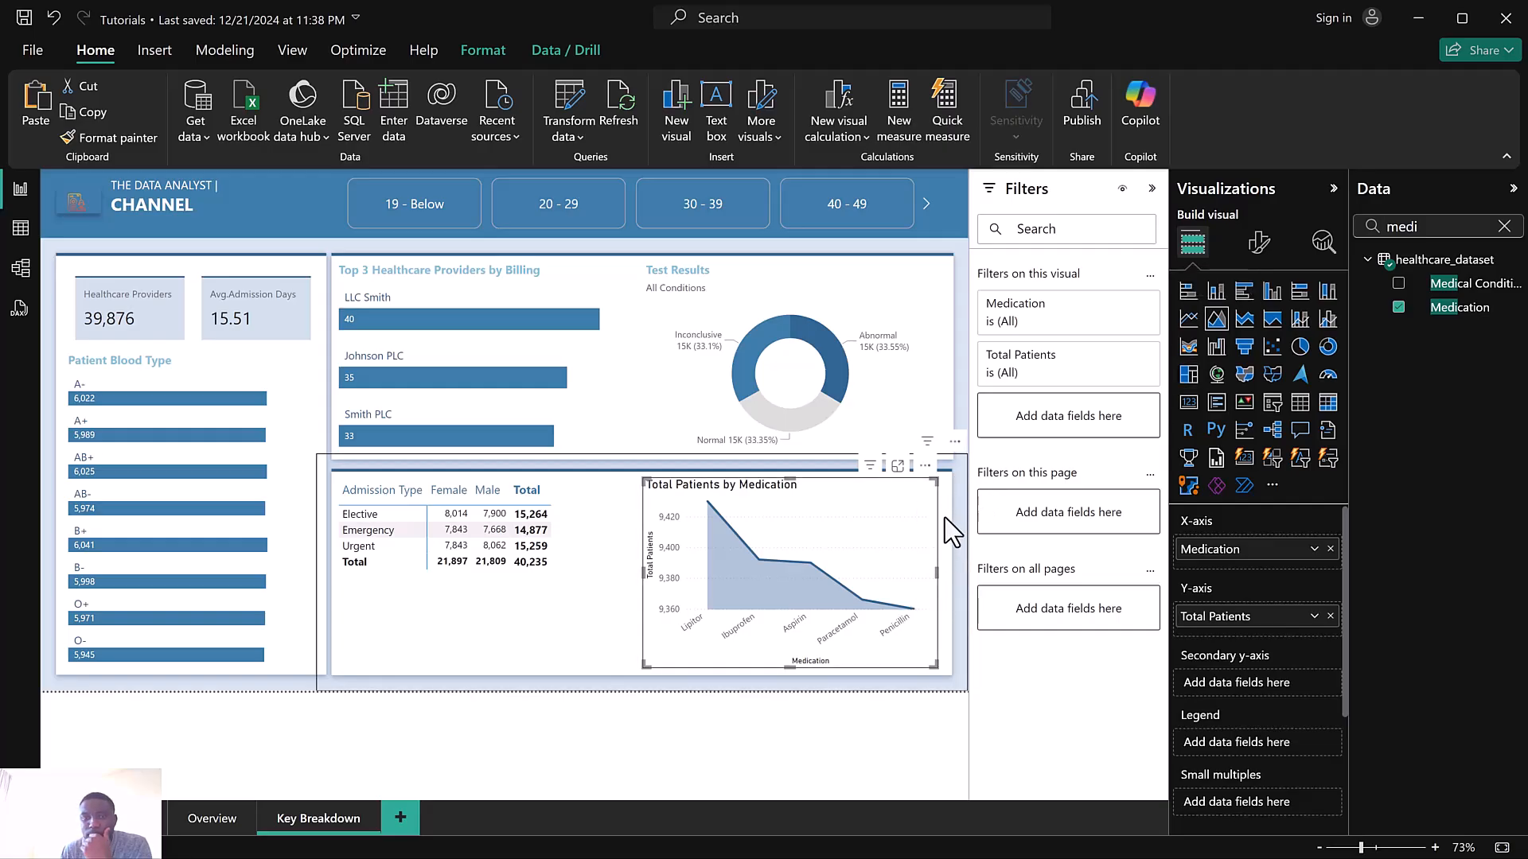
Filter the area chart's Medication to the top 5 by Total Patients
left_click(1044, 315)
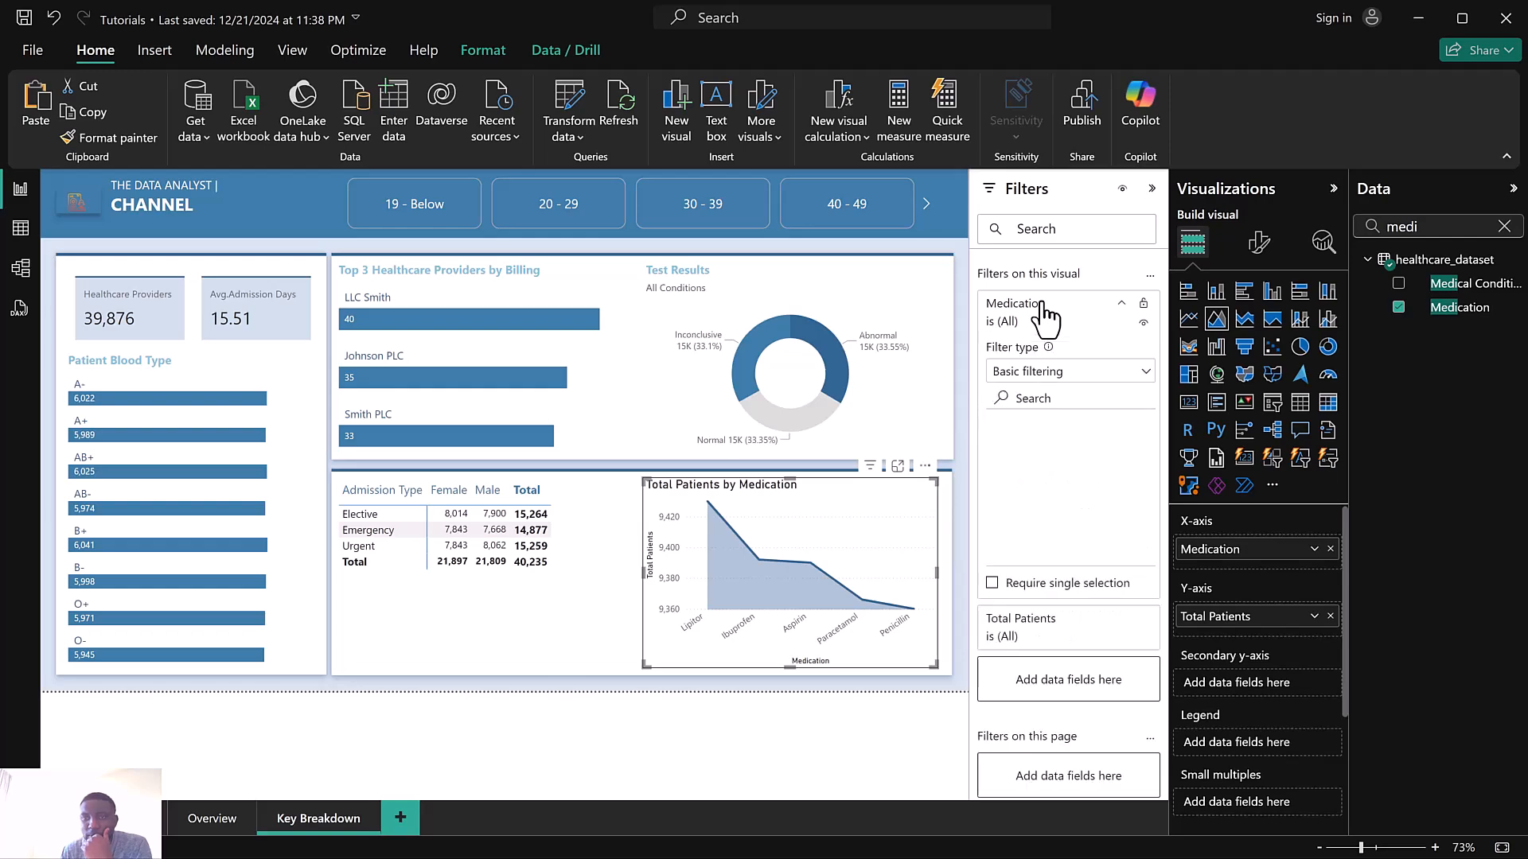
left_click(1054, 378)
left_click(1026, 446)
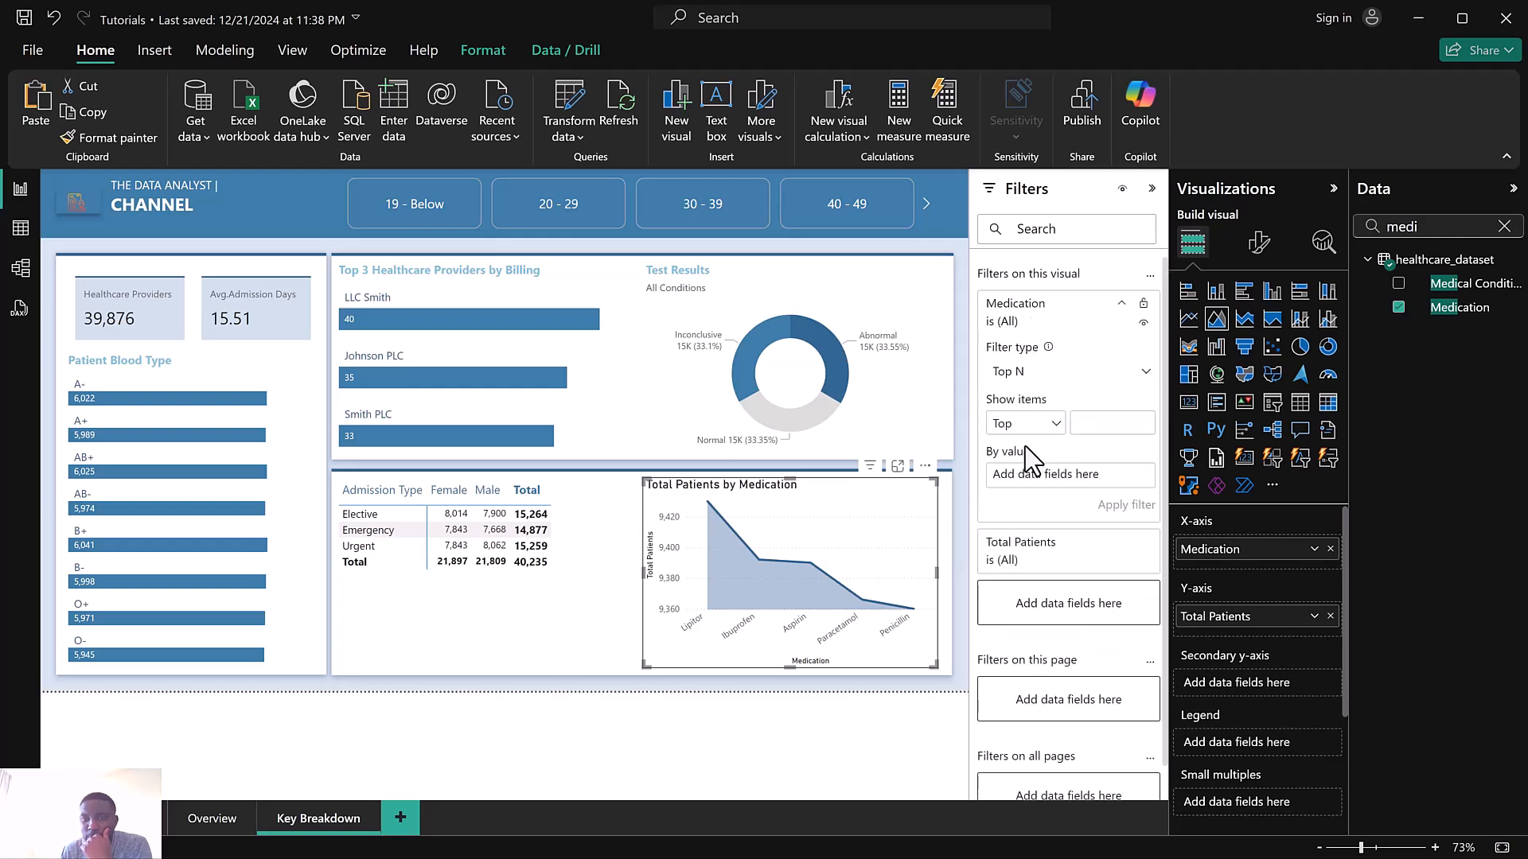
left_click(1099, 423)
type("5")
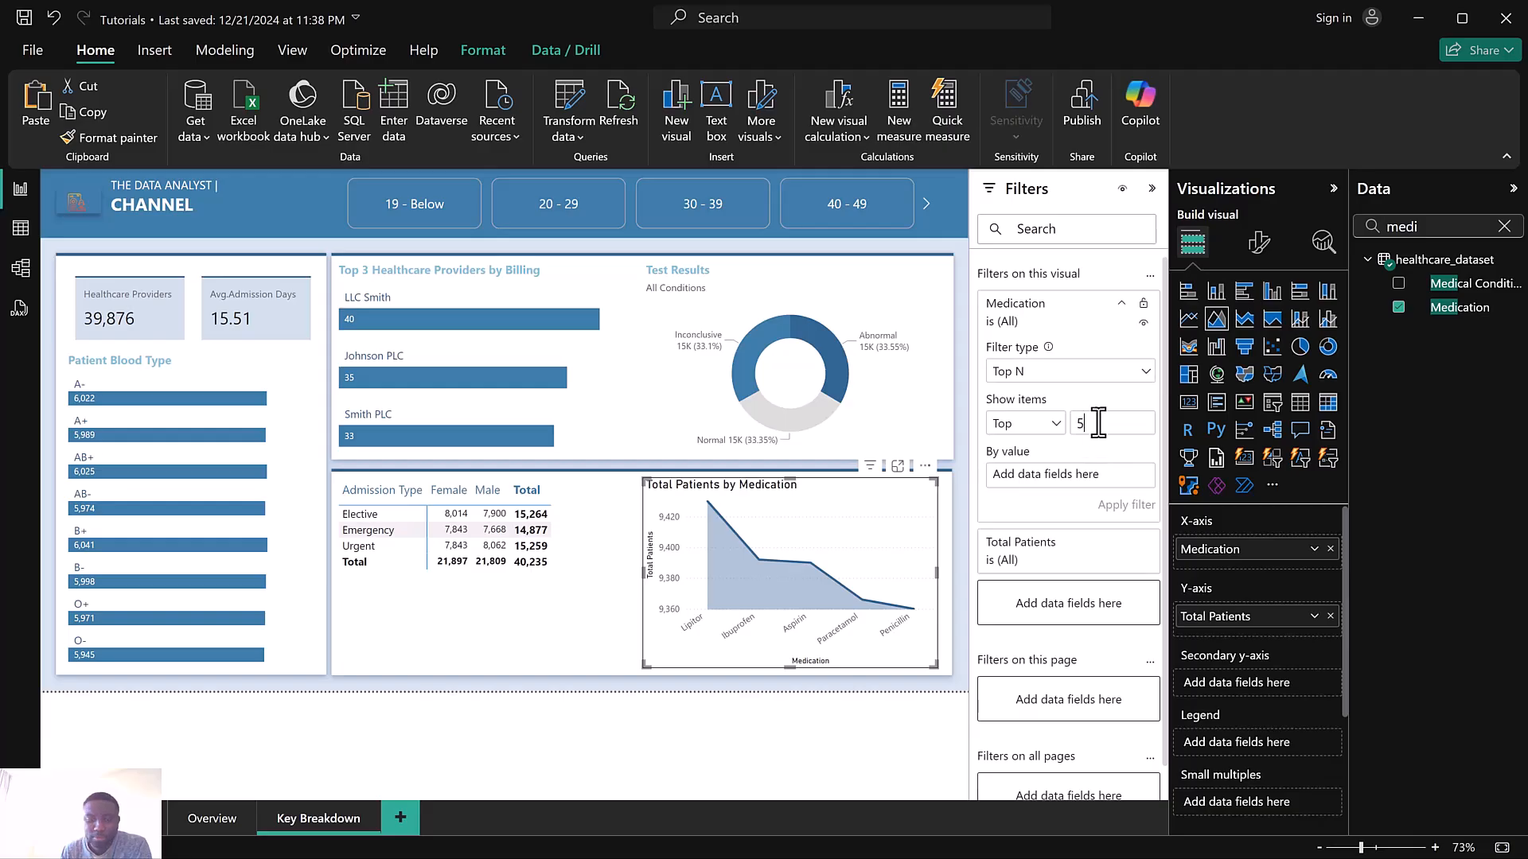
left_click(1505, 227)
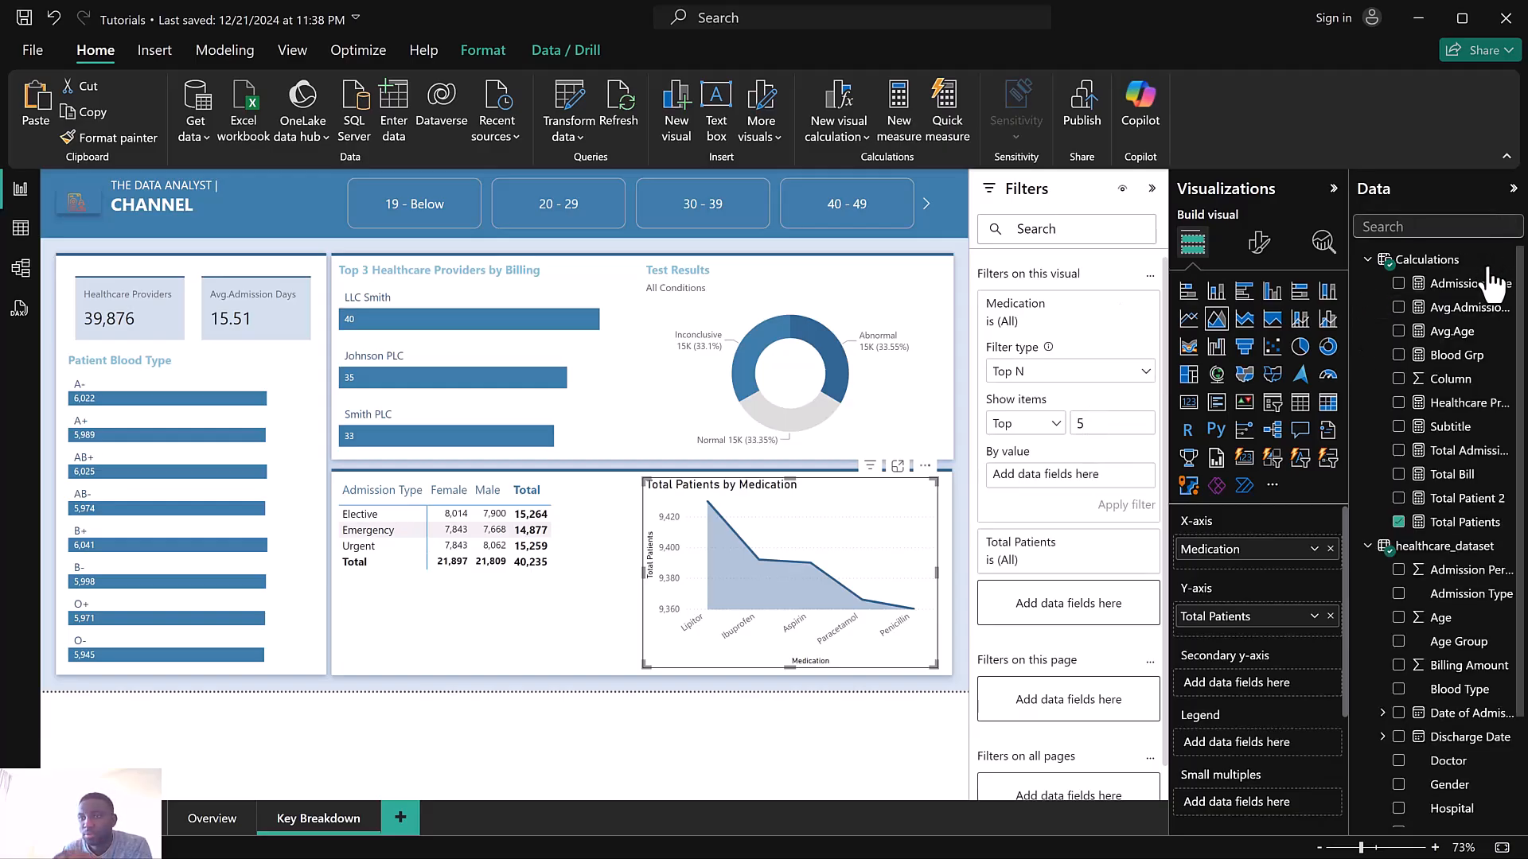
left_click_drag(1456, 521, 1102, 476)
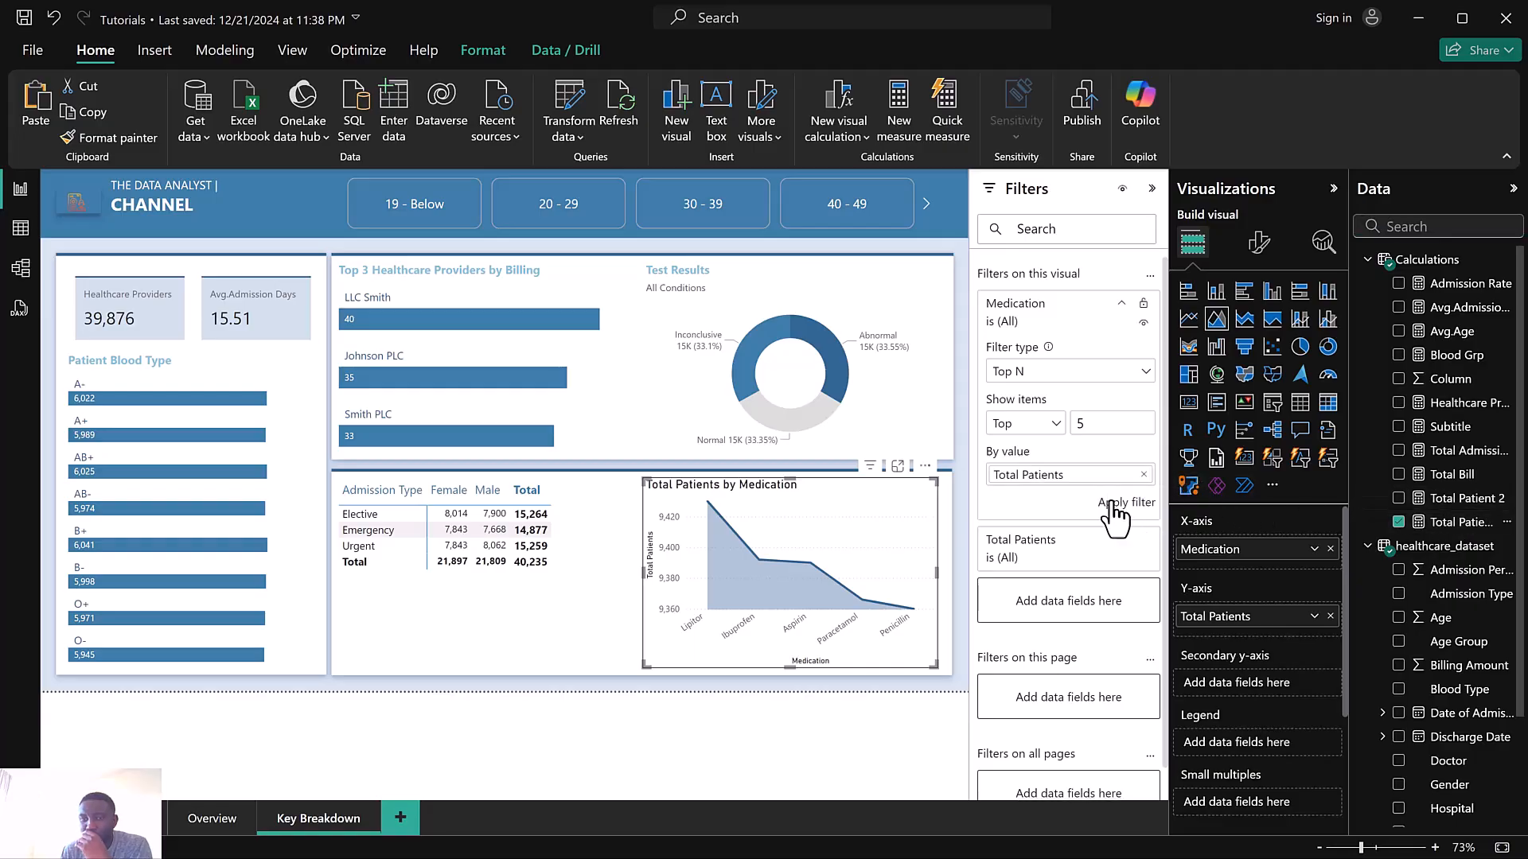
left_click(1115, 503)
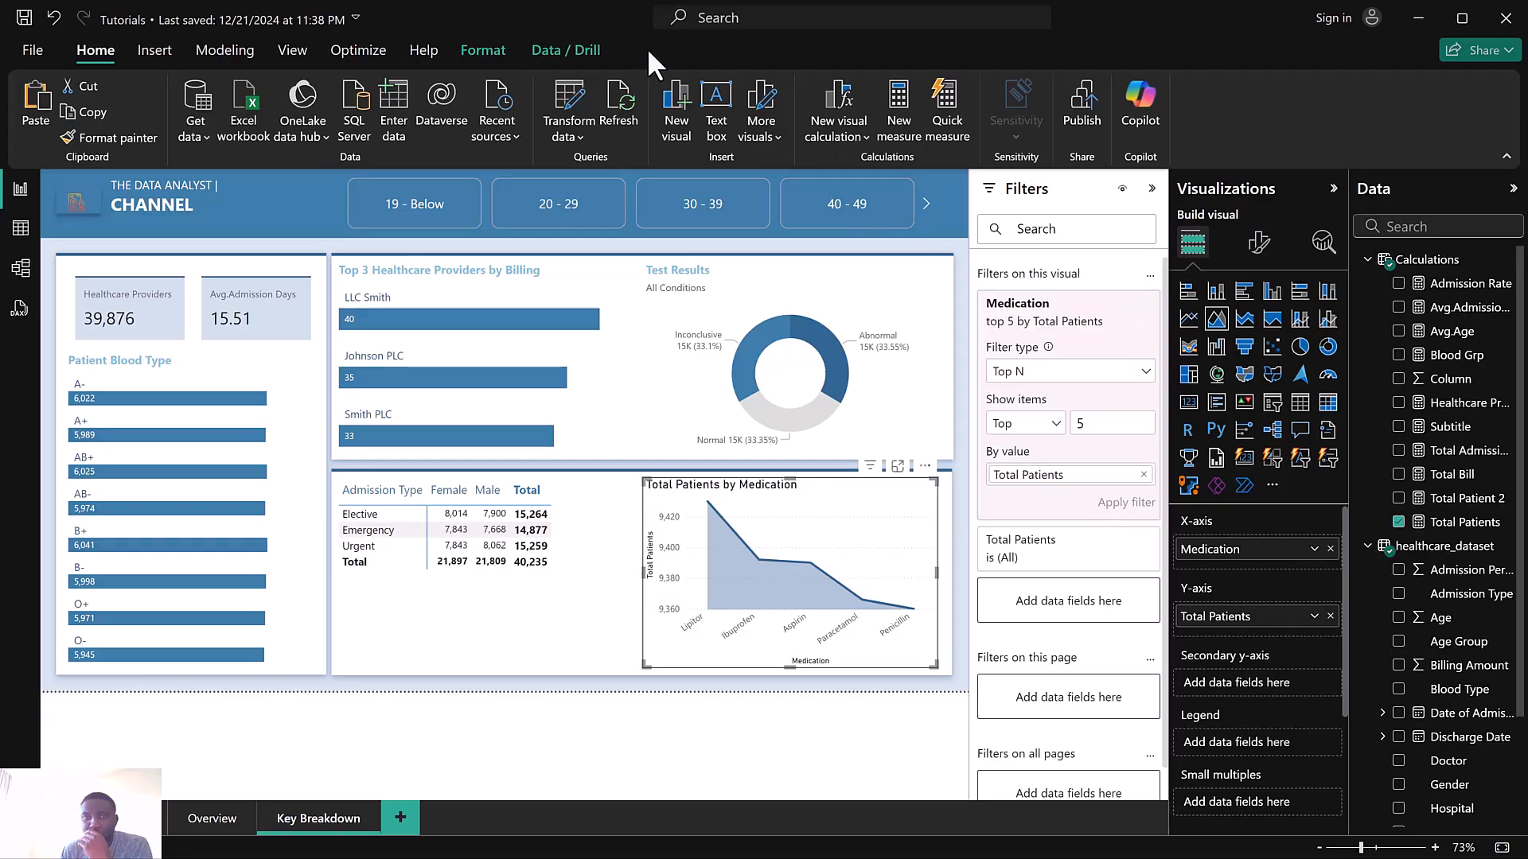
Sort the area chart's axis in ascending order
left_click(925, 466)
mouse_move(991, 610)
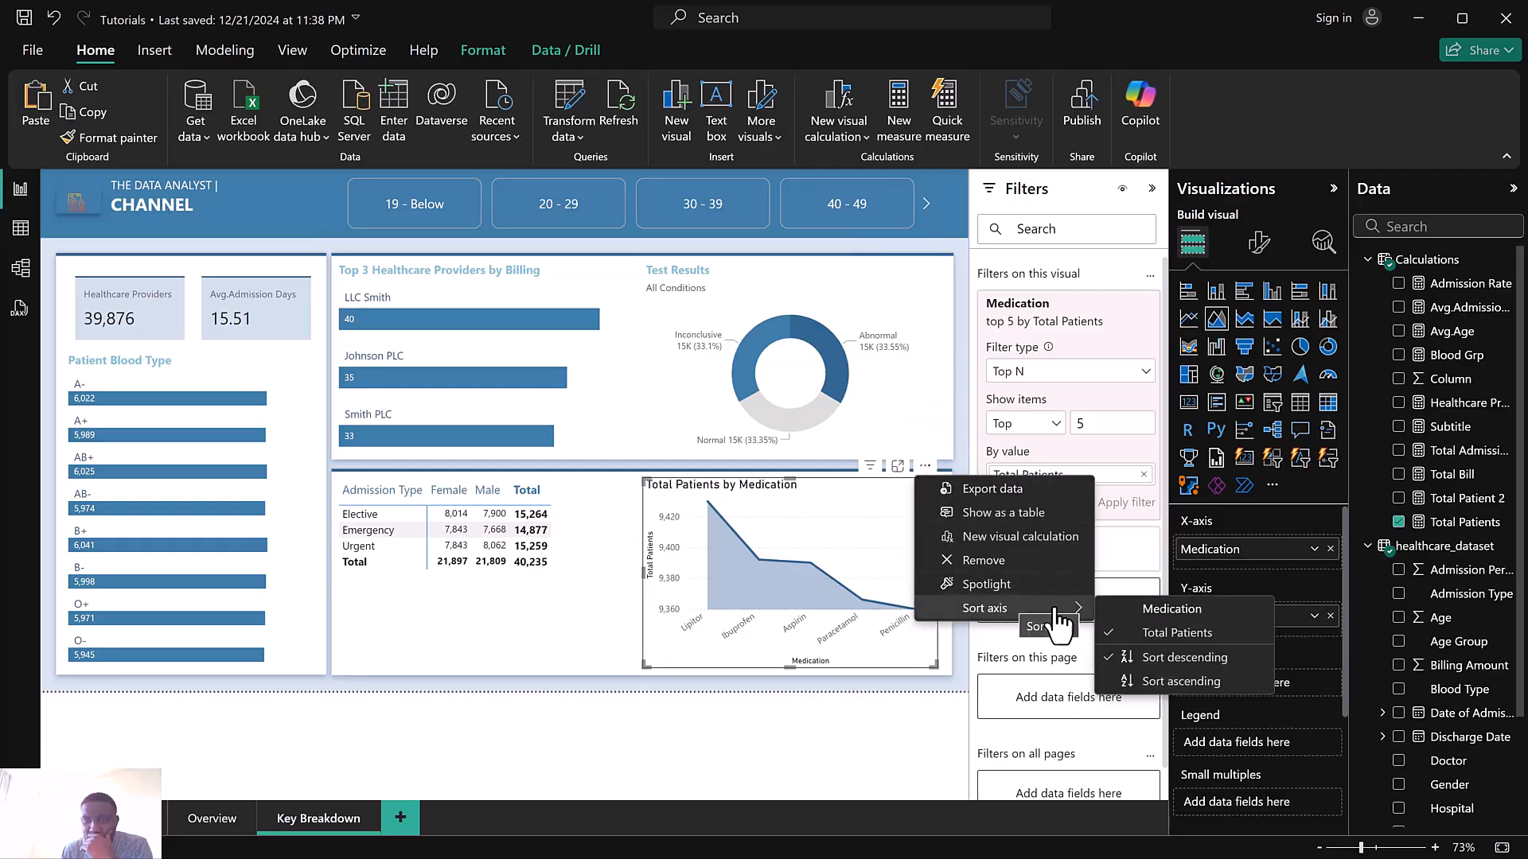
left_click(1144, 683)
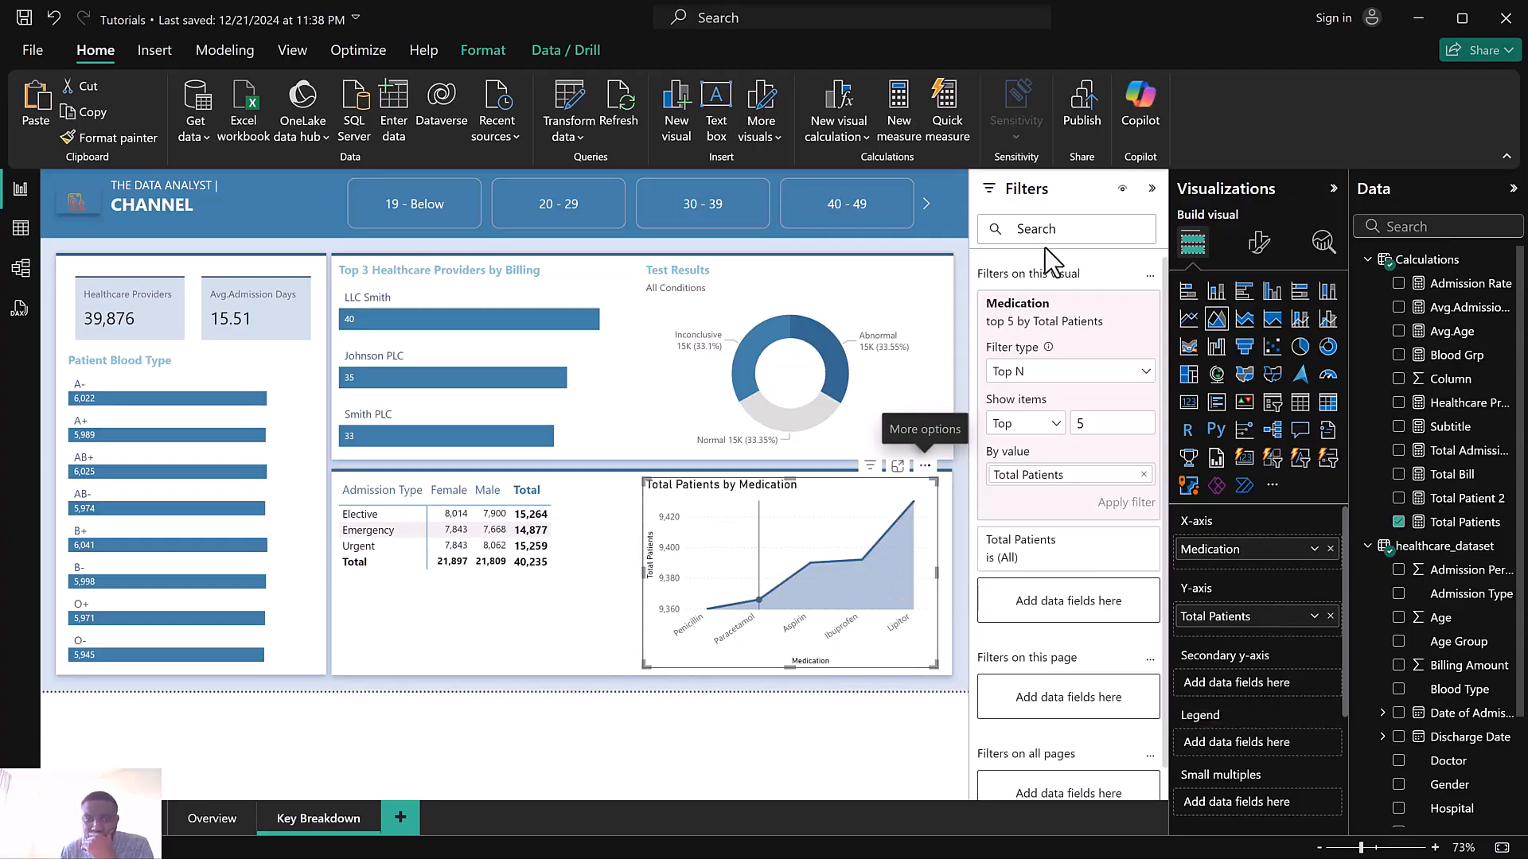
Turn off the area chart's x-axis title
left_click(1259, 242)
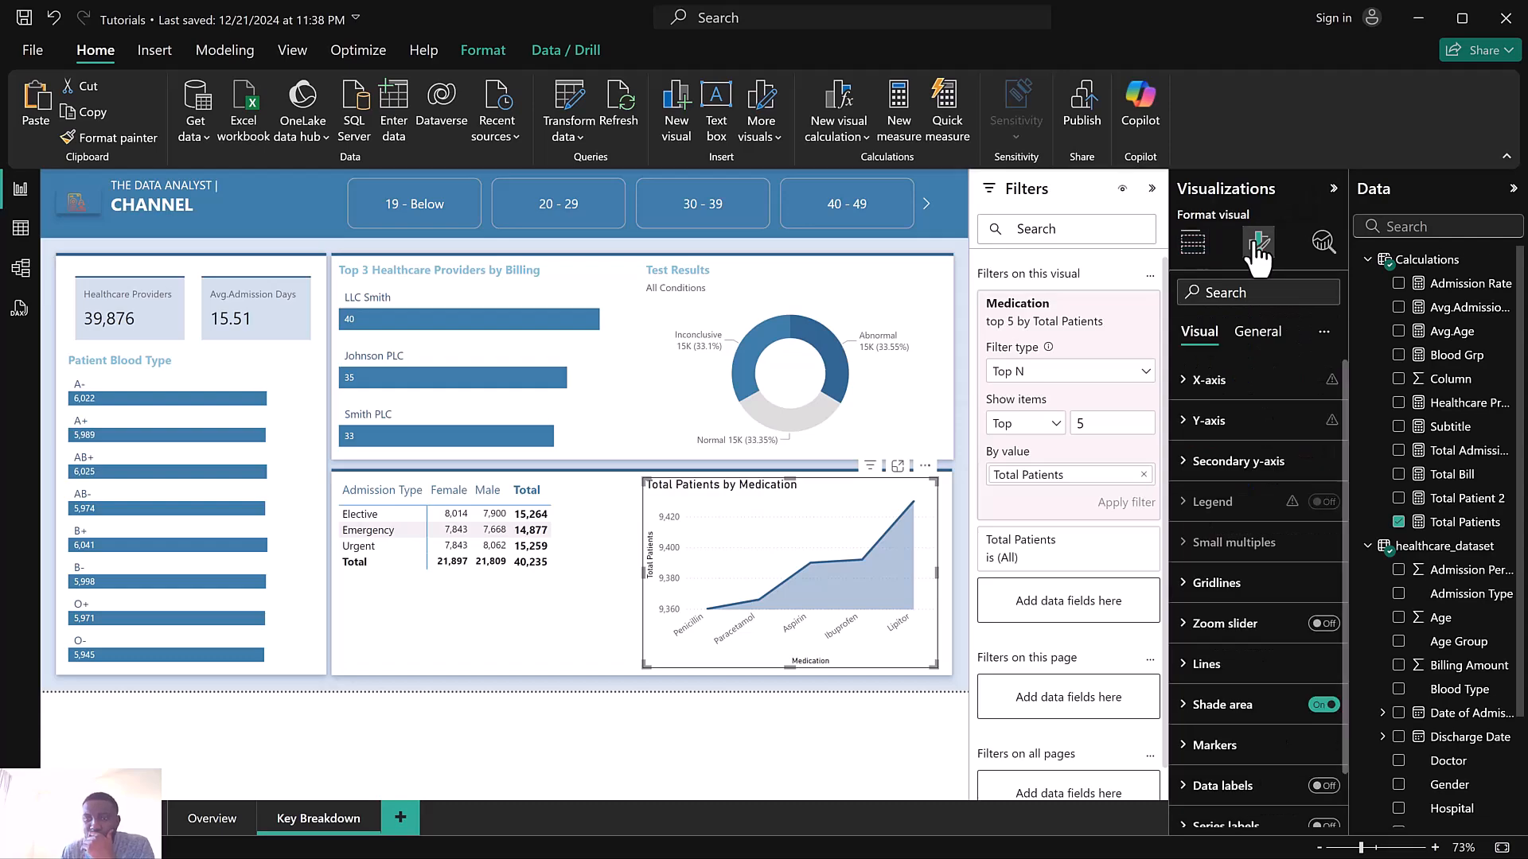
left_click(1244, 389)
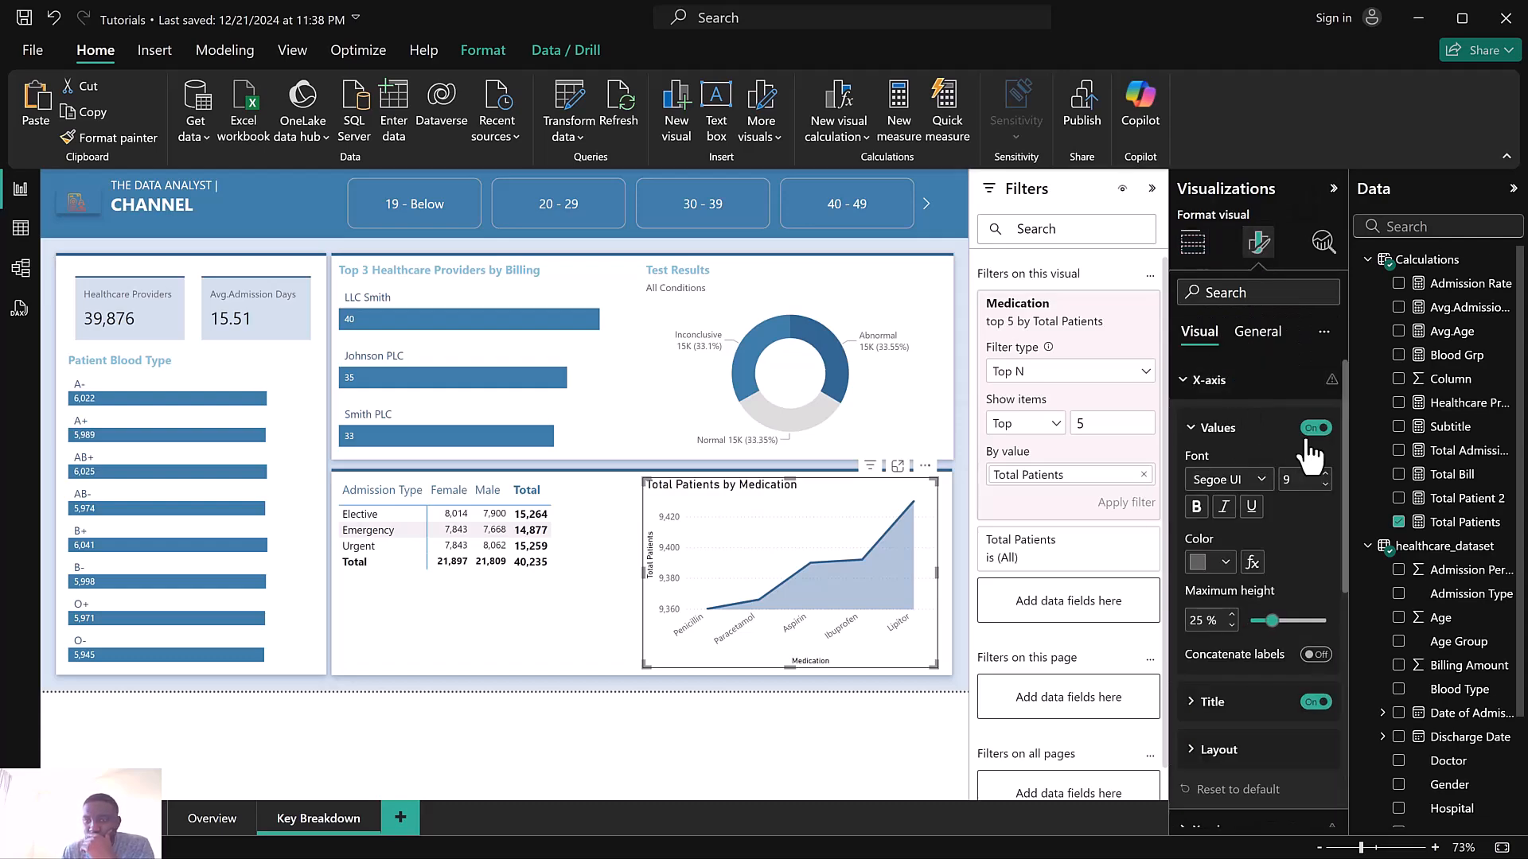
left_click(1315, 428)
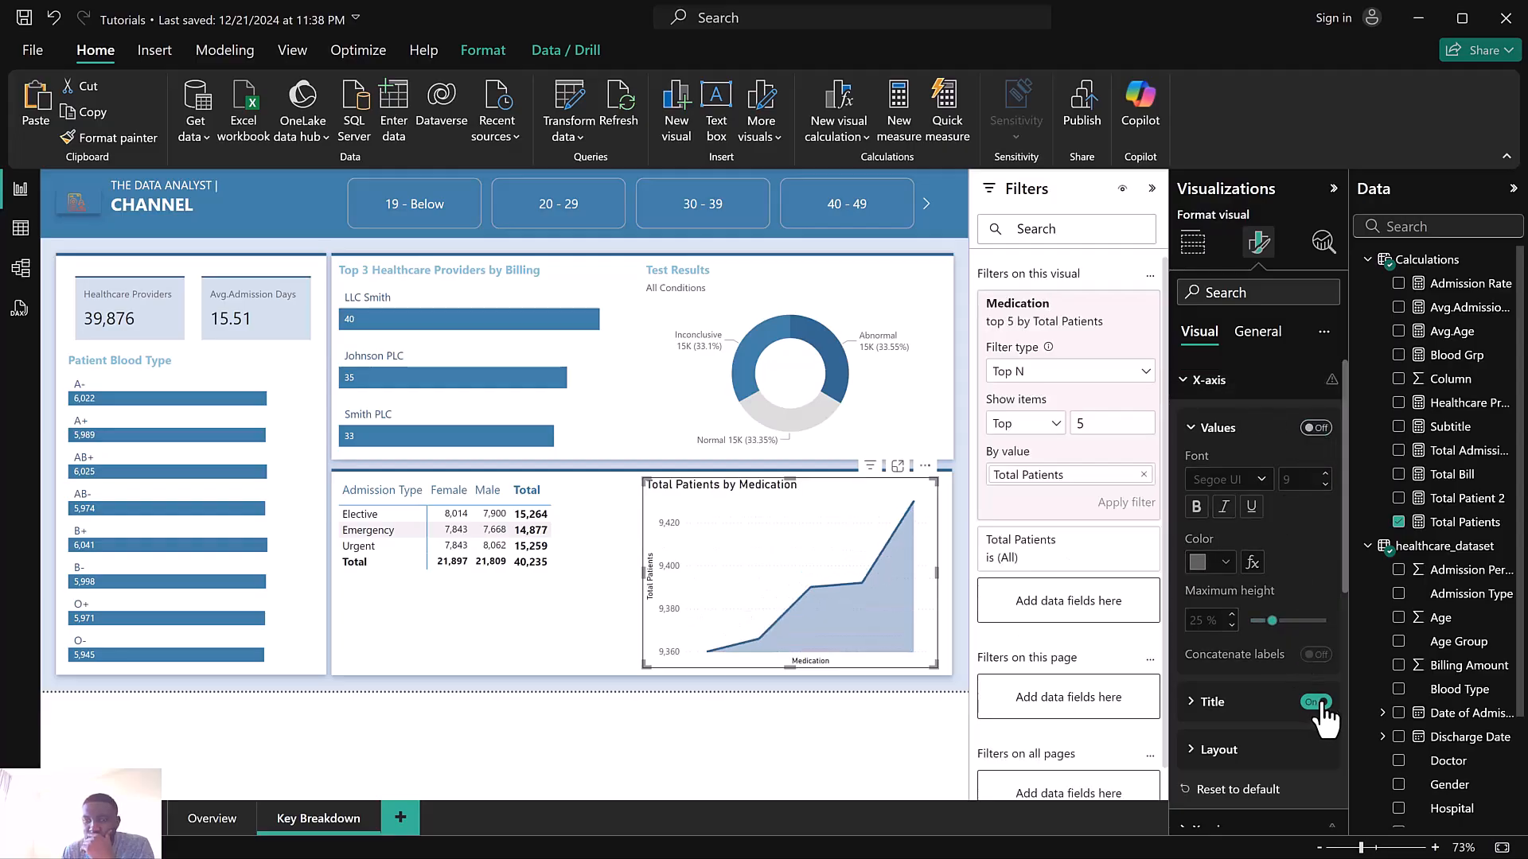
left_click(1317, 429)
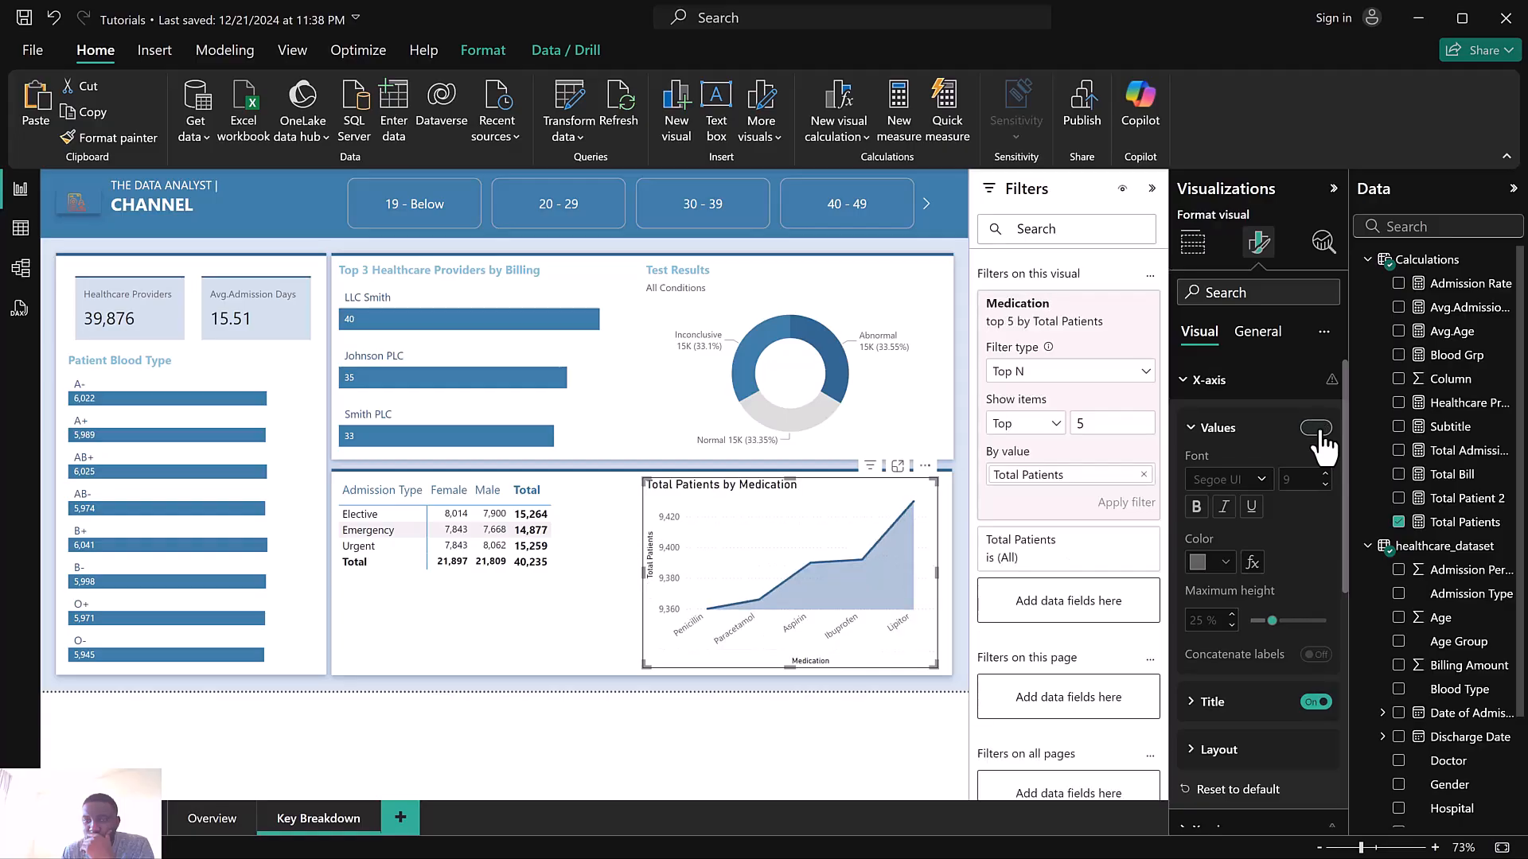
left_click(1314, 702)
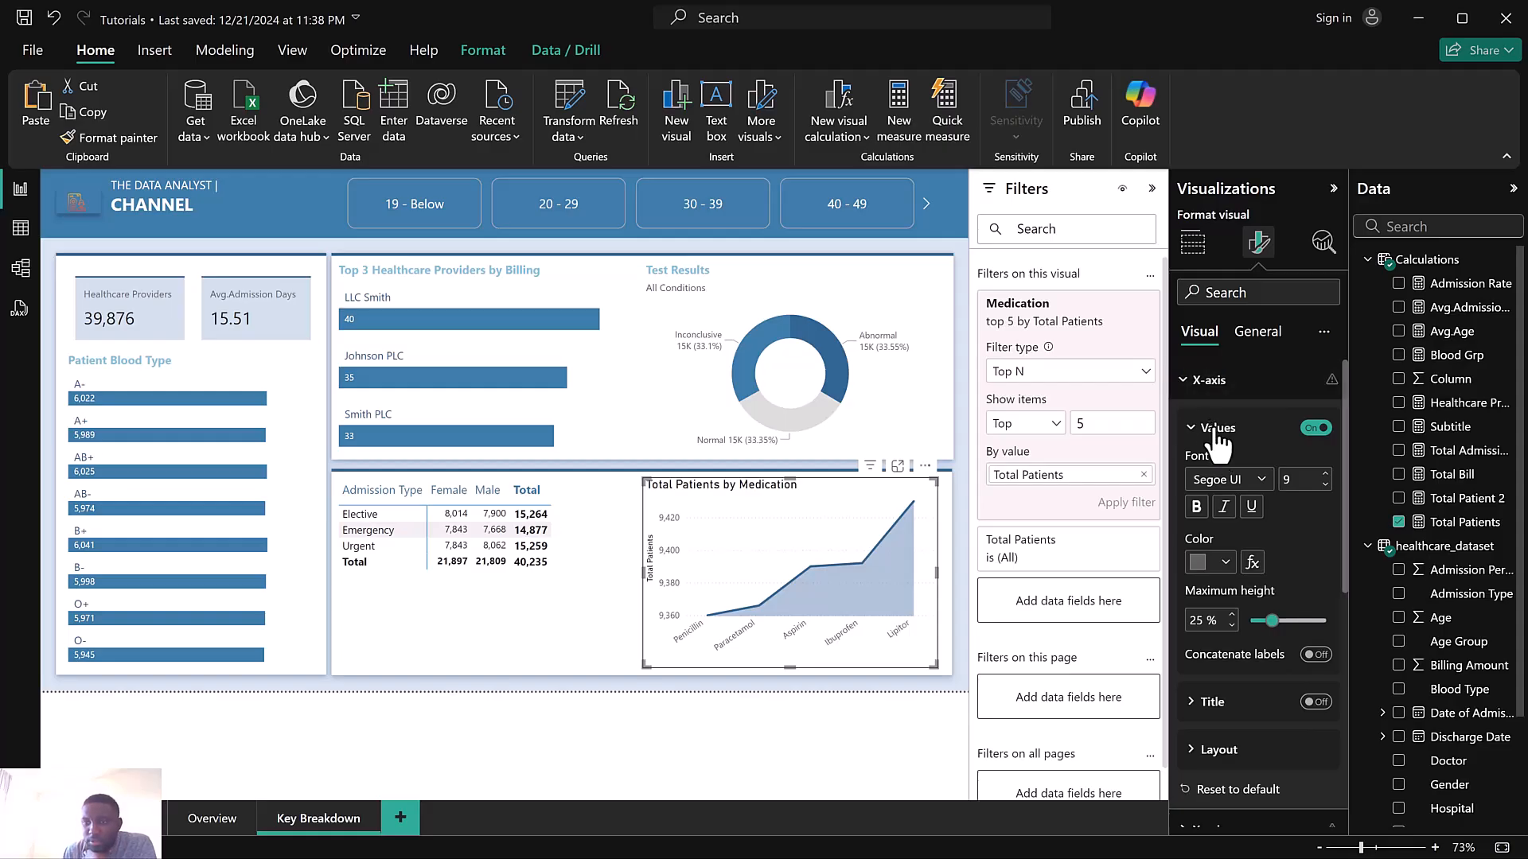
left_click(1208, 382)
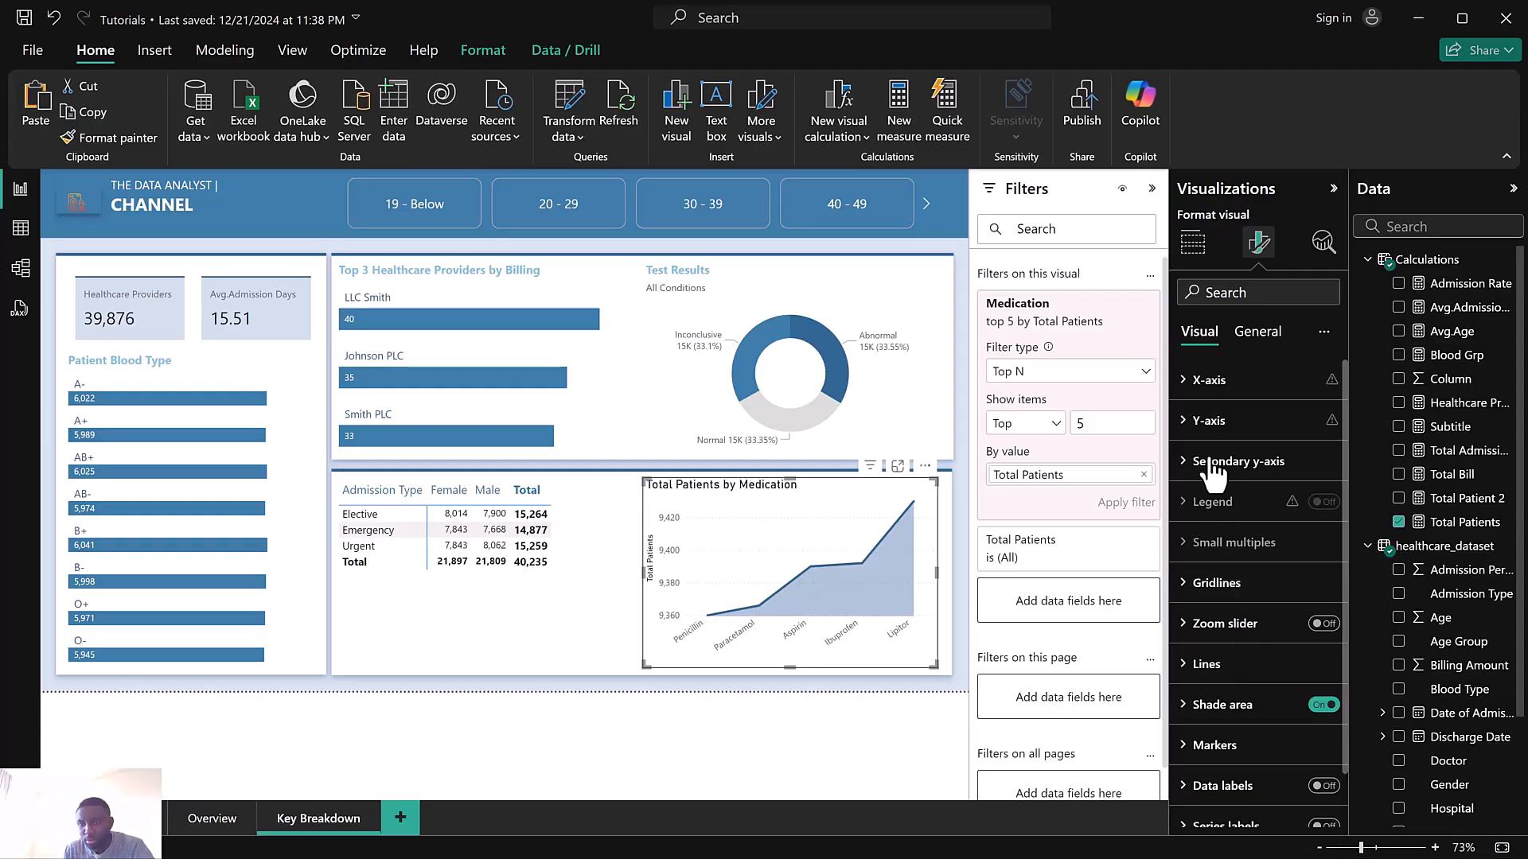
Turn off the area chart's y-axis title
left_click(1214, 437)
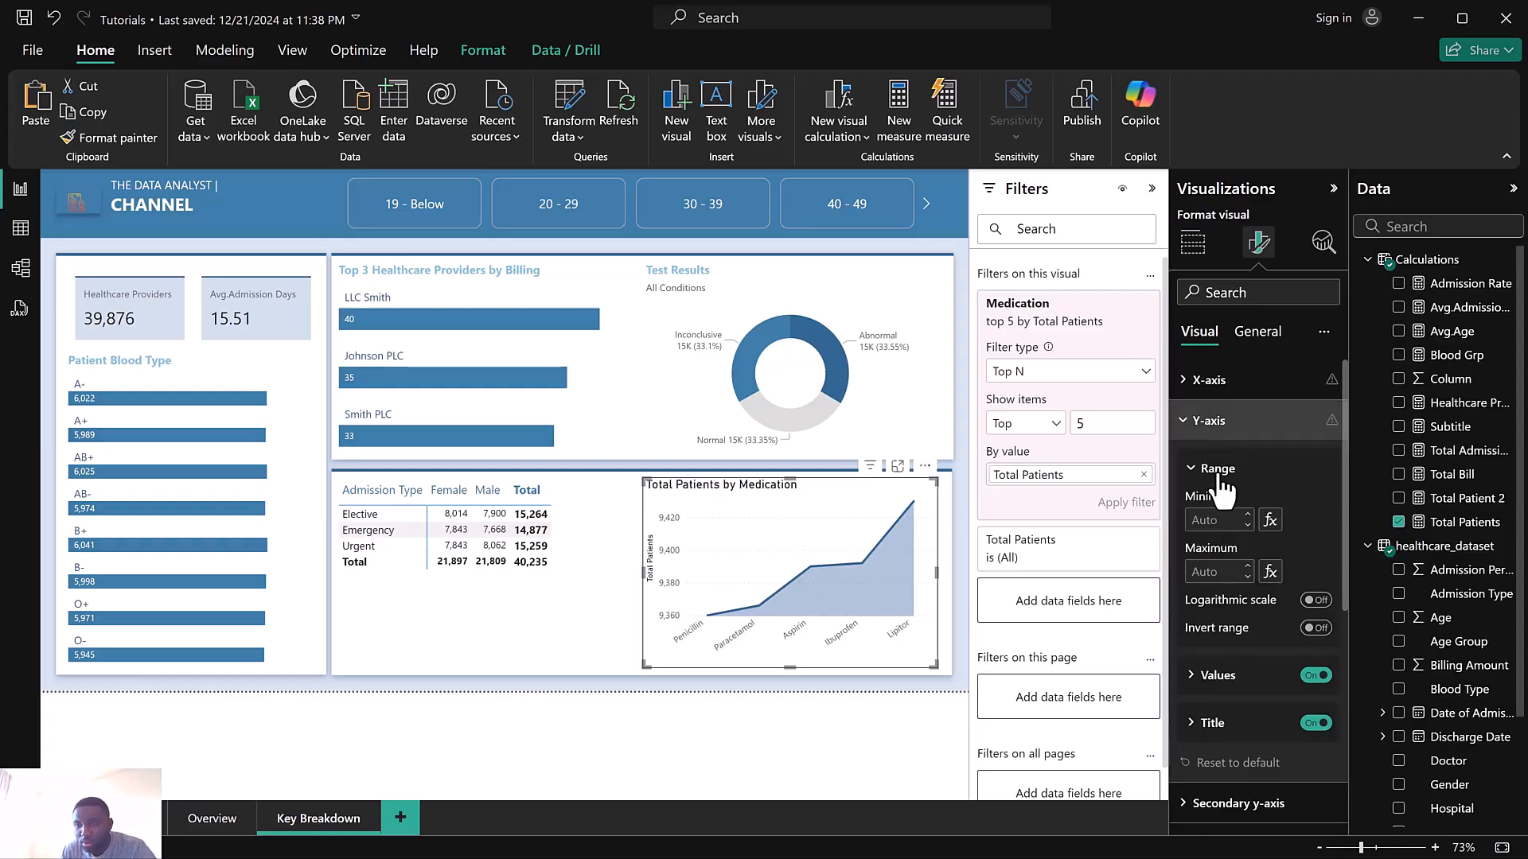
left_click(1316, 724)
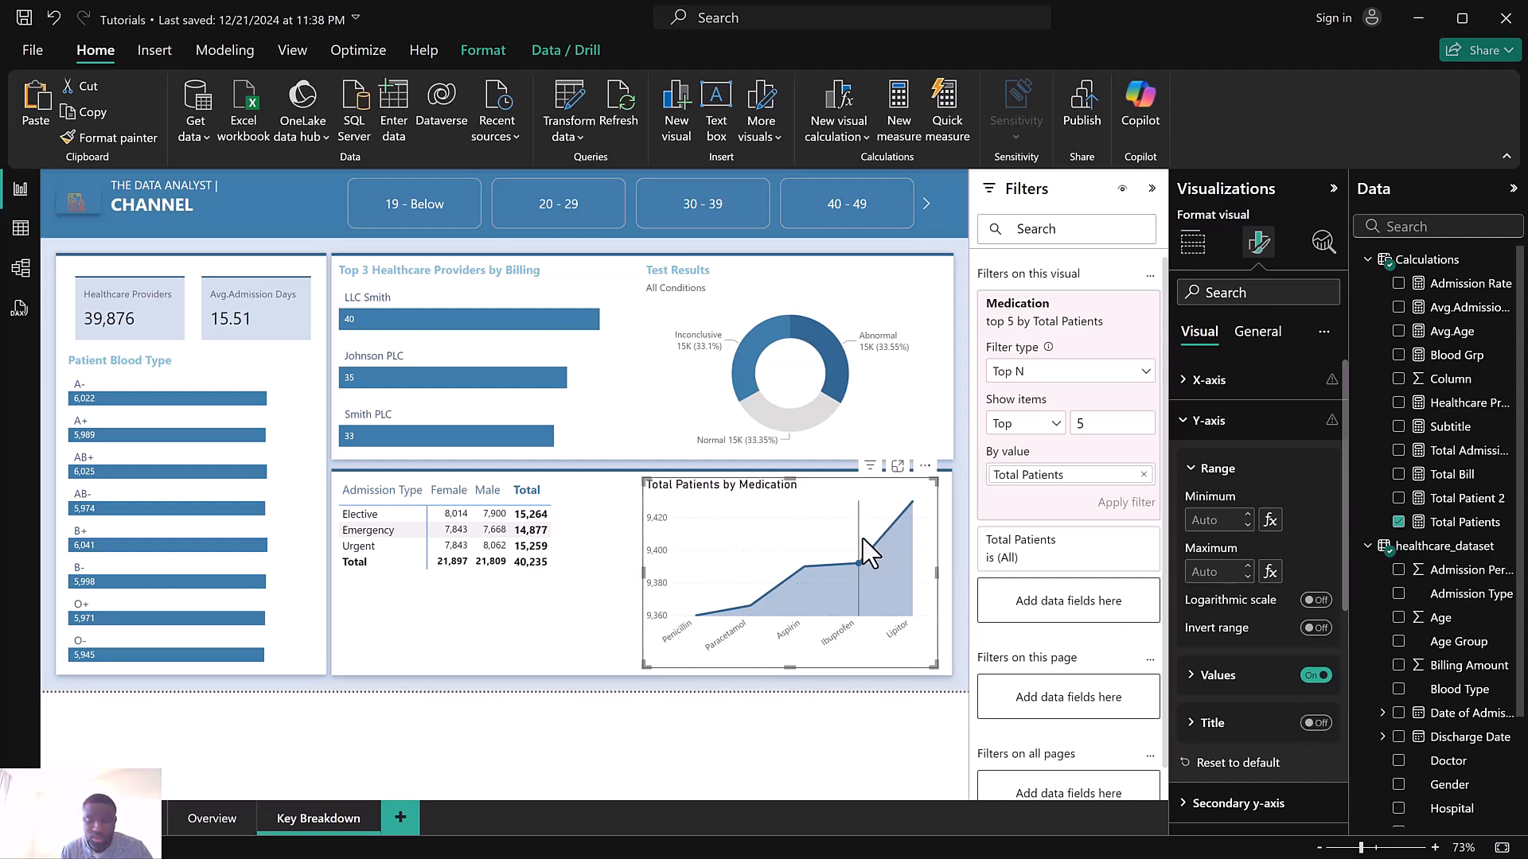
left_click(567, 722)
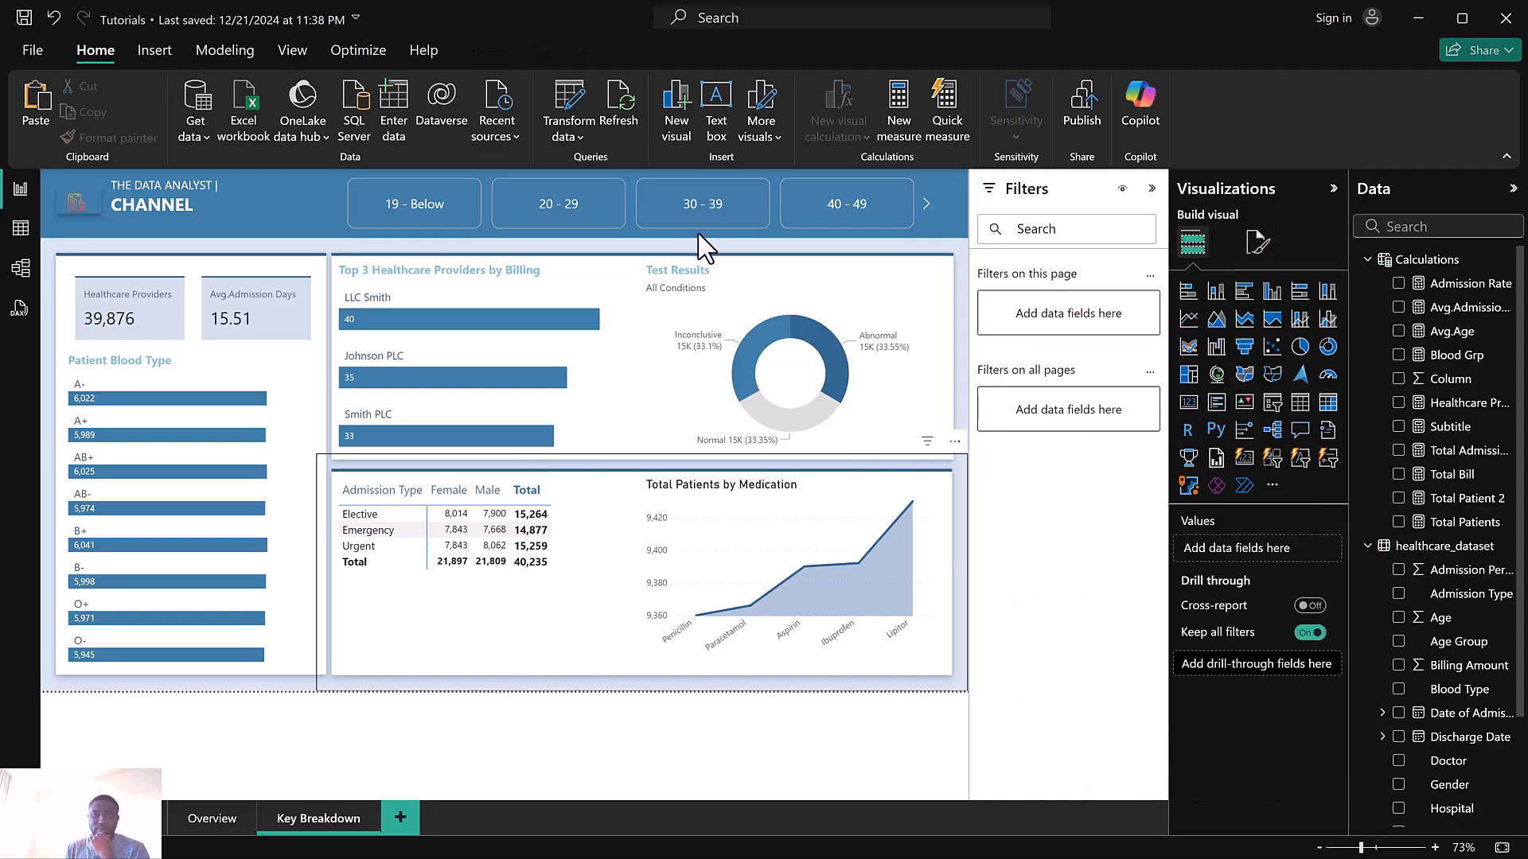
Test the age group slicer by selecting and clearing the 30 - 39 button
left_click(706, 214)
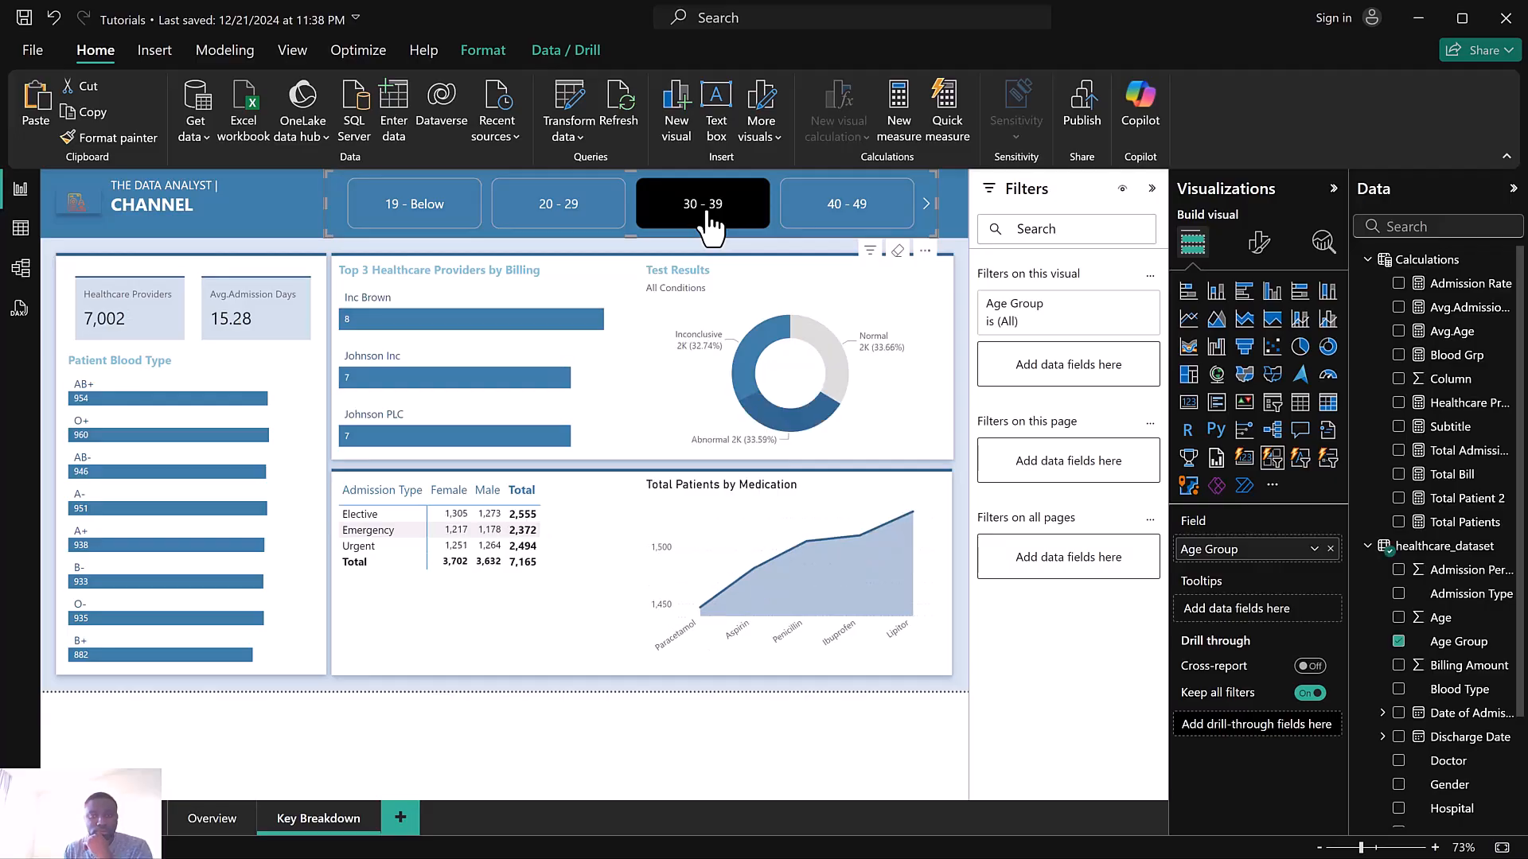
left_click(706, 214)
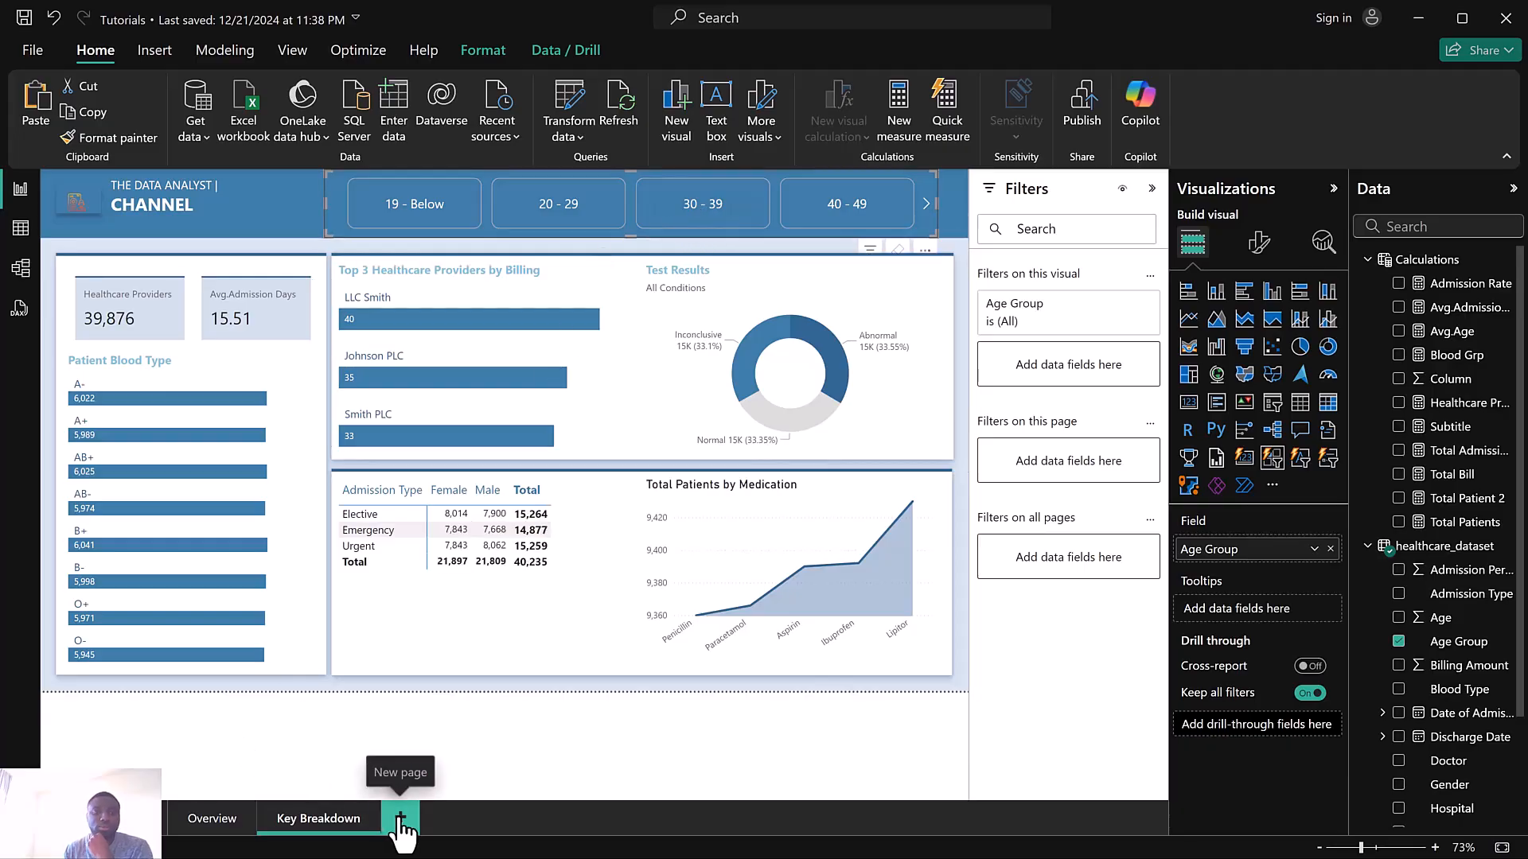
Add a new report page and rename it ToolTip
left_click(400, 820)
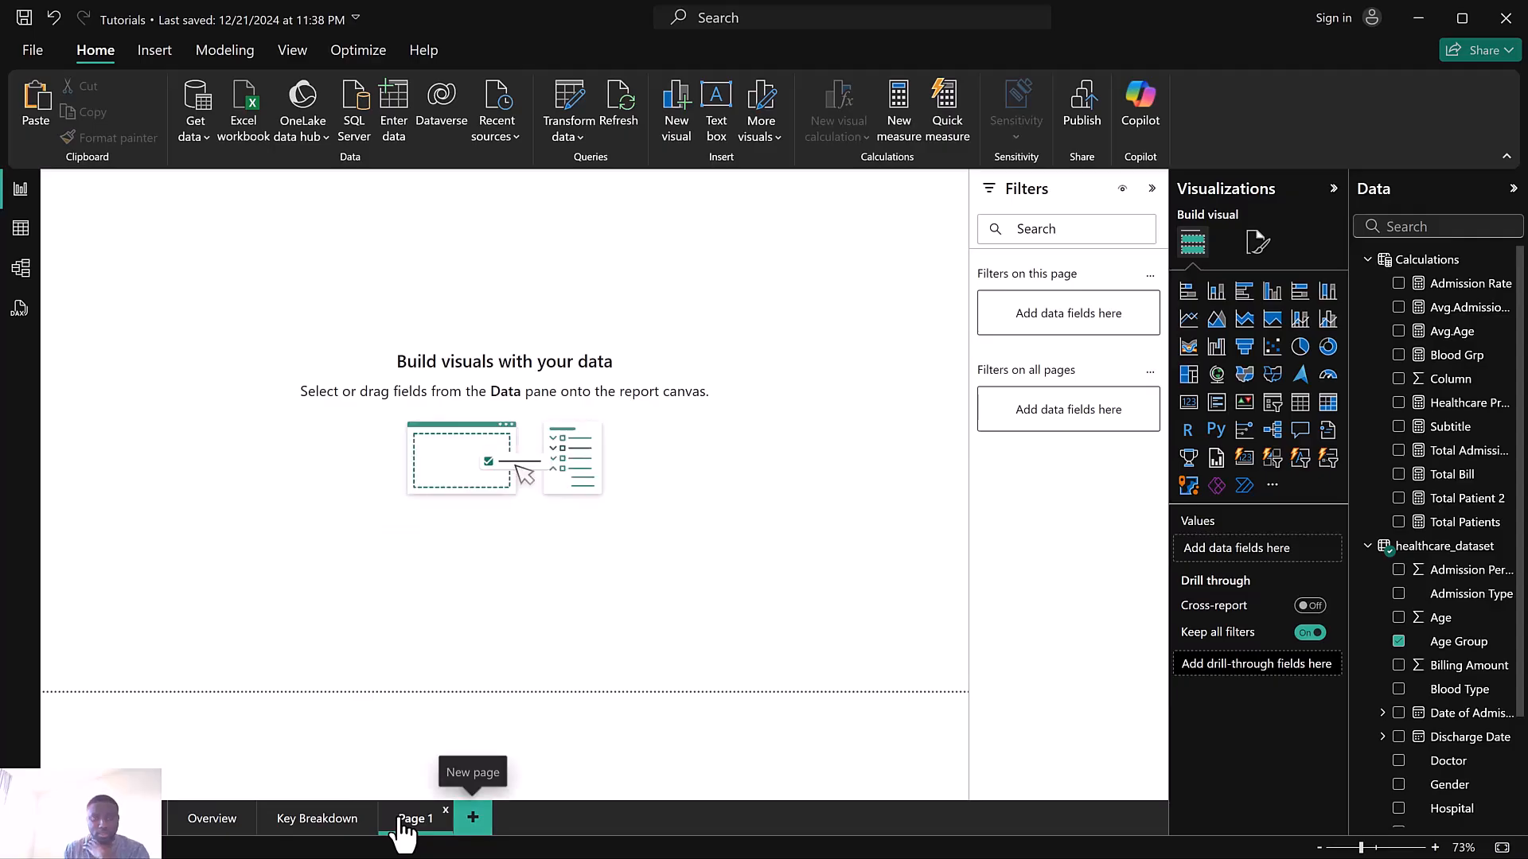
double_click(422, 821)
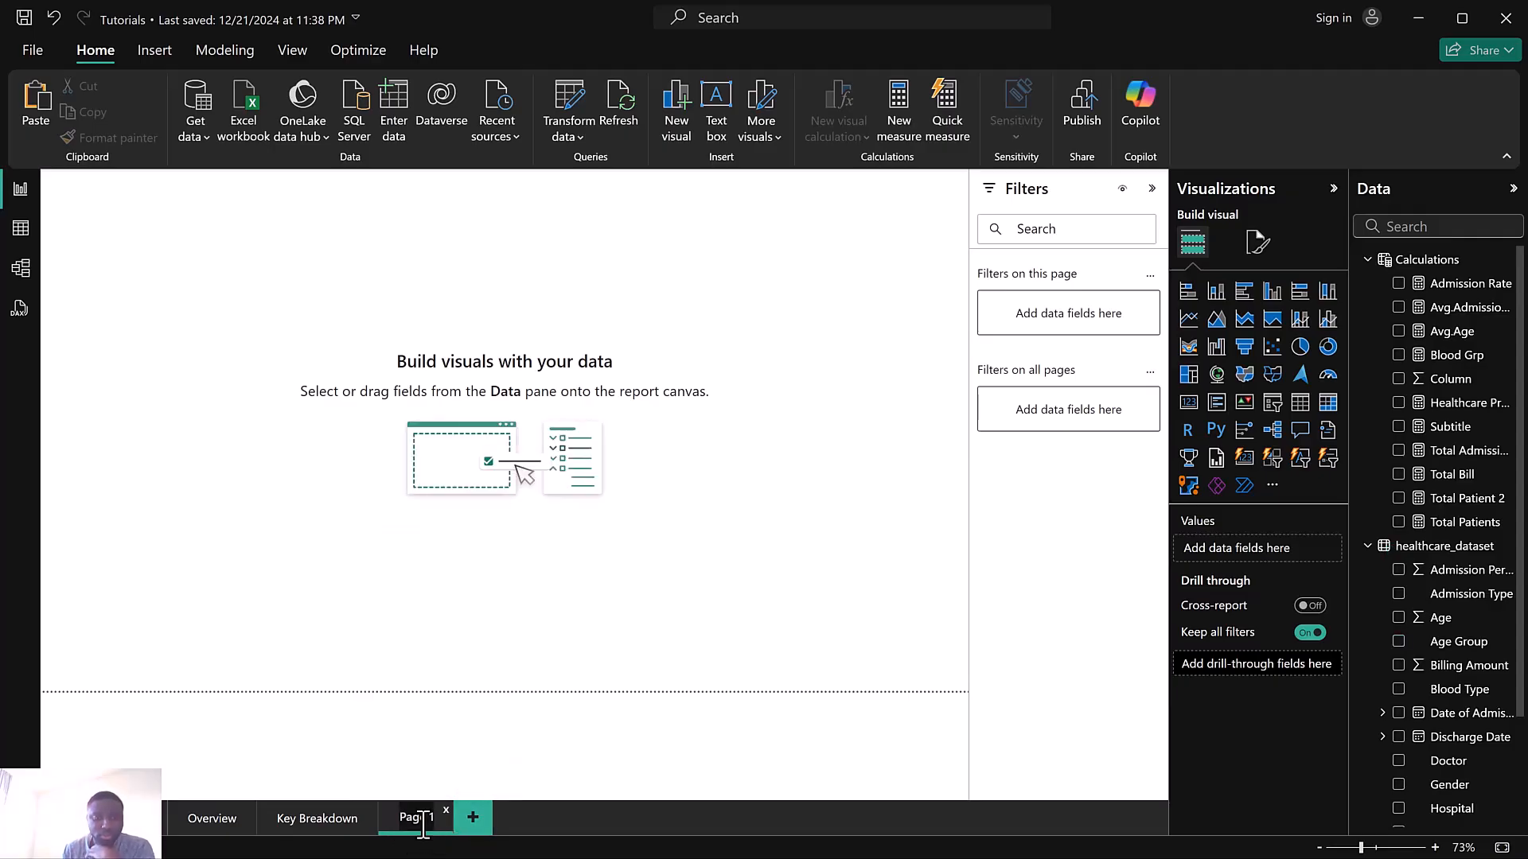
key("BackSpace")
key("BackSpace")
key("BackSpace")
key("BackSpace")
key("BackSpace")
key("BackSpace")
key("BackSpace")
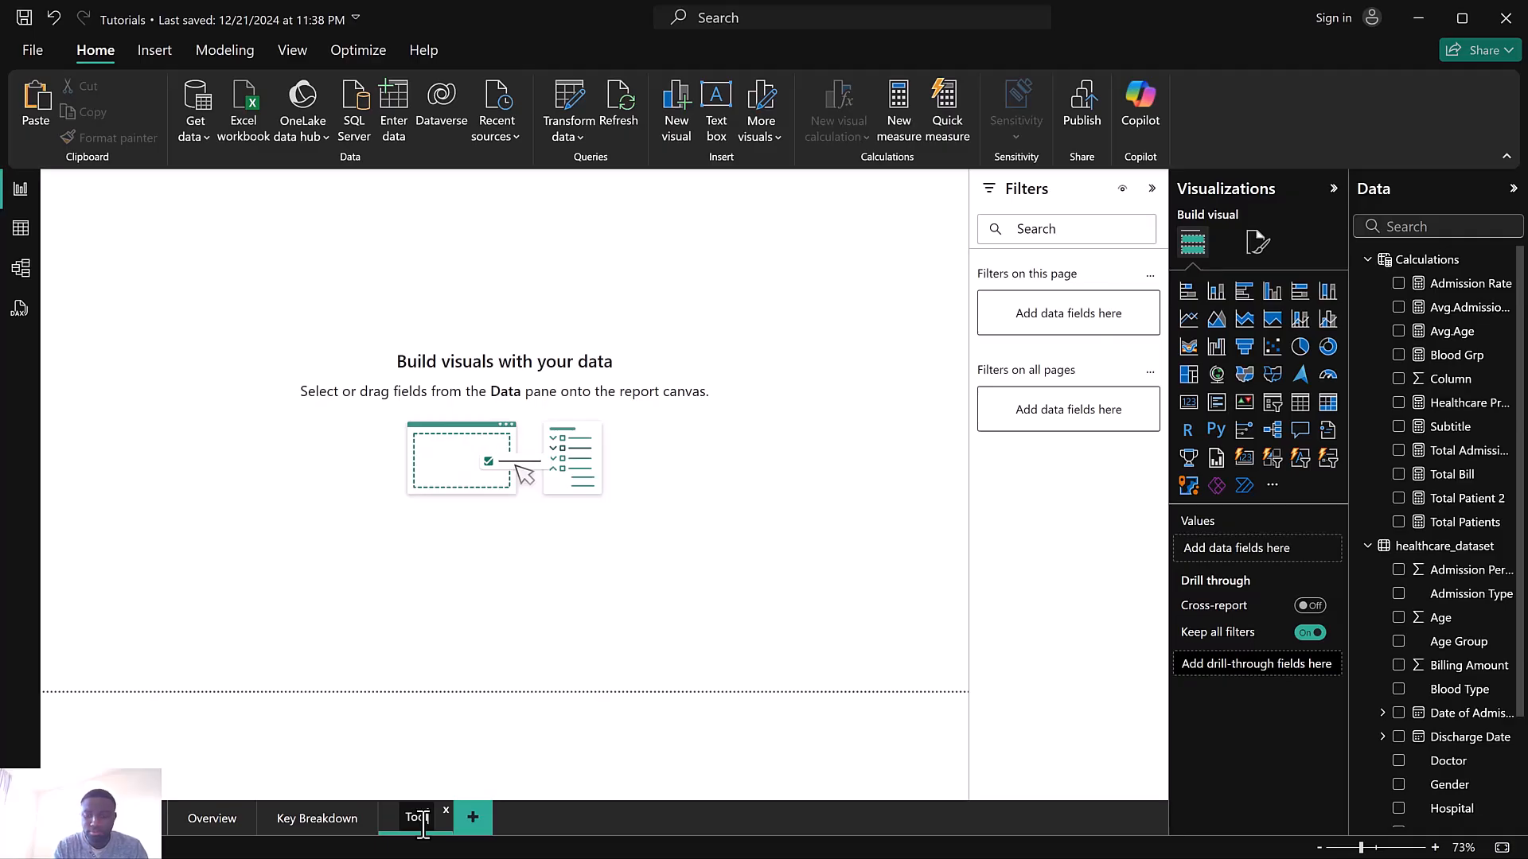
type("ToolTip")
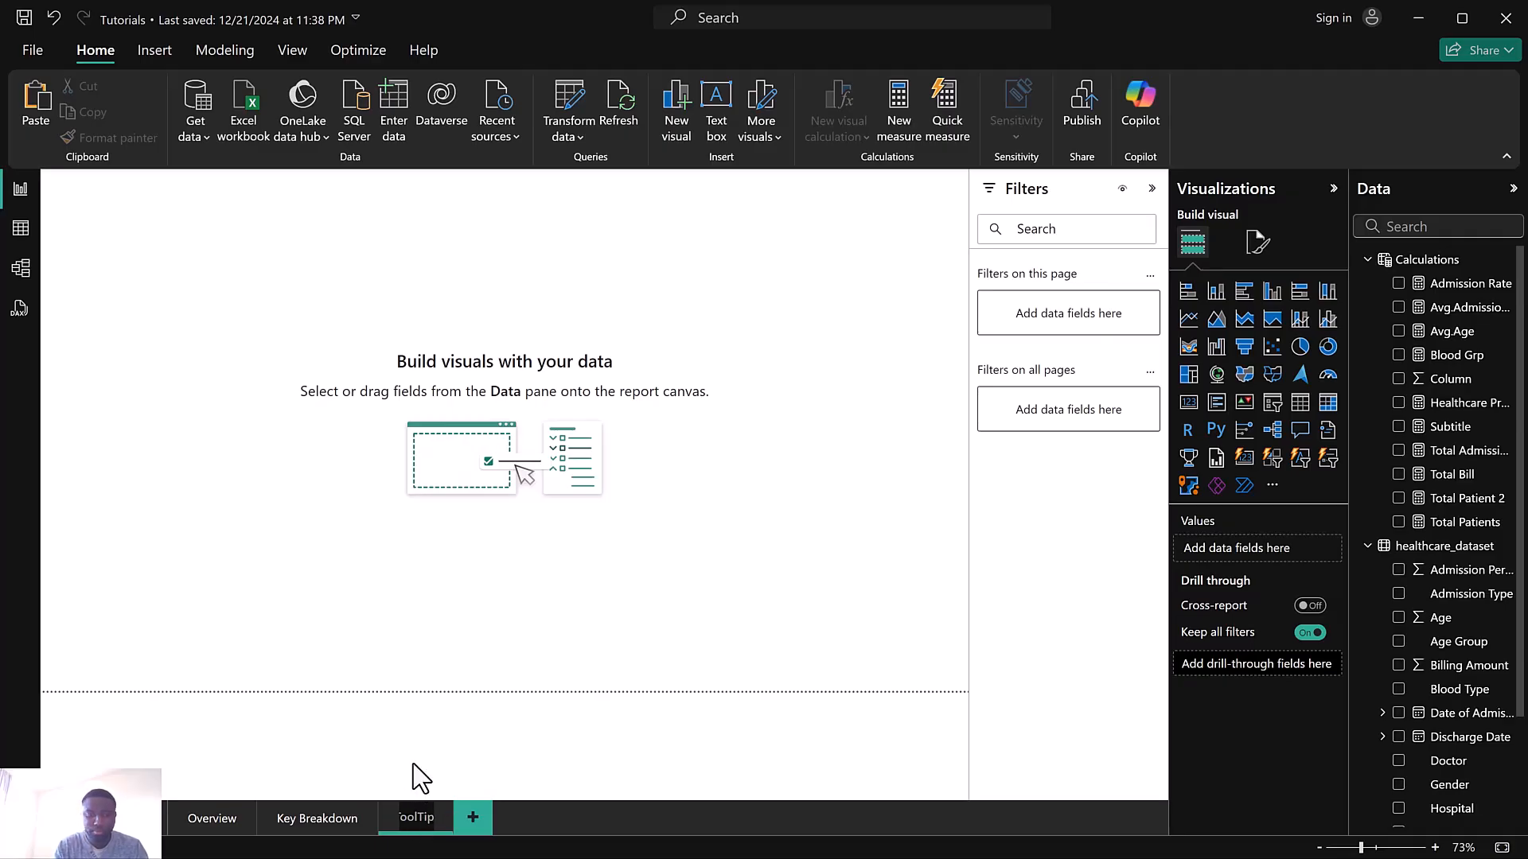
key("Return")
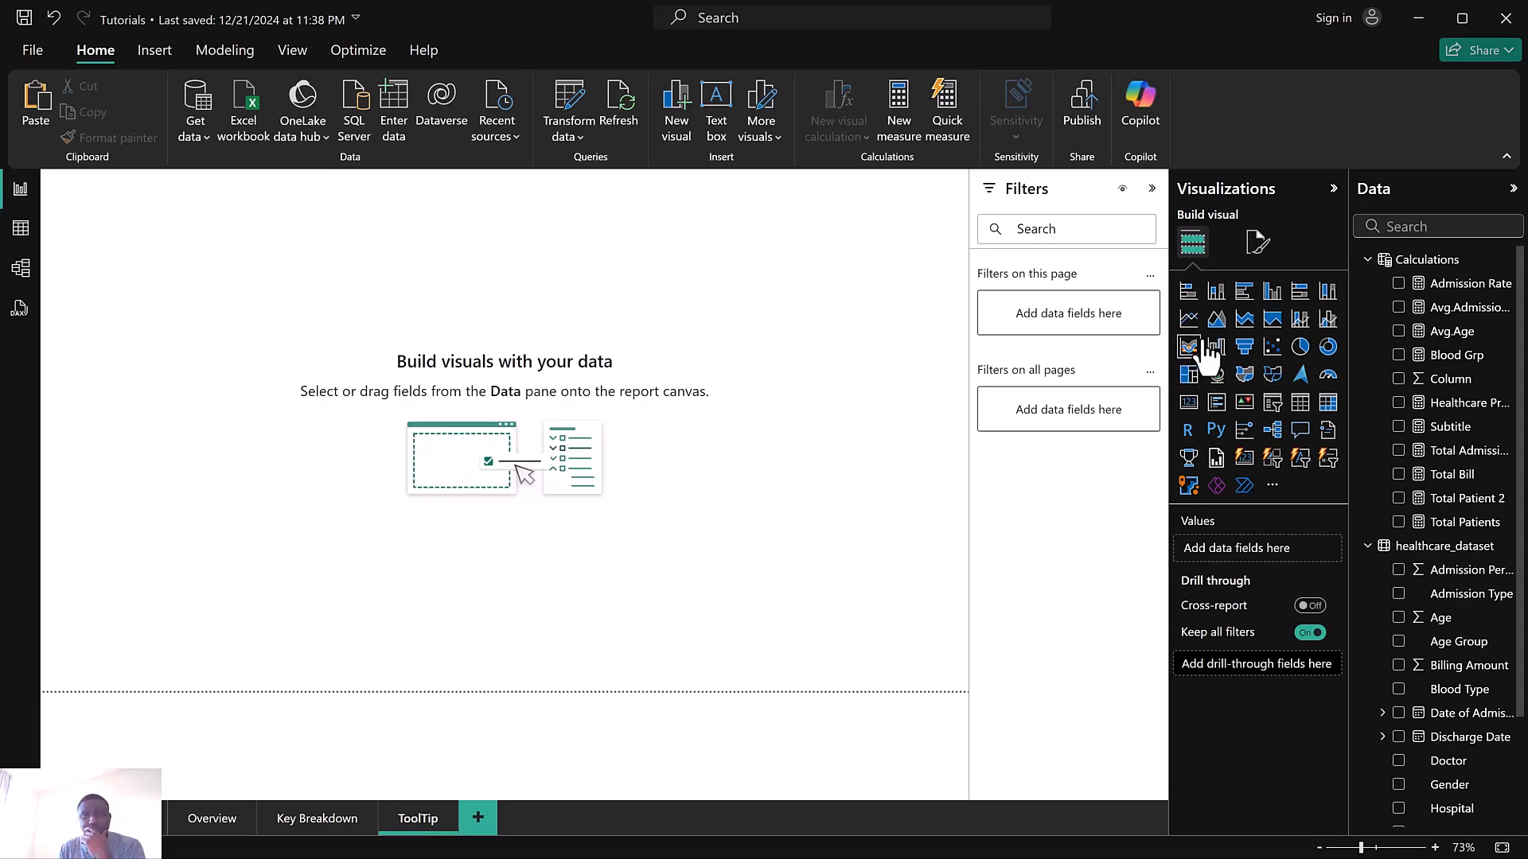
Set the ToolTip page's canvas type to Tooltip
left_click(1254, 245)
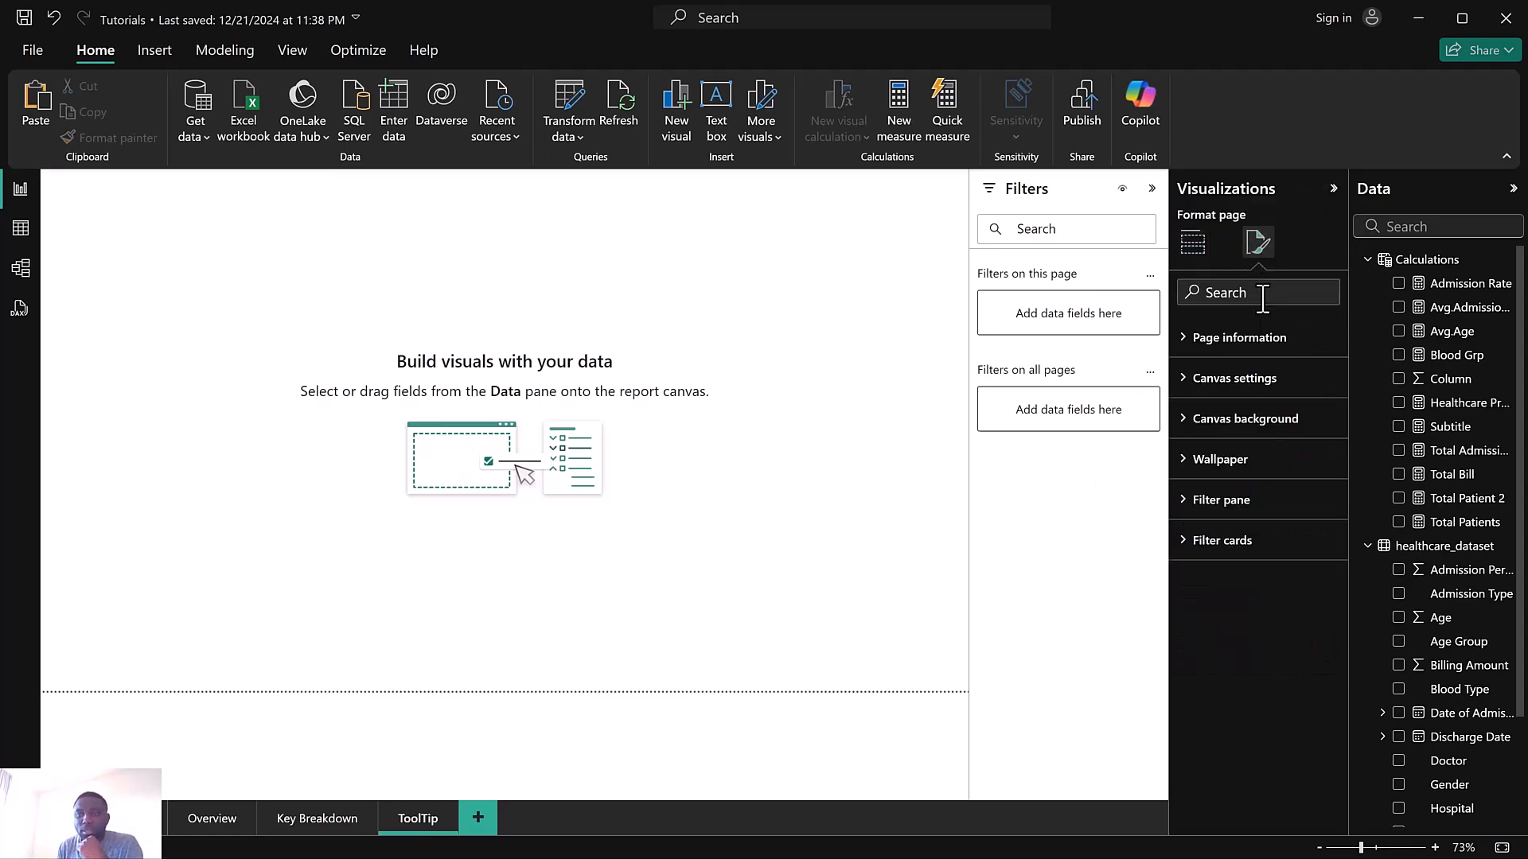
left_click(1241, 340)
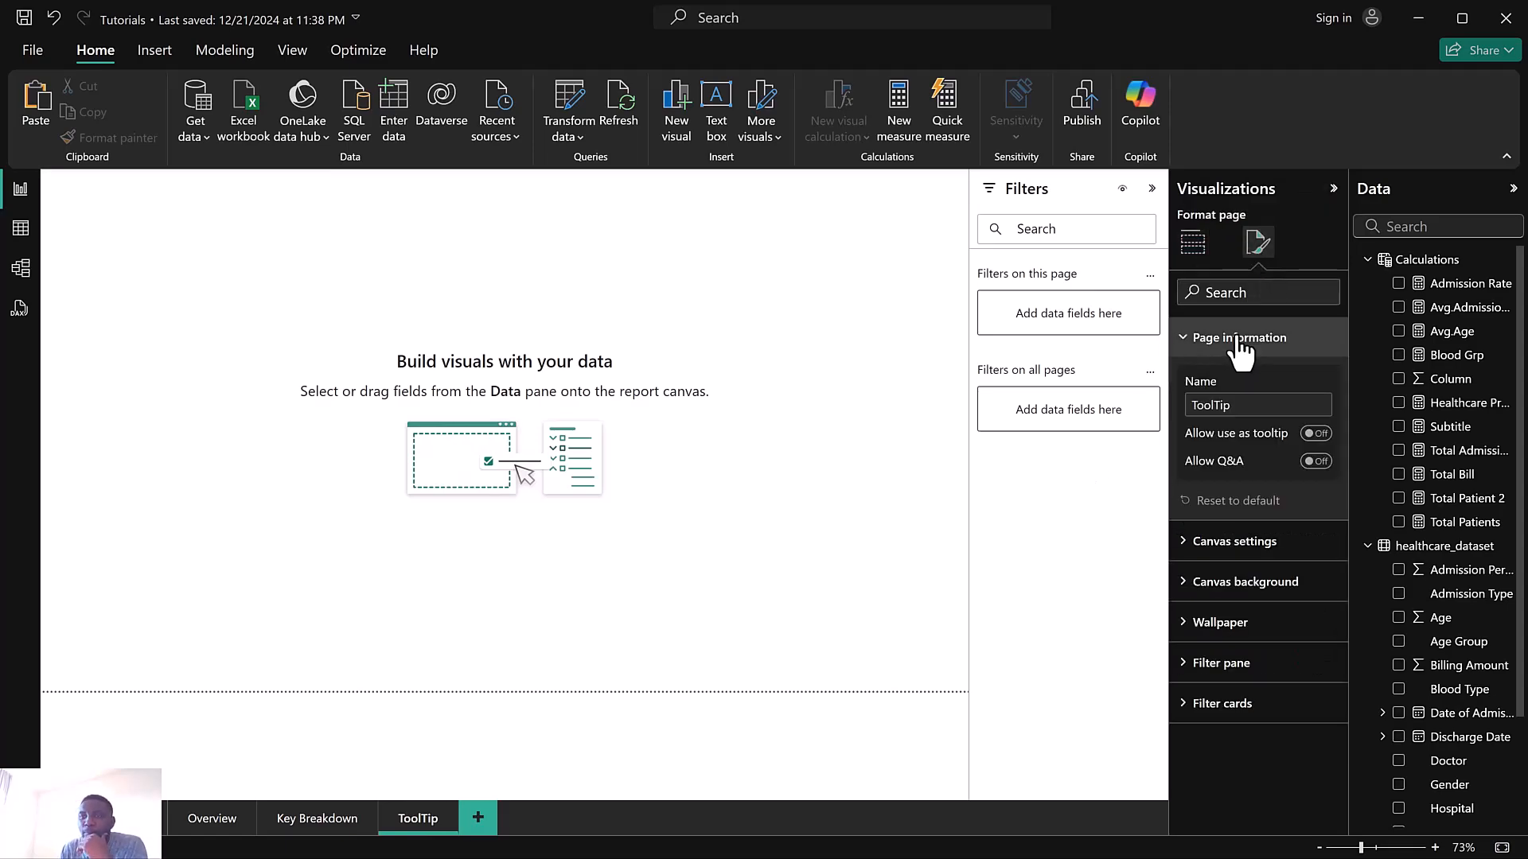
left_click(1245, 341)
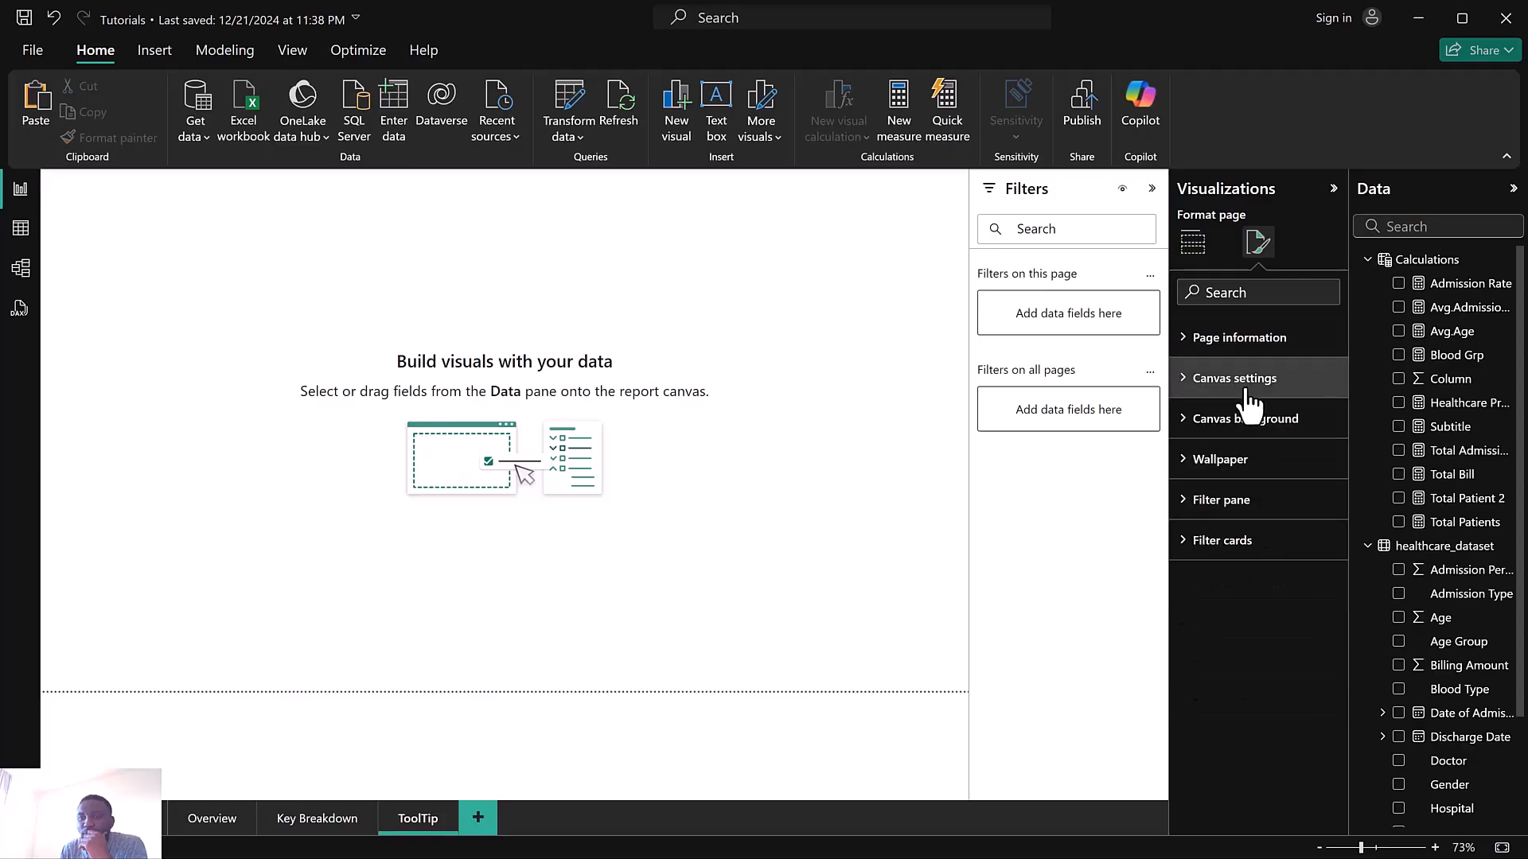
left_click(1240, 382)
left_click(1229, 450)
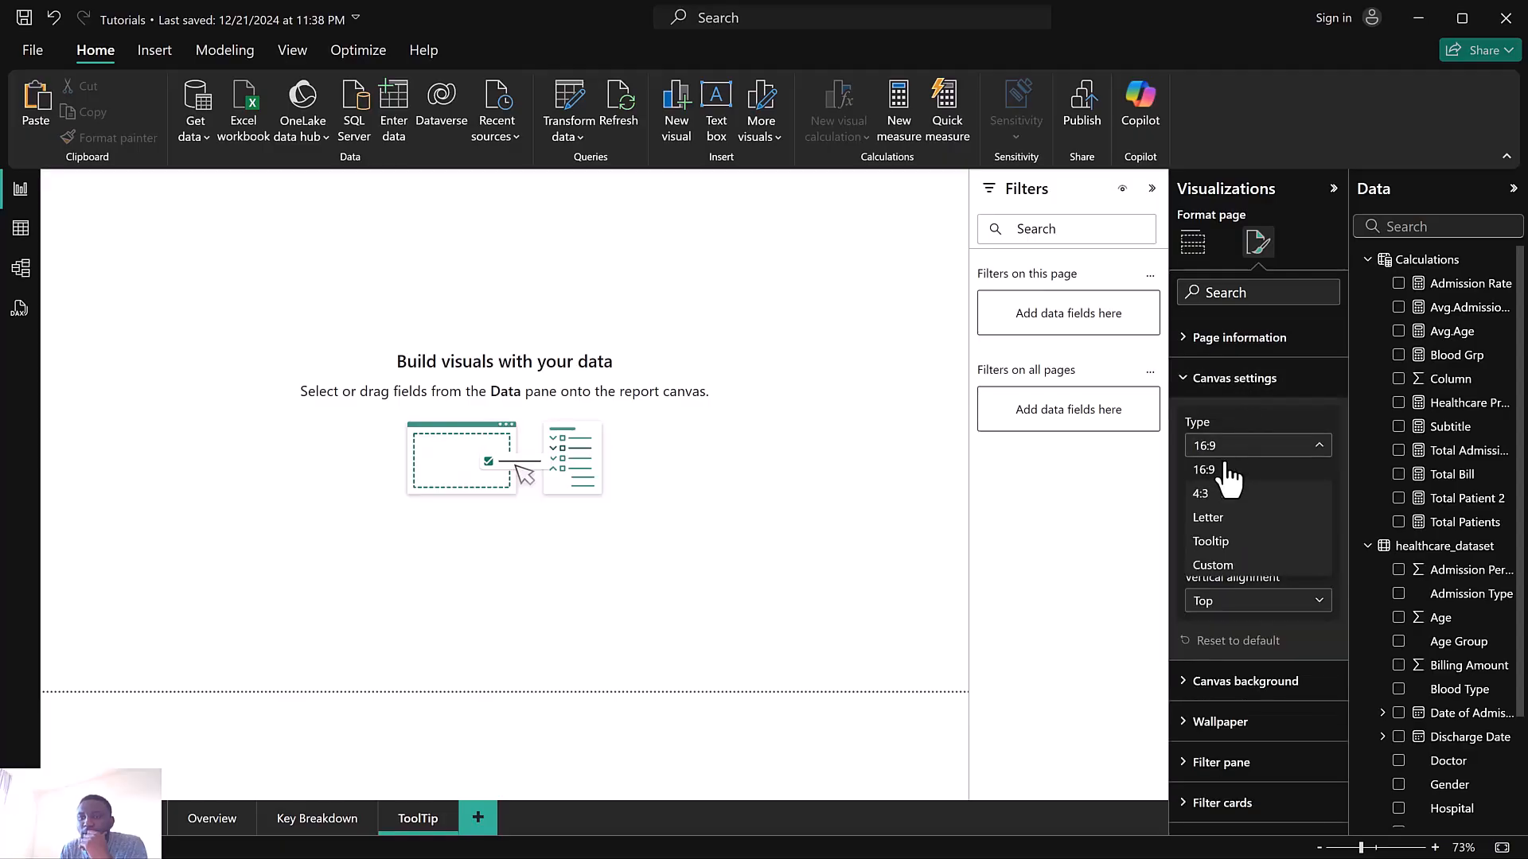
left_click(1225, 543)
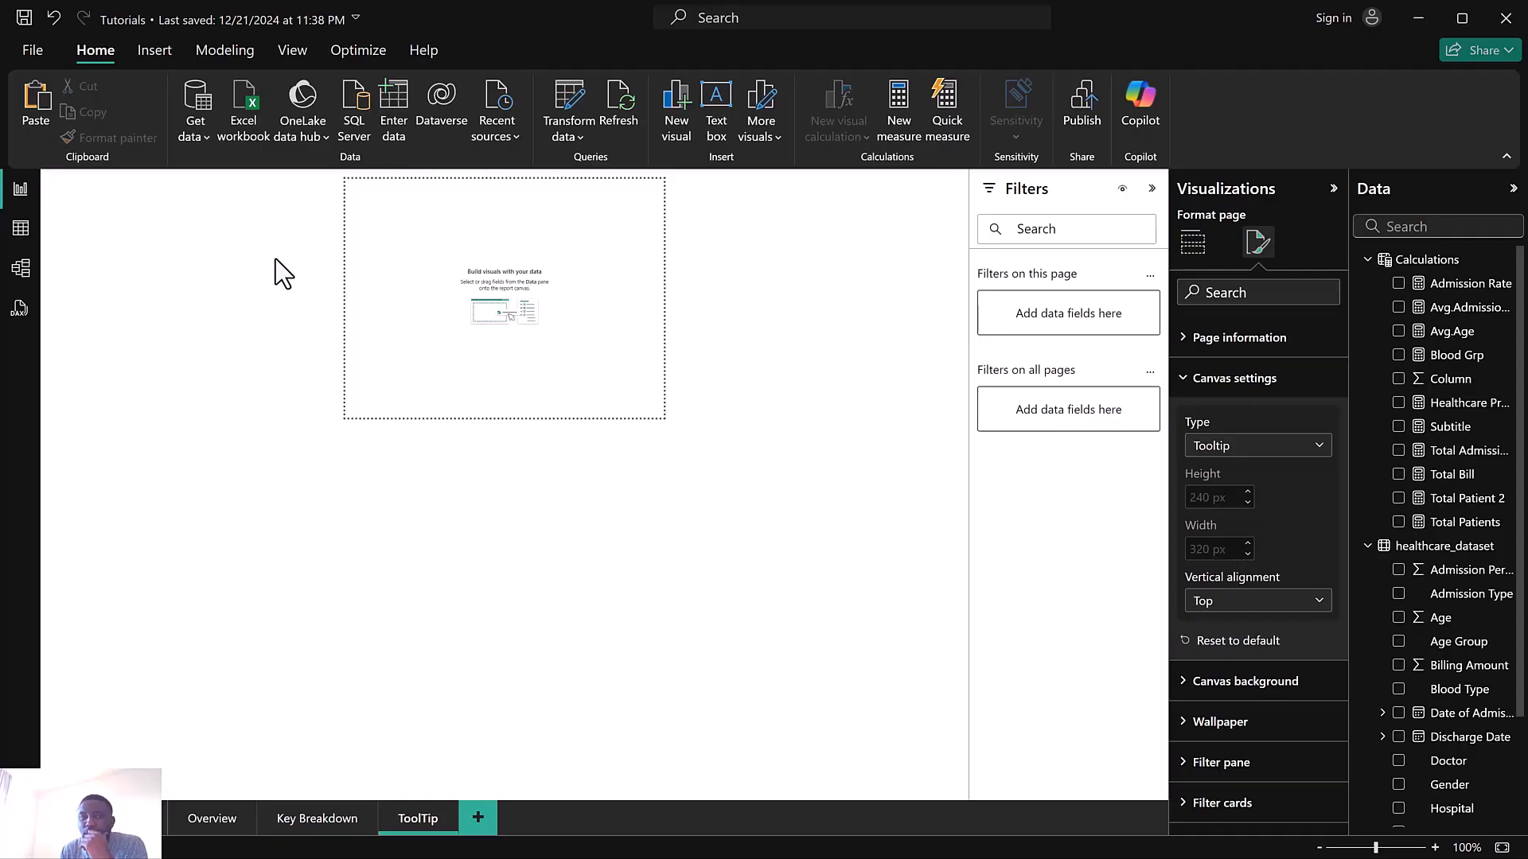
Examine the Tooltip page in the Health reference report, then return to the Tutorials report
scroll(368, 264, "up", 3)
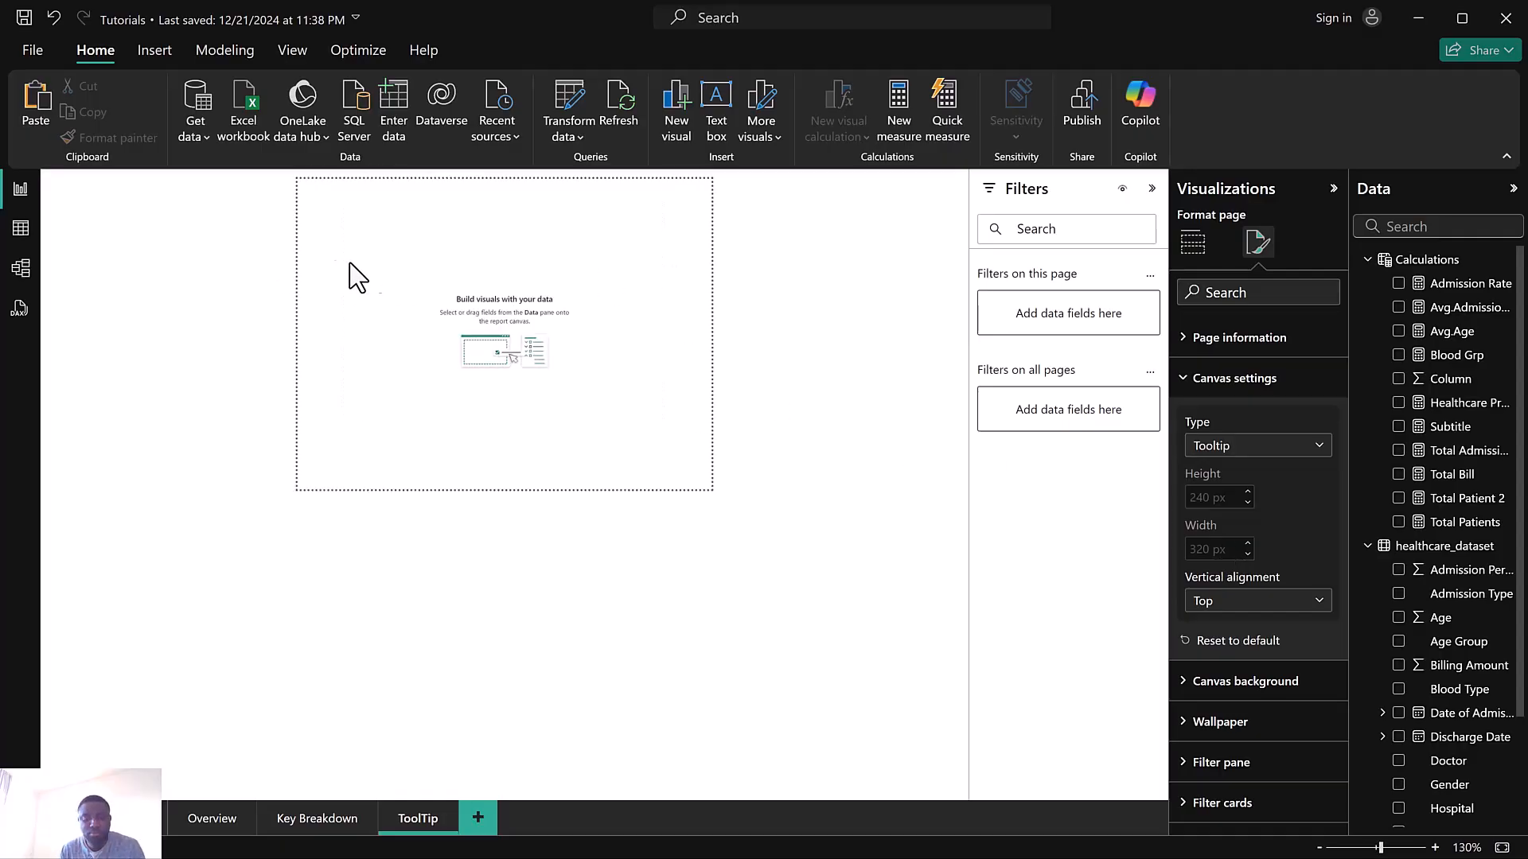
scroll(230, 237, "up", 1)
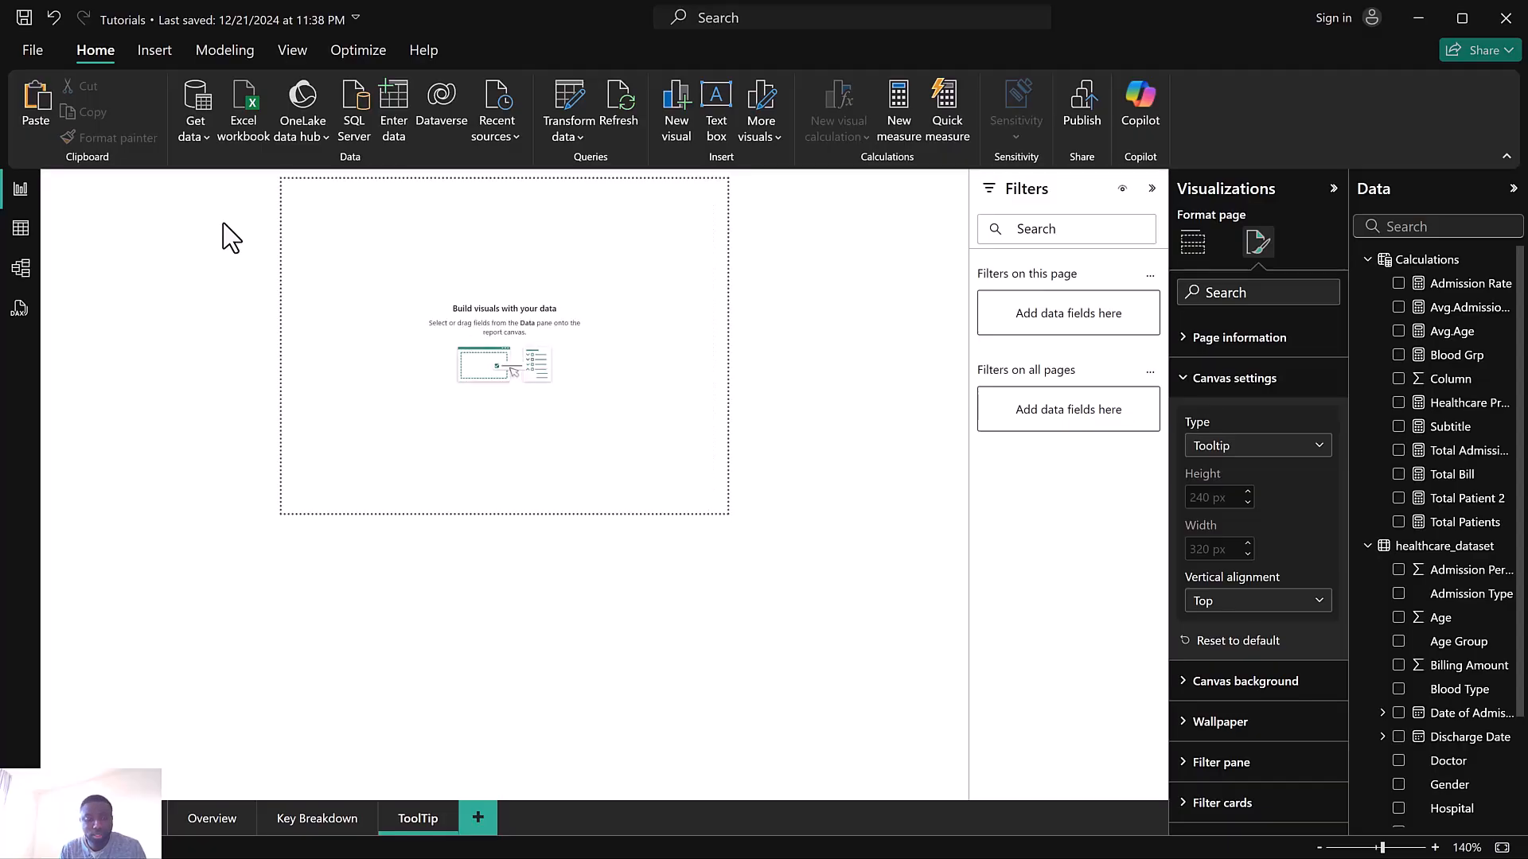
scroll(231, 237, "up", 3)
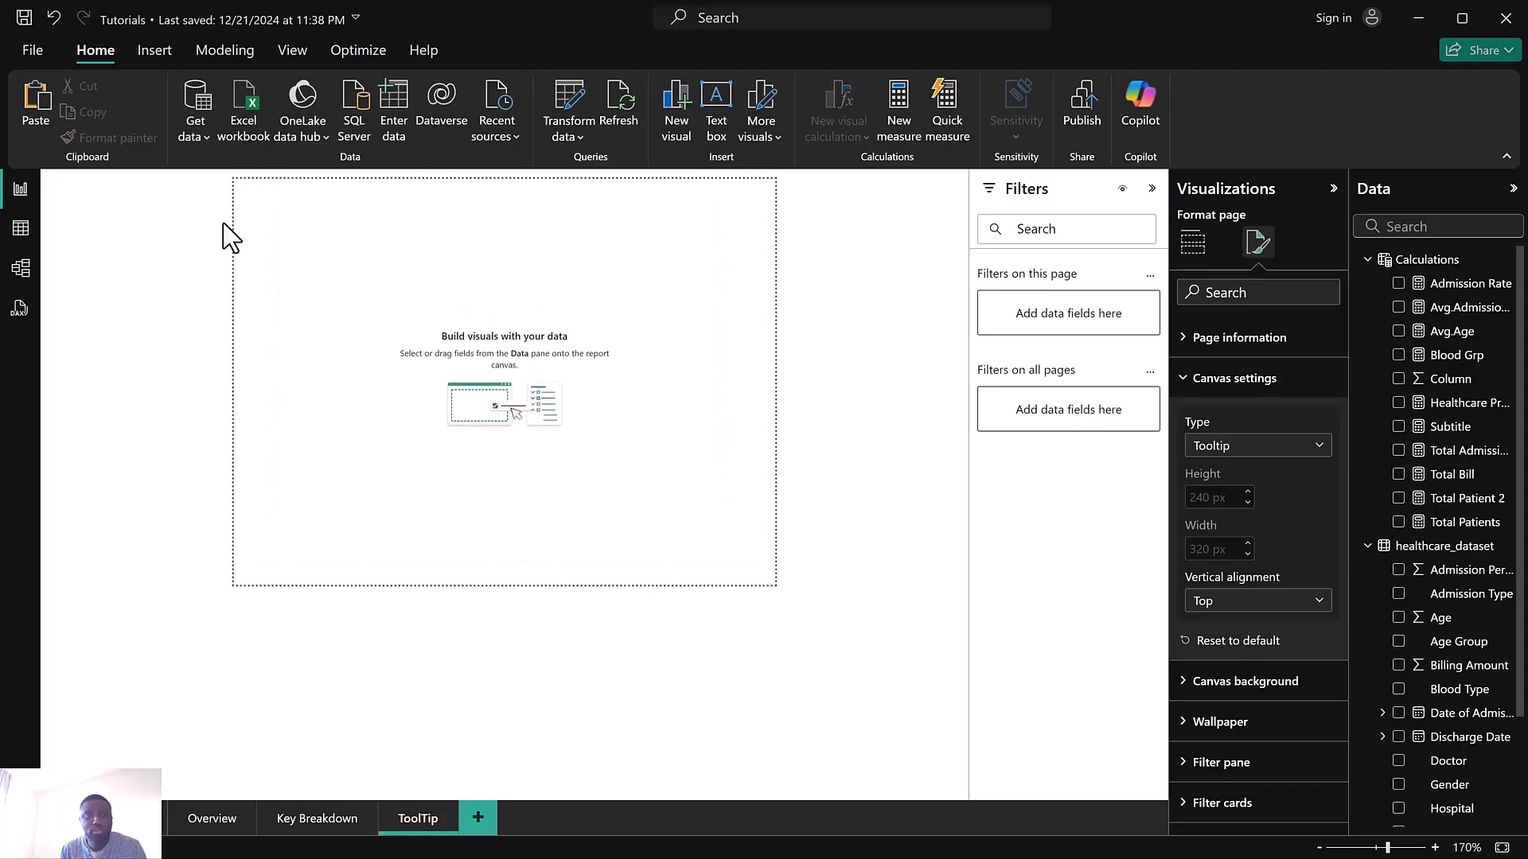
scroll(230, 237, "up", 2)
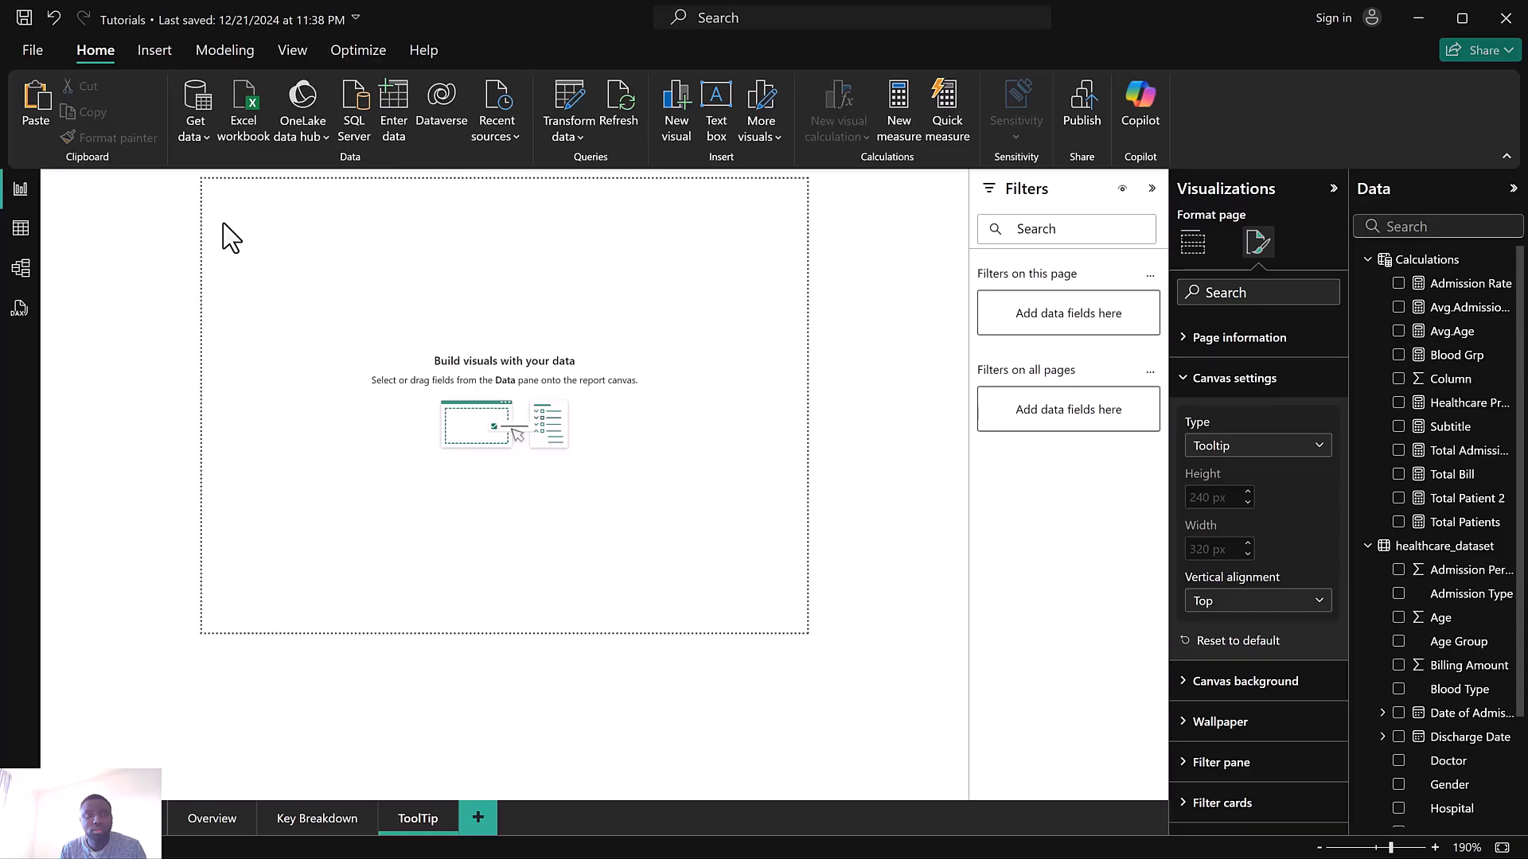
scroll(231, 237, "up", 1)
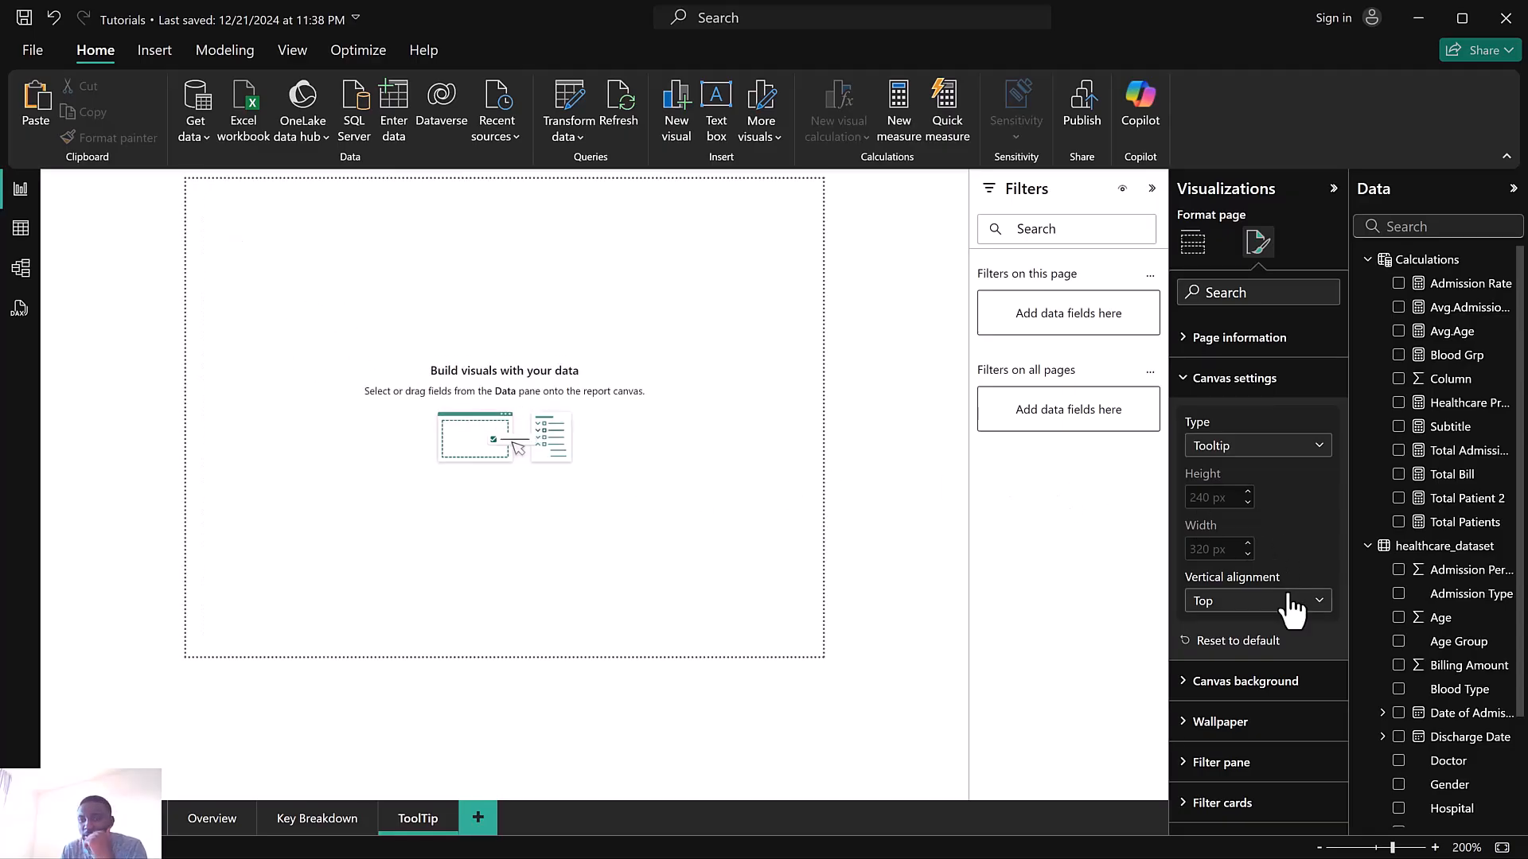
left_click(1193, 243)
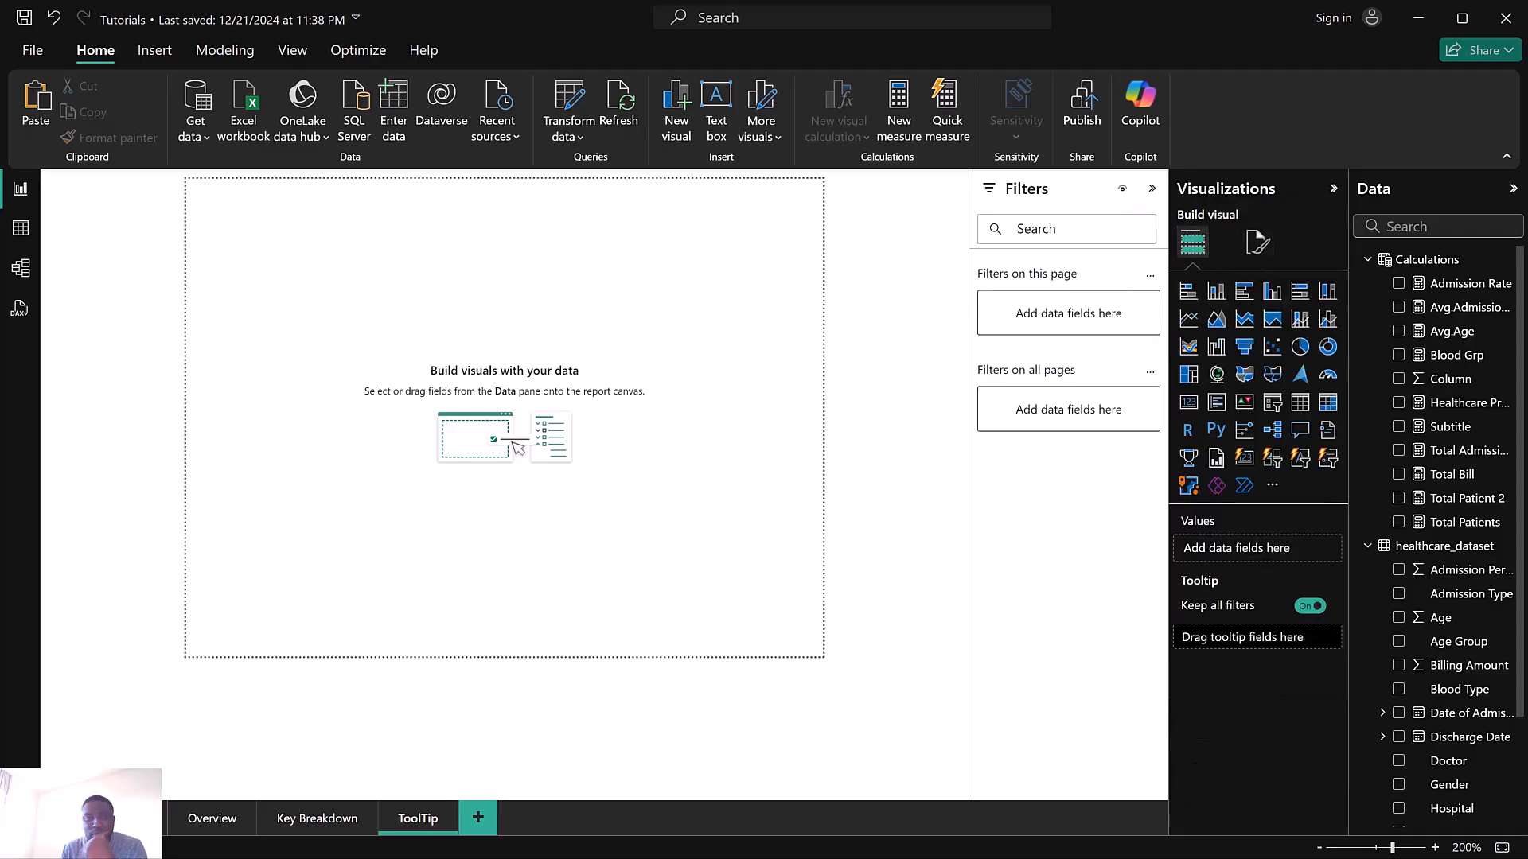
key("super")
mouse_move(975, 842)
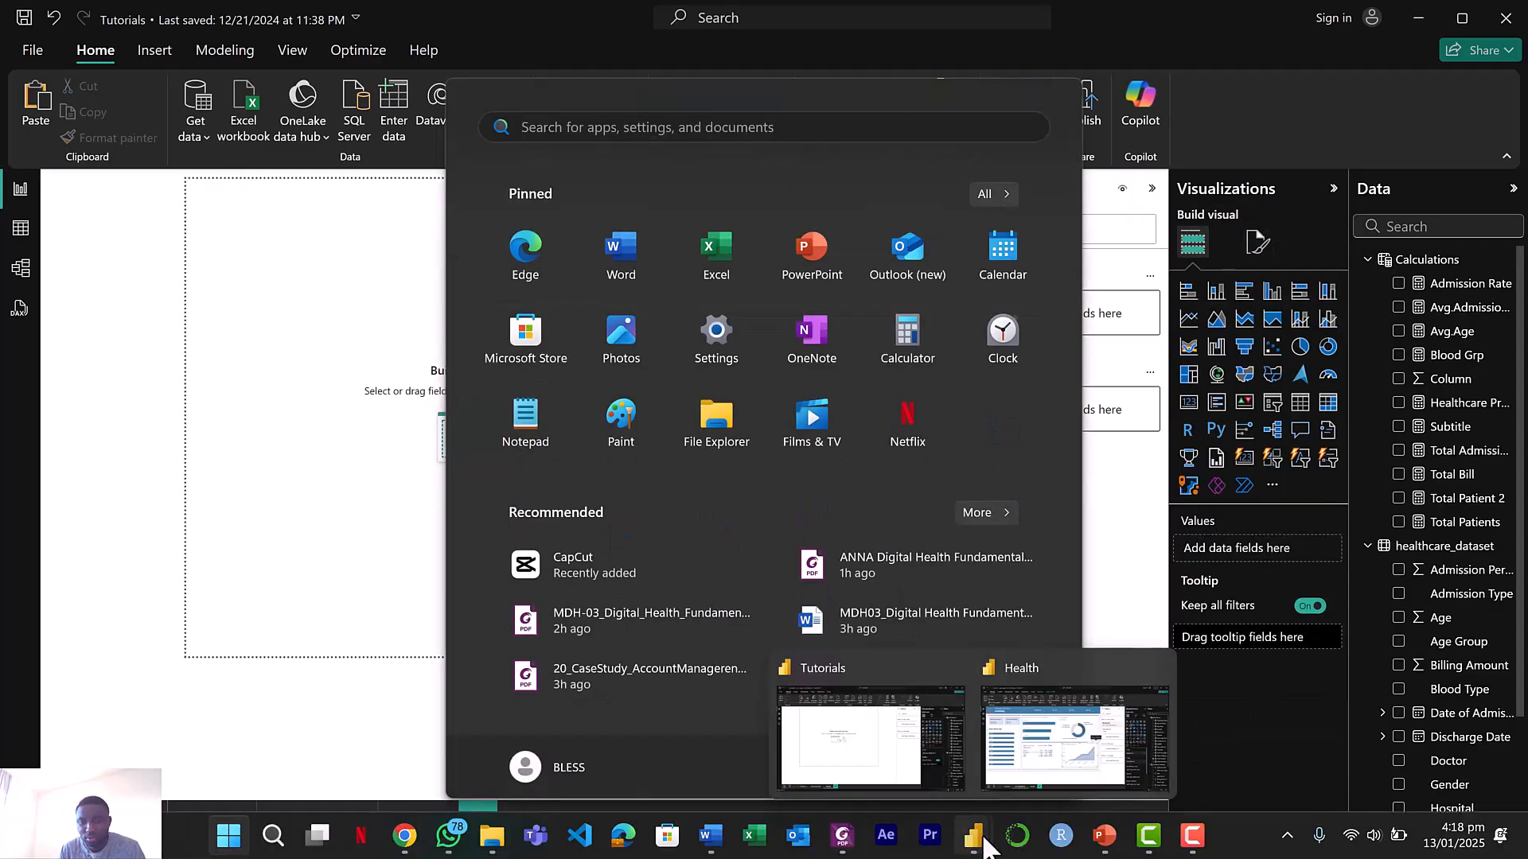
left_click(1042, 781)
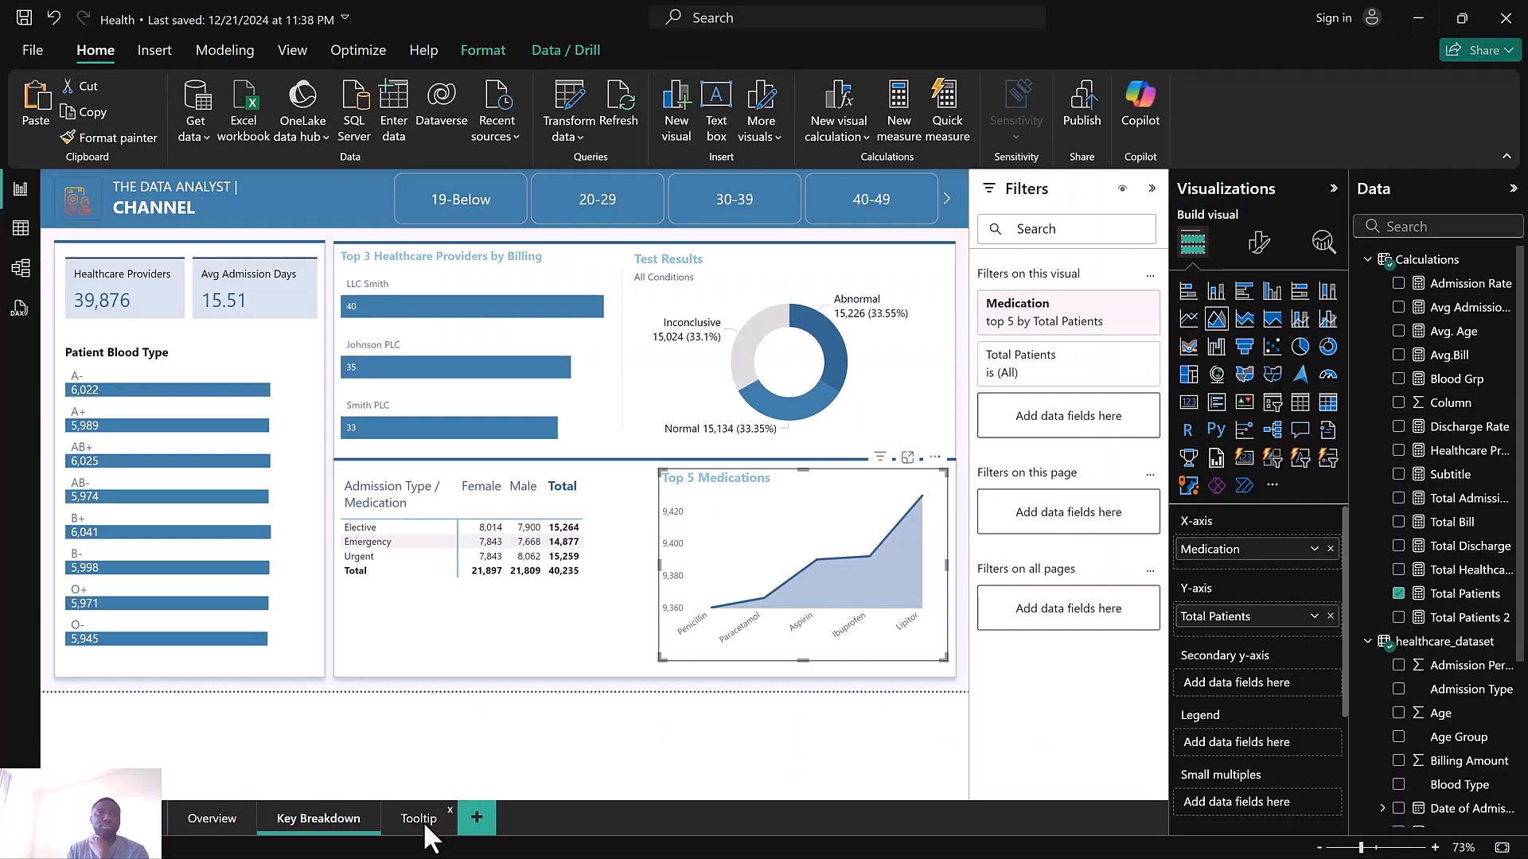
left_click(423, 822)
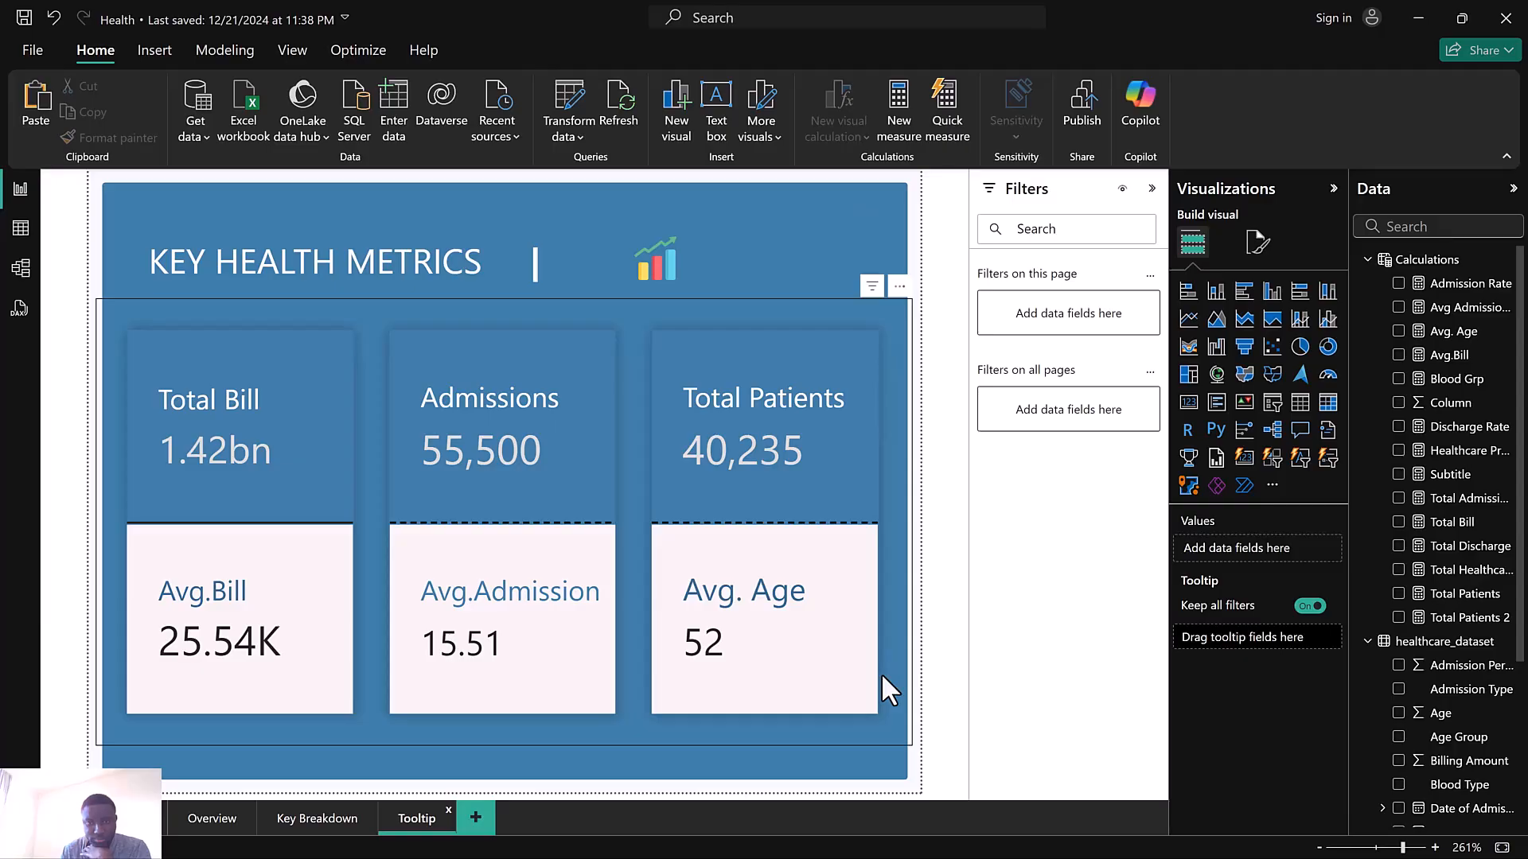
left_click(1422, 17)
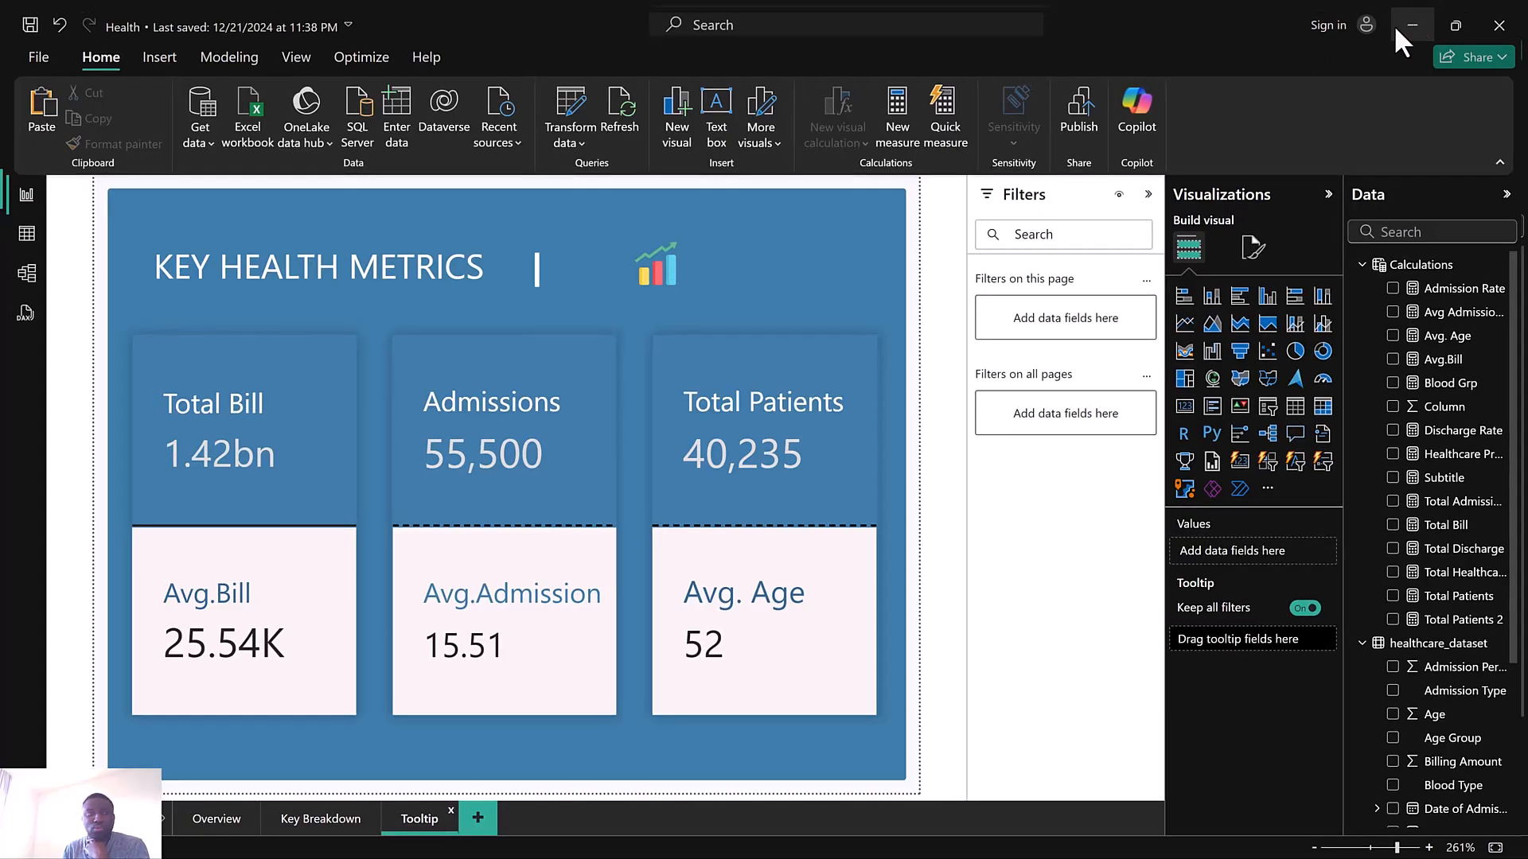
Set the ToolTip page's canvas background to blue with 90% transparency
left_click(1257, 243)
left_click(1243, 421)
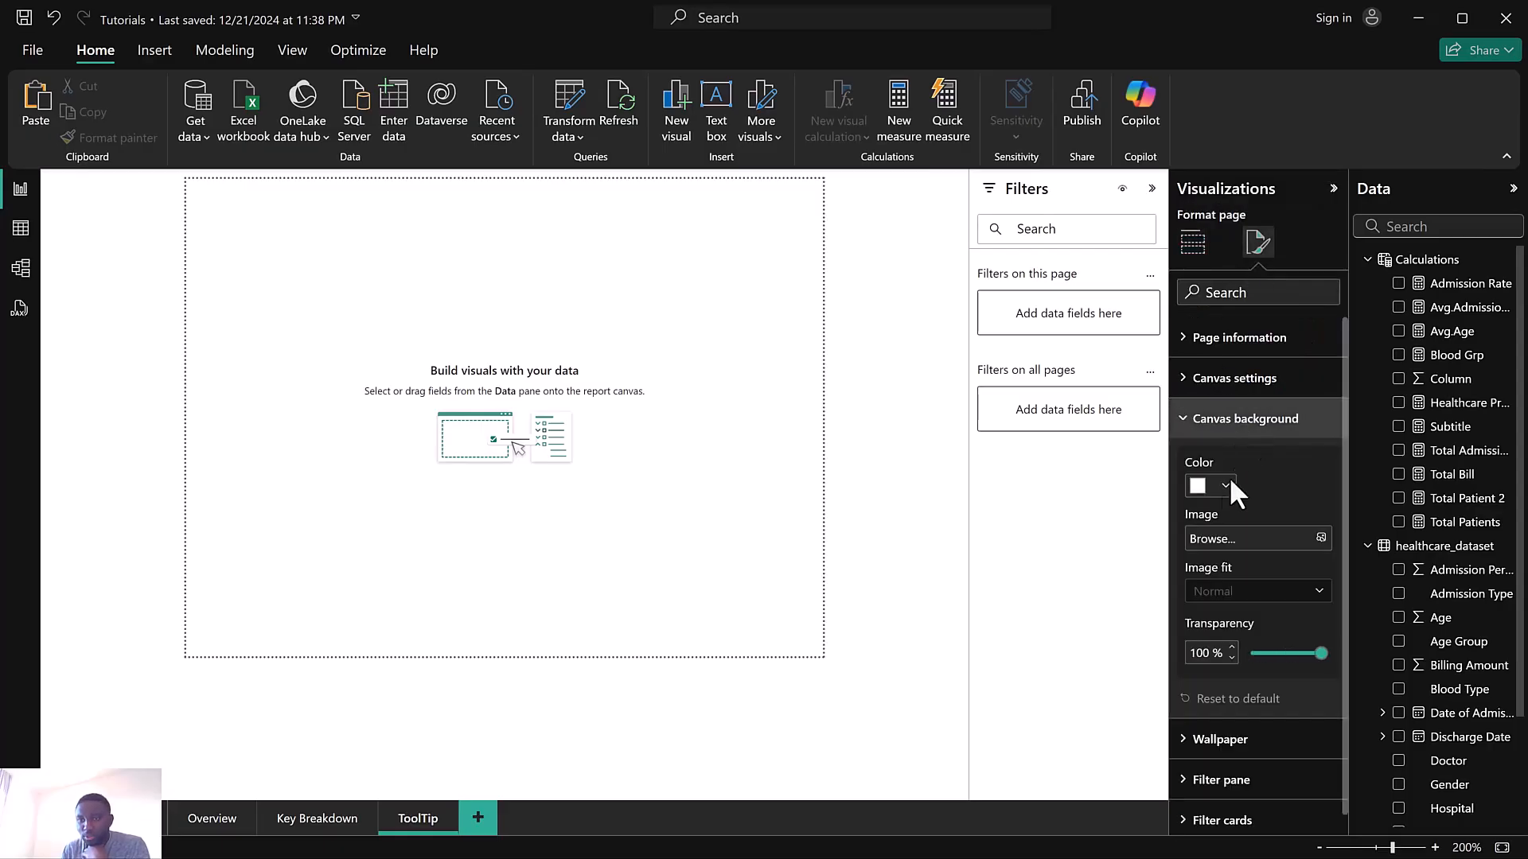
left_click(1204, 488)
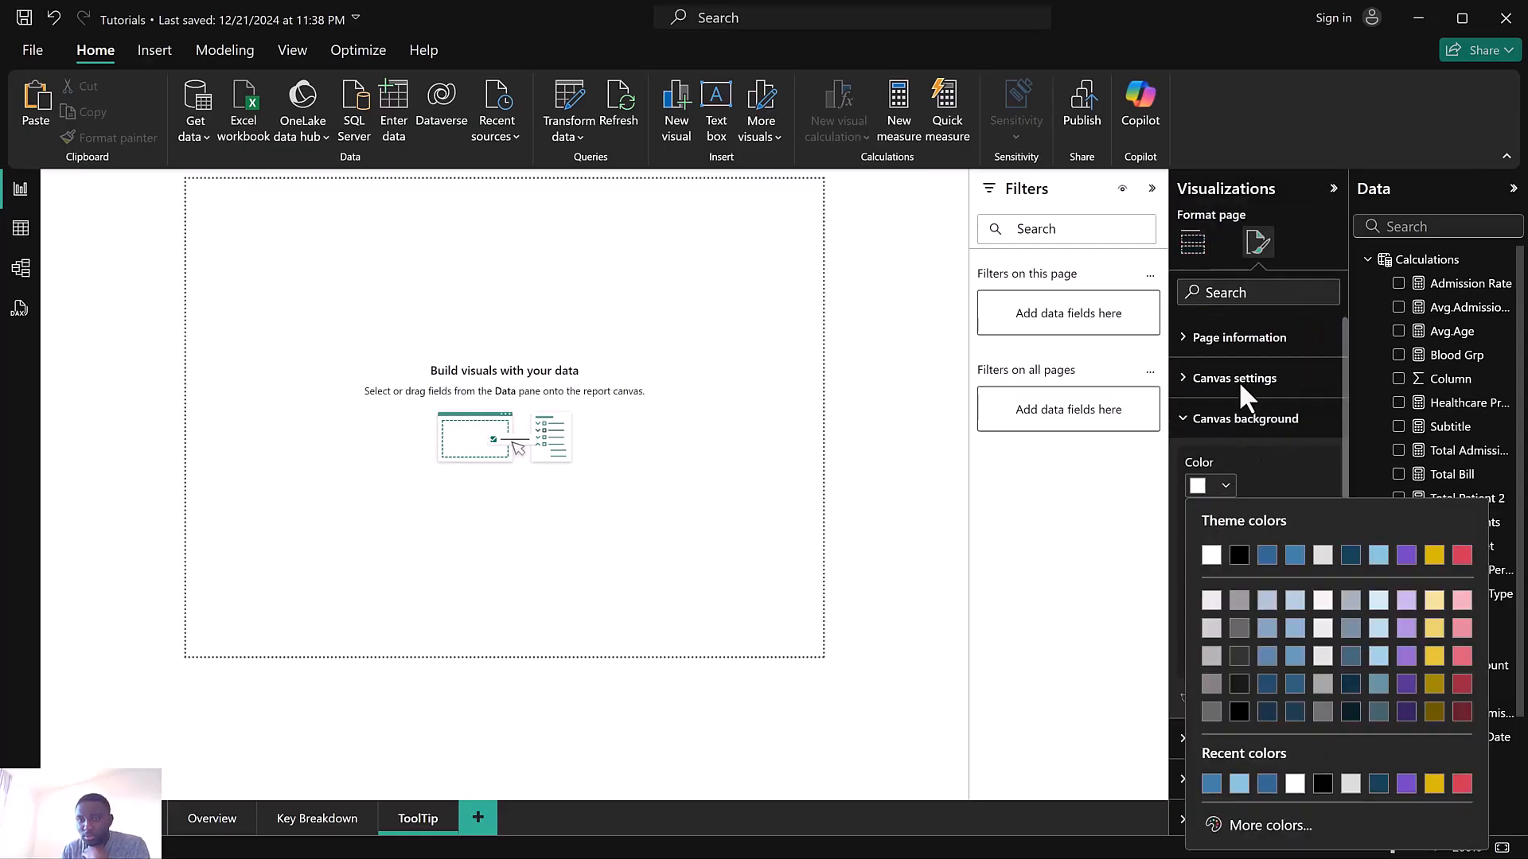
left_click(1293, 556)
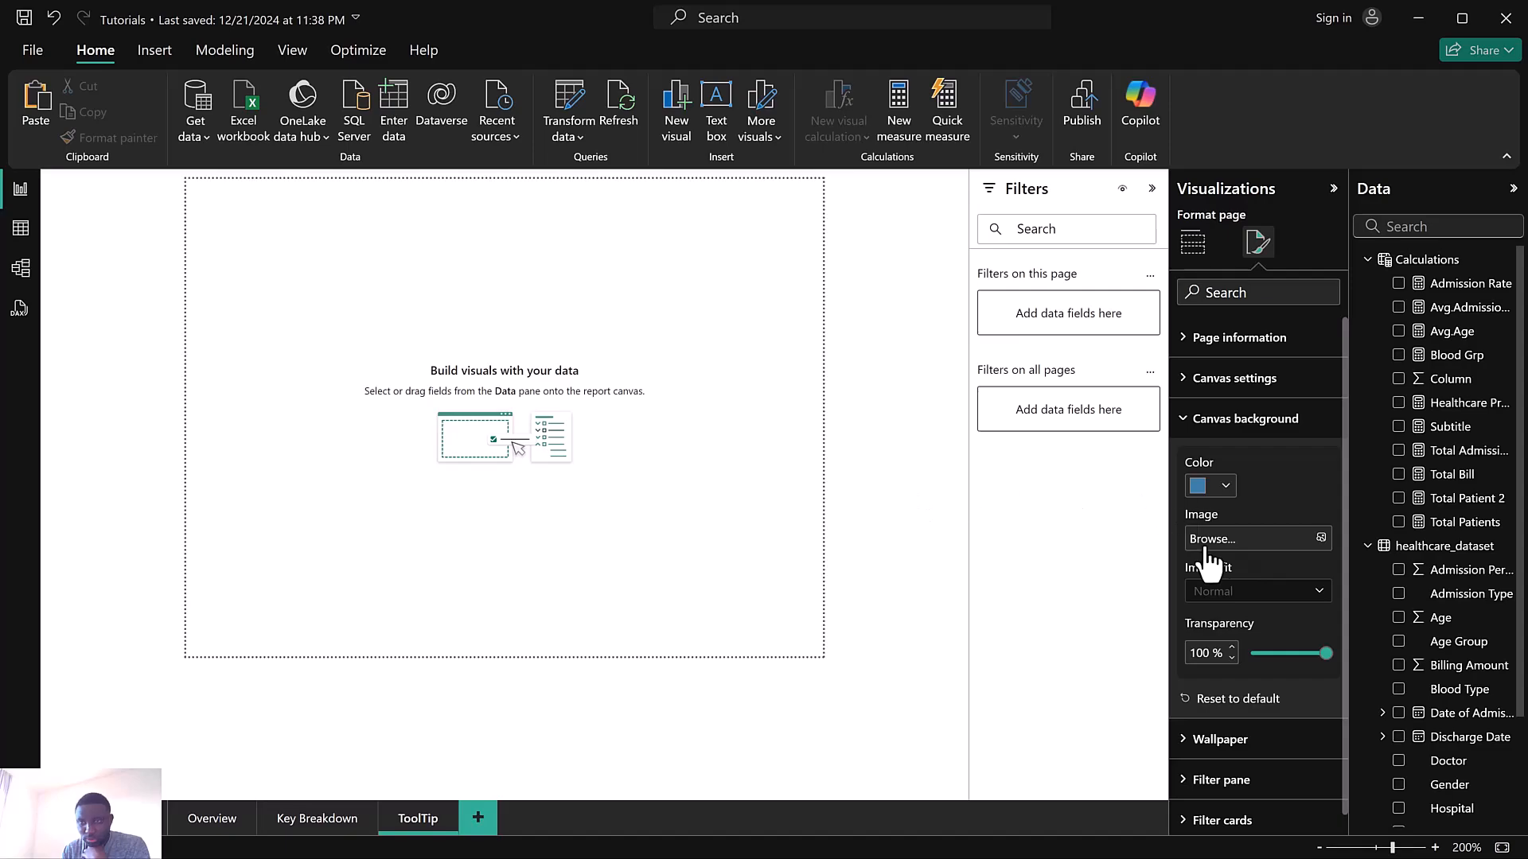
left_click_drag(1325, 653, 1318, 658)
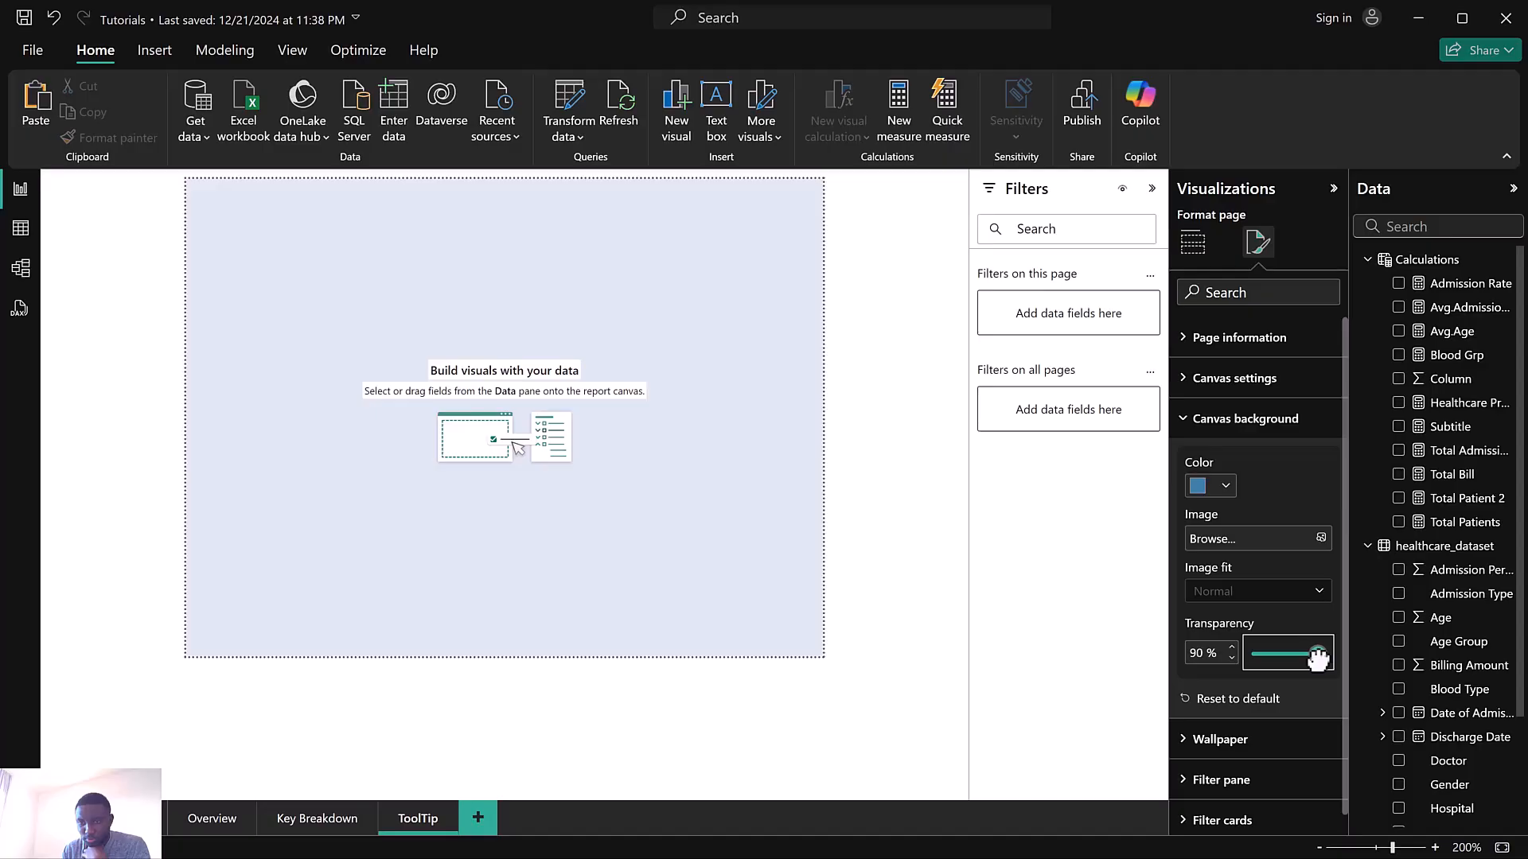
Change the ToolTip page's canvas background colour to a light blue from the recent colours
left_click(1203, 489)
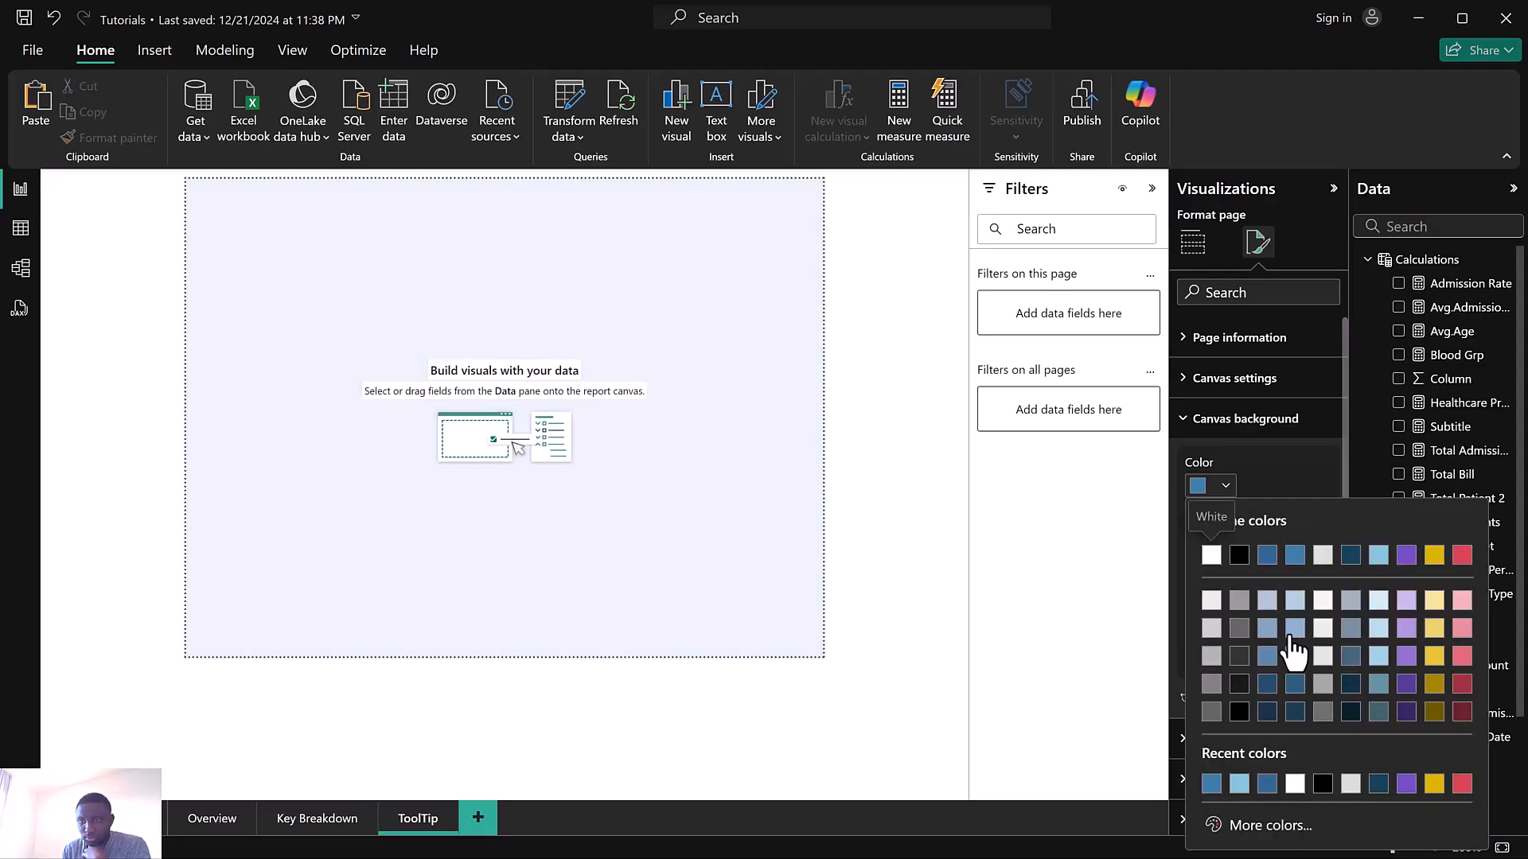
left_click(1239, 785)
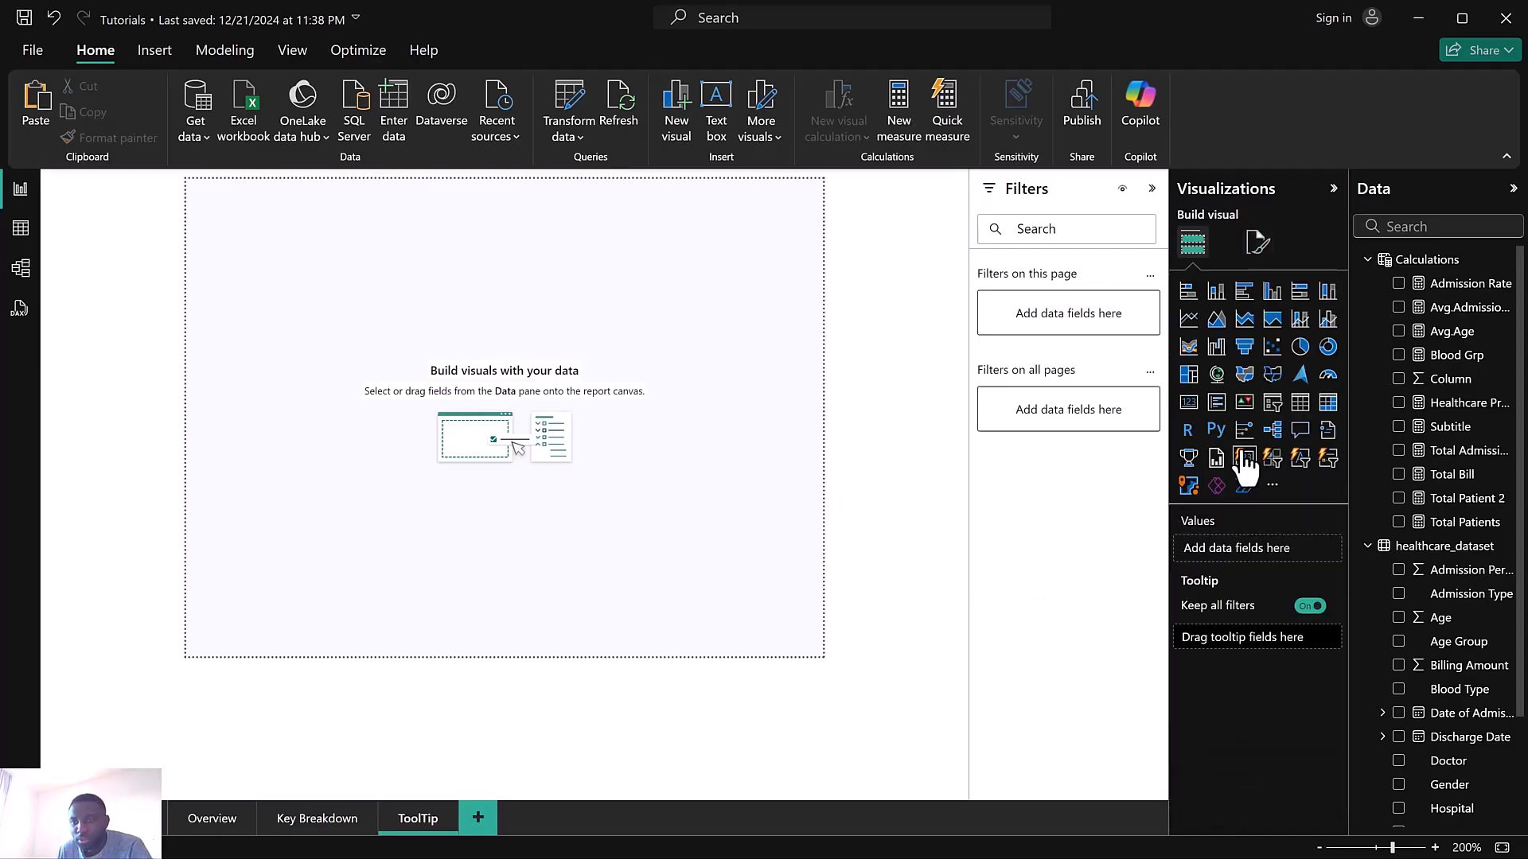
Insert a new card visual showing Total Bill and turn off its callout values
left_click(1244, 460)
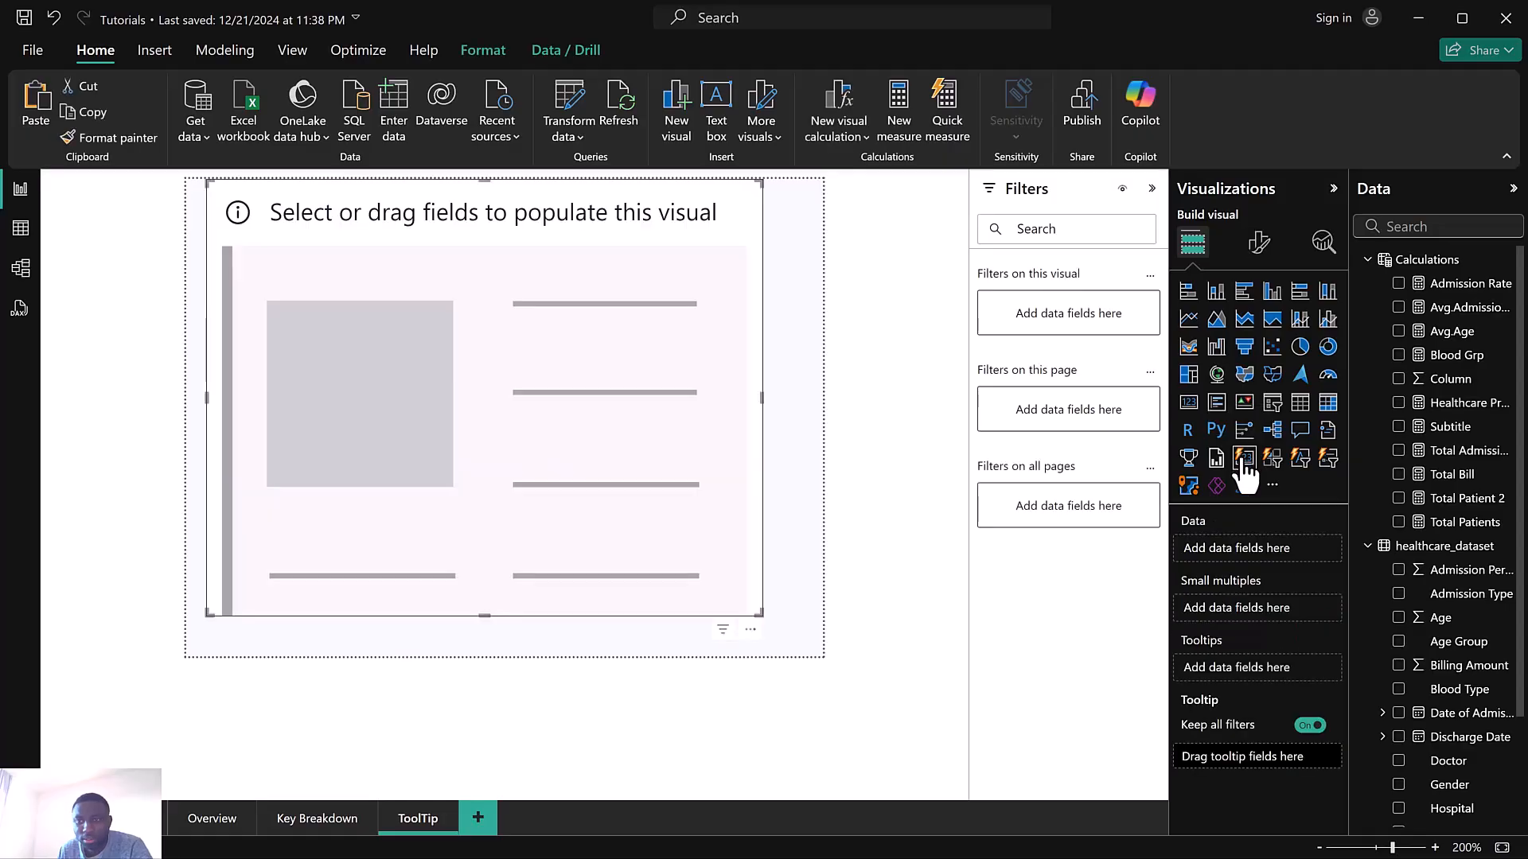
left_click(1398, 475)
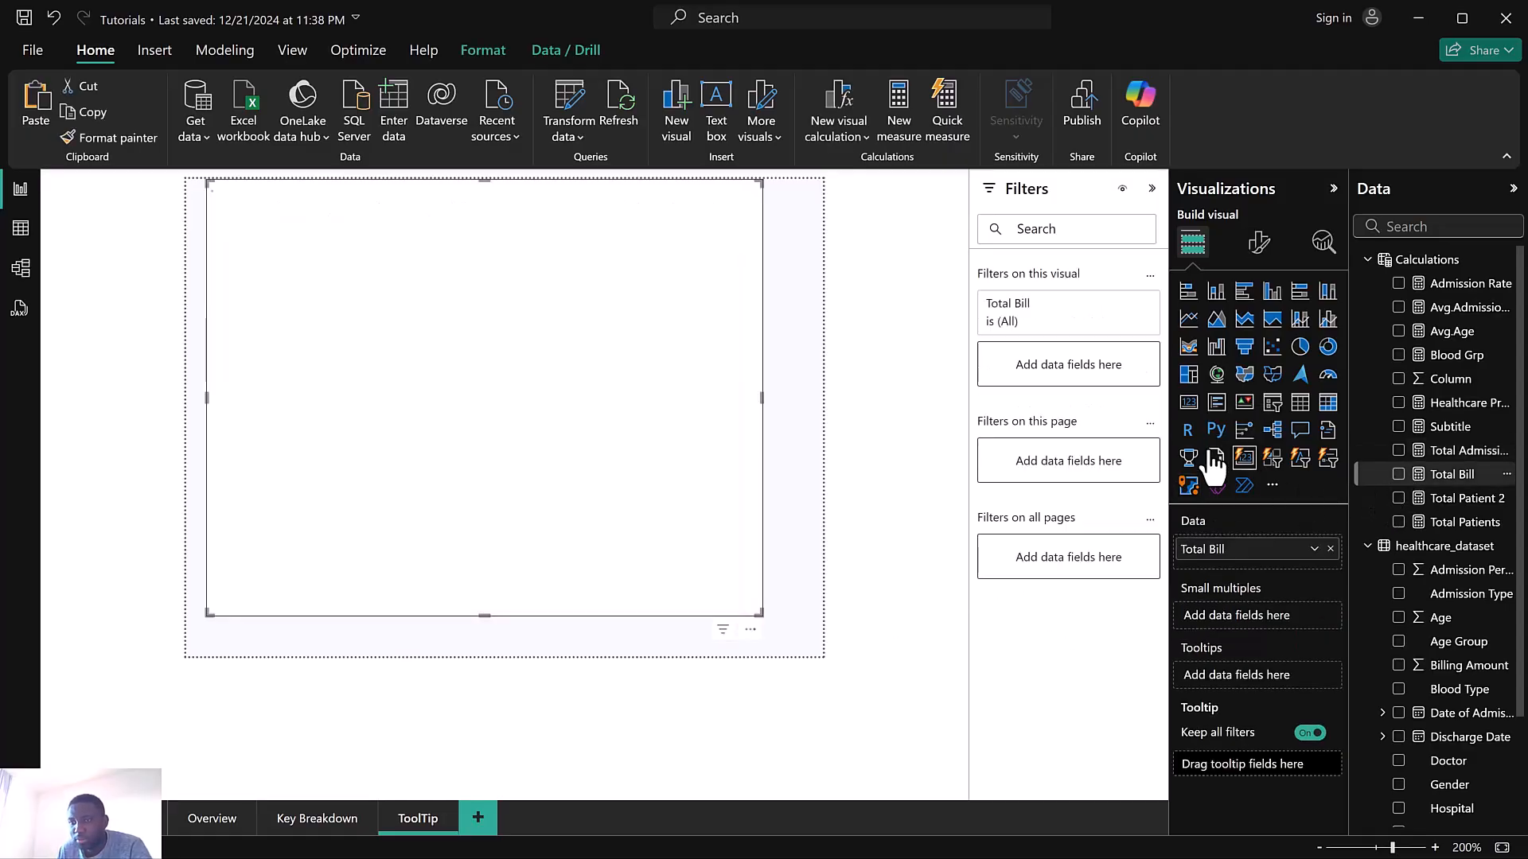
left_click(1255, 245)
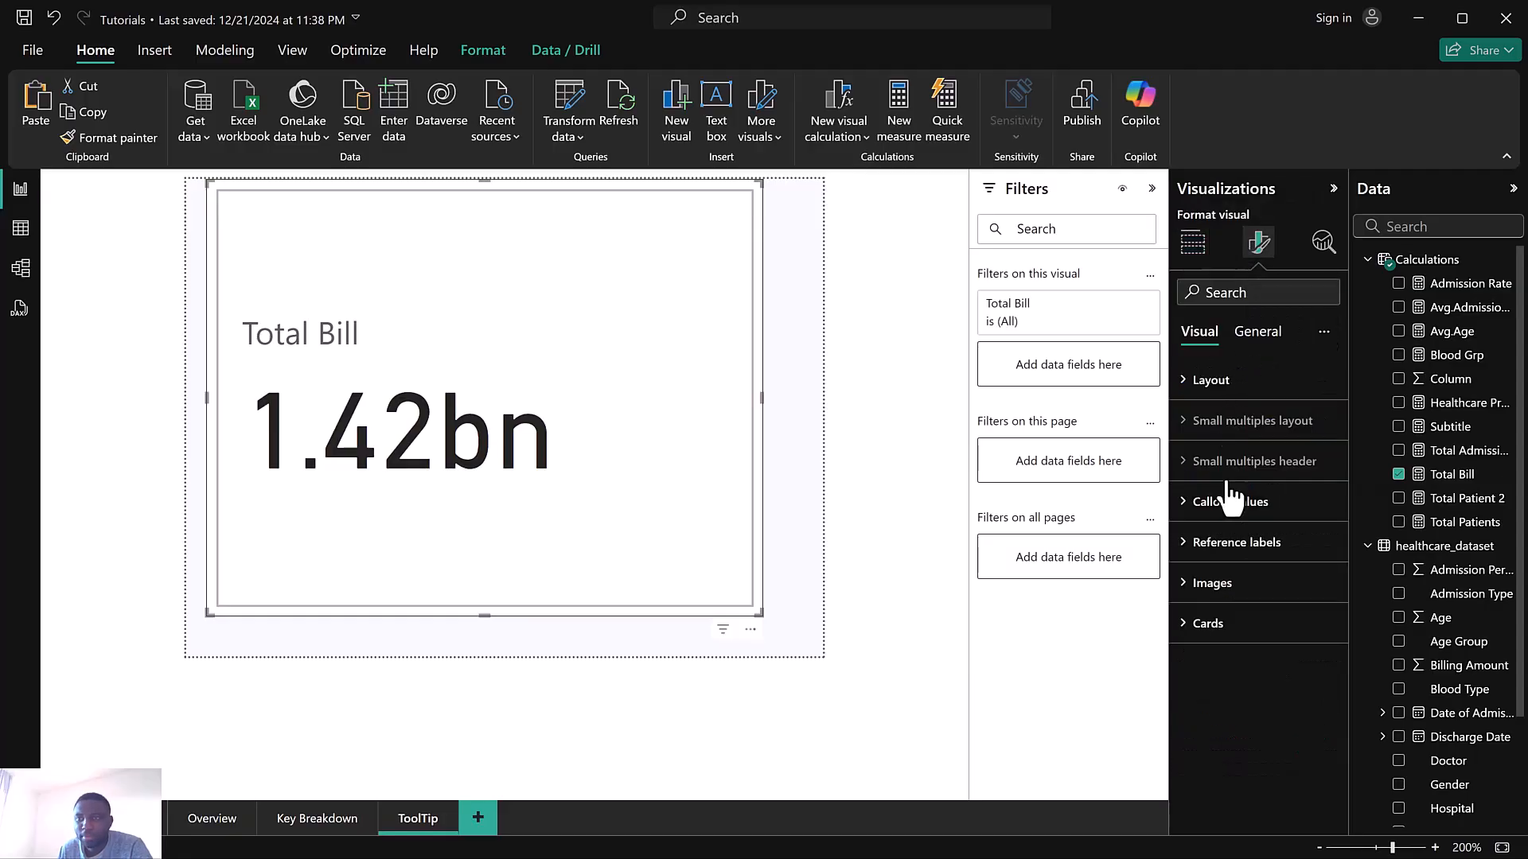
left_click(1243, 519)
left_click(1317, 651)
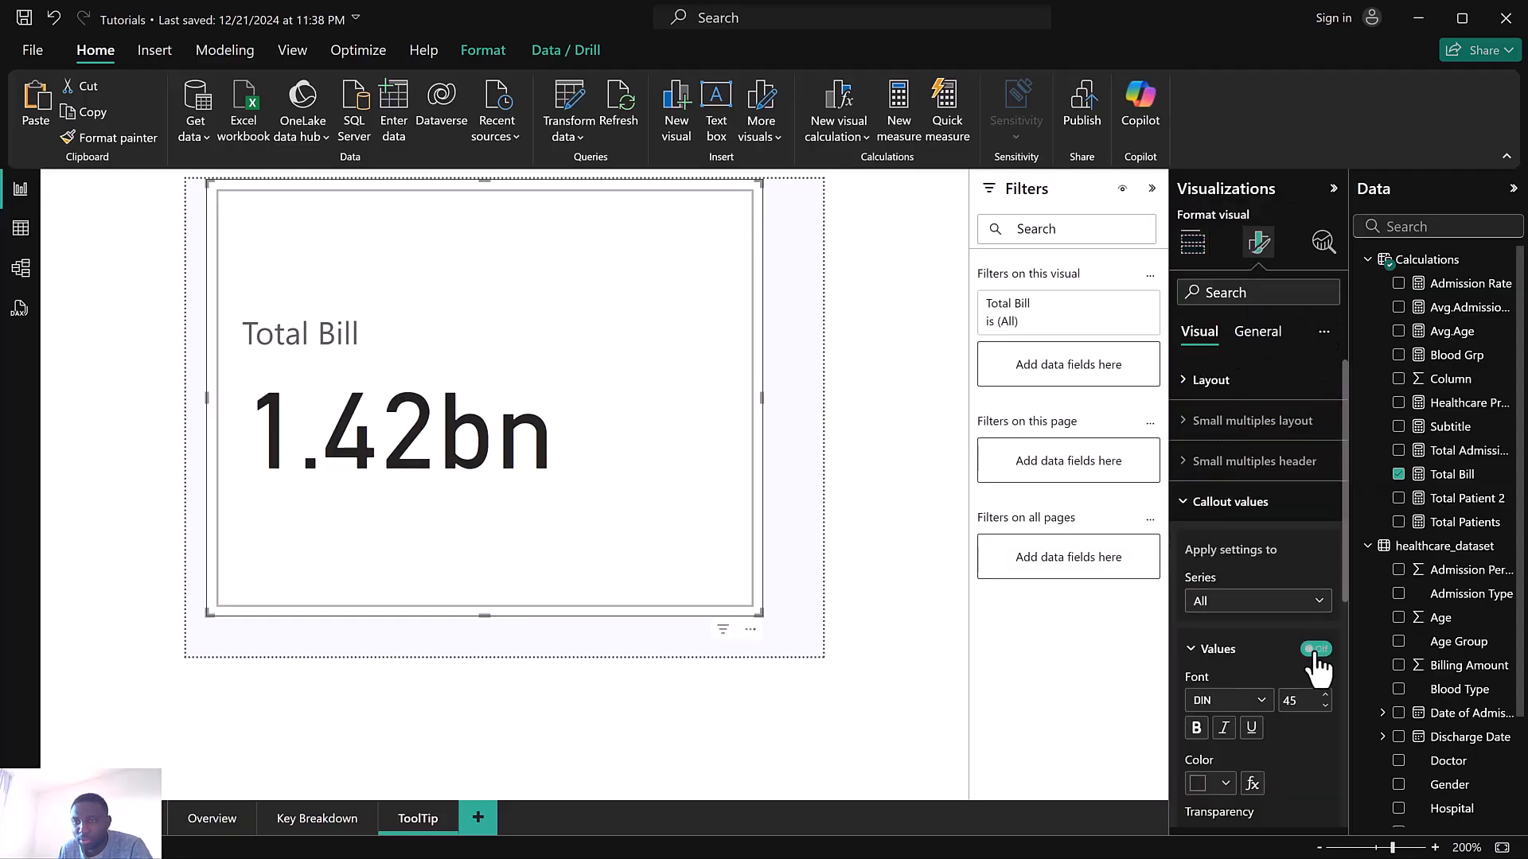
Turn off the card visual's general background effect
left_click(1248, 334)
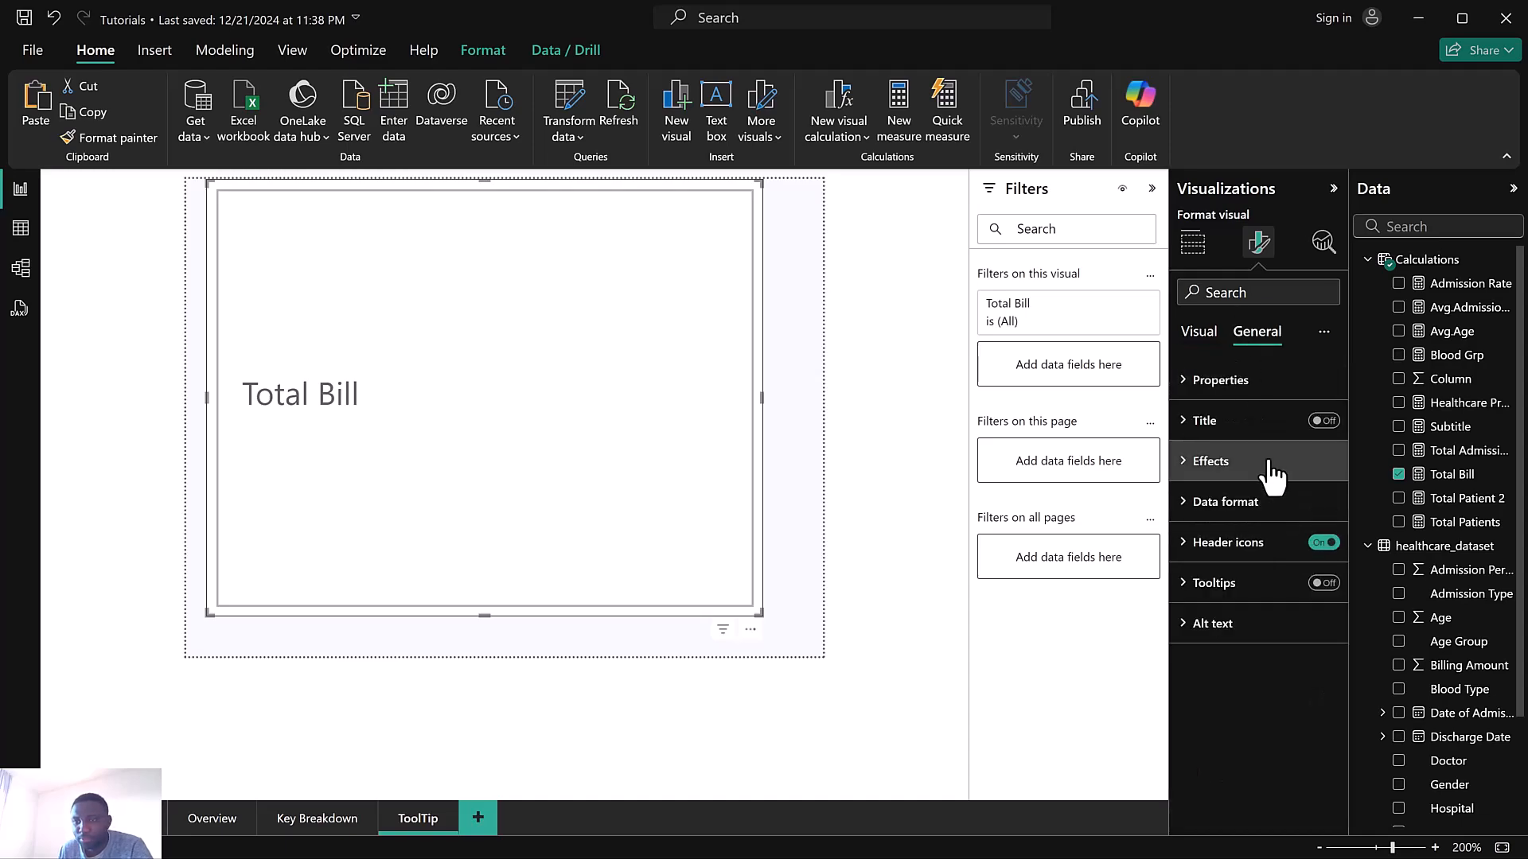
left_click(1269, 463)
left_click(1315, 509)
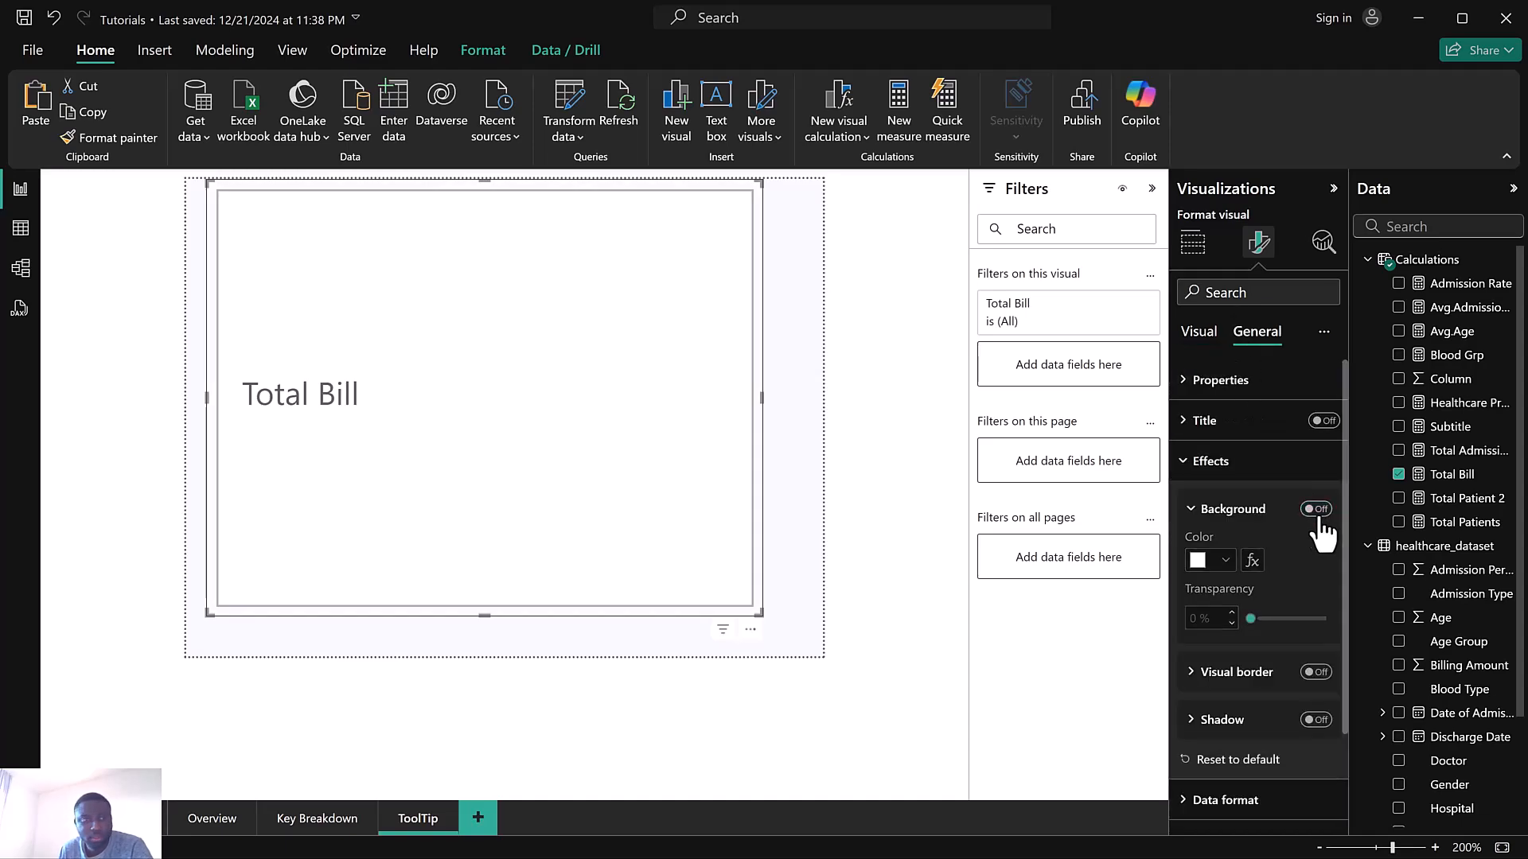
Turn off the card's callout label and its card border
left_click(1198, 333)
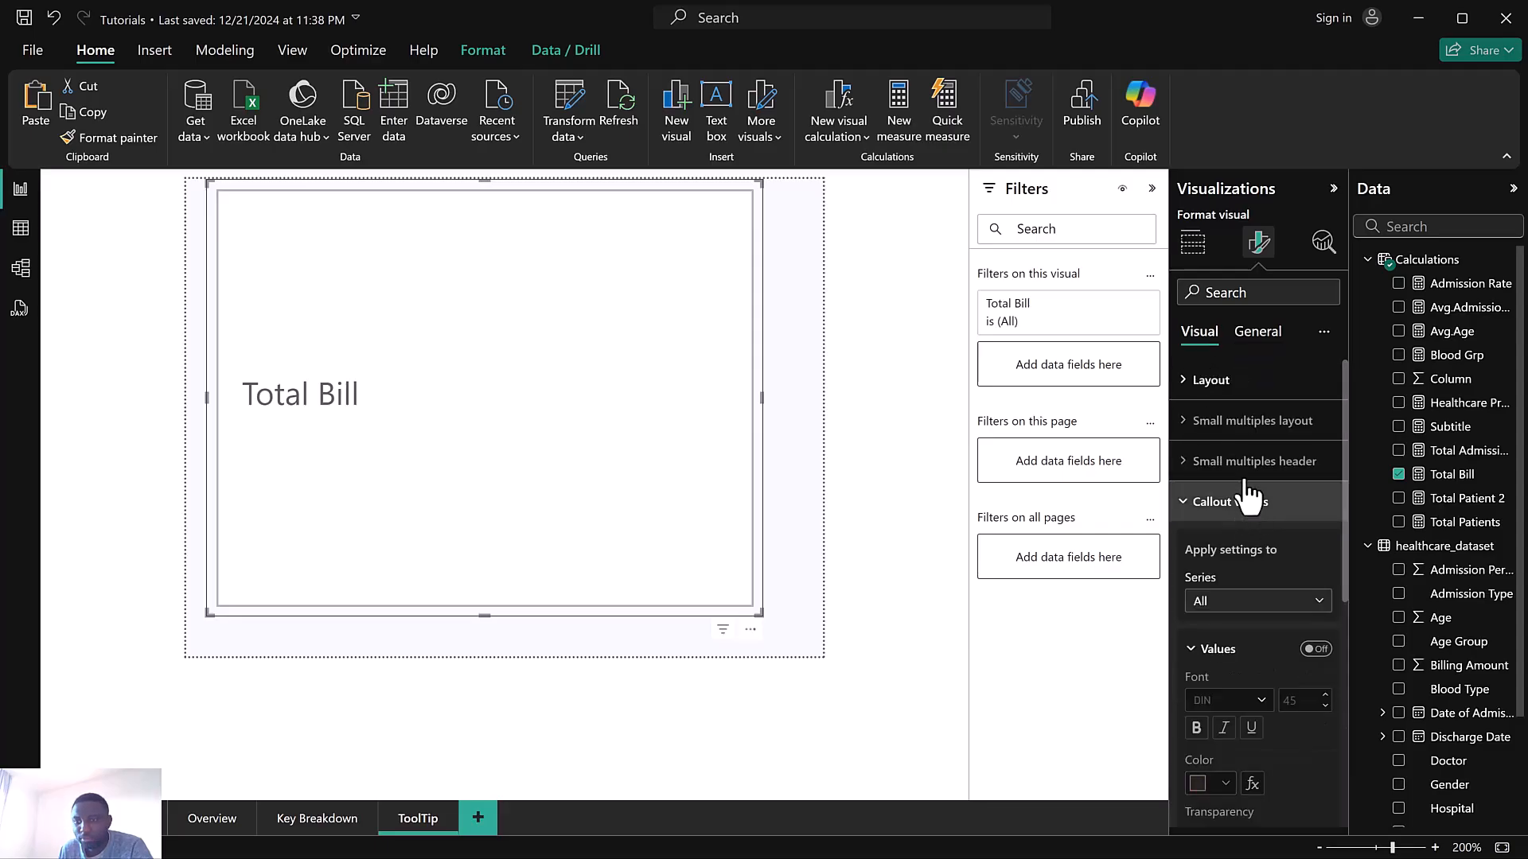
scroll(1284, 589, "down", 5)
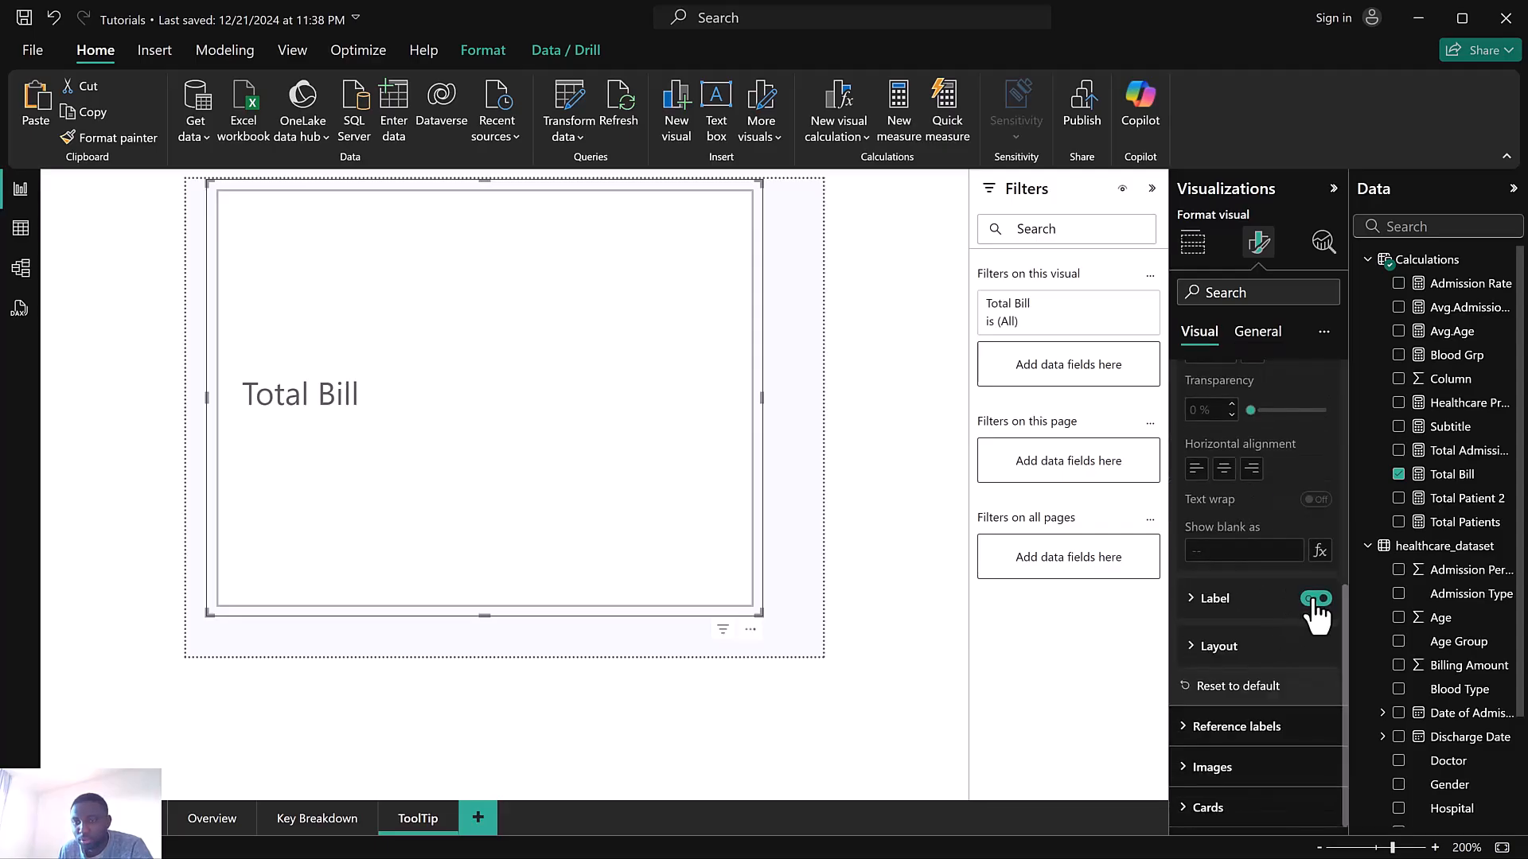
left_click(1313, 600)
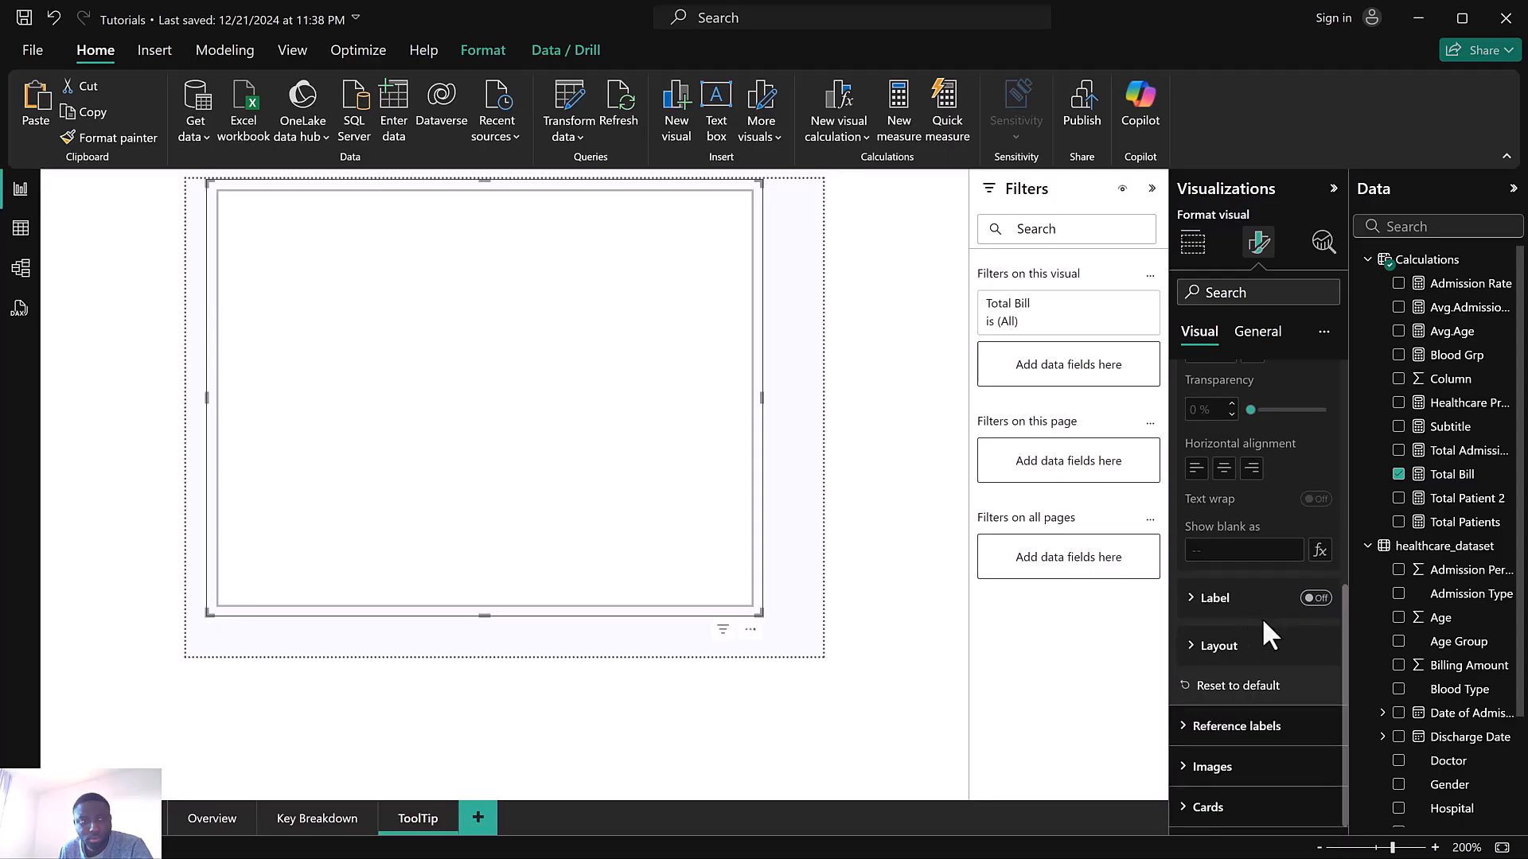
left_click(1255, 806)
scroll(1278, 678, "down", 2)
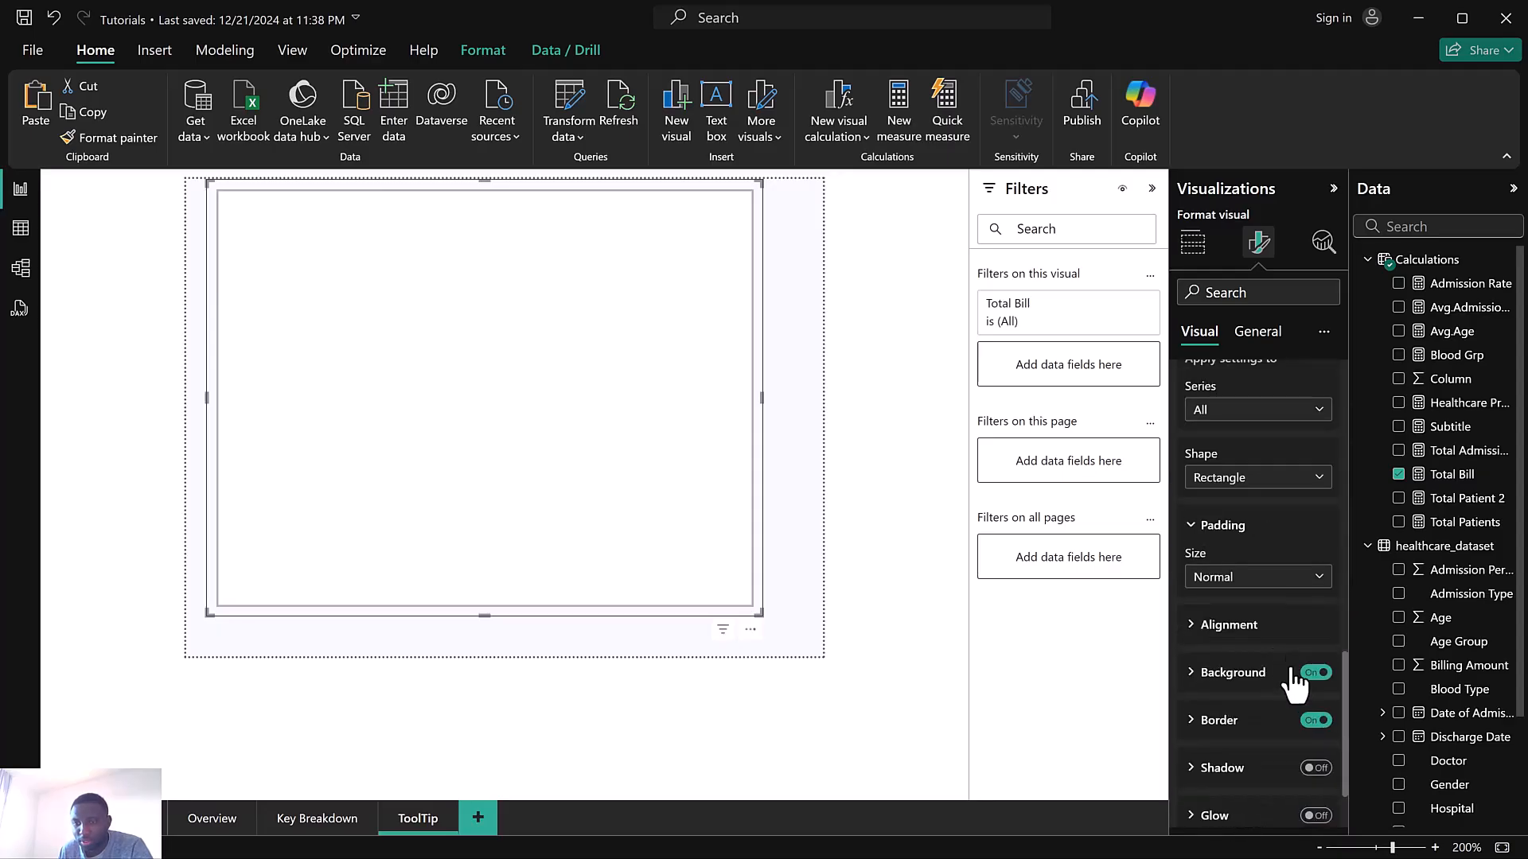
left_click(1317, 721)
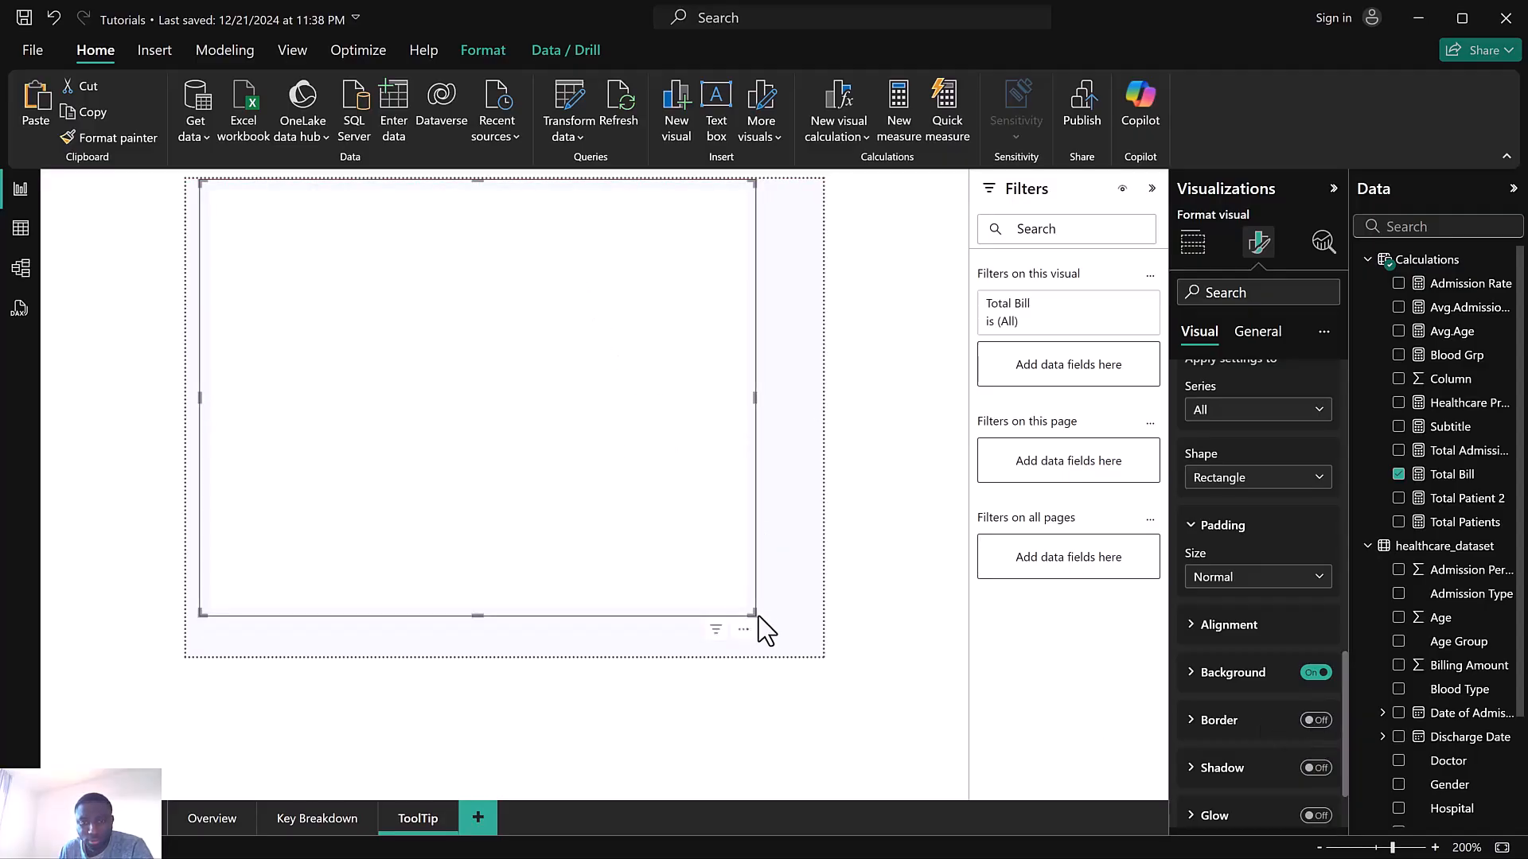
Resize the card to fill the whole canvas and set its card background colour to blue
left_click_drag(754, 615, 812, 647)
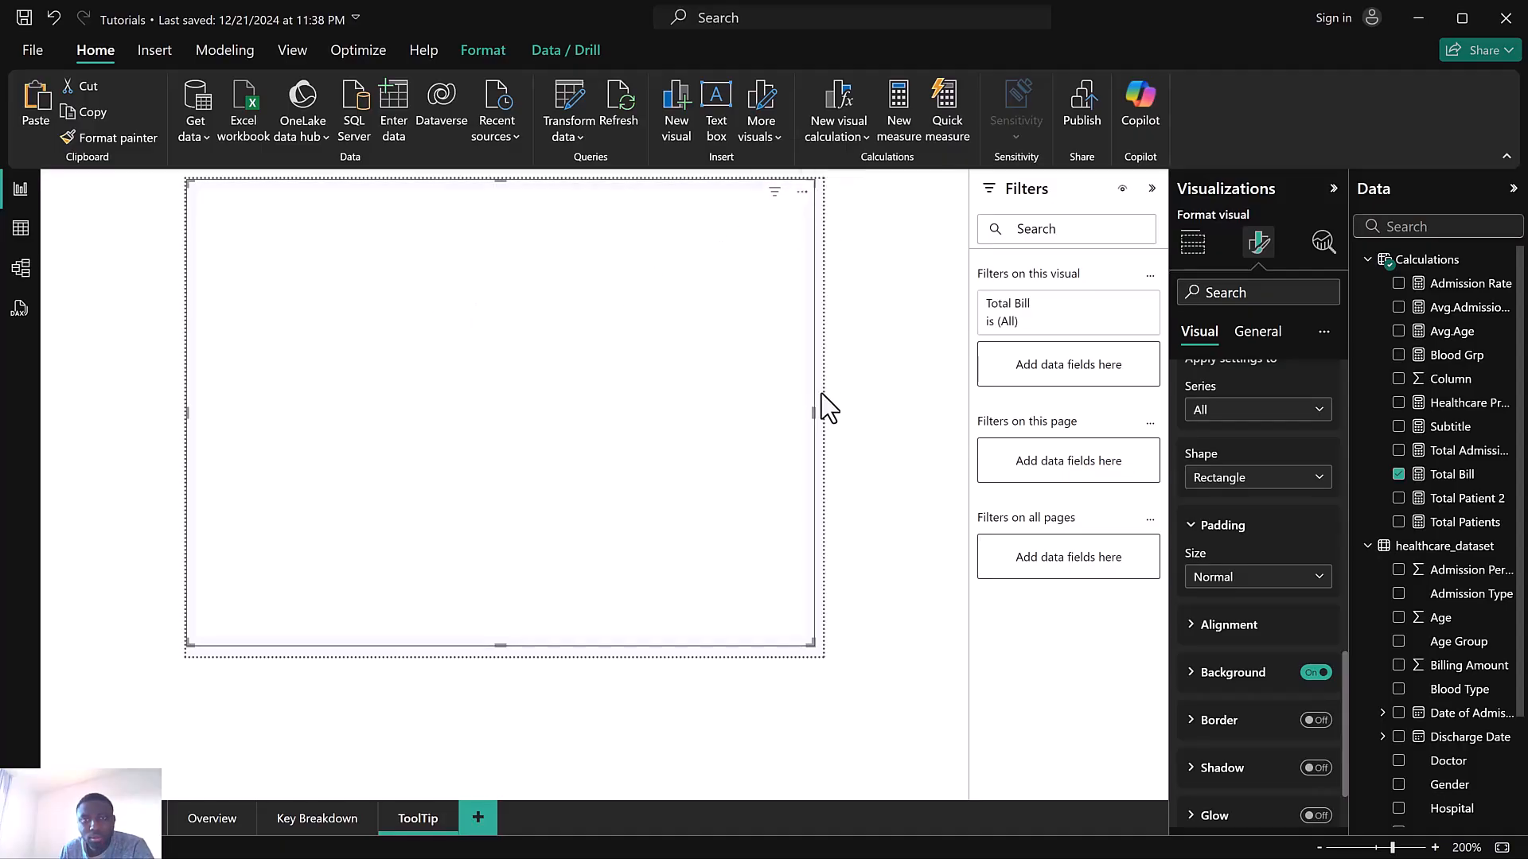
left_click_drag(809, 646, 815, 657)
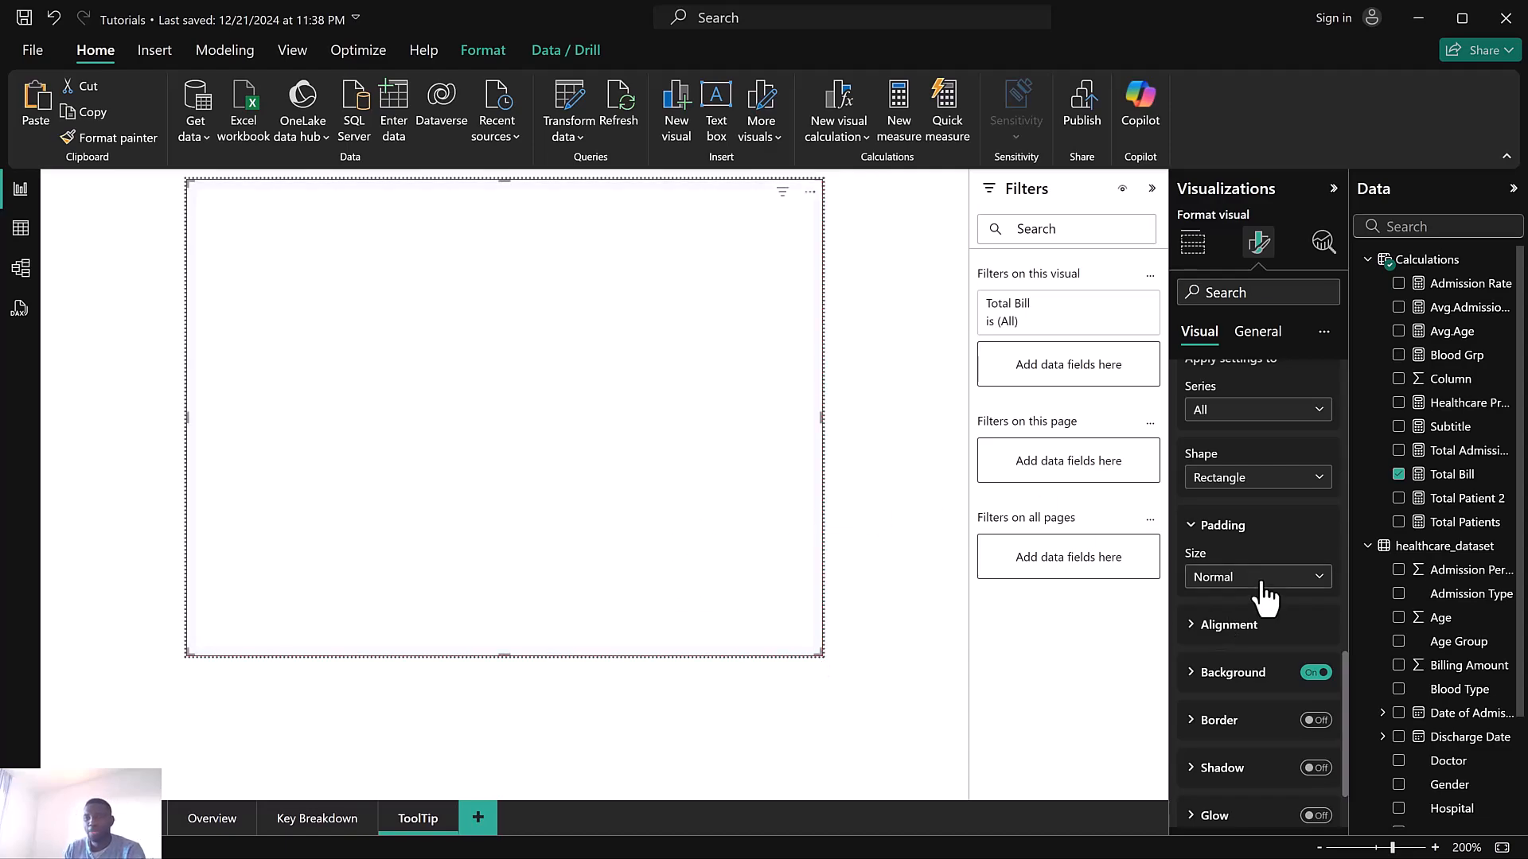
scroll(1266, 593, "down", 1)
left_click(1210, 587)
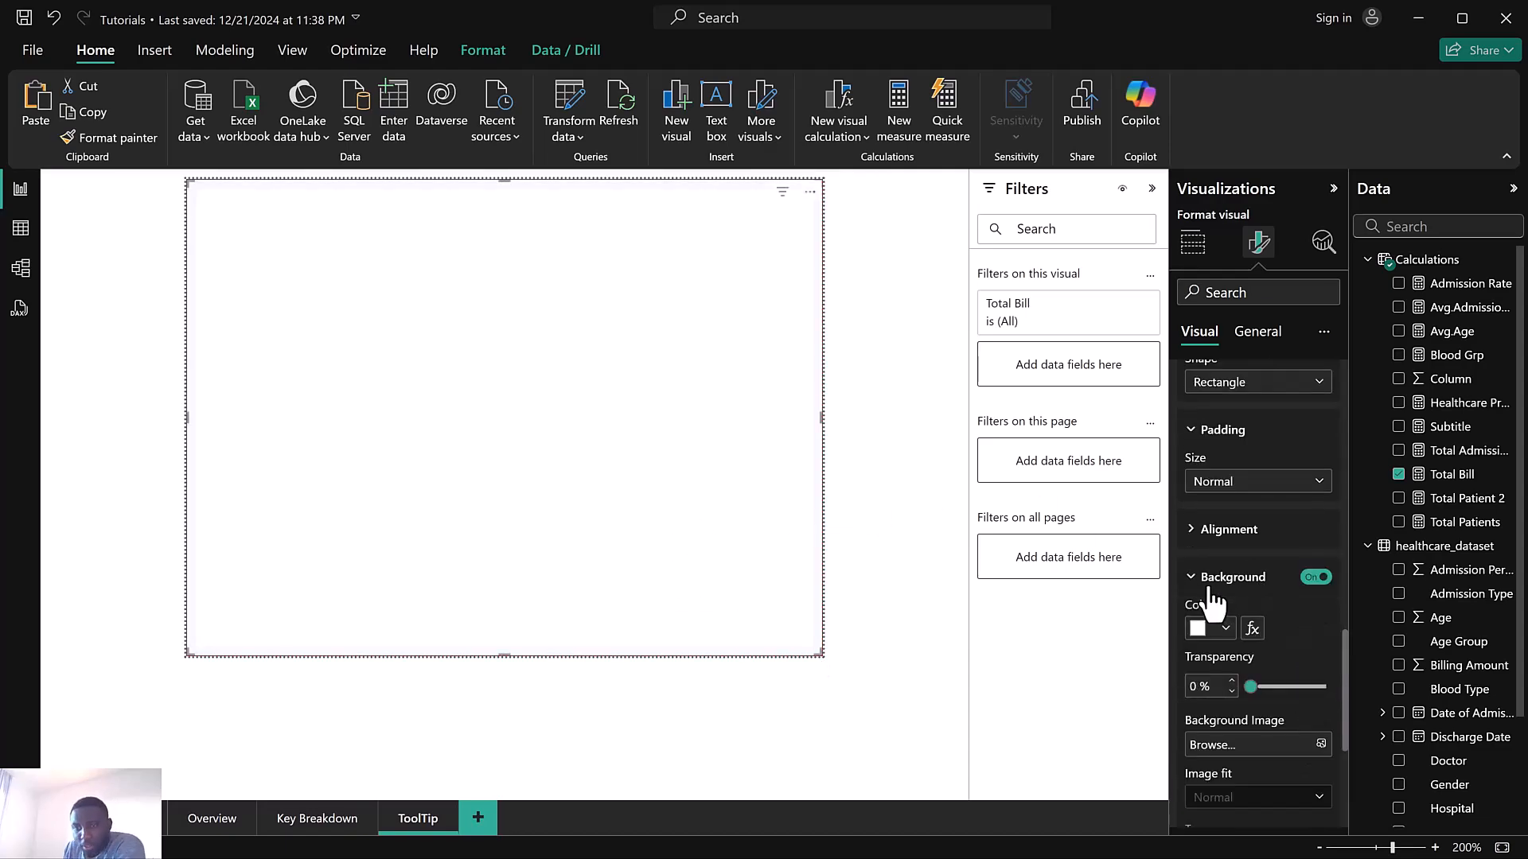
left_click(1203, 629)
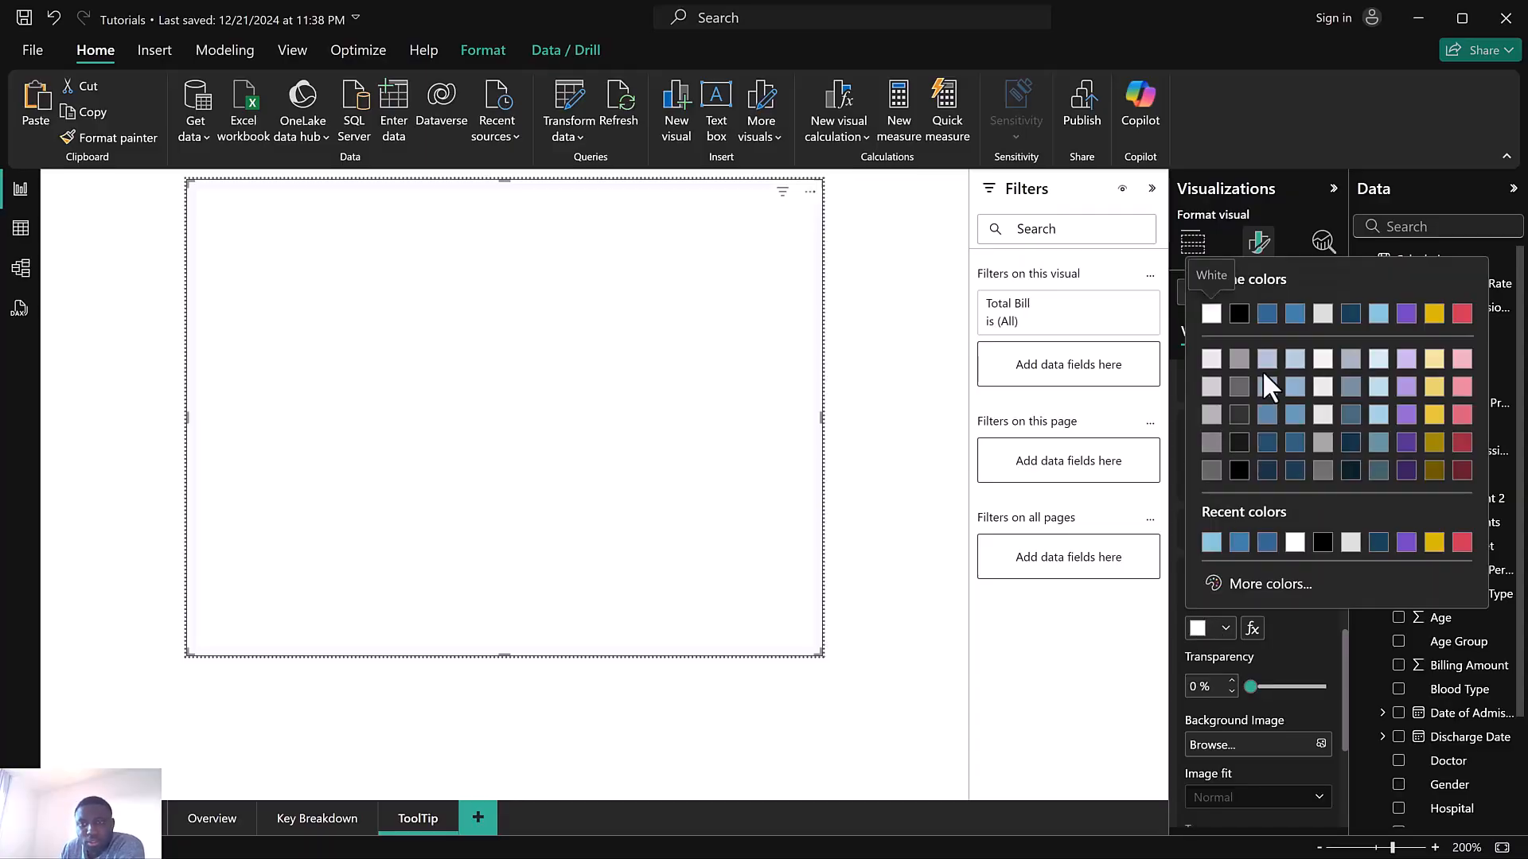
left_click(1270, 315)
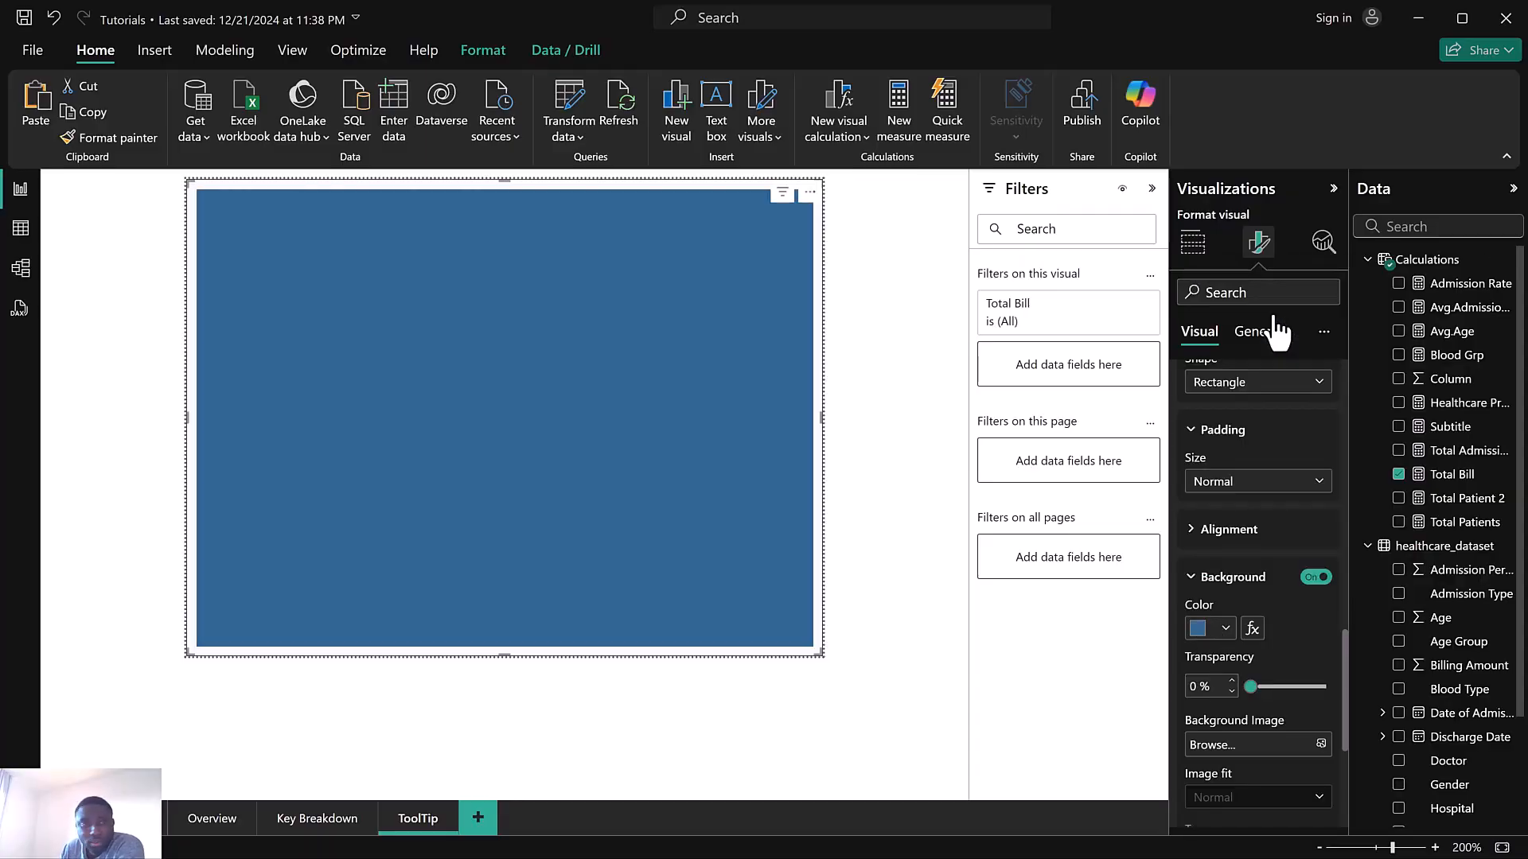
left_click(896, 436)
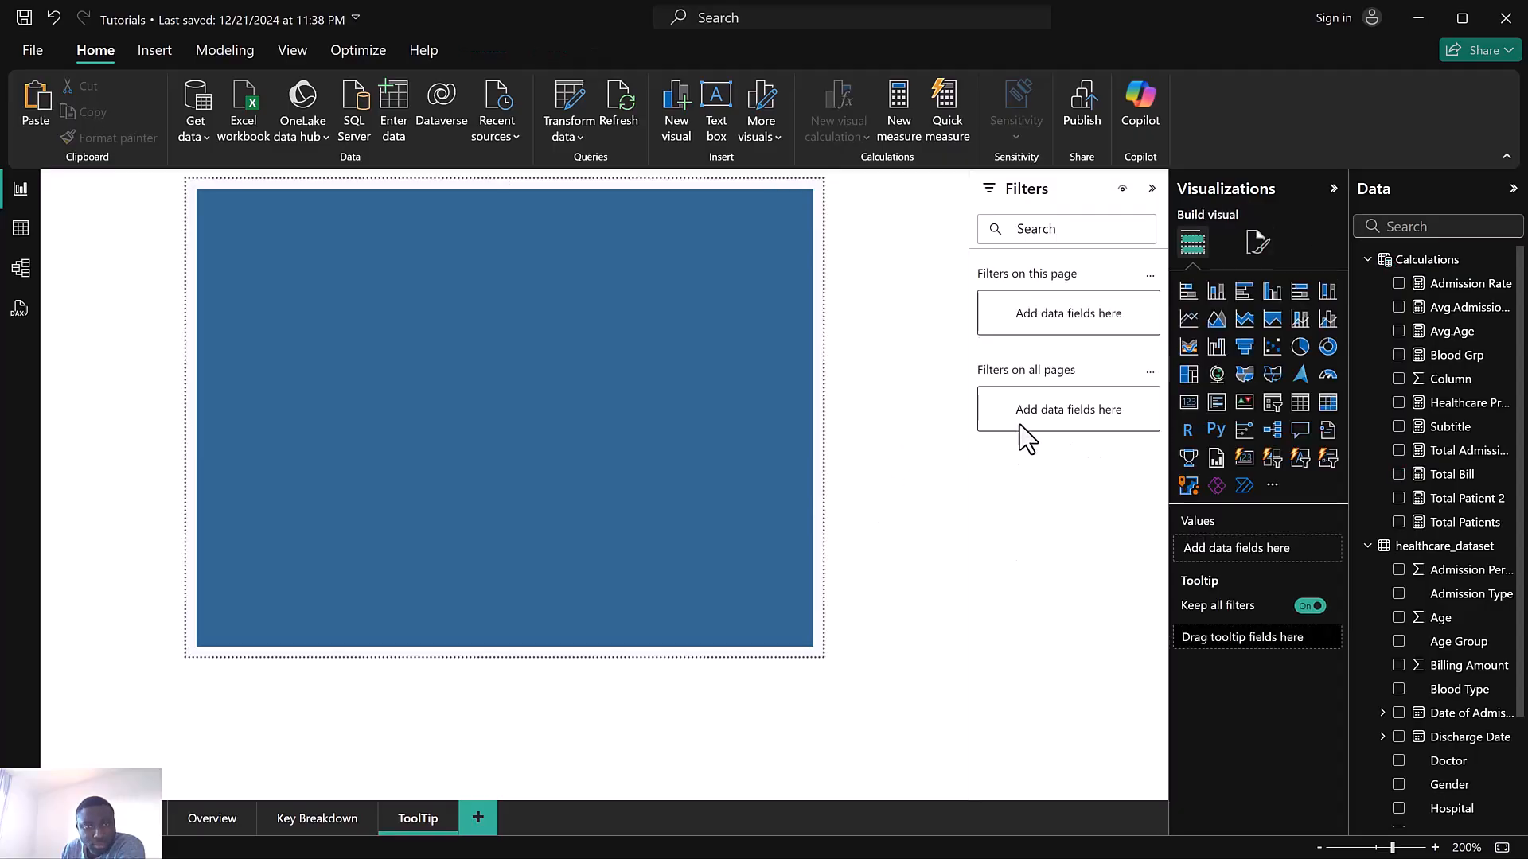
Add a second new card visual as a centred box showing Total Bill and Total Patients
left_click(1272, 460)
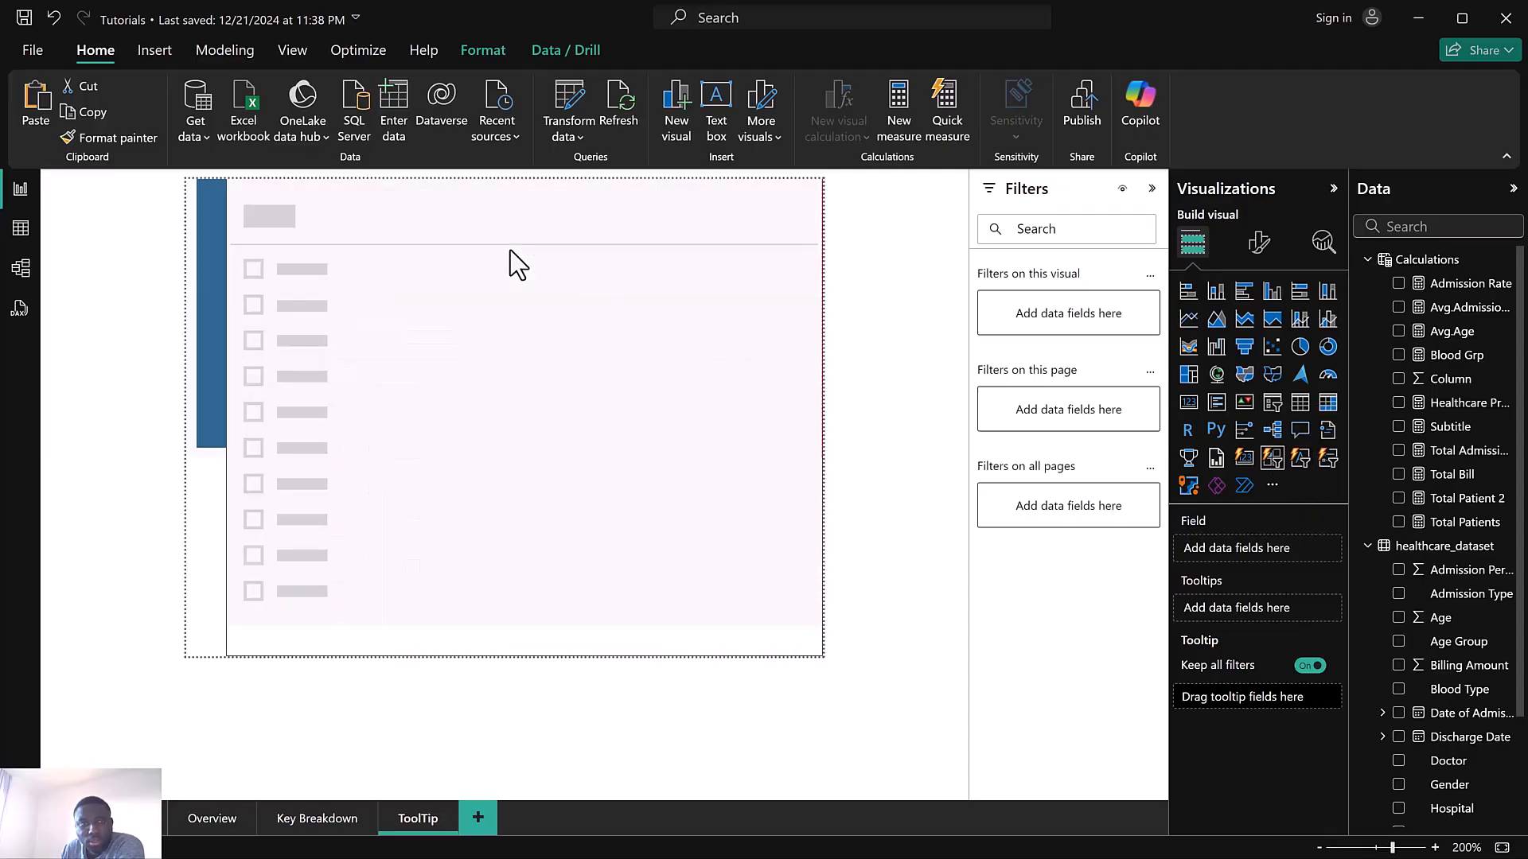
left_click(1243, 459)
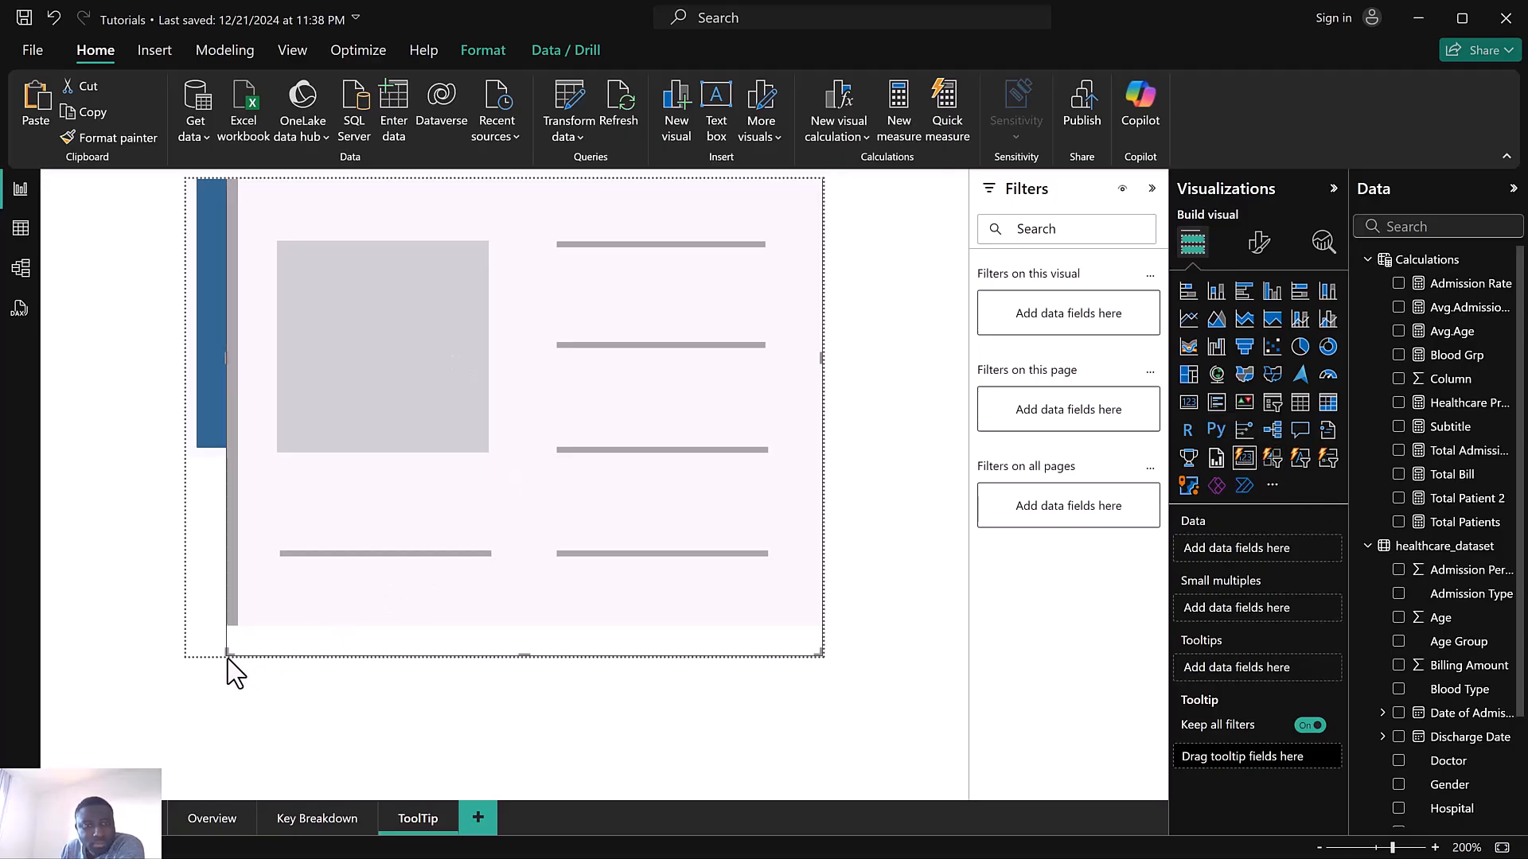
left_click_drag(326, 453, 426, 333)
left_click_drag(560, 272, 414, 270)
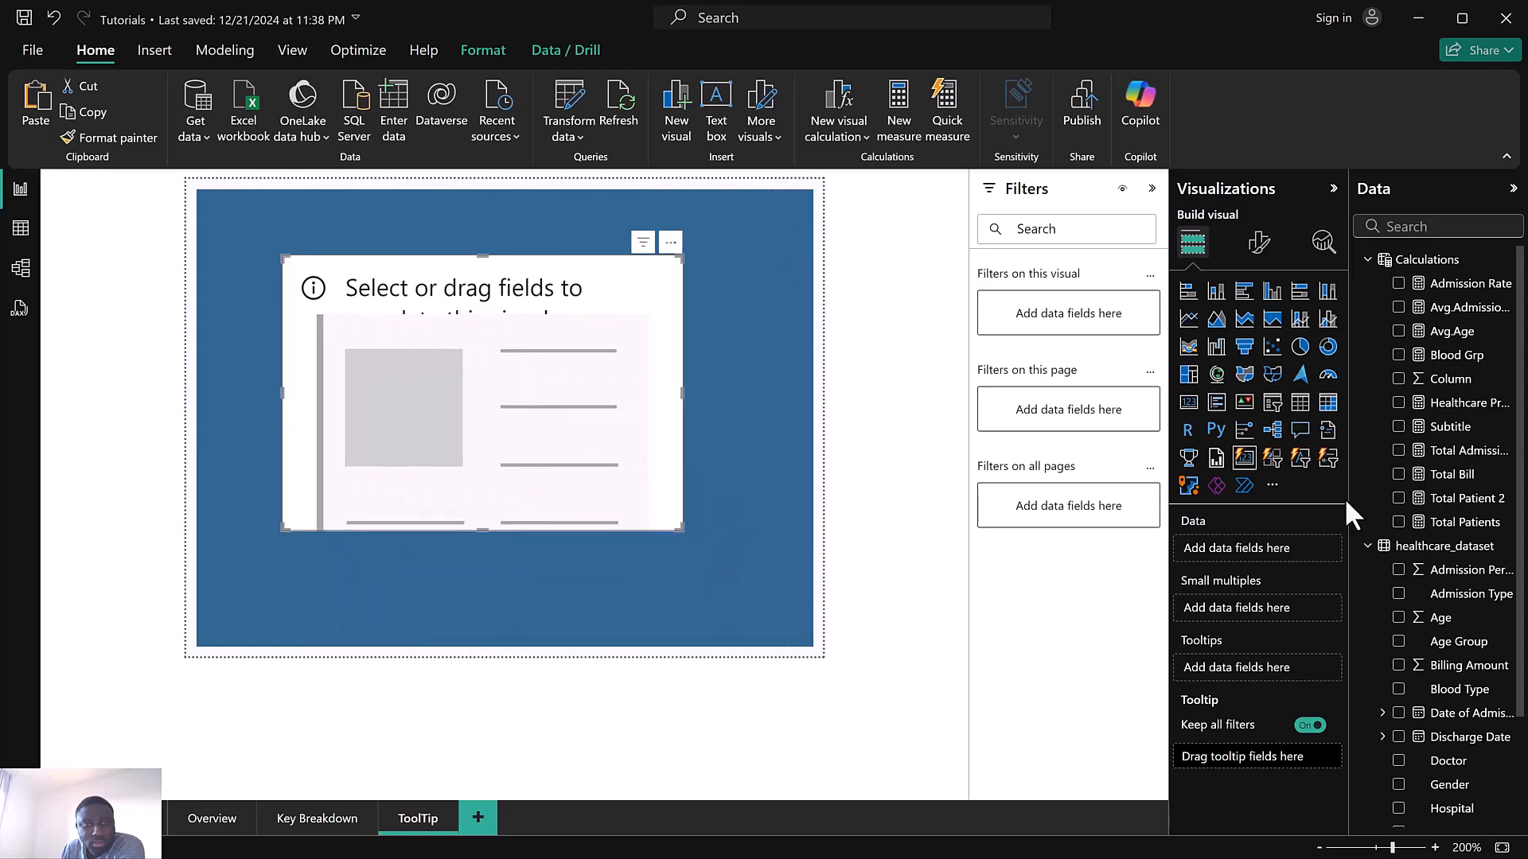
left_click(1398, 475)
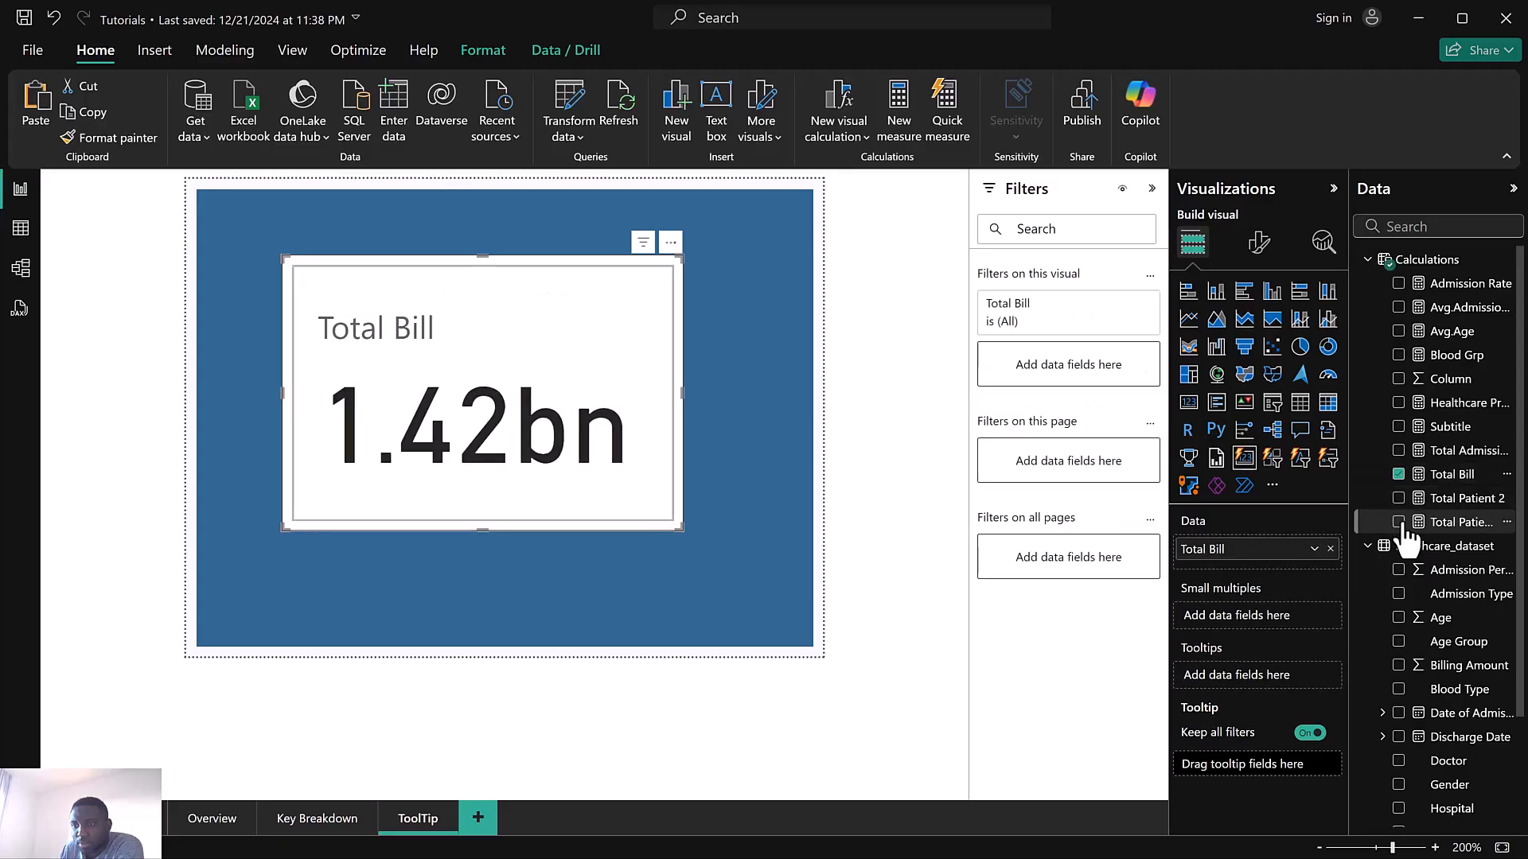
left_click(1399, 524)
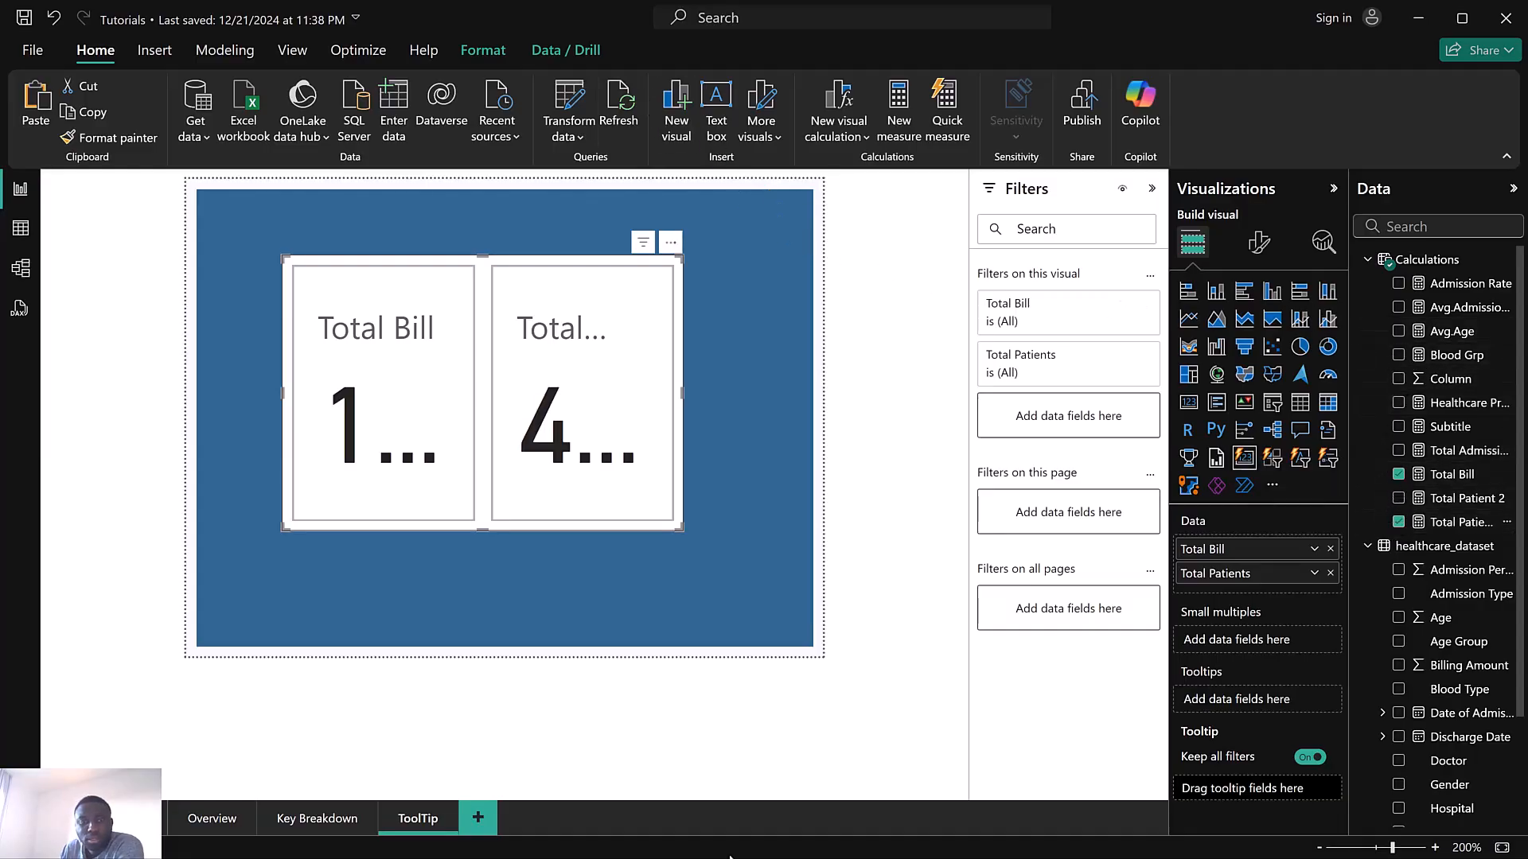
Switch to the Health reference report to examine its Tooltip page, then return to the Tutorials report
key("super")
mouse_move(973, 836)
left_click(1077, 740)
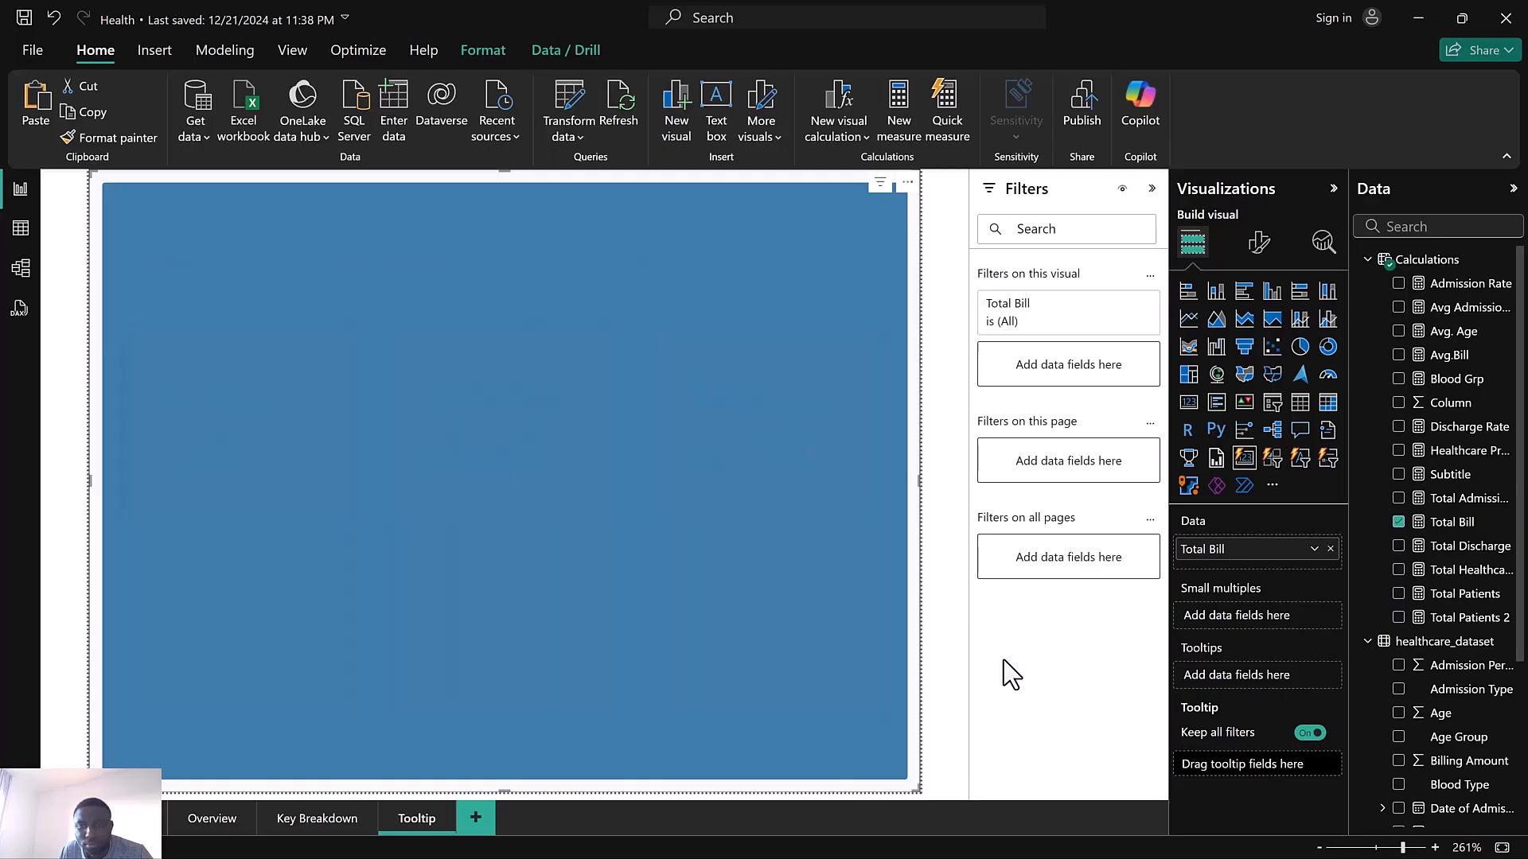
left_click(953, 670)
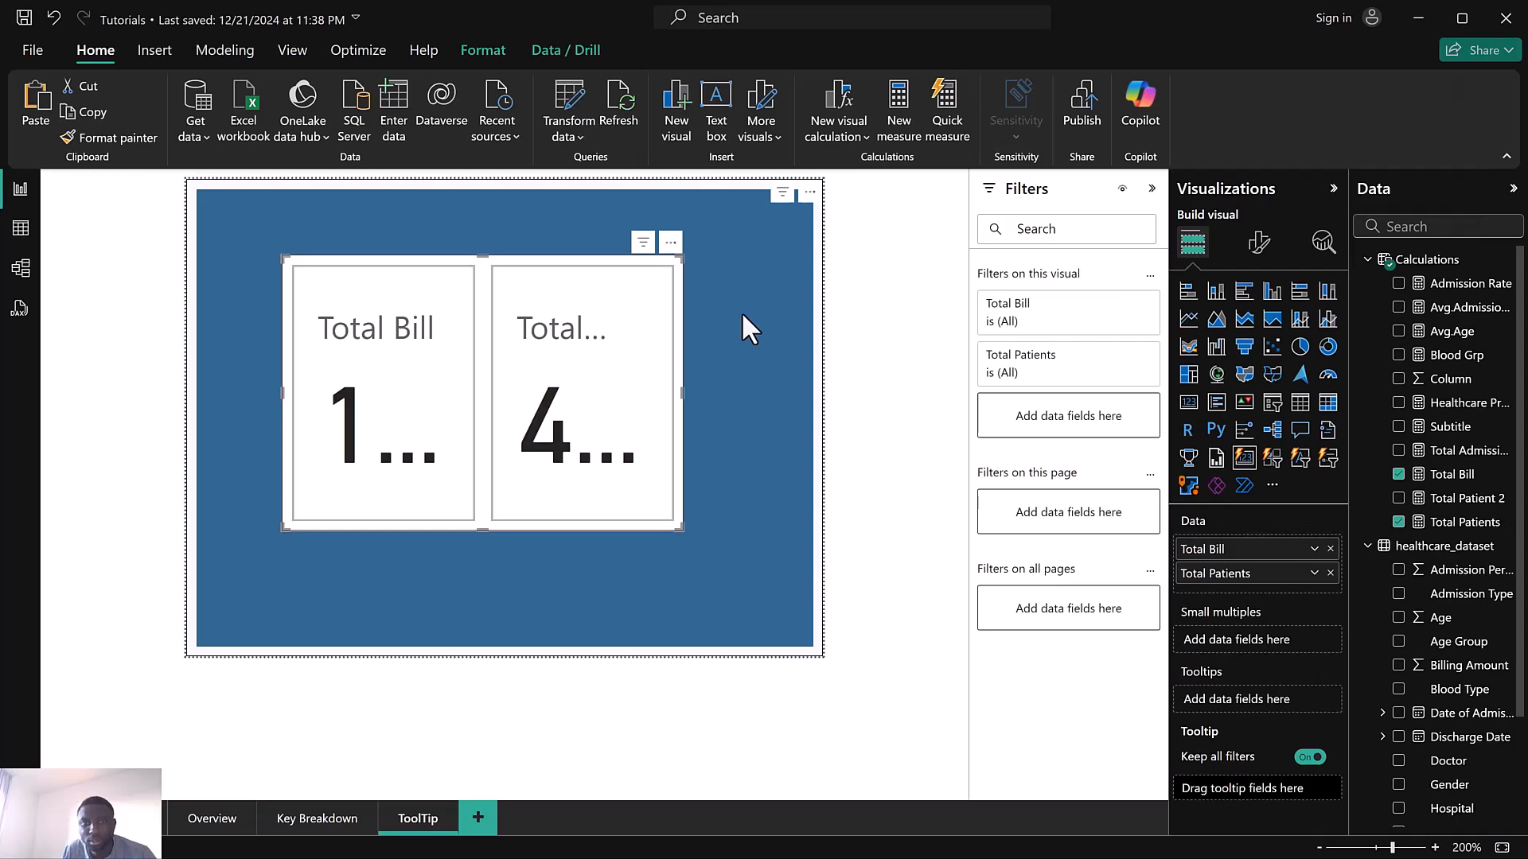
Change the blue background card's card background colour to a lighter blue theme colour
left_click(742, 308)
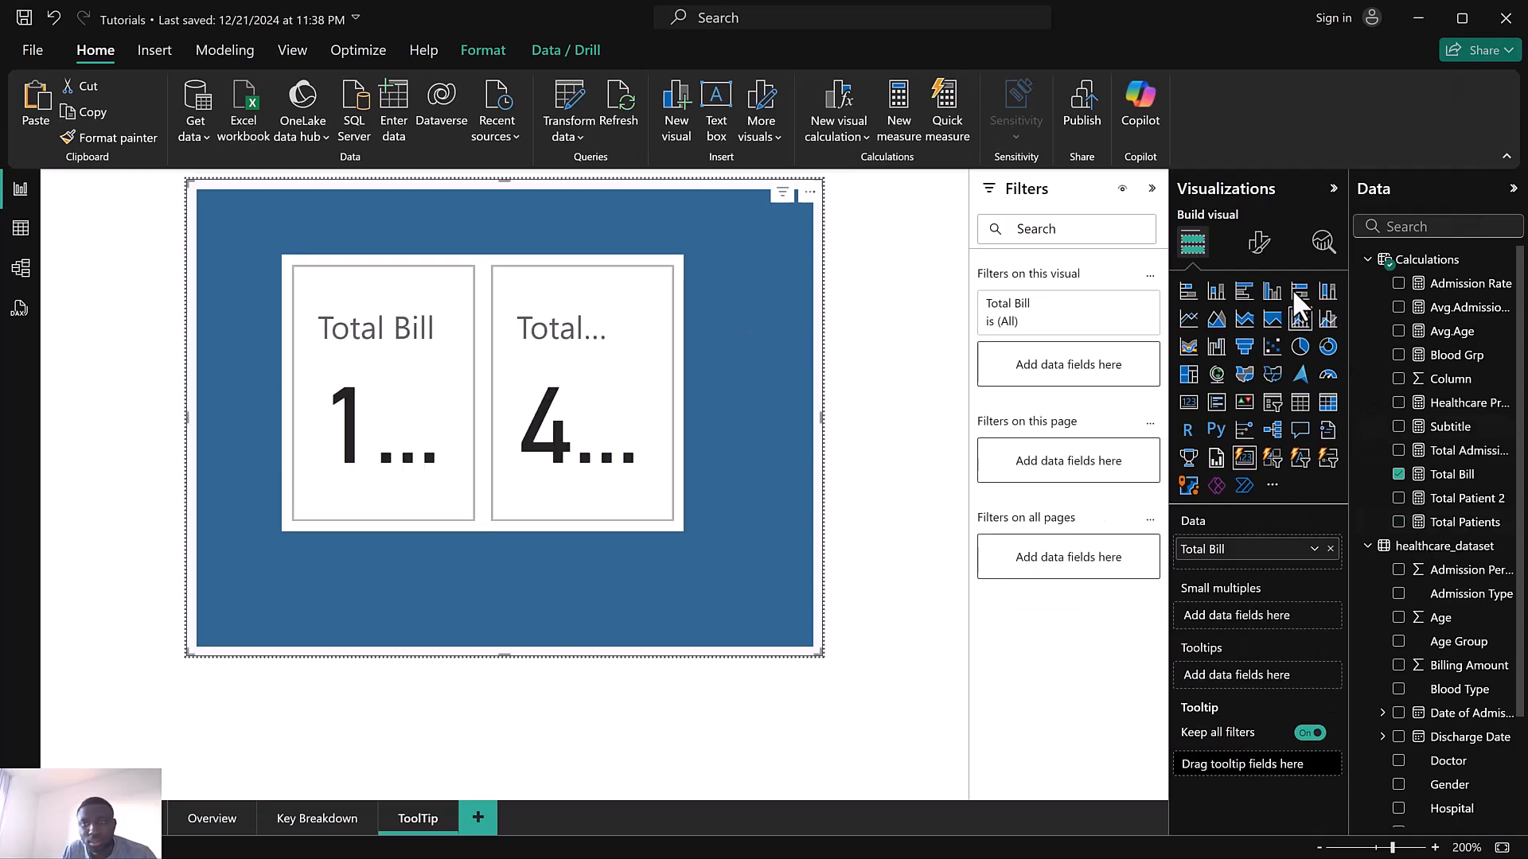
left_click(1258, 246)
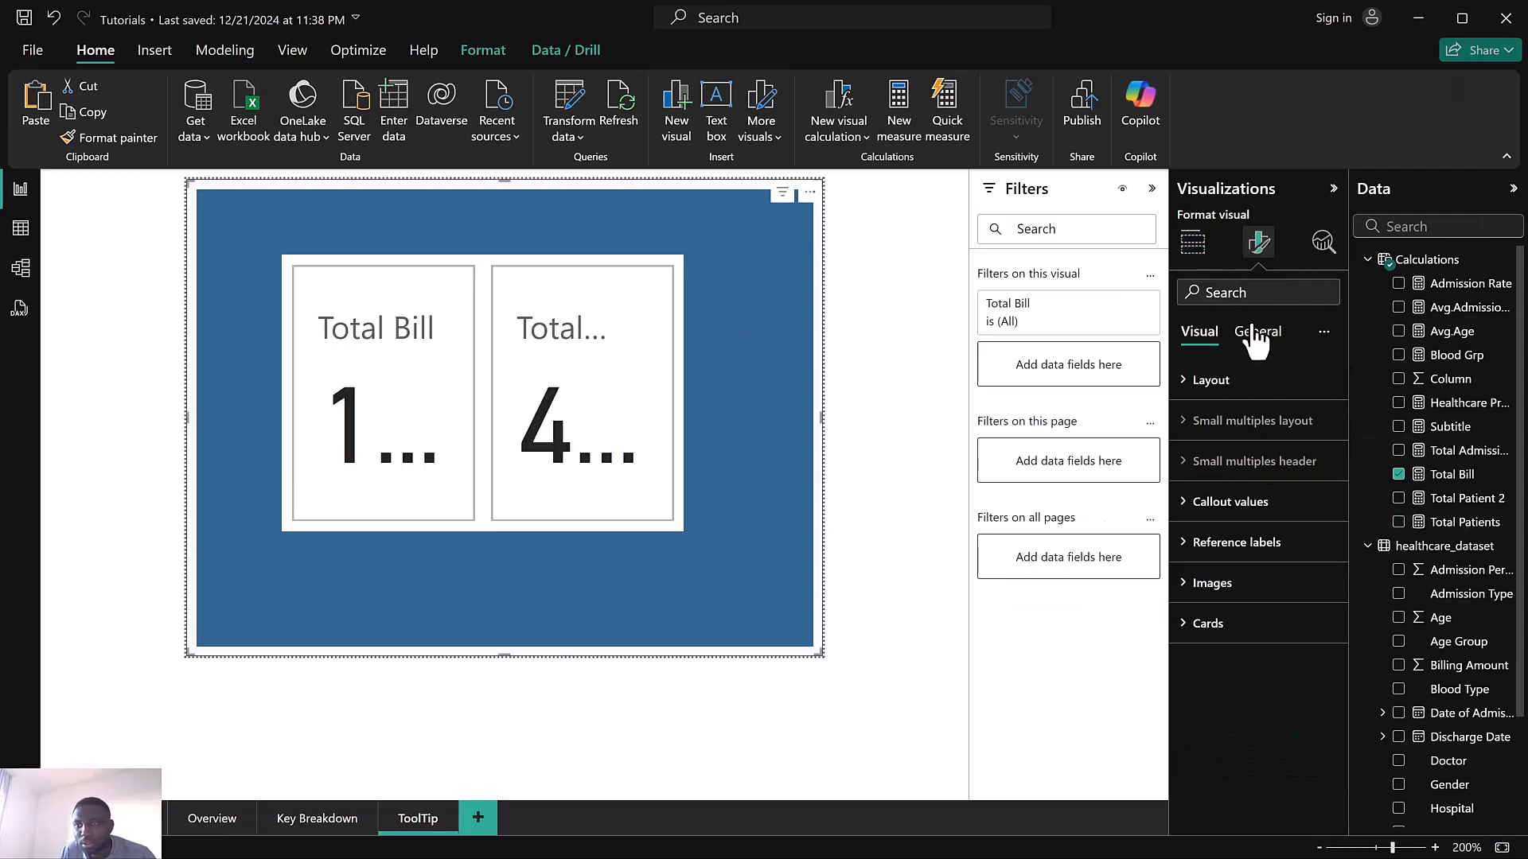
left_click(1194, 243)
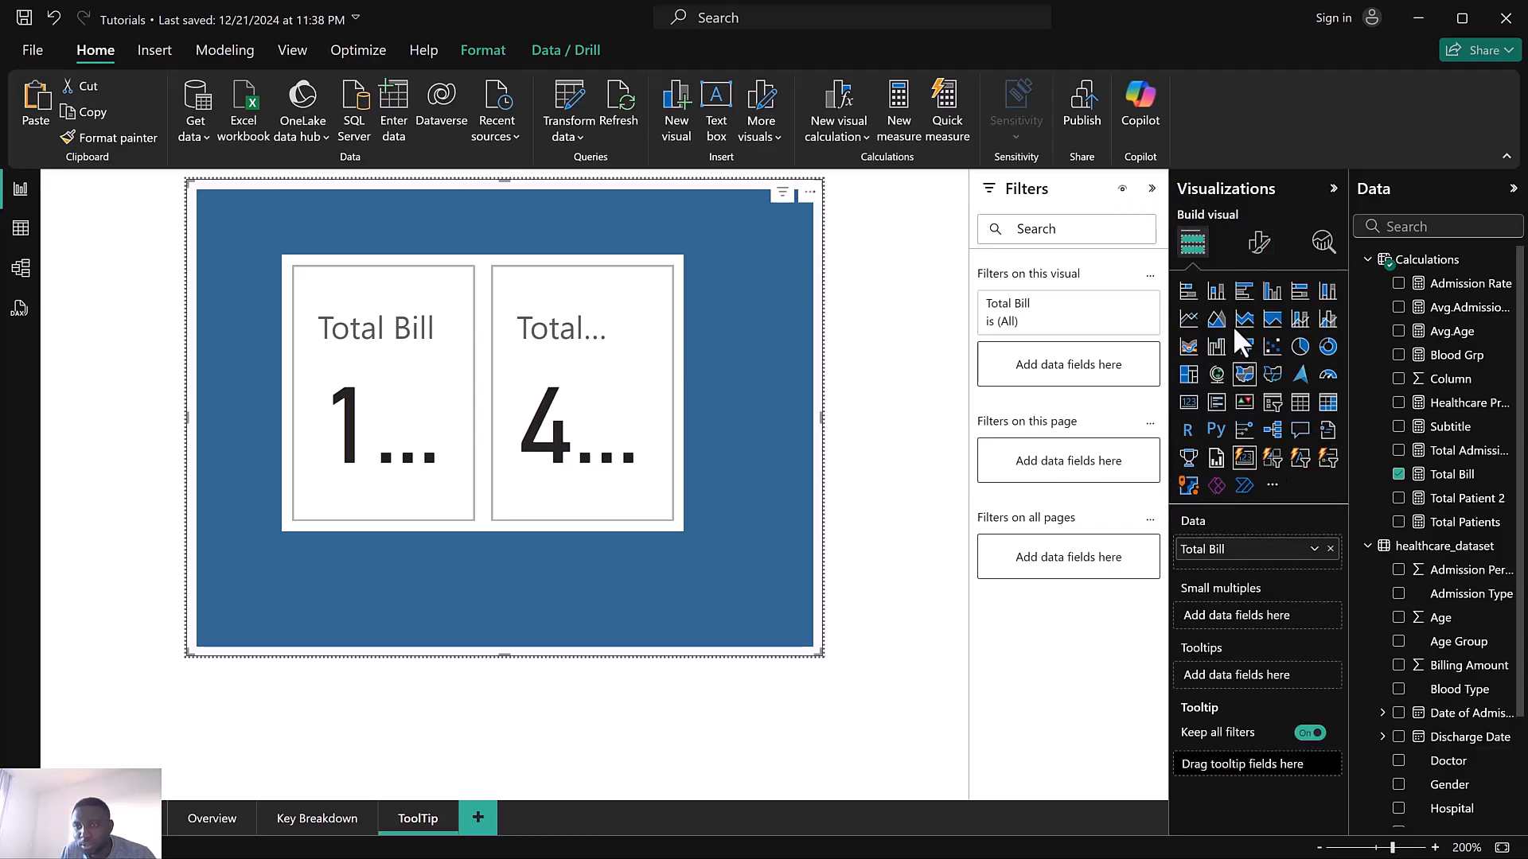
left_click(1259, 243)
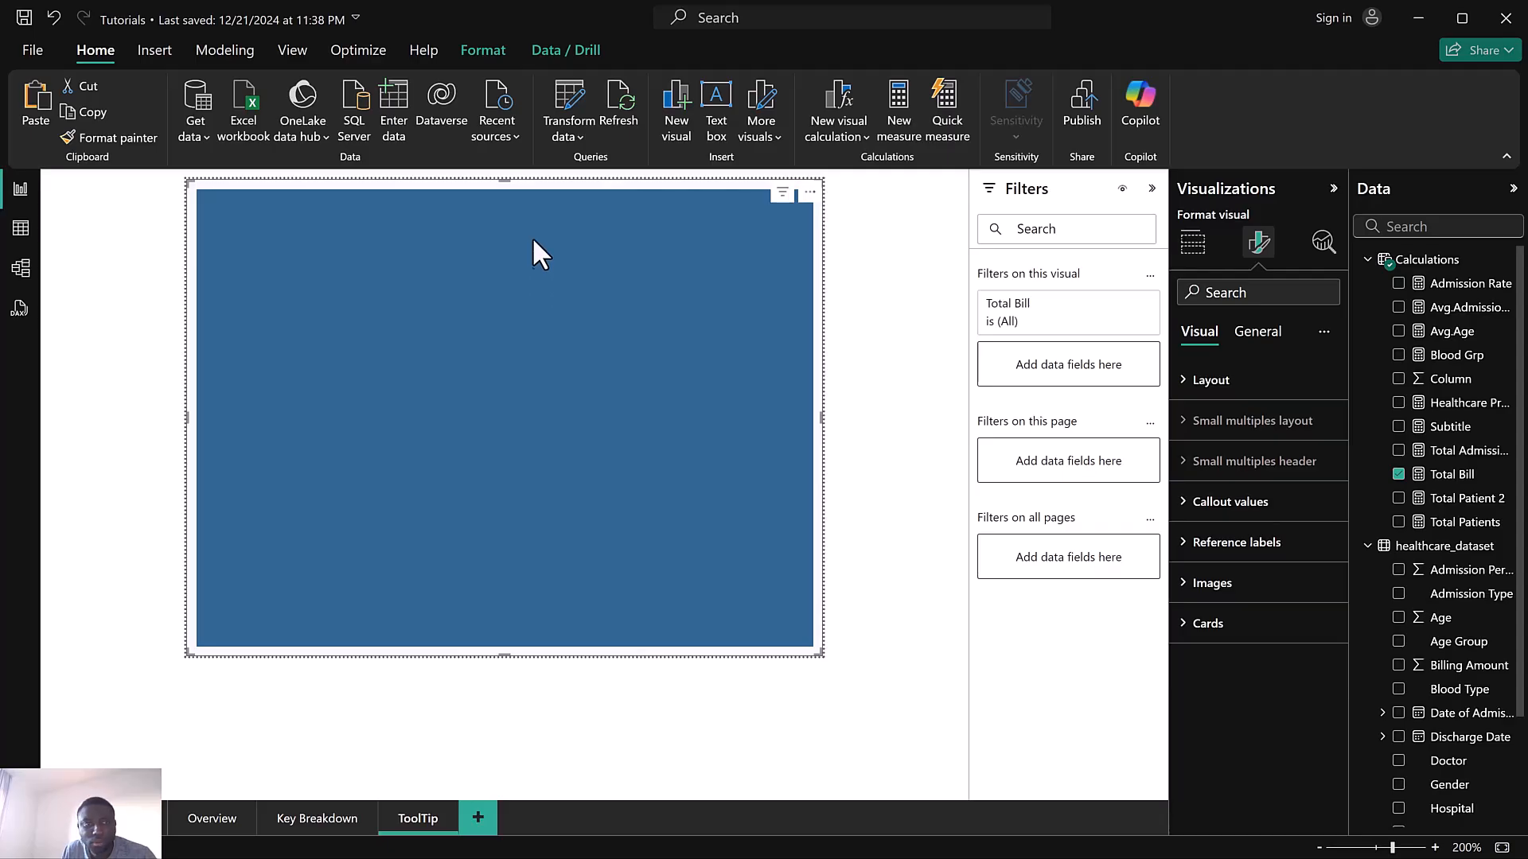
left_click(1241, 502)
left_click(1241, 502)
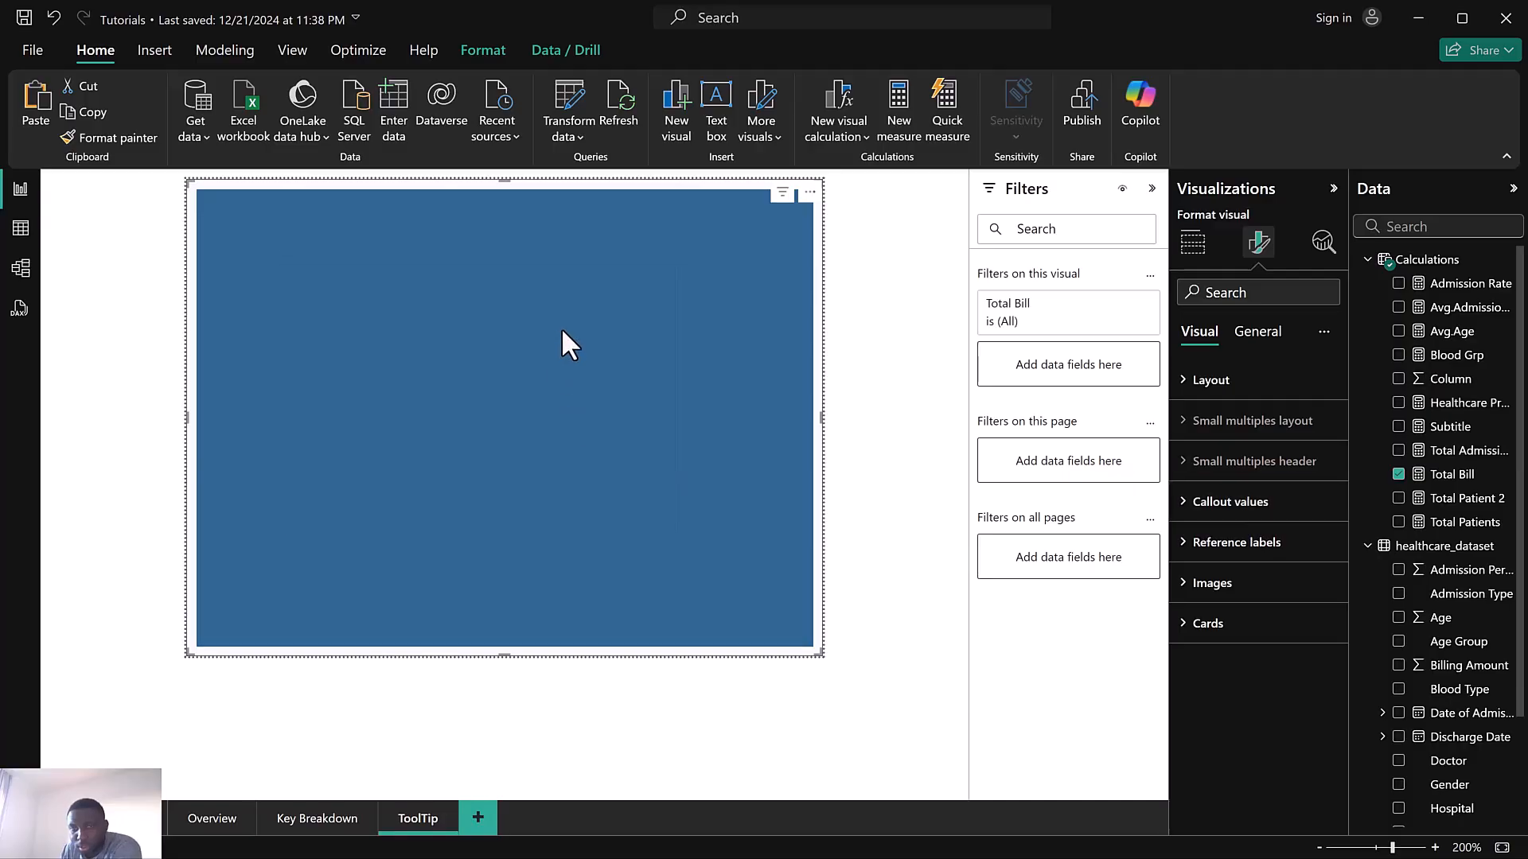
left_click(1193, 253)
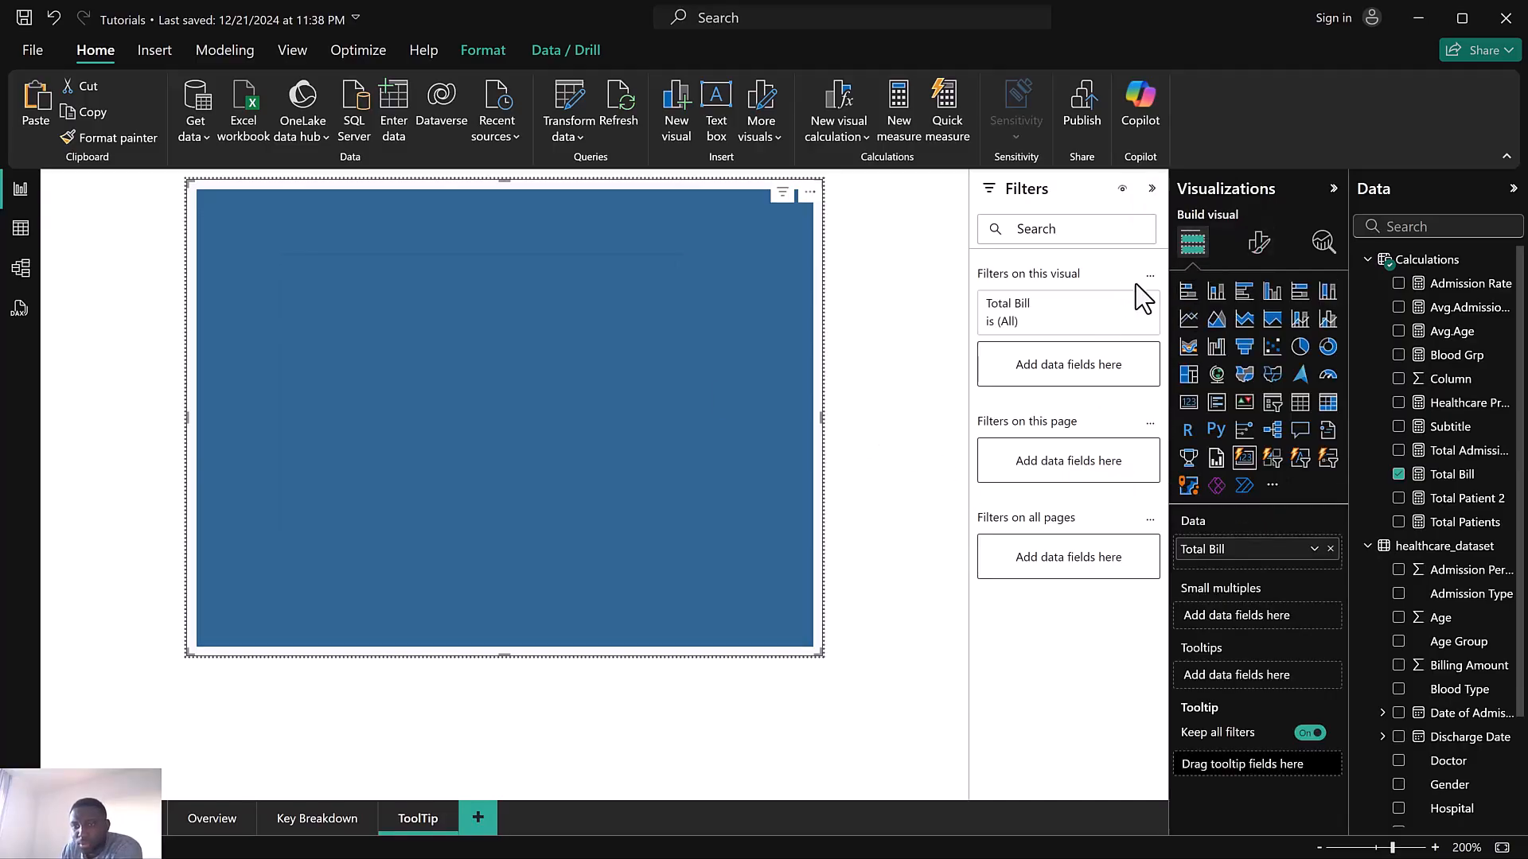
left_click(1259, 247)
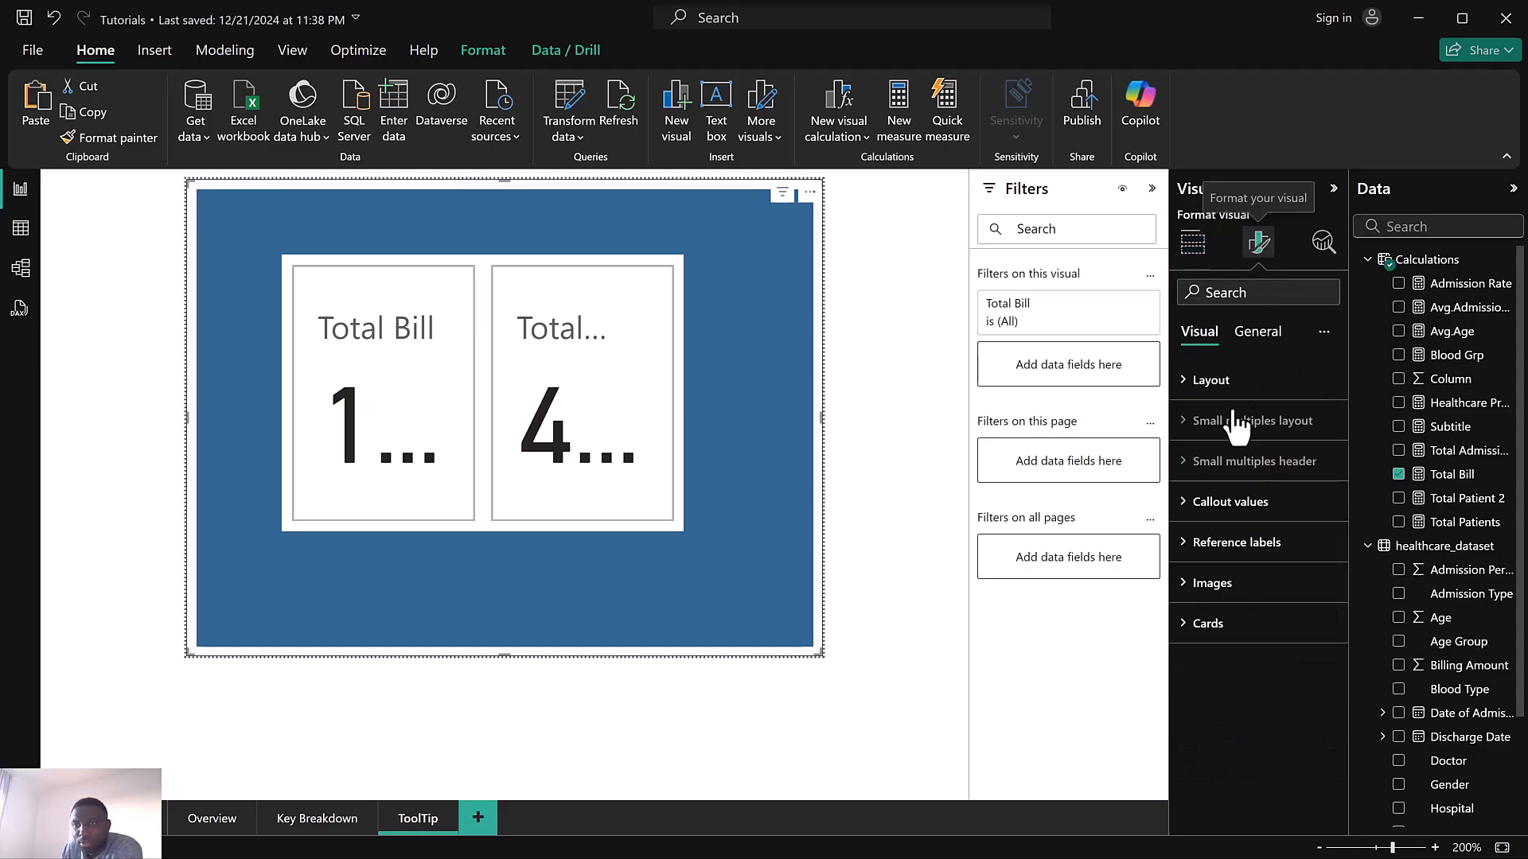
left_click(1207, 624)
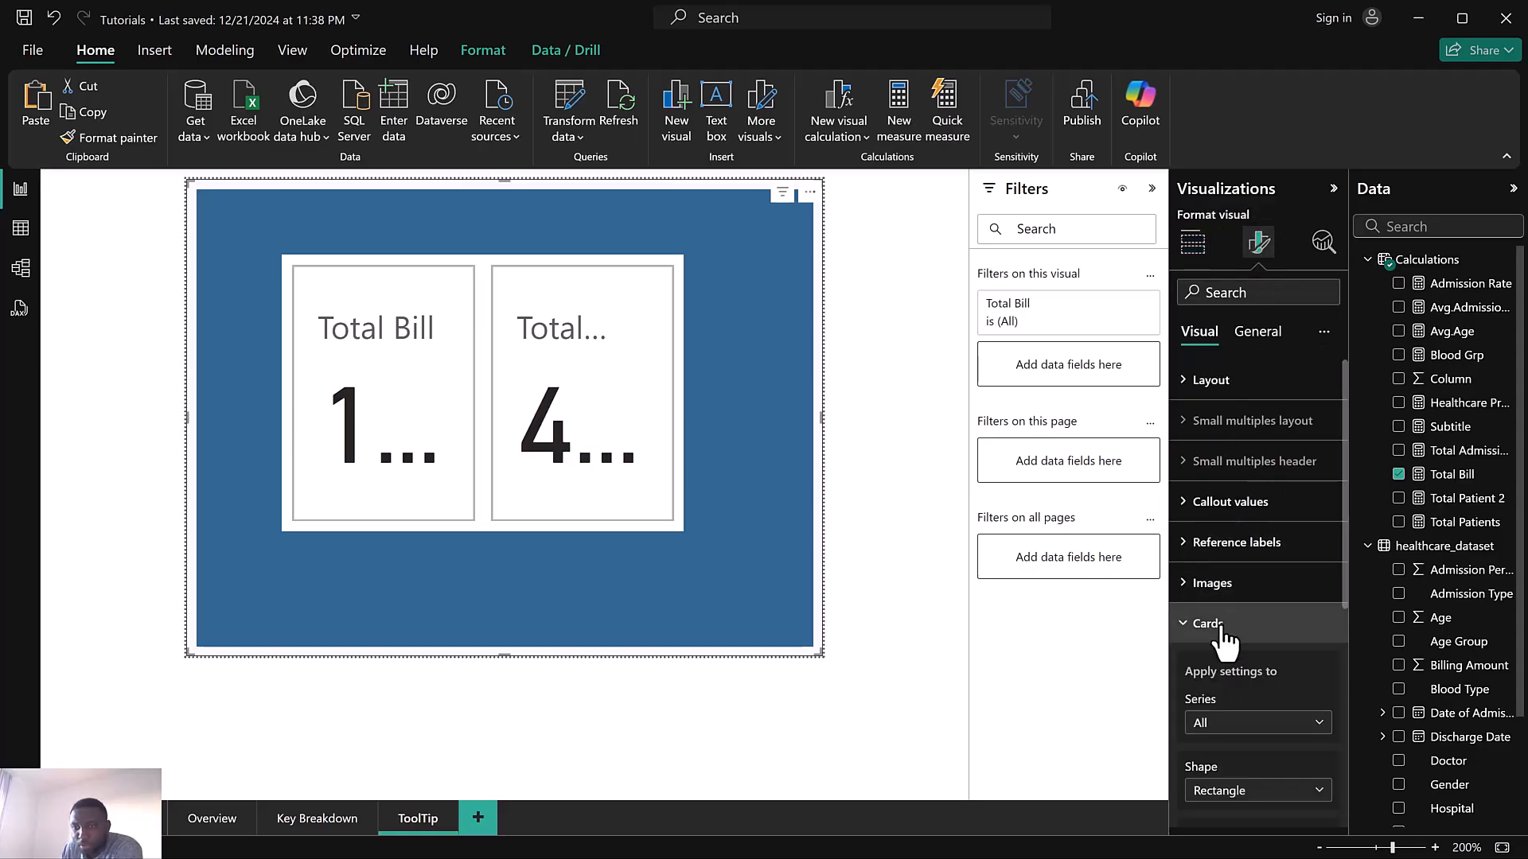
scroll(1226, 635, "down", 5)
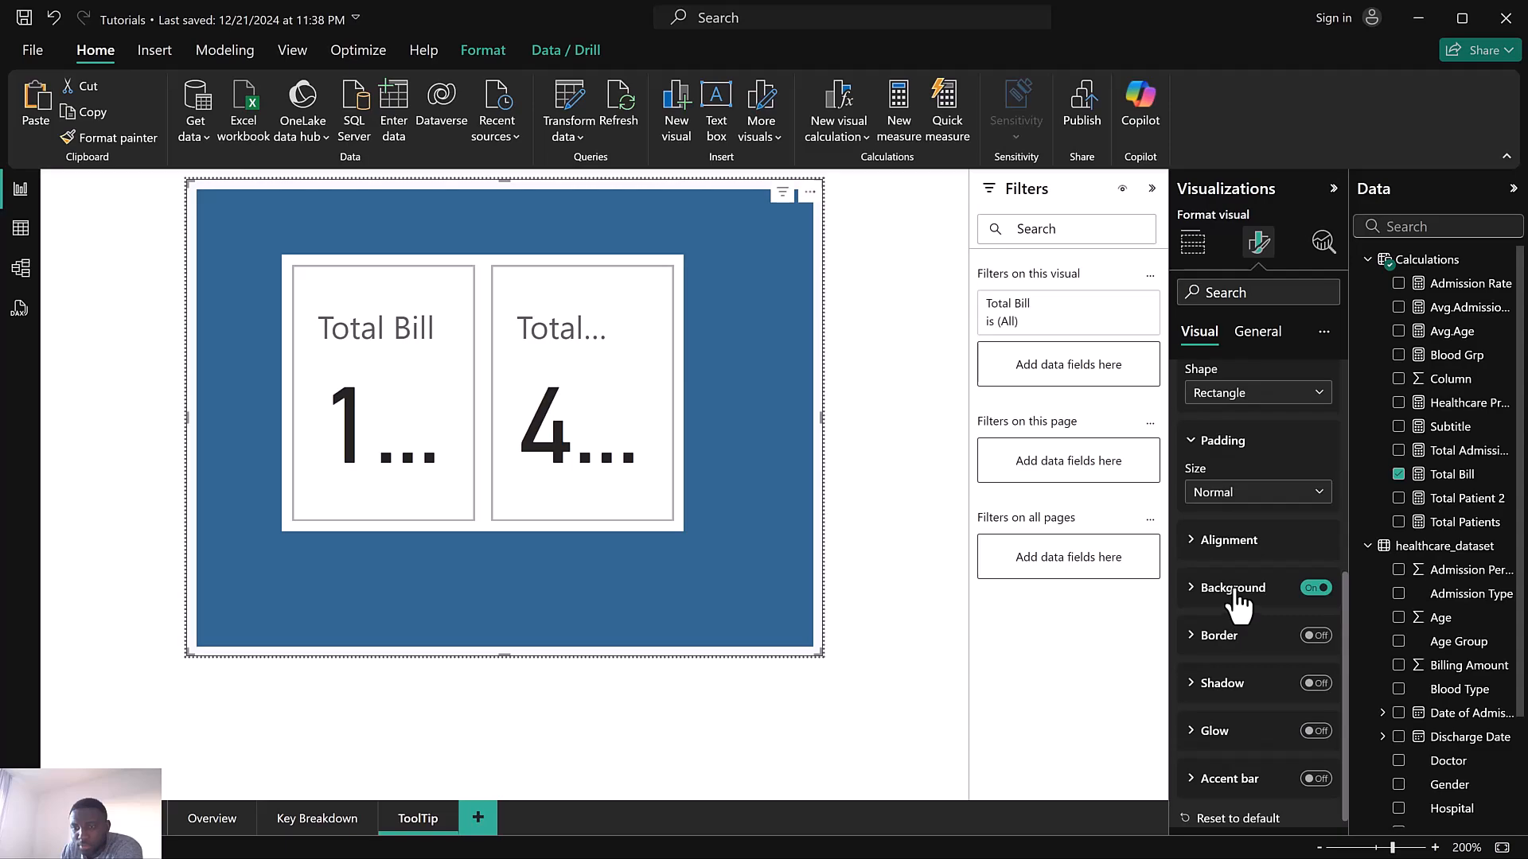
left_click(1226, 587)
left_click(1197, 539)
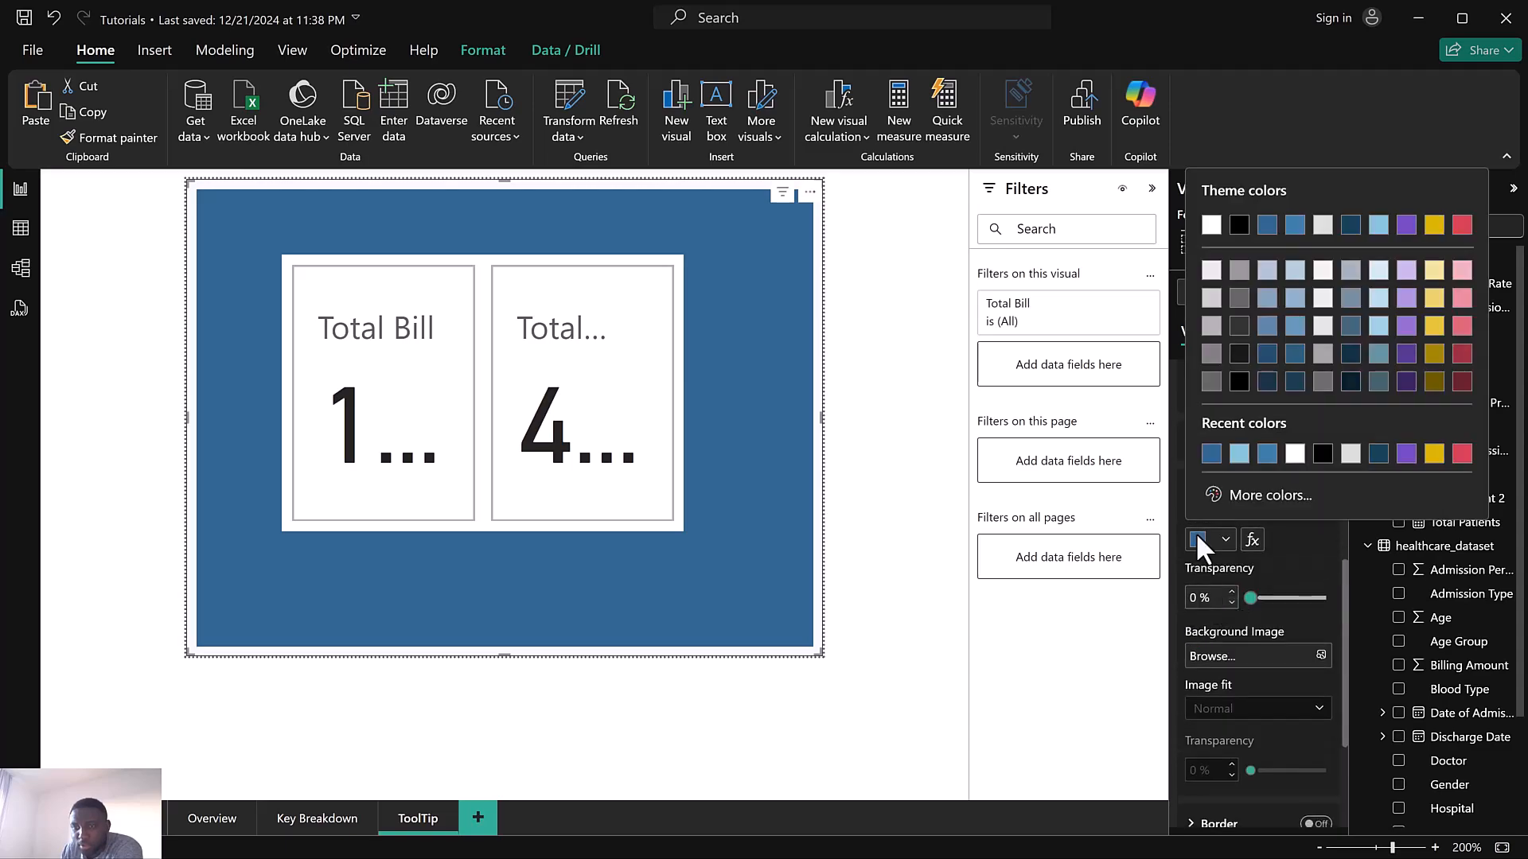
left_click(1295, 227)
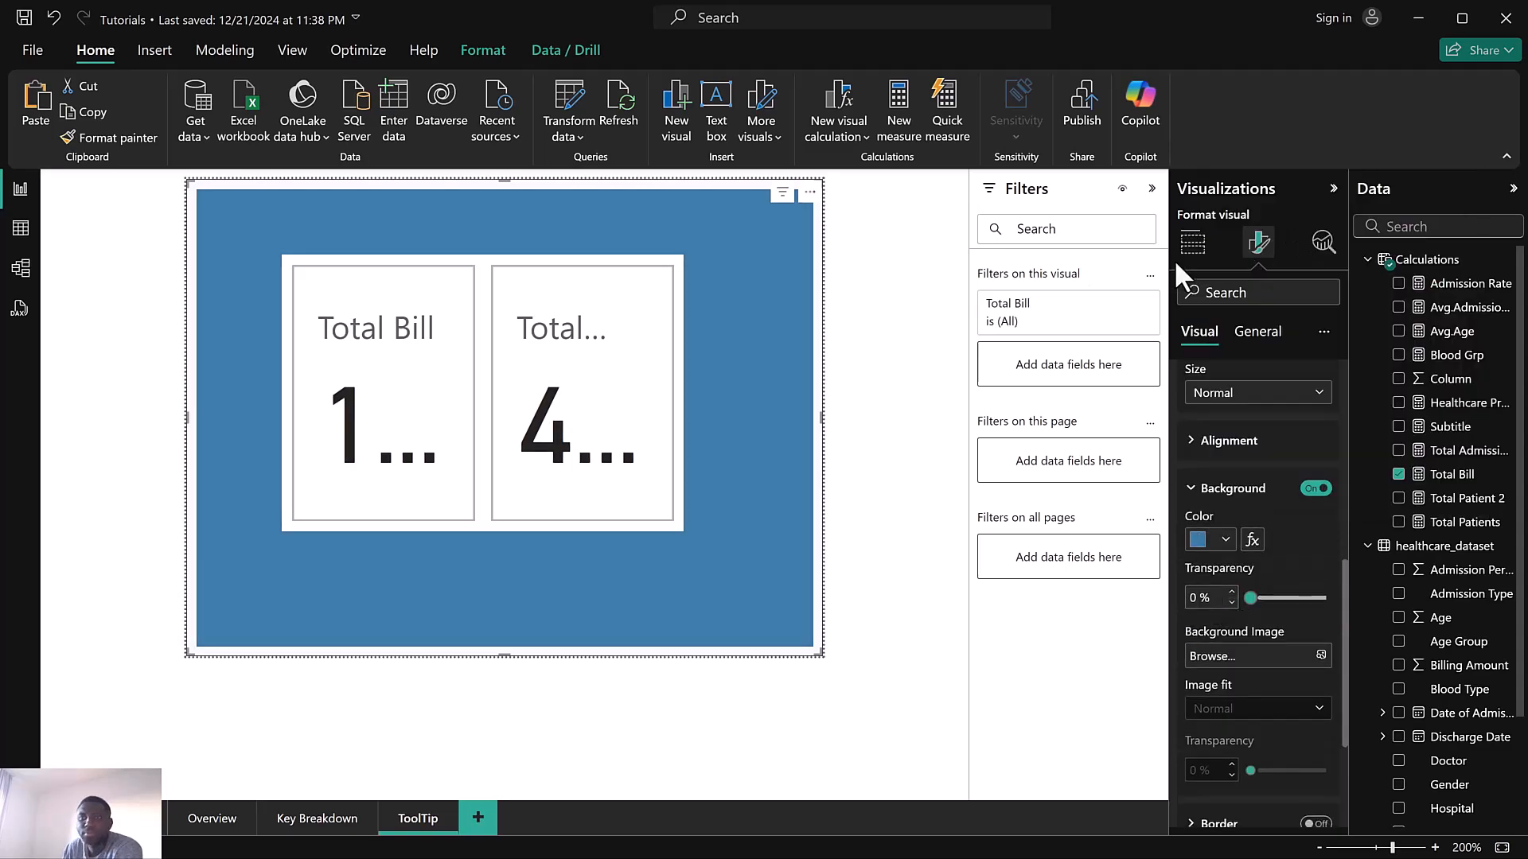
left_click(876, 603)
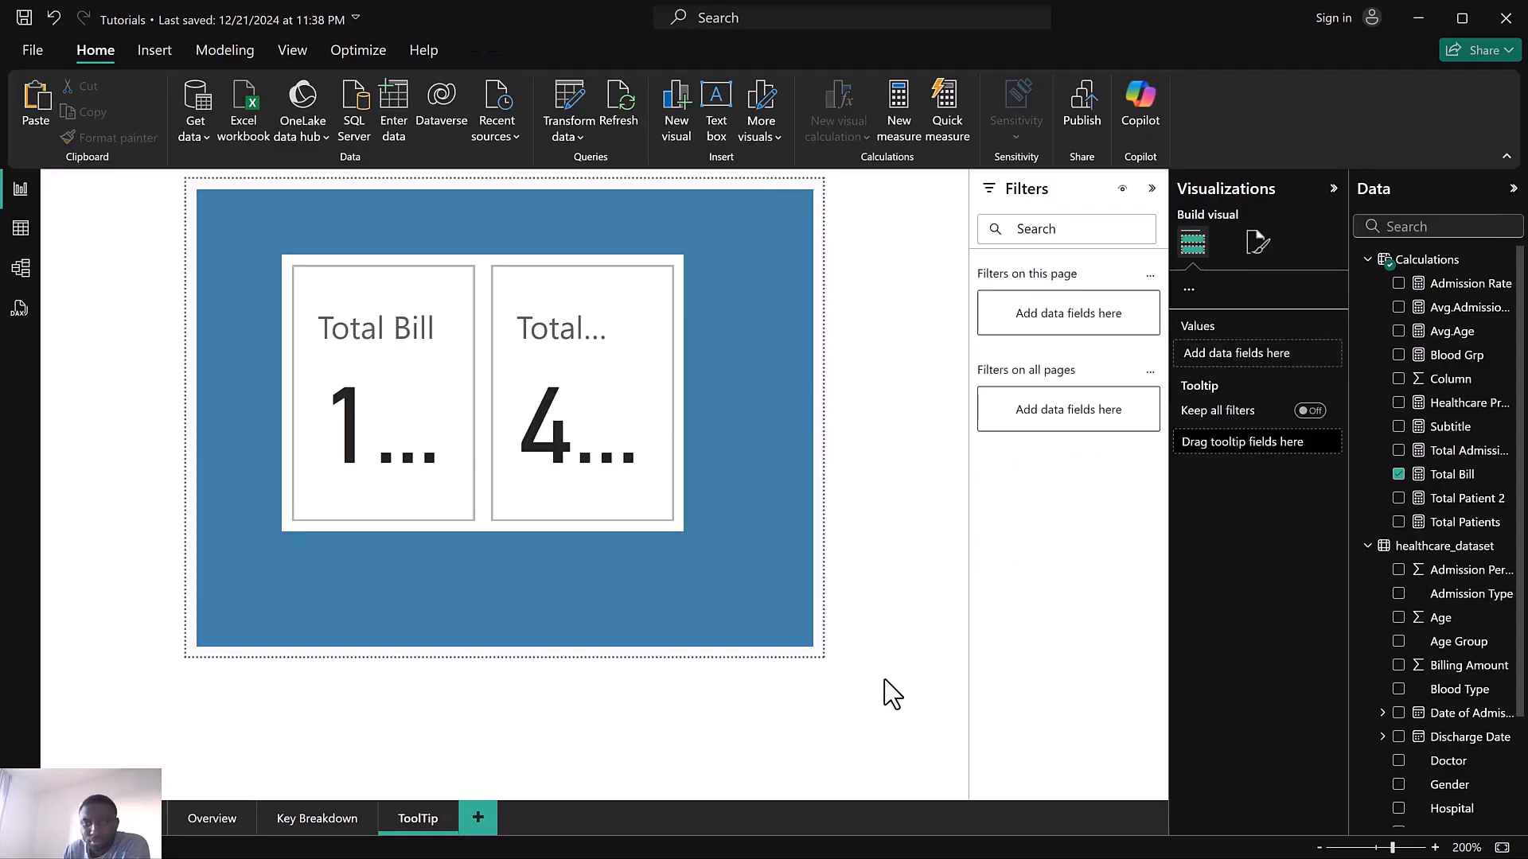
Add Total Admissions to the inner card visual and widen it to span the blue background
left_click(678, 269)
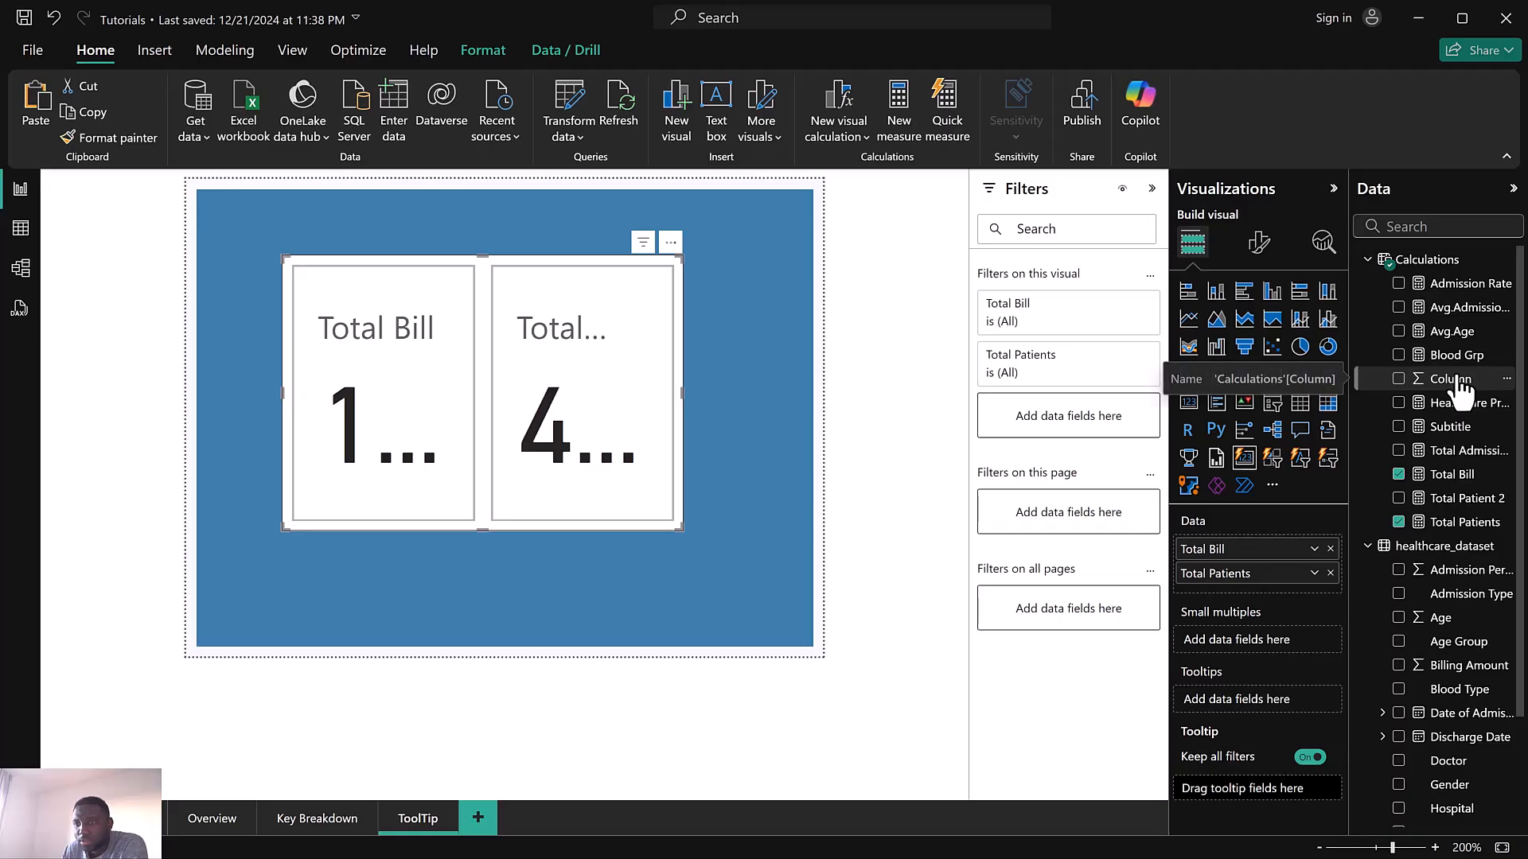
left_click_drag(1468, 452, 1269, 557)
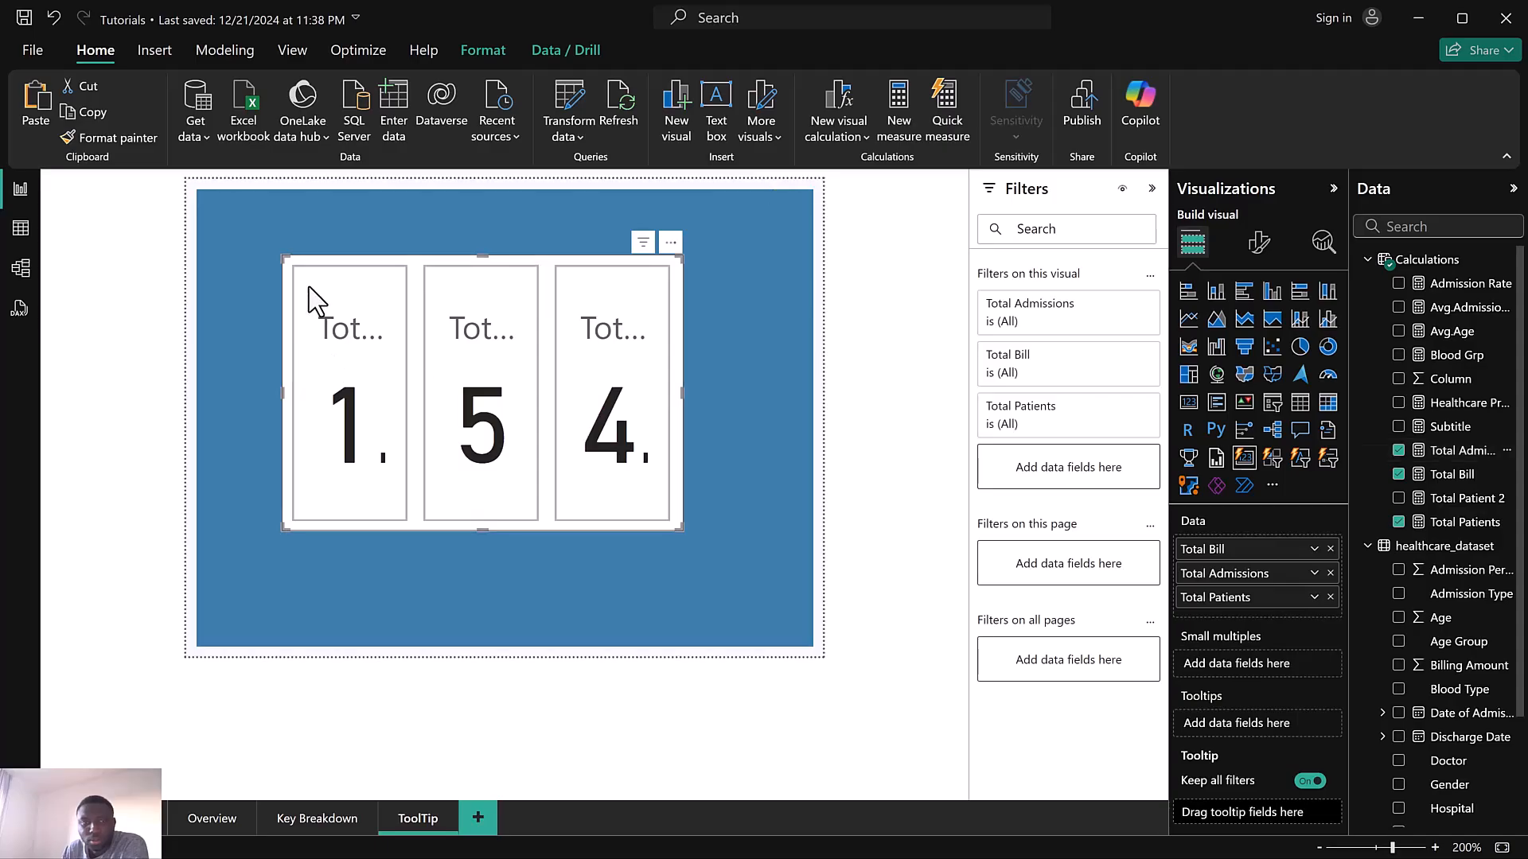
left_click_drag(285, 258, 203, 250)
left_click_drag(677, 252, 799, 263)
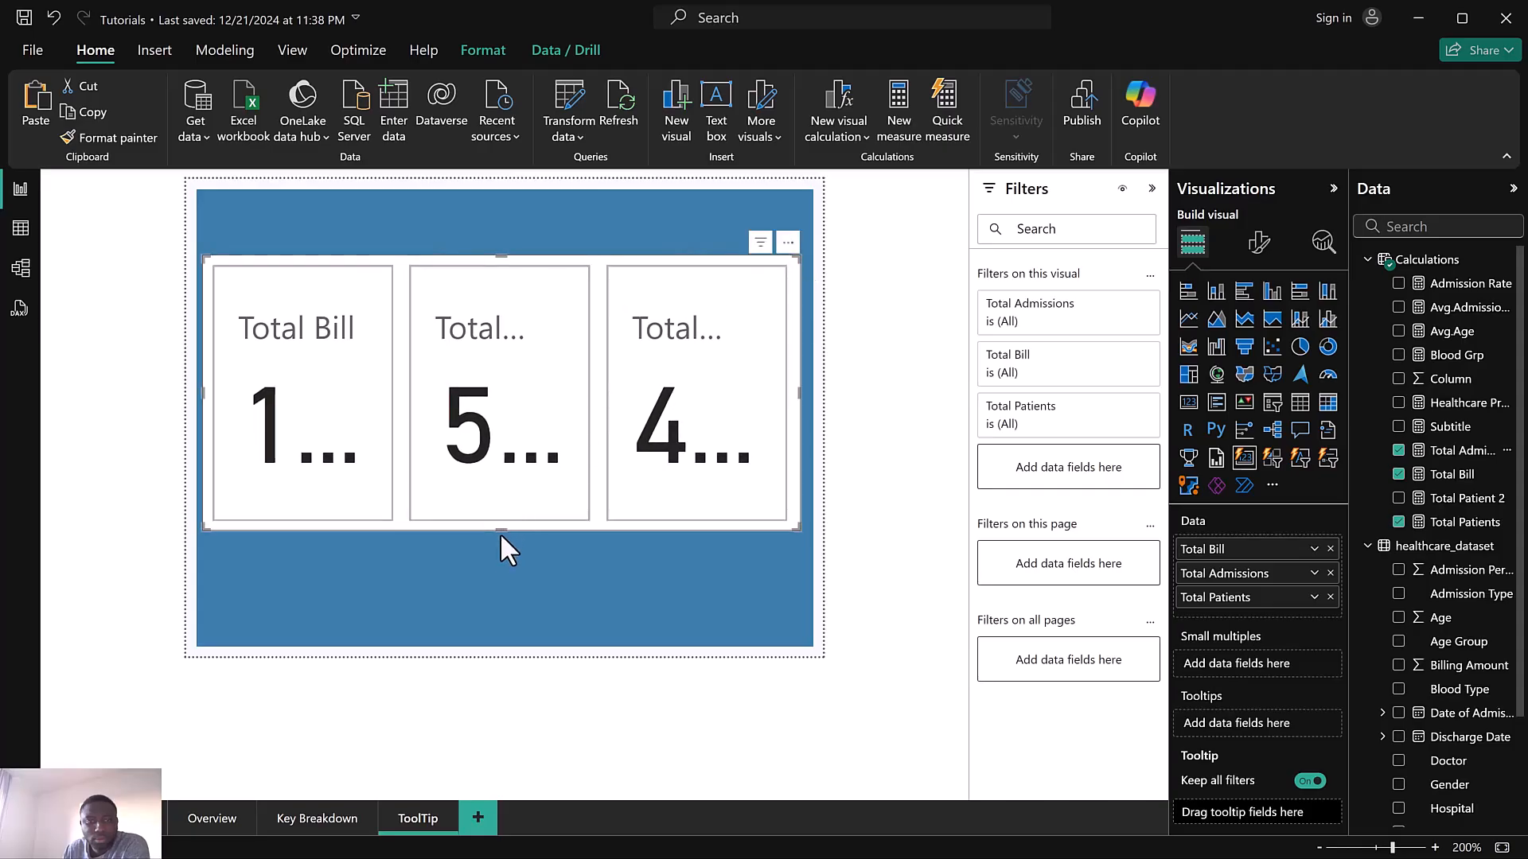
mouse_move(499, 531)
left_mouse_down()
mouse_move(503, 555)
mouse_move(509, 538)
left_mouse_up()
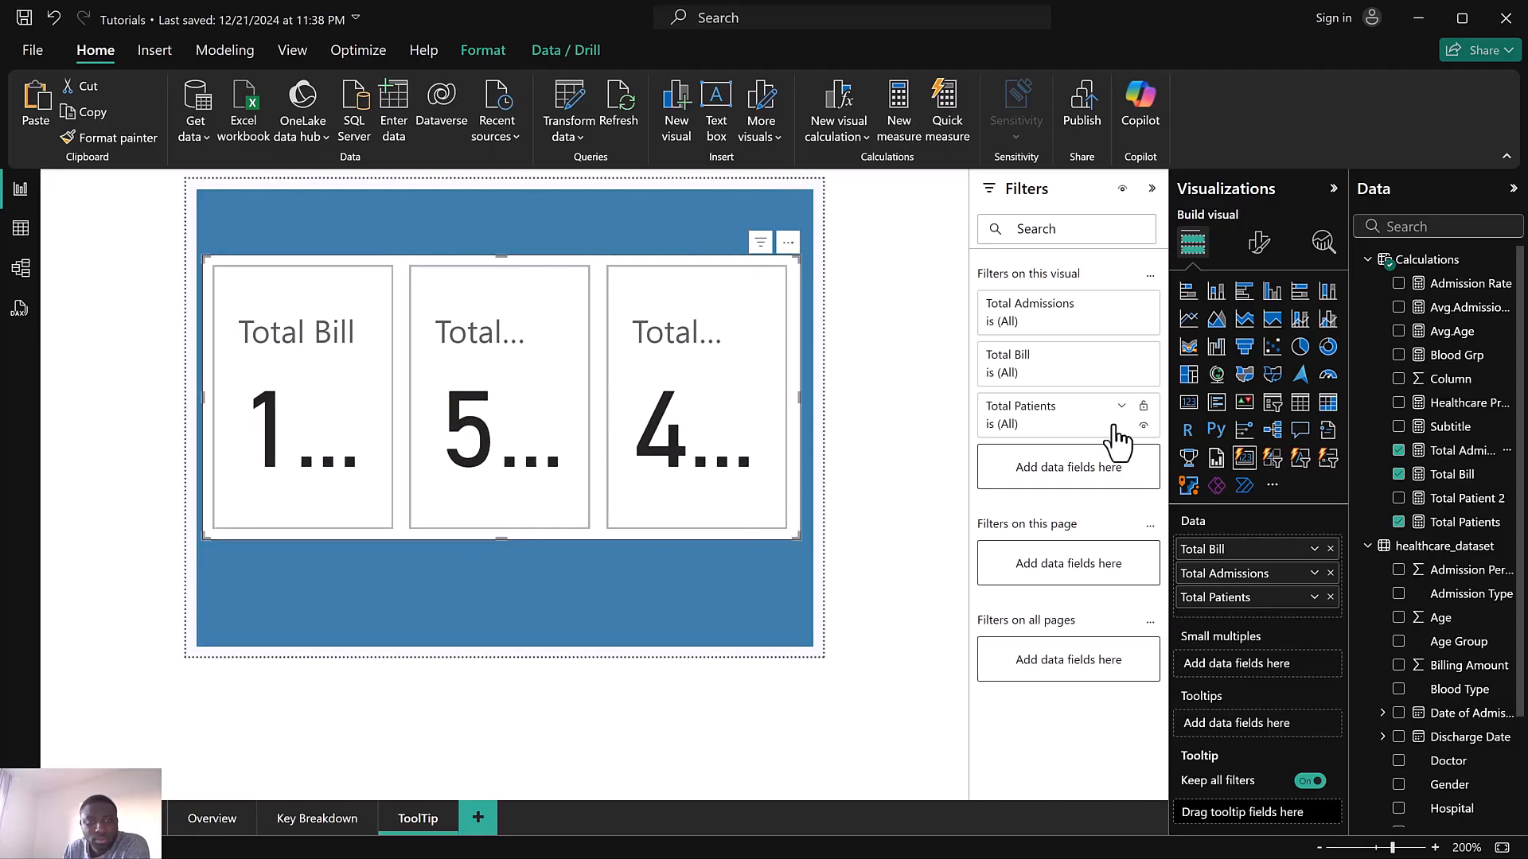
Turn off the inner card visual's general background and its individual card borders
left_click(1255, 248)
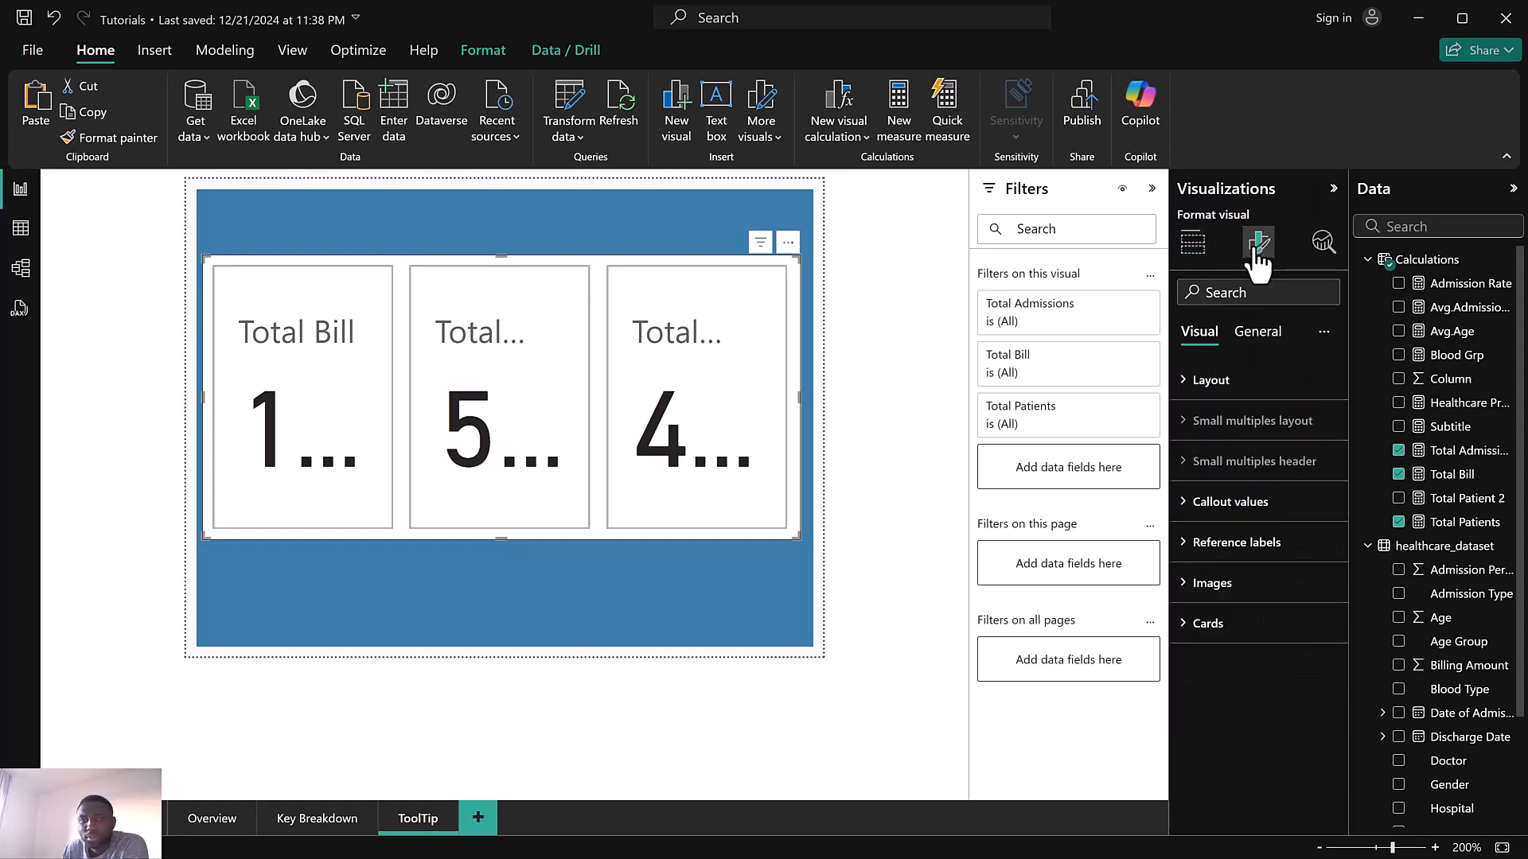
left_click(1257, 340)
left_click(1236, 465)
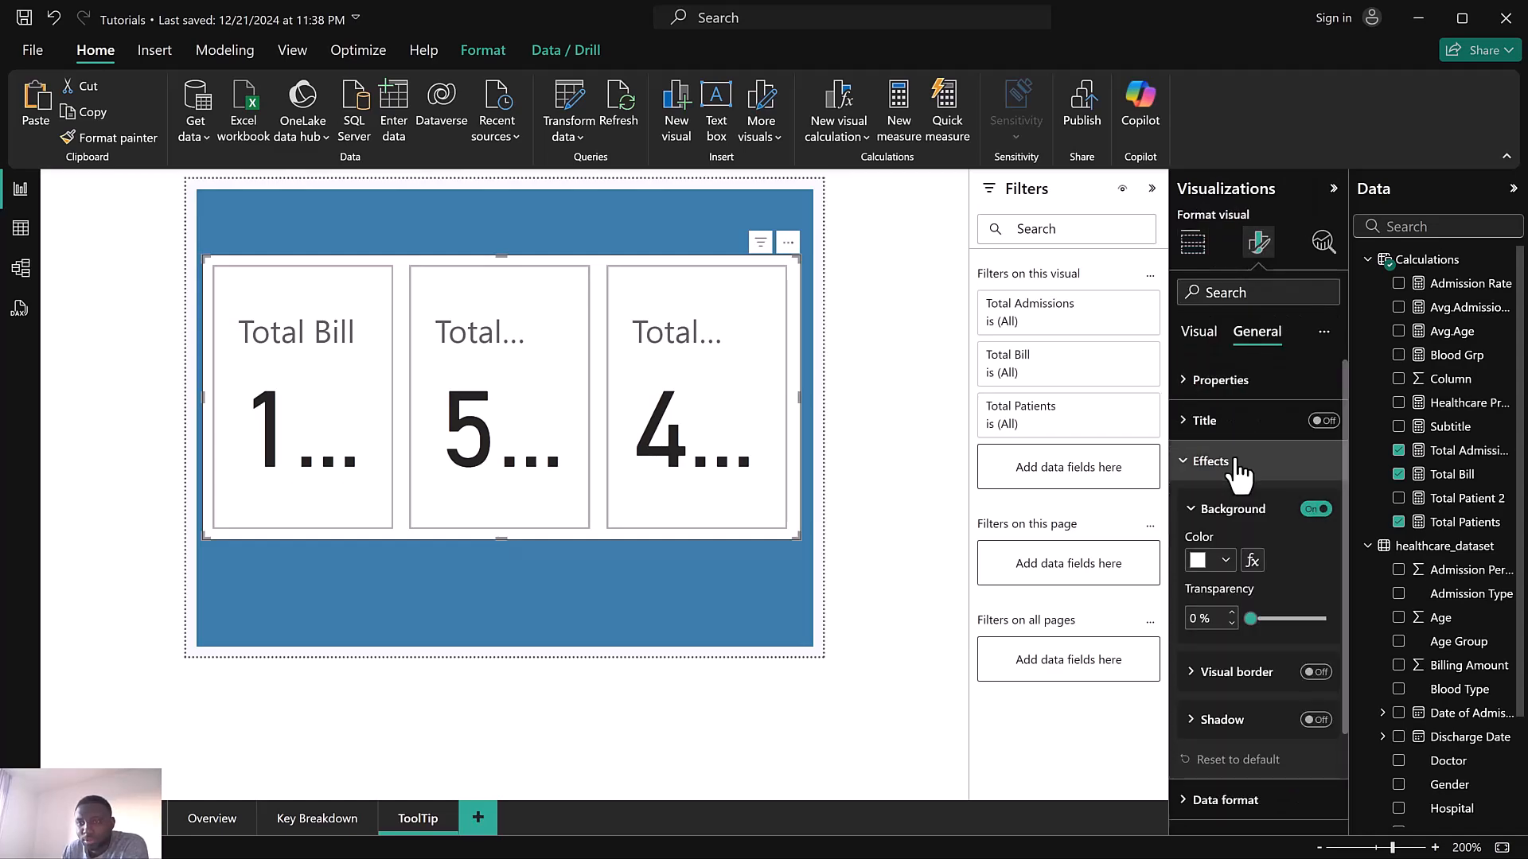
left_click(1313, 511)
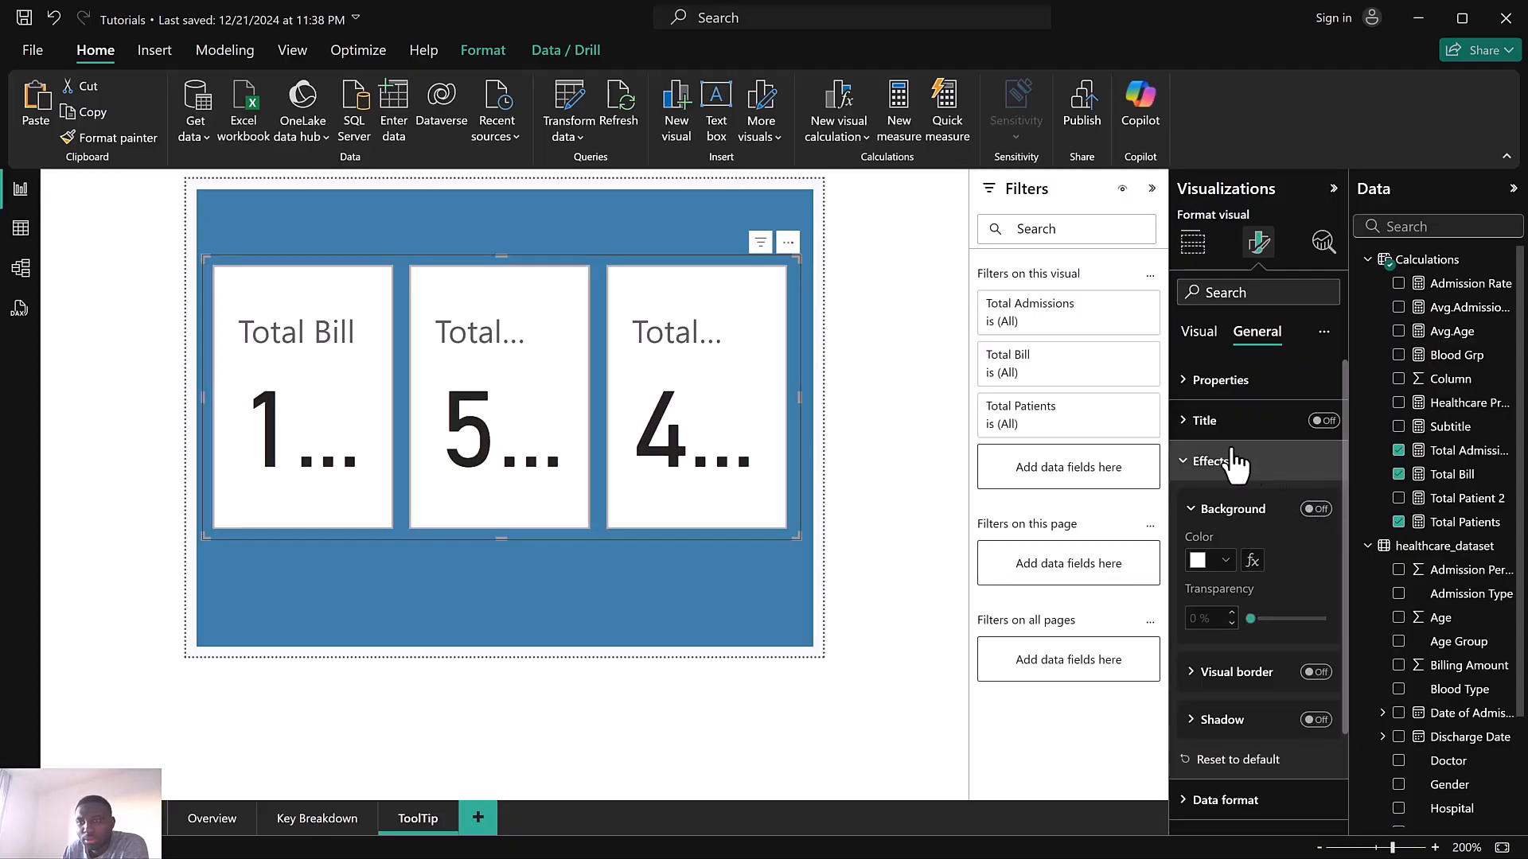
left_click(1203, 253)
left_click(1260, 245)
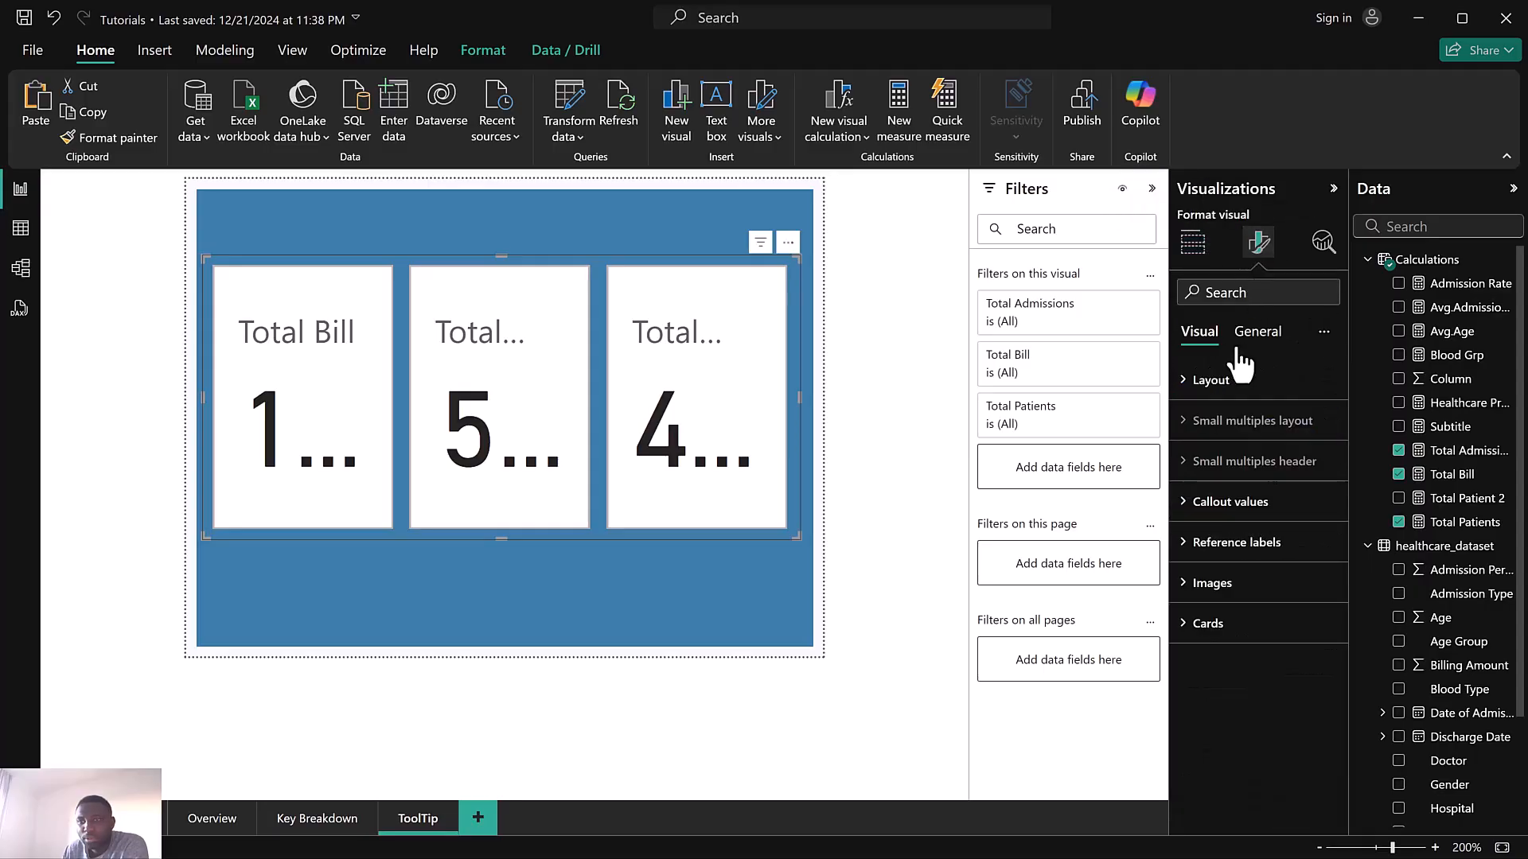
left_click(1241, 627)
scroll(1264, 656, "down", 4)
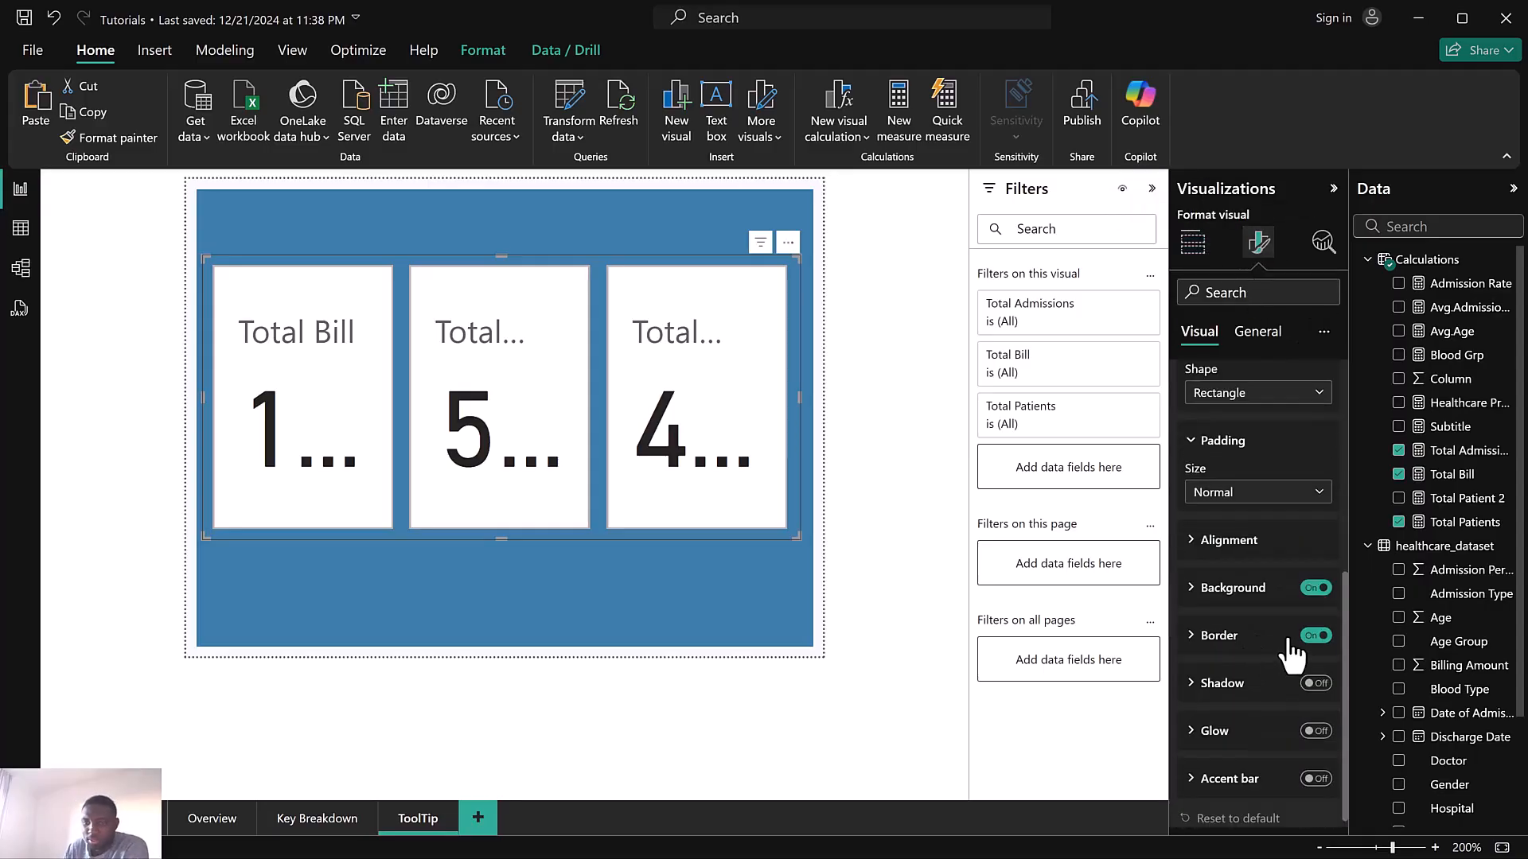
left_click(1315, 636)
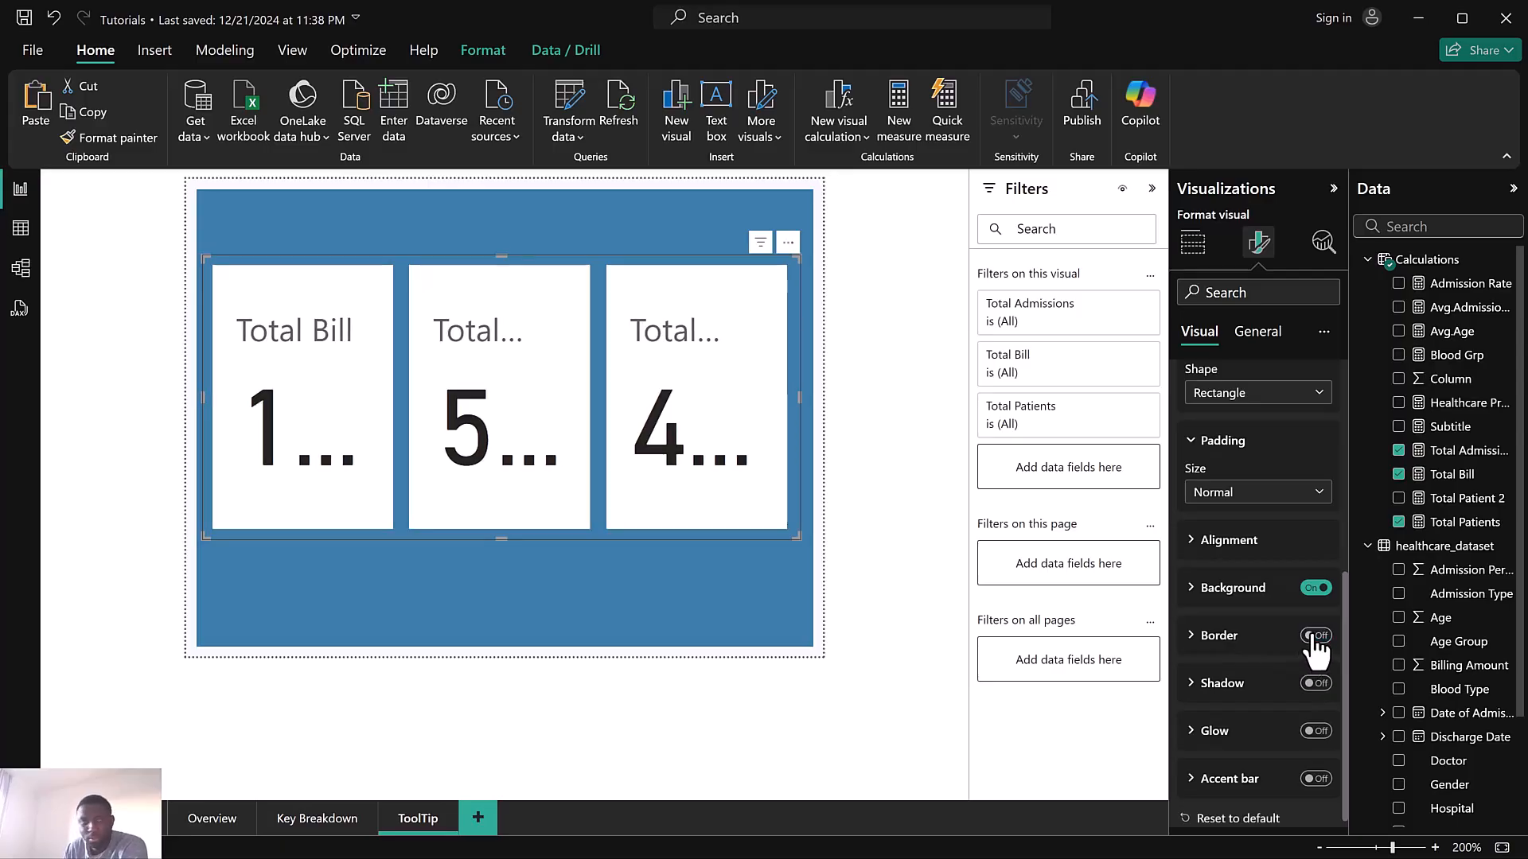
left_click(1196, 593)
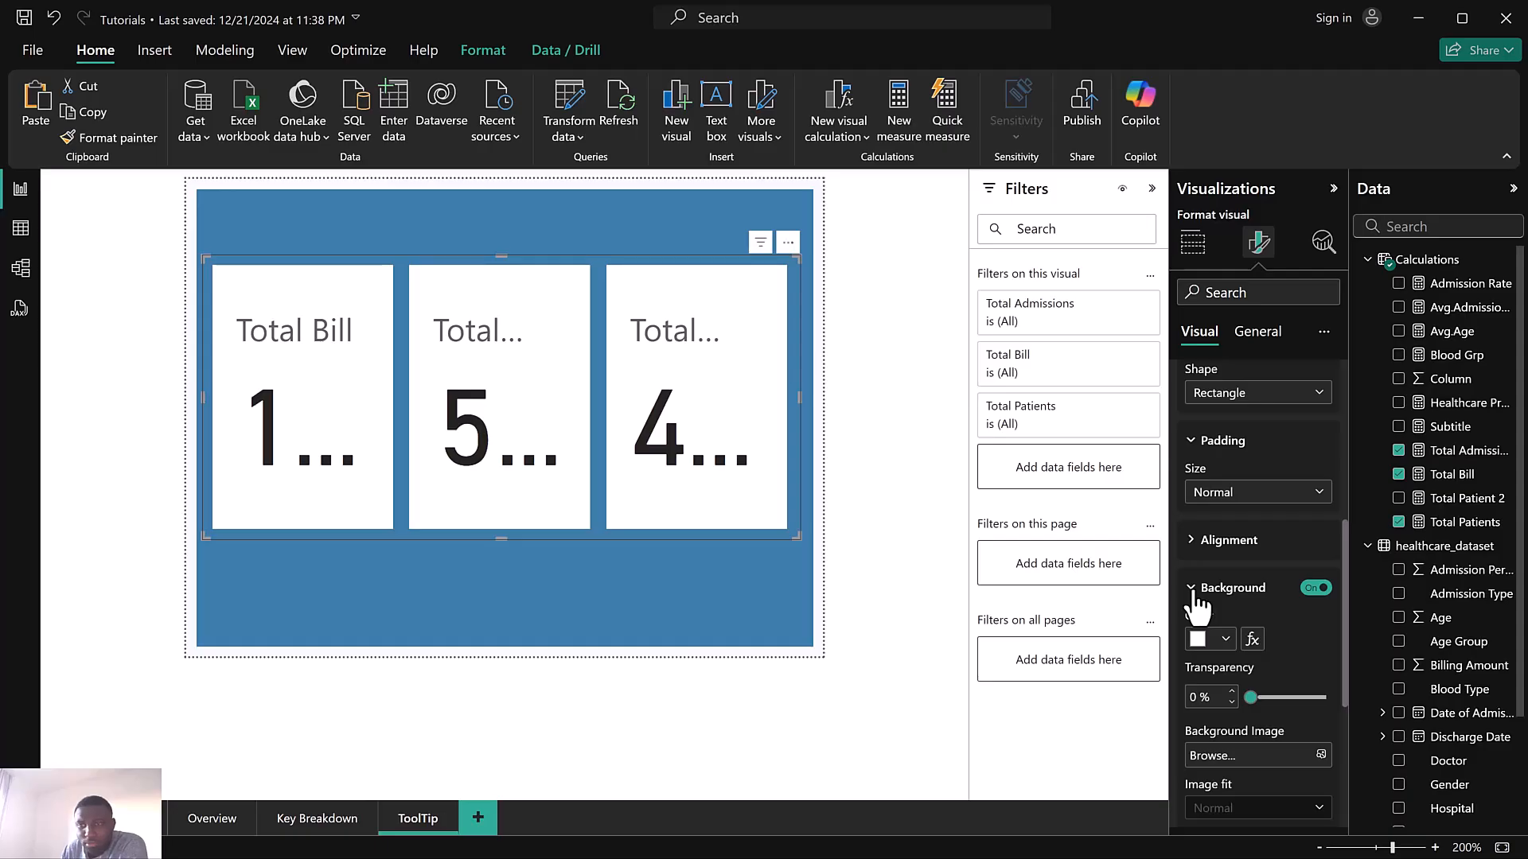
left_click(1196, 593)
scroll(1239, 484, "up", 4)
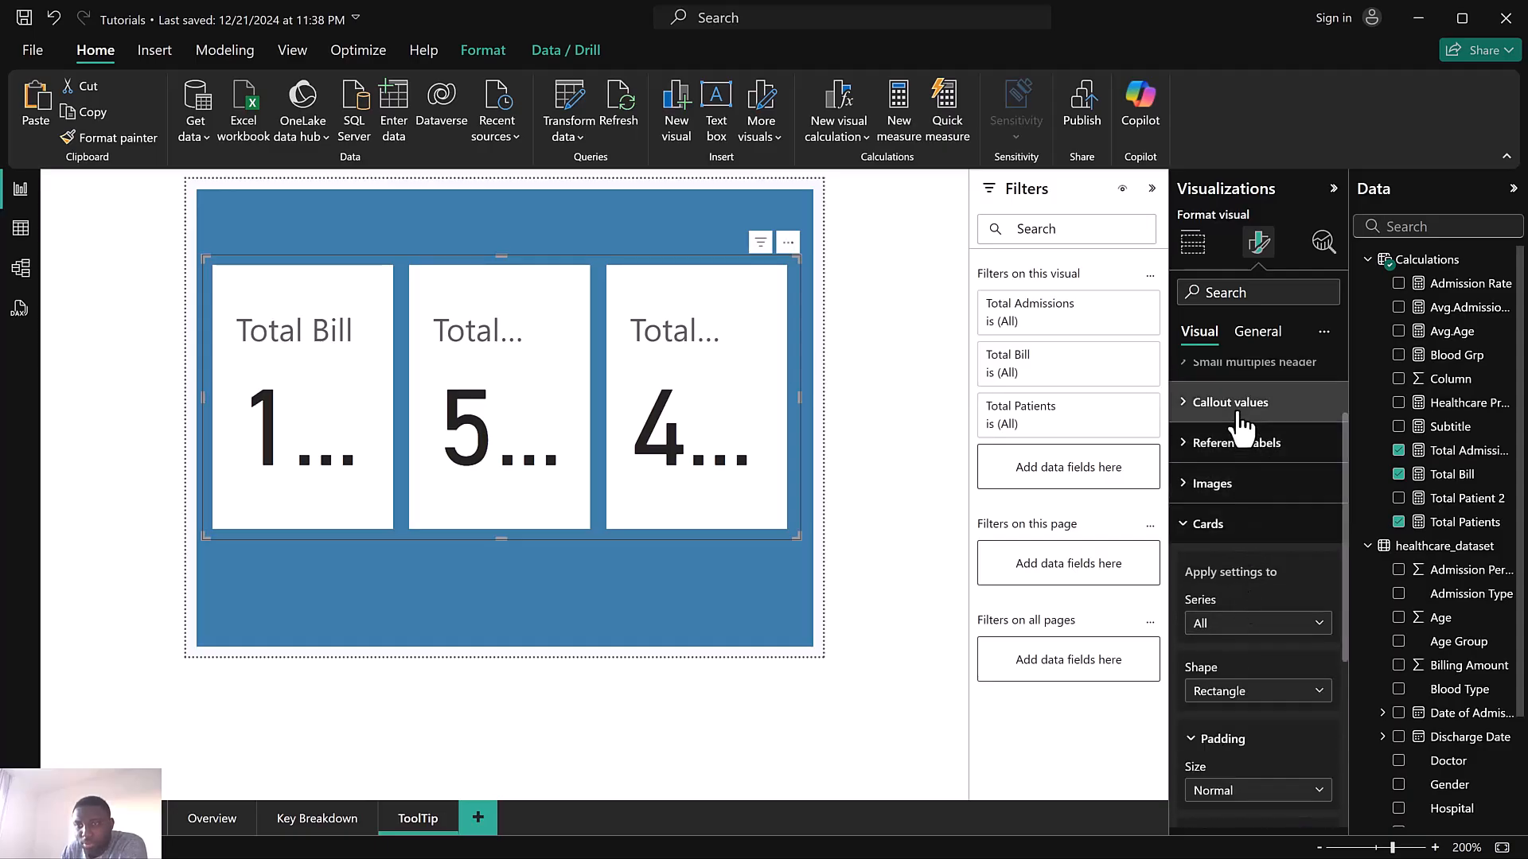
Set the callout values font to Segoe UI at size 18 for all series
left_click(1240, 404)
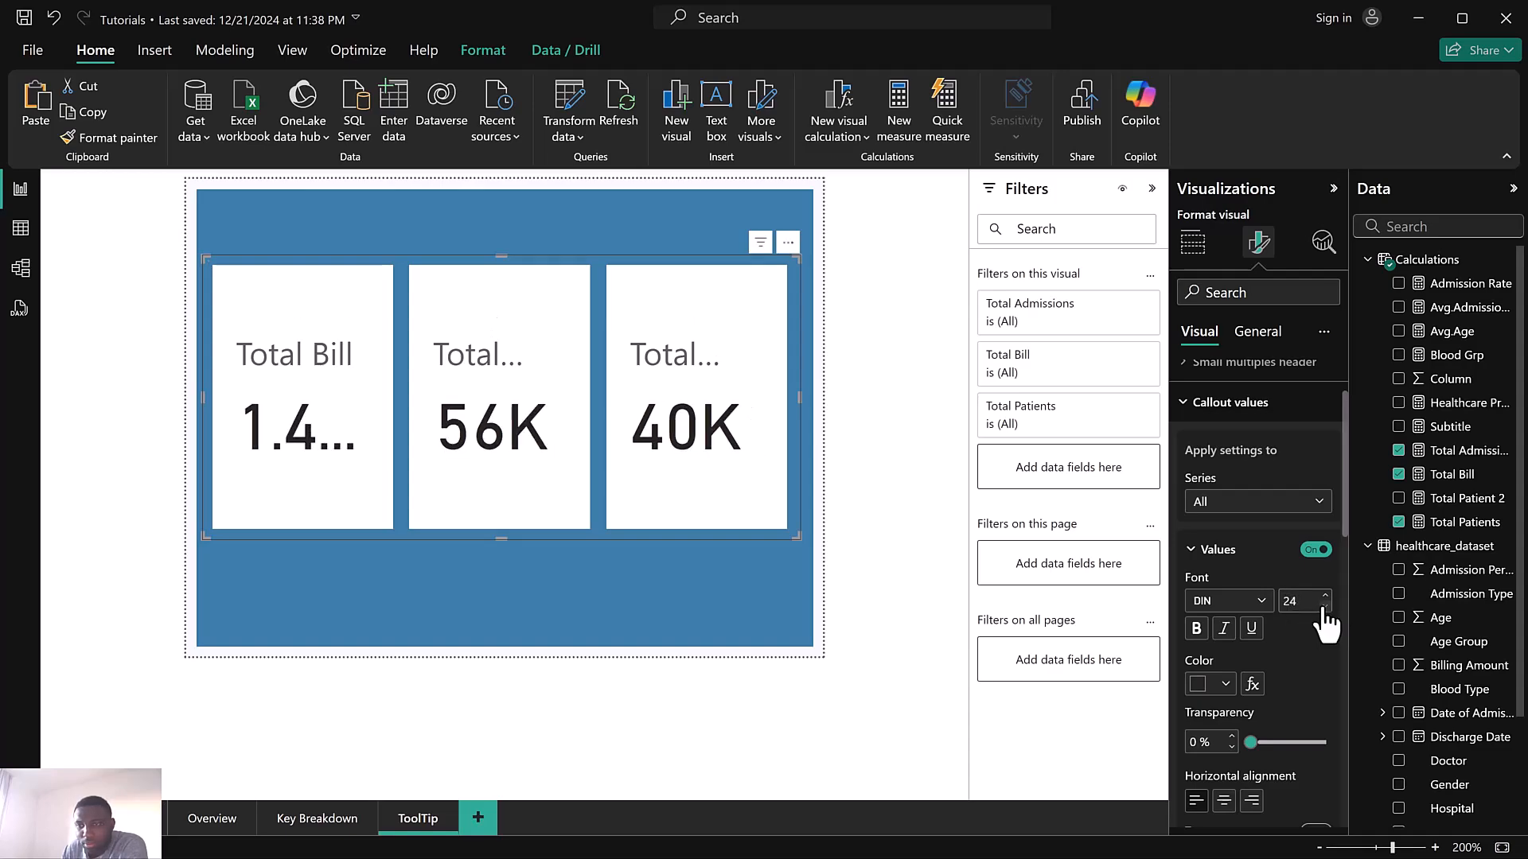
left_click(1324, 607)
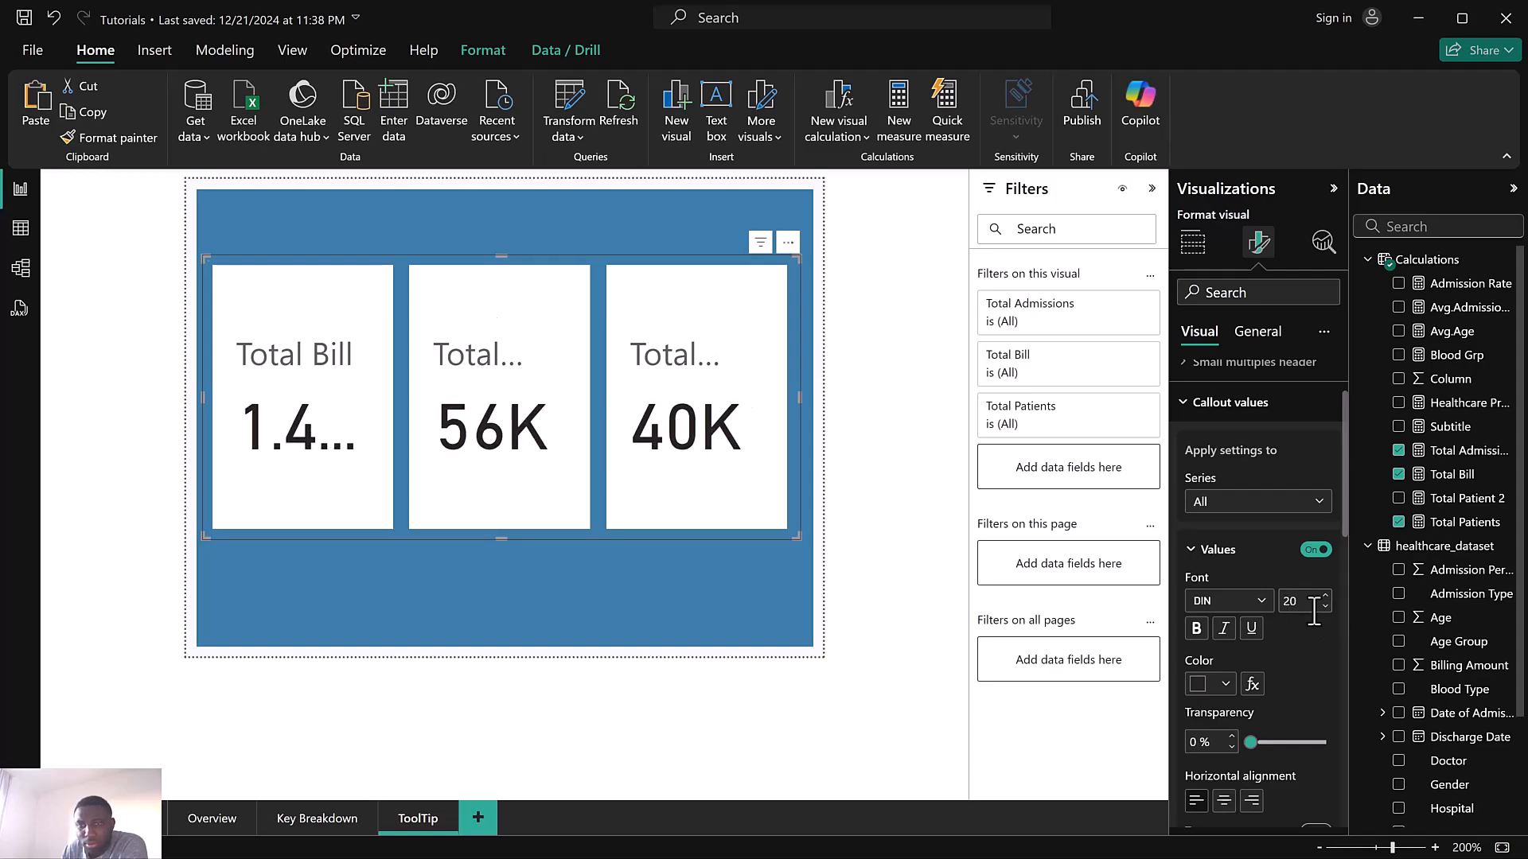
left_click(1235, 603)
scroll(1250, 549, "down", 3)
scroll(1249, 547, "down", 2)
left_click(1234, 478)
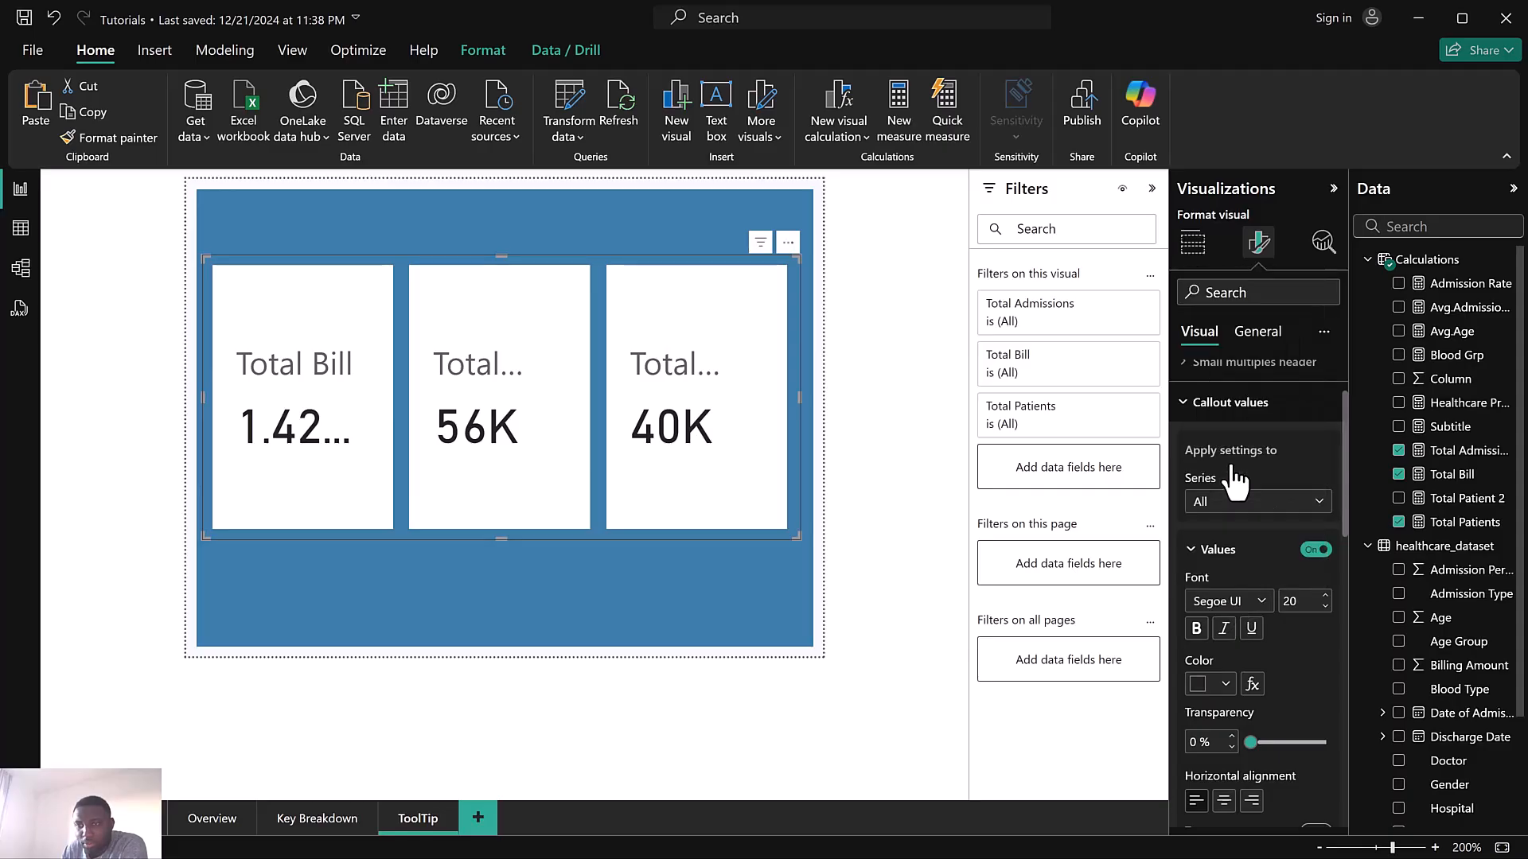
left_click(1324, 608)
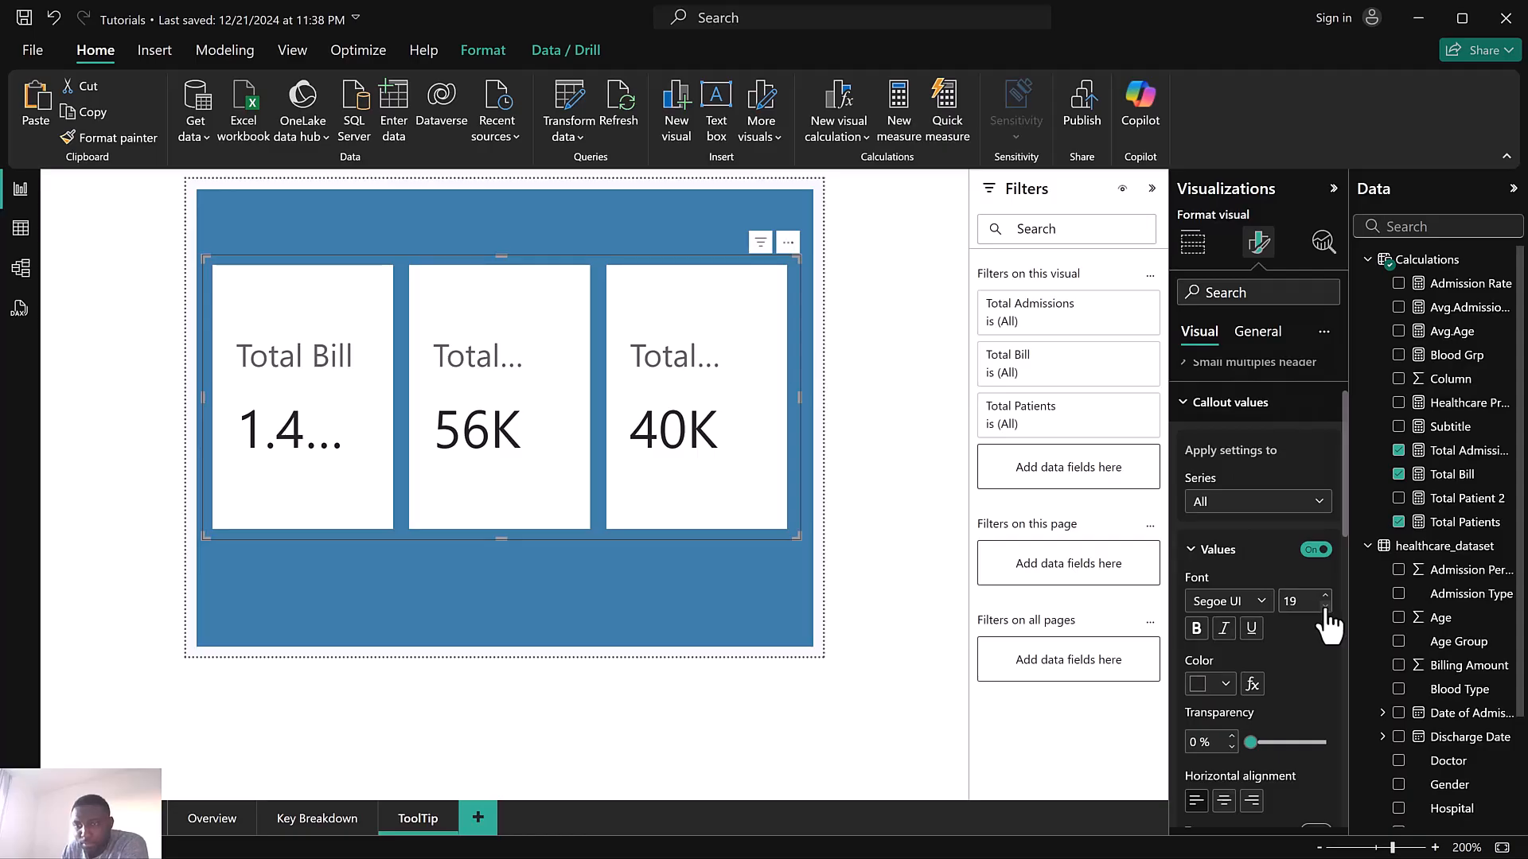
Set the Total Bill series callout value font size to 16
left_click(1241, 505)
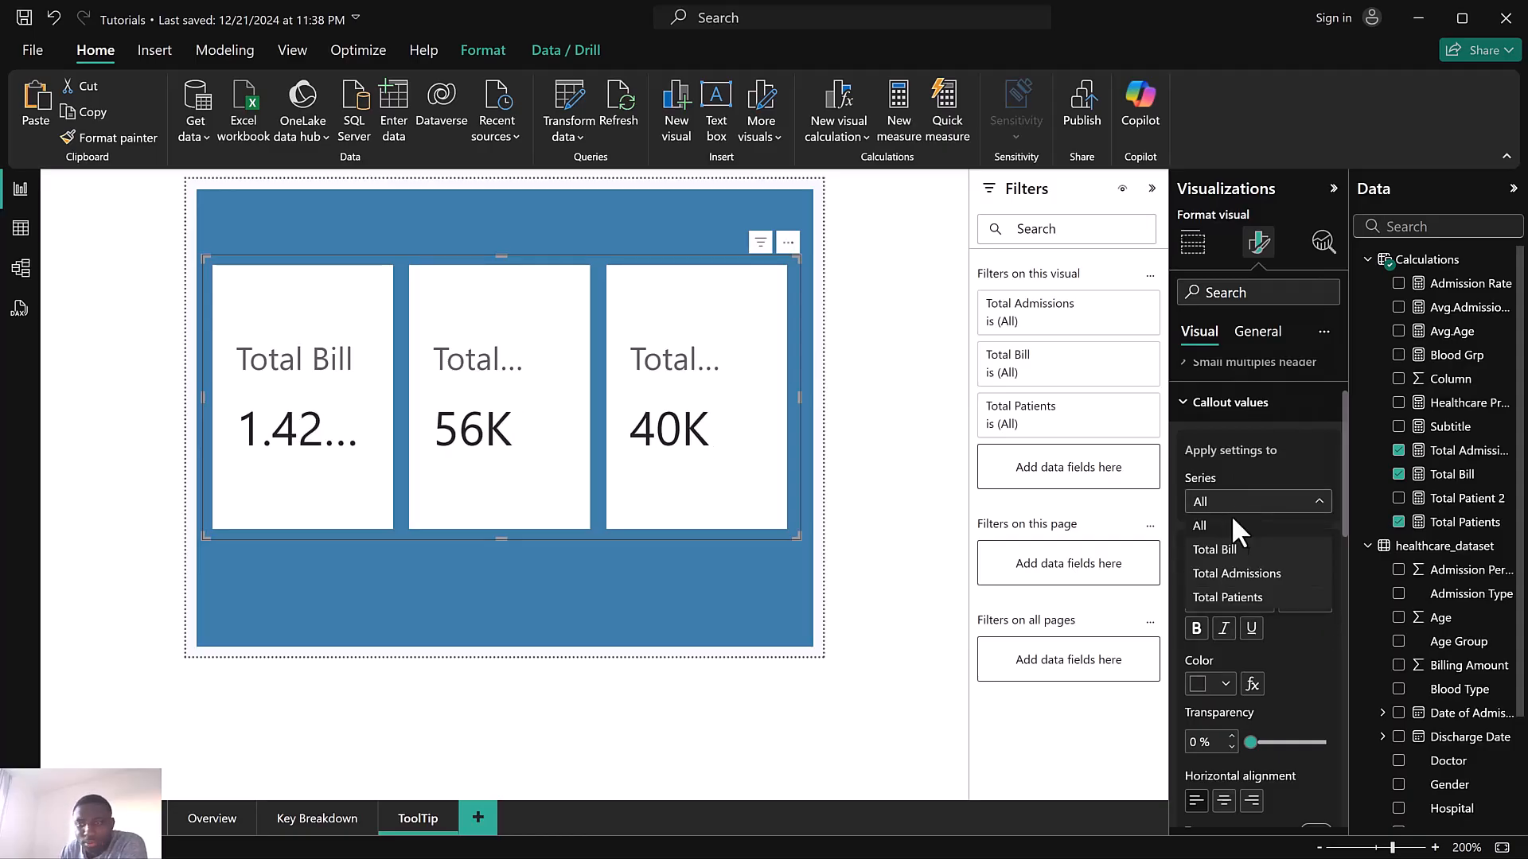
left_click(1230, 553)
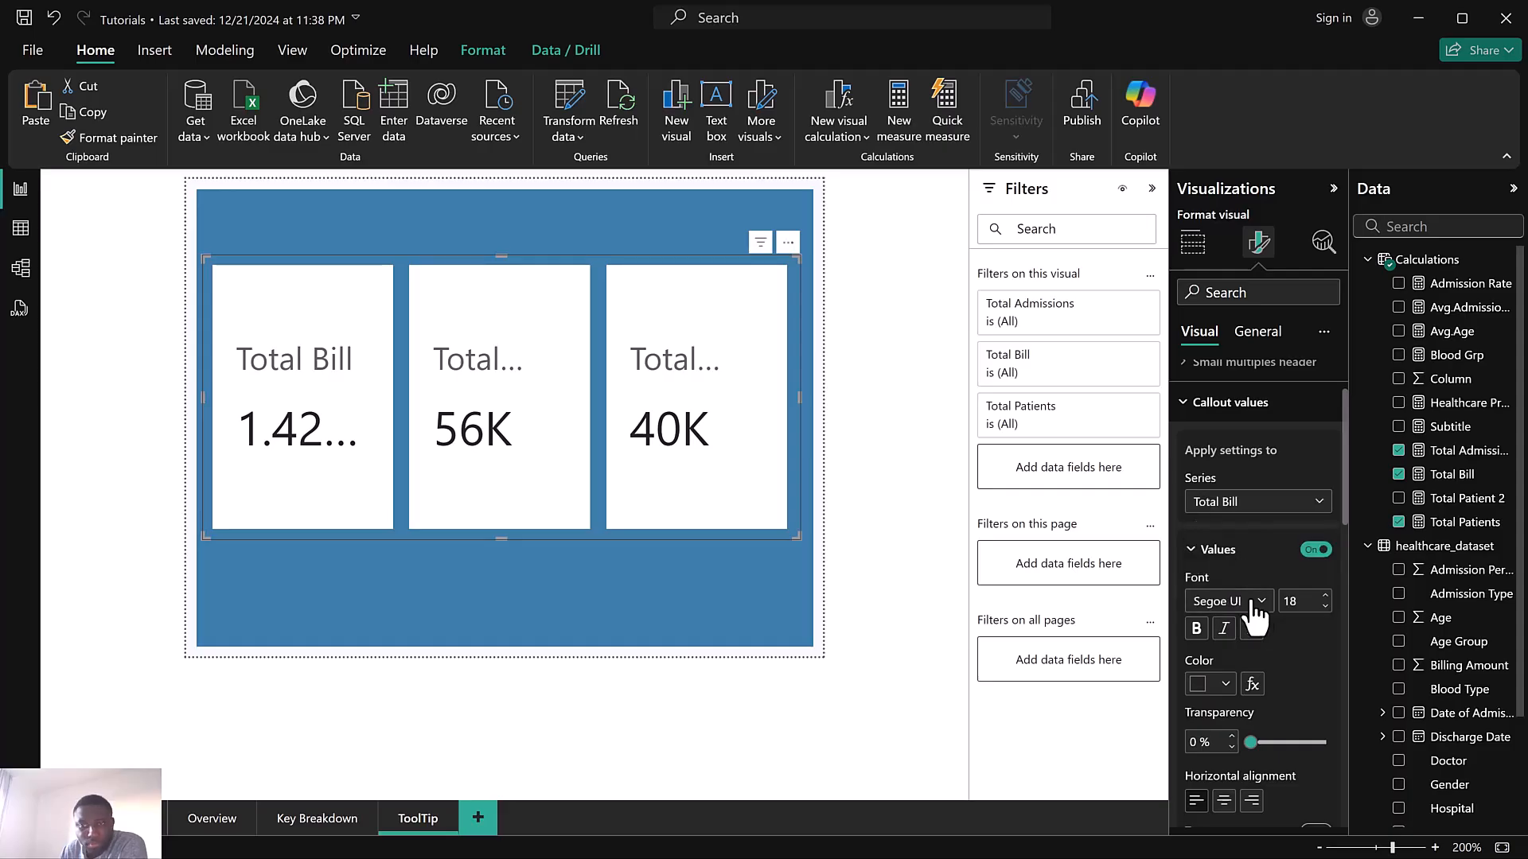
left_click(1326, 608)
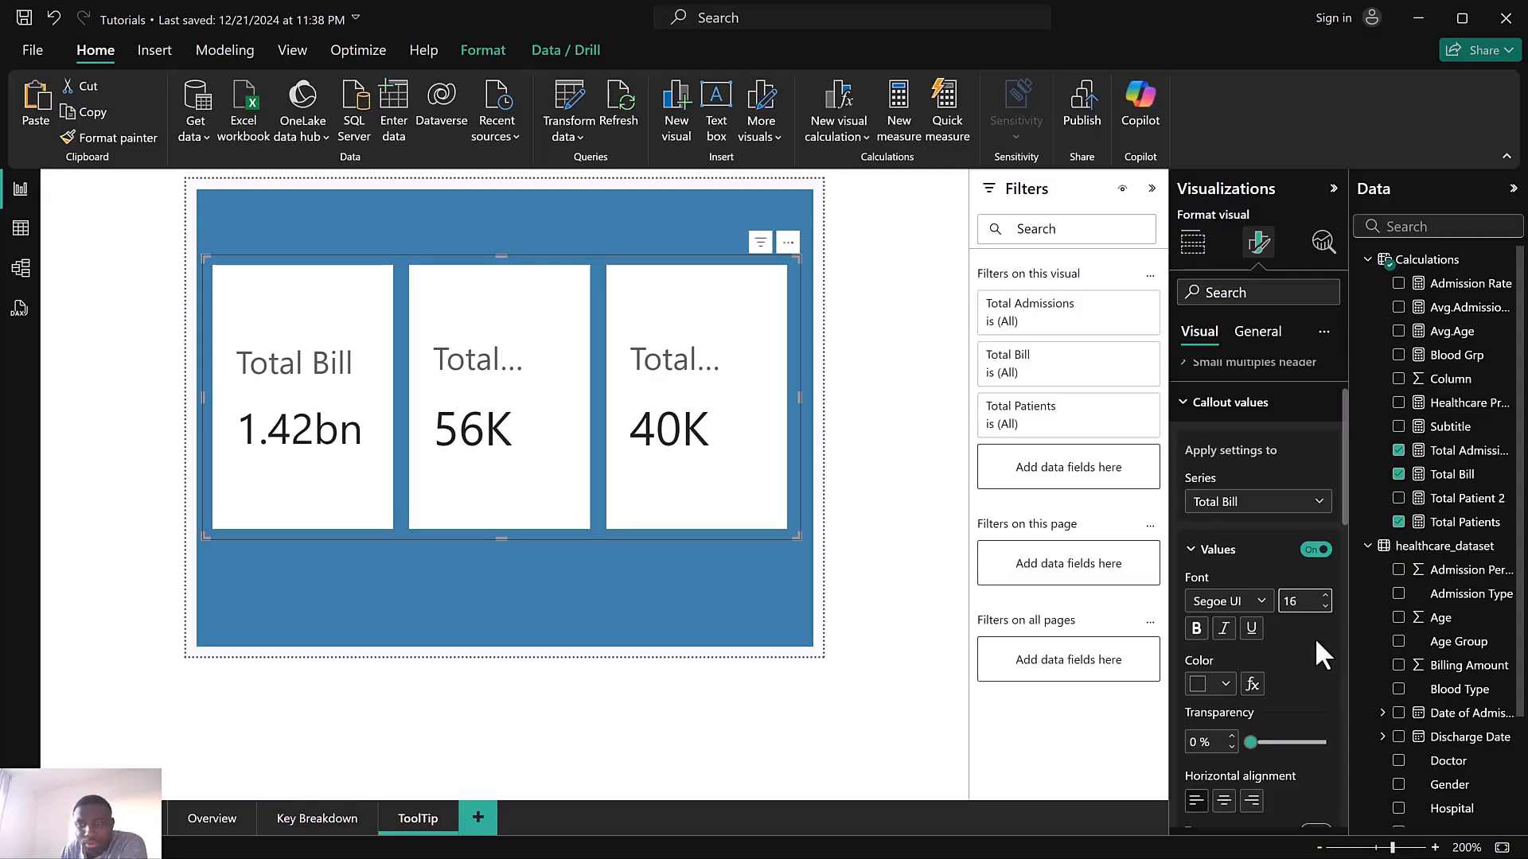
scroll(1315, 637, "down", 3)
left_click(1238, 686)
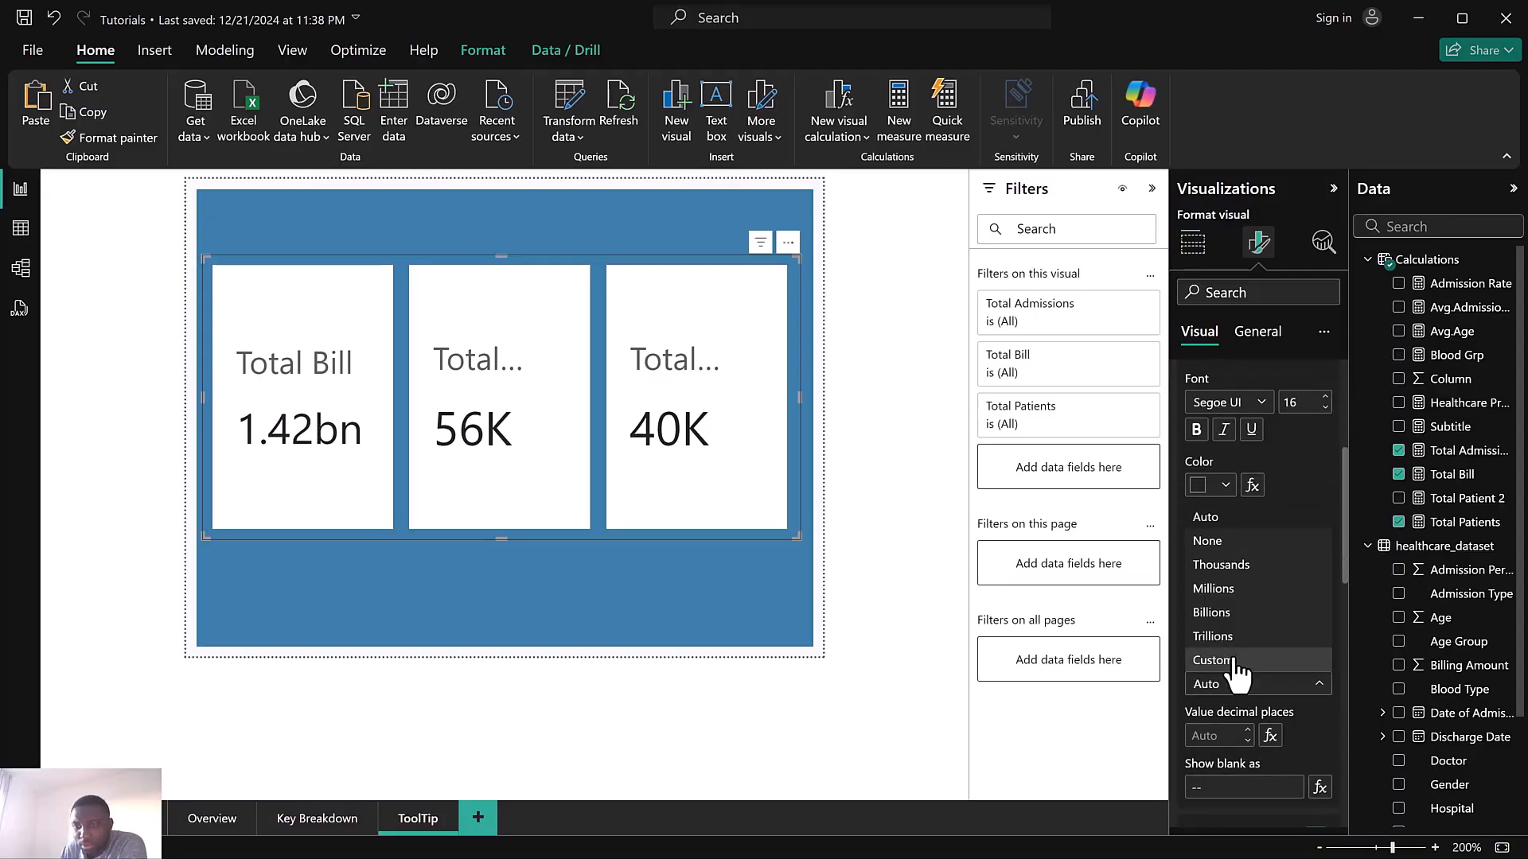
left_click(1248, 395)
Set the Total Bill series callout display units to None
scroll(1296, 476, "up", 2)
left_click(1256, 514)
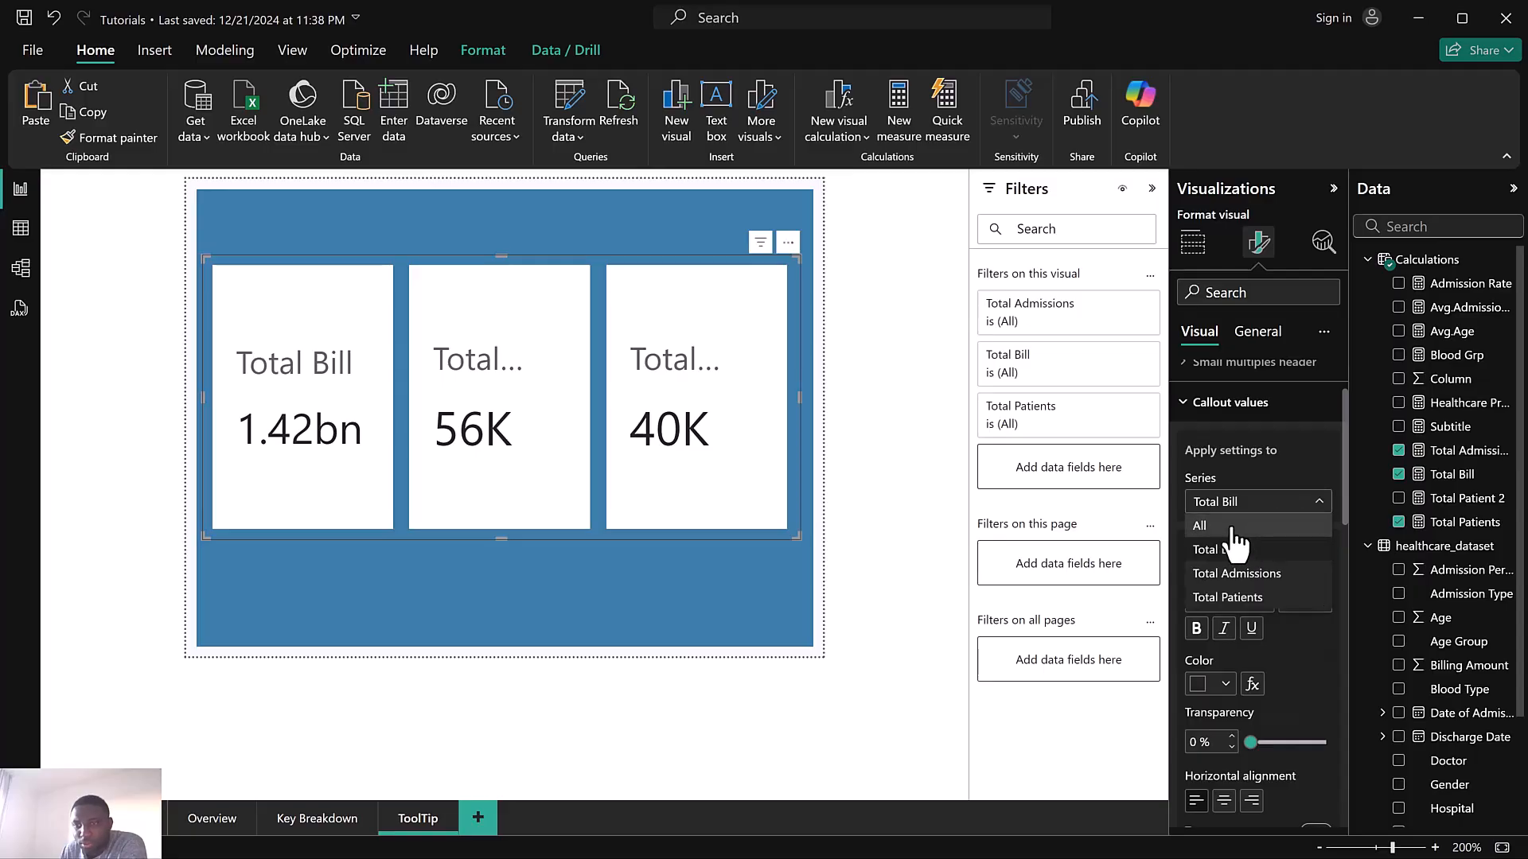
left_click(1239, 529)
scroll(1258, 714, "down", 3)
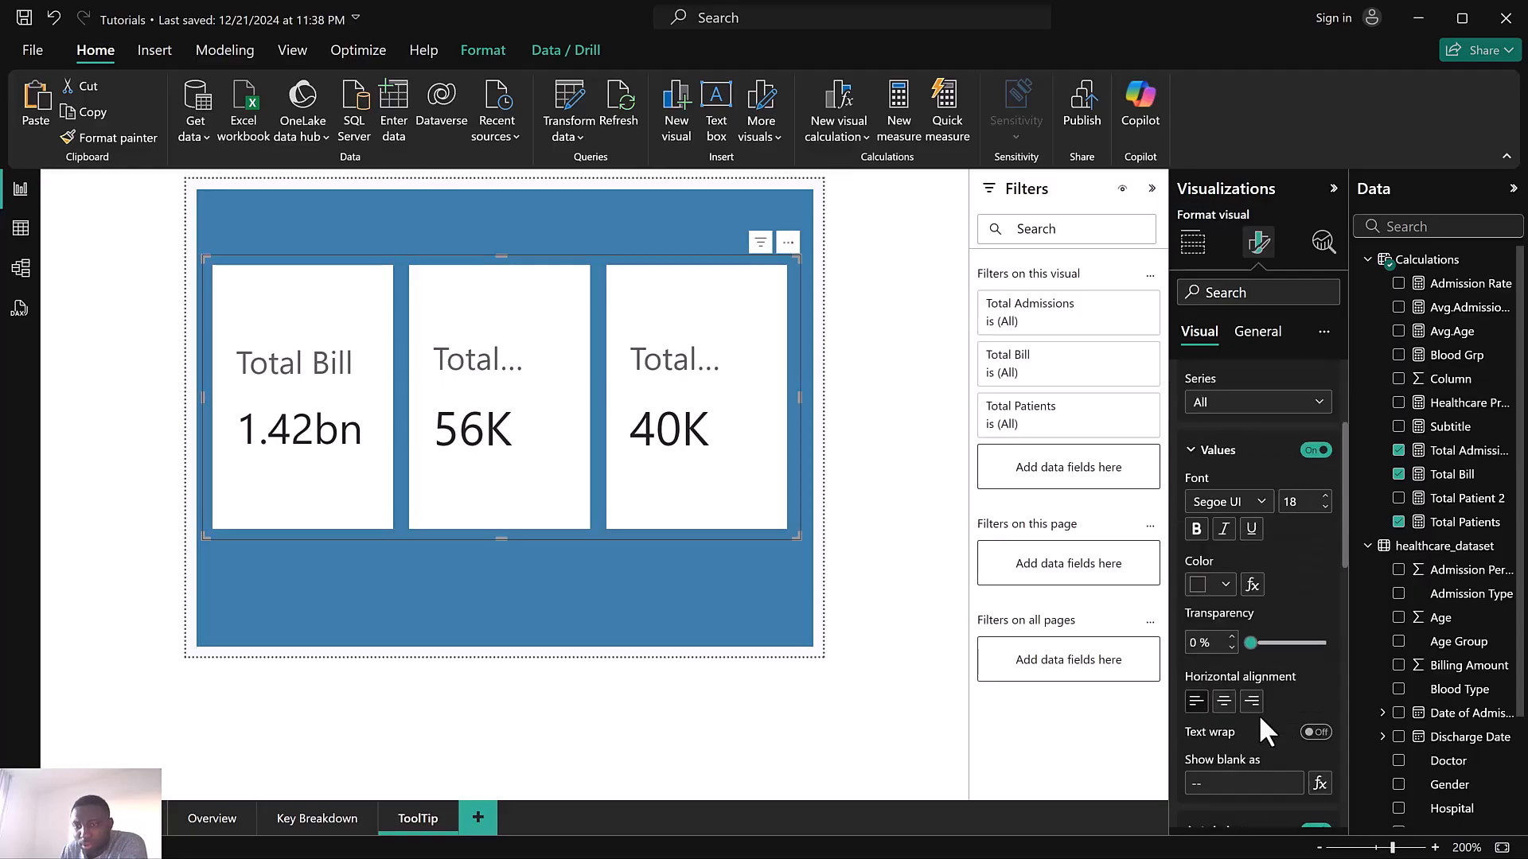
scroll(1258, 656, "up", 3)
left_click(1253, 510)
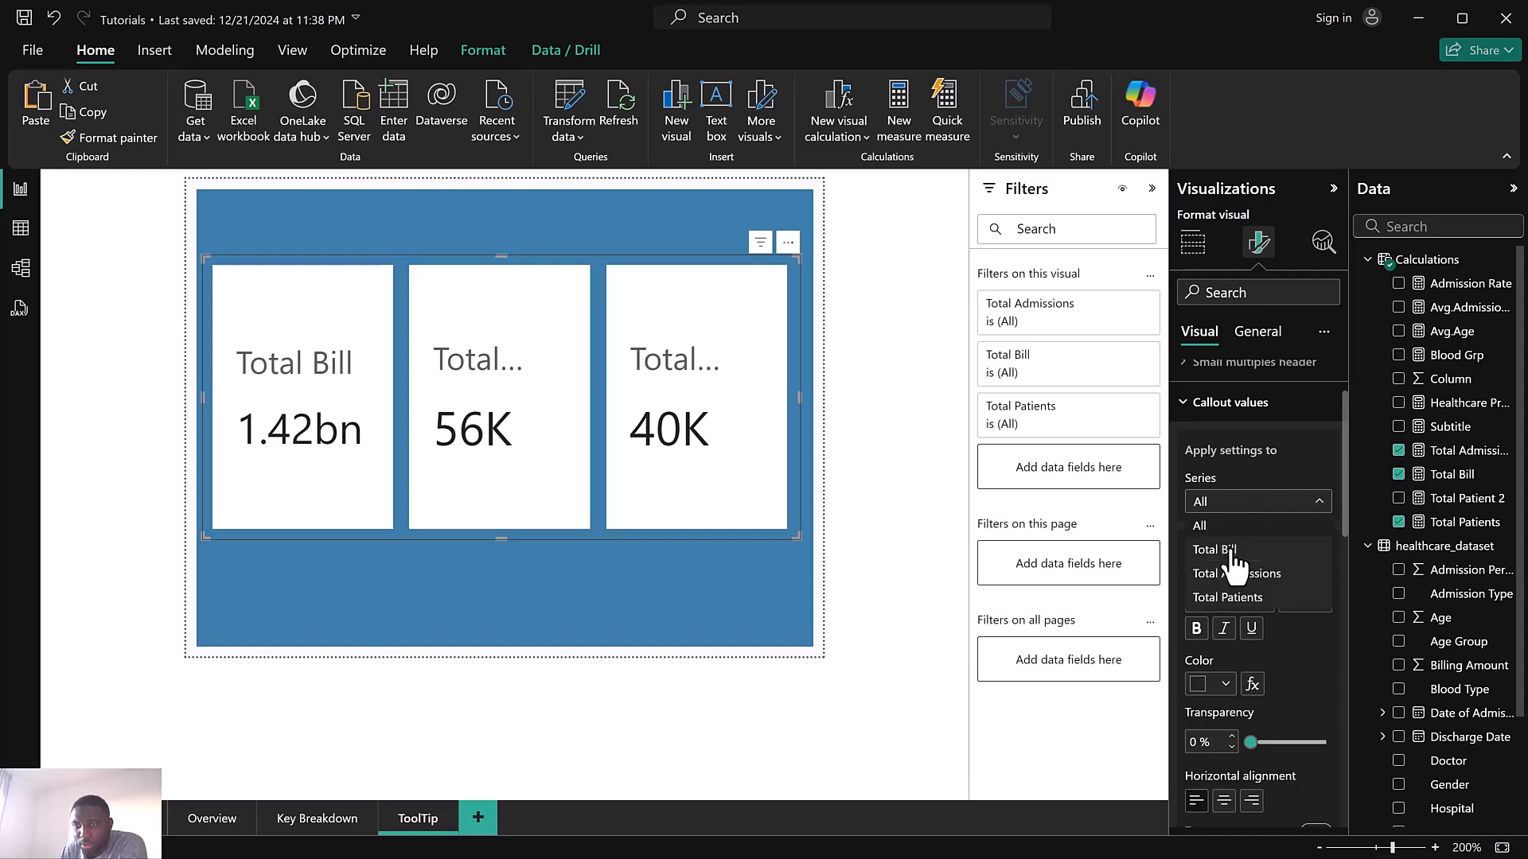
left_click(1236, 565)
scroll(1285, 589, "down", 5)
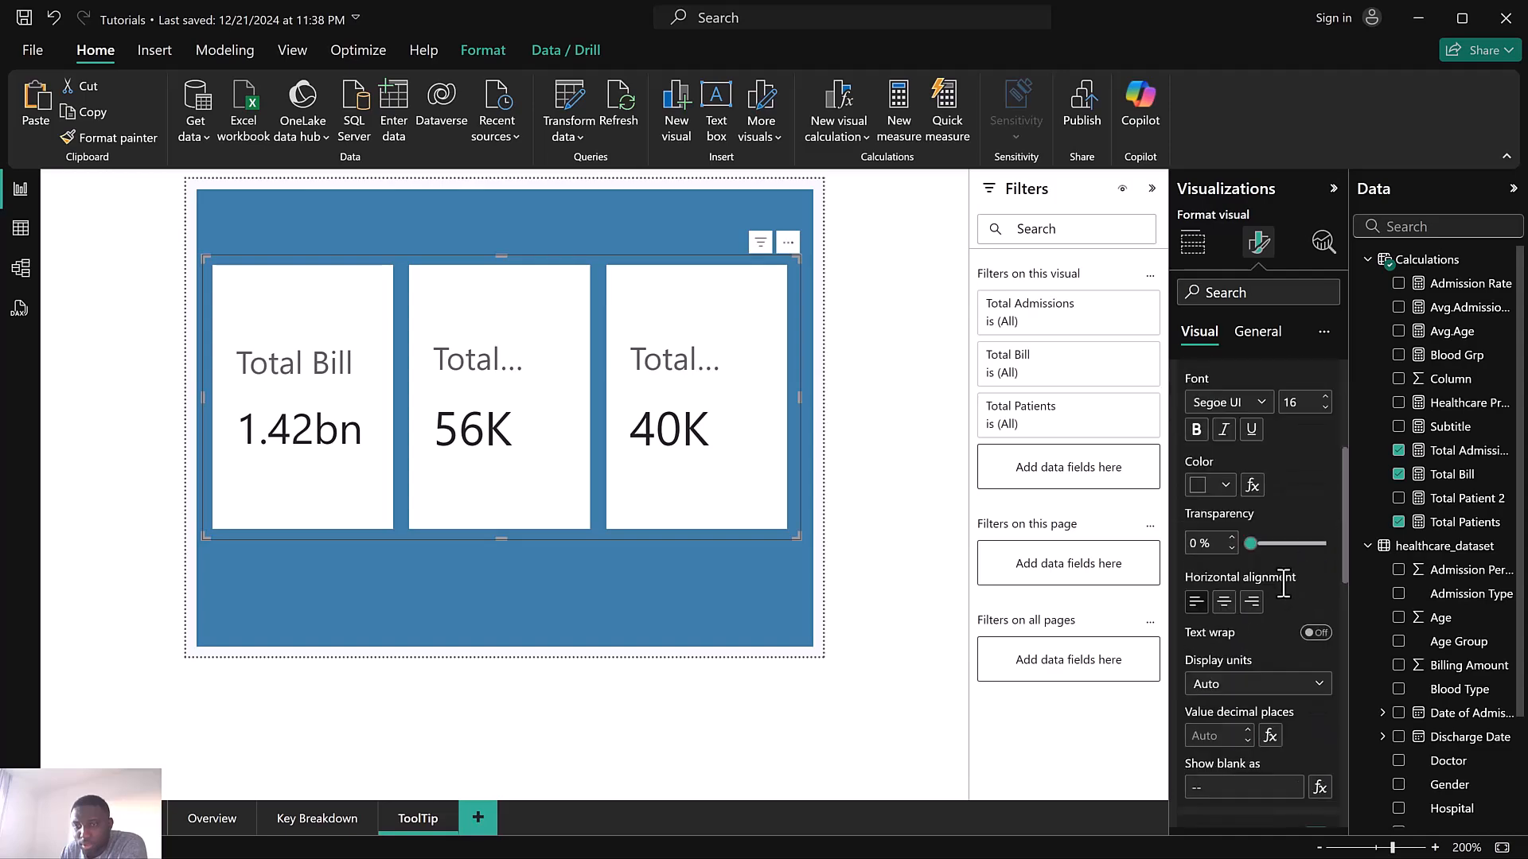
left_click(1238, 486)
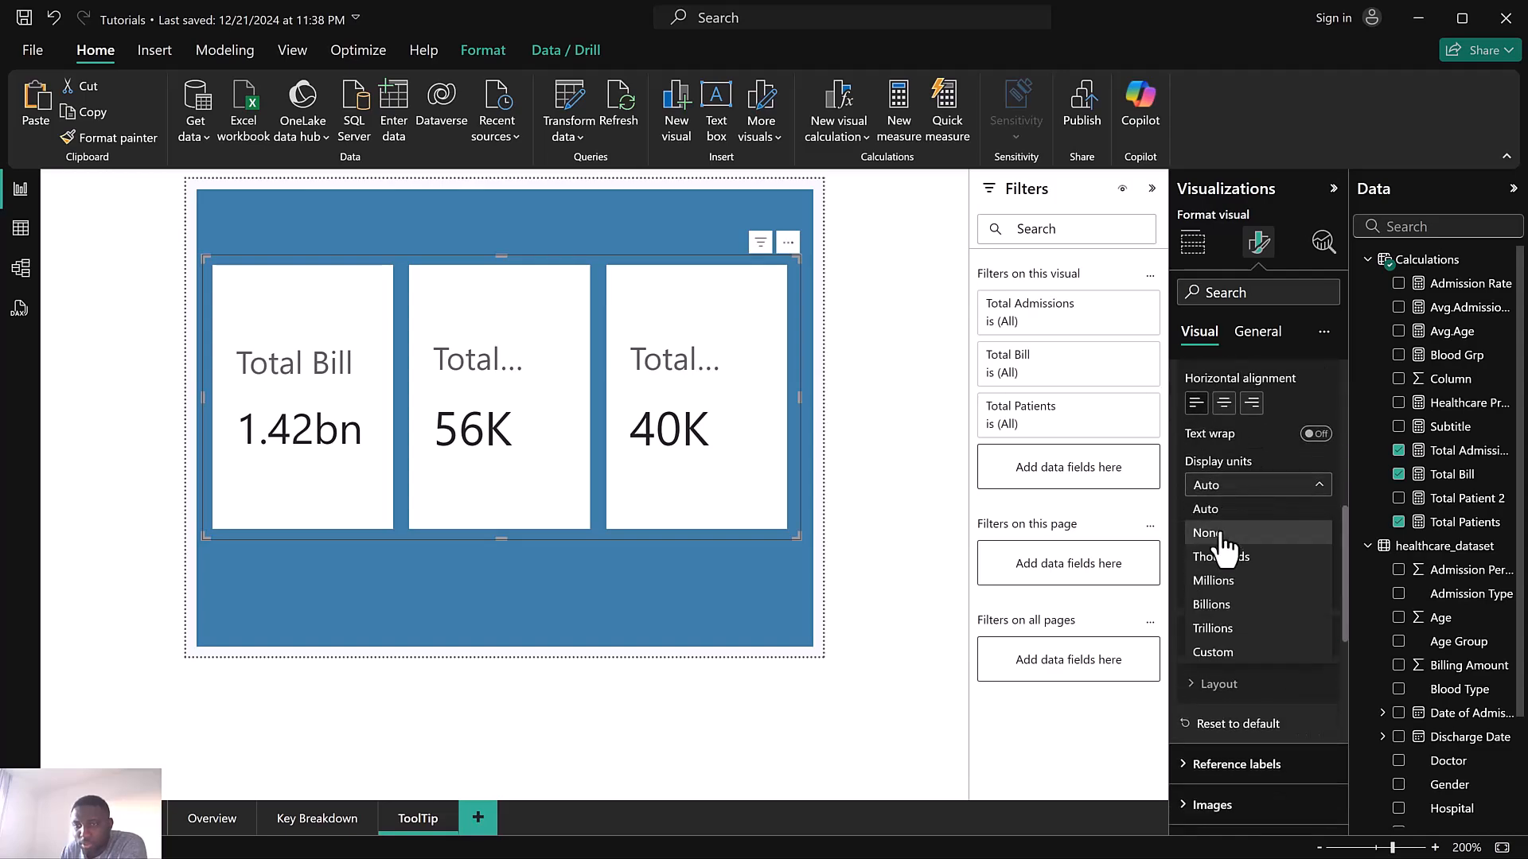
left_click(1221, 534)
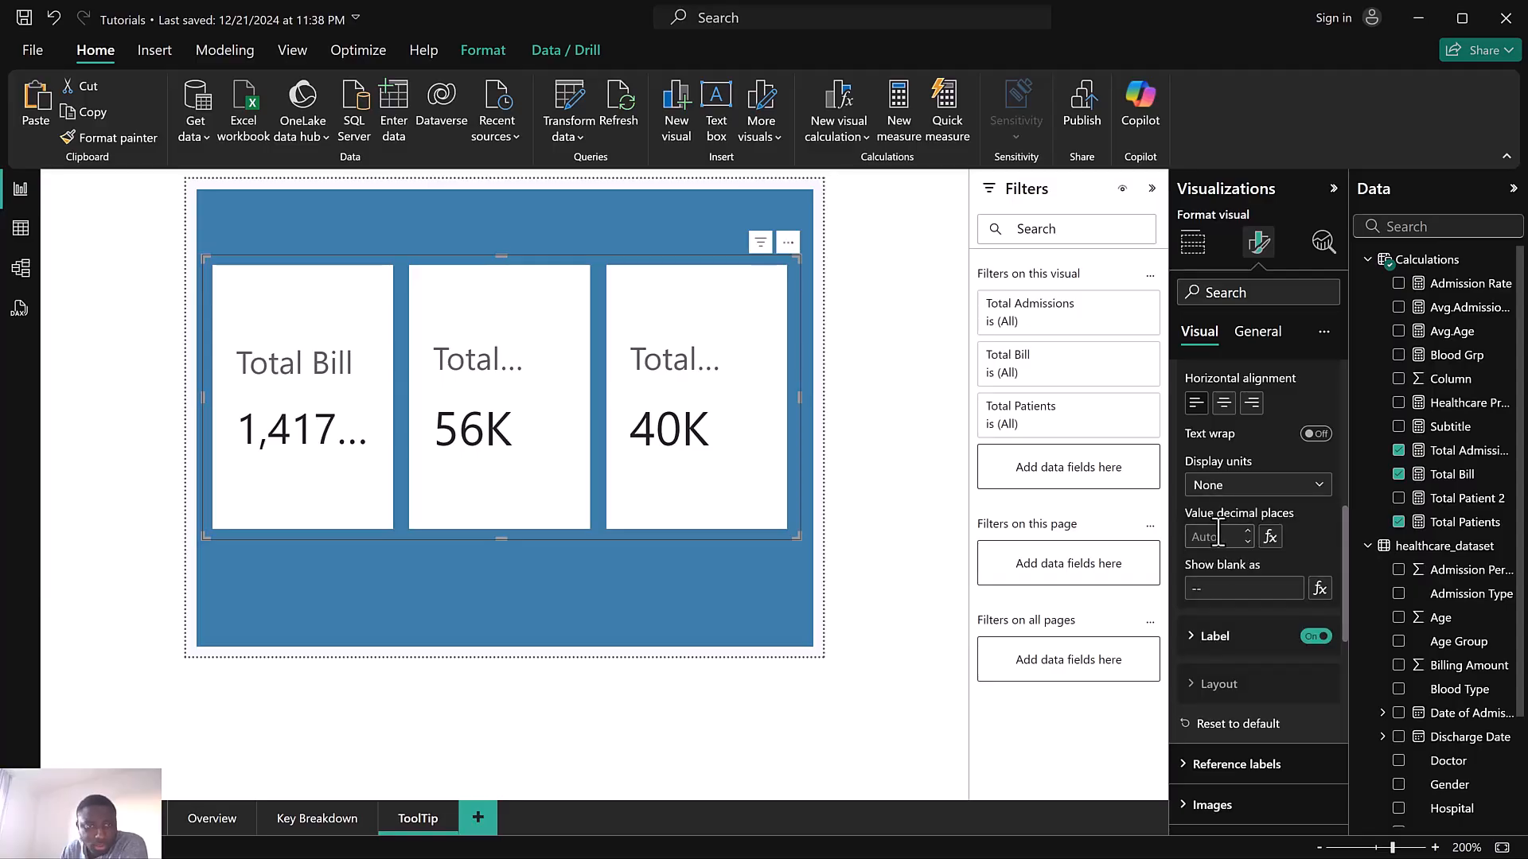
scroll(1286, 470, "up", 3)
scroll(1286, 470, "down", 2)
scroll(1286, 479, "down", 3)
left_click(1215, 538)
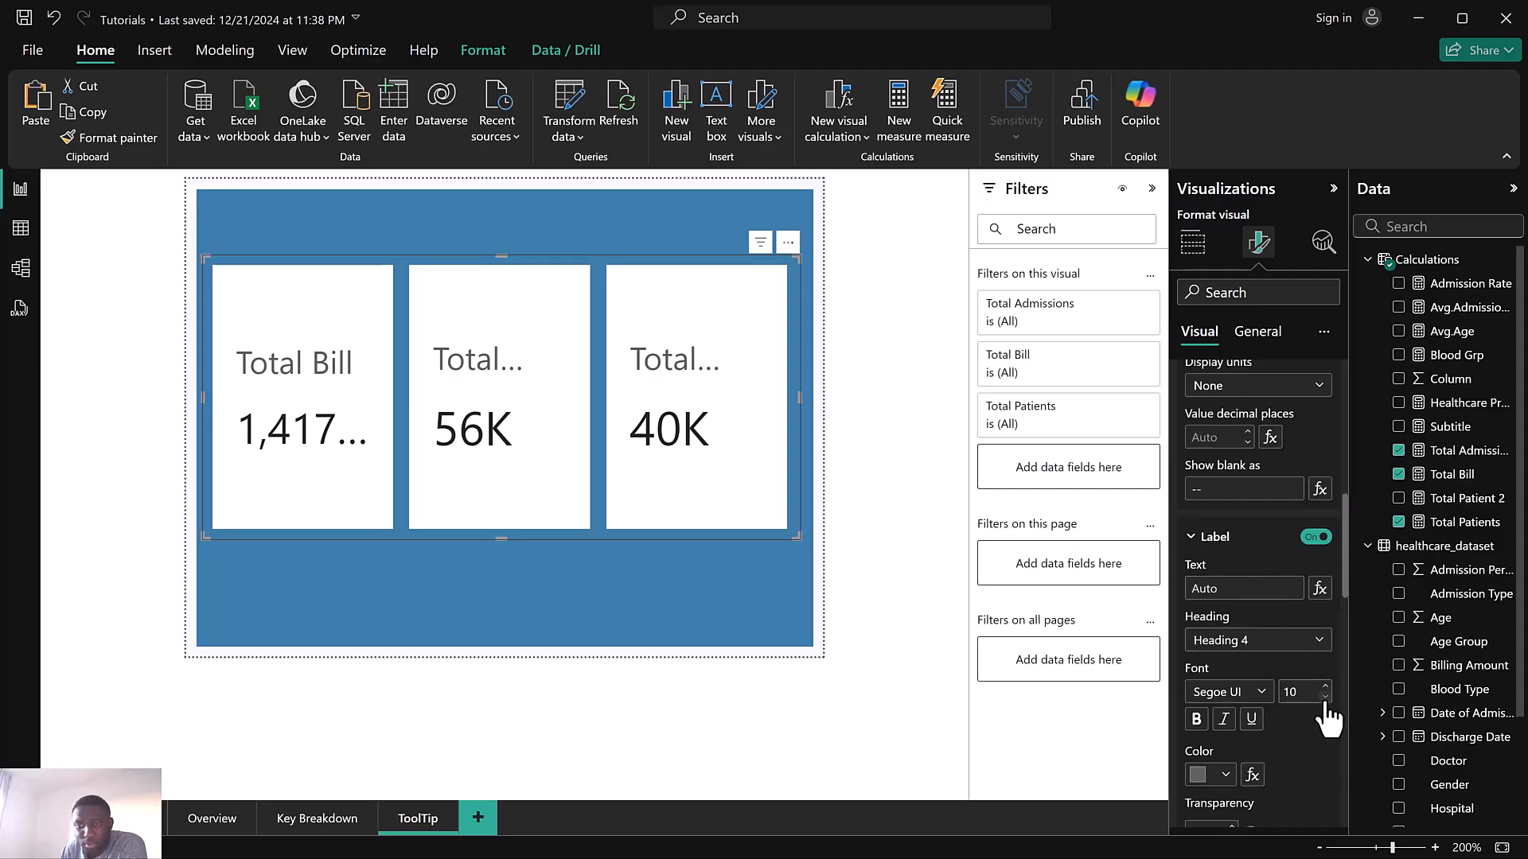
scroll(1308, 642, "up", 10)
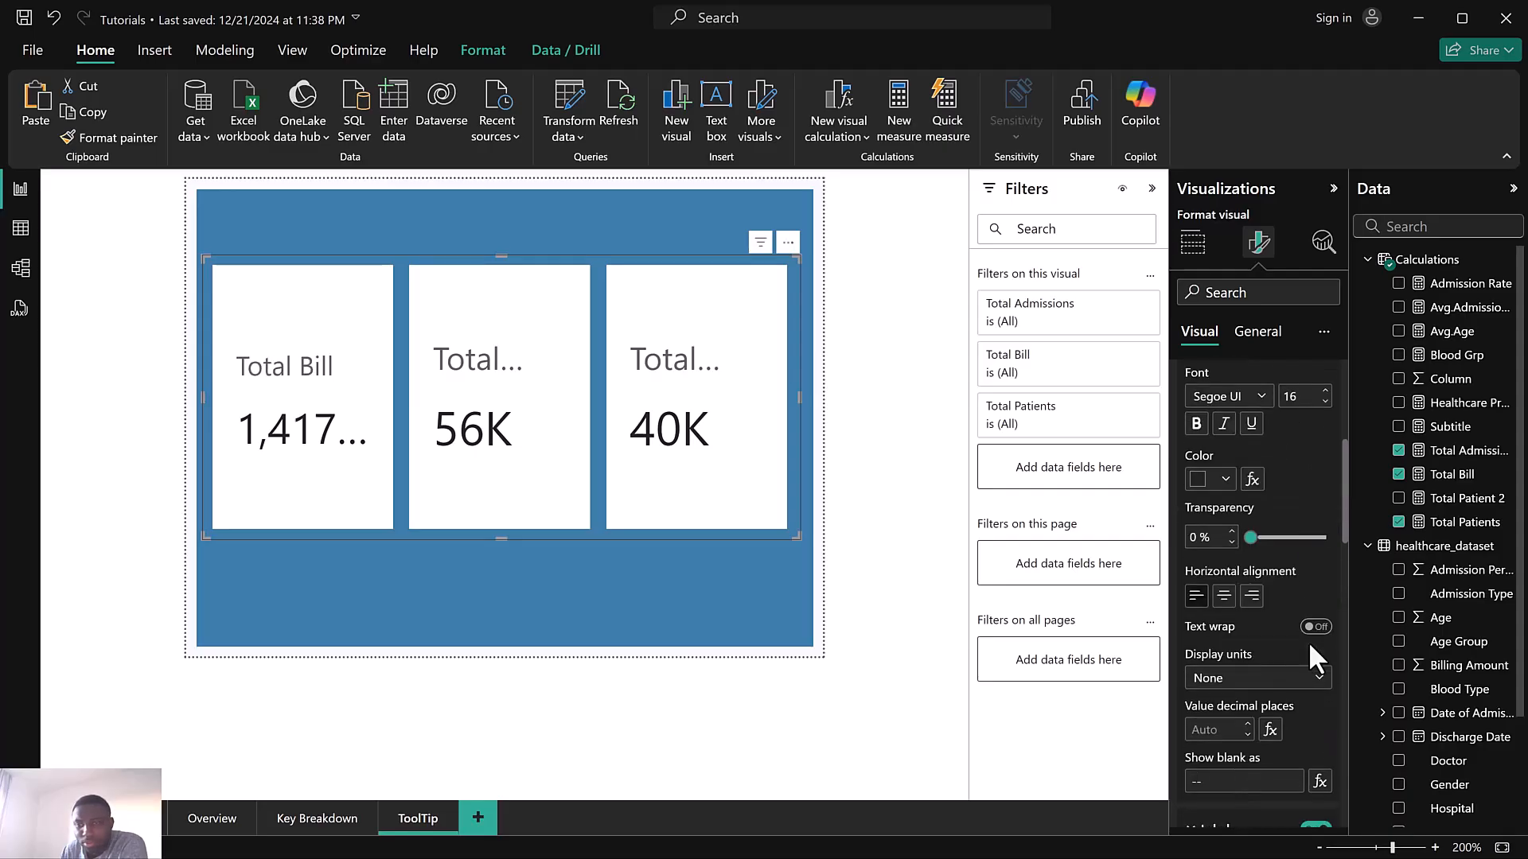
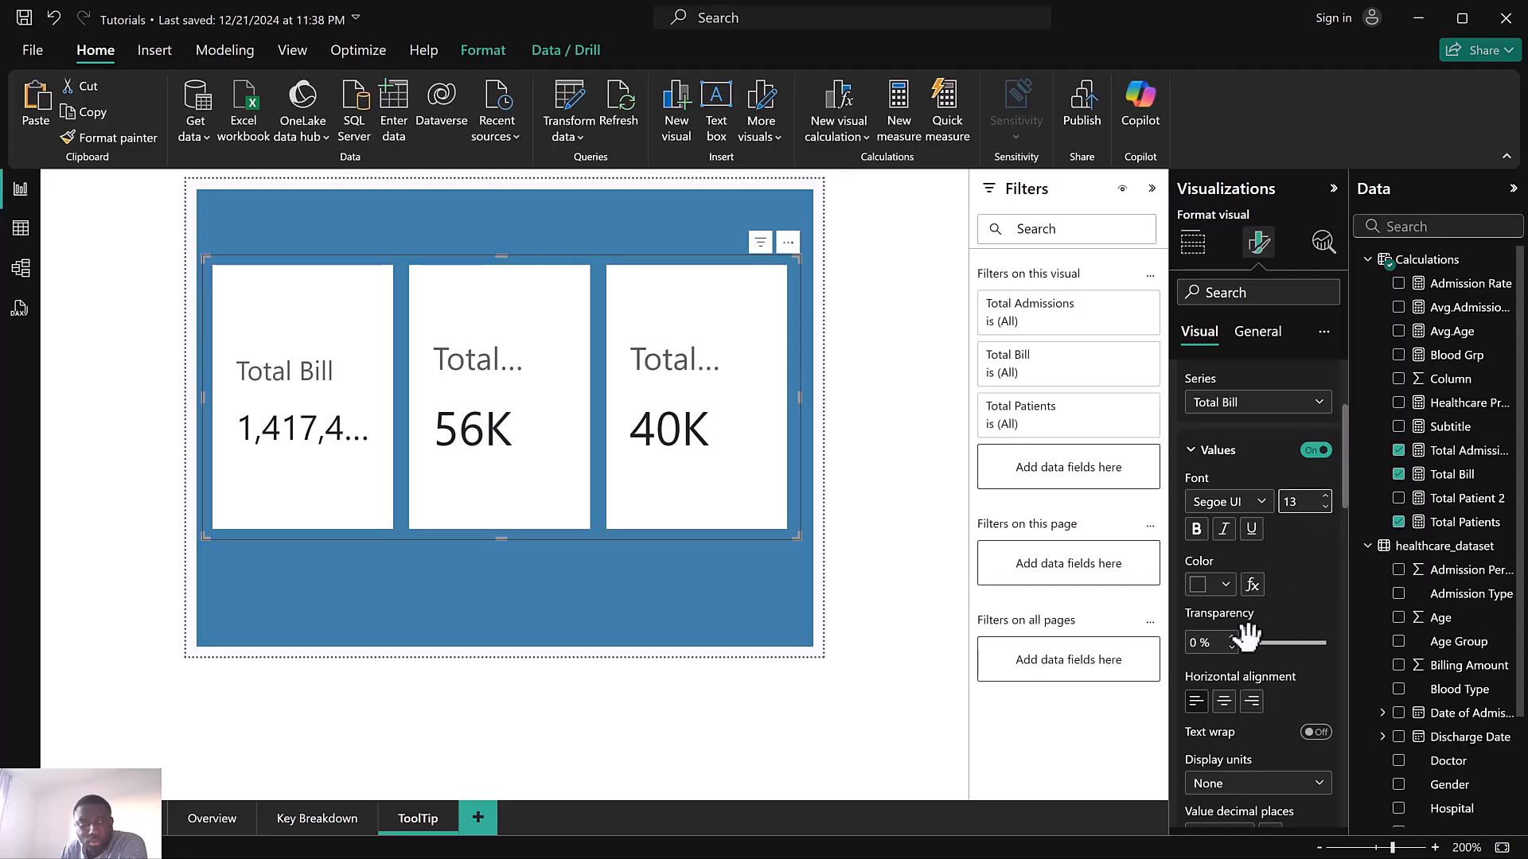
Set the display units of the Total Bill values in the card visual to Billions
scroll(1245, 640, "down", 2)
left_click(1243, 685)
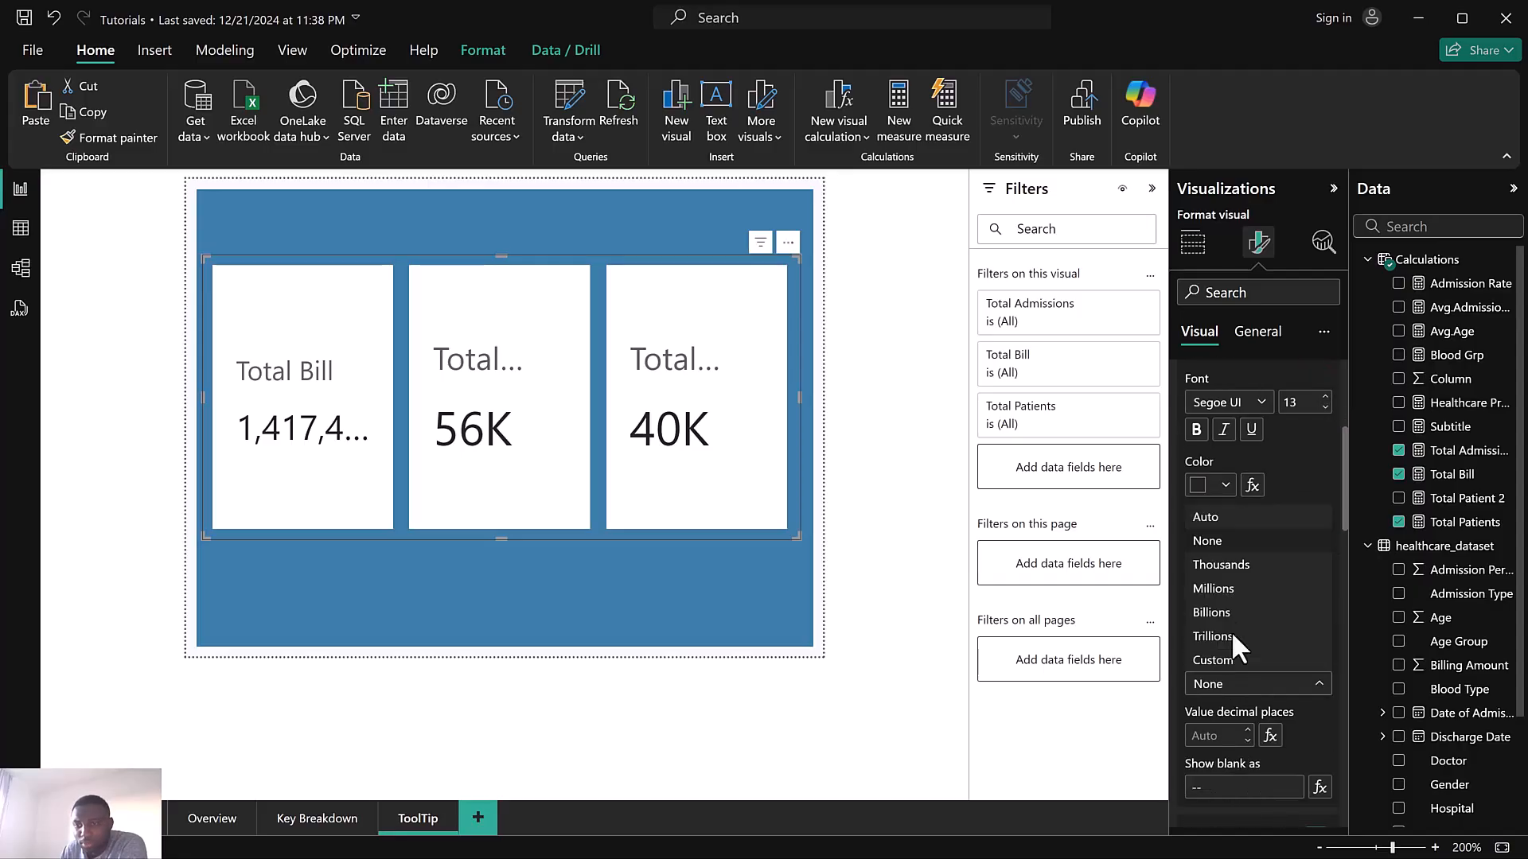
left_click(1230, 568)
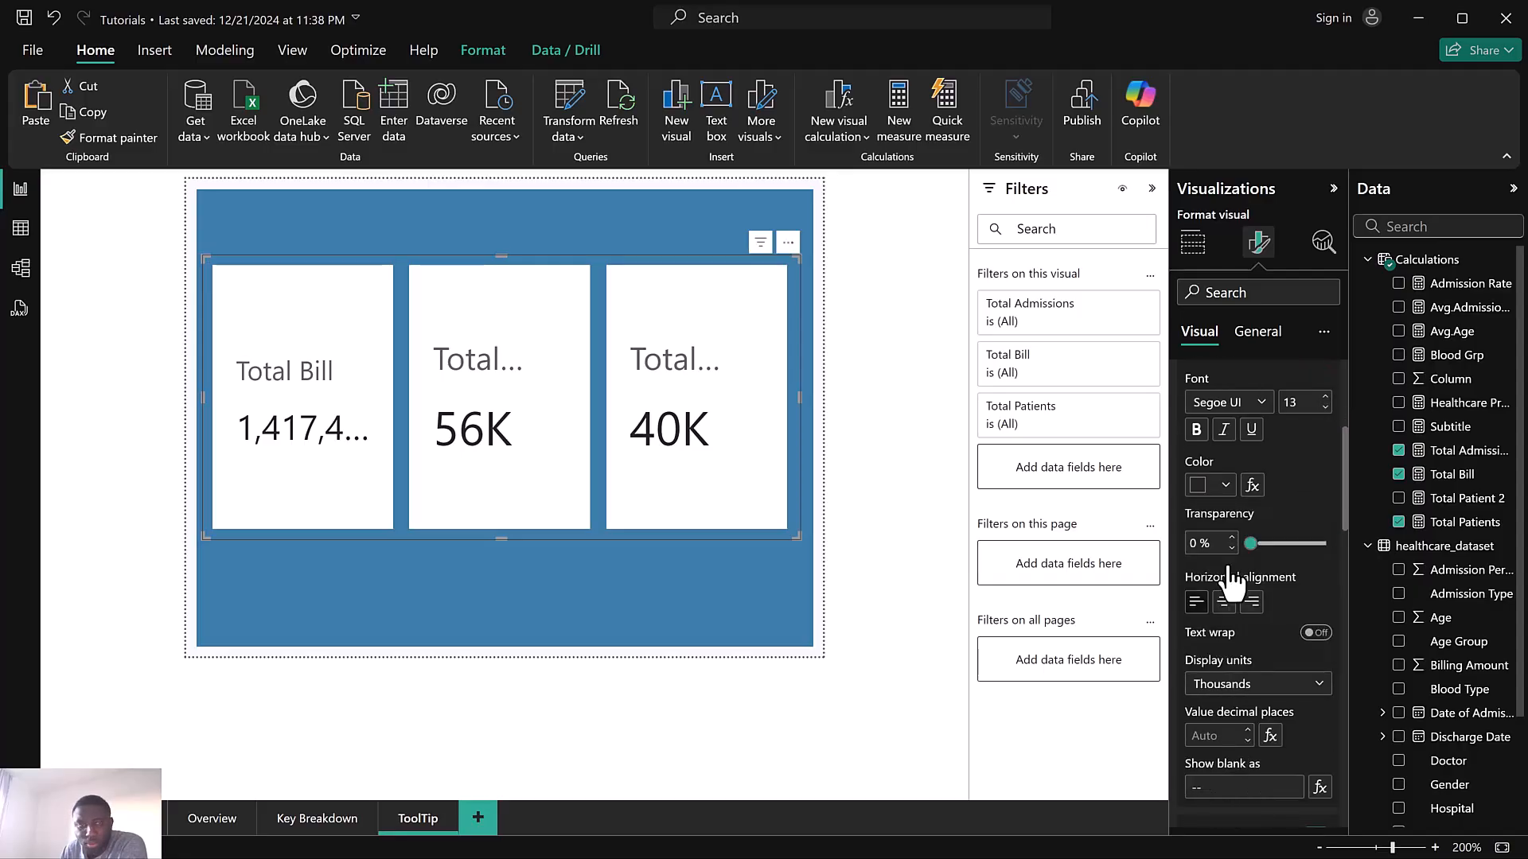
left_click(1242, 688)
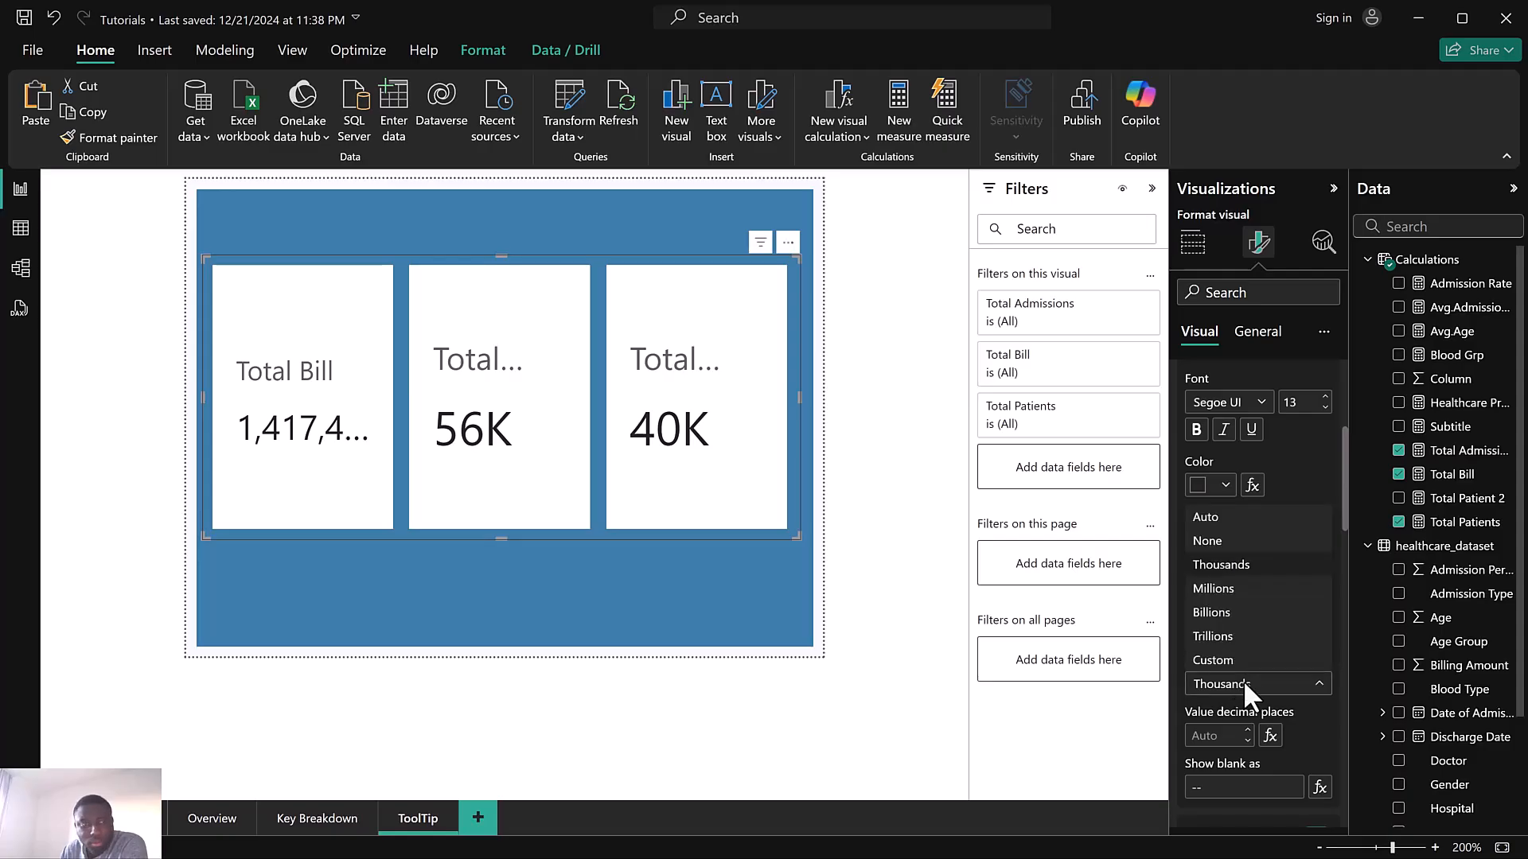
left_click(1216, 591)
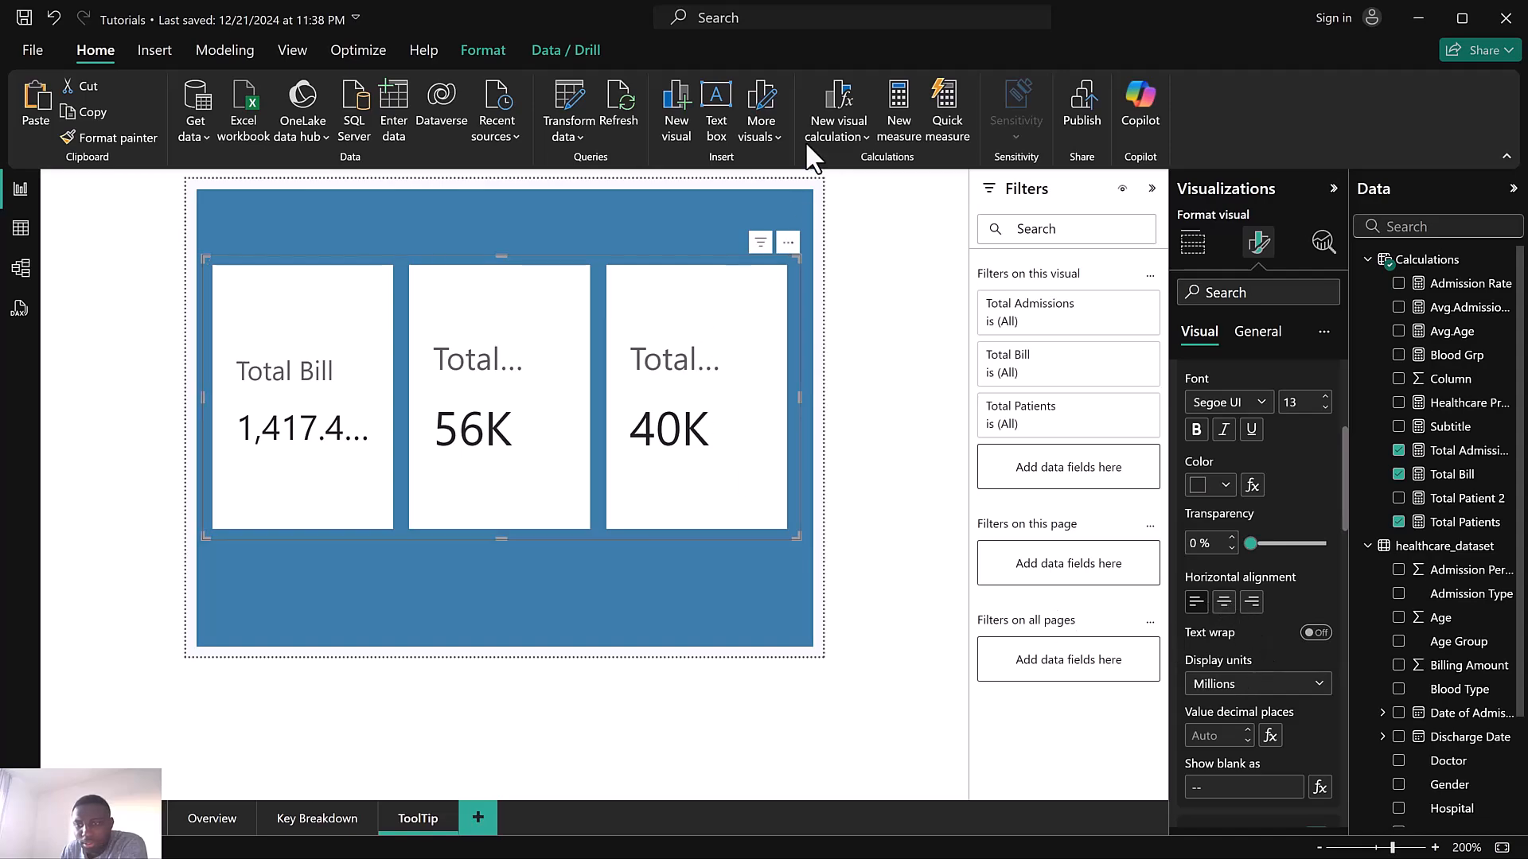
left_click(1276, 684)
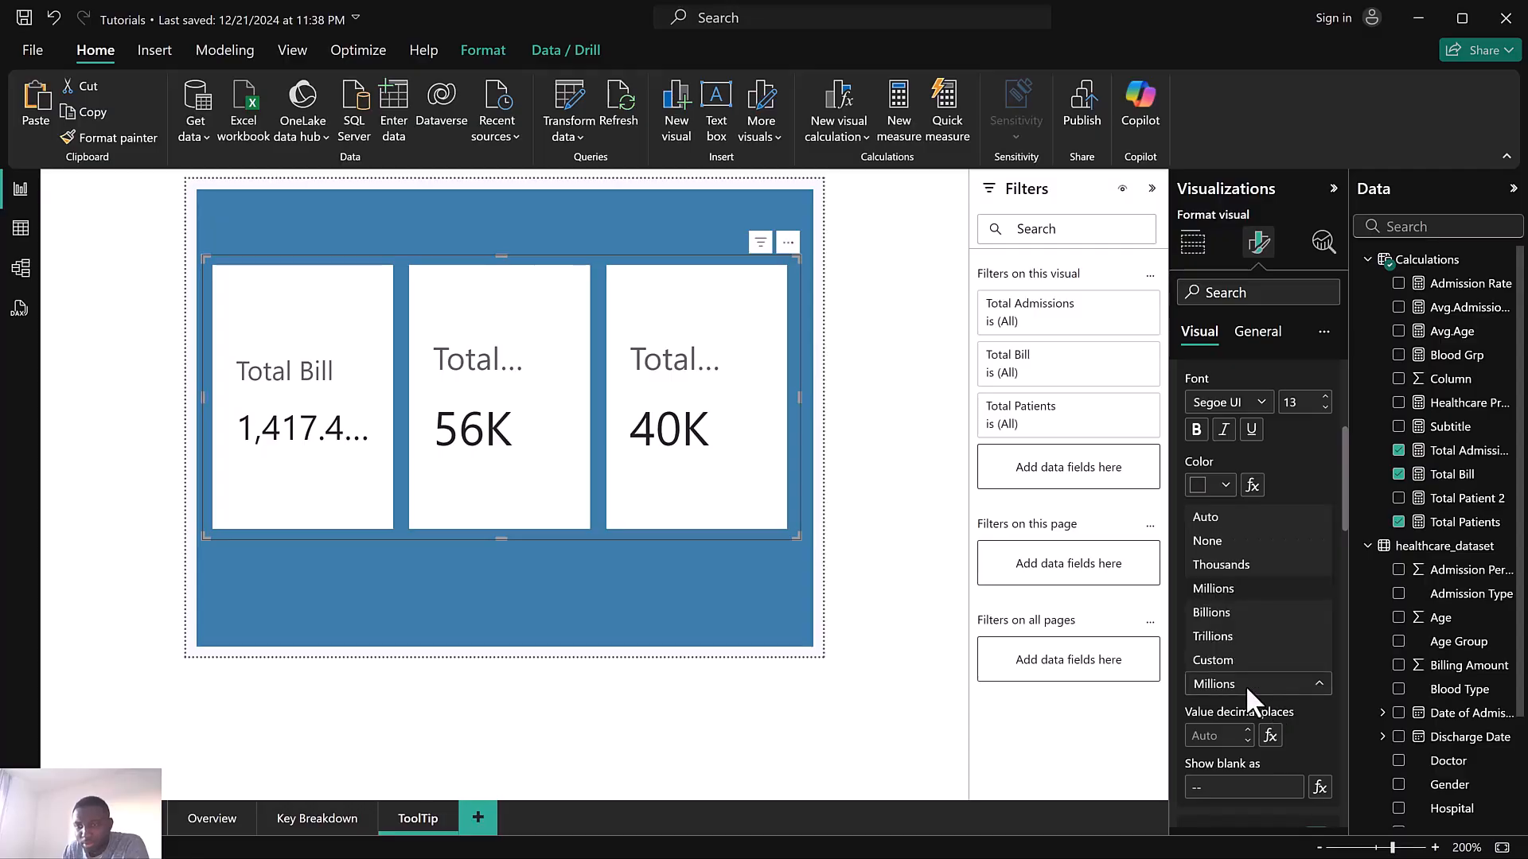
left_click(1211, 613)
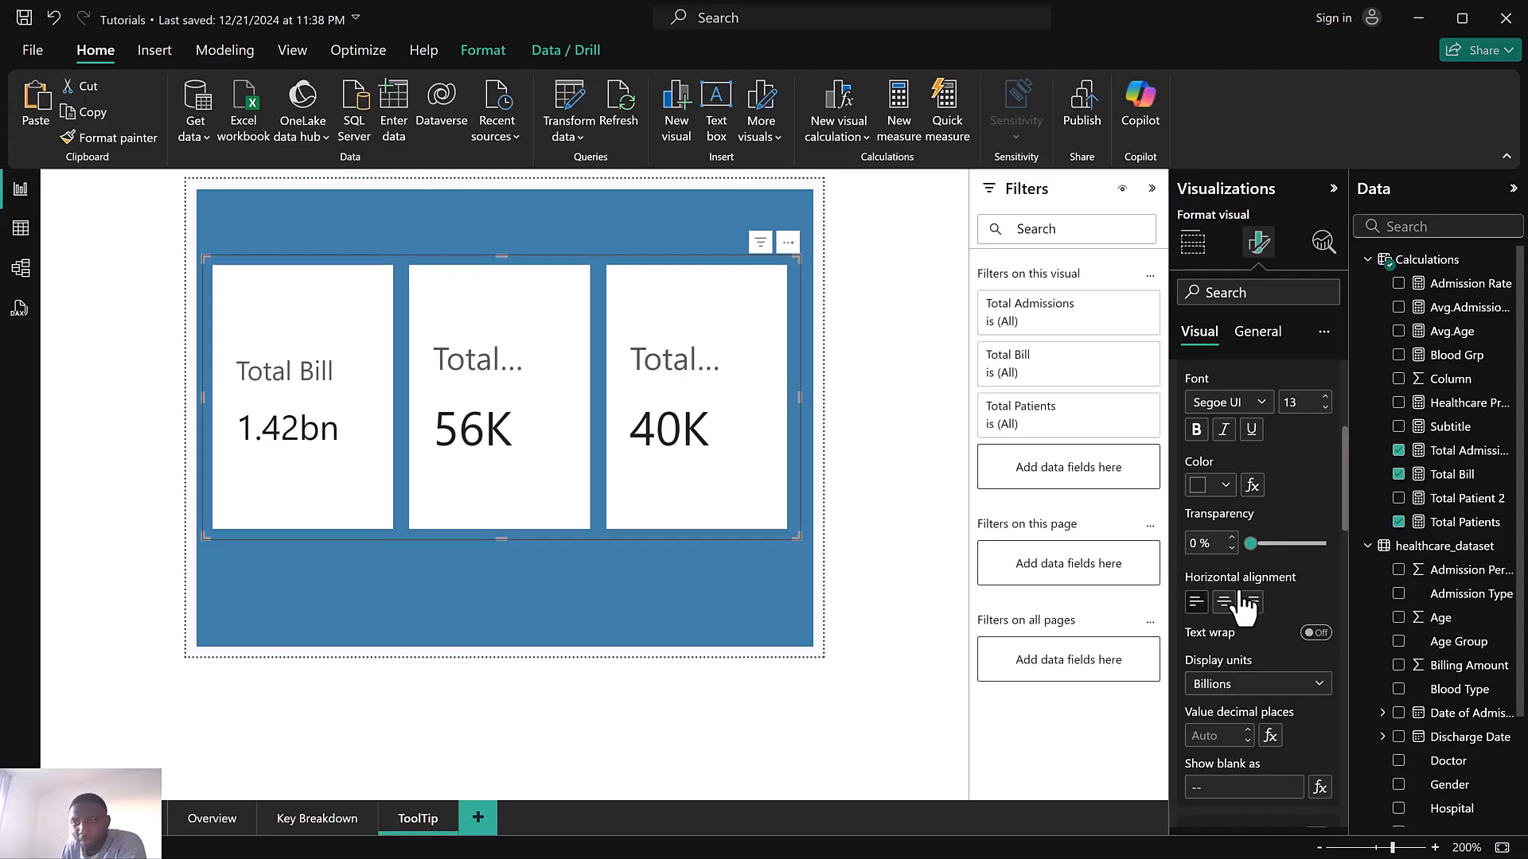
Switch the value formatting to the Total Admissions series and reduce its value font size to 13
scroll(1238, 582, "up", 2)
left_click(1224, 403)
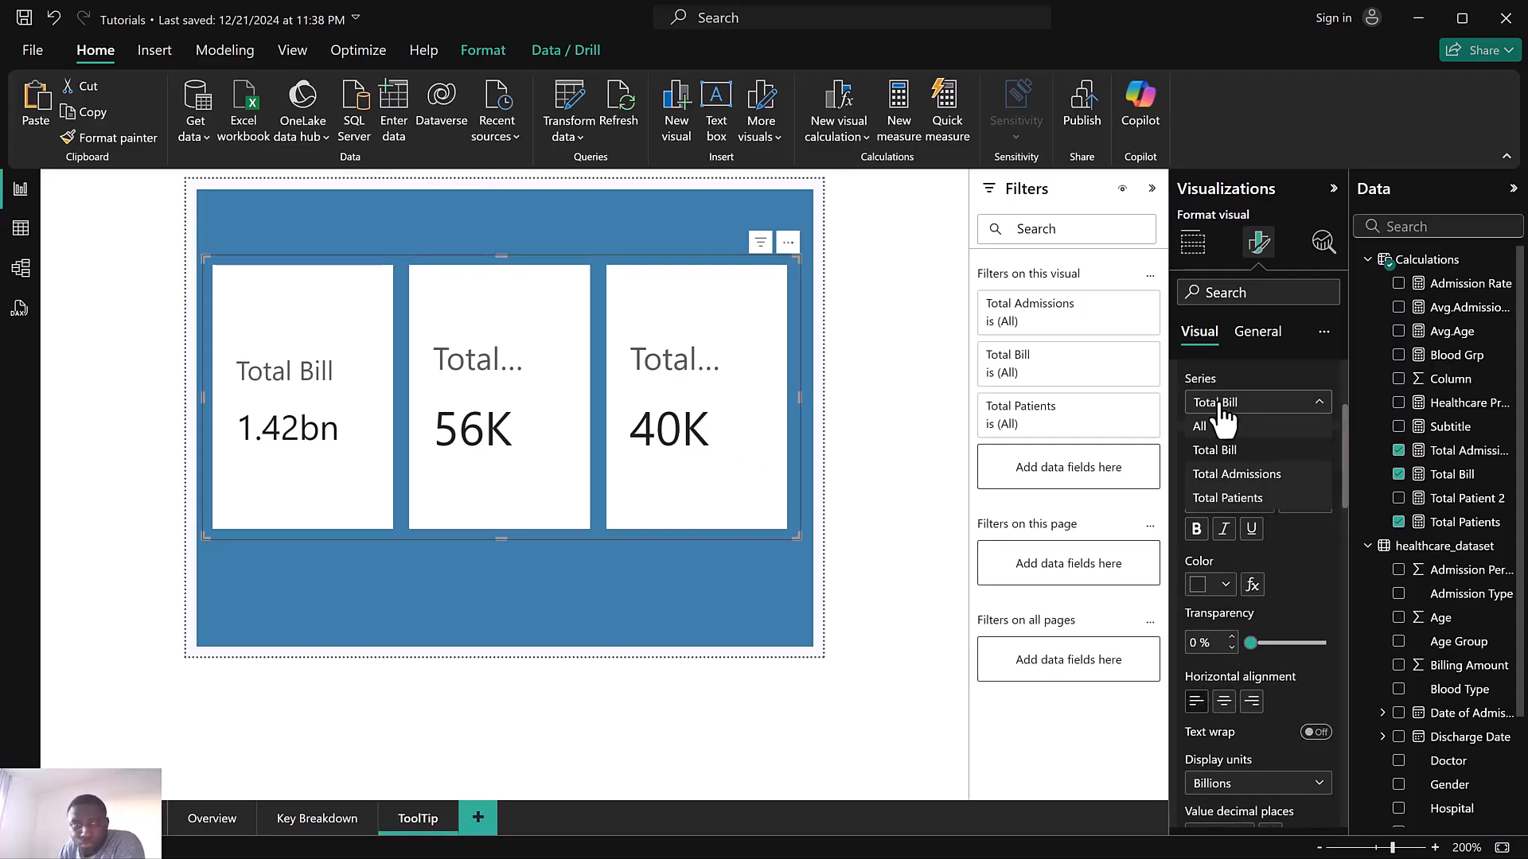
left_click(1234, 495)
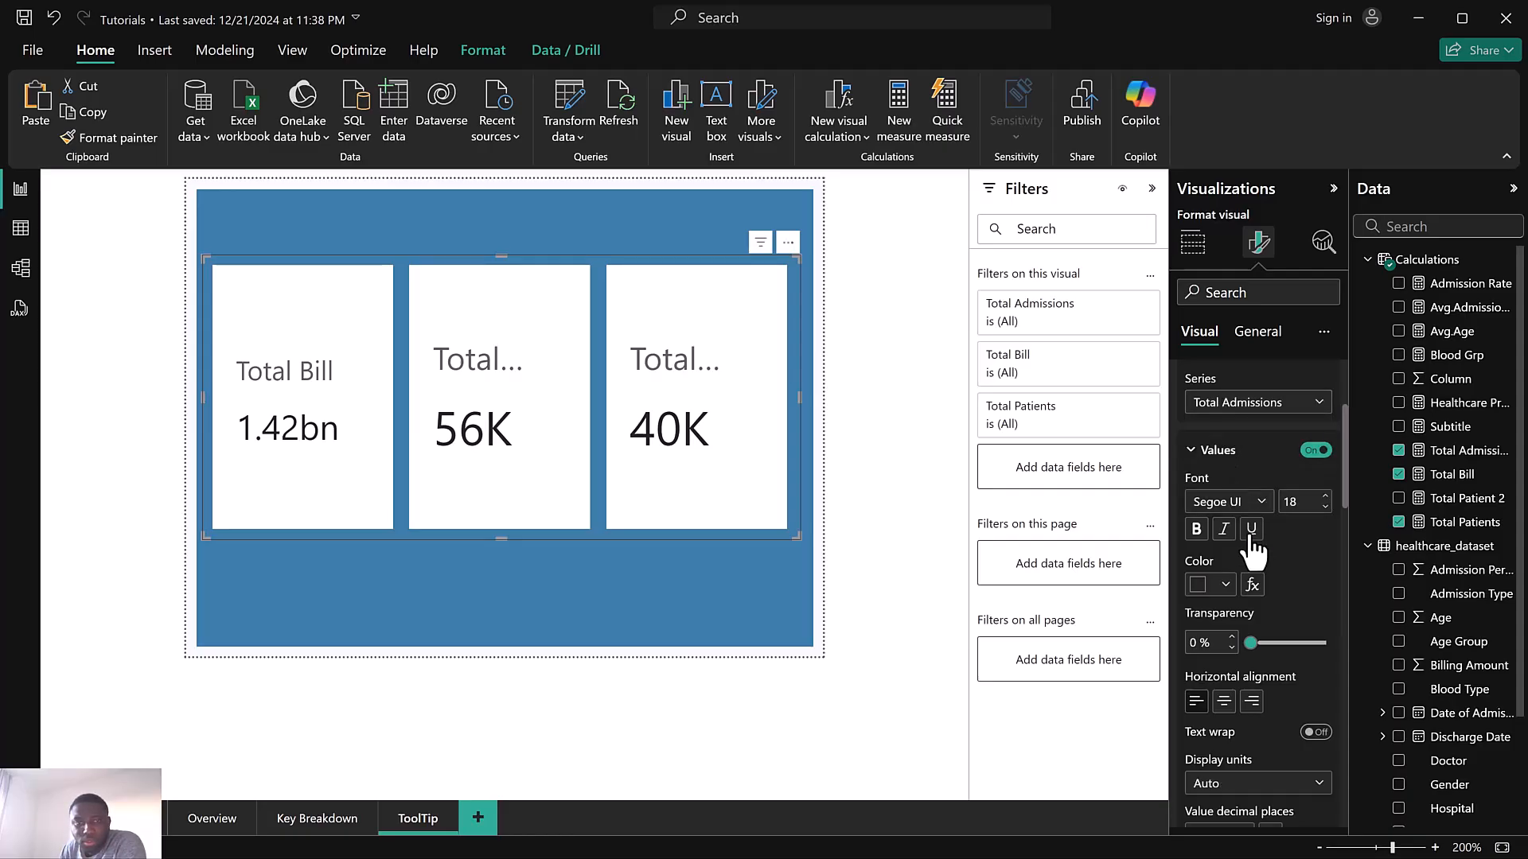
left_click(1326, 508)
left_click(1326, 508)
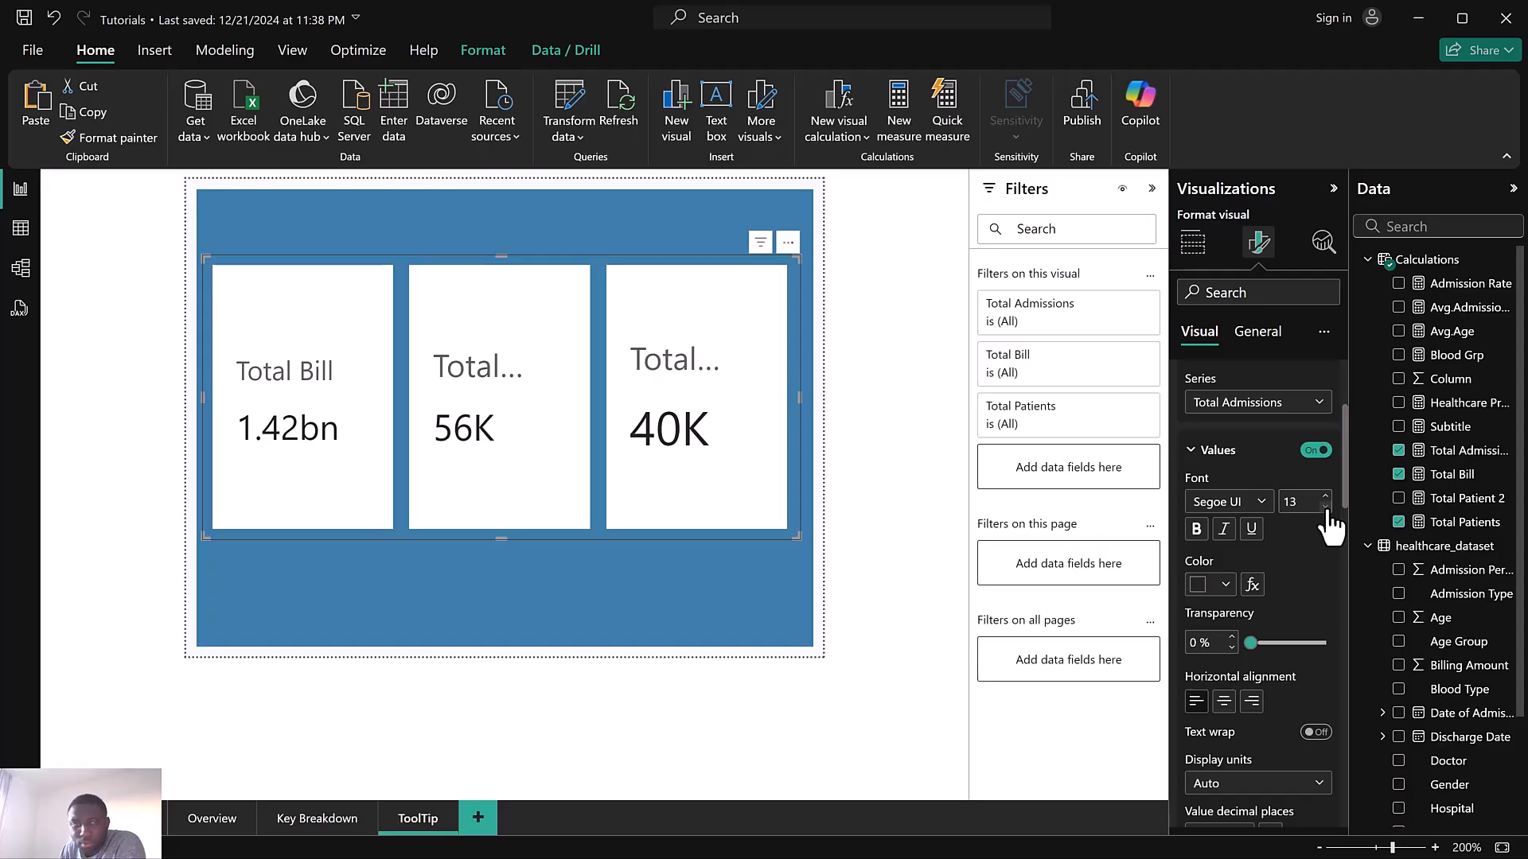
left_click(1325, 509)
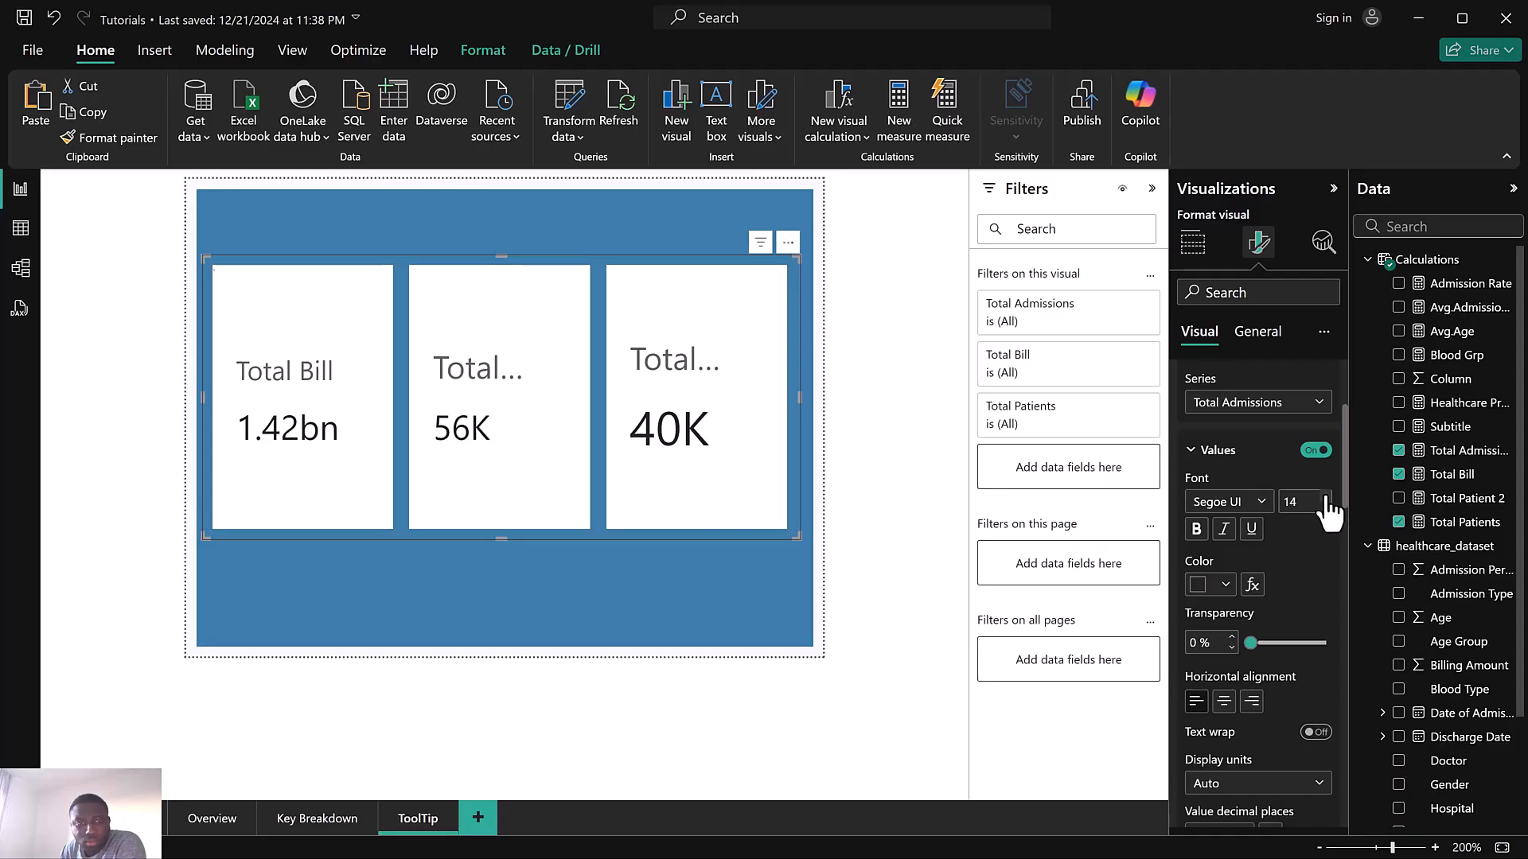
Set the Total Admissions display units to None and select its measure, closing the formula bar without edits
scroll(1300, 562, "down", 3)
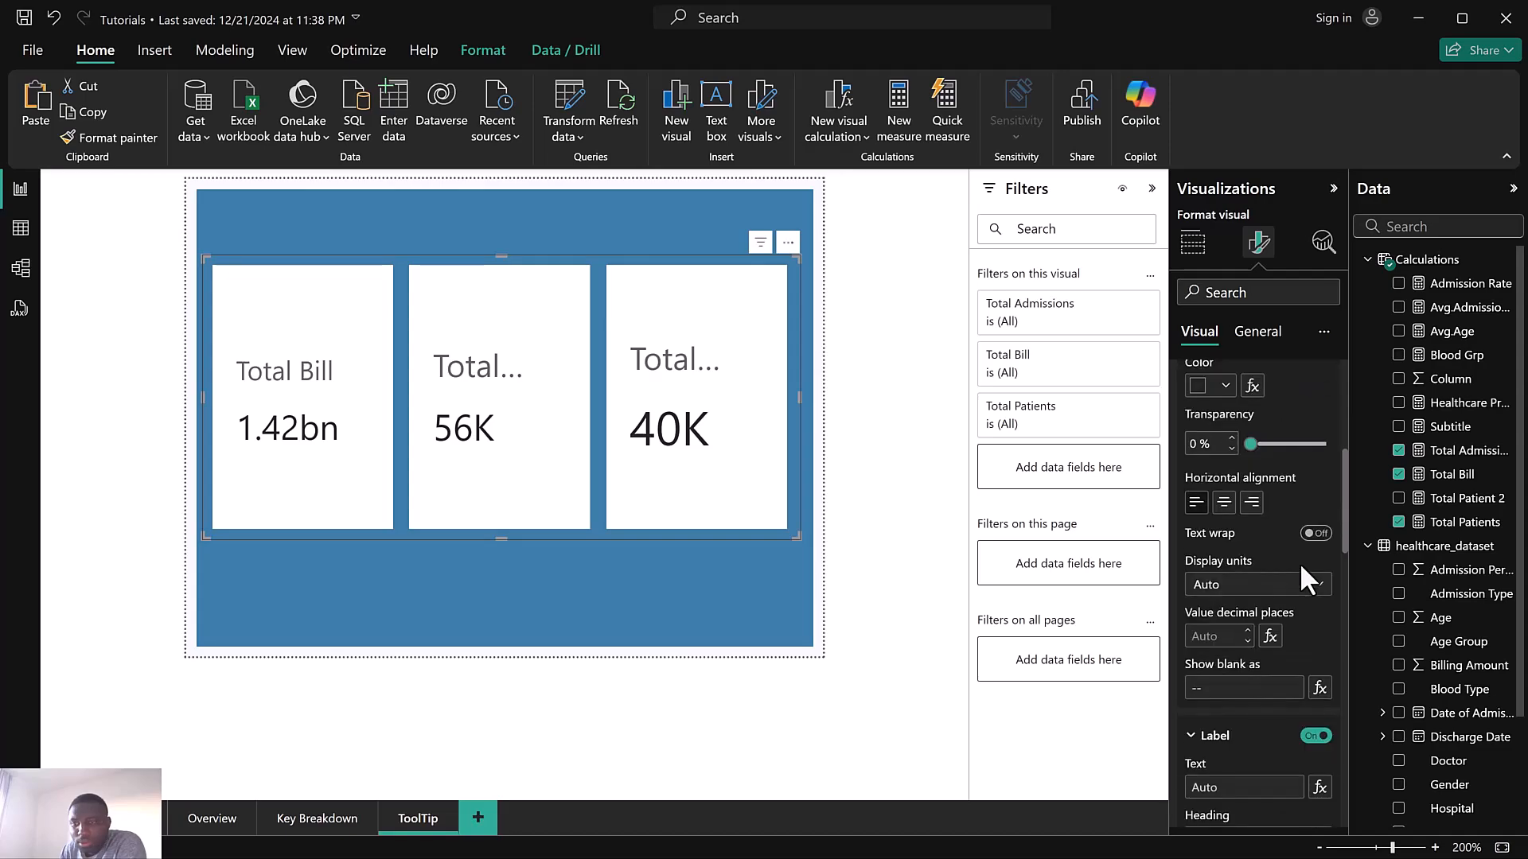
scroll(1255, 617, "up", 1)
scroll(1255, 615, "down", 1)
scroll(1251, 599, "up", 1)
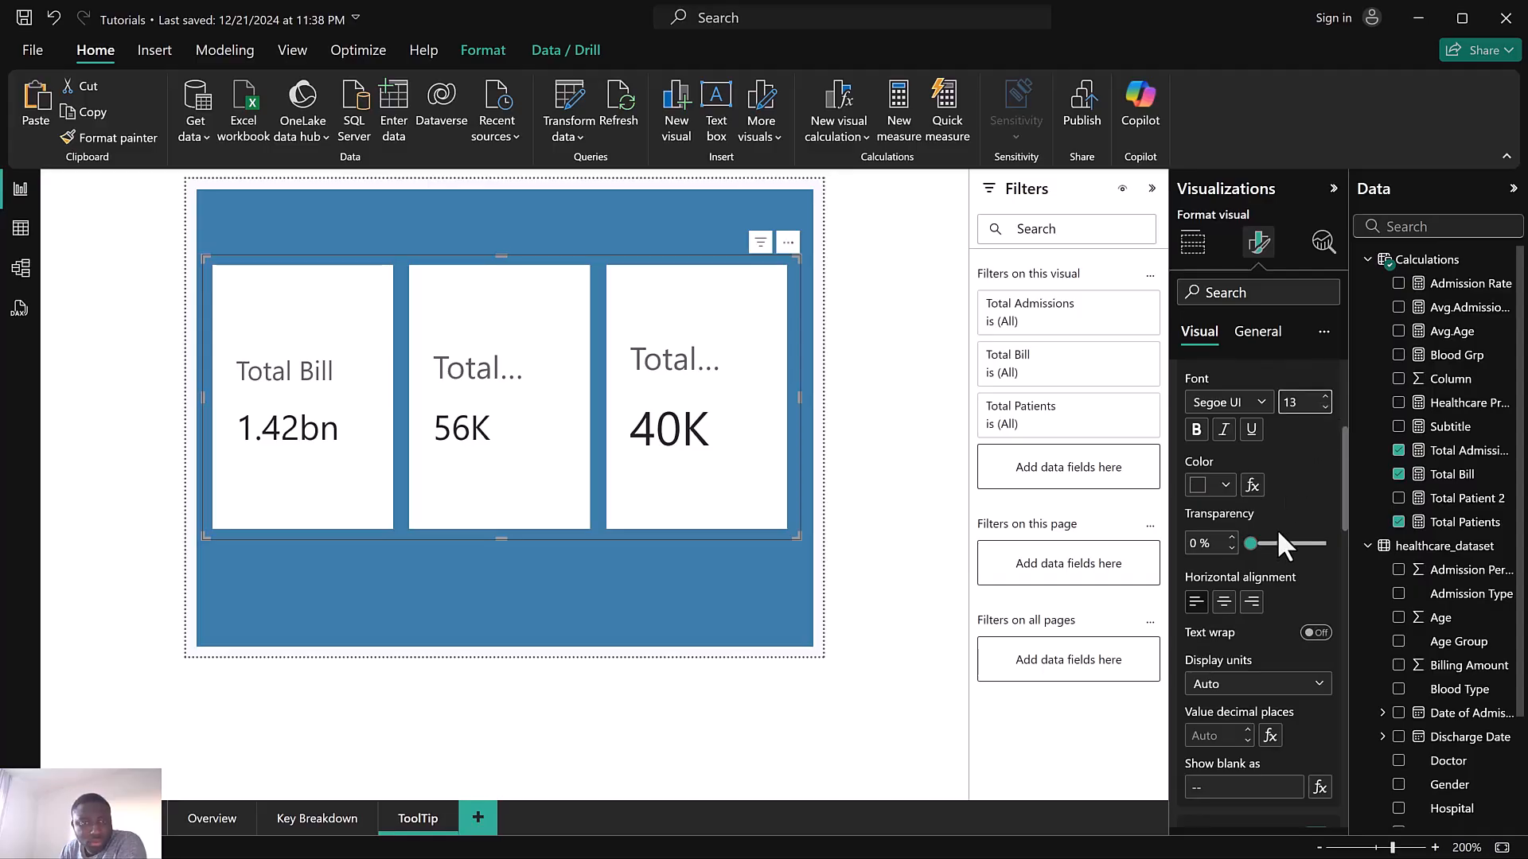
left_click(1247, 680)
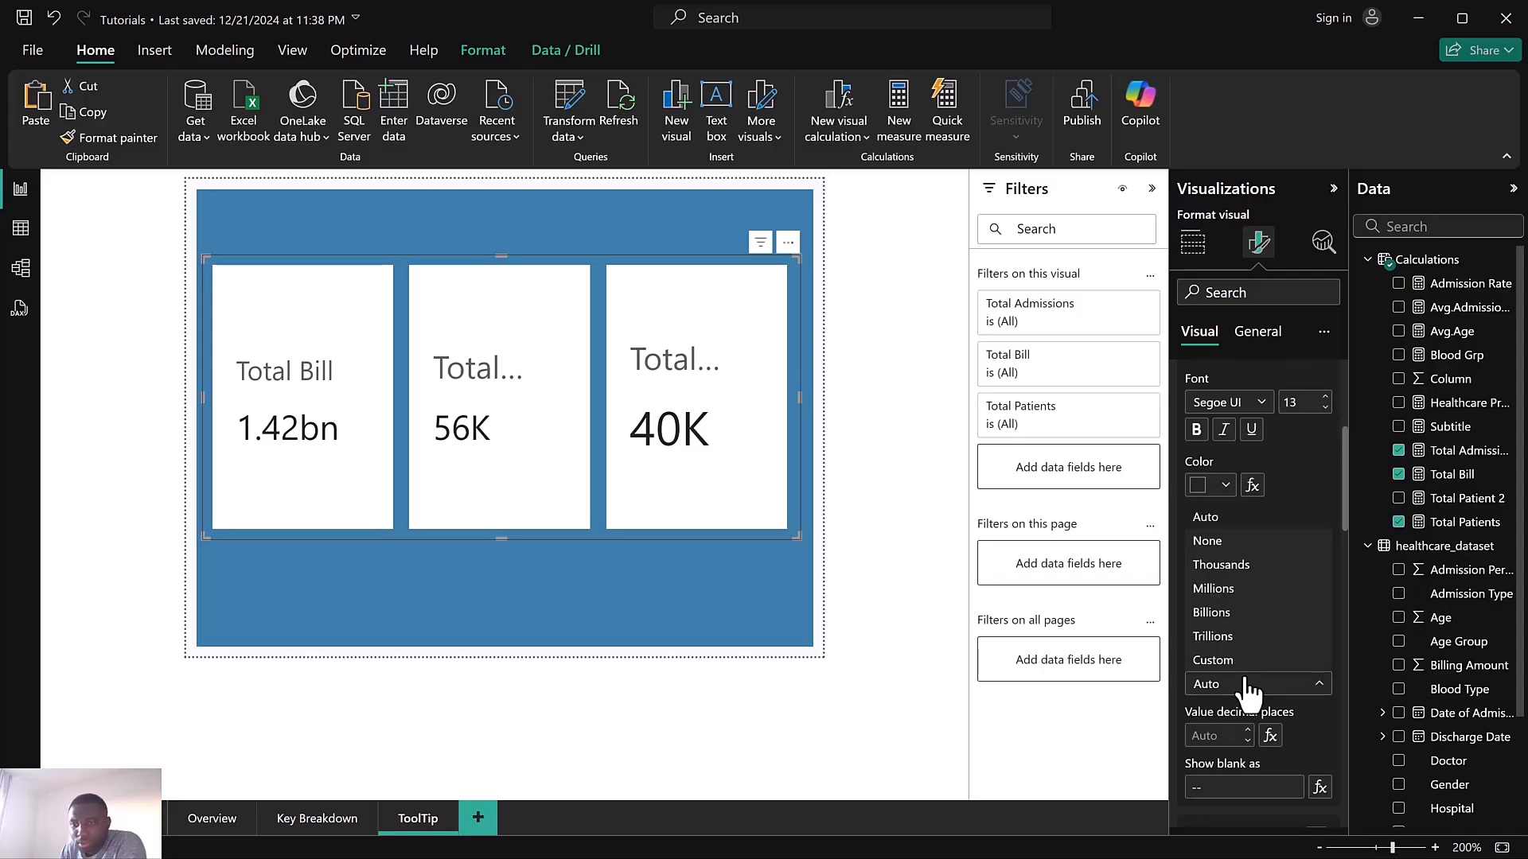
left_click(1226, 547)
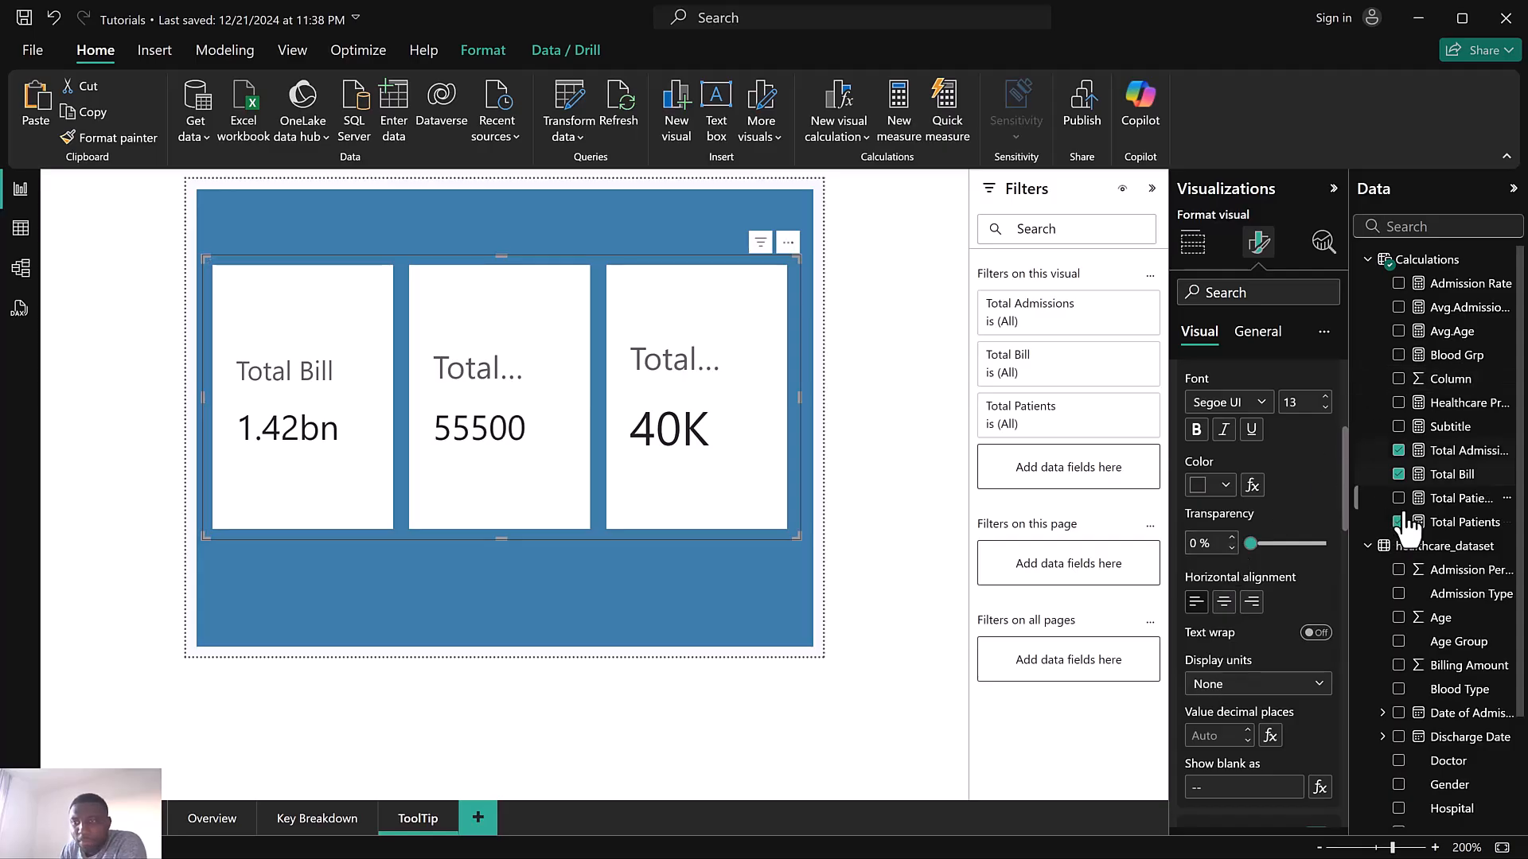
left_click(1460, 455)
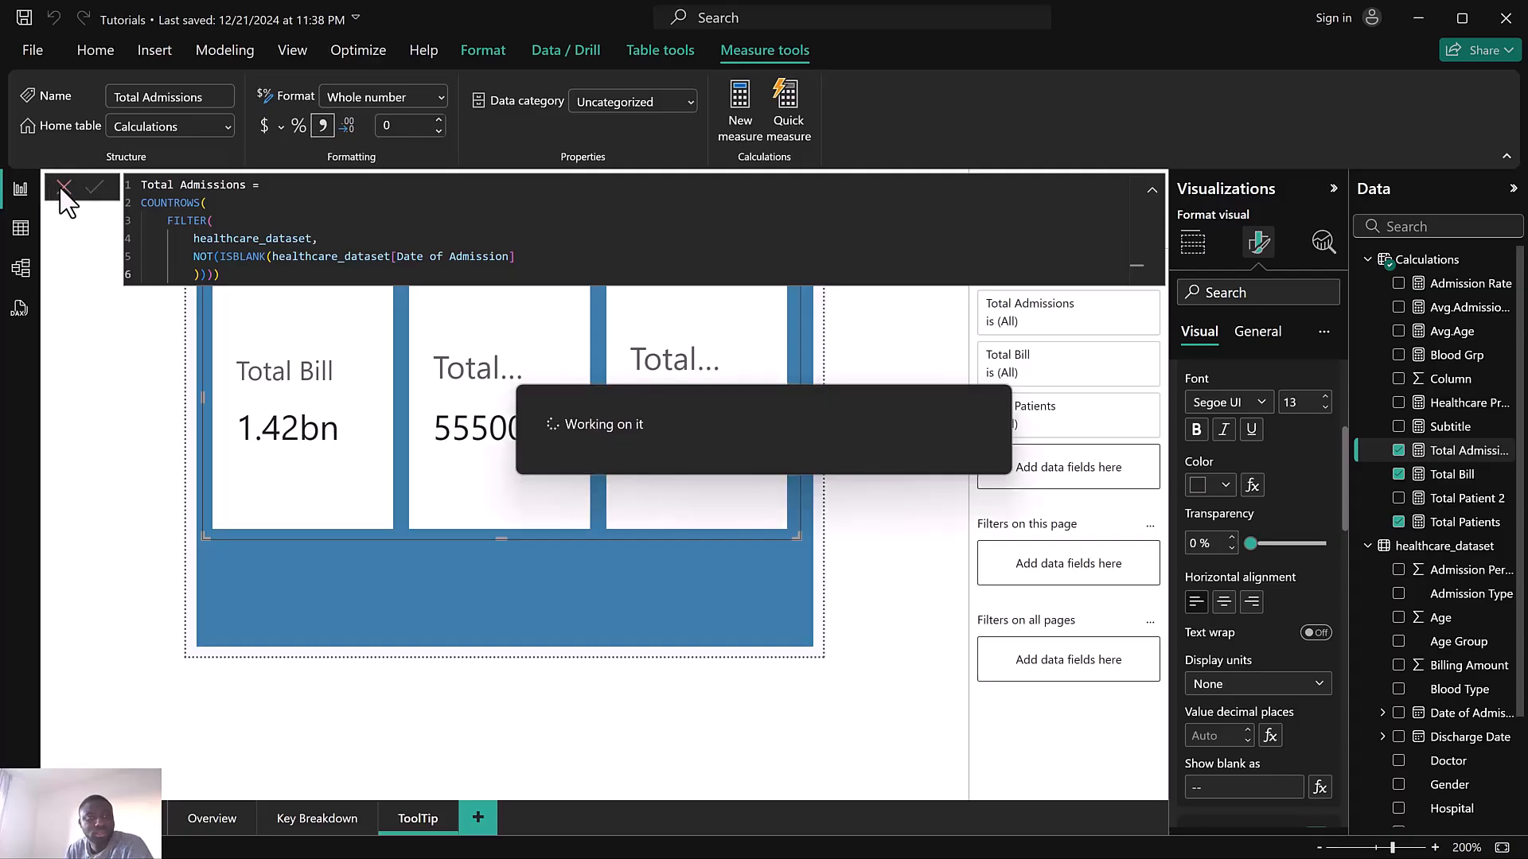
left_click(64, 188)
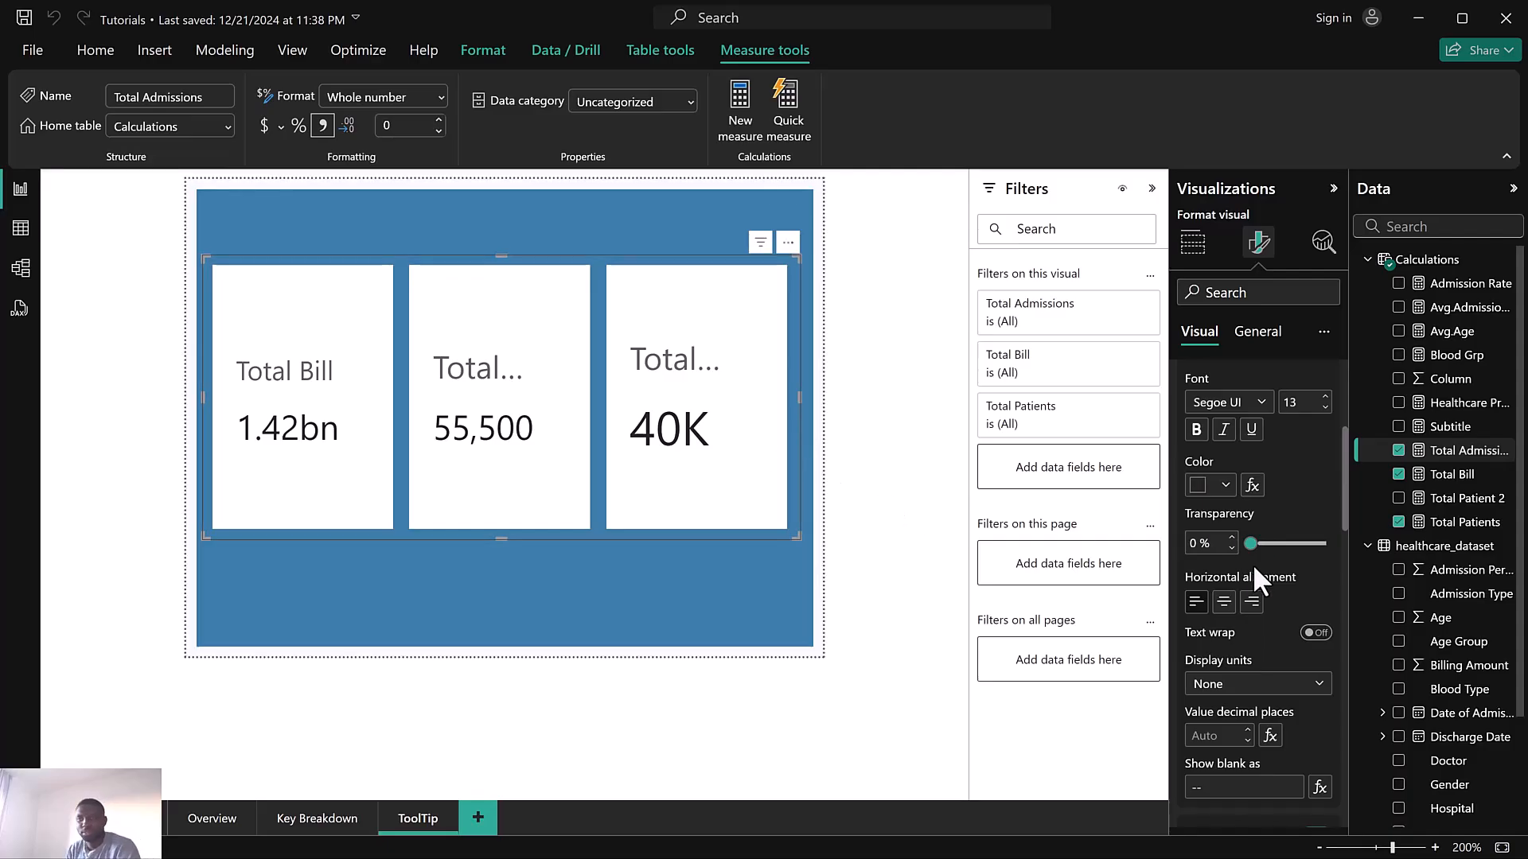
Rename the Total Admissions label to Admissions and reduce its label font size to 10
scroll(1252, 563, "down", 5)
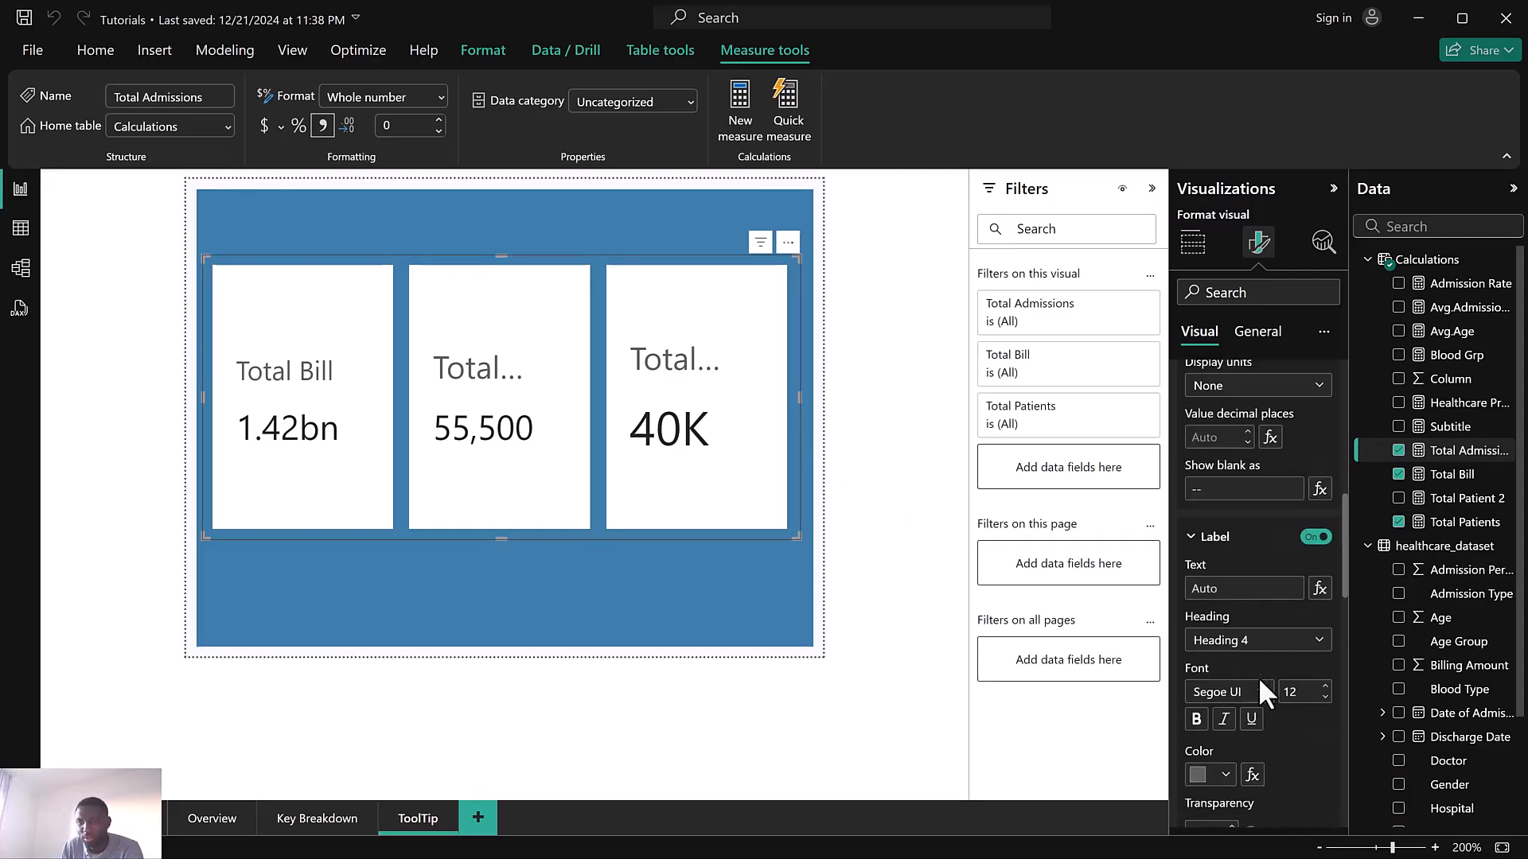
left_click(1325, 697)
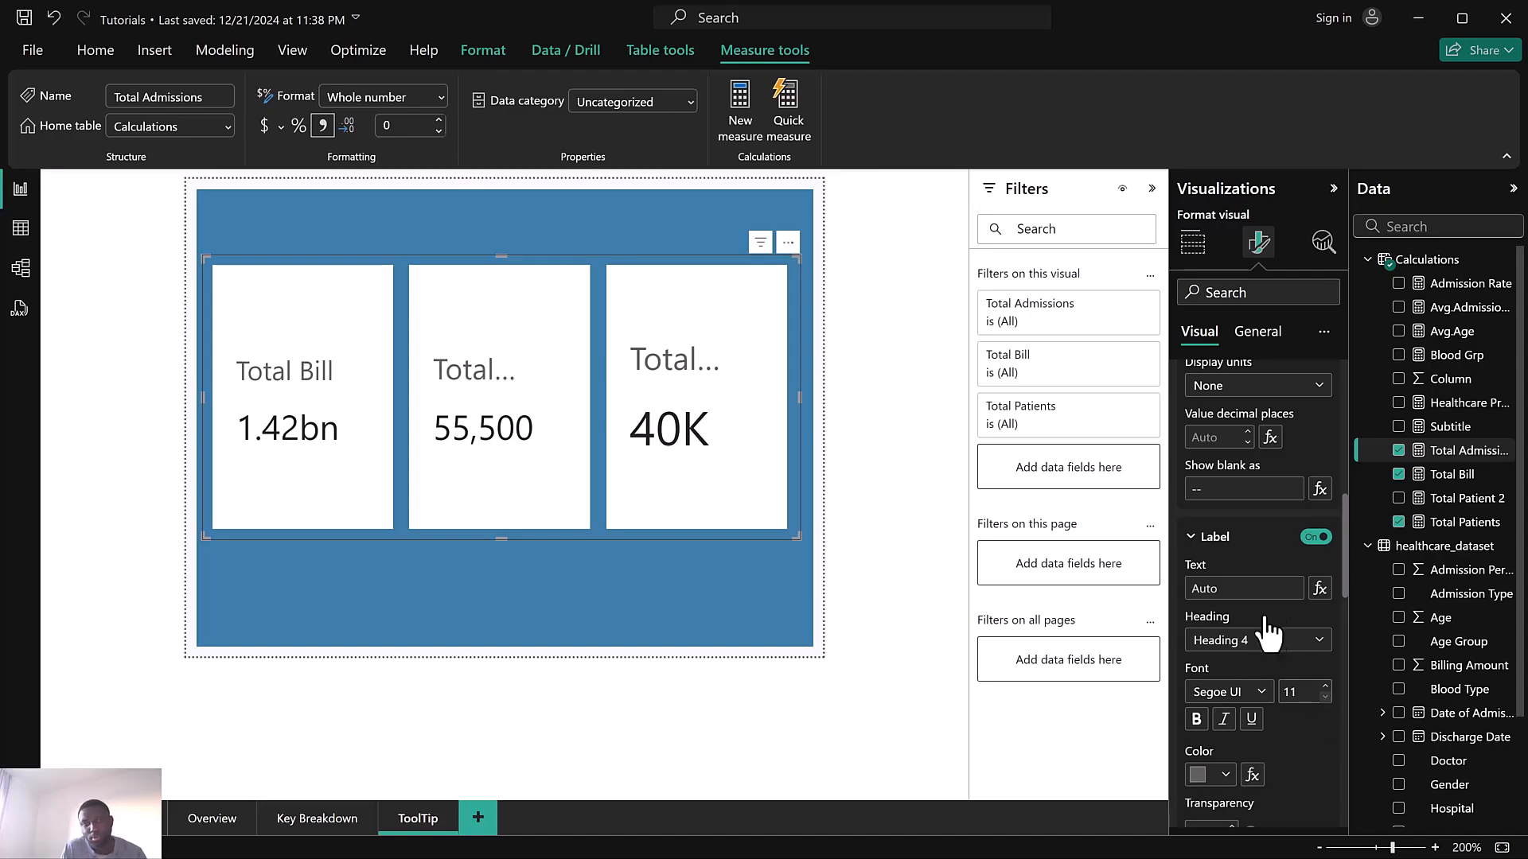
scroll(1256, 610, "up", 1)
scroll(1254, 606, "up", 3)
scroll(1254, 604, "down", 4)
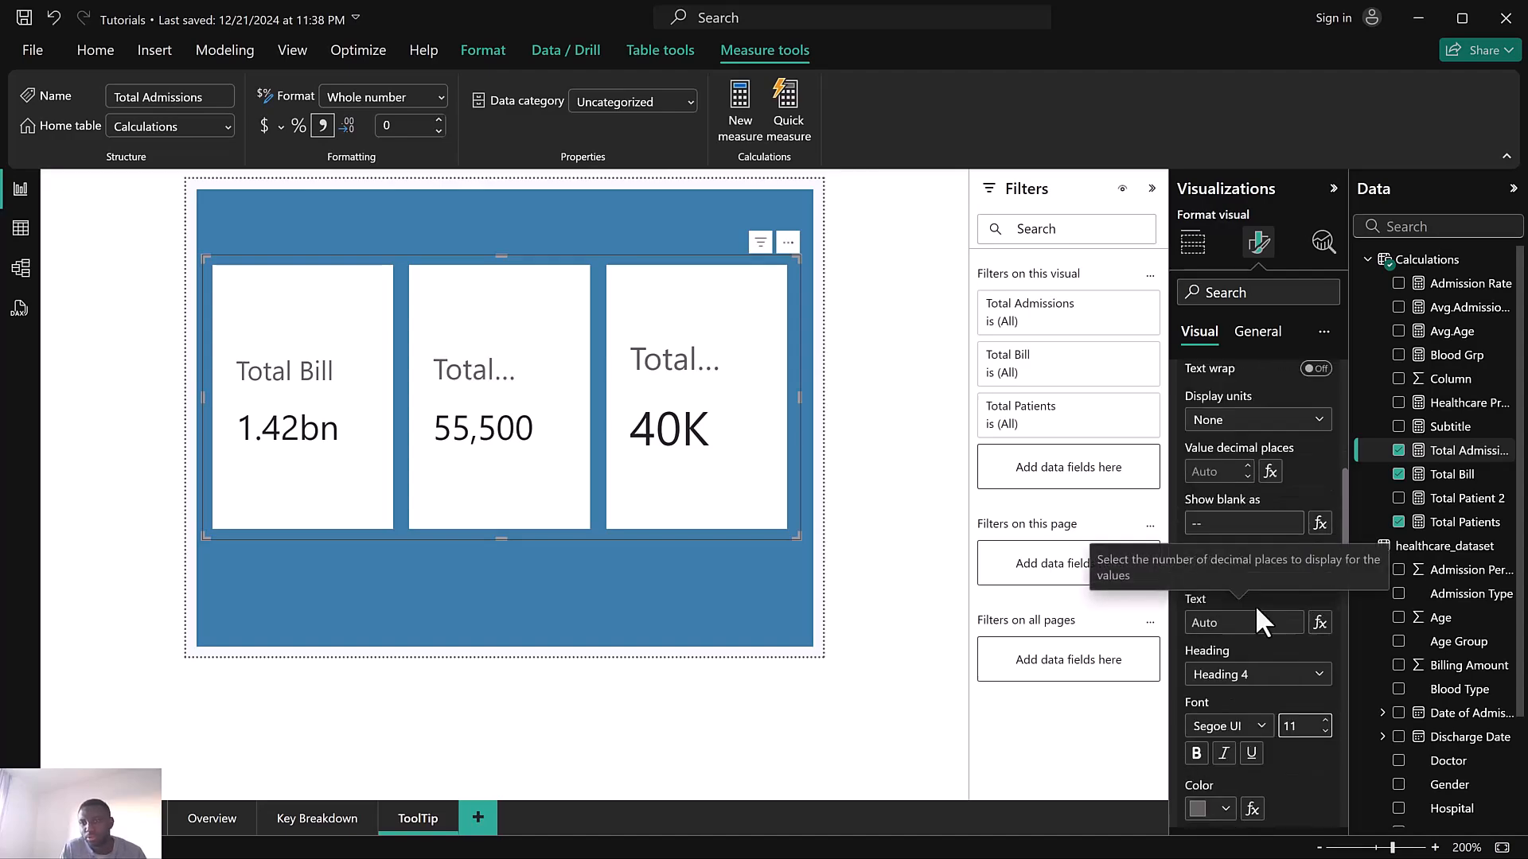
left_click(1242, 589)
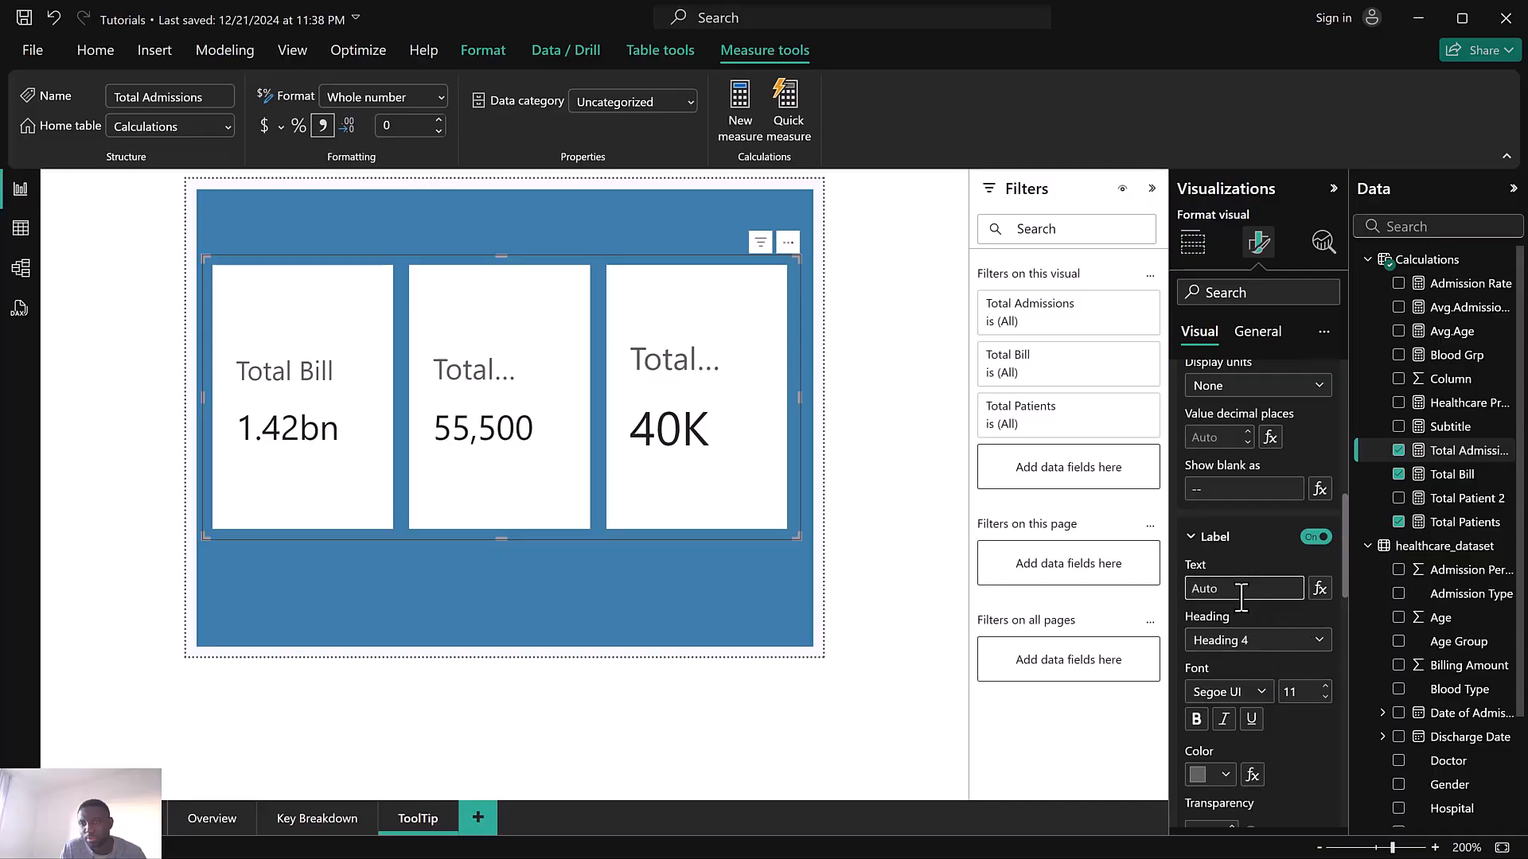
type("Admiss")
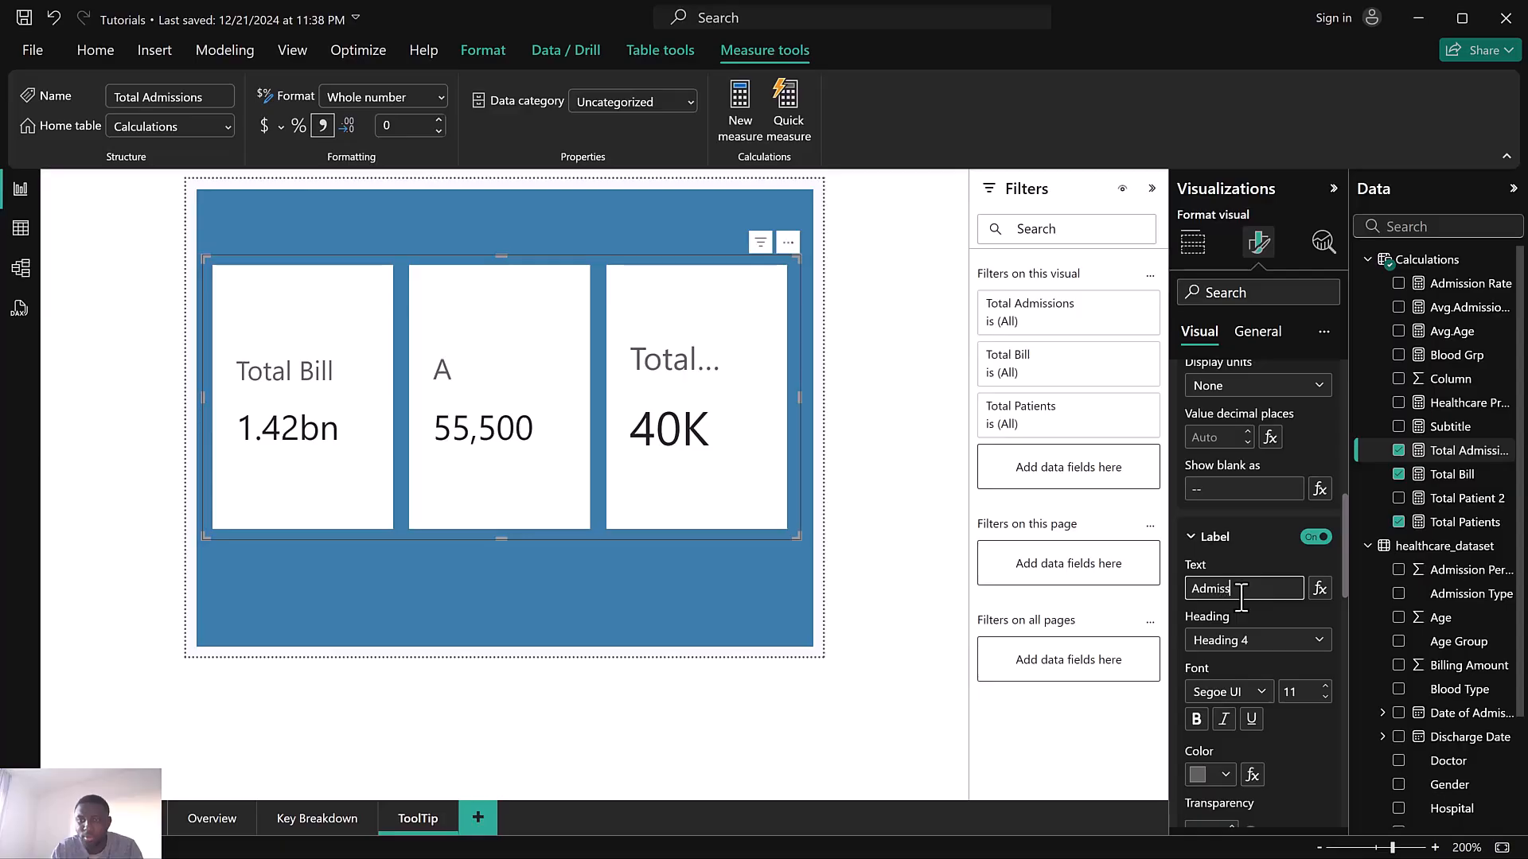
type("ions")
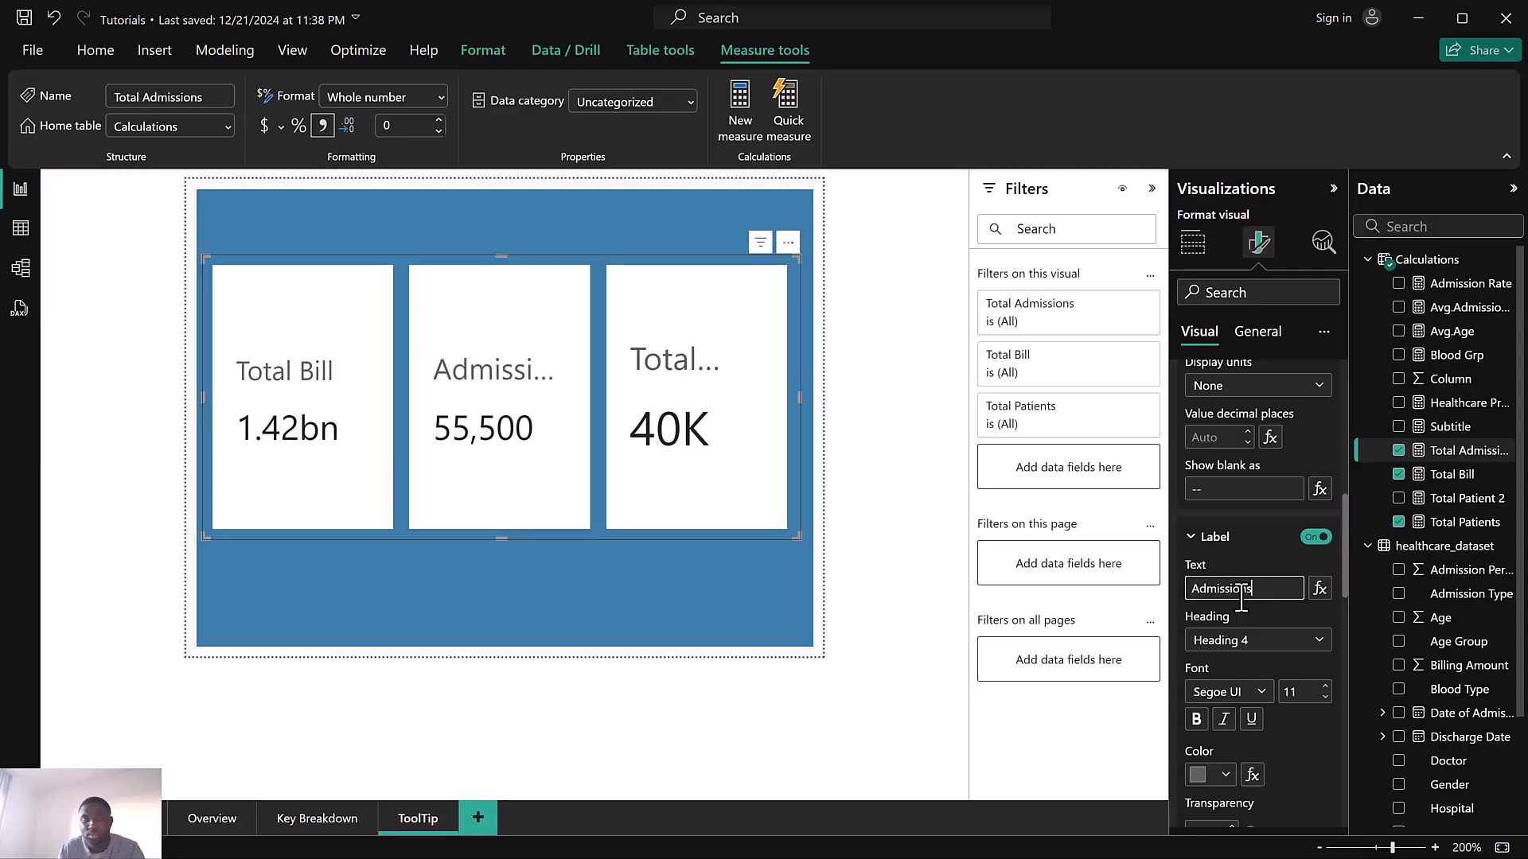
left_click(1325, 698)
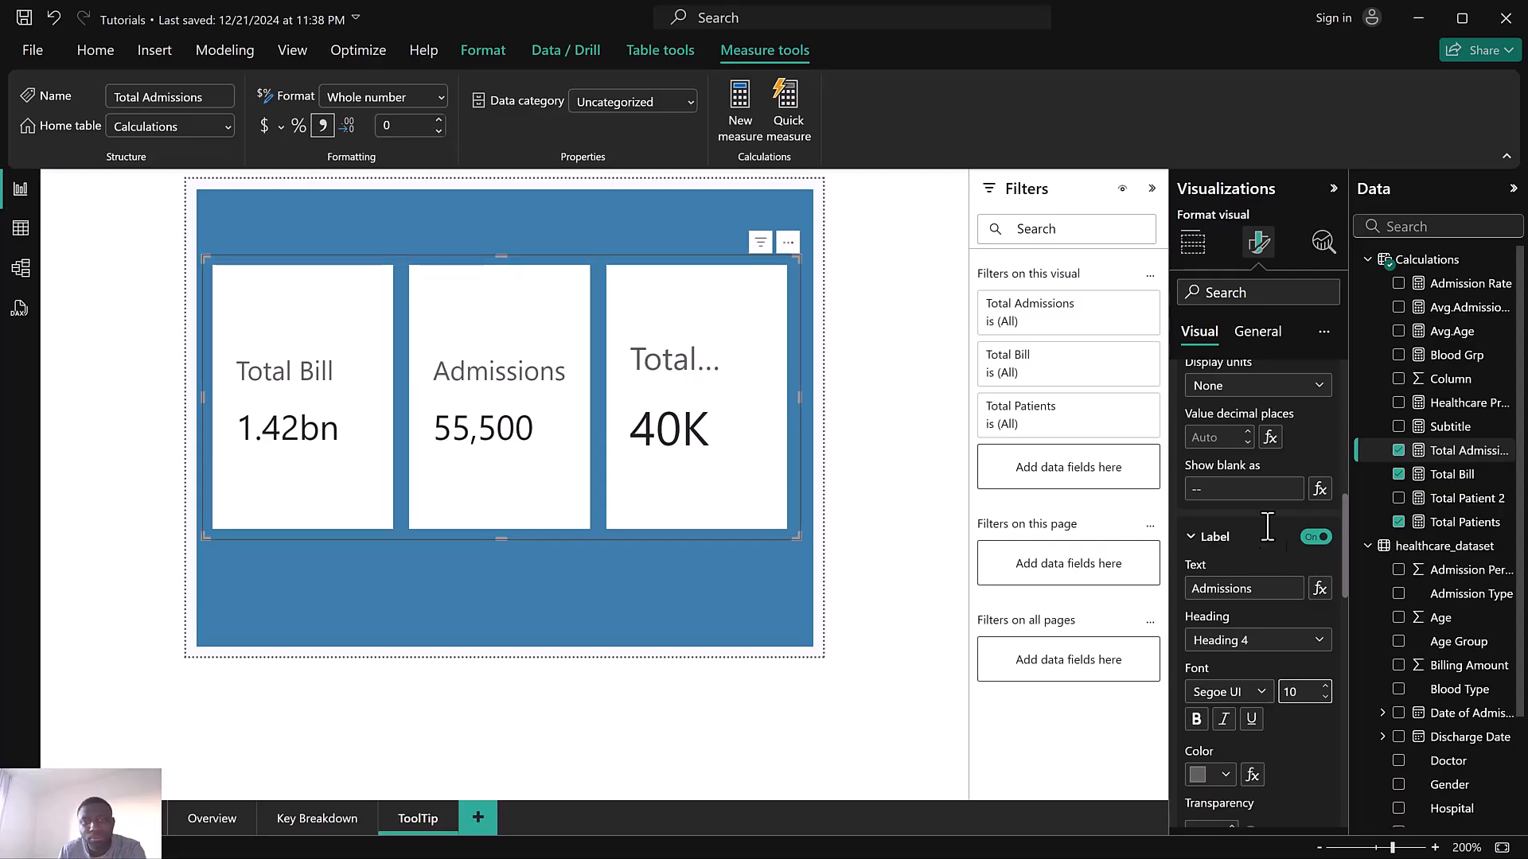
Switch to the Total Bill series and try other display units before setting Billions again
scroll(1260, 518, "up", 3)
scroll(1261, 518, "up", 2)
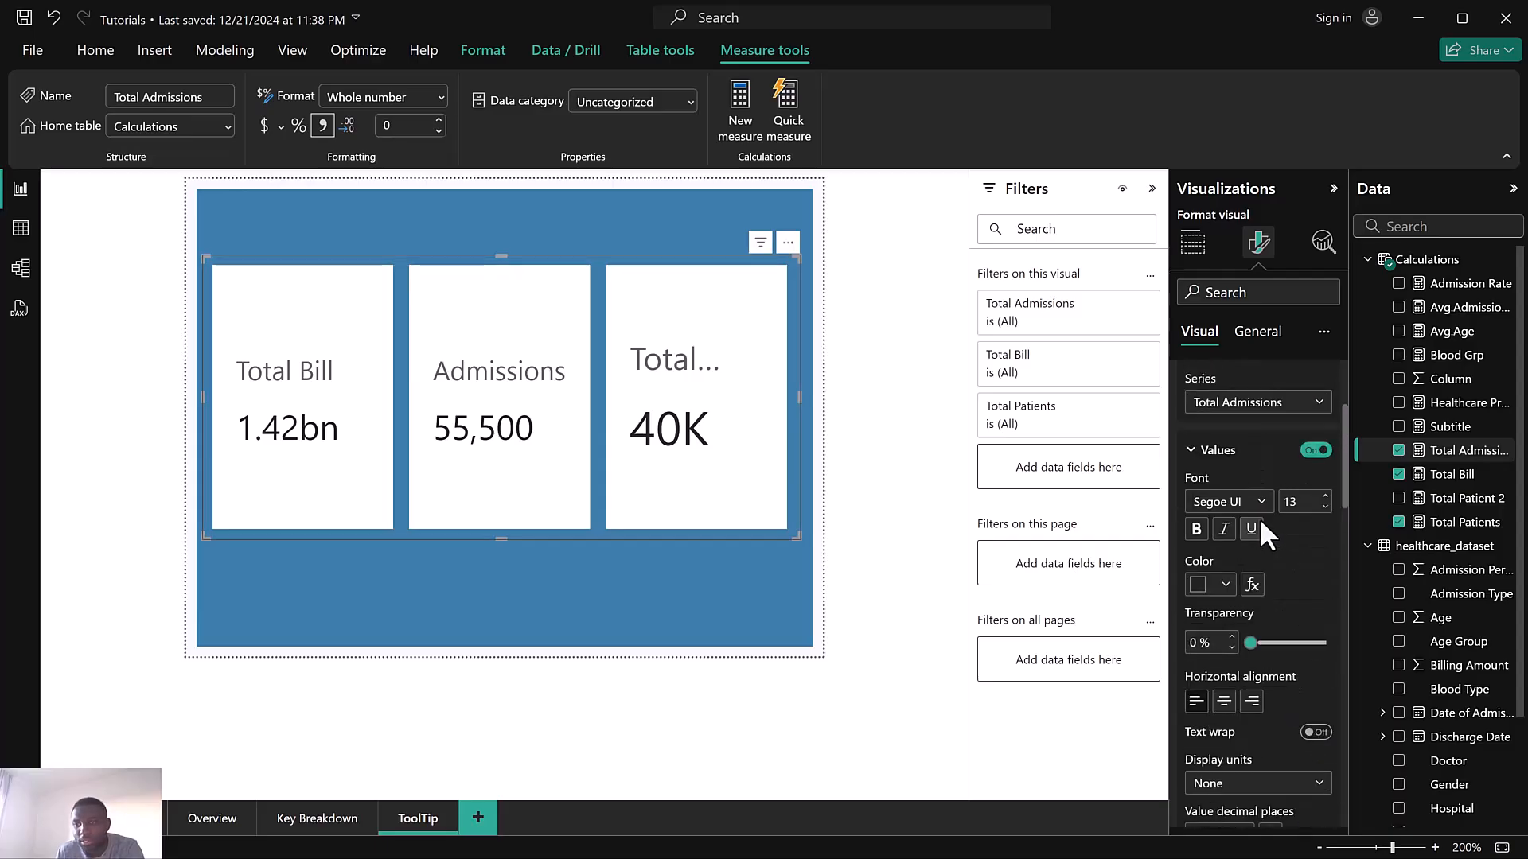
left_click(1251, 405)
left_click(1250, 449)
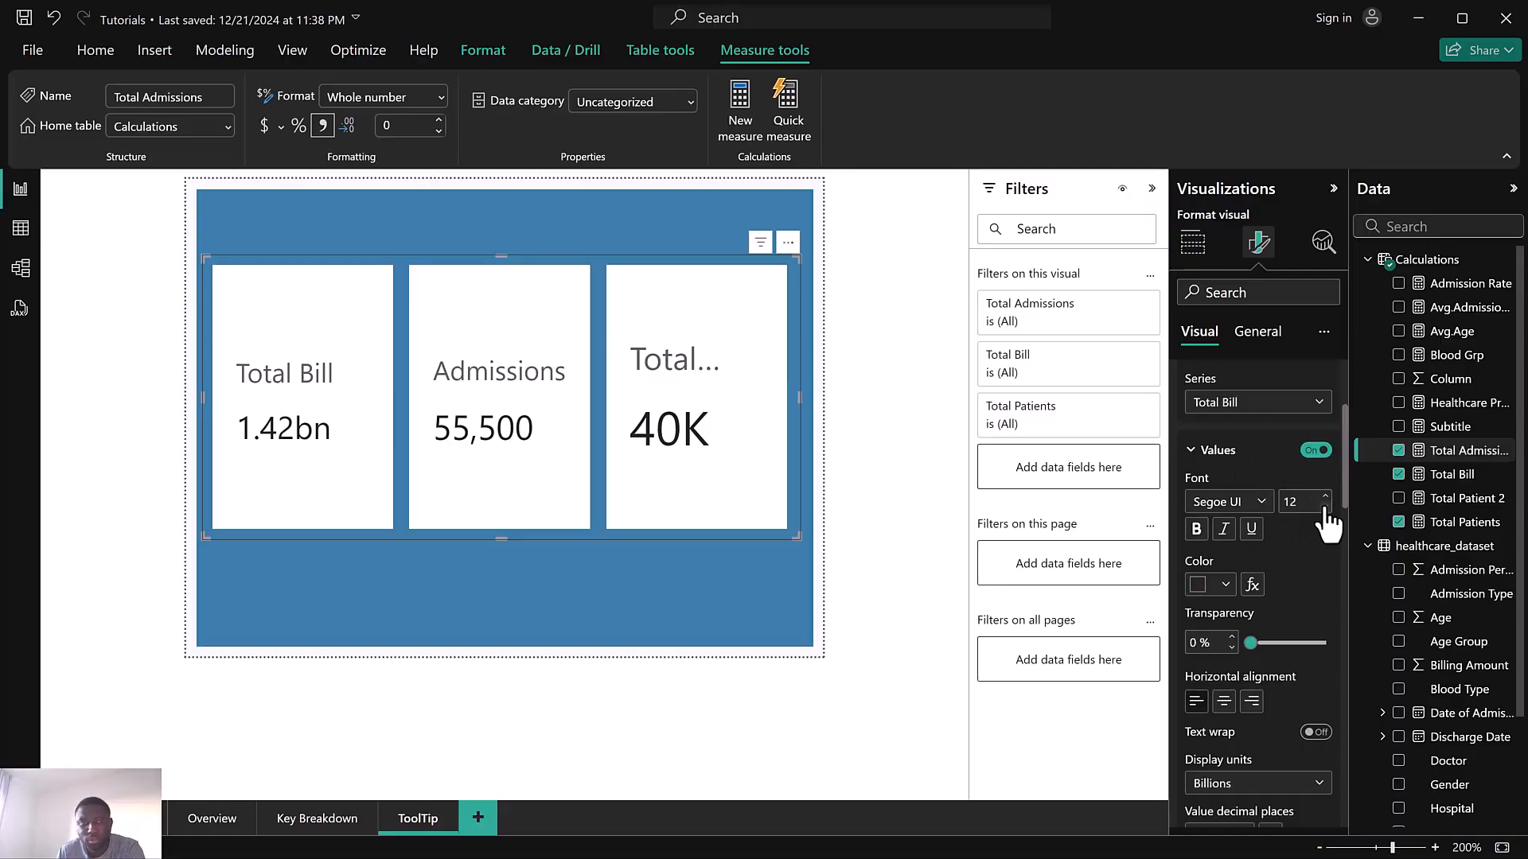
scroll(1305, 546, "down", 3)
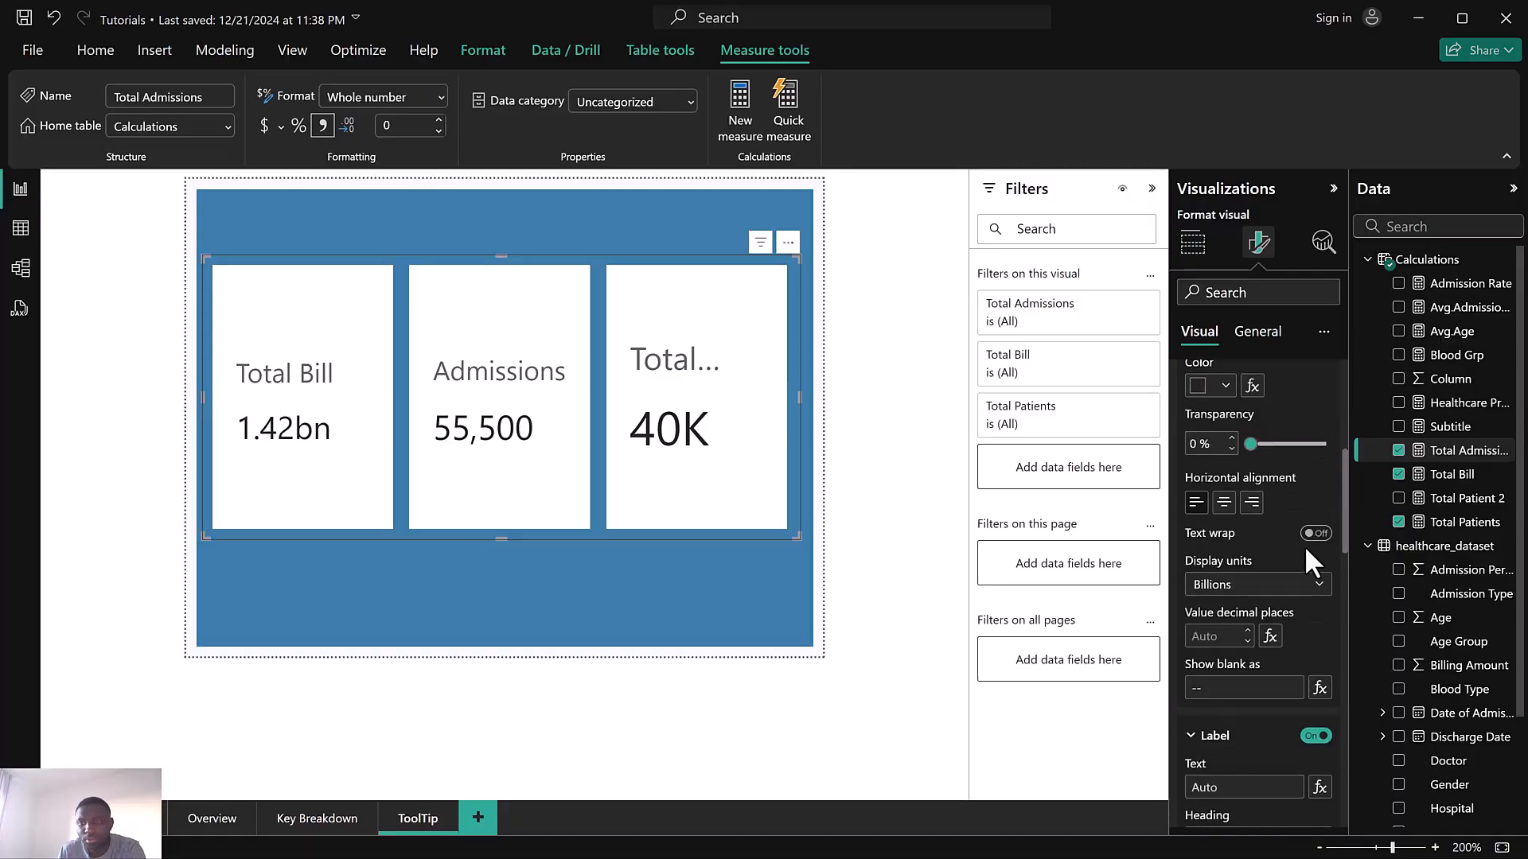
left_click(1286, 589)
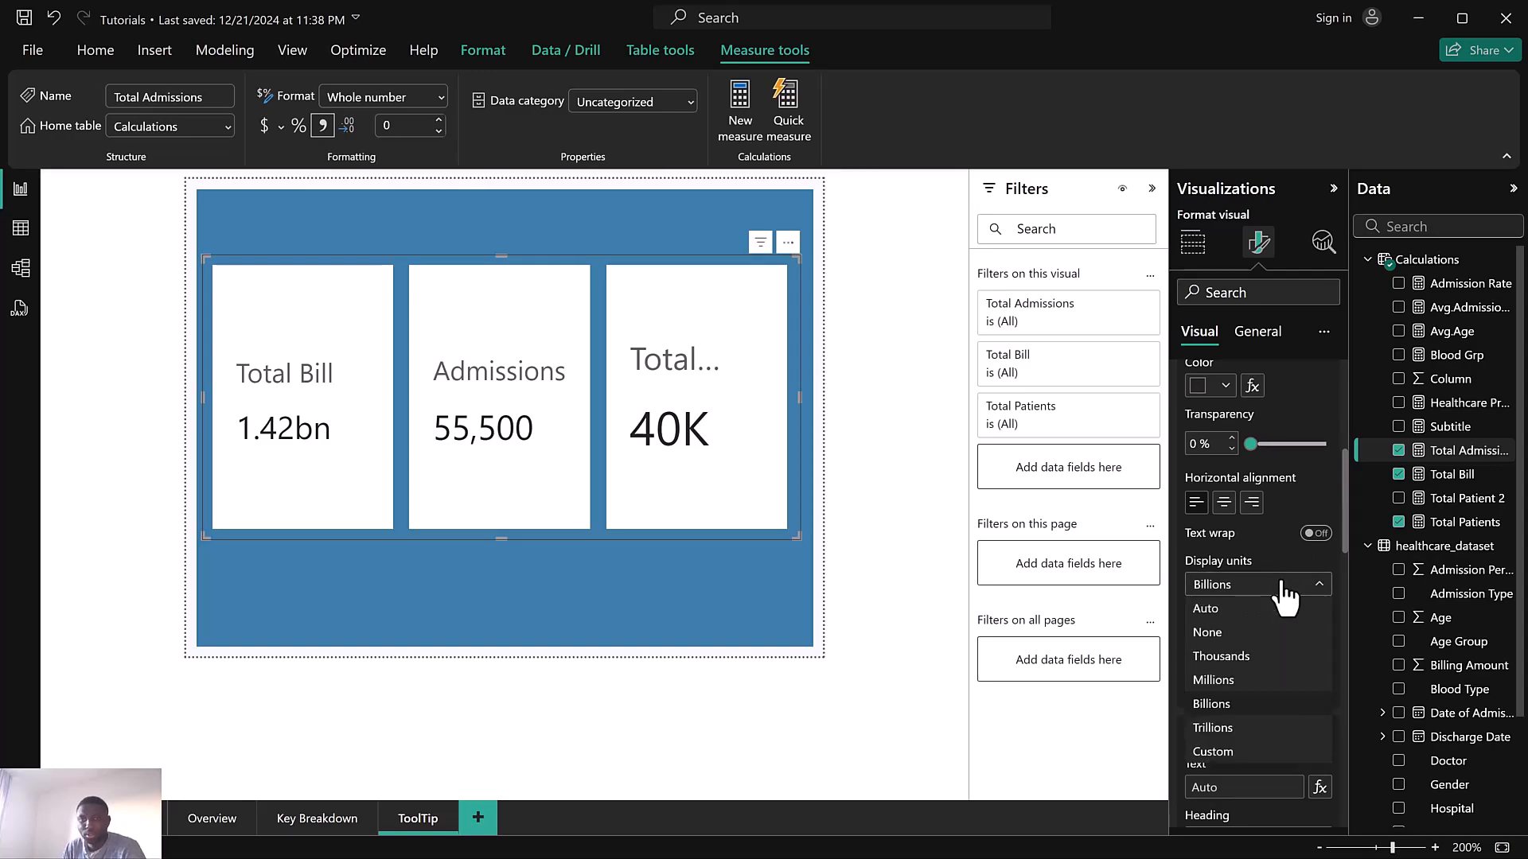
left_click(1239, 635)
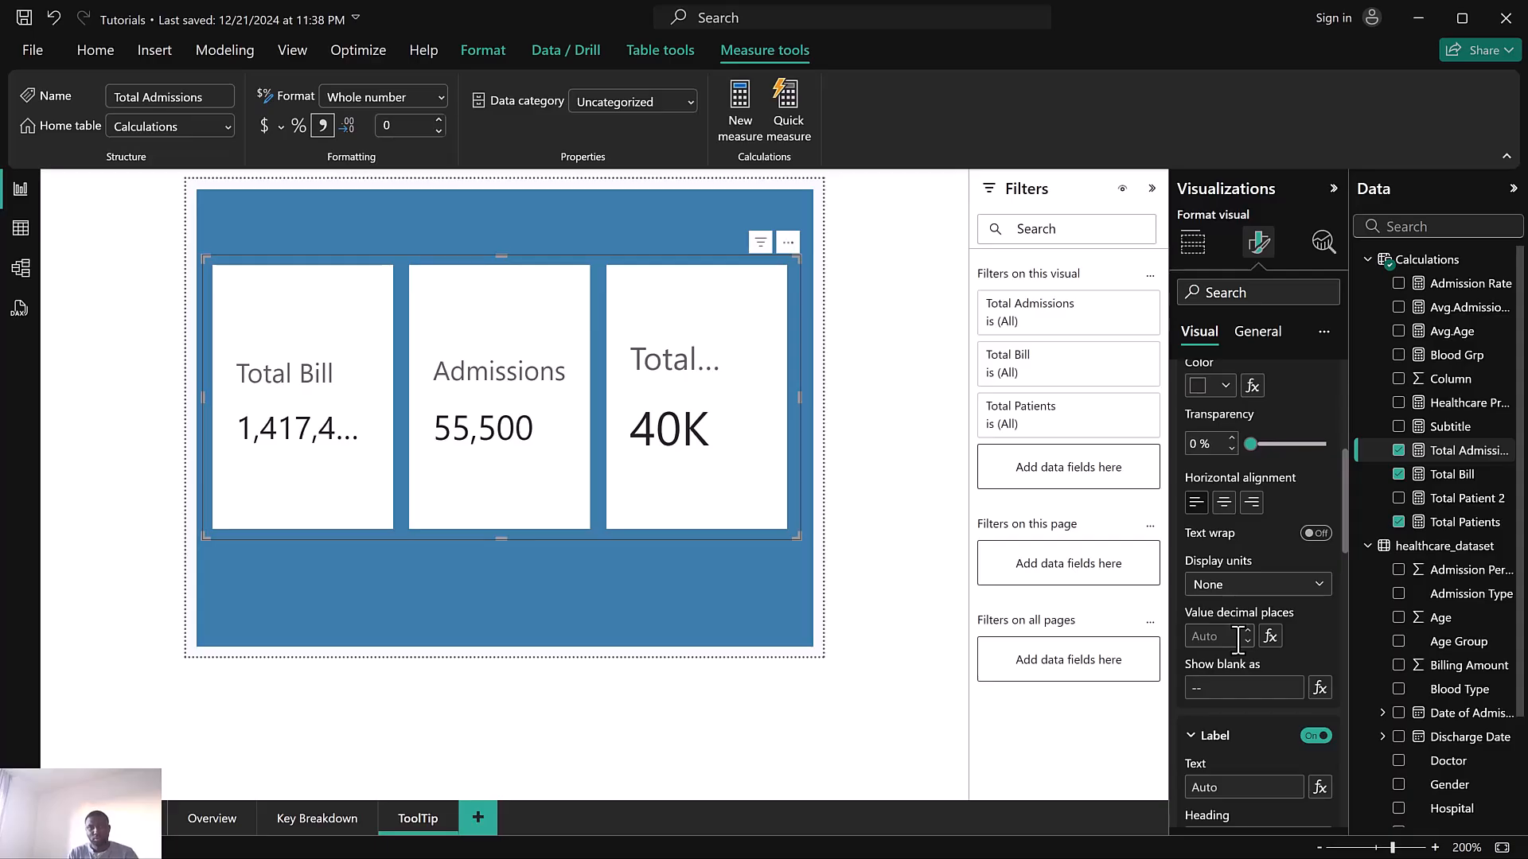
left_click(1238, 591)
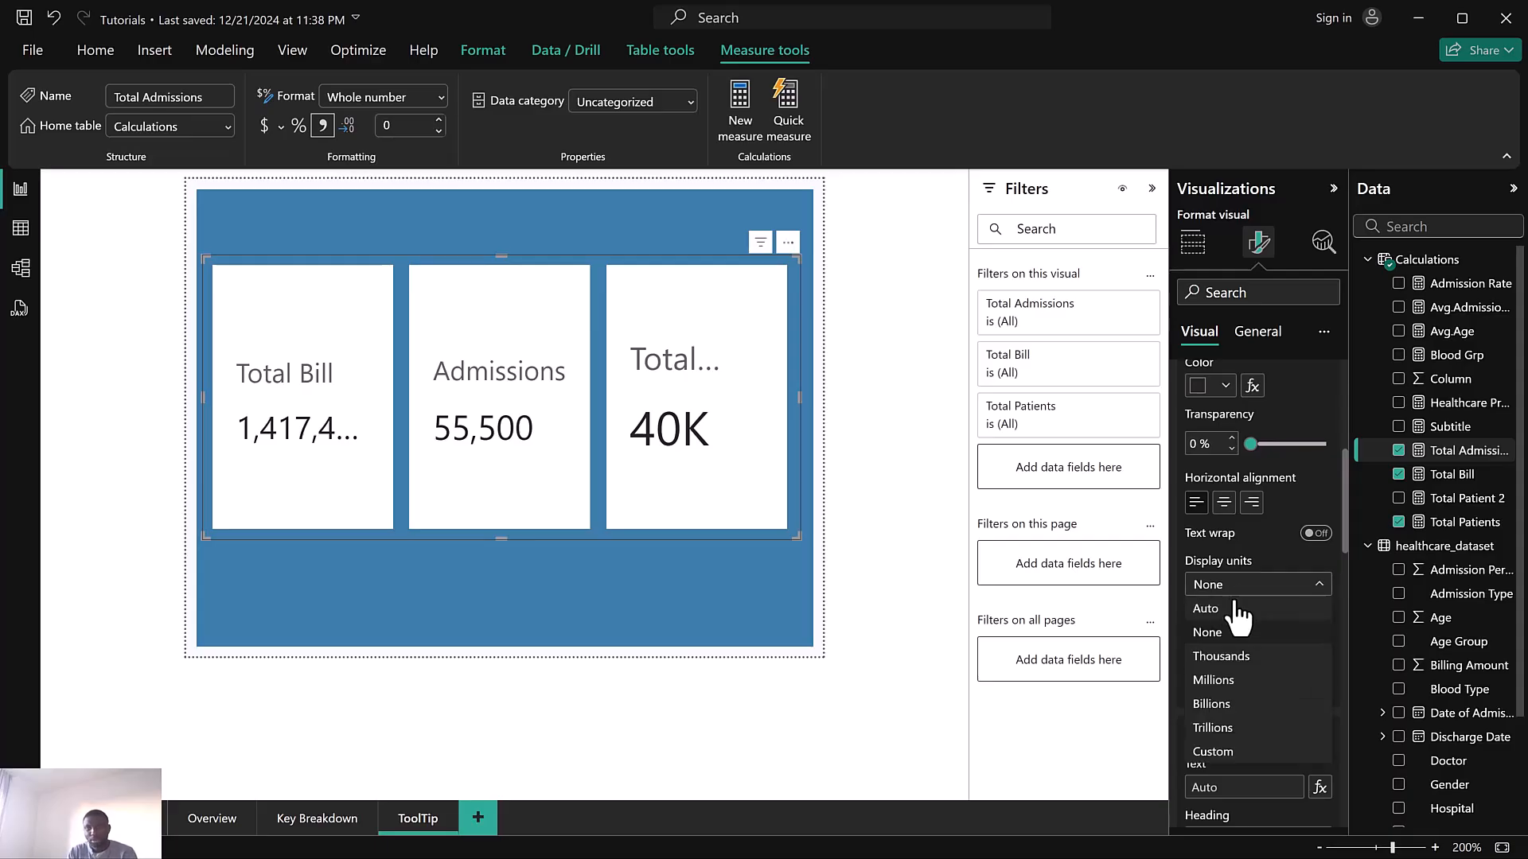
left_click(1224, 660)
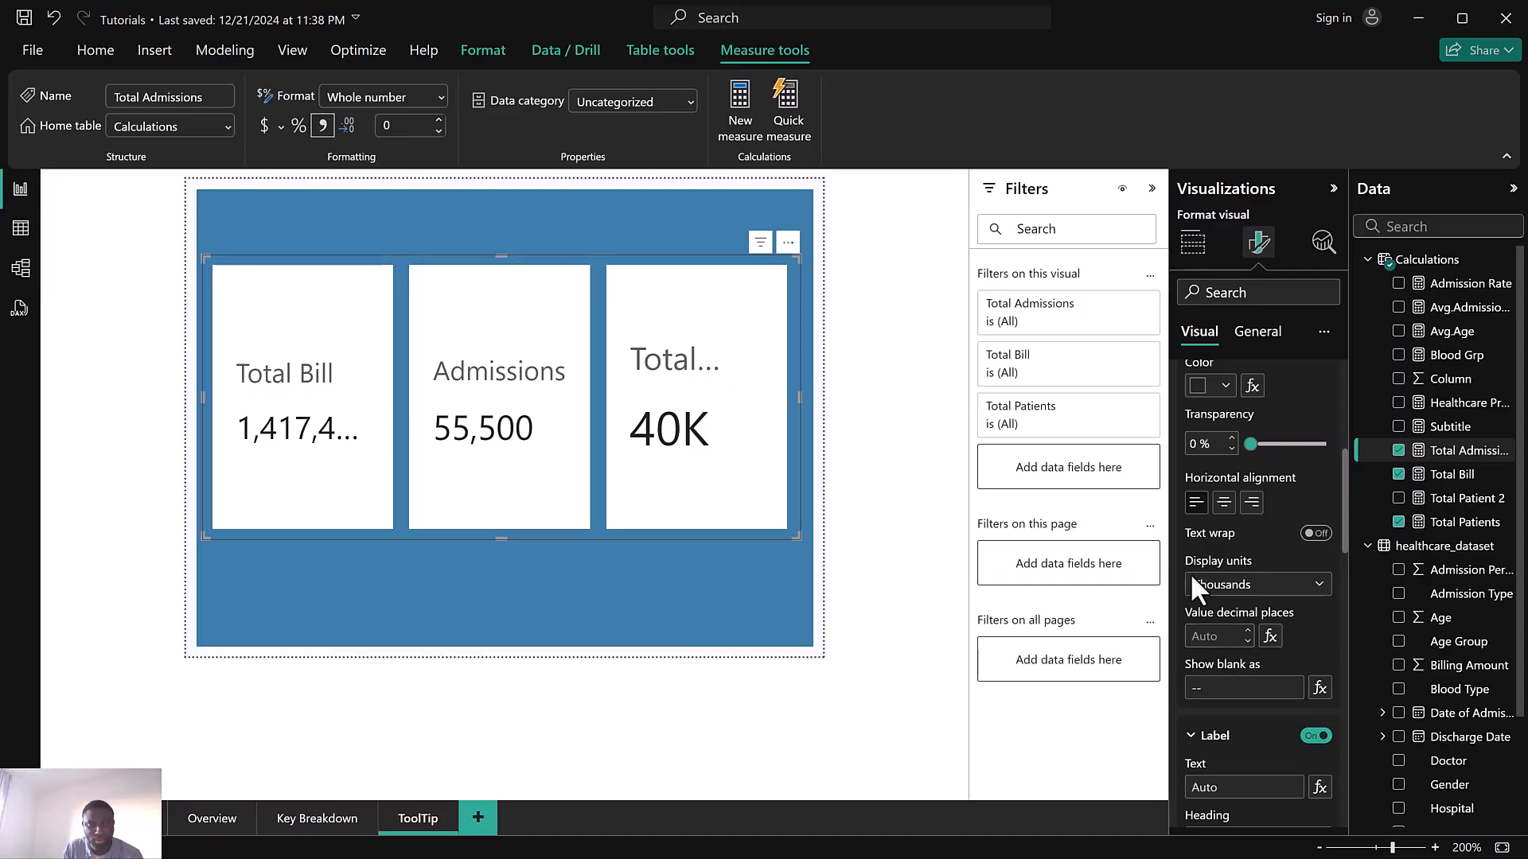
left_click(1249, 587)
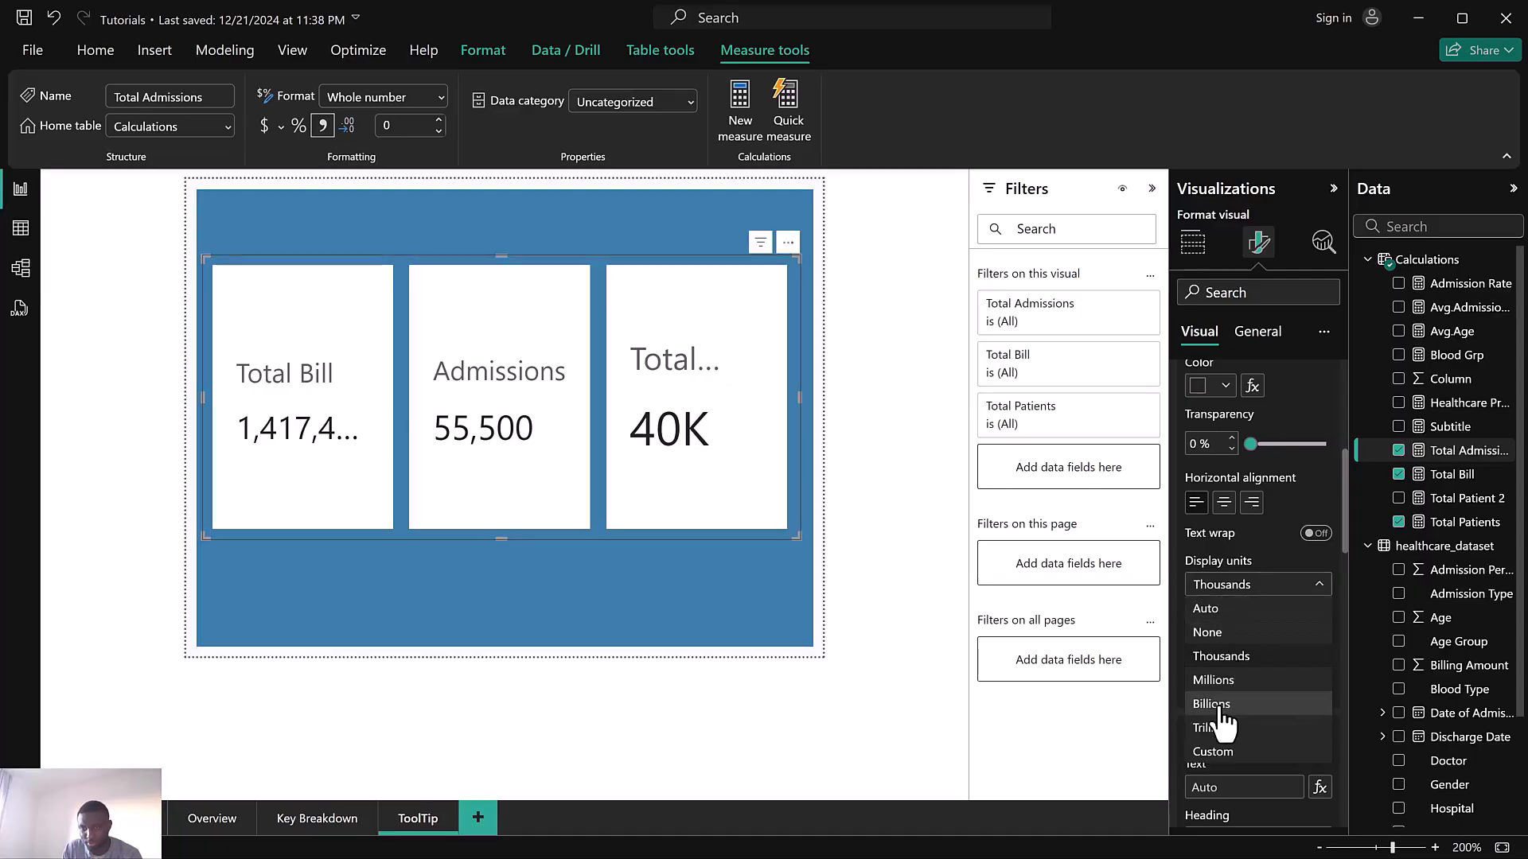
left_click(1221, 705)
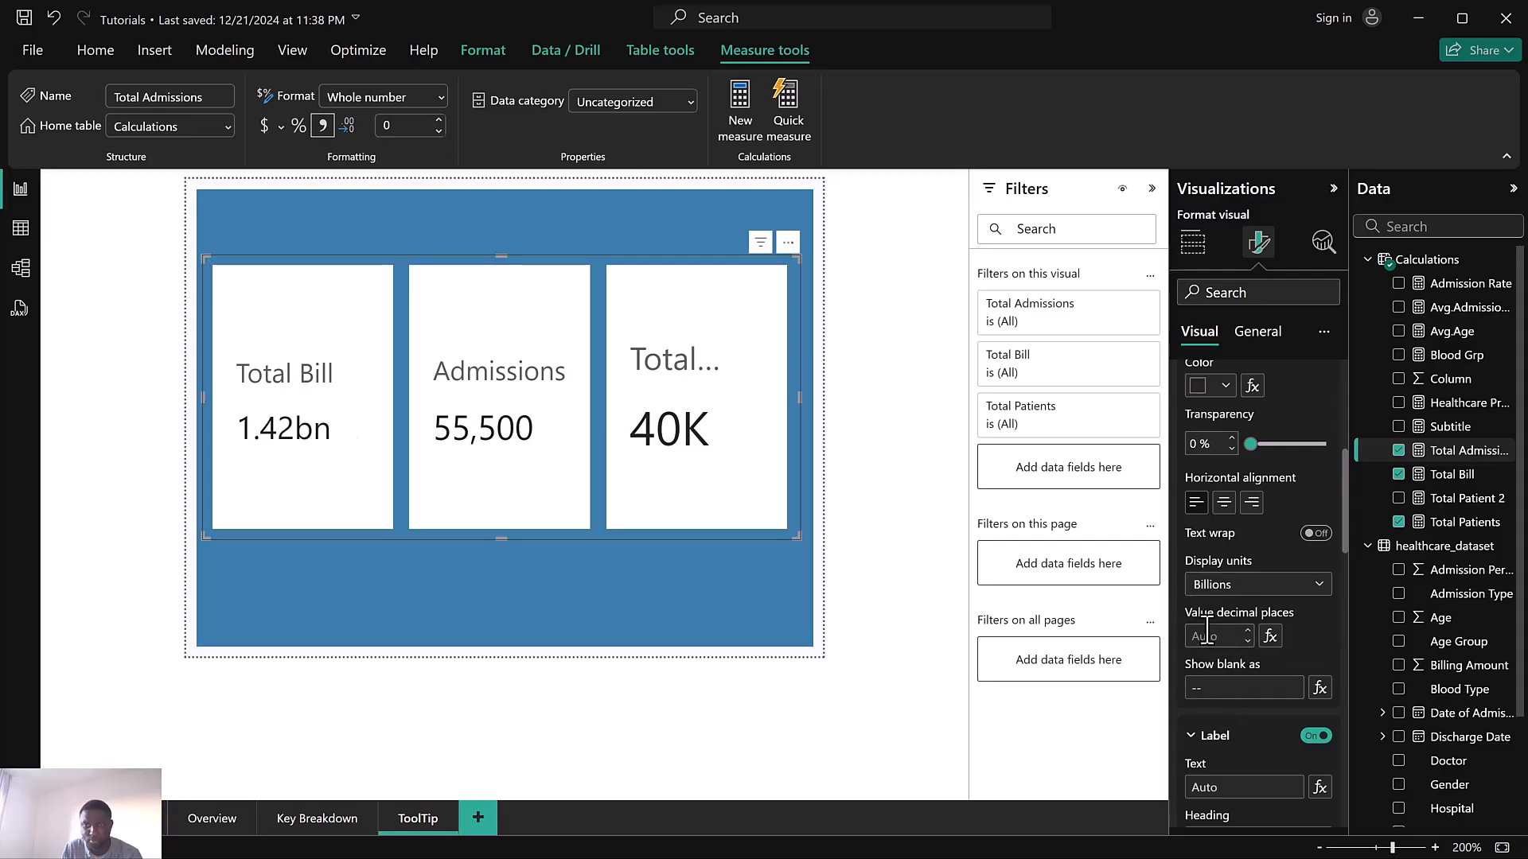
Switch the value formatting to the Total Patients series and set its display units to None
scroll(1206, 629, "up", 4)
left_click(1222, 412)
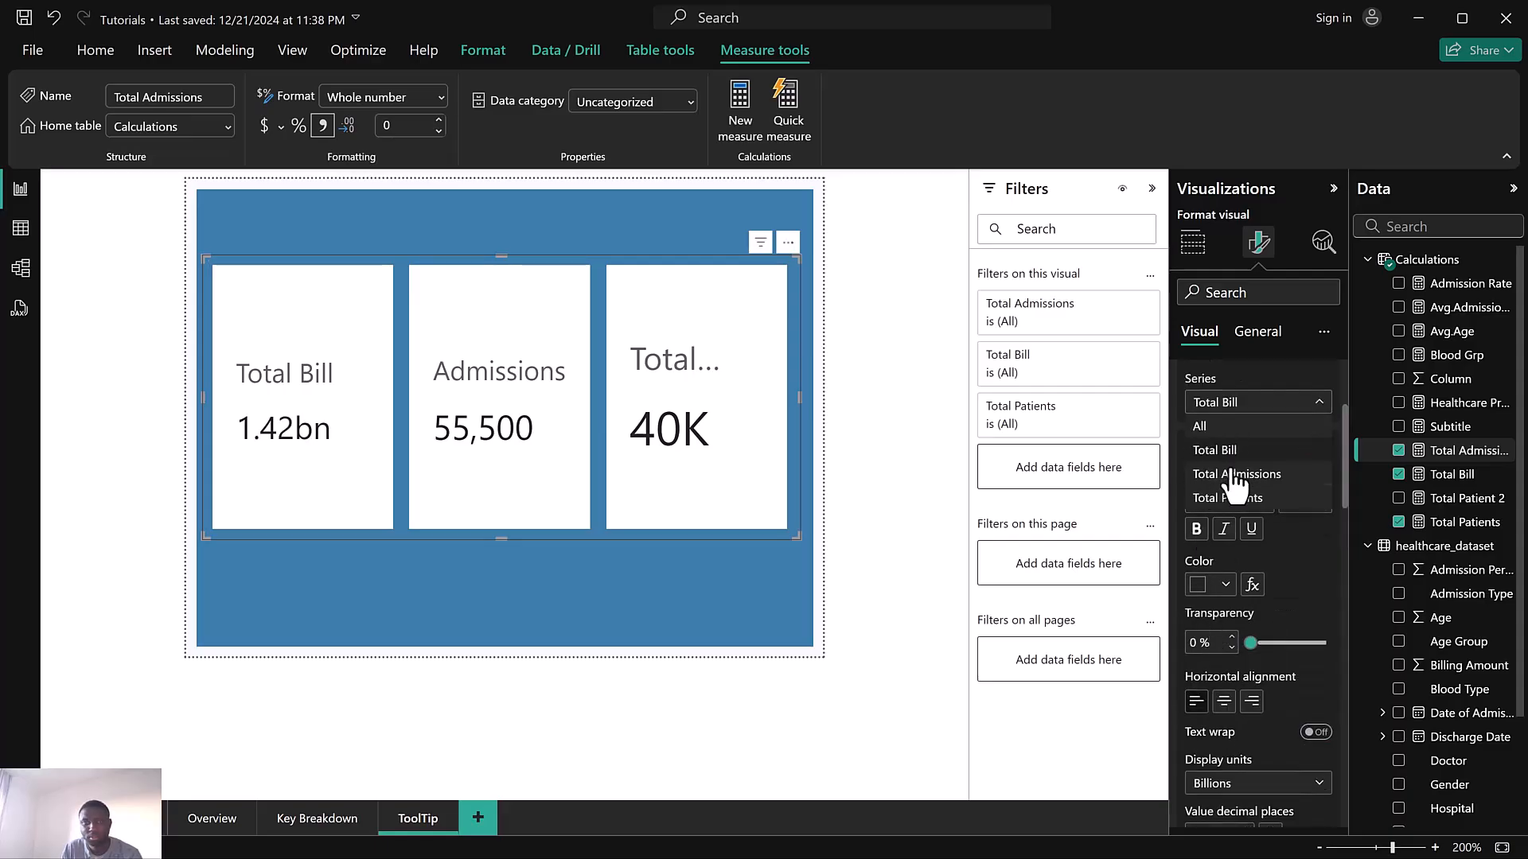
left_click(1241, 500)
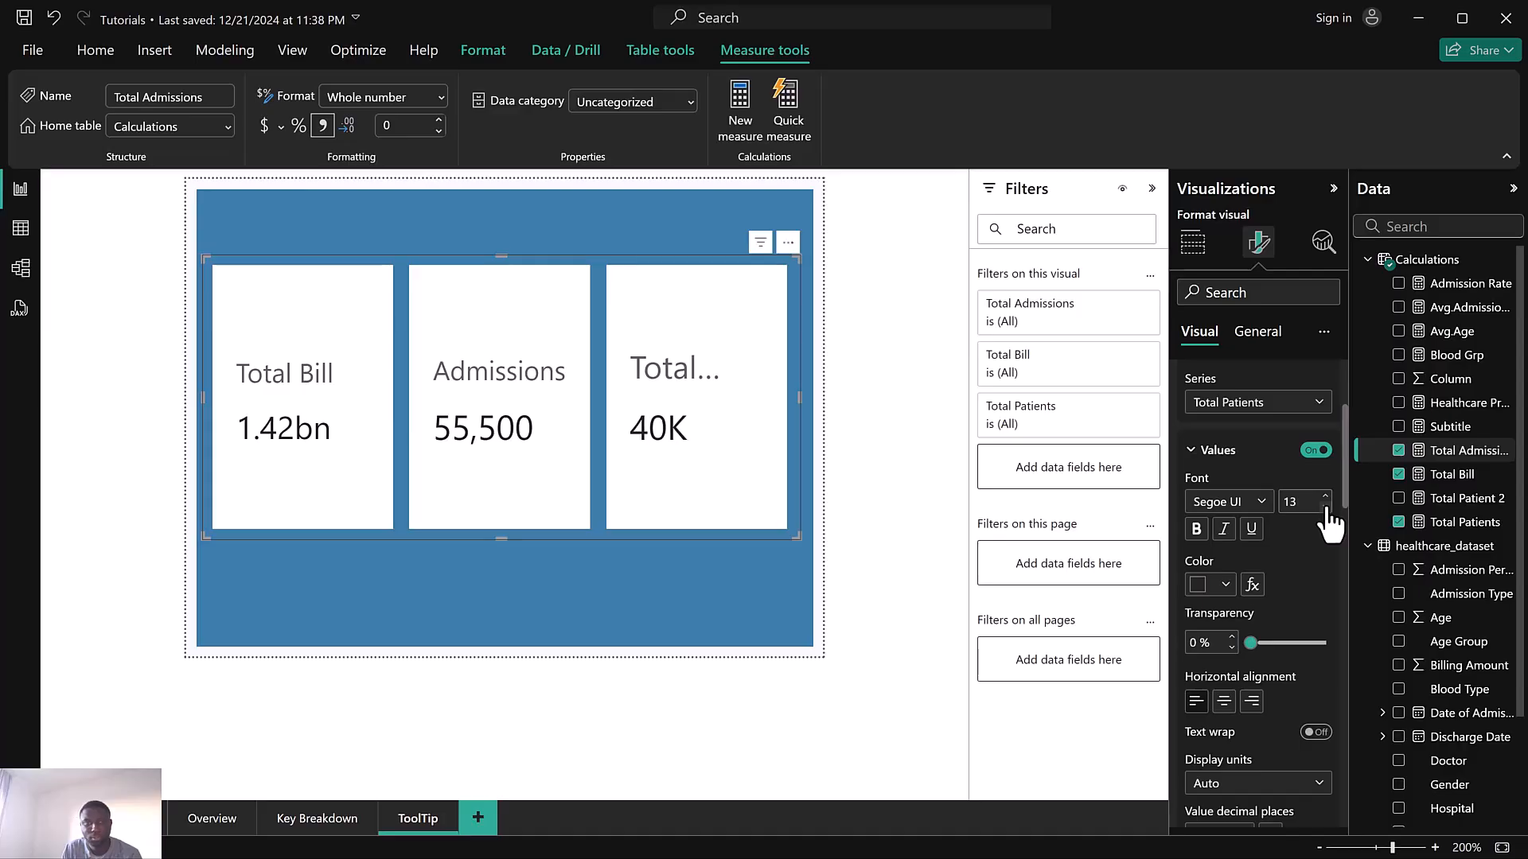
scroll(1264, 586, "down", 3)
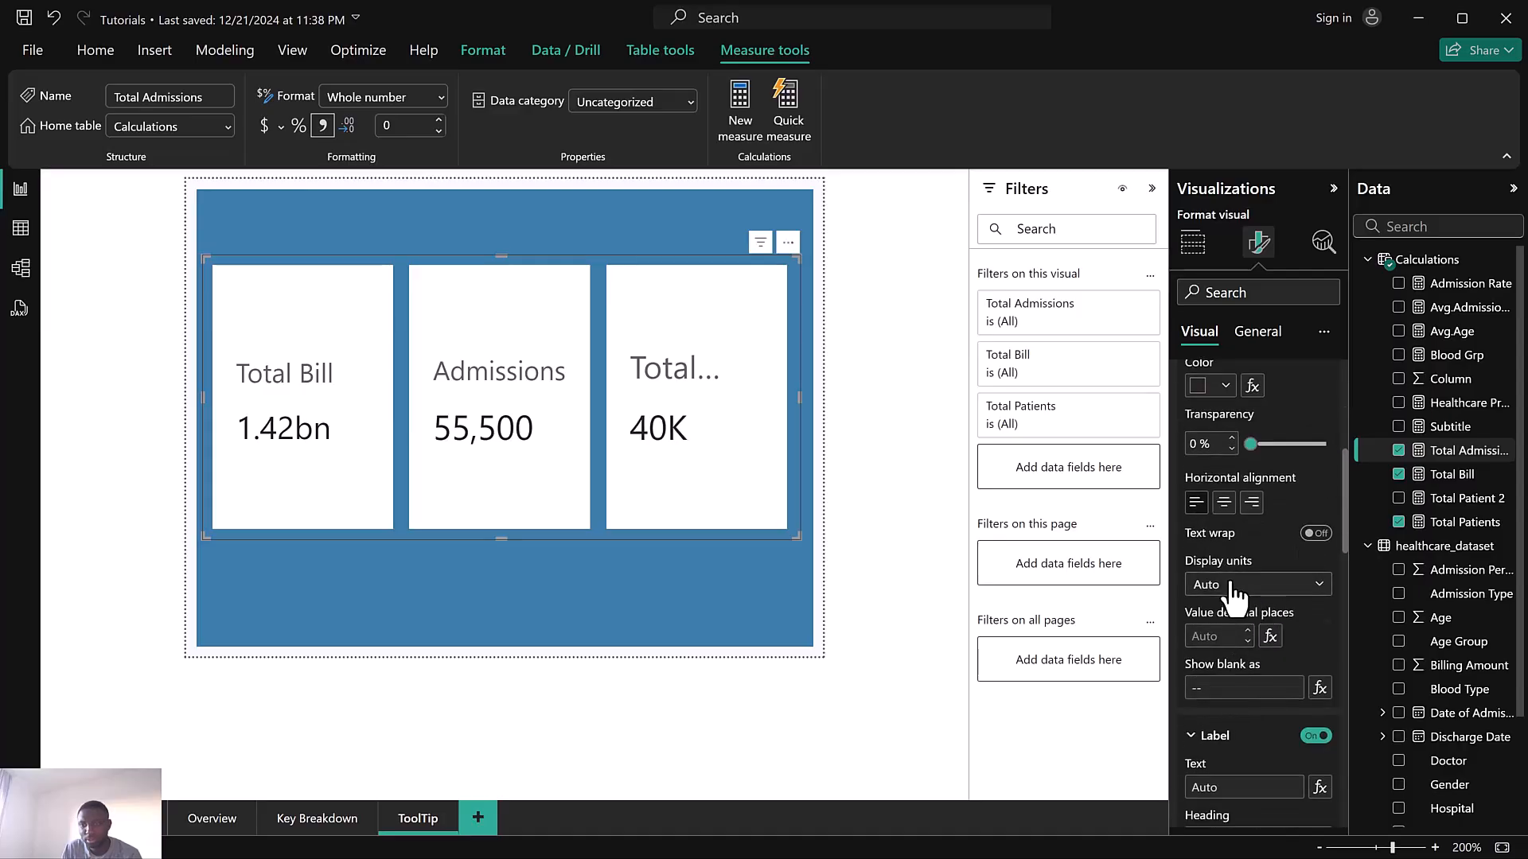
left_click(1236, 589)
left_click(1215, 641)
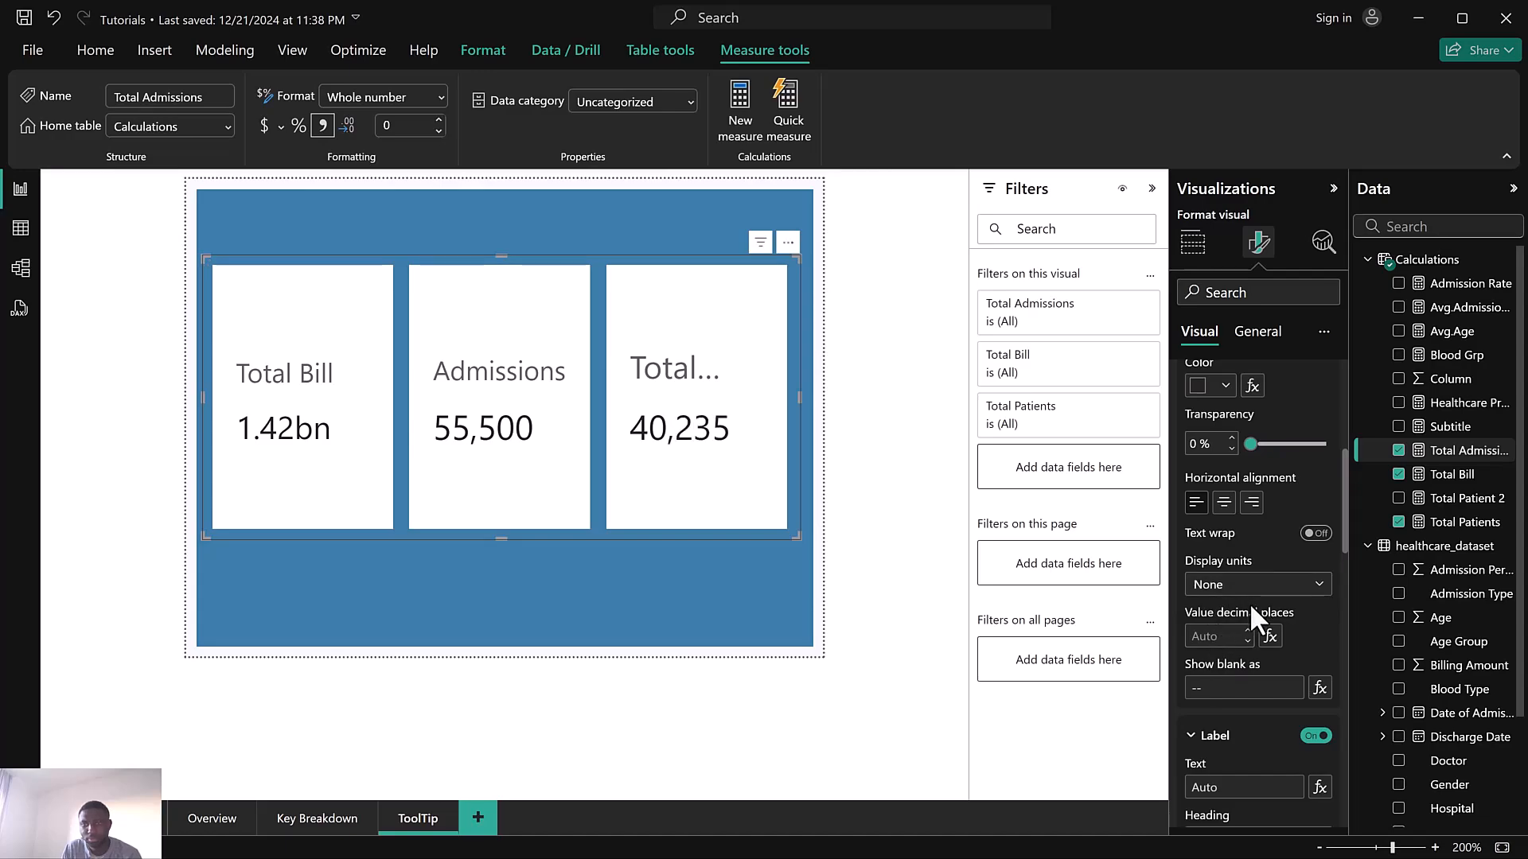
Reduce the Total Patients label font size to 8 so the full label shows
scroll(1267, 705, "down", 4)
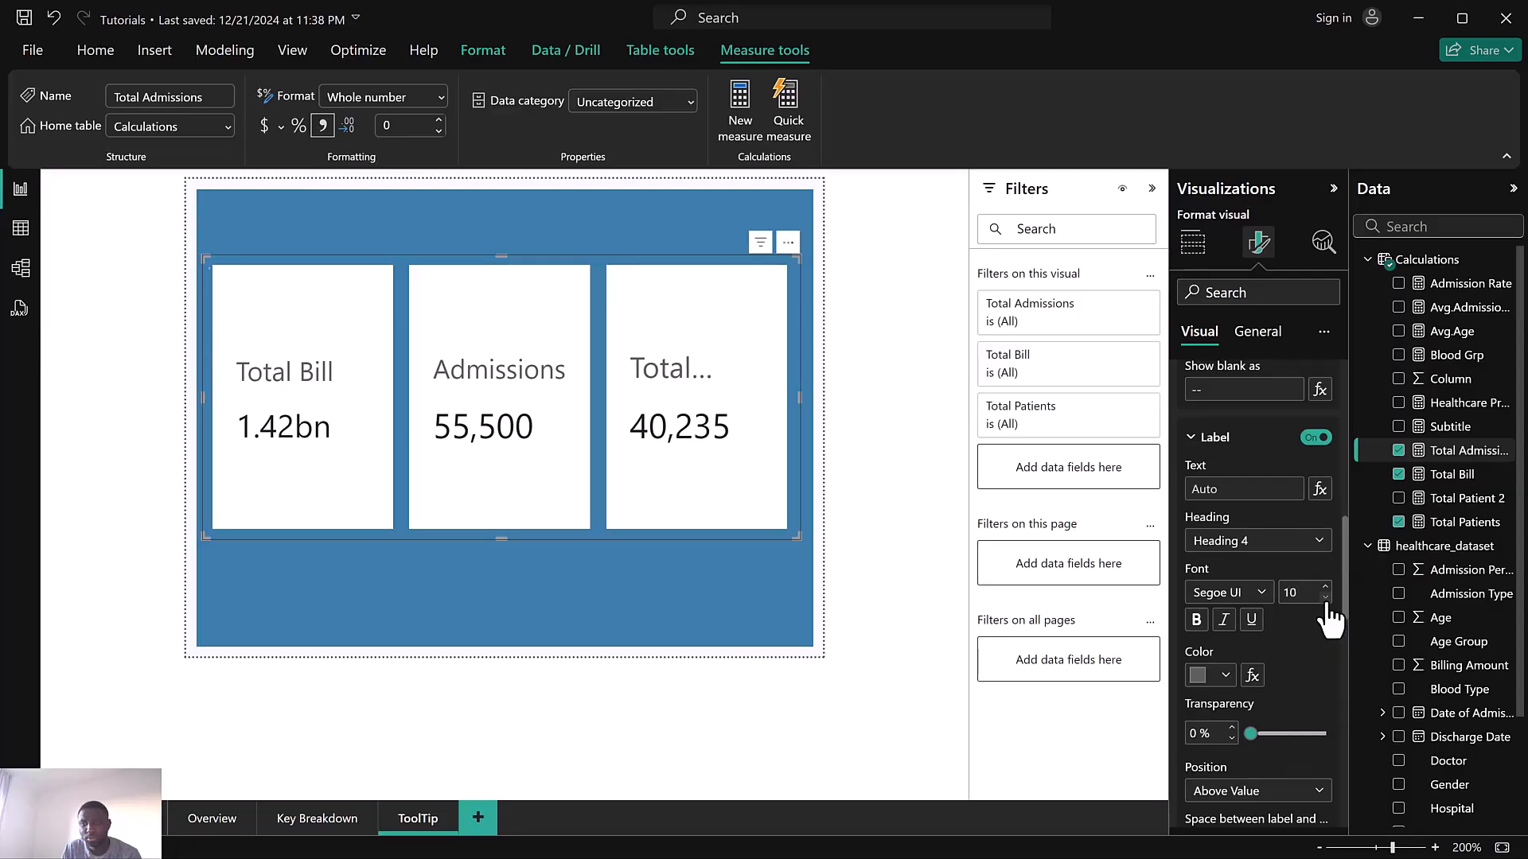
left_click(718, 234)
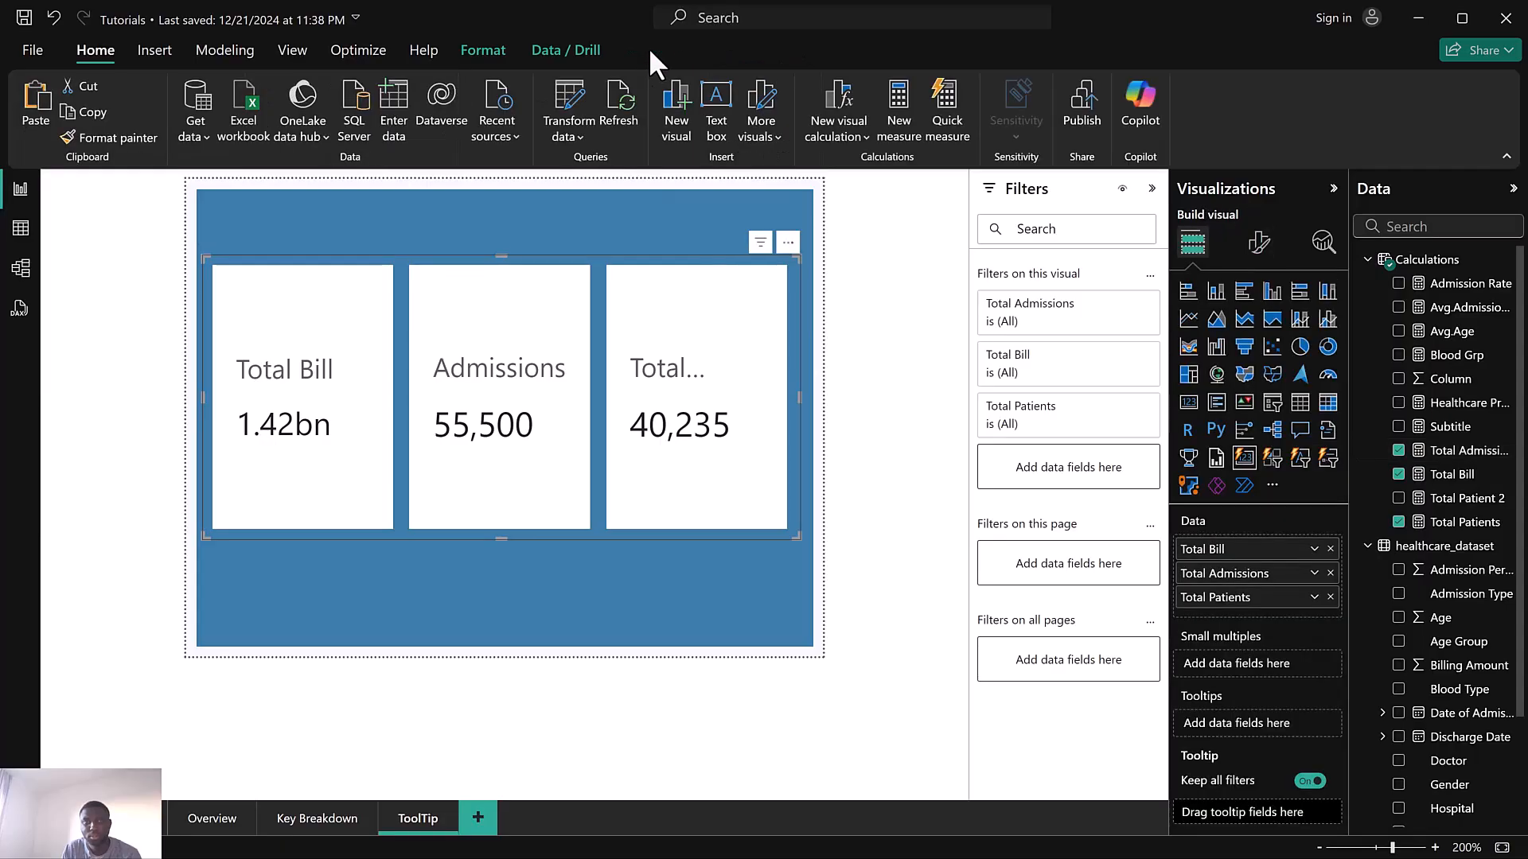
left_click(1260, 243)
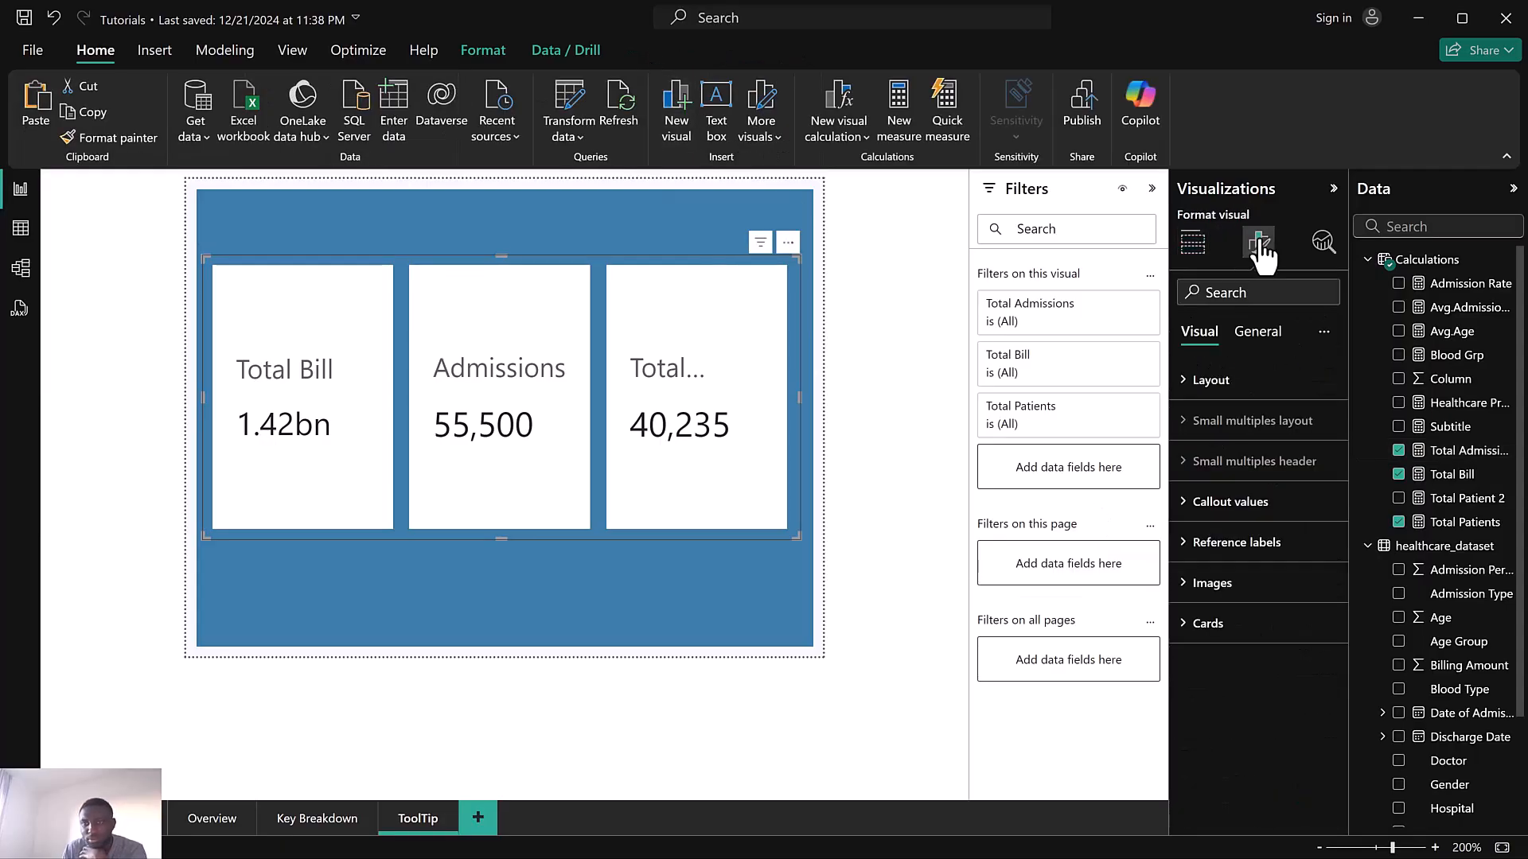
left_click(1255, 513)
scroll(1257, 599, "down", 3)
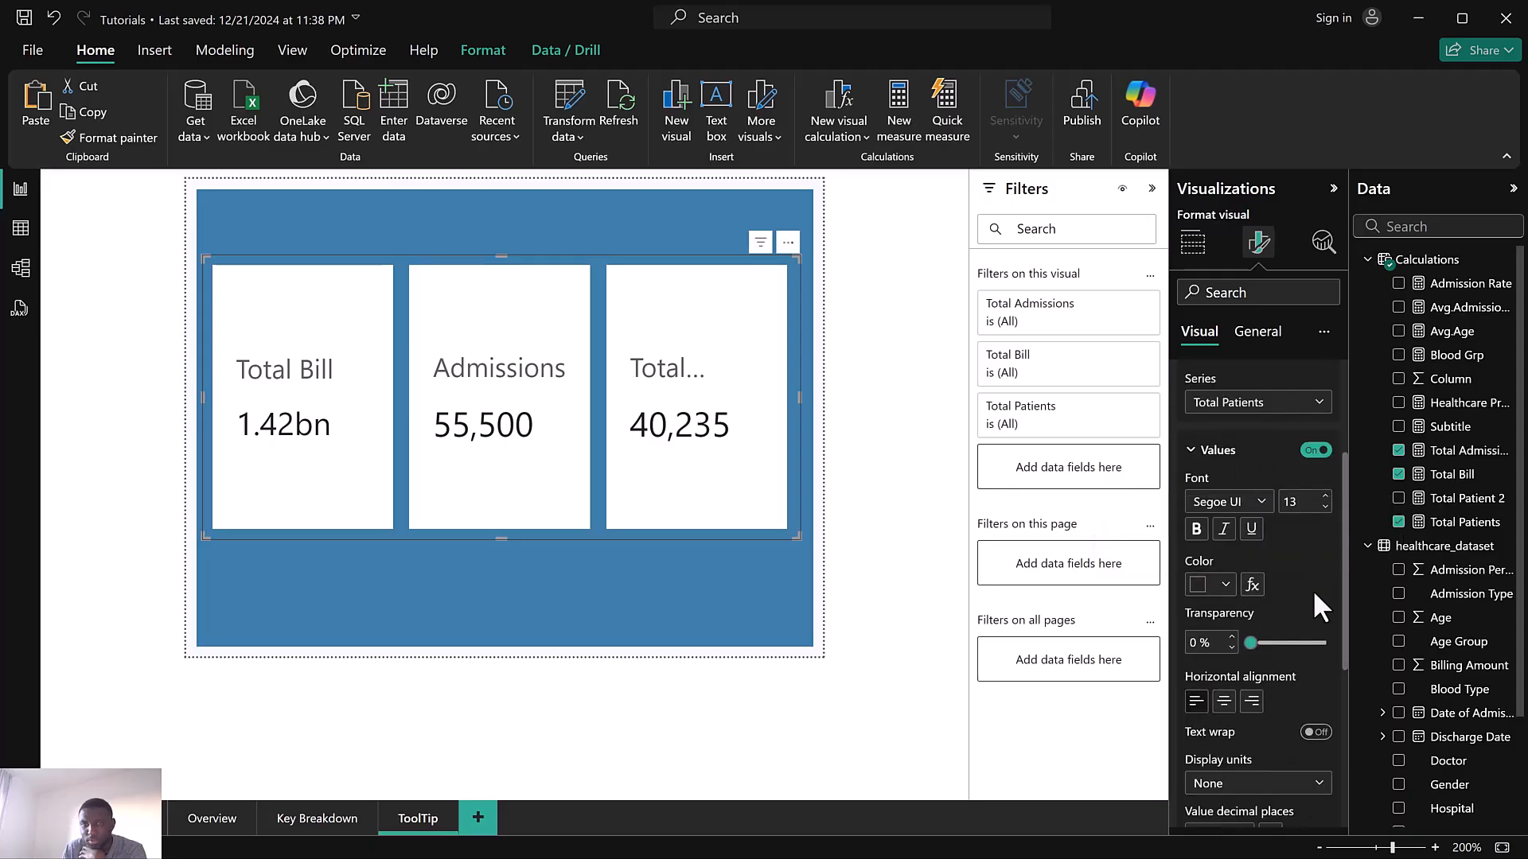
scroll(1313, 607, "down", 3)
scroll(1288, 628, "down", 2)
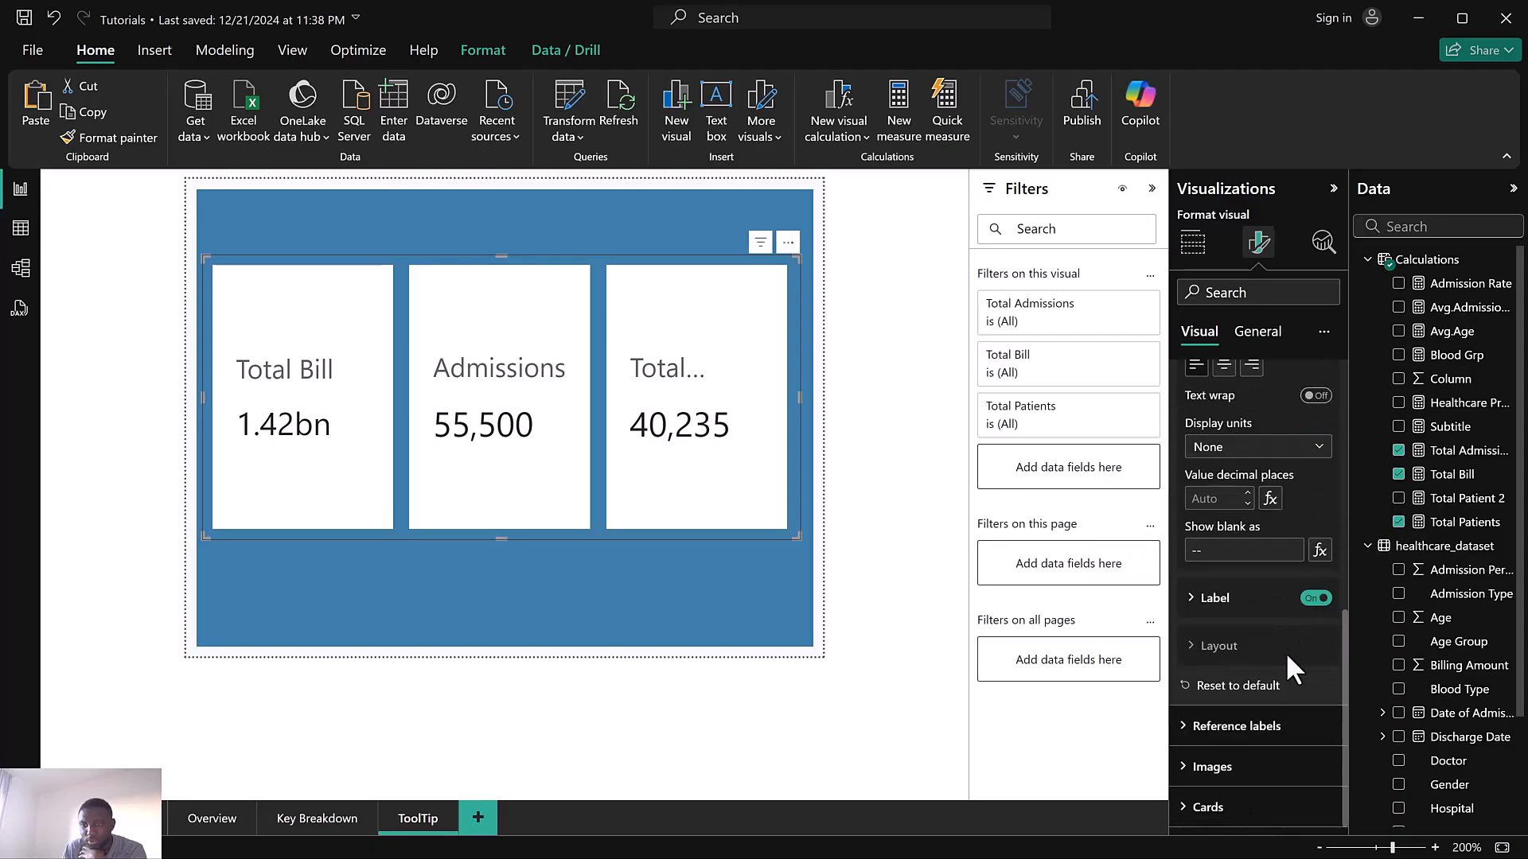
left_click(1257, 595)
scroll(1289, 621, "down", 1)
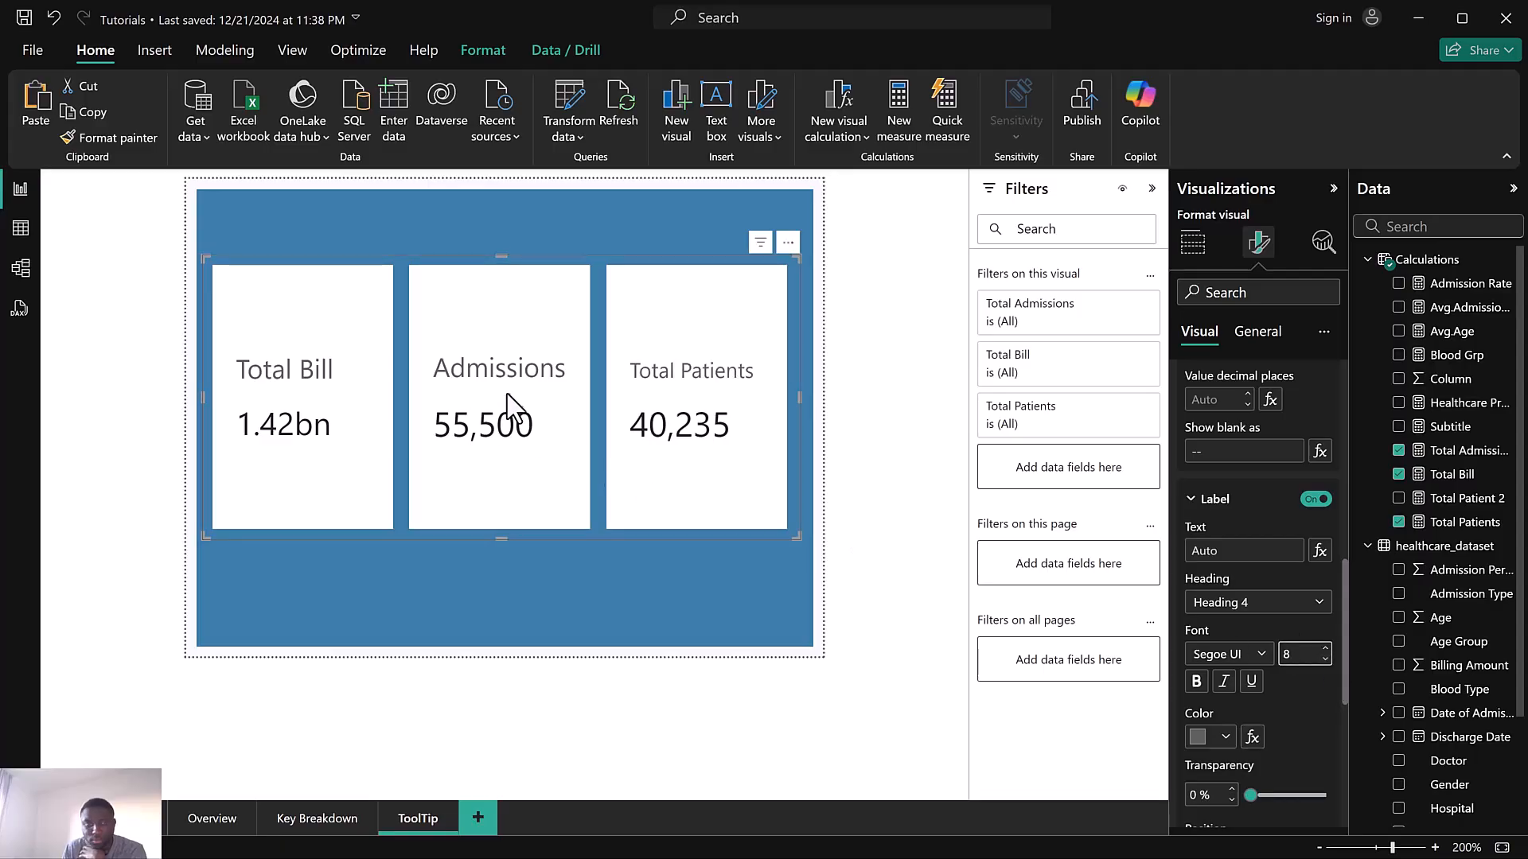
Switch to the Total Admissions series and reduce its label font size to 9
scroll(1293, 628, "up", 5)
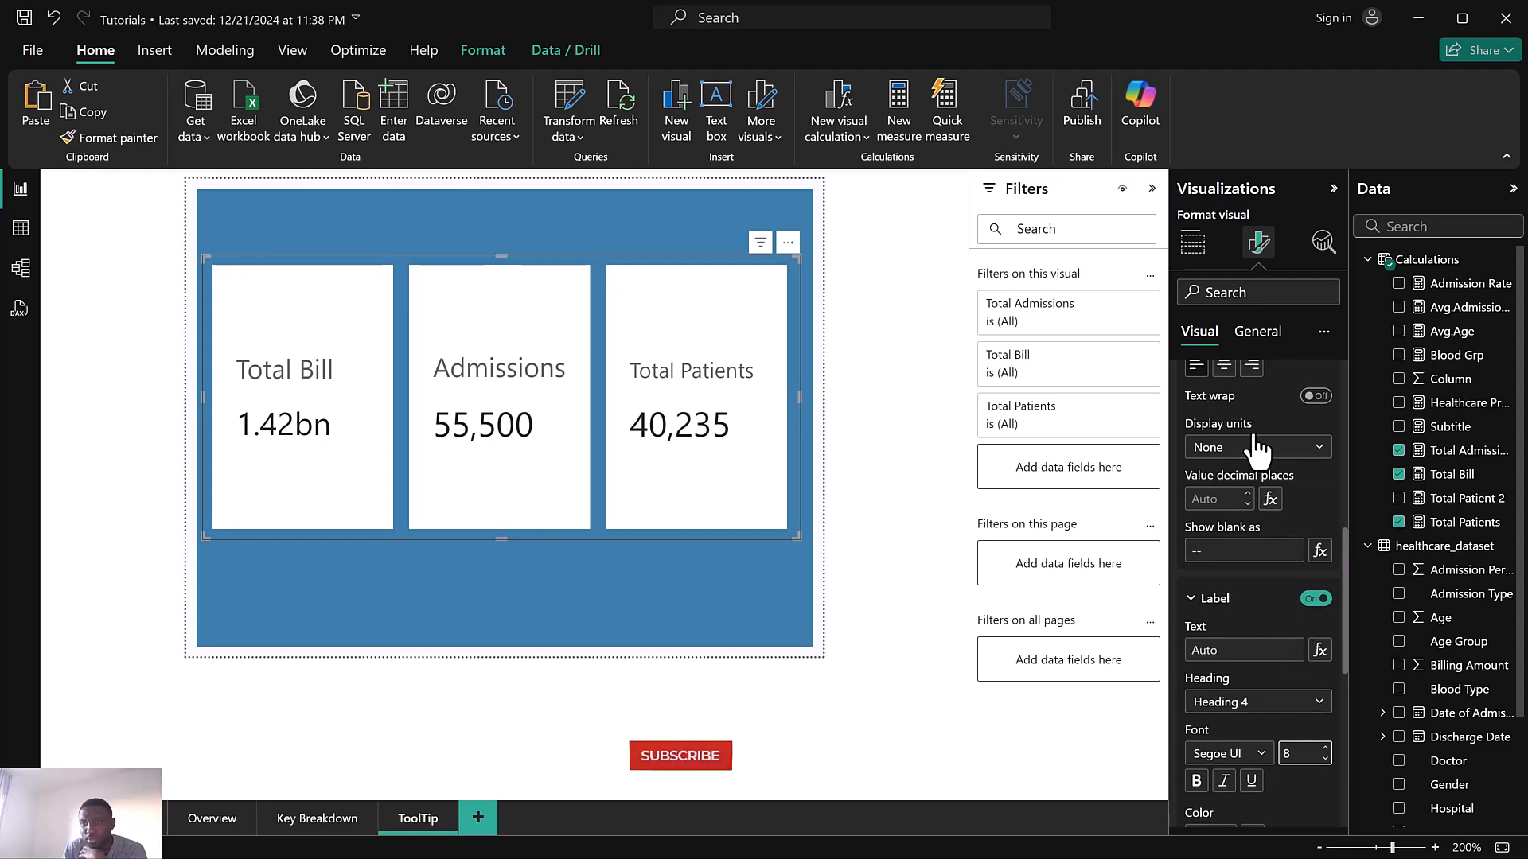
scroll(1256, 446, "up", 2)
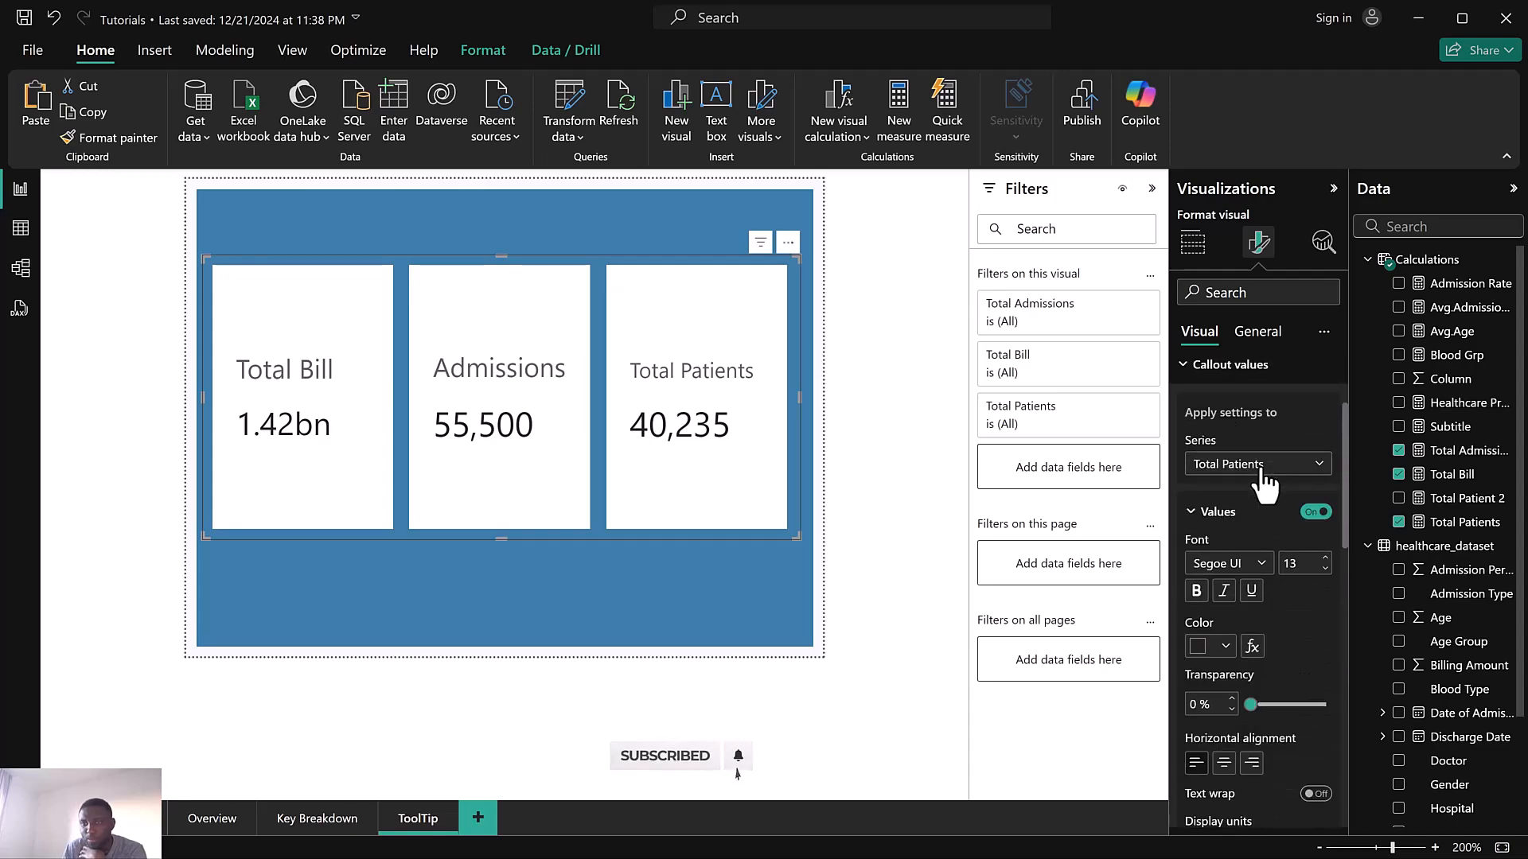
left_click(1253, 465)
left_click(1242, 526)
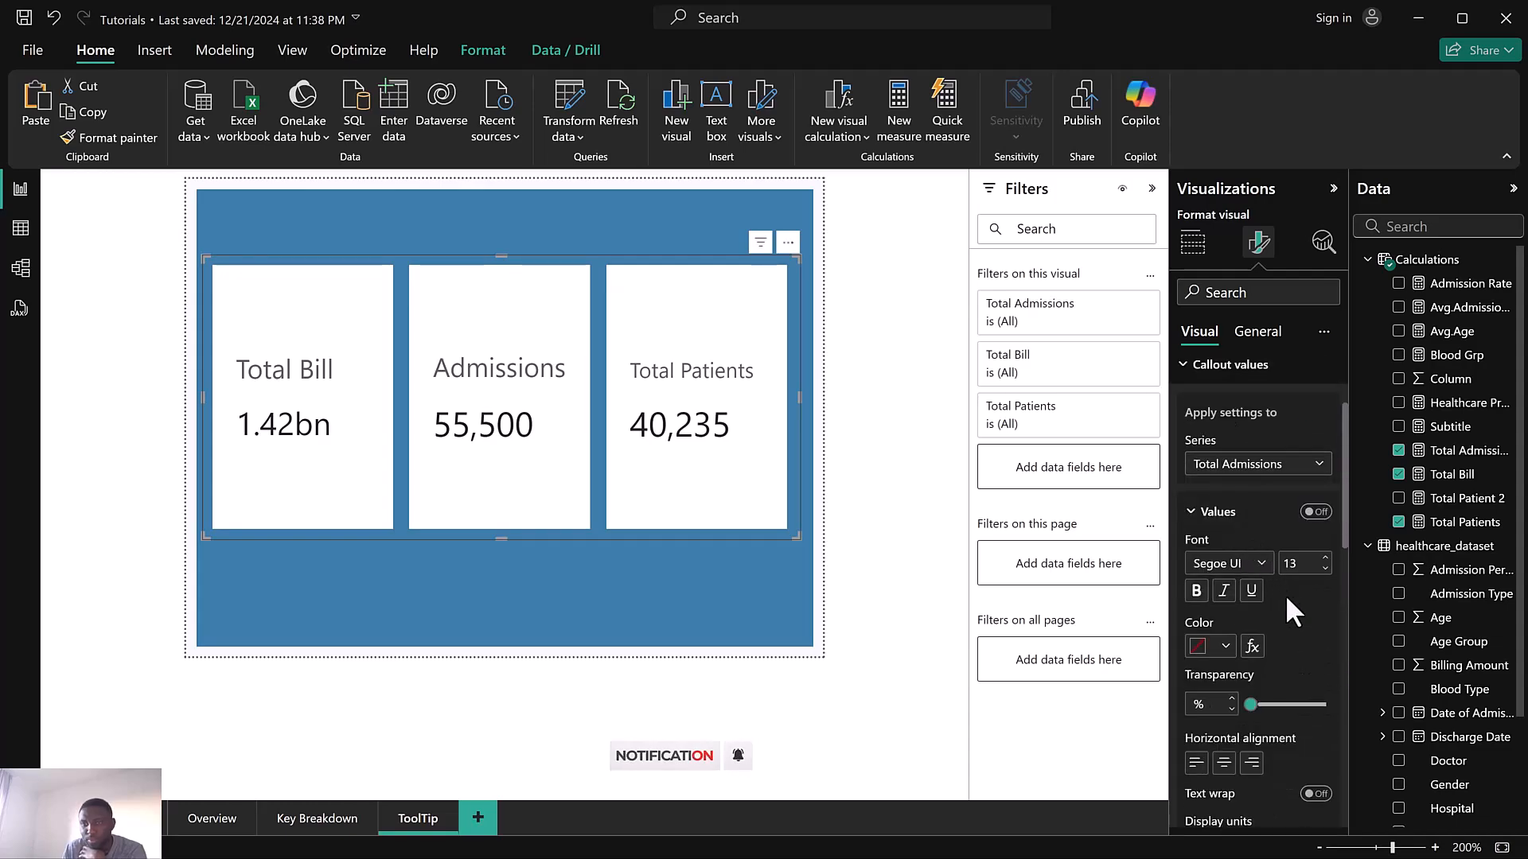
scroll(1301, 646, "down", 5)
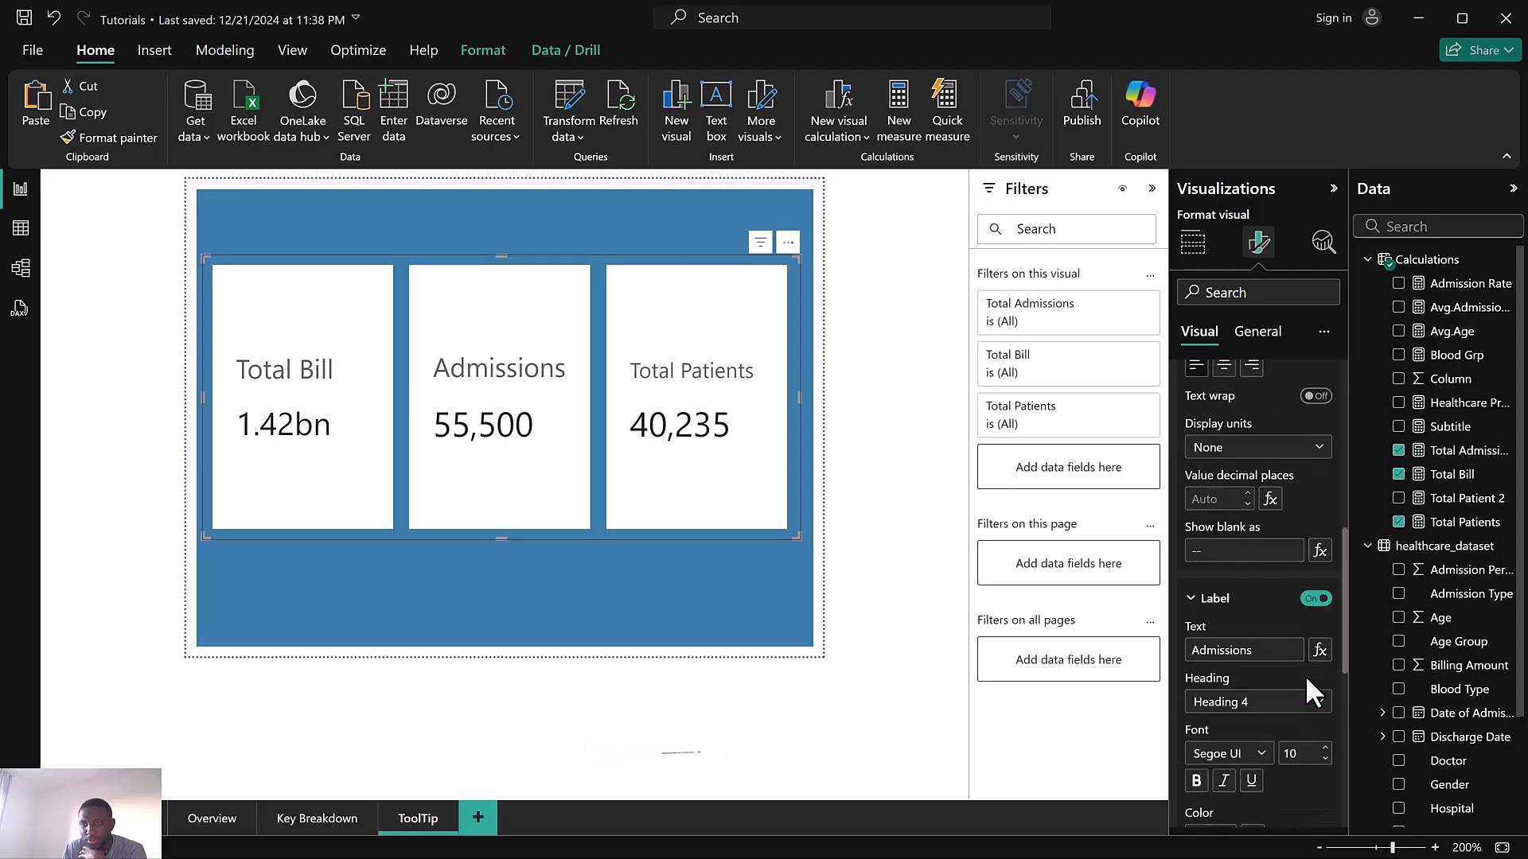
scroll(1305, 673, "down", 1)
left_click(1325, 661)
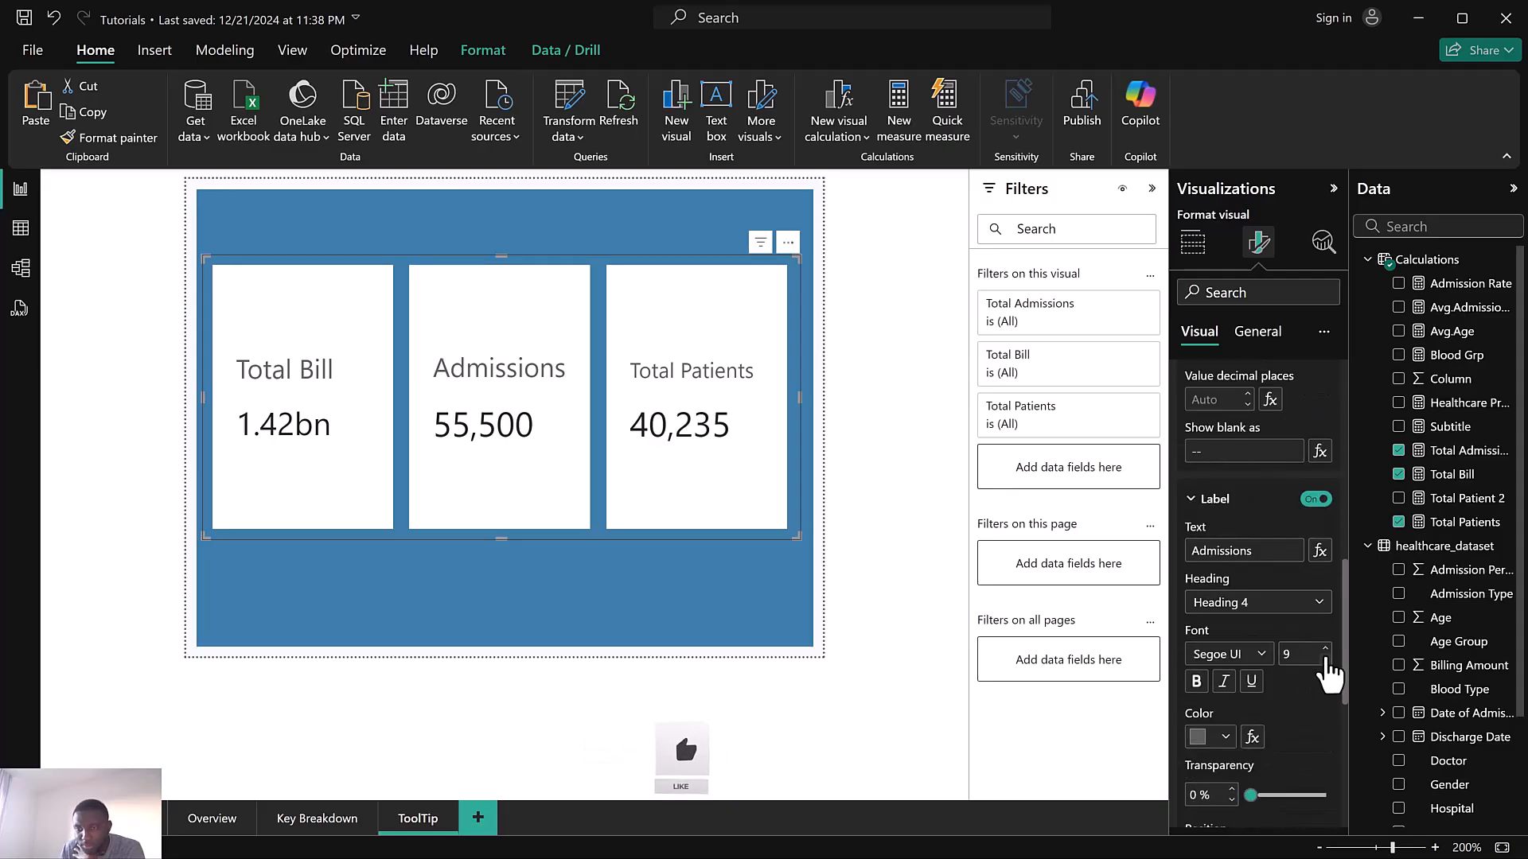
scroll(1280, 570, "up", 7)
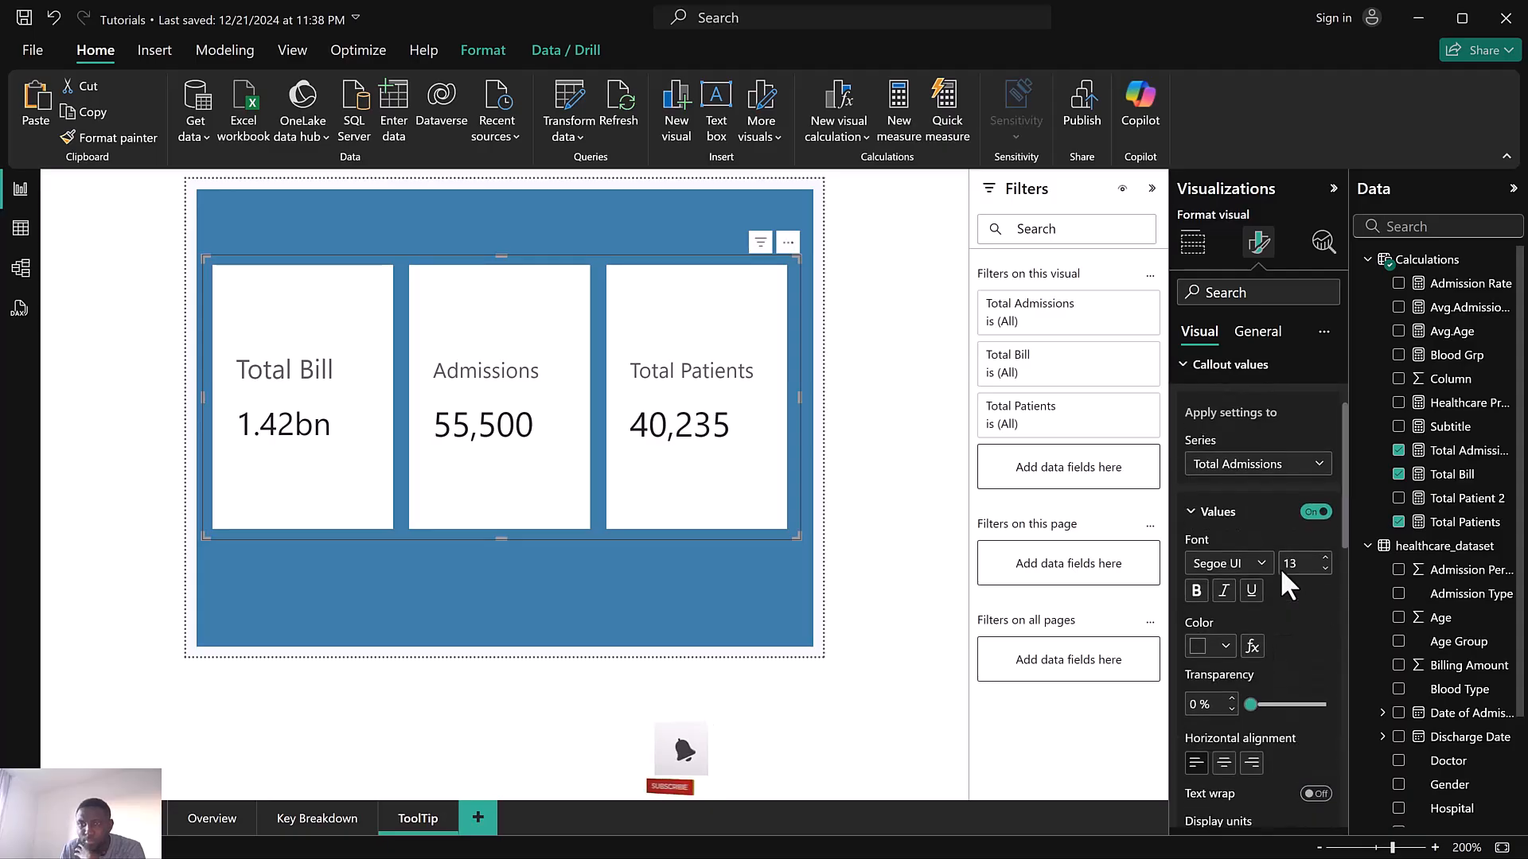
left_click(1241, 603)
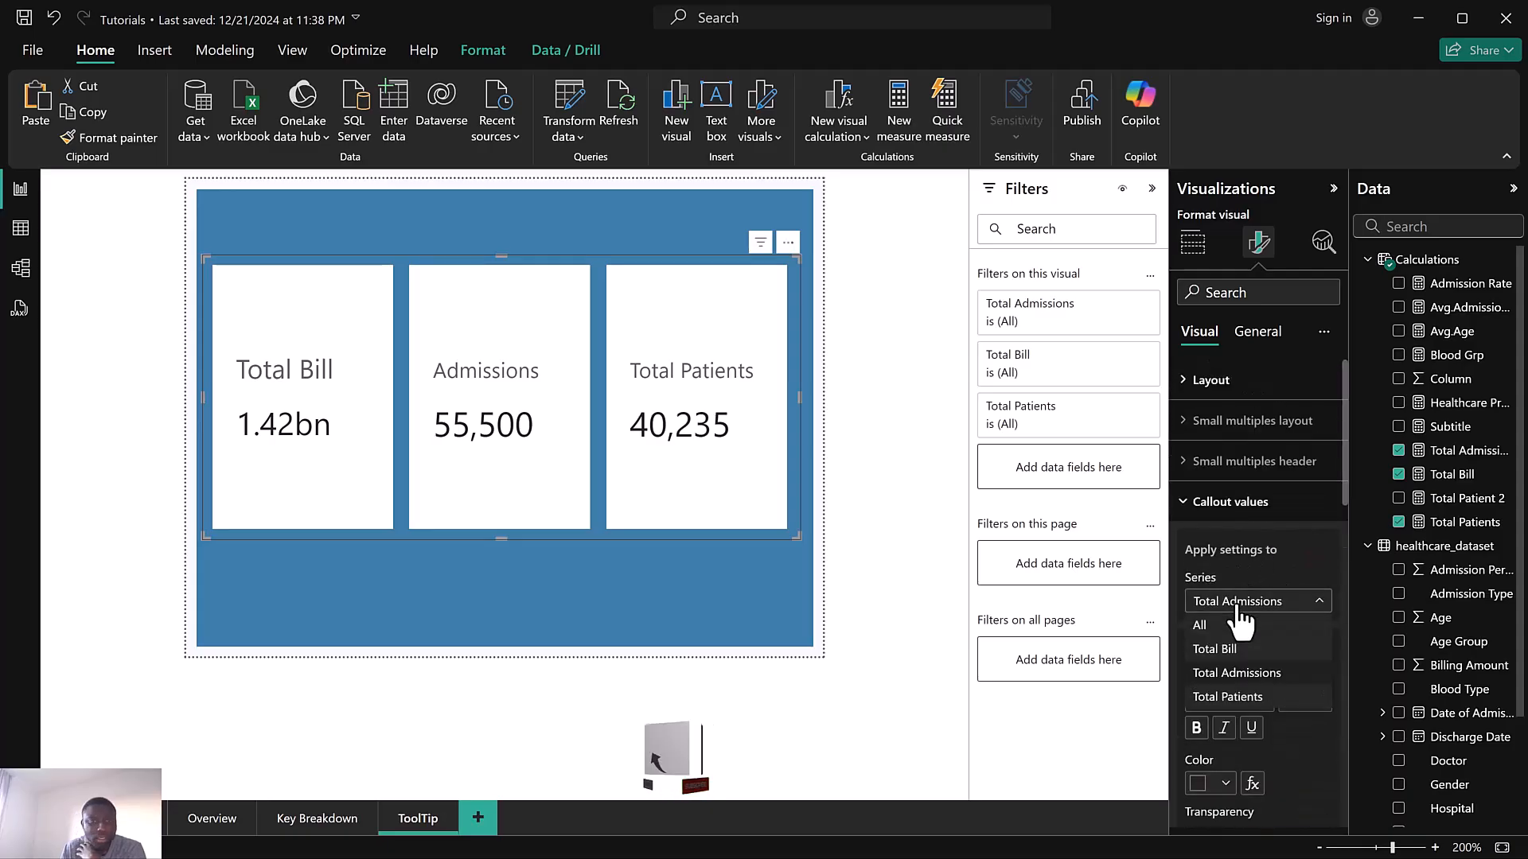
left_click(1237, 673)
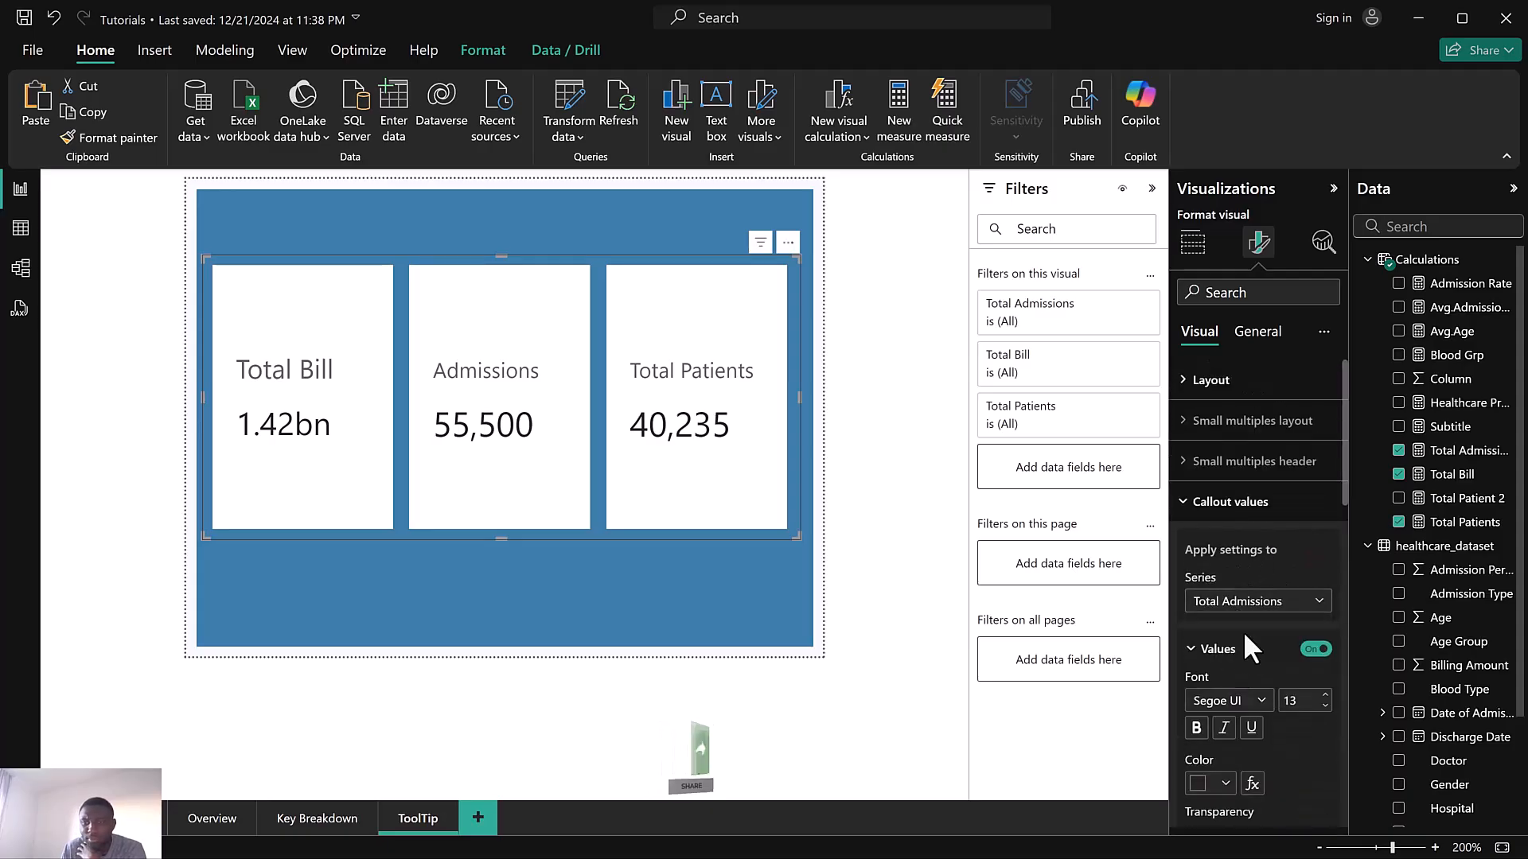
scroll(1245, 632, "down", 4)
scroll(1251, 637, "down", 4)
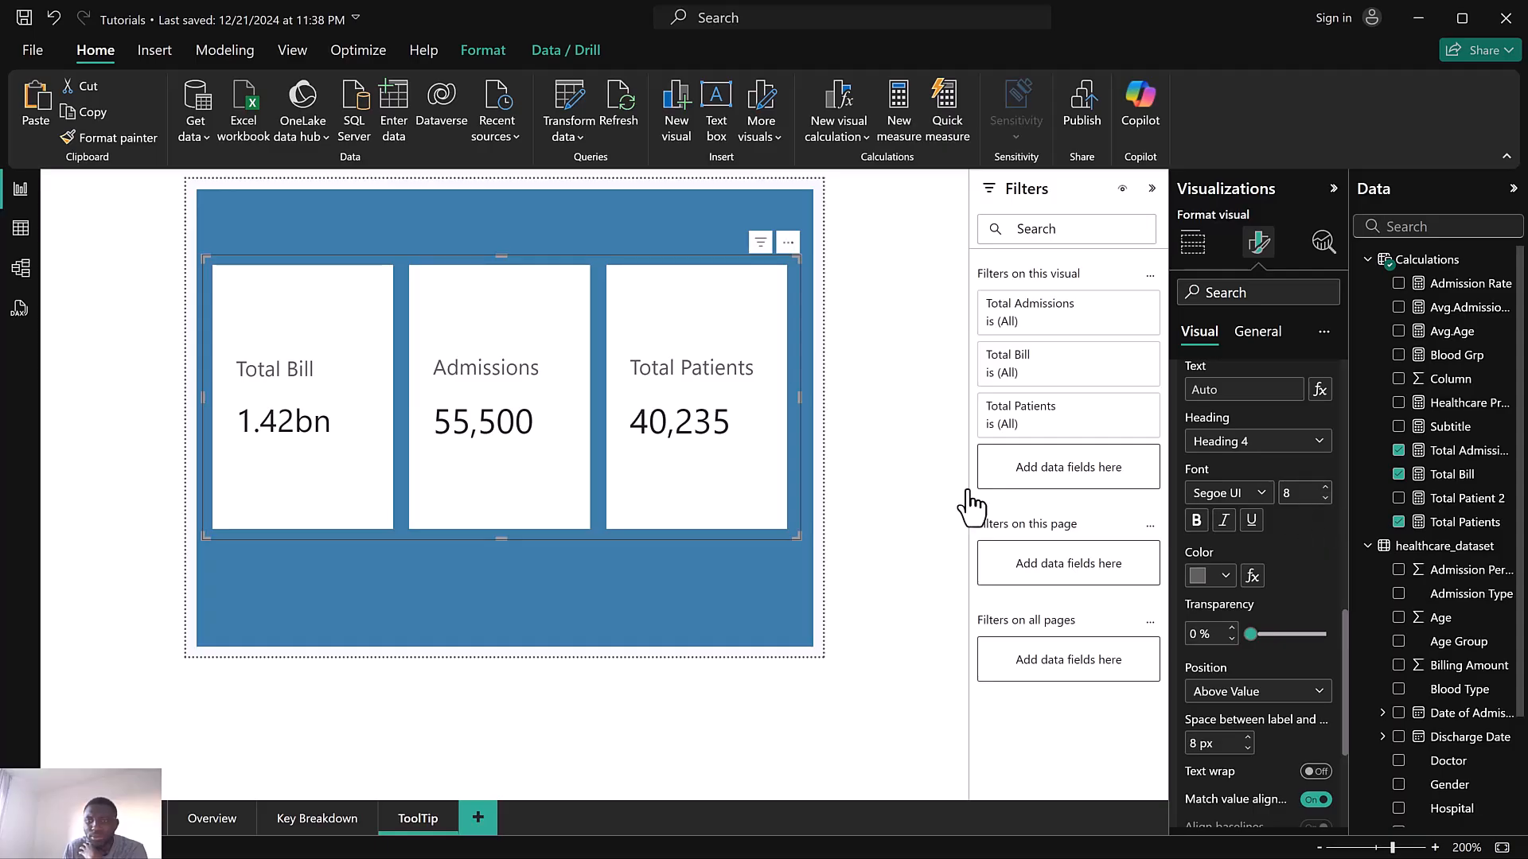
left_click(1251, 344)
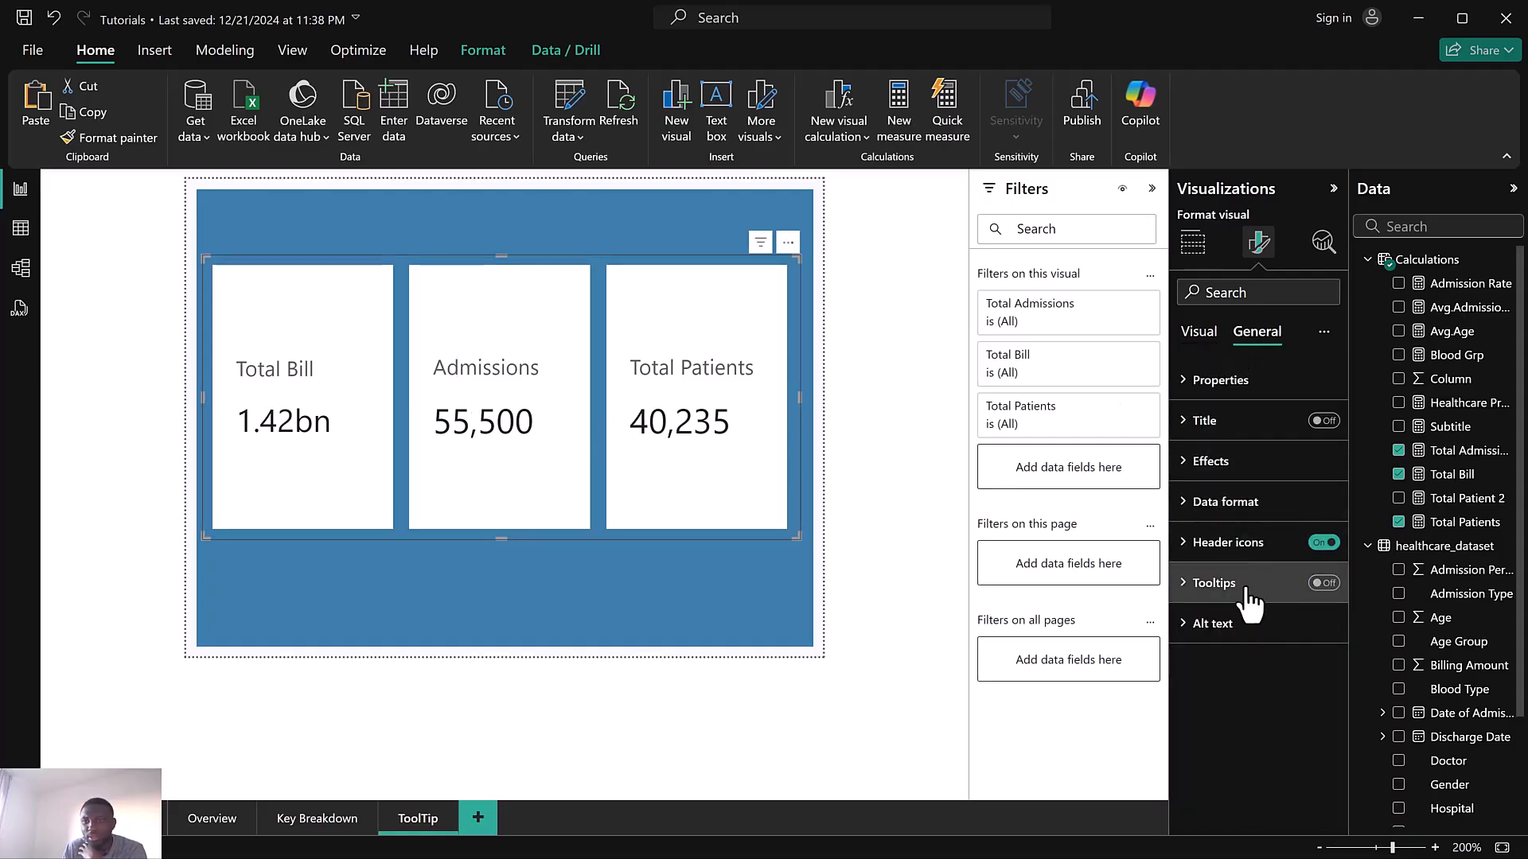
left_click(1200, 338)
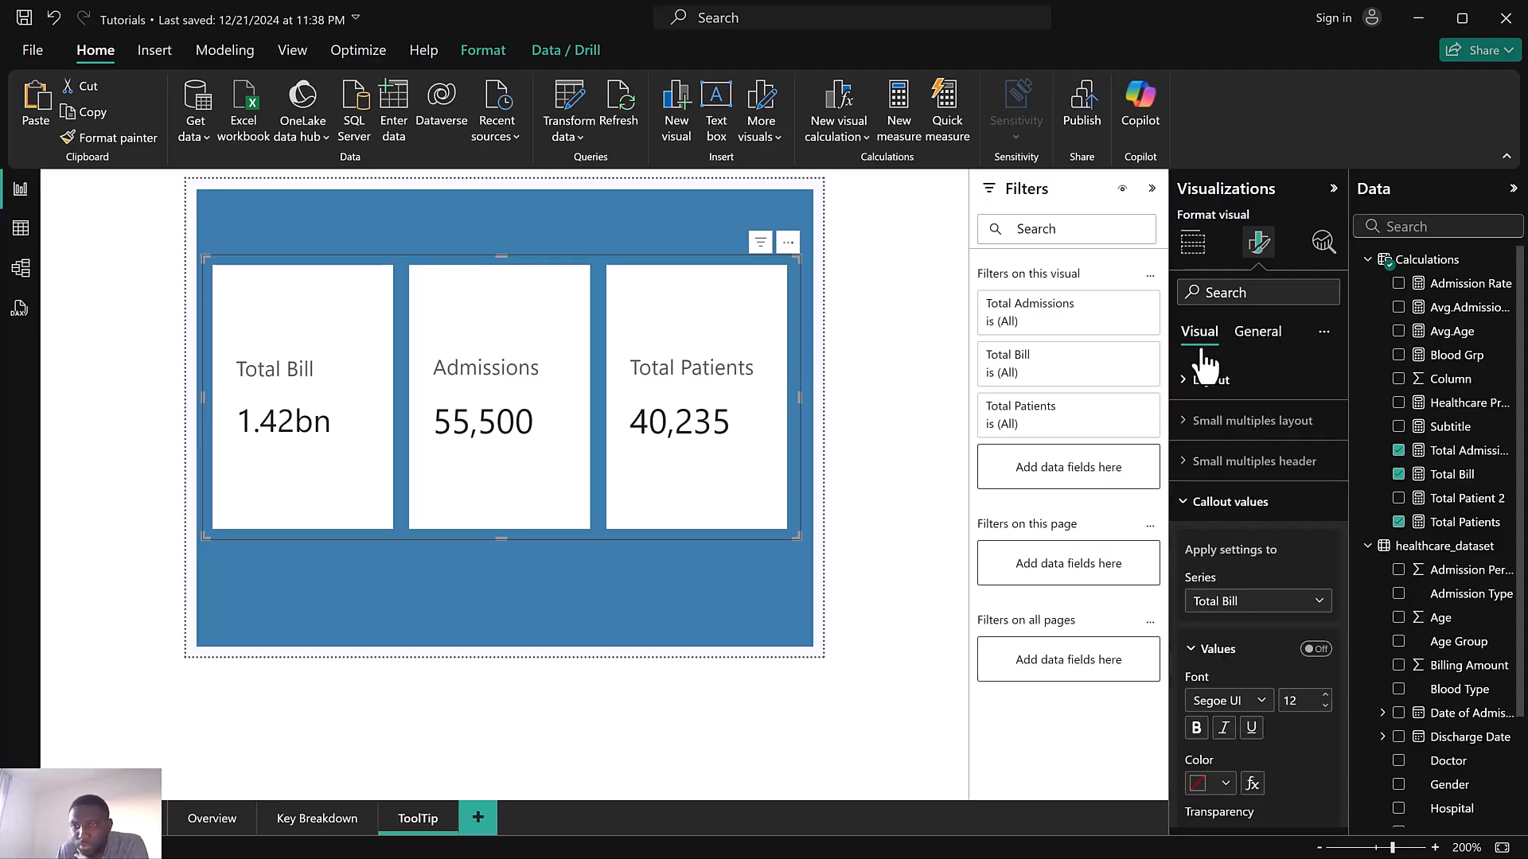
Try the blue theme colour #3A7CA5 for the Total Bill value, then restore black
left_click(1230, 505)
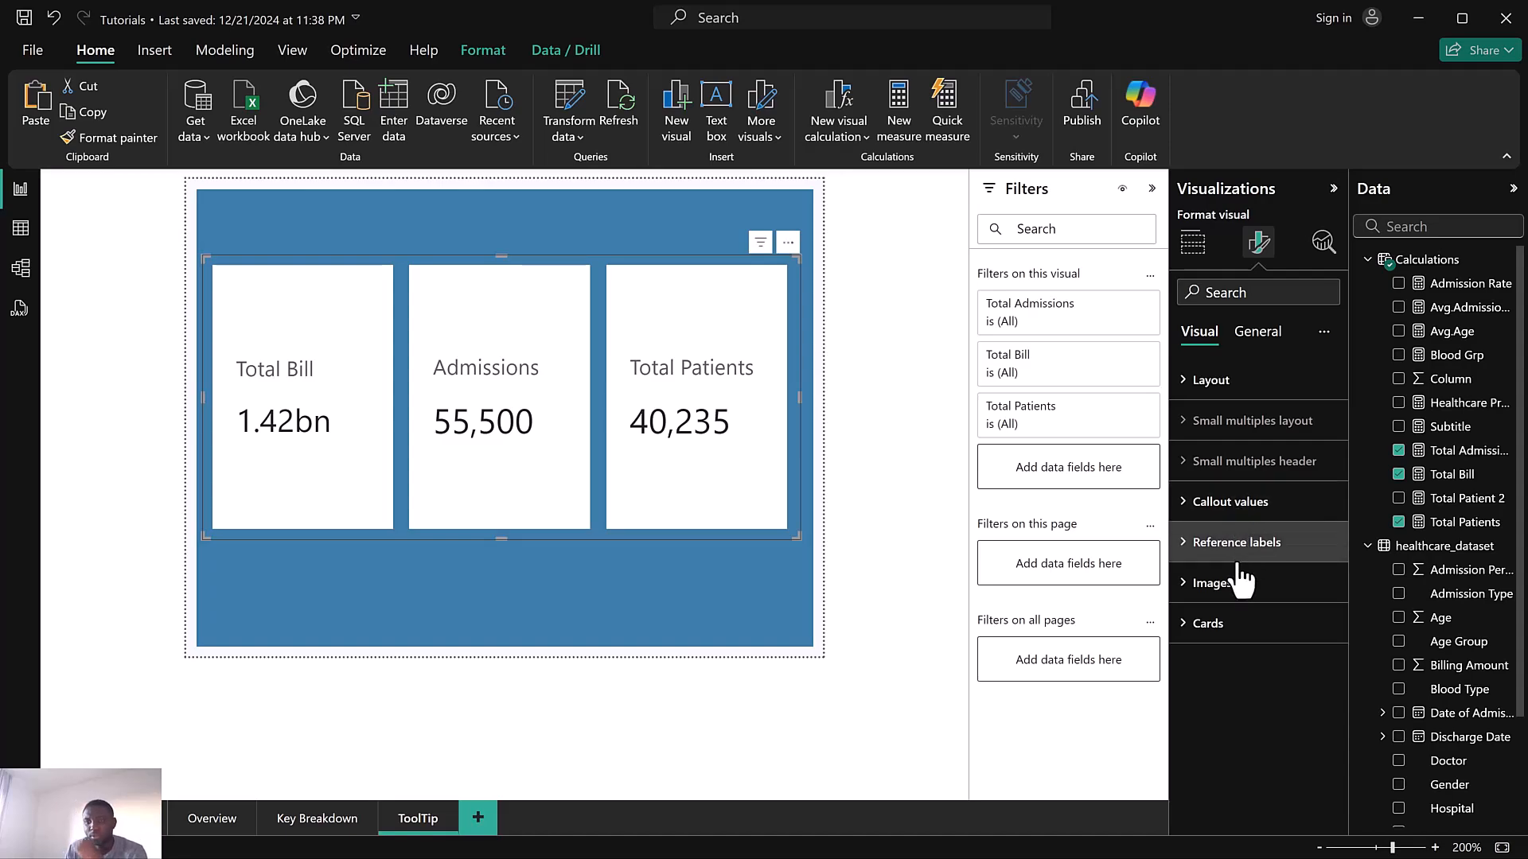
left_click(1233, 503)
scroll(1225, 513, "down", 5)
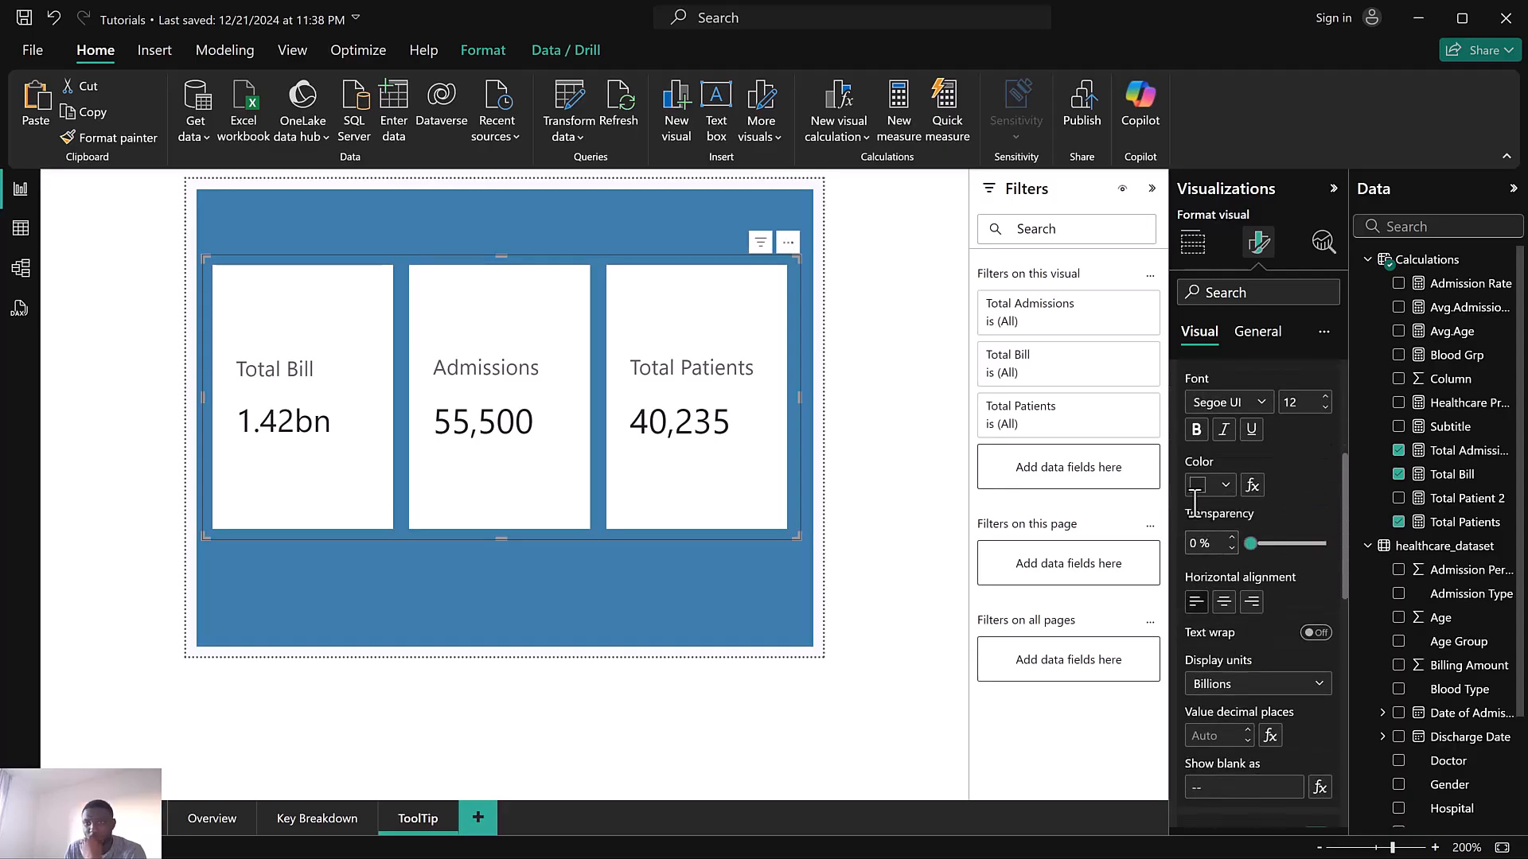
left_click(1198, 487)
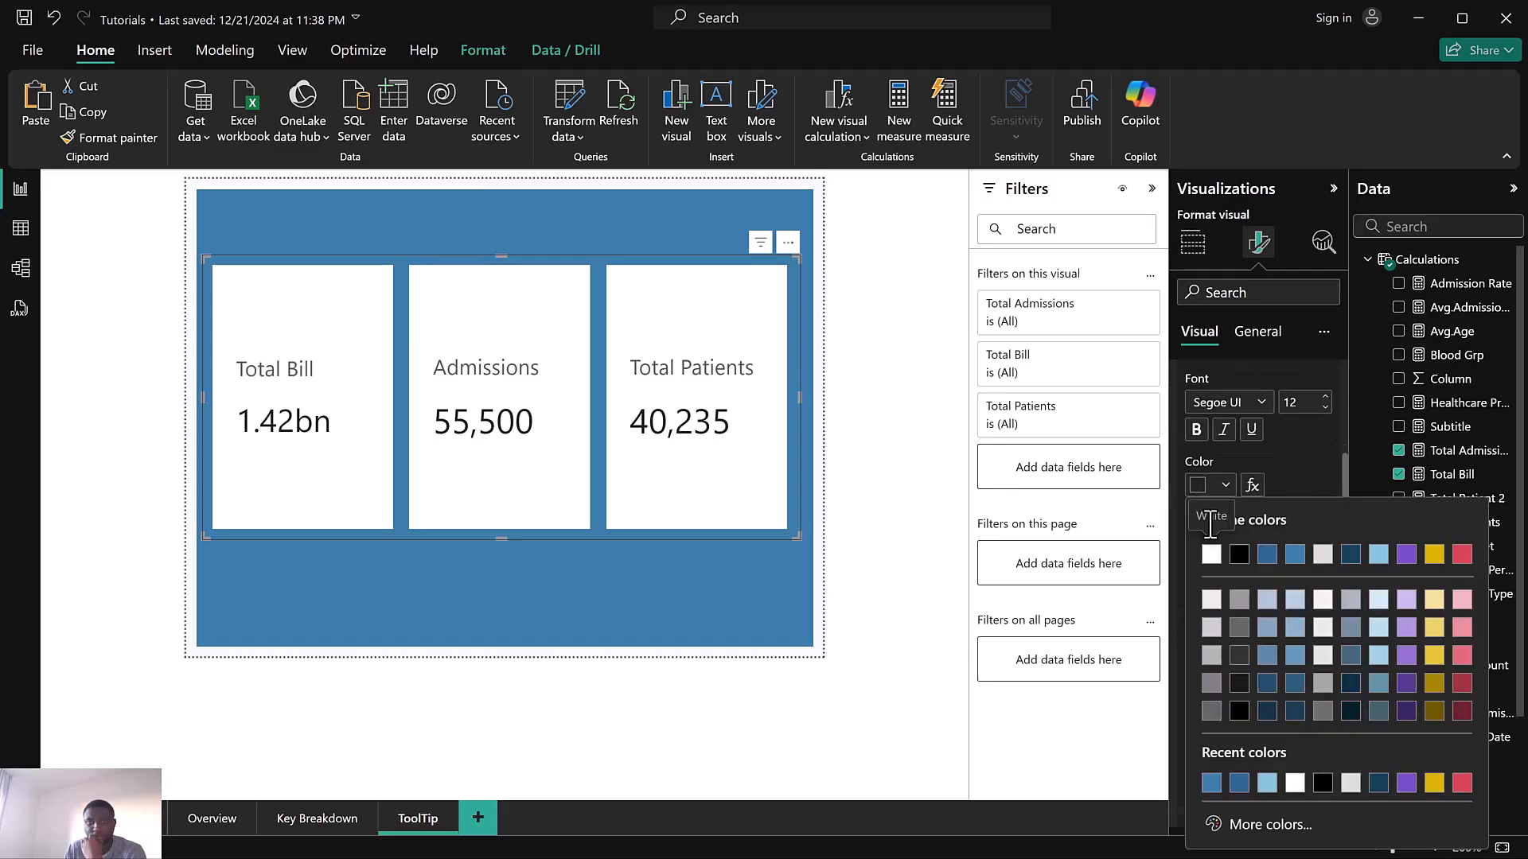
left_click(1294, 555)
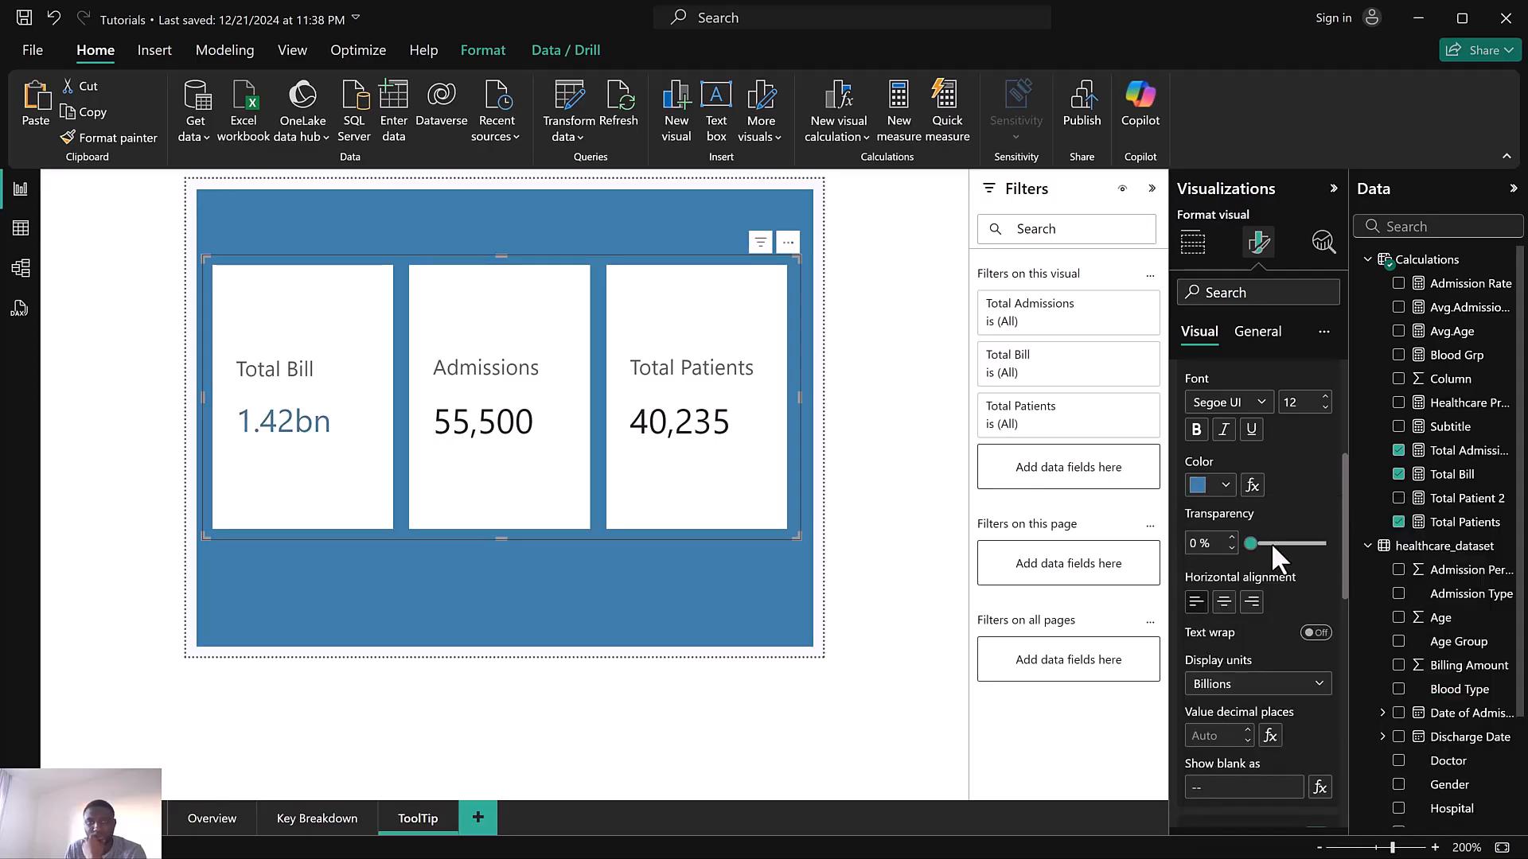
left_click(1210, 485)
left_click(1289, 476)
left_click(1205, 492)
left_click(1243, 555)
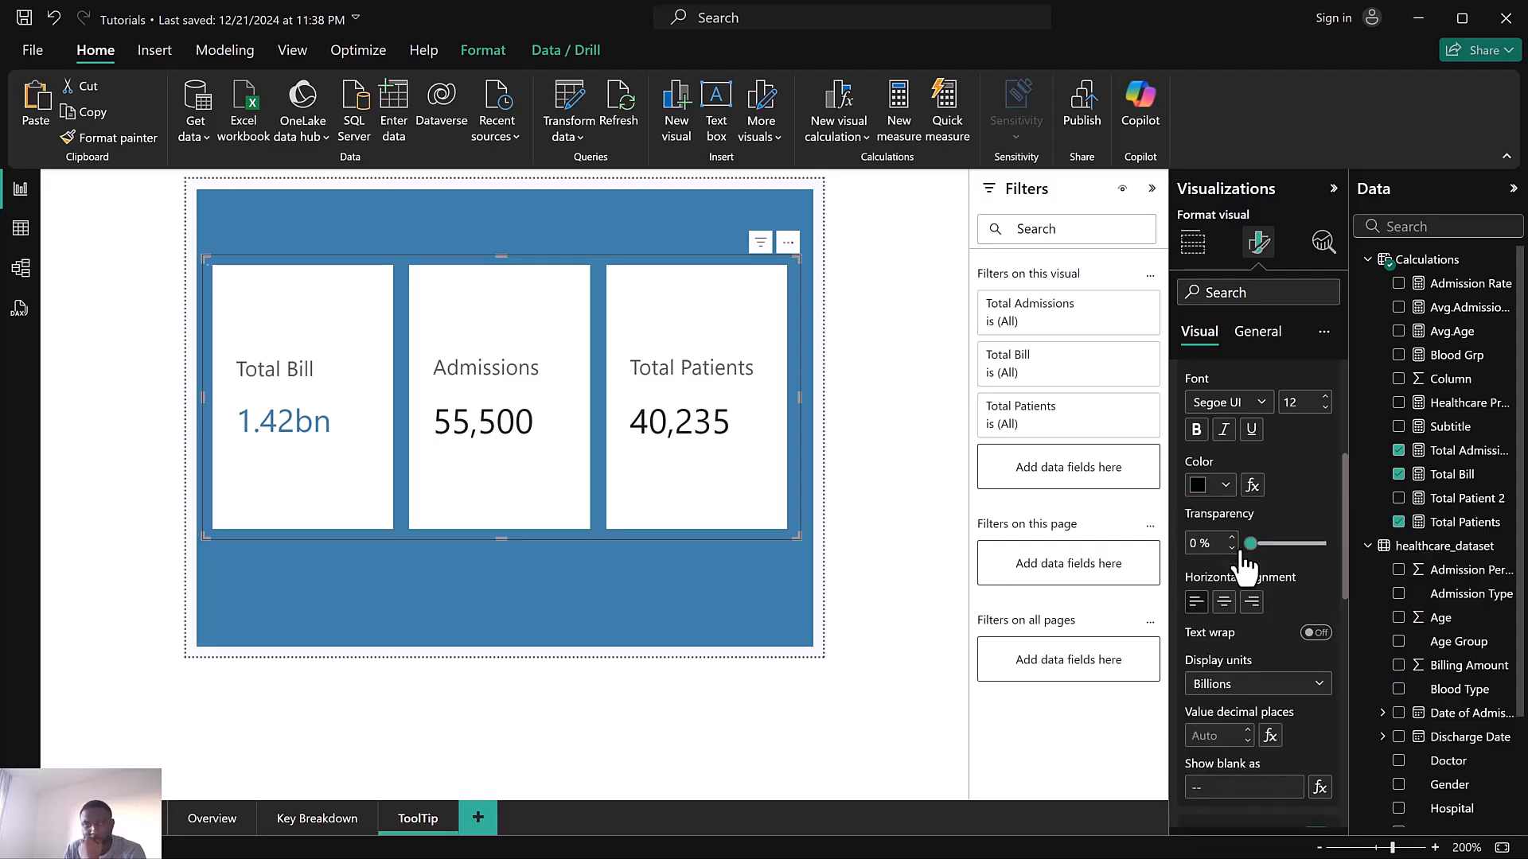
scroll(1238, 522, "up", 1)
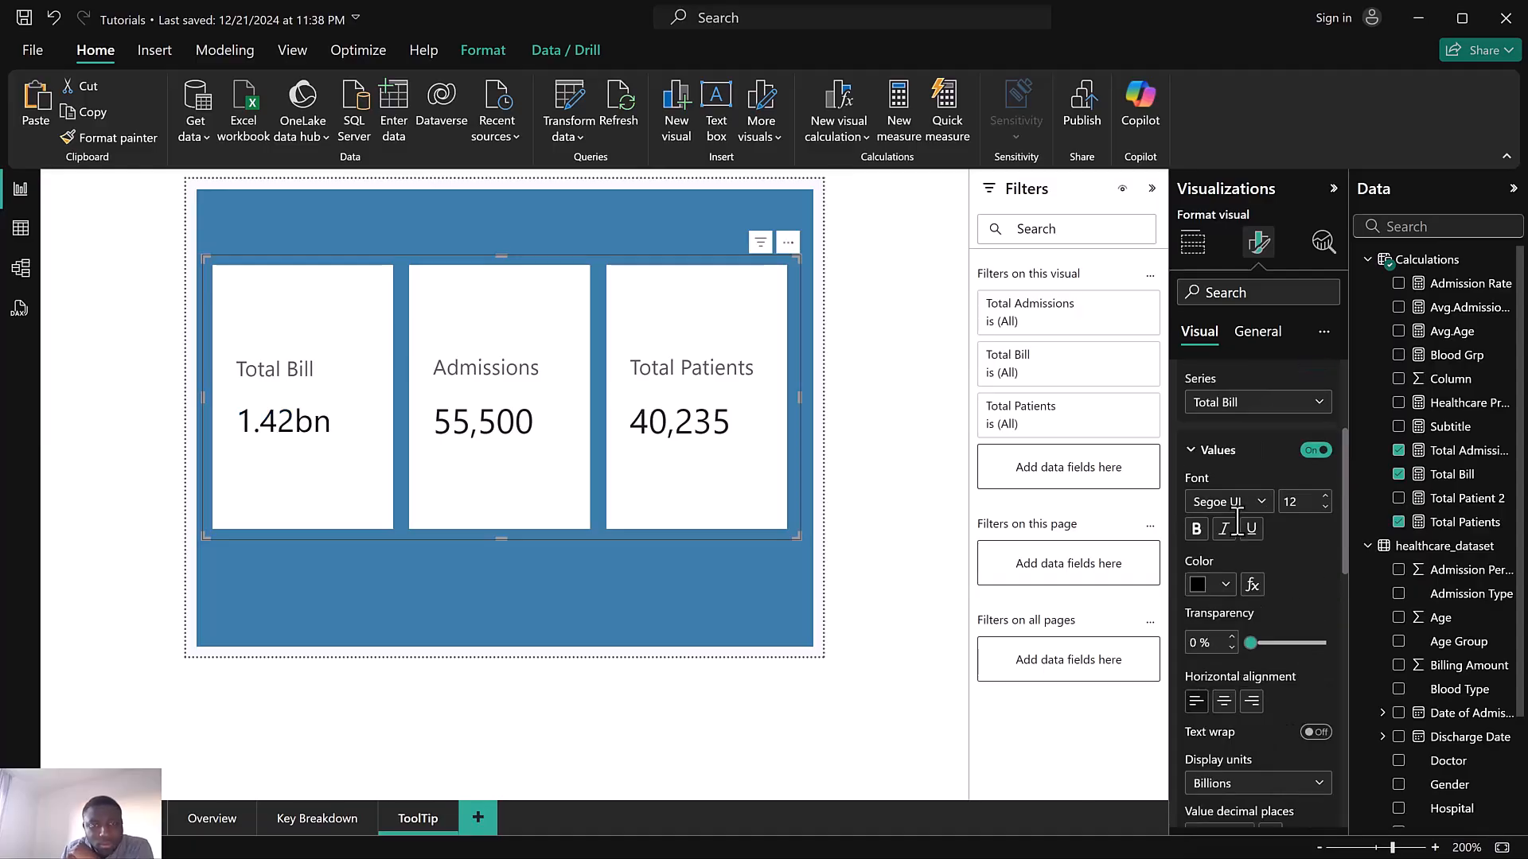
left_click(1246, 404)
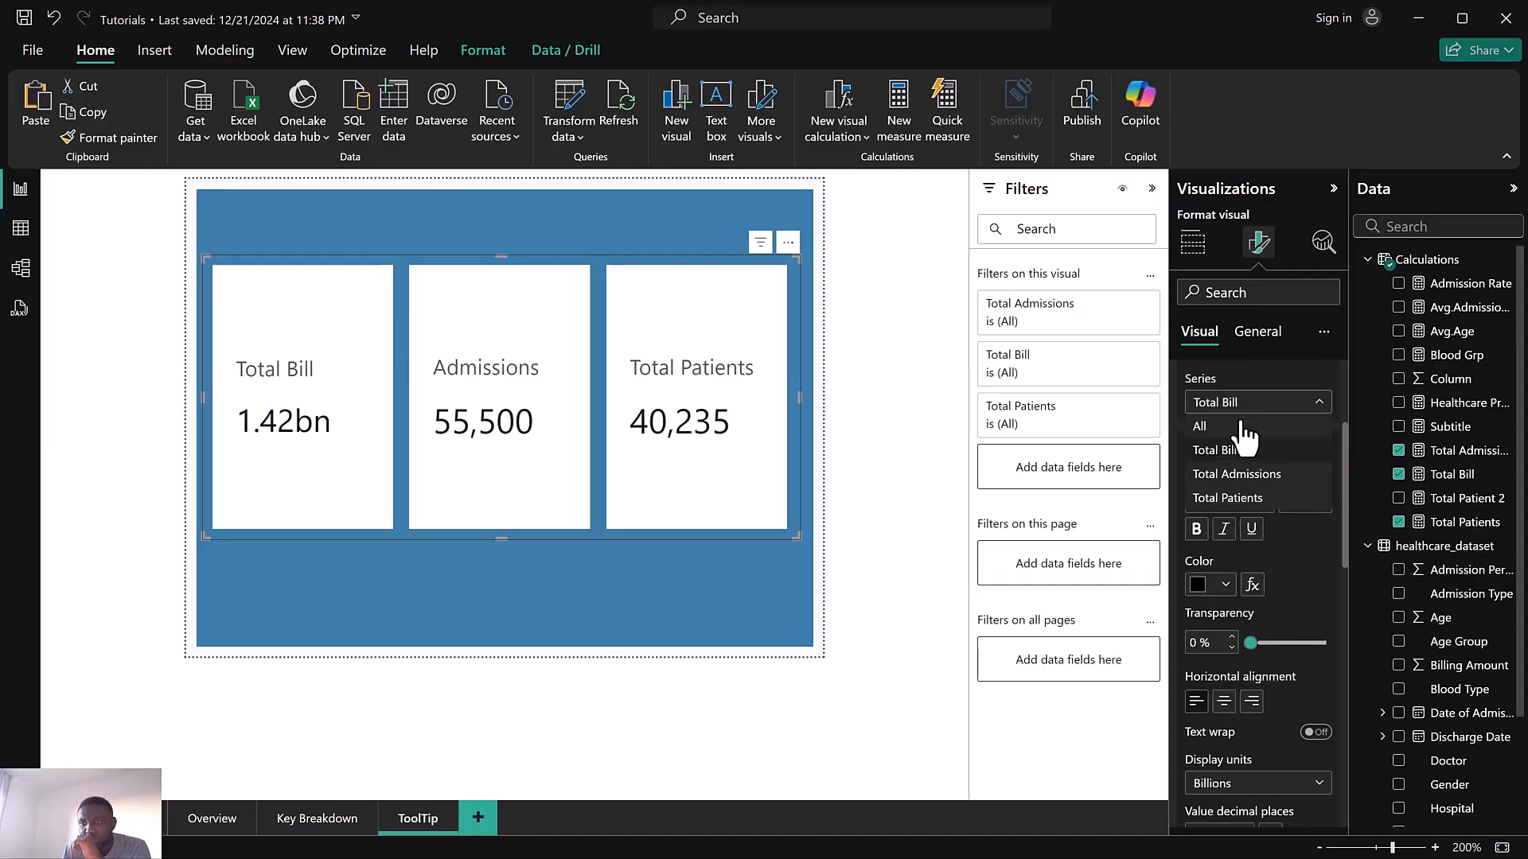
left_click(1234, 448)
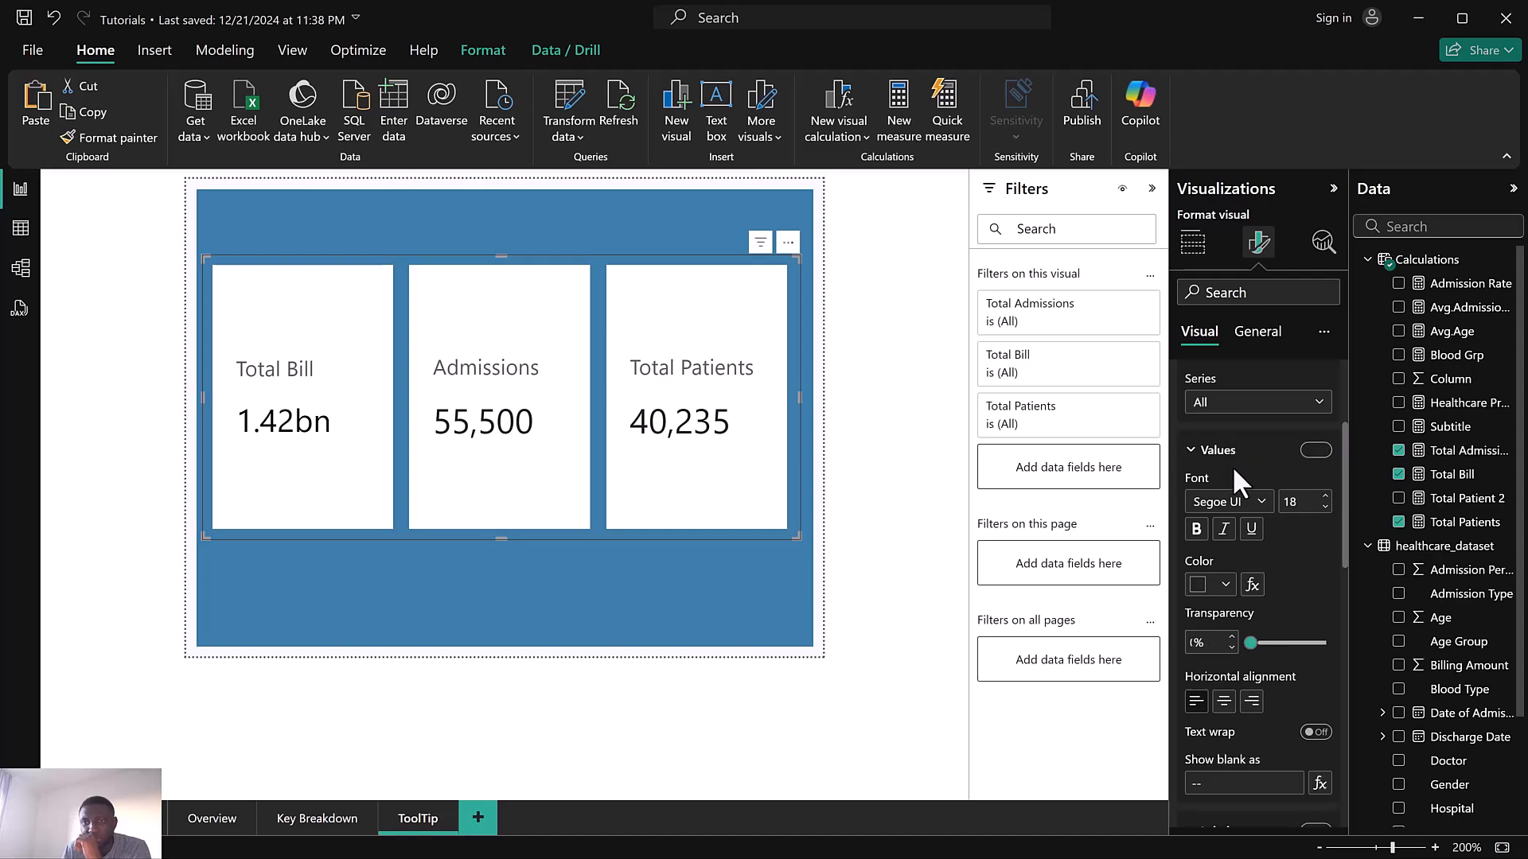
scroll(1232, 478, "up", 4)
left_click(1232, 513)
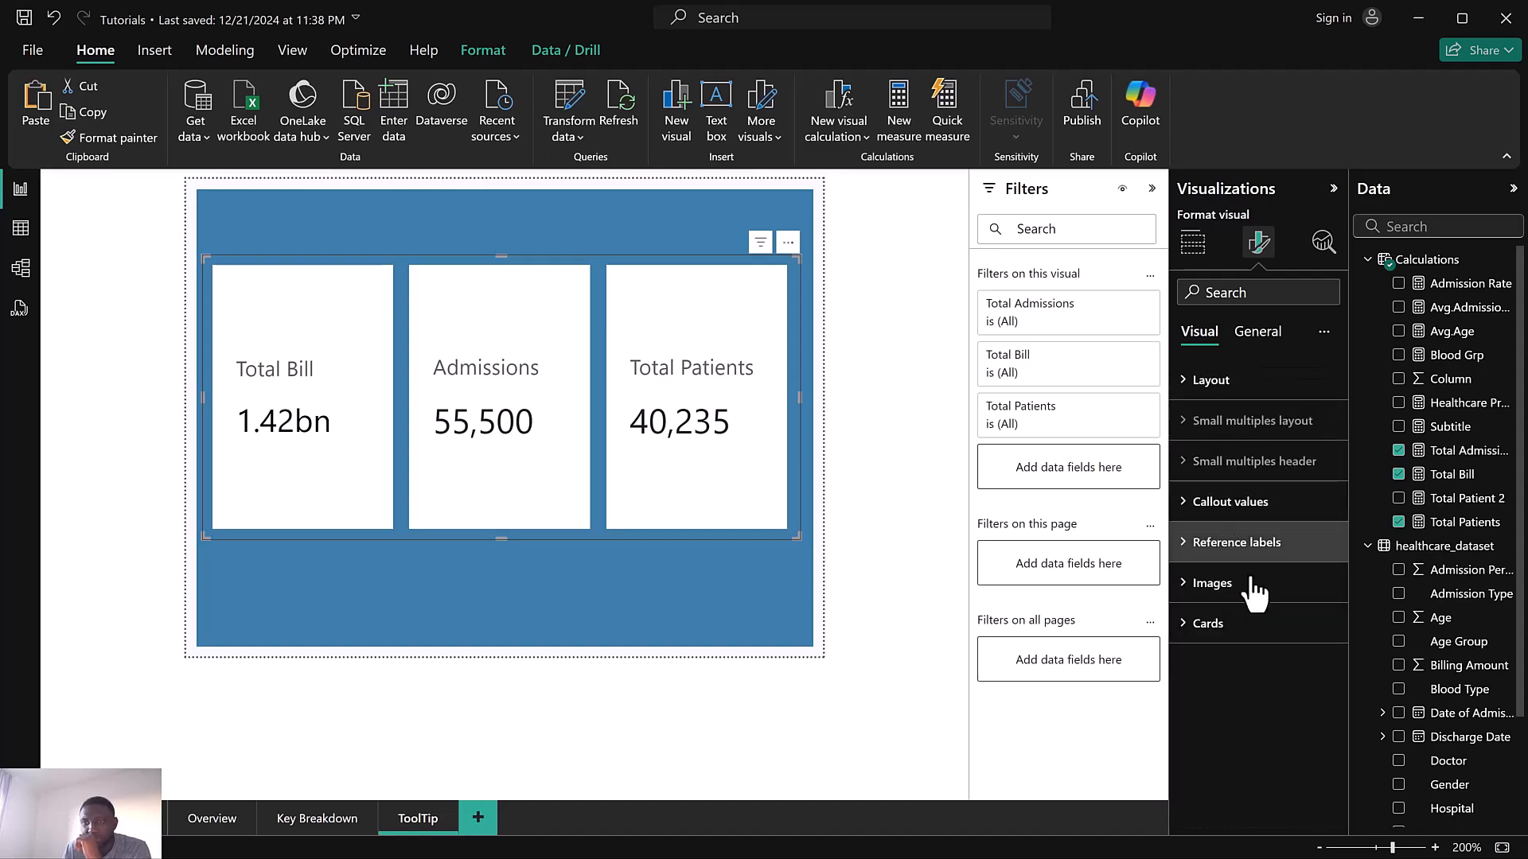
Set the card background colour for all series to the blue theme colour #3A7CA5
left_click(1242, 624)
scroll(1248, 637, "down", 5)
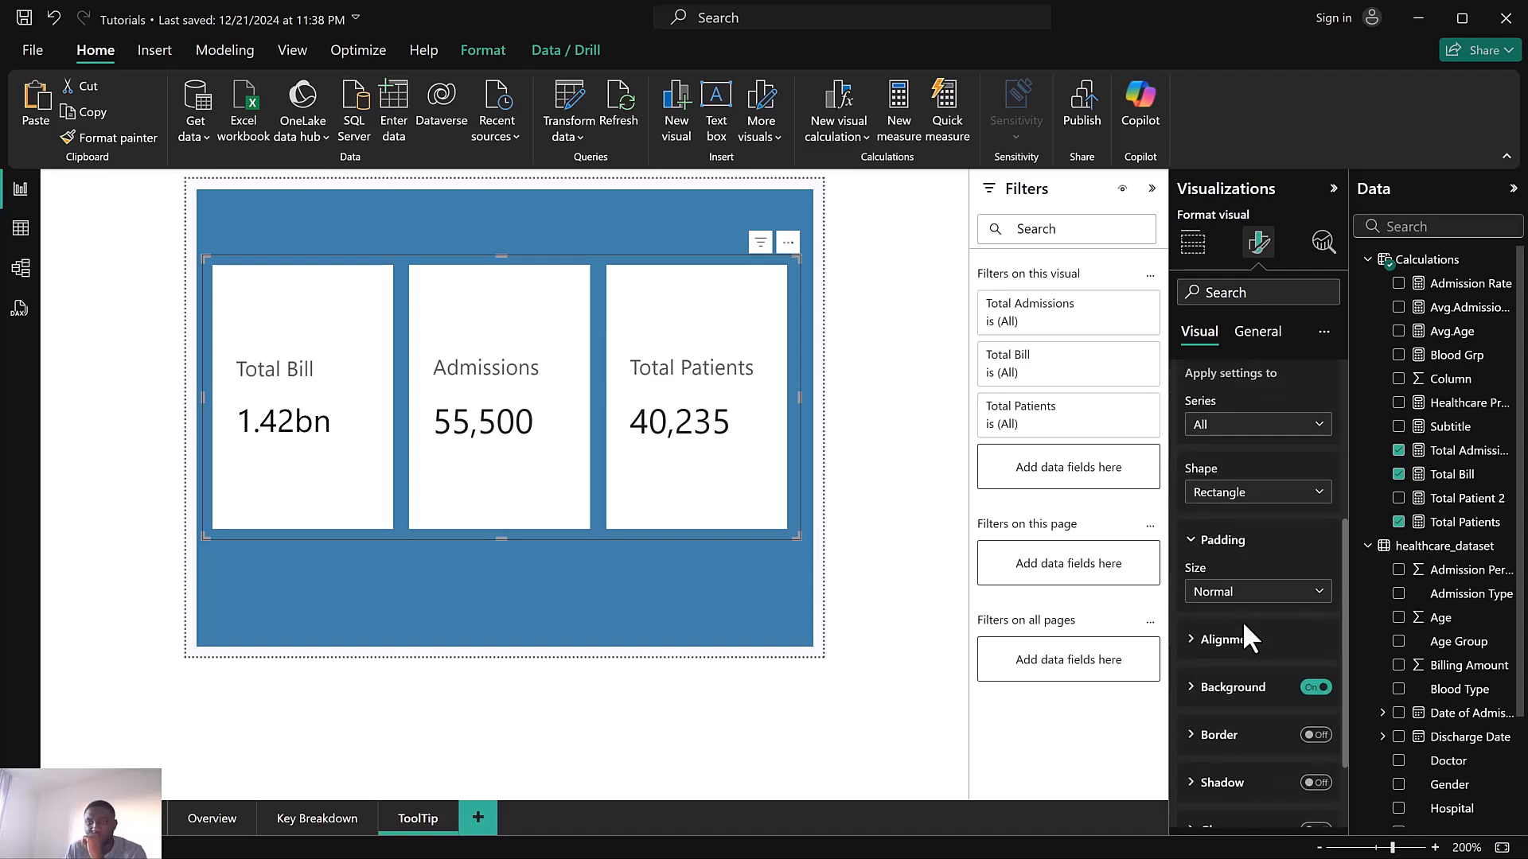
left_click(1231, 580)
scroll(1232, 589, "down", 2)
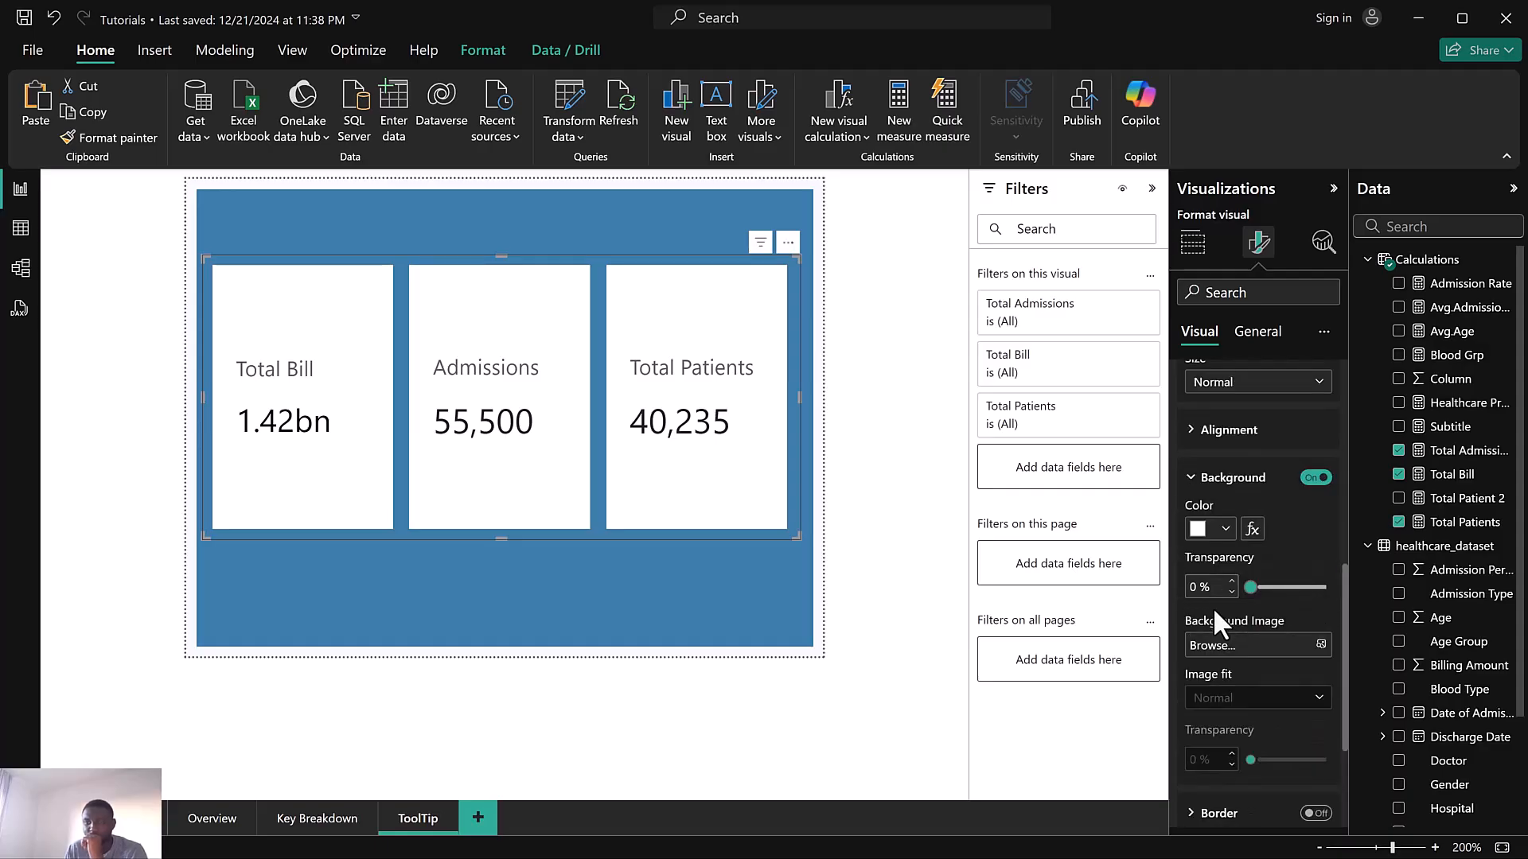
left_click(1210, 530)
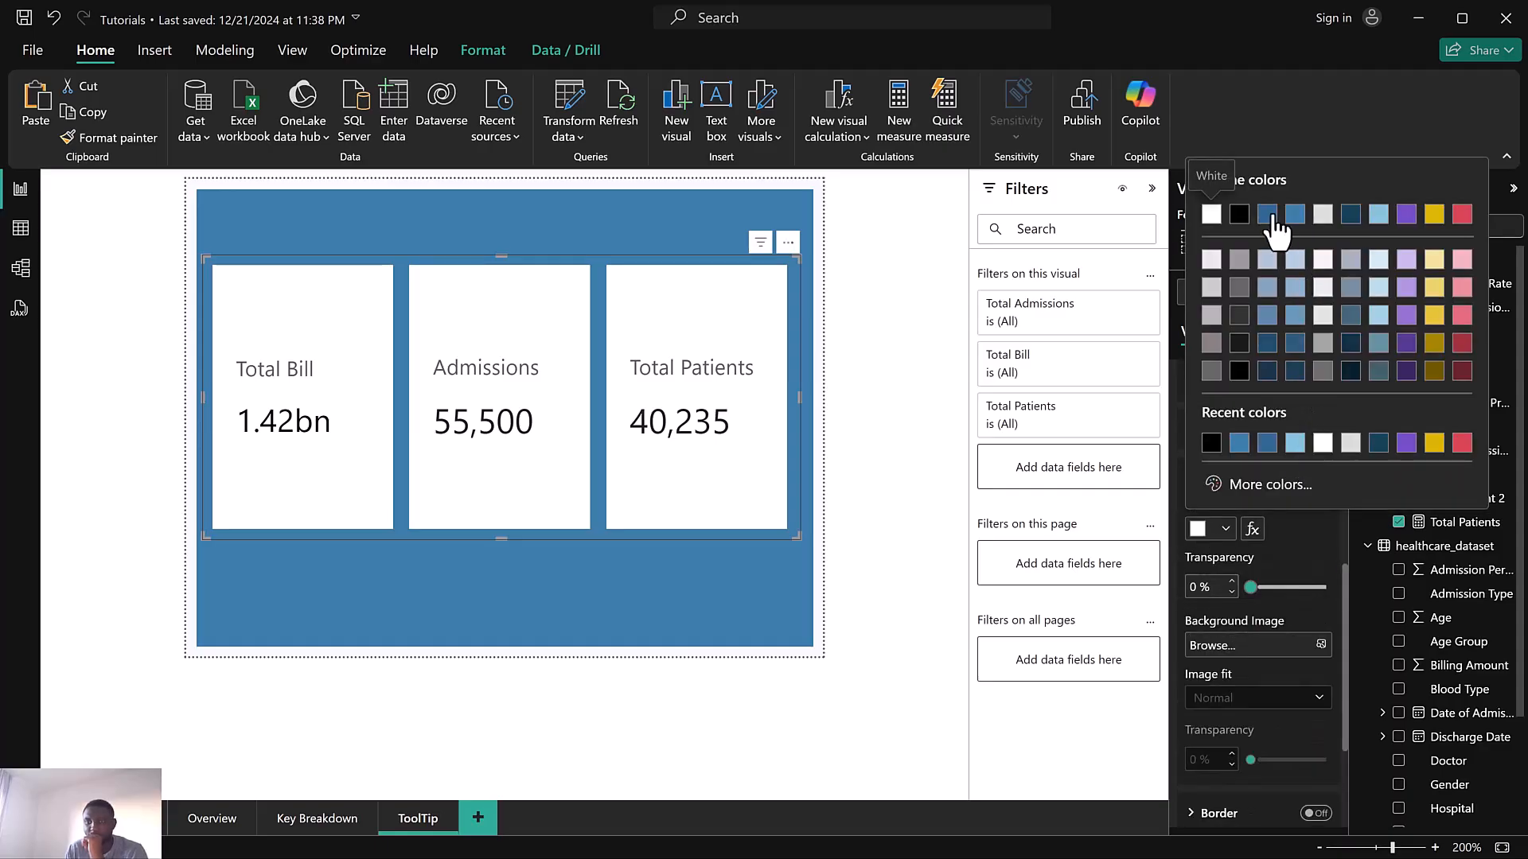
left_click(1270, 215)
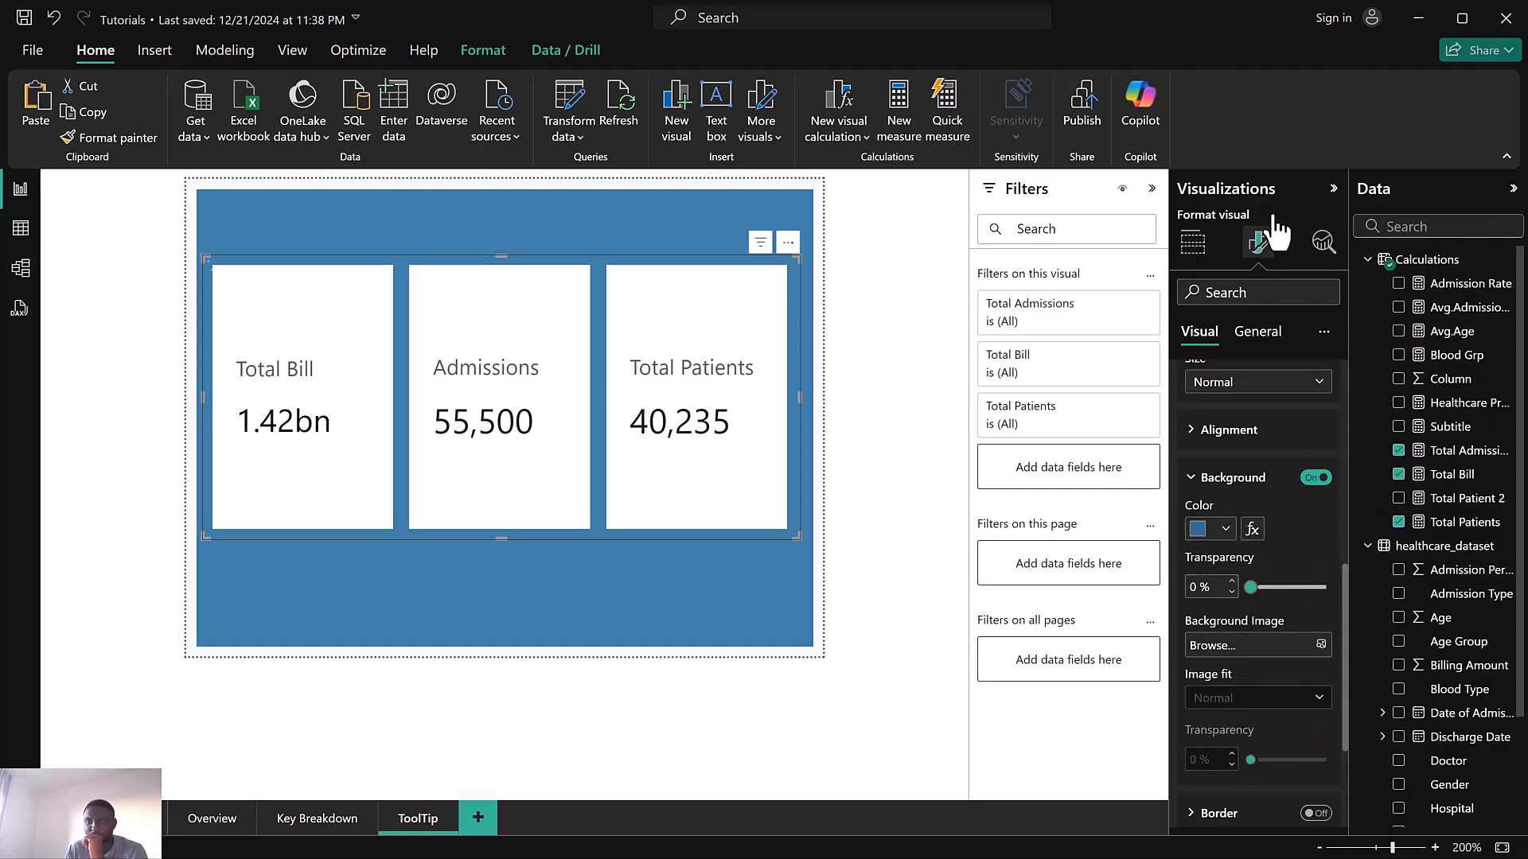
left_click(1203, 530)
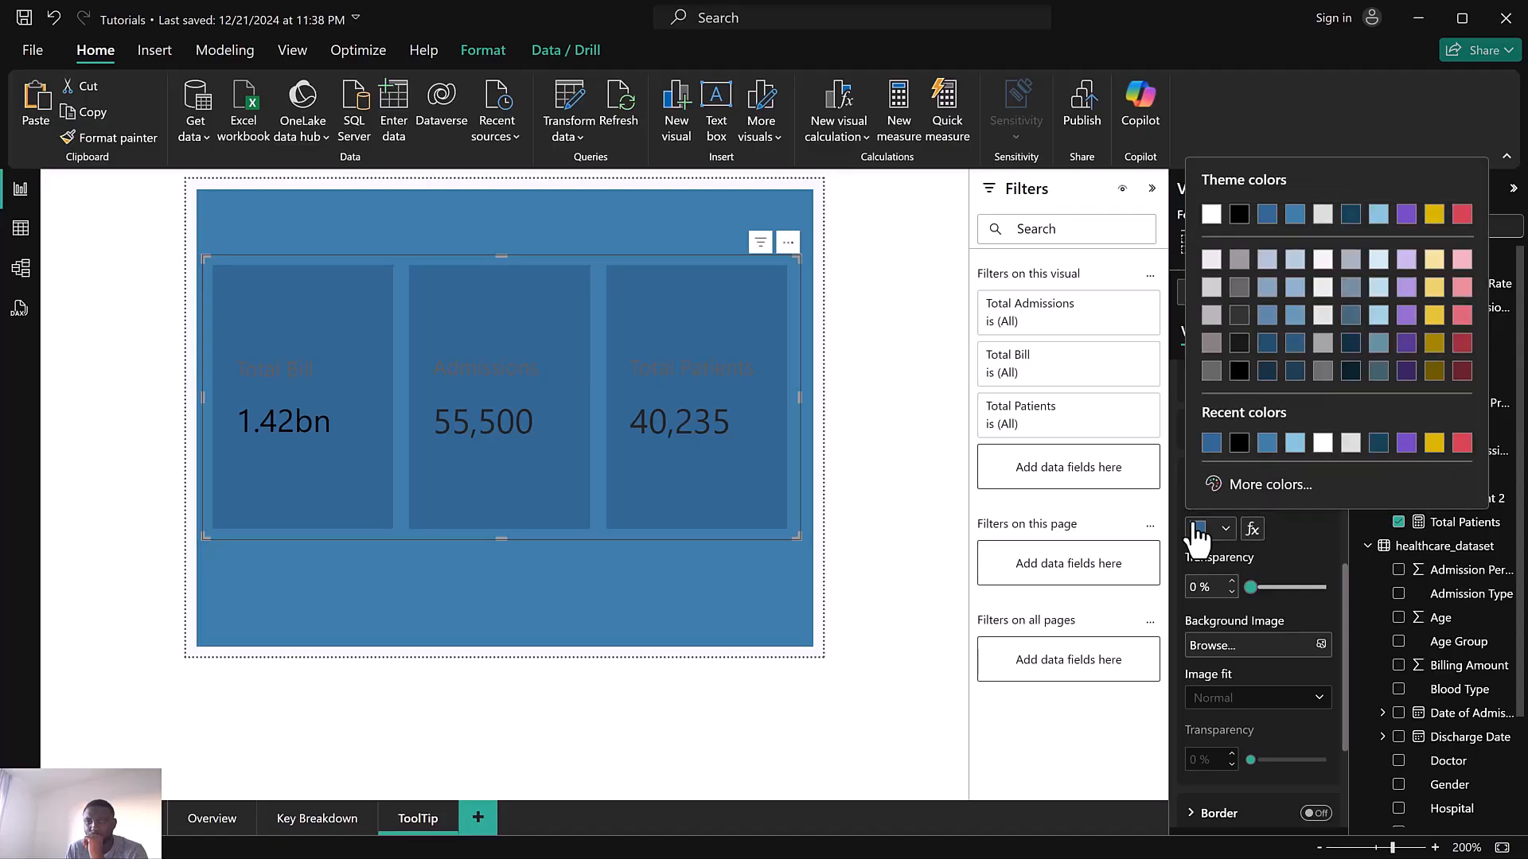
left_click(1295, 215)
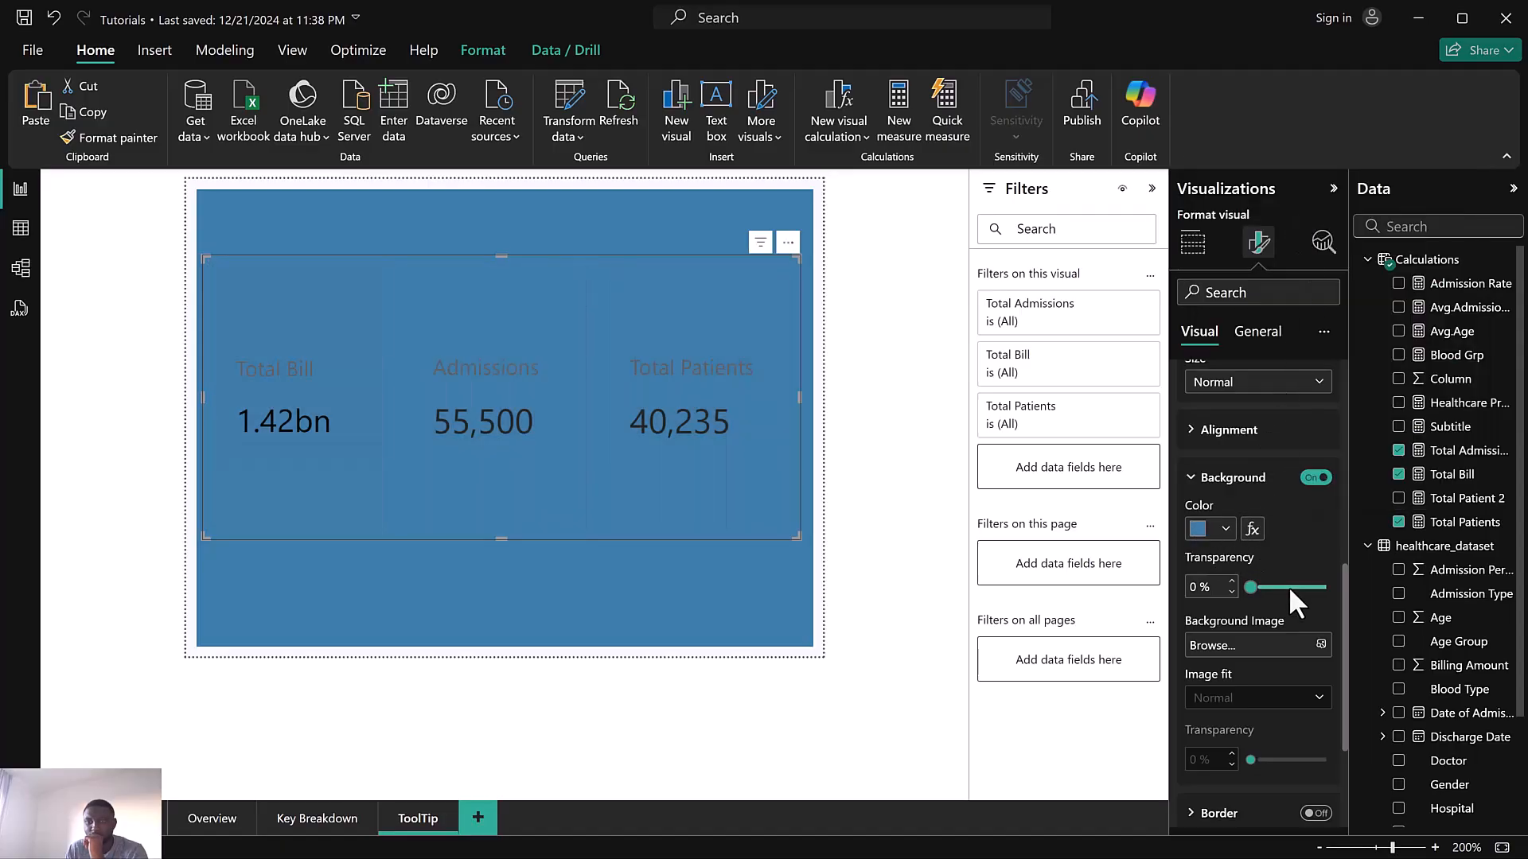
Turn on the card shadow with an Outside offset and a Center position
scroll(1284, 593, "down", 3)
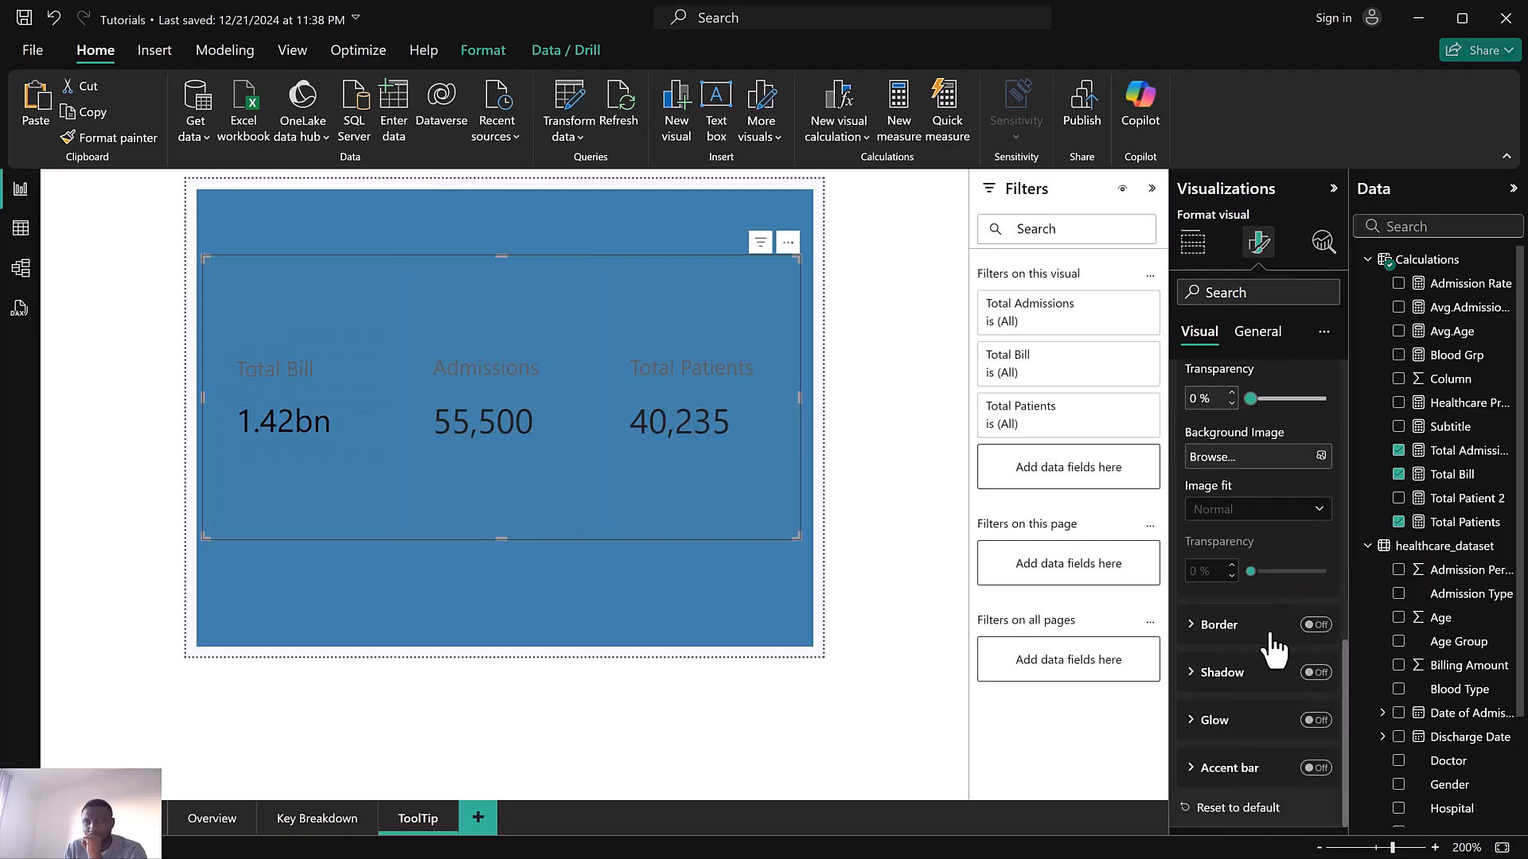
left_click(1315, 682)
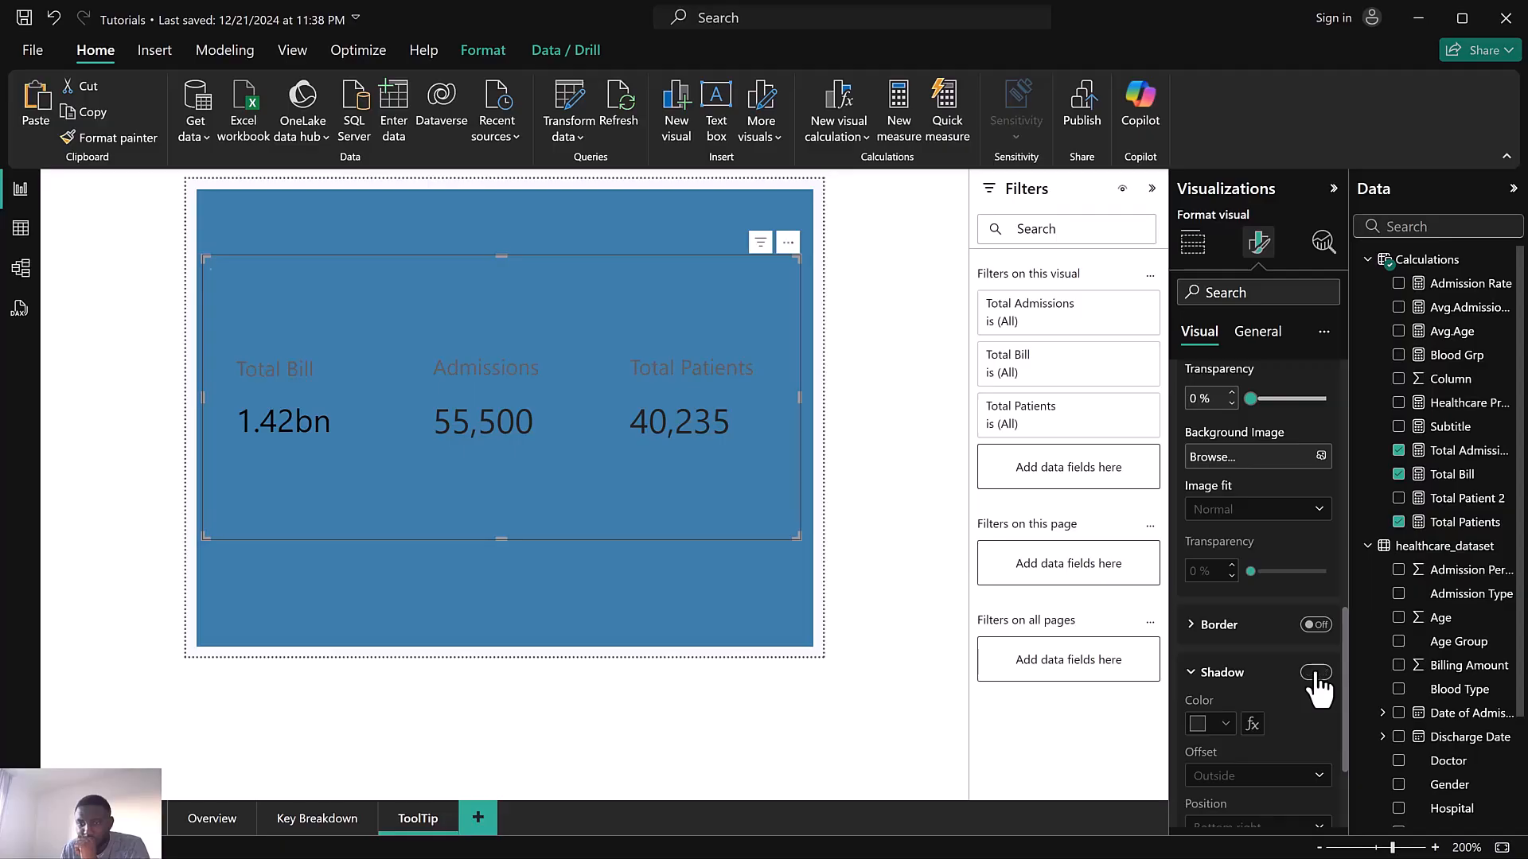
left_click(1315, 674)
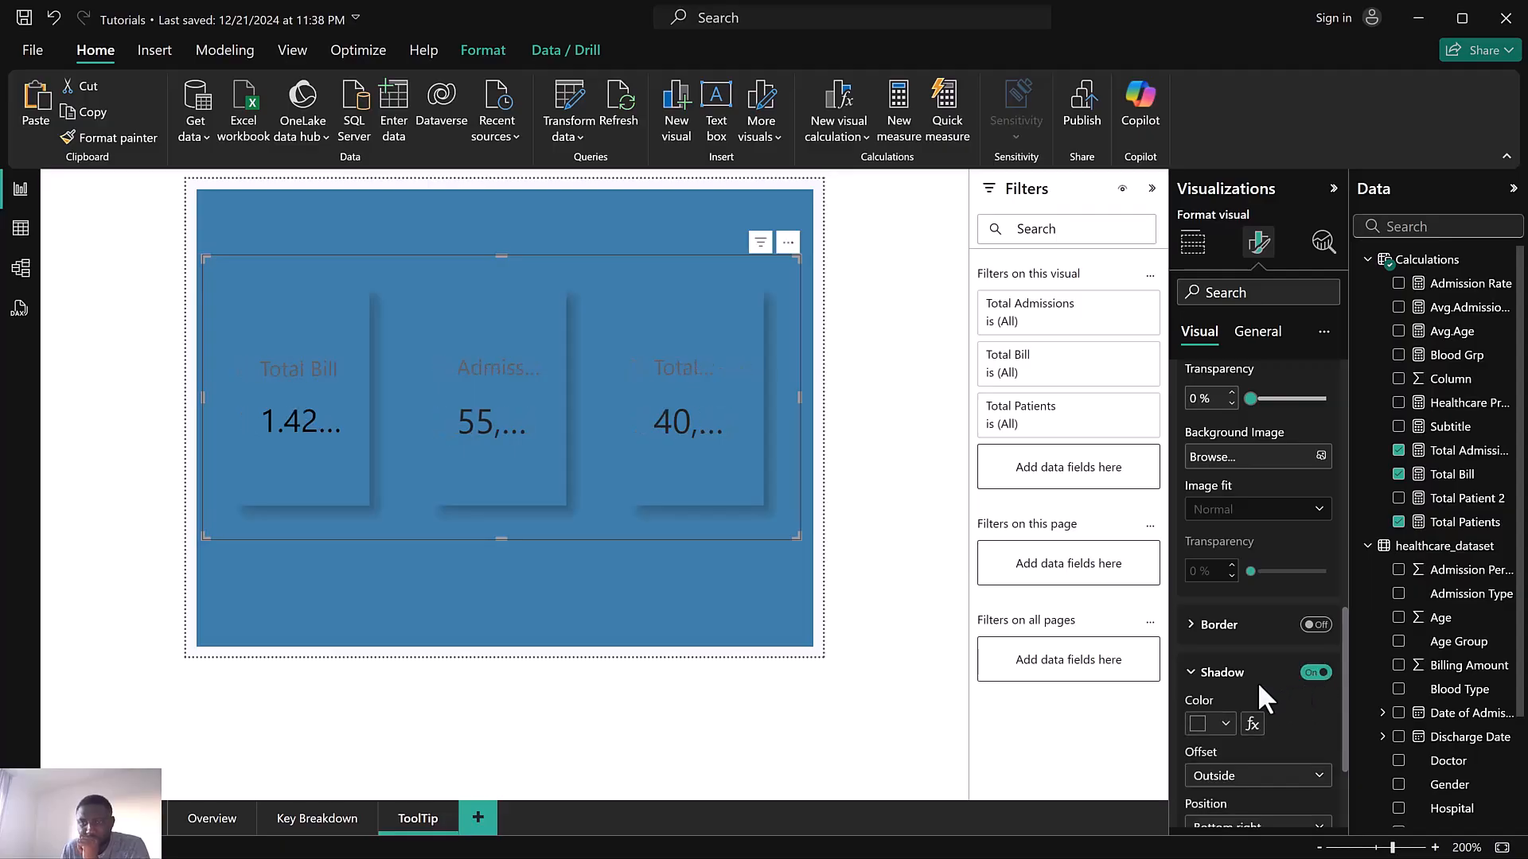
scroll(1257, 681, "down", 2)
left_click(1258, 633)
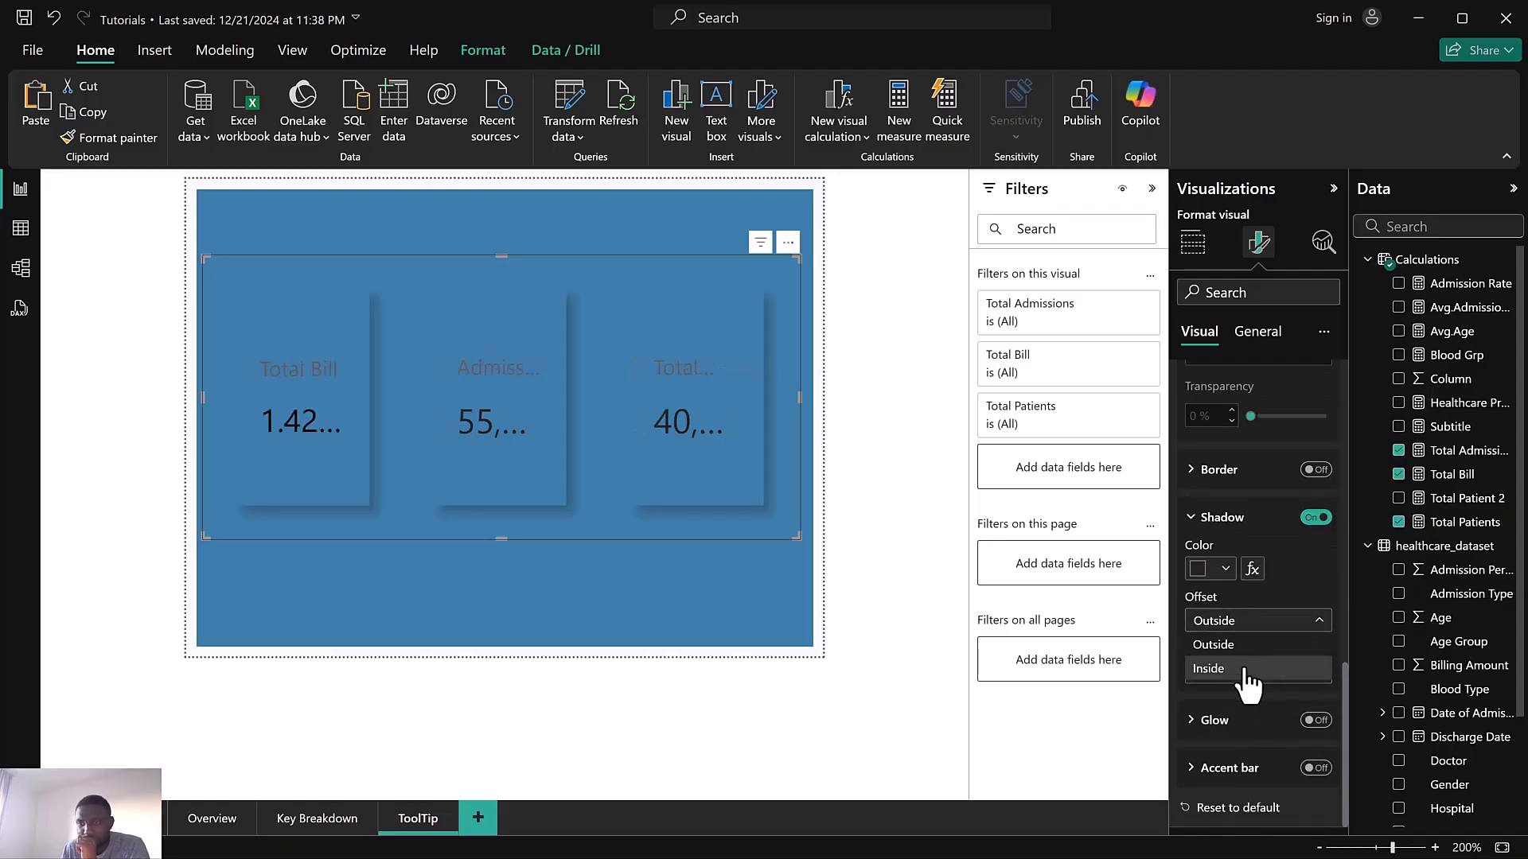
left_click(1246, 672)
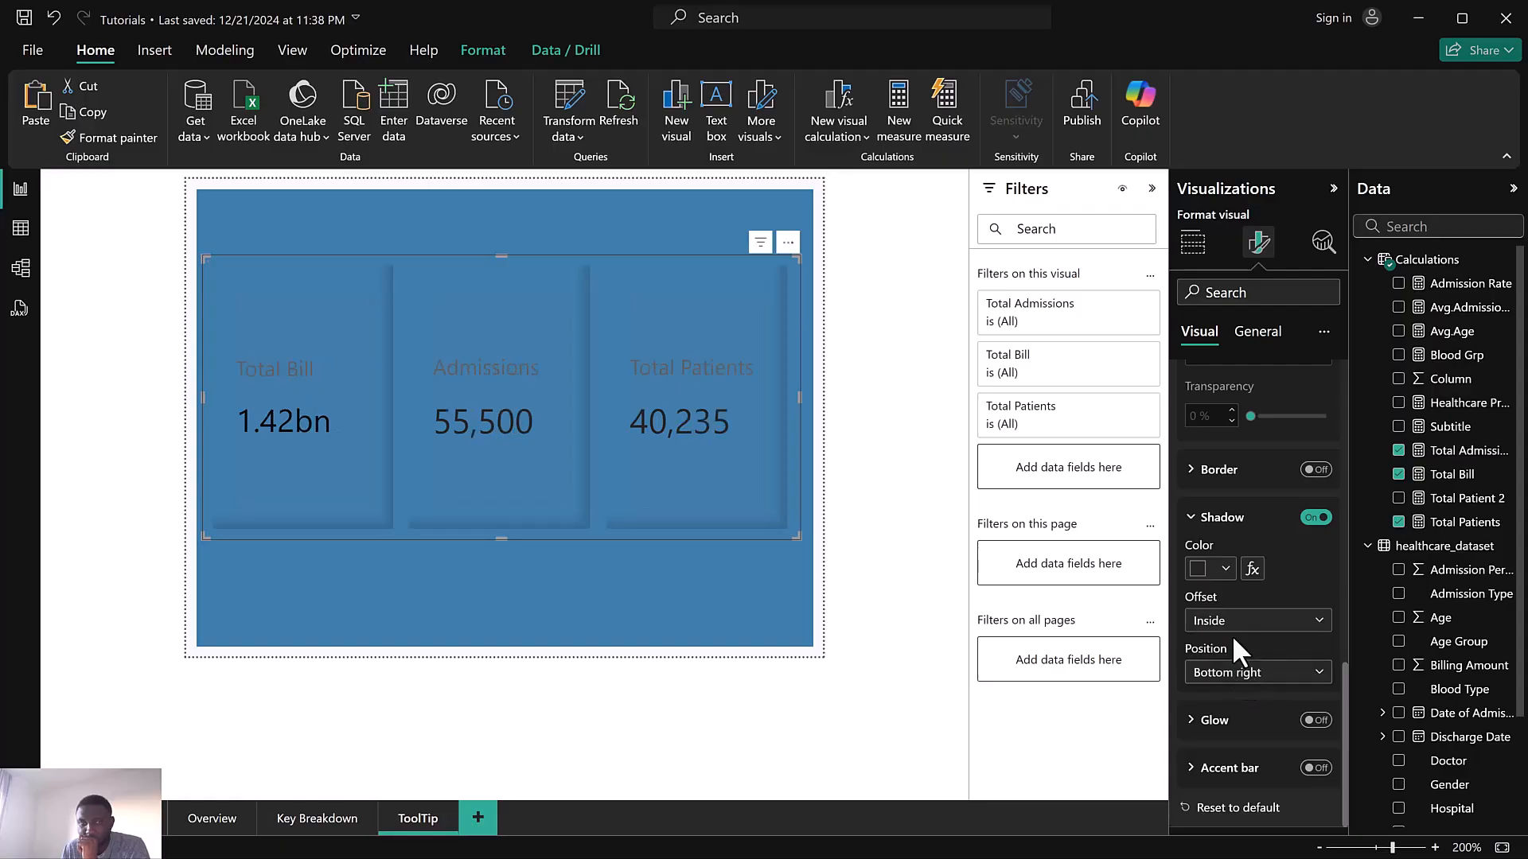
left_click(1228, 627)
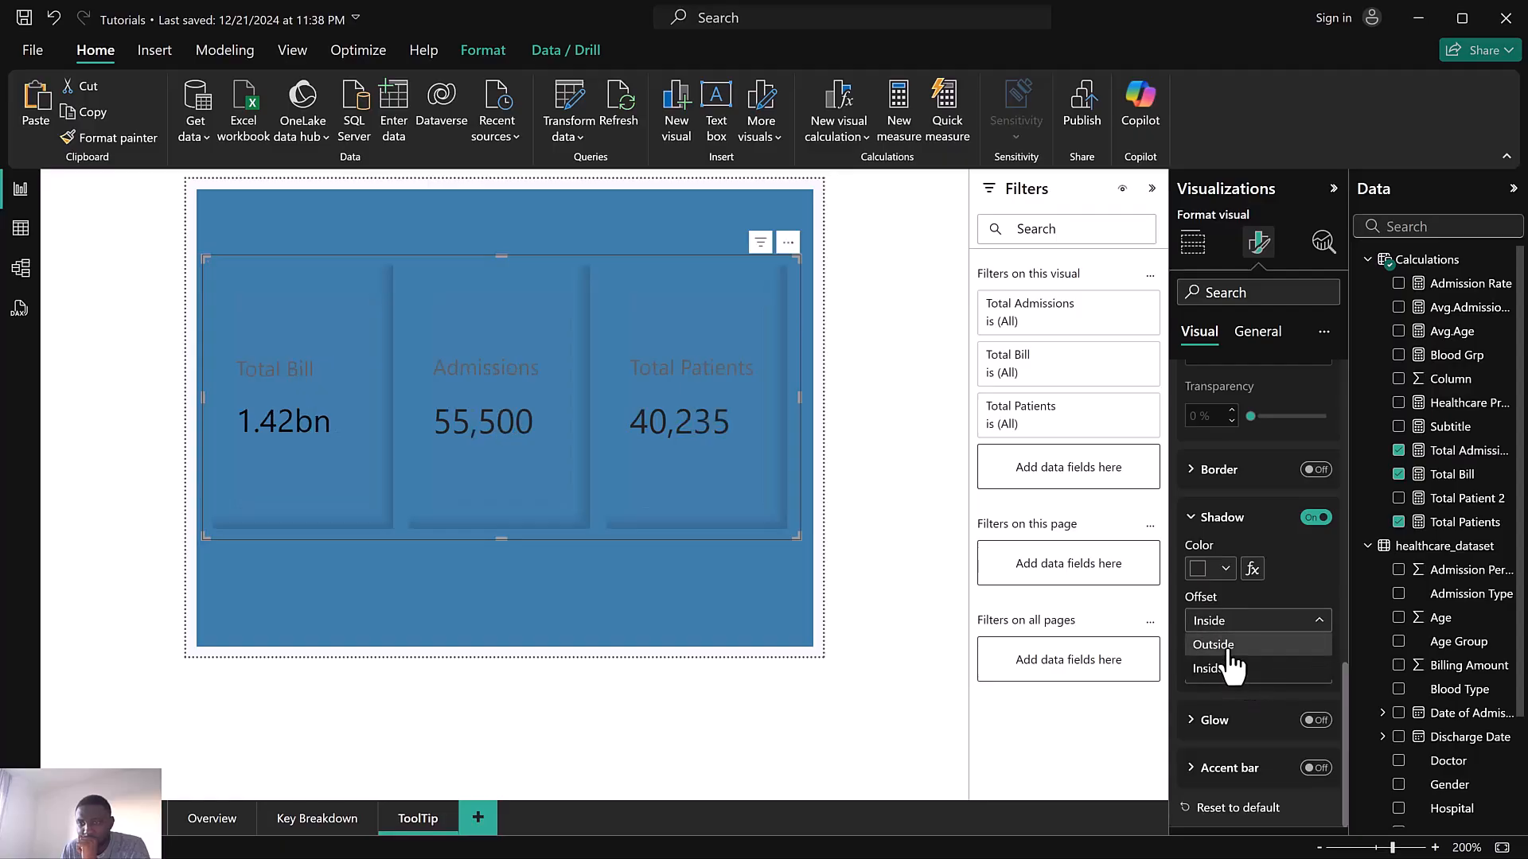
left_click(1225, 645)
left_click(1254, 673)
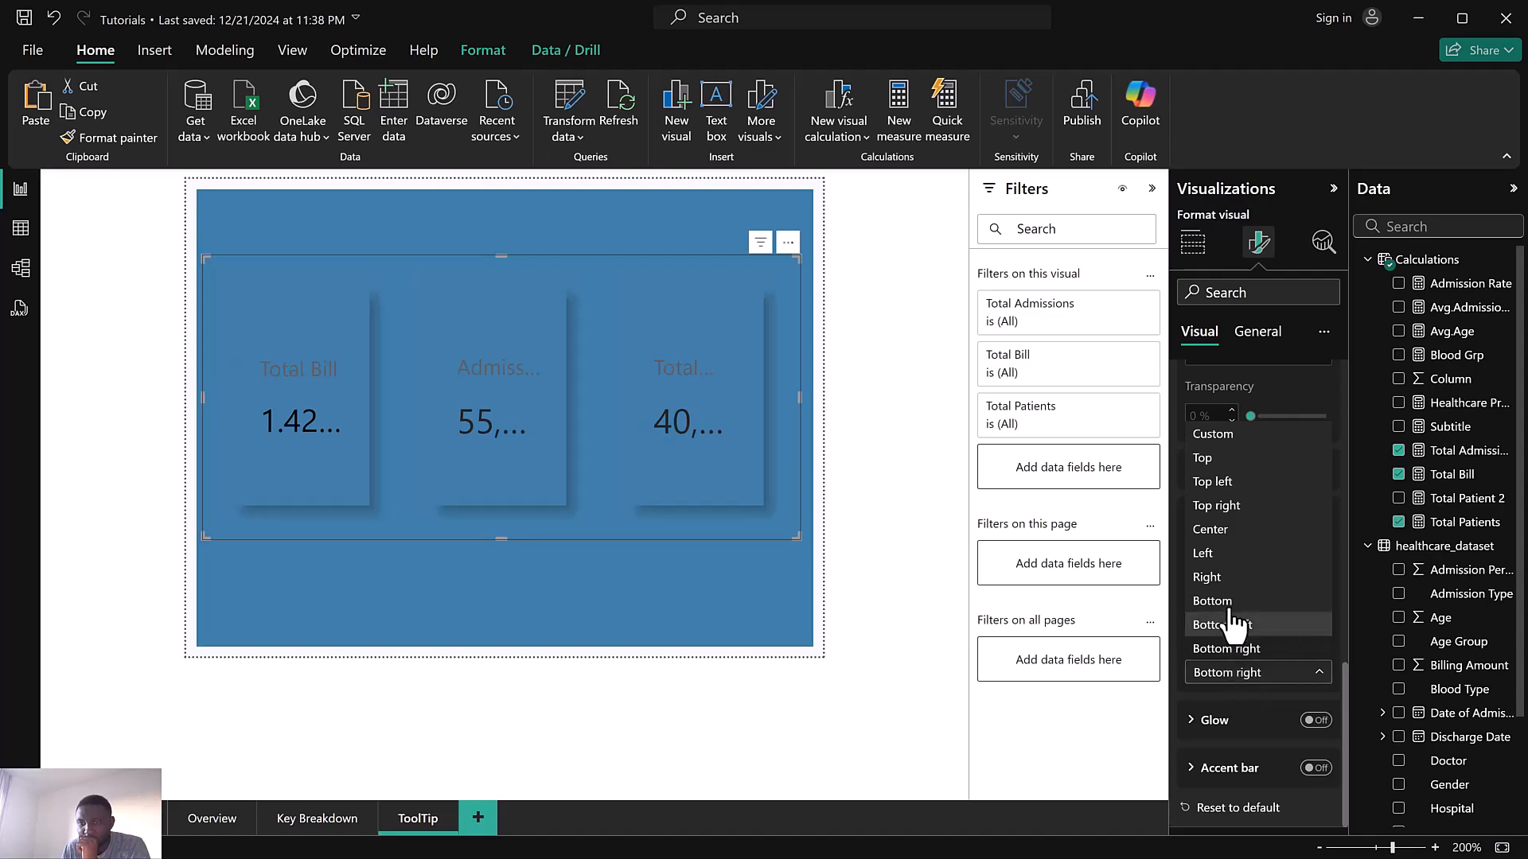
left_click(1226, 529)
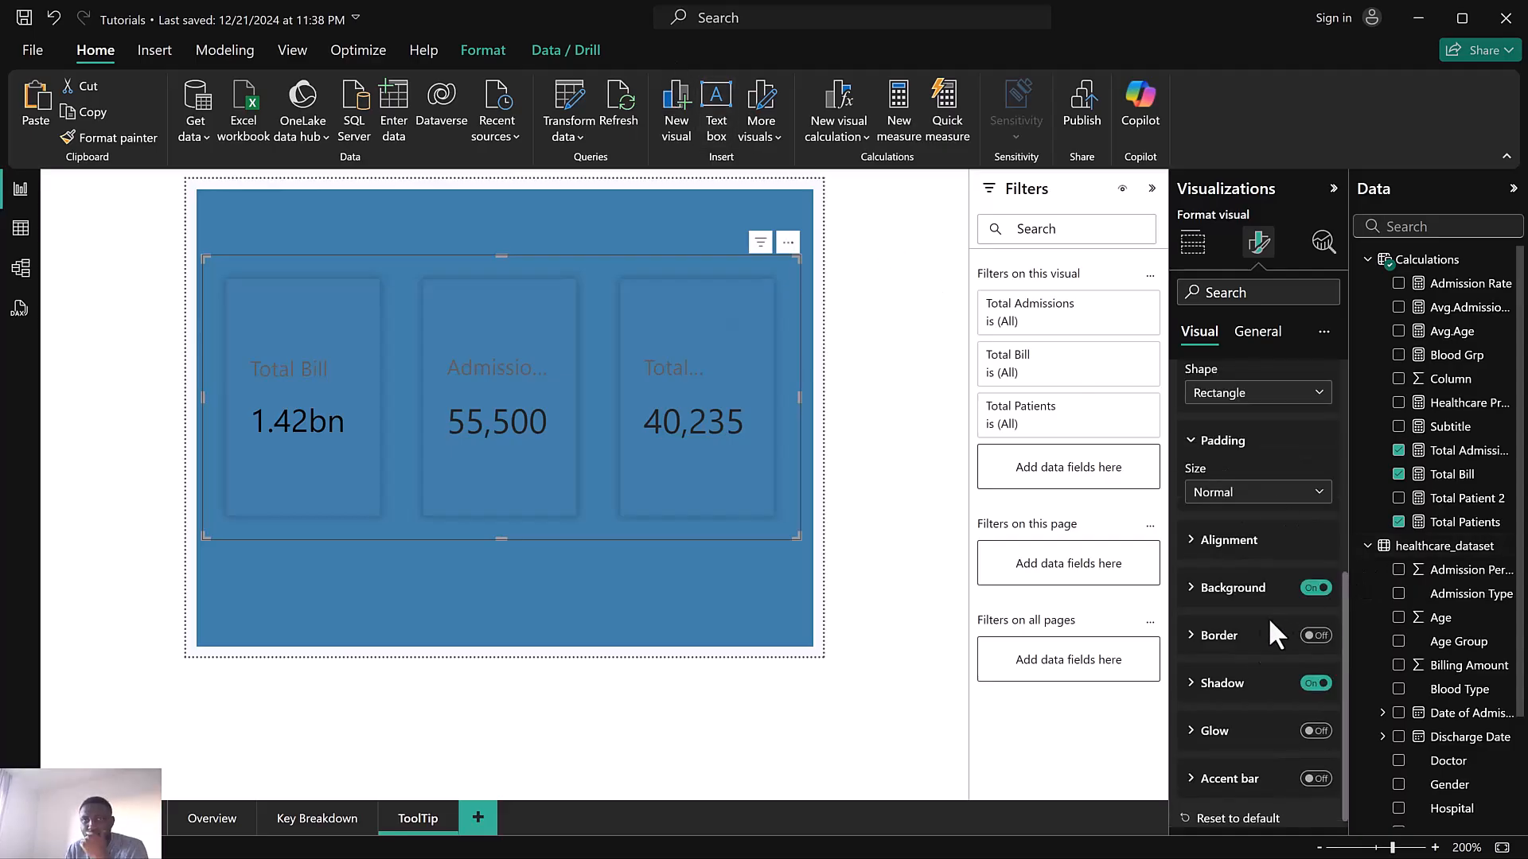
left_click(1223, 684)
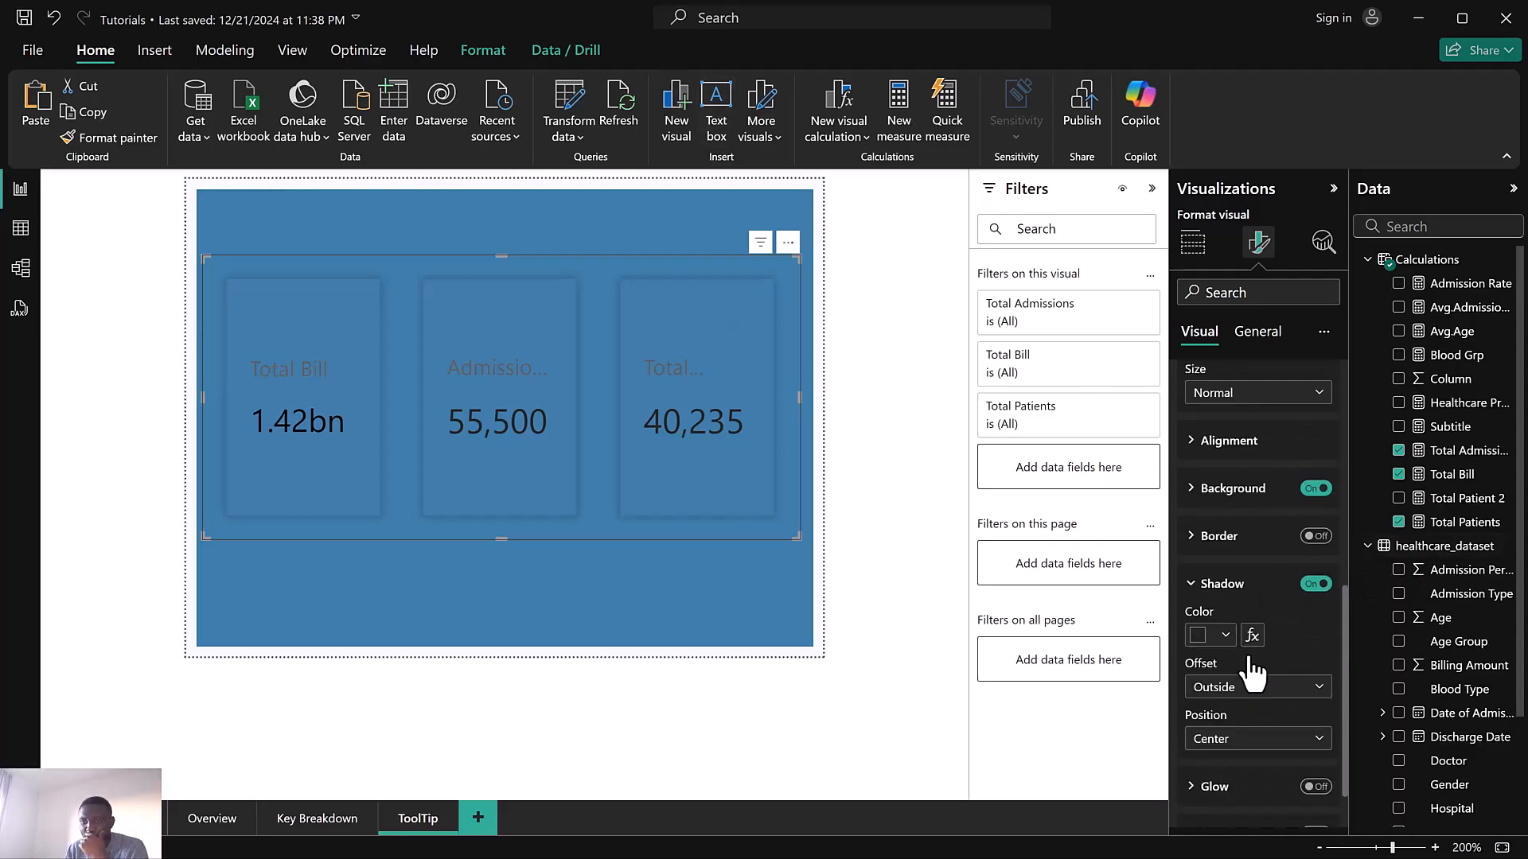
scroll(1242, 661, "down", 2)
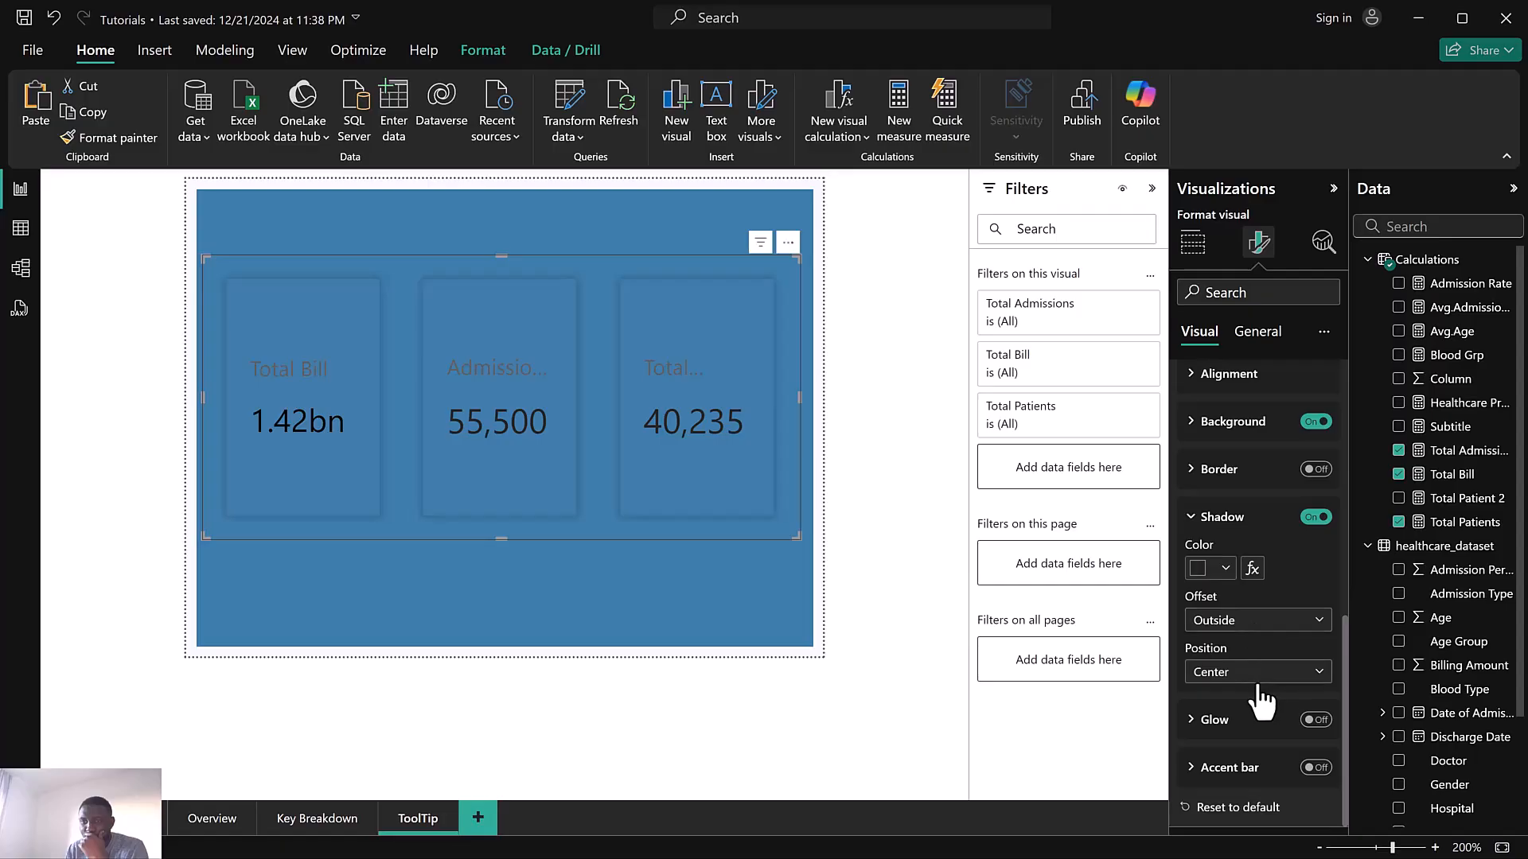
left_click(1313, 720)
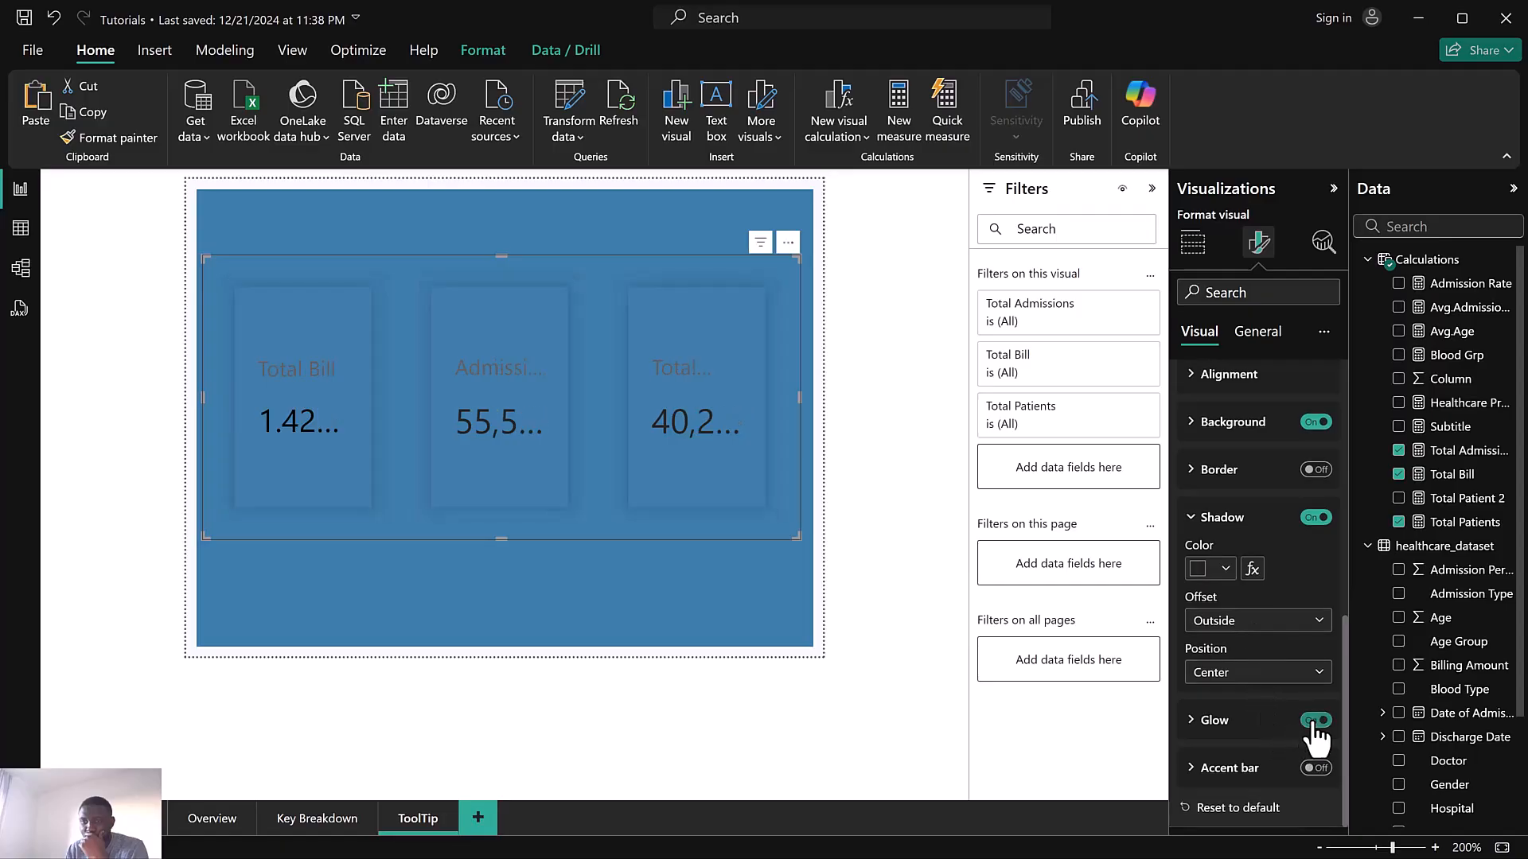
left_click(1311, 518)
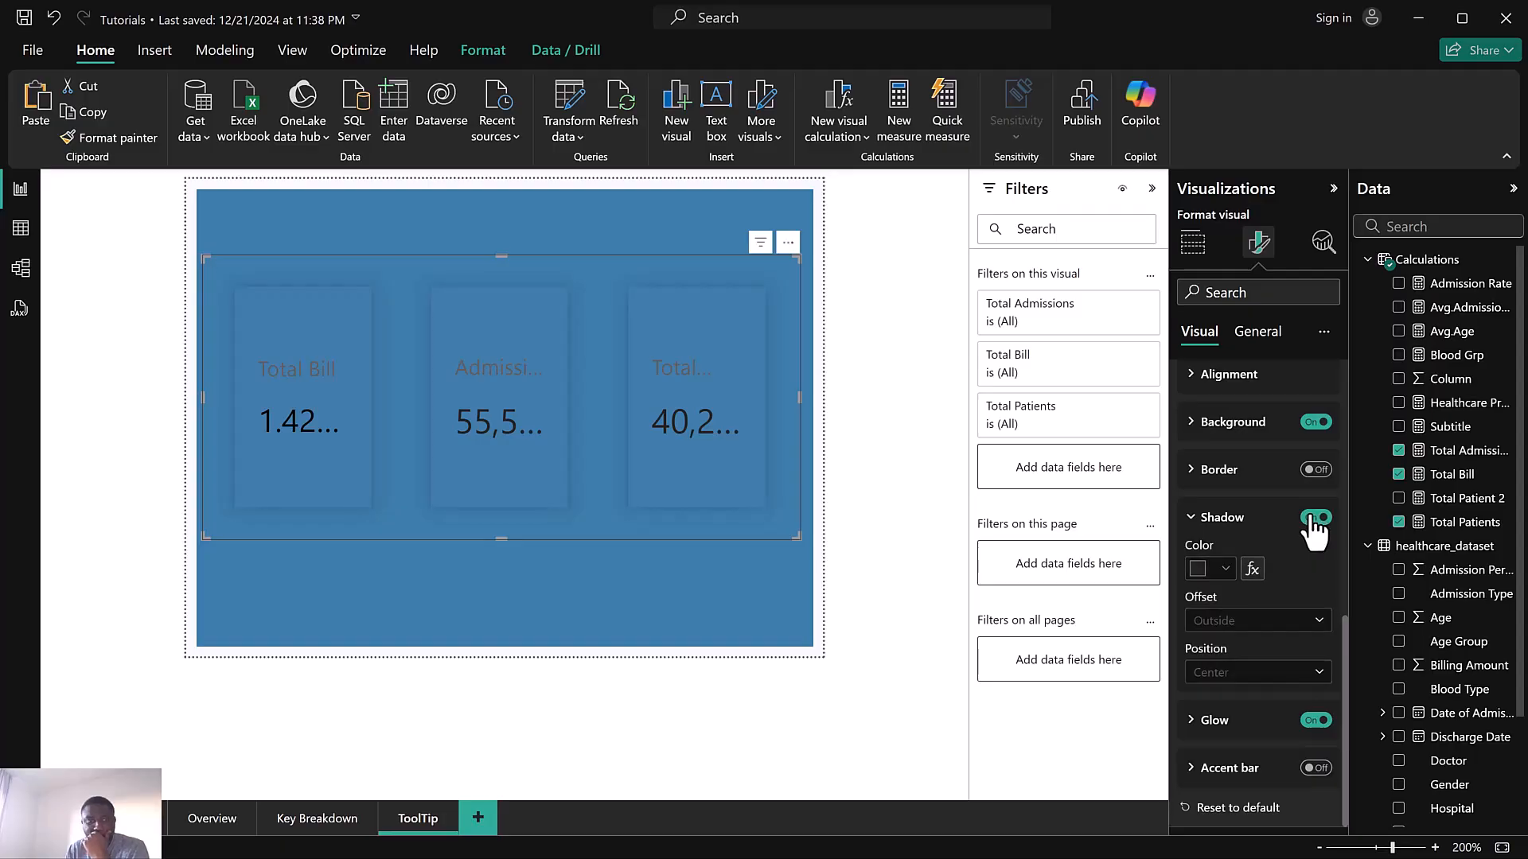
left_click(1317, 721)
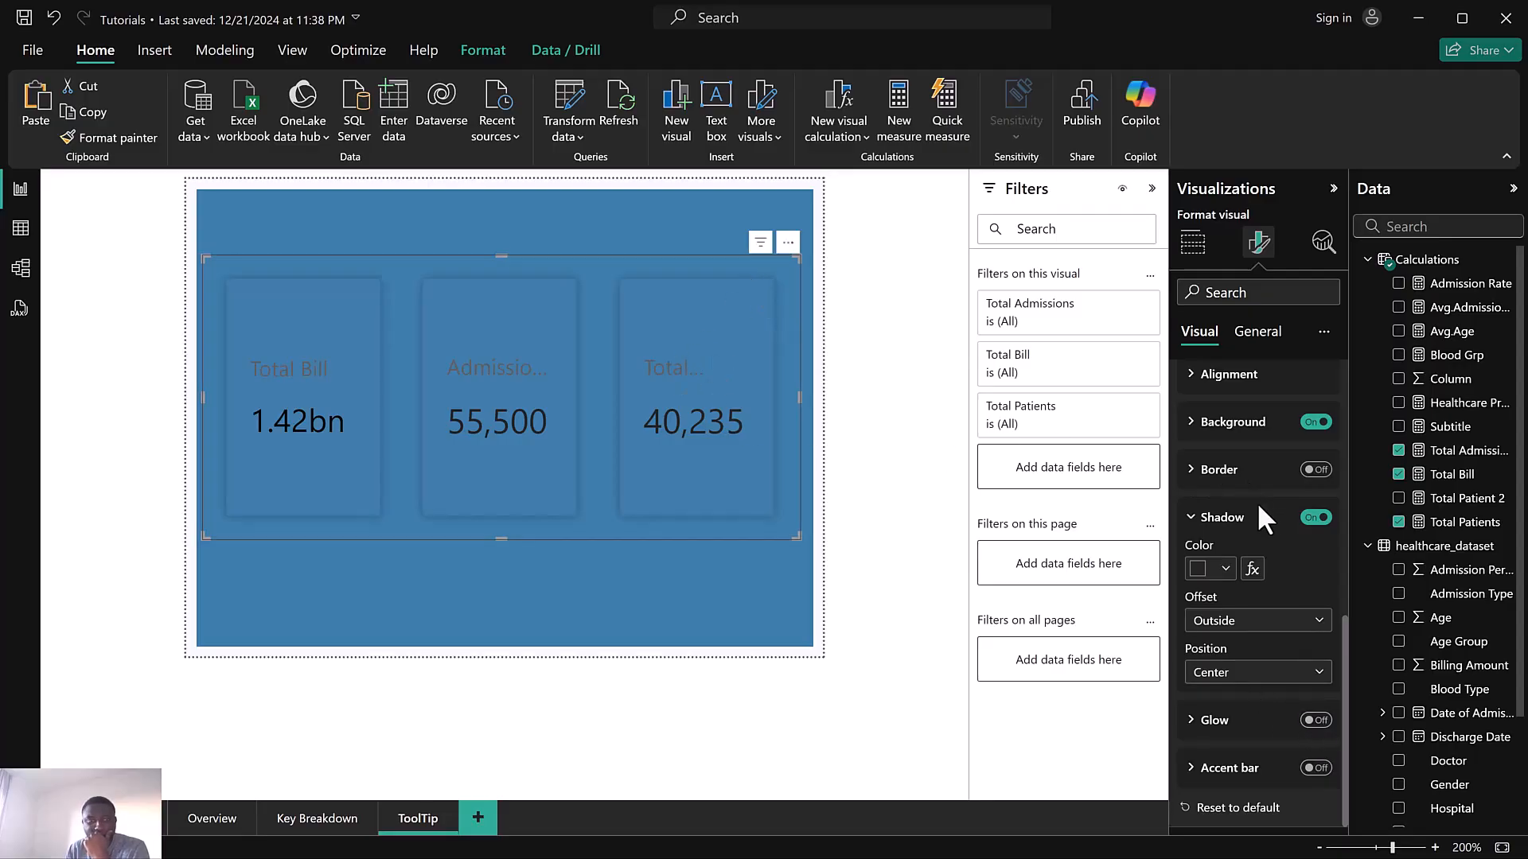
scroll(1258, 502, "up", 3)
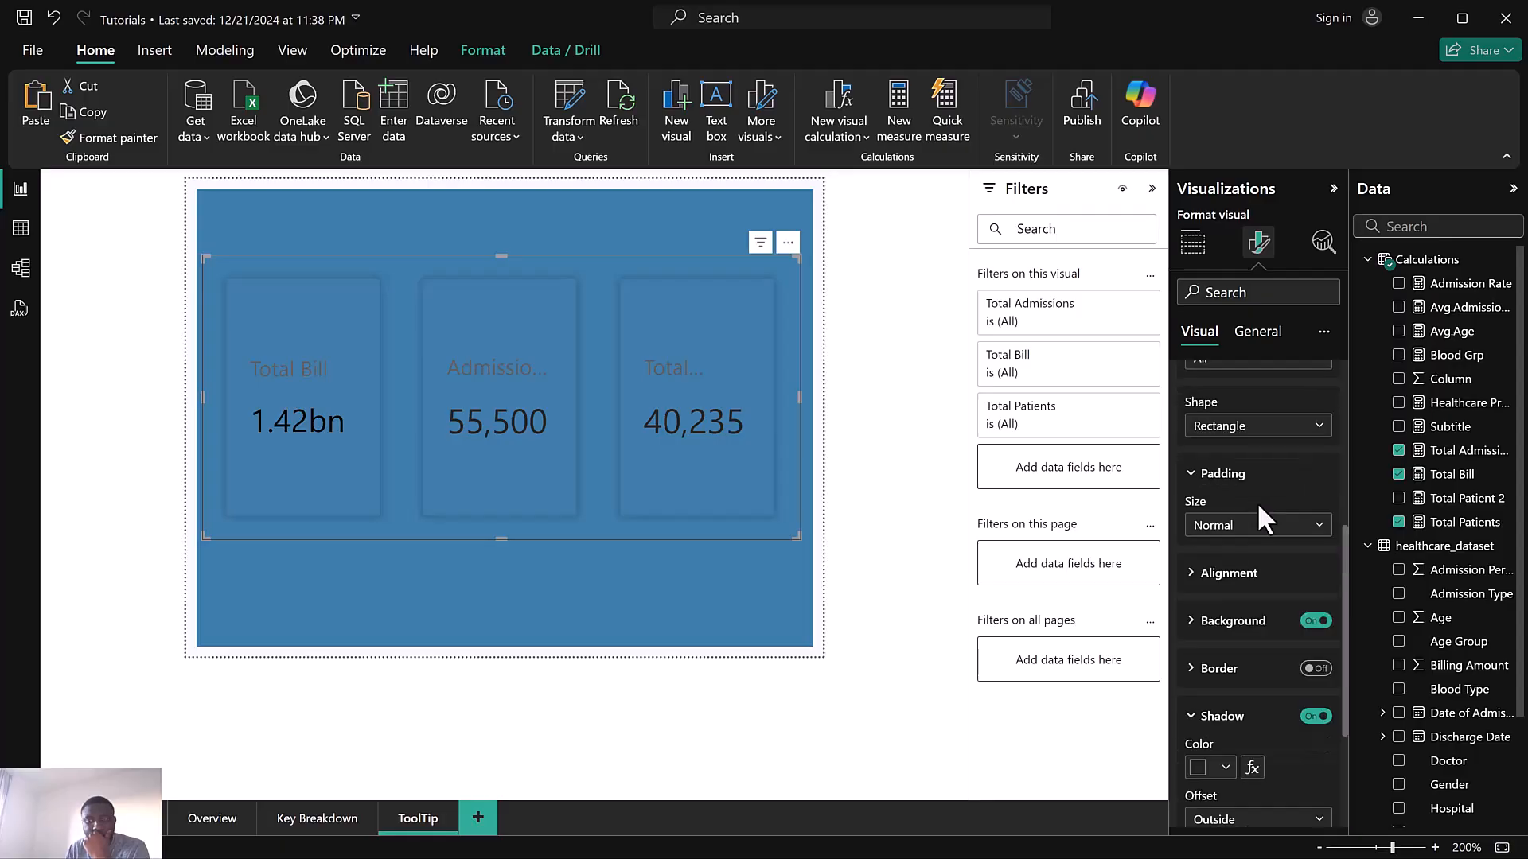
scroll(1257, 501, "up", 3)
scroll(1257, 503, "up", 2)
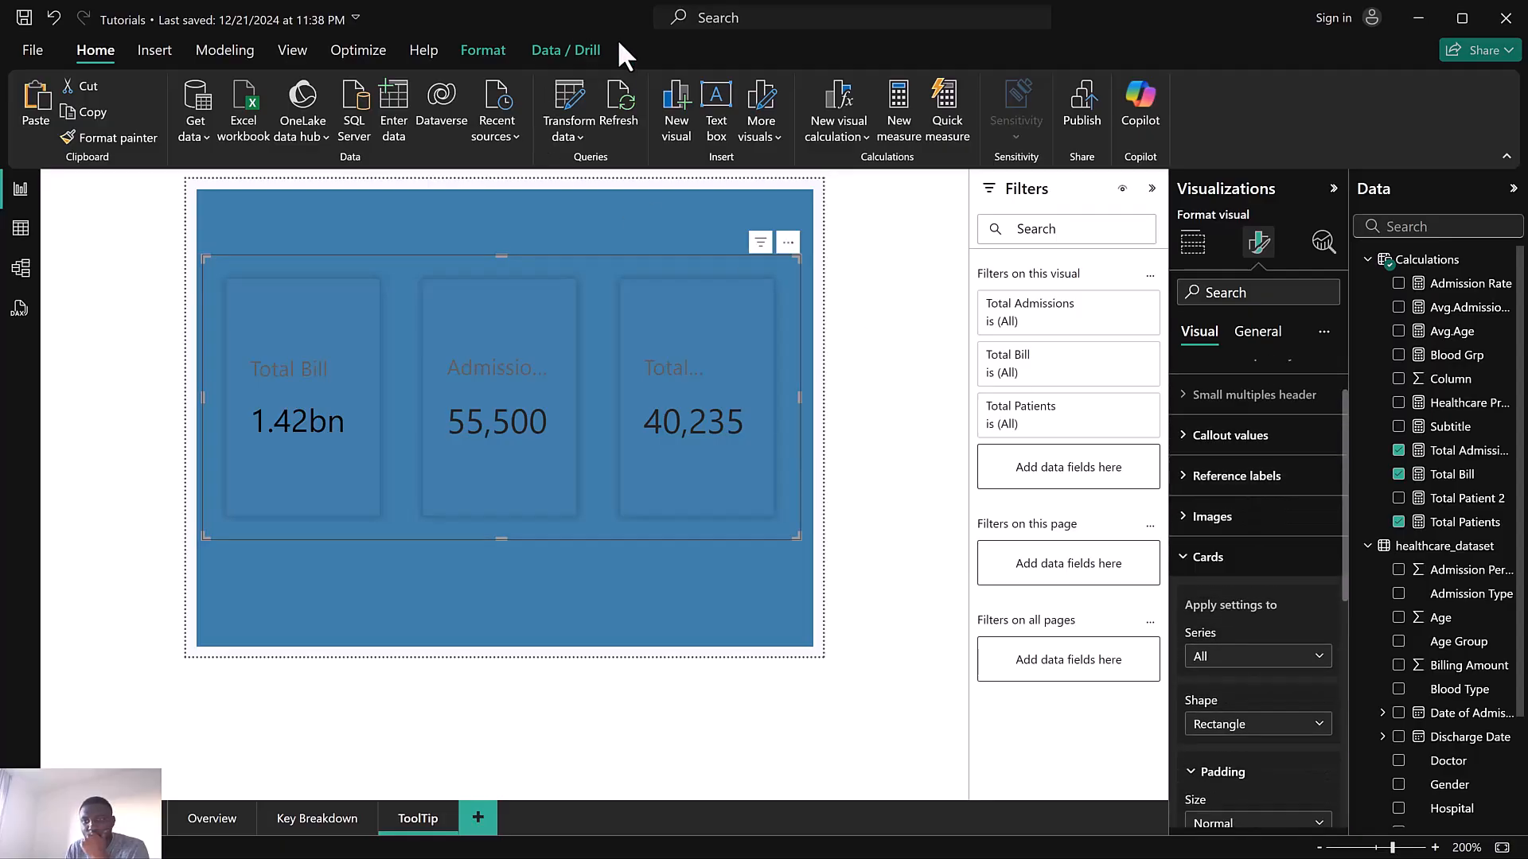
scroll(1259, 594, "down", 3)
scroll(1259, 614, "down", 3)
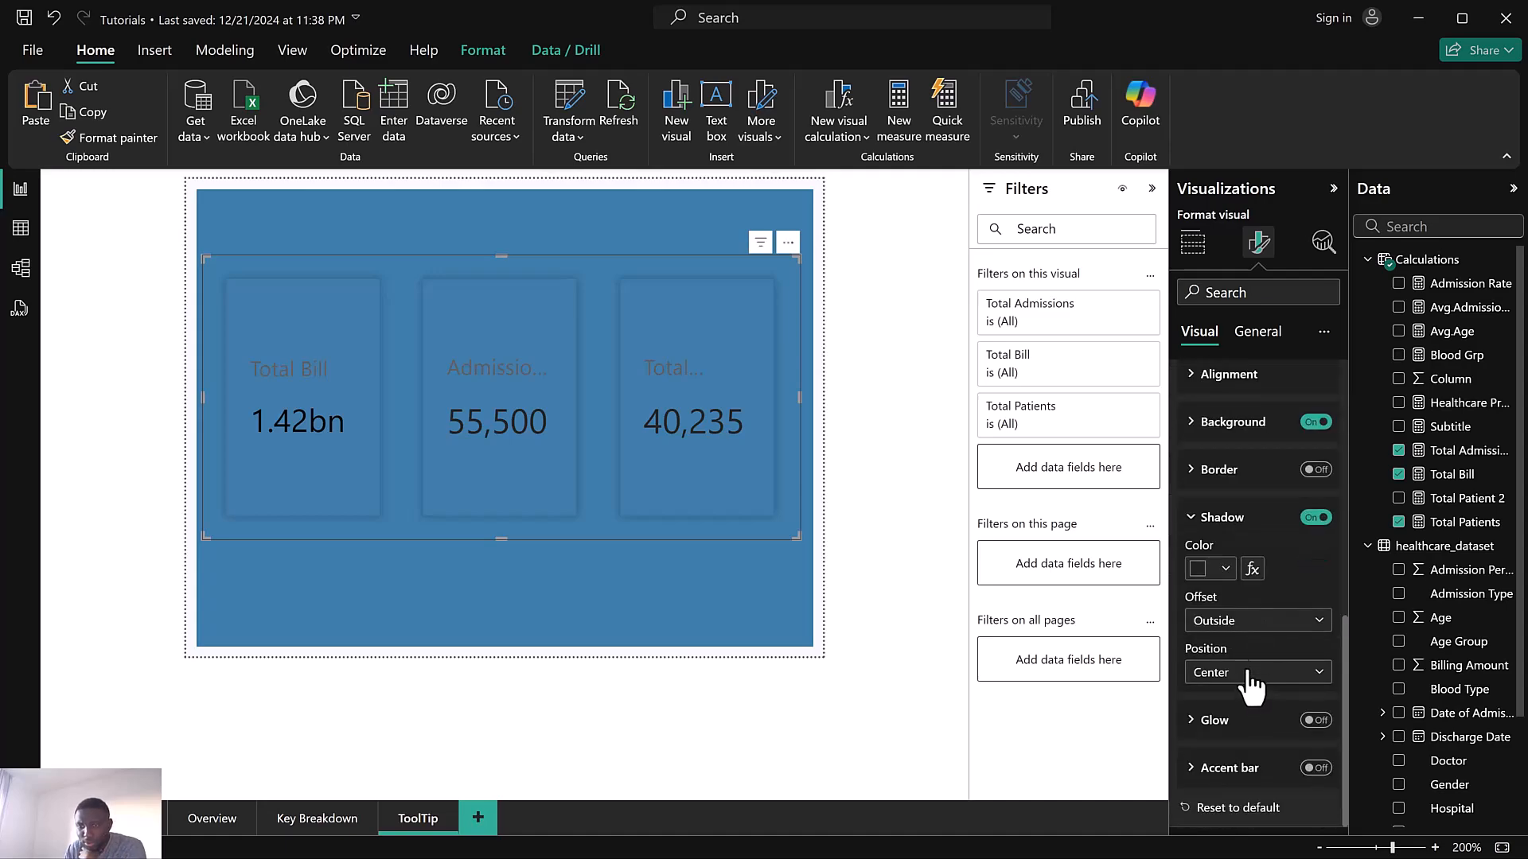
scroll(1243, 629, "up", 3)
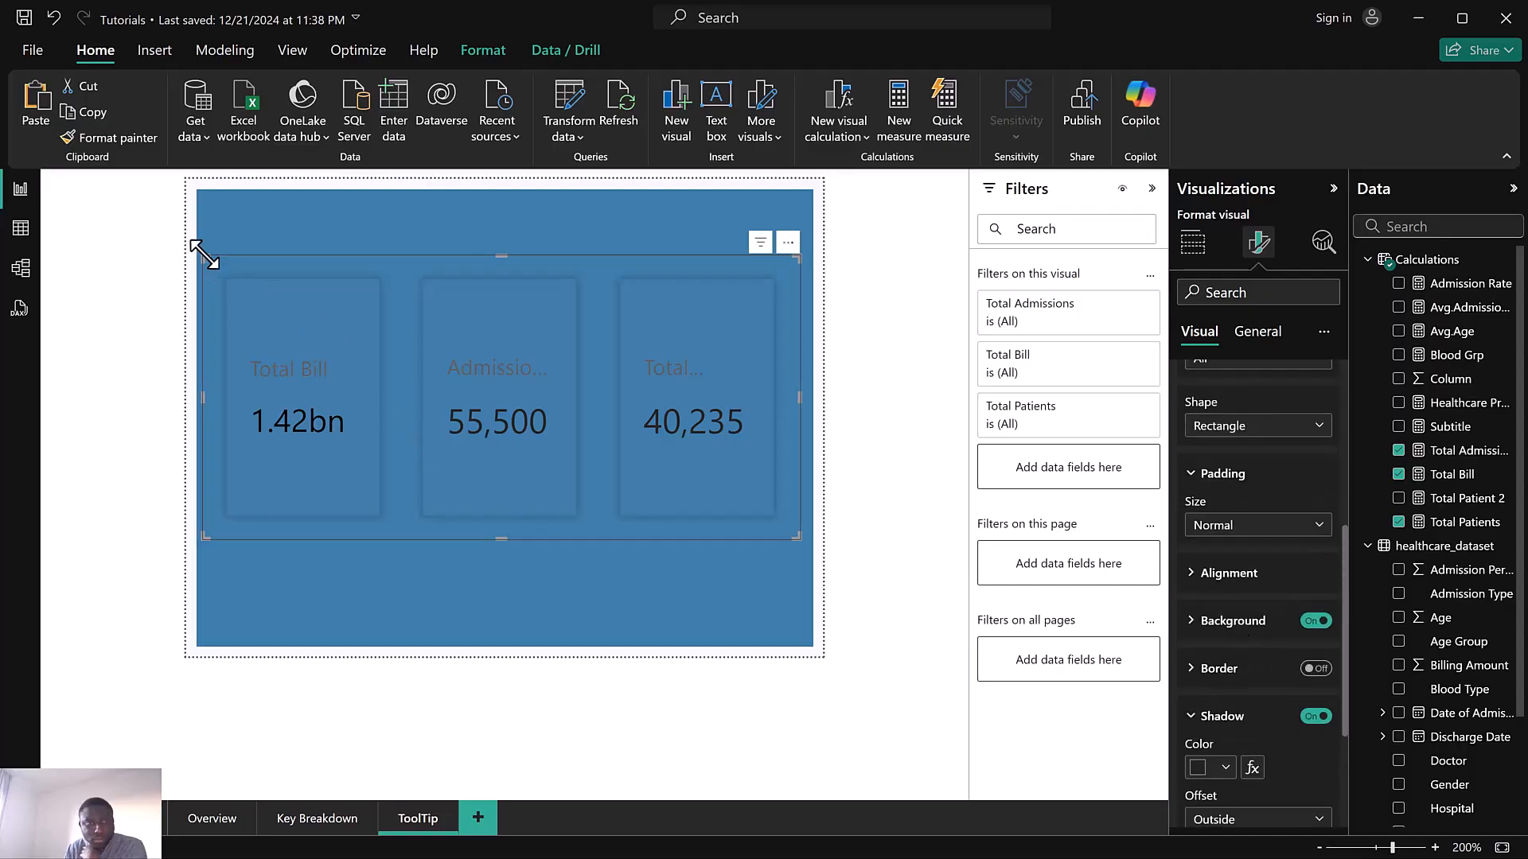
Slightly enlarge the card visual and set the space between cards to 0 px
left_click_drag(183, 260, 184, 261)
scroll(1263, 424, "up", 5)
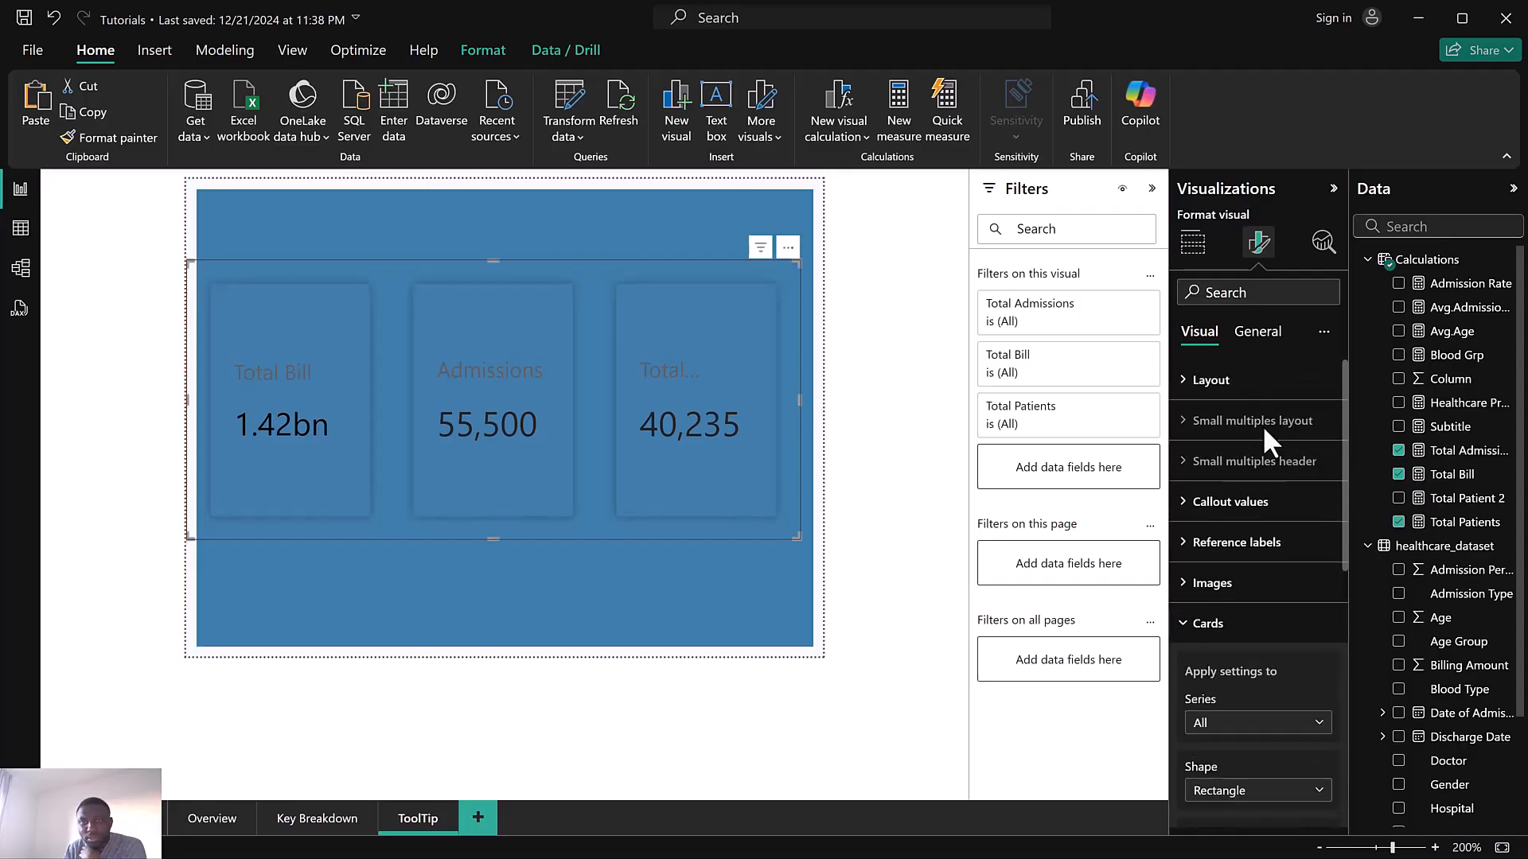
left_click(1224, 627)
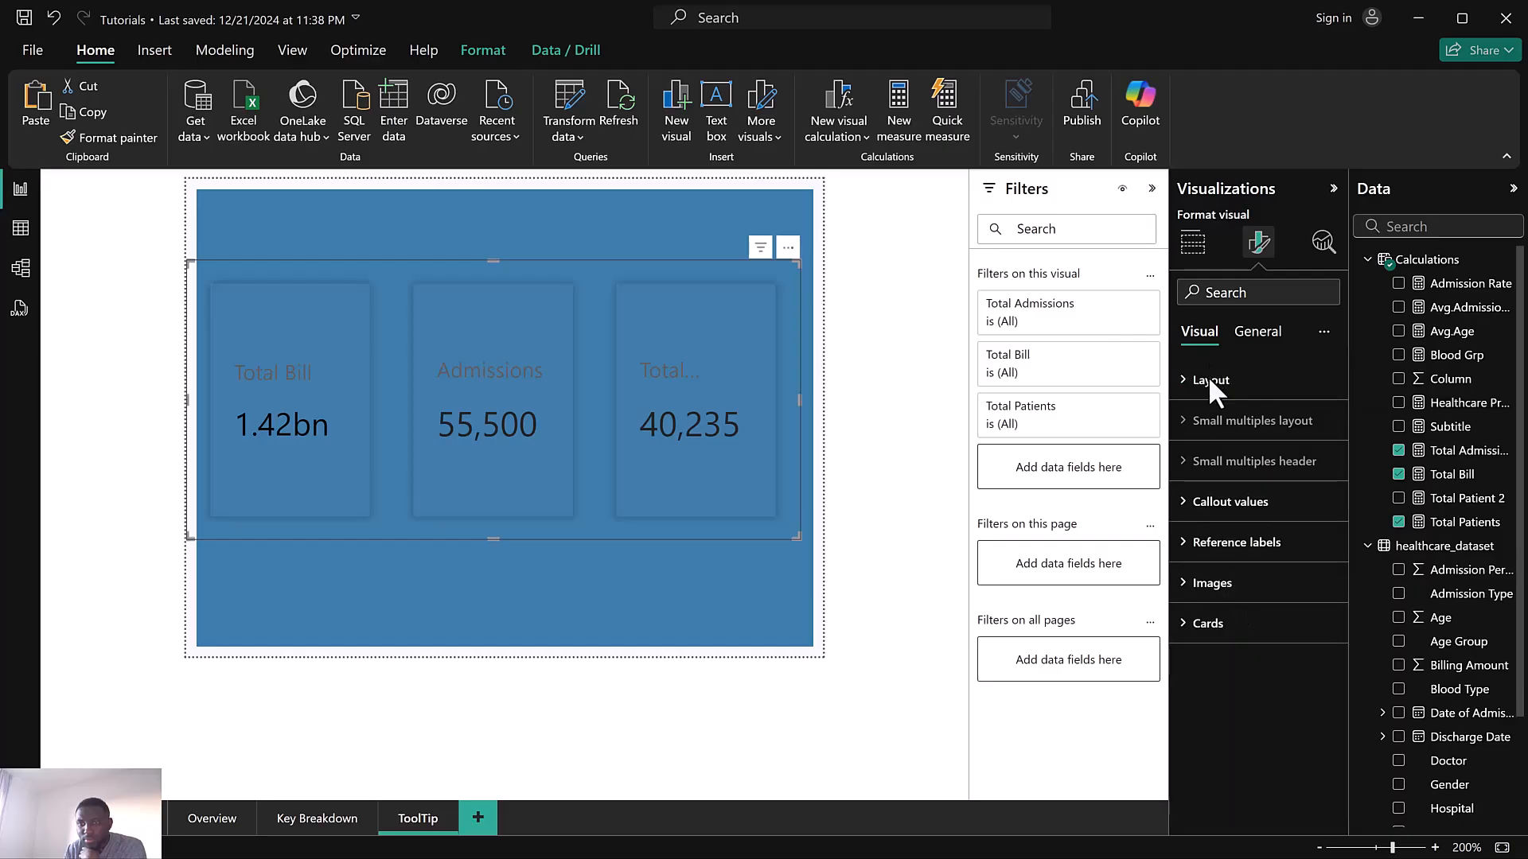
left_click(1209, 380)
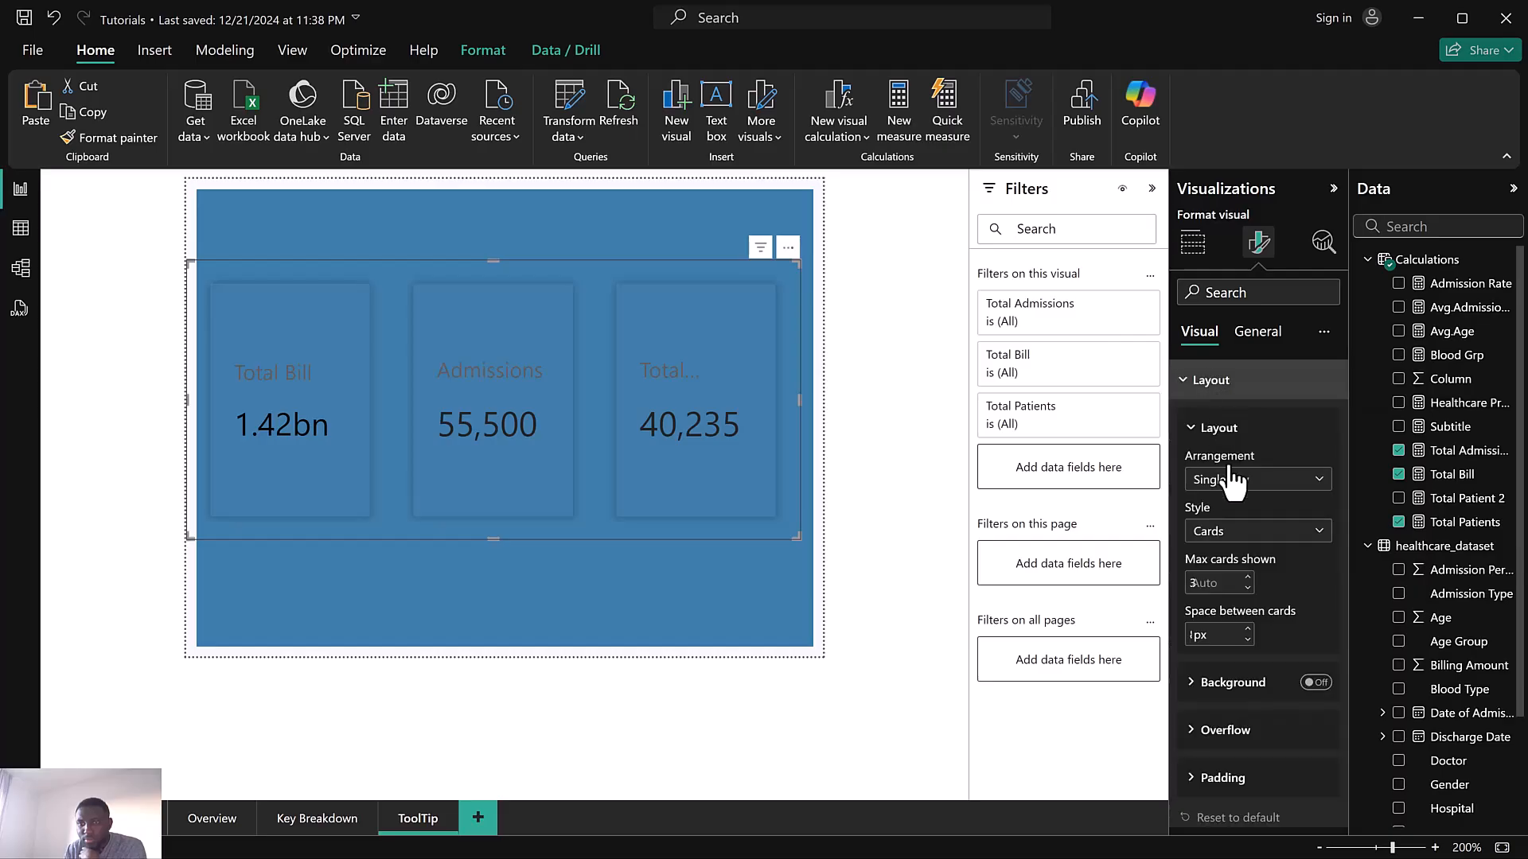
left_click(1247, 641)
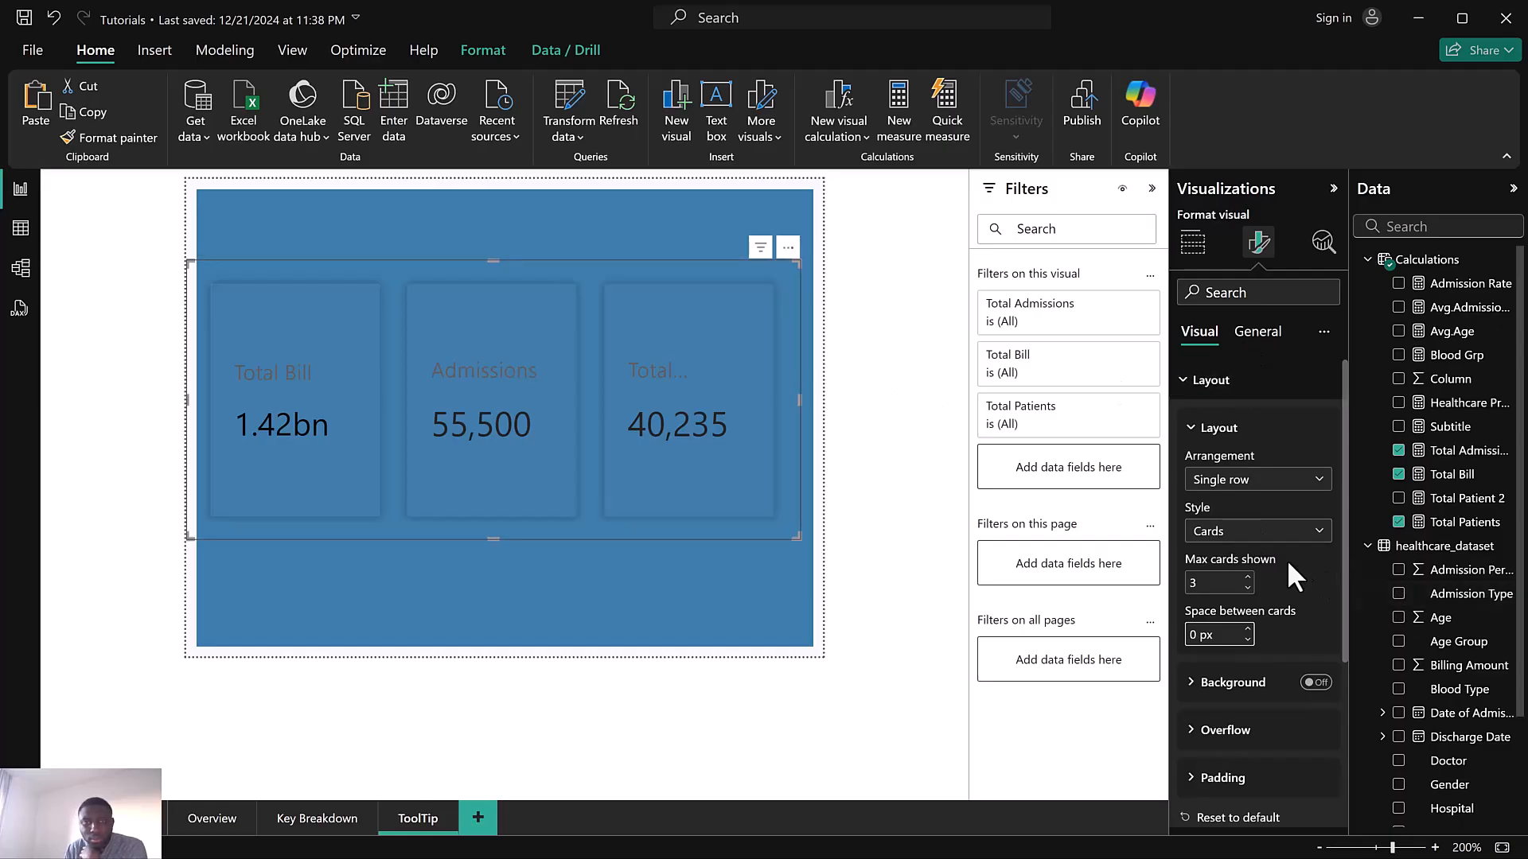
Select the Total Patients callout series and adjust its value and label font sizes
left_click(1214, 384)
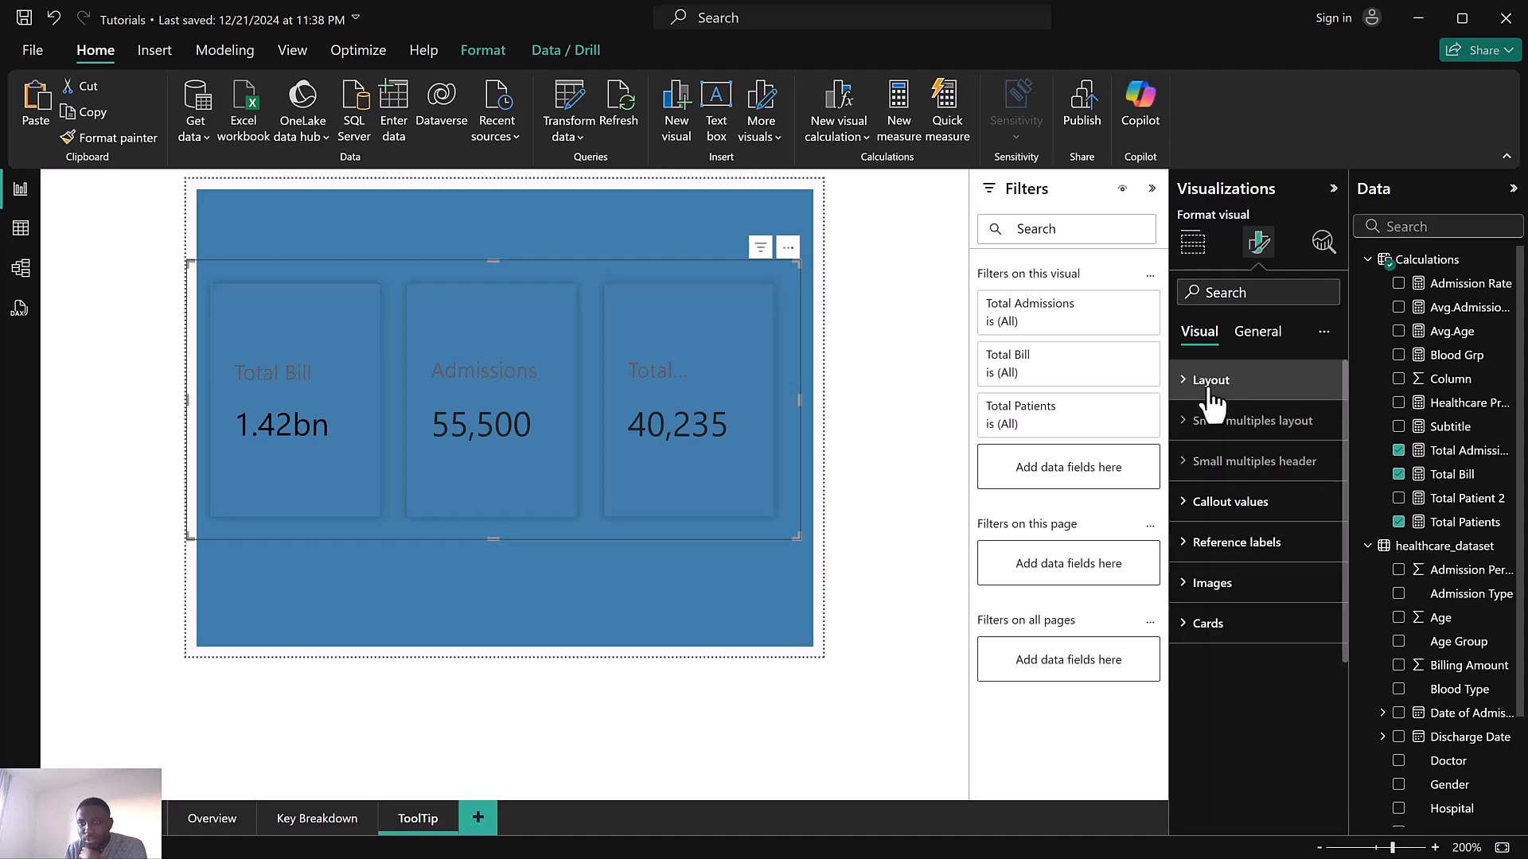
left_click(1245, 510)
left_click(1239, 606)
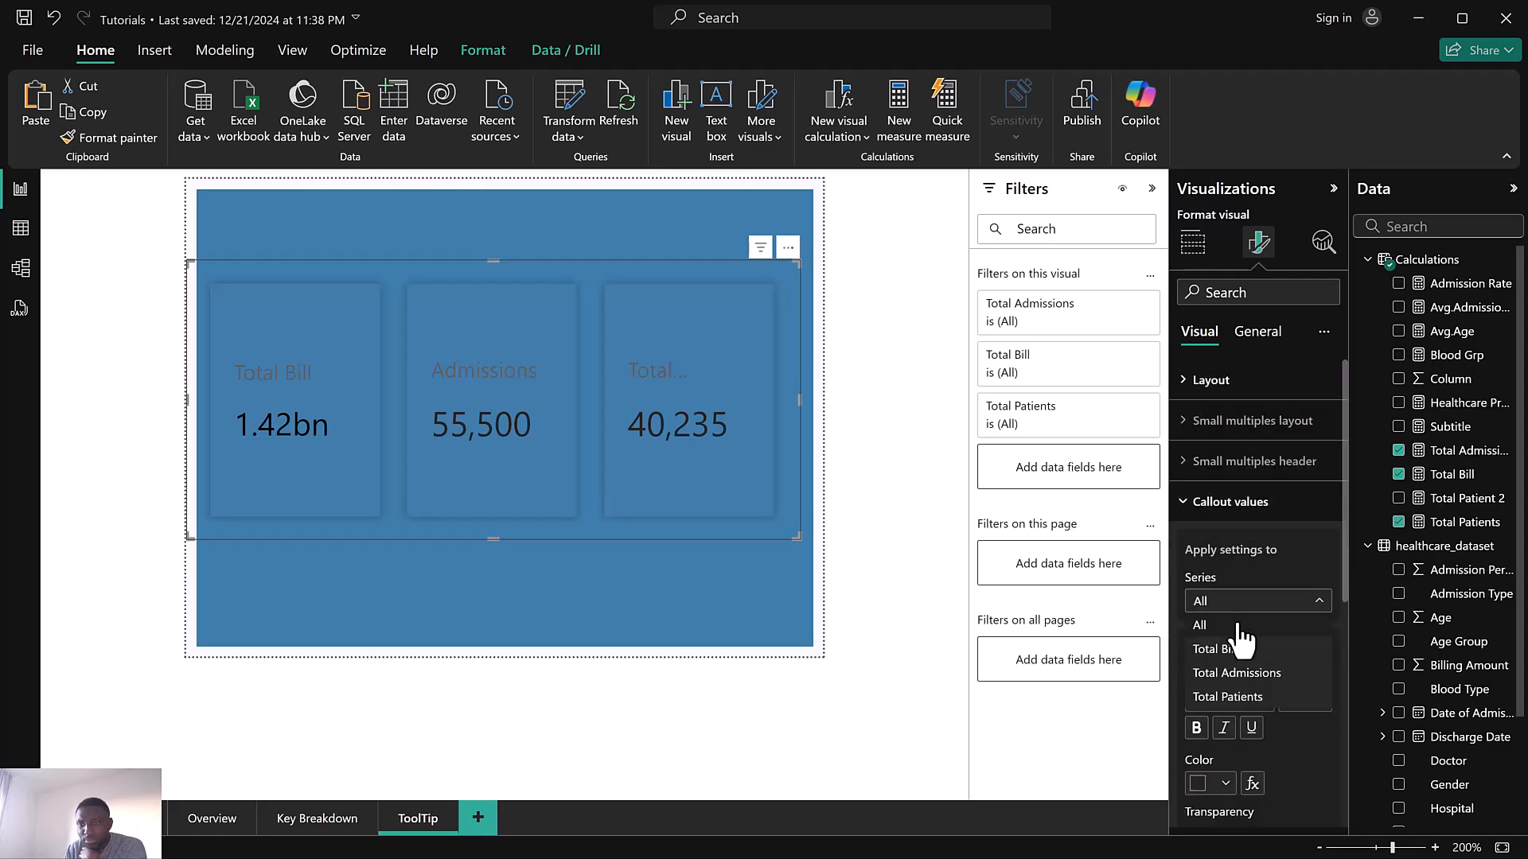
left_click(1246, 697)
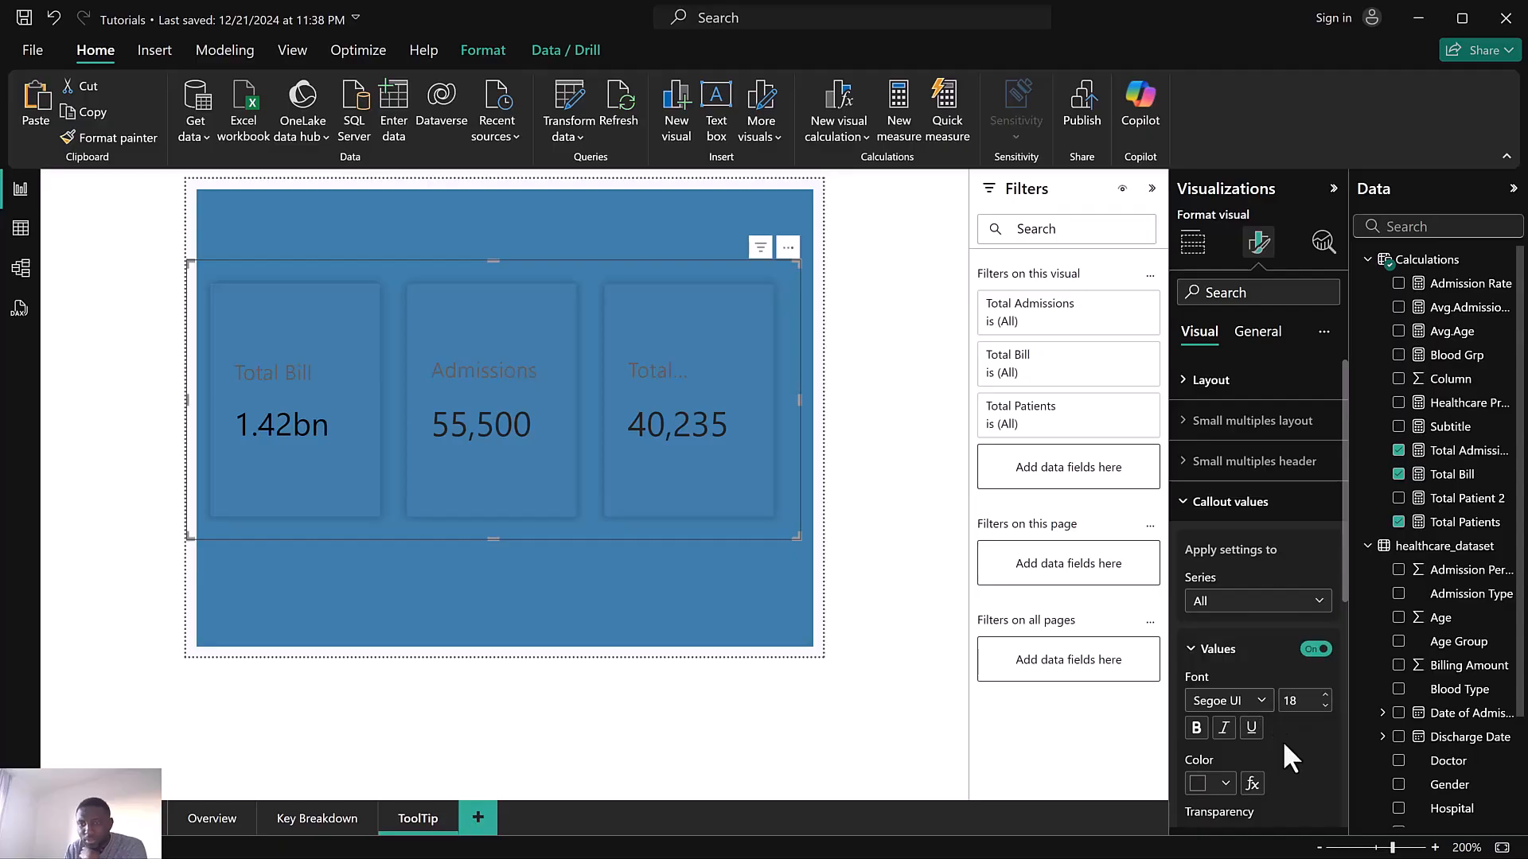
left_click(1325, 706)
scroll(1324, 694, "down", 5)
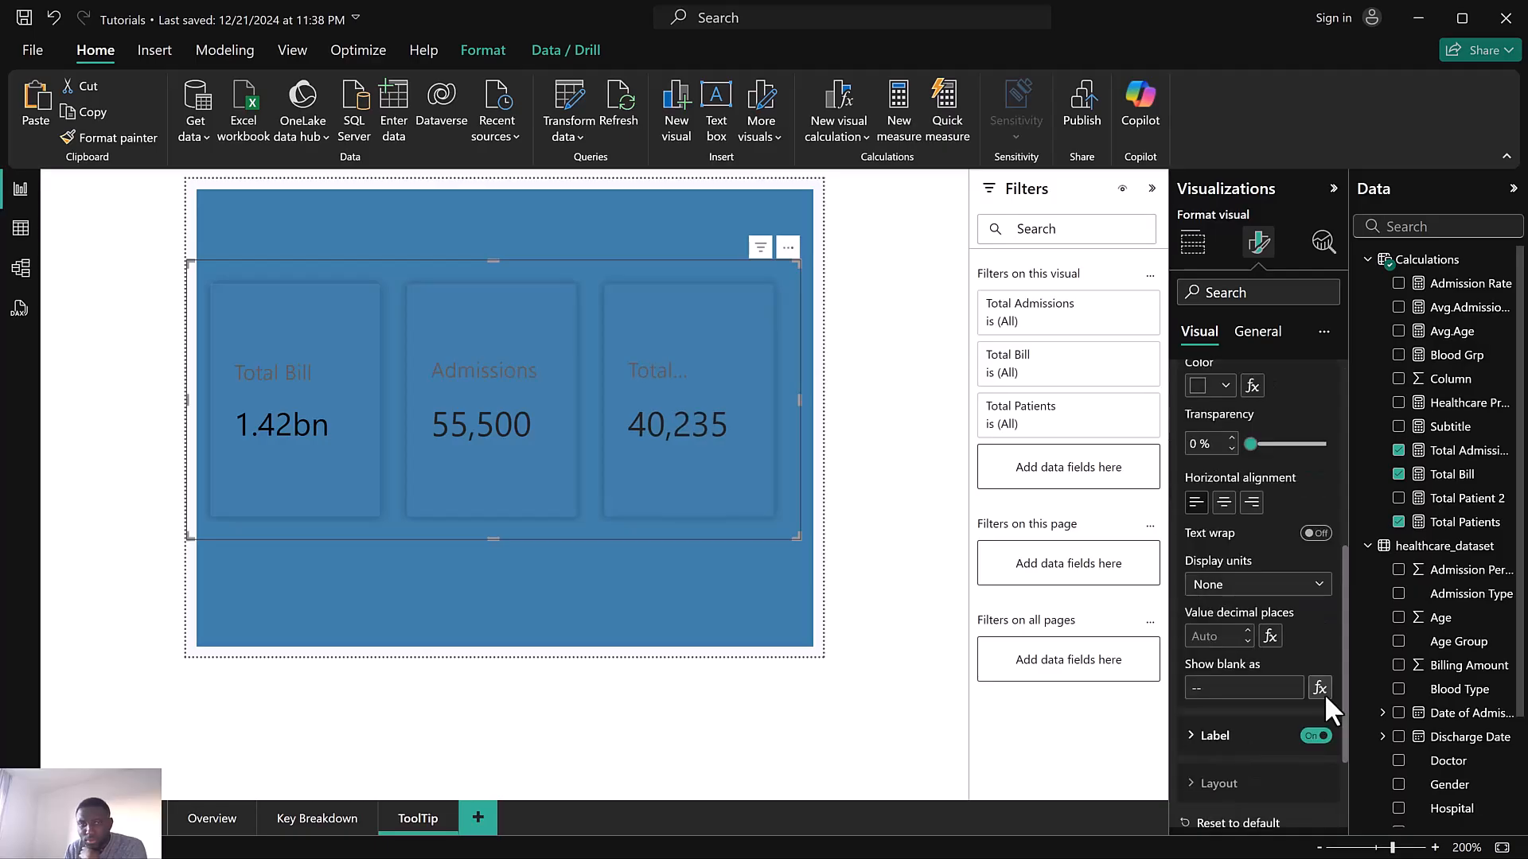
left_click(1241, 737)
scroll(1273, 732, "down", 3)
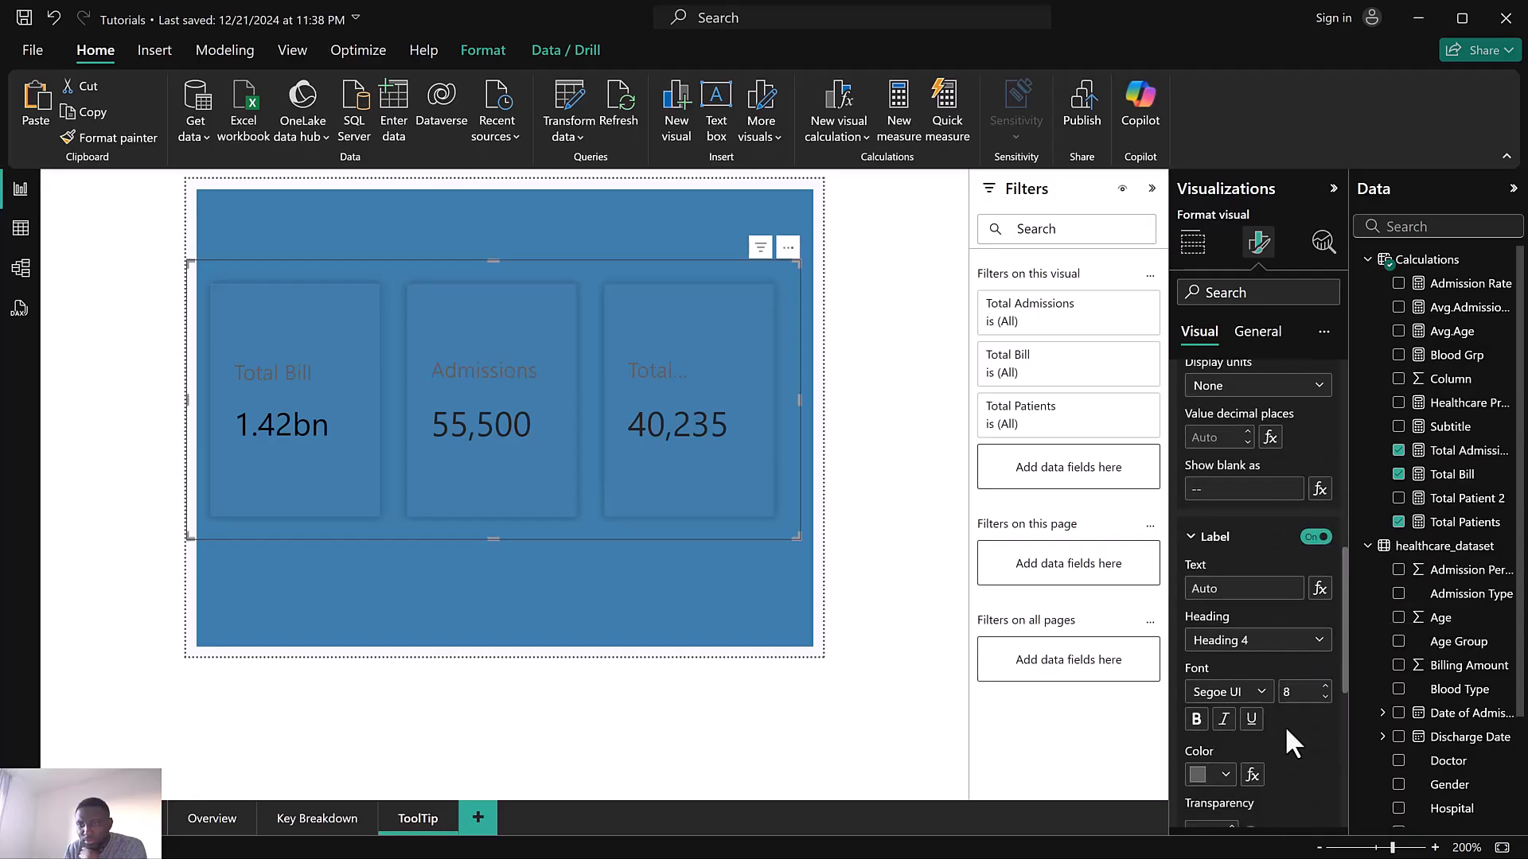
left_click(1325, 699)
Switch the callout series back to All and set the label colour to white
scroll(1244, 563, "up", 7)
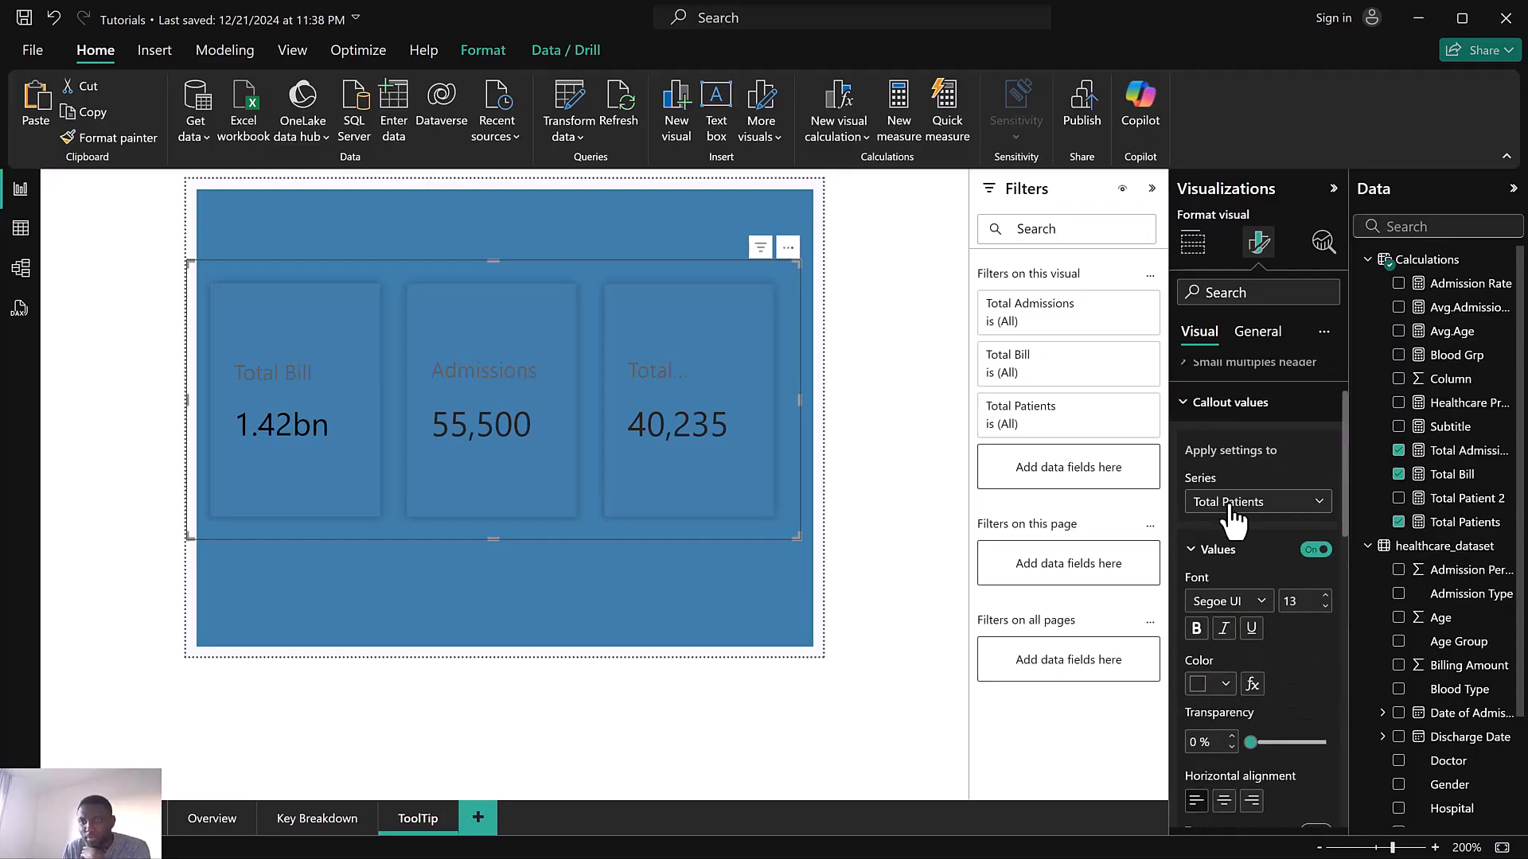
left_click(1241, 502)
left_click(1270, 579)
scroll(1266, 561, "down", 3)
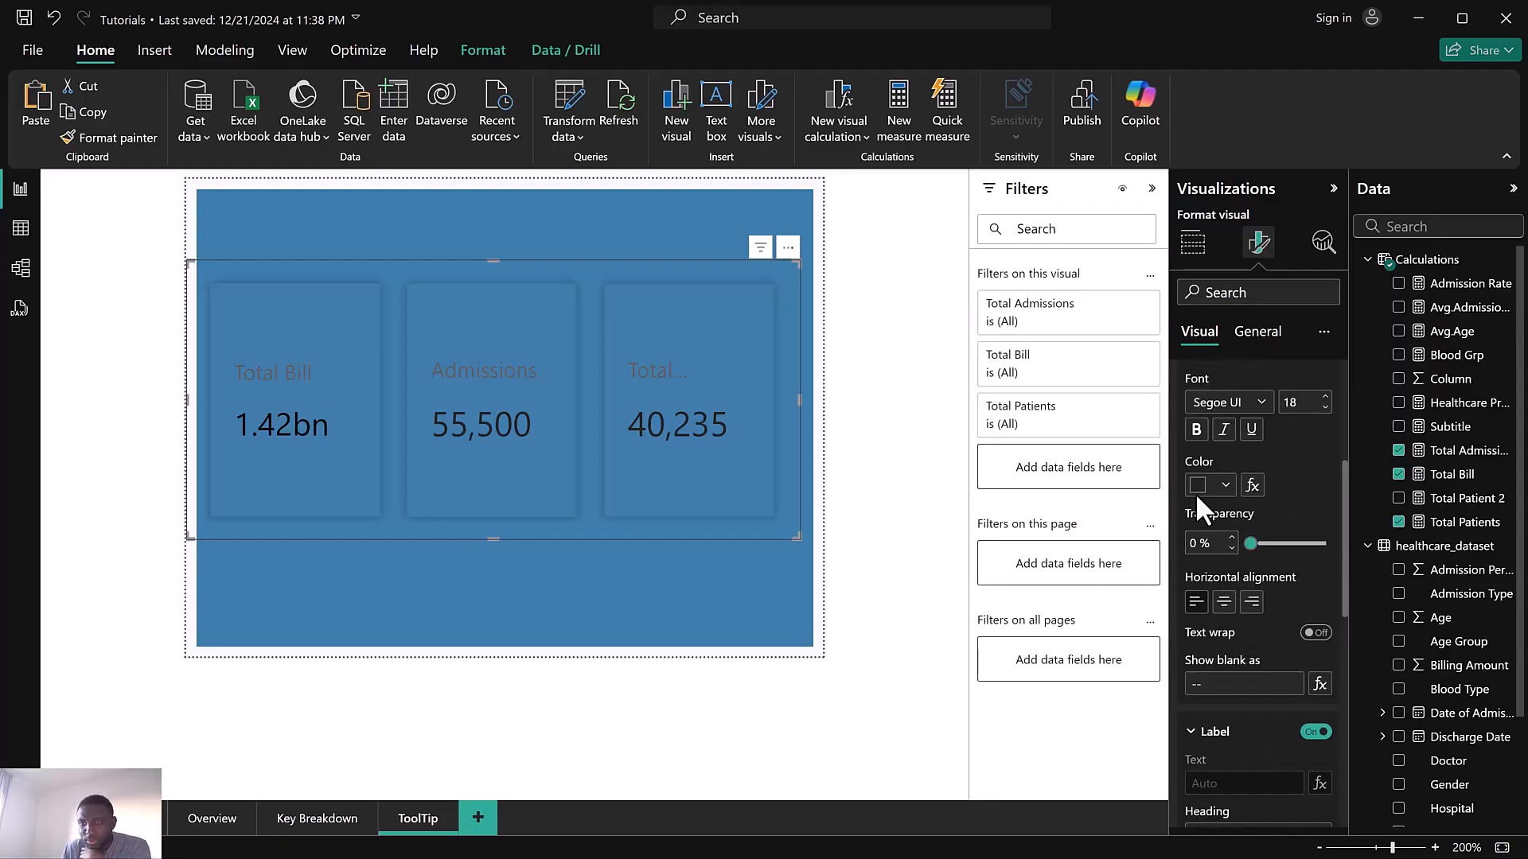
left_click(1198, 487)
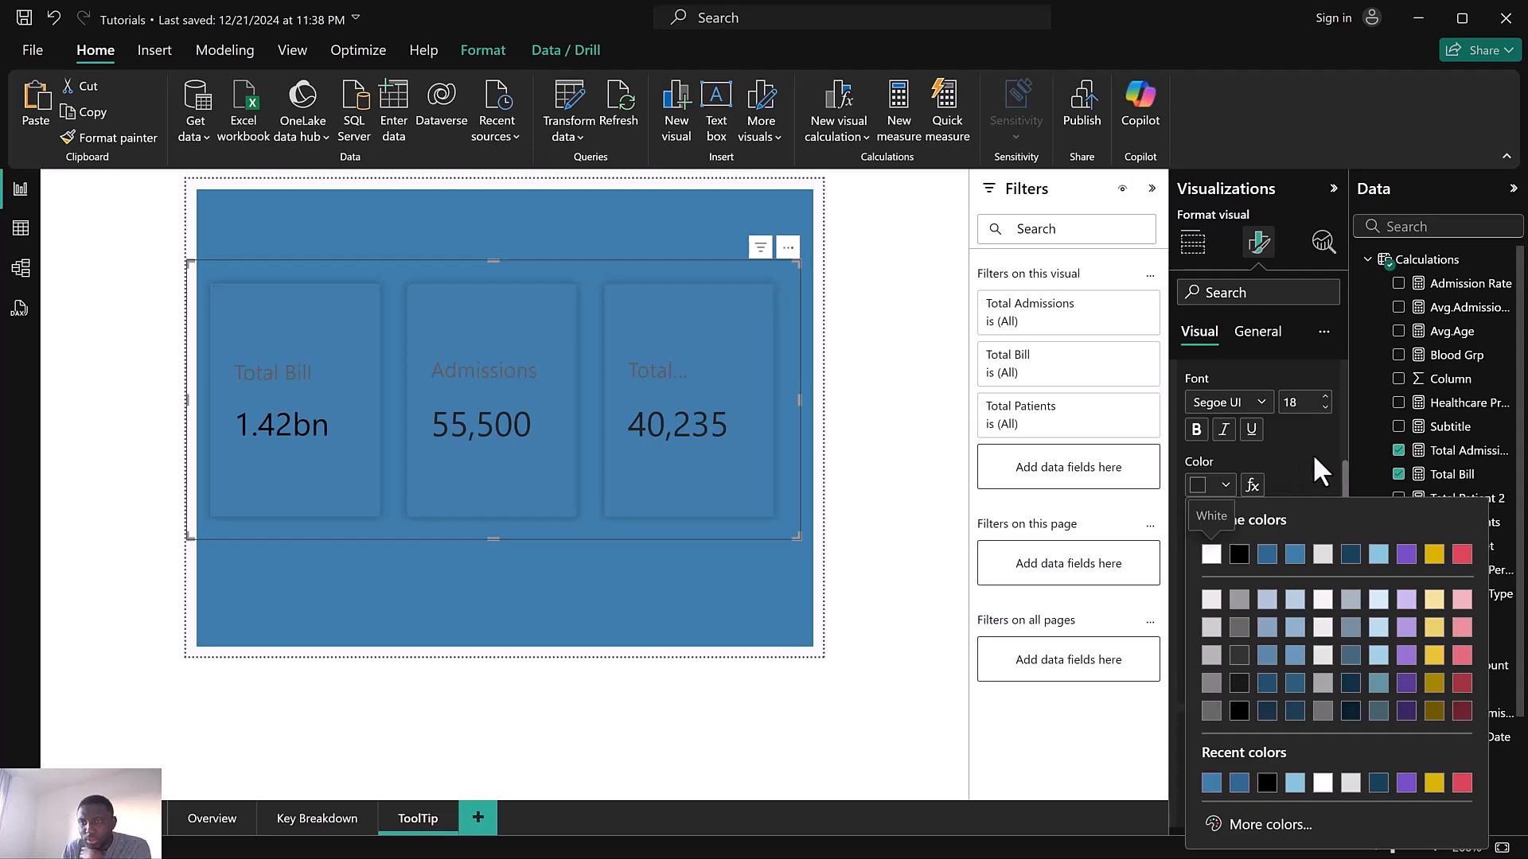
scroll(1312, 452, "up", 1)
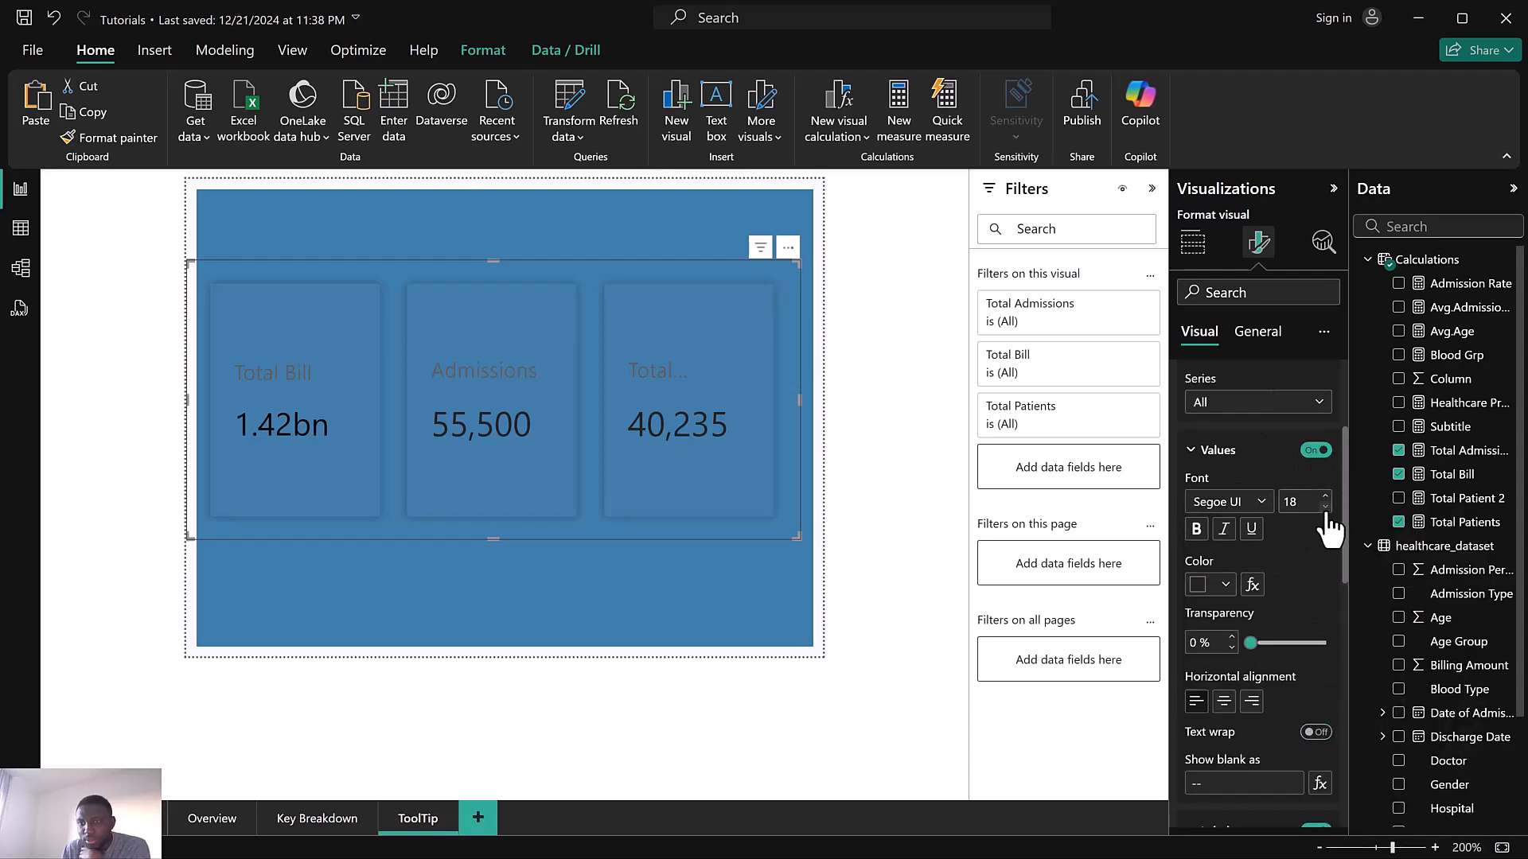
scroll(1328, 514, "up", 1)
scroll(1318, 611, "down", 2)
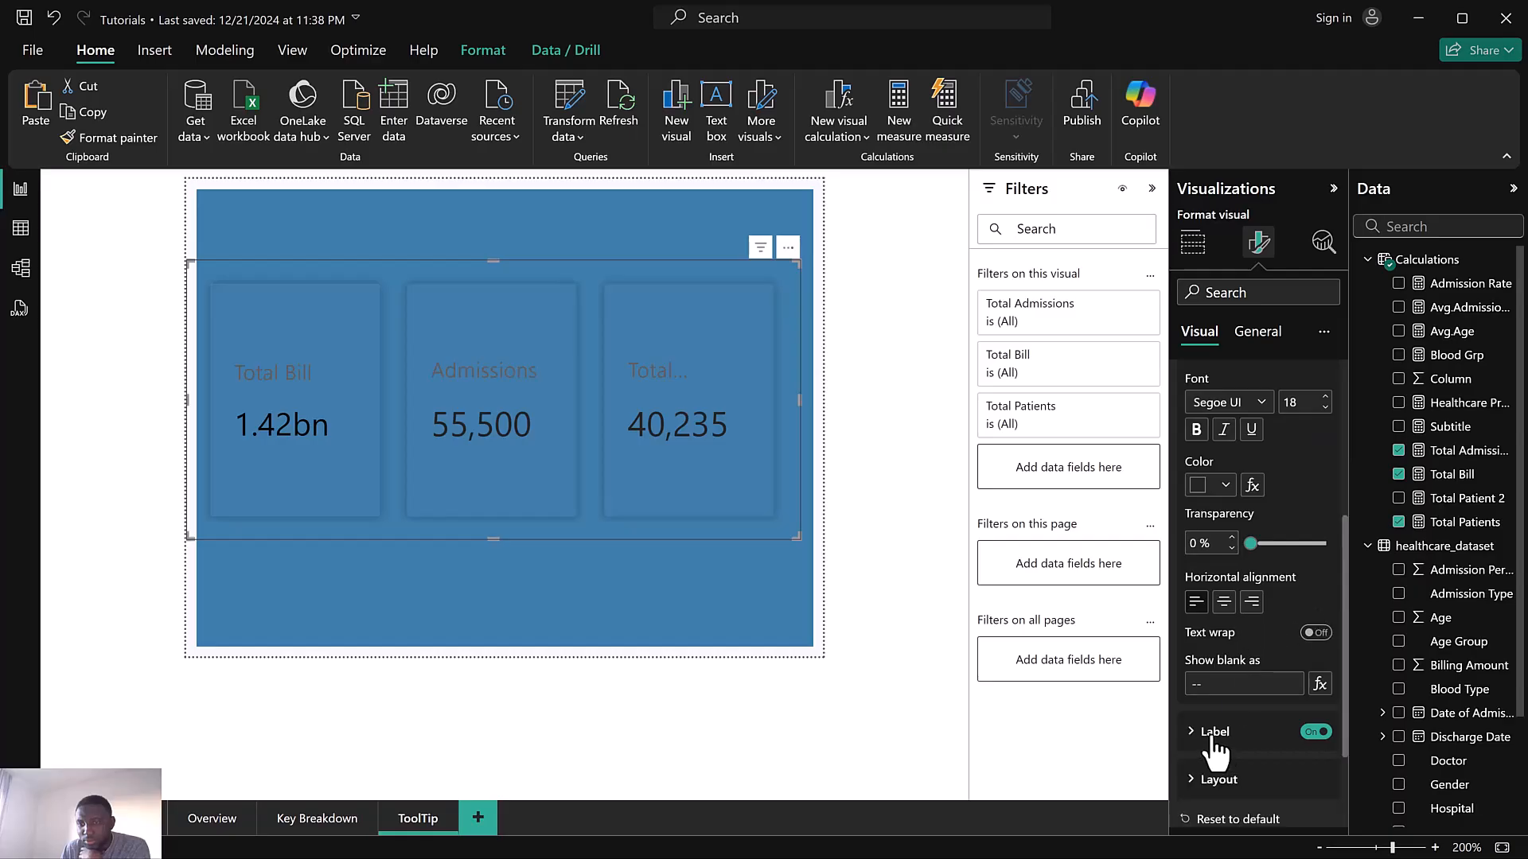
scroll(1260, 690, "down", 4)
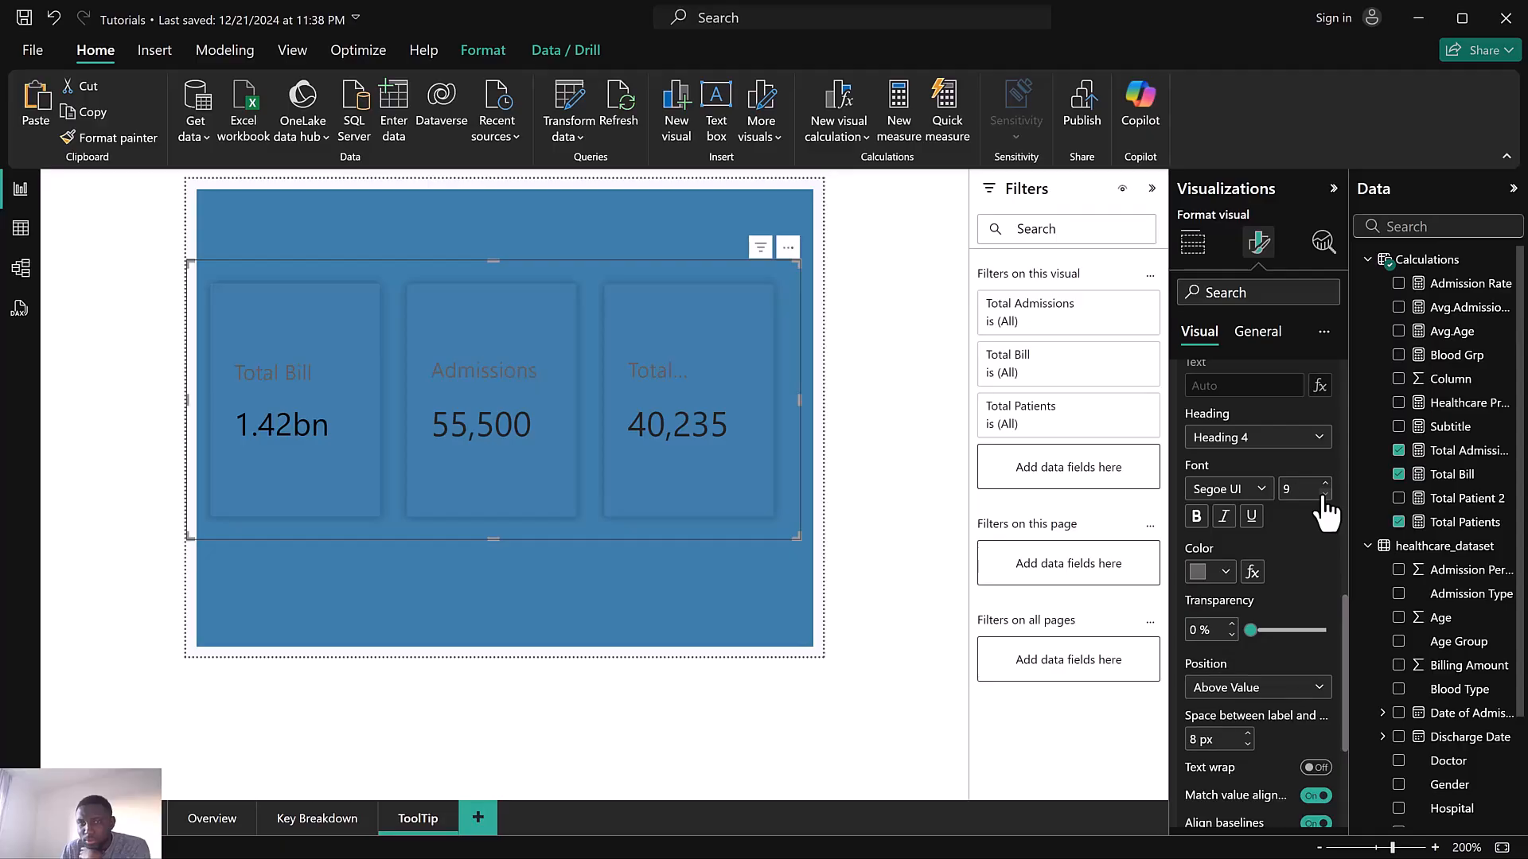
left_click(1206, 573)
left_click(1211, 258)
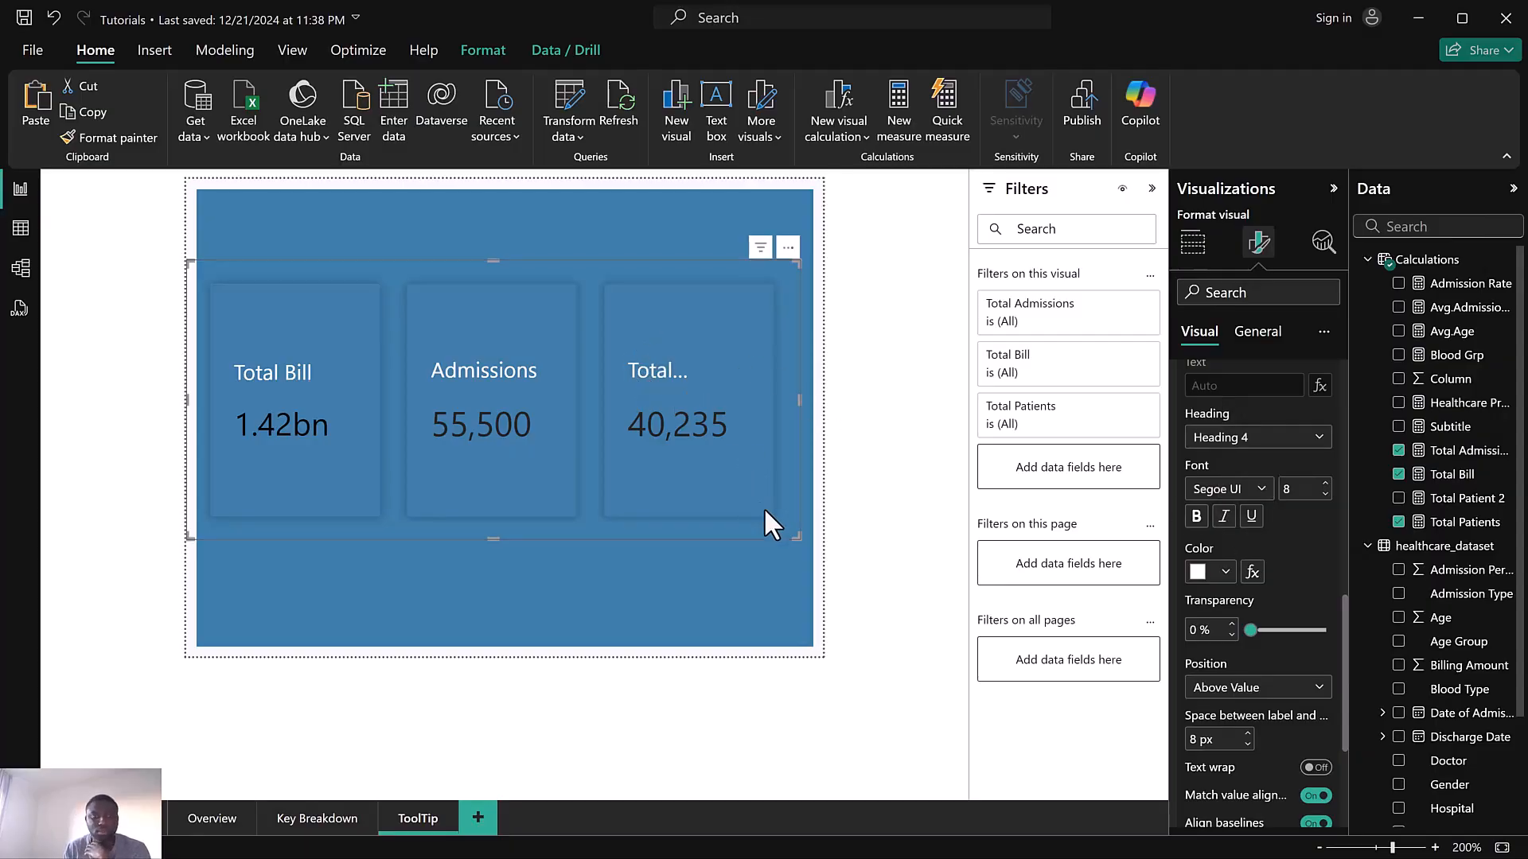
Widen the card visual slightly to the right
left_click_drag(798, 537, 829, 537)
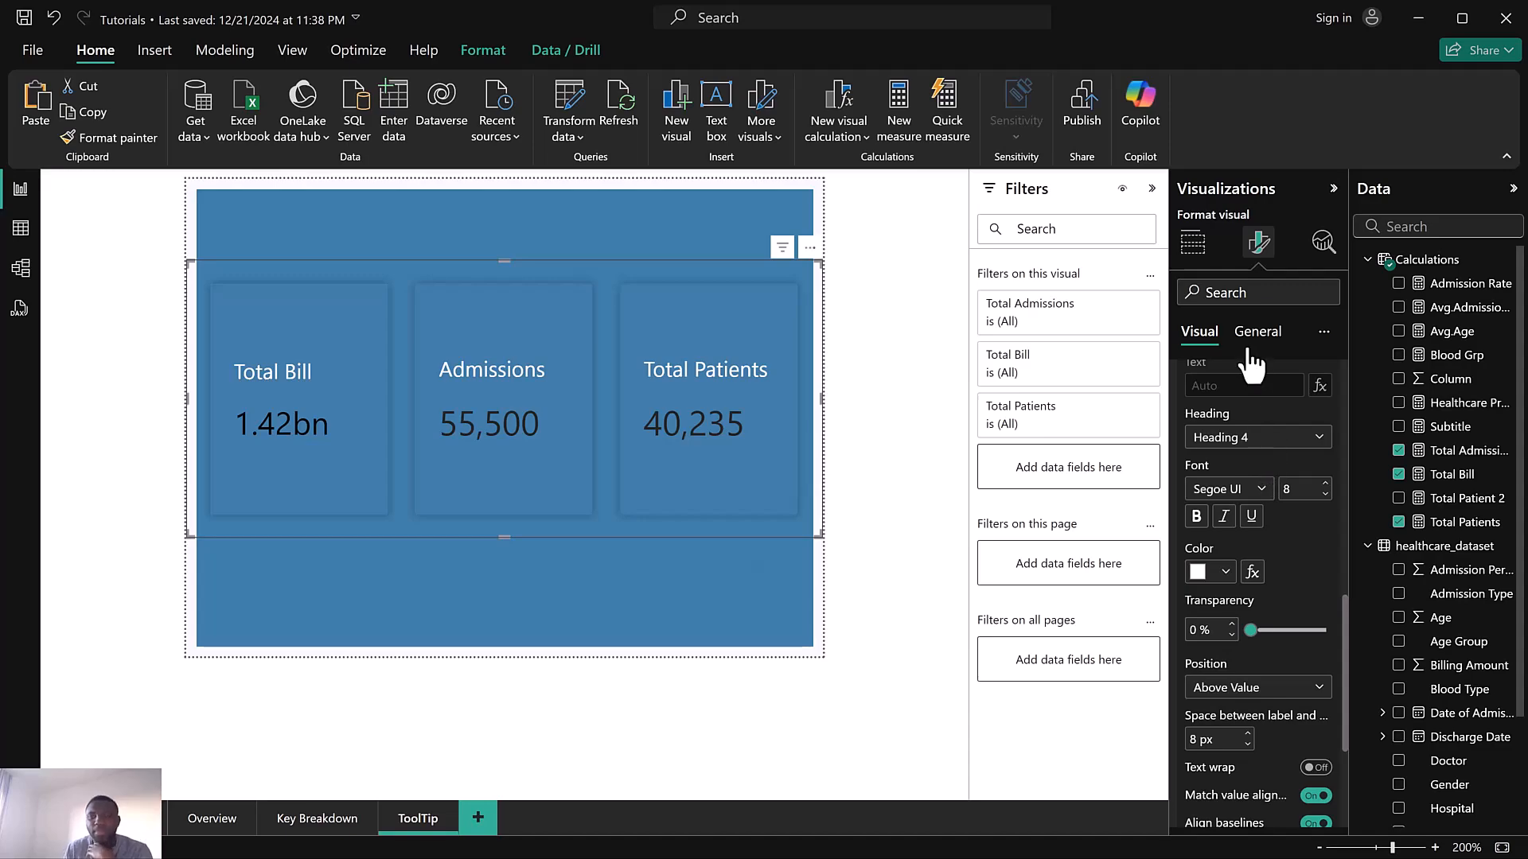
scroll(1235, 452, "up", 3)
scroll(1237, 459, "up", 5)
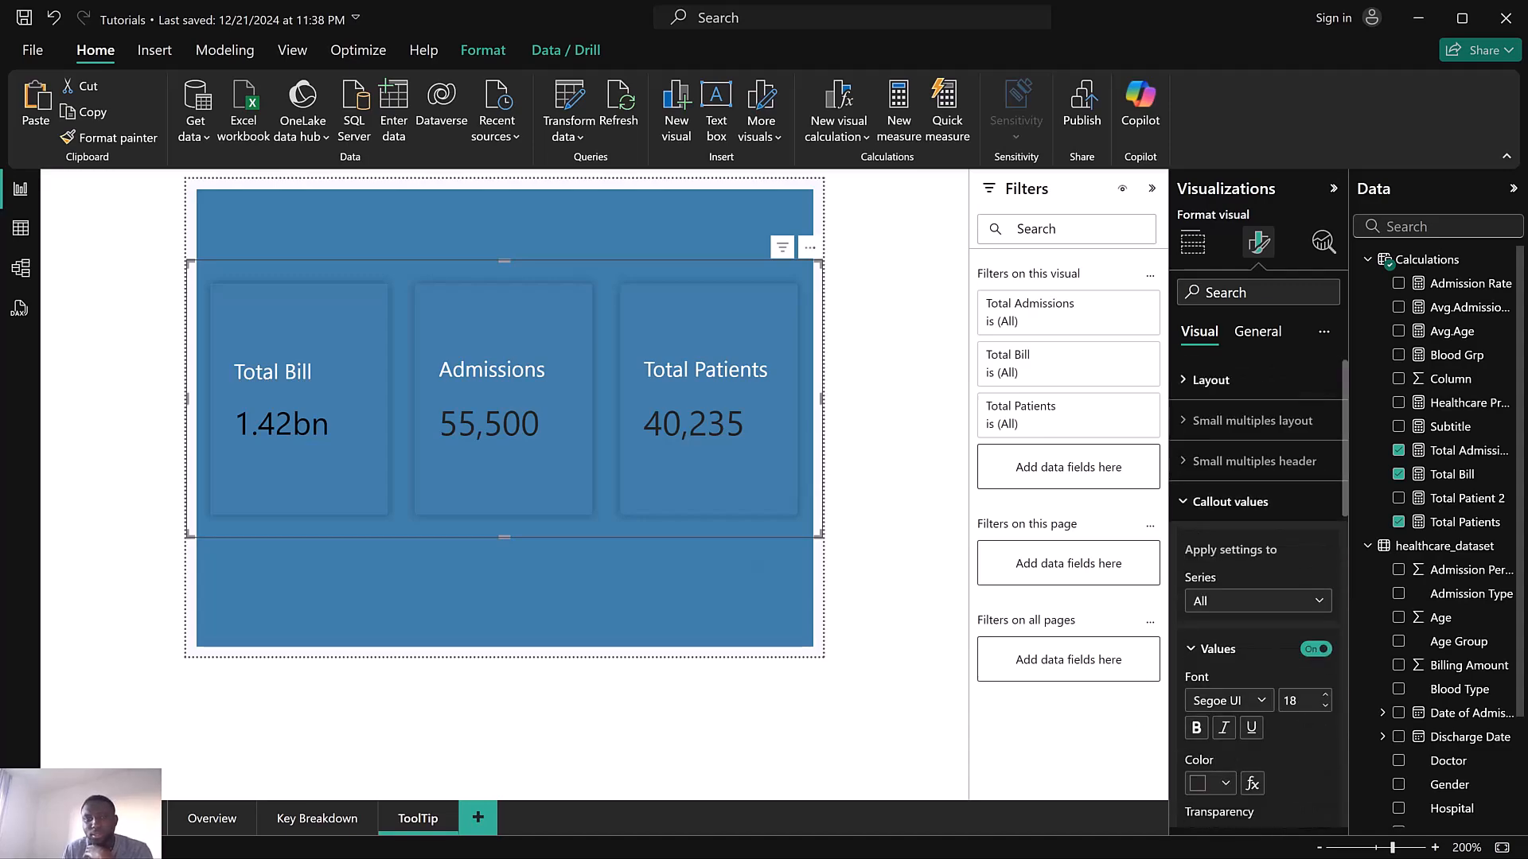
Check the reference report, then set the callout value colour to White, 30% darker for all series
key("super")
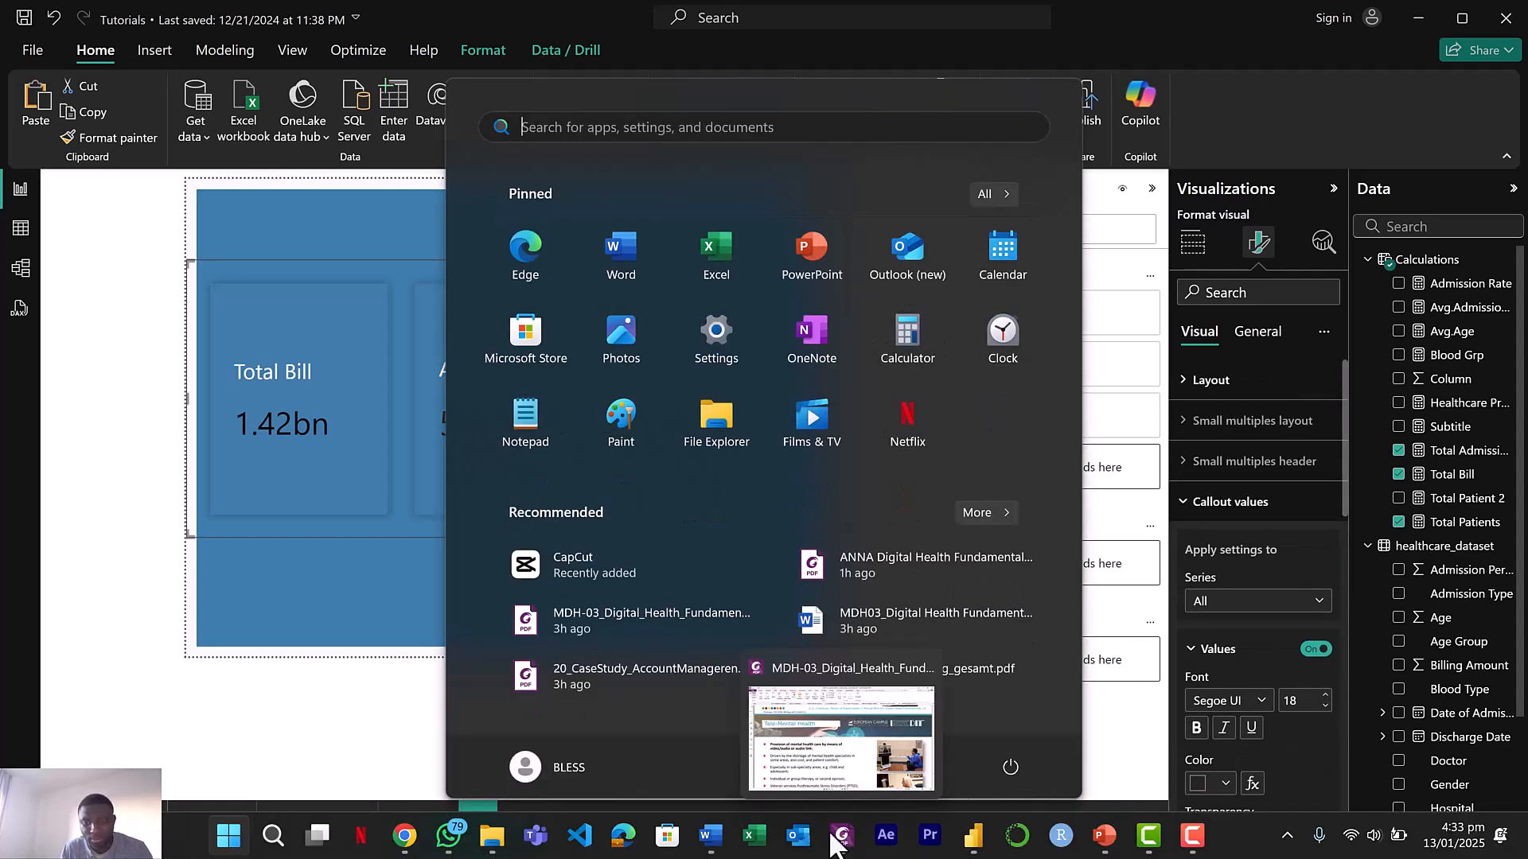
mouse_move(973, 835)
left_click(1071, 761)
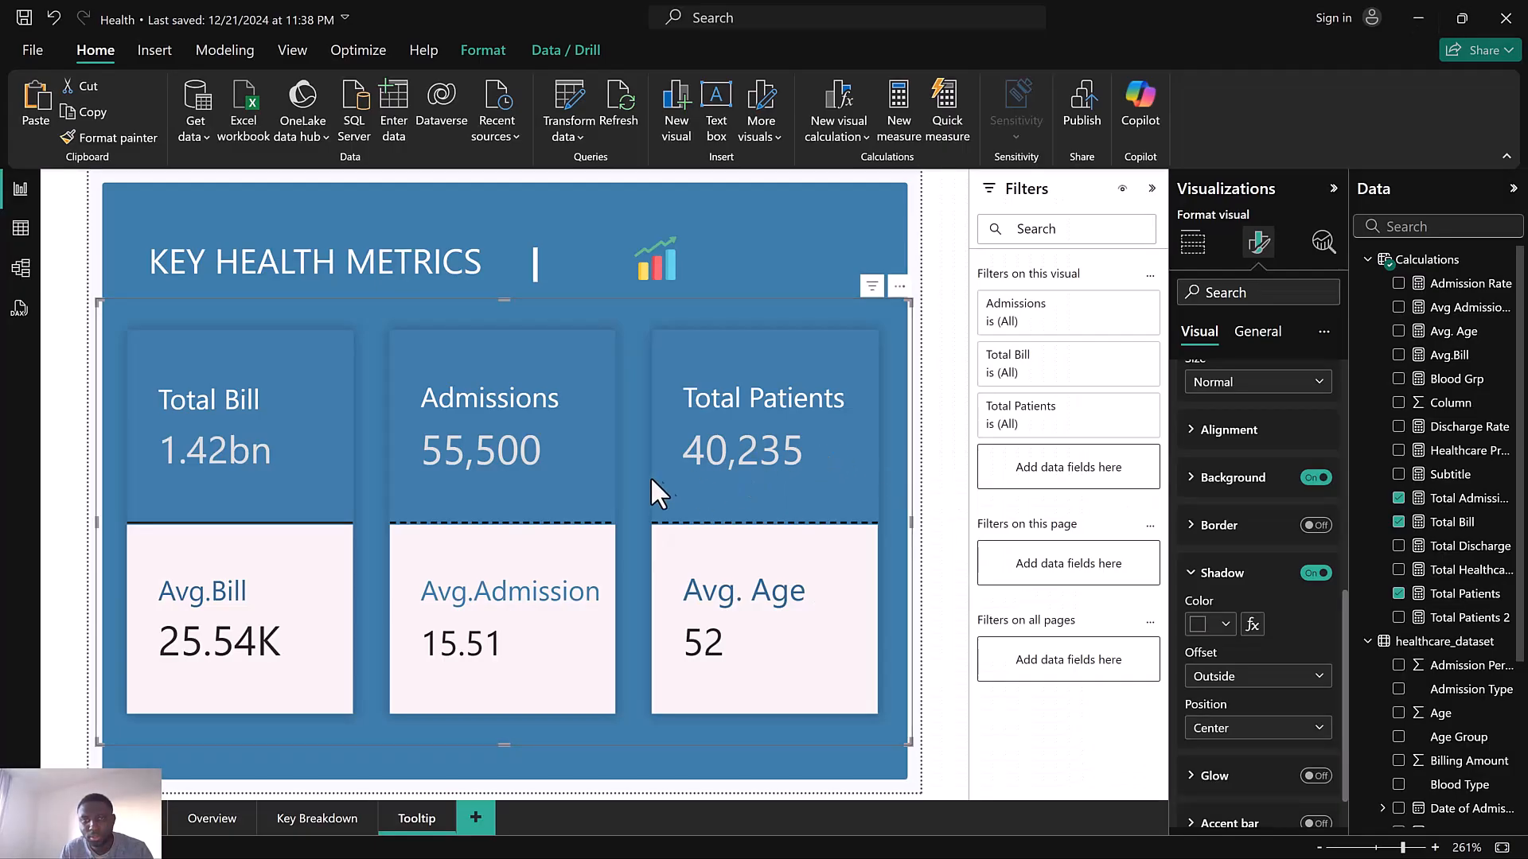
left_click(1424, 17)
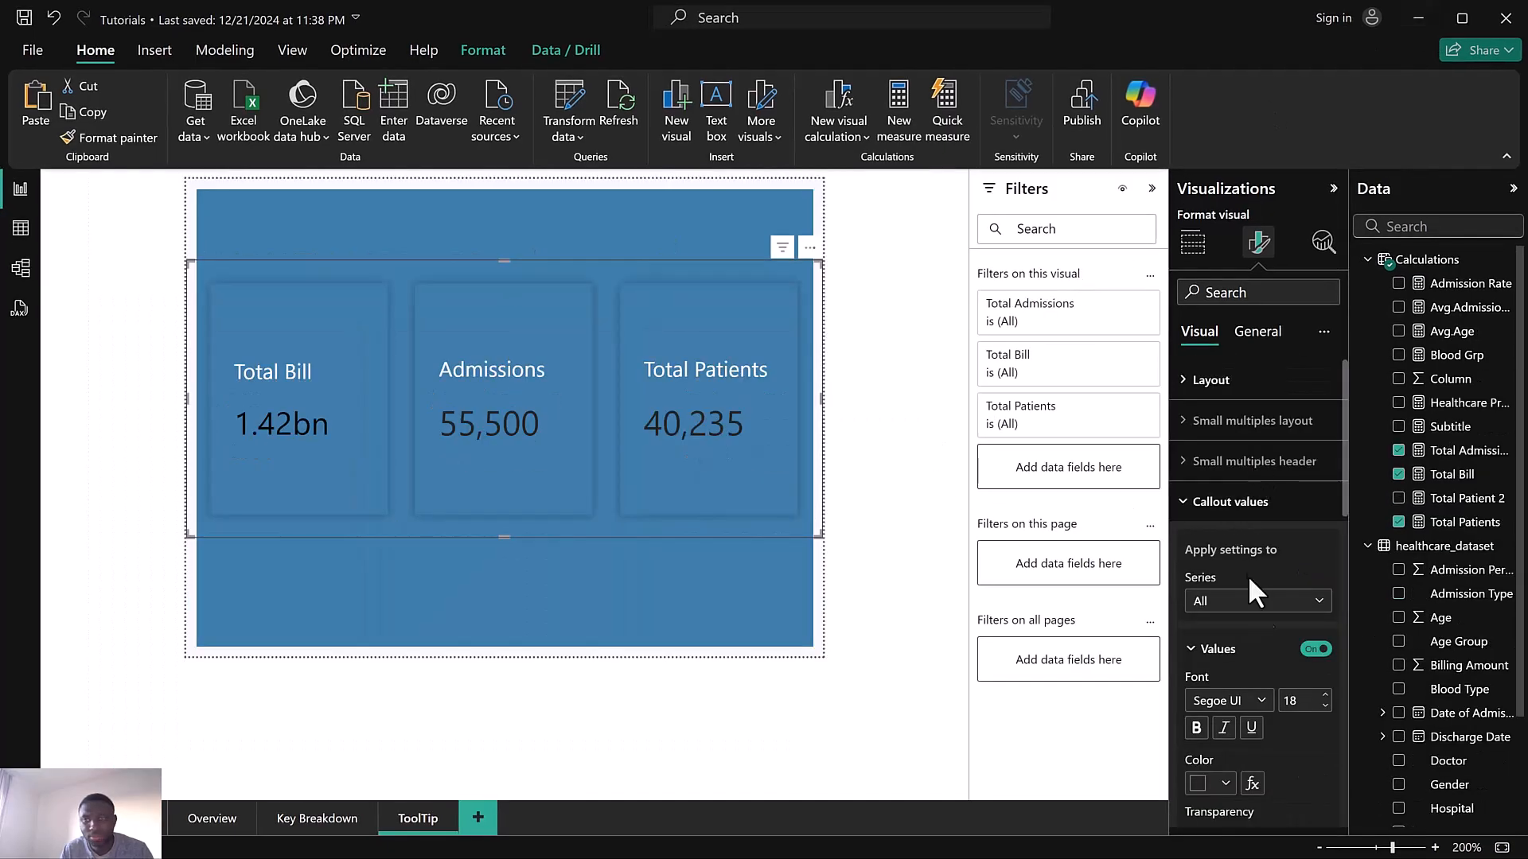
scroll(1253, 575, "down", 2)
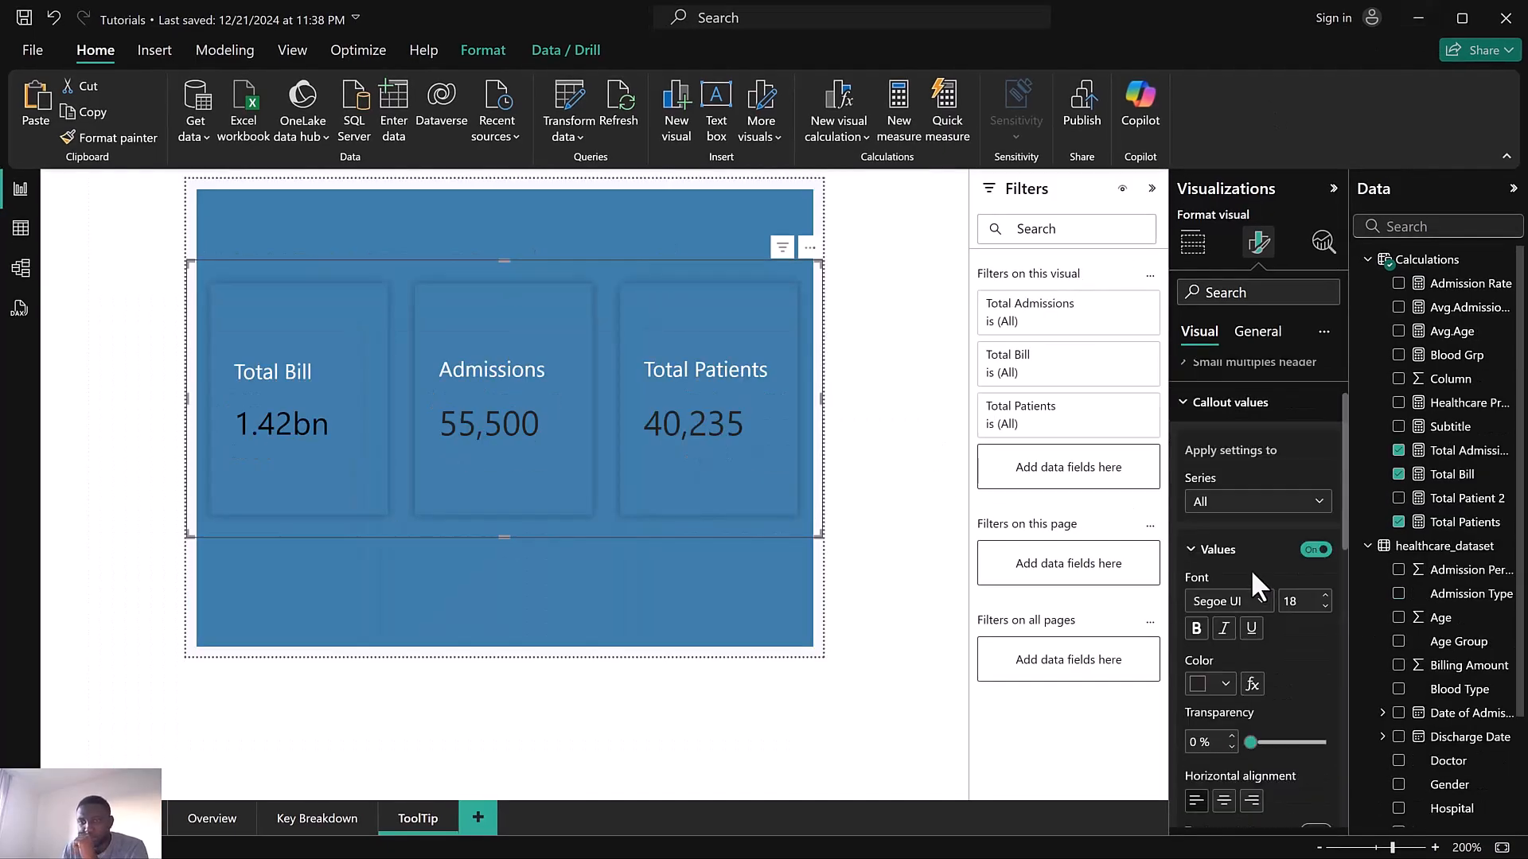
scroll(1253, 559, "down", 2)
scroll(1251, 556, "up", 2)
scroll(1256, 569, "down", 2)
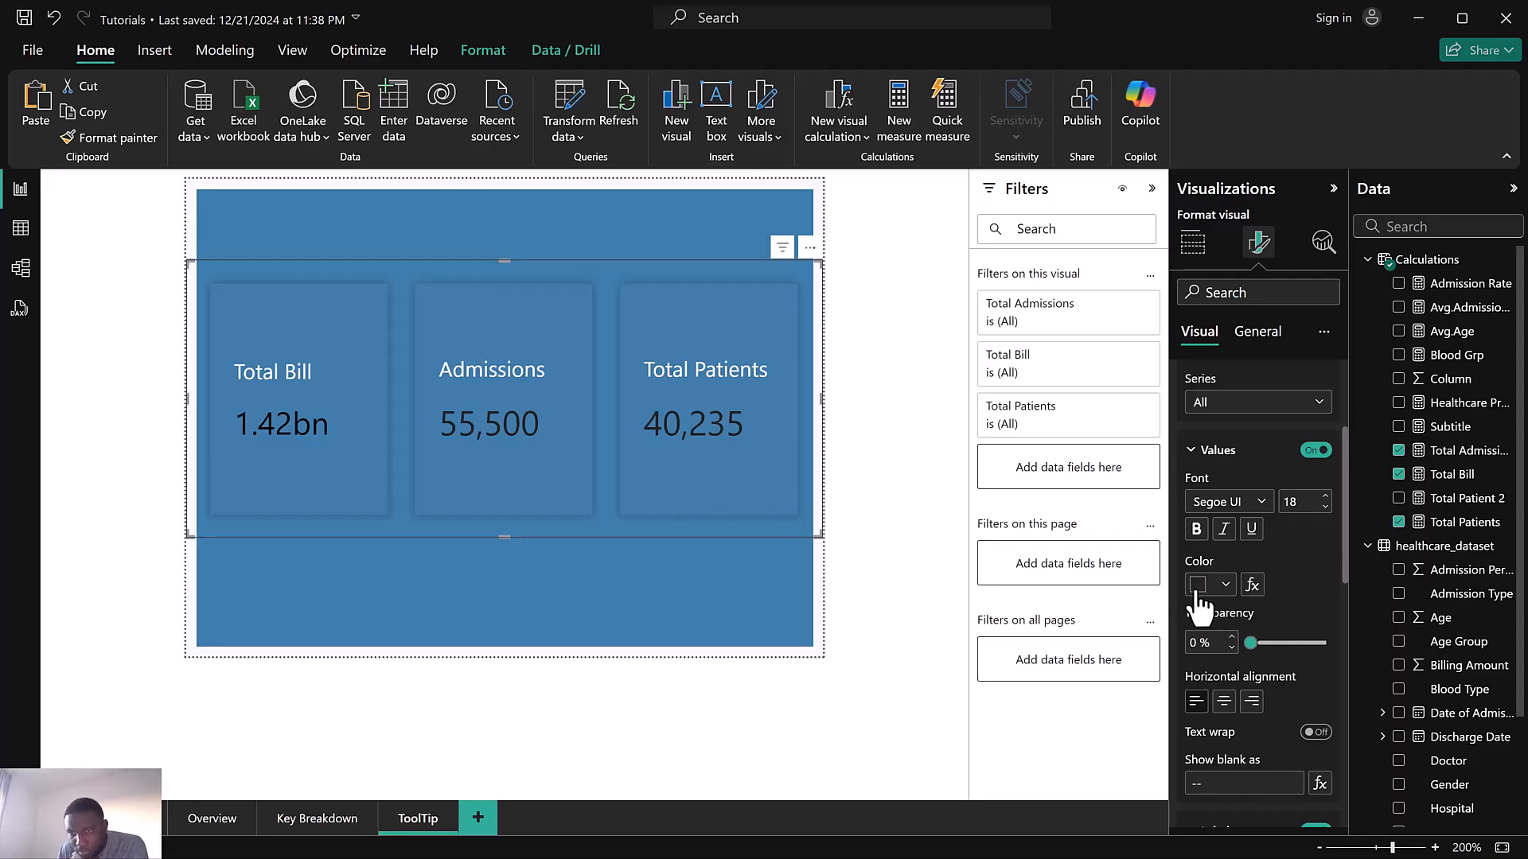
scroll(1205, 592, "up", 2)
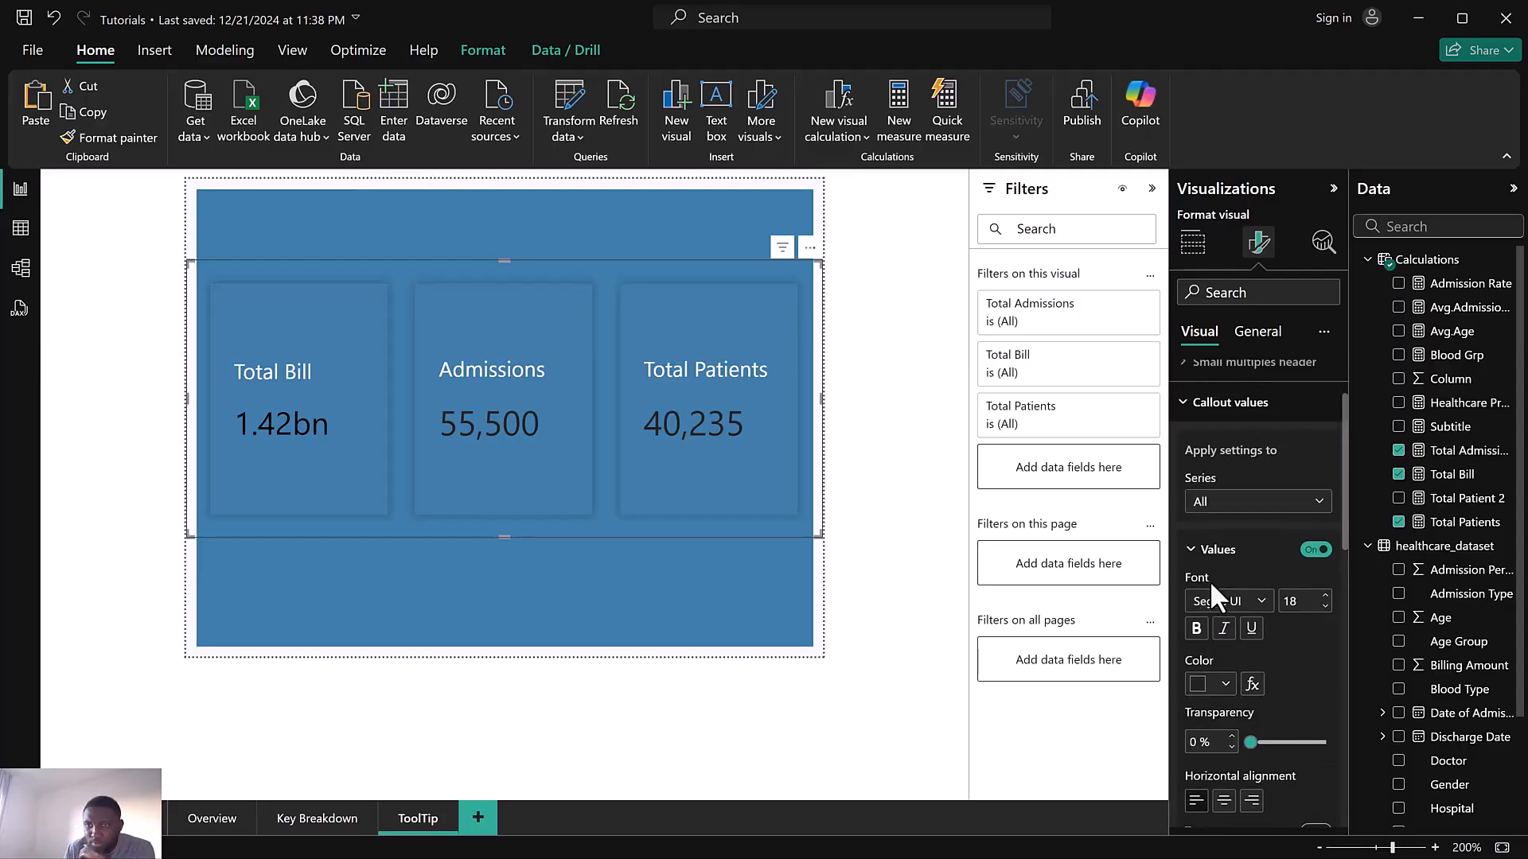
left_click(1198, 686)
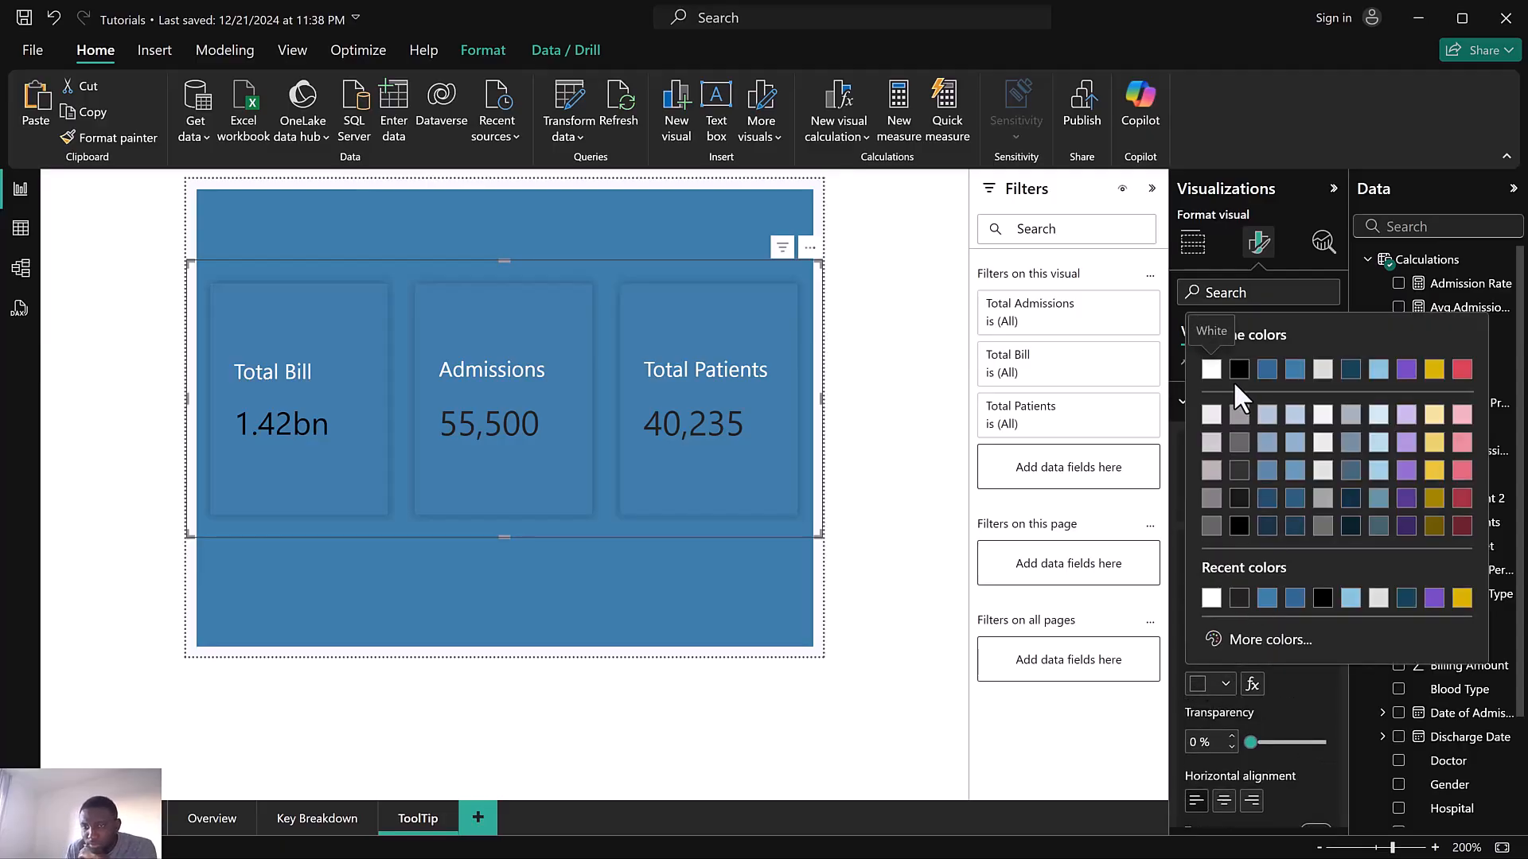
left_click(1211, 471)
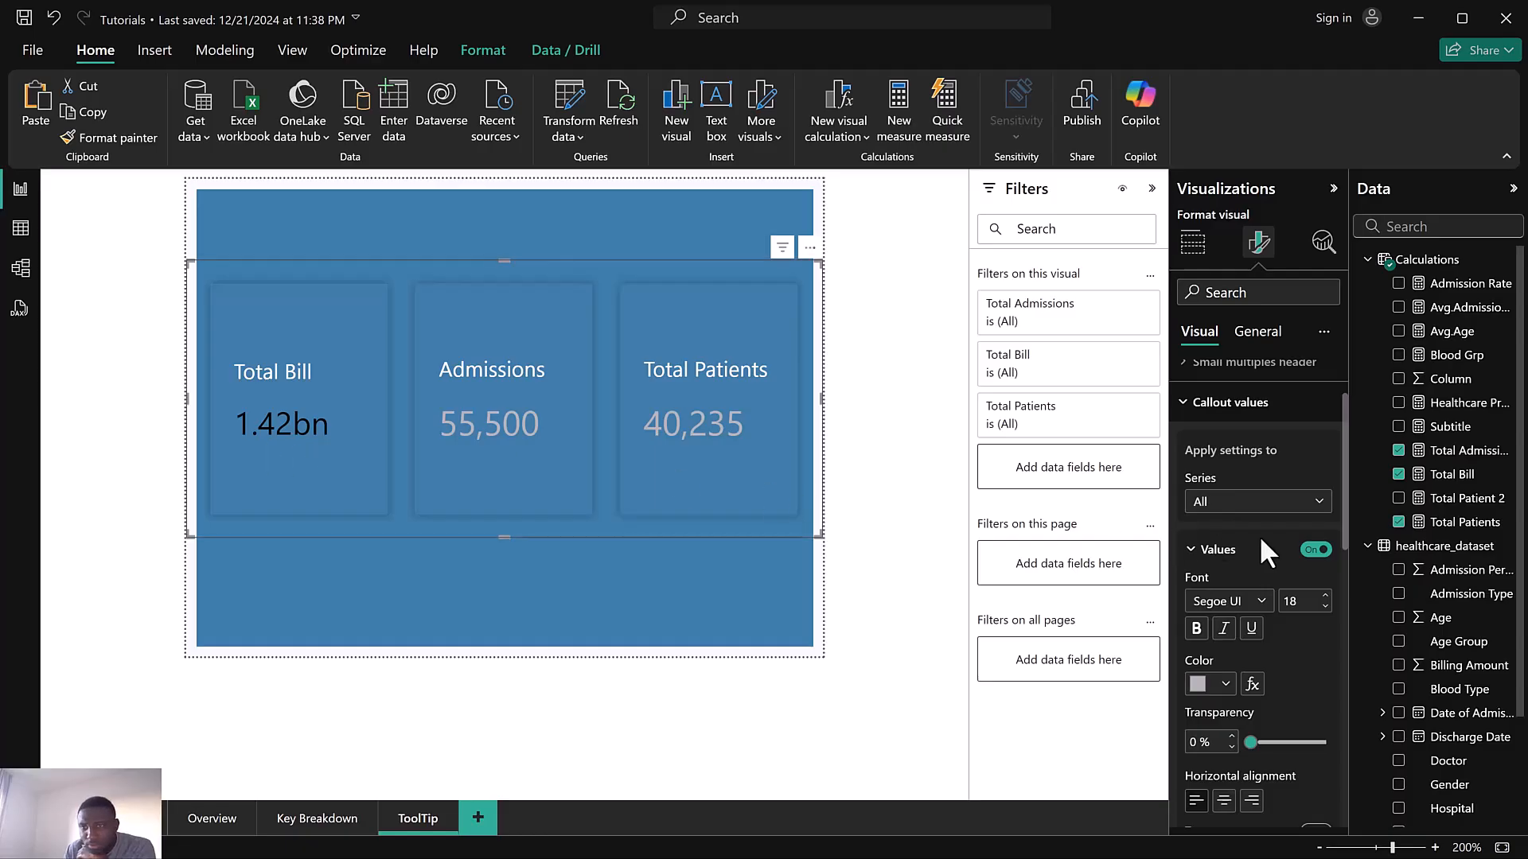
Select the Total Bill callout series and set its value colour to White, 30% darker
scroll(1259, 535, "down", 2)
scroll(1242, 510, "up", 2)
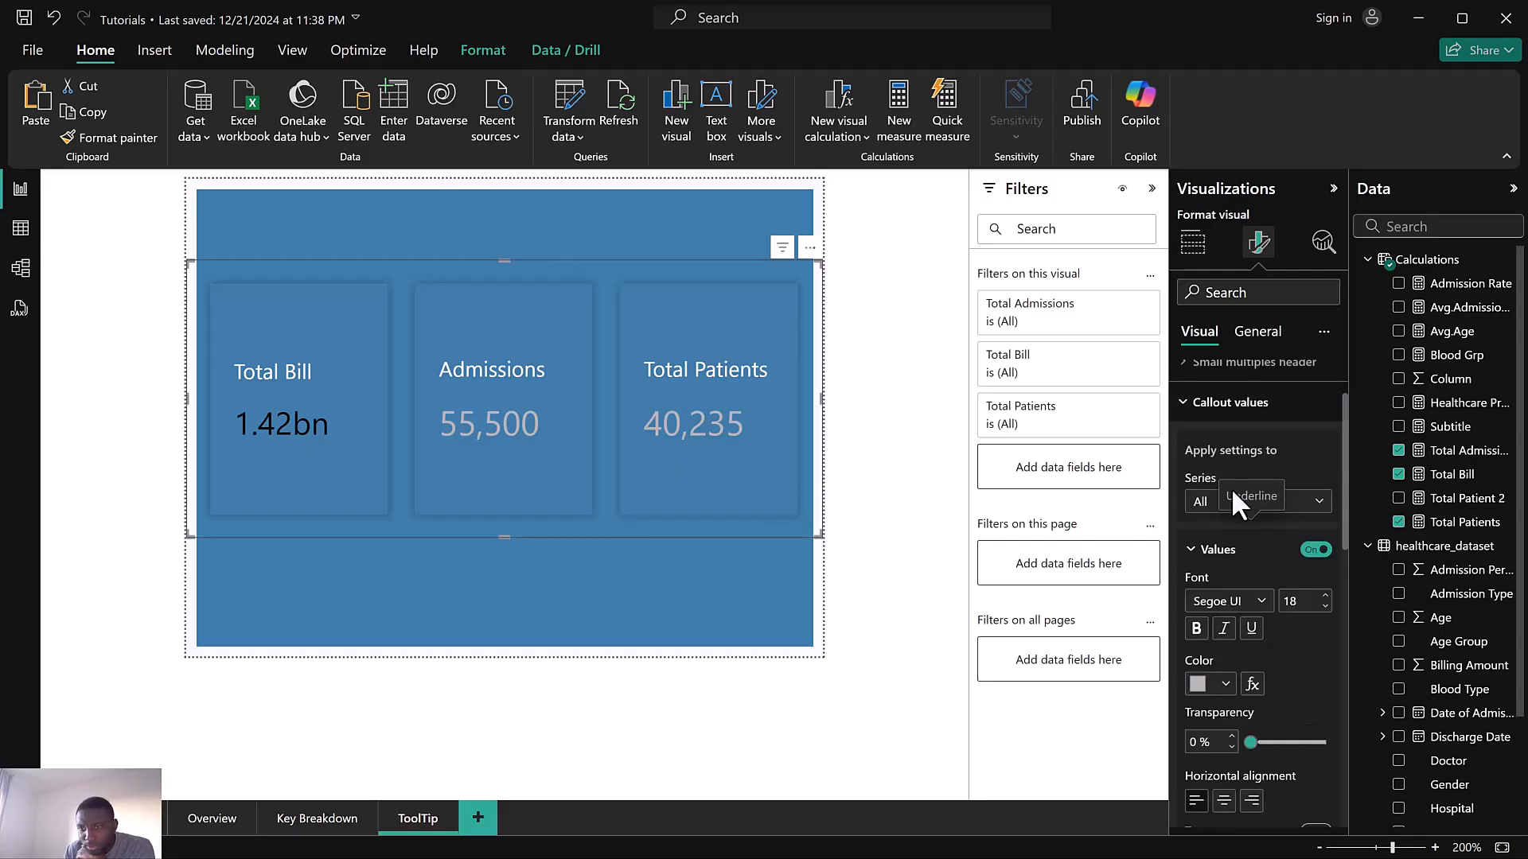
left_click(1202, 504)
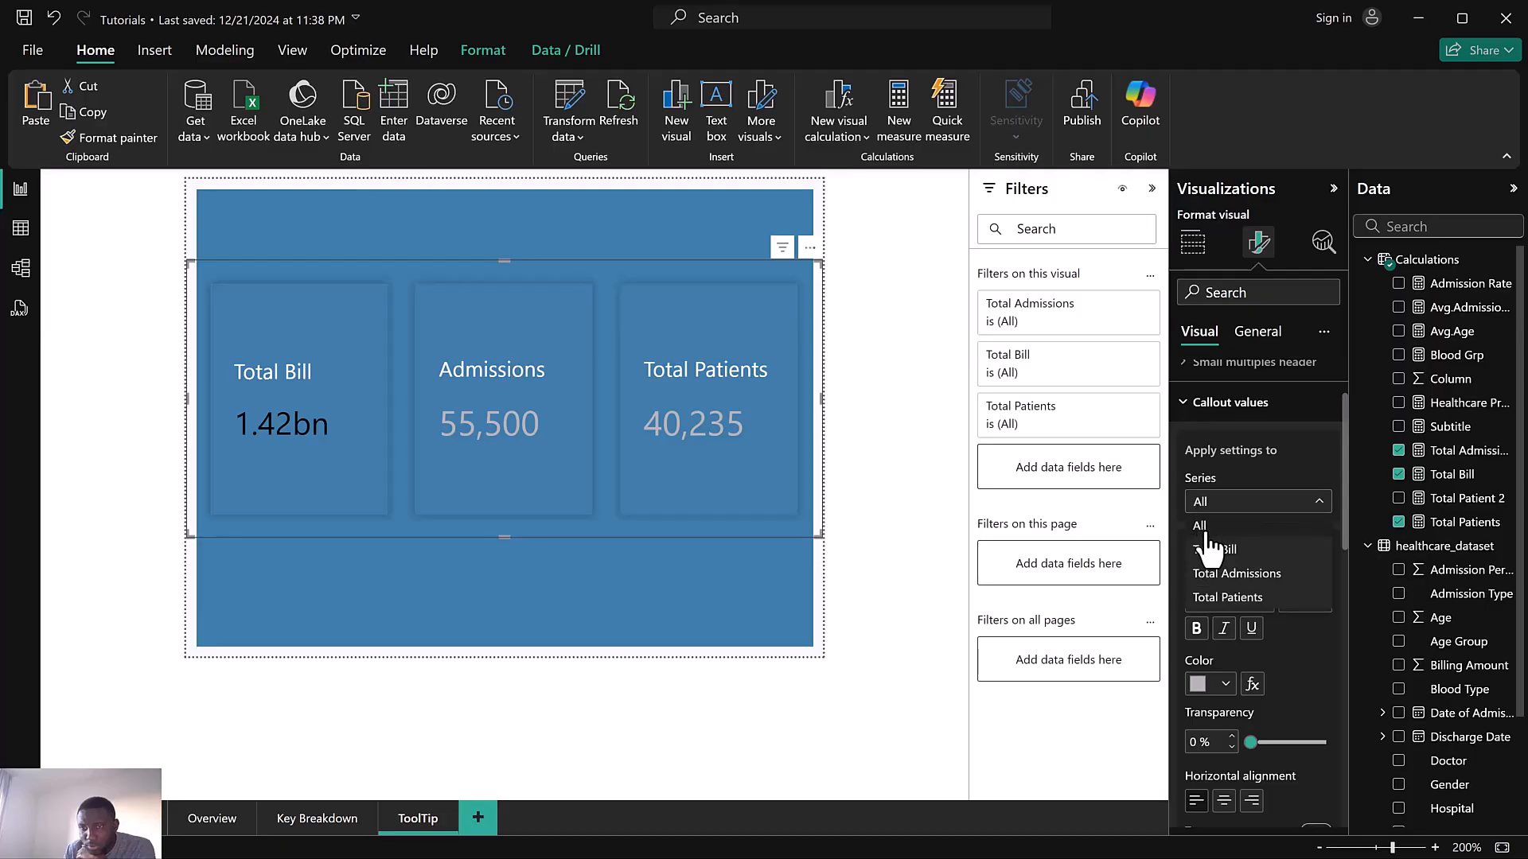
left_click(1213, 551)
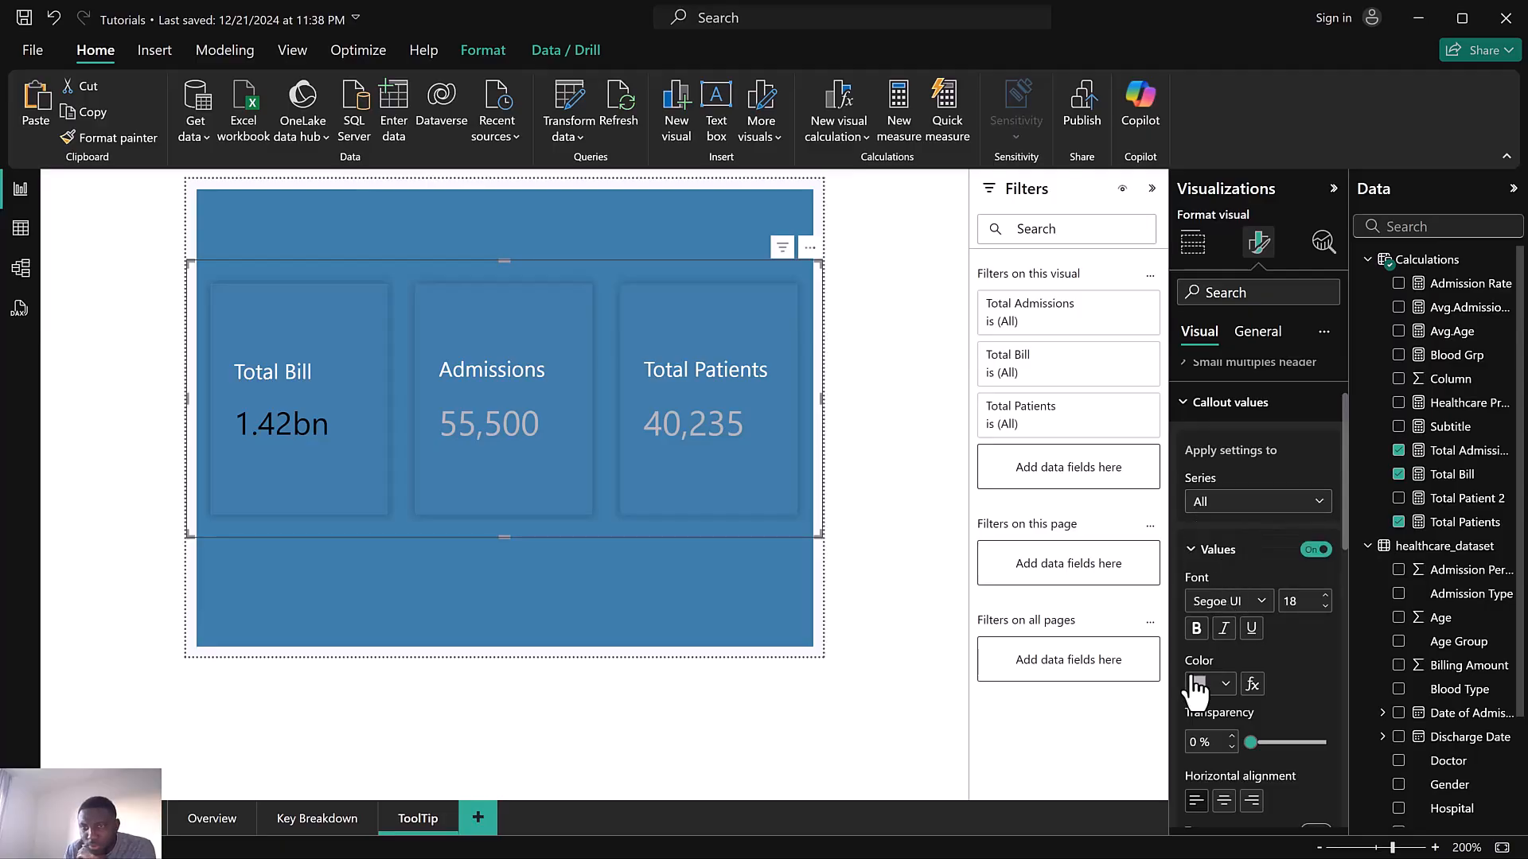
left_click(1205, 688)
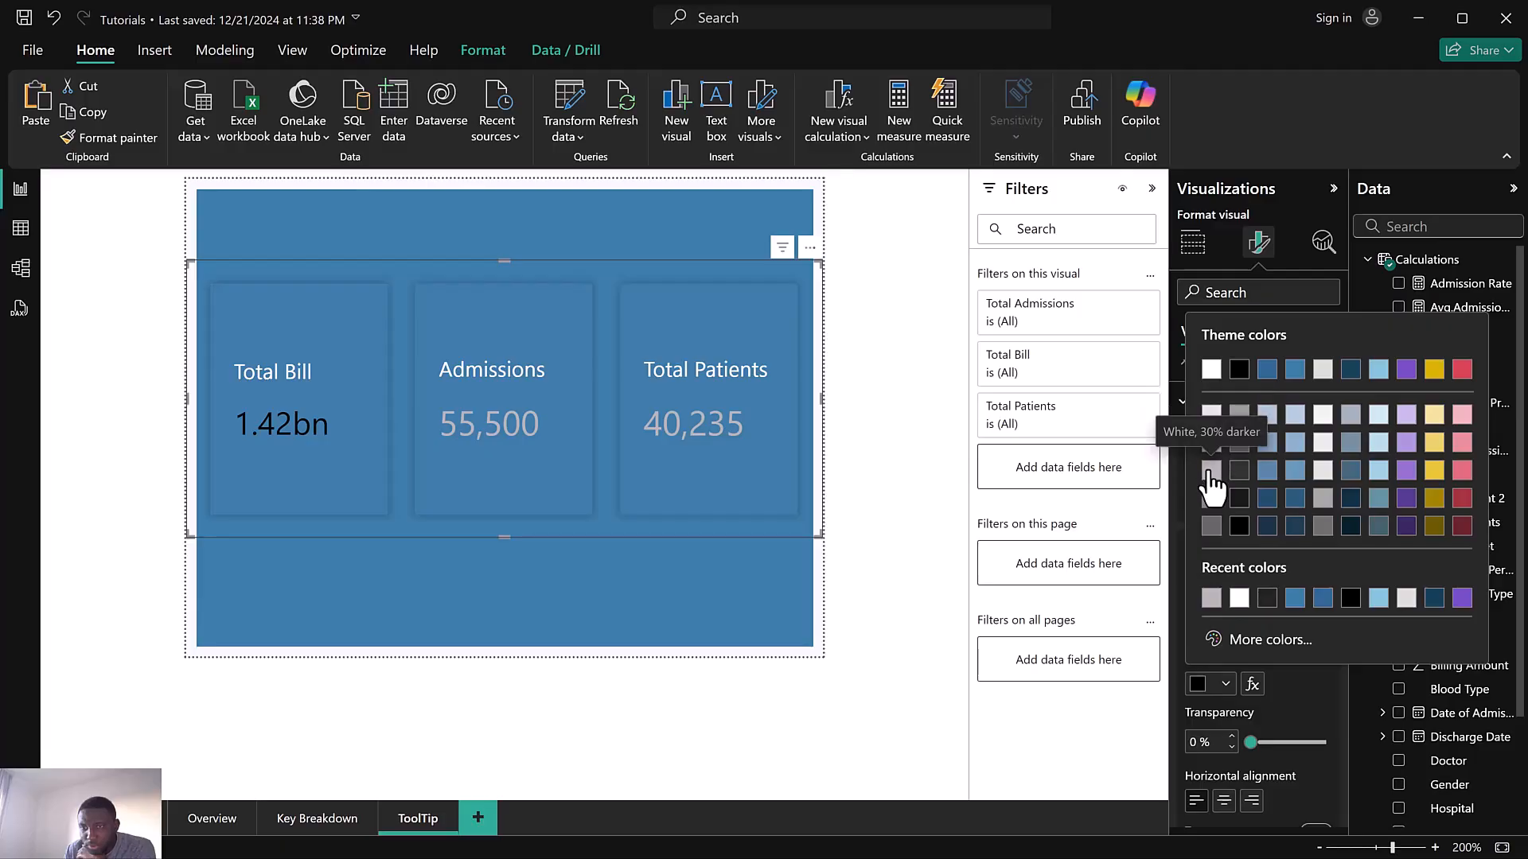
left_click(1210, 474)
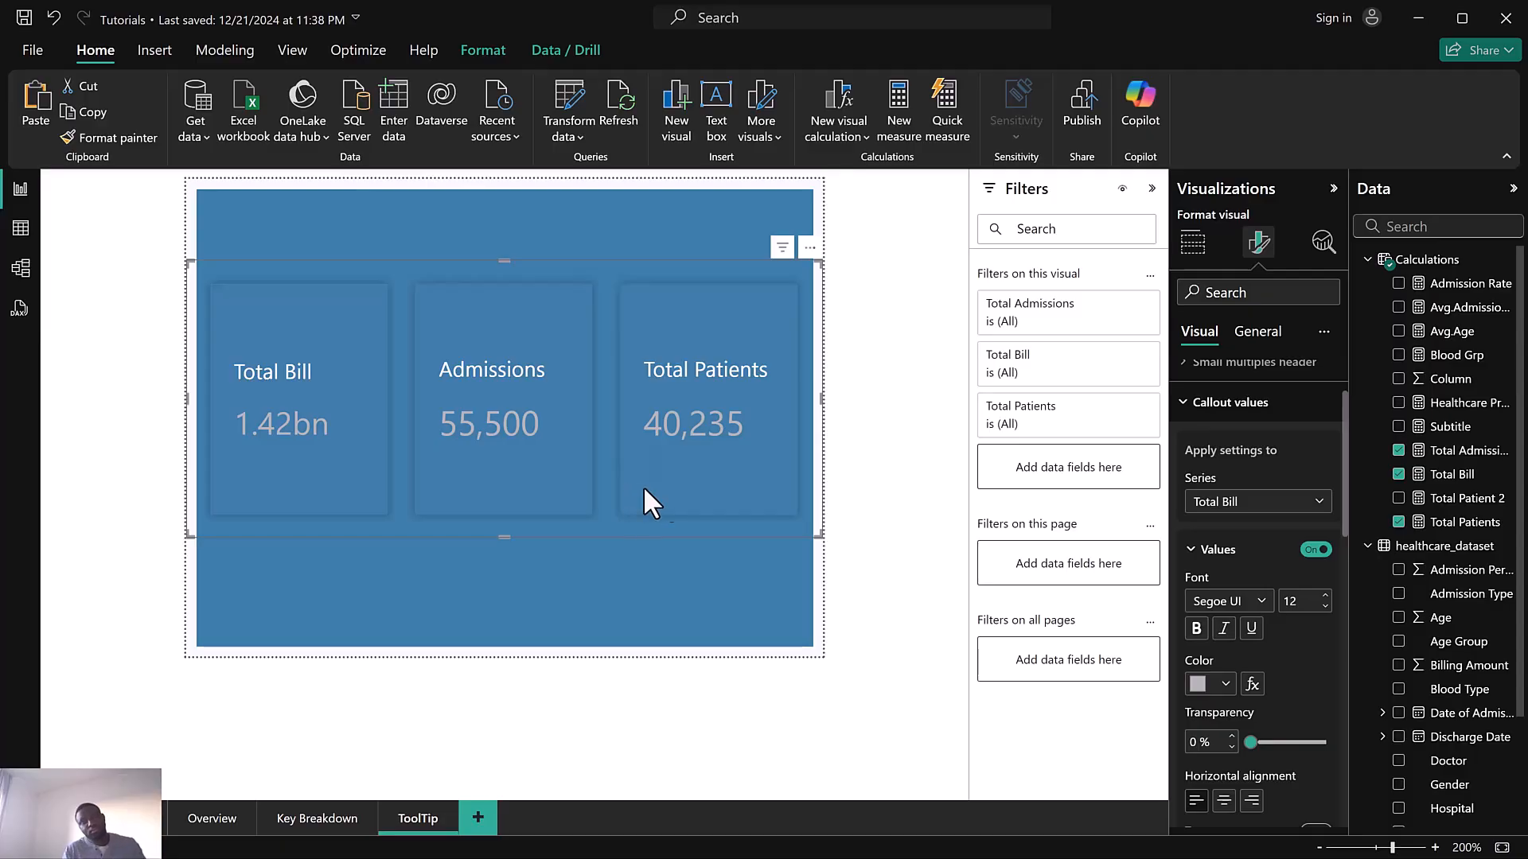
Compare the card layout with the reference report and open the reference label settings for the Total Bill series
key("super")
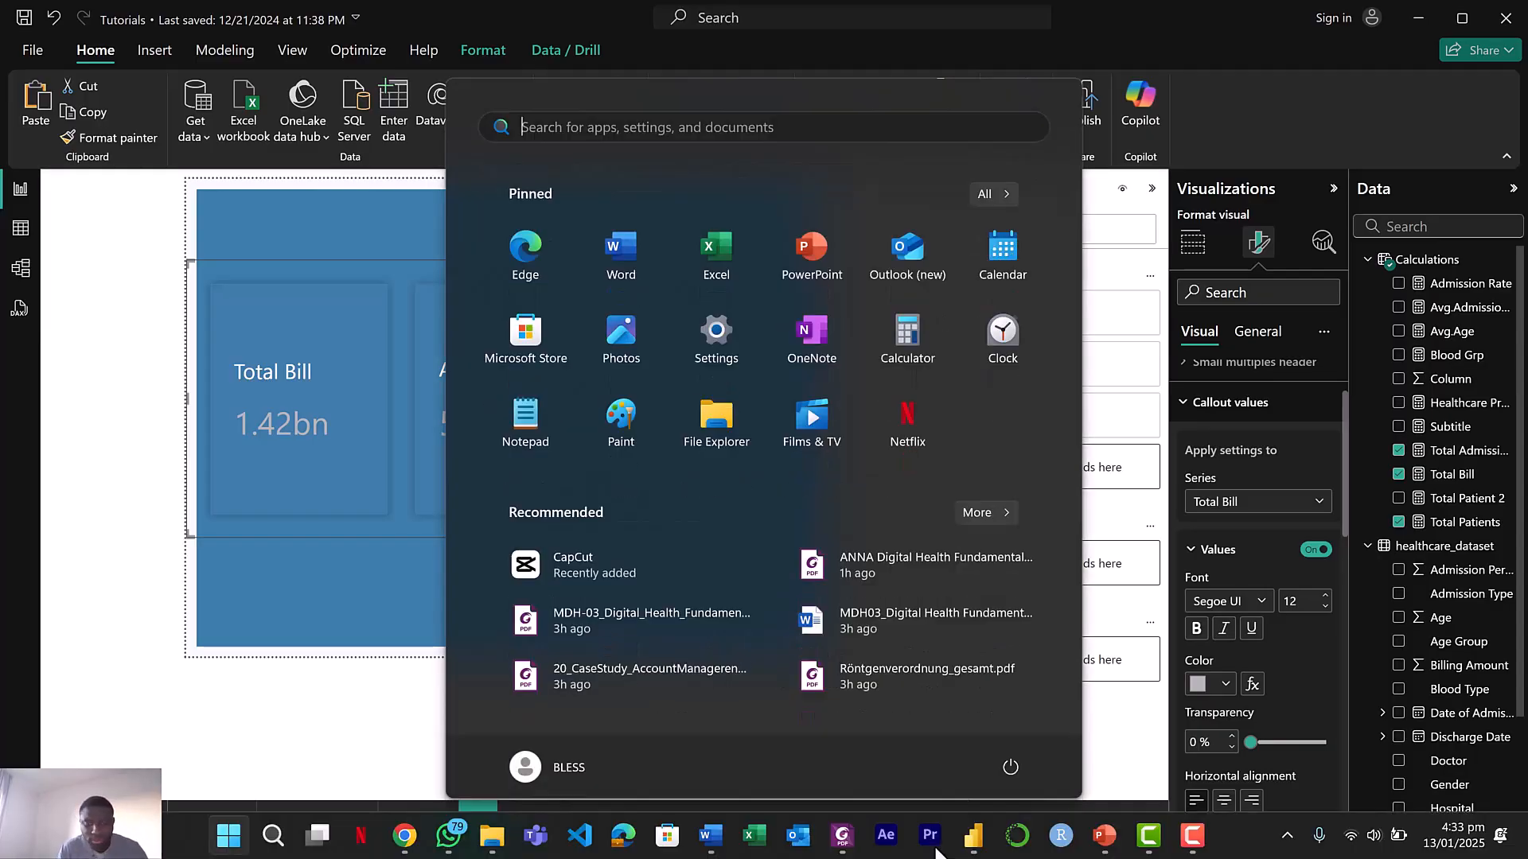
mouse_move(973, 836)
left_click(1062, 778)
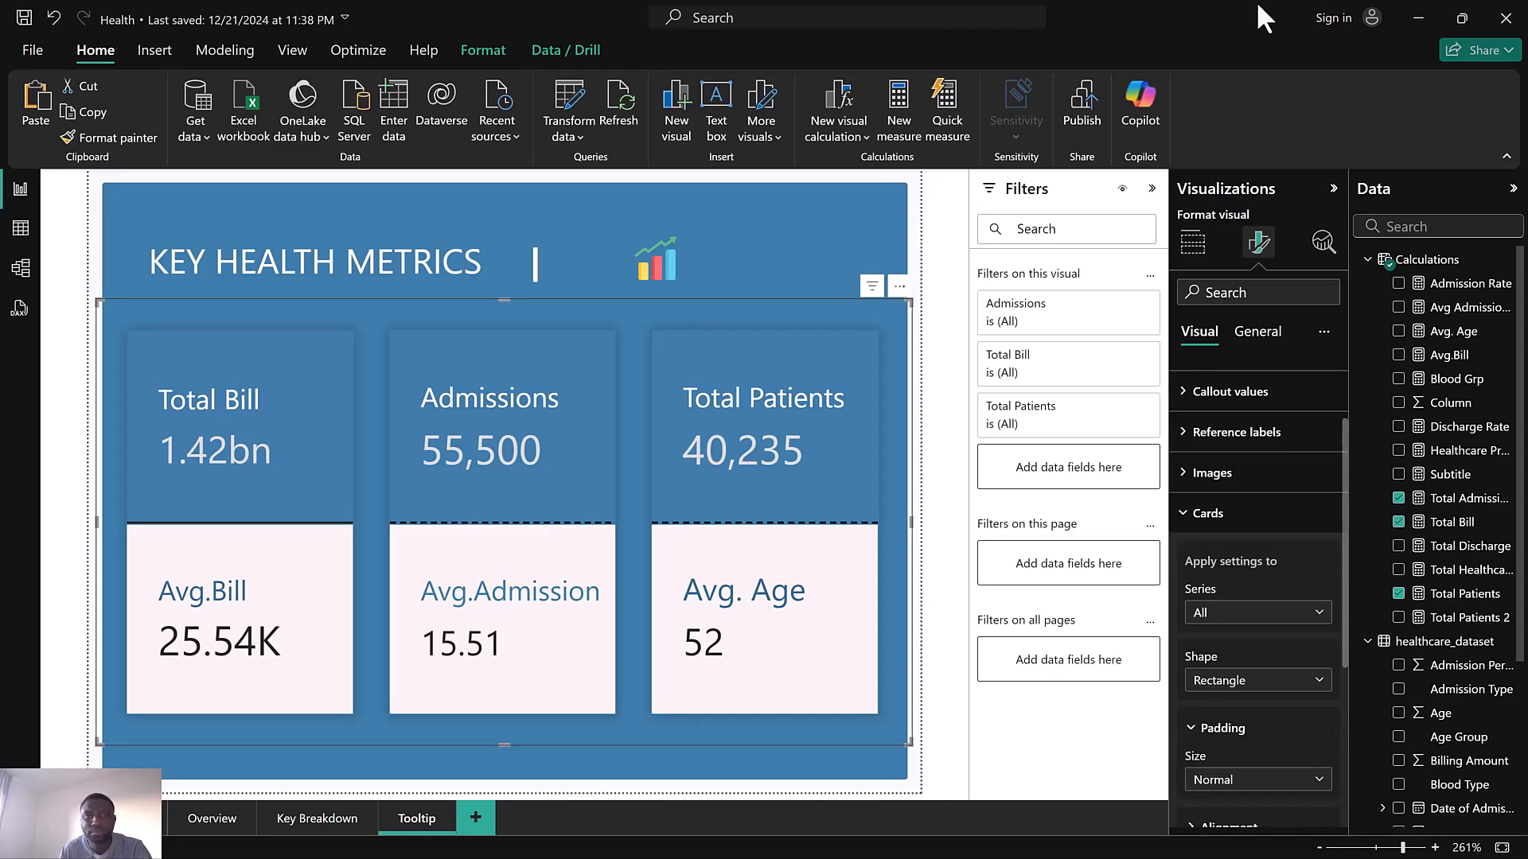
left_click(1416, 15)
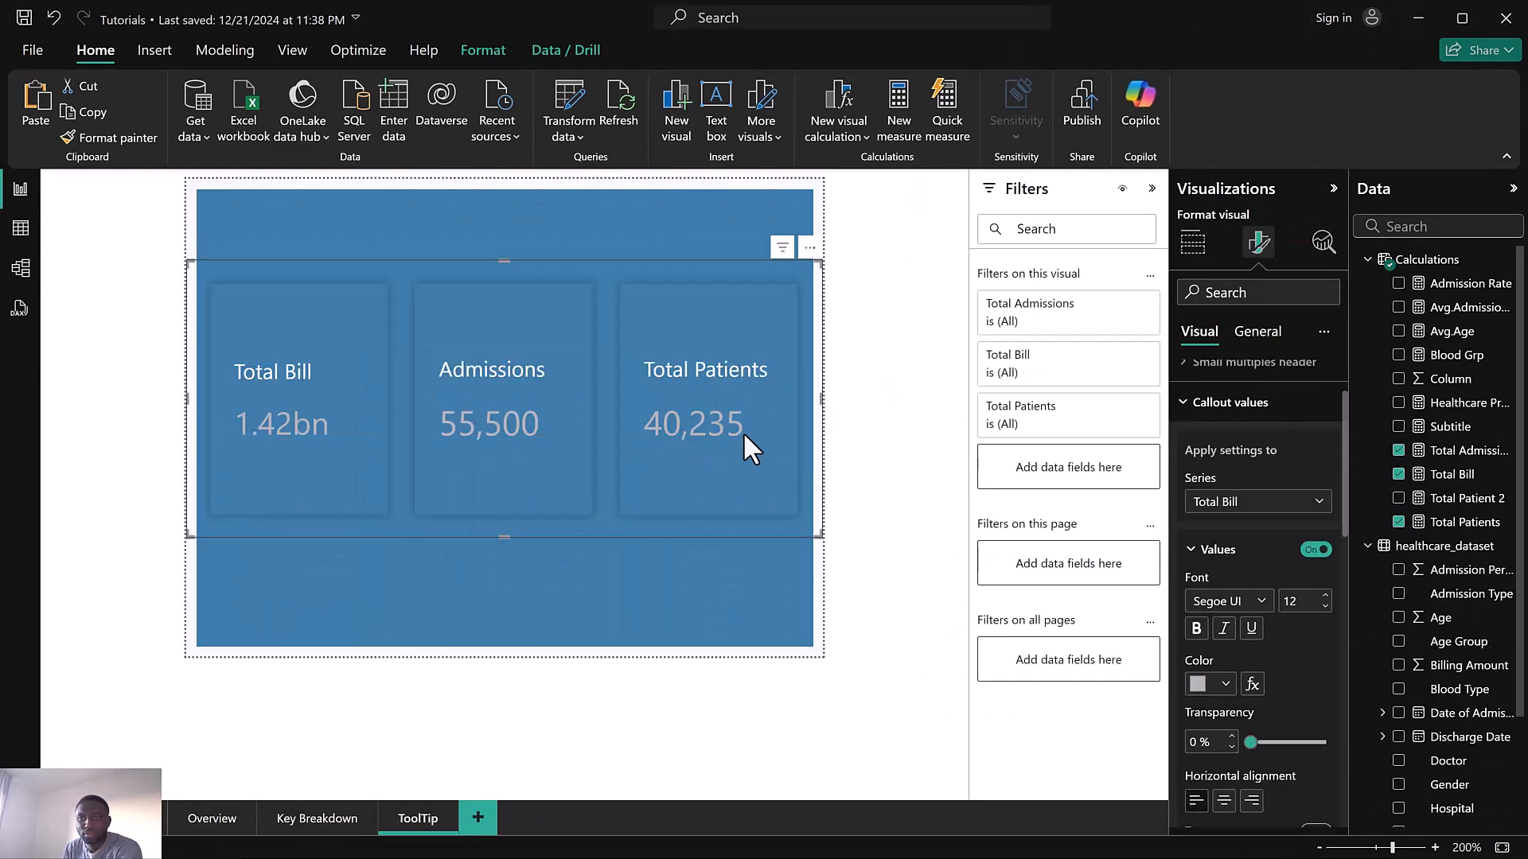
left_click(1221, 407)
left_click(1235, 544)
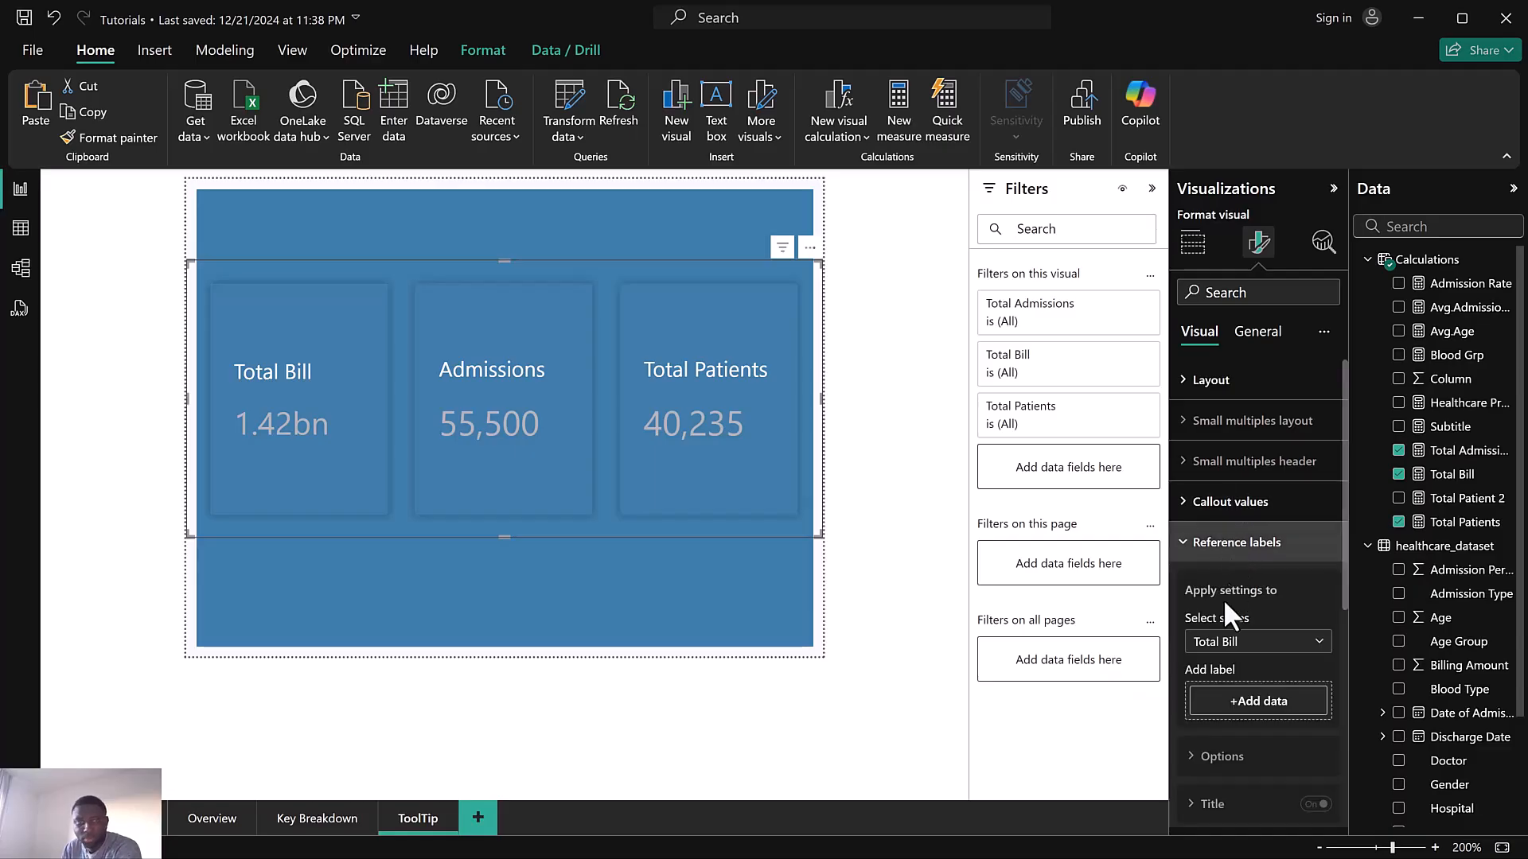
left_click(1230, 643)
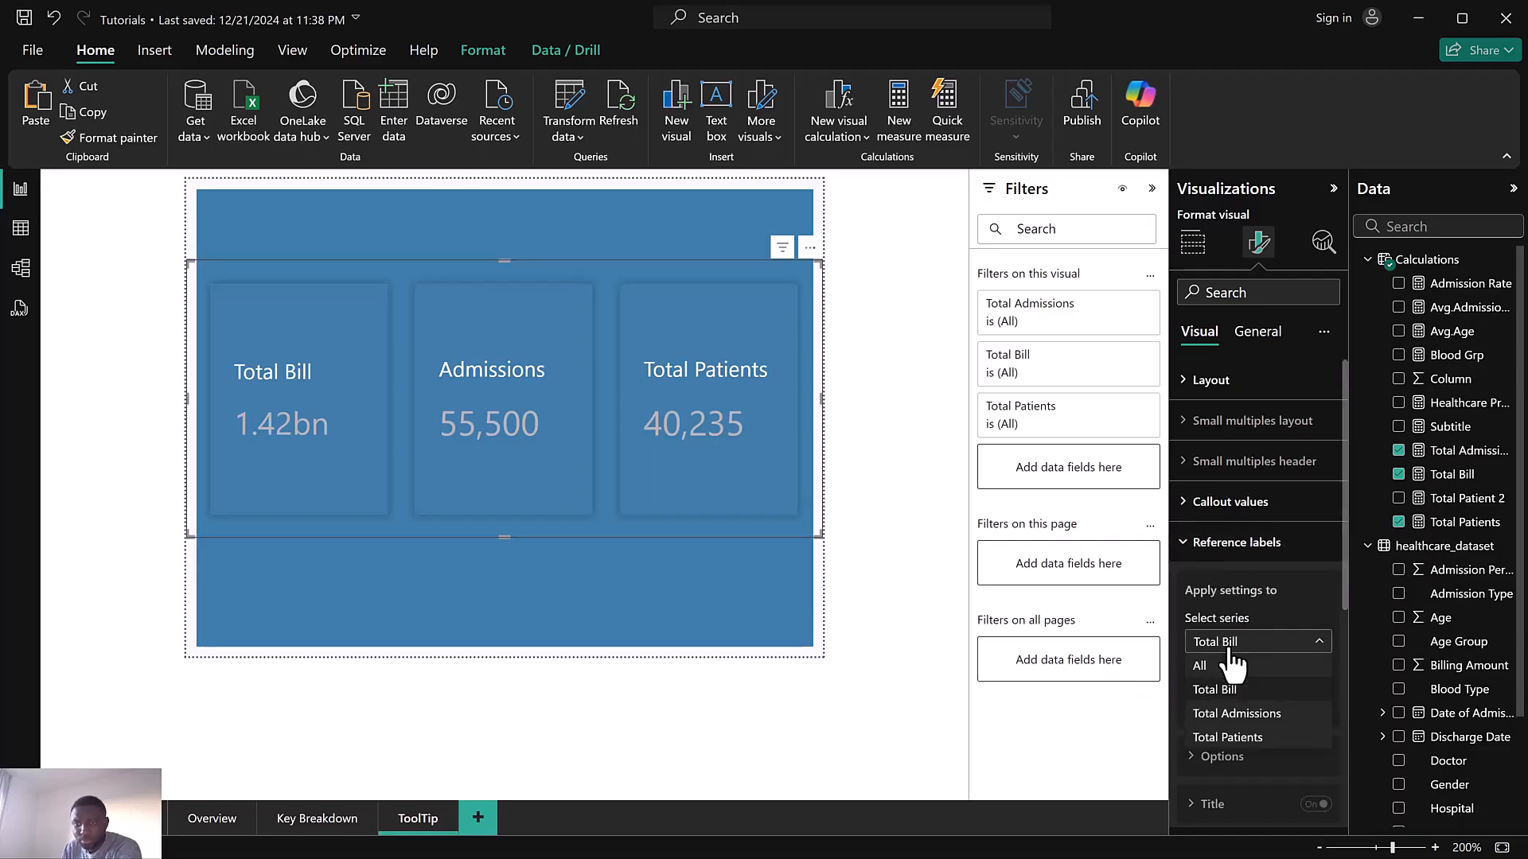
left_click(1231, 648)
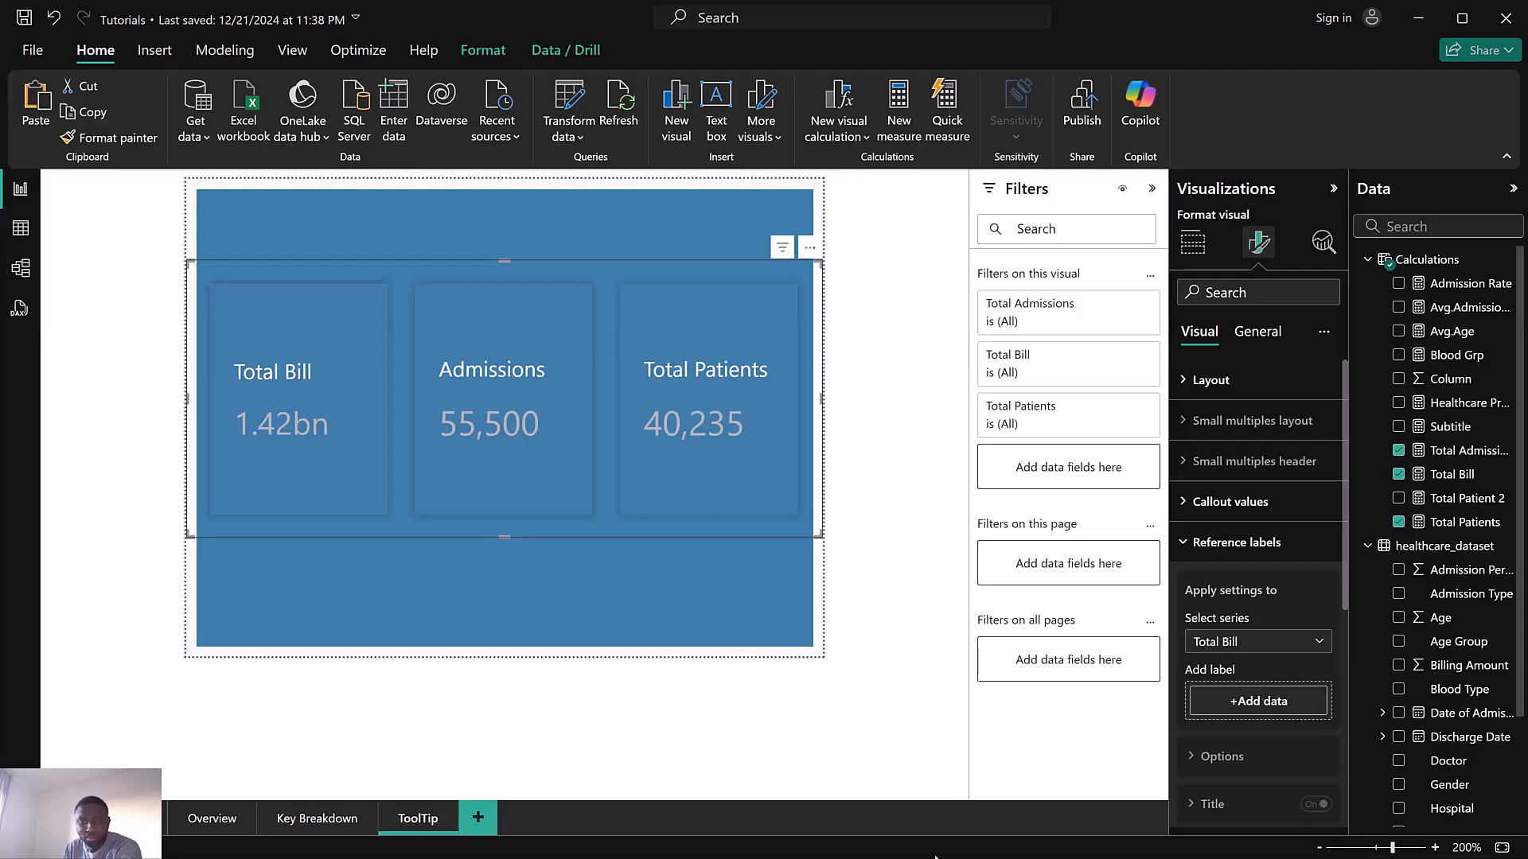
key("super")
mouse_move(973, 835)
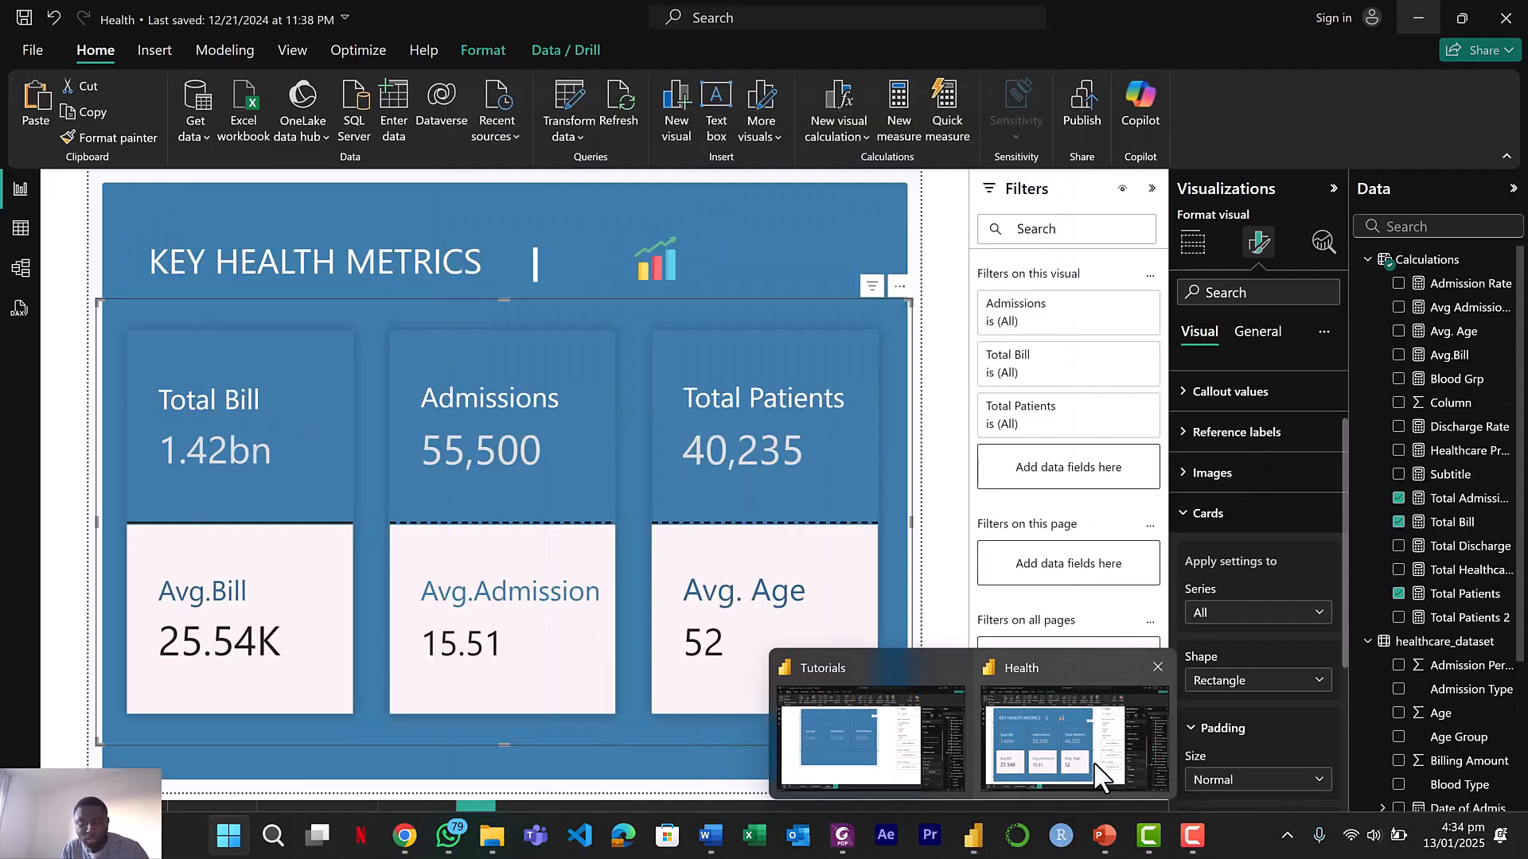
left_click(1094, 765)
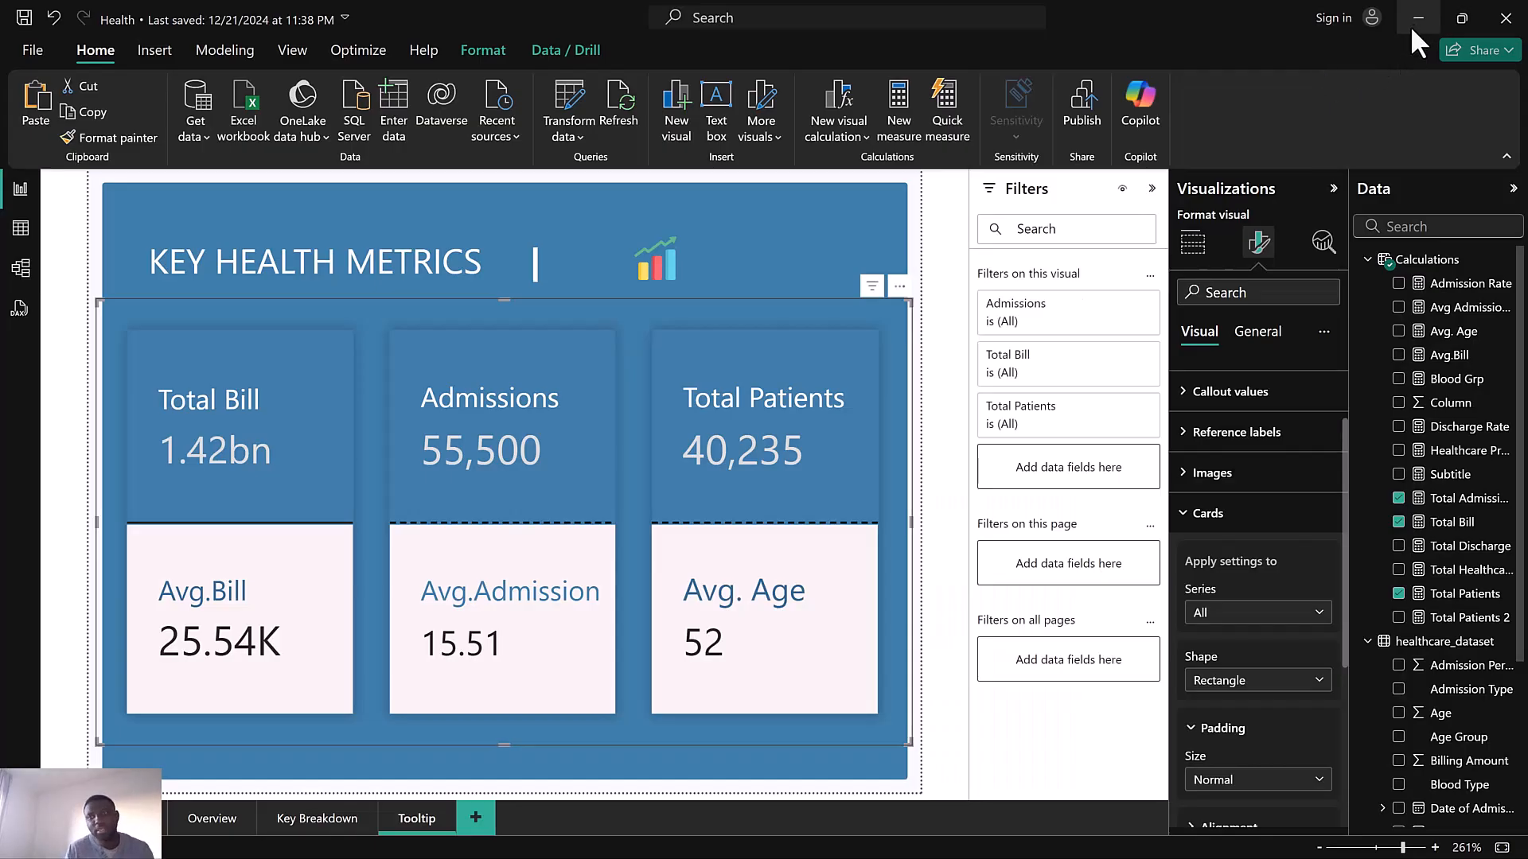
left_click(1412, 29)
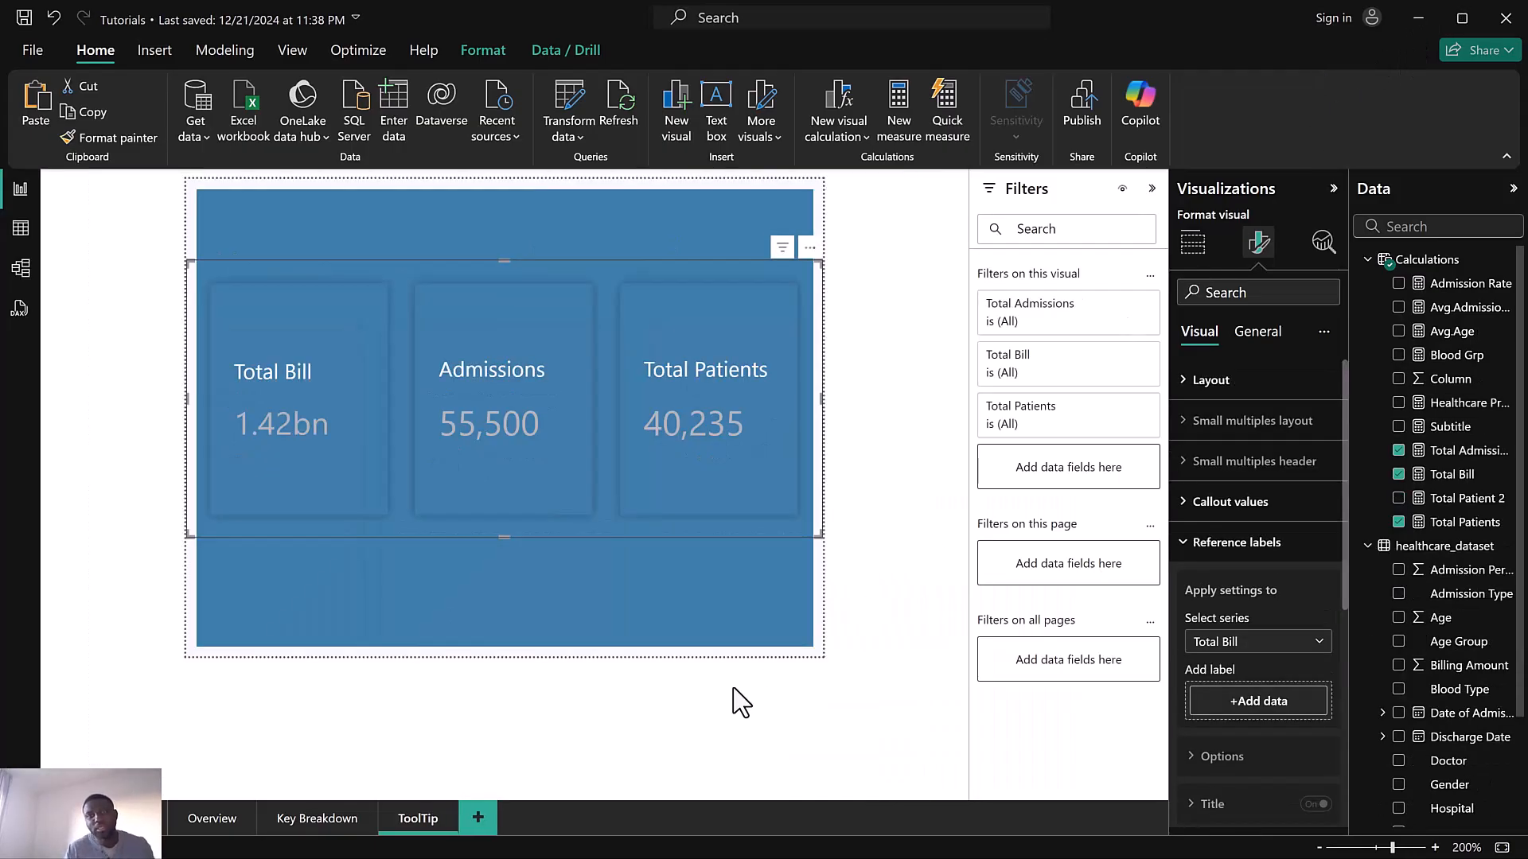
Try adding the Total Bill measure as a reference label for the Total Bill series, then remove it
left_click(1247, 702)
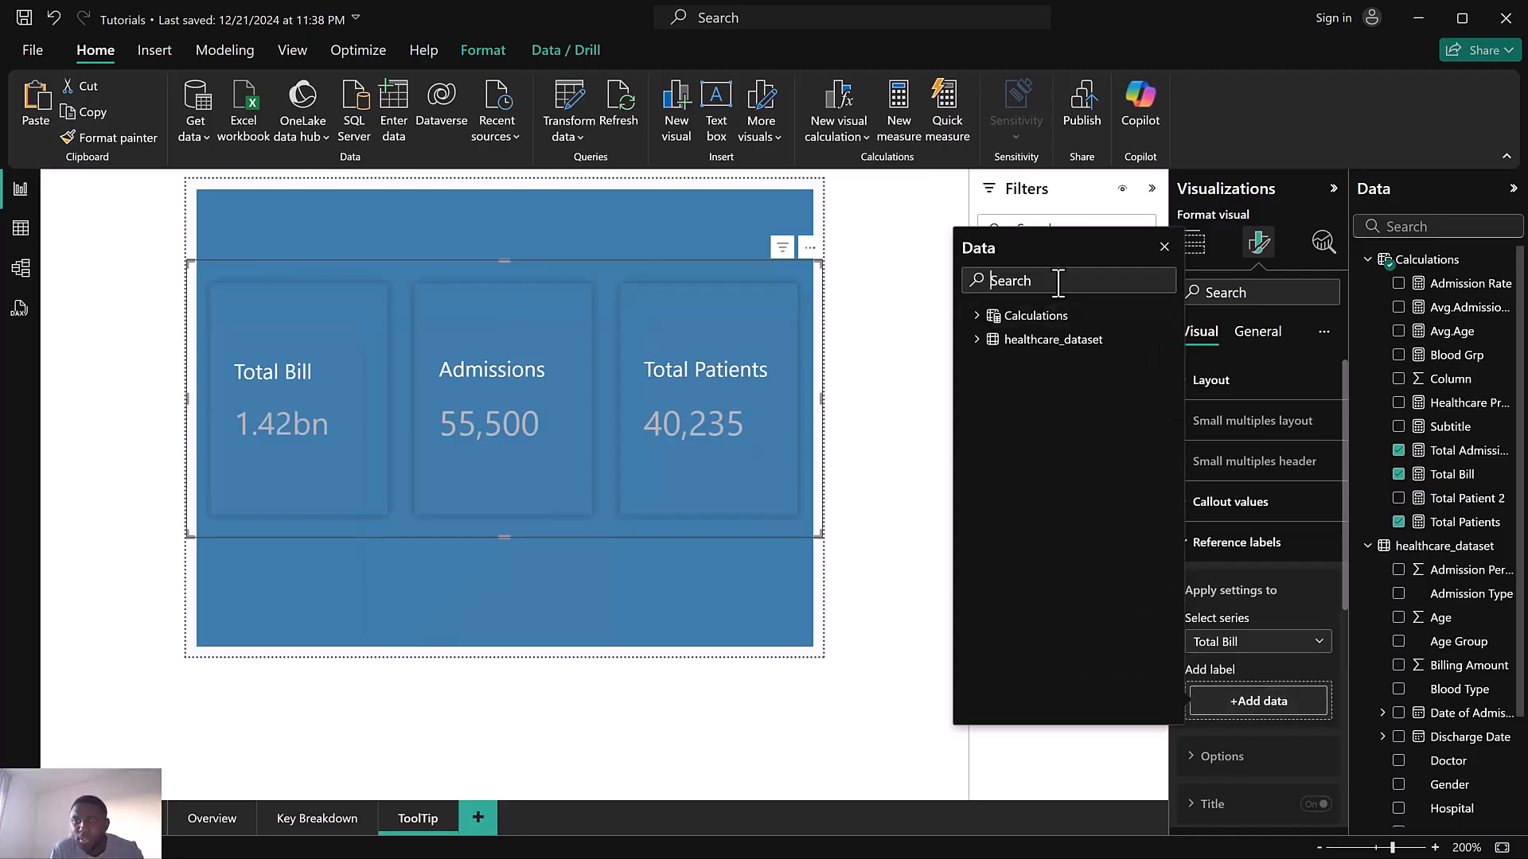
type("avg")
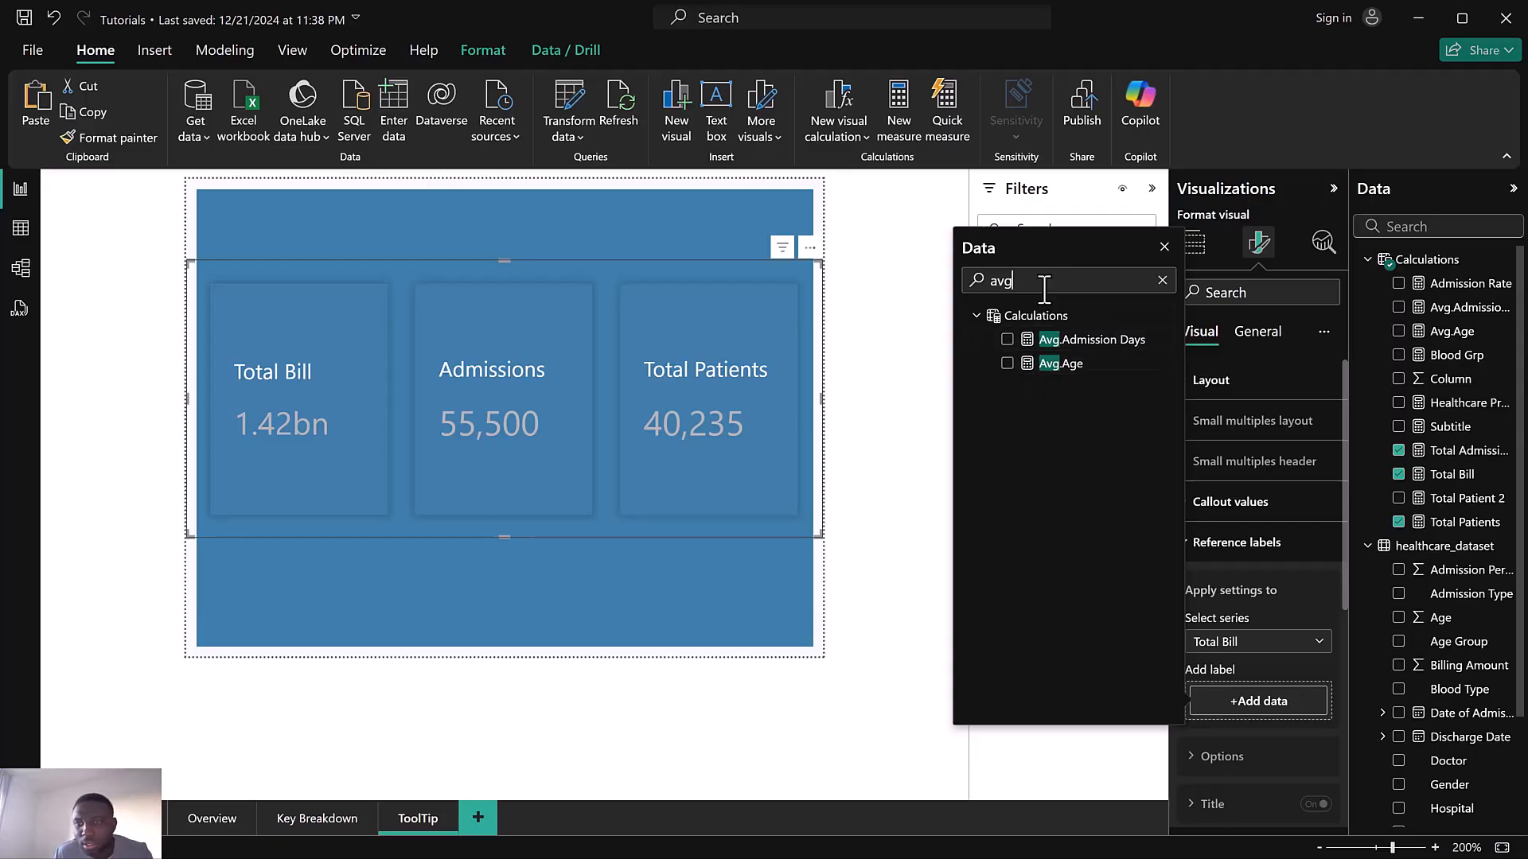
key("BackSpace")
key("BackSpace")
key("BackSpace")
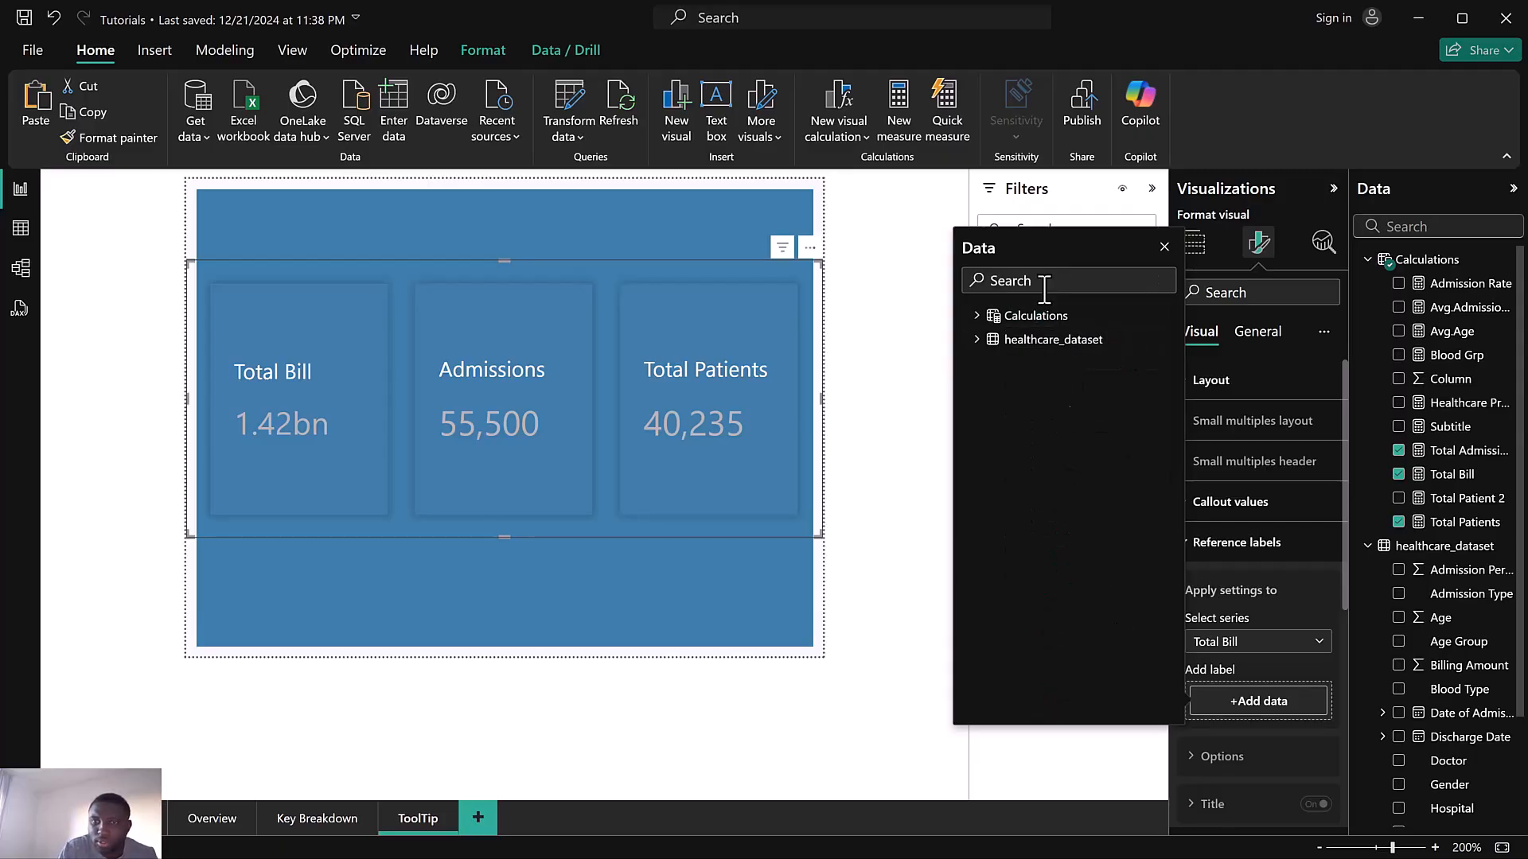
type("bil")
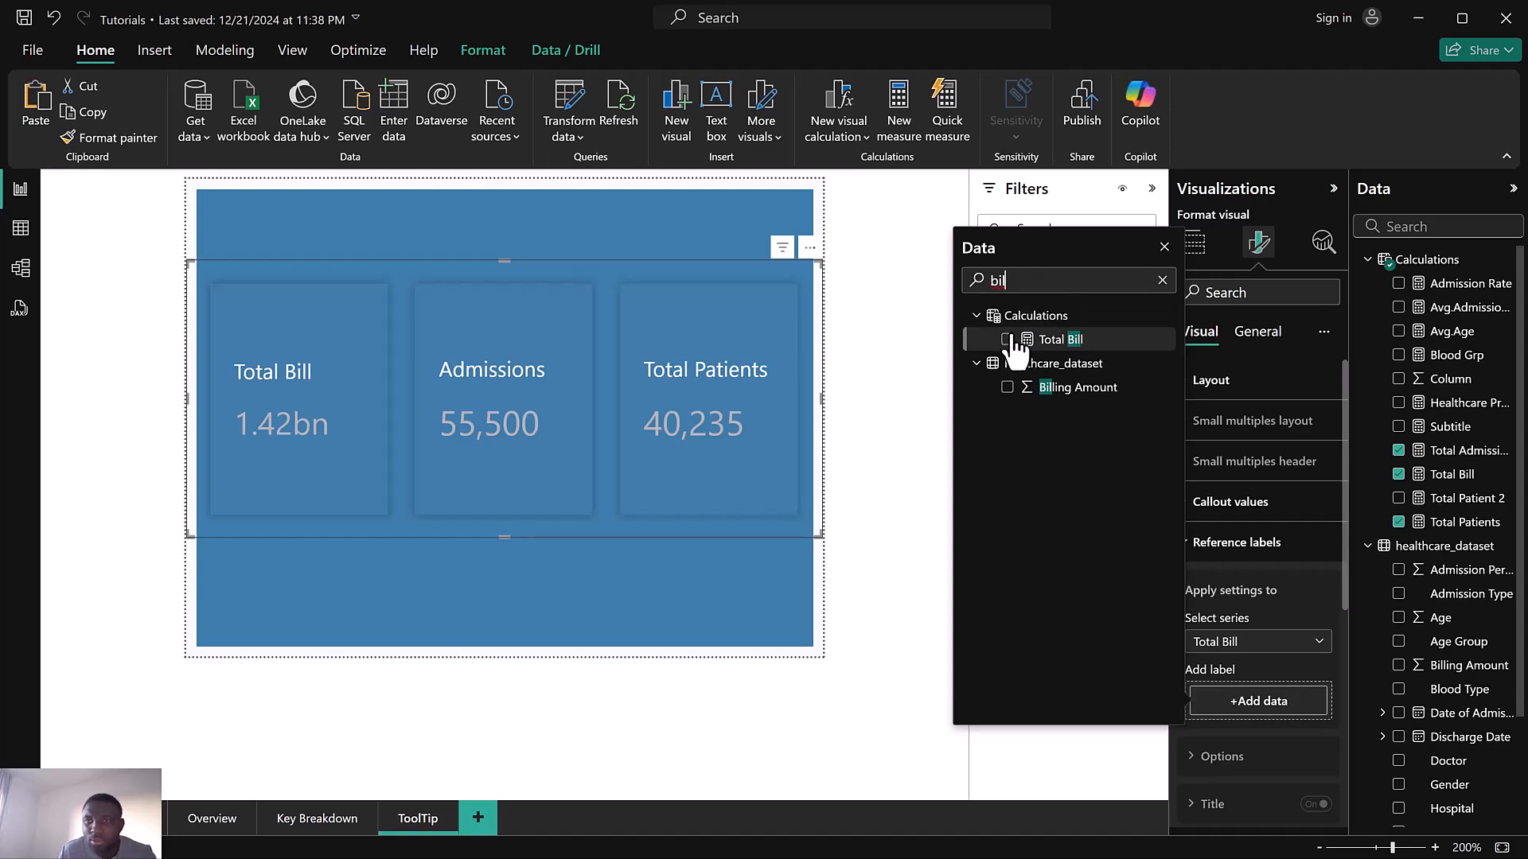
left_click(1007, 340)
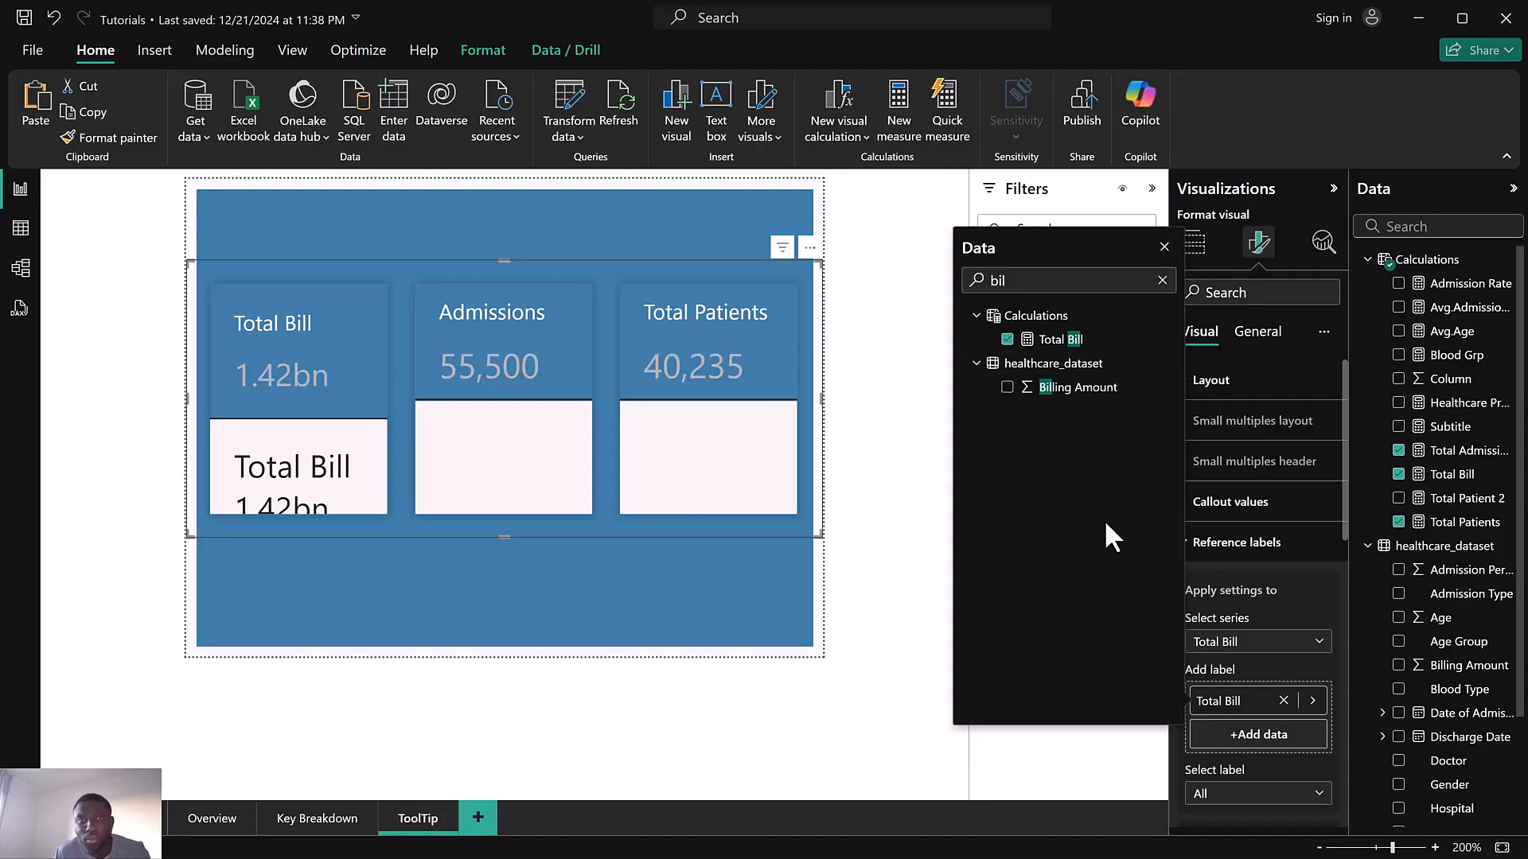
left_click(1282, 701)
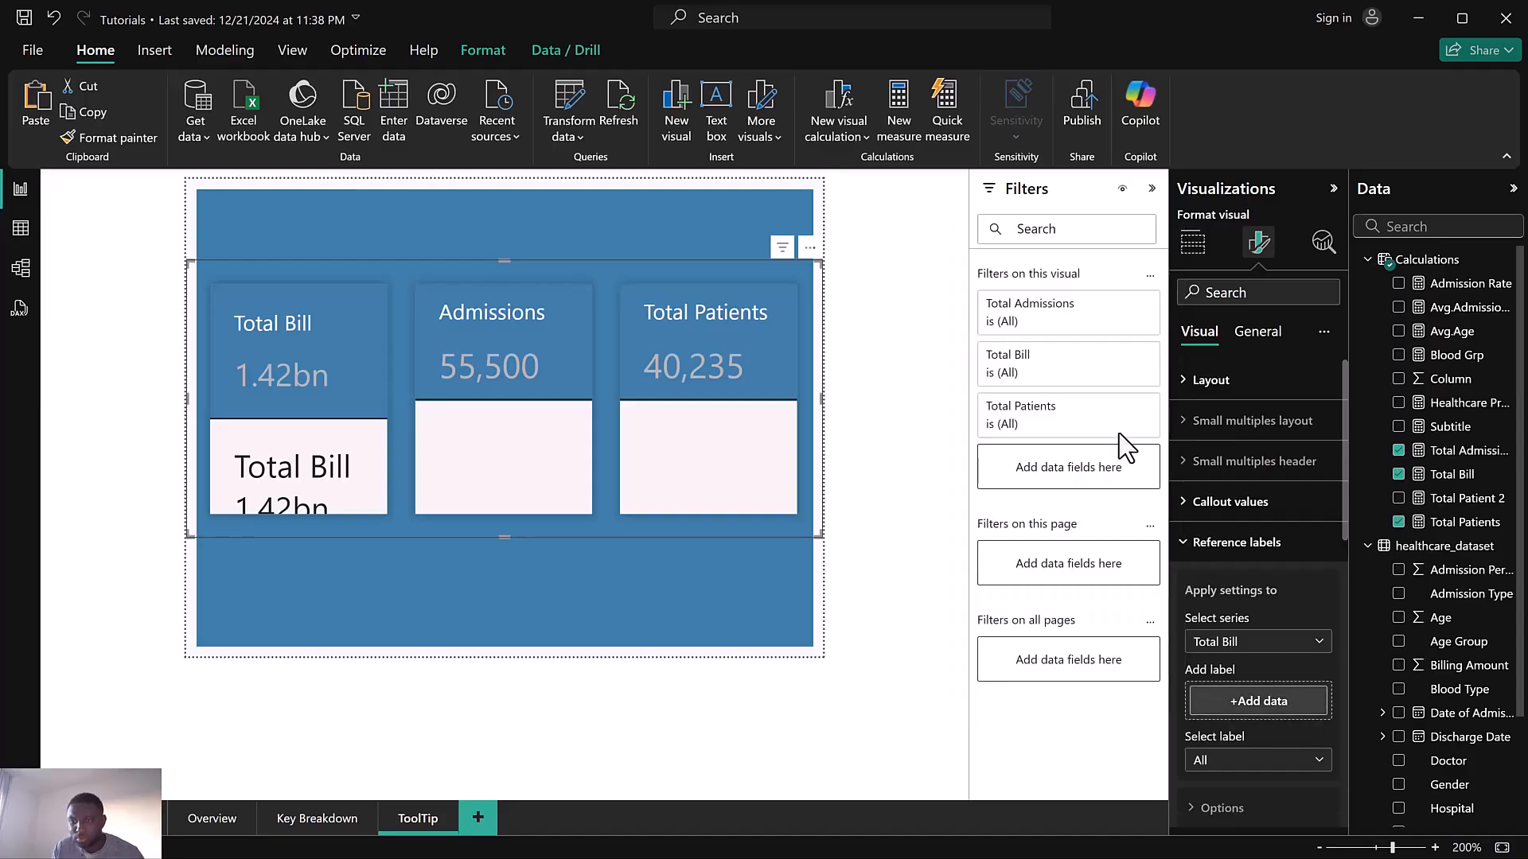
Create an Avg. Bill measure as AVERAGE(healthcare_dataset[Billing Amount]) in Calculations and give it a thousands separator
left_click(1507, 260)
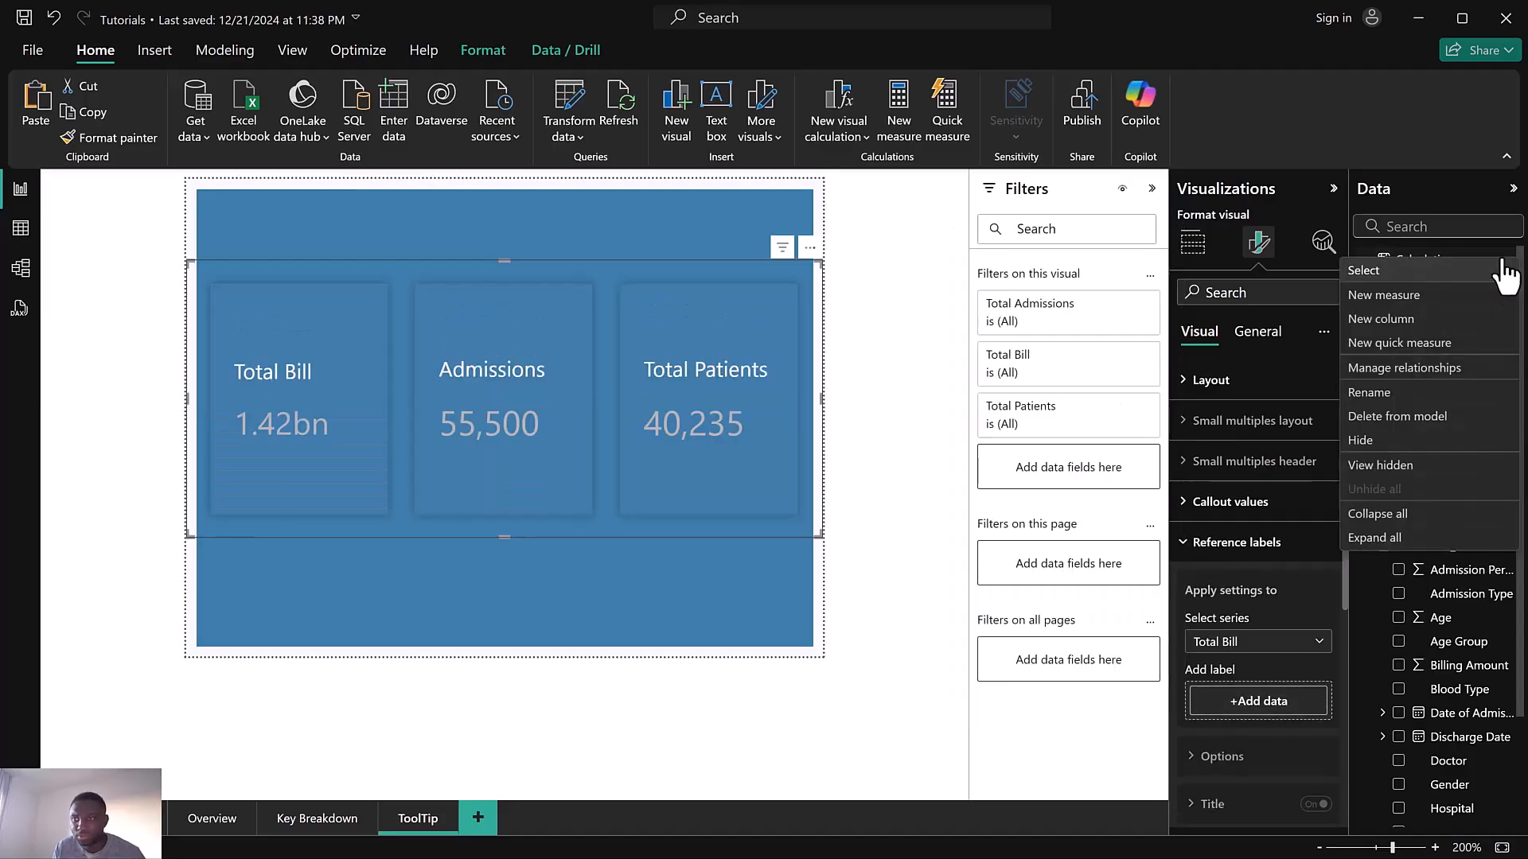
left_click(1412, 300)
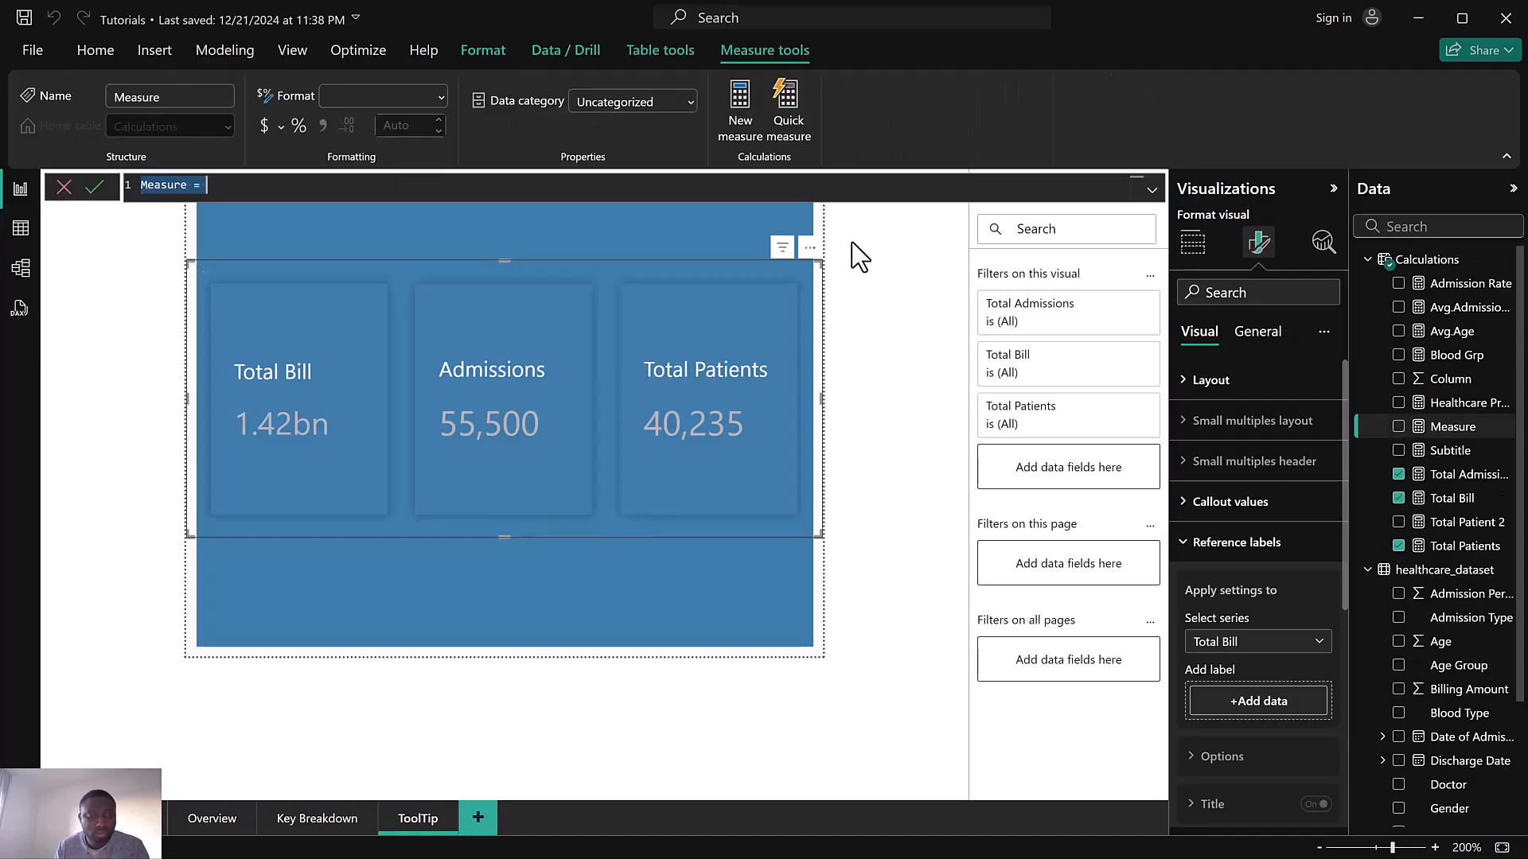
type("Avg.")
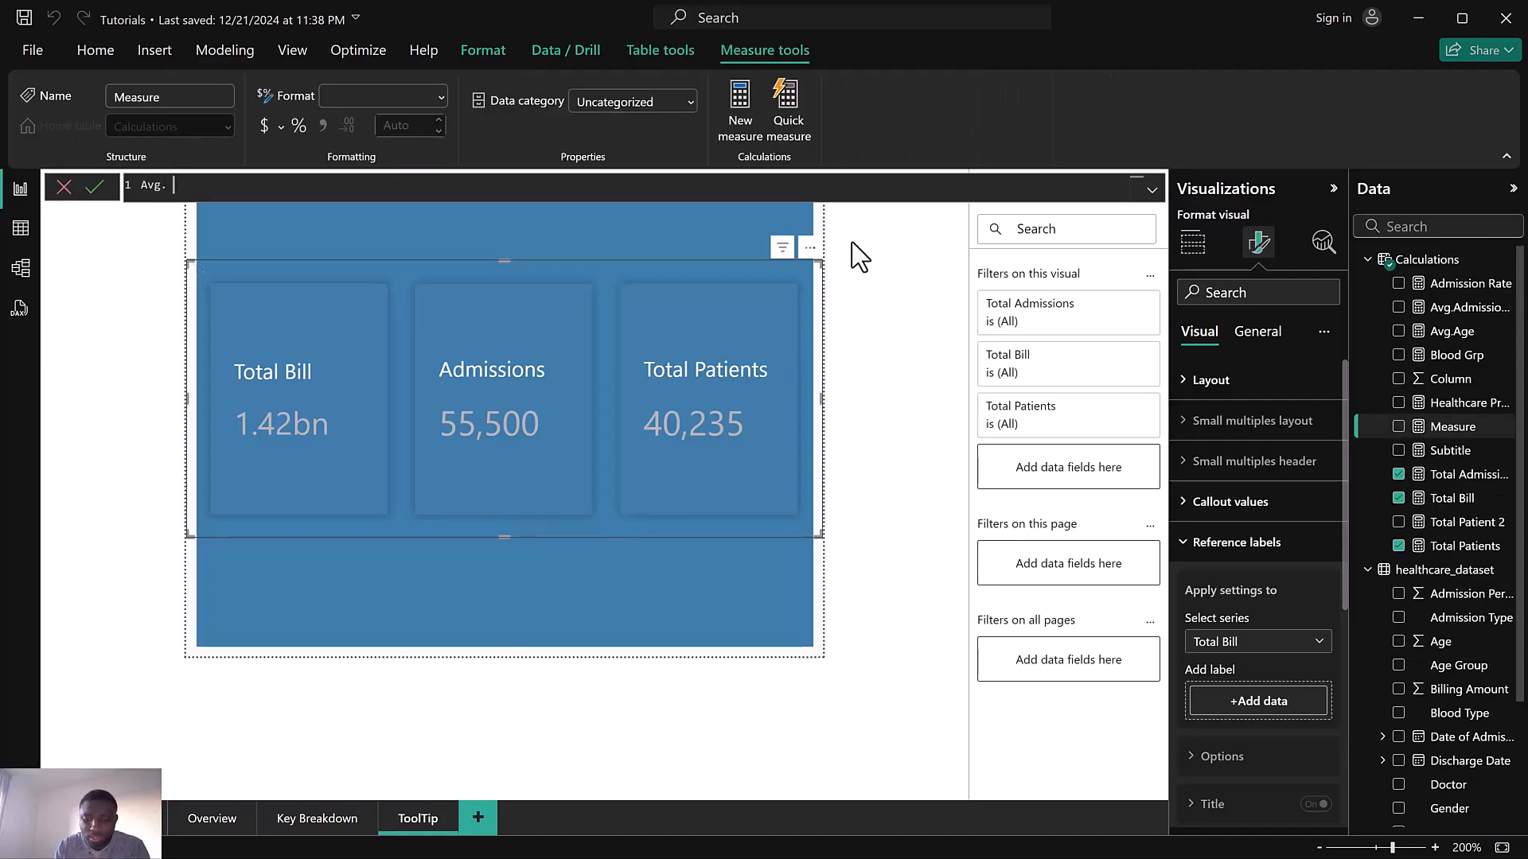
type(" Bill = Ave")
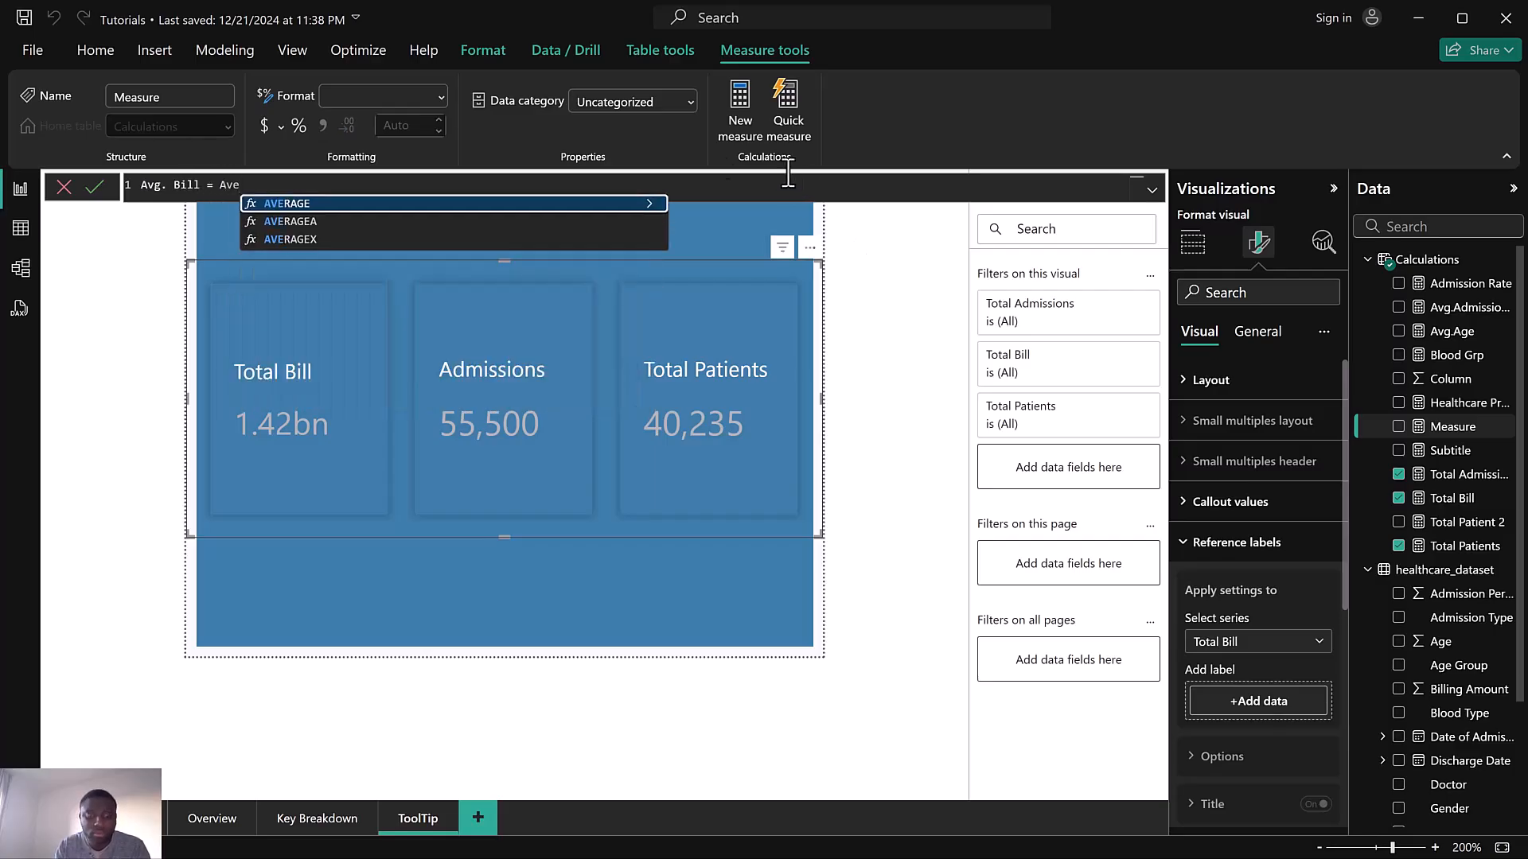
left_click(485, 206)
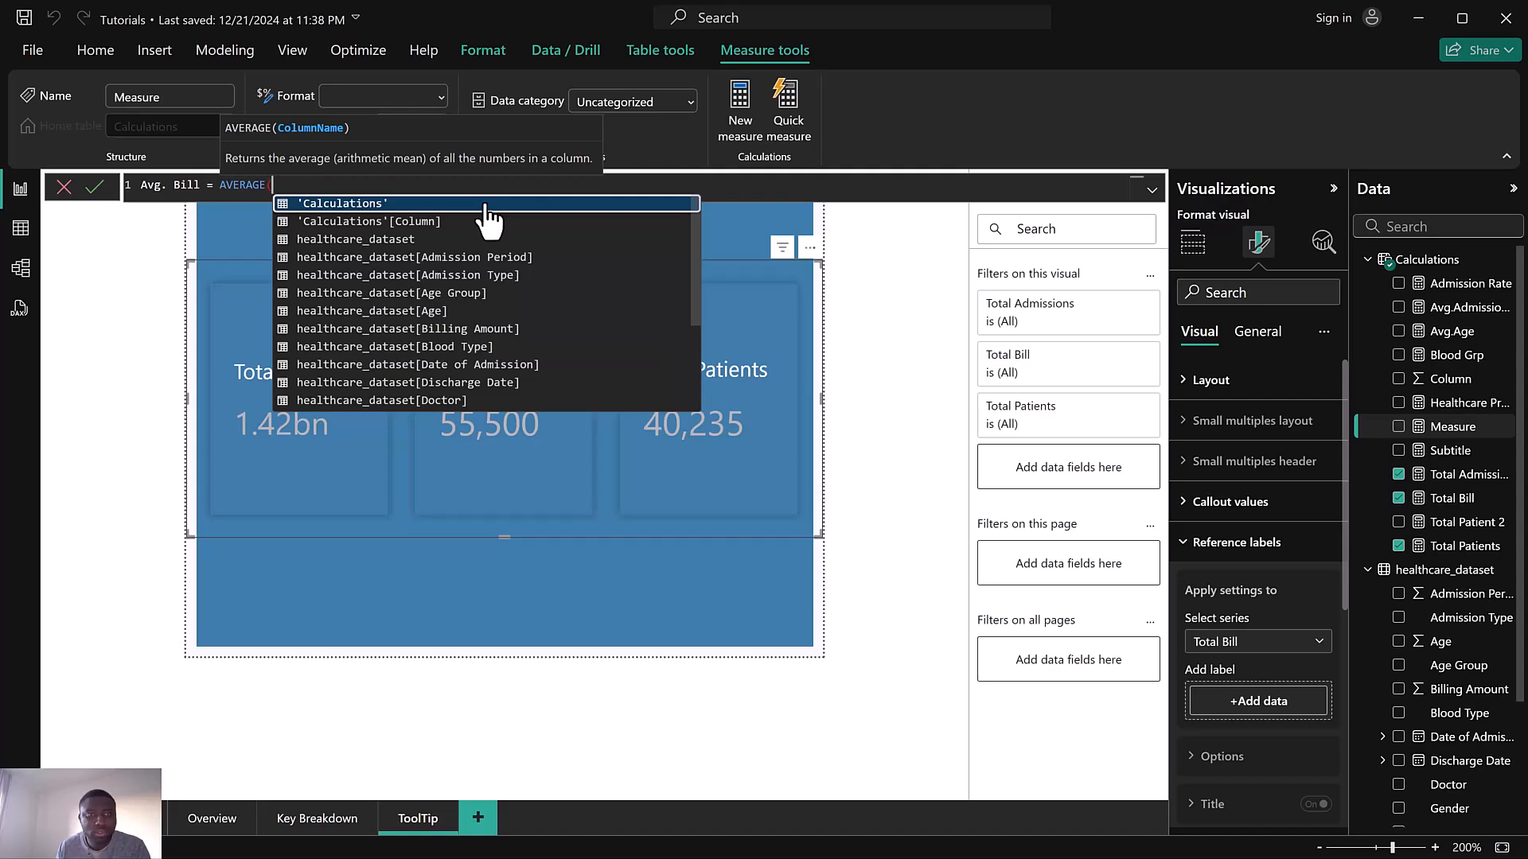
type("bil")
left_click(484, 204)
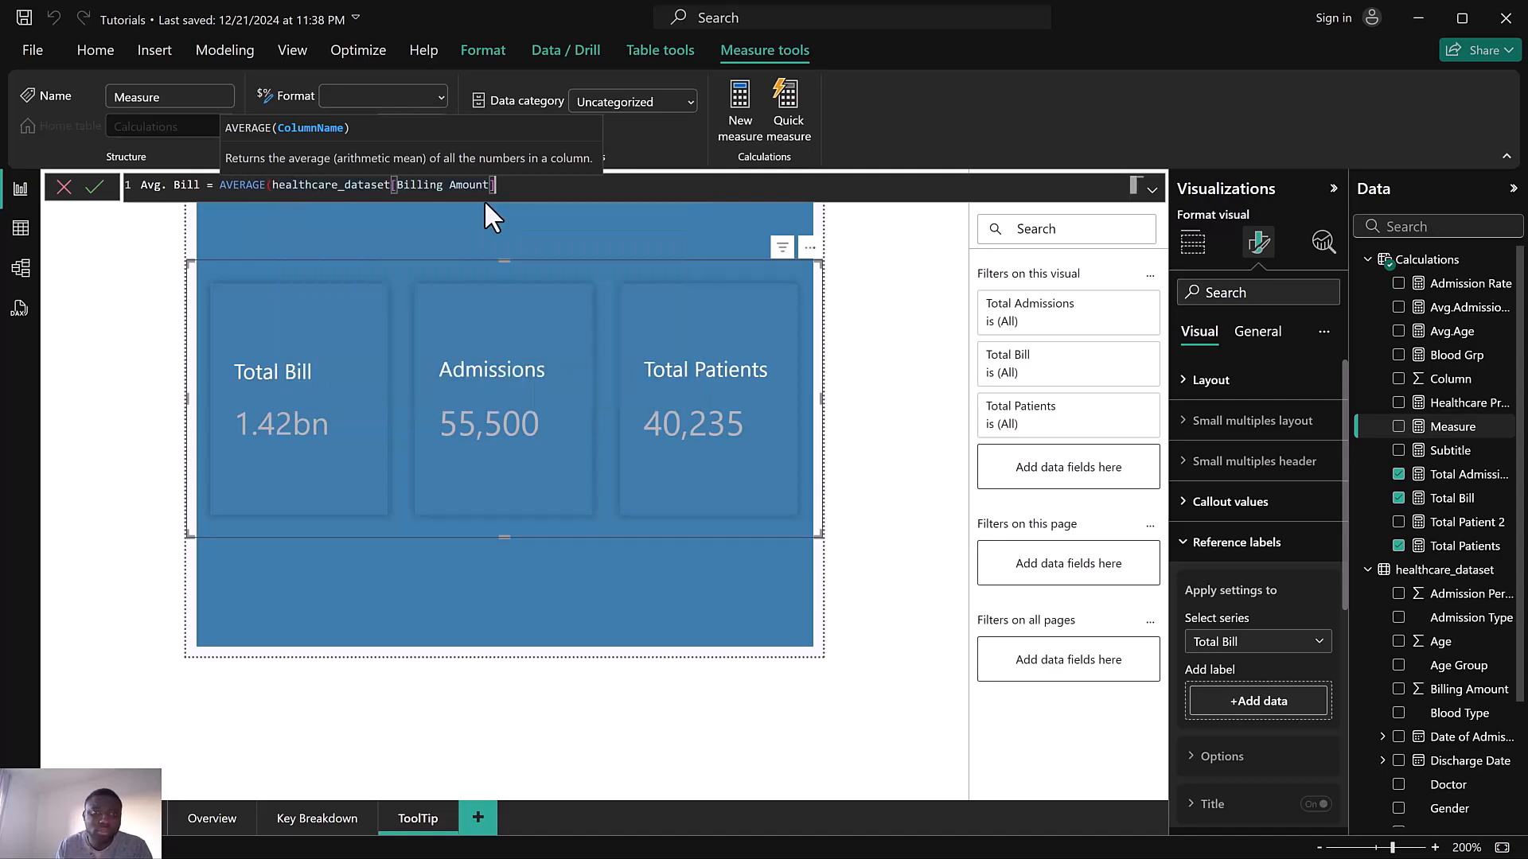
type(")")
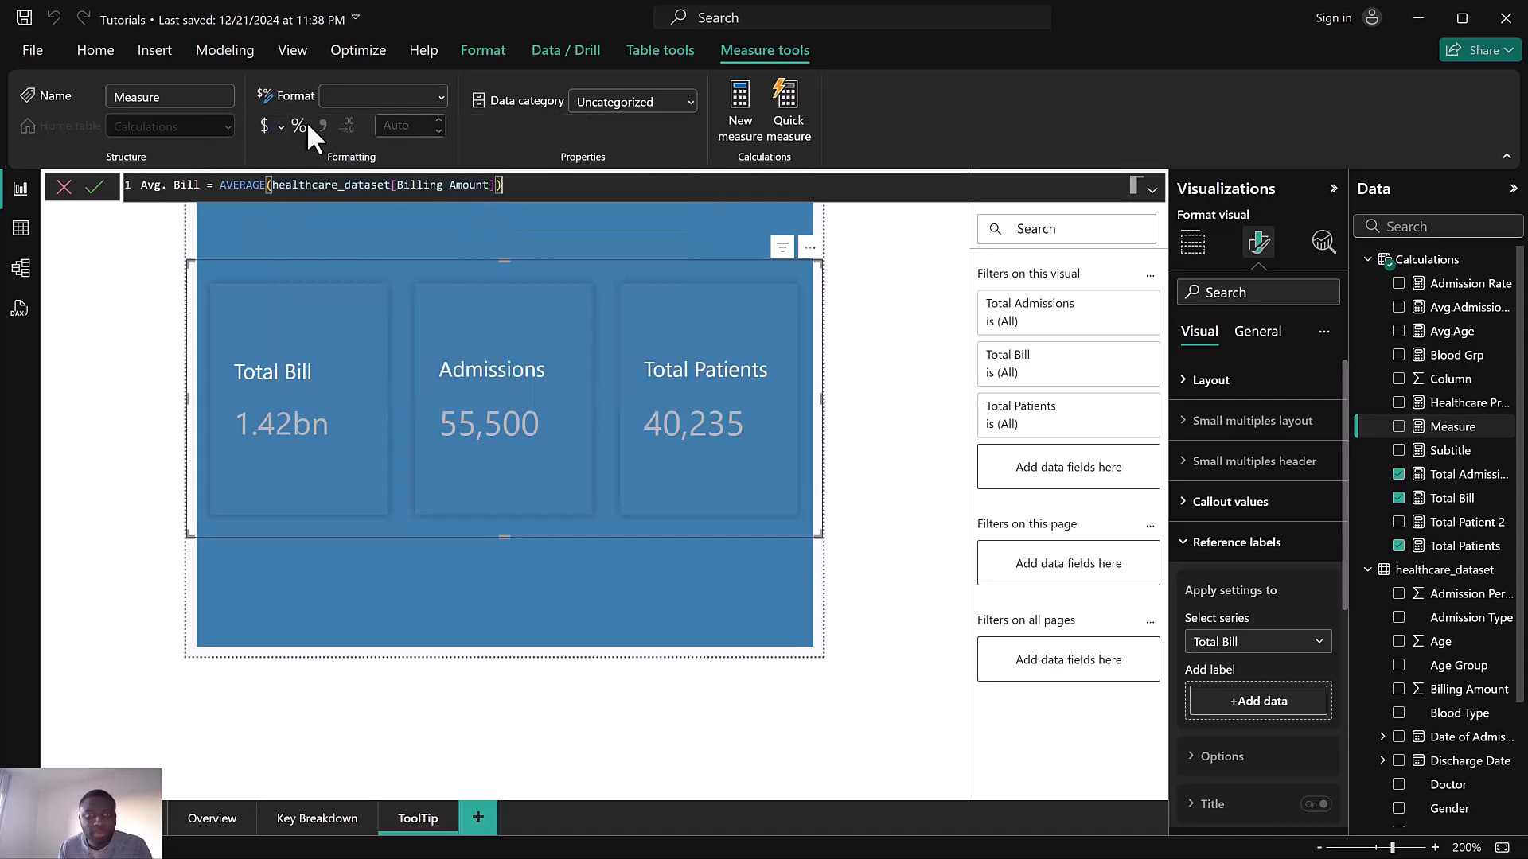
left_click(92, 188)
left_click(323, 125)
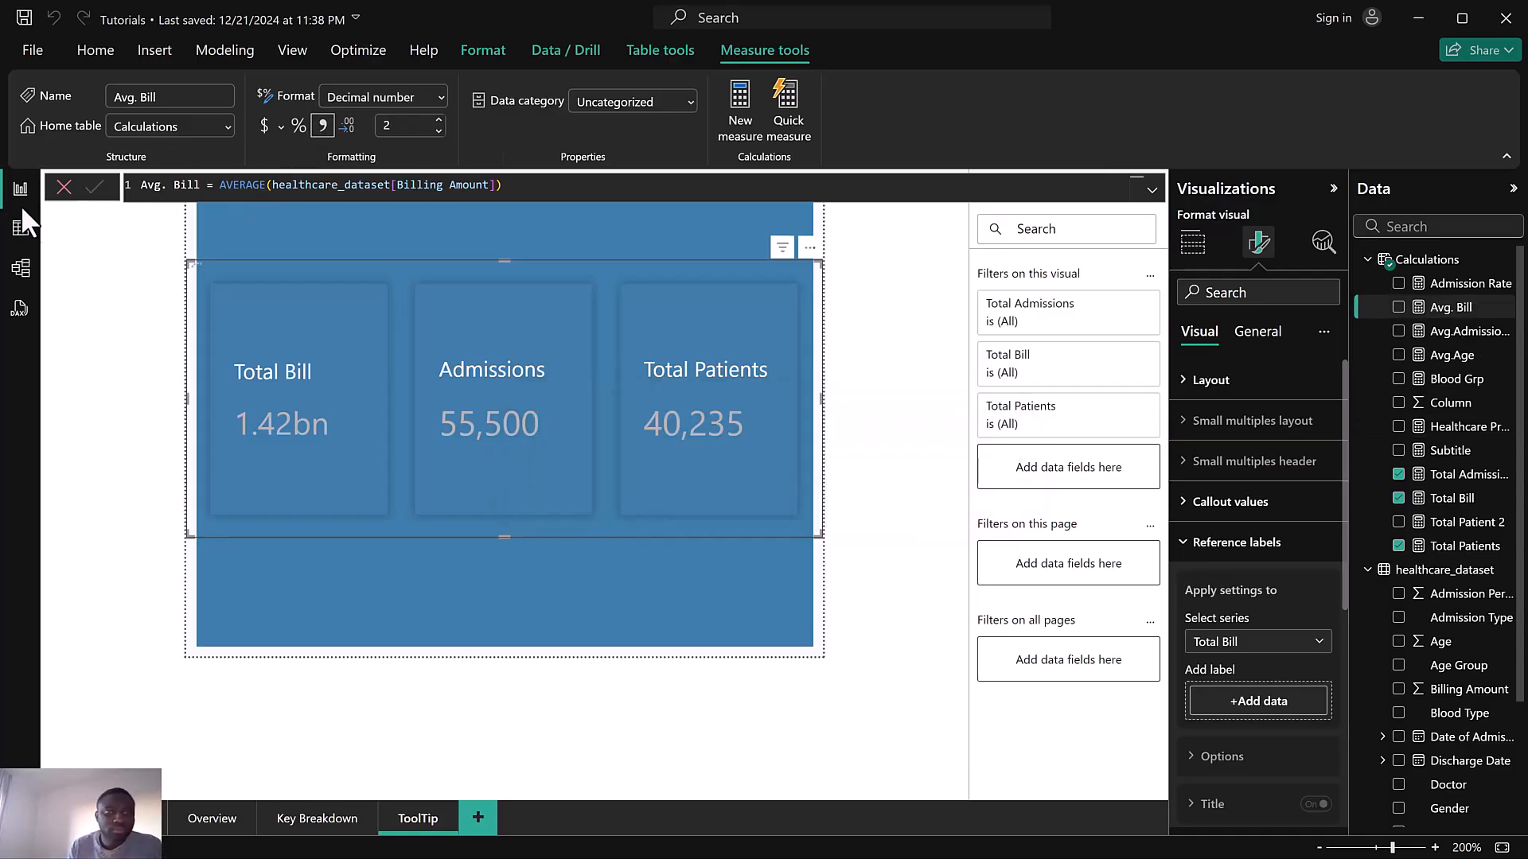
left_click(64, 188)
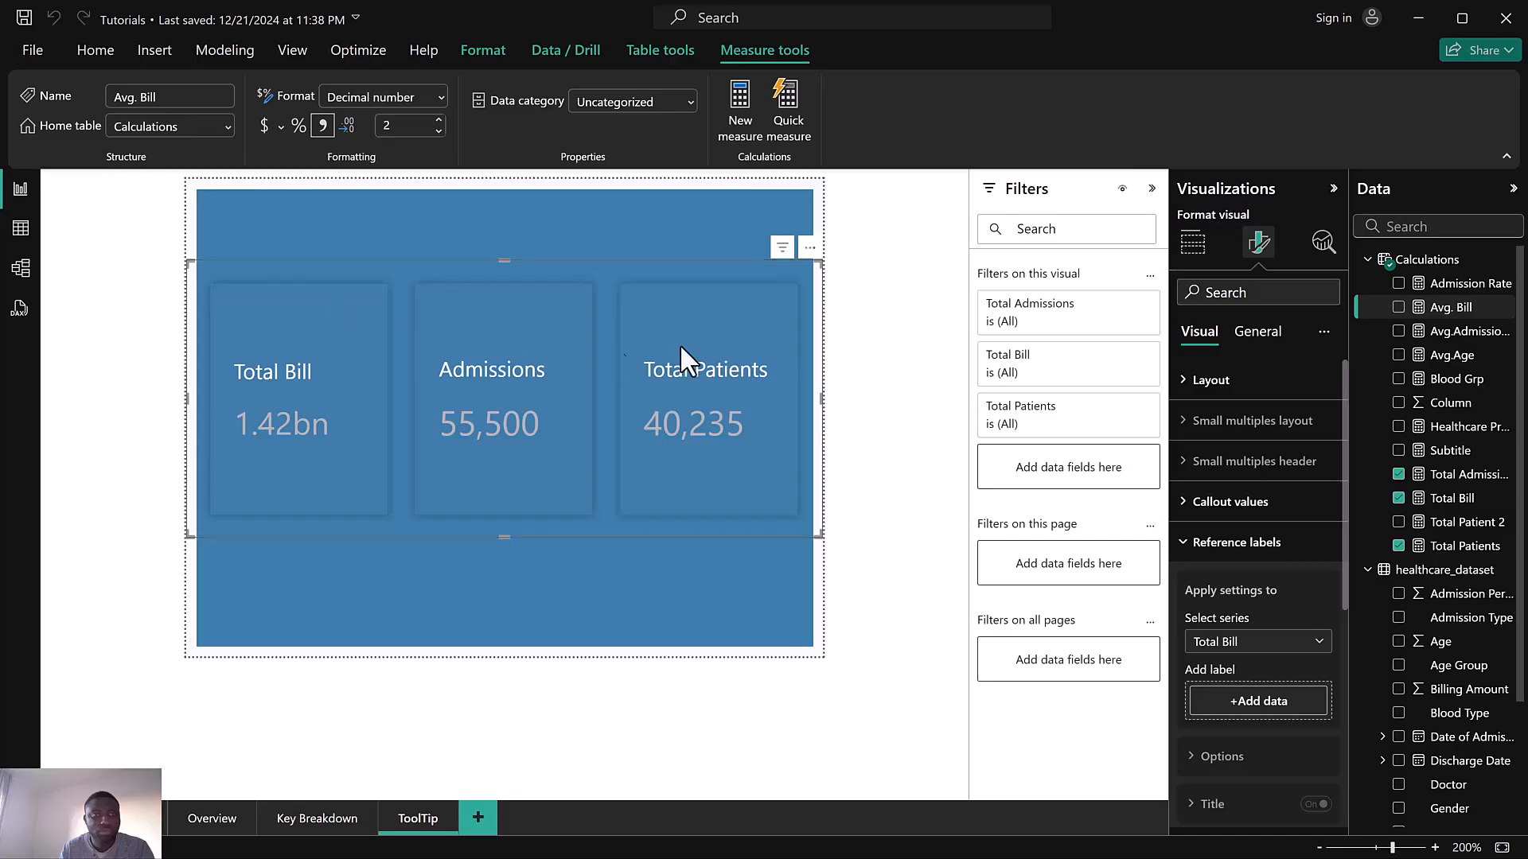
Add Avg. Bill as the reference label of the Total Bill series and stretch the card visual taller
left_click(1258, 704)
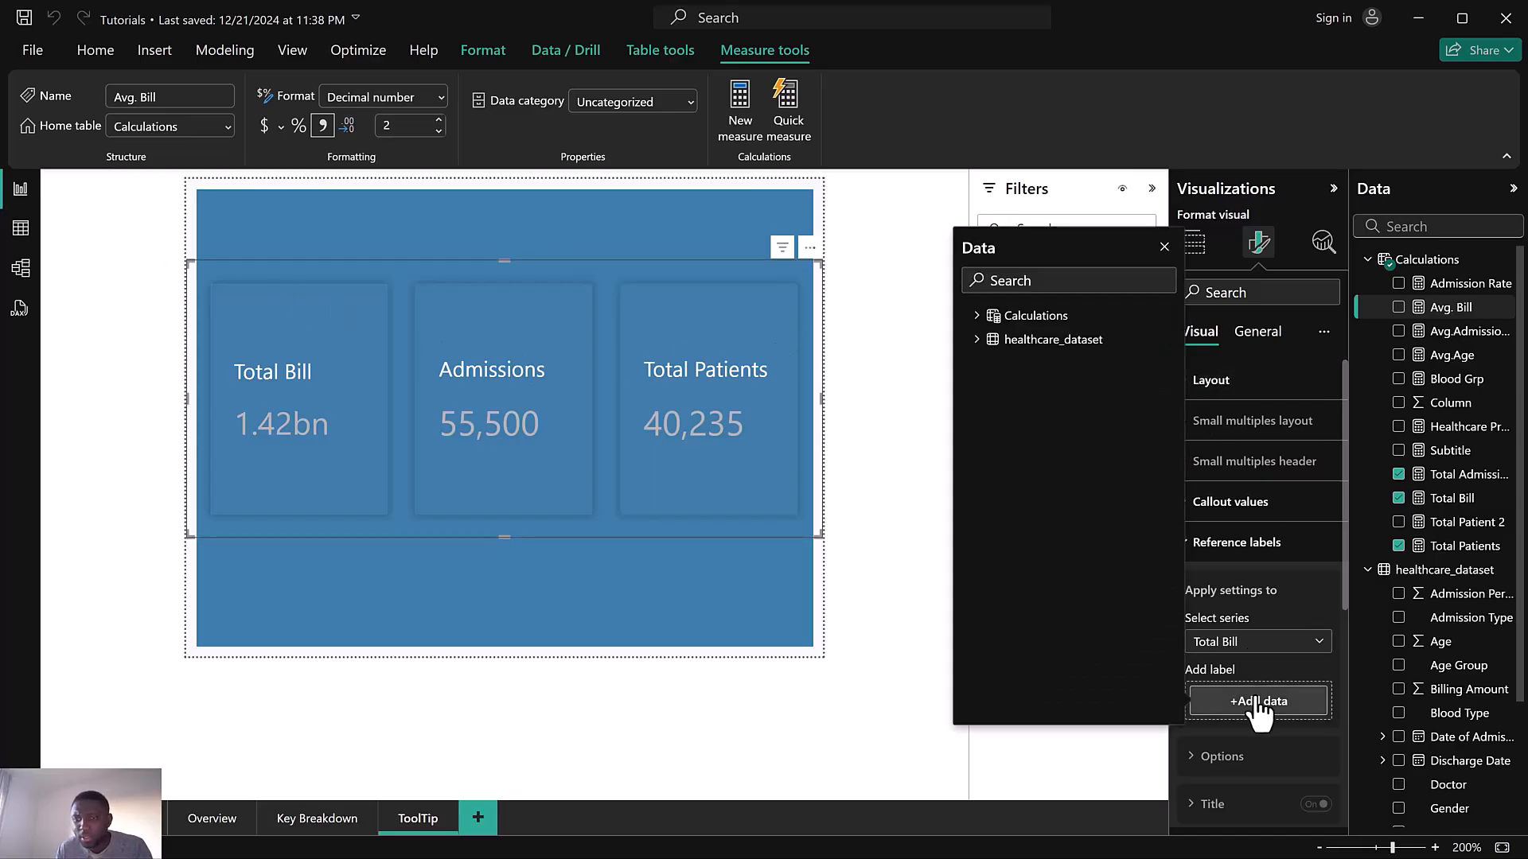
left_click(1010, 280)
type("av")
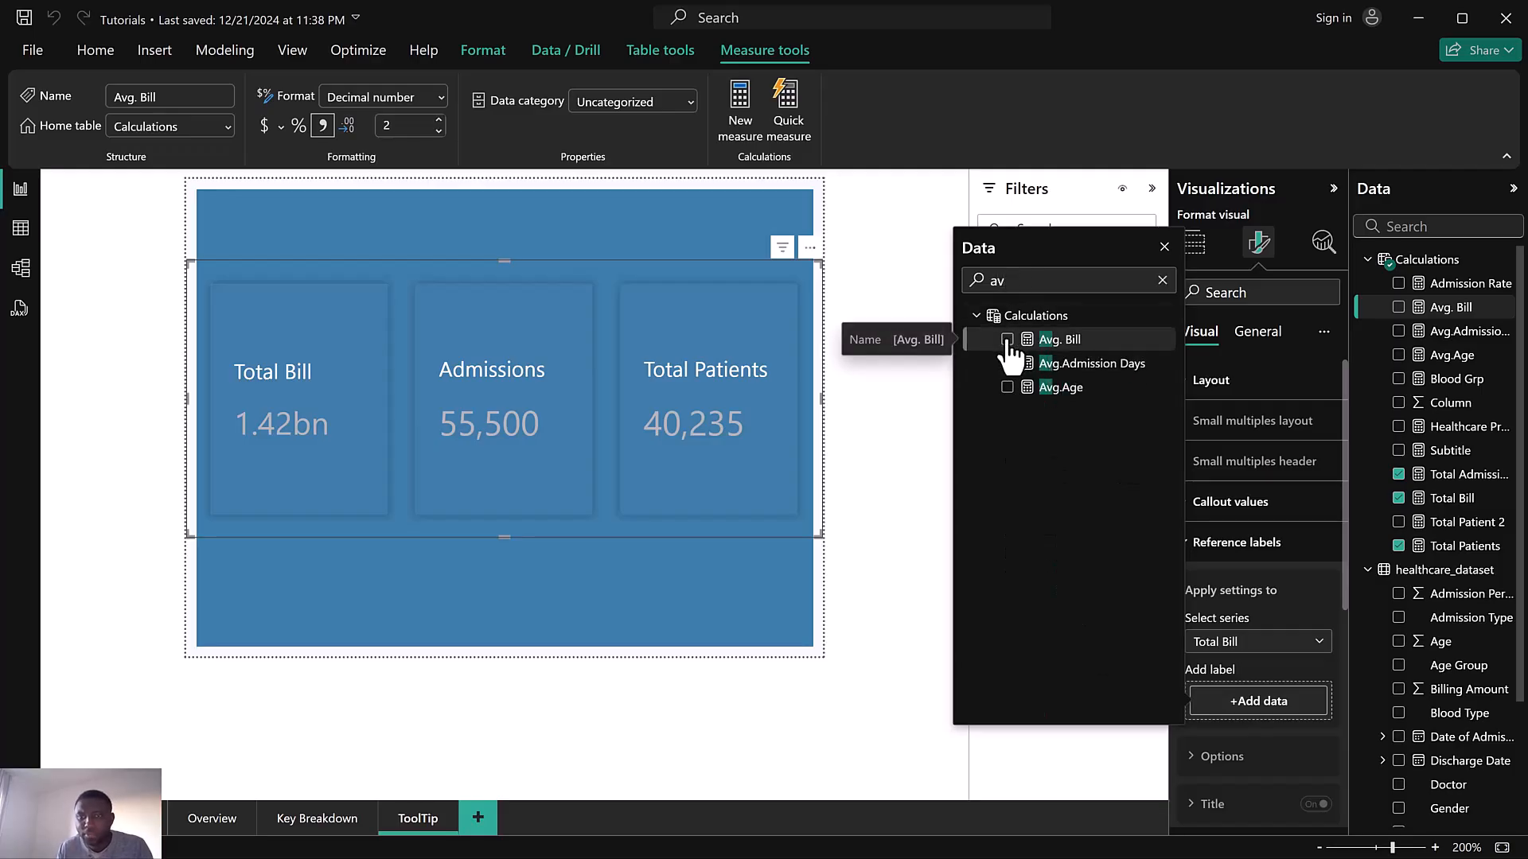
left_click(1006, 341)
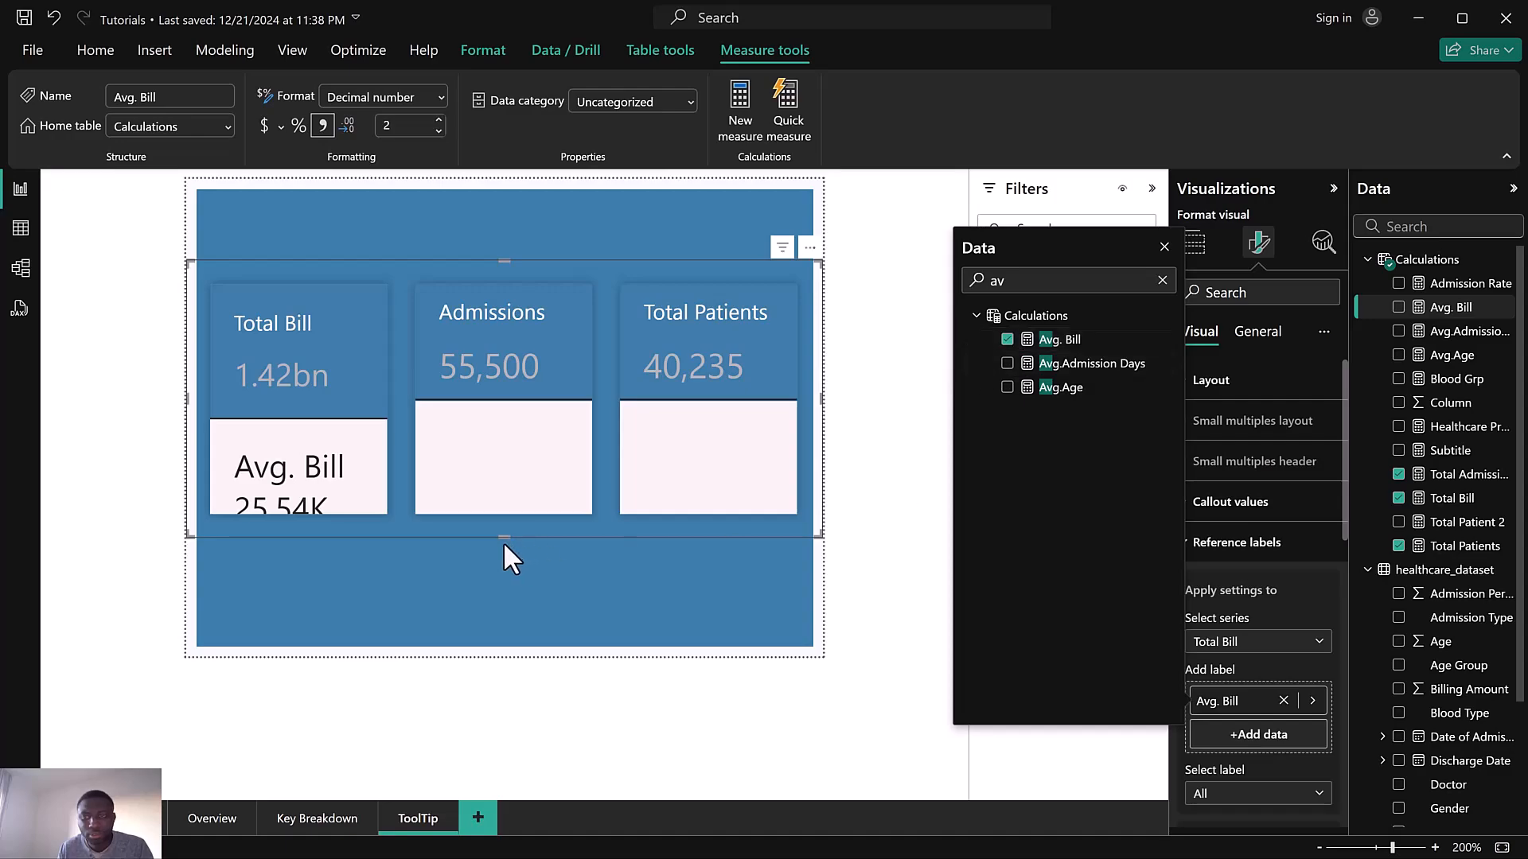
left_click_drag(504, 536, 505, 649)
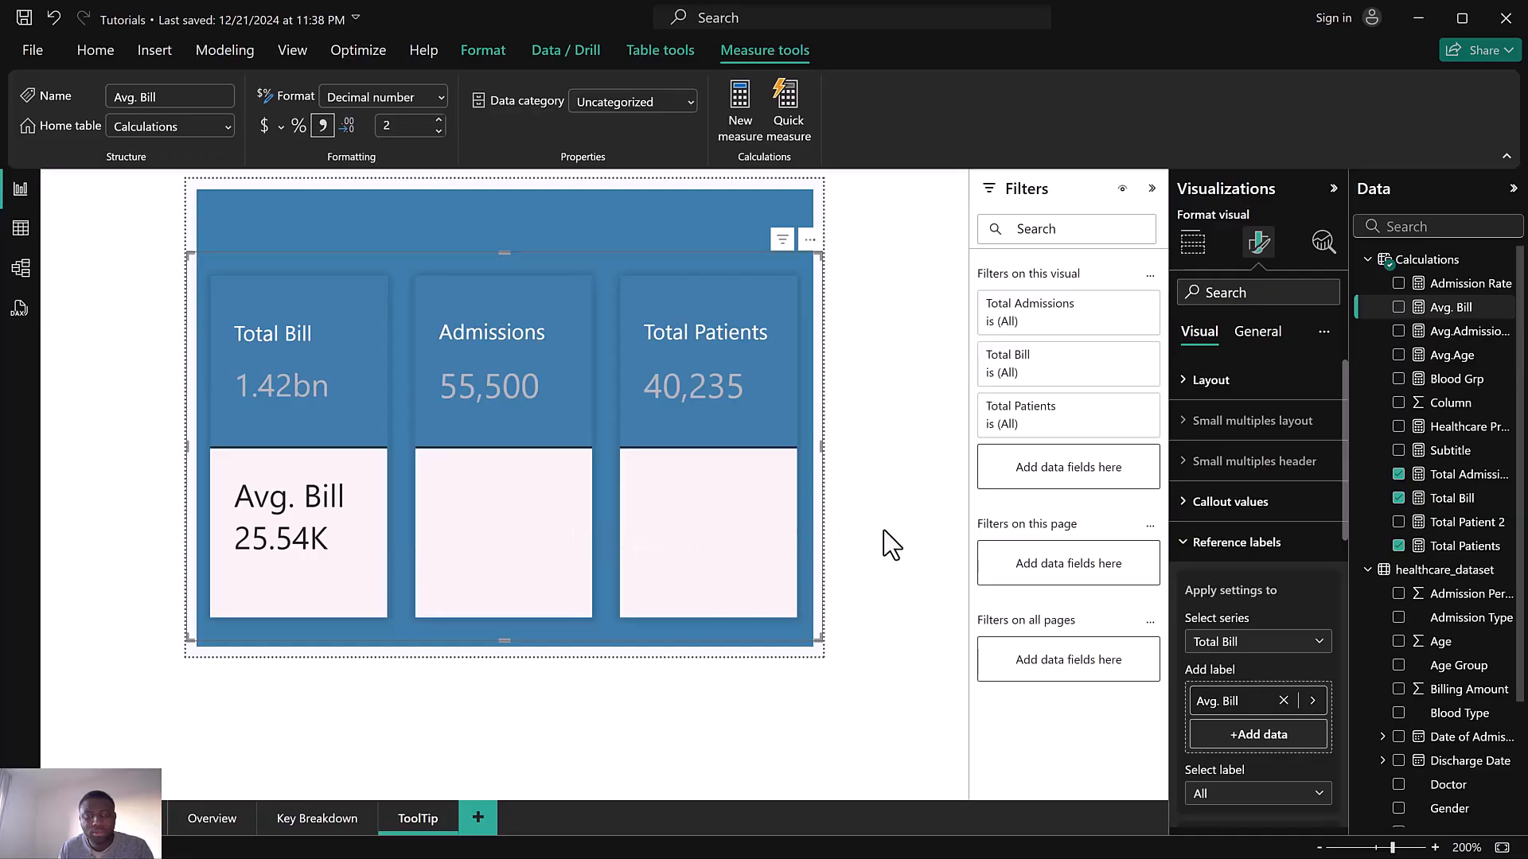
Switch to the Total Admissions series and add Avg.Admission Days as its reference label
left_click(1239, 645)
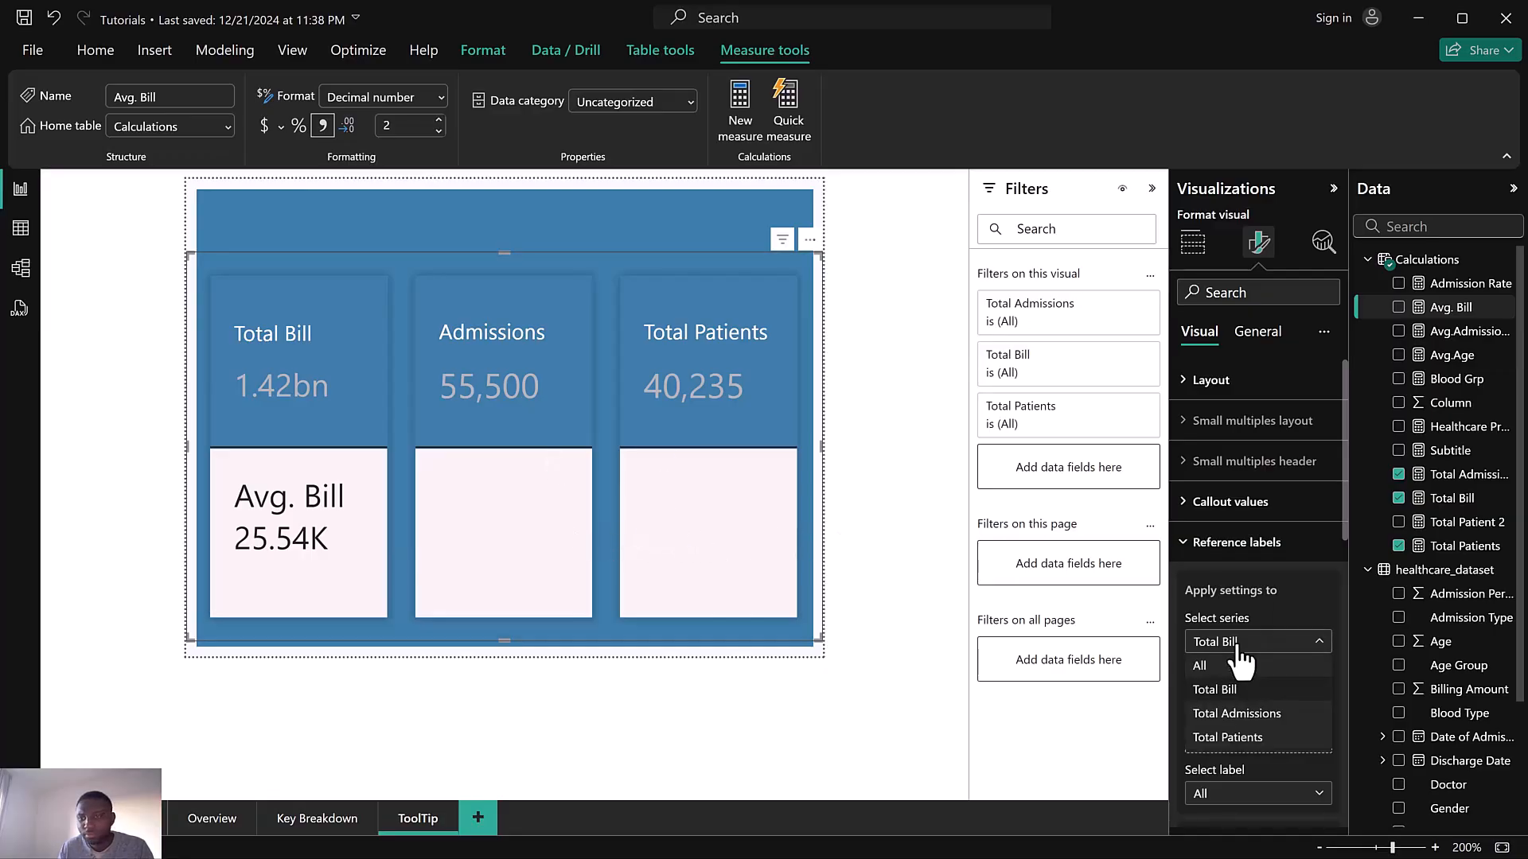
left_click(1242, 713)
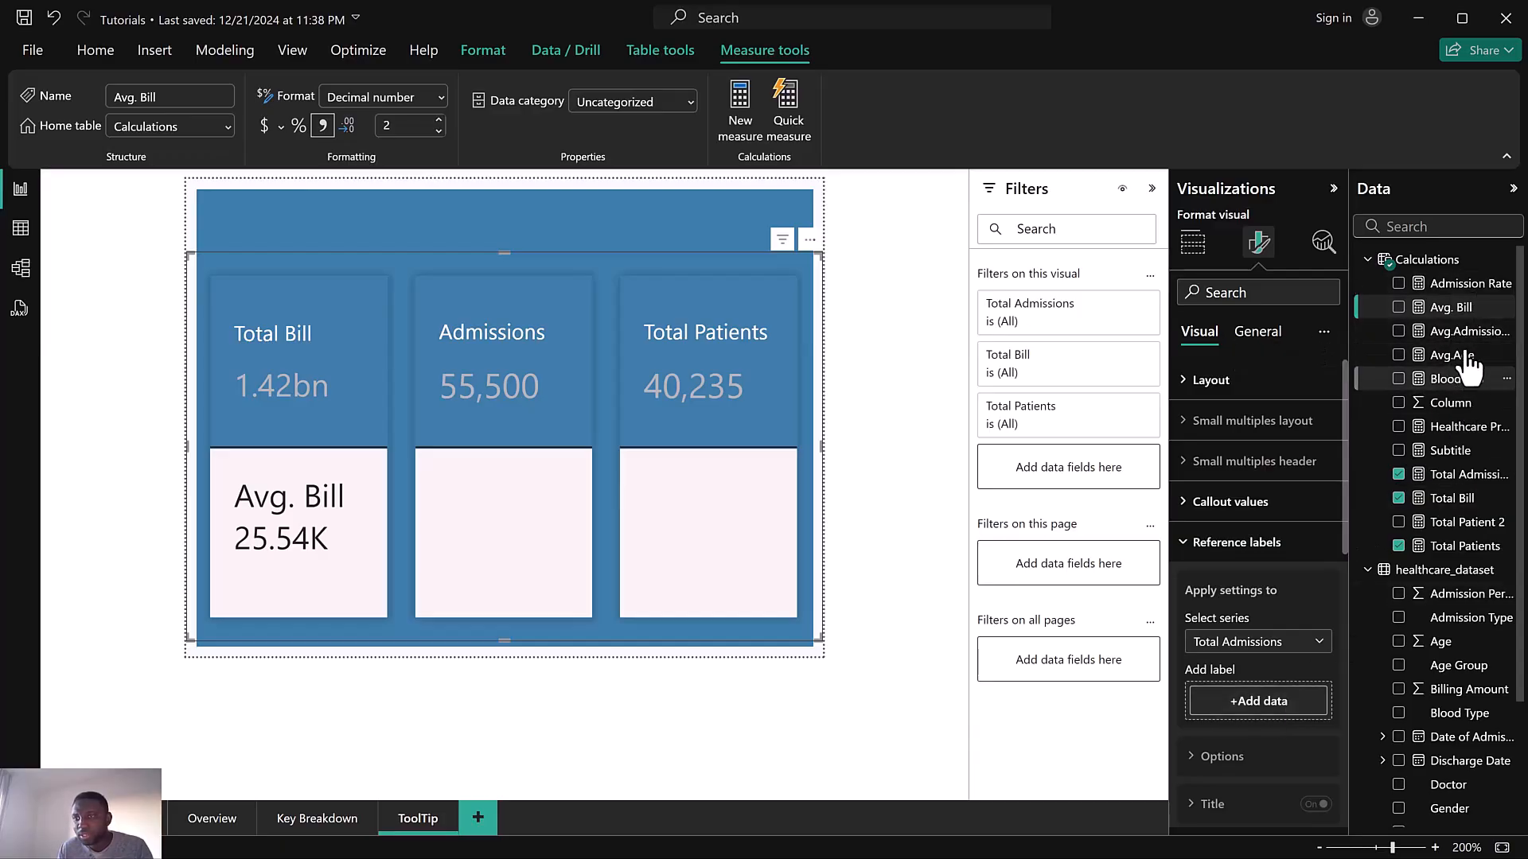
left_click_drag(1469, 333, 1272, 705)
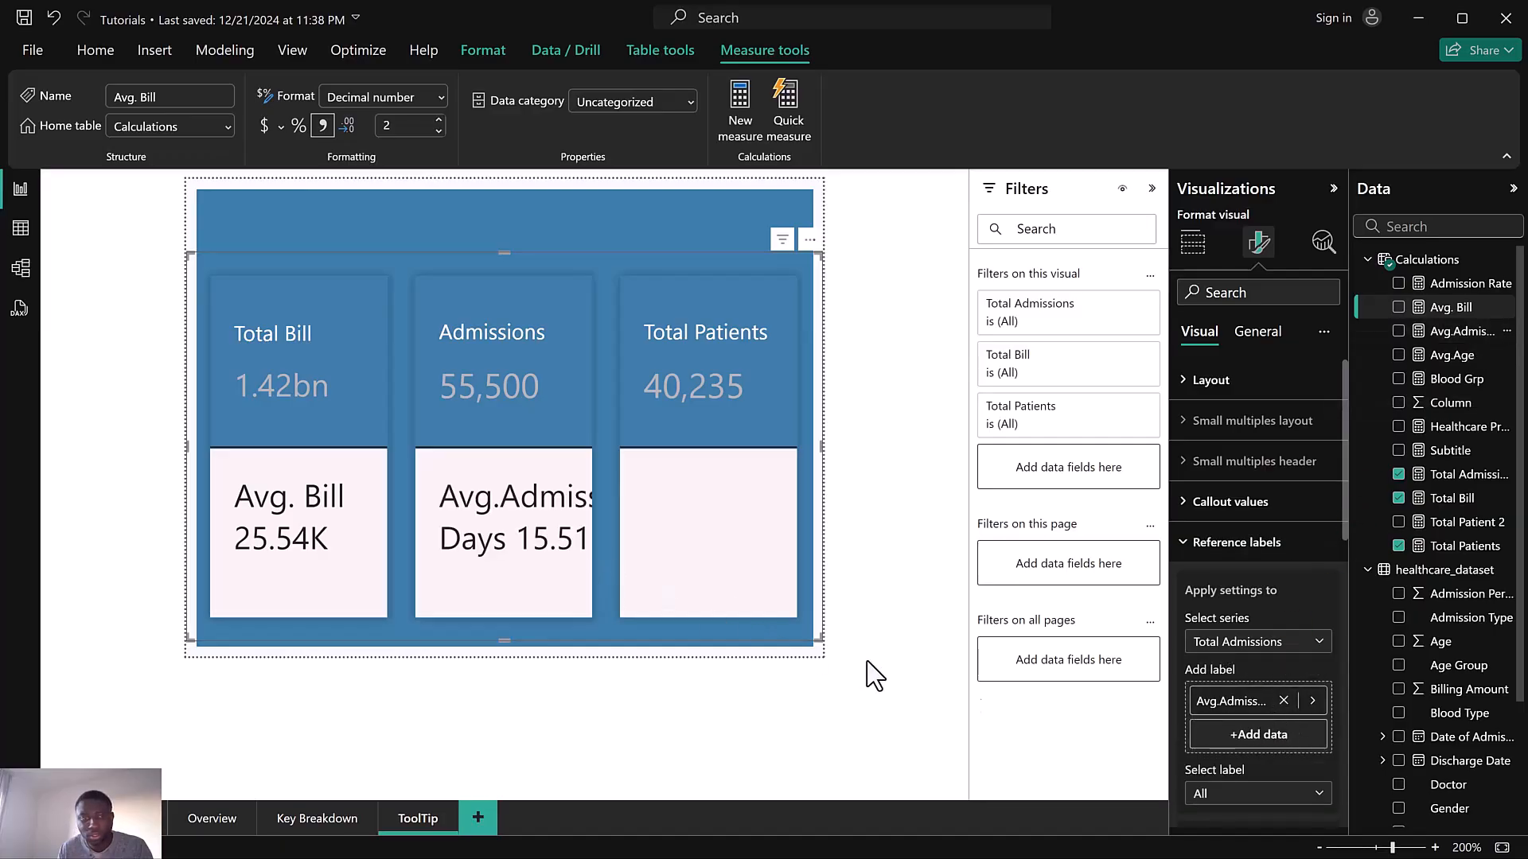
left_click(1232, 705)
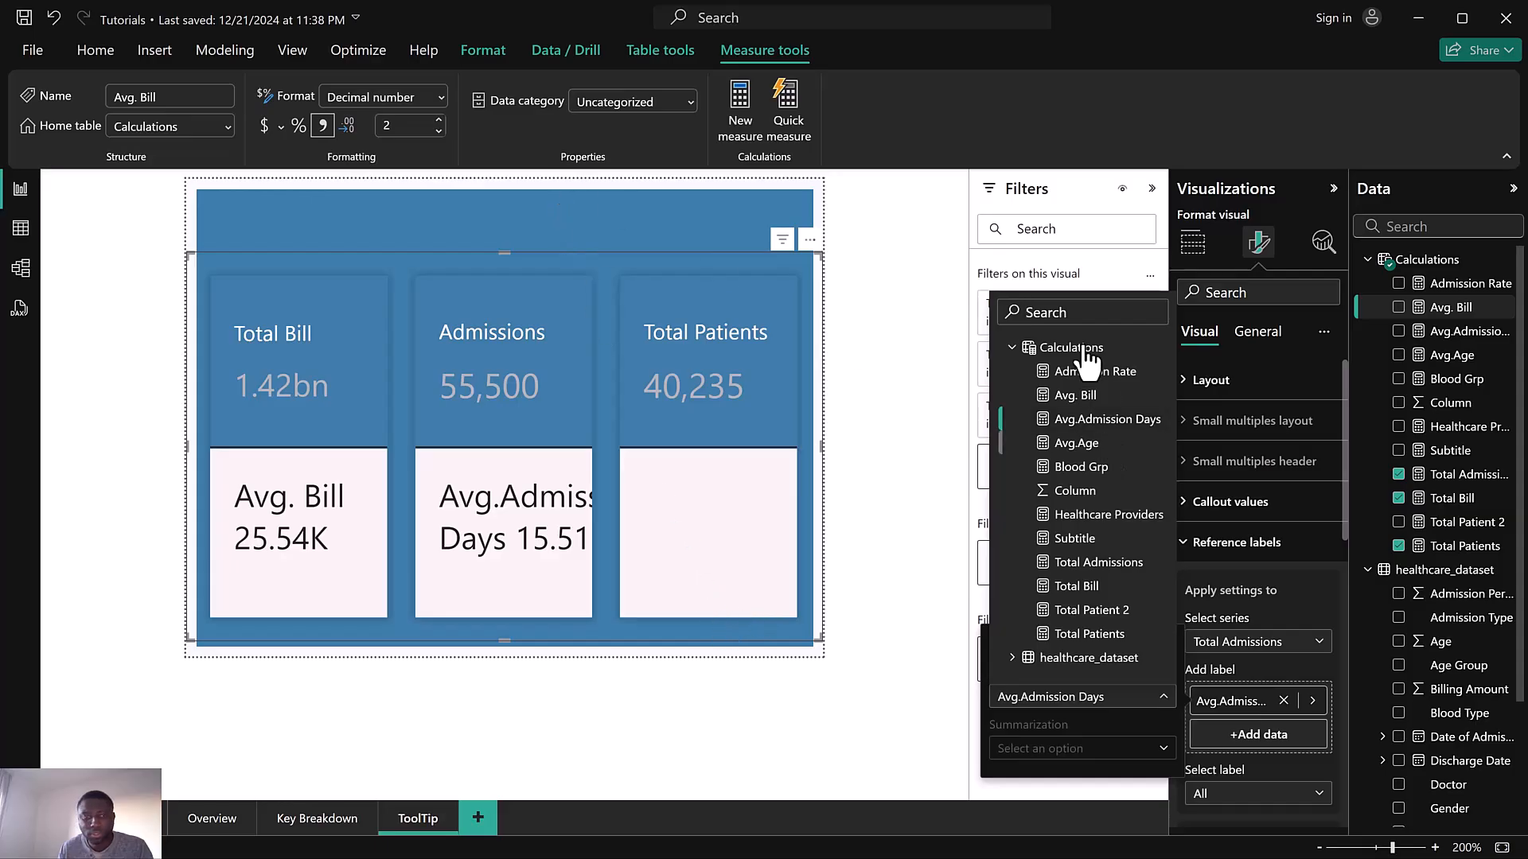
left_click(637, 81)
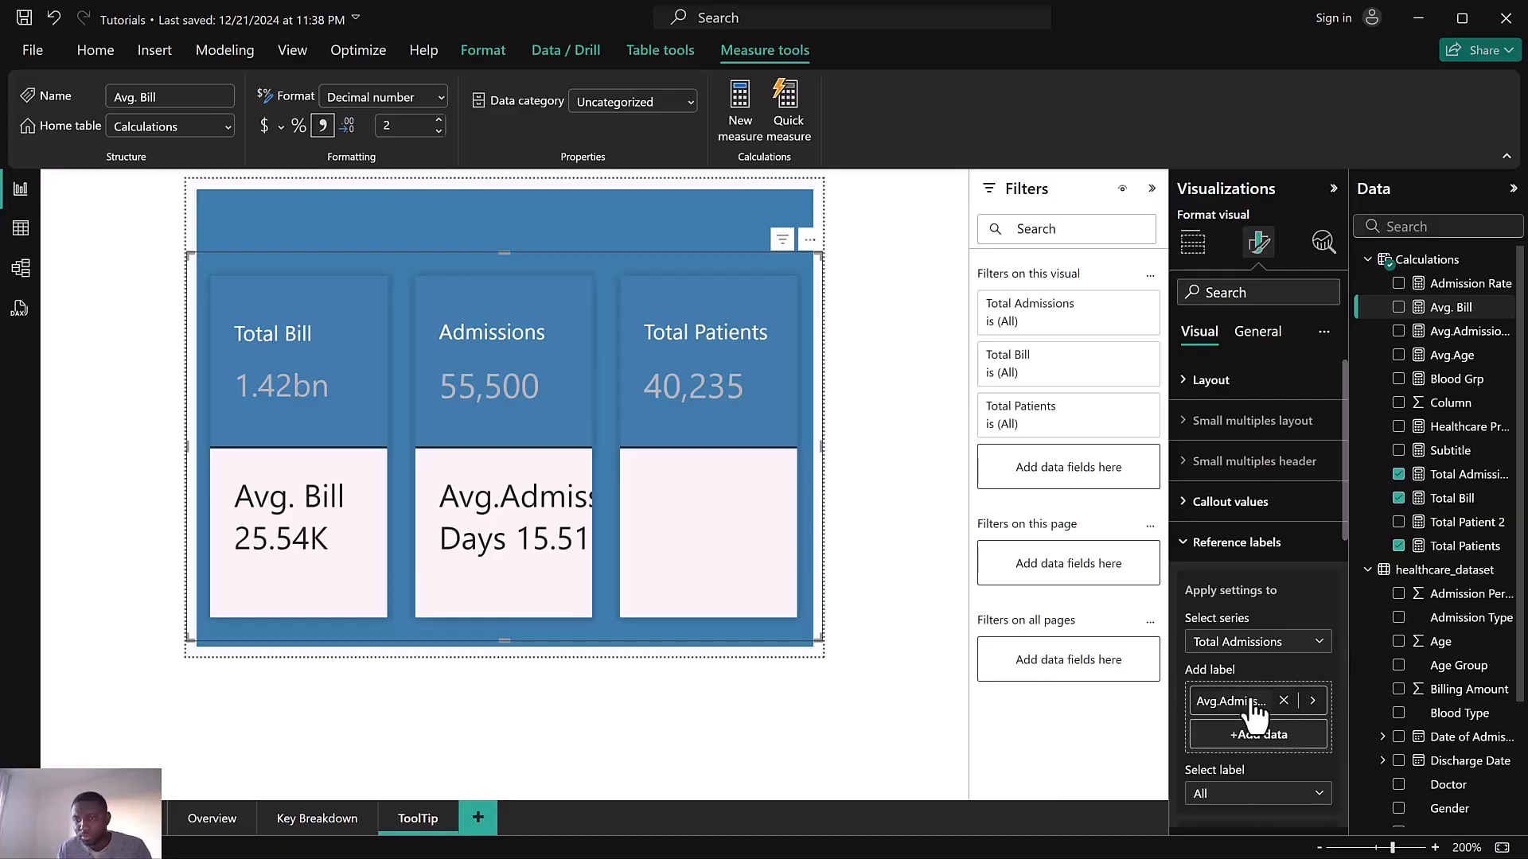
Rename the Avg.Admission Days measure to Avg.Admission in its formula
left_click(1464, 331)
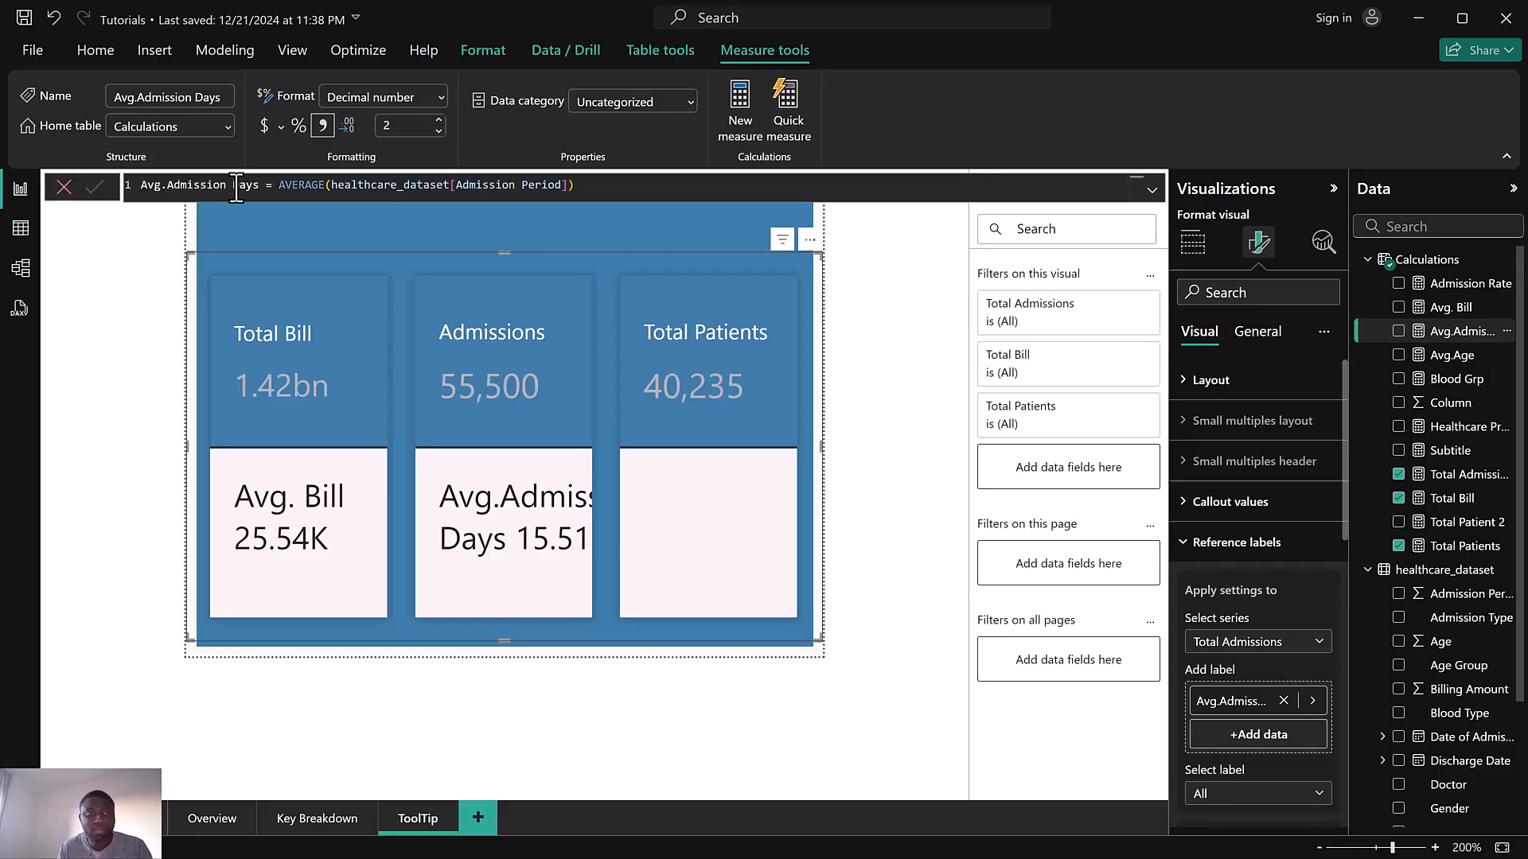
left_click_drag(231, 193, 257, 195)
key("BackSpace")
key("BackSpace")
key("BackSpace")
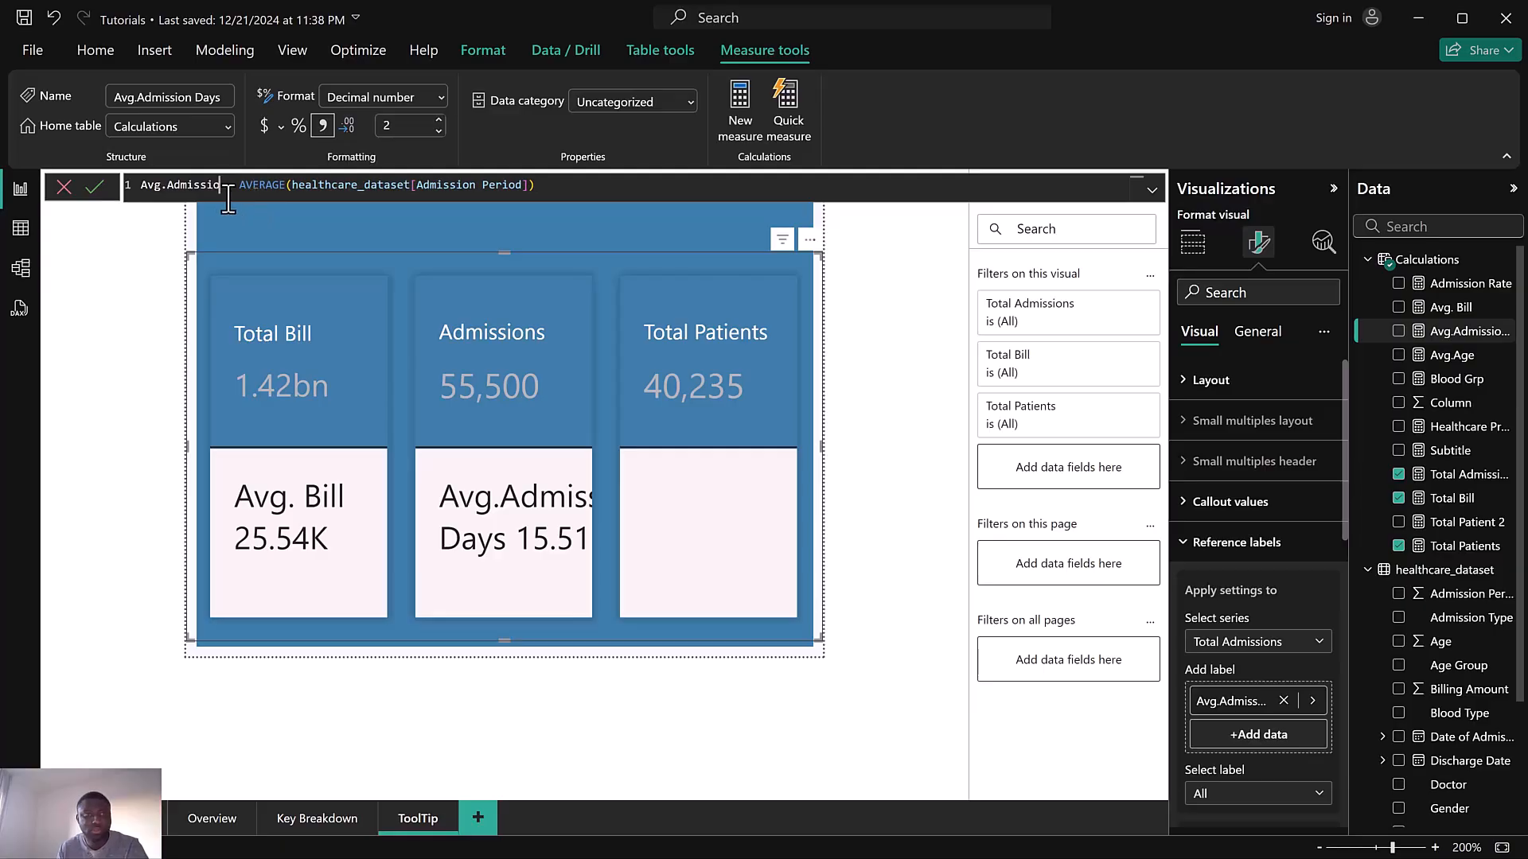
type("n")
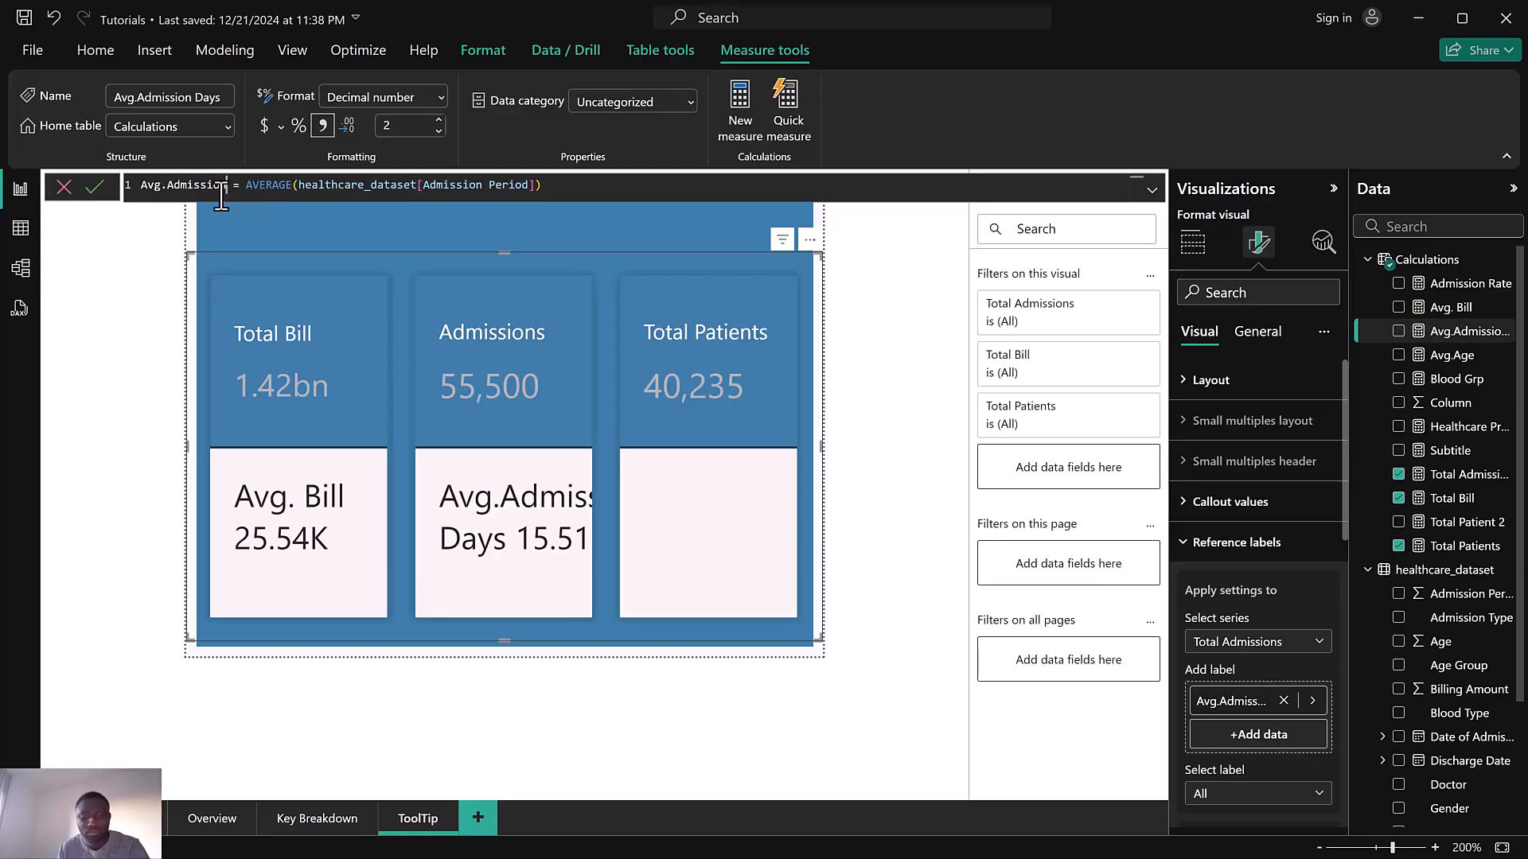
left_click(94, 188)
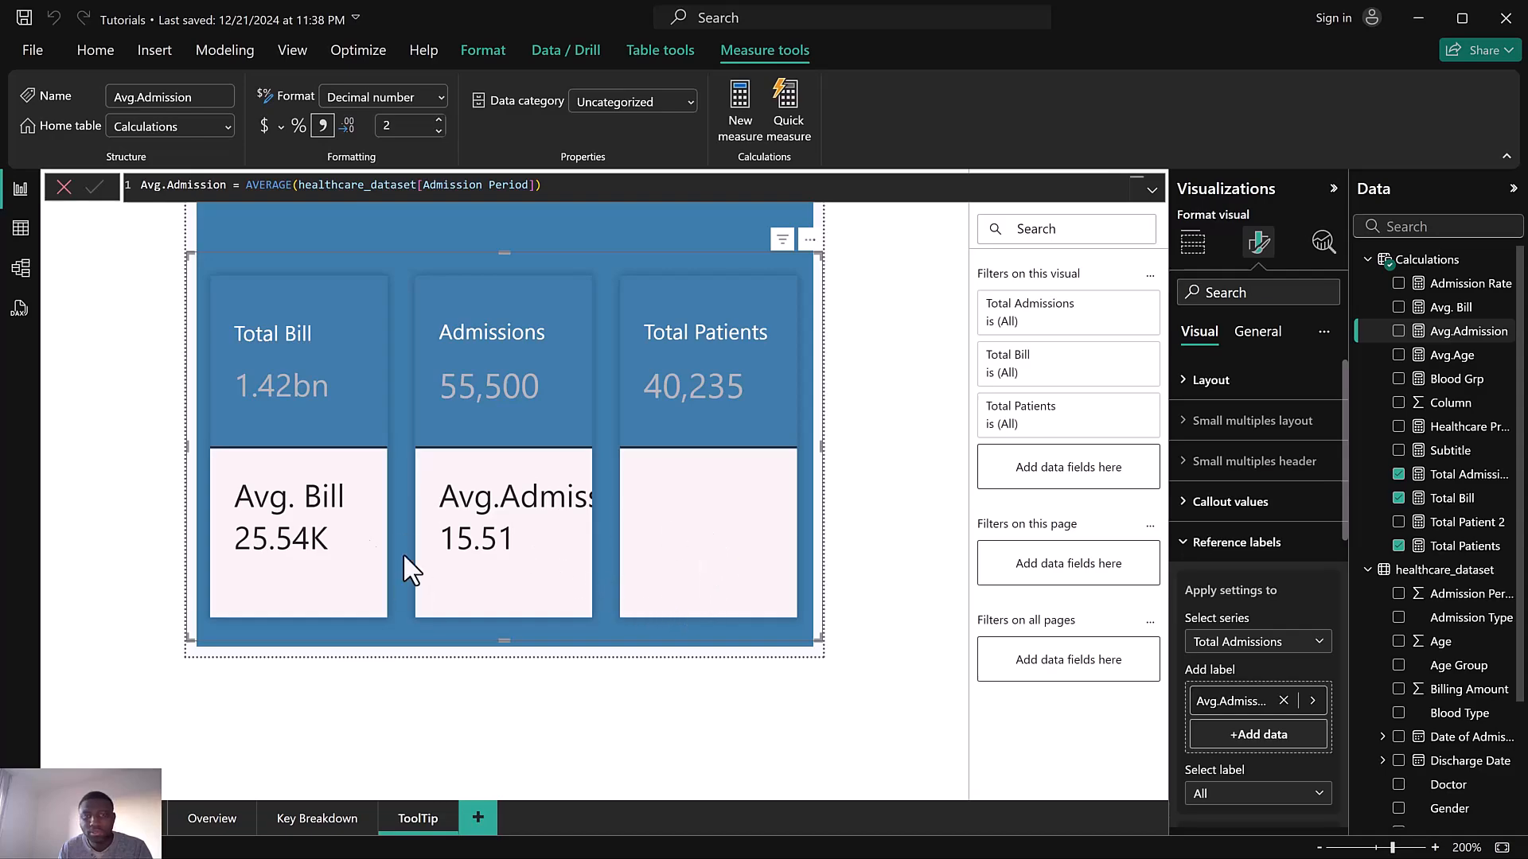
Switch to the Total Patients series and add Avg.Age as its reference label
left_click(1249, 646)
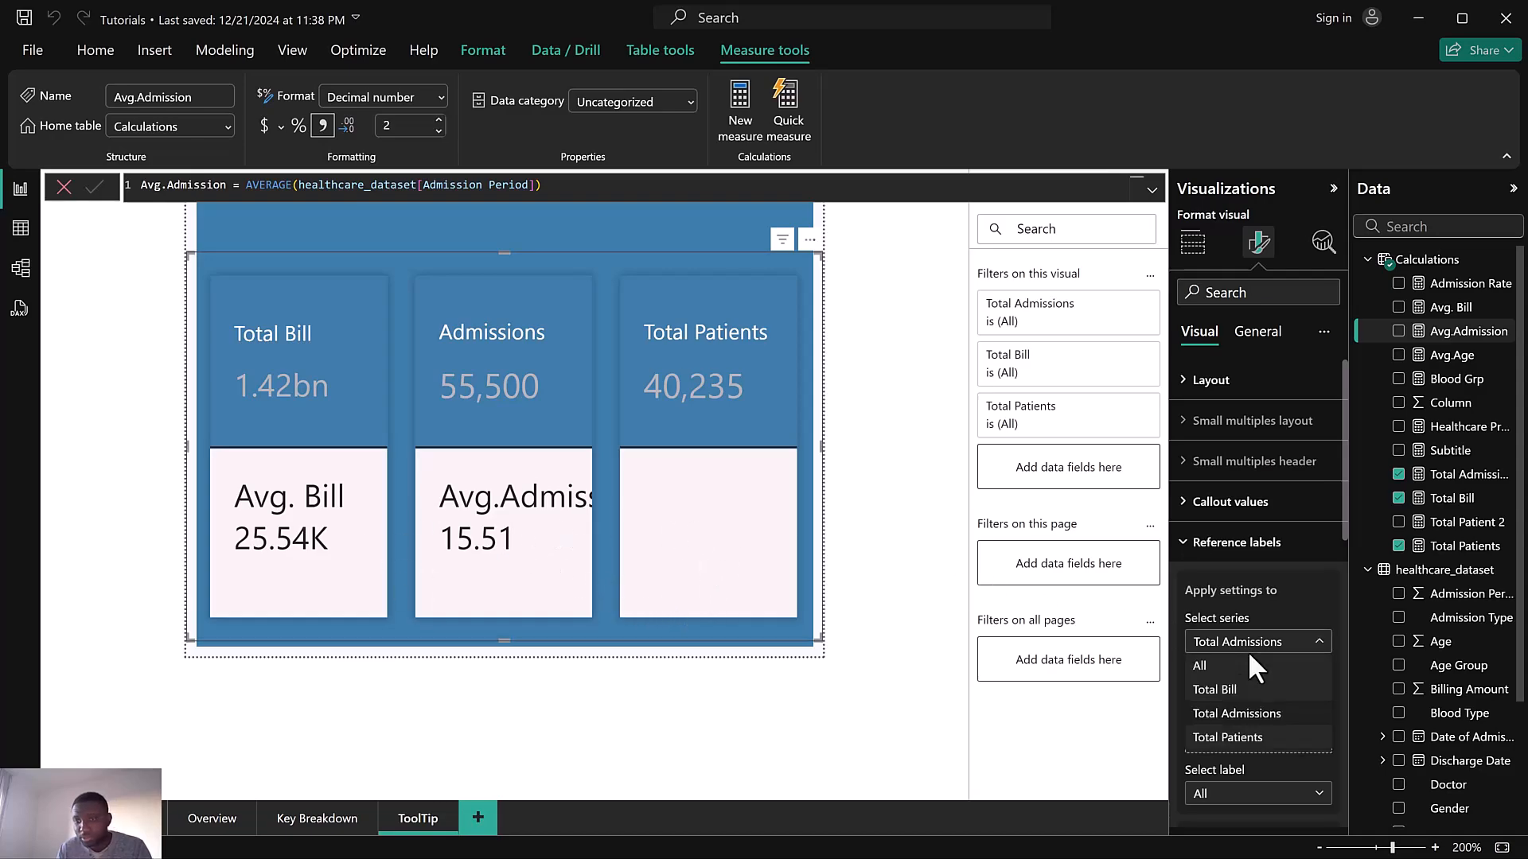
left_click(1254, 740)
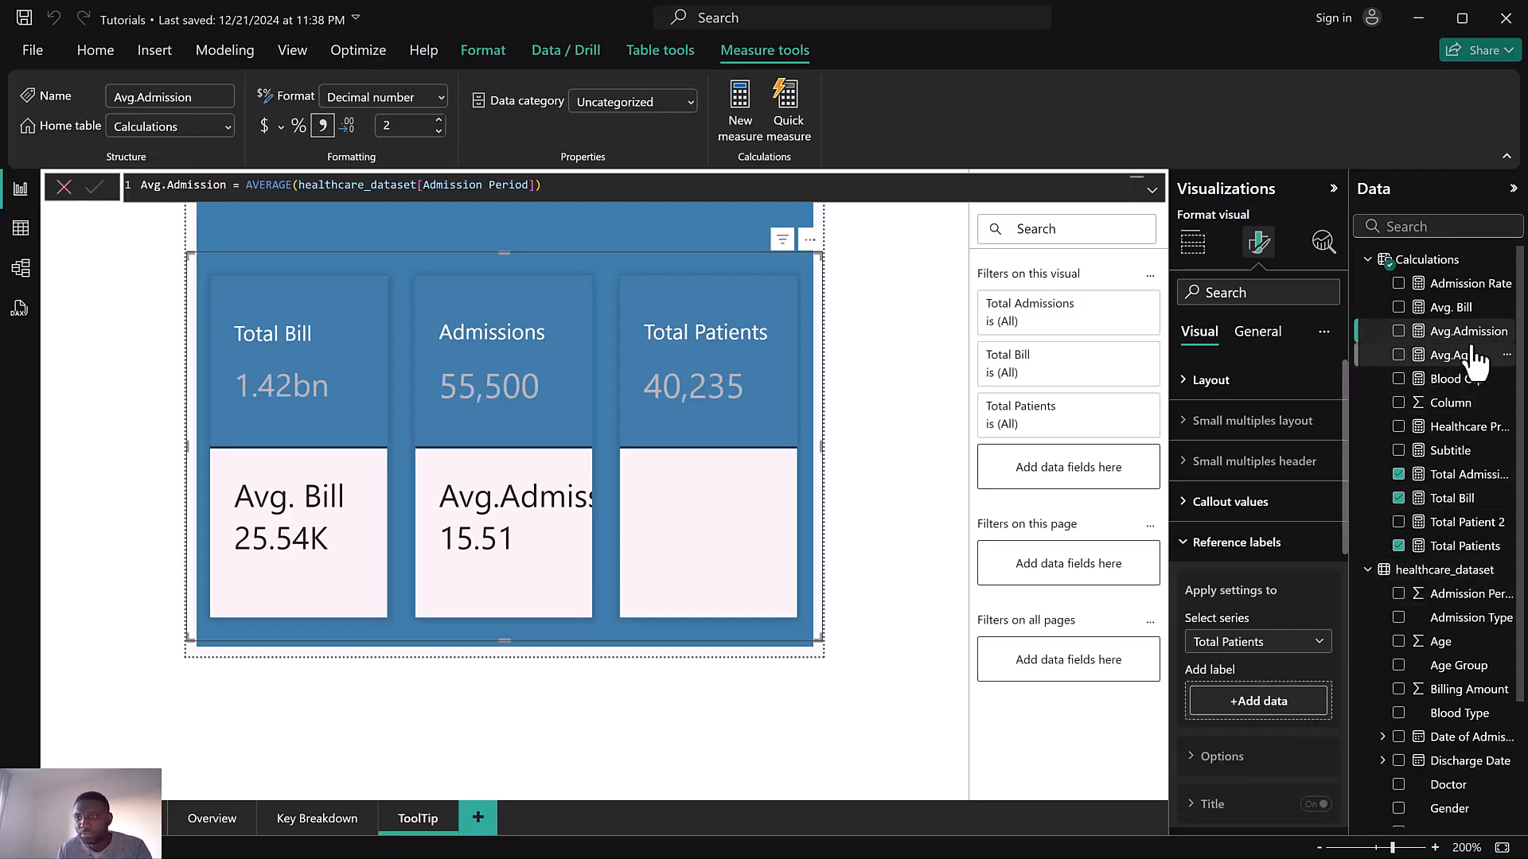
left_click_drag(1467, 368, 1258, 707)
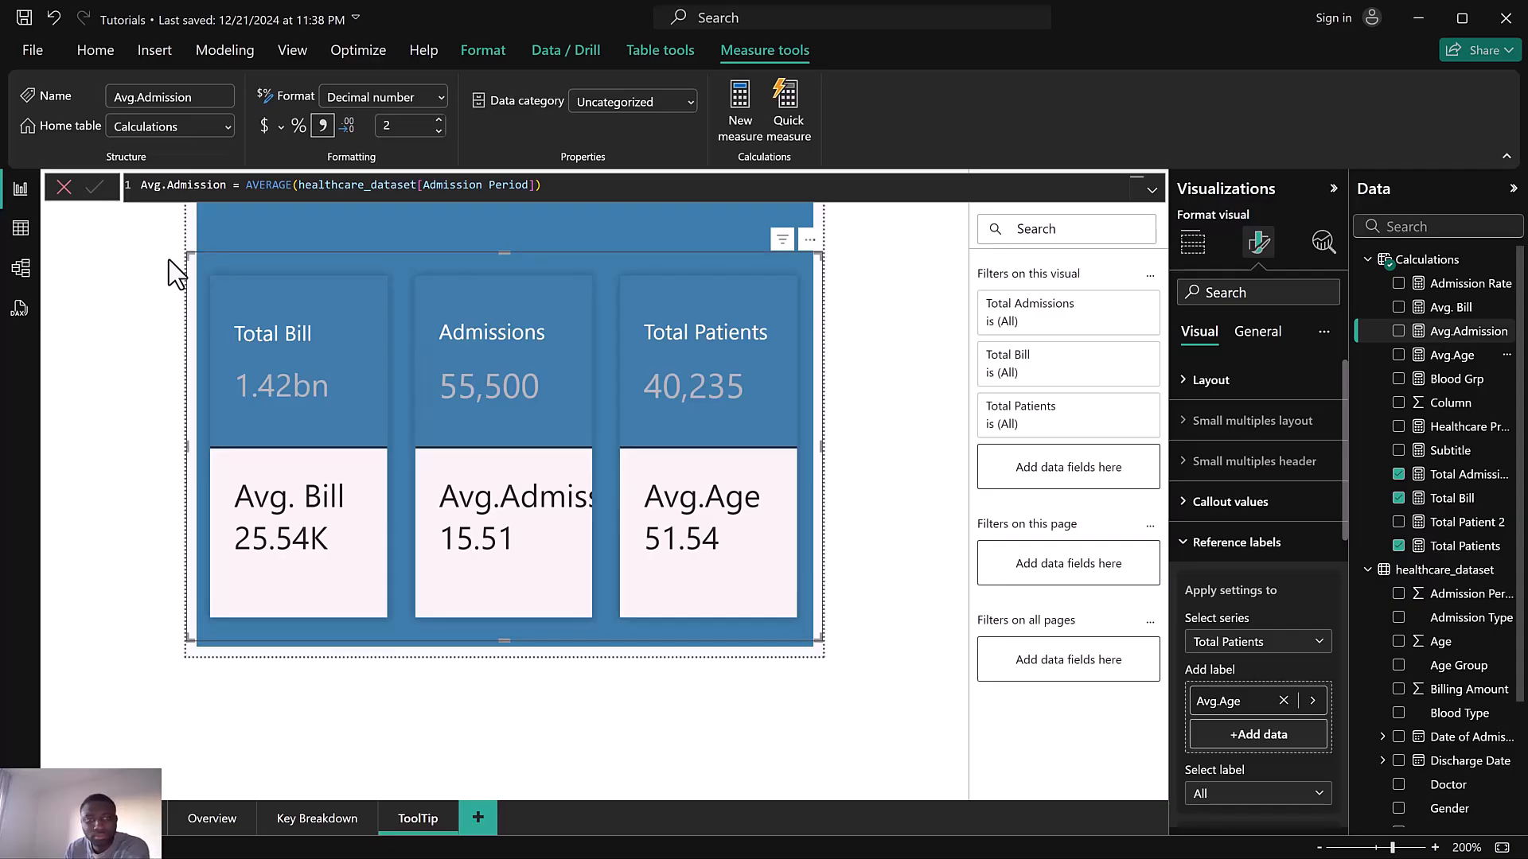
left_click(66, 188)
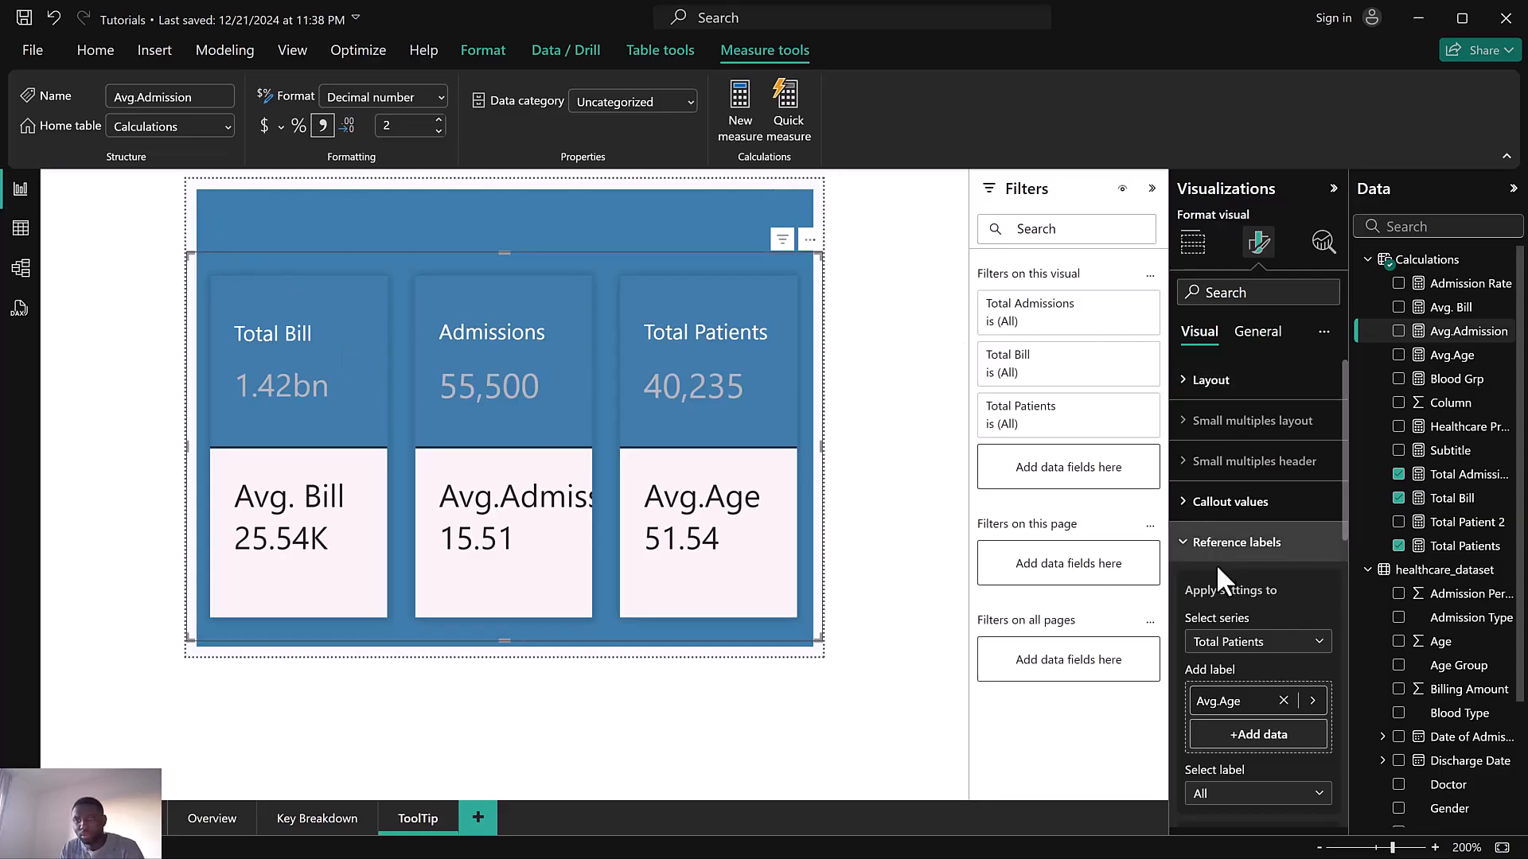
Select the Avg.Age reference label and set its title colour to a blue theme colour
scroll(1219, 565, "down", 3)
left_click(1227, 694)
left_click(1221, 742)
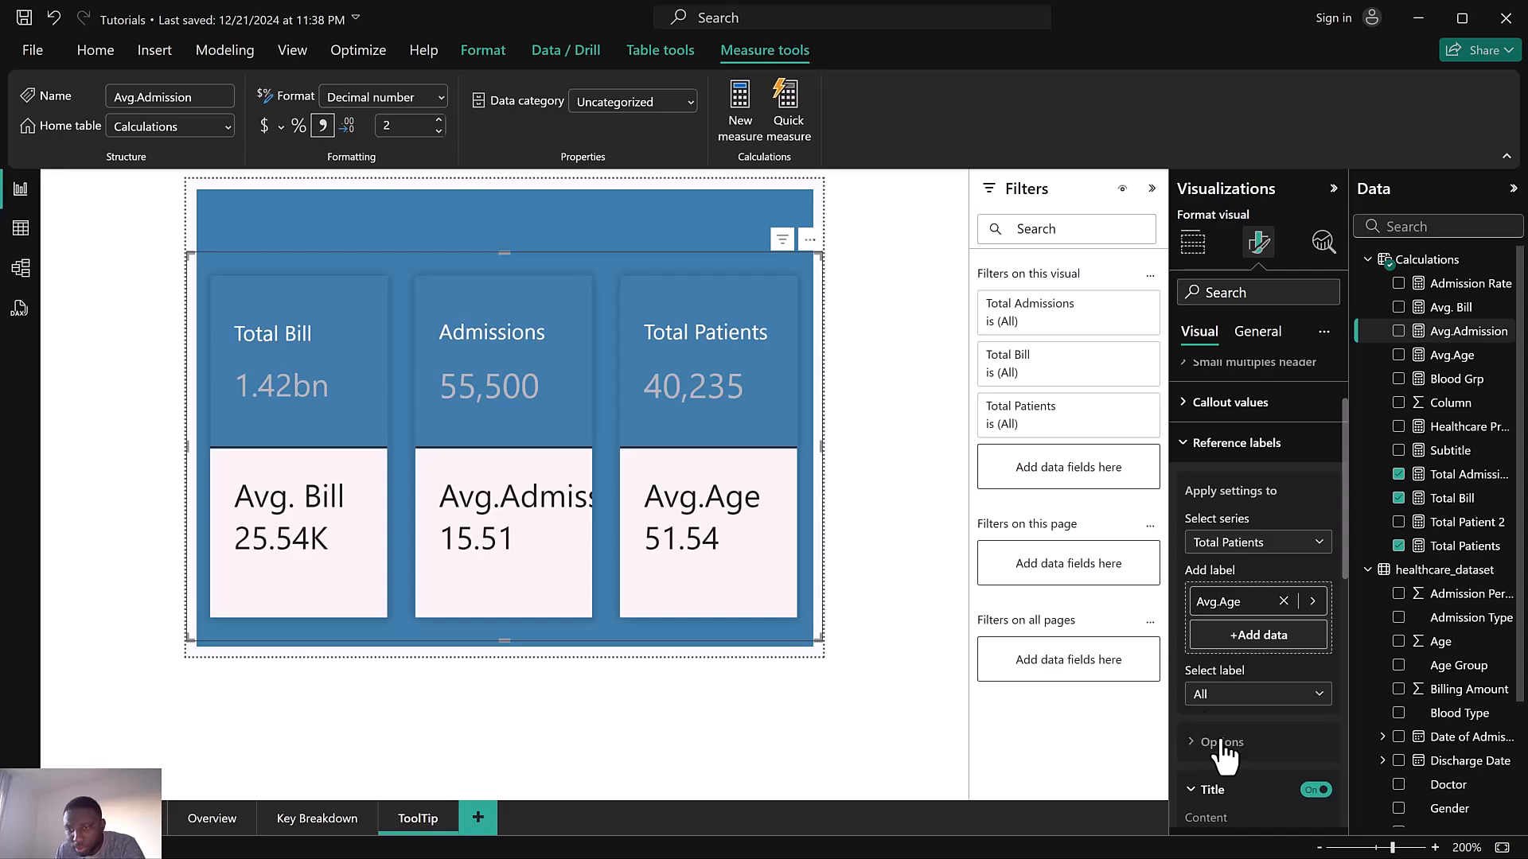
scroll(1244, 708, "down", 5)
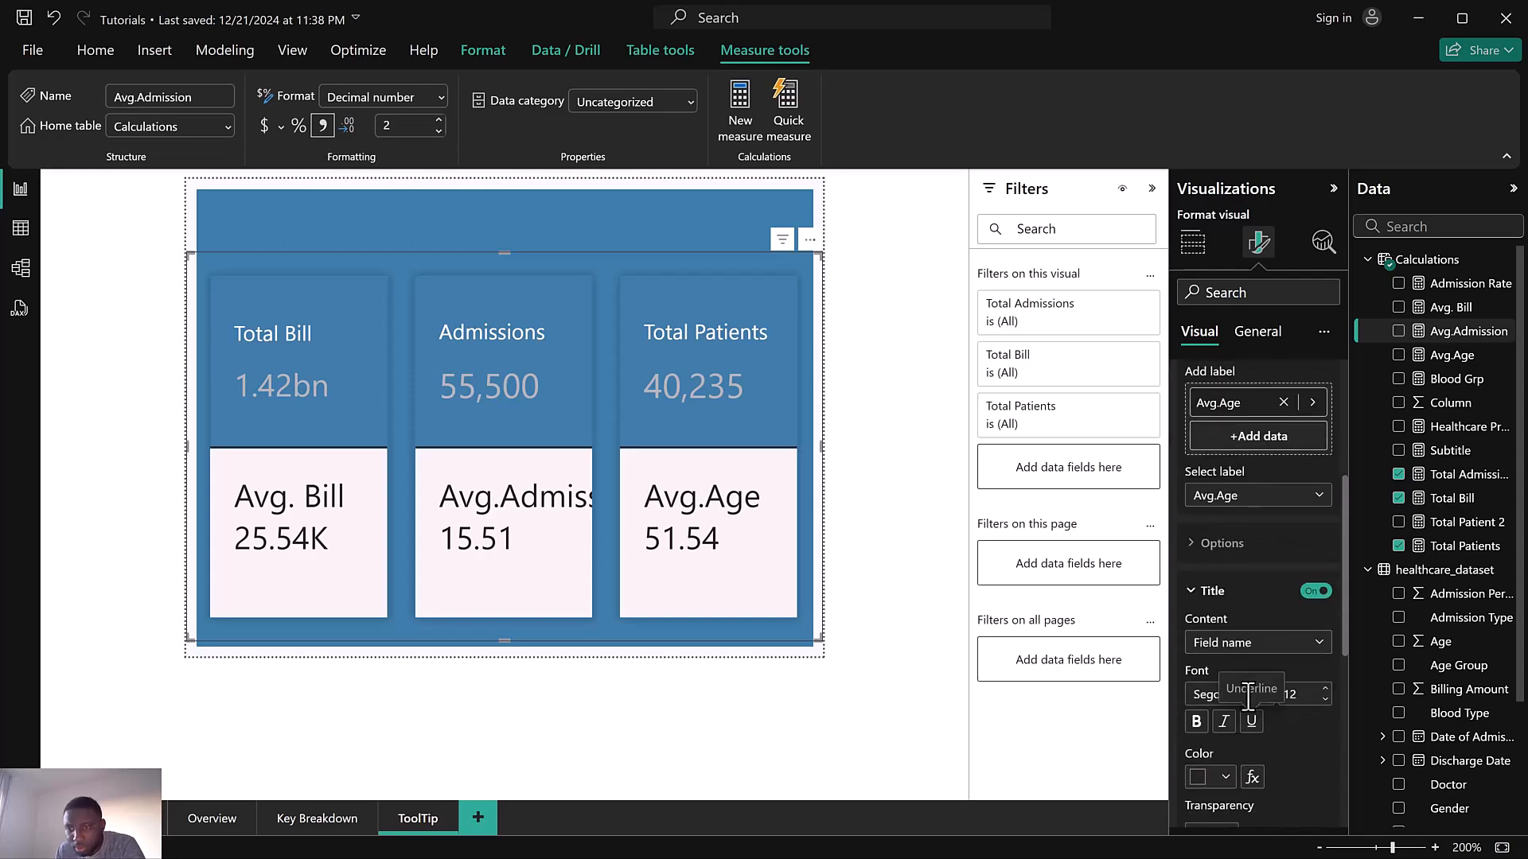
scroll(1288, 675, "down", 2)
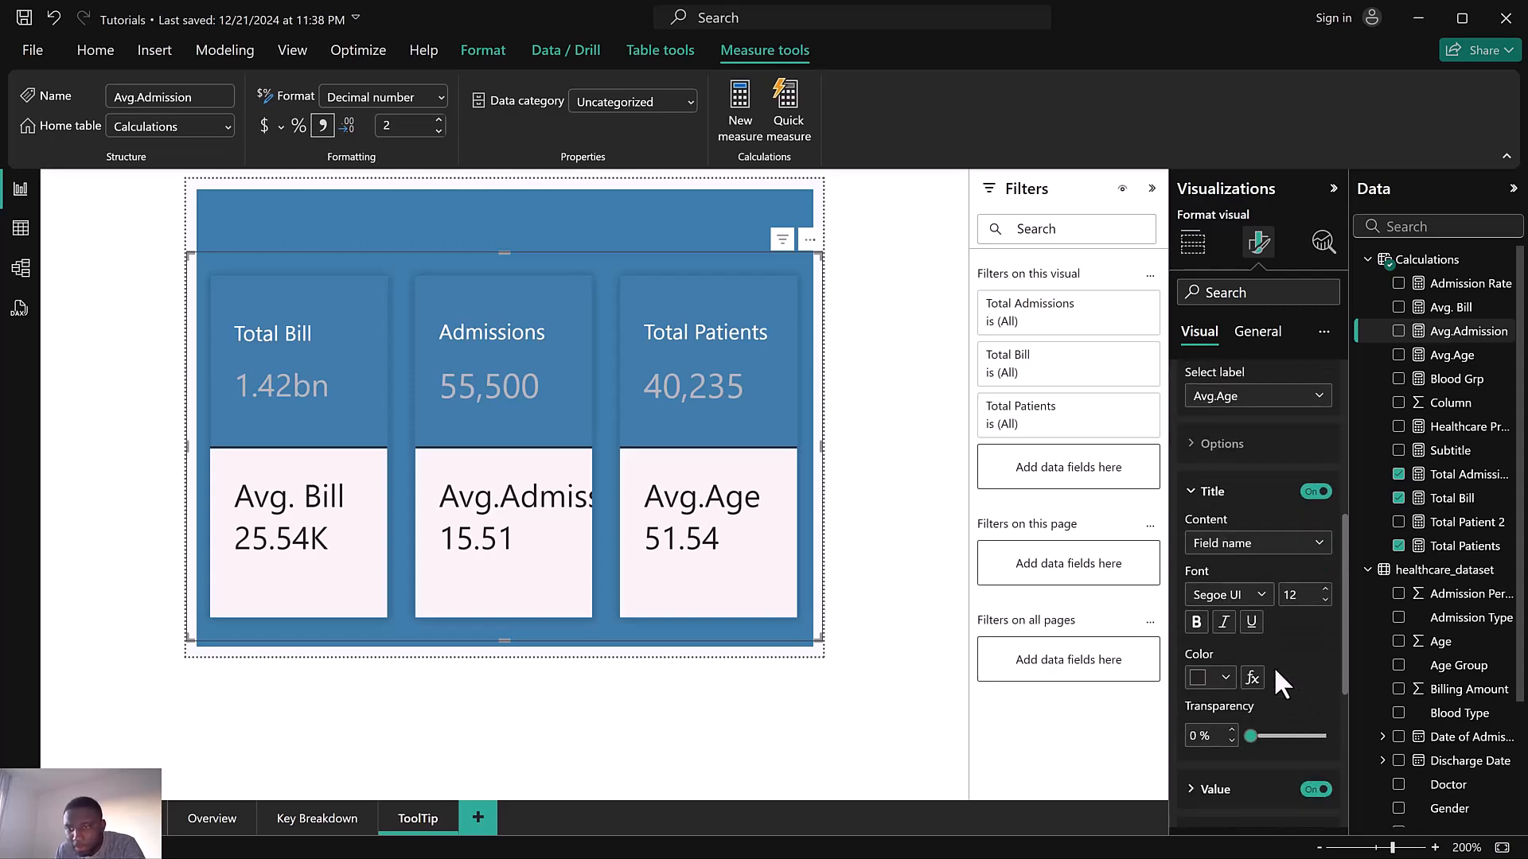
left_click(1211, 678)
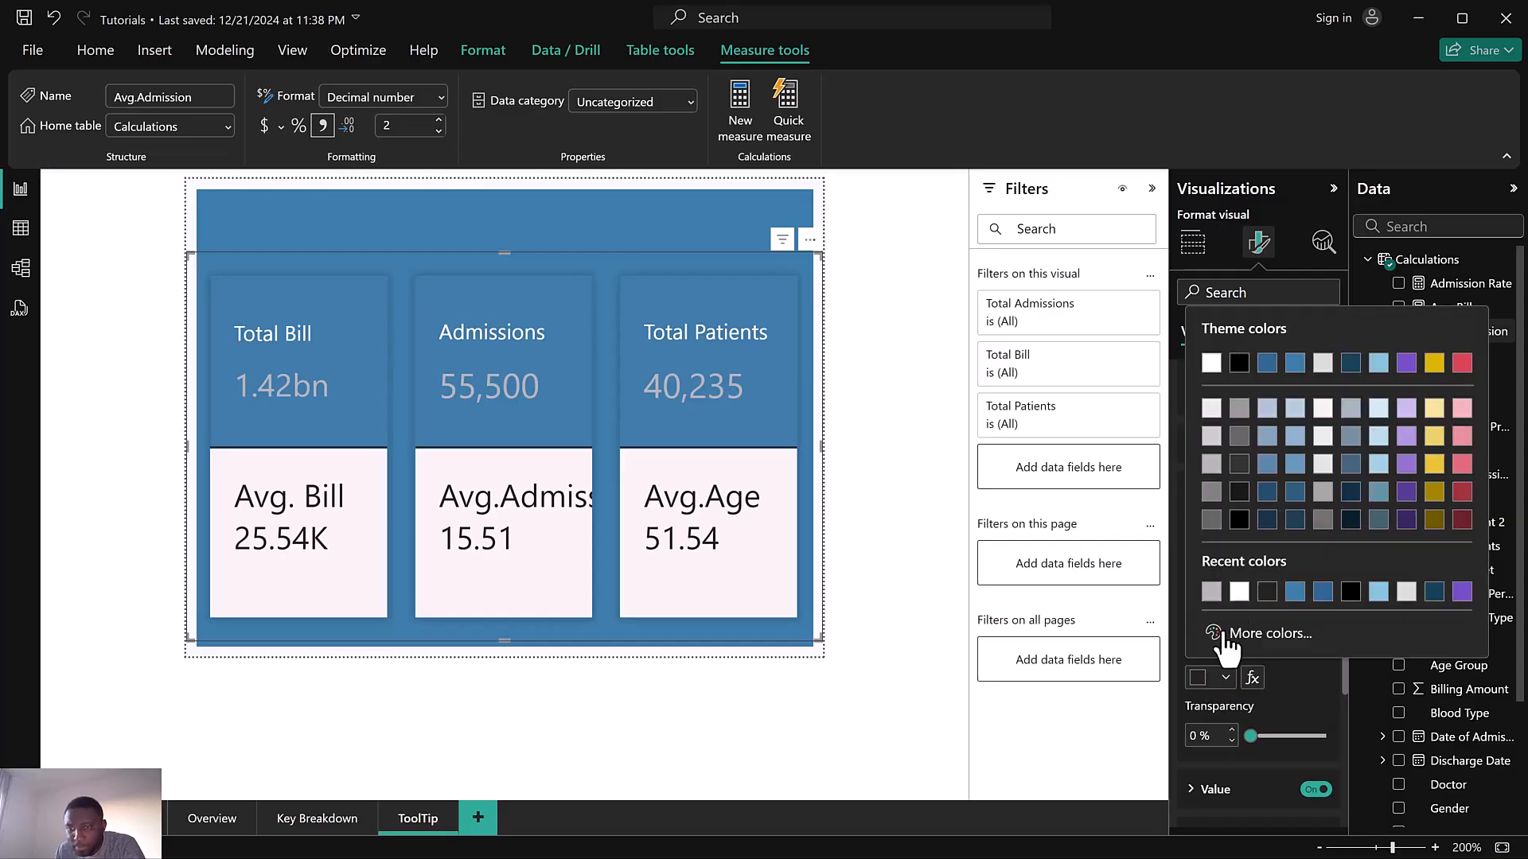
left_click(1297, 364)
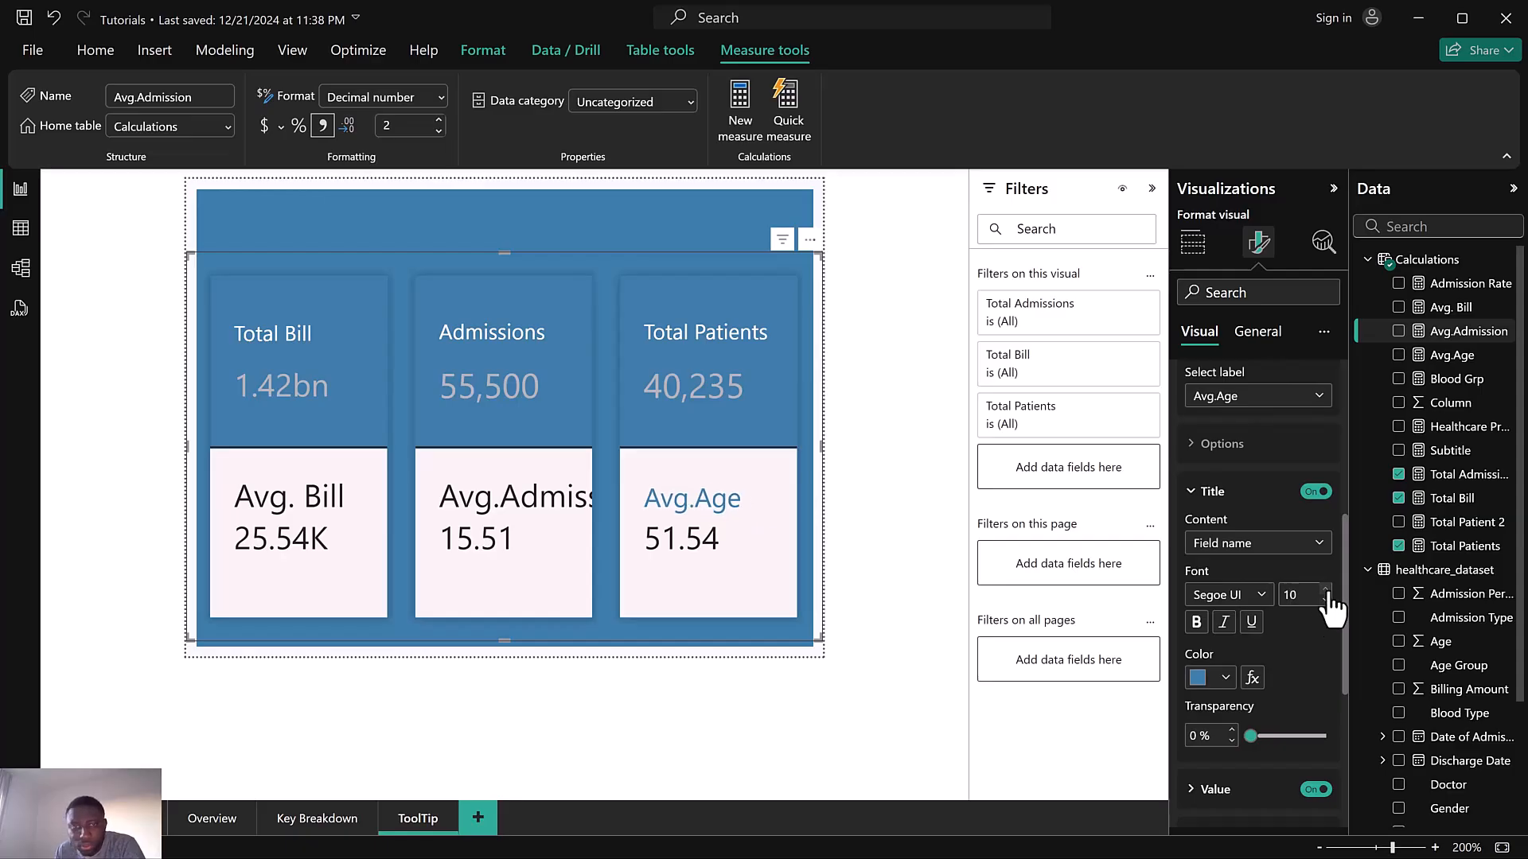
Set the Avg.Age label's value display units to None and its value decimal places to 0
scroll(1254, 654, "down", 5)
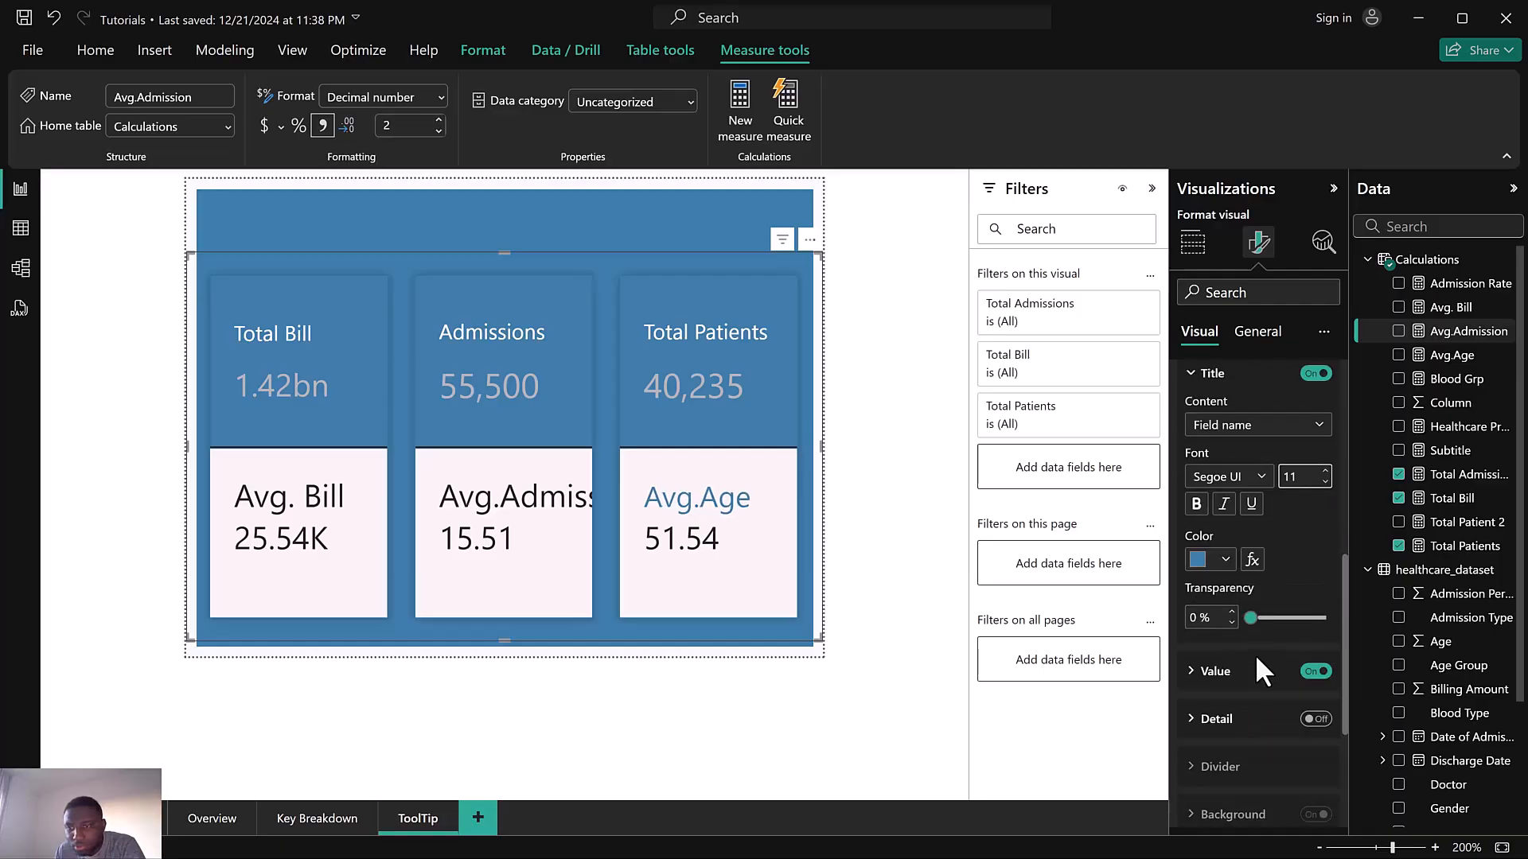
left_click(1215, 590)
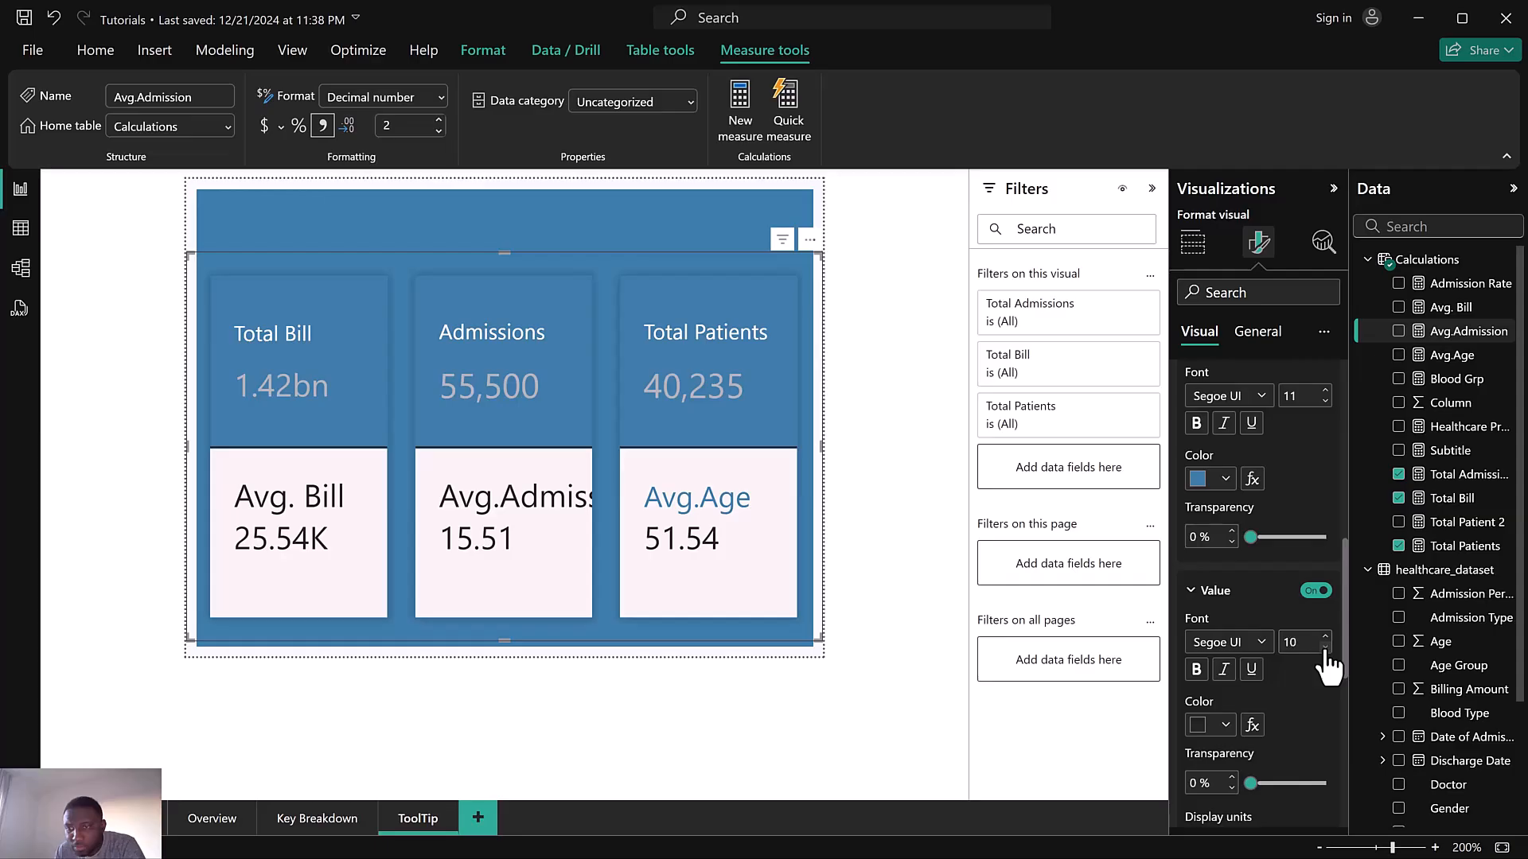
scroll(1254, 694, "down", 3)
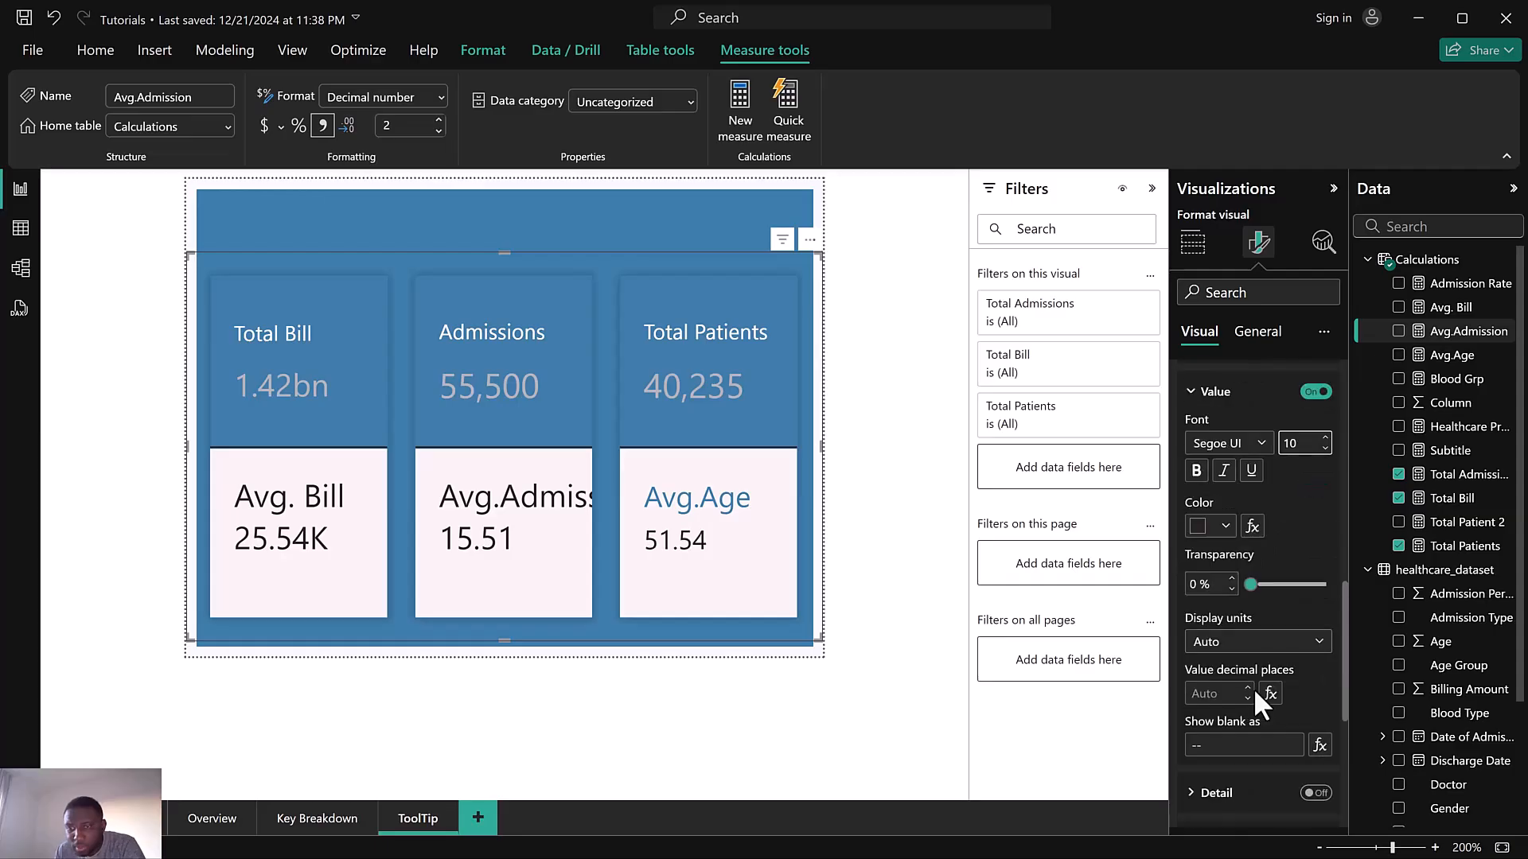
left_click(1232, 651)
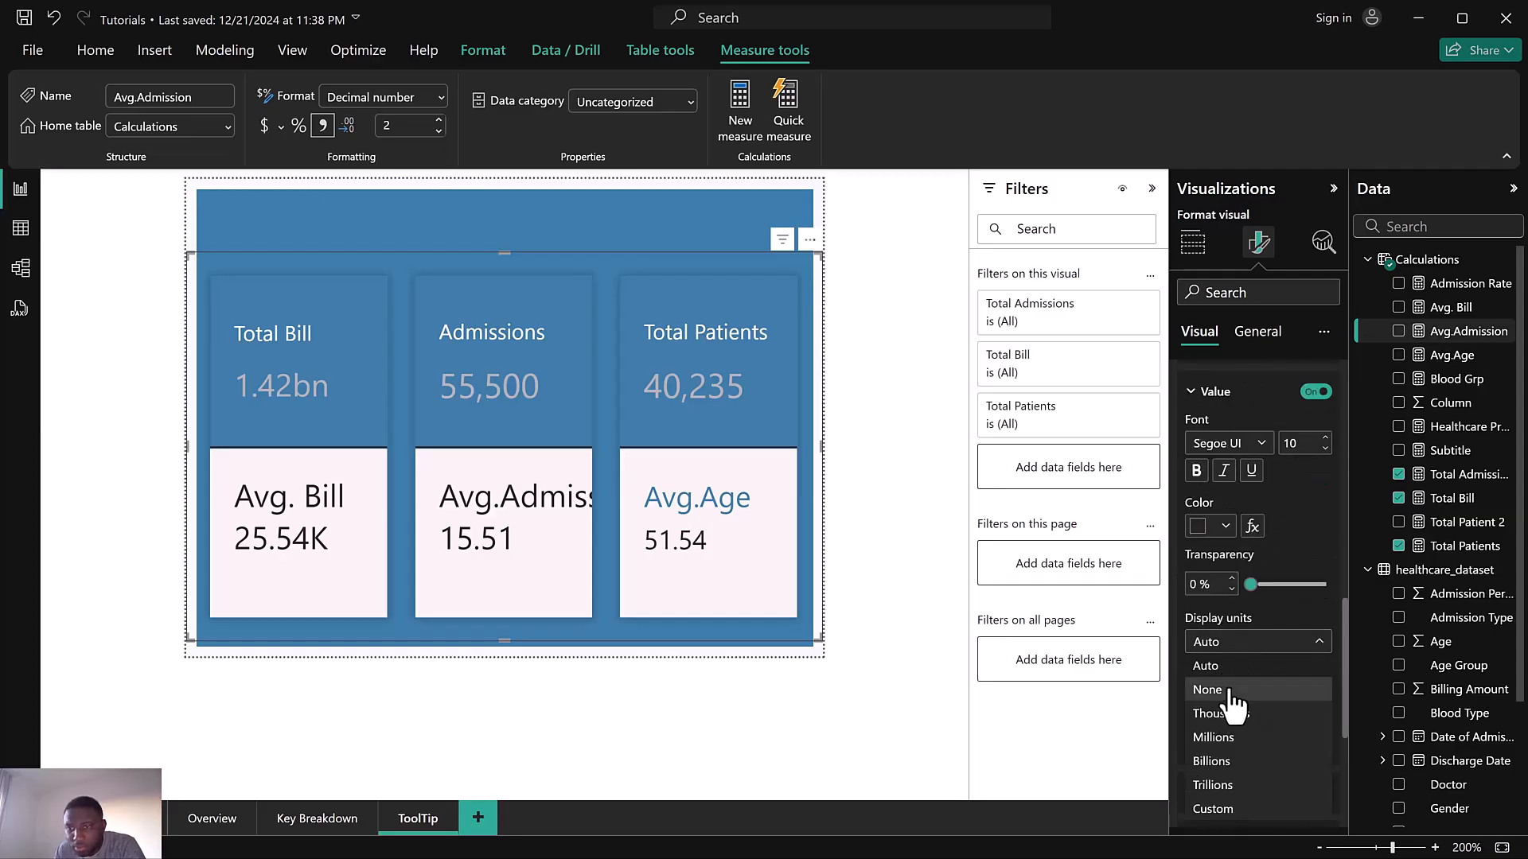
left_click(1231, 692)
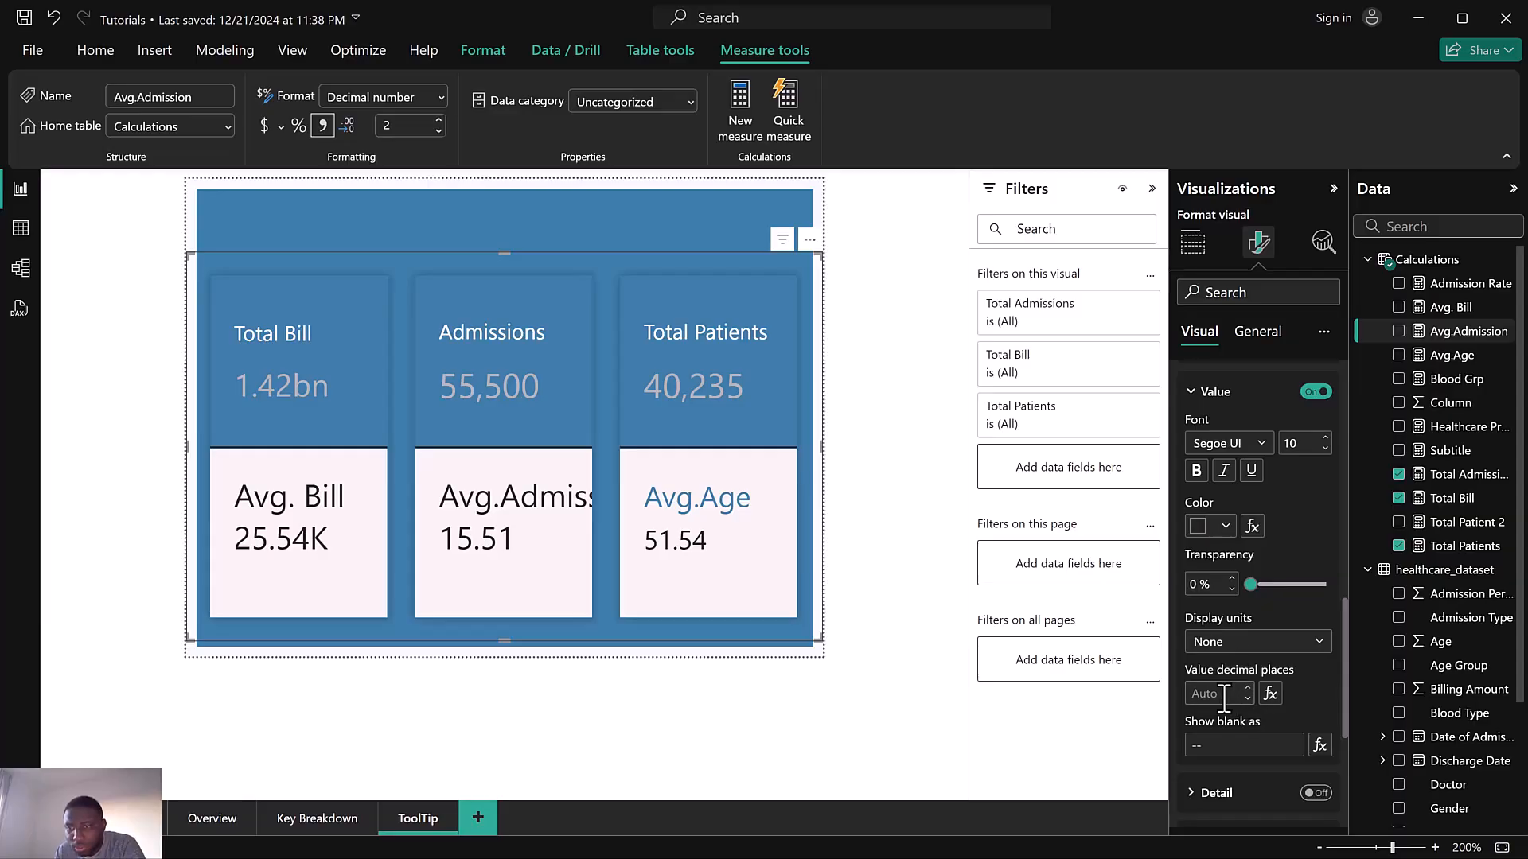
type("0")
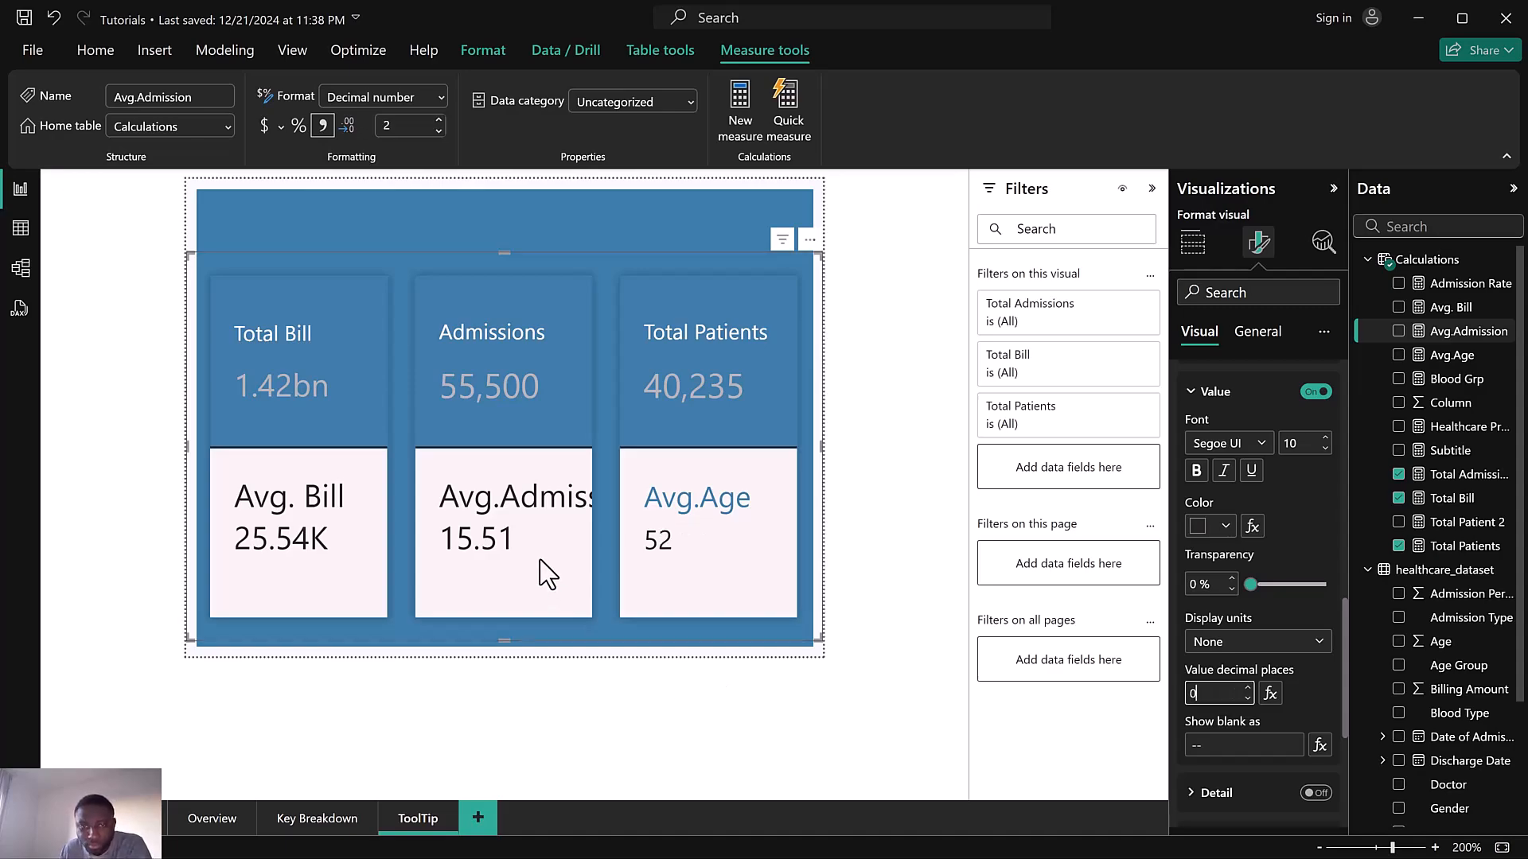
Switch to the Total Admissions series and select its Avg.Admission reference label for formatting
scroll(1267, 594, "up", 1)
scroll(1267, 596, "up", 6)
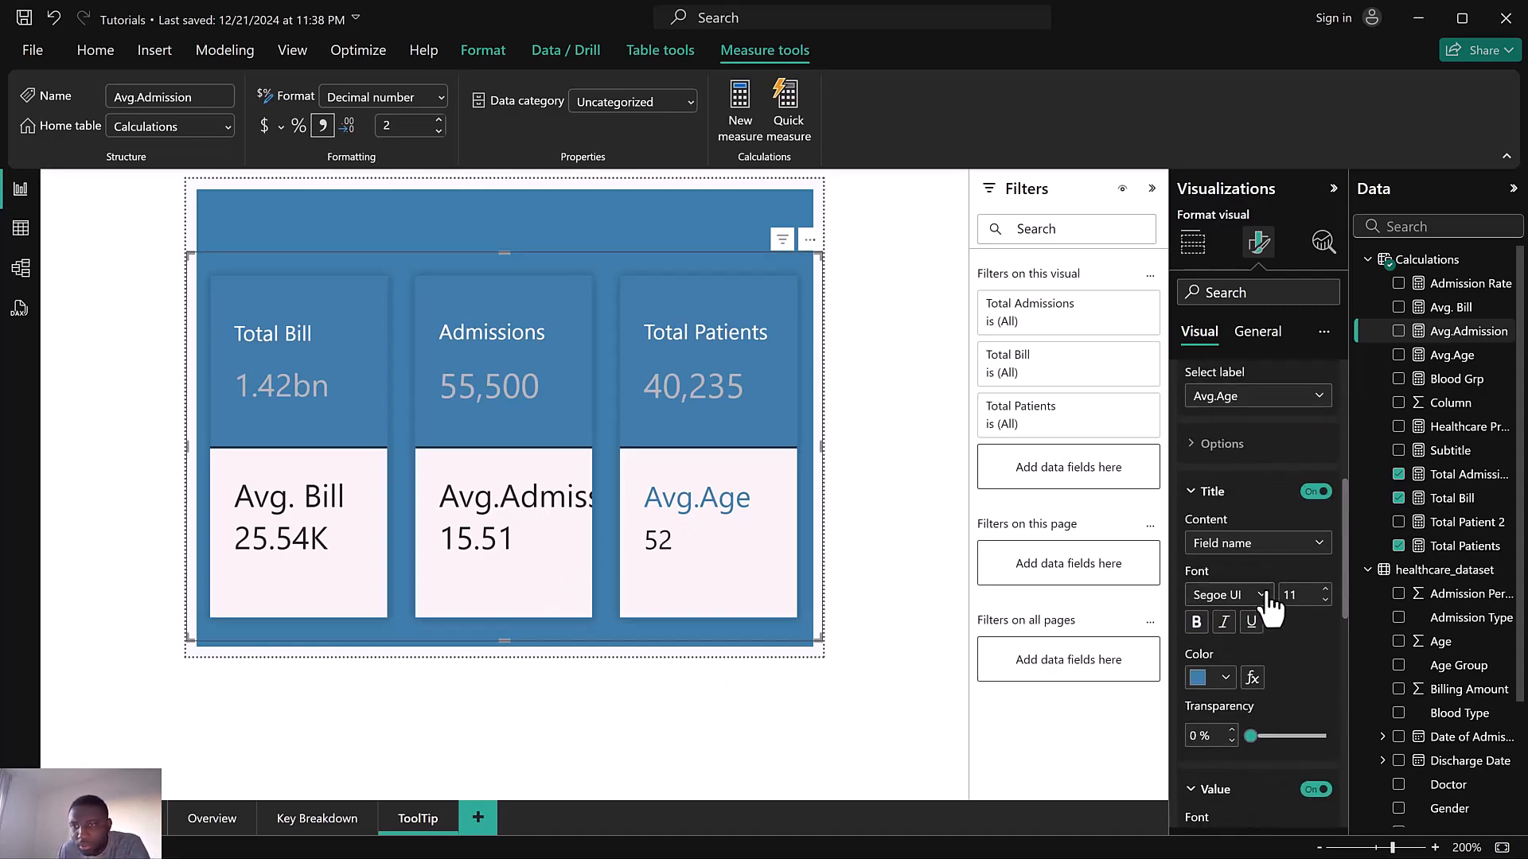
scroll(1265, 595, "up", 2)
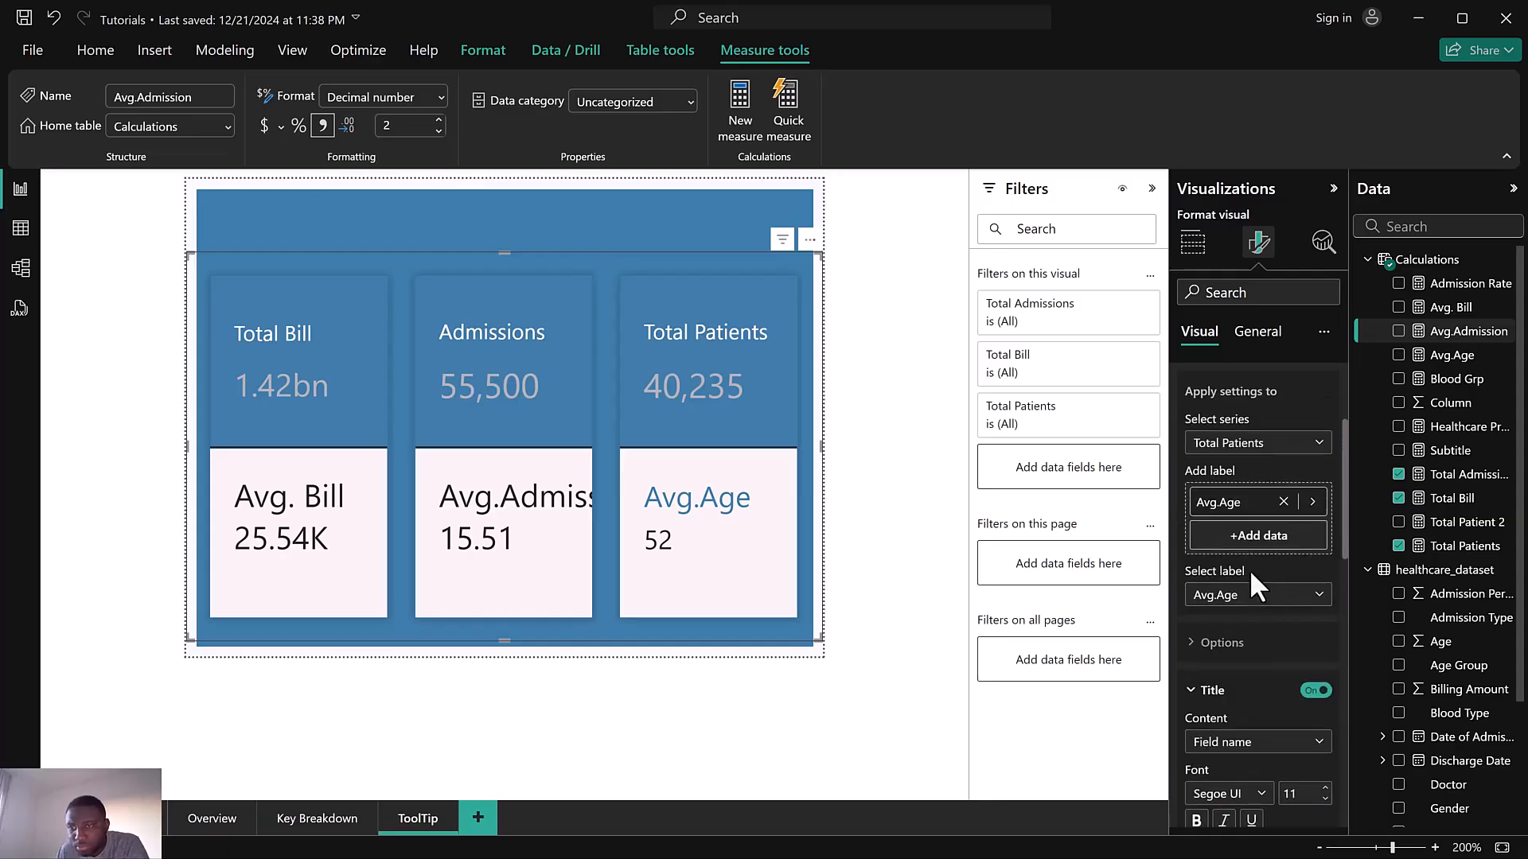
left_click(1224, 446)
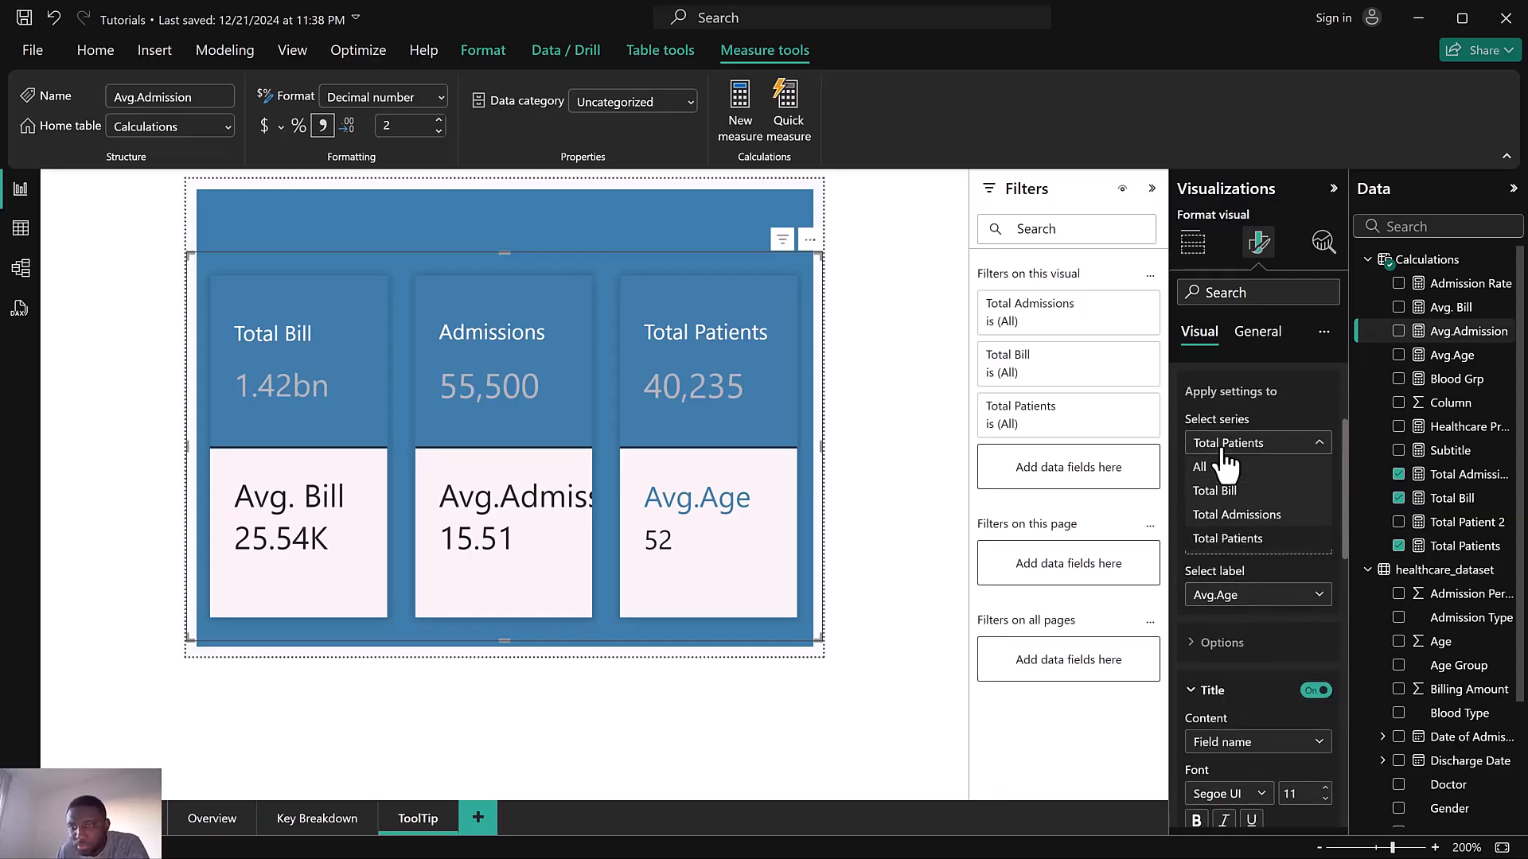
left_click(1239, 514)
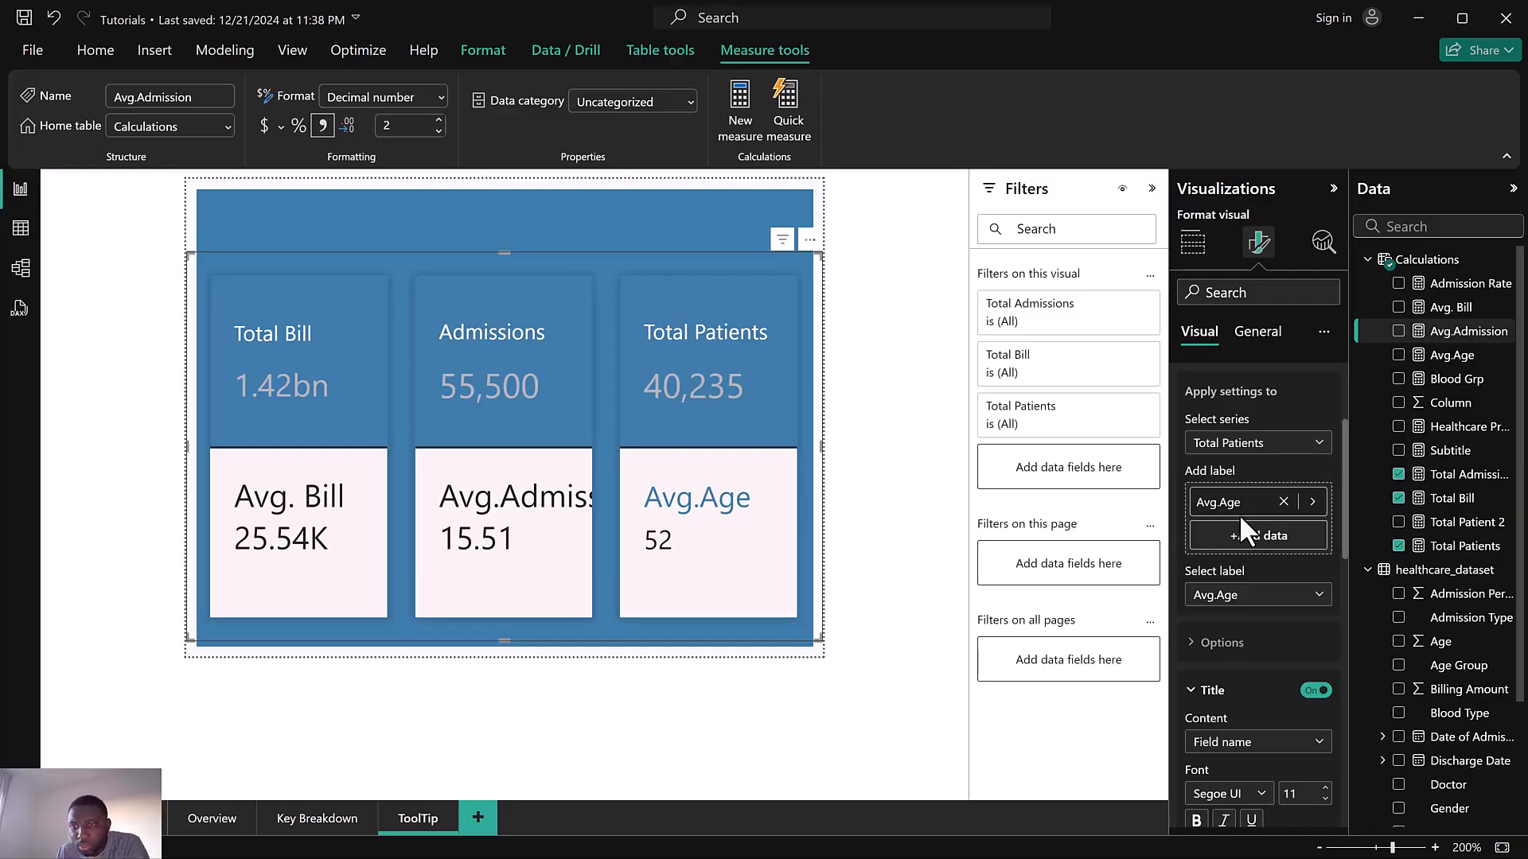
left_click(1259, 602)
left_click(1250, 641)
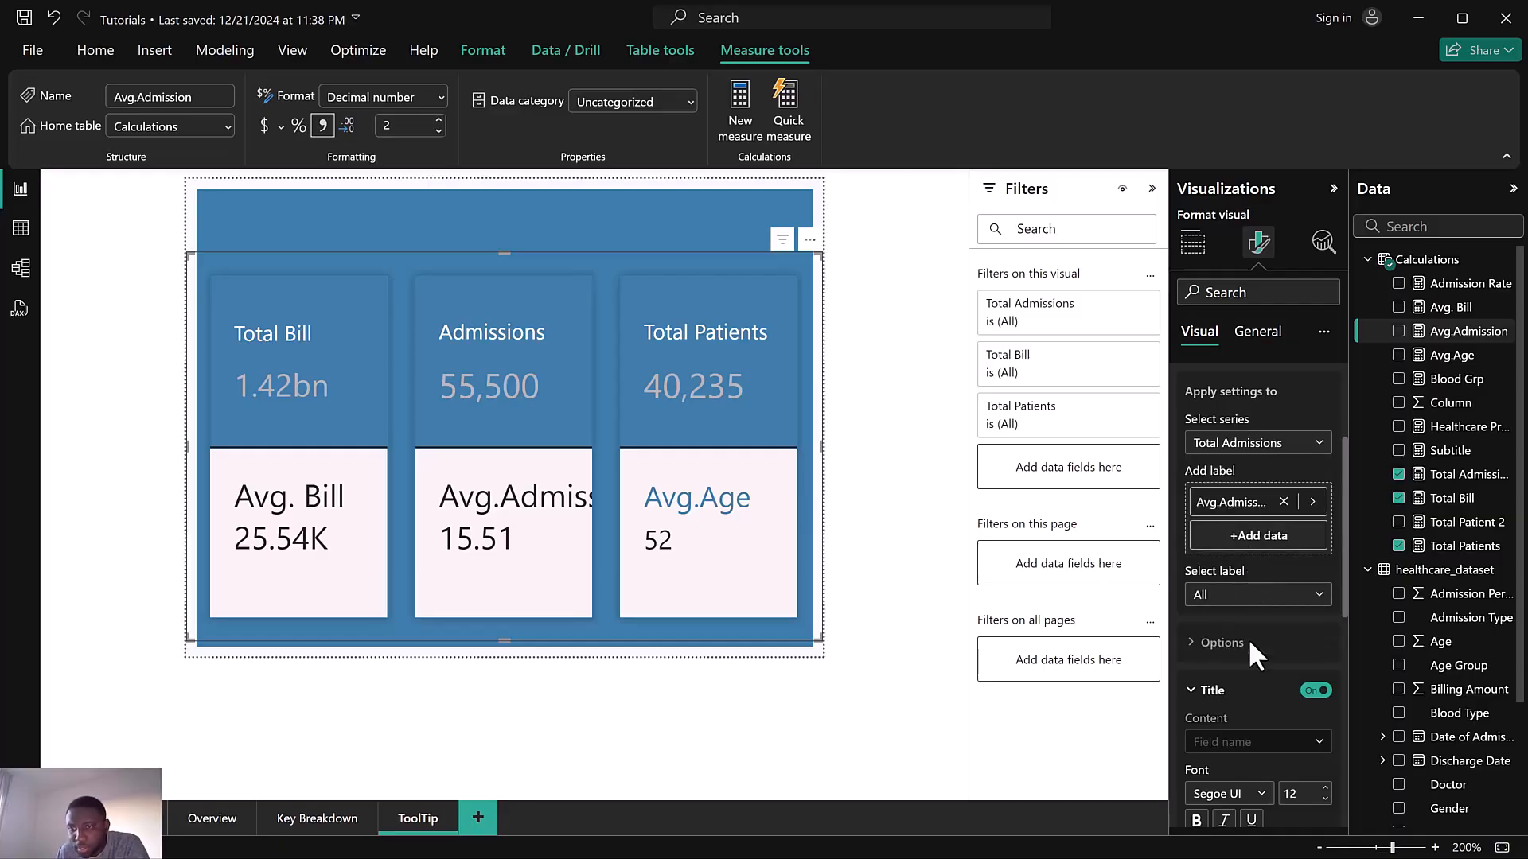
scroll(1248, 638, "down", 2)
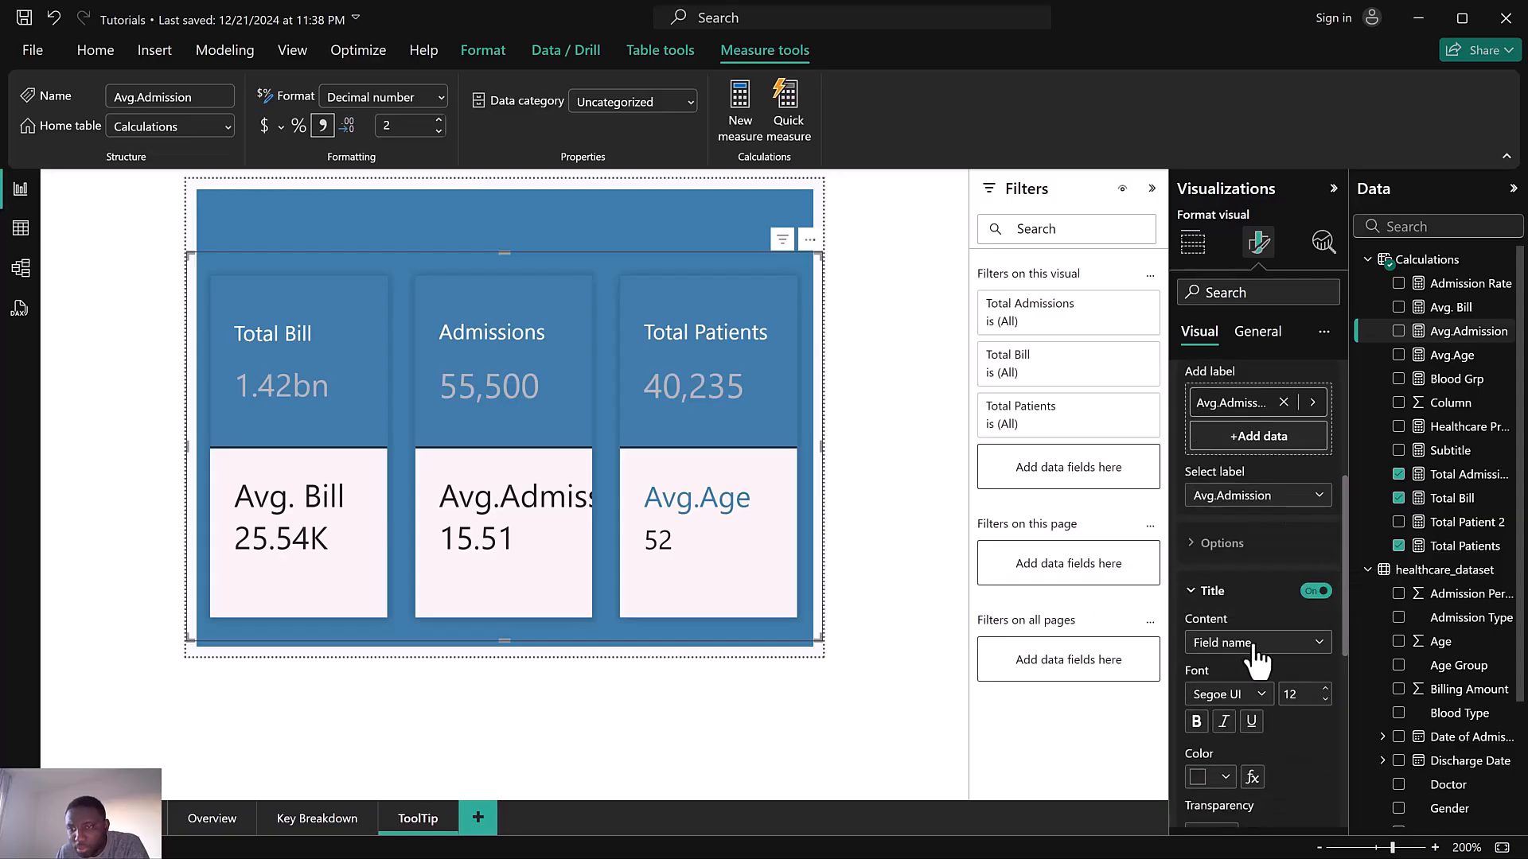
left_click(1266, 647)
left_click(1237, 667)
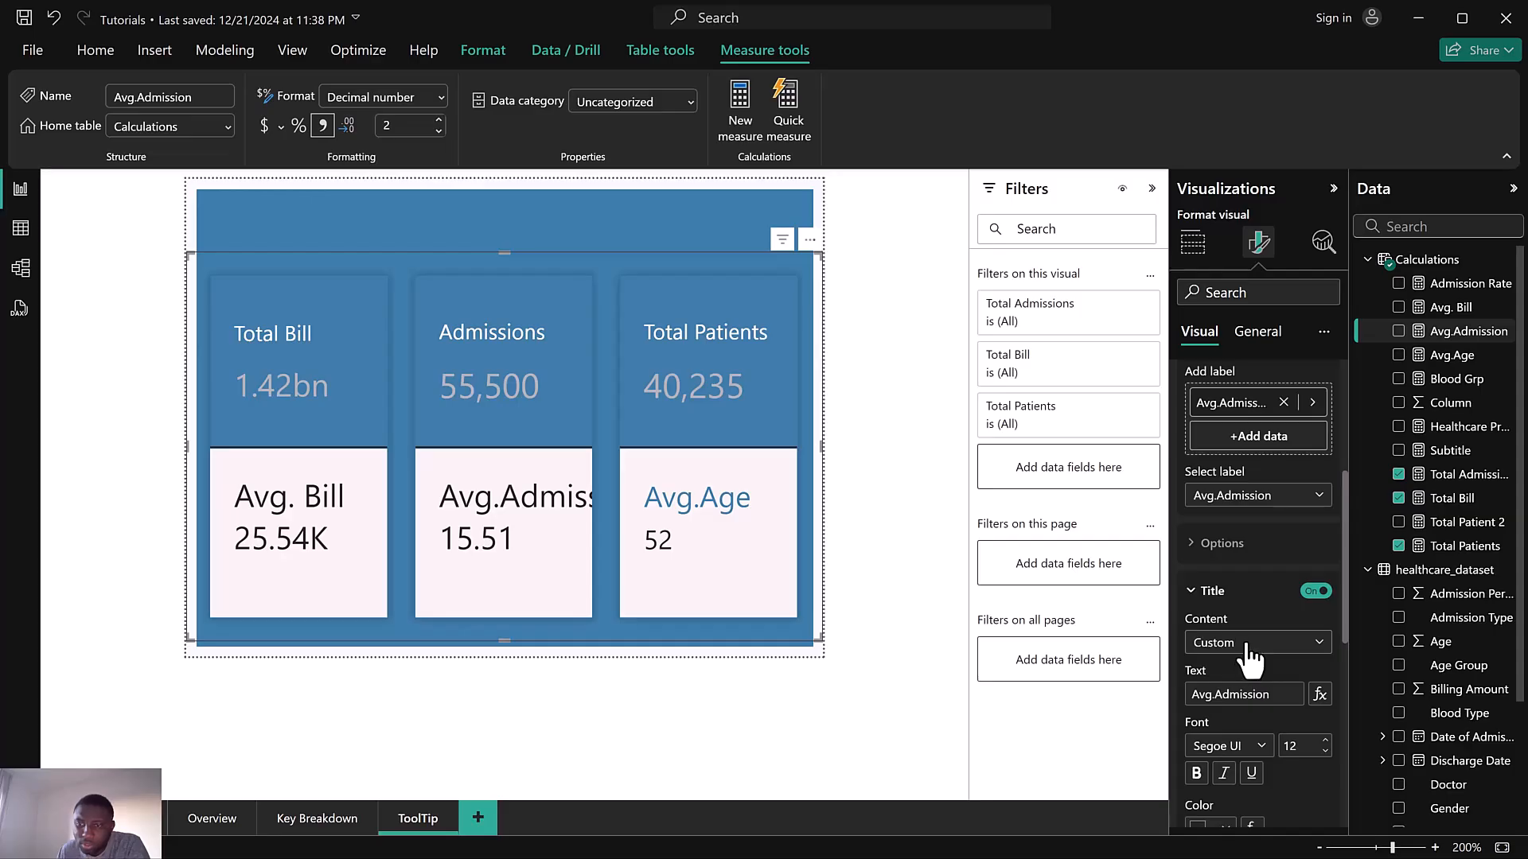
left_click(1247, 645)
left_click(1236, 688)
scroll(1248, 653, "down", 5)
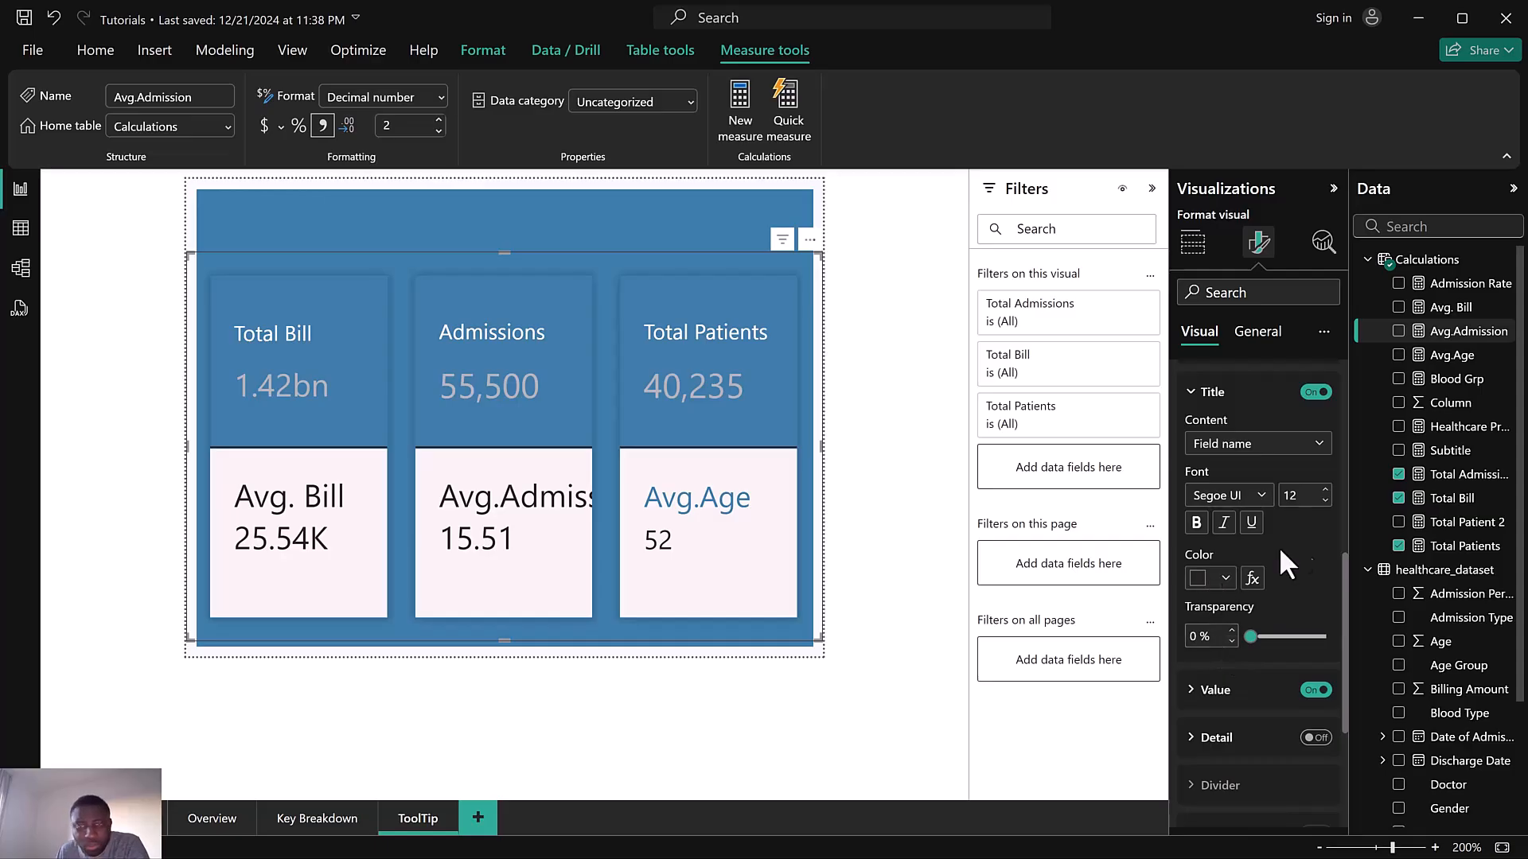
Rename the Avg.Admission measure back to Avg.Admission Days in its formula
left_click(1507, 333)
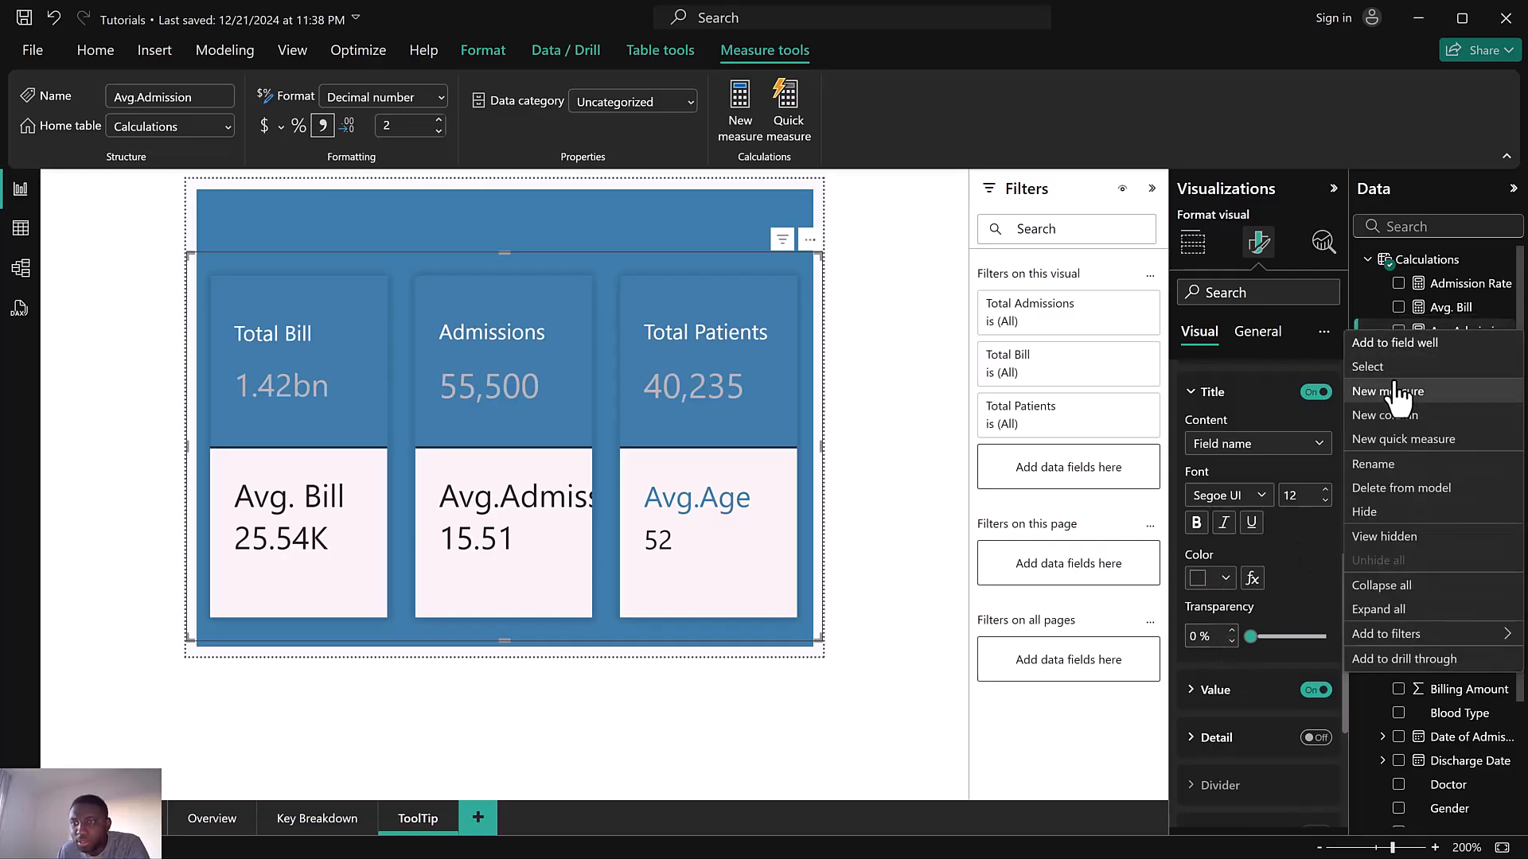
left_click(1373, 464)
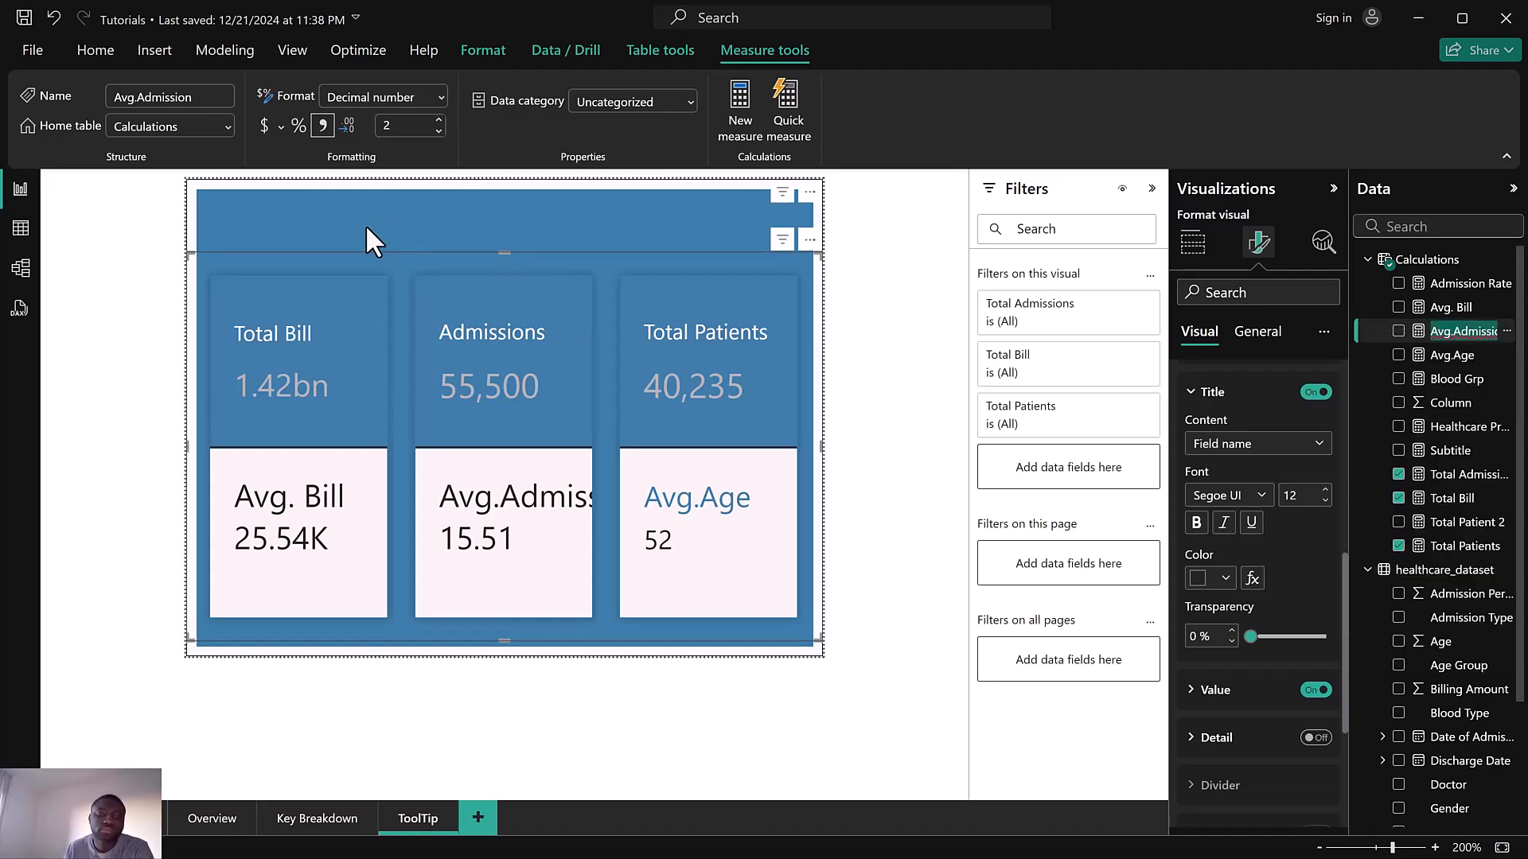
left_click(1474, 354)
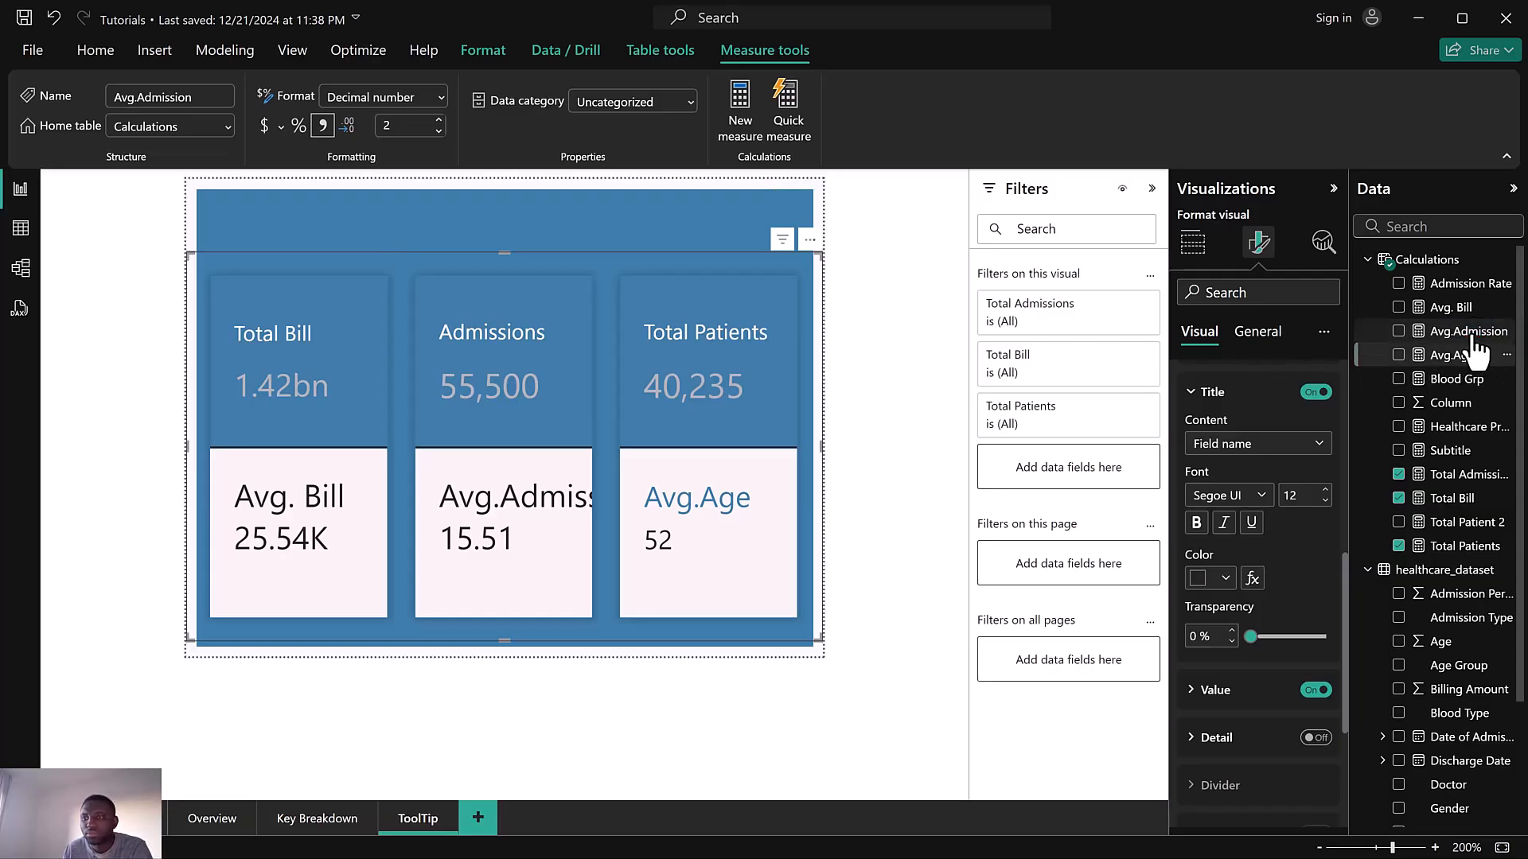
left_click(1468, 332)
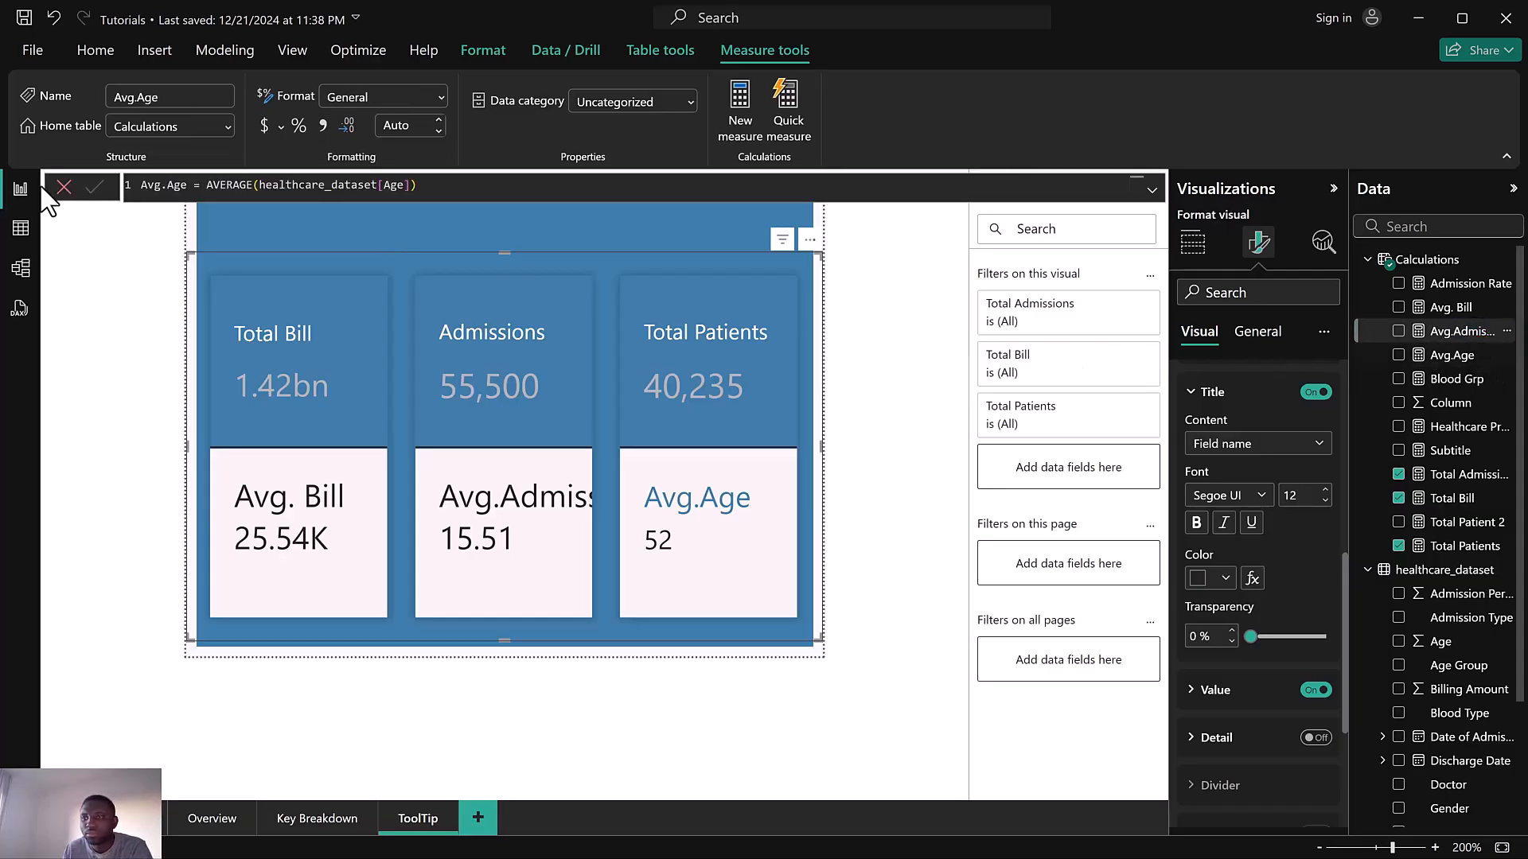
left_click(227, 188)
type("Days")
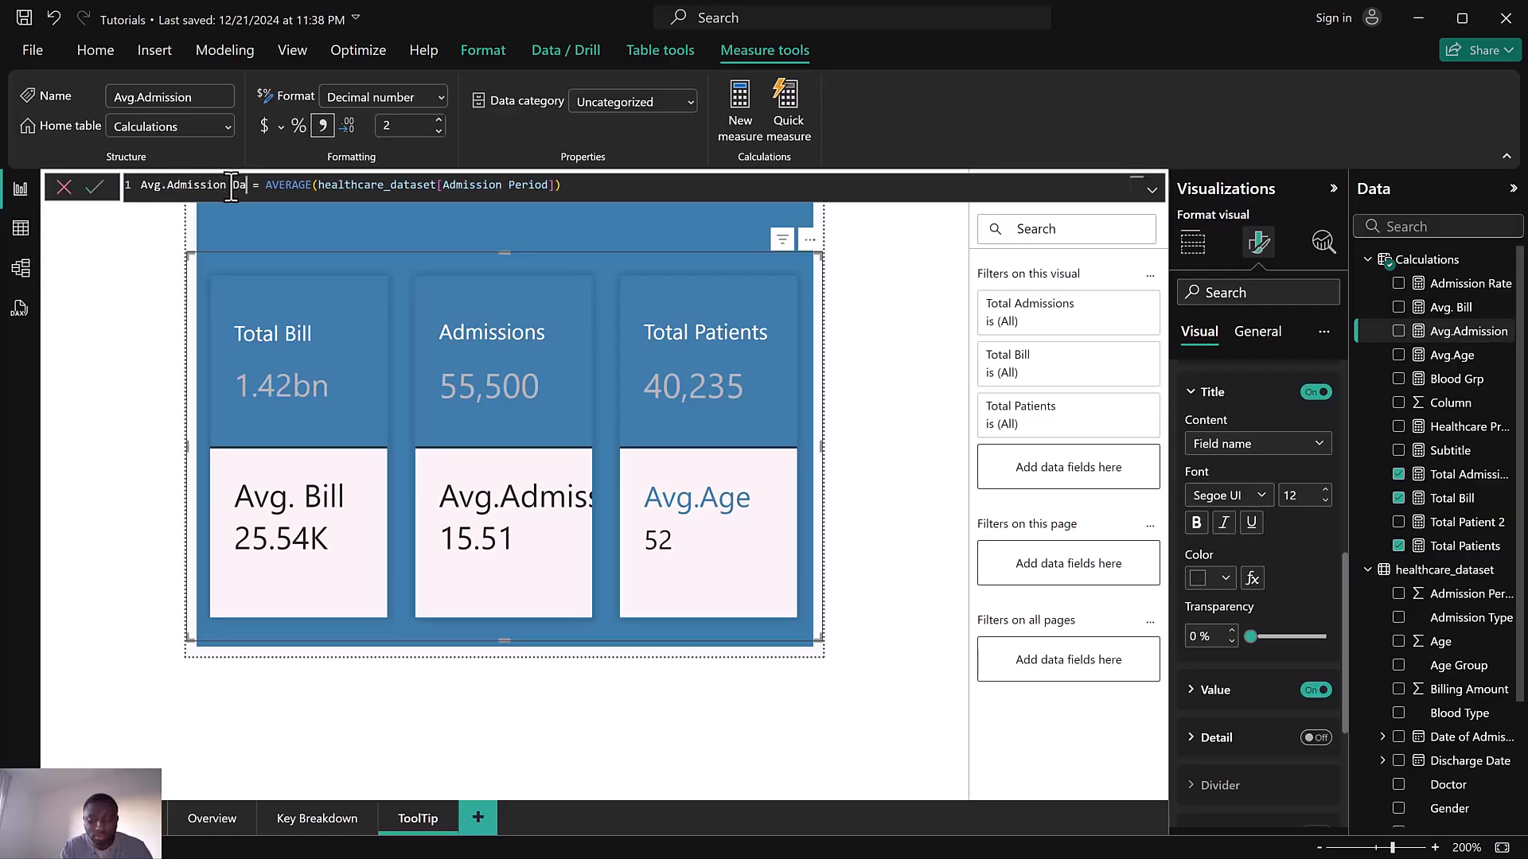
left_click(96, 187)
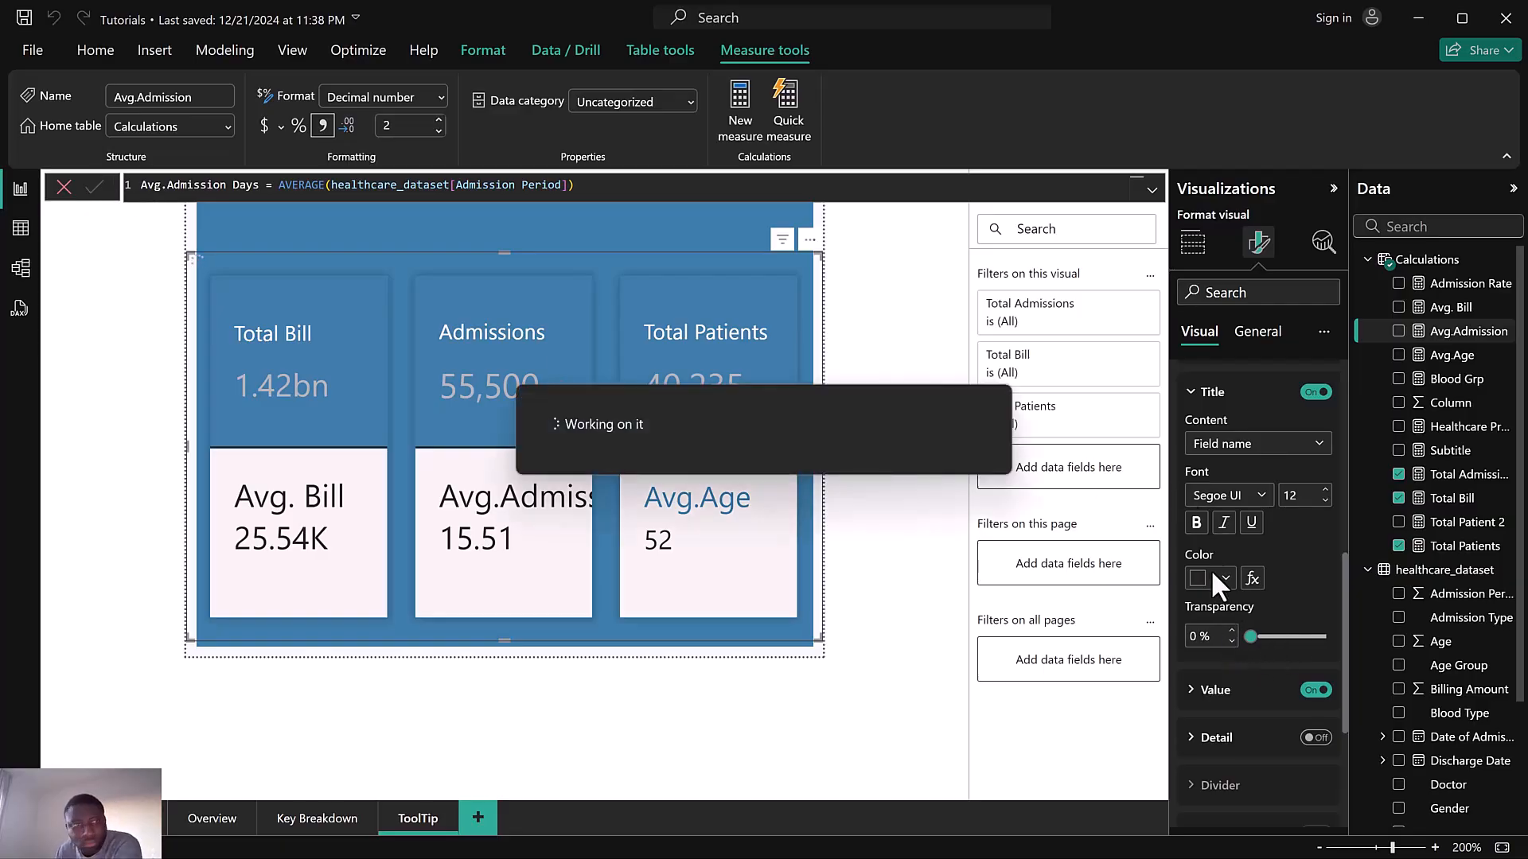
Select the Avg.Admission Days label, set its title to custom text Avg.Admission, and reduce the title font to 10
scroll(1246, 457, "up", 3)
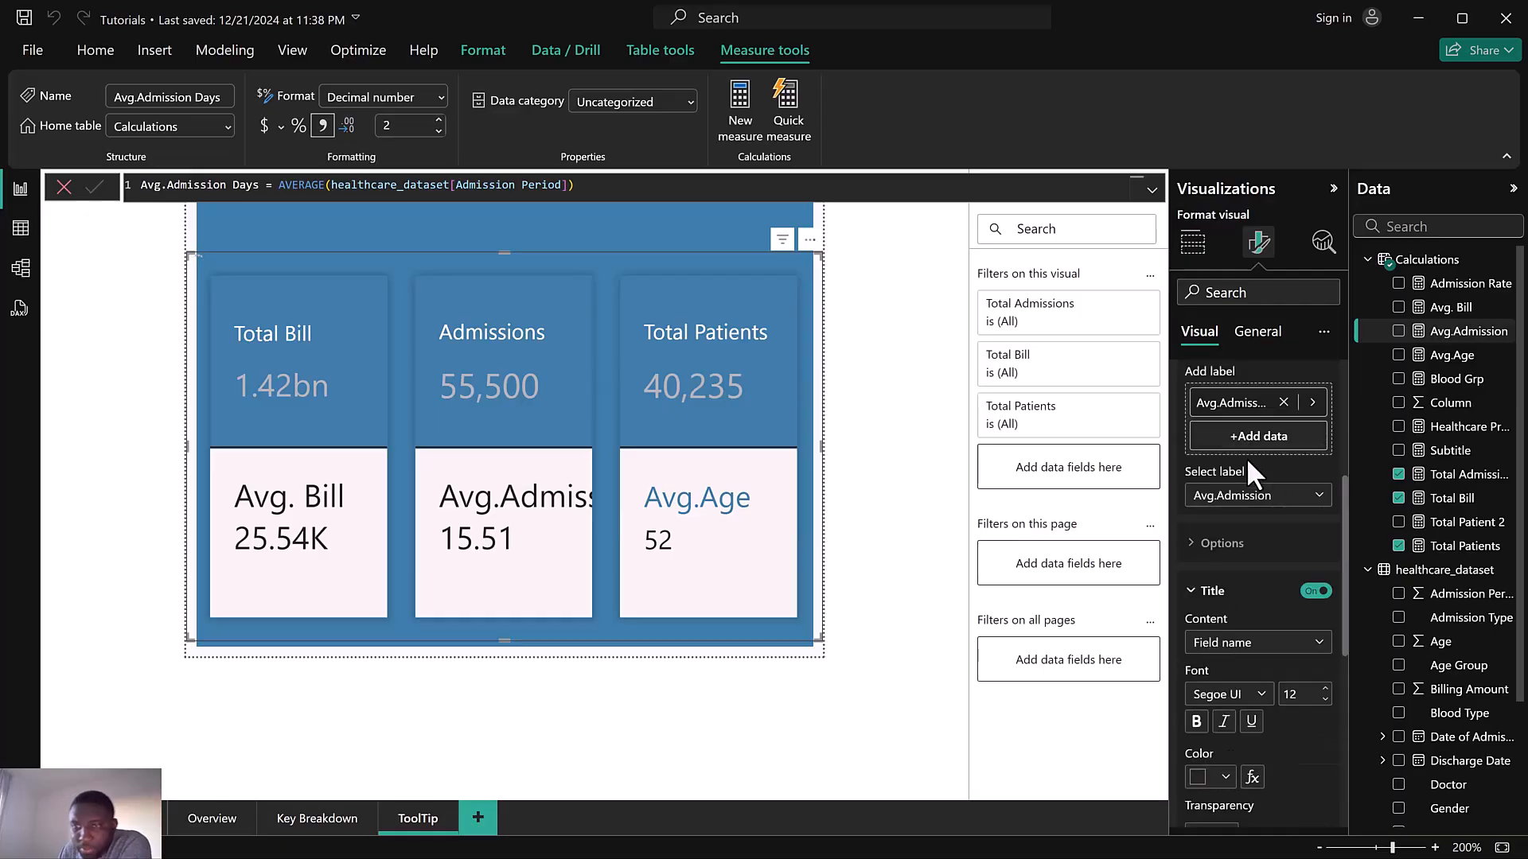
left_click(1236, 497)
left_click(1236, 543)
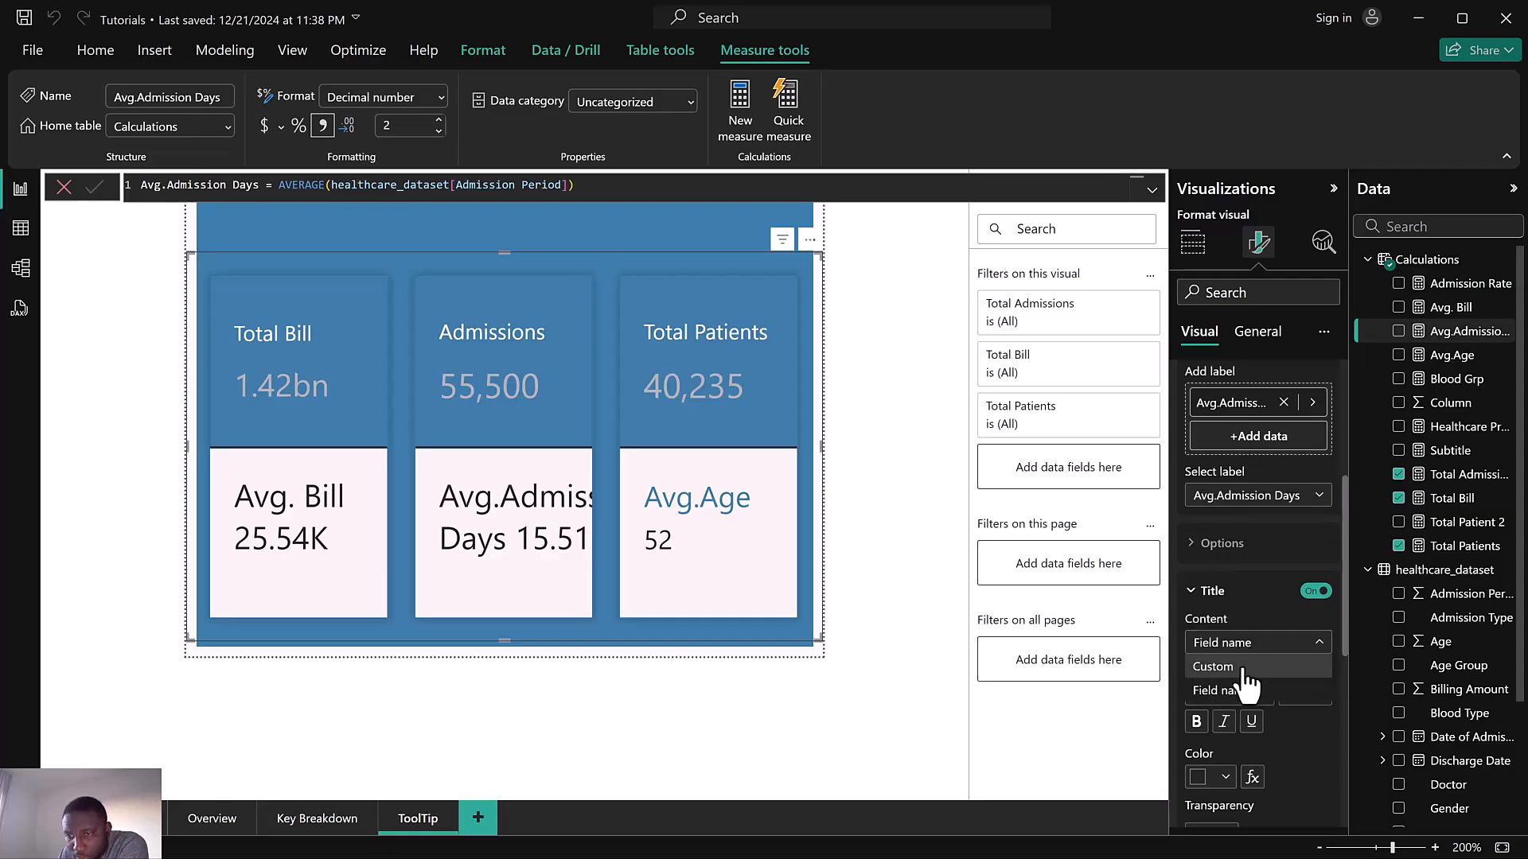
left_click(1252, 650)
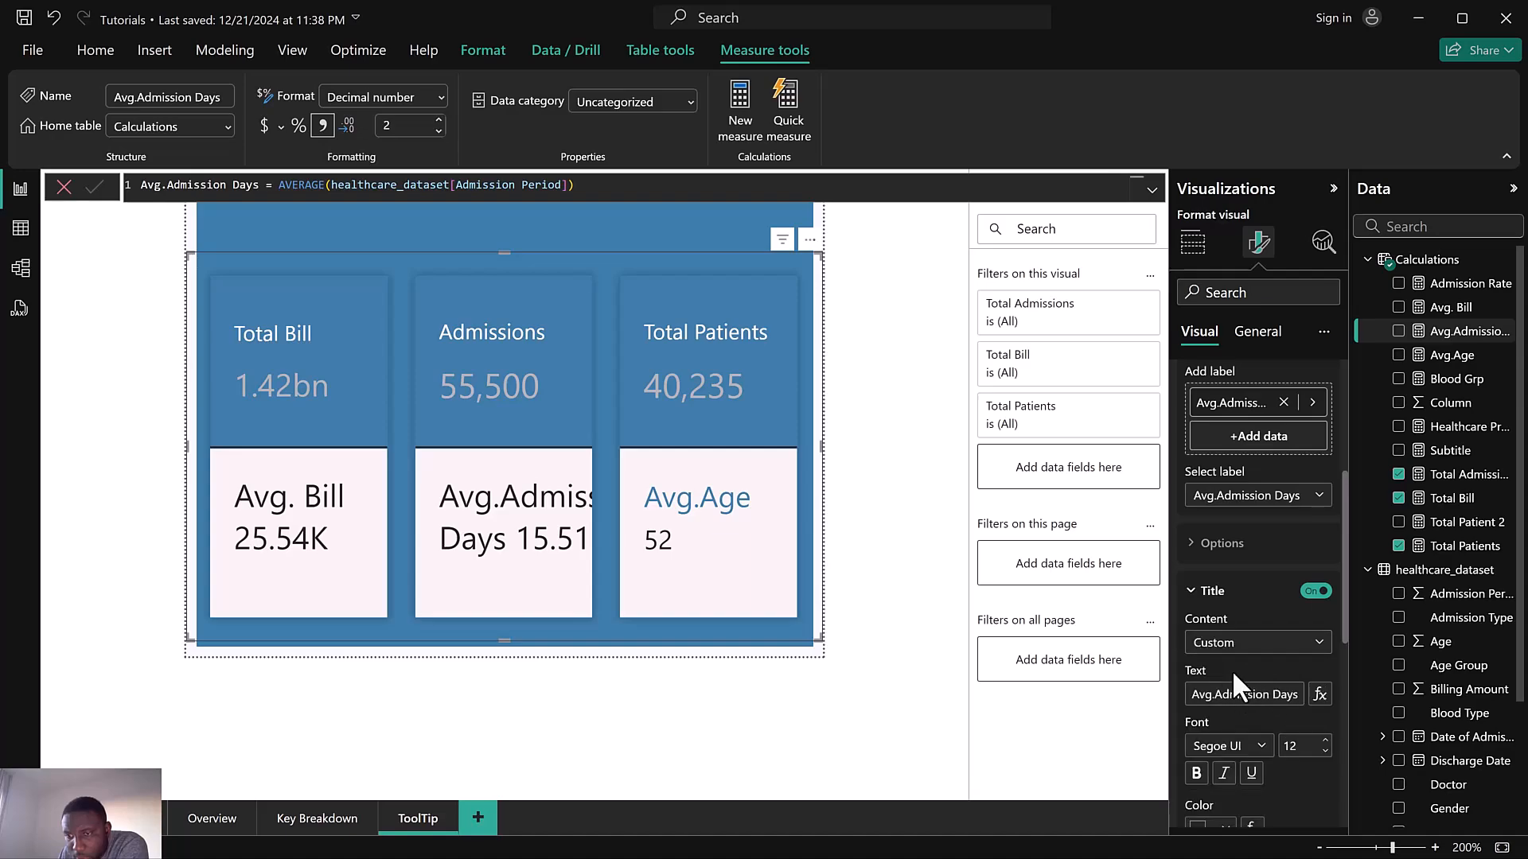
left_click(1249, 646)
left_click(1254, 667)
left_click(1270, 698)
key("Delete")
key("Delete")
key("Delete")
key("Delete")
key("Delete")
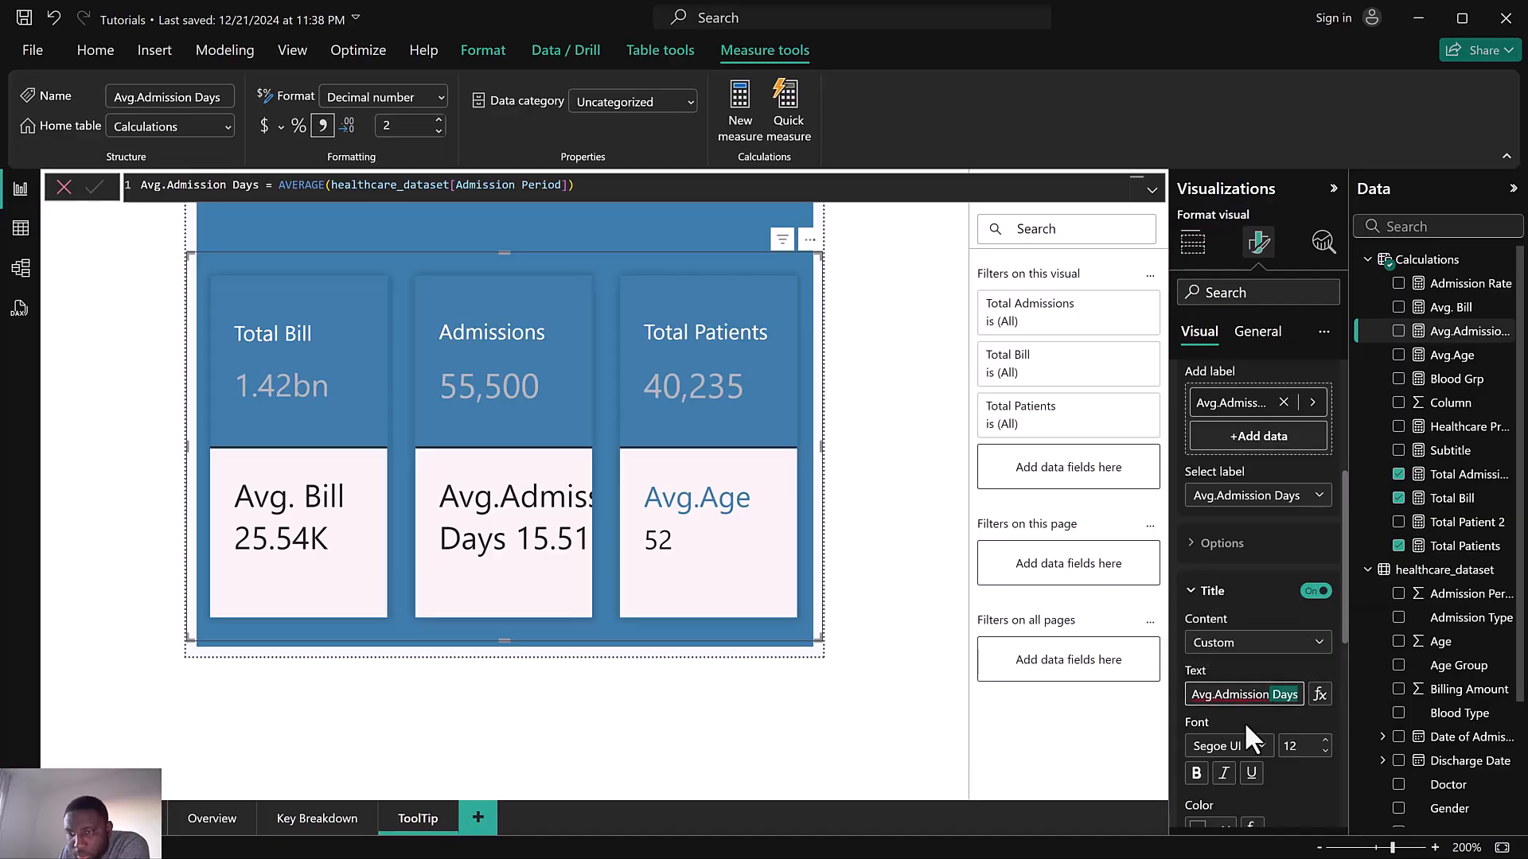
left_click(1325, 751)
left_click(1325, 751)
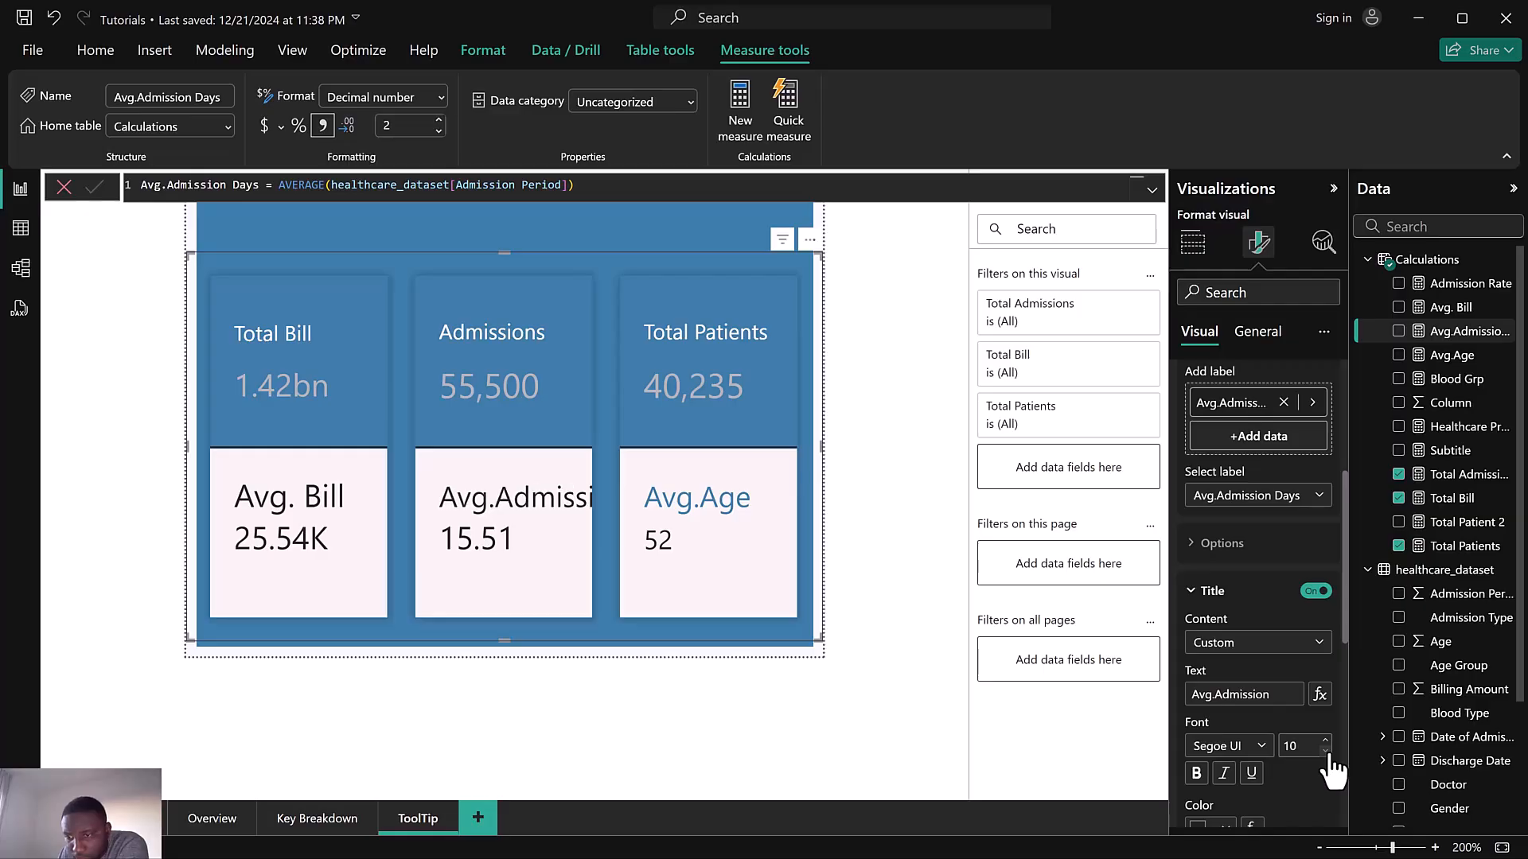
left_click(1325, 752)
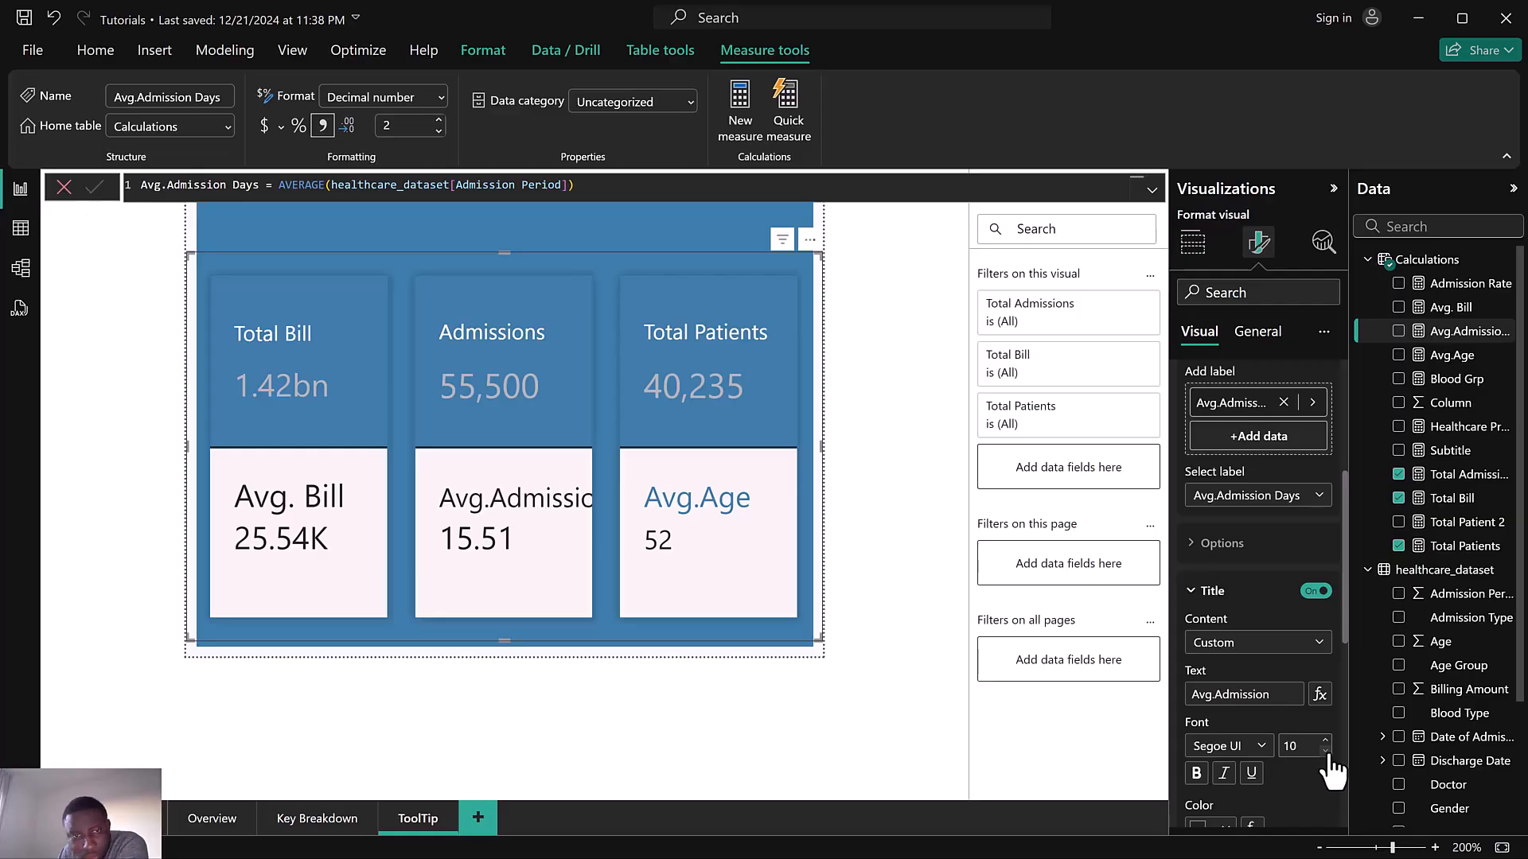
Resize the card visual slightly by moving its top edge up and its lower-right corner outward
scroll(1287, 741, "down", 2)
scroll(1280, 732, "down", 2)
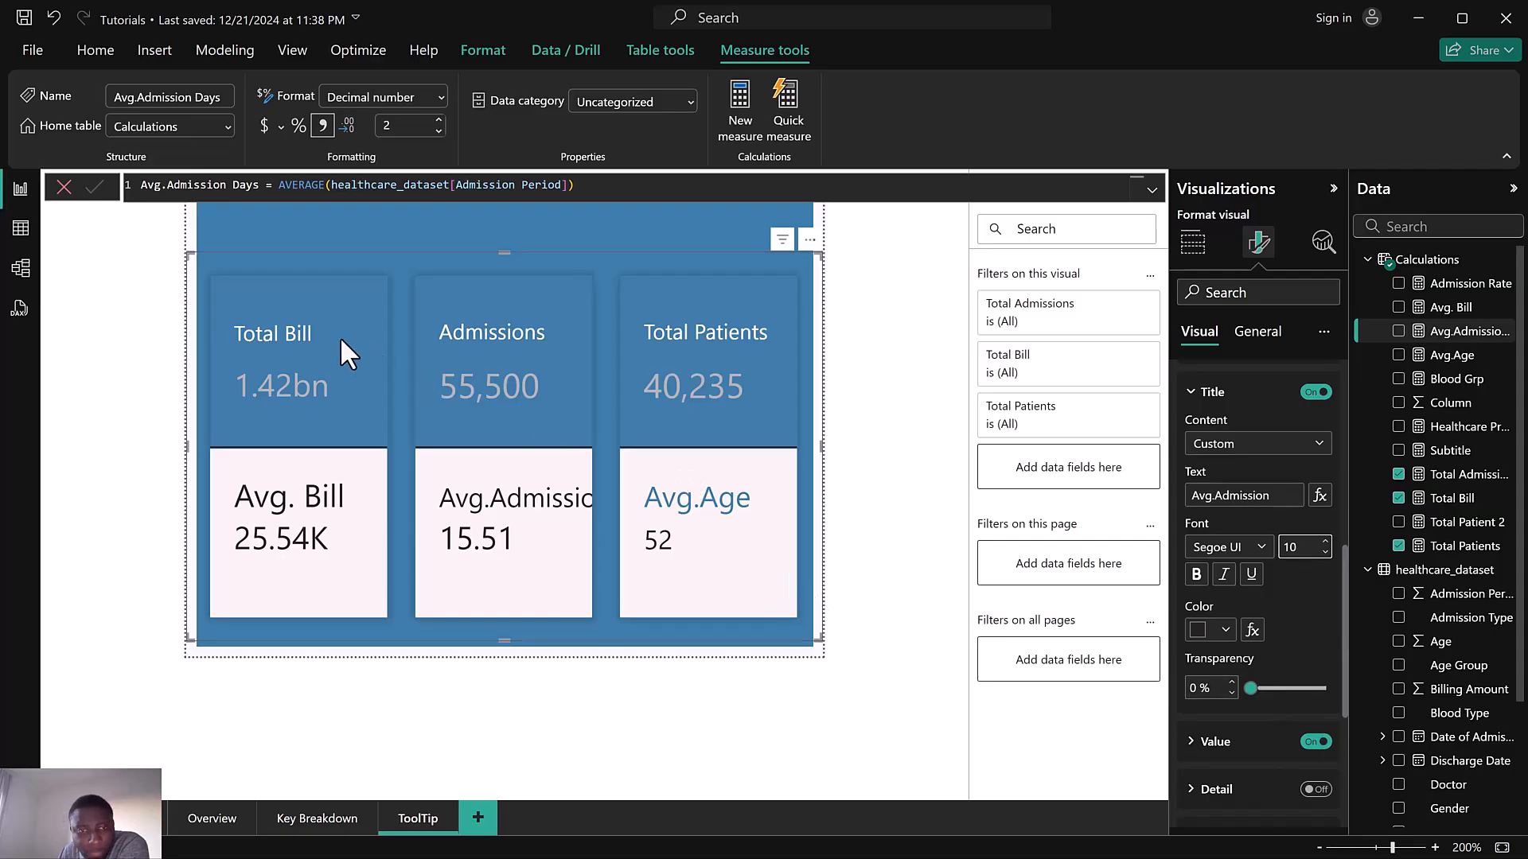
left_click_drag(189, 254, 189, 235)
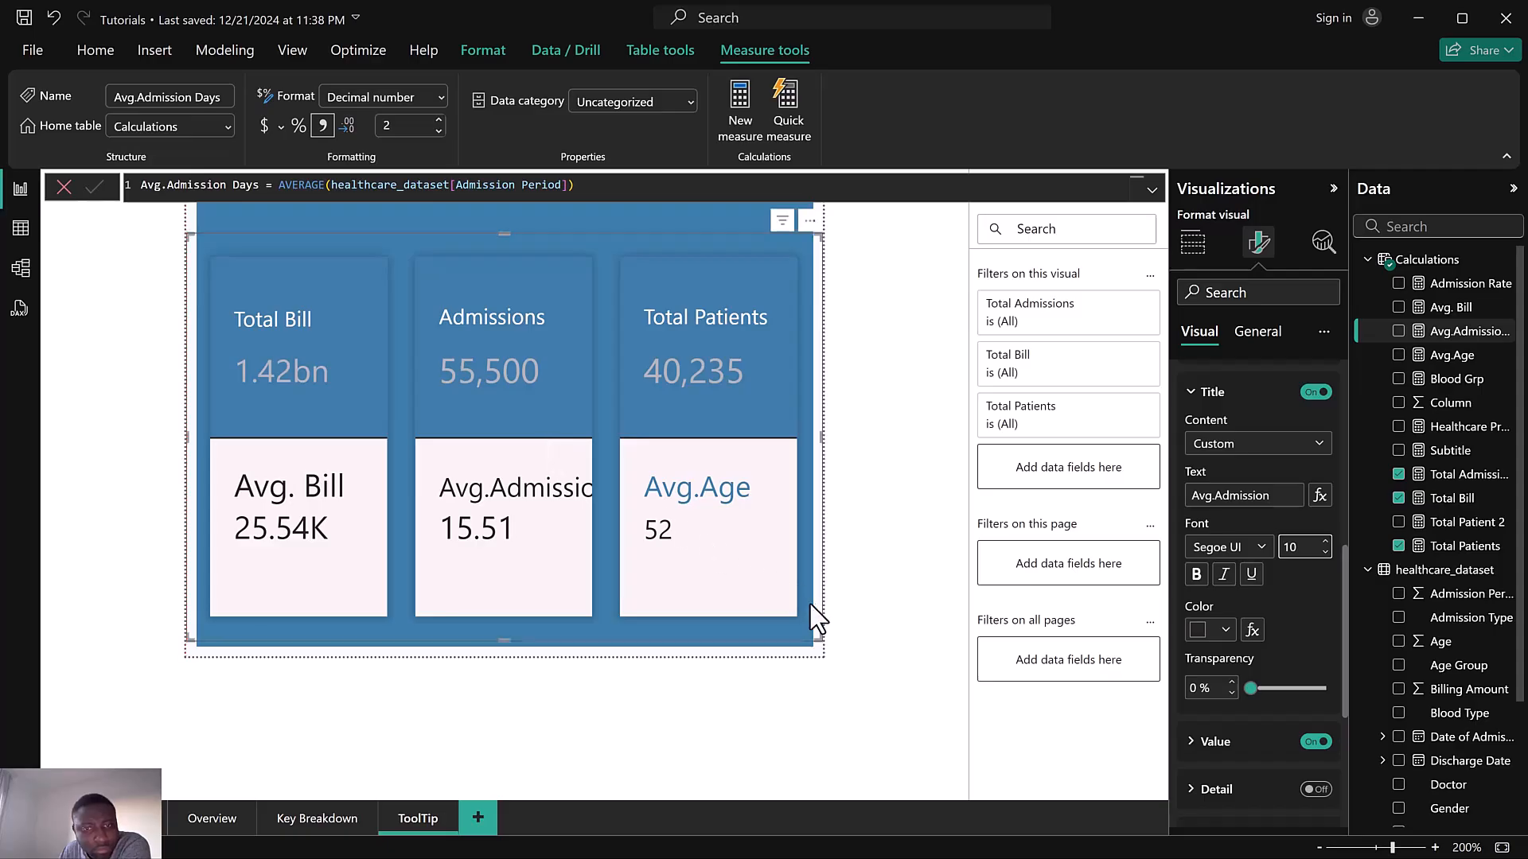
left_click_drag(813, 625, 858, 623)
Set the Avg.Admission title font size to 8 and its colour to a blue theme colour
left_click(1325, 554)
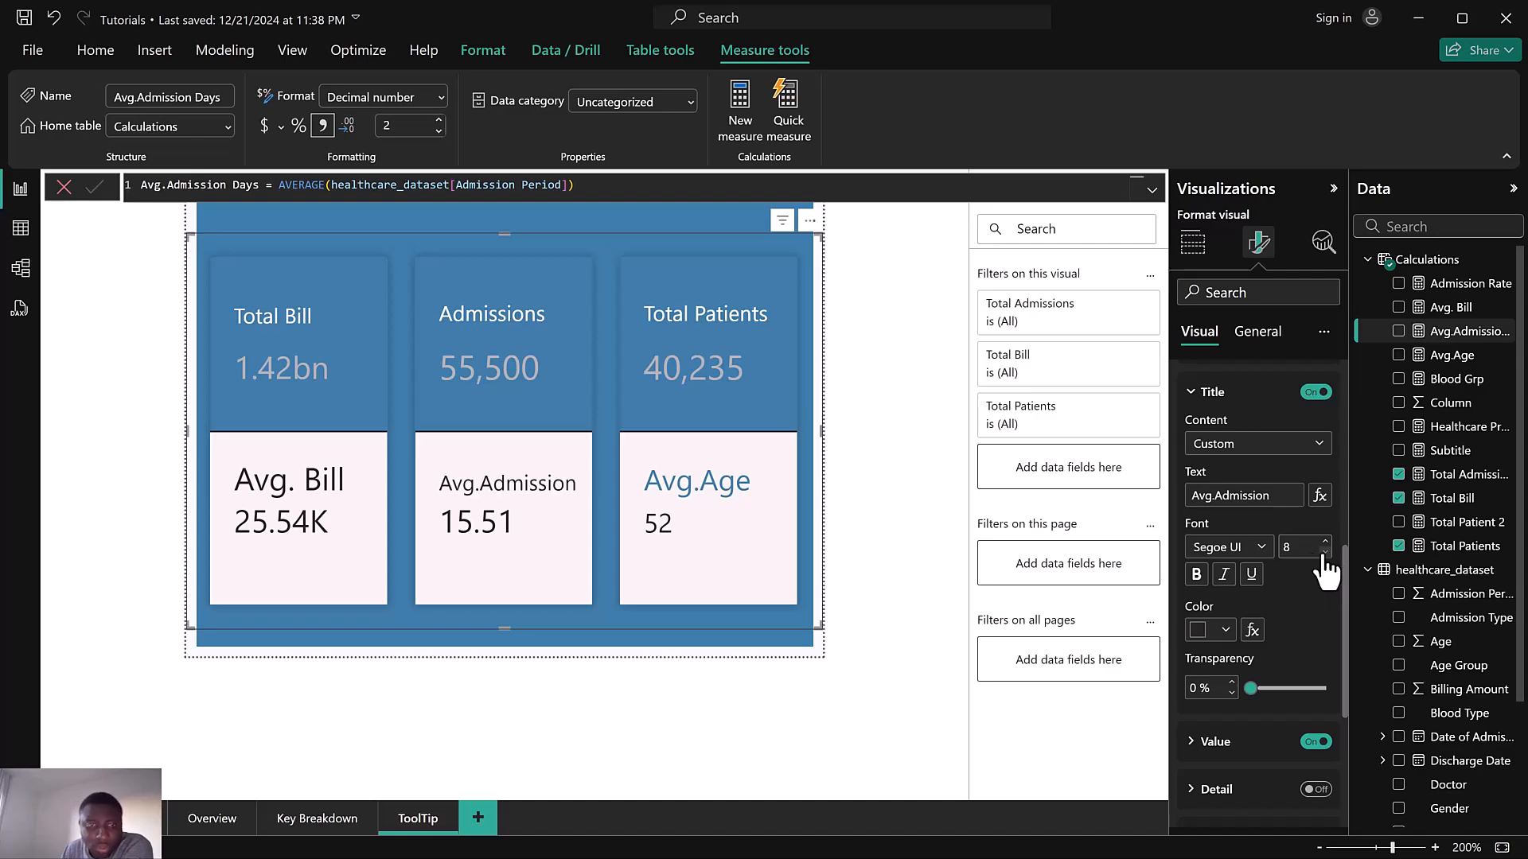
left_click(1206, 631)
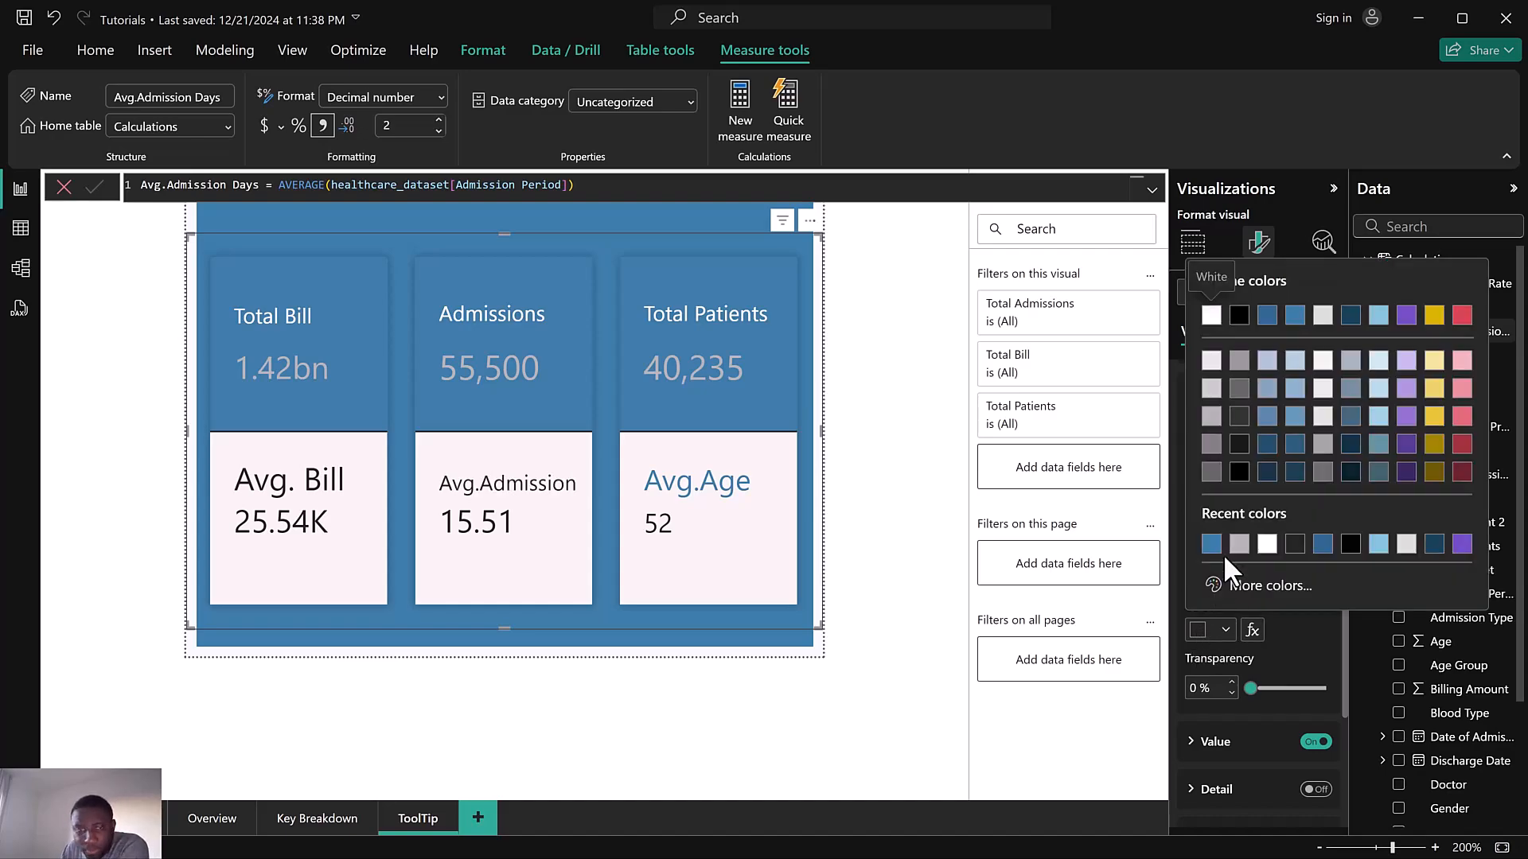
left_click(1295, 316)
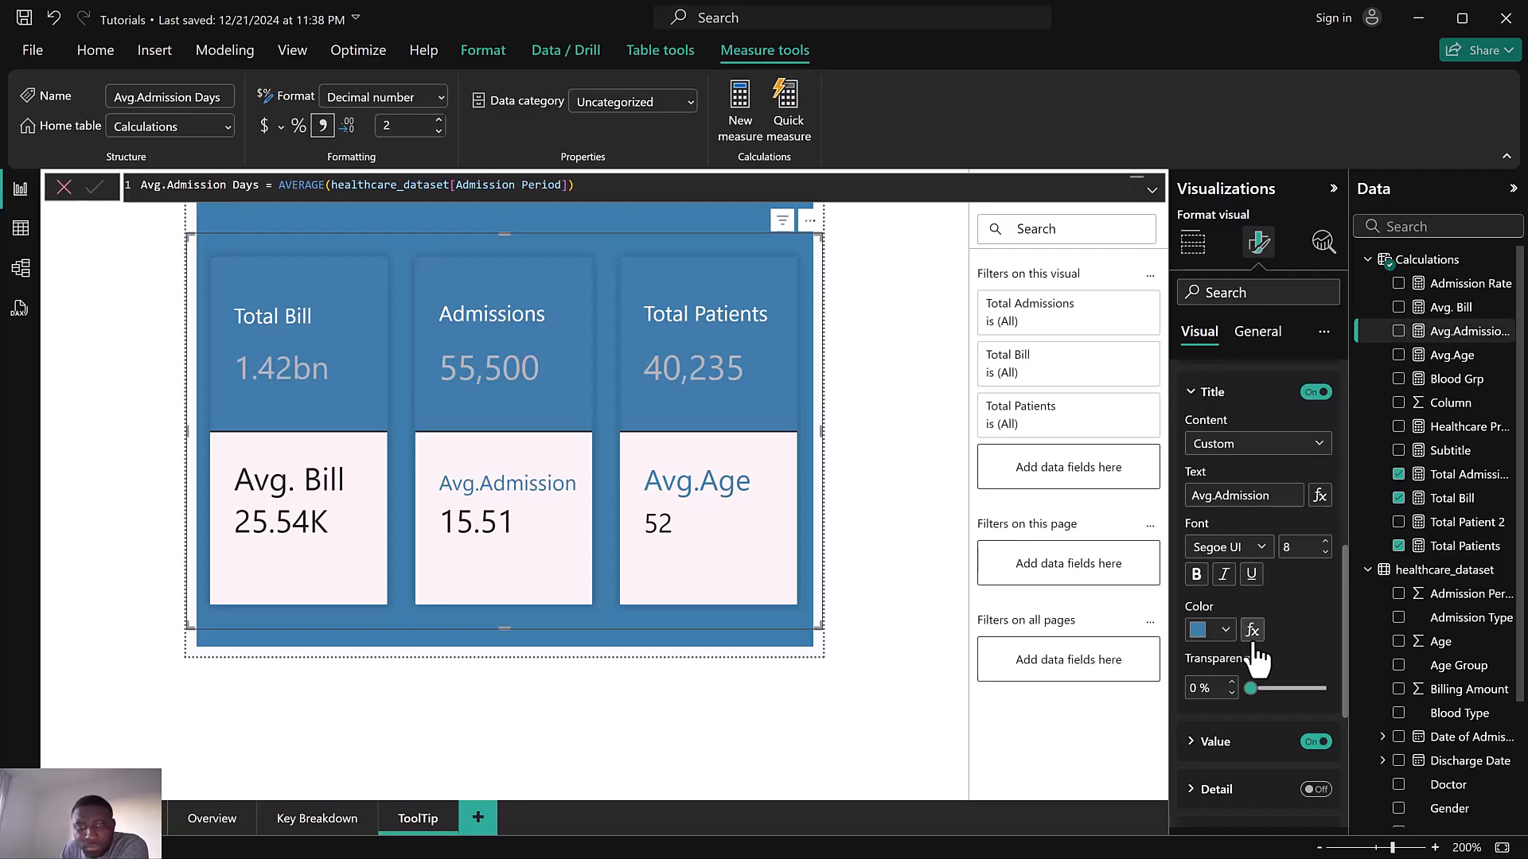
Switch the reference label settings to the Total Patients series and reduce the Avg.Age title font size to 10
scroll(1287, 627, "down", 2)
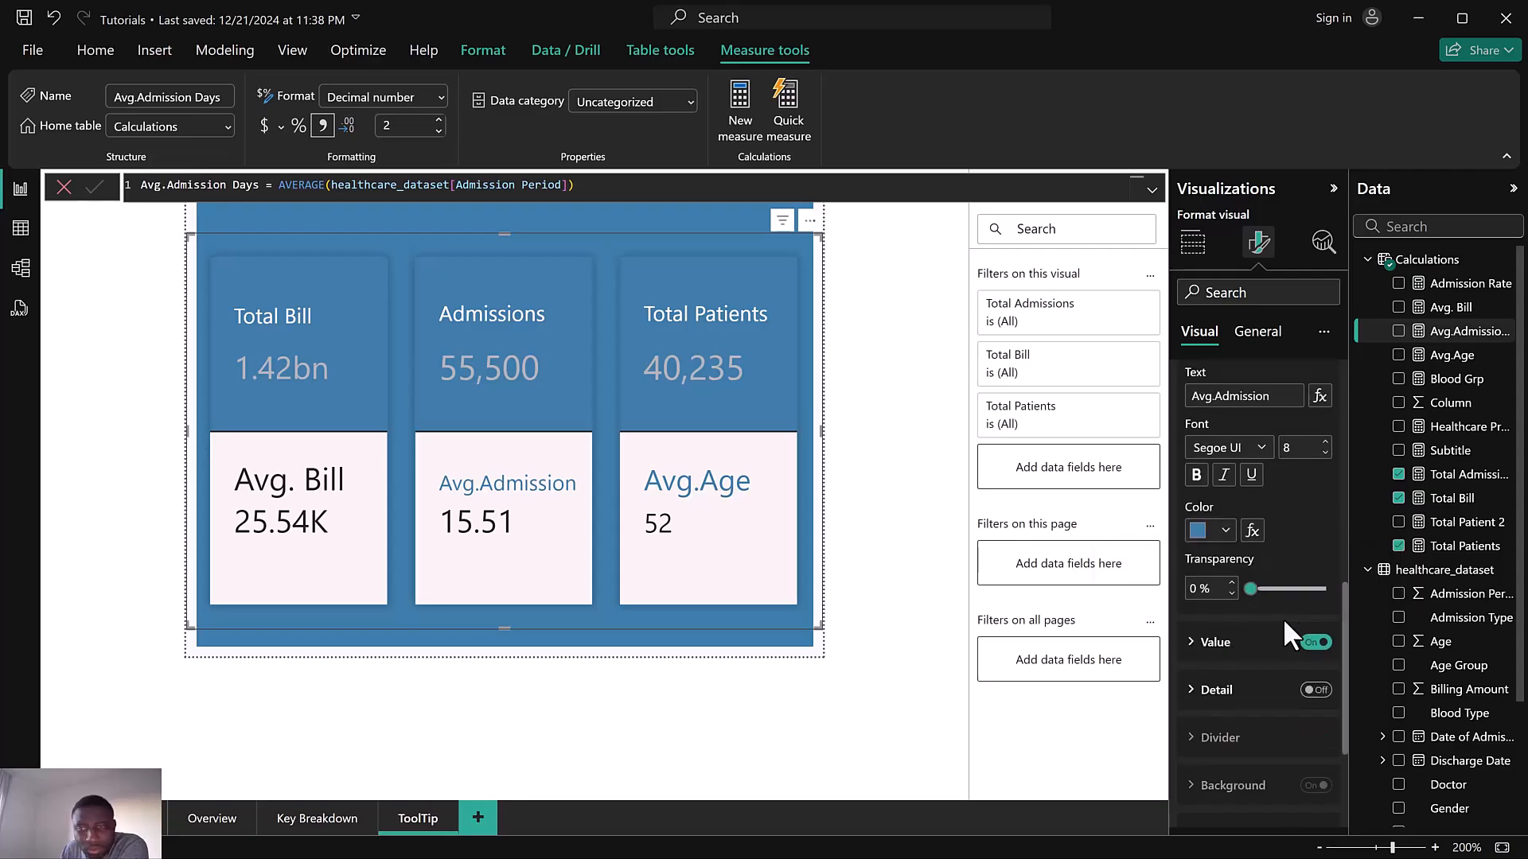
scroll(1222, 517, "up", 4)
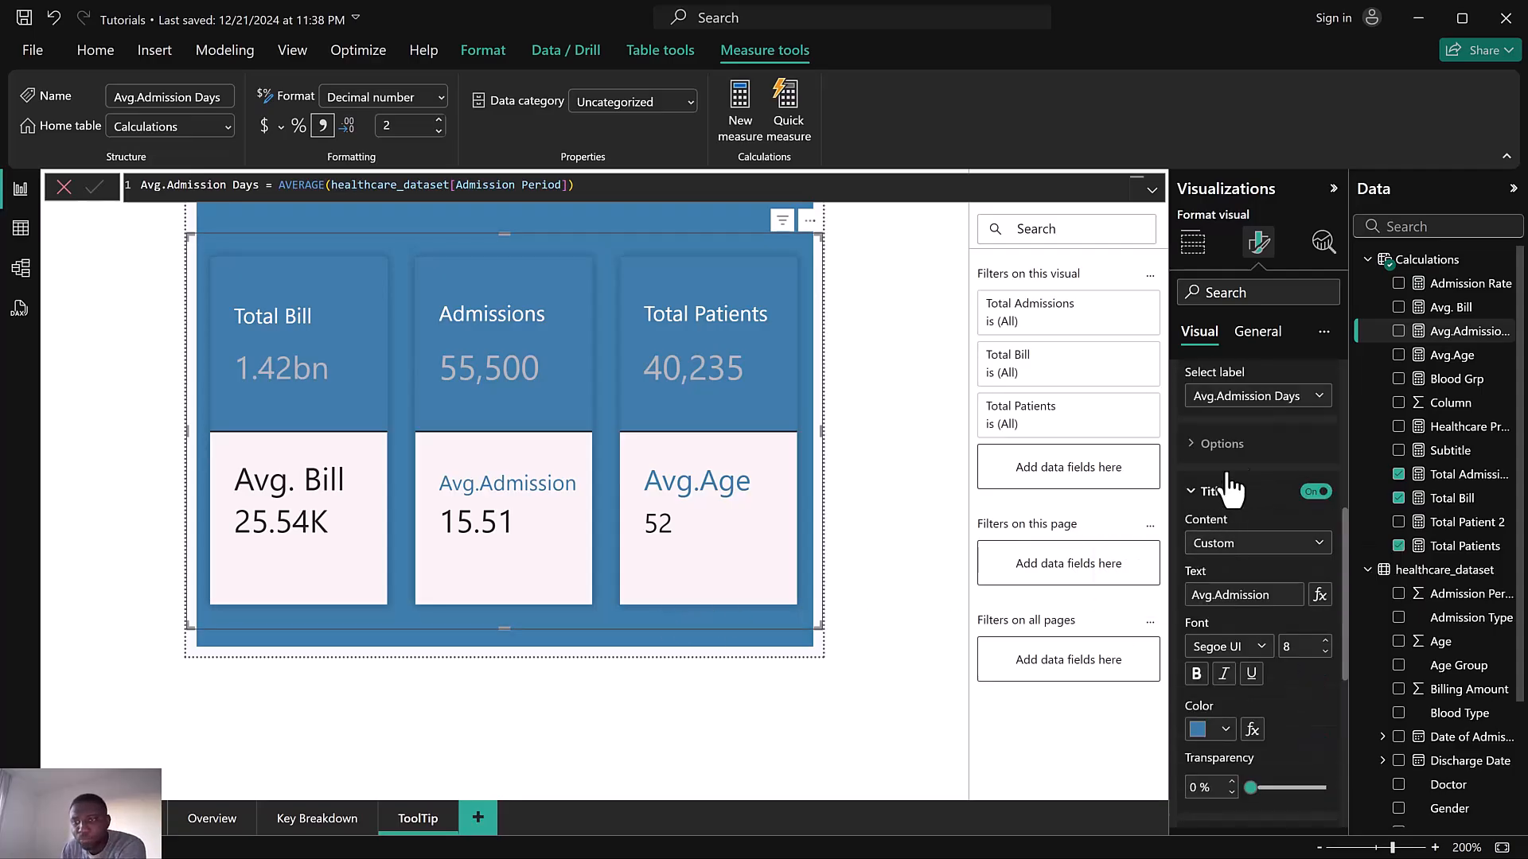
left_click(1256, 402)
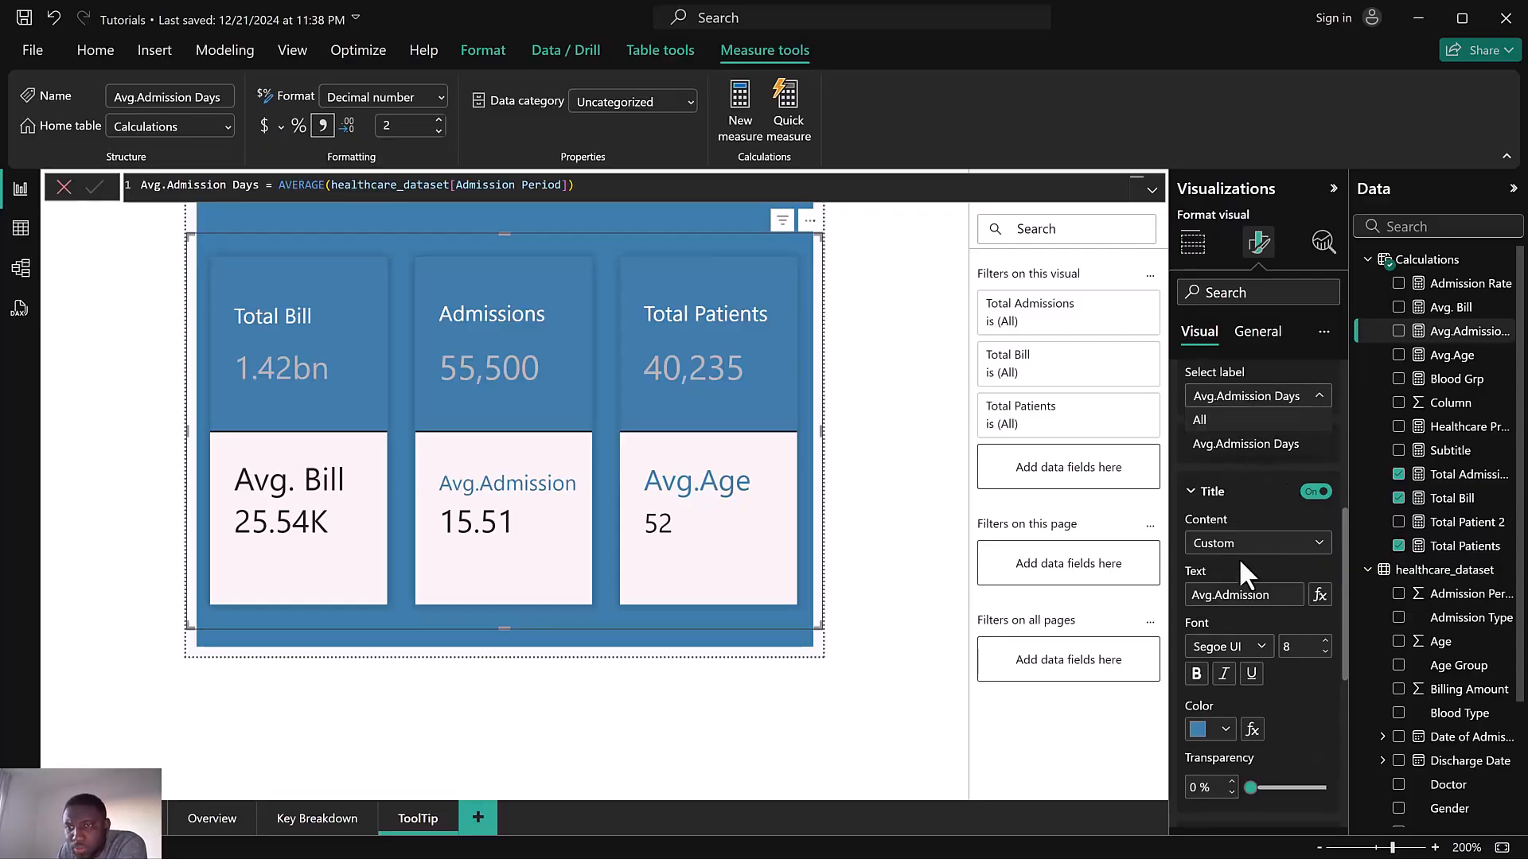
left_click(1263, 566)
scroll(1255, 528, "up", 3)
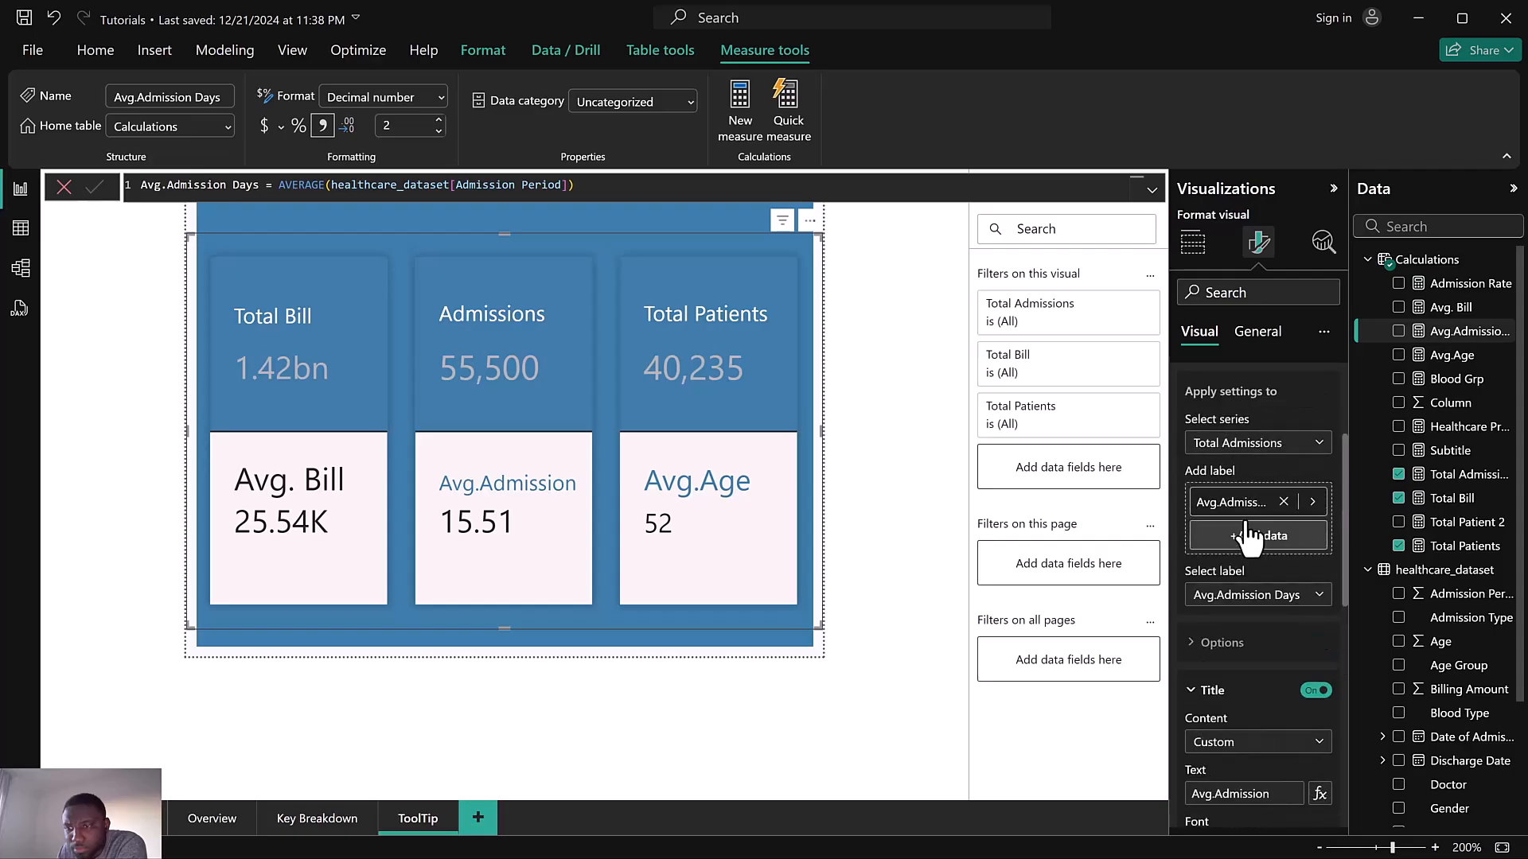
left_click(1244, 443)
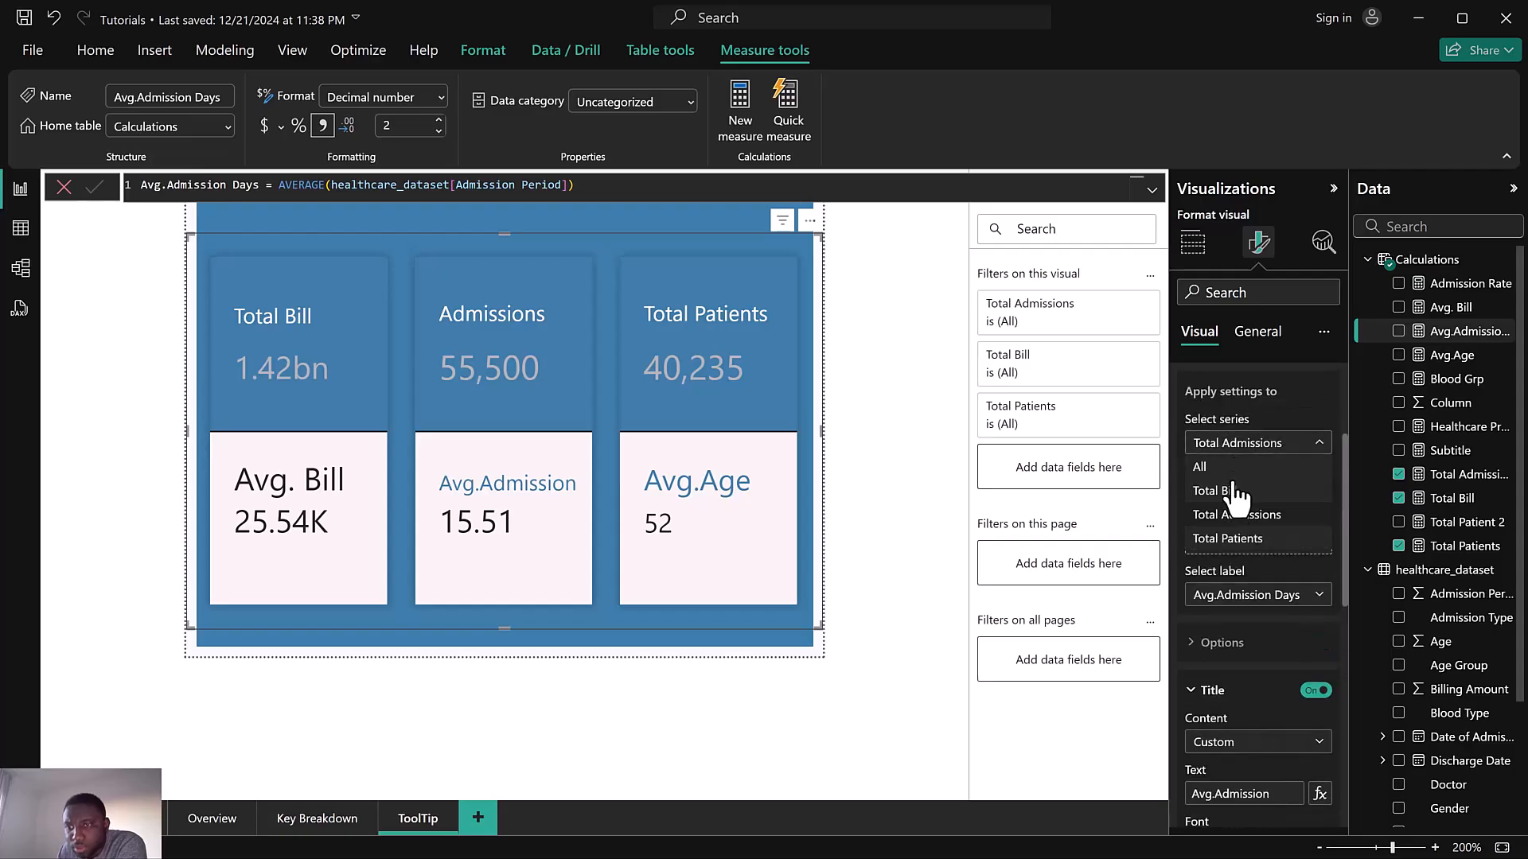
left_click(1227, 539)
scroll(1265, 597, "down", 3)
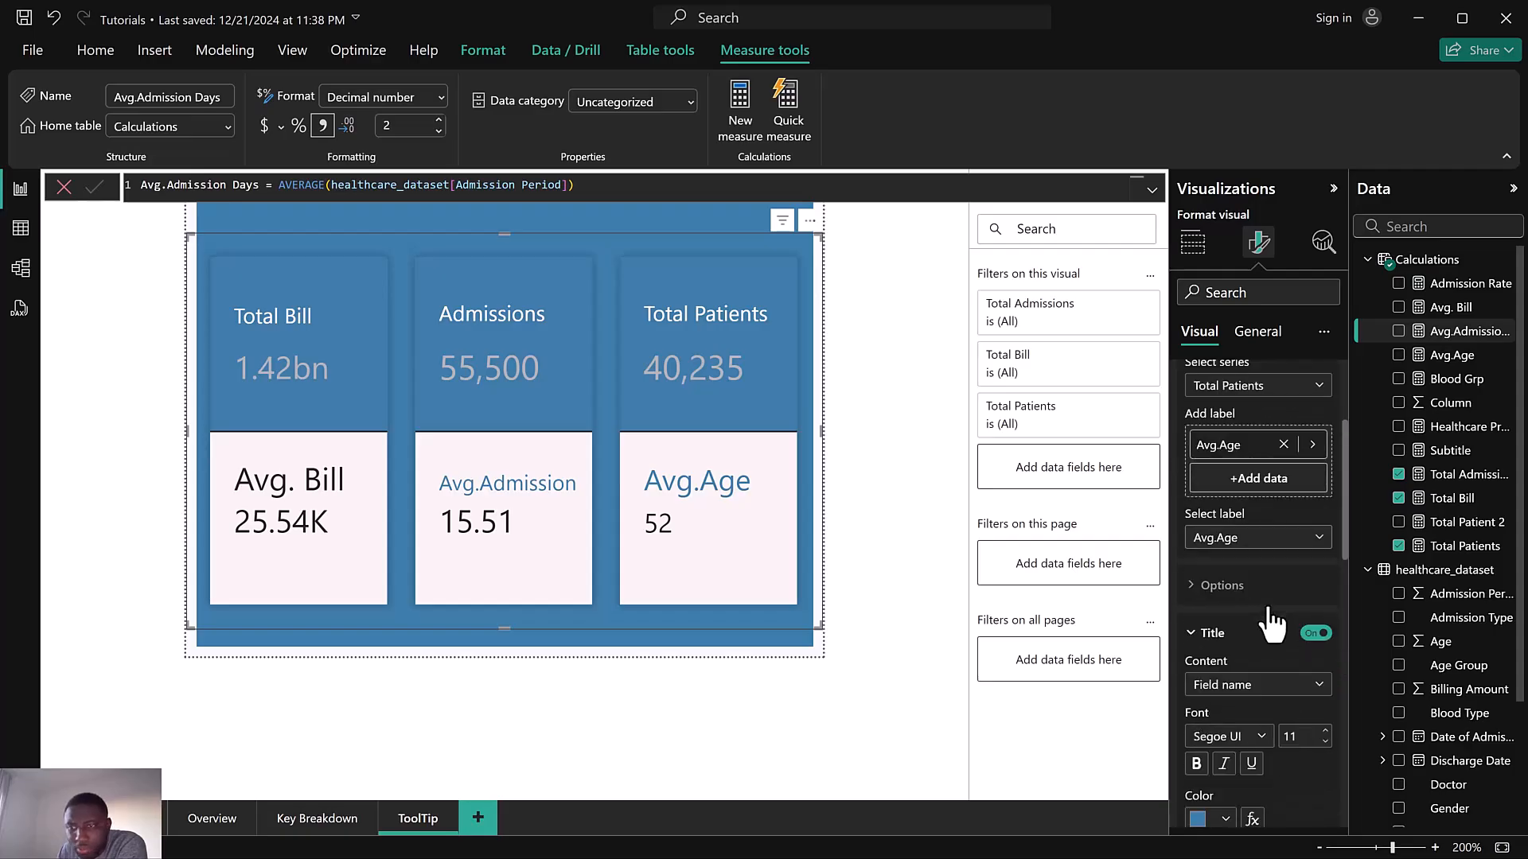
left_click(1325, 601)
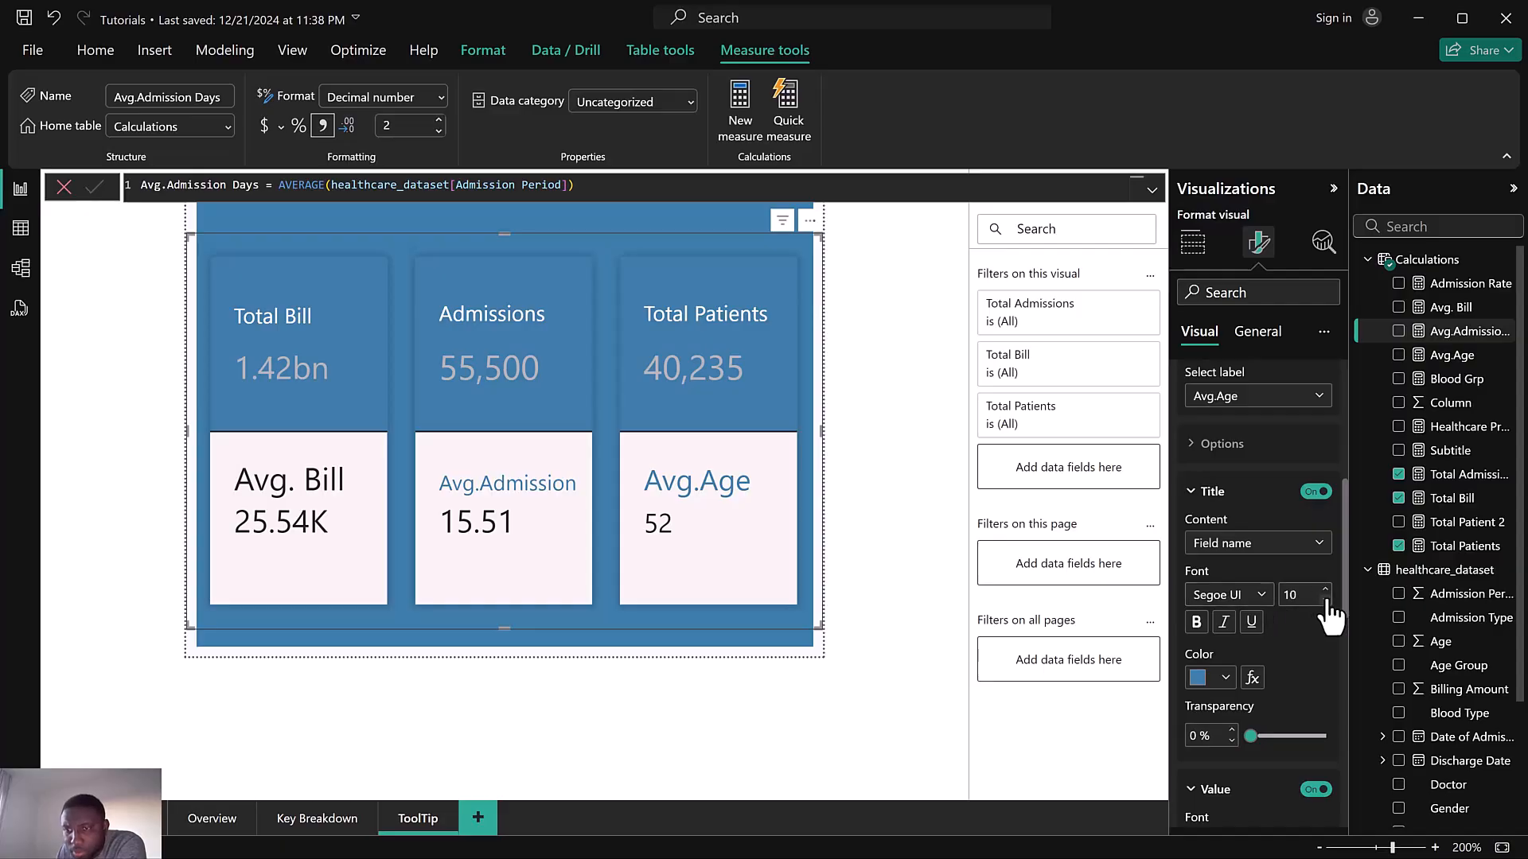
left_click(1327, 601)
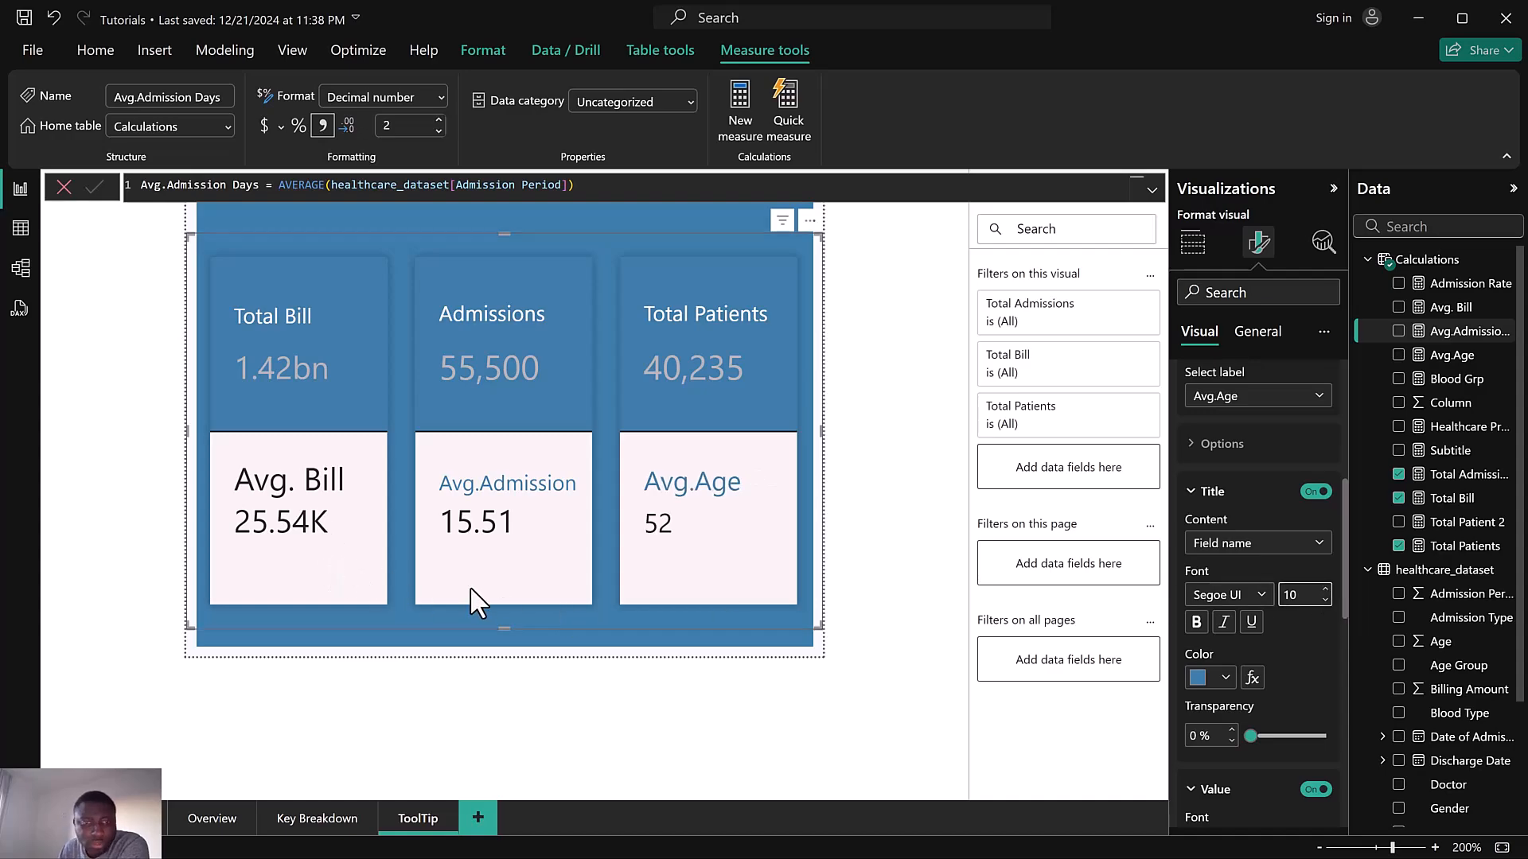
For the Total Bill series' Avg. Bill label, set the title font size to 10 and its colour to a blue theme colour
scroll(1259, 413, "up", 4)
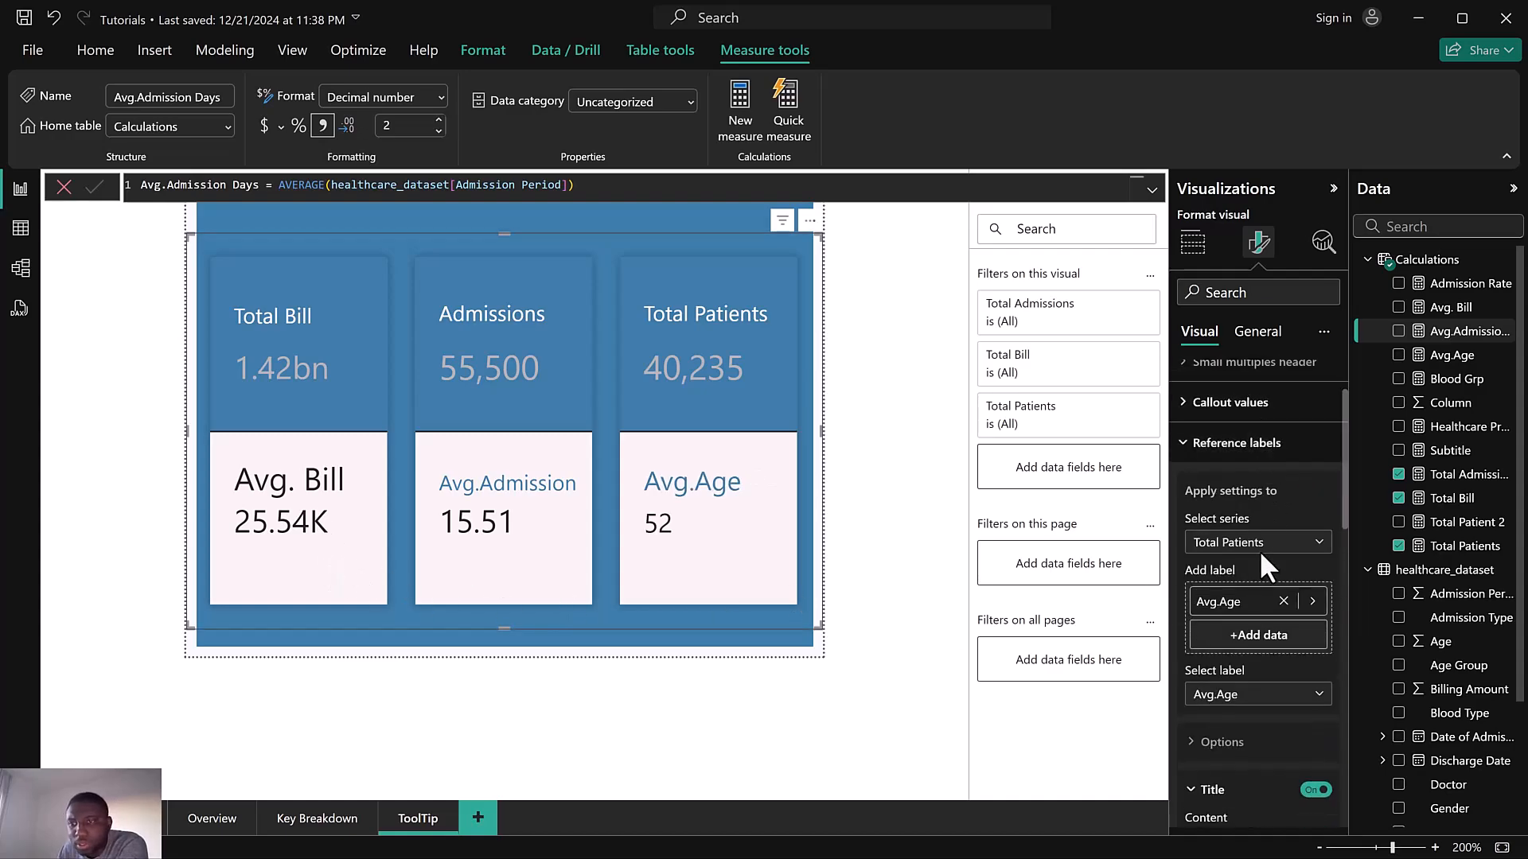
left_click(1261, 549)
left_click(1230, 592)
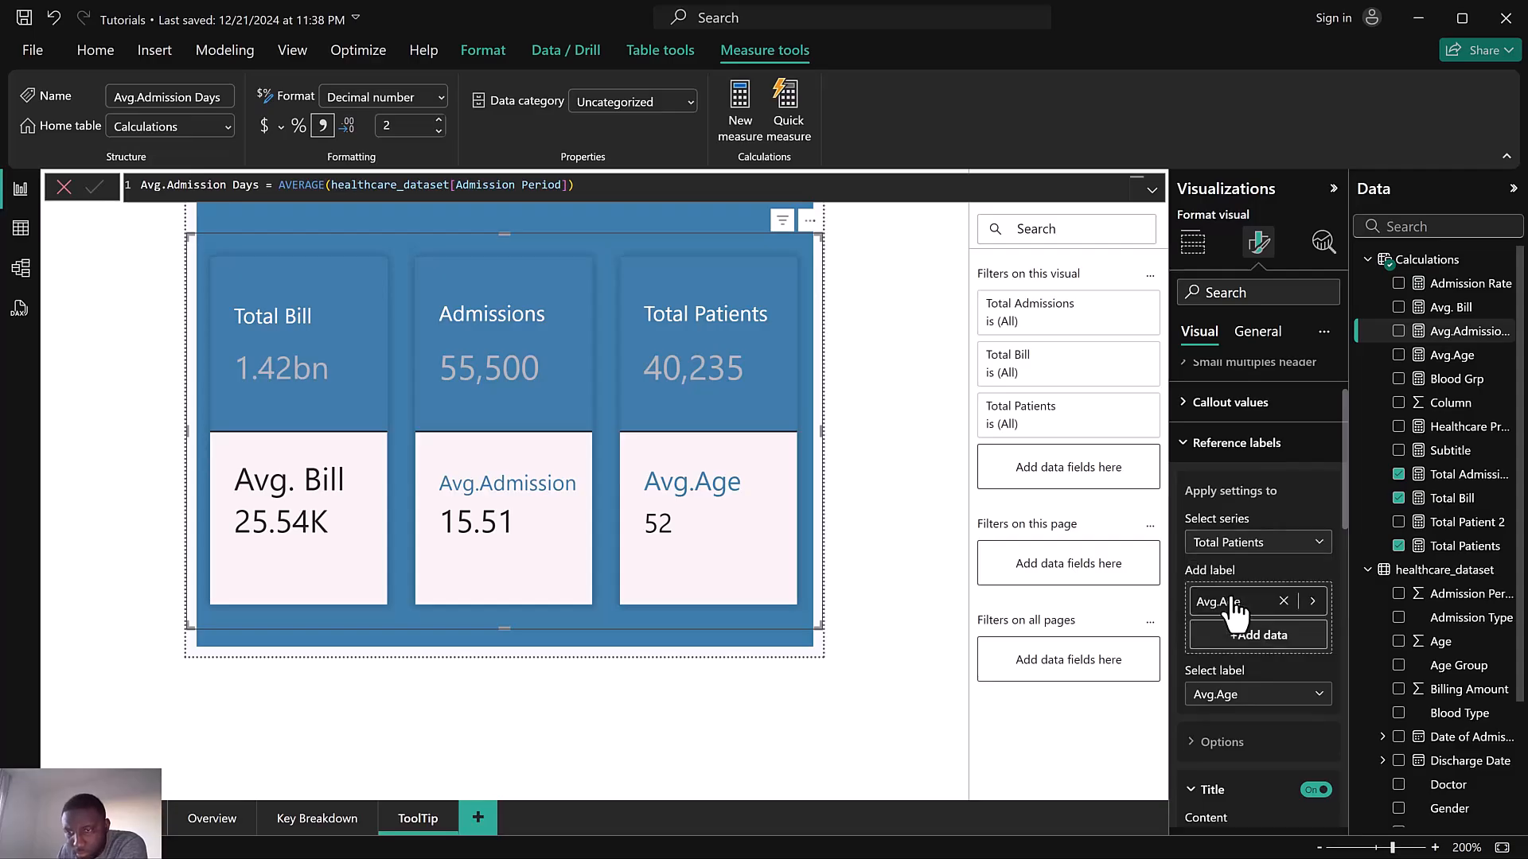
scroll(1257, 649, "down", 1)
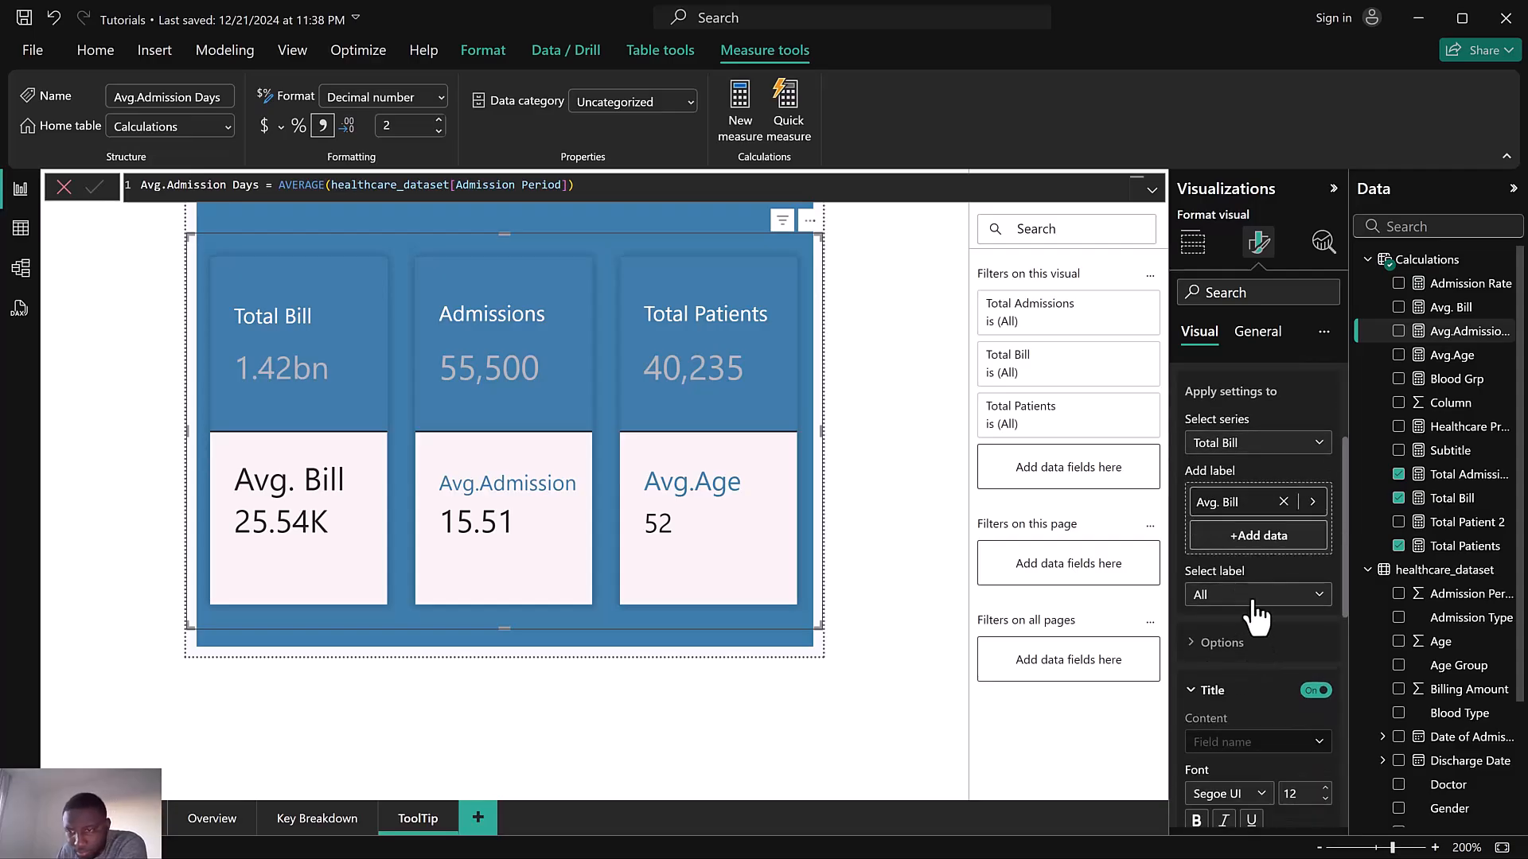
left_click(1222, 597)
left_click(1243, 647)
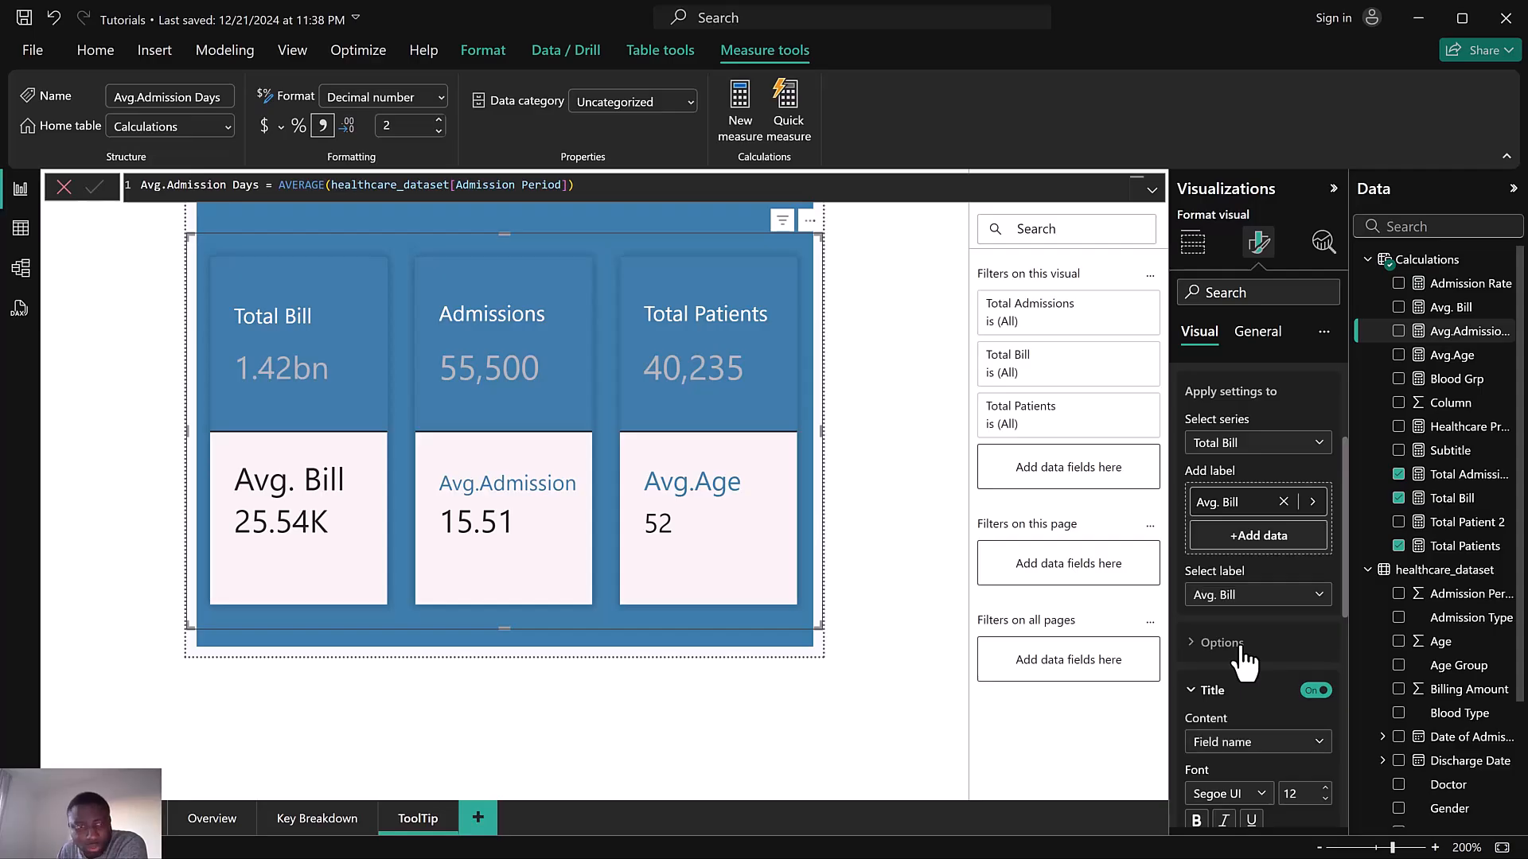
scroll(1241, 636, "down", 2)
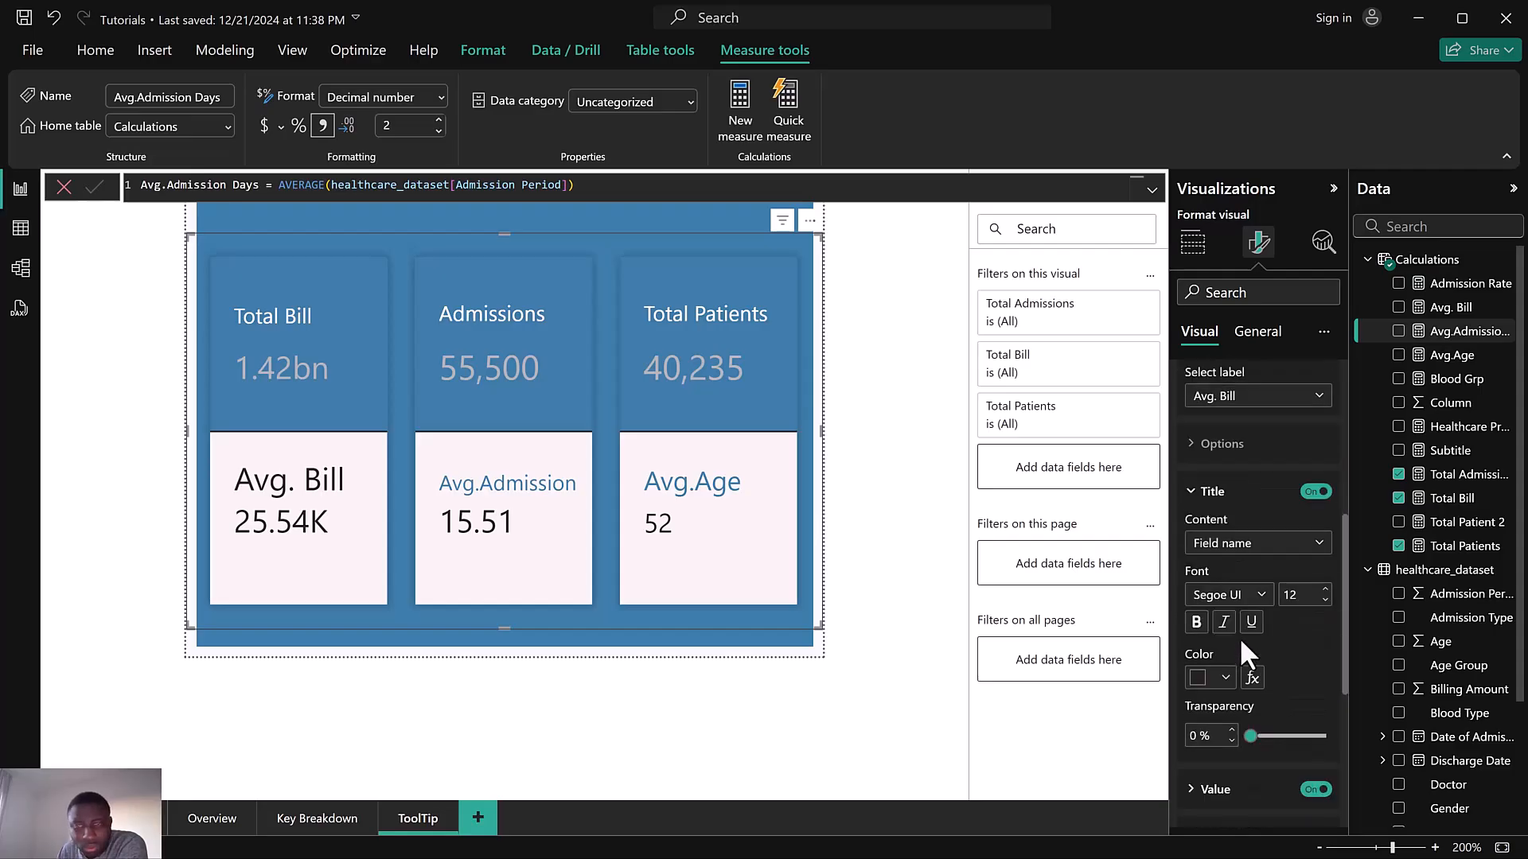
left_click(1325, 602)
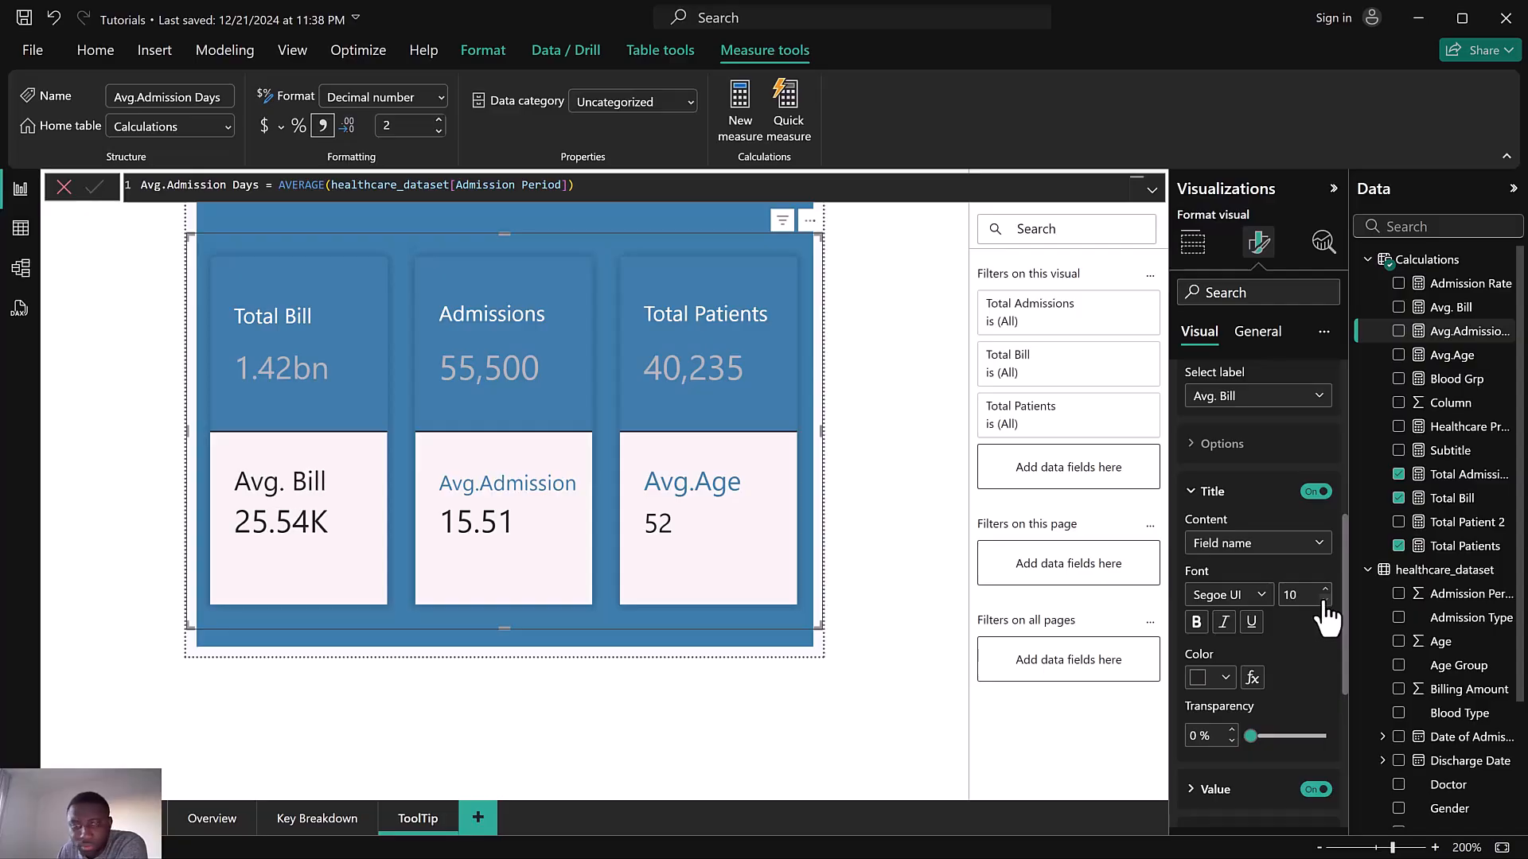
left_click(1325, 601)
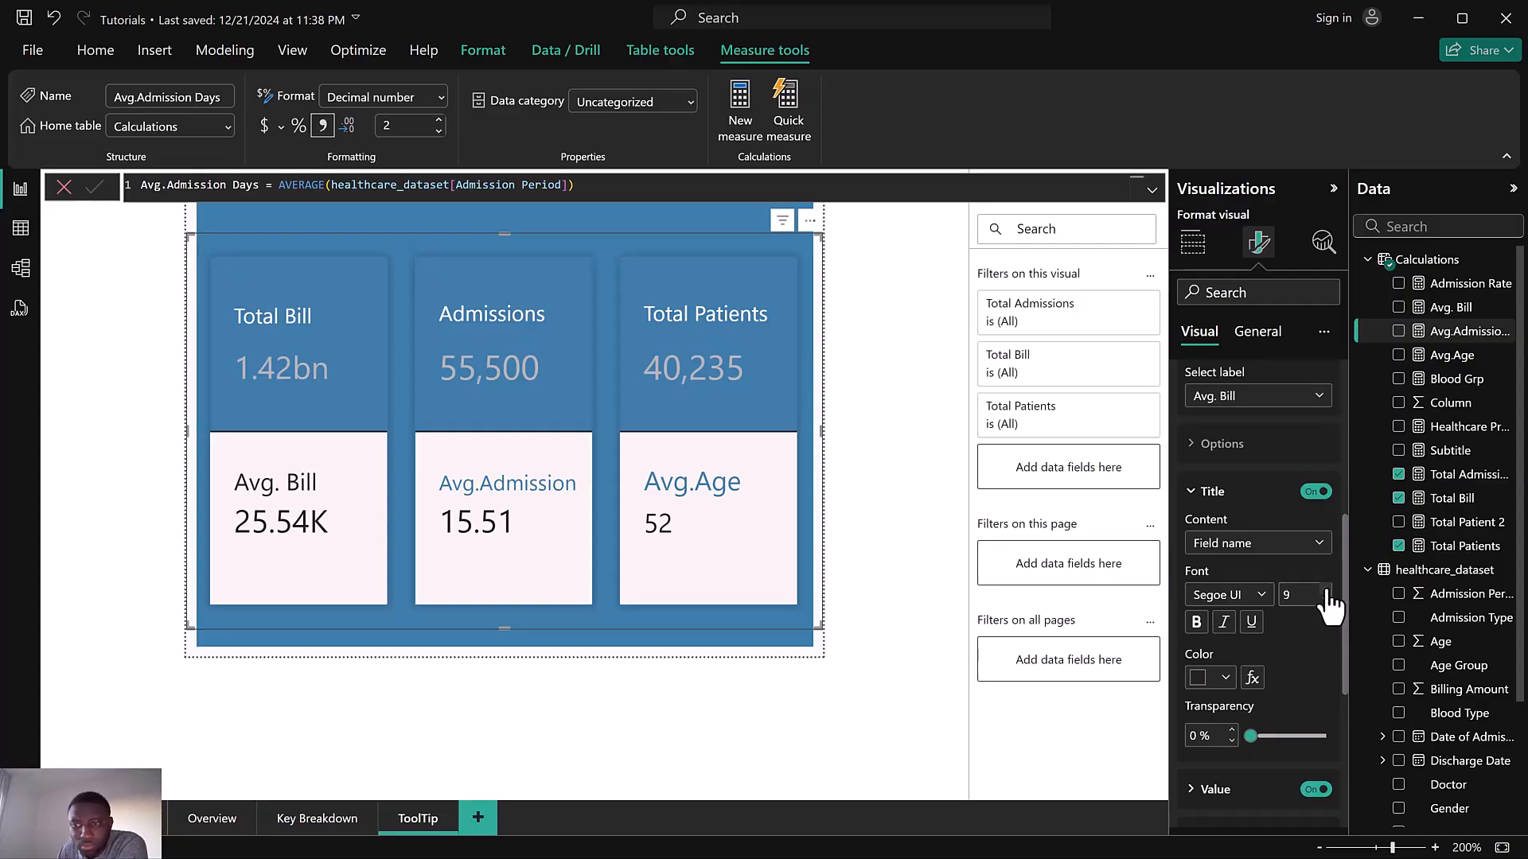
left_click(1325, 590)
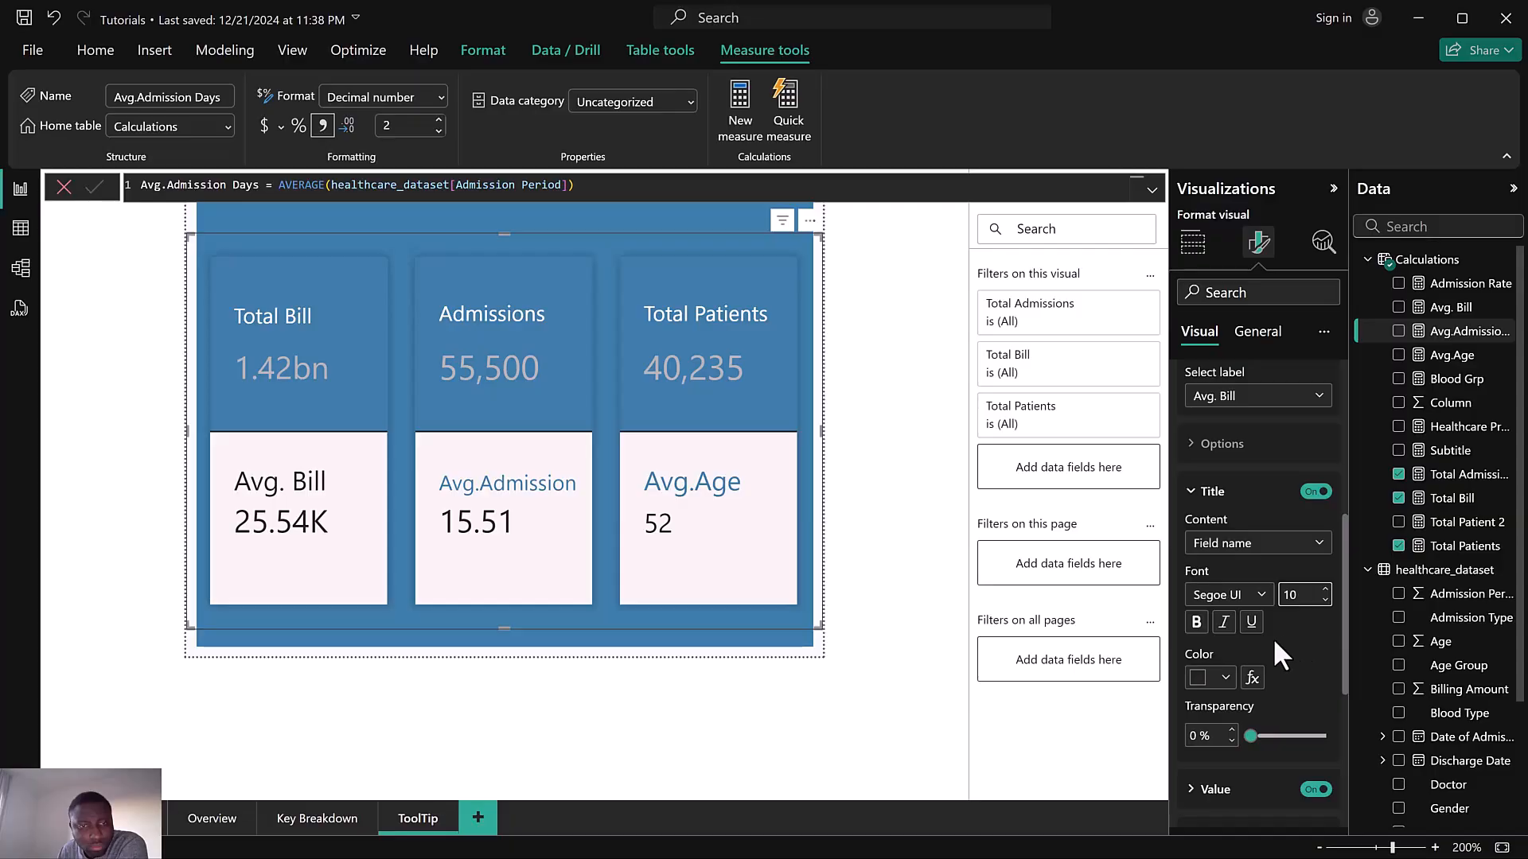
left_click(1209, 671)
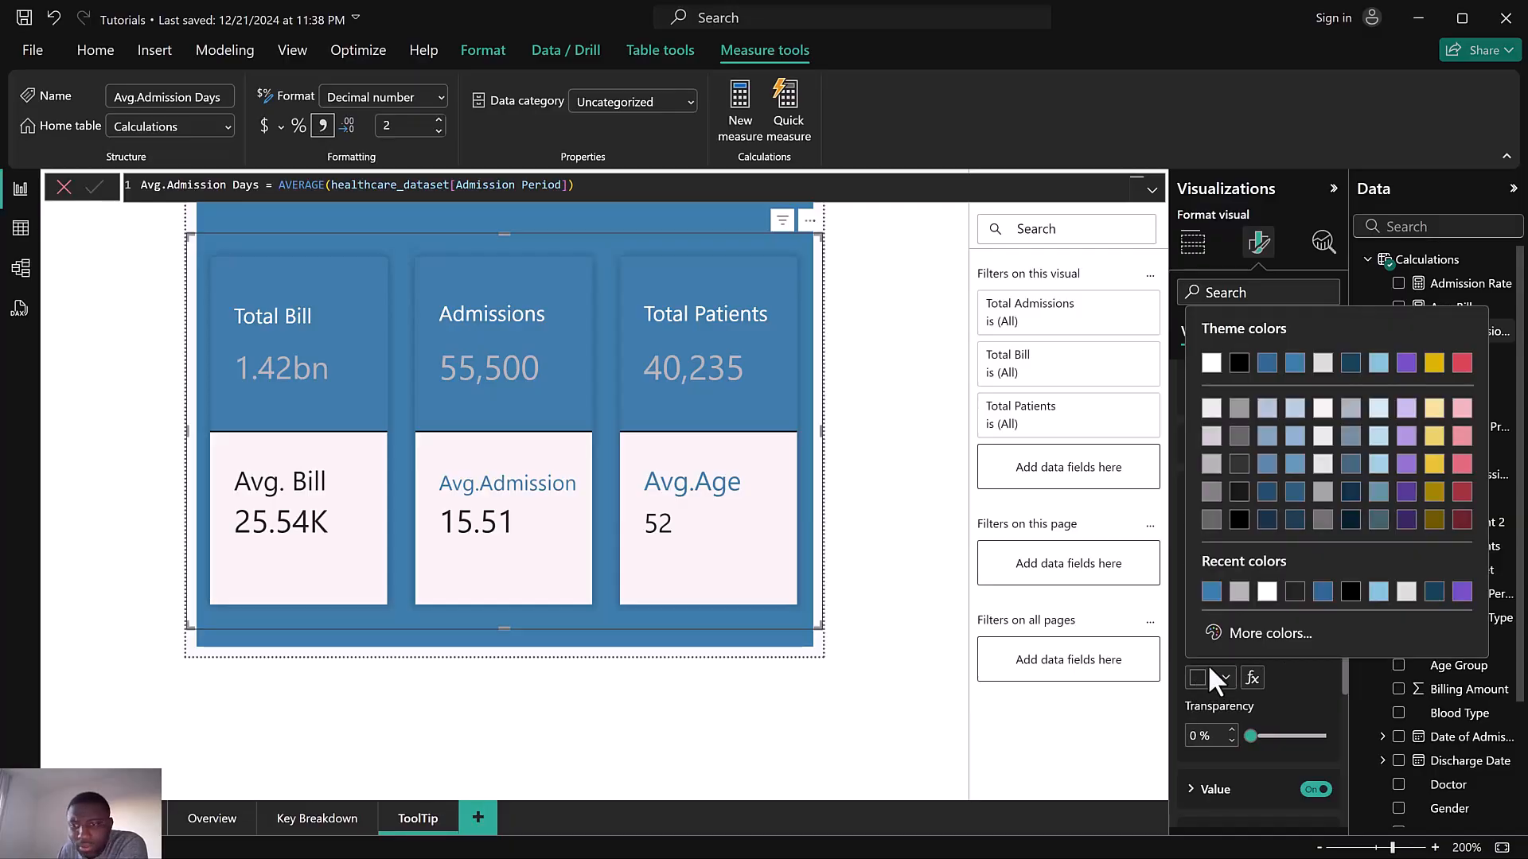
left_click(1298, 363)
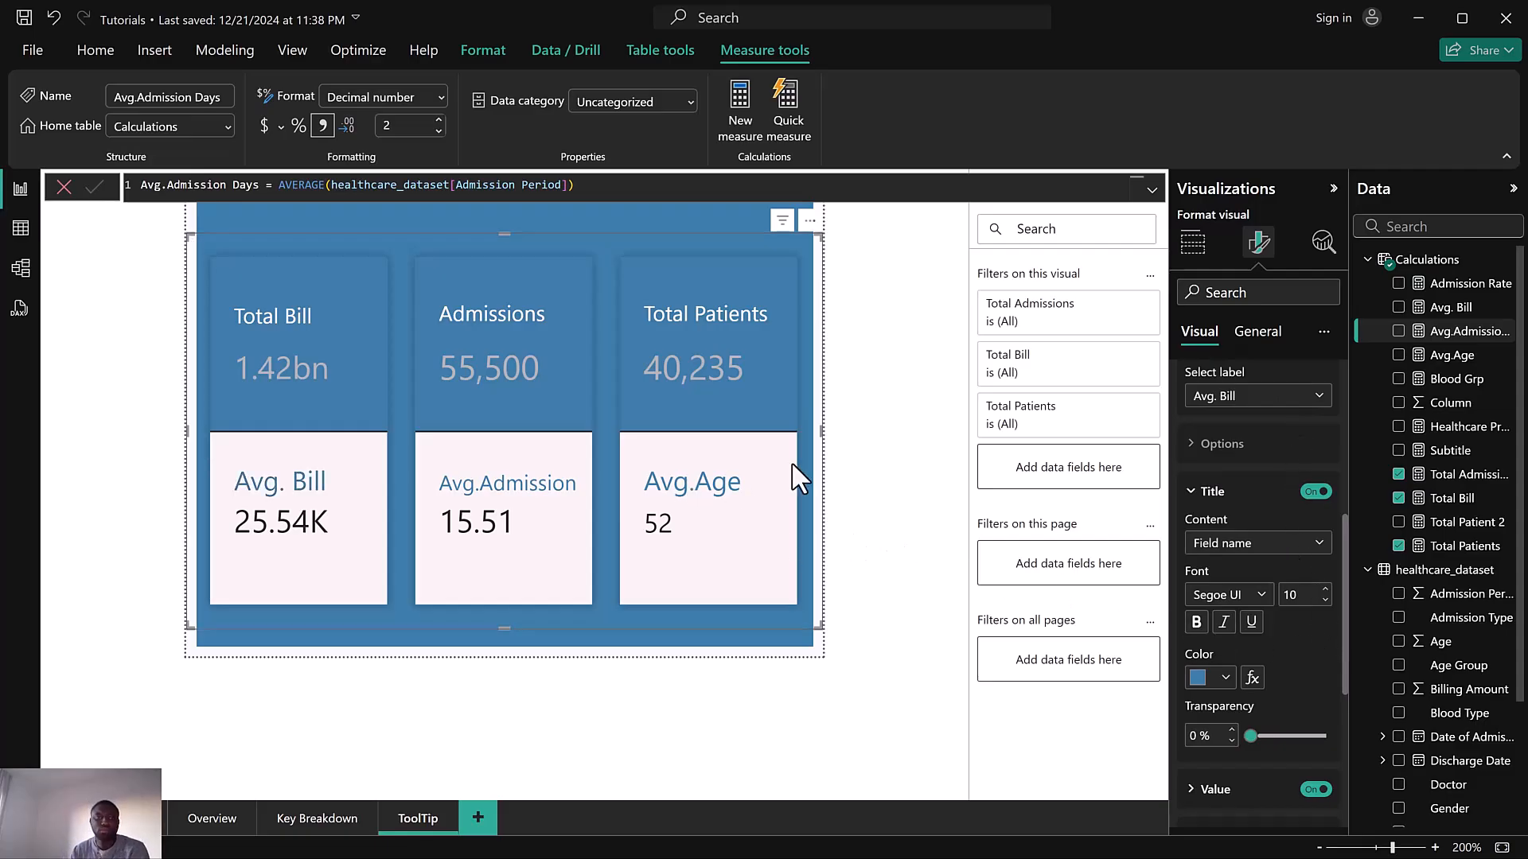
Leave the measure formula and open the Key Breakdown page to review its layout for reference
left_click(64, 188)
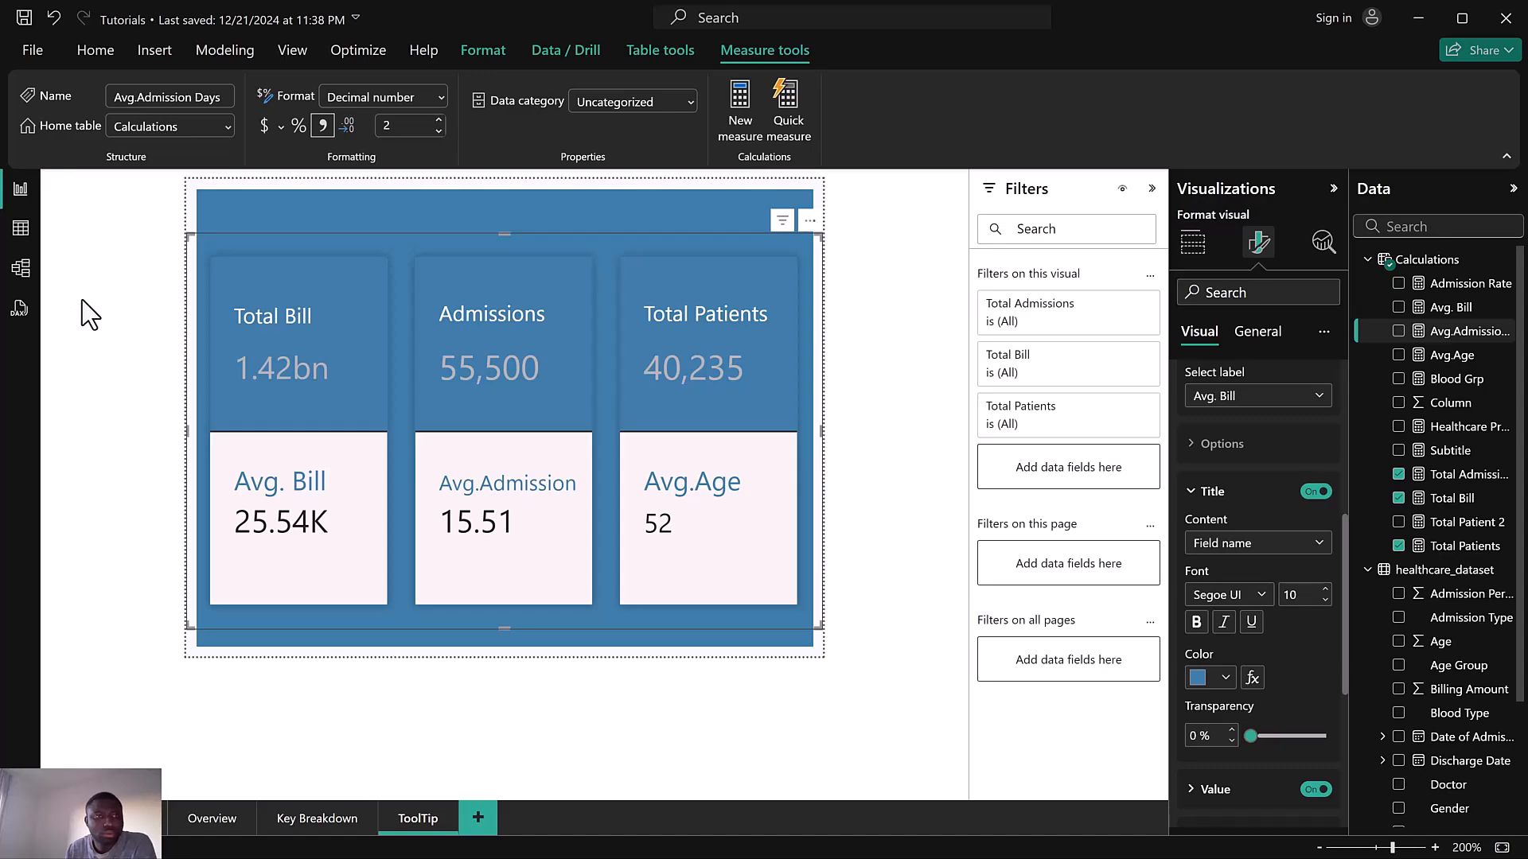
left_click(888, 260)
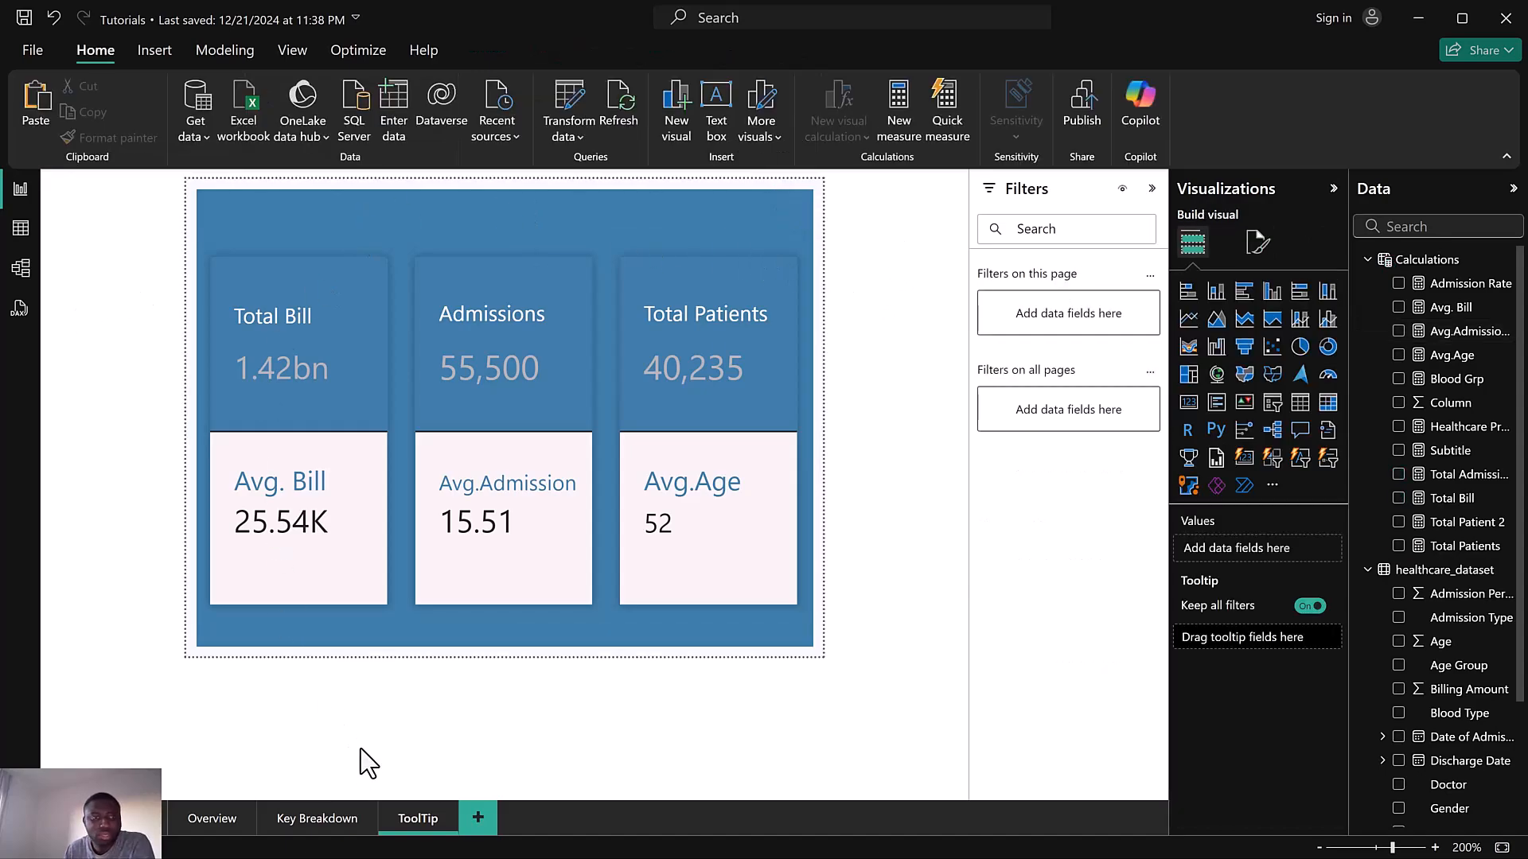
left_click(330, 819)
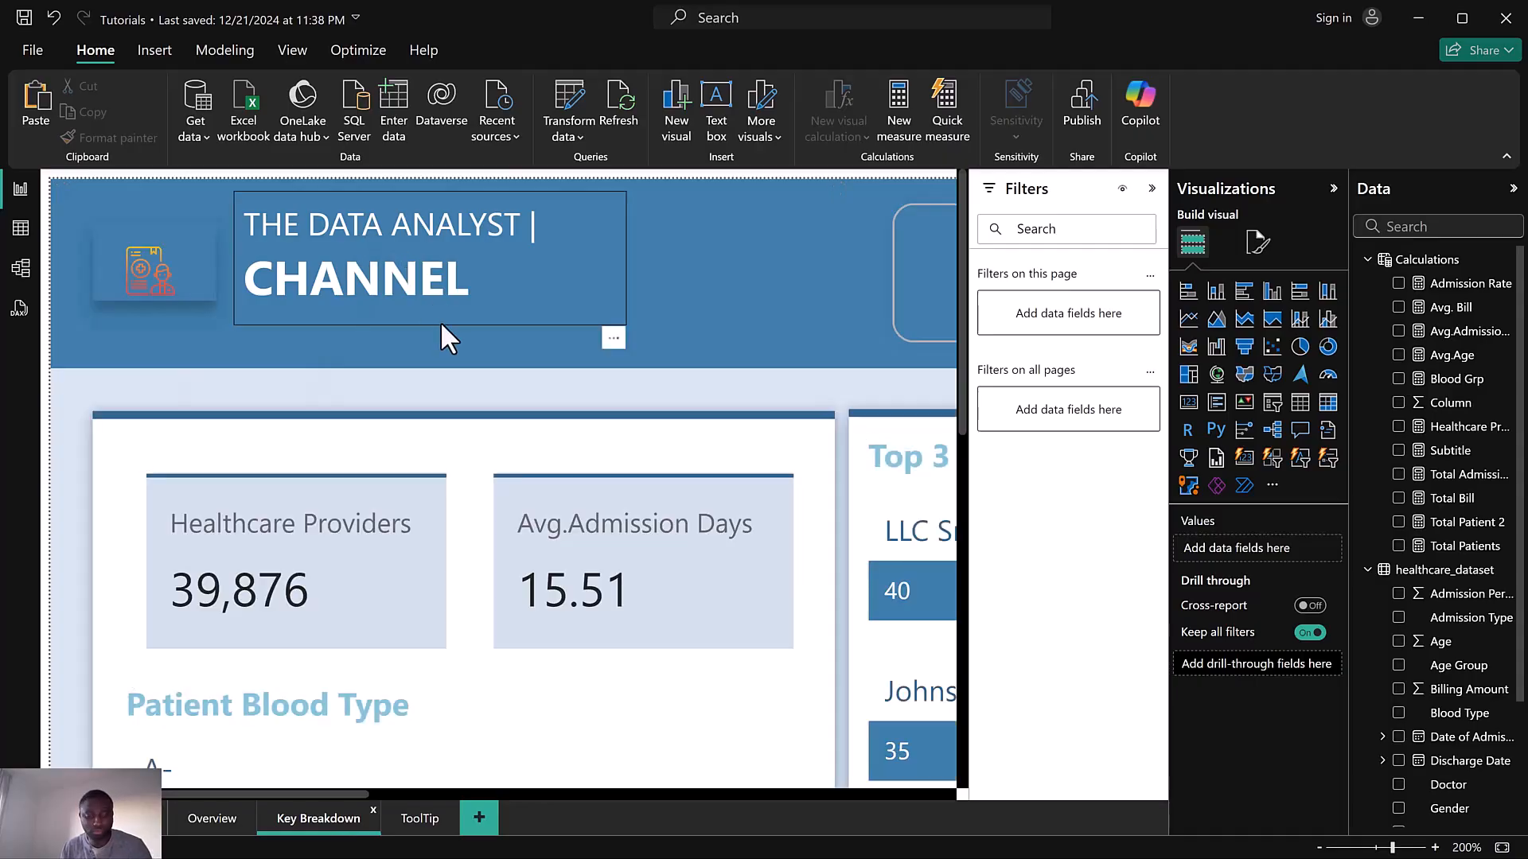
scroll(442, 324, "down", 1)
scroll(441, 321, "down", 6)
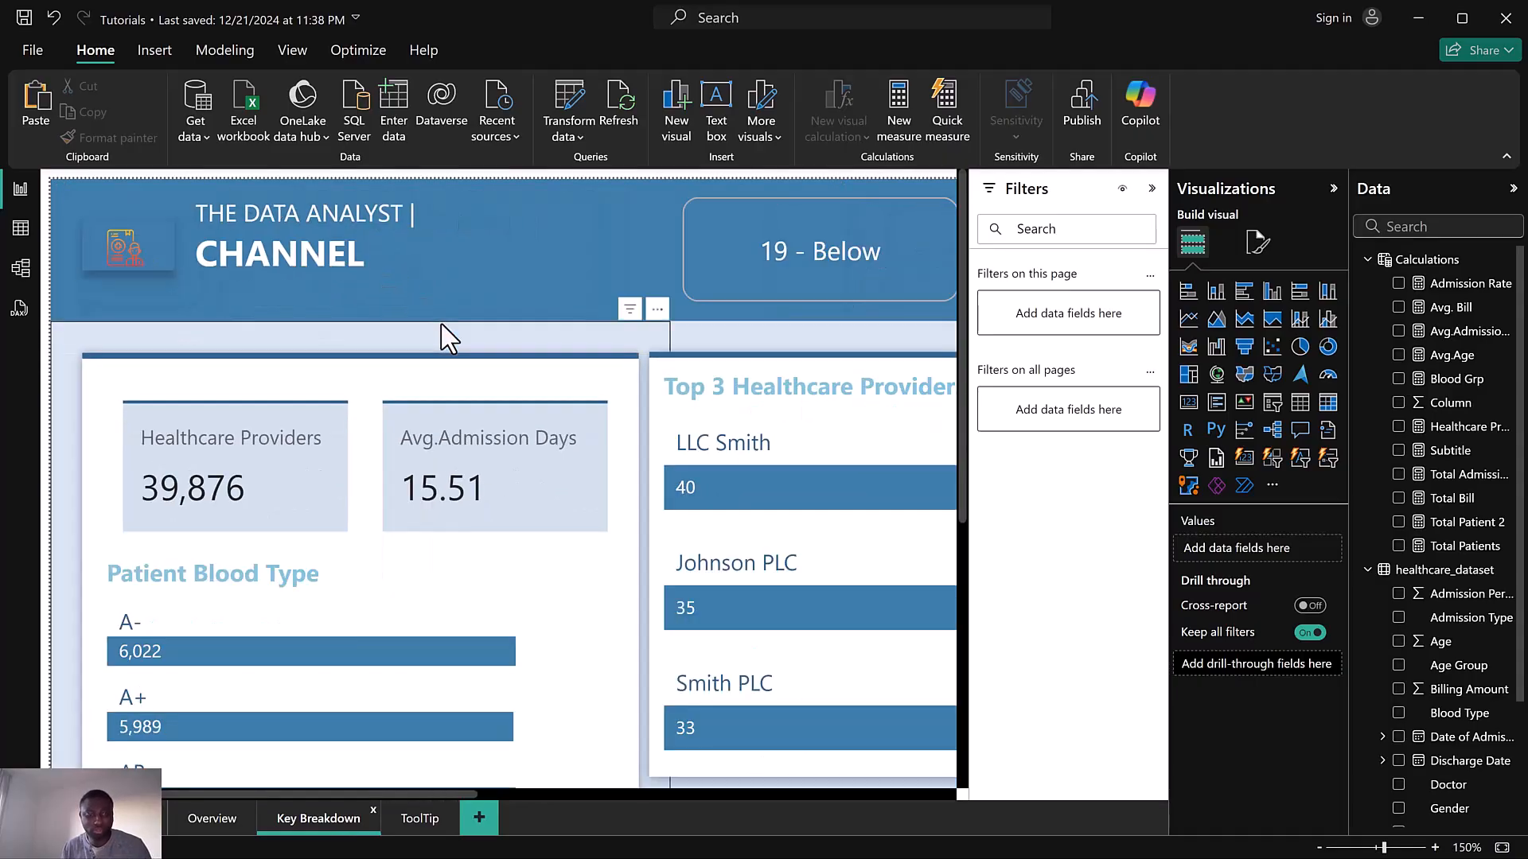
scroll(442, 326, "down", 7)
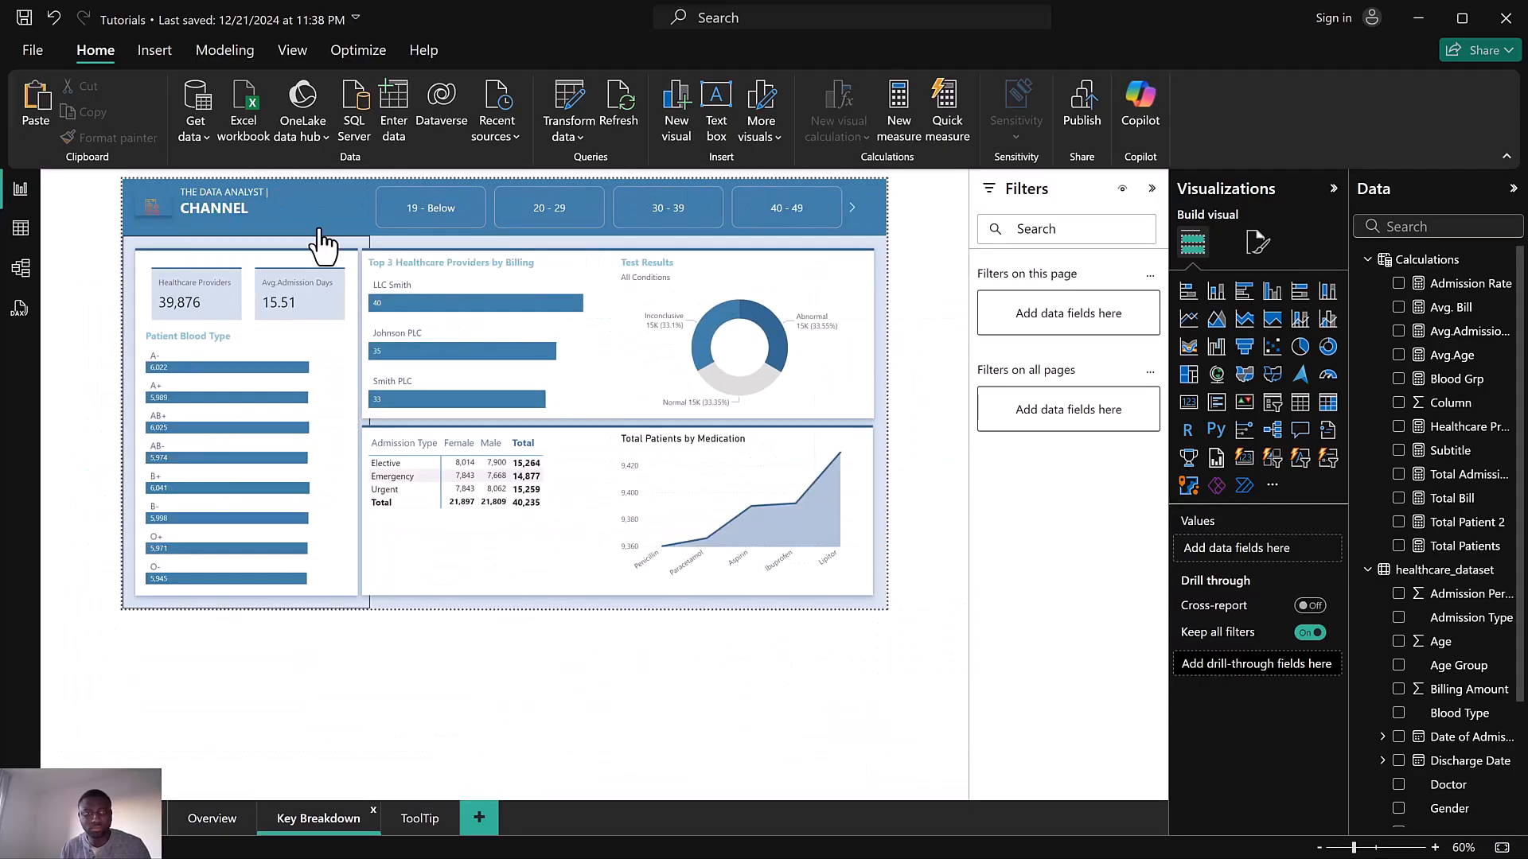
scroll(186, 199, "up", 2)
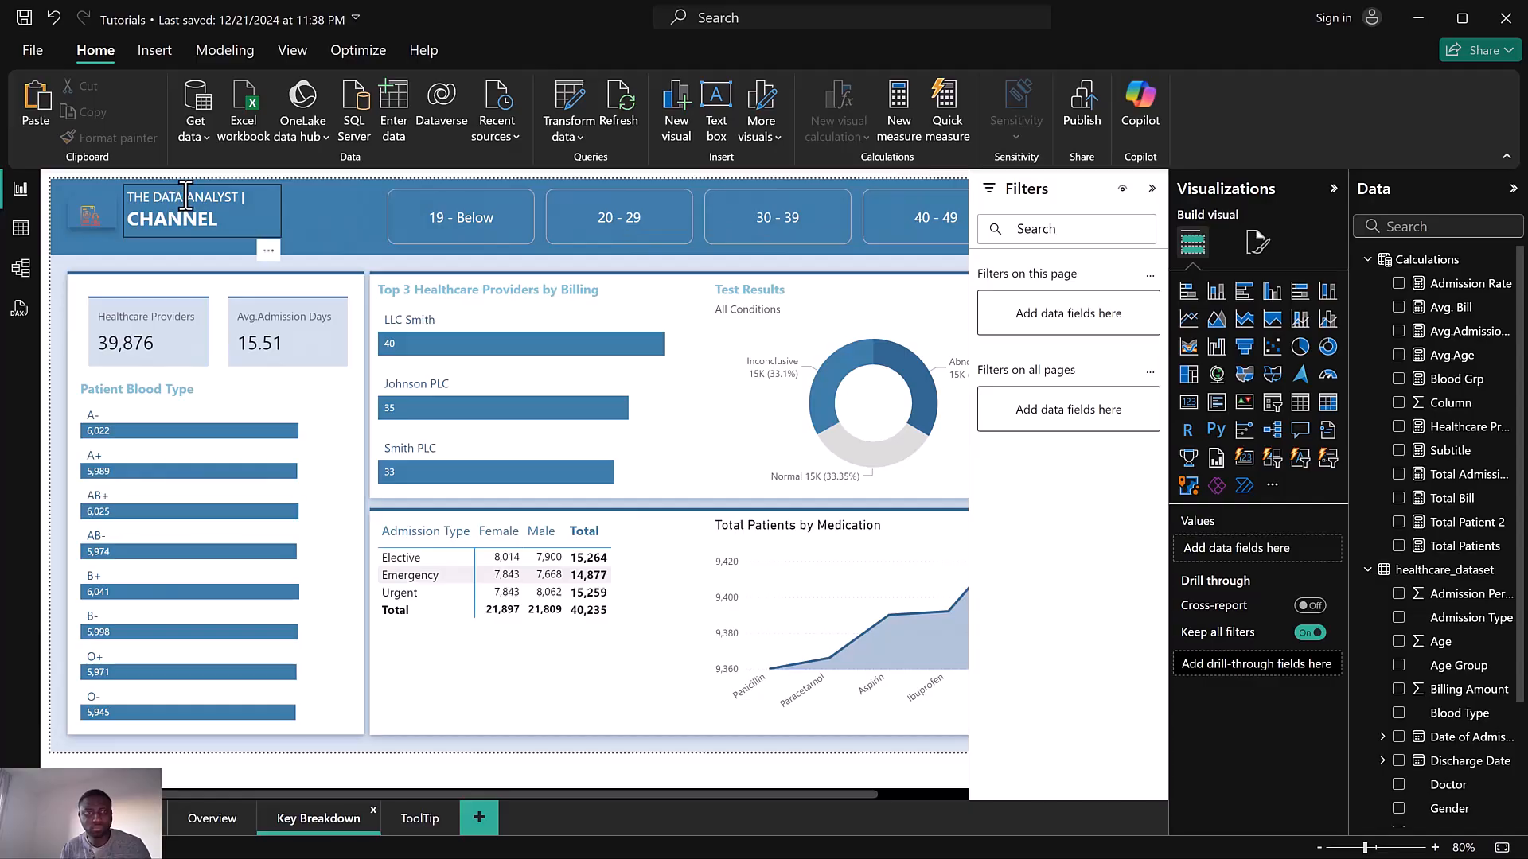
Return to the ToolTip page, select the matrix visual on the canvas, and undo the last change
left_click(186, 197)
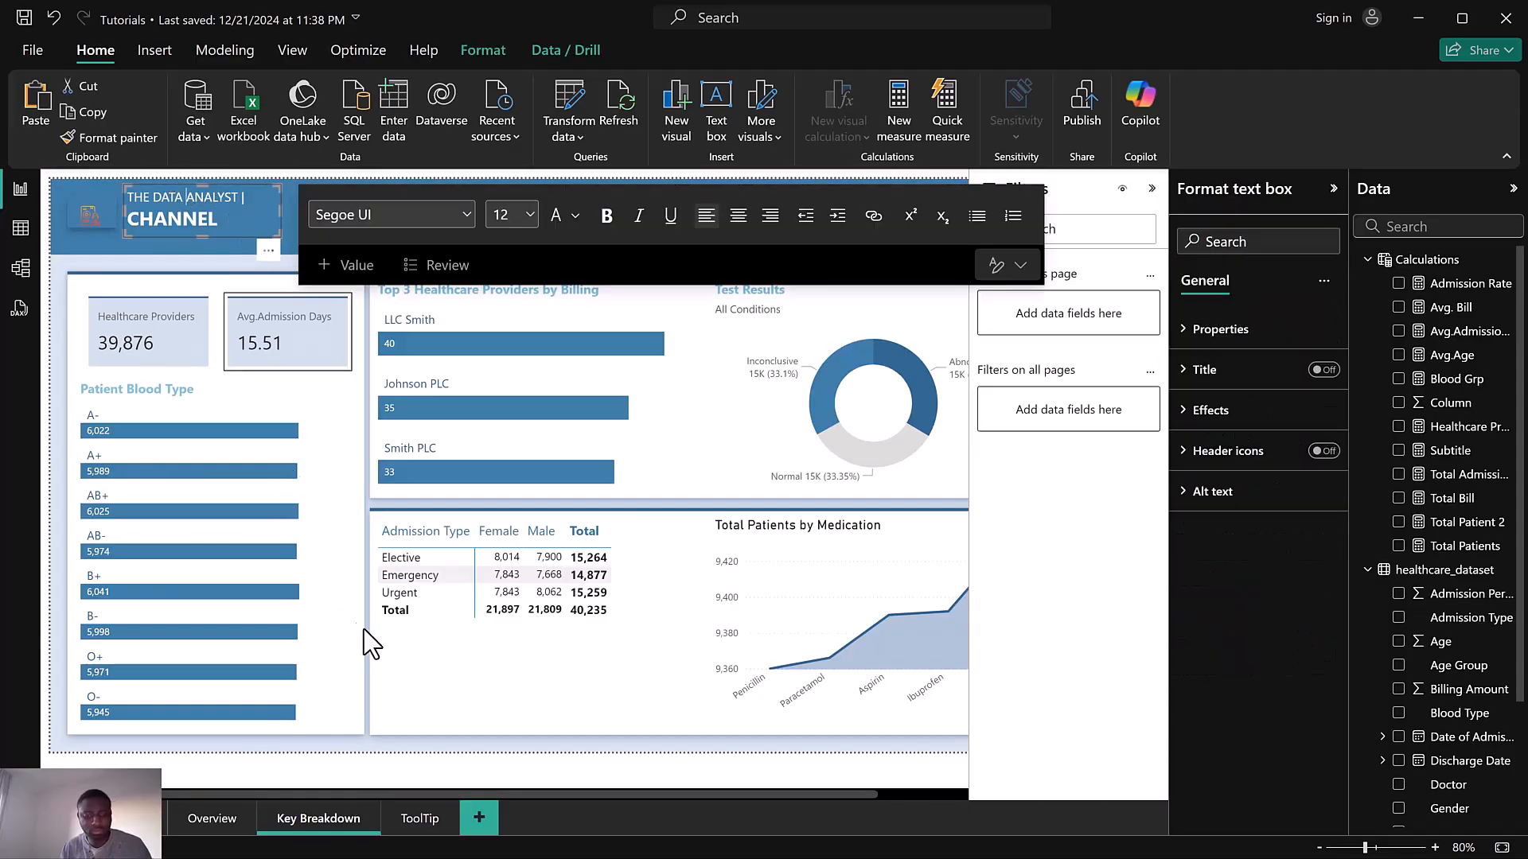
left_click(422, 818)
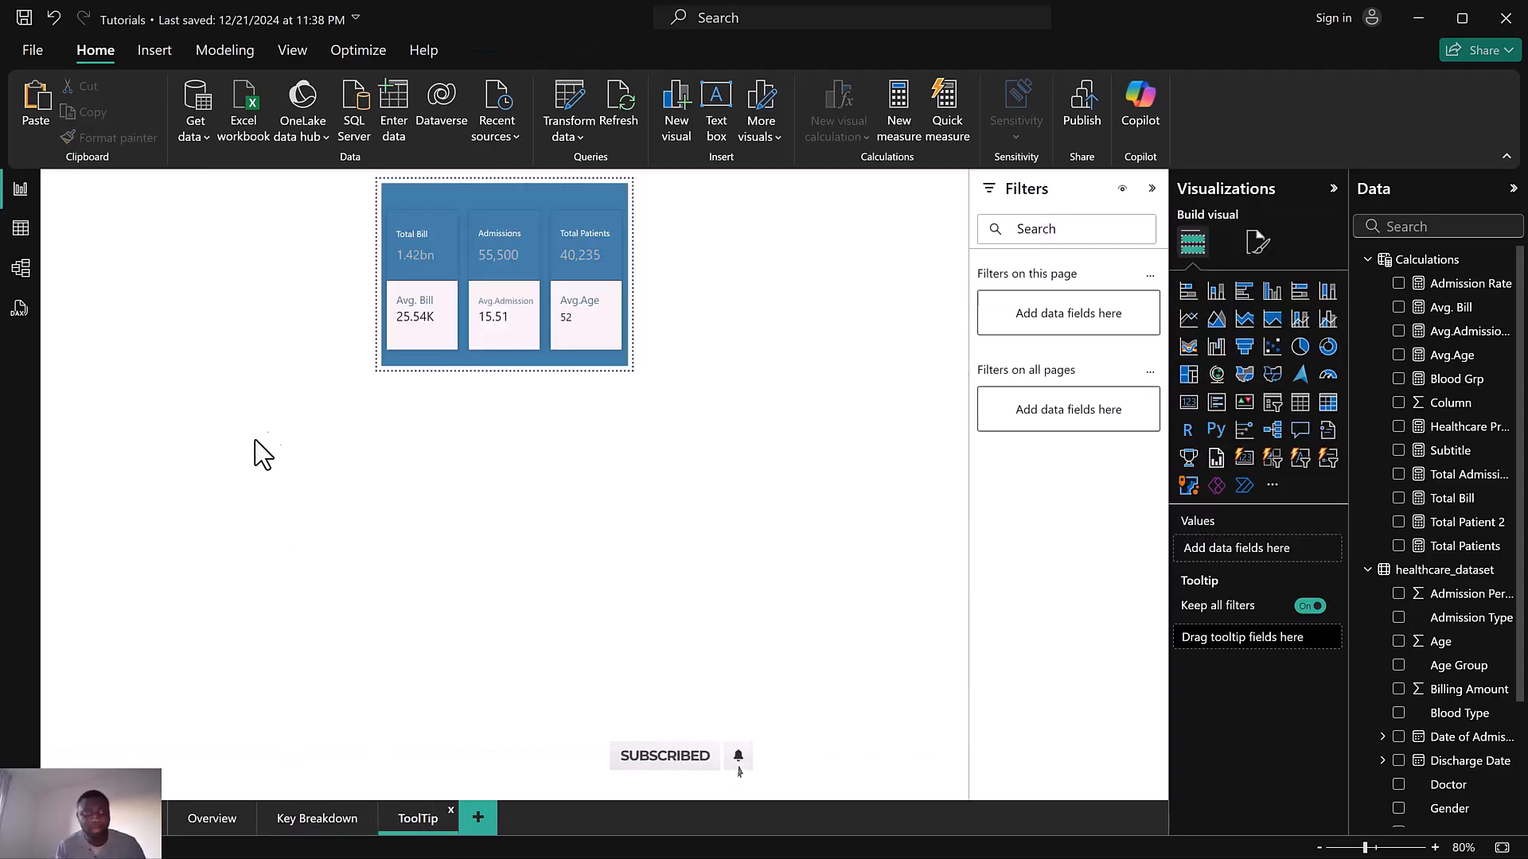
scroll(232, 357, "up", 4)
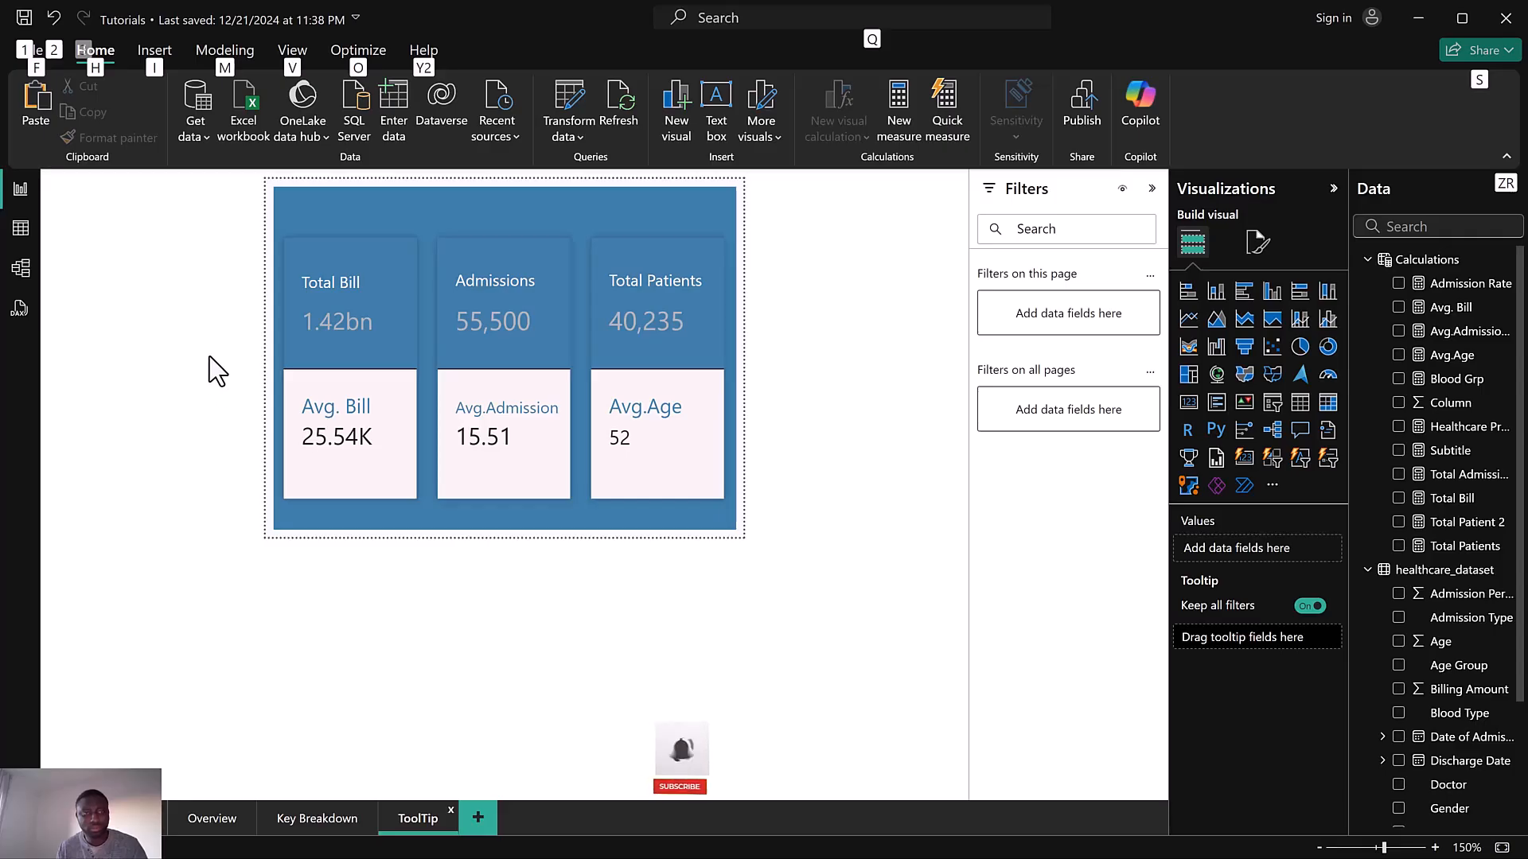
key("Escape")
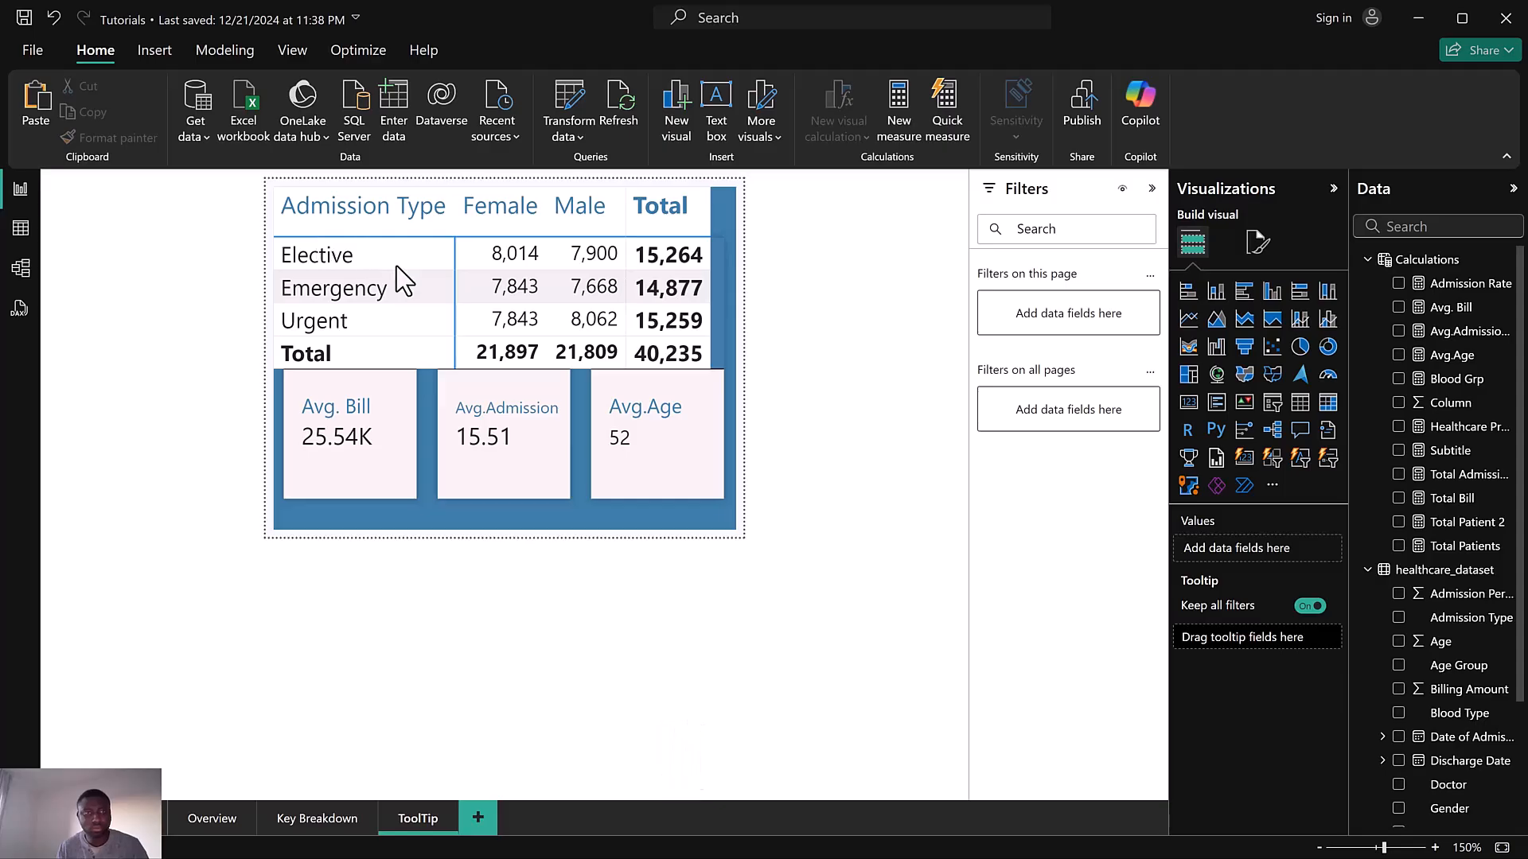
left_click(432, 310)
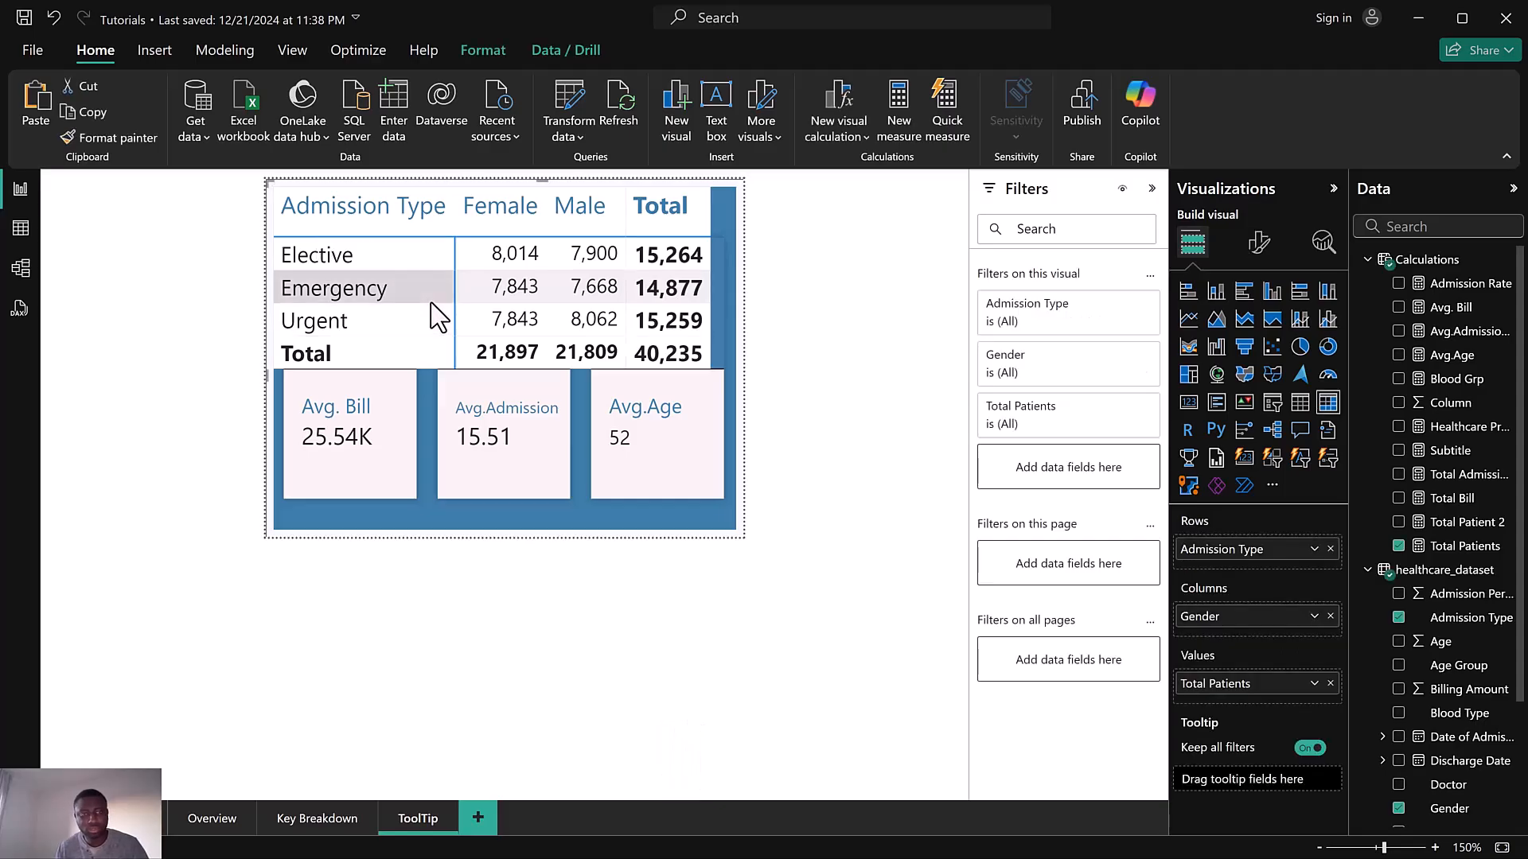
key("Escape")
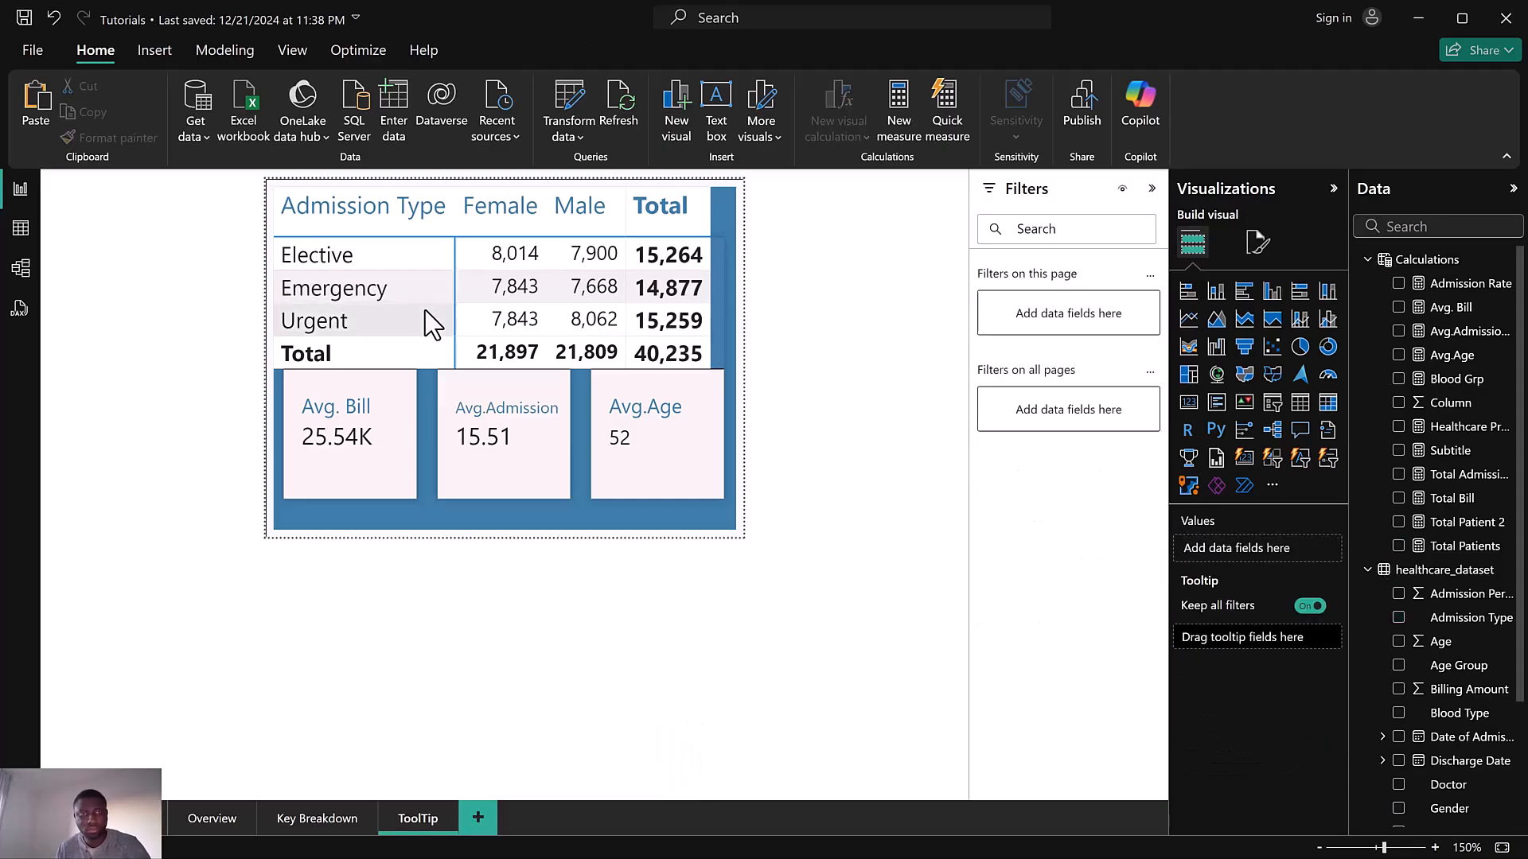
key("ctrl+z")
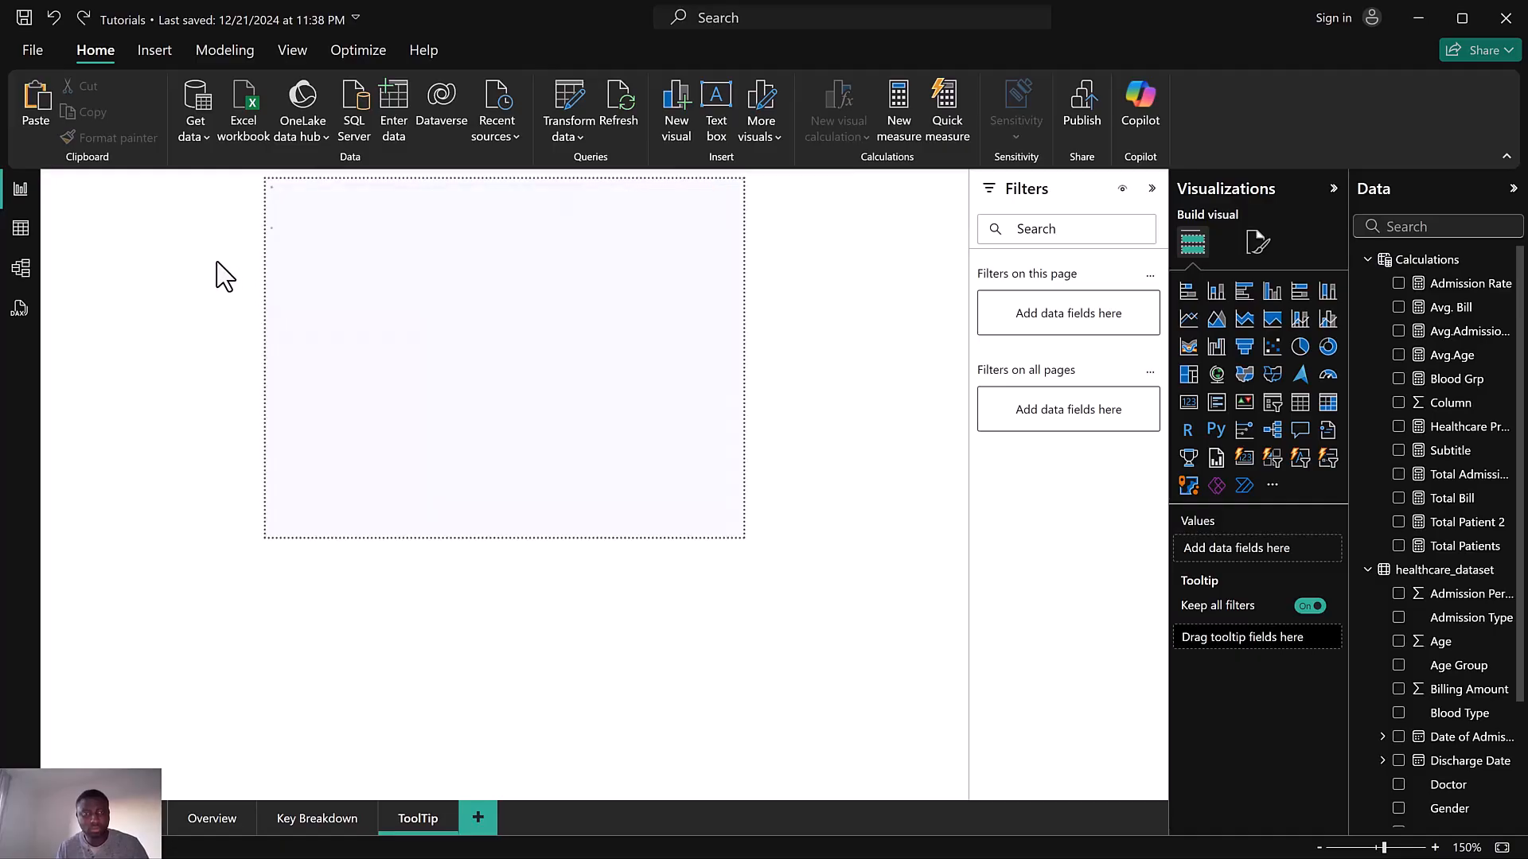
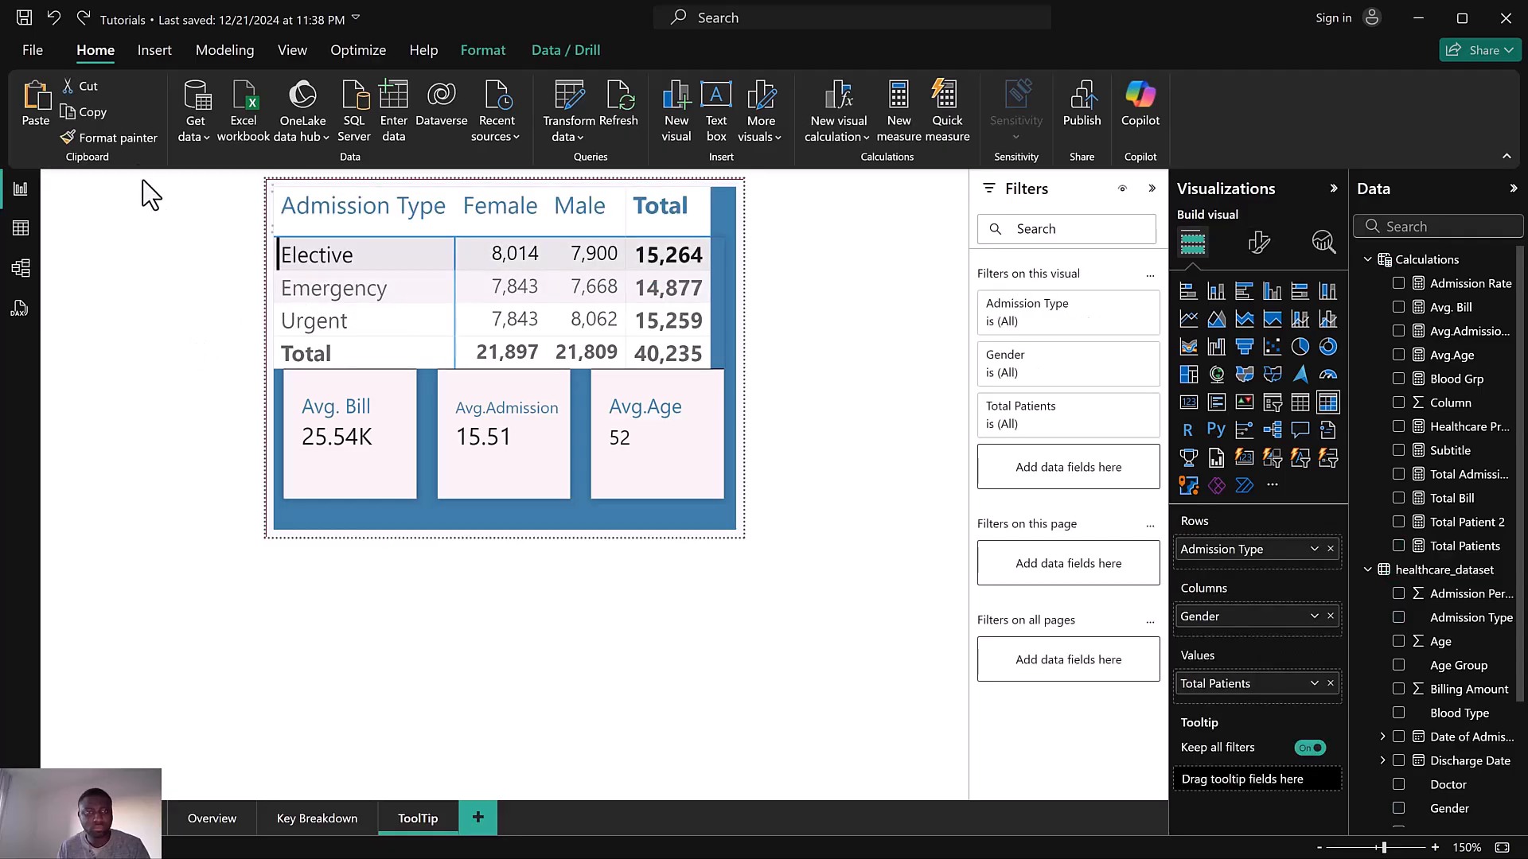
Undo and redo recent changes to restore the card visual with its total and average labels on the ToolTip page
left_click(54, 20)
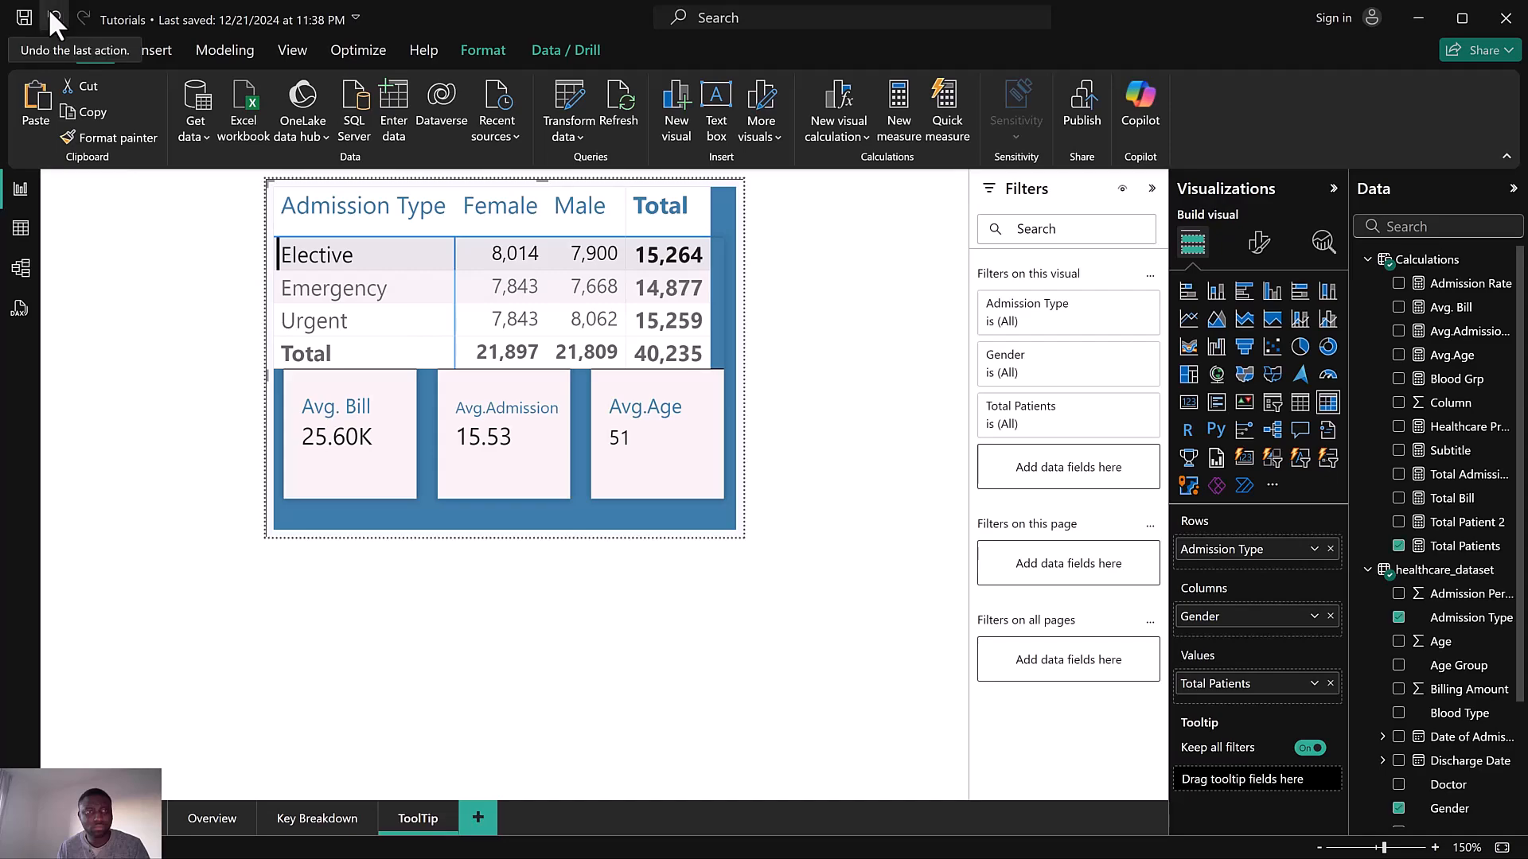
left_click(53, 21)
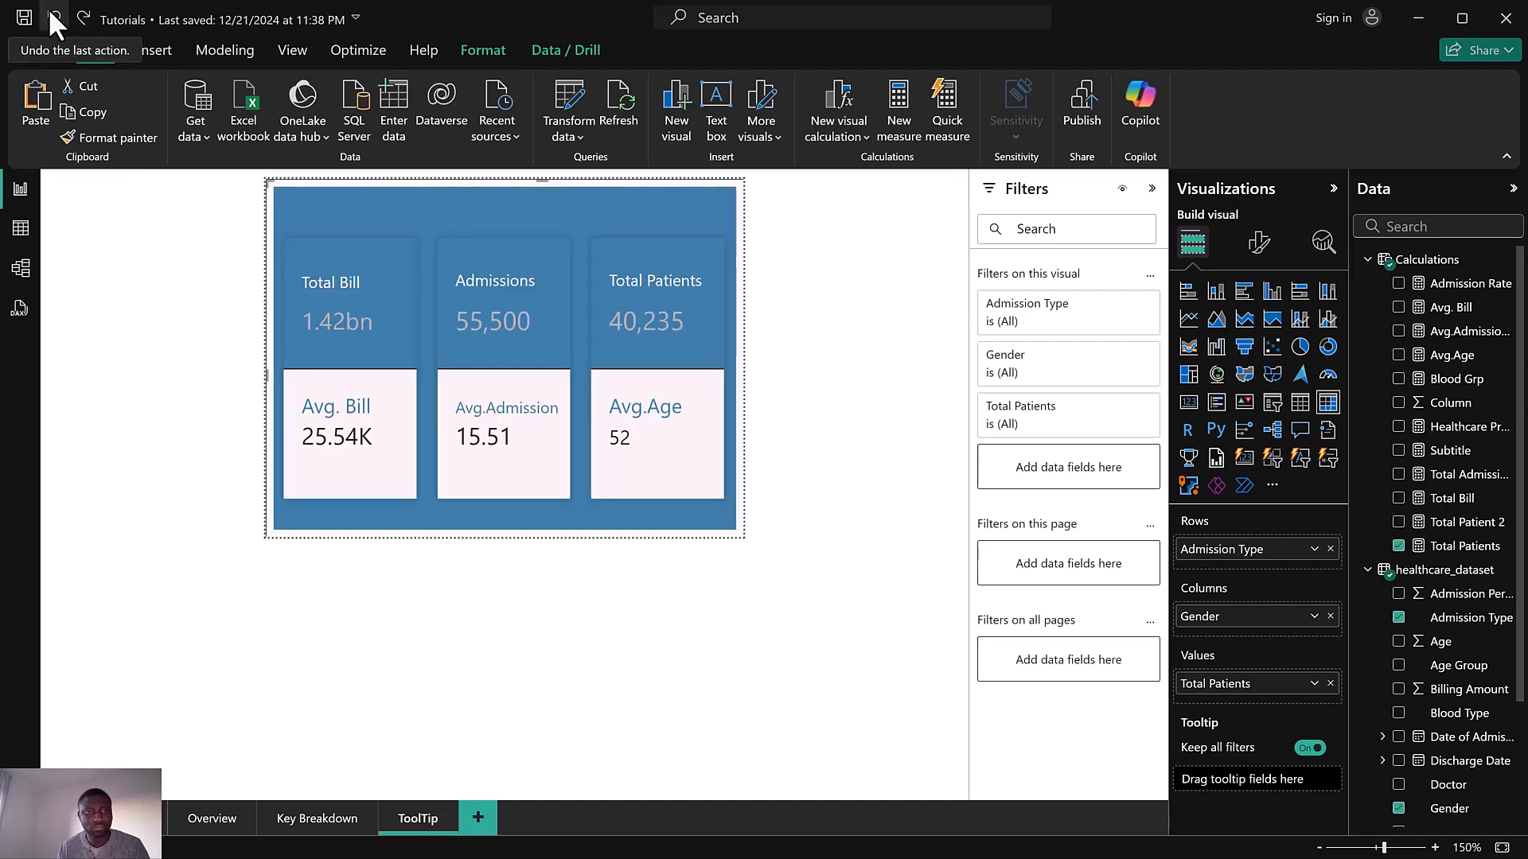
left_click(53, 18)
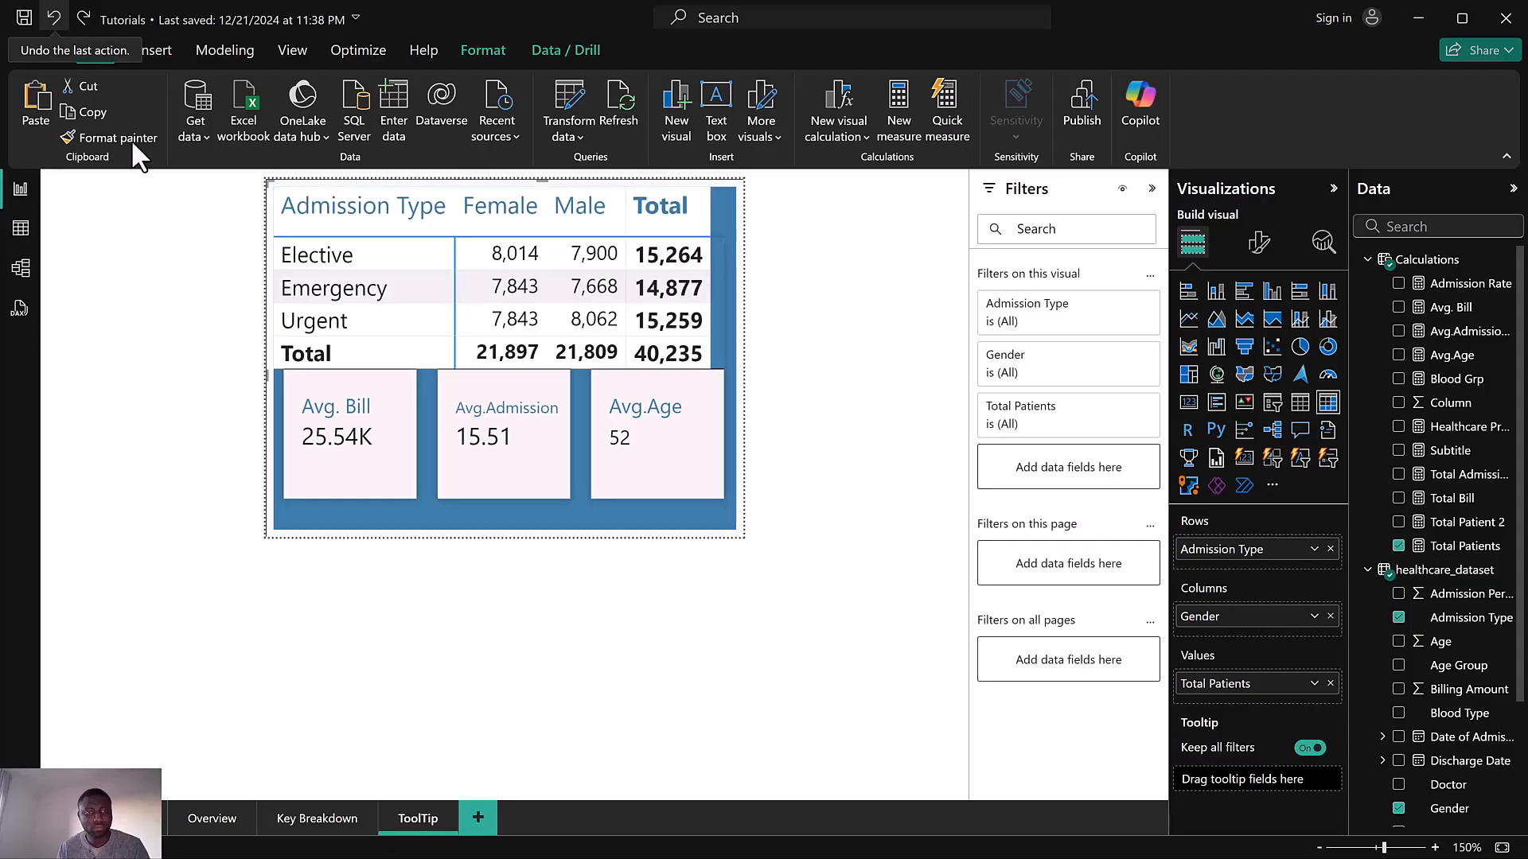
left_click(60, 24)
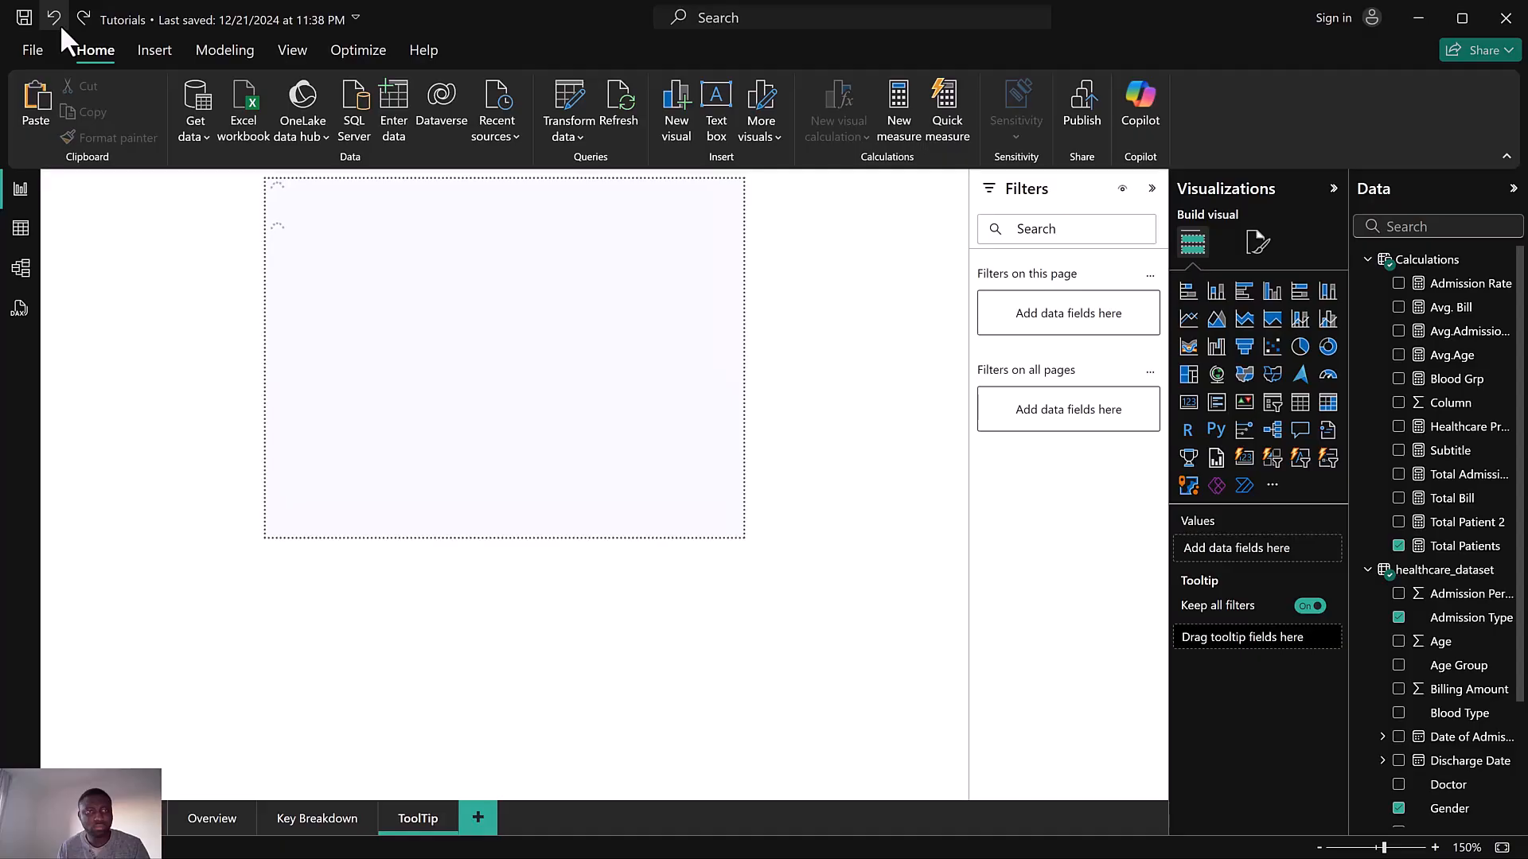
left_click(60, 24)
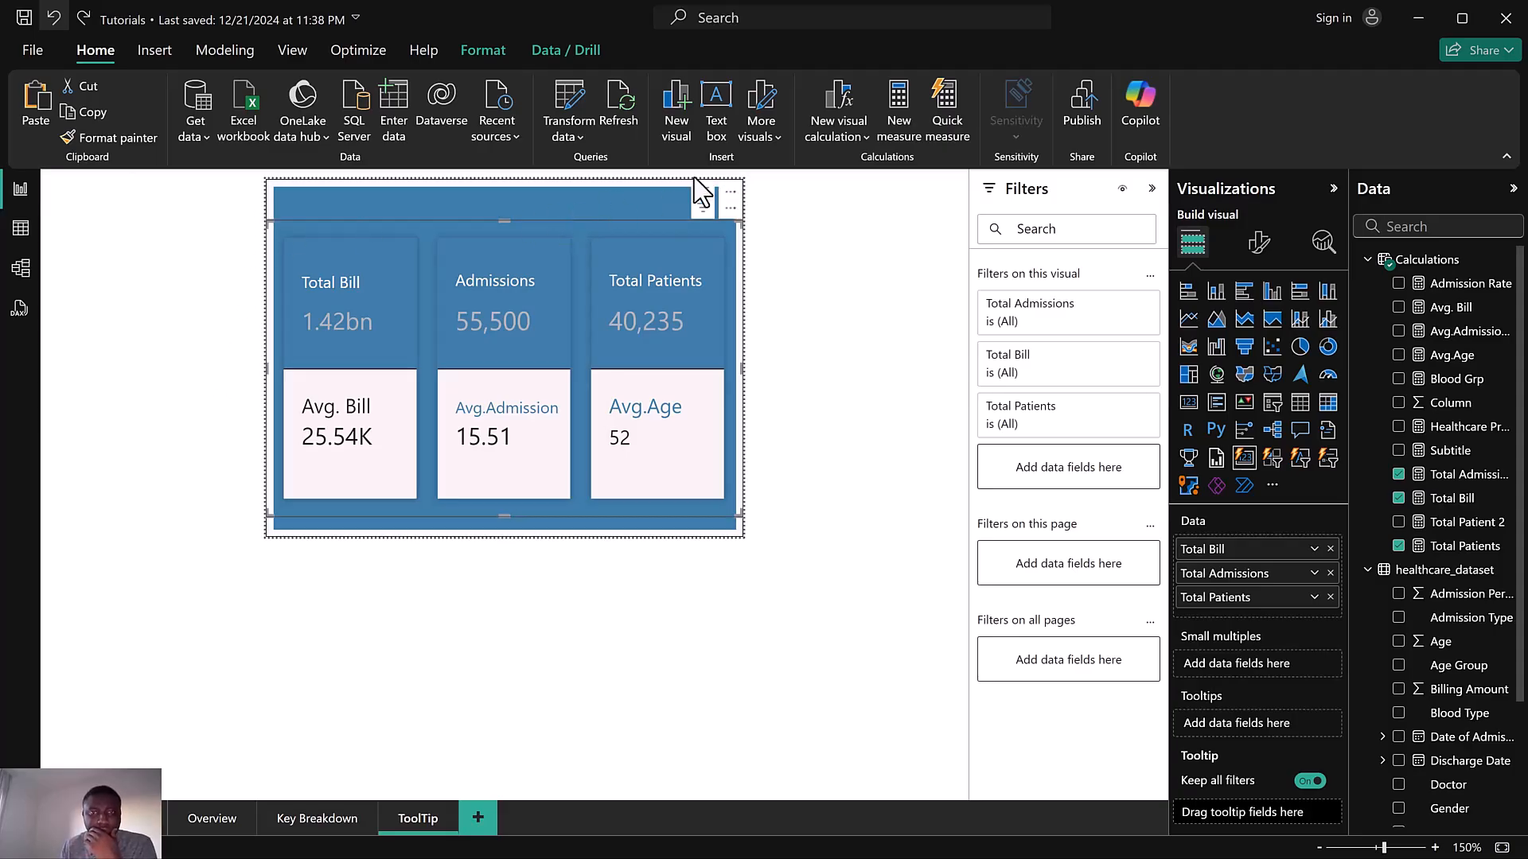
Insert a text box and enter the title KEY HEALTH METRICS
left_click(721, 112)
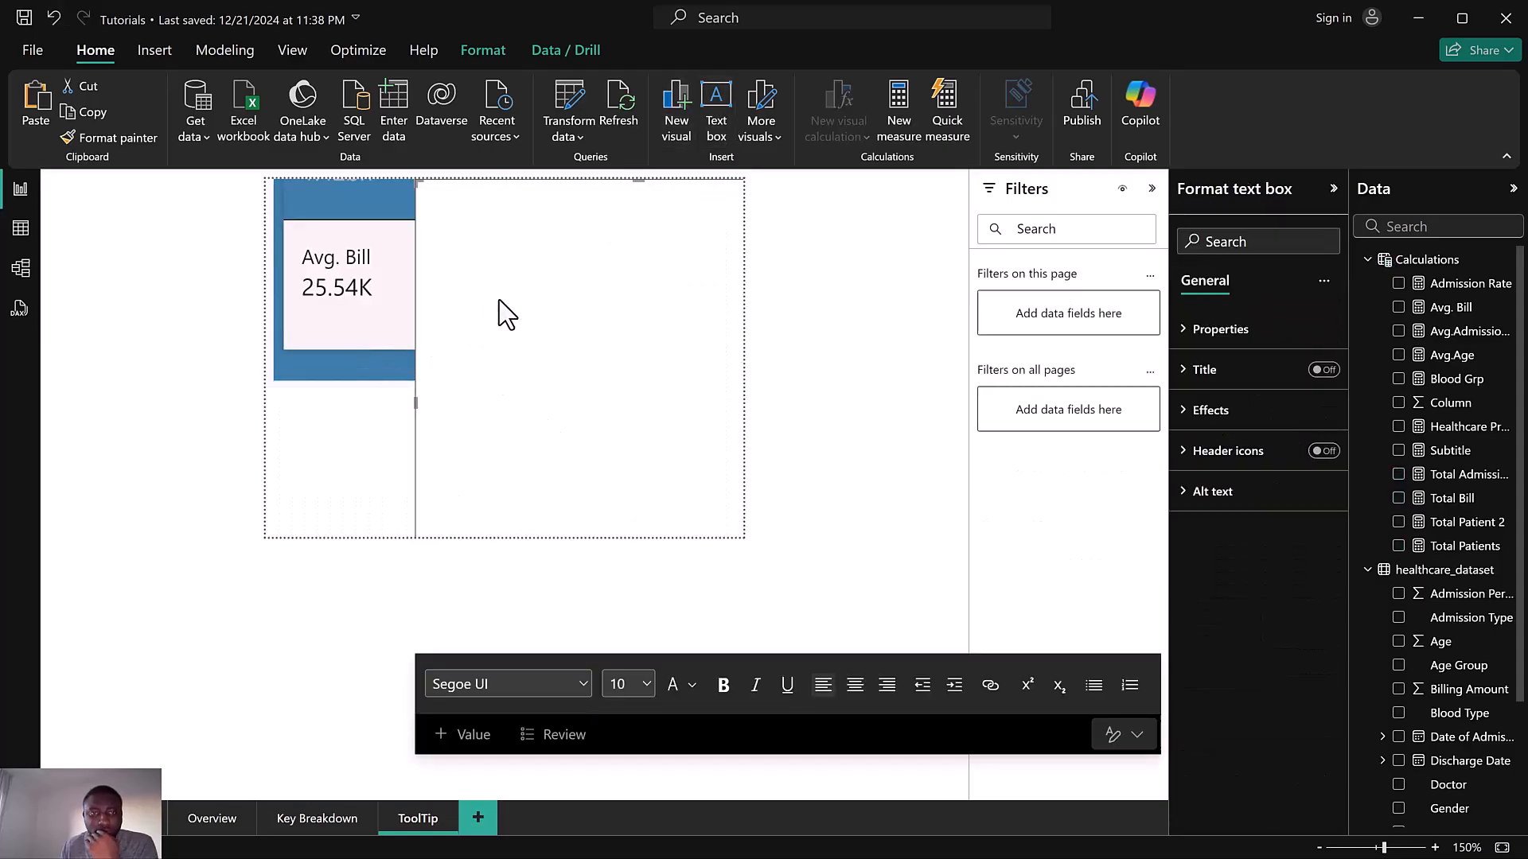
type("KEY ")
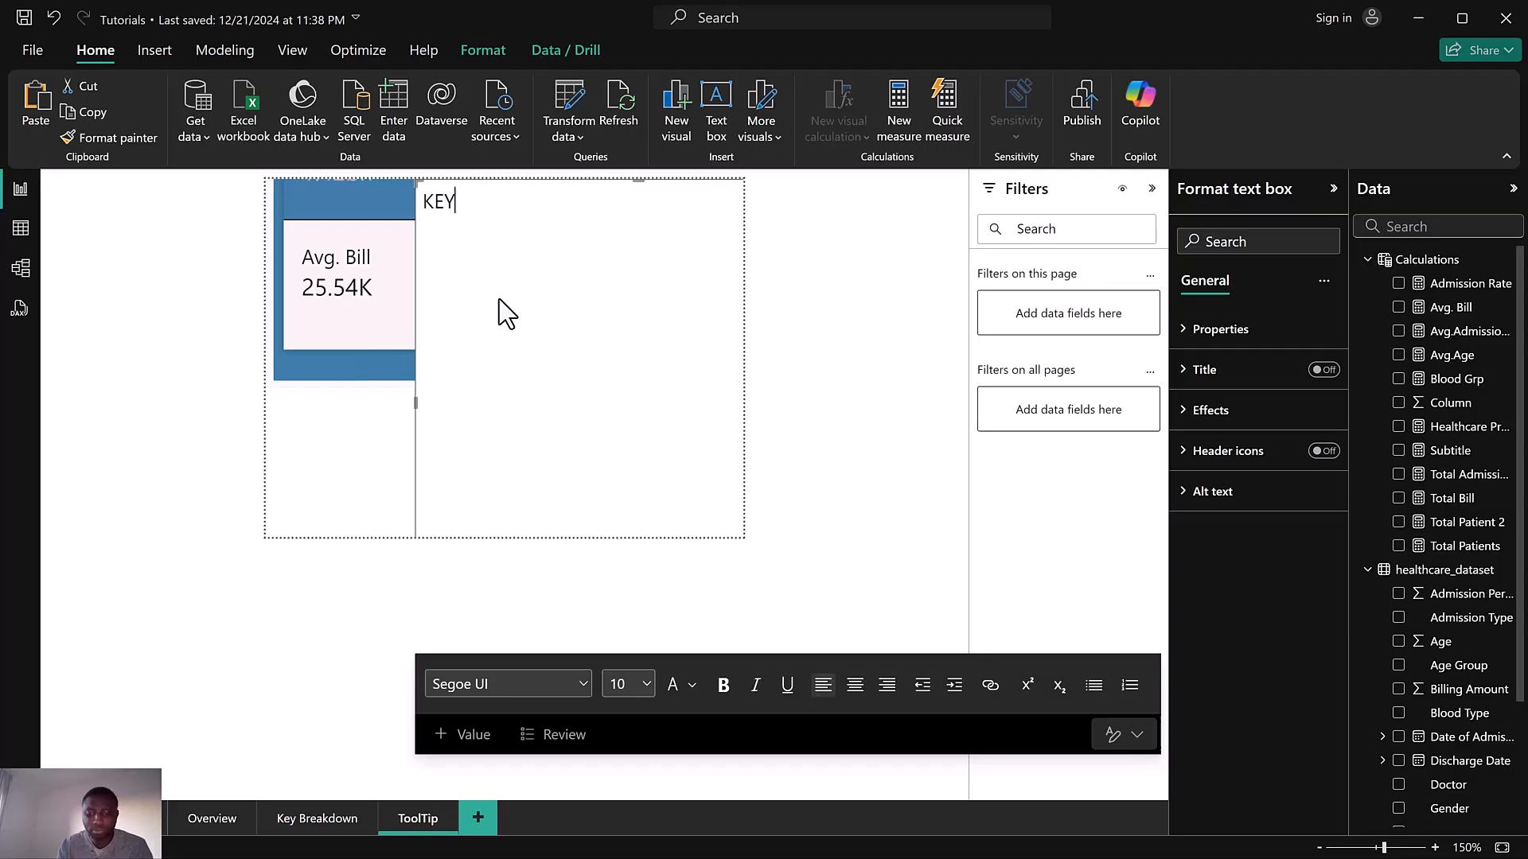
type("METRICS")
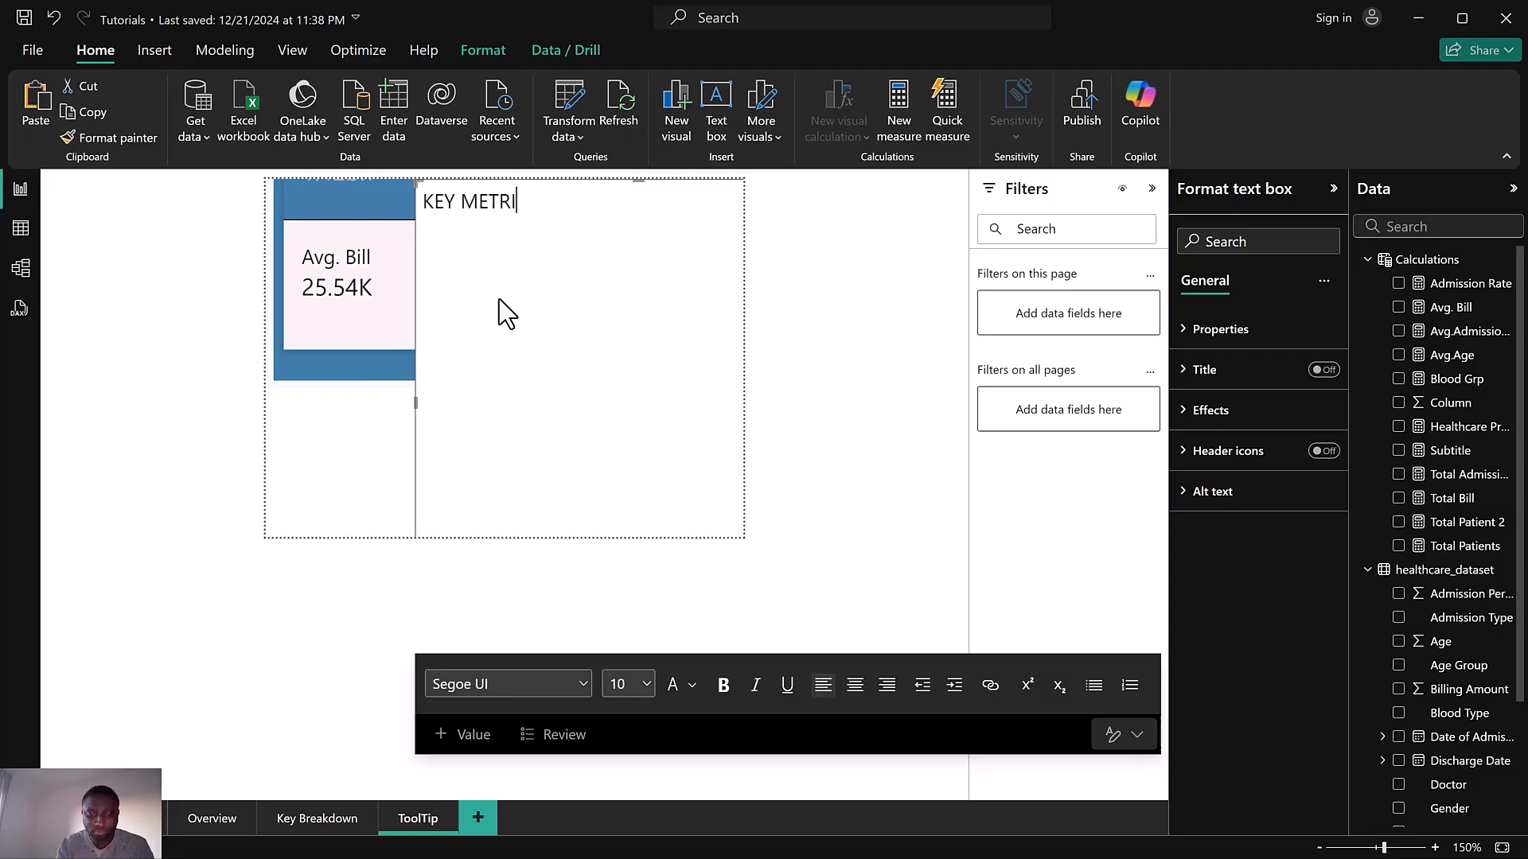
left_click(462, 206)
type("HEALTH")
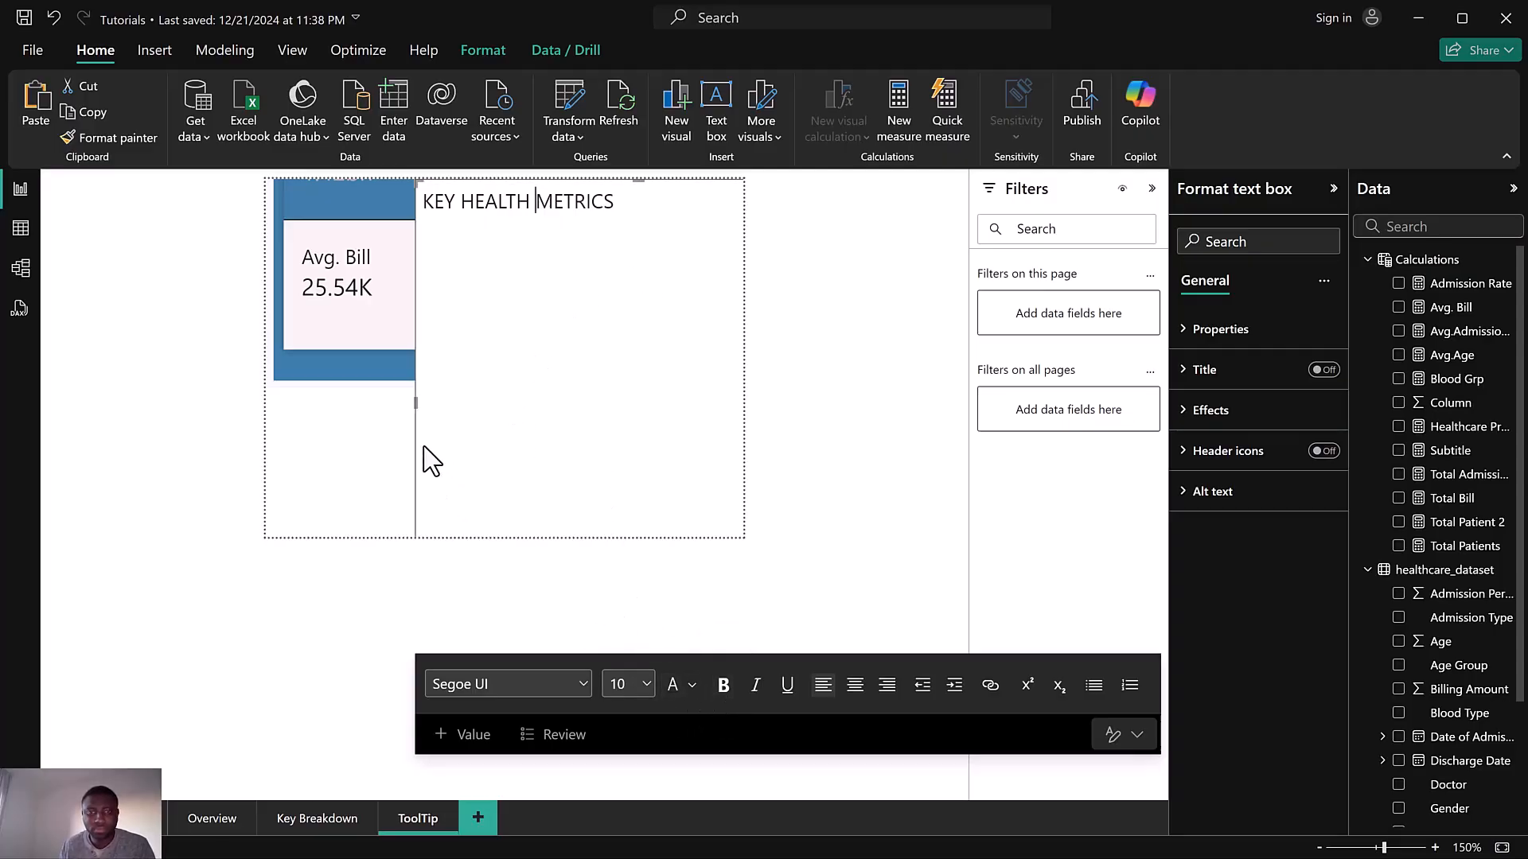
Turn off the text box's background so the card visual shows through
left_click(1272, 410)
left_click(1315, 457)
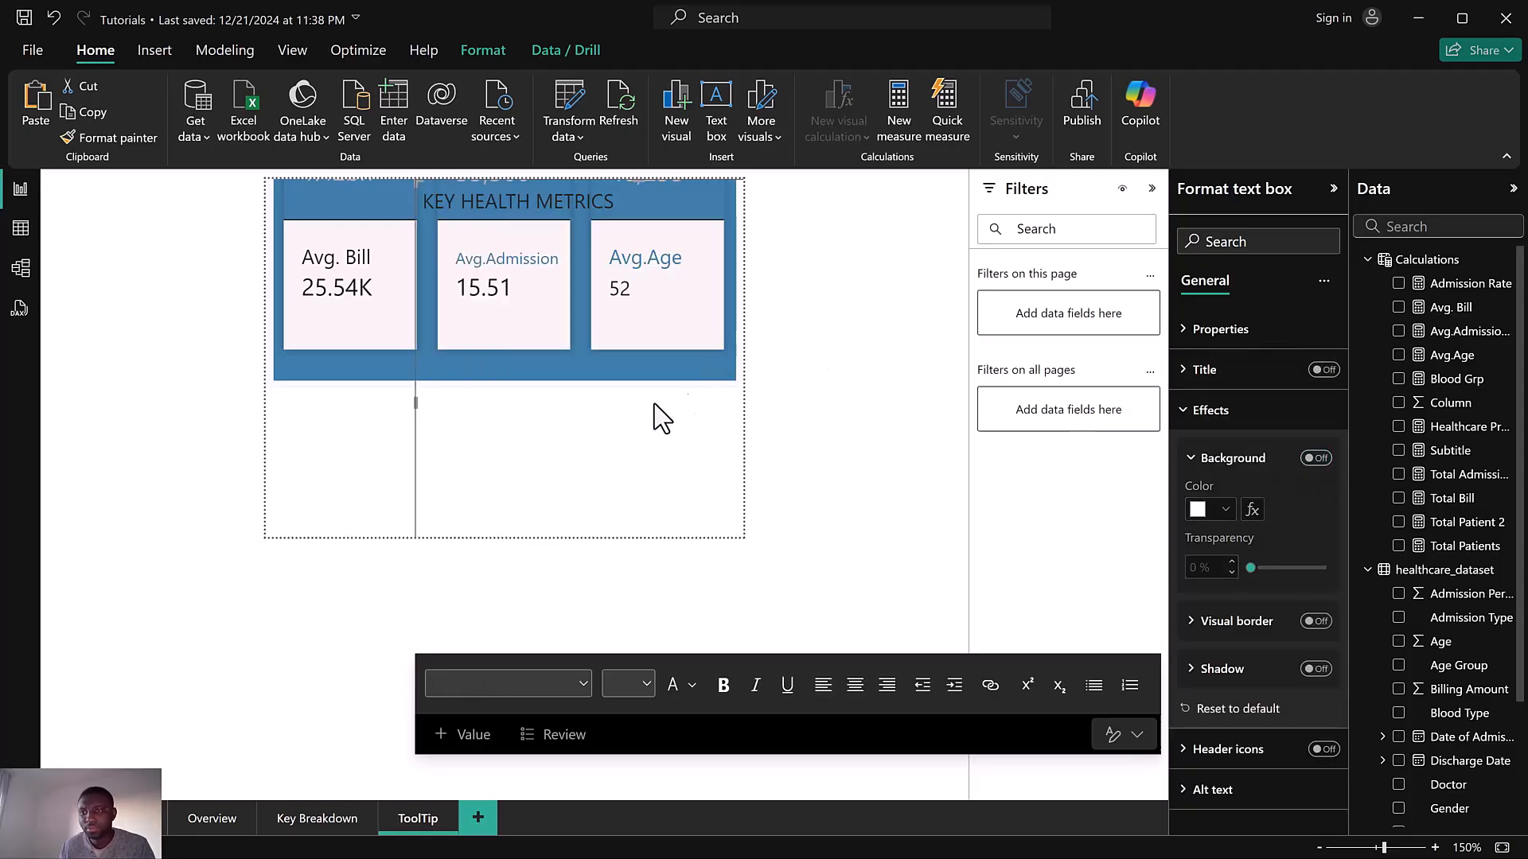
left_click_drag(513, 456, 433, 460)
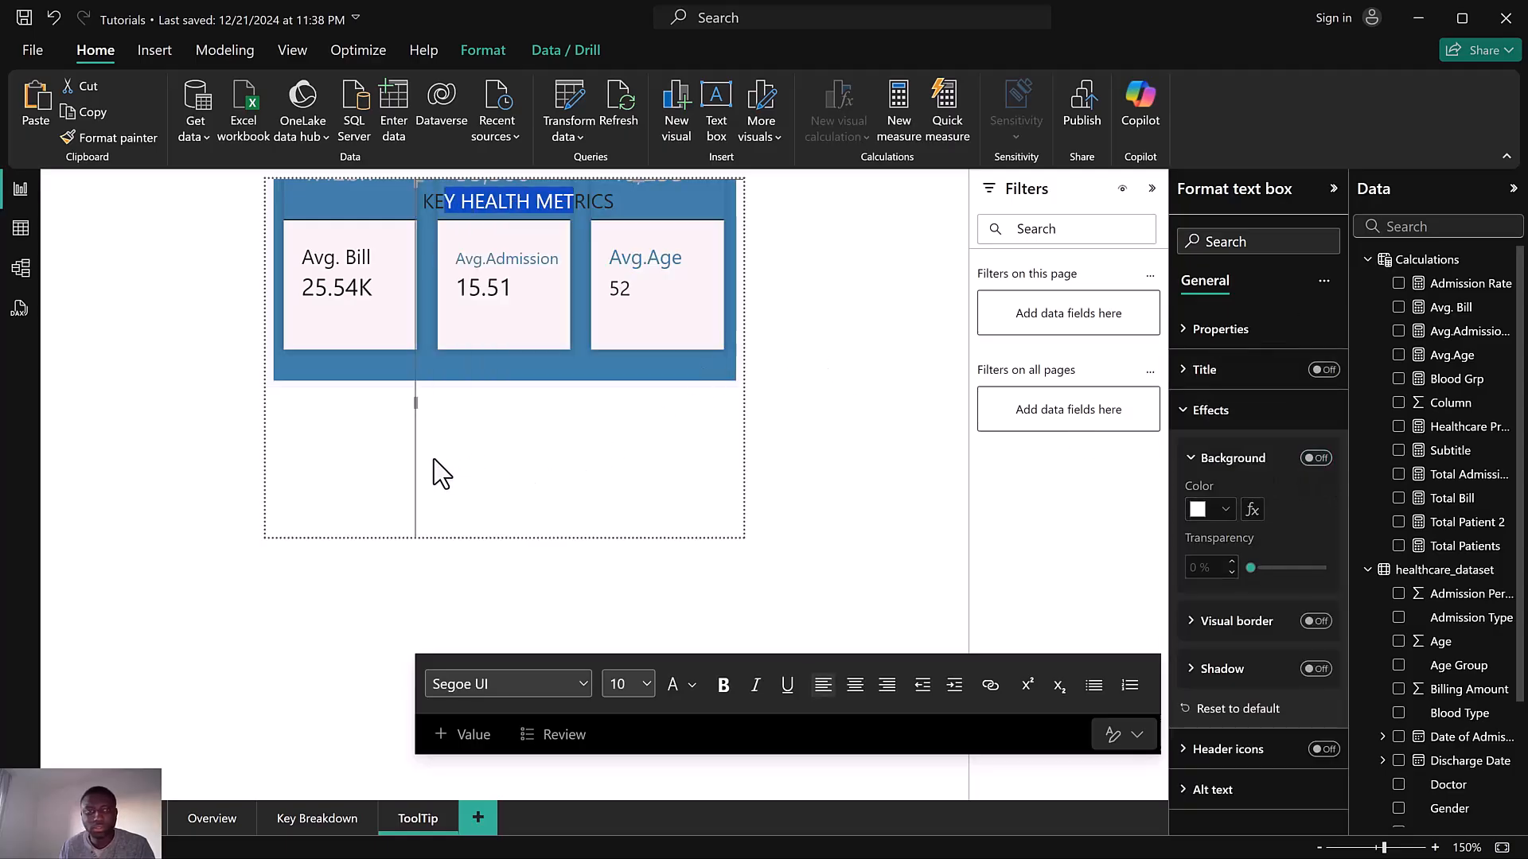
Select the title text box and widen it across the card visual
left_click(413, 402)
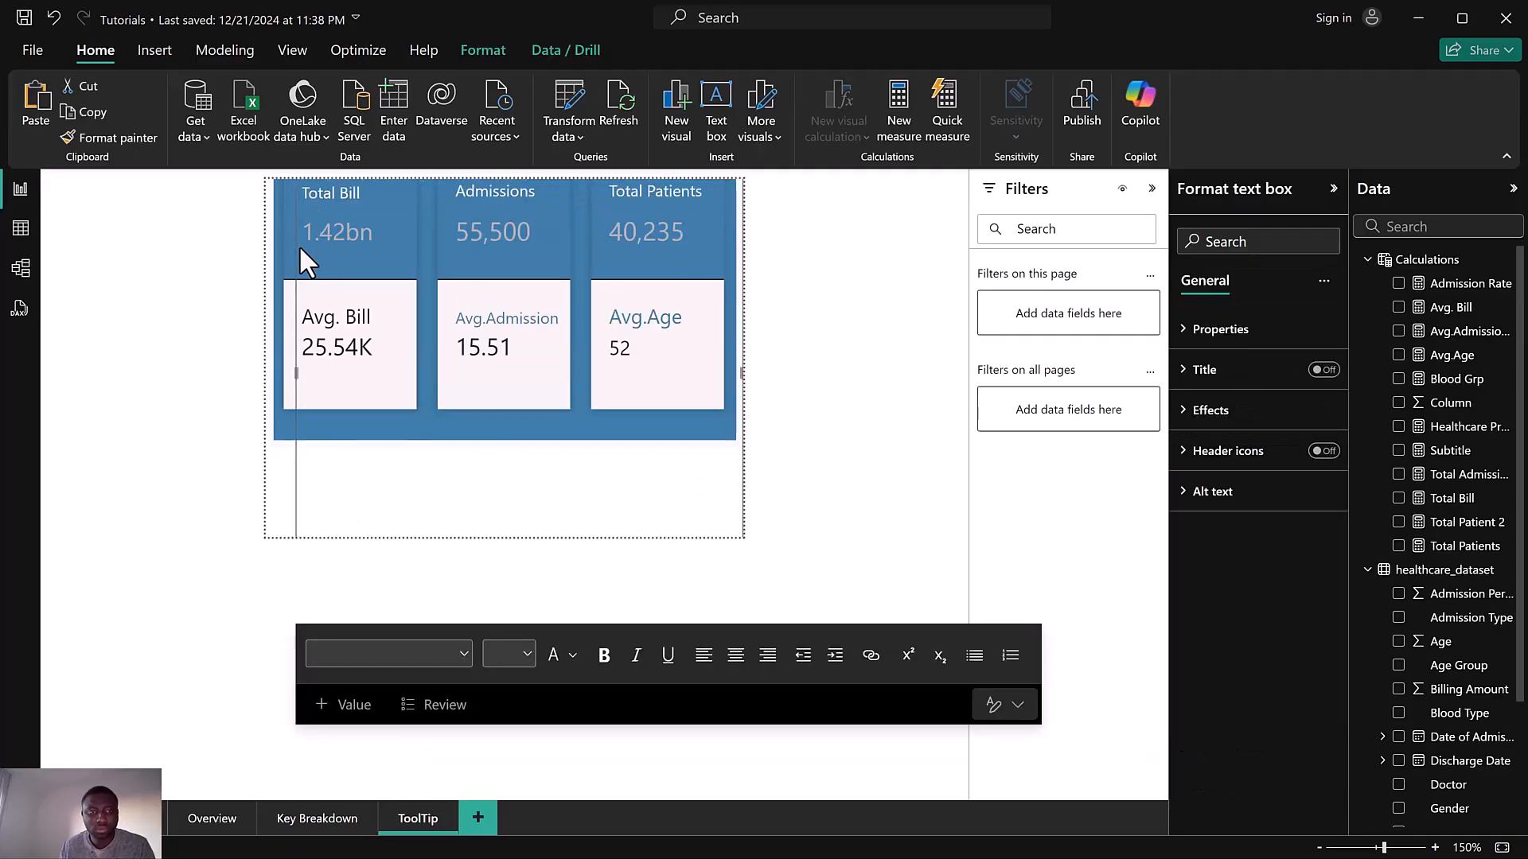
left_click(308, 352)
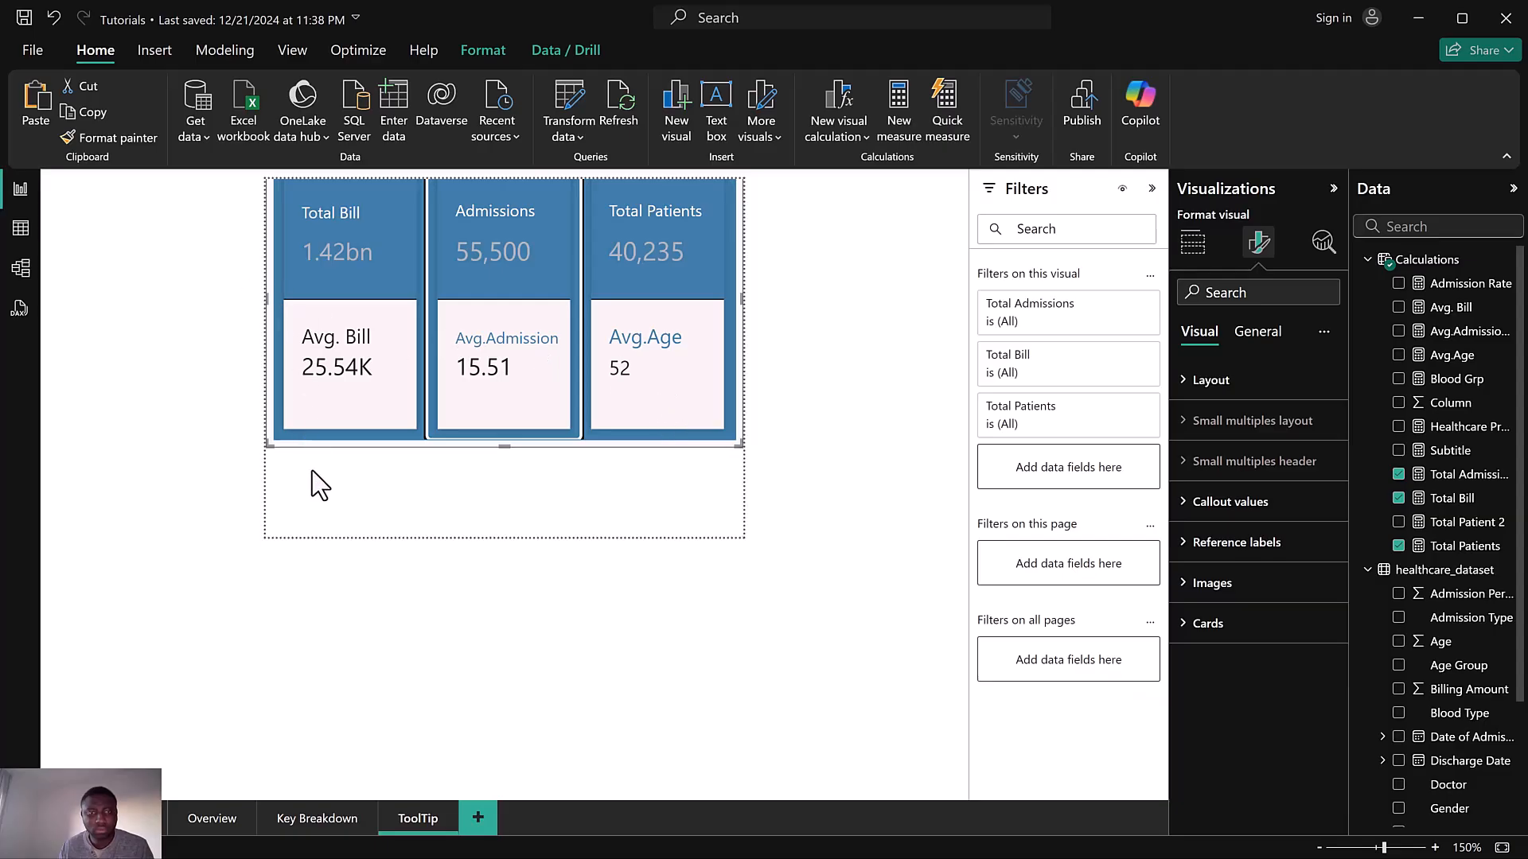
left_click(298, 509)
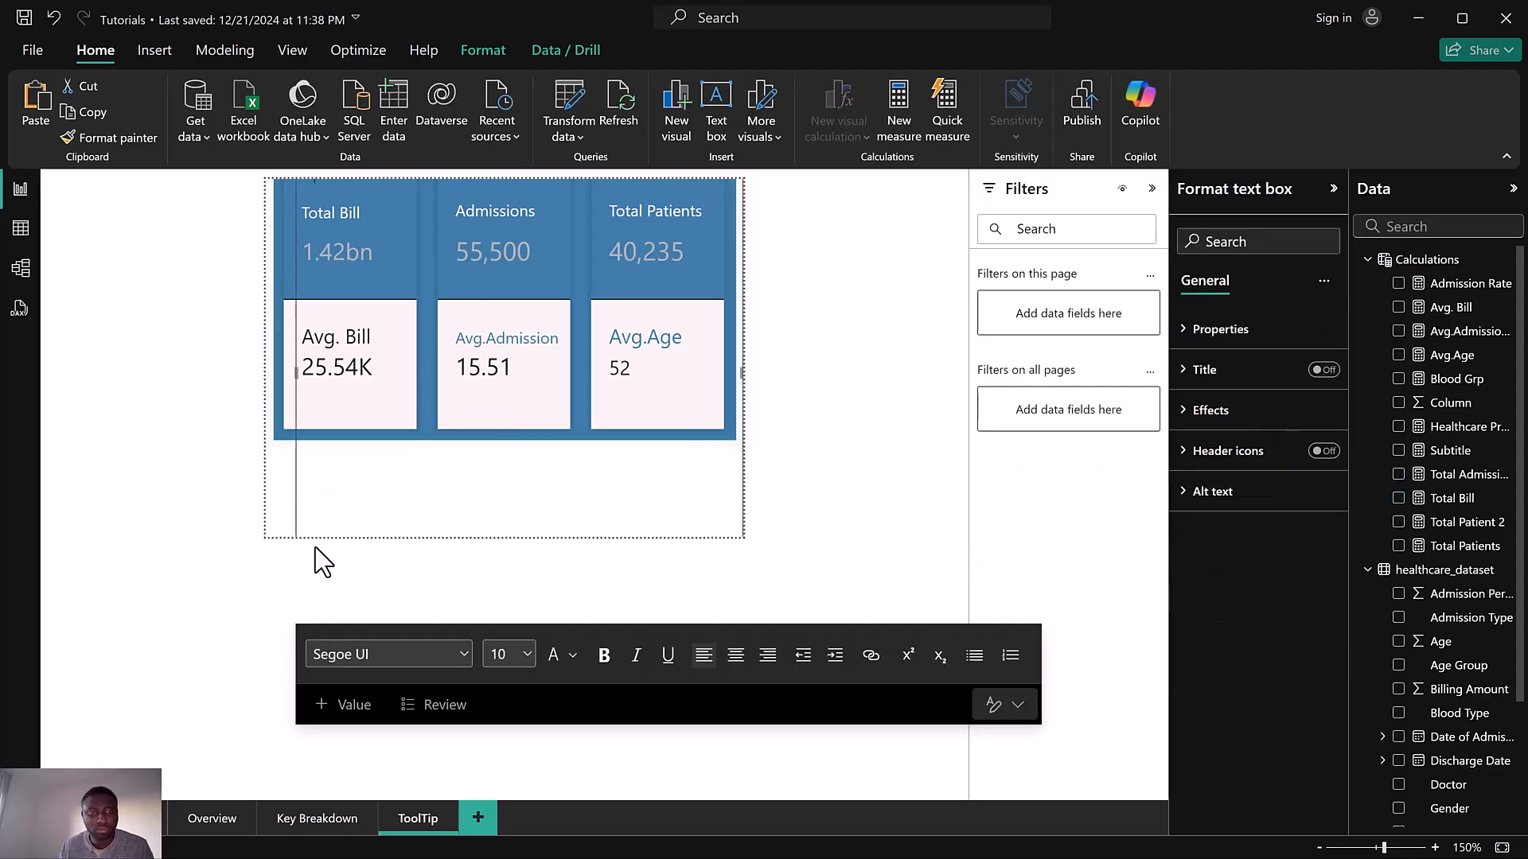
mouse_move(295, 506)
left_mouse_down()
mouse_move(286, 692)
mouse_move(292, 504)
left_mouse_up()
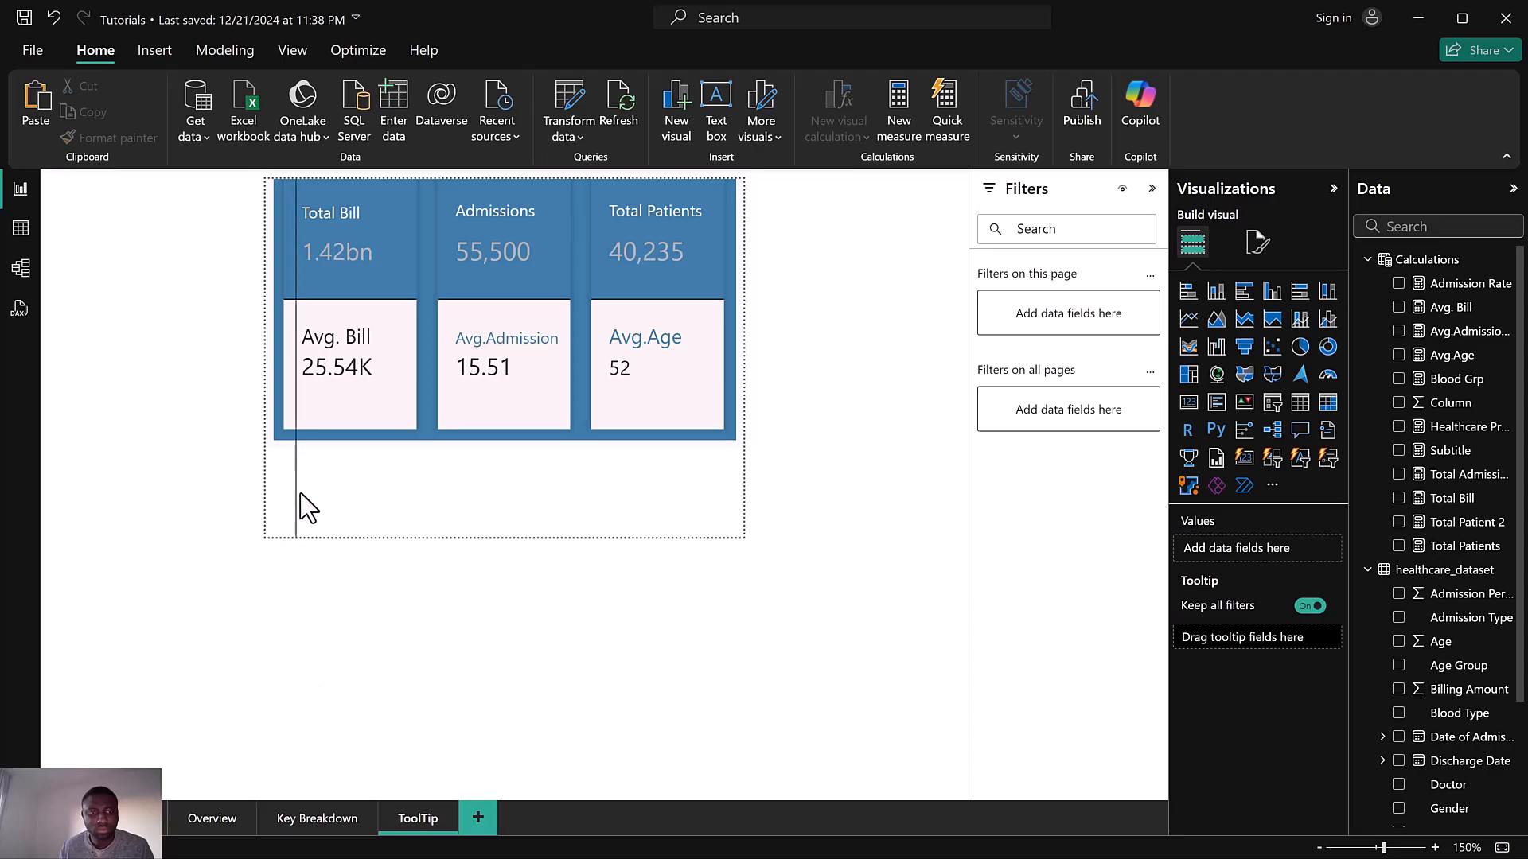
left_click(301, 495)
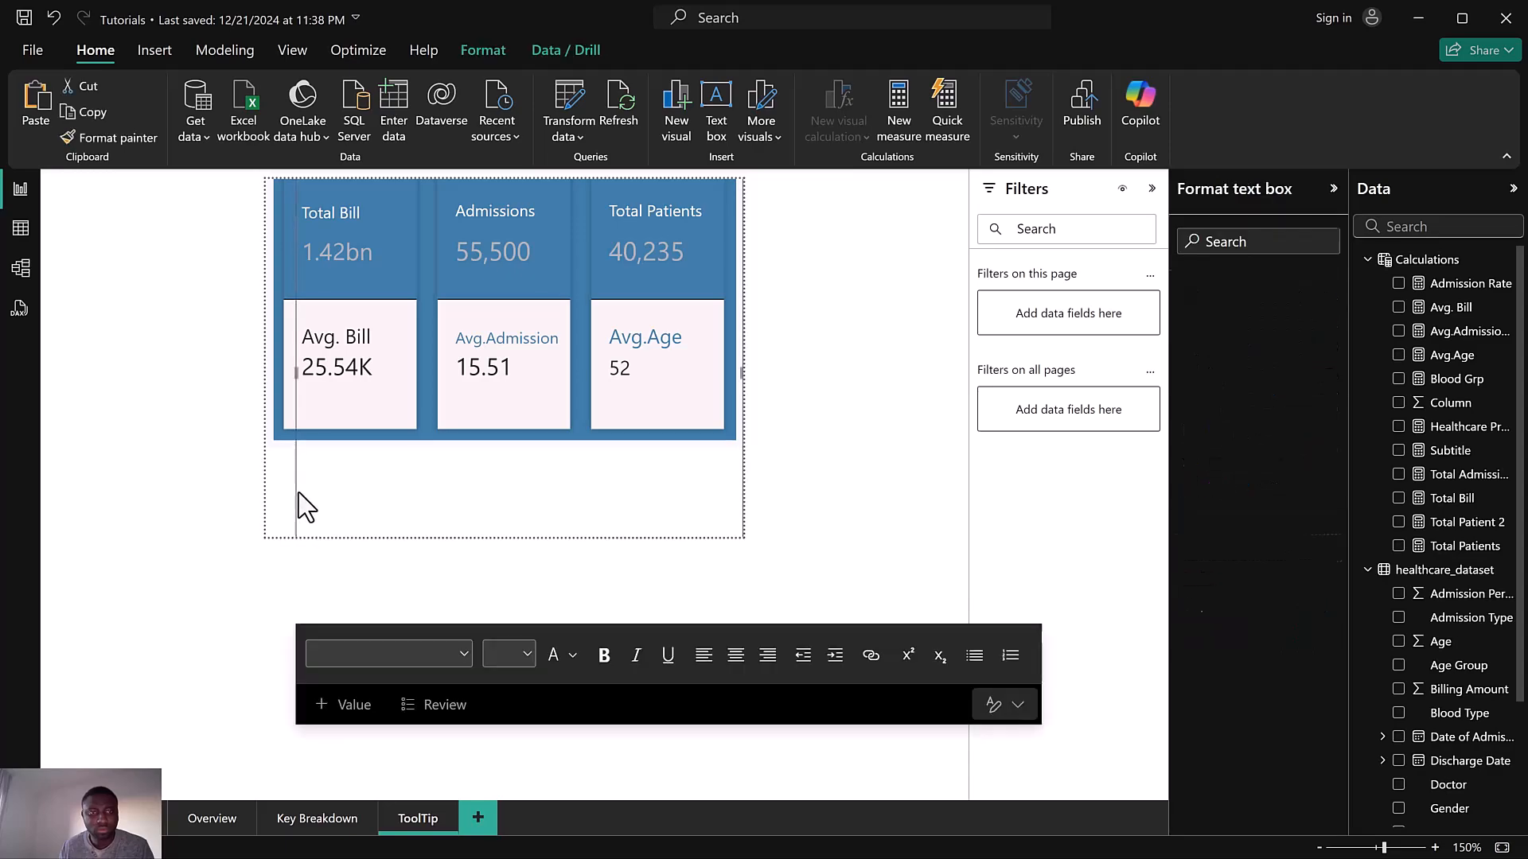
left_click(308, 547)
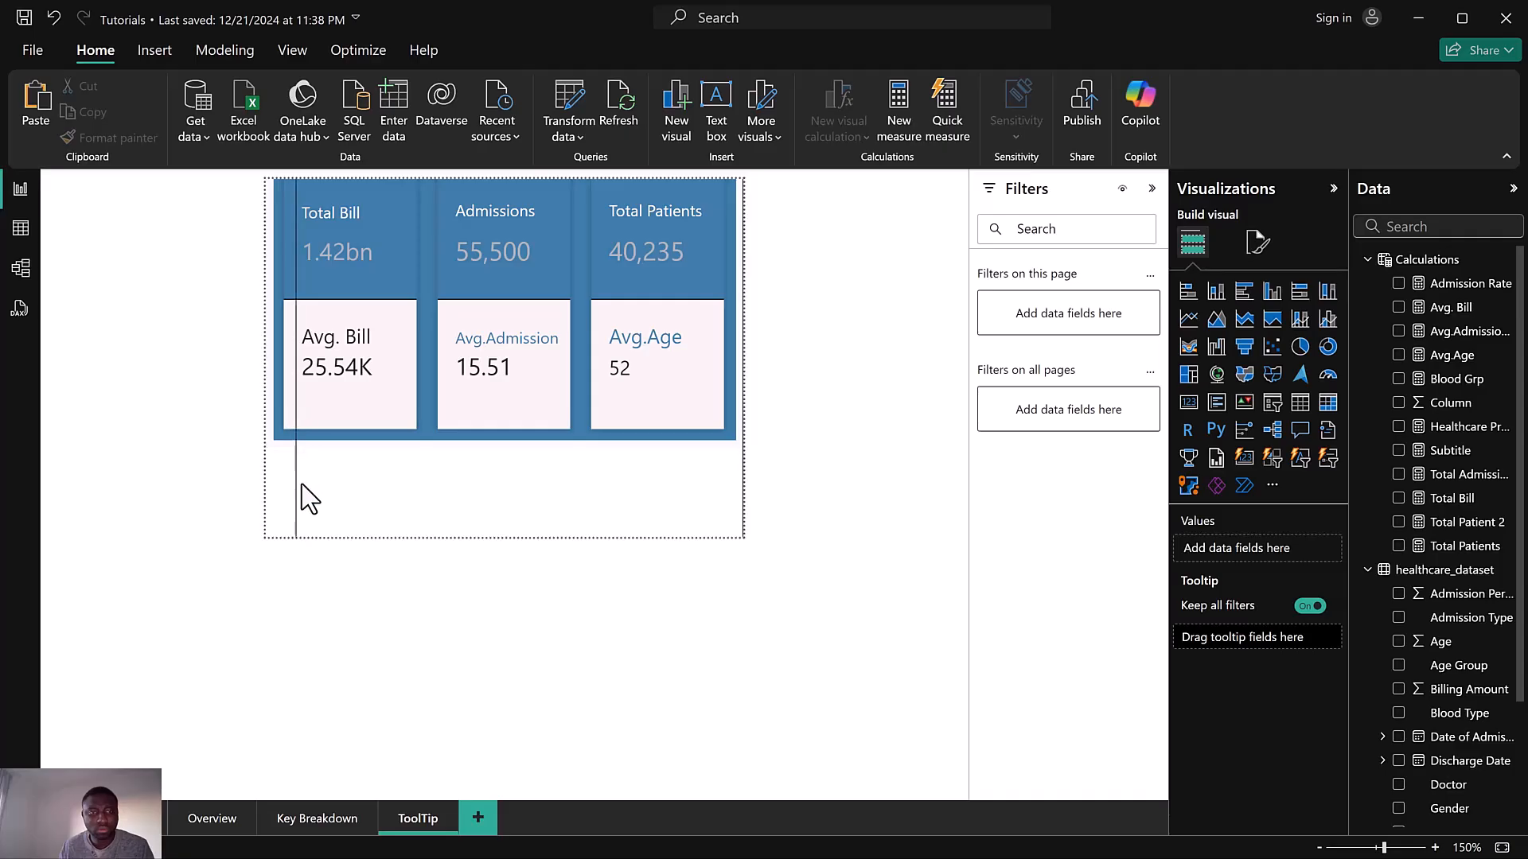
left_click(300, 318)
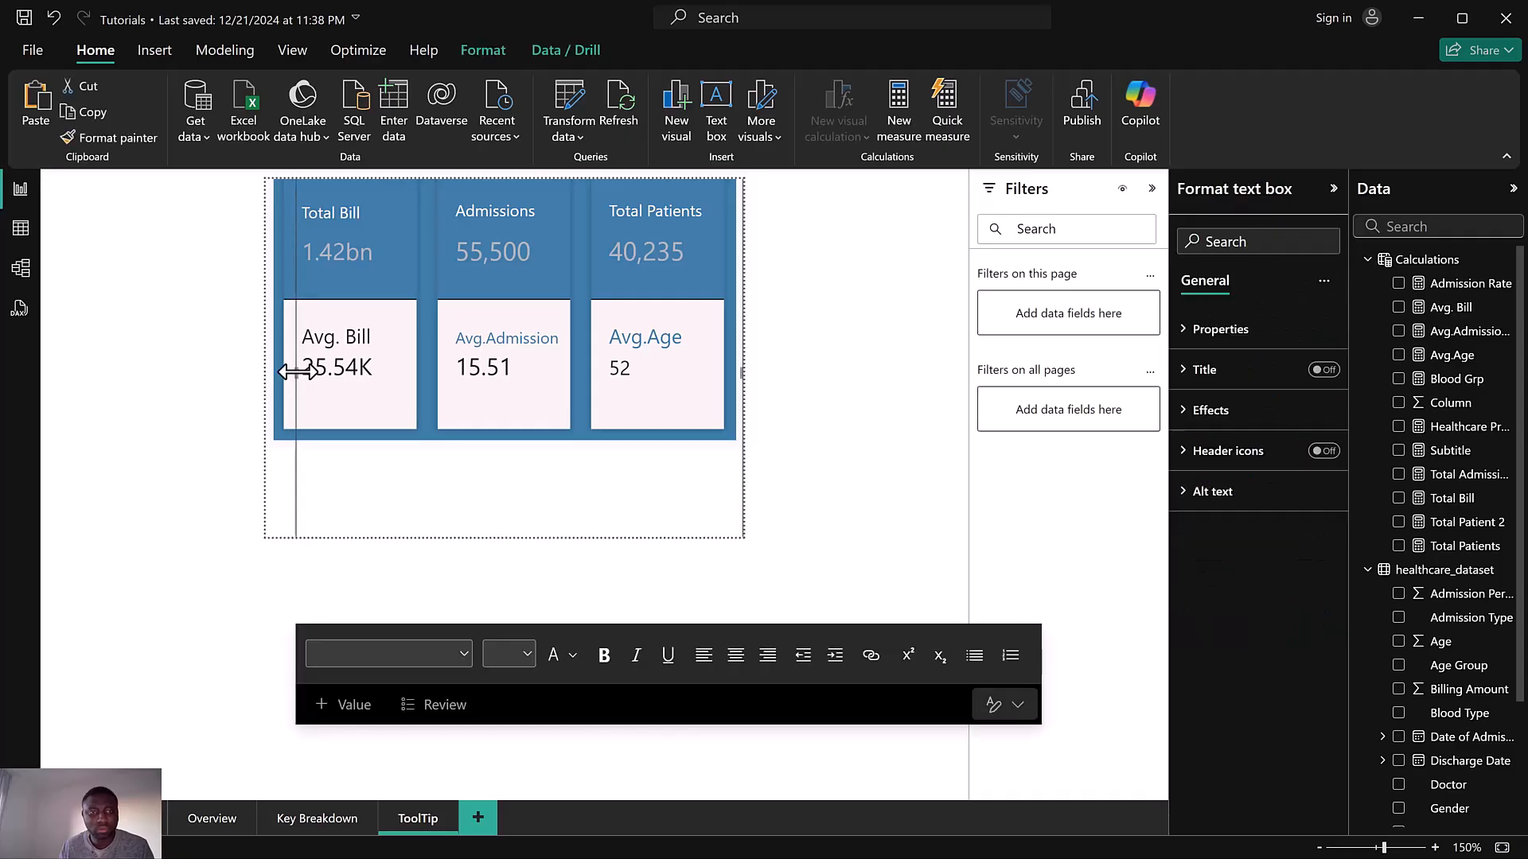
left_click_drag(297, 372, 380, 370)
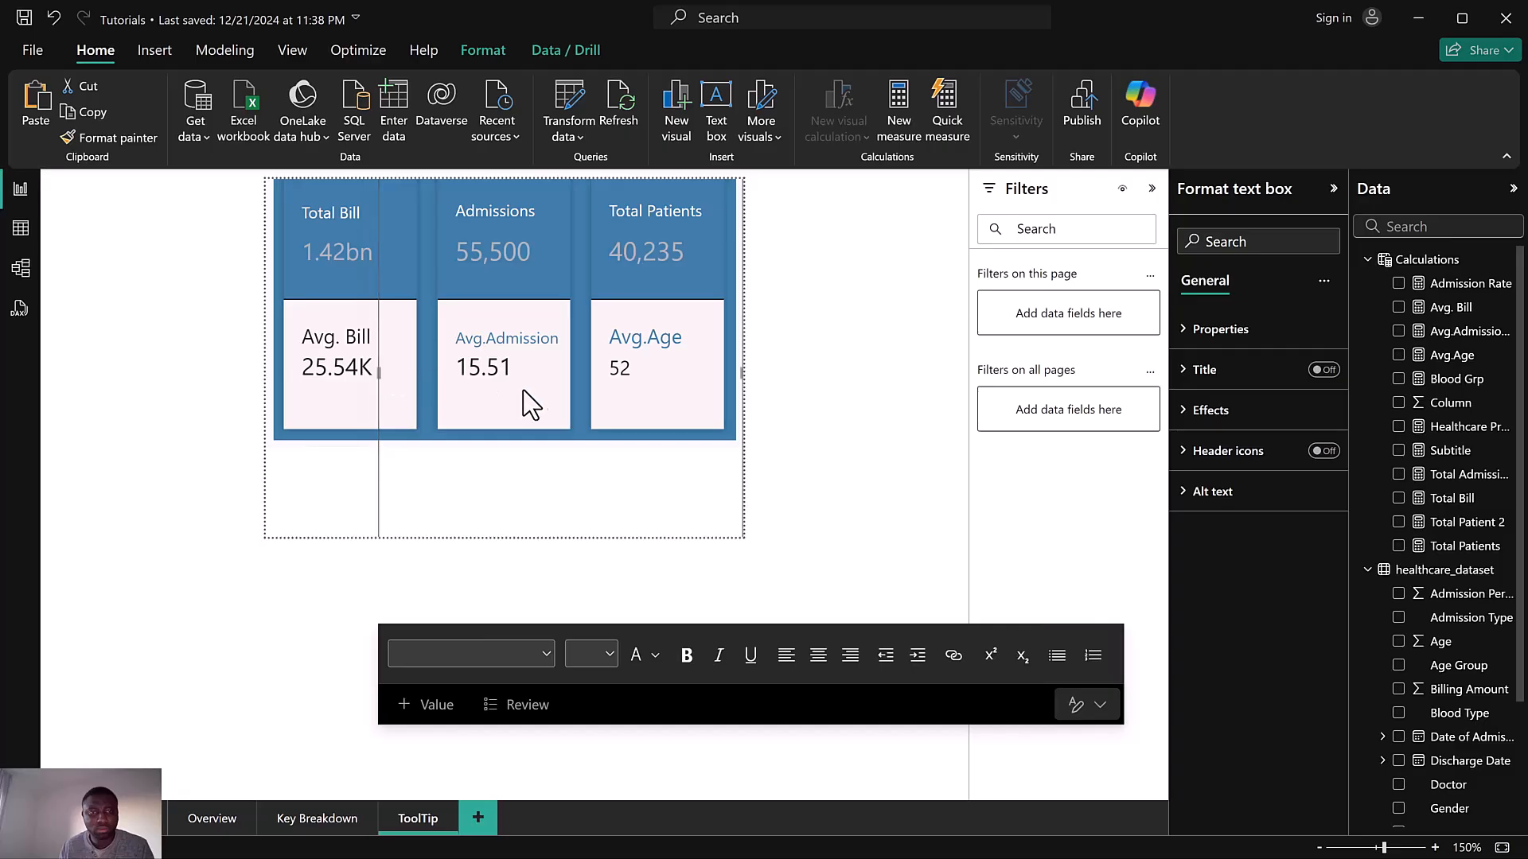
Move the title text box to the card visual's top-left corner and resize it to fit the title
scroll(587, 385, "down", 5, "ctrl")
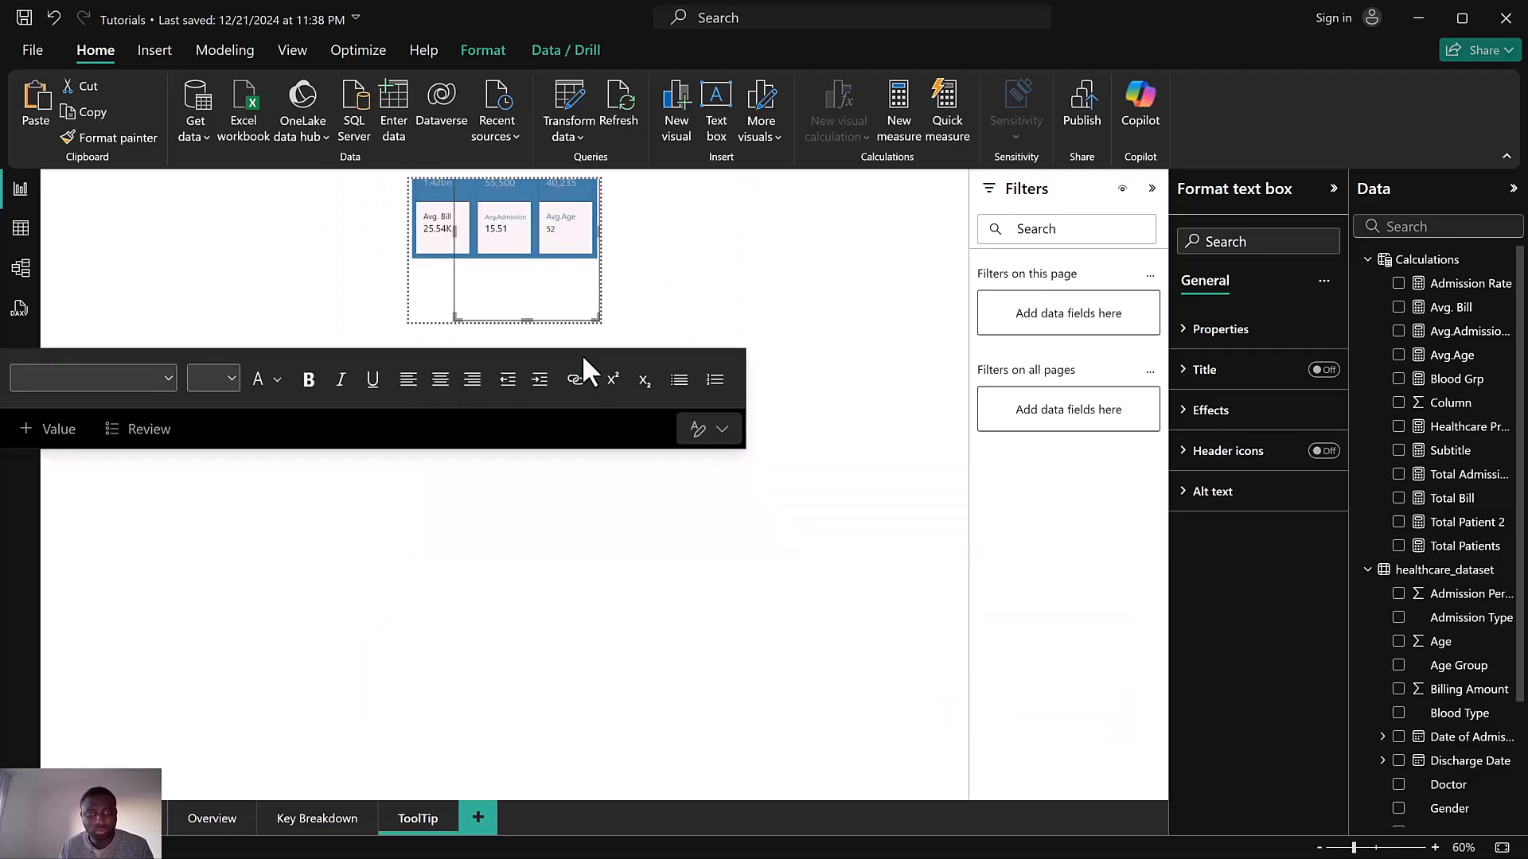
scroll(532, 341, "down", 1, "ctrl")
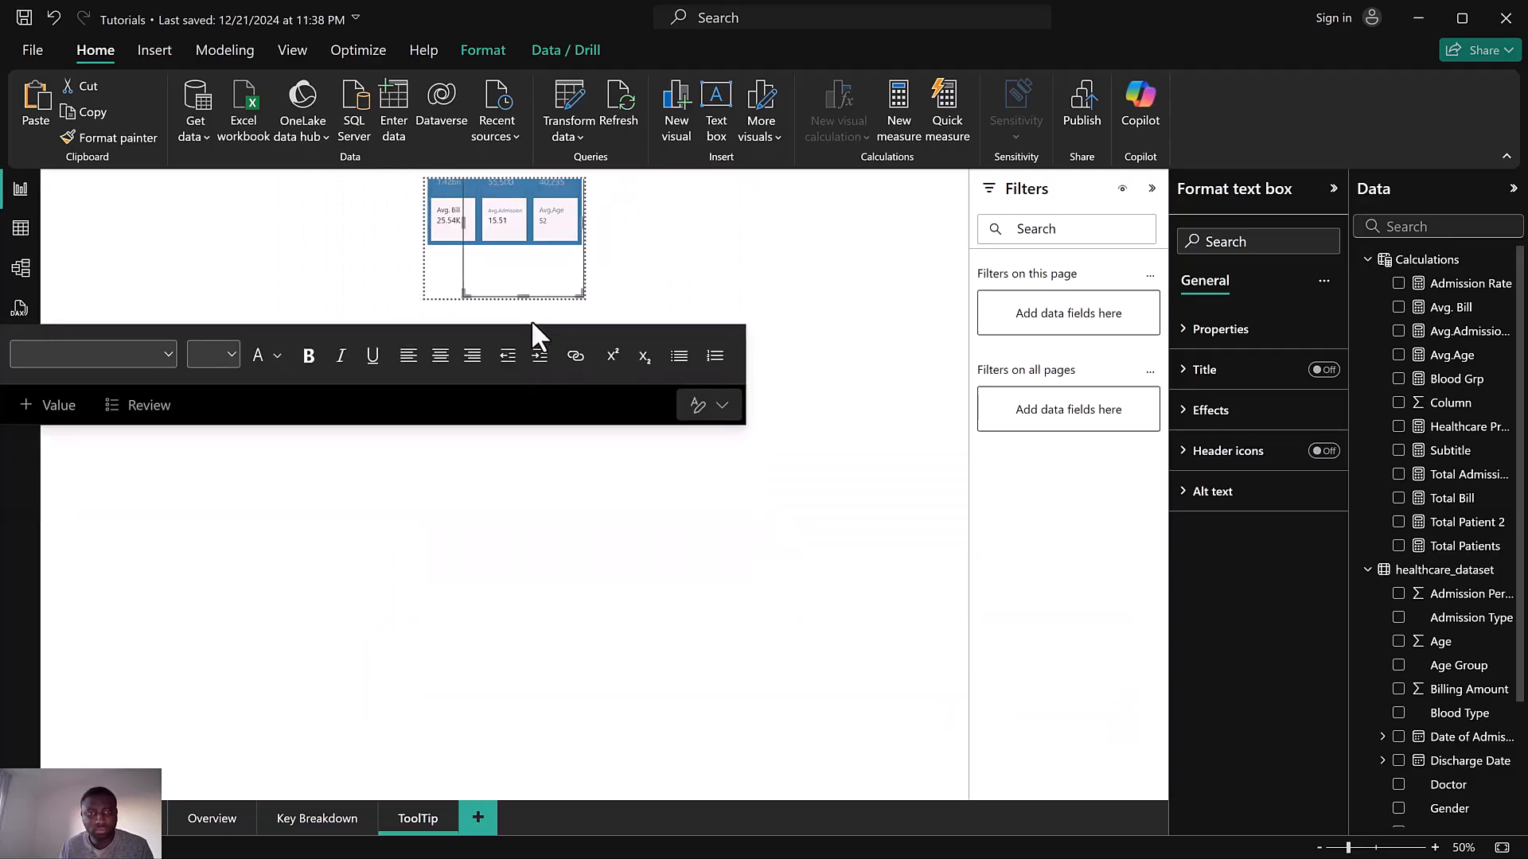
left_click_drag(528, 296, 533, 193)
scroll(516, 210, "up", 5, "ctrl")
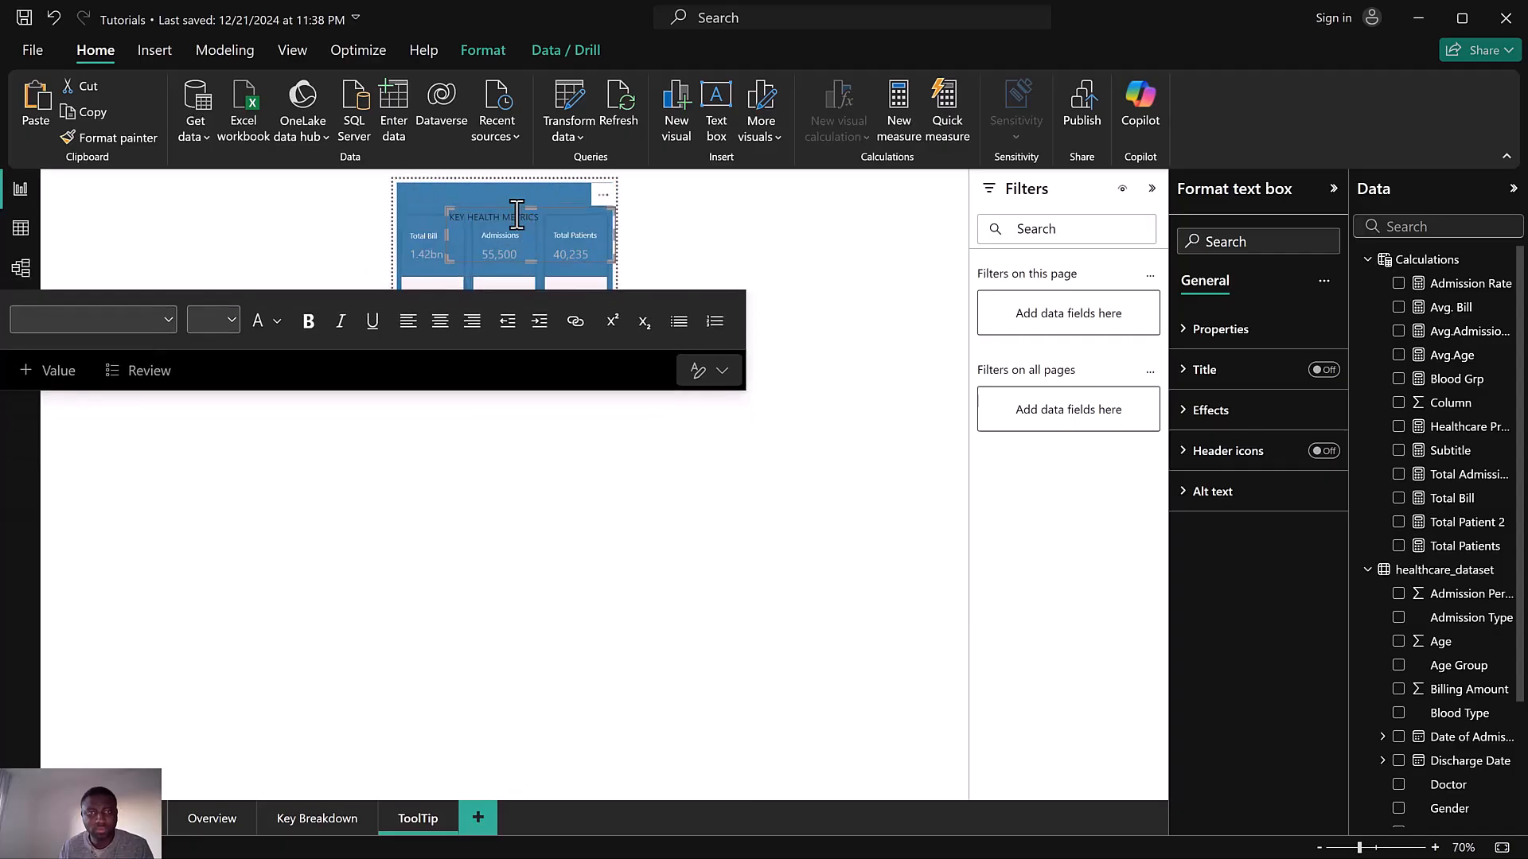
scroll(459, 213, "up", 5, "ctrl")
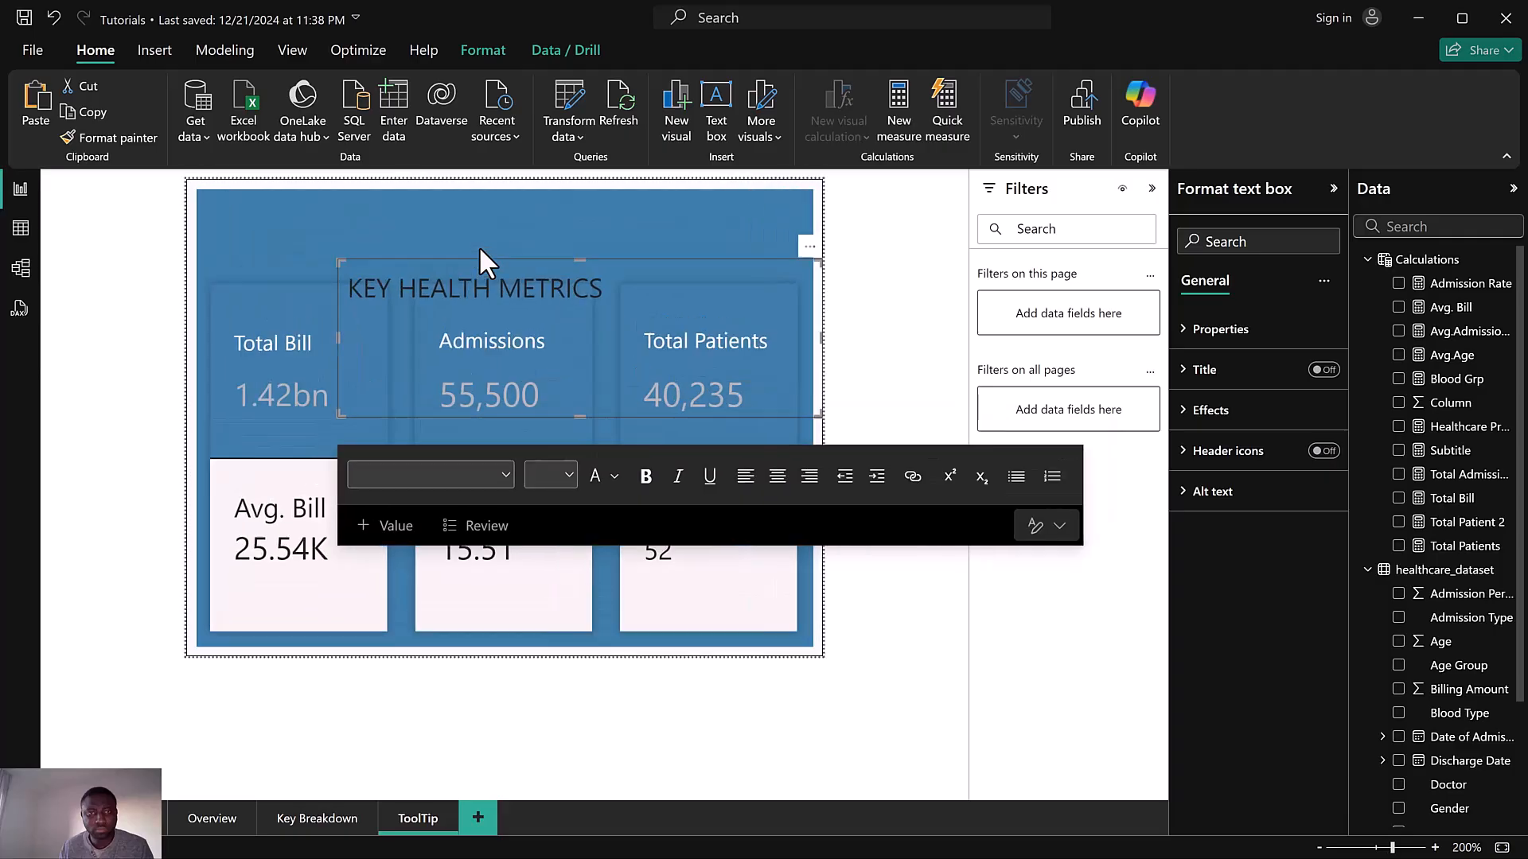
mouse_move(816, 415)
left_mouse_down()
mouse_move(709, 309)
mouse_move(721, 323)
left_mouse_up()
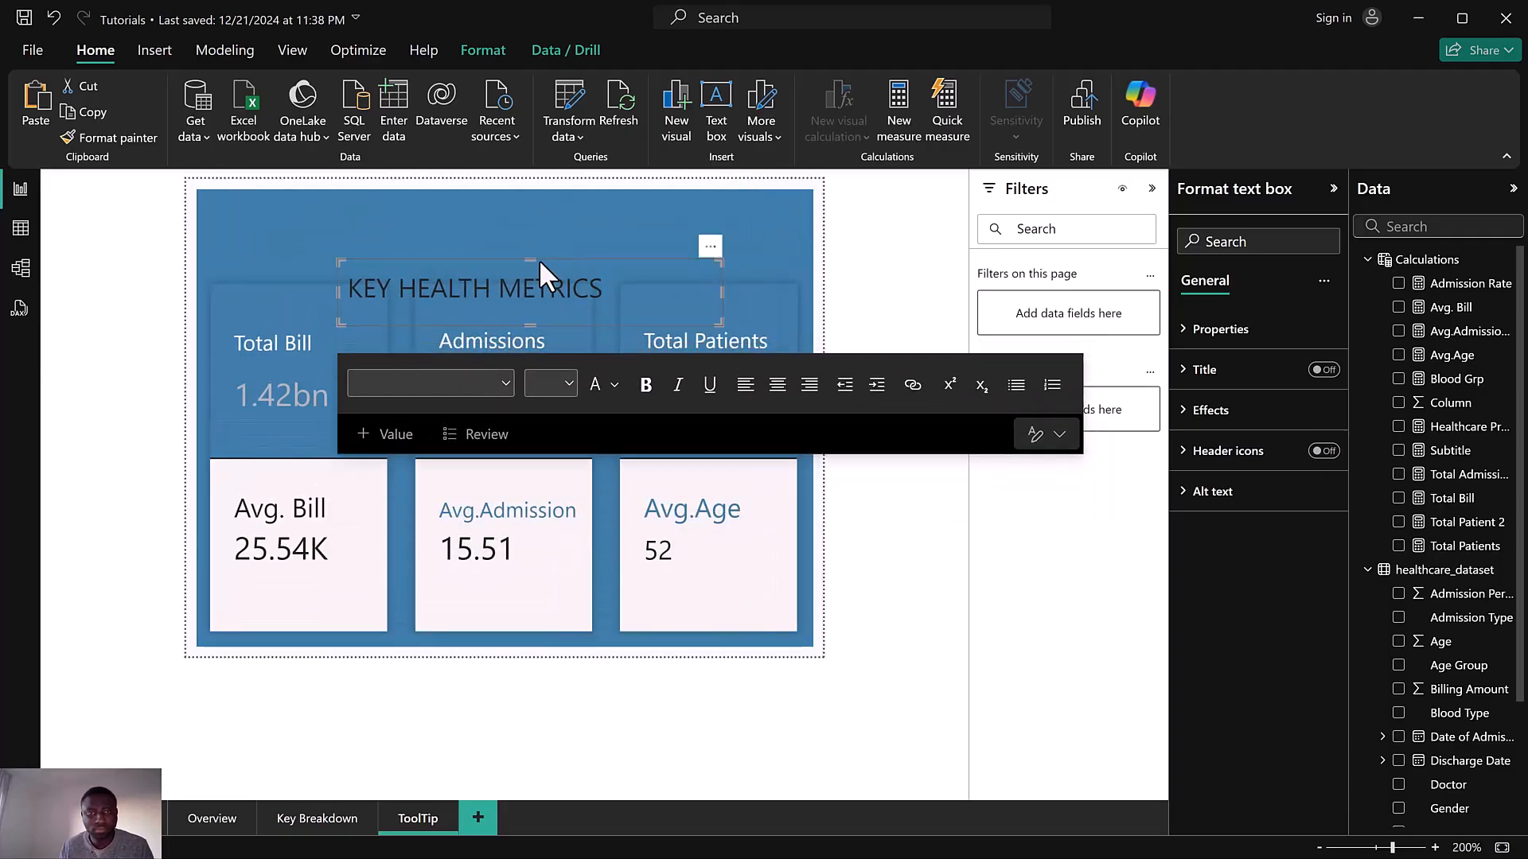
mouse_move(538, 257)
left_mouse_down()
mouse_move(394, 218)
mouse_move(387, 203)
mouse_move(422, 202)
left_mouse_up()
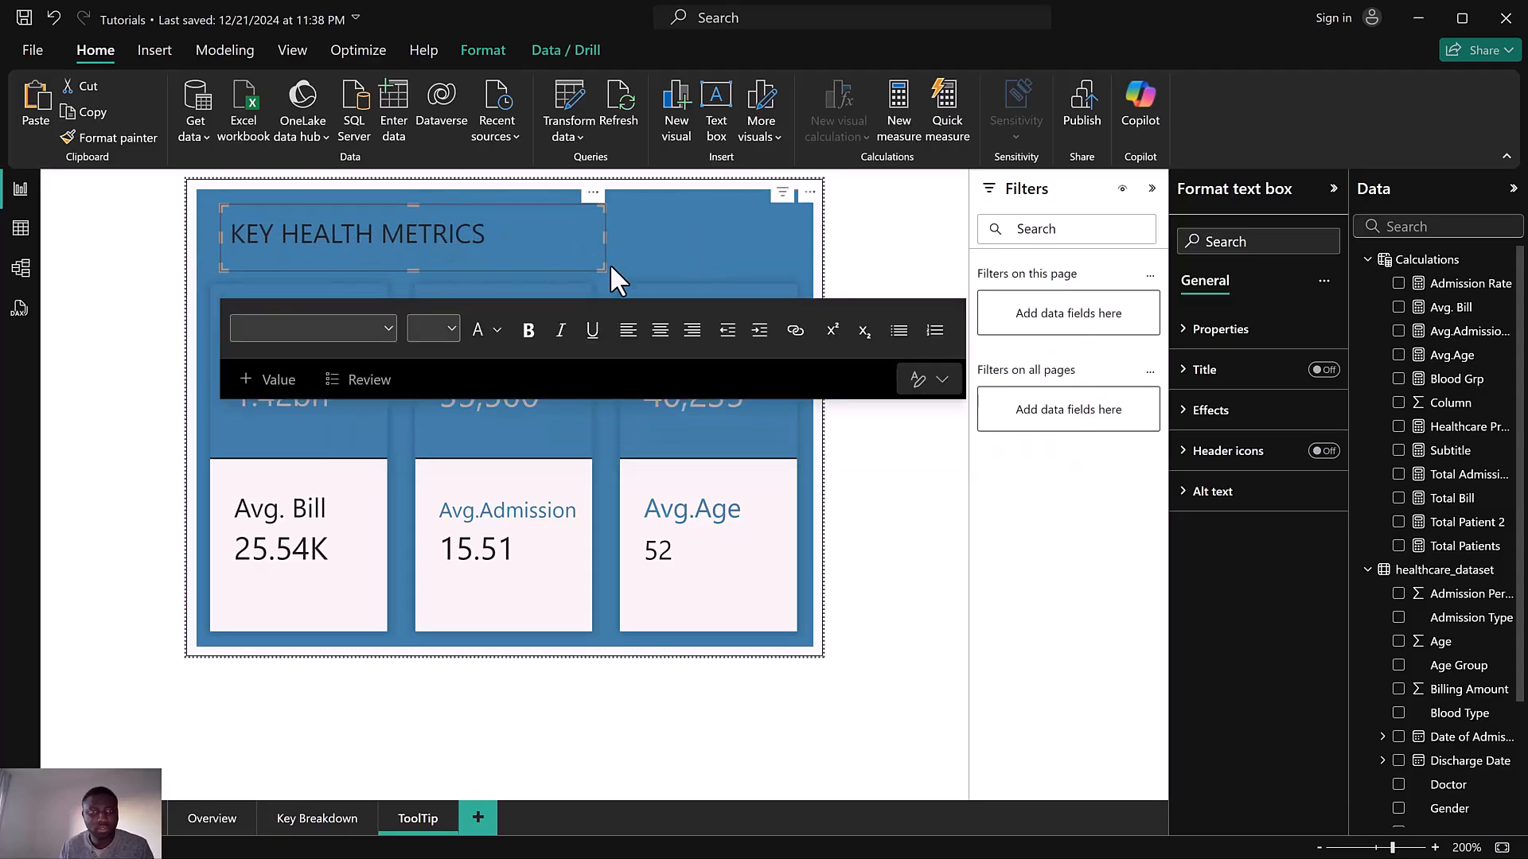
left_click_drag(595, 268, 601, 260)
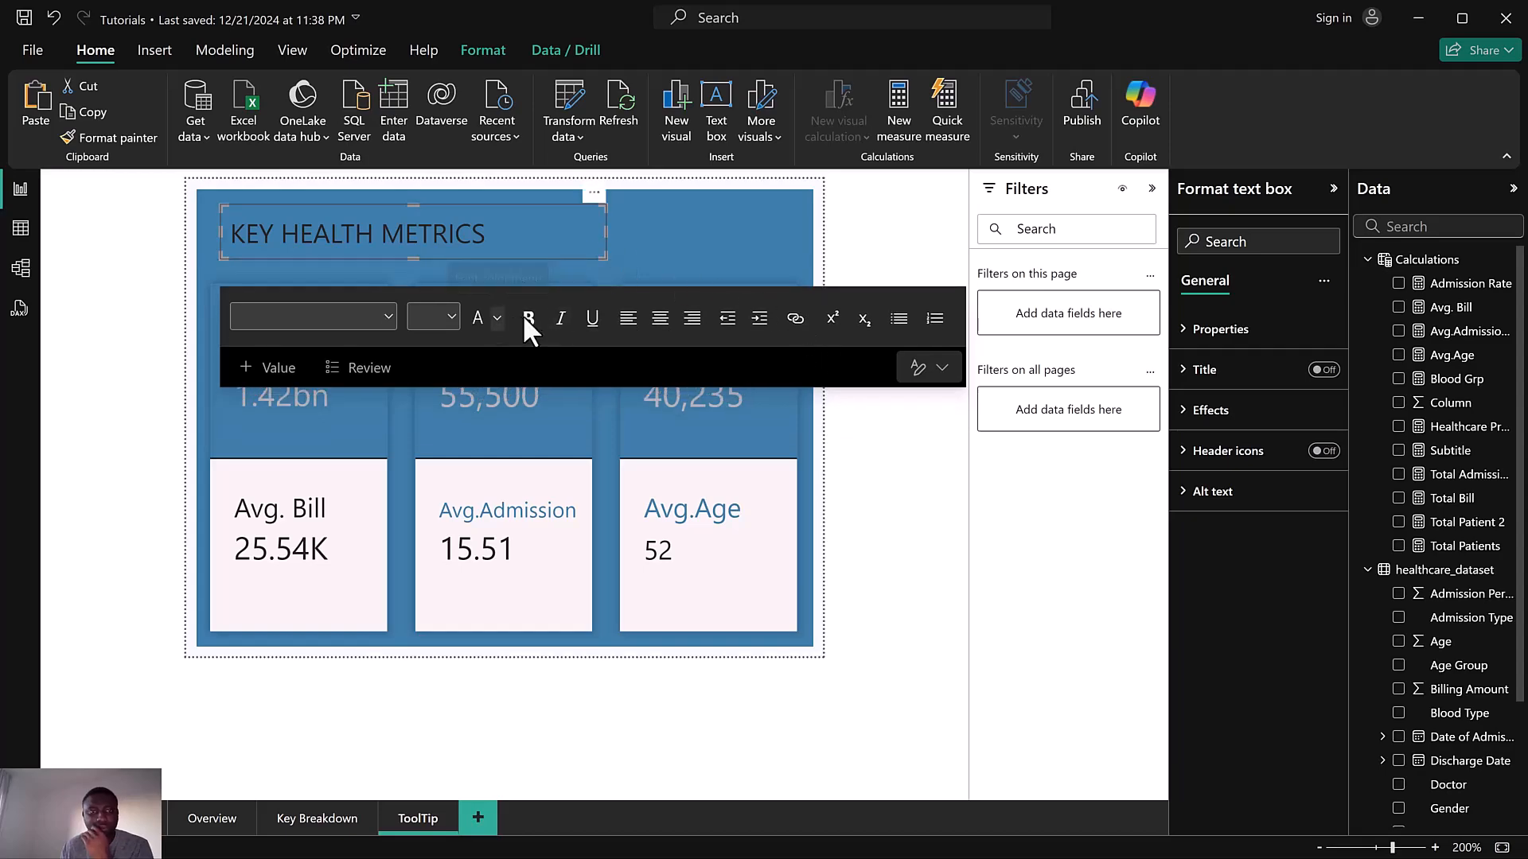
Select the title text and set its font colour to White
left_click(495, 320)
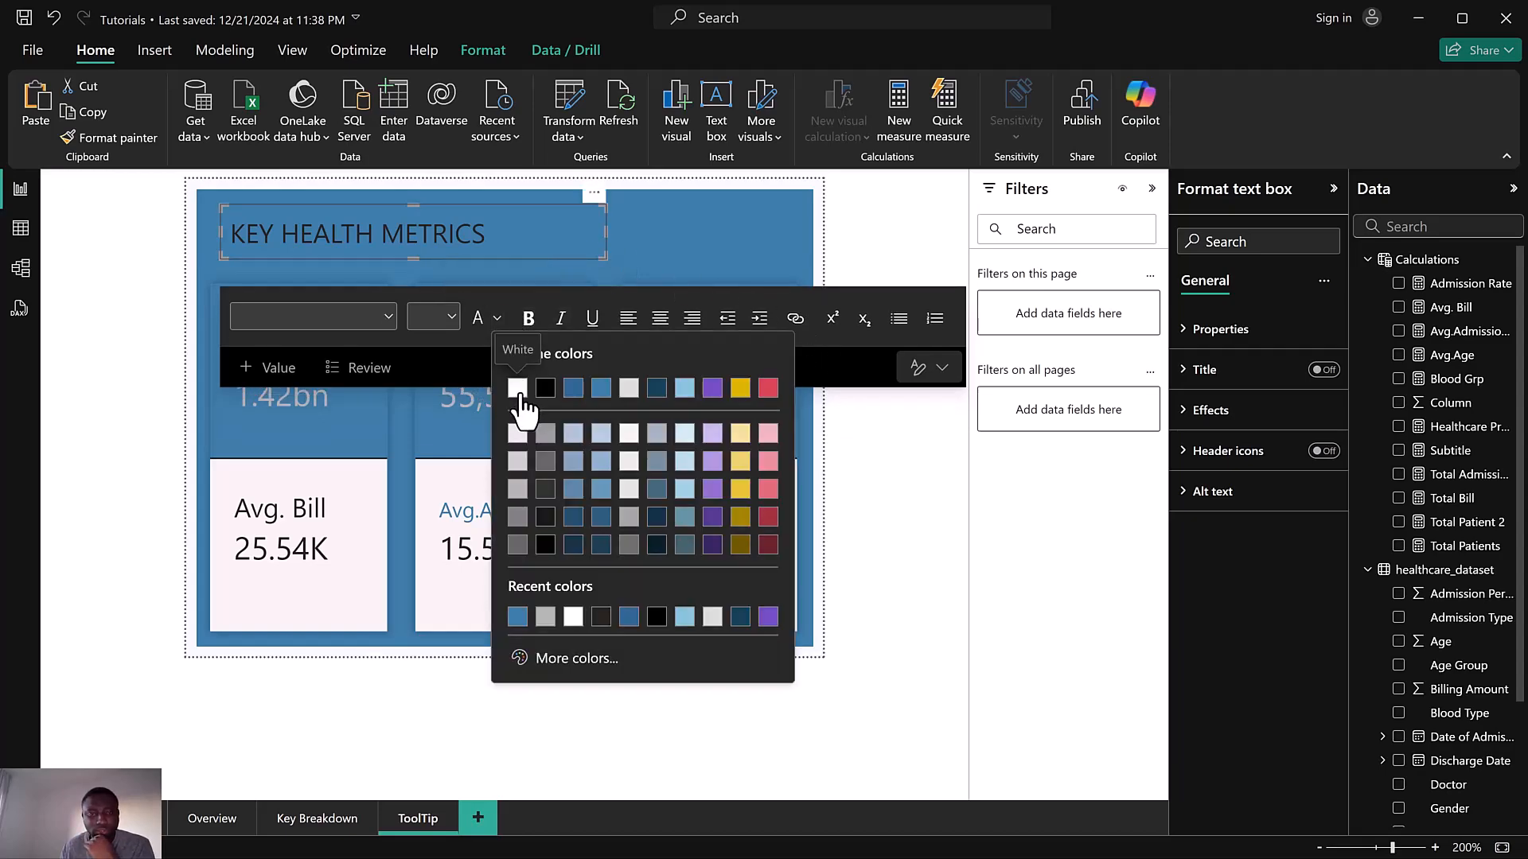
left_click(517, 389)
mouse_move(487, 234)
left_mouse_down()
mouse_move(245, 234)
mouse_move(499, 235)
left_mouse_up()
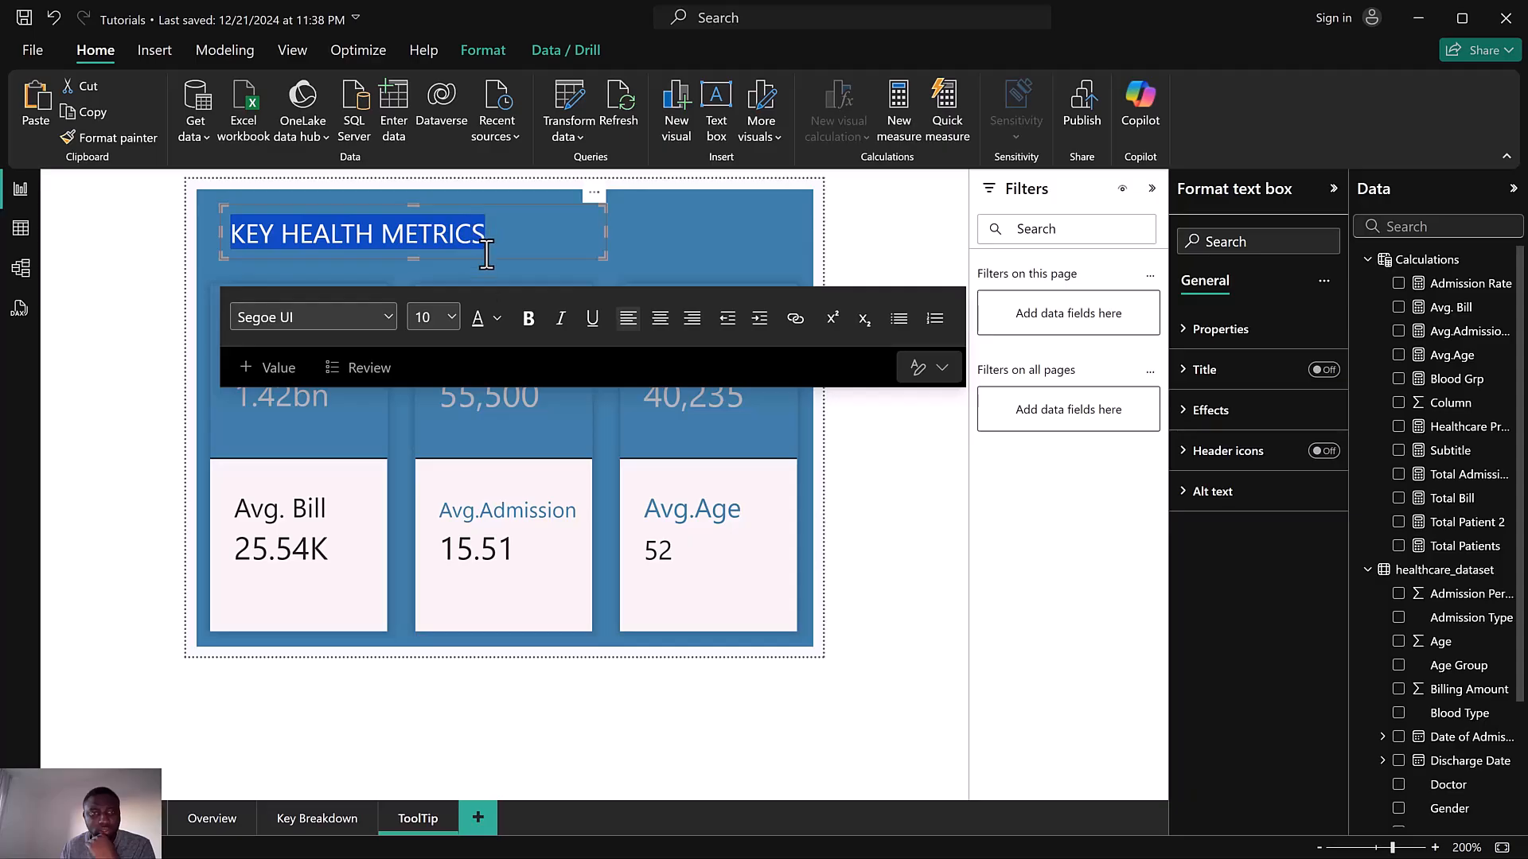
left_click(490, 320)
left_click(524, 391)
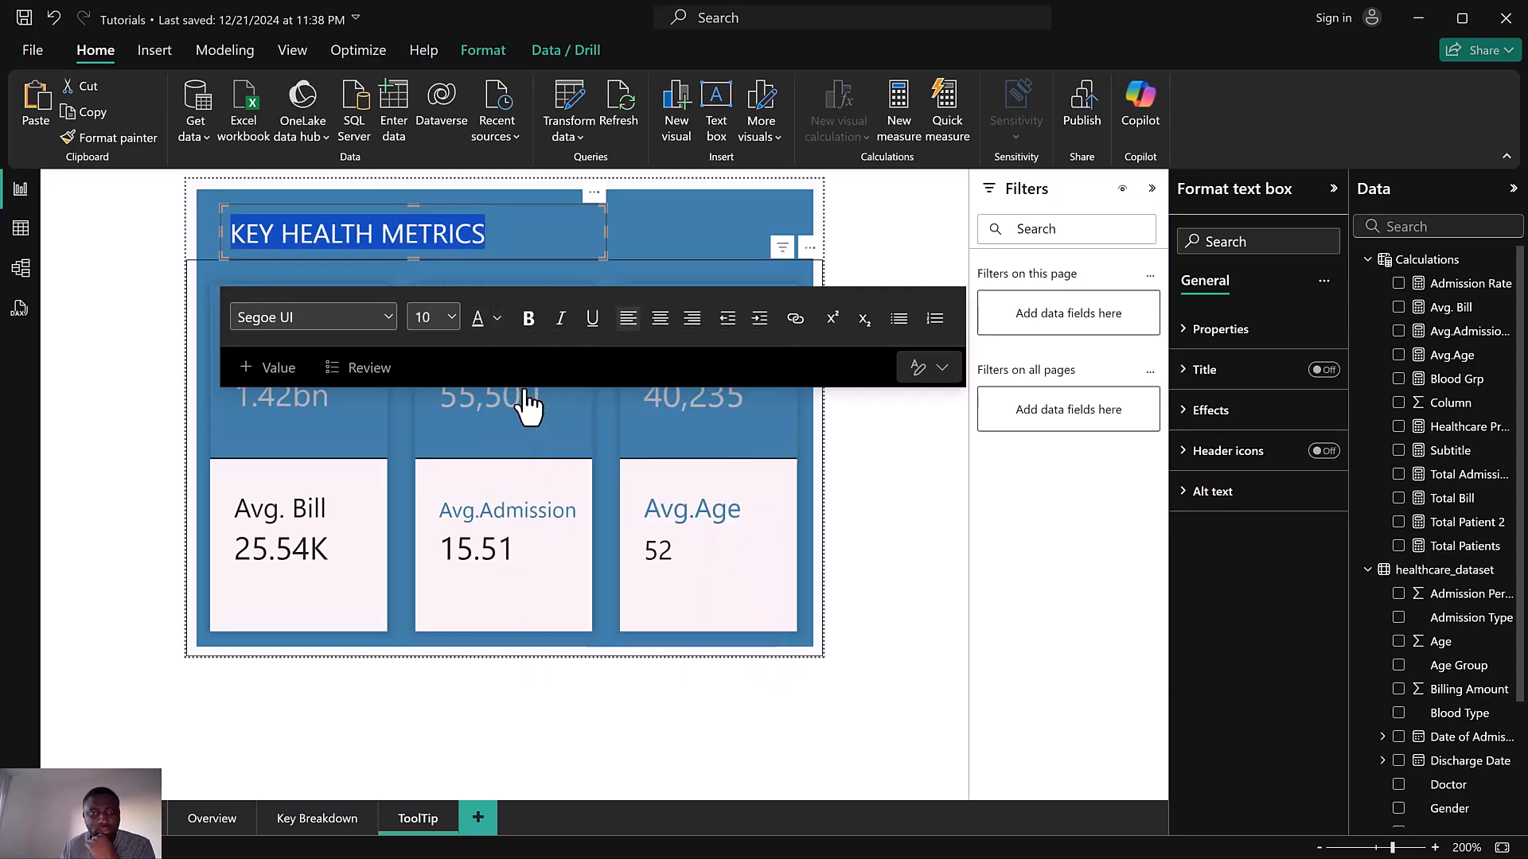
Bold the title and append a | separator after KEY HEALTH METRICS
left_click(529, 318)
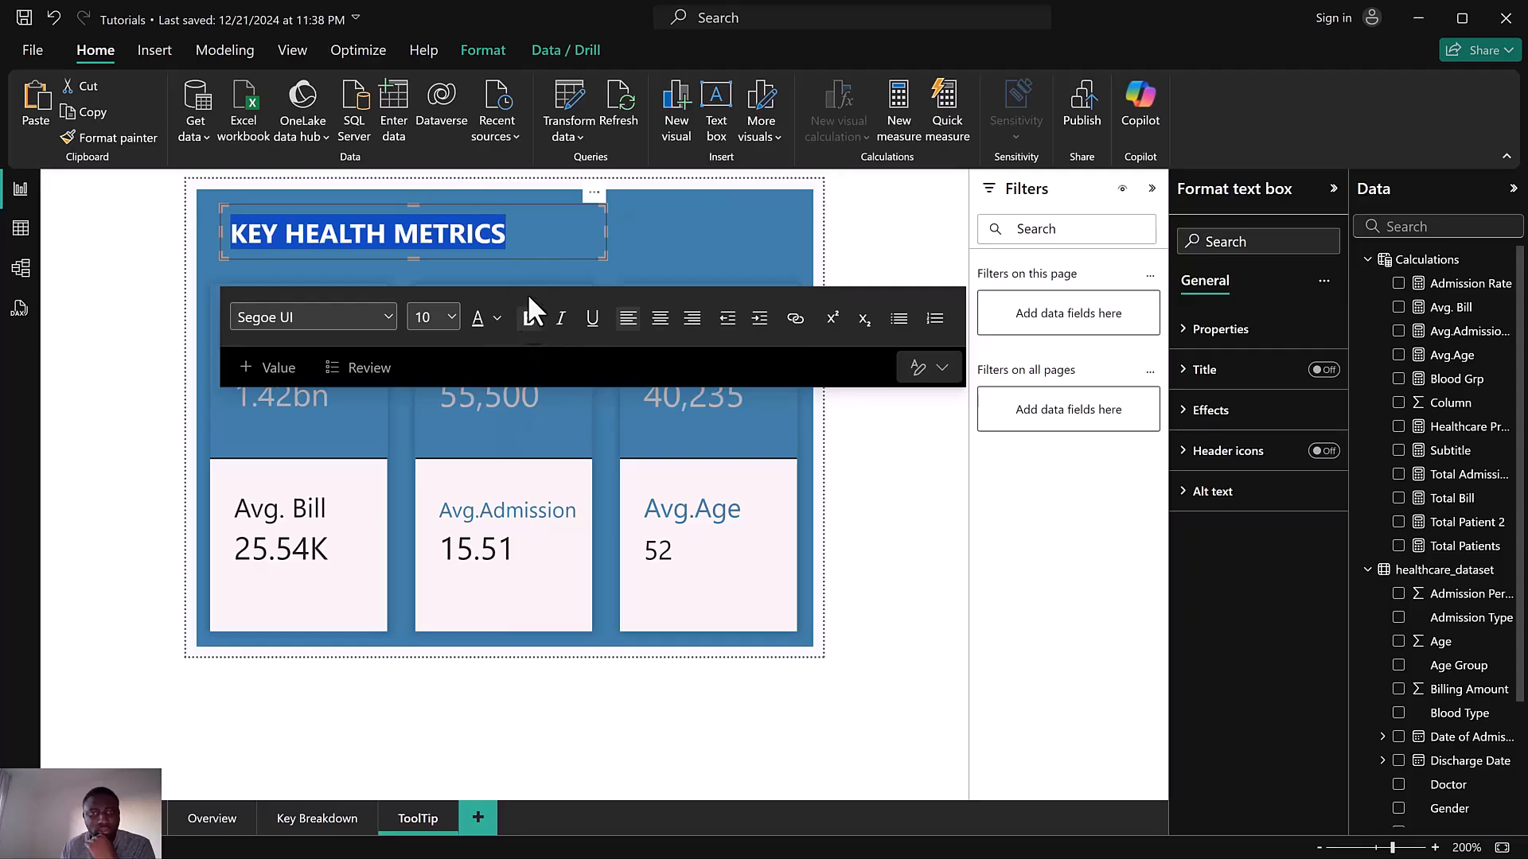
left_click(519, 233)
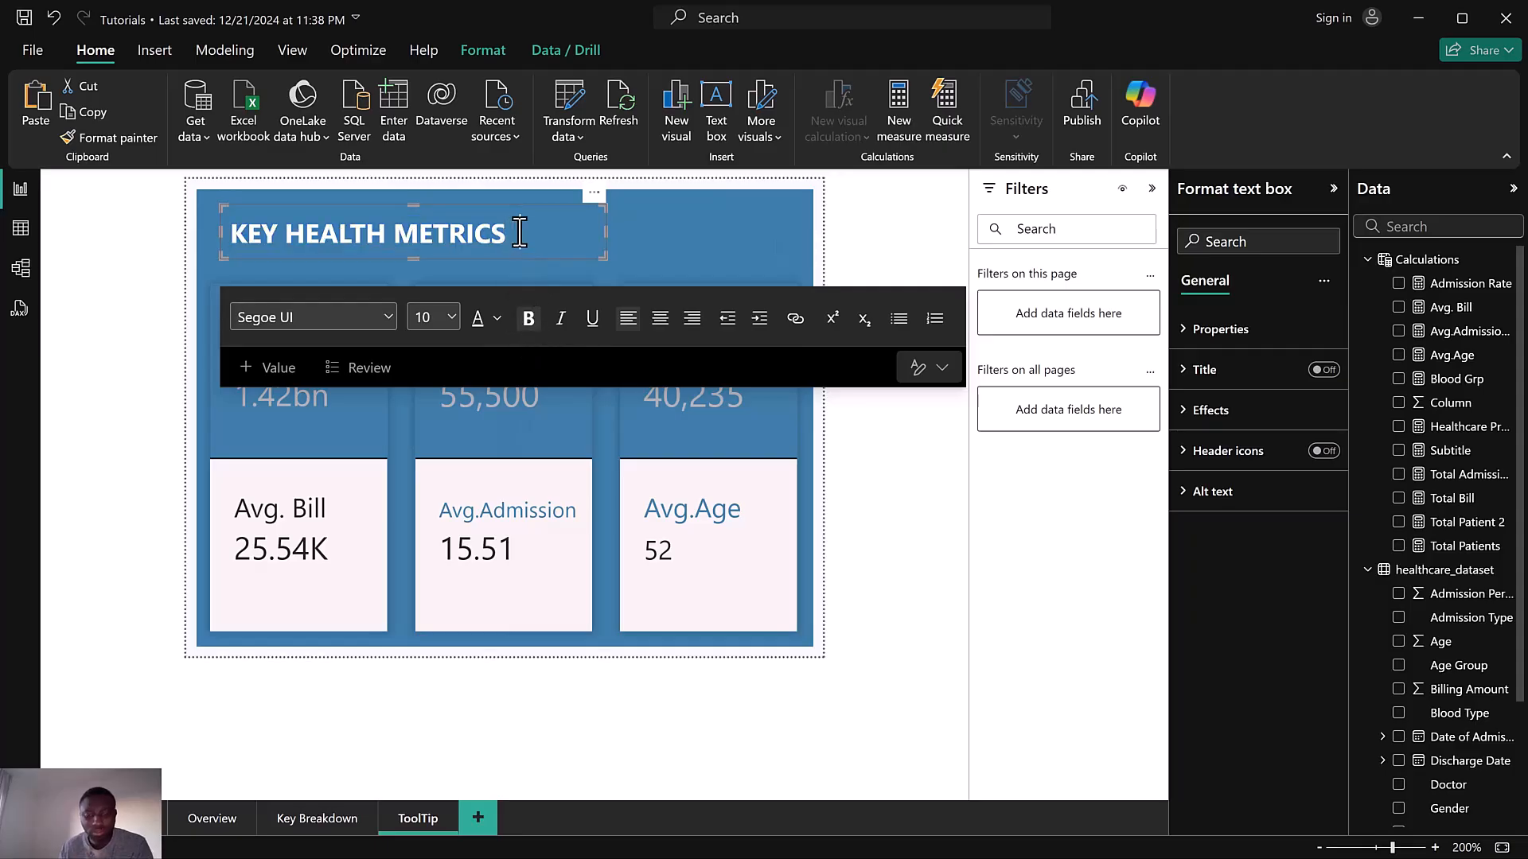
type("|")
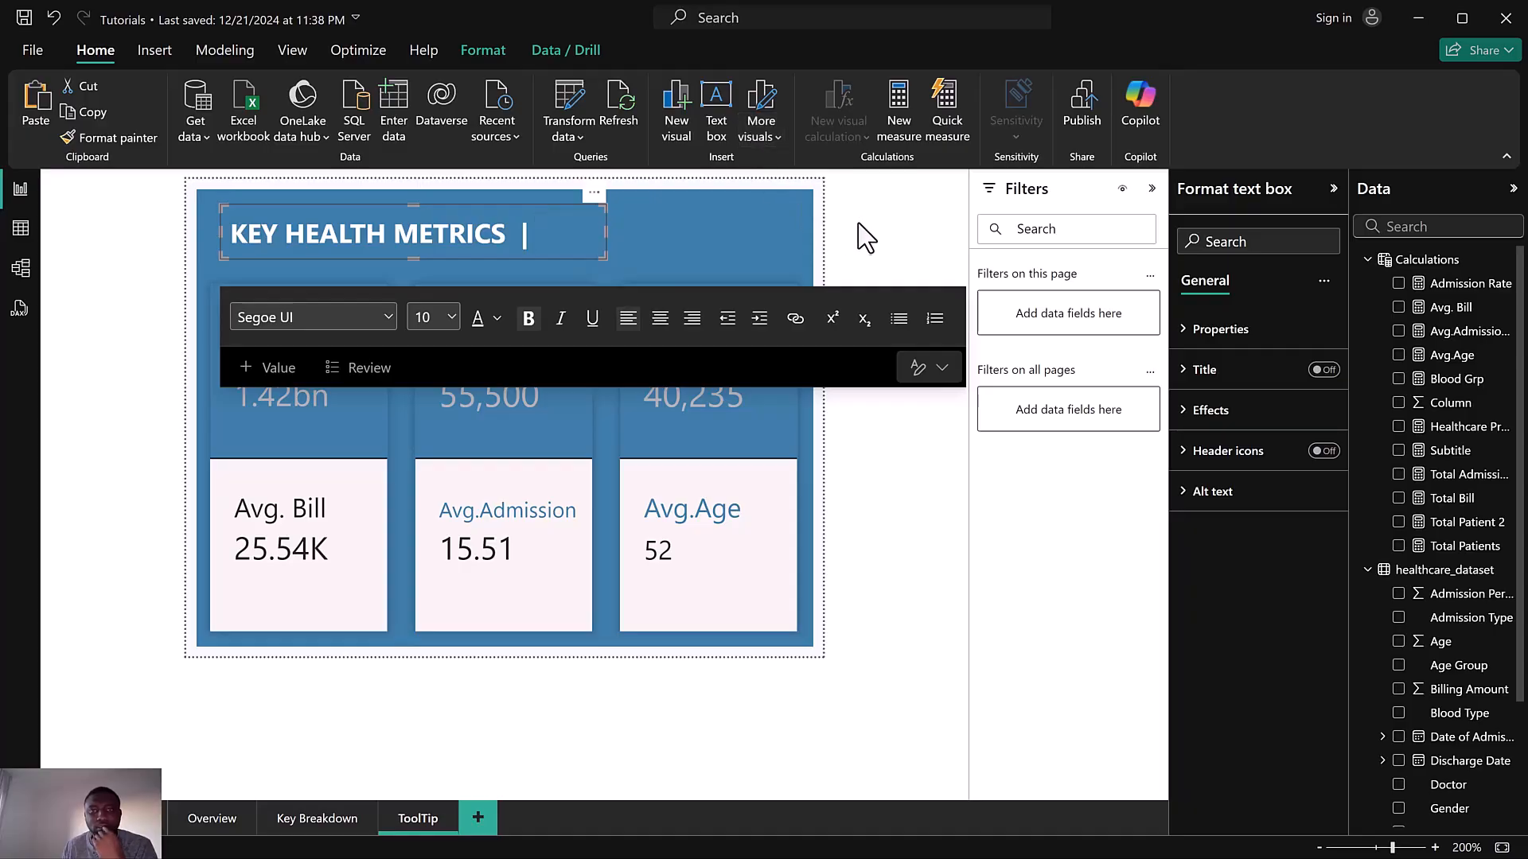
left_click(1225, 428)
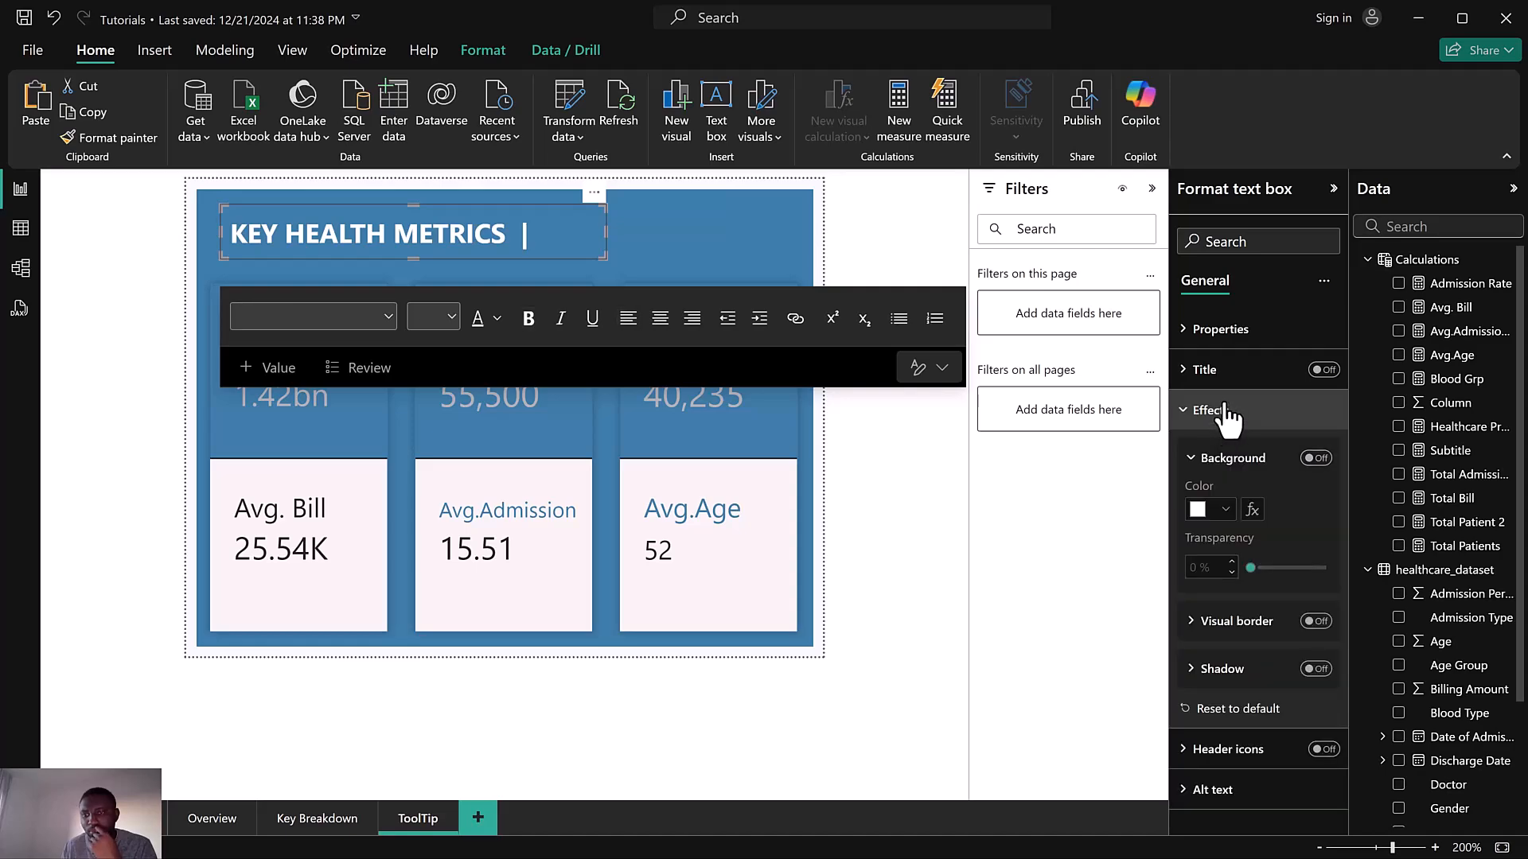
left_click(1226, 410)
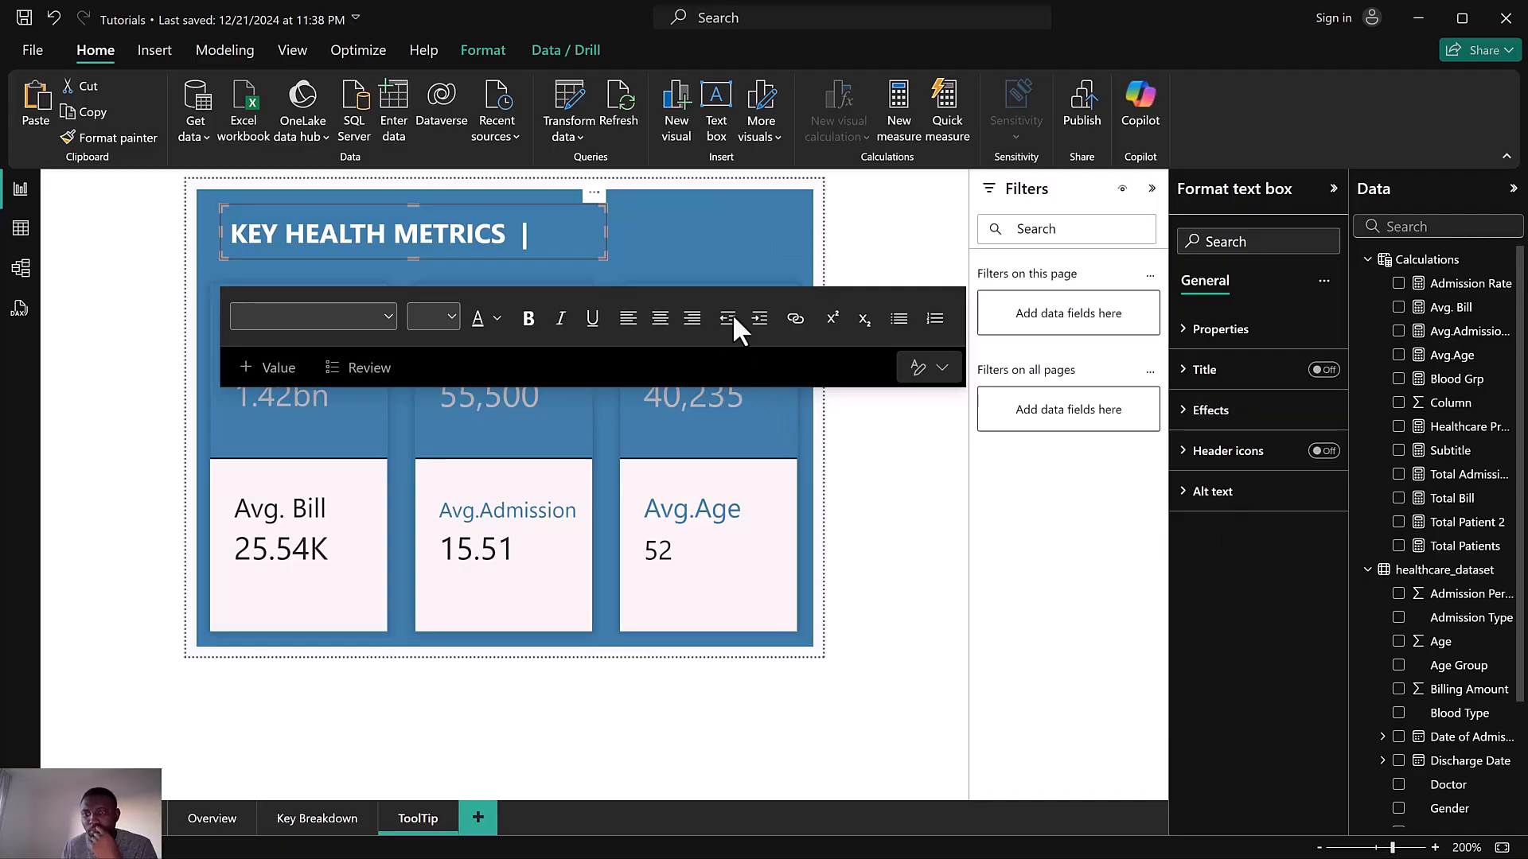
left_click(132, 48)
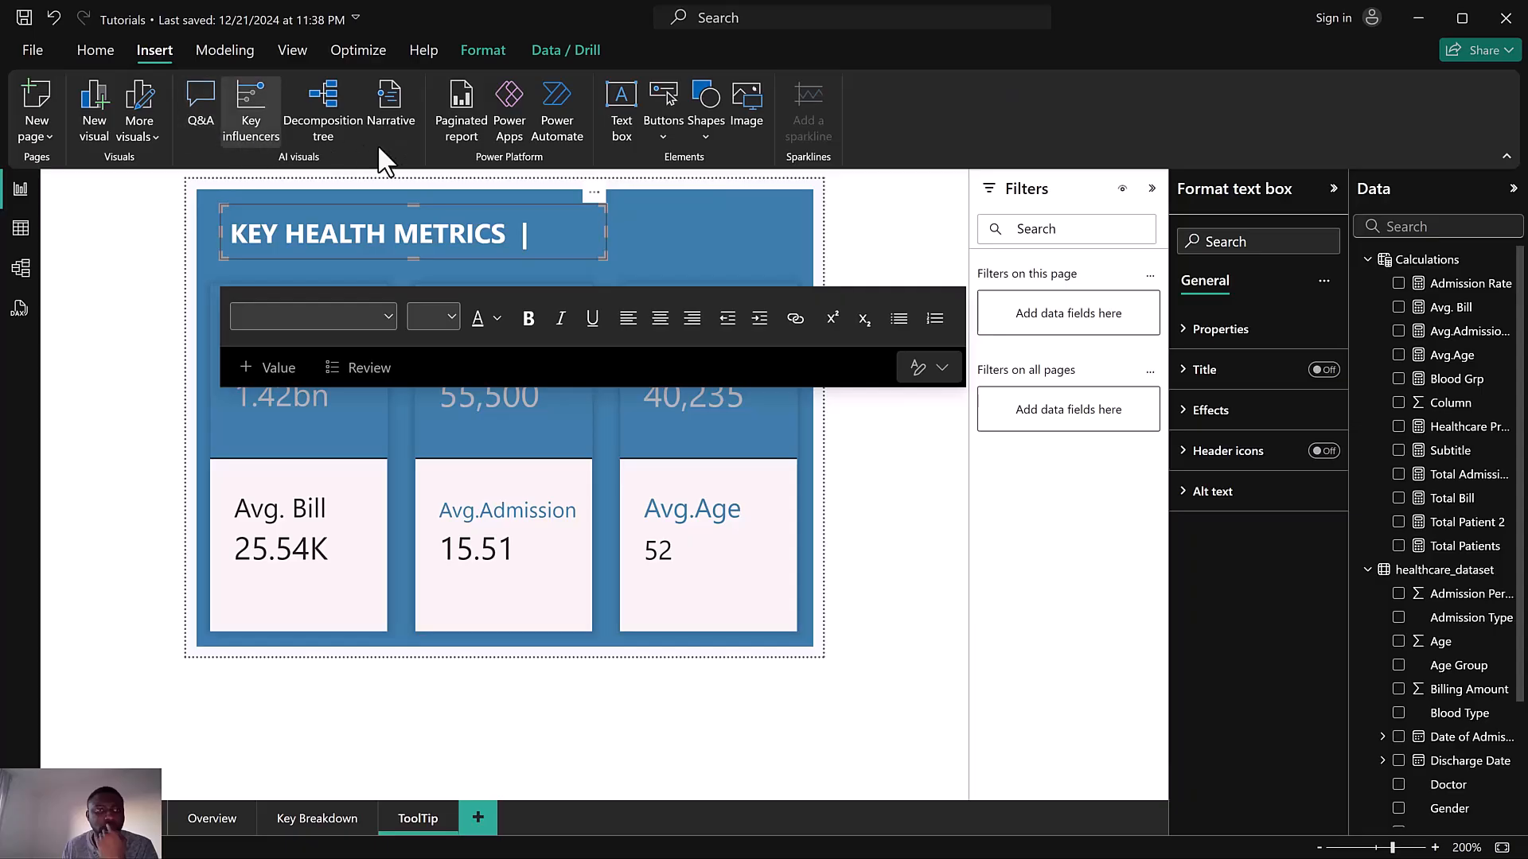
Insert the statistics.png image from the HealthCare Dataset Icons folder onto the tooltip page
left_click(737, 116)
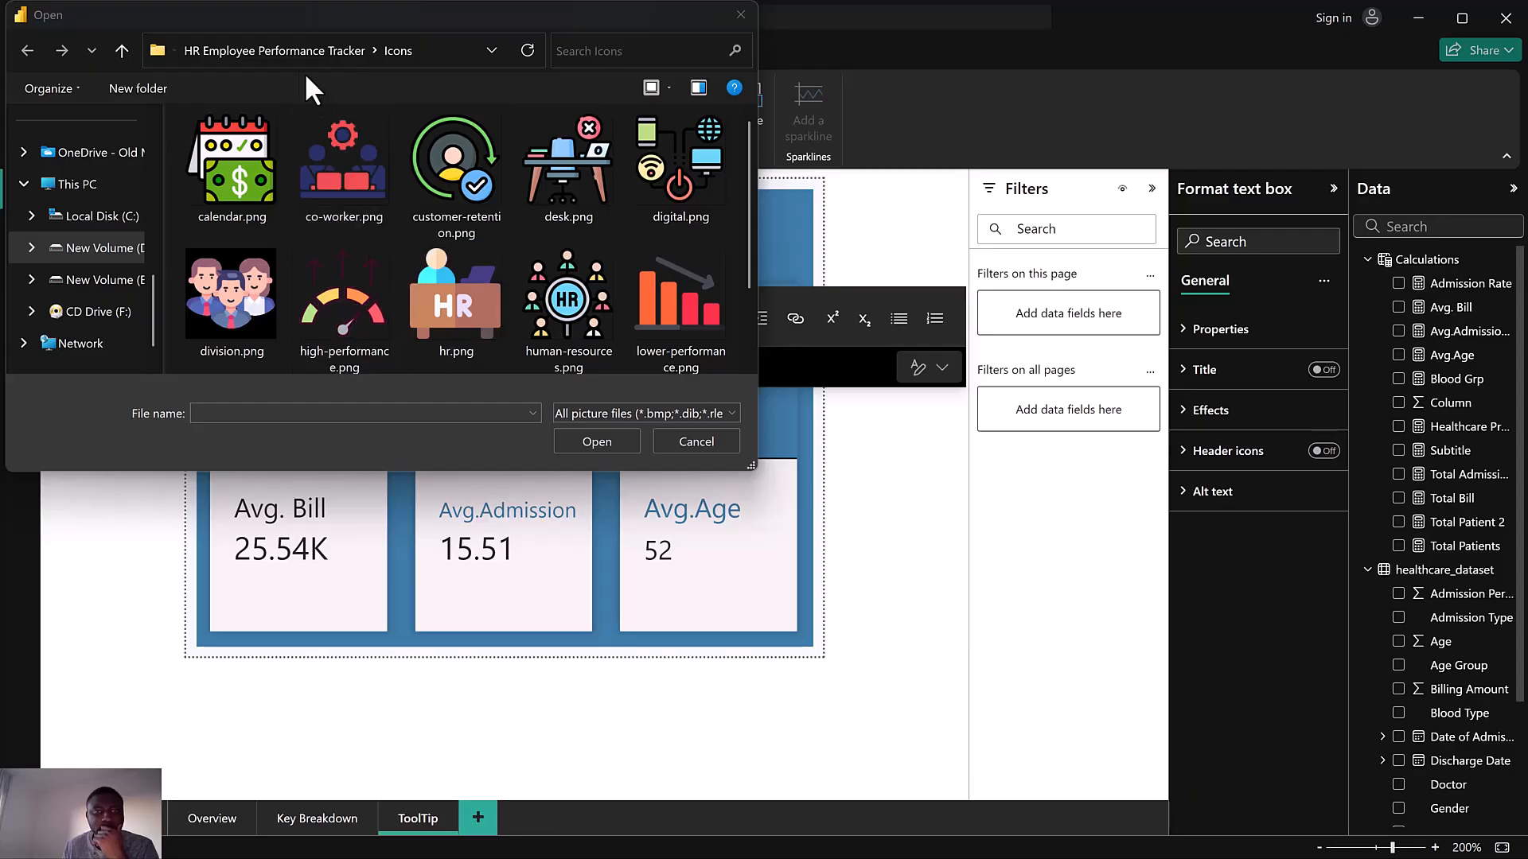
left_click(252, 51)
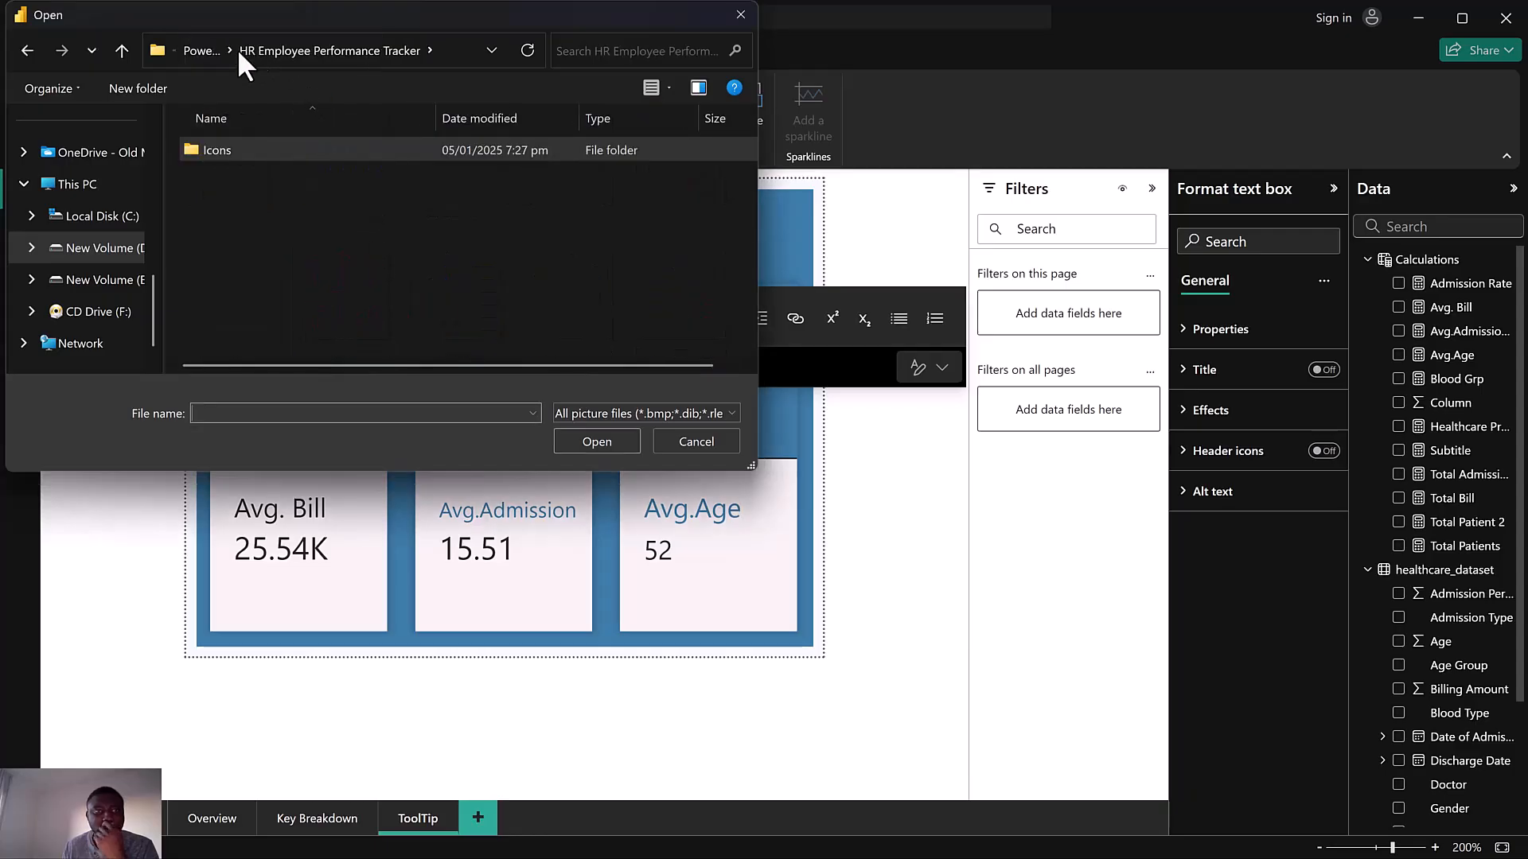
left_click(210, 50)
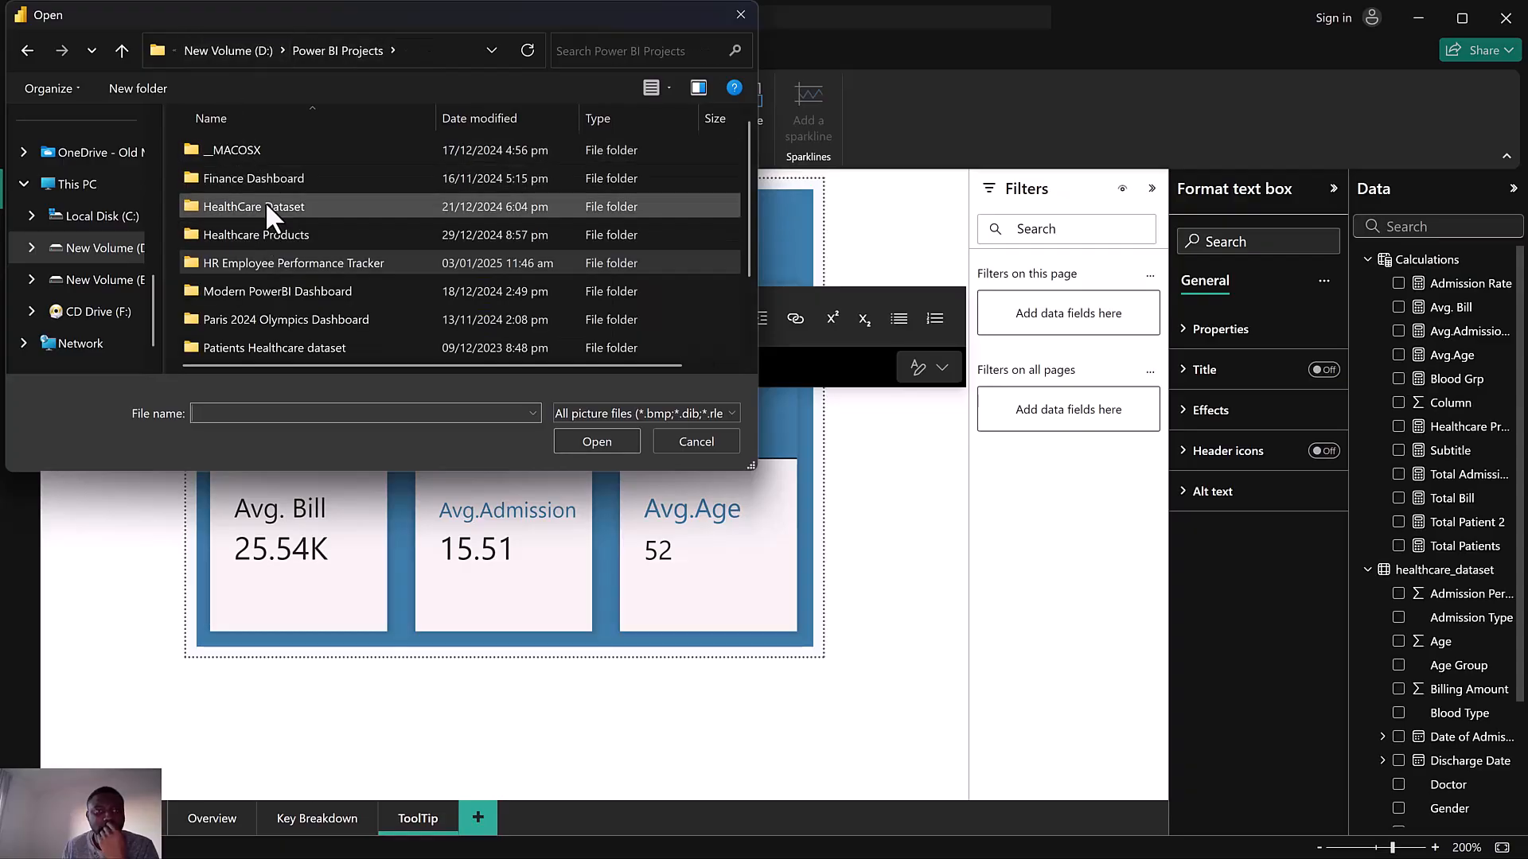
scroll(265, 283, "down", 1)
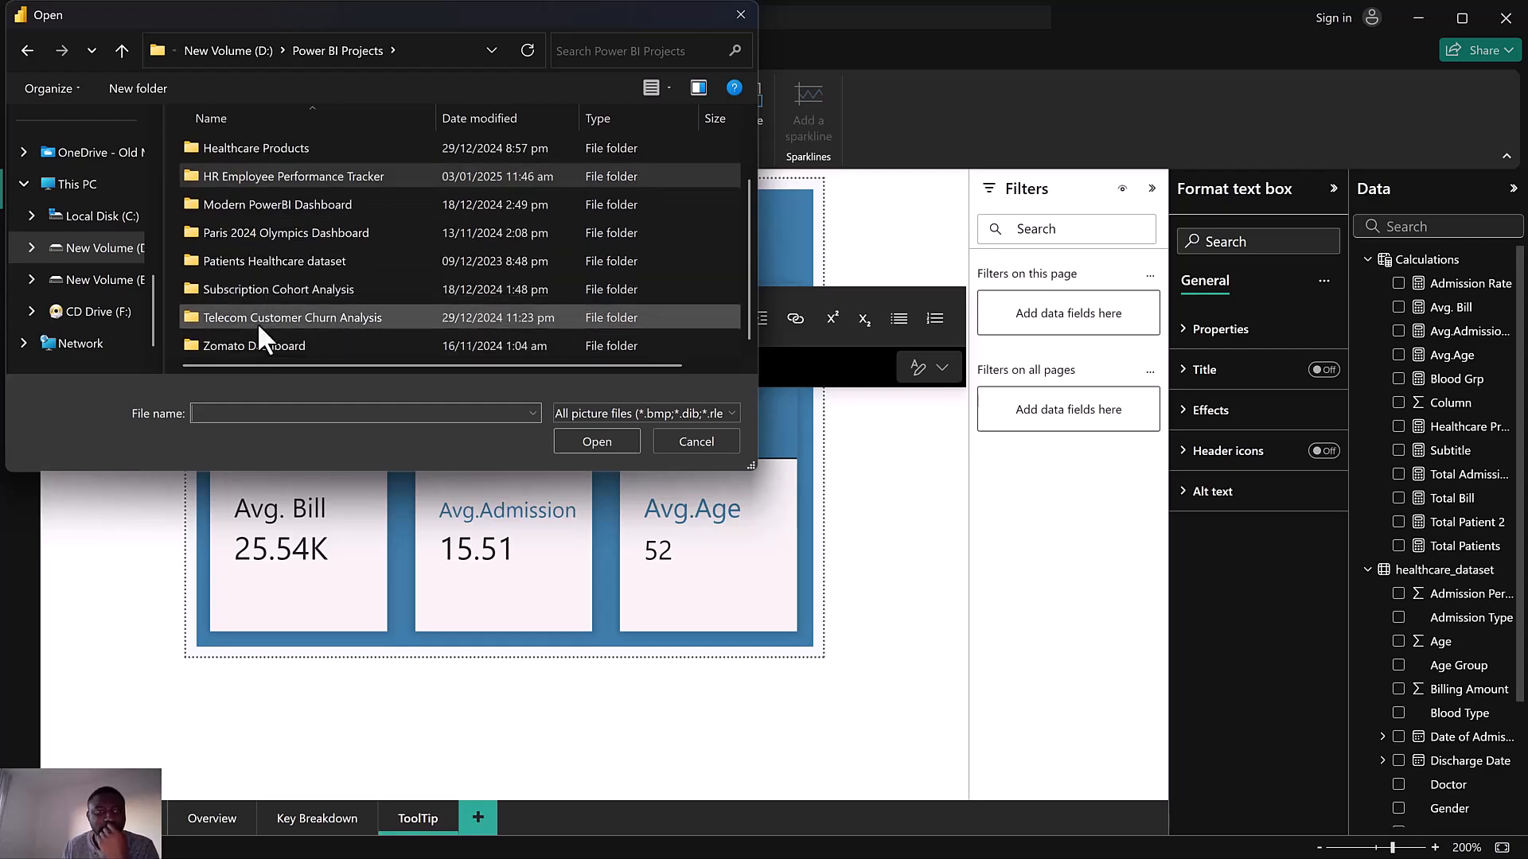
left_click(284, 264)
double_click(284, 264)
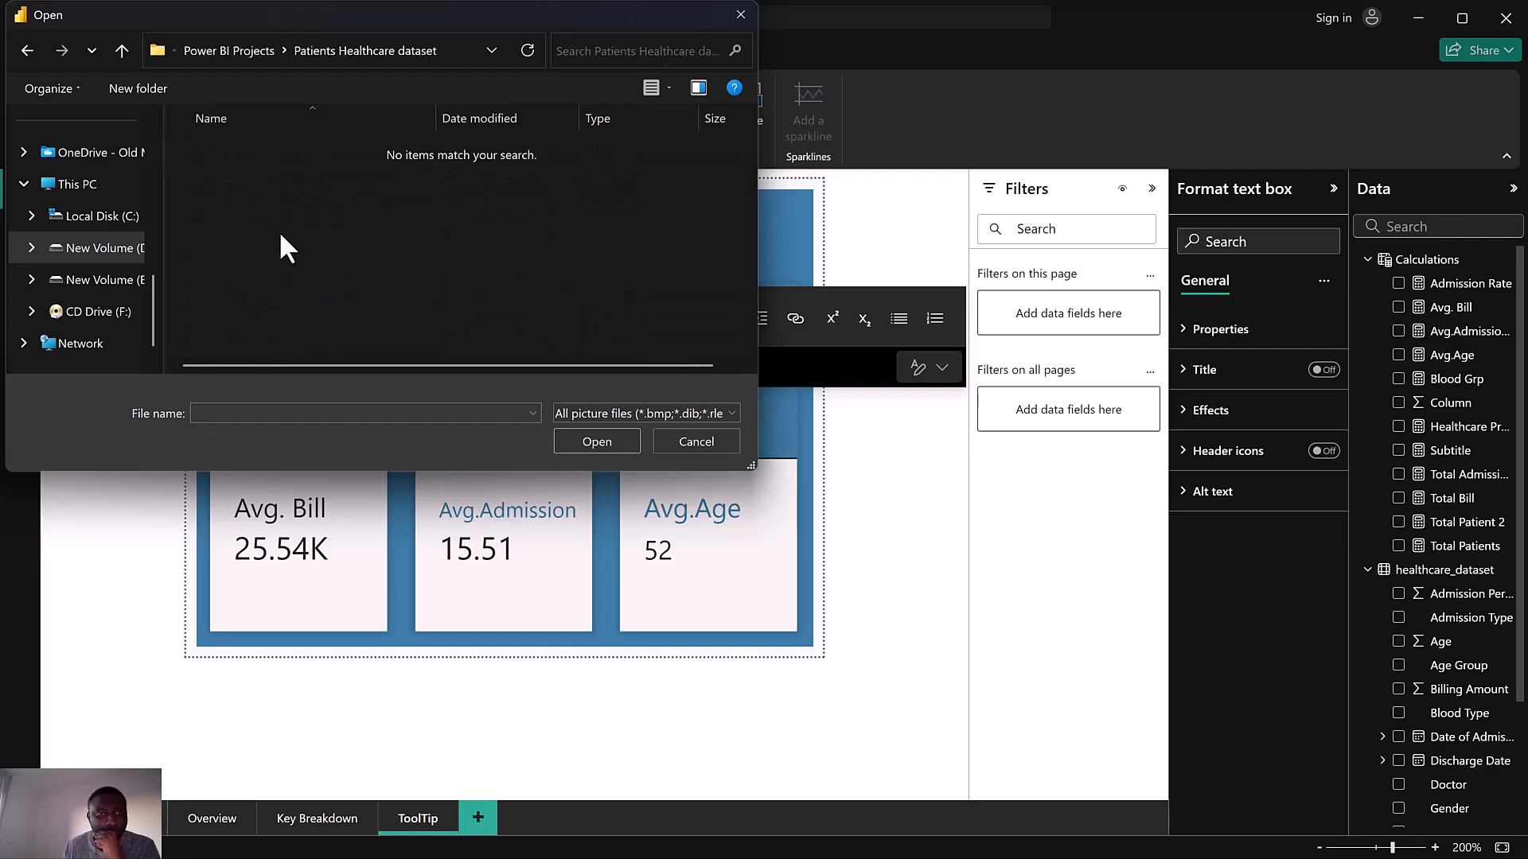
left_click(250, 51)
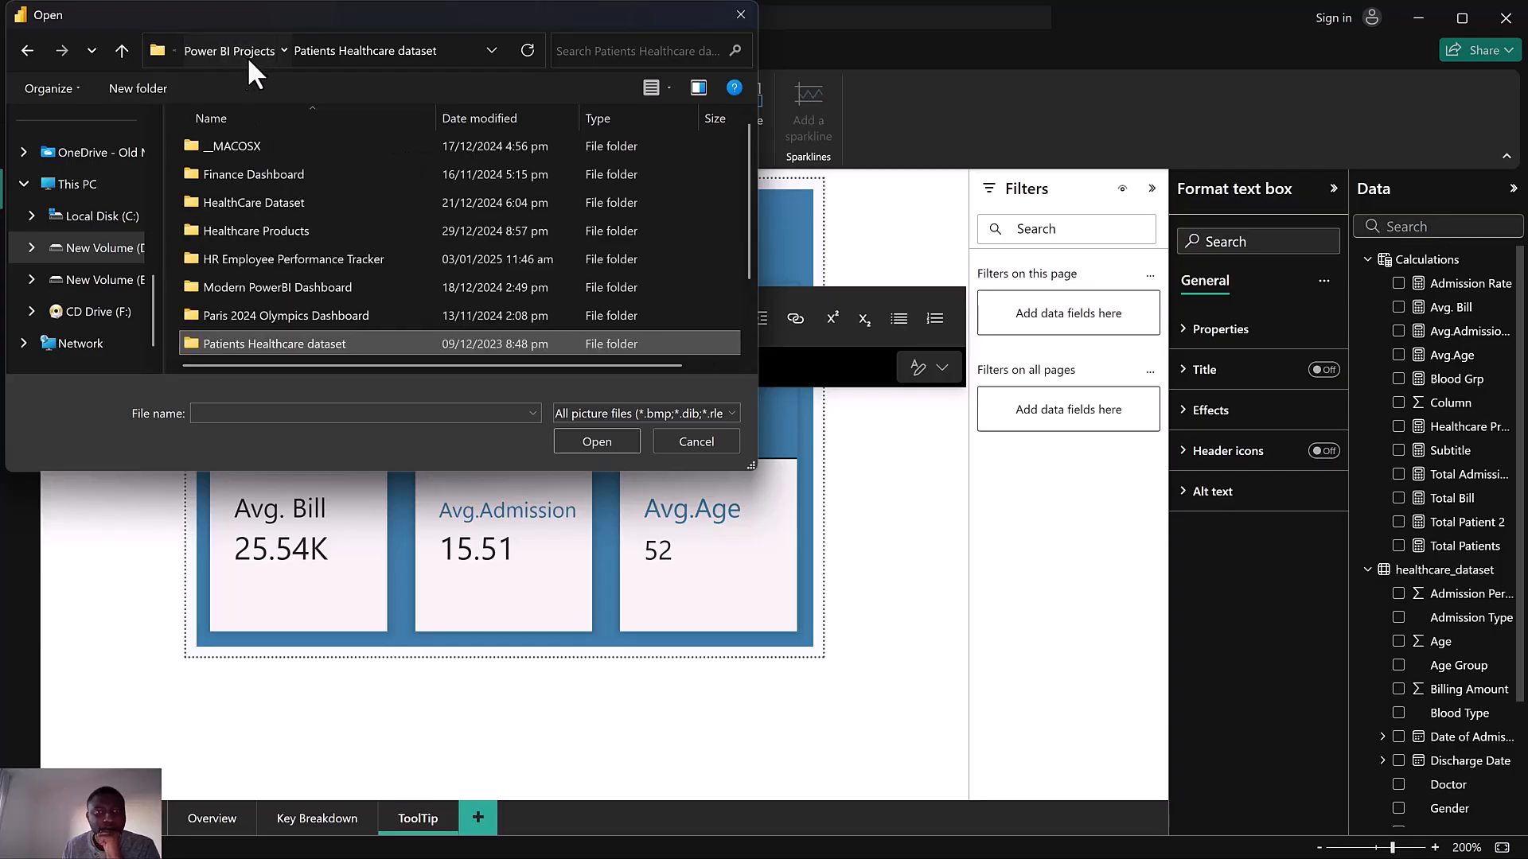
scroll(279, 236, "down", 1)
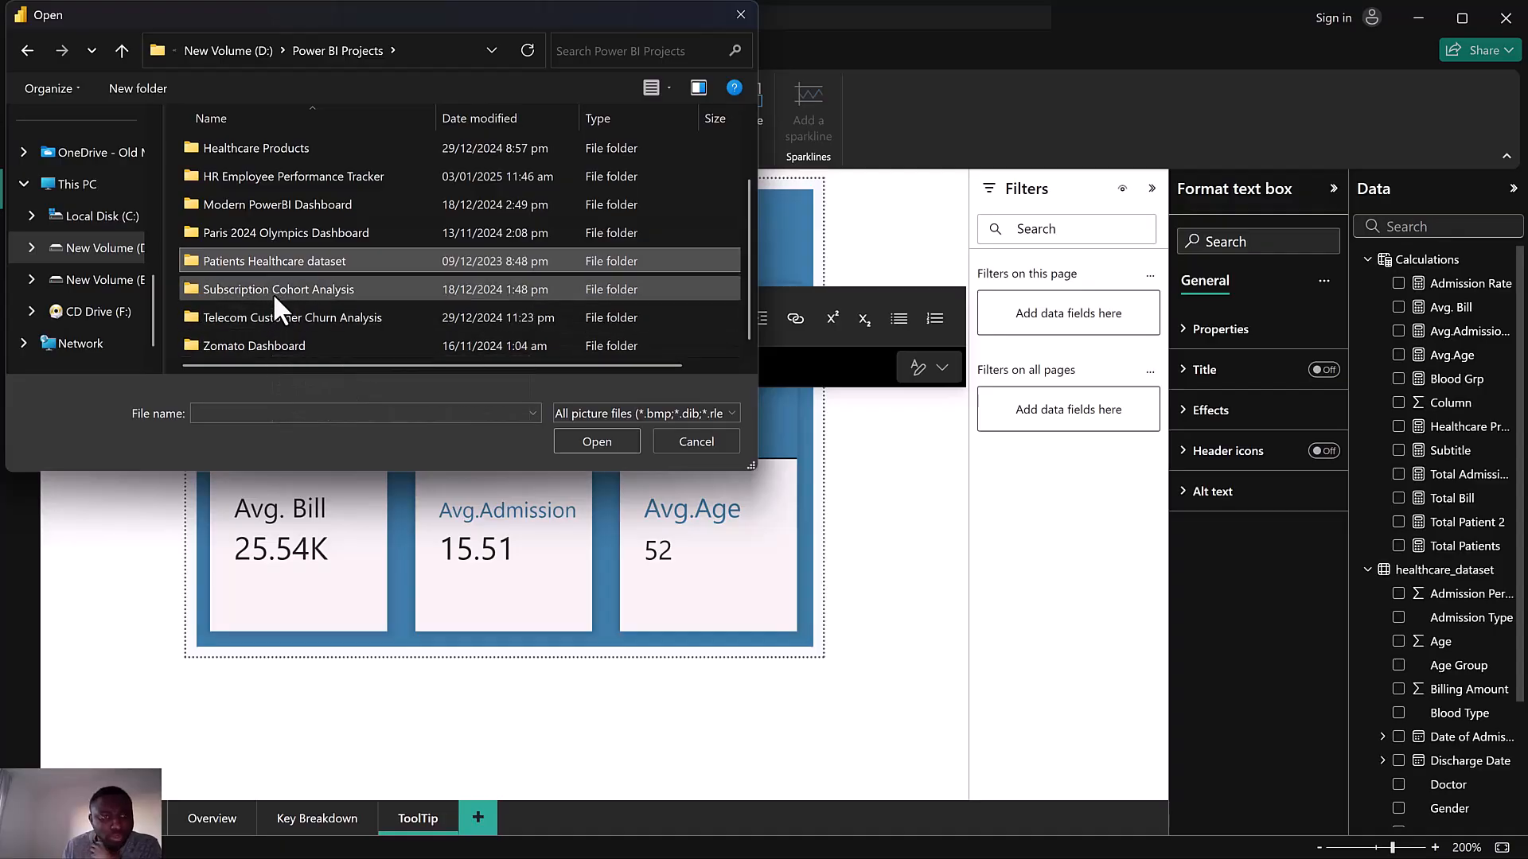
scroll(273, 286, "up", 1)
double_click(270, 234)
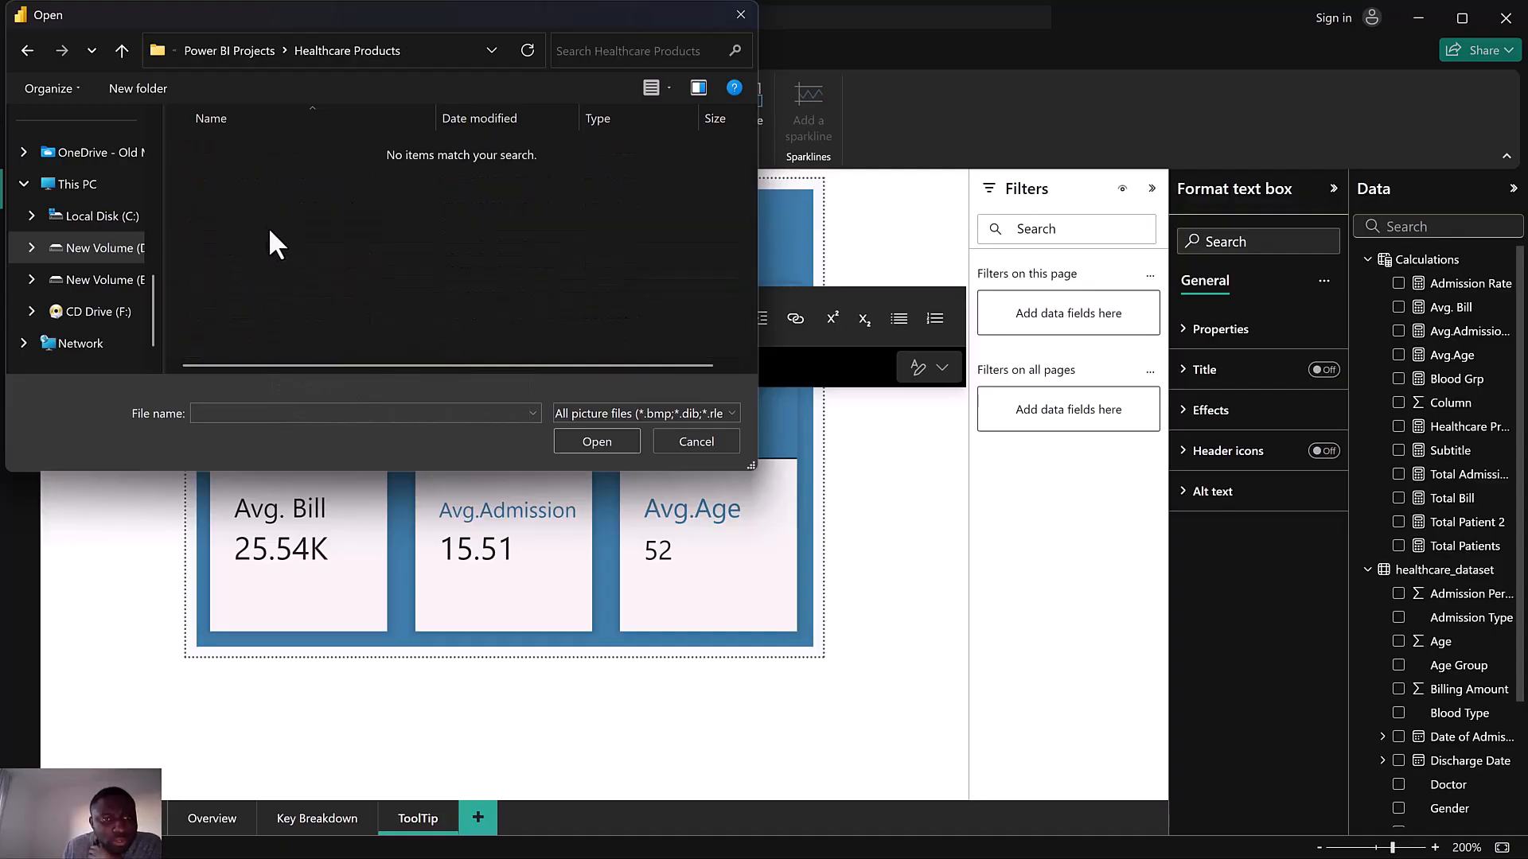
left_click(30, 50)
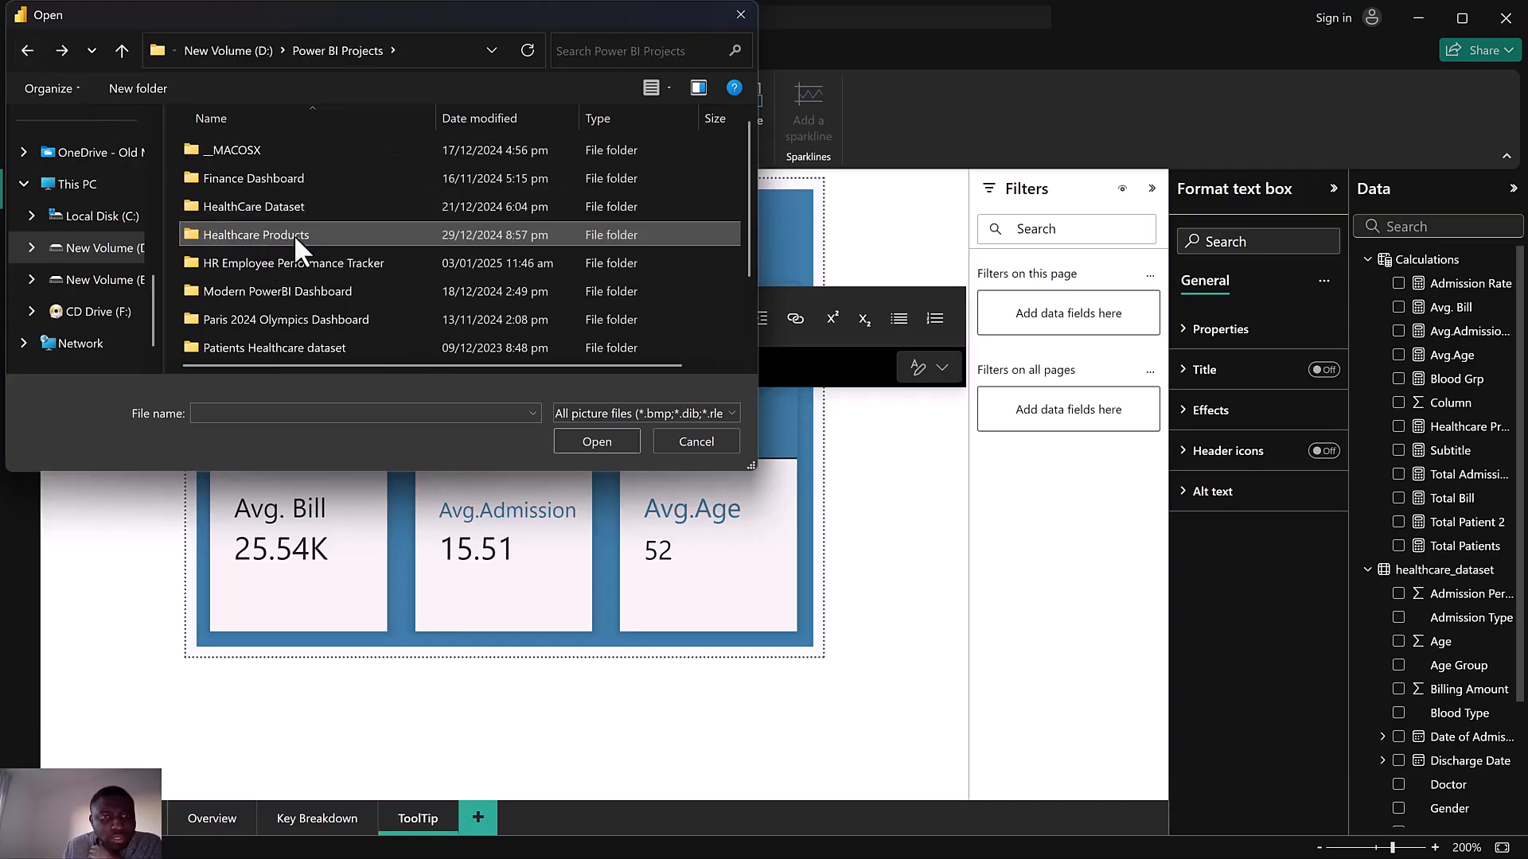
double_click(294, 234)
left_click(29, 50)
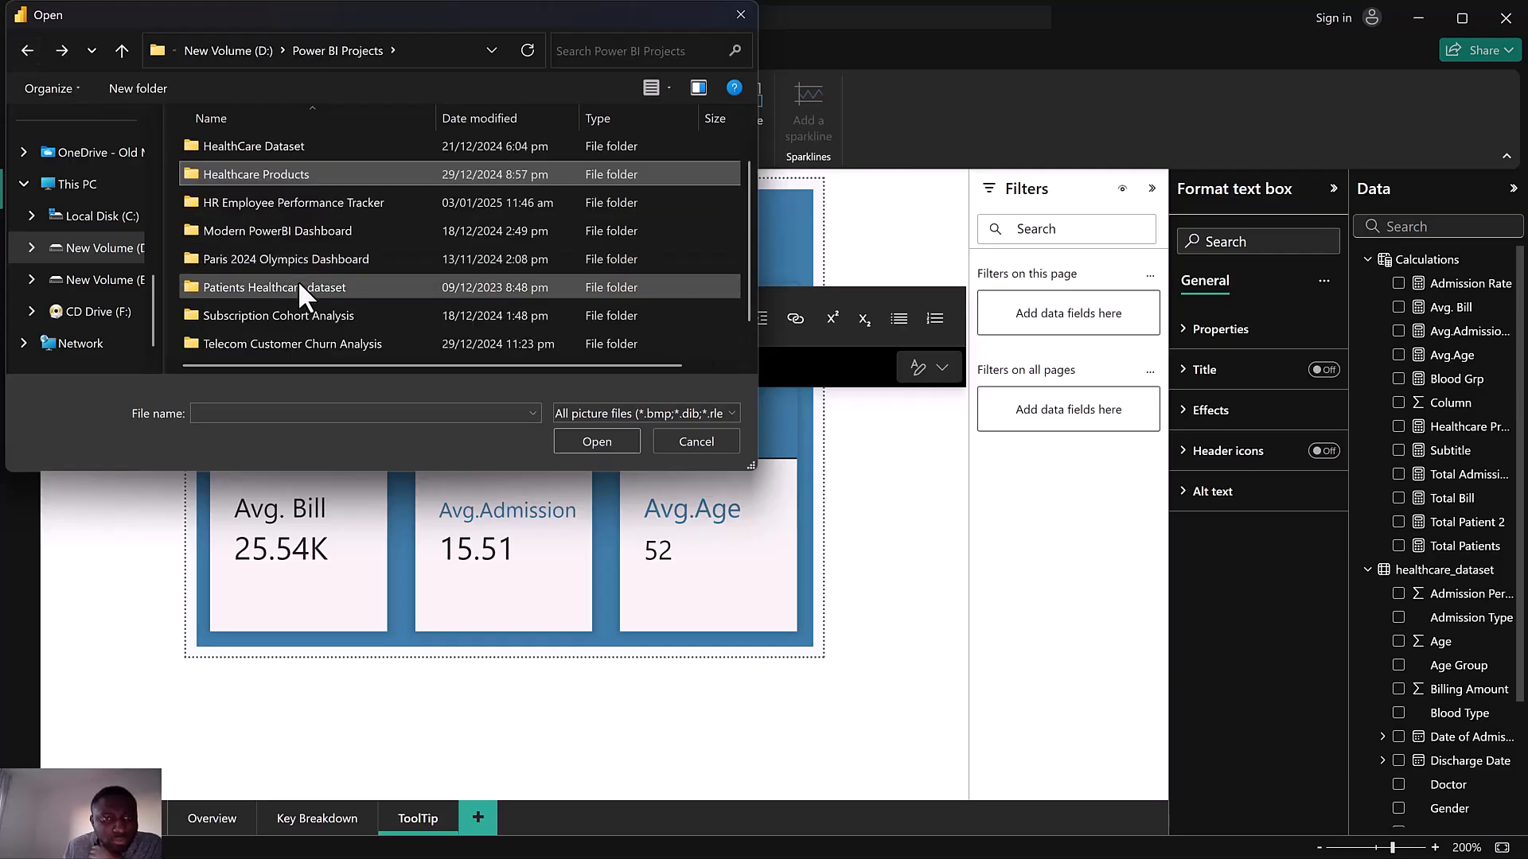
scroll(297, 280, "down", 1)
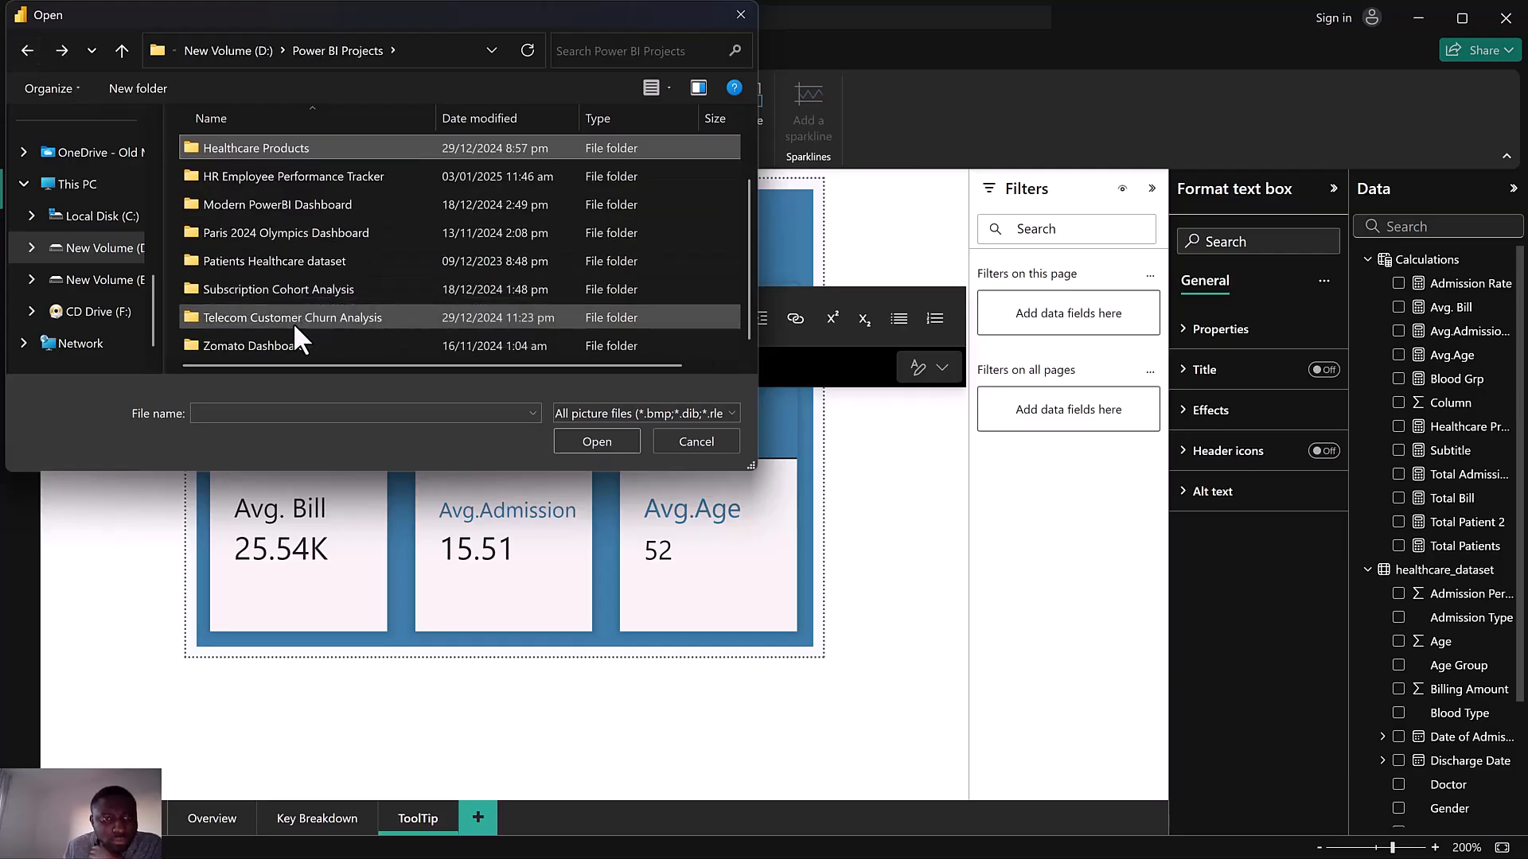
double_click(288, 263)
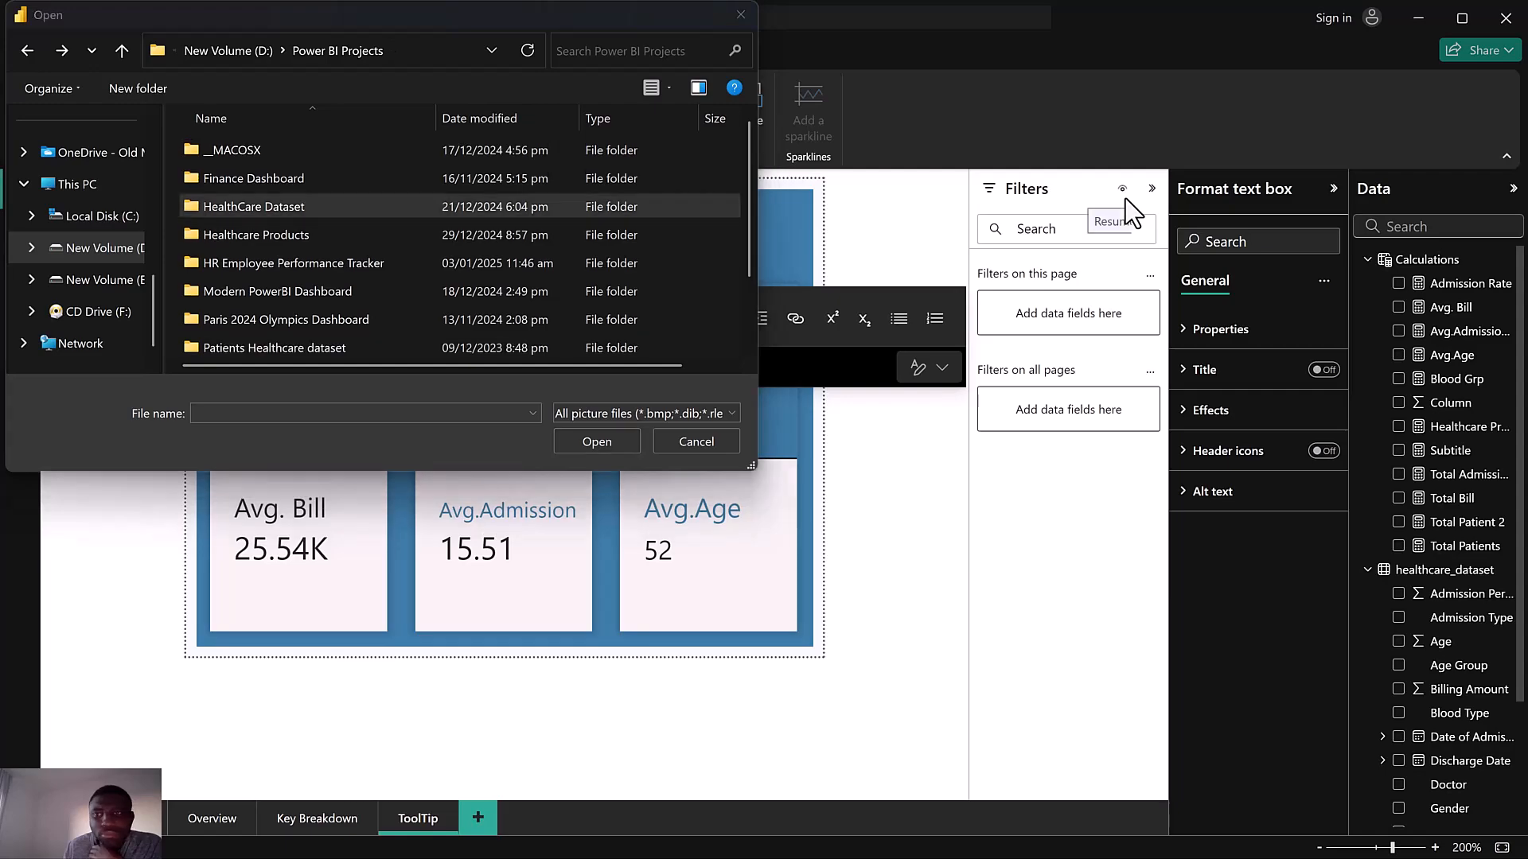
double_click(317, 206)
double_click(280, 149)
left_click(414, 175)
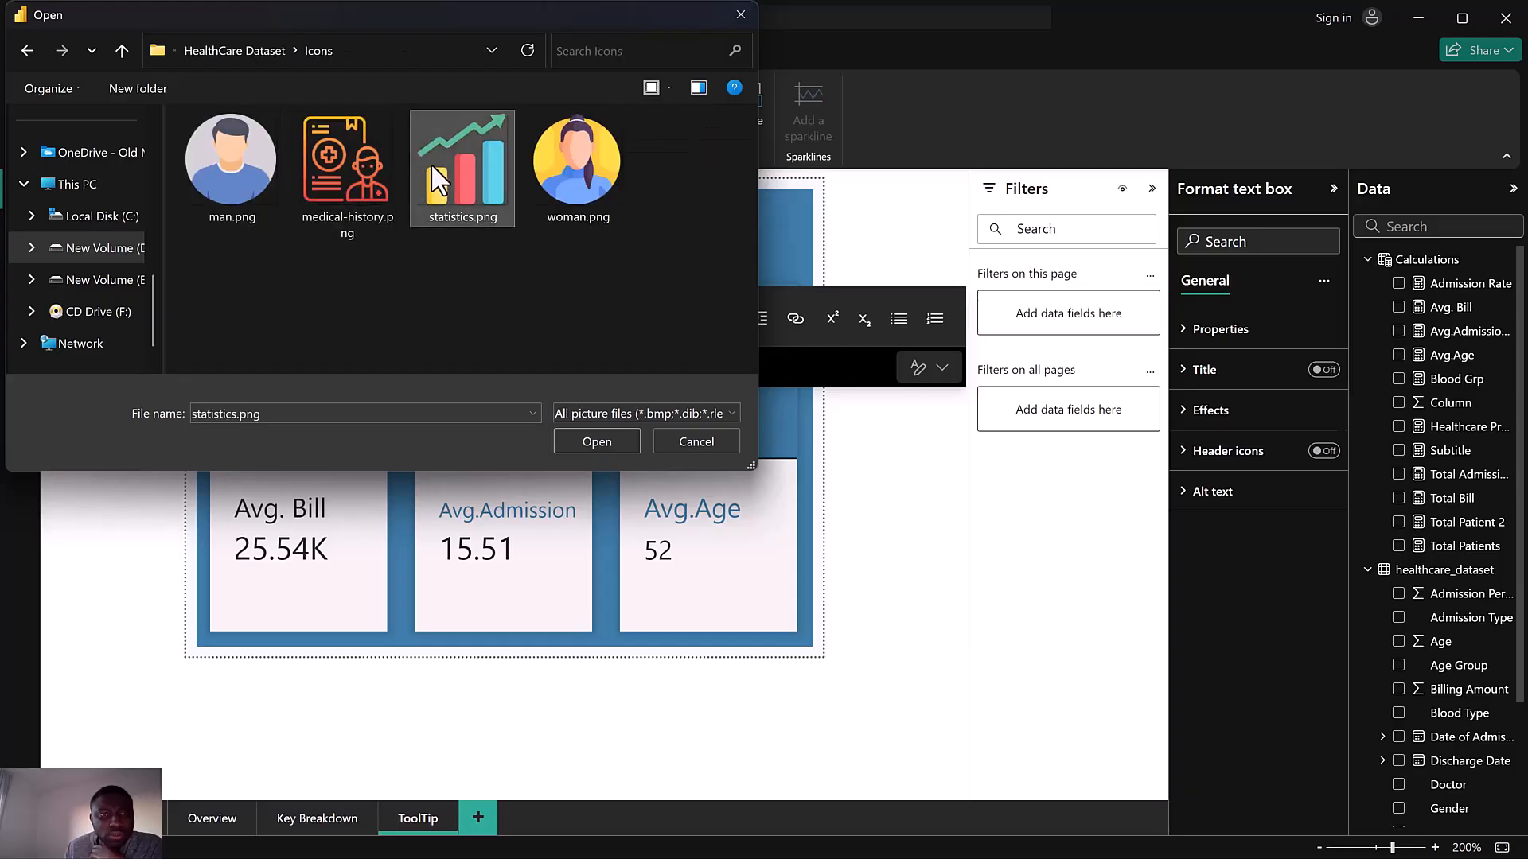
left_click(592, 438)
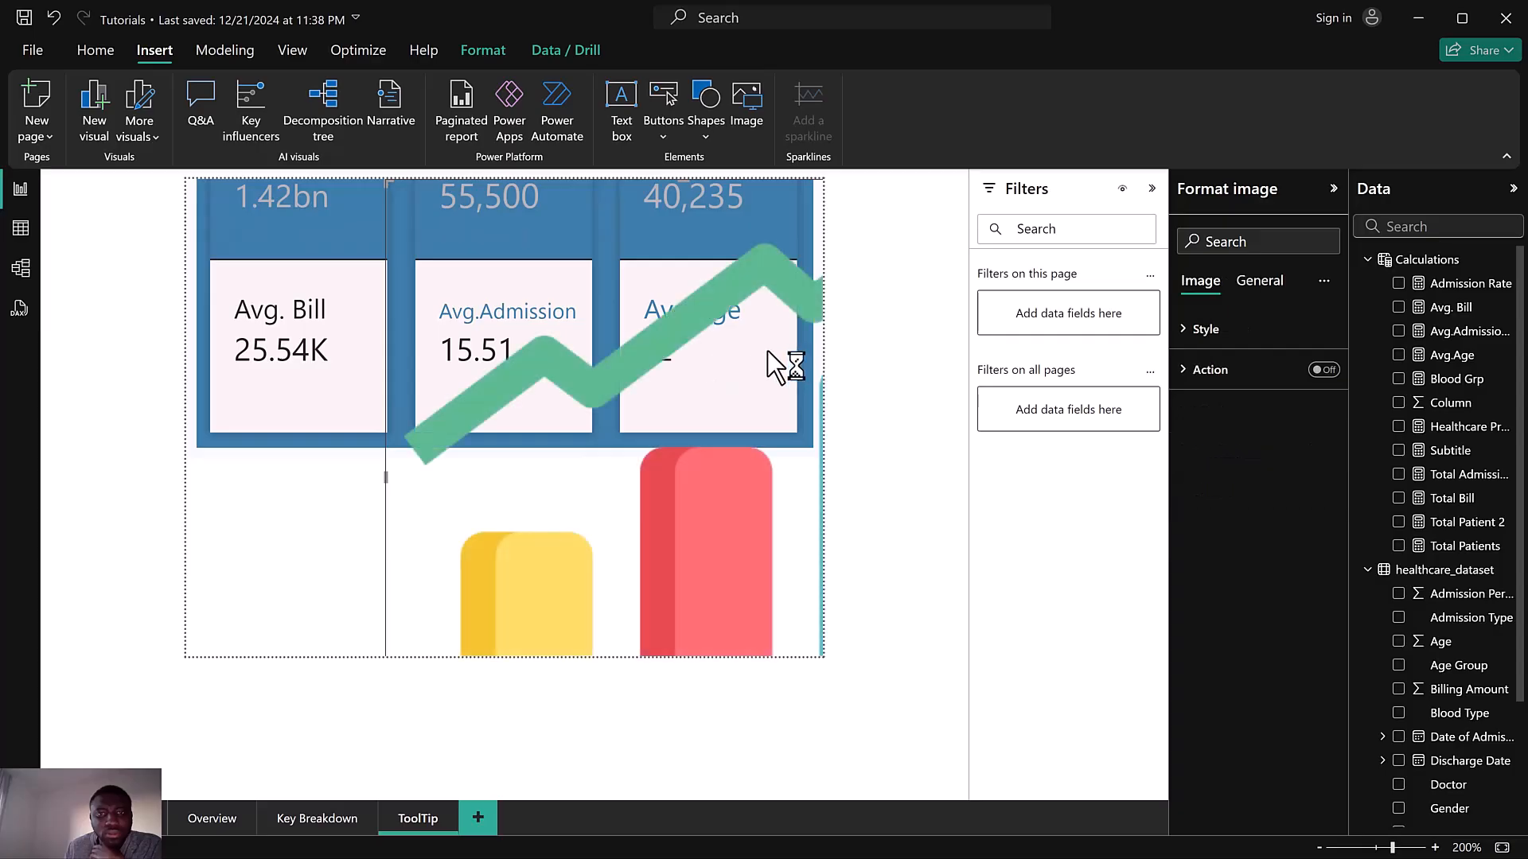
Shrink the statistics image to an icon and place it beside the KEY HEALTH METRICS title on the card visual
left_click_drag(393, 179, 458, 251)
left_click_drag(550, 454, 685, 570)
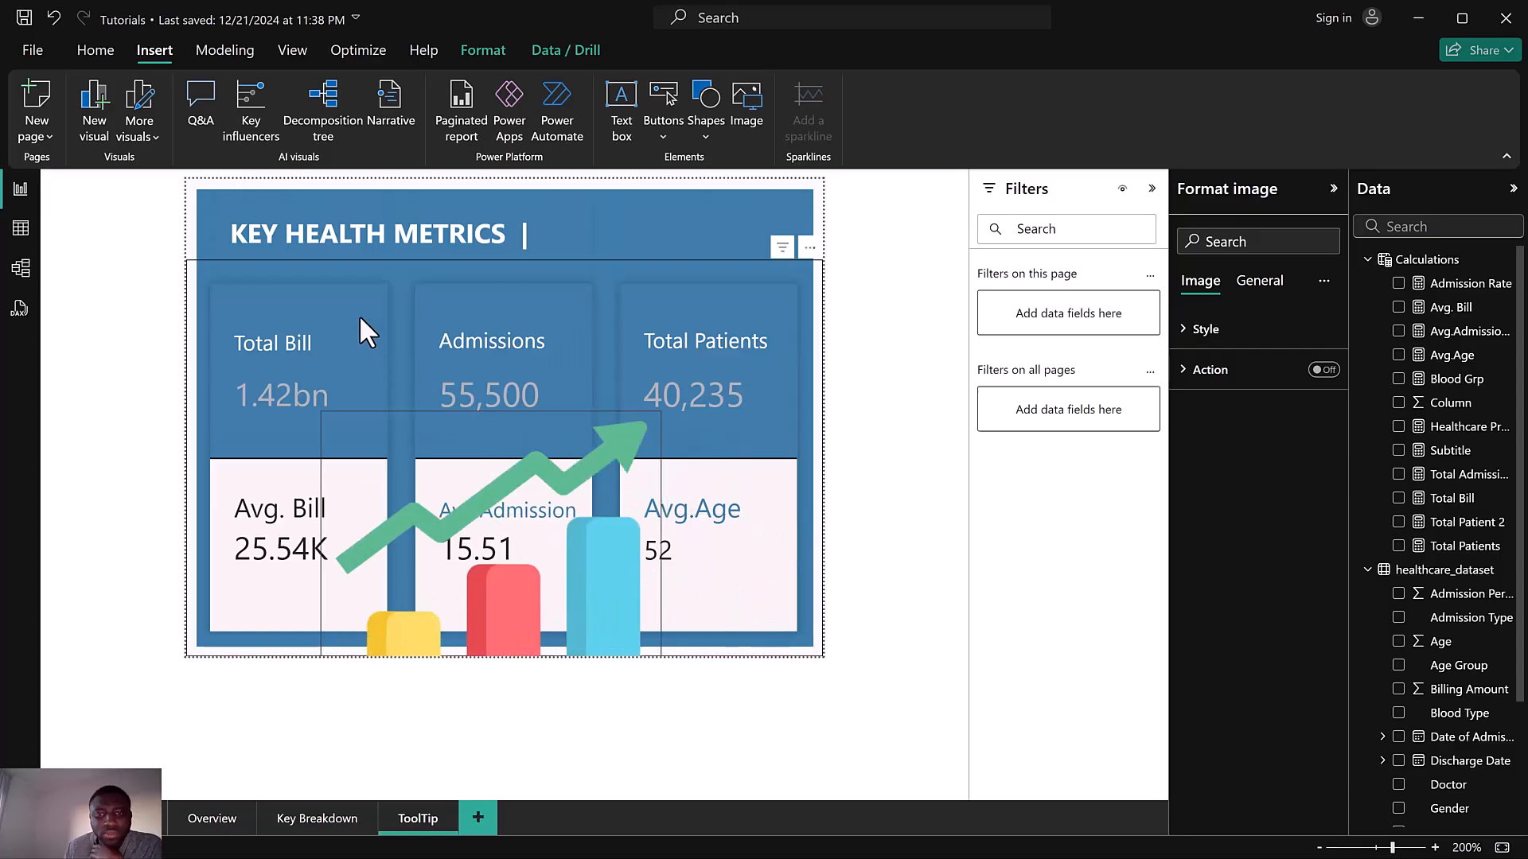
left_click_drag(413, 505, 375, 442)
left_click_drag(294, 608, 384, 508)
left_click_drag(433, 333, 581, 241)
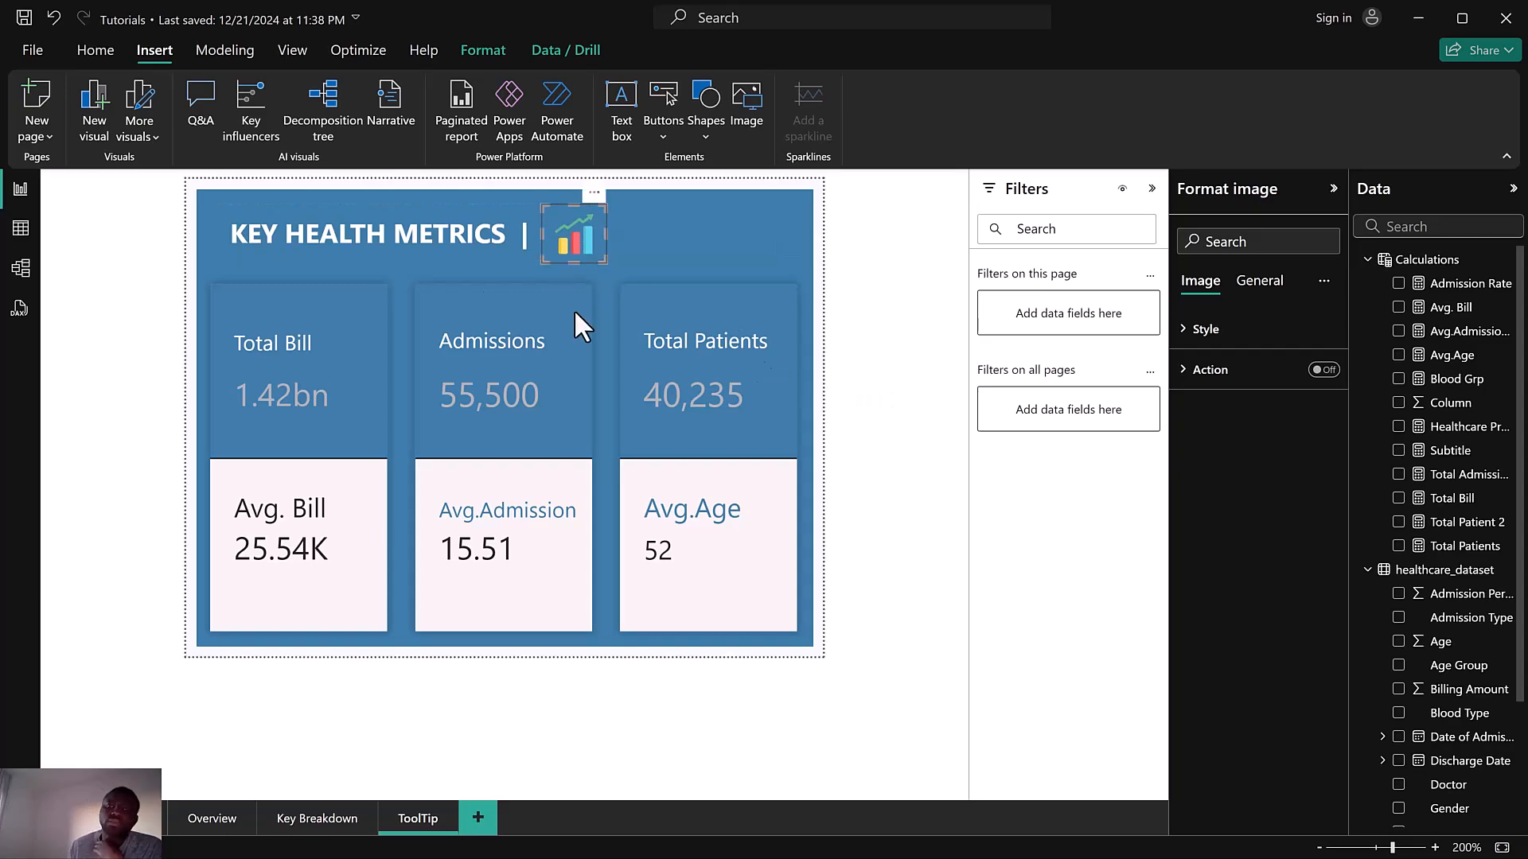
Shift the title text box to the right so the title sits centred across the card visual
left_click(315, 234)
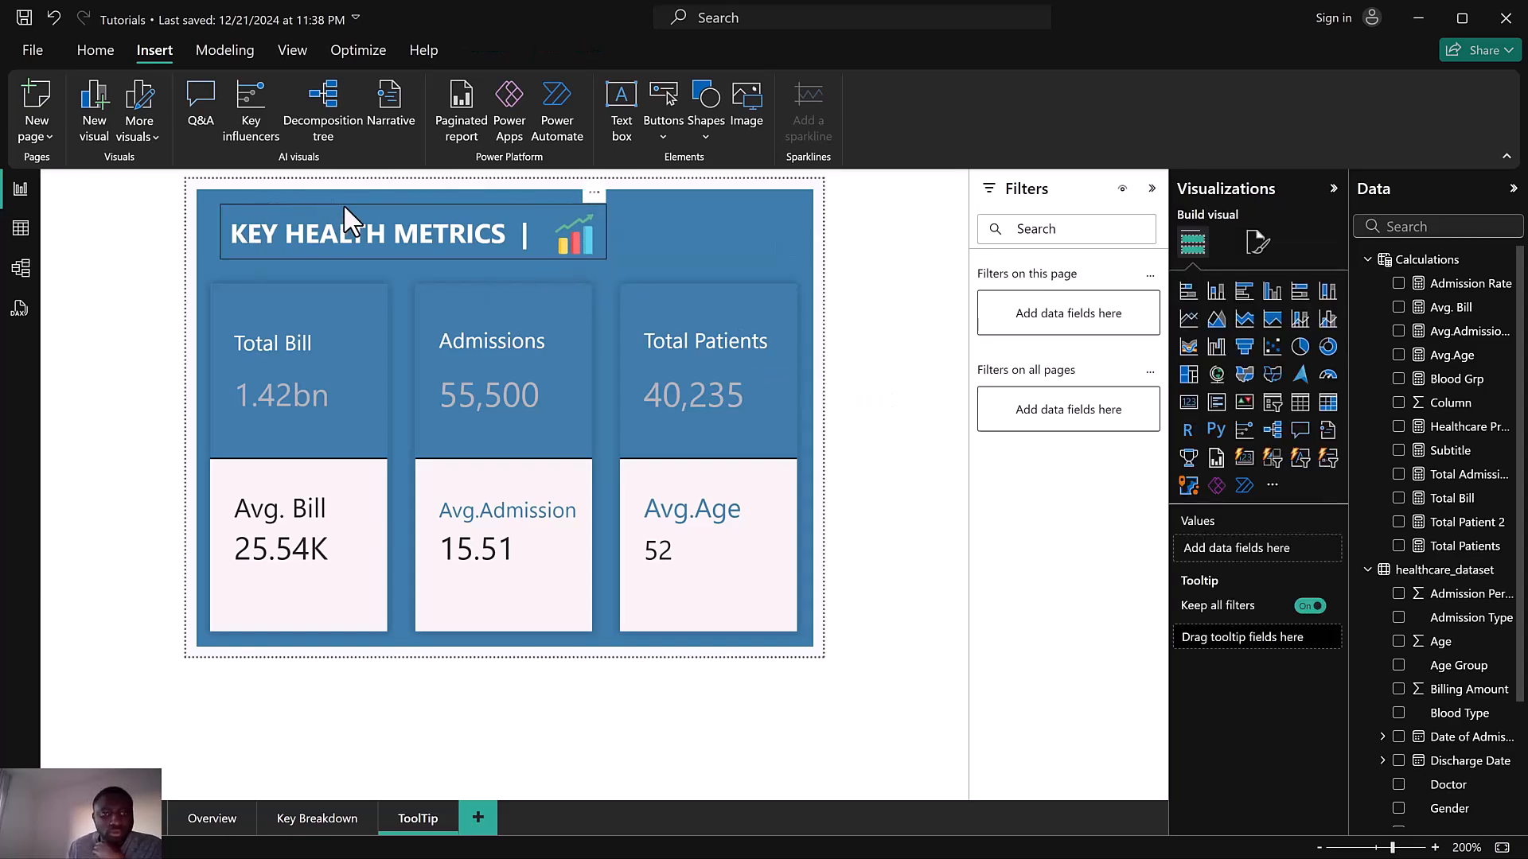
left_click_drag(376, 202, 393, 202)
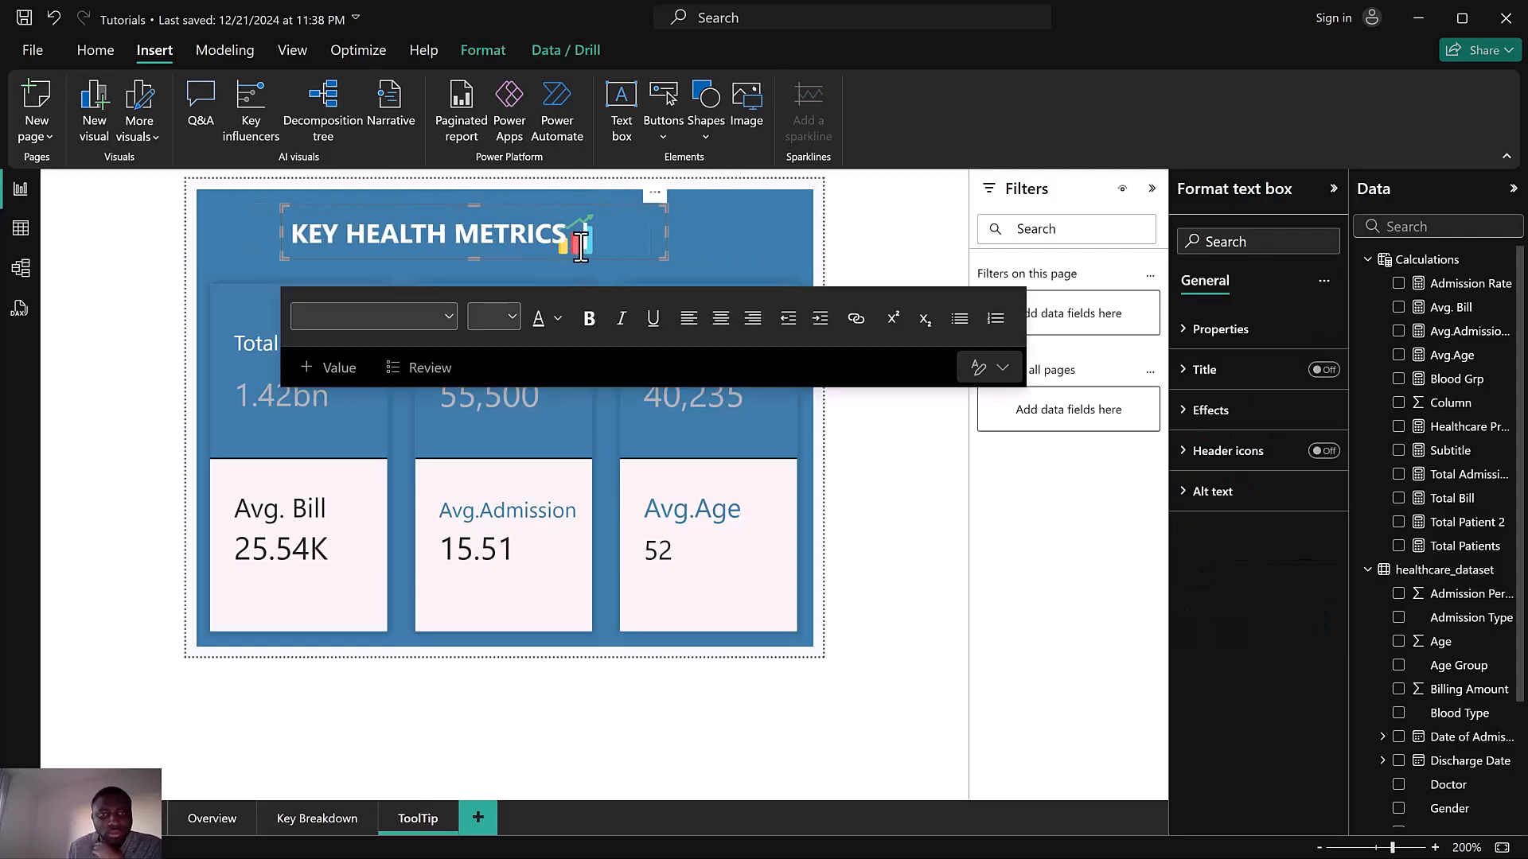
left_click(920, 468)
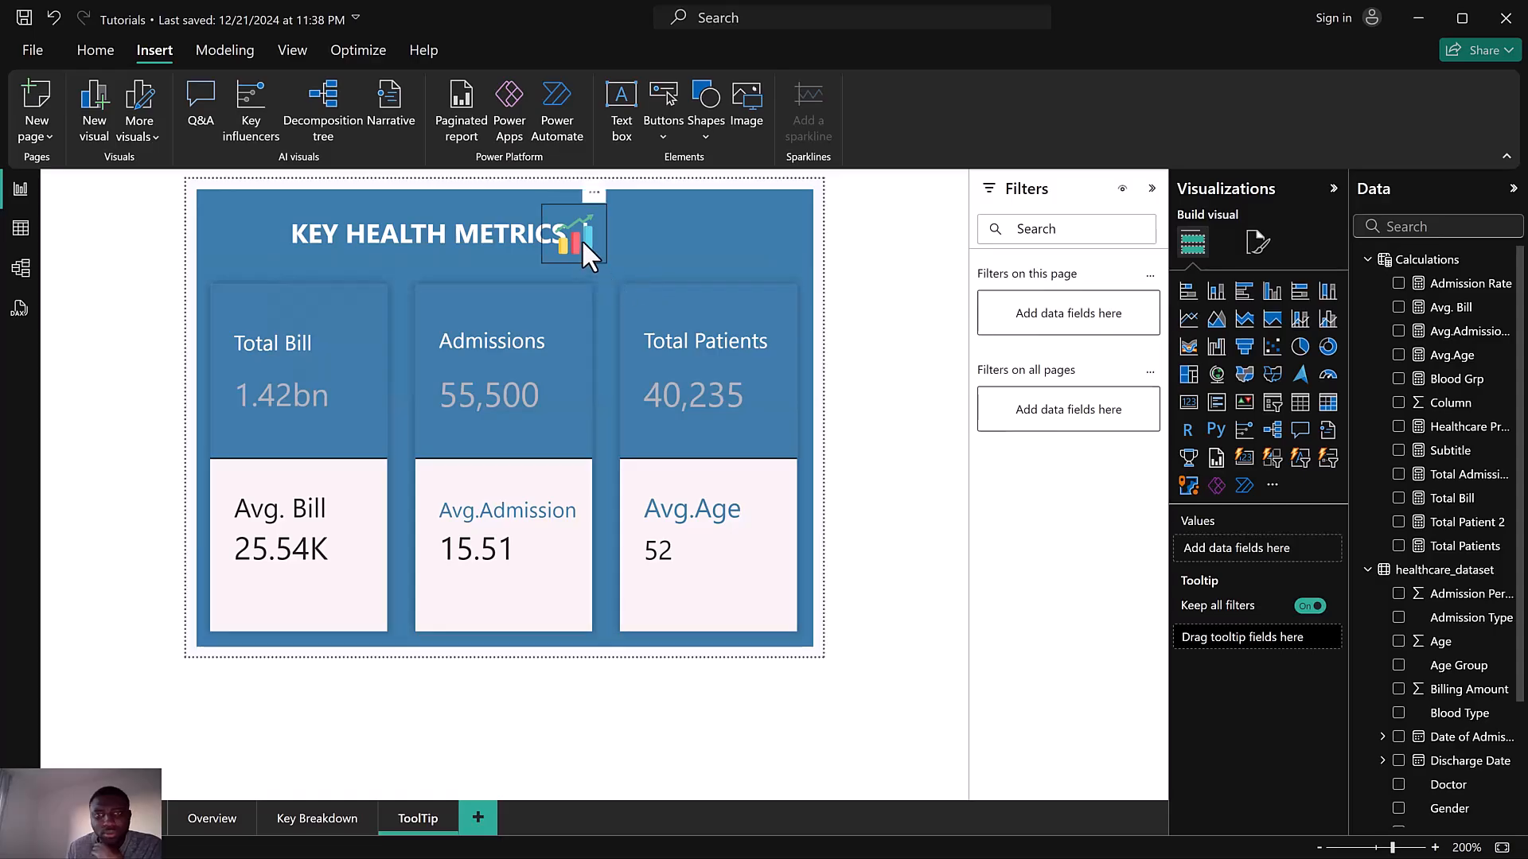
Move the statistics icon to sit just after the | separator in the title
left_click_drag(595, 241, 647, 243)
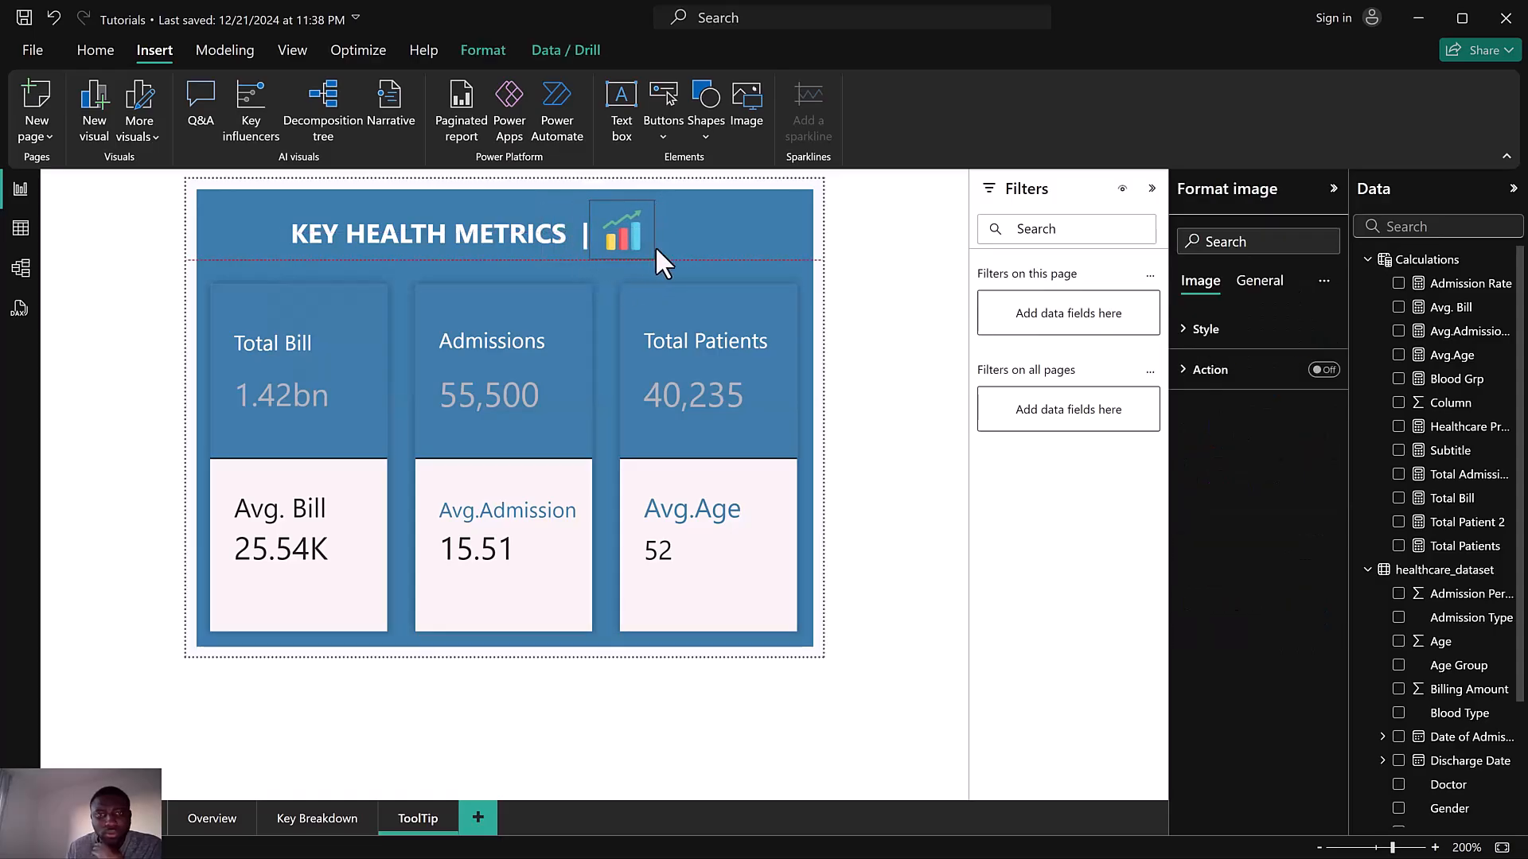
left_click(958, 178)
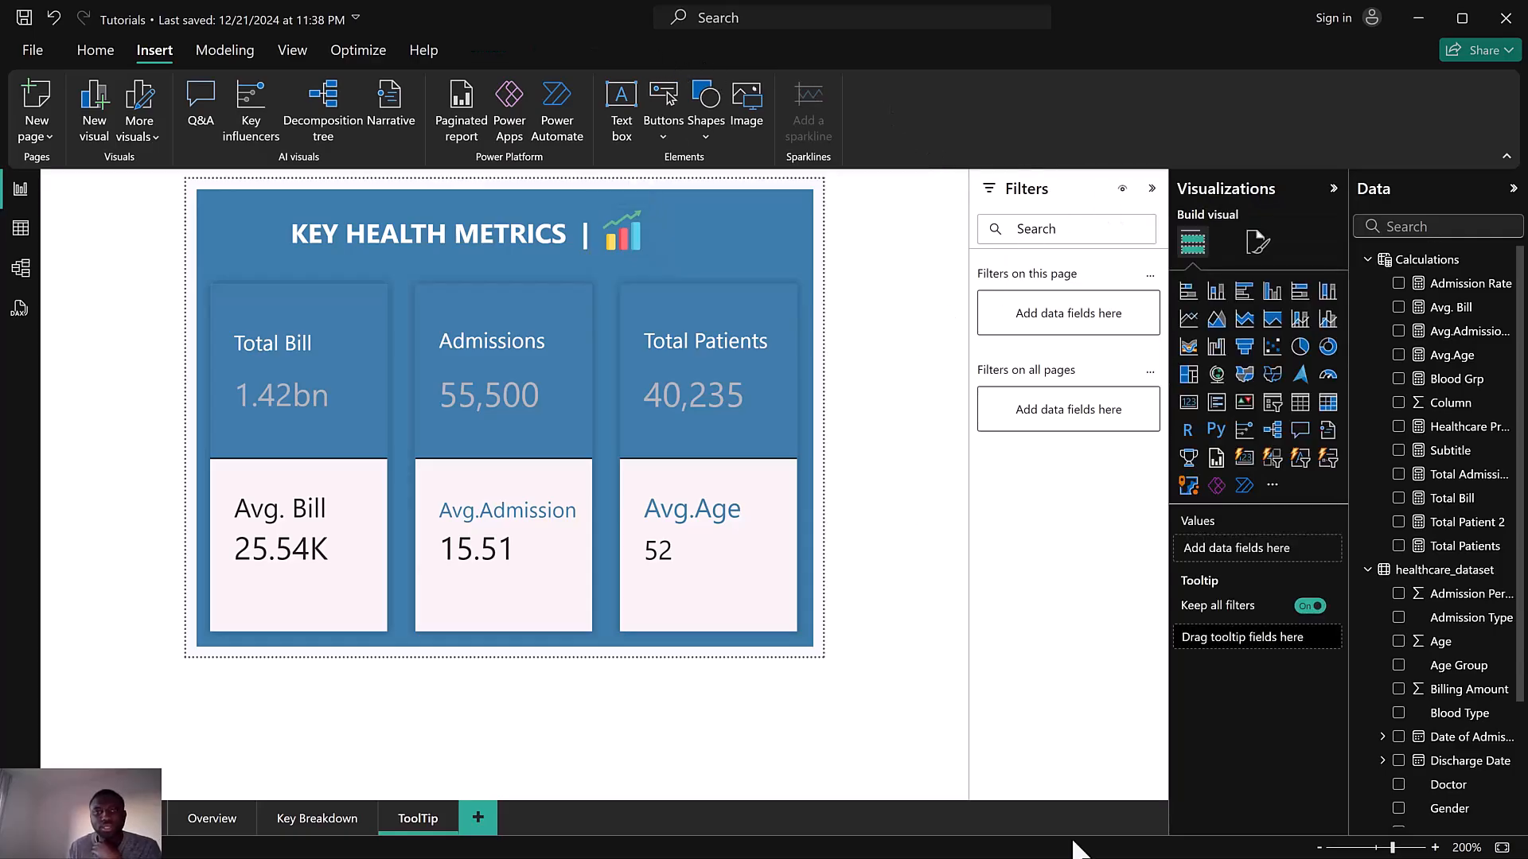
Switch to the reference Health report to compare the design, then return to the Tutorials report
key("super")
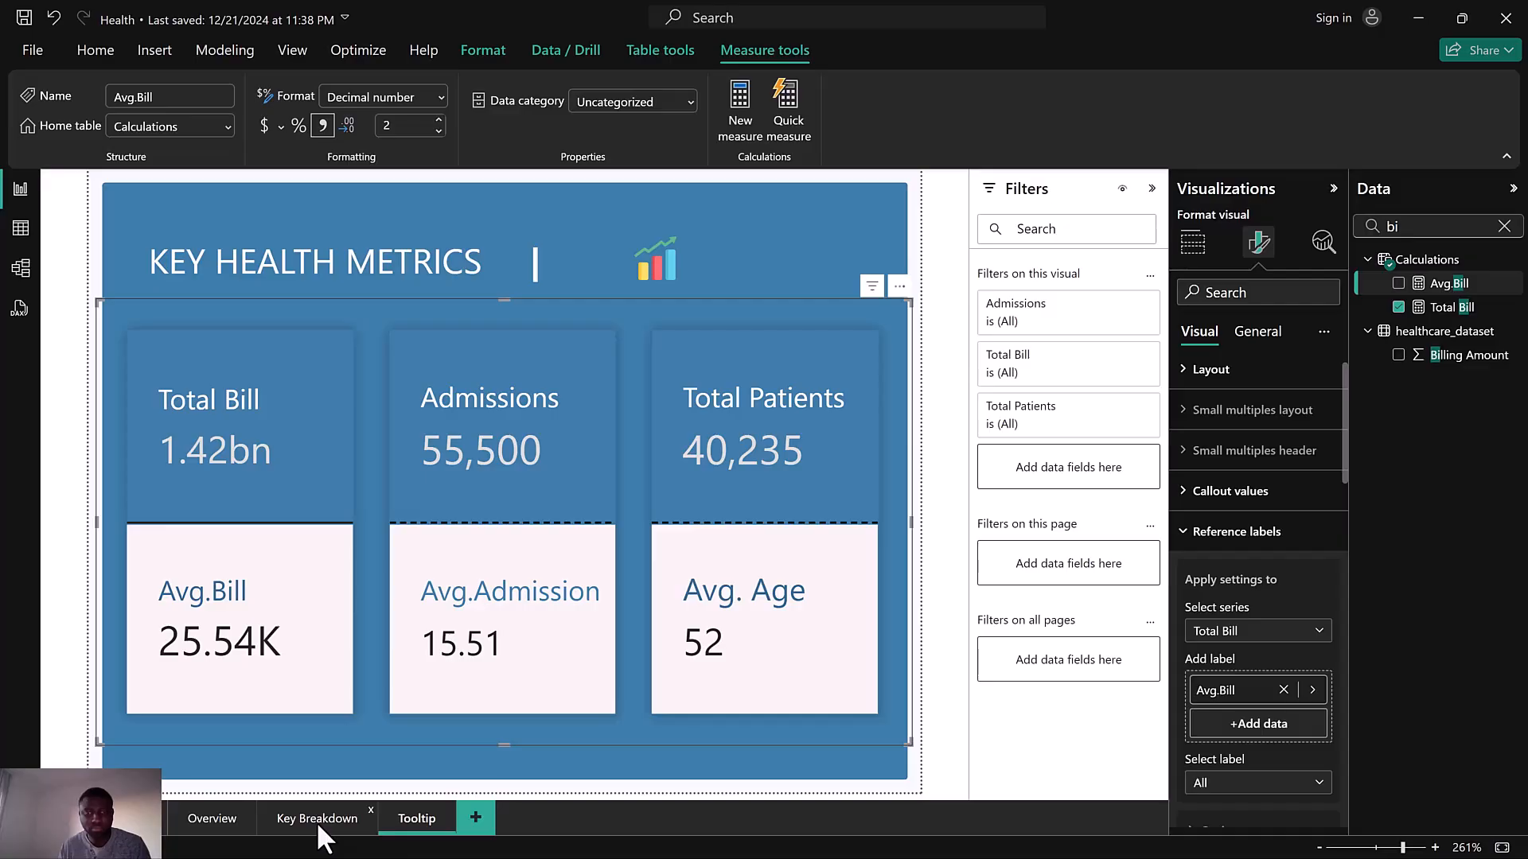
left_click(319, 824)
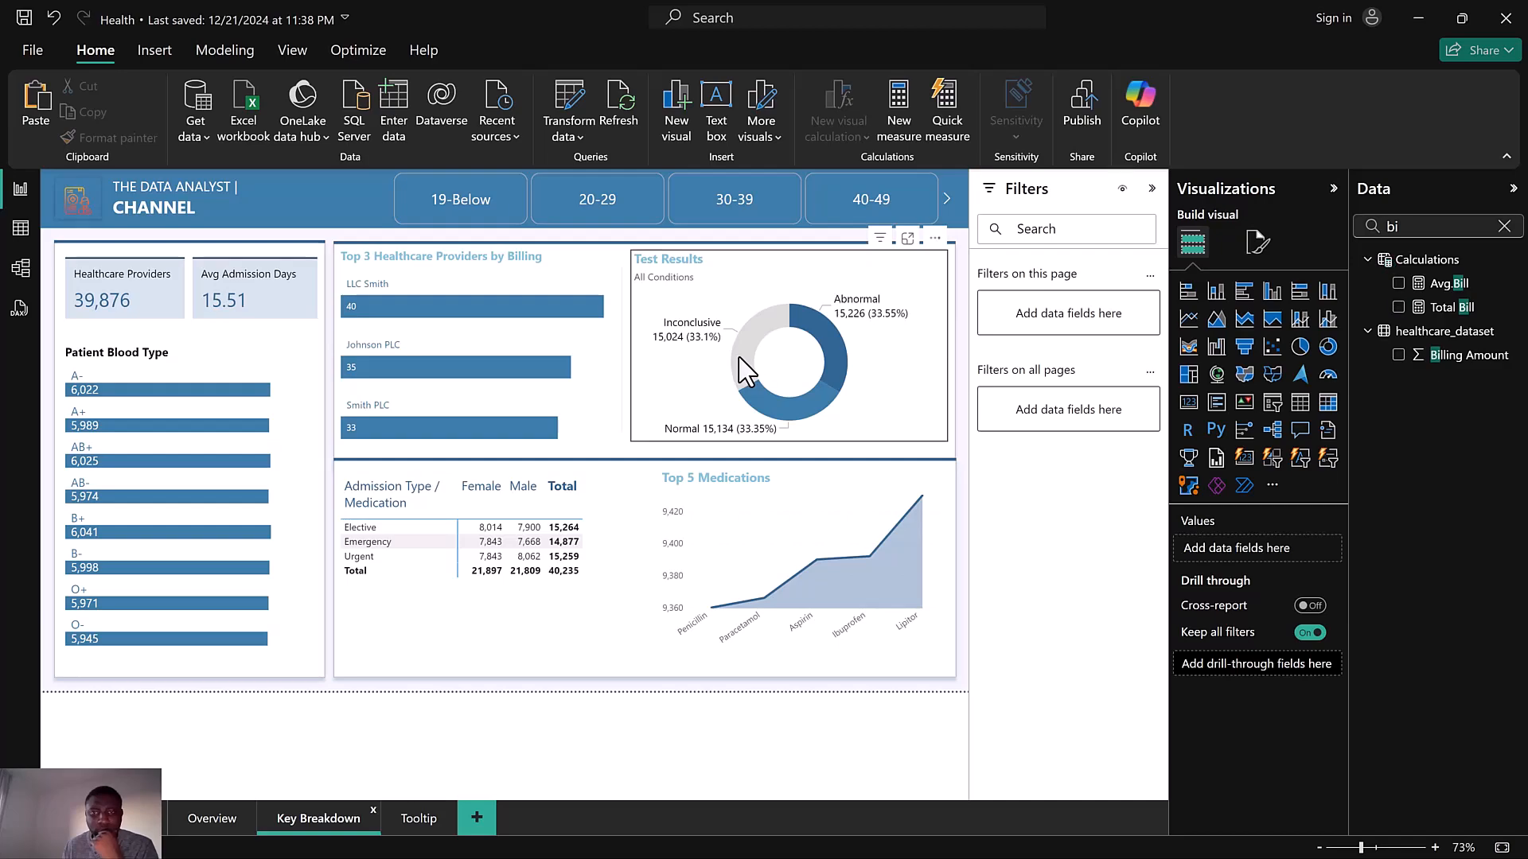
mouse_move(546, 381)
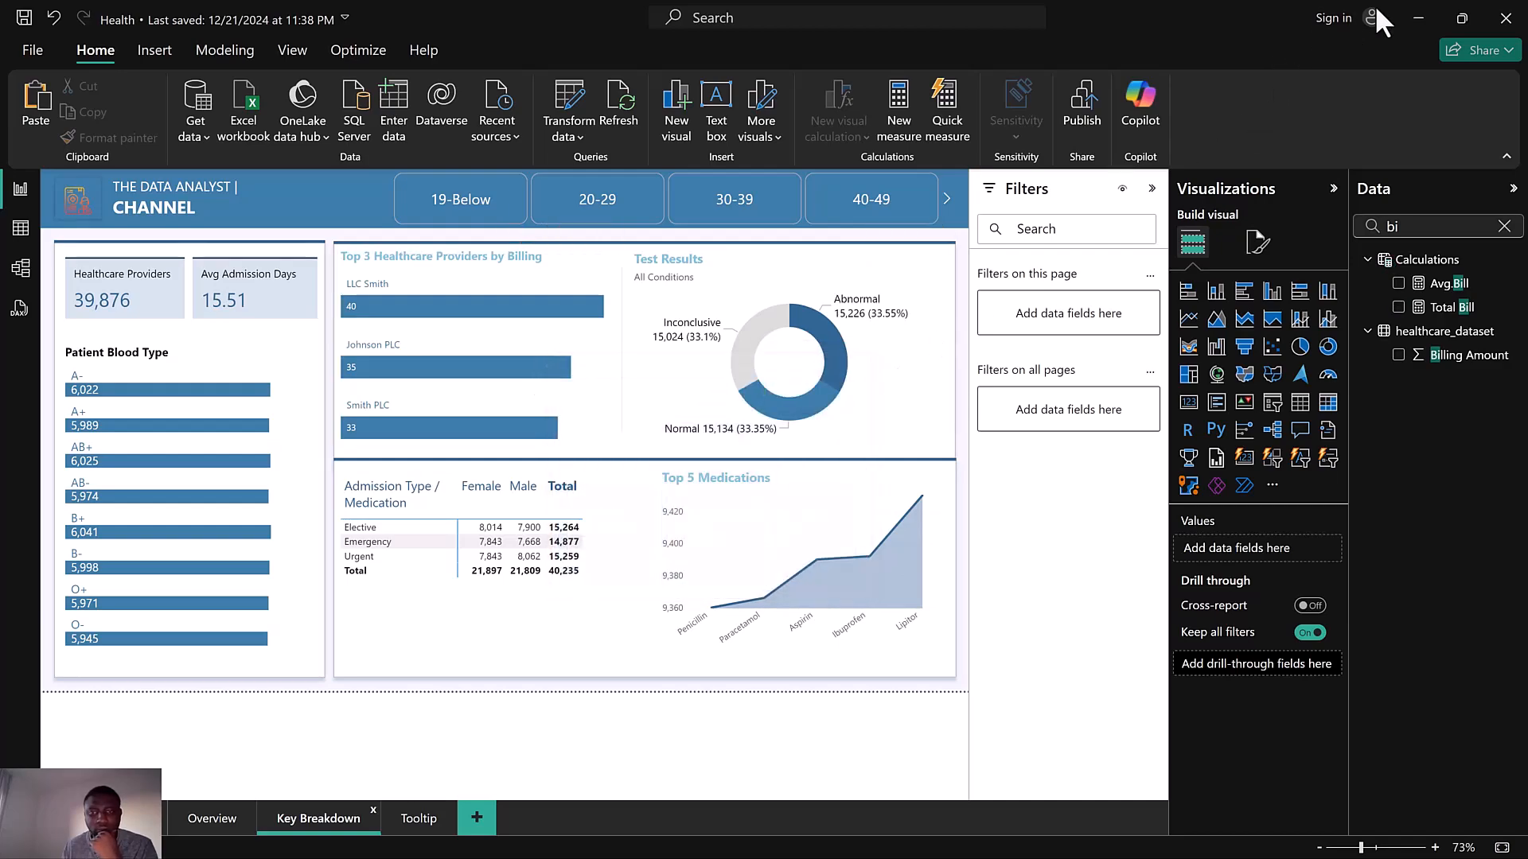
left_click(1416, 16)
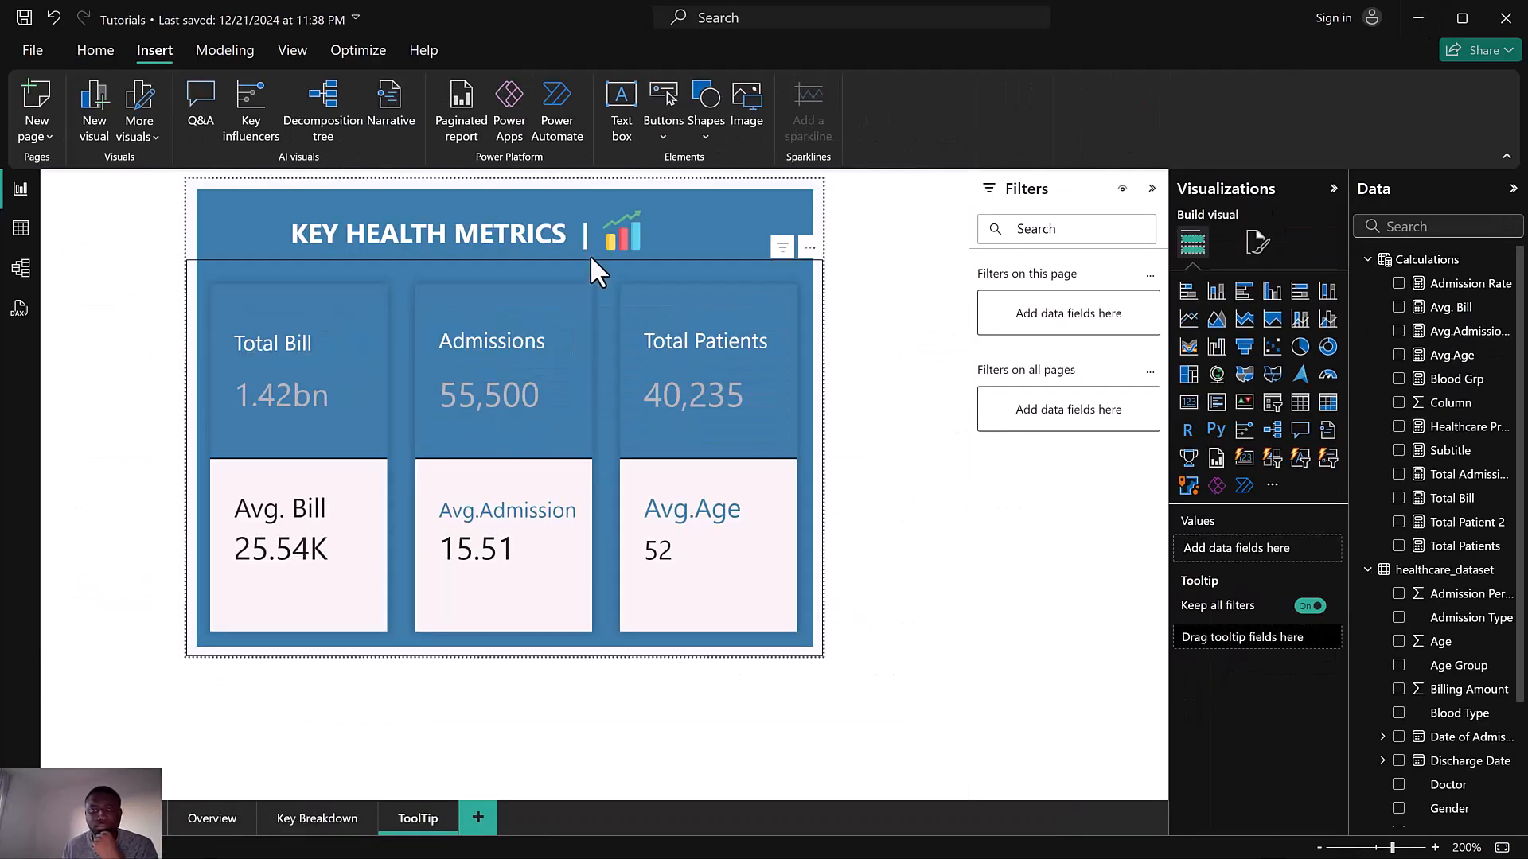
Open the Key Breakdown page and zoom around to examine its layout and visuals
left_click(628, 217)
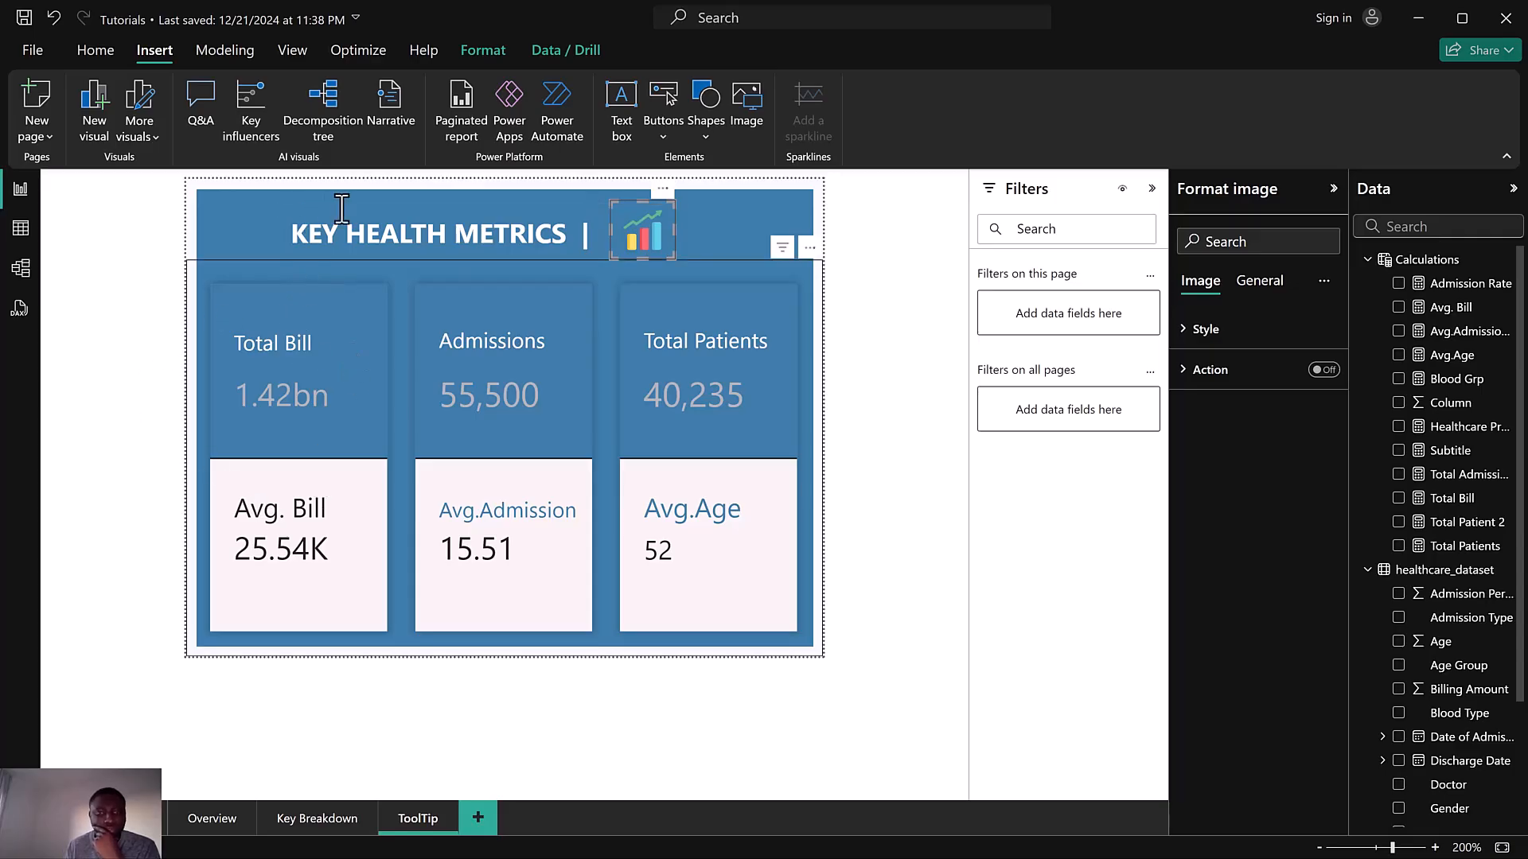
left_click(304, 820)
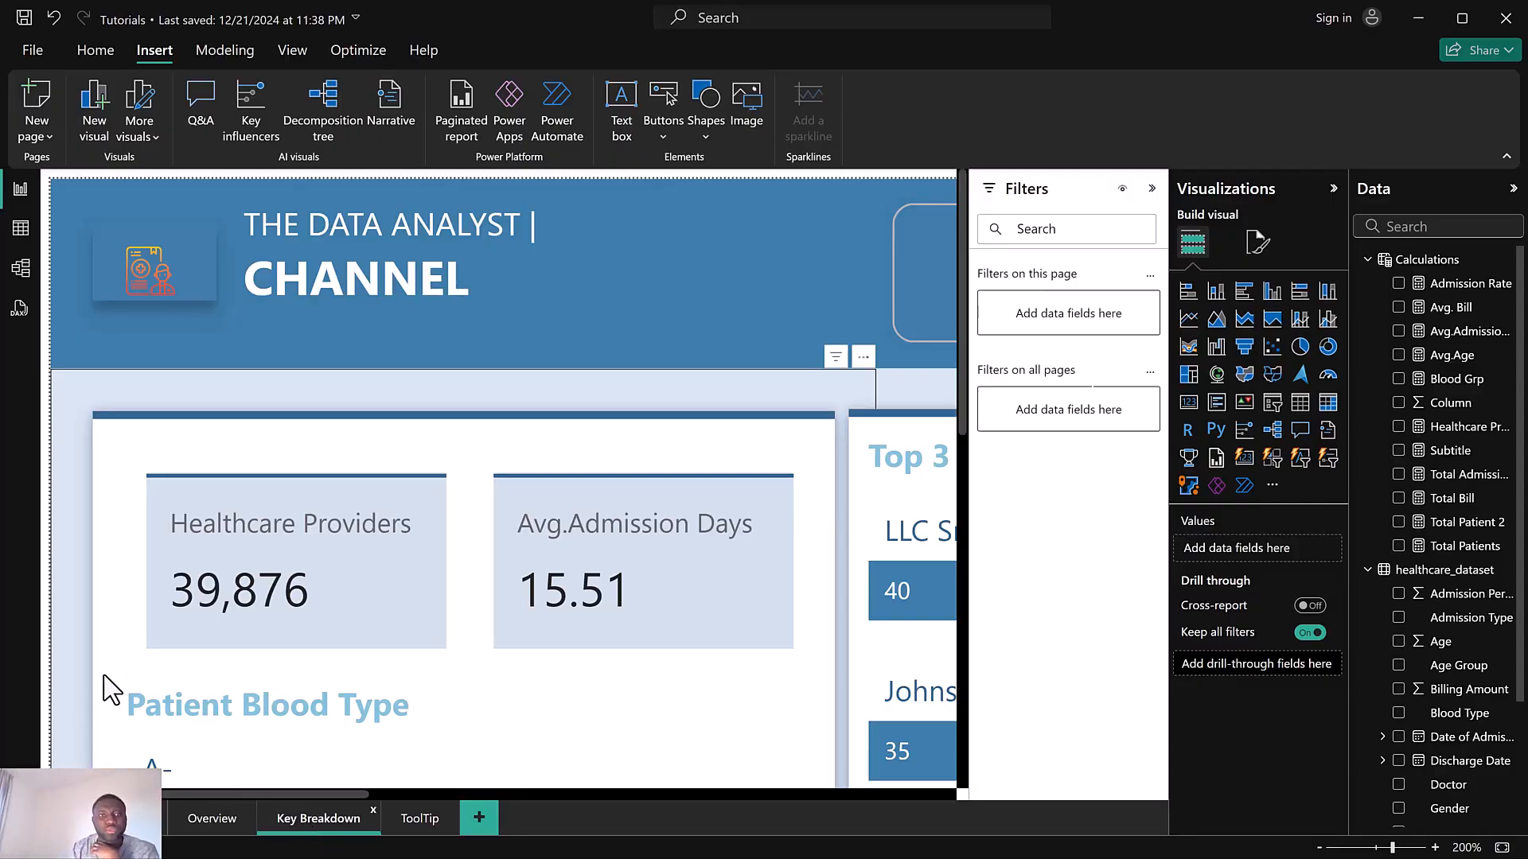
left_click(409, 528)
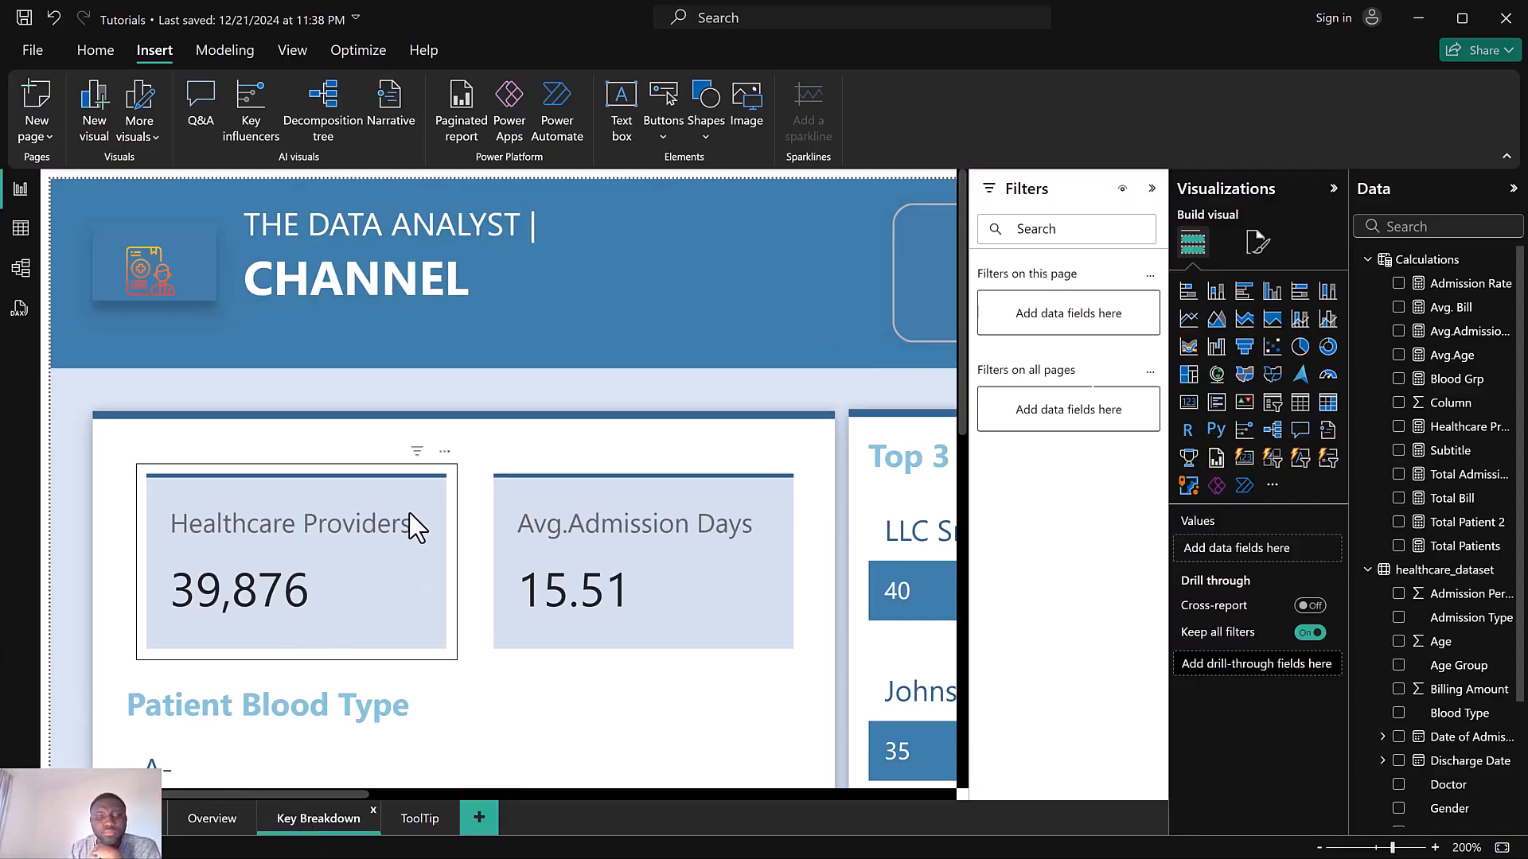
scroll(415, 525, "down", 1, "ctrl")
scroll(416, 525, "down", 9, "ctrl")
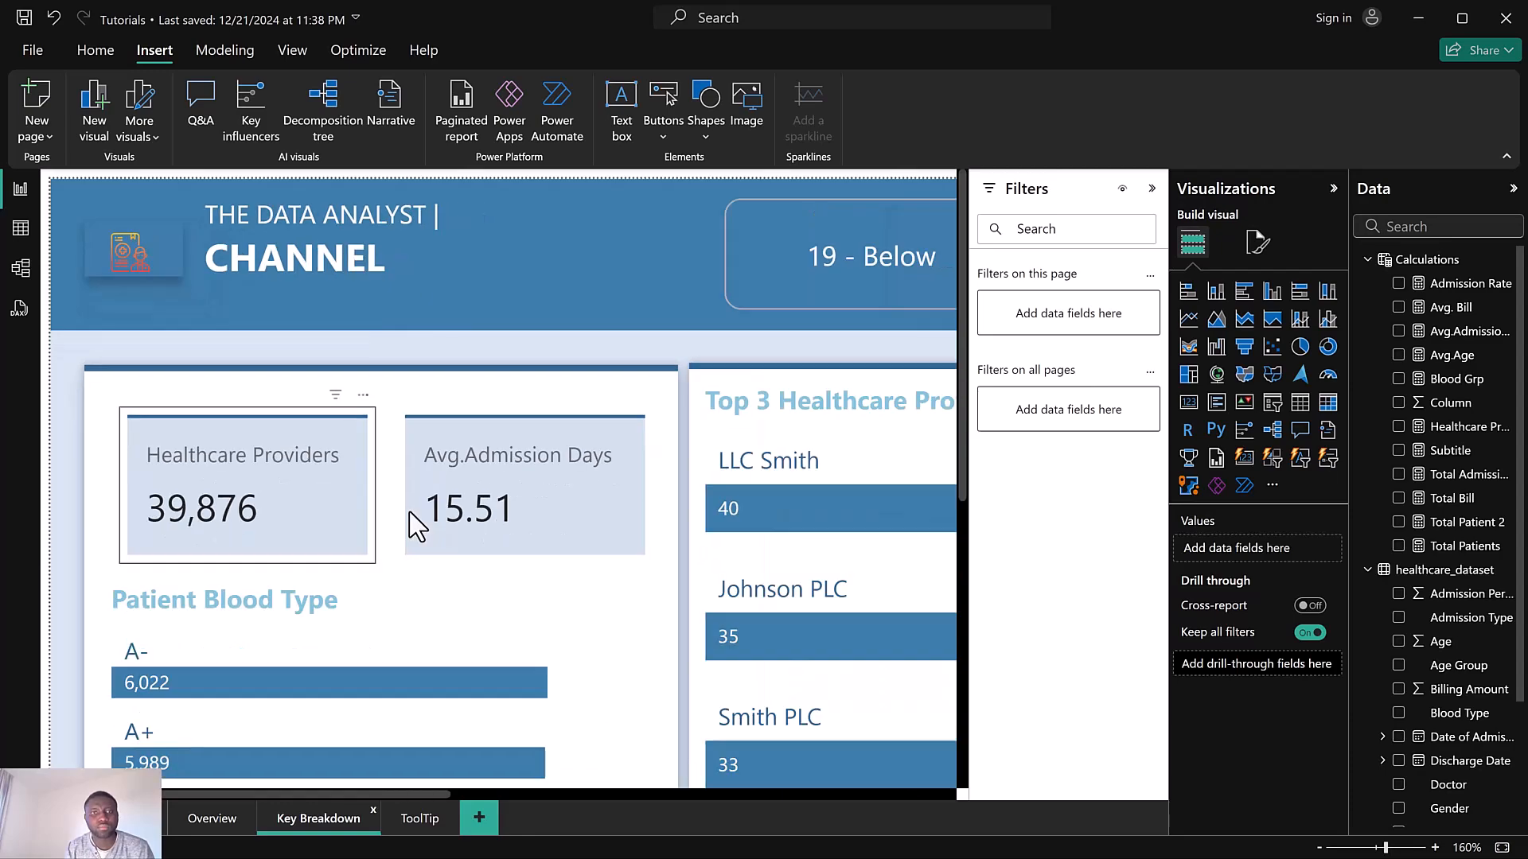
scroll(412, 524, "down", 5, "ctrl")
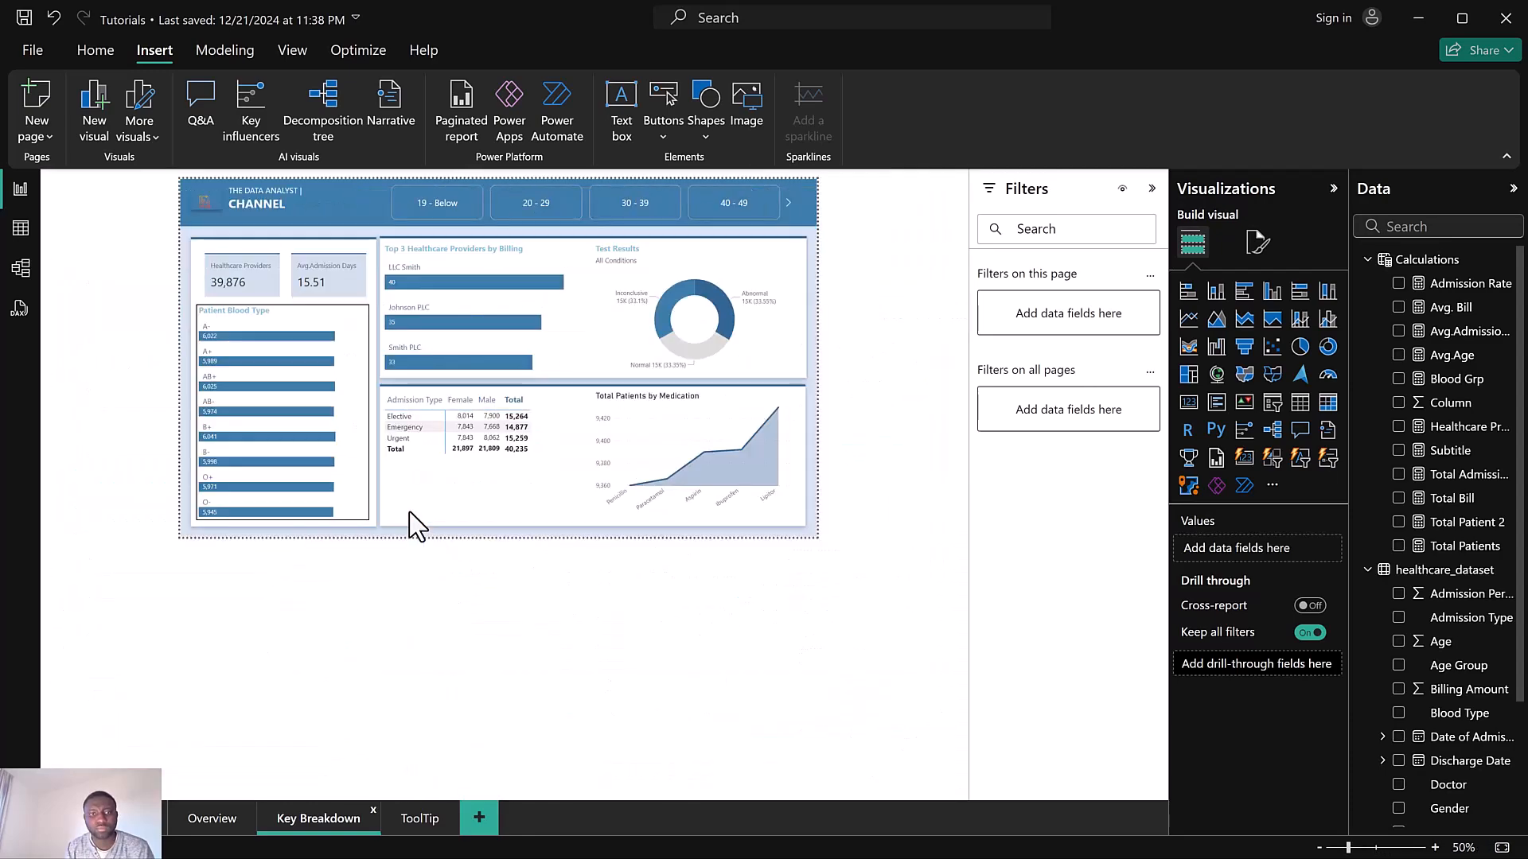
scroll(324, 323, "up", 2, "ctrl")
scroll(351, 351, "up", 3, "ctrl")
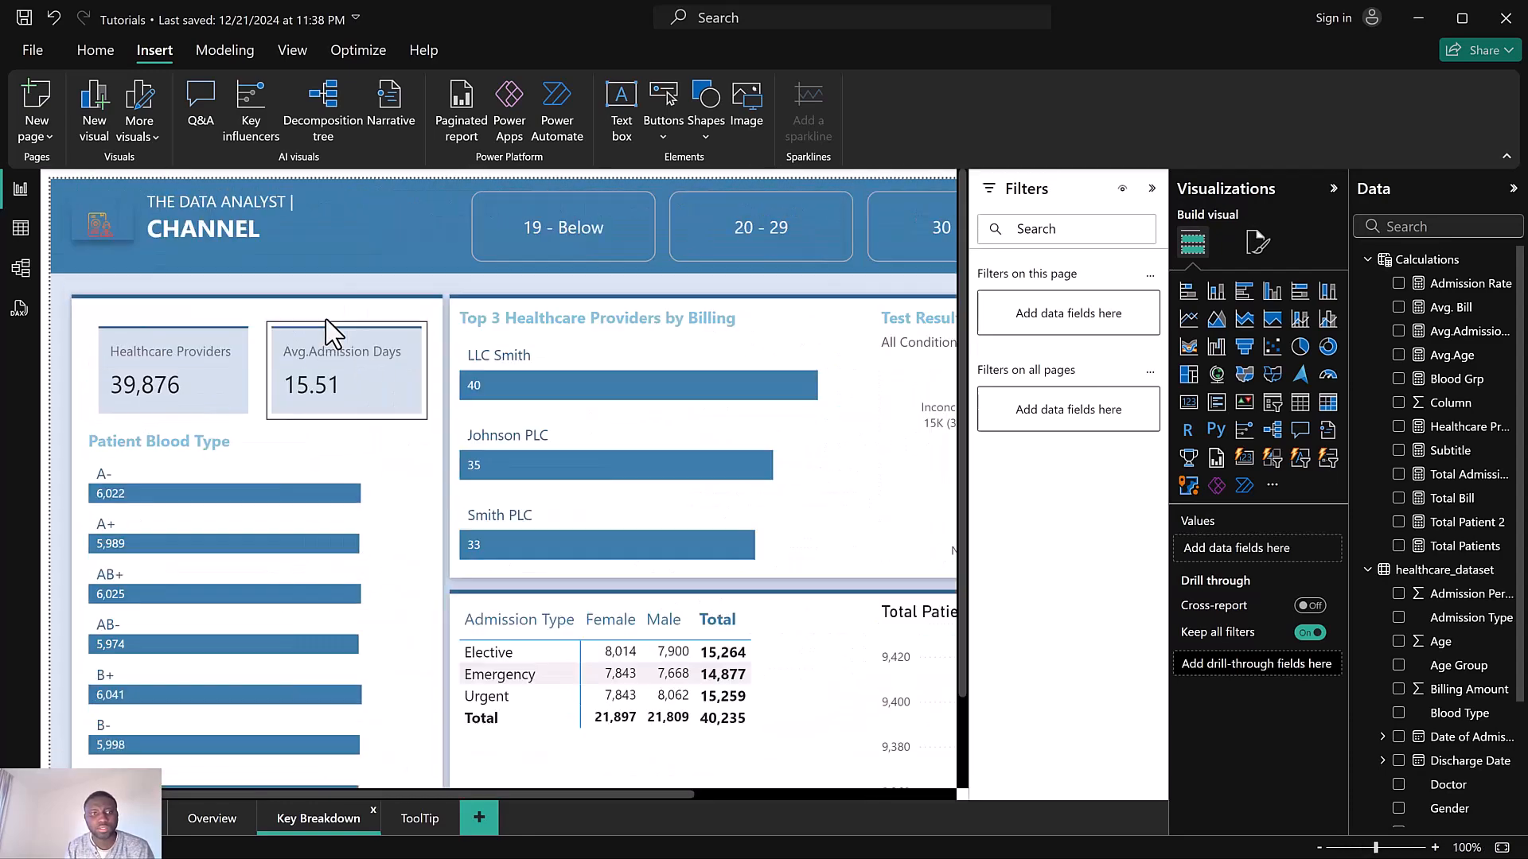
scroll(357, 382, "down", 2, "ctrl")
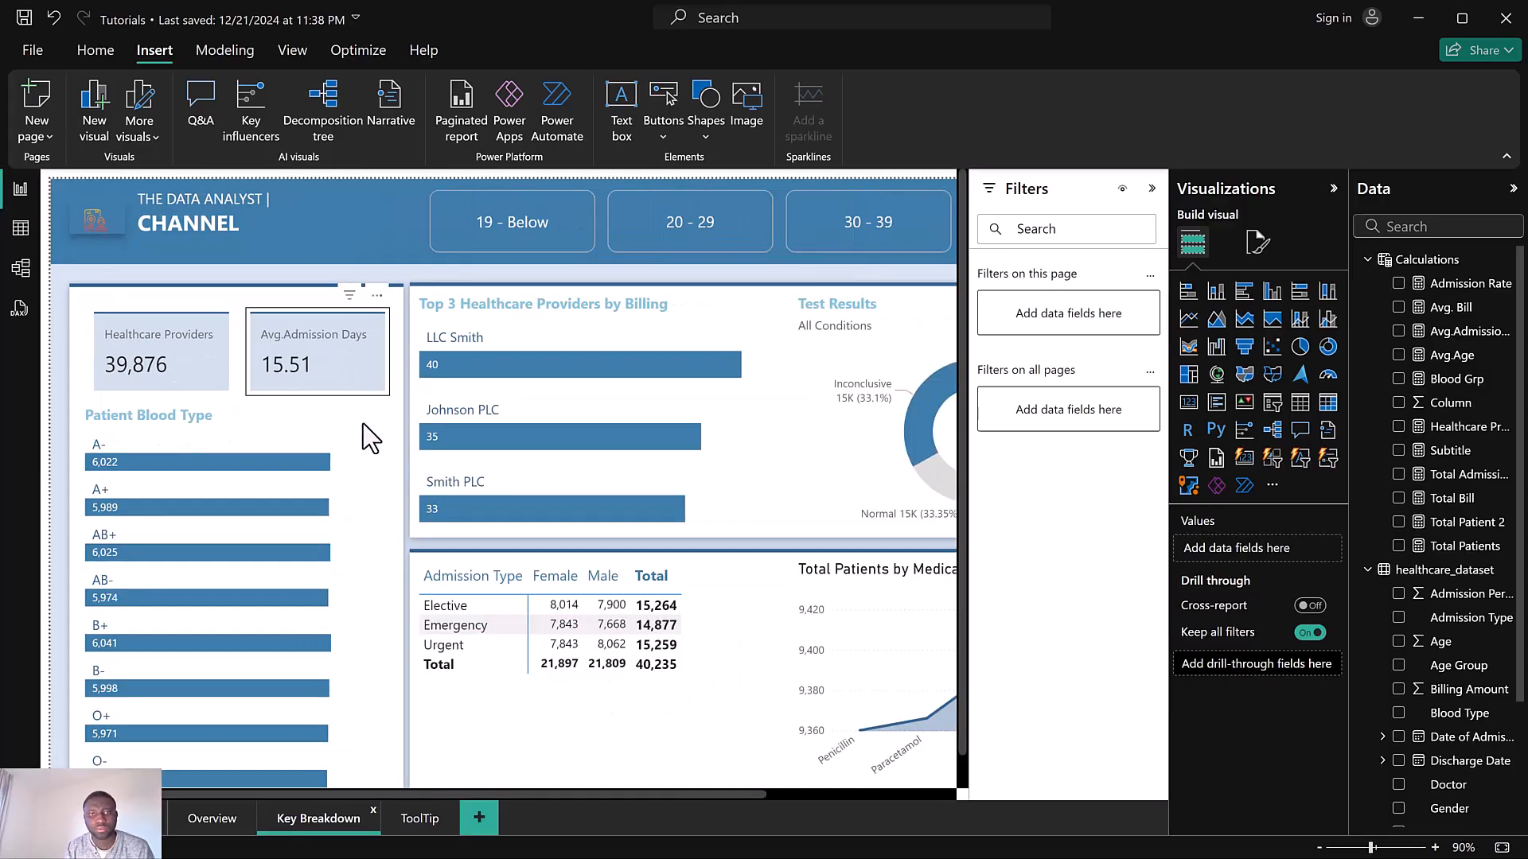
scroll(365, 426, "down", 1, "ctrl")
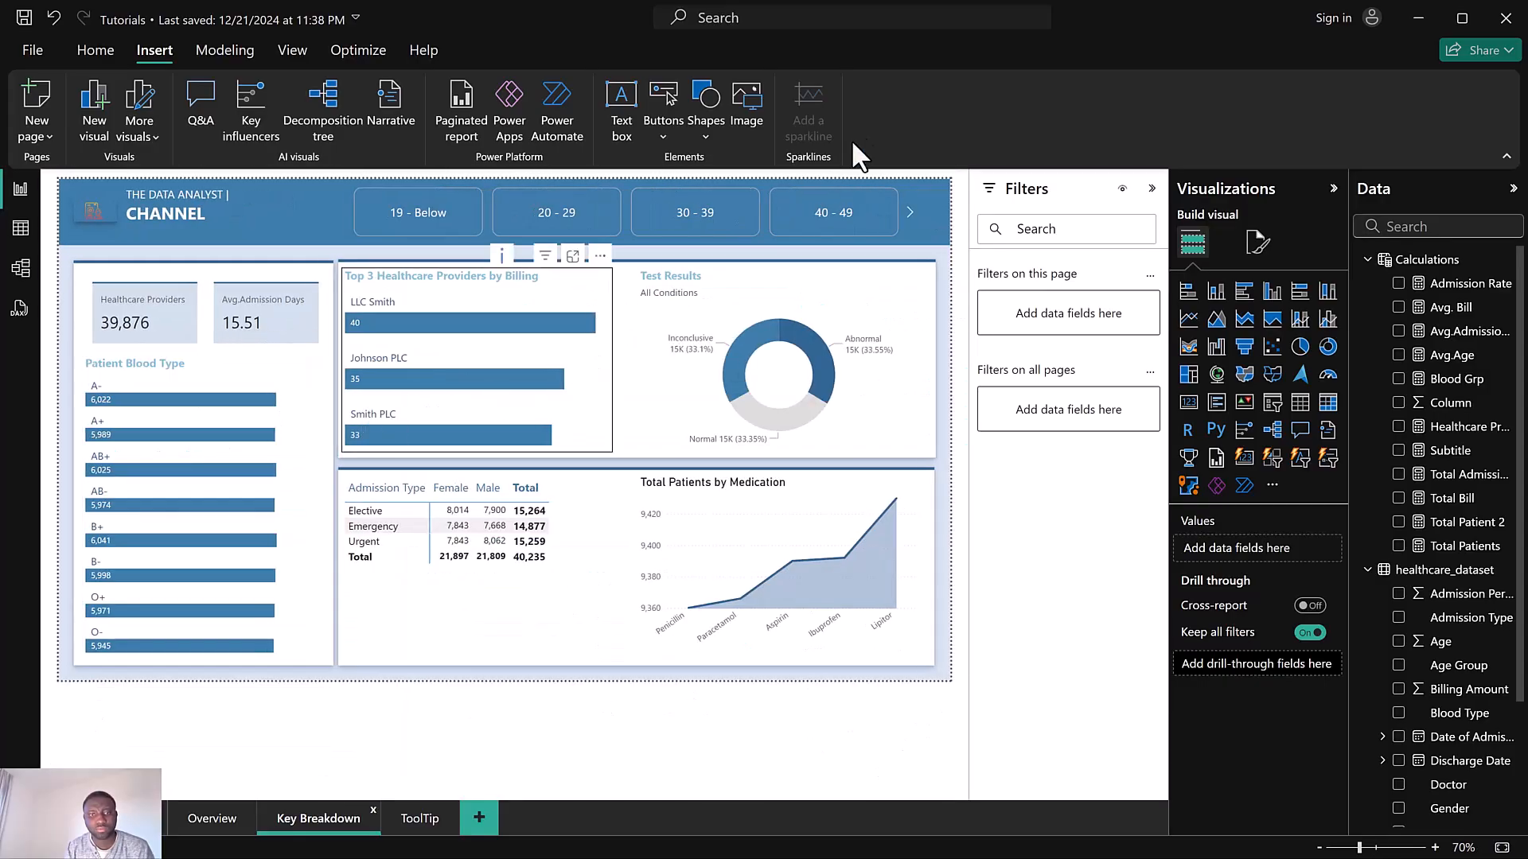
Turn on tooltips for the age group slicer and set its tooltip page to ToolTip
left_click(333, 181)
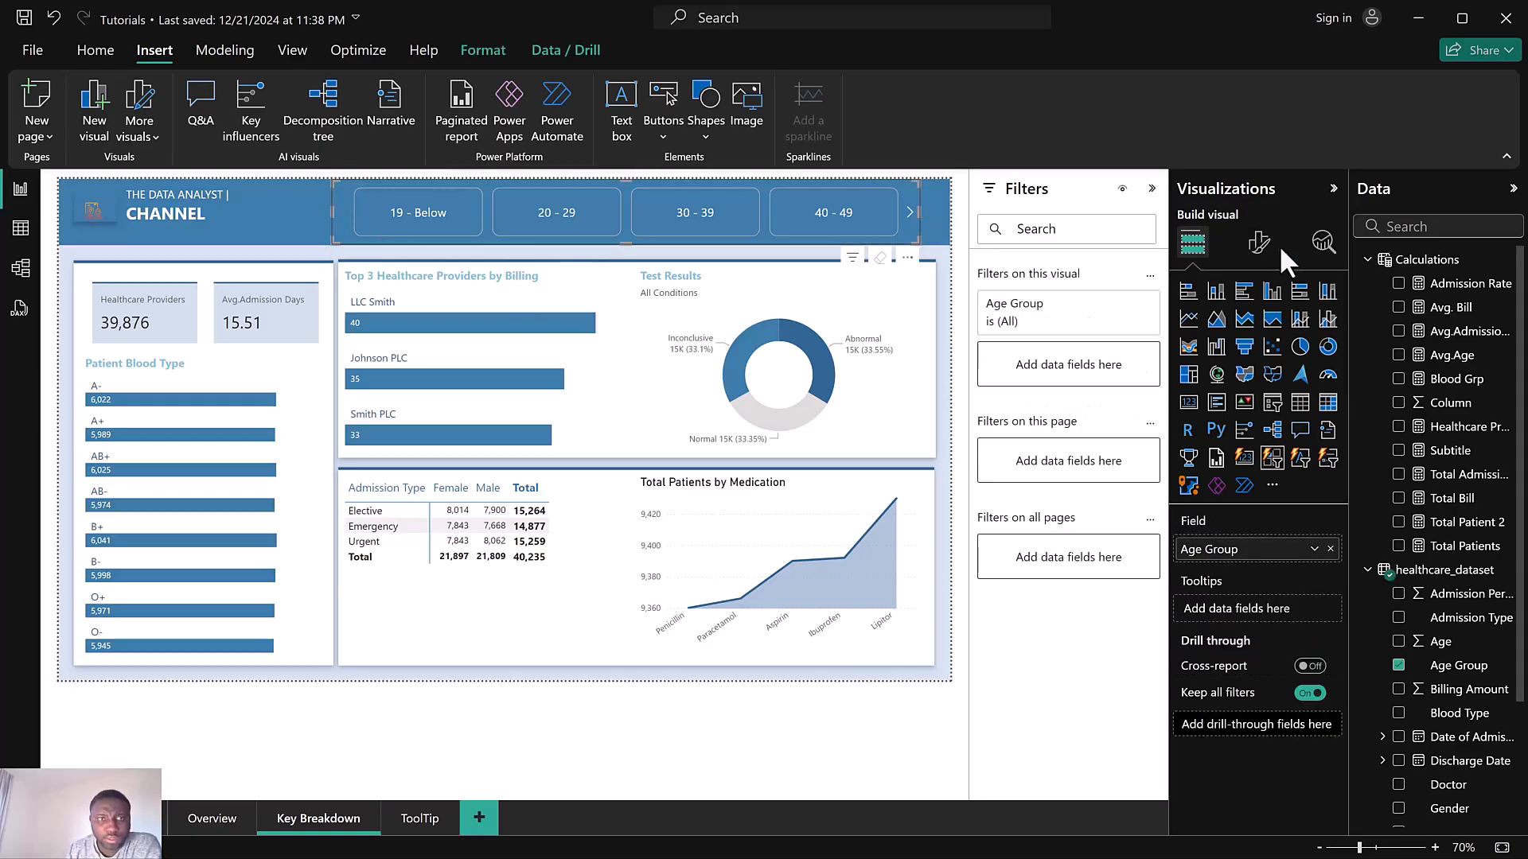
left_click(1258, 244)
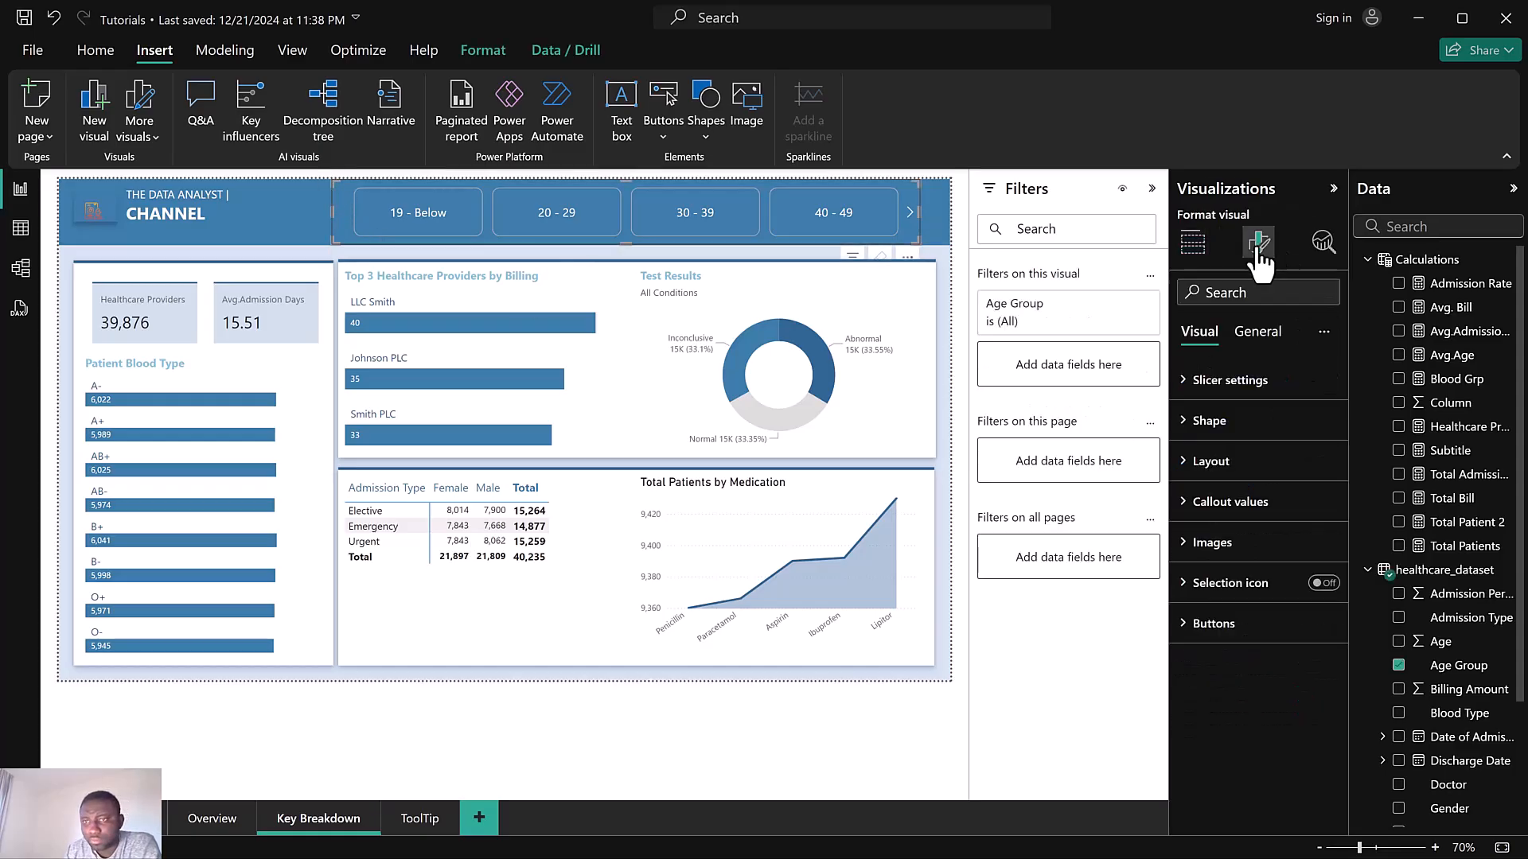
left_click(1264, 336)
left_click(1325, 584)
left_click(1215, 597)
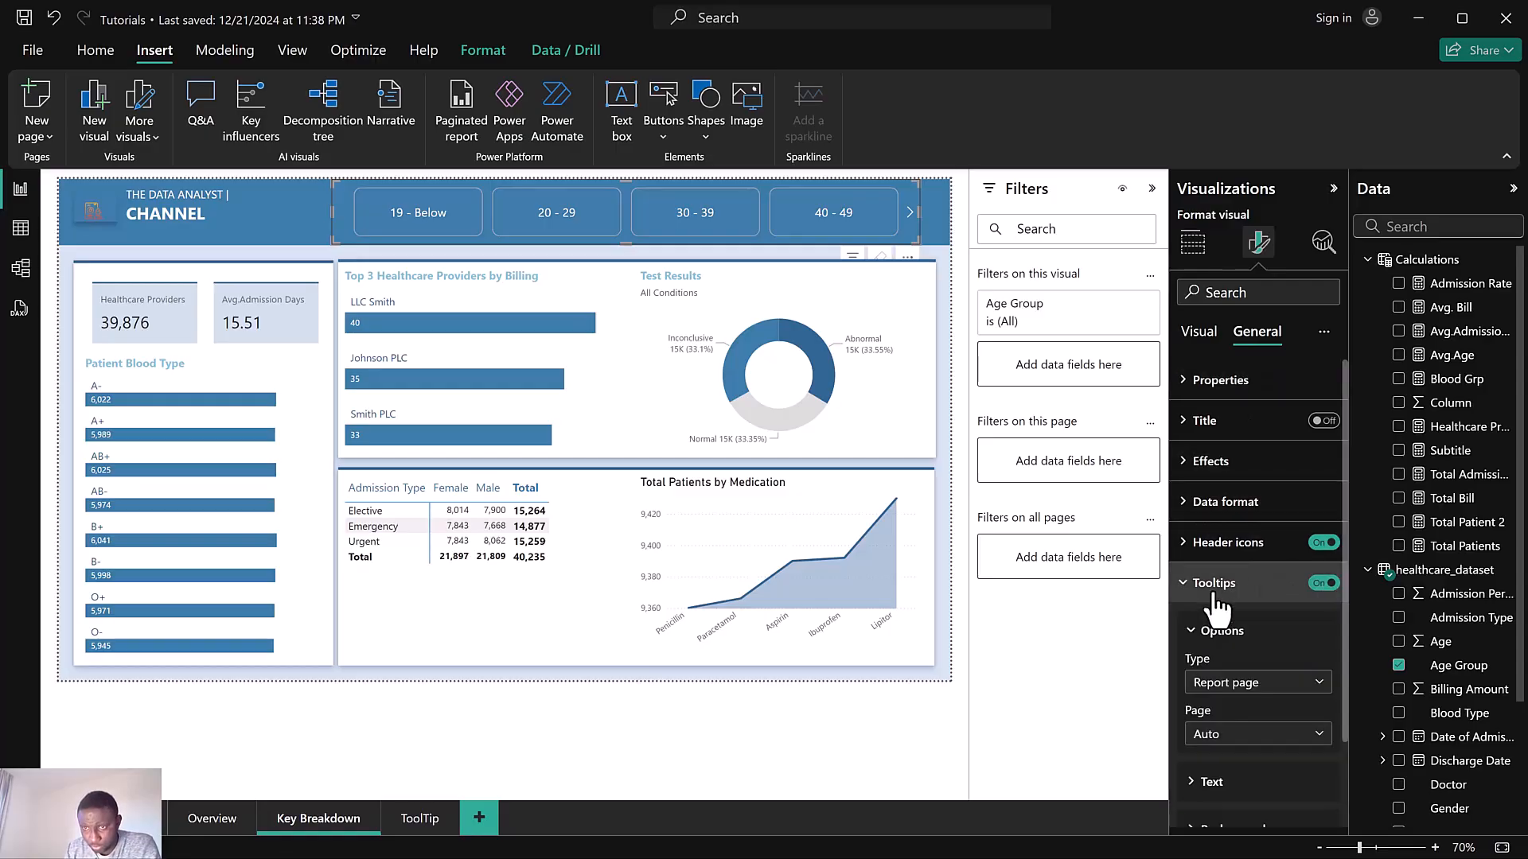
left_click(1234, 736)
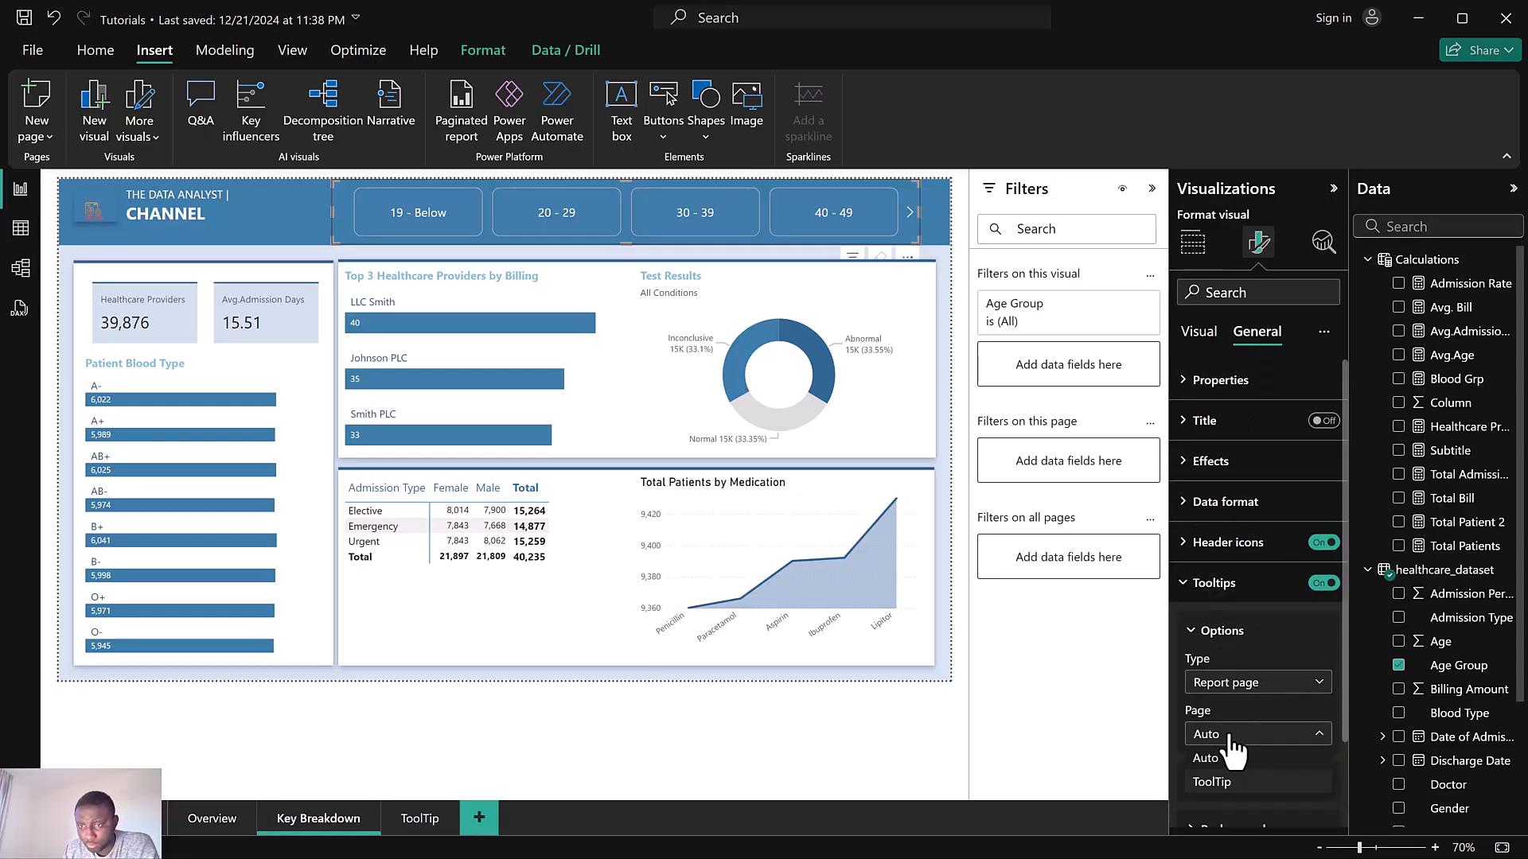
left_click(1232, 783)
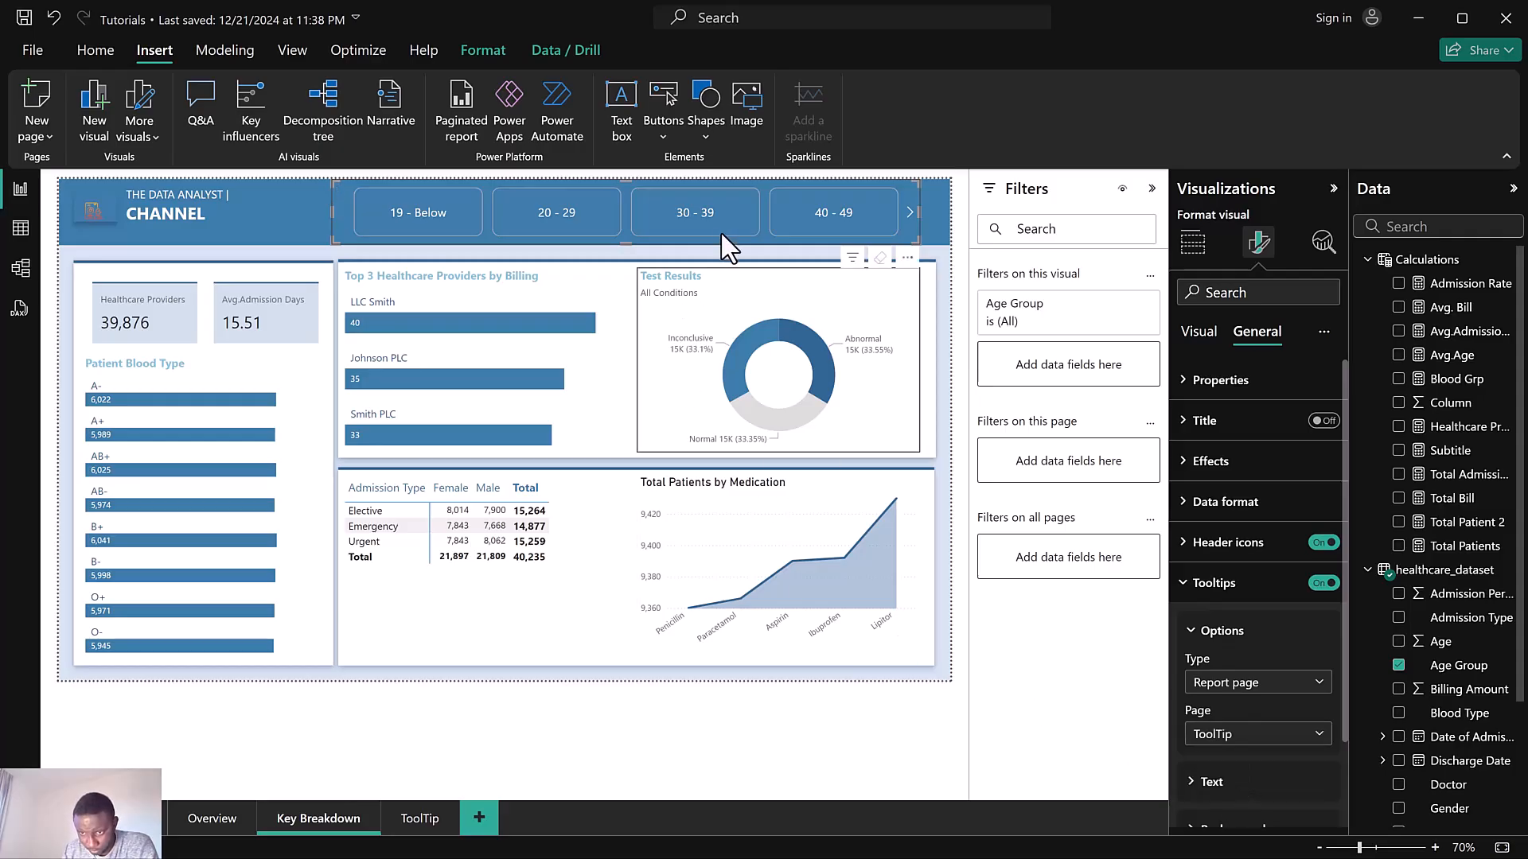
mouse_move(725, 230)
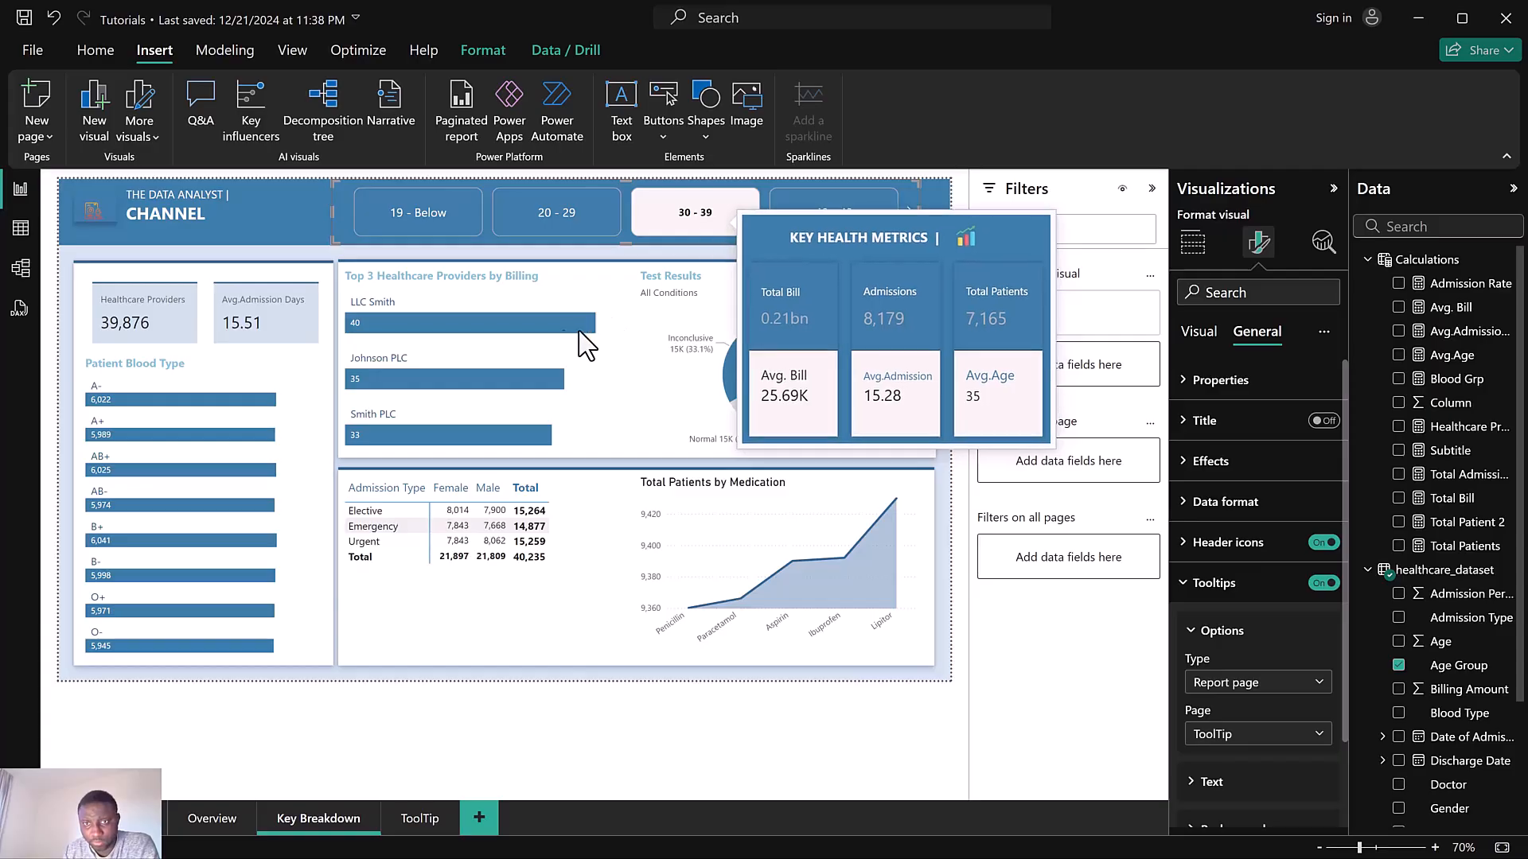
Set the Top 3 Healthcare Providers by Billing chart's tooltip page to ToolTip
left_click(559, 301)
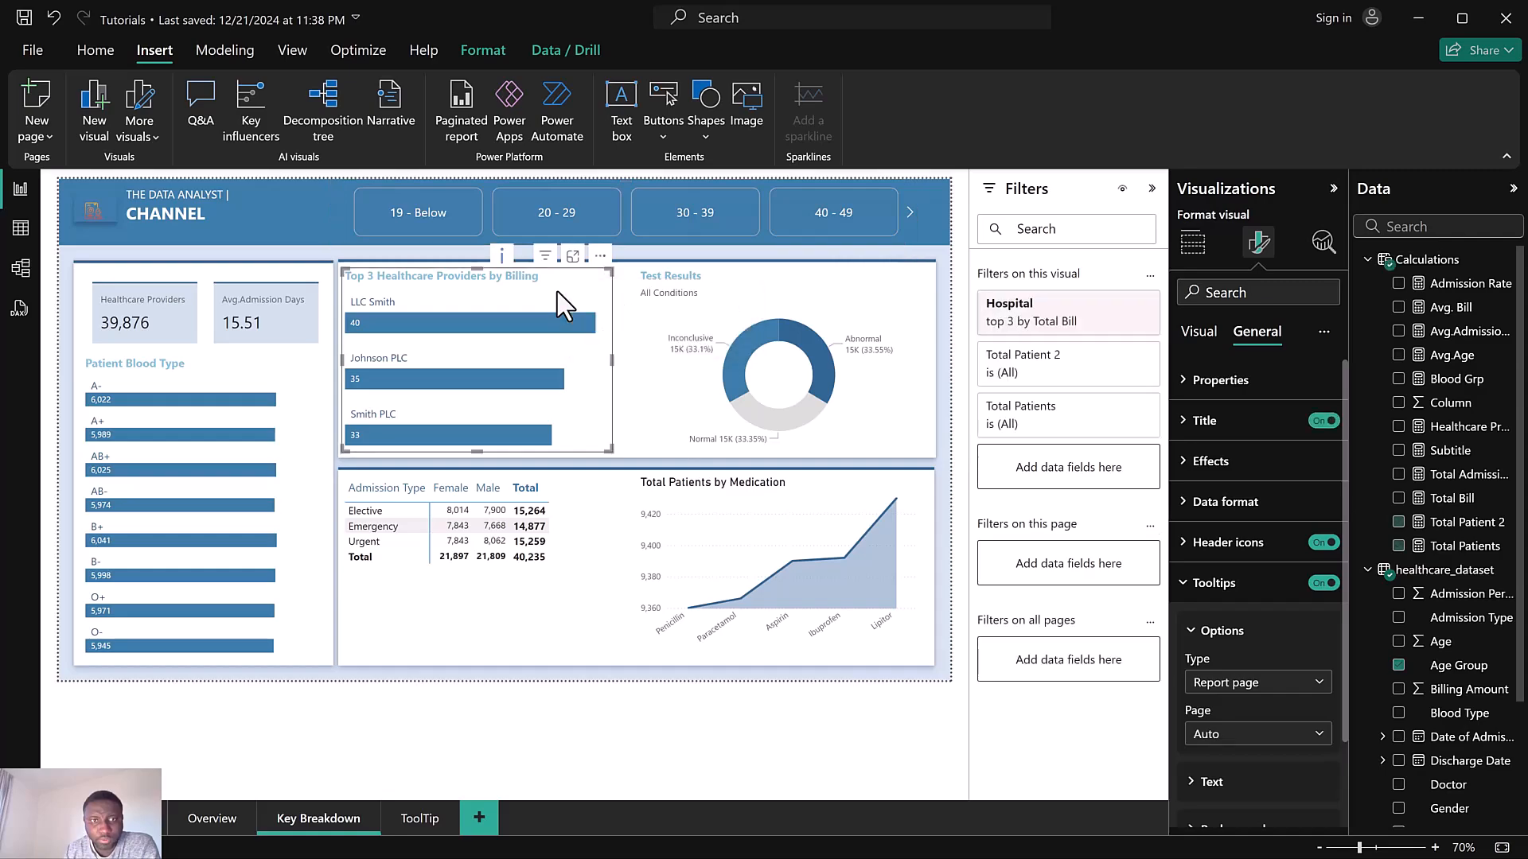
scroll(1244, 680, "down", 1)
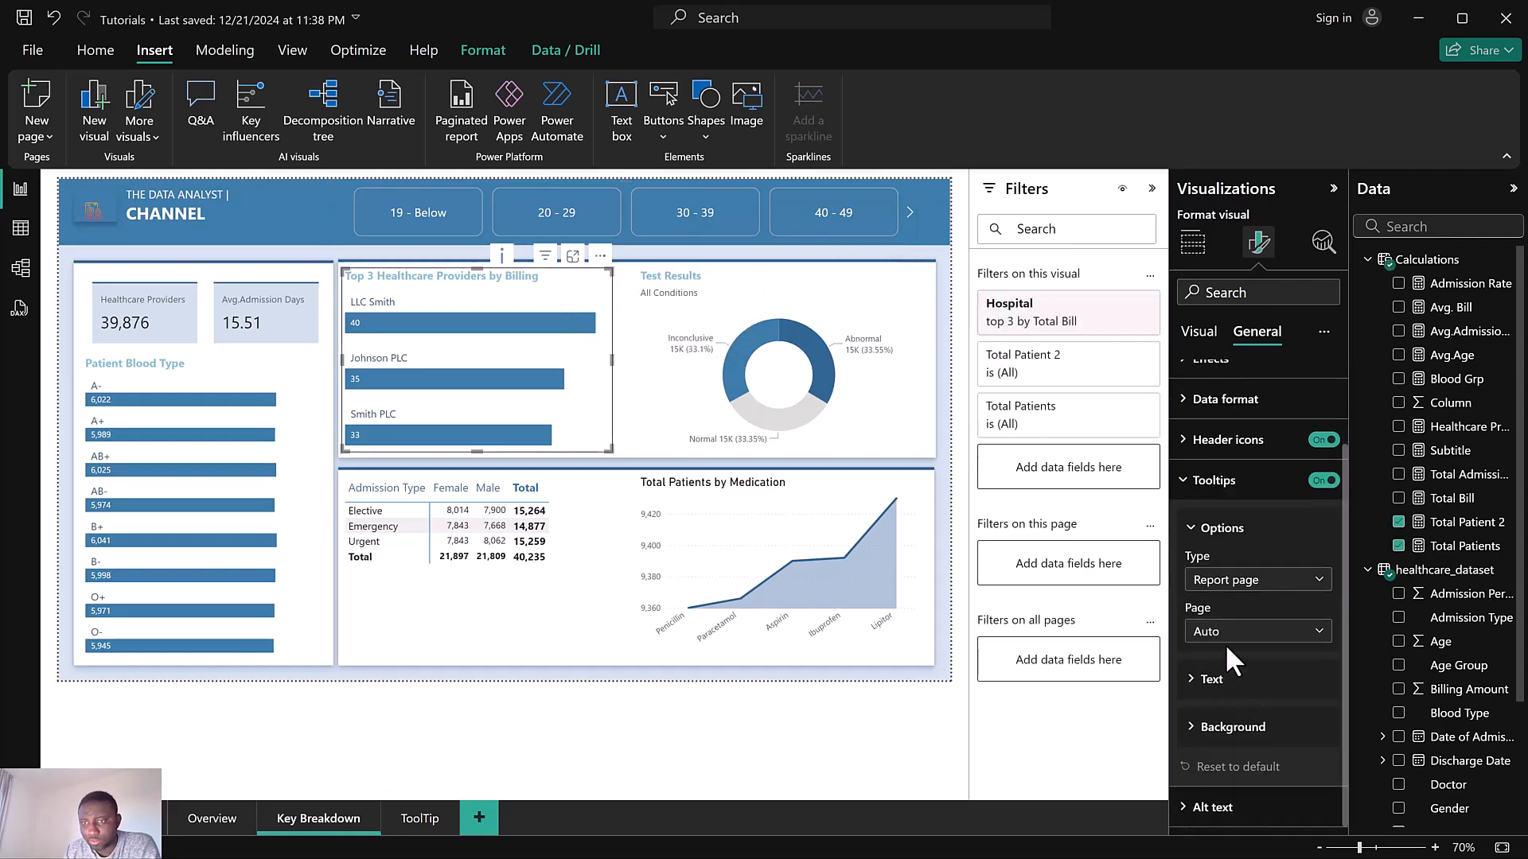
left_click(1226, 632)
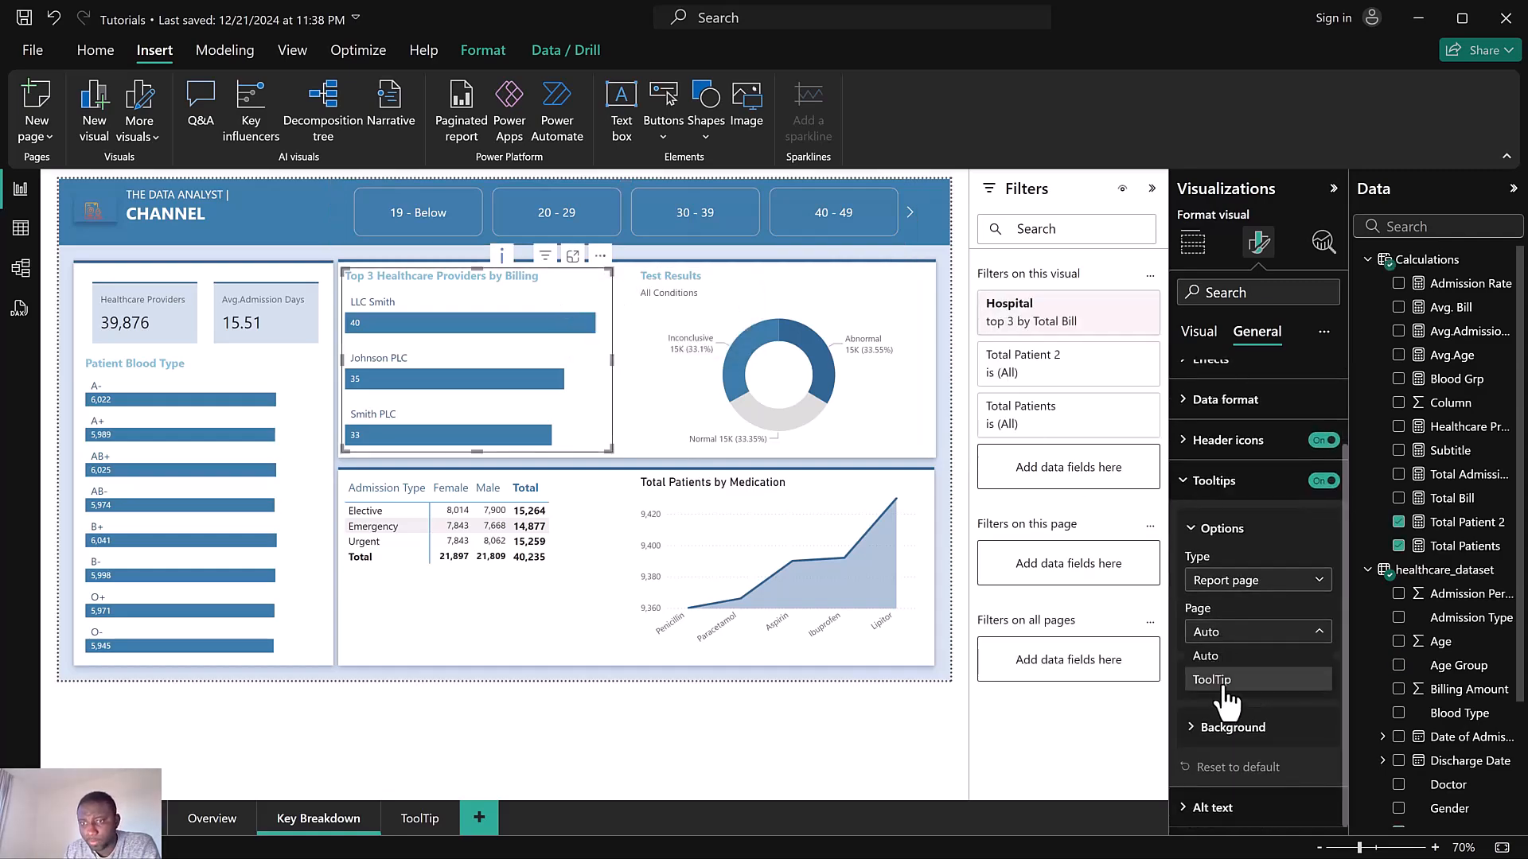
left_click(1223, 683)
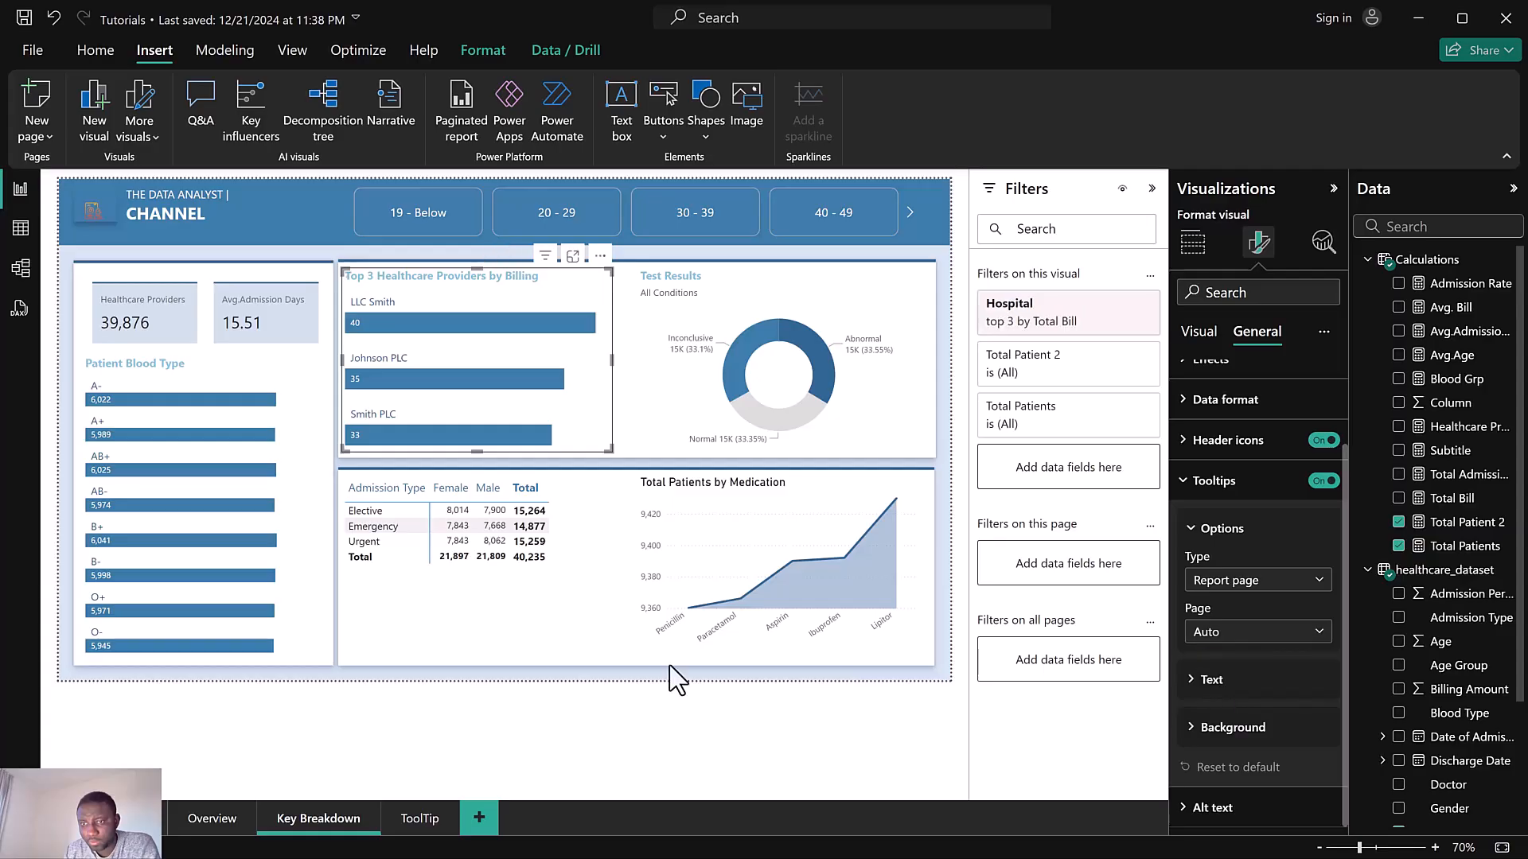
Set the Patient Blood Type chart's tooltip page to ToolTip
left_click(263, 385)
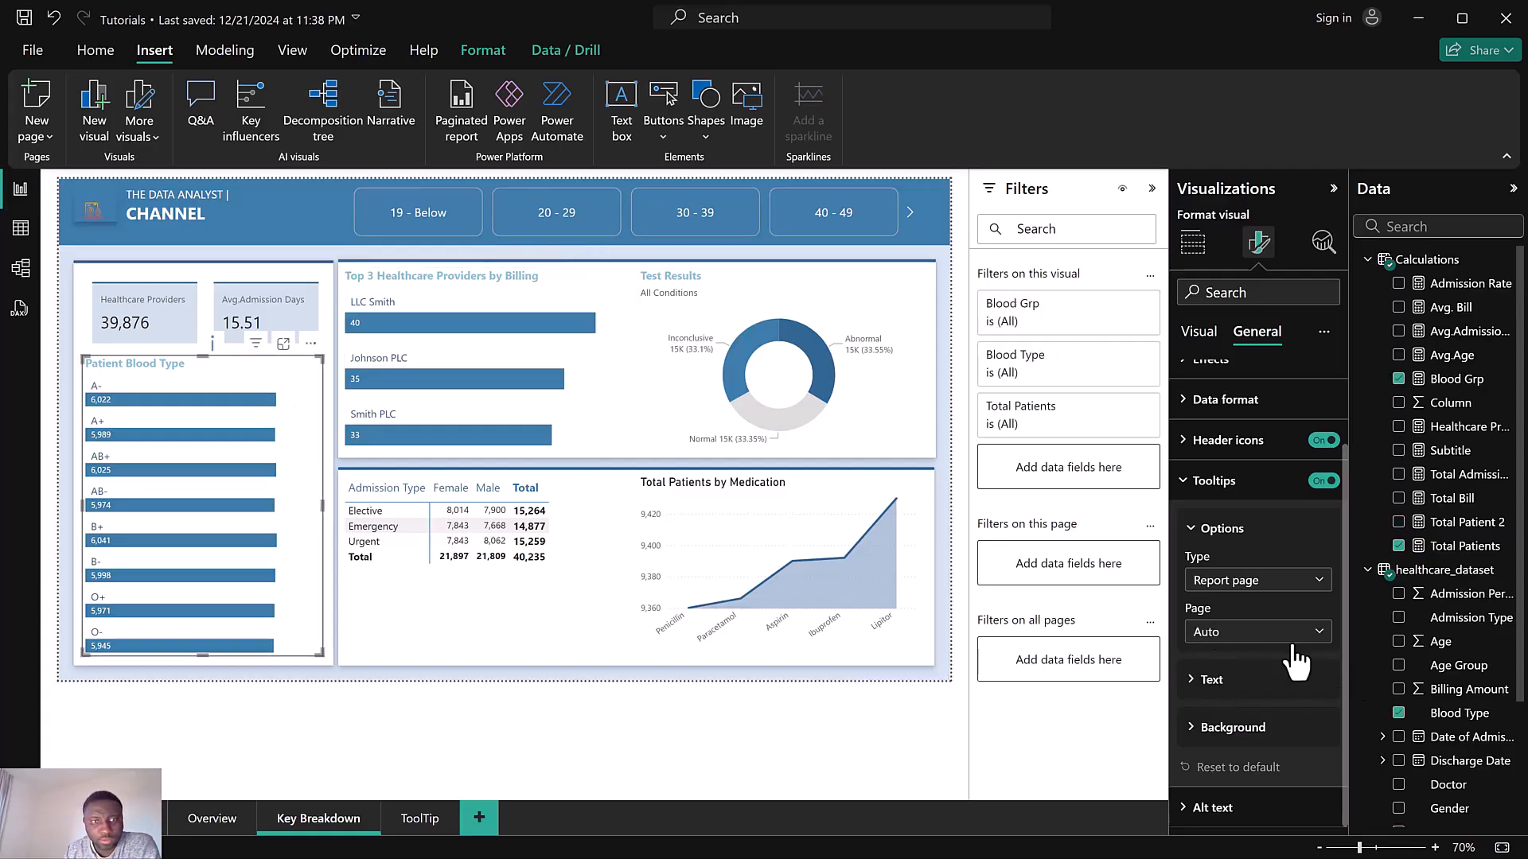
left_click(1262, 632)
left_click(1240, 681)
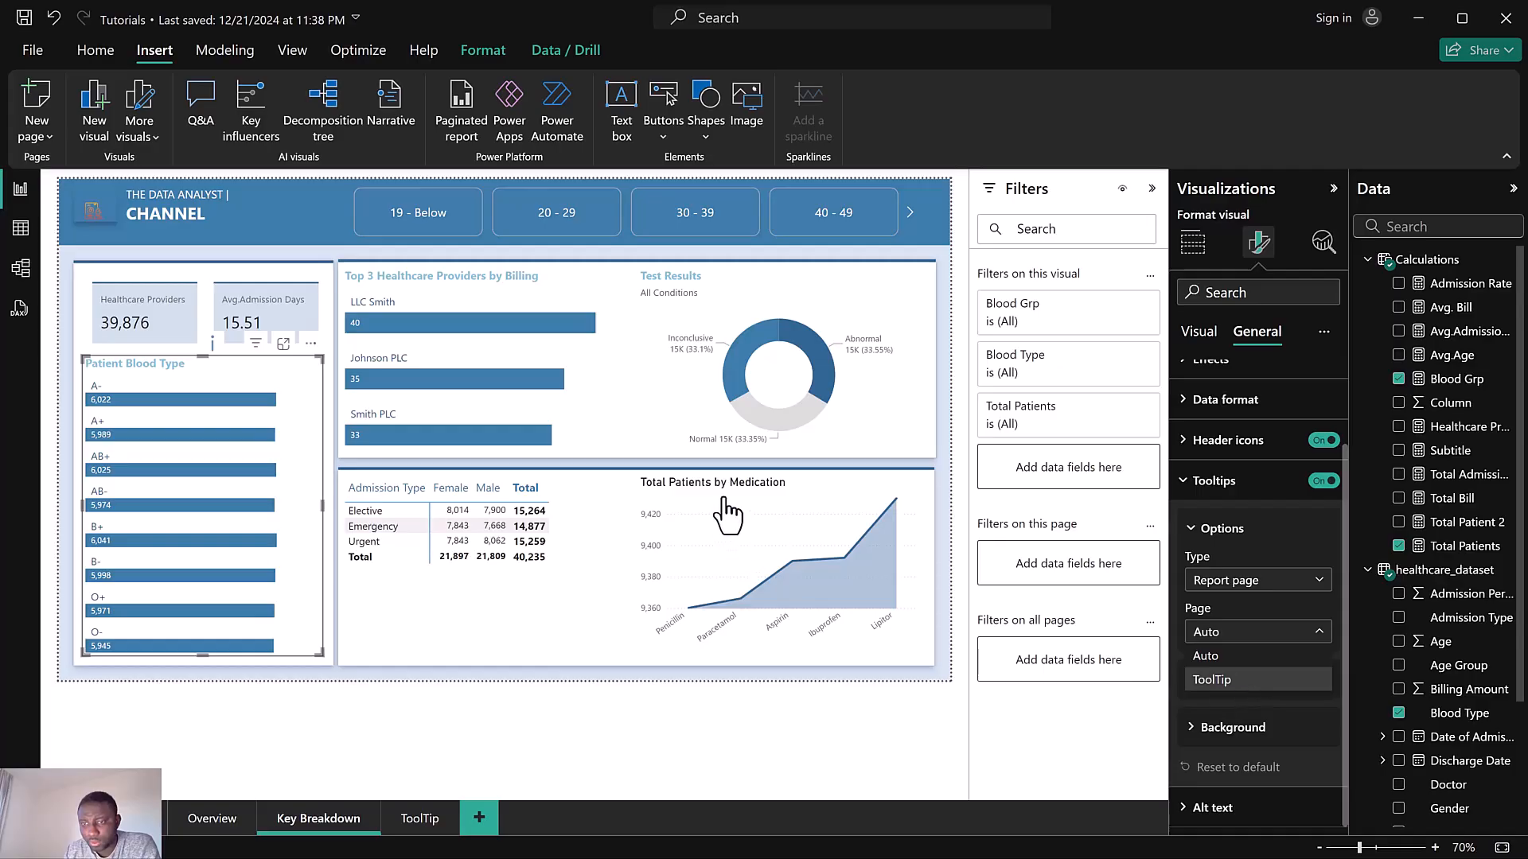
Rename the medication area chart's title to "Top 5 Medication"
left_click(808, 489)
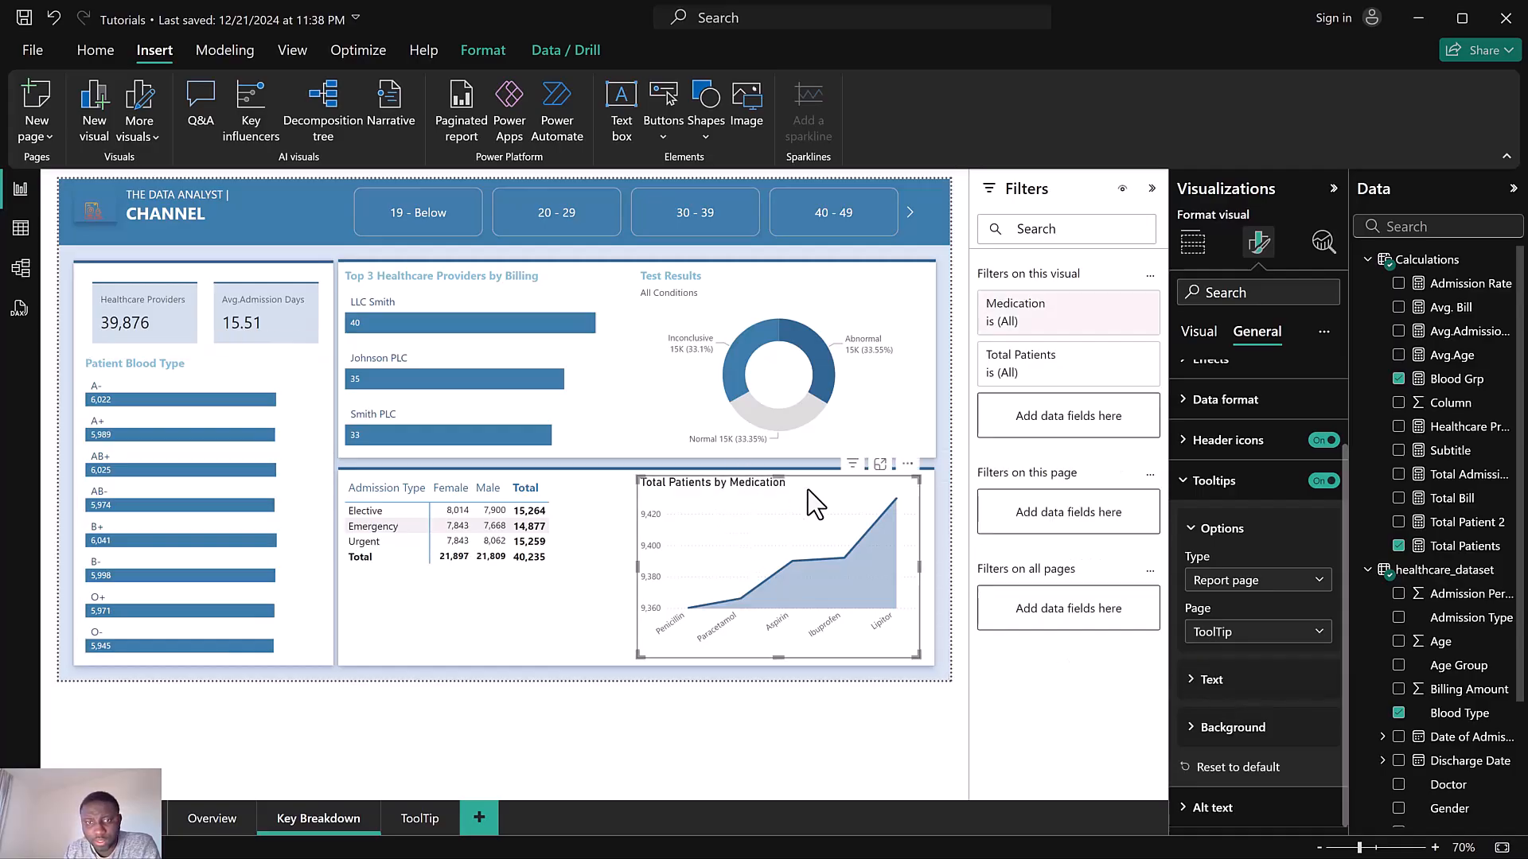
scroll(1242, 358, "up", 5)
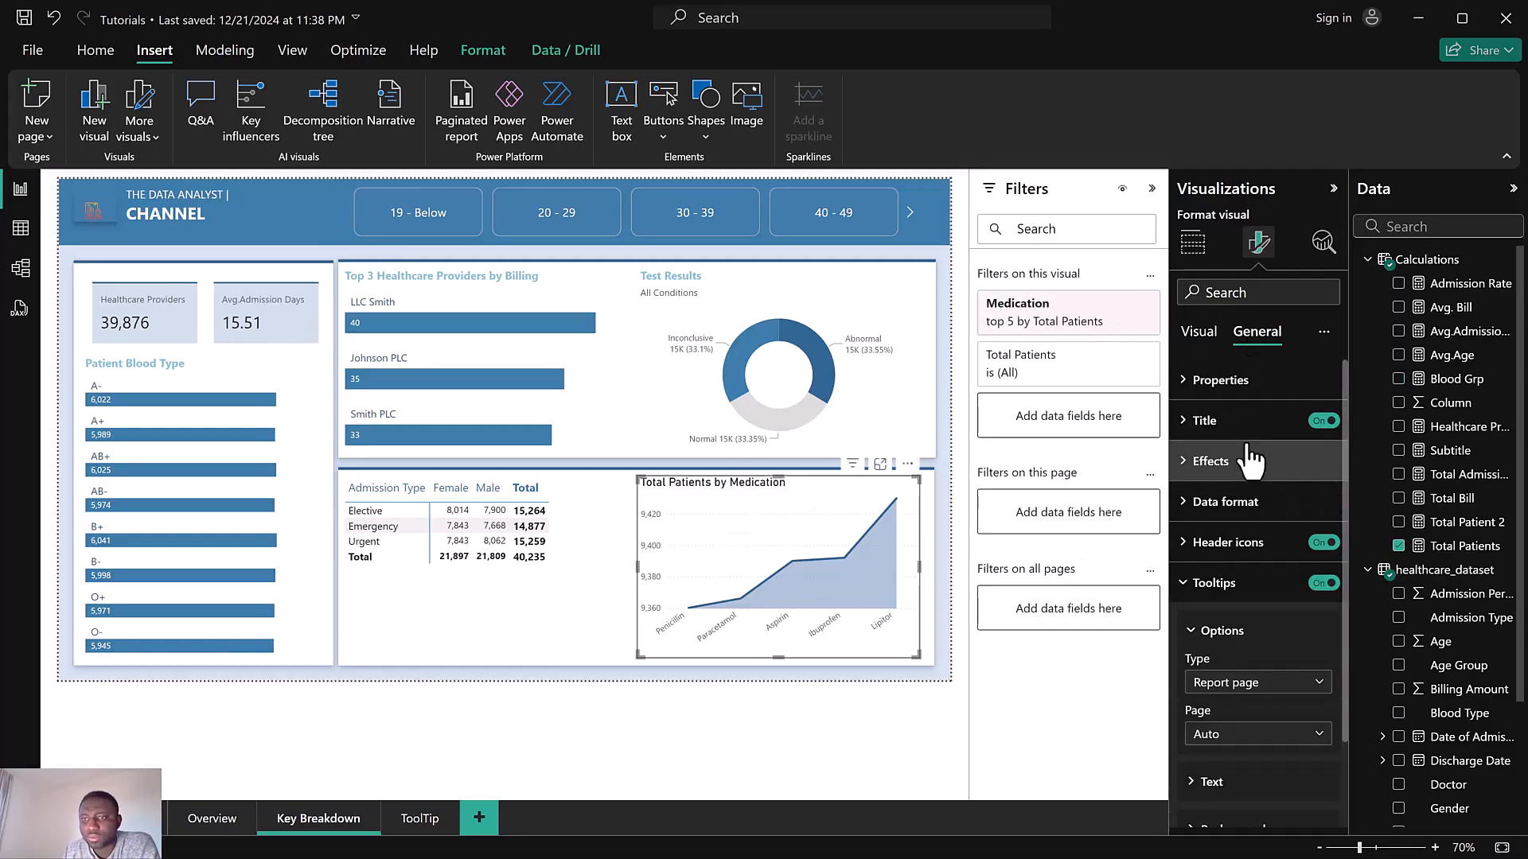
left_click(1245, 429)
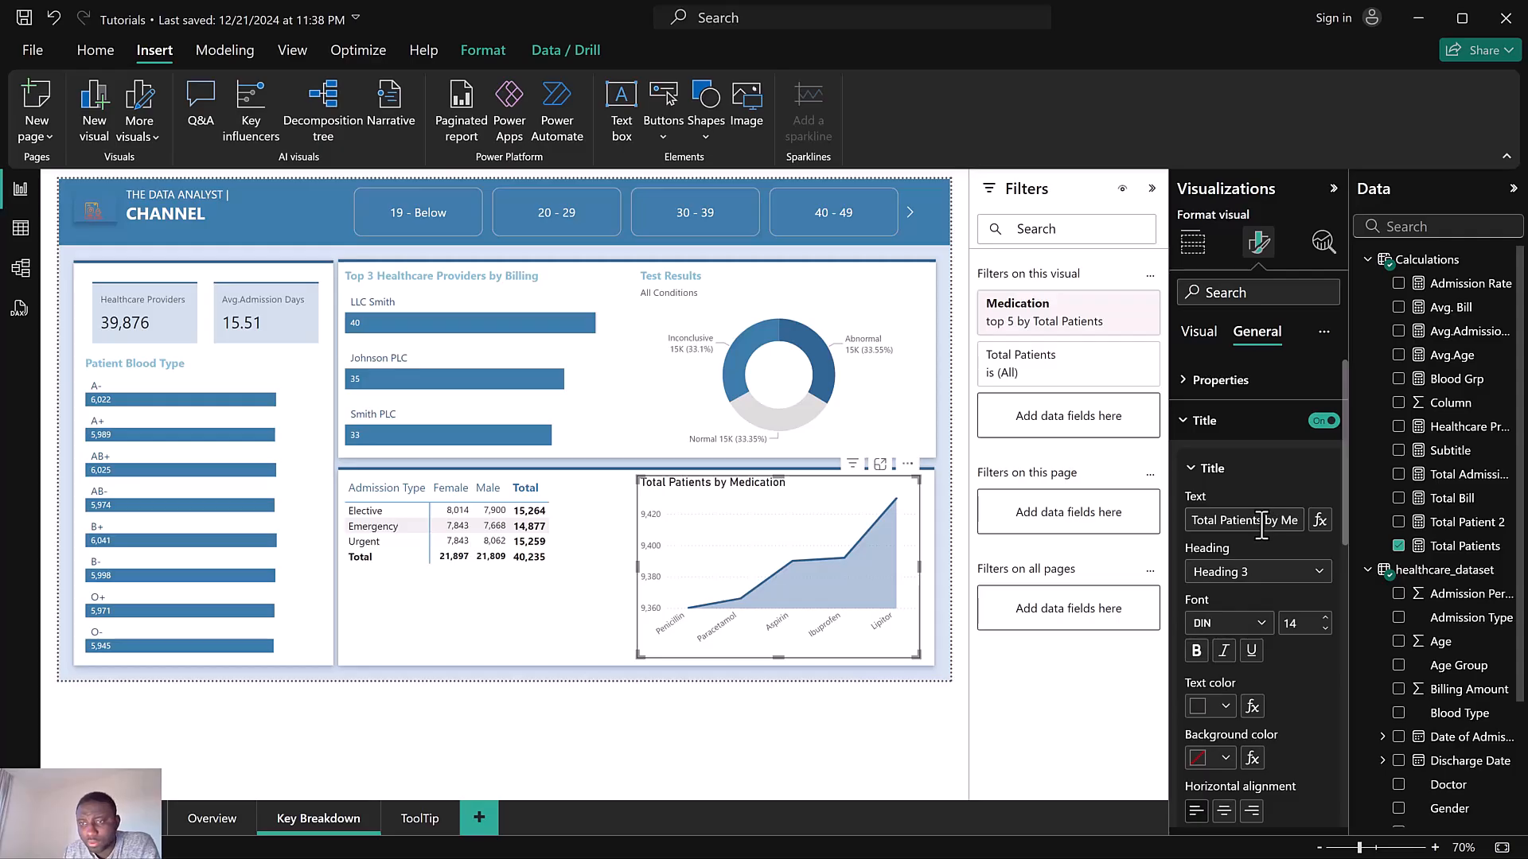
left_click_drag(1262, 525, 1216, 527)
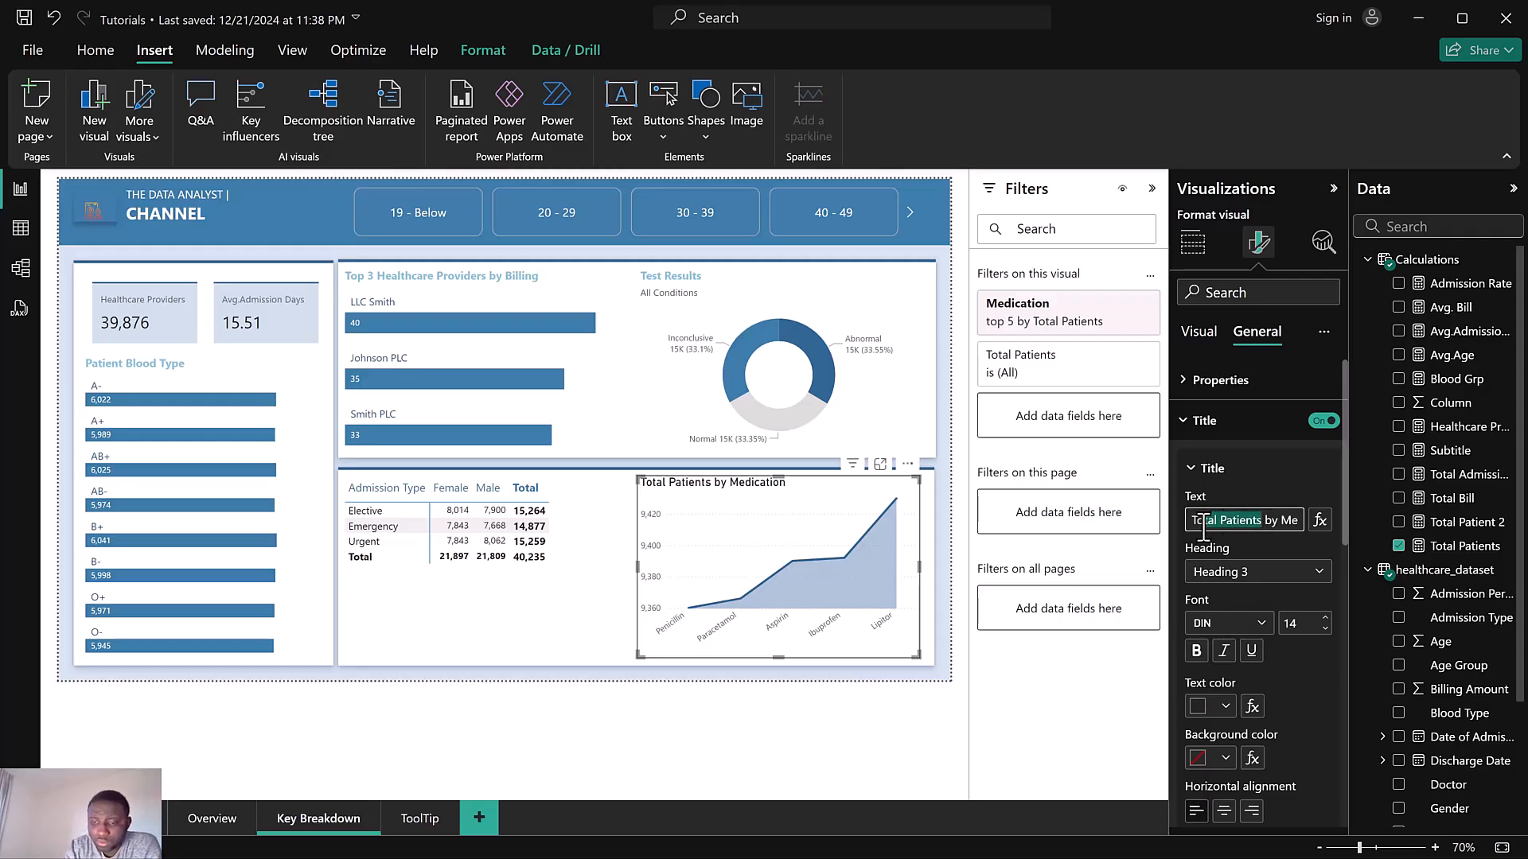
type("p 5")
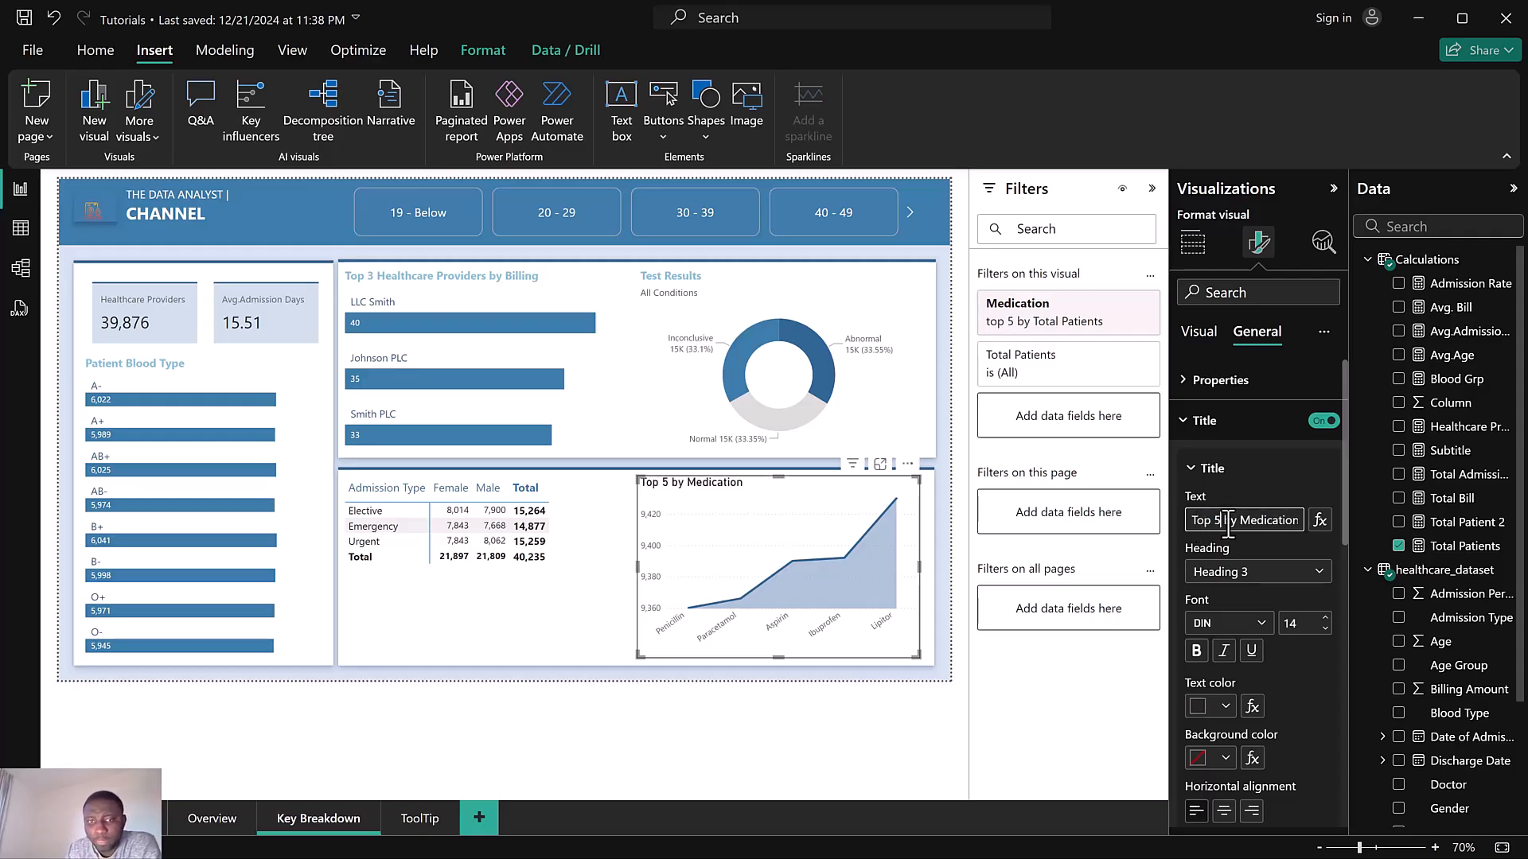
left_click(1240, 521)
key("BackSpace")
key("BackSpace")
key("BackSpace")
Set the medication chart title's font to Segoe UI and its text colour to blue
left_click(1217, 625)
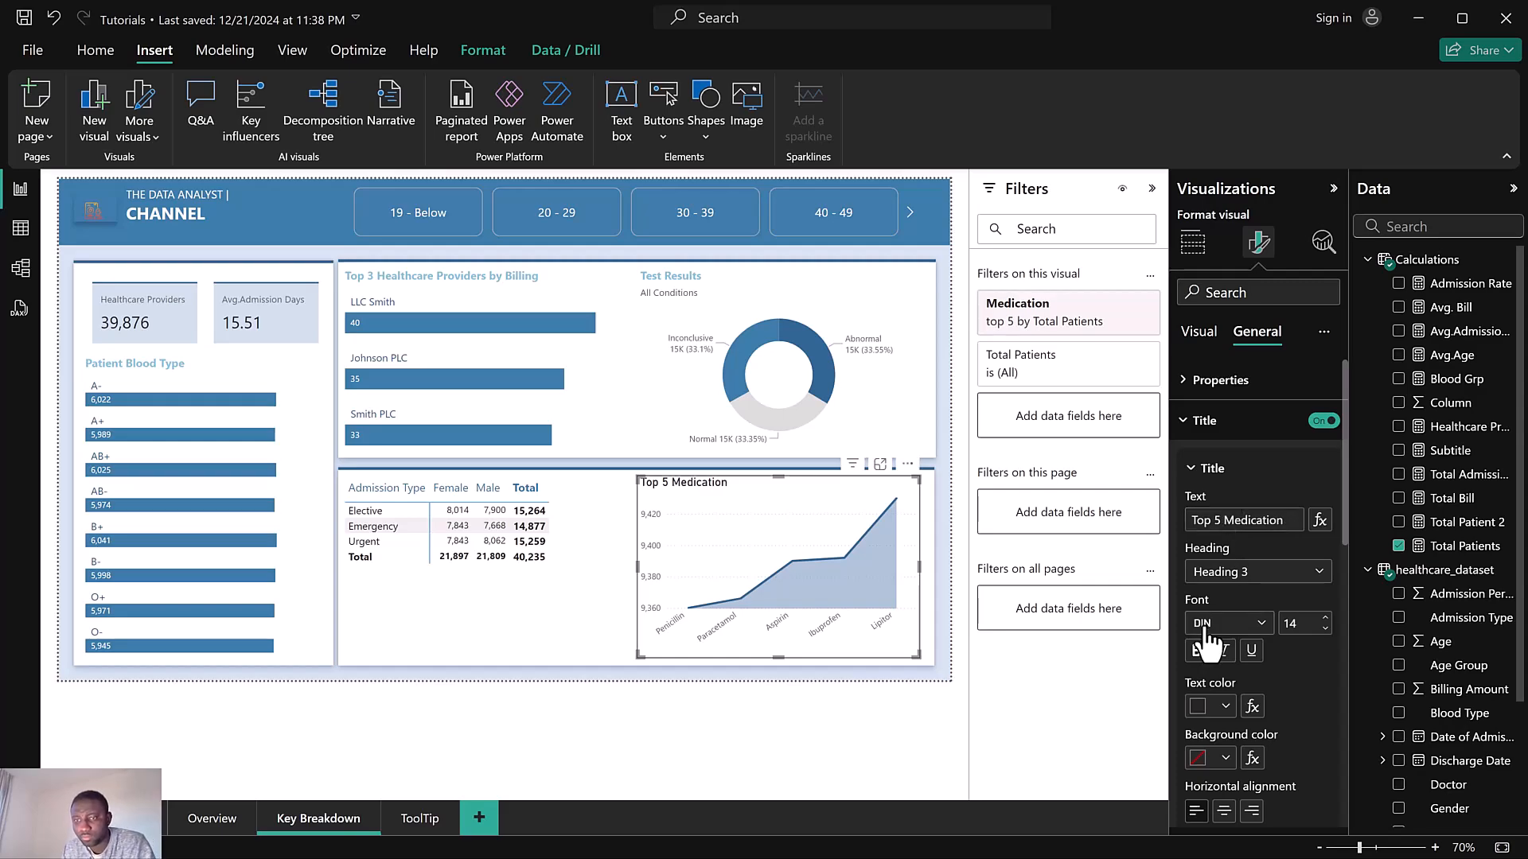
scroll(1248, 541, "down", 2)
scroll(1248, 541, "down", 2)
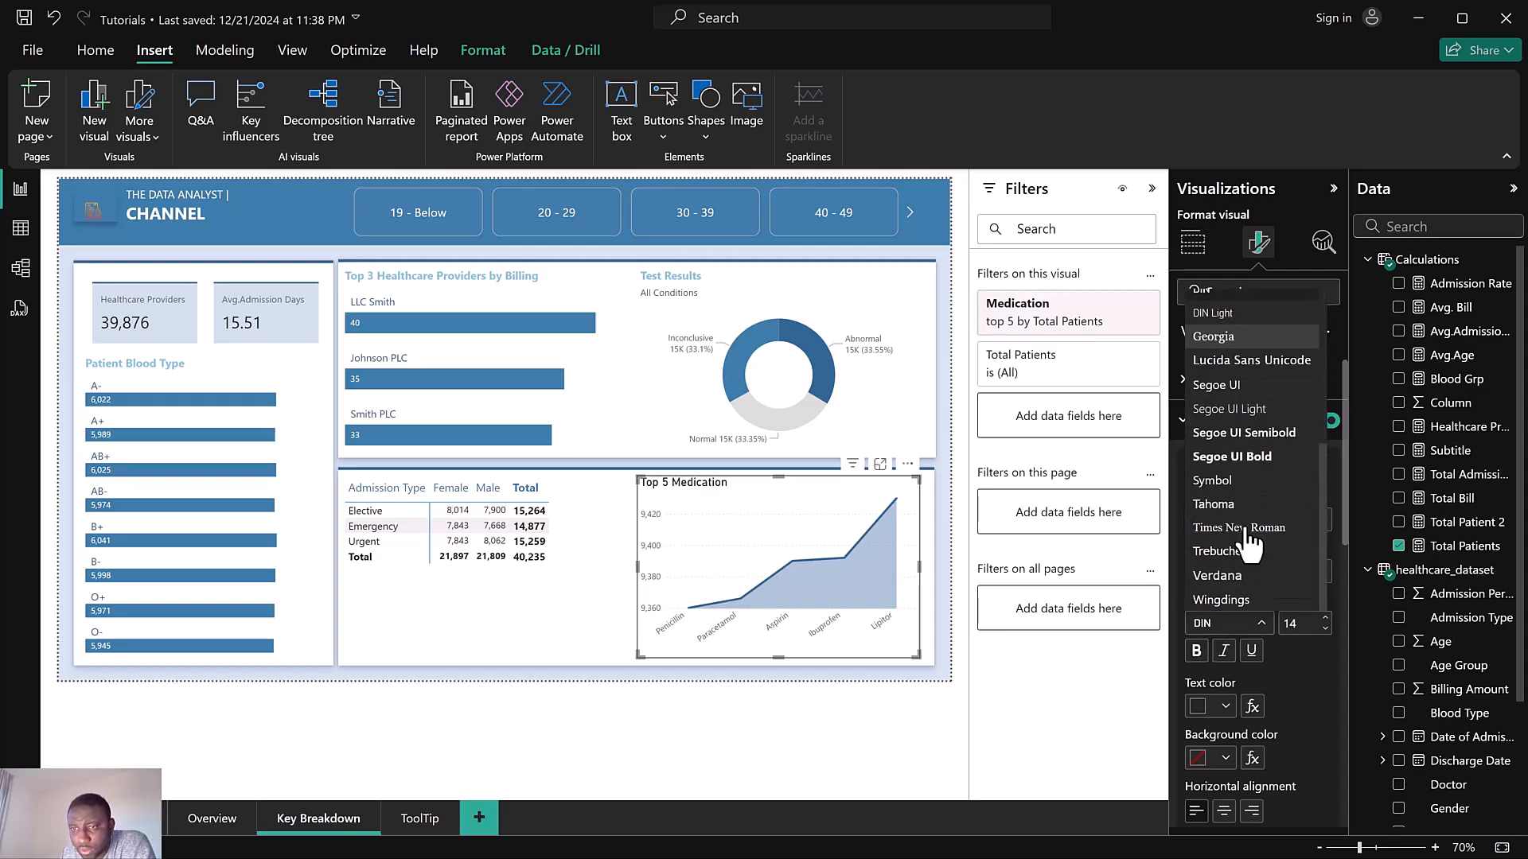
scroll(1226, 522, "up", 2)
scroll(1225, 521, "down", 1)
scroll(1226, 521, "down", 1)
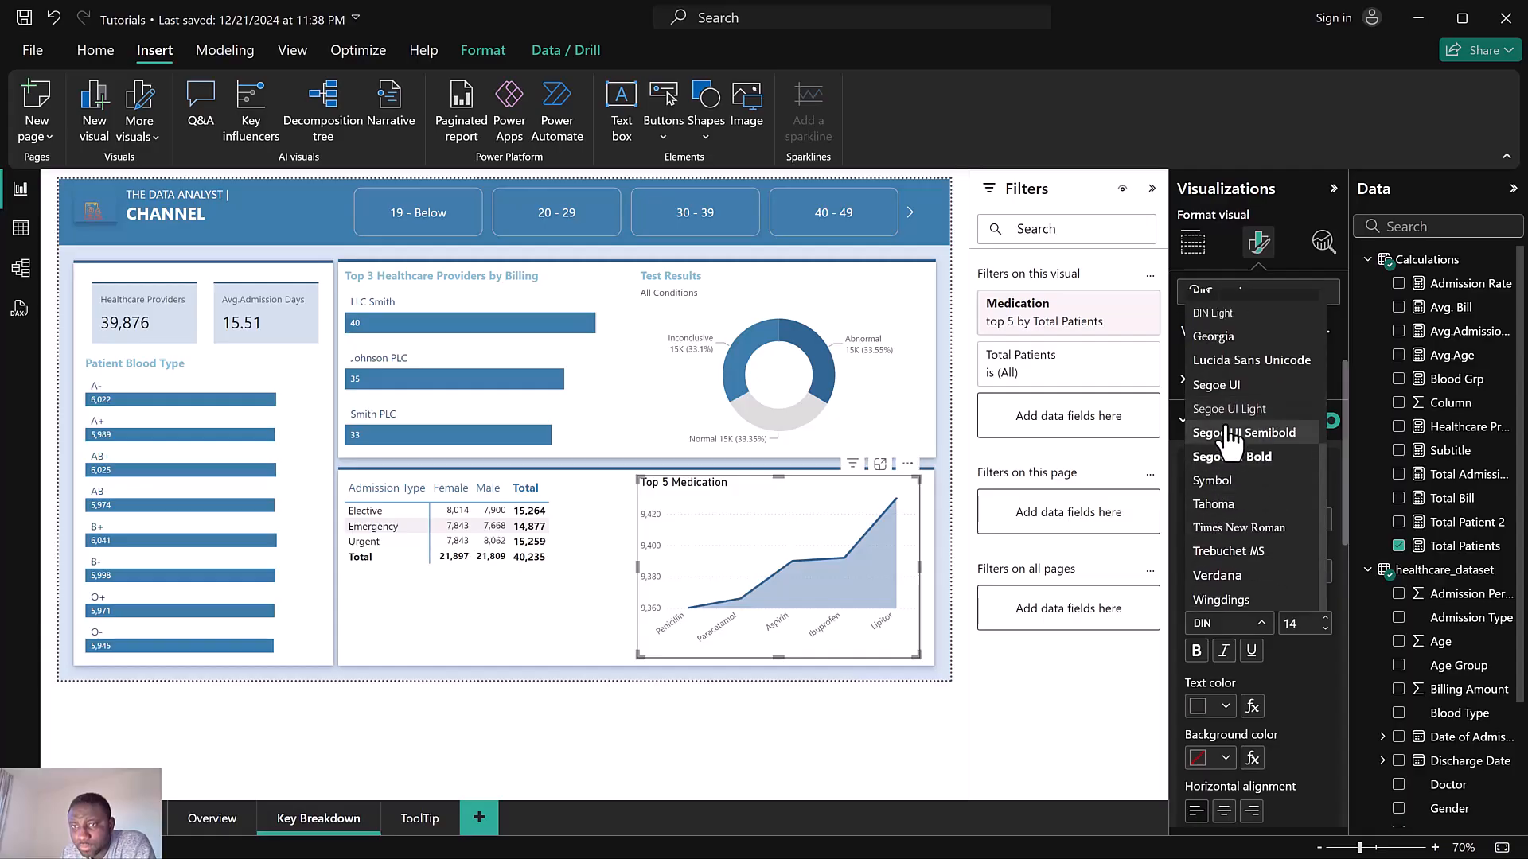
left_click(1228, 390)
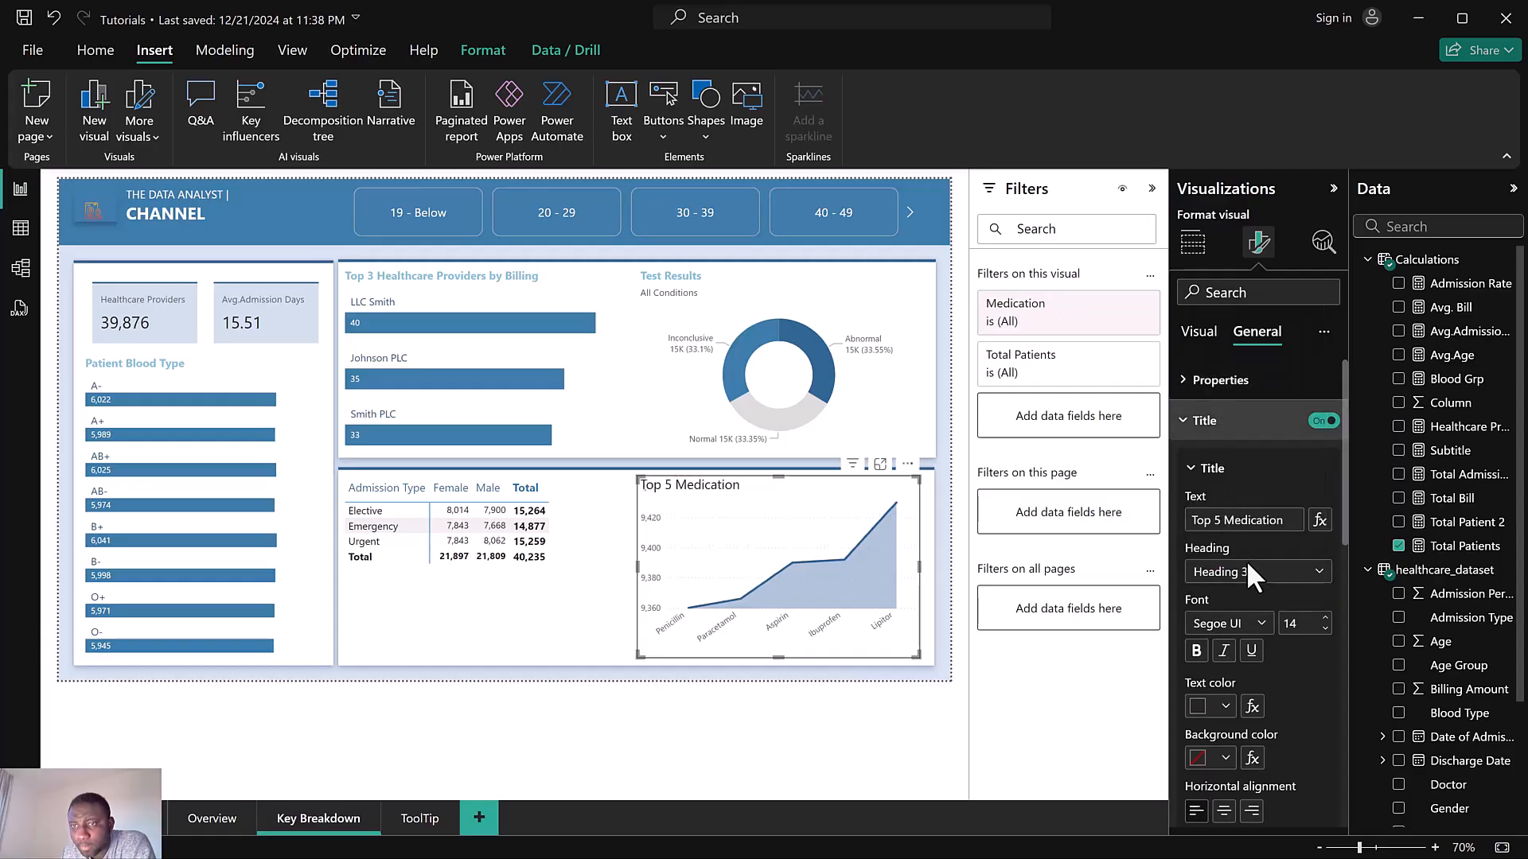
left_click(1200, 708)
left_click(1295, 394)
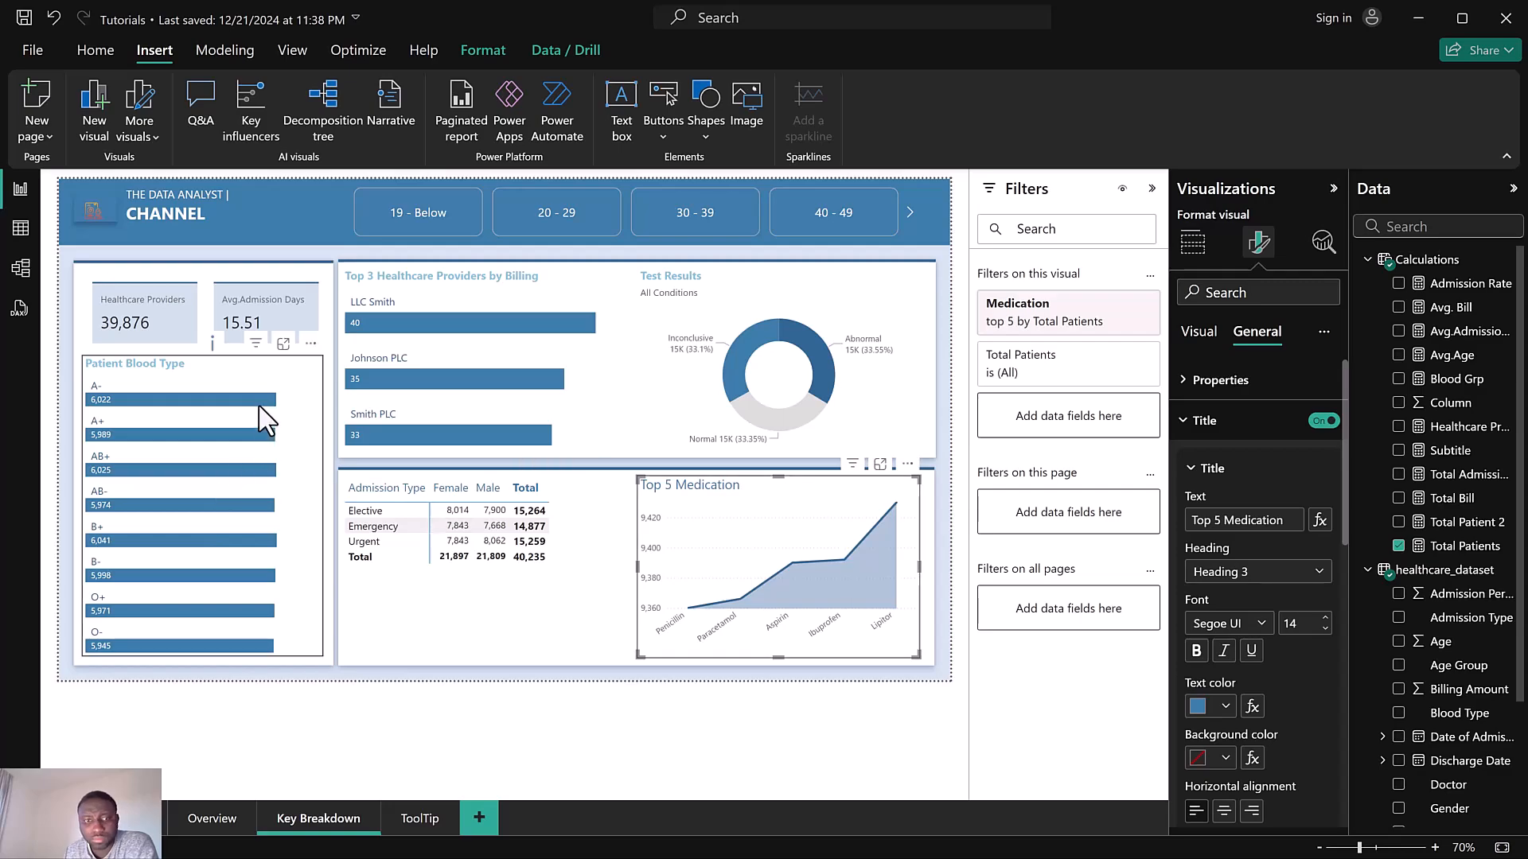
Open the Overview page and set the Gender Distribution donut chart's tooltip page to ToolTip
mouse_move(260, 399)
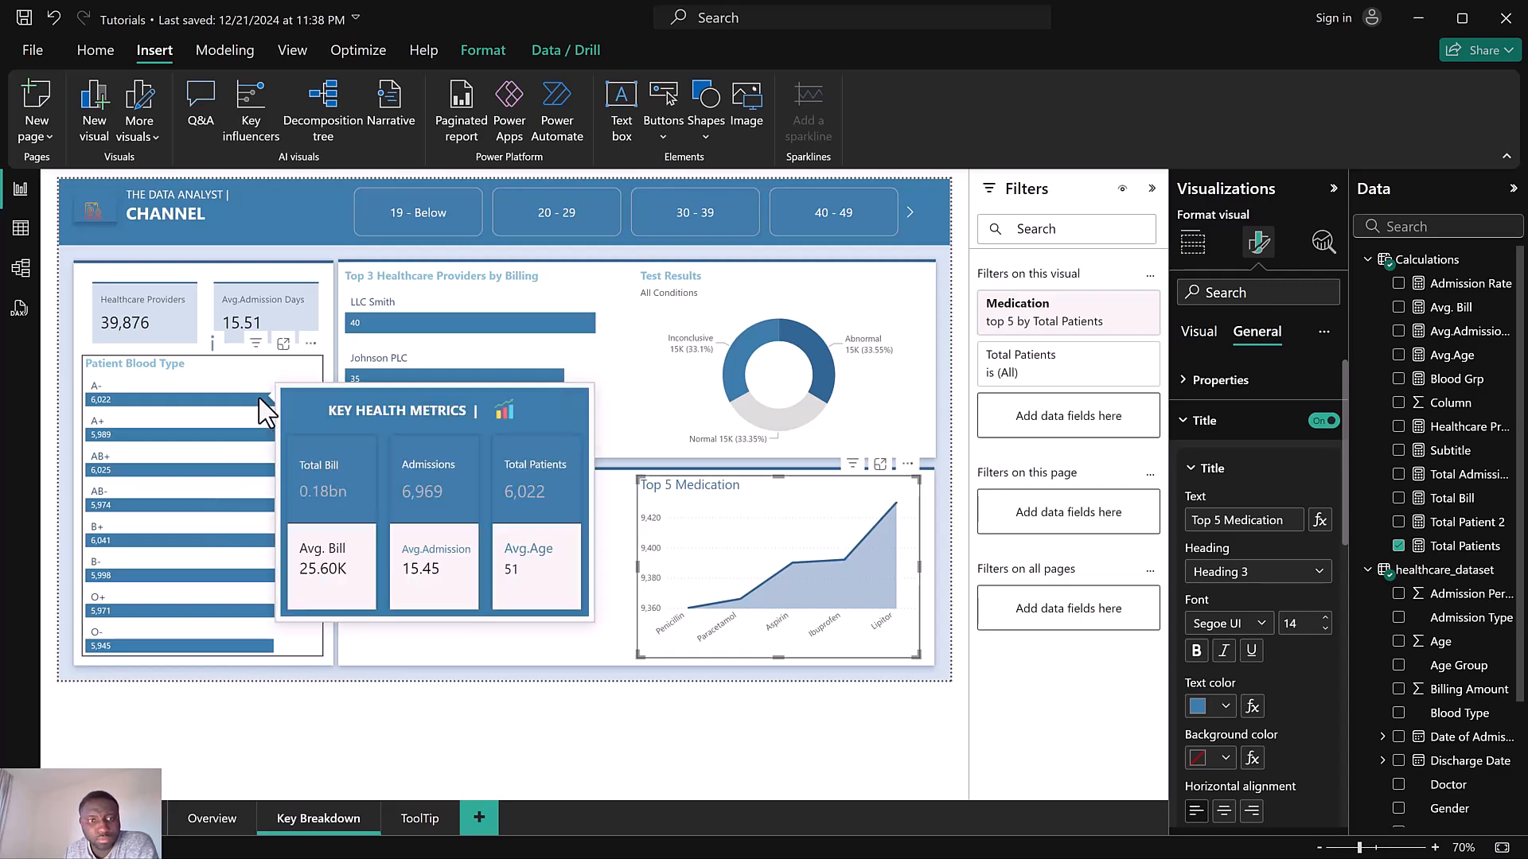
left_click(207, 818)
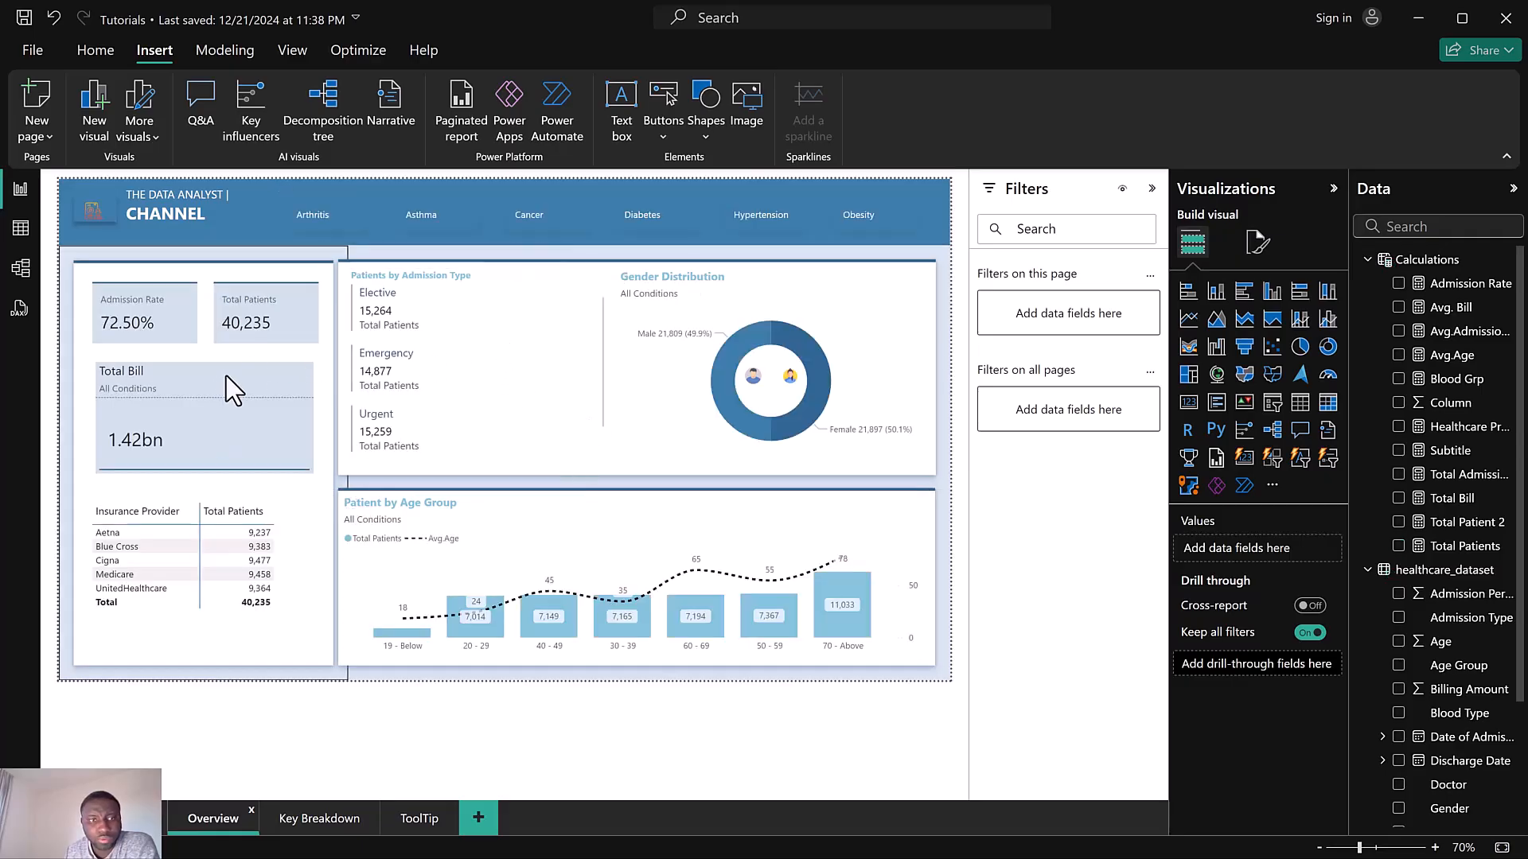
left_click(695, 381)
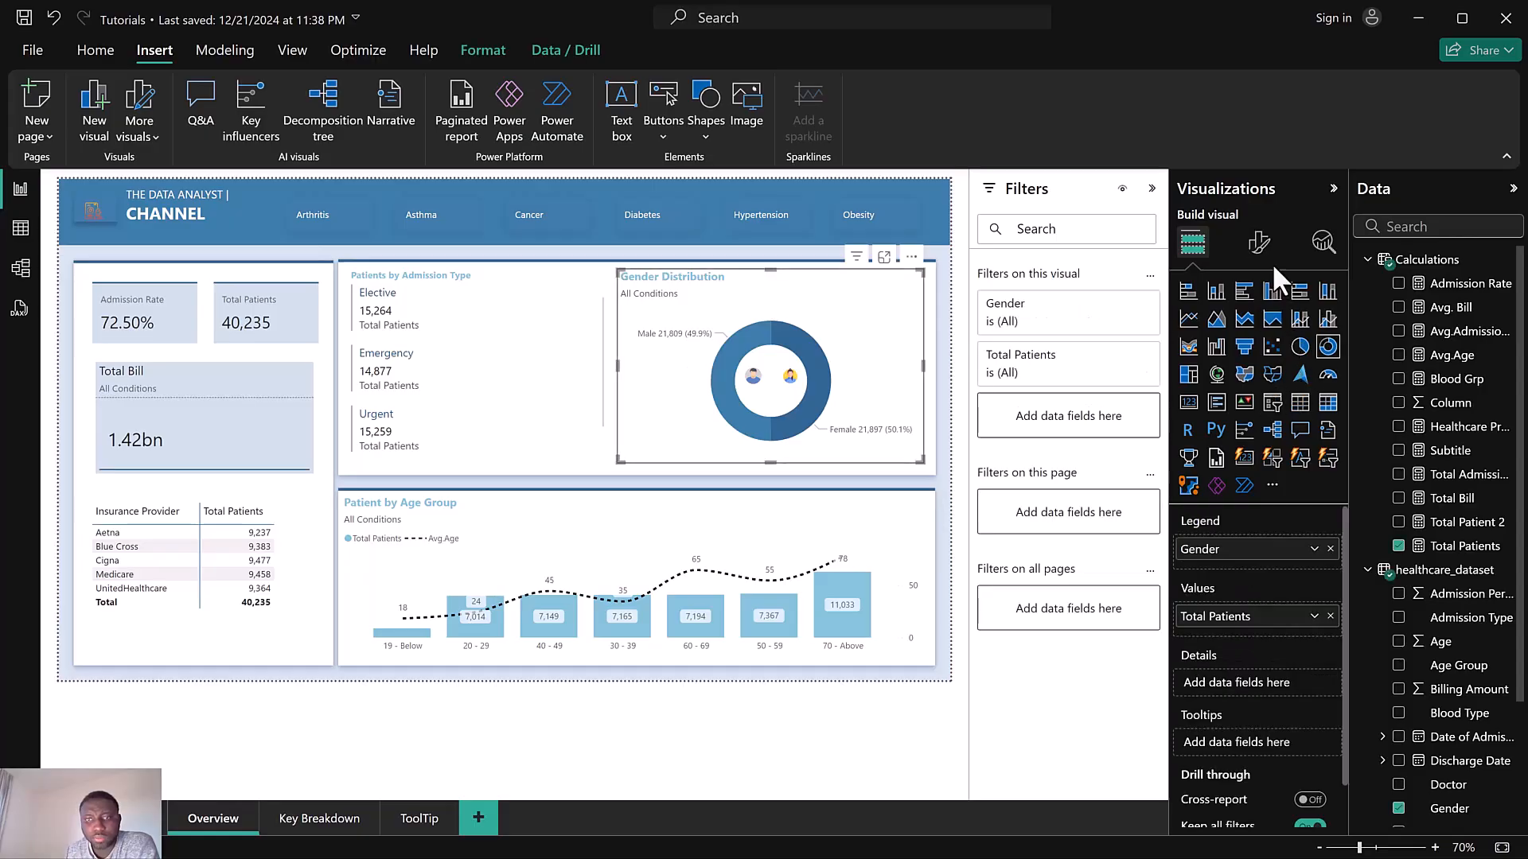
left_click(1261, 241)
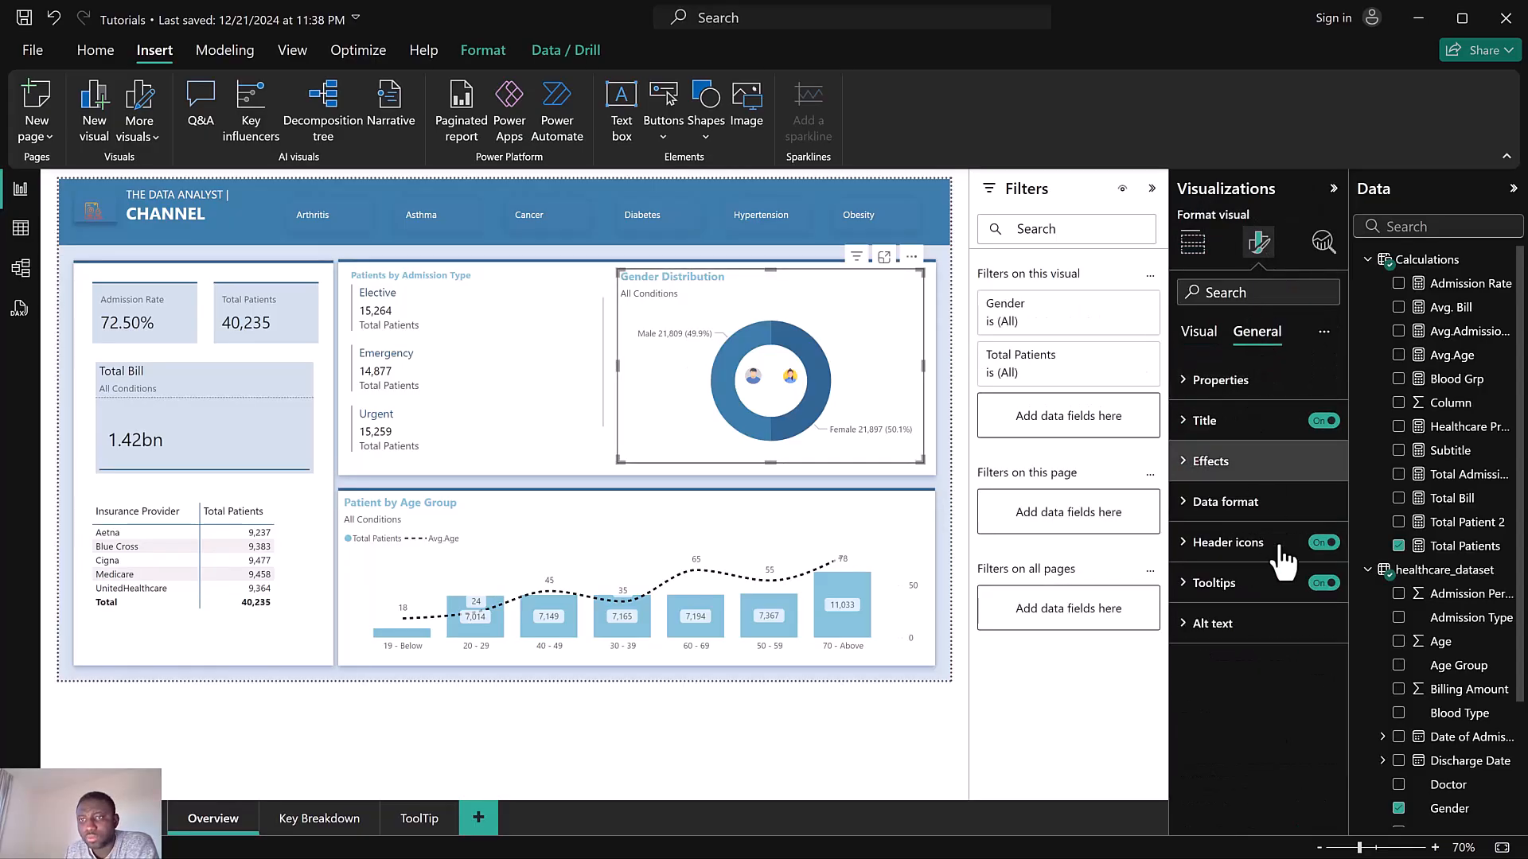
left_click(1232, 585)
left_click(1226, 734)
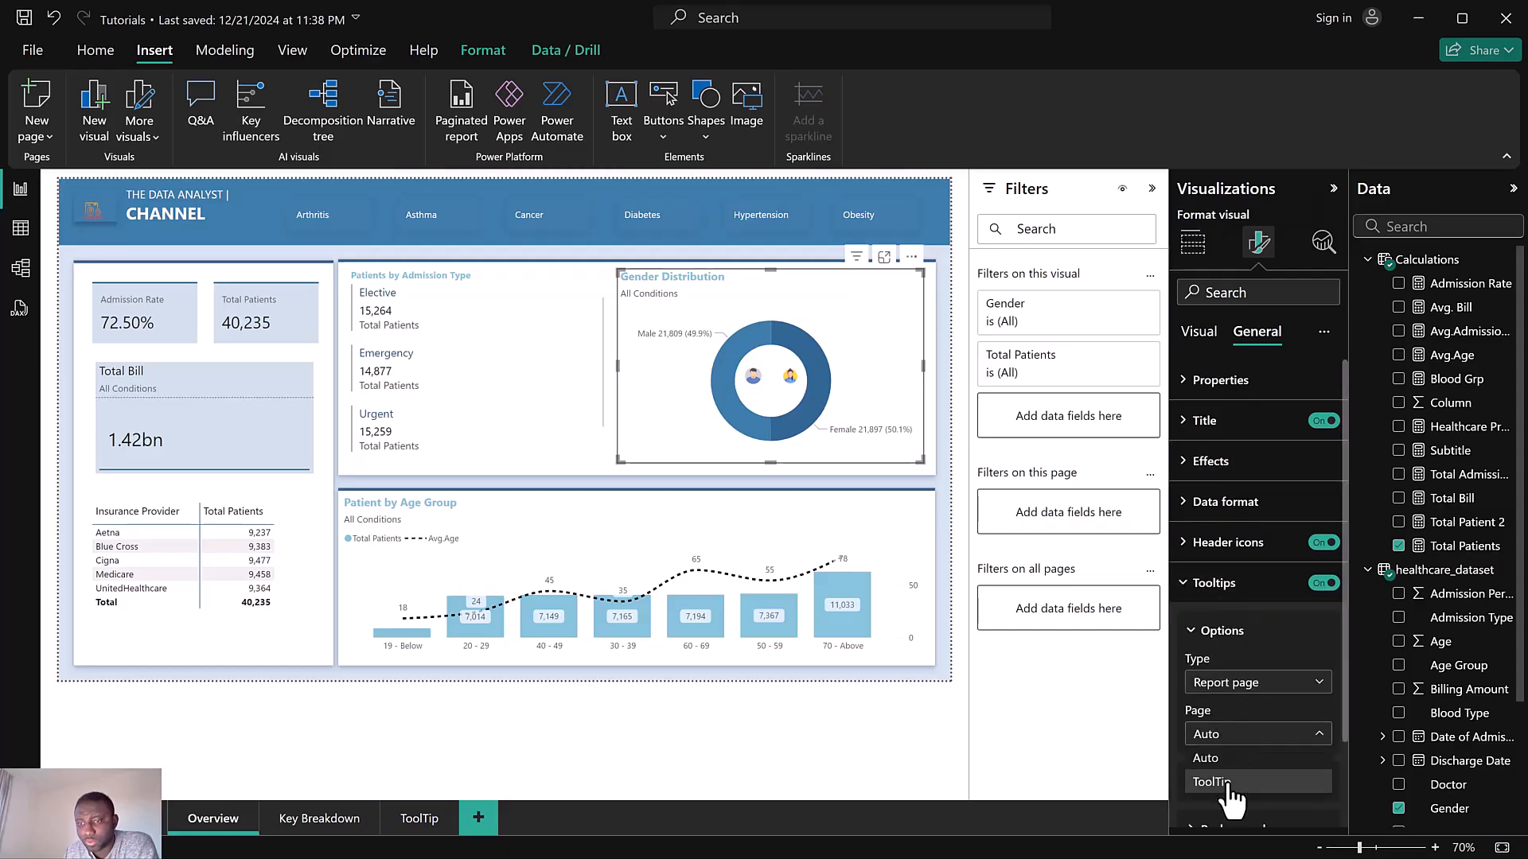
left_click(1223, 782)
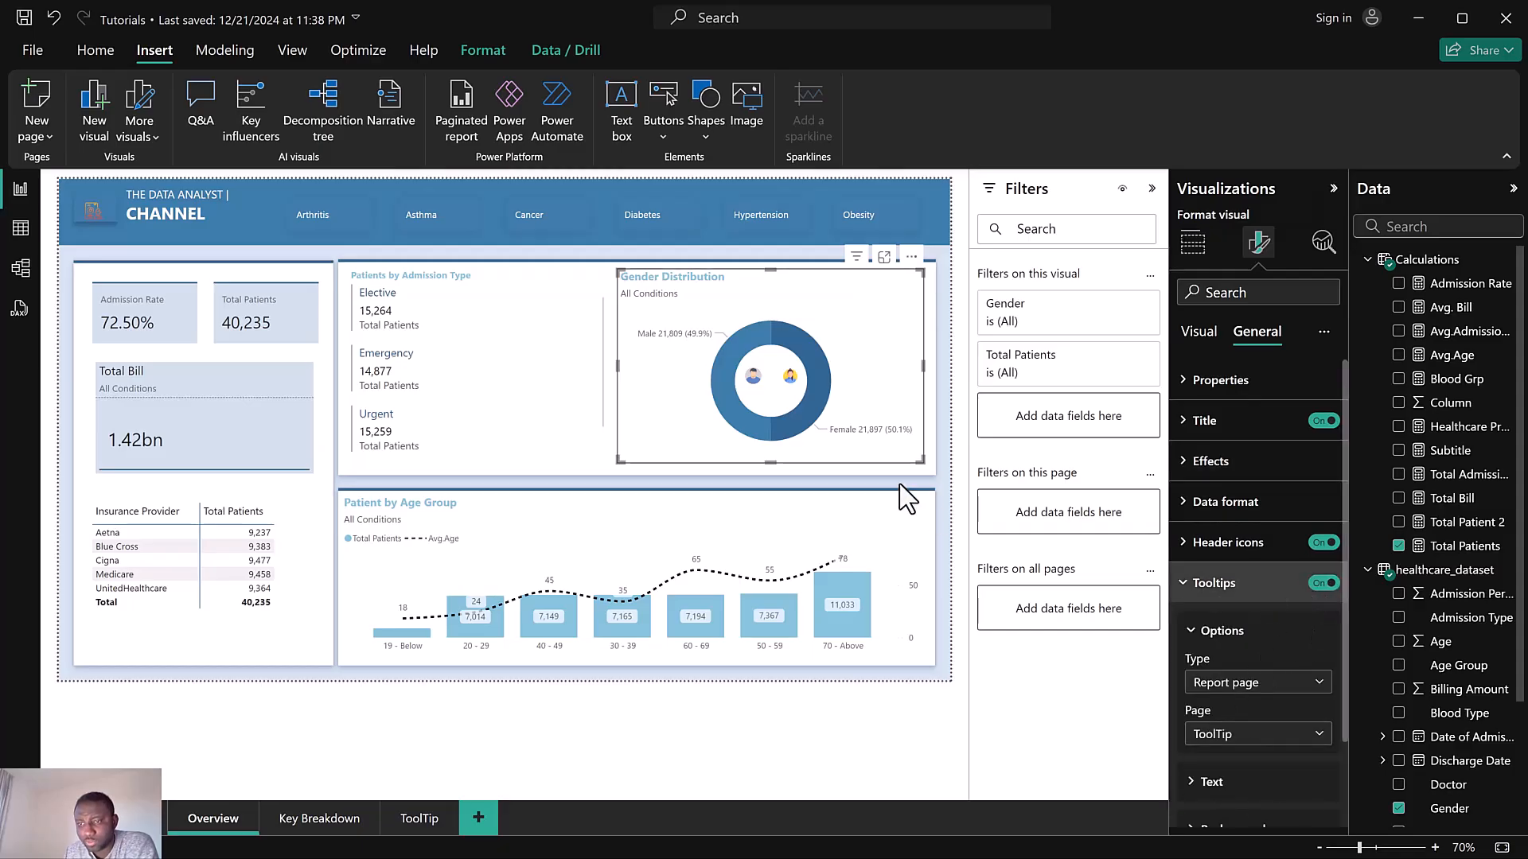
mouse_move(815, 391)
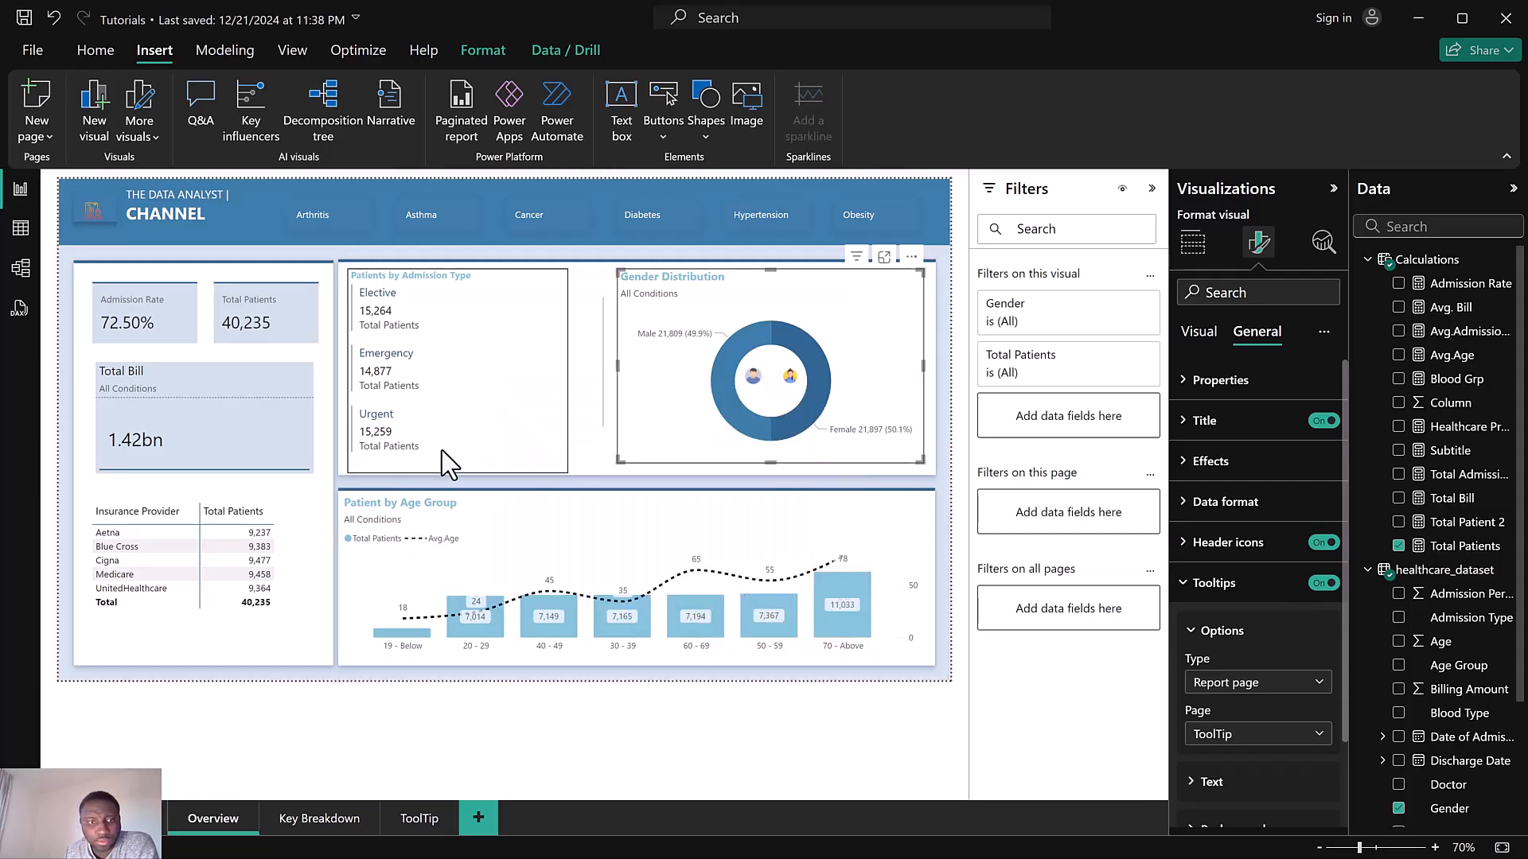
Turn on tooltips for the medical condition slicer and set its tooltip page to ToolTip
left_click(355, 235)
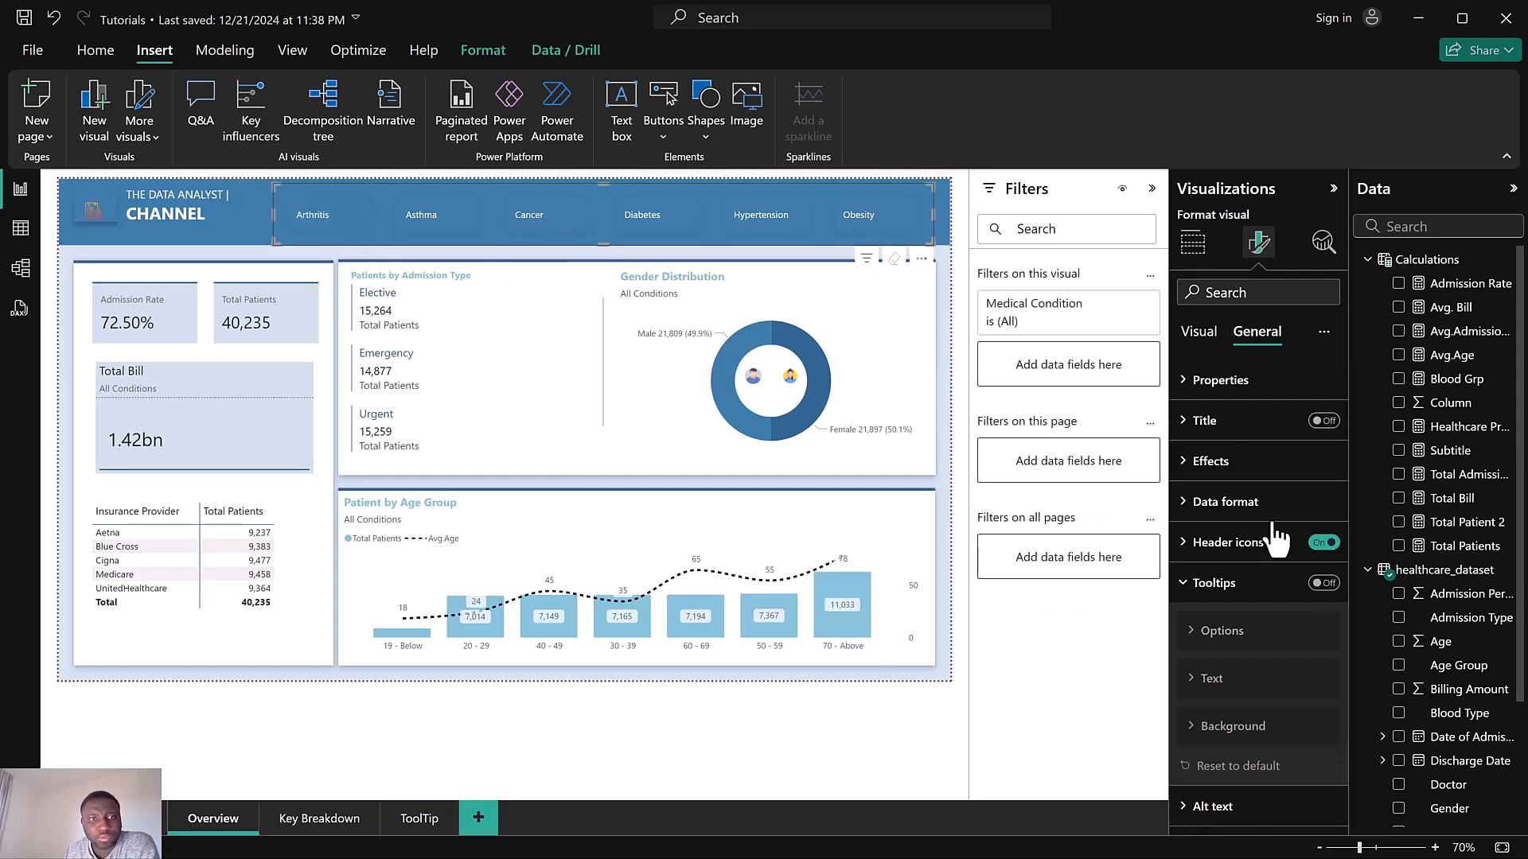
left_click(1321, 583)
left_click(1222, 630)
left_click(1230, 740)
left_click(1239, 782)
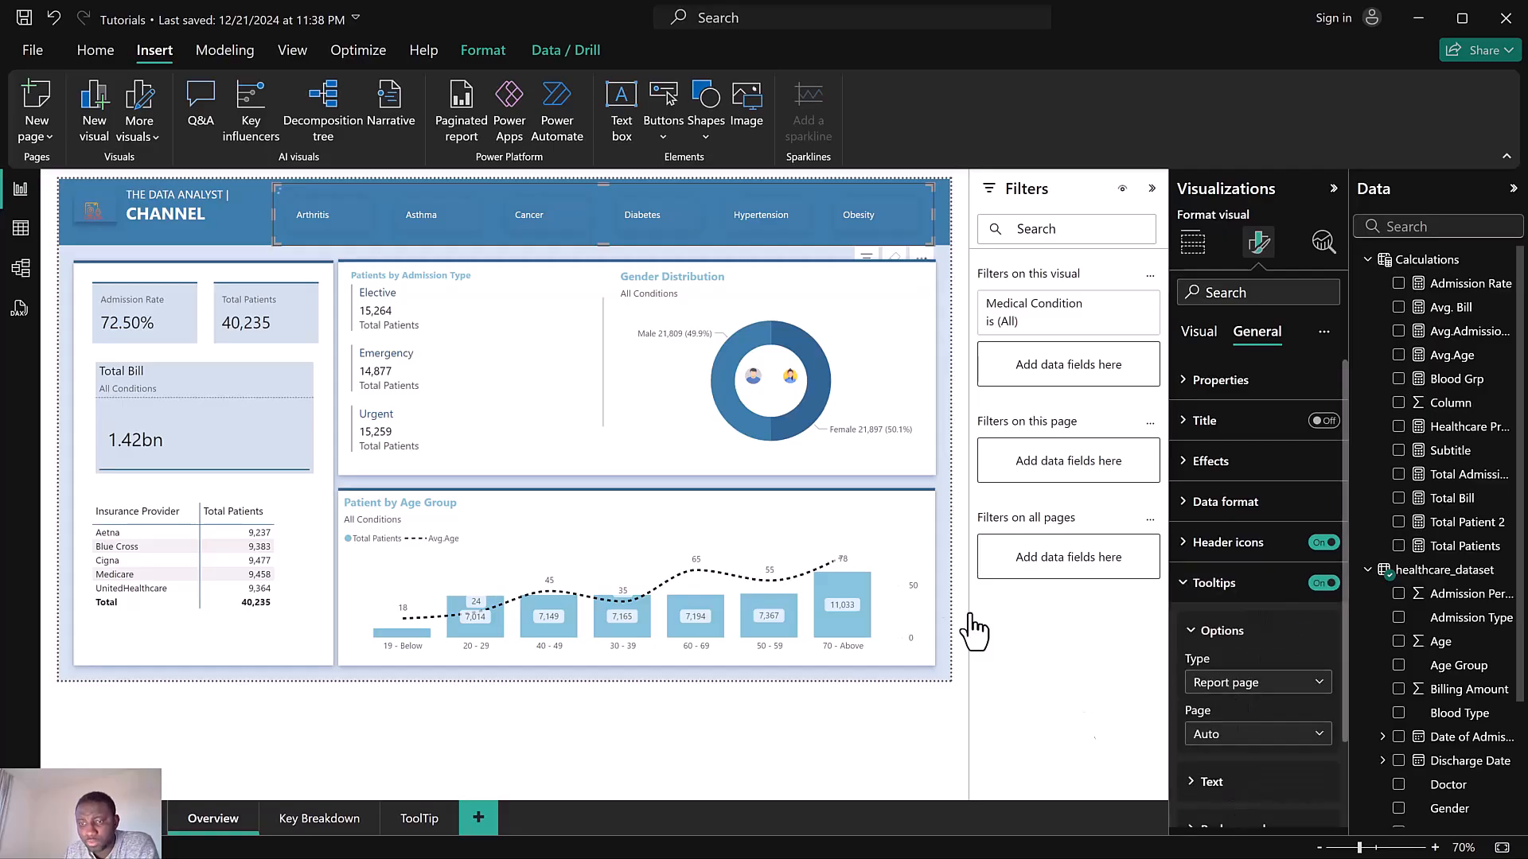
mouse_move(740, 215)
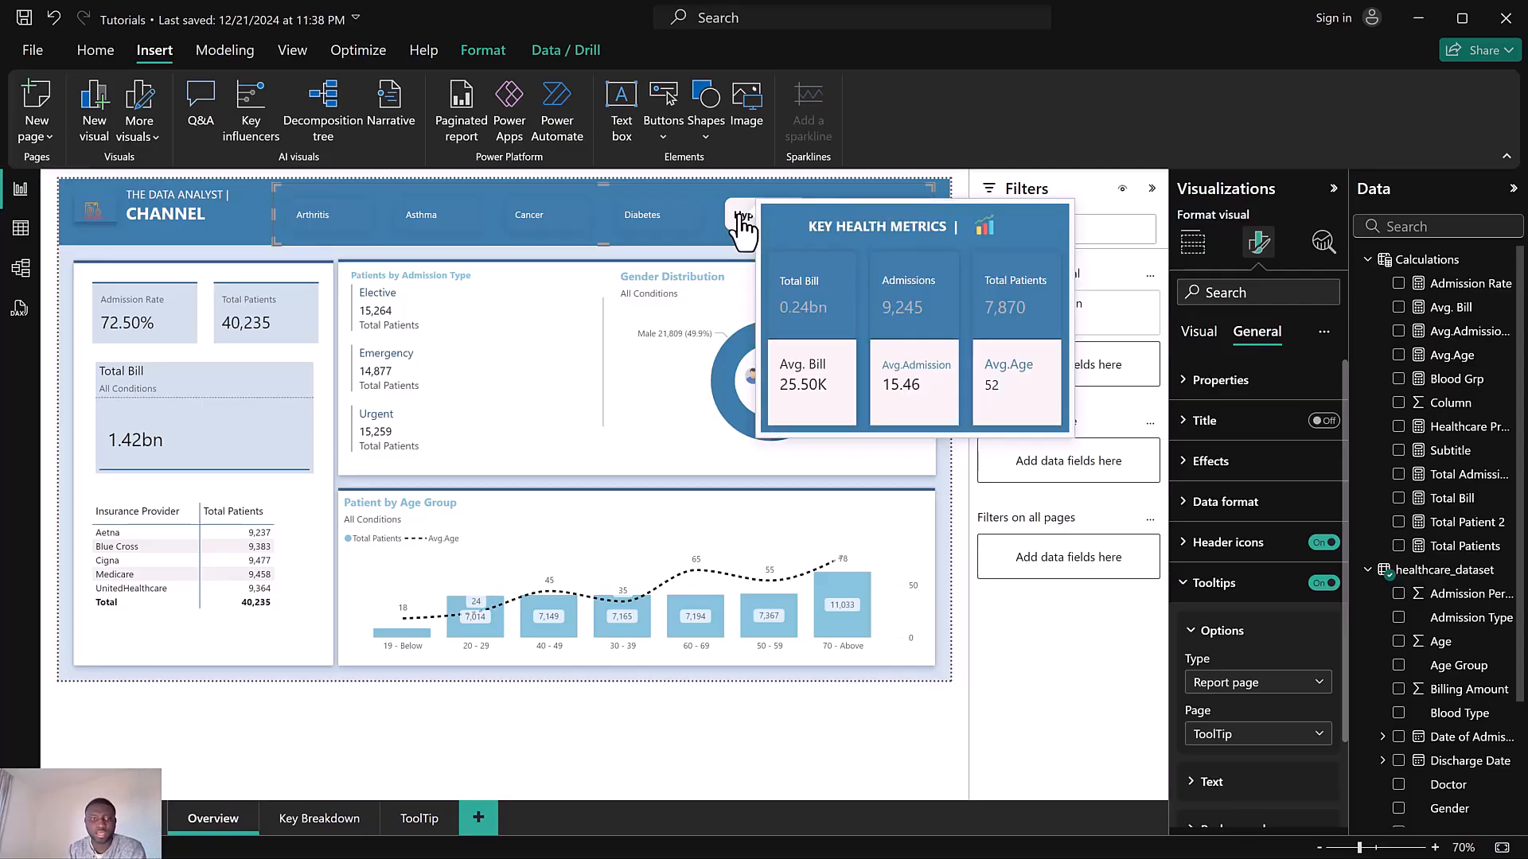
Hover over the medical condition slicer items to preview the custom tooltip
mouse_move(613, 215)
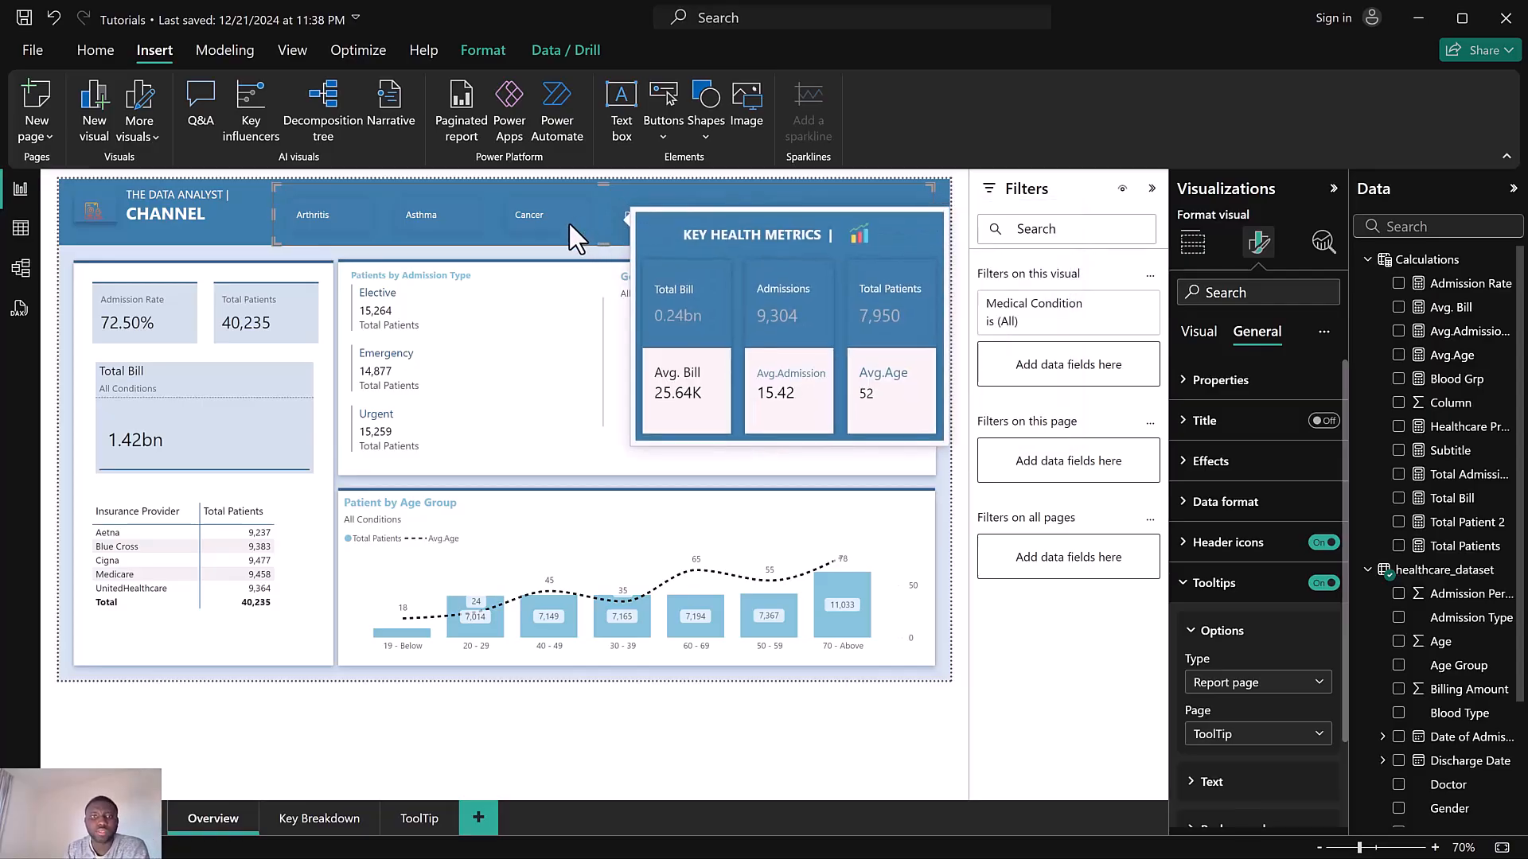
mouse_move(437, 227)
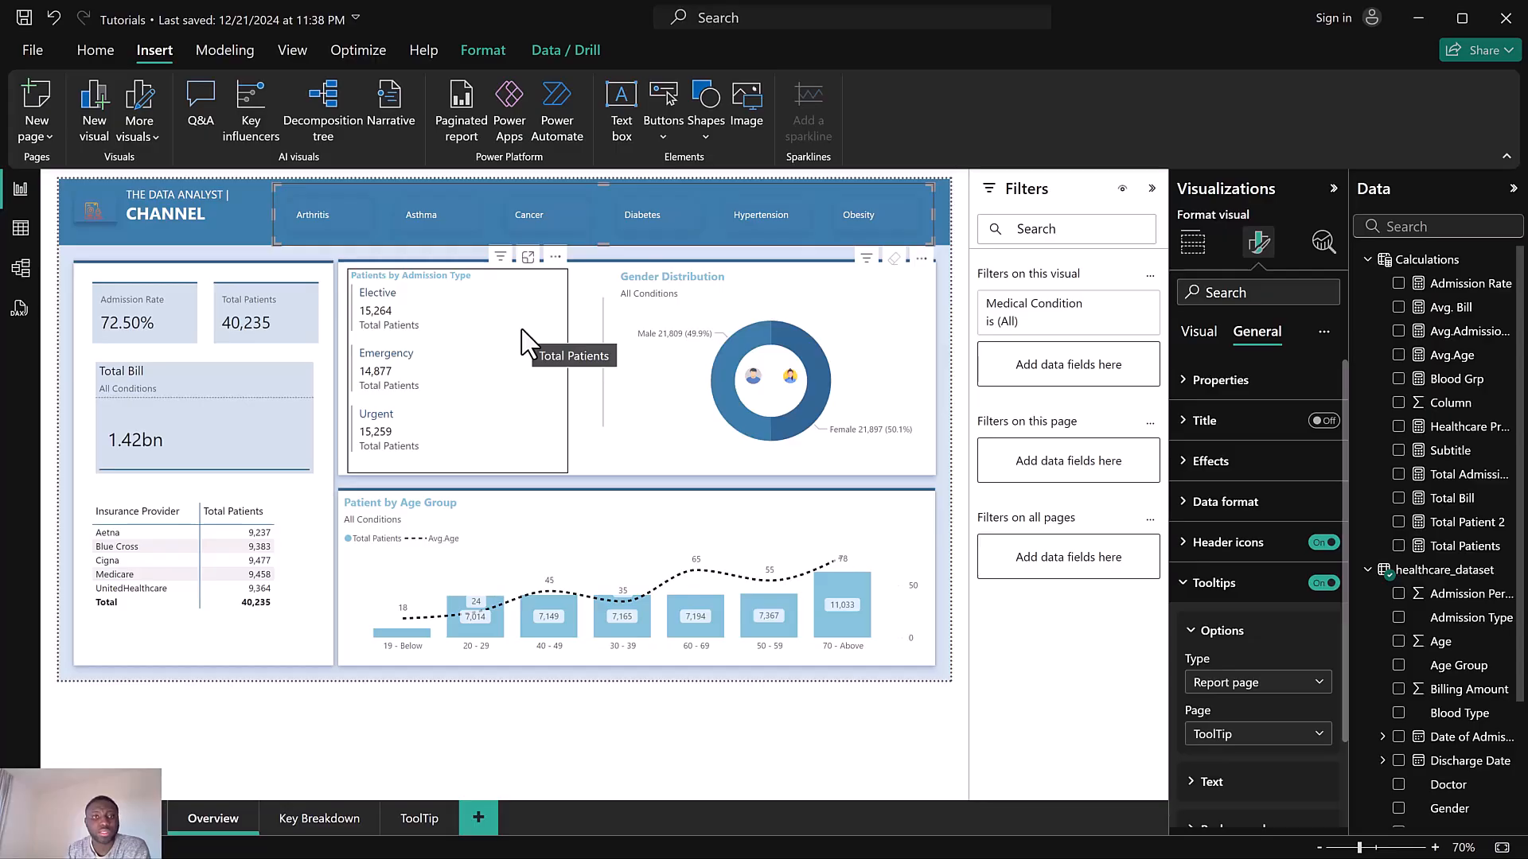
left_click(576, 382)
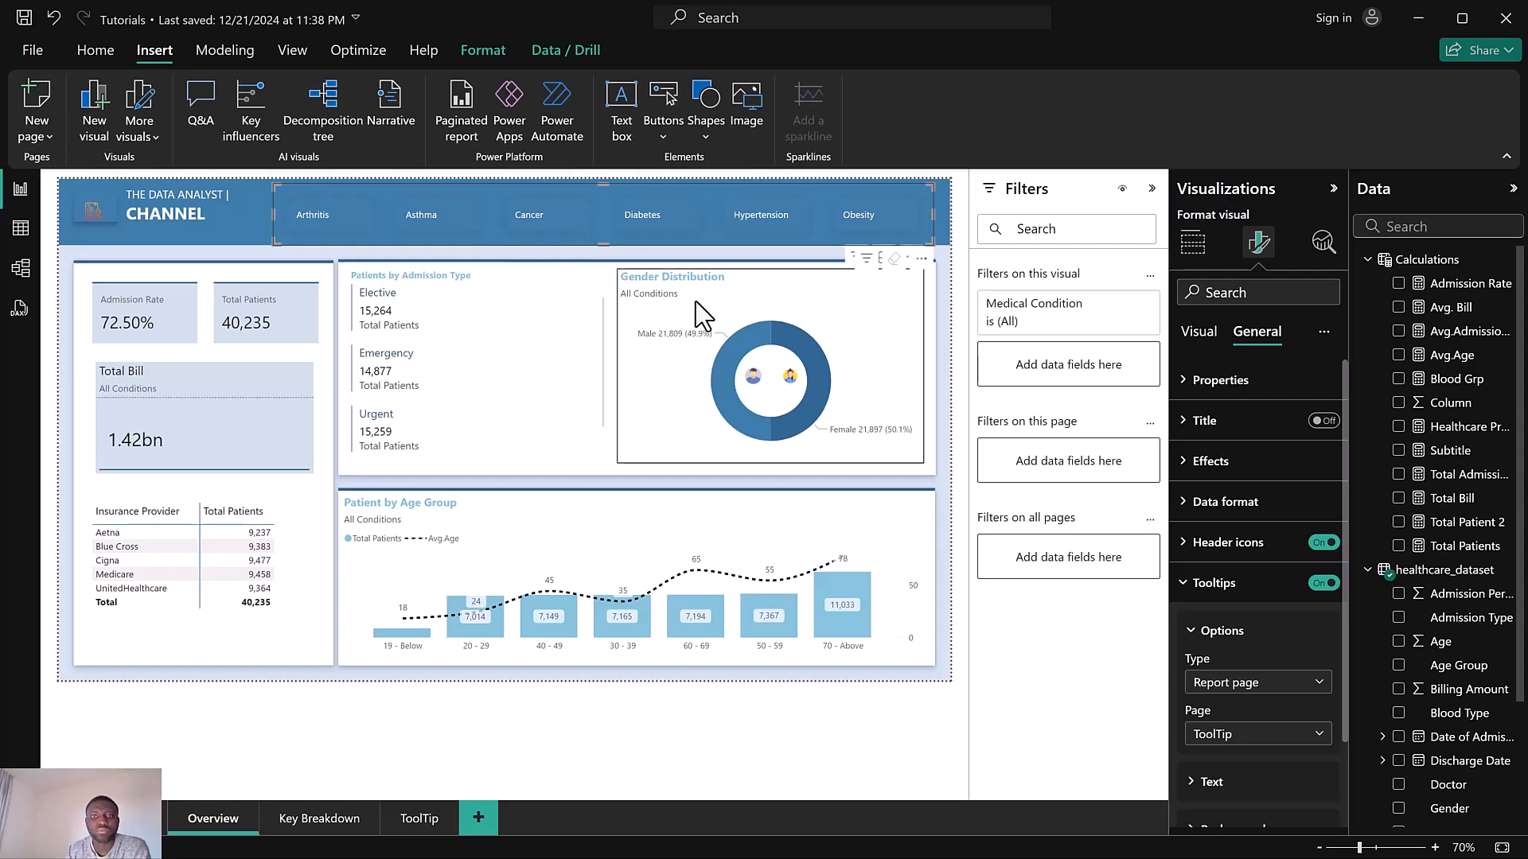
mouse_move(837, 229)
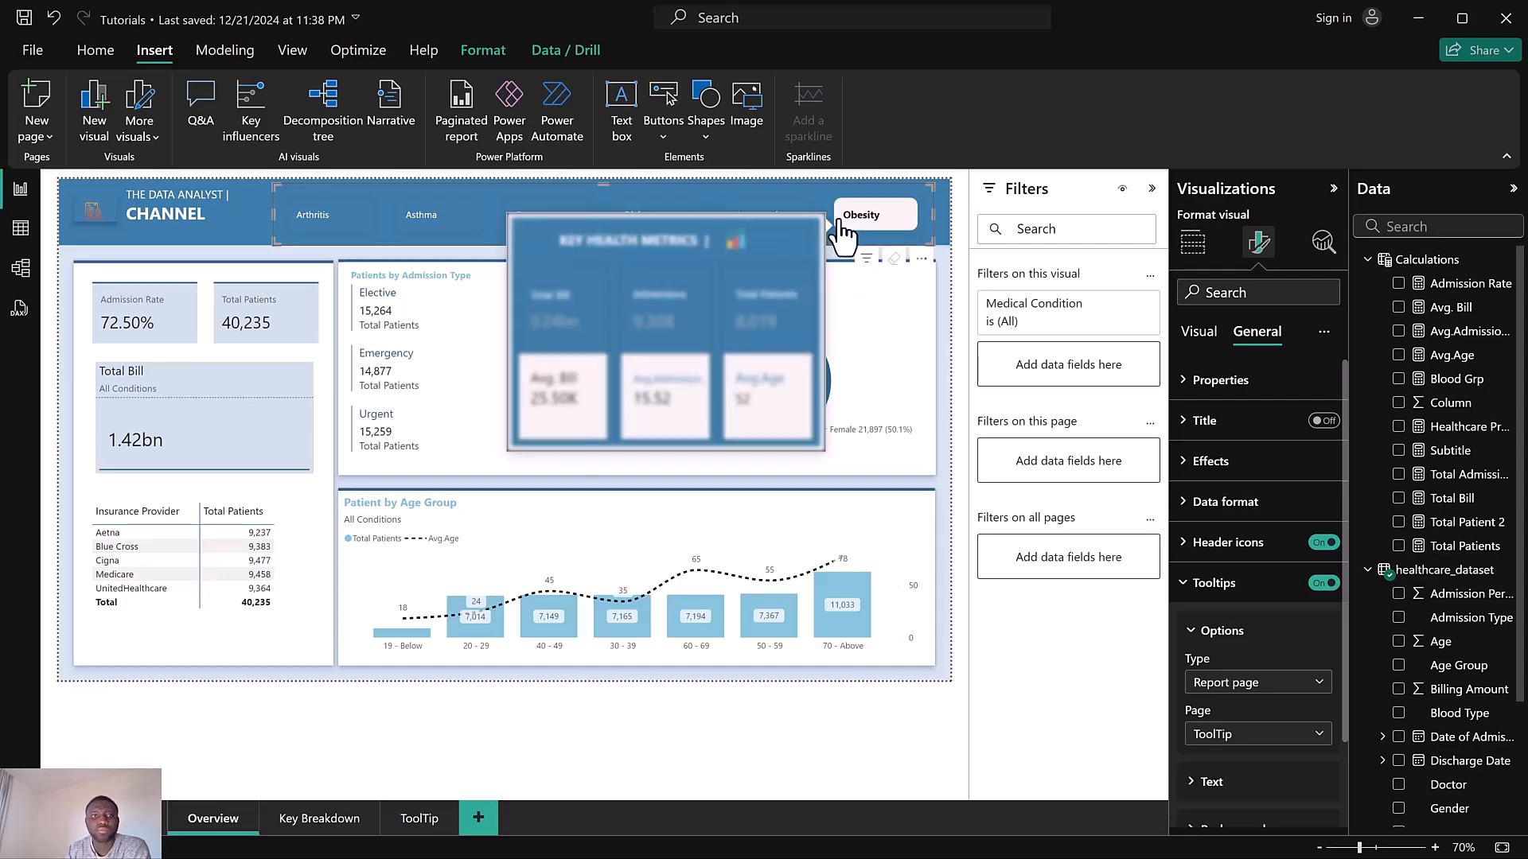